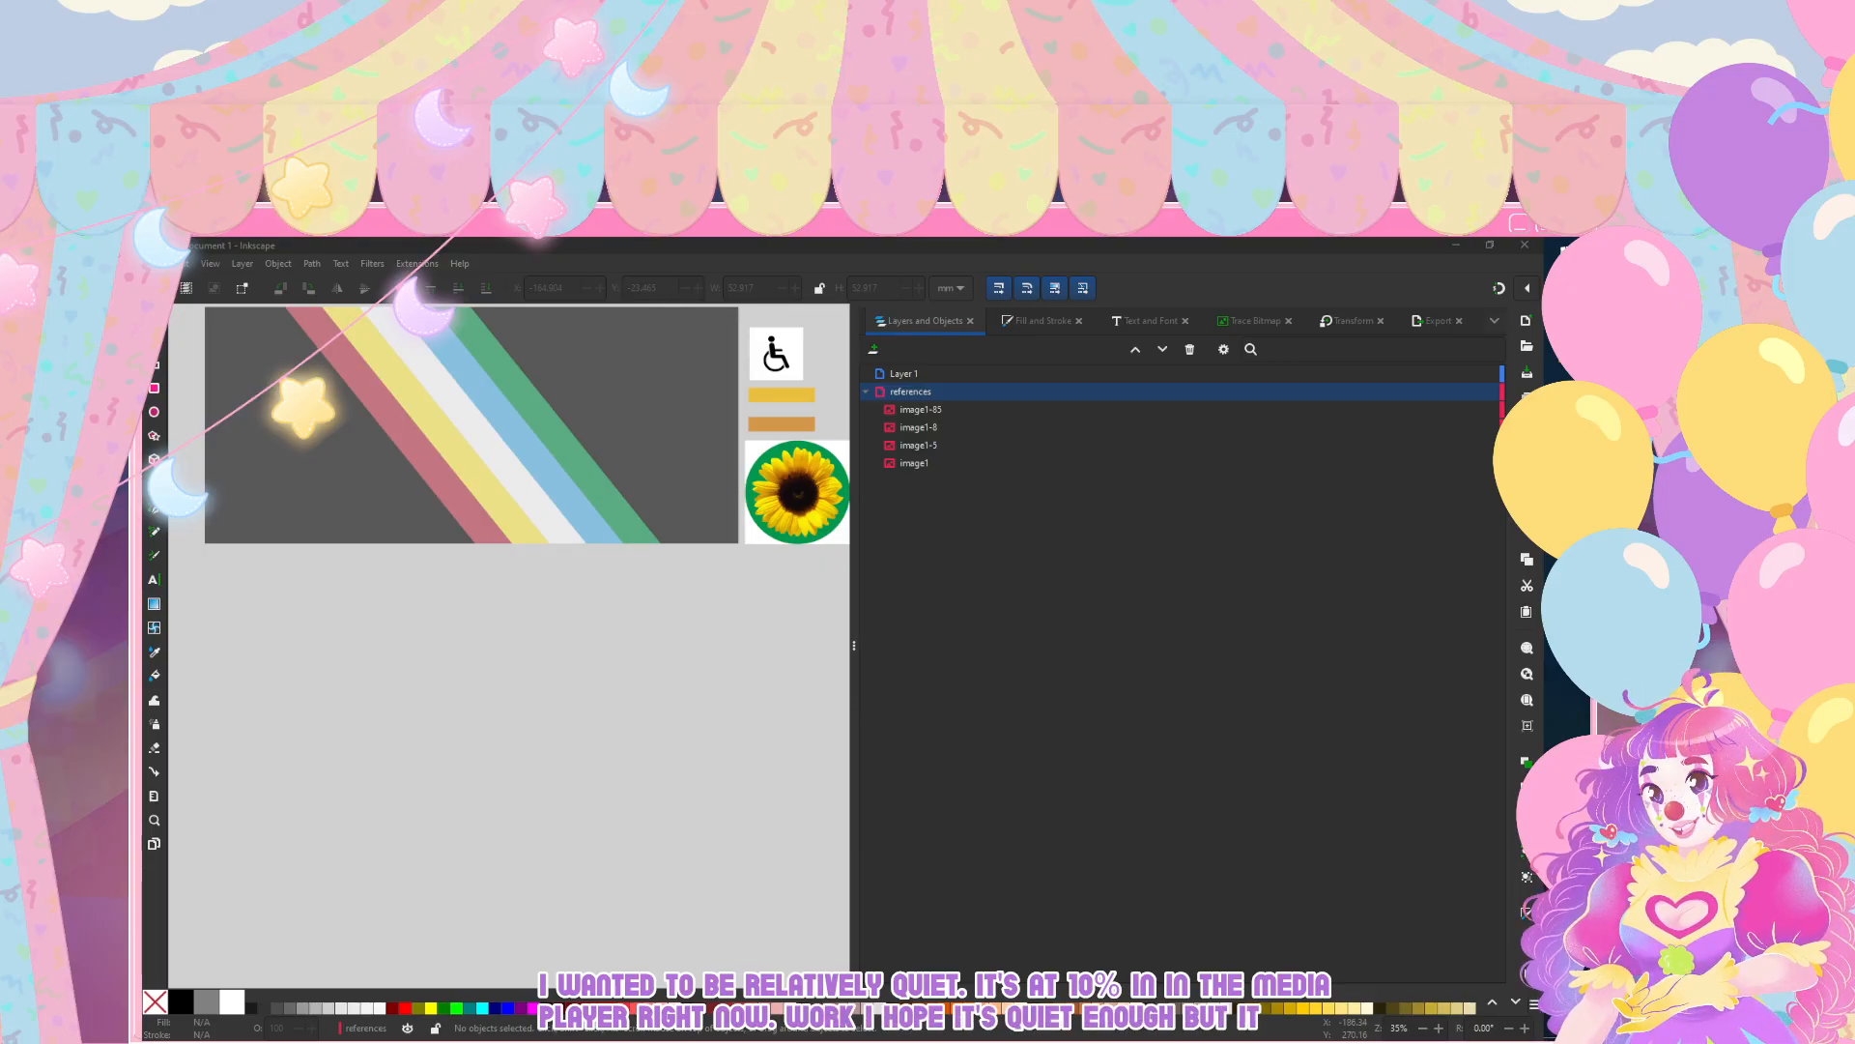
Step: Adjust the system playback volume to 50
{"action": "key", "text": "XF86AudioLowerVolume"}
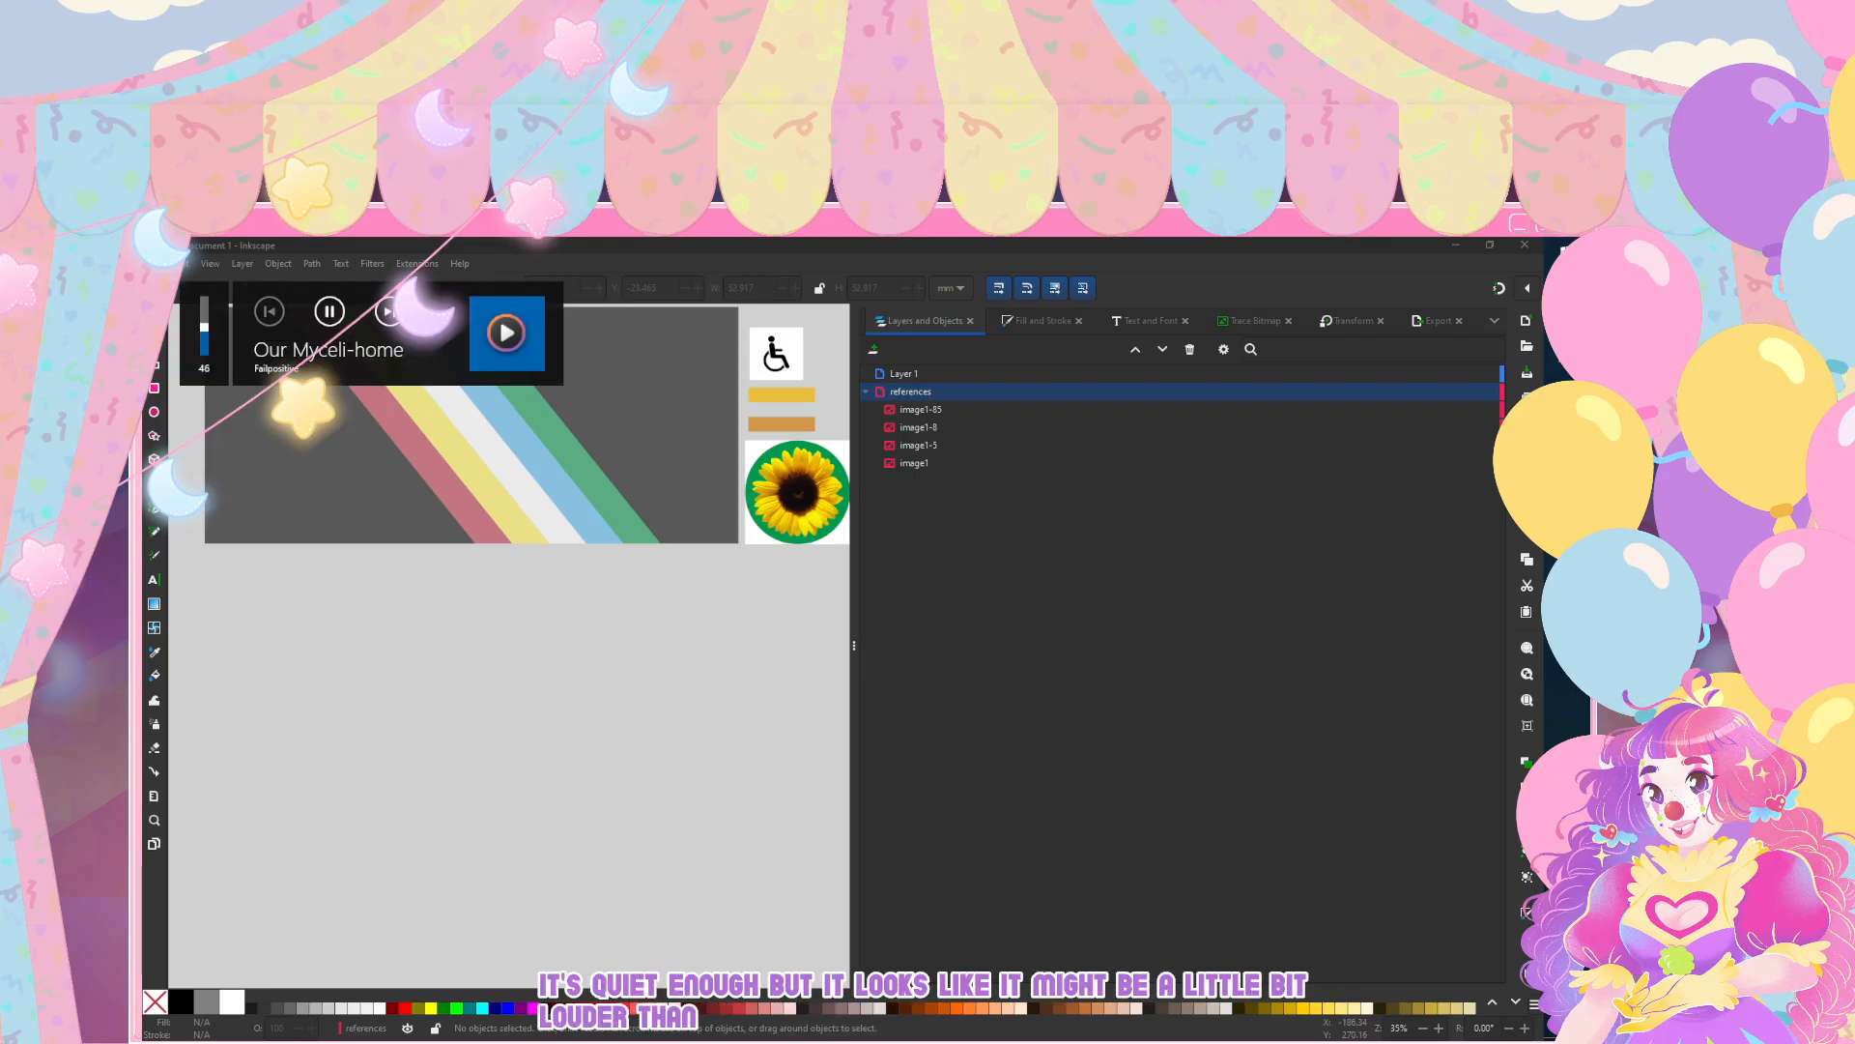
{"action": "key", "text": "XF86AudioLowerVolume"}
{"action": "key", "text": "XF86AudioLowerVolume"}
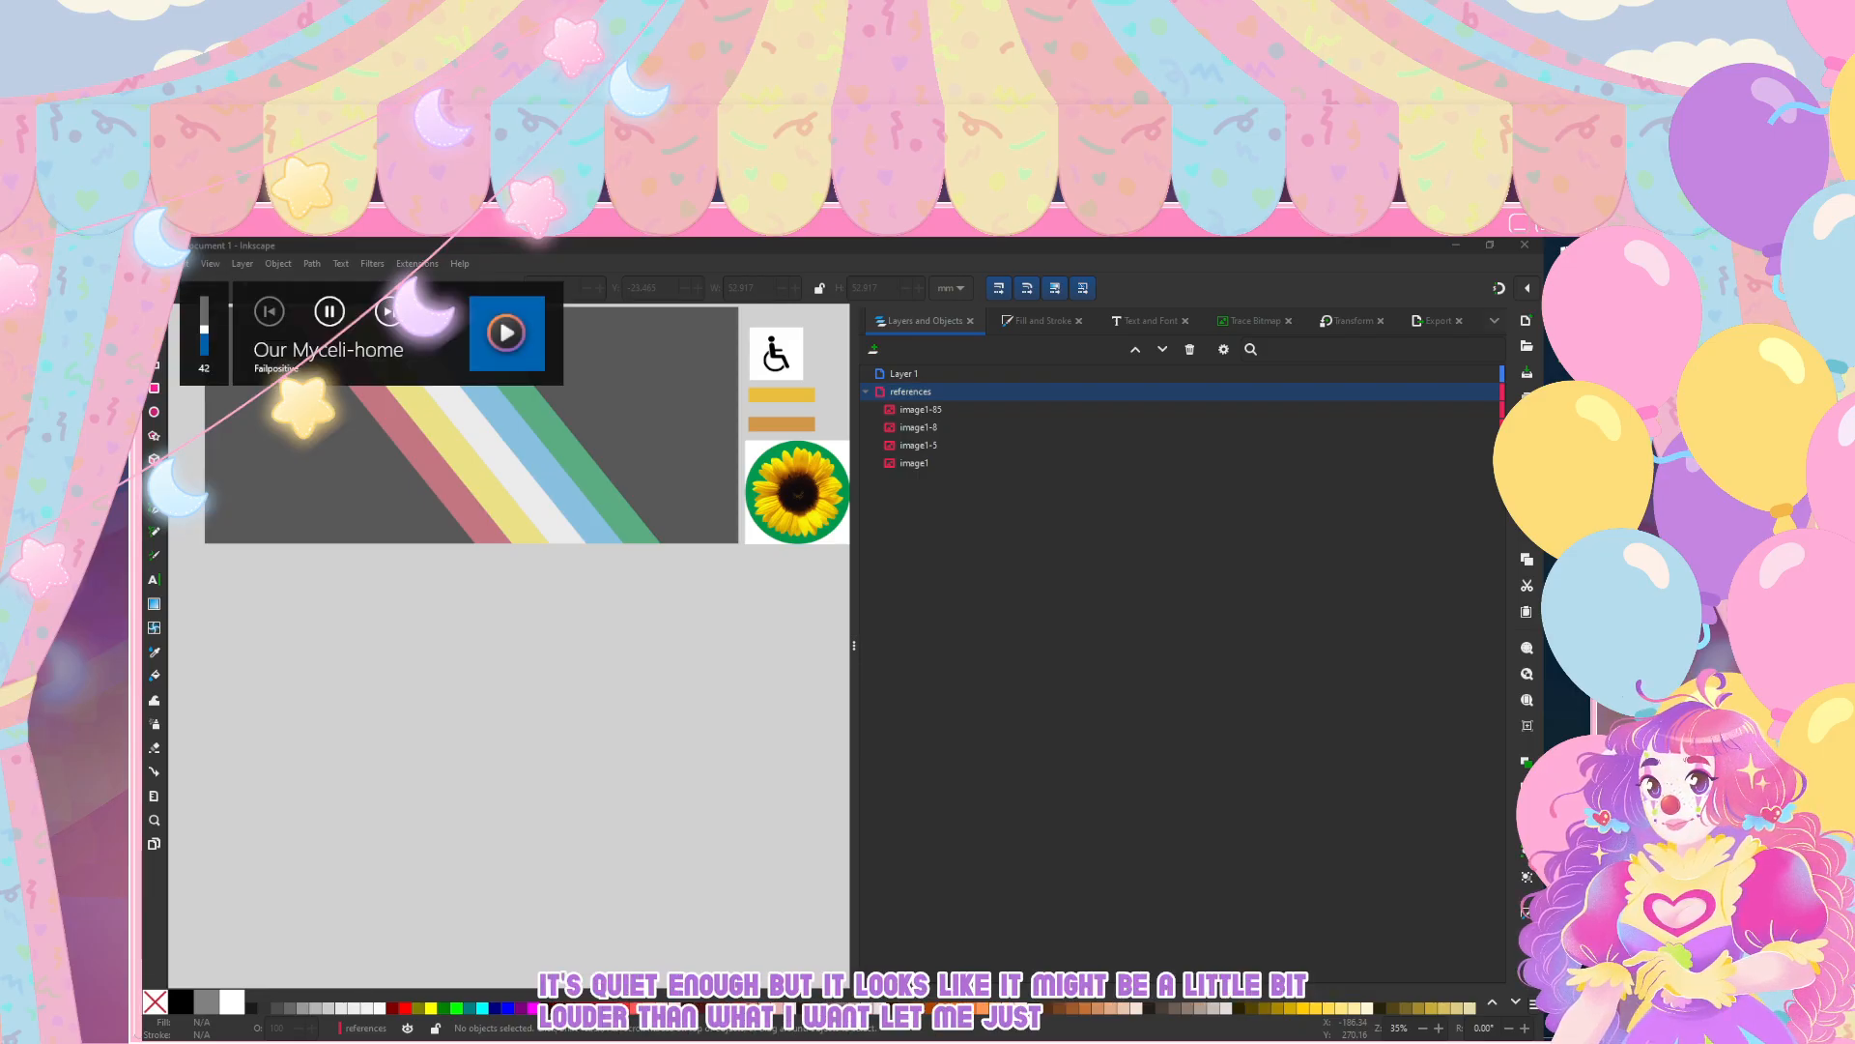
{"action": "key", "text": "XF86AudioLowerVolume"}
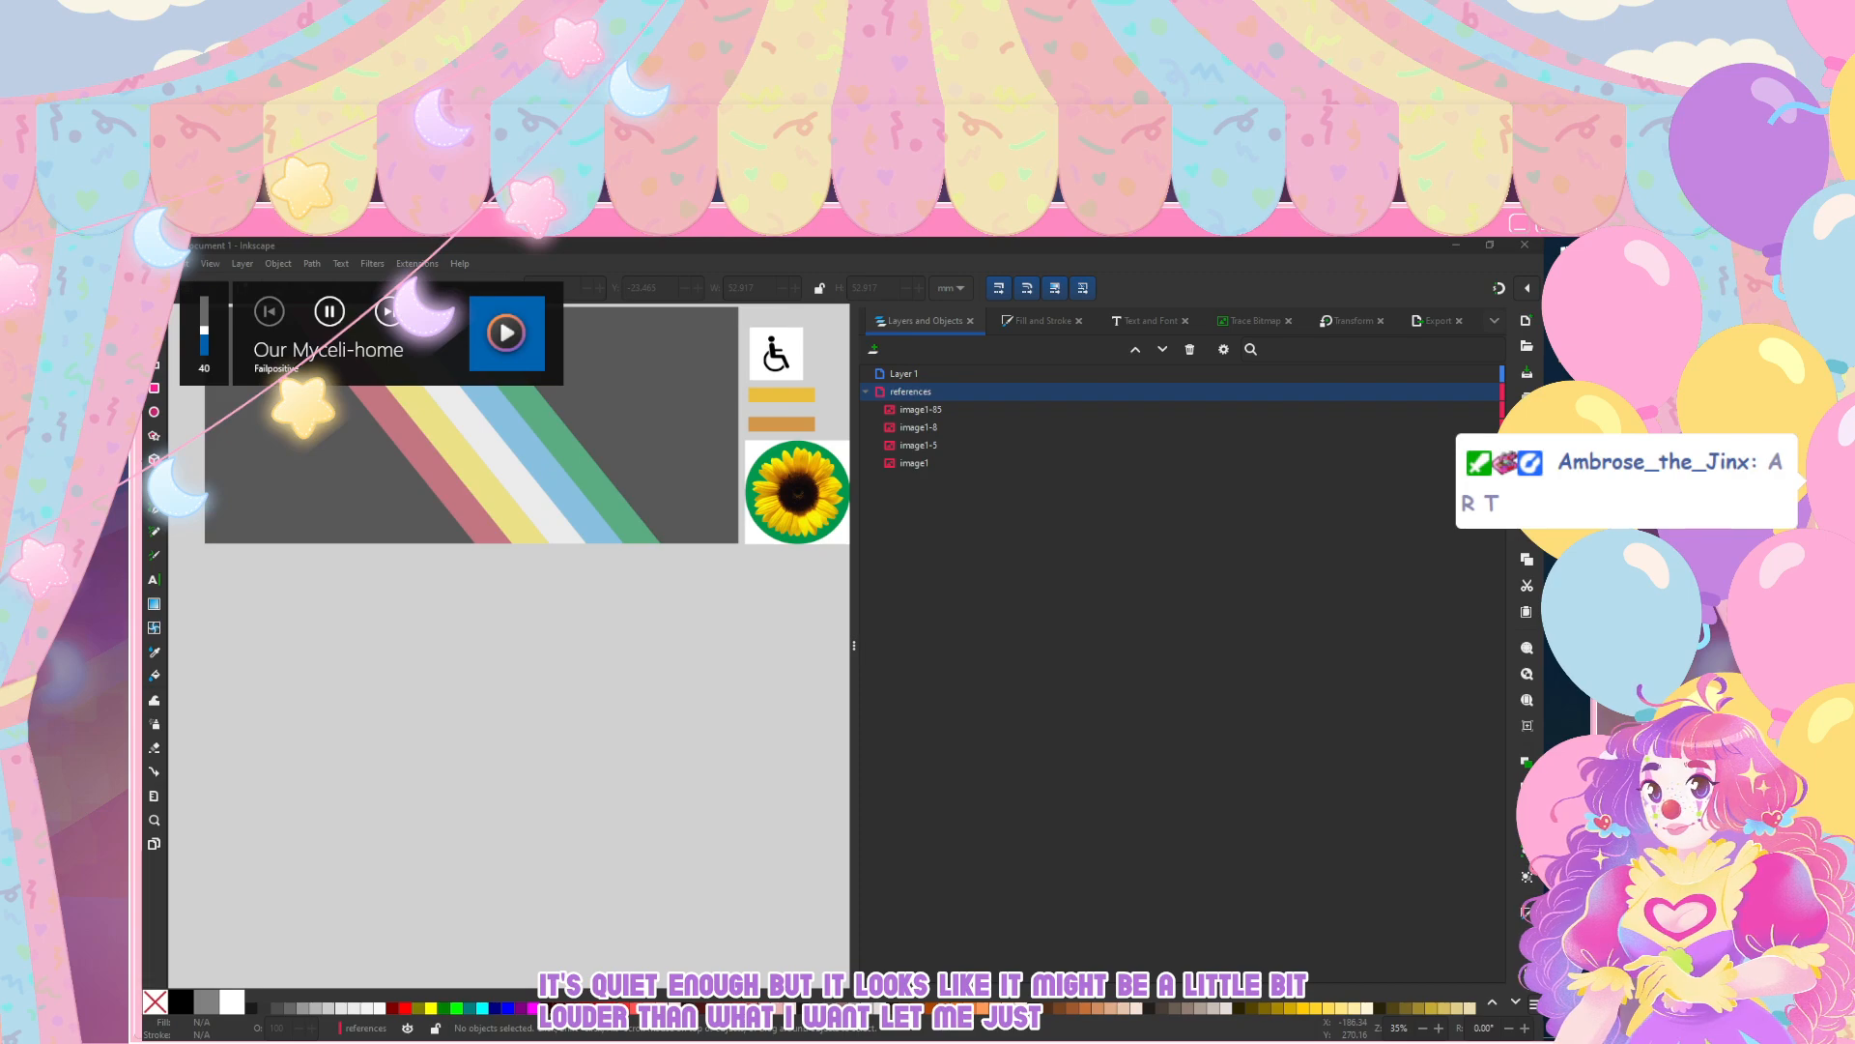
{"action": "key", "text": "XF86AudioRaiseVolume"}
{"action": "key", "text": "XF86AudioRaiseVolume"}
{"action": "key", "text": "XF86AudioRaiseVolume"}
{"action": "key", "text": "XF86AudioRaiseVolume"}
{"action": "key", "text": "XF86AudioRaiseVolume"}
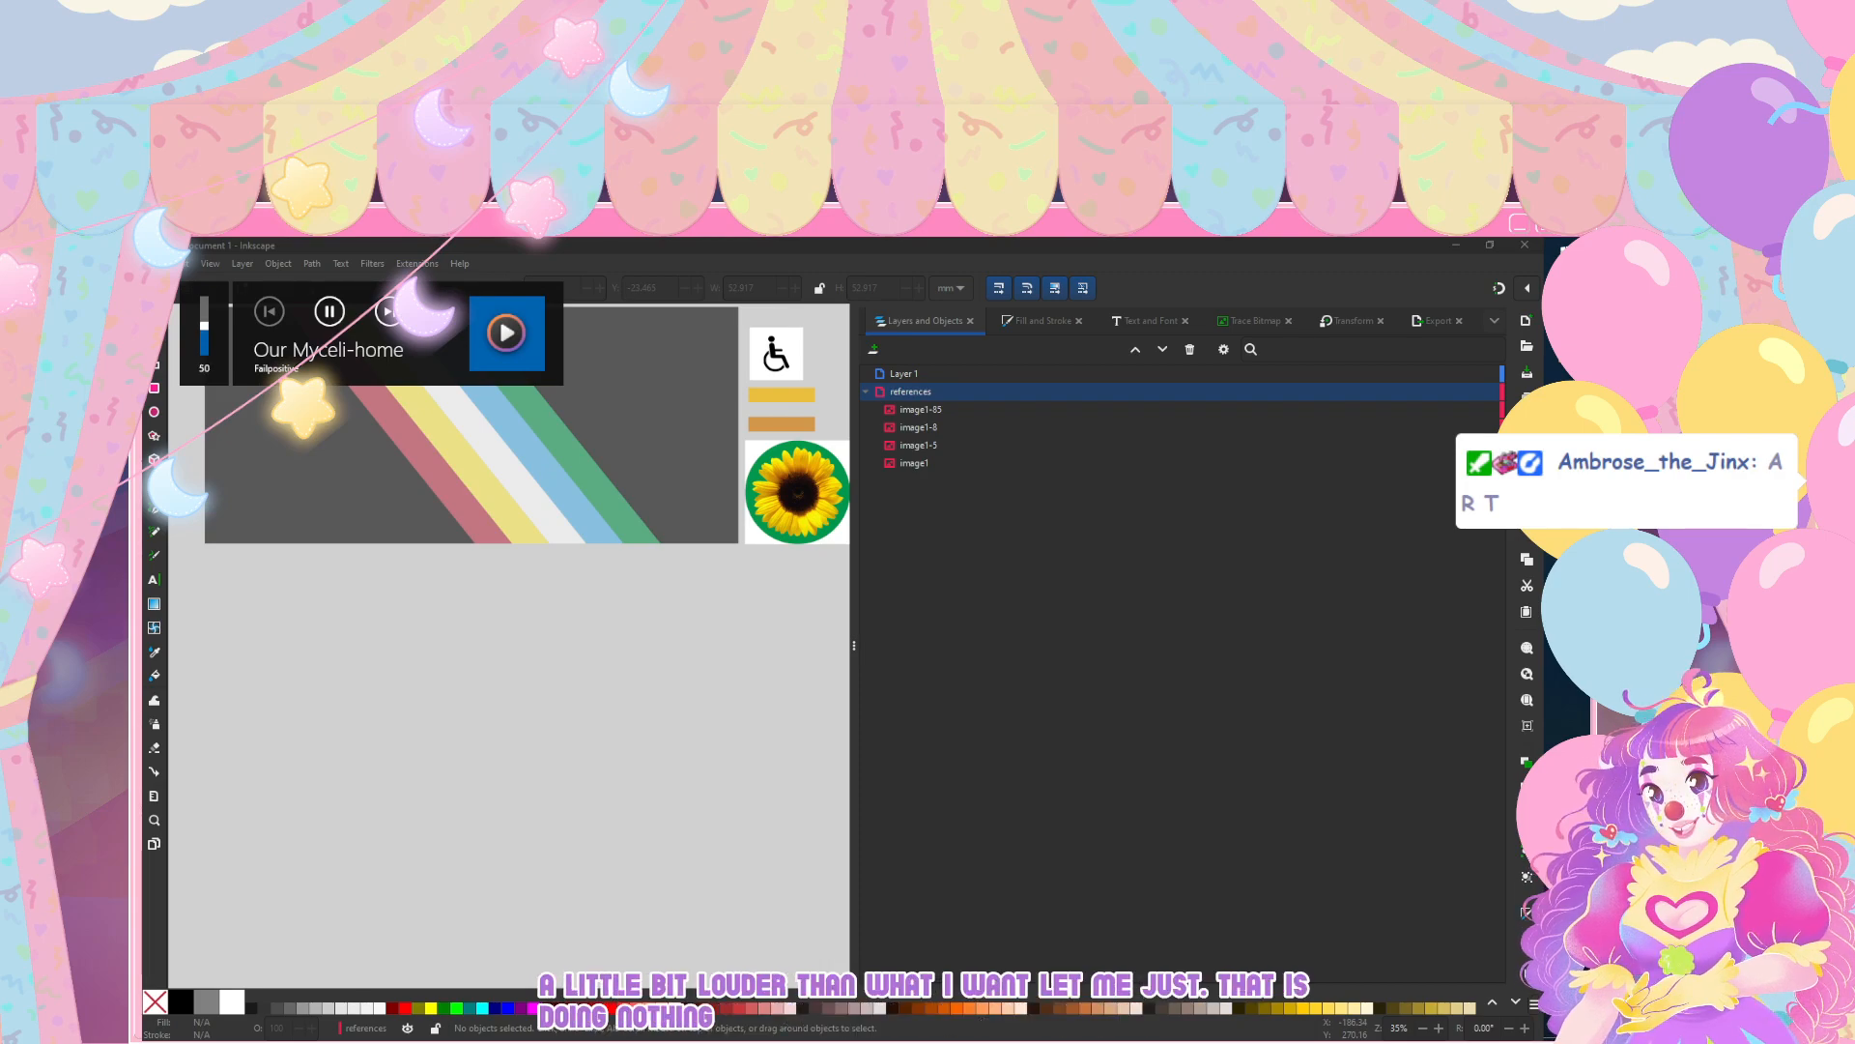
{"action": "scroll", "coordinate": [317, 565], "scroll_direction": "up", "scroll_amount": 3}
{"action": "scroll", "coordinate": [566, 444], "scroll_direction": "down", "scroll_amount": 2}
{"action": "scroll", "coordinate": [561, 510], "scroll_direction": "up", "scroll_amount": 1}
{"action": "scroll", "coordinate": [561, 579], "scroll_direction": "down", "scroll_amount": 1}
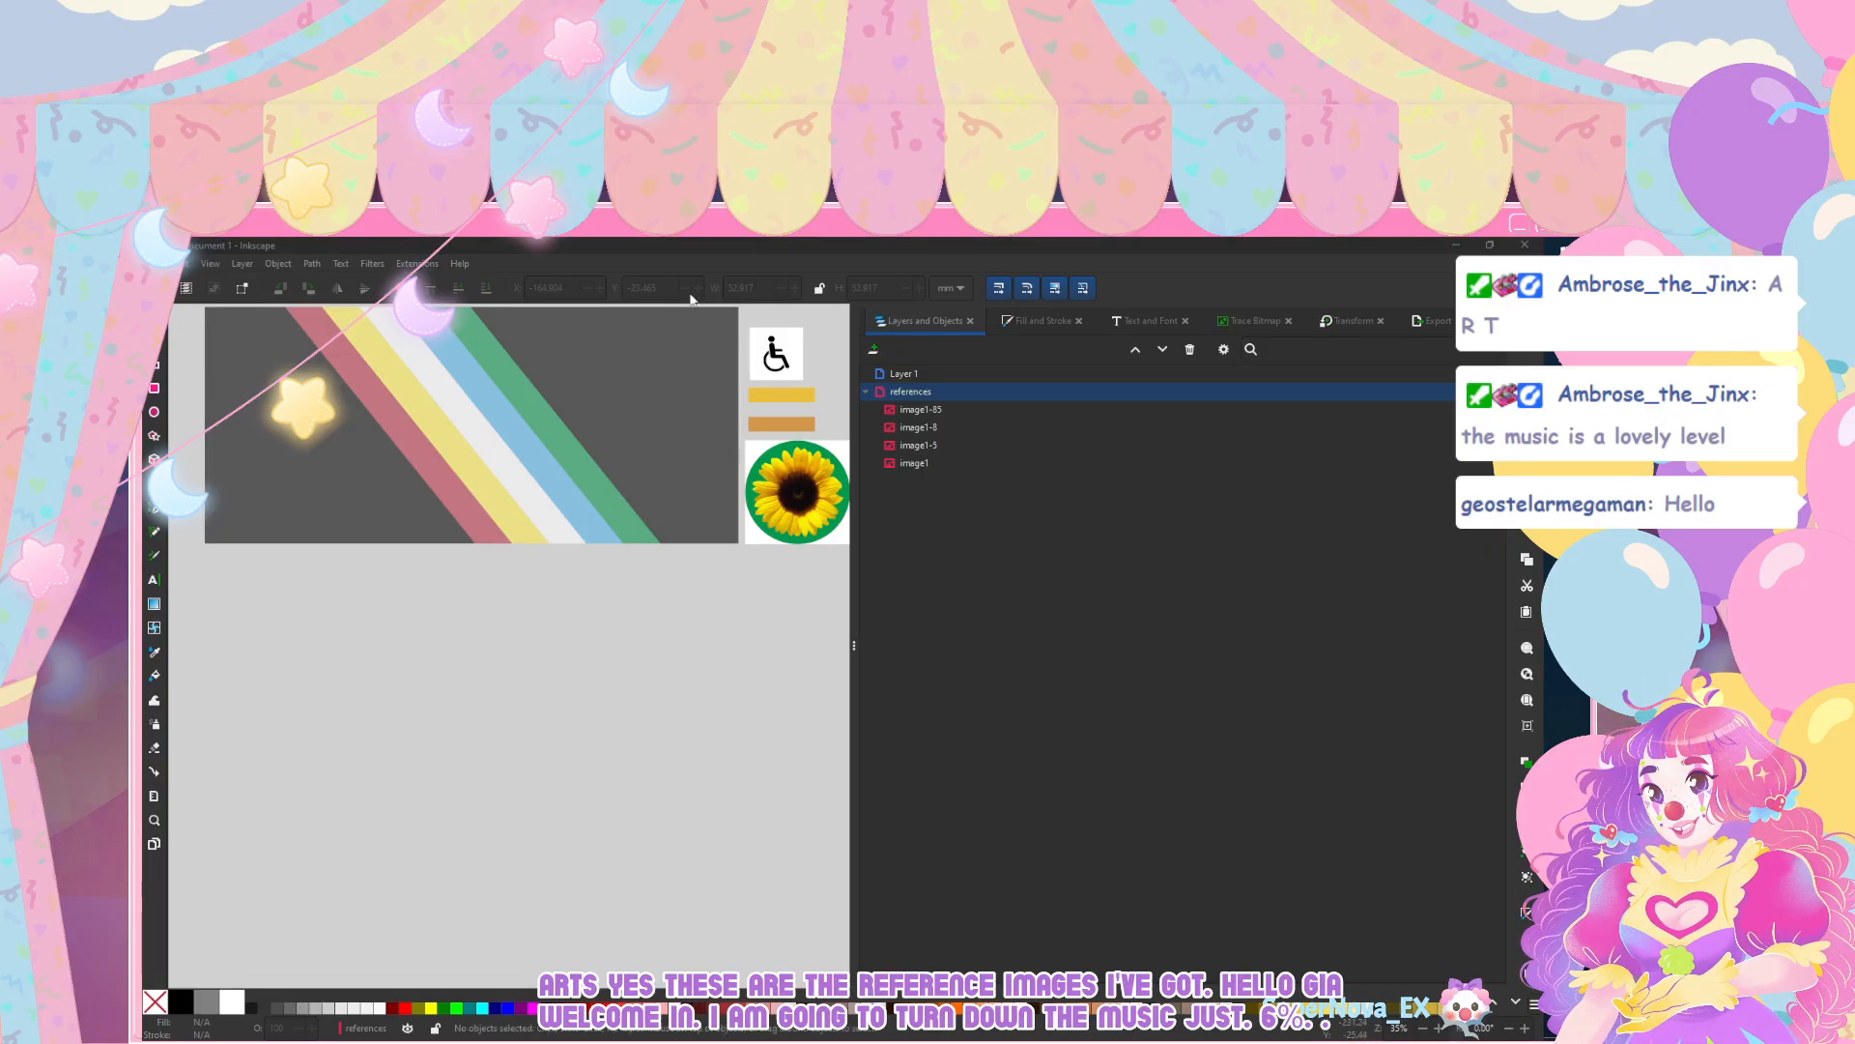
{"action": "left_click", "coordinate": [774, 239]}
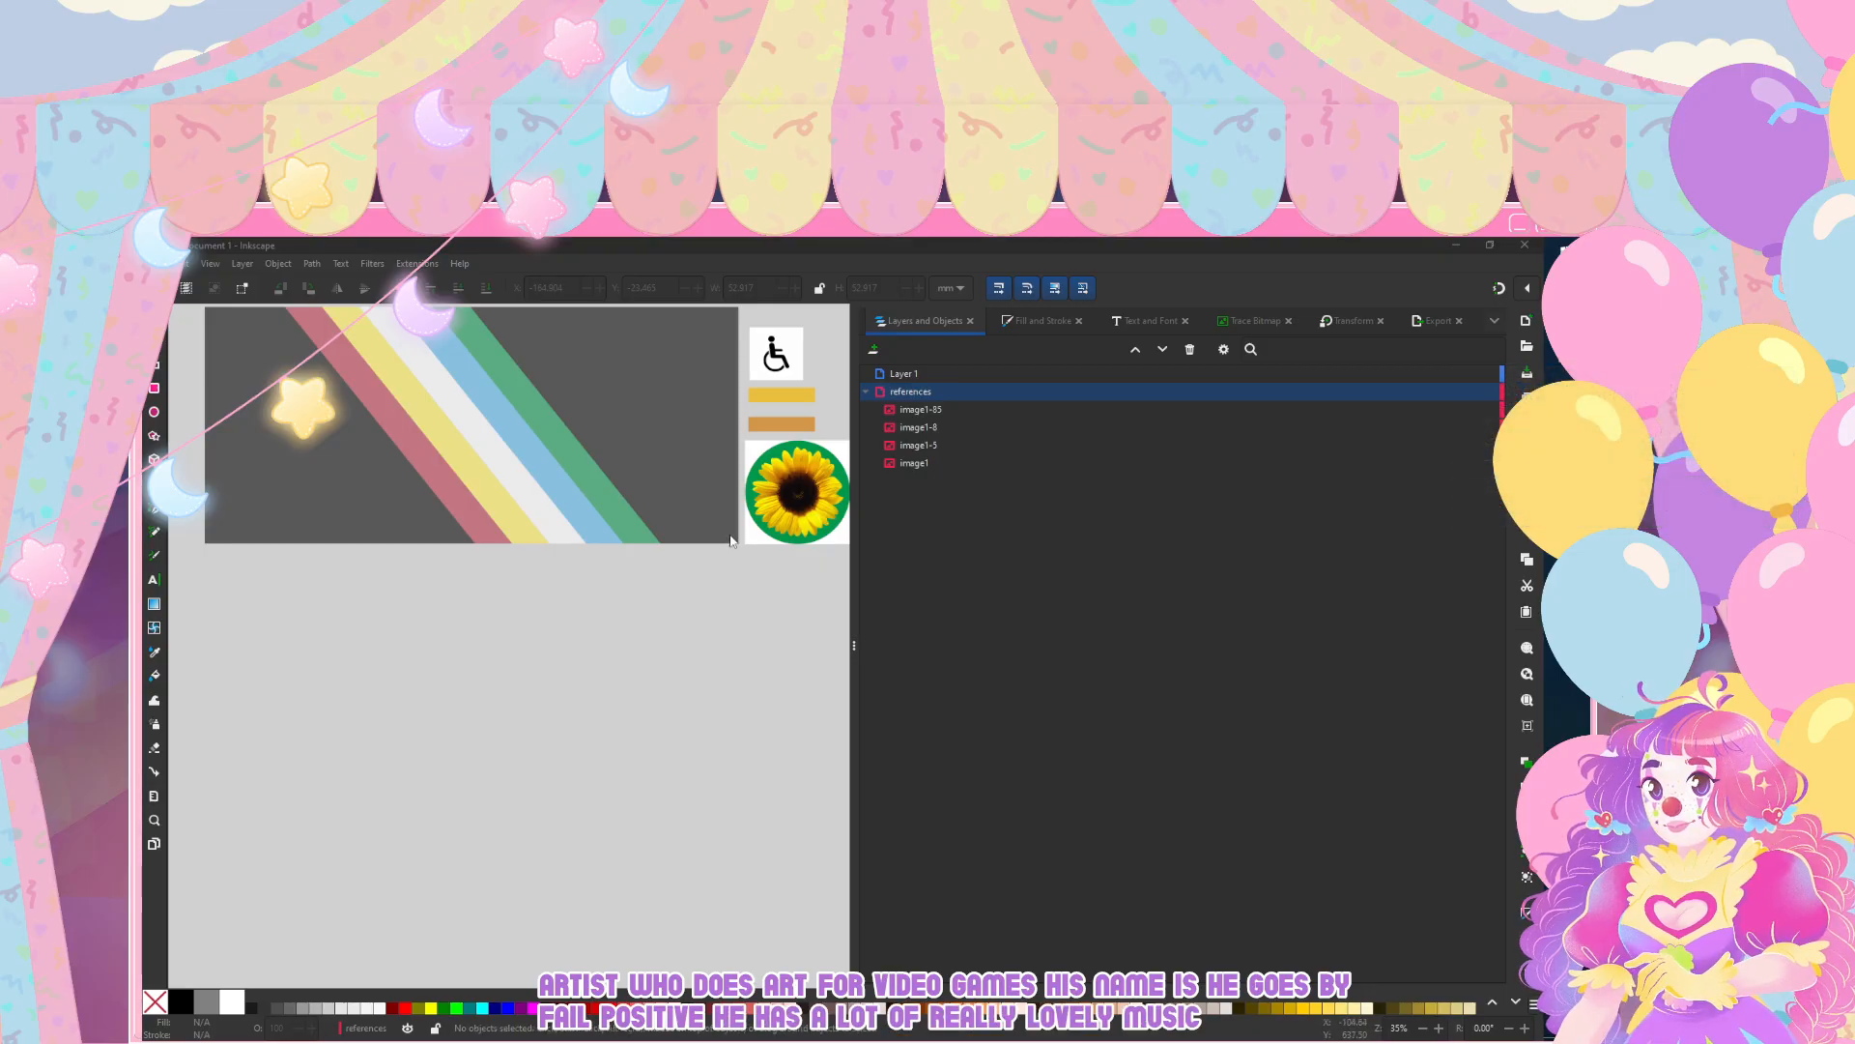
{"action": "left_click", "coordinate": [603, 688]}
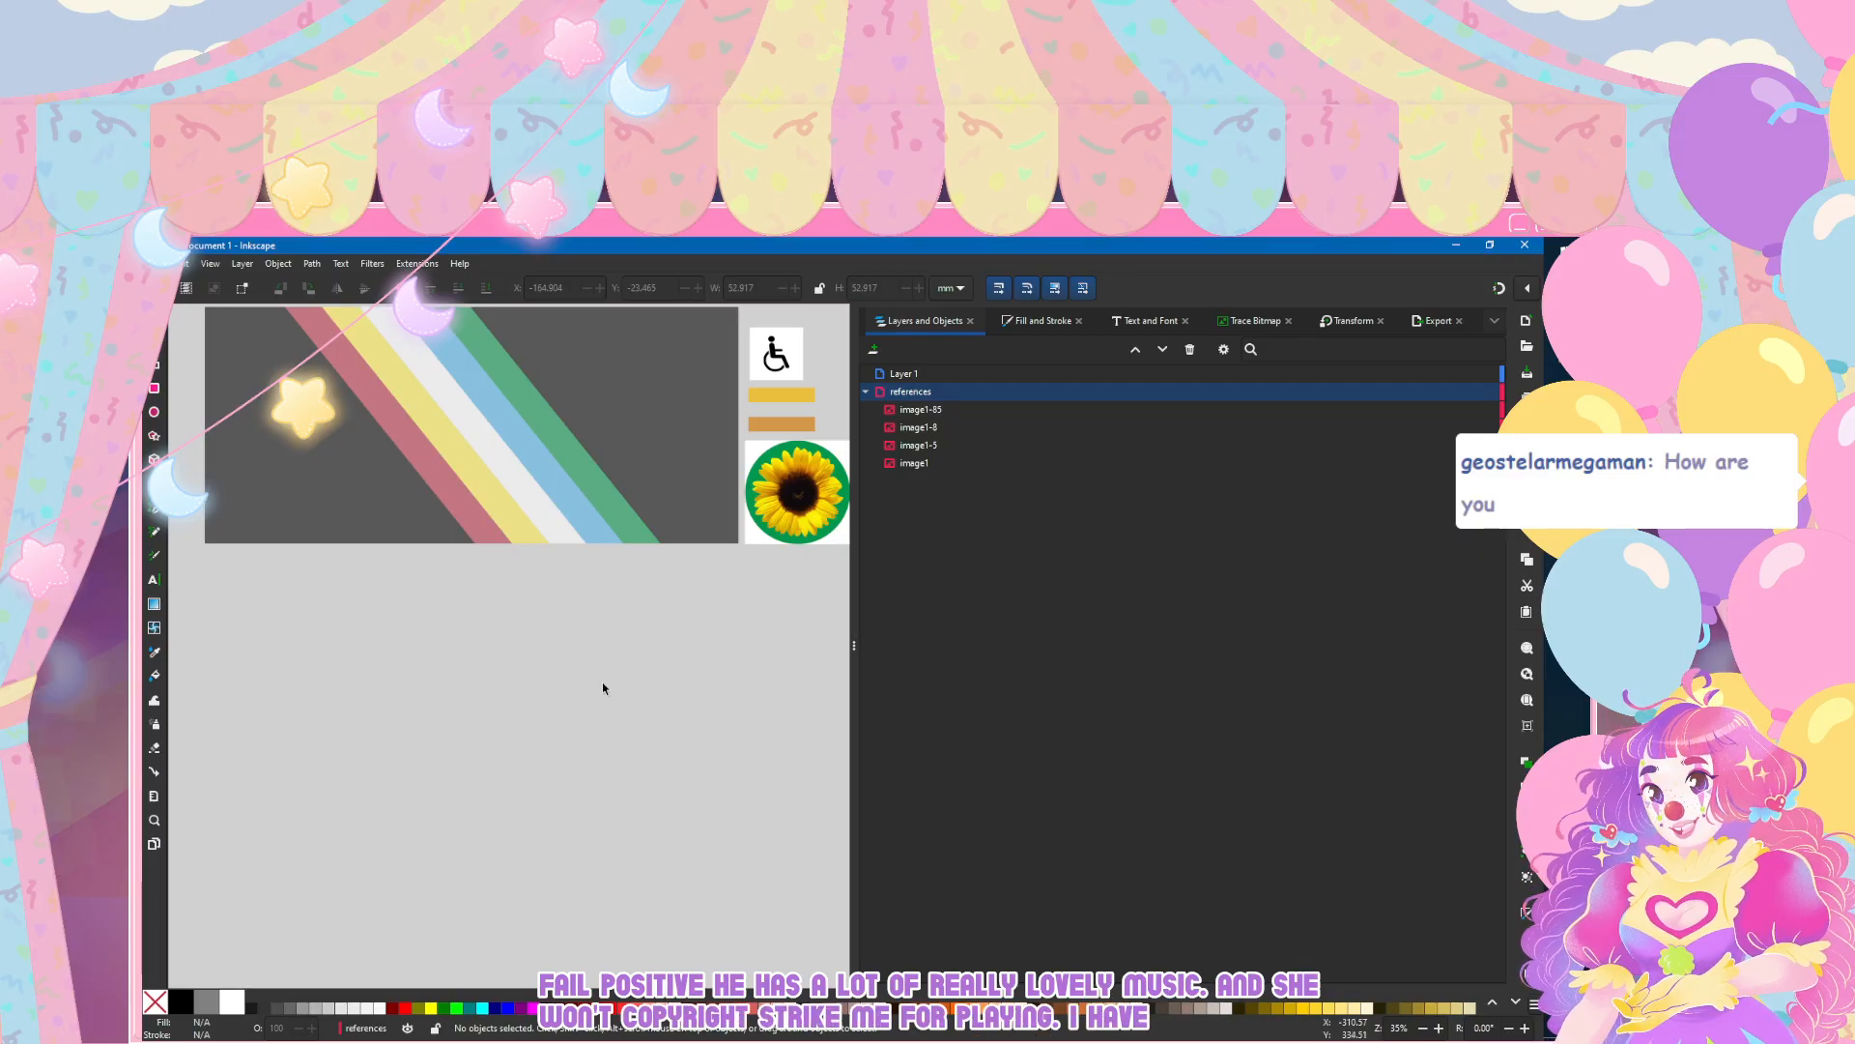
Step: Examine the reference image of the dark grey flag with diagonal coloured stripes
{"action": "scroll", "coordinate": [556, 630], "scroll_direction": "up", "scroll_amount": 2}
{"action": "scroll", "coordinate": [553, 633], "scroll_direction": "right", "scroll_amount": 2}
{"action": "scroll", "coordinate": [554, 637], "scroll_direction": "left", "scroll_amount": 2}
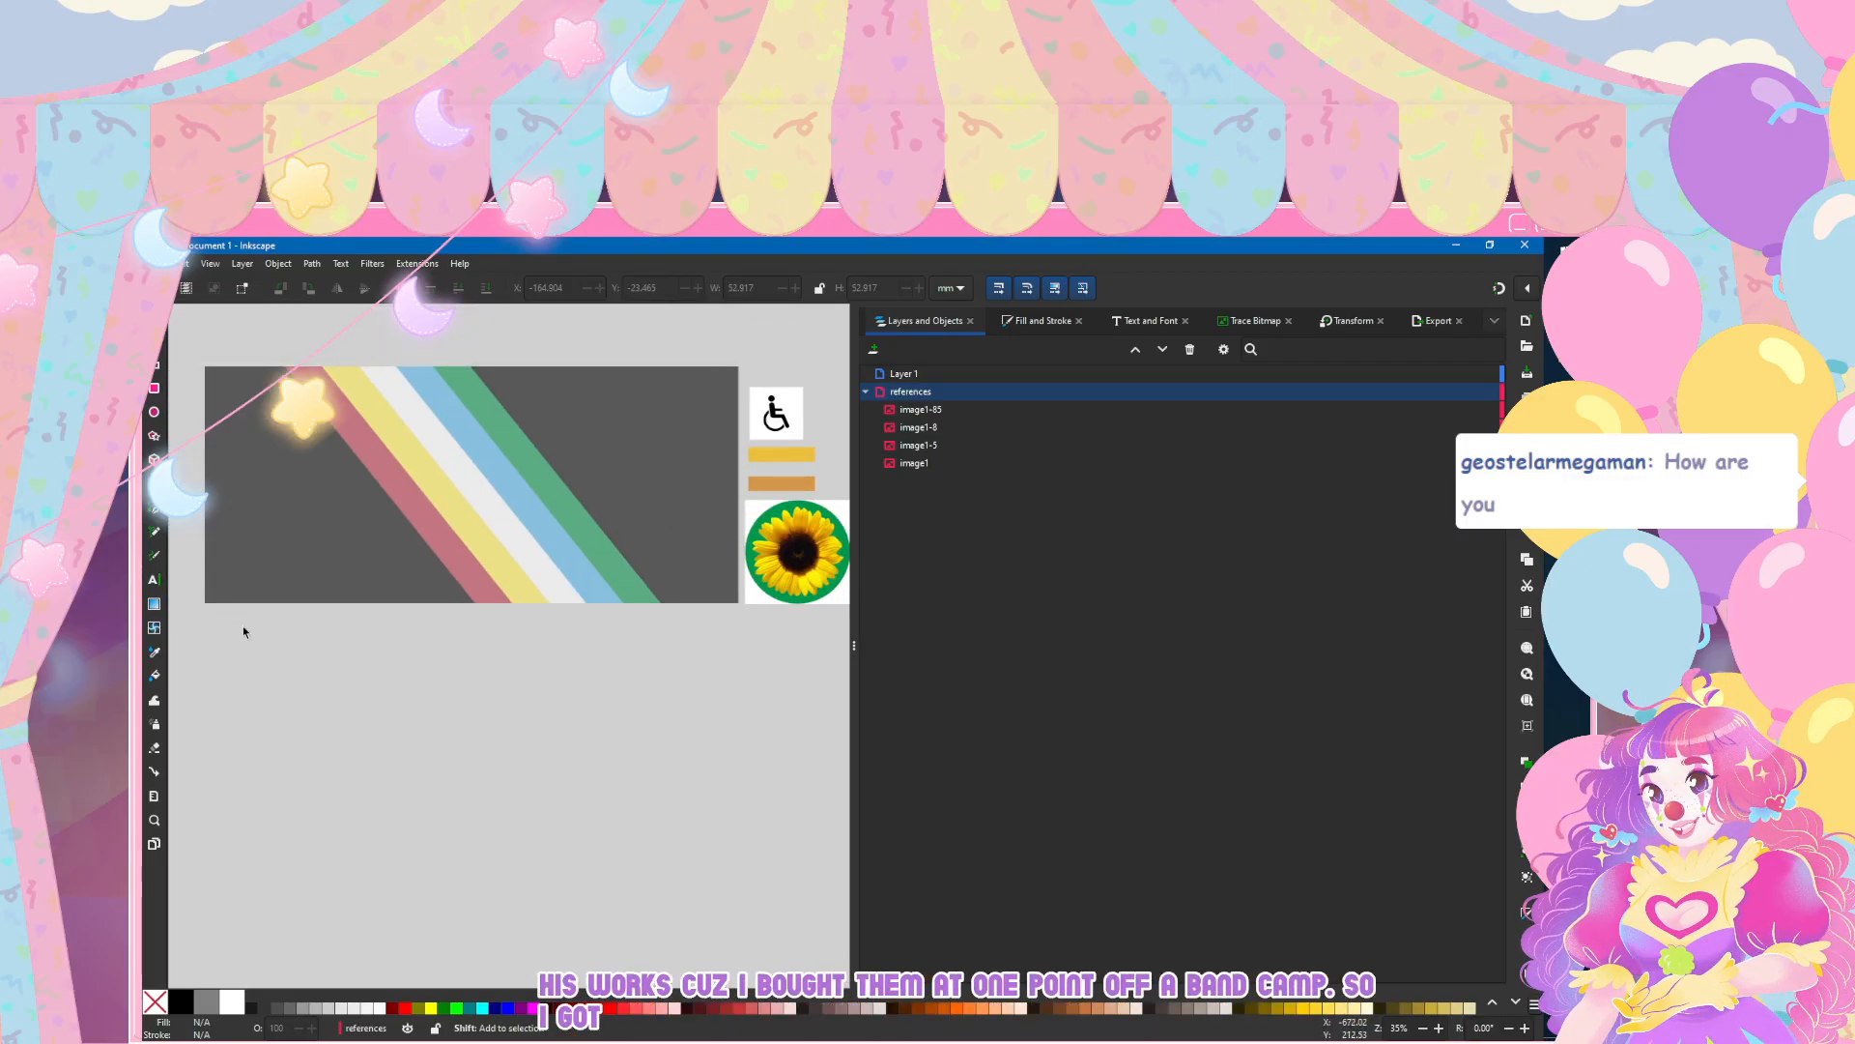
{"action": "scroll", "coordinate": [242, 638], "scroll_direction": "right", "scroll_amount": 2}
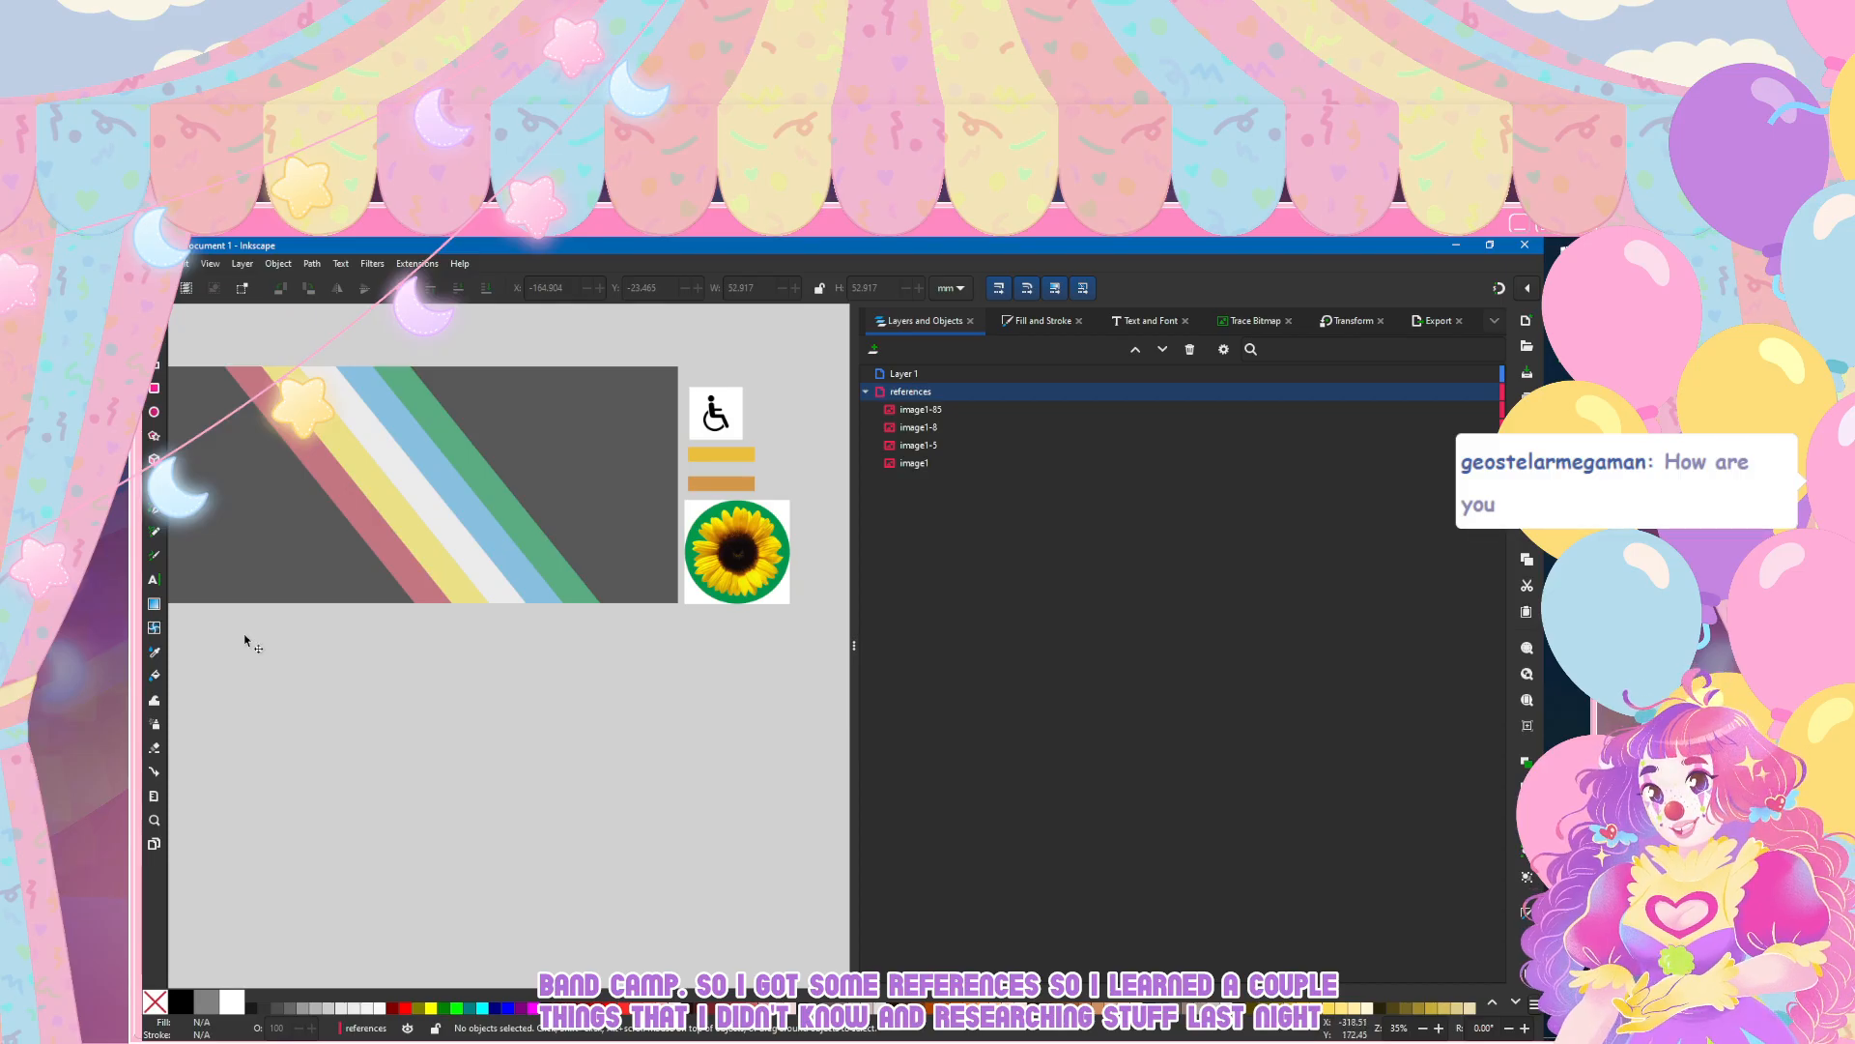
{"action": "mouse_move", "coordinate": [446, 505]}
{"action": "left_mouse_down"}
{"action": "mouse_move", "coordinate": [410, 533]}
{"action": "mouse_move", "coordinate": [444, 504]}
{"action": "left_mouse_up"}
{"action": "left_click", "coordinate": [372, 714]}
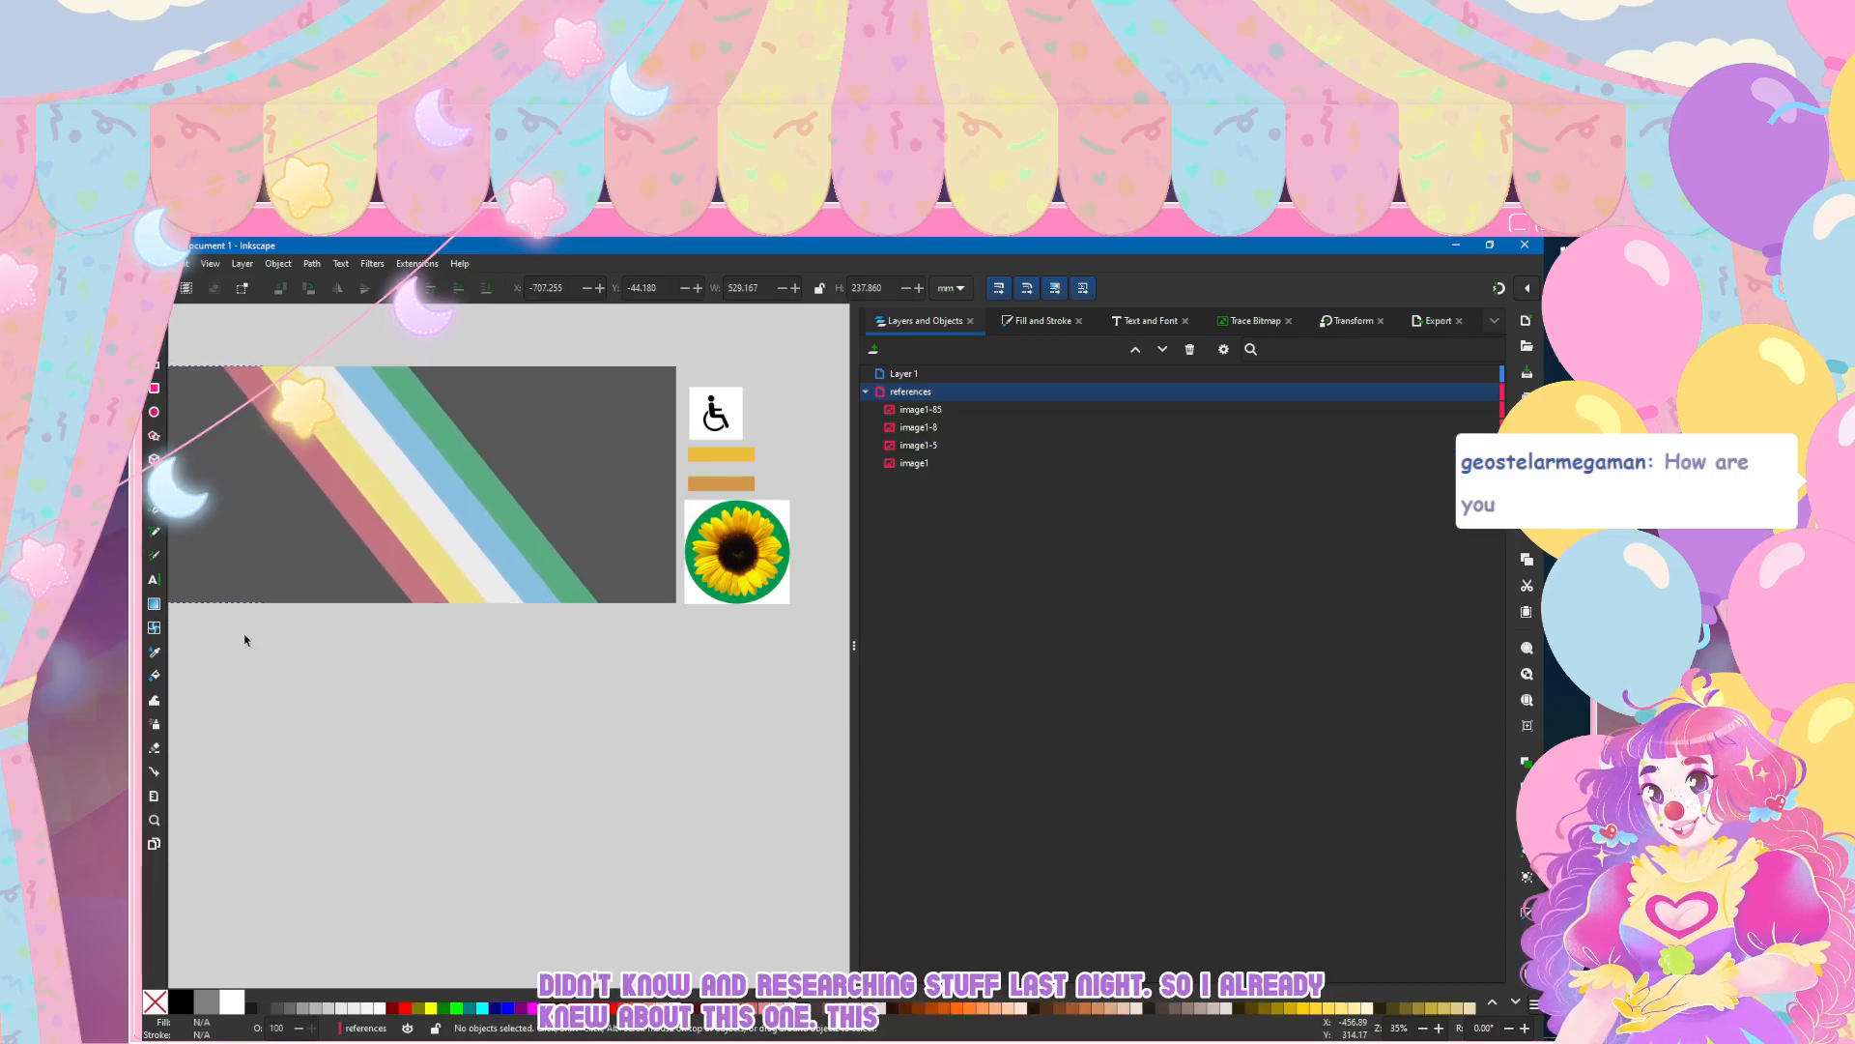
{"action": "scroll", "coordinate": [310, 512], "scroll_direction": "left", "scroll_amount": 2}
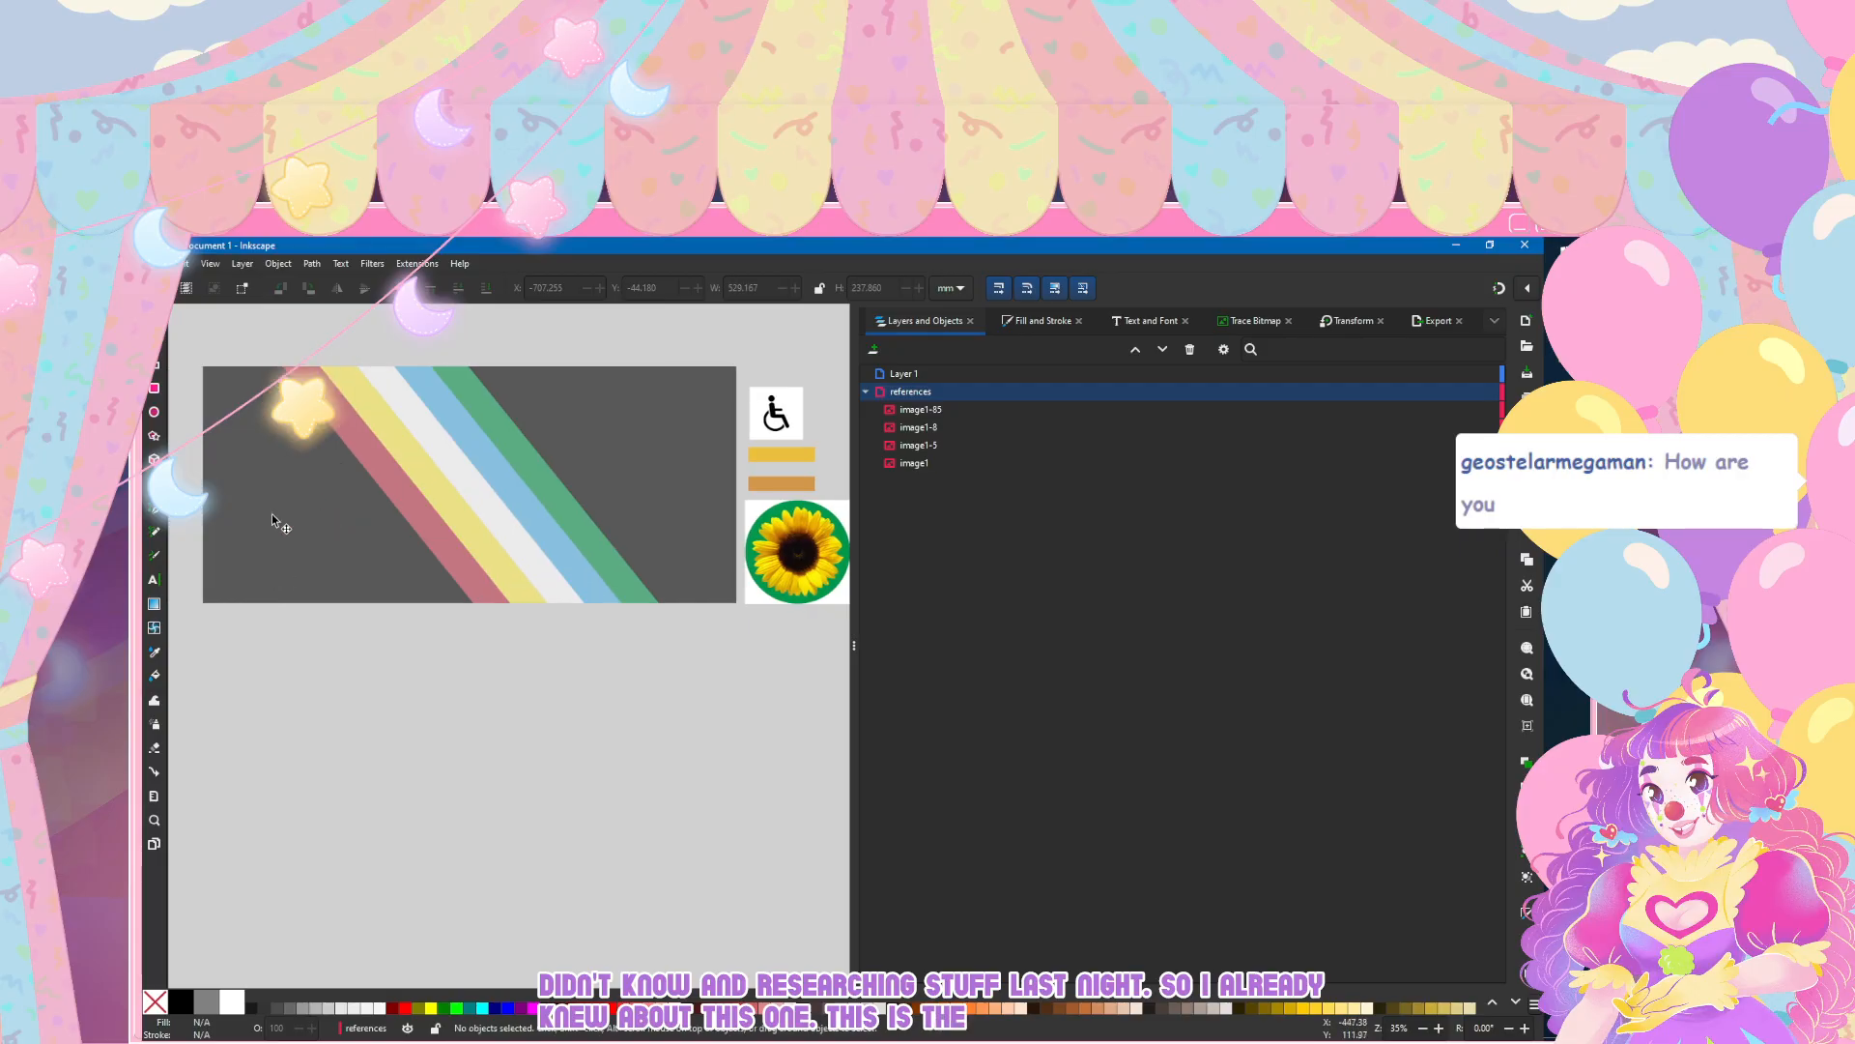
{"action": "left_click_drag", "start_coordinate": [270, 513], "coordinate": [225, 519]}
{"action": "left_click_drag", "start_coordinate": [433, 526], "coordinate": [478, 519]}
{"action": "left_click", "coordinate": [489, 780]}
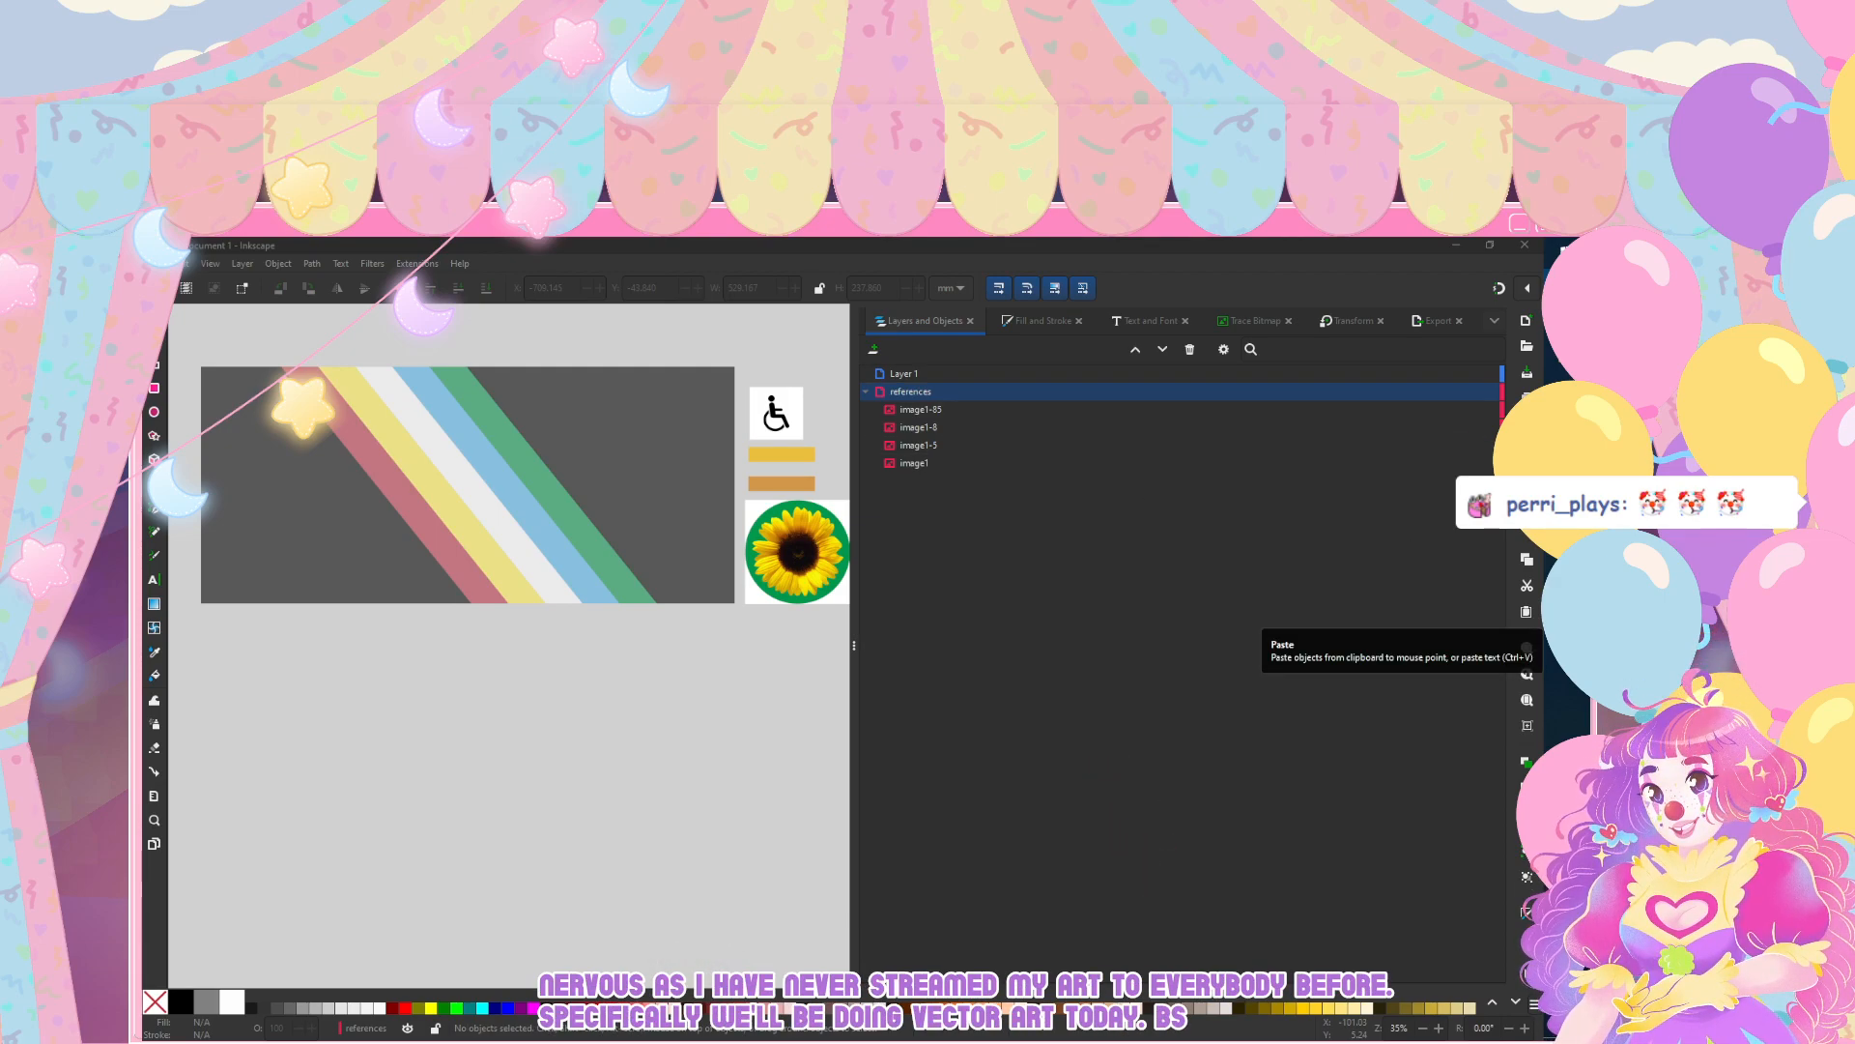
{"action": "left_click", "coordinate": [396, 666]}
{"action": "left_click", "coordinate": [576, 461]}
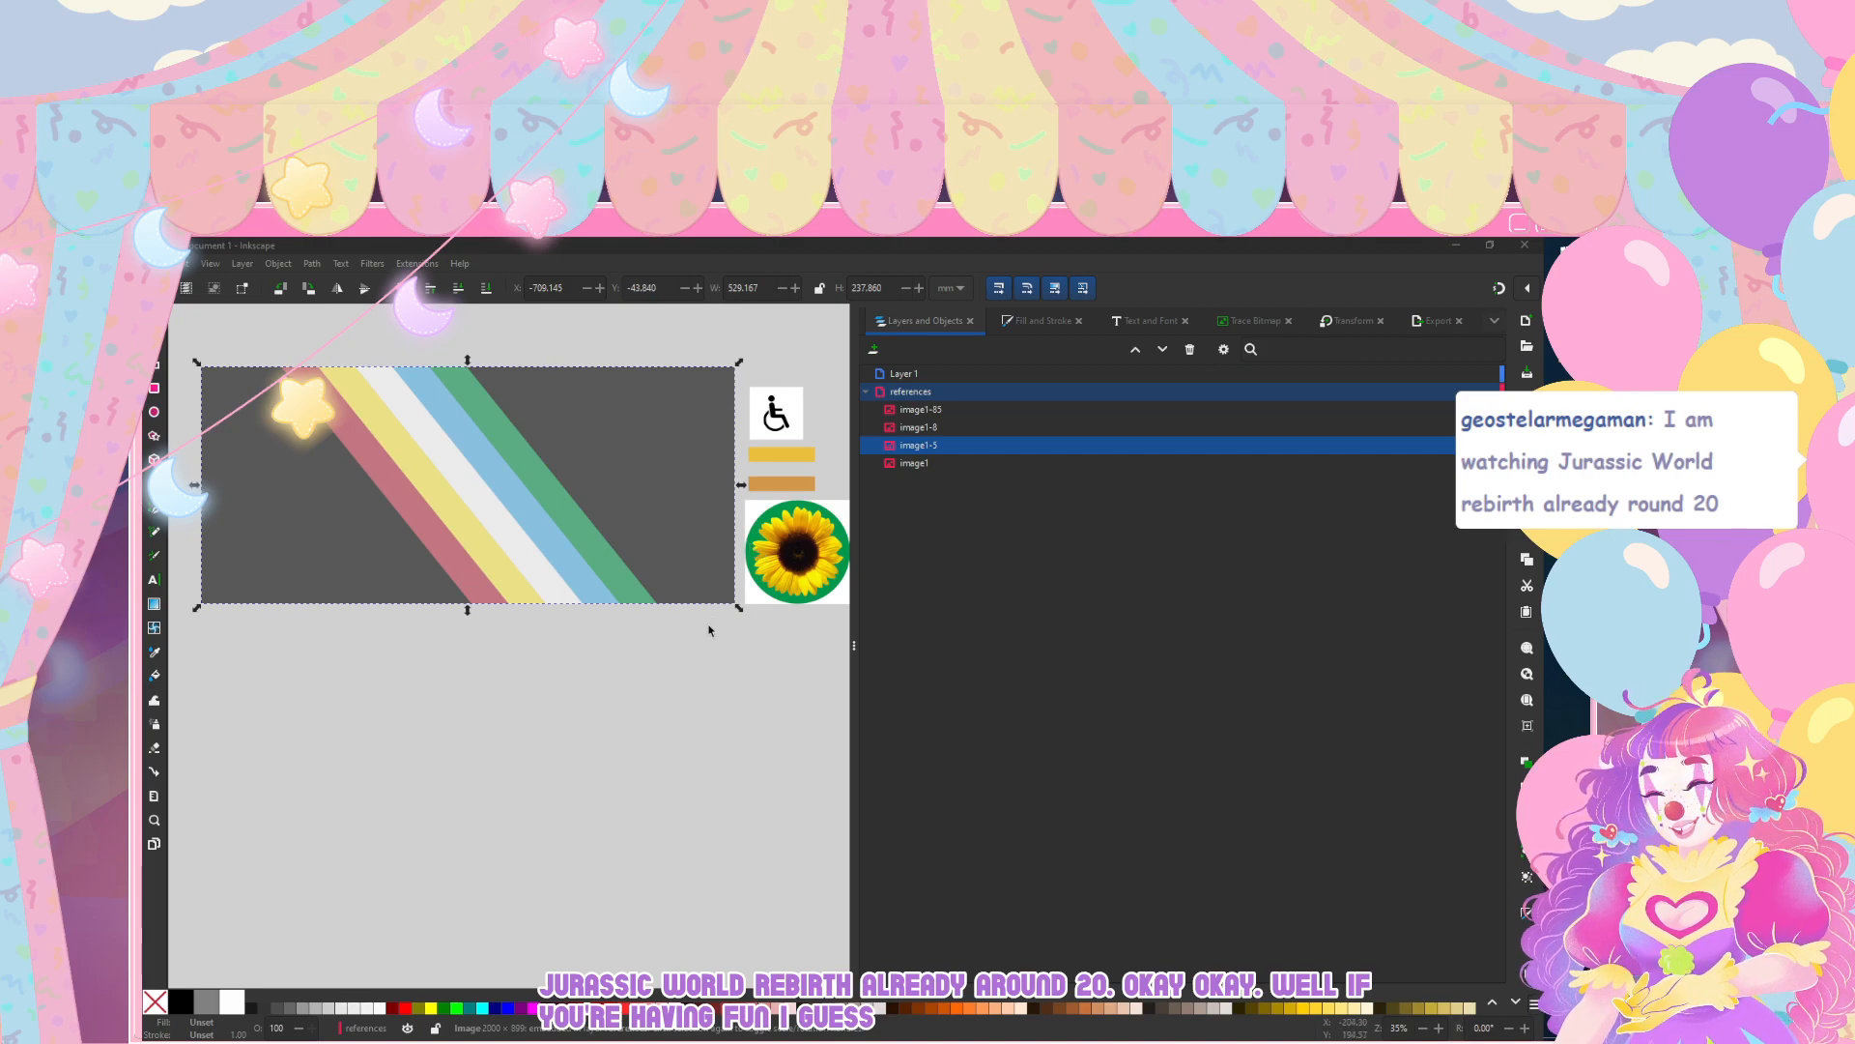
Step: Examine the yellow and orange bar reference image up close and compare it with the striped flag beside it
{"action": "scroll", "coordinate": [321, 489], "scroll_direction": "right", "scroll_amount": 2}
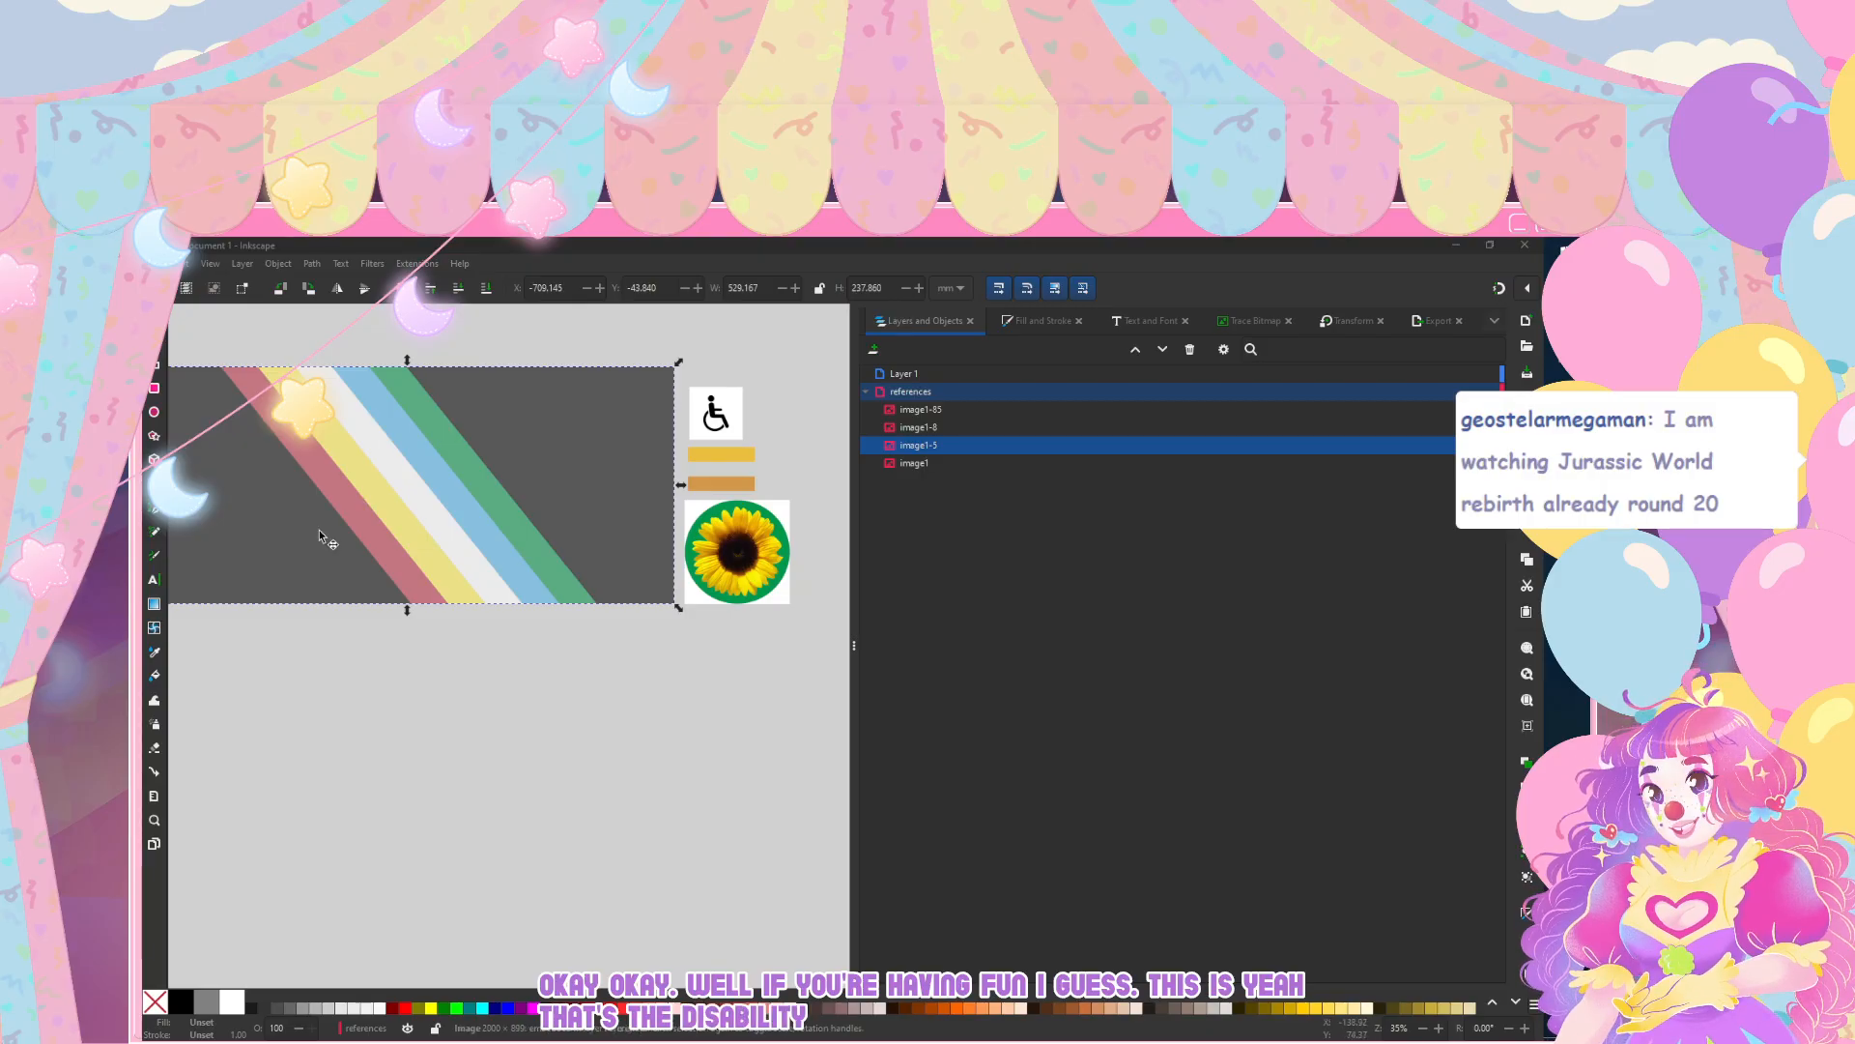
{"action": "left_click", "coordinate": [725, 481]}
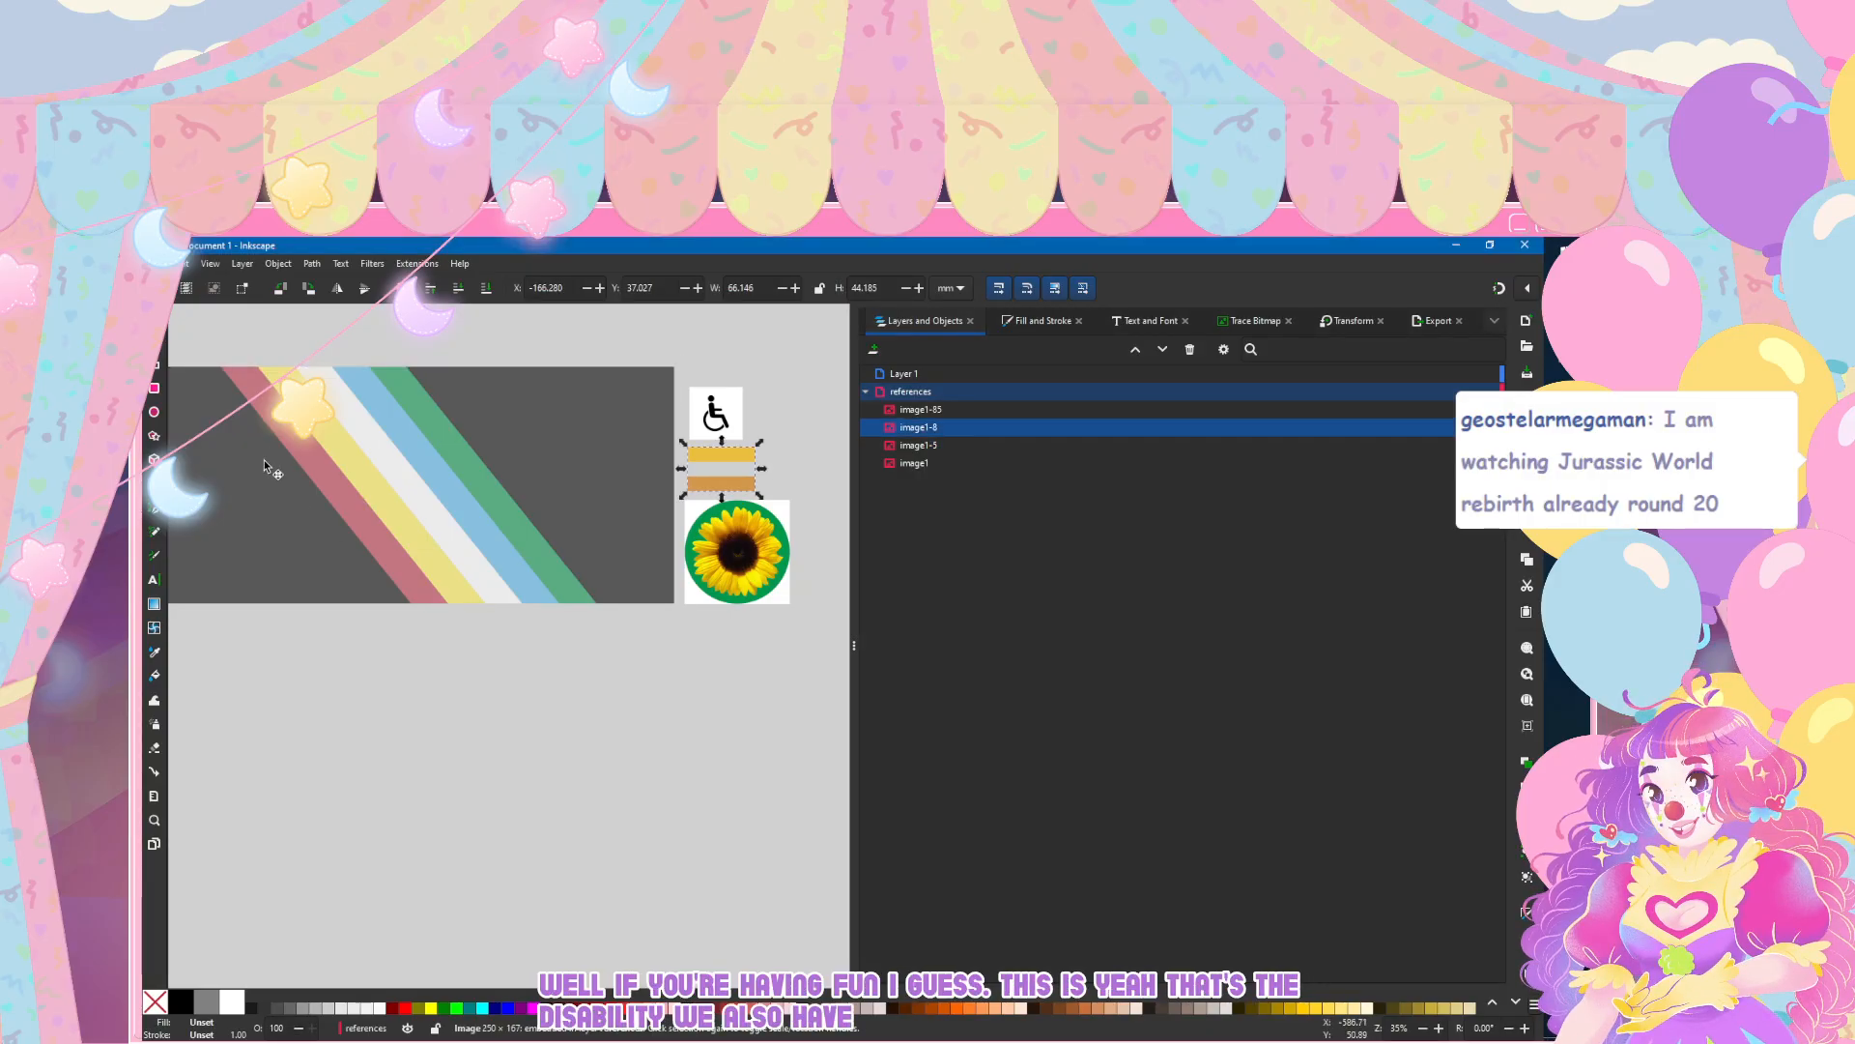
{"action": "scroll", "coordinate": [781, 475], "scroll_direction": "up", "scroll_amount": 3}
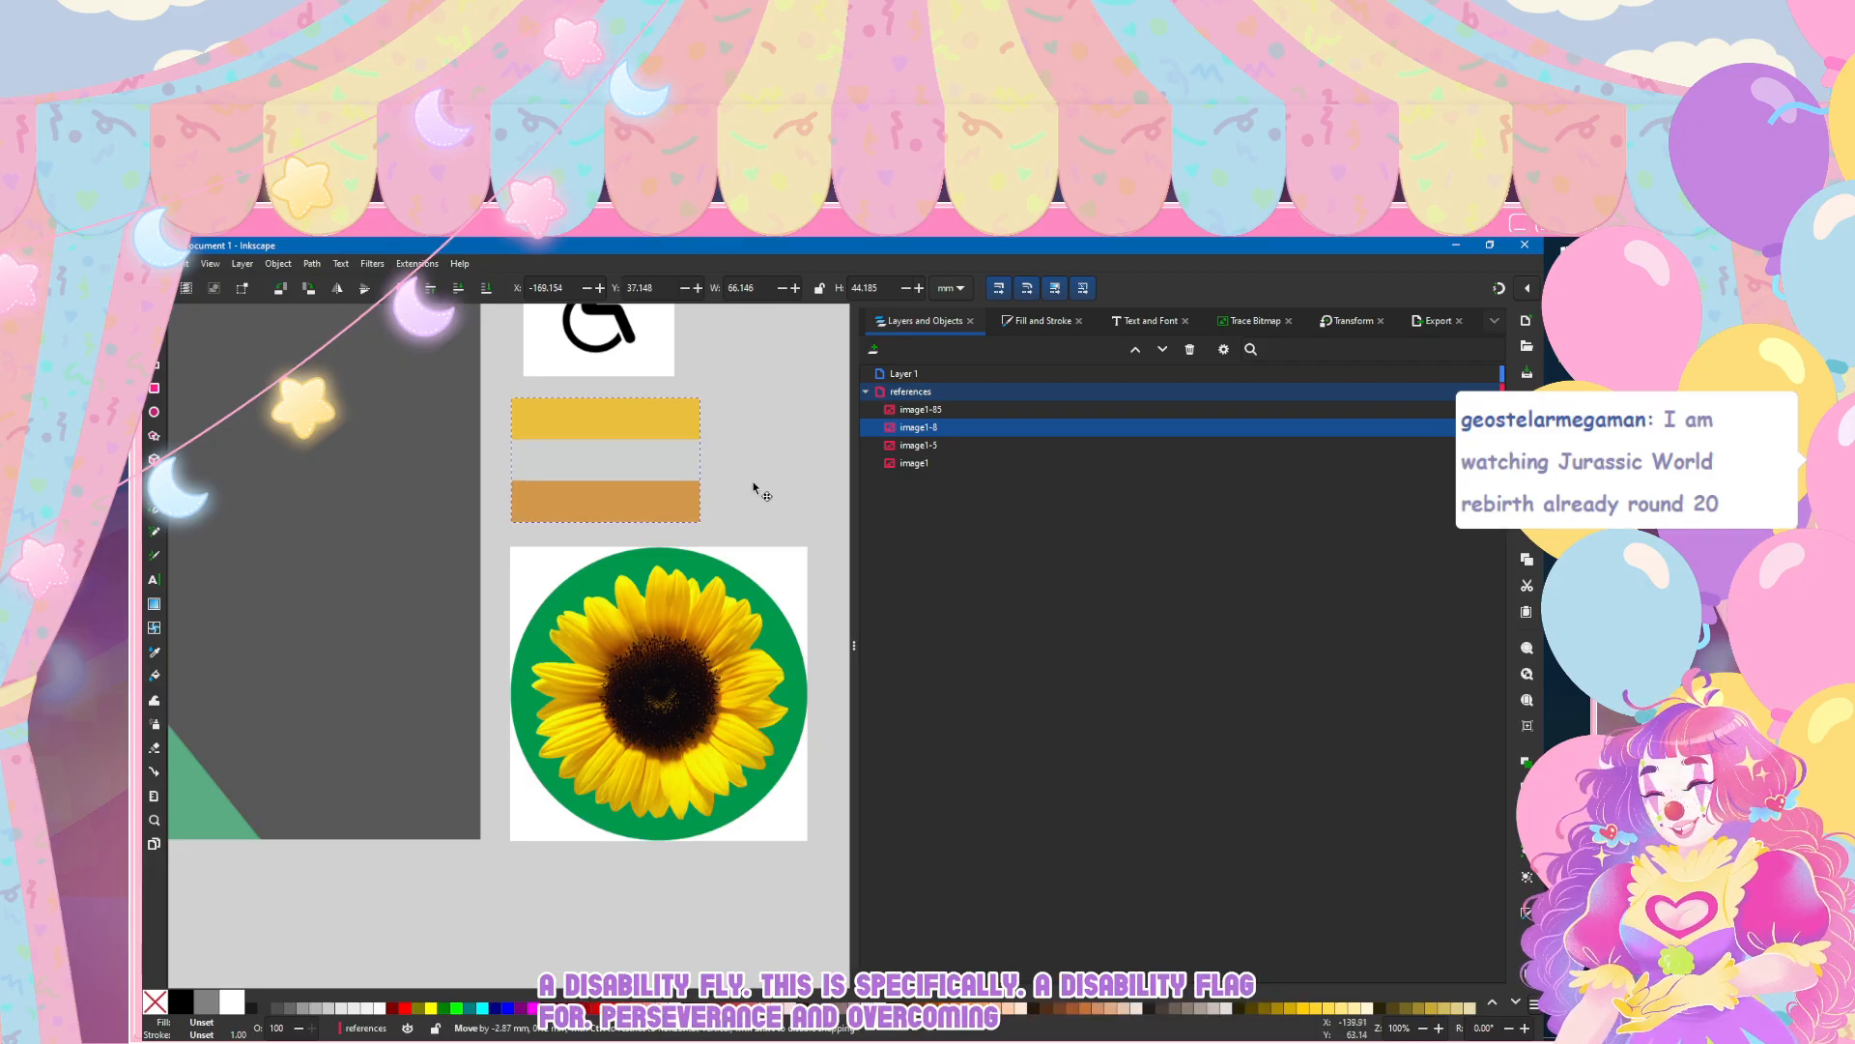
{"action": "scroll", "coordinate": [757, 488], "scroll_direction": "down", "scroll_amount": 3}
{"action": "scroll", "coordinate": [588, 511], "scroll_direction": "left", "scroll_amount": 4}
{"action": "scroll", "coordinate": [588, 511], "scroll_direction": "right", "scroll_amount": 3}
{"action": "scroll", "coordinate": [628, 527], "scroll_direction": "up", "scroll_amount": 3}
{"action": "scroll", "coordinate": [648, 545], "scroll_direction": "down", "scroll_amount": 2}
{"action": "scroll", "coordinate": [649, 545], "scroll_direction": "down", "scroll_amount": 1}
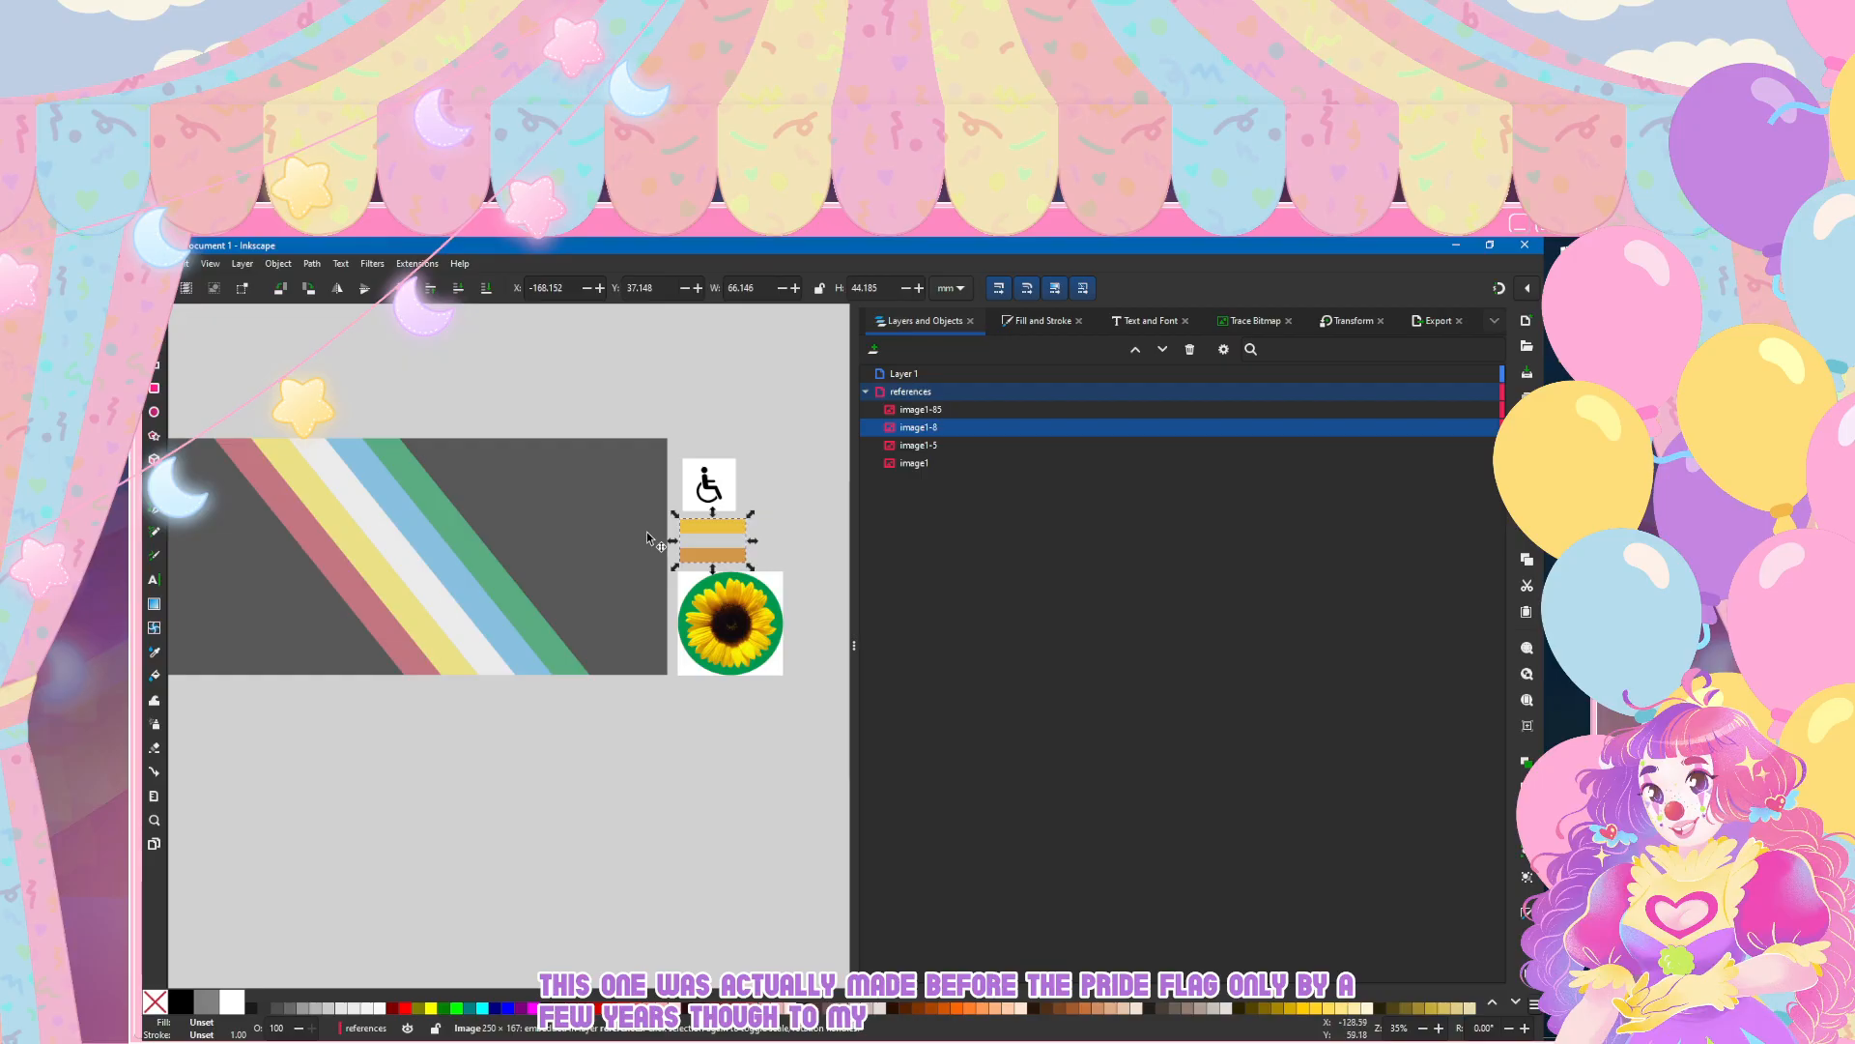
{"action": "left_click", "coordinate": [647, 538]}
{"action": "scroll", "coordinate": [658, 539], "scroll_direction": "up", "scroll_amount": 4}
{"action": "scroll", "coordinate": [658, 539], "scroll_direction": "right", "scroll_amount": 6}
{"action": "scroll", "coordinate": [658, 540], "scroll_direction": "down", "scroll_amount": 4}
{"action": "scroll", "coordinate": [658, 539], "scroll_direction": "left", "scroll_amount": 6}
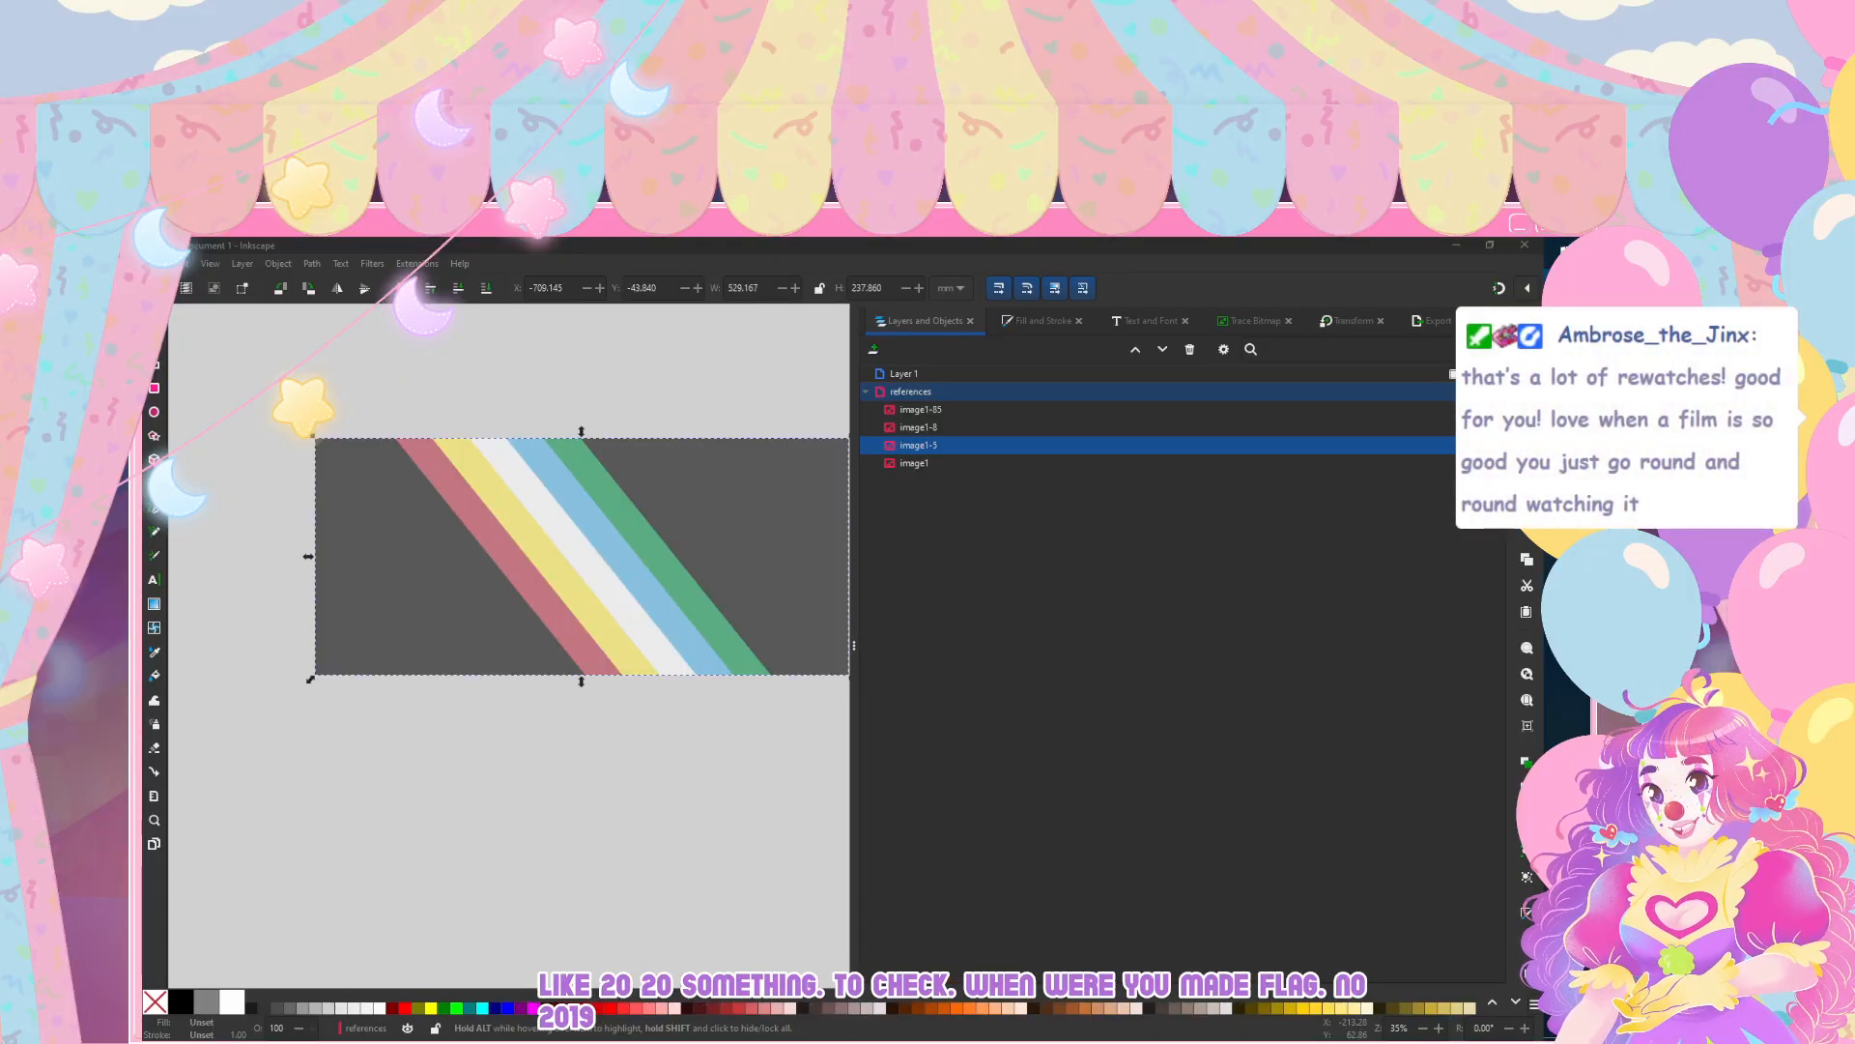
{"action": "scroll", "coordinate": [699, 546], "scroll_direction": "right", "scroll_amount": 4}
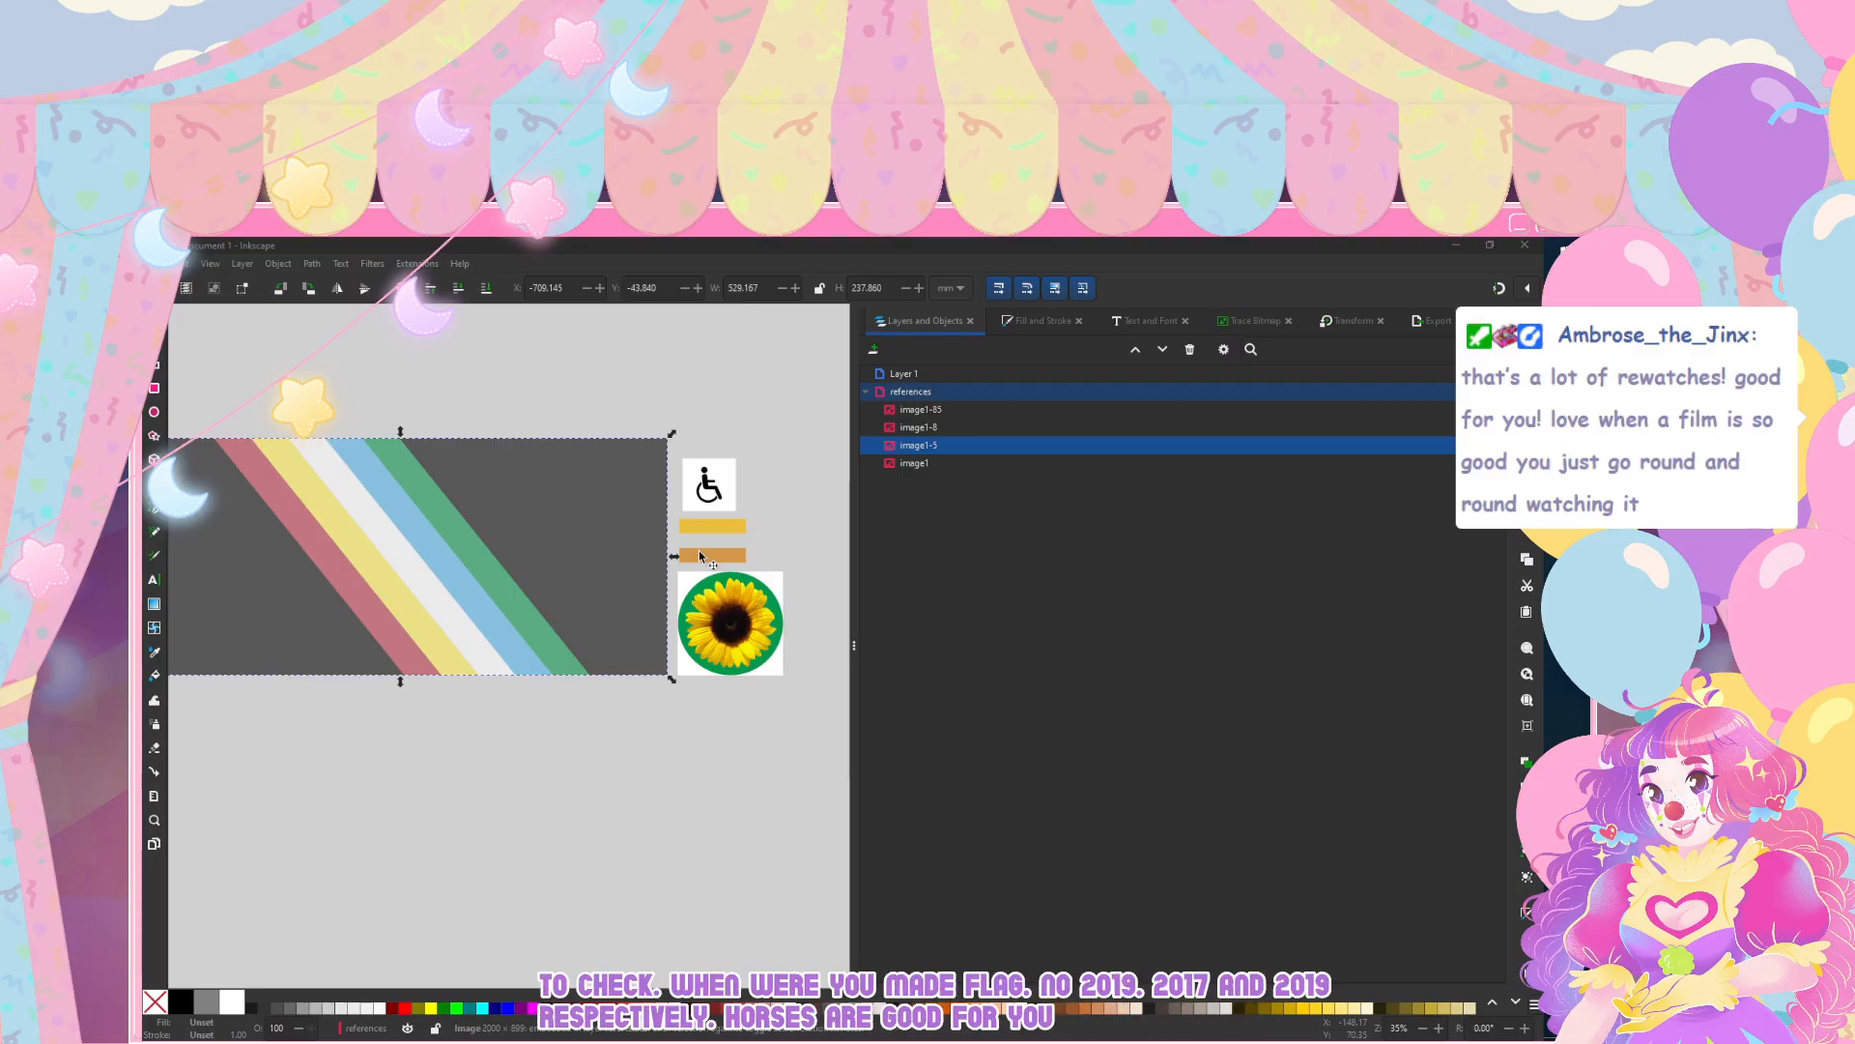
Step: Examine the wheelchair symbol and sunflower reference images up close, followed by the whole group of references
{"action": "scroll", "coordinate": [699, 555], "scroll_direction": "up", "scroll_amount": 3}
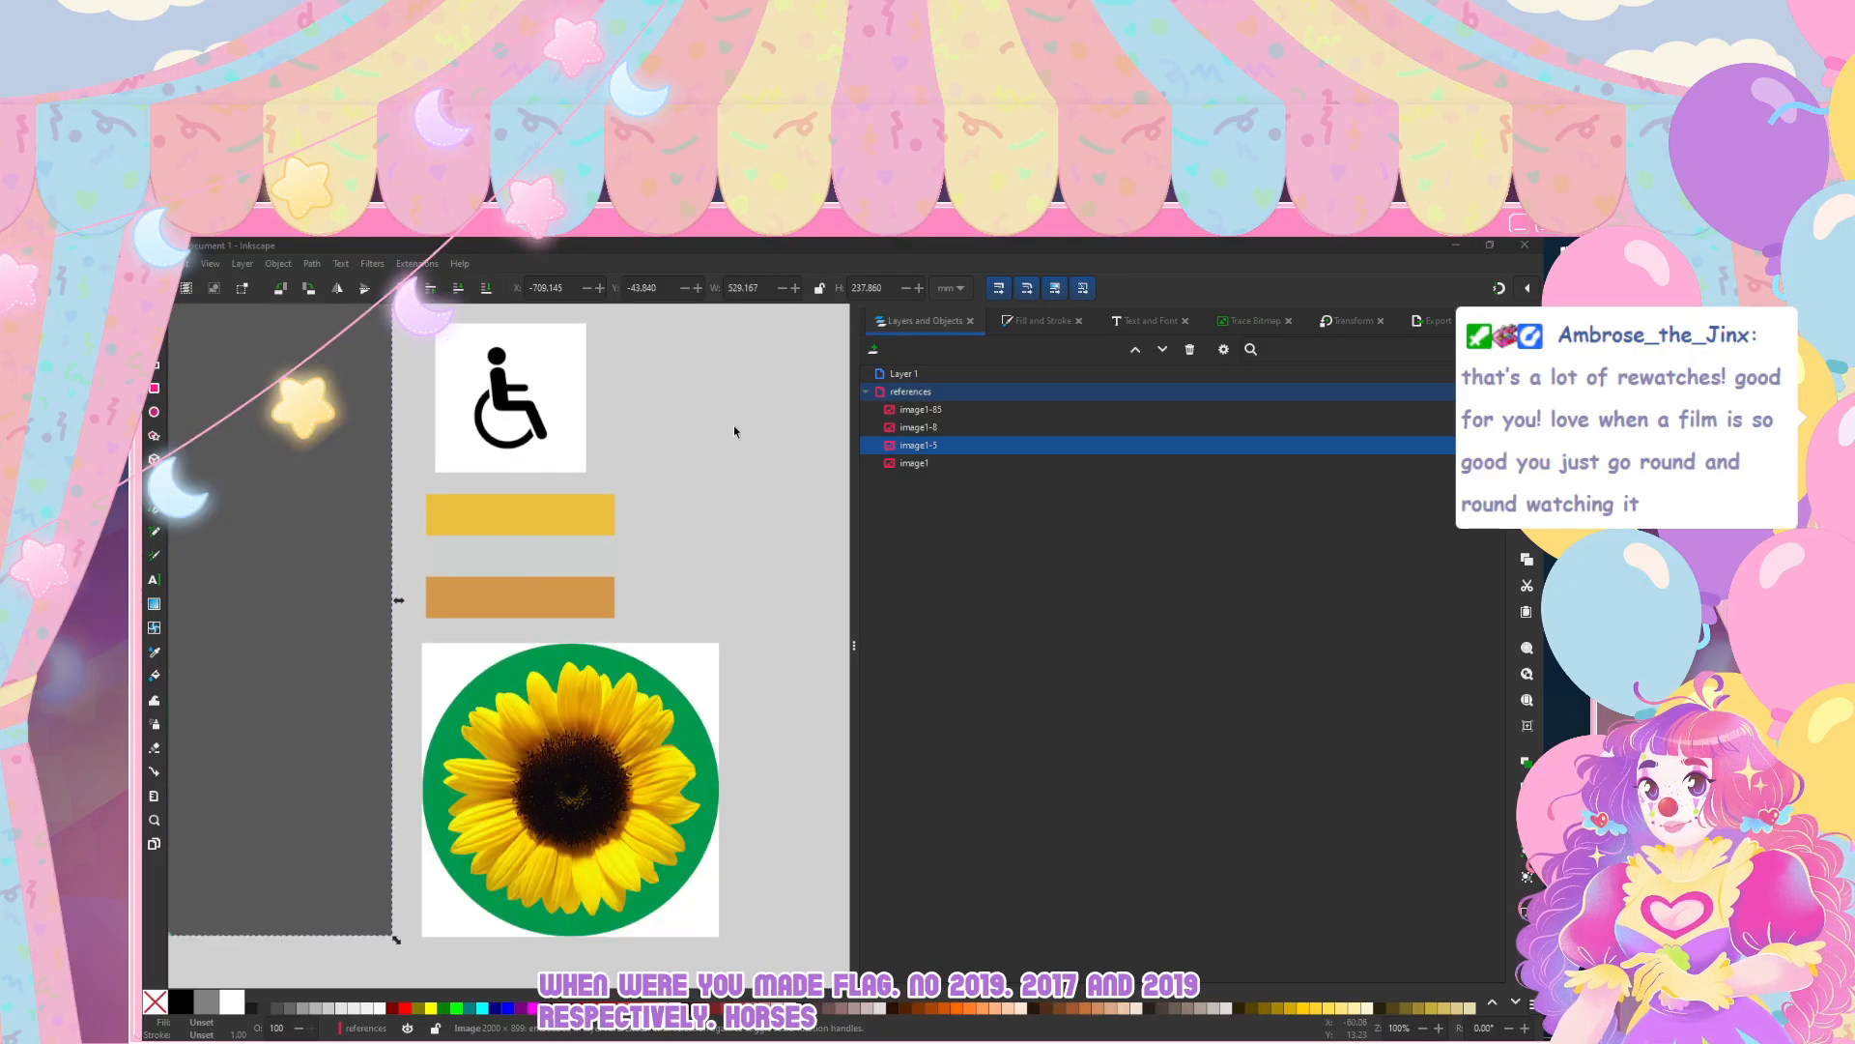
{"action": "left_click", "coordinate": [733, 425]}
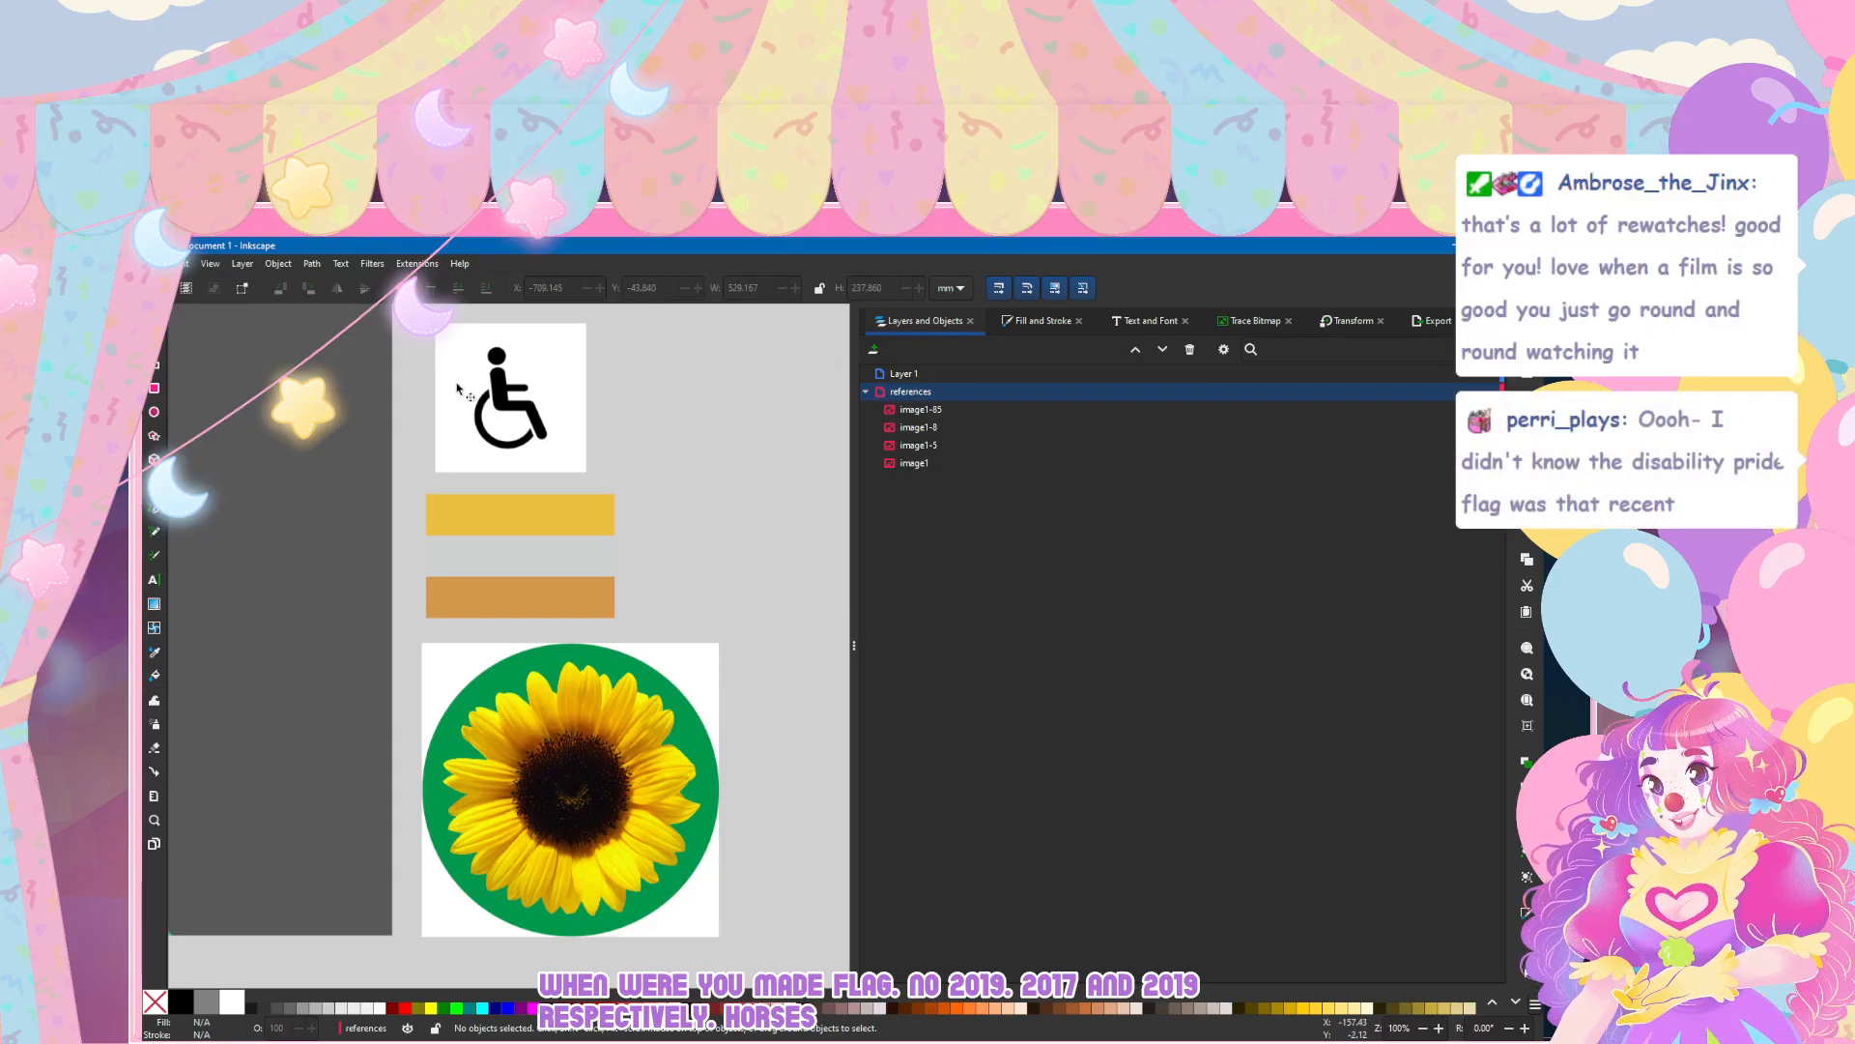
{"action": "left_click", "coordinate": [527, 388]}
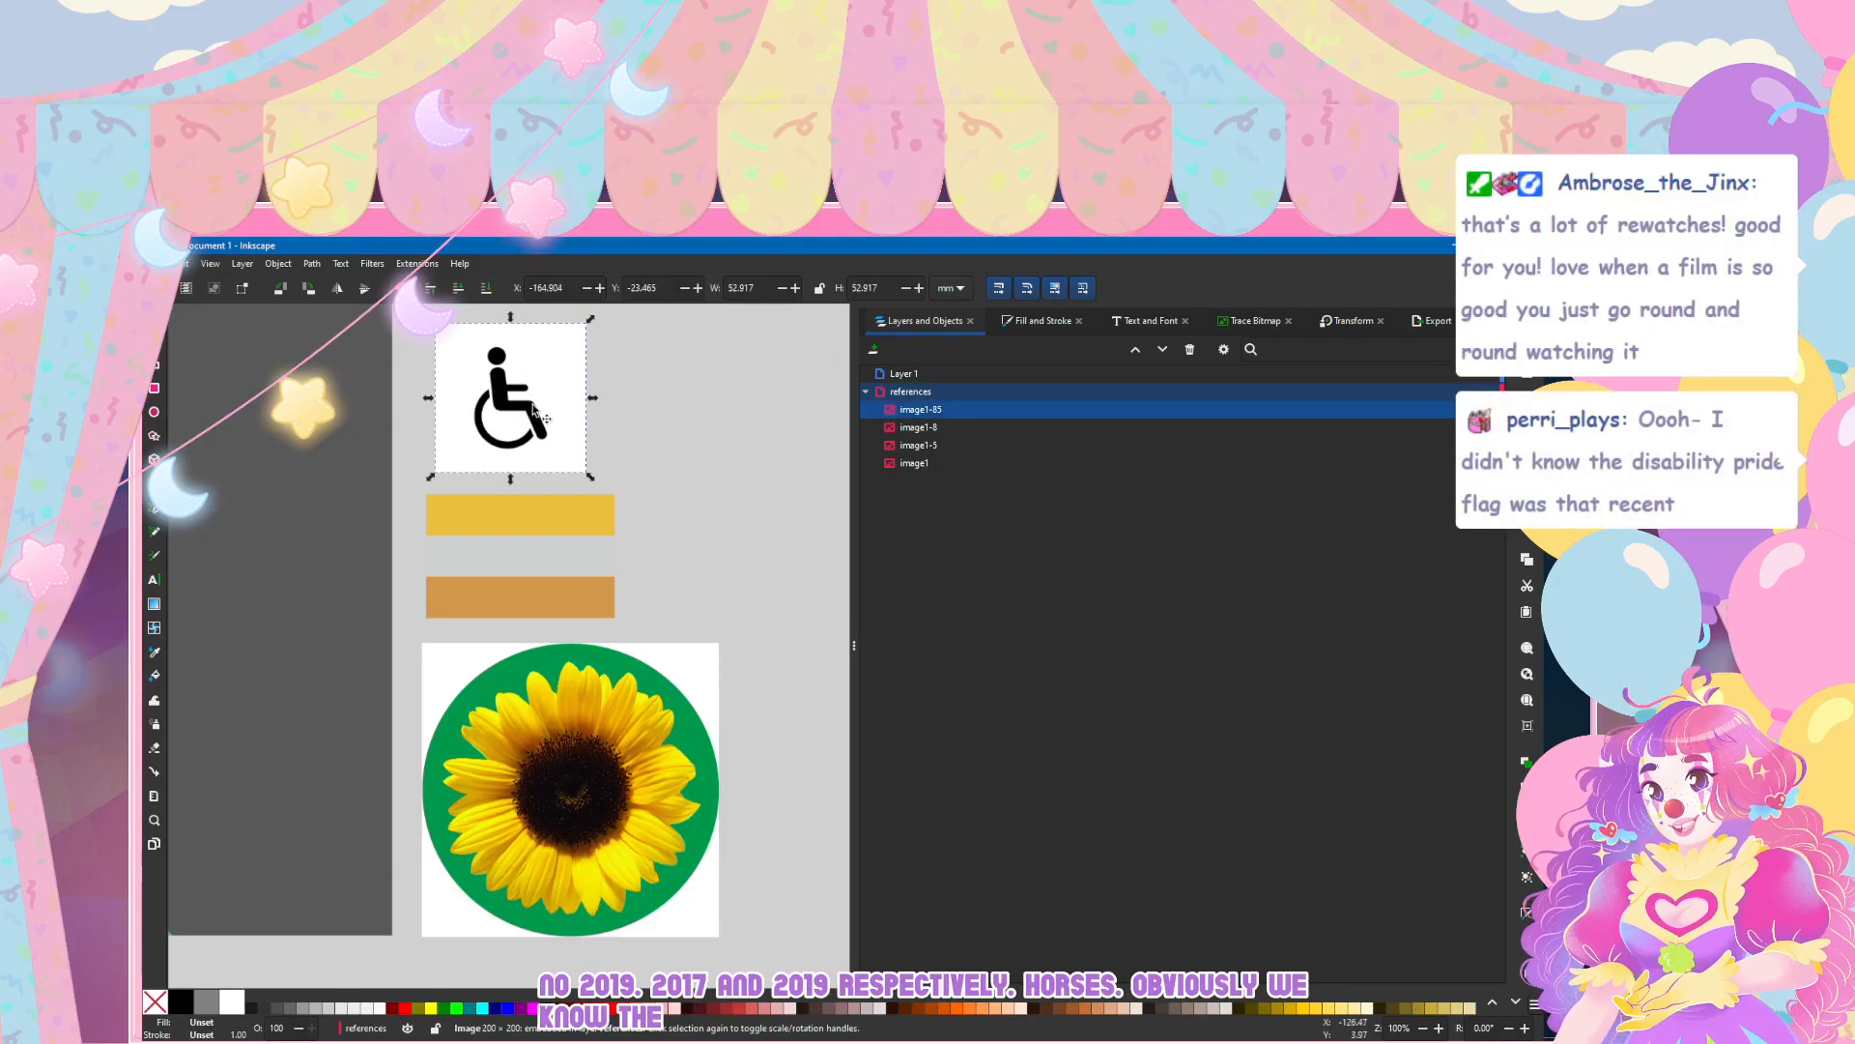
{"action": "scroll", "coordinate": [501, 431], "scroll_direction": "down", "scroll_amount": 4}
{"action": "left_click", "coordinate": [566, 717]}
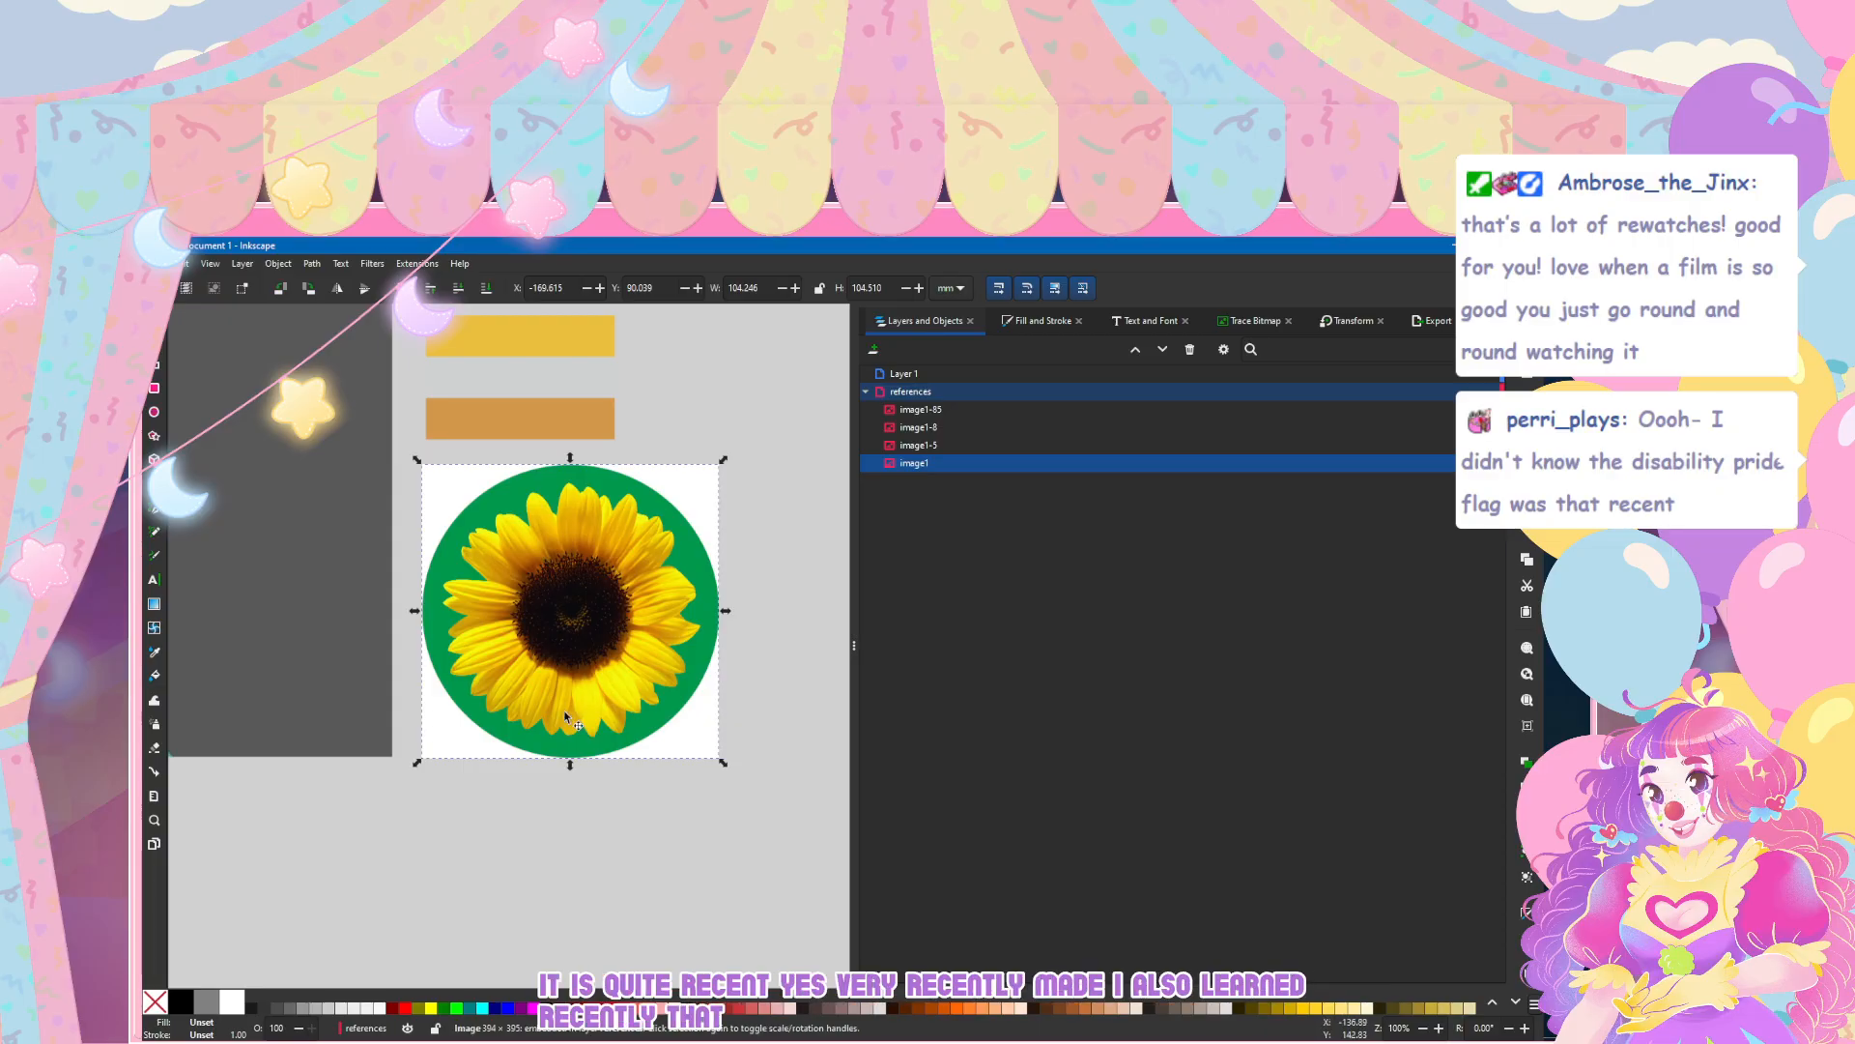
{"action": "key", "text": "Escape"}
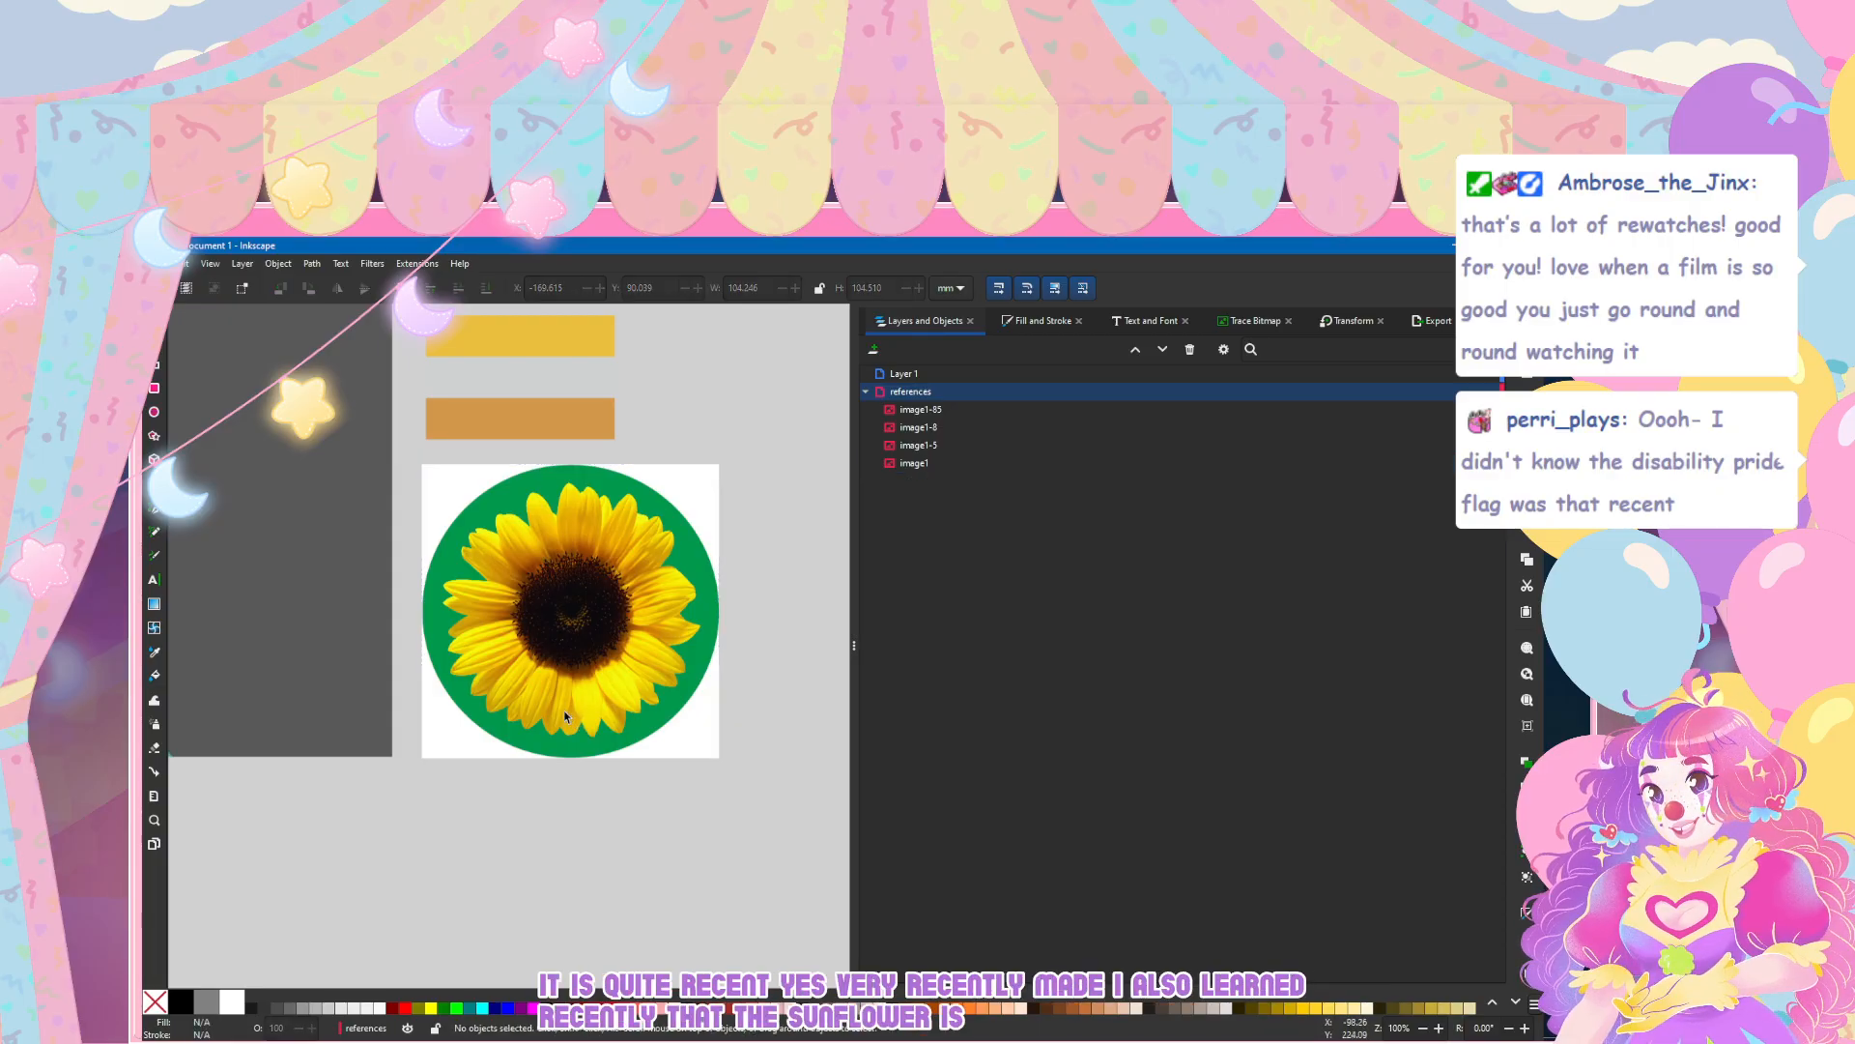
{"action": "left_click", "coordinate": [567, 716]}
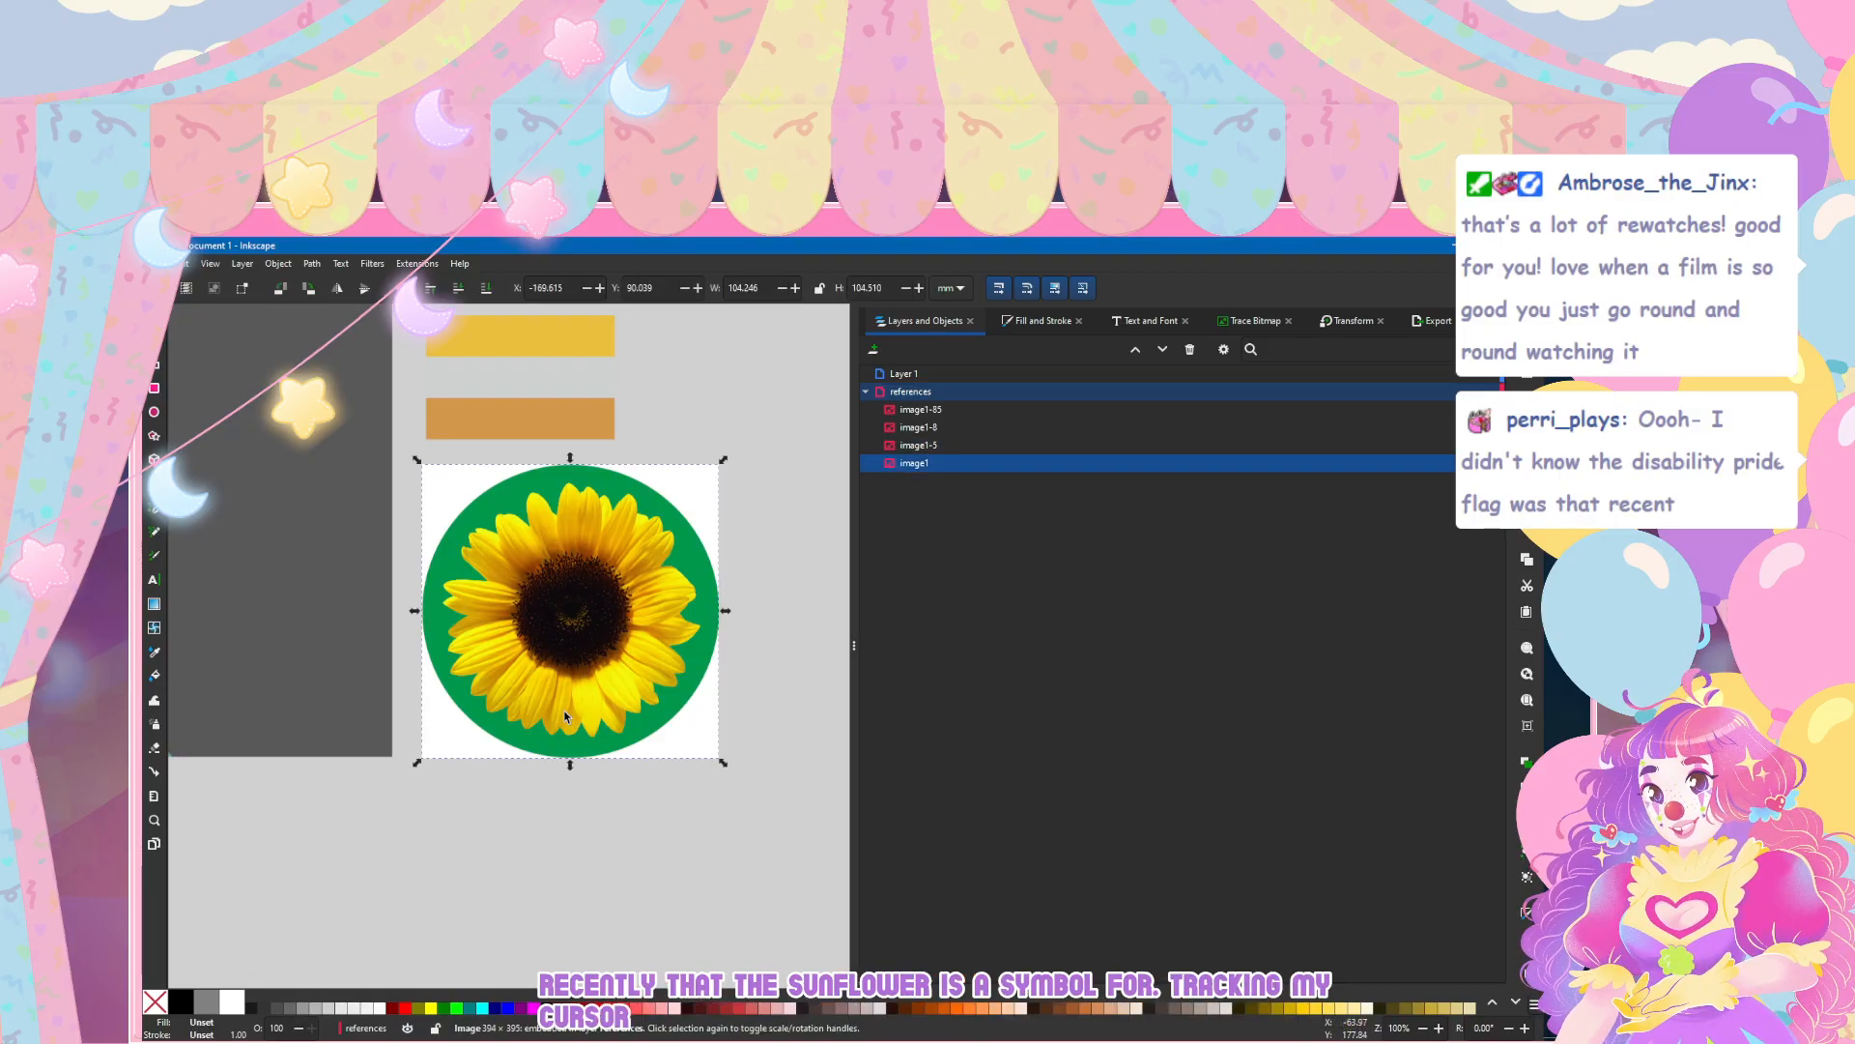
{"action": "scroll", "coordinate": [565, 713], "scroll_direction": "down", "scroll_amount": 2}
{"action": "scroll", "coordinate": [562, 695], "scroll_direction": "up", "scroll_amount": 2}
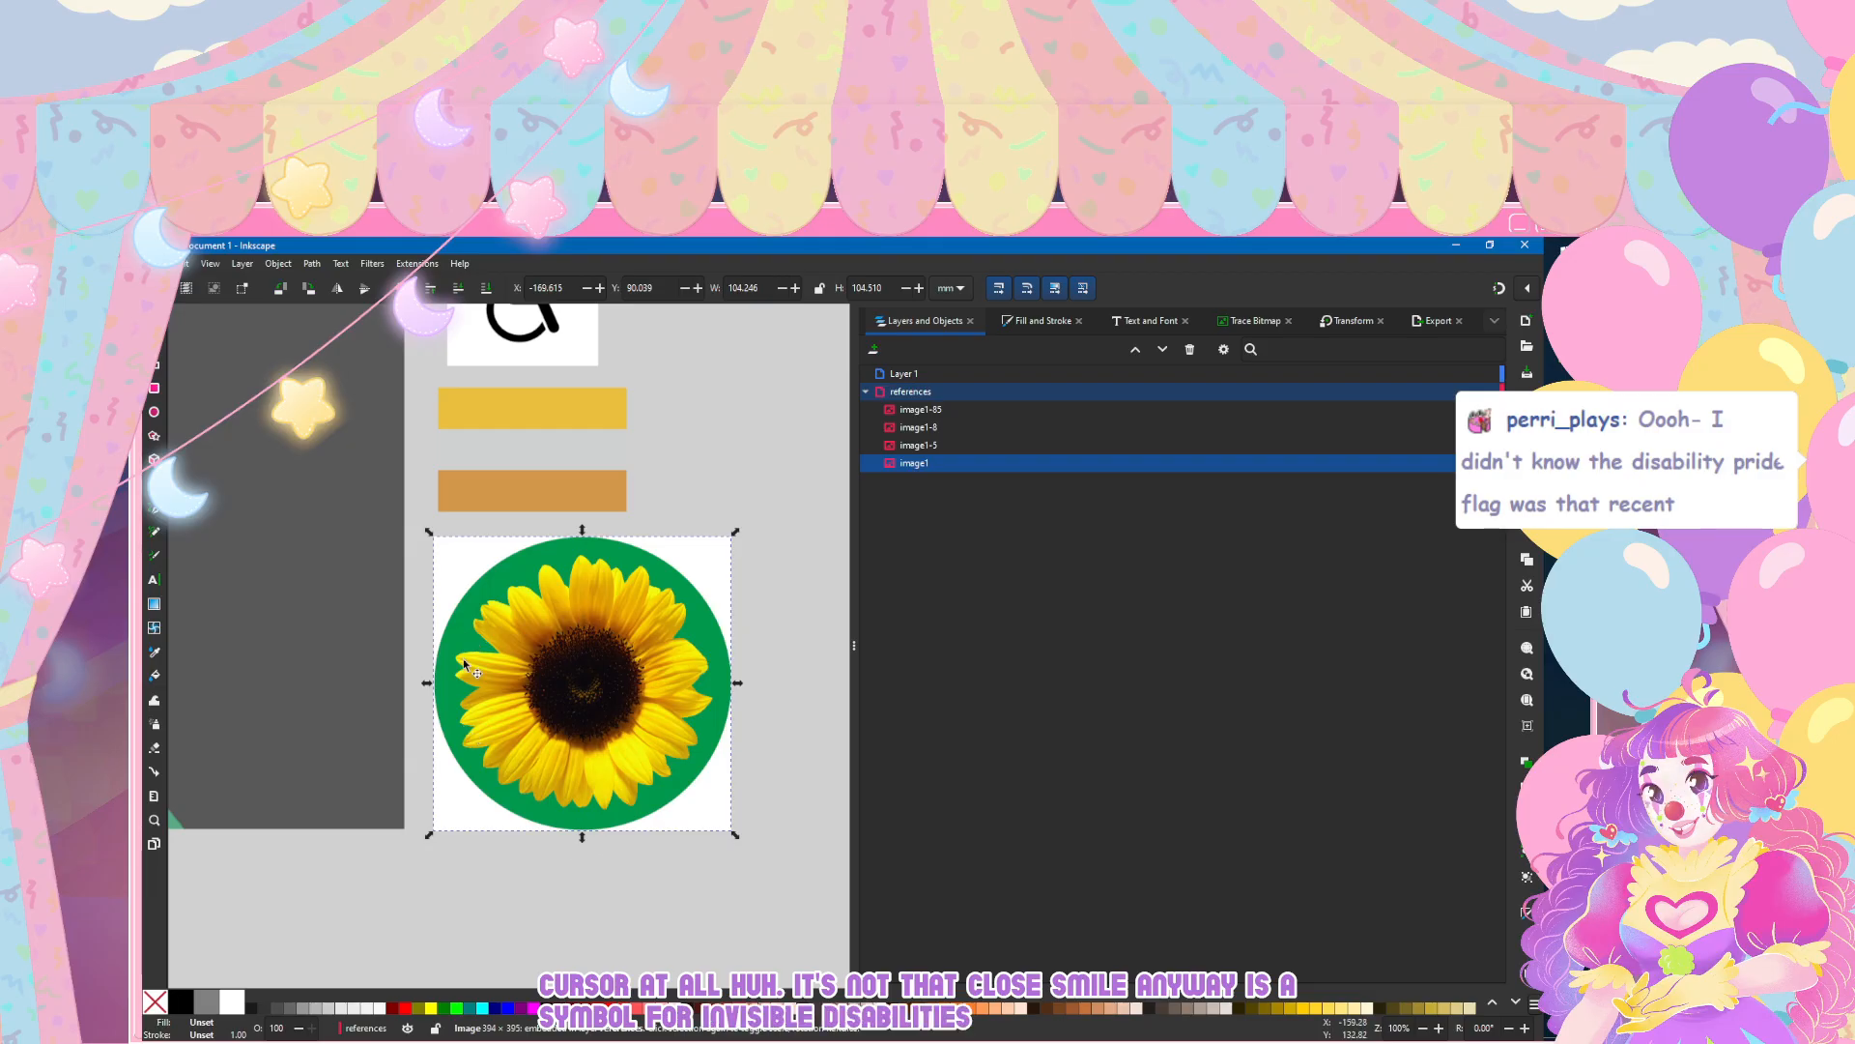
{"action": "scroll", "coordinate": [488, 578], "scroll_direction": "down", "scroll_amount": 3}
{"action": "left_click", "coordinate": [437, 767]}
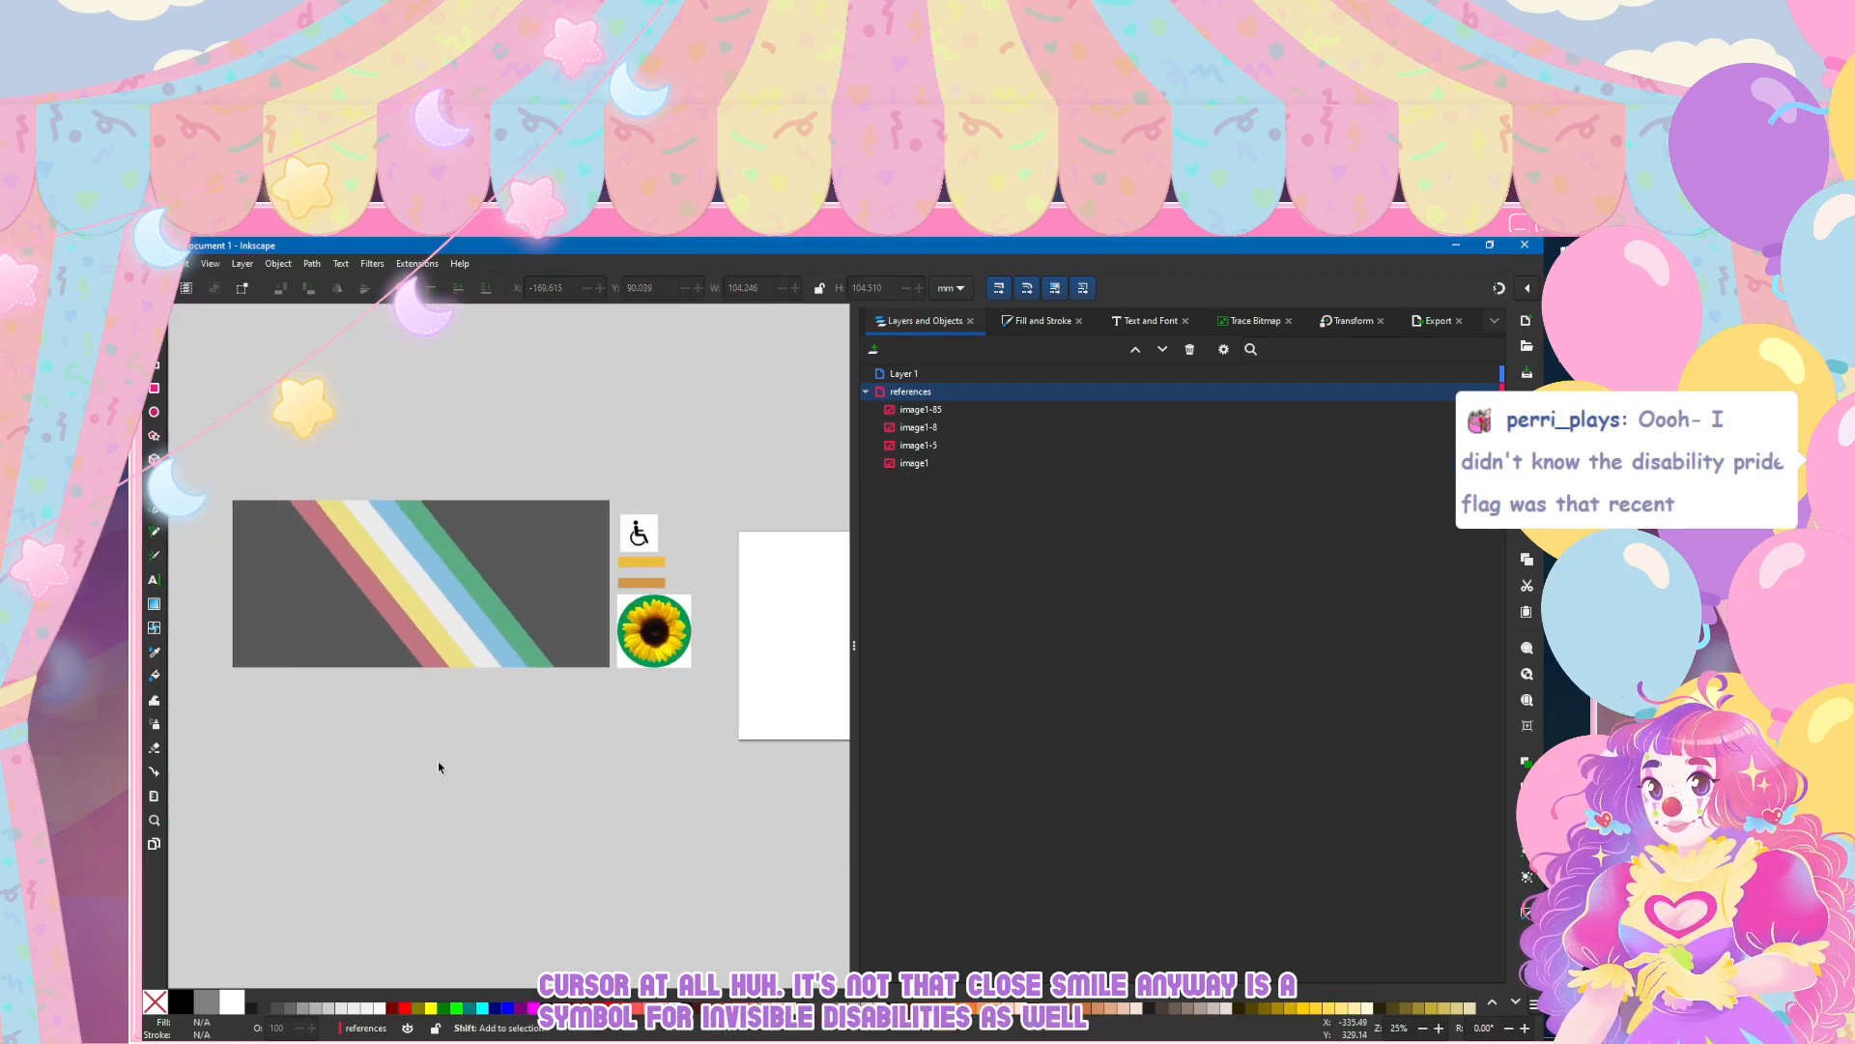
{"action": "scroll", "coordinate": [437, 761], "scroll_direction": "down", "scroll_amount": 1}
{"action": "scroll", "coordinate": [438, 761], "scroll_direction": "up", "scroll_amount": 1}
{"action": "scroll", "coordinate": [439, 765], "scroll_direction": "up", "scroll_amount": 1}
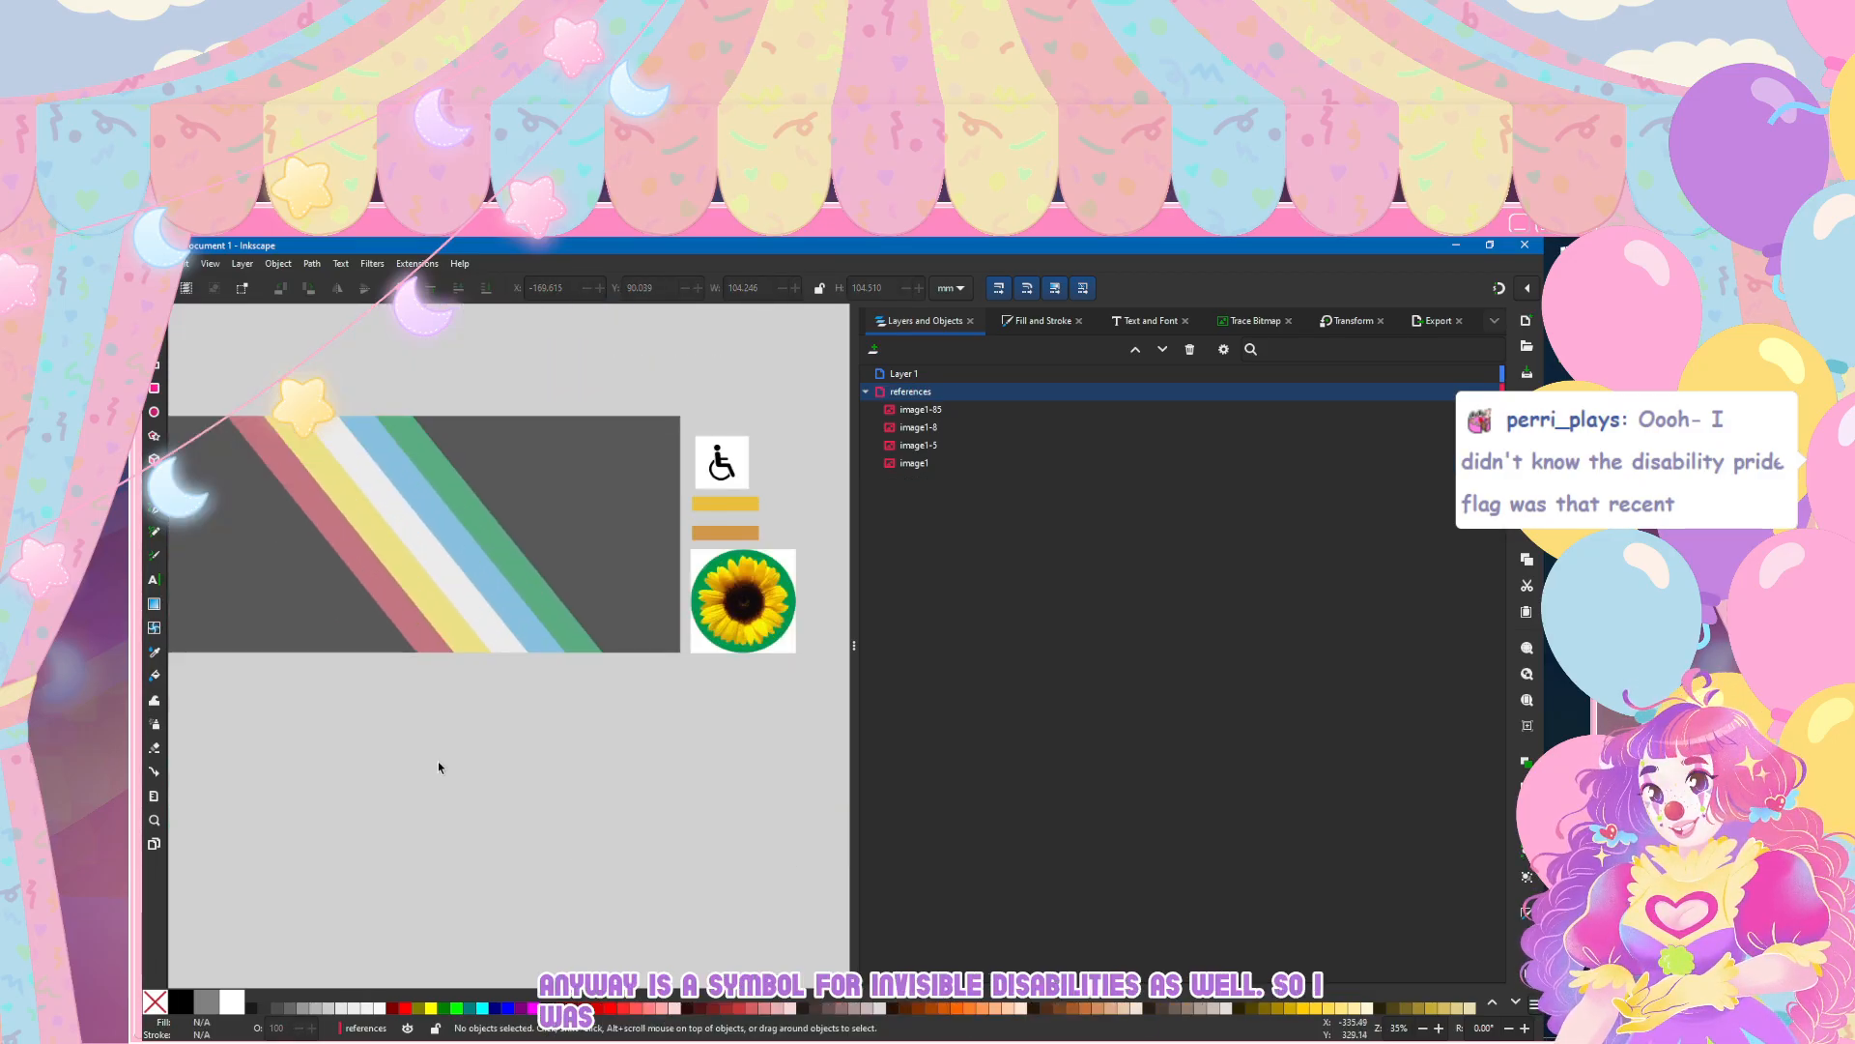
{"action": "scroll", "coordinate": [439, 766], "scroll_direction": "down", "scroll_amount": 1}
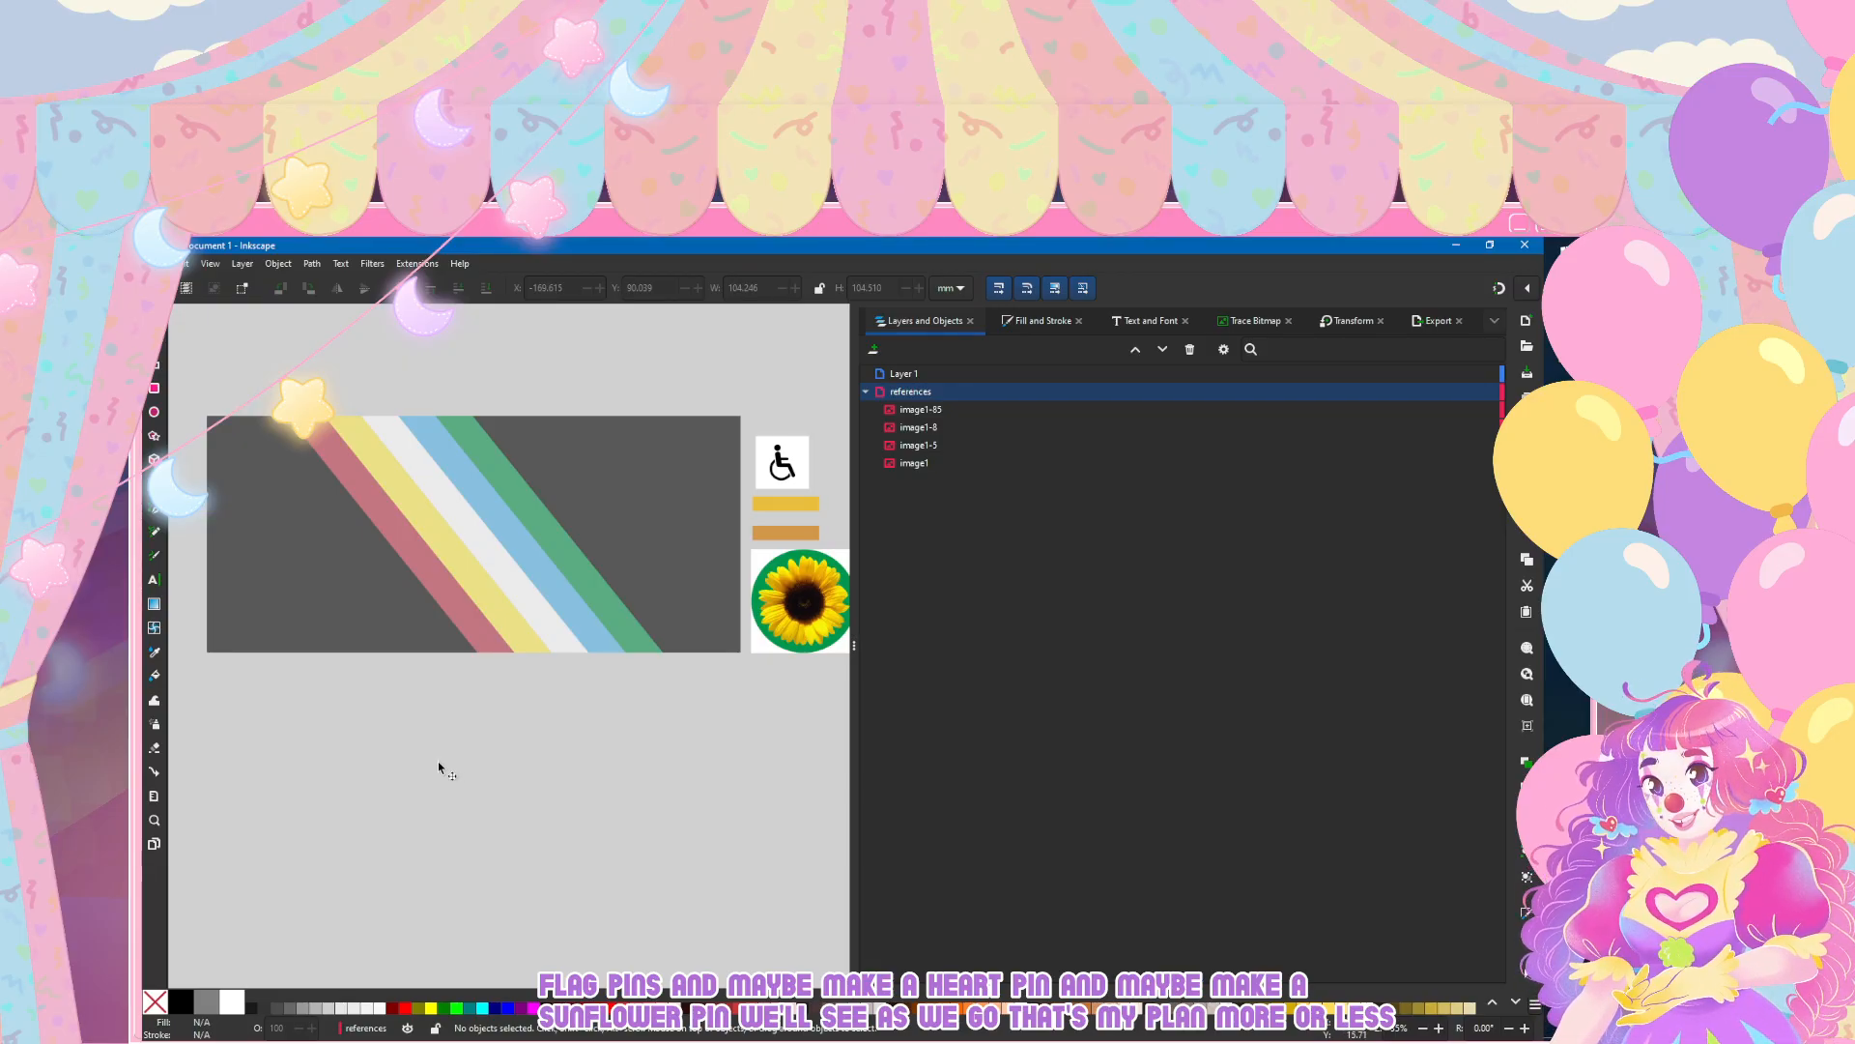
Step: Draw a white rectangle about 163 by 75 mm below the striped flag image
{"action": "key", "text": "r"}
{"action": "left_click_drag", "start_coordinate": [382, 692], "coordinate": [546, 766]}
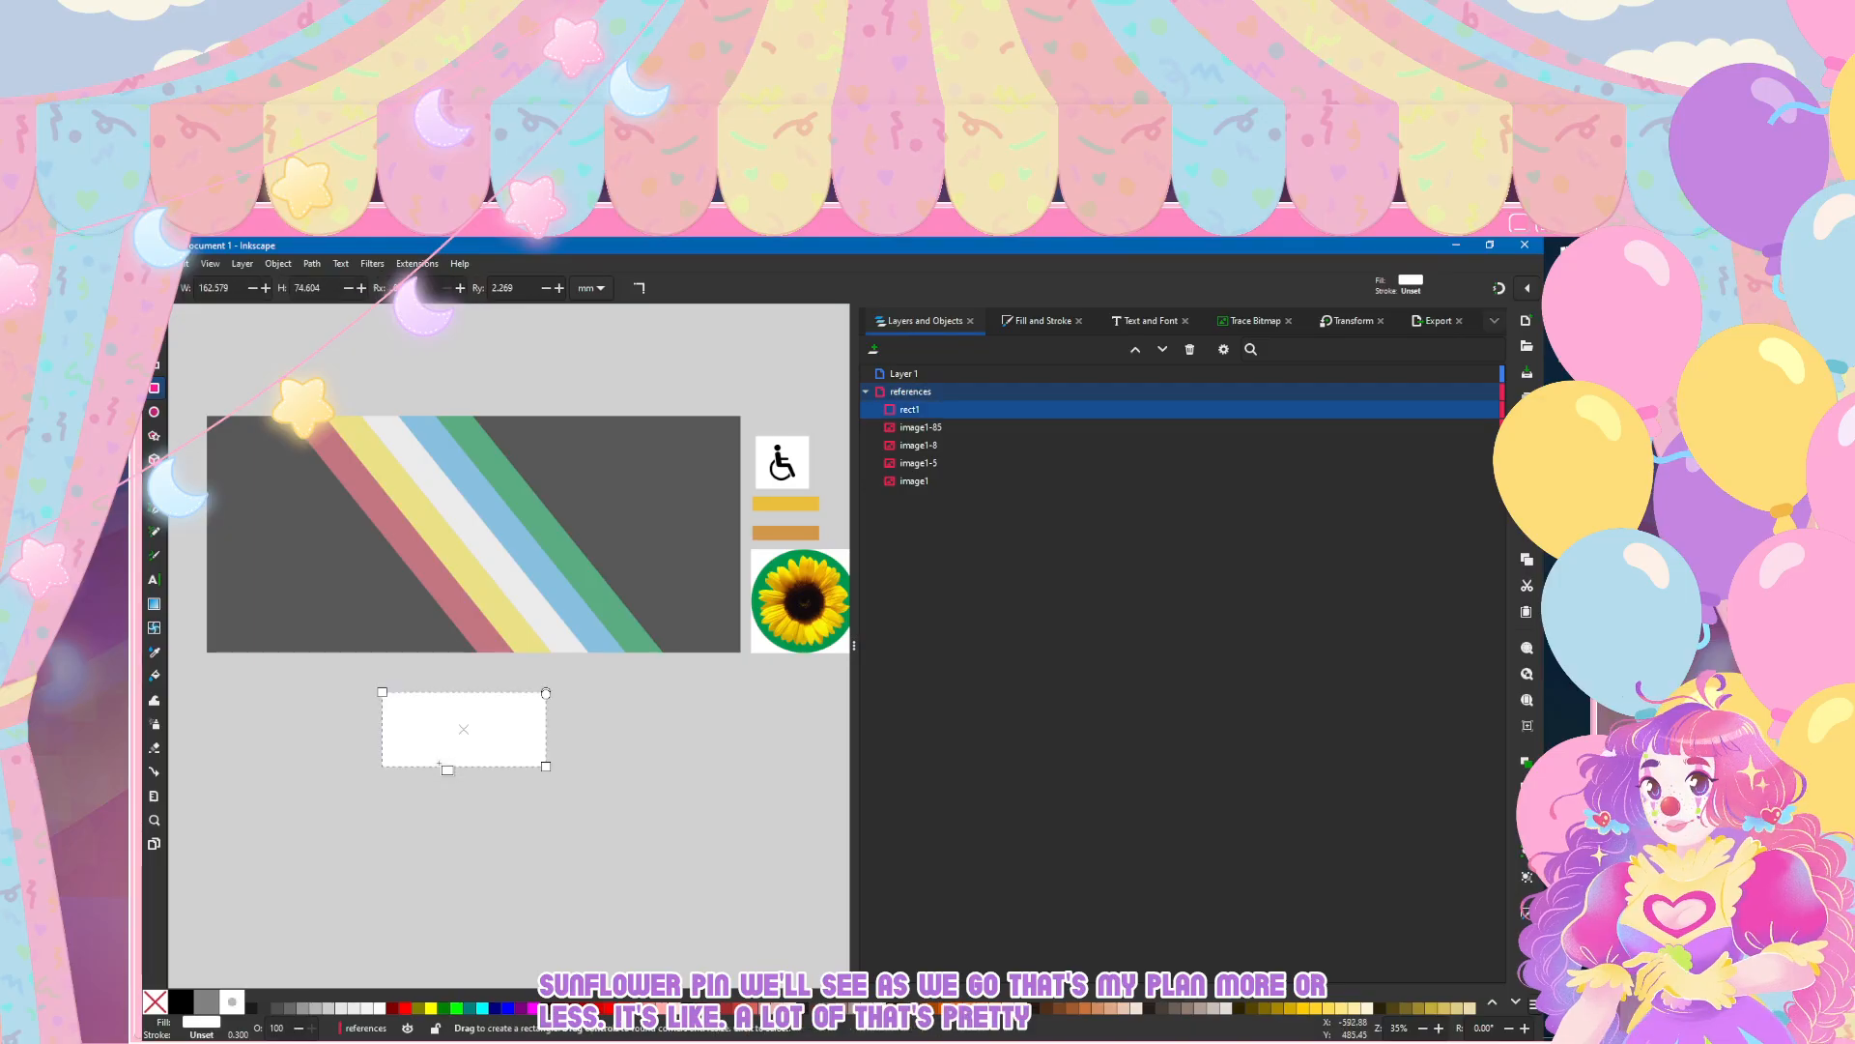
{"action": "scroll", "coordinate": [440, 769], "scroll_direction": "up", "scroll_amount": 2}
{"action": "scroll", "coordinate": [440, 769], "scroll_direction": "down", "scroll_amount": 2}
{"action": "scroll", "coordinate": [440, 769], "scroll_direction": "up", "scroll_amount": 2}
Step: Set the white rectangle's height to 80 mm and its width to 100 mm, and deselect it
{"action": "key", "text": "s"}
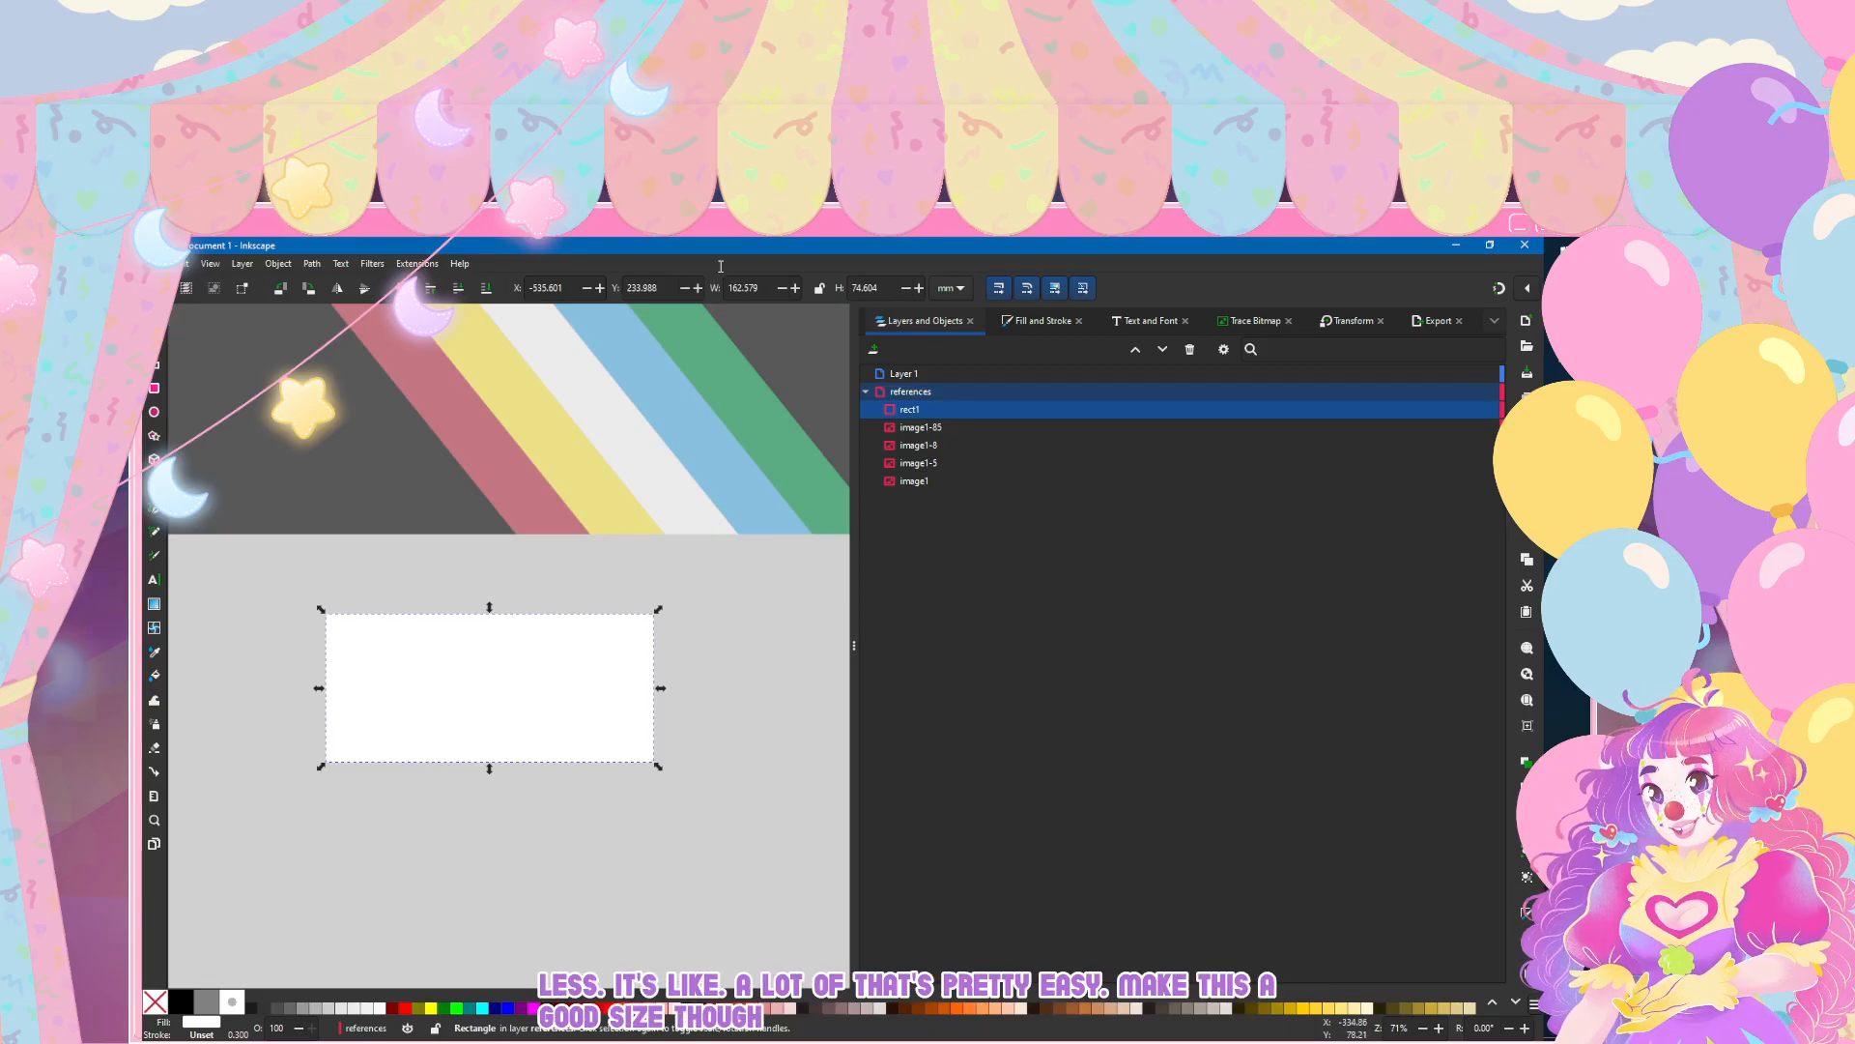
{"action": "key", "text": "Tab"}
{"action": "type", "text": "80"}
{"action": "key", "text": "Return"}
{"action": "double_click", "coordinate": [738, 286]}
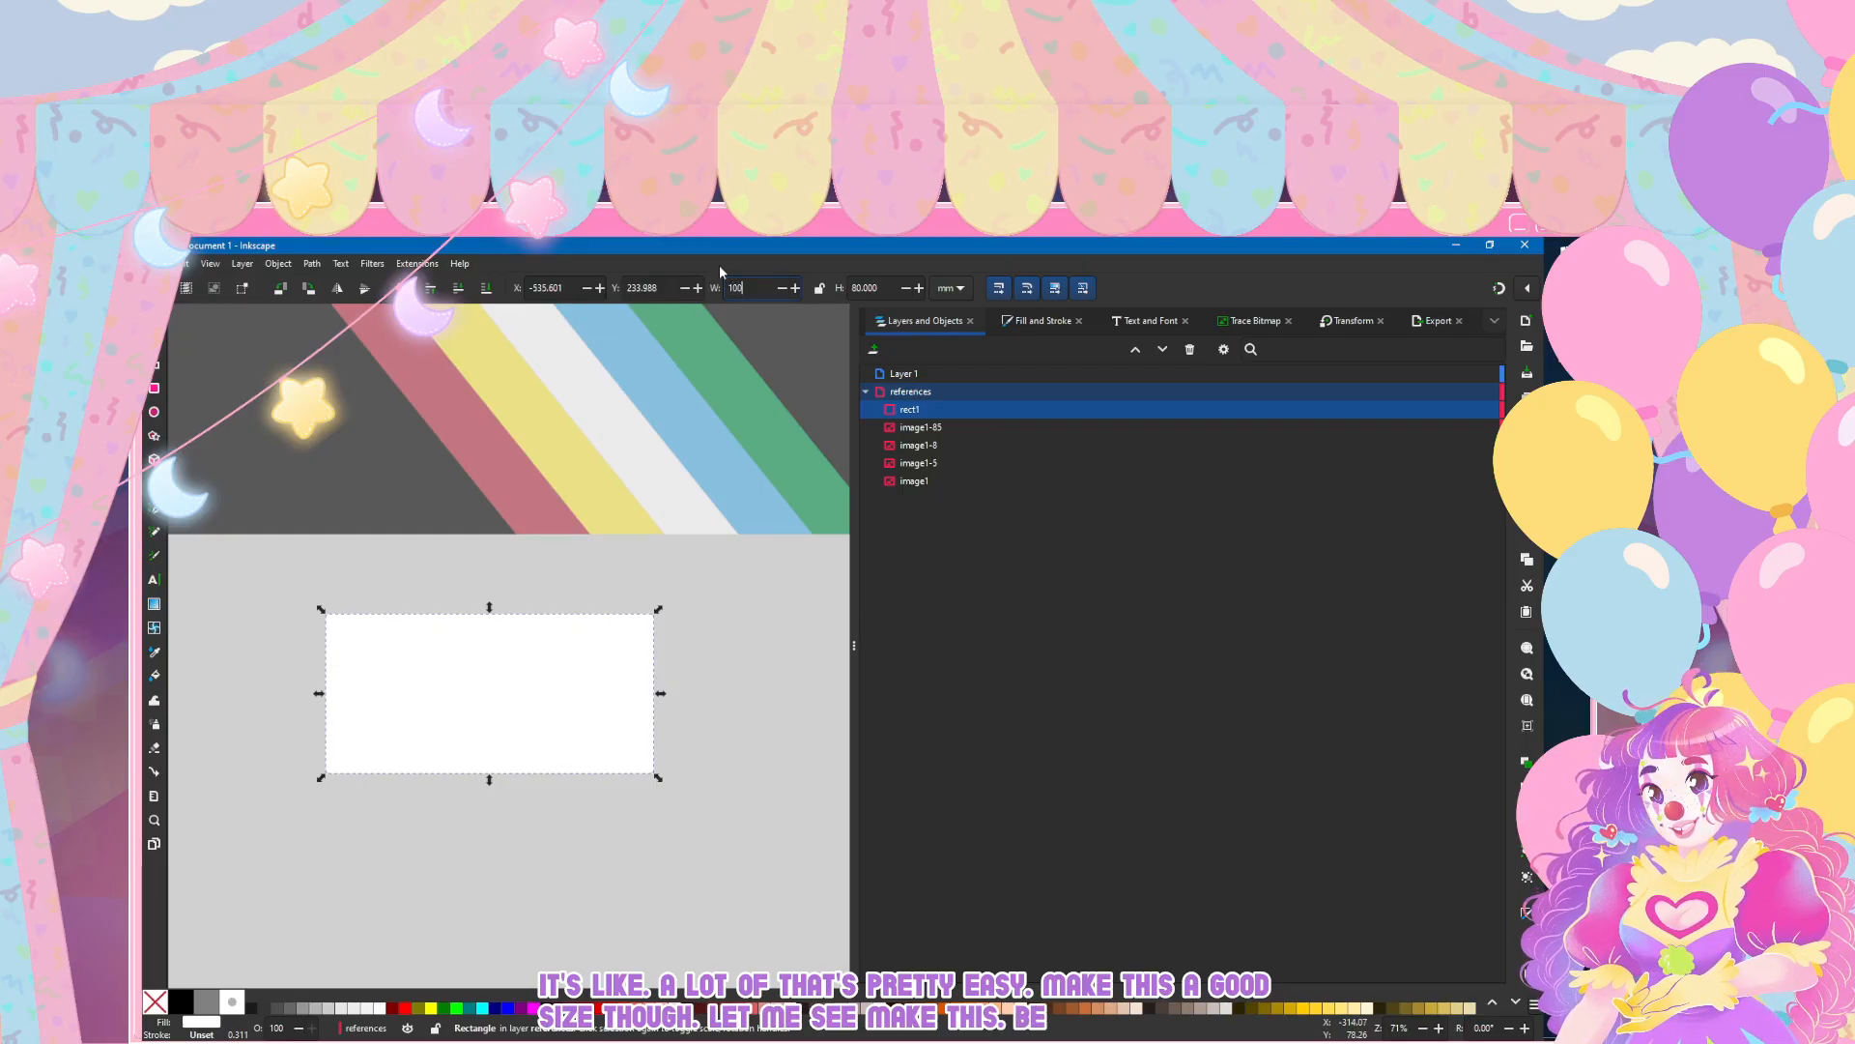
{"action": "key", "text": "Return"}
{"action": "left_click", "coordinate": [532, 578]}
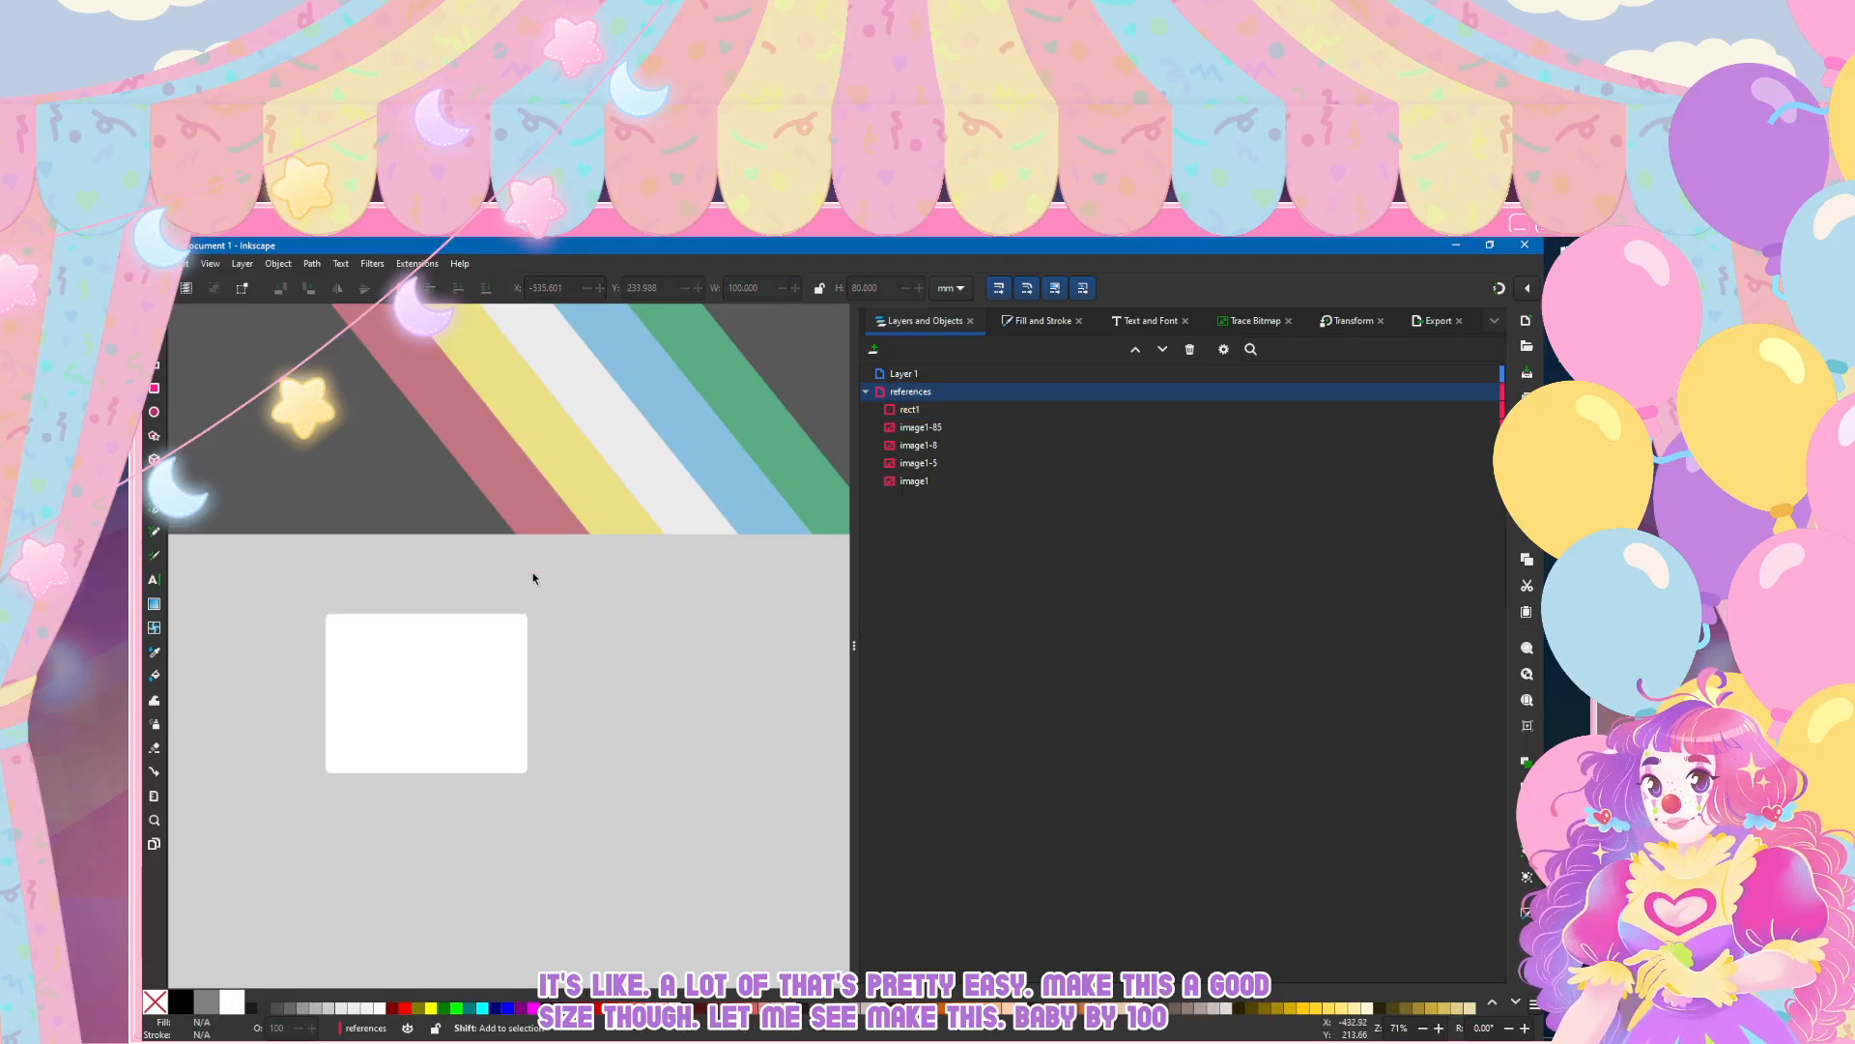
Step: Reduce the white rectangle's height to 70 mm, trying 60 mm and 65 mm first
{"action": "scroll", "coordinate": [542, 724], "scroll_direction": "up", "scroll_amount": 2}
{"action": "scroll", "coordinate": [542, 725], "scroll_direction": "down", "scroll_amount": 5}
{"action": "scroll", "coordinate": [560, 725], "scroll_direction": "up", "scroll_amount": 1}
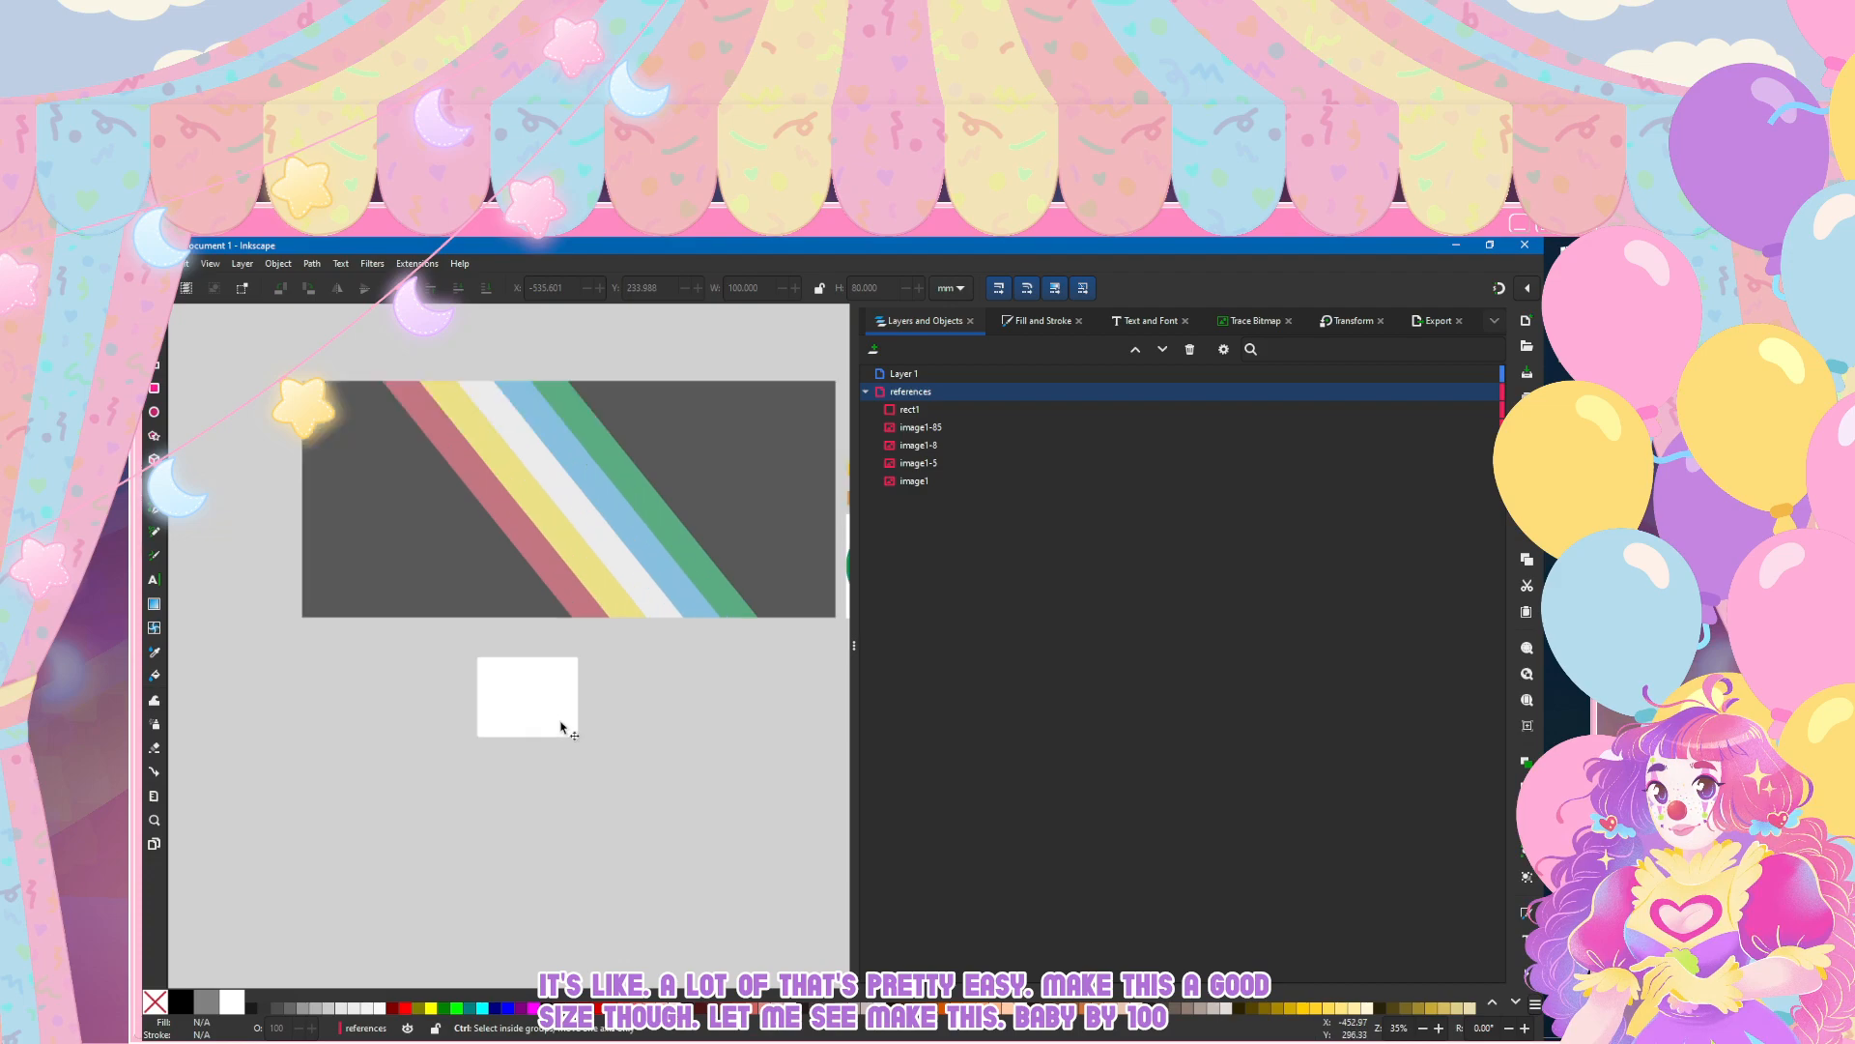
{"action": "scroll", "coordinate": [561, 725], "scroll_direction": "up", "scroll_amount": 2}
{"action": "left_click", "coordinate": [561, 698]}
{"action": "triple_click", "coordinate": [866, 287]}
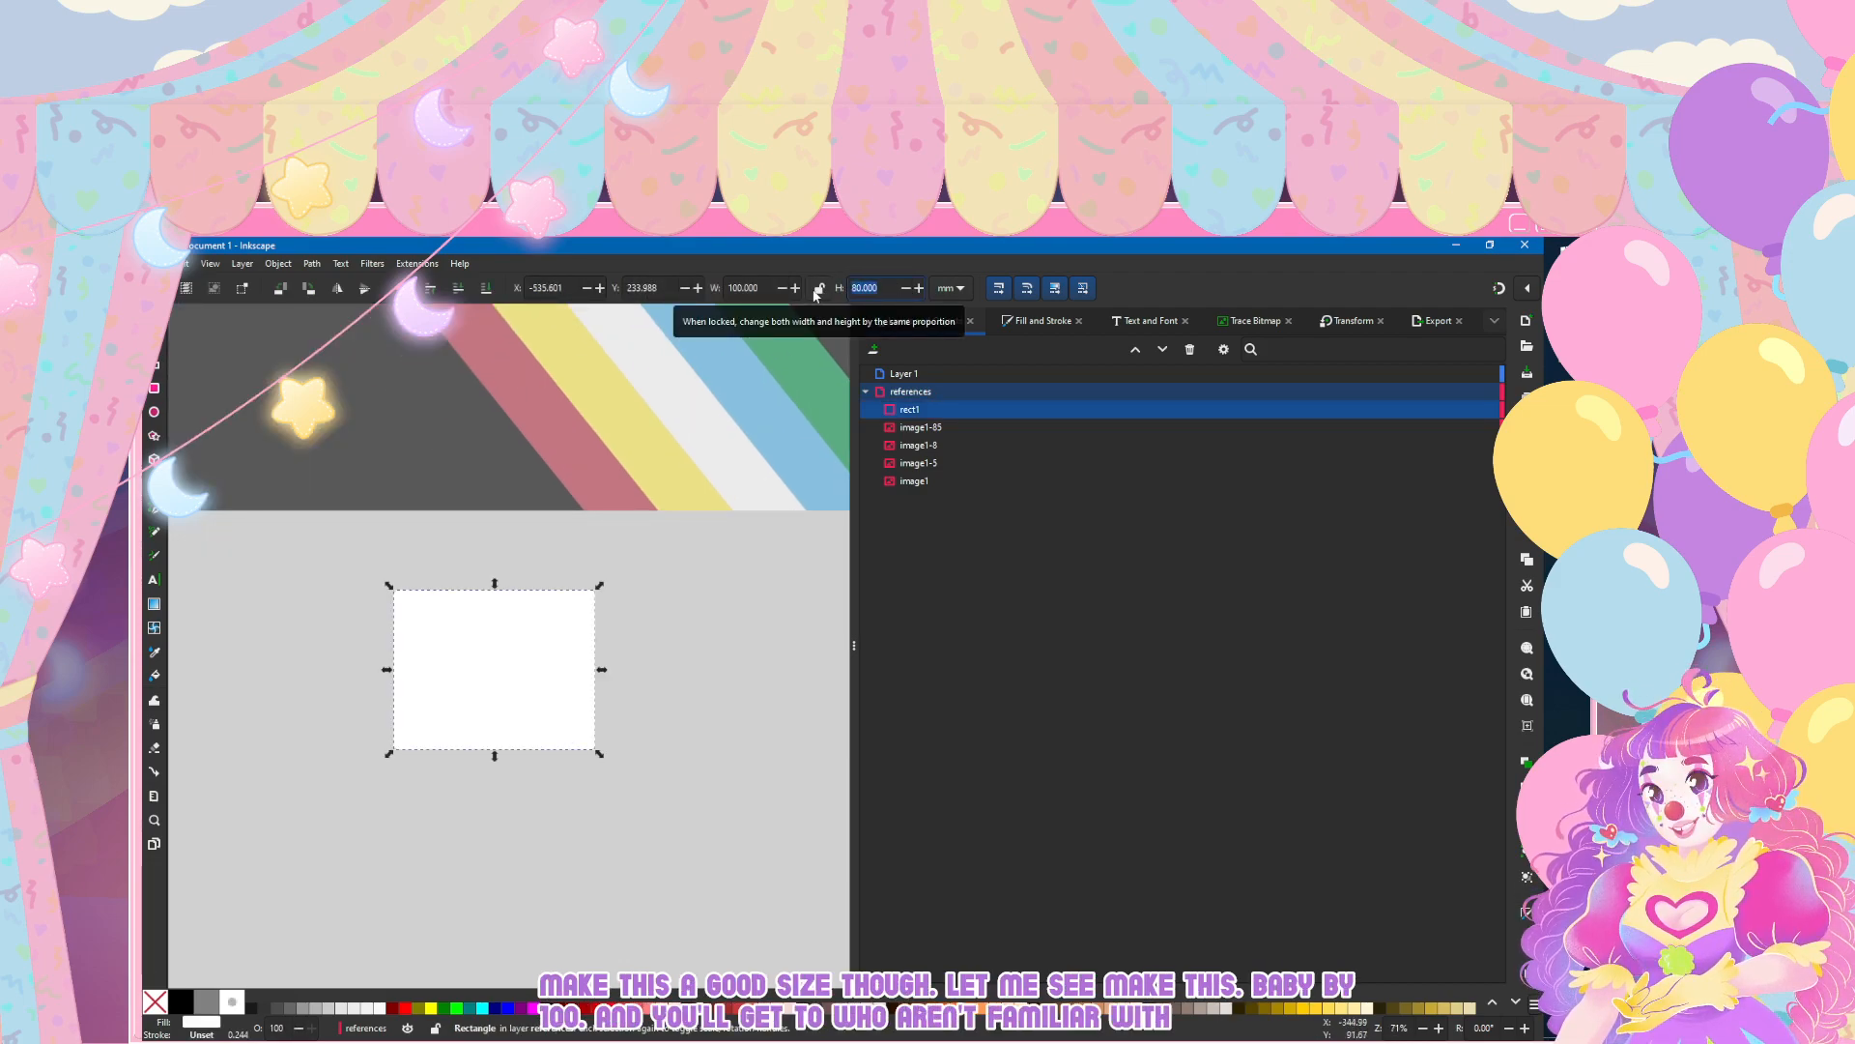
{"action": "type", "text": "60"}
{"action": "key", "text": "Return"}
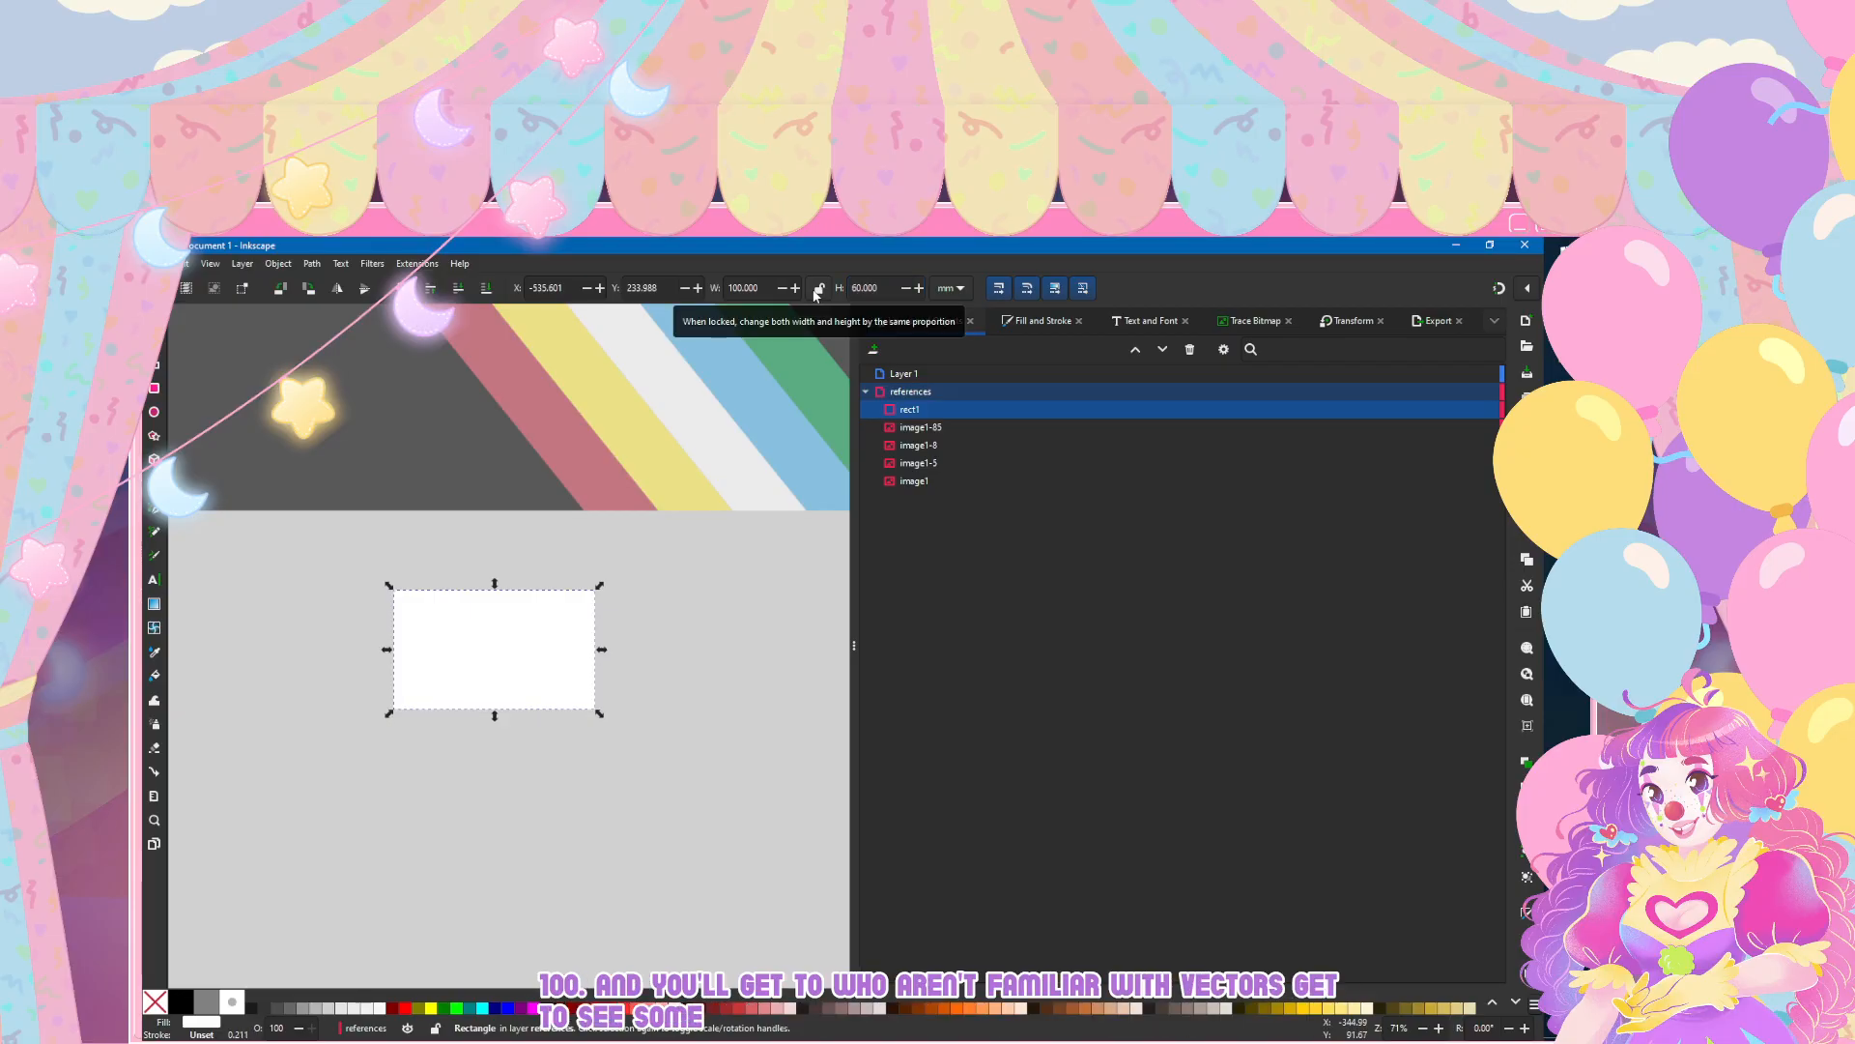
{"action": "type", "text": "65"}
{"action": "key", "text": "Return"}
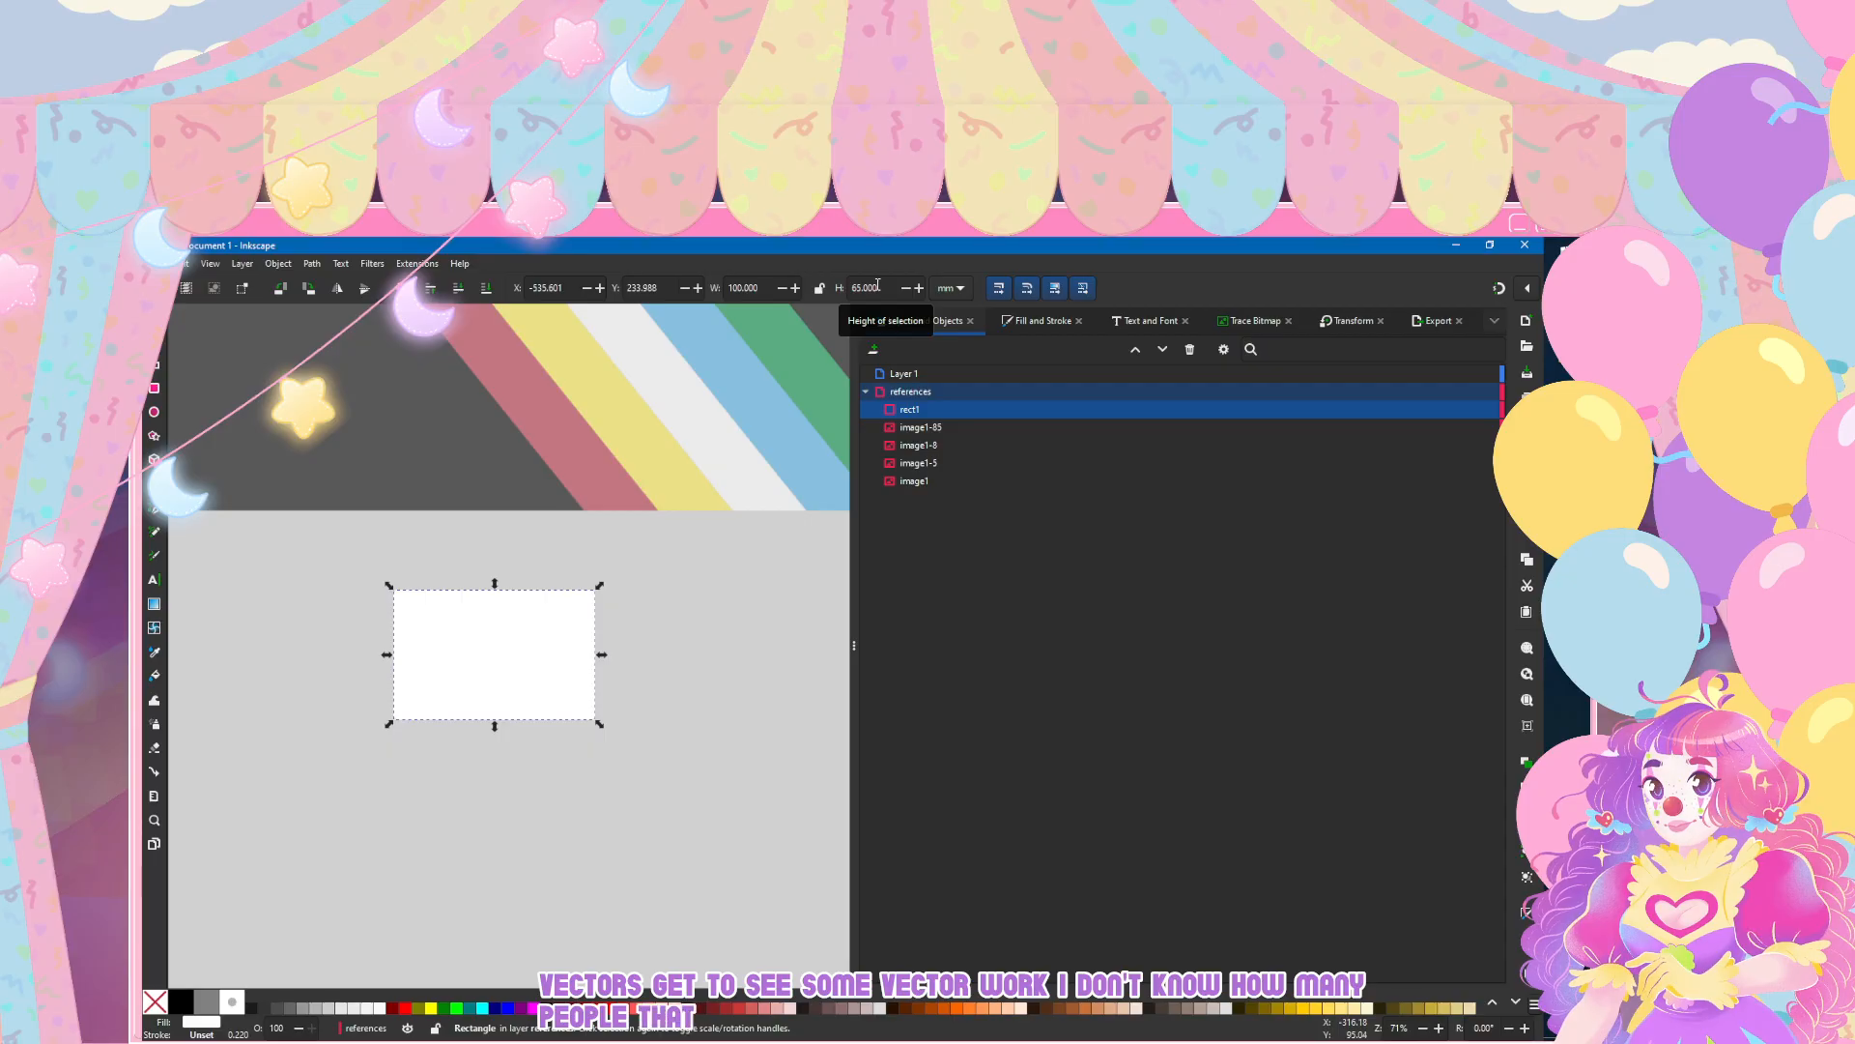
{"action": "type", "text": "70"}
{"action": "key", "text": "Return"}
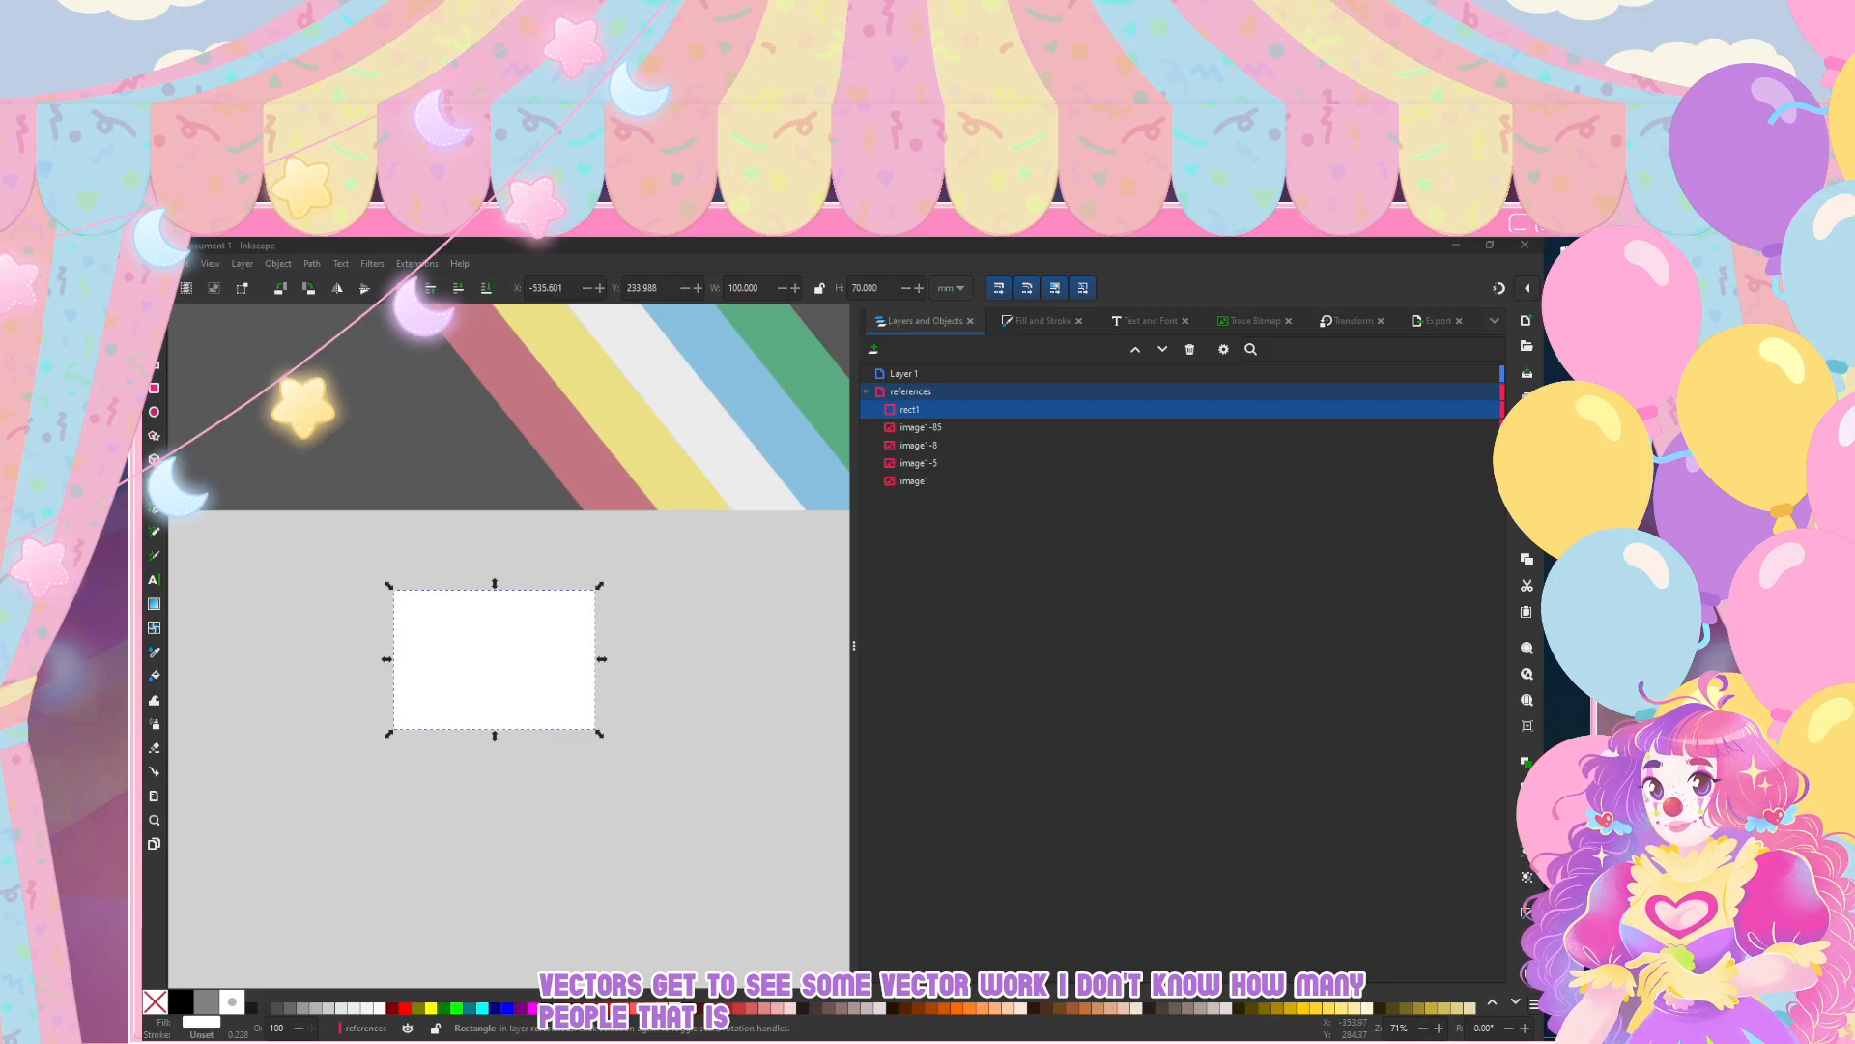
Step: Bring up the white rectangle's stroke style settings and examine its corners up close
{"action": "key", "text": "alt+Tab"}
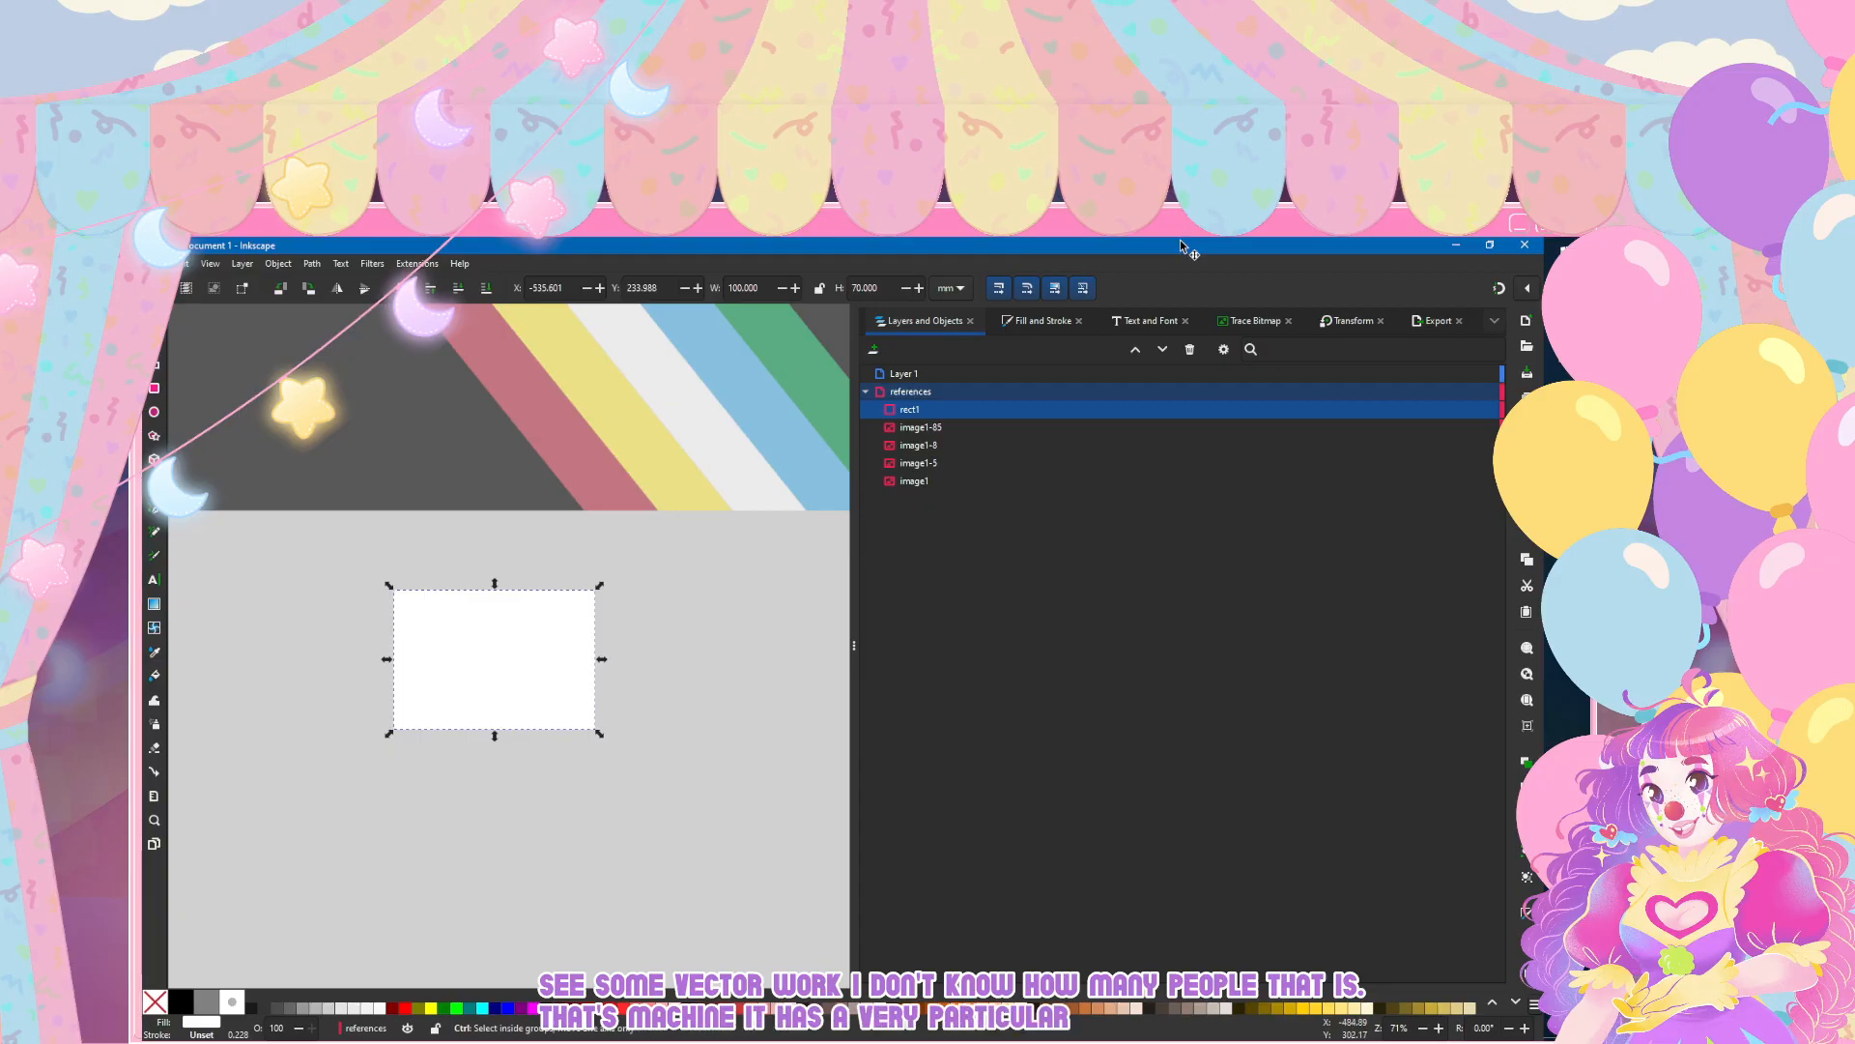
{"action": "scroll", "coordinate": [484, 639], "scroll_direction": "up", "scroll_amount": 3}
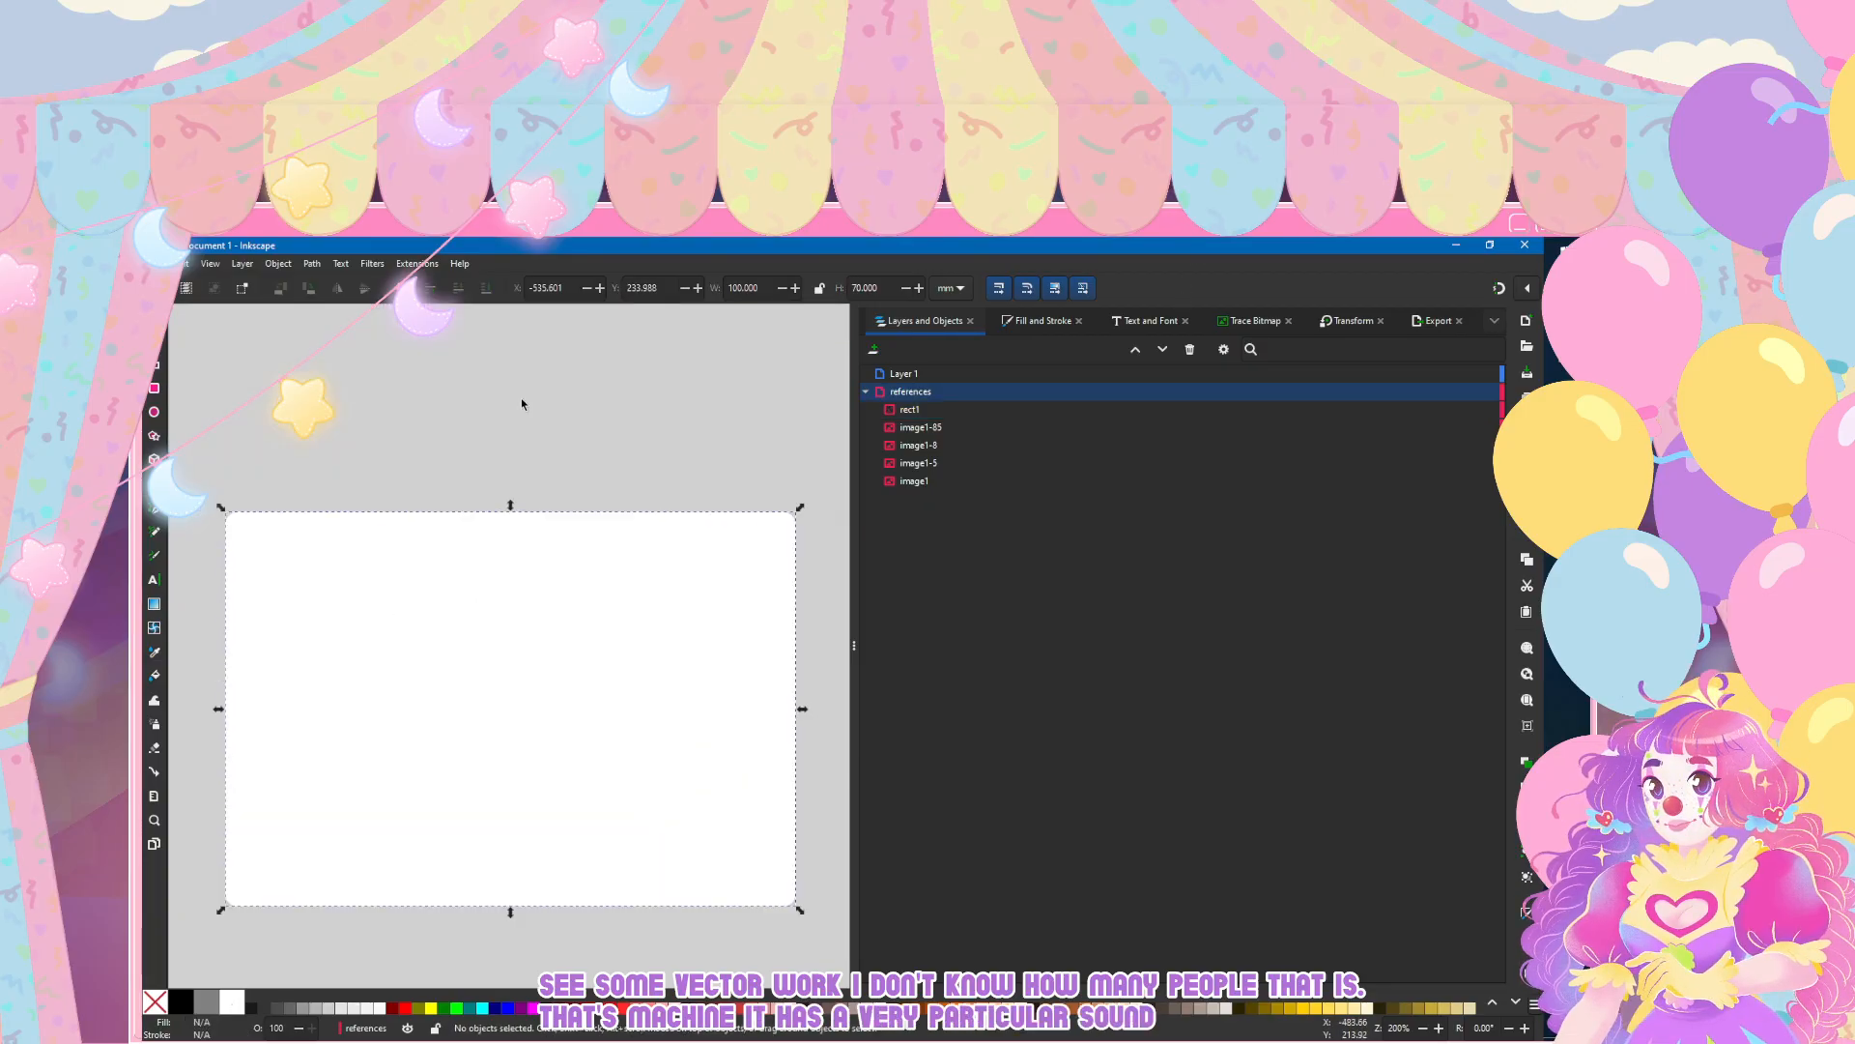
{"action": "scroll", "coordinate": [521, 402], "scroll_direction": "down", "scroll_amount": 2}
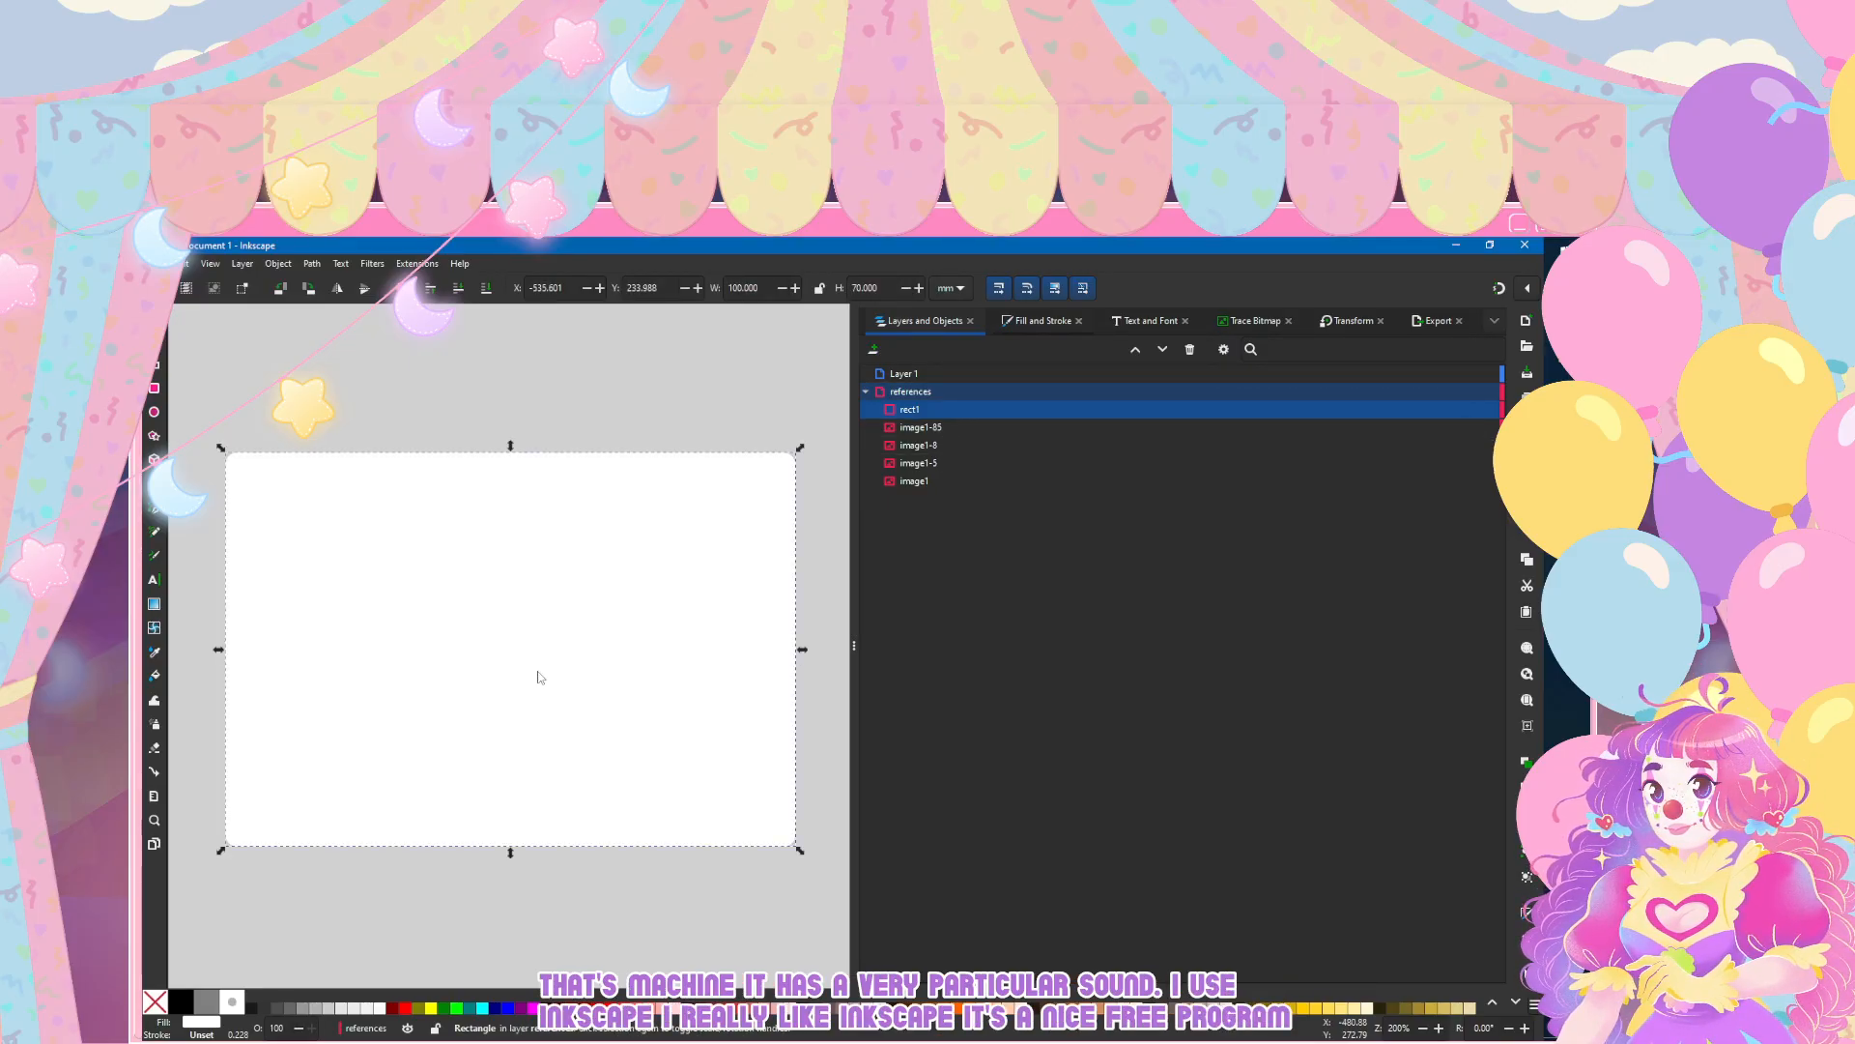
{"action": "key", "text": "ctrl+shift+f"}
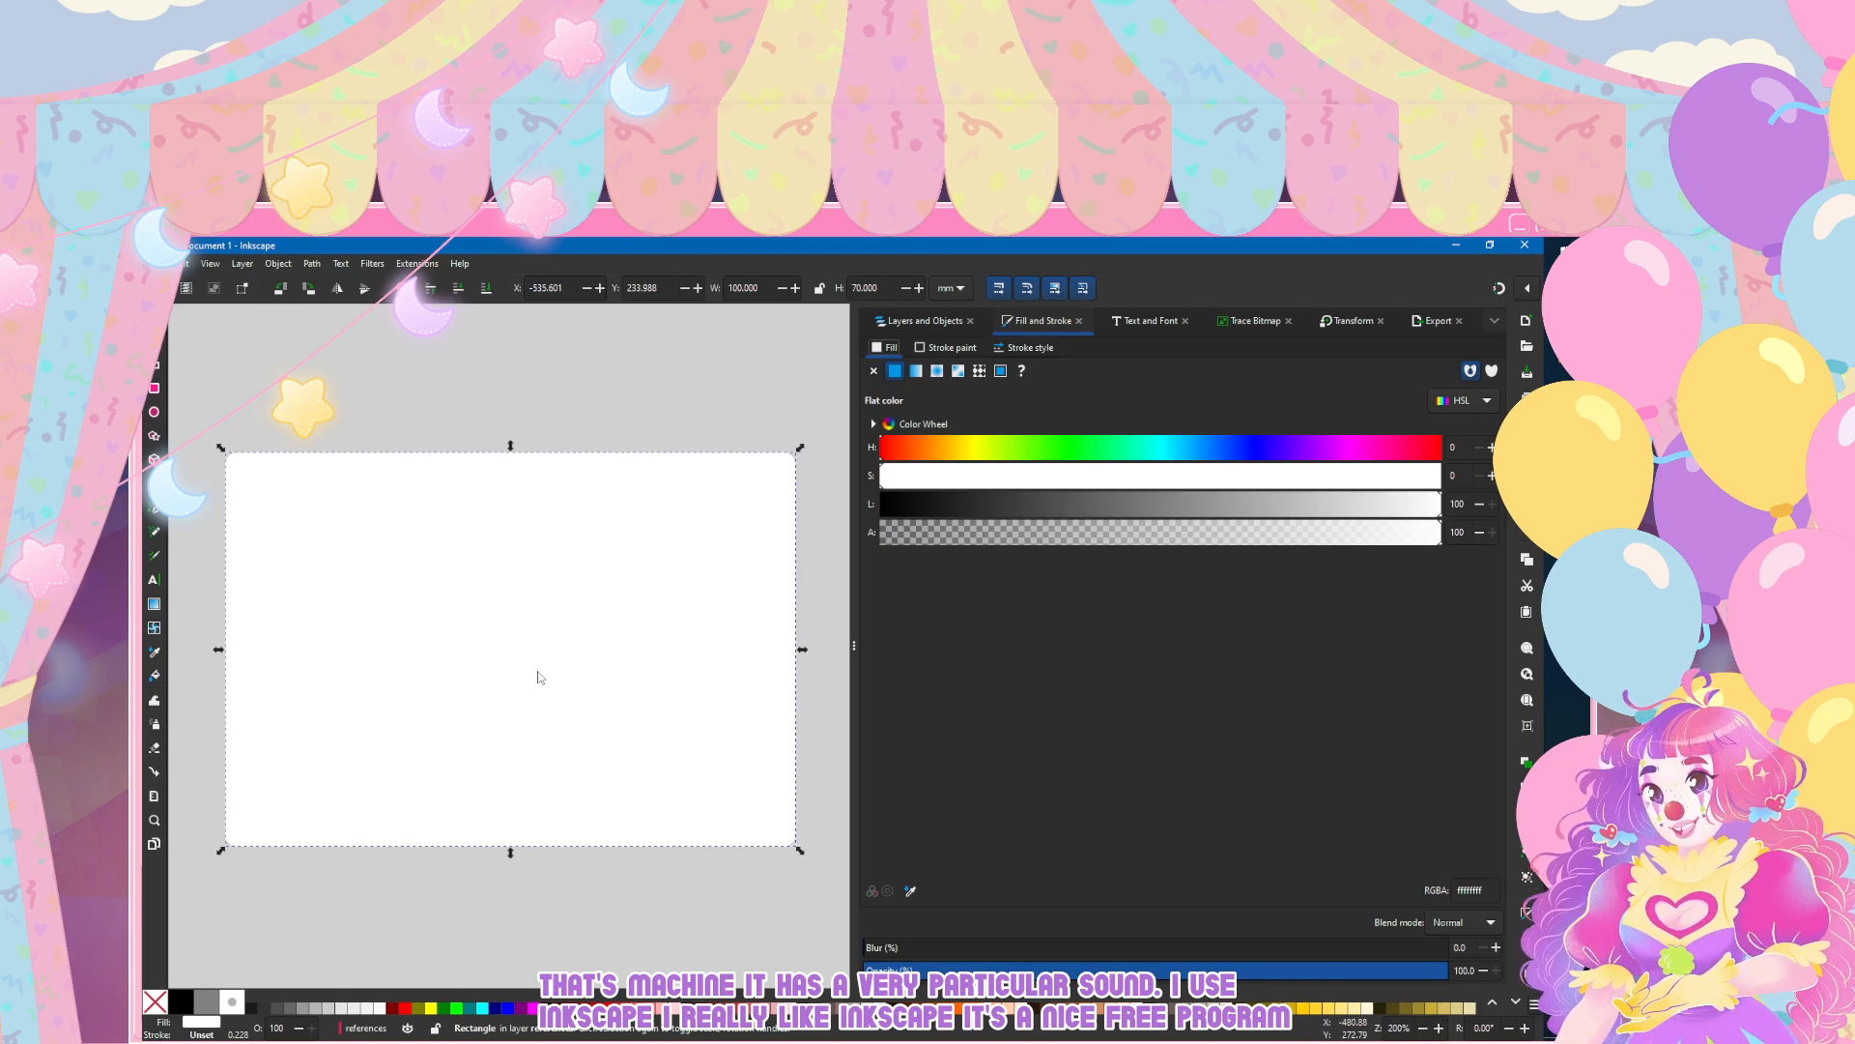
{"action": "key", "text": "Right"}
{"action": "key", "text": "Right"}
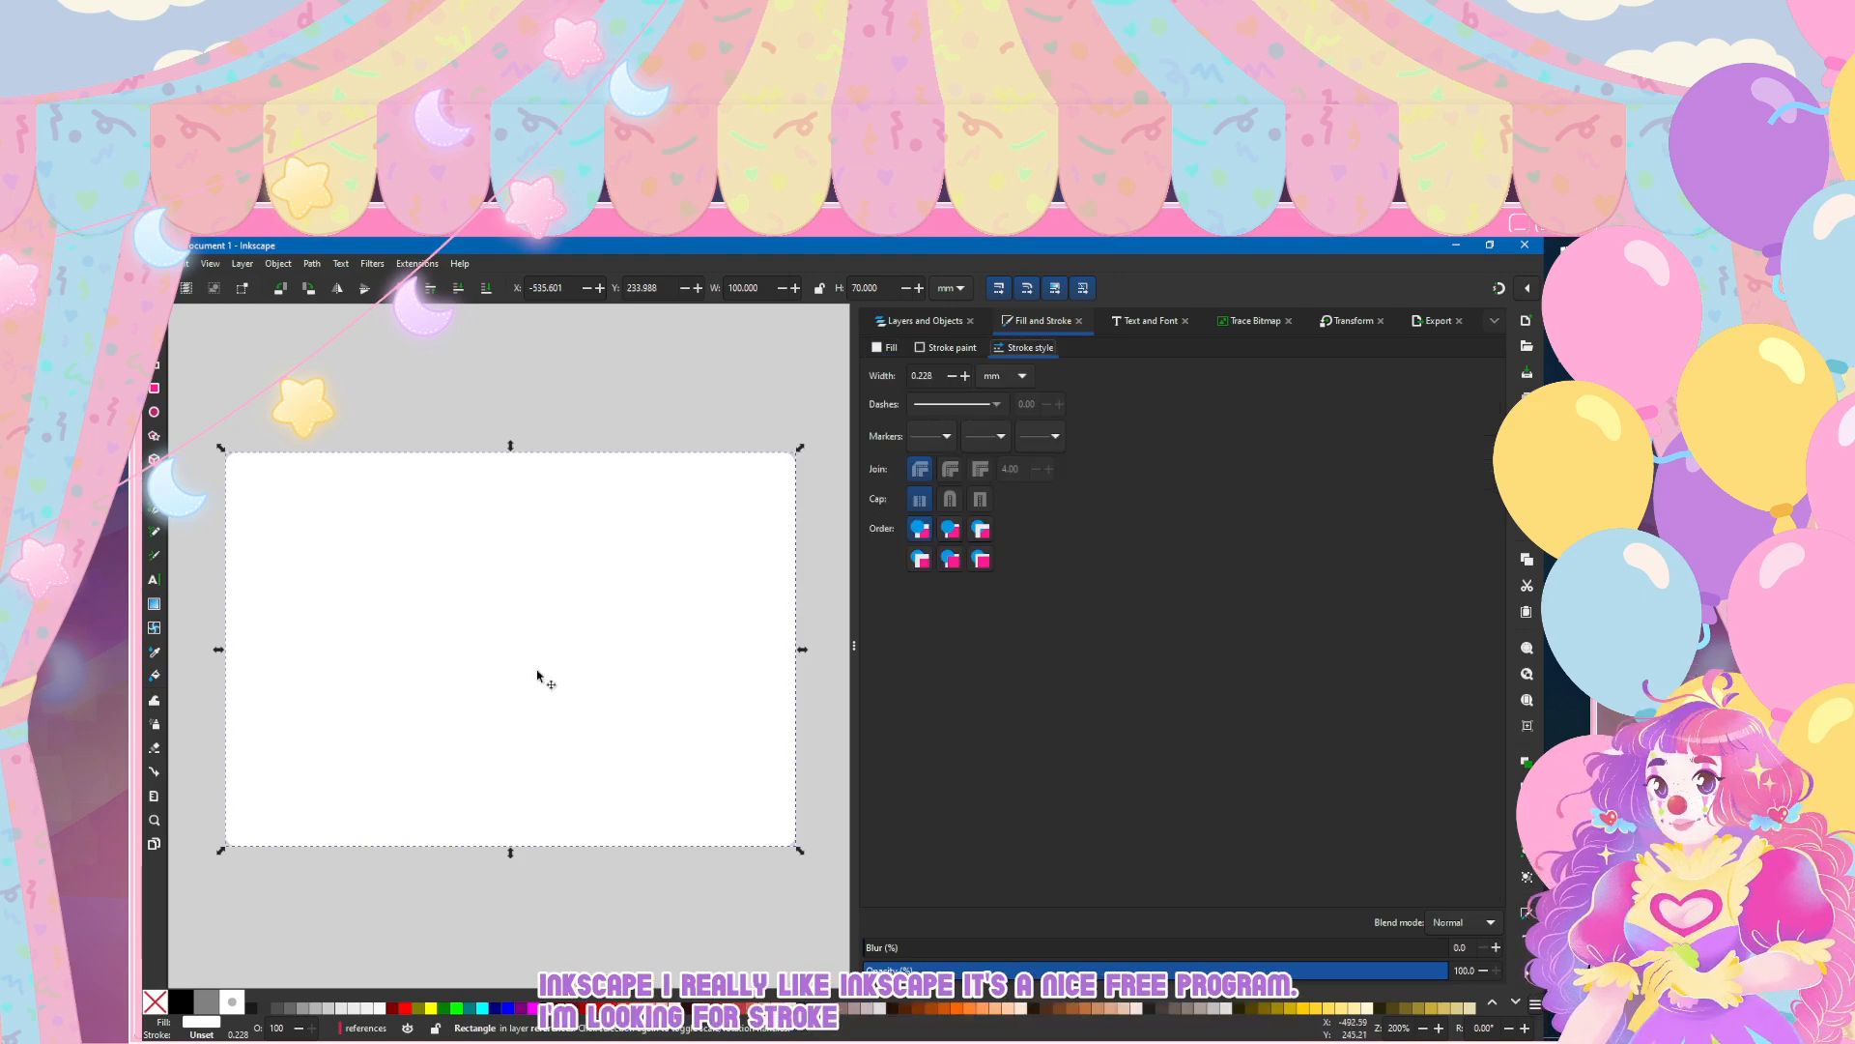
{"action": "key", "text": "Escape"}
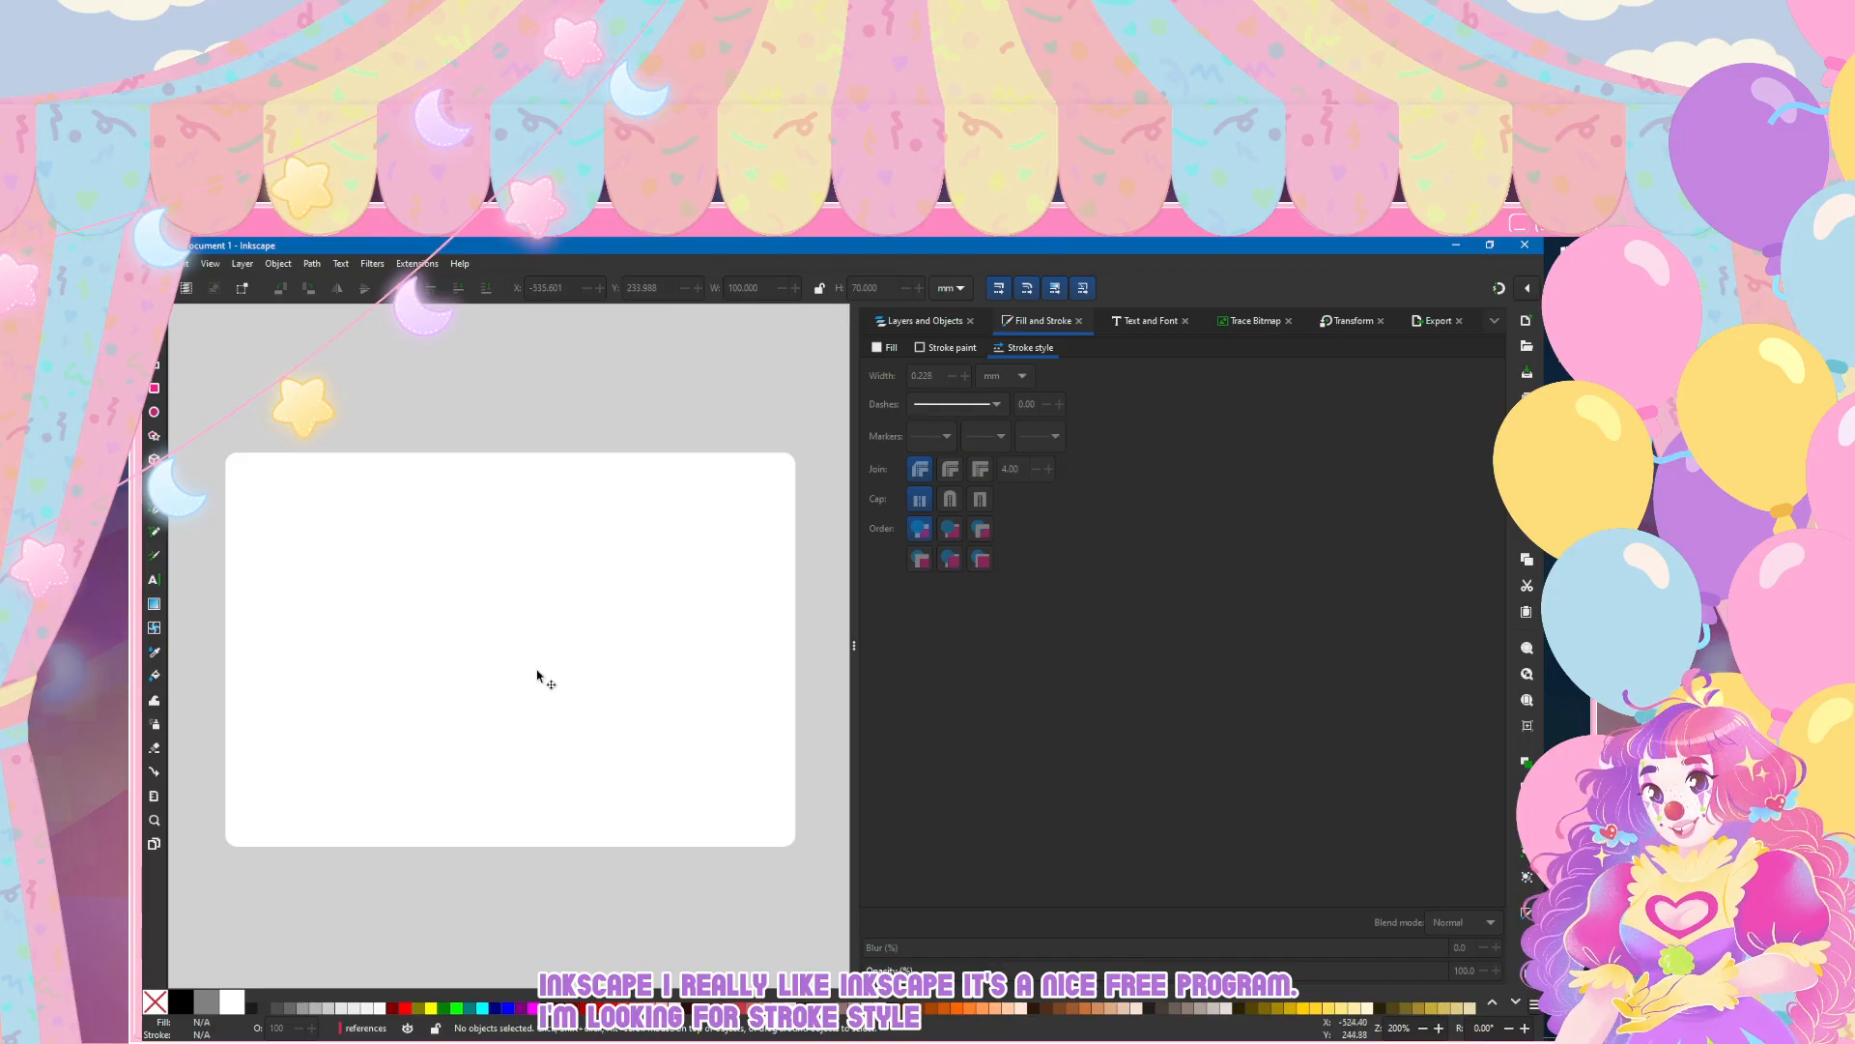
{"action": "left_click", "coordinate": [538, 675]}
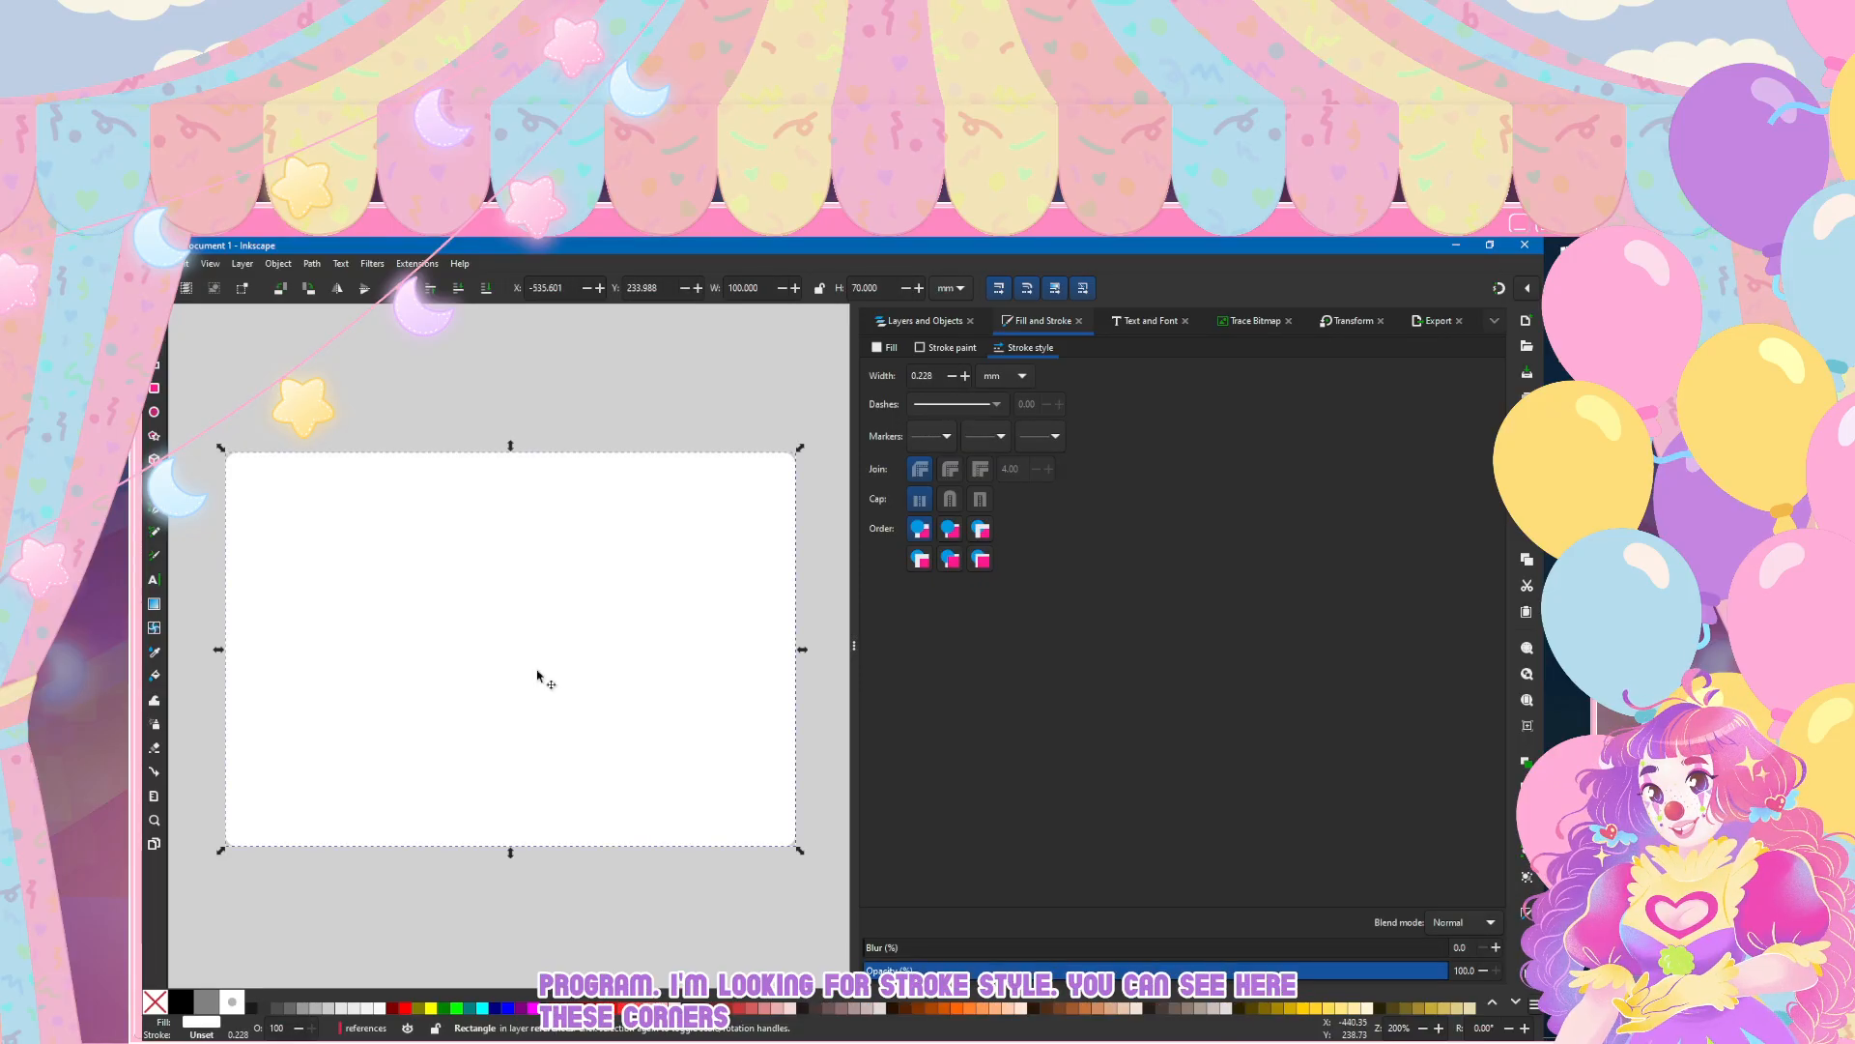
Step: Remove the rounding from the white rectangle's corners so that they are square
{"action": "key", "text": "r"}
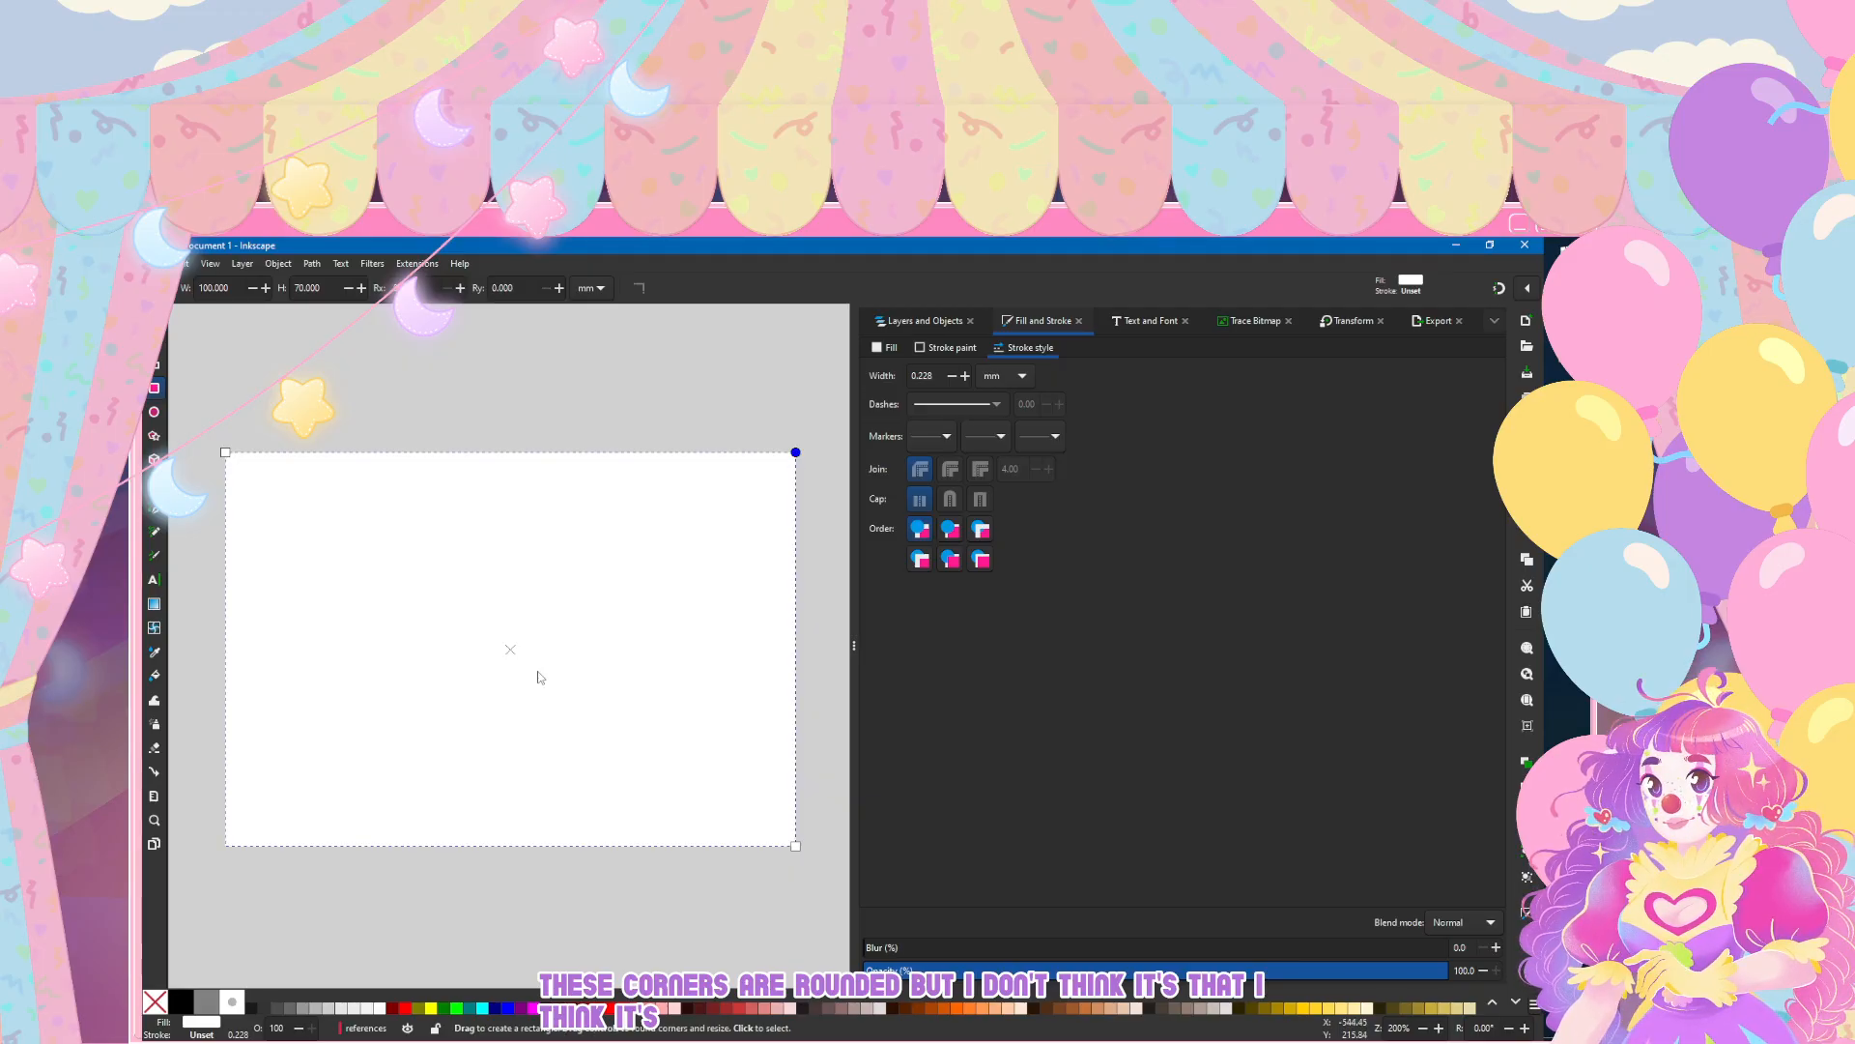
{"action": "key", "text": "s"}
{"action": "key", "text": "Escape"}
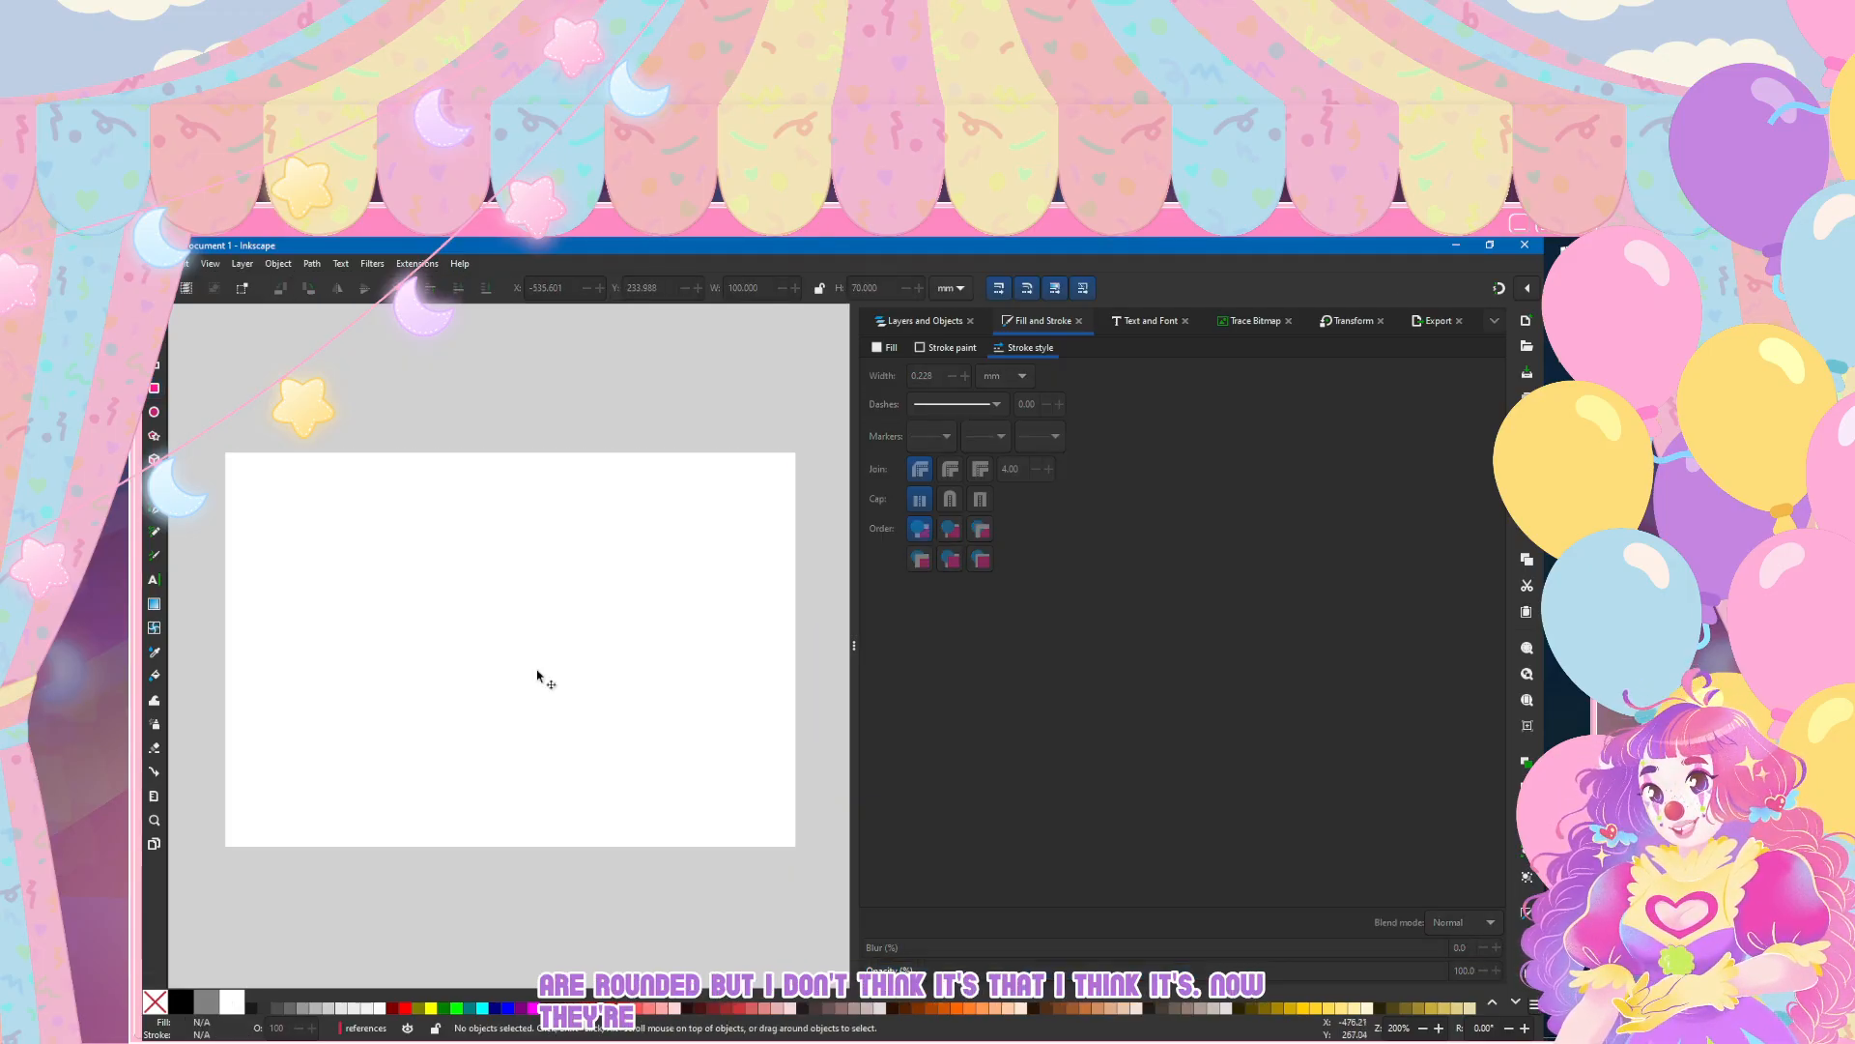
{"action": "left_click", "coordinate": [538, 676]}
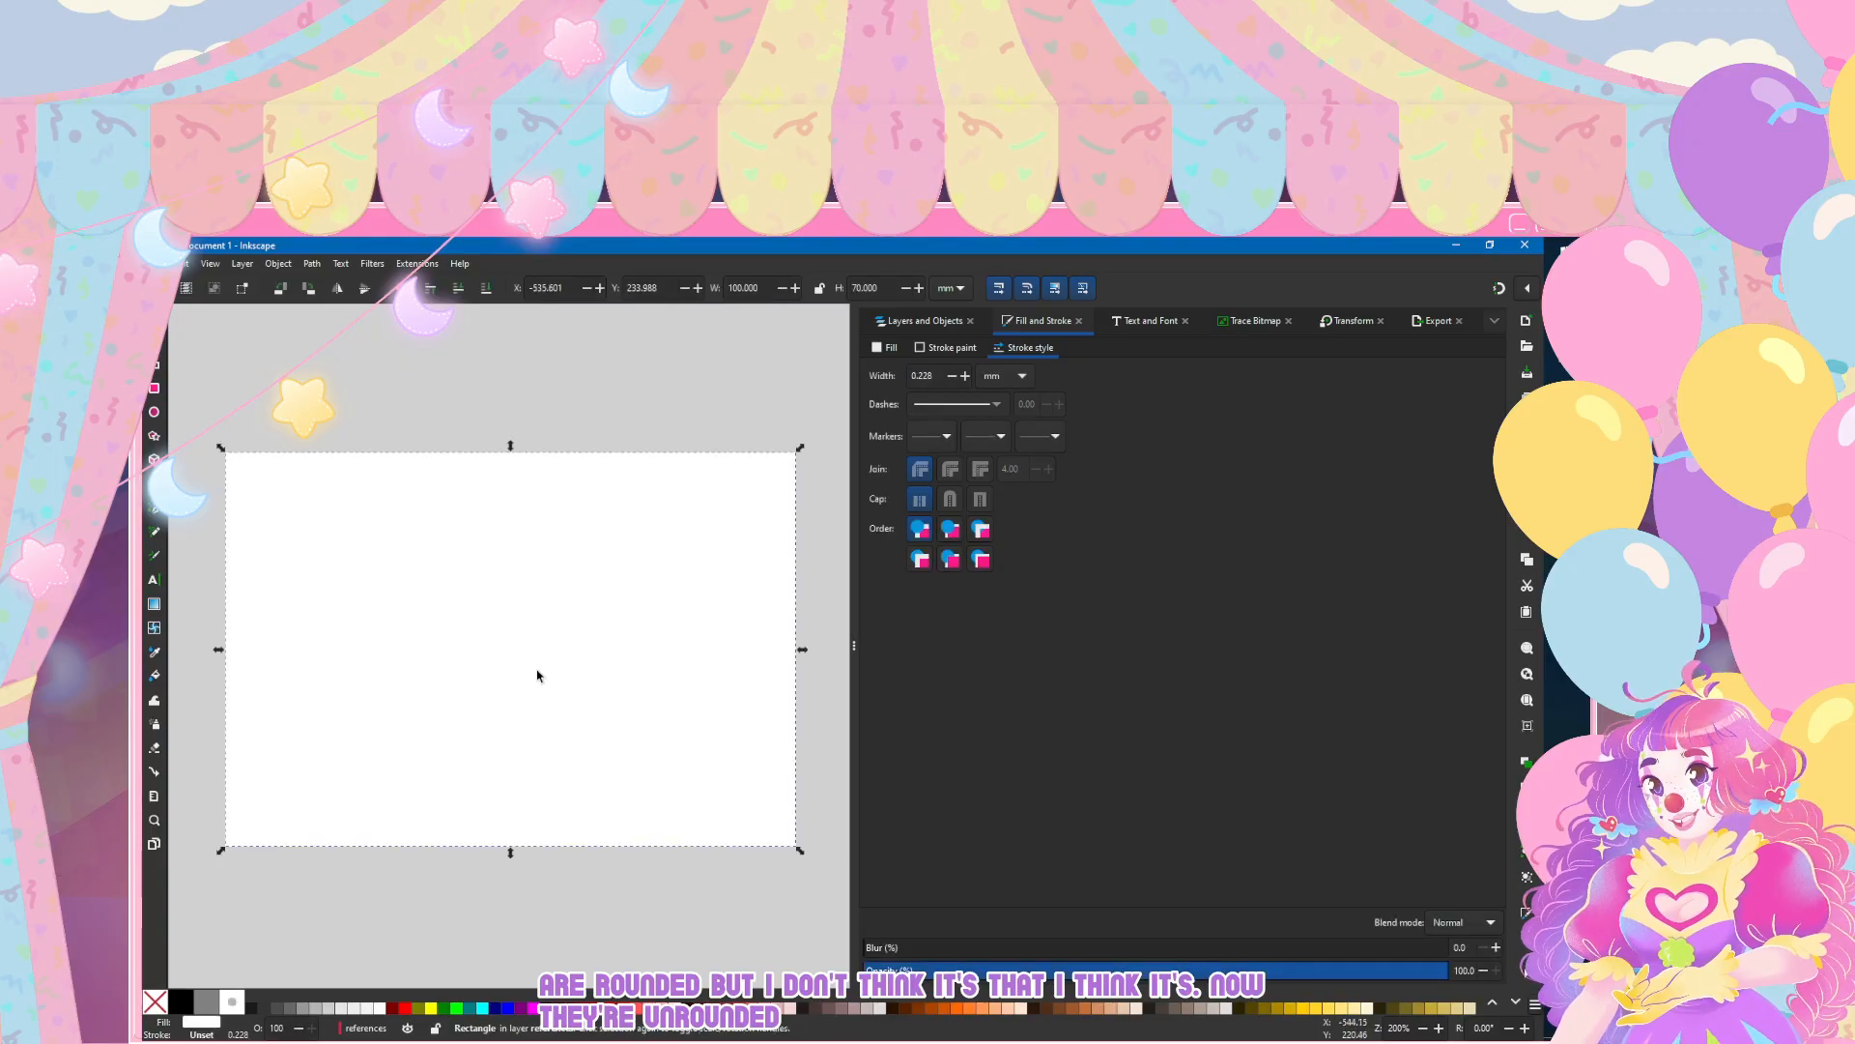
{"action": "key", "text": "r"}
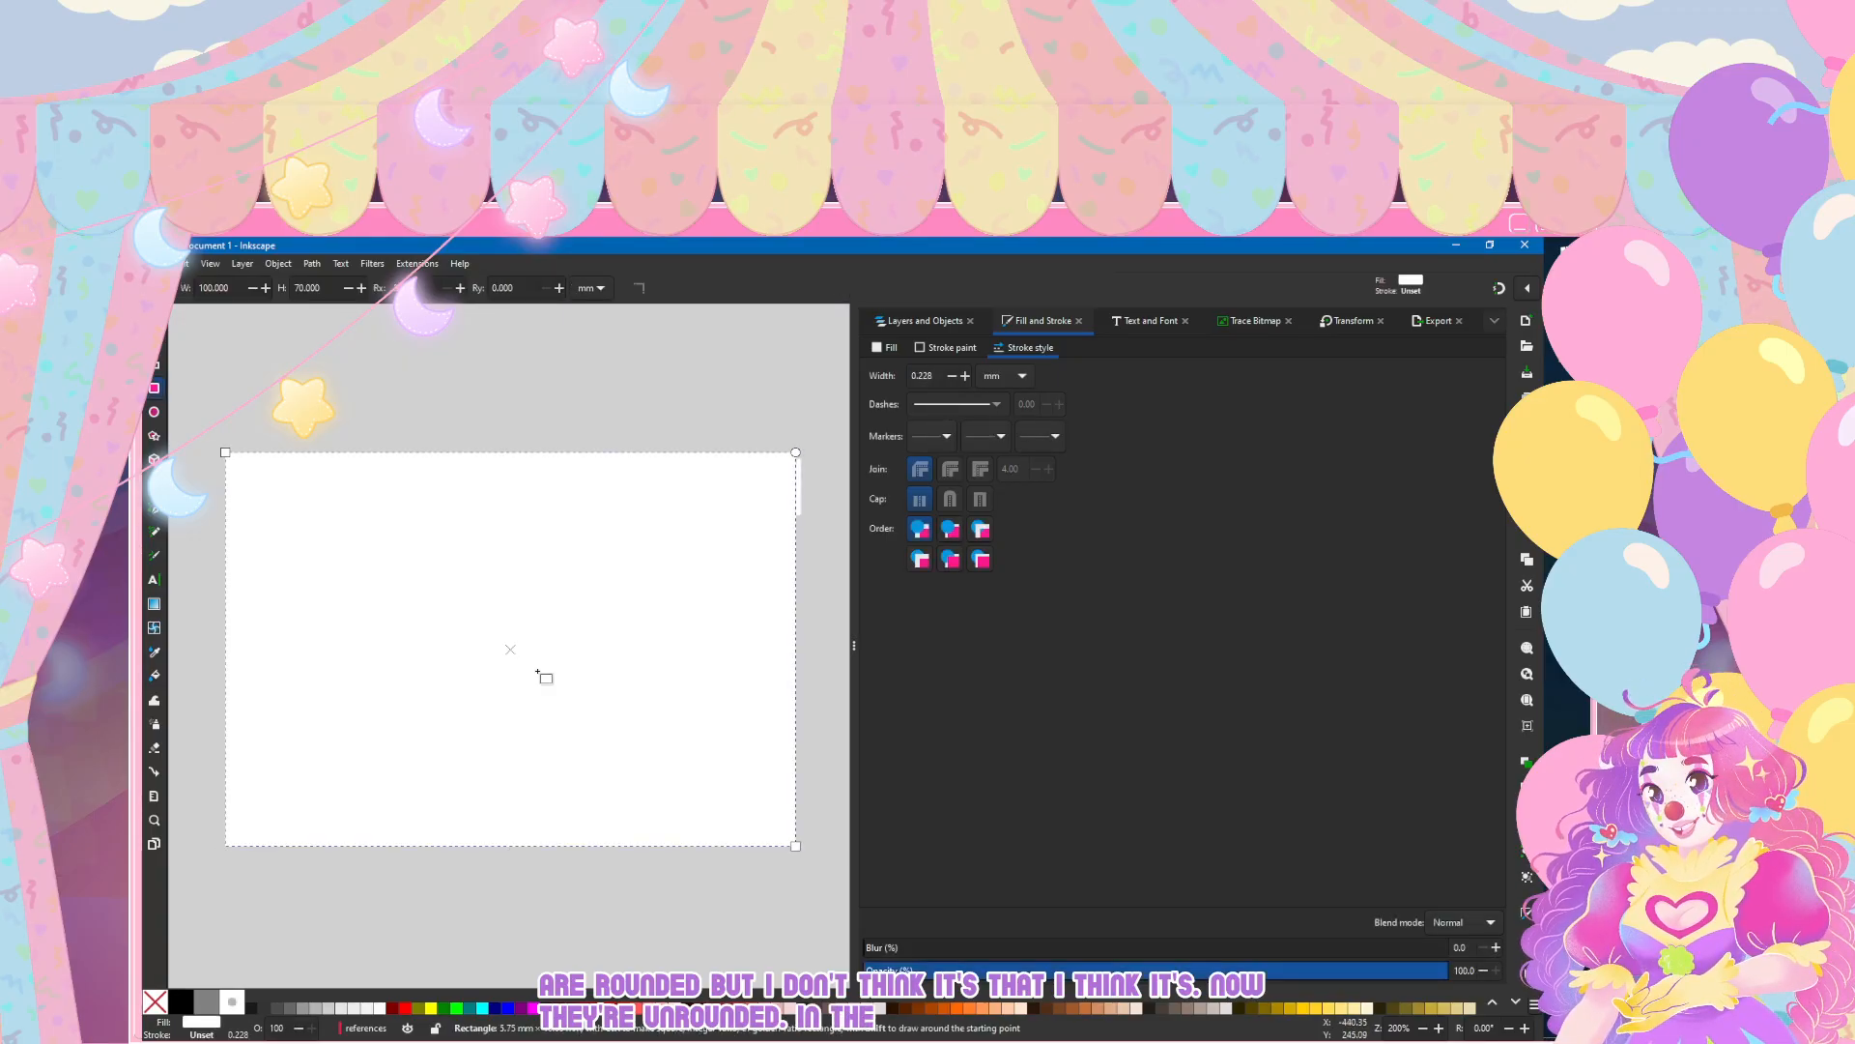
{"action": "left_click_drag", "start_coordinate": [795, 495], "coordinate": [795, 452]}
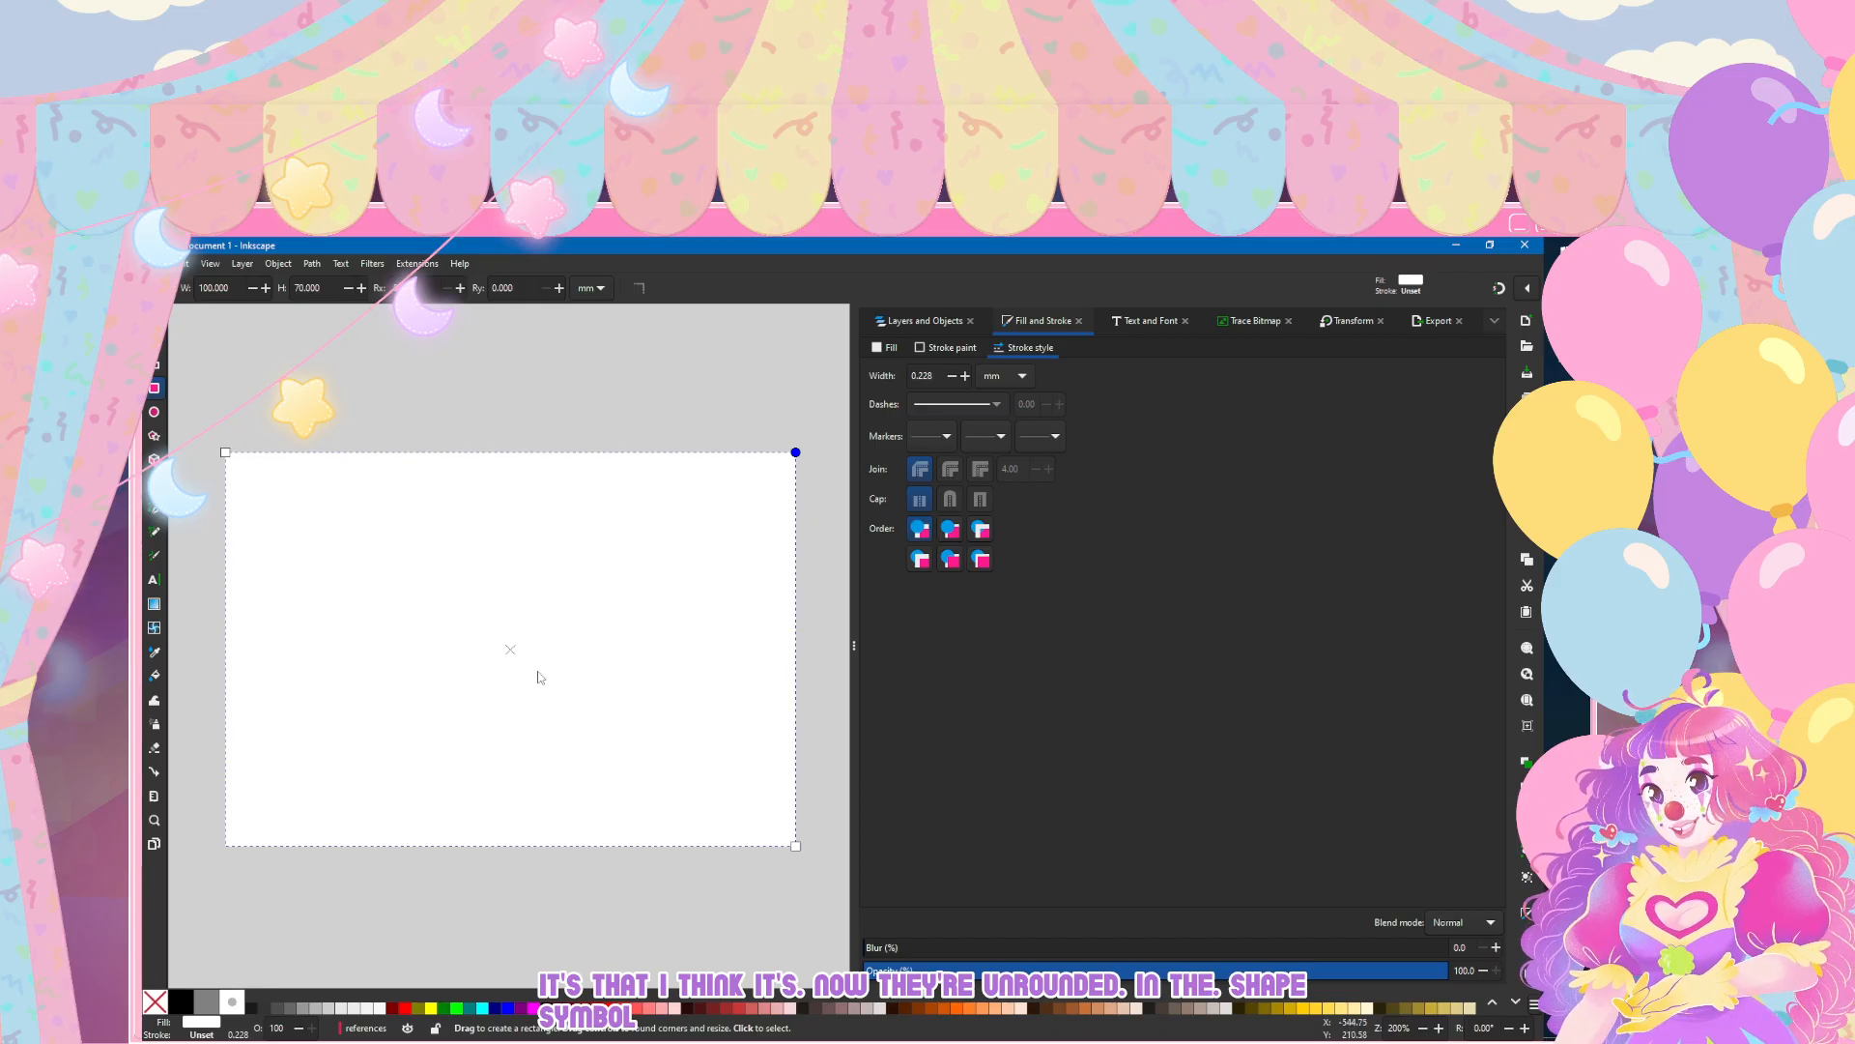
{"action": "key", "text": "s"}
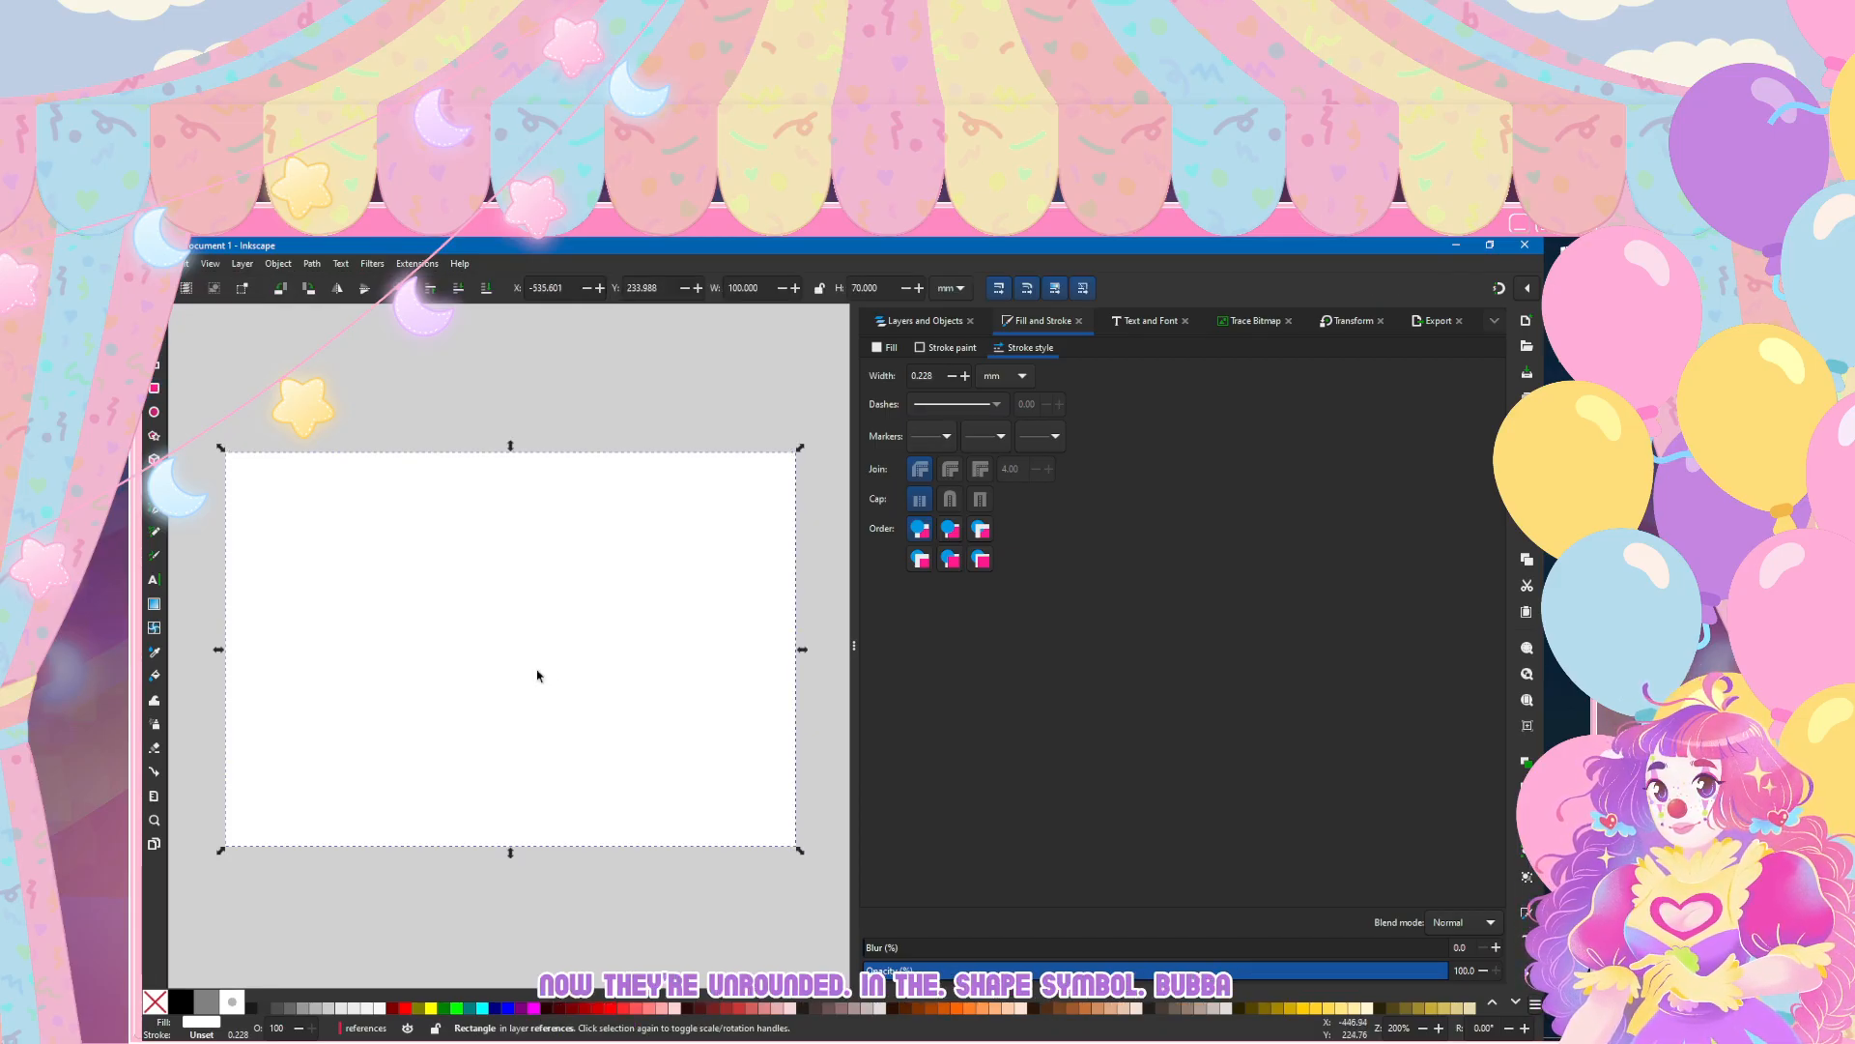
Step: Move the white rectangle from the references layer into Layer 1
{"action": "key", "text": "ctrl+shift+l"}
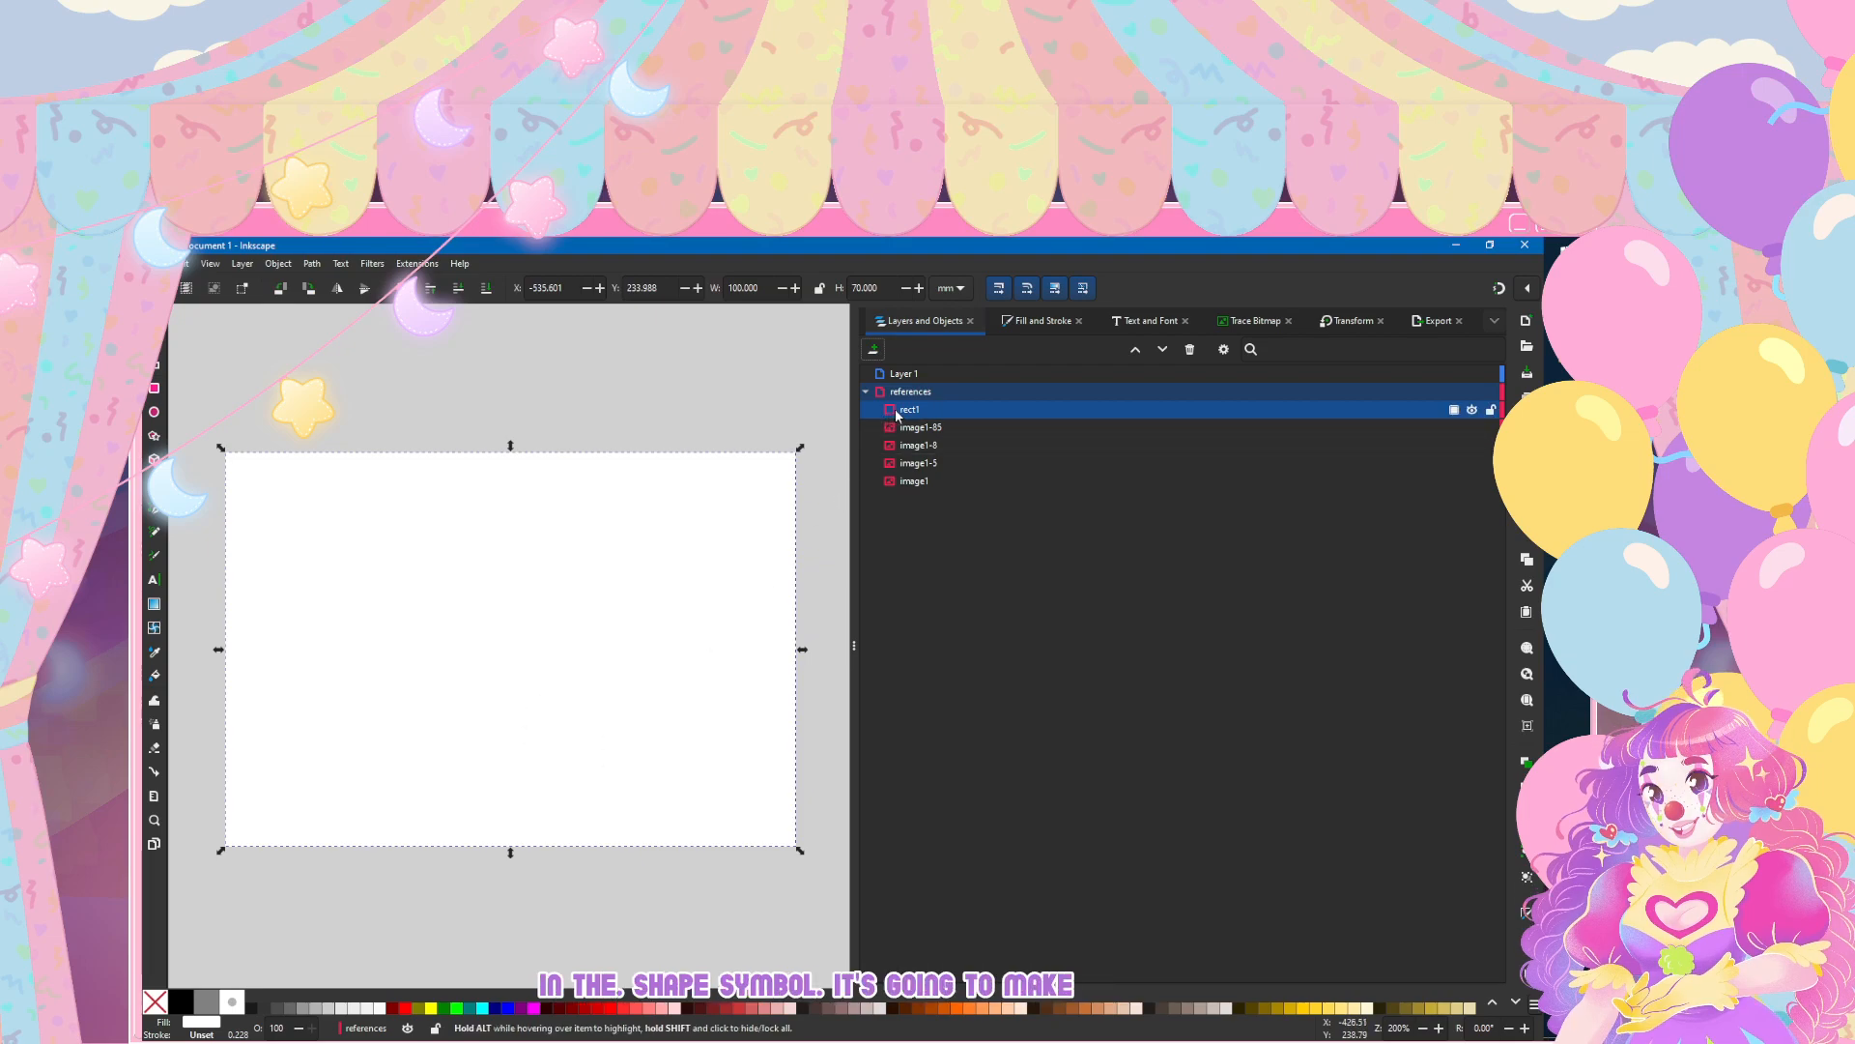
{"action": "left_click_drag", "start_coordinate": [899, 408], "coordinate": [897, 374]}
{"action": "scroll", "coordinate": [696, 387], "scroll_direction": "down", "scroll_amount": 4}
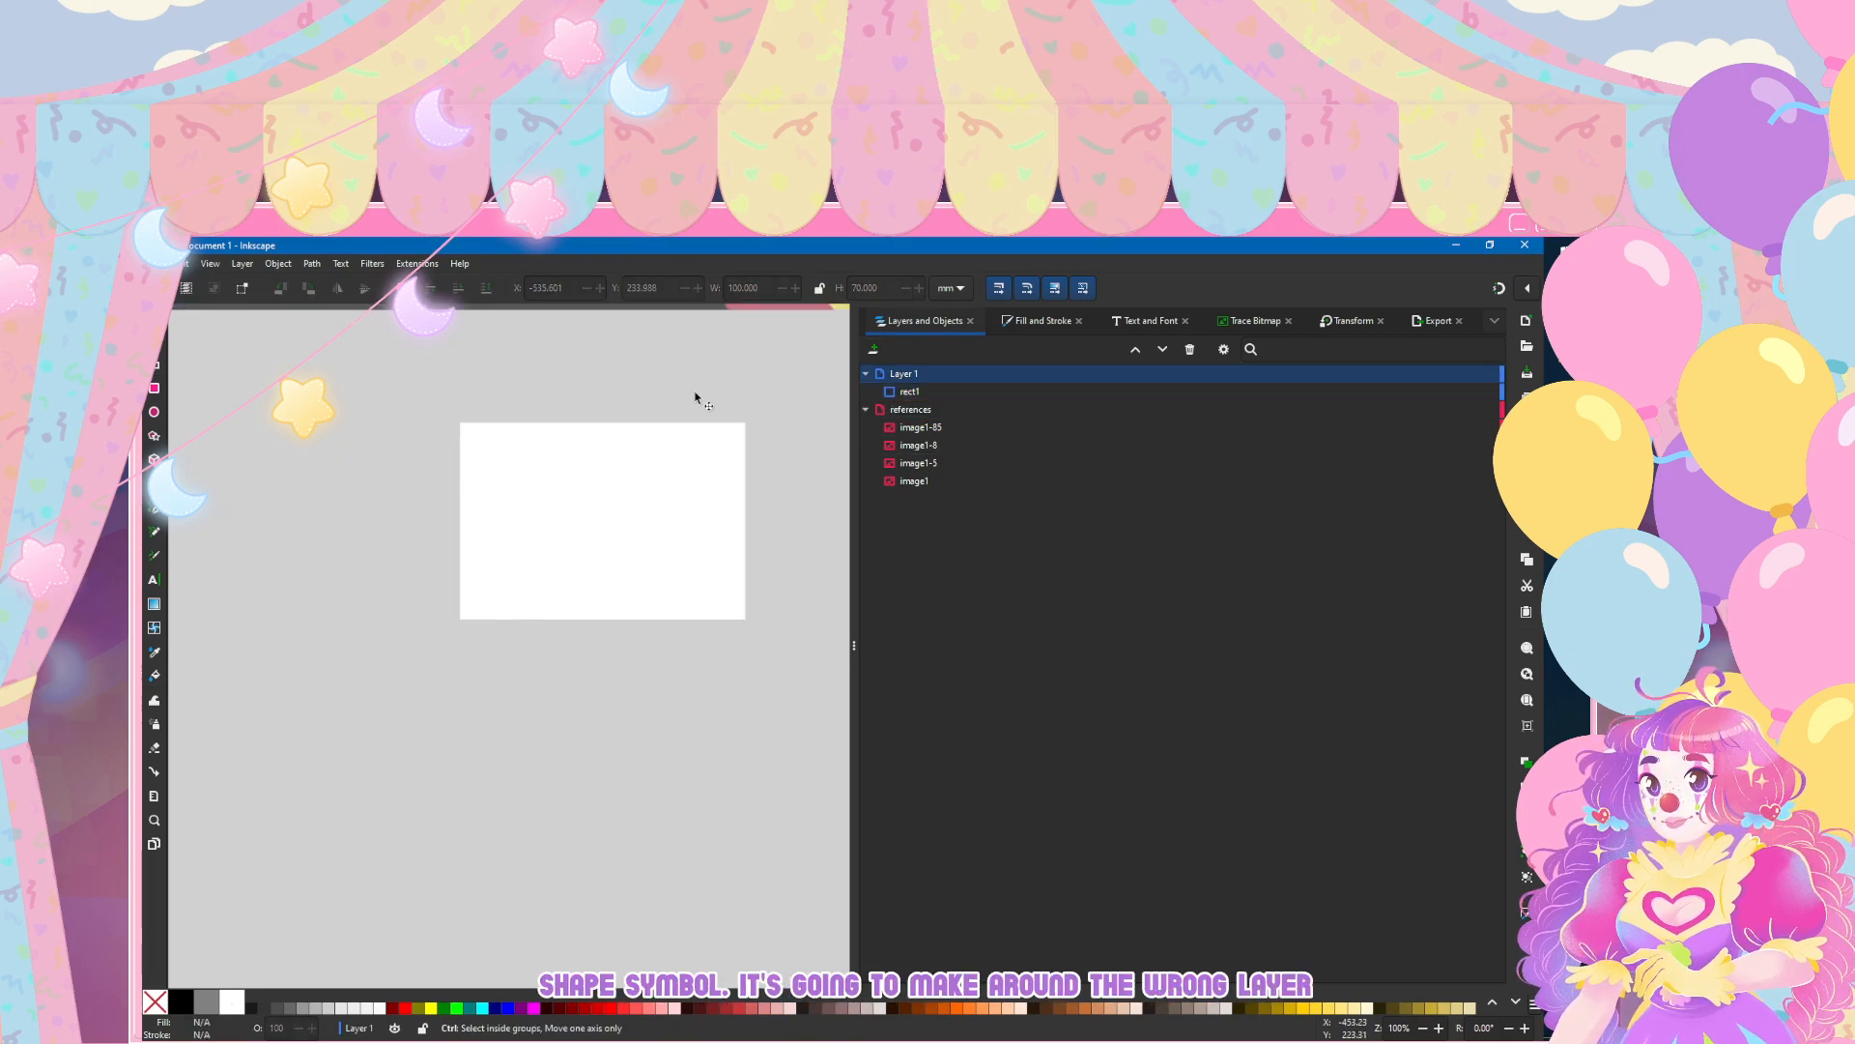
Step: Duplicate the white rectangle in place and set the duplicate as a clip group
{"action": "scroll", "coordinate": [688, 401], "scroll_direction": "right", "scroll_amount": 2}
{"action": "scroll", "coordinate": [677, 404], "scroll_direction": "down", "scroll_amount": 2}
{"action": "scroll", "coordinate": [677, 514], "scroll_direction": "right", "scroll_amount": 3}
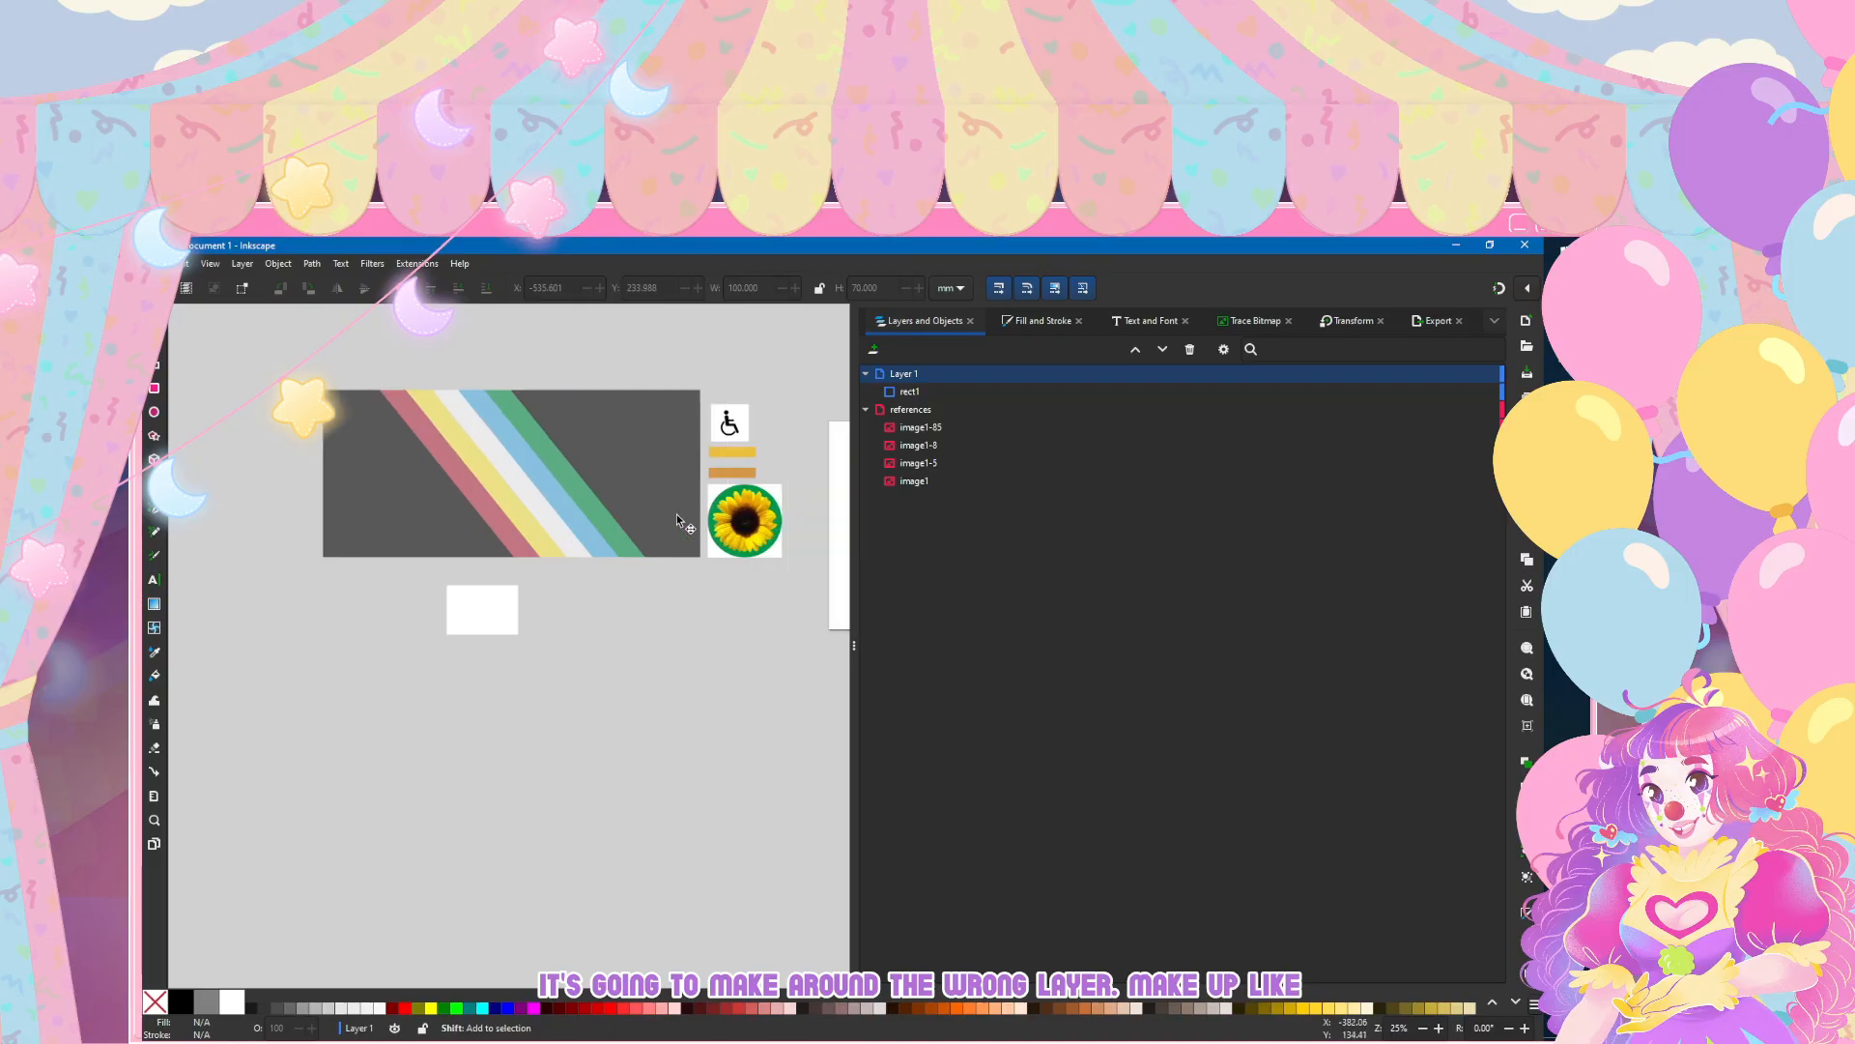
{"action": "scroll", "coordinate": [495, 609], "scroll_direction": "up", "scroll_amount": 3}
{"action": "scroll", "coordinate": [329, 593], "scroll_direction": "up", "scroll_amount": 5}
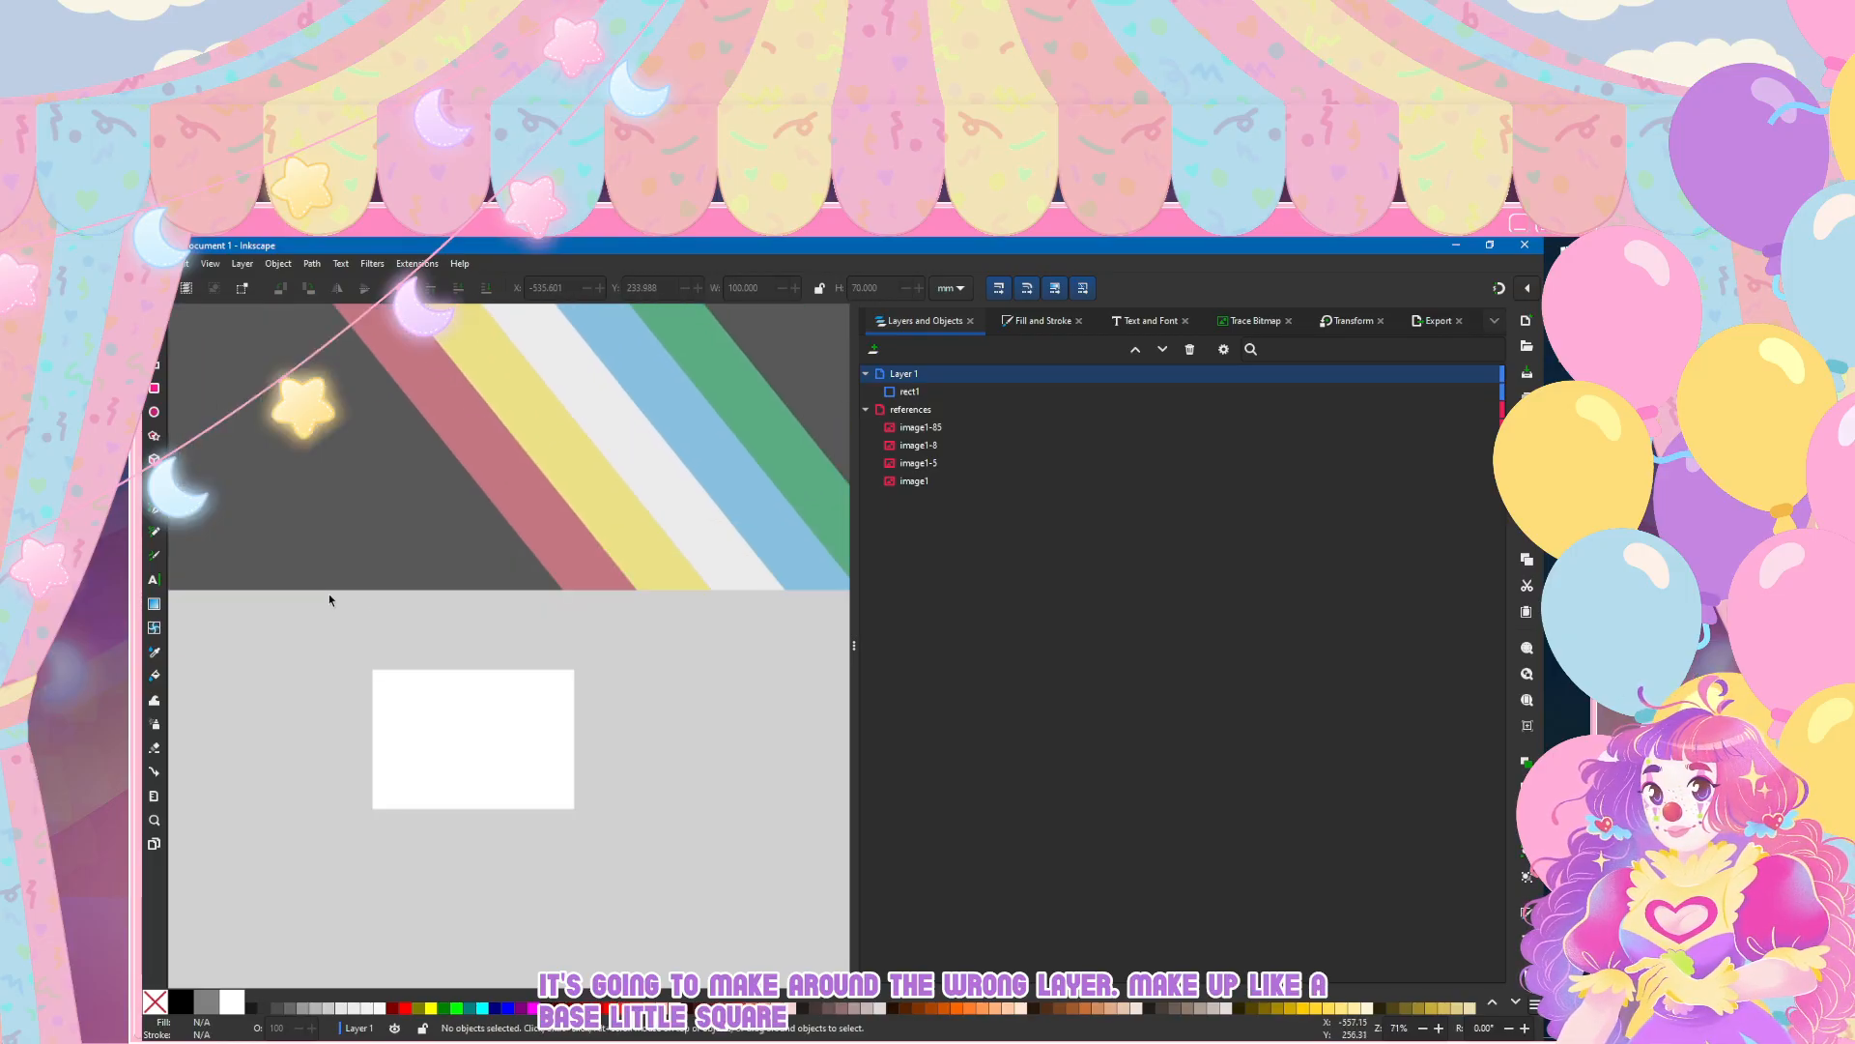
{"action": "scroll", "coordinate": [328, 593], "scroll_direction": "up", "scroll_amount": 4}
{"action": "scroll", "coordinate": [329, 593], "scroll_direction": "down", "scroll_amount": 8}
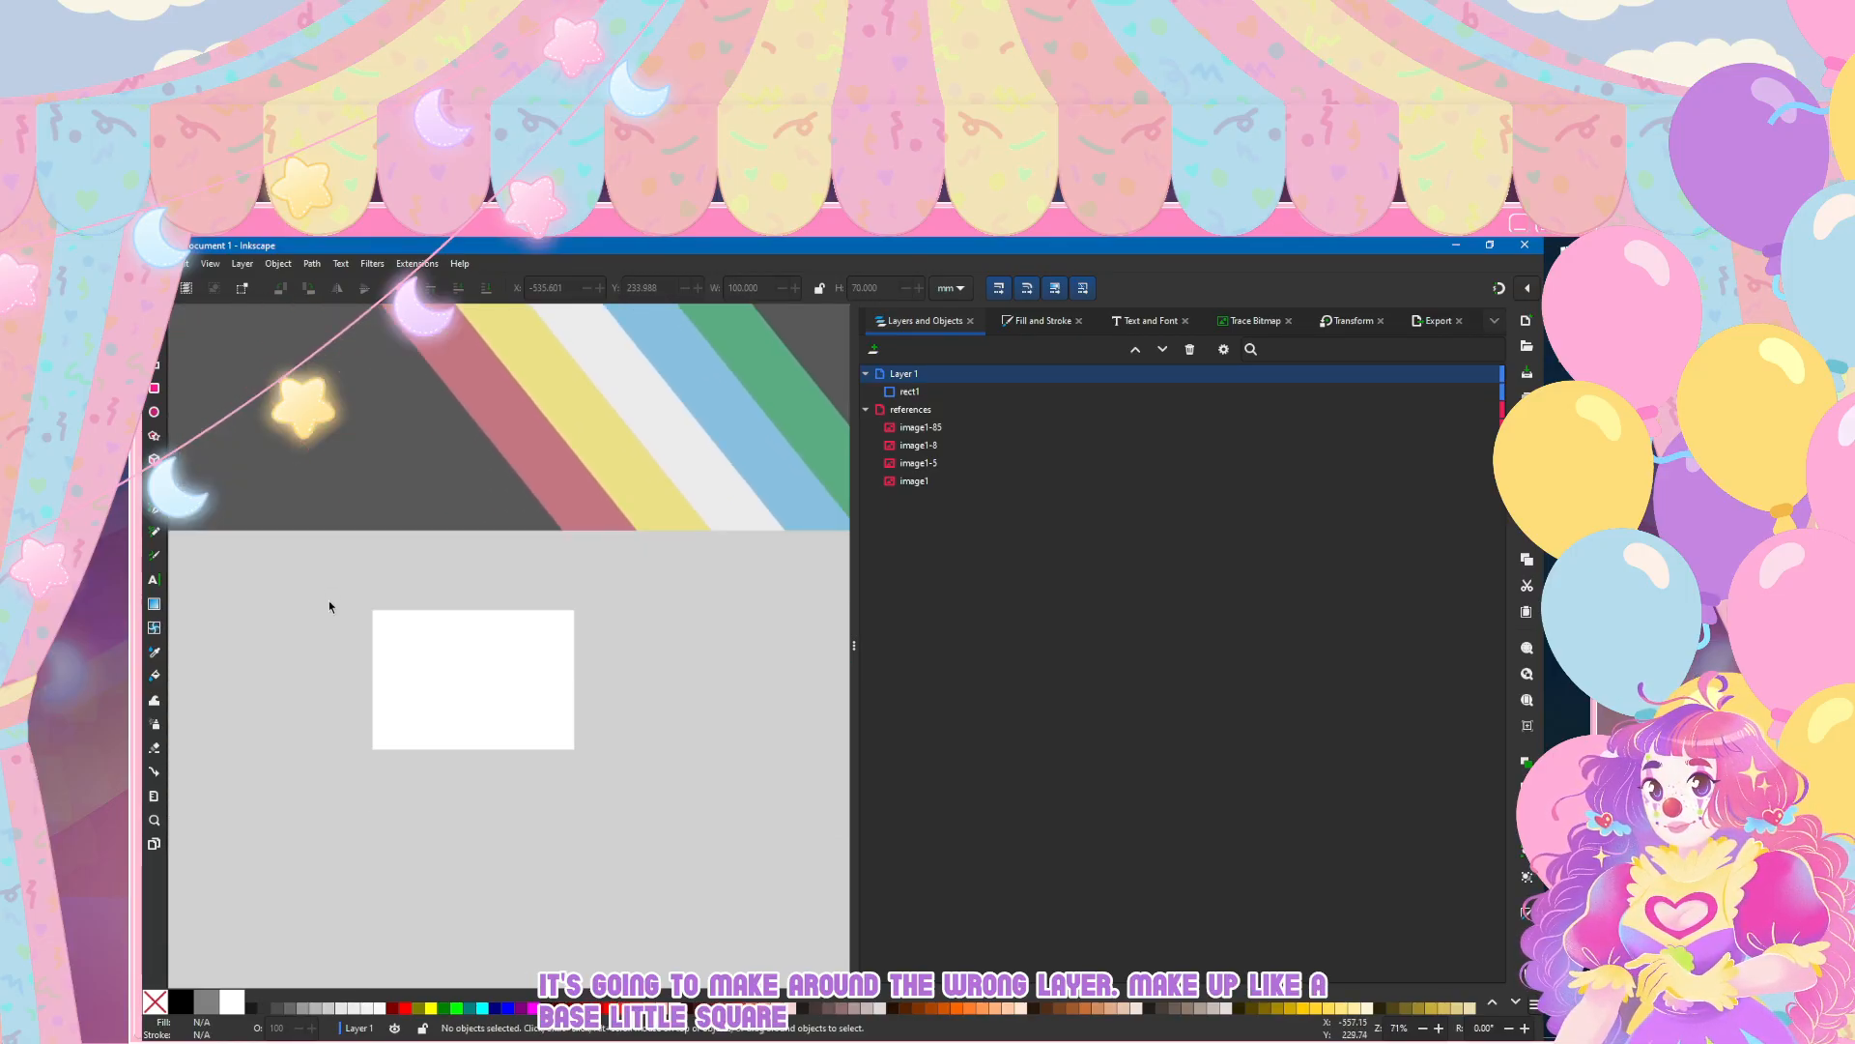
{"action": "scroll", "coordinate": [329, 600], "scroll_direction": "up", "scroll_amount": 3}
{"action": "scroll", "coordinate": [361, 737], "scroll_direction": "down", "scroll_amount": 2}
{"action": "left_click", "coordinate": [504, 645]}
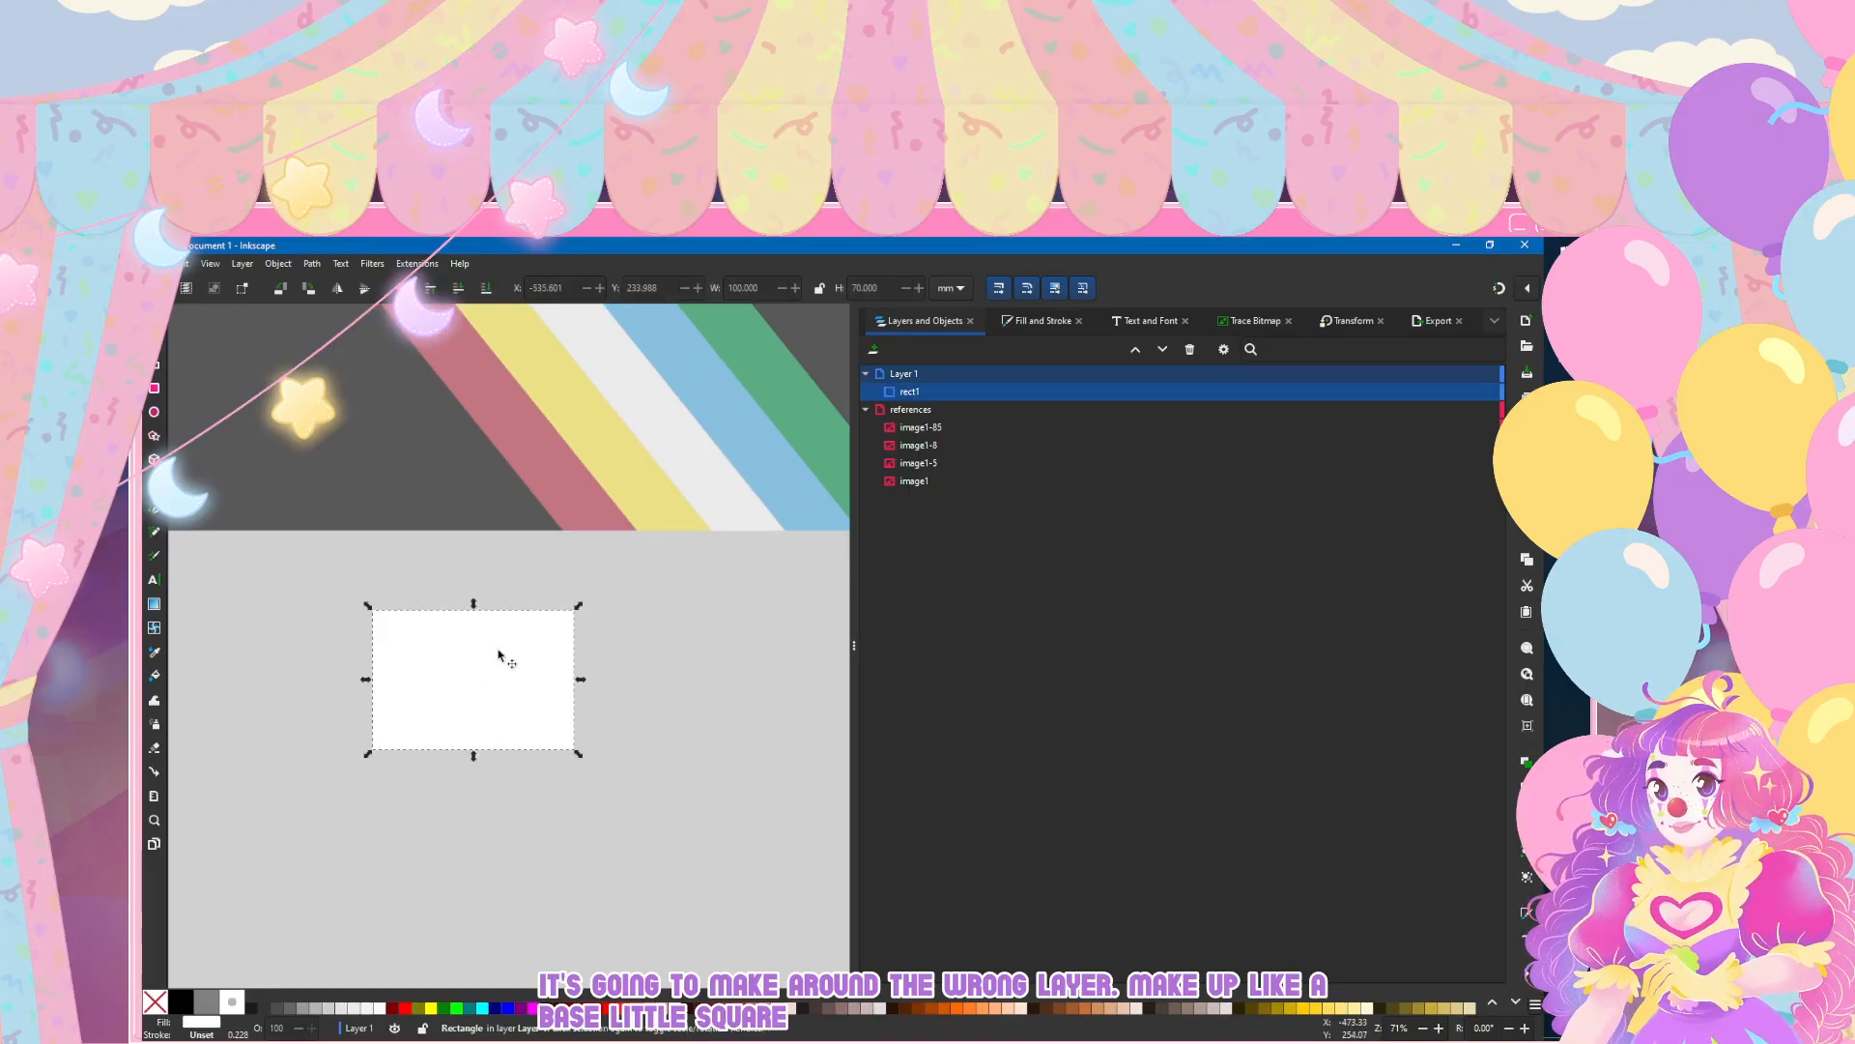
{"action": "scroll", "coordinate": [473, 702], "scroll_direction": "up", "scroll_amount": 2}
{"action": "key", "text": "ctrl+d"}
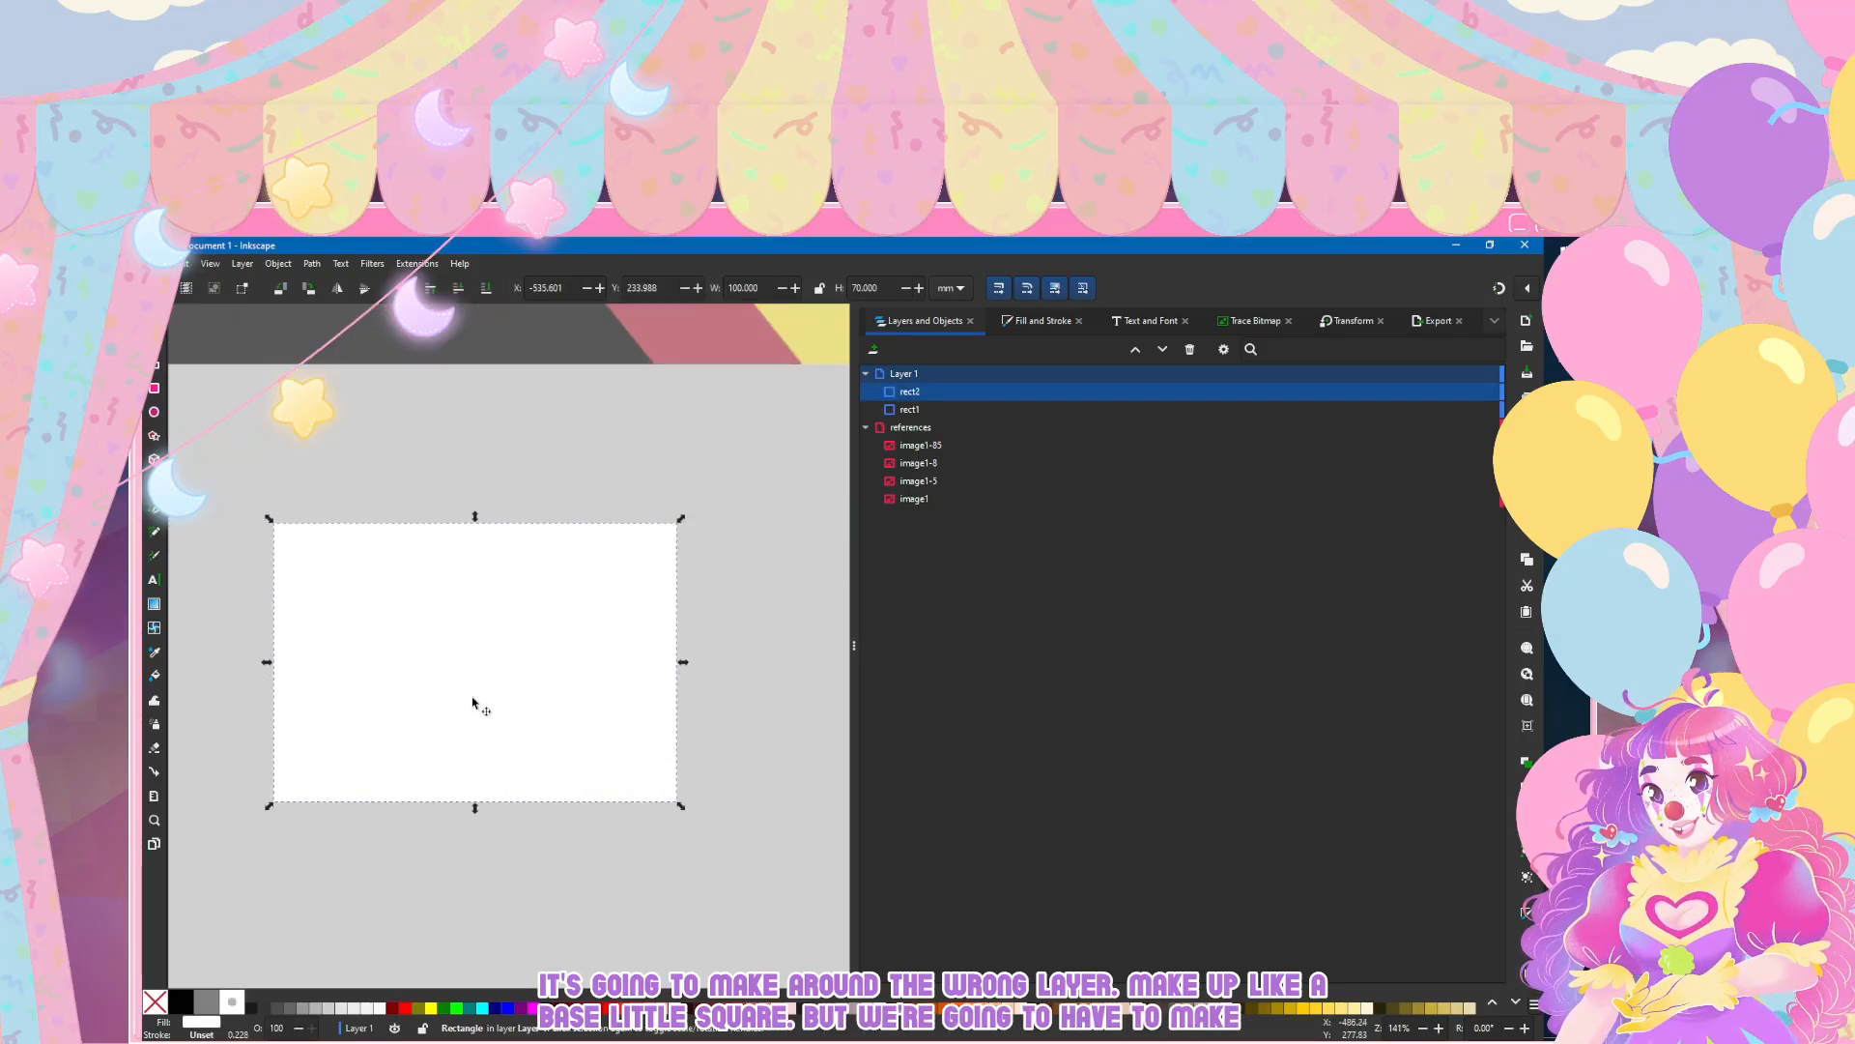
{"action": "right_click", "coordinate": [902, 391]}
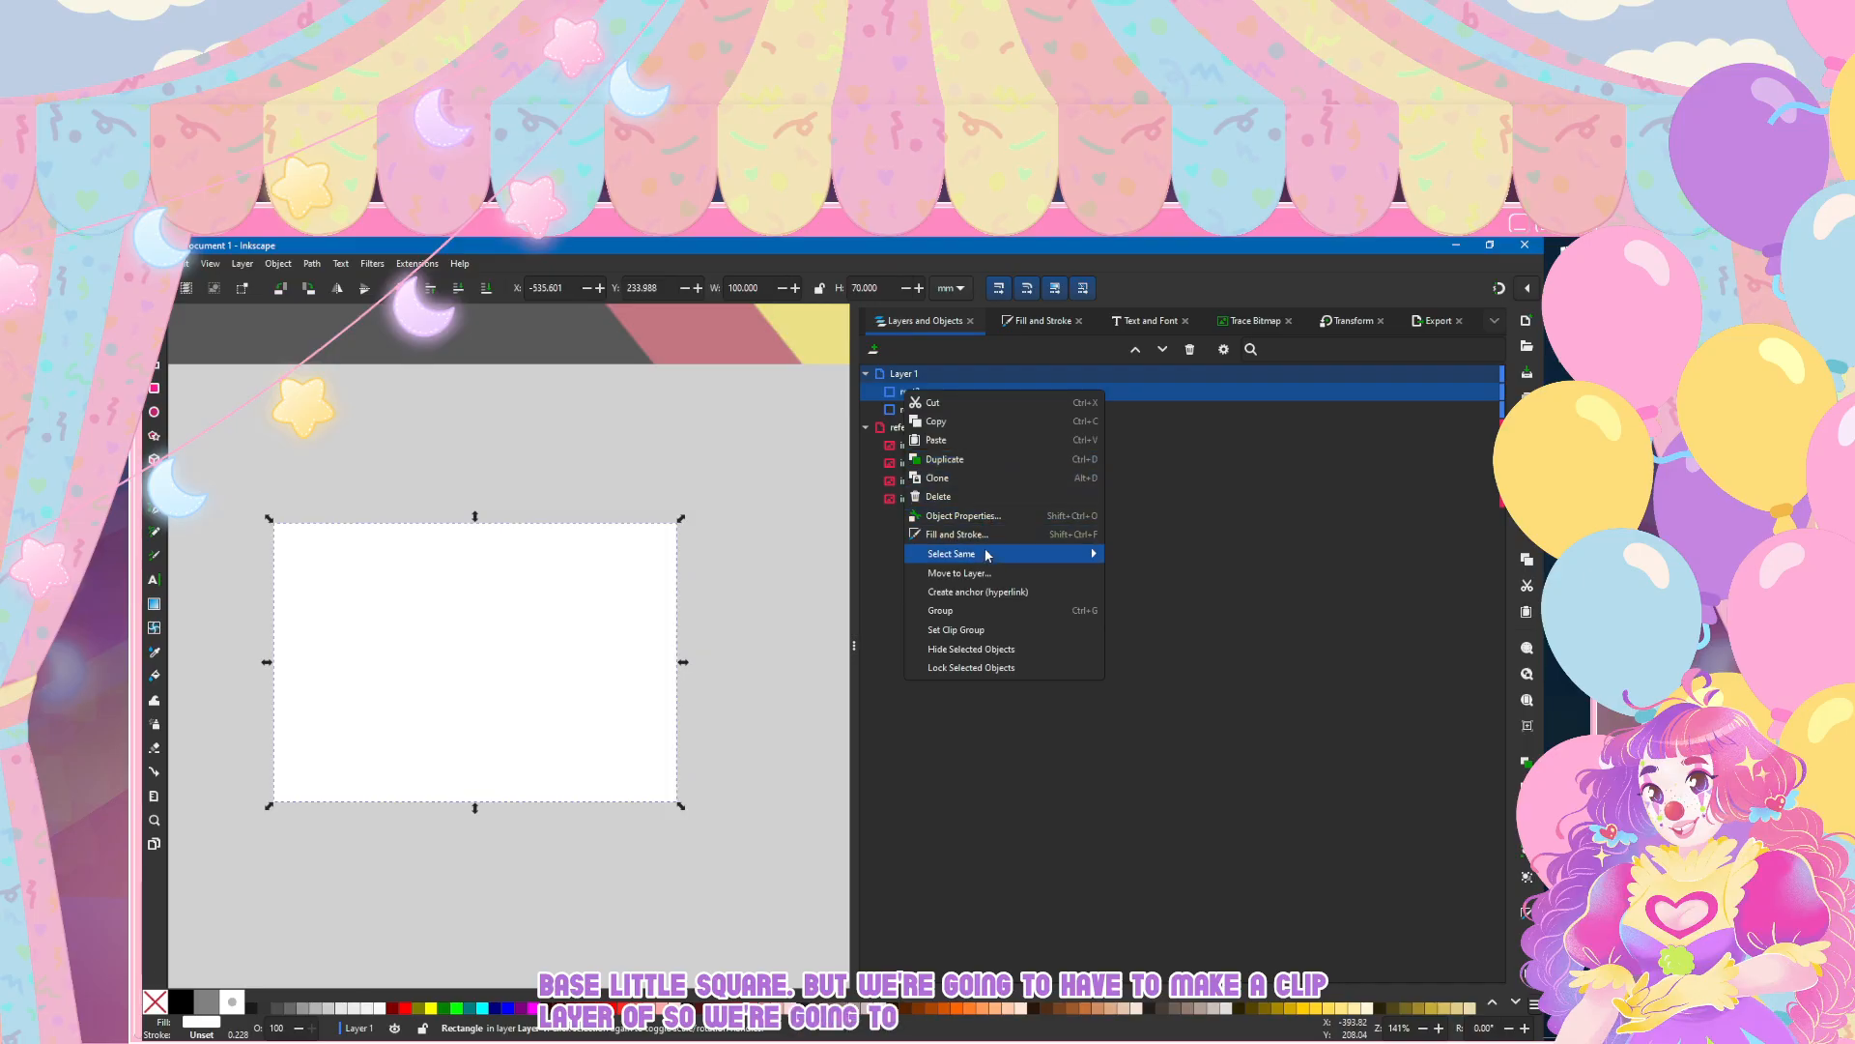
{"action": "left_click", "coordinate": [984, 629]}
Step: Draw a white bar about 114 by 25 mm between the striped flag image and the white rectangle, and select it
{"action": "scroll", "coordinate": [753, 468], "scroll_direction": "down", "scroll_amount": 3}
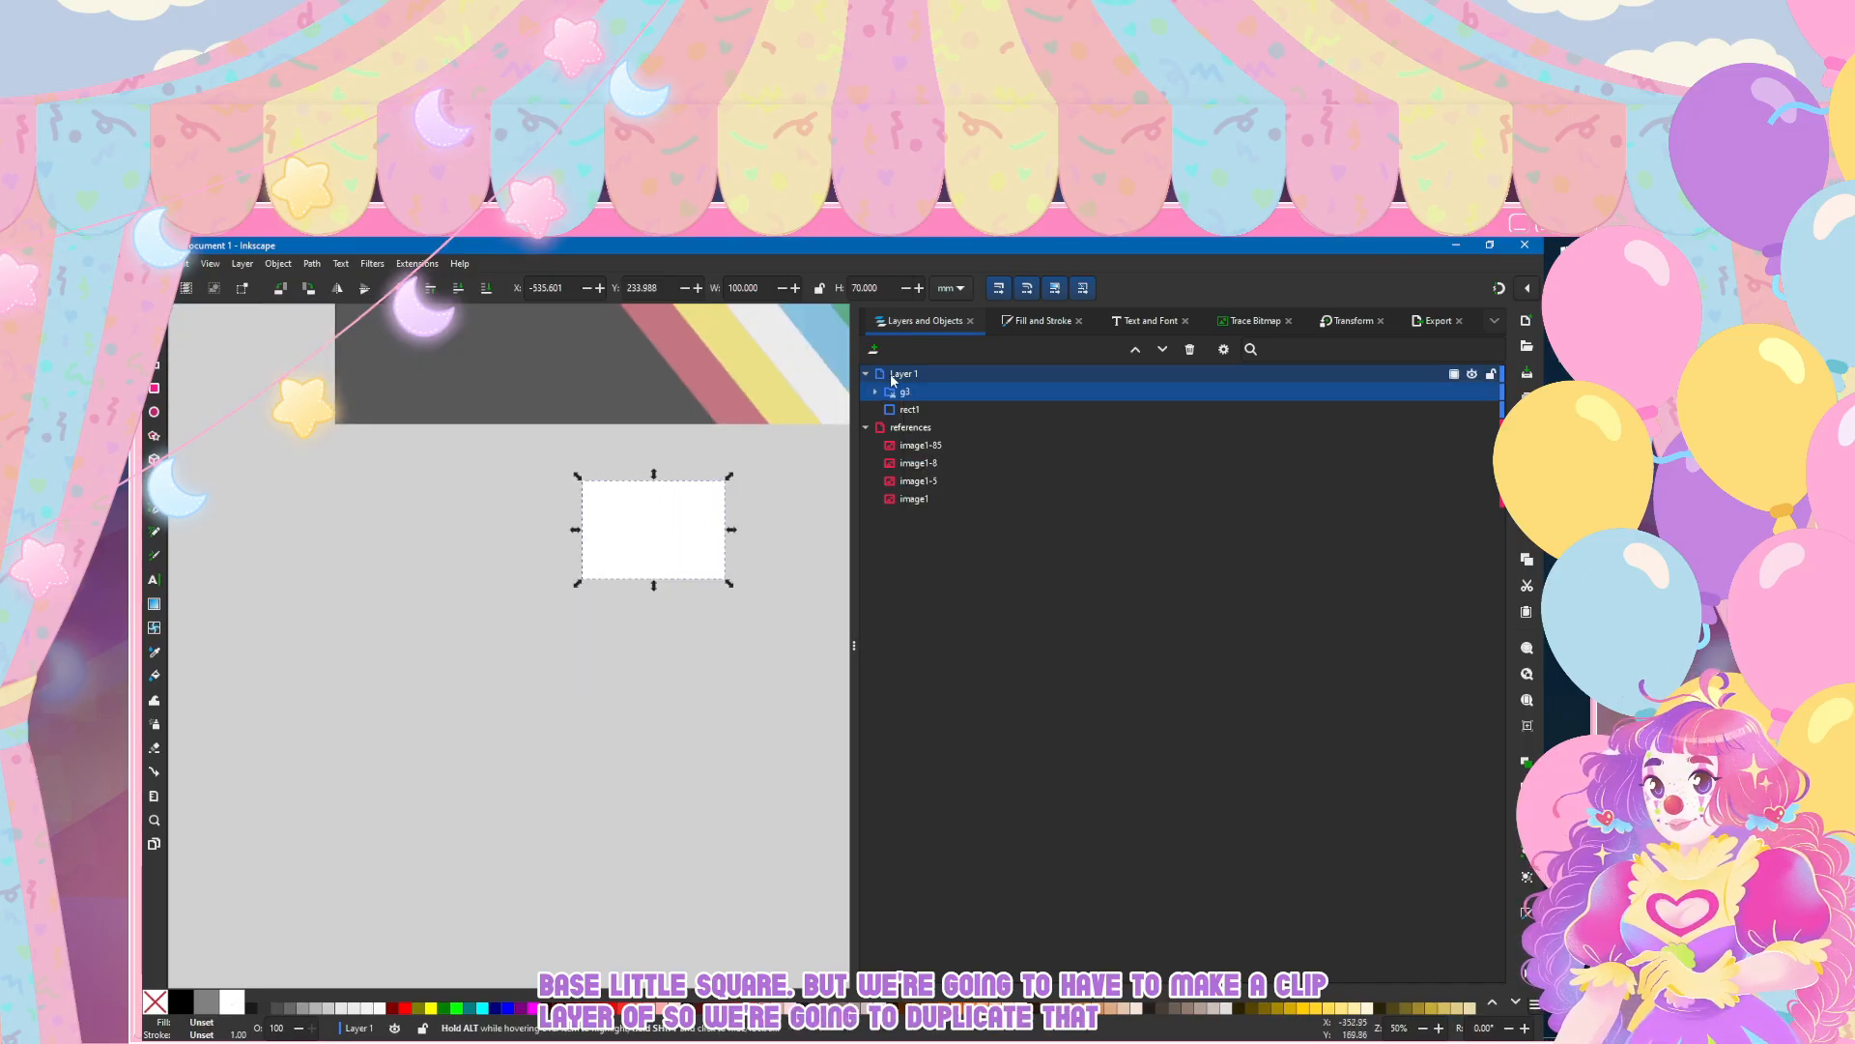
{"action": "scroll", "coordinate": [420, 488], "scroll_direction": "right", "scroll_amount": 3}
{"action": "scroll", "coordinate": [427, 490], "scroll_direction": "down", "scroll_amount": 1}
{"action": "scroll", "coordinate": [427, 490], "scroll_direction": "up", "scroll_amount": 2}
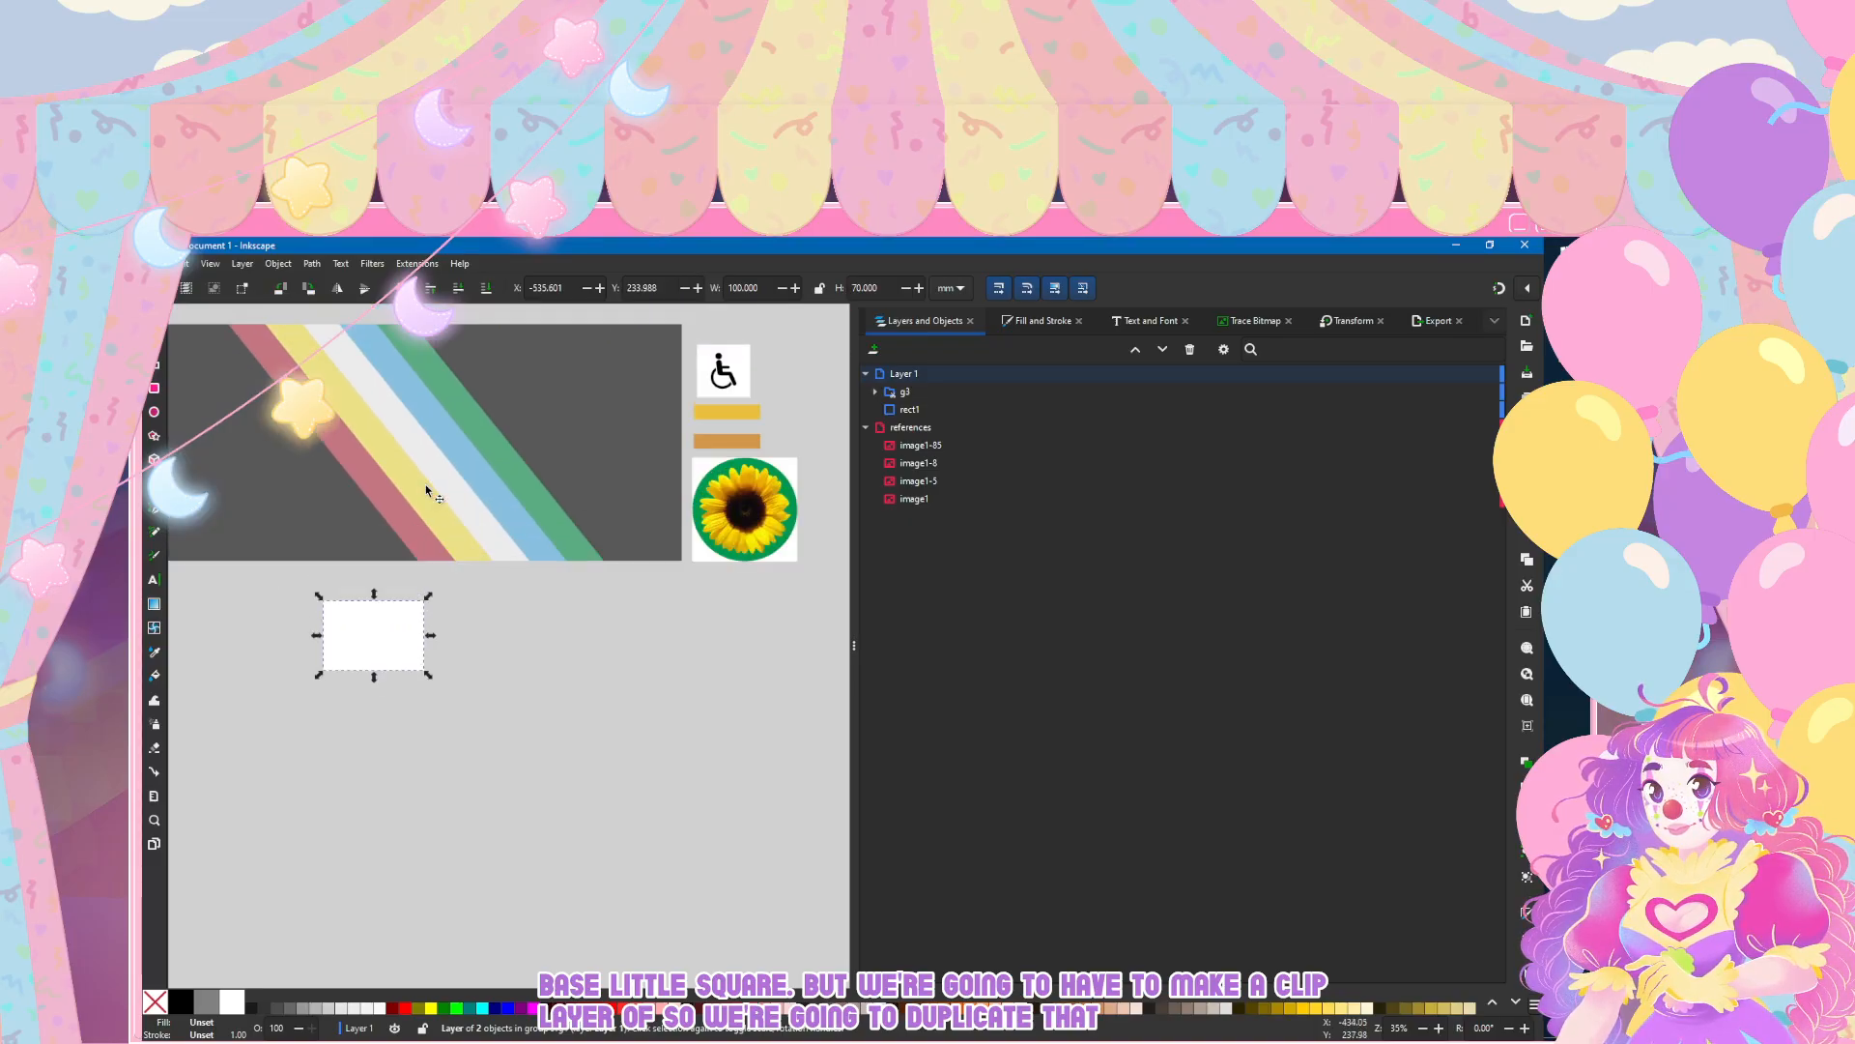
{"action": "scroll", "coordinate": [507, 647], "scroll_direction": "up", "scroll_amount": 4}
{"action": "scroll", "coordinate": [507, 647], "scroll_direction": "right", "scroll_amount": 1}
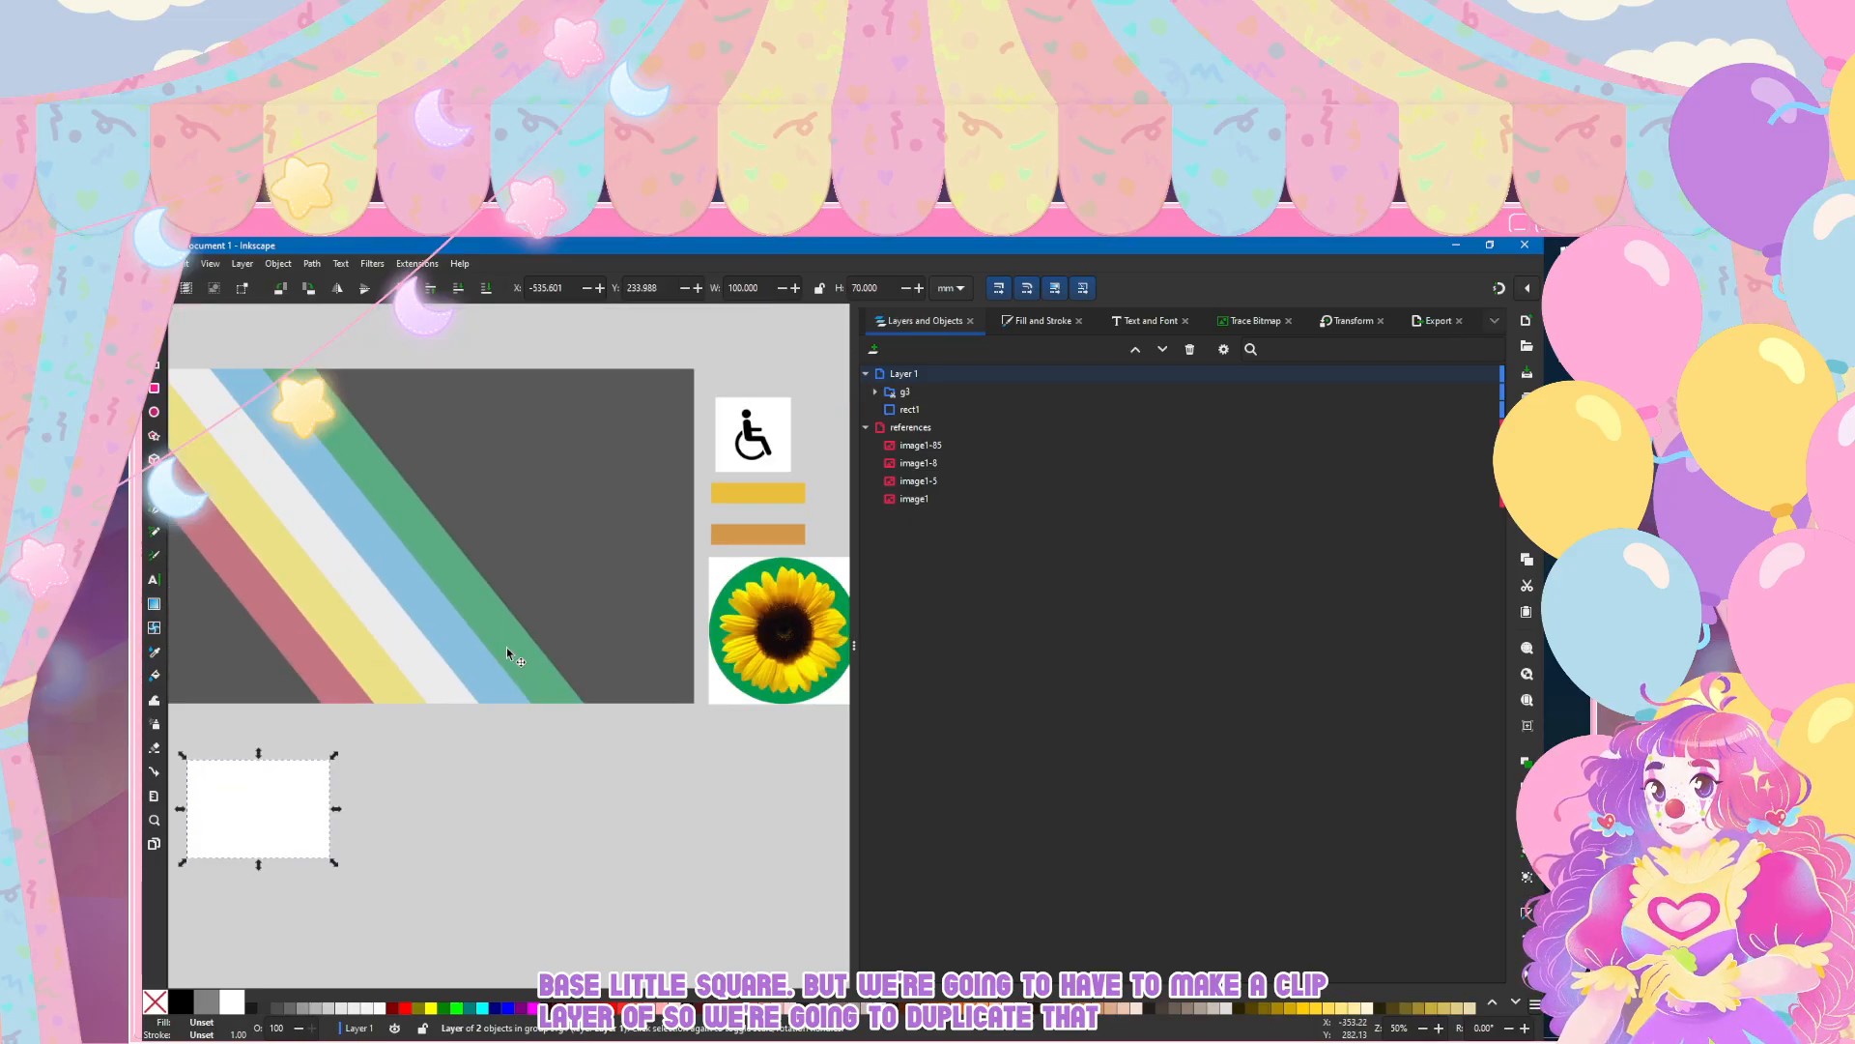
{"action": "scroll", "coordinate": [506, 647], "scroll_direction": "left", "scroll_amount": 2}
{"action": "key", "text": "r"}
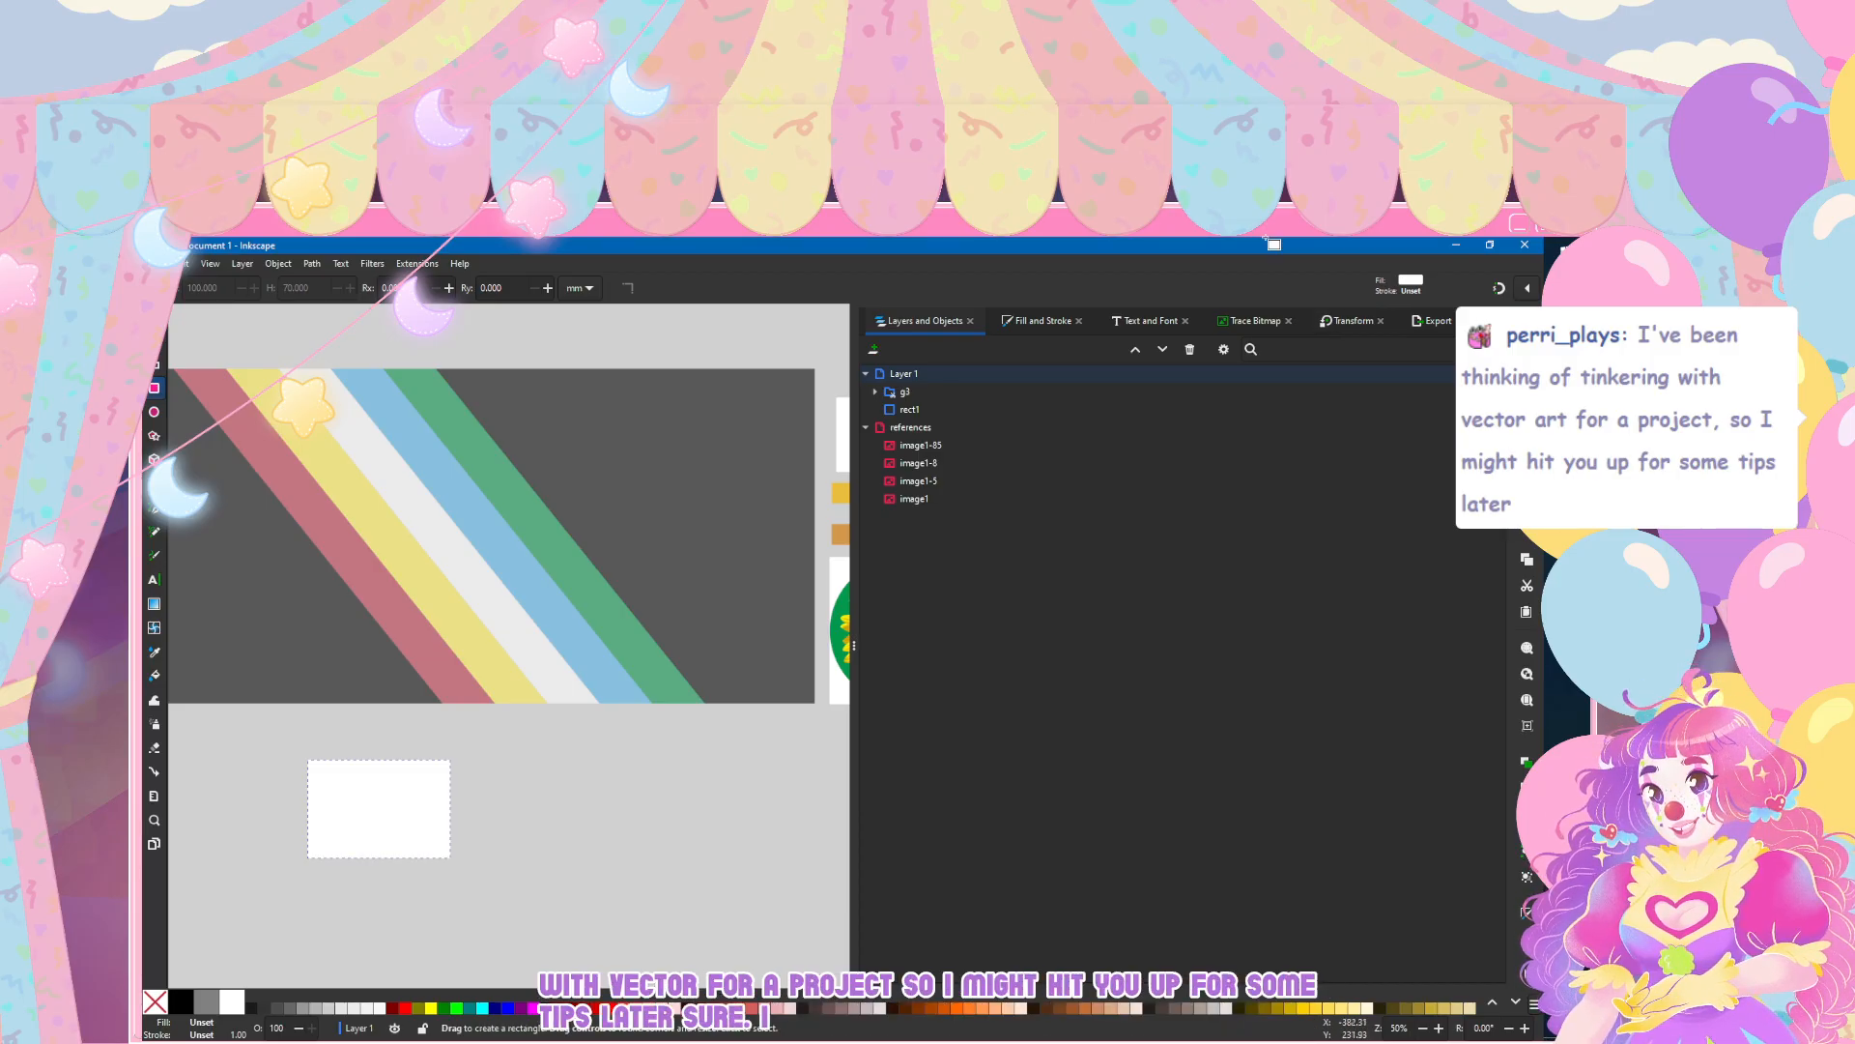
{"action": "mouse_move", "coordinate": [528, 731]}
{"action": "left_mouse_down"}
{"action": "mouse_move", "coordinate": [584, 757]}
{"action": "mouse_move", "coordinate": [829, 780]}
{"action": "mouse_move", "coordinate": [578, 737]}
{"action": "left_mouse_up"}
{"action": "key", "text": "ctrl+z"}
{"action": "left_click", "coordinate": [155, 317]}
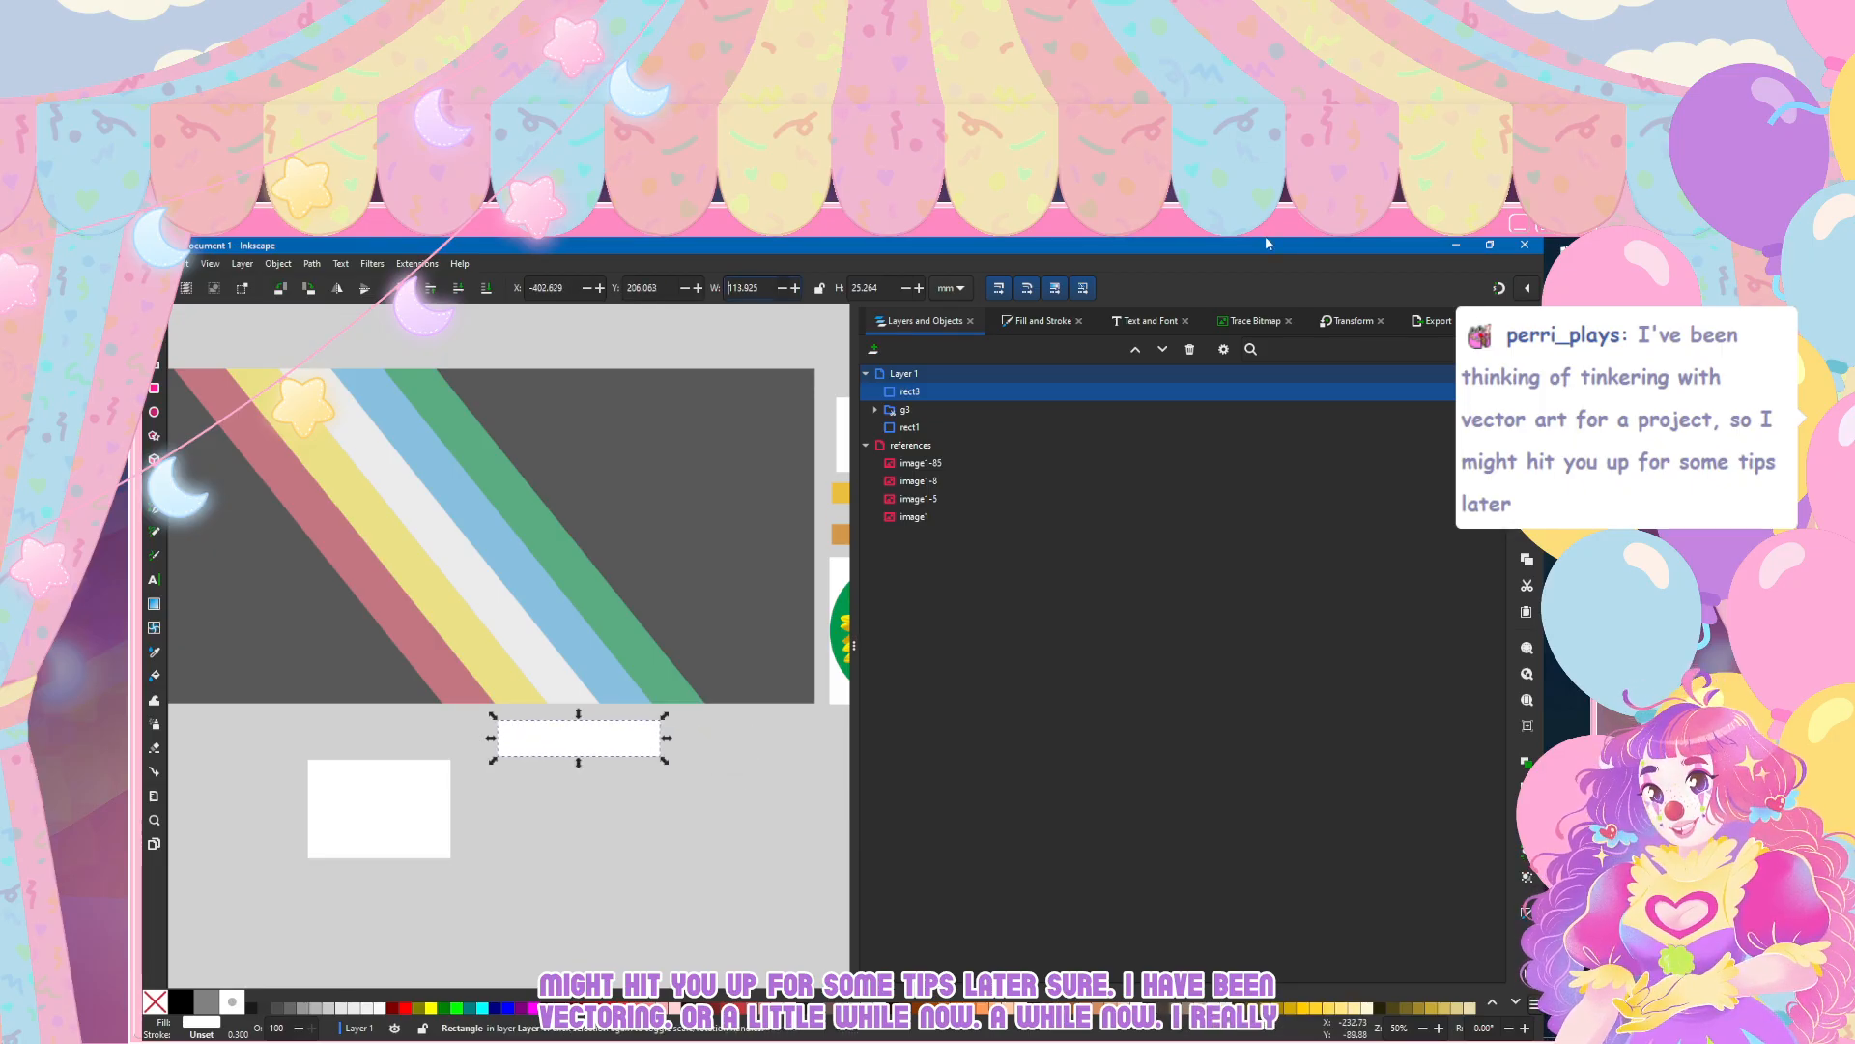
Step: Set the new white bar's width to 200 mm and its height to 25 mm
{"action": "type", "text": "200"}
{"action": "key", "text": "Tab"}
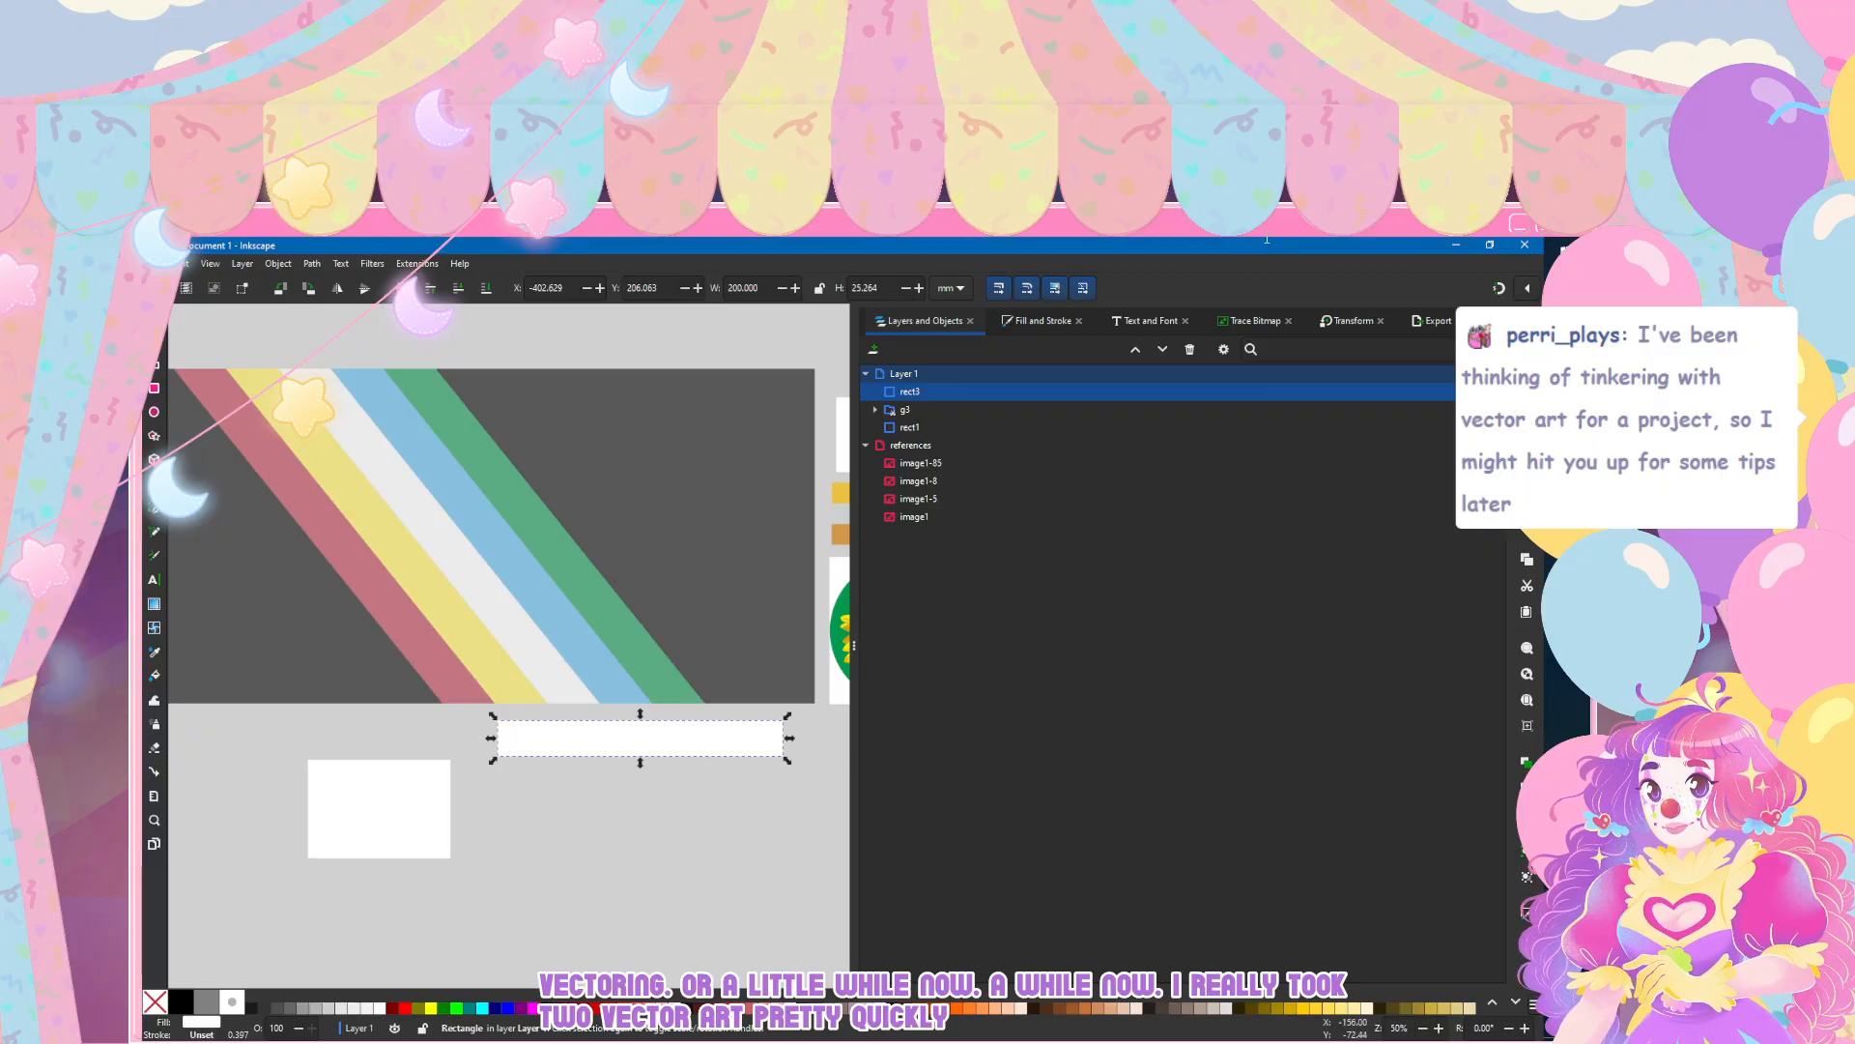
{"action": "key", "text": "BackSpace"}
{"action": "key", "text": "BackSpace"}
{"action": "key", "text": "BackSpace"}
{"action": "key", "text": "BackSpace"}
{"action": "key", "text": "Return"}
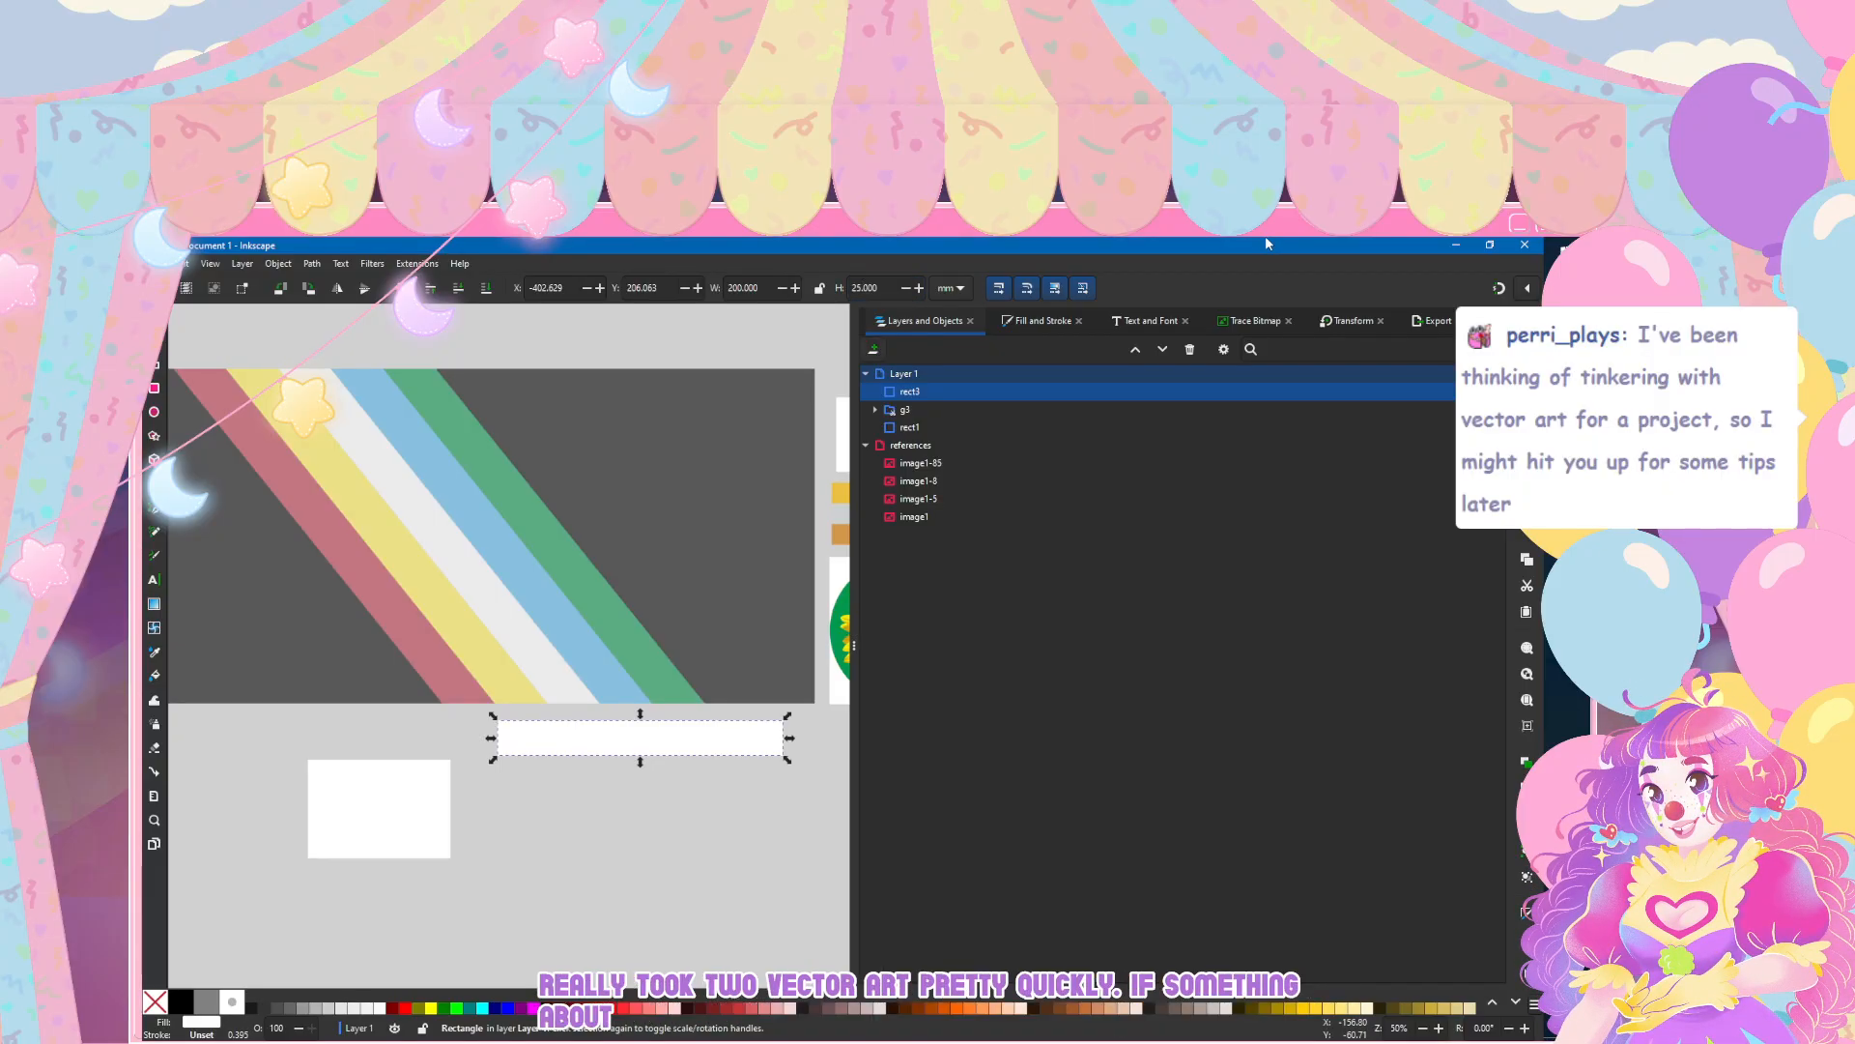
Step: Thin the white bar to a height of 15 mm
{"action": "type", "text": "1"}
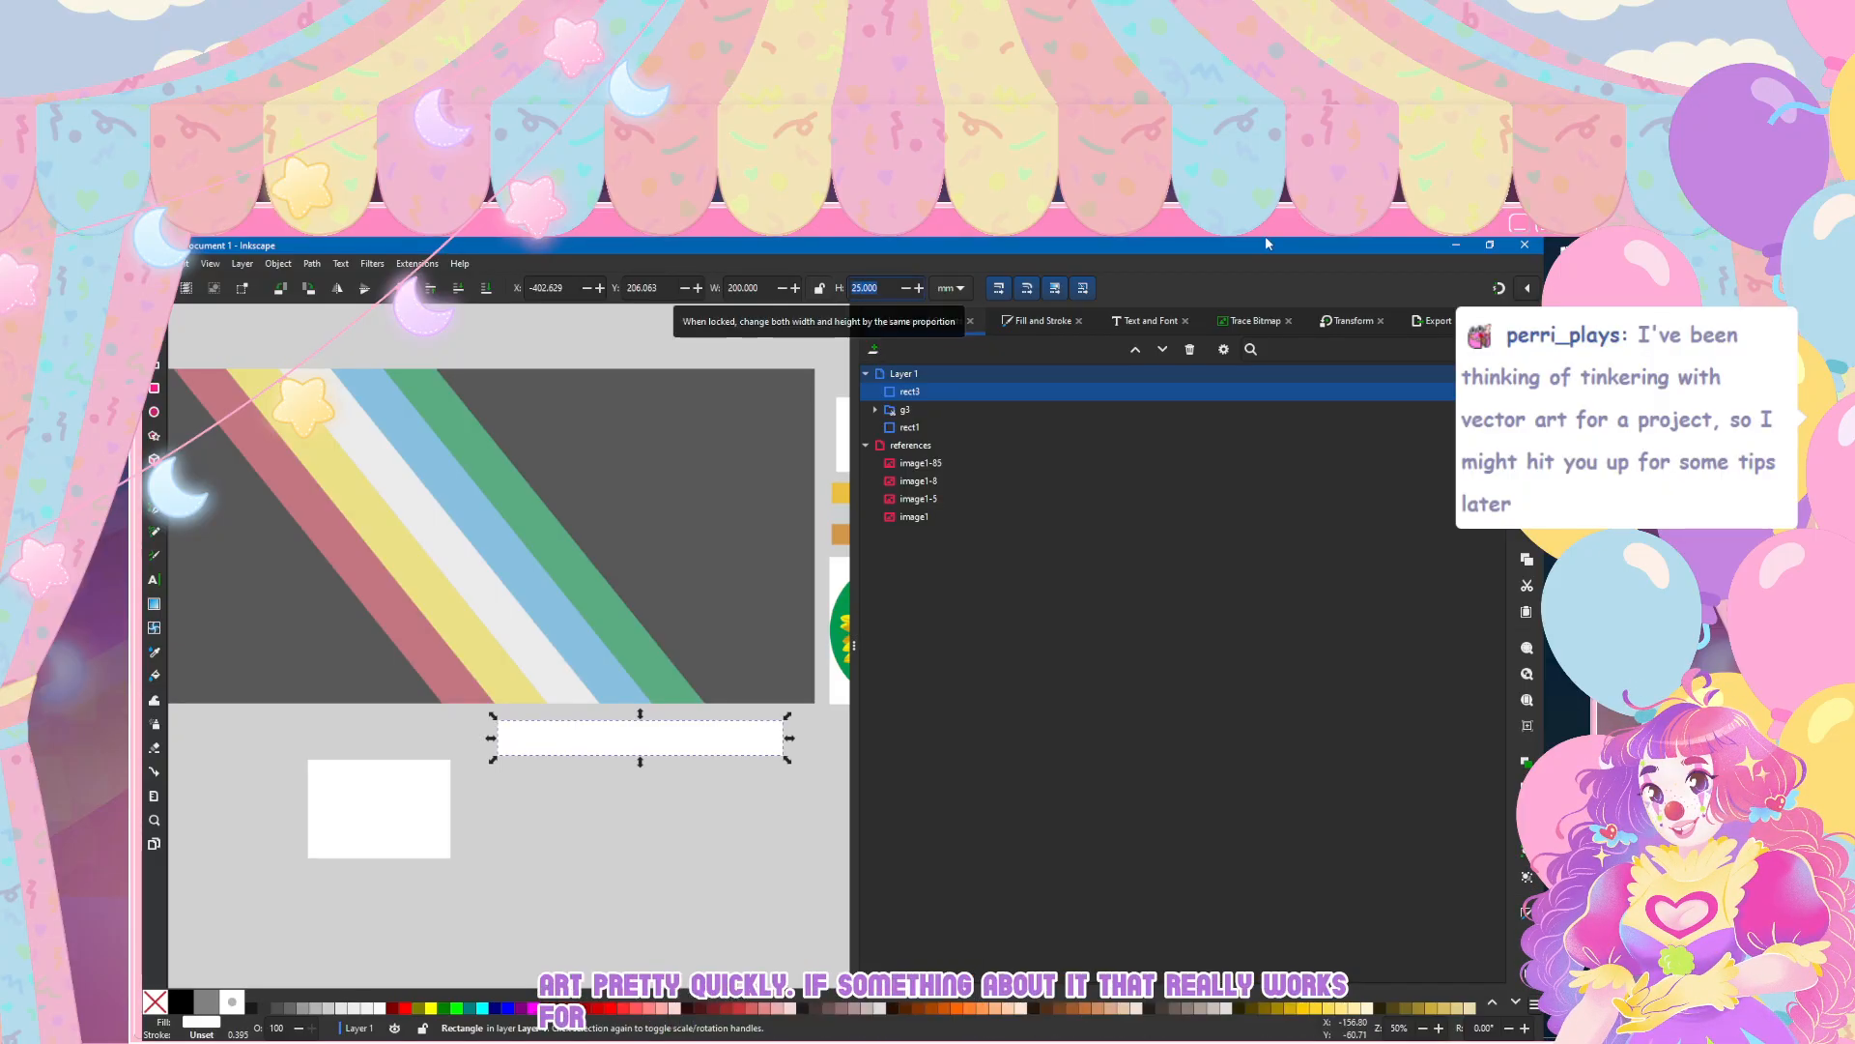
{"action": "type", "text": "5"}
{"action": "key", "text": "Return"}
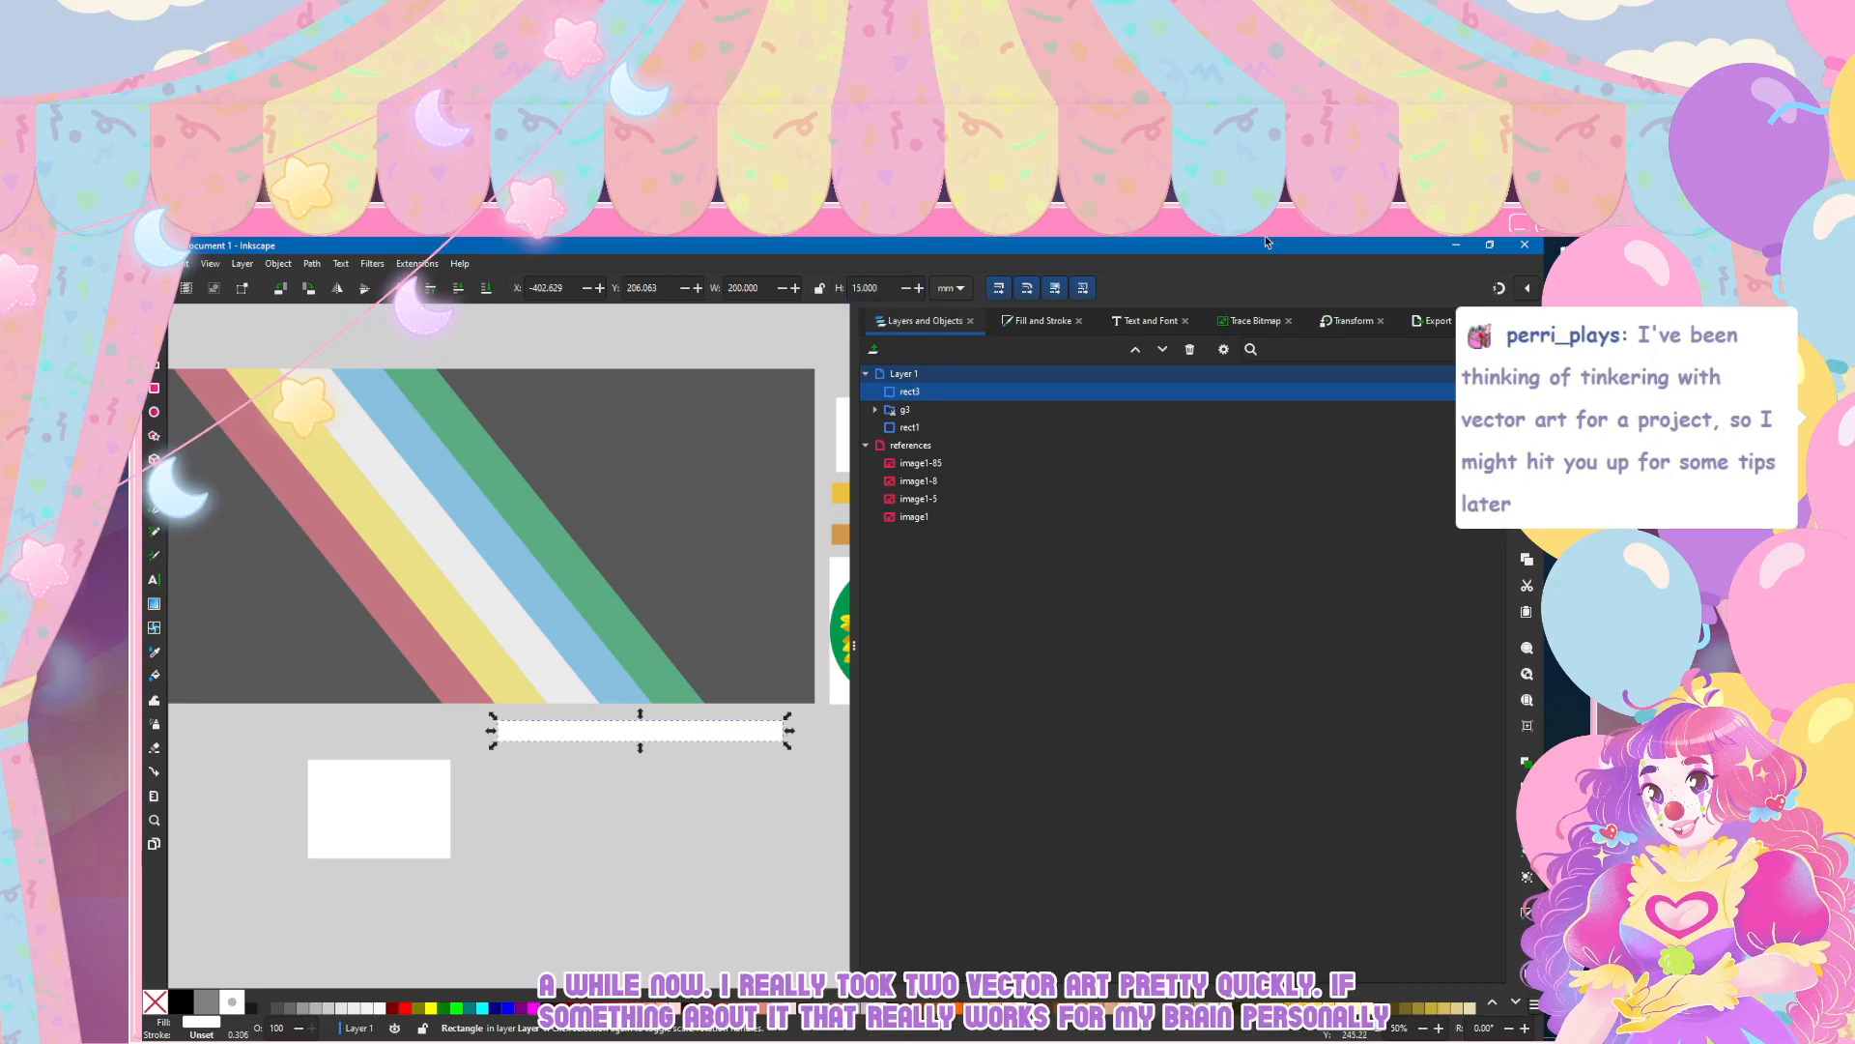
Step: Move the white bar clear of the striped flag image so it lies beside the white rectangle
{"action": "left_click_drag", "start_coordinate": [592, 730], "coordinate": [613, 772]}
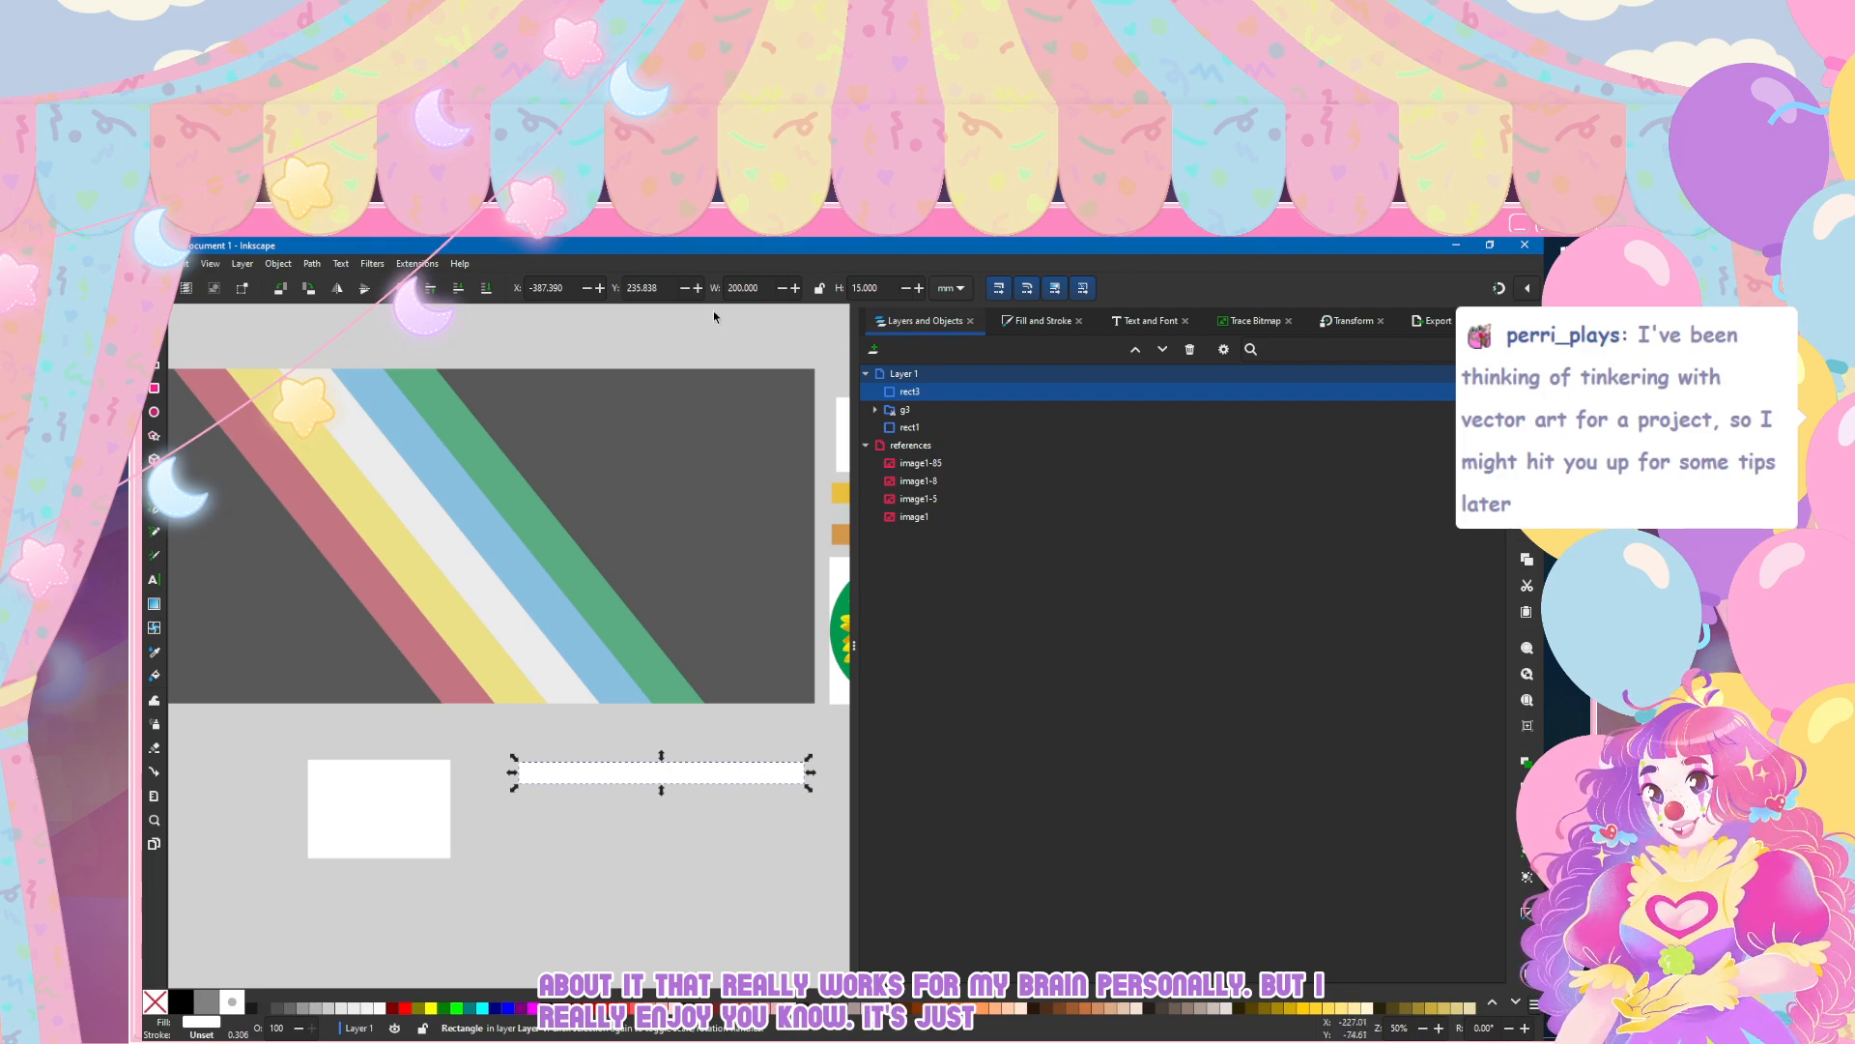
{"action": "scroll", "coordinate": [355, 829], "scroll_direction": "down", "scroll_amount": 3}
{"action": "scroll", "coordinate": [356, 828], "scroll_direction": "right", "scroll_amount": 3}
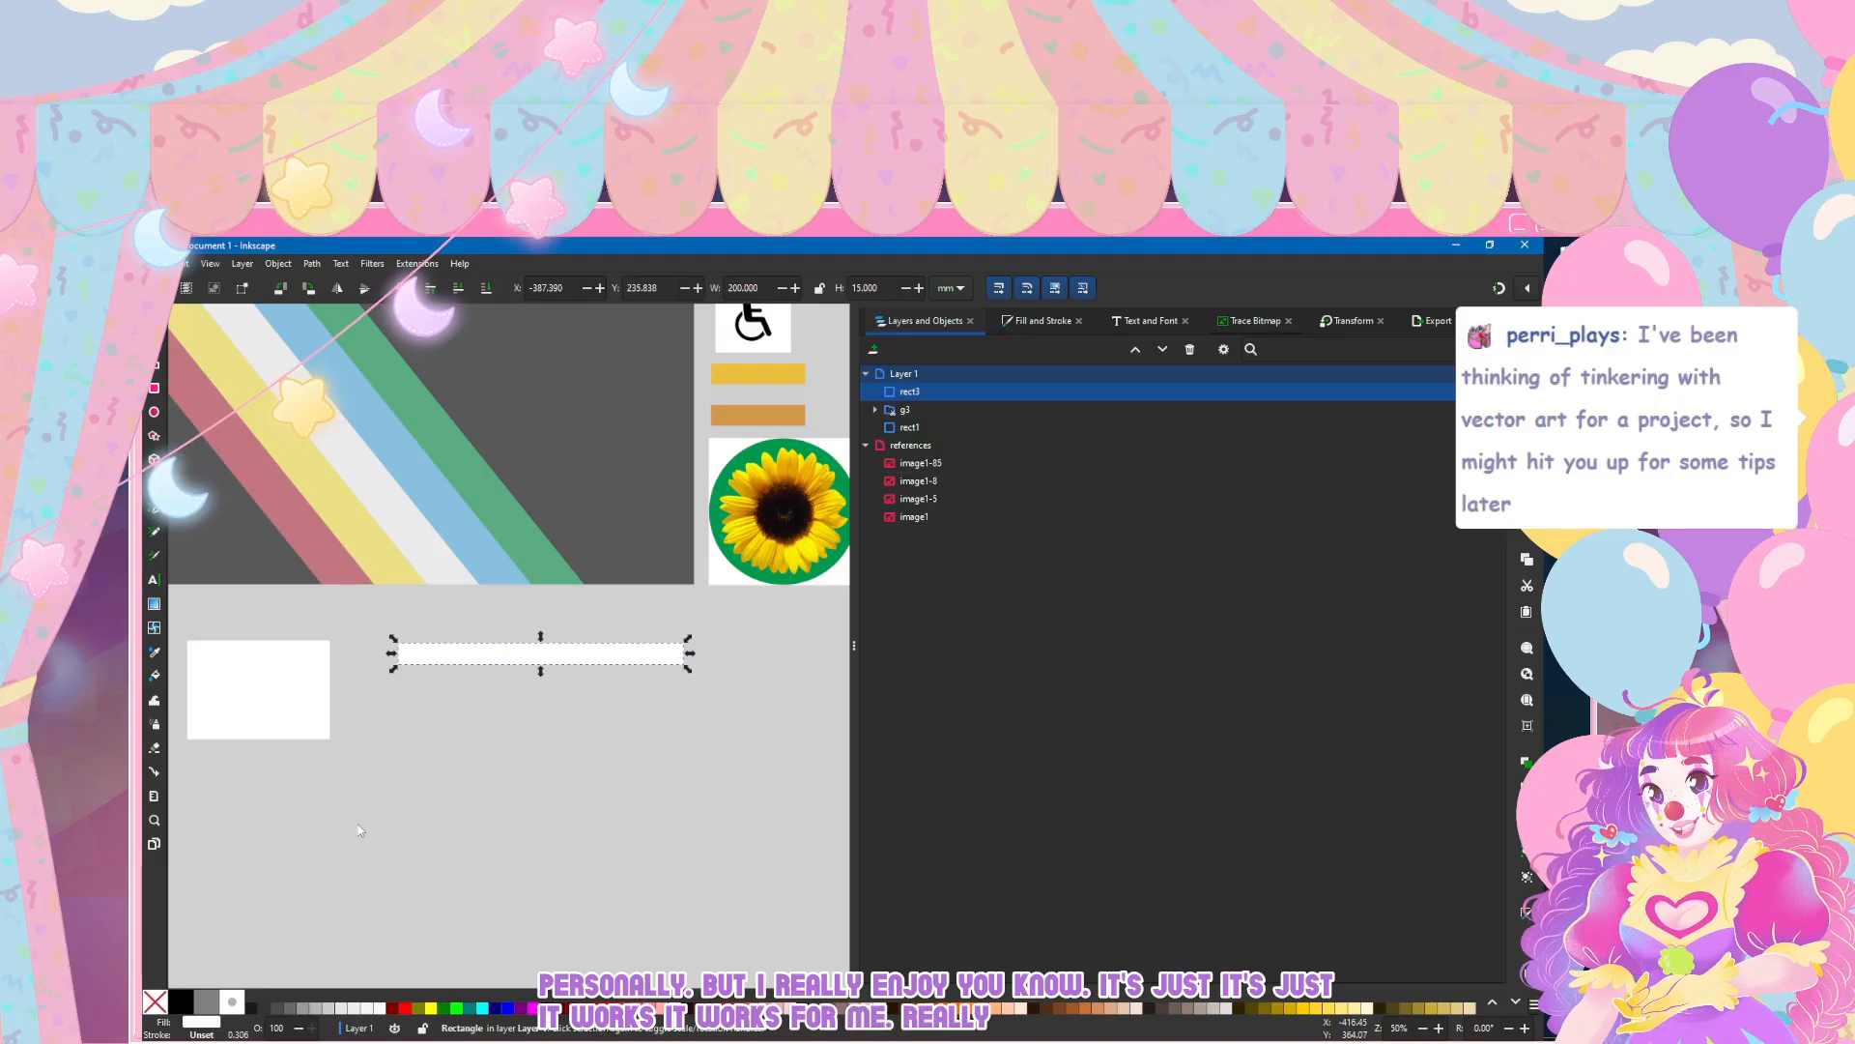
Step: Try rotating the white bar 65° clockwise with the Transform settings, and undo the rotation
{"action": "key", "text": "shift+ctrl+m"}
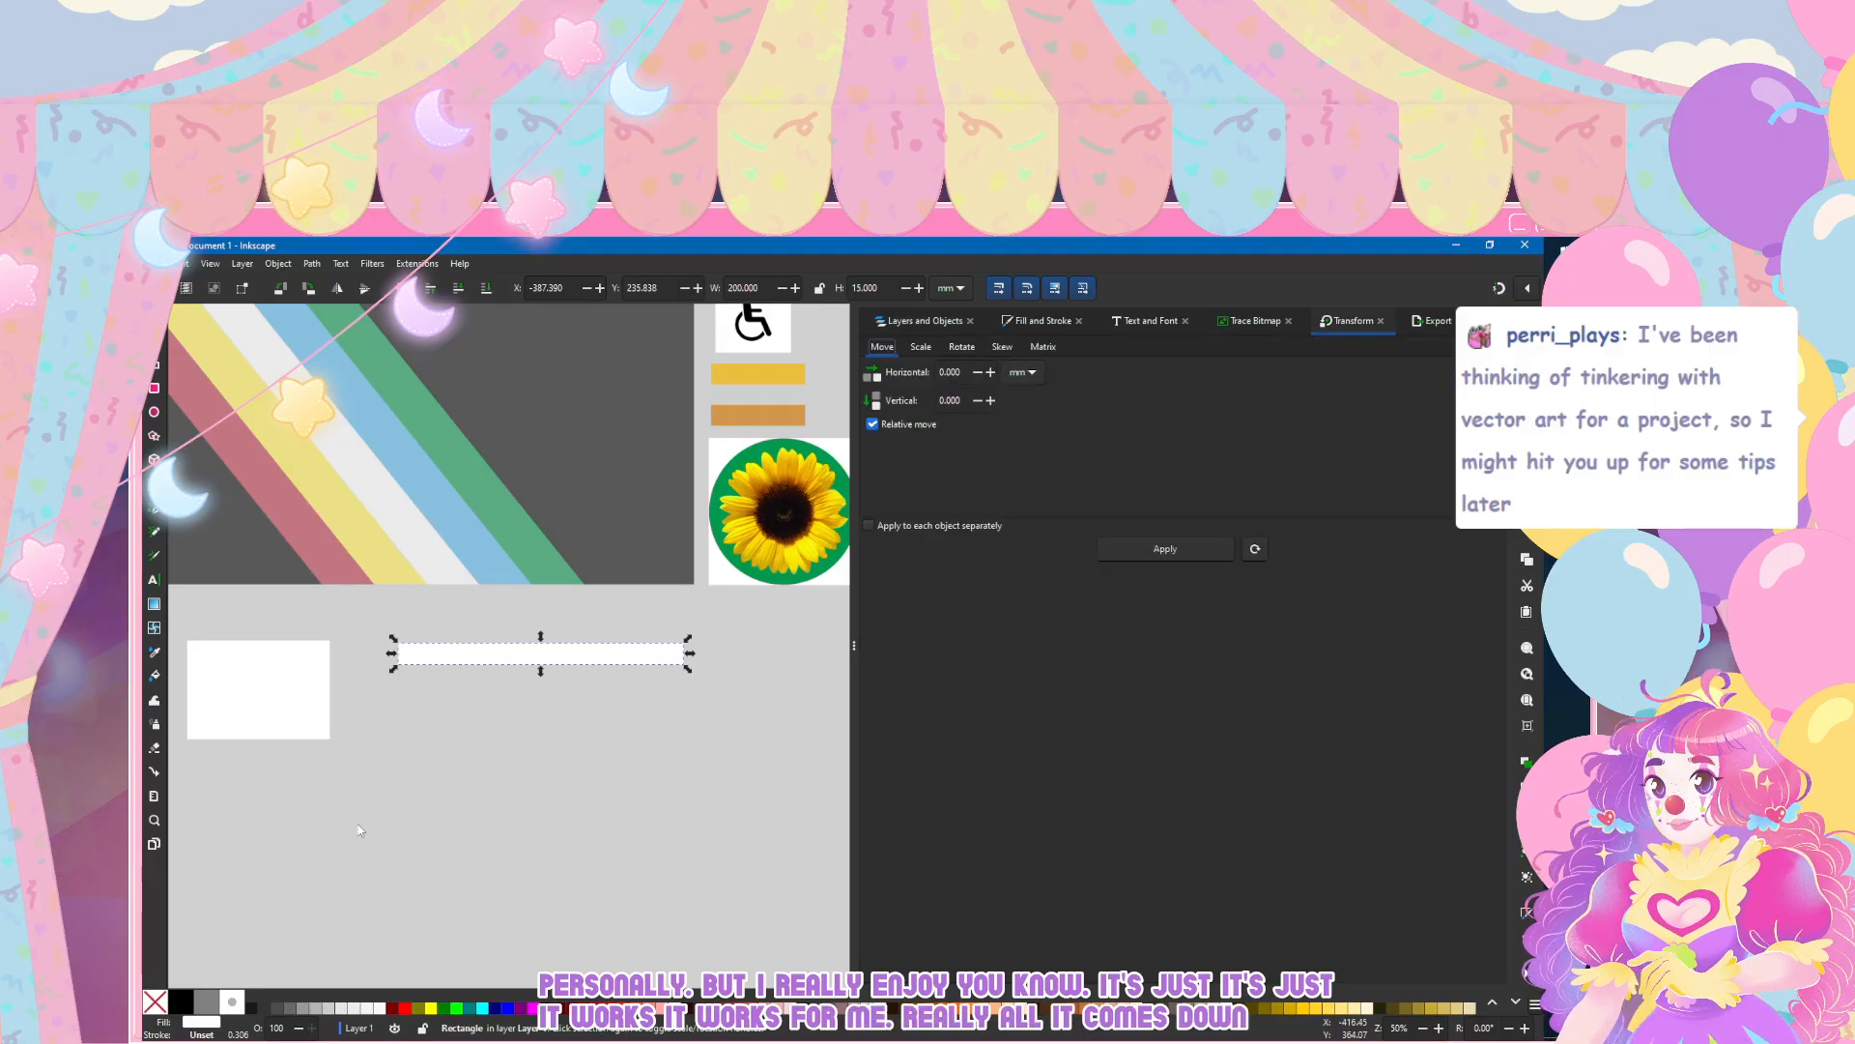
{"action": "key", "text": "Right"}
{"action": "key", "text": "Right"}
{"action": "key", "text": "Tab"}
{"action": "key", "text": "Tab"}
{"action": "key", "text": "Tab"}
{"action": "key", "text": "Right"}
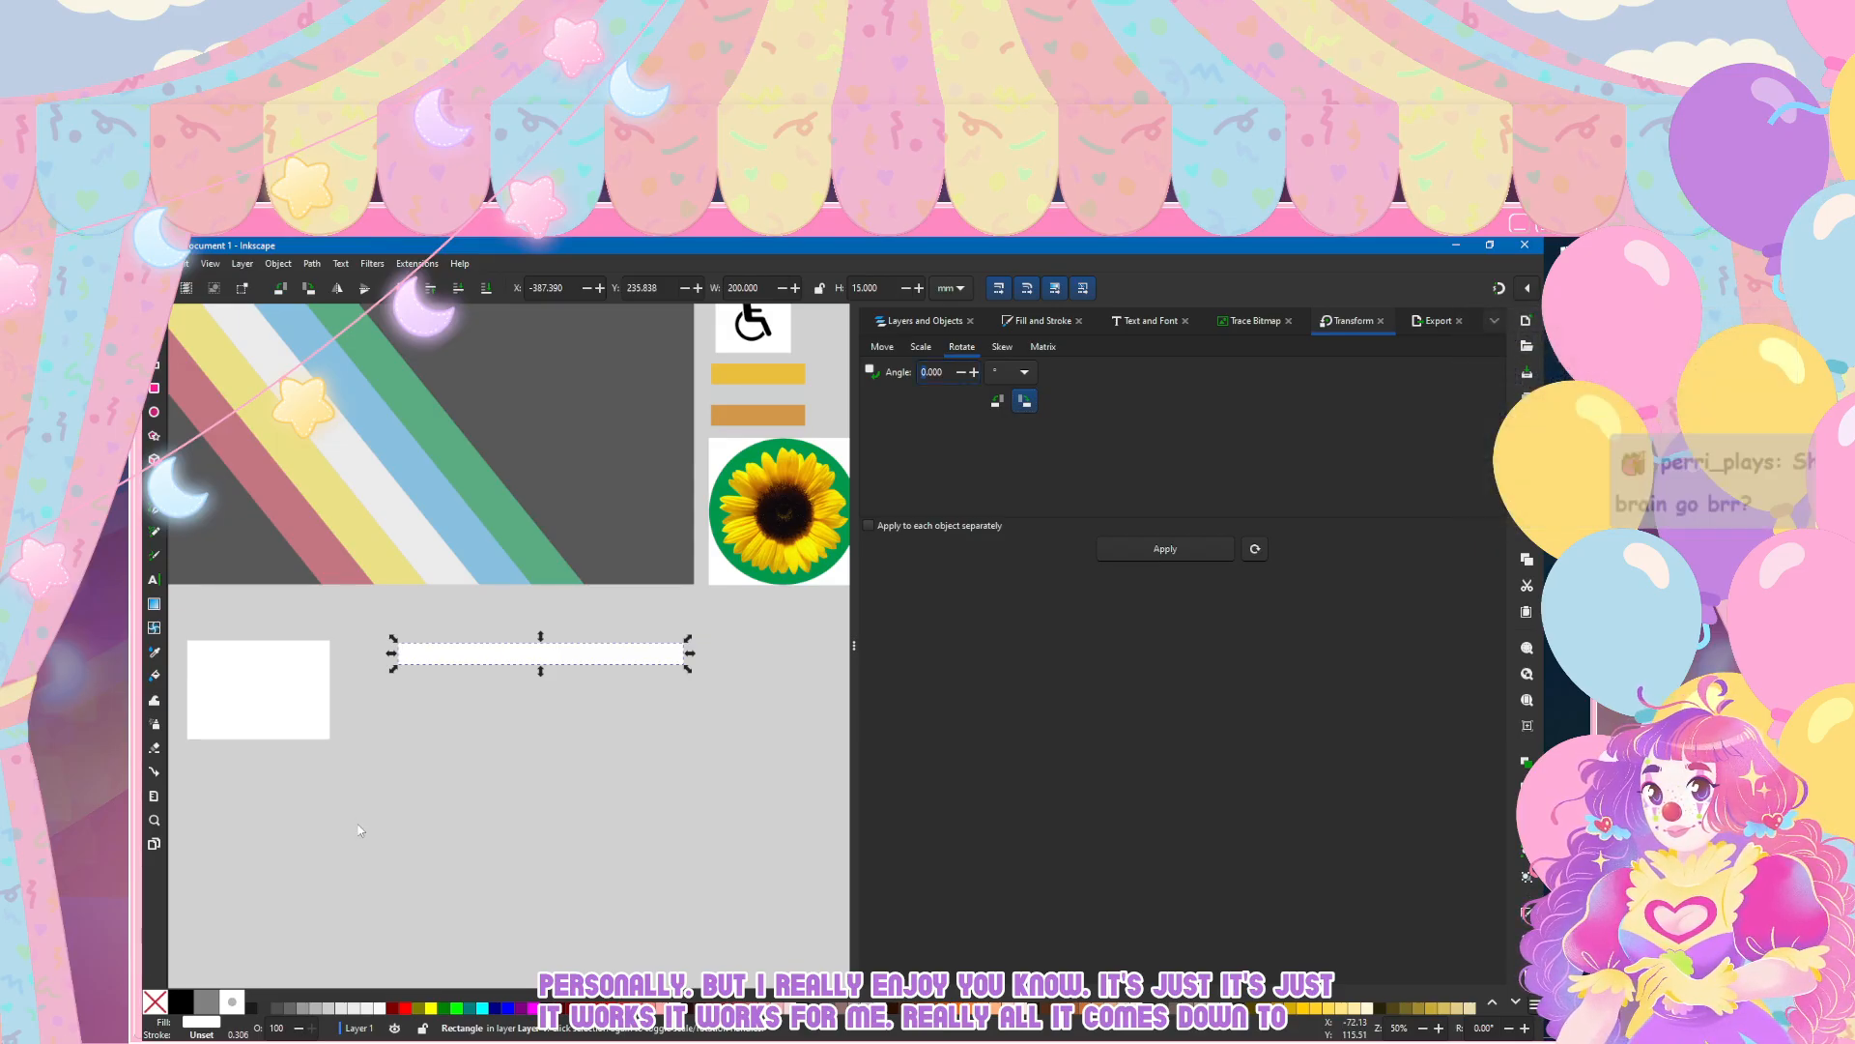
{"action": "key", "text": "Return"}
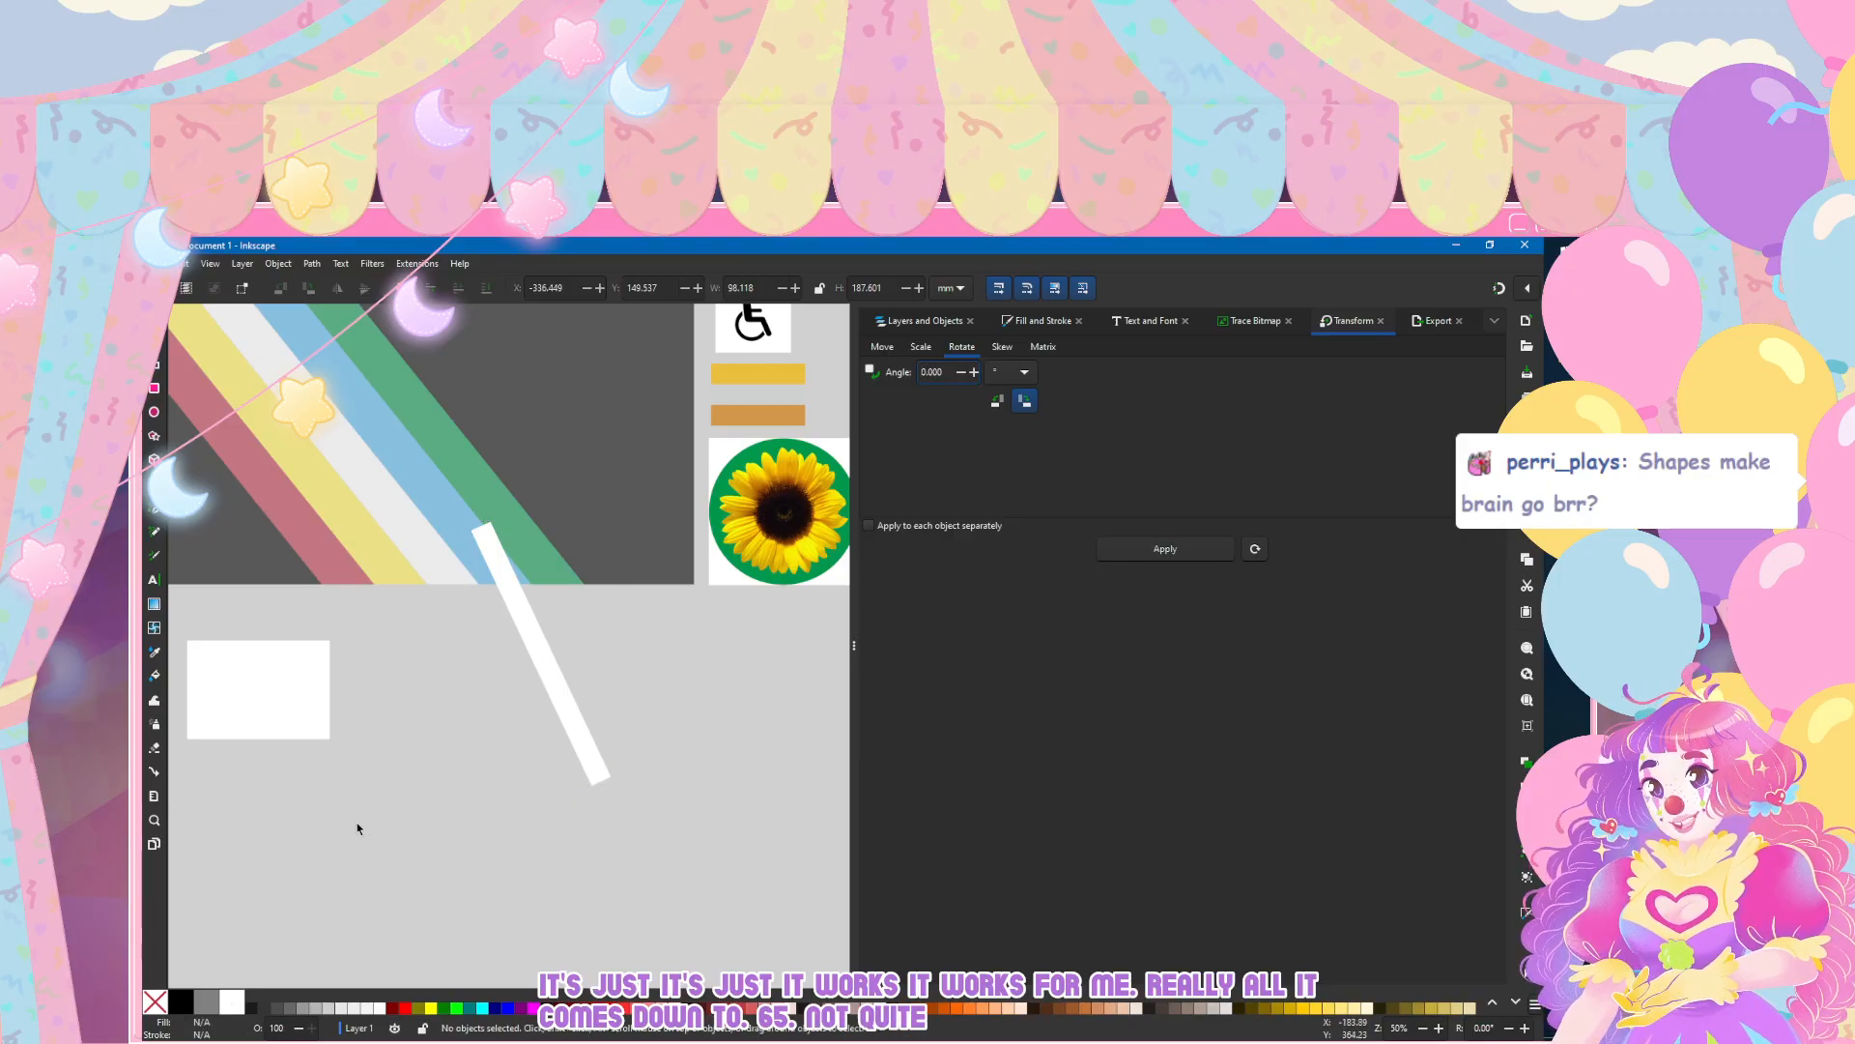
{"action": "key", "text": "ctrl+z"}
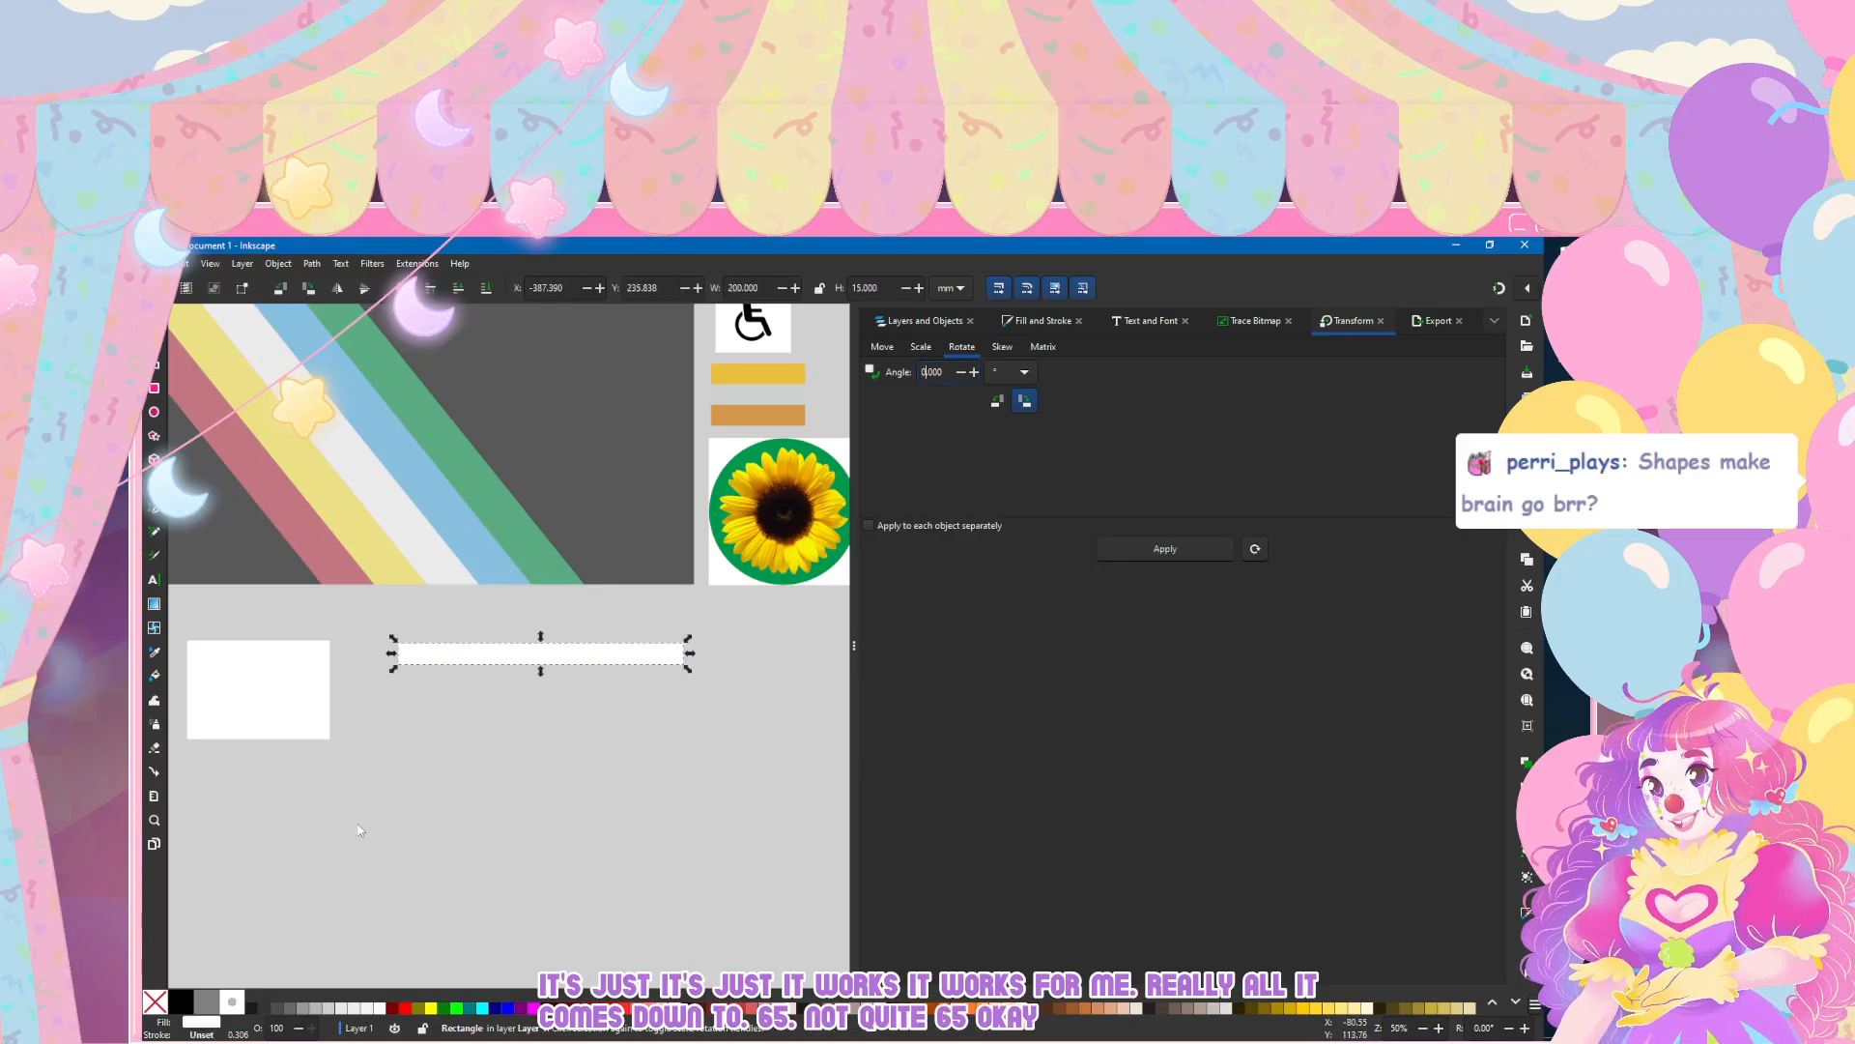
Step: Try rotating the white bar by 45° and undo the rotation
{"action": "type", "text": "45"}
{"action": "key", "text": "Return"}
{"action": "left_click", "coordinate": [611, 878]}
{"action": "mouse_move", "coordinate": [543, 655]}
{"action": "left_mouse_down"}
{"action": "mouse_move", "coordinate": [552, 723]}
{"action": "mouse_move", "coordinate": [445, 541]}
{"action": "mouse_move", "coordinate": [554, 712]}
{"action": "mouse_move", "coordinate": [543, 656]}
{"action": "left_mouse_up"}
{"action": "key", "text": "ctrl+z"}
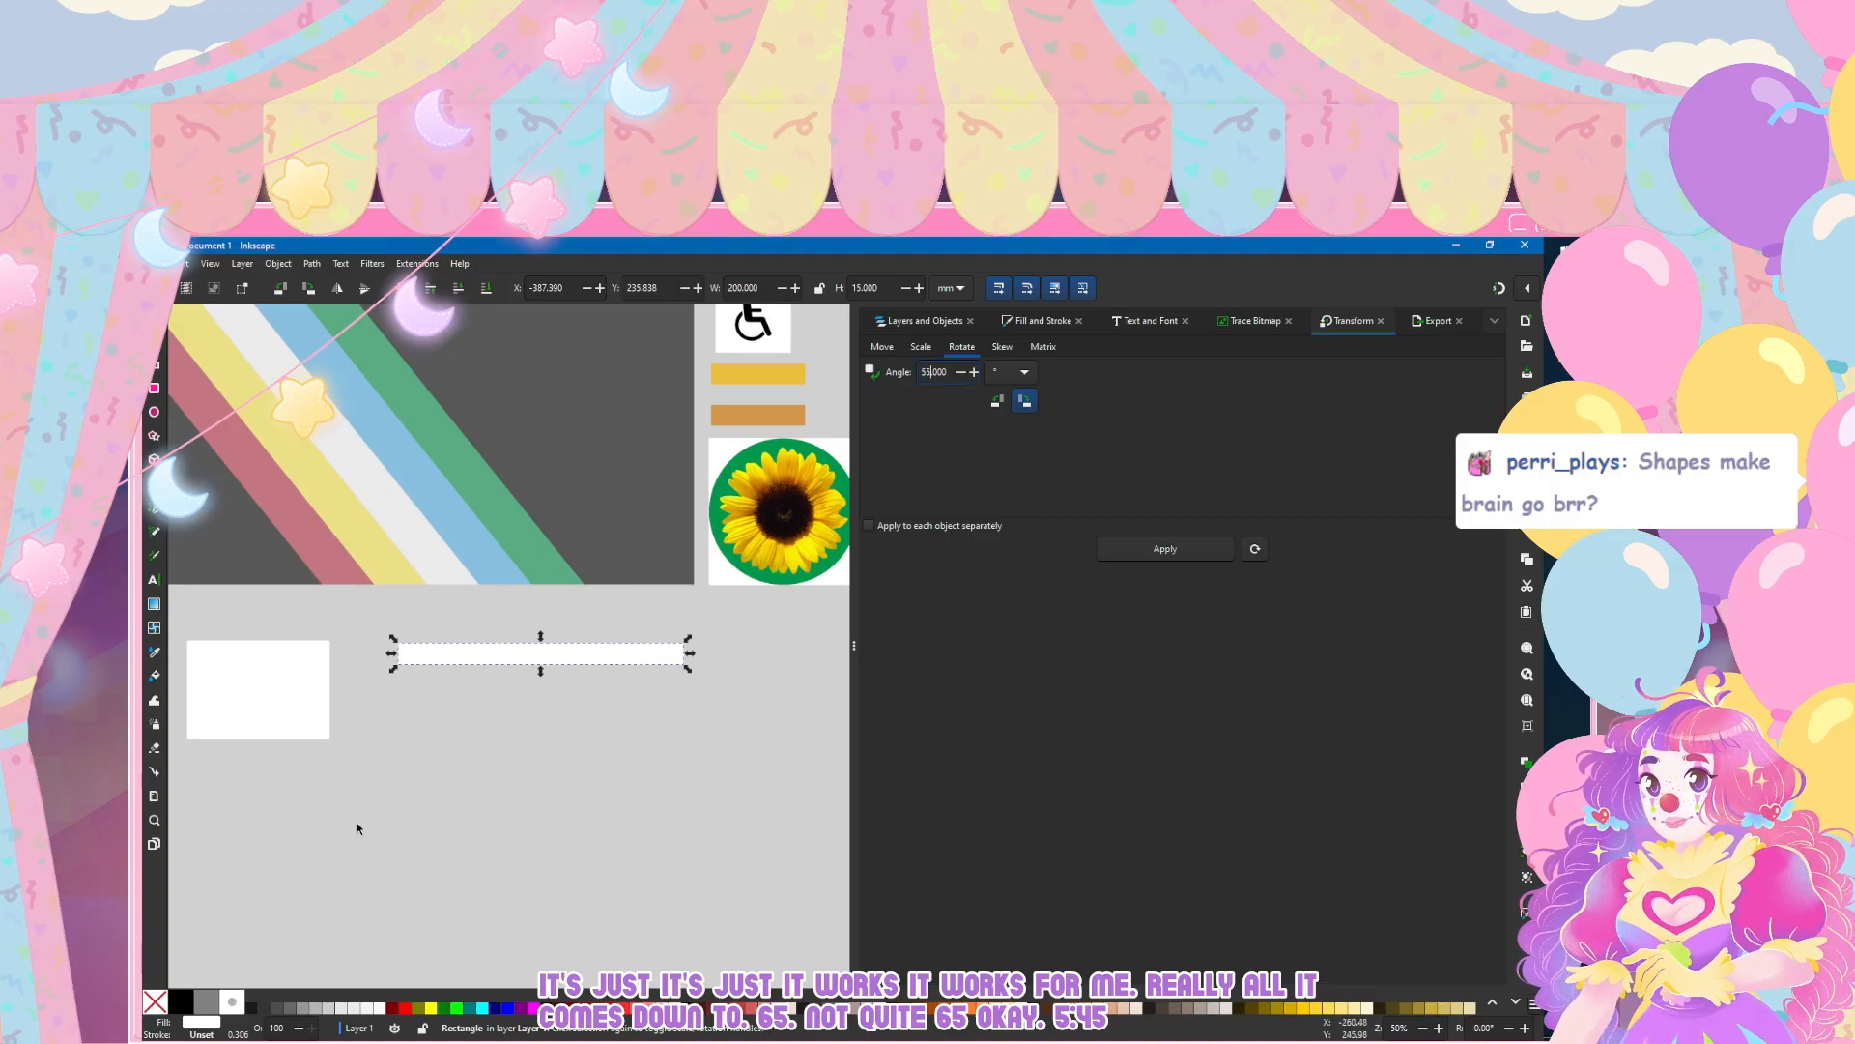
Step: Try the white bar at a 55° rotation, shifted further from the rectangle, and undo both changes
{"action": "left_click", "coordinate": [1166, 549]}
{"action": "mouse_move", "coordinate": [546, 659]}
{"action": "left_mouse_down"}
{"action": "mouse_move", "coordinate": [418, 557]}
{"action": "mouse_move", "coordinate": [603, 703]}
{"action": "left_mouse_up"}
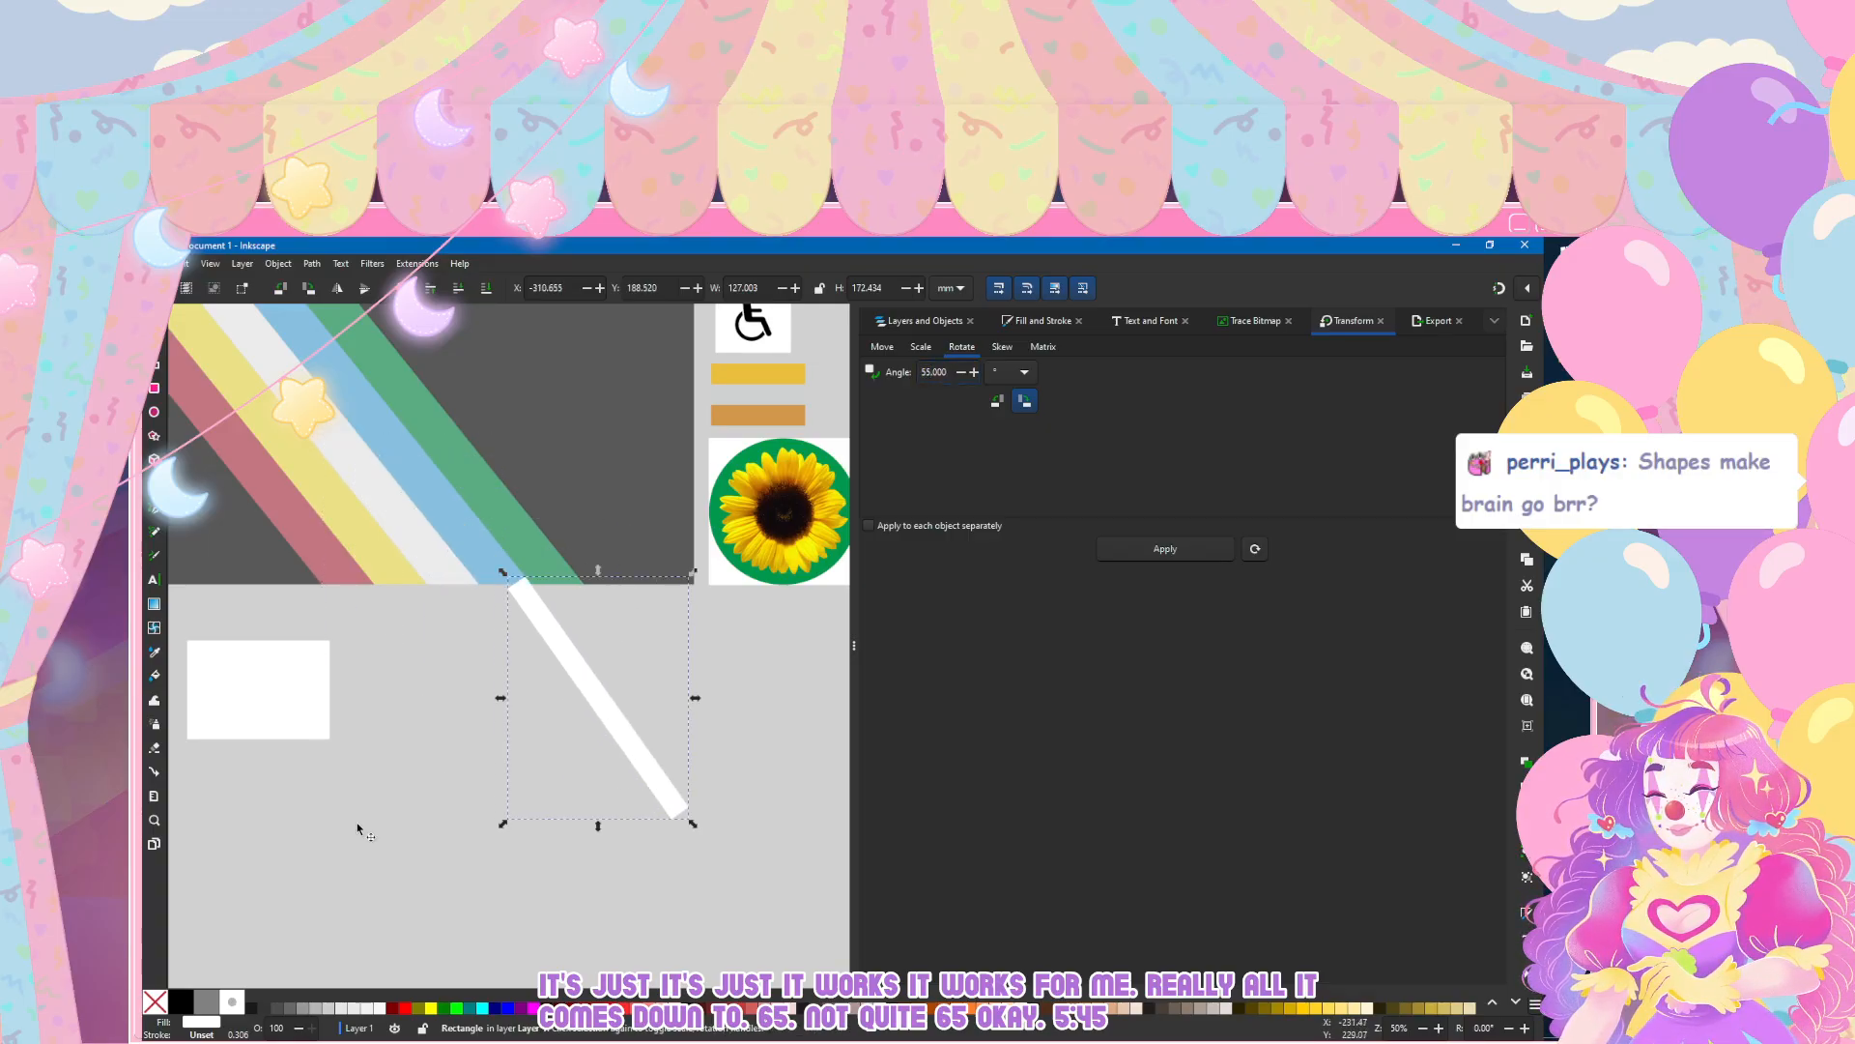
{"action": "key", "text": "ctrl+z"}
{"action": "key", "text": "ctrl+z"}
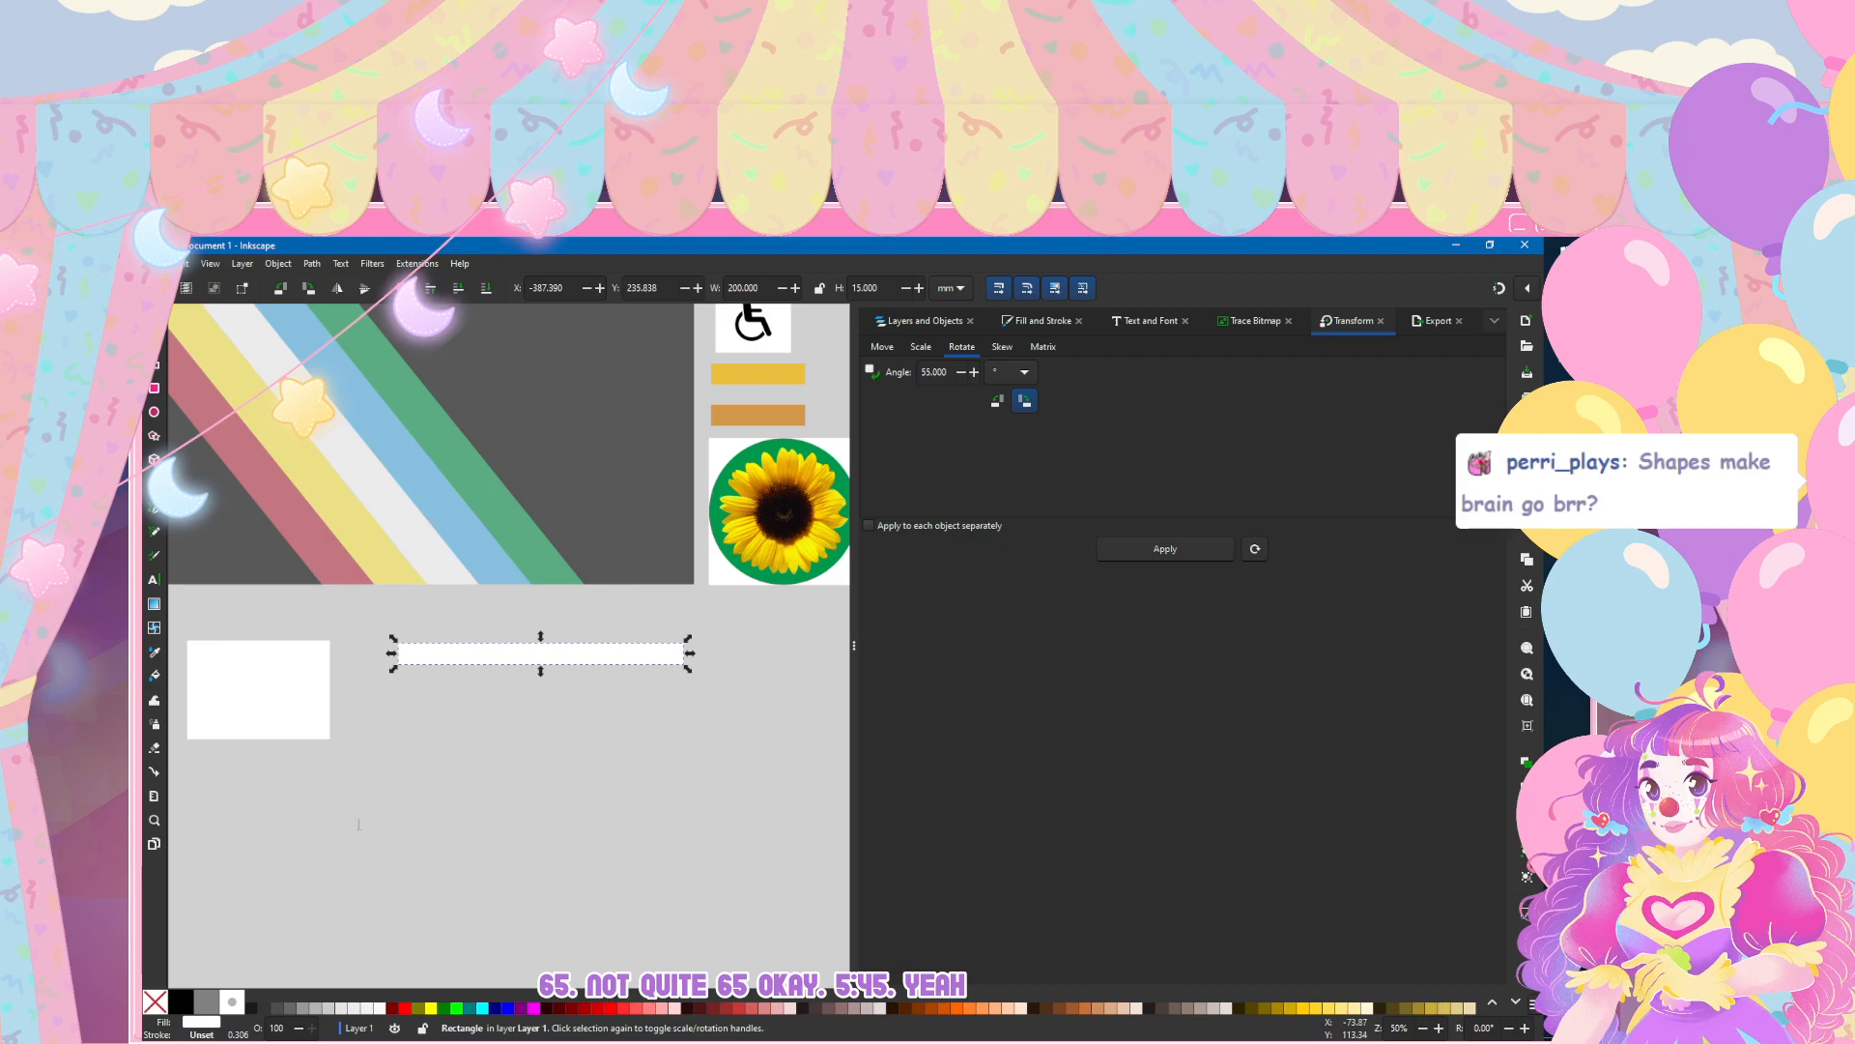
Step: Rotate the white bar 50° clockwise and move it below the striped flag image, clear of the white rectangle
{"action": "key", "text": "BackSpace"}
{"action": "type", "text": "0"}
{"action": "key", "text": "Return"}
{"action": "left_click_drag", "start_coordinate": [541, 653], "coordinate": [566, 759]}
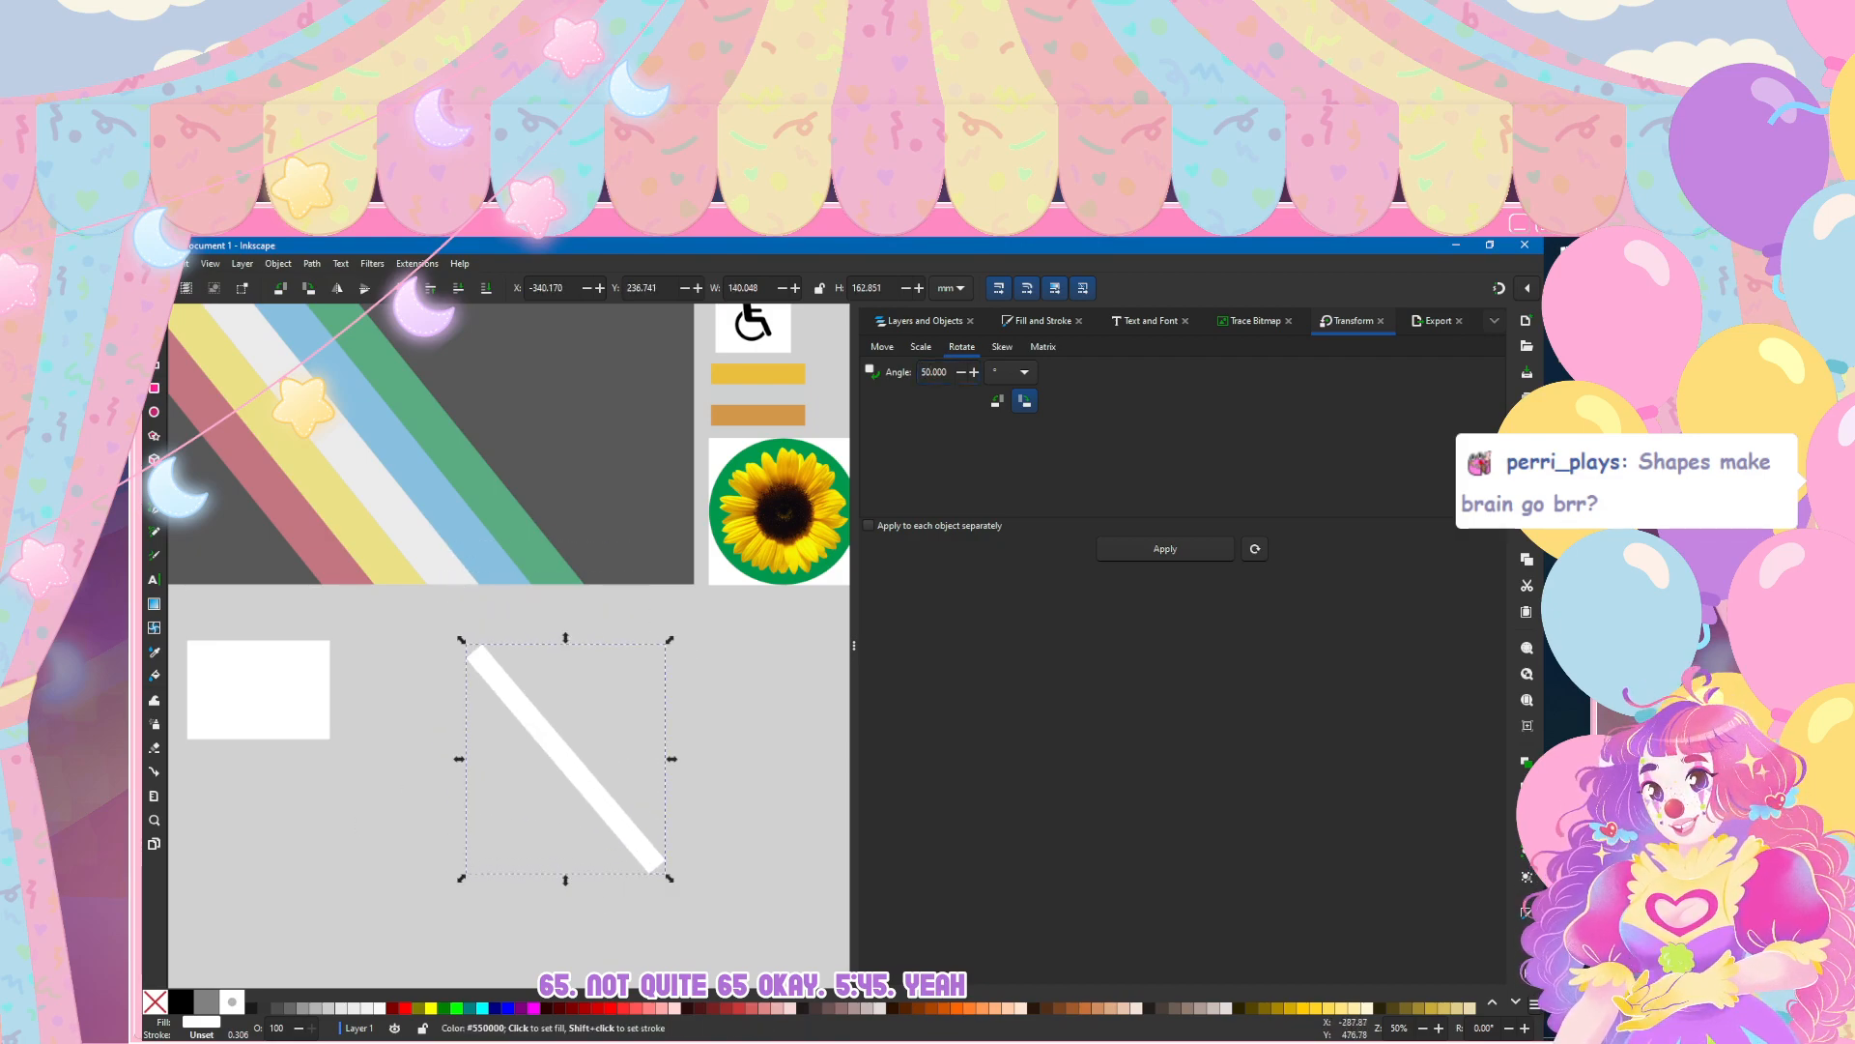
{"action": "scroll", "coordinate": [588, 829], "scroll_direction": "down", "scroll_amount": 4}
{"action": "scroll", "coordinate": [587, 829], "scroll_direction": "up", "scroll_amount": 3}
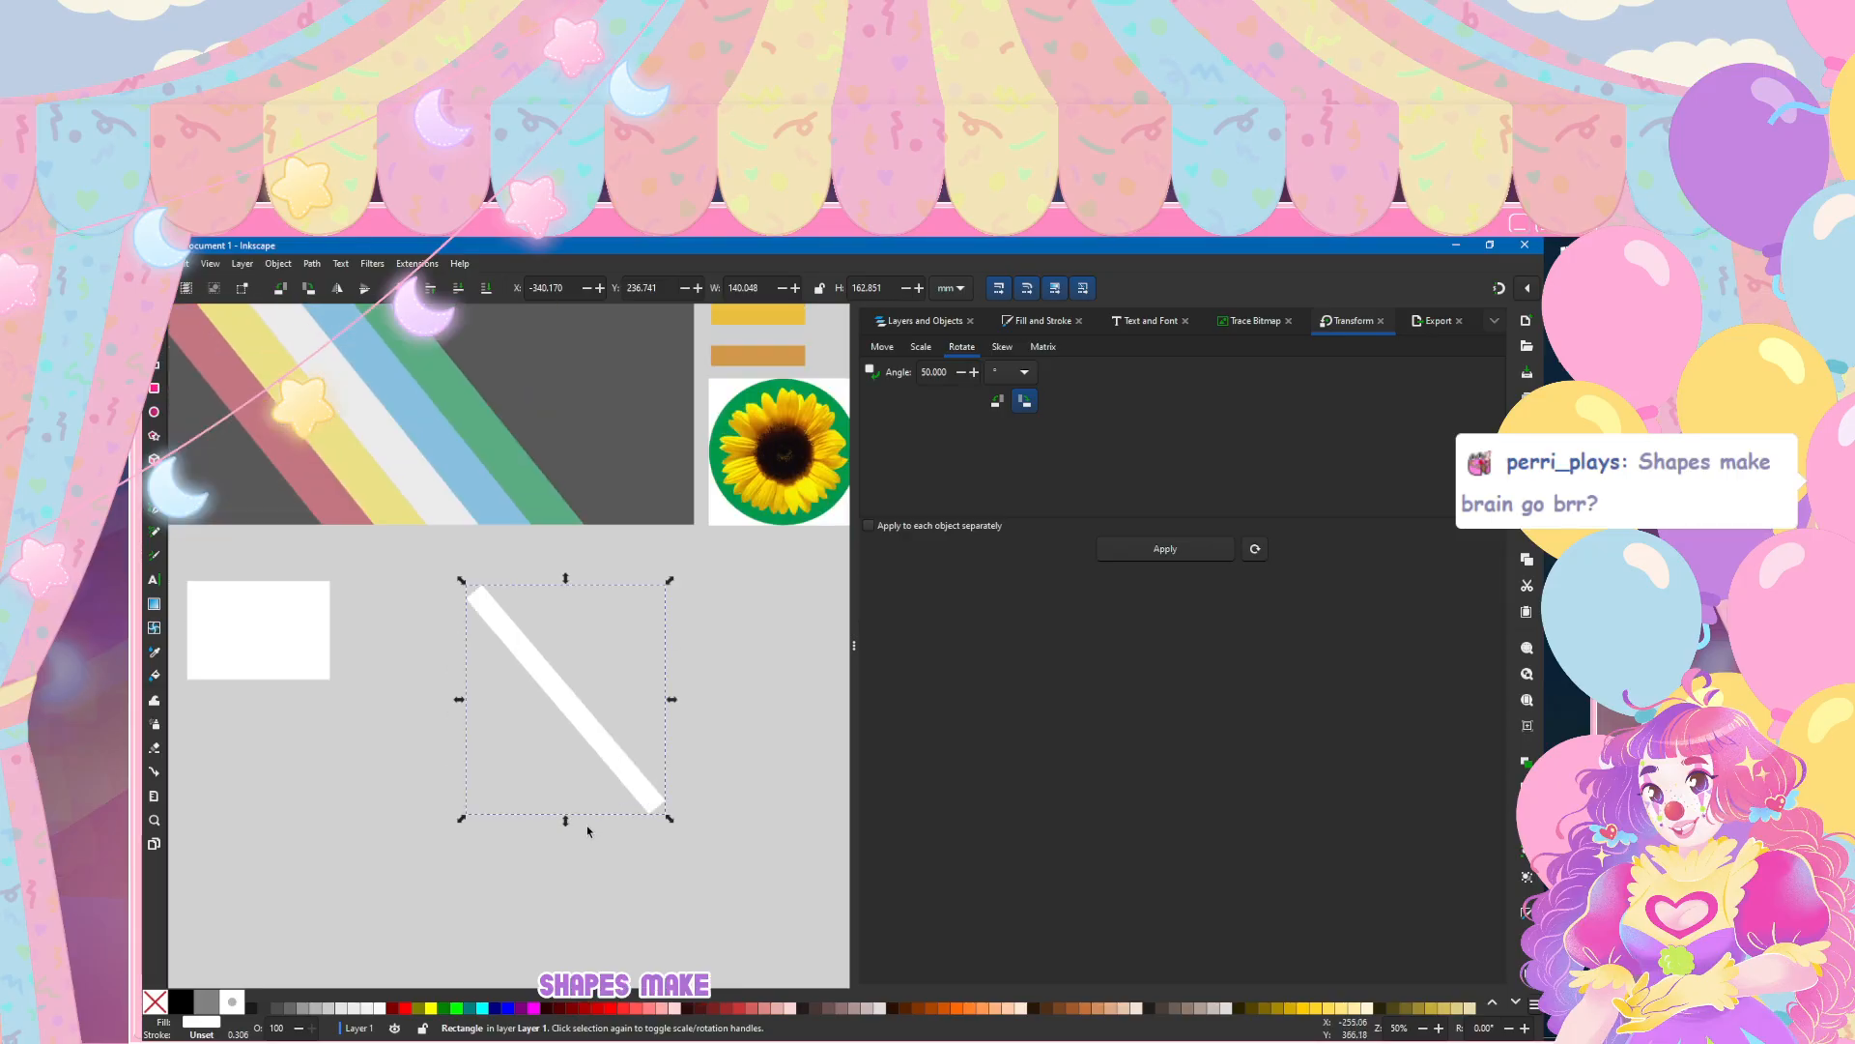
{"action": "scroll", "coordinate": [588, 829], "scroll_direction": "down", "scroll_amount": 4}
Step: Open the saved logo artwork document containing the Sugaria and Lottie Sweetz designs from the project folder
{"action": "left_click", "coordinate": [157, 263]}
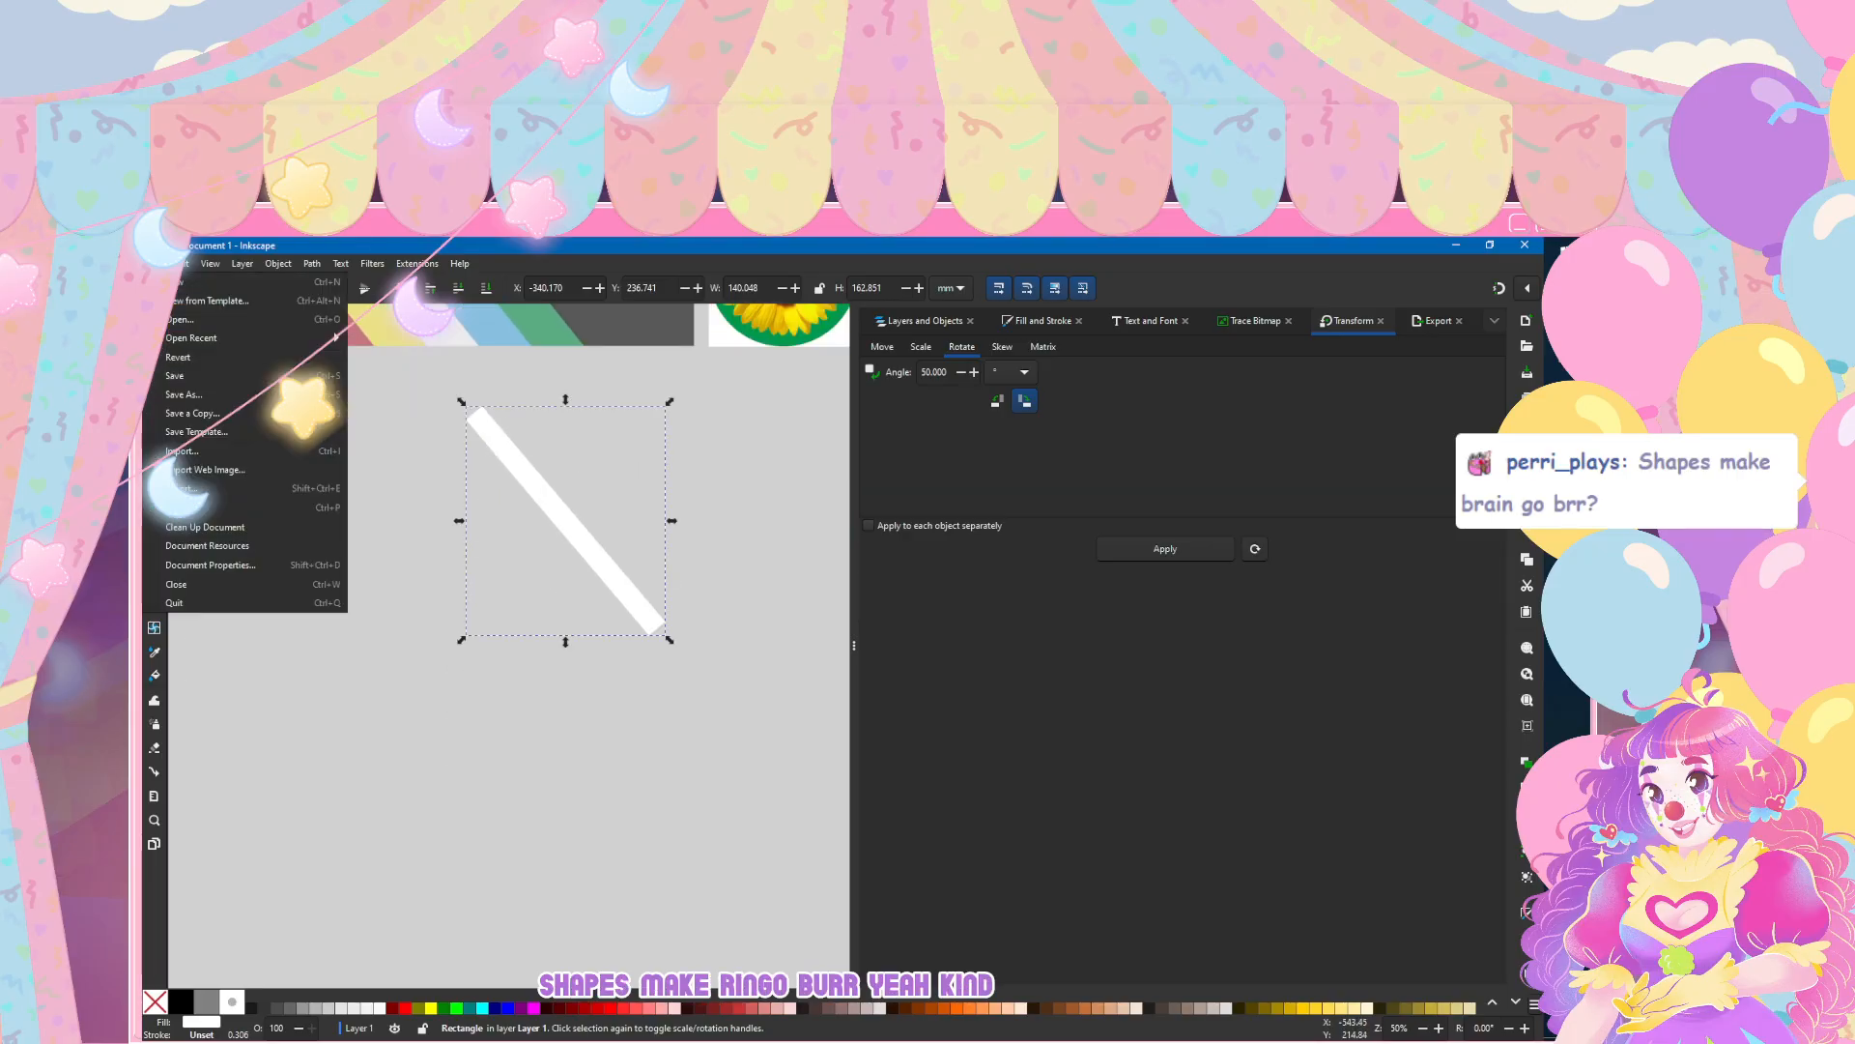
{"action": "left_click", "coordinate": [194, 322]}
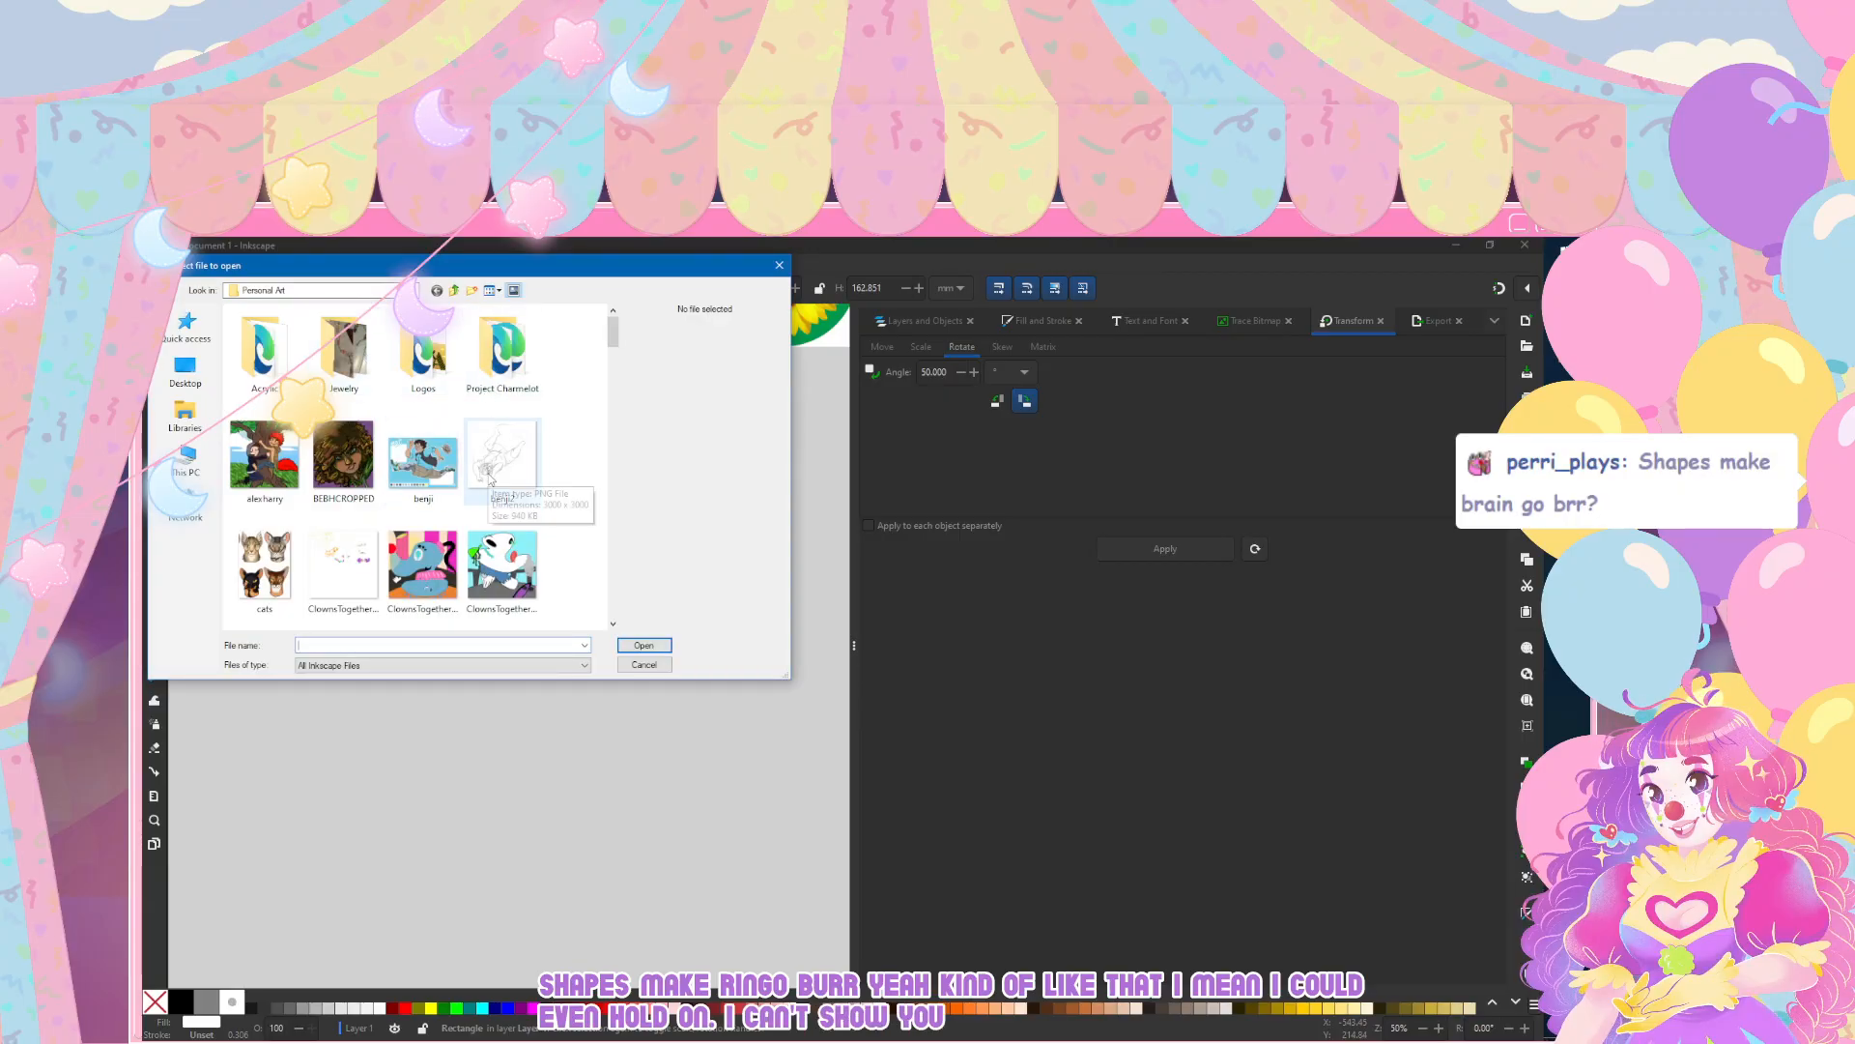
{"action": "double_click", "coordinate": [511, 394]}
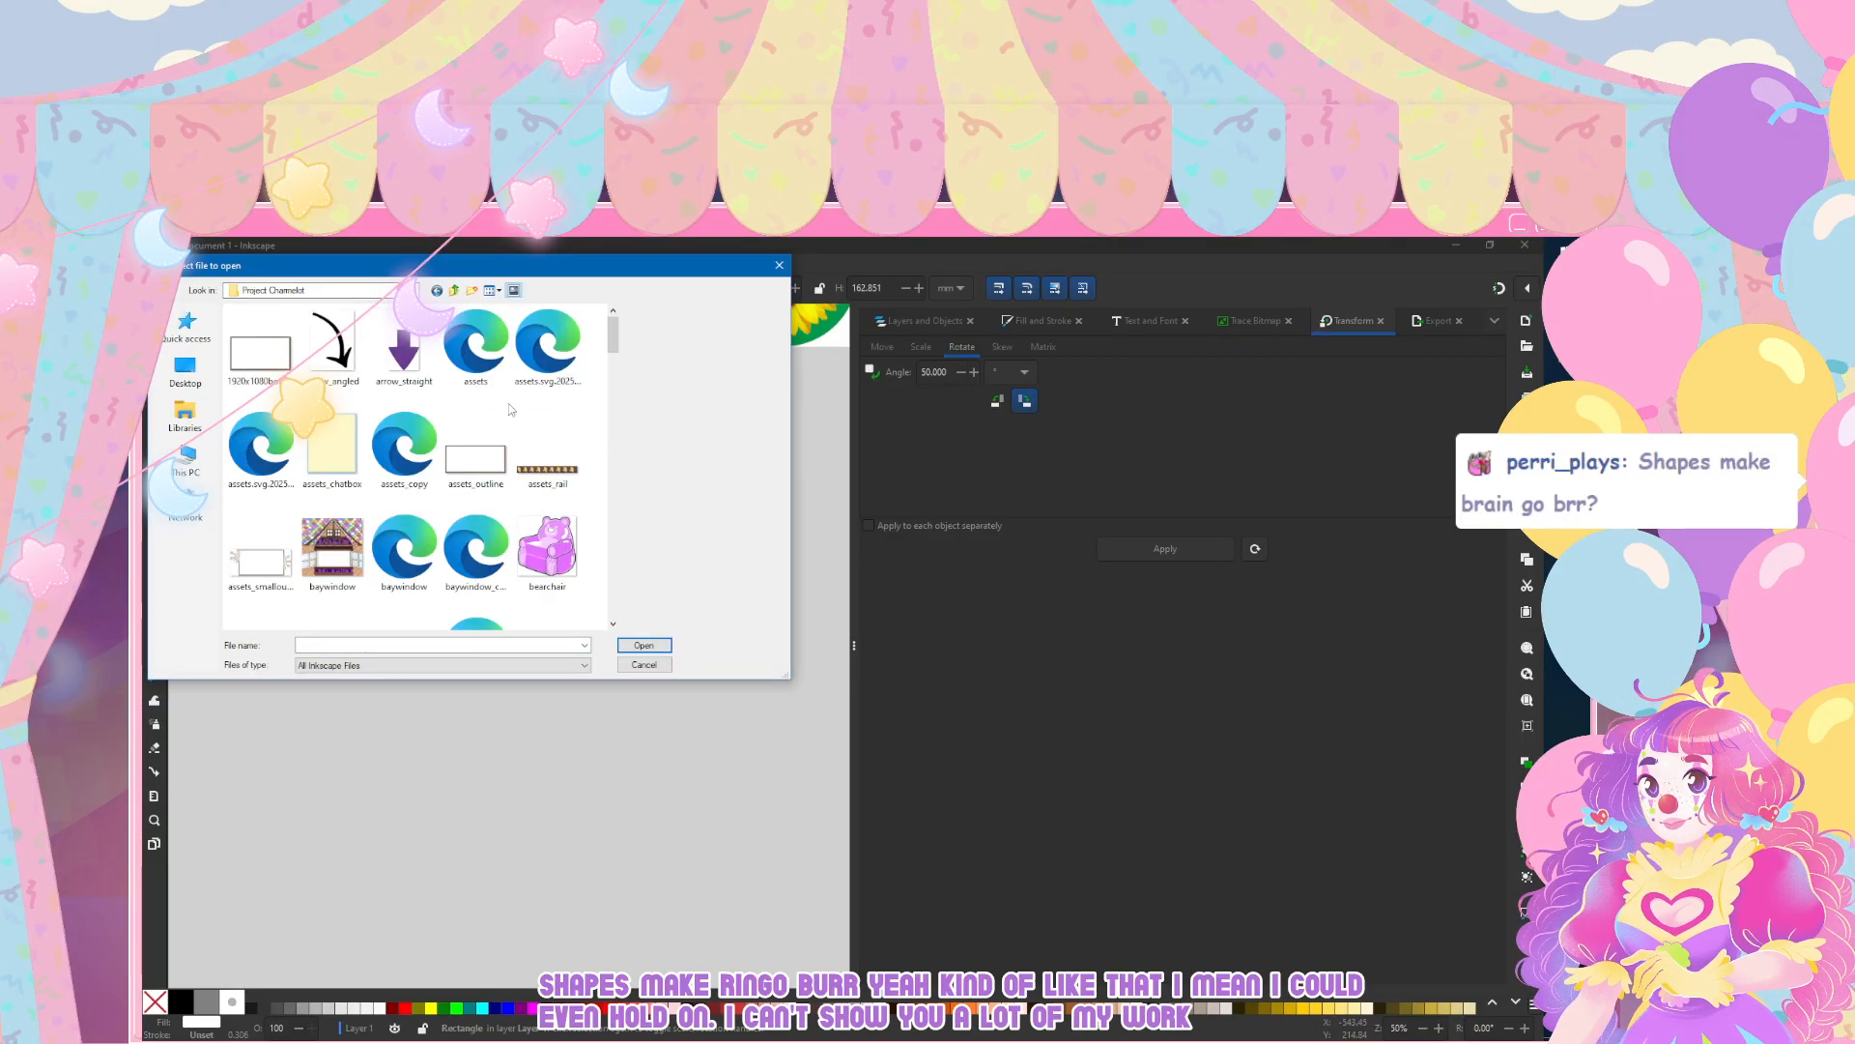
{"action": "scroll", "coordinate": [508, 421], "scroll_direction": "down", "scroll_amount": 3}
{"action": "scroll", "coordinate": [511, 428], "scroll_direction": "down", "scroll_amount": 3}
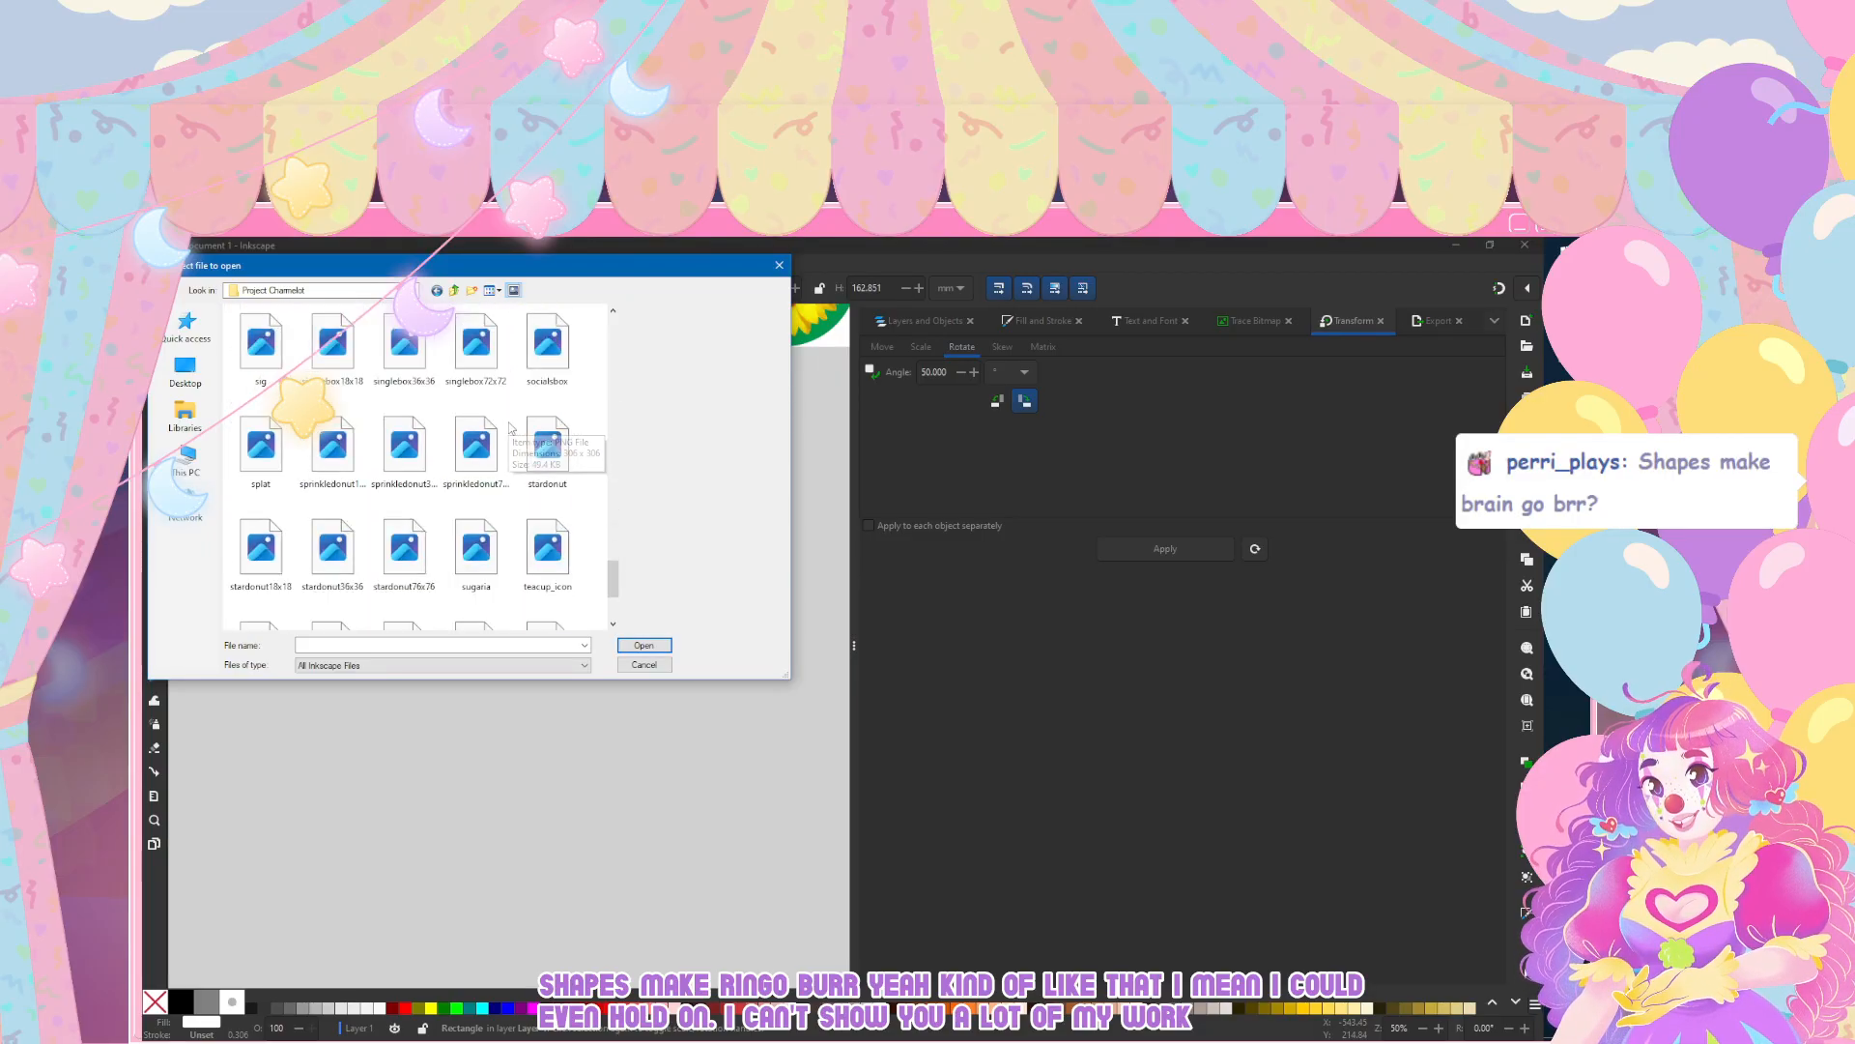
{"action": "scroll", "coordinate": [511, 428], "scroll_direction": "up", "scroll_amount": 1}
{"action": "scroll", "coordinate": [512, 428], "scroll_direction": "down", "scroll_amount": 1}
{"action": "left_click", "coordinate": [334, 469]}
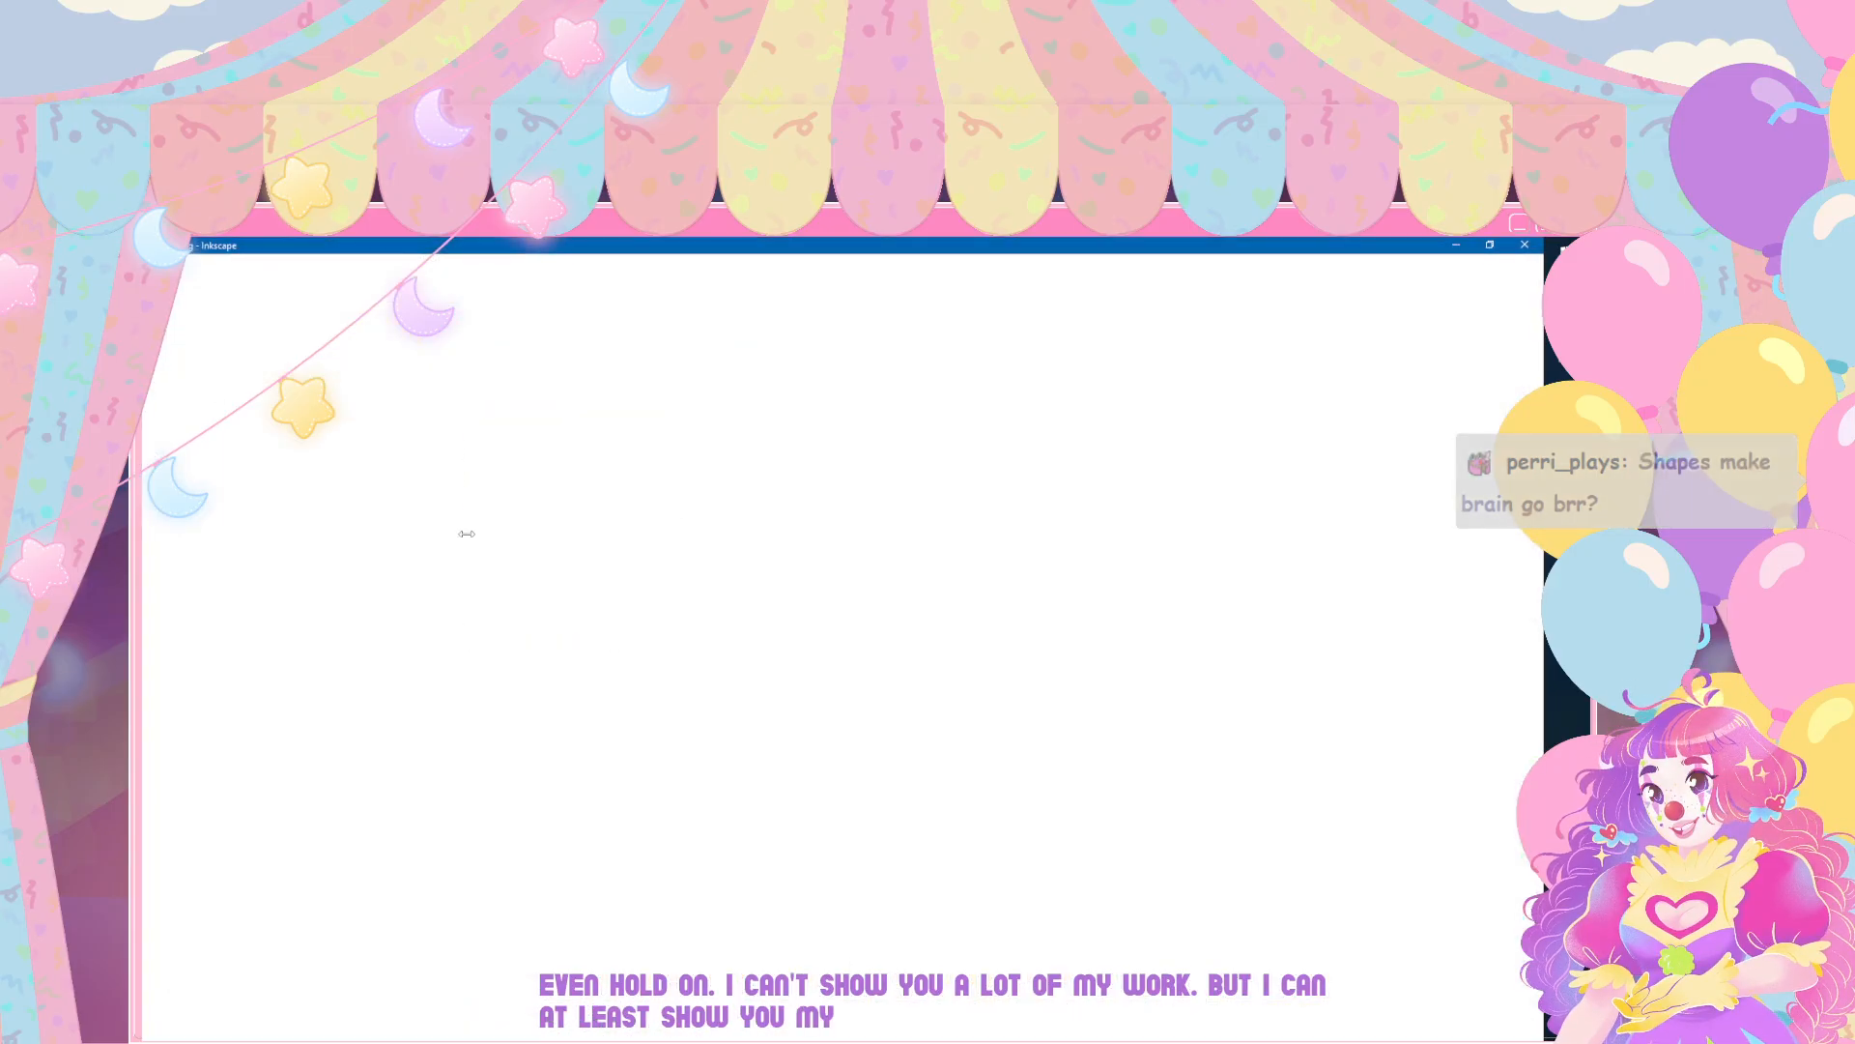
Step: Examine the black-outlined and rainbow versions of the Lottie Sweetz logo, including the lettering, drips and lollipops up close
{"action": "scroll", "coordinate": [479, 597], "scroll_direction": "up", "scroll_amount": 2}
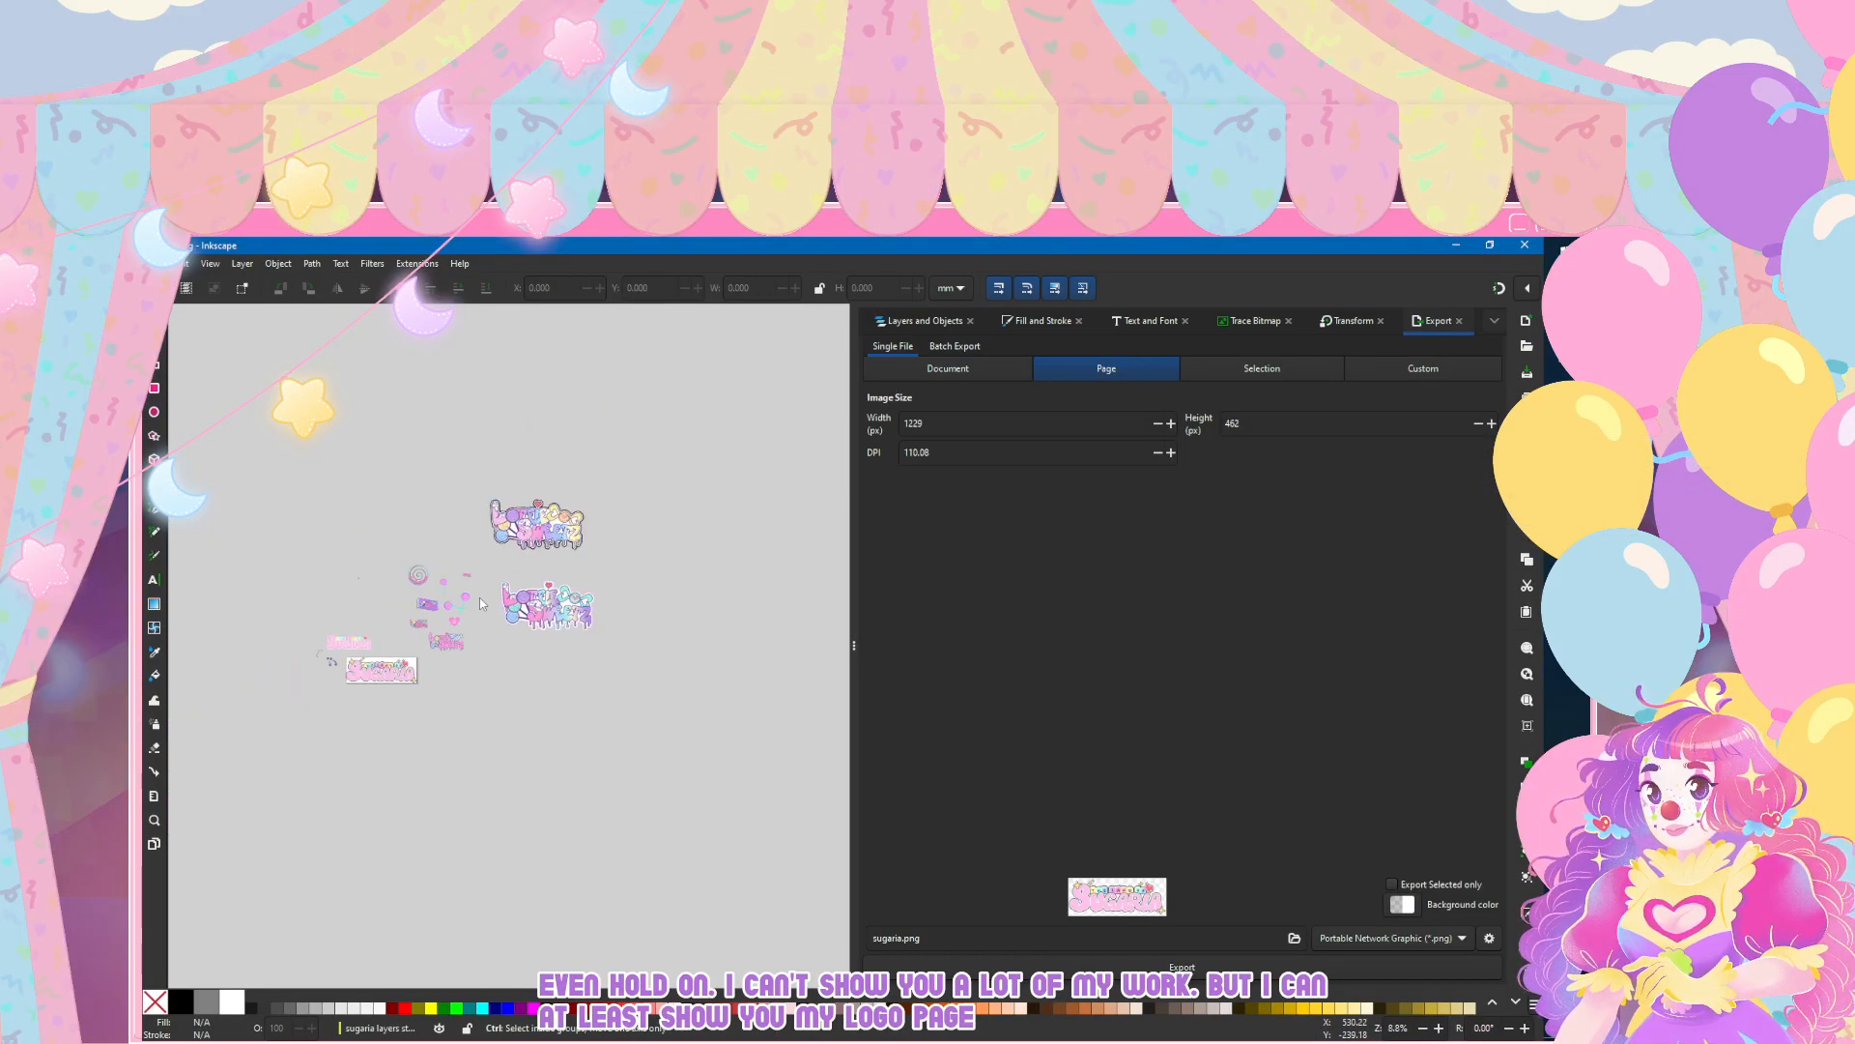
{"action": "scroll", "coordinate": [472, 522], "scroll_direction": "up", "scroll_amount": 2}
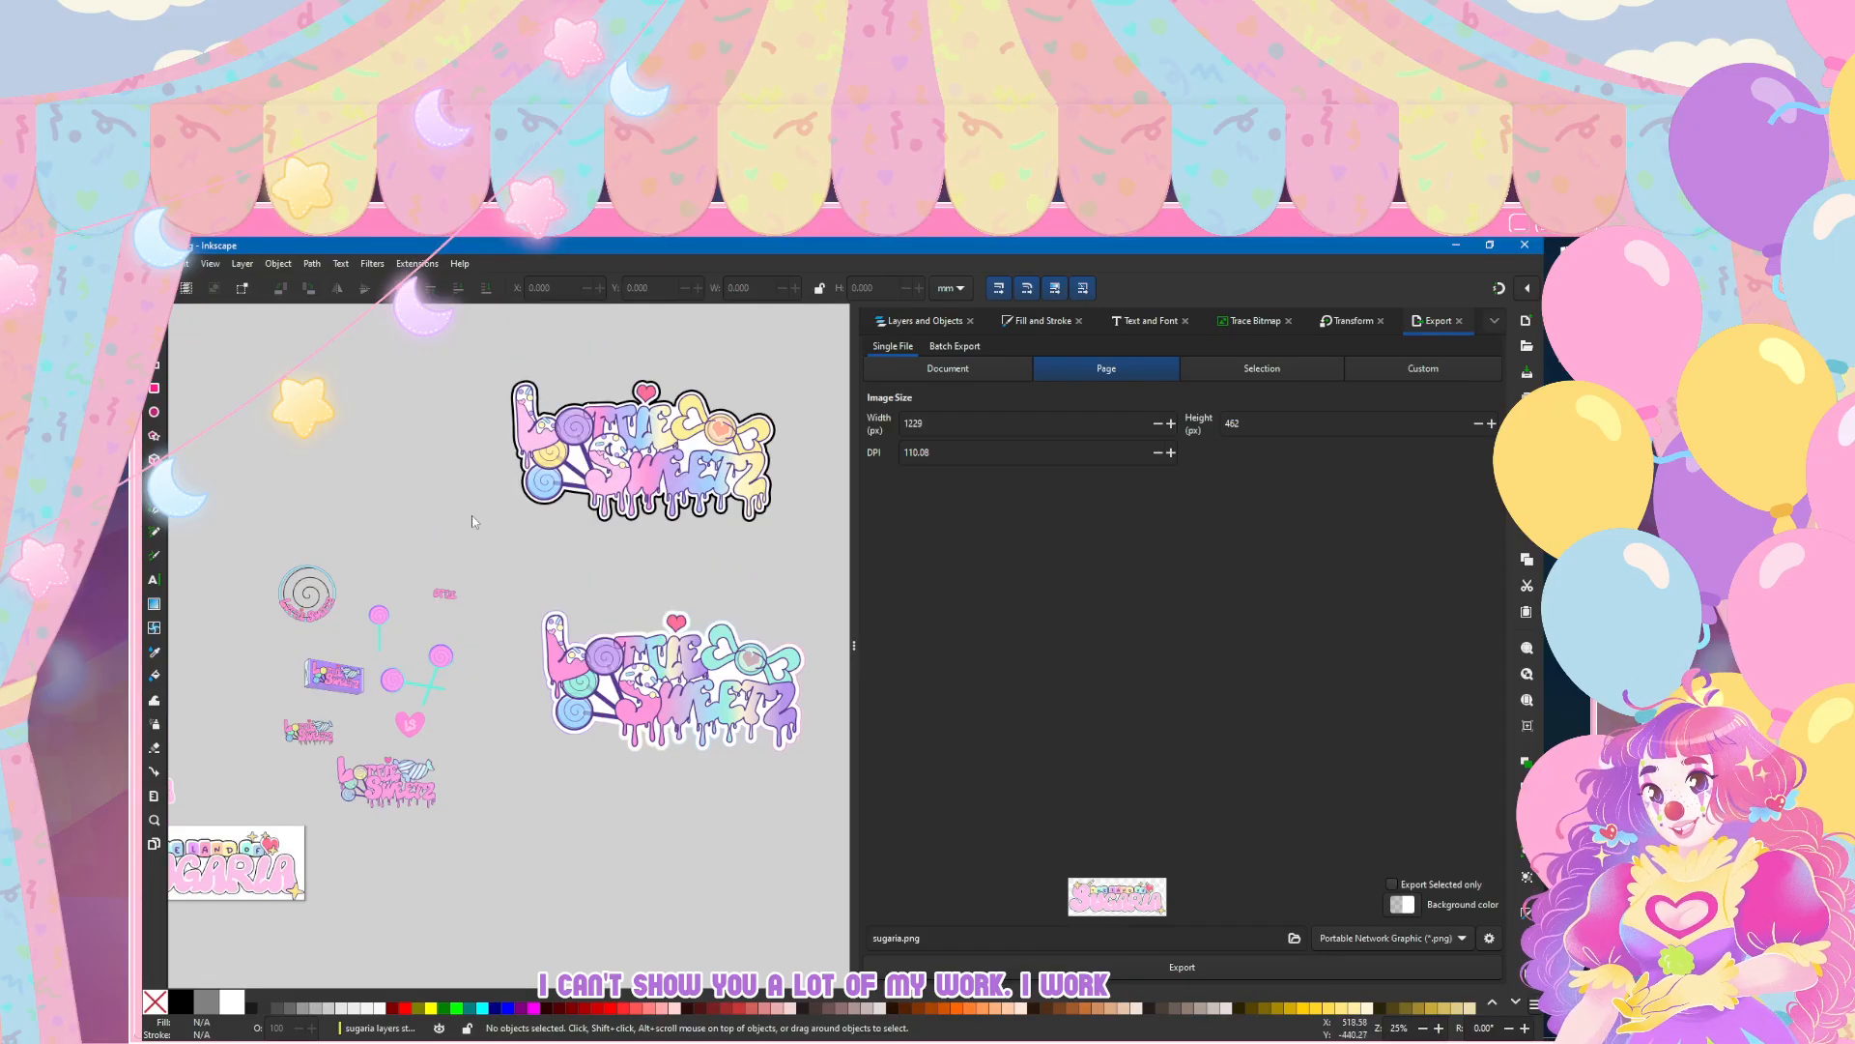
{"action": "scroll", "coordinate": [481, 582], "scroll_direction": "down", "scroll_amount": 2}
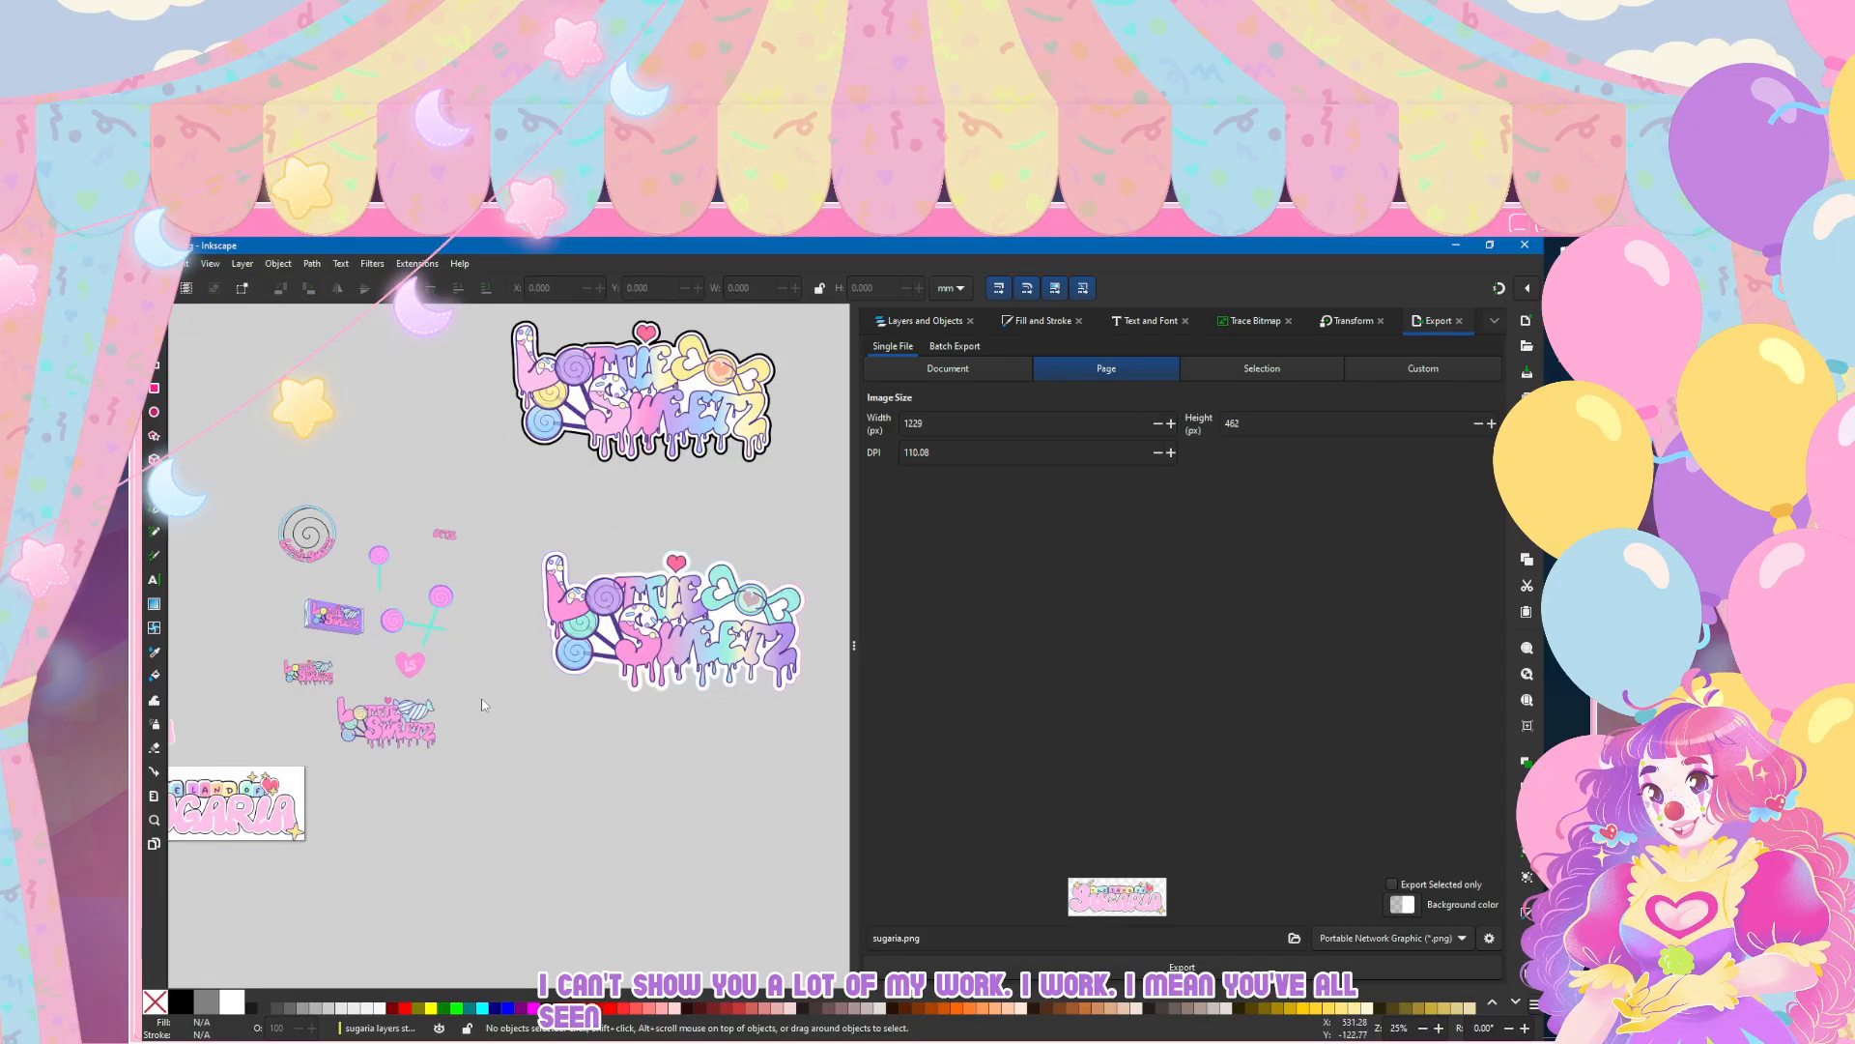
{"action": "scroll", "coordinate": [472, 628], "scroll_direction": "down", "scroll_amount": 2}
{"action": "scroll", "coordinate": [471, 628], "scroll_direction": "up", "scroll_amount": 4}
{"action": "scroll", "coordinate": [630, 519], "scroll_direction": "right", "scroll_amount": 2}
{"action": "scroll", "coordinate": [630, 519], "scroll_direction": "left", "scroll_amount": 2}
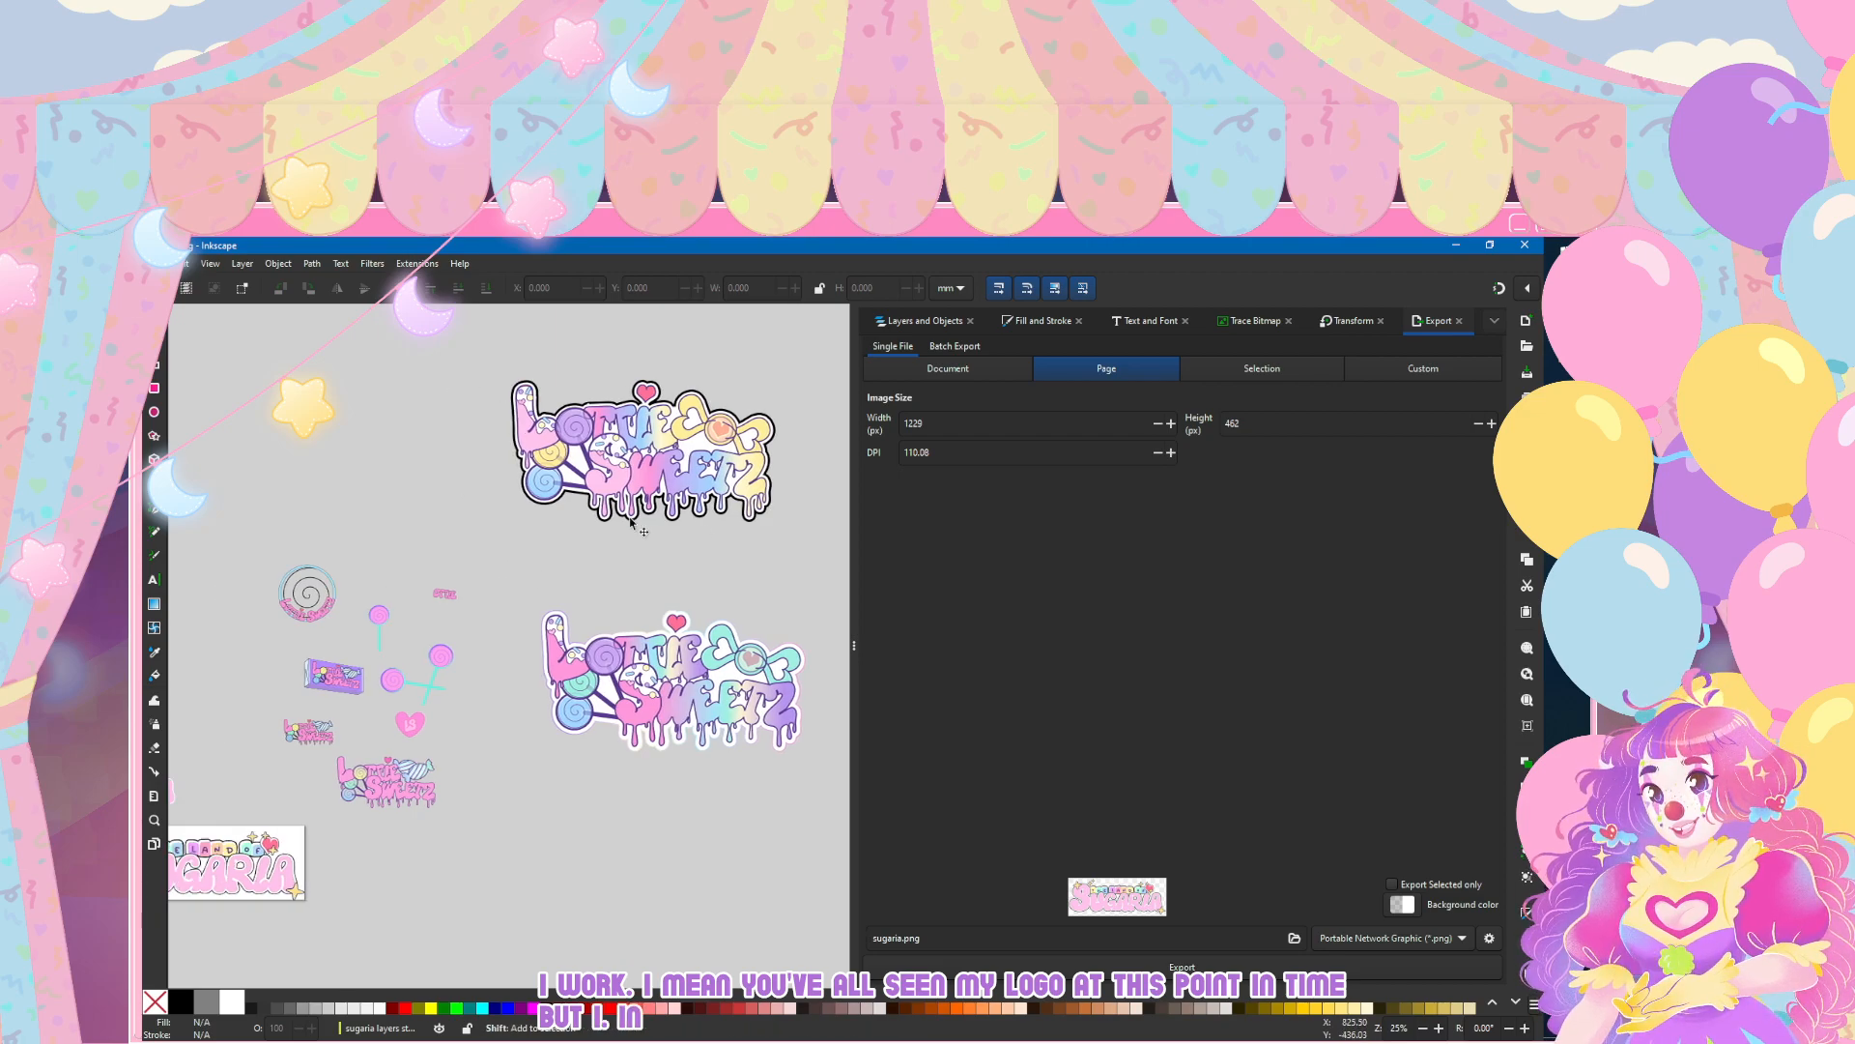
{"action": "scroll", "coordinate": [633, 435], "scroll_direction": "down", "scroll_amount": 2}
{"action": "scroll", "coordinate": [647, 474], "scroll_direction": "up", "scroll_amount": 5}
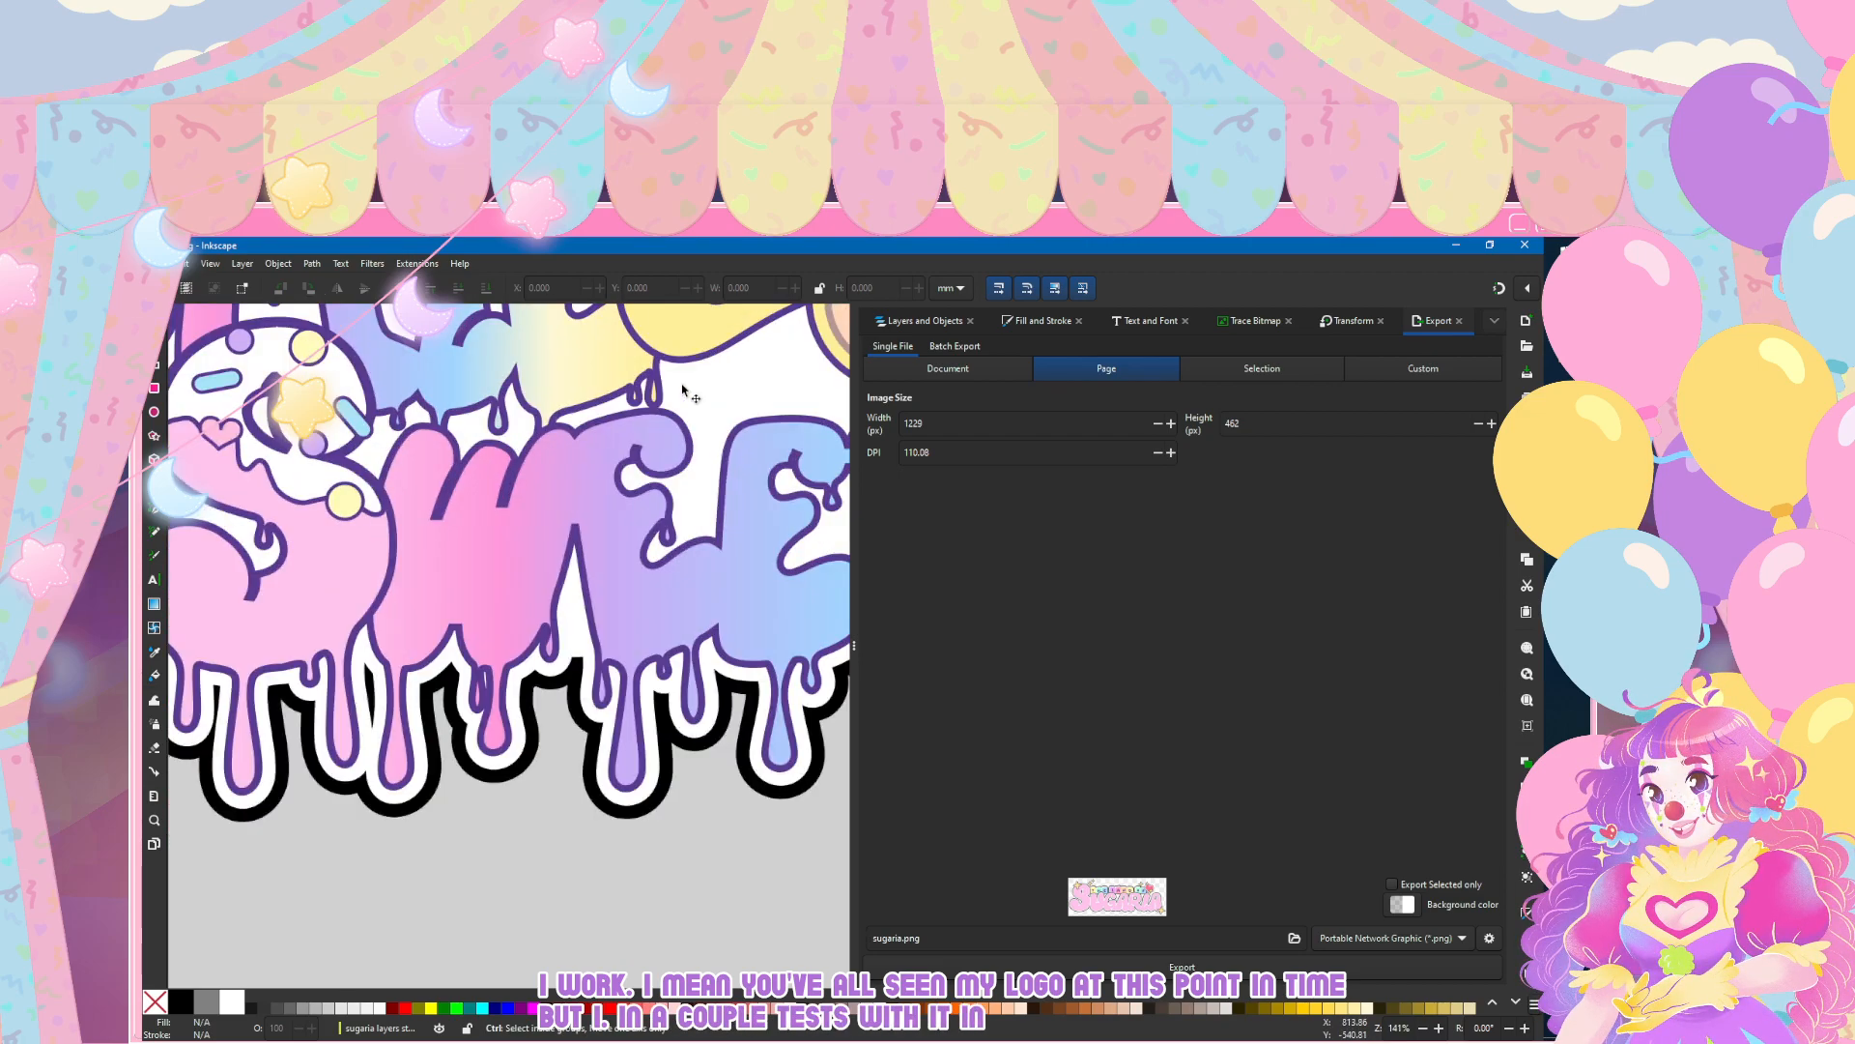
{"action": "scroll", "coordinate": [657, 498], "scroll_direction": "down", "scroll_amount": 7}
{"action": "scroll", "coordinate": [661, 511], "scroll_direction": "up", "scroll_amount": 7}
{"action": "scroll", "coordinate": [661, 510], "scroll_direction": "down", "scroll_amount": 2}
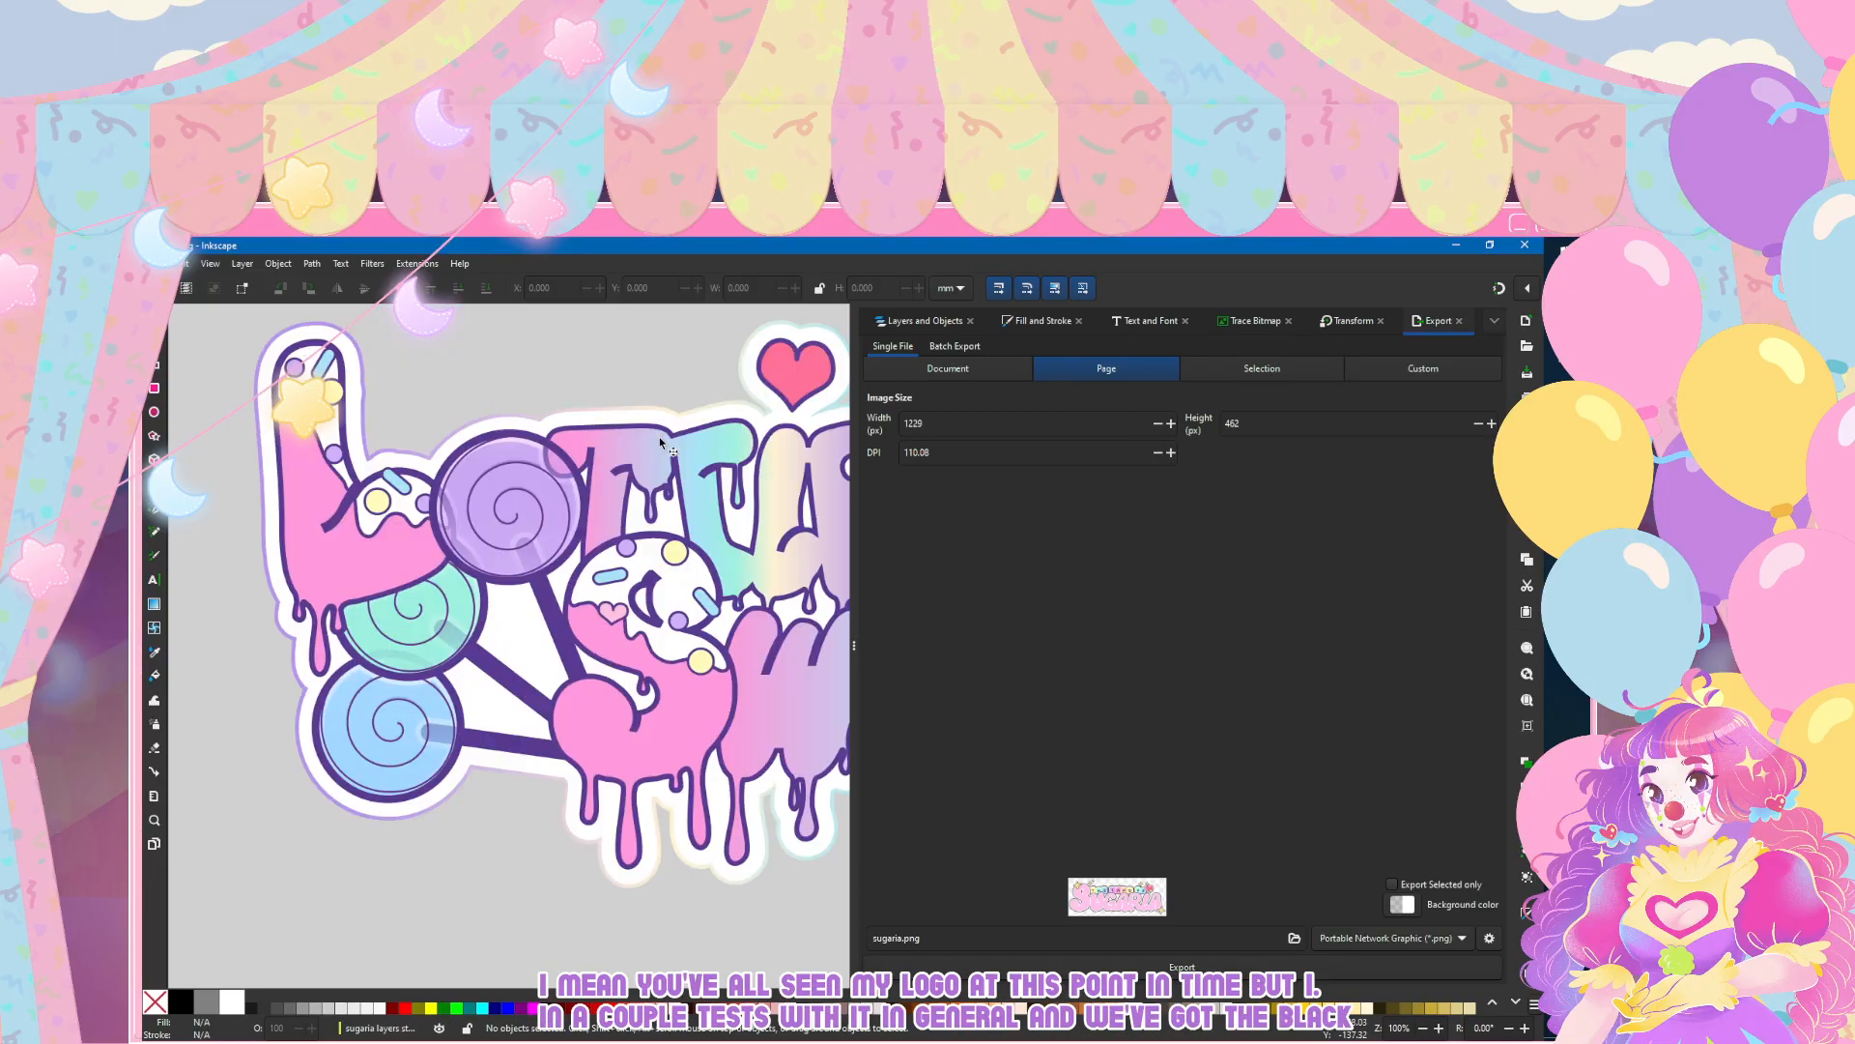
{"action": "scroll", "coordinate": [454, 473], "scroll_direction": "down", "scroll_amount": 2}
{"action": "scroll", "coordinate": [342, 505], "scroll_direction": "left", "scroll_amount": 4}
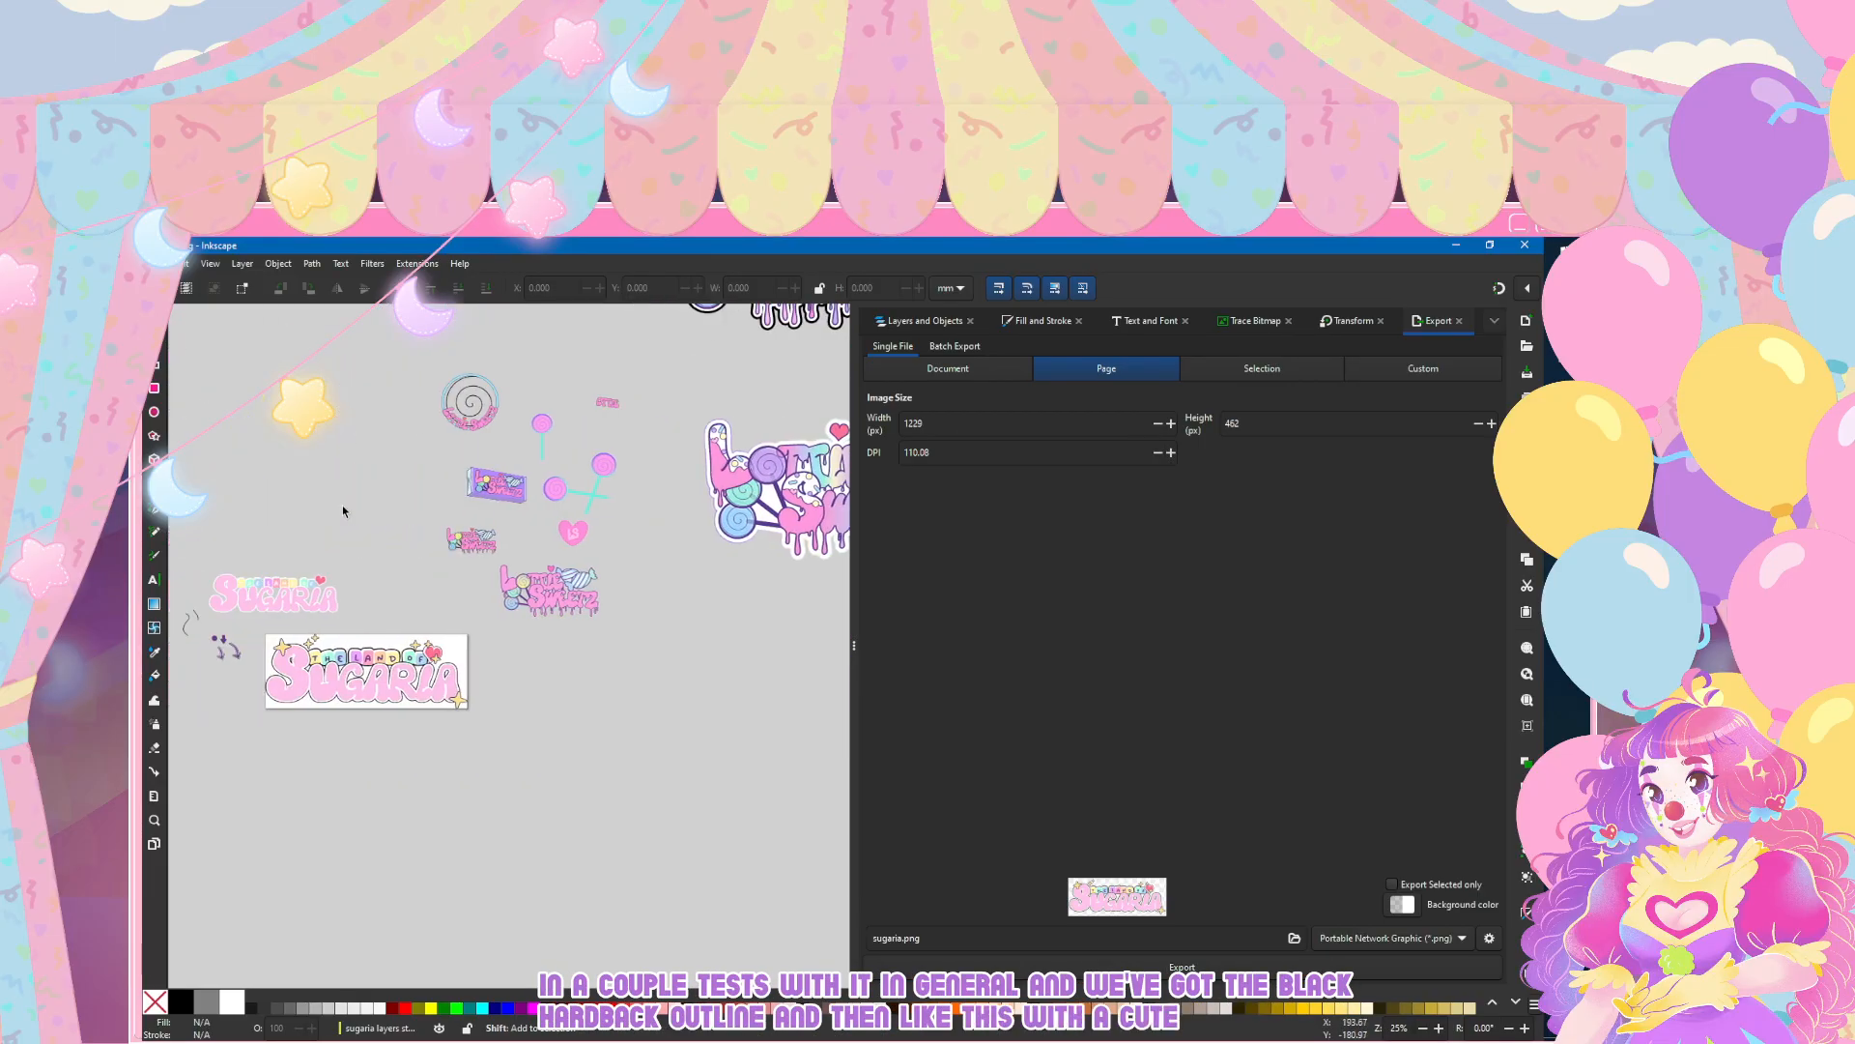
Step: Inspect the purple gum-pack design and the older pink dripping logo with its striped candies
{"action": "scroll", "coordinate": [672, 445], "scroll_direction": "up", "scroll_amount": 3}
{"action": "scroll", "coordinate": [580, 608], "scroll_direction": "up", "scroll_amount": 3}
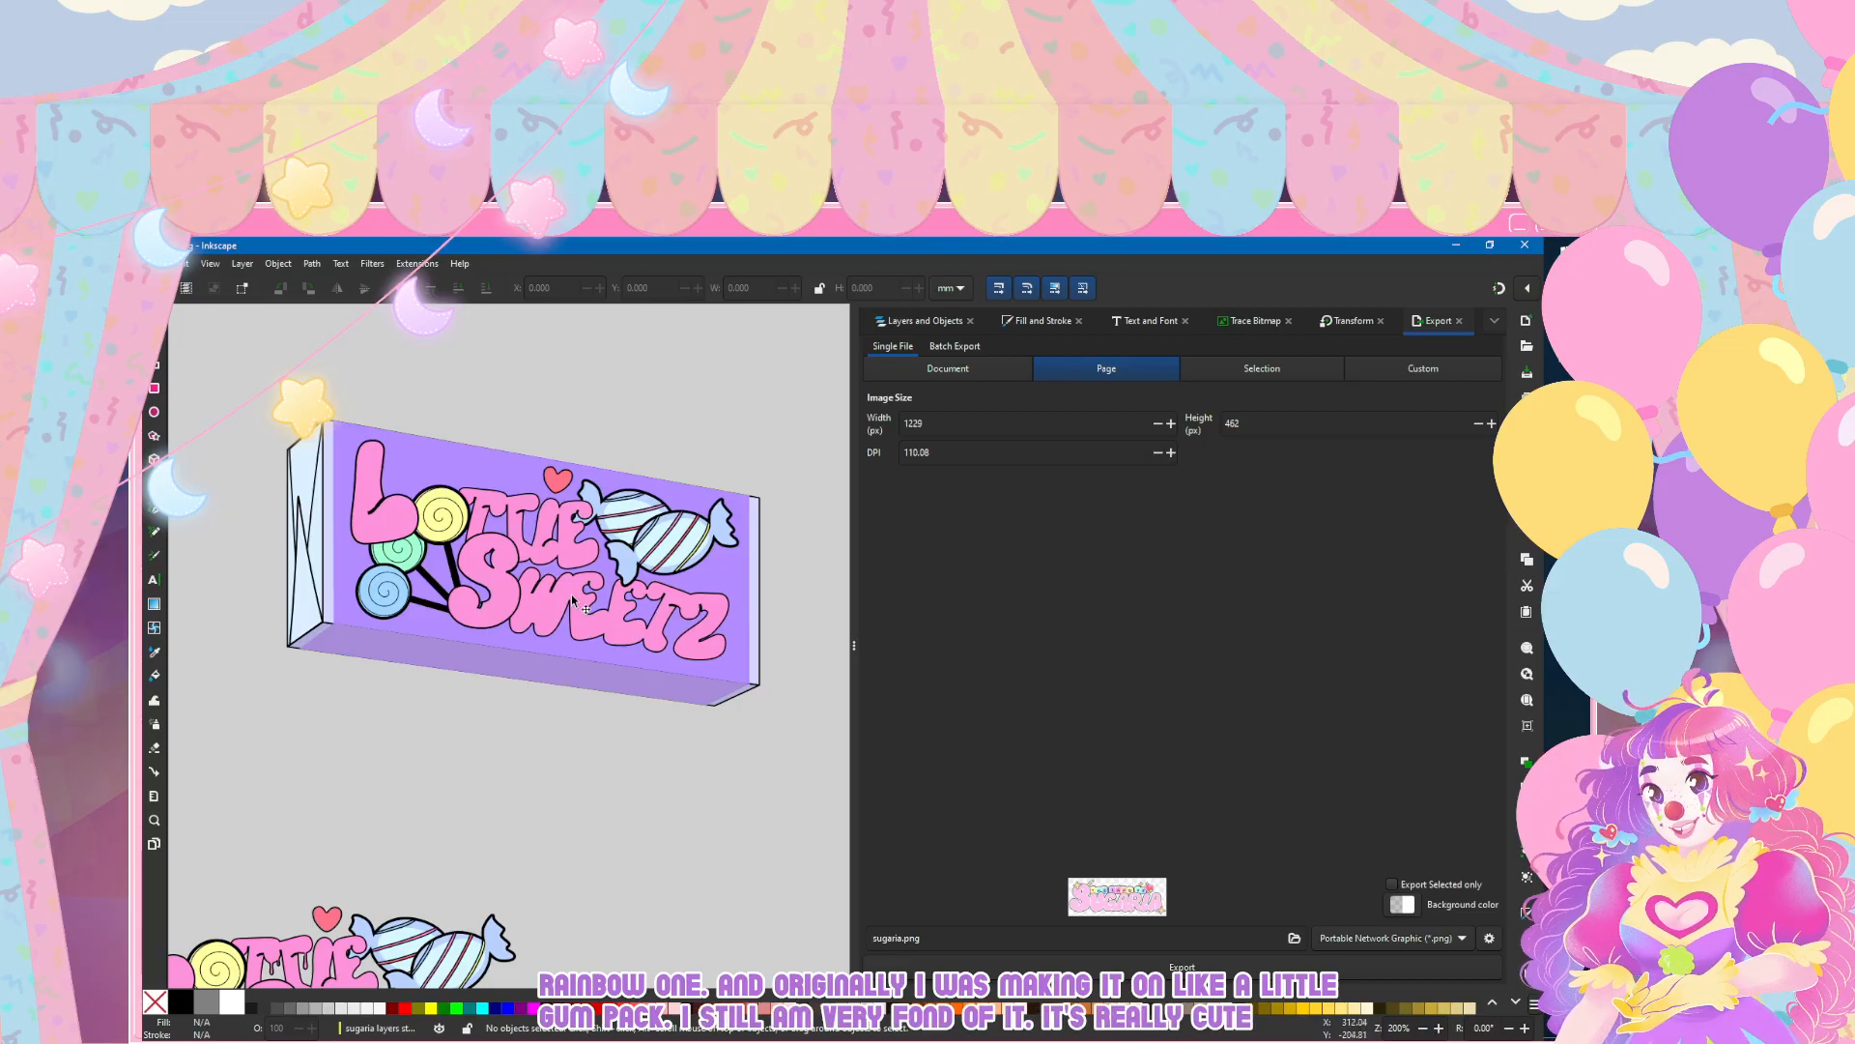
{"action": "scroll", "coordinate": [574, 601], "scroll_direction": "down", "scroll_amount": 6}
{"action": "scroll", "coordinate": [542, 578], "scroll_direction": "up", "scroll_amount": 5}
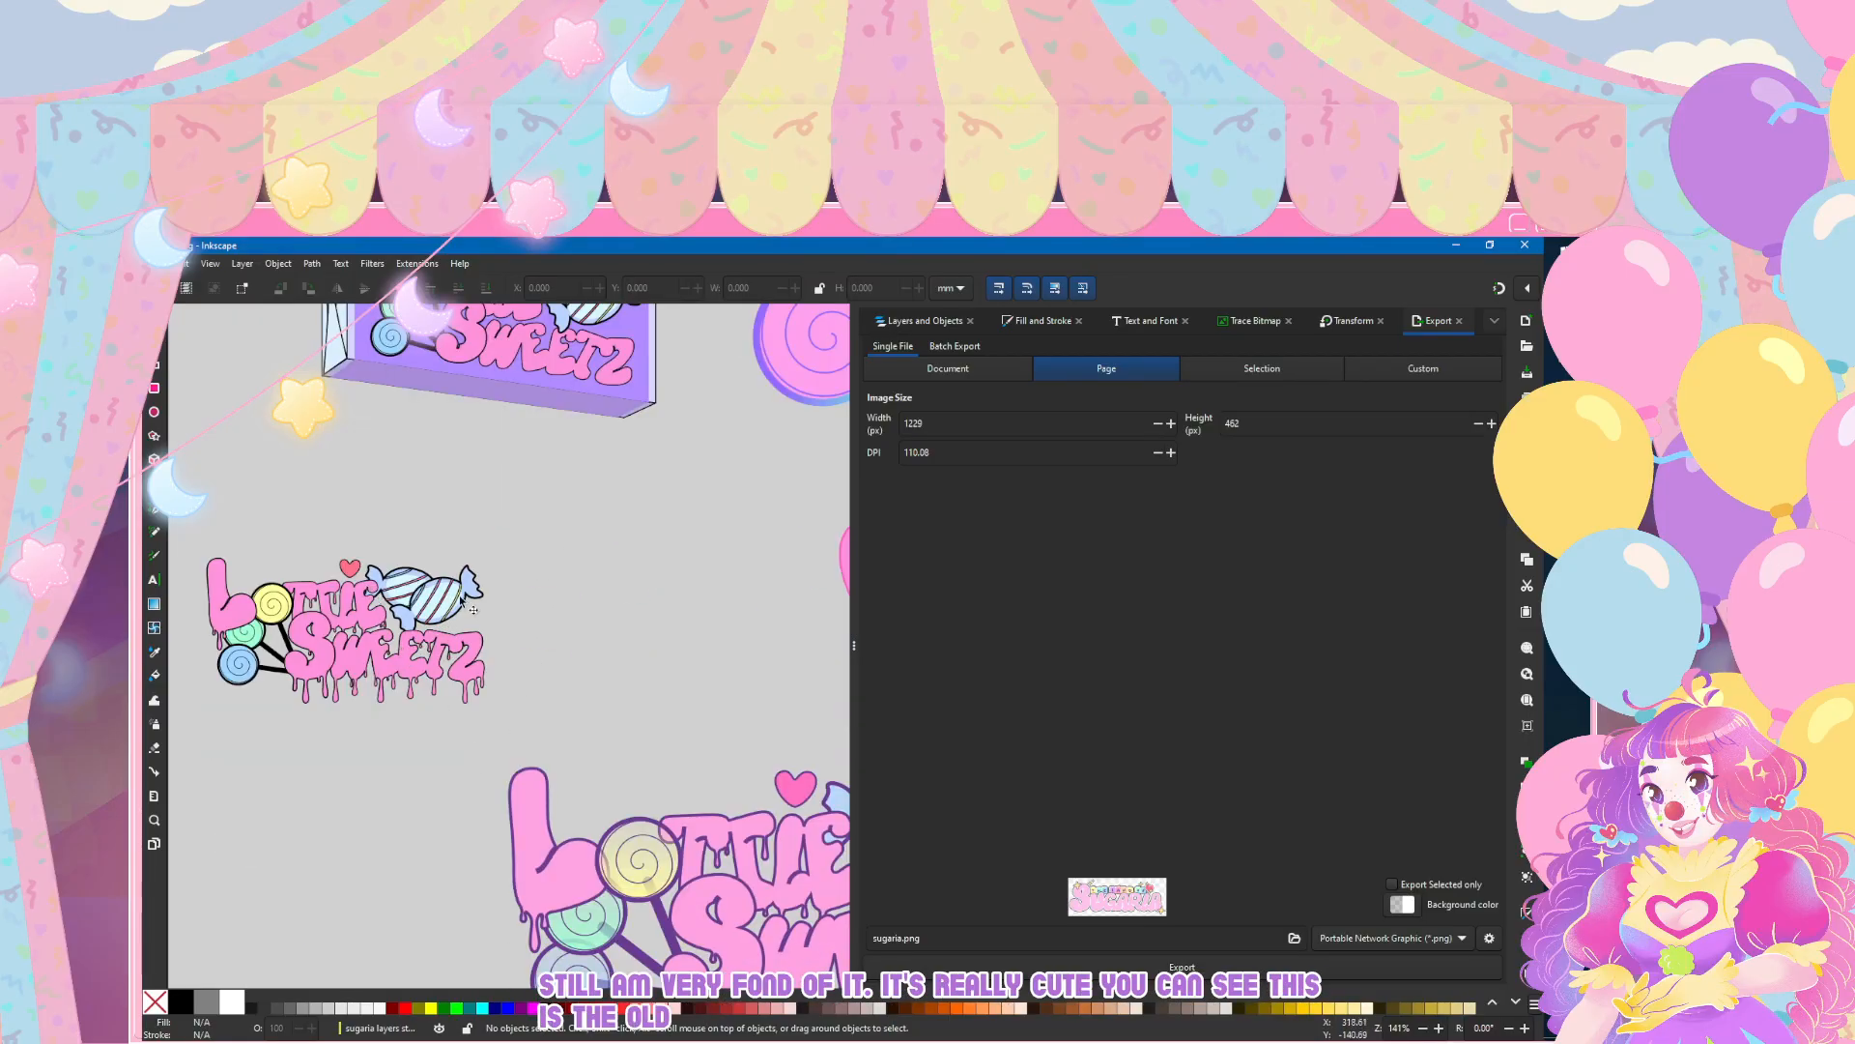
Step: Inspect the wrapped candy with the heart centre on the rainbow Lottie Sweetz logo and compare it with the surrounding artwork
{"action": "scroll", "coordinate": [475, 609], "scroll_direction": "down", "scroll_amount": 4}
{"action": "scroll", "coordinate": [712, 493], "scroll_direction": "up", "scroll_amount": 4}
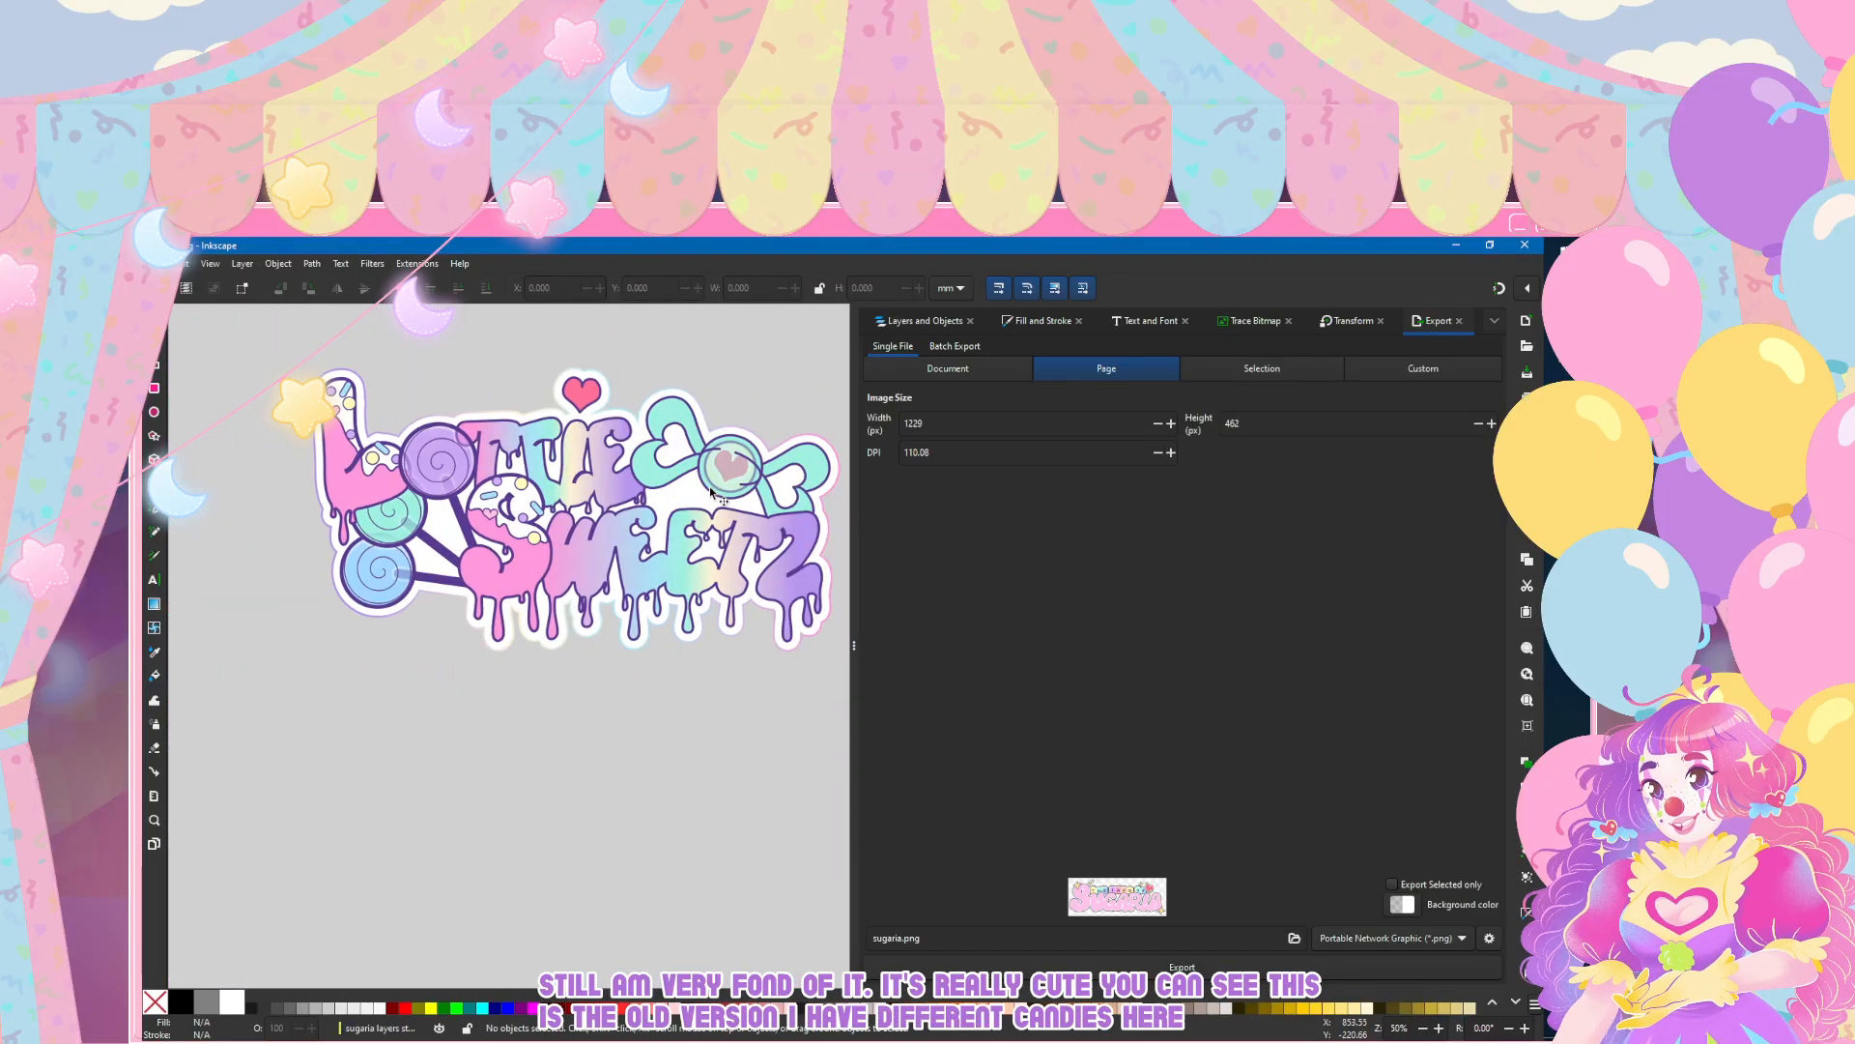
{"action": "scroll", "coordinate": [712, 493], "scroll_direction": "down", "scroll_amount": 4}
{"action": "scroll", "coordinate": [712, 483], "scroll_direction": "up", "scroll_amount": 6}
{"action": "scroll", "coordinate": [712, 466], "scroll_direction": "down", "scroll_amount": 1}
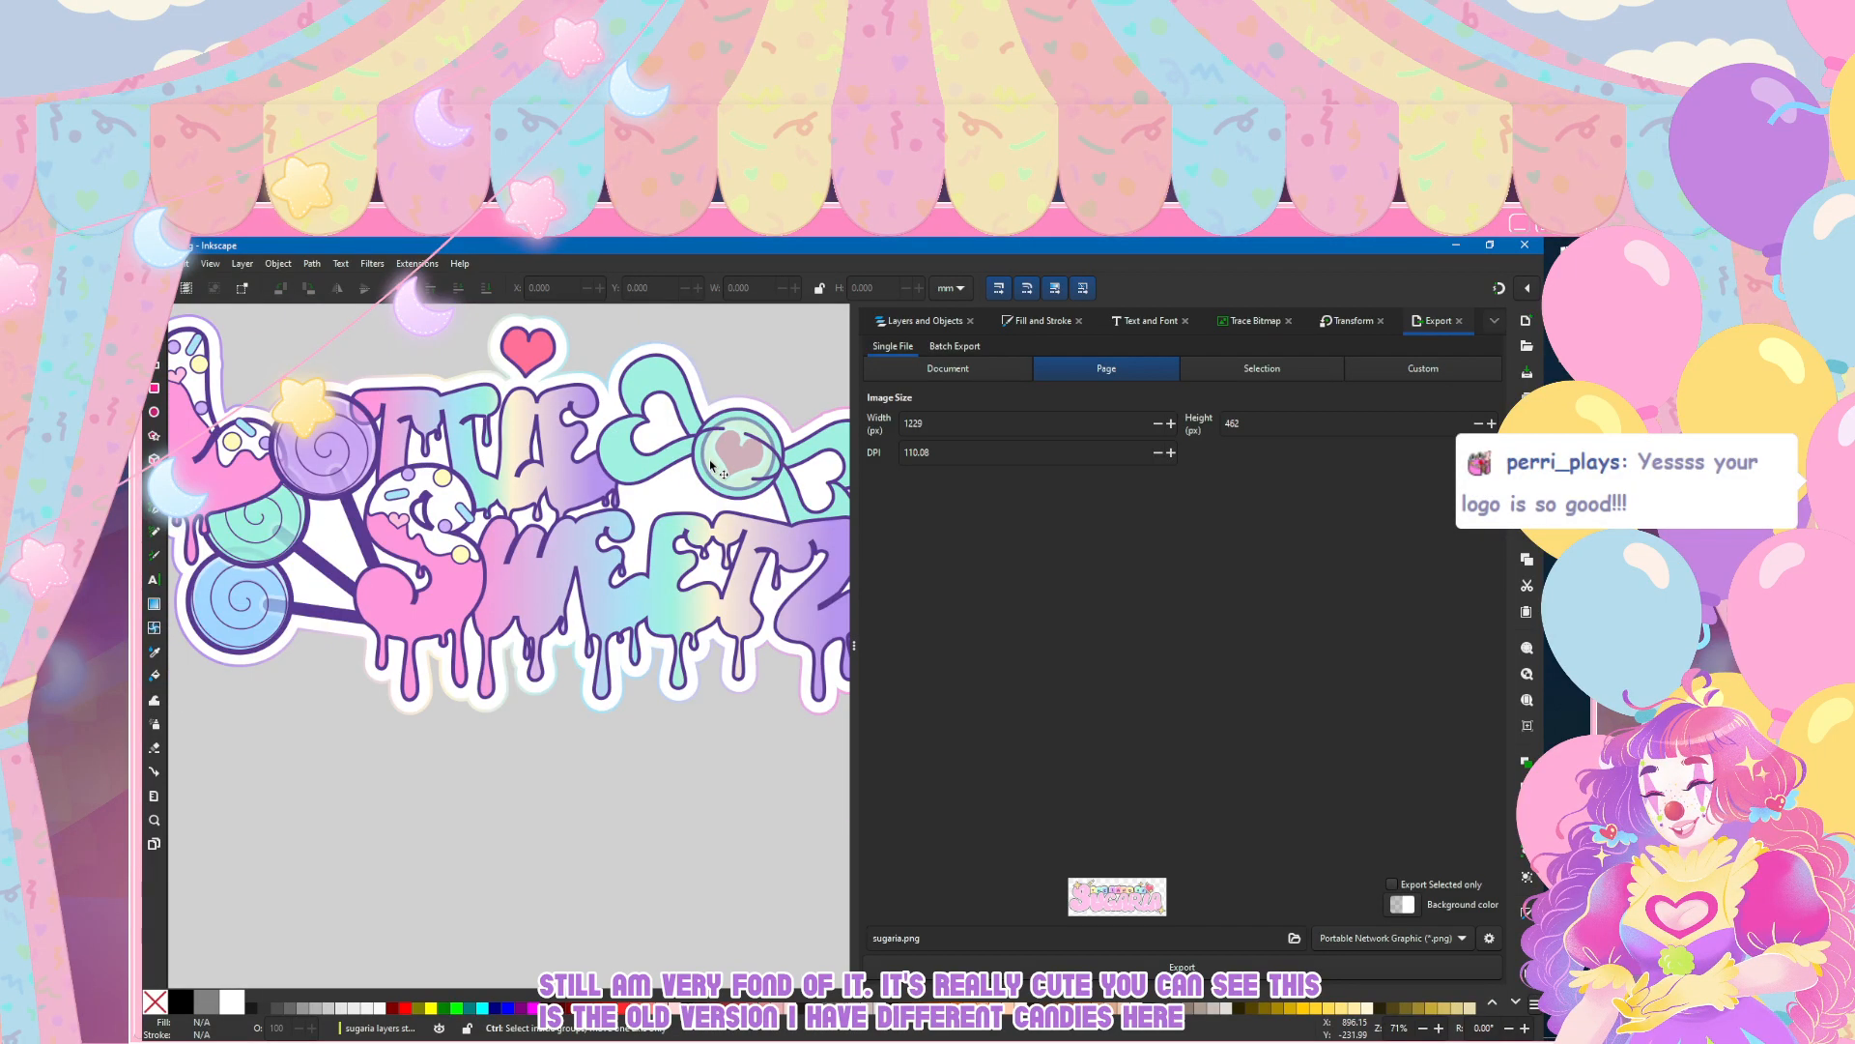
{"action": "scroll", "coordinate": [634, 440], "scroll_direction": "right", "scroll_amount": 3}
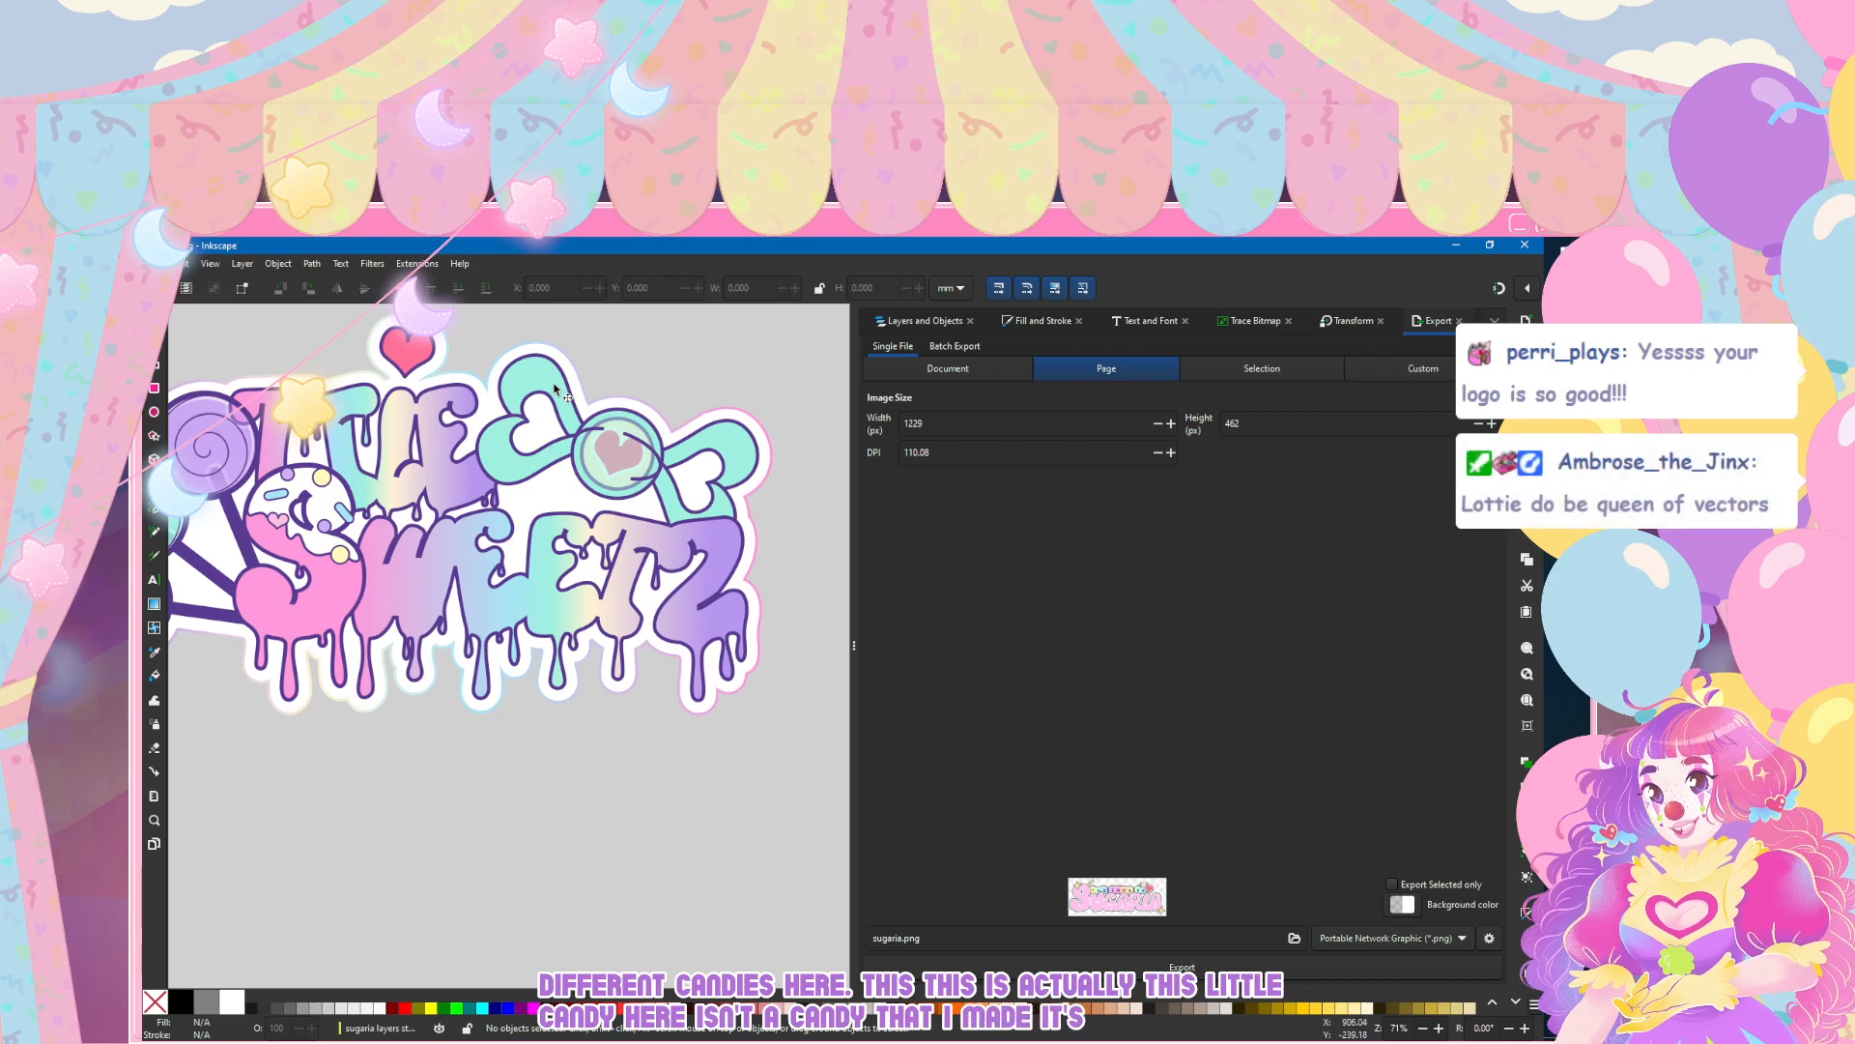
{"action": "left_click_drag", "start_coordinate": [556, 384], "coordinate": [556, 505]}
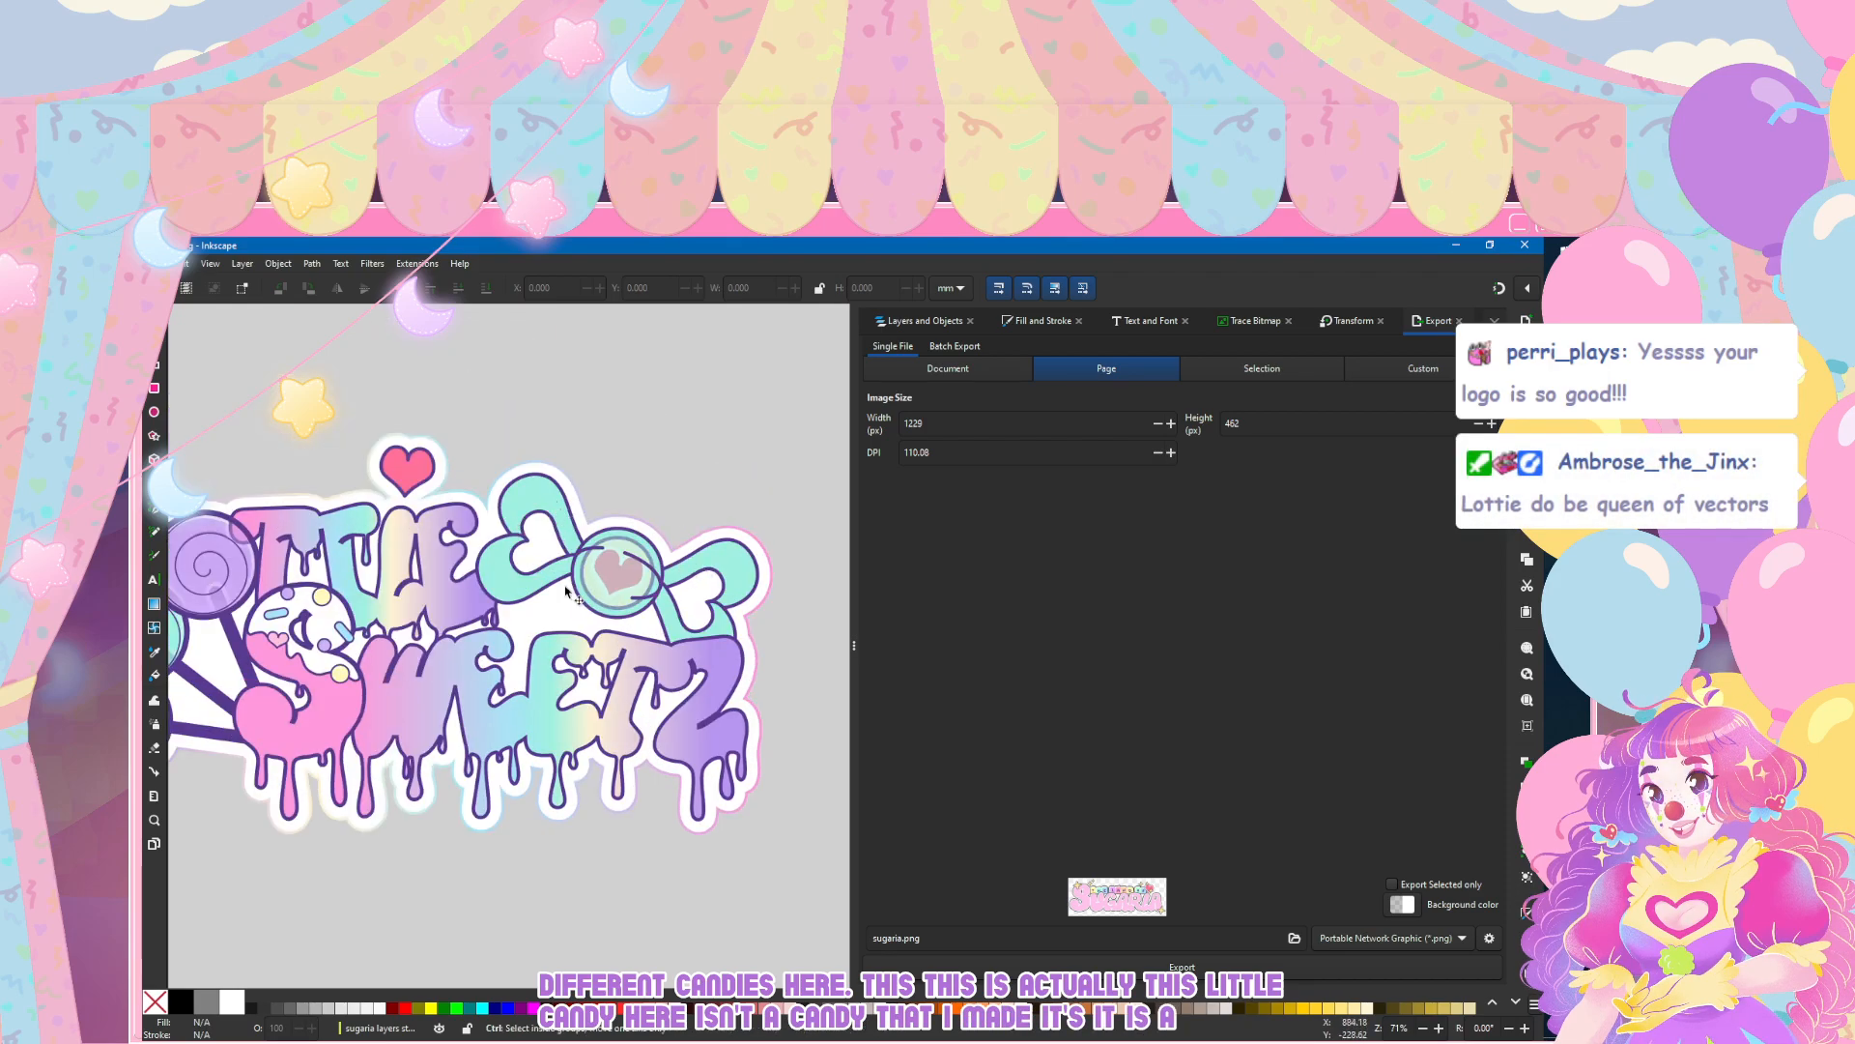
{"action": "scroll", "coordinate": [680, 566], "scroll_direction": "down", "scroll_amount": 1}
{"action": "scroll", "coordinate": [568, 586], "scroll_direction": "up", "scroll_amount": 1}
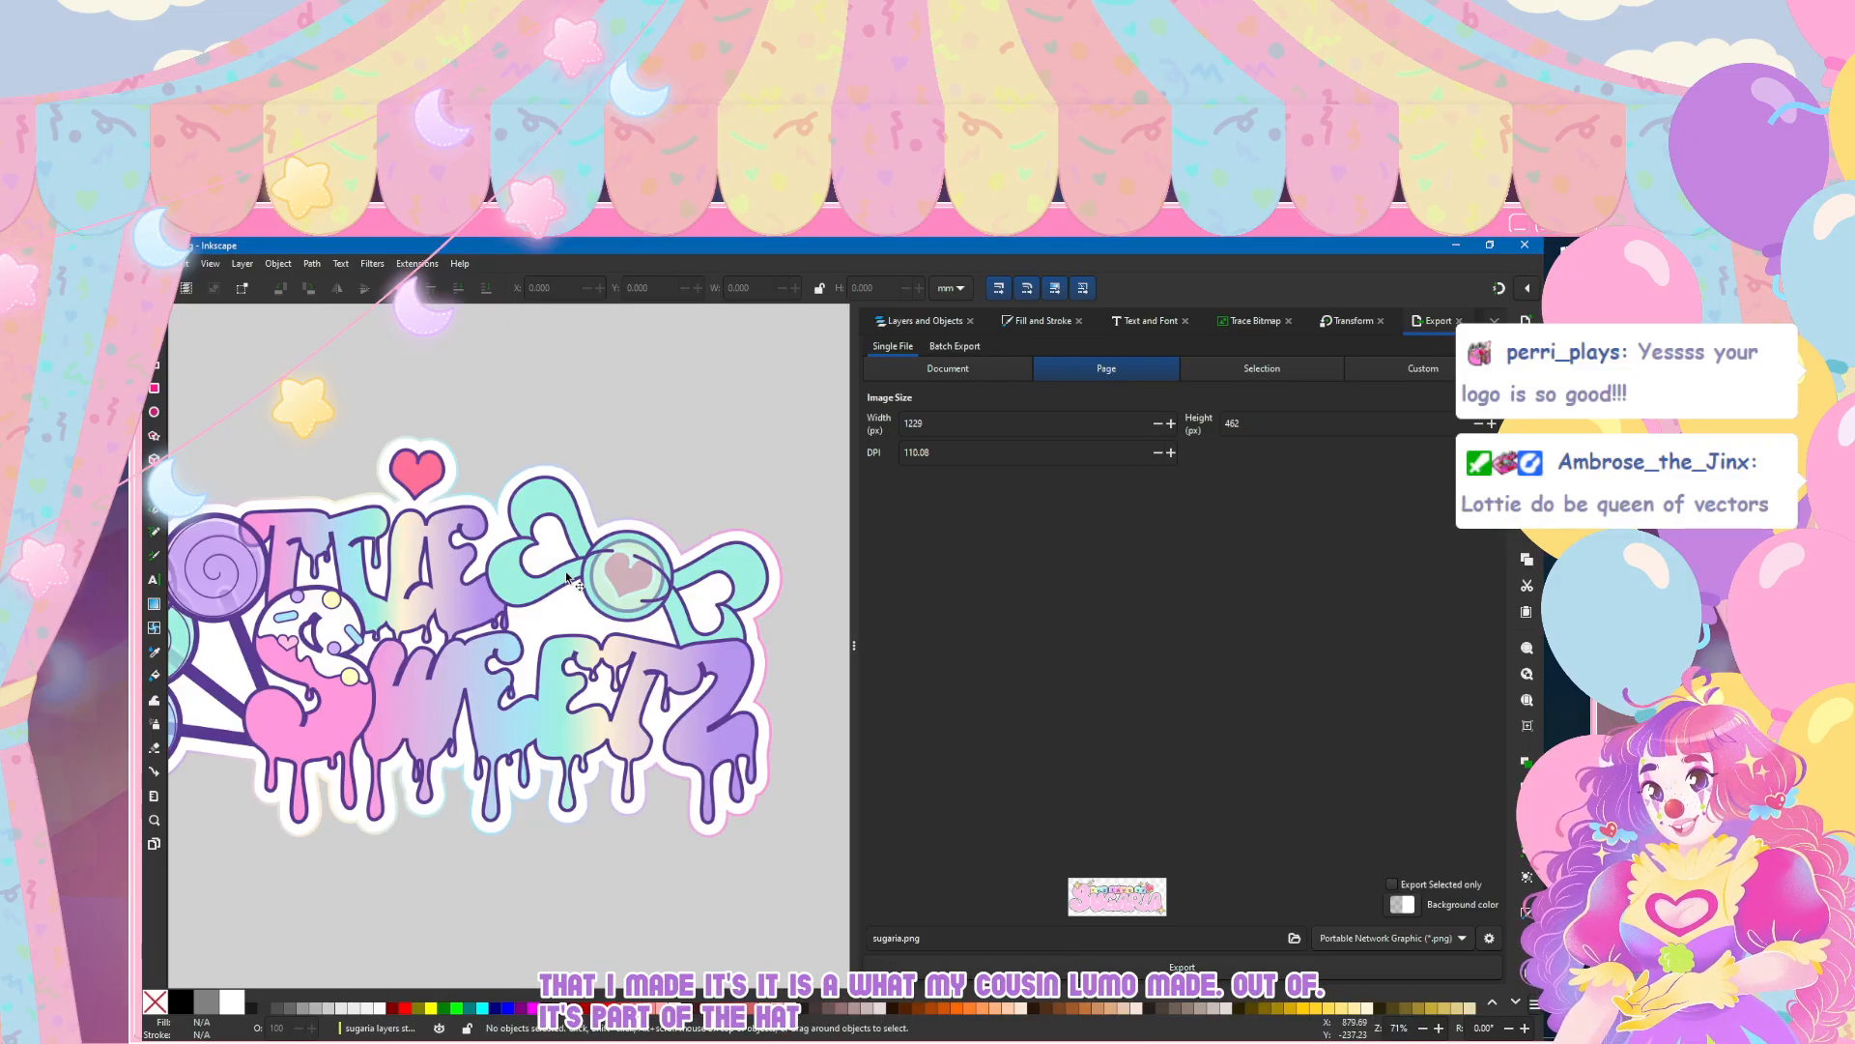
{"action": "scroll", "coordinate": [567, 577], "scroll_direction": "down", "scroll_amount": 2}
{"action": "scroll", "coordinate": [567, 579], "scroll_direction": "down", "scroll_amount": 3}
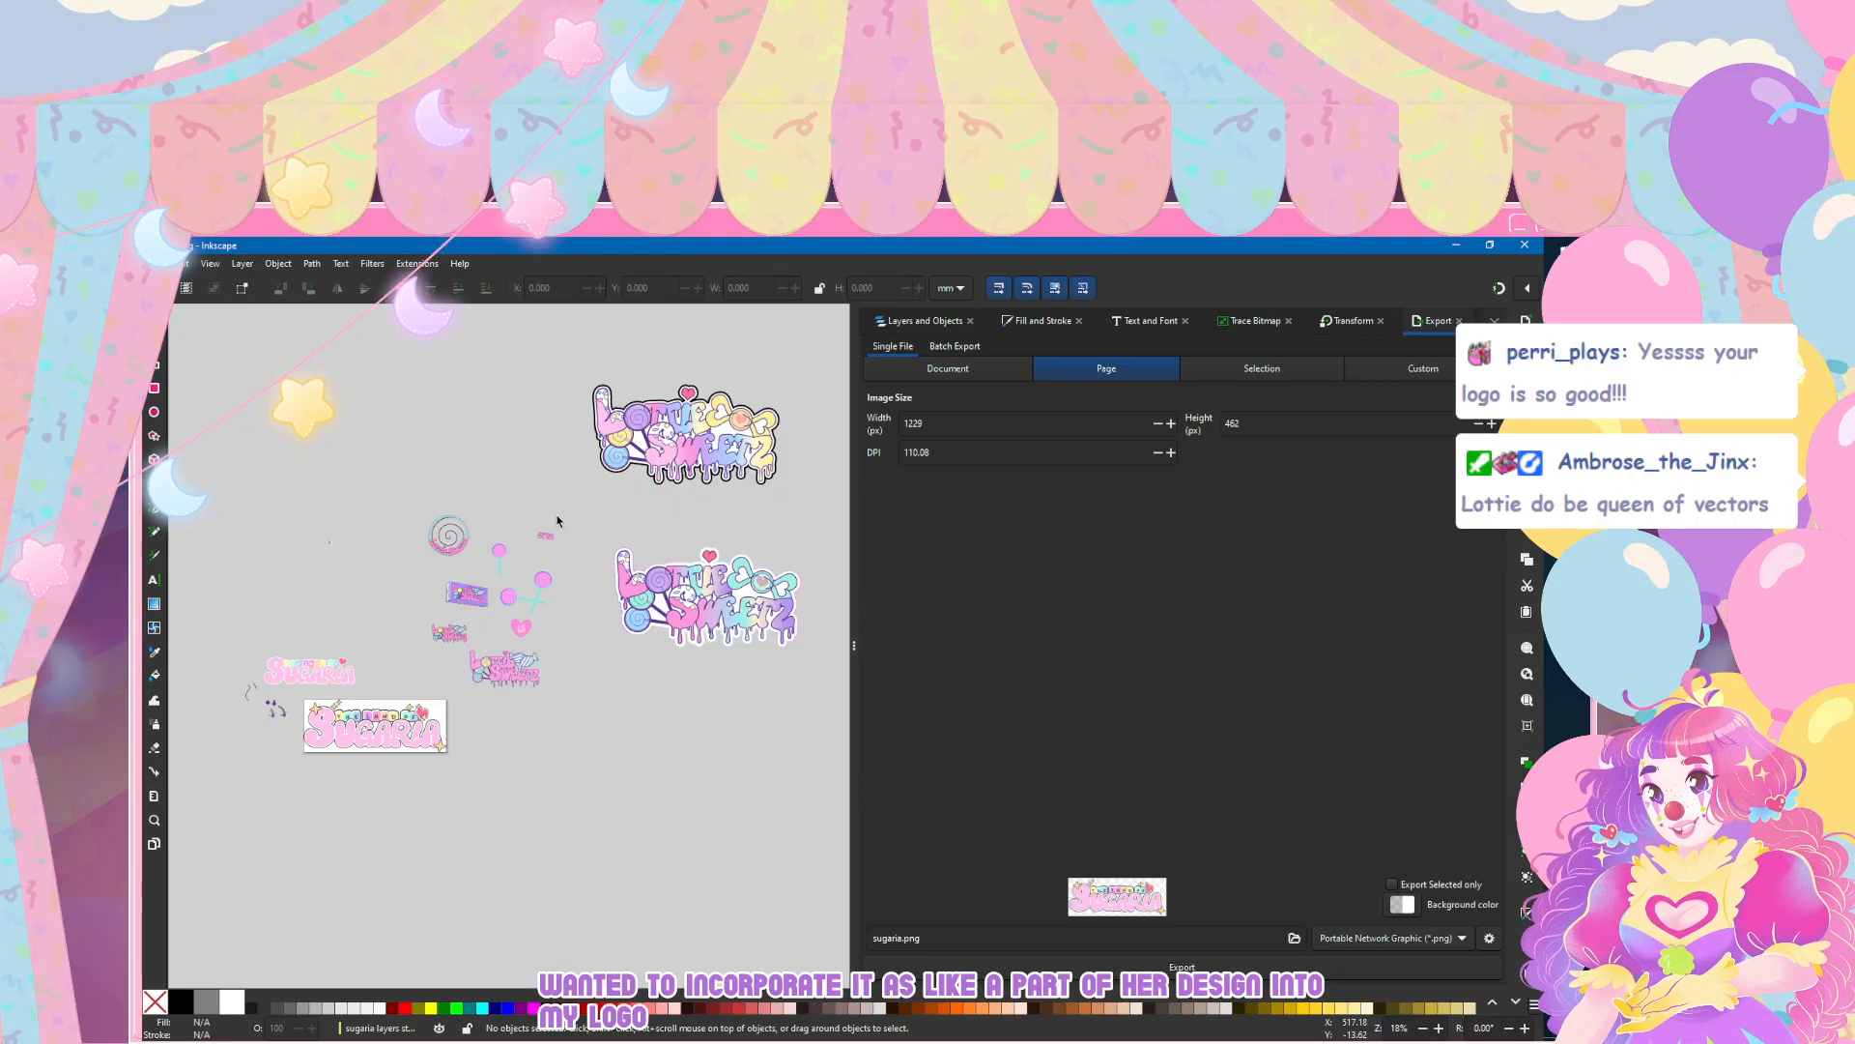
Step: Review the early logo concepts around the gum pack, the lollipops, the LS heart and the Sugaria page
{"action": "scroll", "coordinate": [493, 621], "scroll_direction": "up", "scroll_amount": 1}
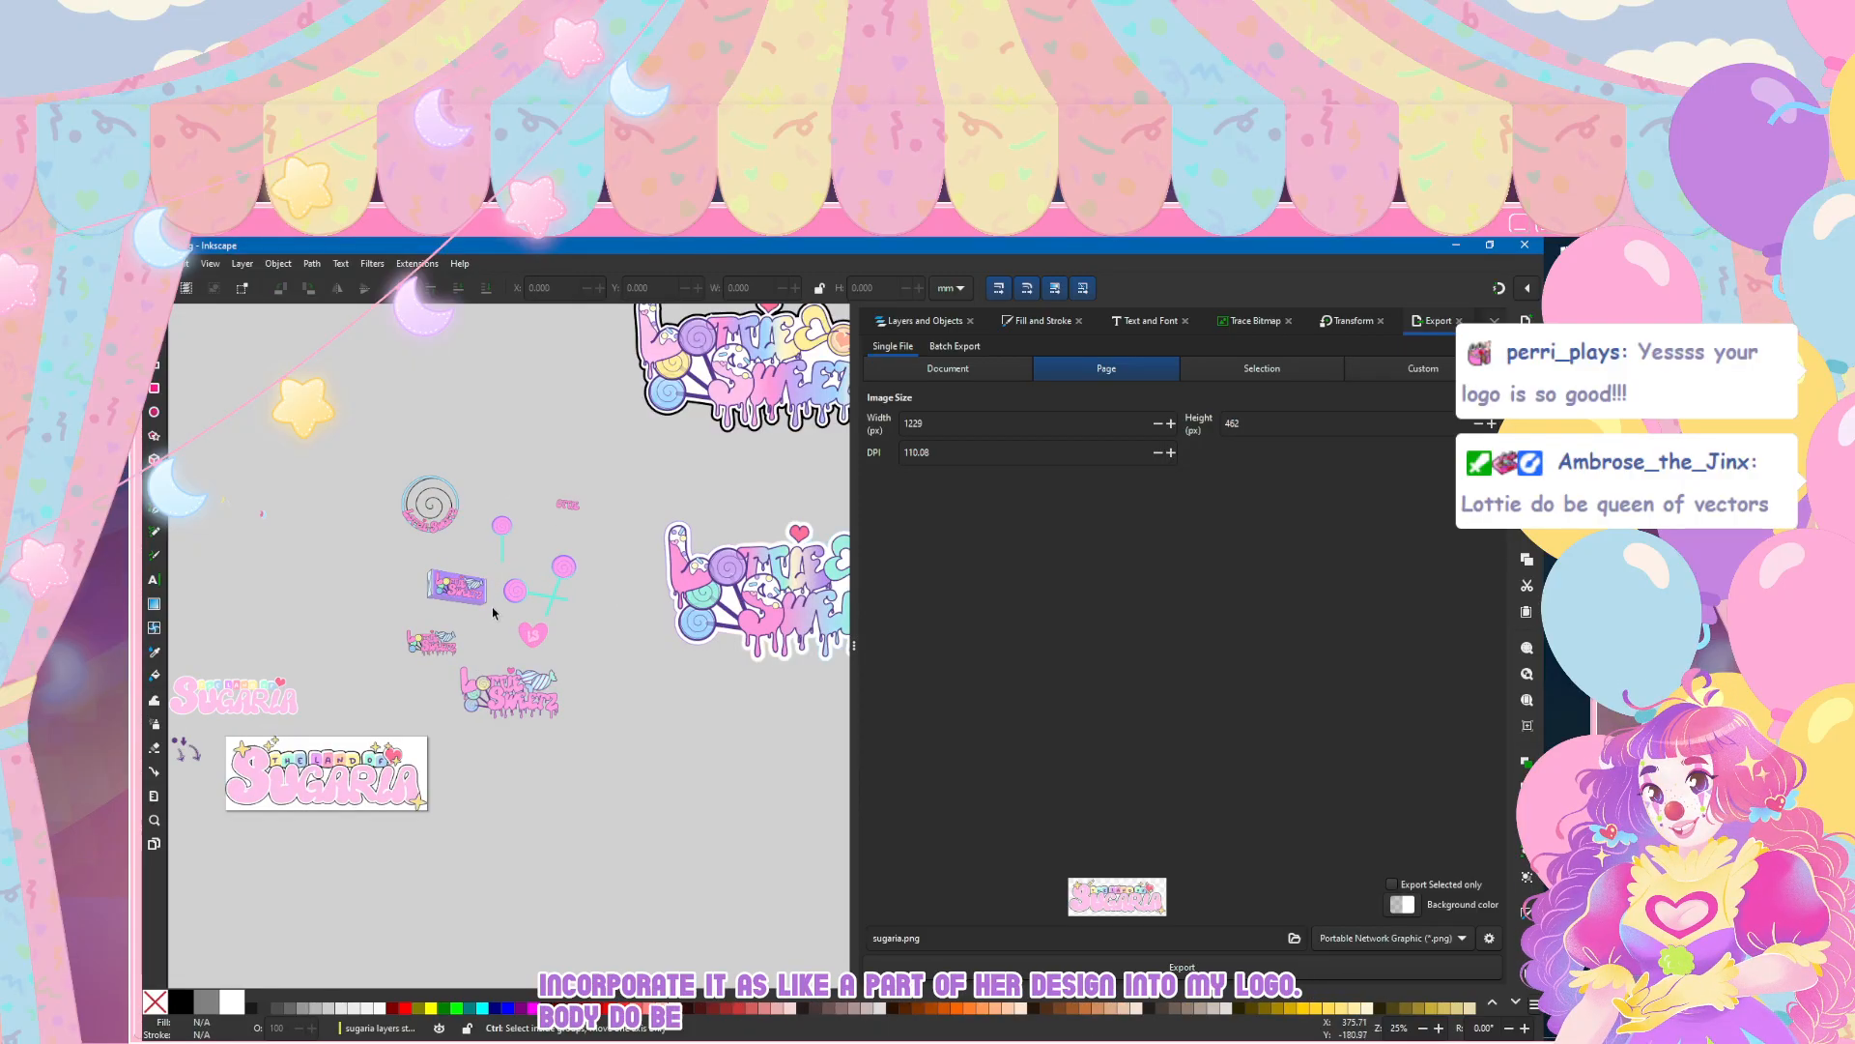
{"action": "scroll", "coordinate": [493, 612], "scroll_direction": "up", "scroll_amount": 2}
{"action": "scroll", "coordinate": [329, 603], "scroll_direction": "up", "scroll_amount": 2}
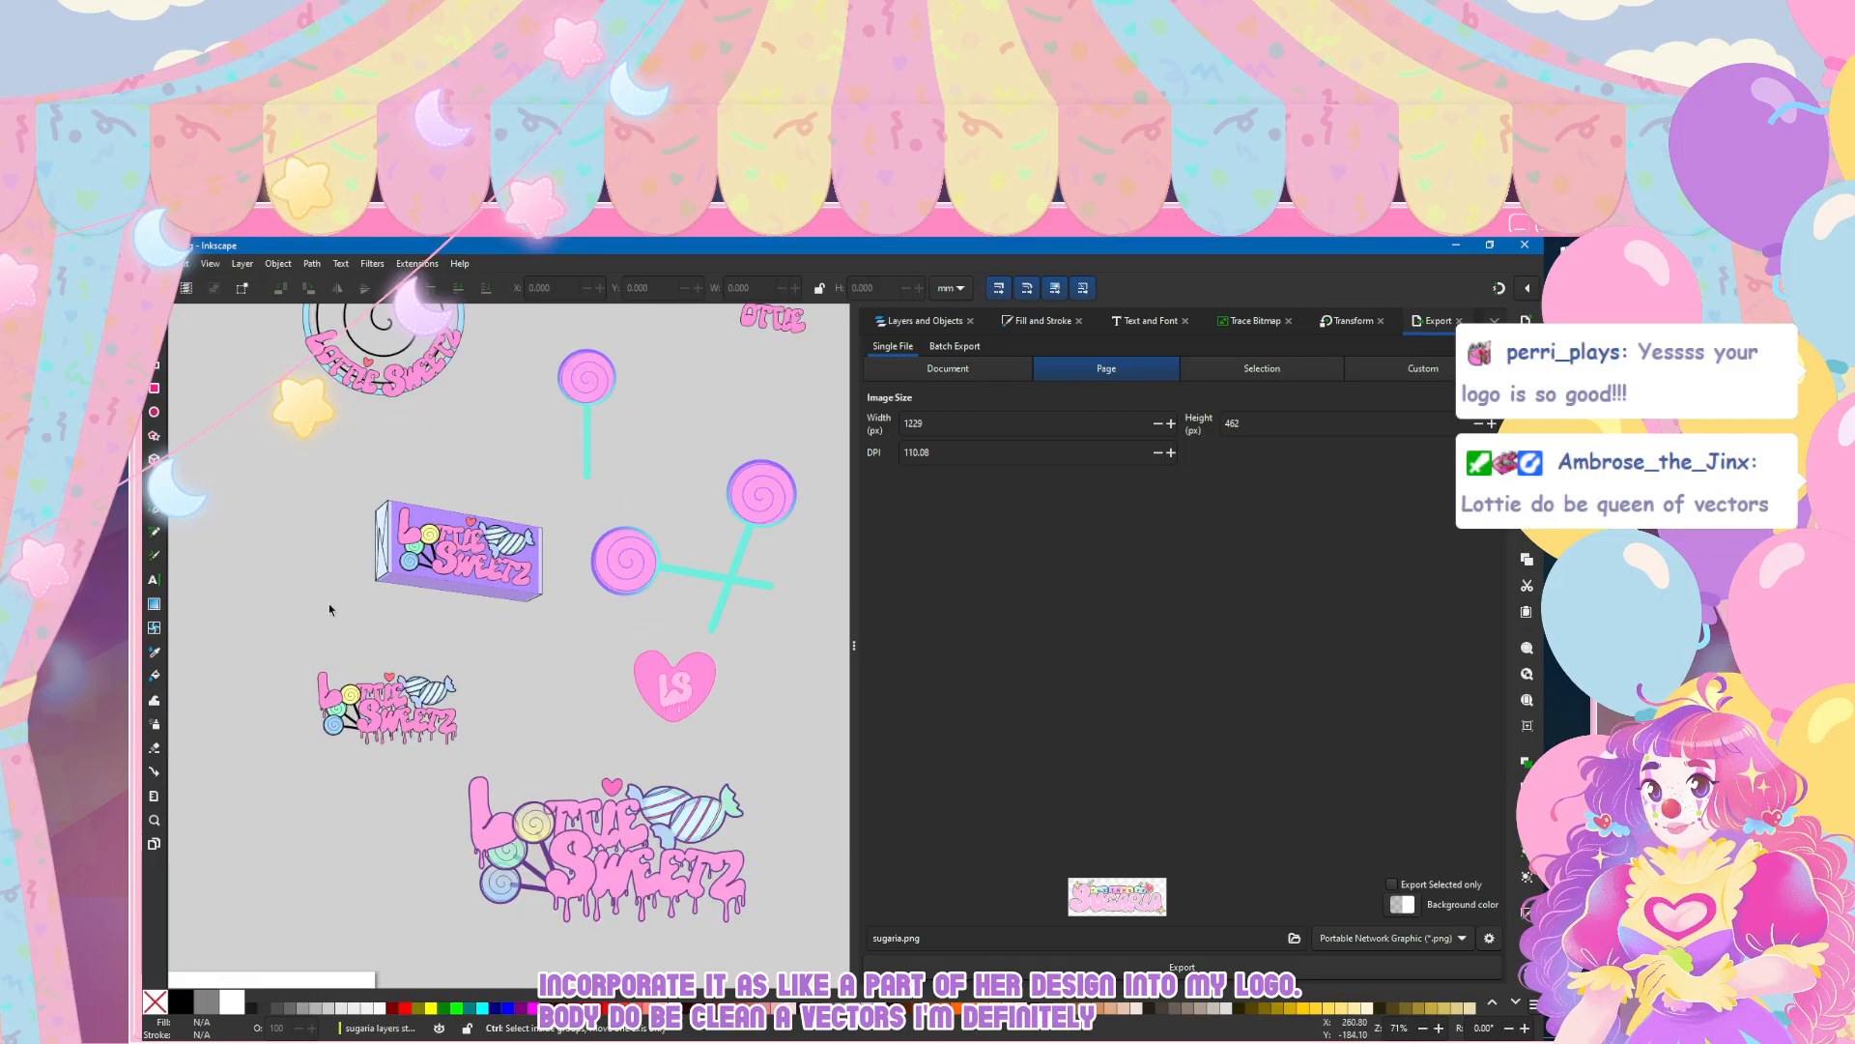
{"action": "scroll", "coordinate": [329, 624], "scroll_direction": "down", "scroll_amount": 2}
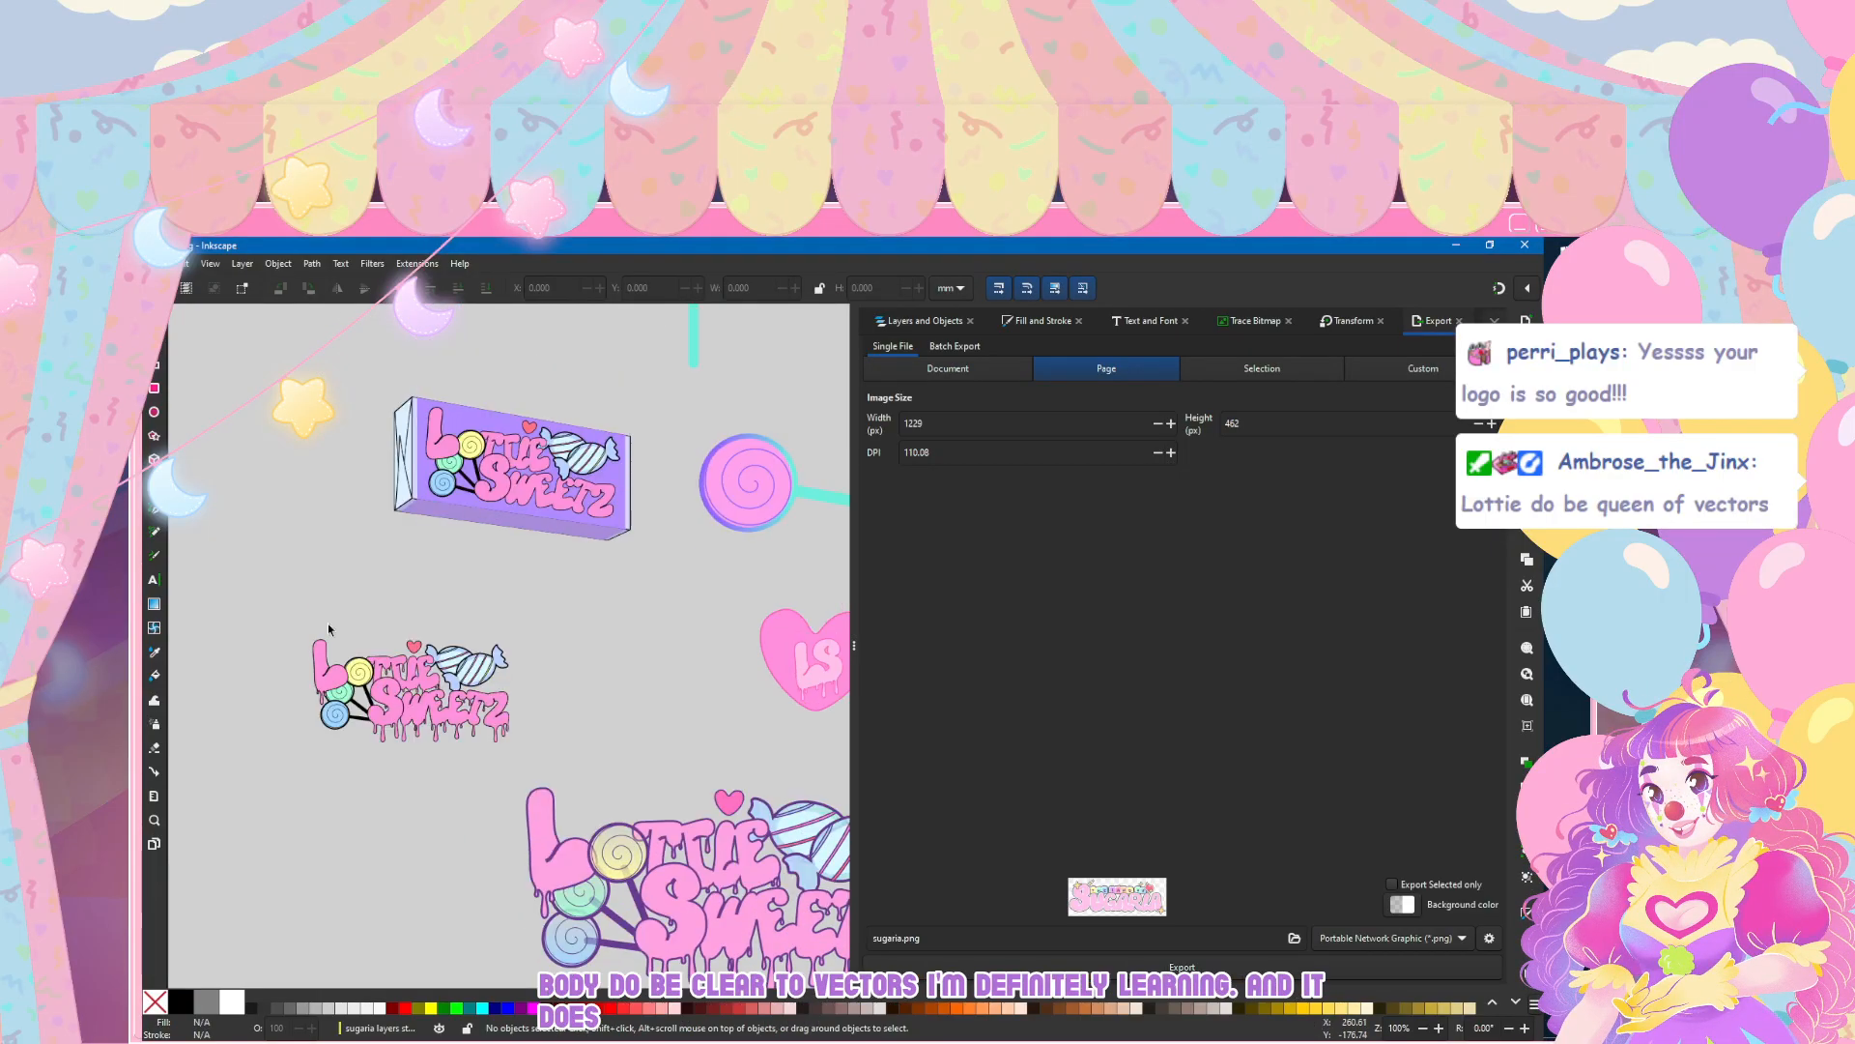
{"action": "scroll", "coordinate": [560, 529], "scroll_direction": "down", "scroll_amount": 2}
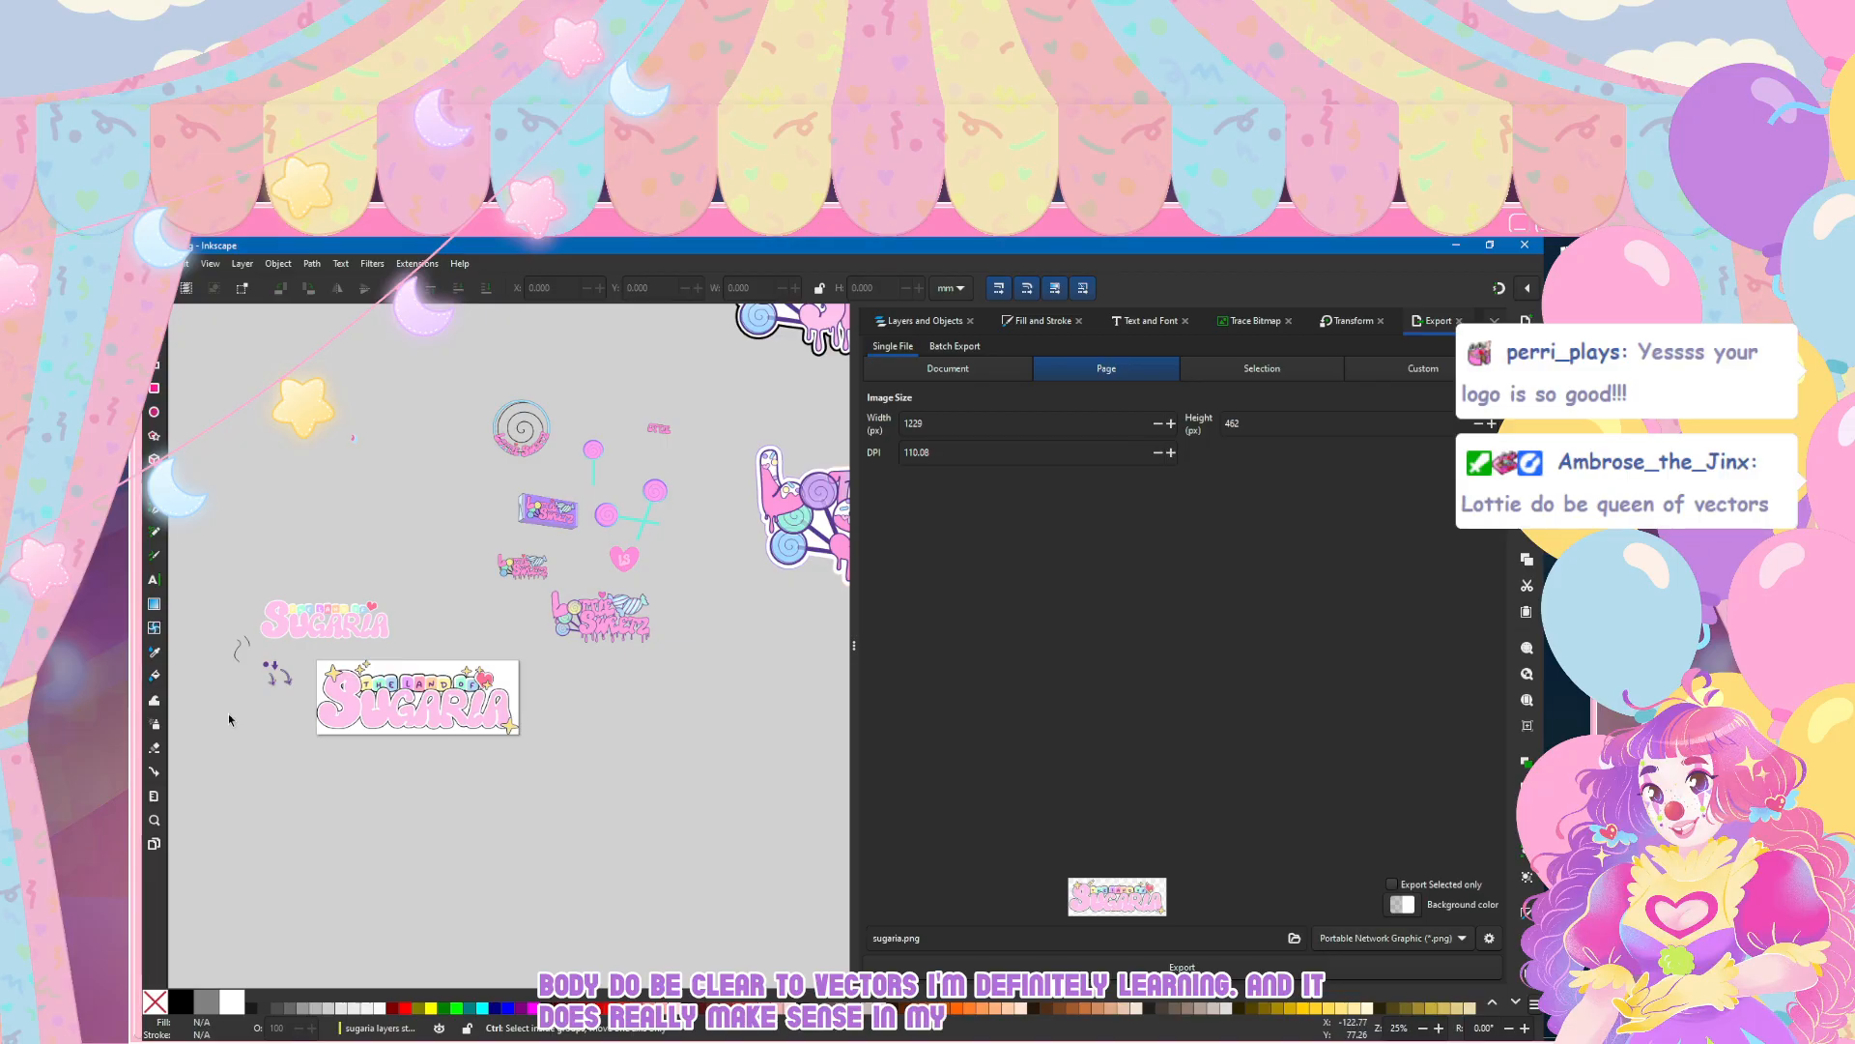
Step: Close the Sugaria logo document and bring the flag design document back at full window size
{"action": "left_click", "coordinate": [1525, 244]}
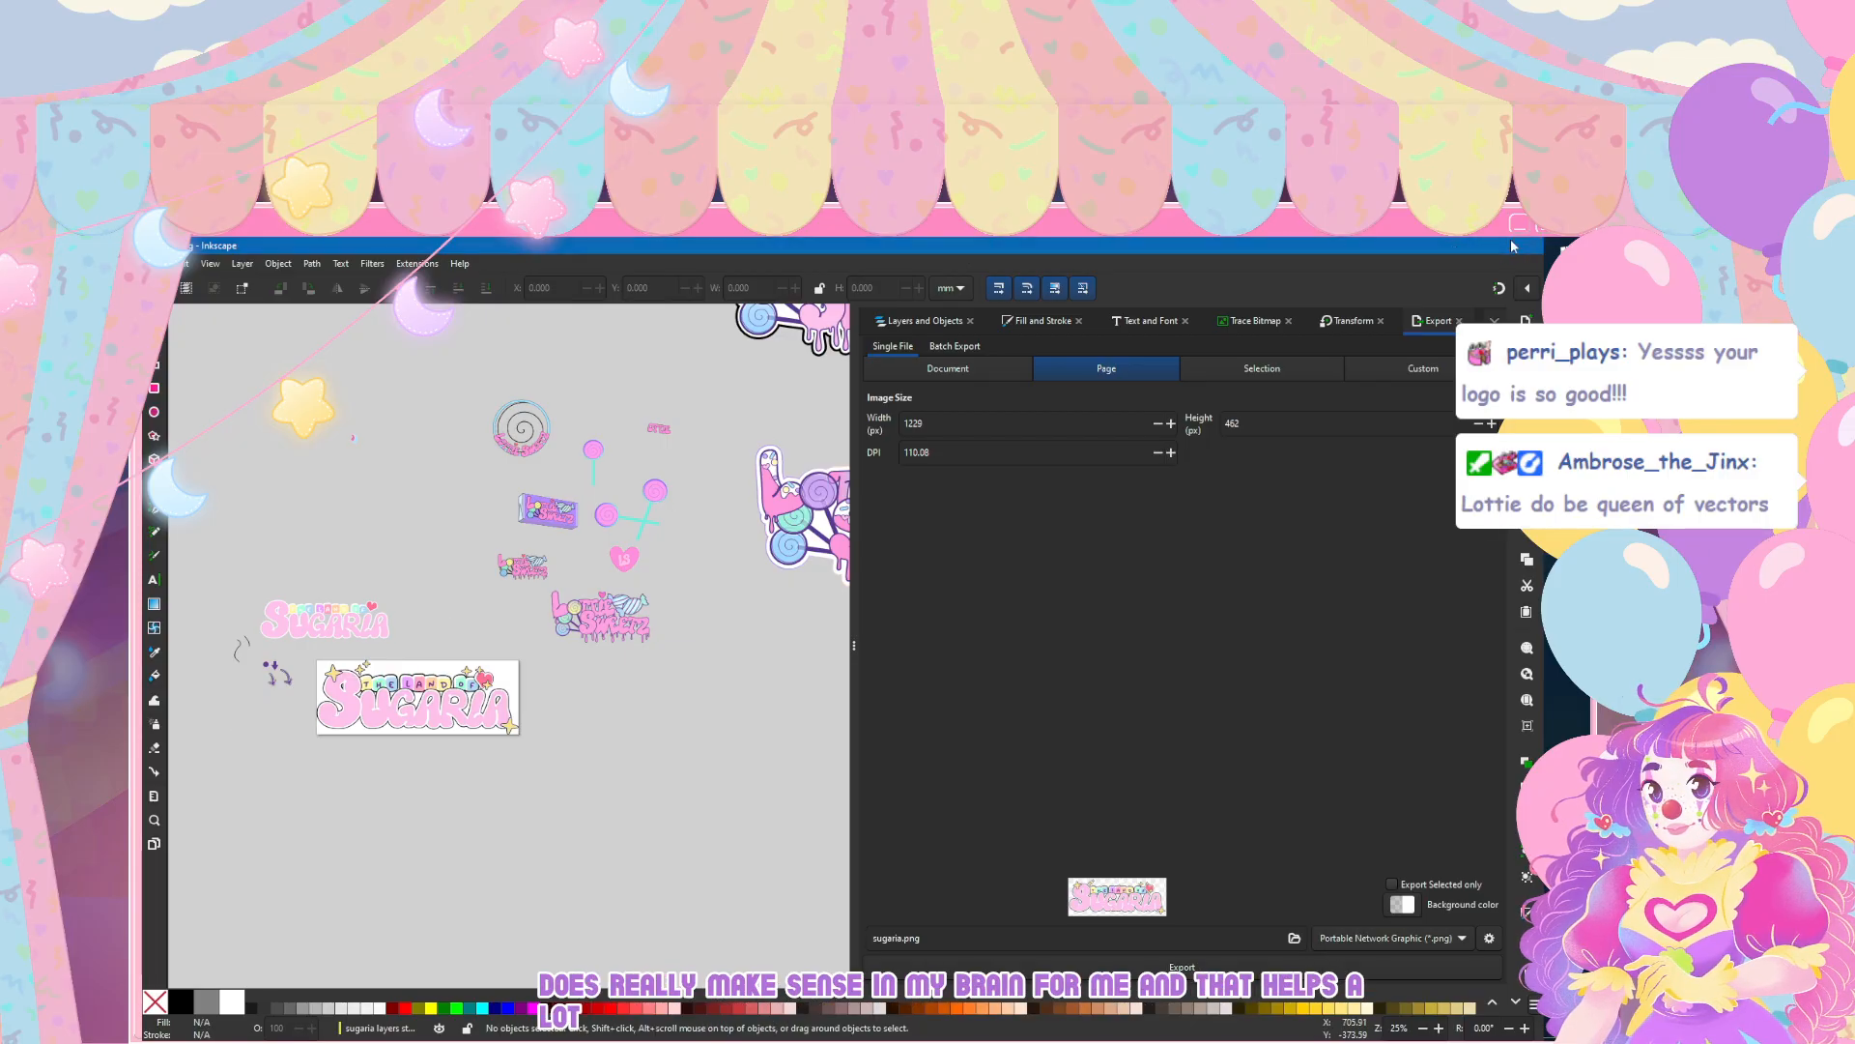
{"action": "left_click_drag", "start_coordinate": [708, 257], "coordinate": [792, 512]}
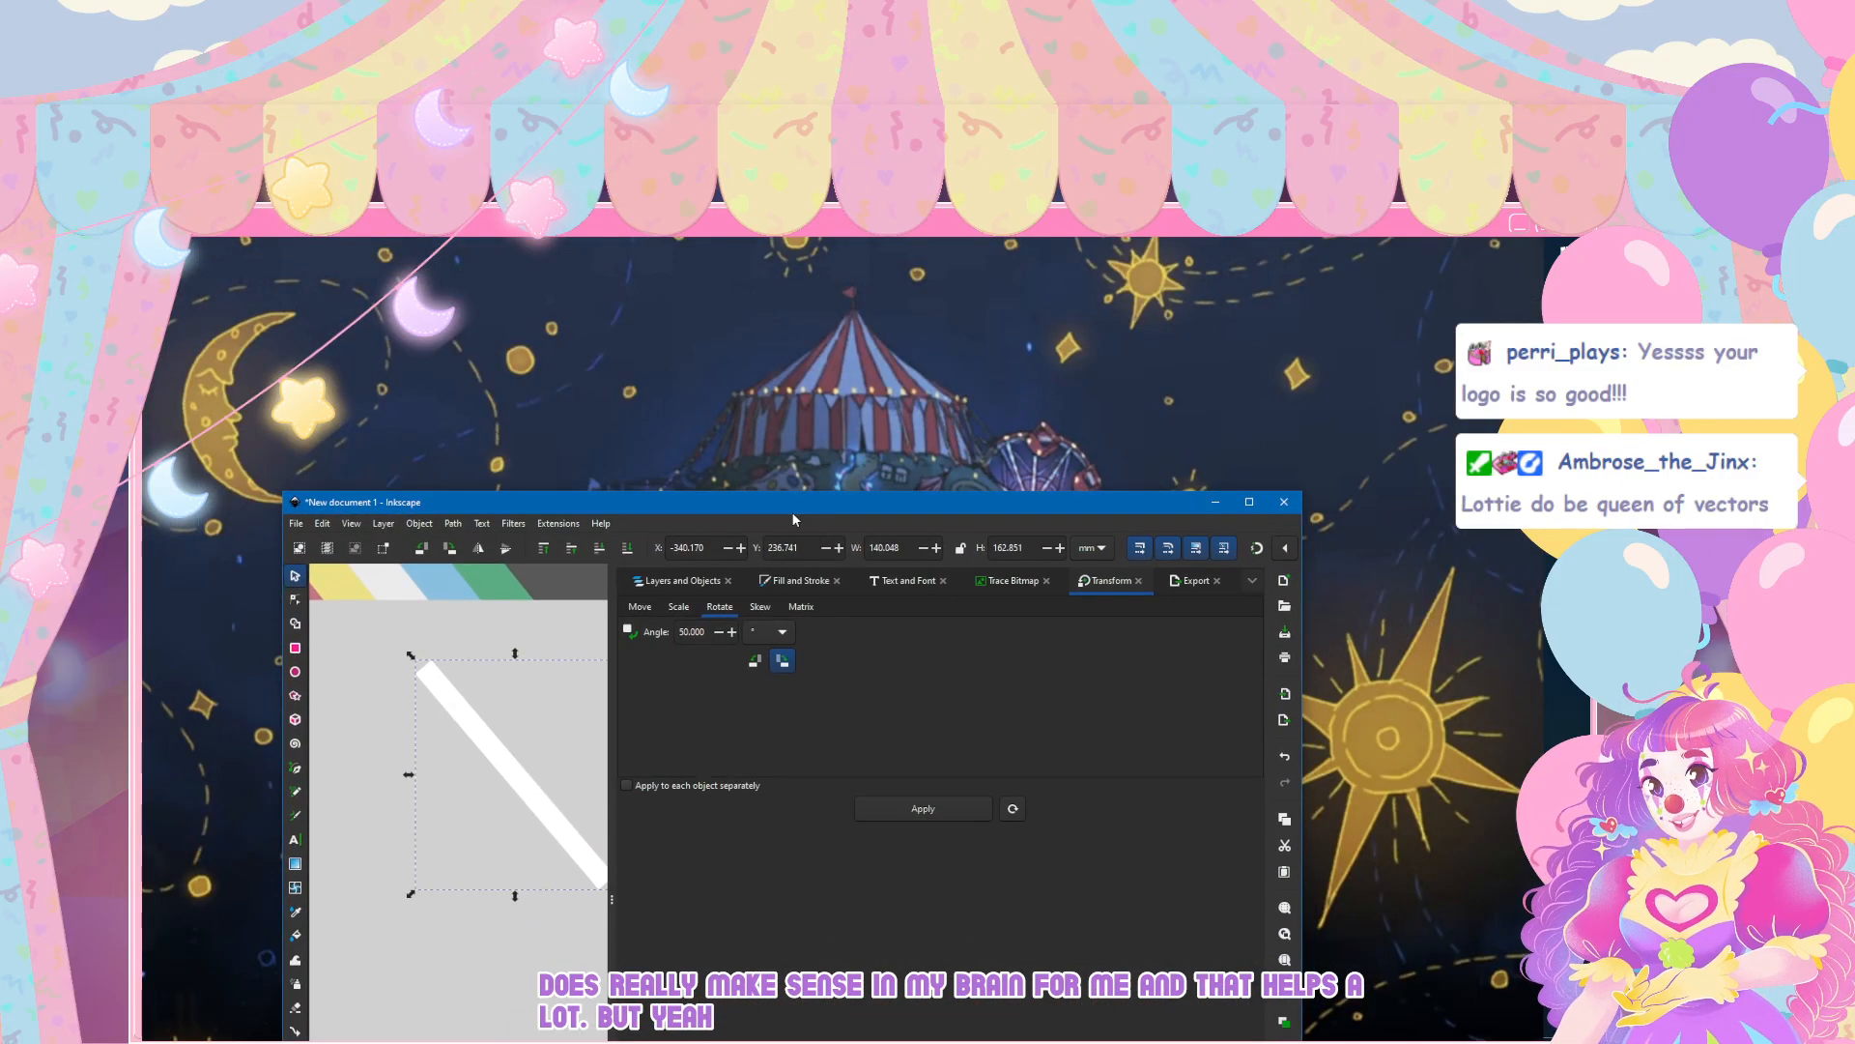
{"action": "double_click", "coordinate": [792, 504]}
{"action": "scroll", "coordinate": [494, 505], "scroll_direction": "up", "scroll_amount": 5}
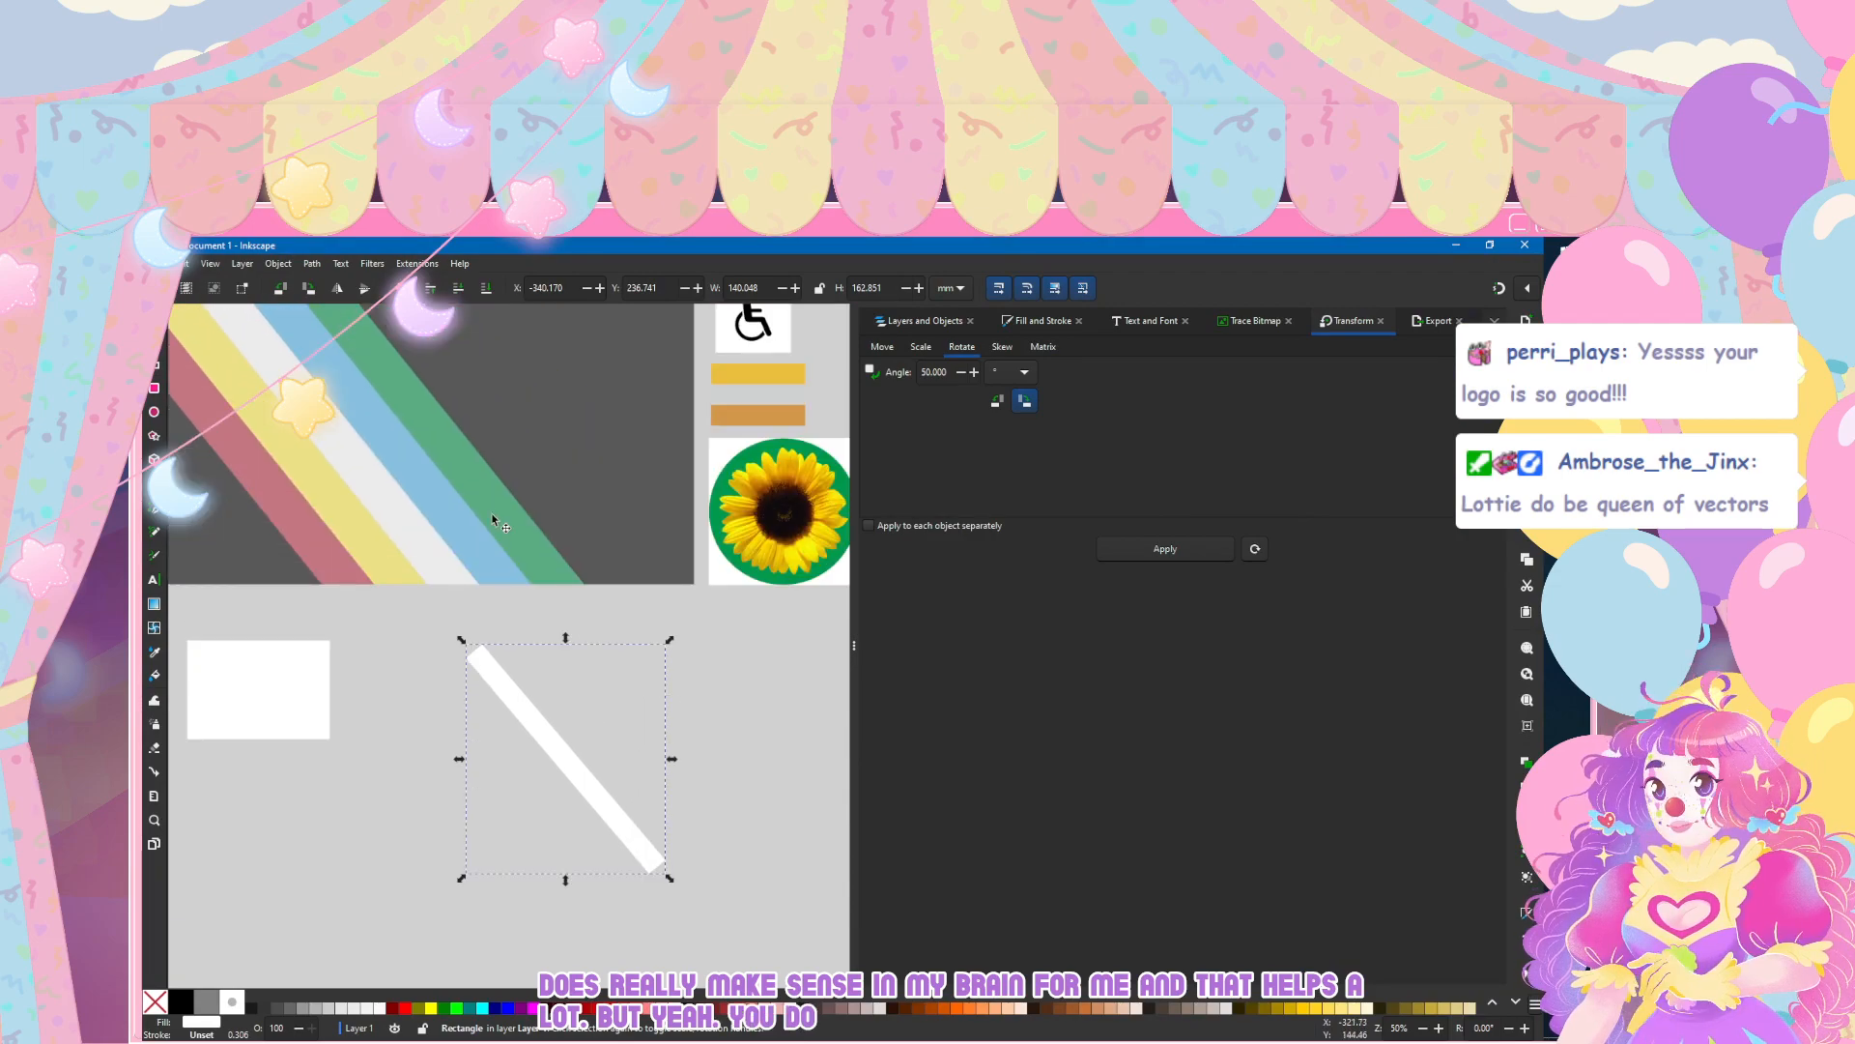
{"action": "scroll", "coordinate": [494, 523], "scroll_direction": "down", "scroll_amount": 1}
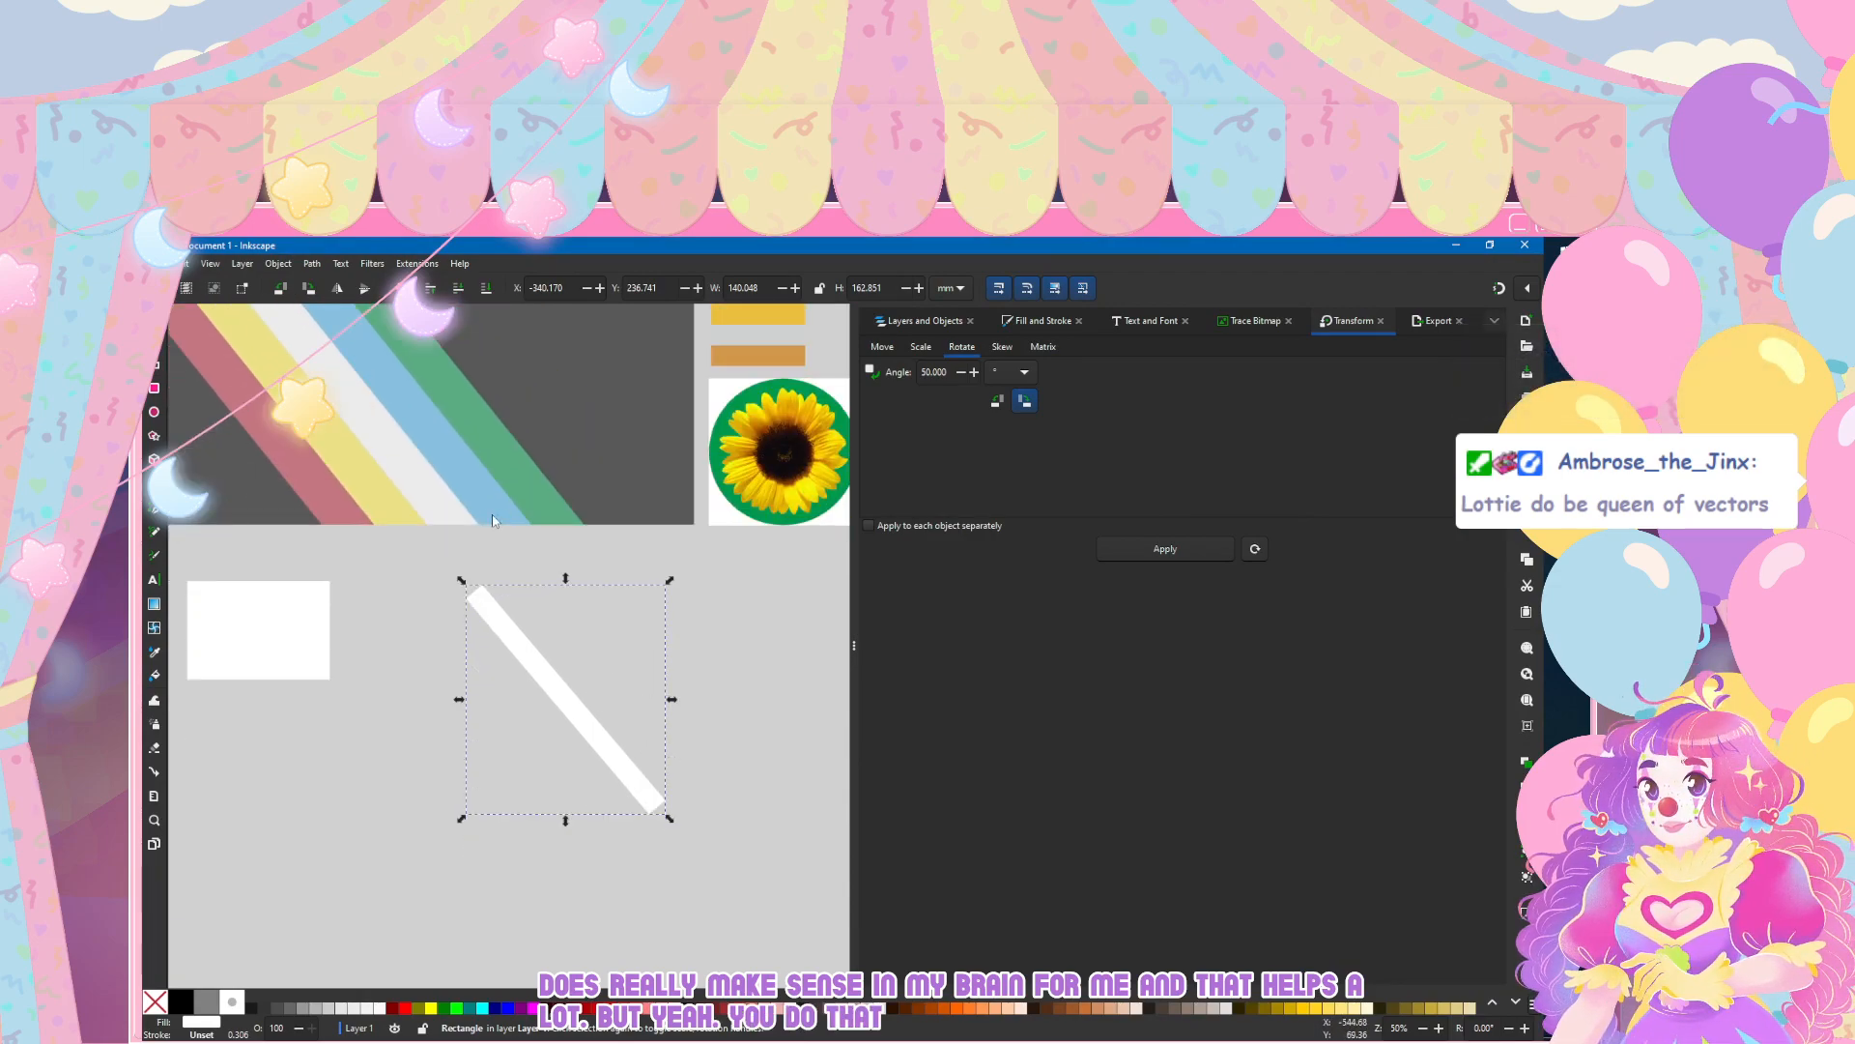
Step: Duplicate the white diagonal bar, offset the copy up beside it, and fill it with the light blue sampled from the reference flag
{"action": "key", "text": "ctrl+d"}
{"action": "left_click_drag", "start_coordinate": [539, 657], "coordinate": [565, 636]}
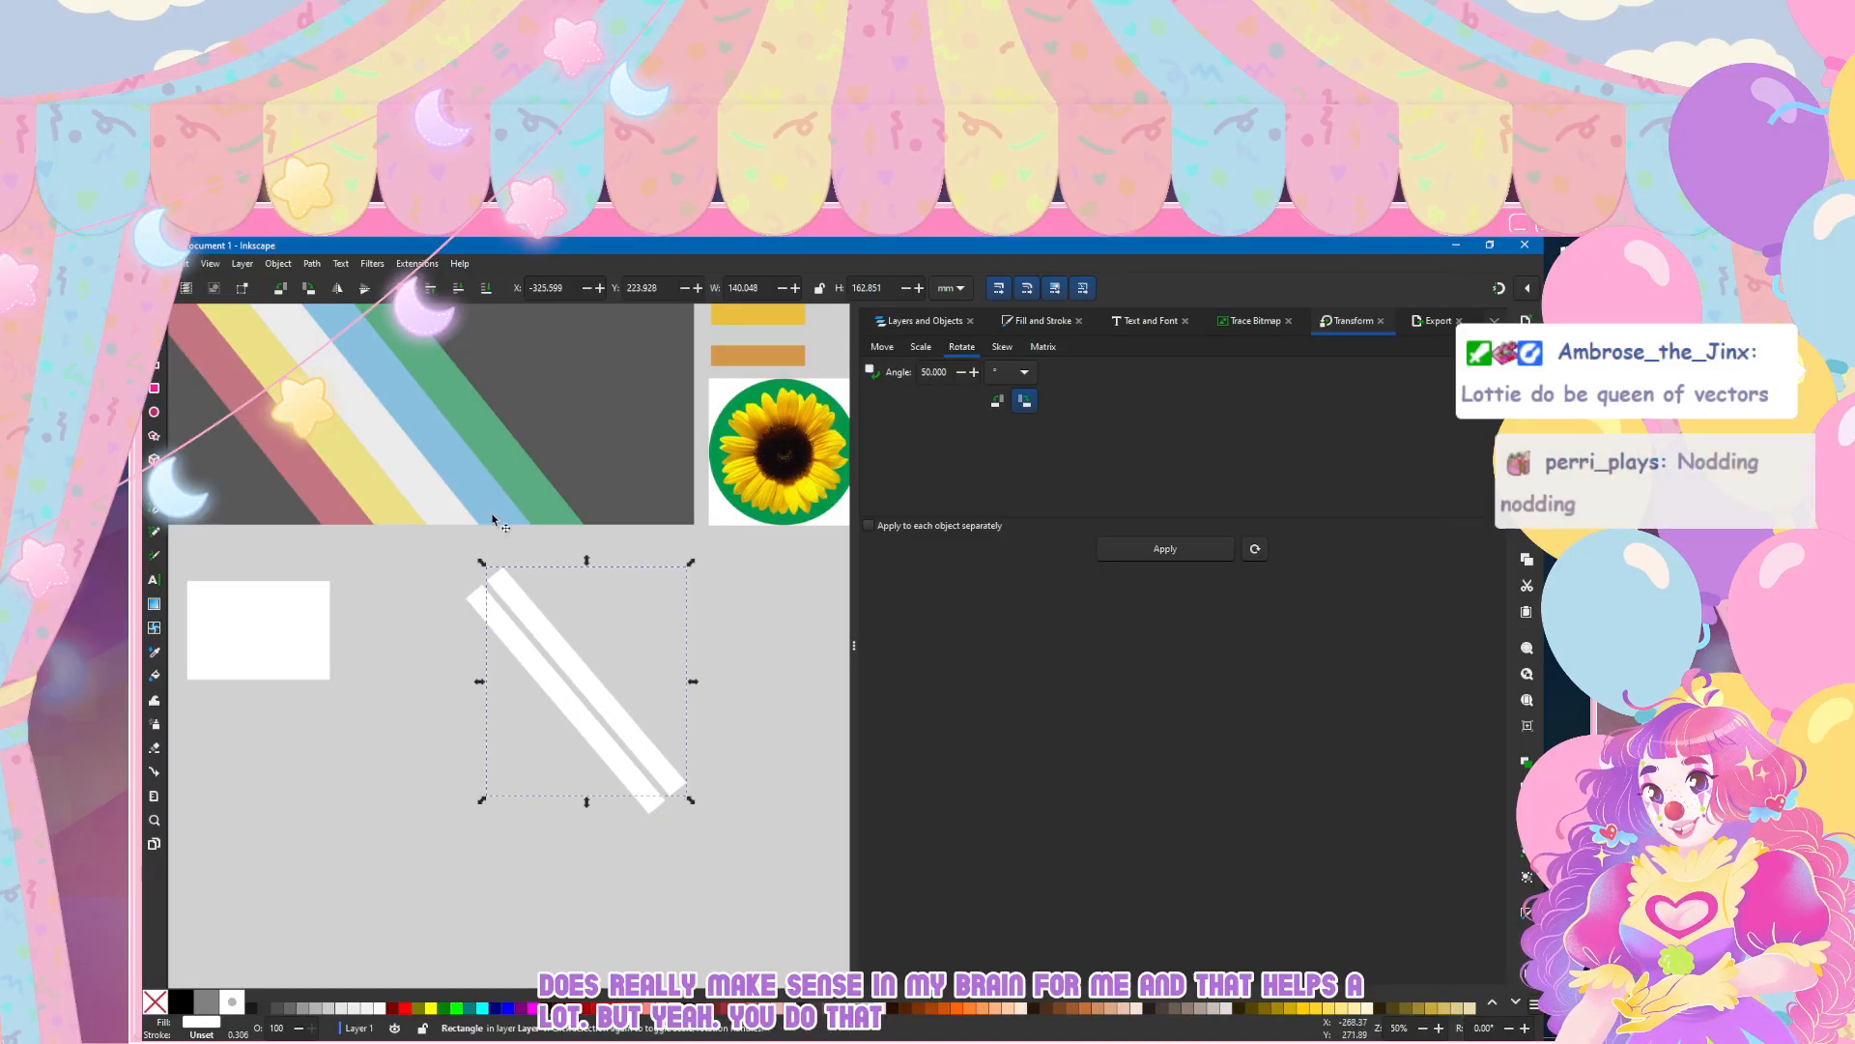
{"action": "key", "text": "ctrl+shift+f"}
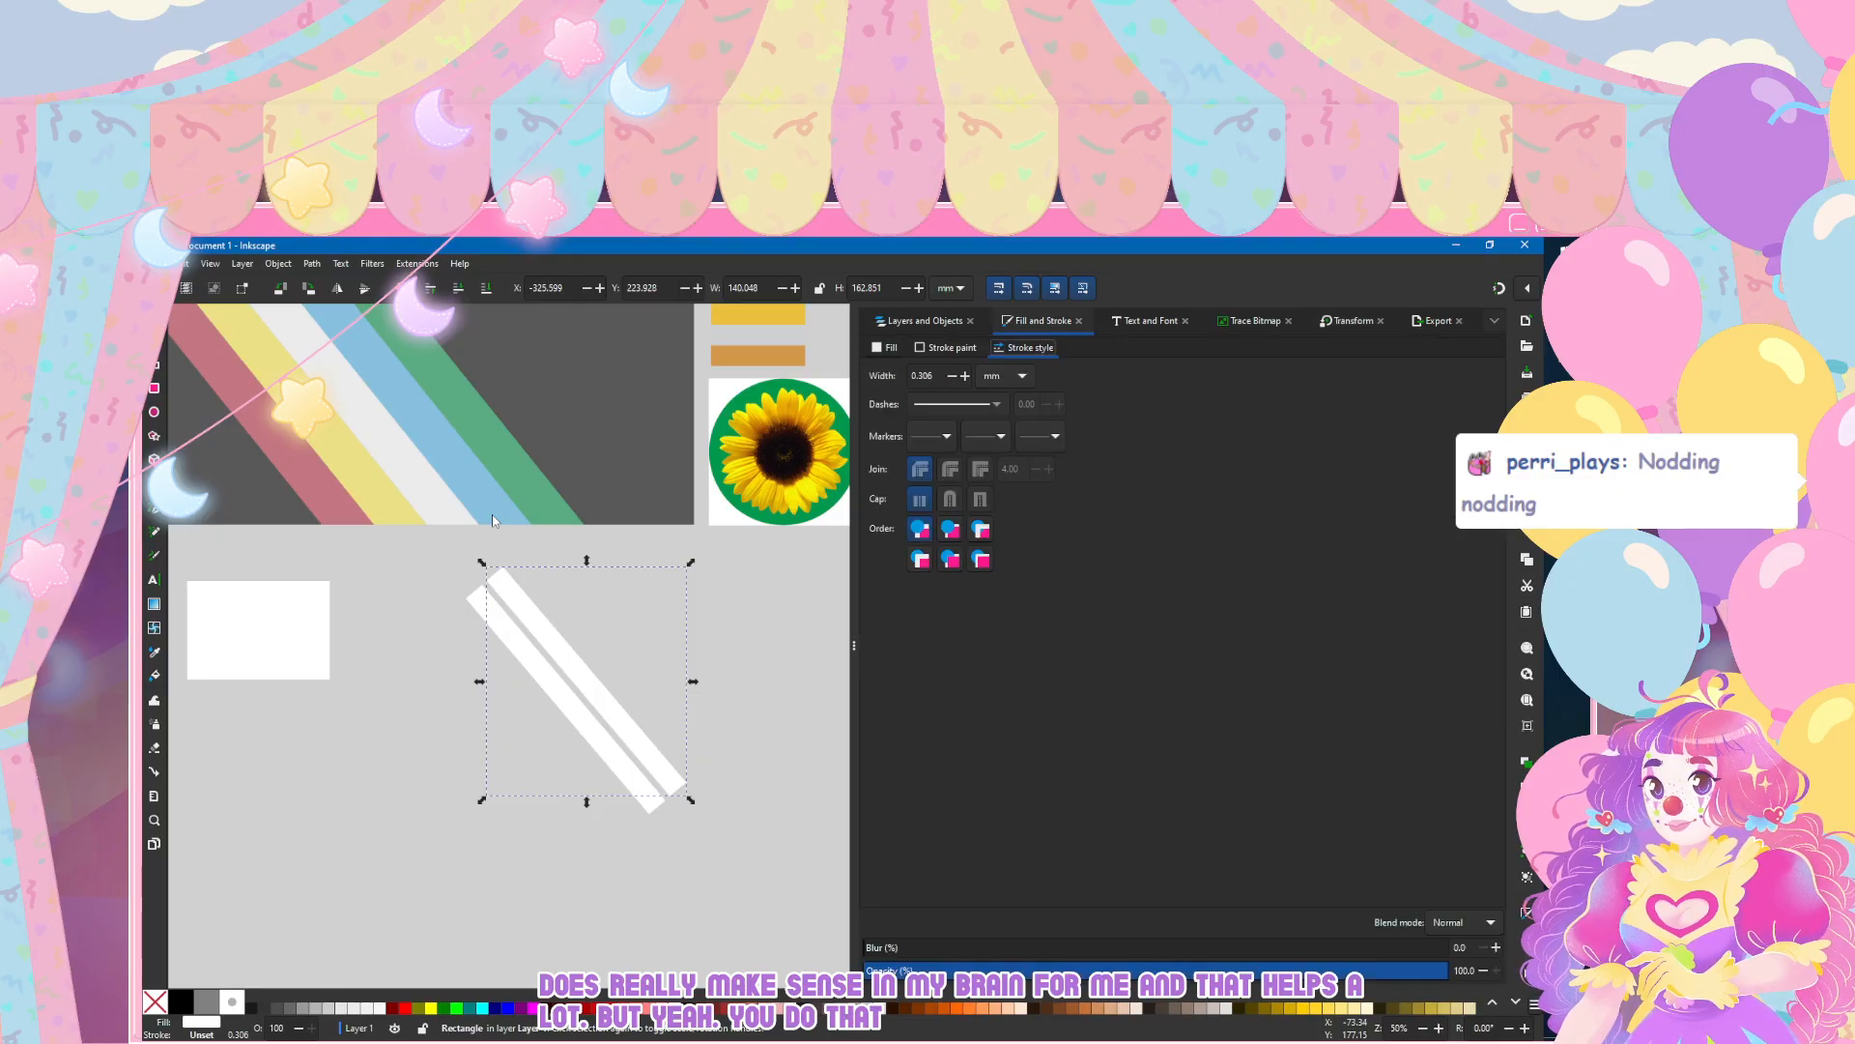
{"action": "left_click", "coordinate": [885, 348]}
{"action": "left_click", "coordinate": [910, 890]}
{"action": "left_click", "coordinate": [493, 515]}
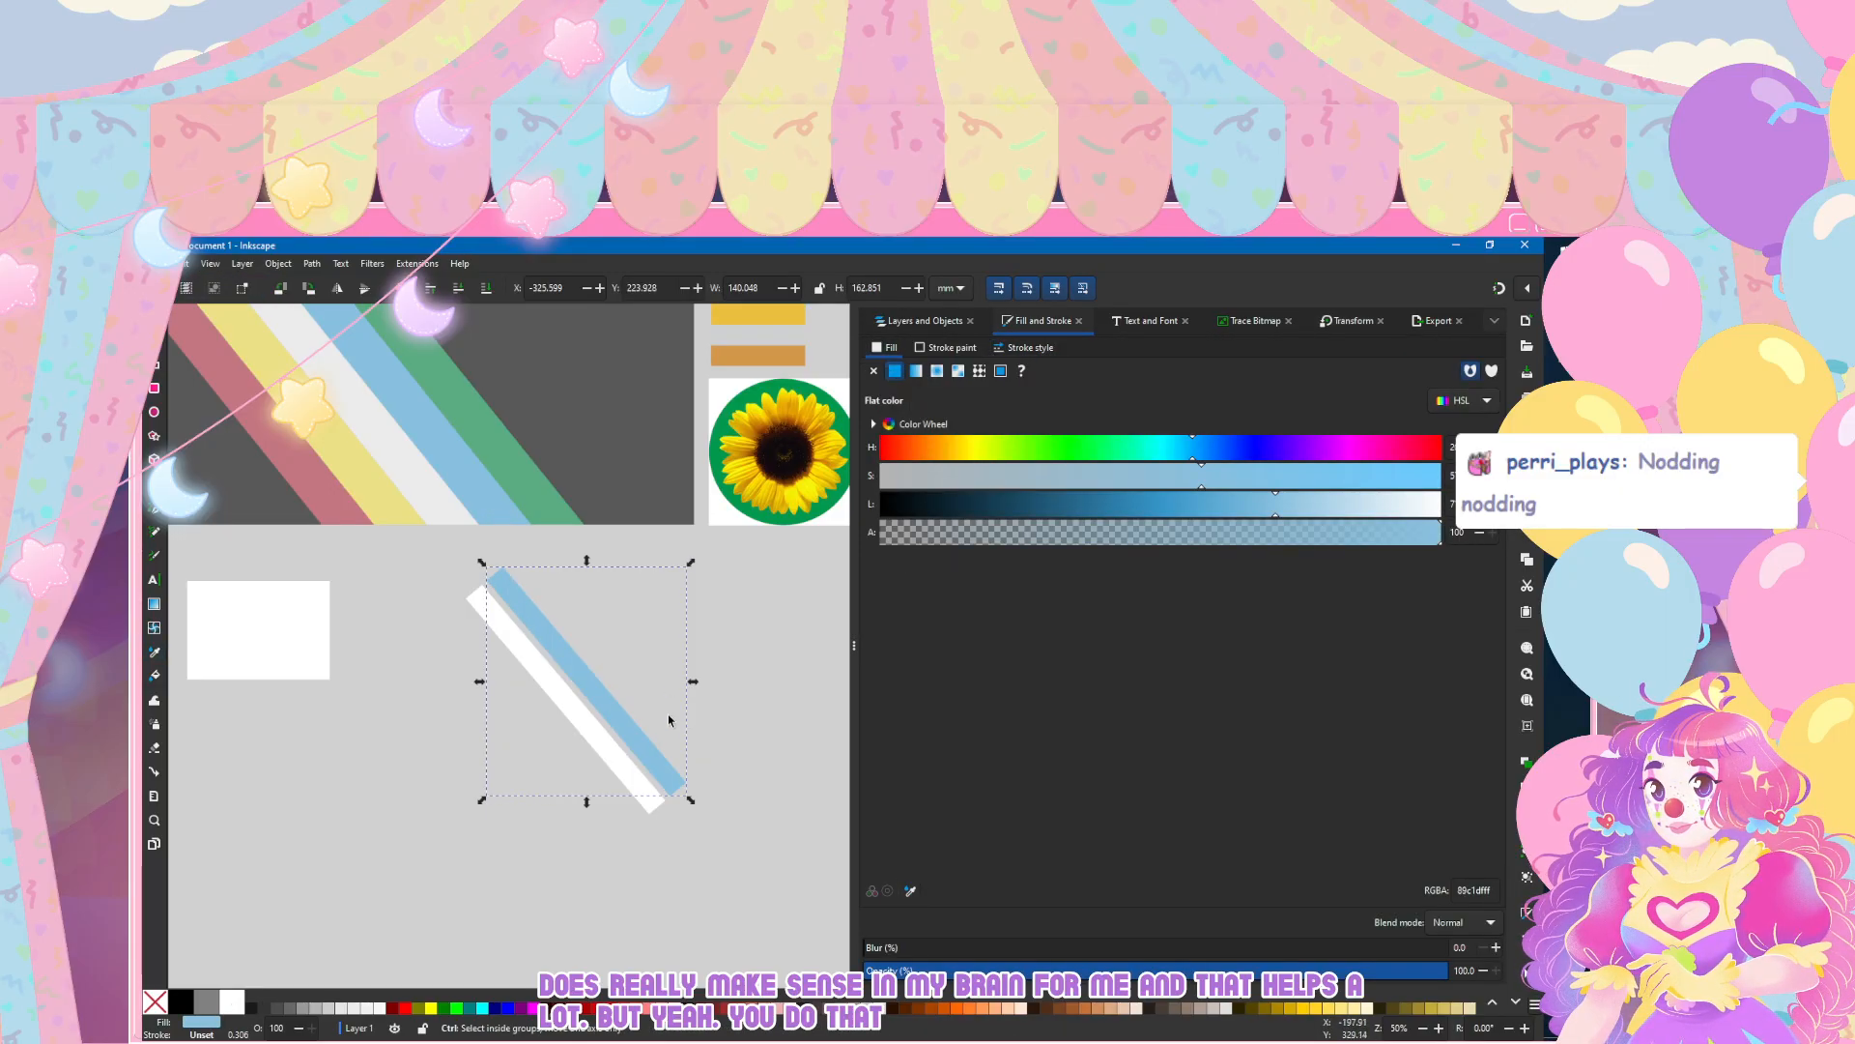
Step: Align the blue bar flush against the upper edge of the white bar so that no gap remains
{"action": "scroll", "coordinate": [584, 756], "scroll_direction": "up", "scroll_amount": 3}
{"action": "left_click_drag", "start_coordinate": [560, 506], "coordinate": [551, 514]}
{"action": "left_click_drag", "start_coordinate": [541, 683], "coordinate": [542, 682]}
{"action": "scroll", "coordinate": [610, 897], "scroll_direction": "up", "scroll_amount": 3}
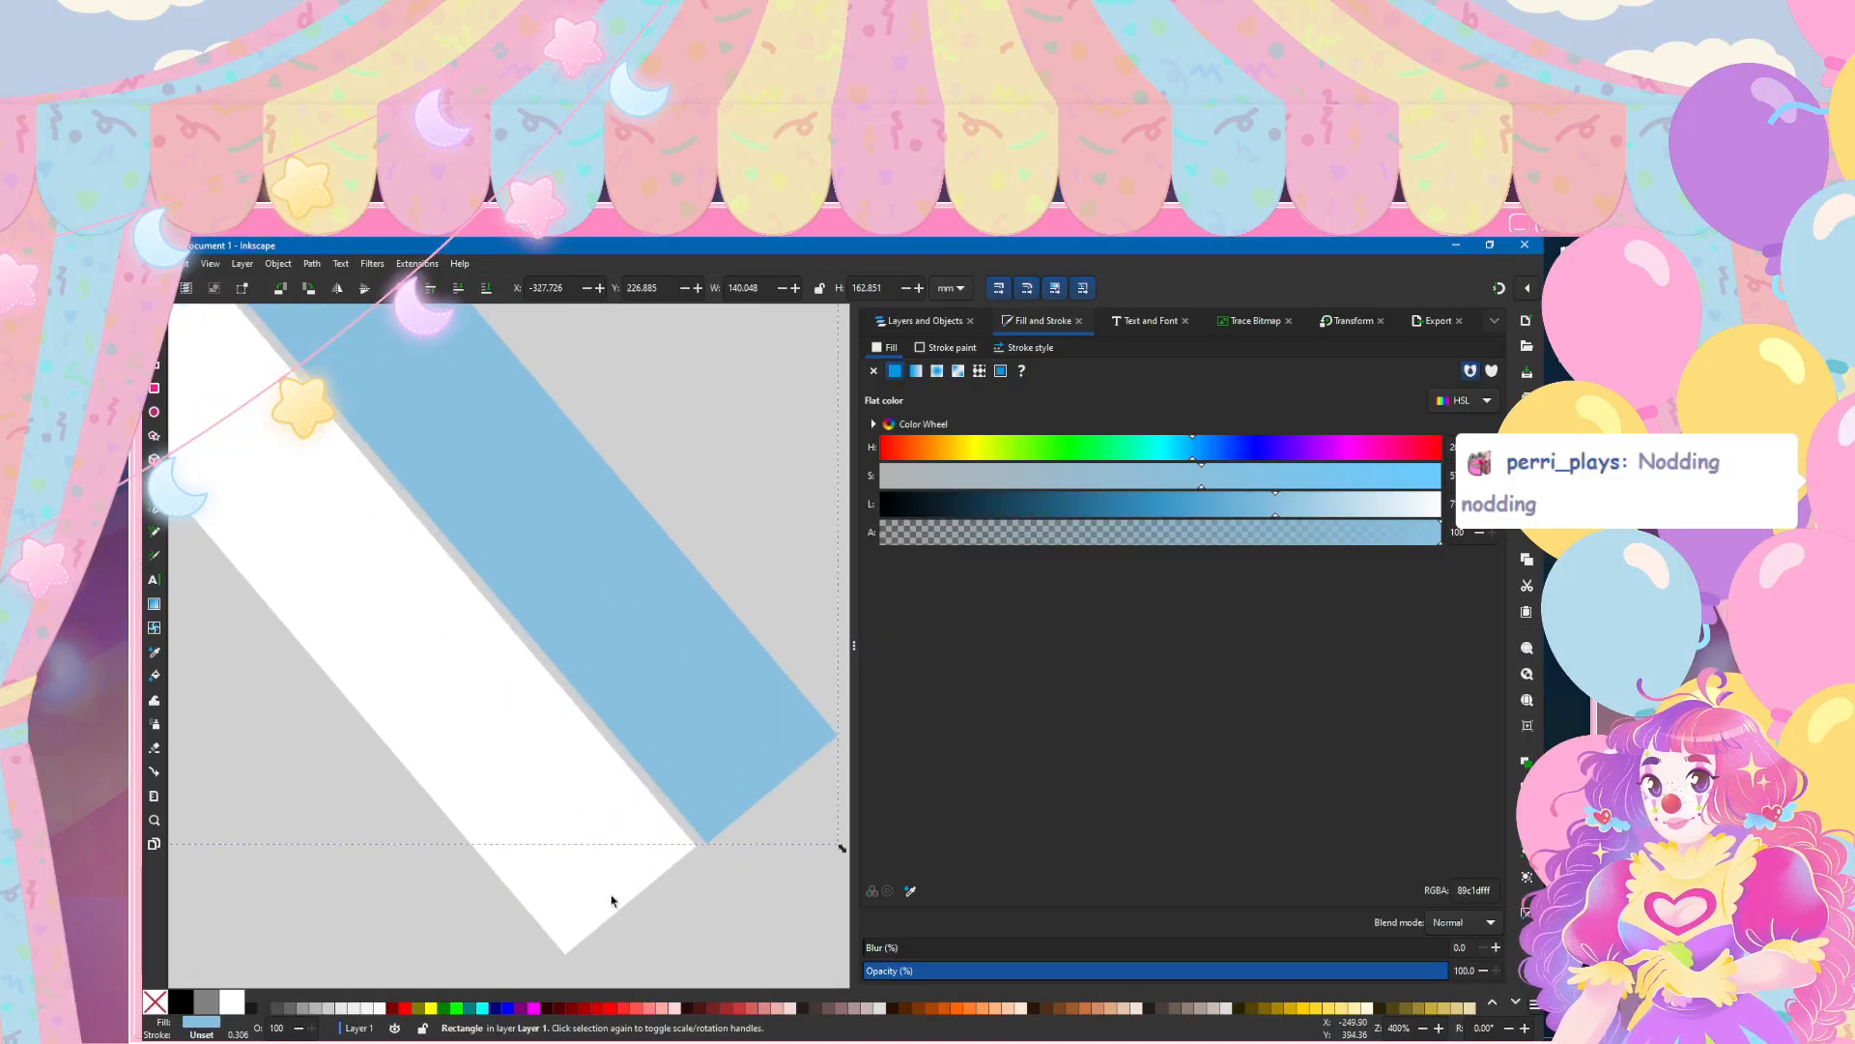
{"action": "scroll", "coordinate": [610, 901], "scroll_direction": "up", "scroll_amount": 3}
{"action": "mouse_move", "coordinate": [623, 769]}
{"action": "left_mouse_down"}
{"action": "mouse_move", "coordinate": [587, 777]}
{"action": "mouse_move", "coordinate": [621, 770]}
{"action": "left_mouse_up"}
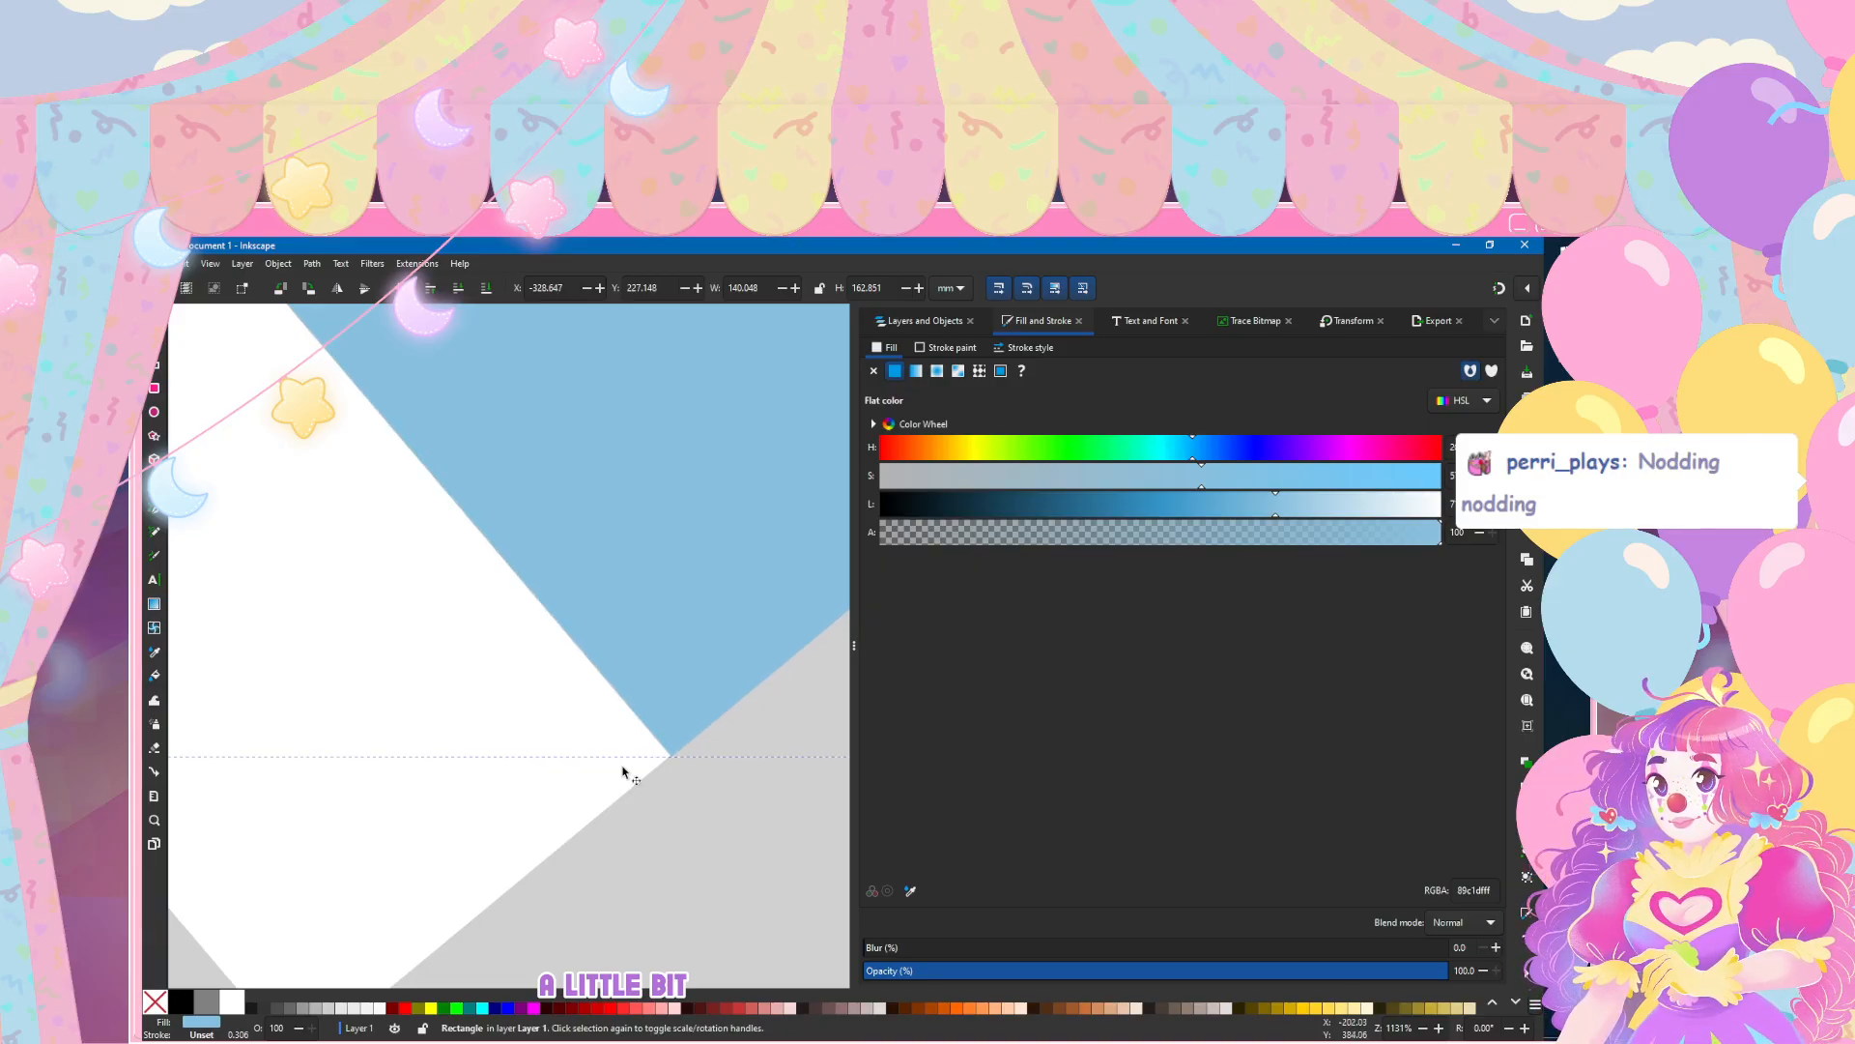
{"action": "key", "text": "Escape"}
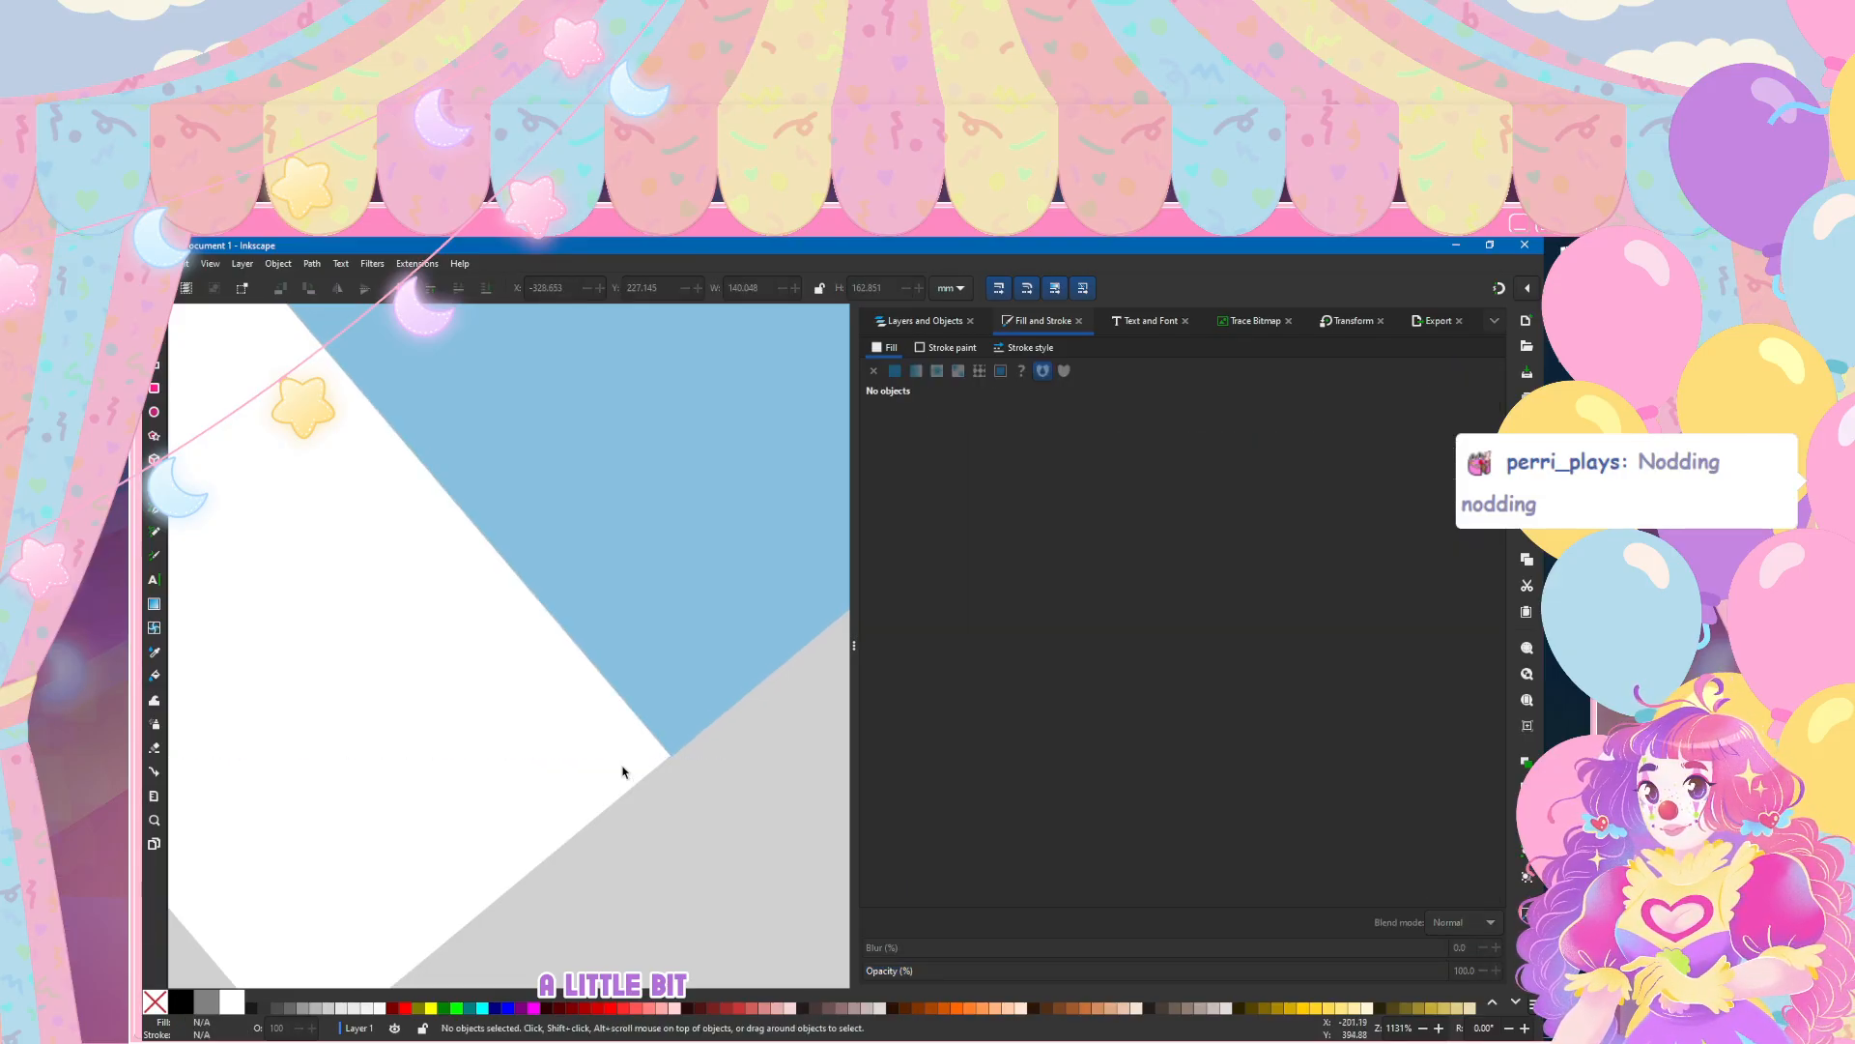
Step: Duplicate the blue bar as a green stripe, using the reference flag's green, and offset it above the blue one
{"action": "scroll", "coordinate": [623, 770], "scroll_direction": "down", "scroll_amount": 8}
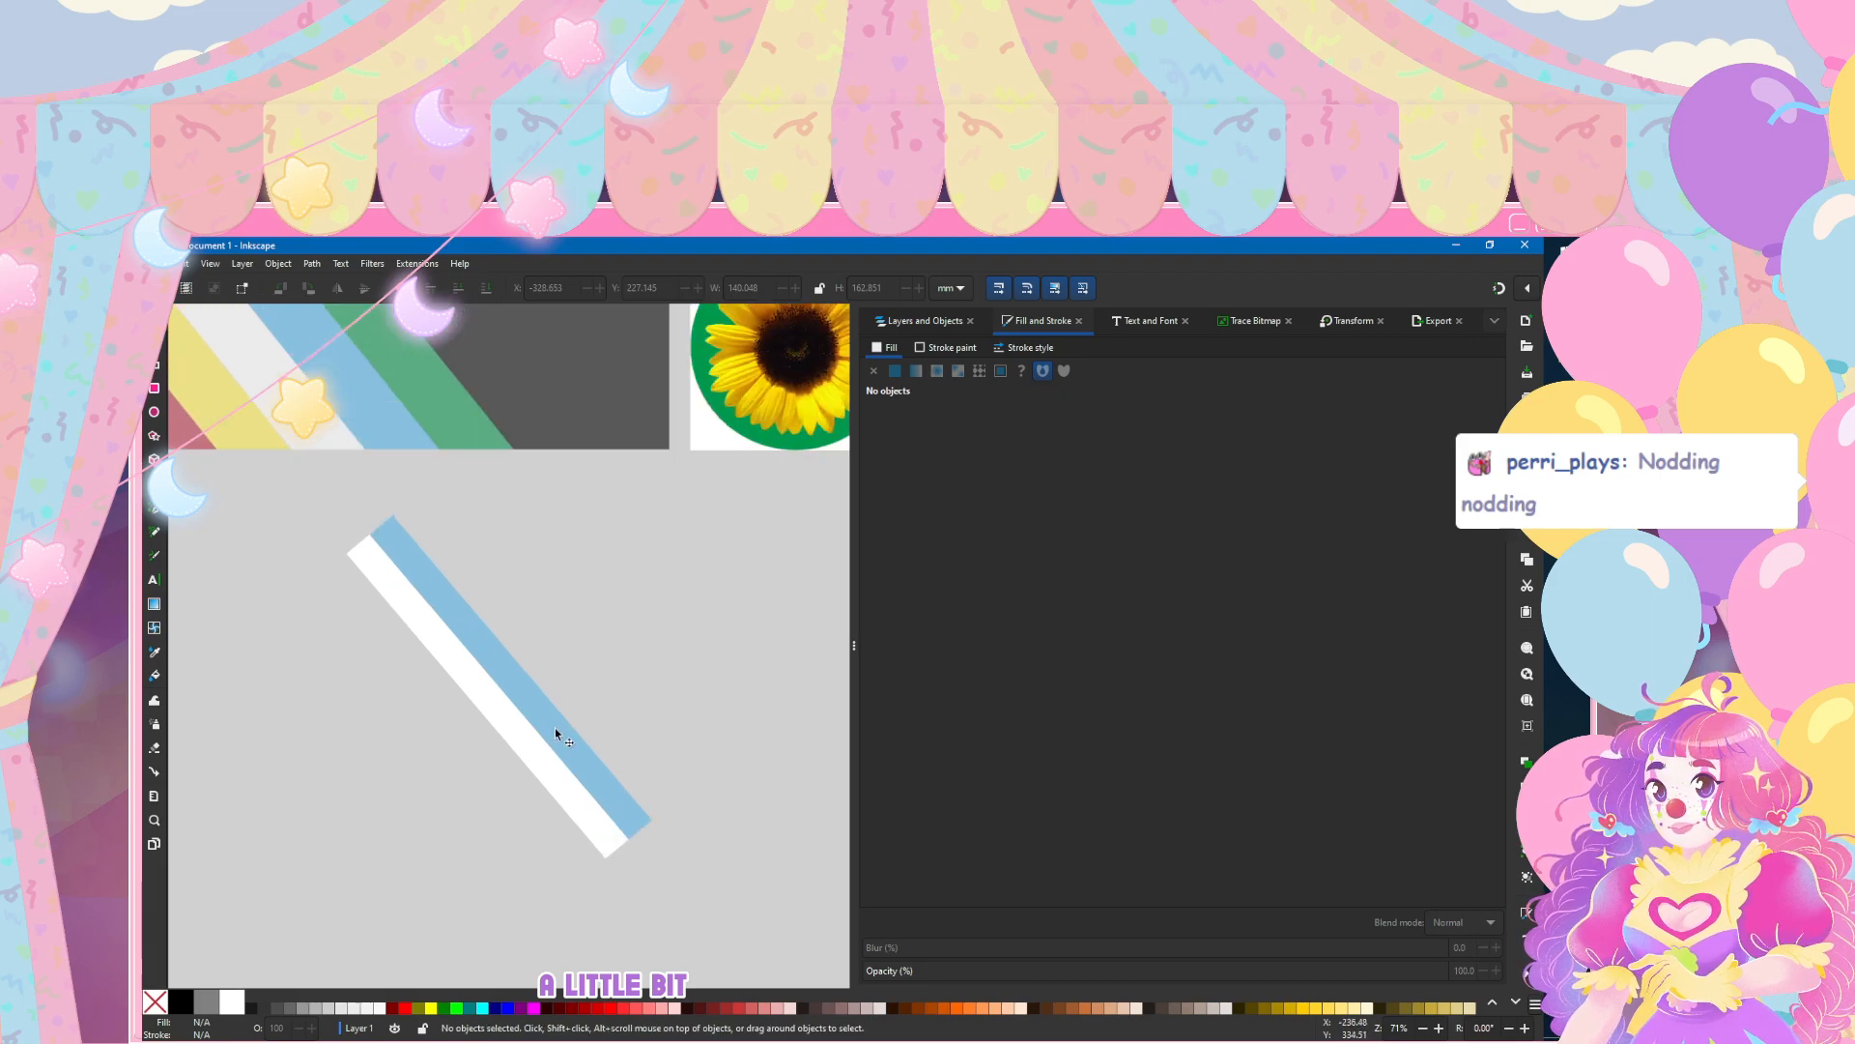
{"action": "left_click", "coordinate": [555, 728]}
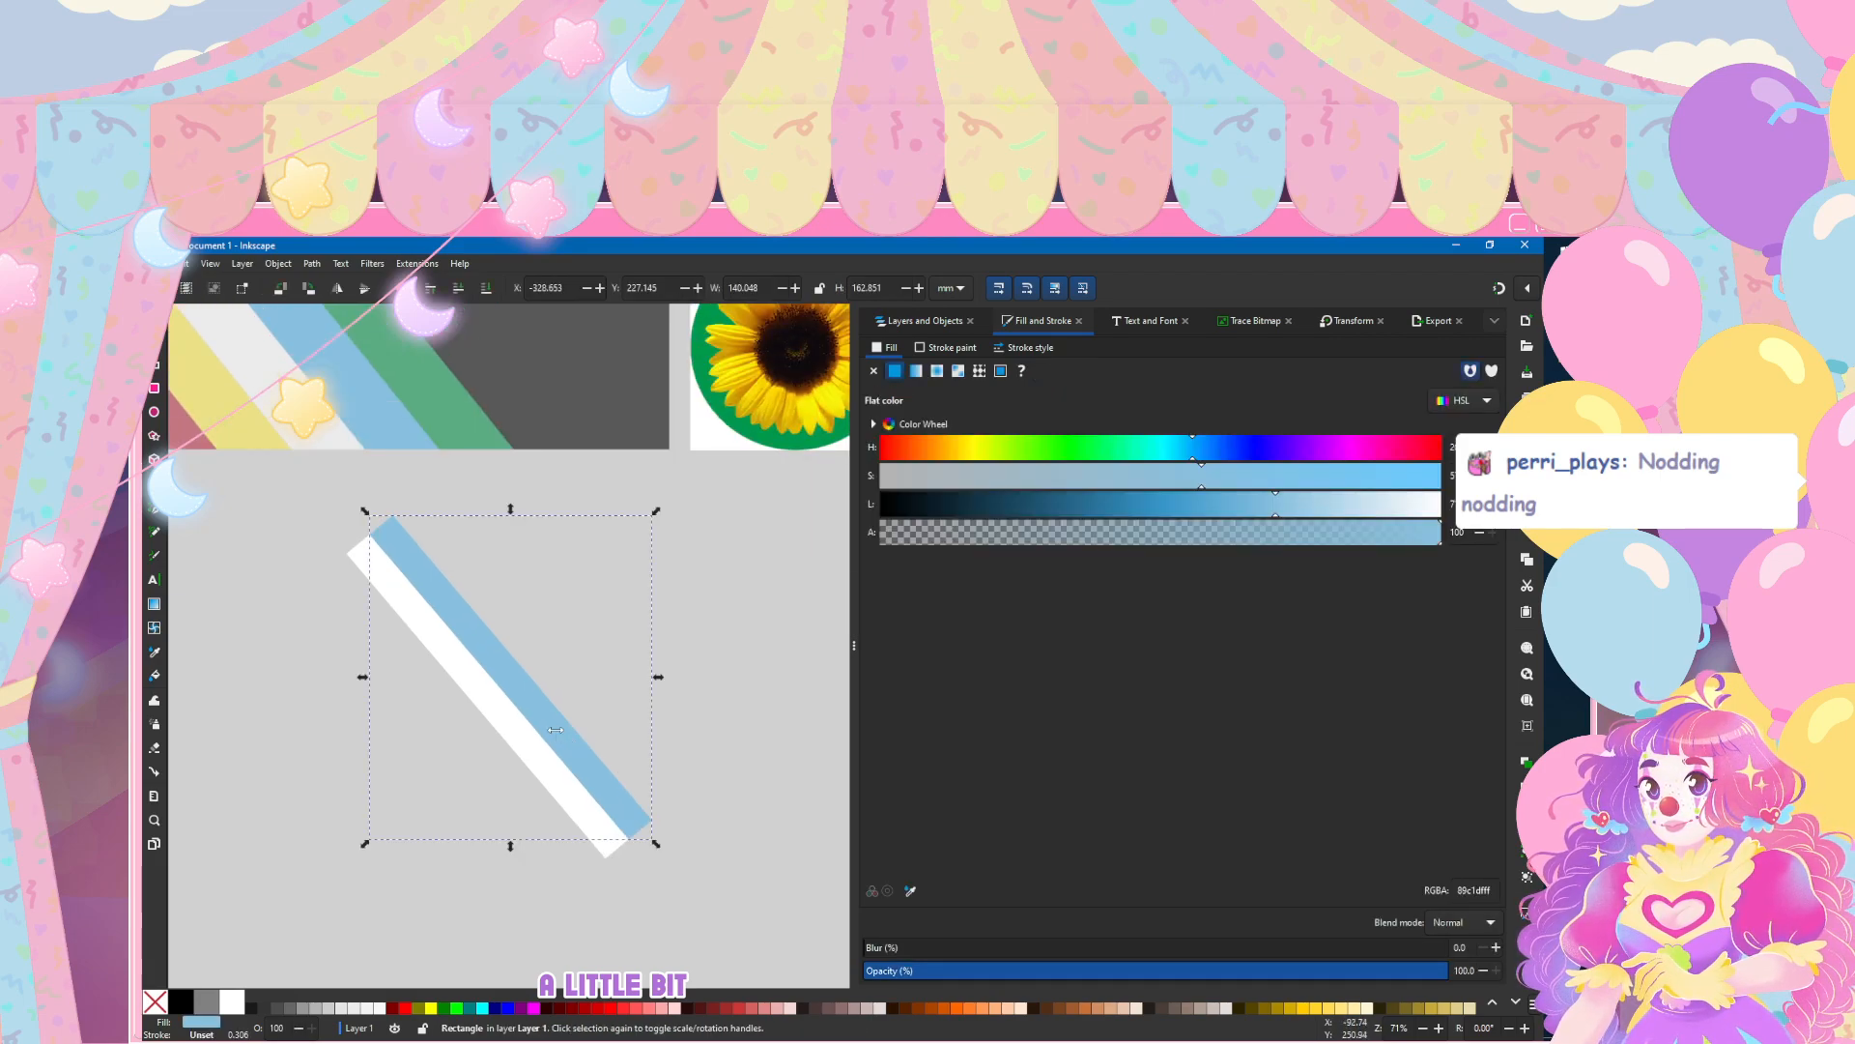
{"action": "left_click", "coordinate": [910, 891]}
{"action": "left_click", "coordinate": [425, 385]}
{"action": "left_click_drag", "start_coordinate": [555, 727], "coordinate": [583, 705]}
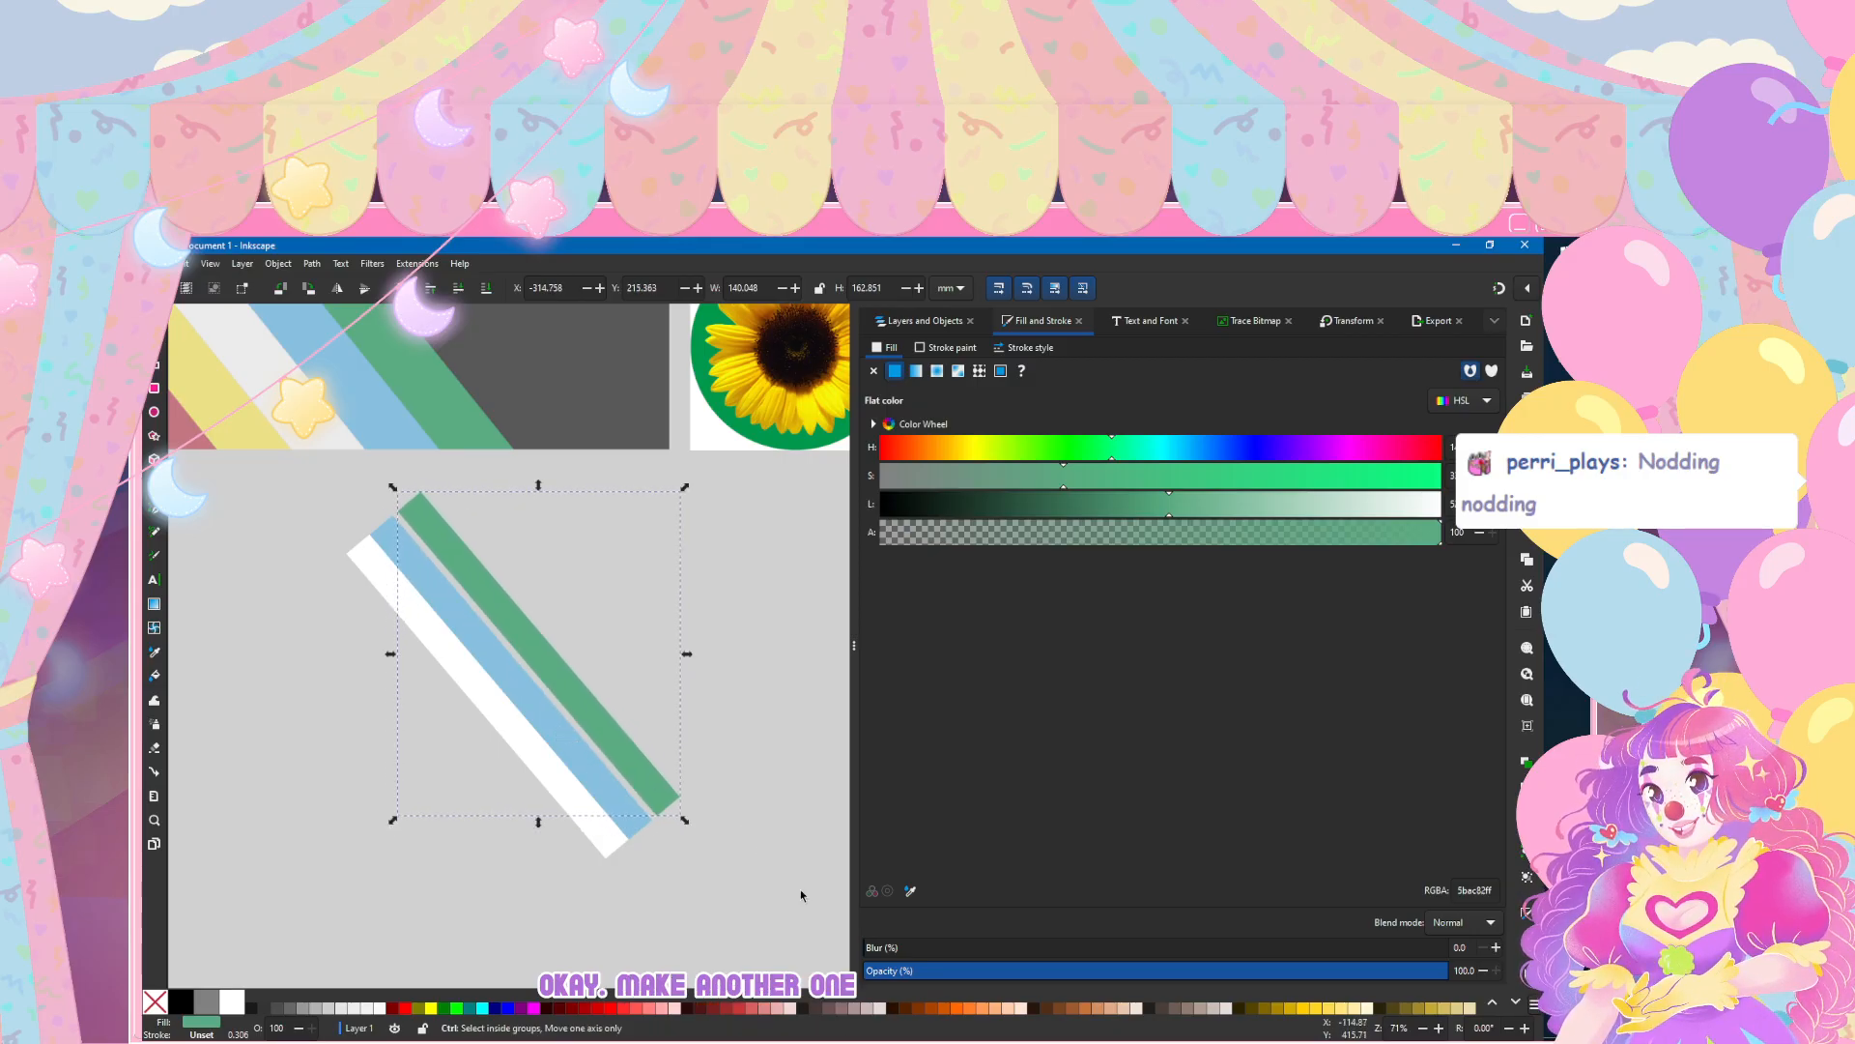
Step: Align the green bar flush against the blue bar with their end corners meeting
{"action": "scroll", "coordinate": [561, 823], "scroll_direction": "up", "scroll_amount": 5}
{"action": "scroll", "coordinate": [560, 824], "scroll_direction": "up", "scroll_amount": 3}
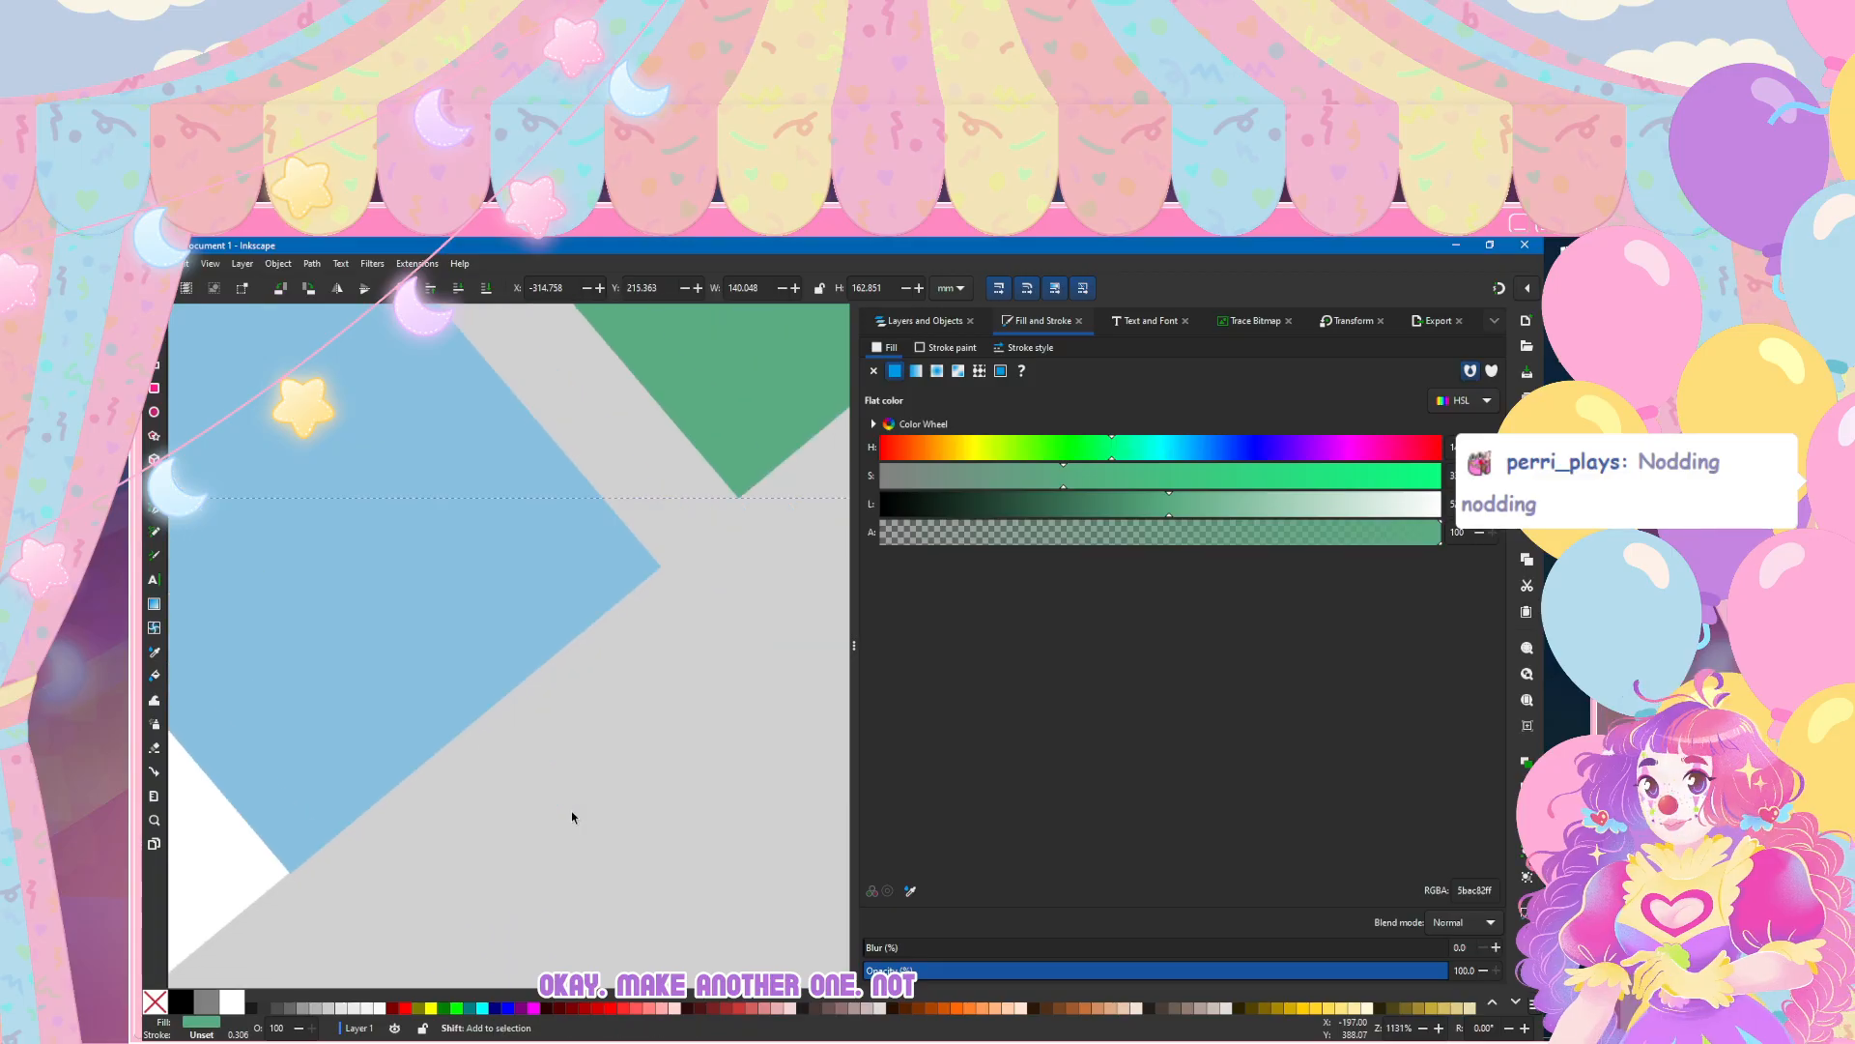
{"action": "left_click_drag", "start_coordinate": [470, 742], "coordinate": [394, 808]}
{"action": "left_click_drag", "start_coordinate": [470, 740], "coordinate": [468, 742]}
{"action": "left_click", "coordinate": [470, 740]}
Step: Duplicate the white bar as a yellow stripe, using the reference flag's yellow, and offset it below the white one
{"action": "scroll", "coordinate": [473, 726], "scroll_direction": "down", "scroll_amount": 9}
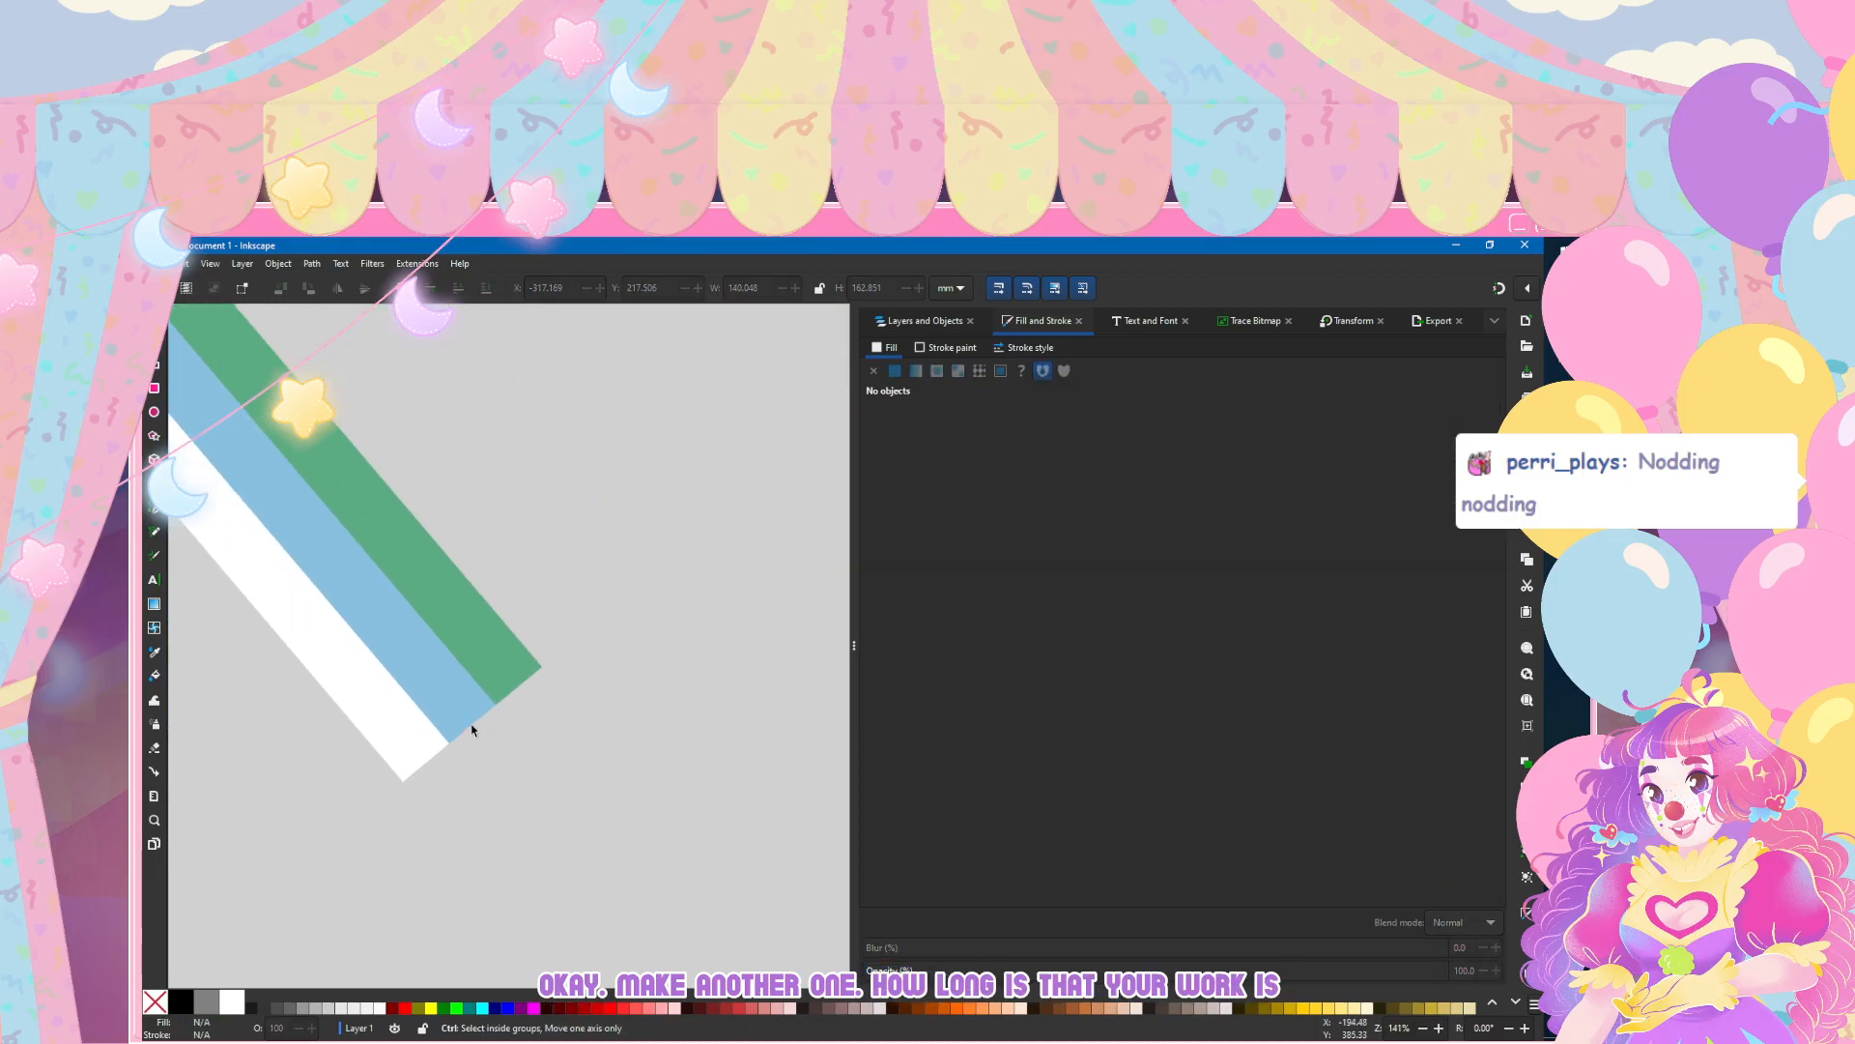
{"action": "left_click", "coordinate": [517, 604]}
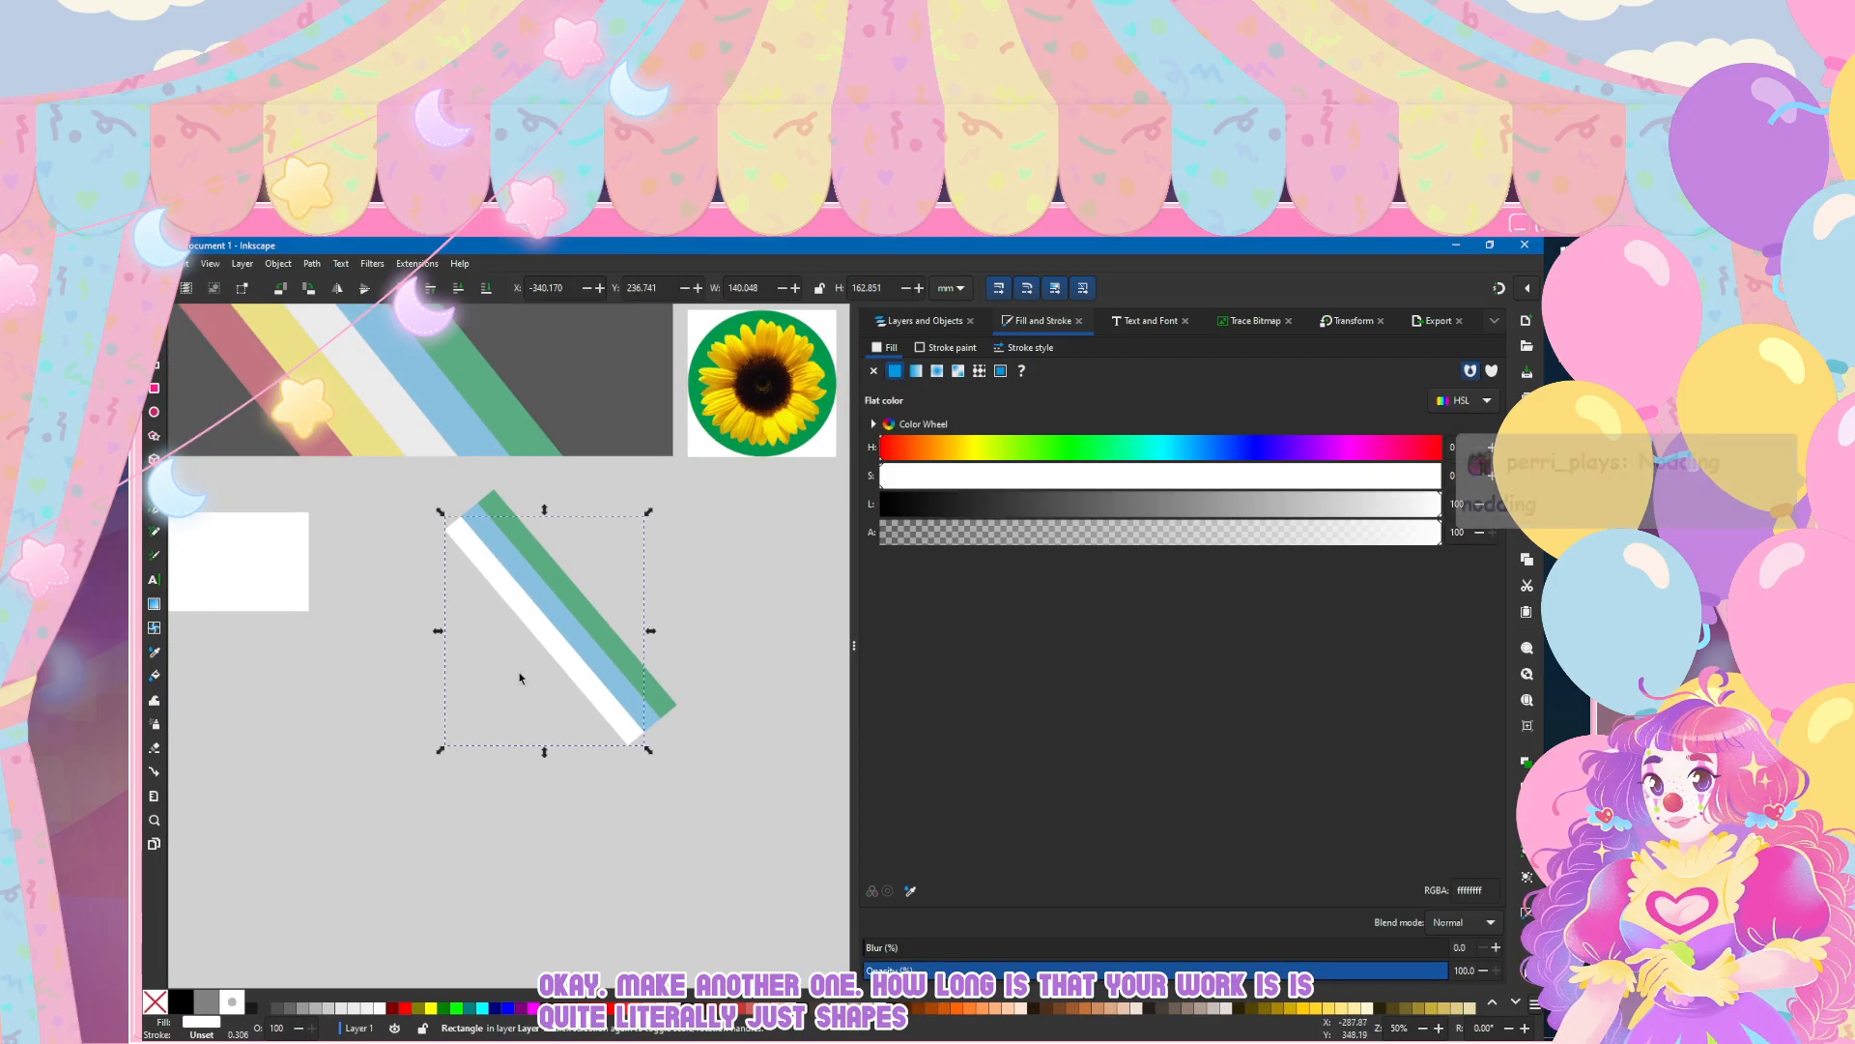
{"action": "scroll", "coordinate": [519, 648], "scroll_direction": "left", "scroll_amount": 3}
{"action": "left_click", "coordinate": [911, 890]}
{"action": "left_click", "coordinate": [469, 418]}
{"action": "left_click_drag", "start_coordinate": [670, 647], "coordinate": [650, 666]}
Step: Align the yellow bar flush against the lower edge of the white bar
{"action": "scroll", "coordinate": [717, 756], "scroll_direction": "up", "scroll_amount": 4}
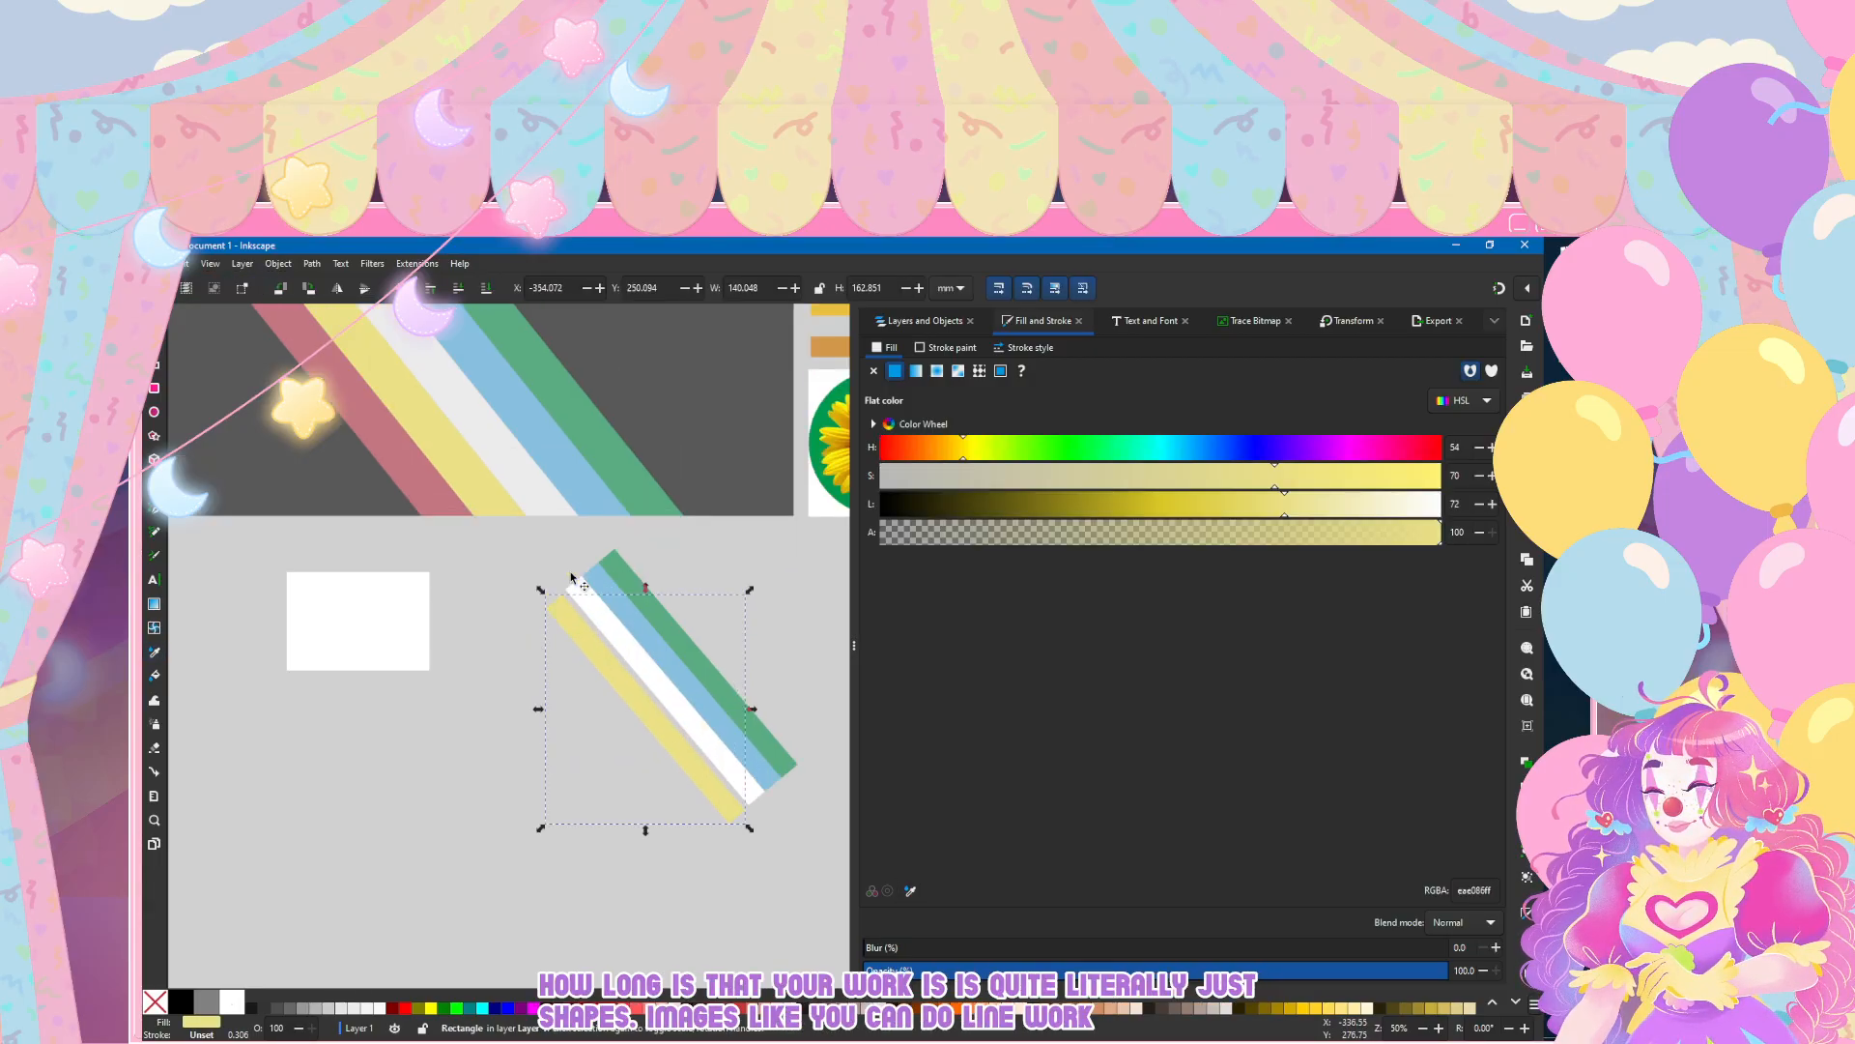
{"action": "scroll", "coordinate": [613, 715], "scroll_direction": "down", "scroll_amount": 3, "text": "ctrl"}
{"action": "scroll", "coordinate": [612, 715], "scroll_direction": "up", "scroll_amount": 7, "text": "ctrl"}
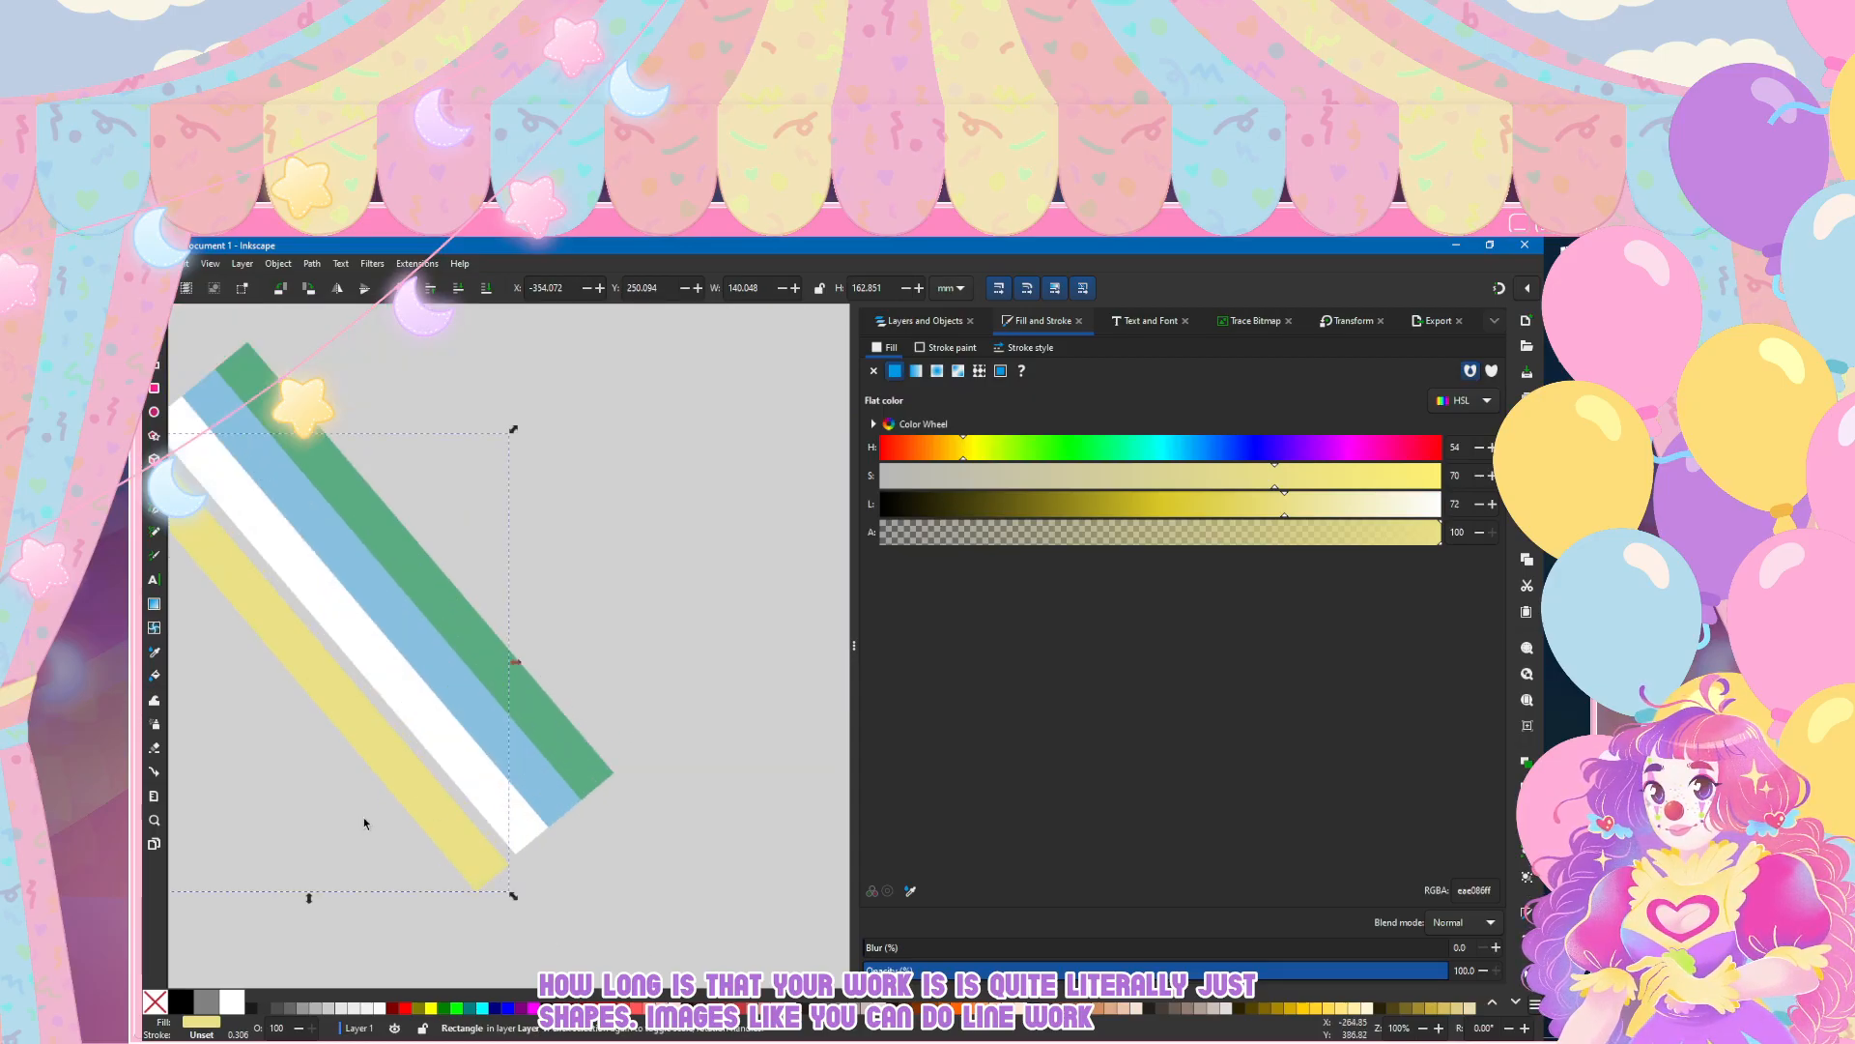
{"action": "left_click_drag", "start_coordinate": [332, 798], "coordinate": [334, 800]}
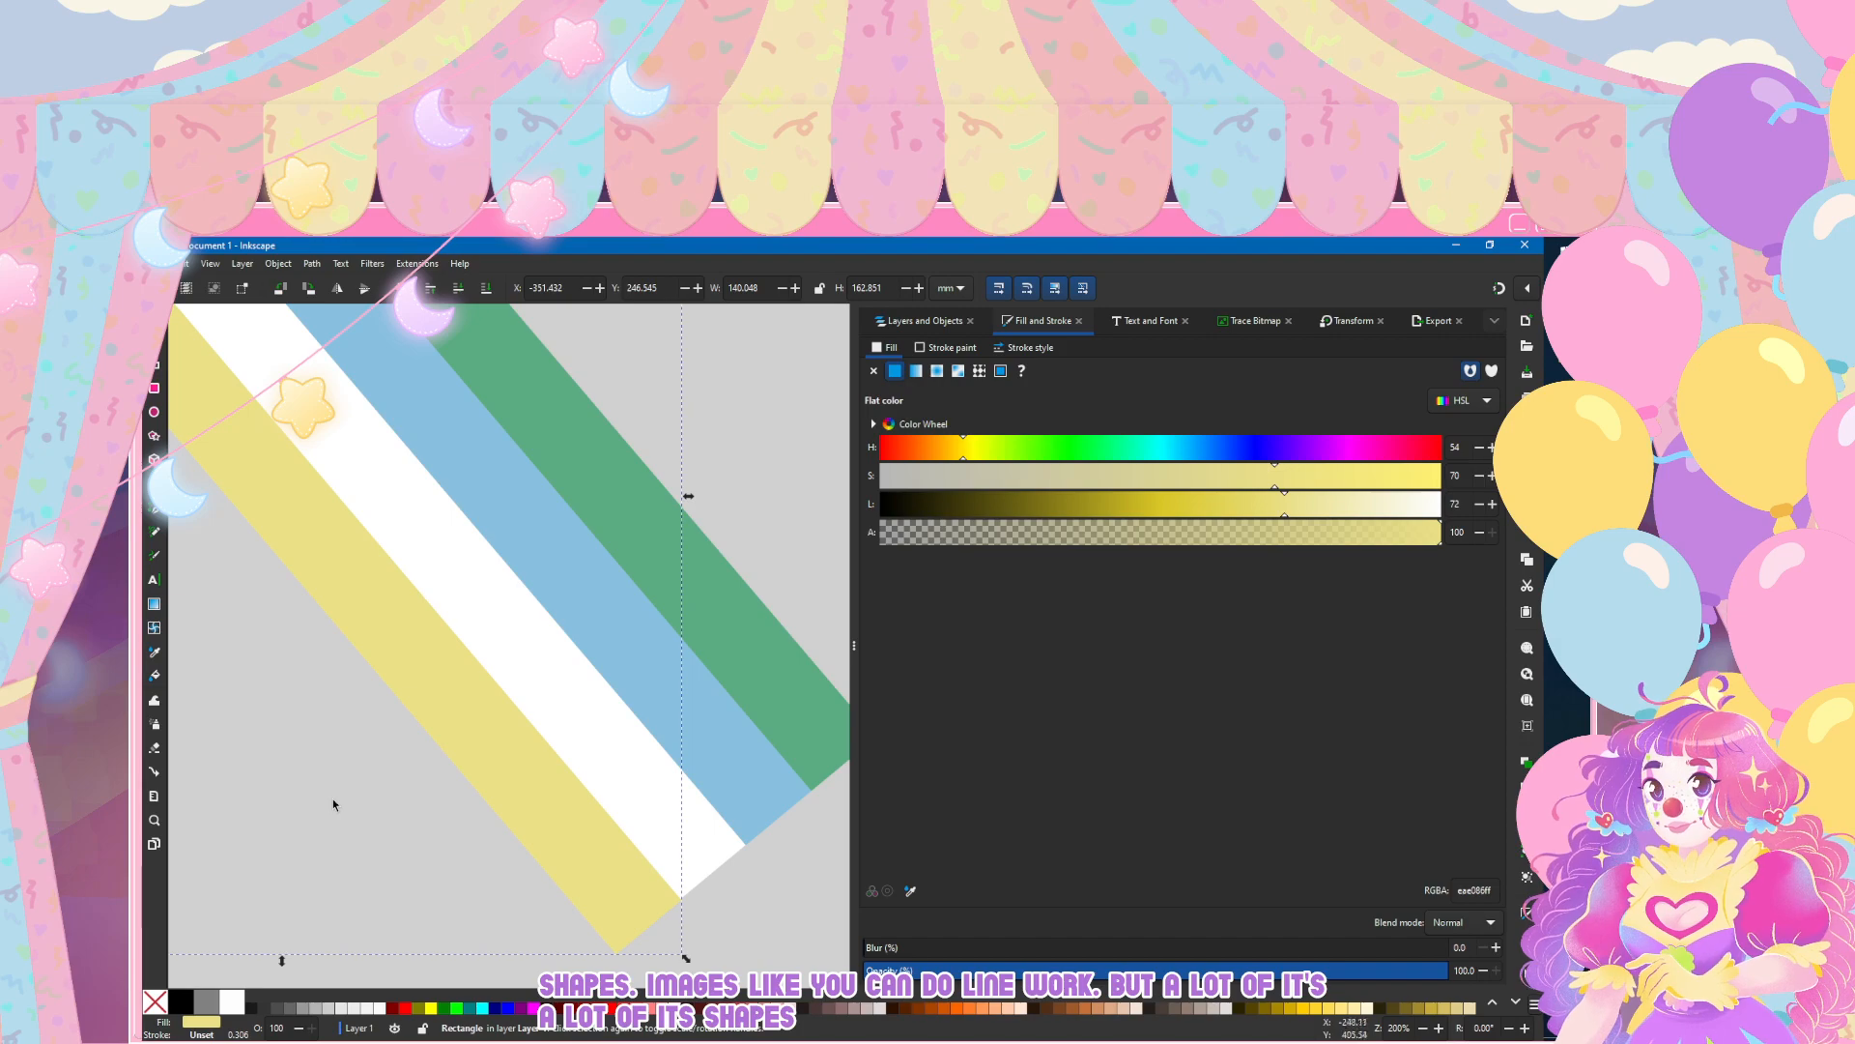
{"action": "key", "text": "Escape"}
Step: Duplicate the yellow bar as a muted red stripe, using the reference flag's red, and offset it below the yellow one
{"action": "scroll", "coordinate": [239, 676], "scroll_direction": "down", "scroll_amount": 3, "text": "ctrl"}
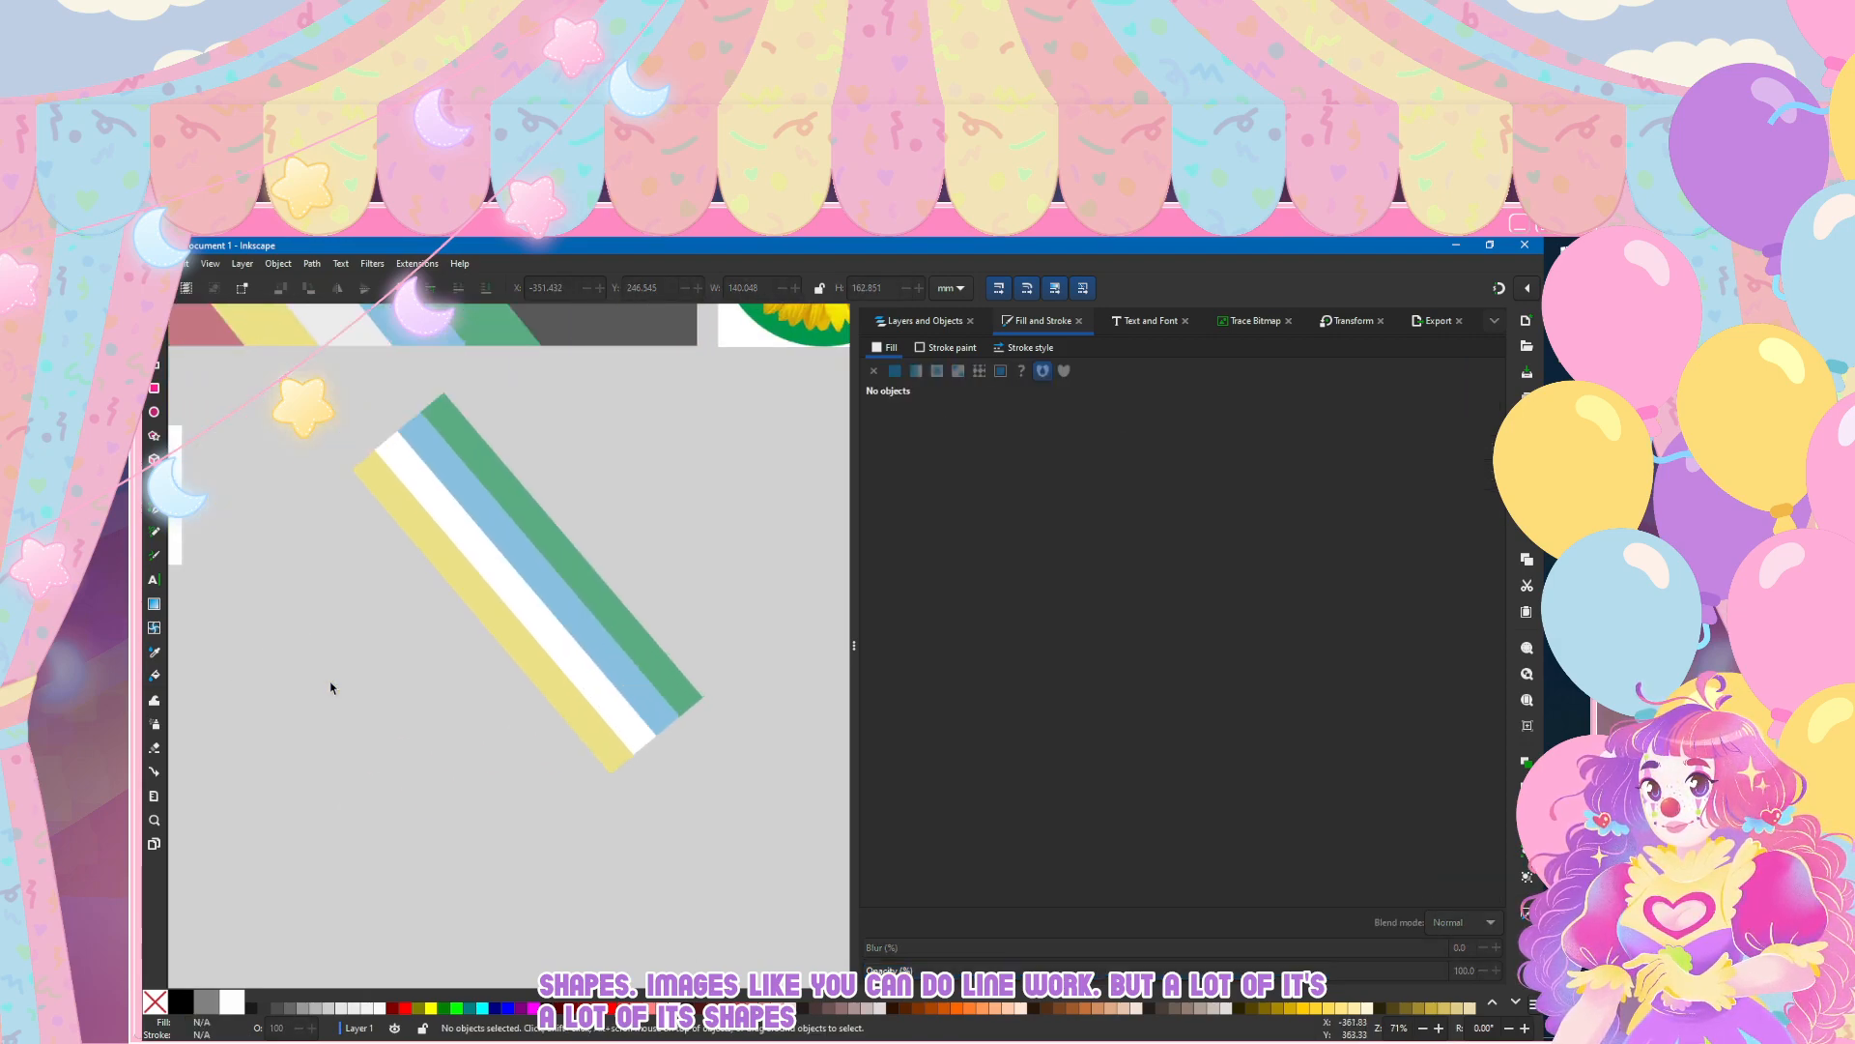
{"action": "left_click", "coordinate": [376, 743]}
{"action": "scroll", "coordinate": [378, 736], "scroll_direction": "down", "scroll_amount": 4}
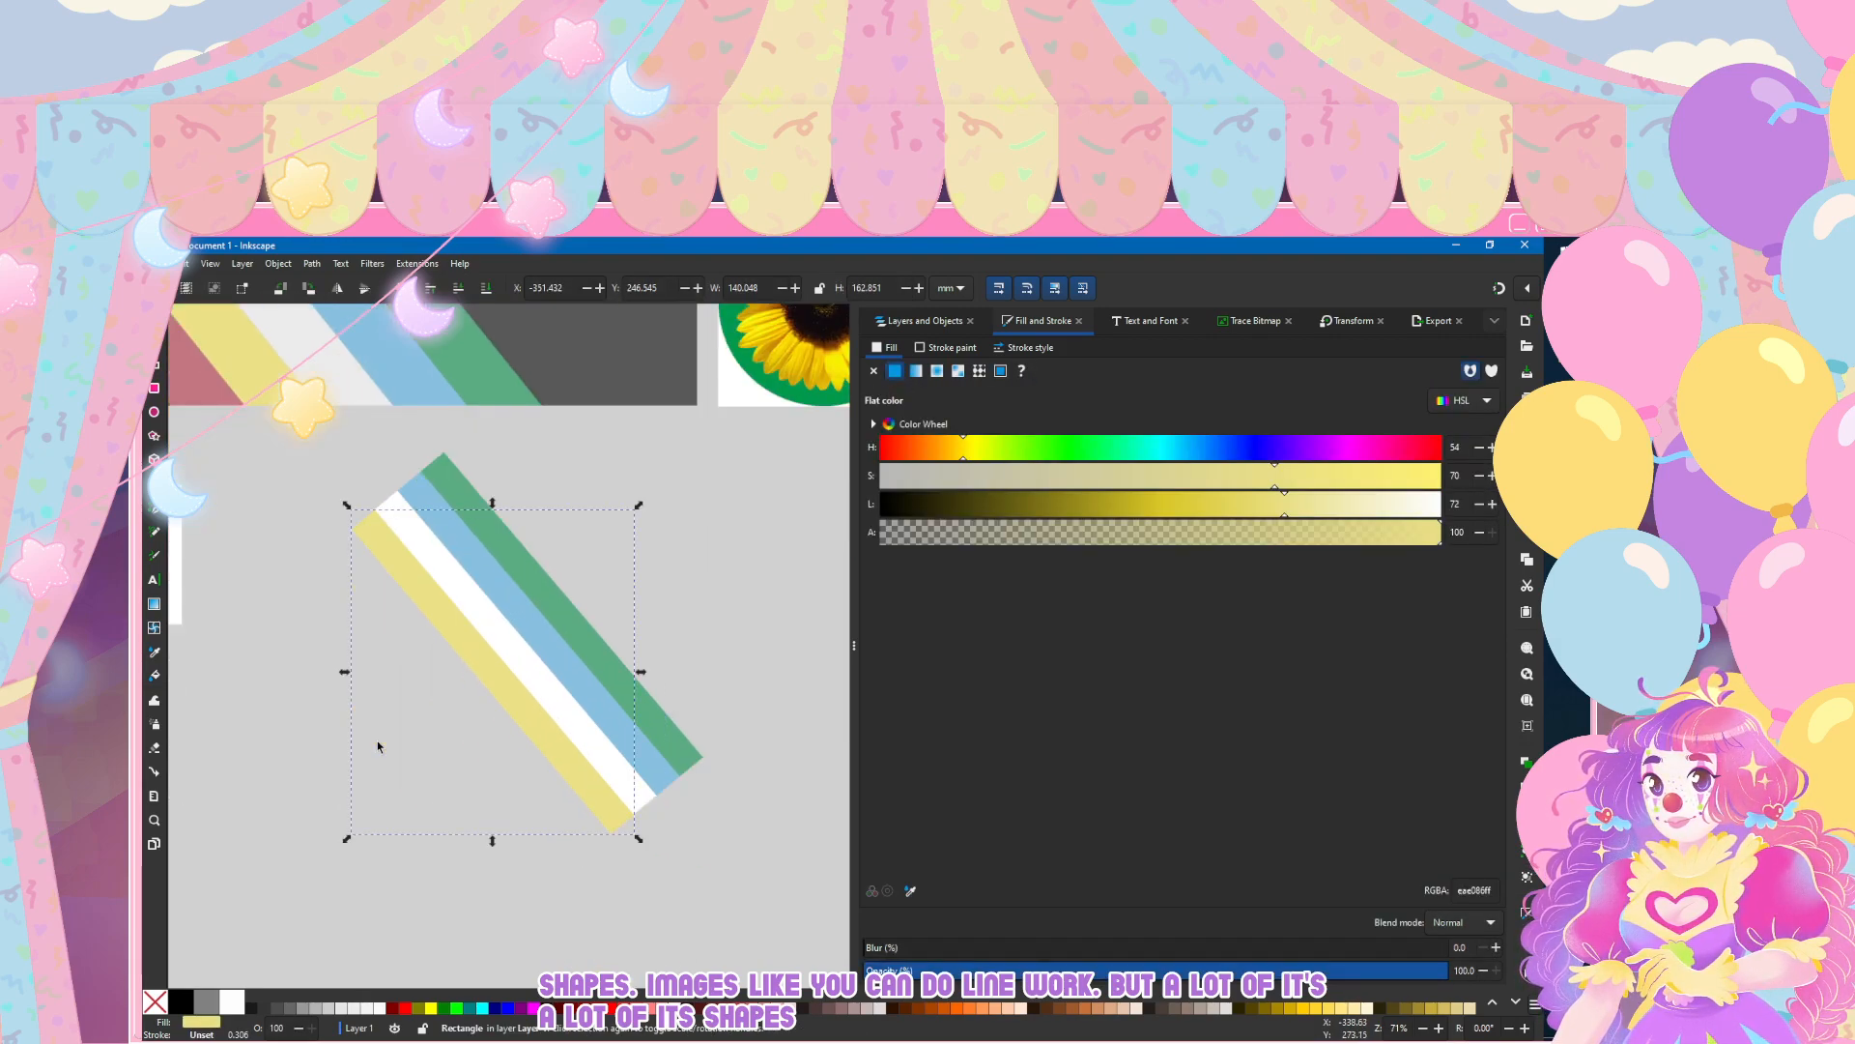
{"action": "key", "text": "d"}
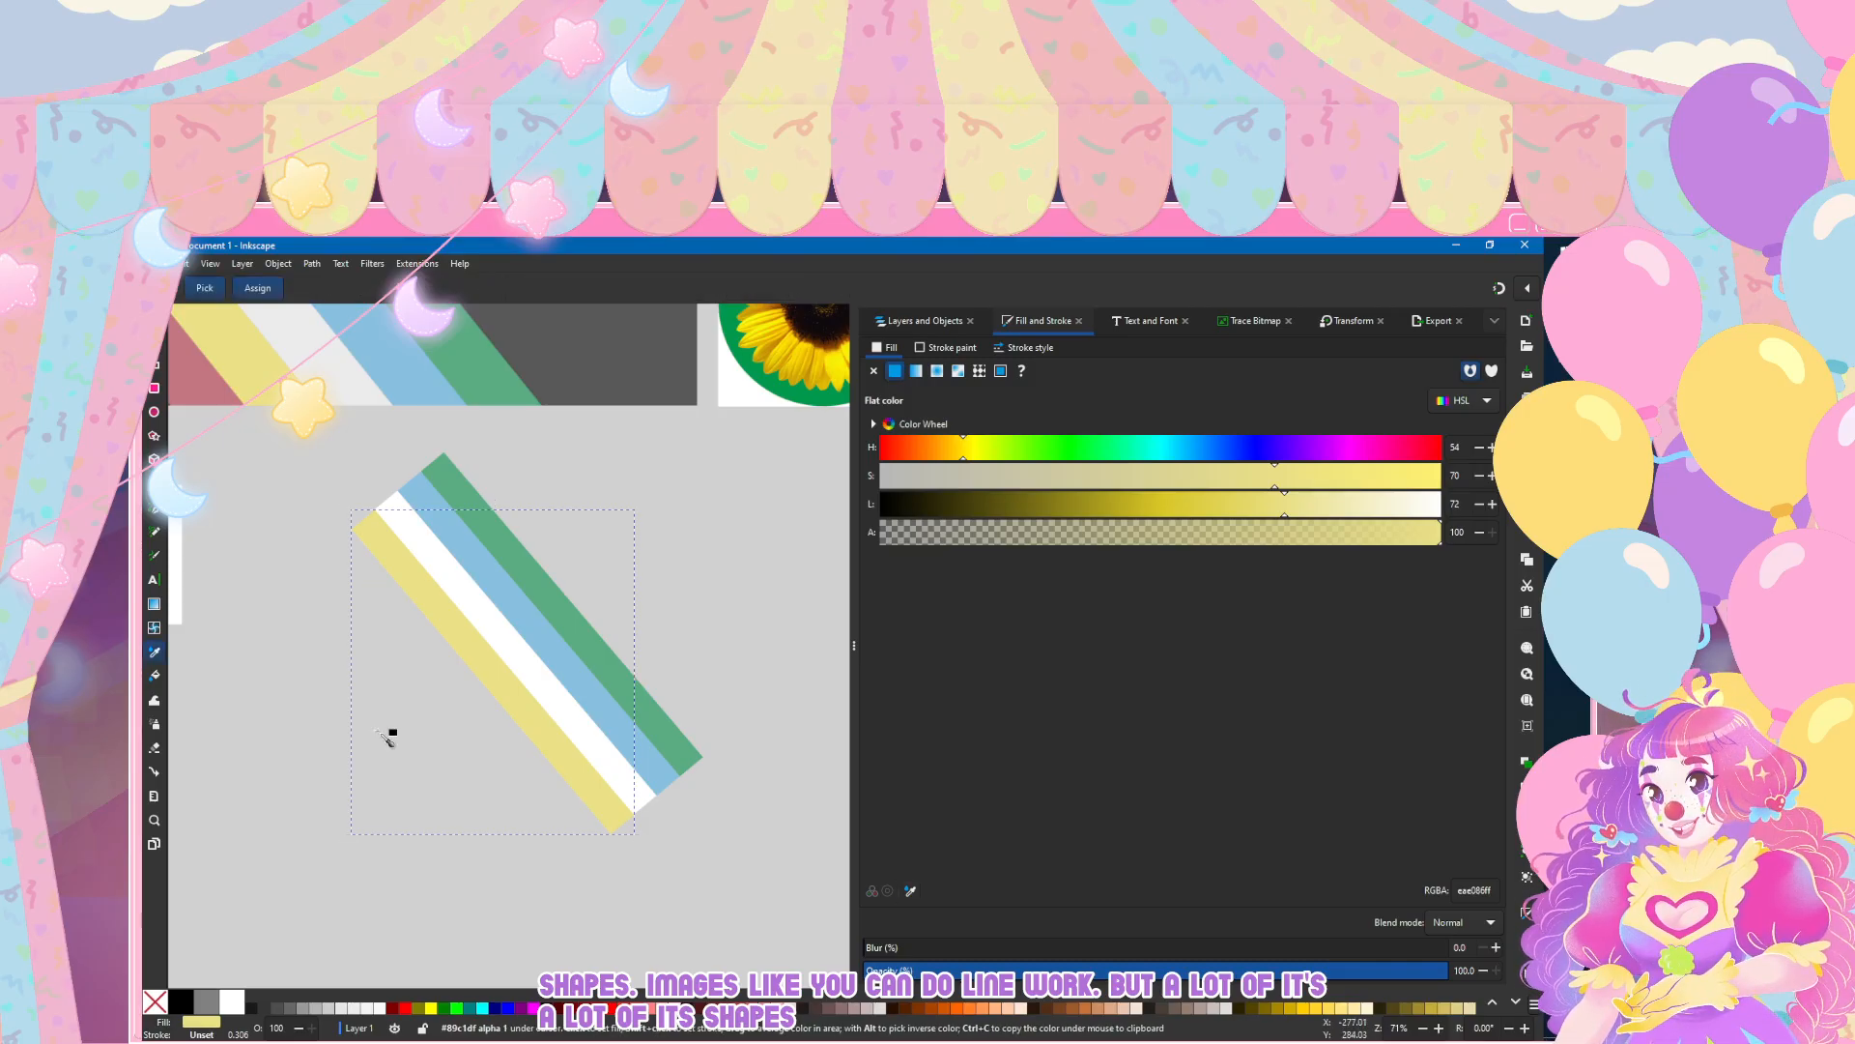
{"action": "left_click", "coordinate": [379, 732]}
{"action": "mouse_move", "coordinate": [436, 615]}
{"action": "left_mouse_down"}
{"action": "mouse_move", "coordinate": [405, 646]}
{"action": "mouse_move", "coordinate": [508, 666]}
{"action": "left_mouse_up"}
Step: Align the red bar flush against the yellow bar with their end corners meeting
{"action": "scroll", "coordinate": [398, 831], "scroll_direction": "up", "scroll_amount": 2}
{"action": "scroll", "coordinate": [400, 845], "scroll_direction": "right", "scroll_amount": 3}
{"action": "scroll", "coordinate": [398, 804], "scroll_direction": "up", "scroll_amount": 7}
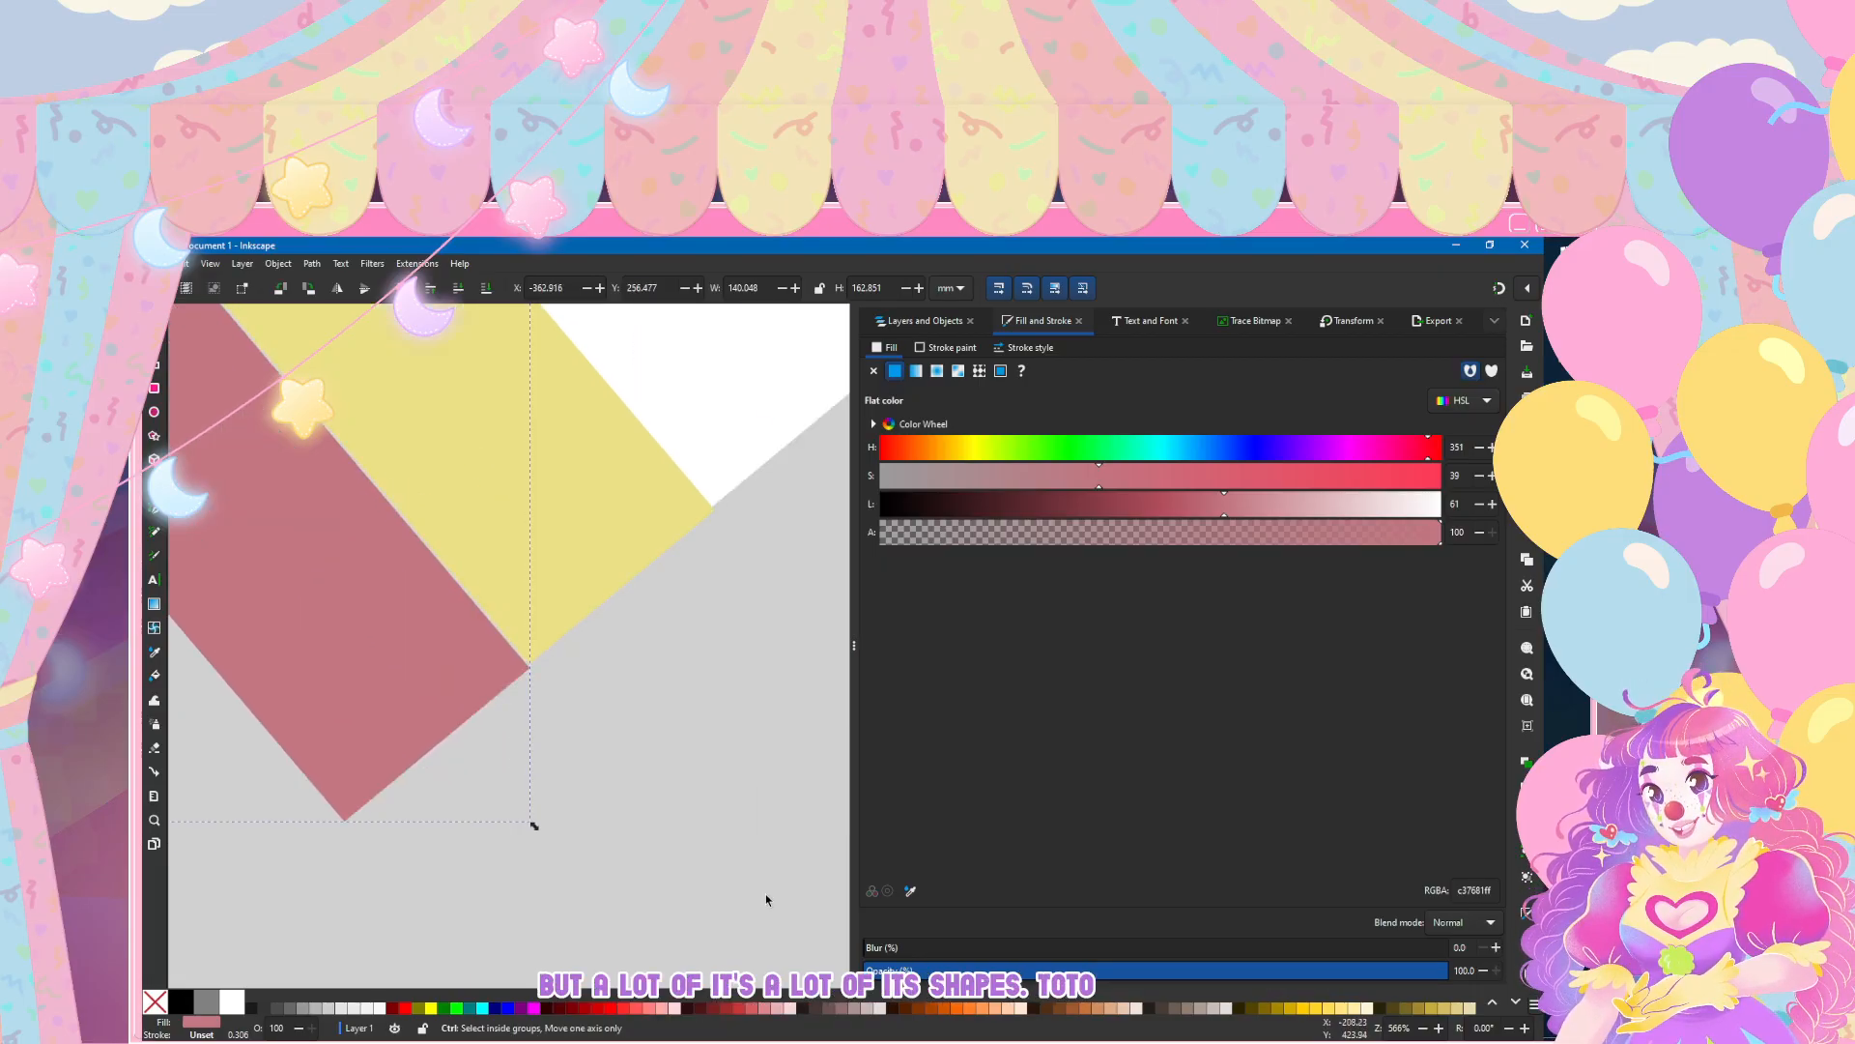
{"action": "left_click_drag", "start_coordinate": [348, 683], "coordinate": [350, 670]}
{"action": "key", "text": "Escape"}
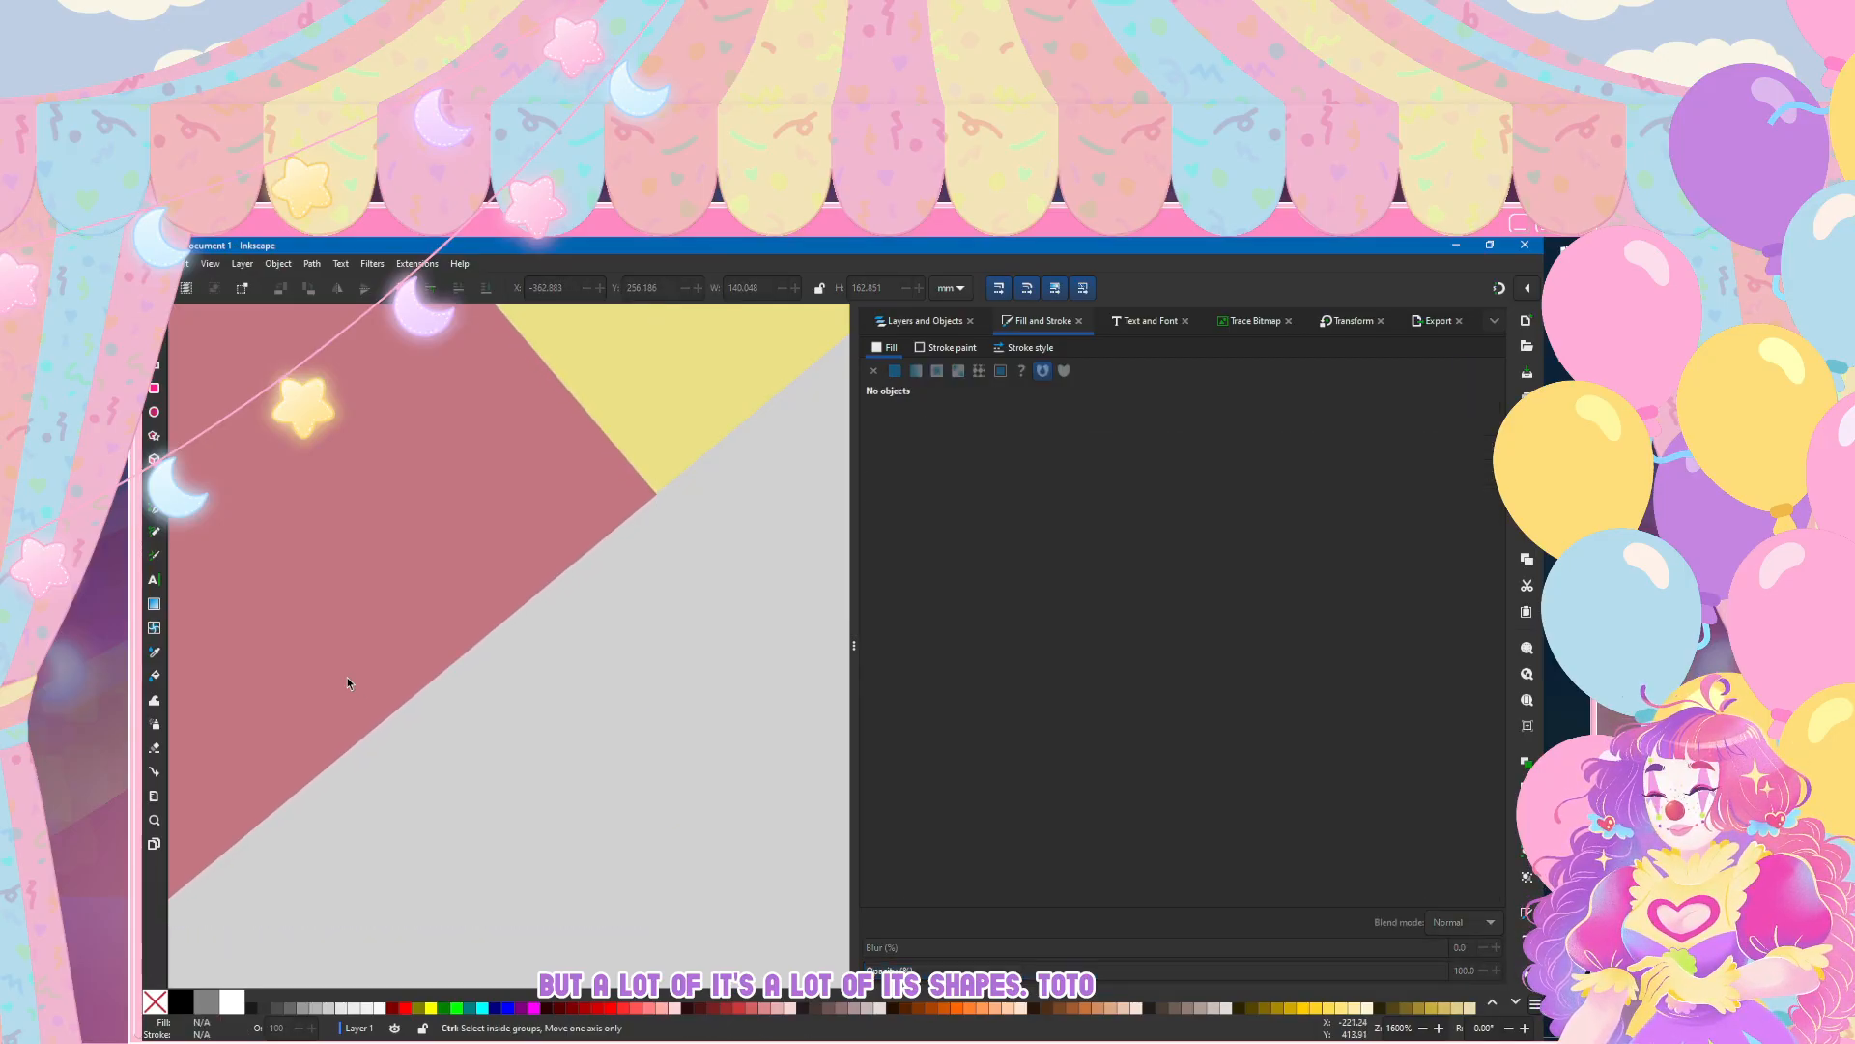
Step: Give the clipped base rectangle a flat fill in the dark grey sampled from the reference flag's background
{"action": "scroll", "coordinate": [348, 681], "scroll_direction": "down", "scroll_amount": 10}
{"action": "scroll", "coordinate": [348, 675], "scroll_direction": "left", "scroll_amount": 3}
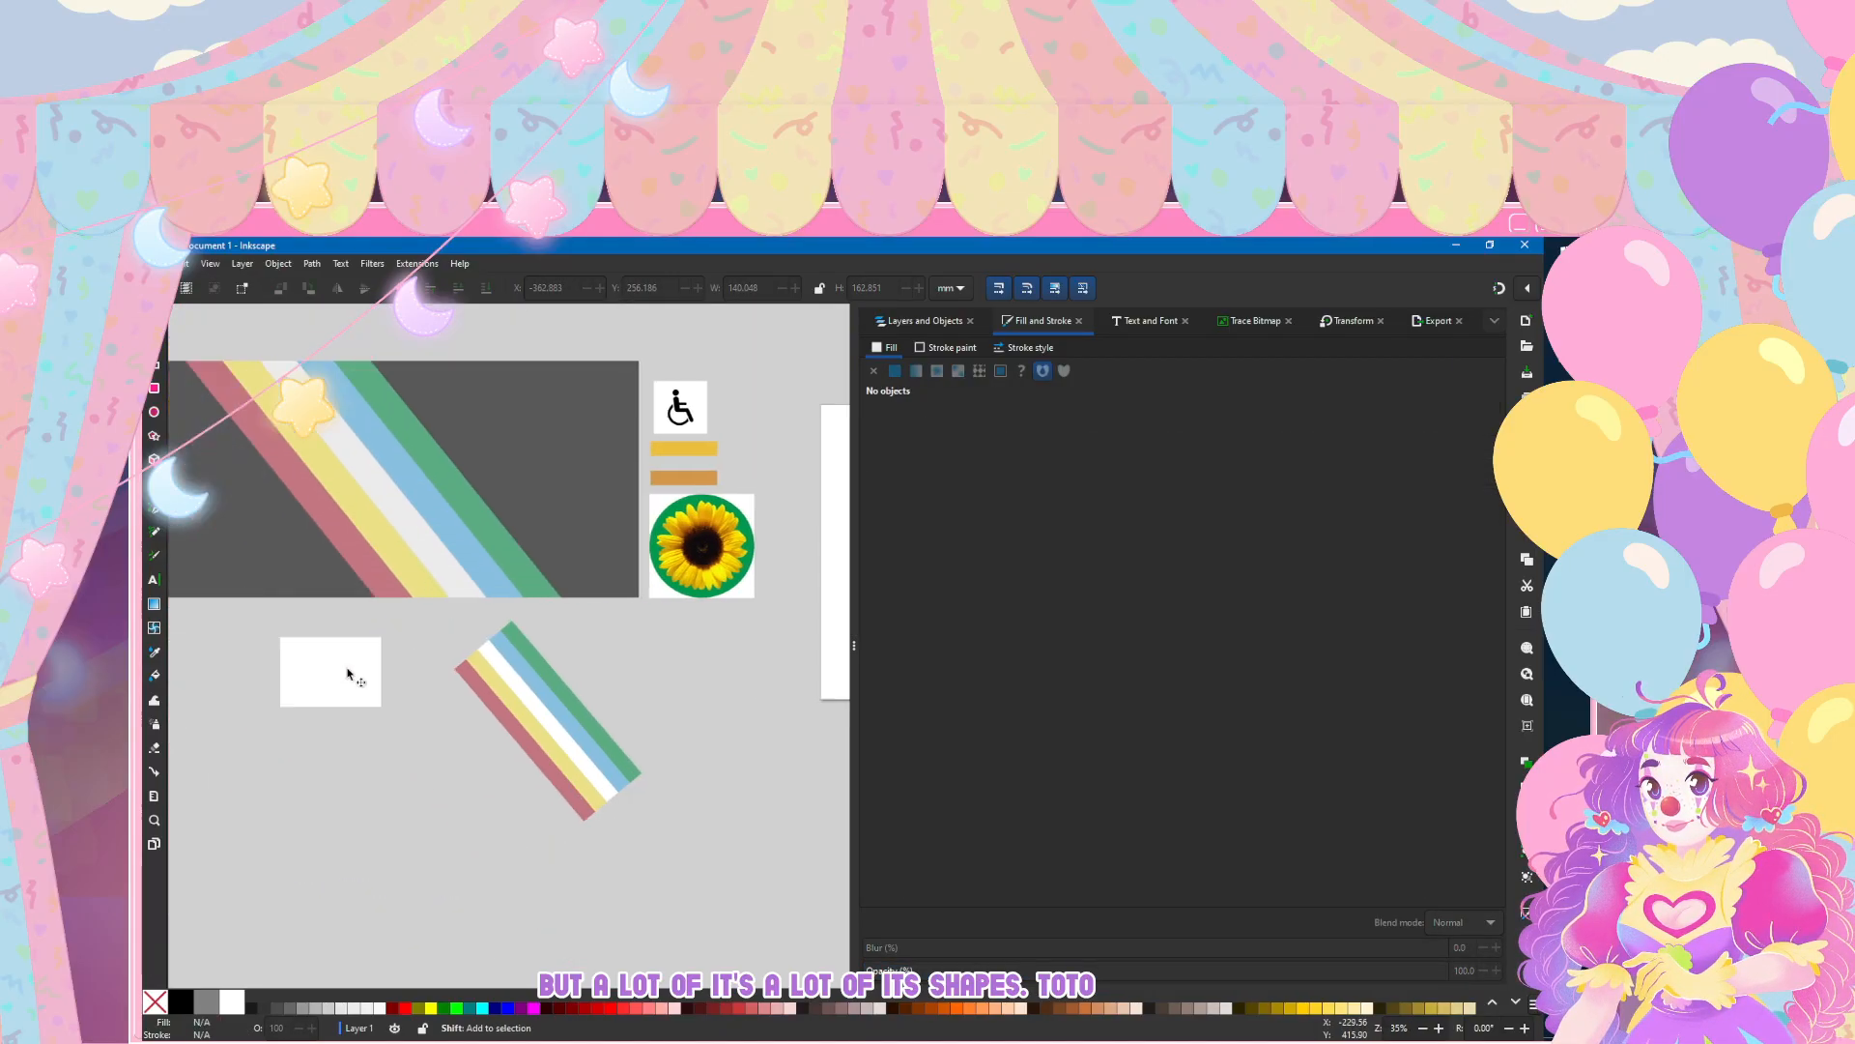
{"action": "left_click", "coordinate": [348, 675]}
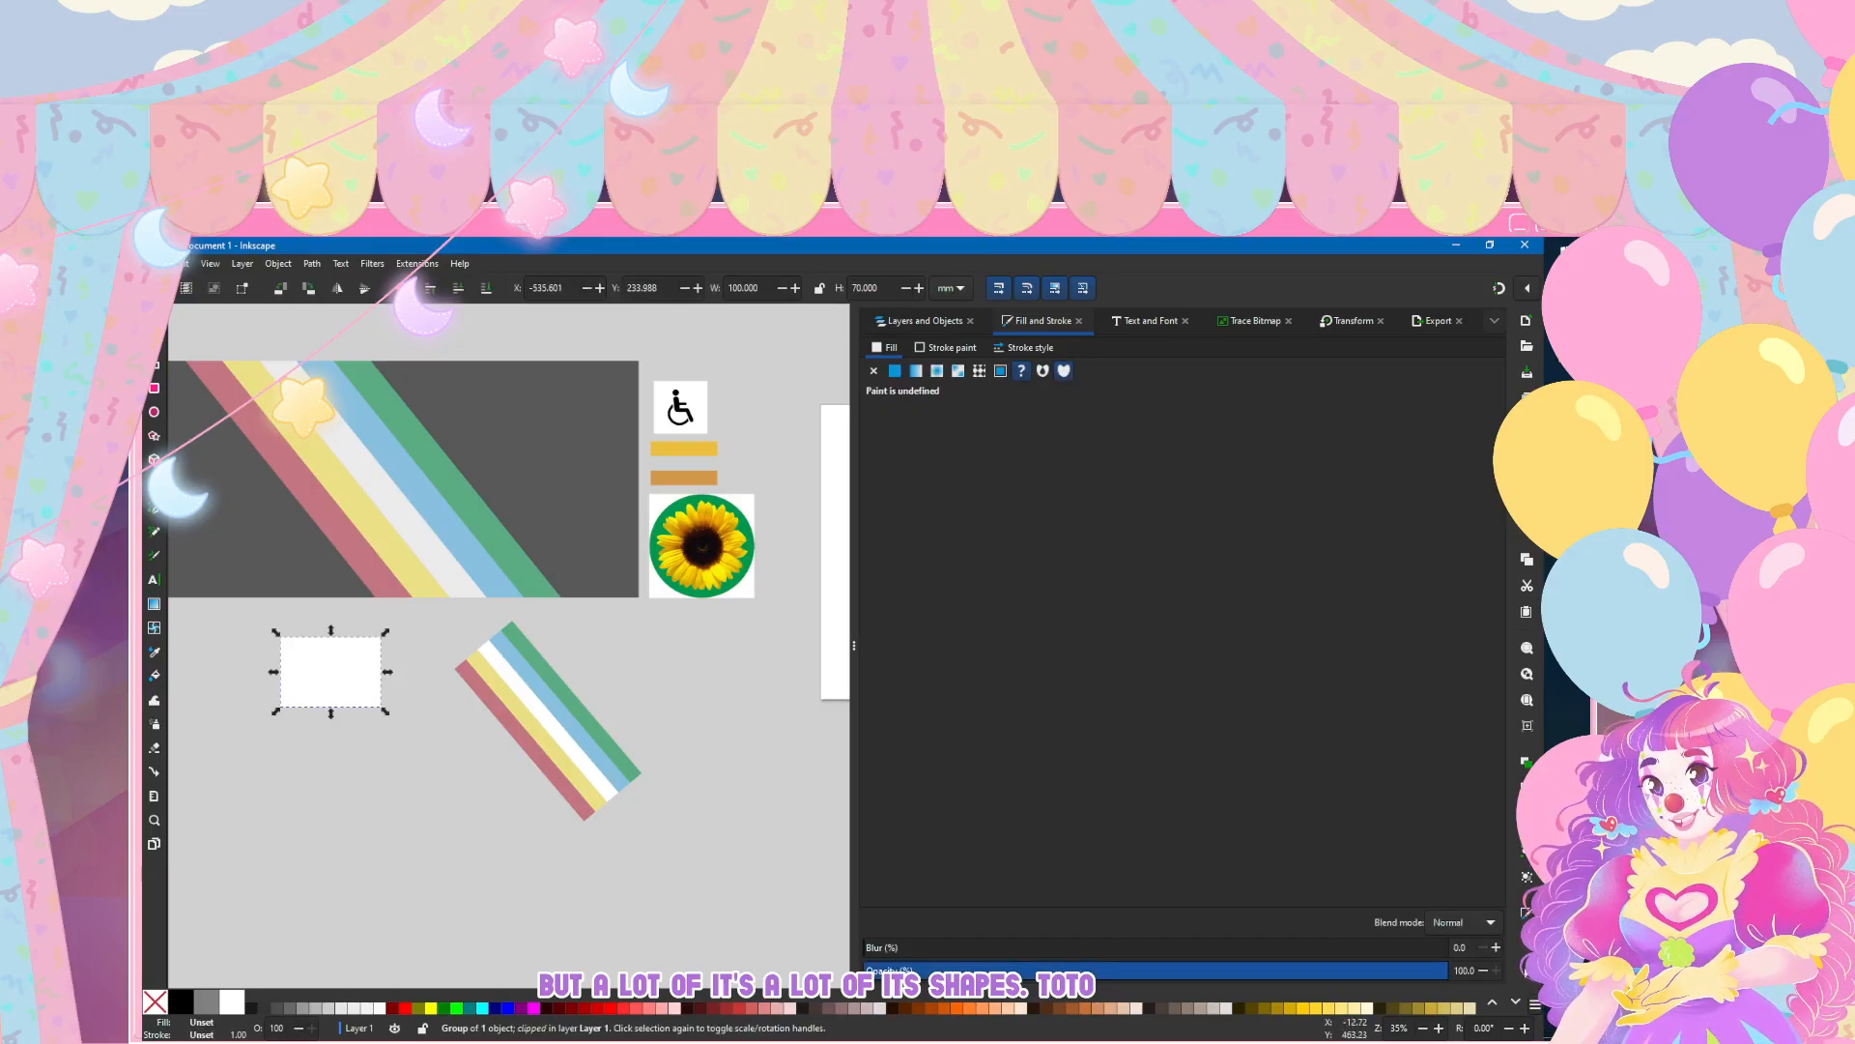
{"action": "left_click", "coordinate": [895, 371]}
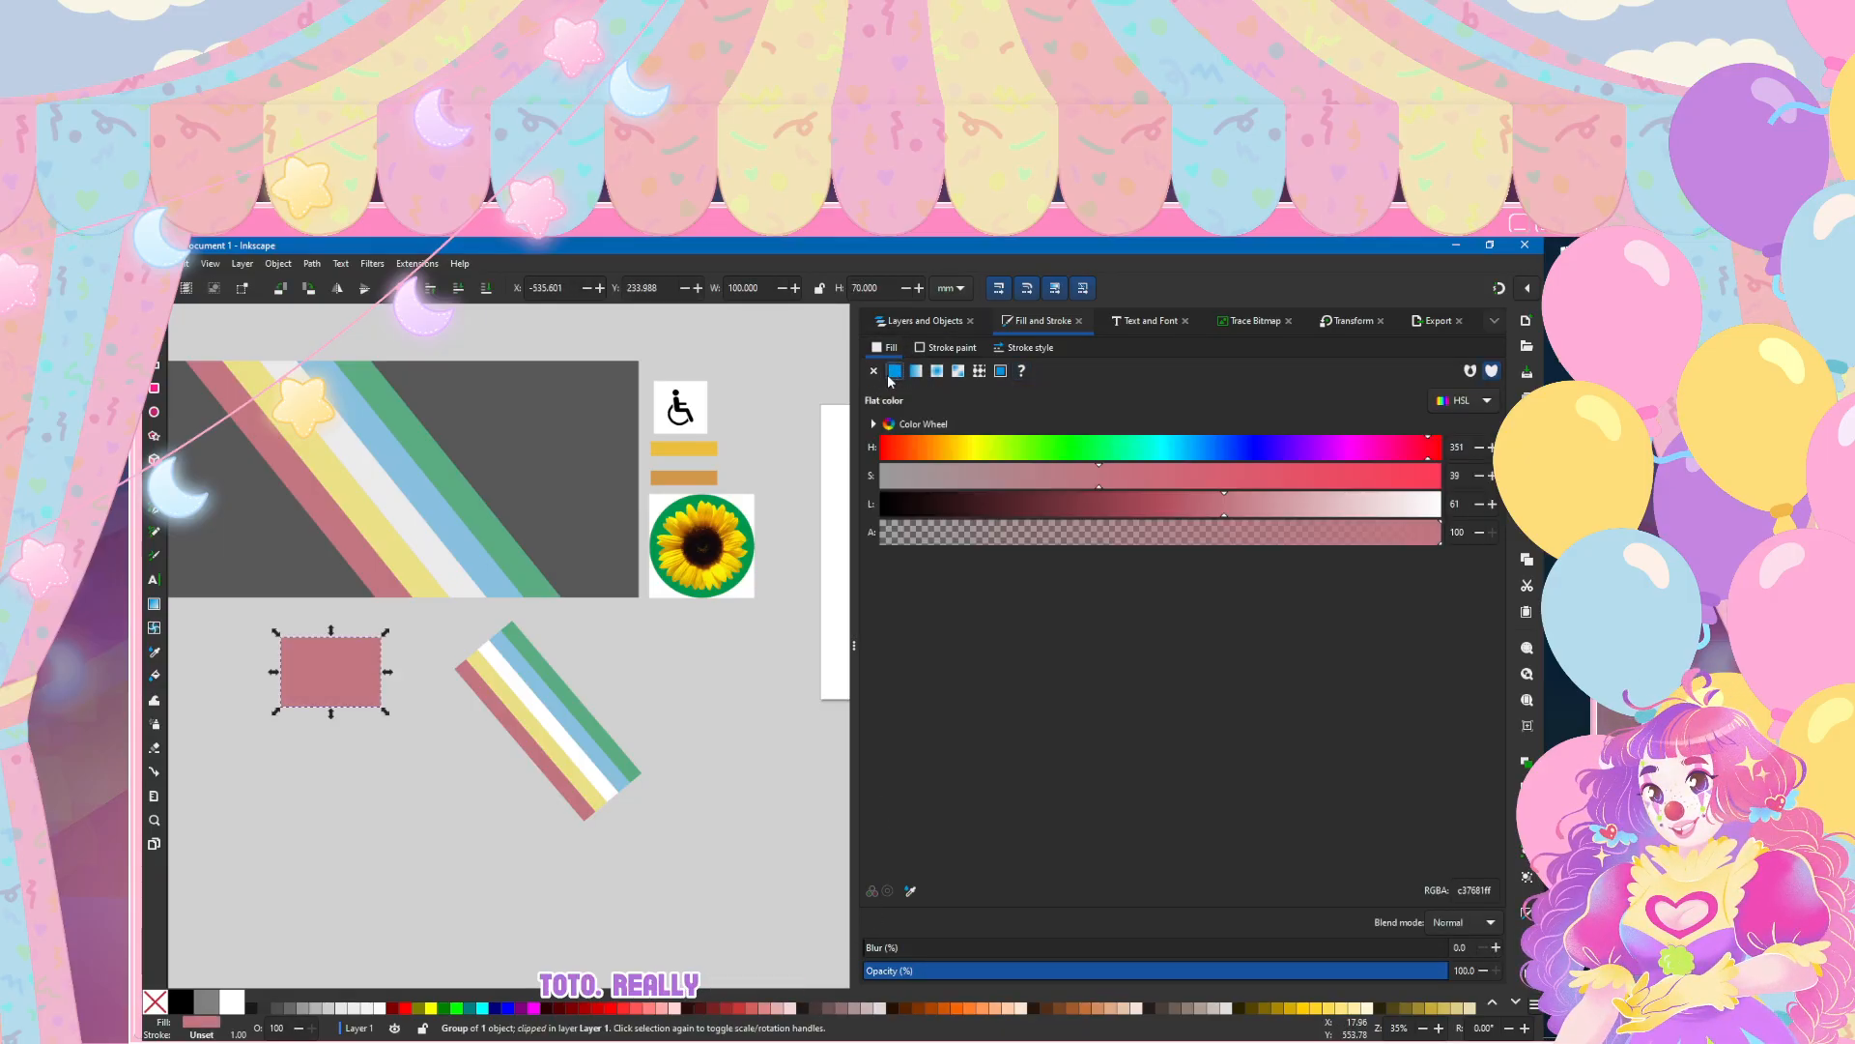
{"action": "left_click", "coordinate": [911, 890]}
{"action": "left_click", "coordinate": [520, 446]}
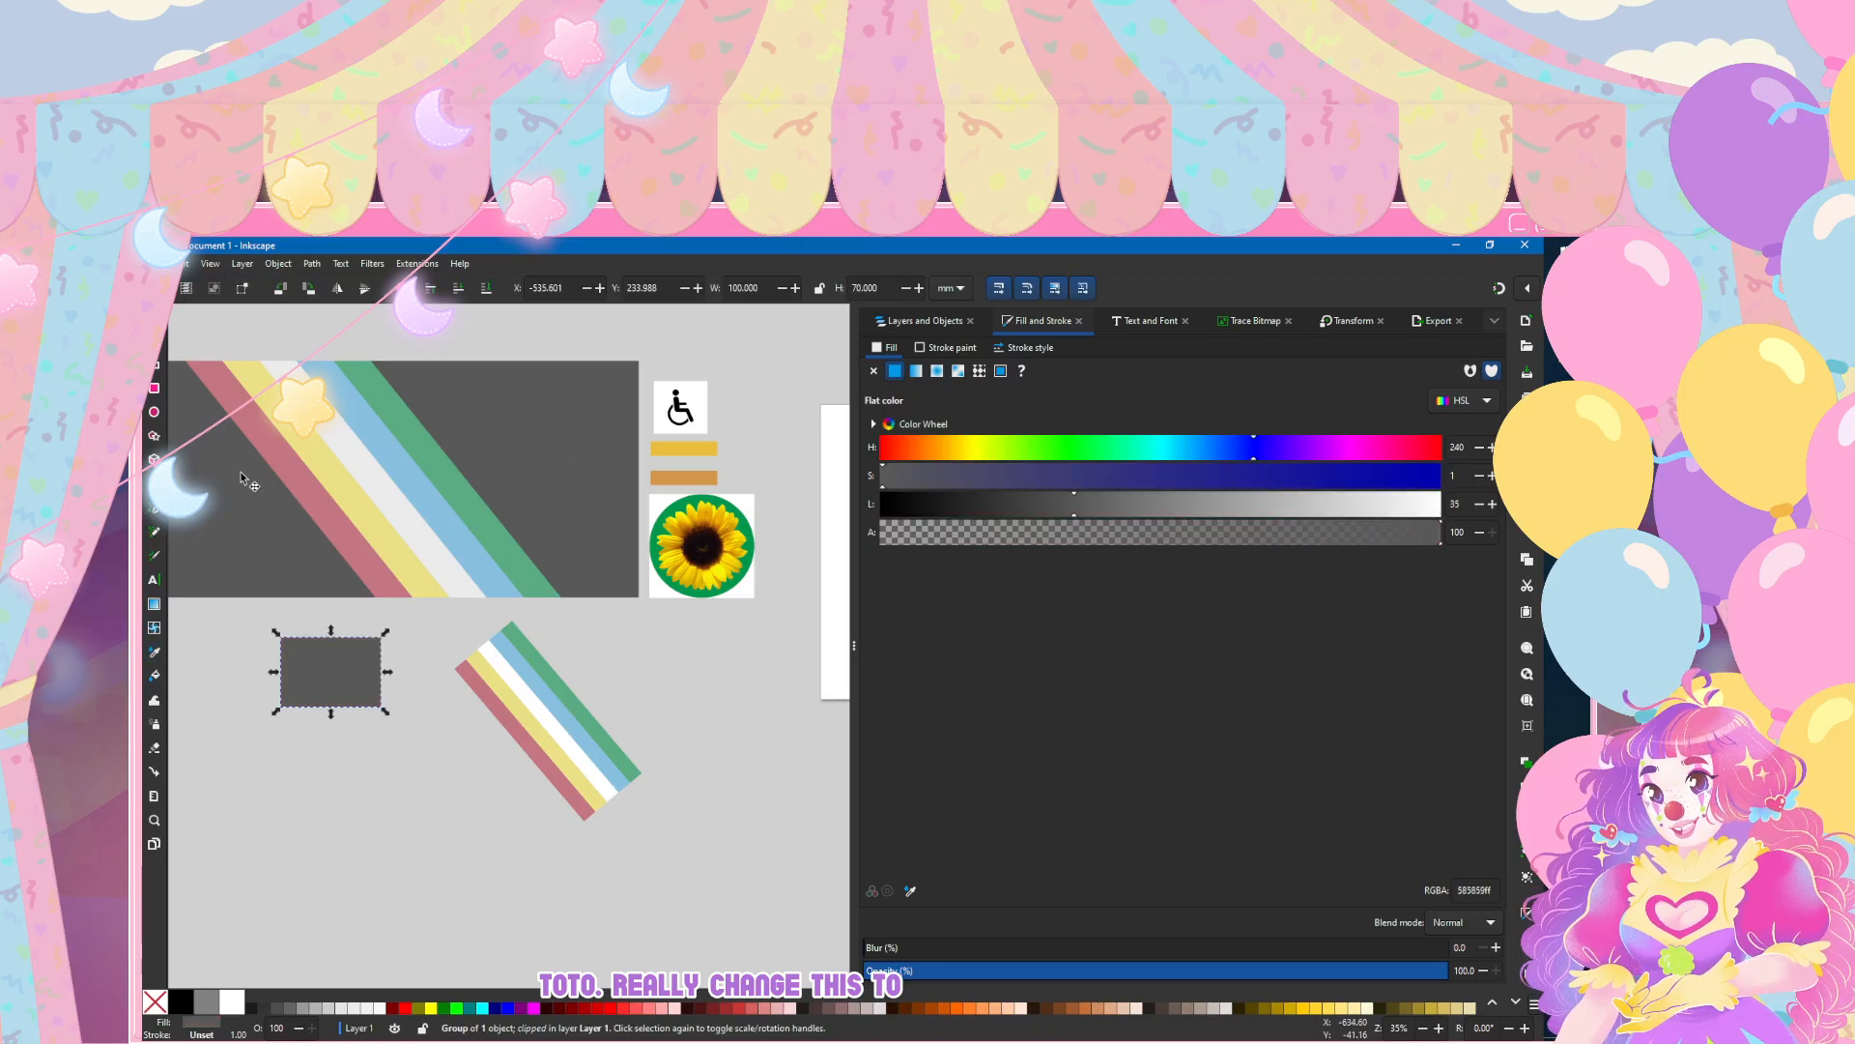
{"action": "left_click", "coordinate": [362, 775]}
Step: Try converting all five stripe rectangles from objects to paths
{"action": "scroll", "coordinate": [390, 785], "scroll_direction": "left", "scroll_amount": 3}
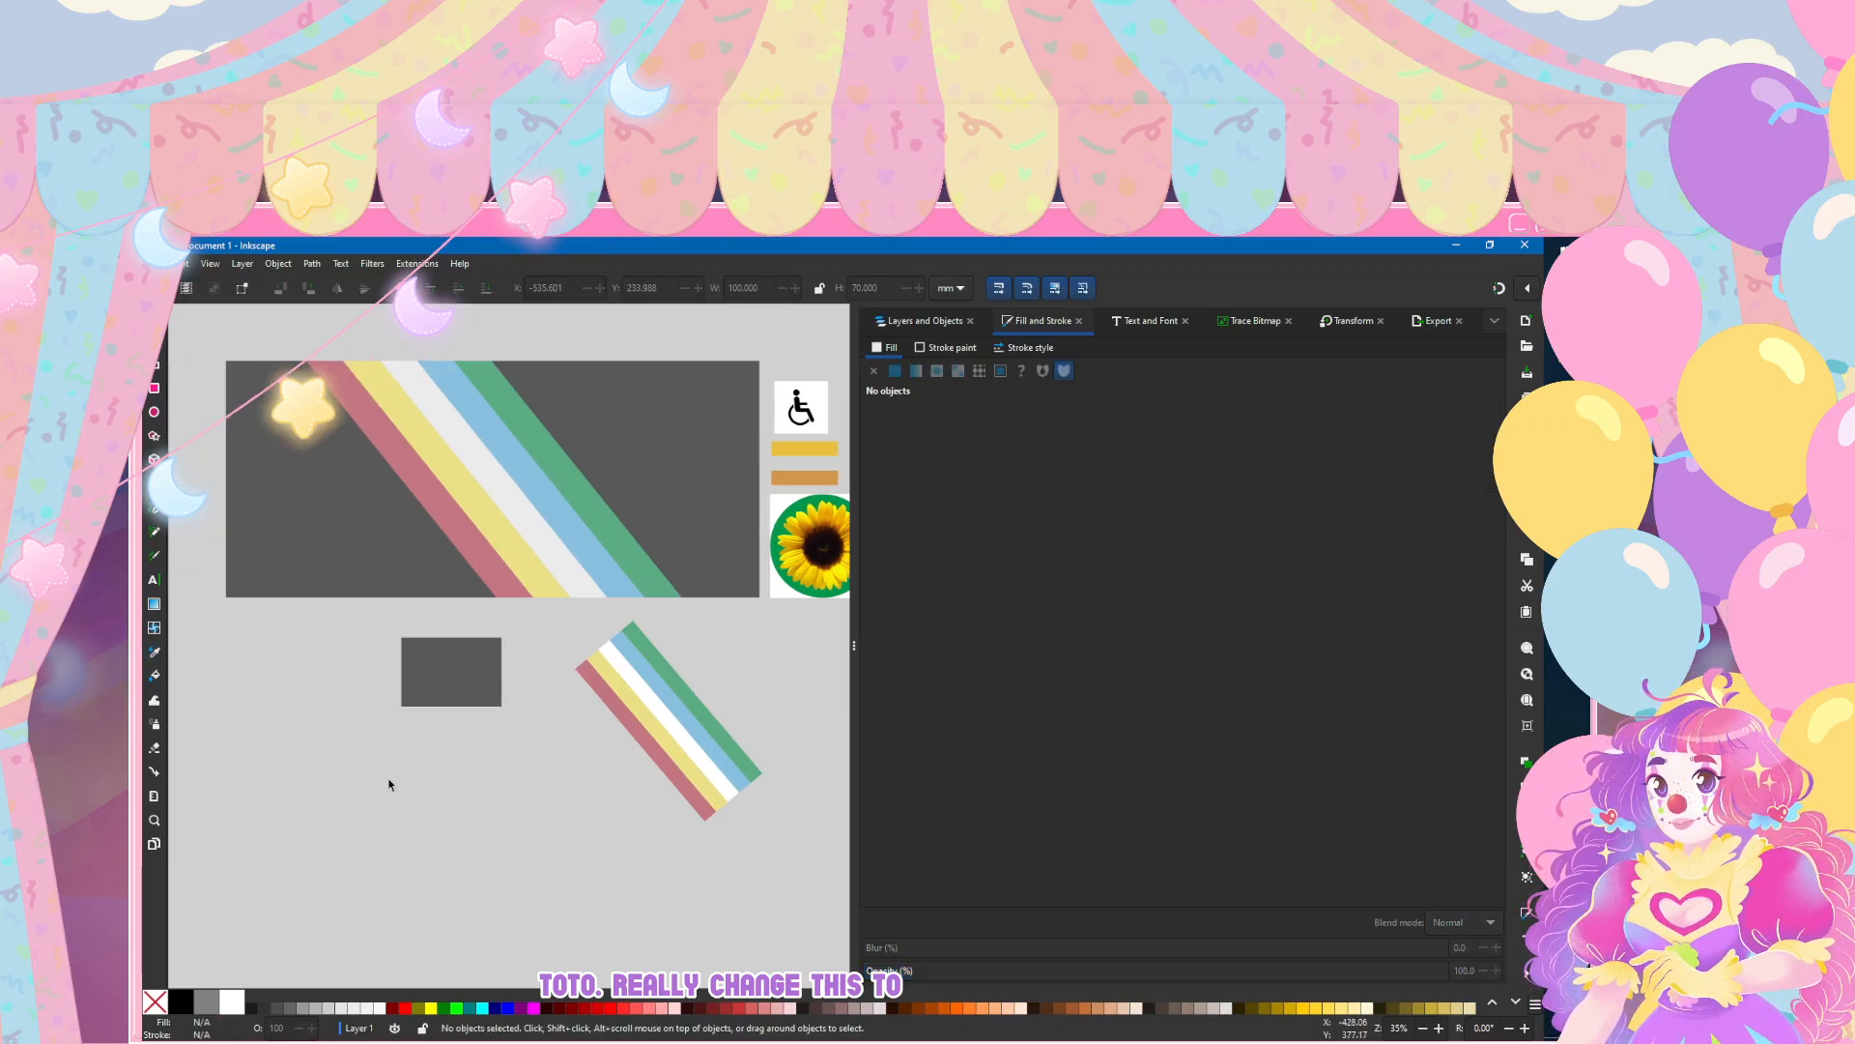
{"action": "key", "text": "ctrl+shift+l"}
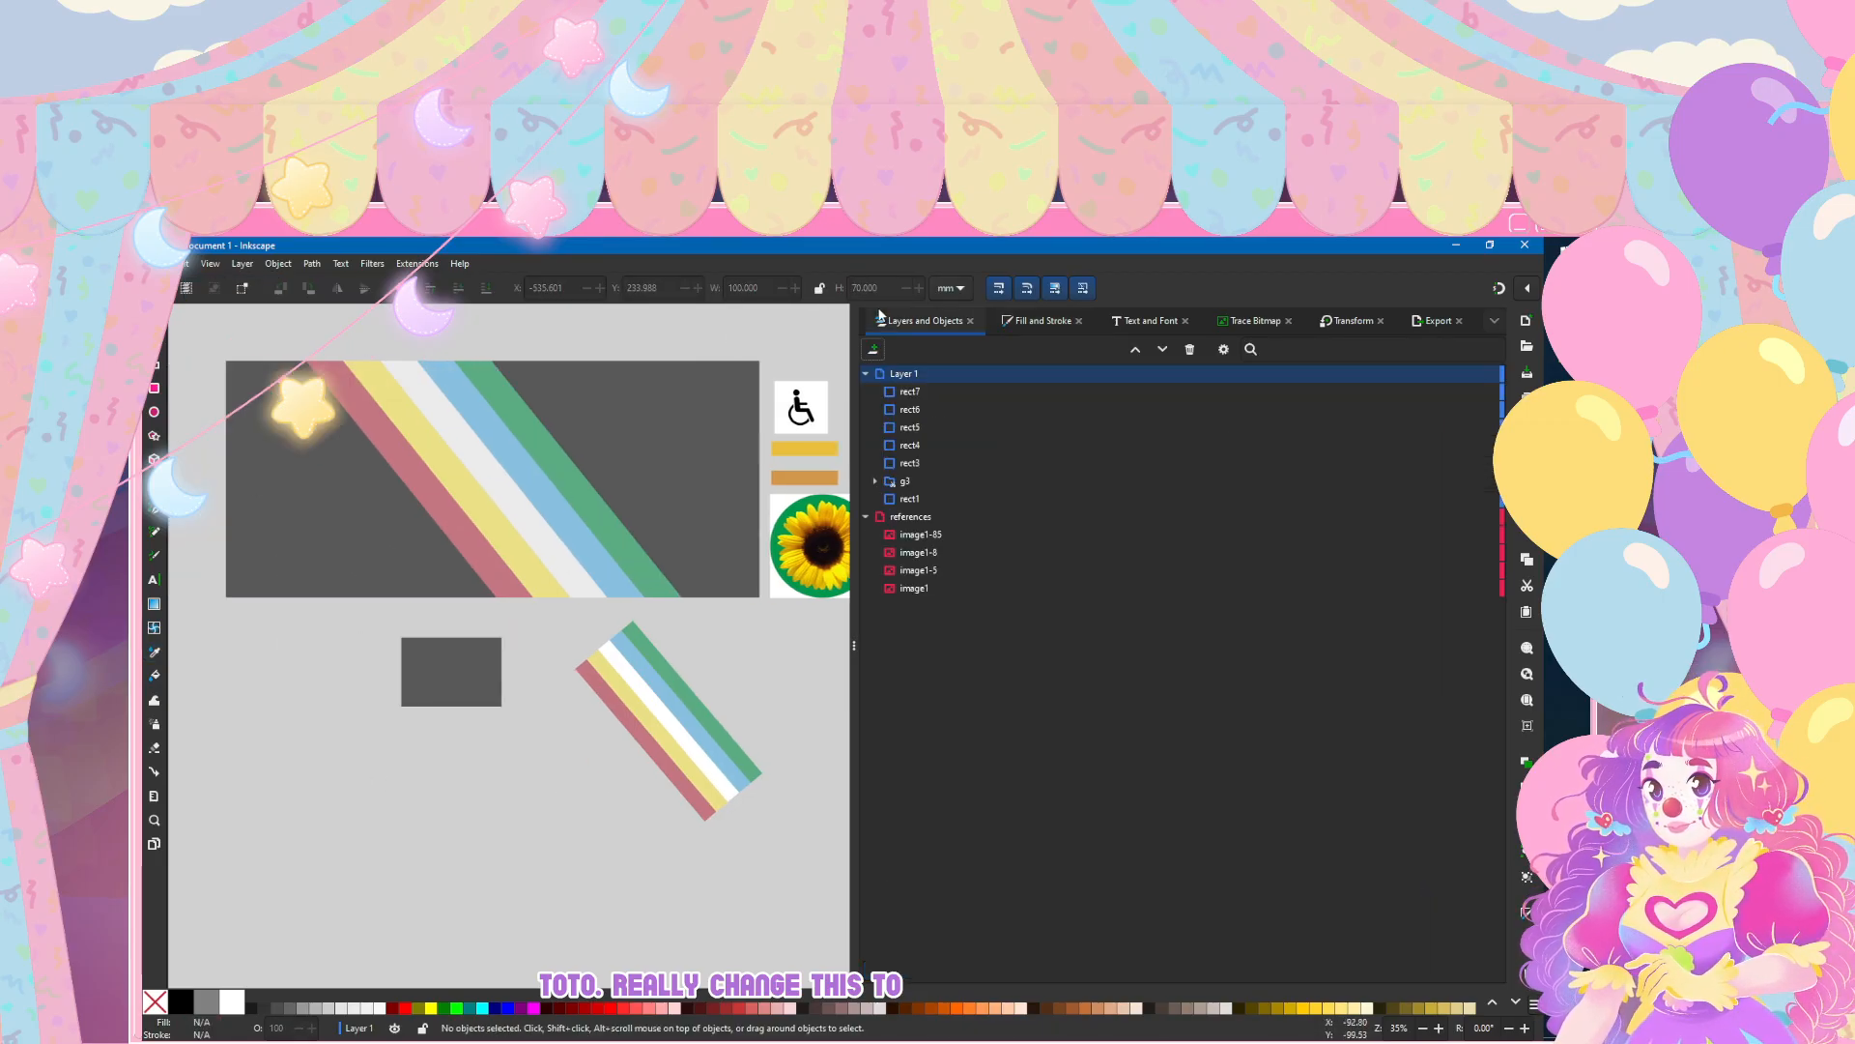
{"action": "left_click", "coordinate": [483, 641]}
{"action": "left_click", "coordinate": [575, 785]}
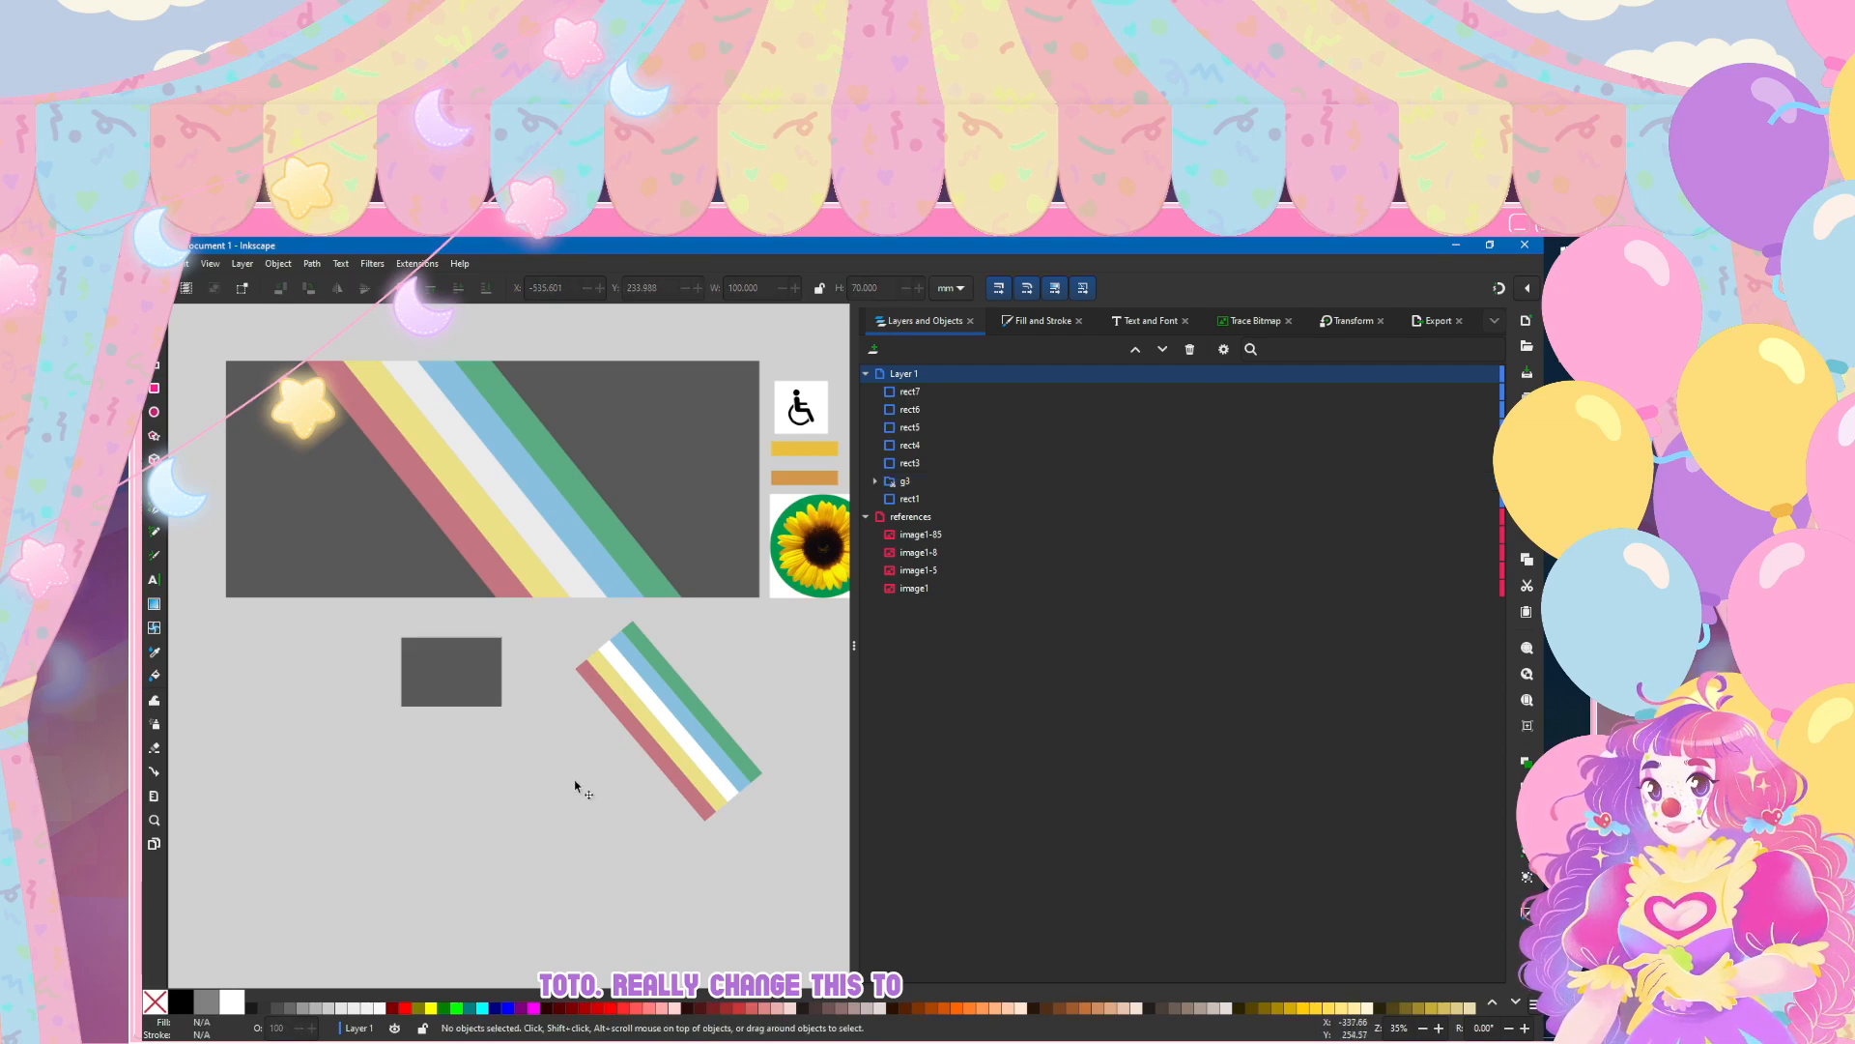
{"action": "key", "text": "shift+Tab"}
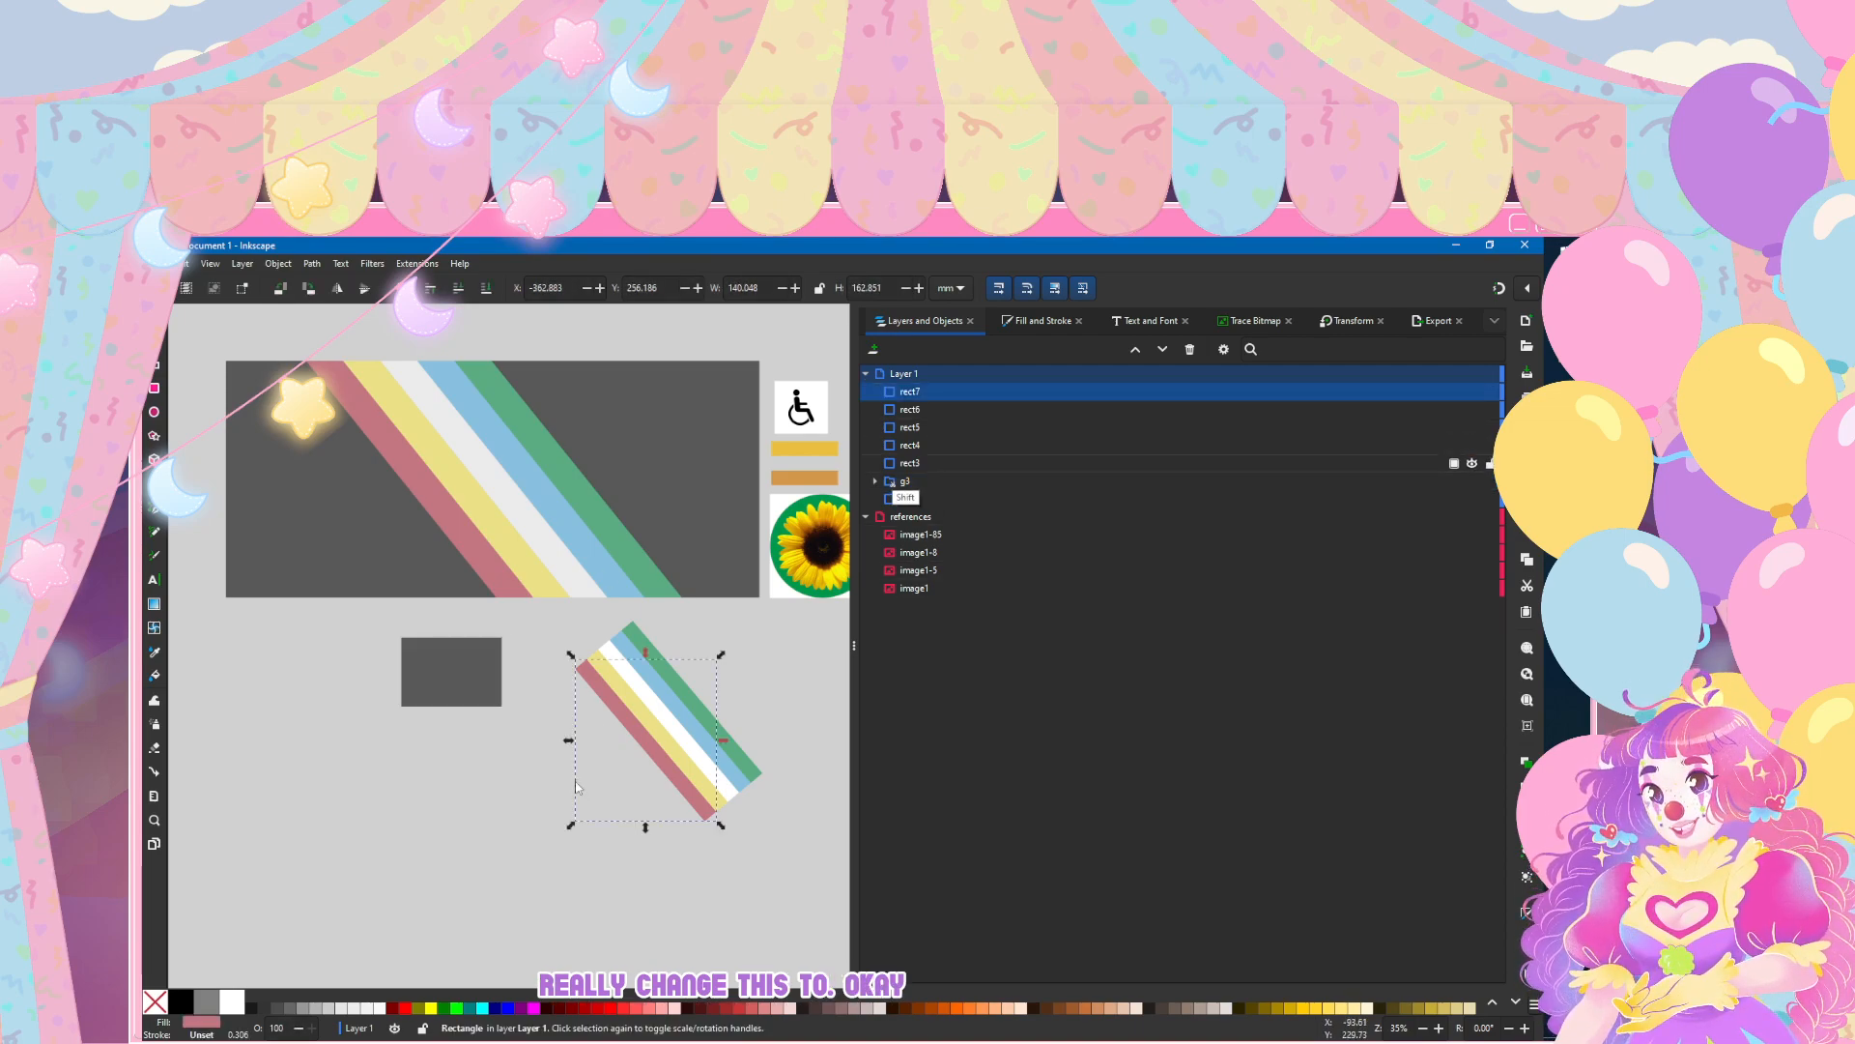
{"action": "key", "text": "shift+Down"}
{"action": "key", "text": "shift+Down"}
{"action": "key", "text": "shift+Down"}
{"action": "key", "text": "shift+Down"}
{"action": "left_click", "coordinate": [309, 263]}
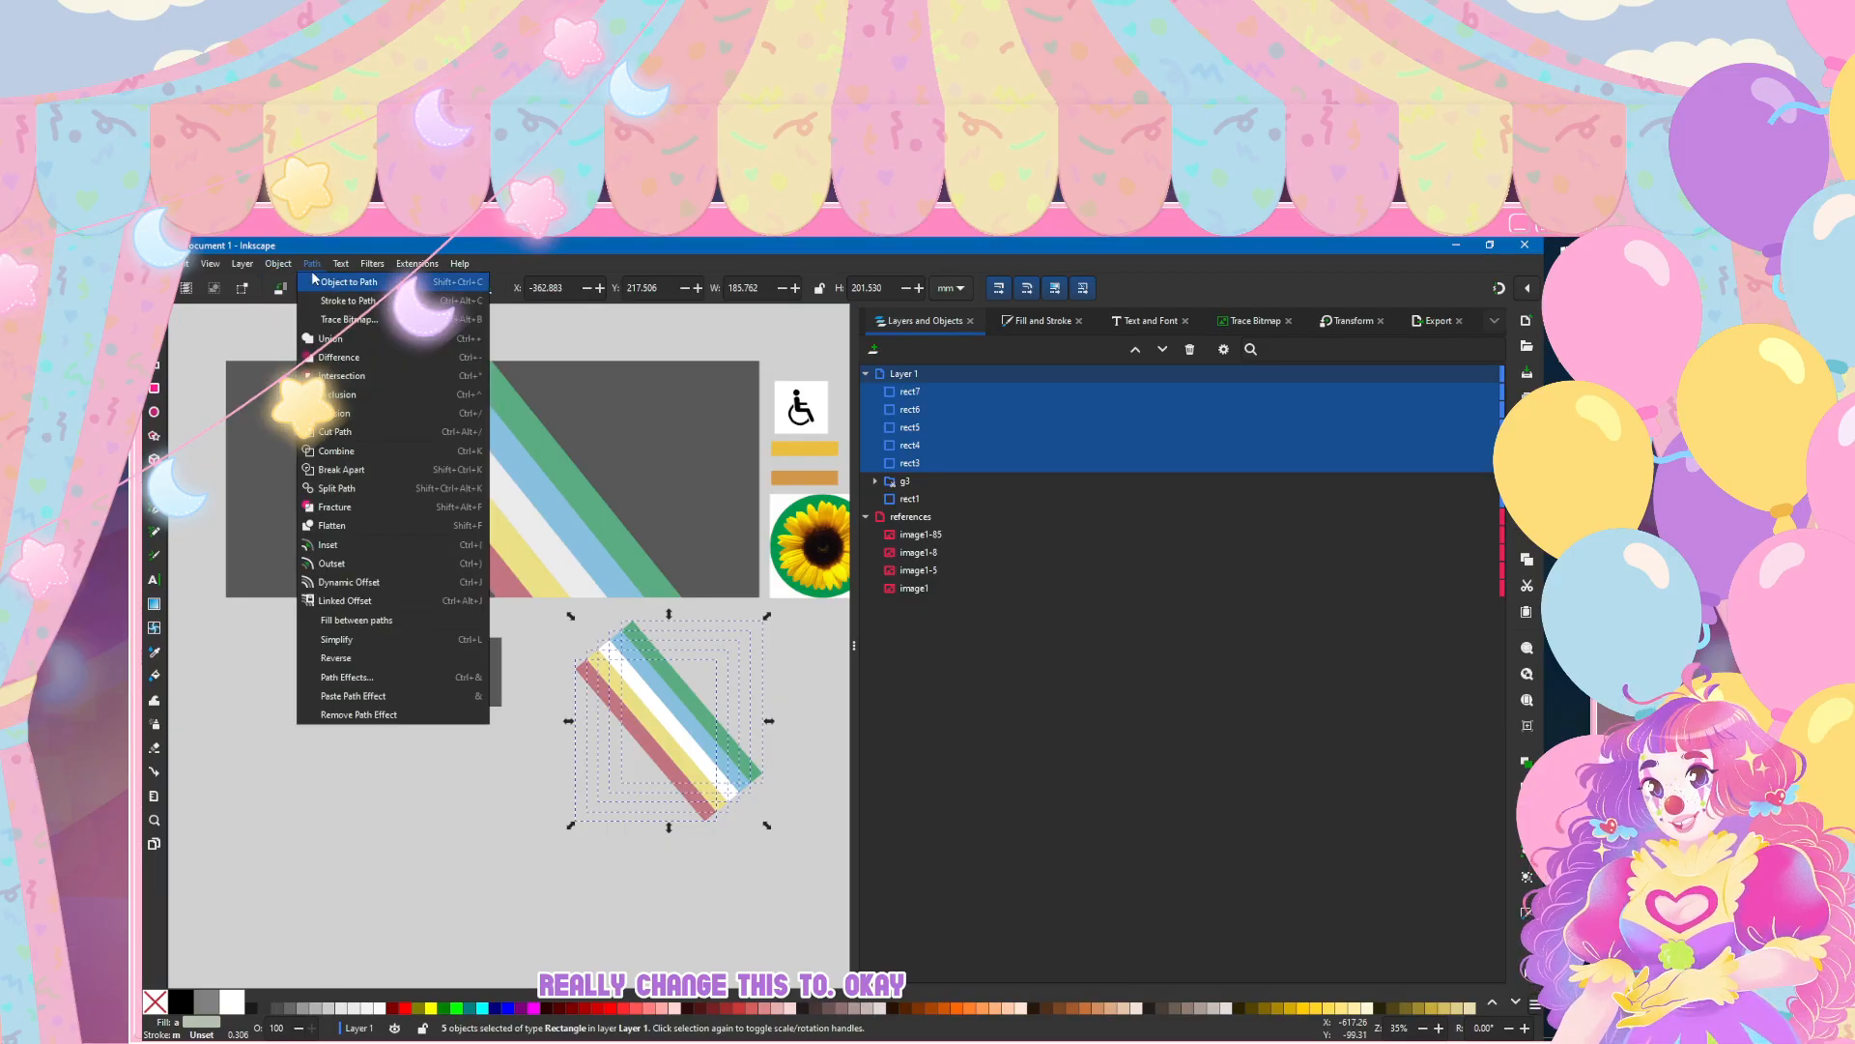
{"action": "left_click", "coordinate": [311, 281]}
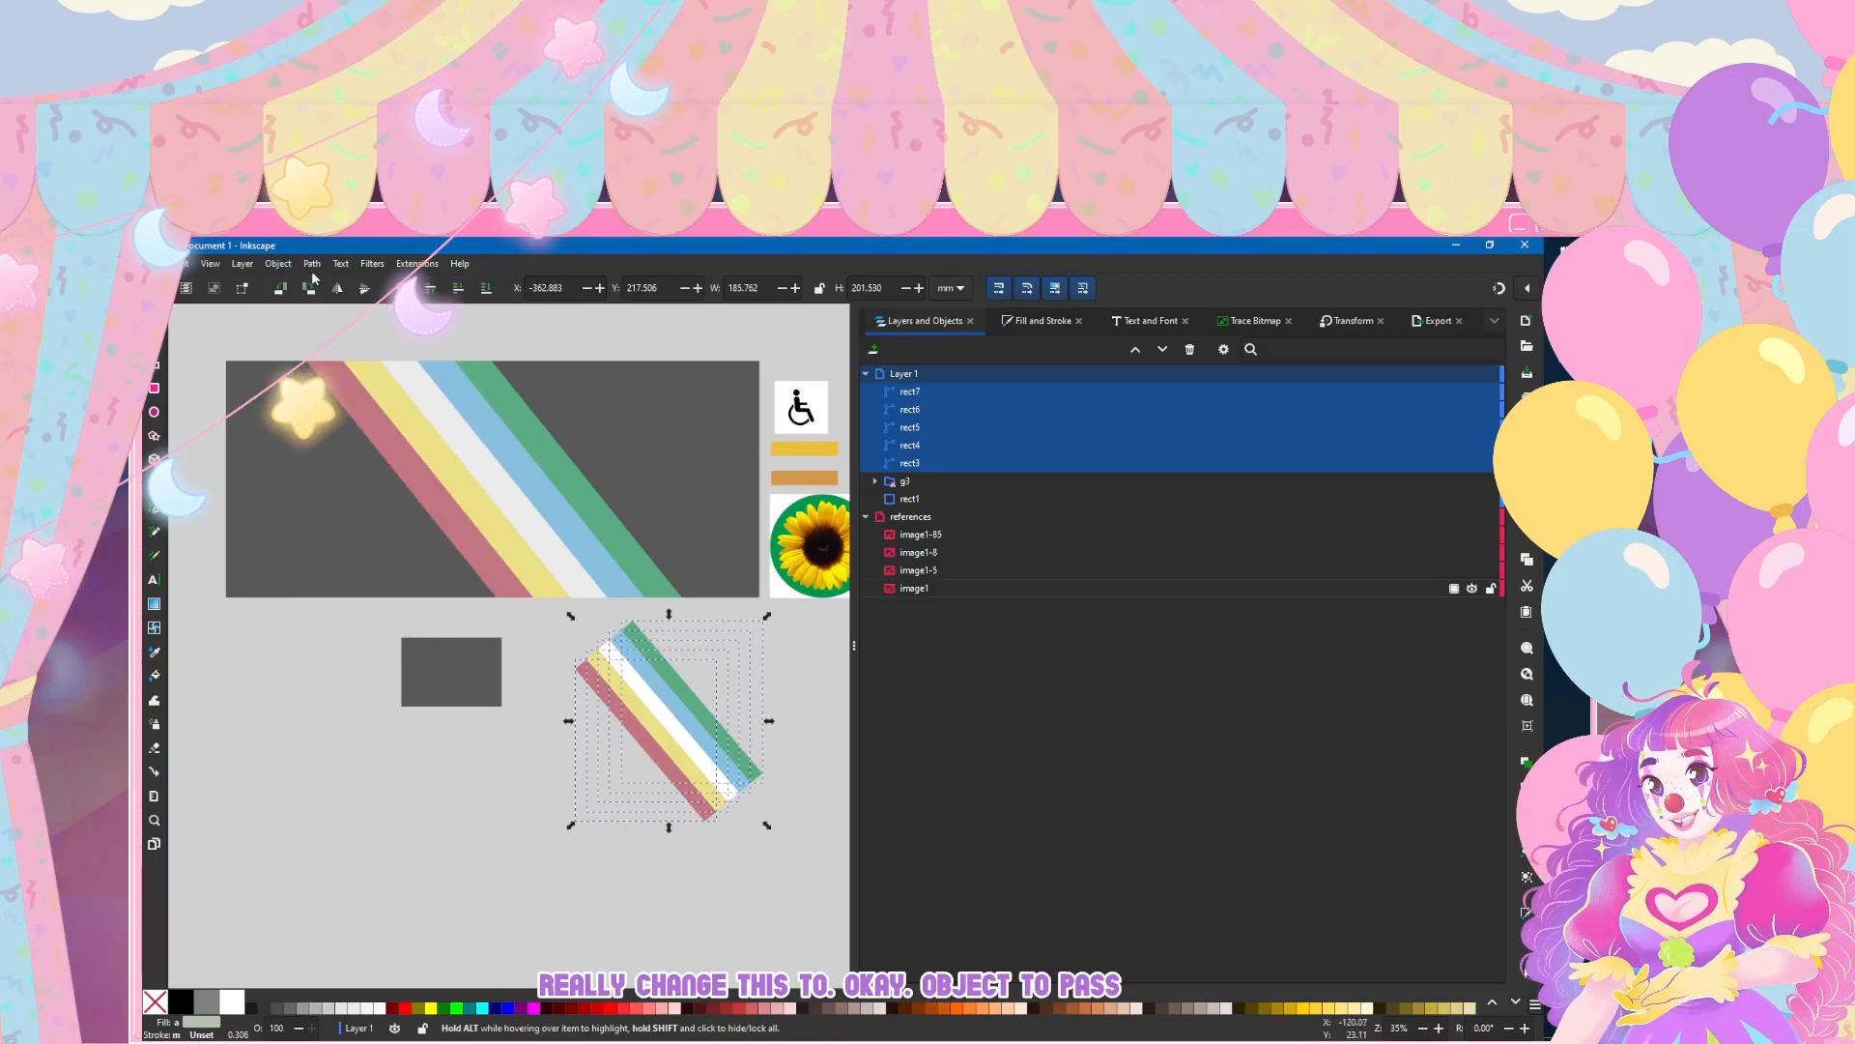
{"action": "key", "text": "Escape"}
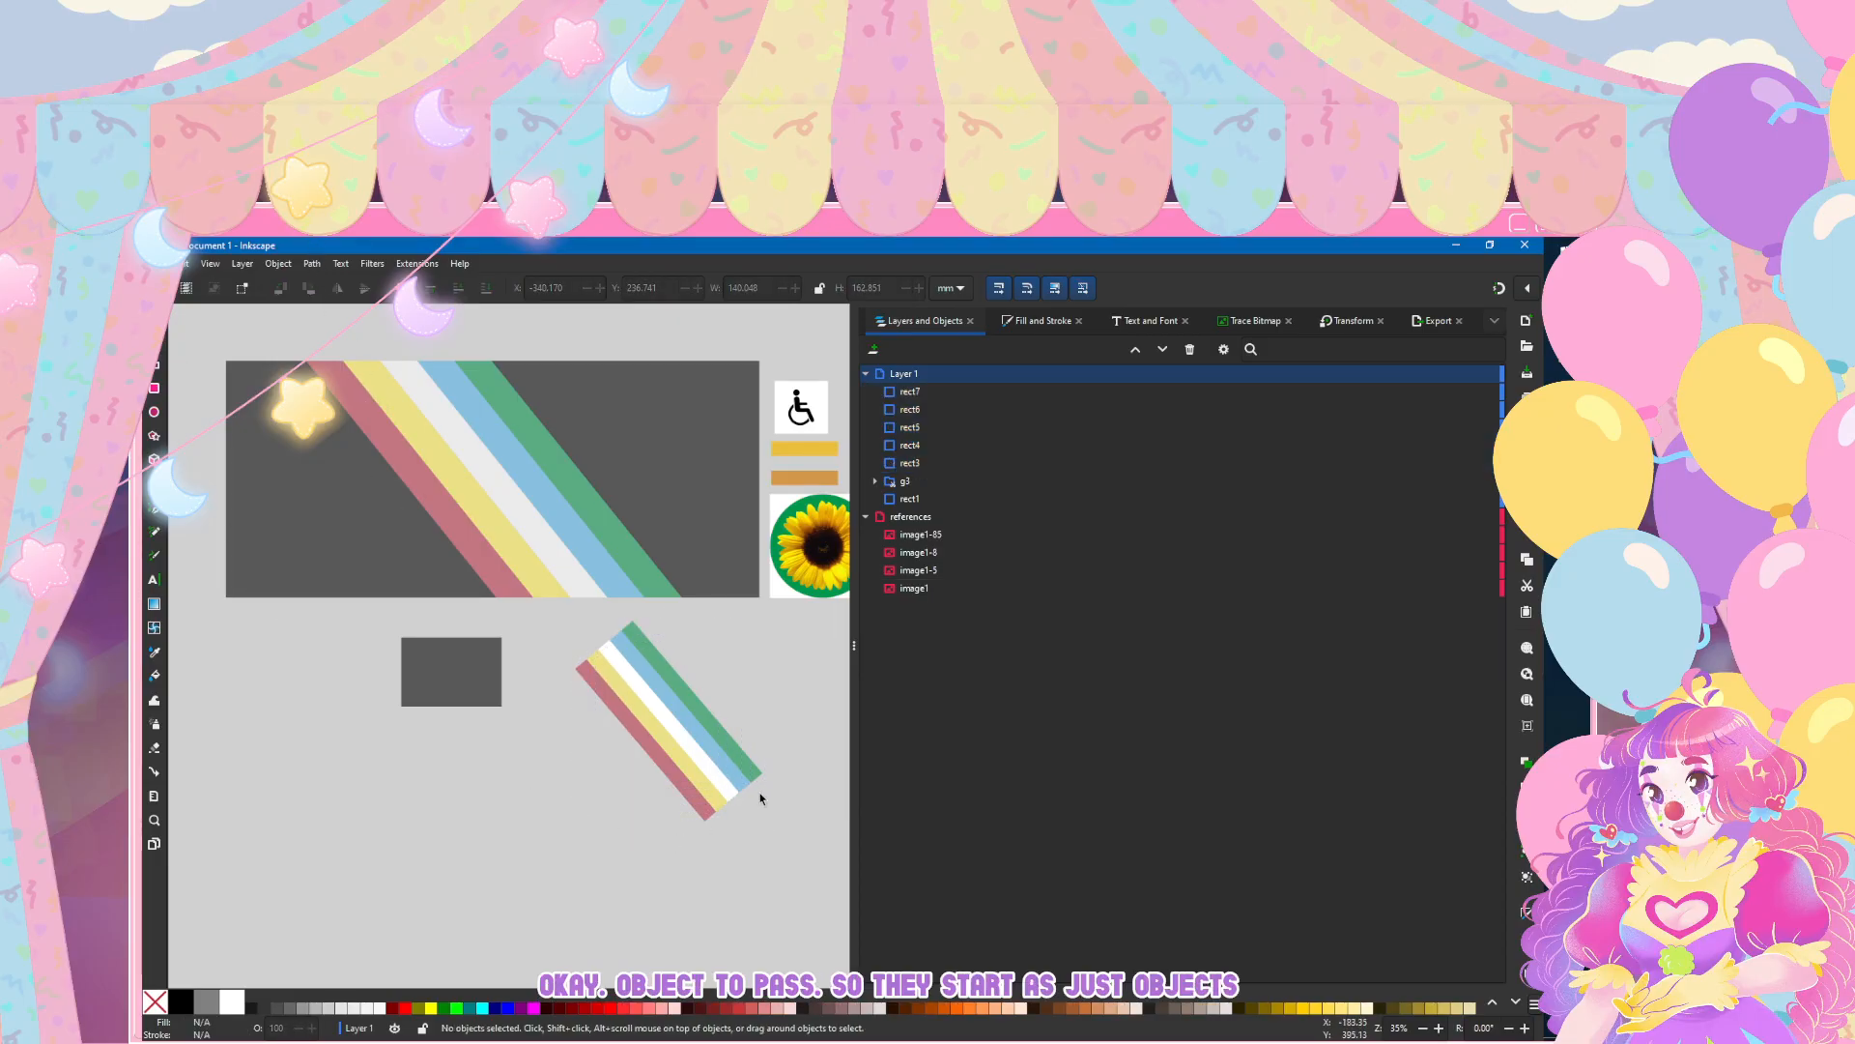
Step: Inspect the green stripe with the Node tool, and restore the conversion of all five stripes to paths
{"action": "scroll", "coordinate": [761, 784], "scroll_direction": "up", "scroll_amount": 3}
{"action": "left_click", "coordinate": [154, 340]}
{"action": "left_click", "coordinate": [407, 379]}
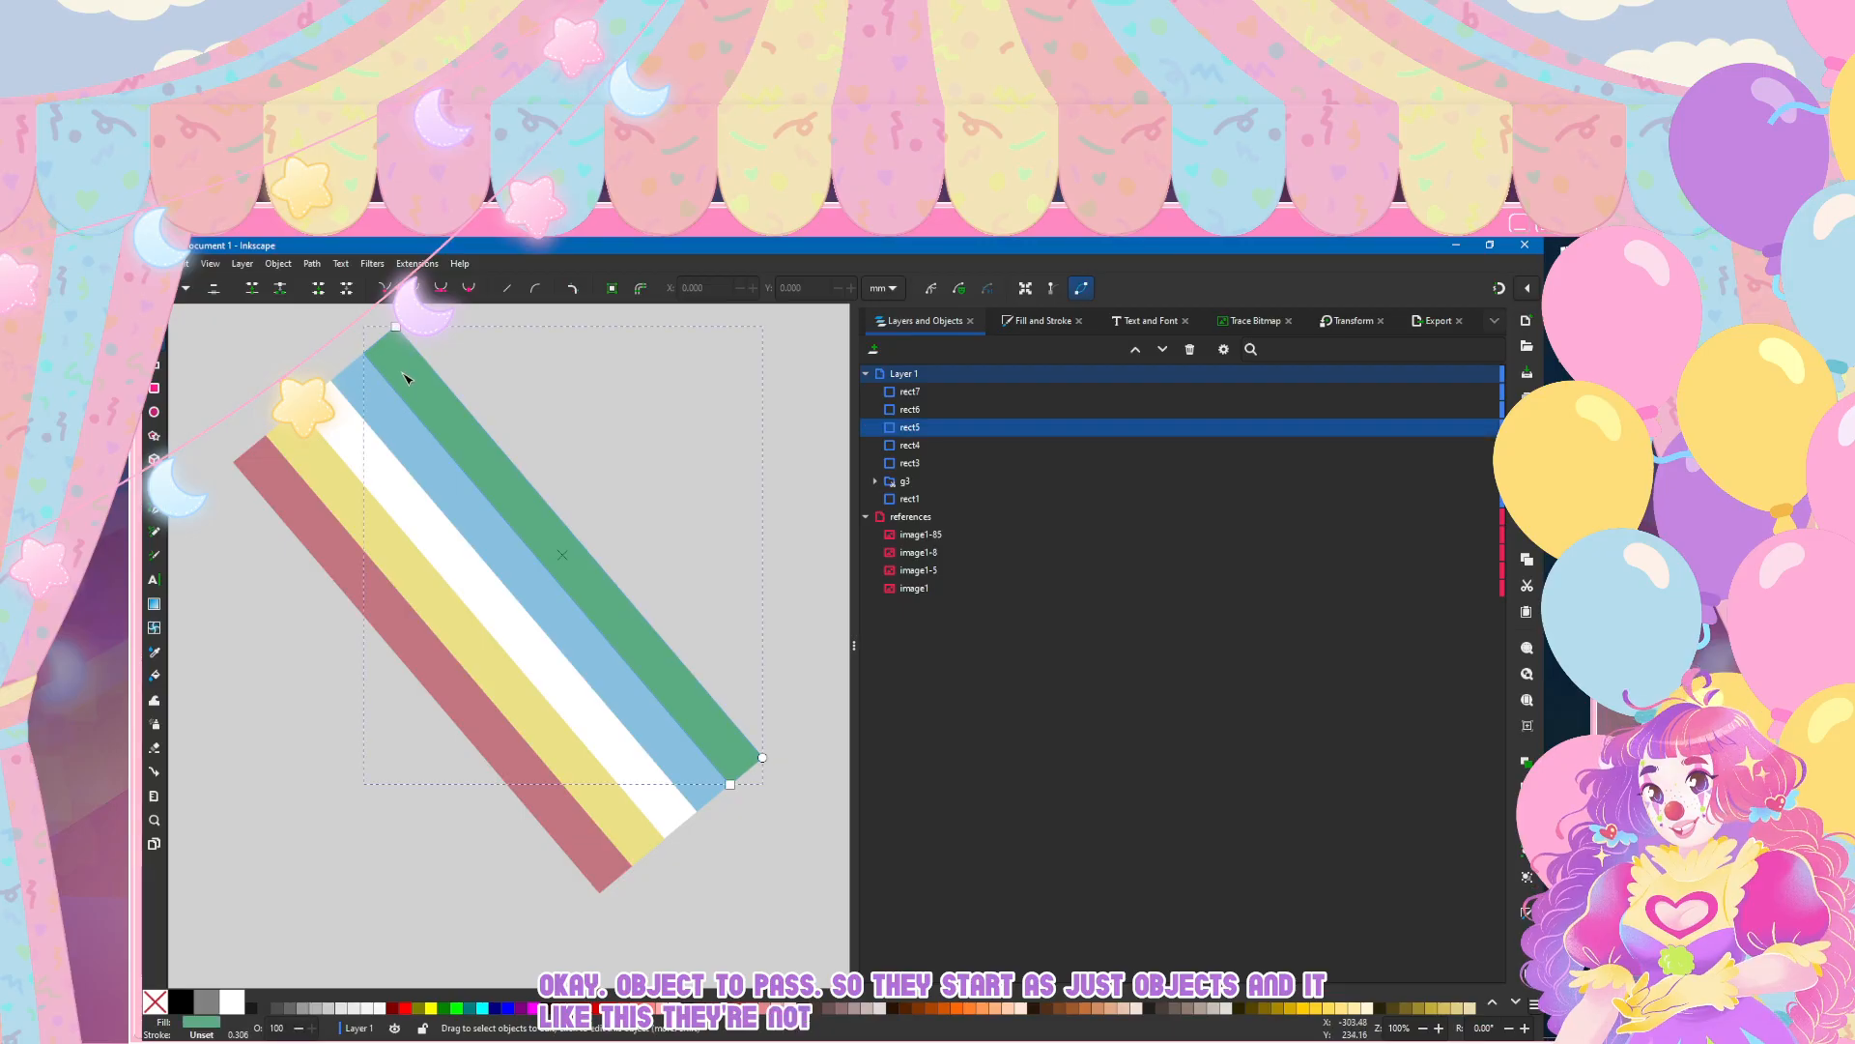
{"action": "left_click", "coordinate": [419, 940]}
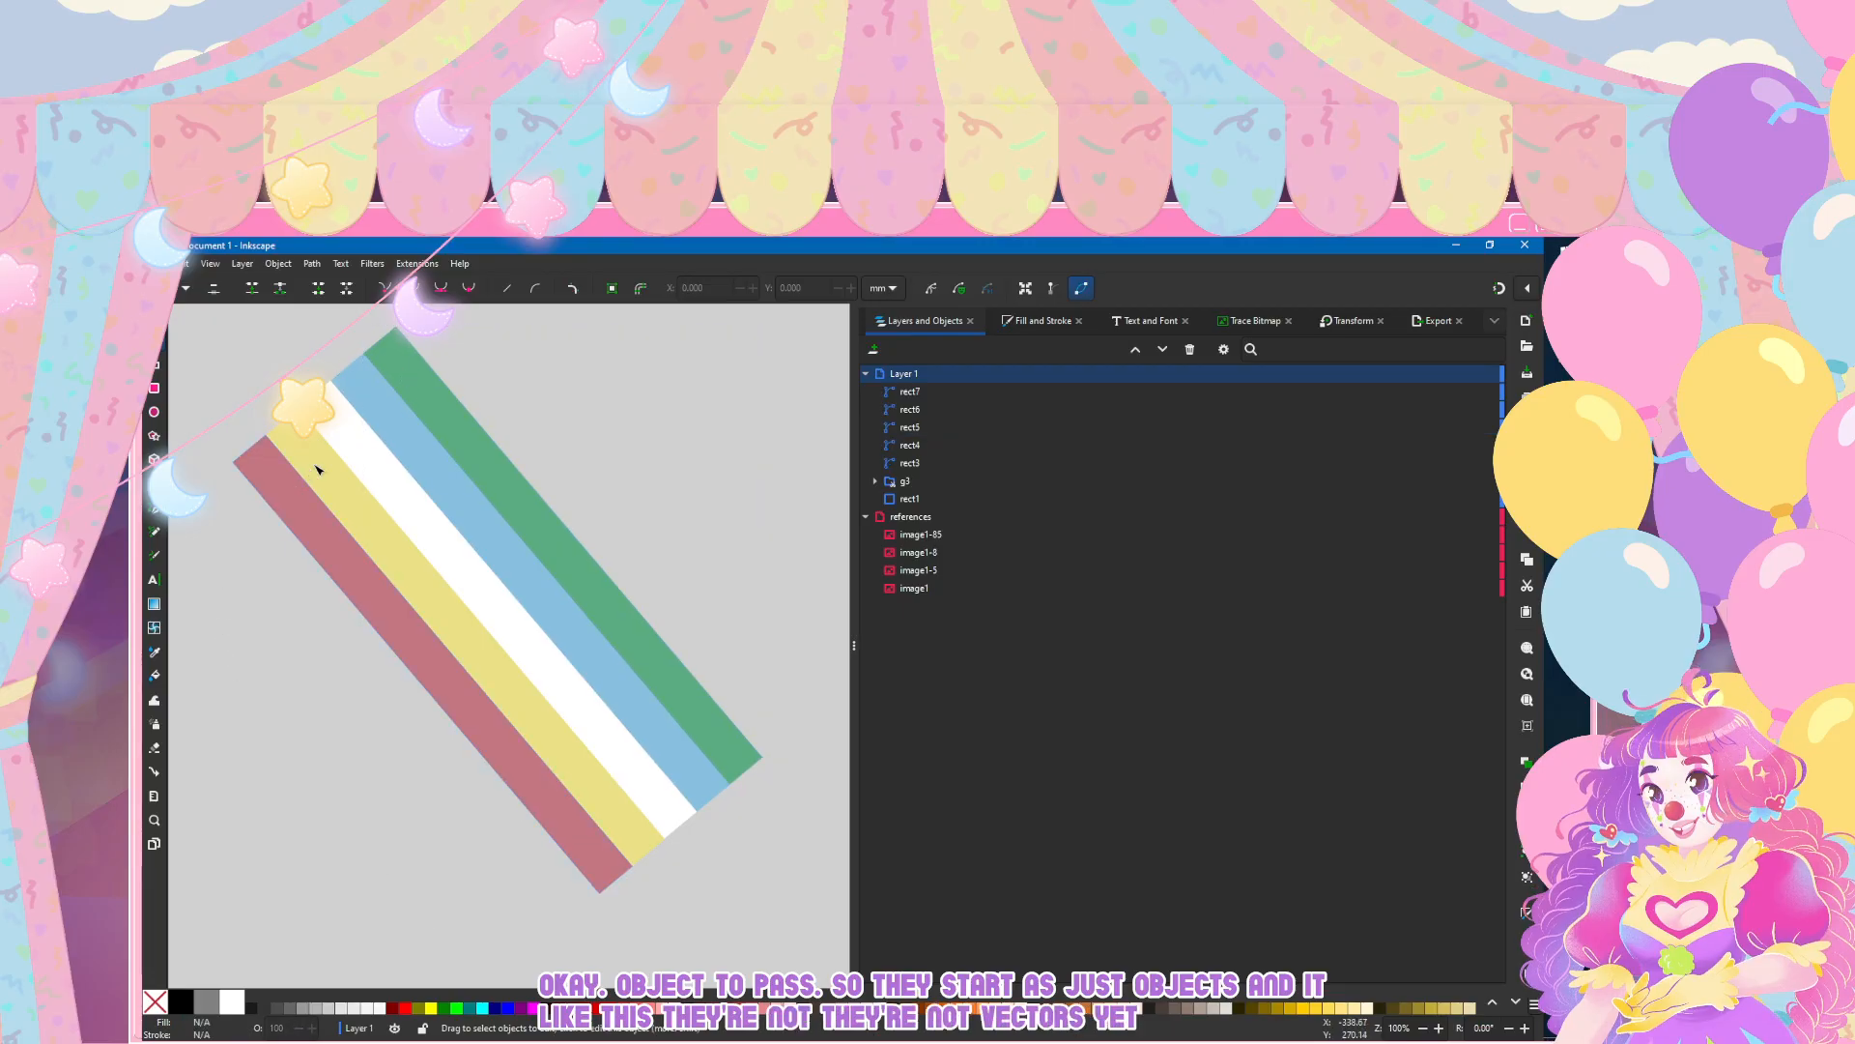
Step: Try bending the green stripe's long outer edge outward into a curve
{"action": "left_click", "coordinate": [390, 366]}
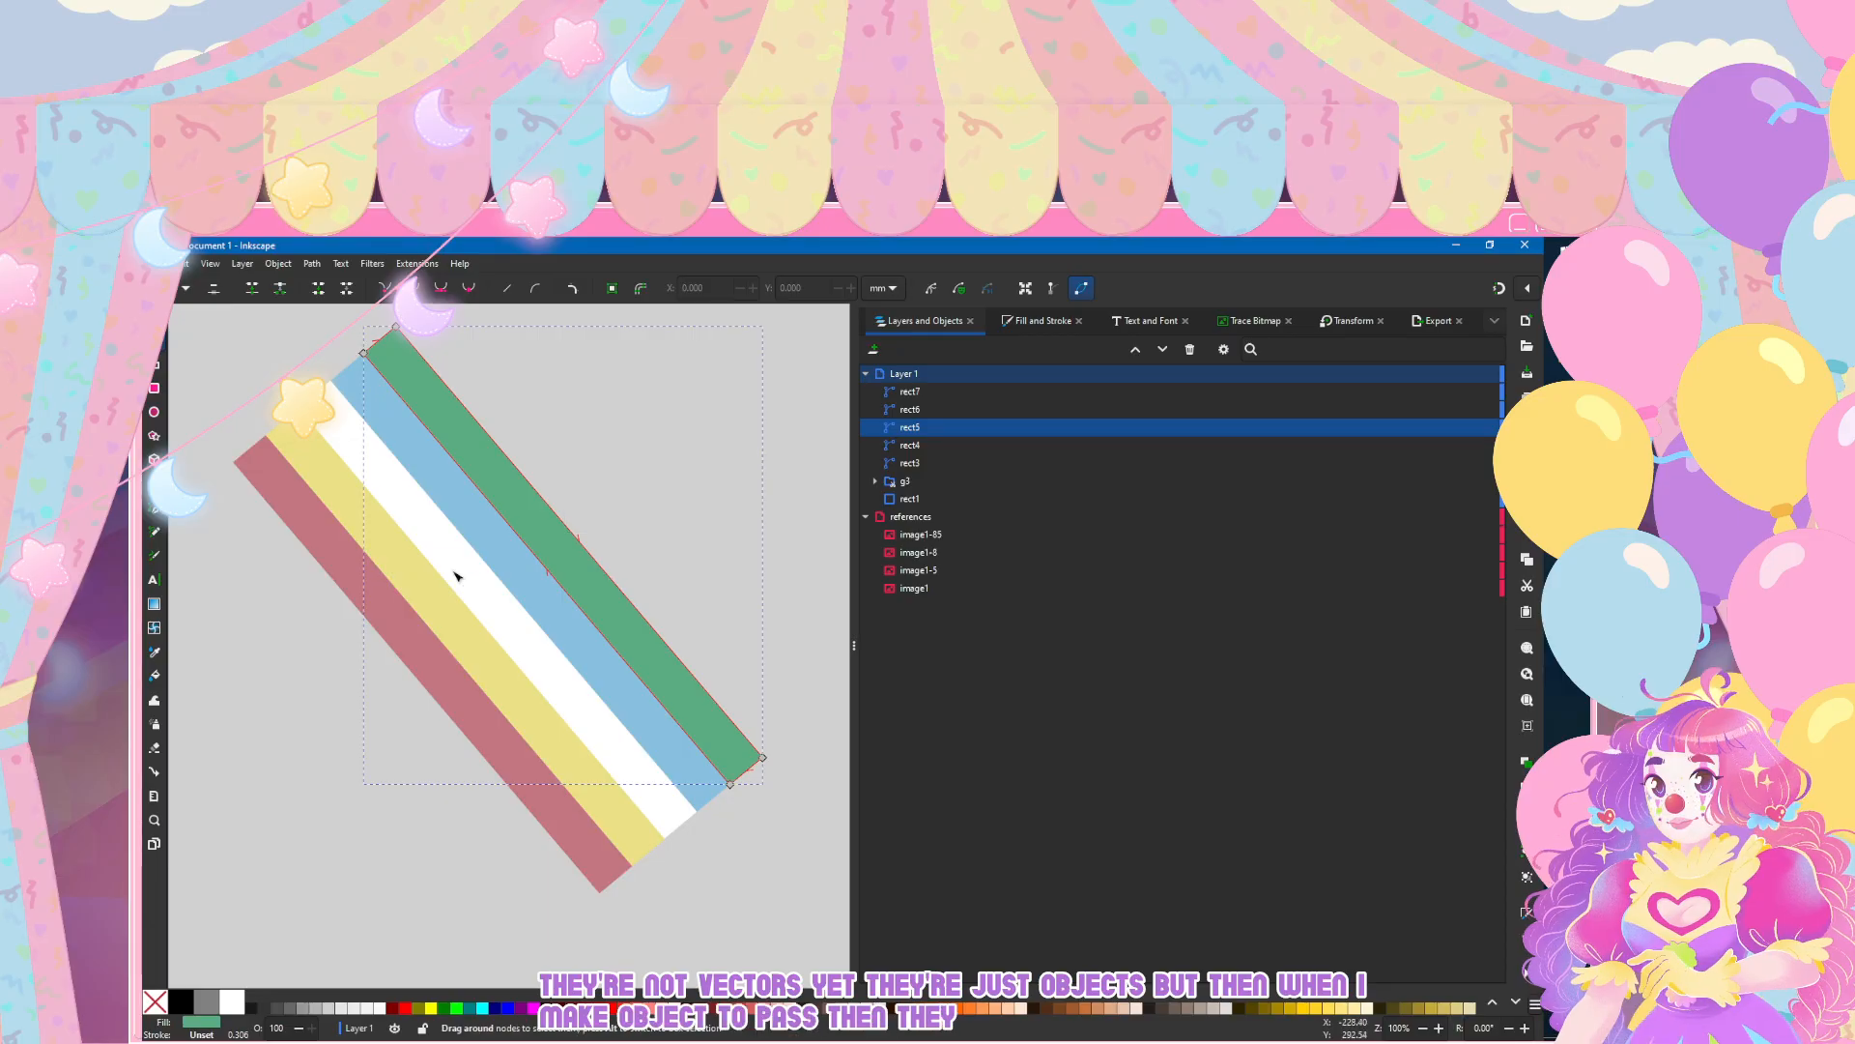
{"action": "left_click_drag", "start_coordinate": [591, 553], "coordinate": [646, 451]}
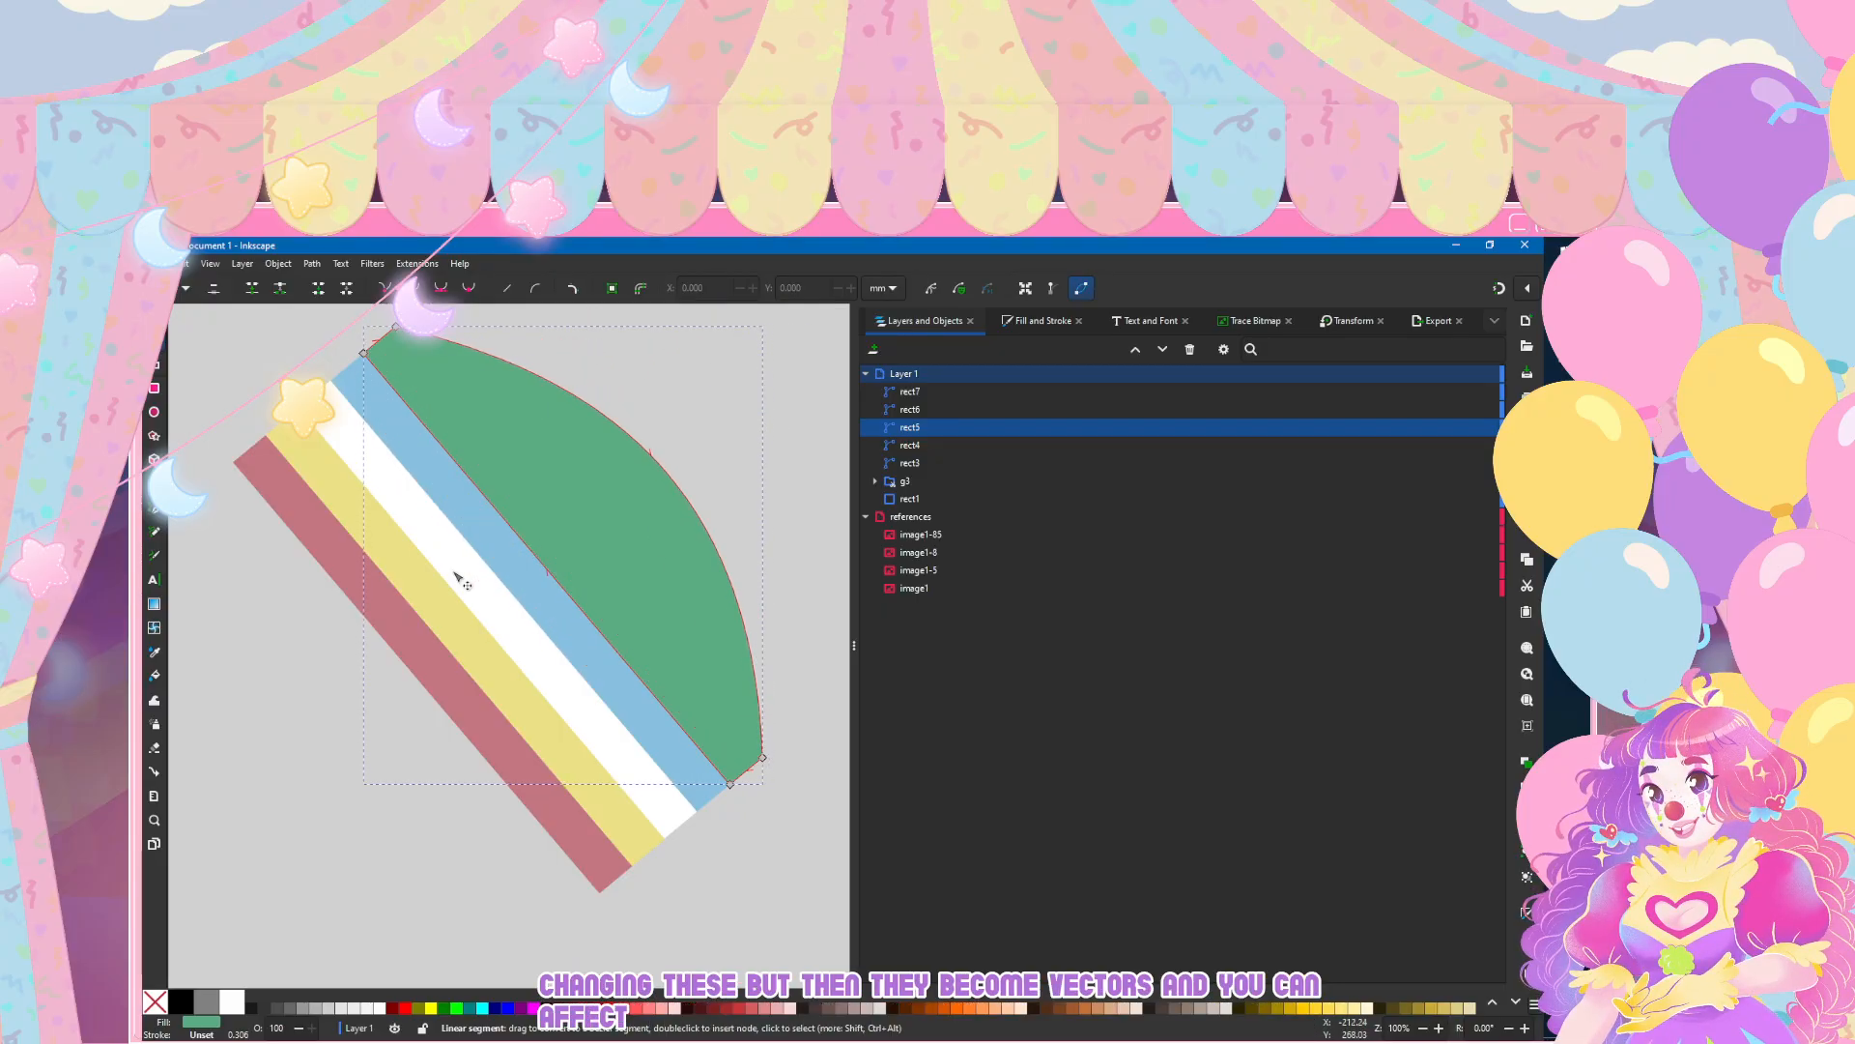
{"action": "scroll", "coordinate": [455, 576], "scroll_direction": "down", "scroll_amount": 2}
{"action": "left_click", "coordinate": [455, 857]}
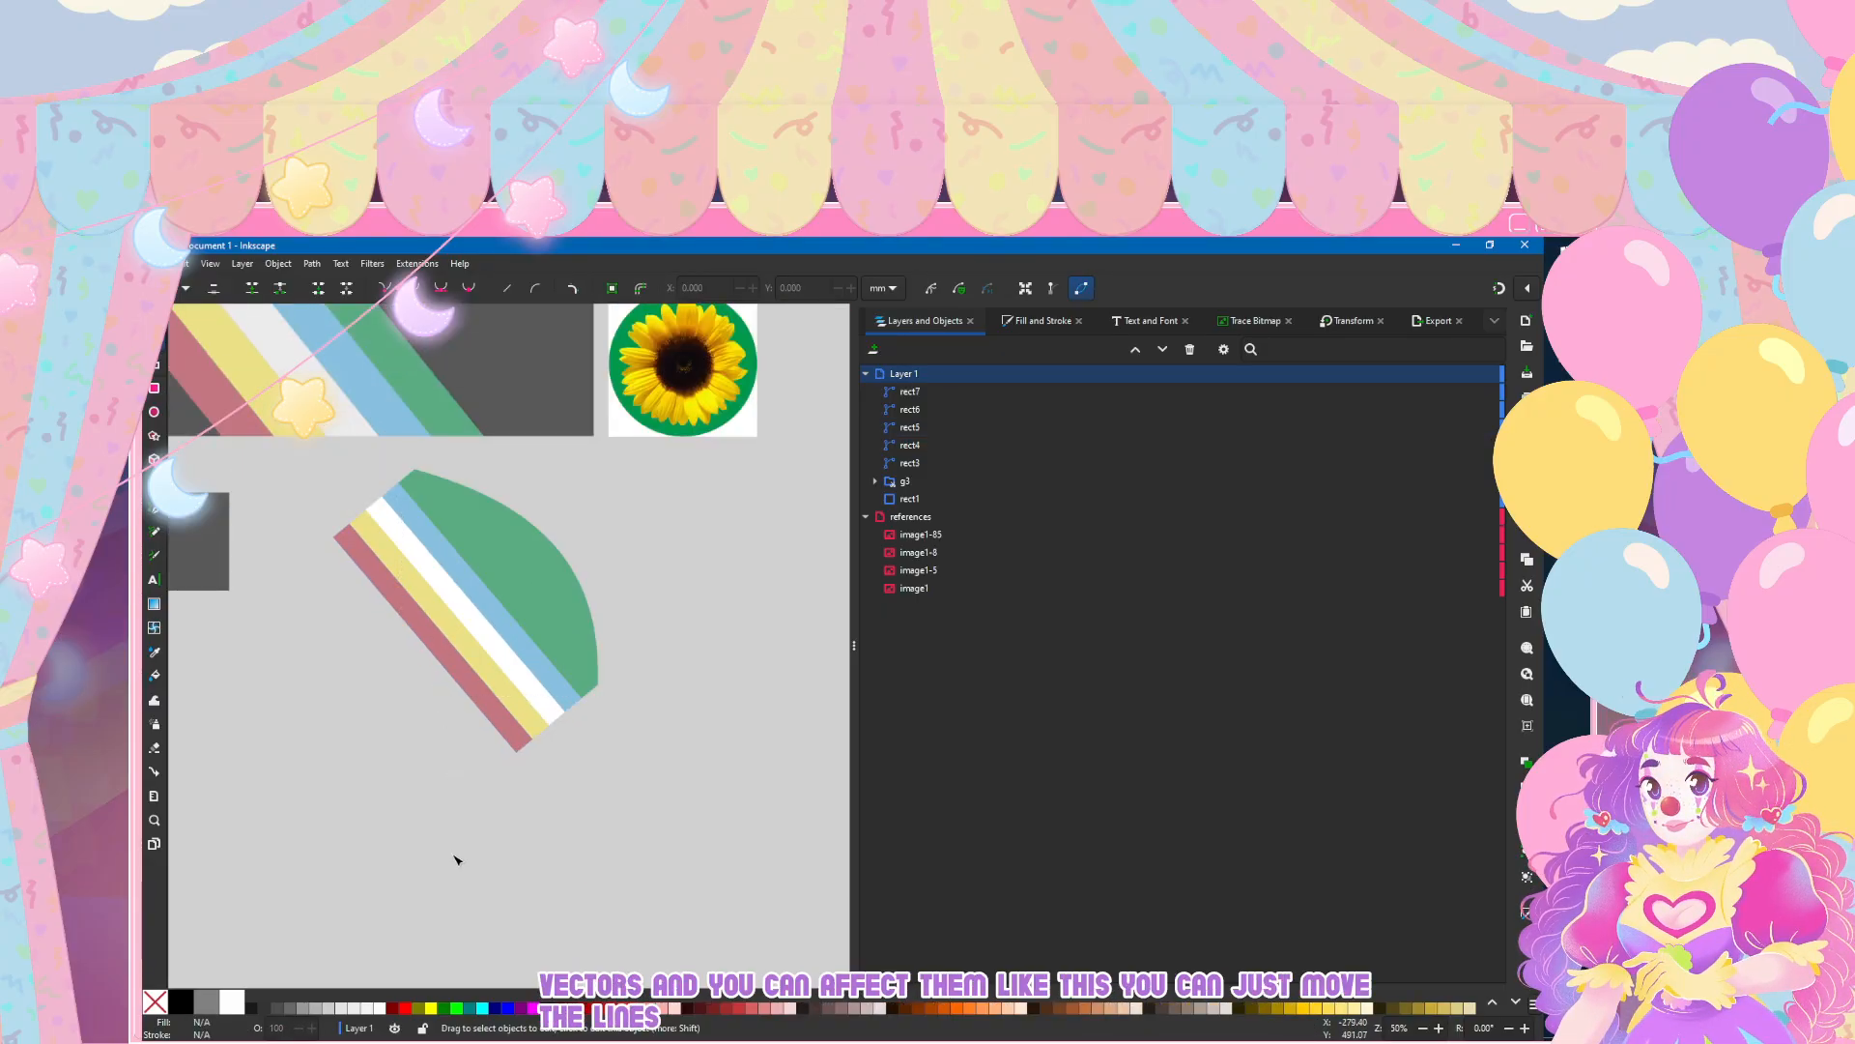
{"action": "key", "text": "ctrl+z"}
Step: Group the five stripe paths, rect7 through rect3, into a single object
{"action": "scroll", "coordinate": [418, 779], "scroll_direction": "left", "scroll_amount": 3}
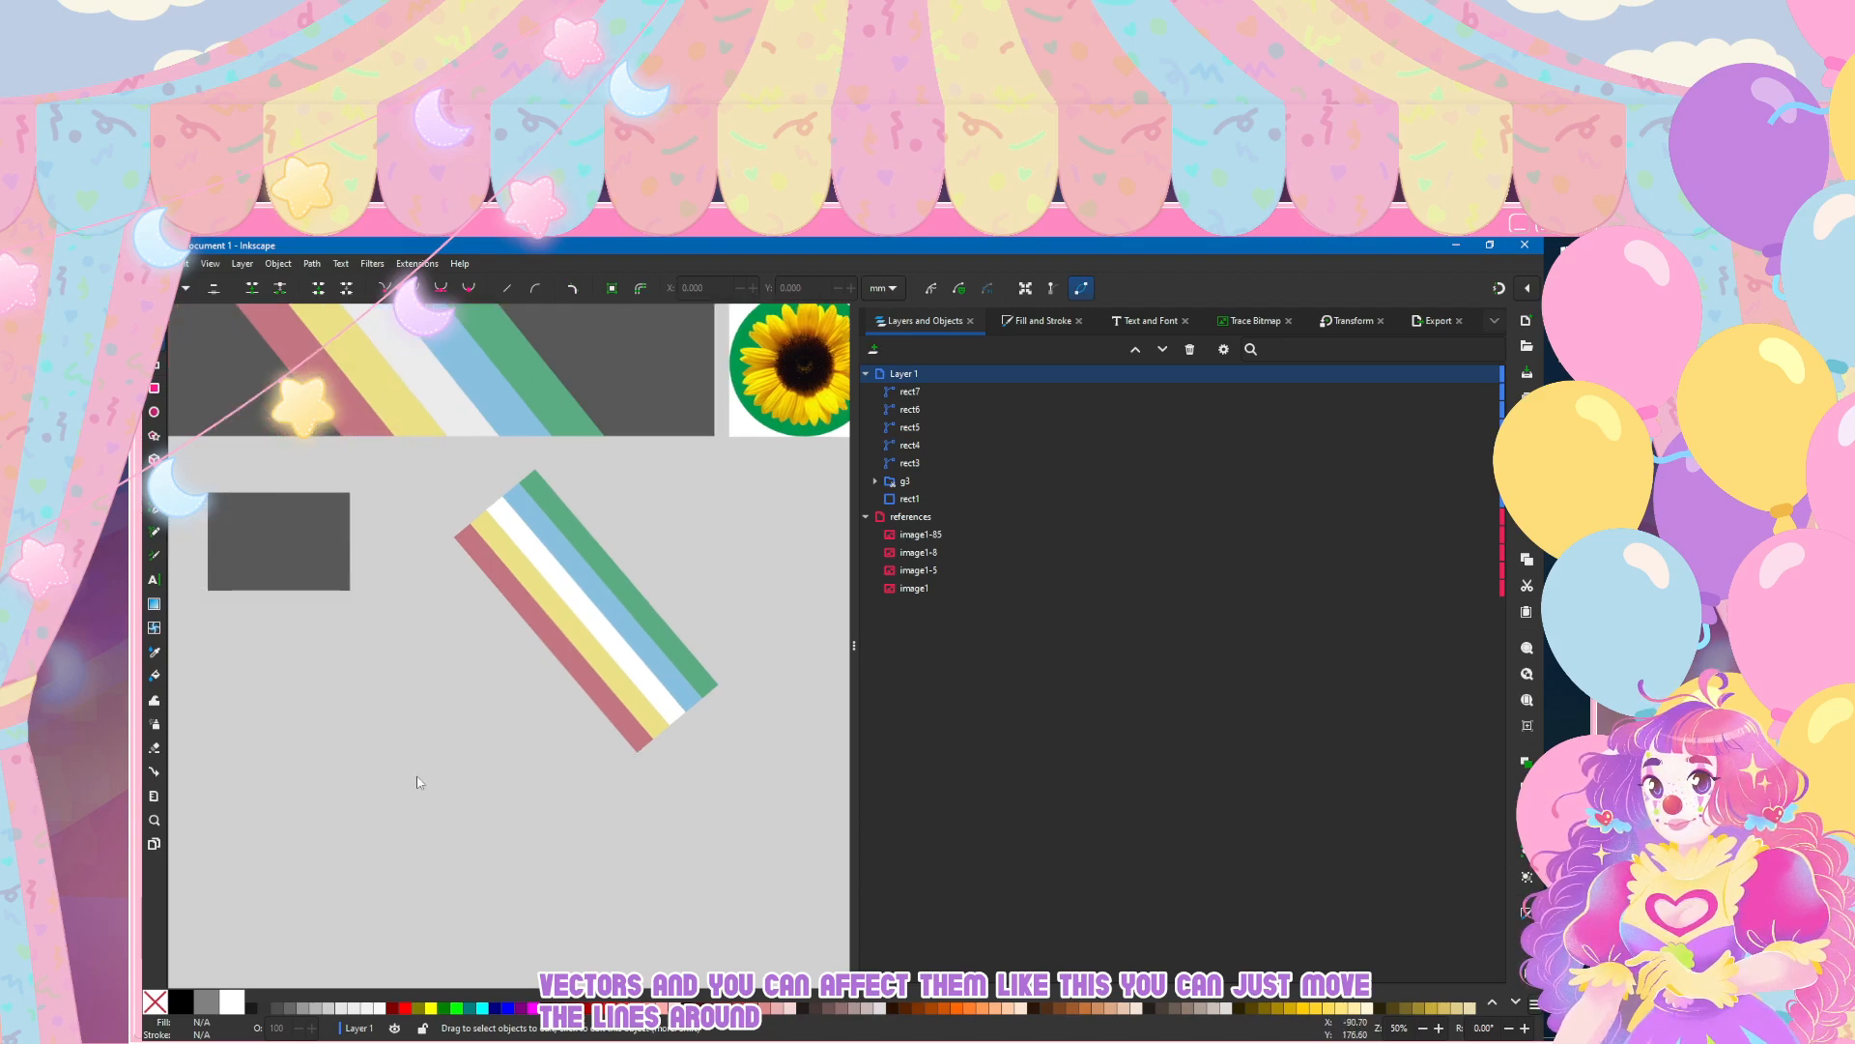
{"action": "left_click", "coordinate": [910, 391]}
{"action": "left_click", "coordinate": [910, 463], "text": "shift"}
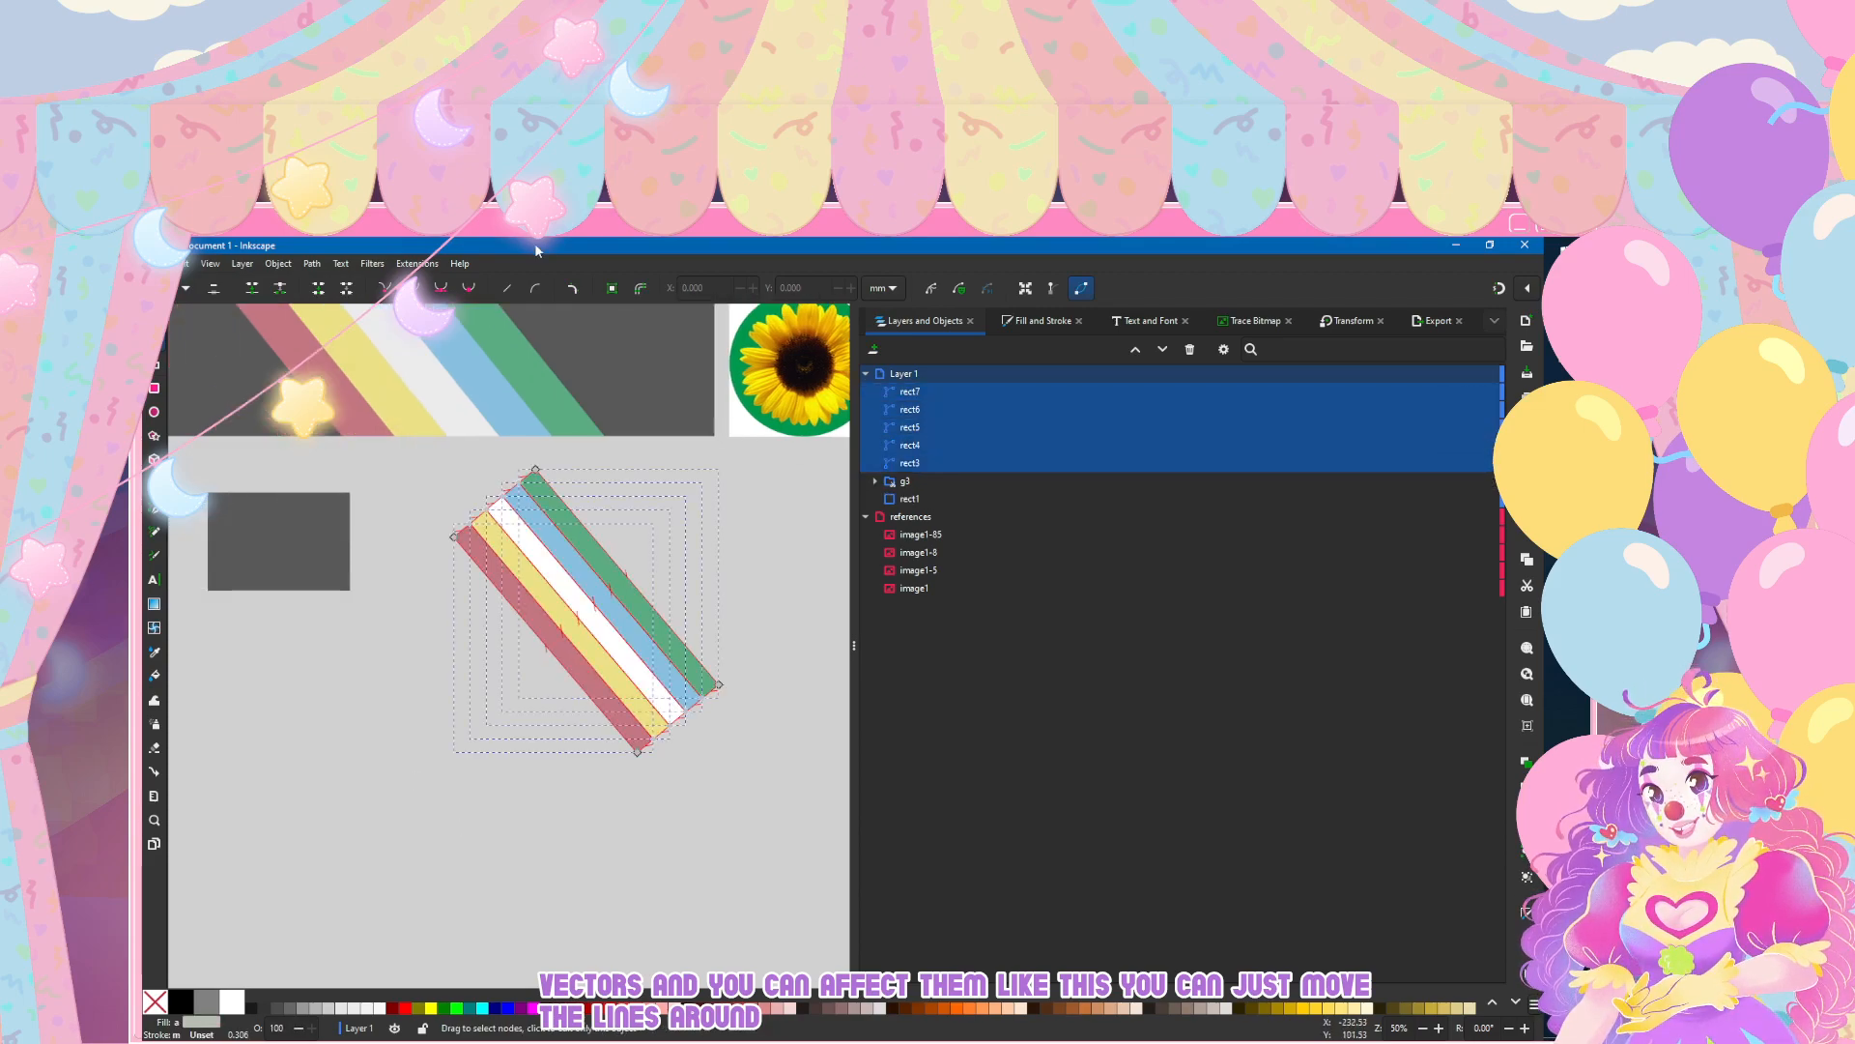
{"action": "left_click", "coordinate": [311, 263]}
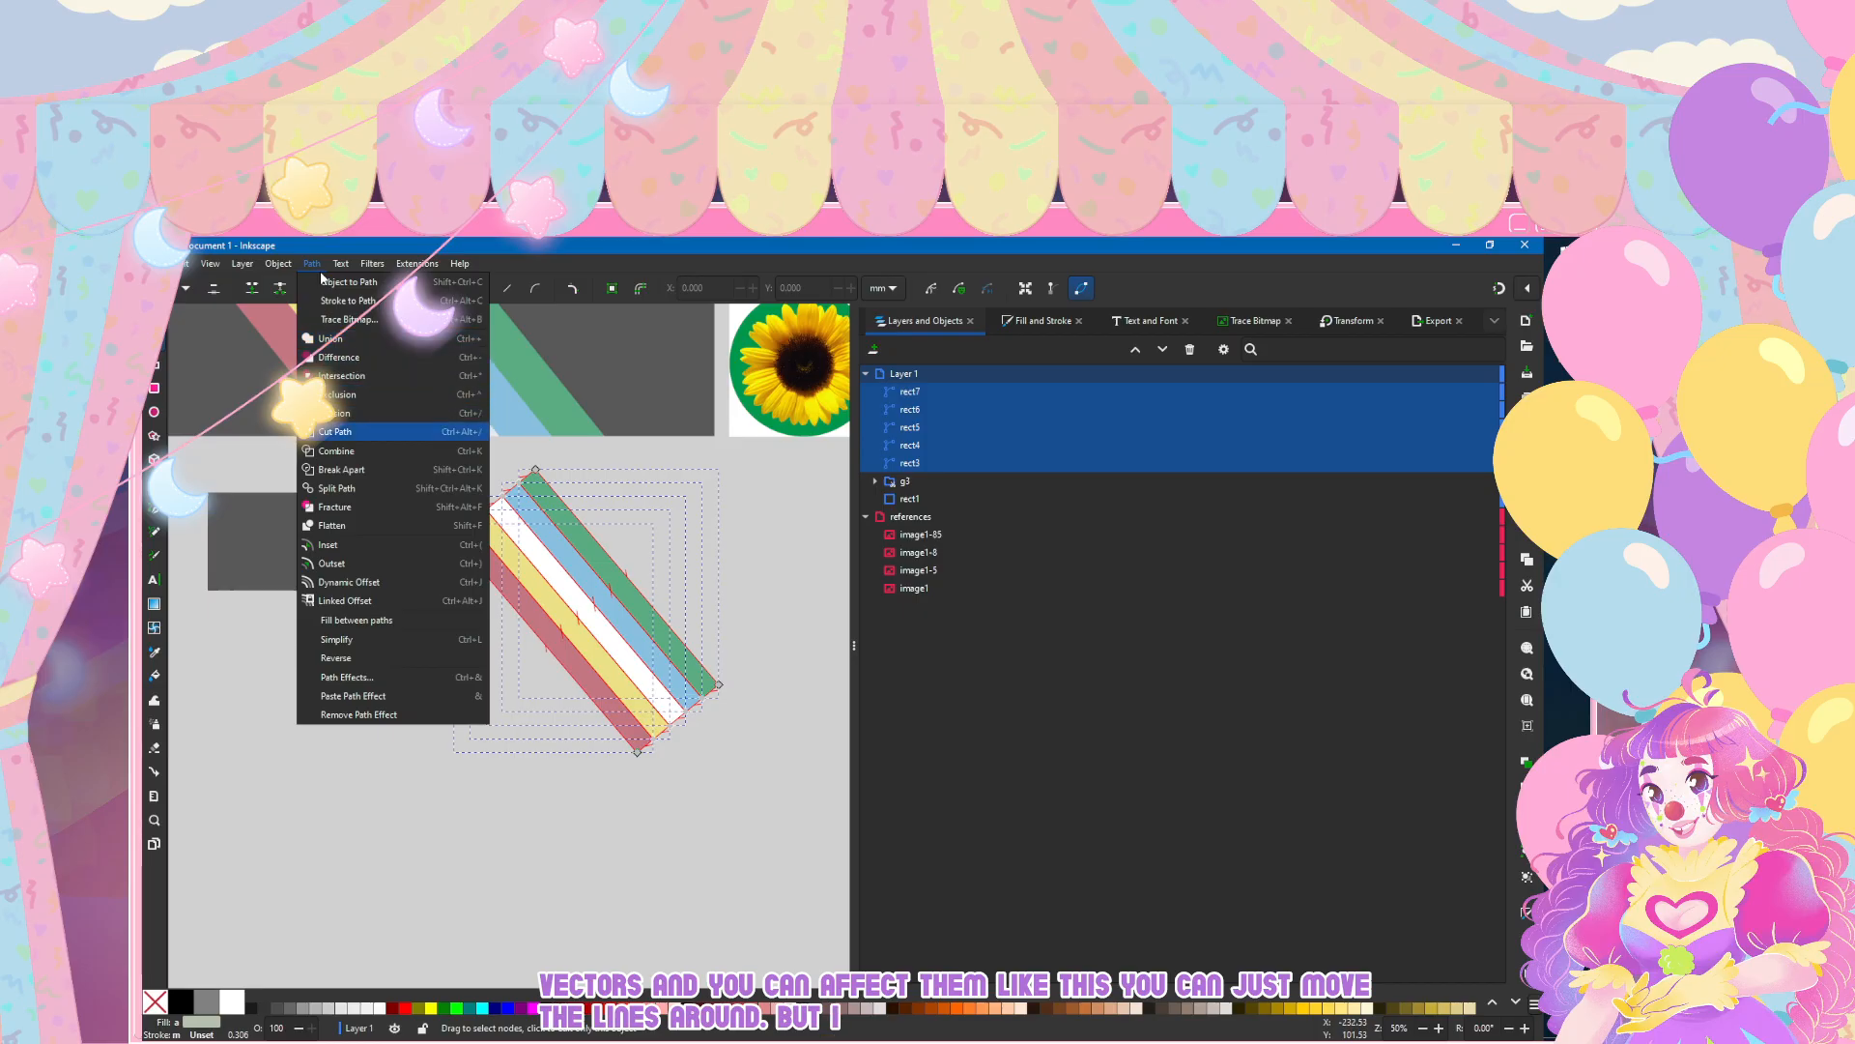
{"action": "mouse_move", "coordinate": [278, 266]}
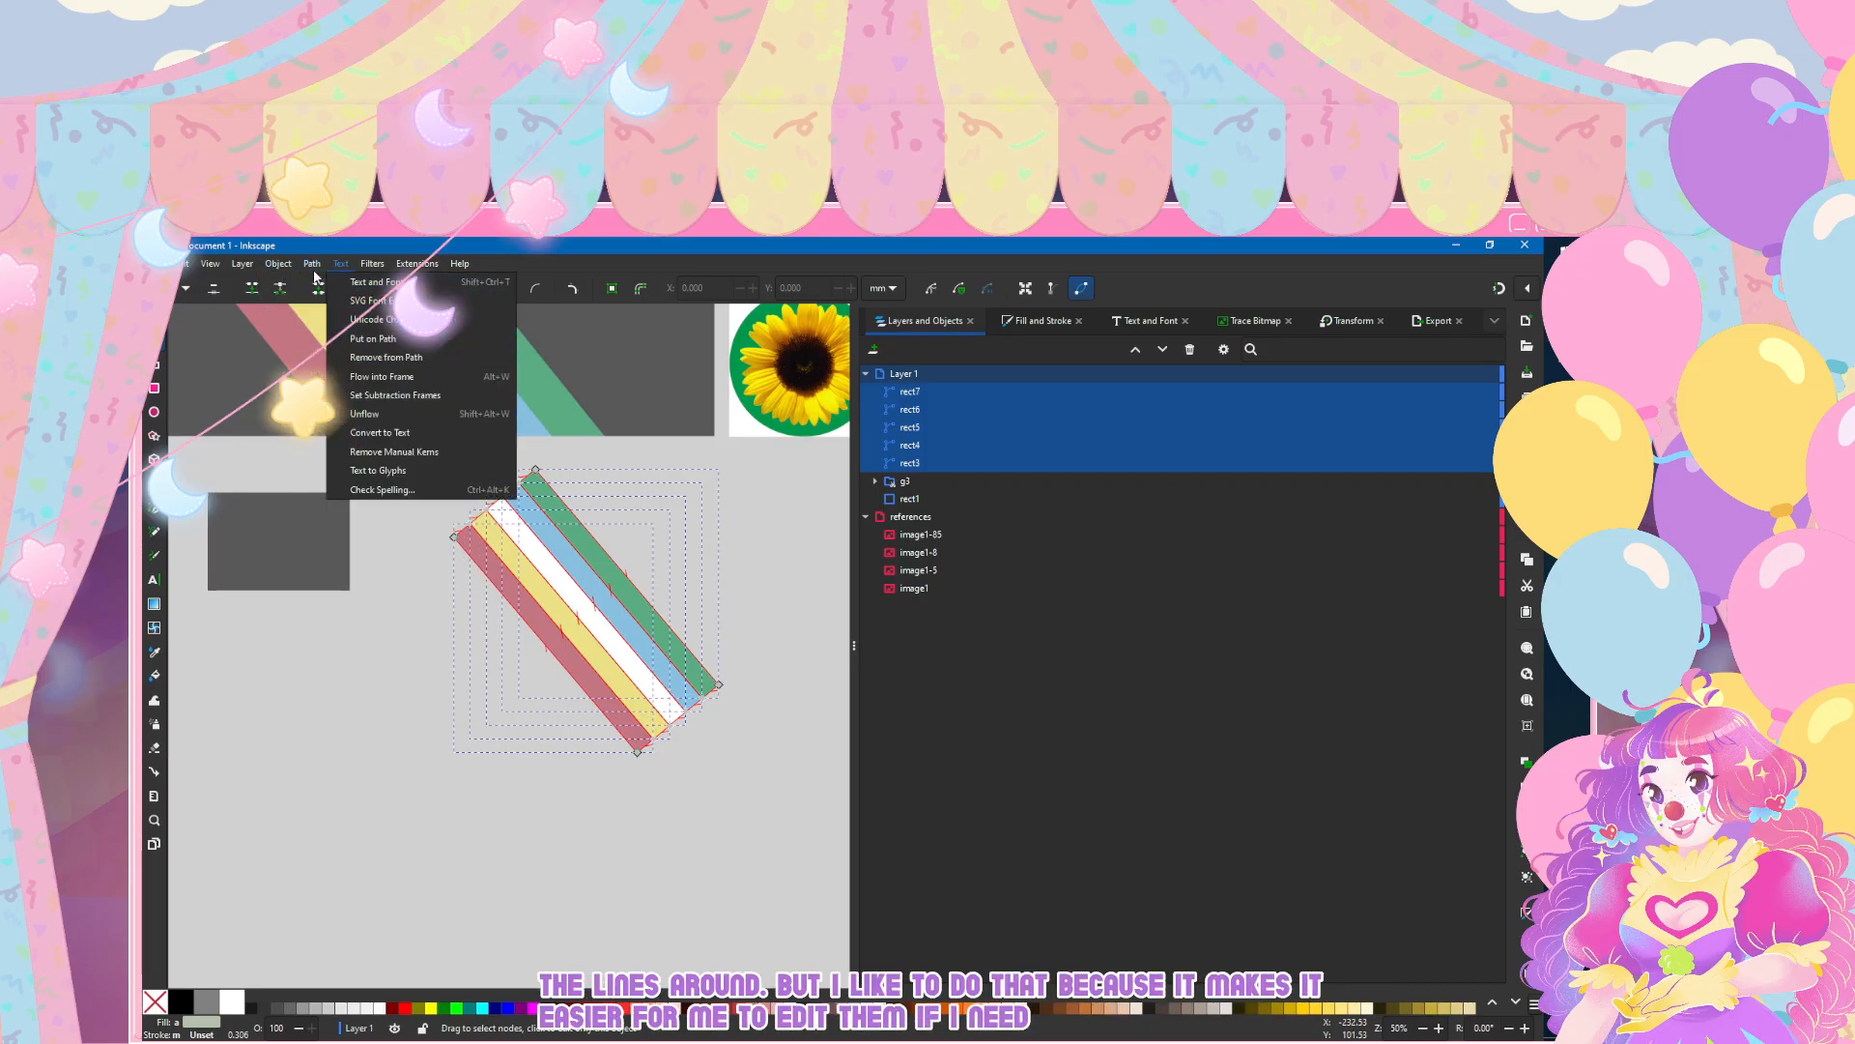
{"action": "key", "text": "Left"}
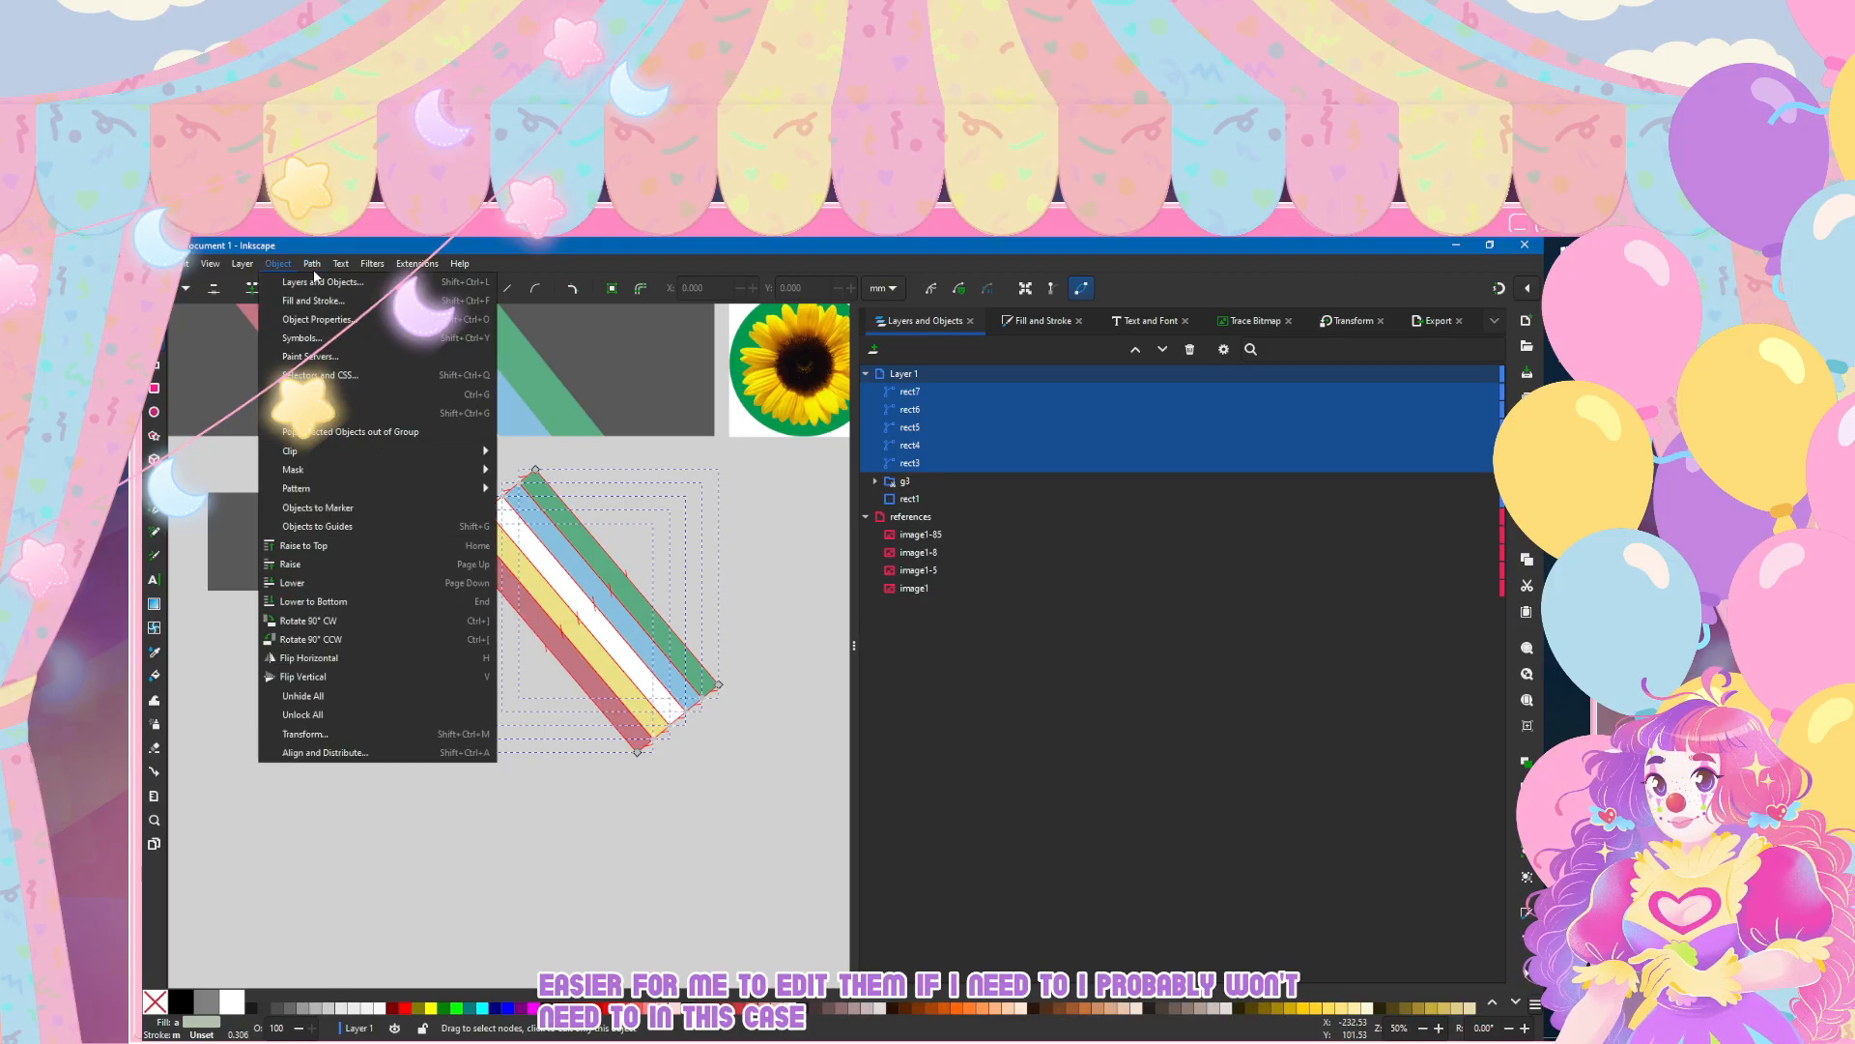
{"action": "left_click", "coordinate": [319, 395]}
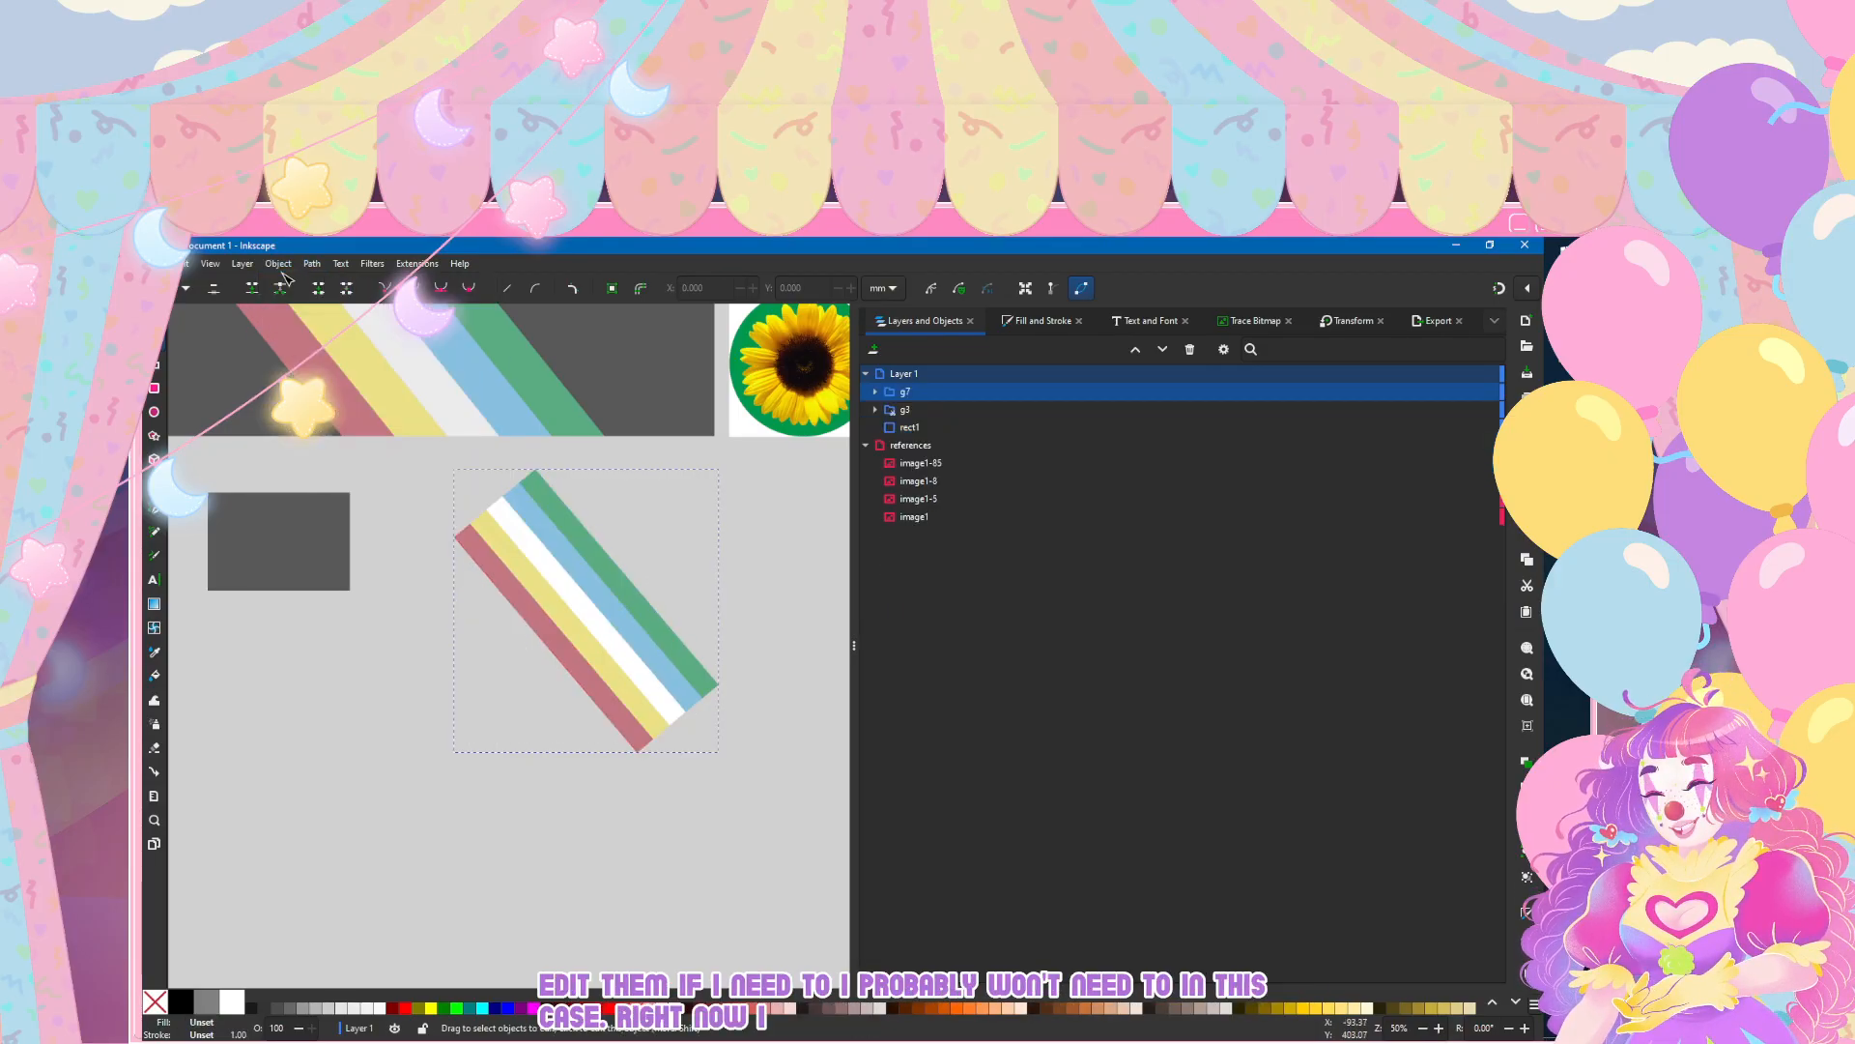
Step: Set the stripe group aside on empty canvas and duplicate it, placing the copy near the dark grey base rectangle
{"action": "scroll", "coordinate": [302, 609], "scroll_direction": "left", "scroll_amount": 3}
{"action": "scroll", "coordinate": [563, 594], "scroll_direction": "down", "scroll_amount": 2}
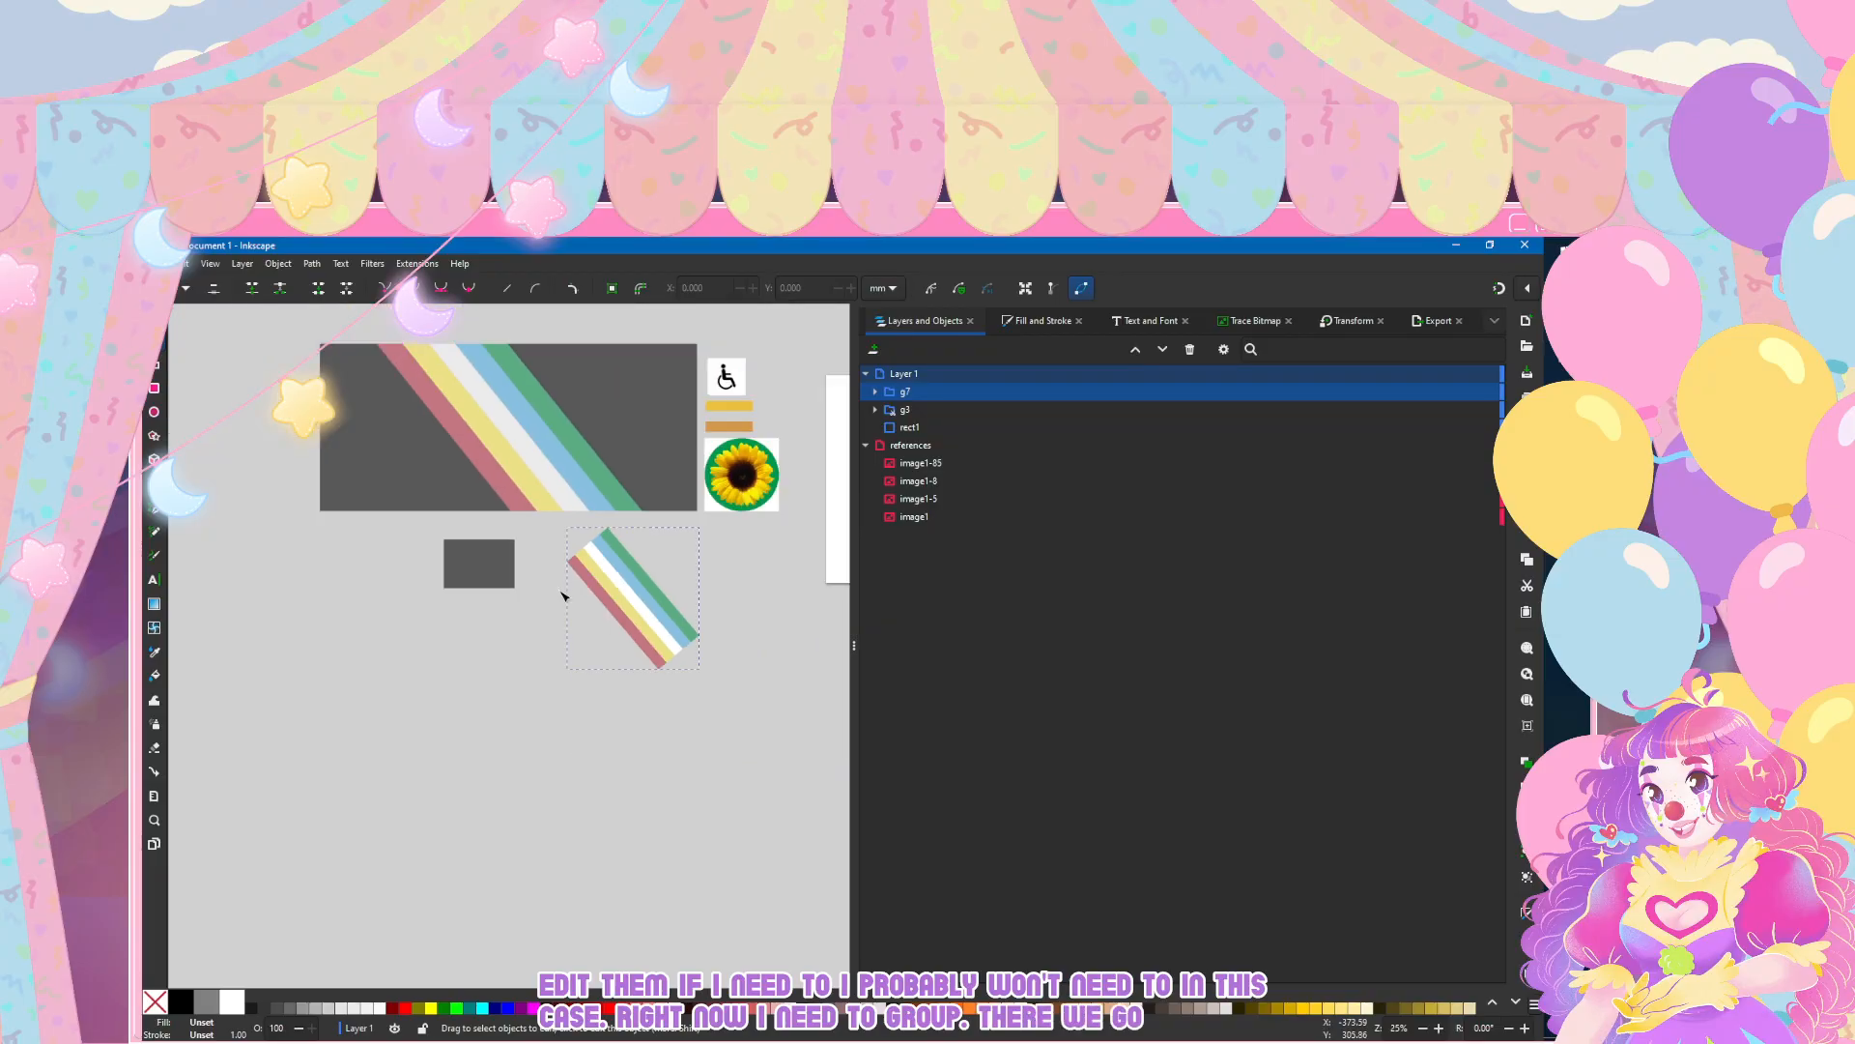
{"action": "key", "text": "s"}
{"action": "left_click_drag", "start_coordinate": [635, 592], "coordinate": [302, 803]}
{"action": "key", "text": "ctrl+d"}
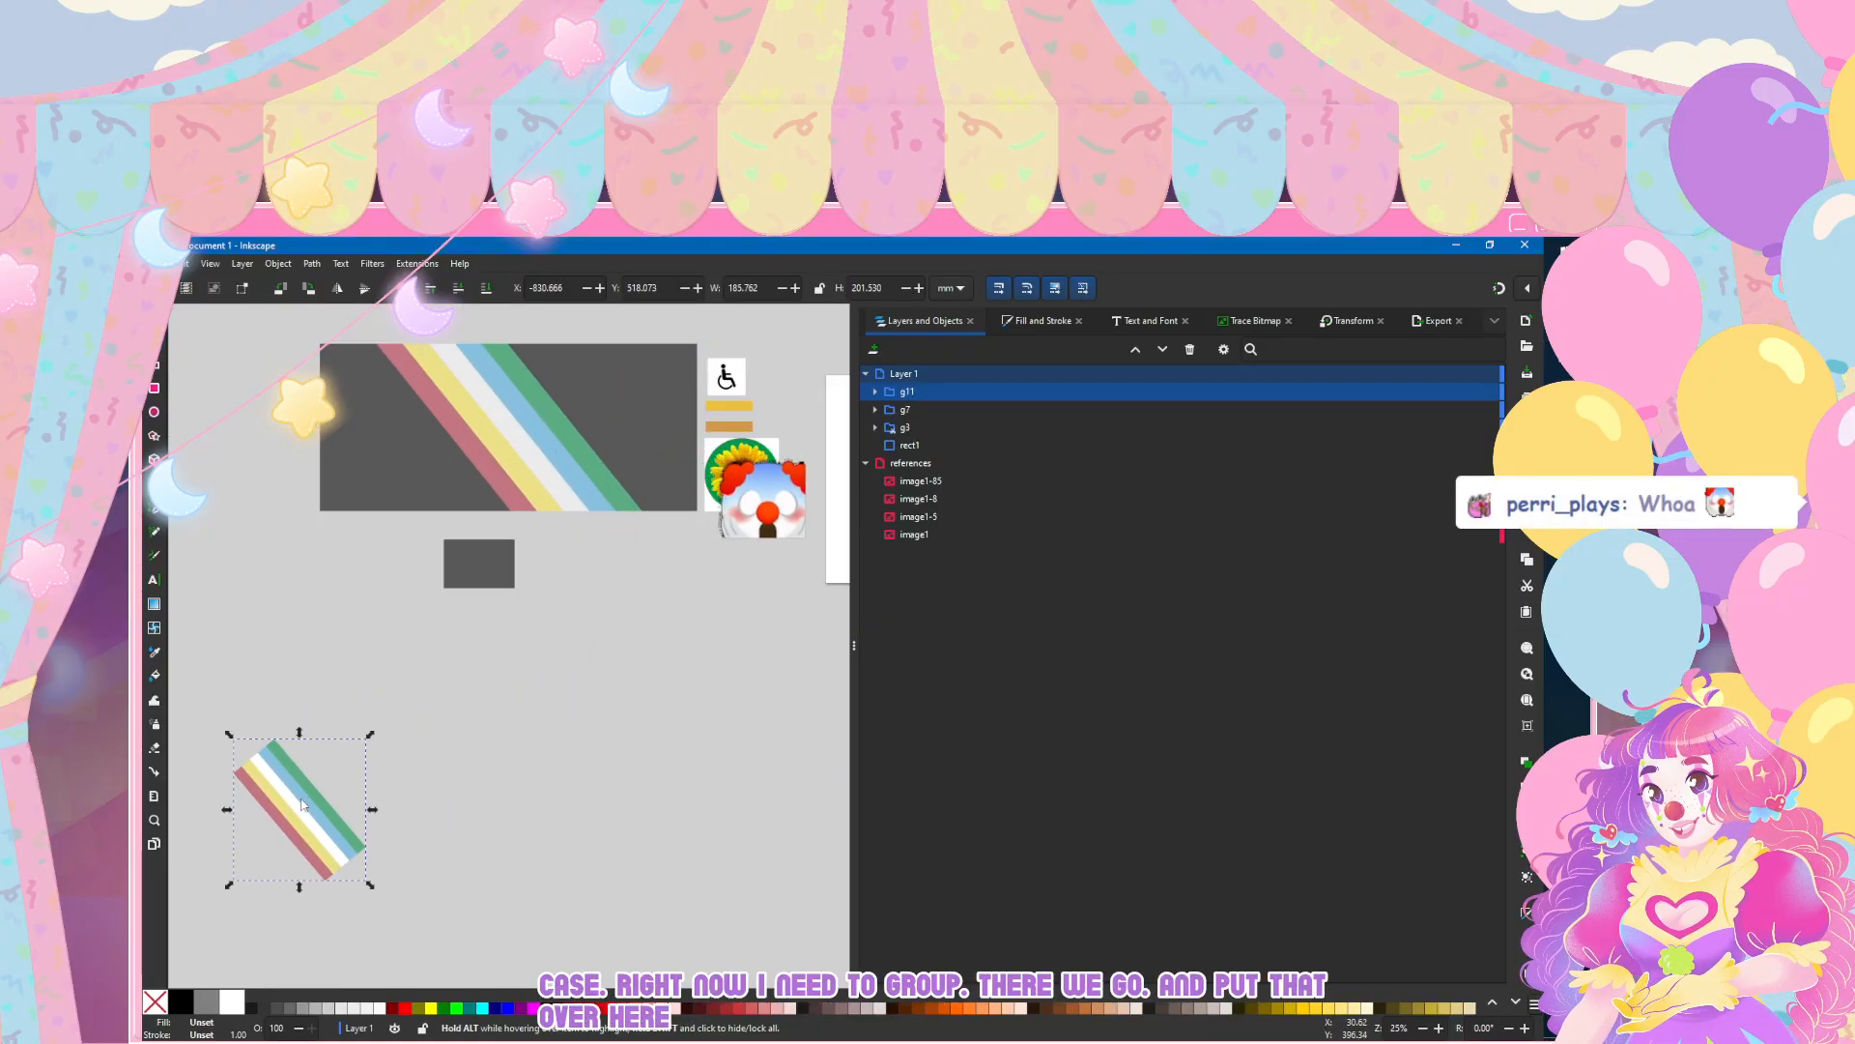
{"action": "left_click_drag", "start_coordinate": [302, 804], "coordinate": [625, 686]}
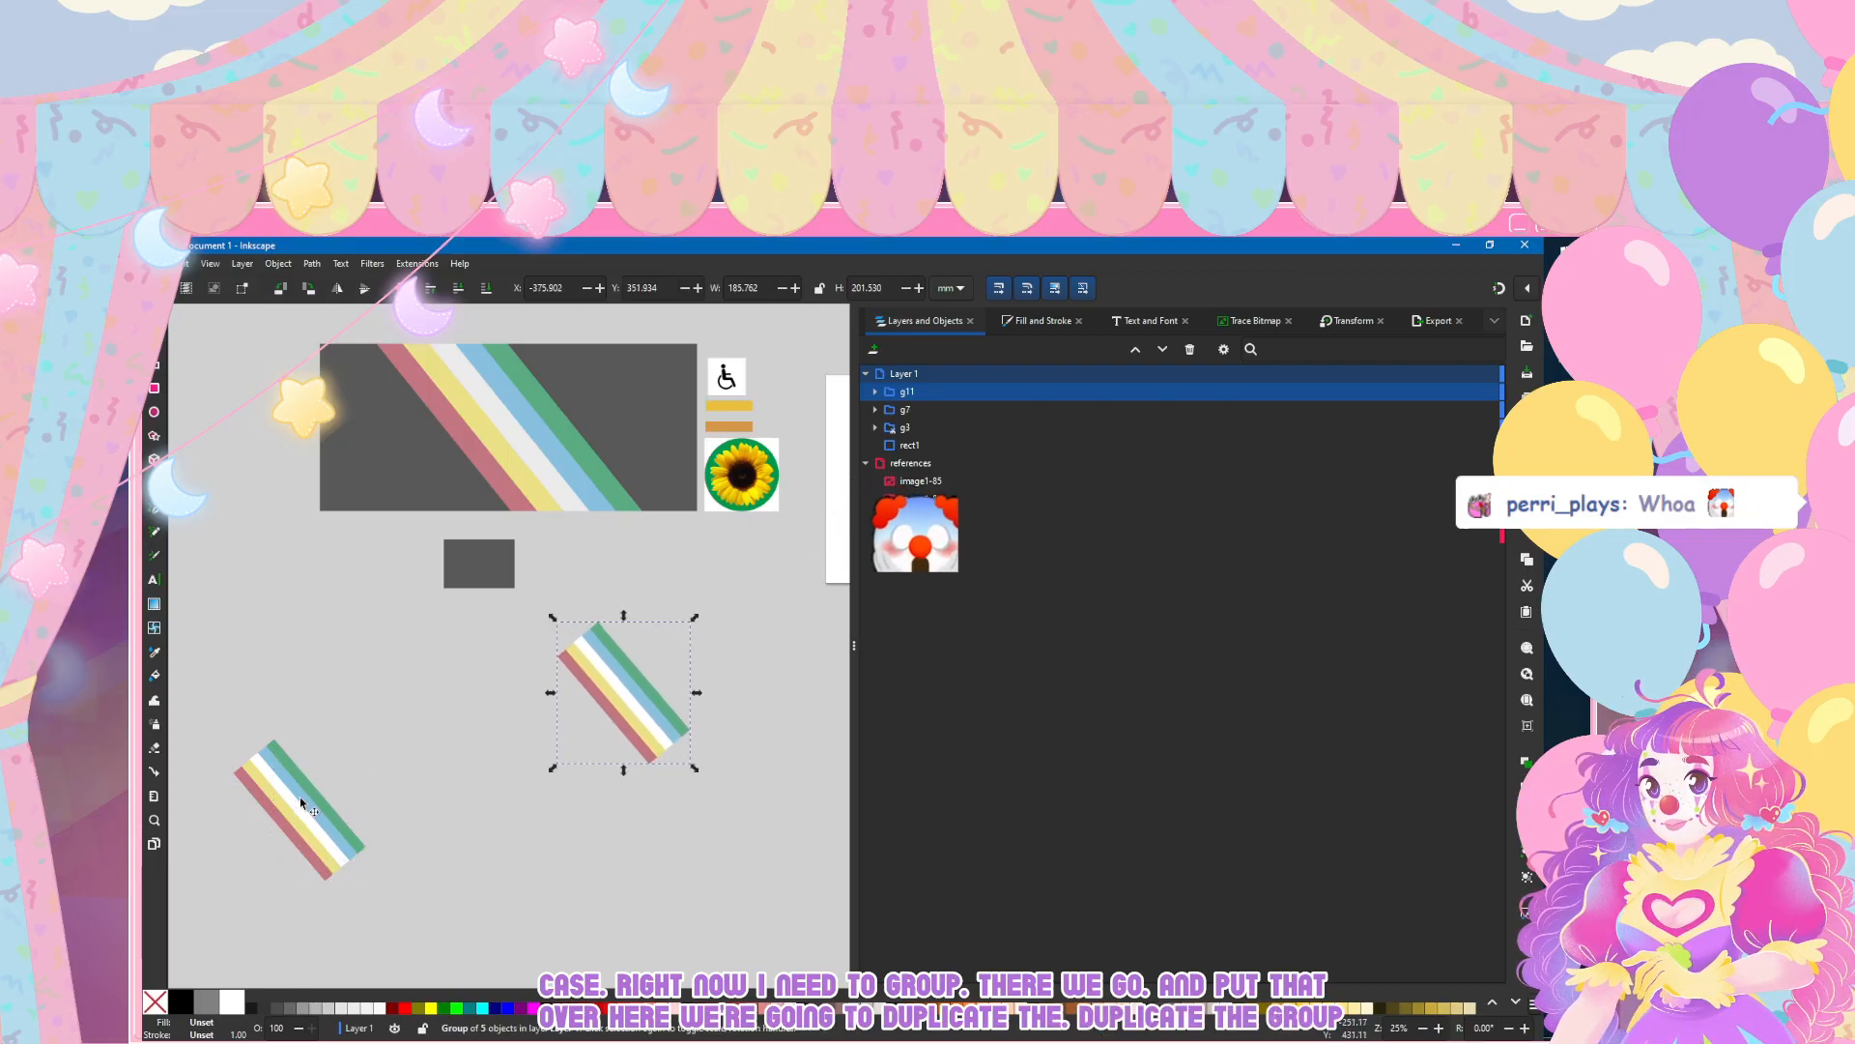
Step: Move the duplicated stripes over the dark grey base rectangle and nest them inside the clipped group g3
{"action": "left_click", "coordinate": [875, 427]}
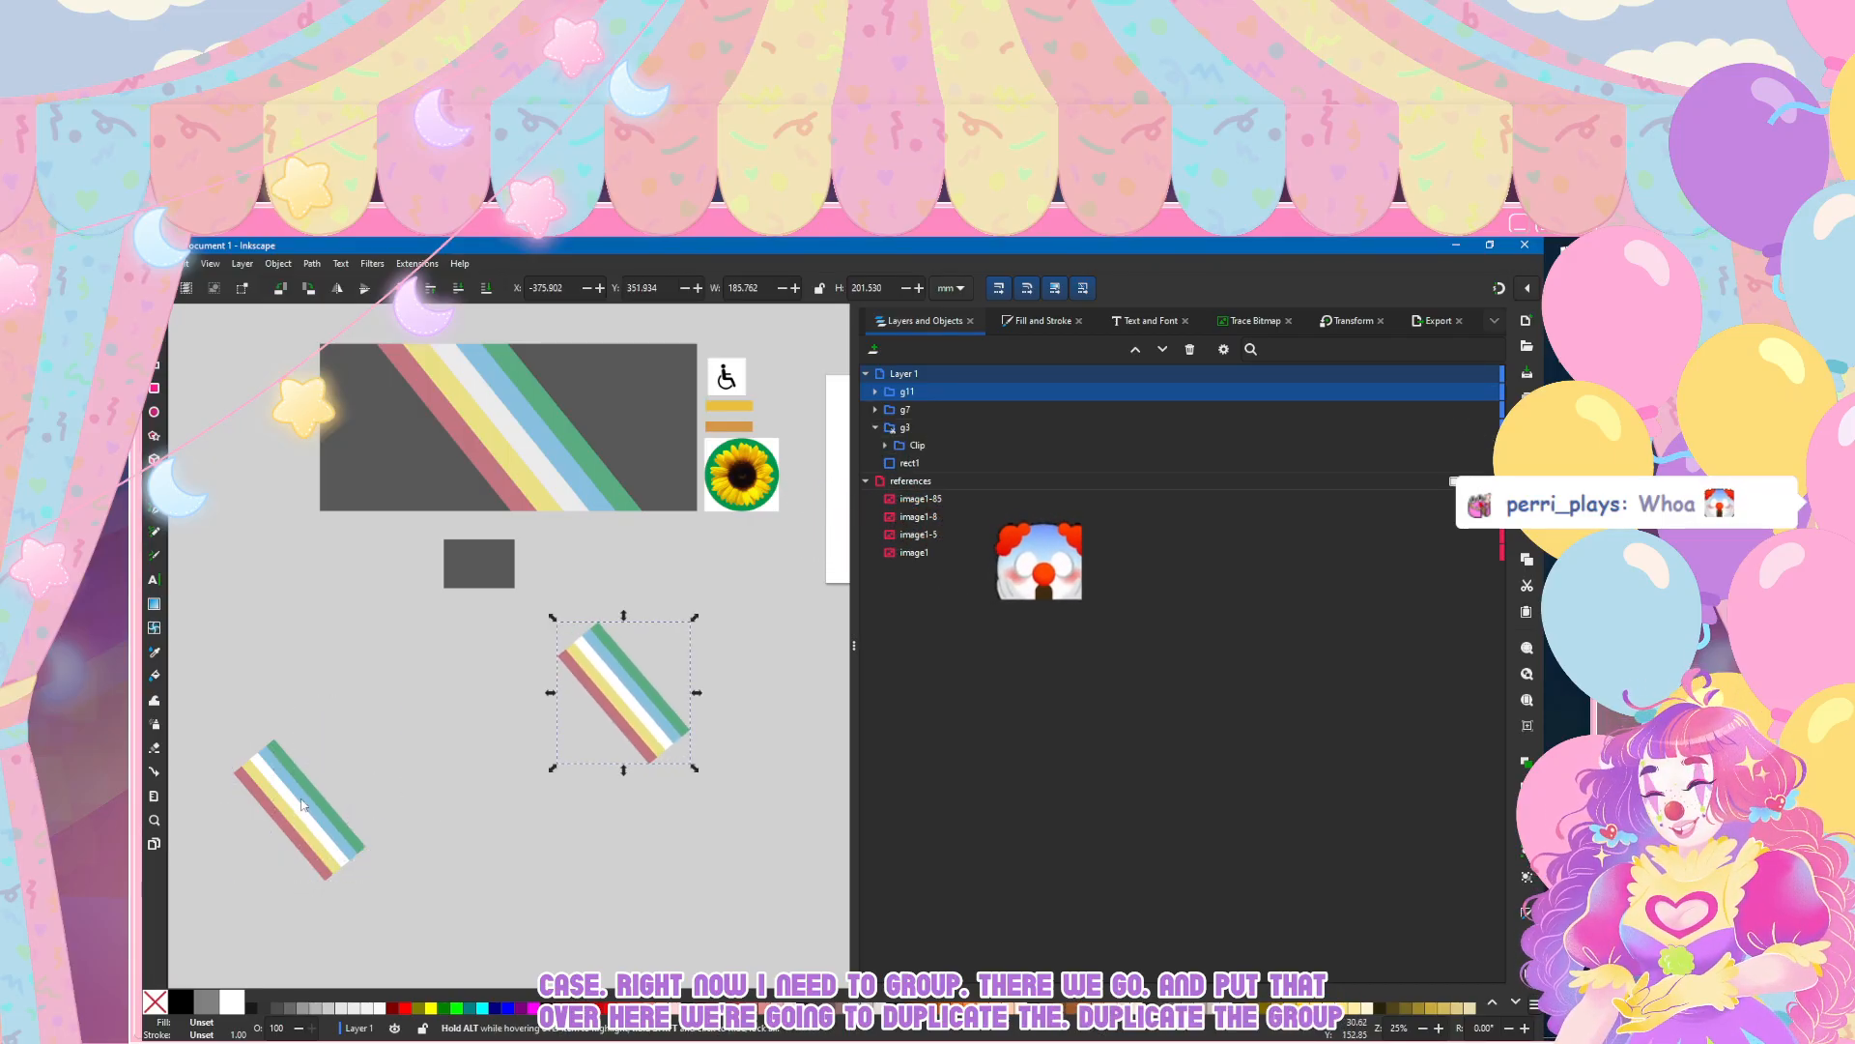
{"action": "left_click_drag", "start_coordinate": [906, 391], "coordinate": [677, 529]}
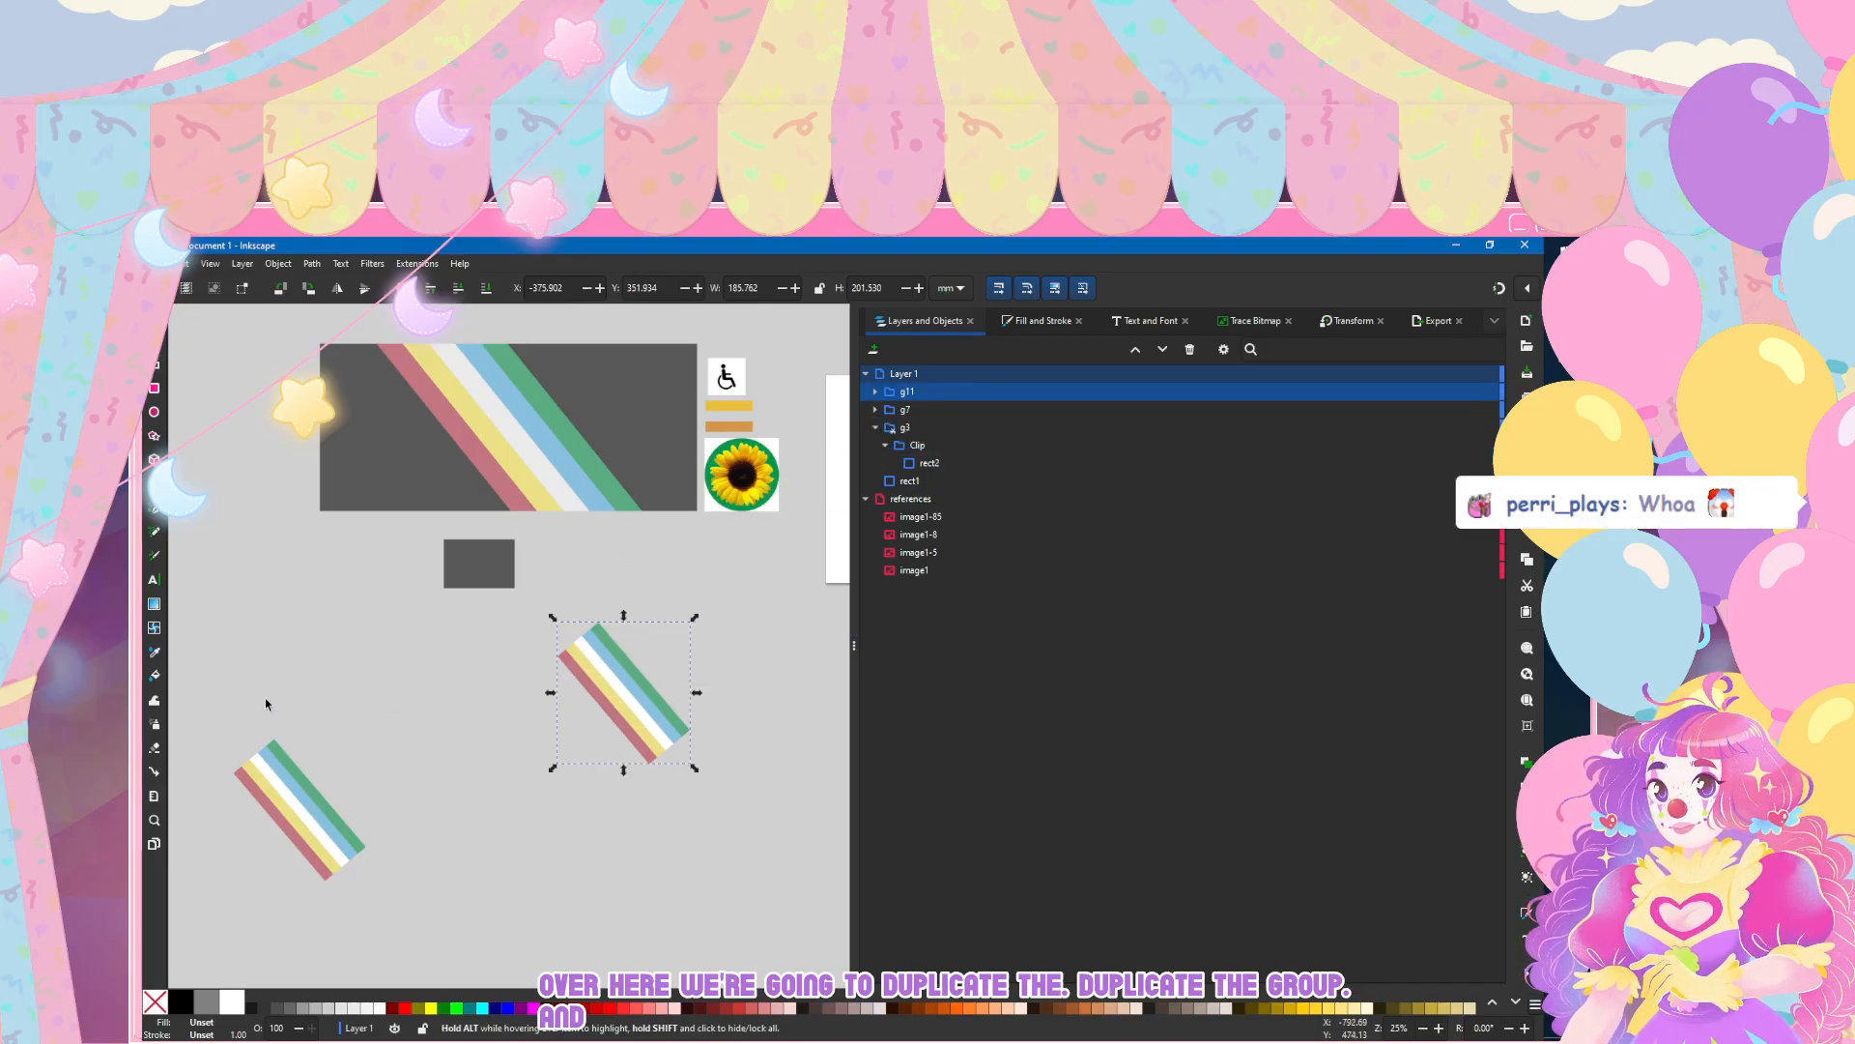
{"action": "left_click_drag", "start_coordinate": [588, 677], "coordinate": [447, 552]}
{"action": "left_click_drag", "start_coordinate": [1022, 387], "coordinate": [1022, 430]}
{"action": "scroll", "coordinate": [460, 630], "scroll_direction": "up", "scroll_amount": 2}
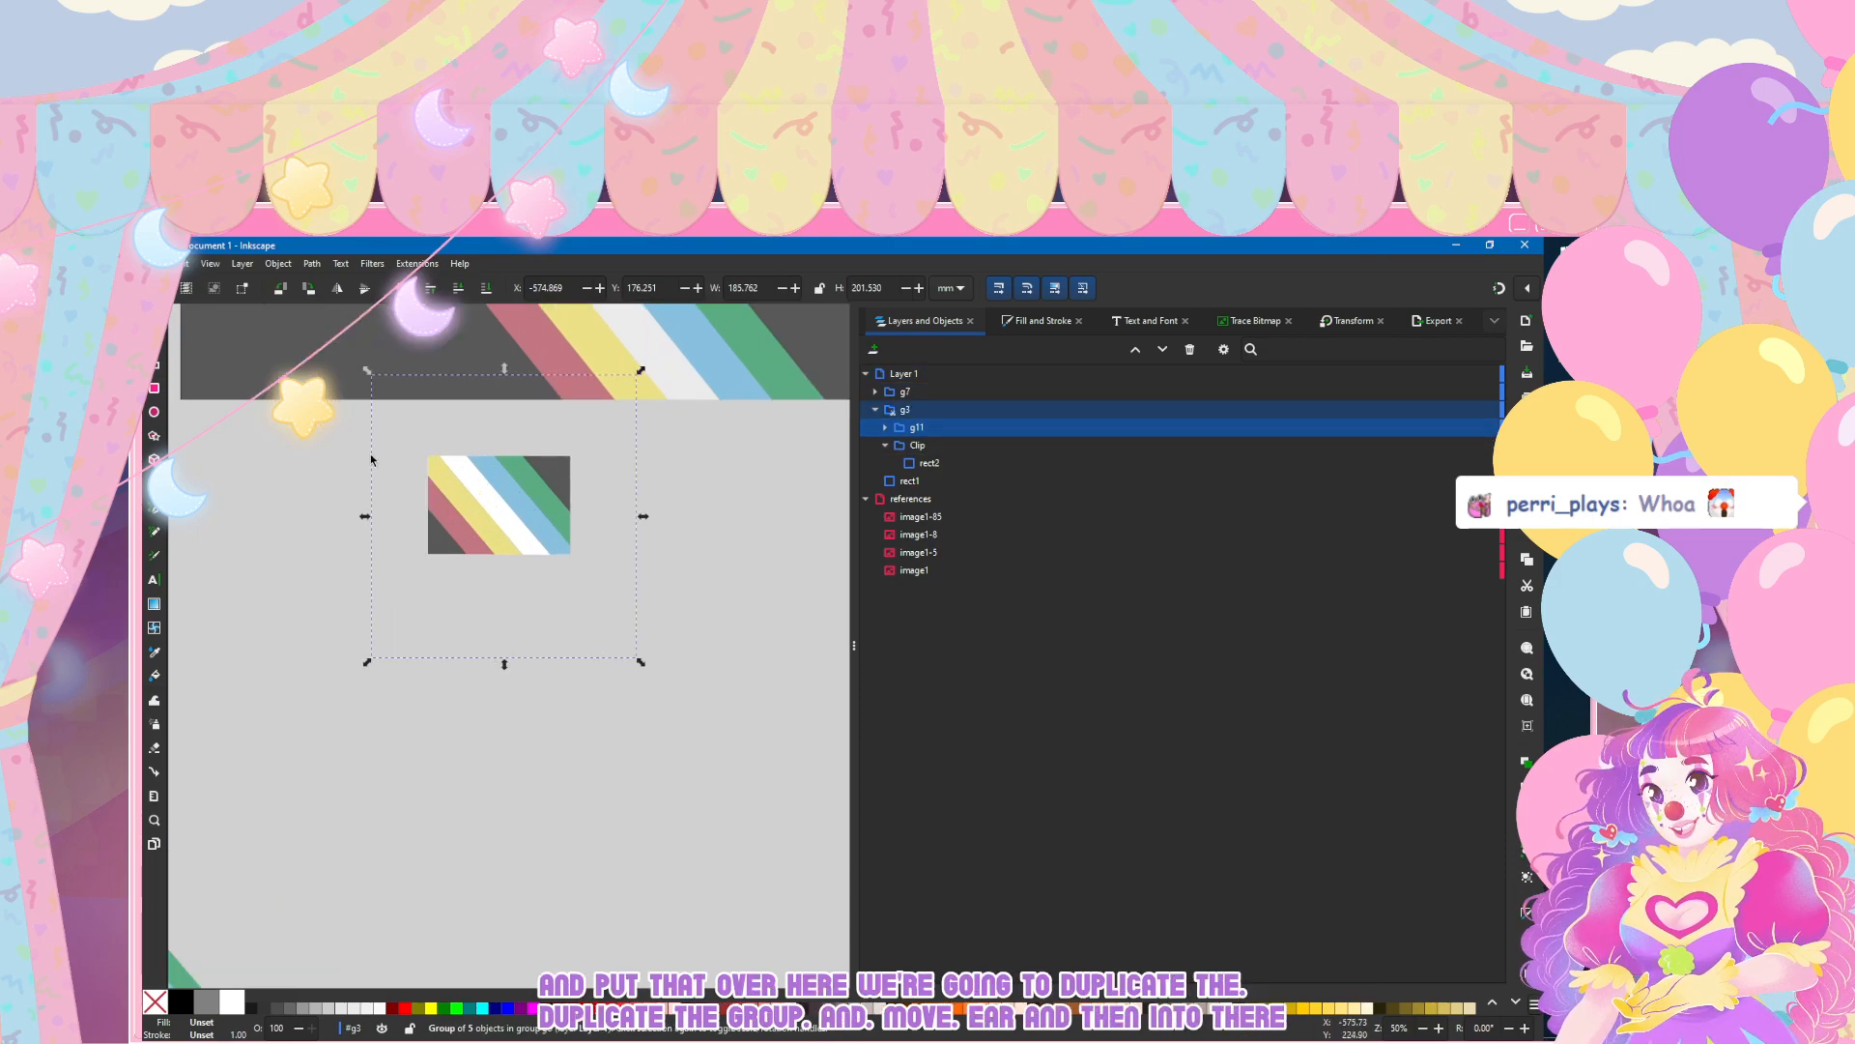
Step: Nudge the clipped stripes slightly to the right over the base rectangle
{"action": "scroll", "coordinate": [329, 464], "scroll_direction": "down", "scroll_amount": 3}
{"action": "scroll", "coordinate": [322, 454], "scroll_direction": "up", "scroll_amount": 5}
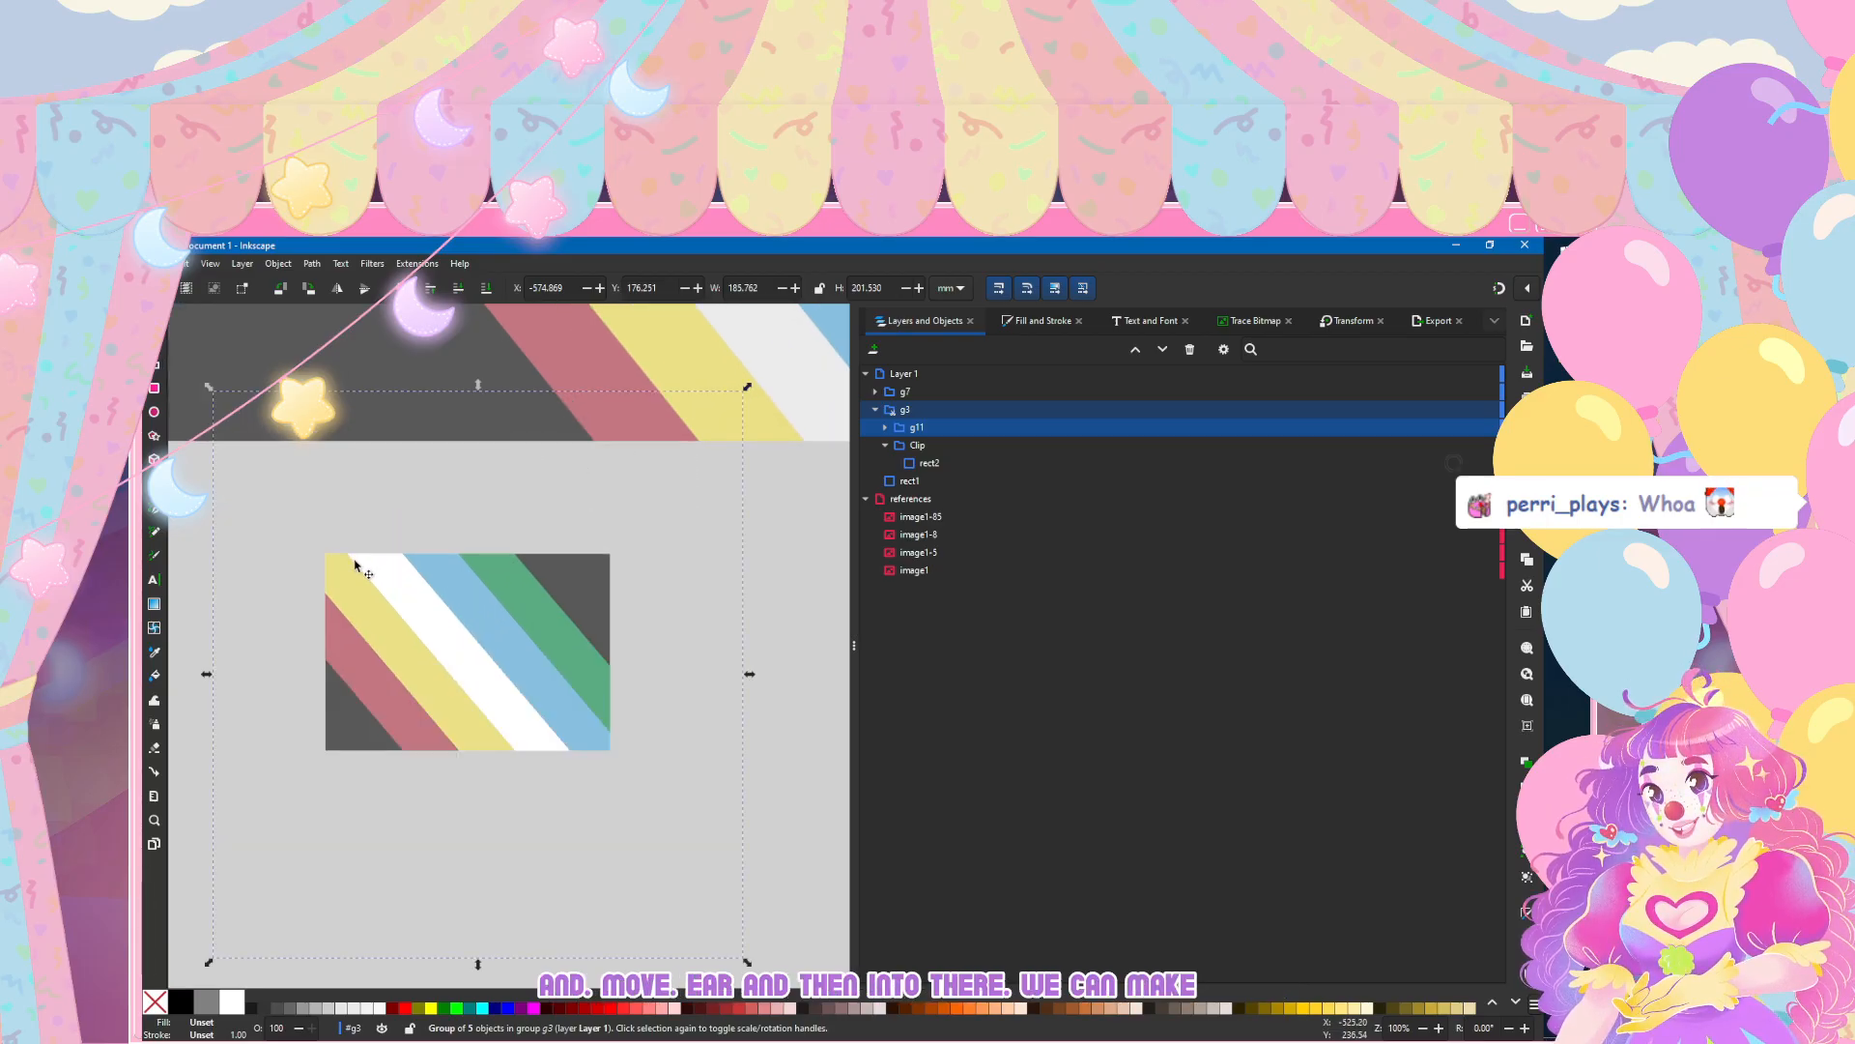
{"action": "key", "text": "Right"}
{"action": "key", "text": "Right"}
{"action": "key", "text": "Right"}
{"action": "key", "text": "Right"}
{"action": "key", "text": "Right"}
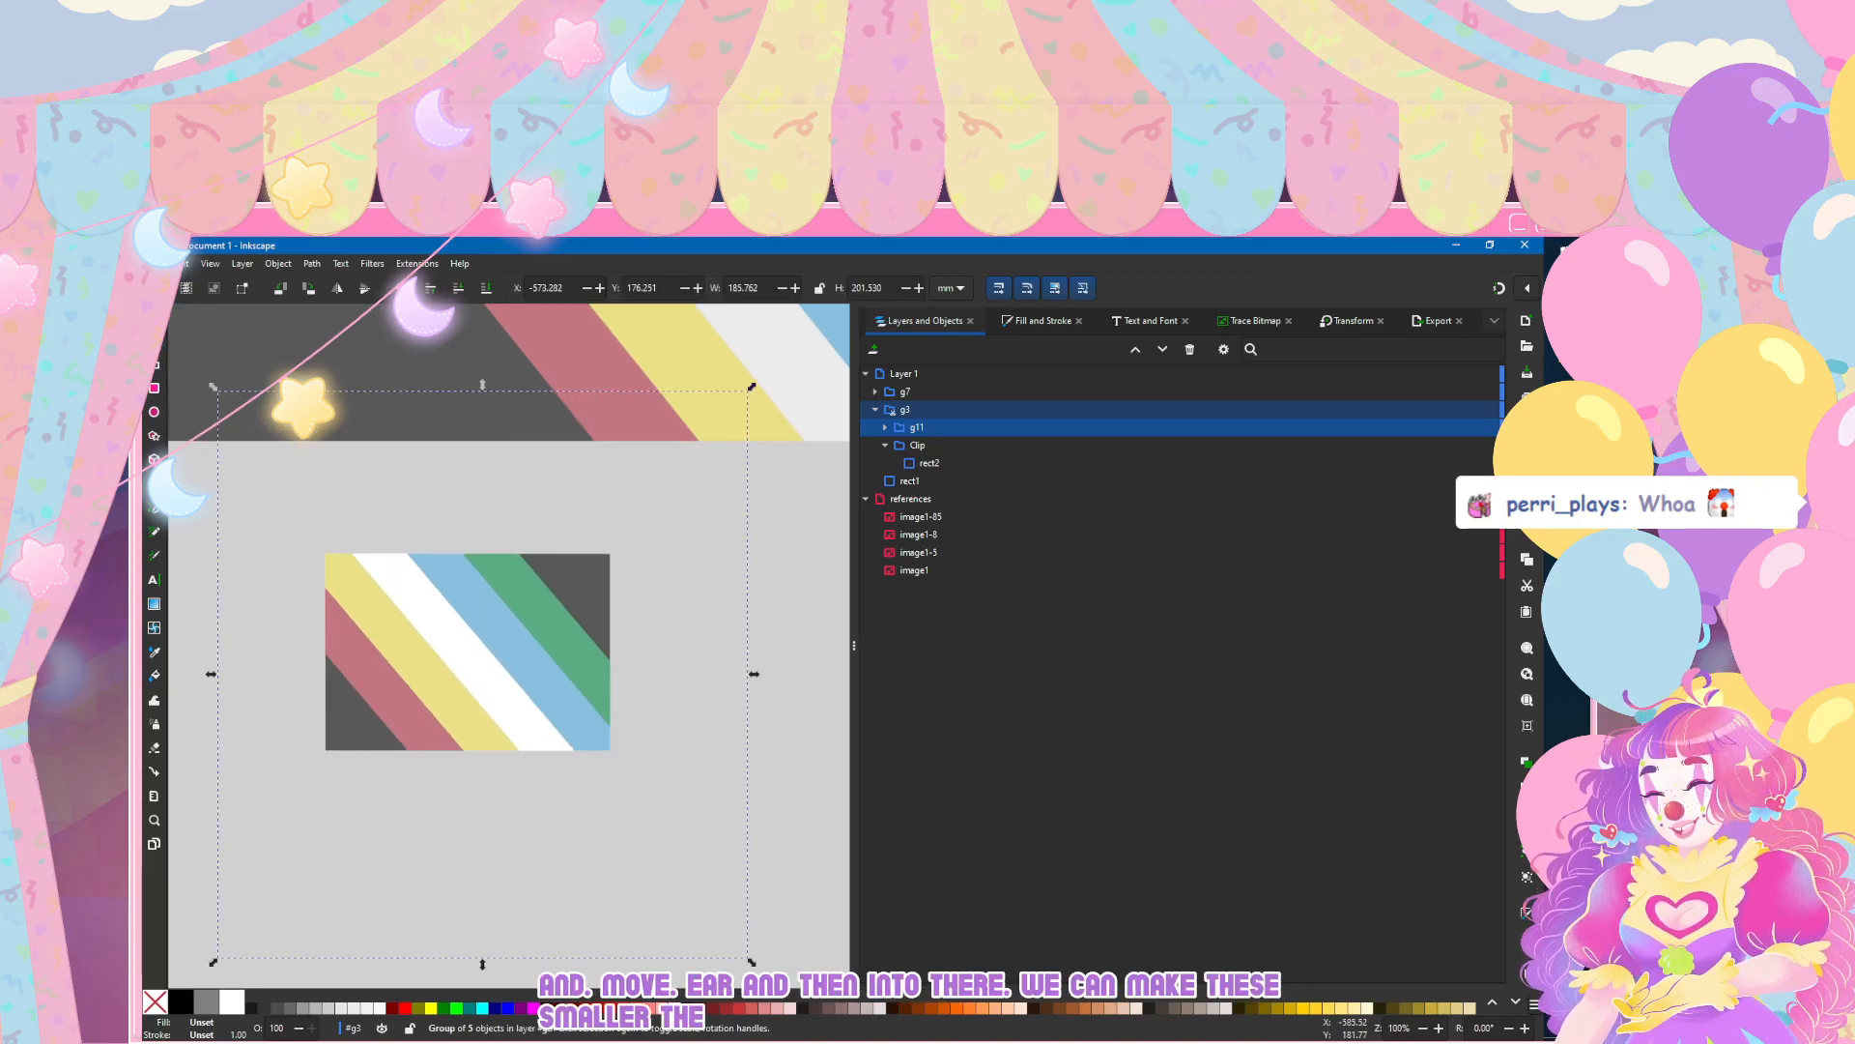
{"action": "key", "text": "Left"}
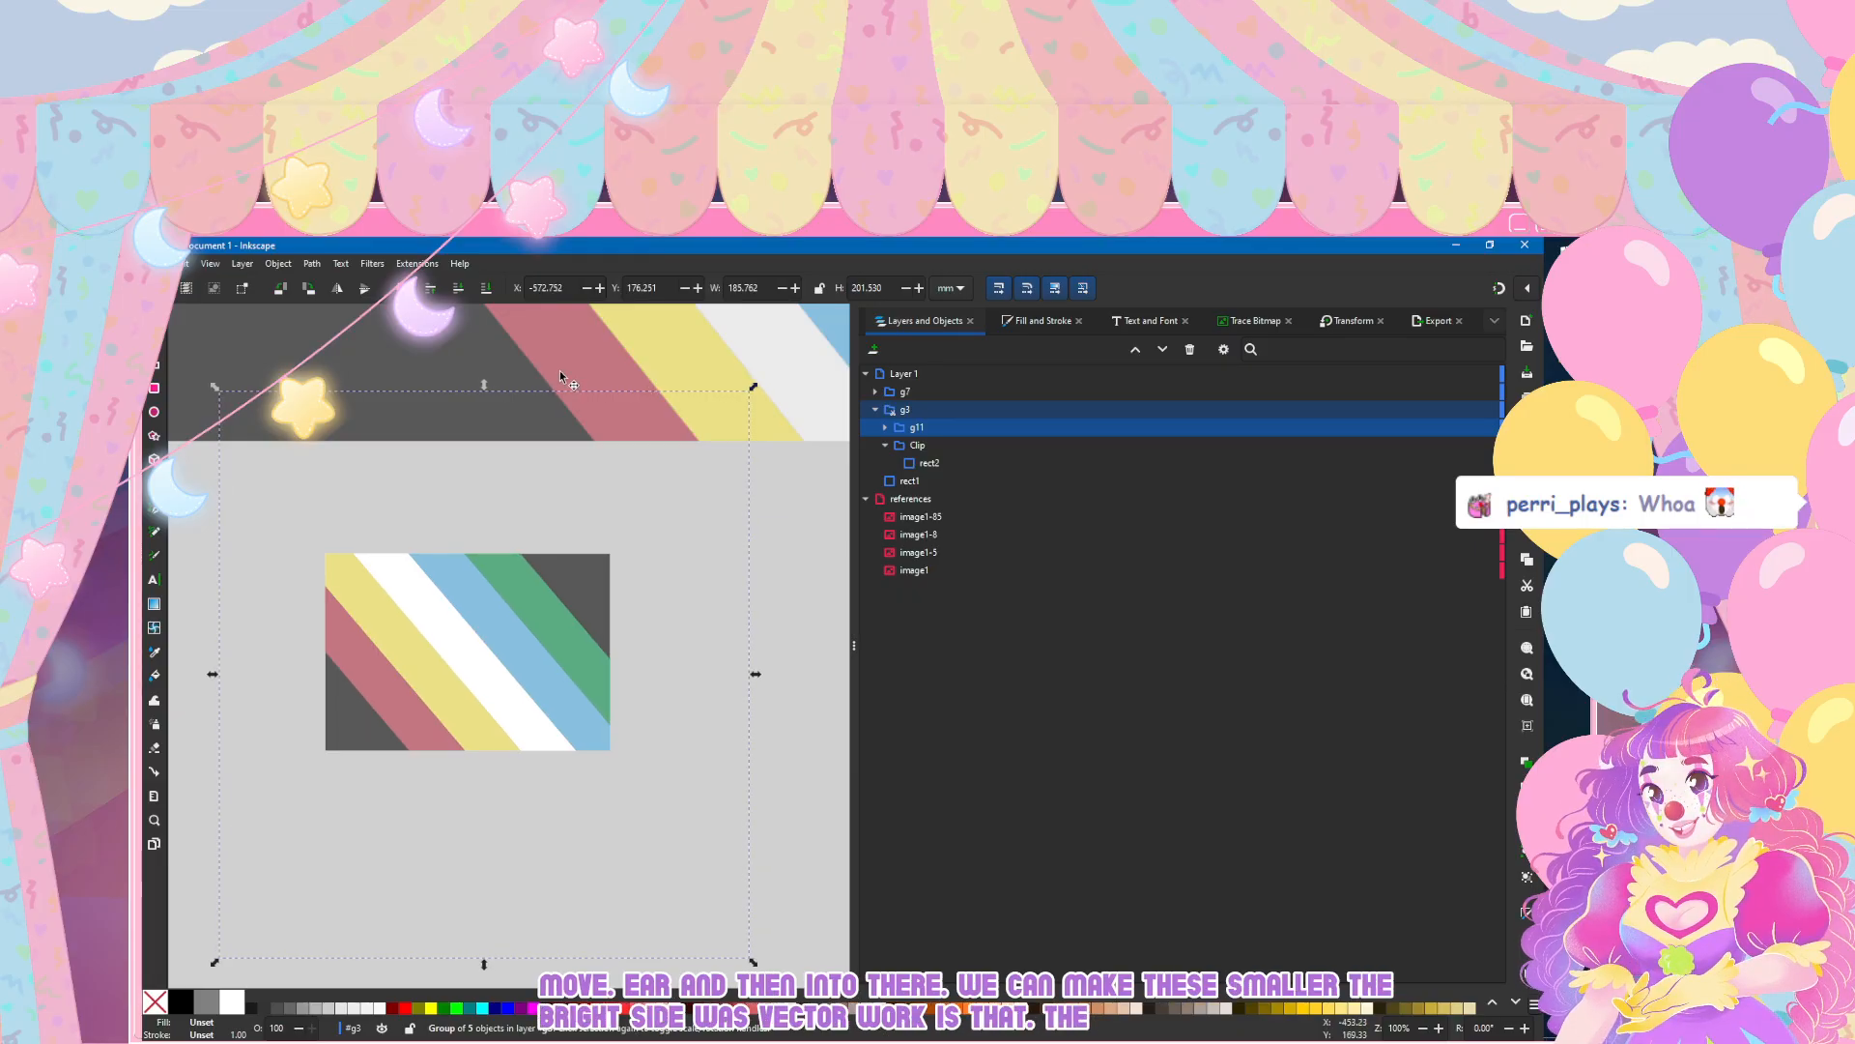
Step: Try scaling the clipped stripes proportionally to 50% and repositioning them over the base rectangle
{"action": "key", "text": "ctrl+shift+m"}
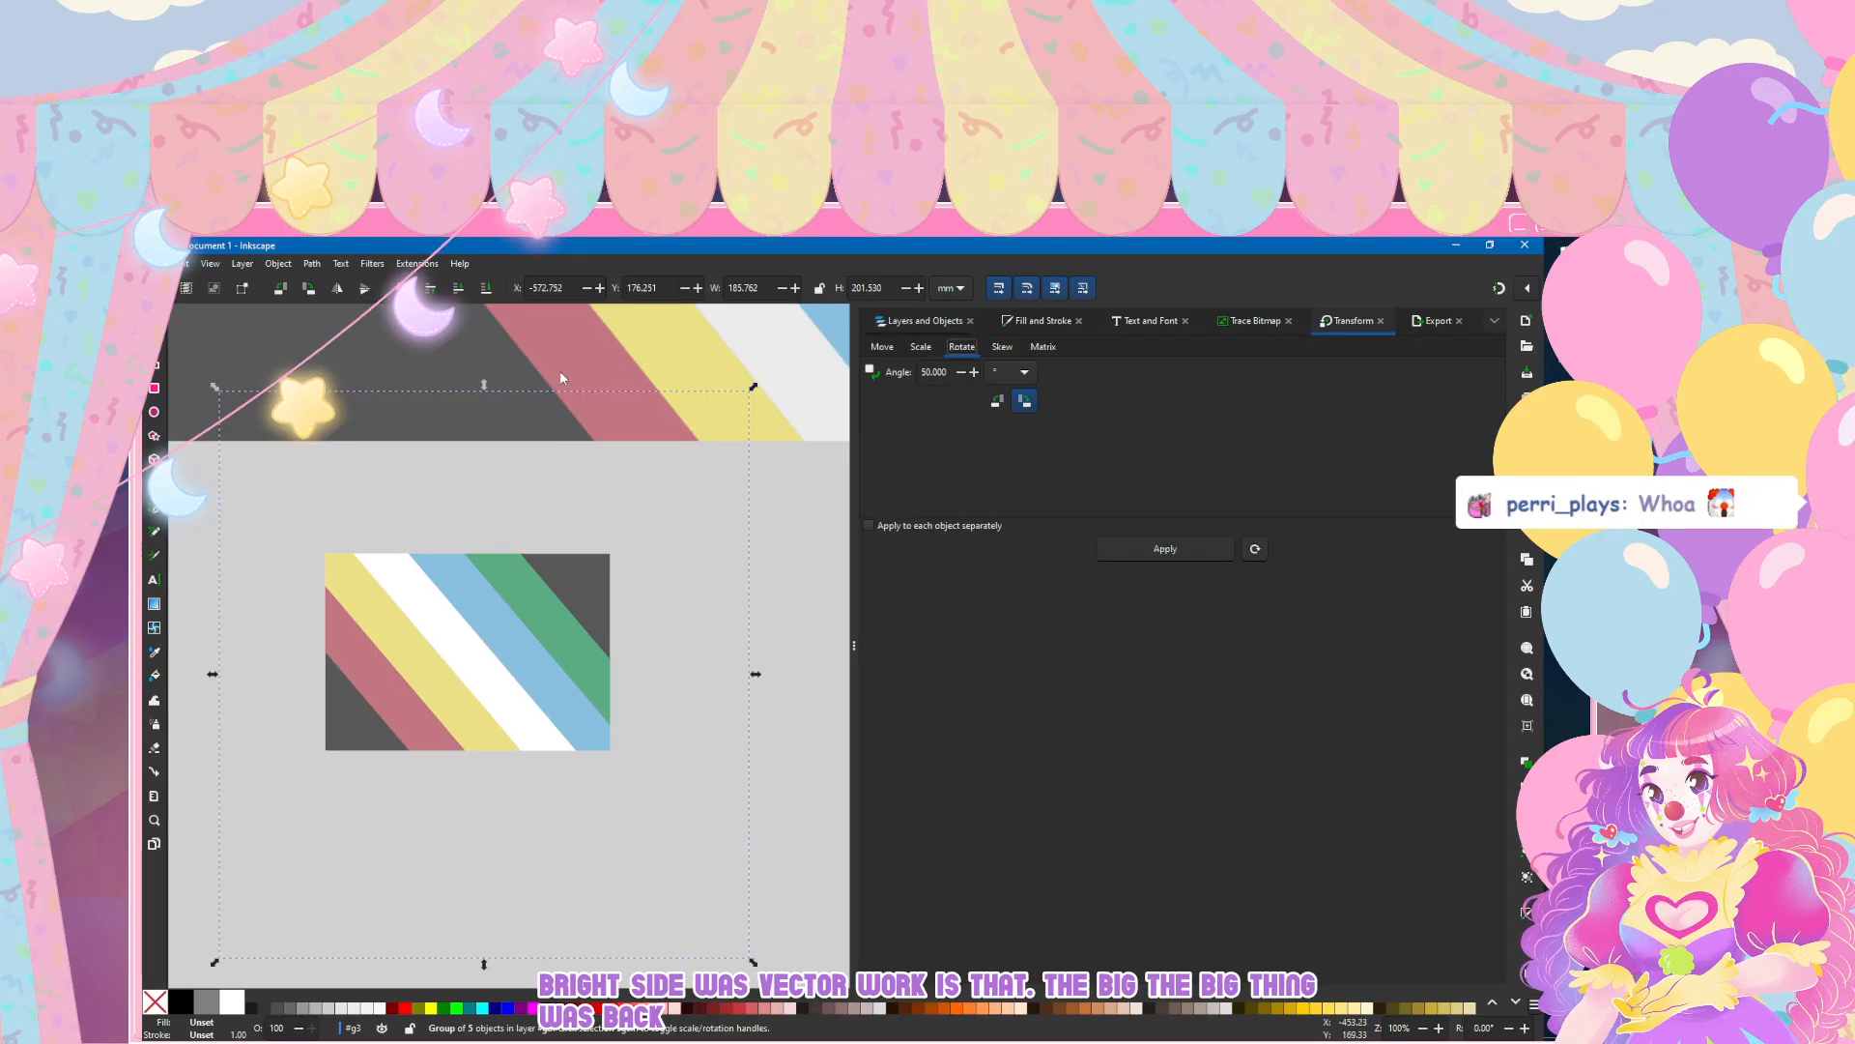
{"action": "key", "text": "Left"}
{"action": "key", "text": "space"}
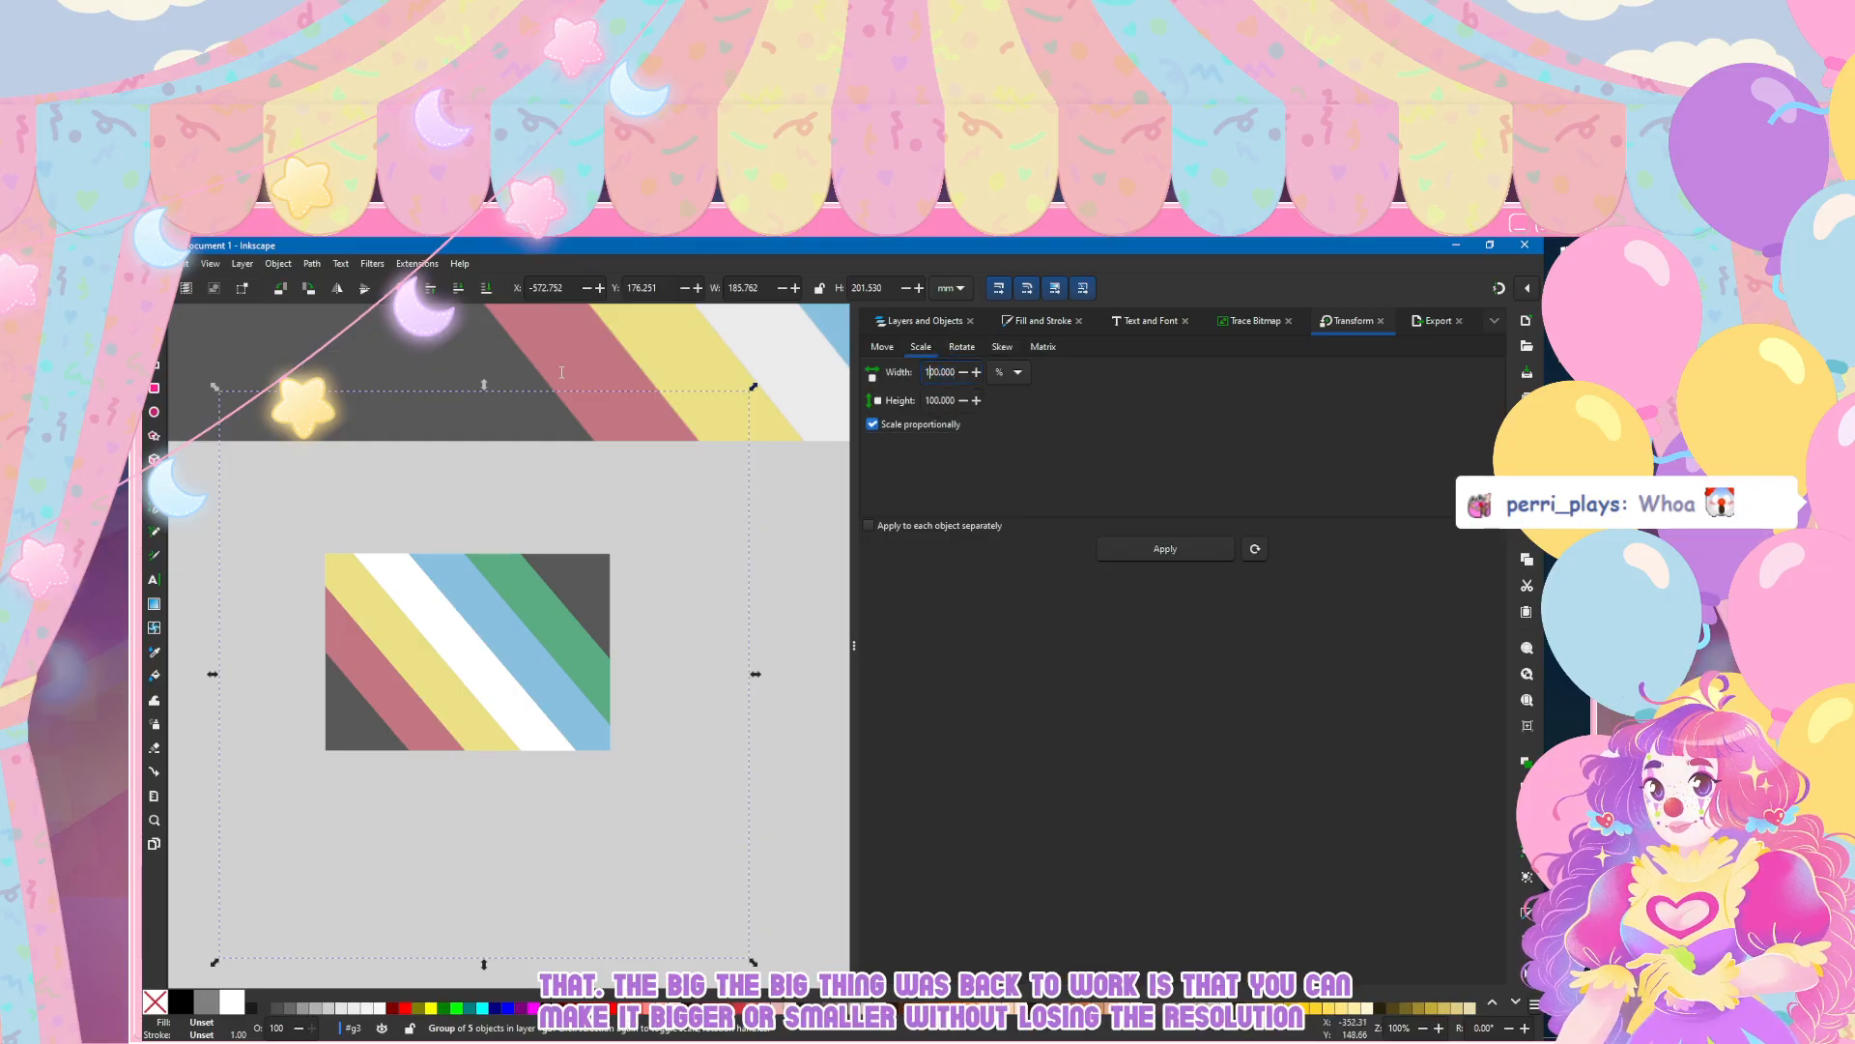
{"action": "key", "text": "BackSpace"}
{"action": "key", "text": "BackSpace"}
{"action": "type", "text": "5"}
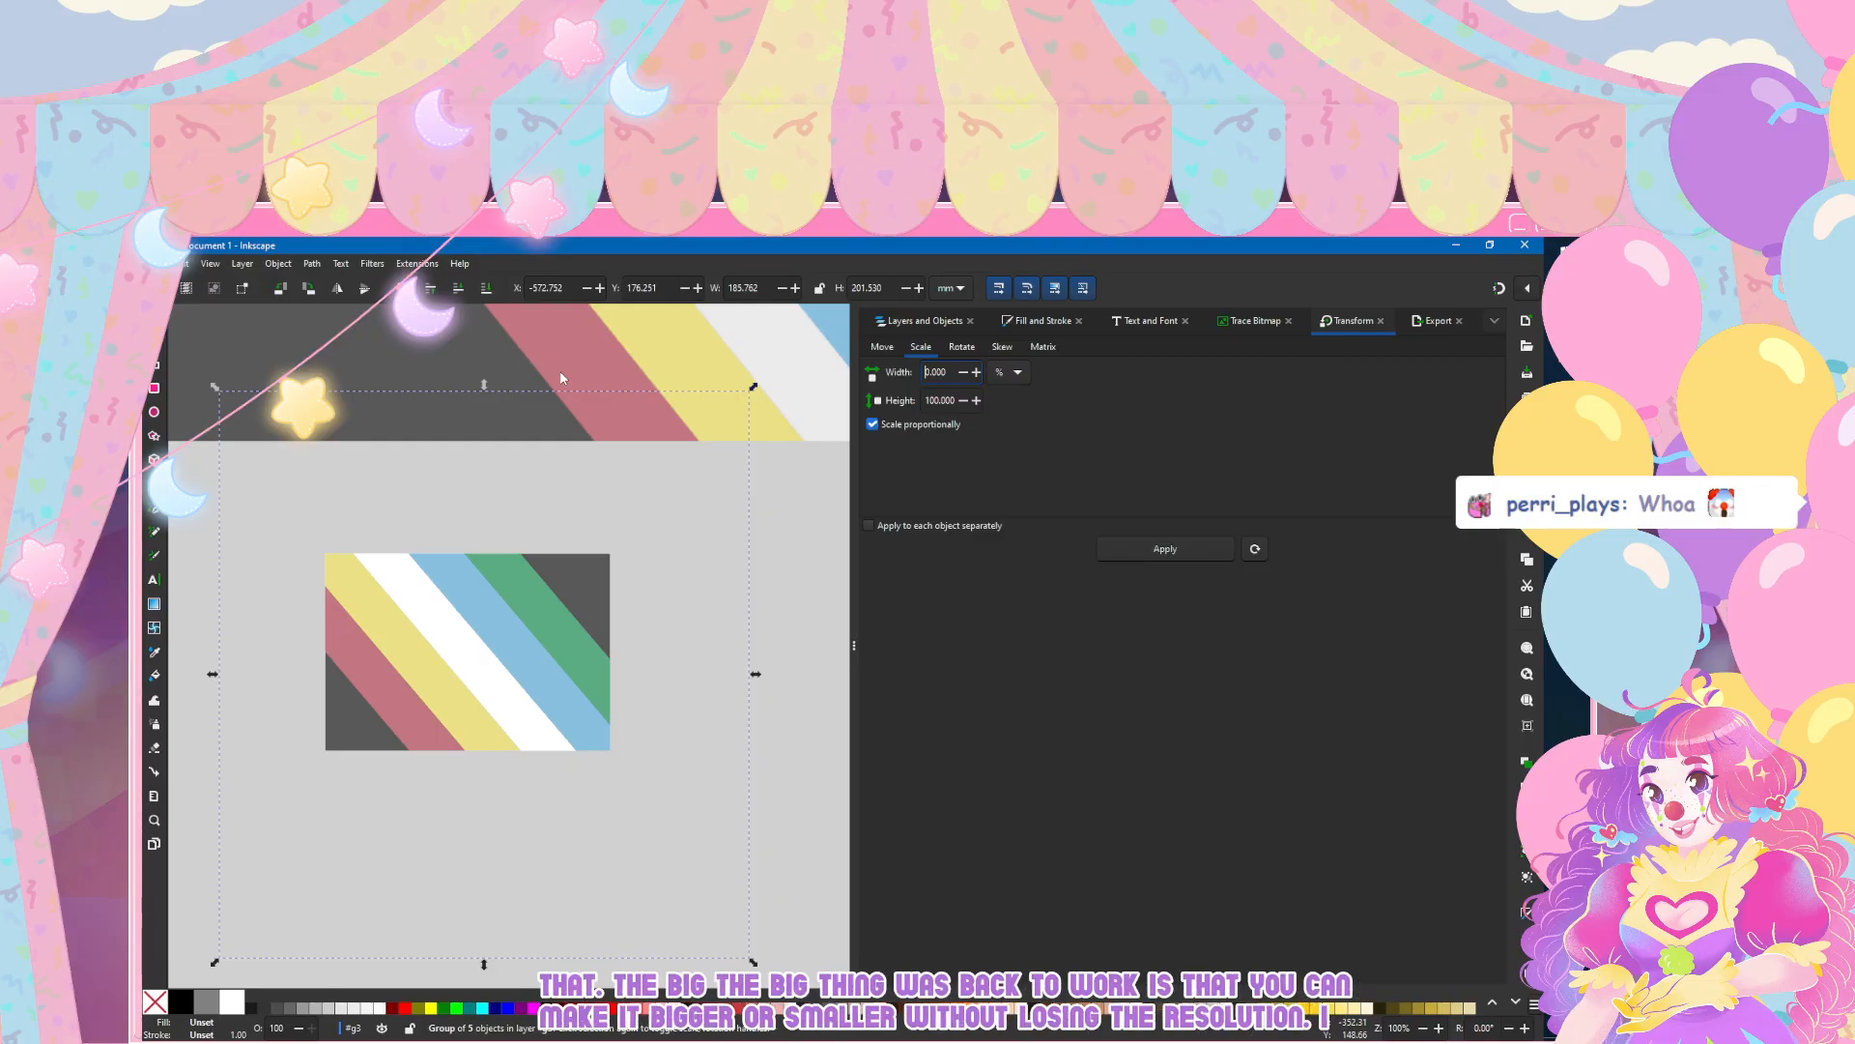
{"action": "key", "text": "Tab"}
{"action": "key", "text": "Return"}
{"action": "left_click_drag", "start_coordinate": [483, 746], "coordinate": [454, 711]}
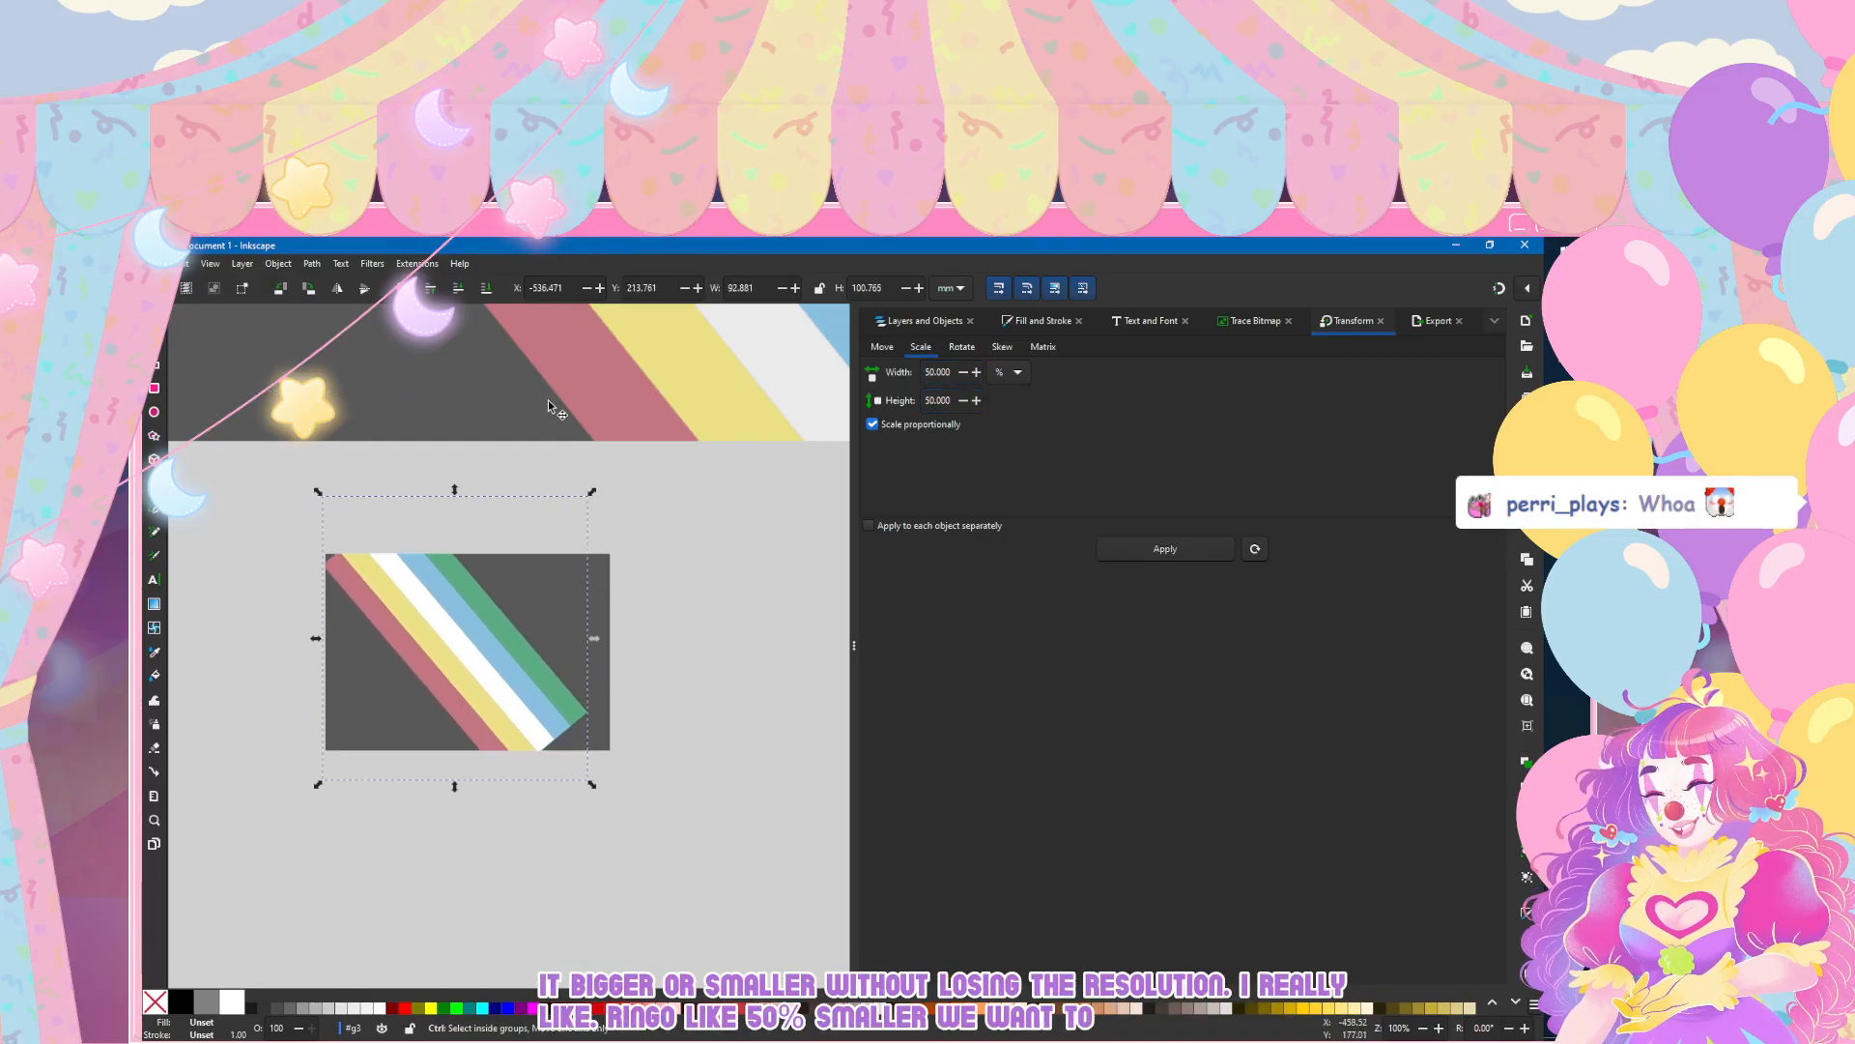
{"action": "scroll", "coordinate": [543, 396], "scroll_direction": "down", "scroll_amount": 3}
{"action": "scroll", "coordinate": [513, 686], "scroll_direction": "up", "scroll_amount": 3}
{"action": "scroll", "coordinate": [519, 710], "scroll_direction": "up", "scroll_amount": 2}
{"action": "scroll", "coordinate": [518, 708], "scroll_direction": "up", "scroll_amount": 2}
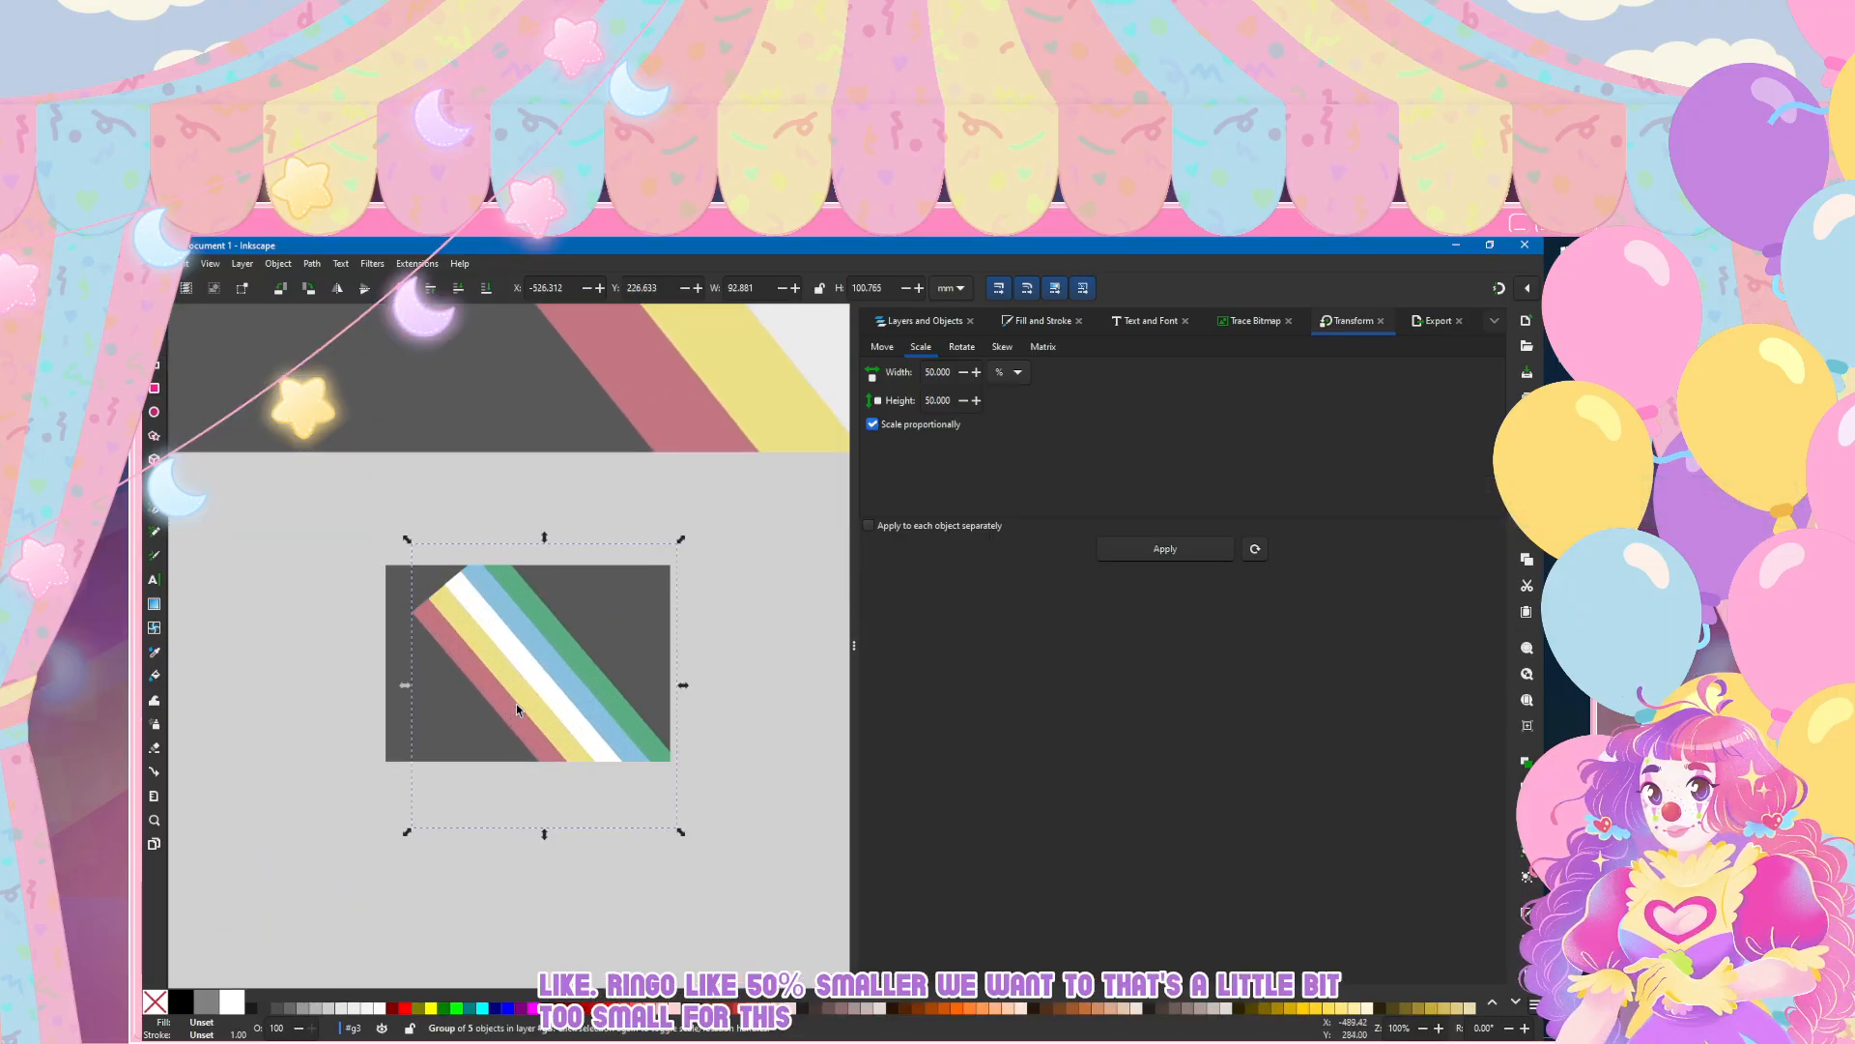
Step: Return the clipped stripes to their earlier size and scale them proportionally to 75%
{"action": "double_click", "coordinate": [937, 372]}
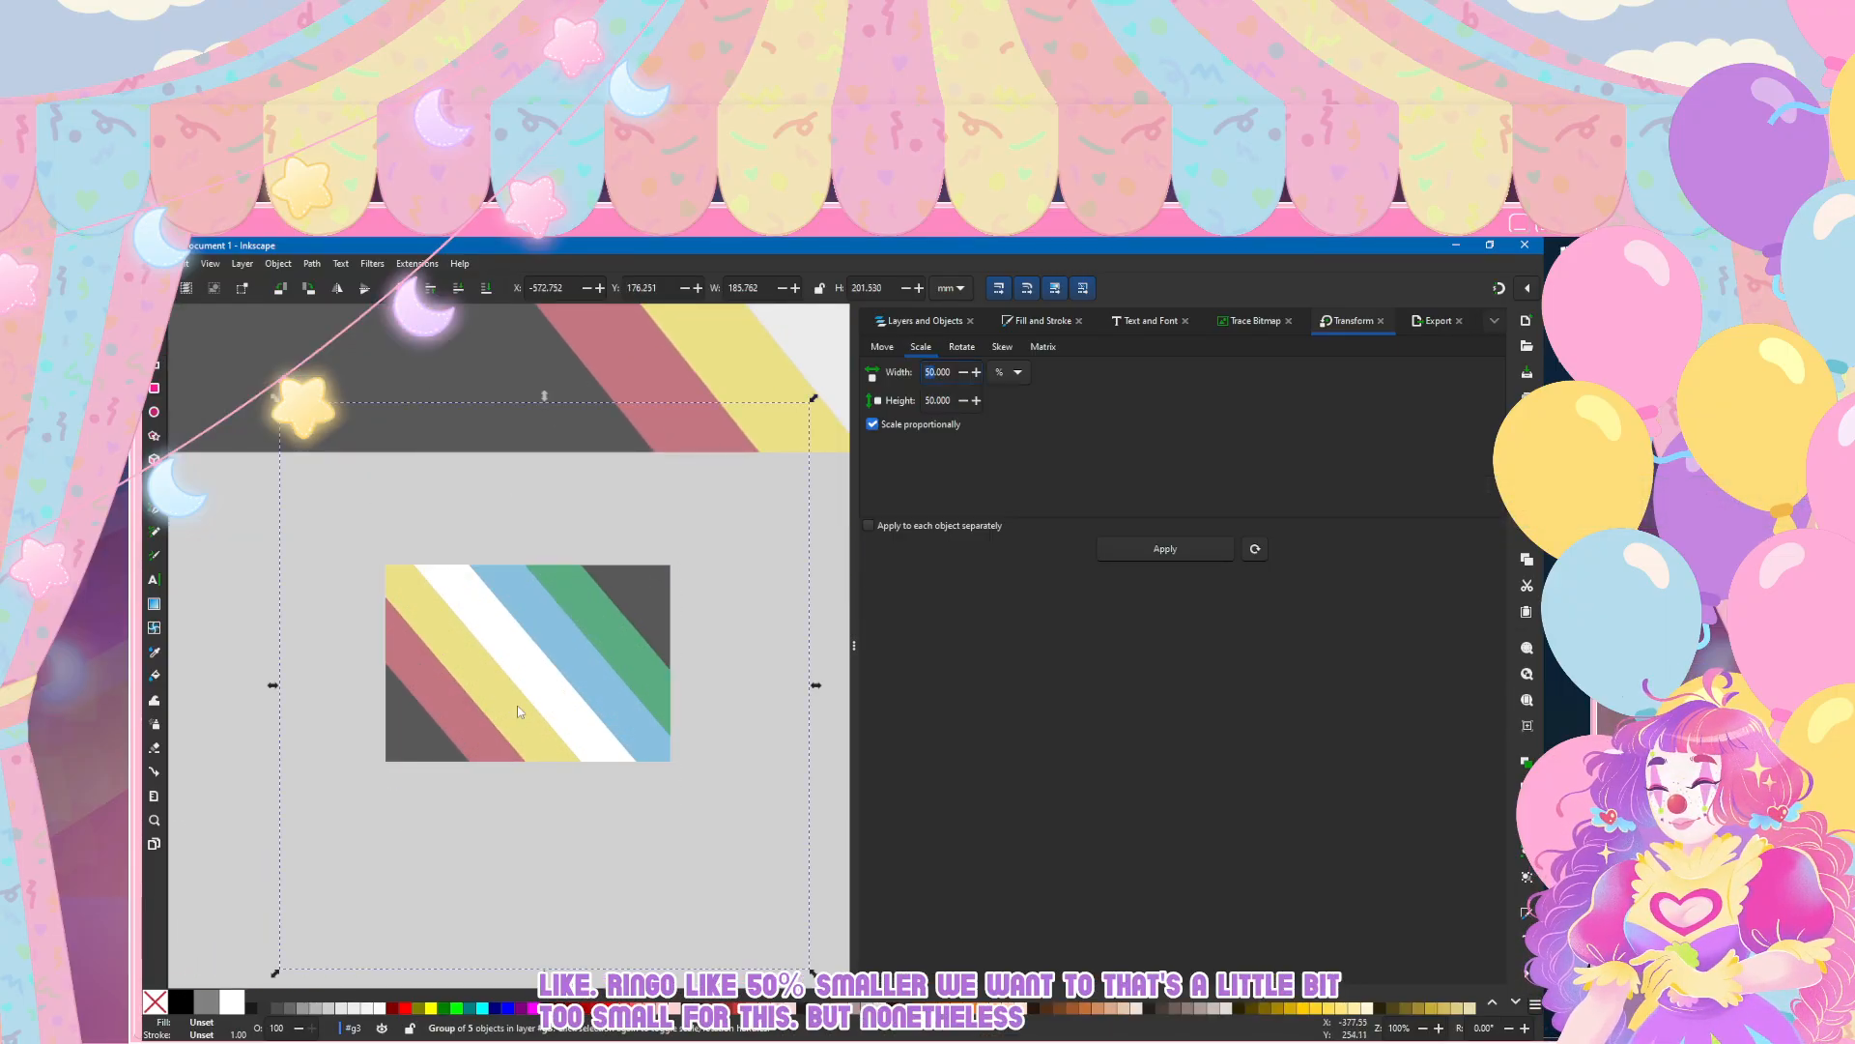
{"action": "type", "text": "75"}
{"action": "left_click", "coordinate": [929, 400]}
{"action": "left_click", "coordinate": [1165, 549]}
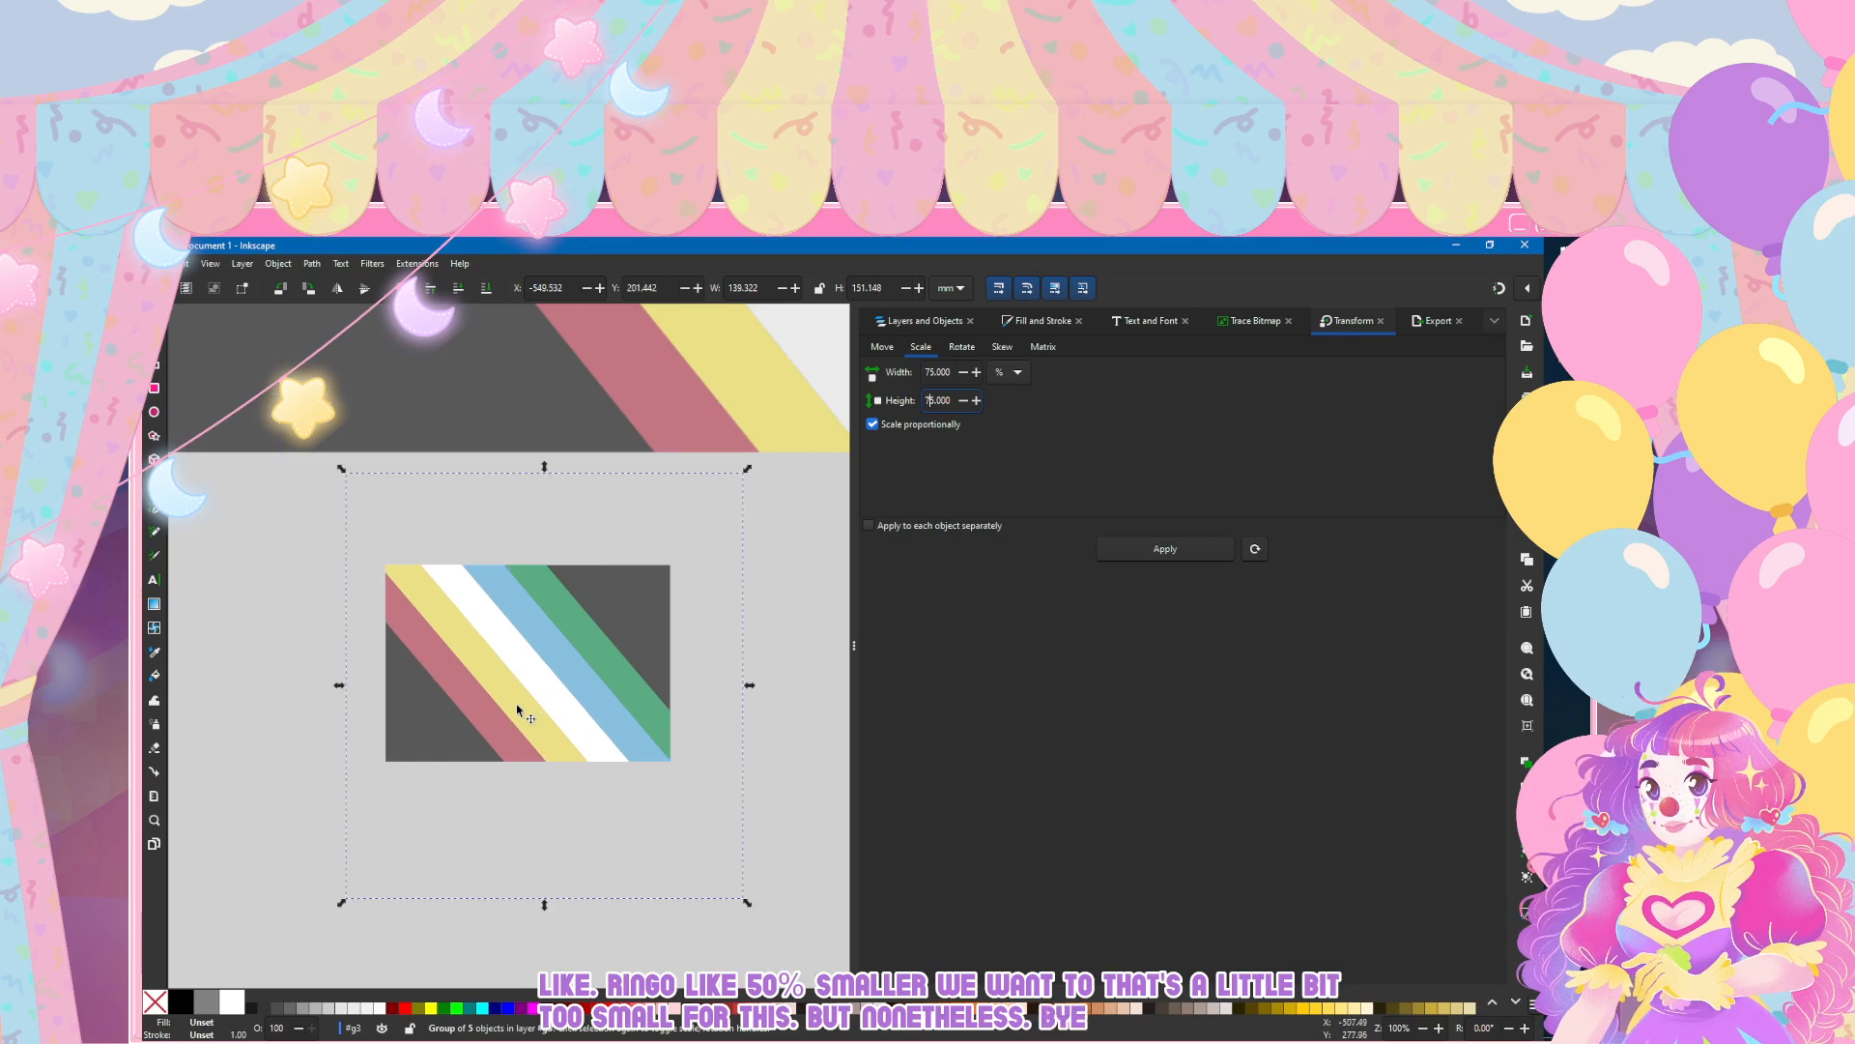
{"action": "key", "text": "Escape"}
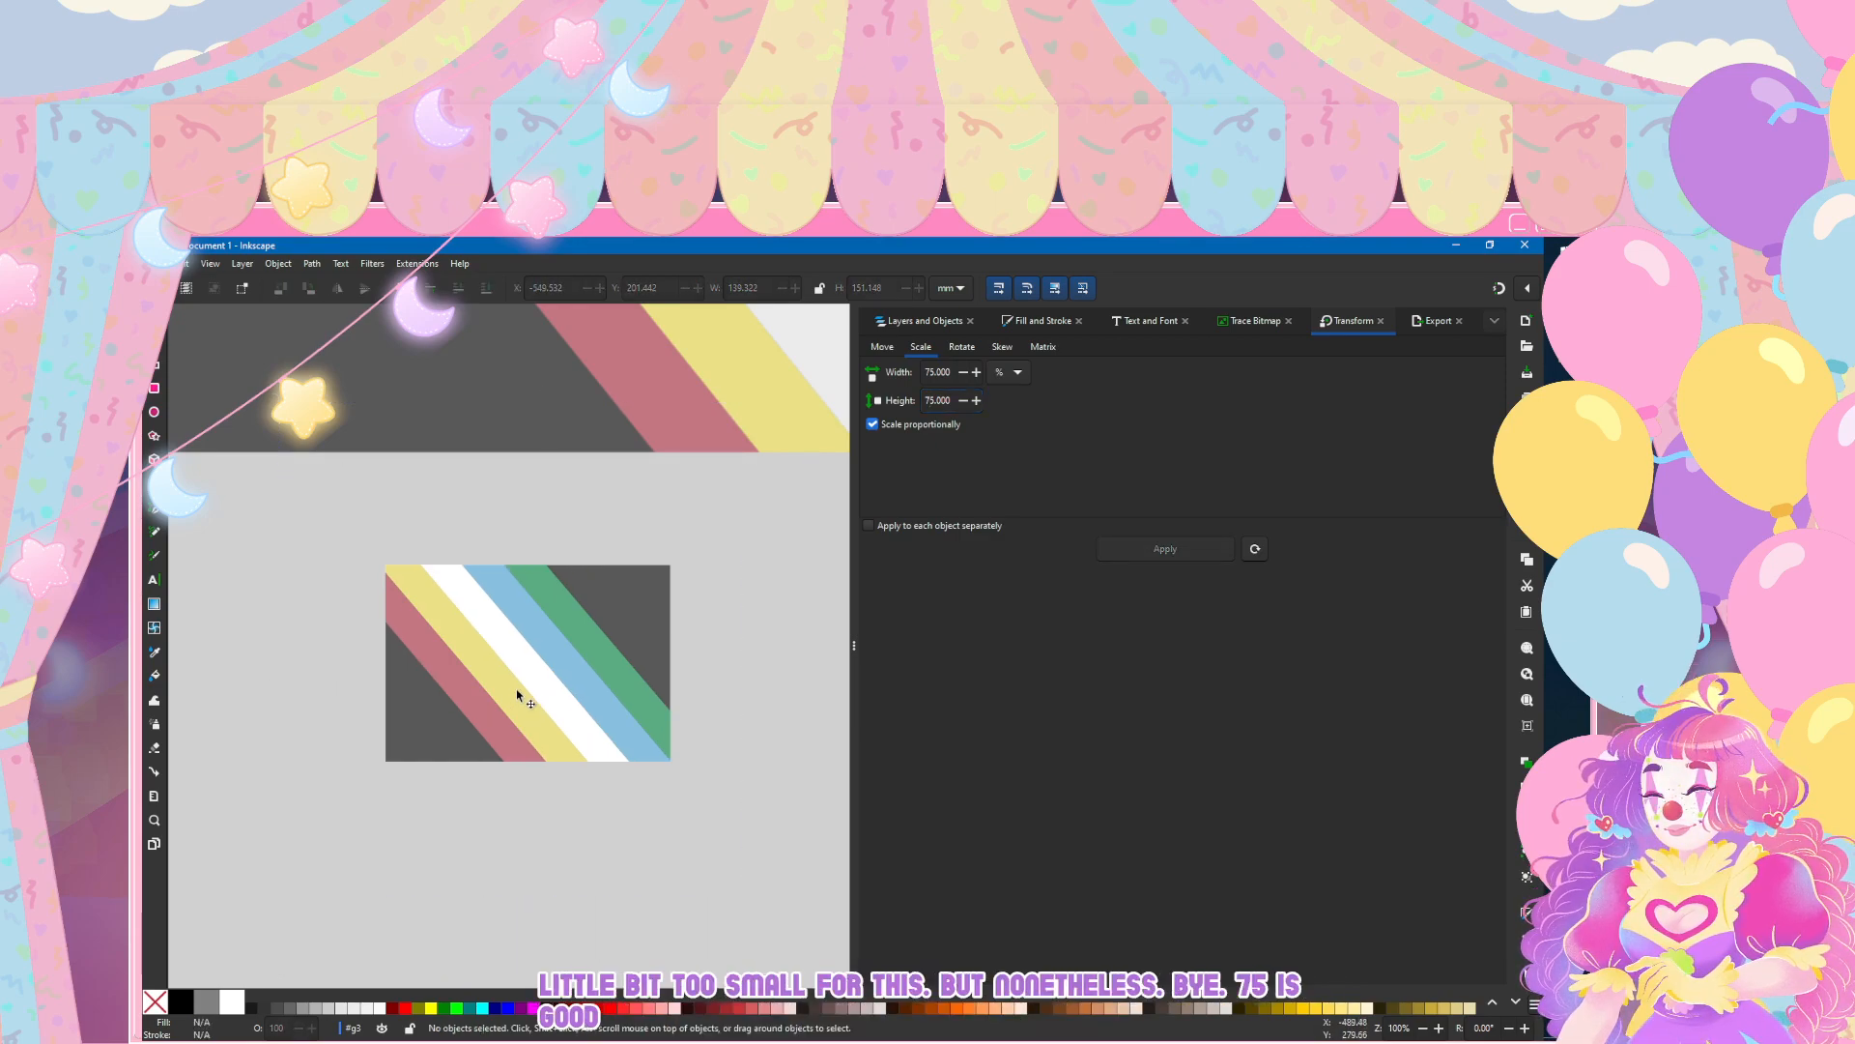
Step: Examine how the scaled stripes fit the dark grey base and how the clipped group and rectangle are nested
{"action": "scroll", "coordinate": [516, 704], "scroll_direction": "up", "scroll_amount": 1}
{"action": "scroll", "coordinate": [493, 634], "scroll_direction": "up", "scroll_amount": 2}
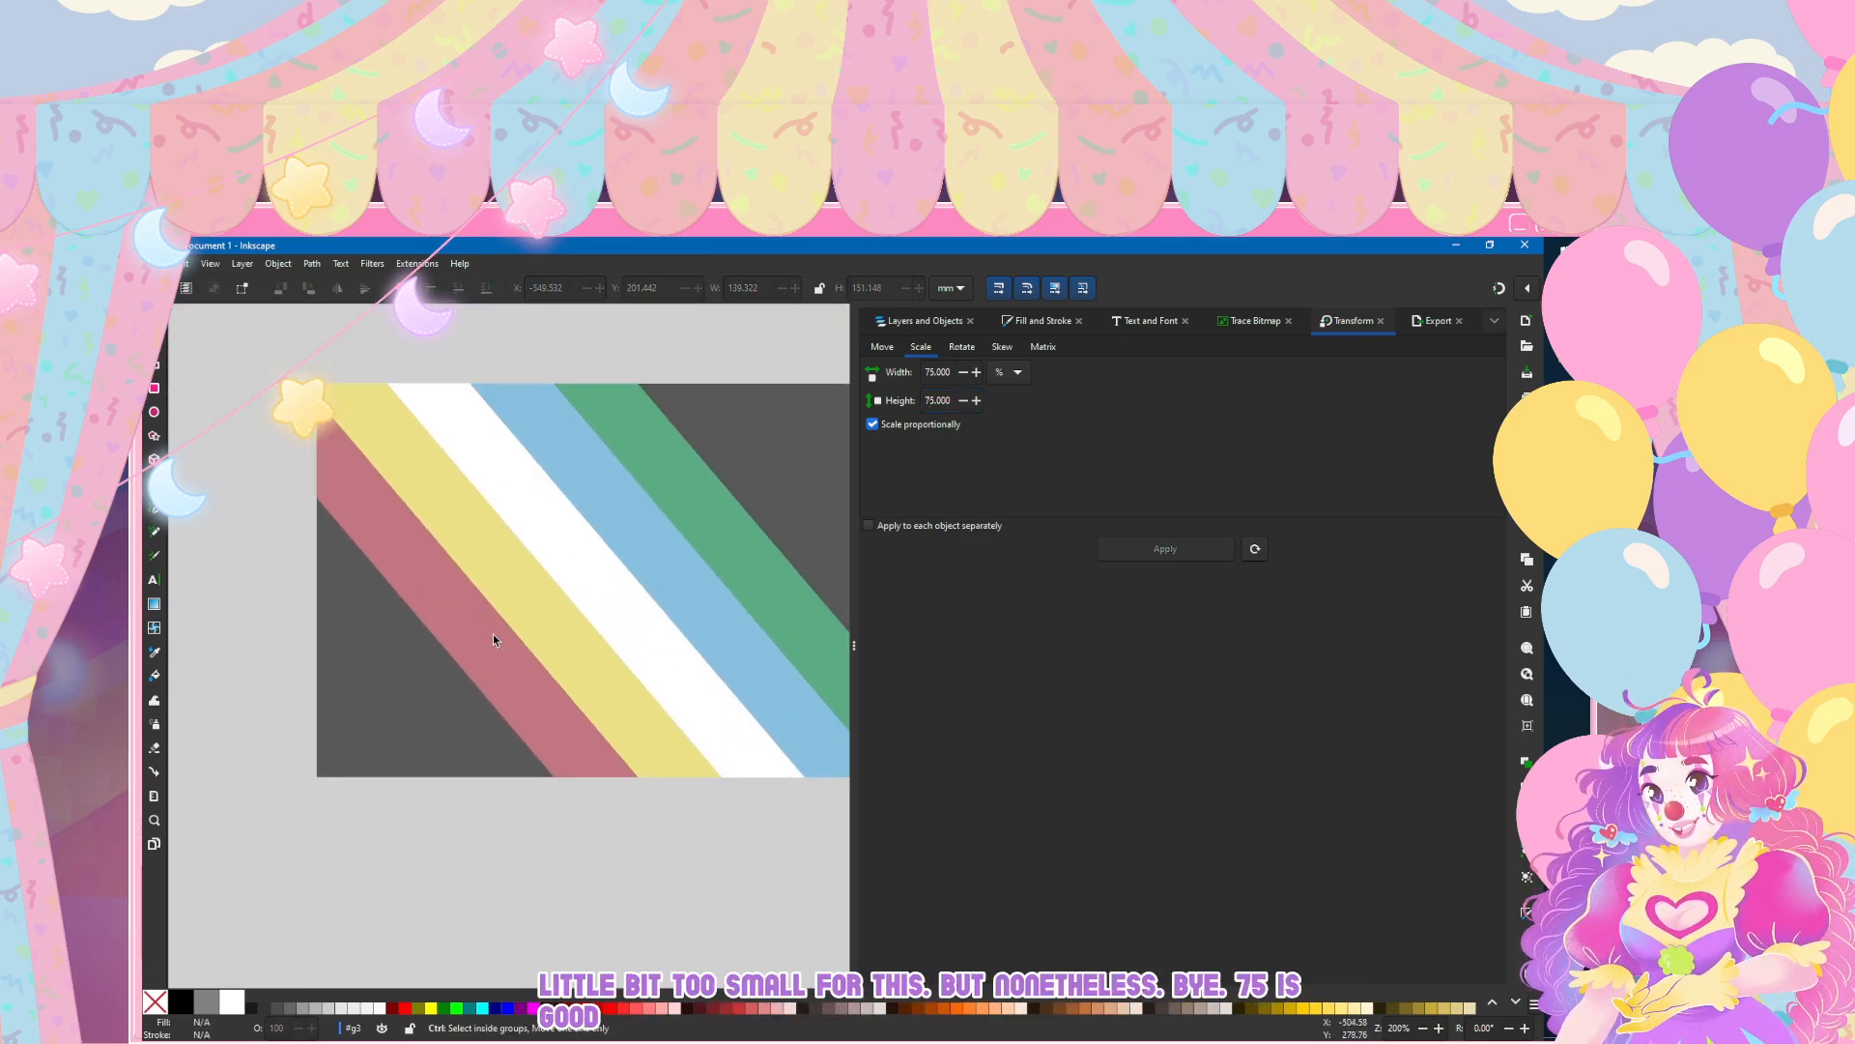
{"action": "scroll", "coordinate": [628, 655], "scroll_direction": "down", "scroll_amount": 3}
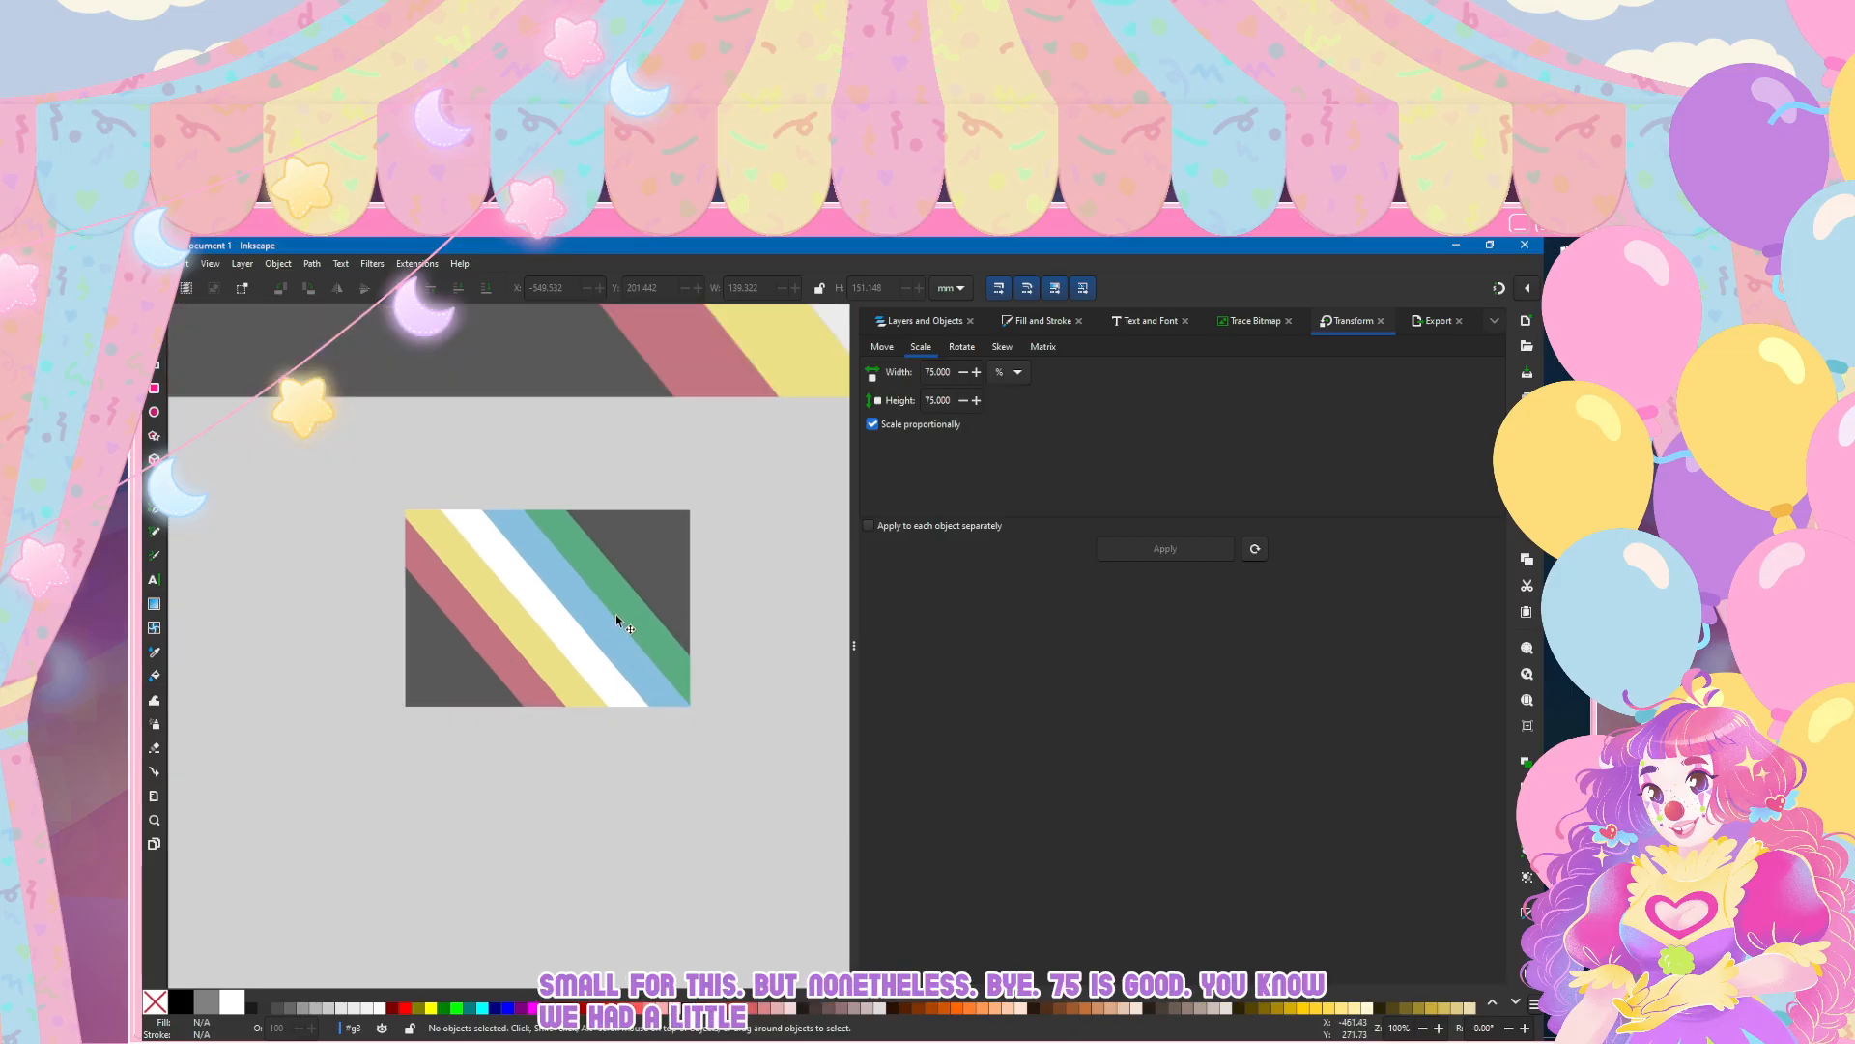
{"action": "scroll", "coordinate": [659, 553], "scroll_direction": "up", "scroll_amount": 1}
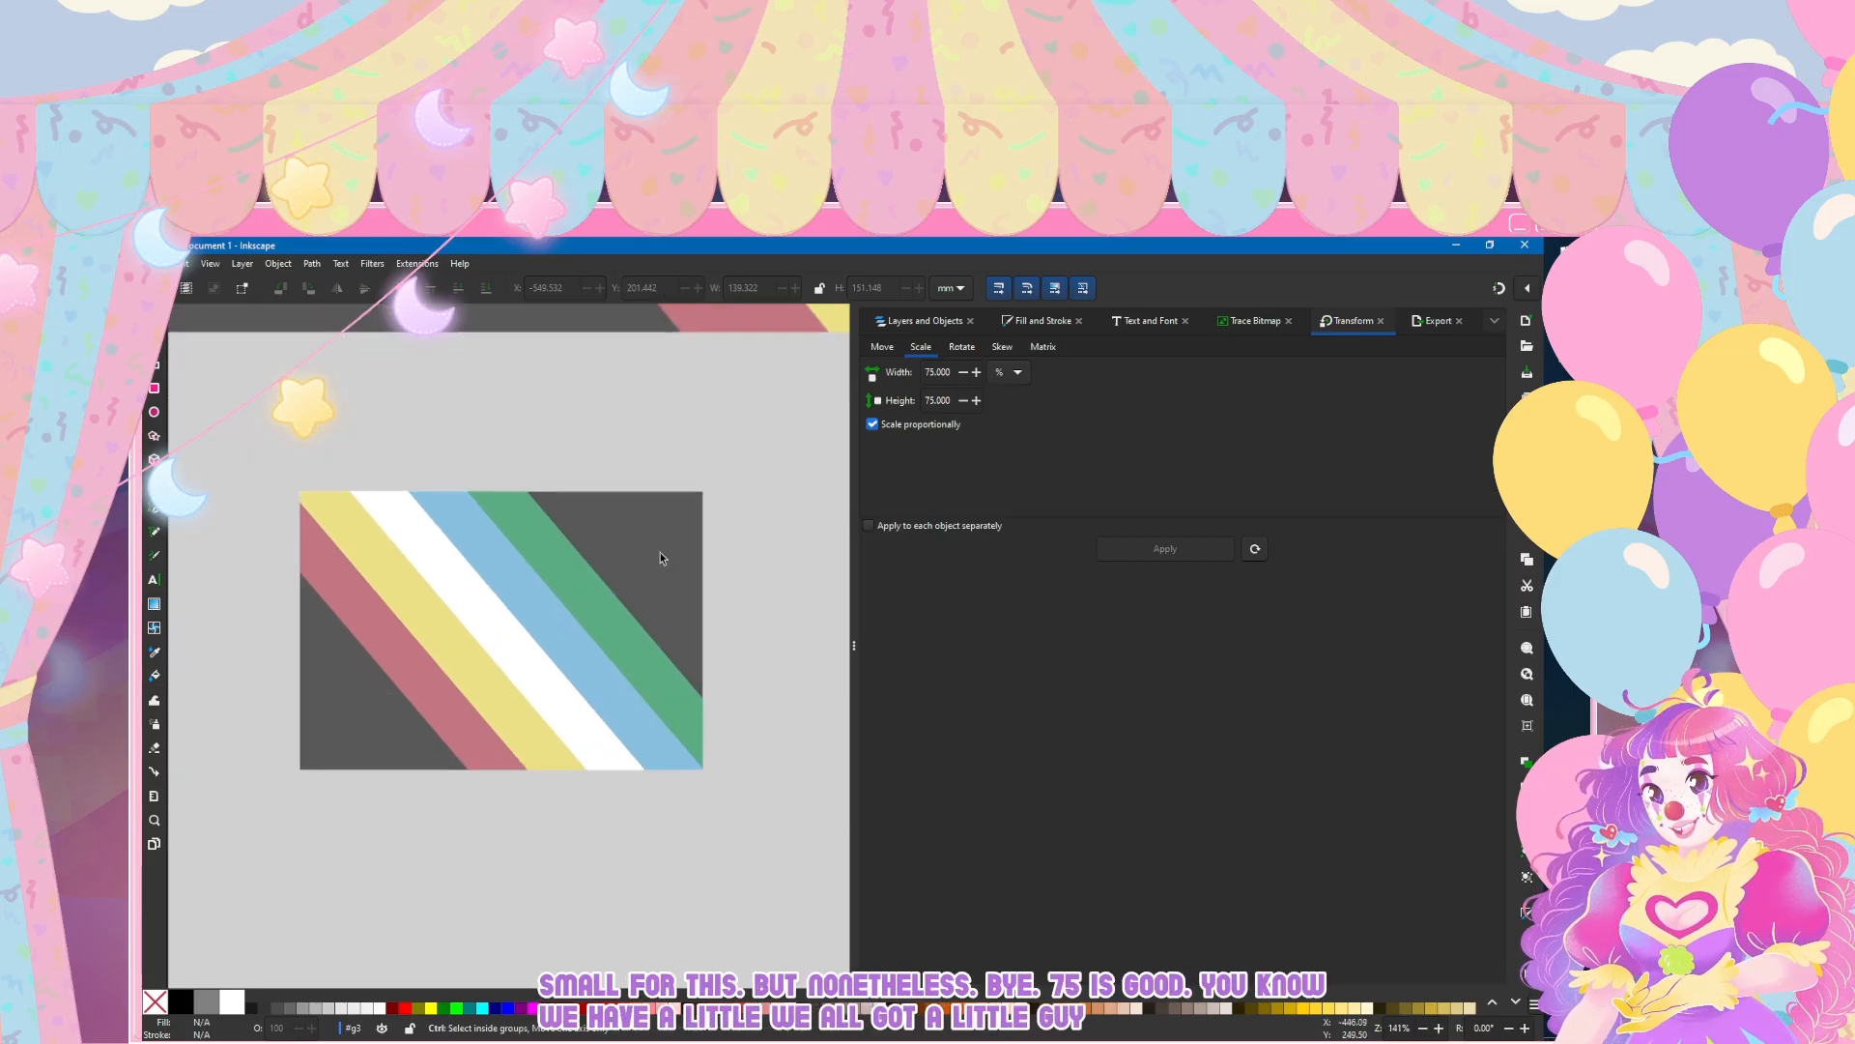
{"action": "left_click", "coordinate": [659, 552]}
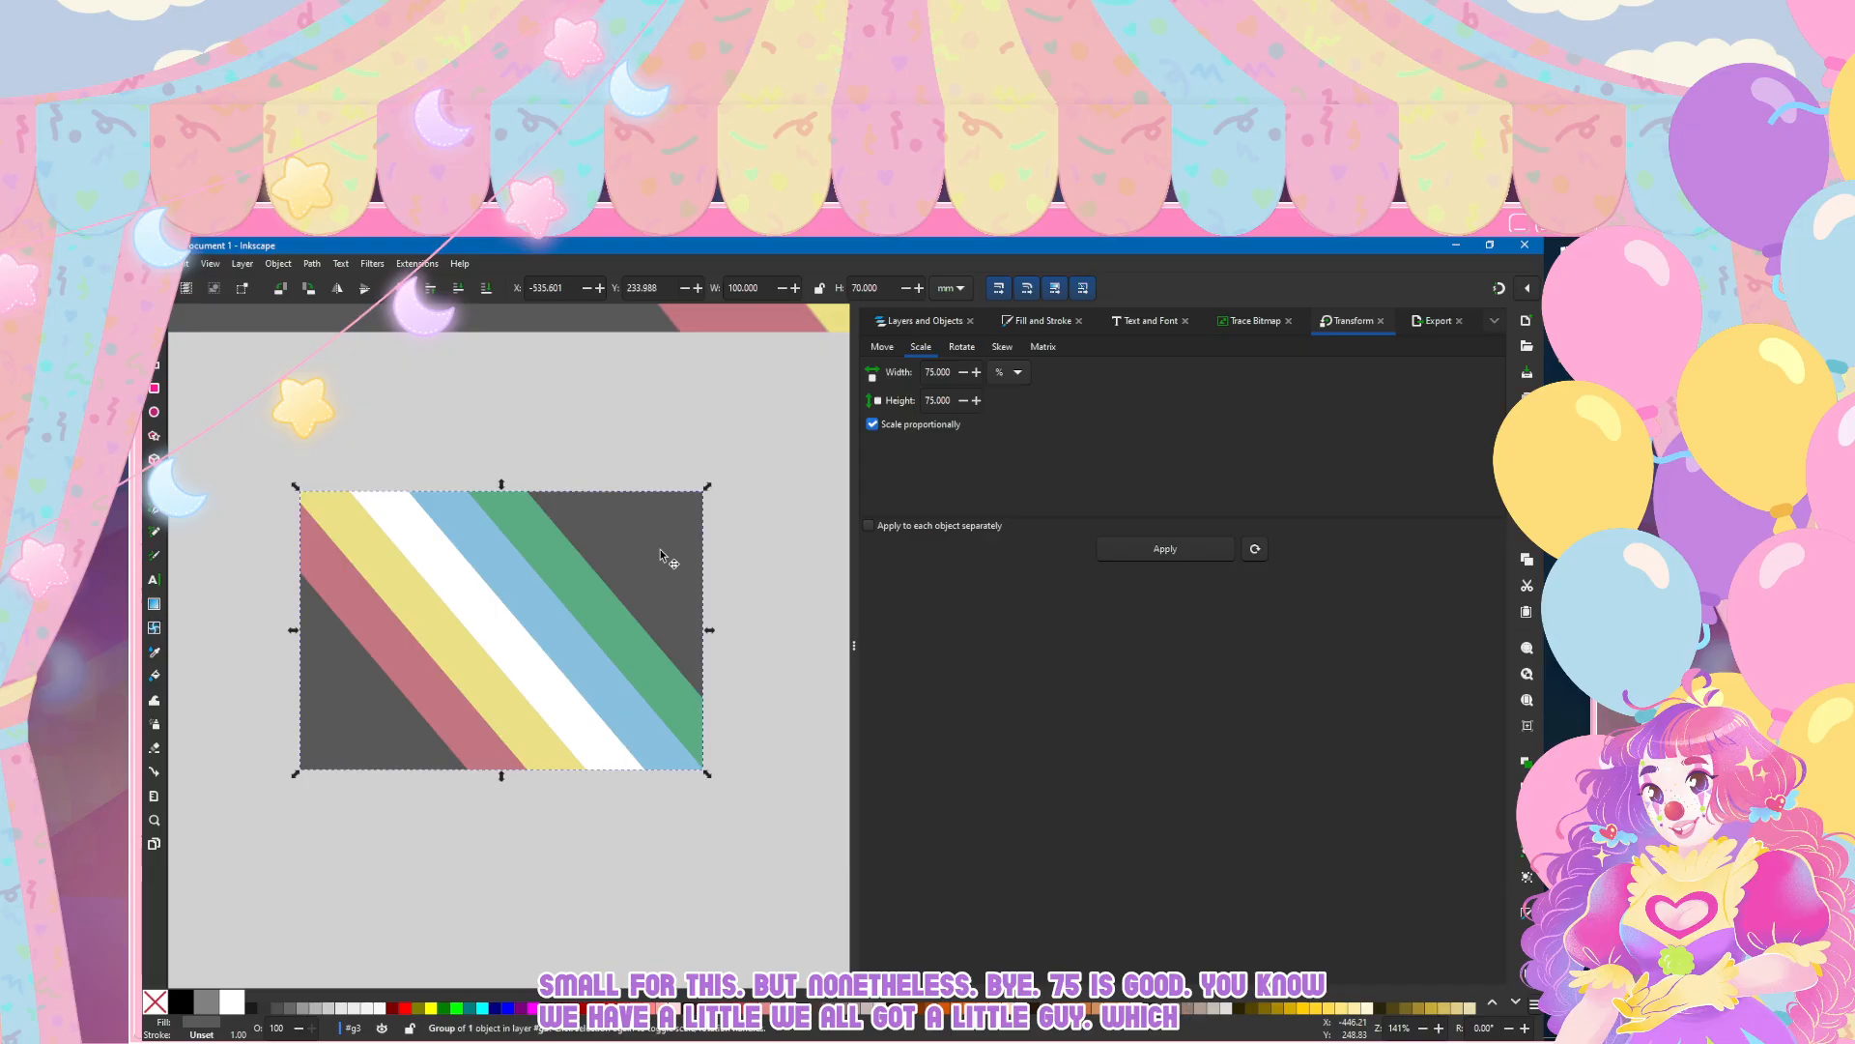
{"action": "key", "text": "ctrl+shift+l"}
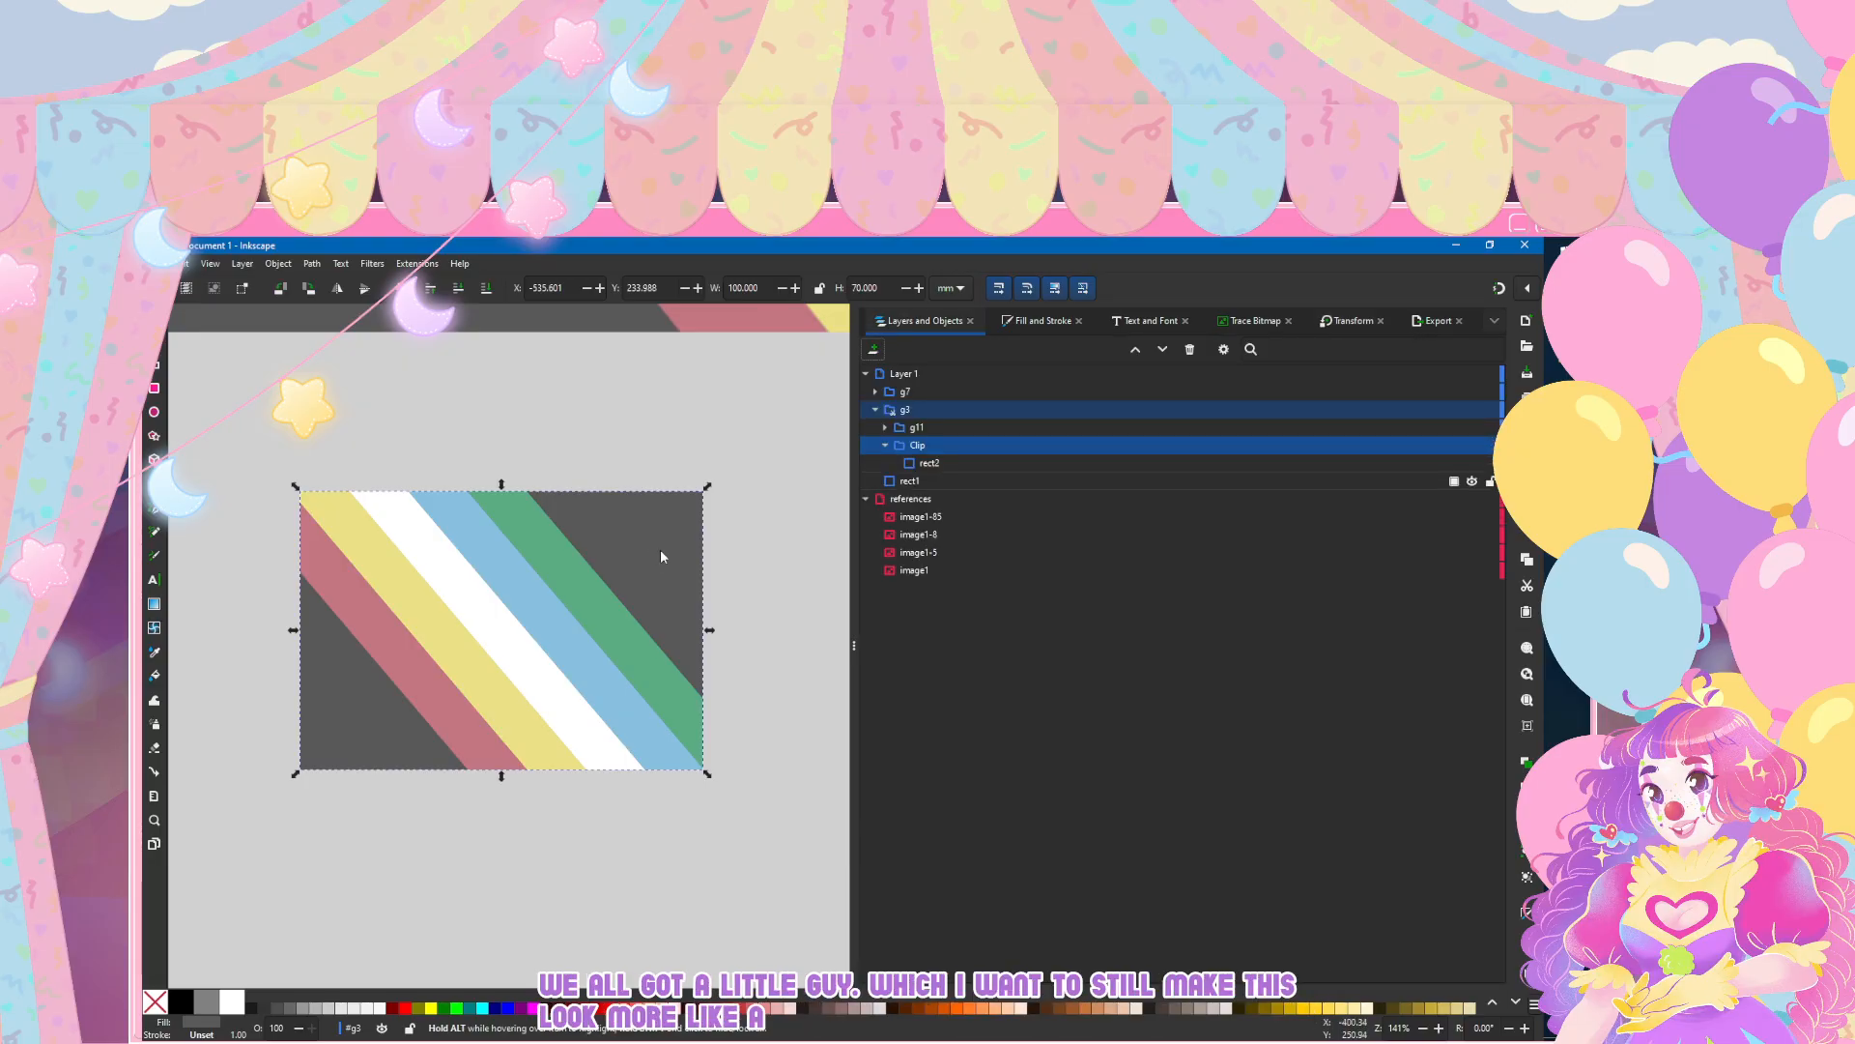
{"action": "left_click", "coordinate": [911, 481]}
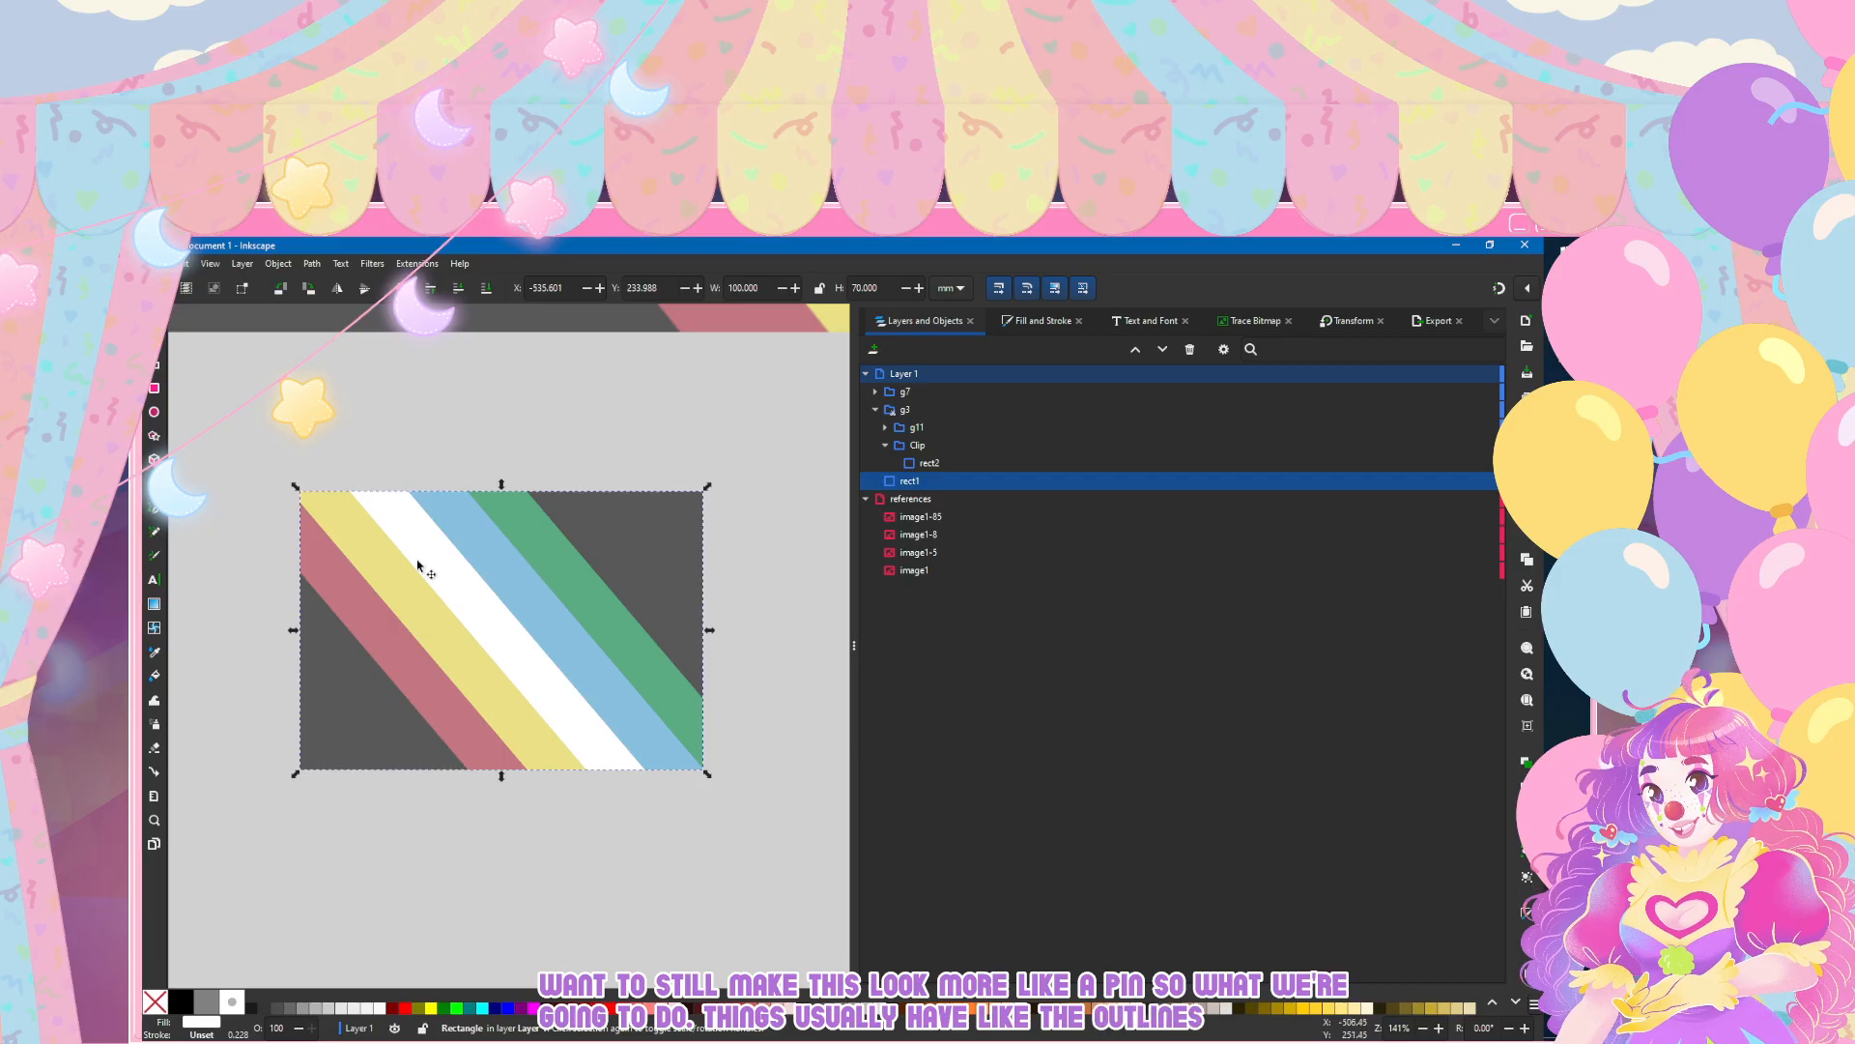
{"action": "scroll", "coordinate": [417, 577], "scroll_direction": "up", "scroll_amount": 1}
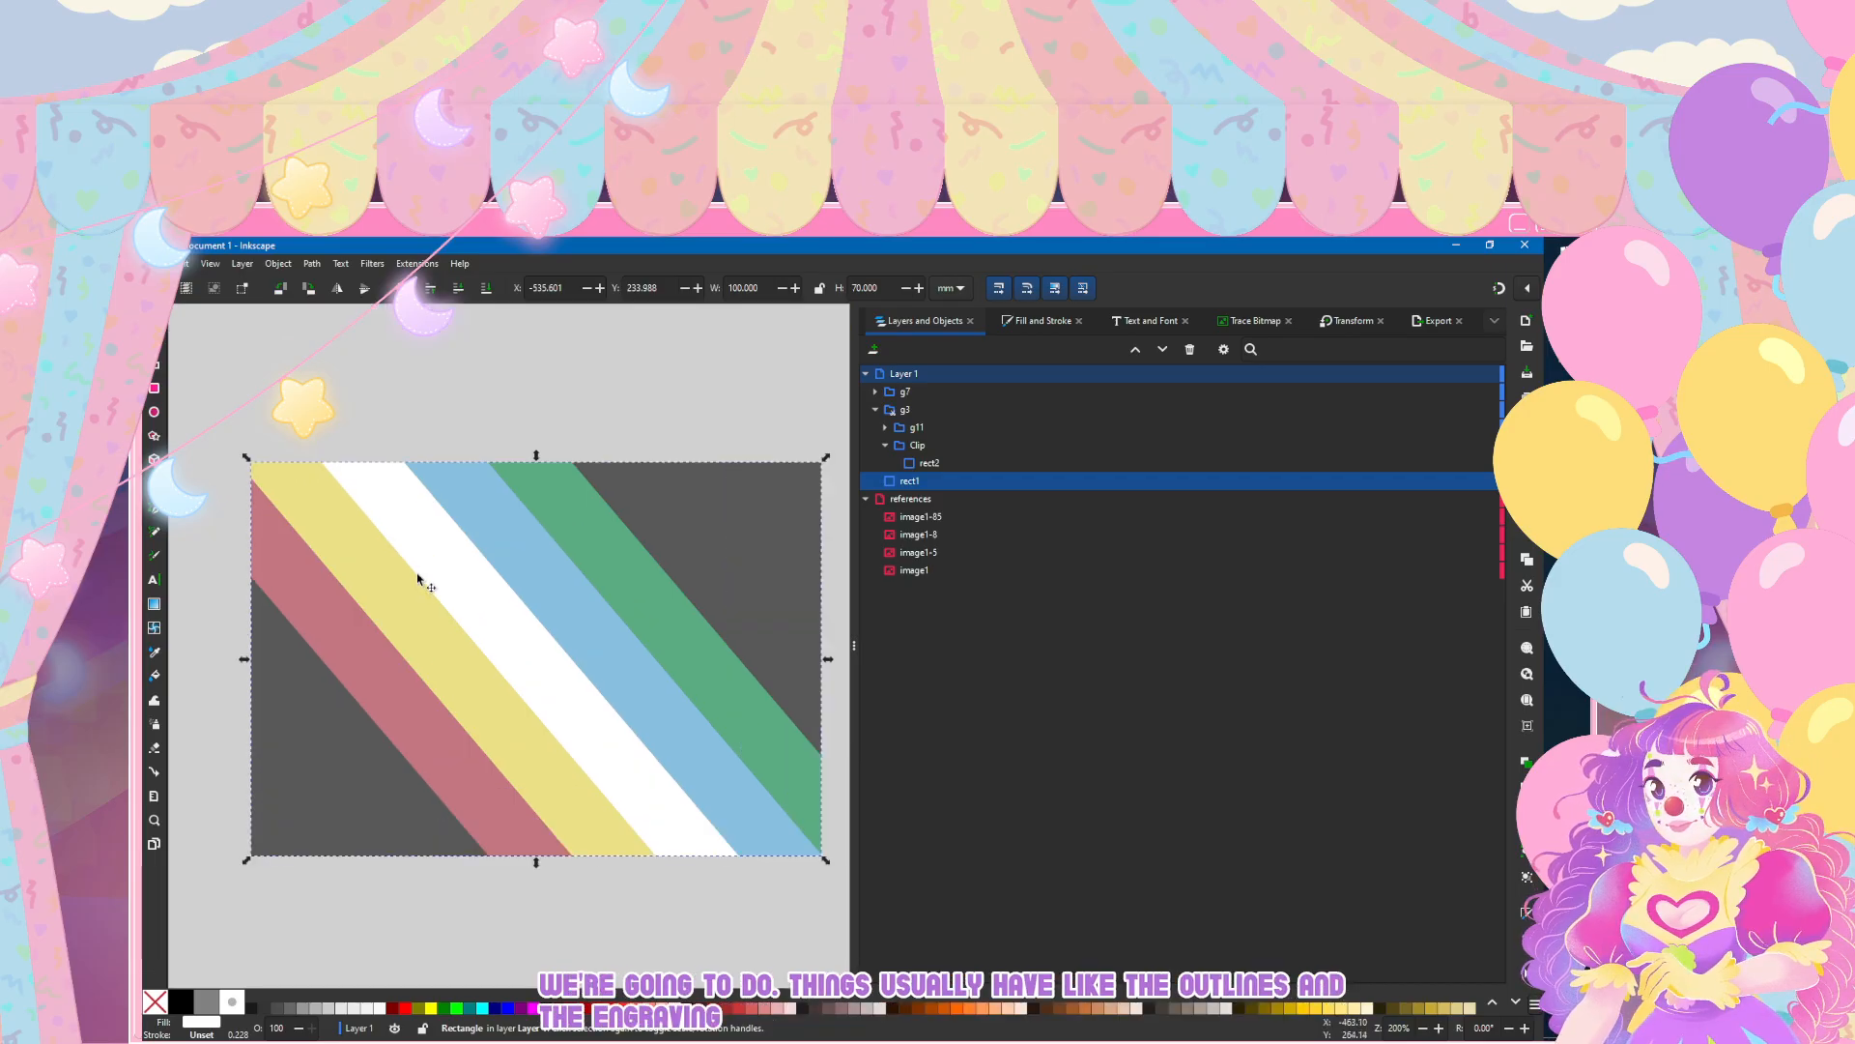
{"action": "left_click", "coordinate": [417, 577]}
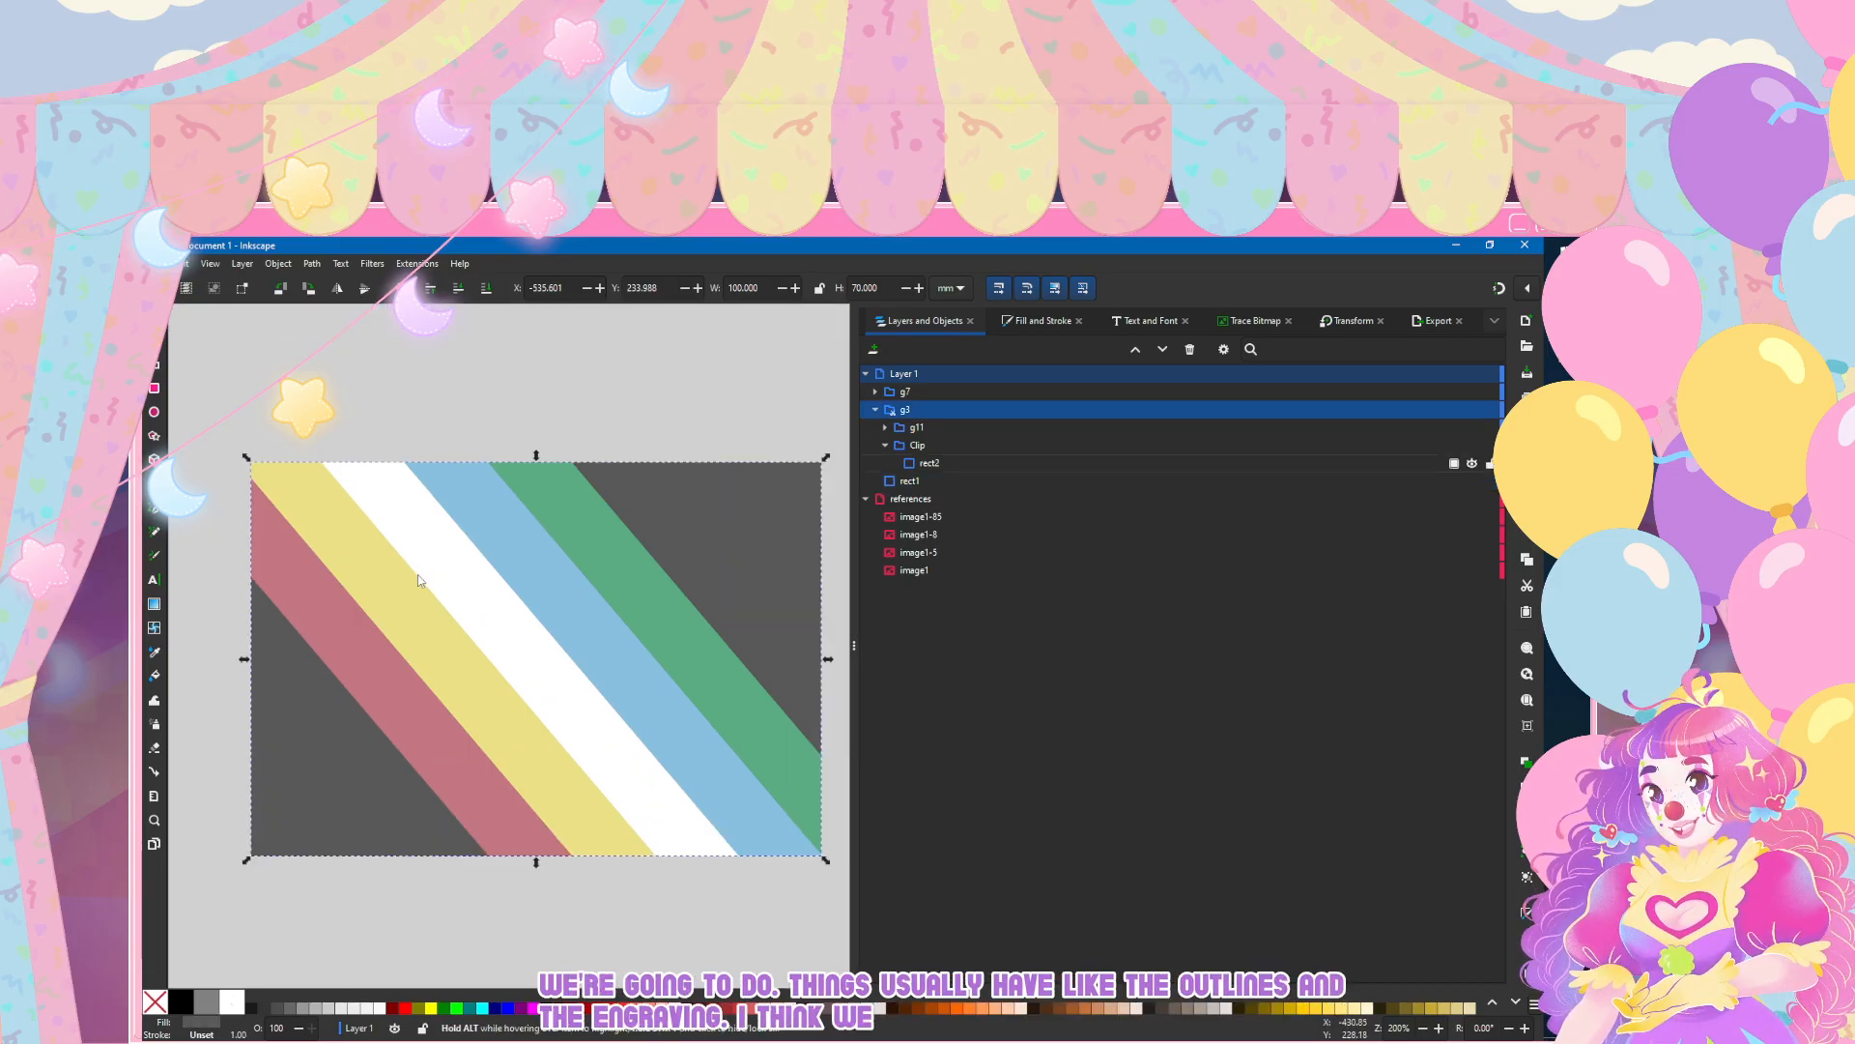
Step: Give the five stripe paths inside group g11 a flat grey stroke with lightness 55
{"action": "left_click", "coordinate": [884, 428]}
{"action": "left_click", "coordinate": [940, 443]}
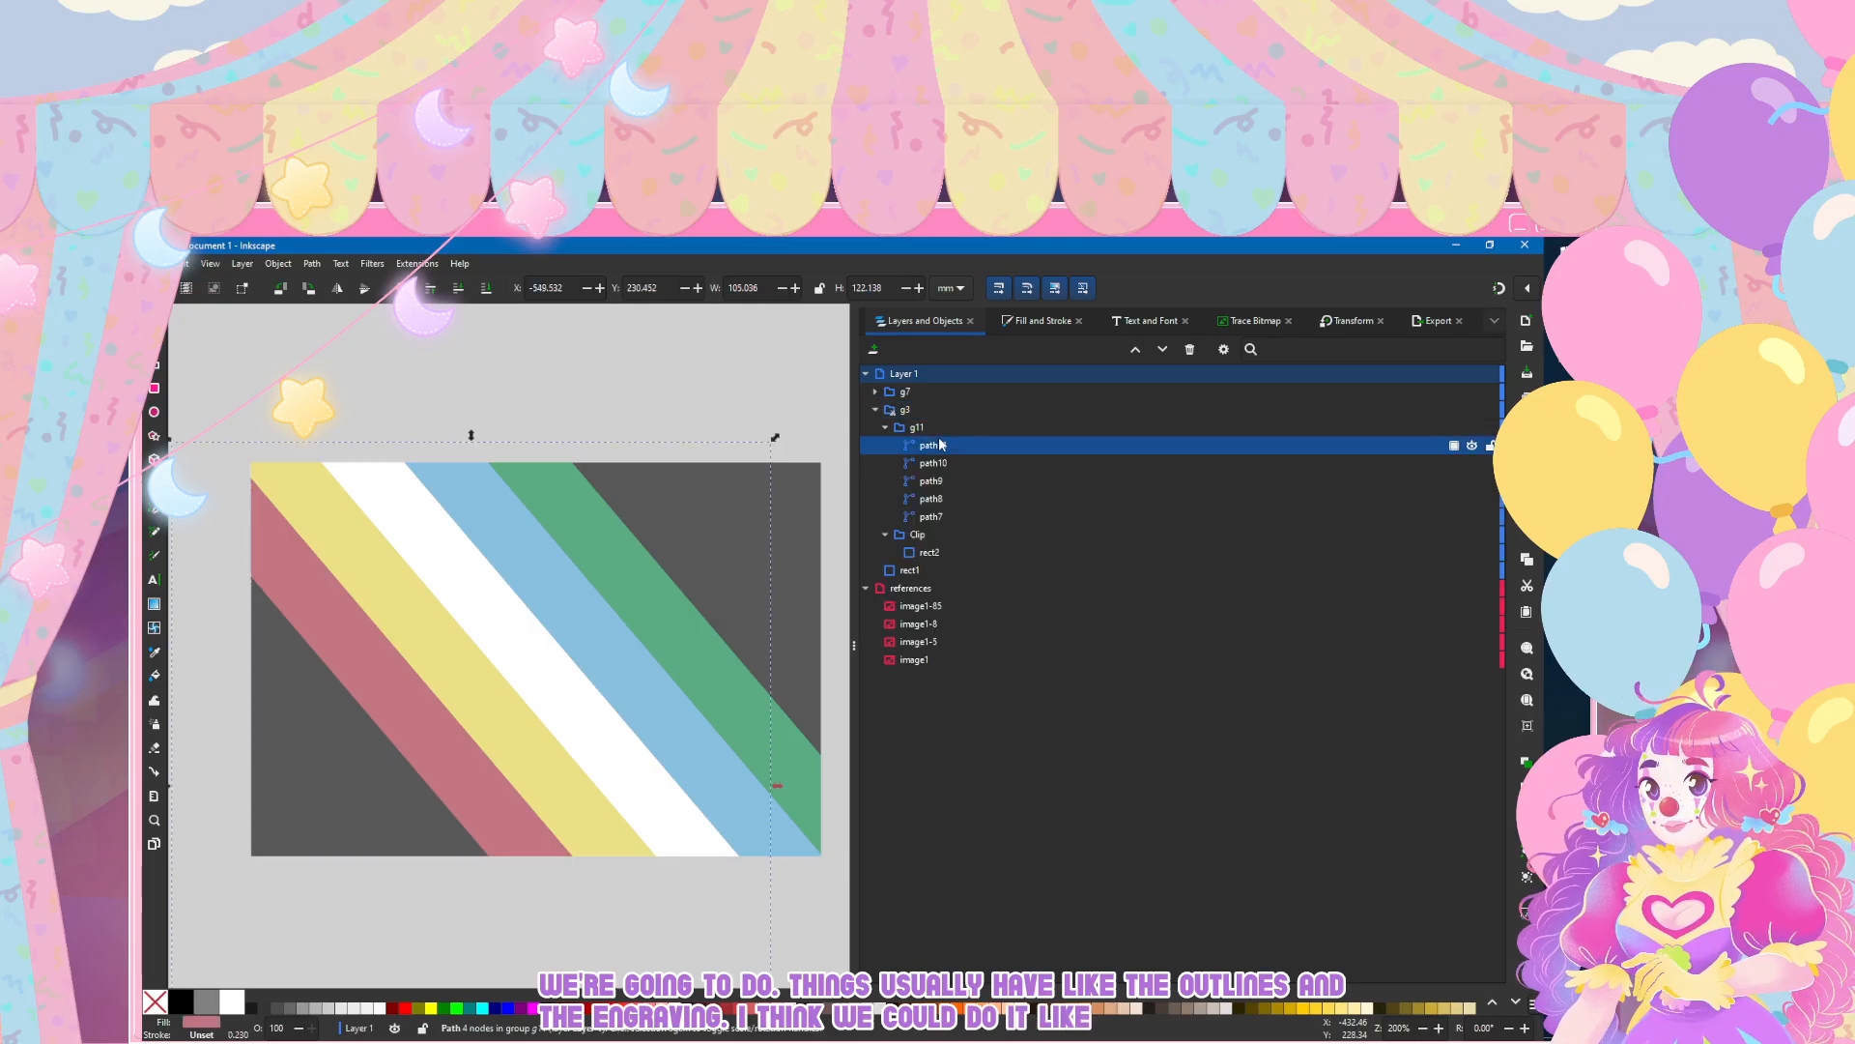
{"action": "left_click", "coordinate": [952, 519], "text": "shift"}
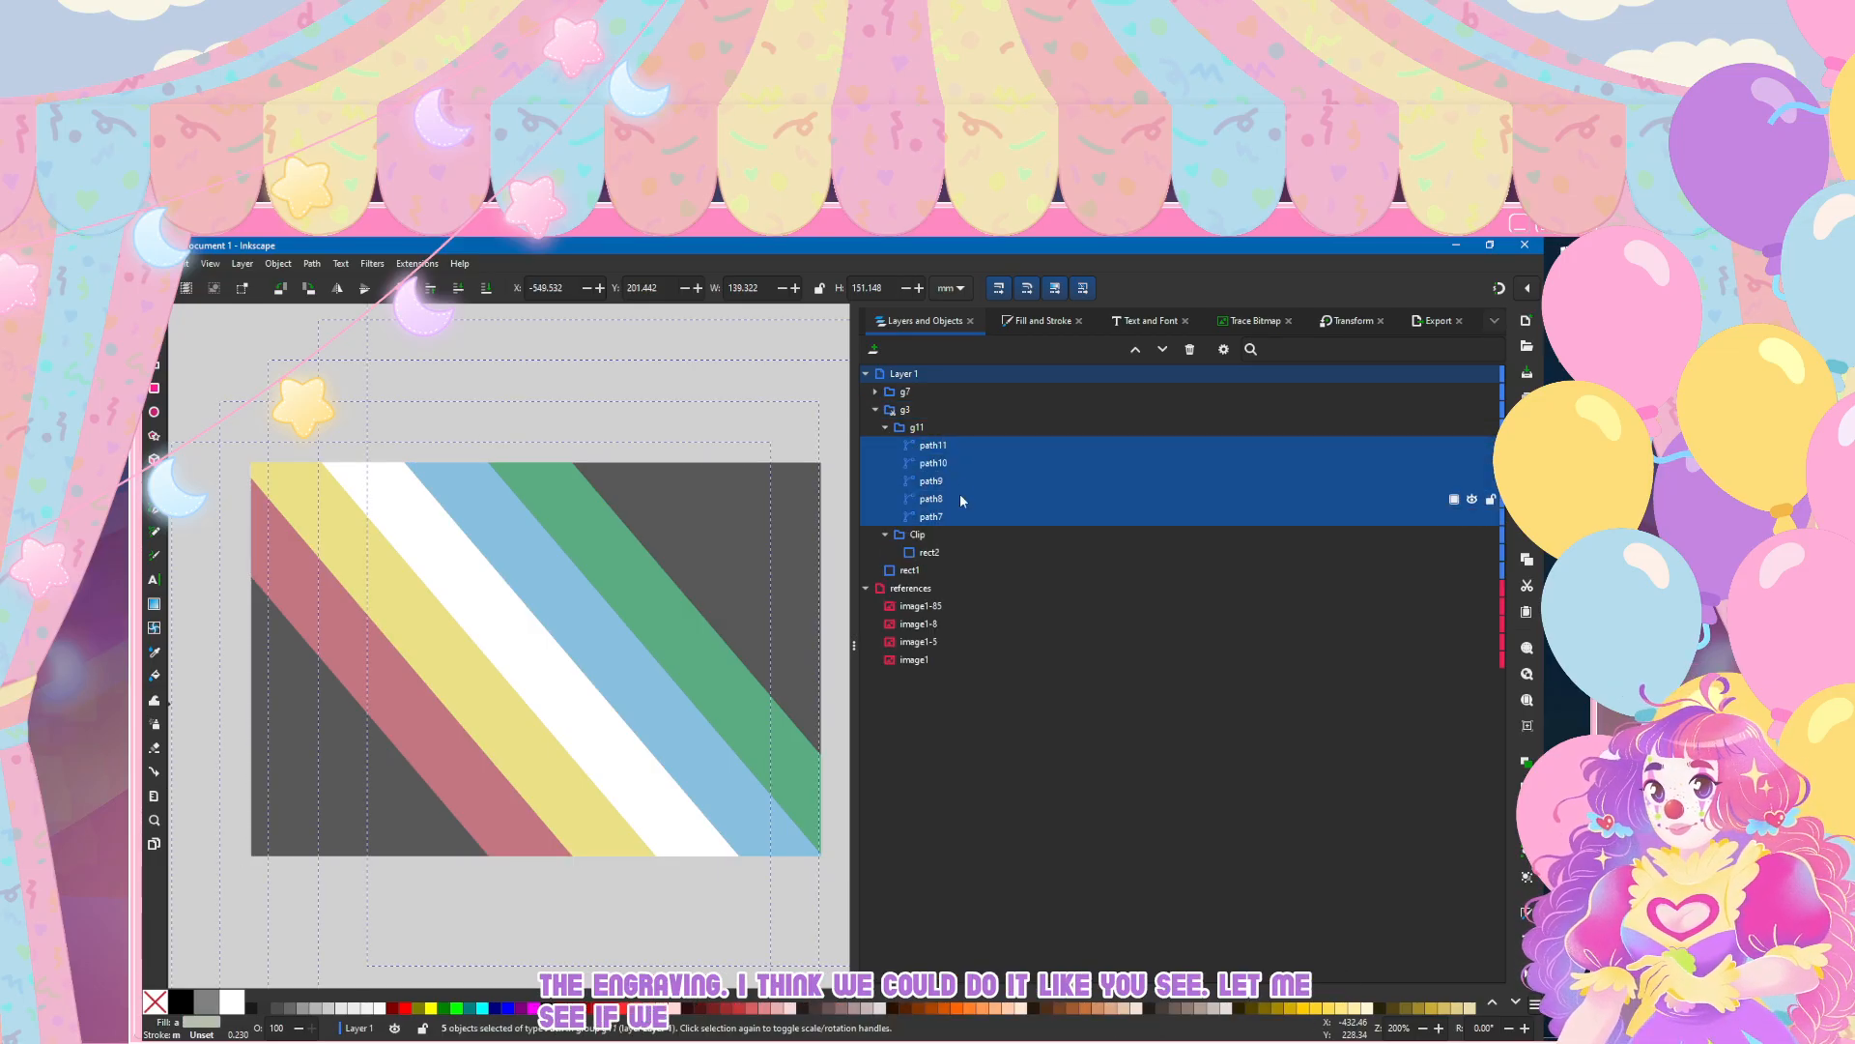
{"action": "left_click", "coordinate": [1021, 325]}
{"action": "left_click", "coordinate": [918, 350]}
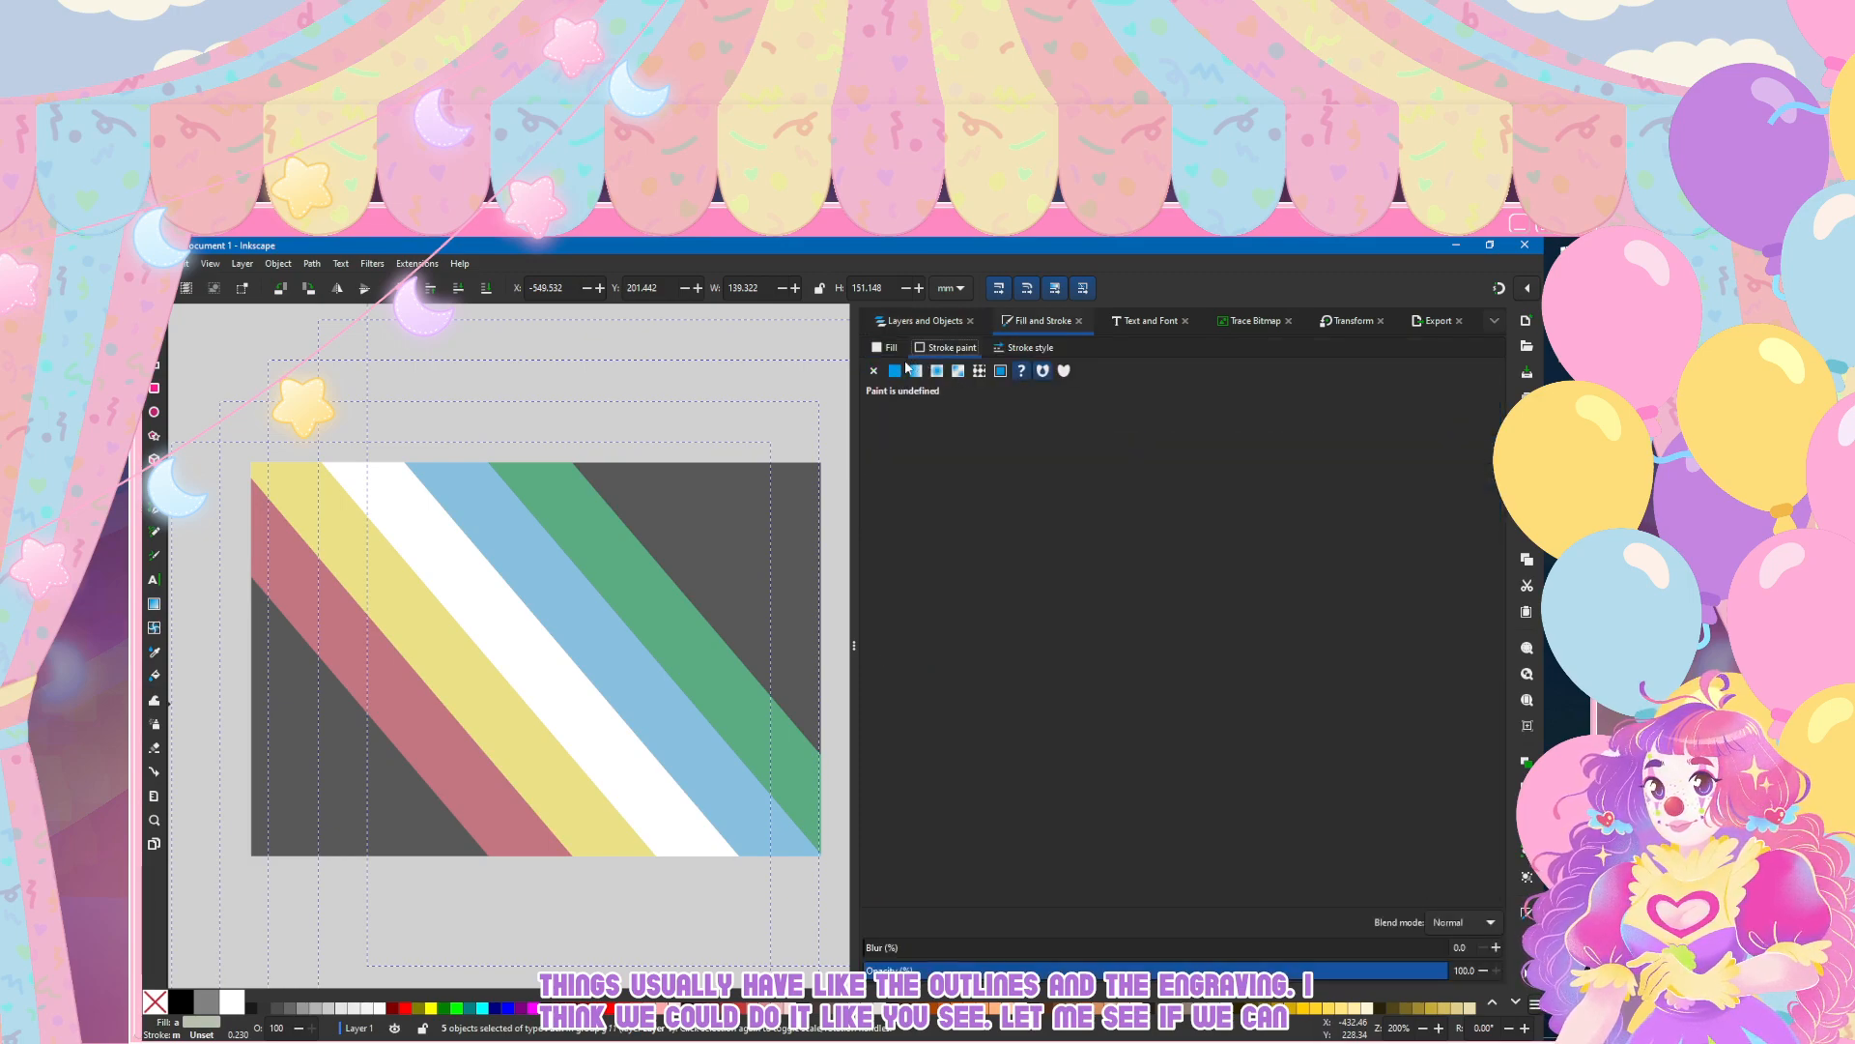
{"action": "left_click", "coordinate": [895, 371]}
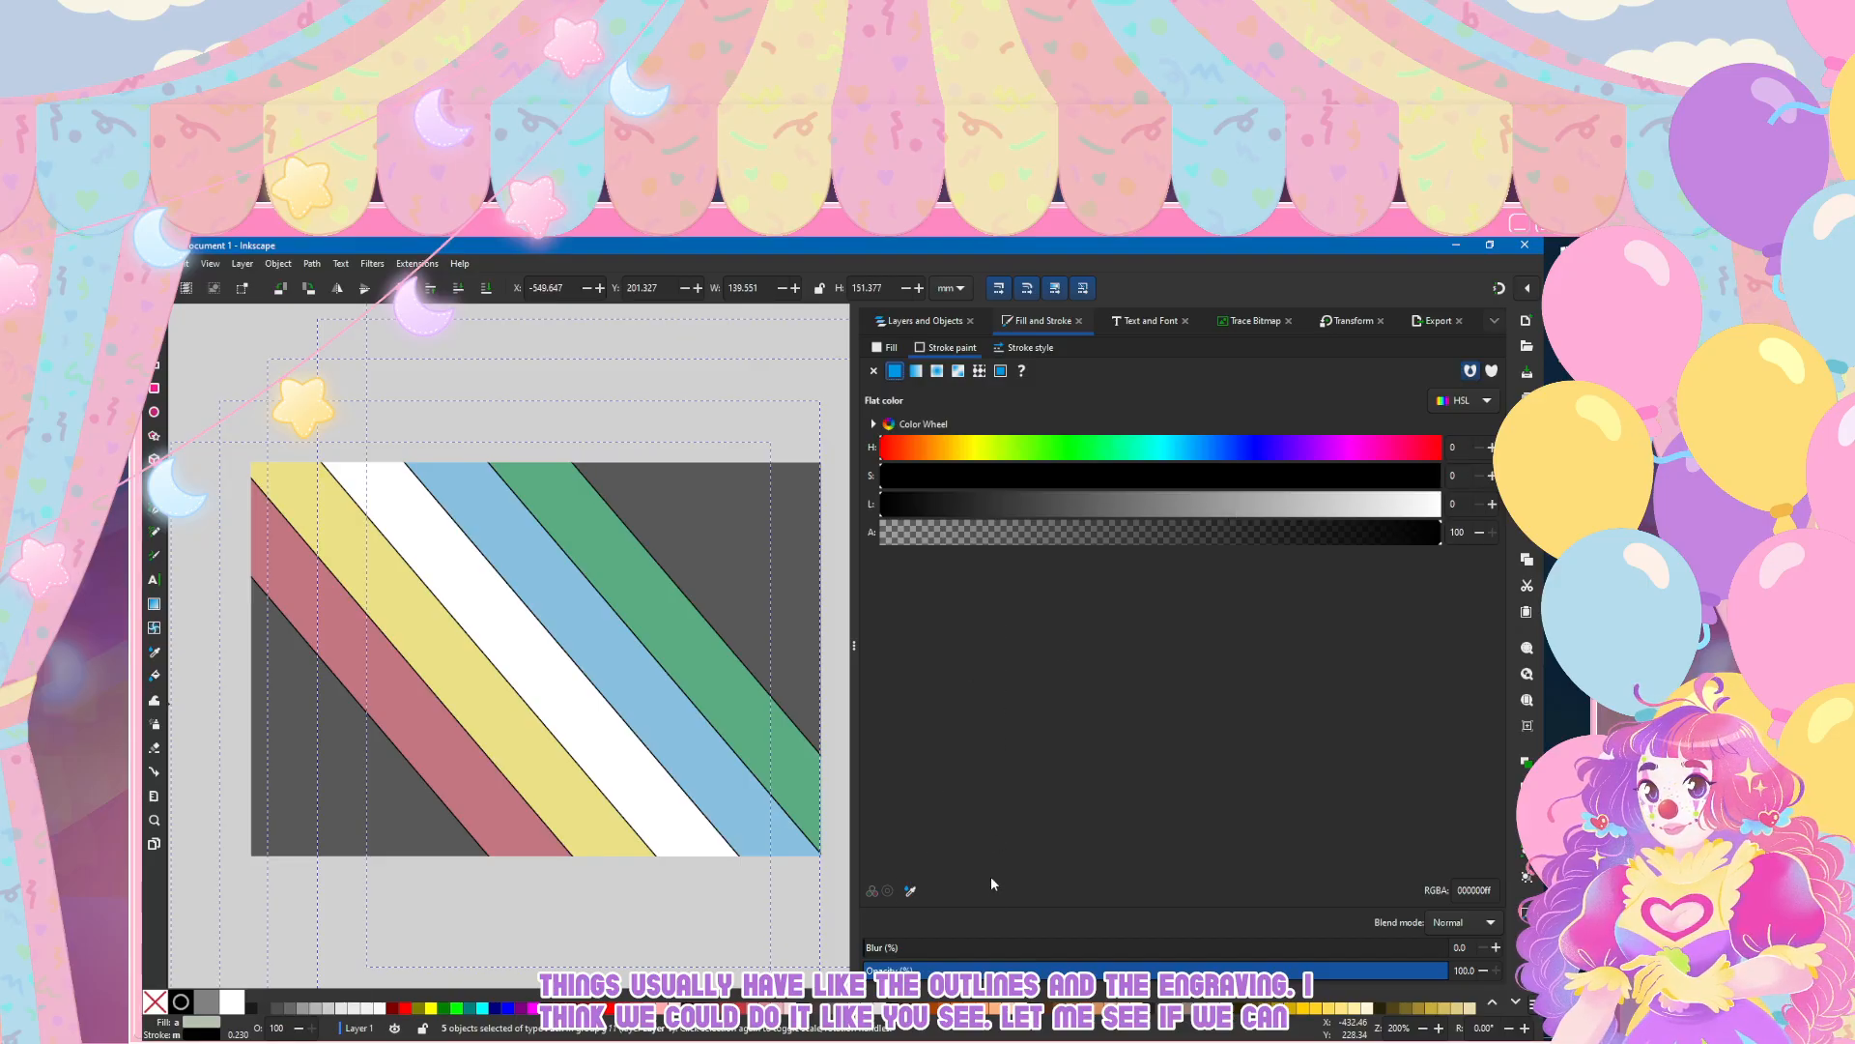
{"action": "left_click_drag", "start_coordinate": [1024, 503], "coordinate": [1164, 506]}
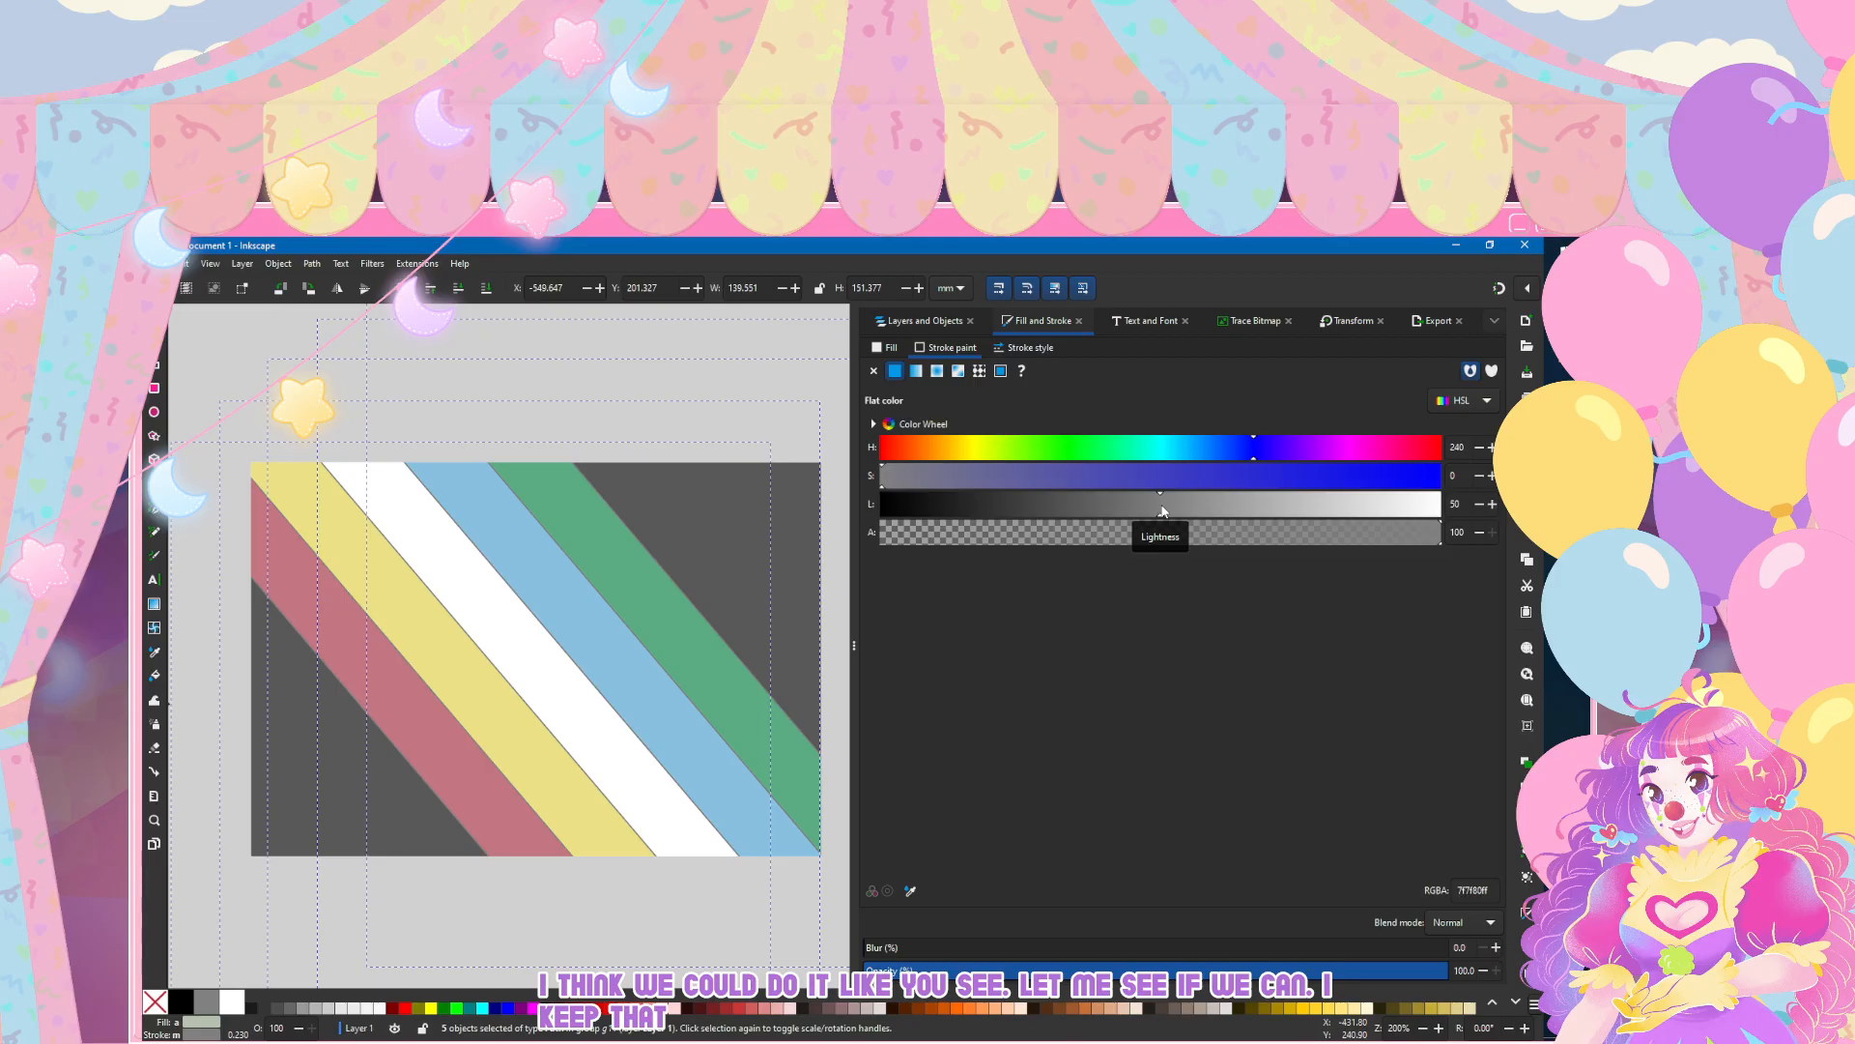
{"action": "left_click_drag", "start_coordinate": [1144, 502], "coordinate": [1188, 502]}
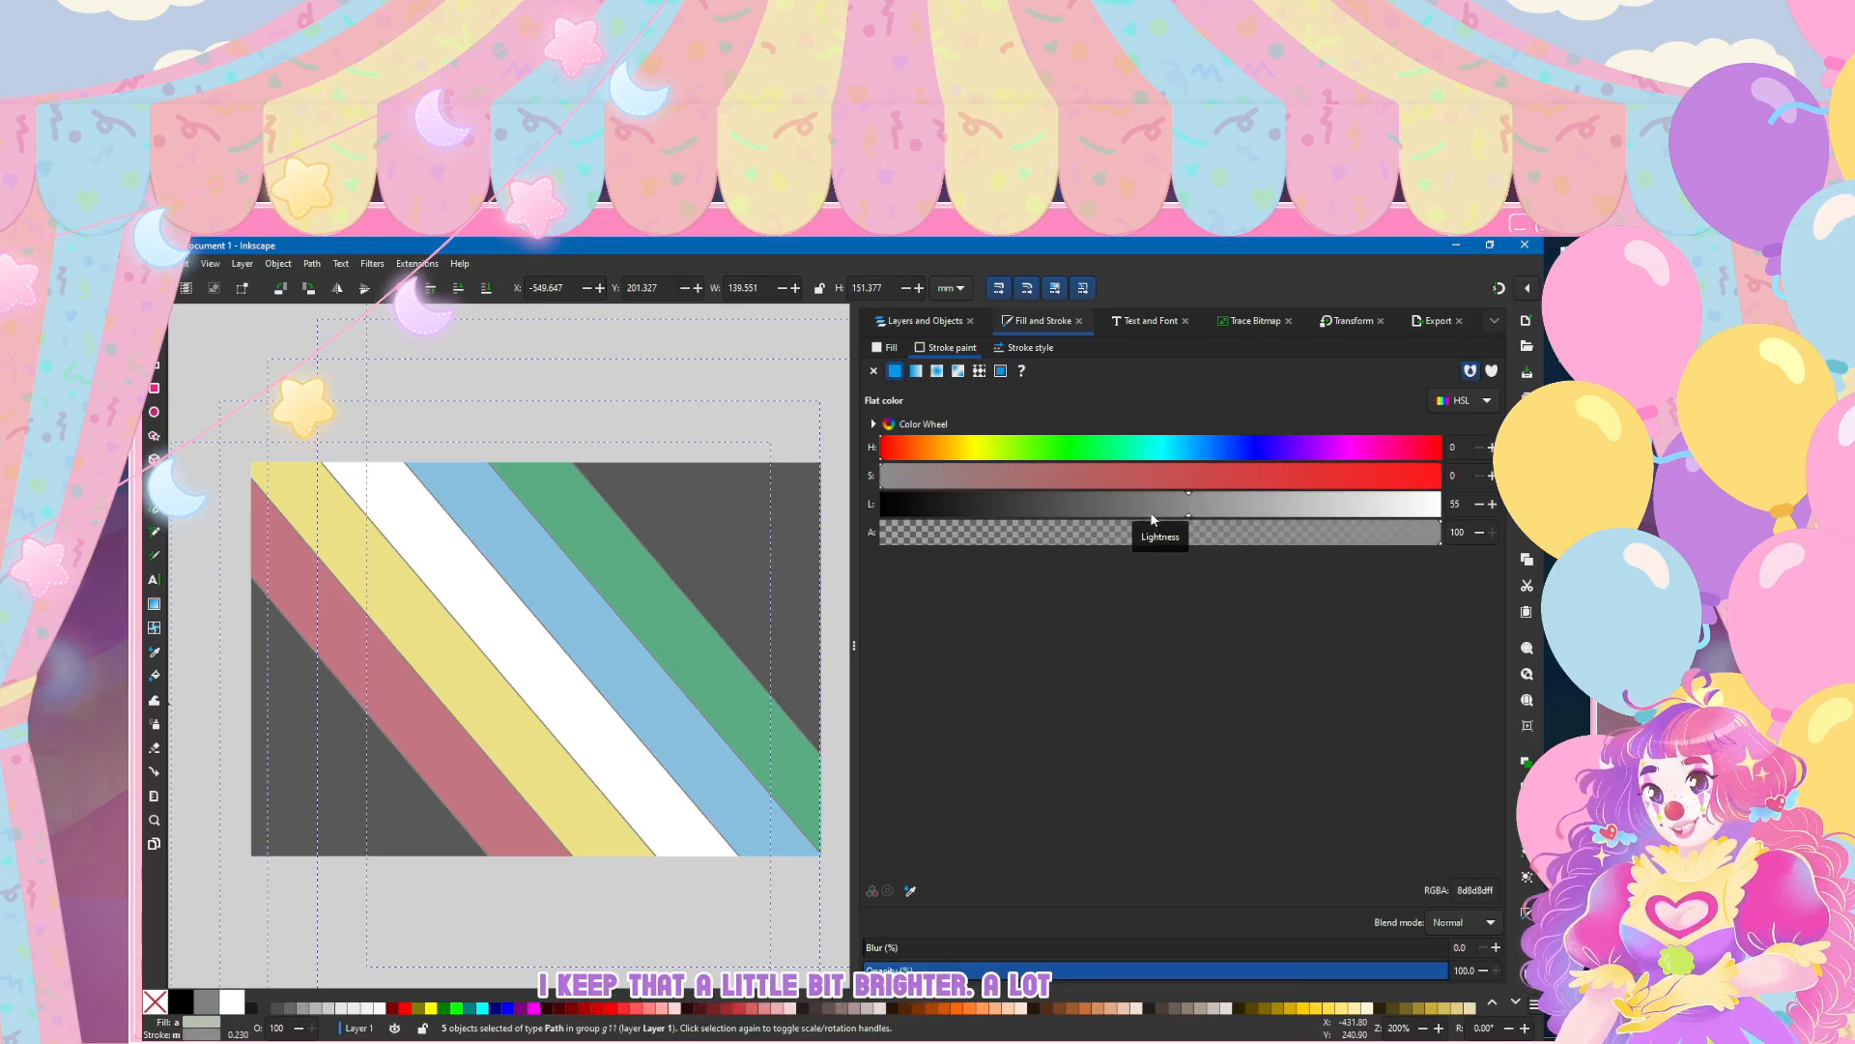
Step: Try a 2 mm stroke width on the five stripe paths
{"action": "key", "text": "ctrl+Page_Down"}
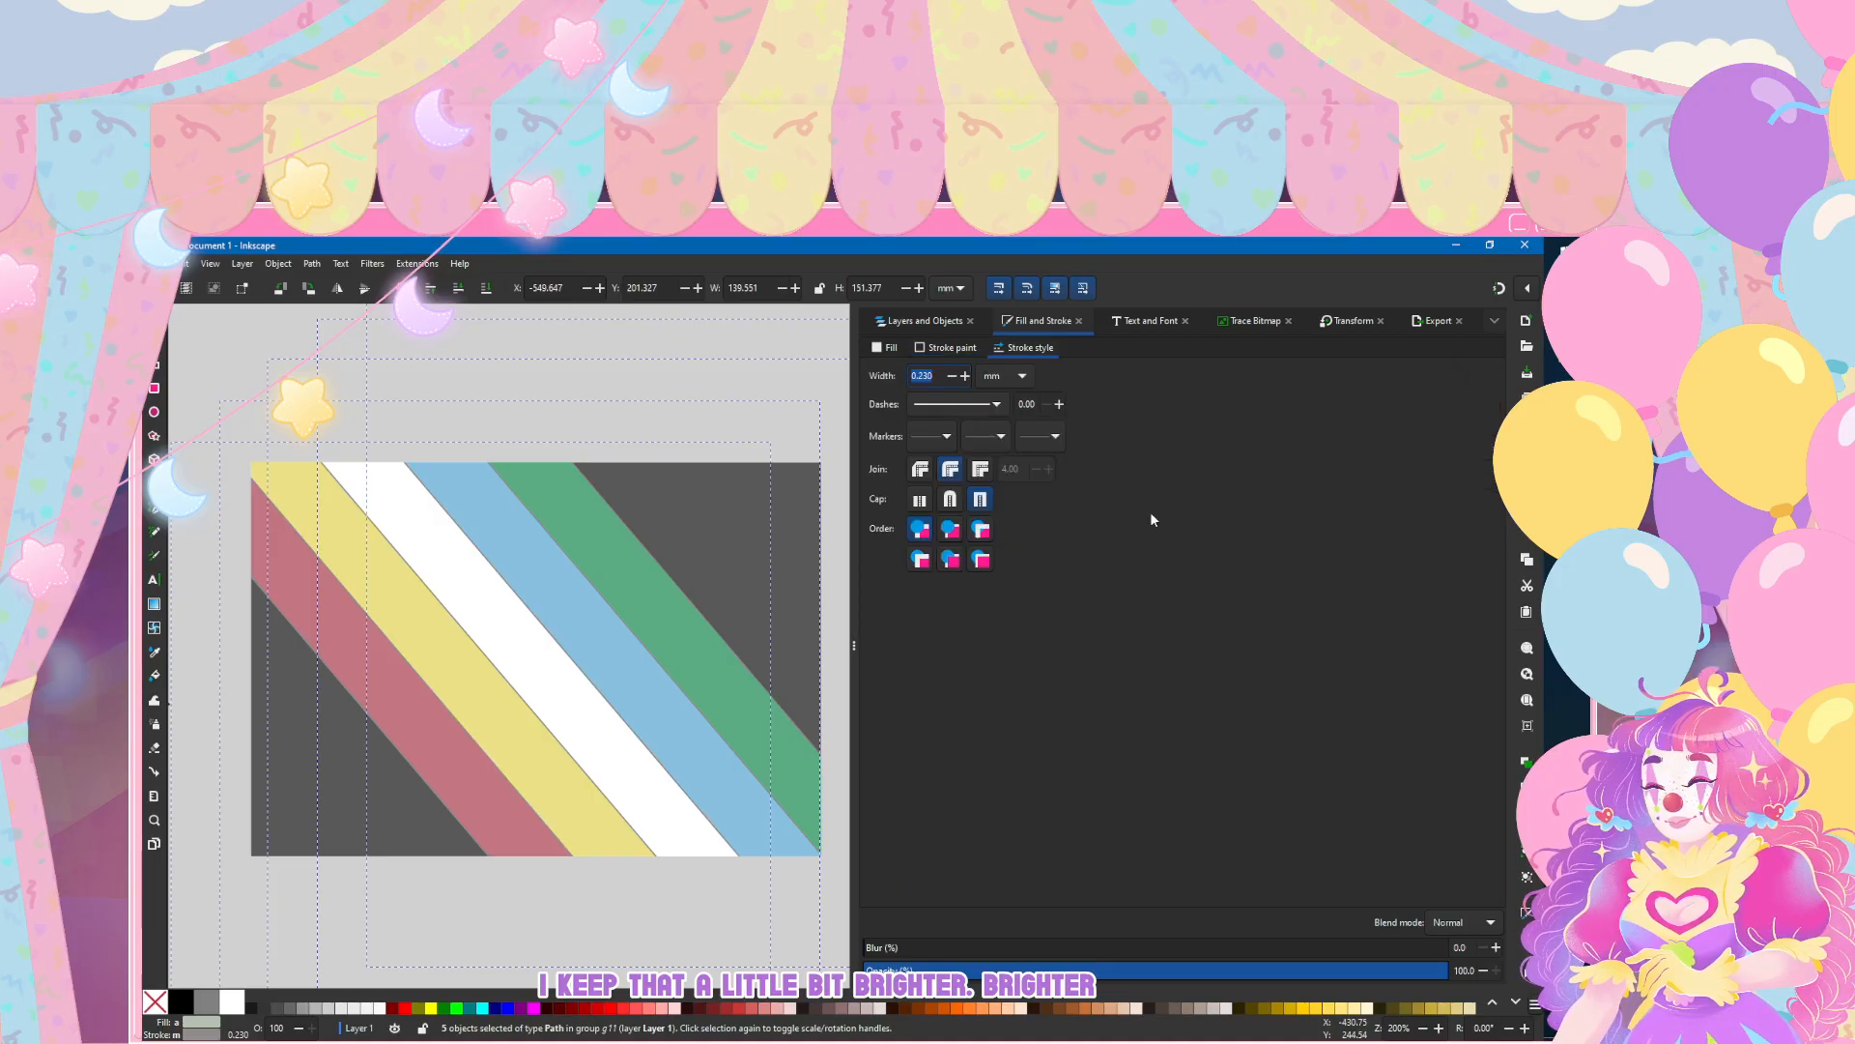
{"action": "type", "text": "2"}
{"action": "key", "text": "Return"}
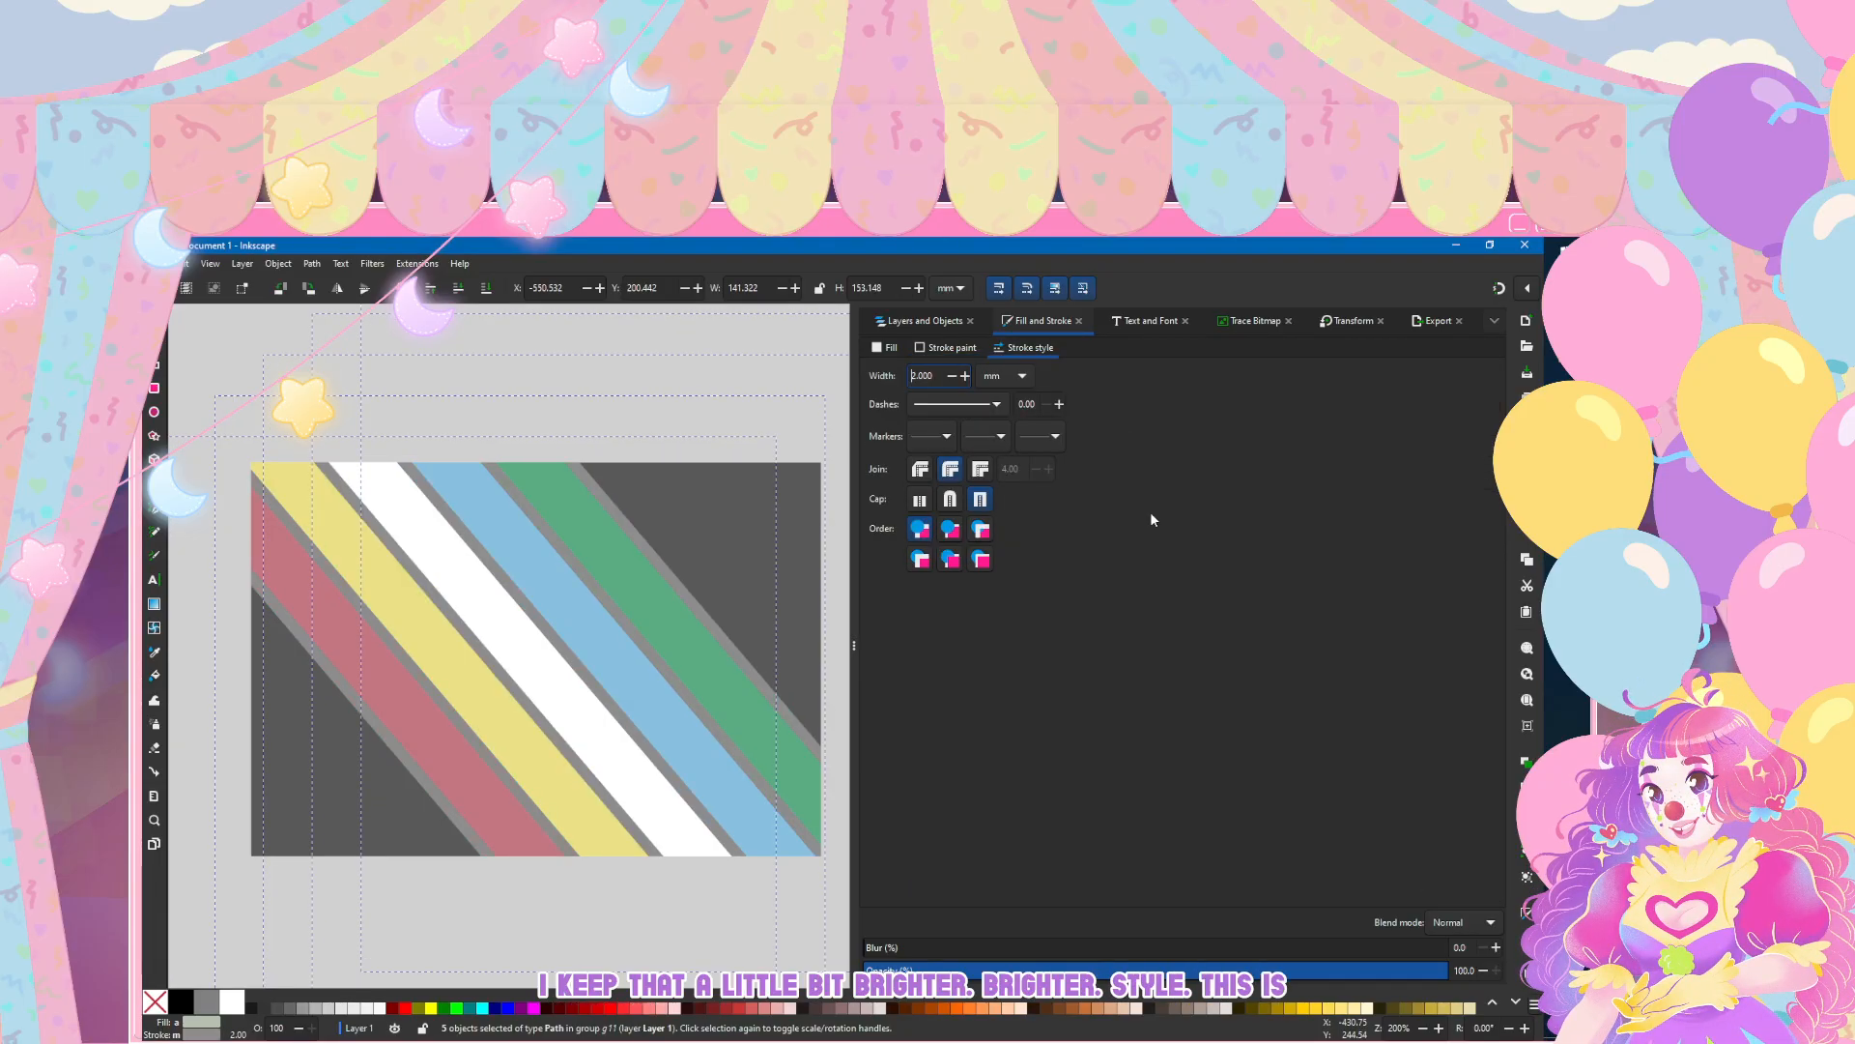
{"action": "scroll", "coordinate": [537, 838], "scroll_direction": "down", "scroll_amount": 3}
{"action": "scroll", "coordinate": [536, 850], "scroll_direction": "up", "scroll_amount": 3}
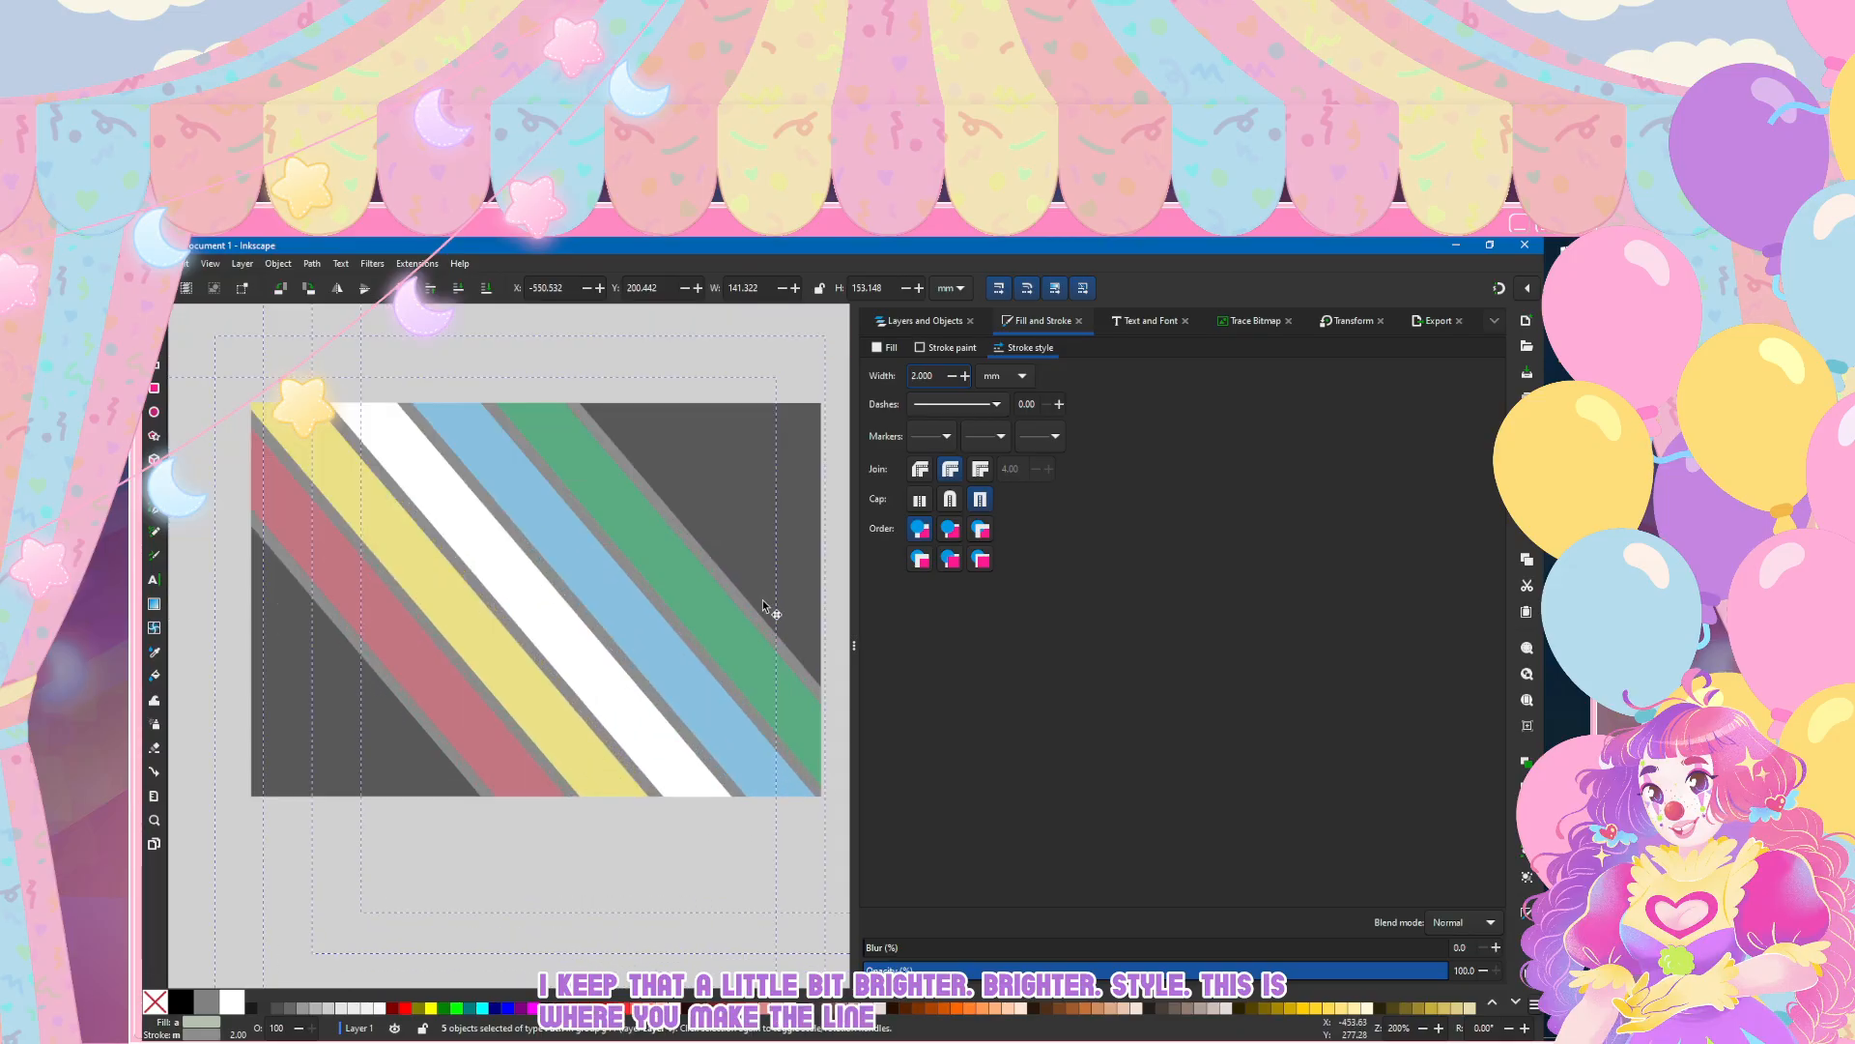
Step: Reduce the stroke width of the five stripe paths to 1 mm
{"action": "key", "text": "Return"}
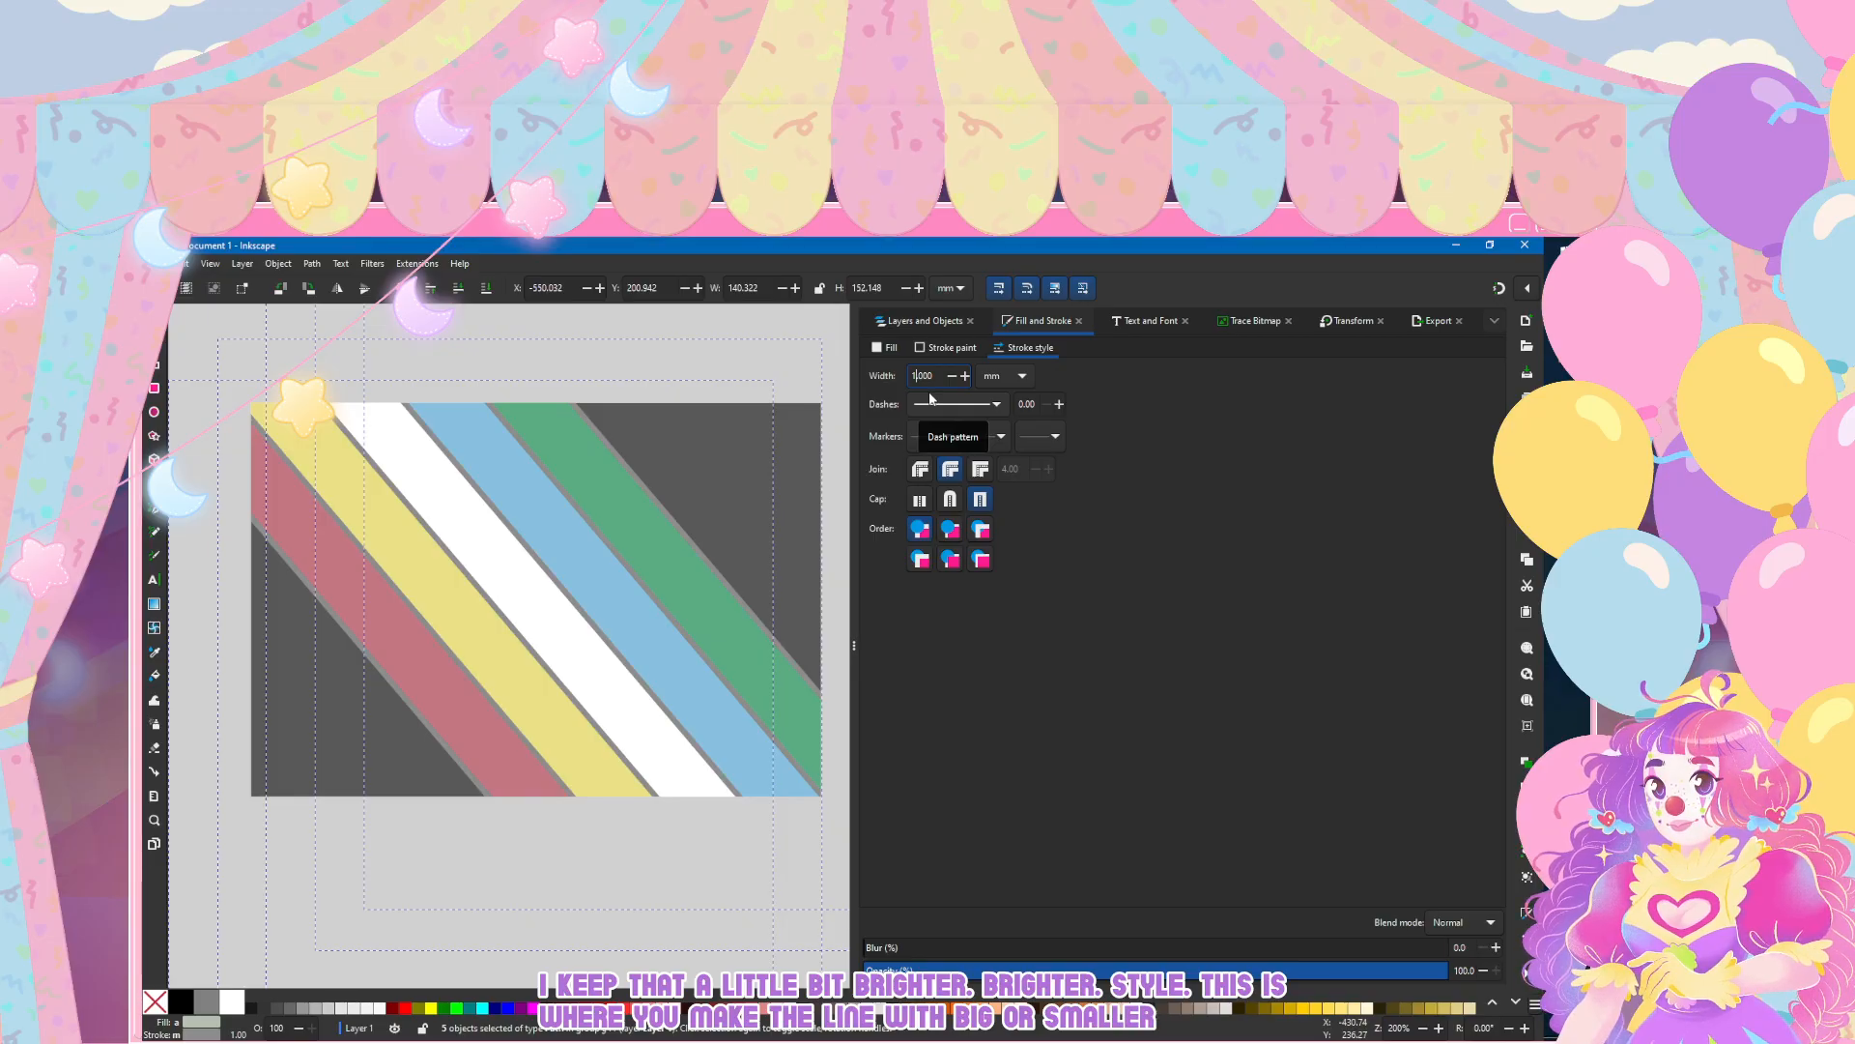
{"action": "scroll", "coordinate": [559, 581], "scroll_direction": "down", "scroll_amount": 6}
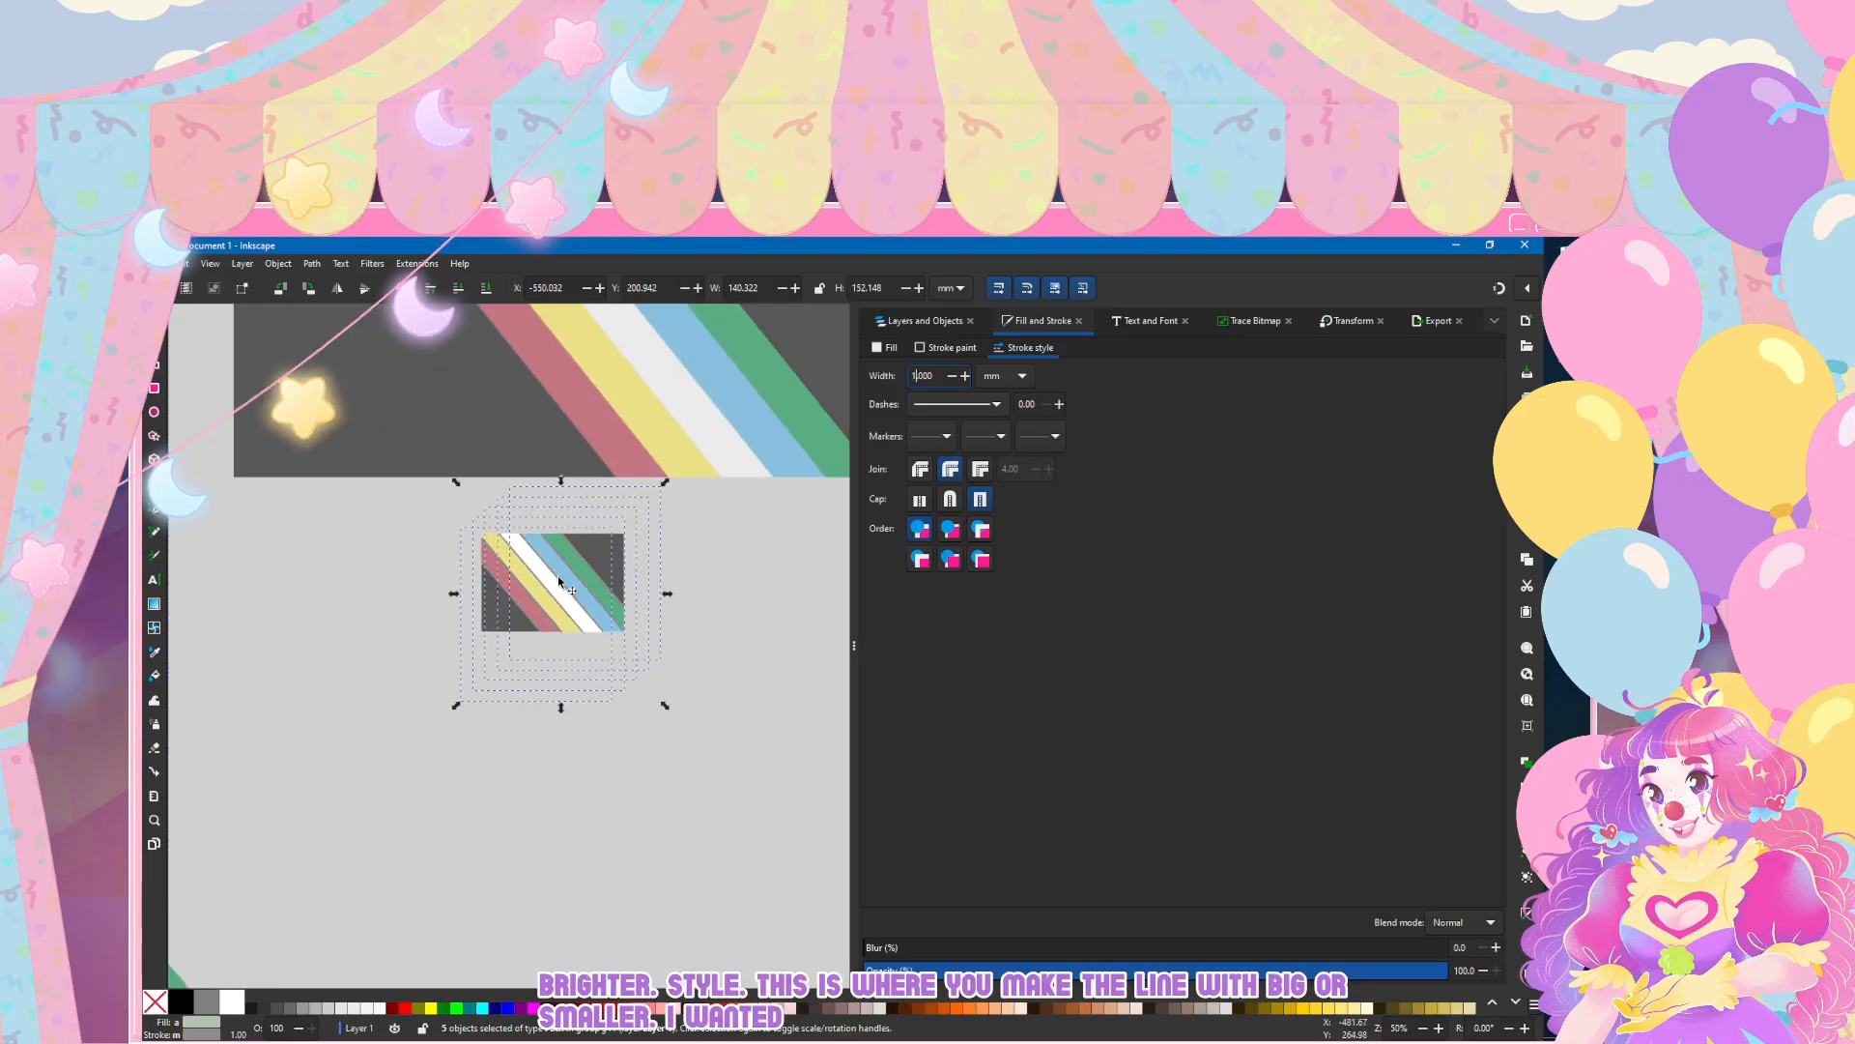
{"action": "scroll", "coordinate": [560, 580], "scroll_direction": "up", "scroll_amount": 5}
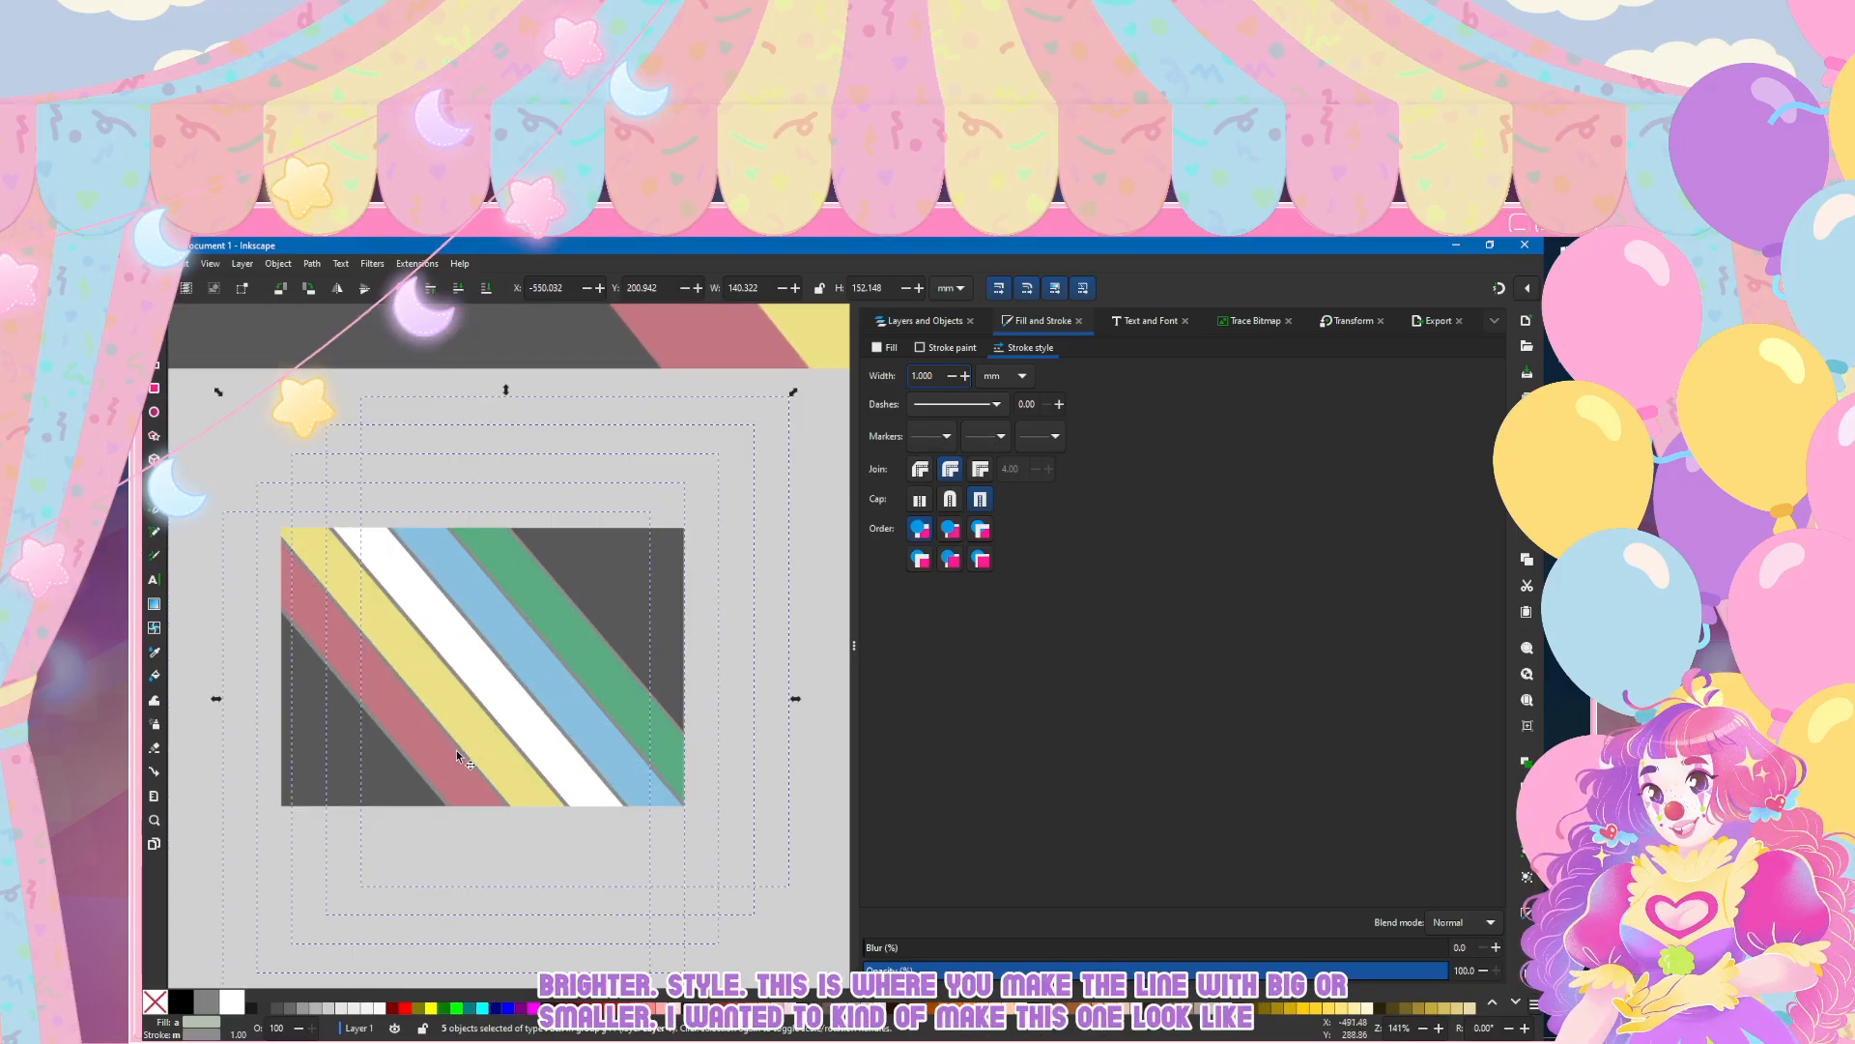
{"action": "scroll", "coordinate": [609, 698], "scroll_direction": "up", "scroll_amount": 1}
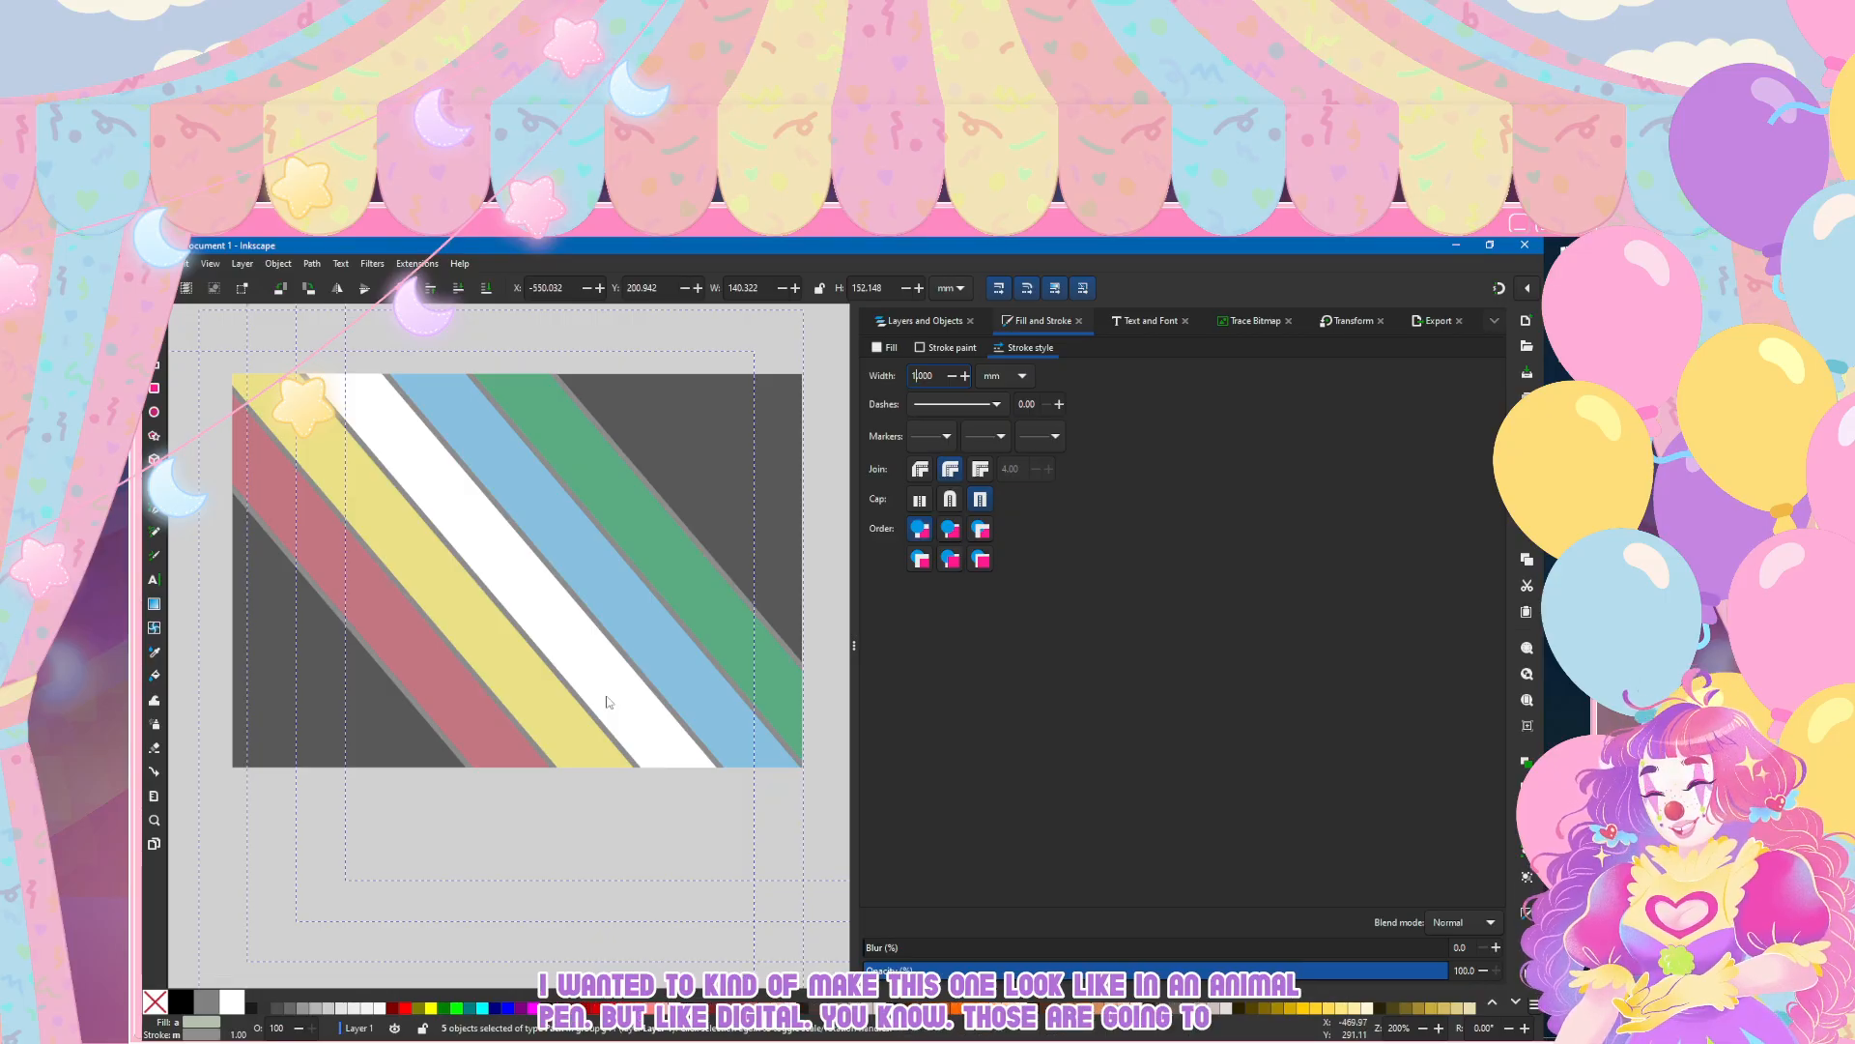
Step: Give the base rectangle rect1 a flat grey stroke with a width of 1 mm
{"action": "left_click", "coordinate": [607, 696]}
{"action": "left_click", "coordinate": [925, 320]}
{"action": "left_click", "coordinate": [911, 570]}
{"action": "left_click", "coordinate": [1043, 321]}
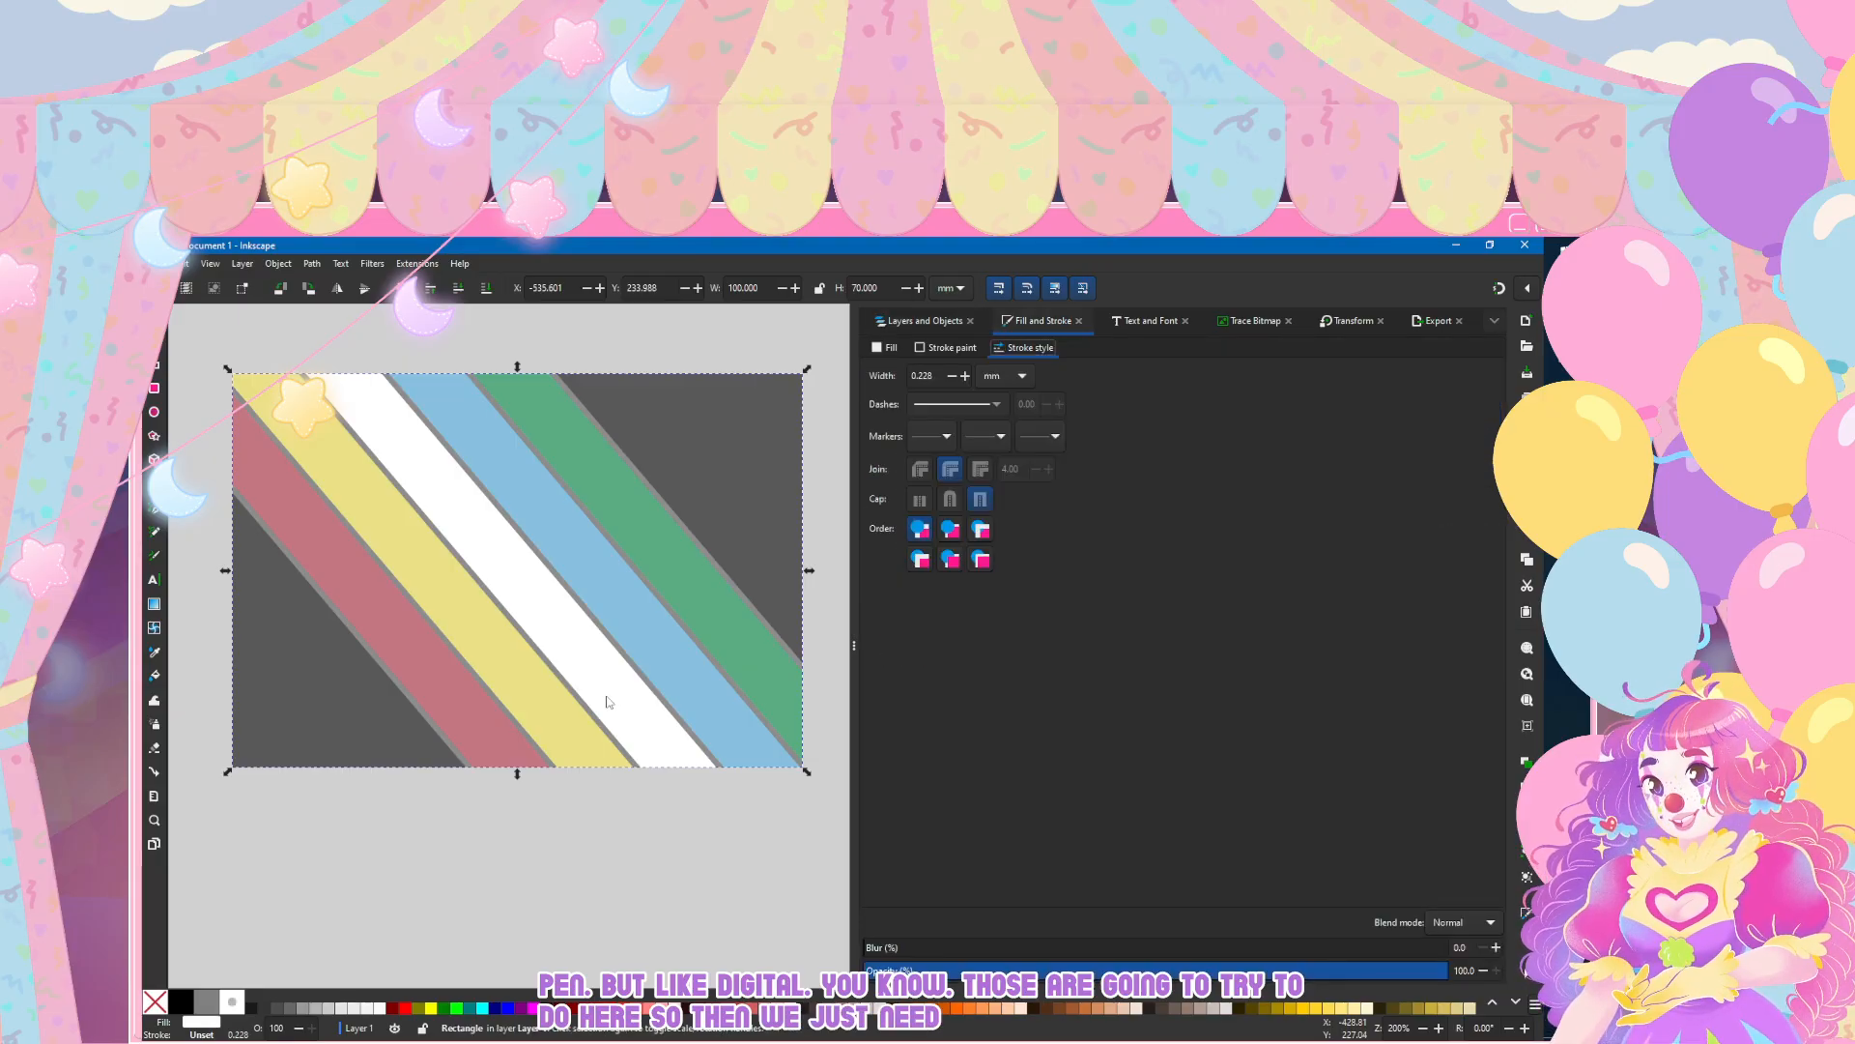
{"action": "left_click", "coordinate": [947, 347]}
{"action": "left_click", "coordinate": [895, 371]}
{"action": "left_click", "coordinate": [1024, 348]}
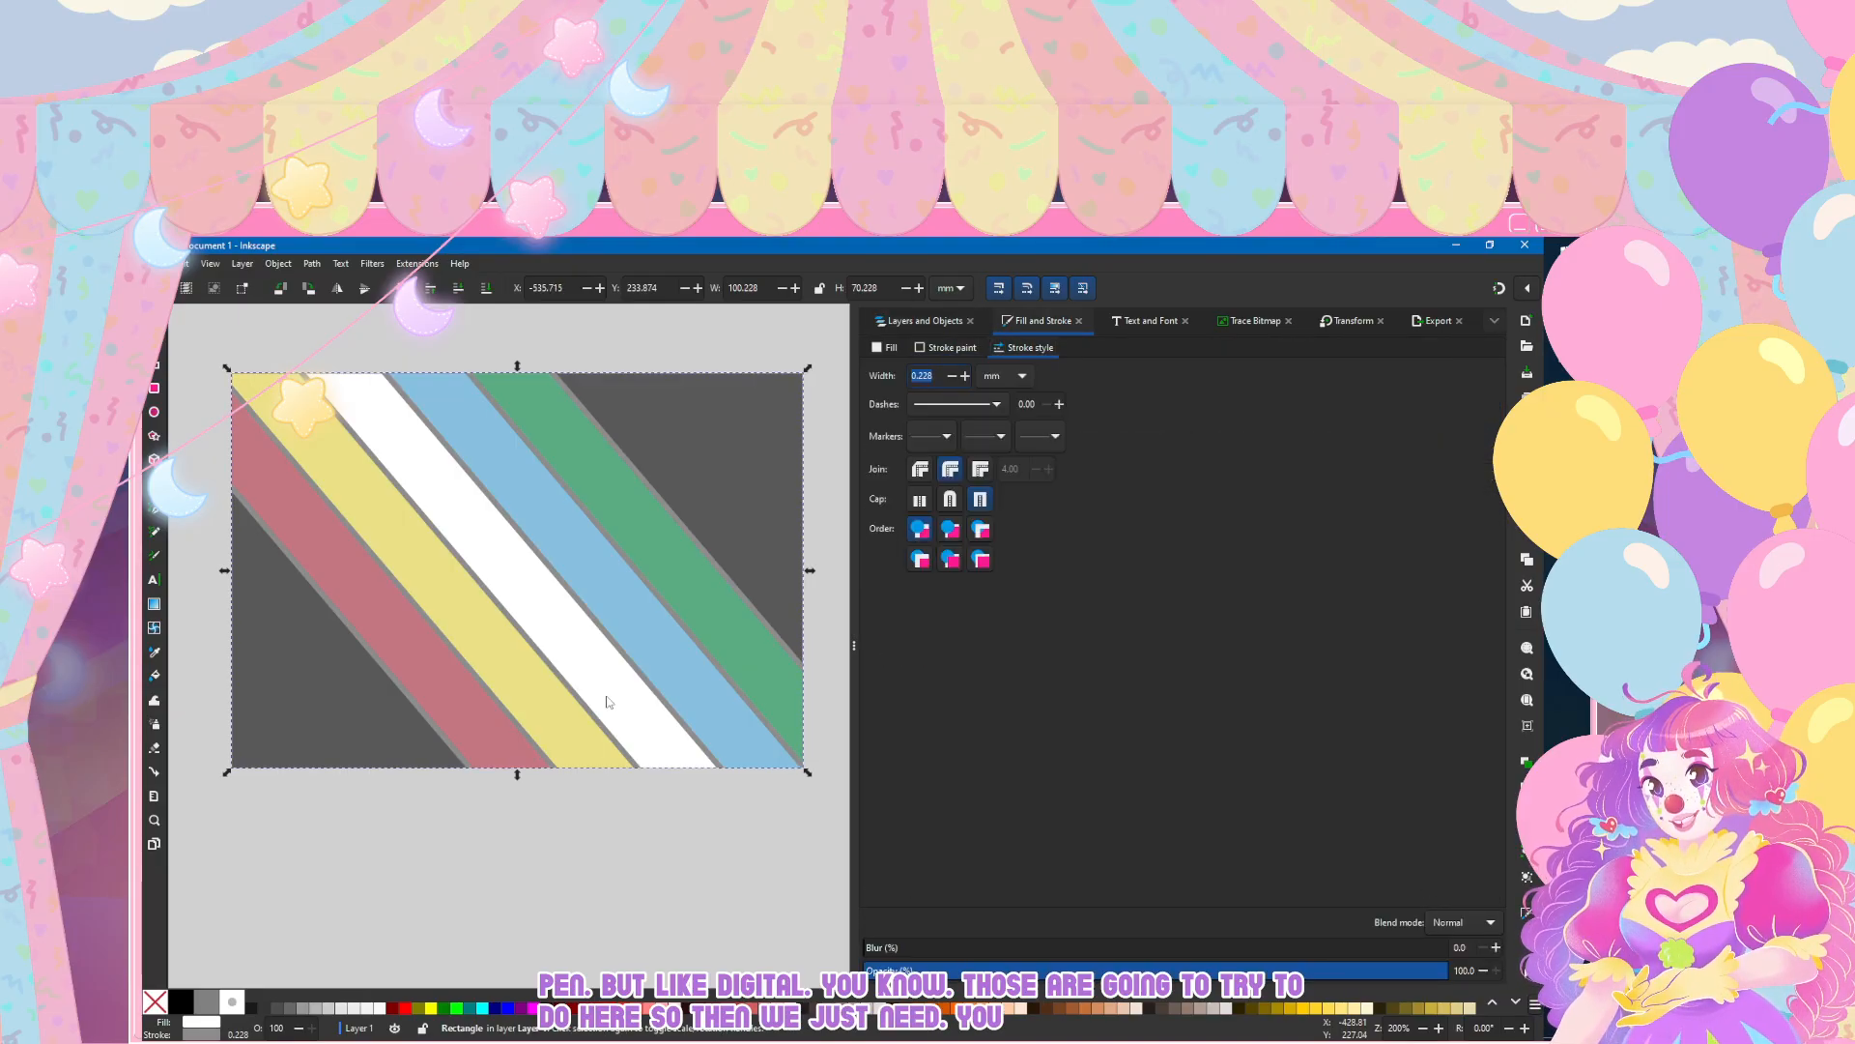
{"action": "type", "text": "1"}
{"action": "key", "text": "Return"}
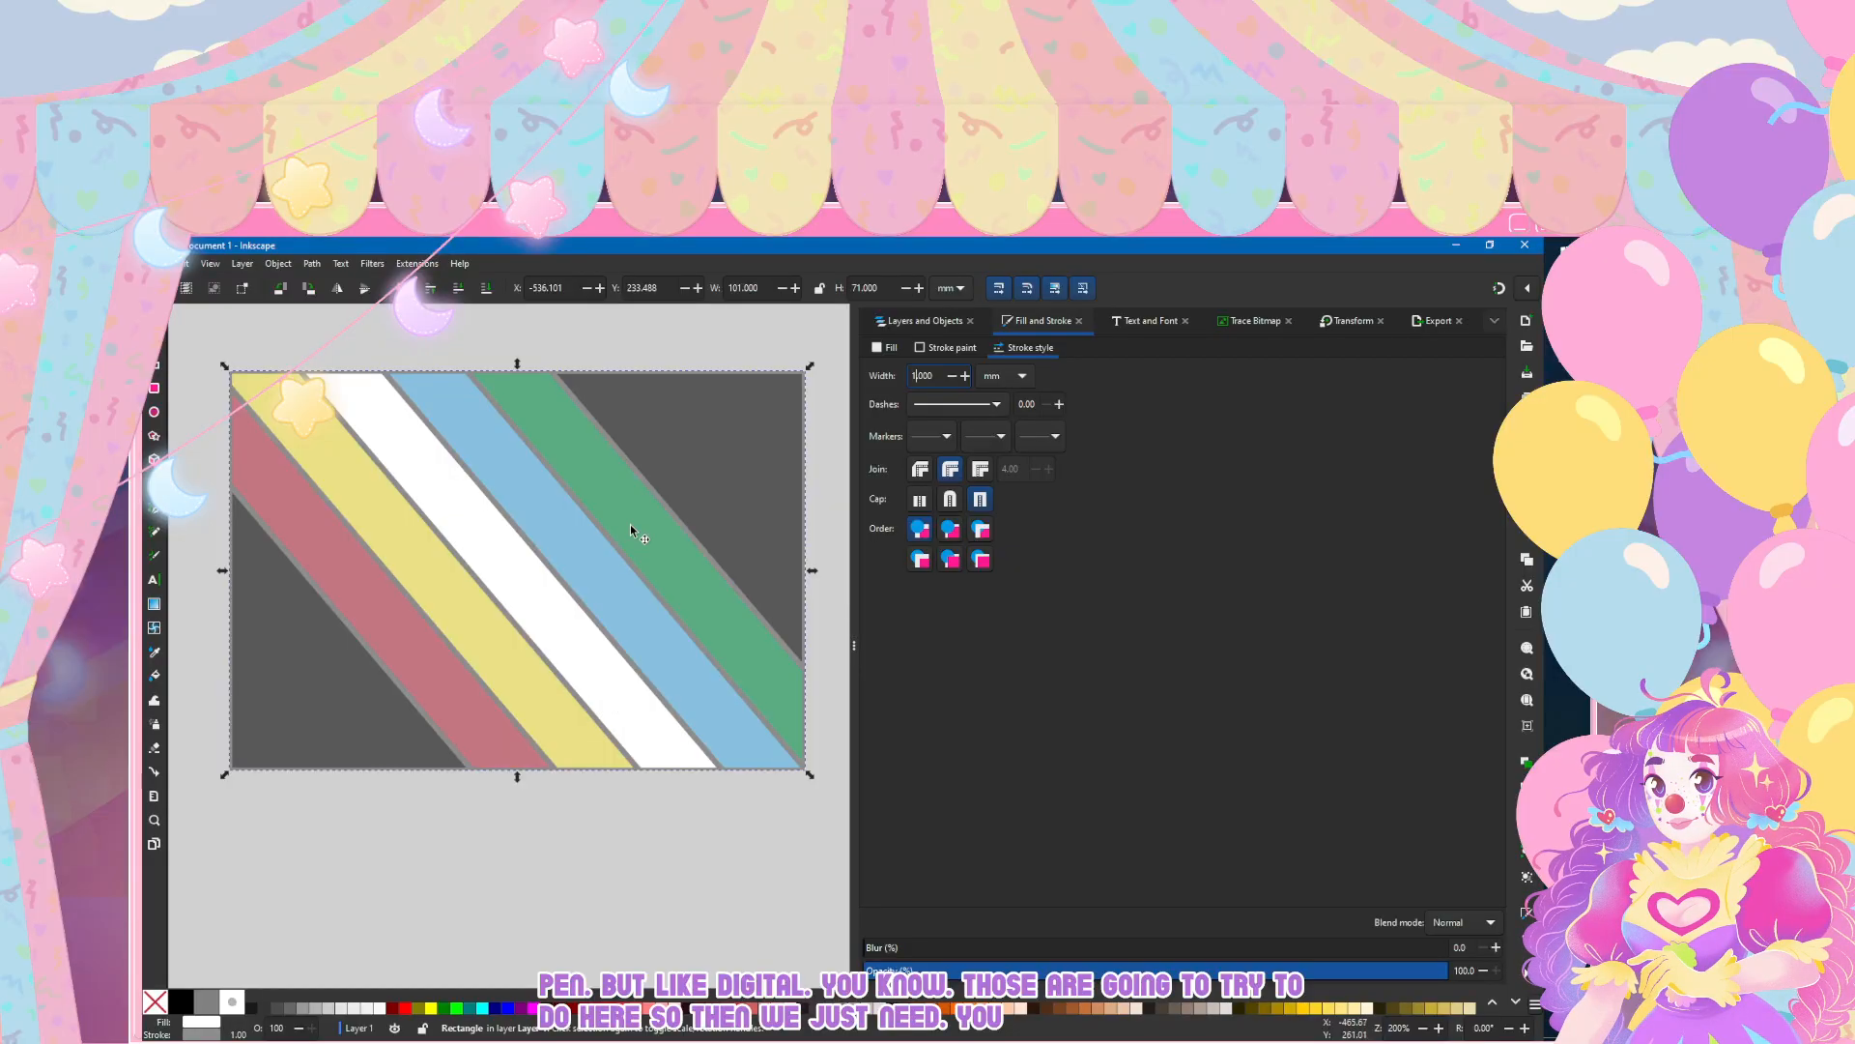
Step: Try a 2 mm stroke width on the base rectangle and check the outline
{"action": "key", "text": "BackSpace"}
{"action": "type", "text": "2"}
{"action": "key", "text": "Return"}
{"action": "left_click", "coordinate": [474, 330]}
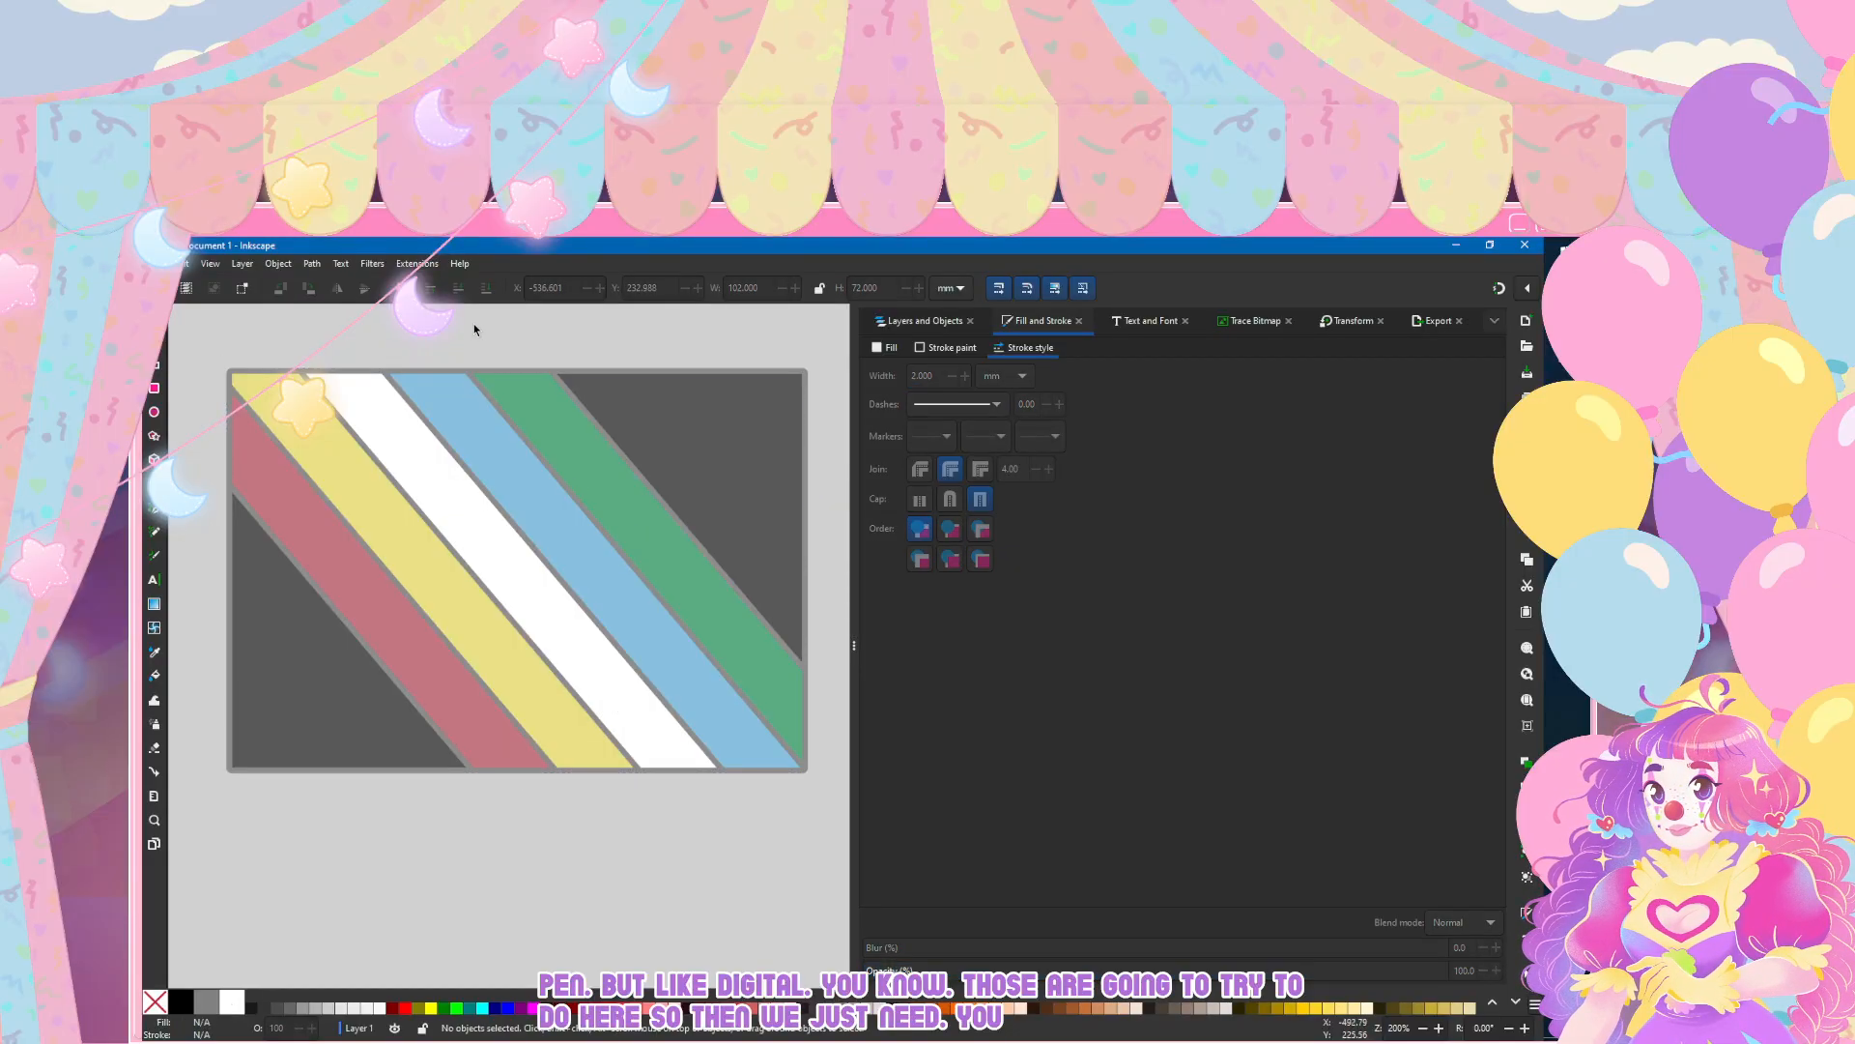
{"action": "scroll", "coordinate": [529, 468], "scroll_direction": "down", "scroll_amount": 2}
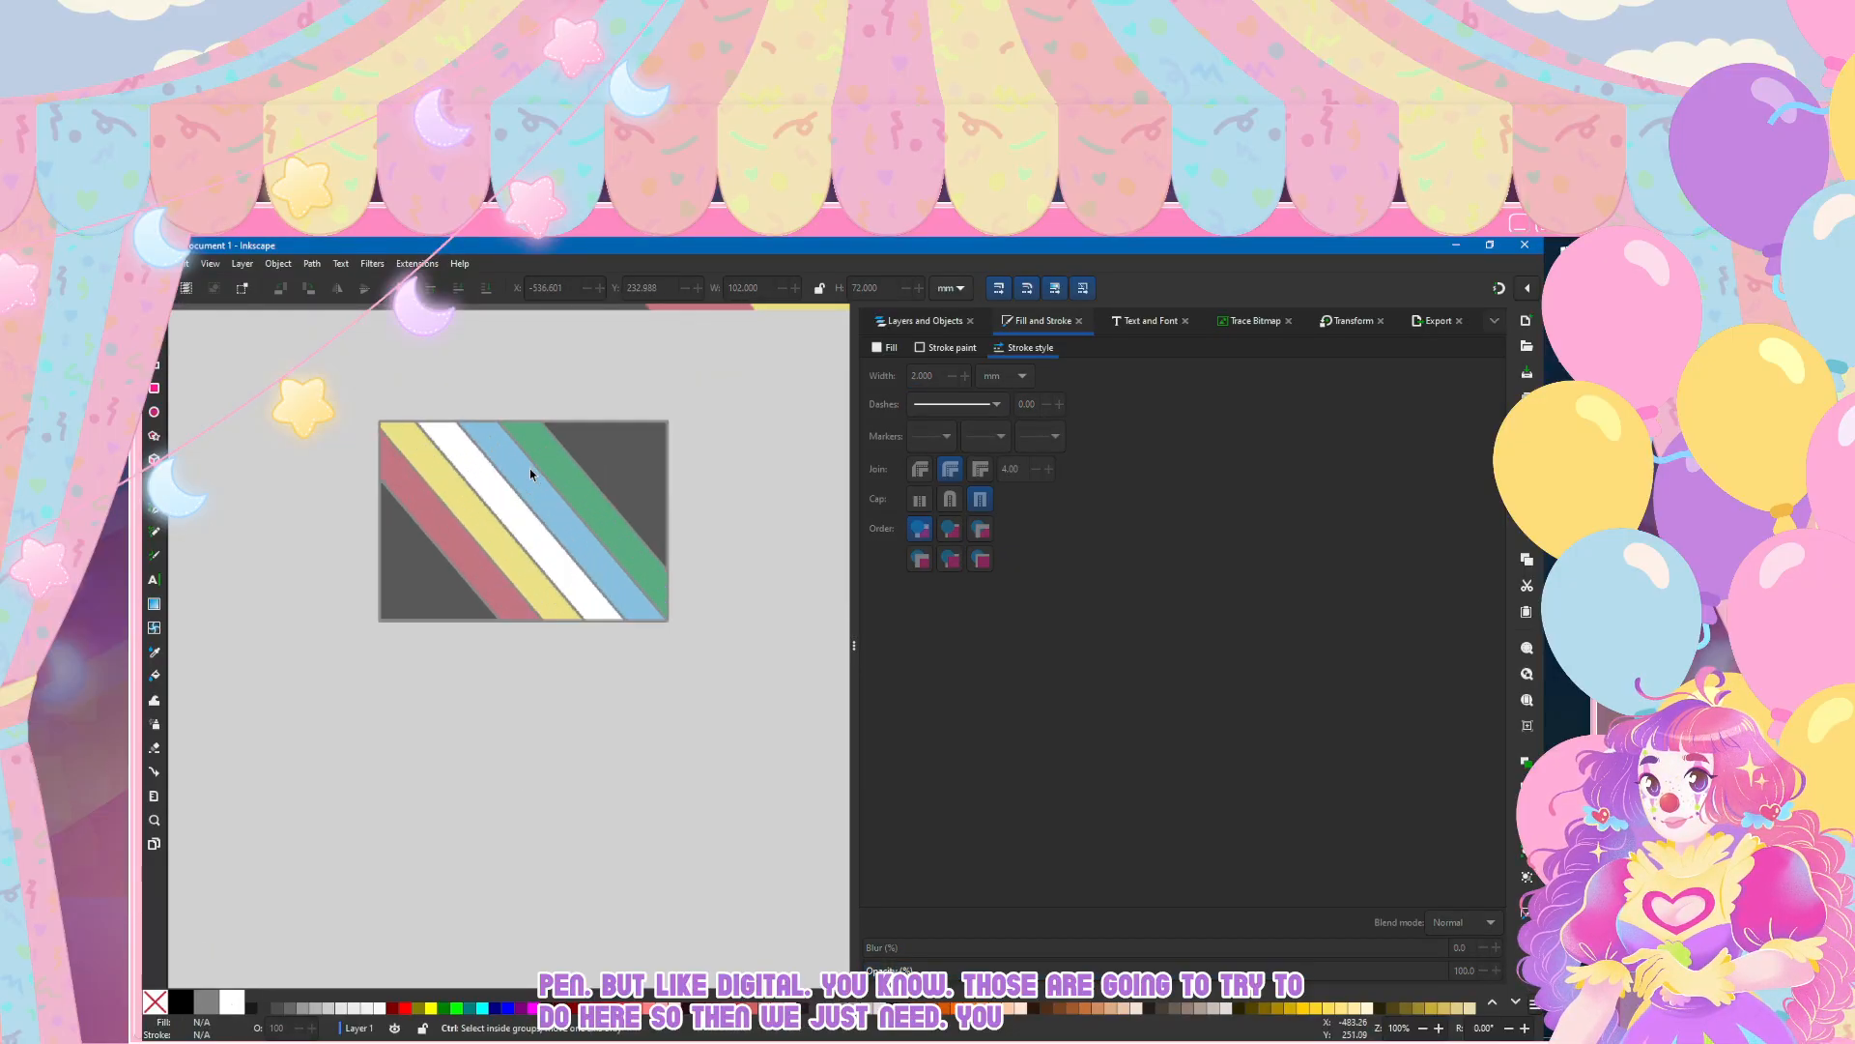
{"action": "scroll", "coordinate": [570, 474], "scroll_direction": "up", "scroll_amount": 2}
Step: Thicken the base rectangle's stroke to 4 mm and check the outline
{"action": "left_click", "coordinate": [583, 483]}
{"action": "left_click", "coordinate": [926, 321]}
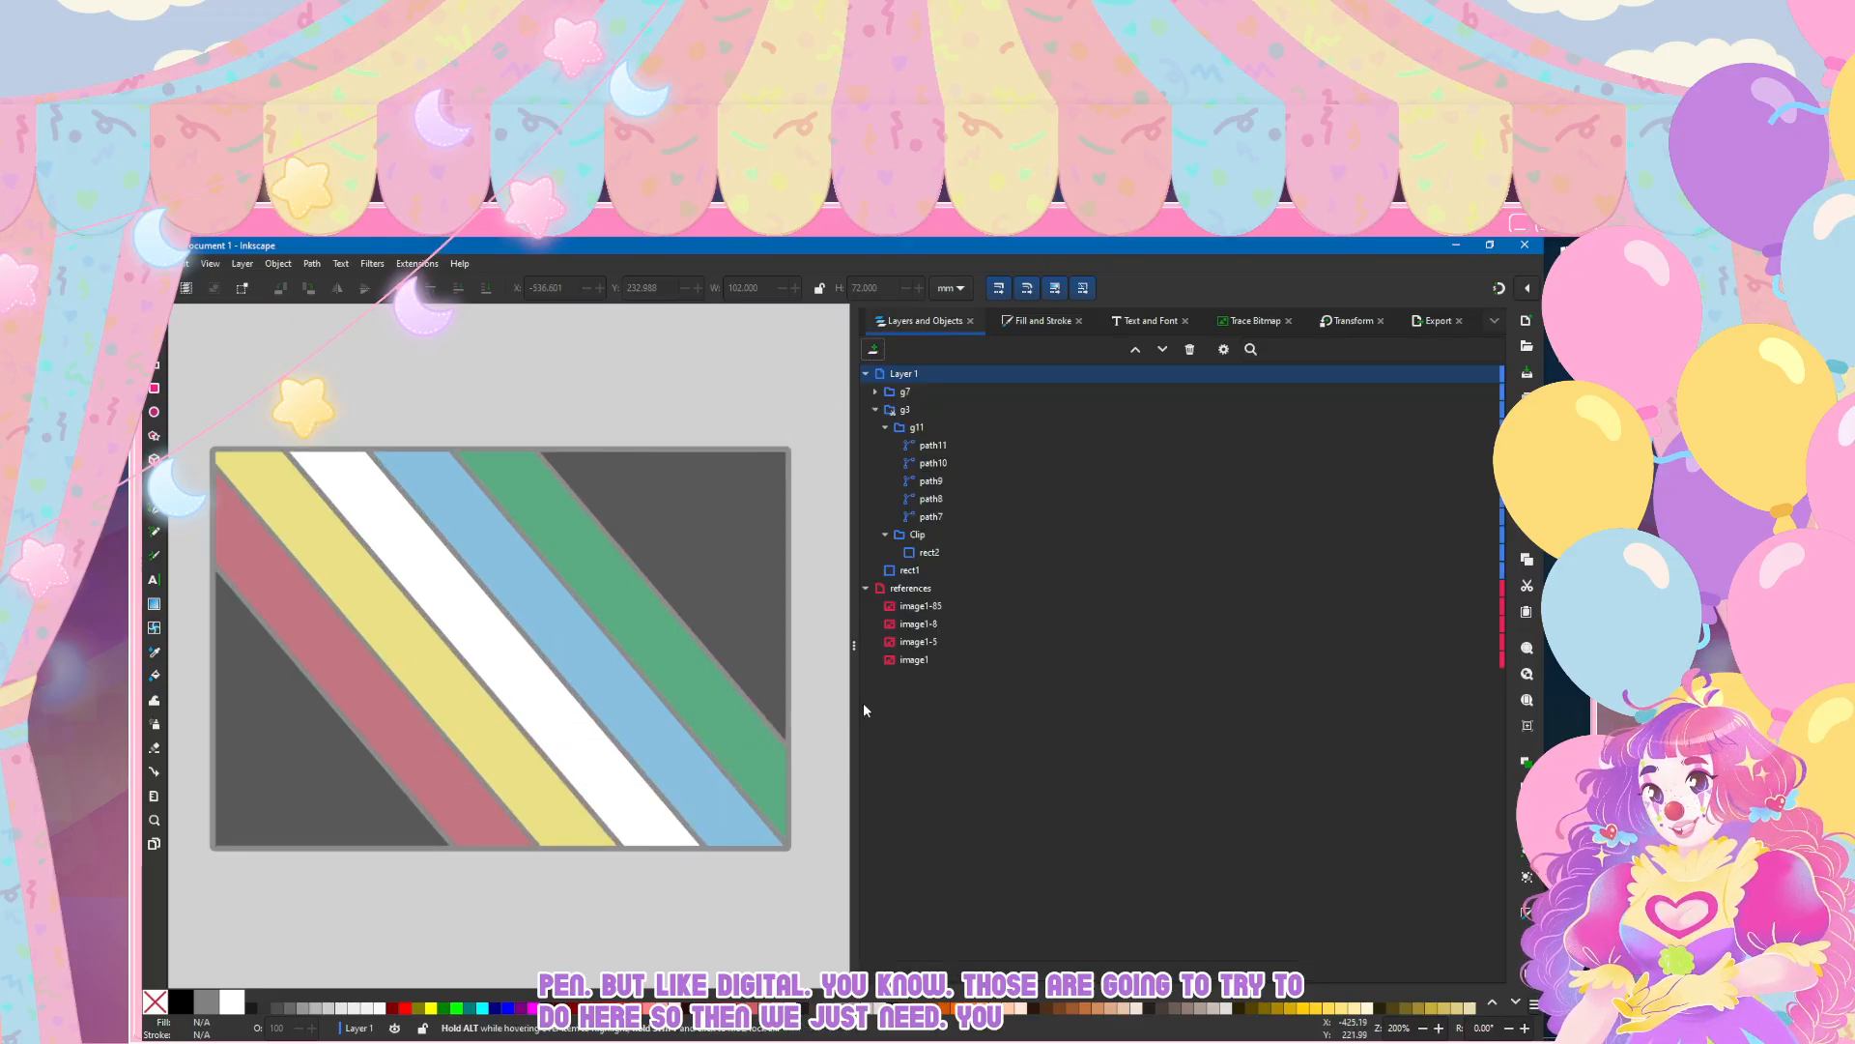
{"action": "left_click", "coordinate": [1038, 321]}
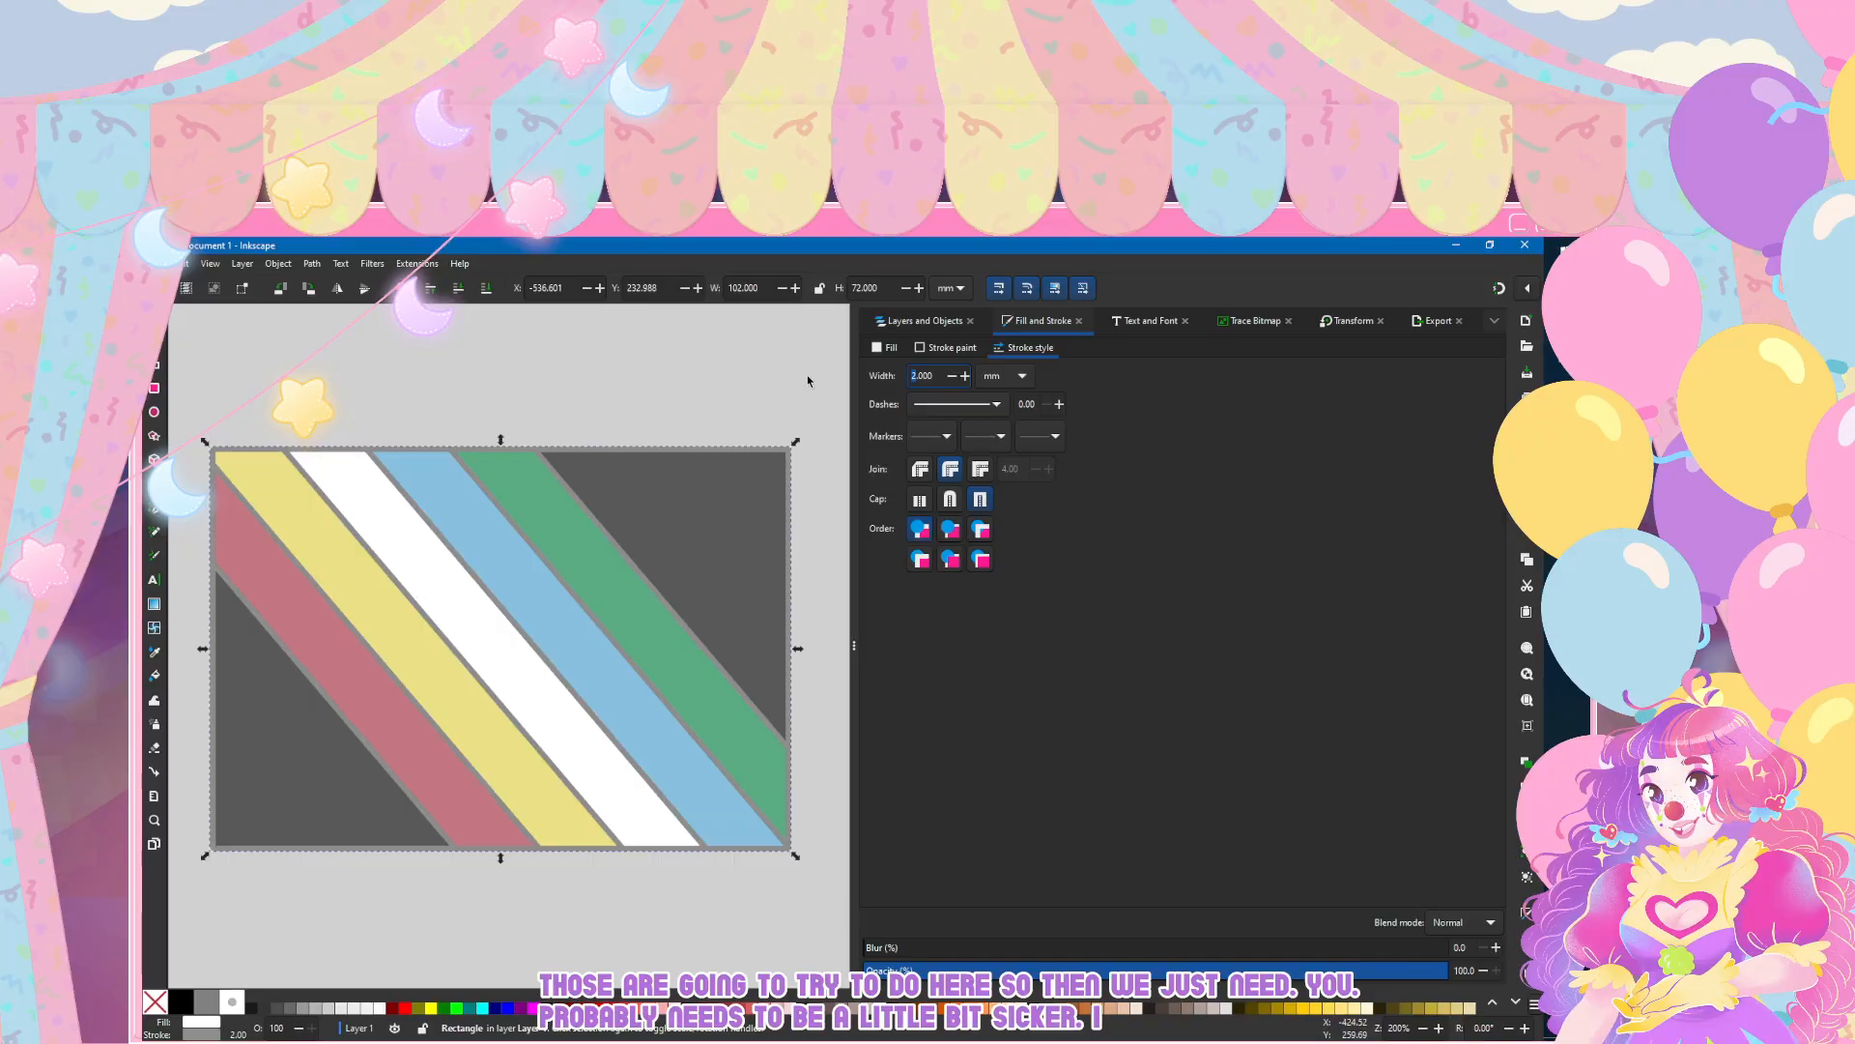
{"action": "type", "text": "4"}
{"action": "left_click", "coordinate": [724, 364]}
{"action": "scroll", "coordinate": [717, 368], "scroll_direction": "down", "scroll_amount": 2}
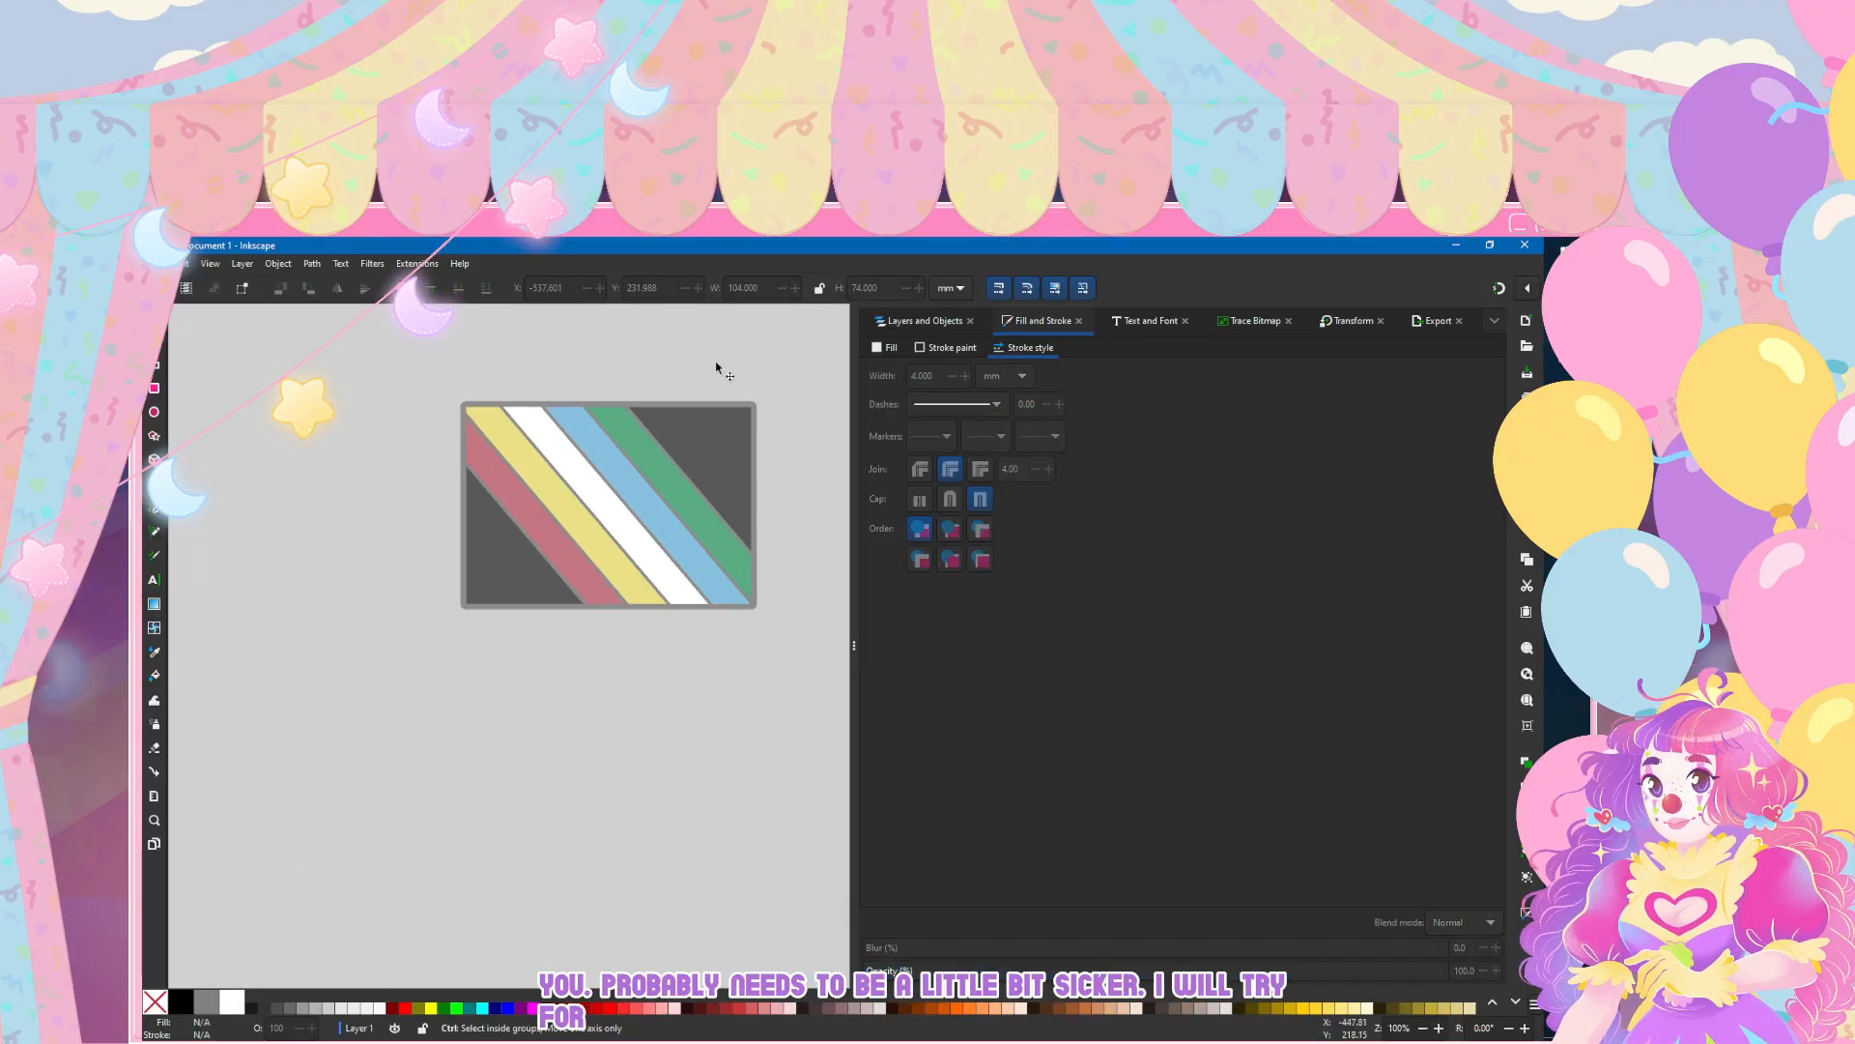
{"action": "scroll", "coordinate": [717, 367], "scroll_direction": "down", "scroll_amount": 3}
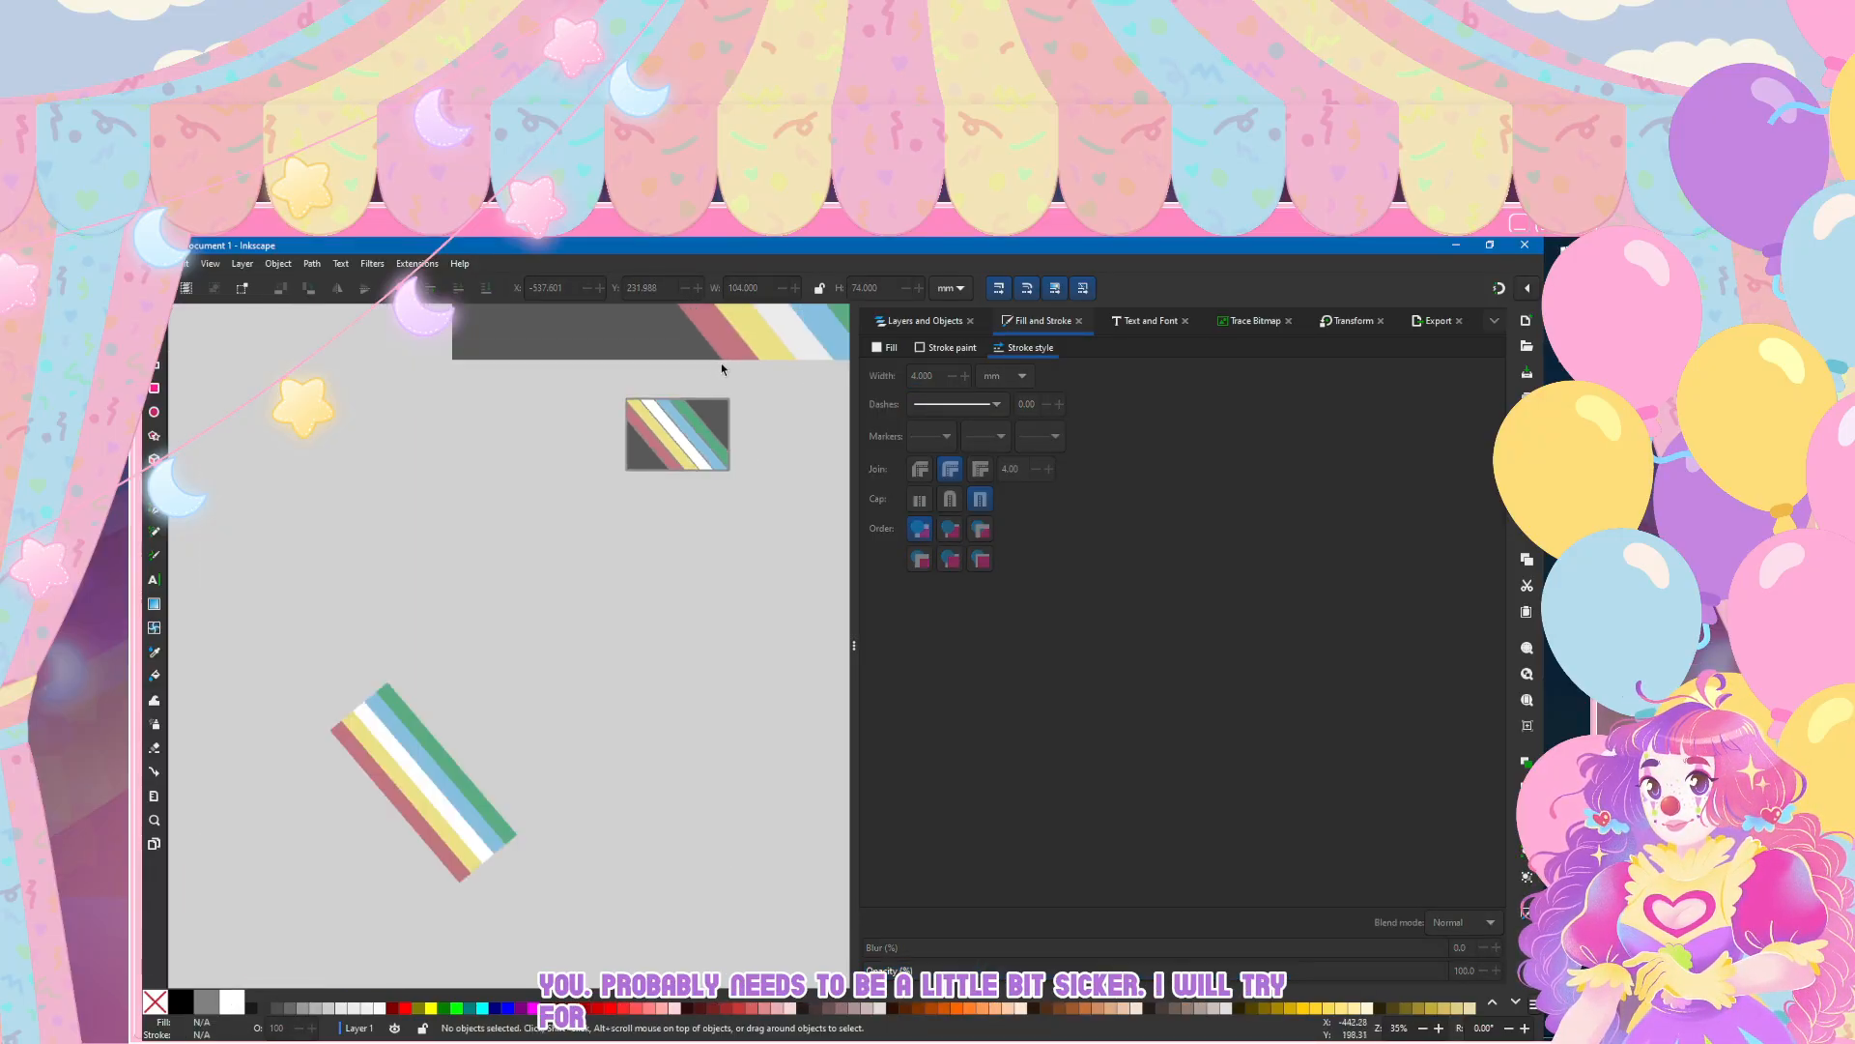
{"action": "scroll", "coordinate": [533, 572], "scroll_direction": "up", "scroll_amount": 3}
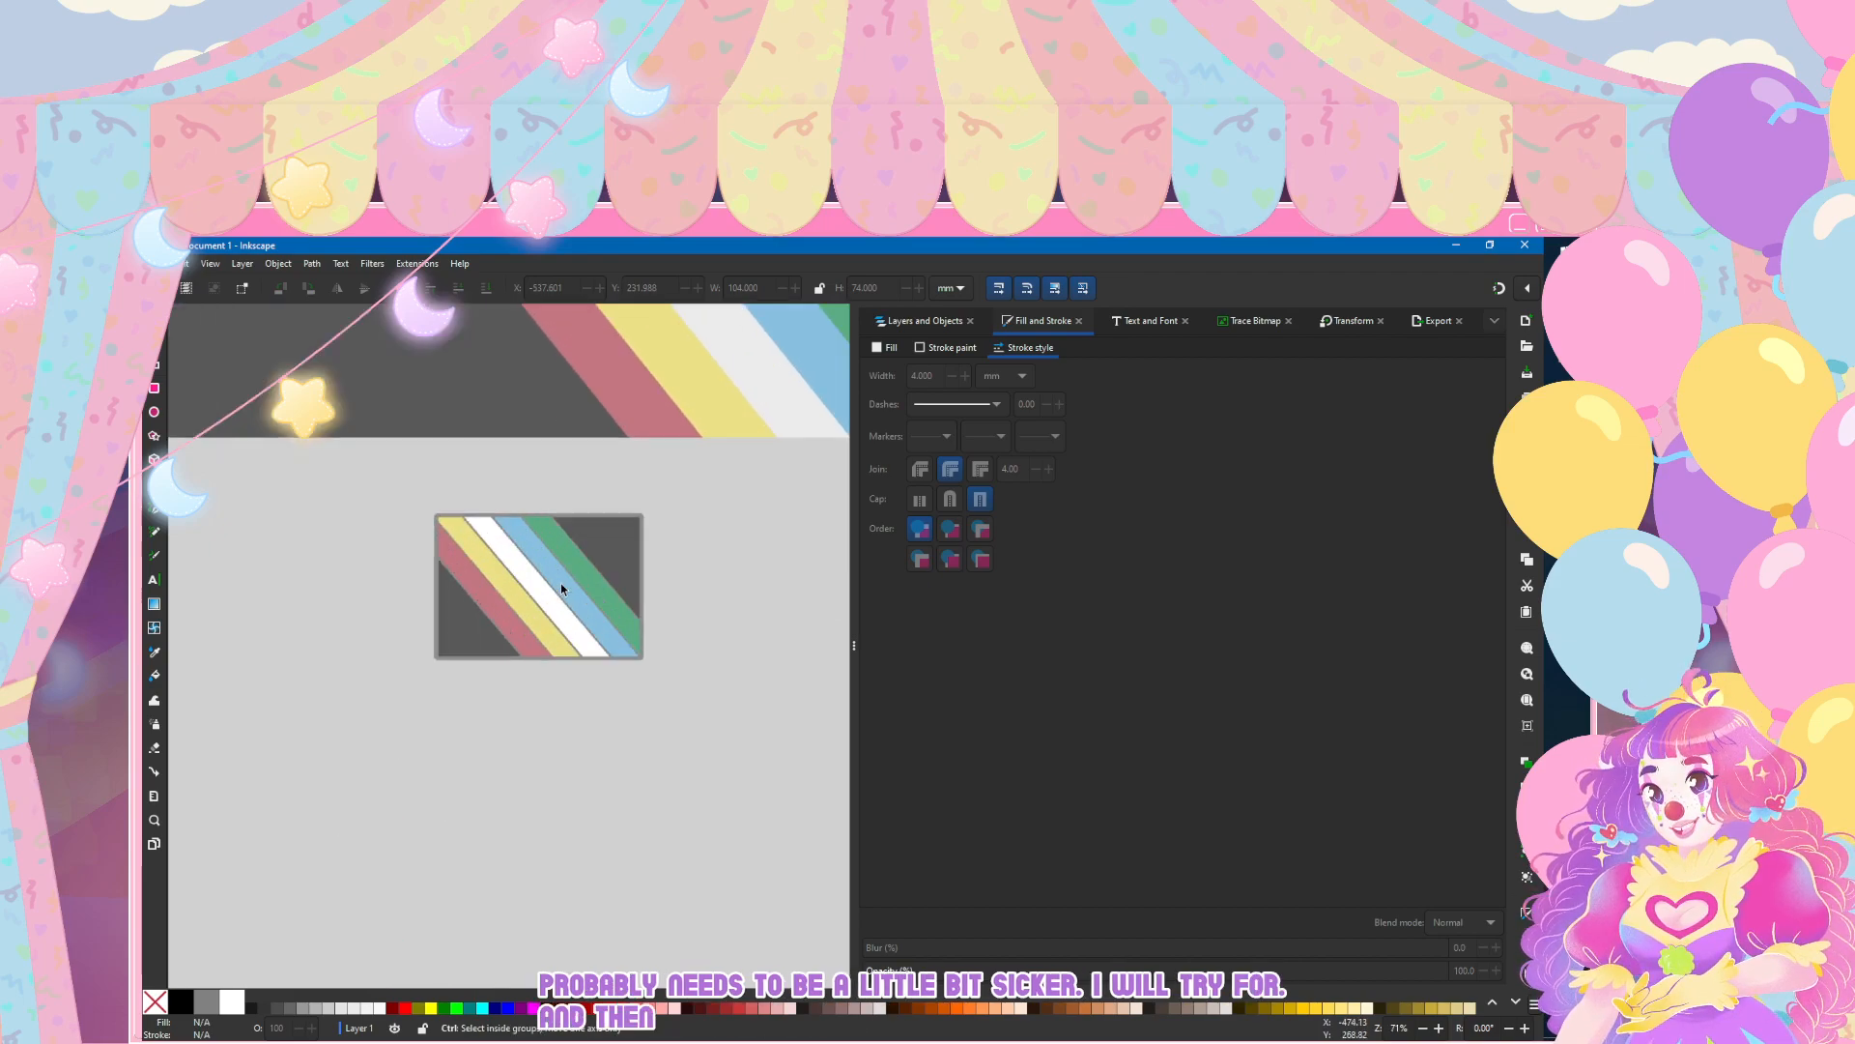
Step: Save the document in the Logos folder as an Inkscape SVG named pridedisabilitypins
{"action": "left_click", "coordinate": [155, 264]}
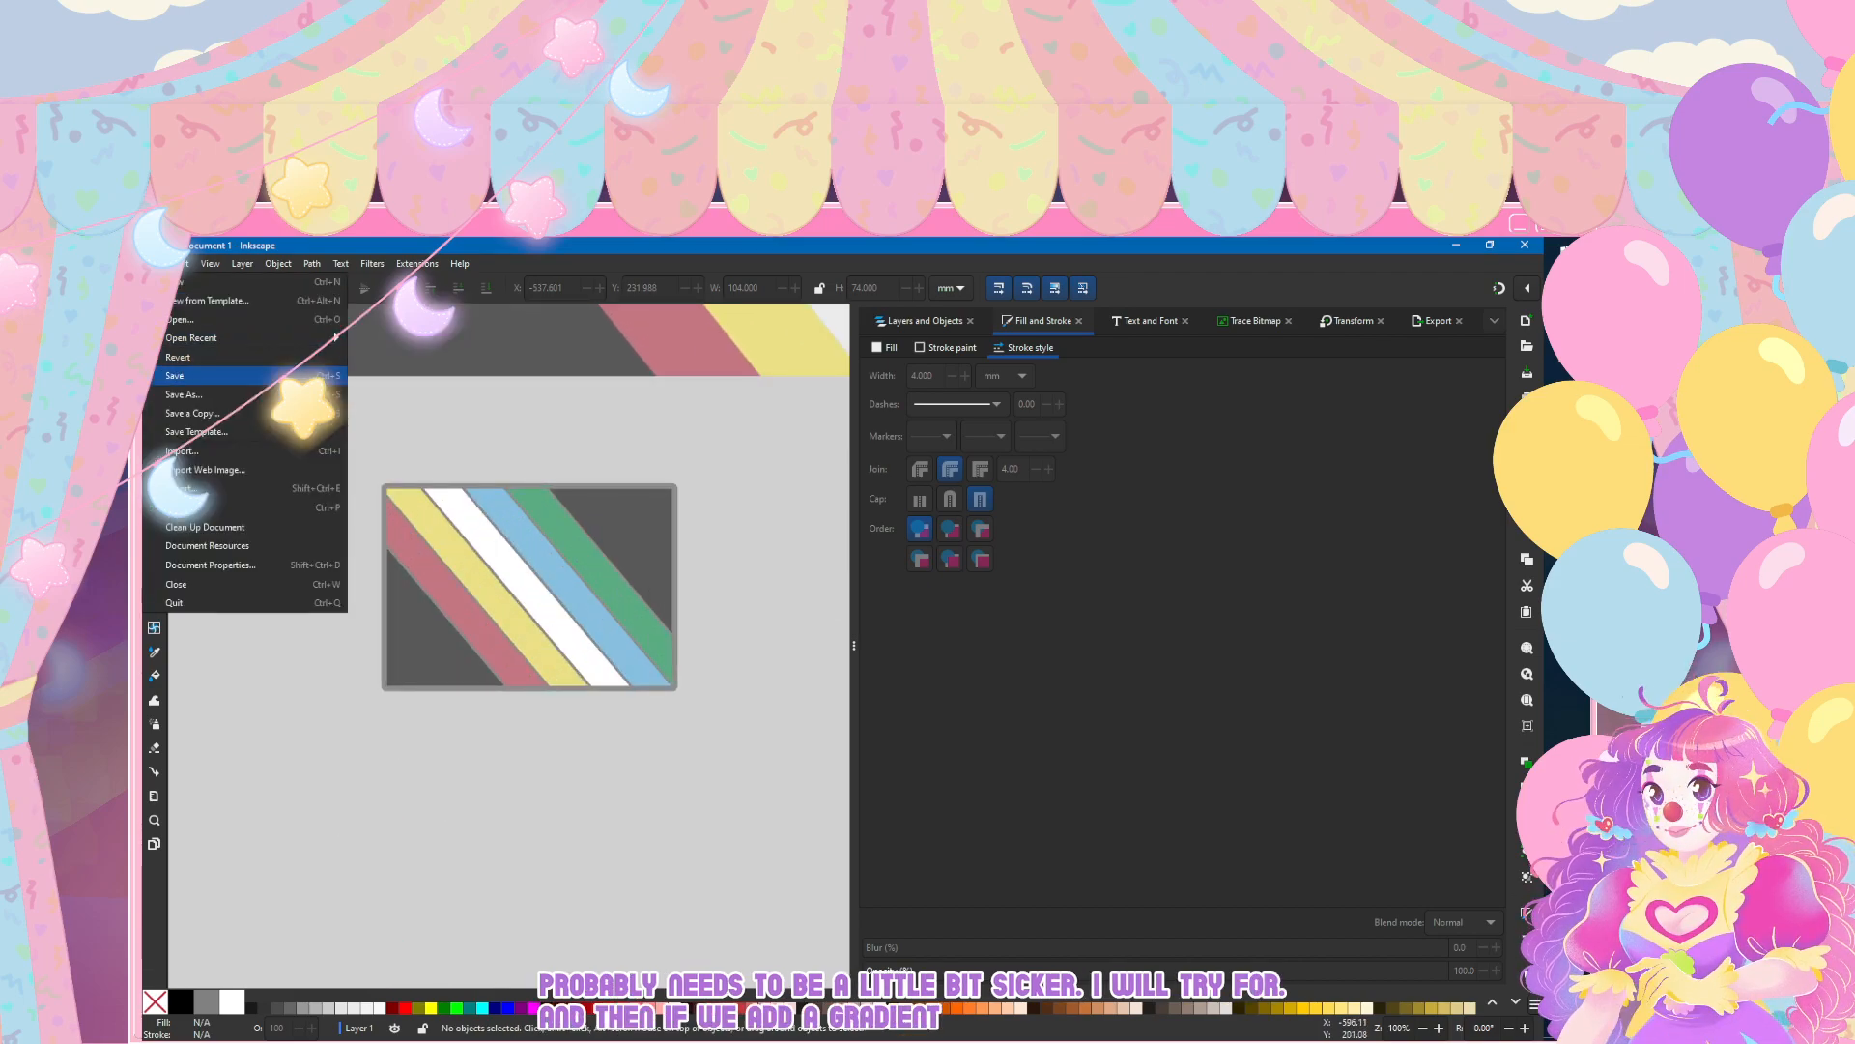
{"action": "left_click", "coordinate": [205, 376]}
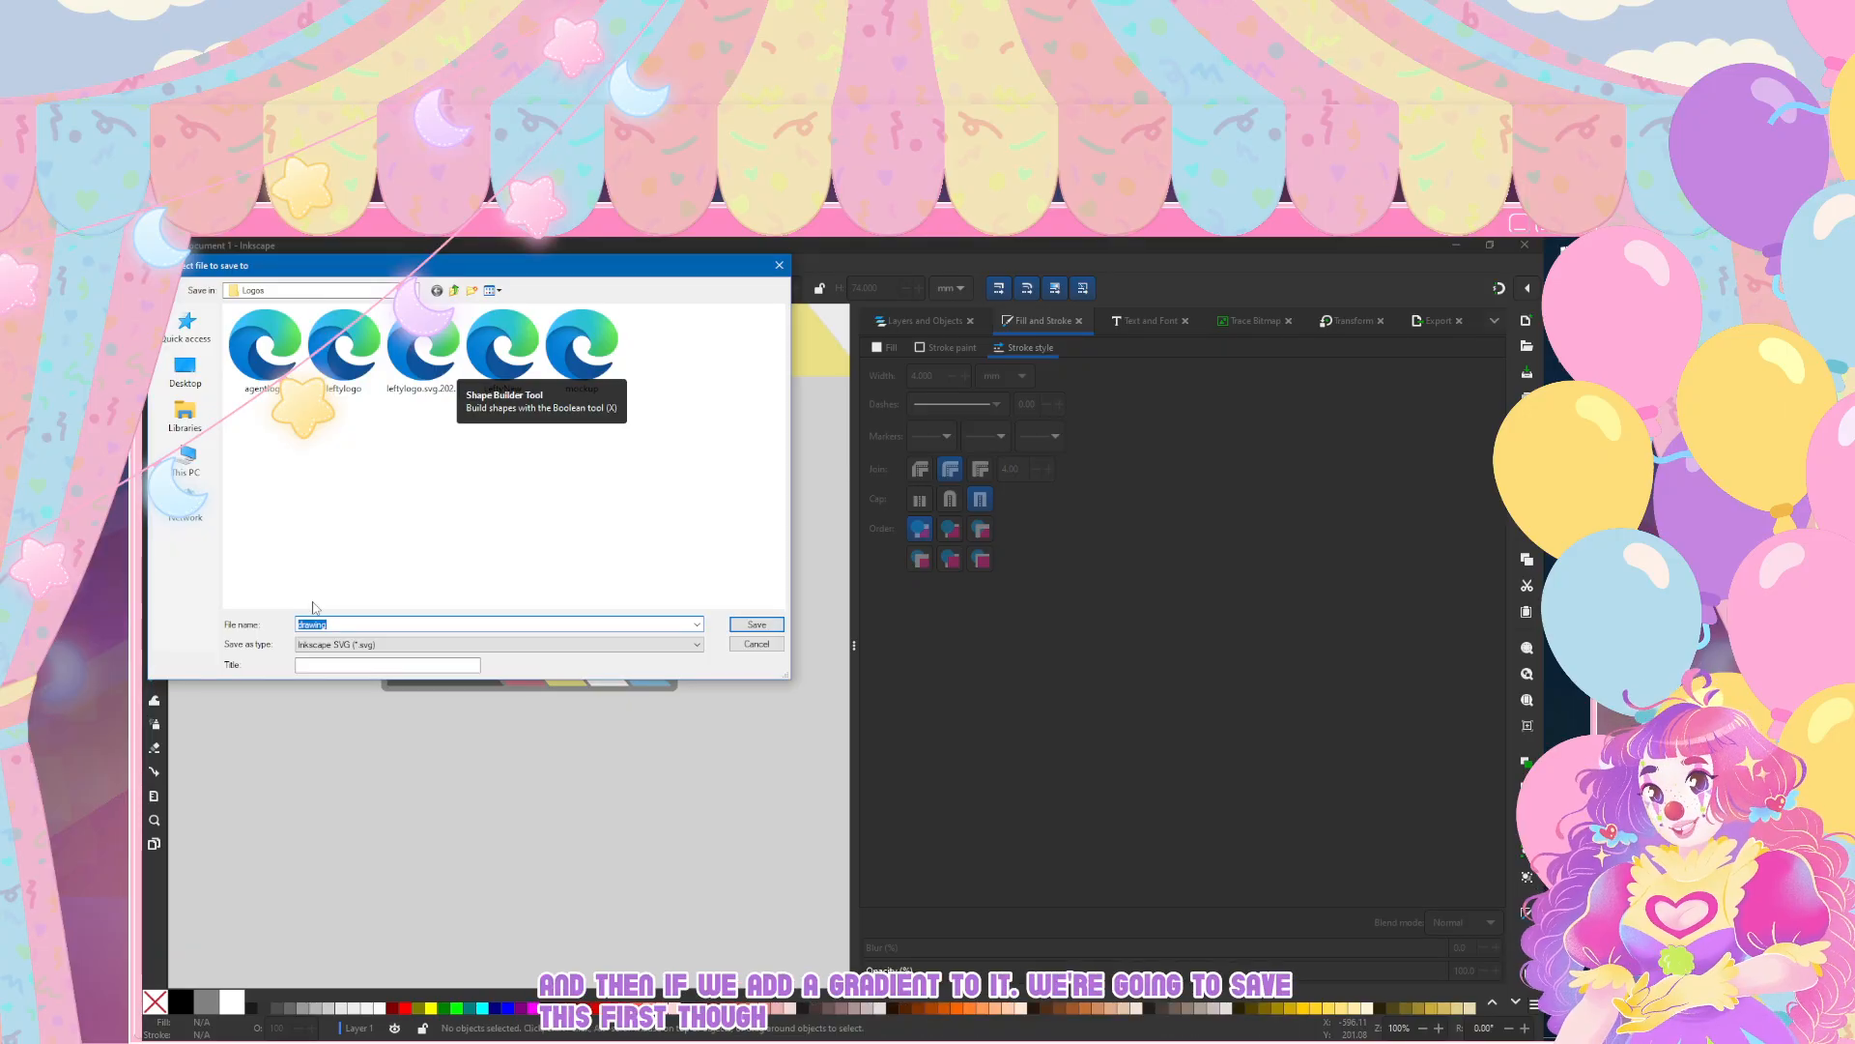
{"action": "type", "text": "pridedisabilitypins"}
{"action": "key", "text": "Return"}
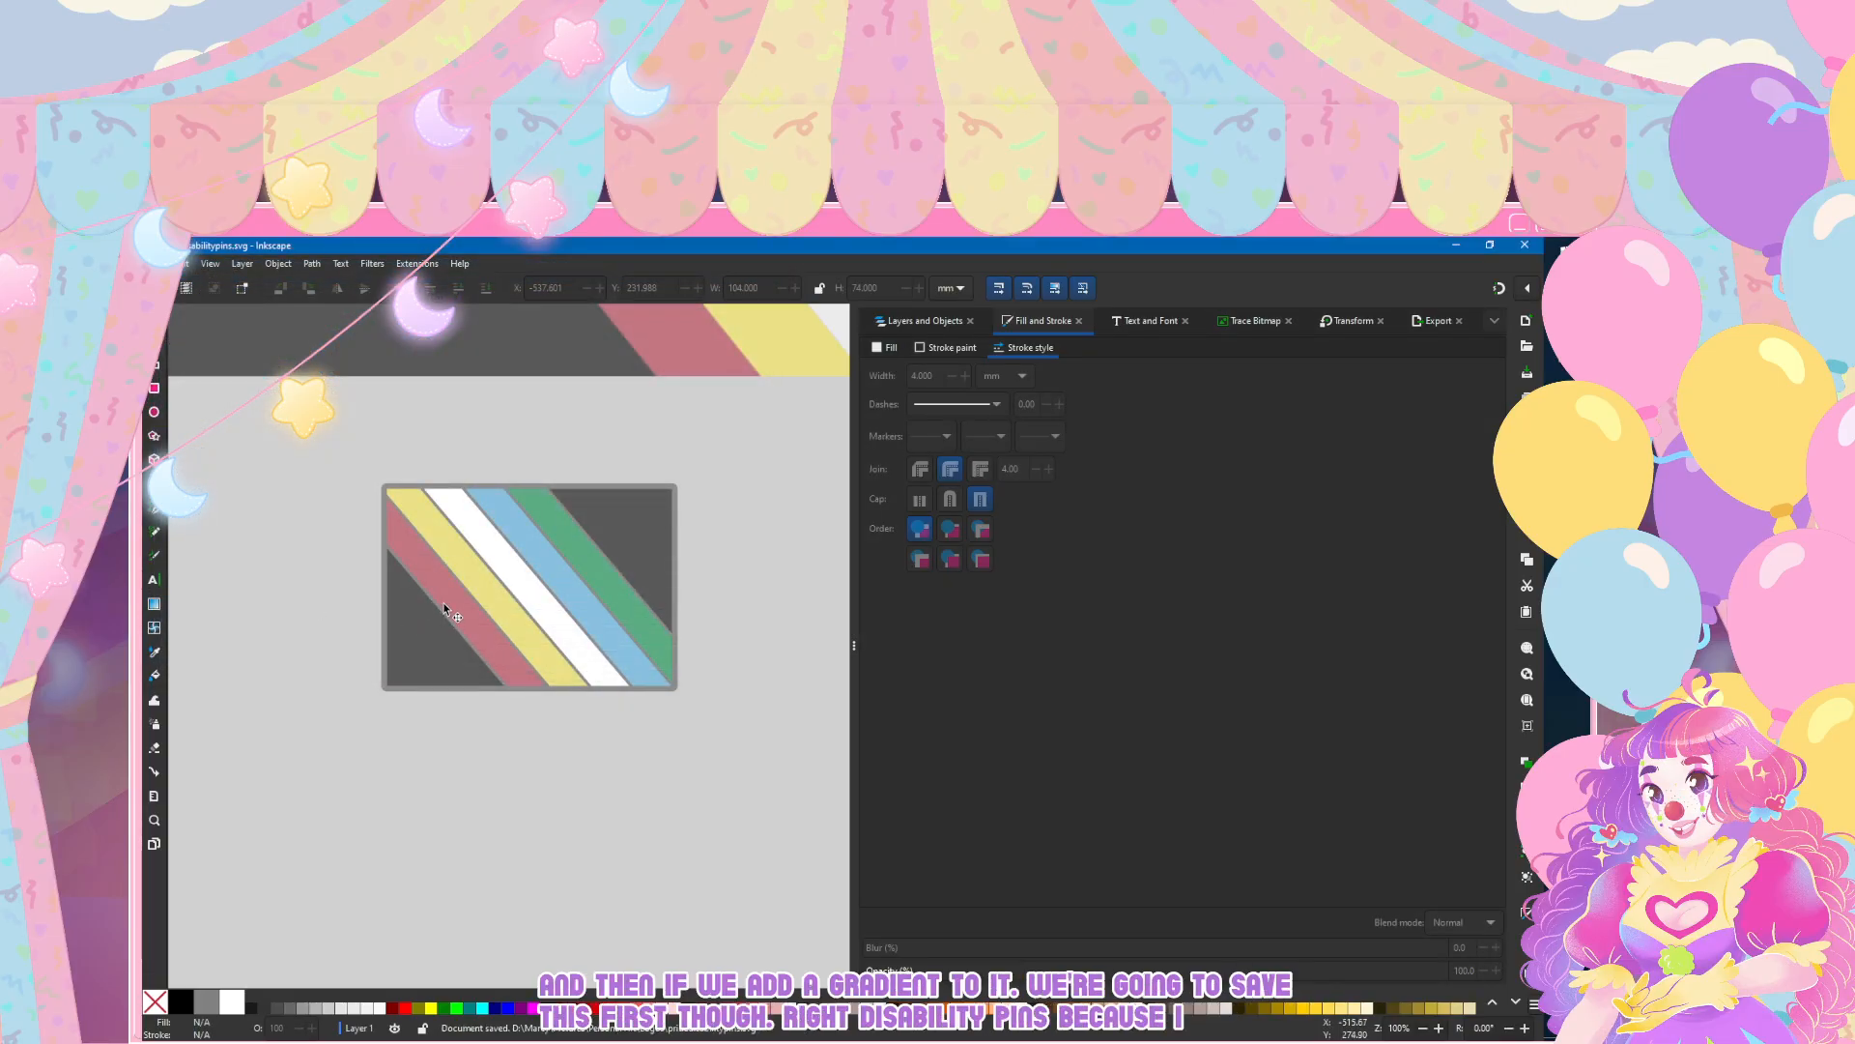
{"action": "scroll", "coordinate": [494, 568], "scroll_direction": "up", "scroll_amount": 2}
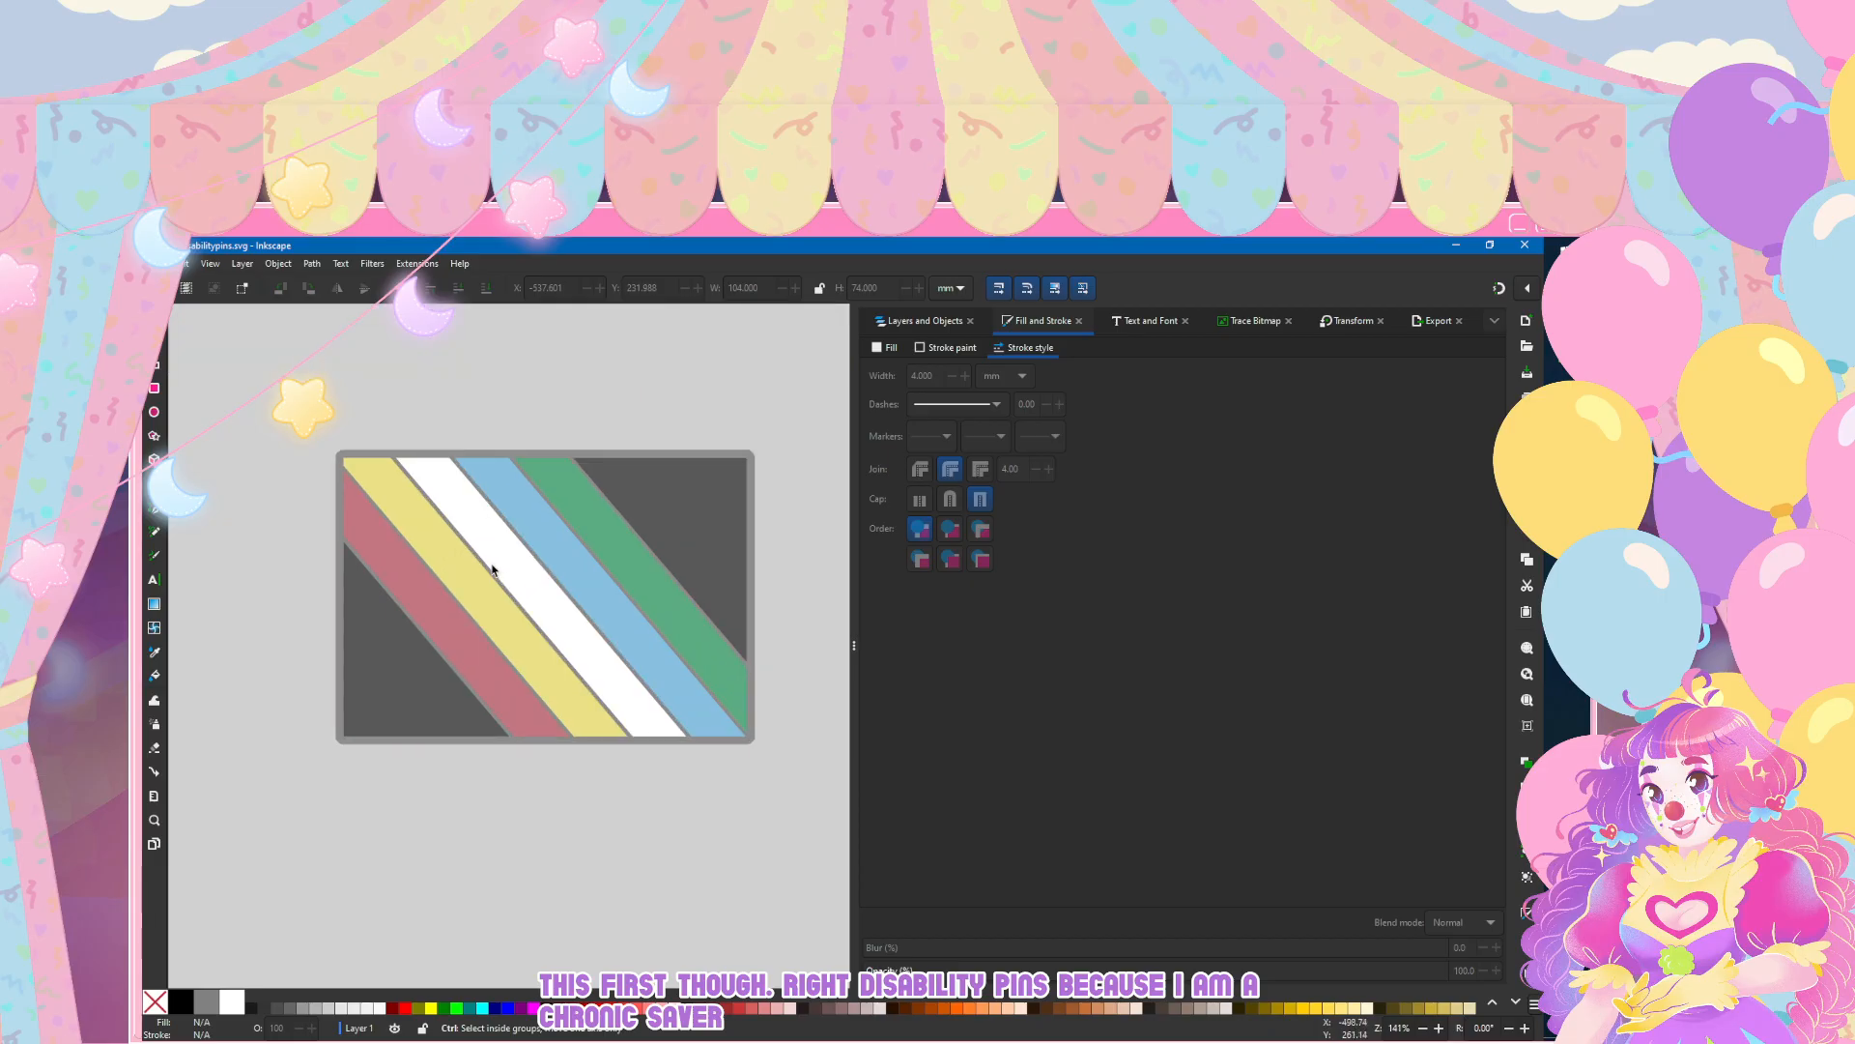
Step: Give the base rectangle's stroke a linear gradient with a fully opaque end stop at saturation 5 and lightness 65
{"action": "scroll", "coordinate": [494, 568], "scroll_direction": "right", "scroll_amount": 4}
{"action": "left_click", "coordinate": [543, 402]}
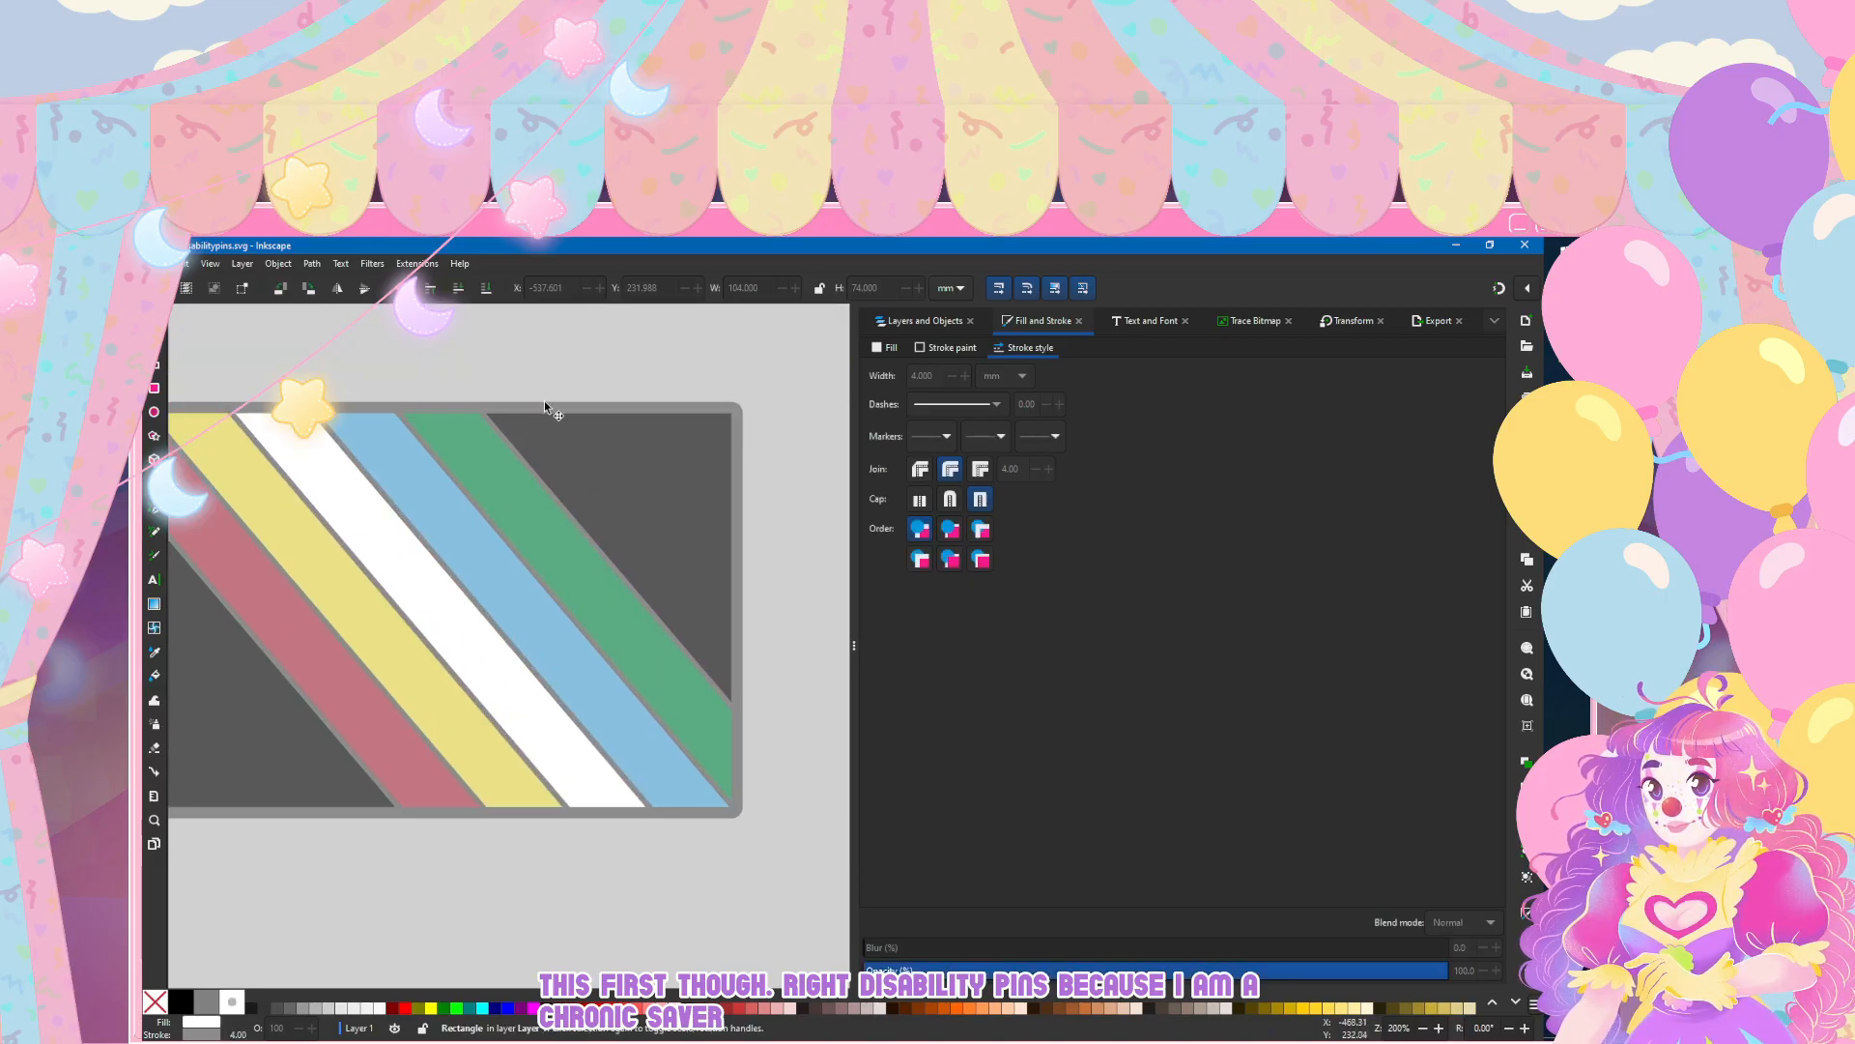
{"action": "scroll", "coordinate": [612, 407], "scroll_direction": "left", "scroll_amount": 1}
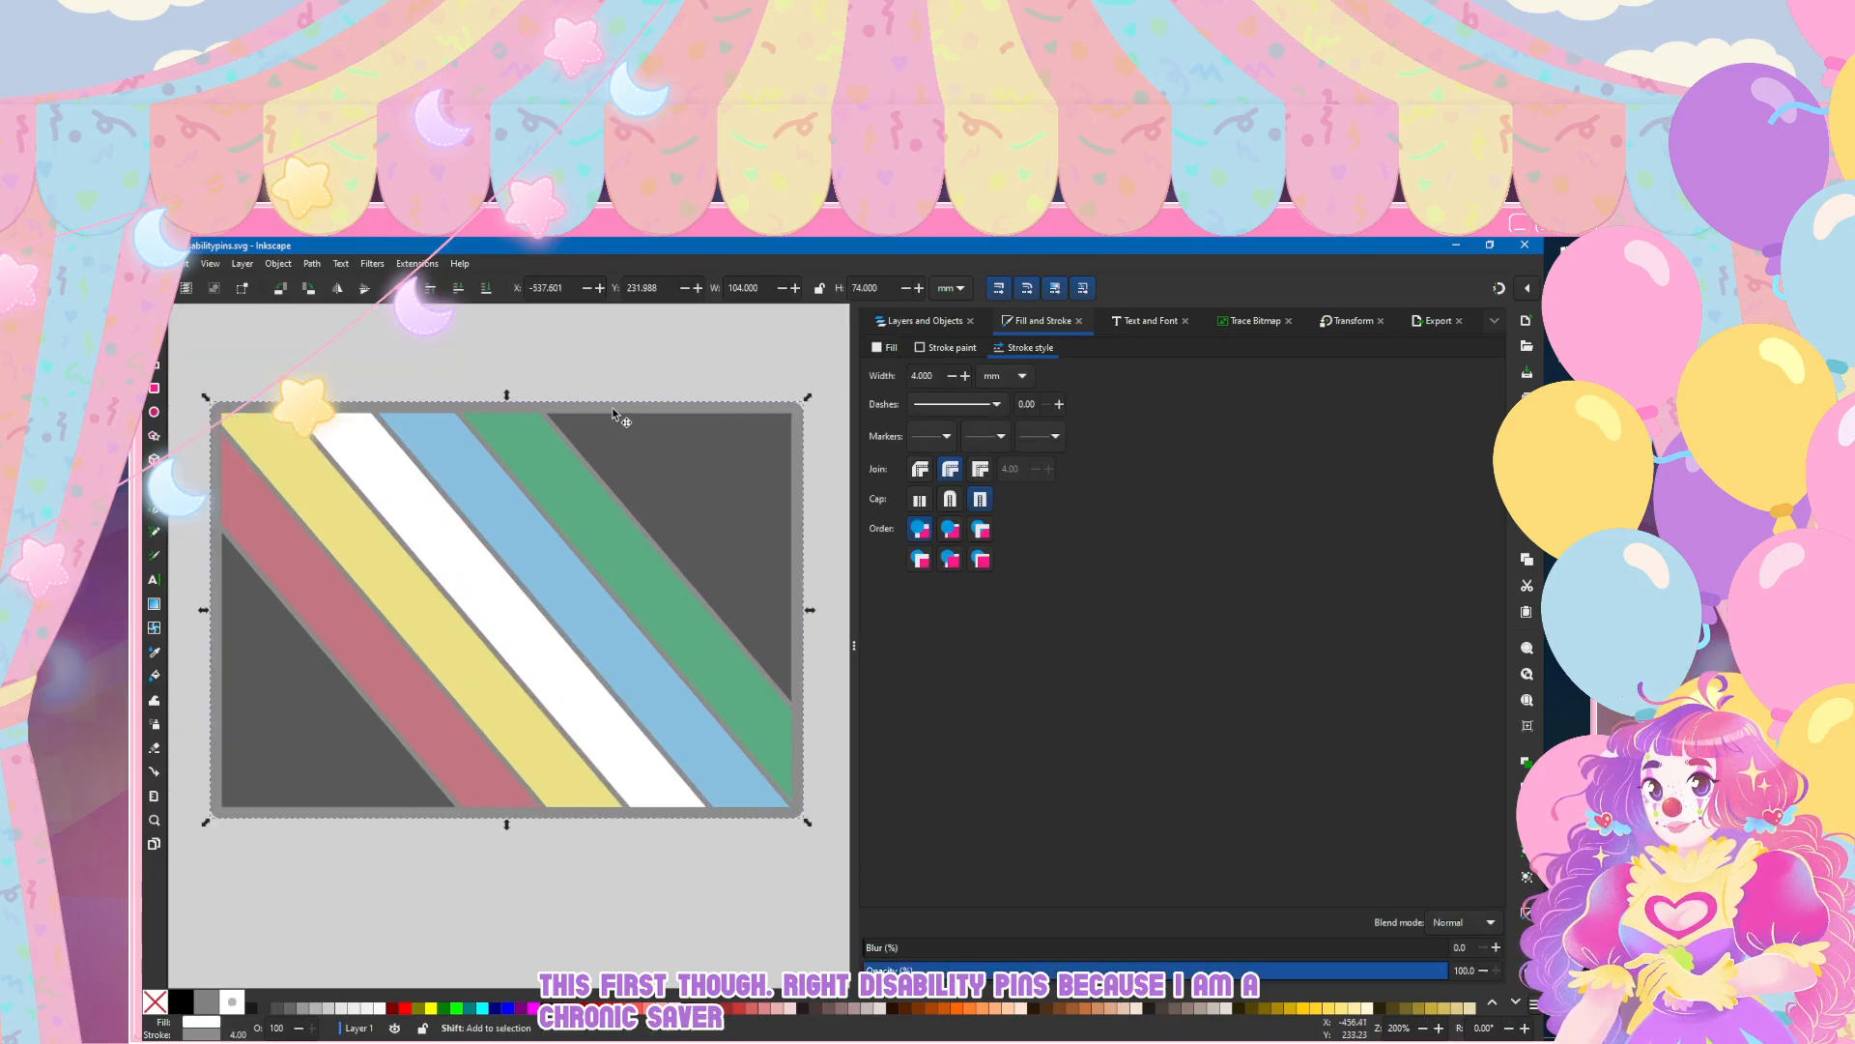
{"action": "left_click", "coordinate": [947, 350]}
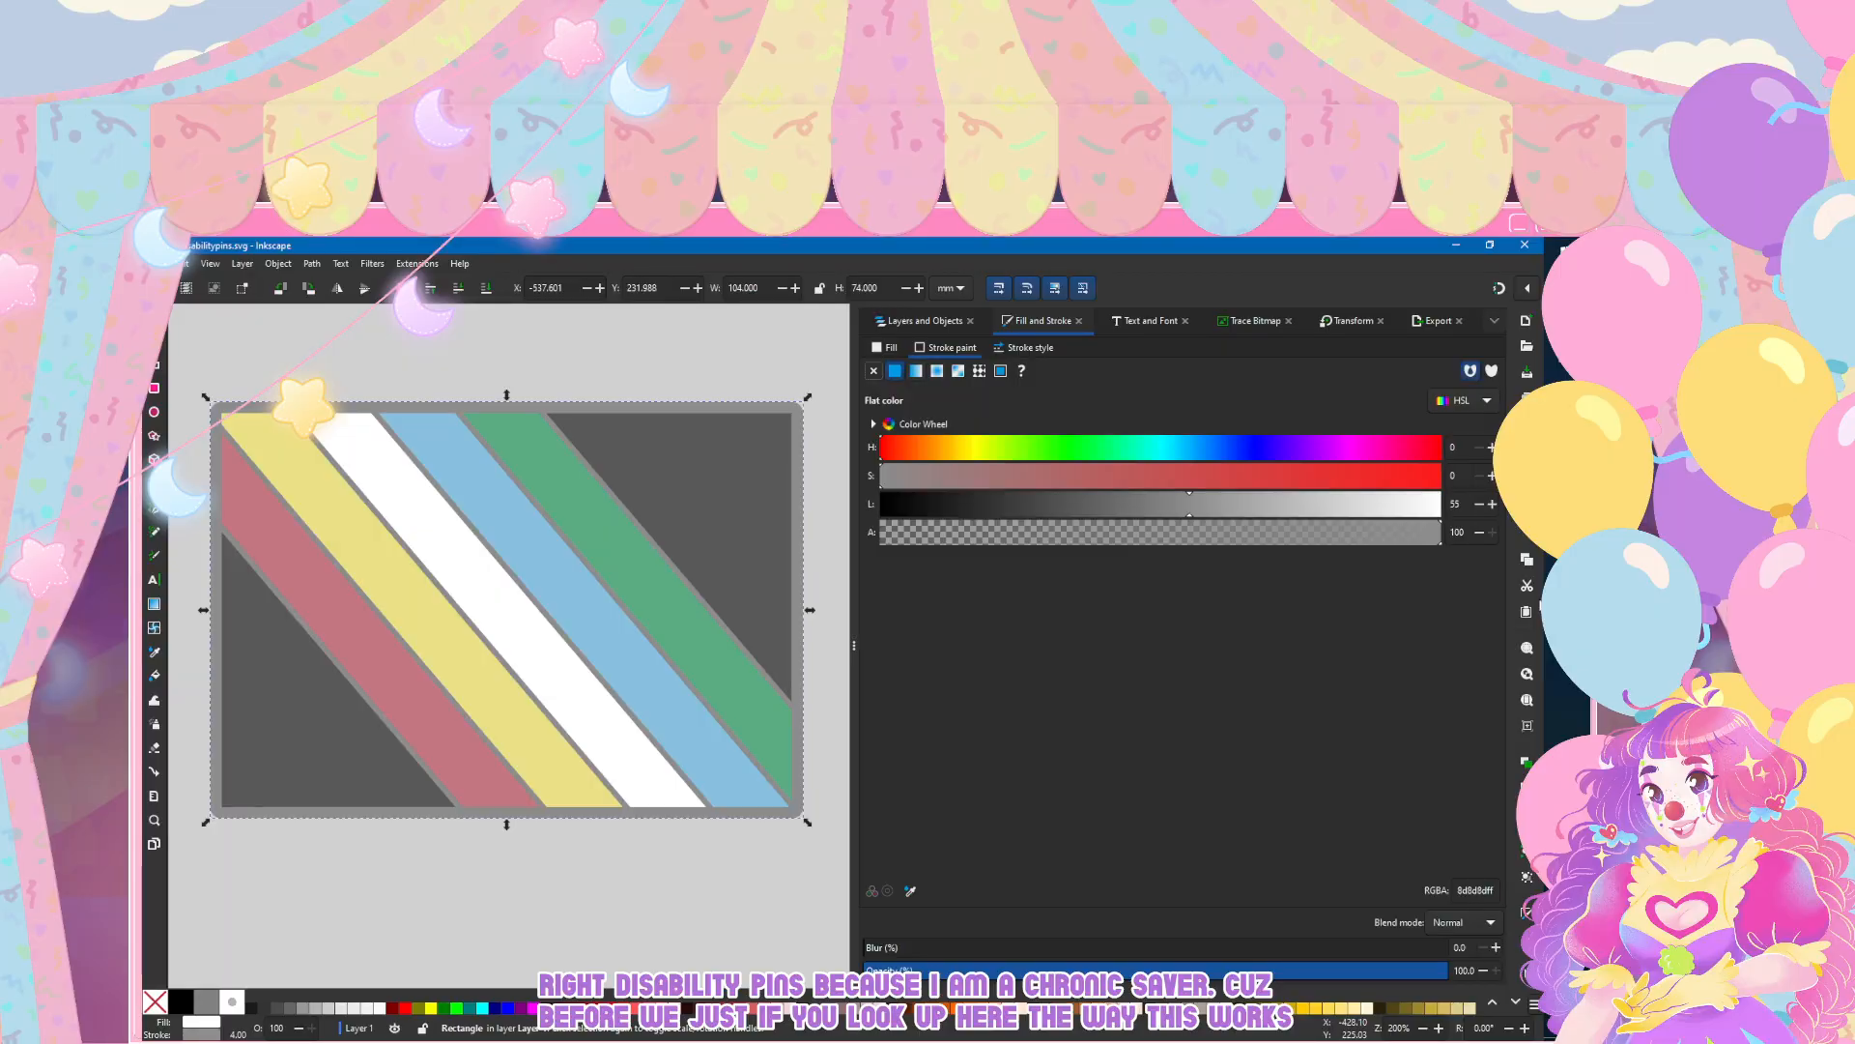
{"action": "left_click", "coordinate": [917, 371]}
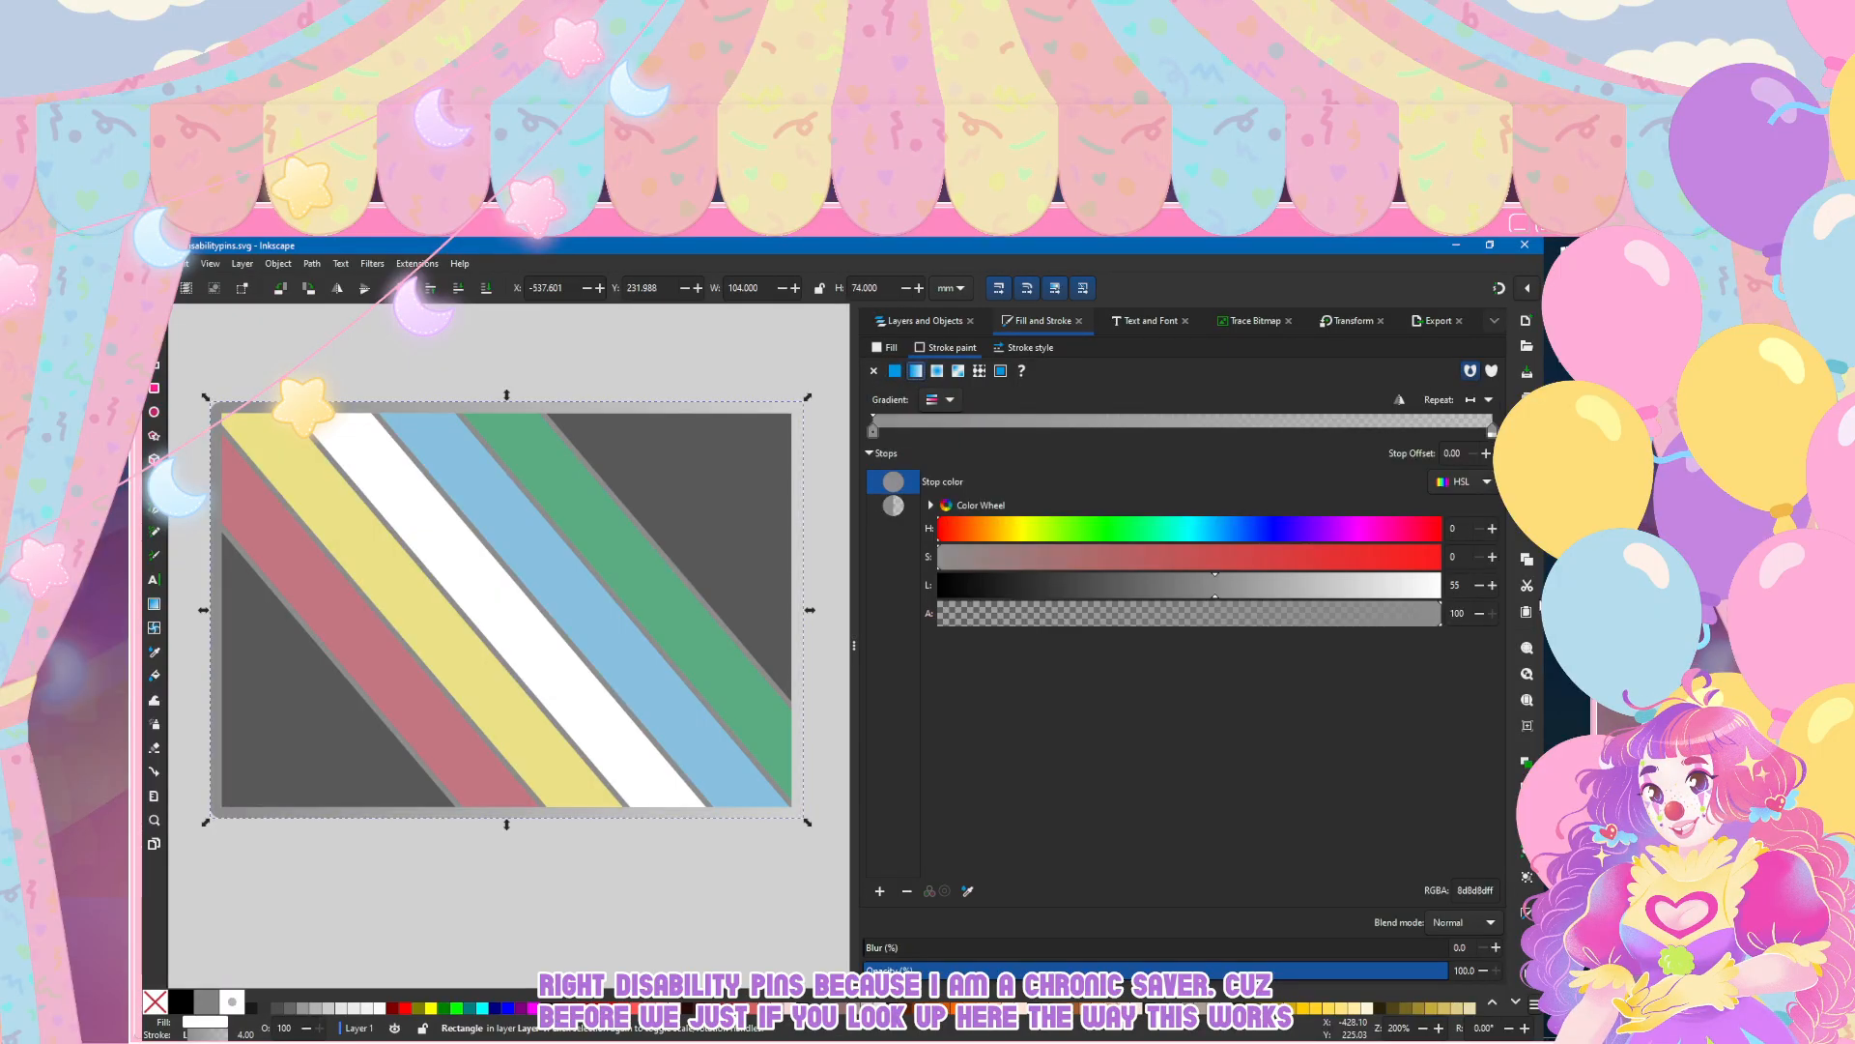
{"action": "left_click", "coordinate": [893, 506]}
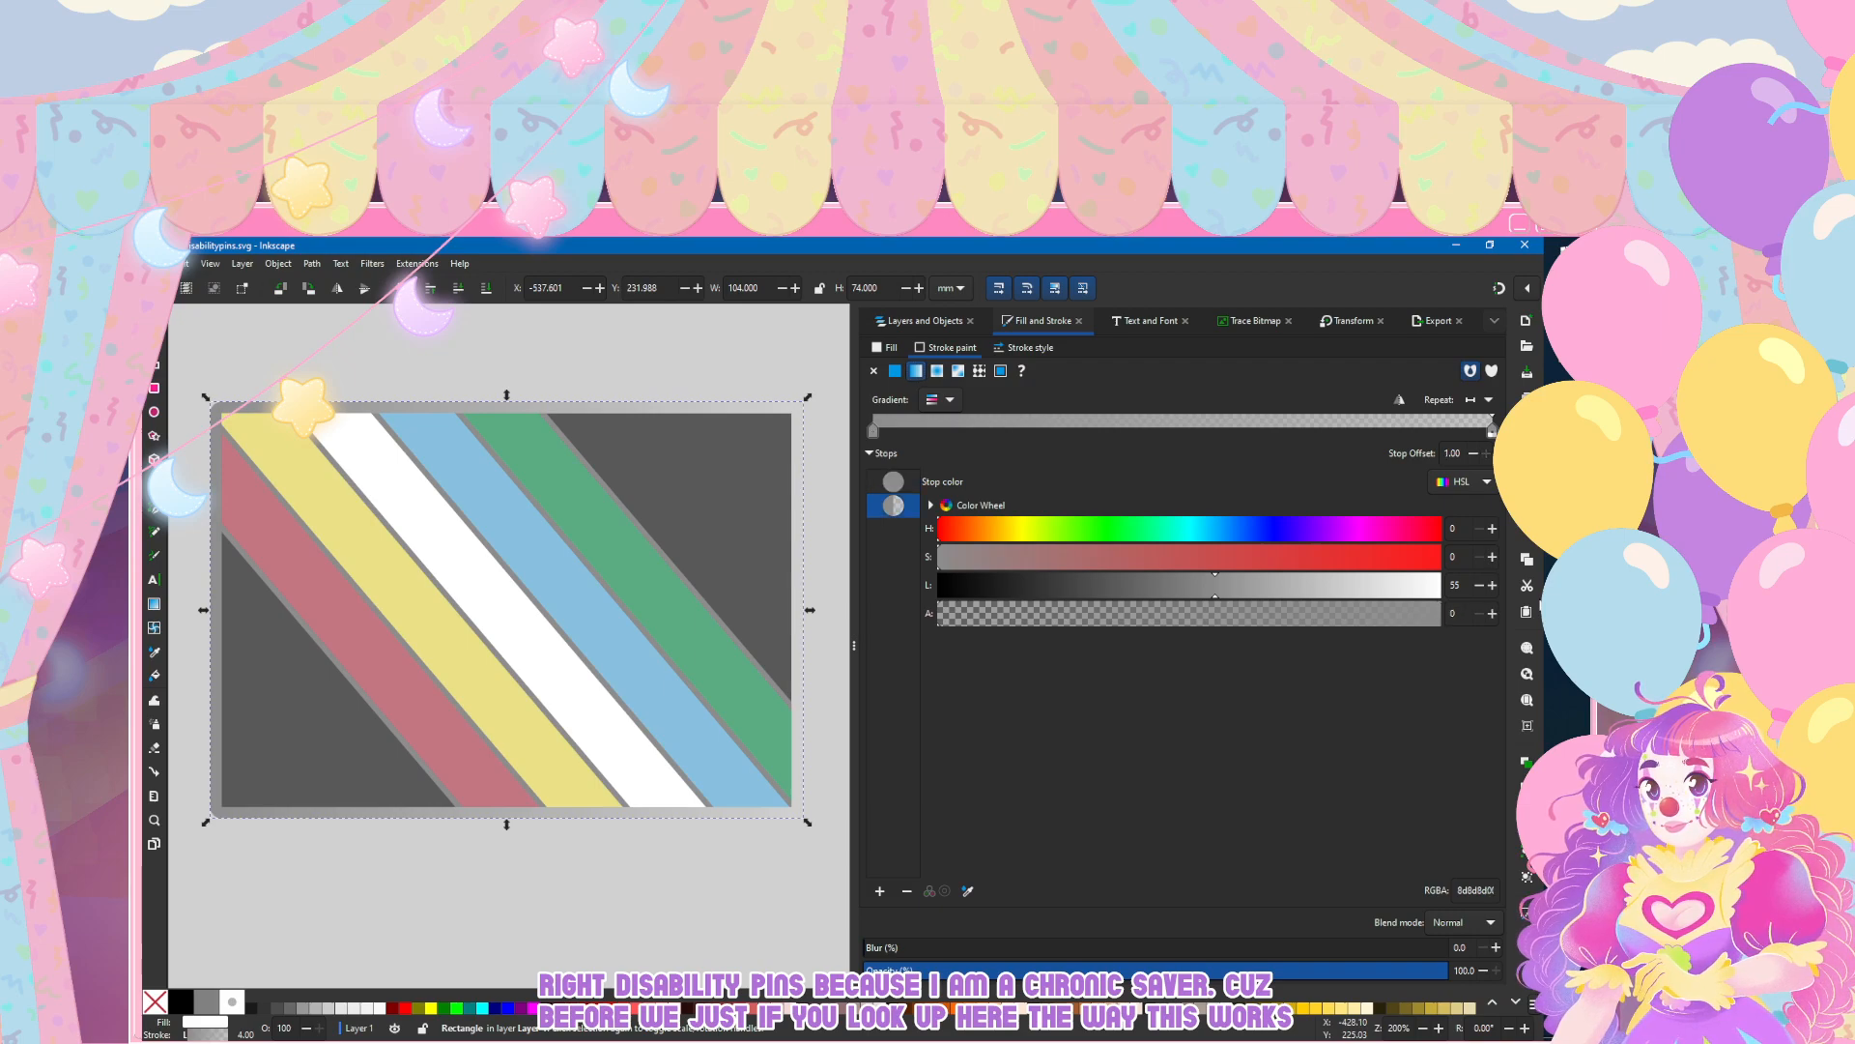
{"action": "left_click", "coordinate": [1439, 614]}
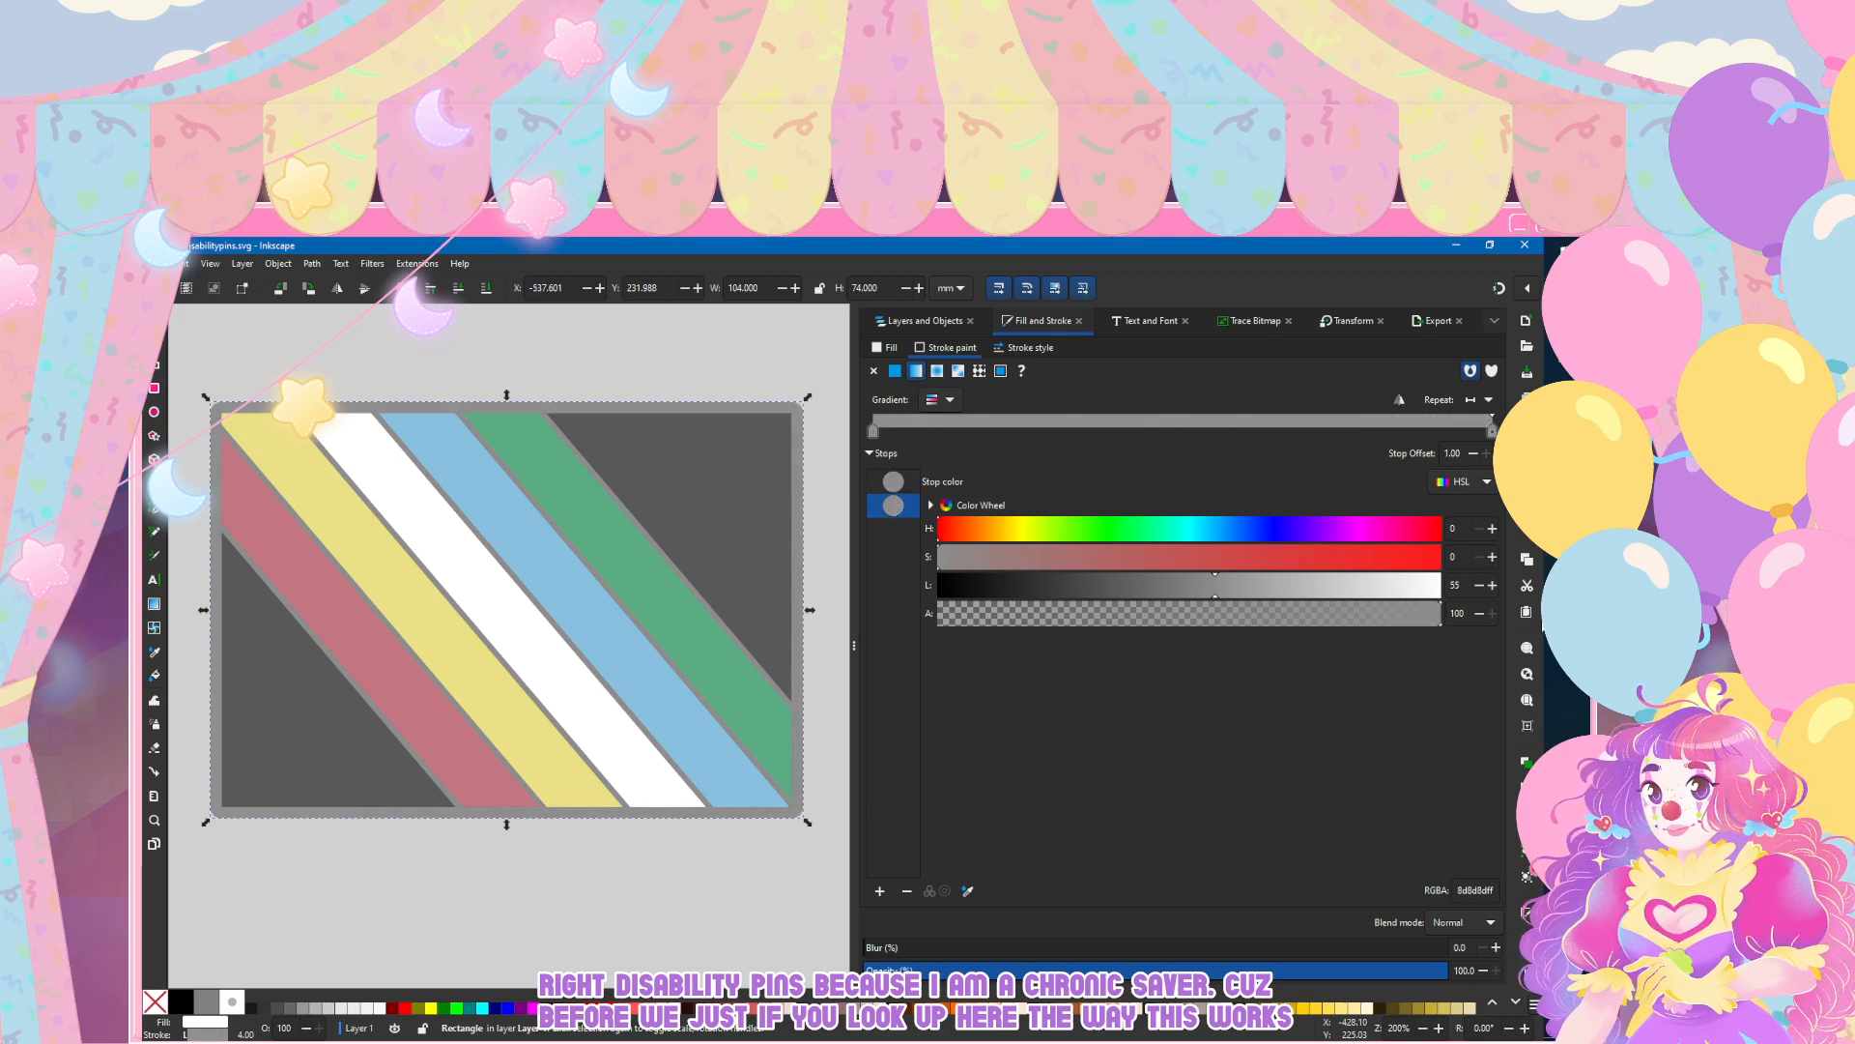
{"action": "left_click", "coordinate": [1248, 586]}
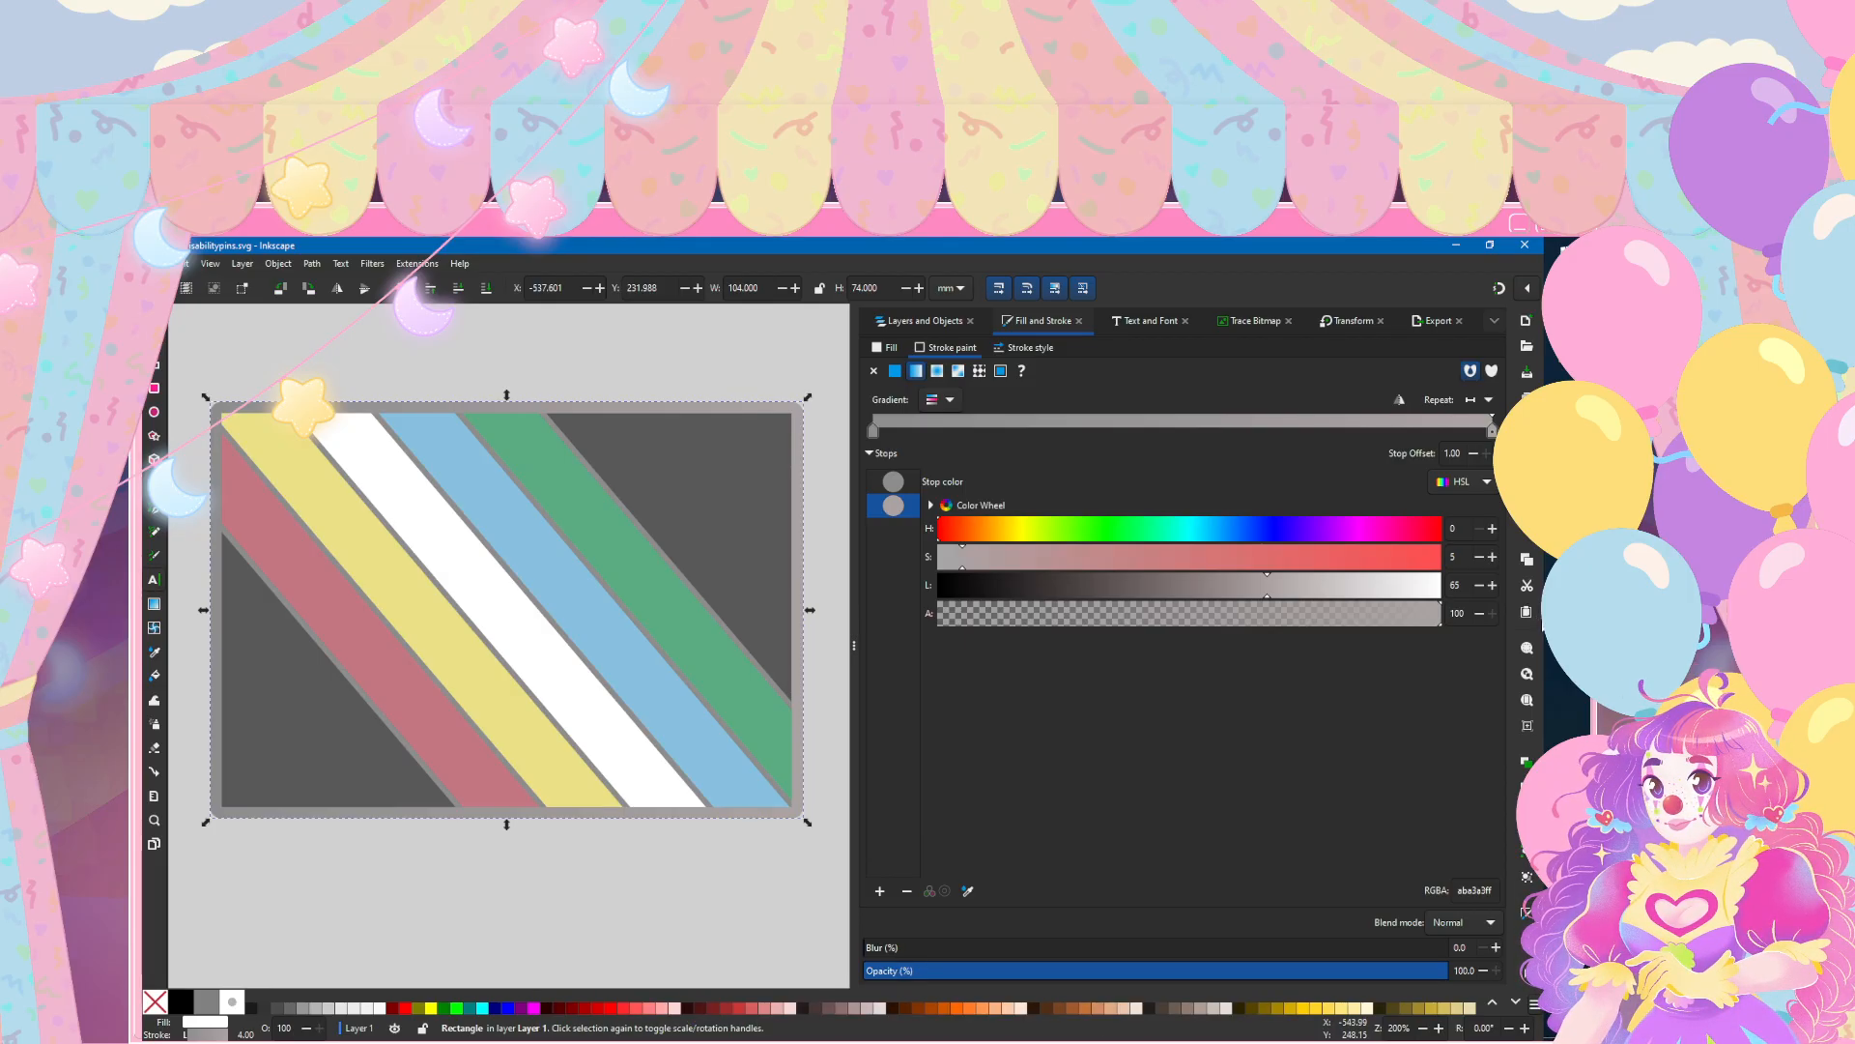
Step: Reposition the stroke gradient's handles so it runs diagonally from the rectangle's upper-left corner to its lower-right corner
{"action": "key", "text": "g"}
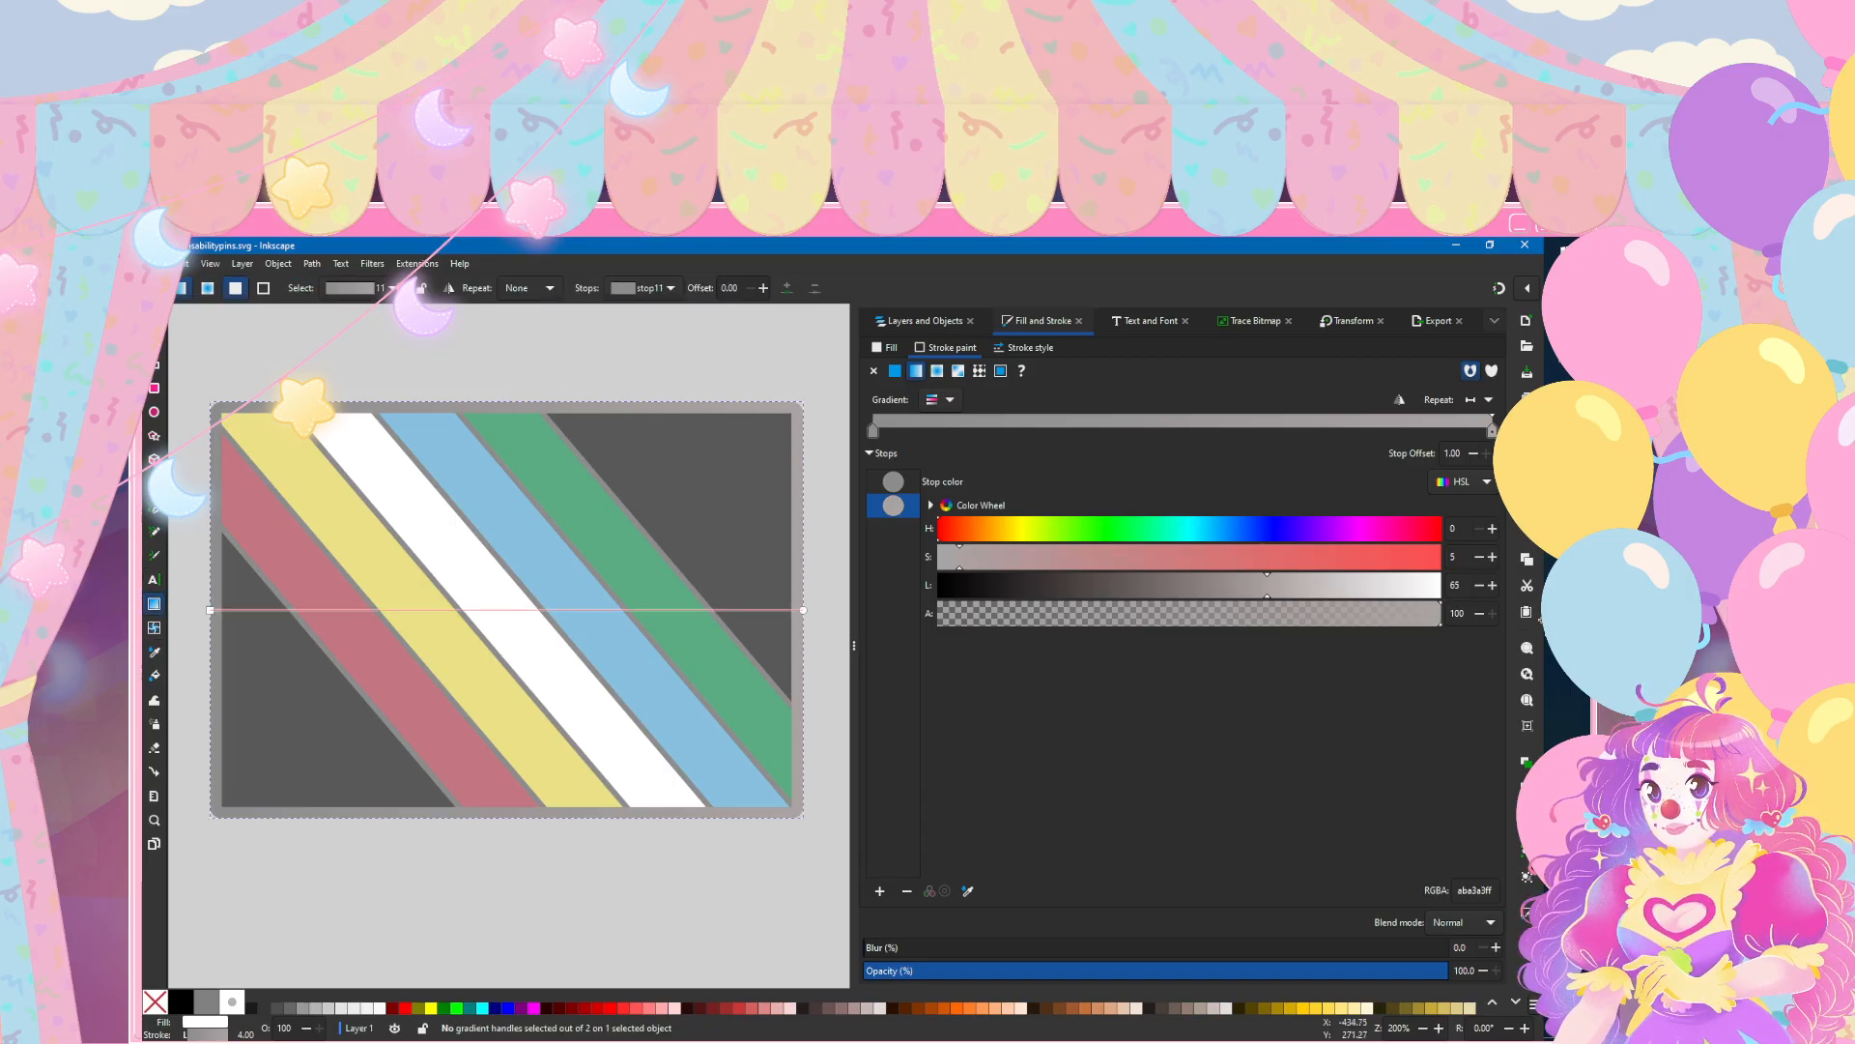
{"action": "left_click_drag", "start_coordinate": [803, 610], "coordinate": [763, 784]}
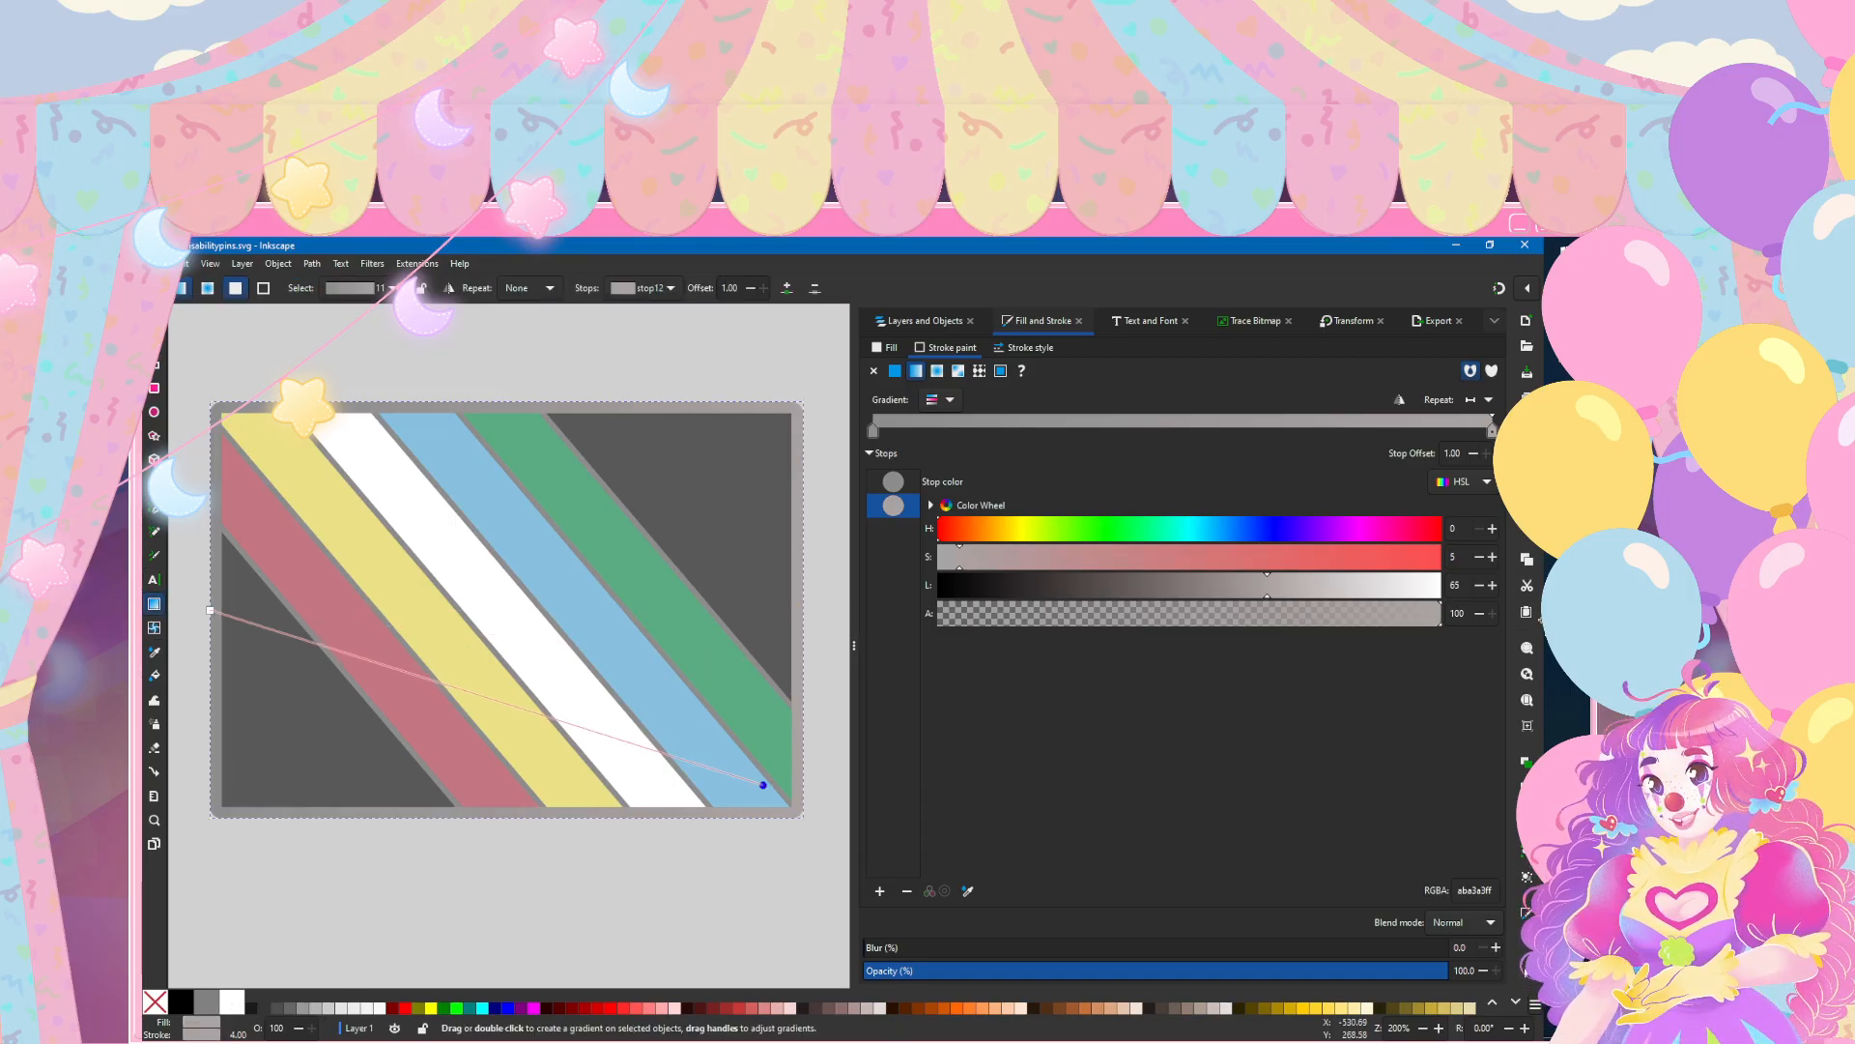
{"action": "left_click_drag", "start_coordinate": [209, 609], "coordinate": [235, 423]}
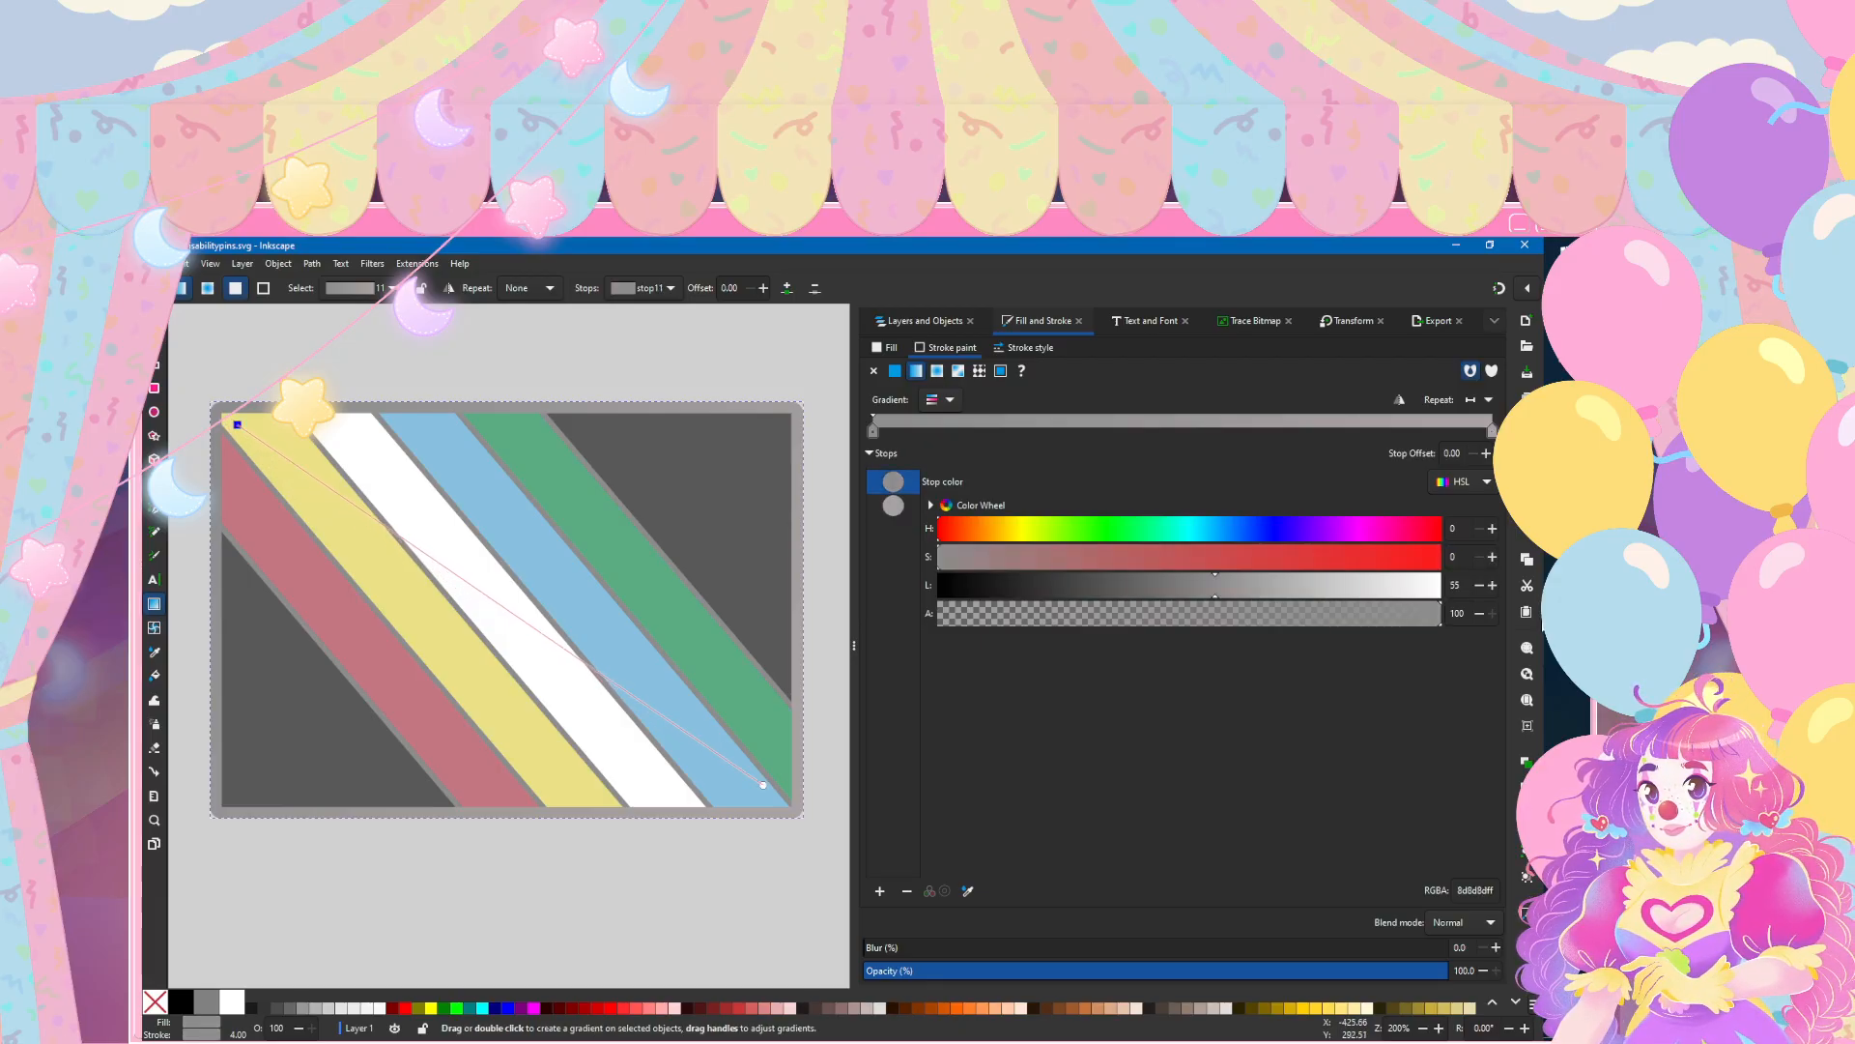
Step: Adjust the stroke gradient's end stop to saturation 10 and lightness 70
{"action": "left_click", "coordinate": [893, 505]}
{"action": "left_click_drag", "start_coordinate": [959, 557], "coordinate": [998, 556]}
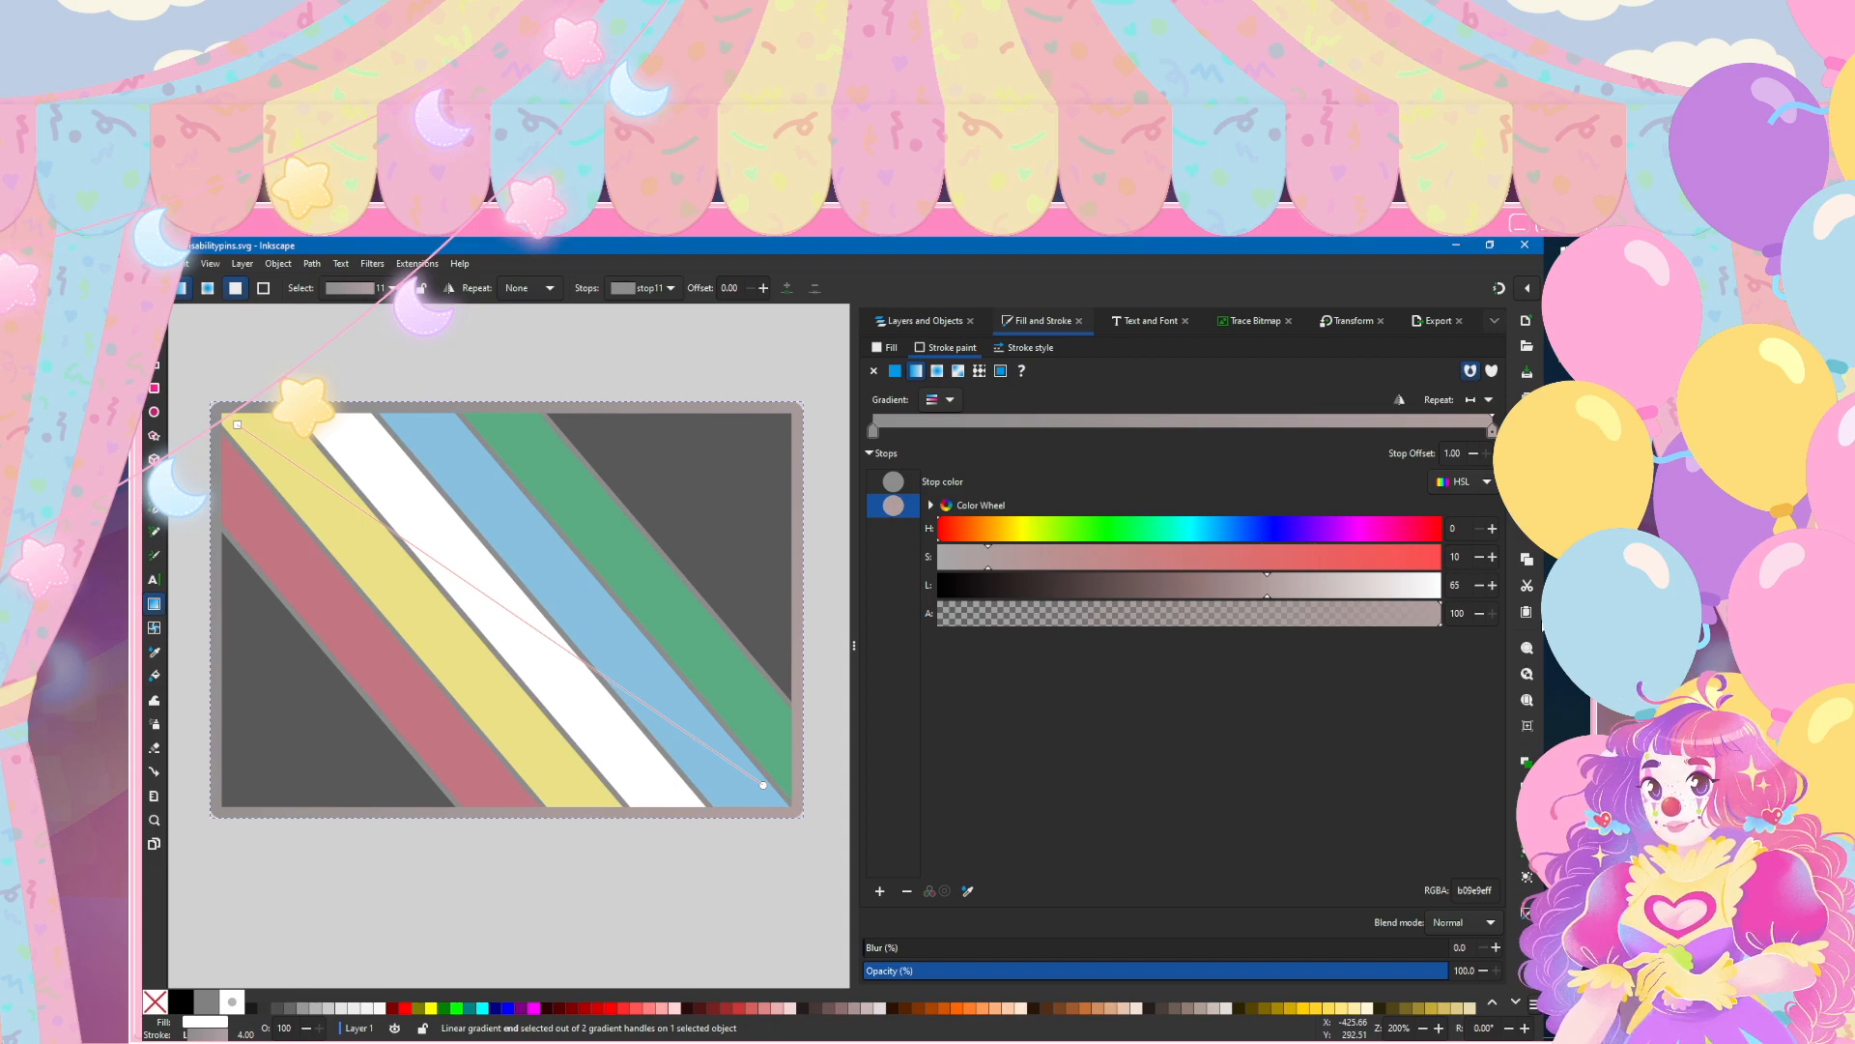
{"action": "left_click_drag", "start_coordinate": [1267, 585], "coordinate": [1287, 585]}
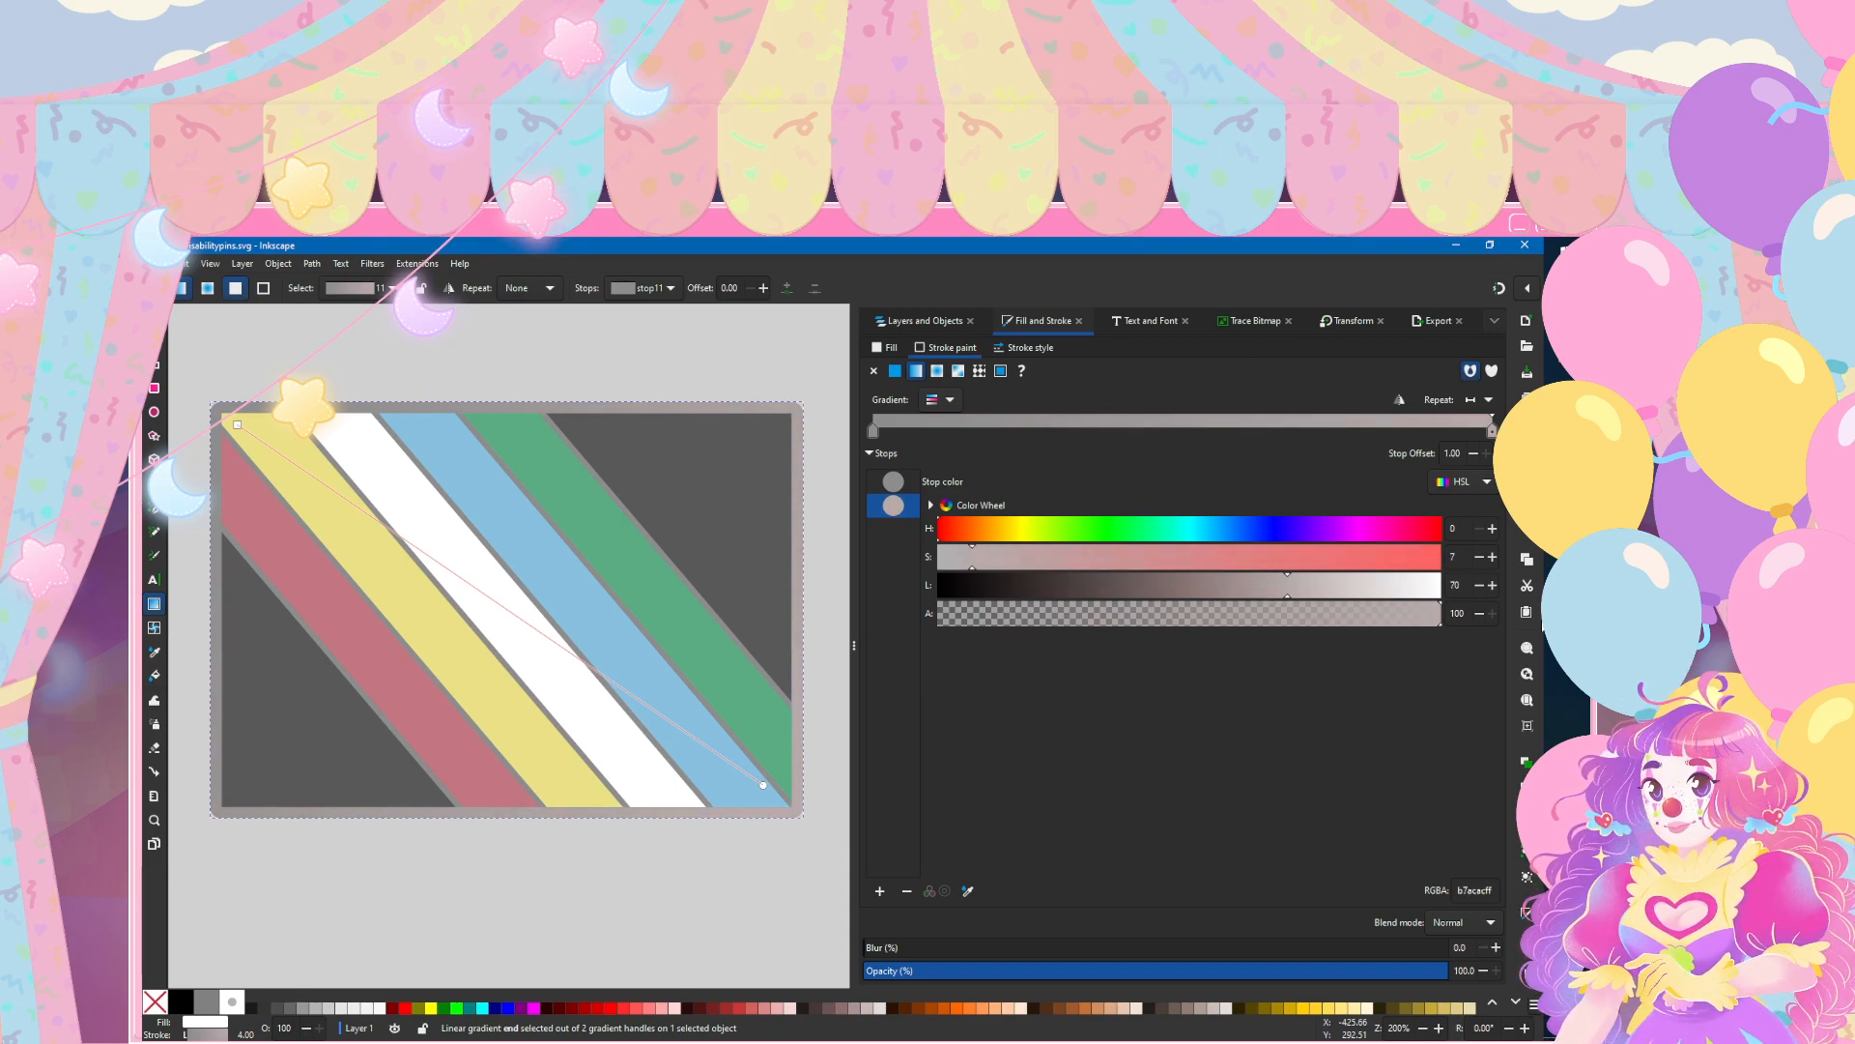
{"action": "double_click", "coordinate": [1492, 557]}
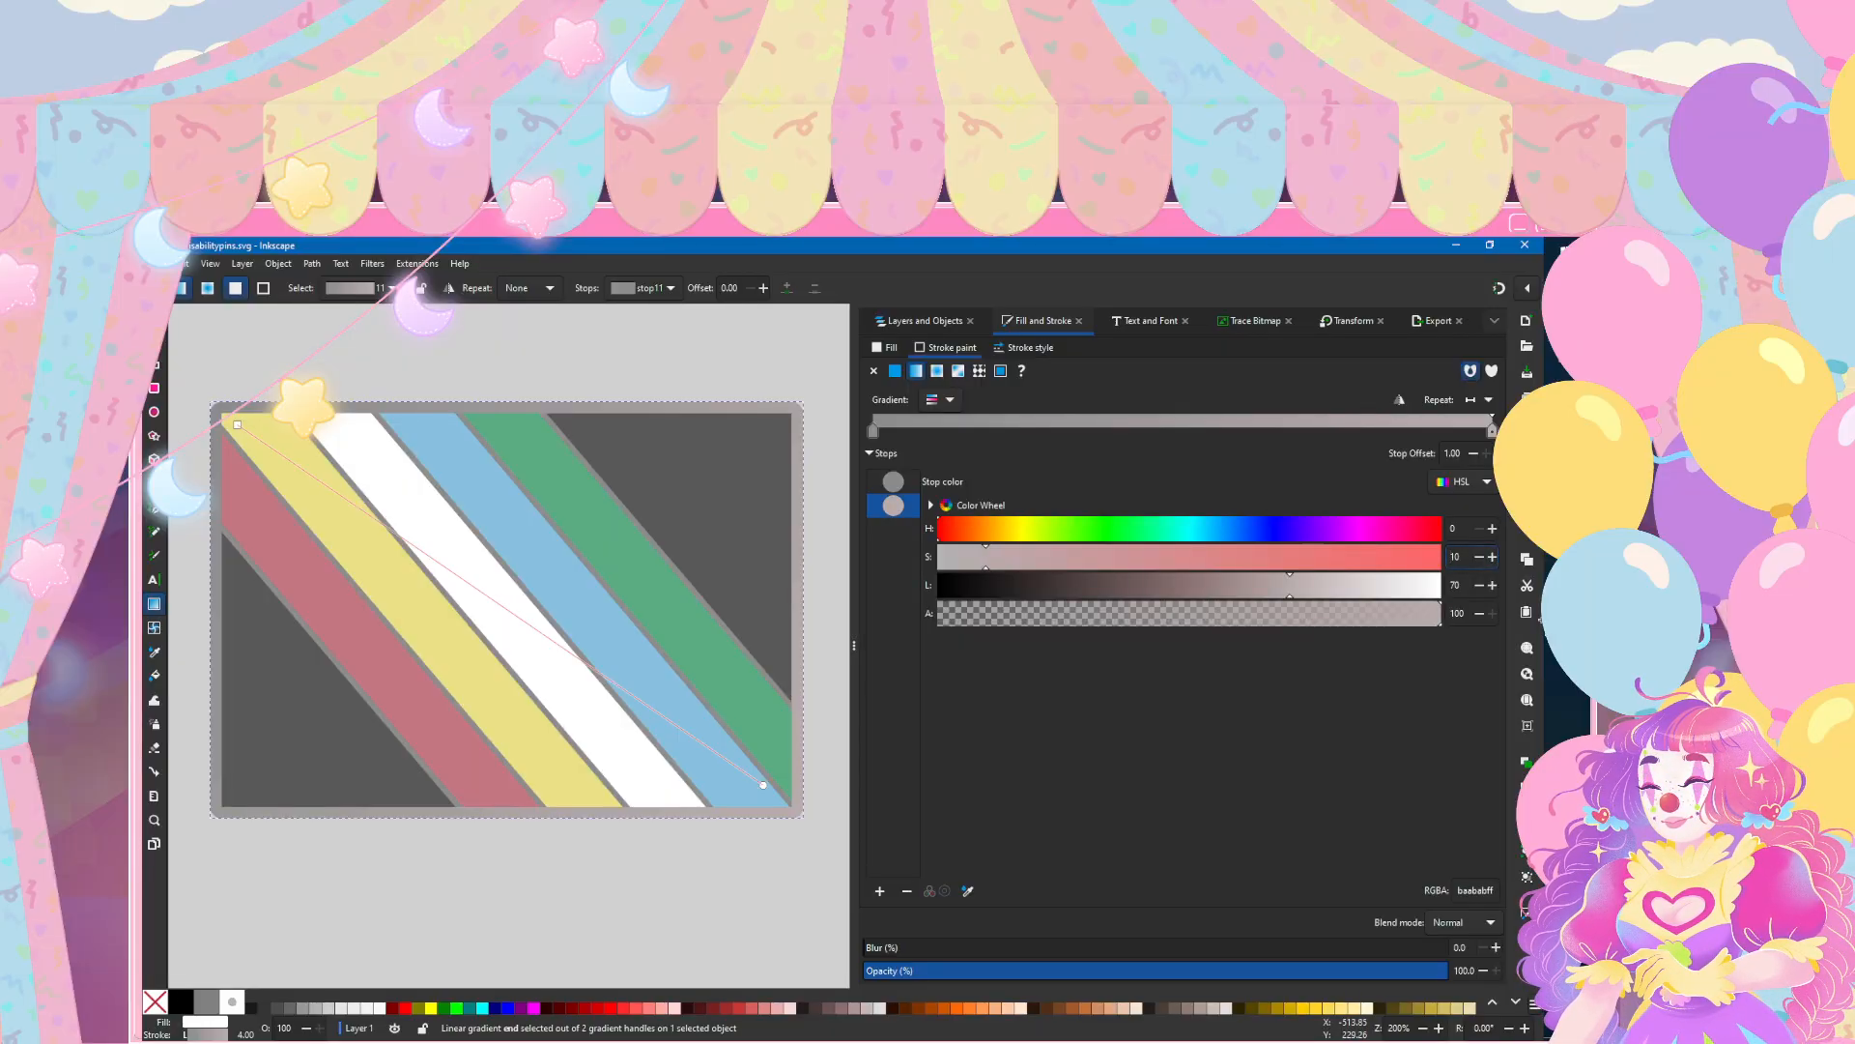
Step: Try a purple hue of 278 on the gradient's end stop and return the hue to 0
{"action": "left_click_drag", "start_coordinate": [1038, 529], "coordinate": [1310, 528]}
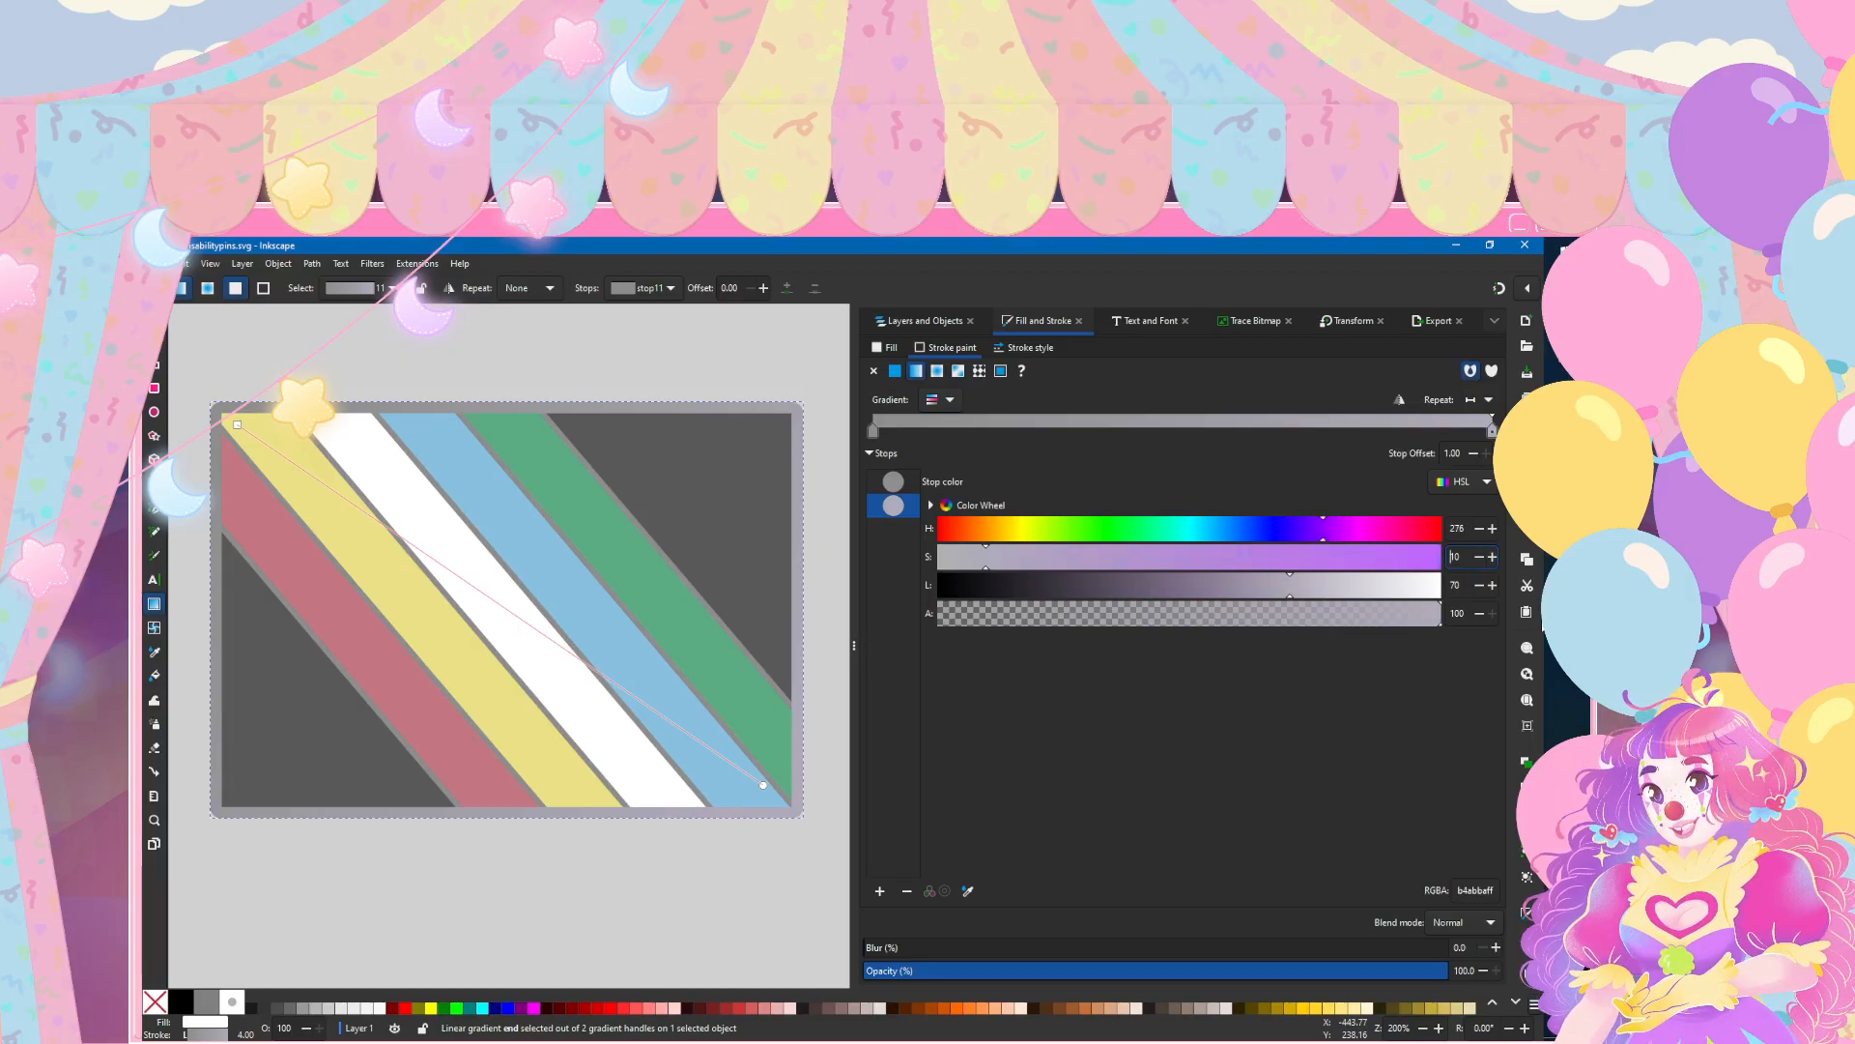
{"action": "mouse_move", "coordinate": [1329, 529]}
{"action": "left_mouse_down"}
{"action": "mouse_move", "coordinate": [1229, 529]}
{"action": "mouse_move", "coordinate": [1441, 528]}
{"action": "left_mouse_up"}
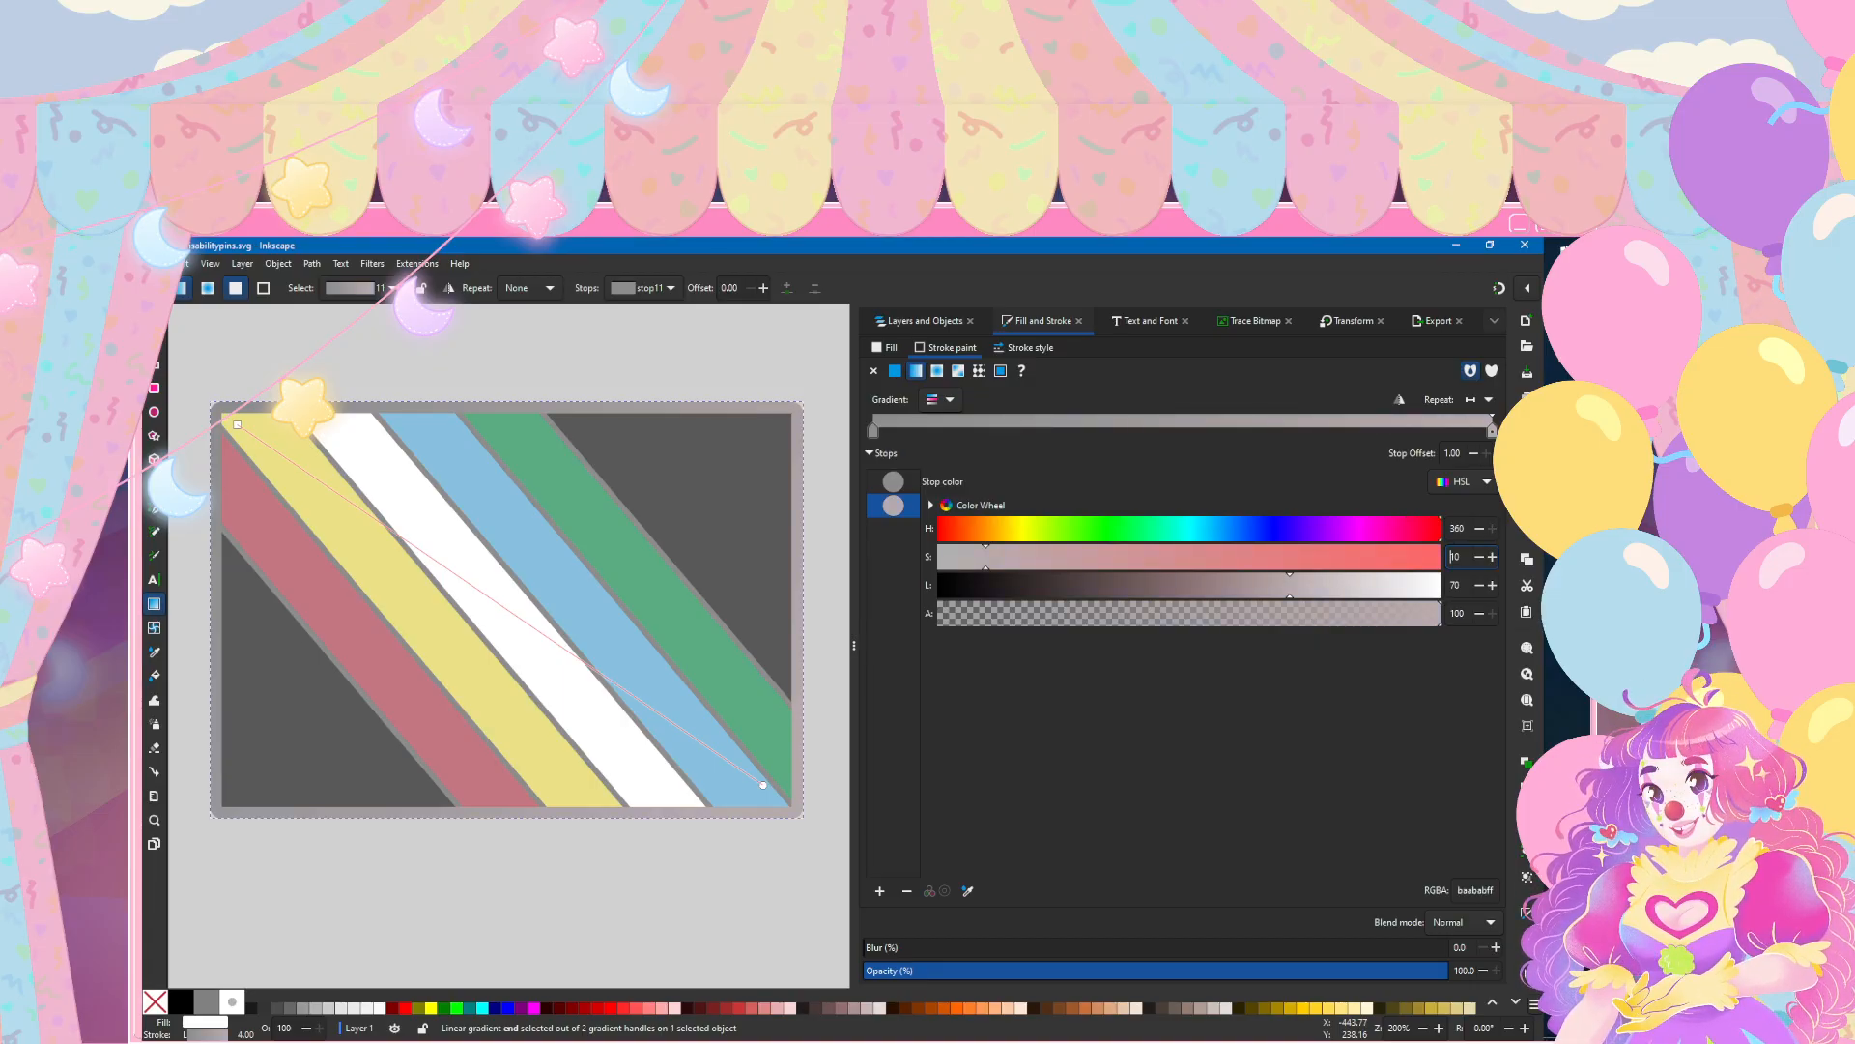
{"action": "key", "text": "alt+Tab"}
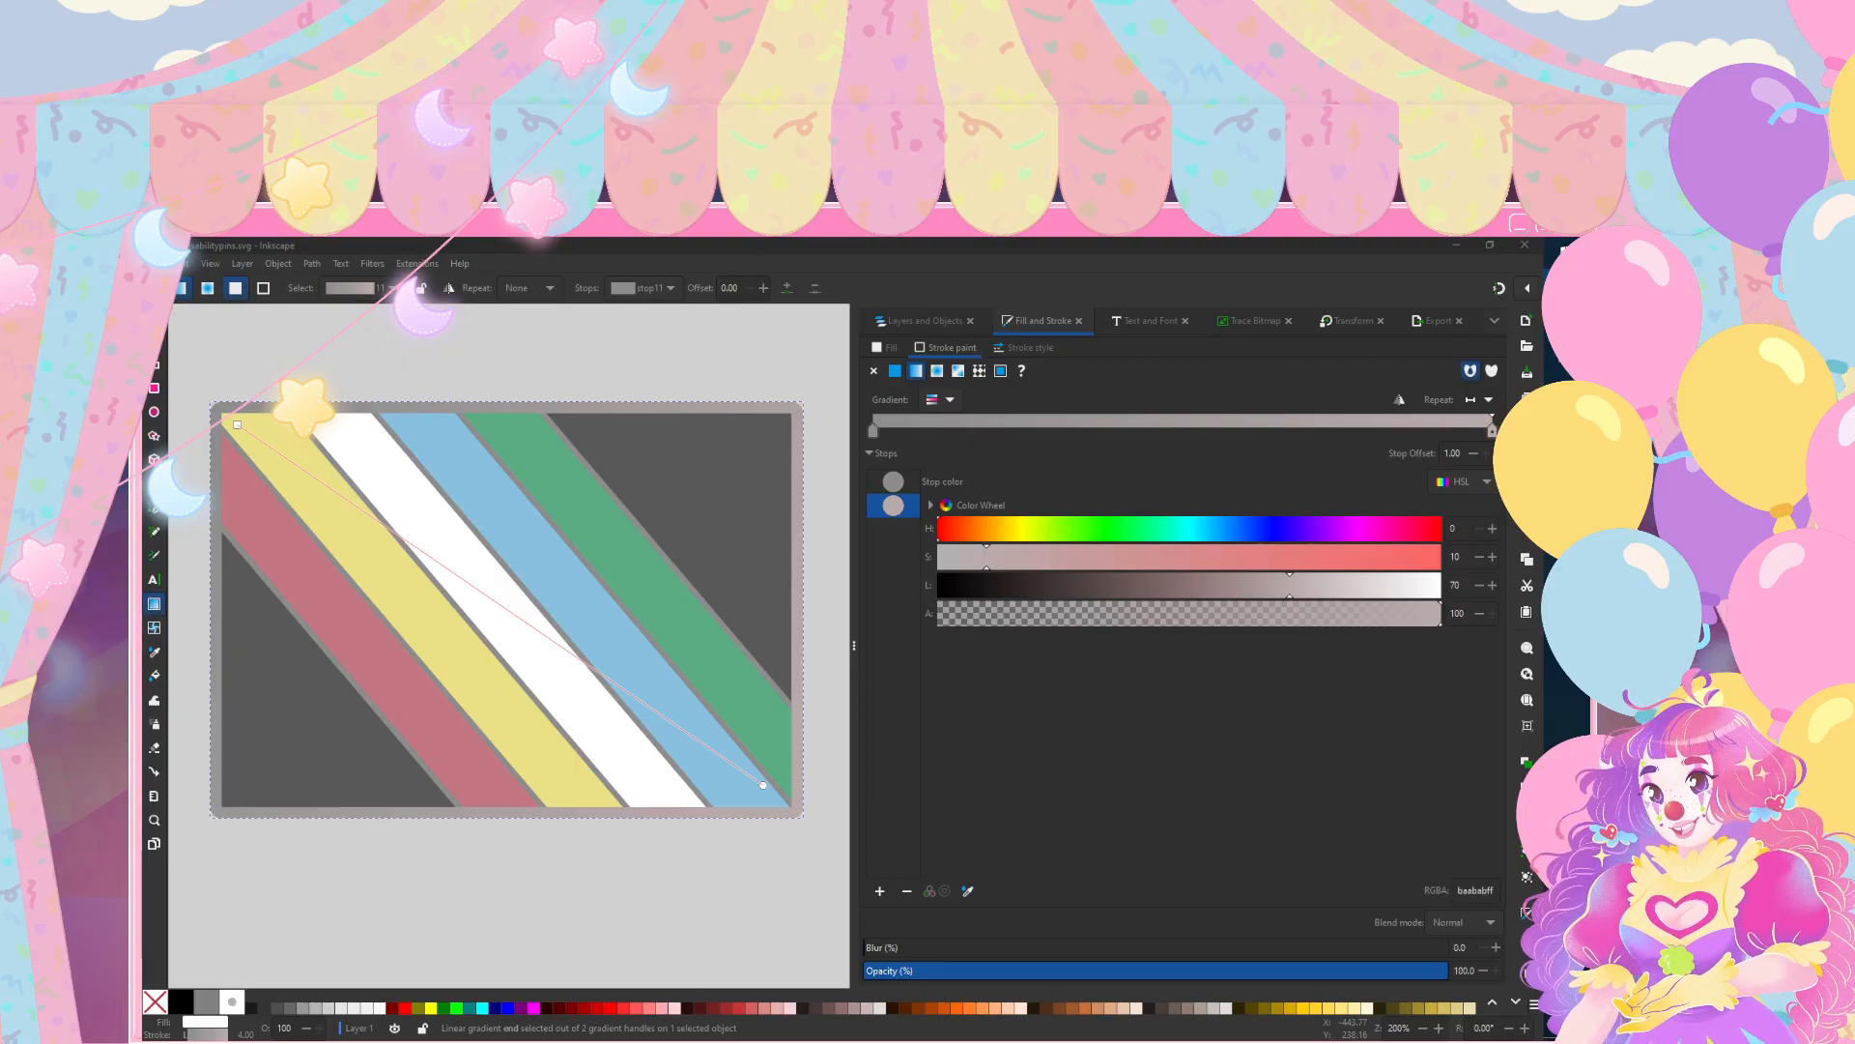
Step: Tint the stroke gradient's start stop a warm tan with hue 39 and saturation 20
{"action": "left_click", "coordinate": [893, 482]}
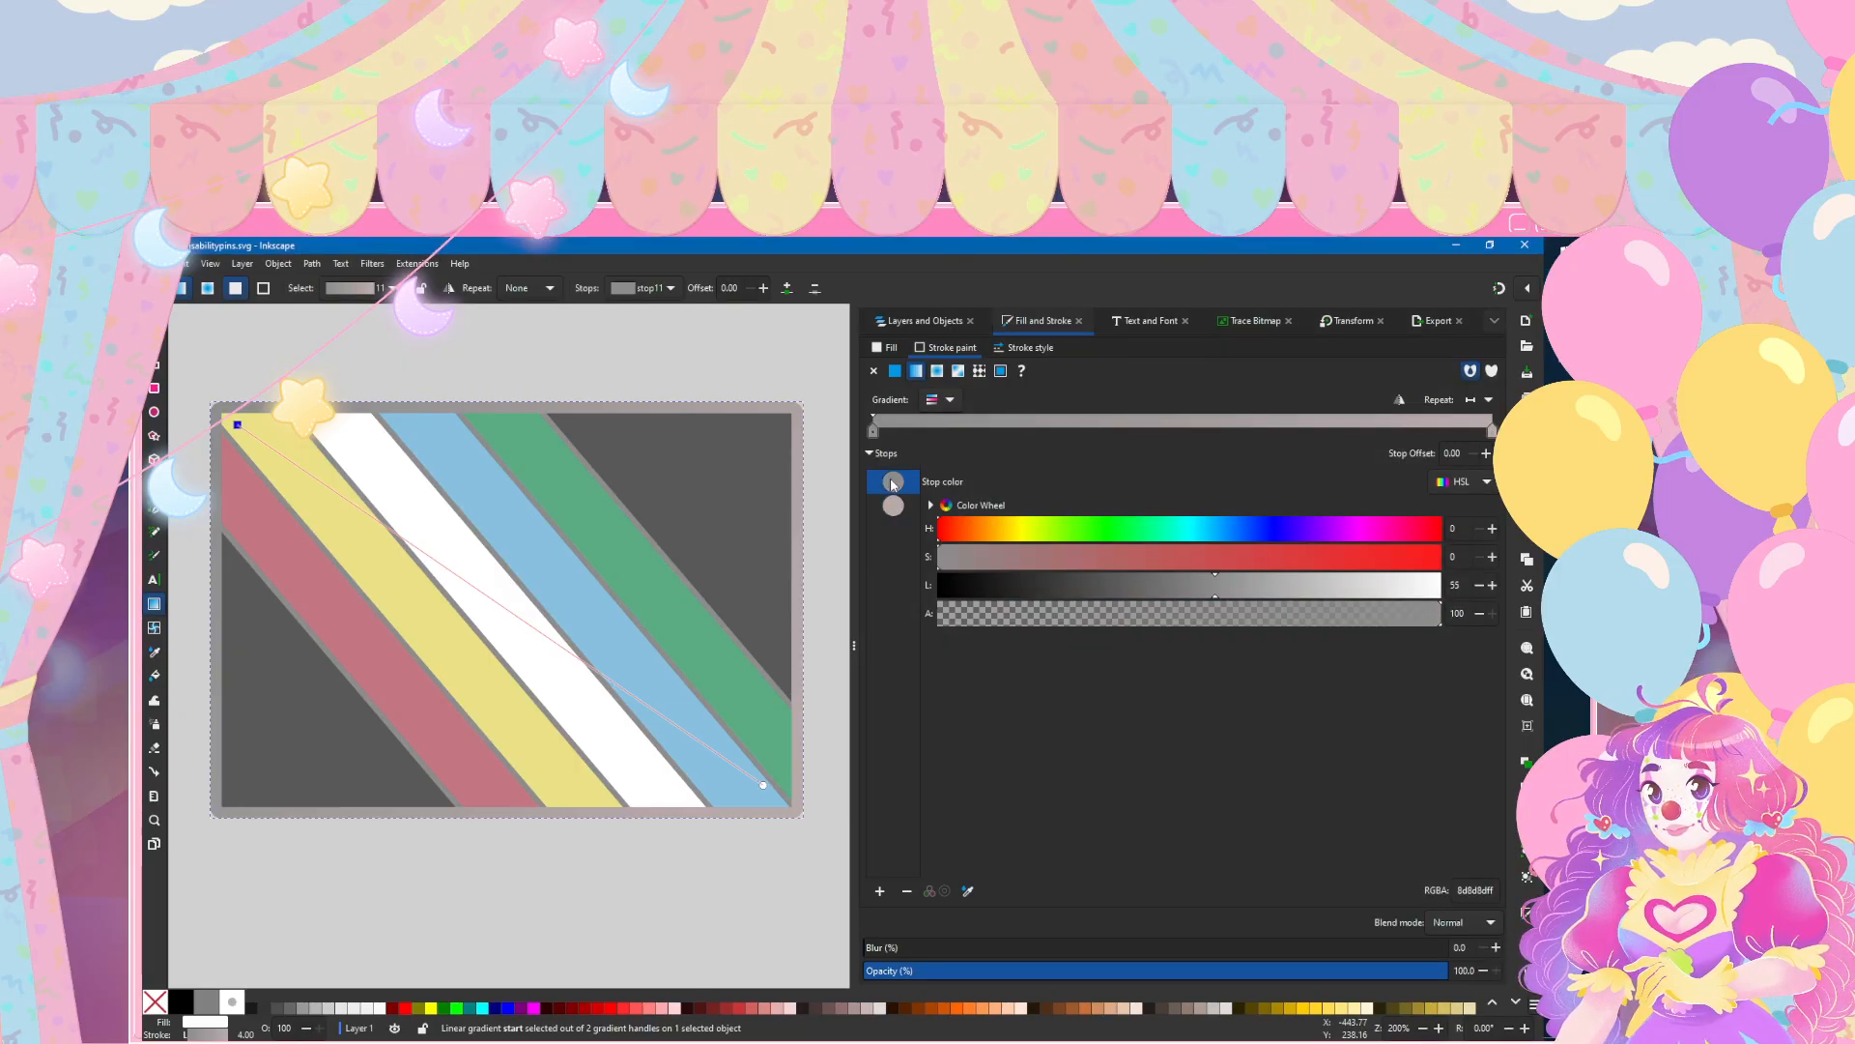
{"action": "left_click", "coordinate": [989, 528]}
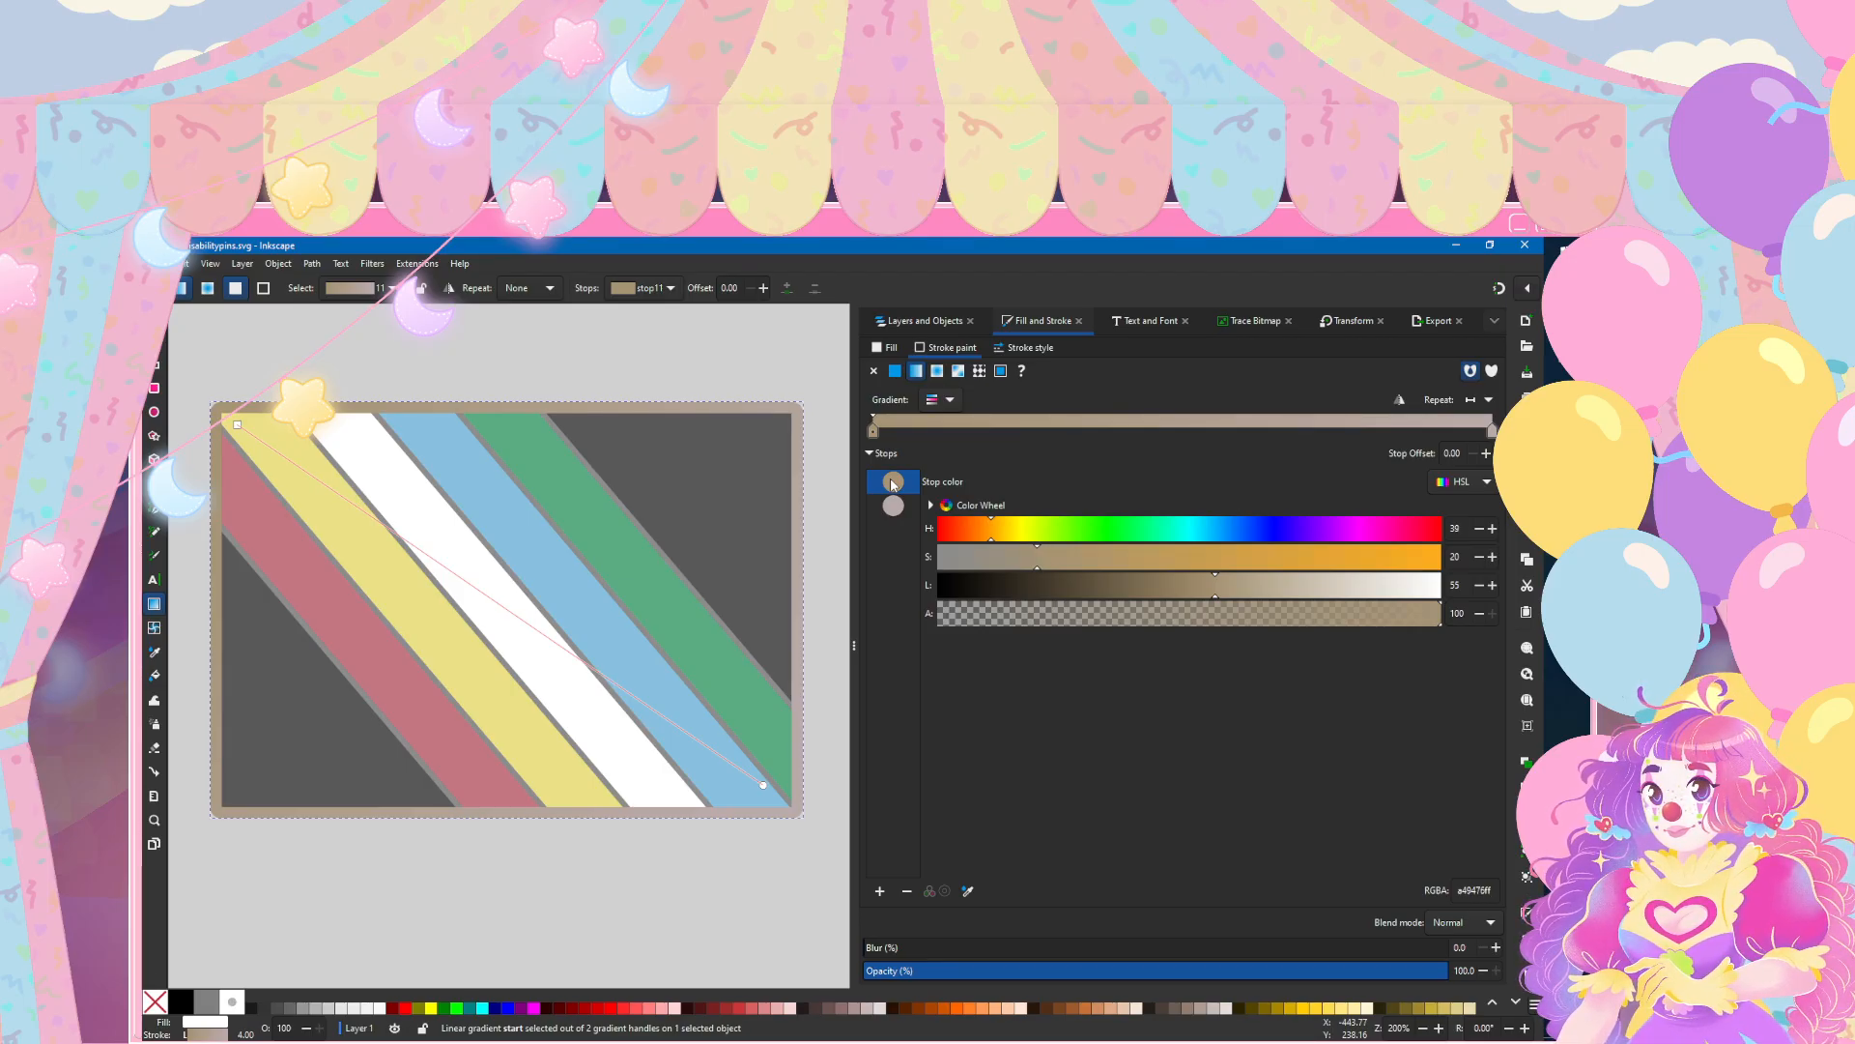
{"action": "left_click", "coordinate": [893, 506]}
{"action": "left_click", "coordinate": [893, 481]}
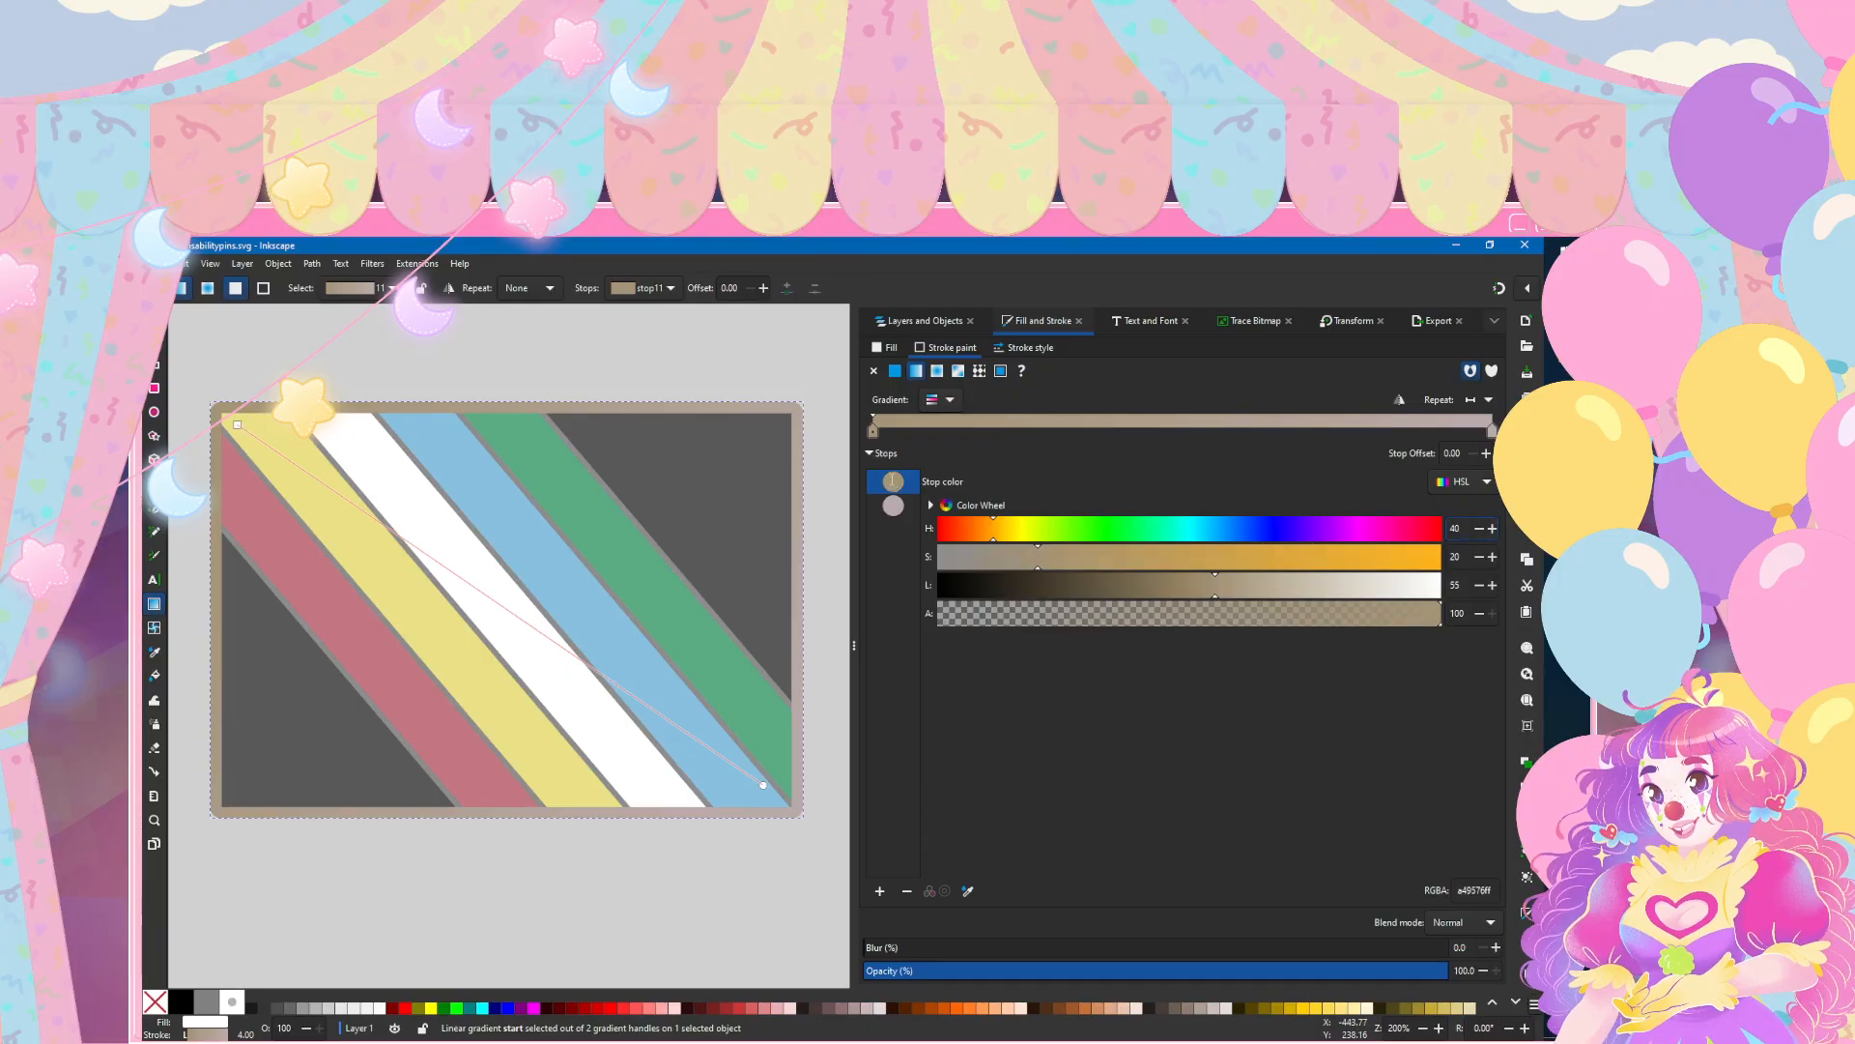
{"action": "key", "text": "ctrl+z"}
{"action": "double_click", "coordinate": [1451, 529]}
Step: Match the gradient's end stop to the tan start stop with hue 39 and saturation 20, and compare both stops
{"action": "left_click", "coordinate": [893, 505]}
{"action": "type", "text": "40"}
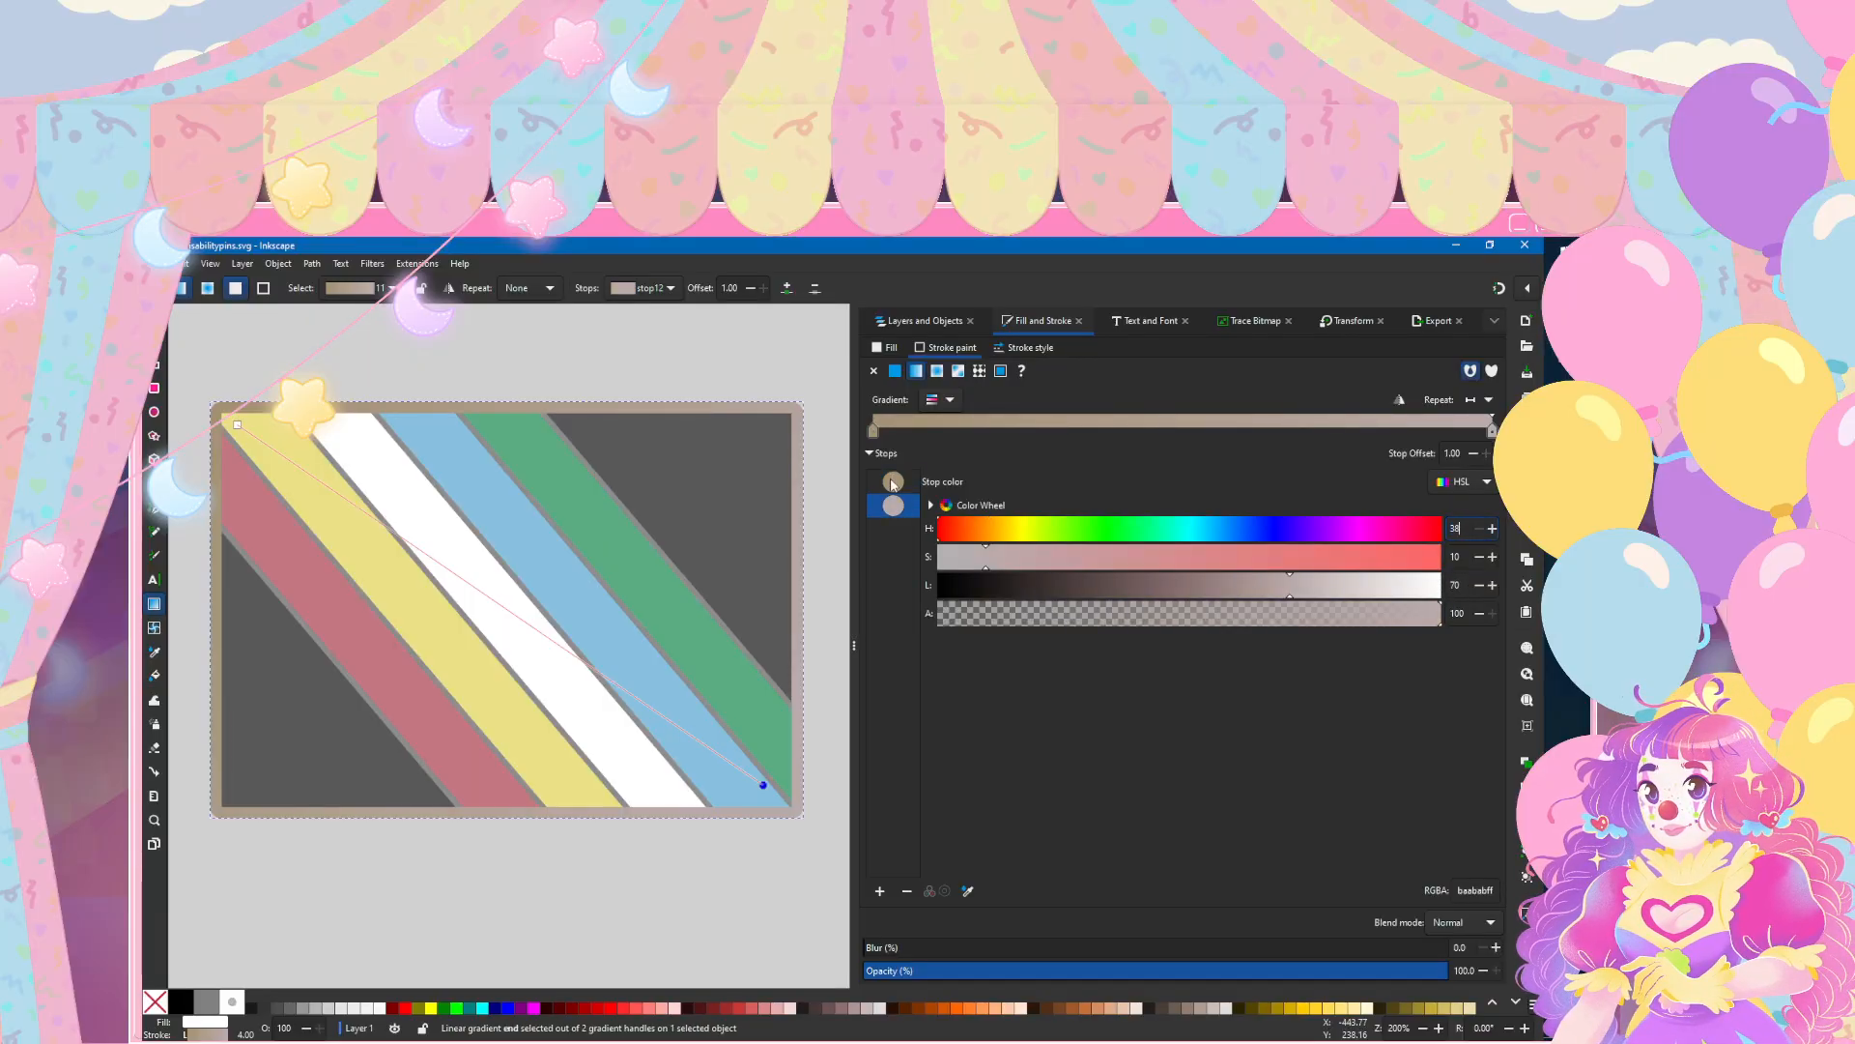
{"action": "key", "text": "Return"}
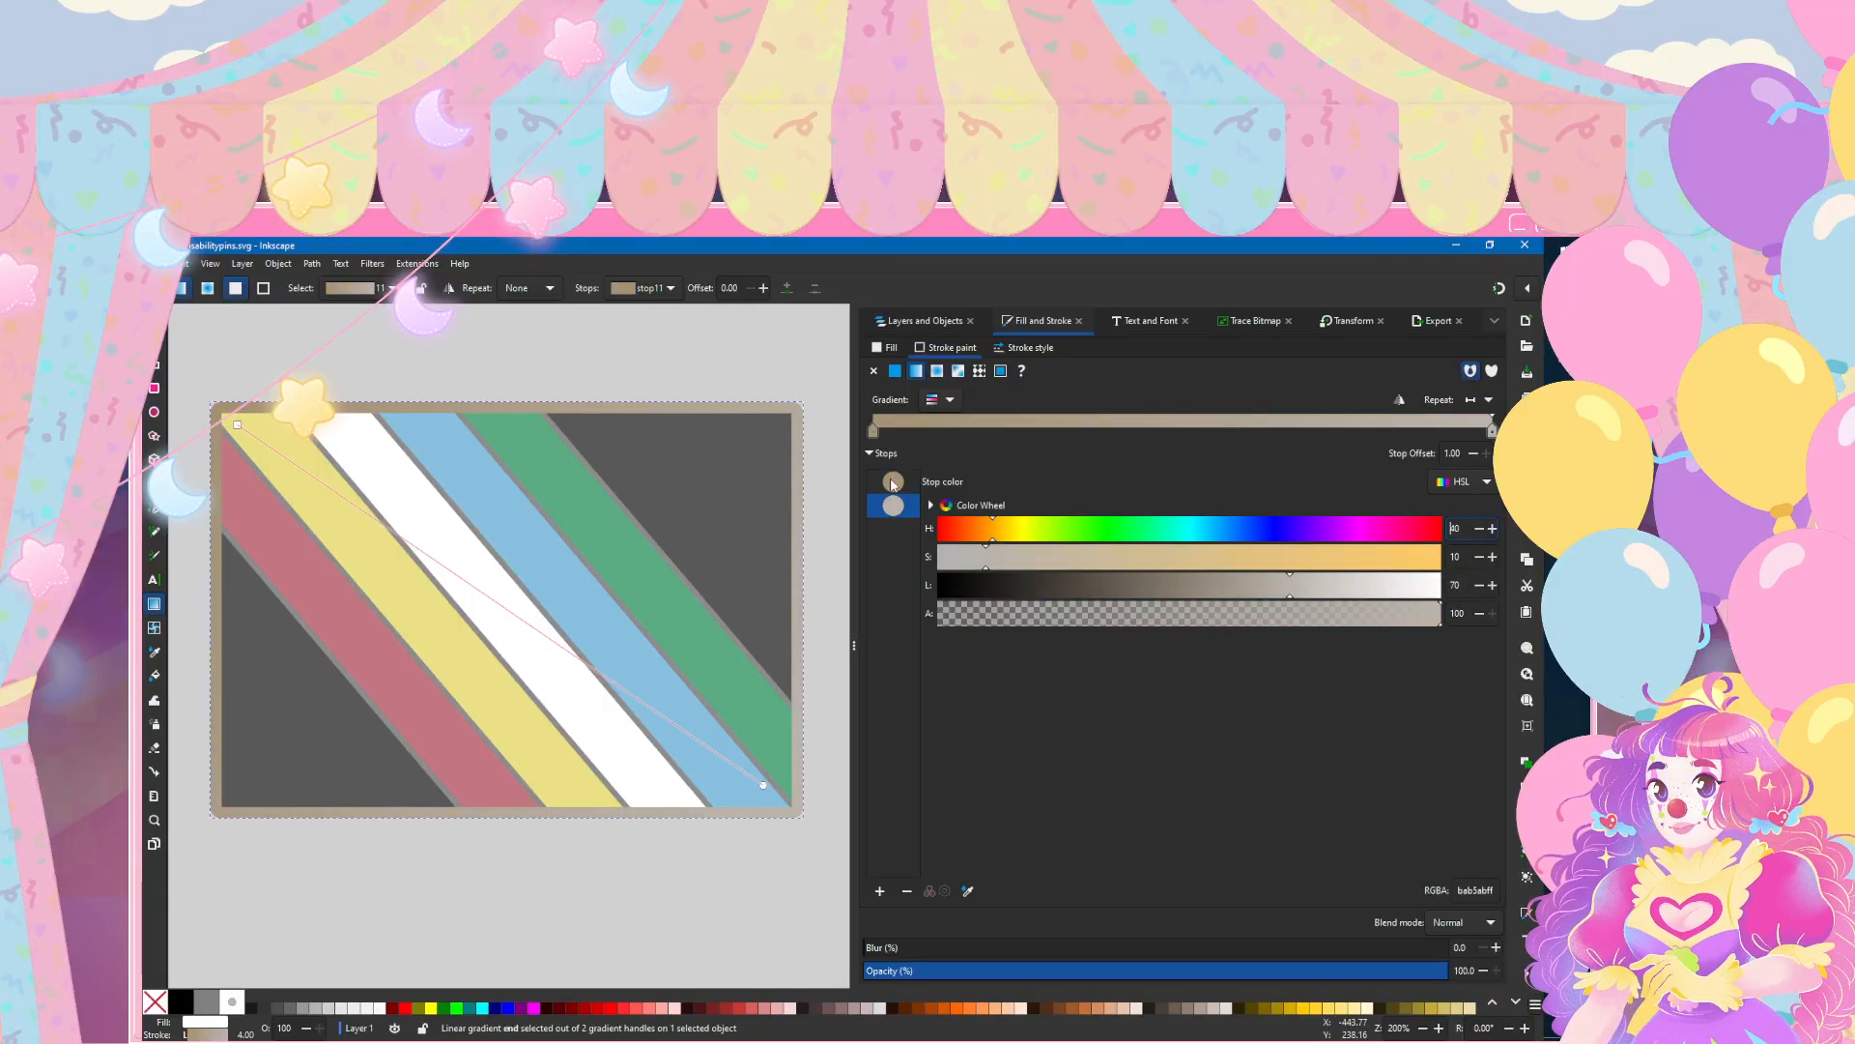
{"action": "key", "text": "ctrl+z"}
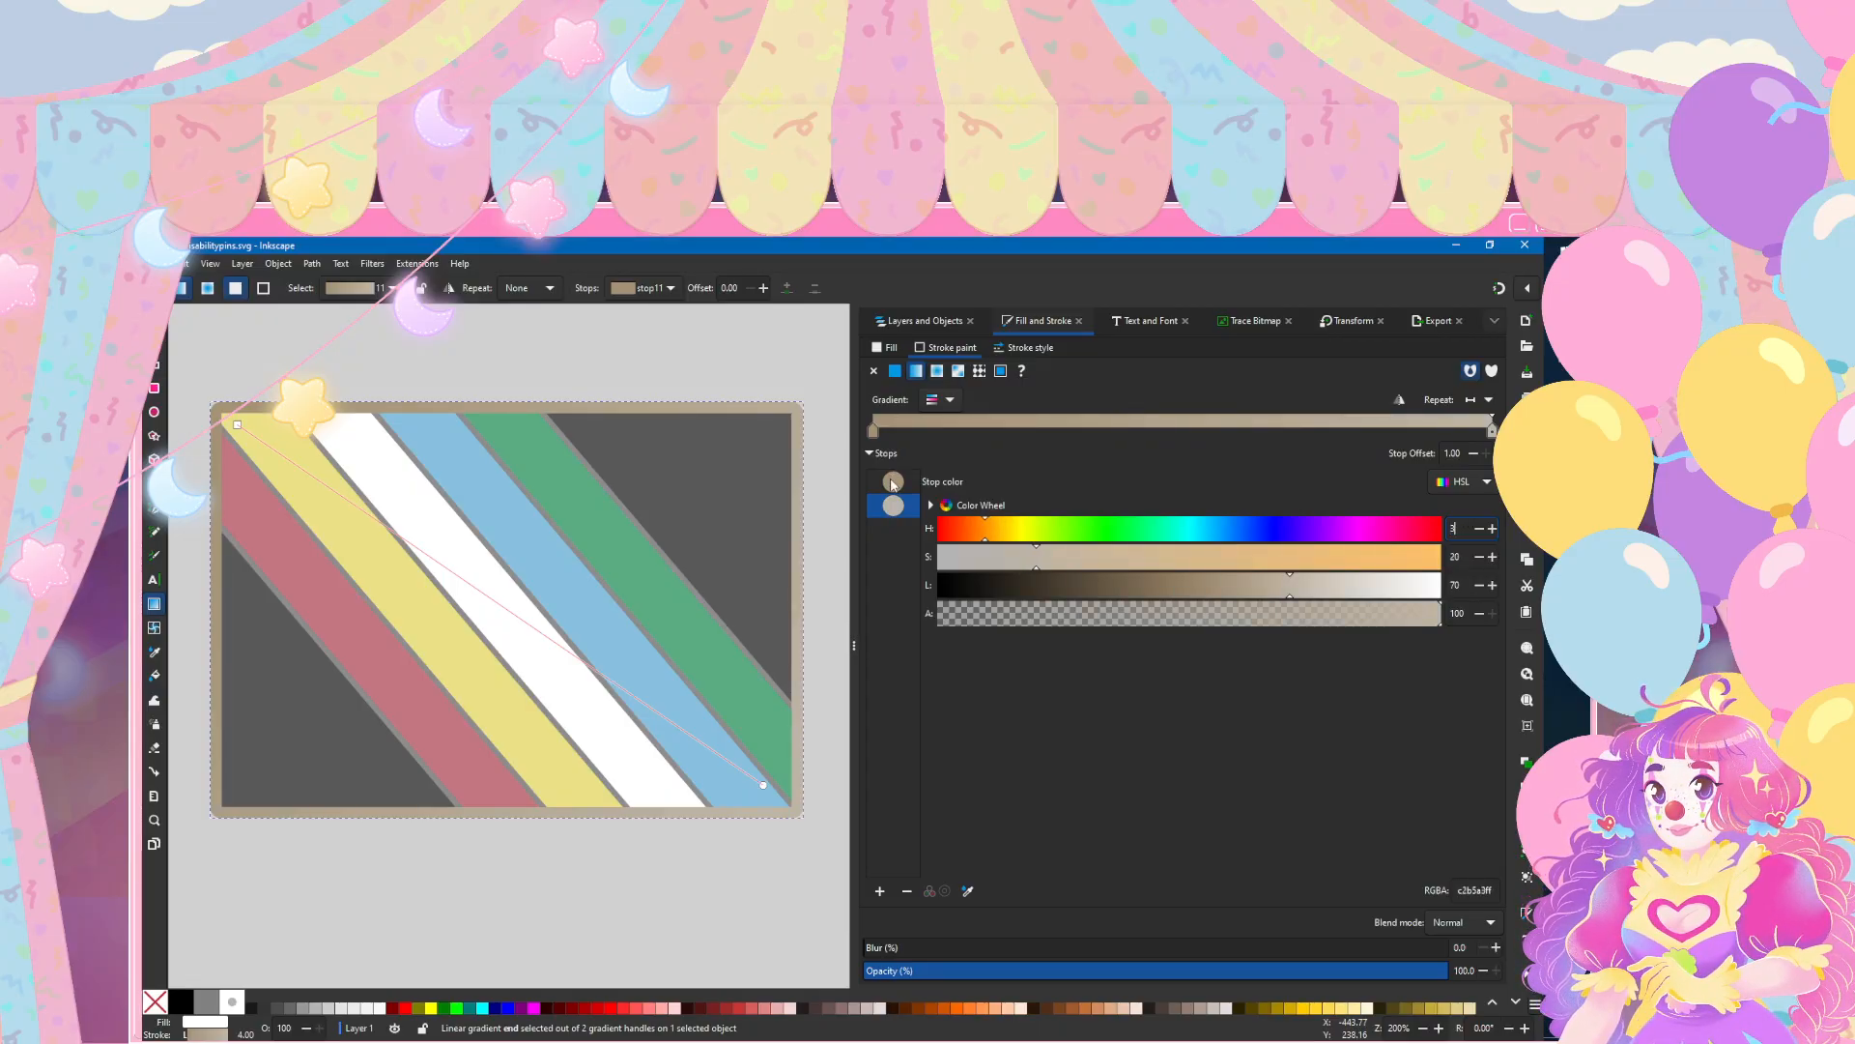
{"action": "left_click", "coordinate": [893, 484]}
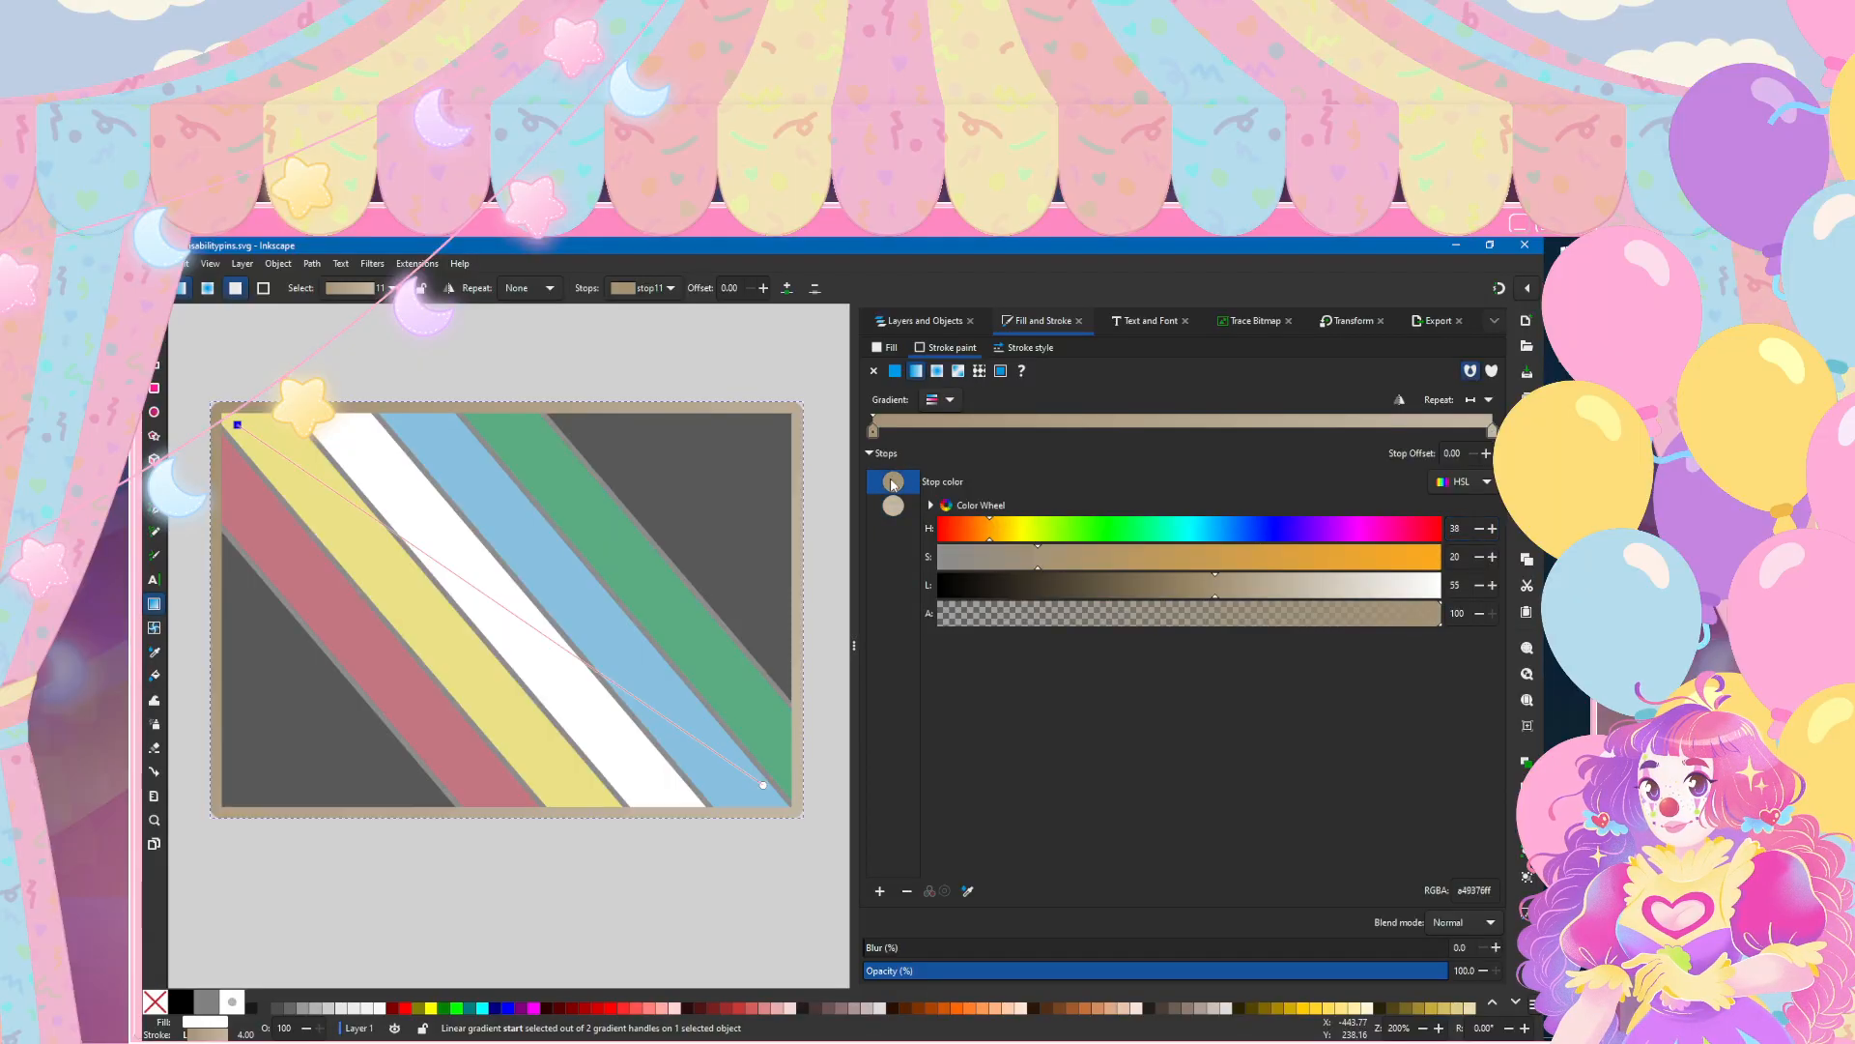
{"action": "key", "text": "Down"}
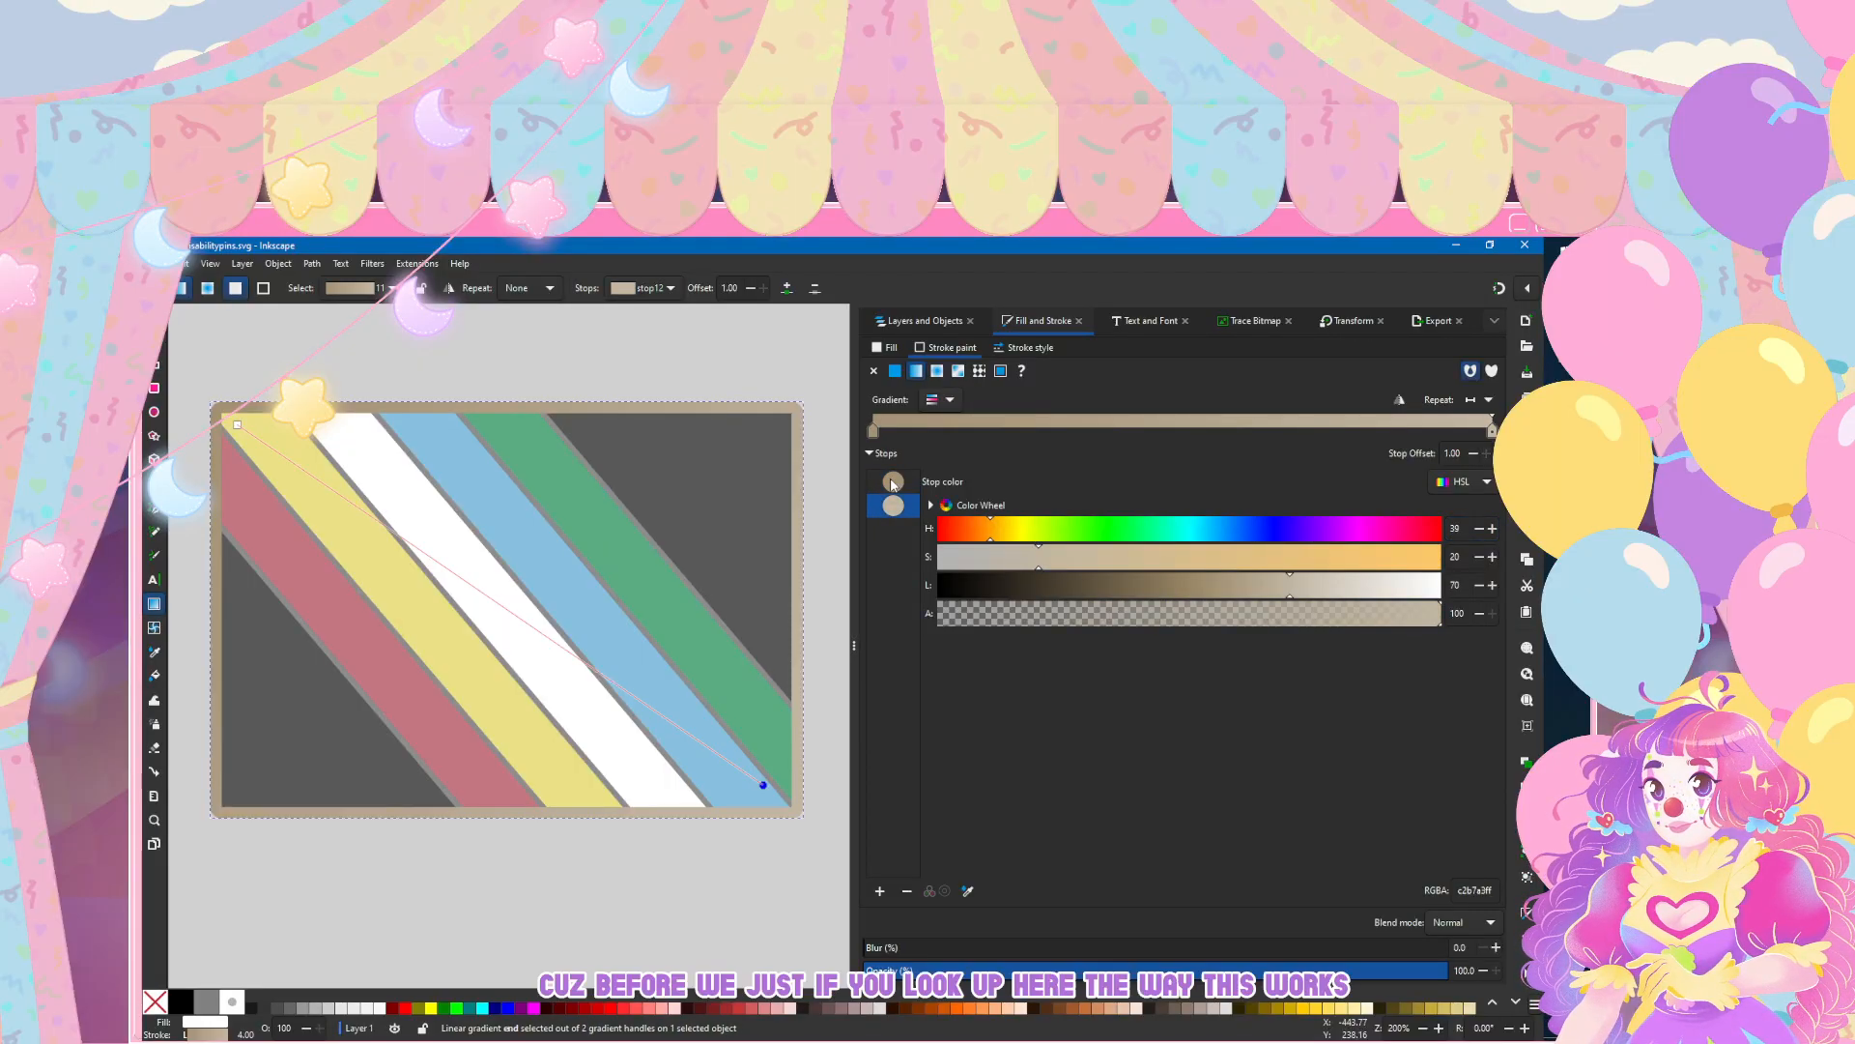
{"action": "left_click", "coordinate": [893, 483]}
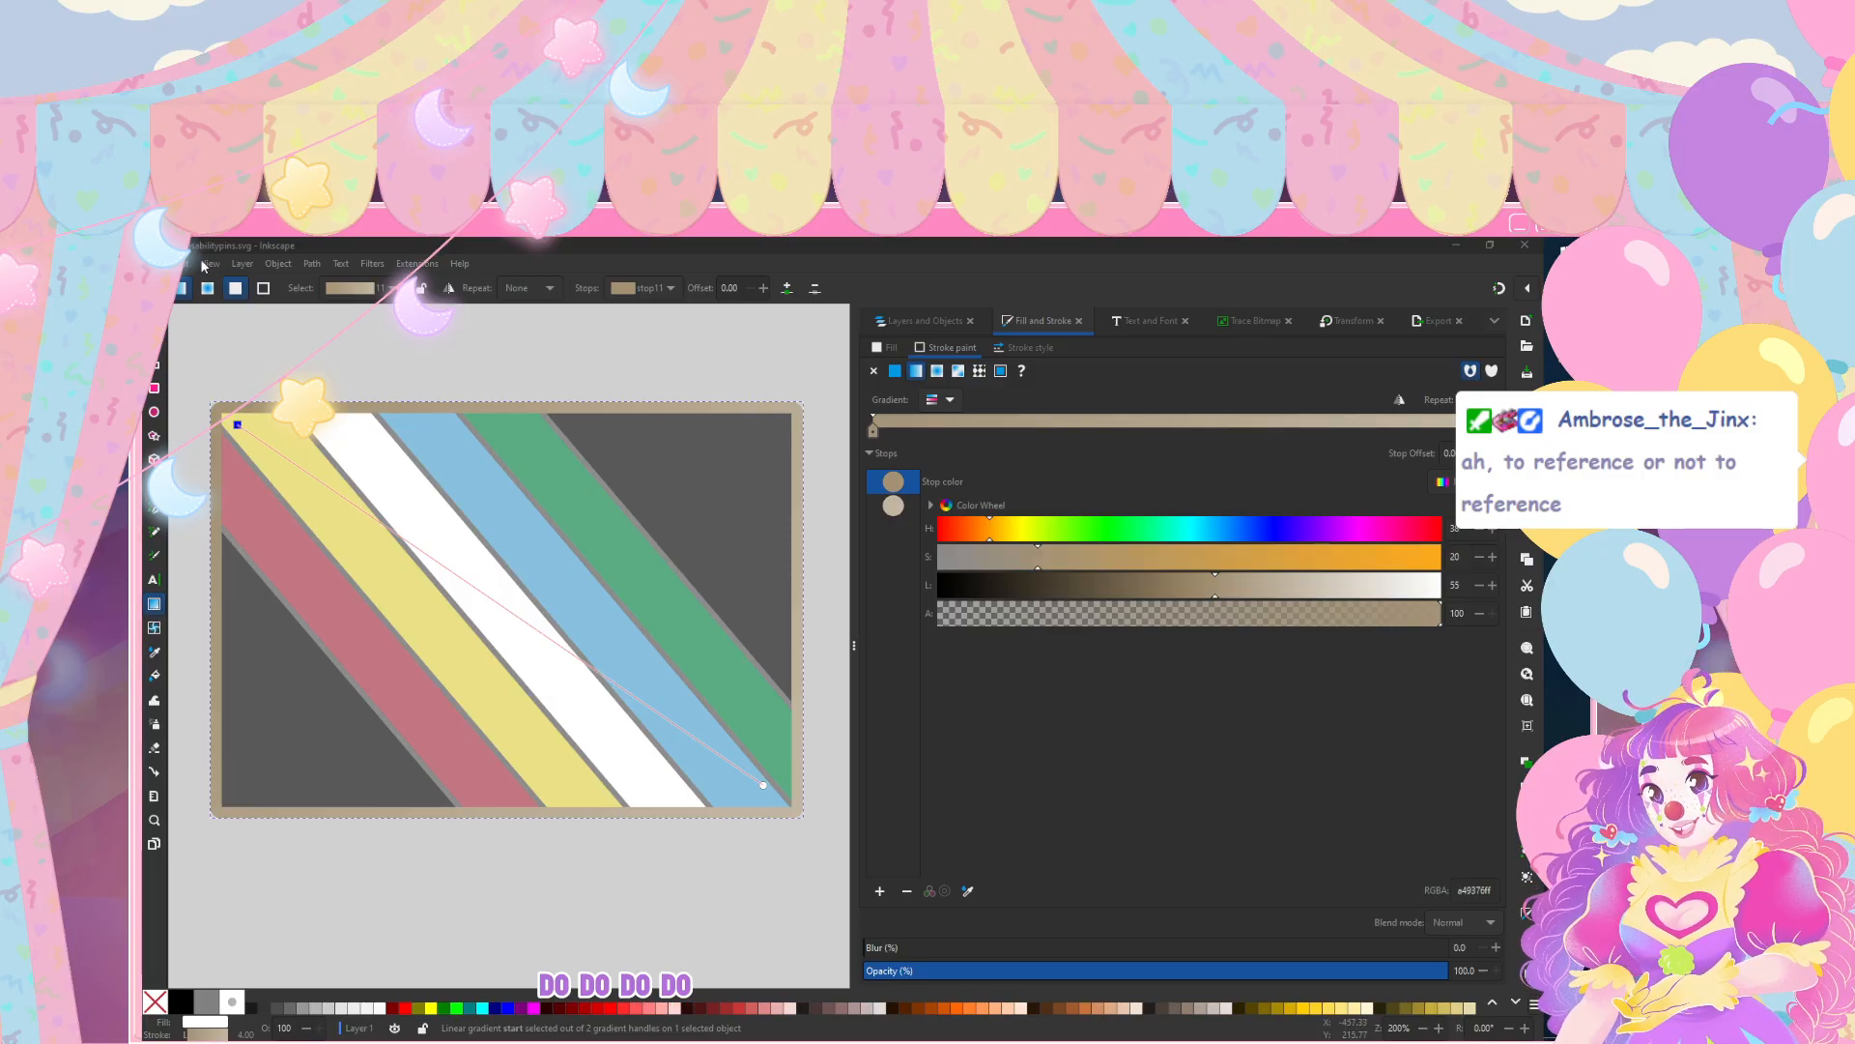
{"action": "left_click", "coordinate": [548, 245]}
{"action": "scroll", "coordinate": [571, 508], "scroll_direction": "down", "scroll_amount": 3}
{"action": "scroll", "coordinate": [568, 505], "scroll_direction": "up", "scroll_amount": 3}
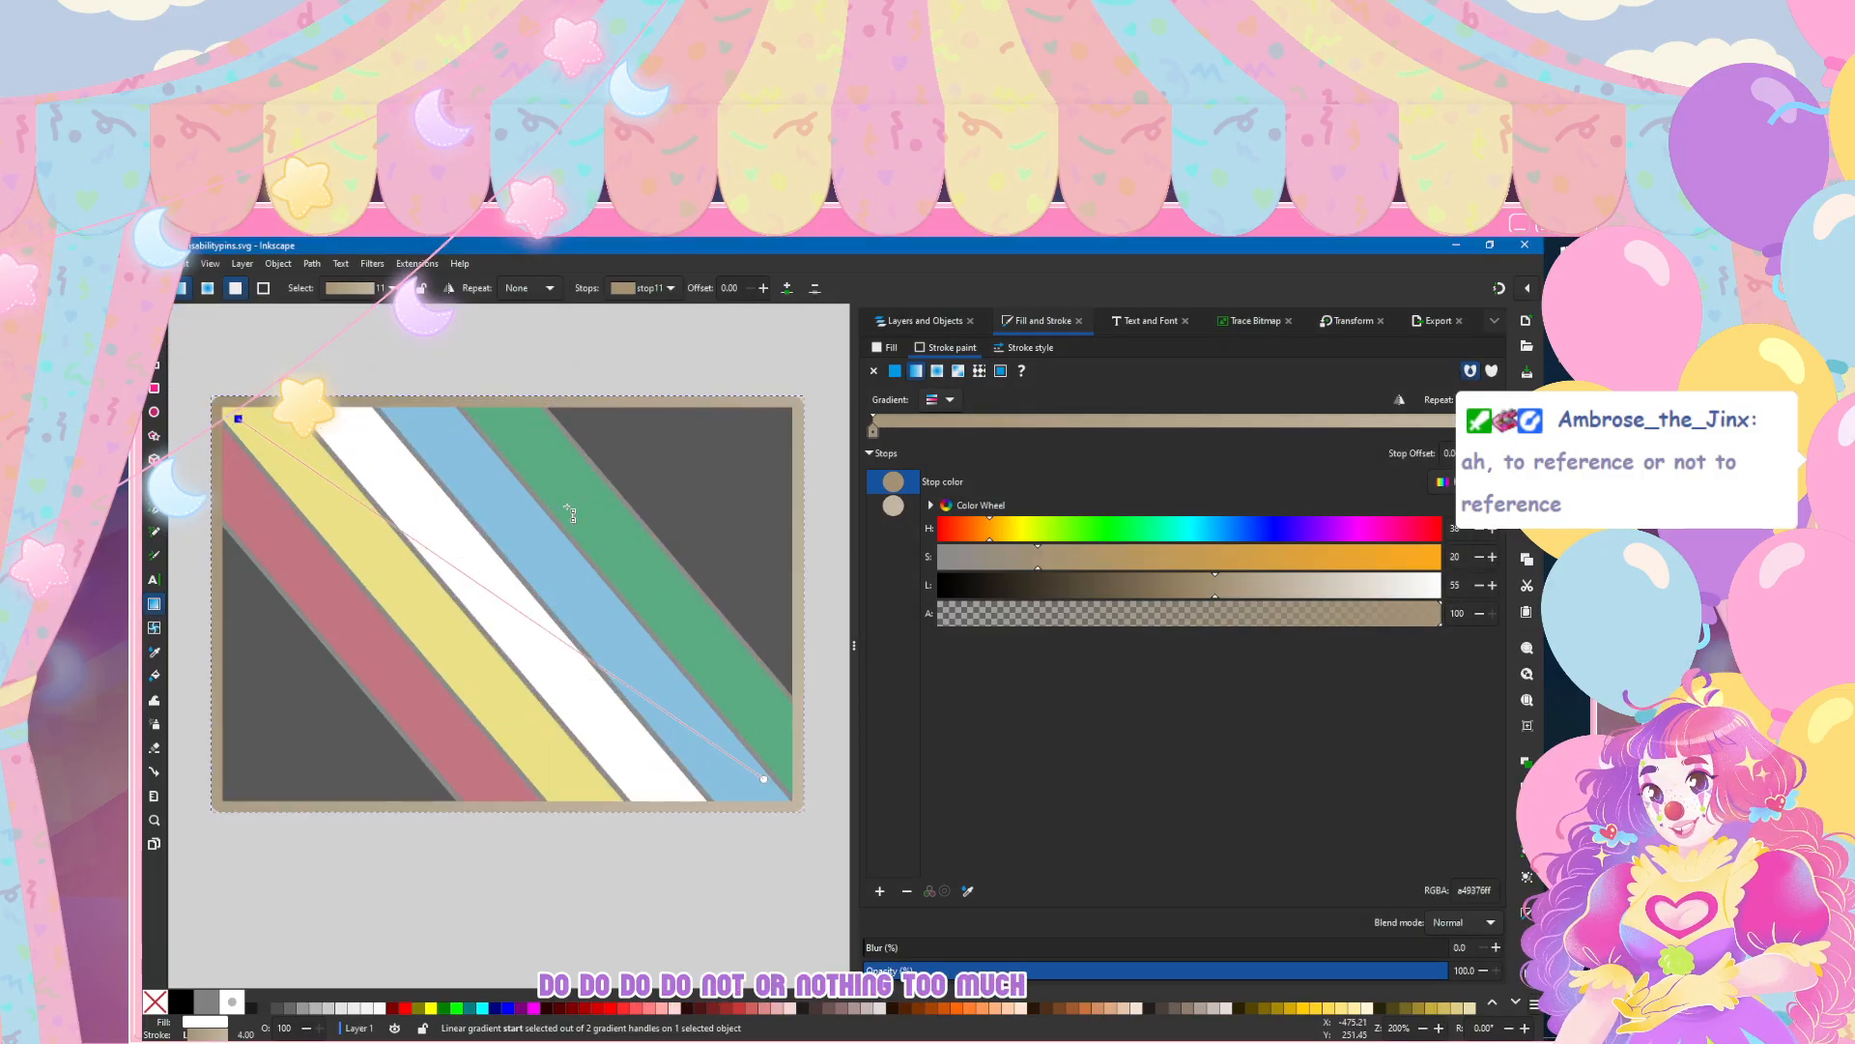
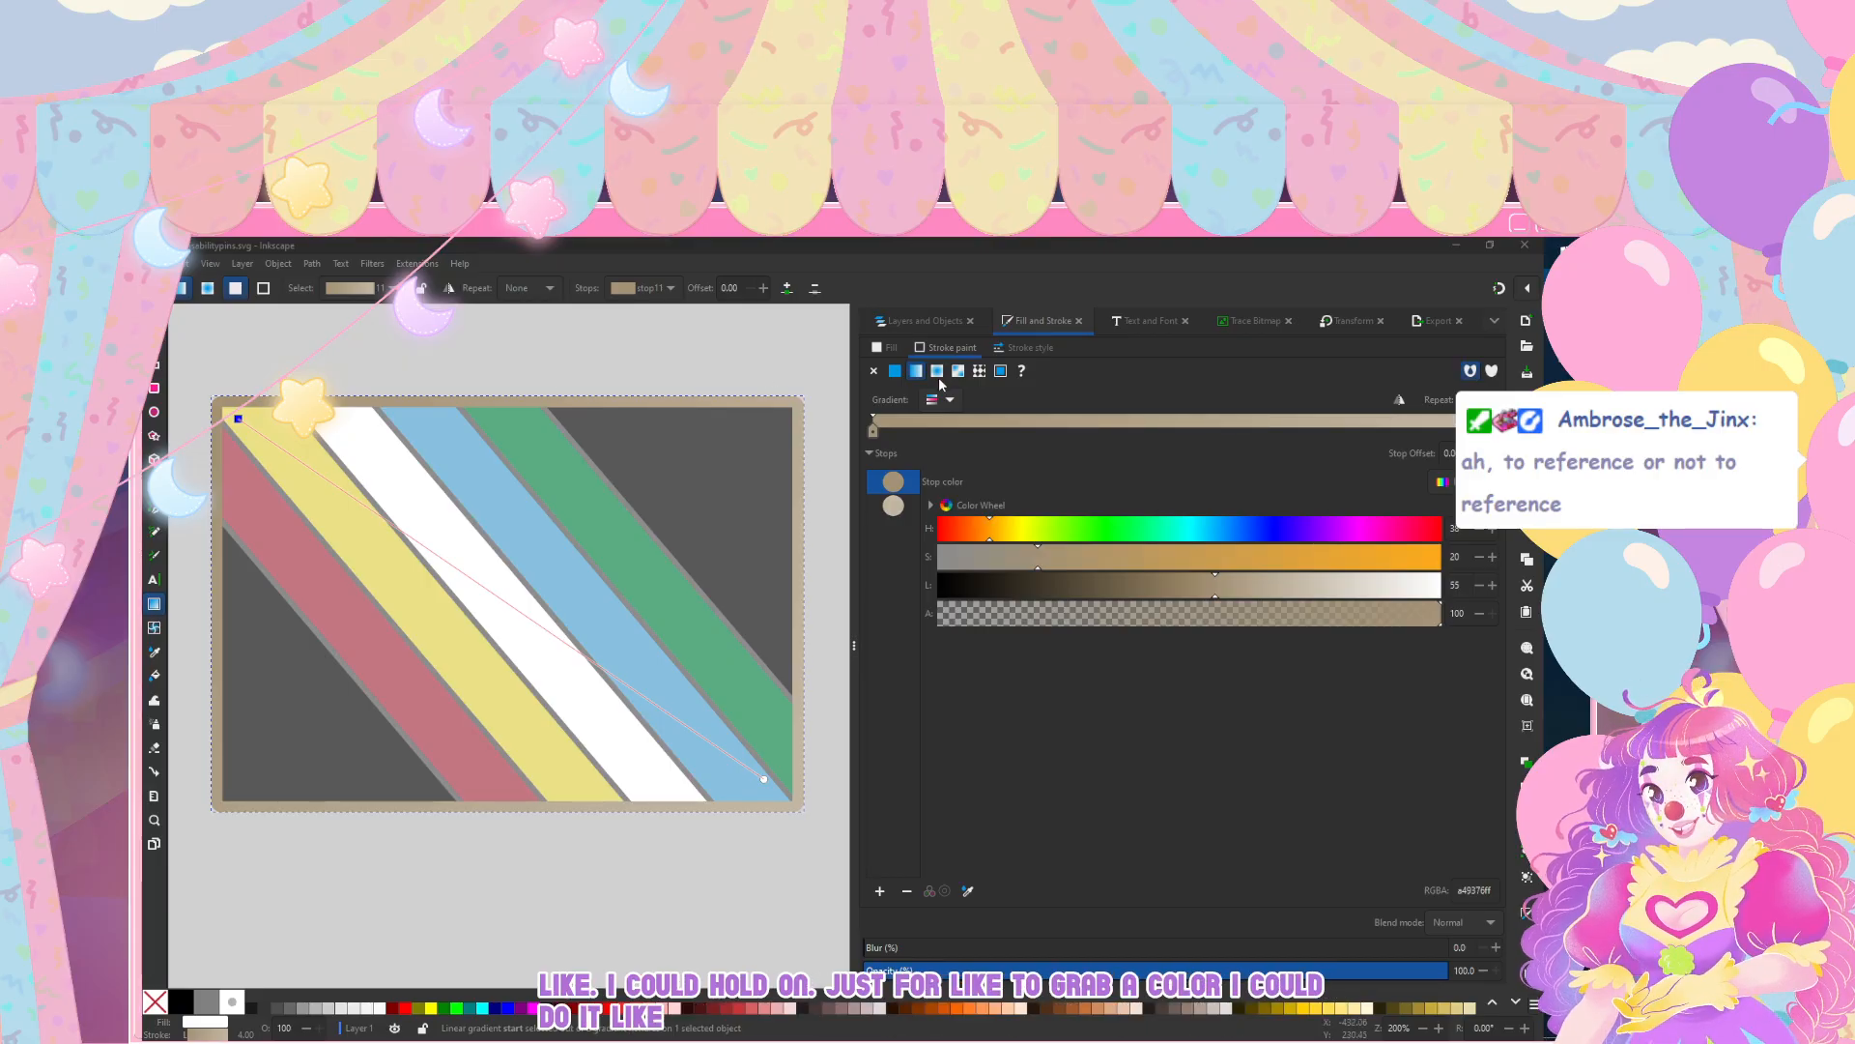
Step: Paste the enamel pin photo into the references layer and place it beside the small flag pin
{"action": "left_click", "coordinate": [899, 324]}
{"action": "left_click", "coordinate": [942, 591]}
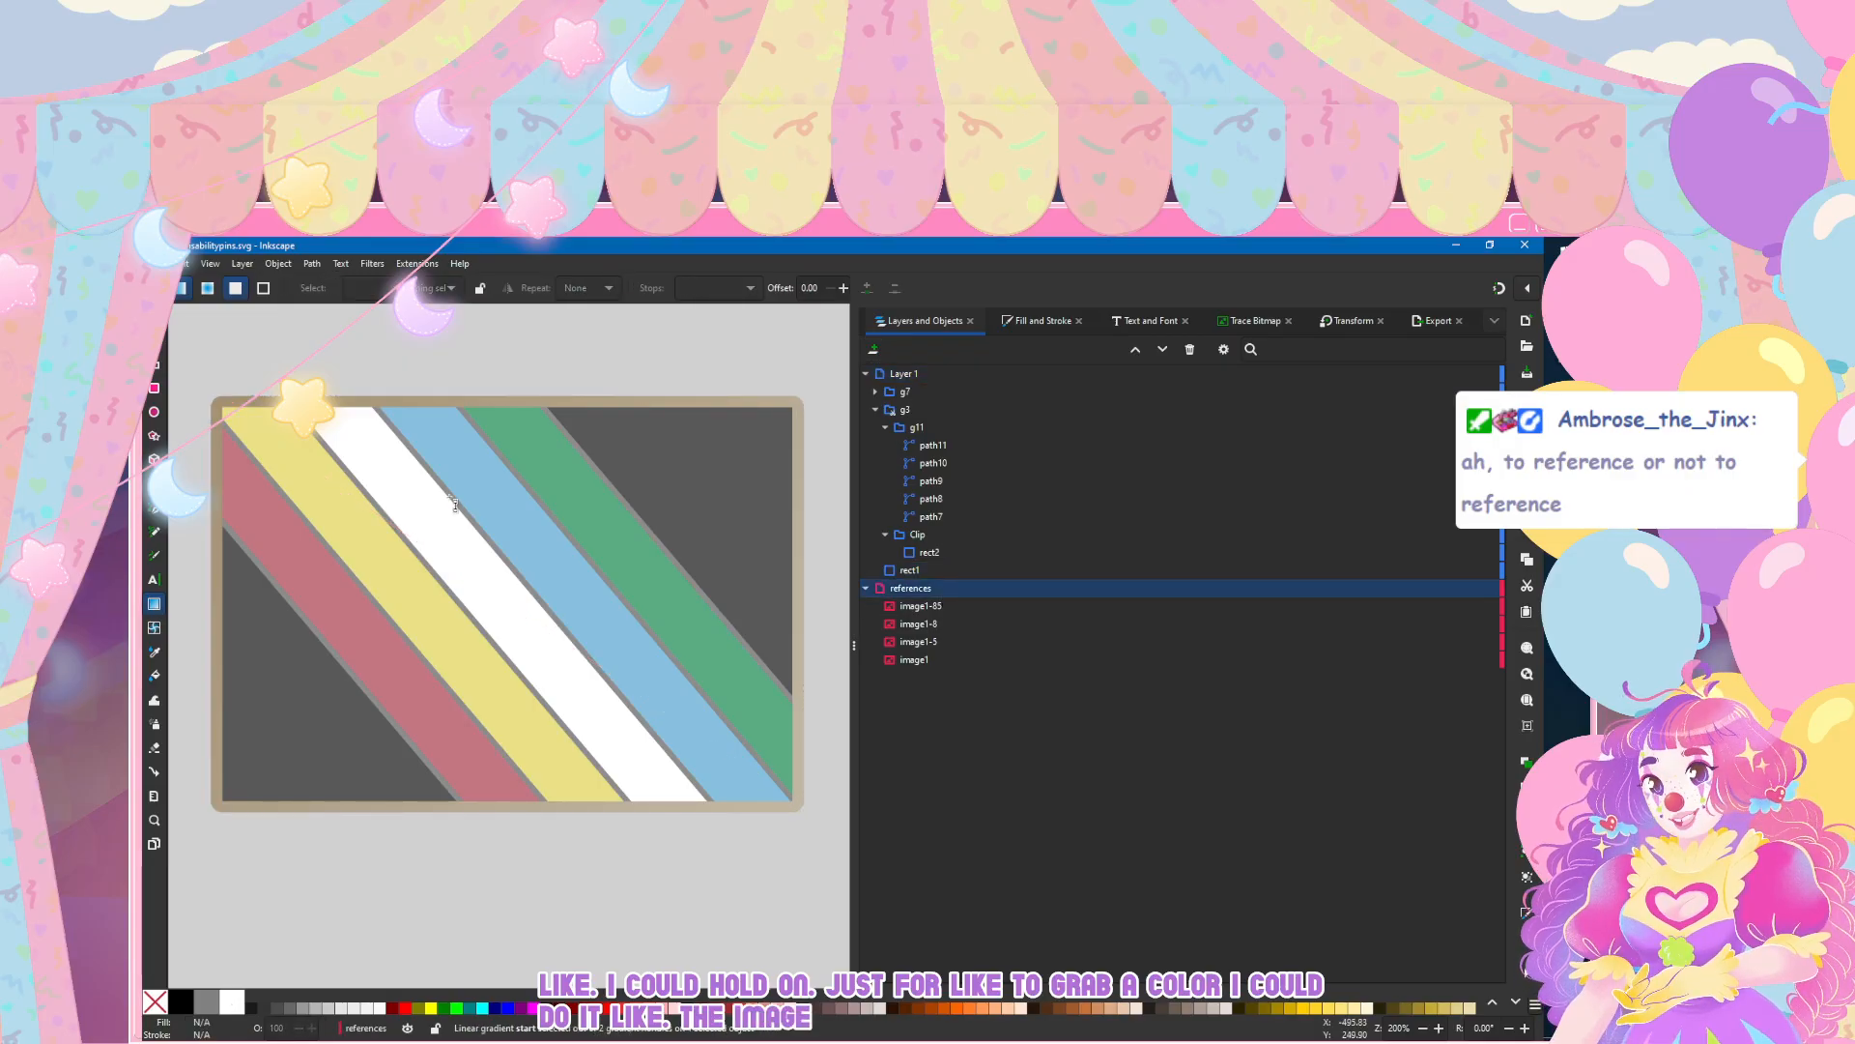
{"action": "scroll", "coordinate": [448, 498], "scroll_direction": "down", "scroll_amount": 8}
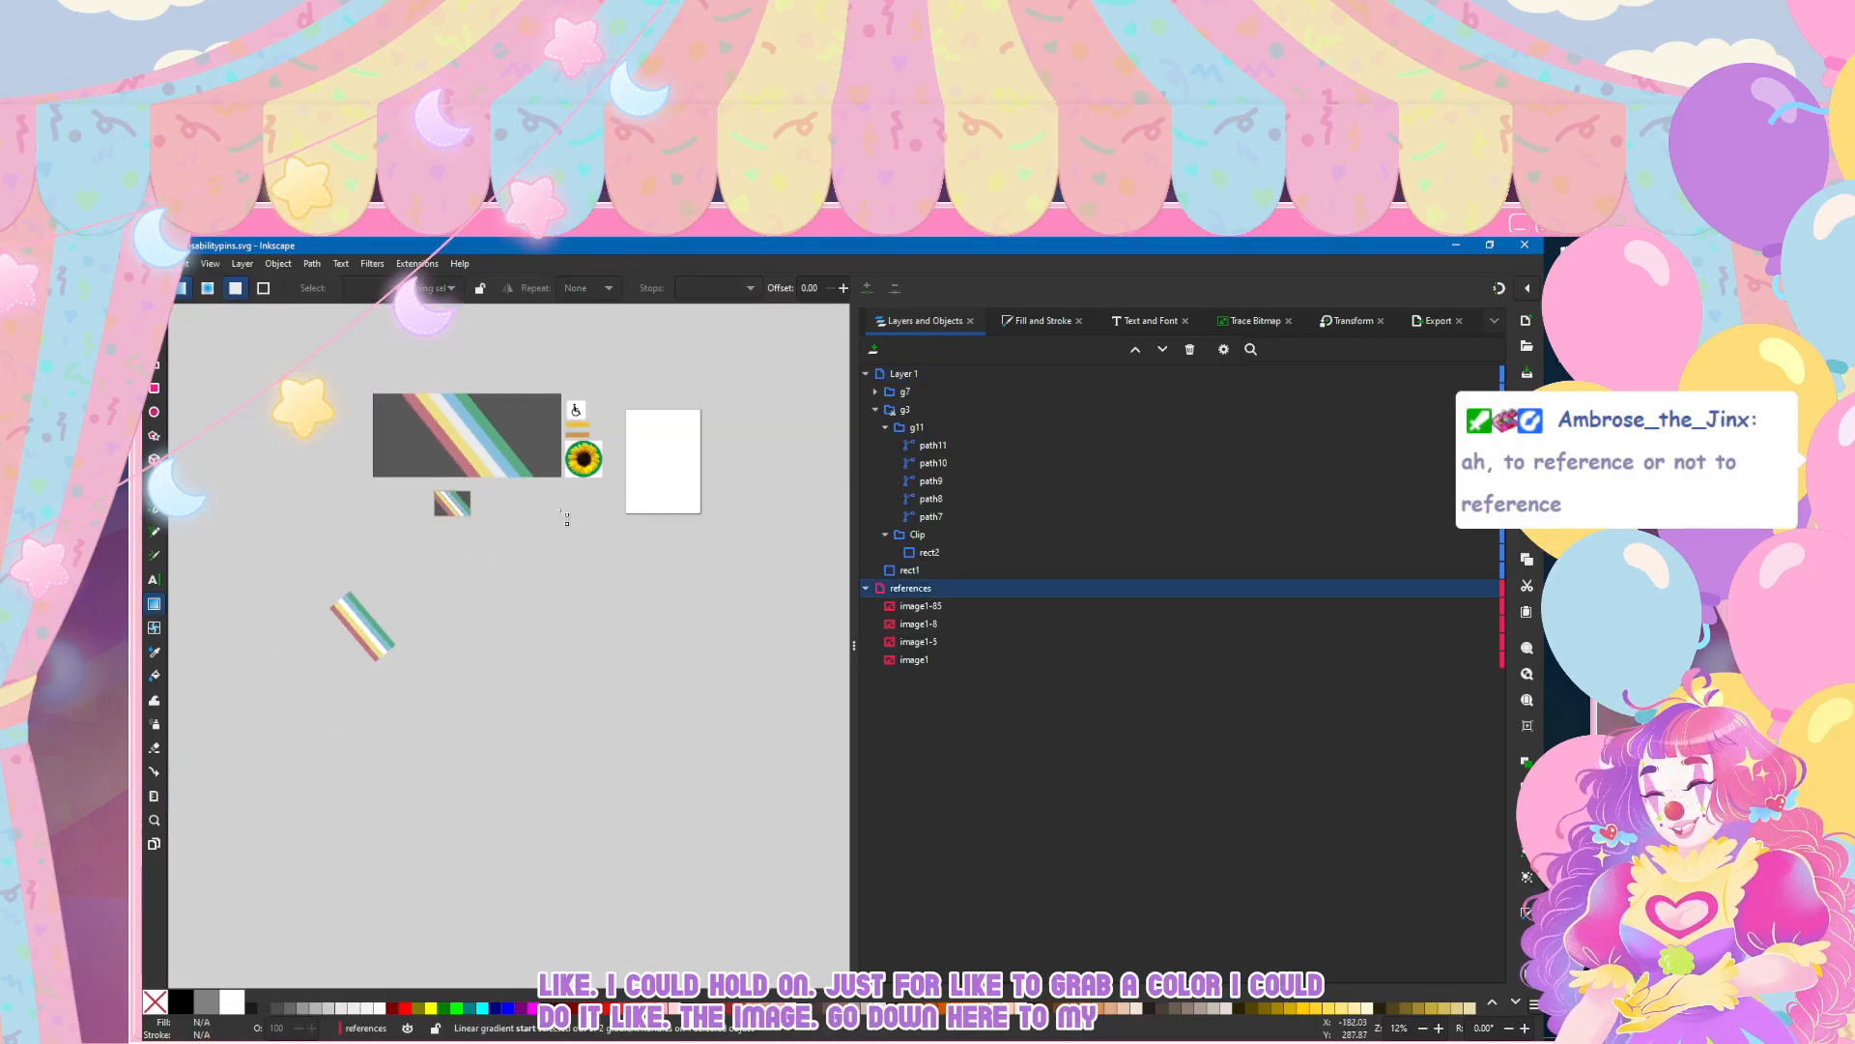
{"action": "key", "text": "ctrl+v"}
{"action": "key", "text": "3"}
{"action": "key", "text": "s"}
{"action": "left_click_drag", "start_coordinate": [577, 455], "coordinate": [548, 556]}
{"action": "scroll", "coordinate": [425, 487], "scroll_direction": "left", "scroll_amount": 3}
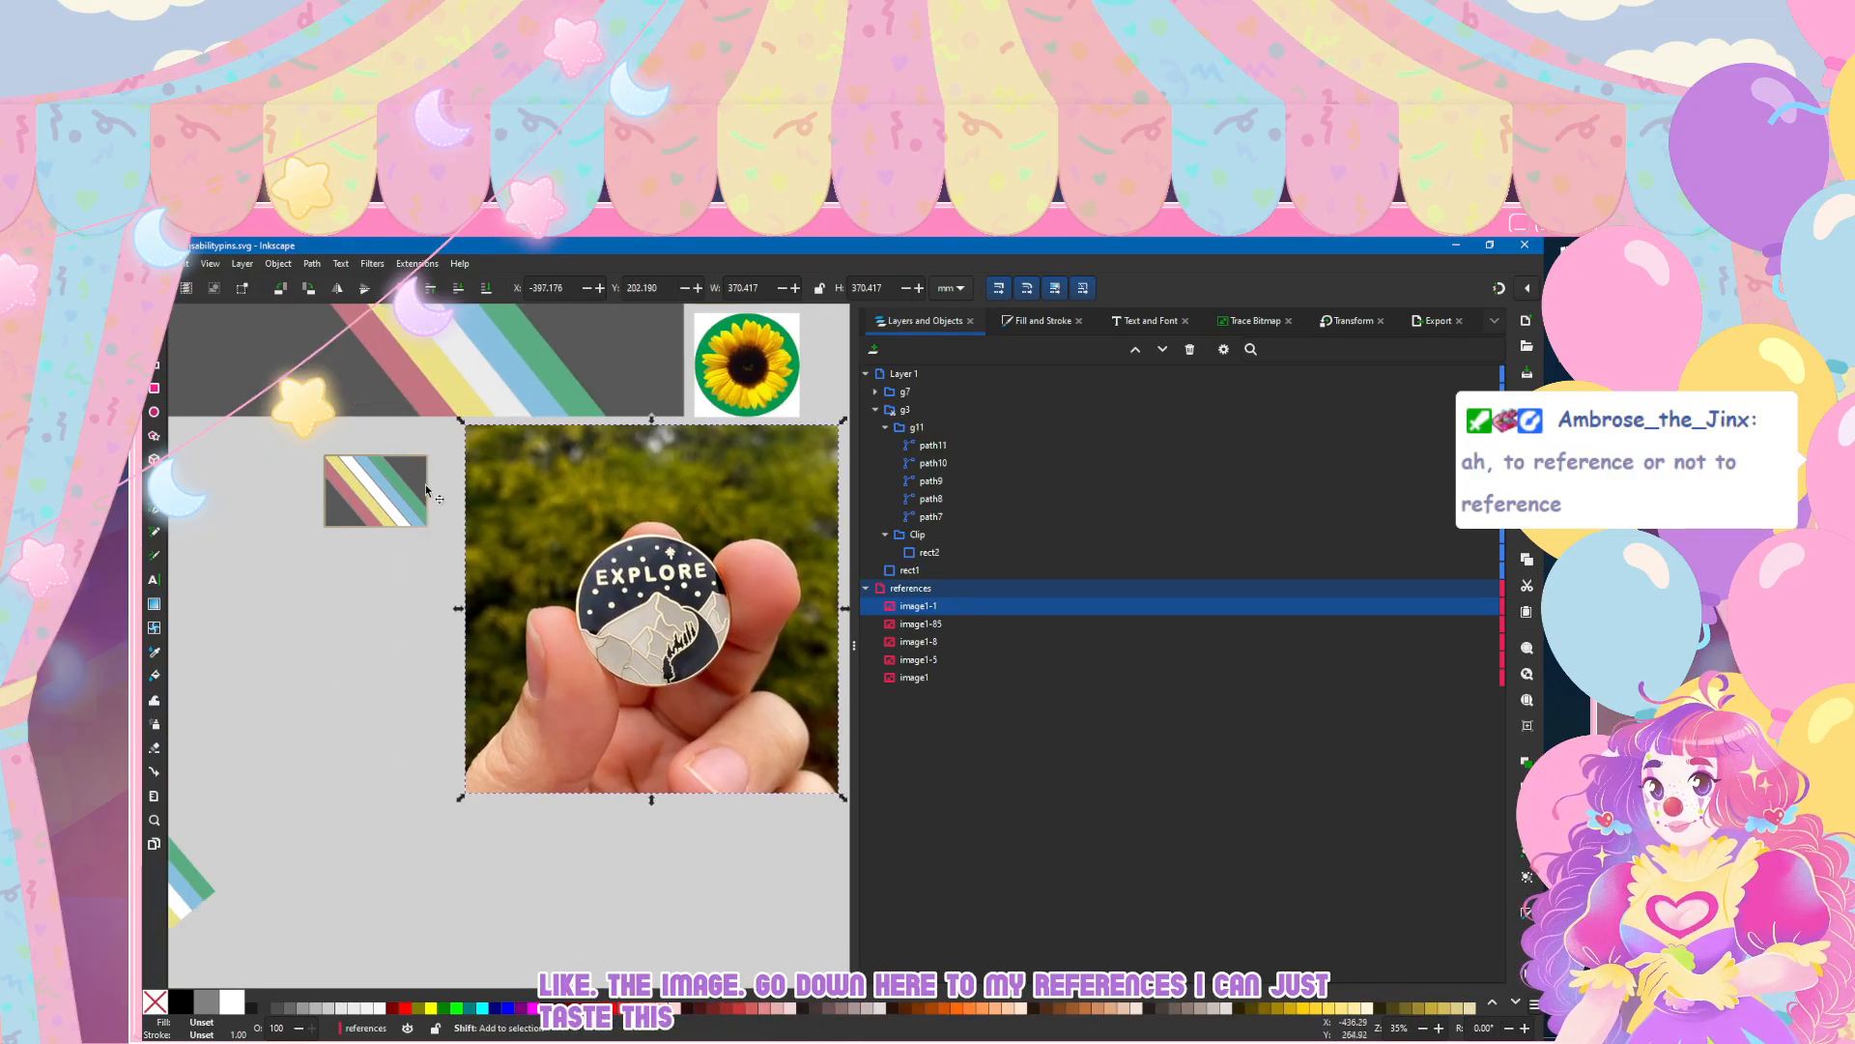
{"action": "scroll", "coordinate": [583, 474], "scroll_direction": "up", "scroll_amount": 1}
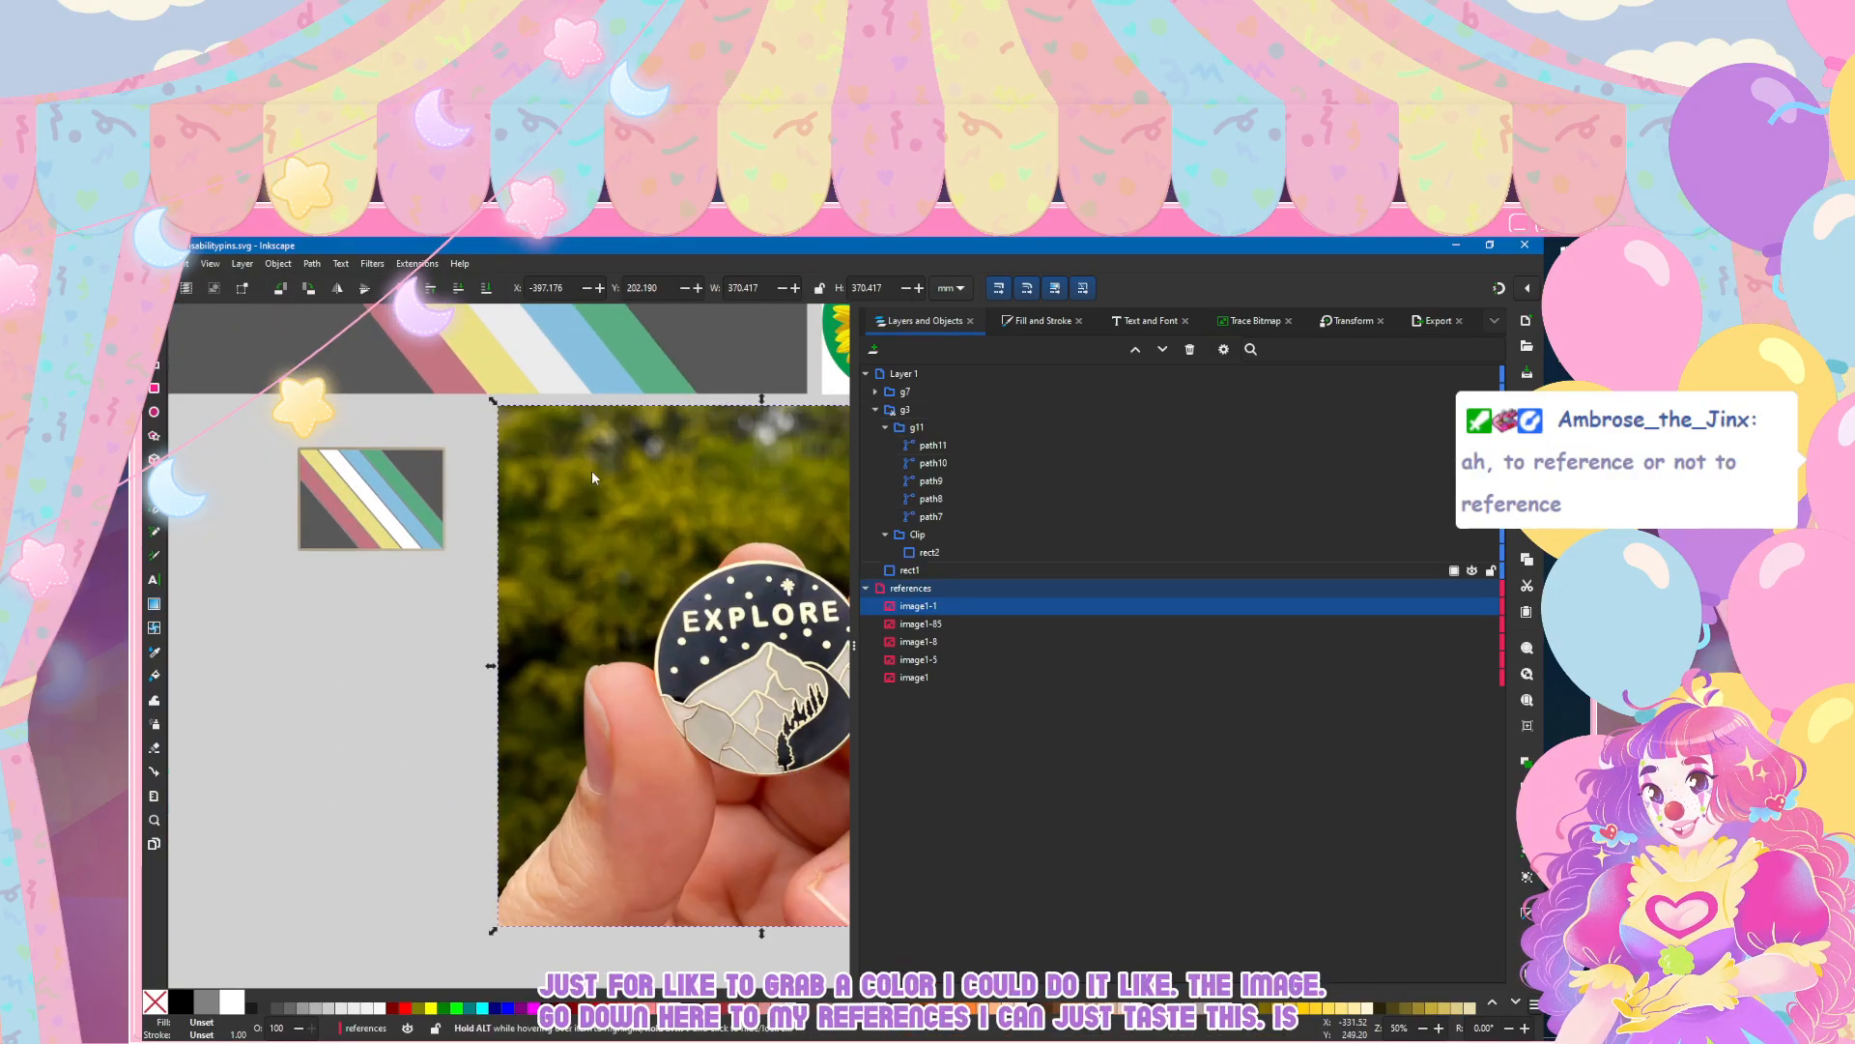
Step: Recolour the start stop of the flag border's stroke gradient with a darker tan sampled from the photographed pin's metal outline
{"action": "left_click", "coordinate": [911, 570]}
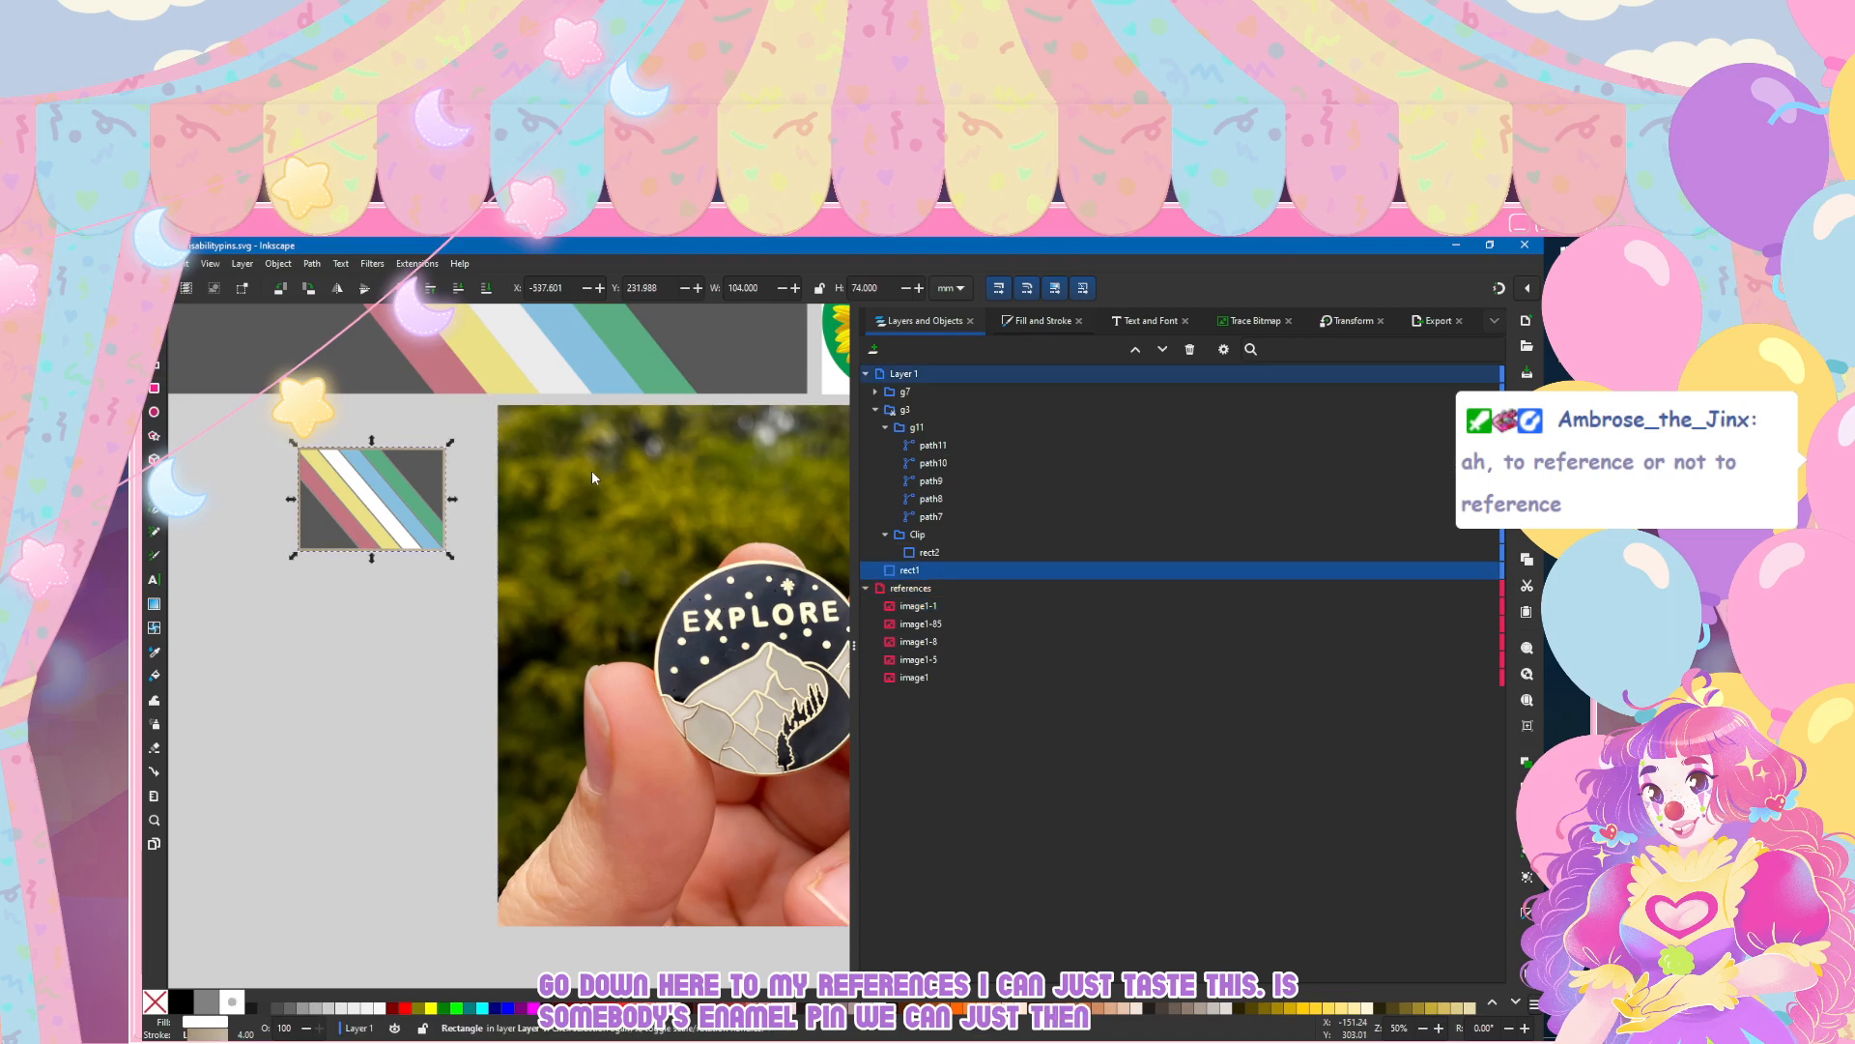
{"action": "left_click", "coordinate": [1042, 321]}
{"action": "key", "text": "d"}
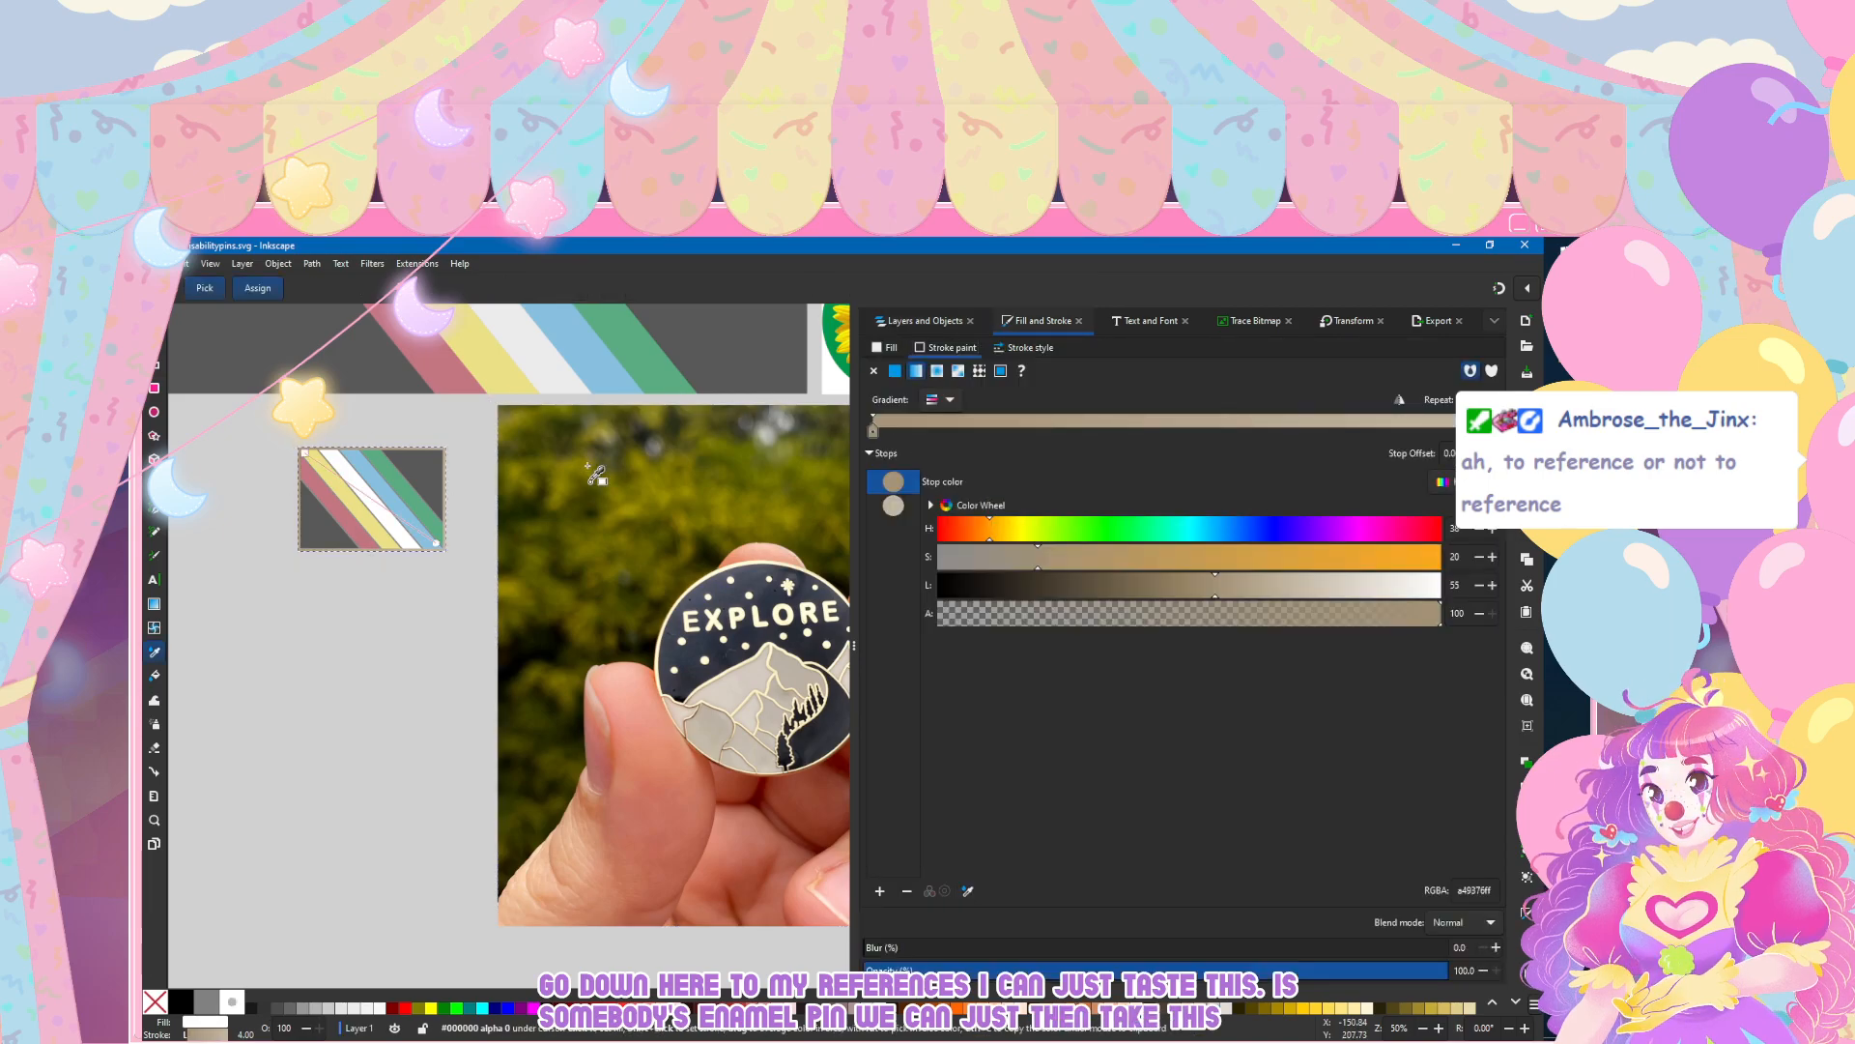
{"action": "scroll", "coordinate": [688, 710], "scroll_direction": "up", "scroll_amount": 3}
{"action": "scroll", "coordinate": [688, 710], "scroll_direction": "up", "scroll_amount": 3}
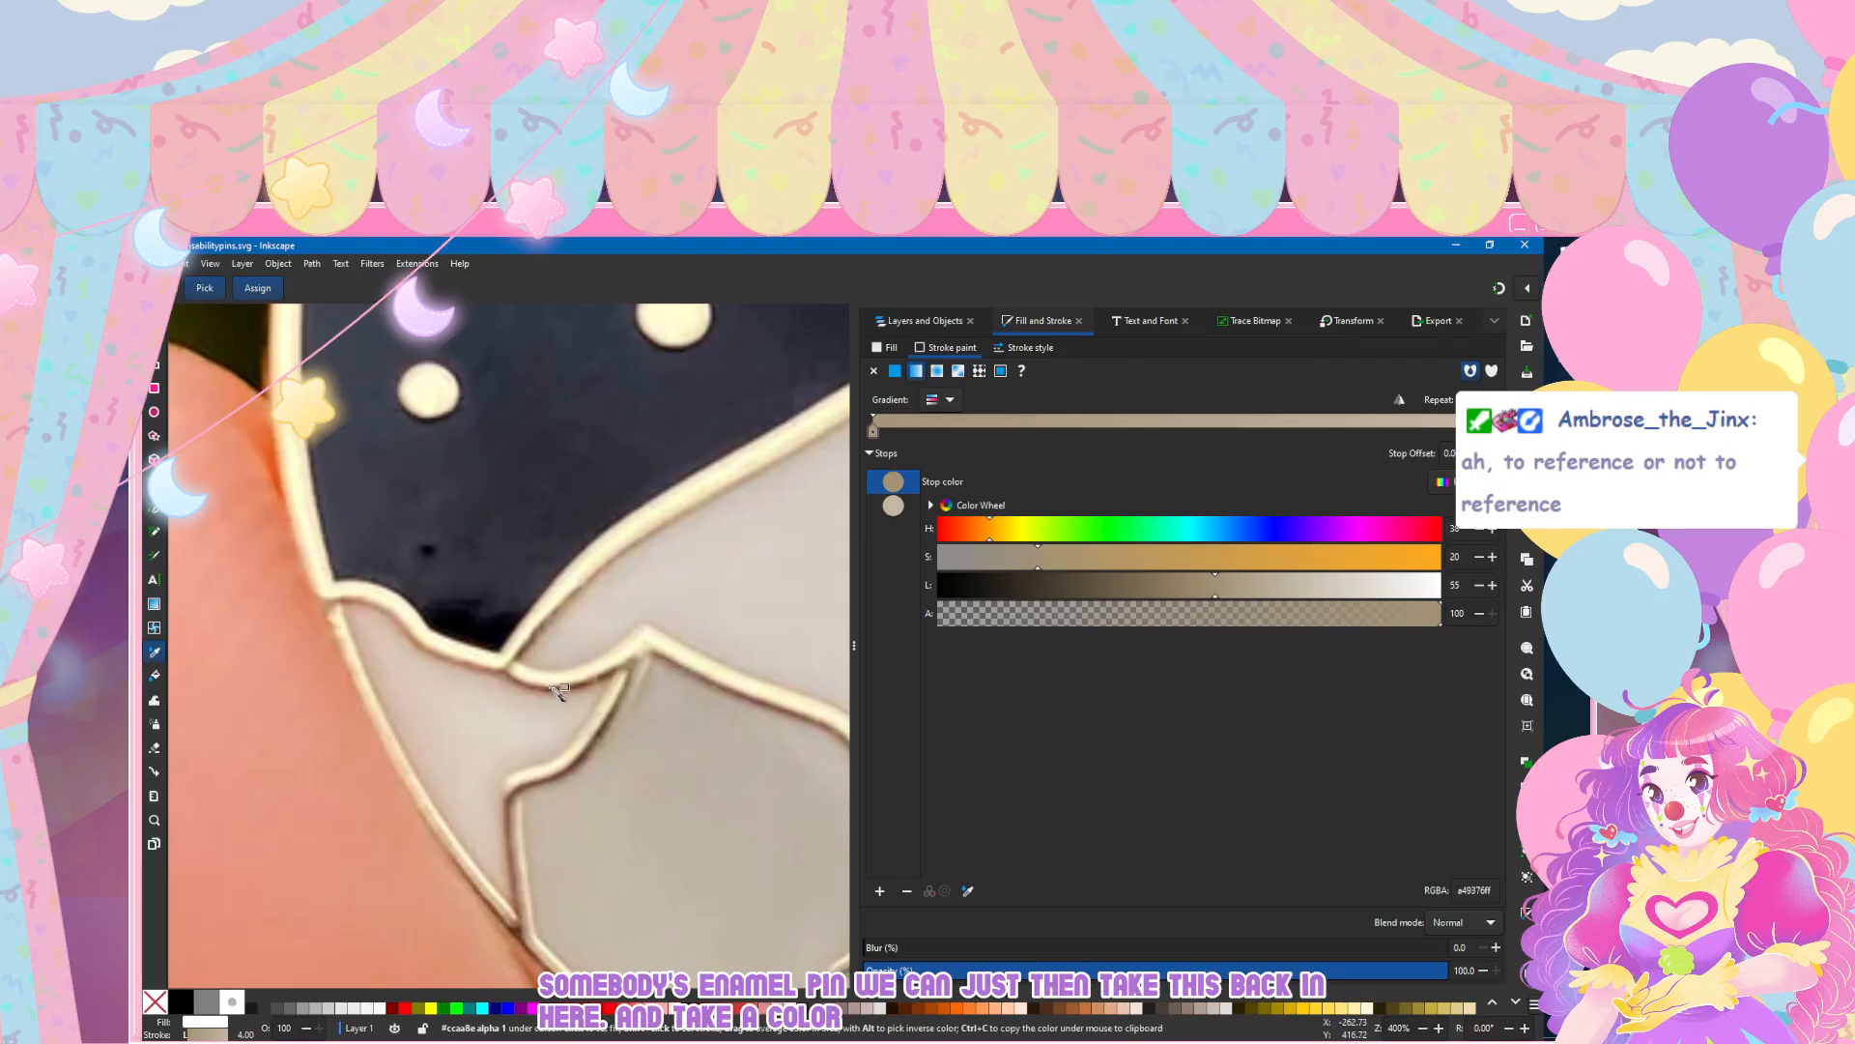
{"action": "left_click", "coordinate": [557, 684]}
{"action": "scroll", "coordinate": [572, 746], "scroll_direction": "down", "scroll_amount": 3}
{"action": "scroll", "coordinate": [572, 746], "scroll_direction": "down", "scroll_amount": 3}
{"action": "scroll", "coordinate": [572, 746], "scroll_direction": "left", "scroll_amount": 3}
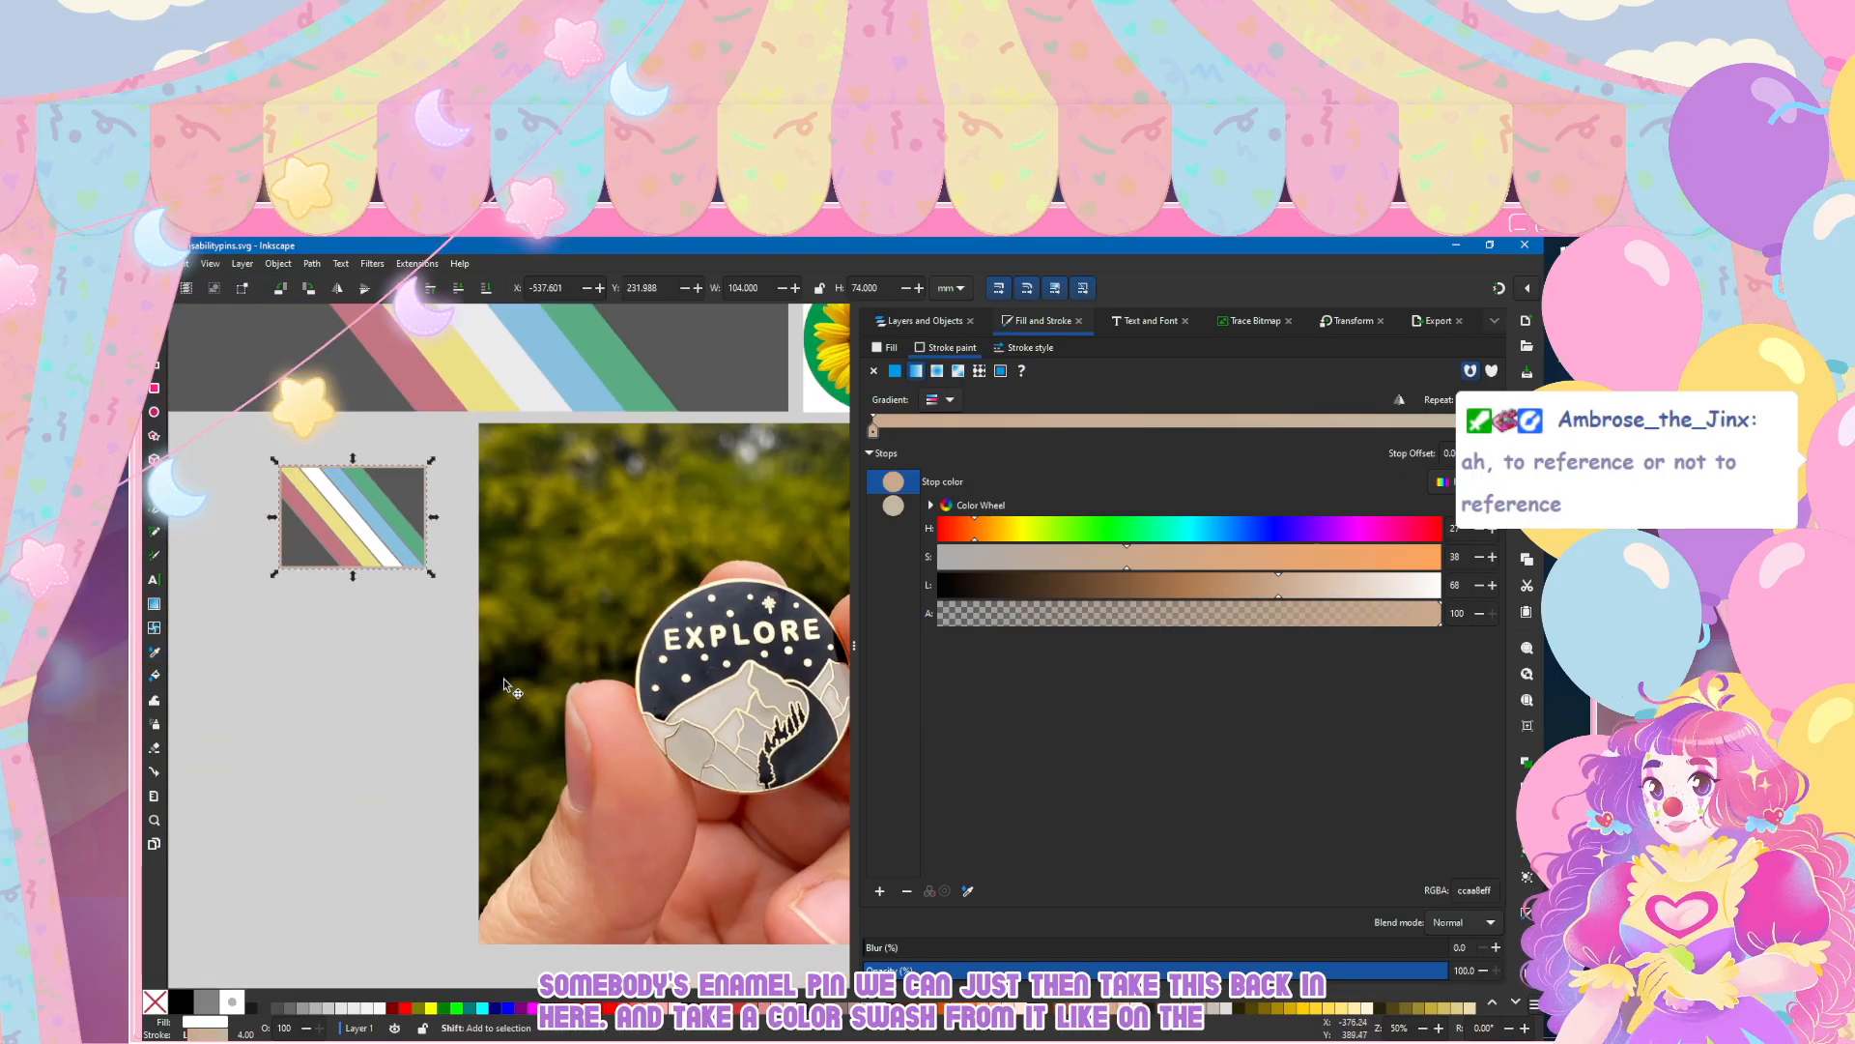
Step: Recolour the border gradient's end stop with a bright cream sampled from the photographed pin's metal line, and deselect the border
{"action": "scroll", "coordinate": [323, 502], "scroll_direction": "up", "scroll_amount": 3}
{"action": "left_click", "coordinate": [879, 498]}
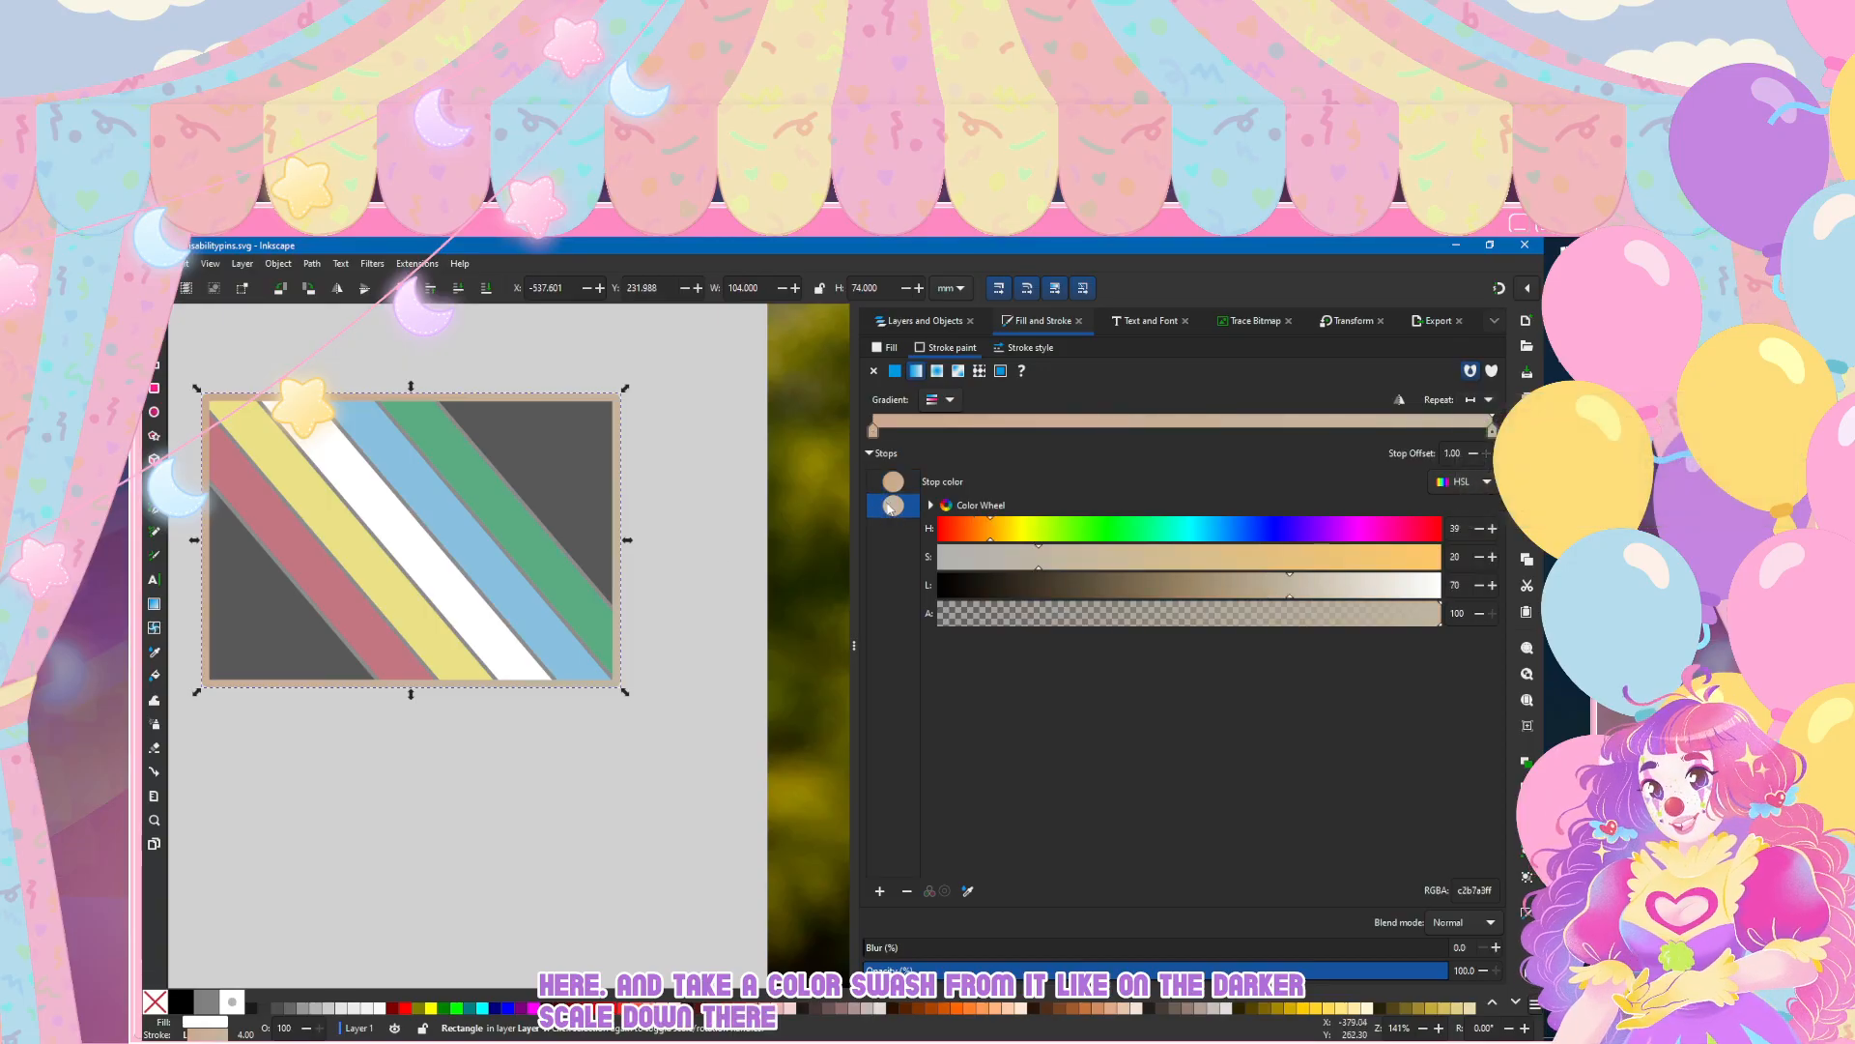
{"action": "scroll", "coordinate": [814, 548], "scroll_direction": "down", "scroll_amount": 3}
{"action": "left_click", "coordinate": [968, 890]}
{"action": "scroll", "coordinate": [771, 817], "scroll_direction": "up", "scroll_amount": 5}
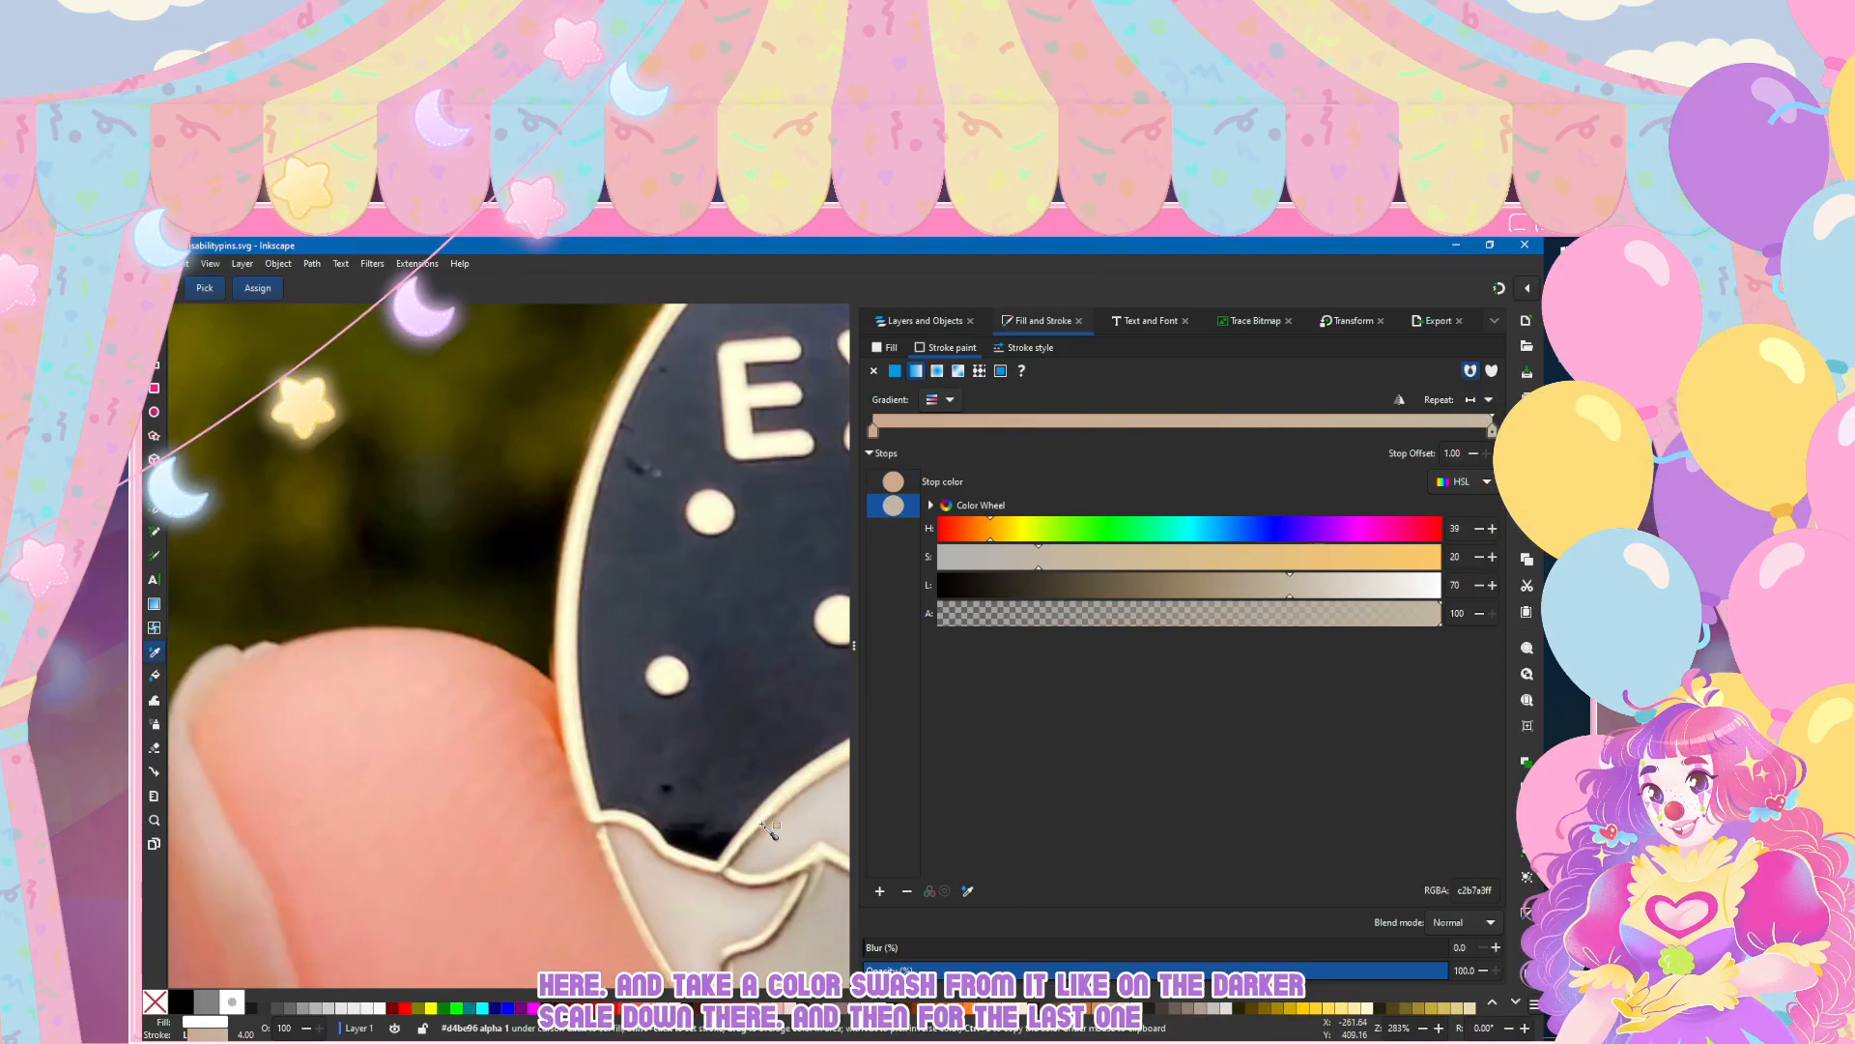
{"action": "left_click", "coordinate": [767, 816]}
{"action": "scroll", "coordinate": [514, 658], "scroll_direction": "down", "scroll_amount": 3}
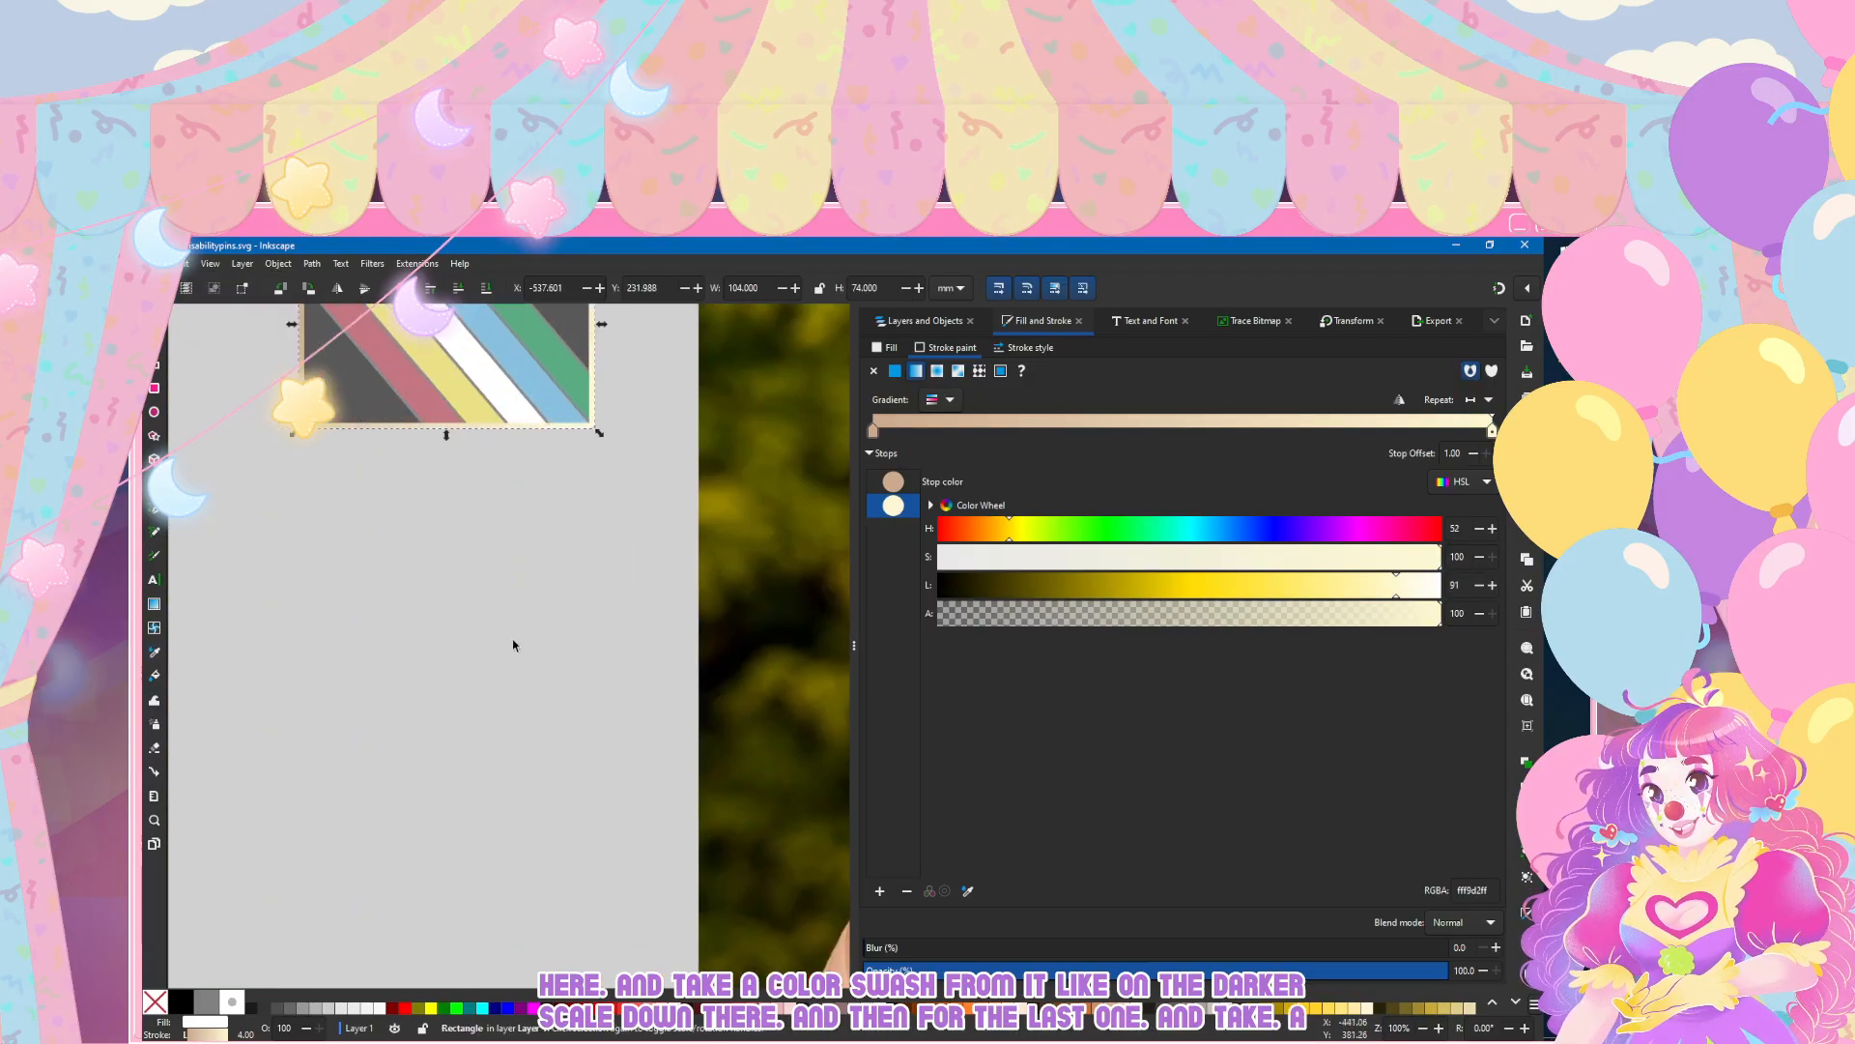
{"action": "left_click", "coordinate": [241, 438]}
{"action": "scroll", "coordinate": [258, 554], "scroll_direction": "left", "scroll_amount": 3}
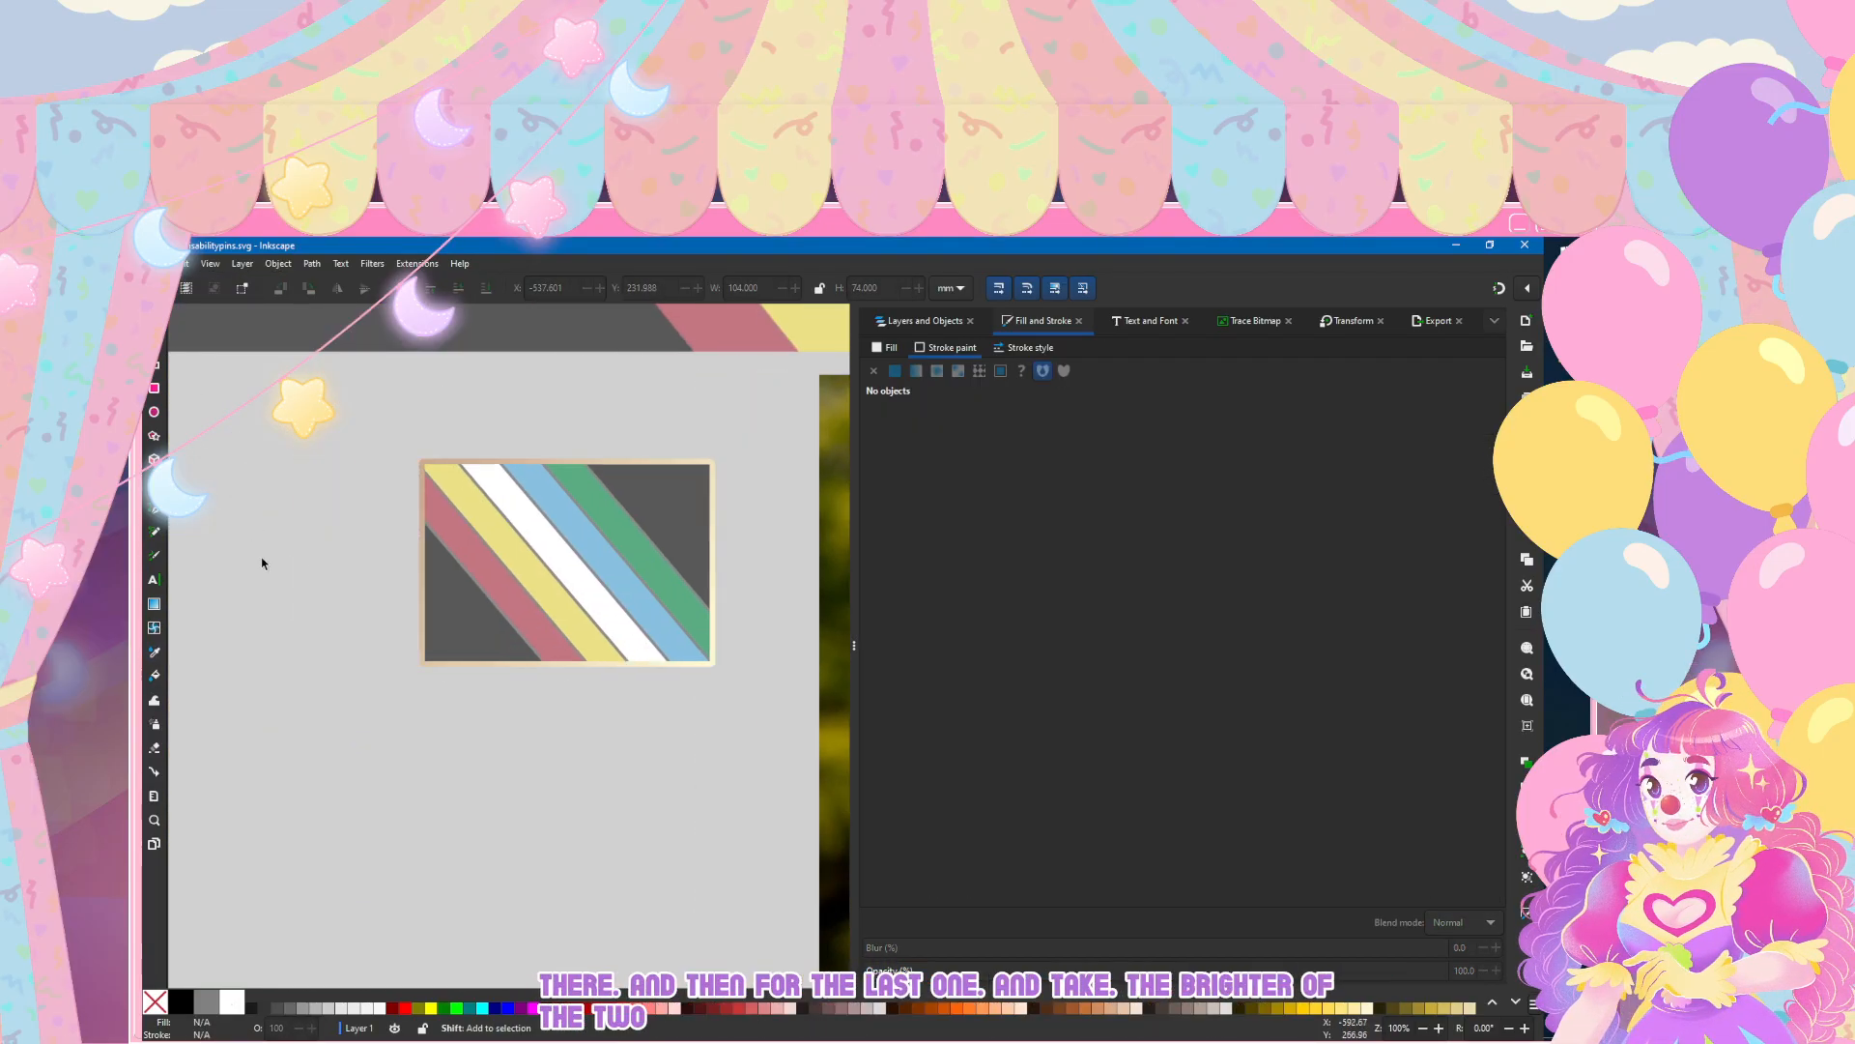
{"action": "scroll", "coordinate": [396, 551], "scroll_direction": "up", "scroll_amount": 1}
{"action": "scroll", "coordinate": [396, 551], "scroll_direction": "right", "scroll_amount": 3}
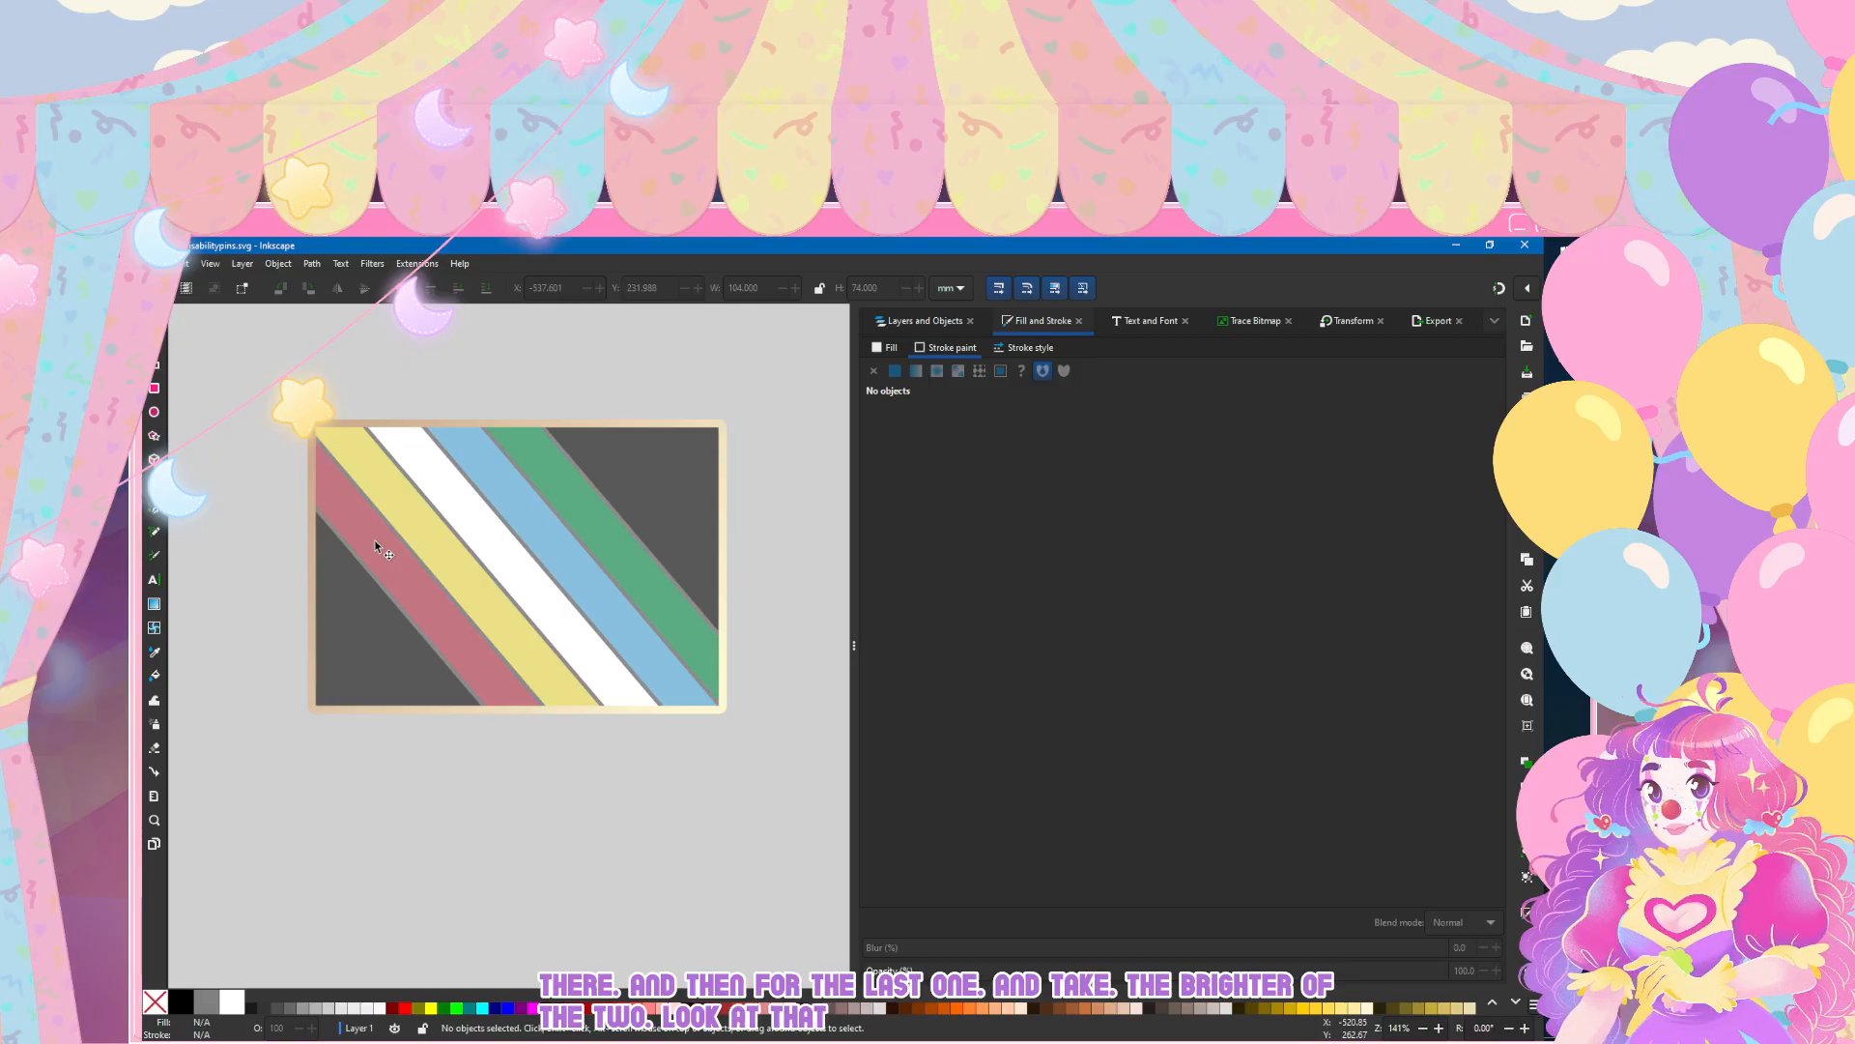
{"action": "scroll", "coordinate": [374, 541], "scroll_direction": "up", "scroll_amount": 1}
{"action": "scroll", "coordinate": [373, 533], "scroll_direction": "right", "scroll_amount": 2}
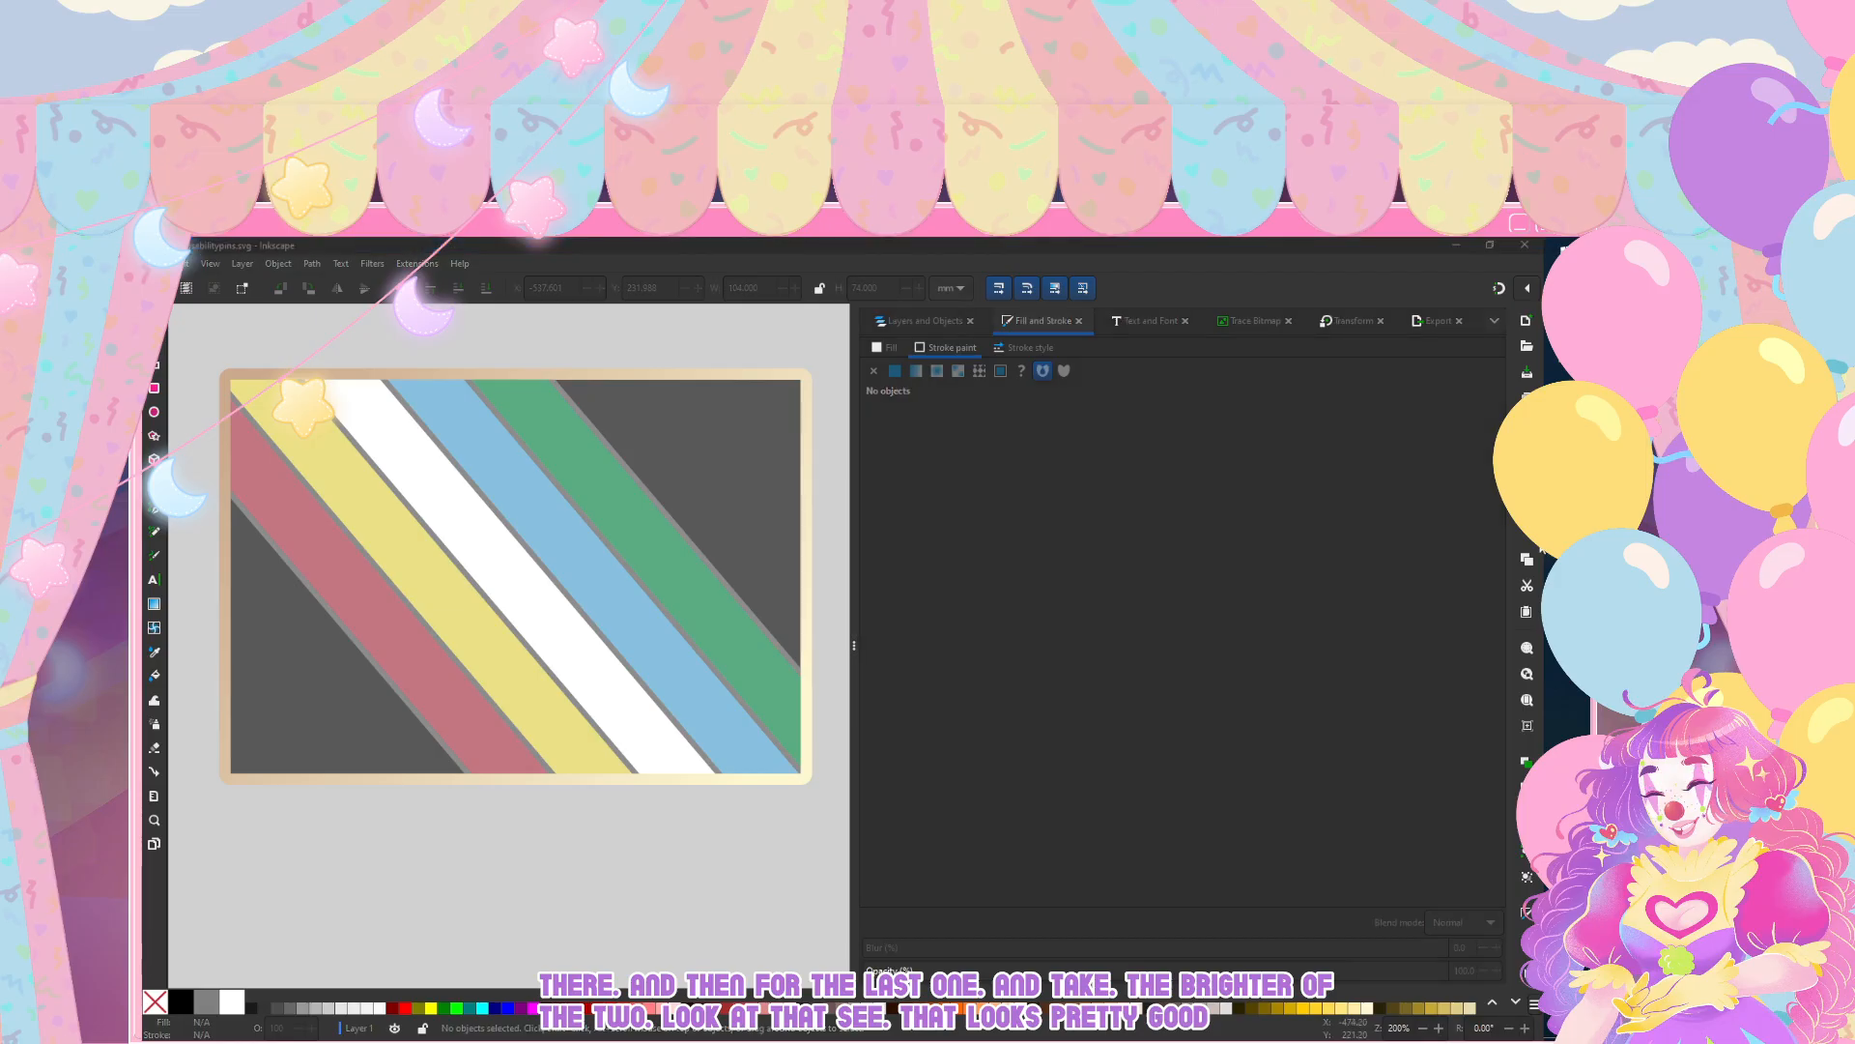
Step: Apply the border's metallic gradient 11 to the strokes of the five stripes, path7 to path11, and deselect them
{"action": "left_click", "coordinate": [536, 248]}
{"action": "key", "text": "ctrl+a"}
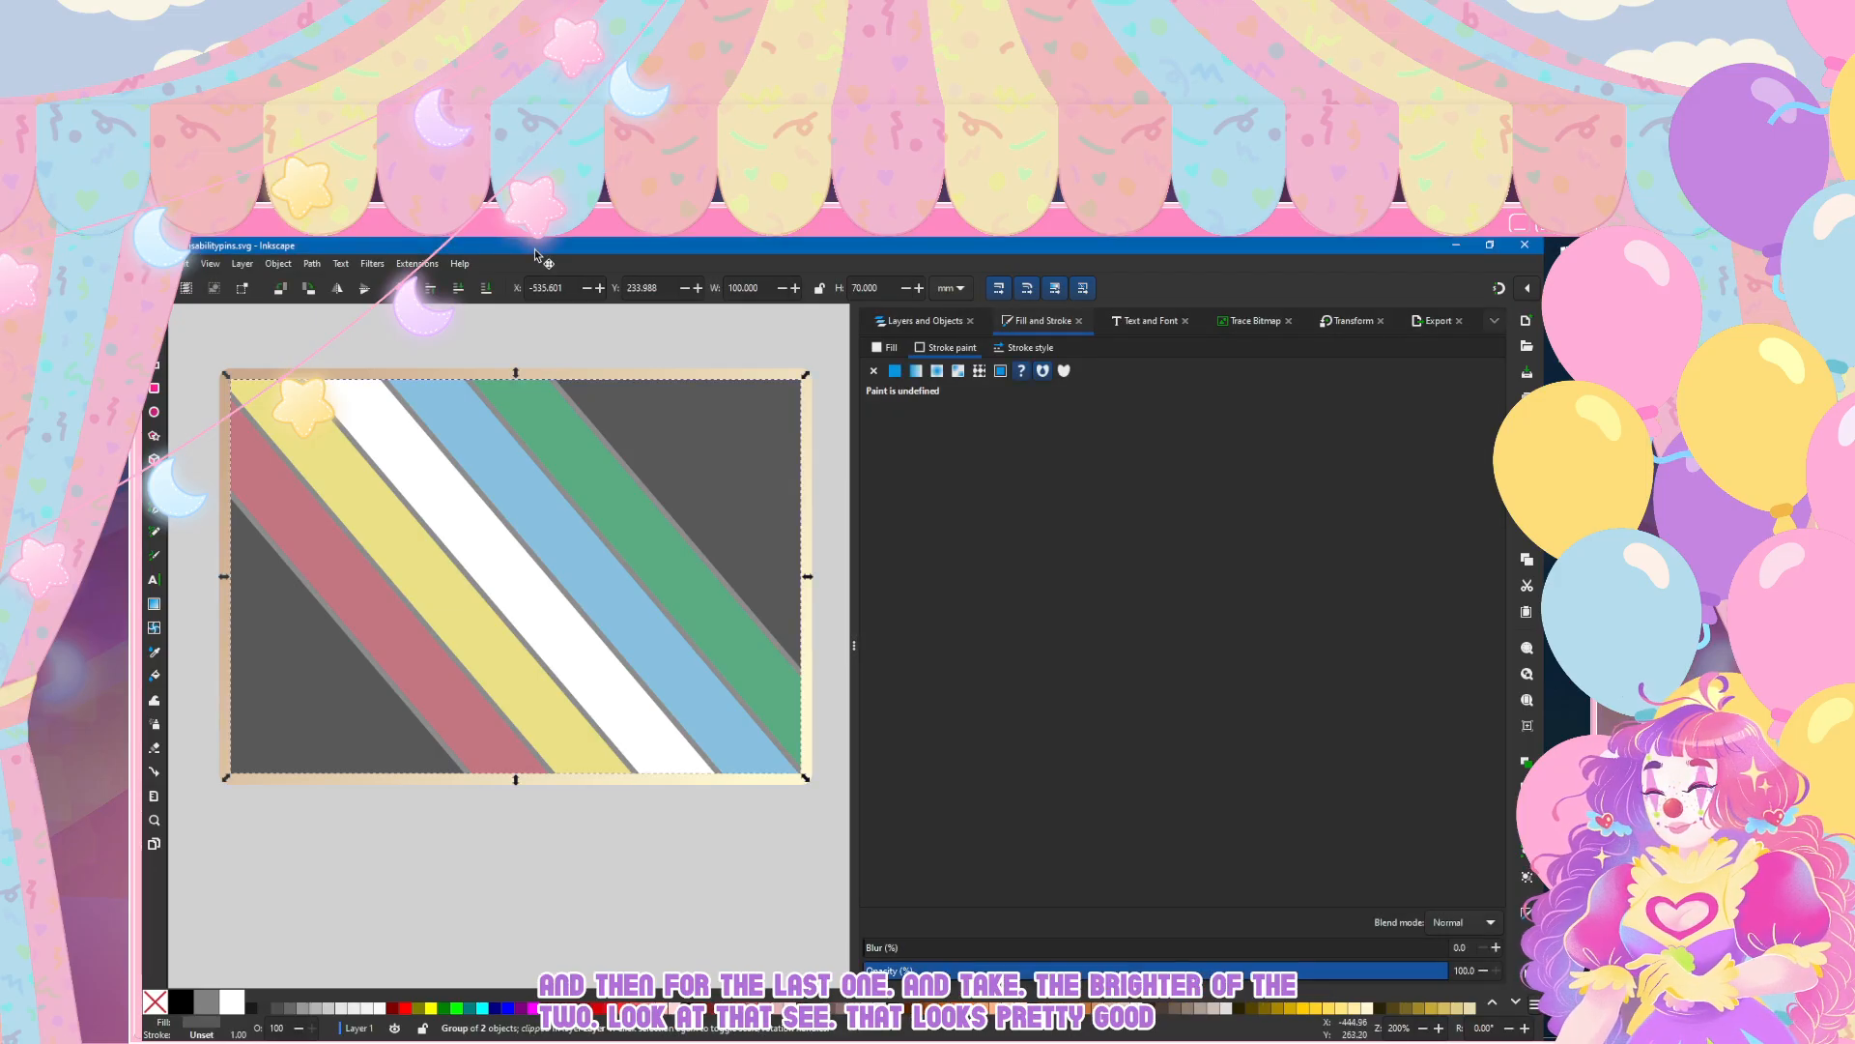
{"action": "left_click", "coordinate": [925, 321]}
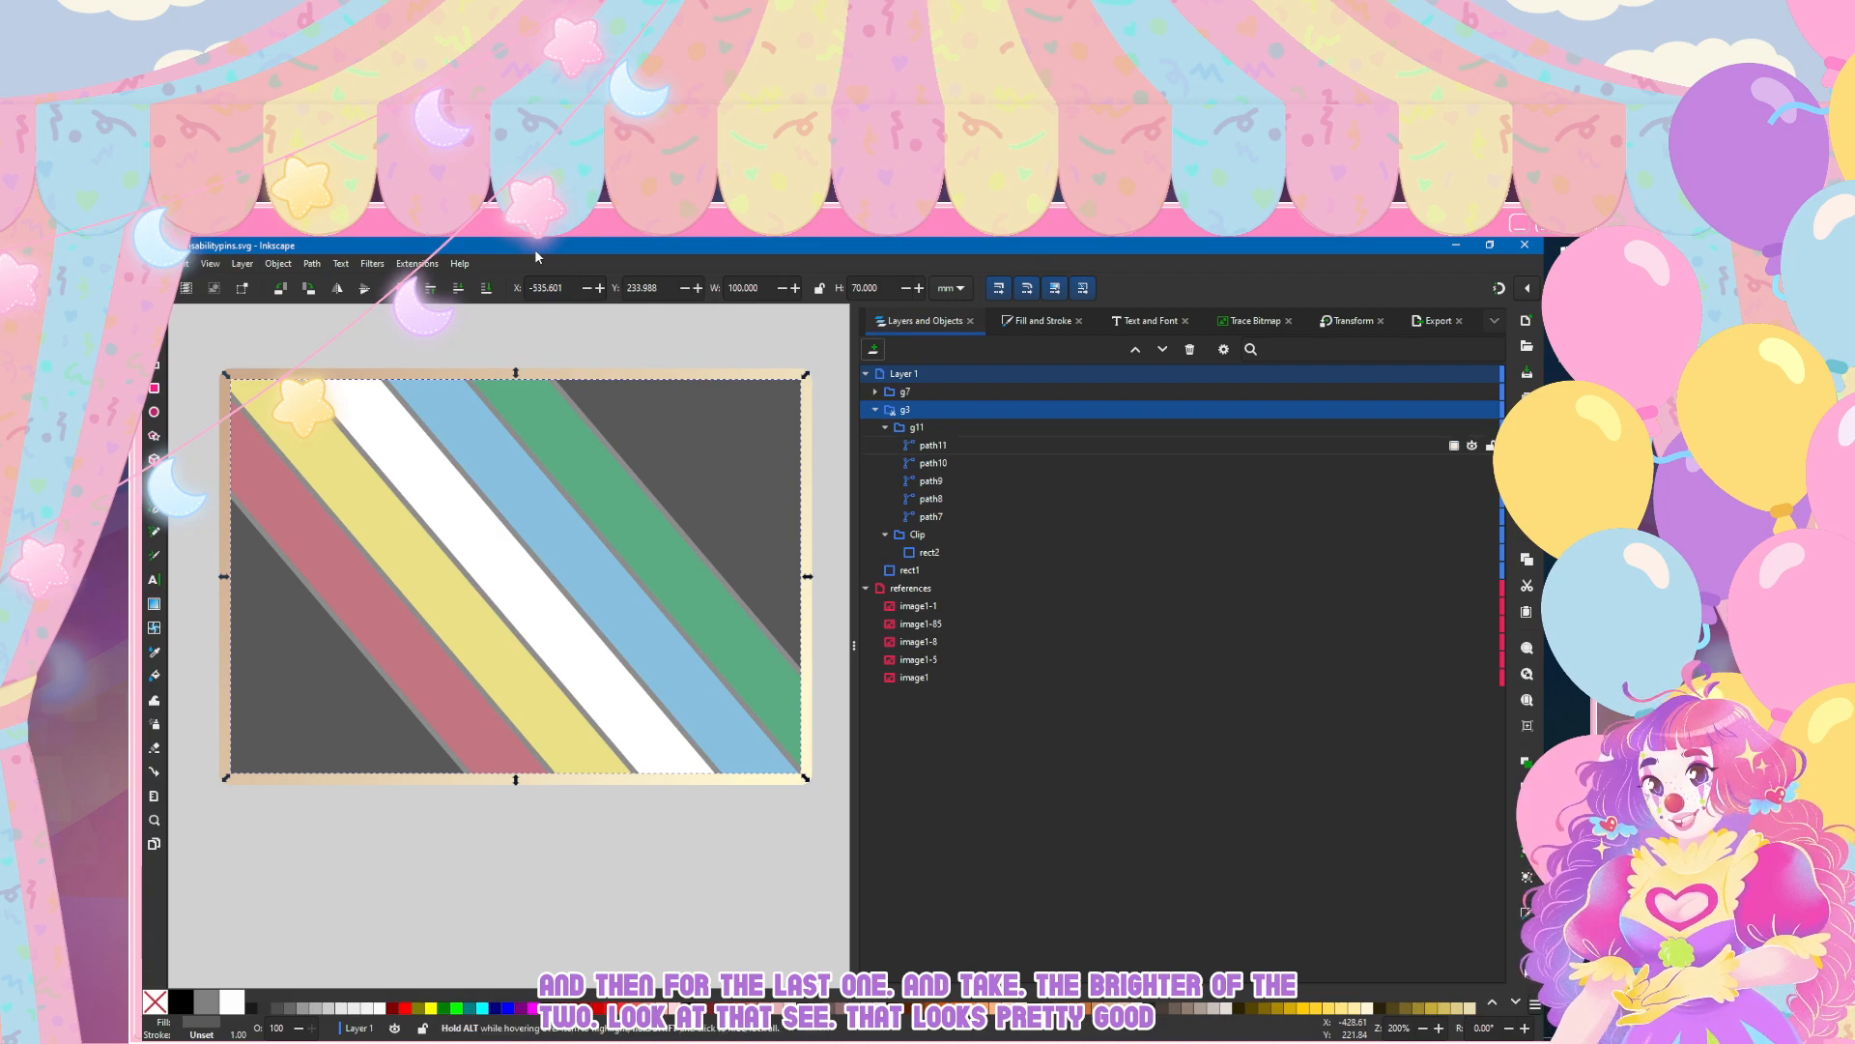
{"action": "left_click", "coordinate": [933, 445]}
{"action": "left_click", "coordinate": [931, 517], "text": "shift"}
{"action": "left_click", "coordinate": [1043, 320]}
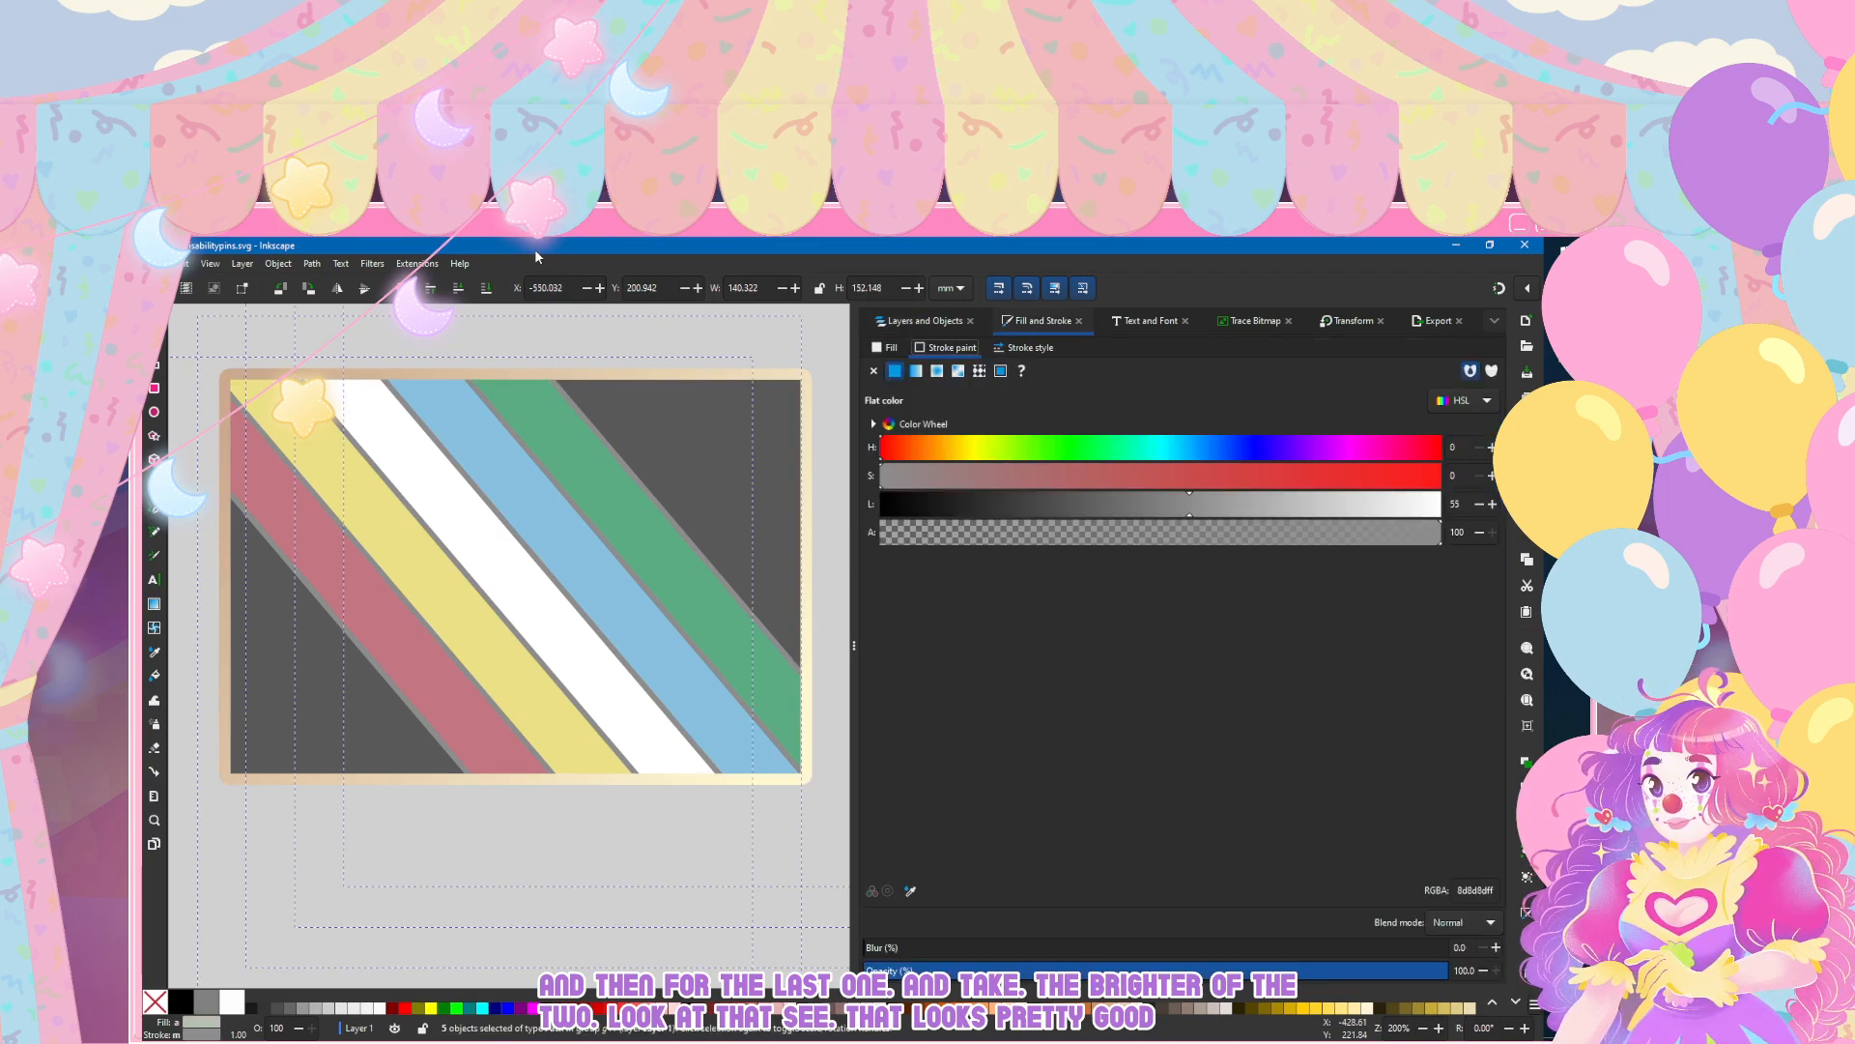
{"action": "left_click", "coordinate": [916, 371]}
{"action": "left_click", "coordinate": [941, 400]}
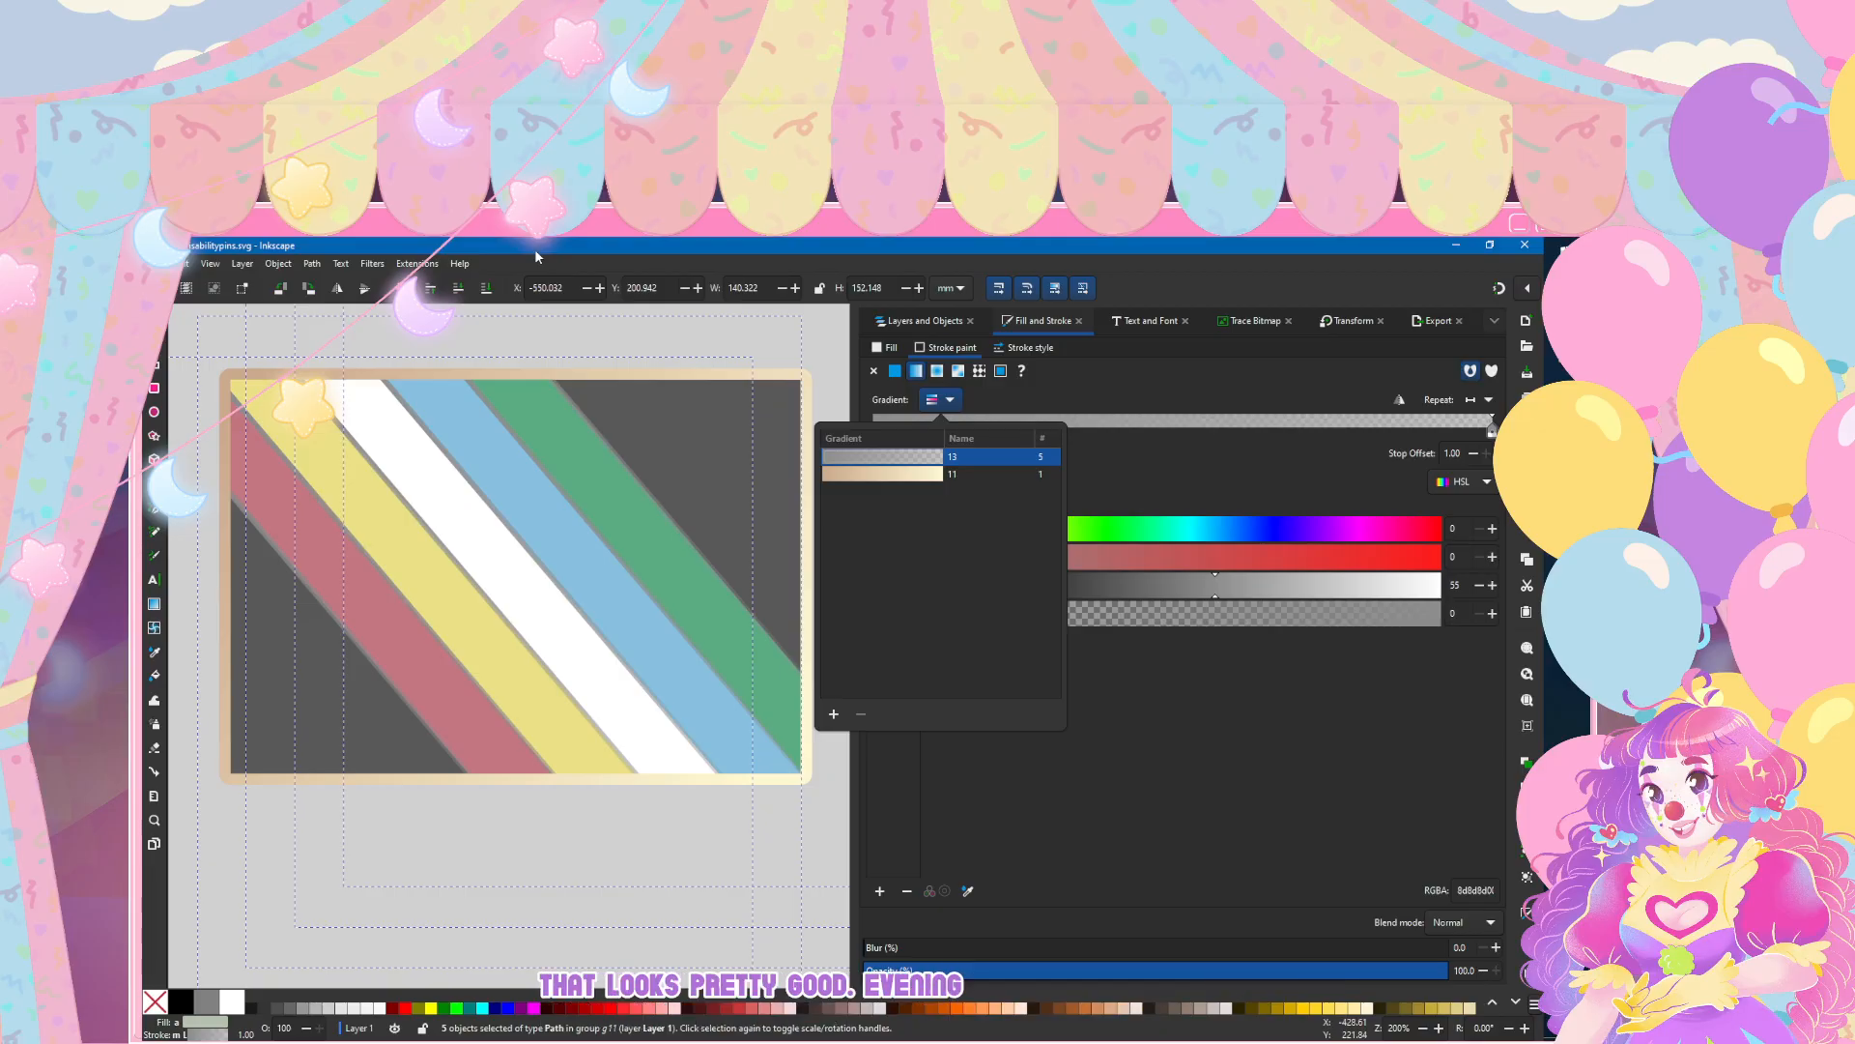
{"action": "left_click", "coordinate": [883, 473]}
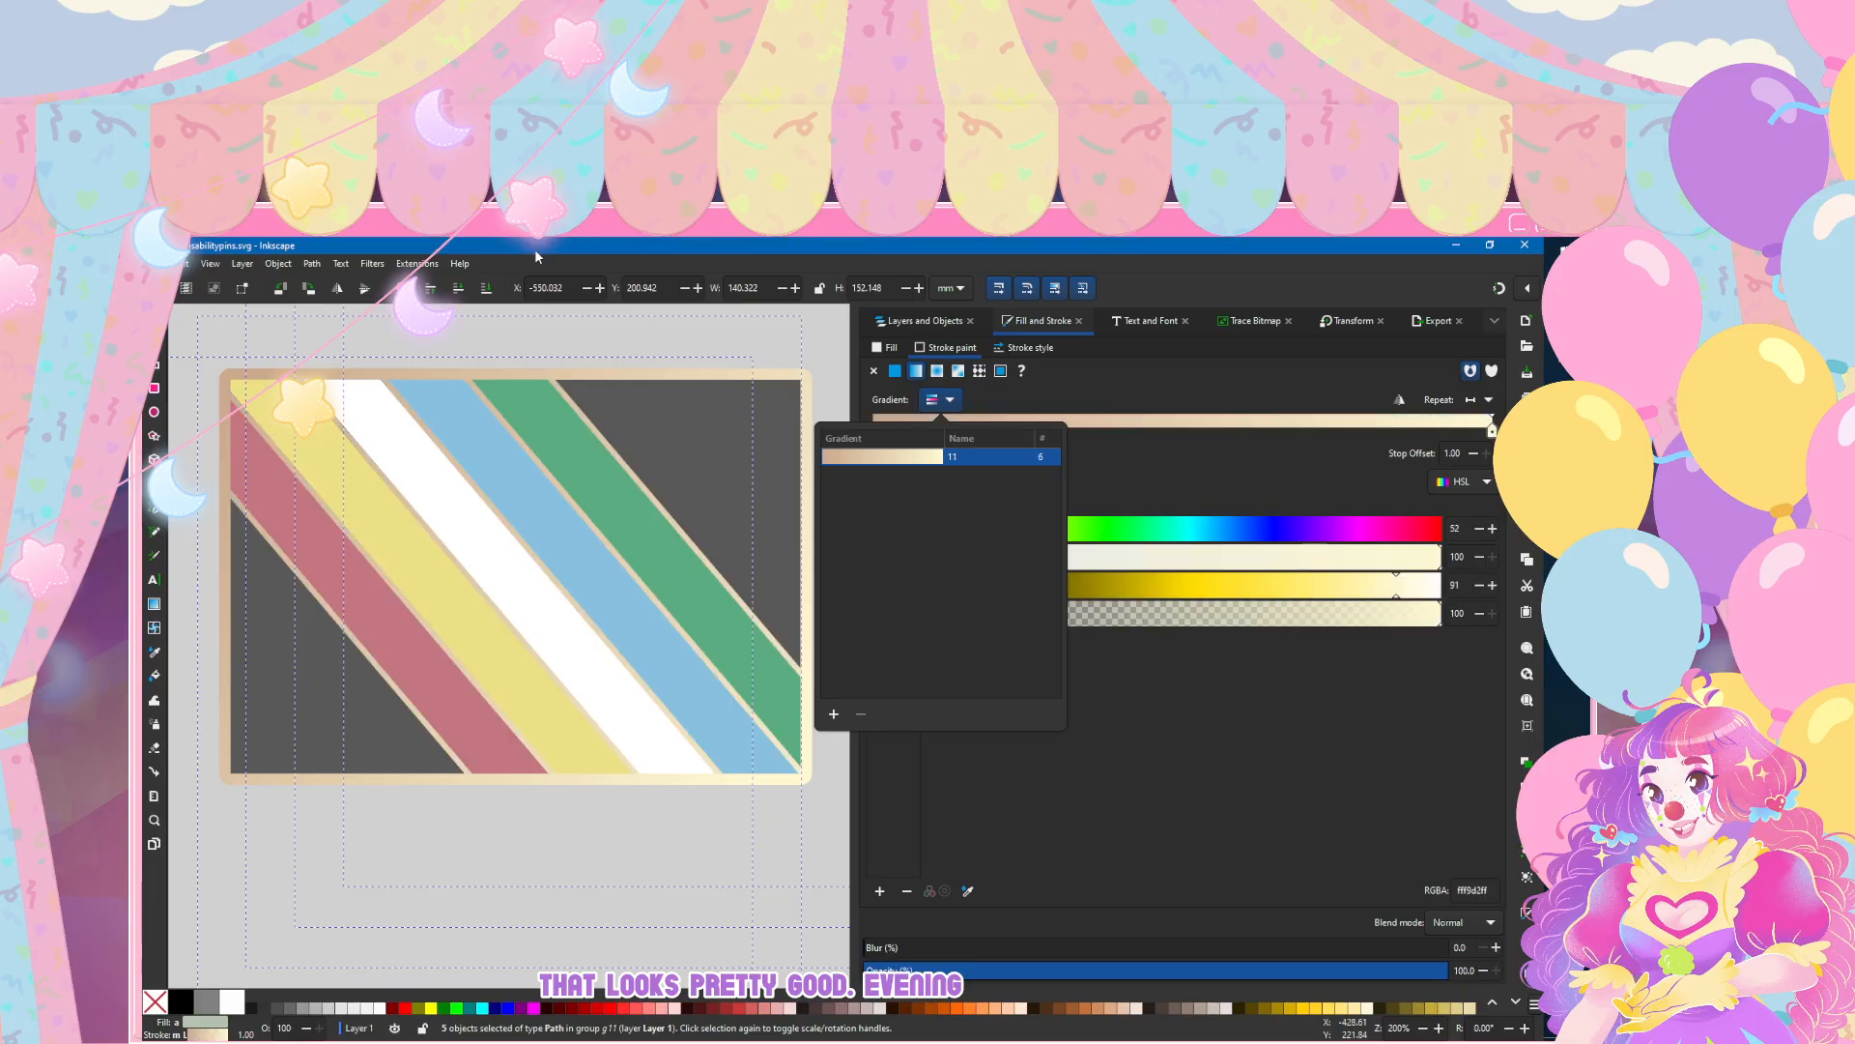
{"action": "left_click", "coordinate": [176, 569]}
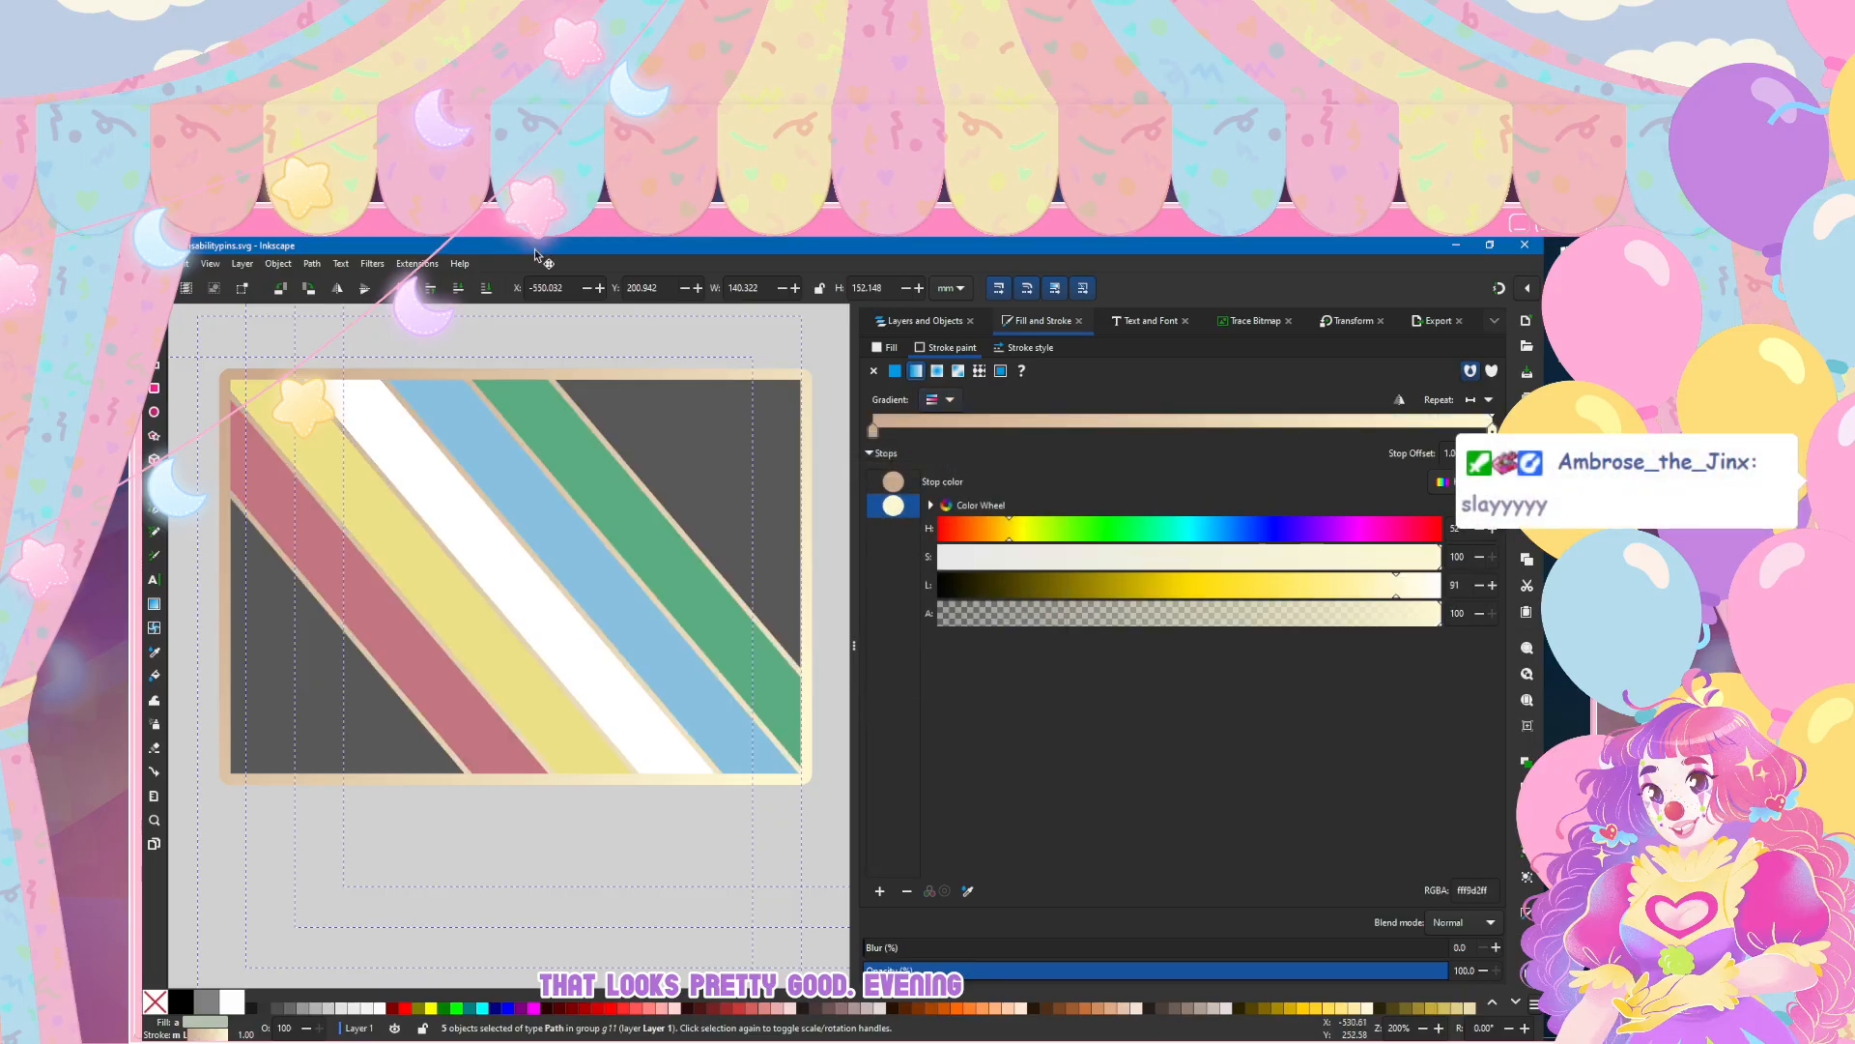
{"action": "key", "text": "g"}
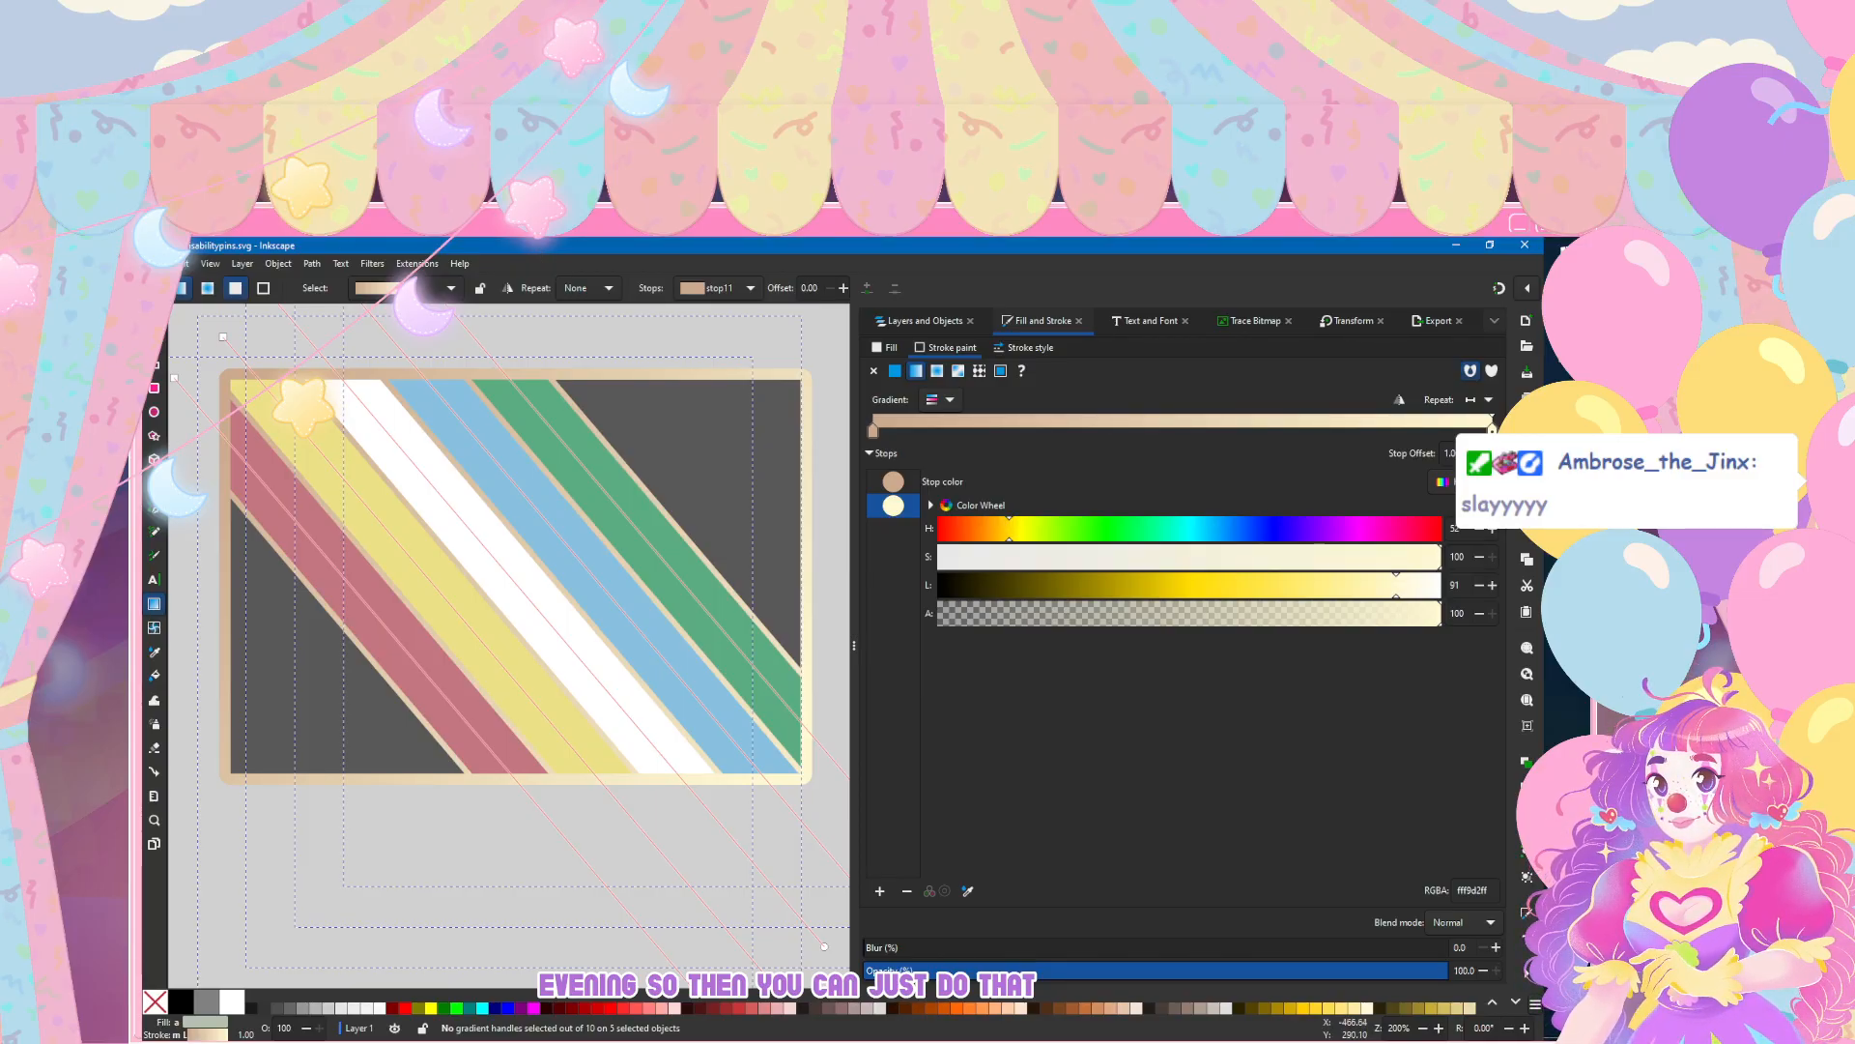
{"action": "key", "text": "s"}
{"action": "left_click", "coordinate": [316, 339]}
Step: Move the enamel pin photo above the large disability flag reference and deselect it
{"action": "scroll", "coordinate": [317, 338], "scroll_direction": "down", "scroll_amount": 4}
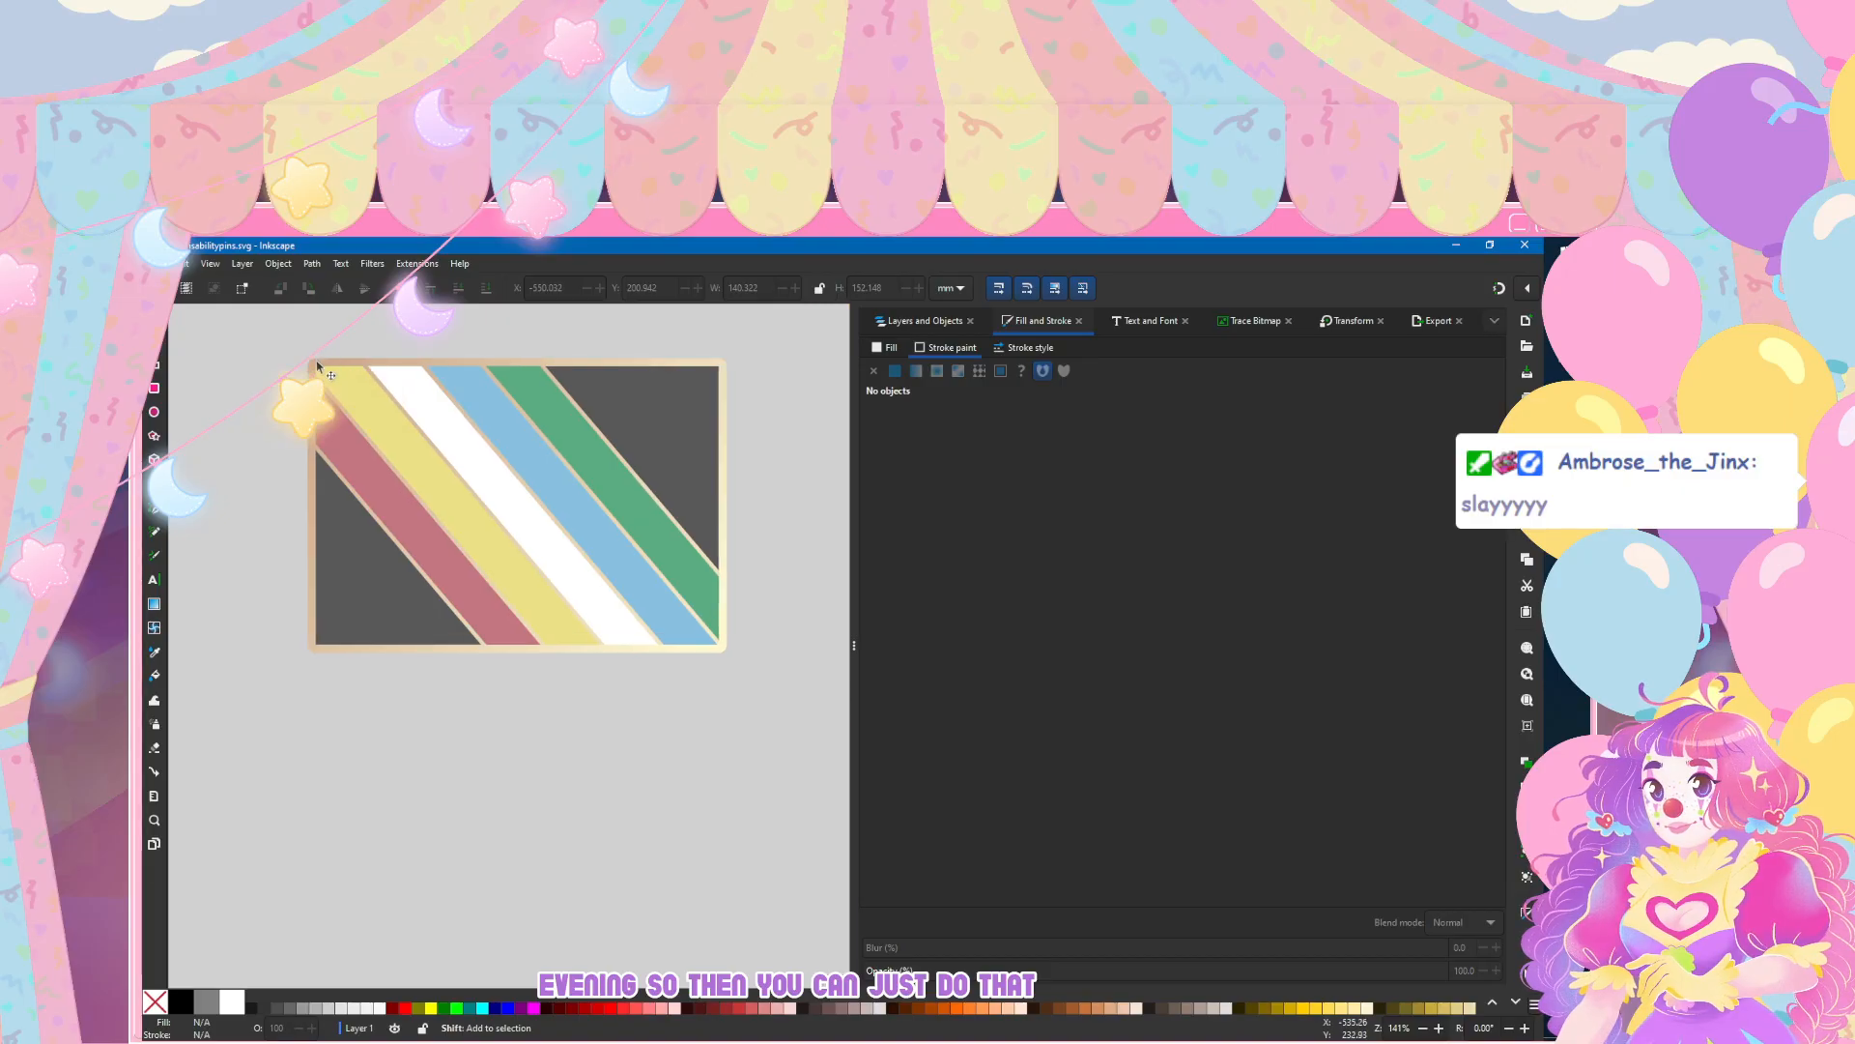
{"action": "scroll", "coordinate": [452, 537], "scroll_direction": "up", "scroll_amount": 2}
{"action": "scroll", "coordinate": [453, 536], "scroll_direction": "down", "scroll_amount": 4}
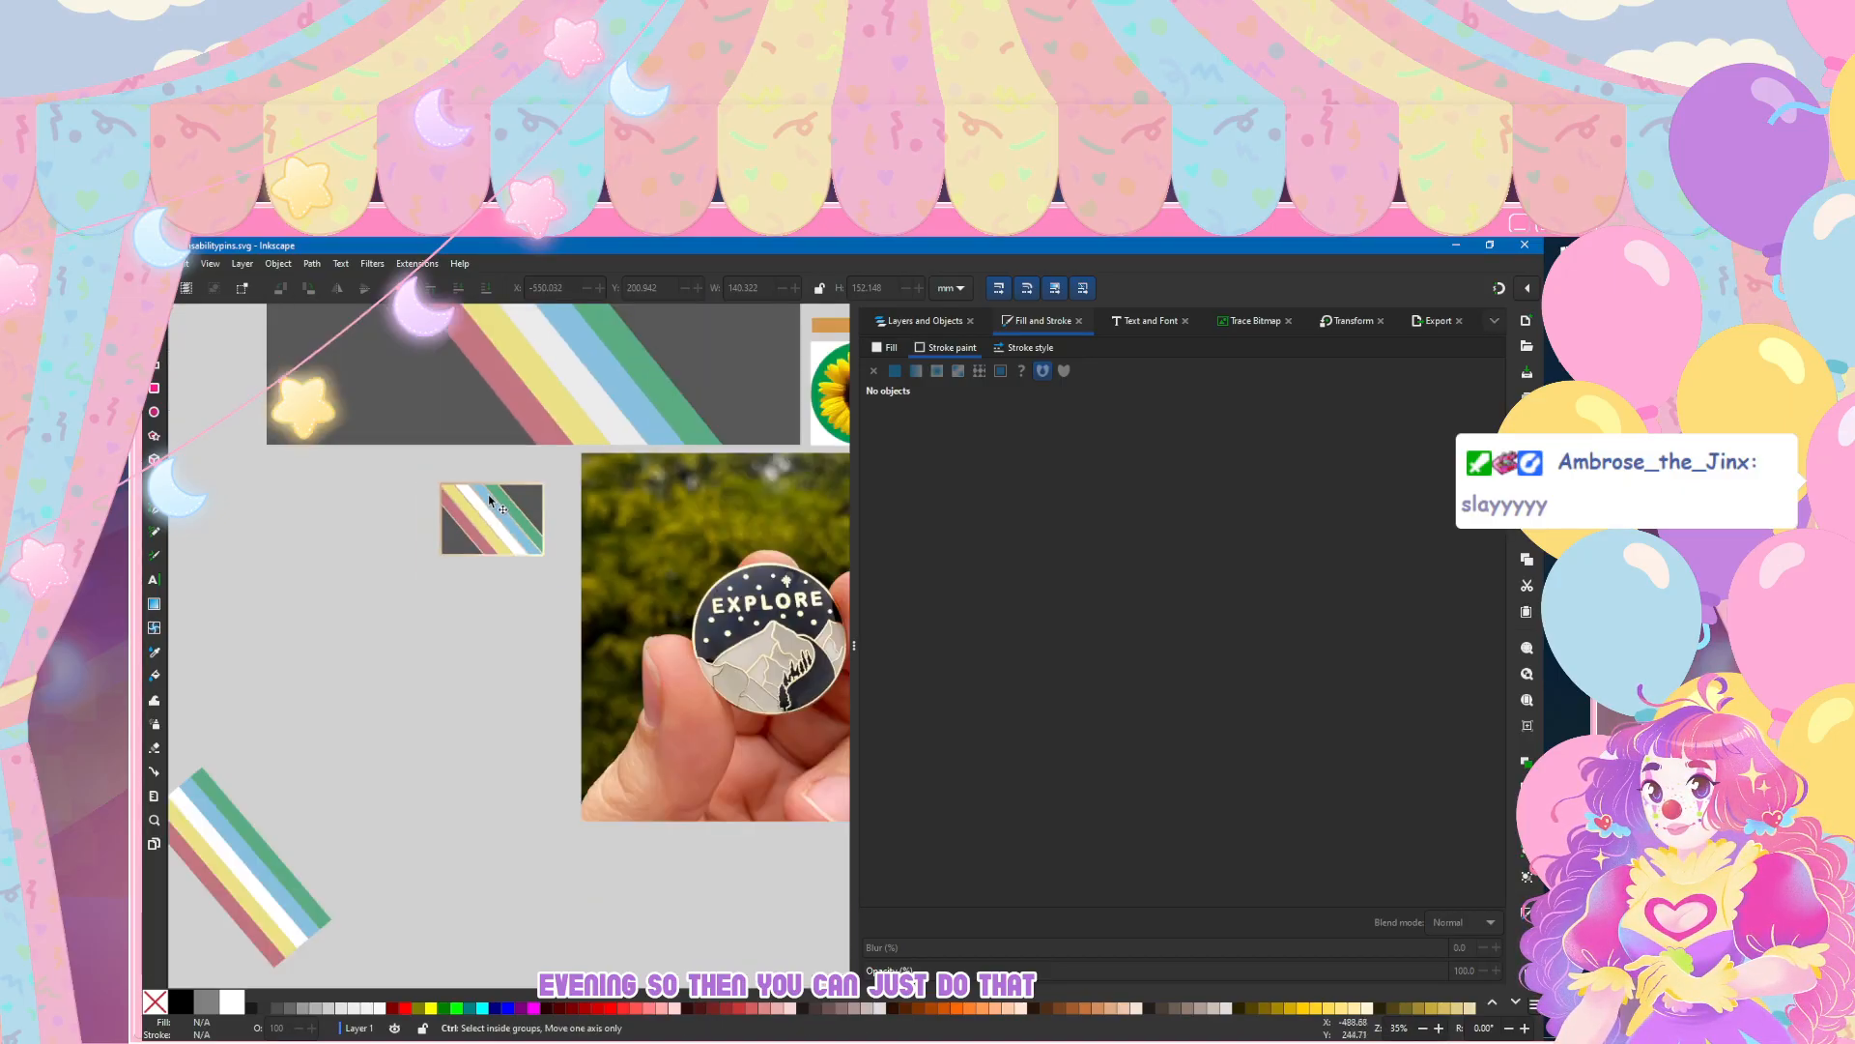
{"action": "left_click", "coordinate": [925, 320]}
{"action": "left_click_drag", "start_coordinate": [748, 577], "coordinate": [531, 363]}
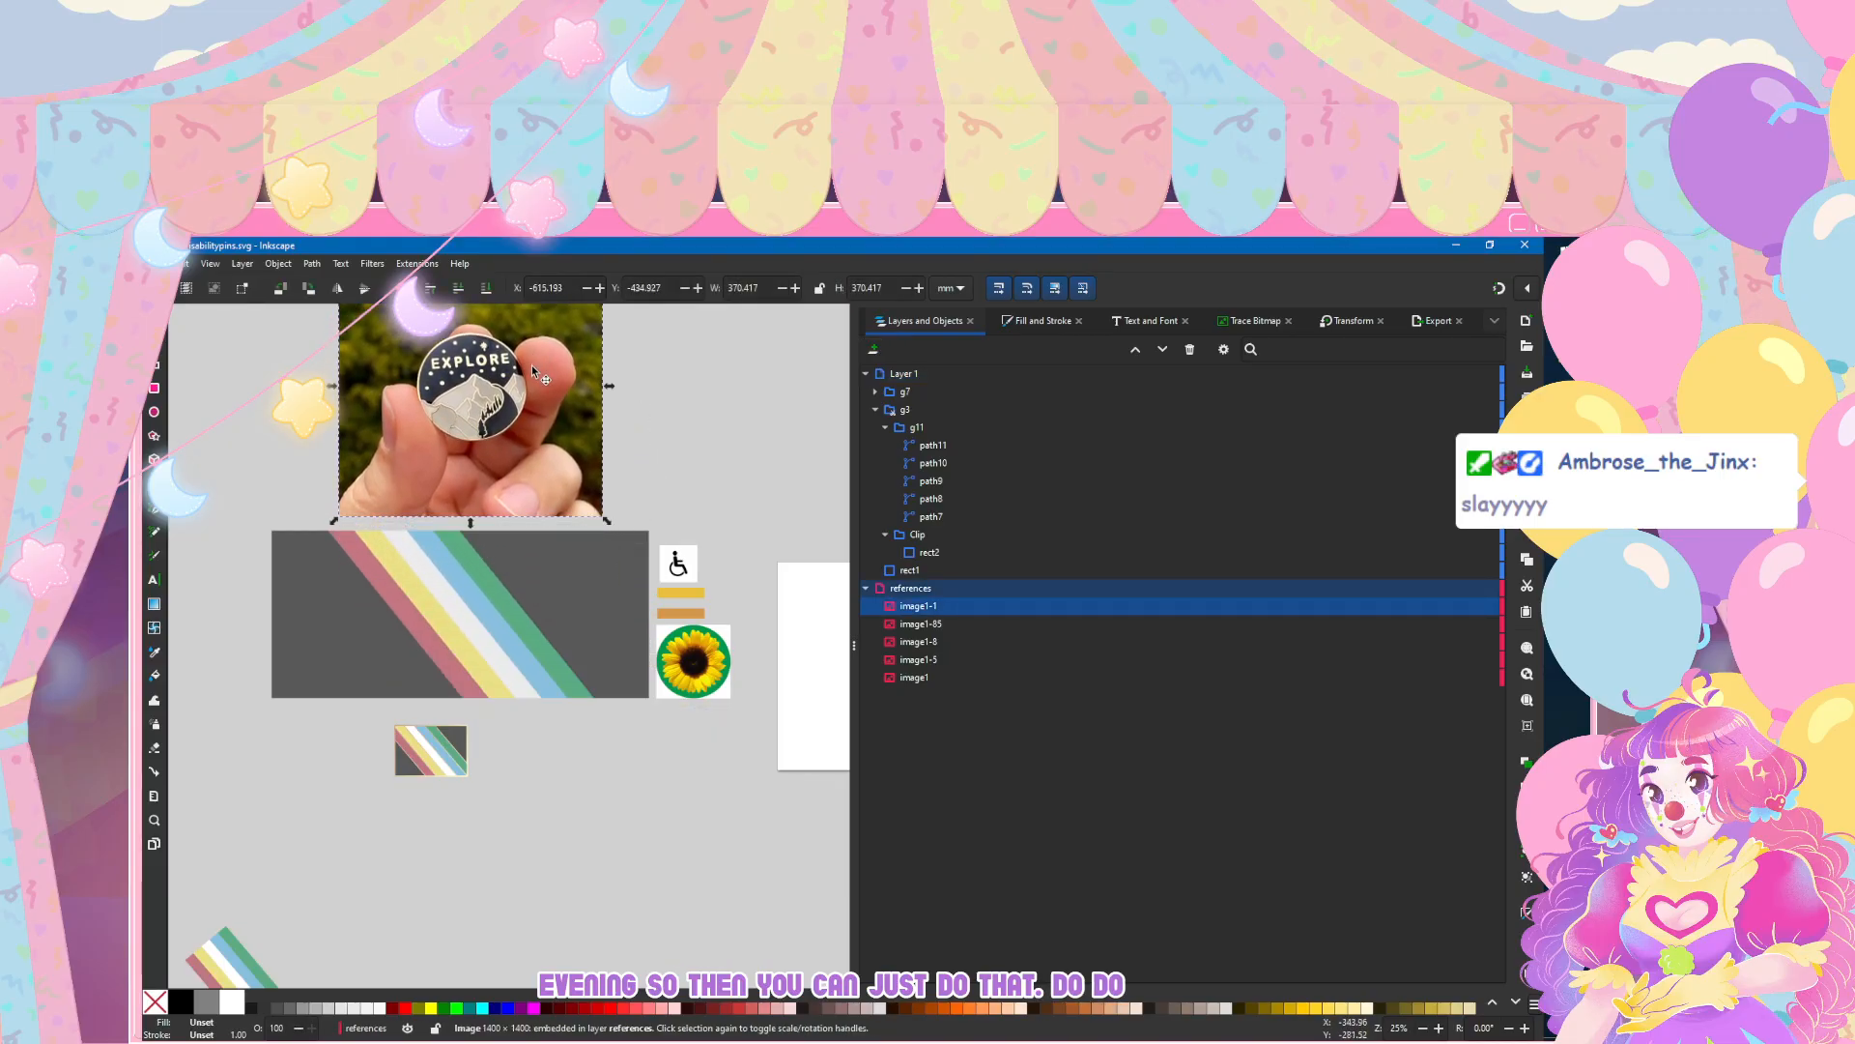
{"action": "left_click", "coordinate": [566, 814]}
{"action": "scroll", "coordinate": [451, 831], "scroll_direction": "up", "scroll_amount": 4}
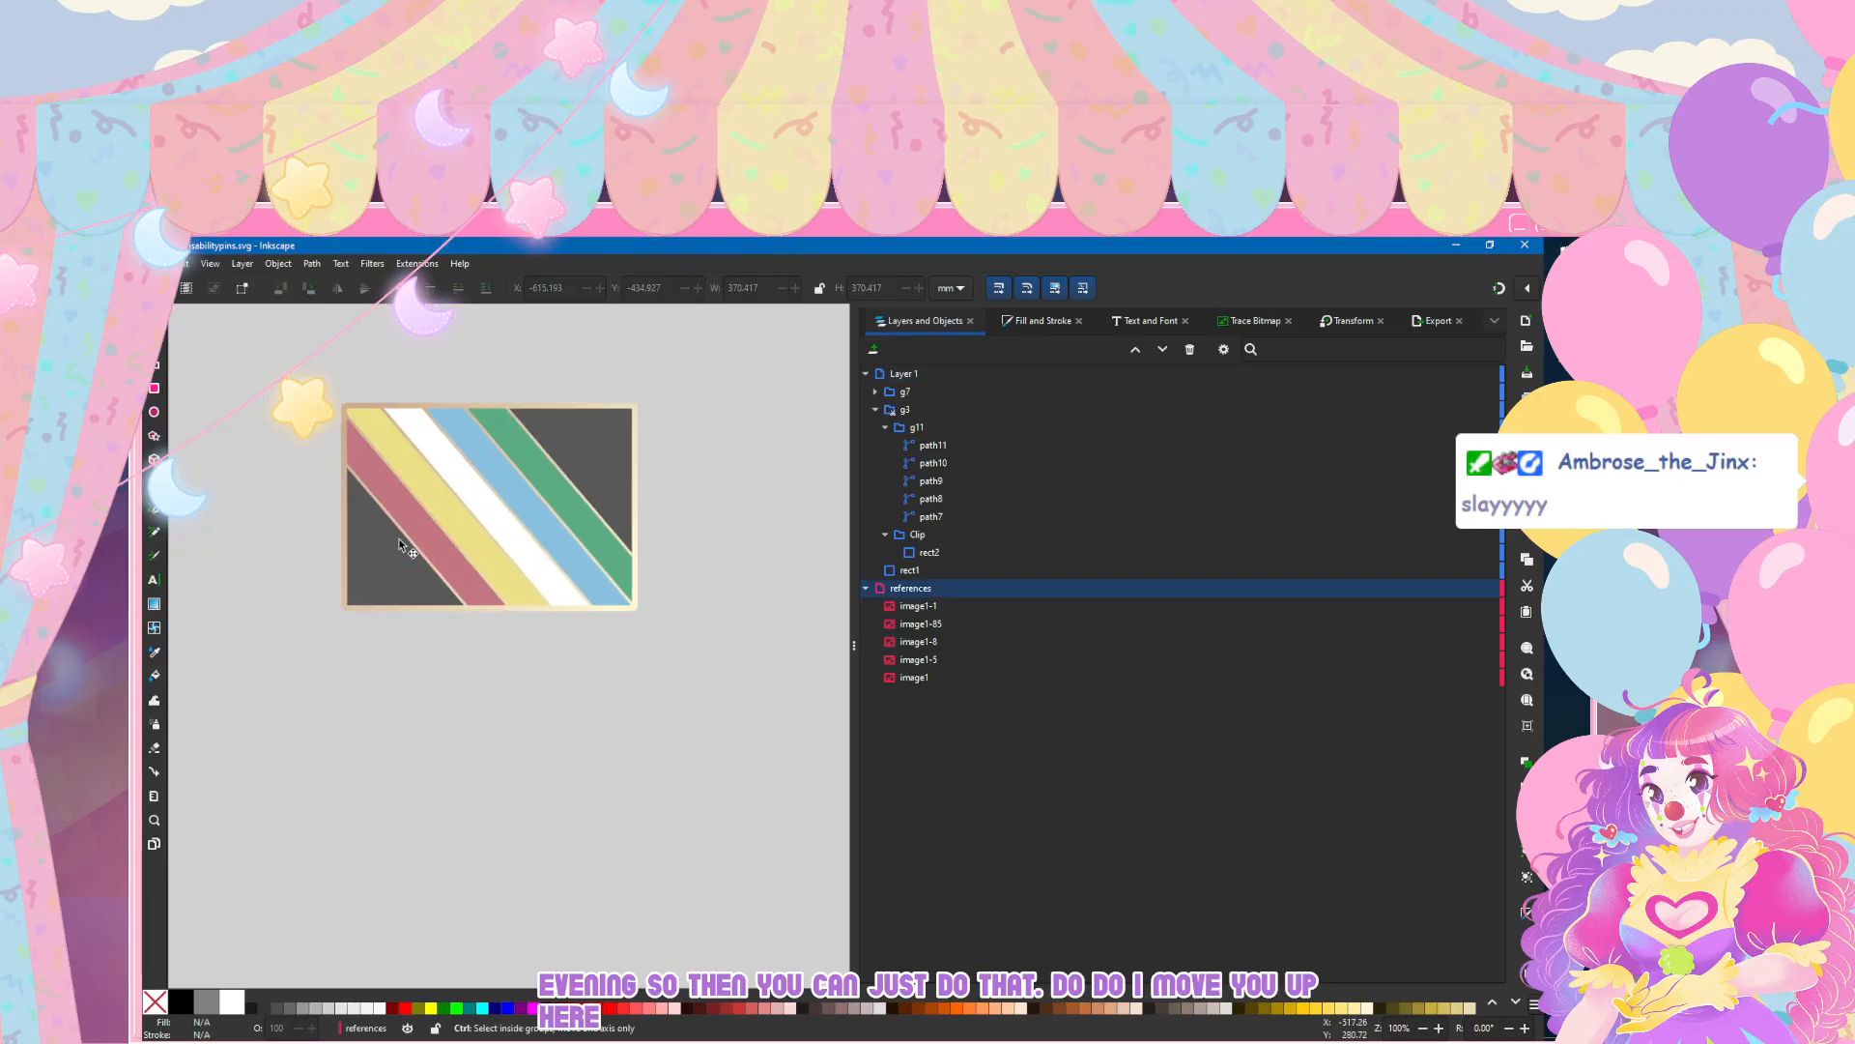
Step: Save the document with the metallic outlines on the flag pin
{"action": "scroll", "coordinate": [398, 543], "scroll_direction": "up", "scroll_amount": 2}
{"action": "scroll", "coordinate": [398, 543], "scroll_direction": "down", "scroll_amount": 1}
{"action": "scroll", "coordinate": [398, 550], "scroll_direction": "up", "scroll_amount": 2}
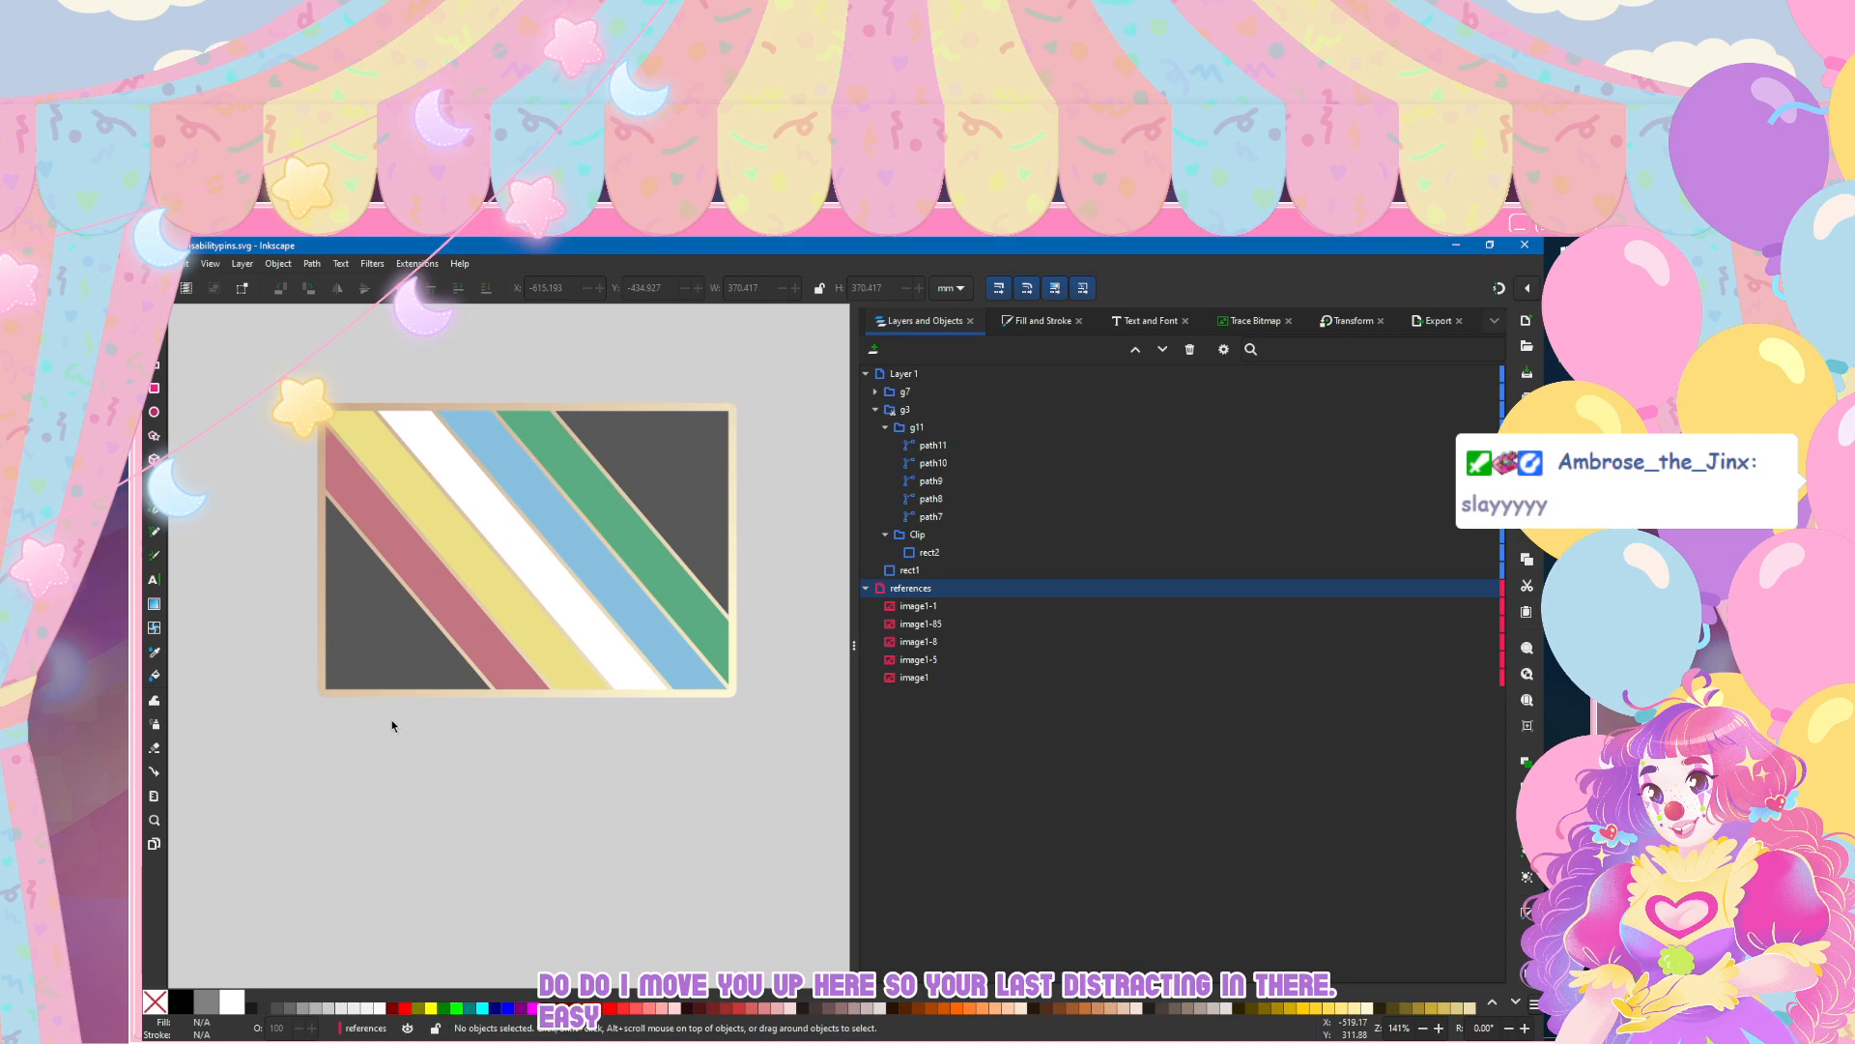
{"action": "left_click", "coordinate": [156, 263]}
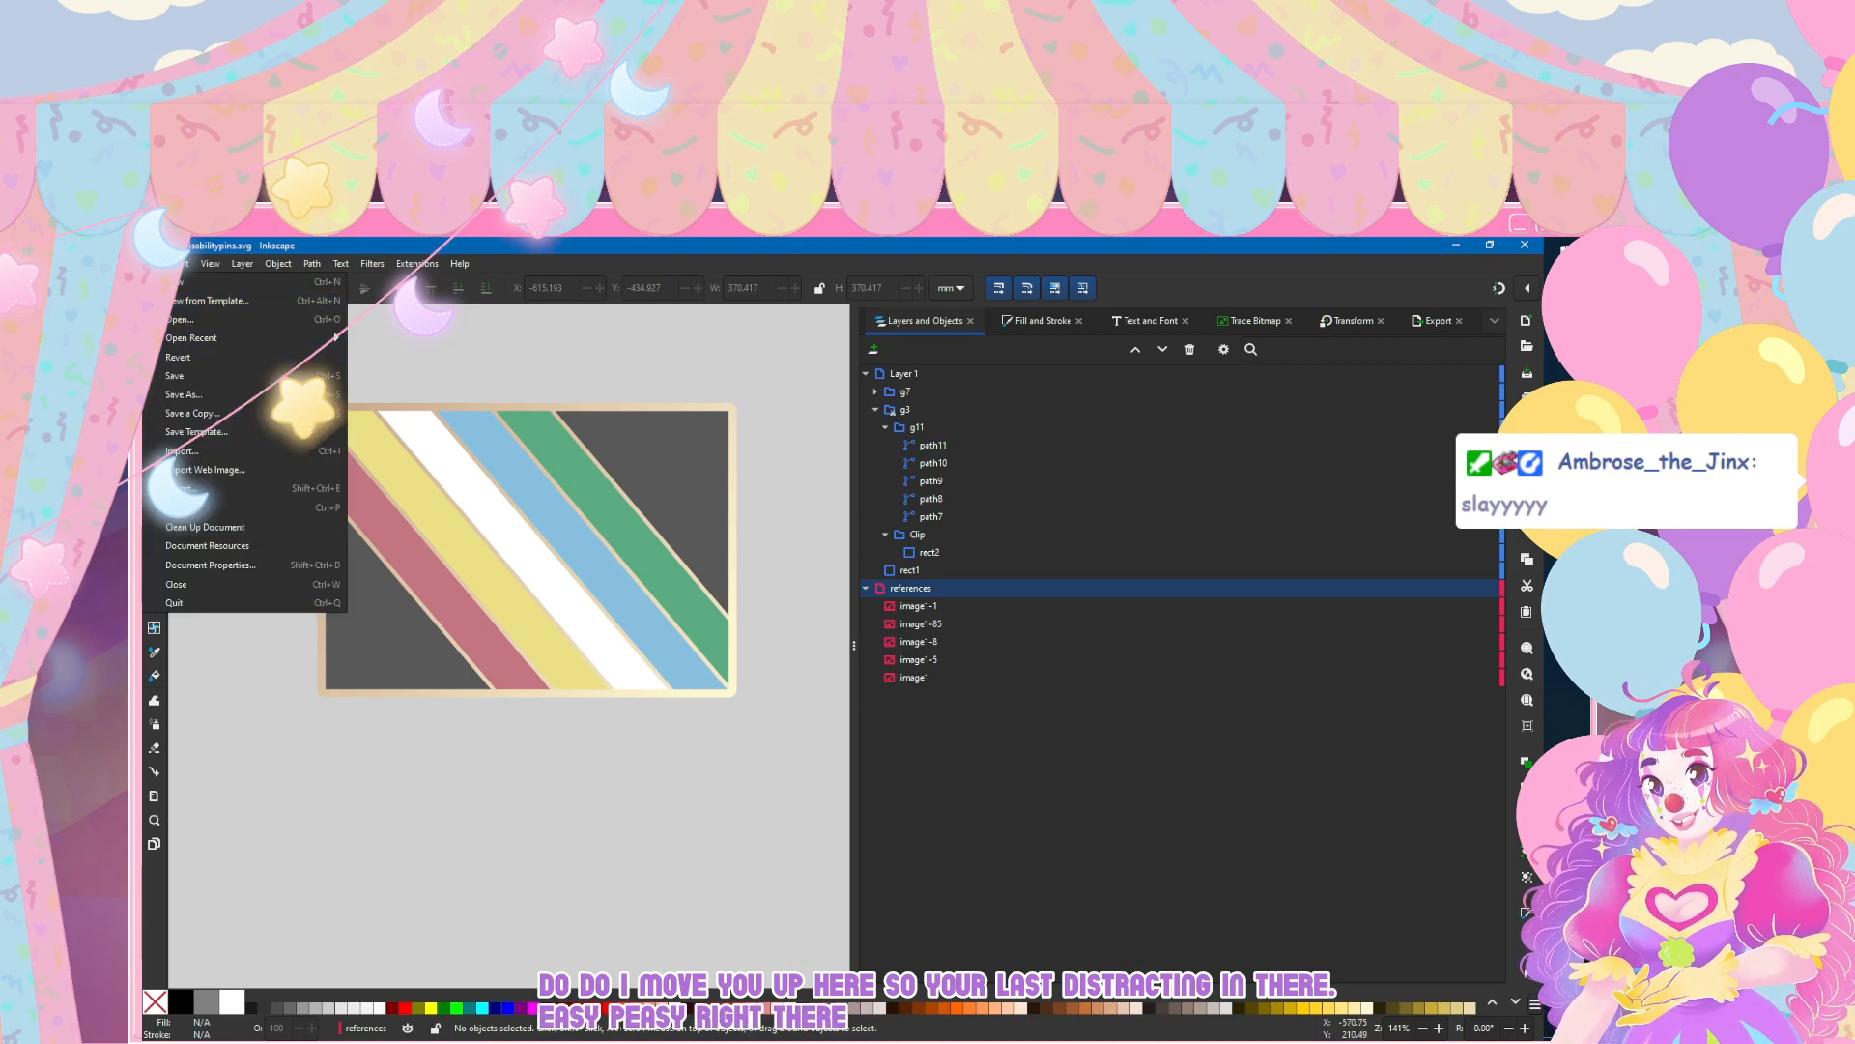
{"action": "left_click", "coordinate": [188, 378]}
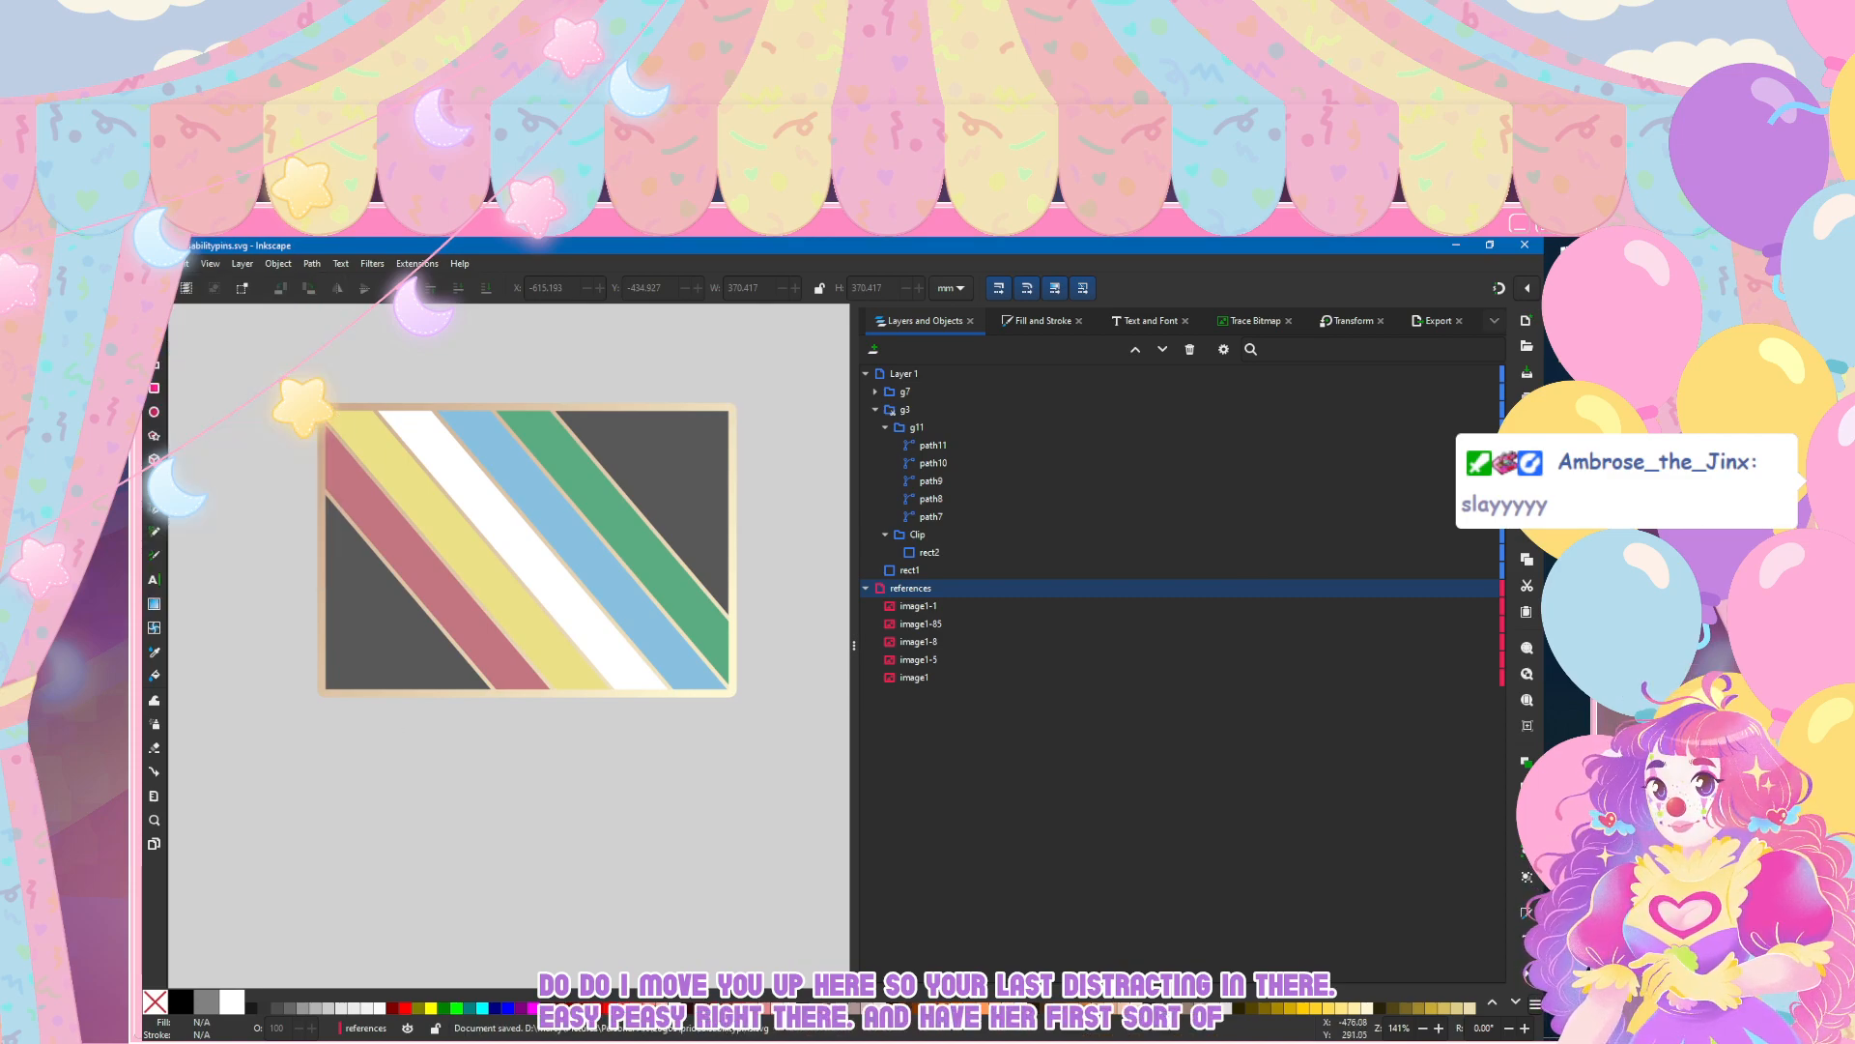
Step: Change the green stripe's flat fill to a linear gradient
{"action": "scroll", "coordinate": [434, 611], "scroll_direction": "down", "scroll_amount": 8}
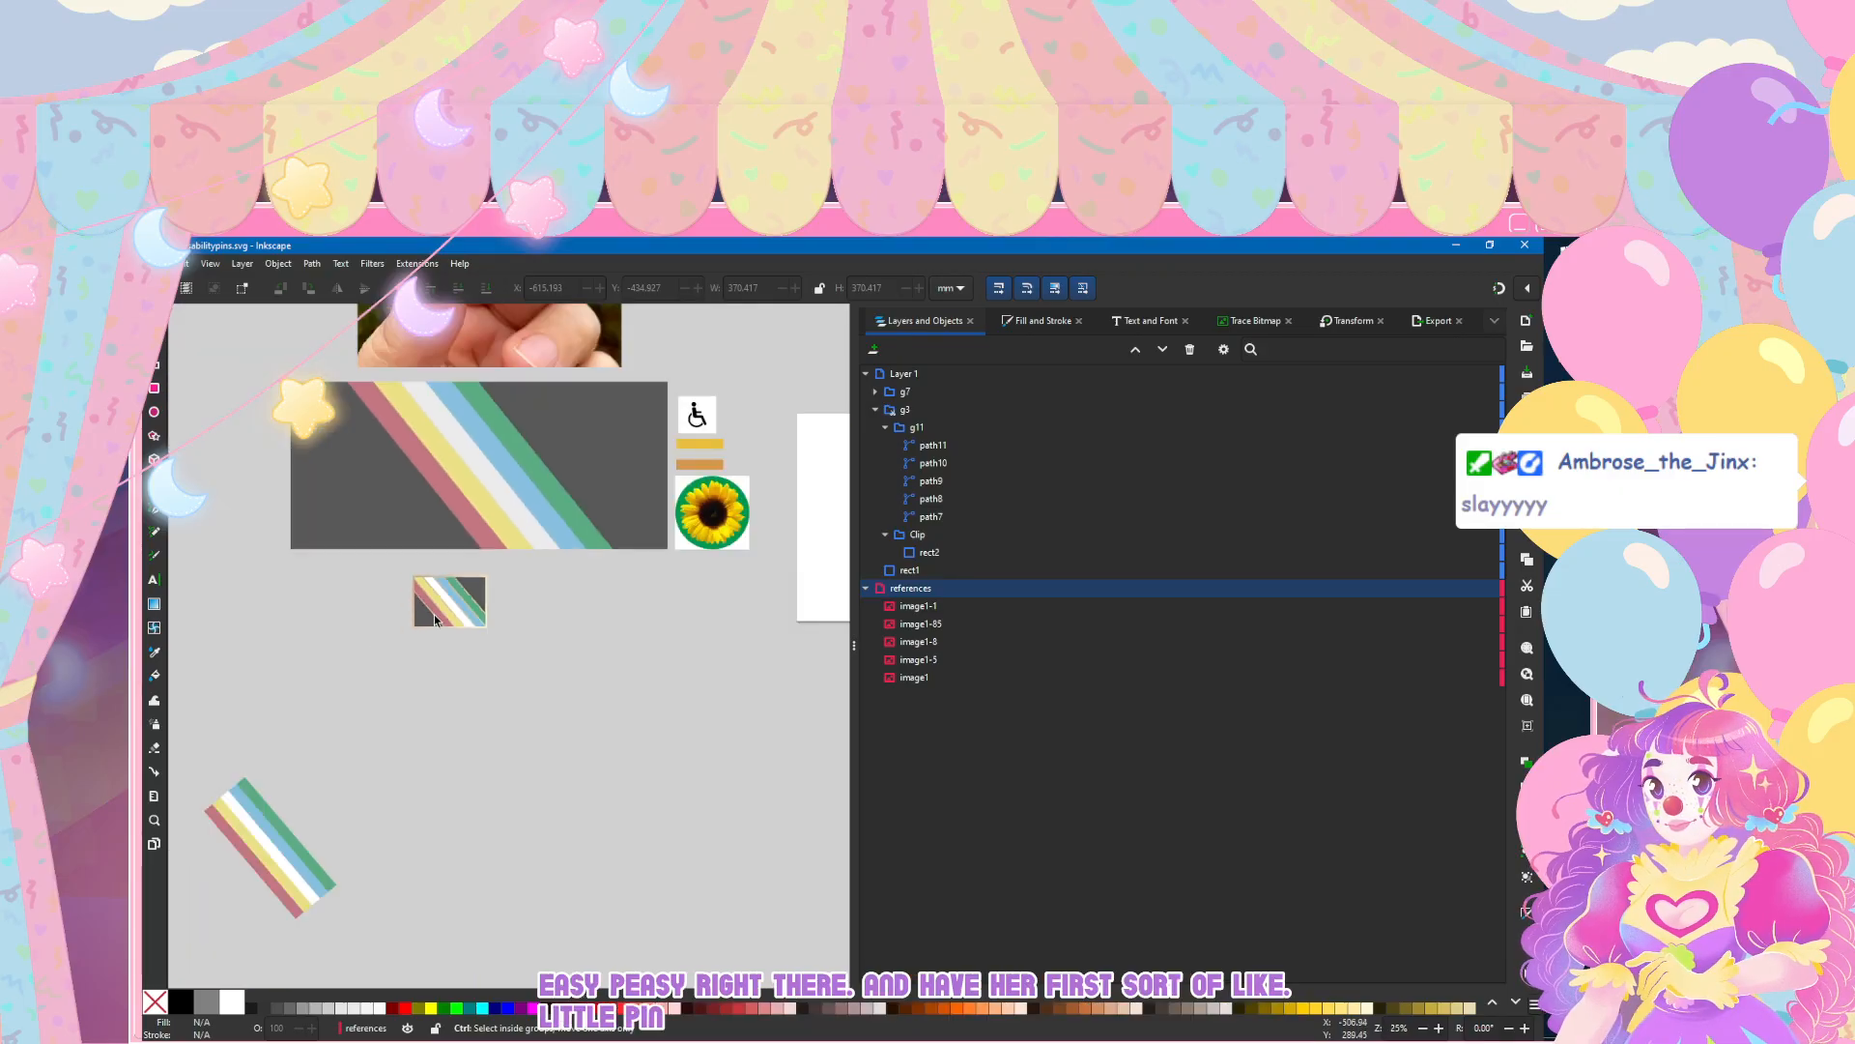
{"action": "scroll", "coordinate": [433, 611], "scroll_direction": "up", "scroll_amount": 7}
{"action": "scroll", "coordinate": [476, 623], "scroll_direction": "up", "scroll_amount": 1}
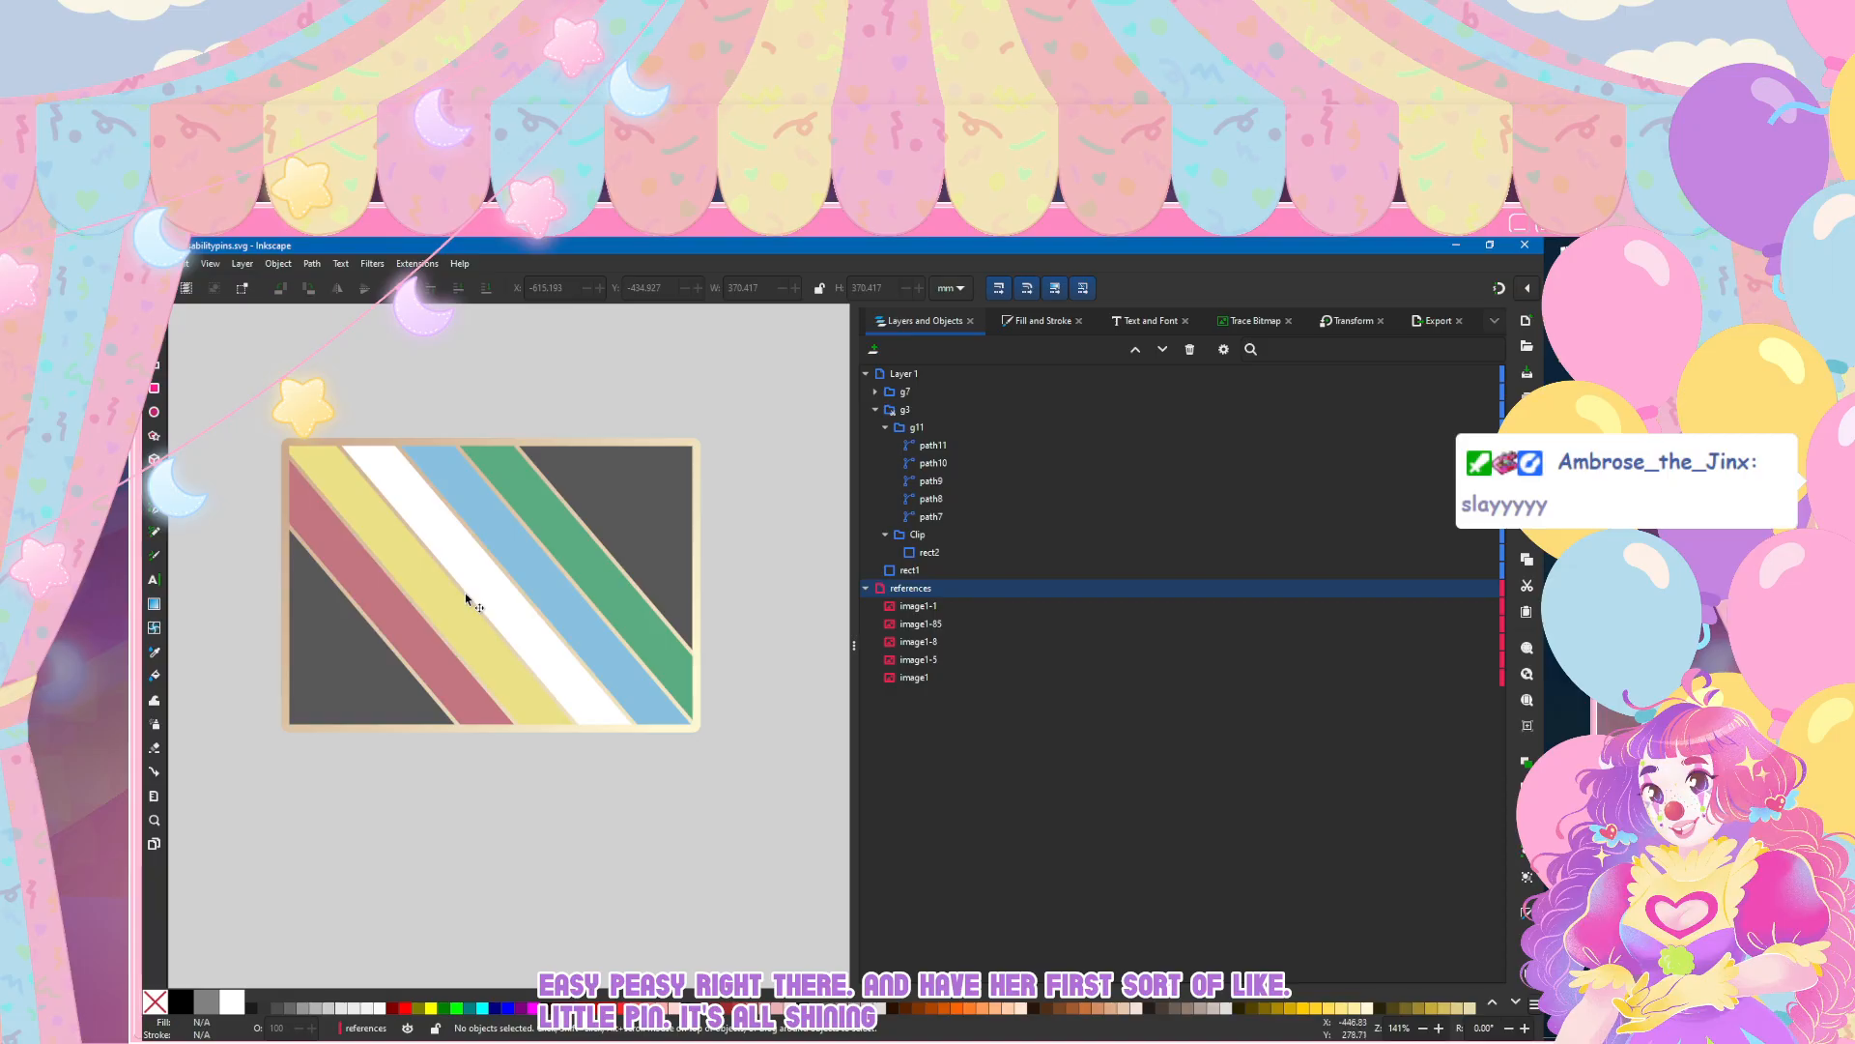
{"action": "left_click", "coordinate": [467, 599]}
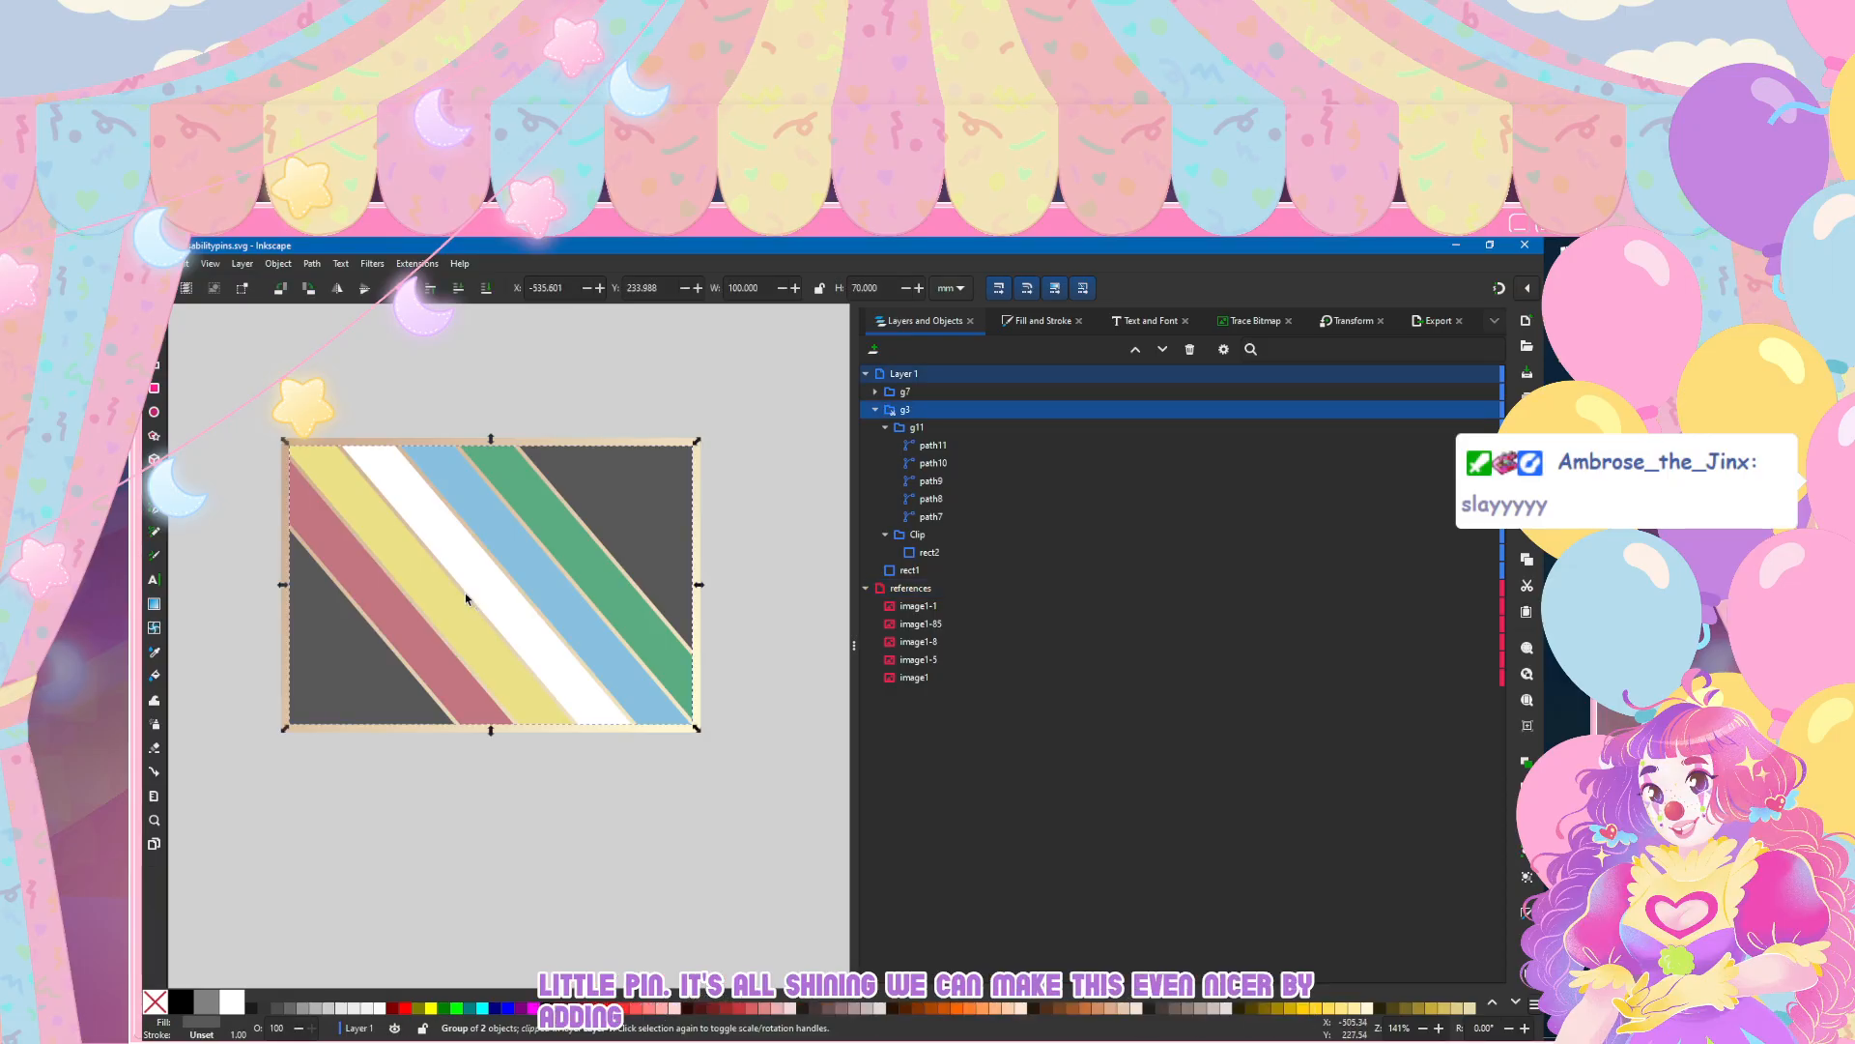
{"action": "left_click", "coordinate": [1029, 447]}
{"action": "scroll", "coordinate": [674, 525], "scroll_direction": "up", "scroll_amount": 2, "text": "ctrl"}
{"action": "key", "text": "n"}
{"action": "left_click", "coordinate": [444, 496]}
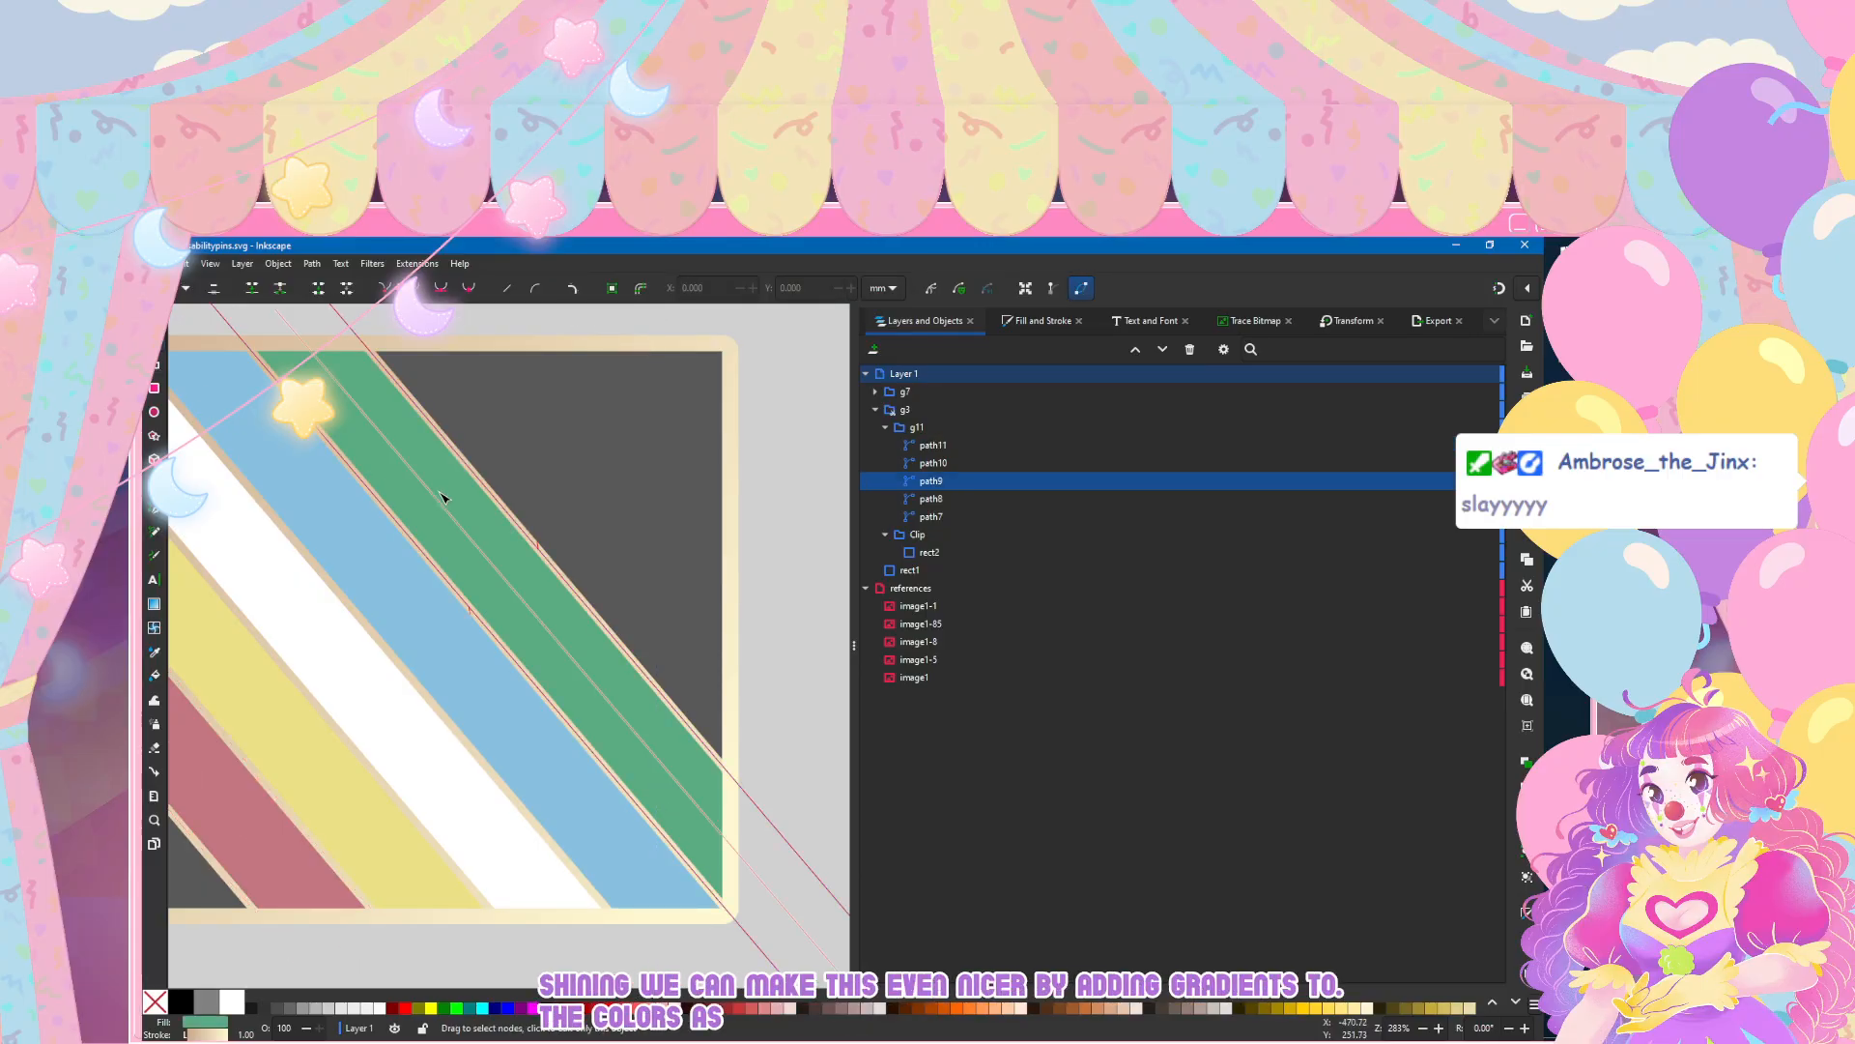
{"action": "left_click", "coordinate": [1014, 322]}
{"action": "scroll", "coordinate": [555, 477], "scroll_direction": "down", "scroll_amount": 1, "text": "ctrl"}
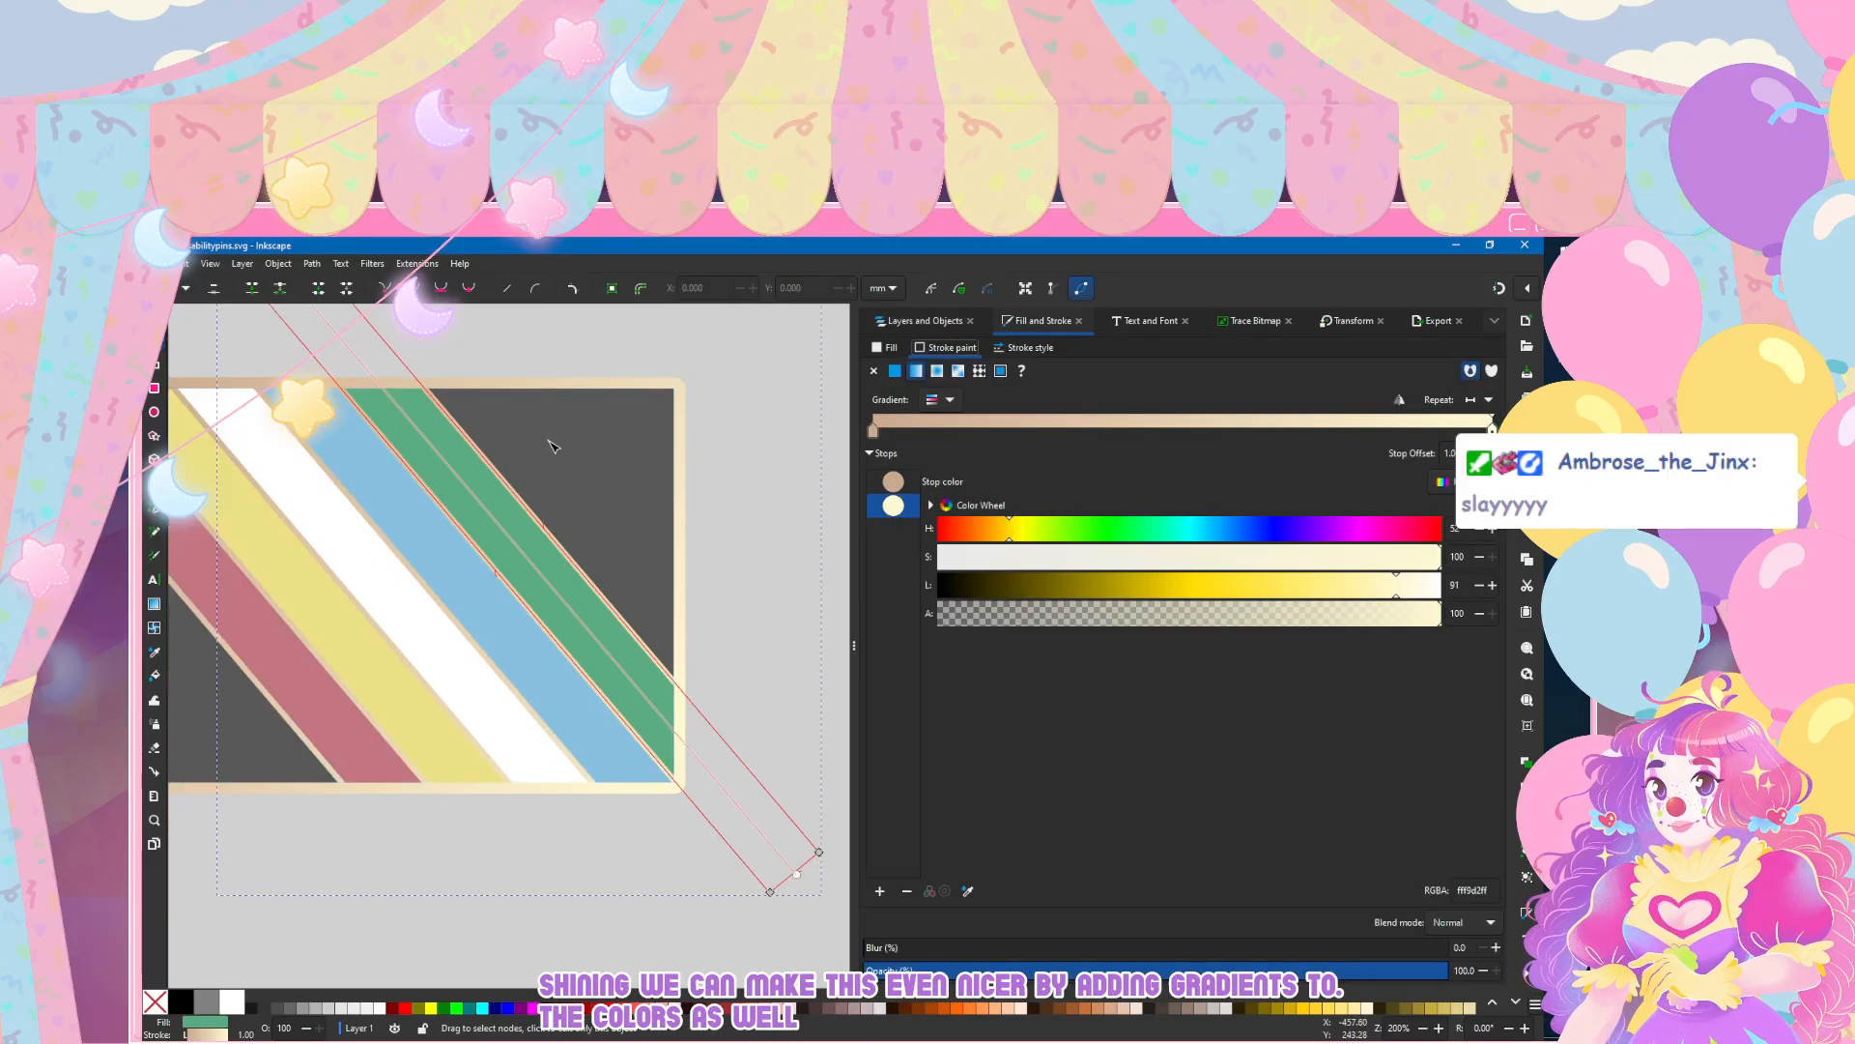
{"action": "left_click", "coordinate": [885, 348]}
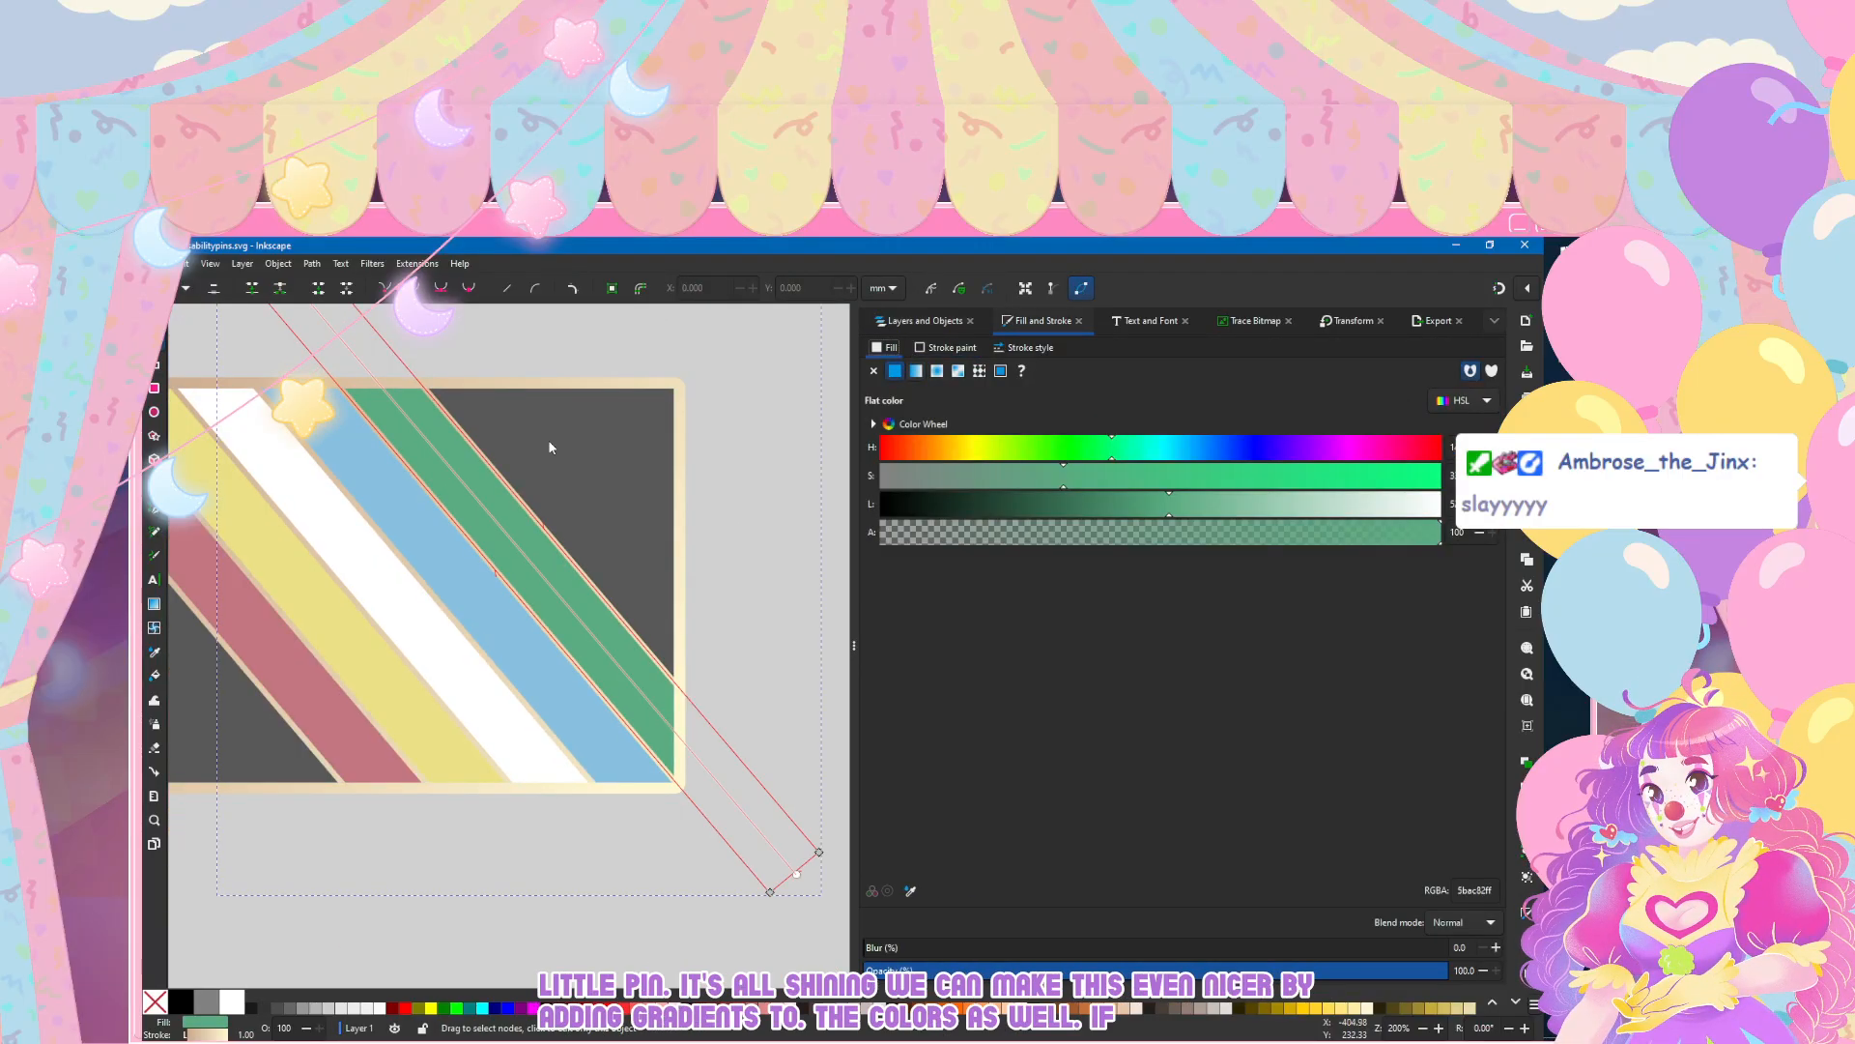
{"action": "left_click", "coordinate": [916, 371]}
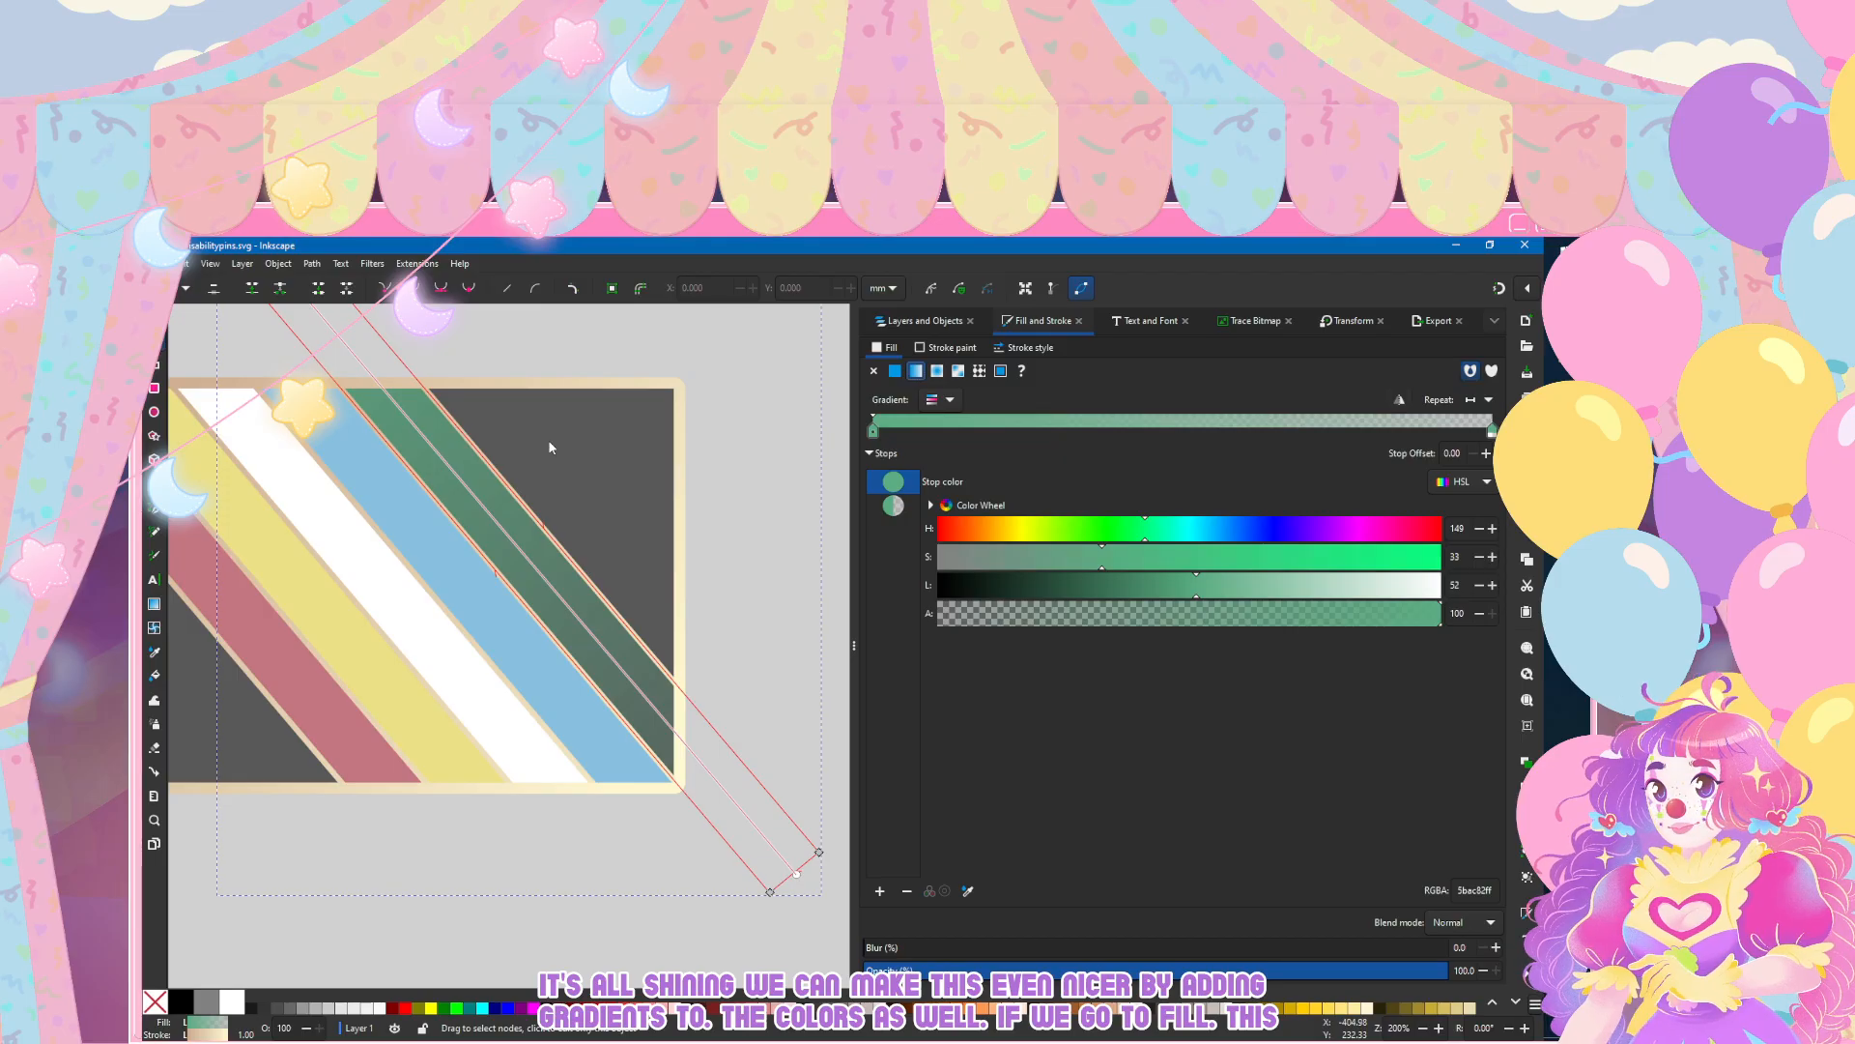
Step: Reverse the green stripe's linear gradient and set its transparent stop to full opacity, alpha 100
{"action": "left_click", "coordinate": [1399, 399]}
{"action": "left_click", "coordinate": [155, 317]}
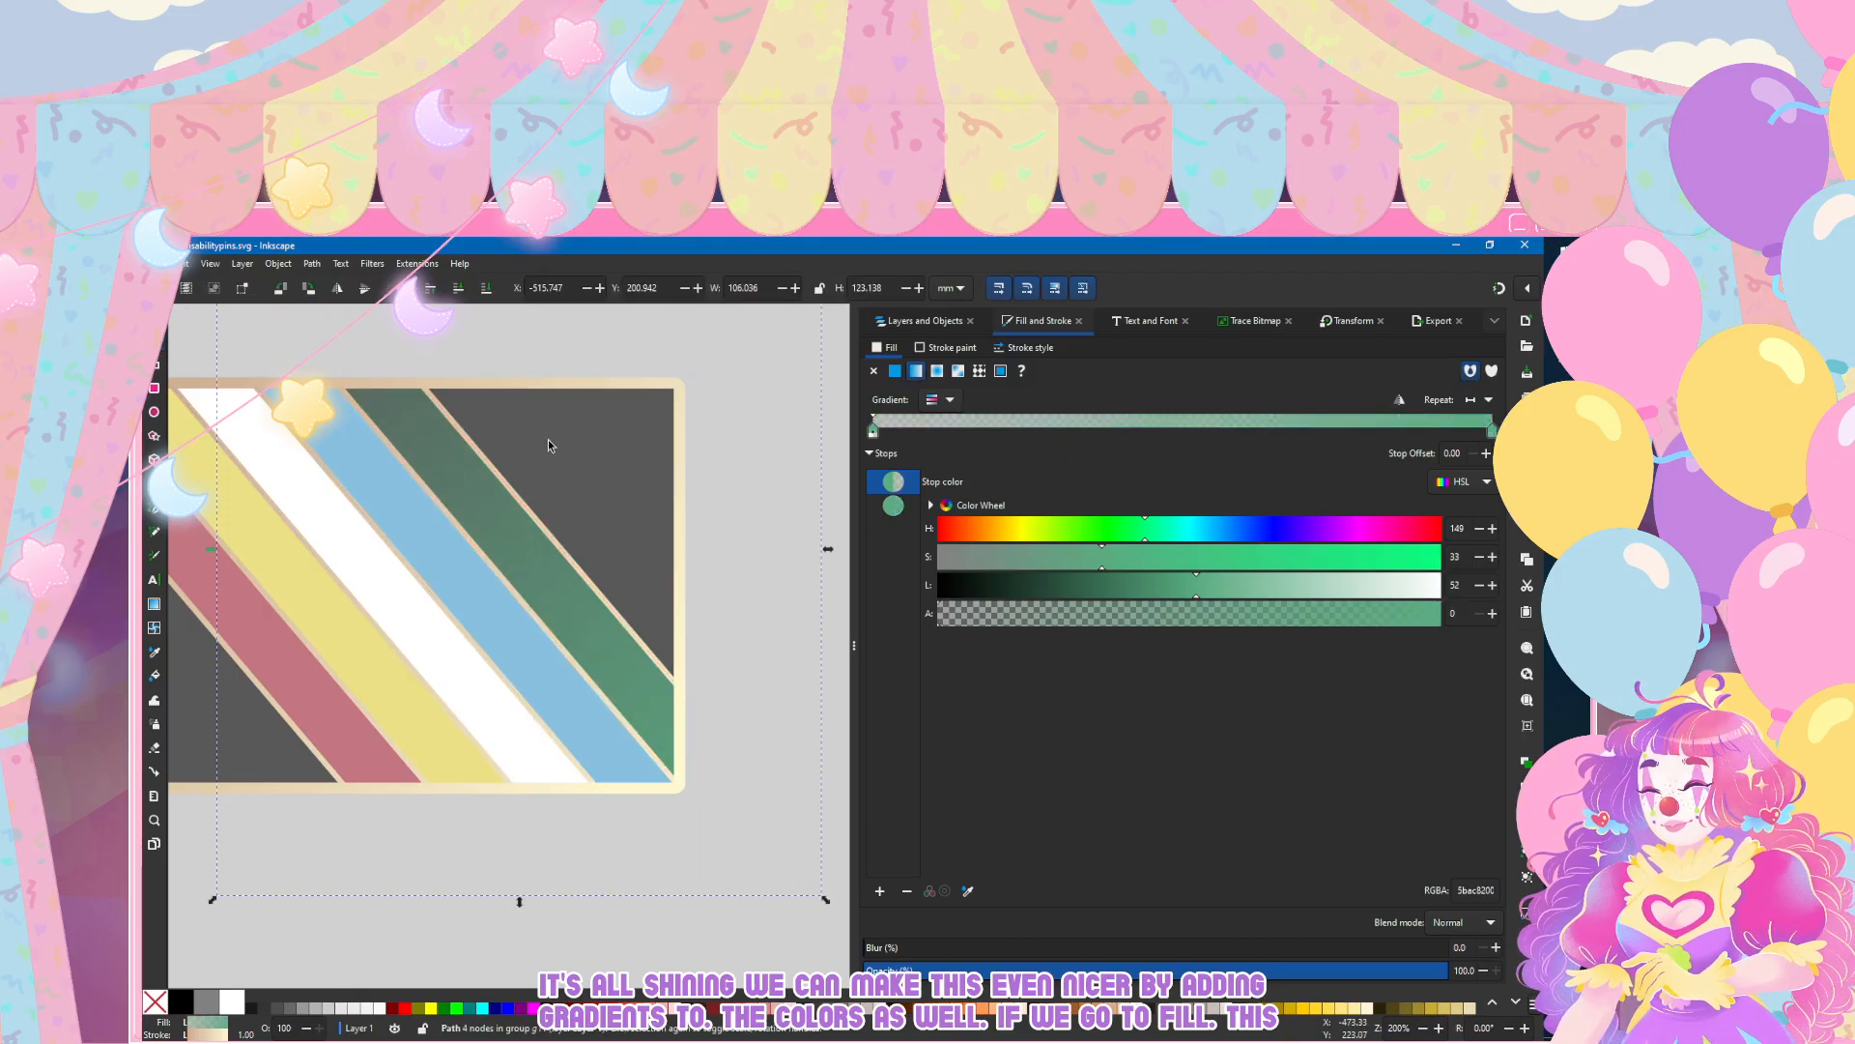
{"action": "scroll", "coordinate": [580, 512], "scroll_direction": "down", "scroll_amount": 3}
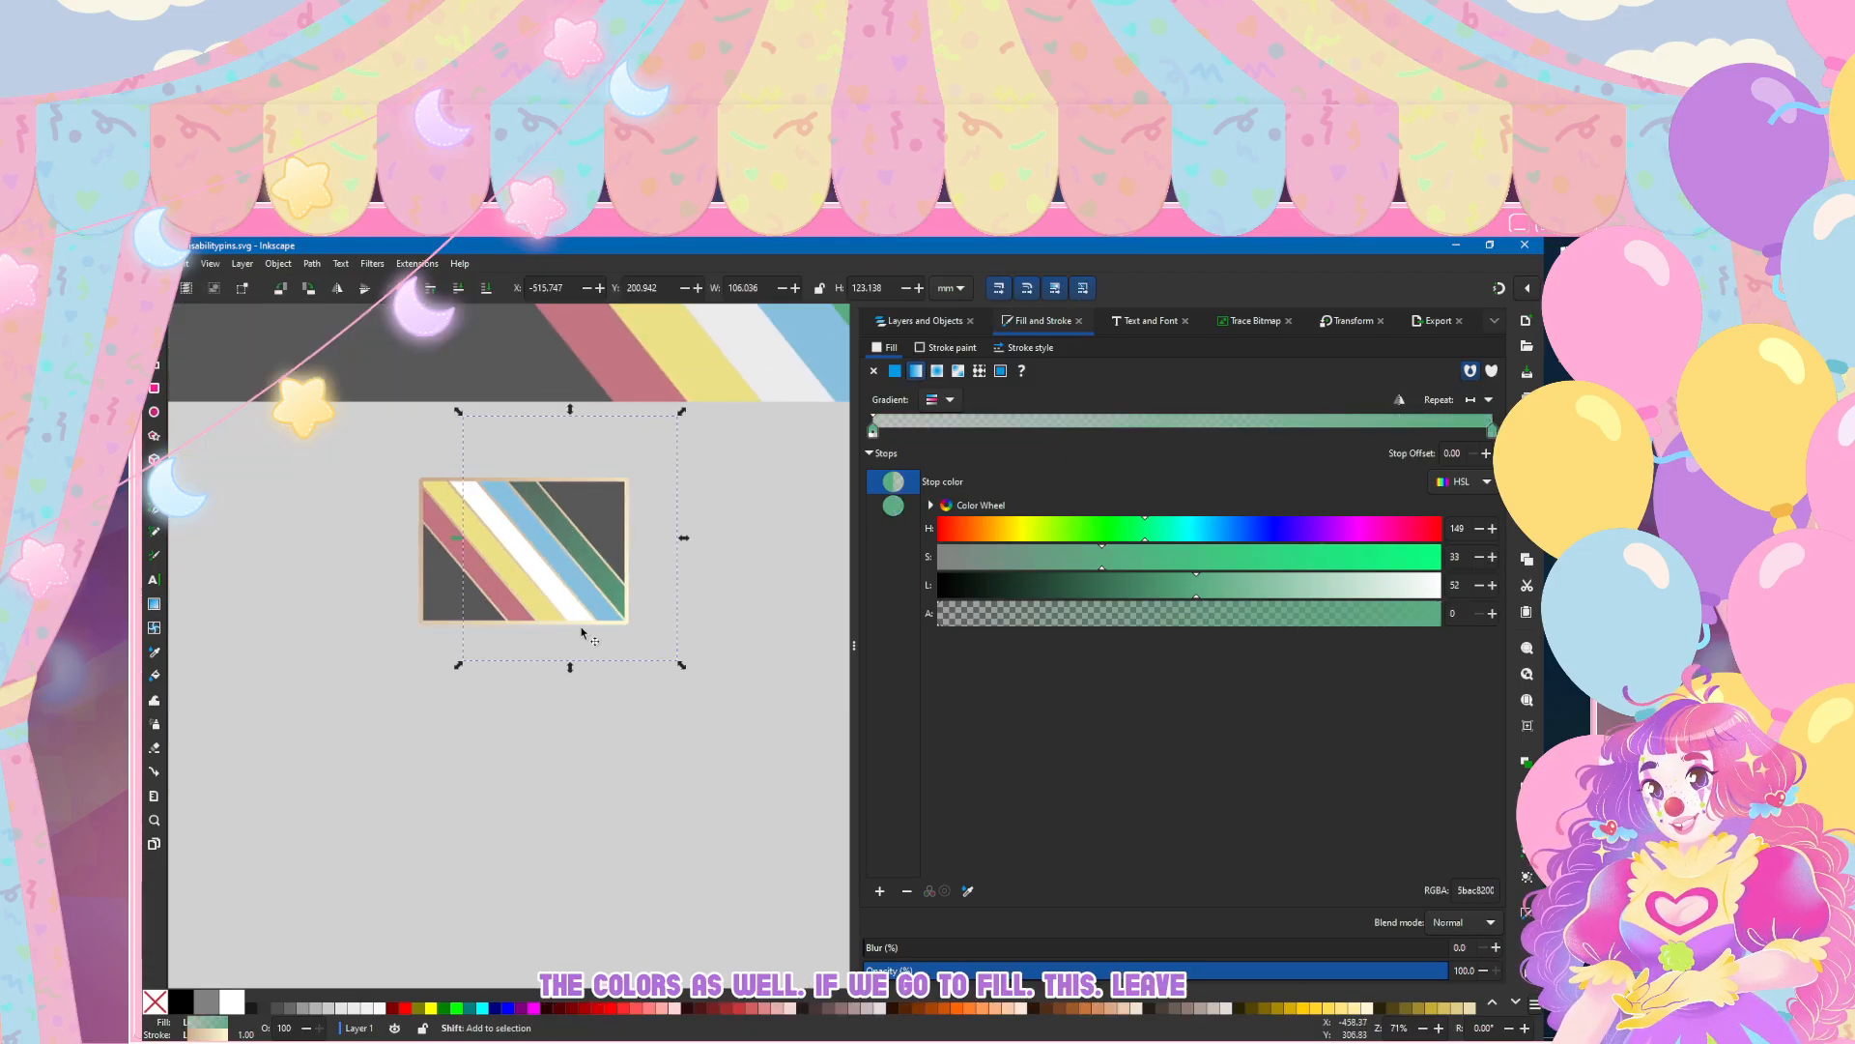
{"action": "scroll", "coordinate": [547, 516], "scroll_direction": "up", "scroll_amount": 3}
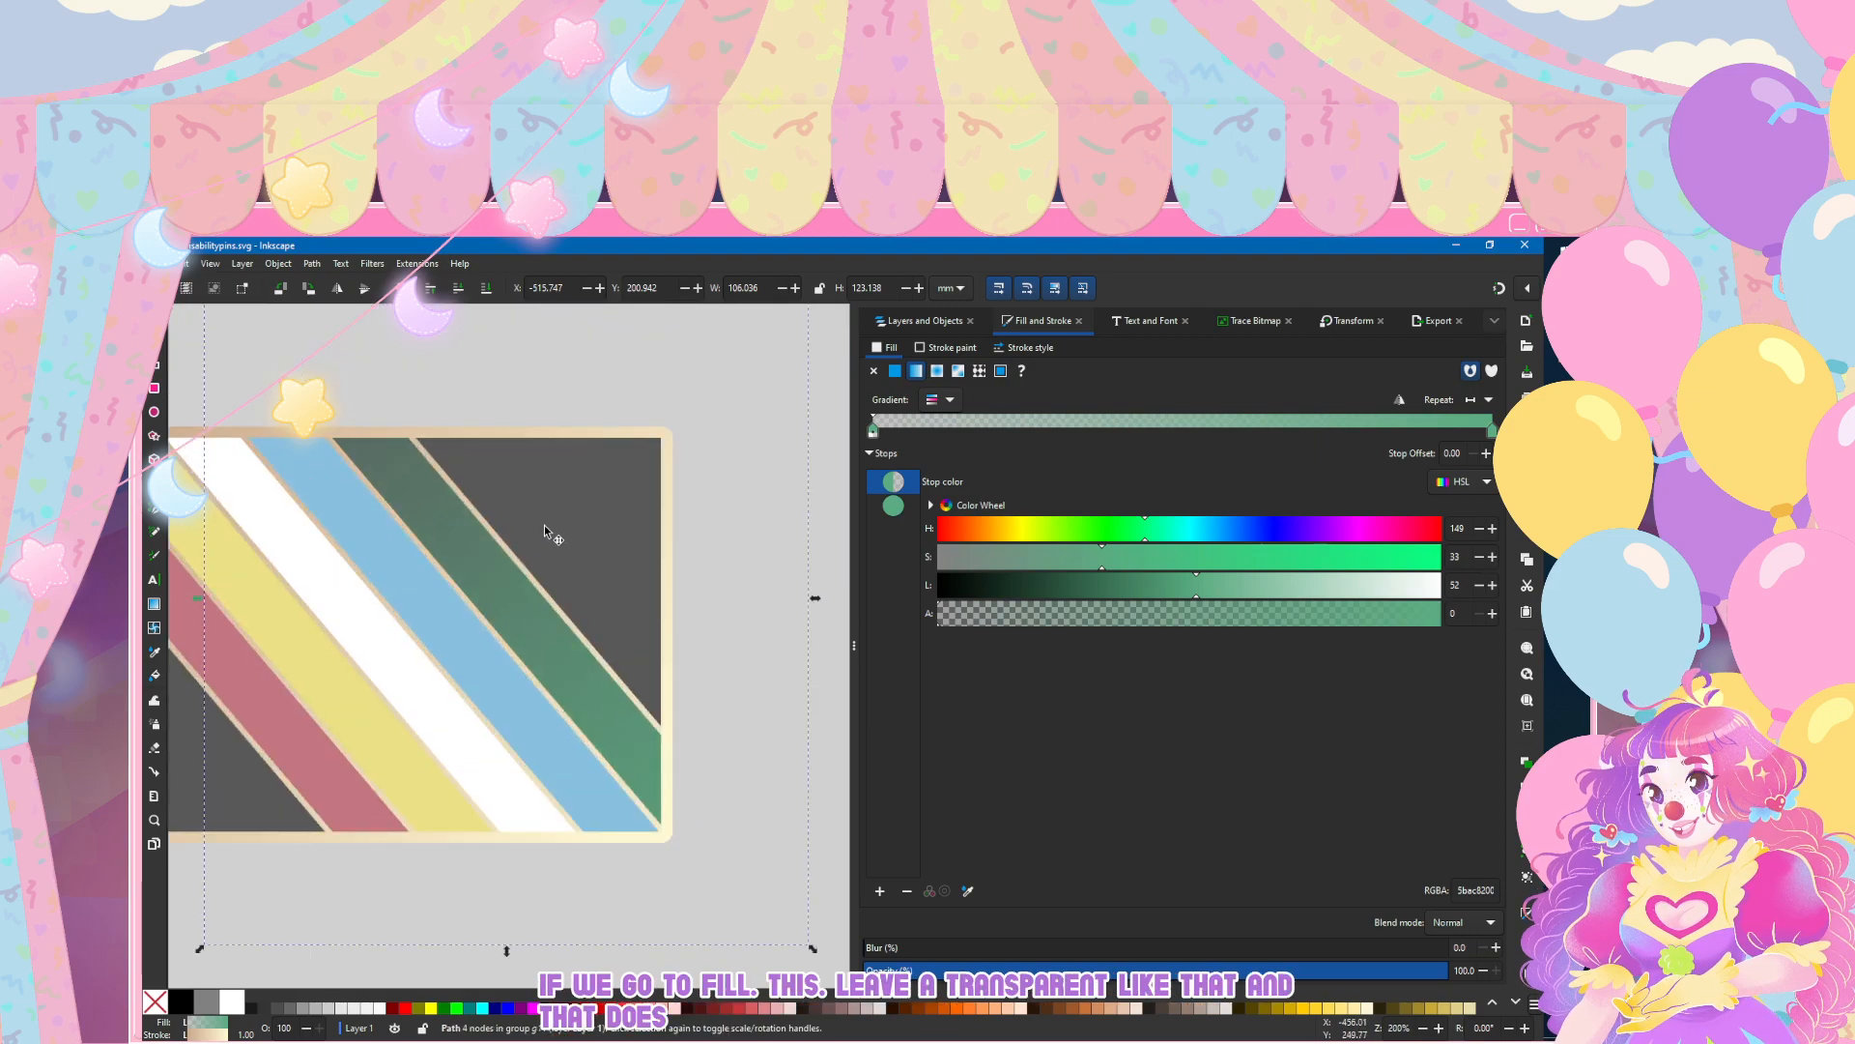
{"action": "left_click", "coordinate": [1205, 614]}
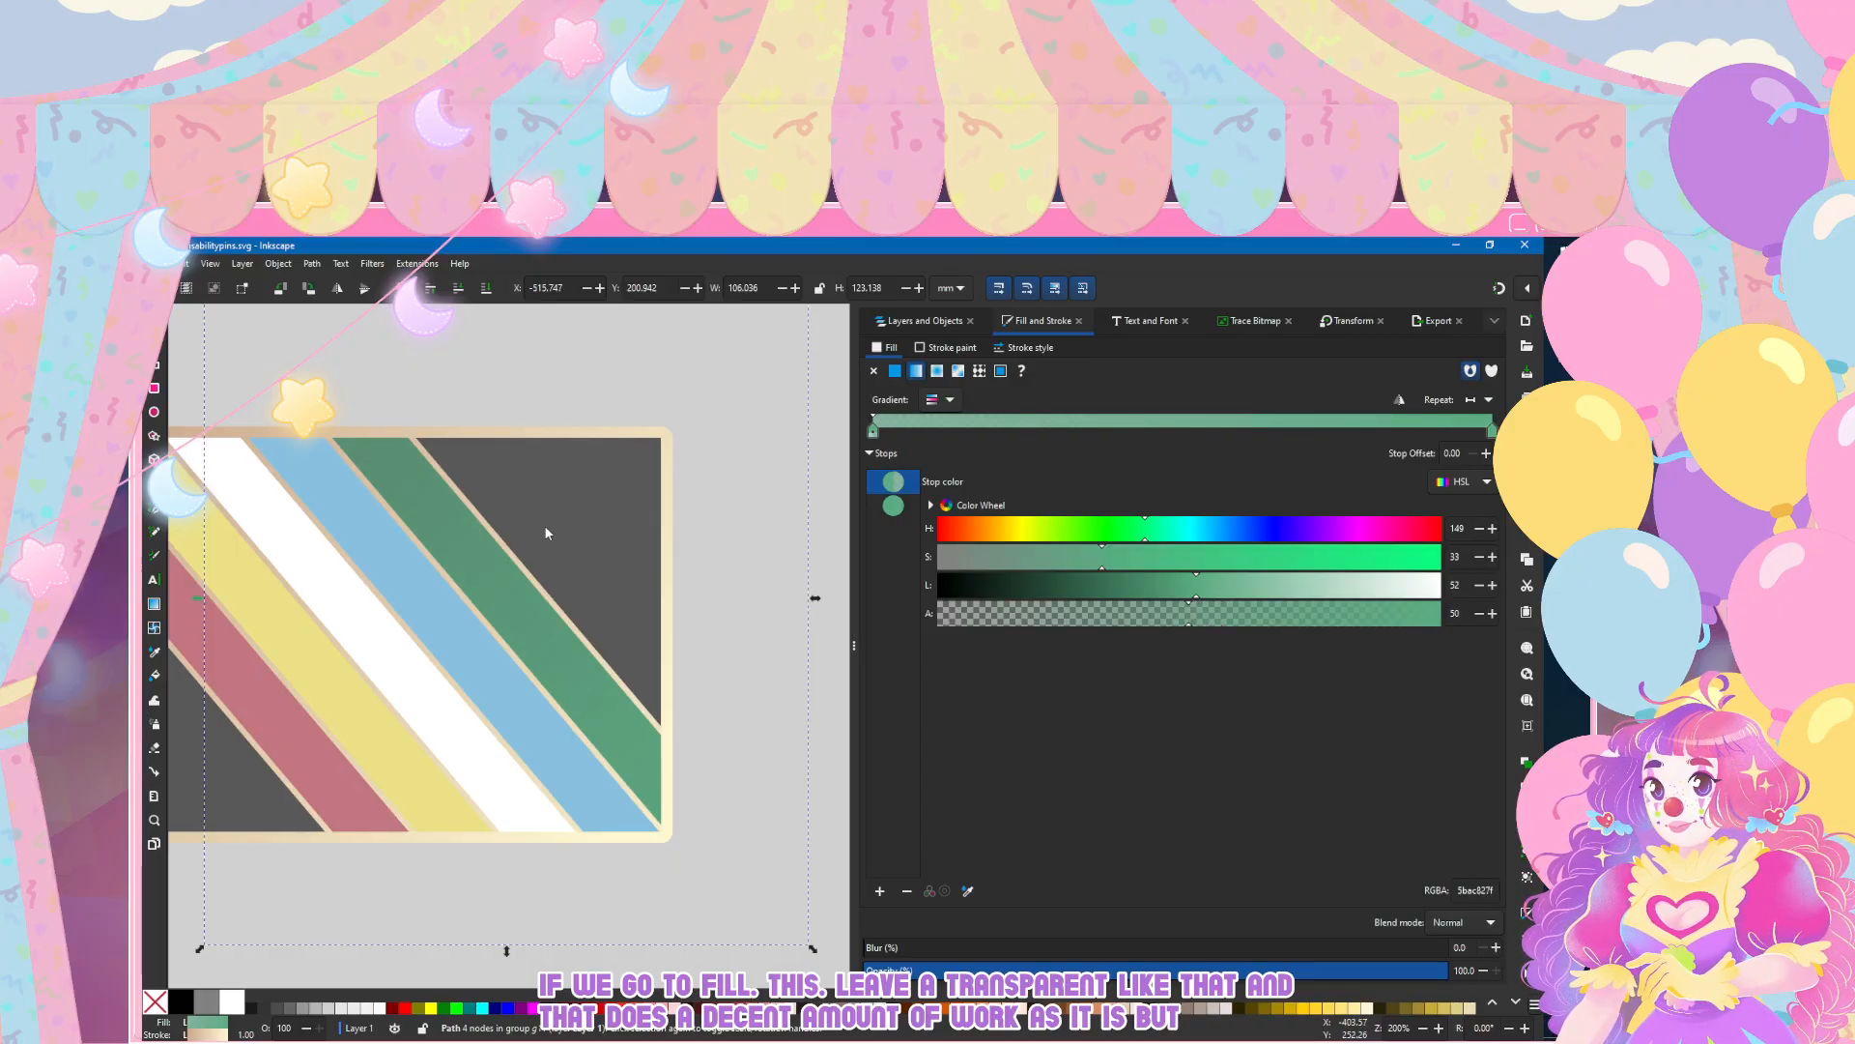
{"action": "scroll", "coordinate": [267, 599], "scroll_direction": "left", "scroll_amount": 3}
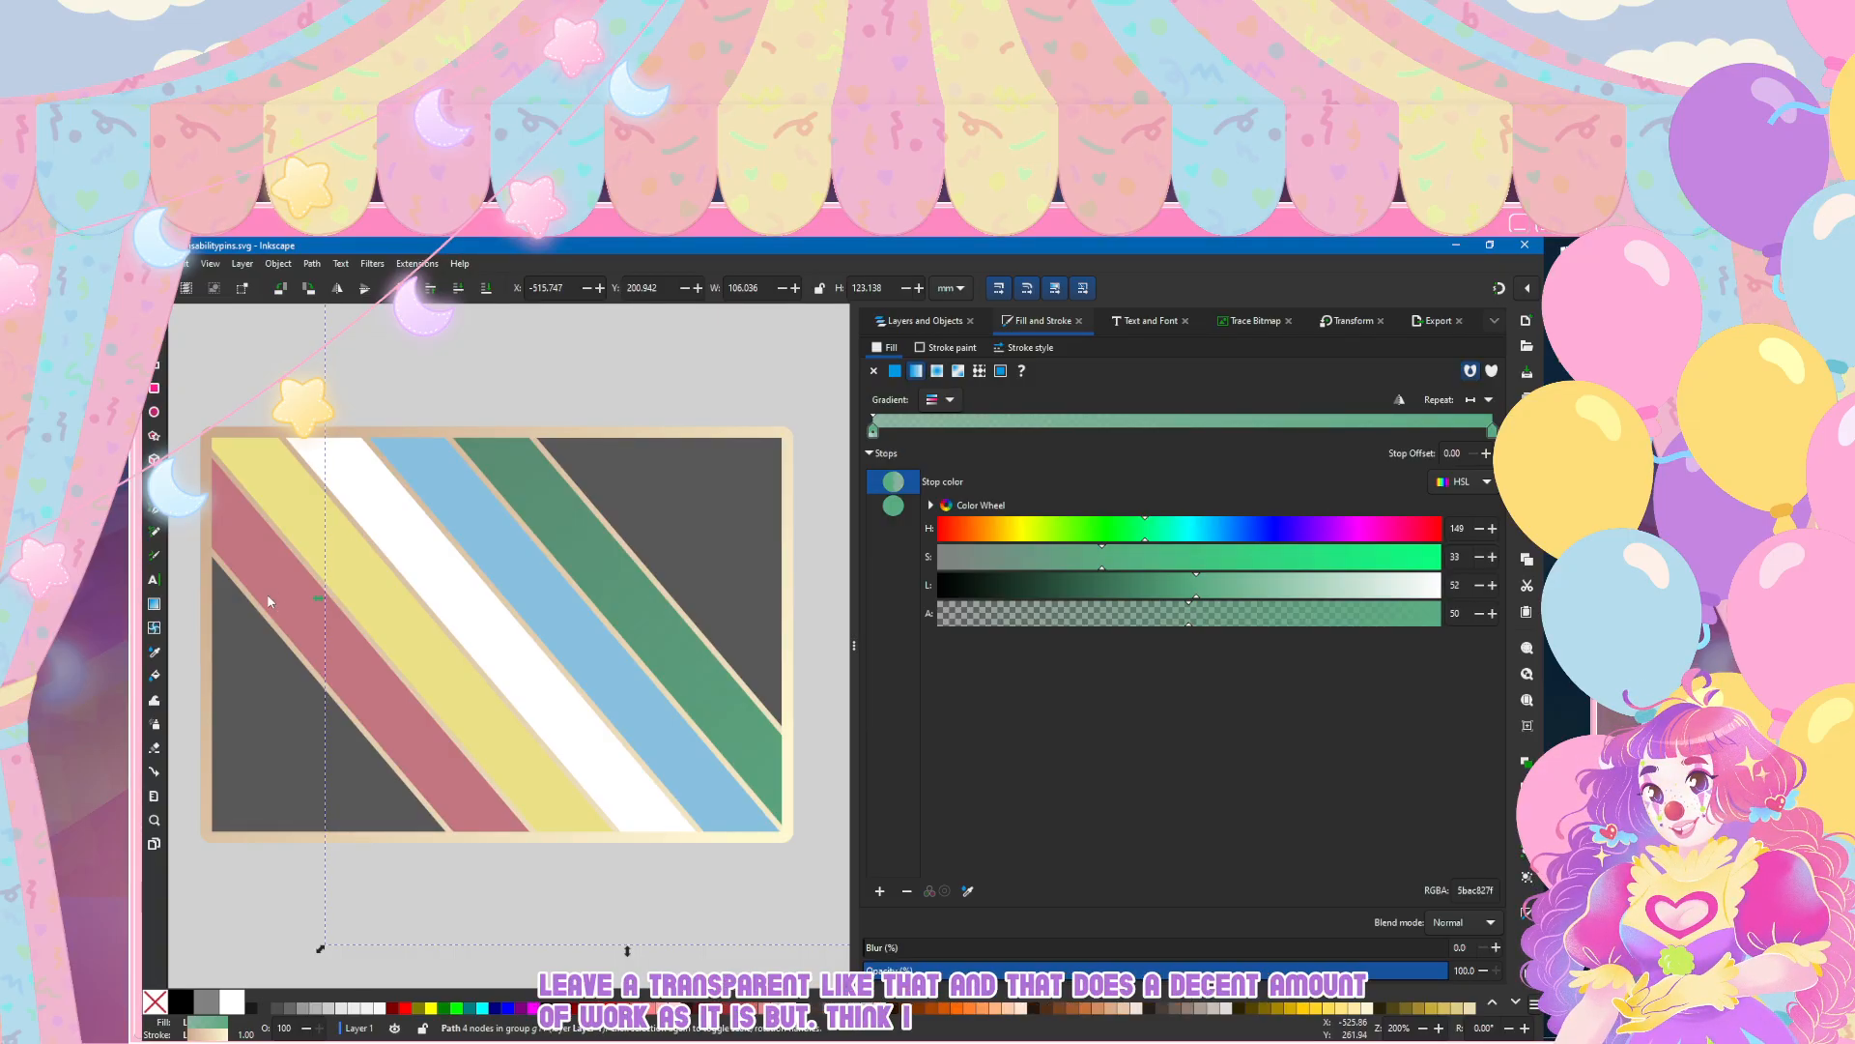
{"action": "left_click_drag", "start_coordinate": [1189, 615], "coordinate": [1539, 621]}
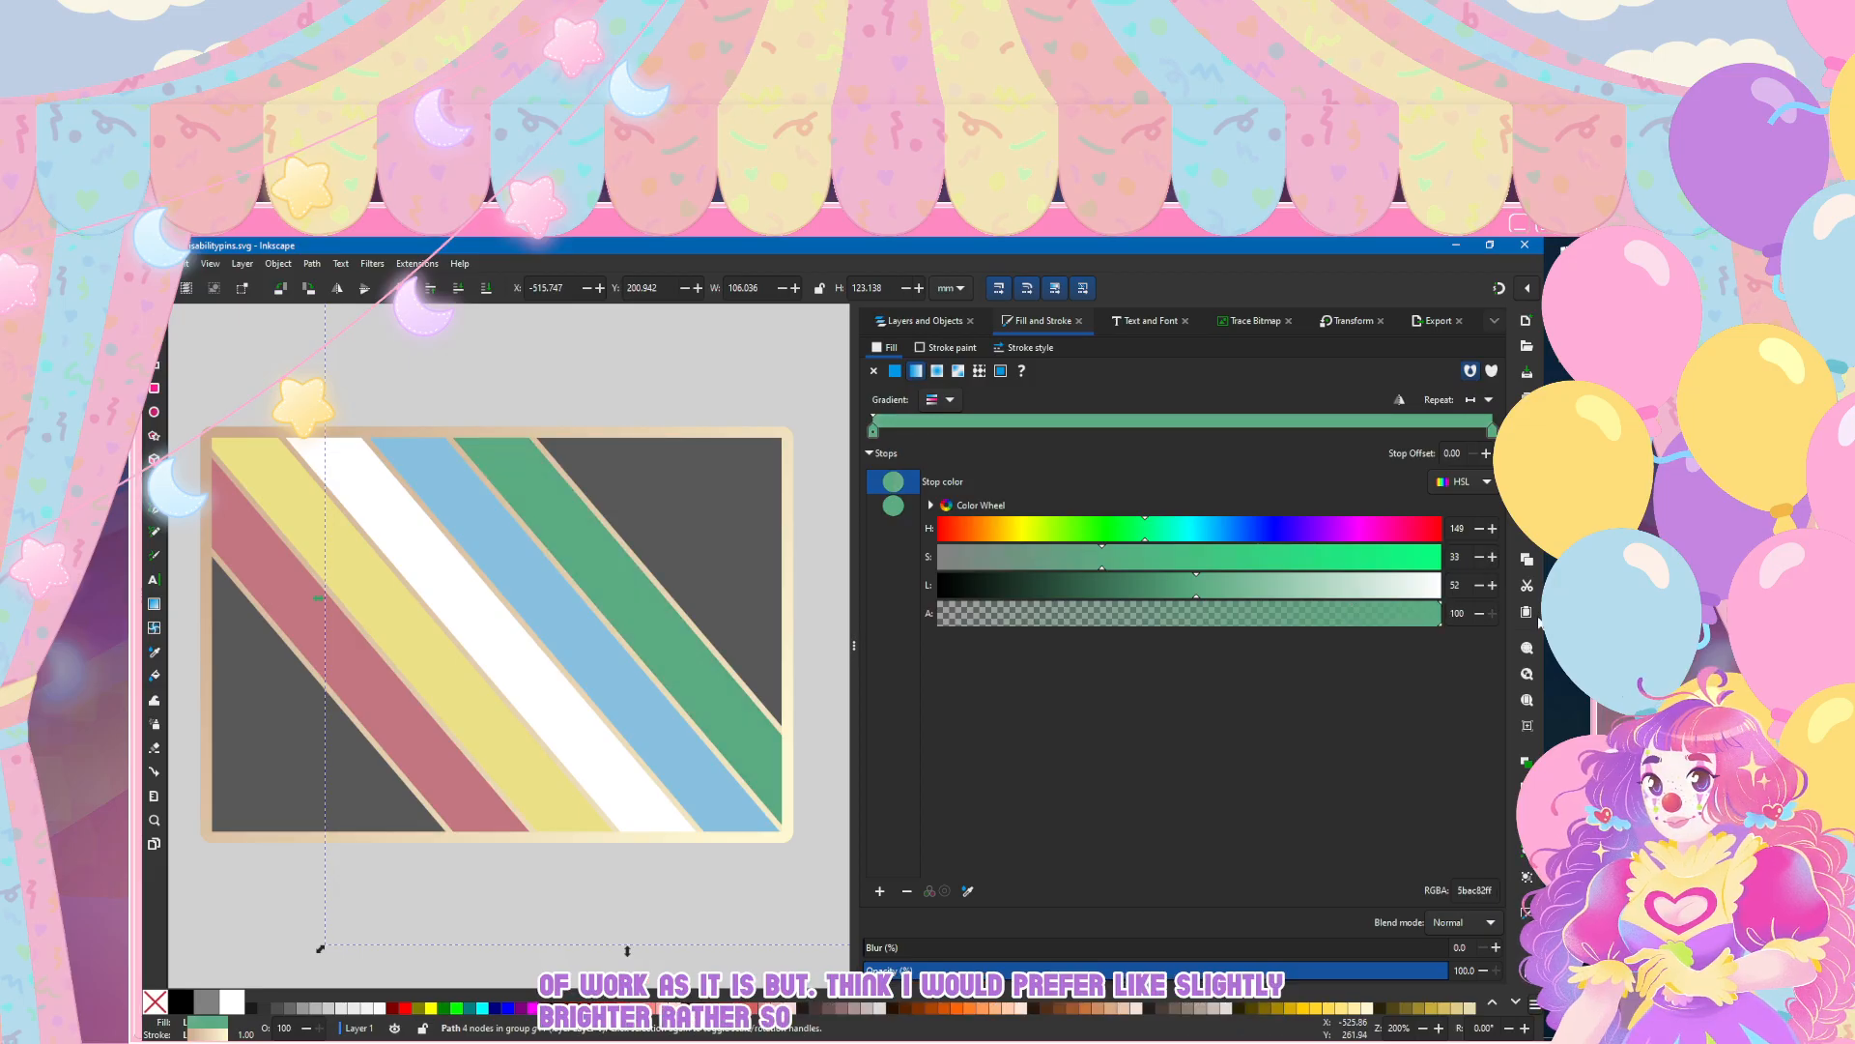
Step: Brighten the green gradient's second stop to hue 148, saturation 34 and lightness 60
{"action": "key", "text": "Down"}
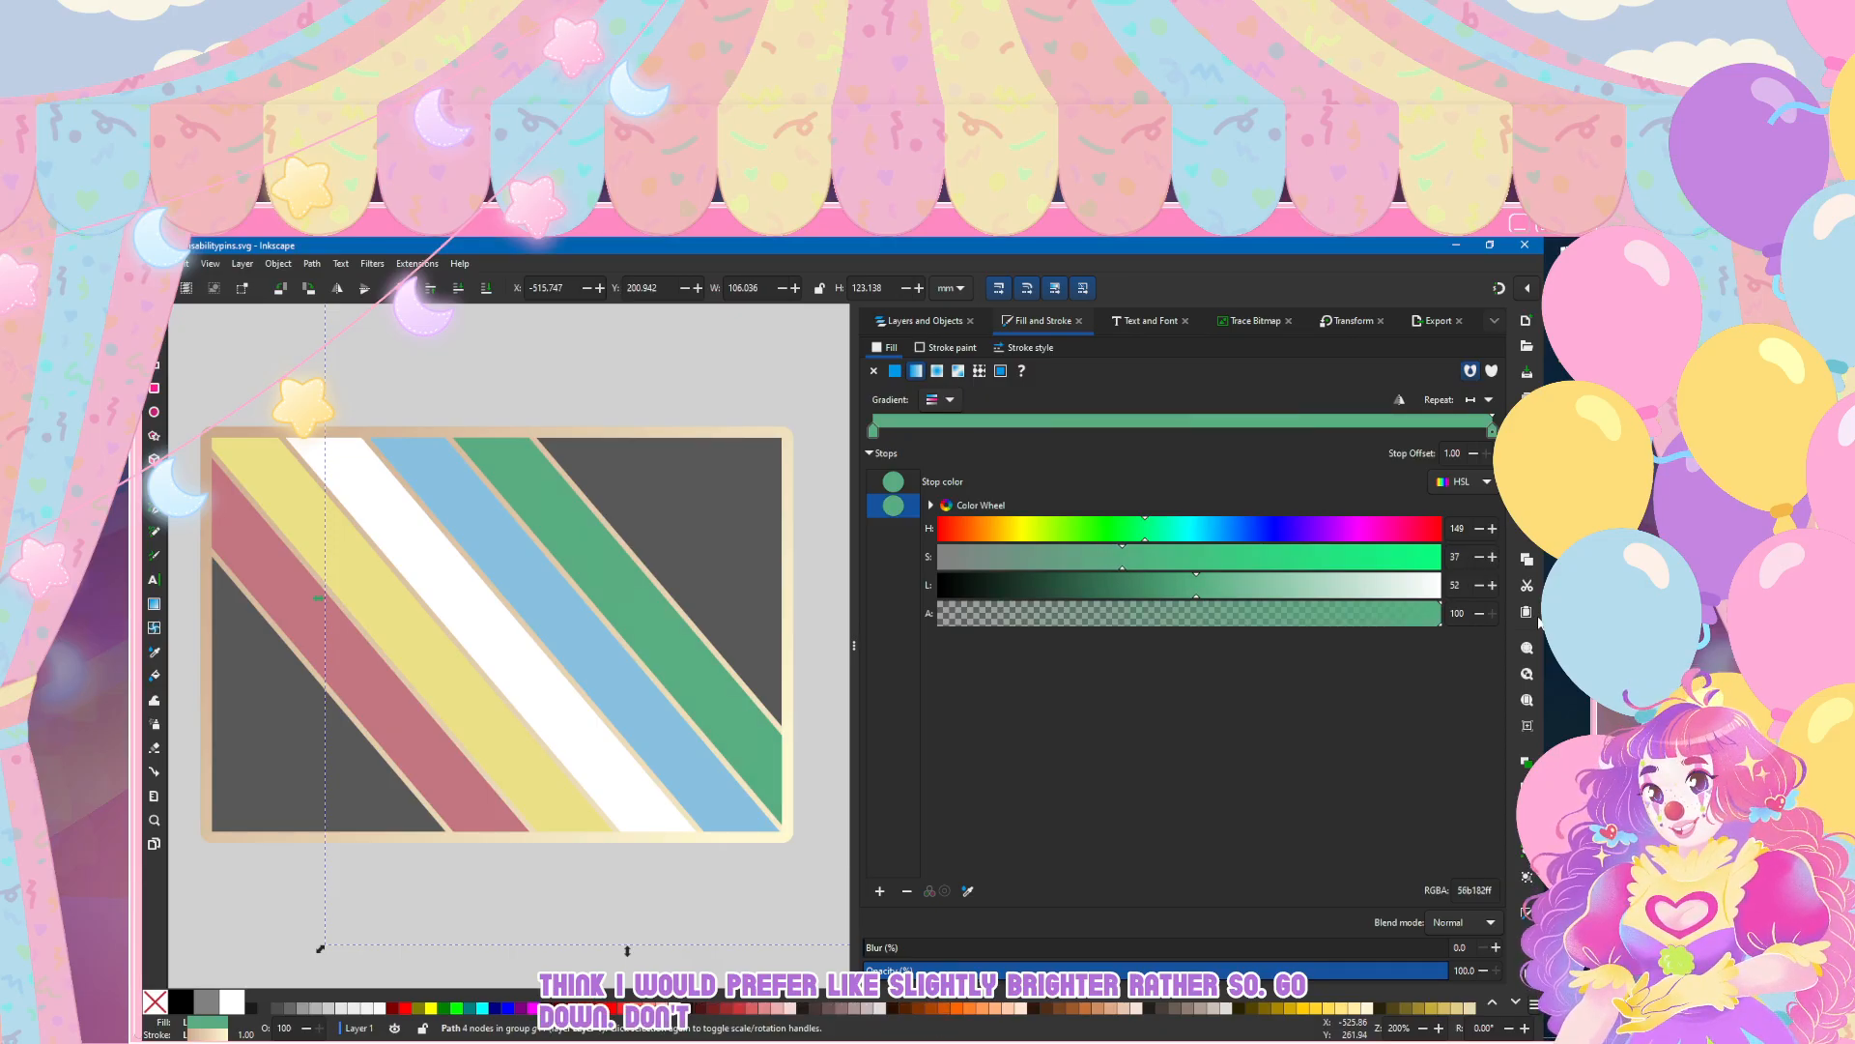
{"action": "key", "text": "ctrl+z"}
{"action": "key", "text": "ctrl+z"}
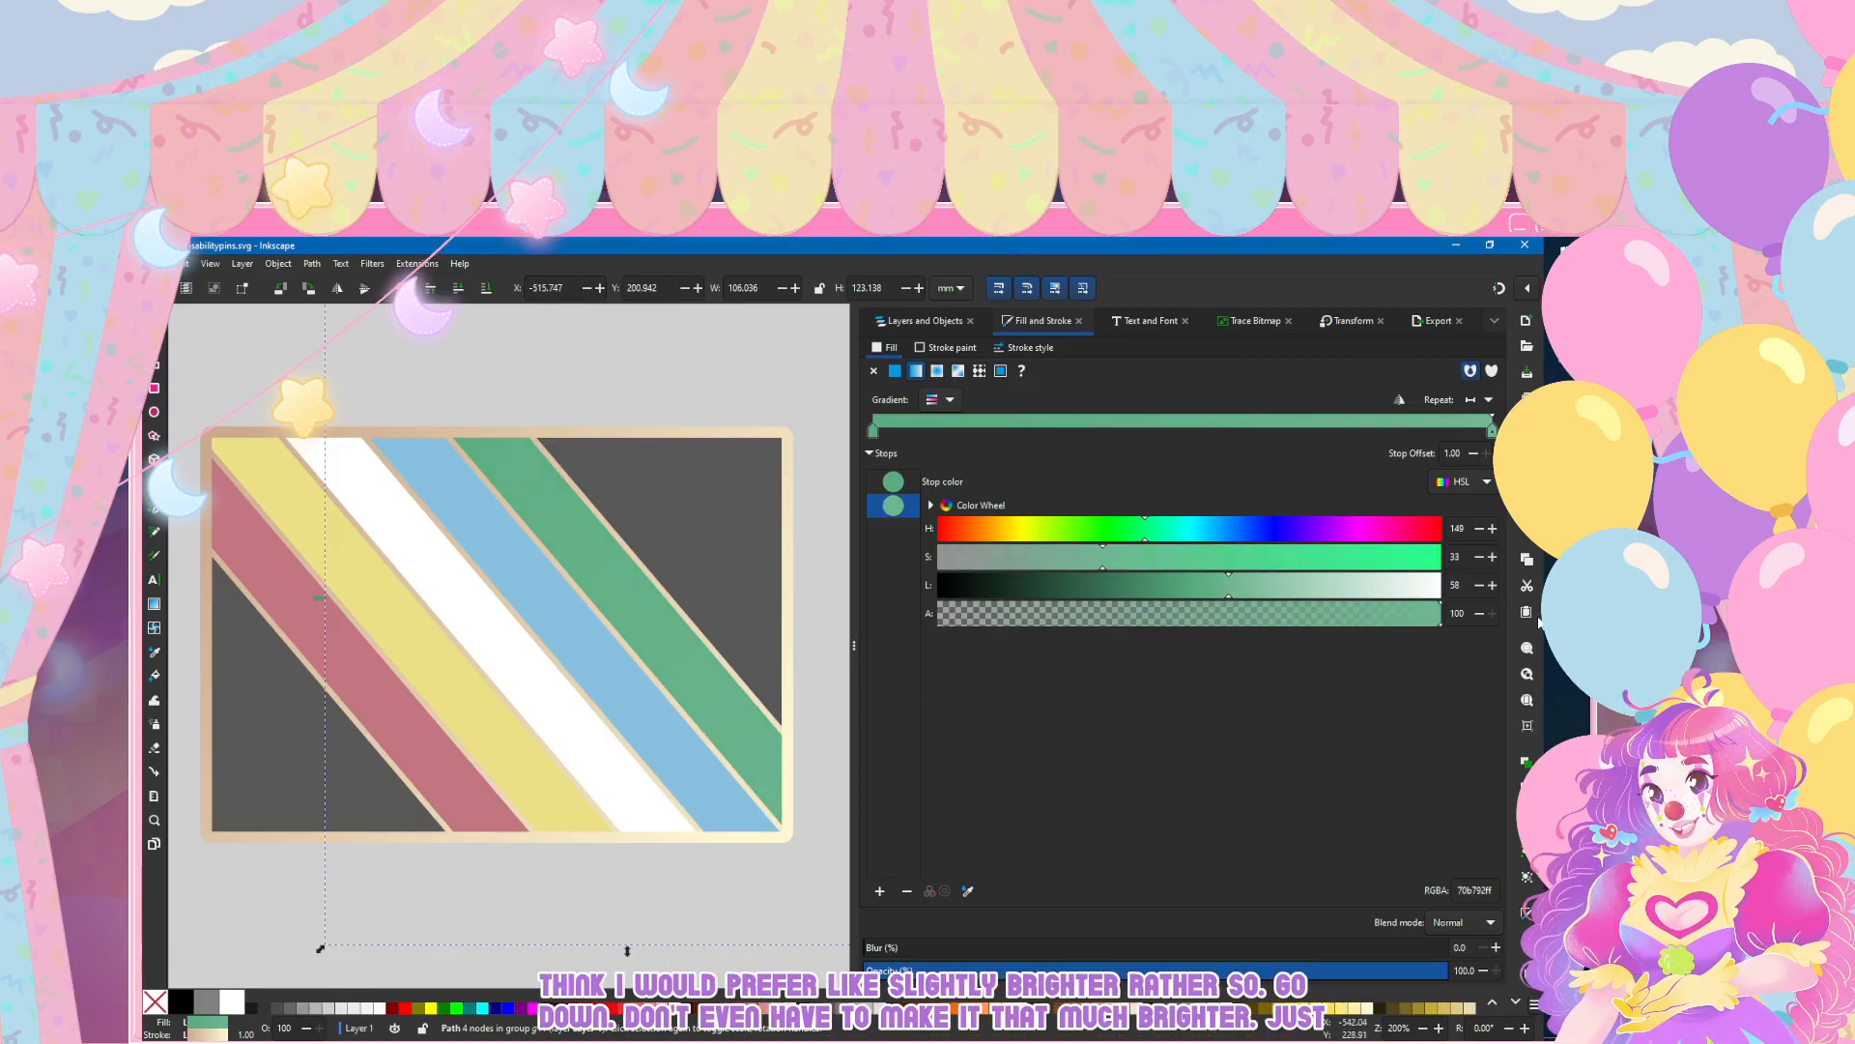
{"action": "key", "text": "g"}
{"action": "key", "text": "n"}
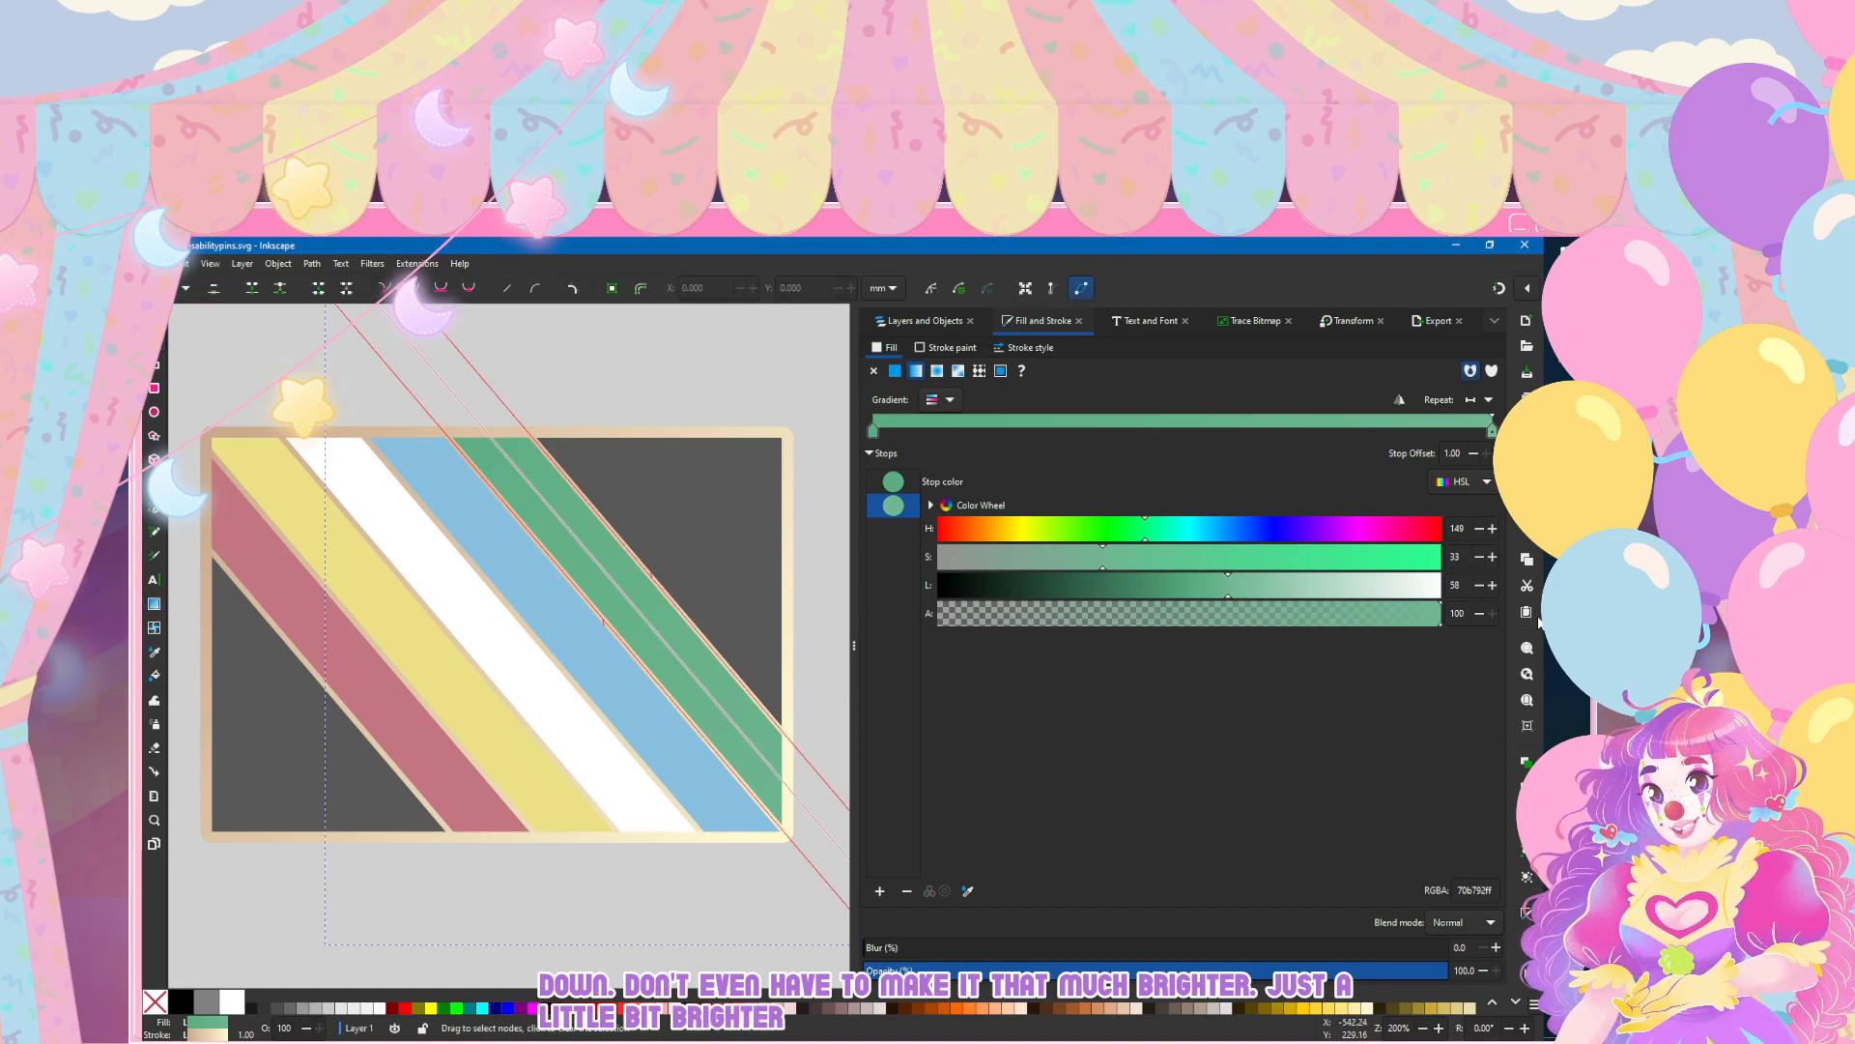
{"action": "left_click", "coordinate": [1399, 399]}
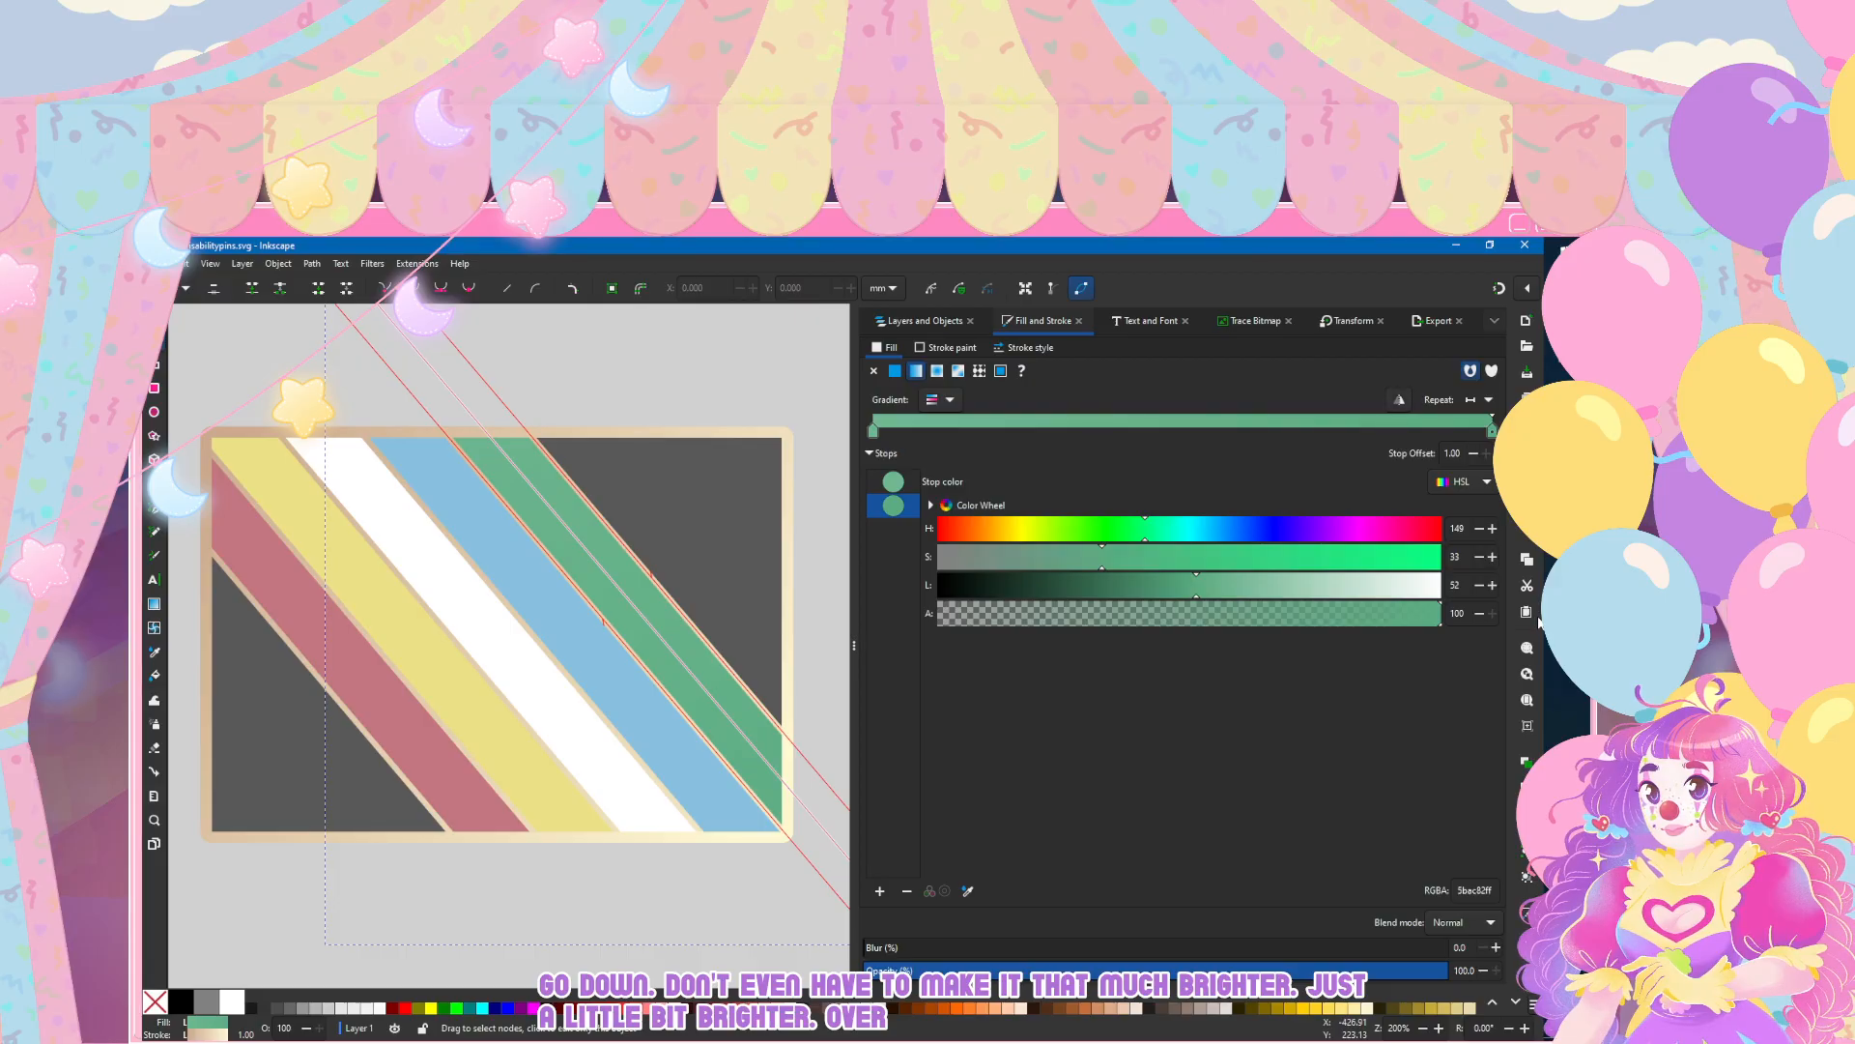
{"action": "left_click", "coordinate": [1400, 400]}
{"action": "key", "text": "s"}
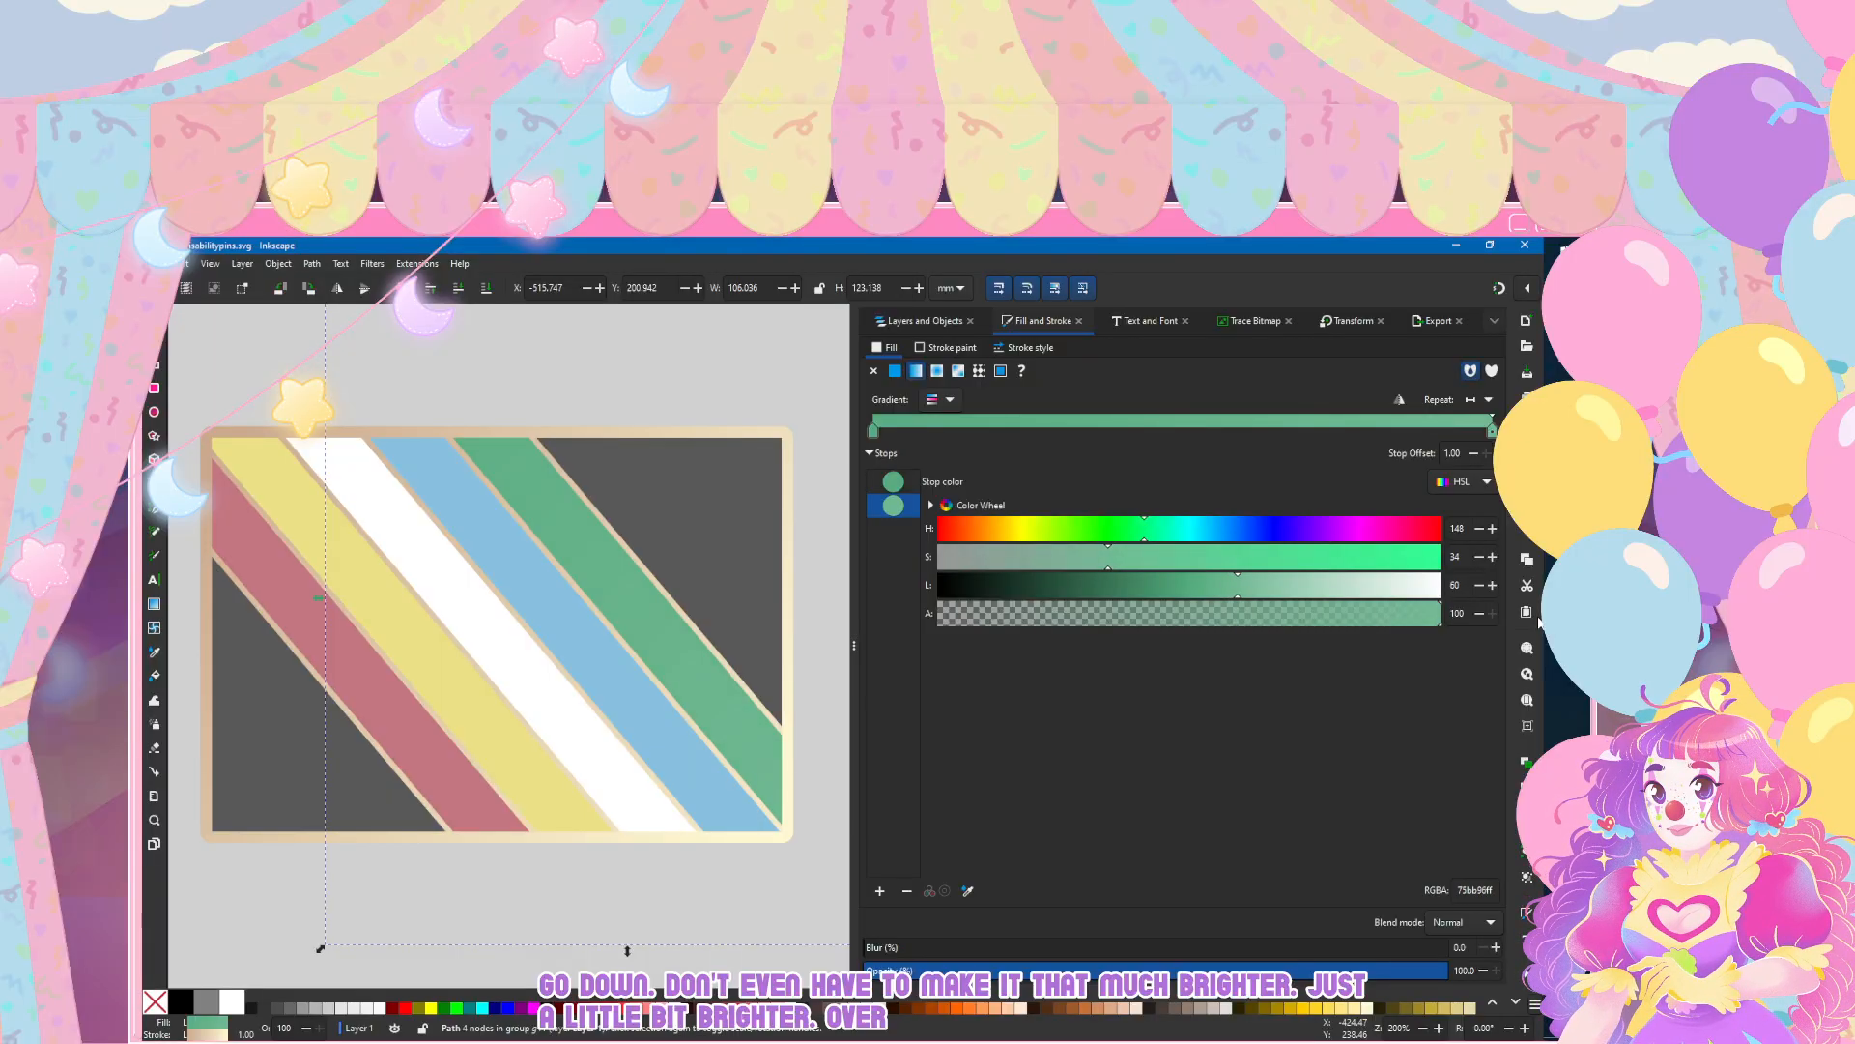
Step: Deselect the green stripe and examine how its gradient looks on the whole flag pin
{"action": "key", "text": "Escape"}
{"action": "scroll", "coordinate": [430, 653], "scroll_direction": "down", "scroll_amount": 2}
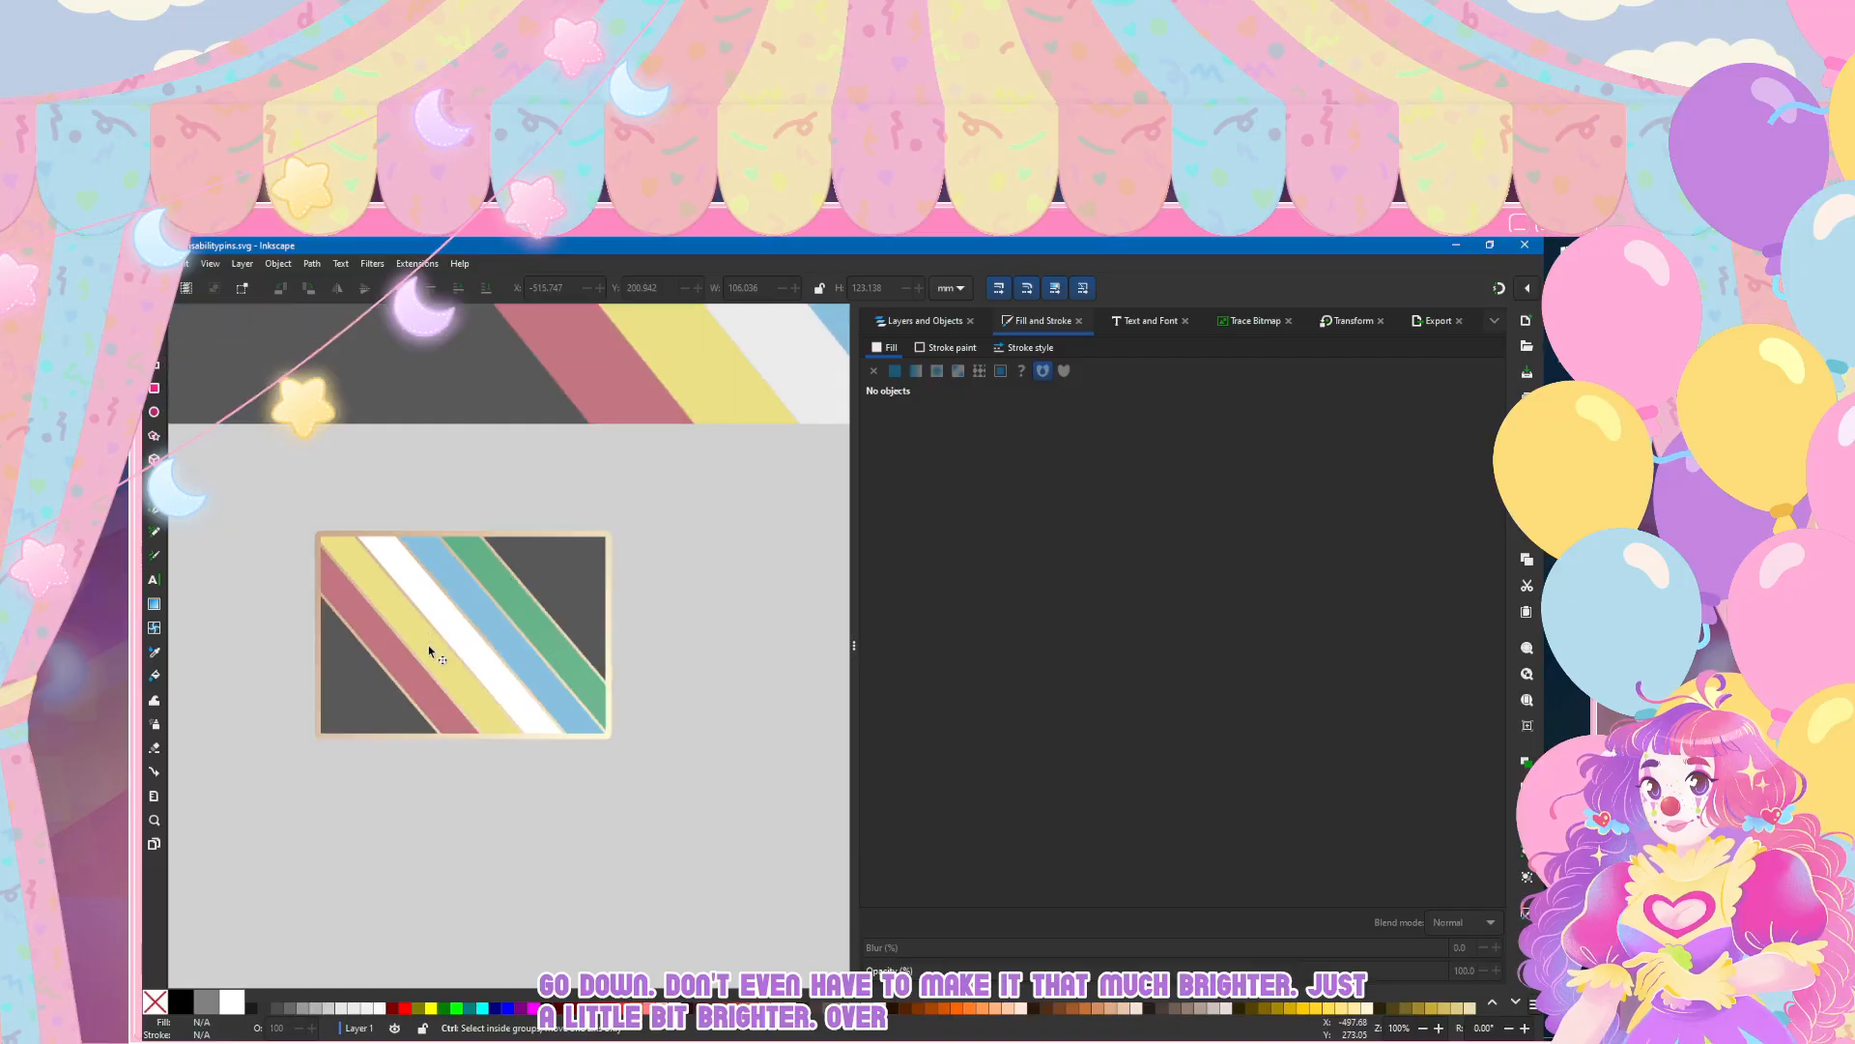
{"action": "scroll", "coordinate": [430, 663], "scroll_direction": "up", "scroll_amount": 1}
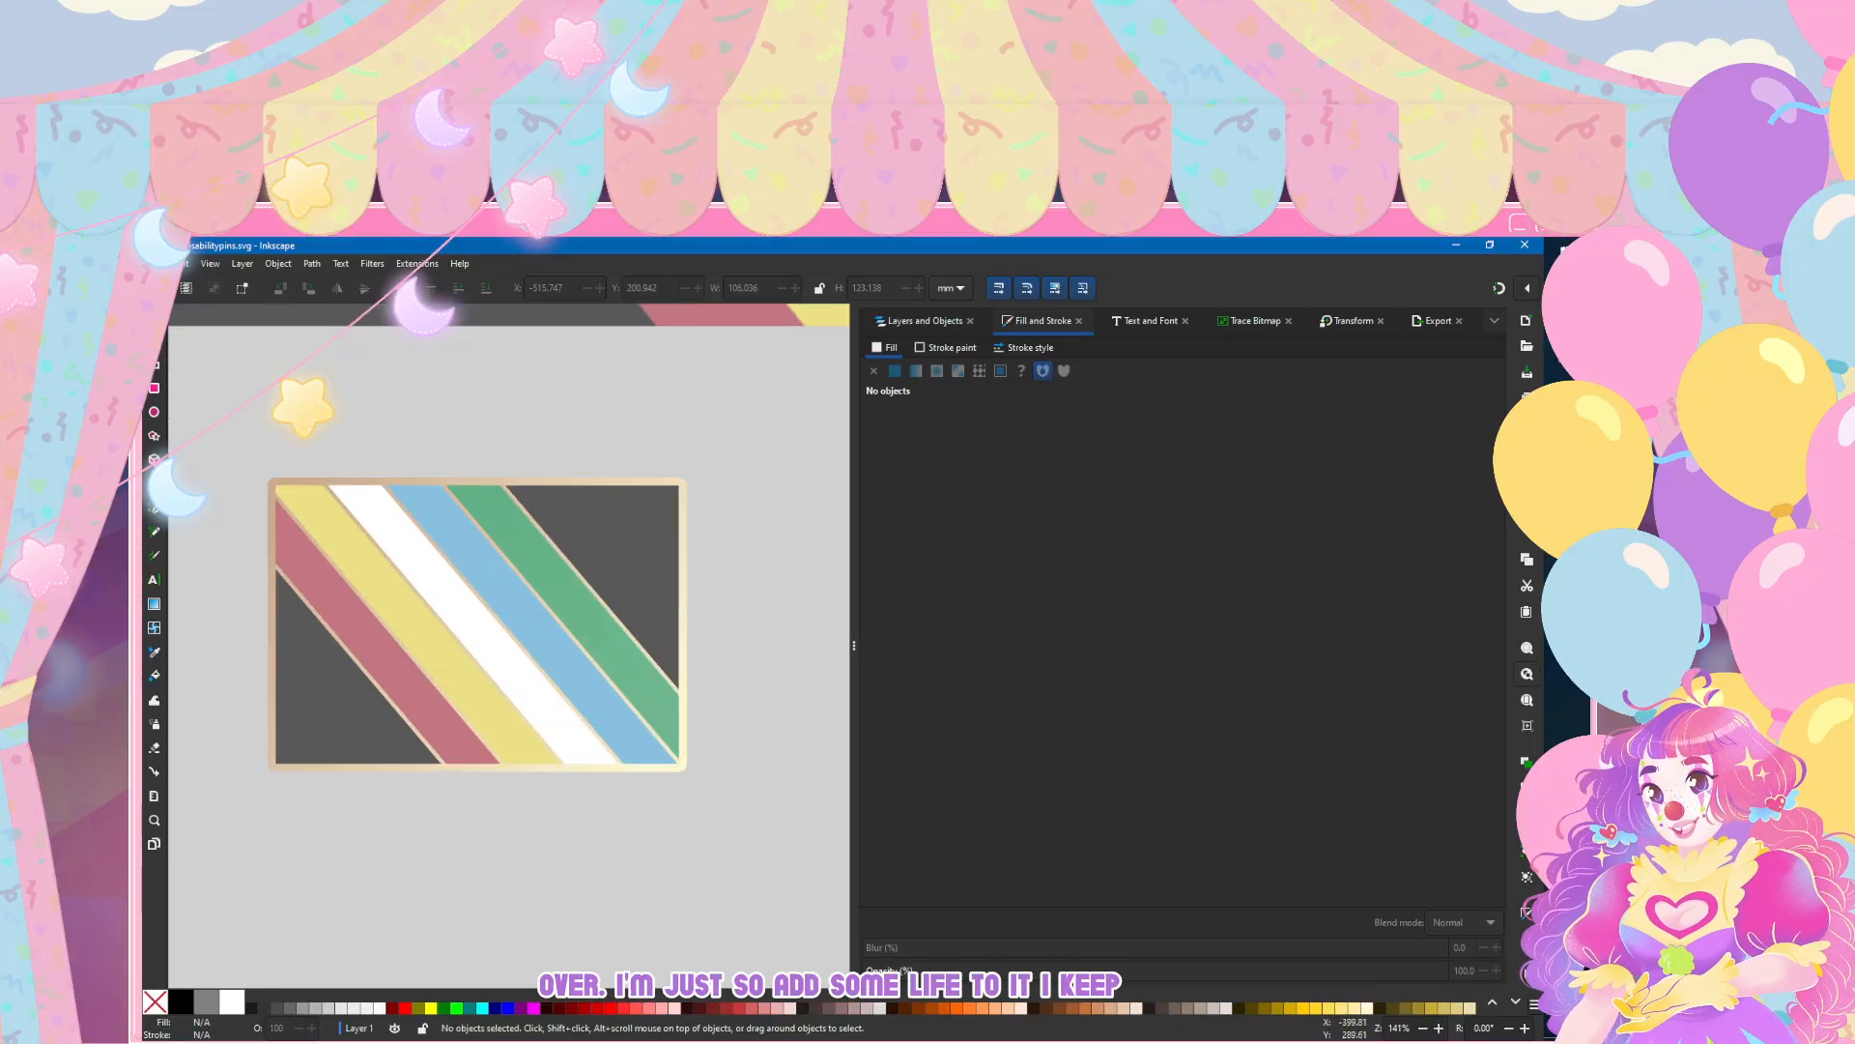
{"action": "scroll", "coordinate": [574, 435], "scroll_direction": "down", "scroll_amount": 7}
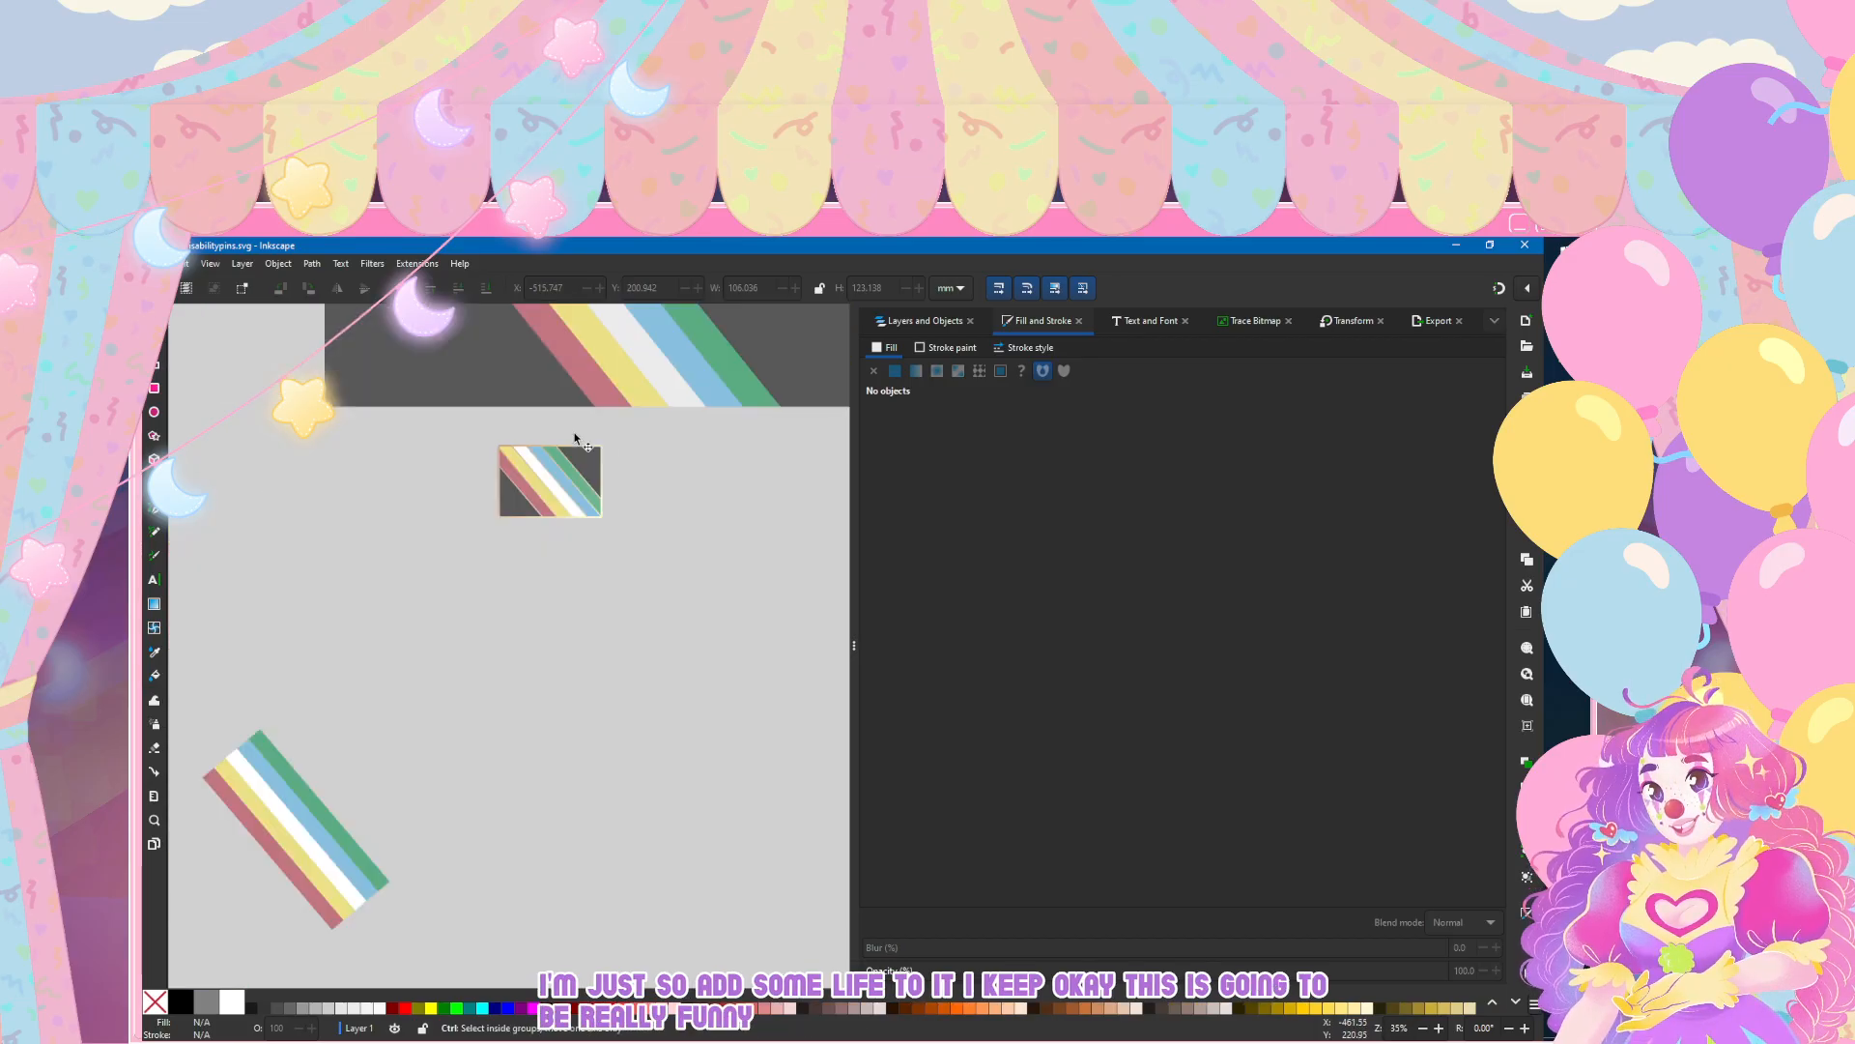
{"action": "scroll", "coordinate": [413, 415], "scroll_direction": "up", "scroll_amount": 7}
{"action": "scroll", "coordinate": [413, 420], "scroll_direction": "down", "scroll_amount": 3}
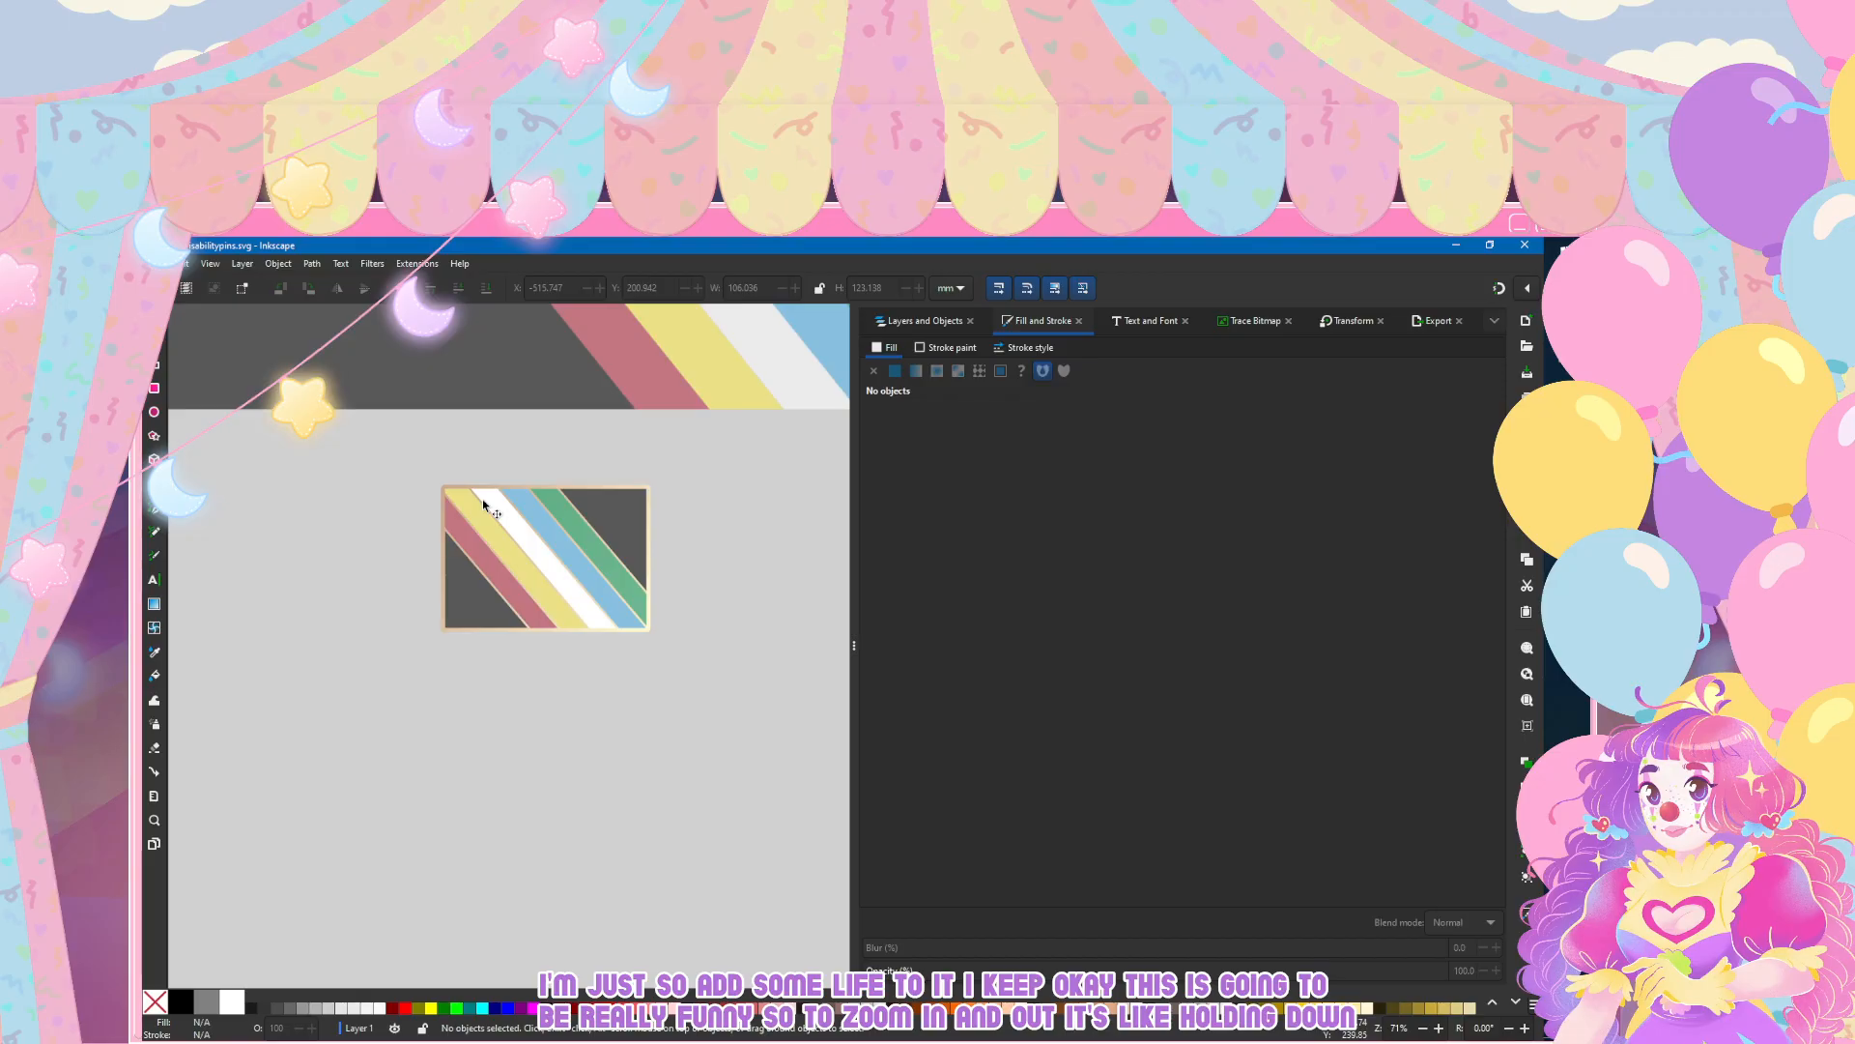
{"action": "scroll", "coordinate": [483, 502], "scroll_direction": "right", "scroll_amount": 2}
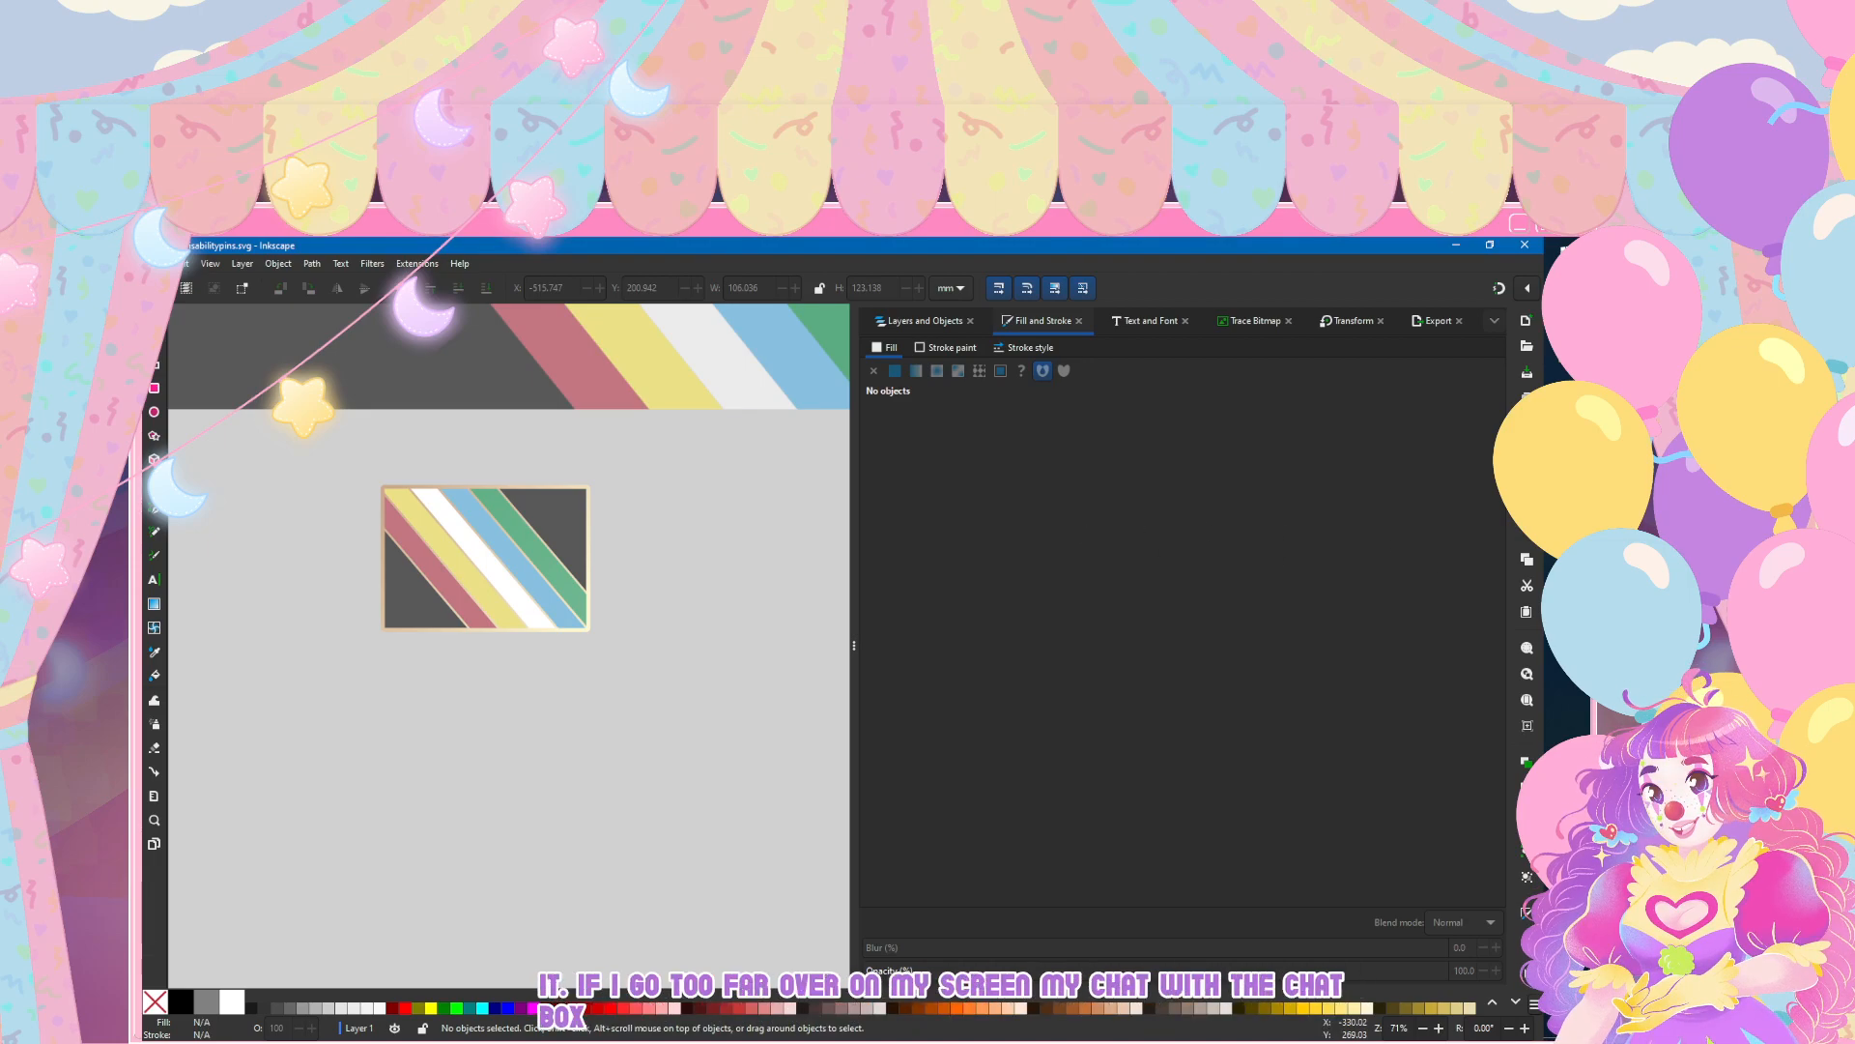
{"action": "scroll", "coordinate": [476, 524], "scroll_direction": "up", "scroll_amount": 1}
{"action": "scroll", "coordinate": [476, 529], "scroll_direction": "up", "scroll_amount": 2}
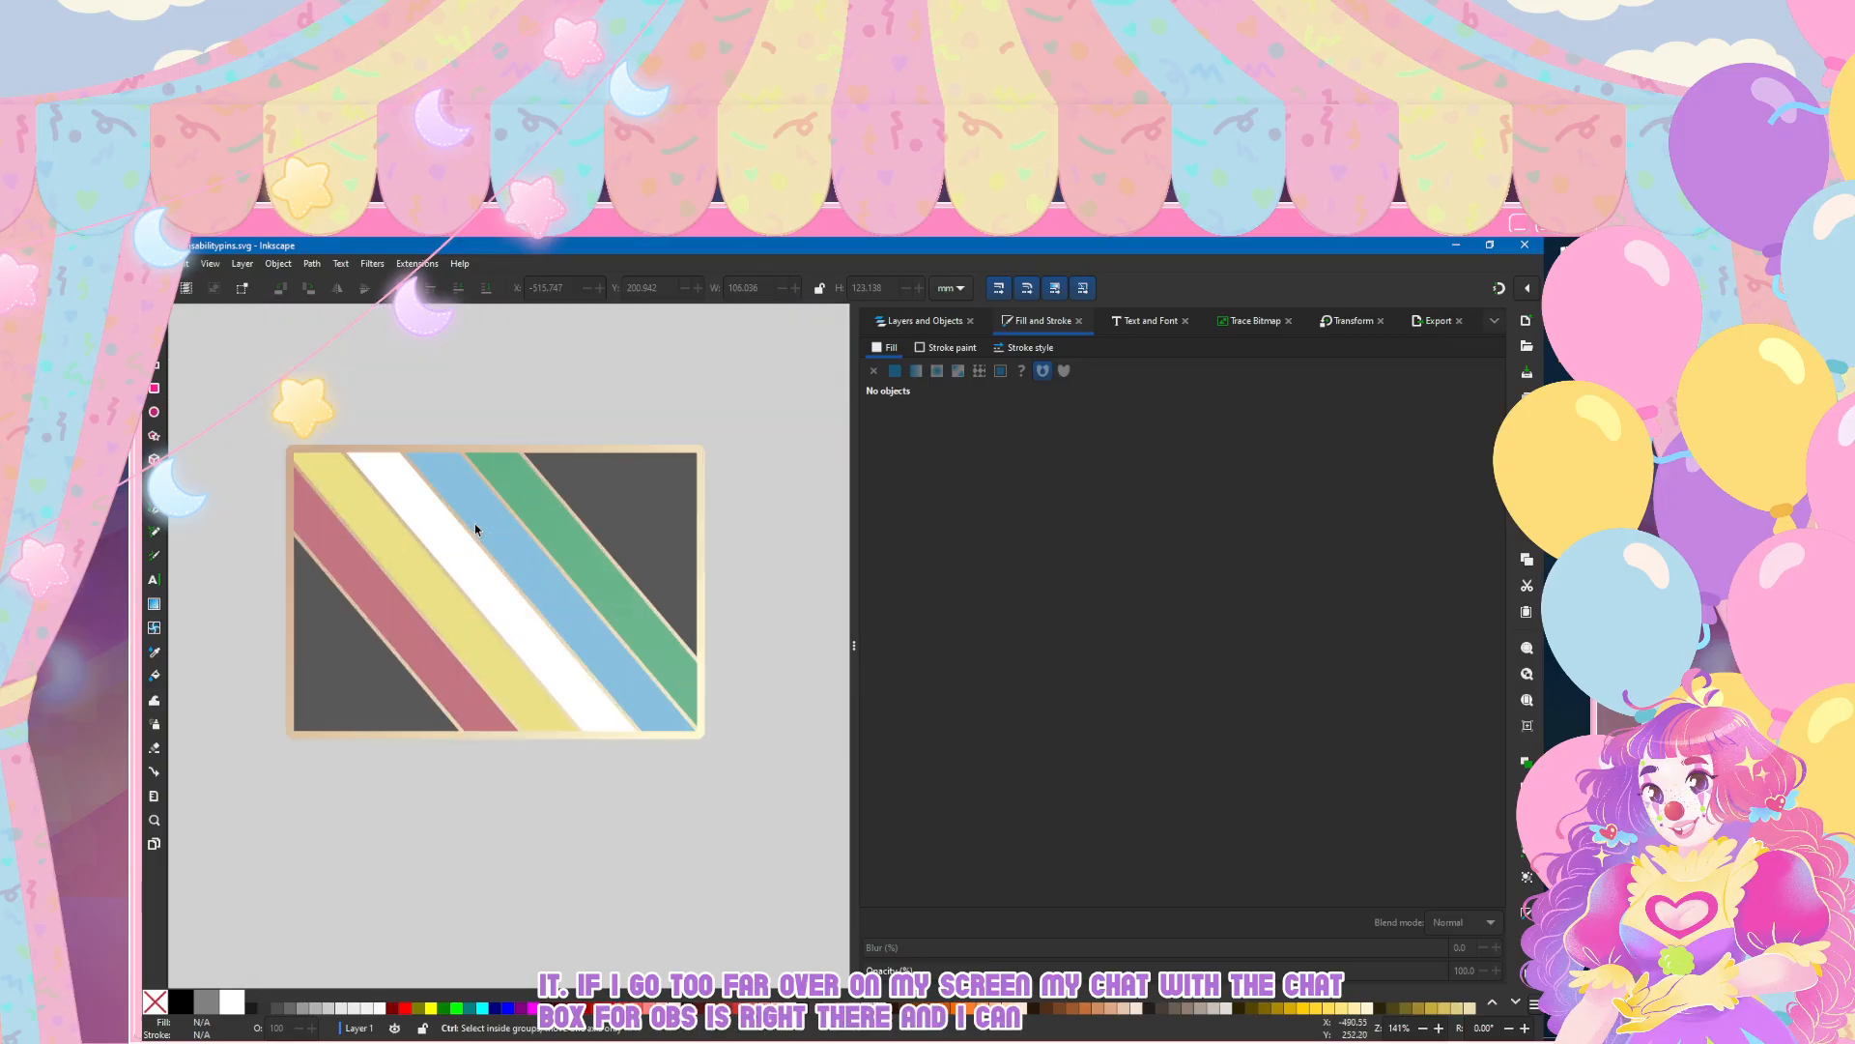
Step: Reselect the green stripe and set the saturation of its lighter gradient stop to 33
{"action": "key", "text": "n"}
{"action": "left_click", "coordinate": [515, 559]}
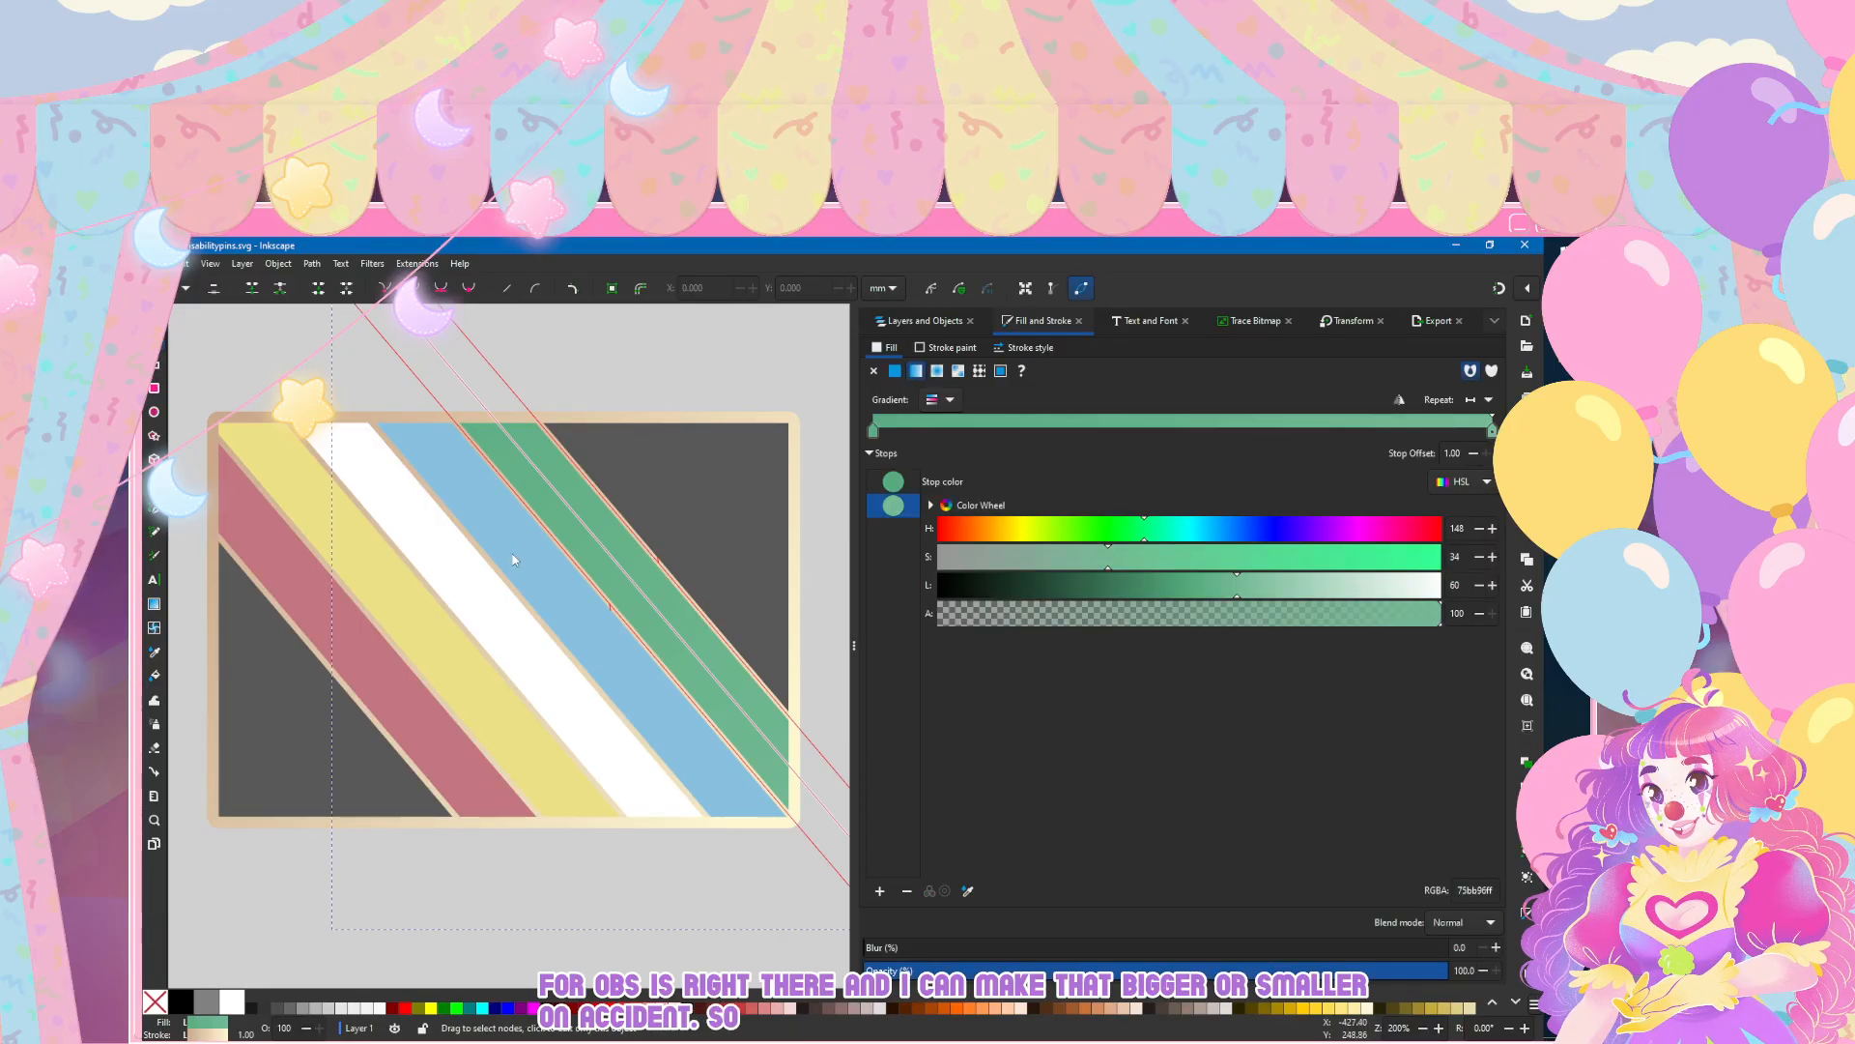
{"action": "left_click", "coordinate": [514, 559]}
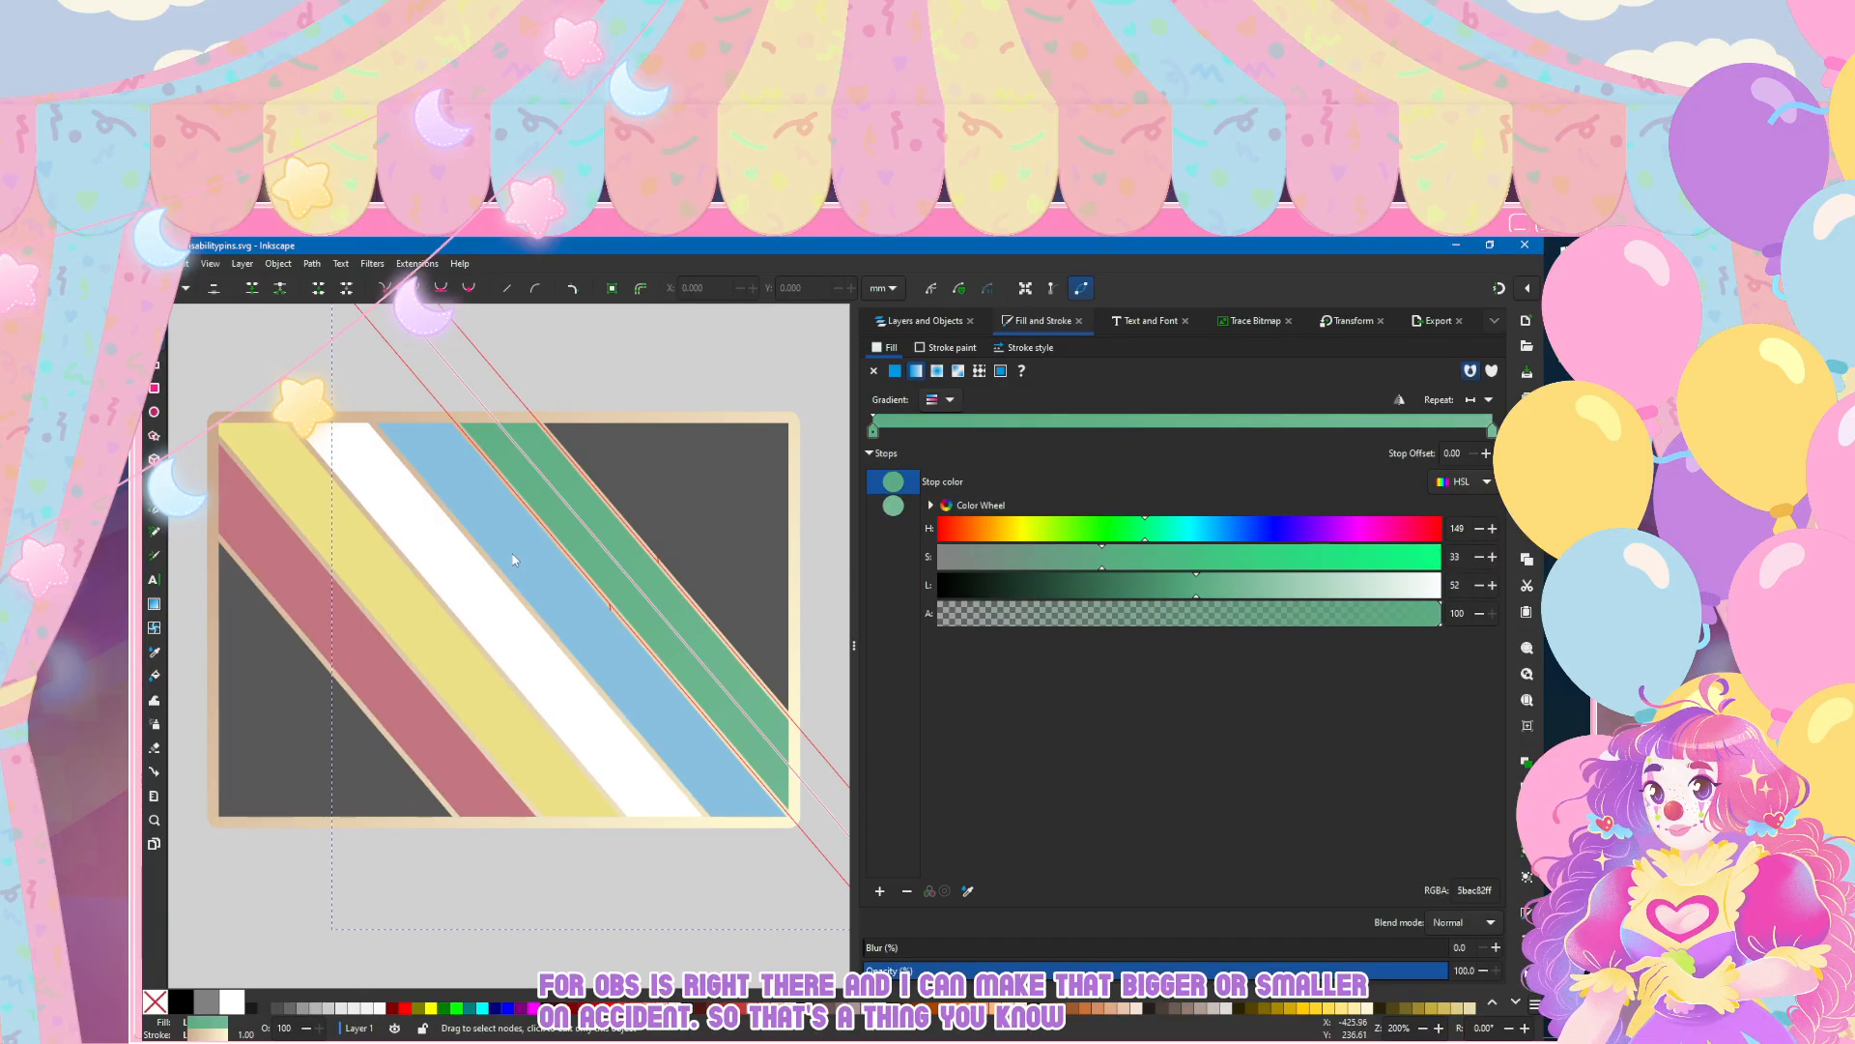
{"action": "left_click", "coordinate": [512, 555]}
{"action": "left_click", "coordinate": [514, 558]}
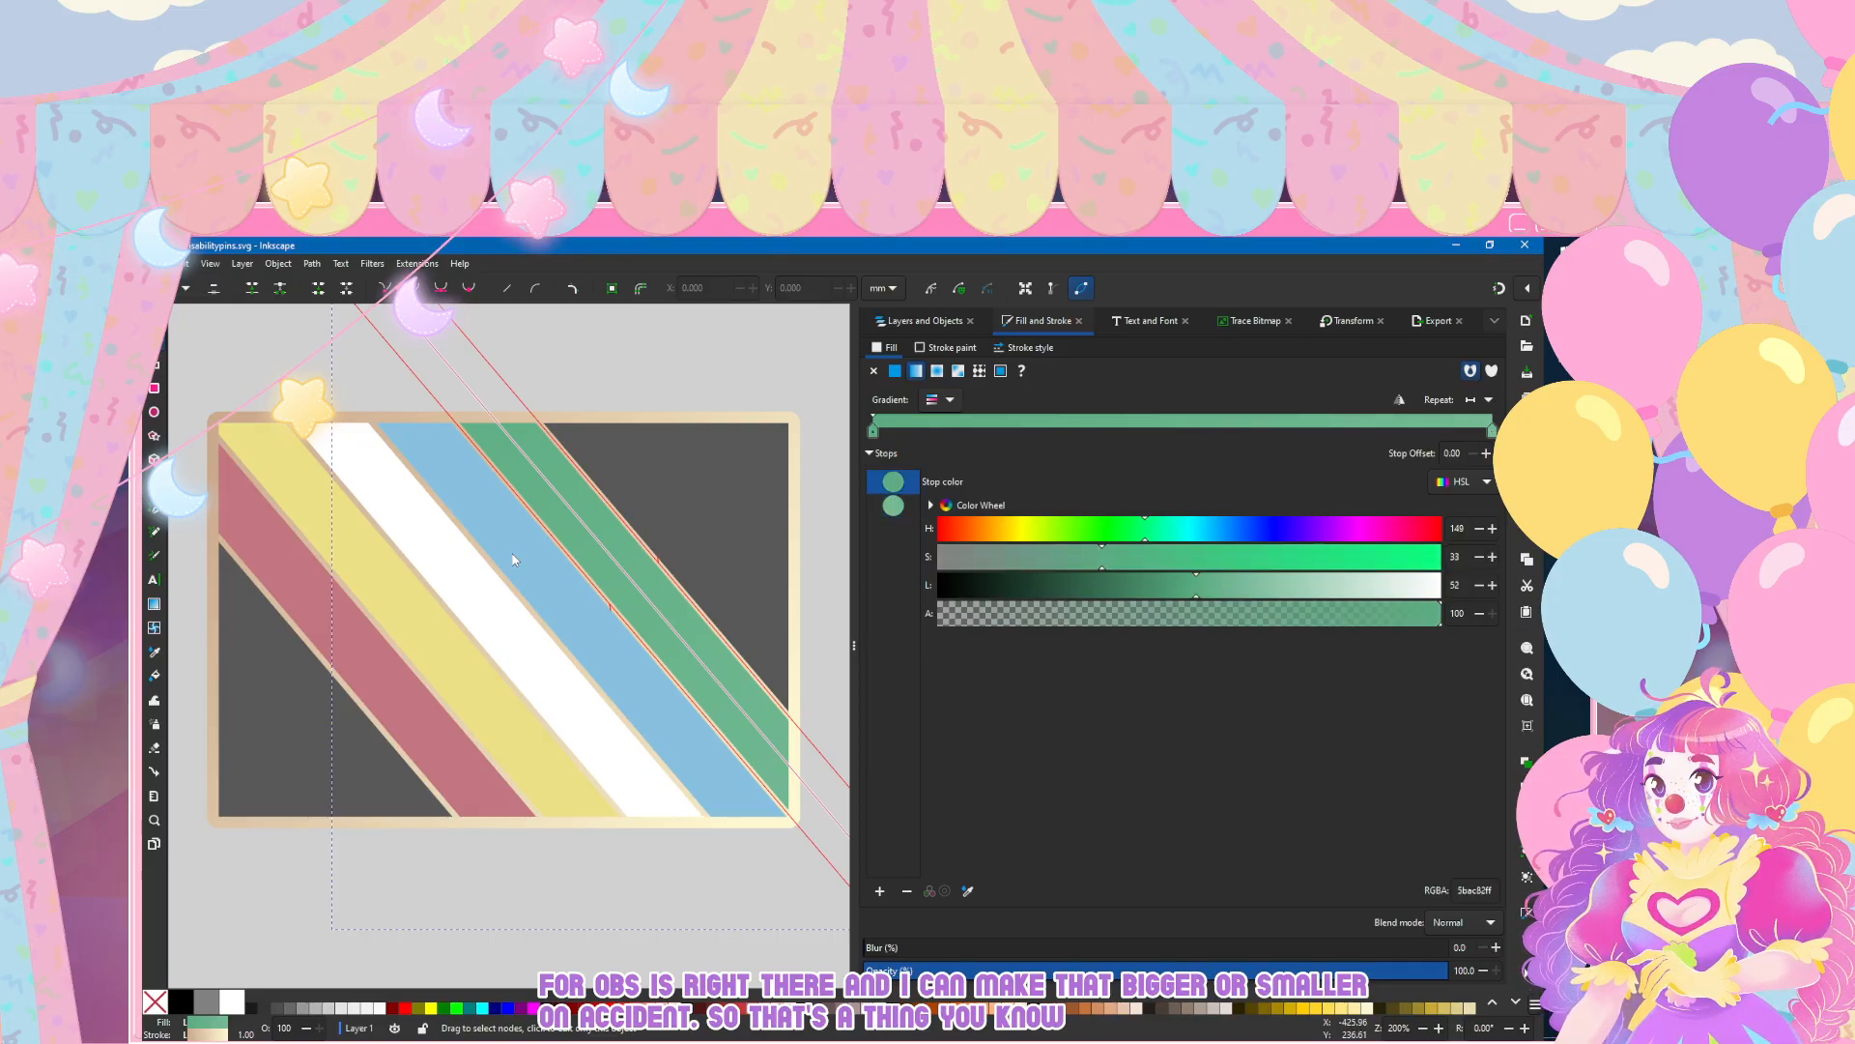
{"action": "left_click", "coordinate": [514, 559]}
{"action": "left_click", "coordinate": [515, 558]}
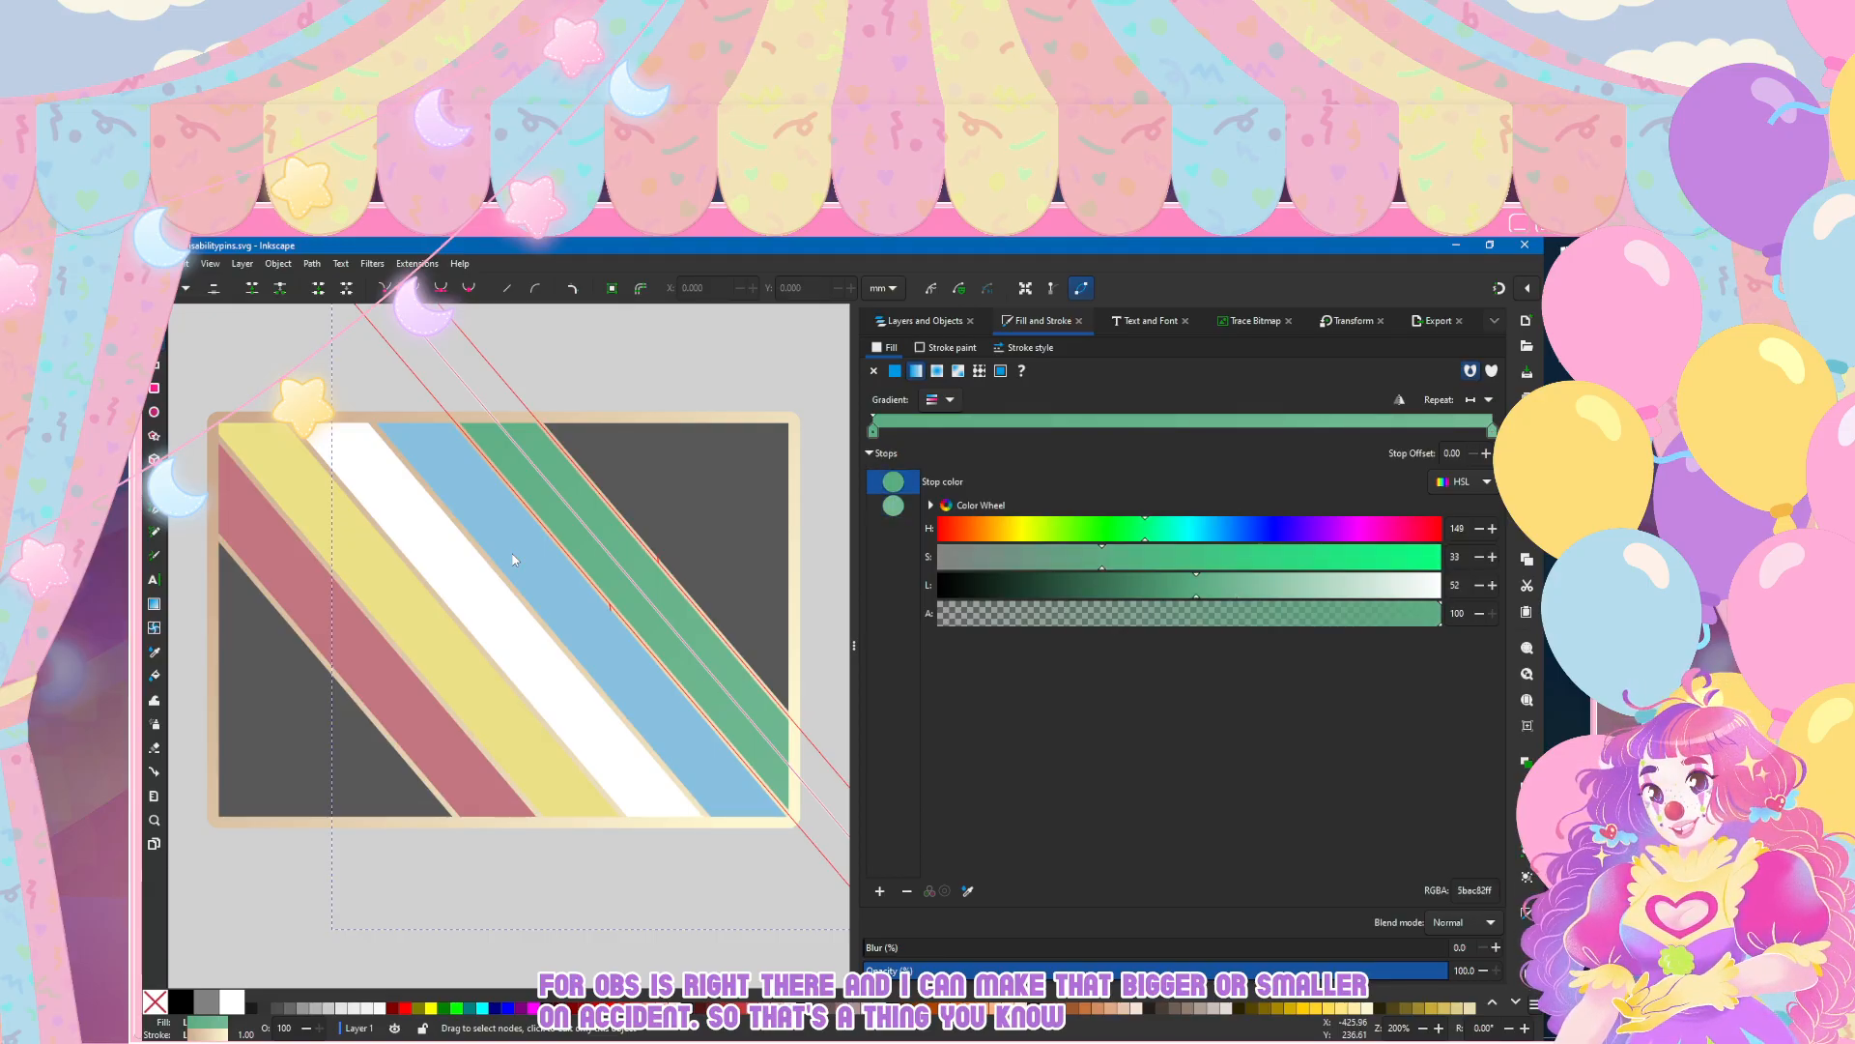
{"action": "left_click", "coordinate": [514, 558]}
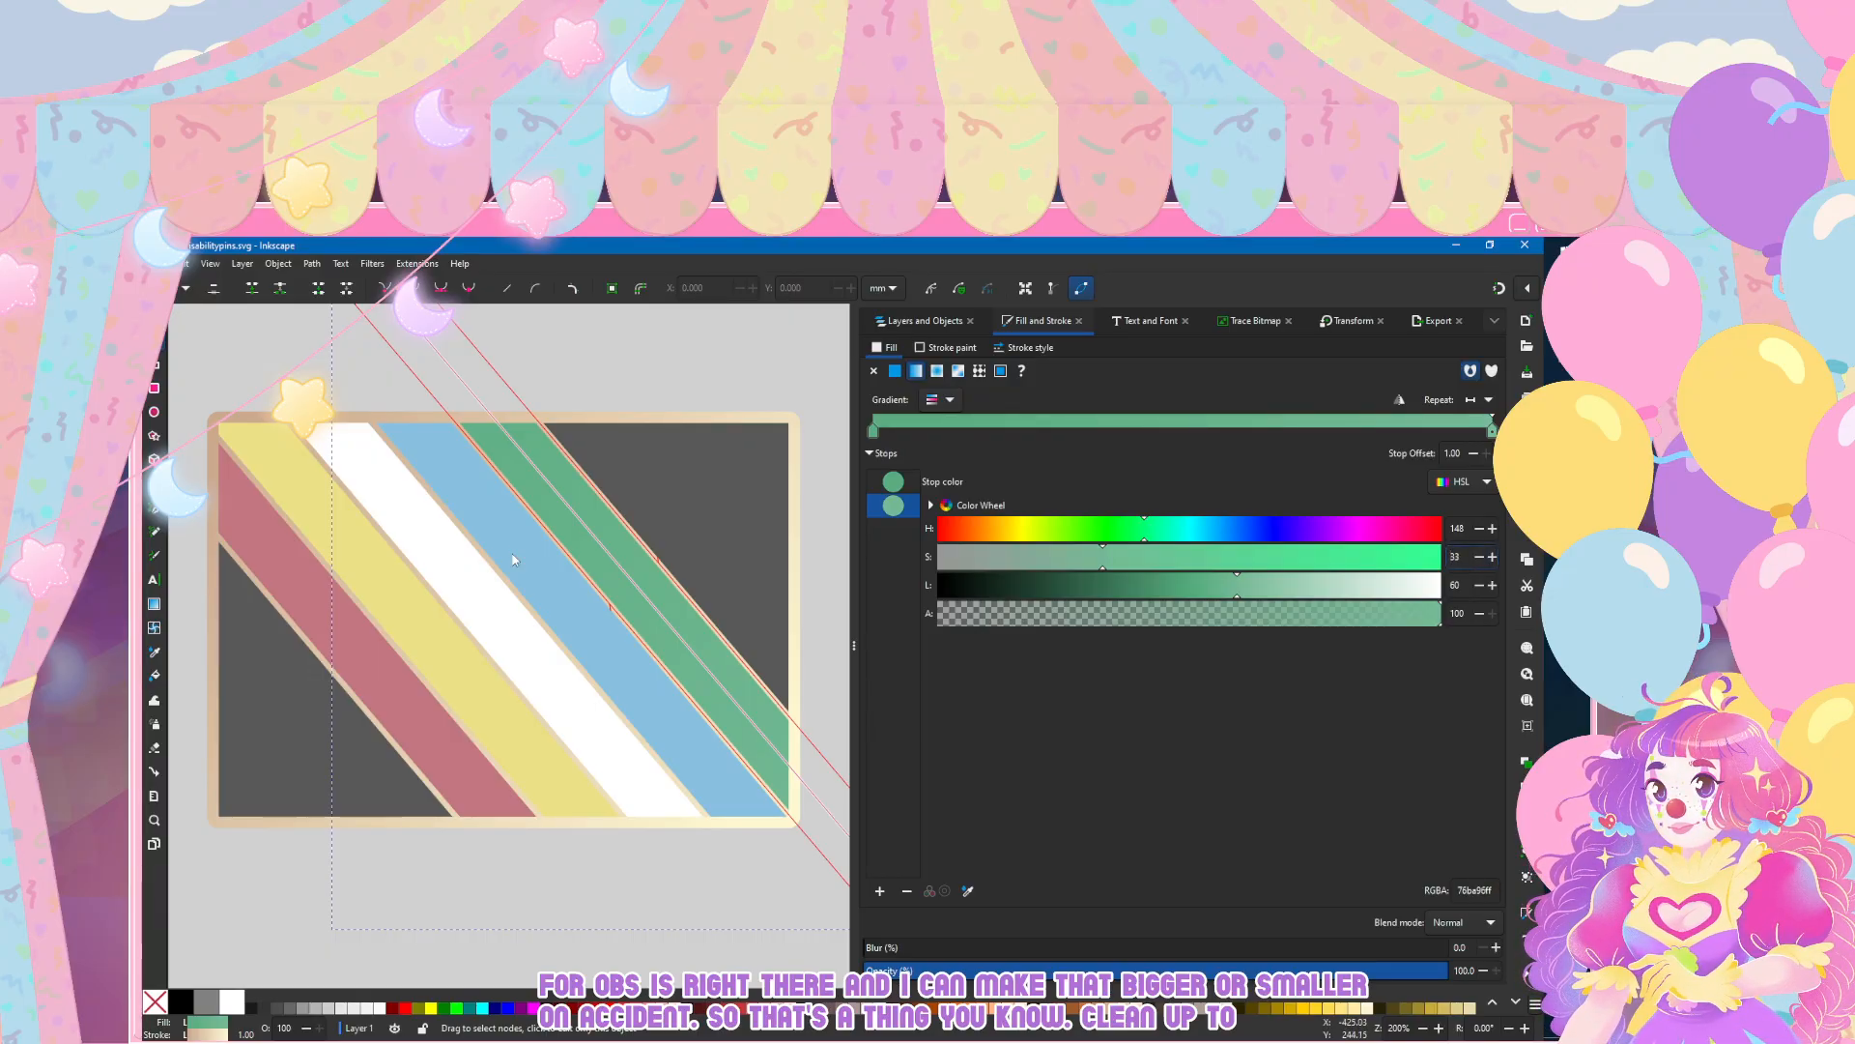
{"action": "left_click", "coordinate": [514, 558]}
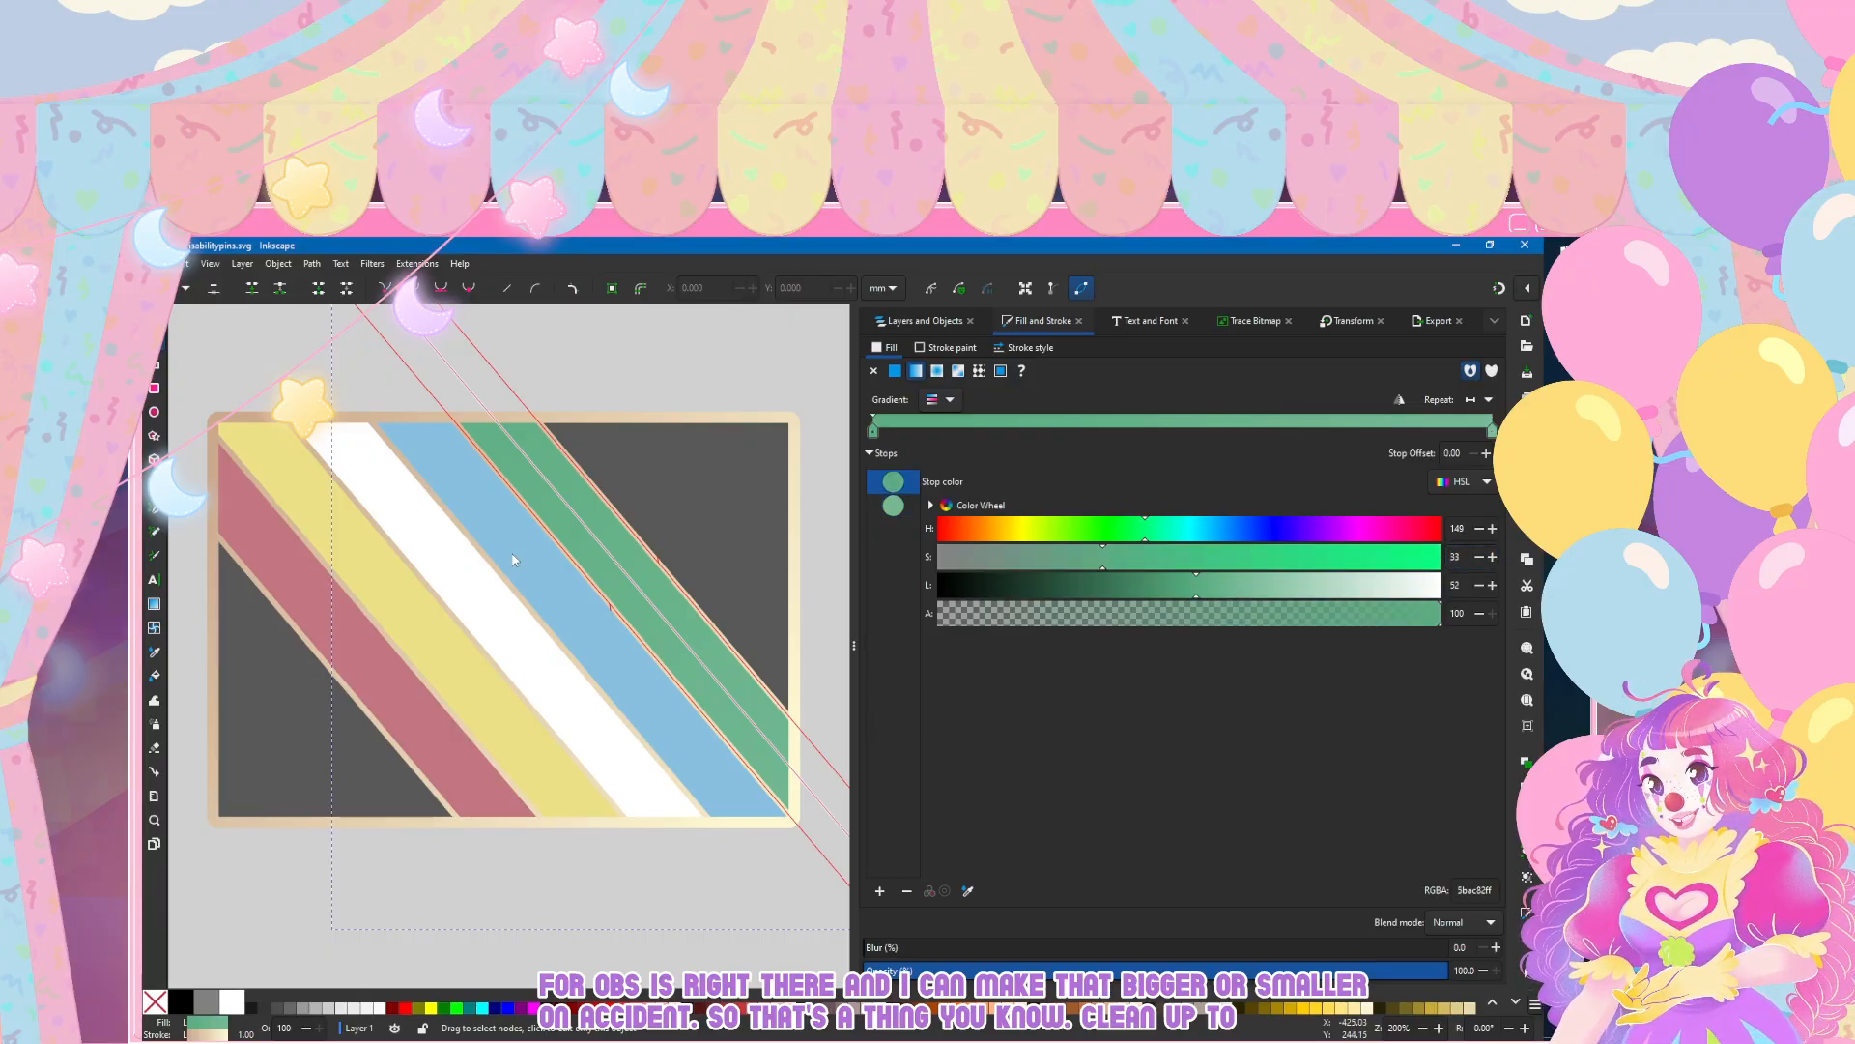
Step: Give the blue stripe a linear gradient fill with its end stop at alpha 100 and lightness 80
{"action": "left_click", "coordinate": [514, 558]}
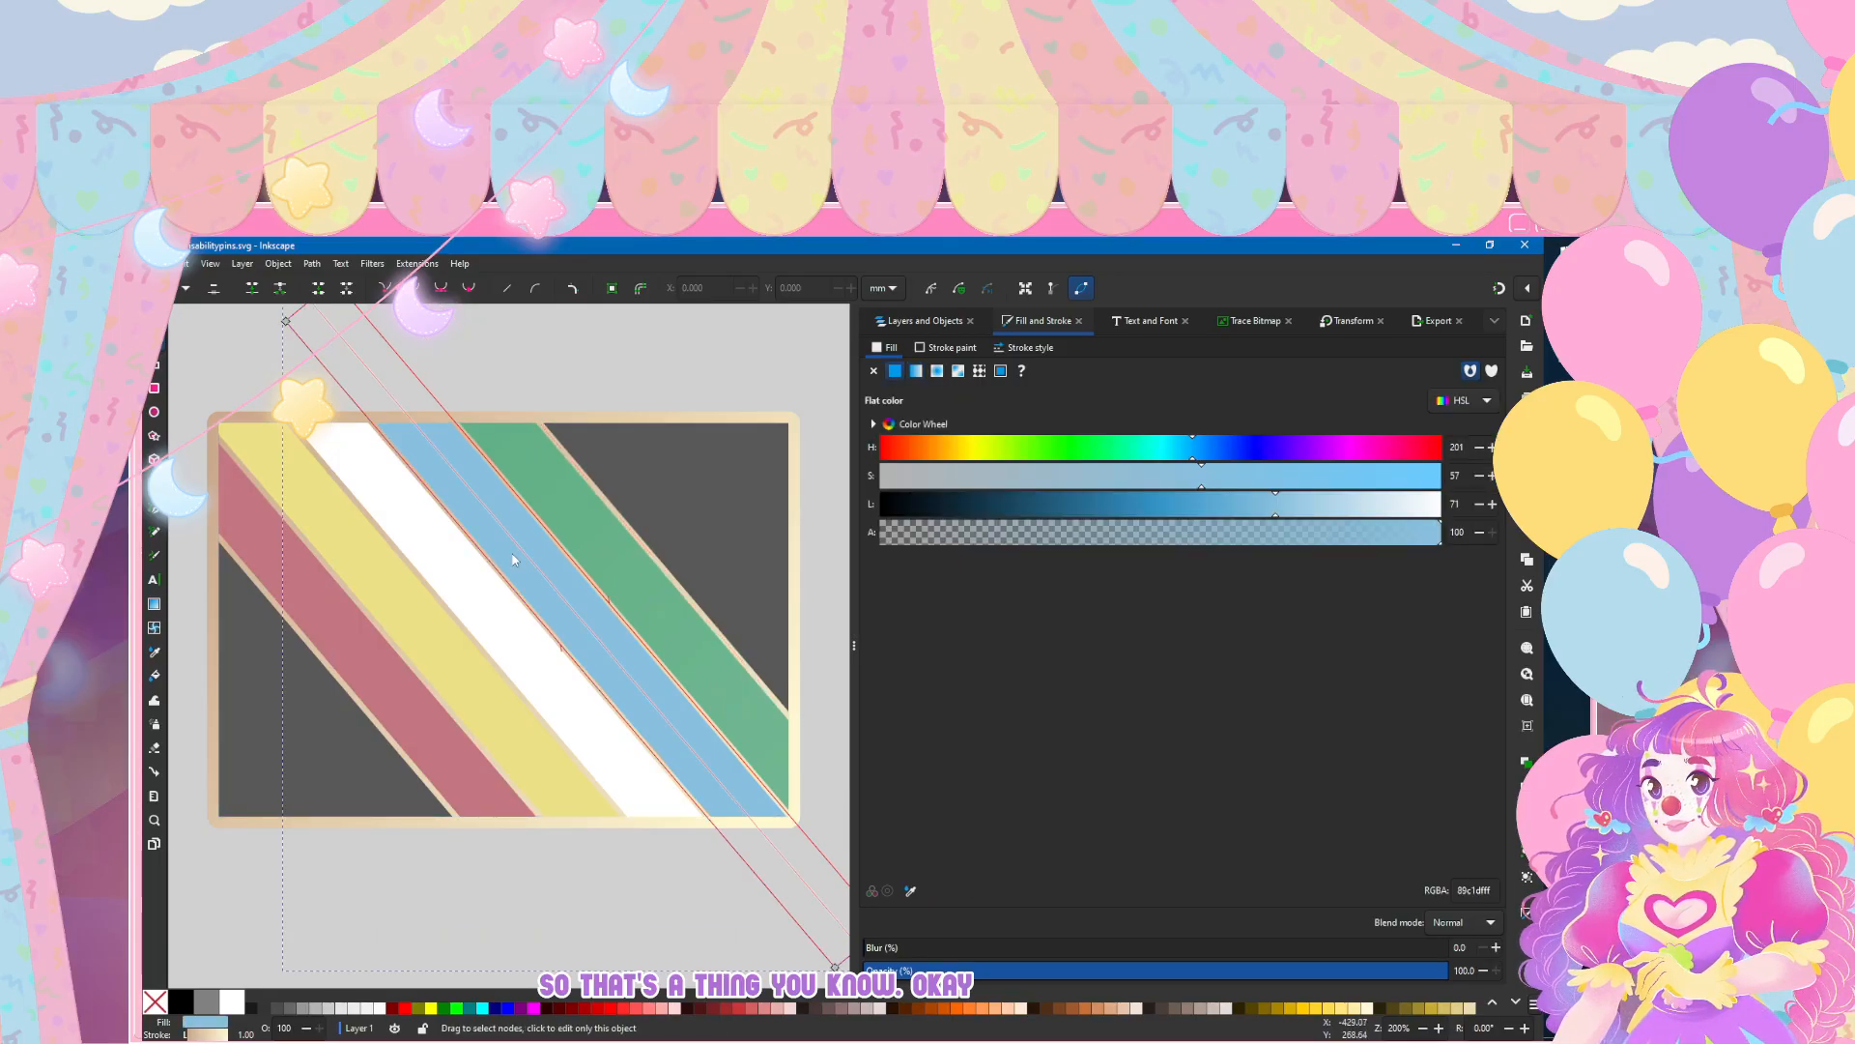
{"action": "left_click", "coordinate": [916, 371]}
{"action": "left_click_drag", "start_coordinate": [1371, 613], "coordinate": [1440, 613]}
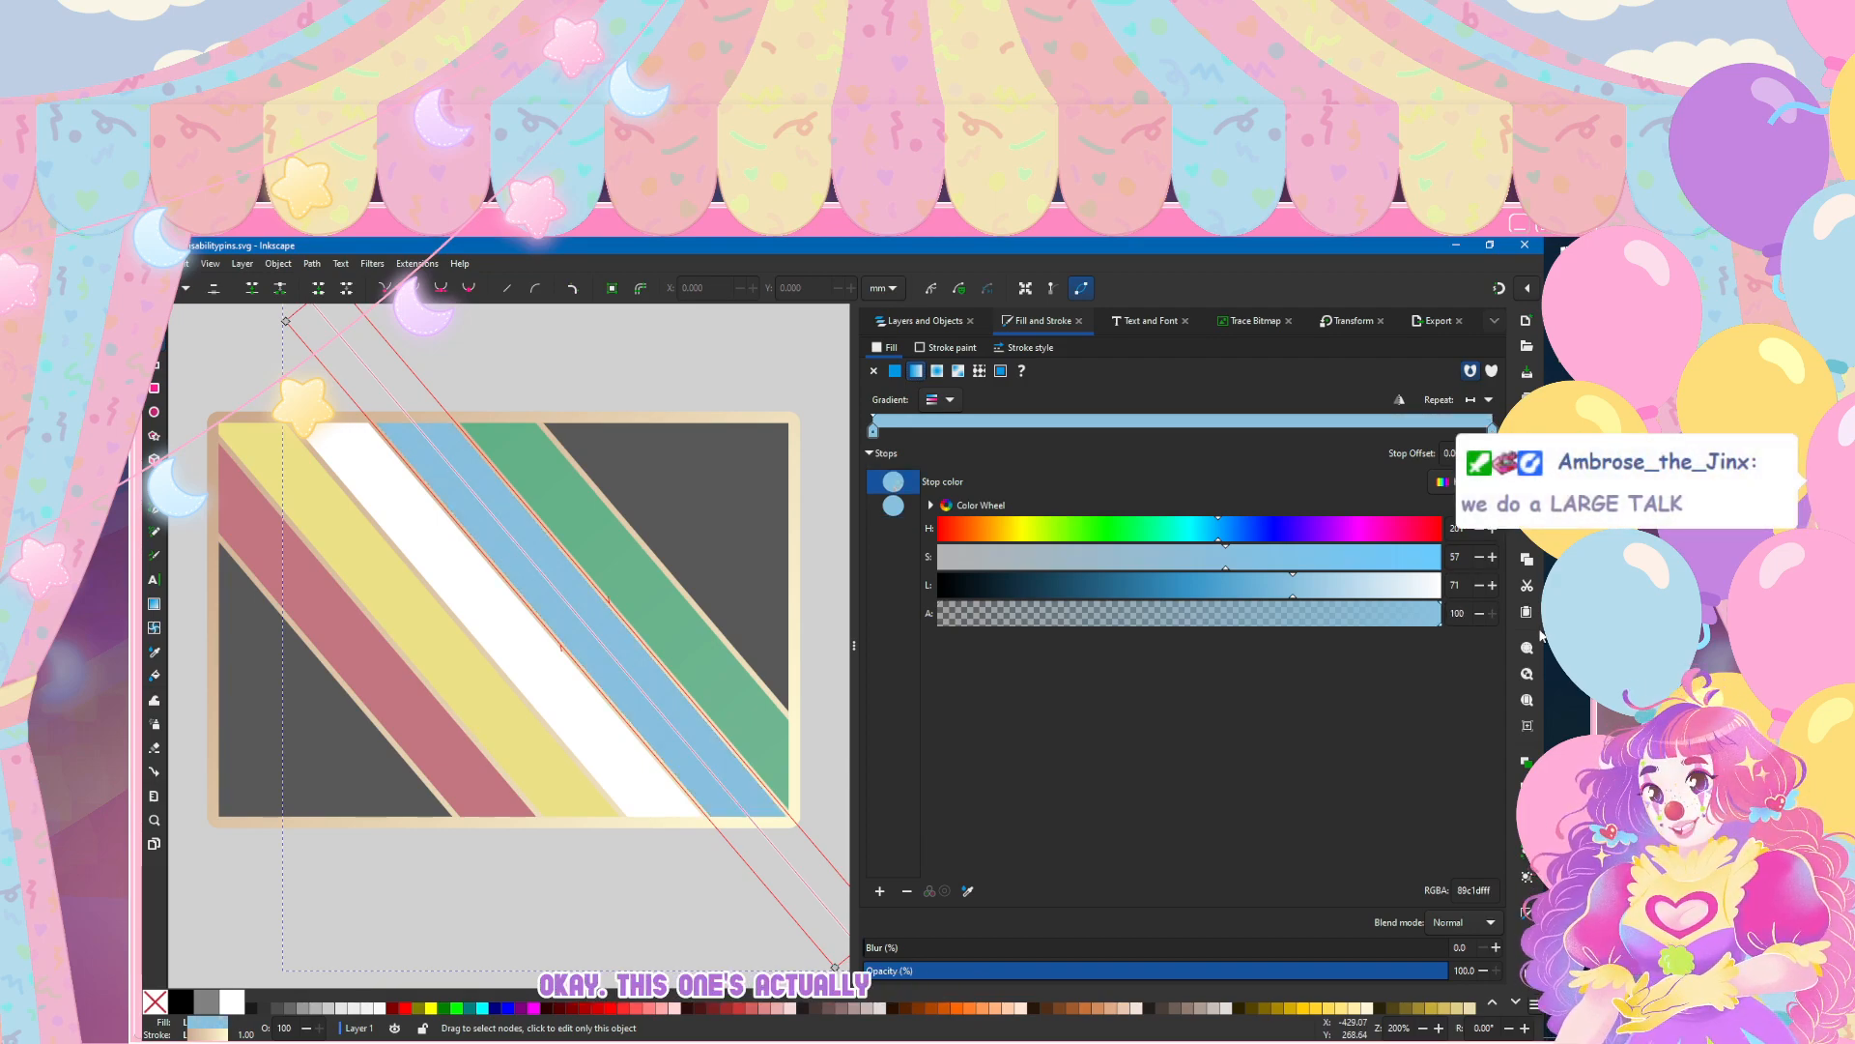
{"action": "left_click", "coordinate": [1456, 584]}
{"action": "type", "text": "80"}
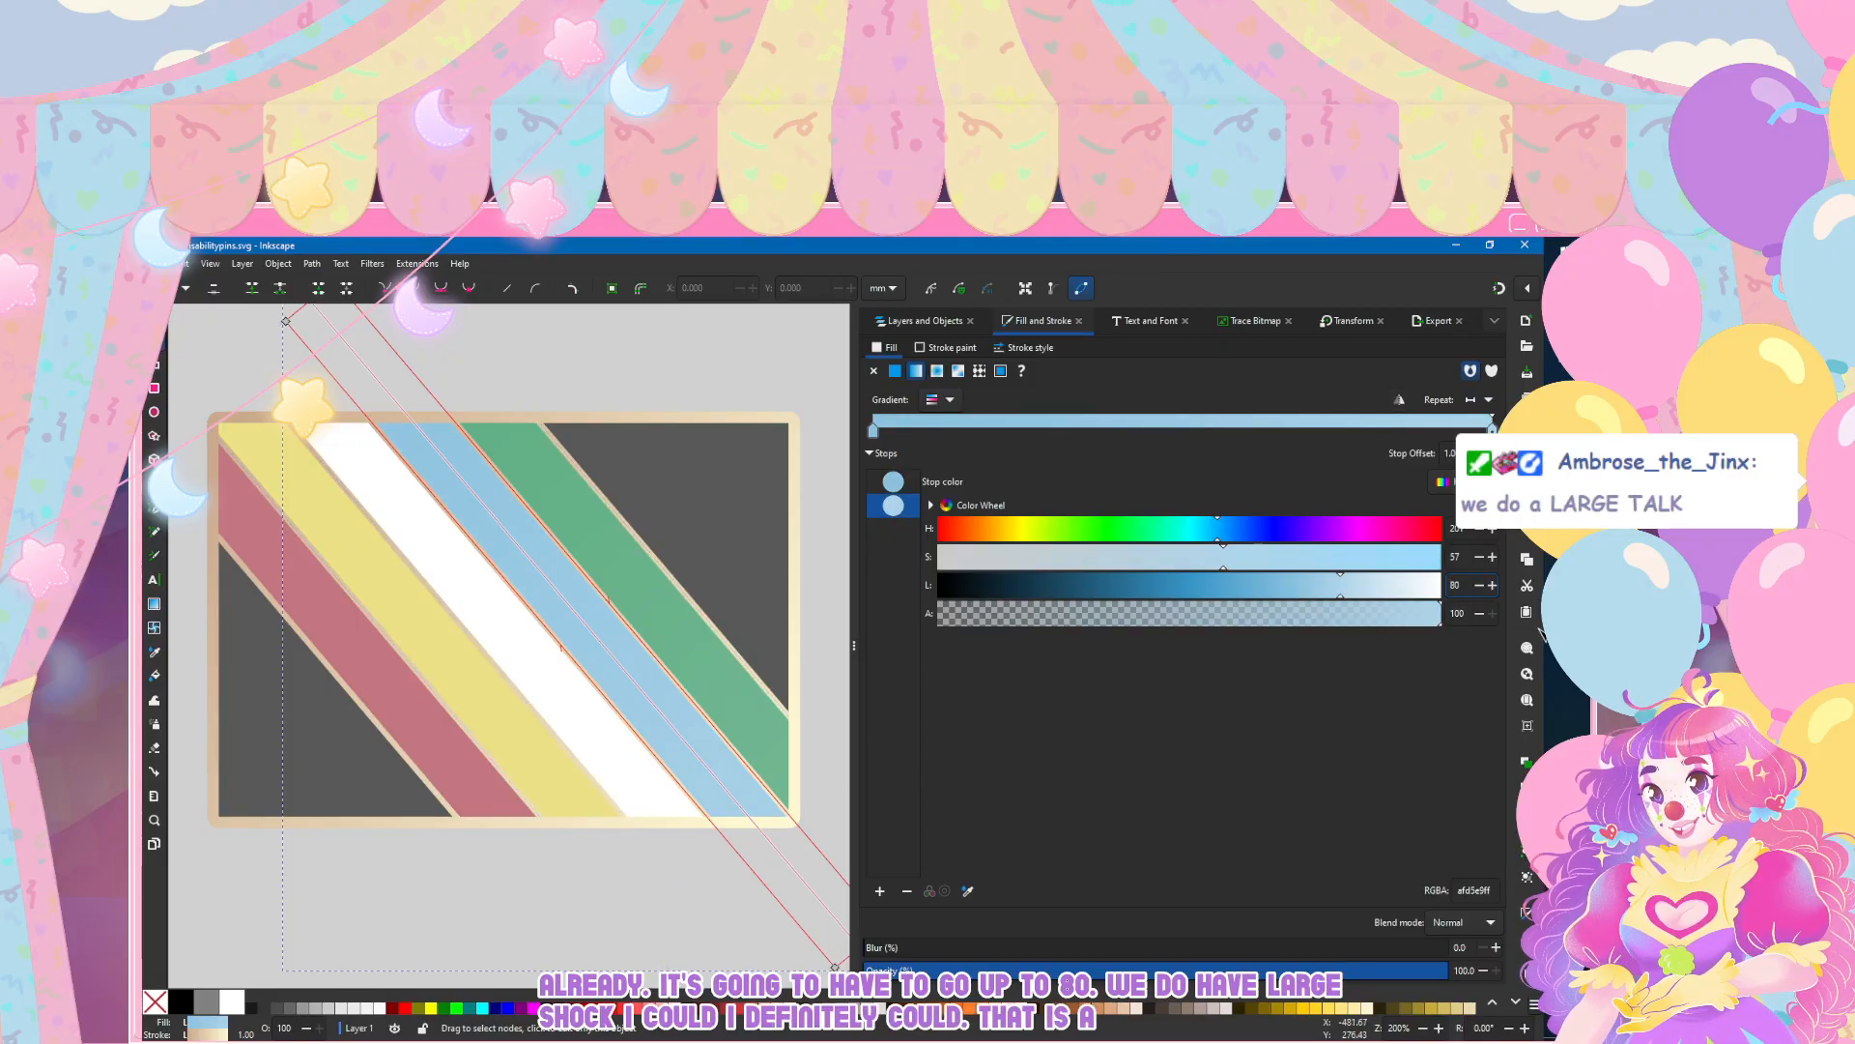
Step: Give the white stripe a subtle linear gradient fill ending in fully opaque white, alpha 100
{"action": "left_click", "coordinate": [464, 580]}
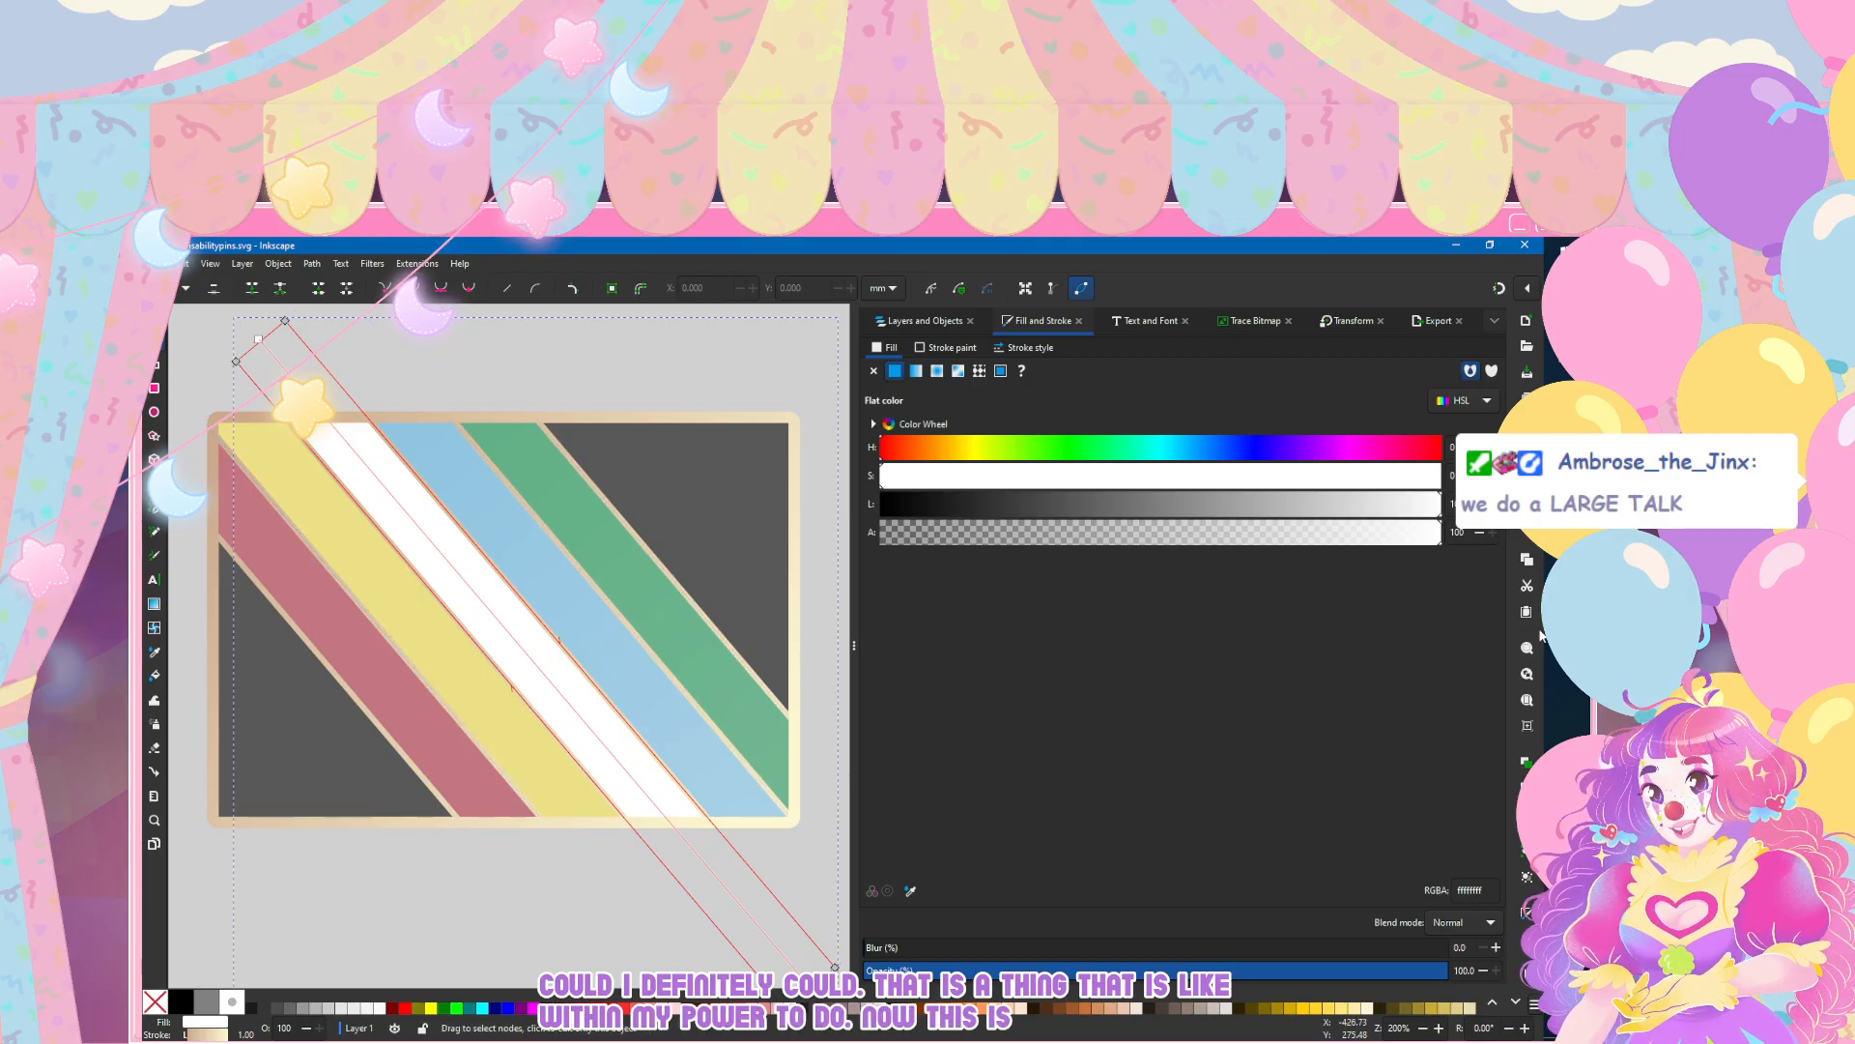
{"action": "left_click", "coordinate": [916, 371]}
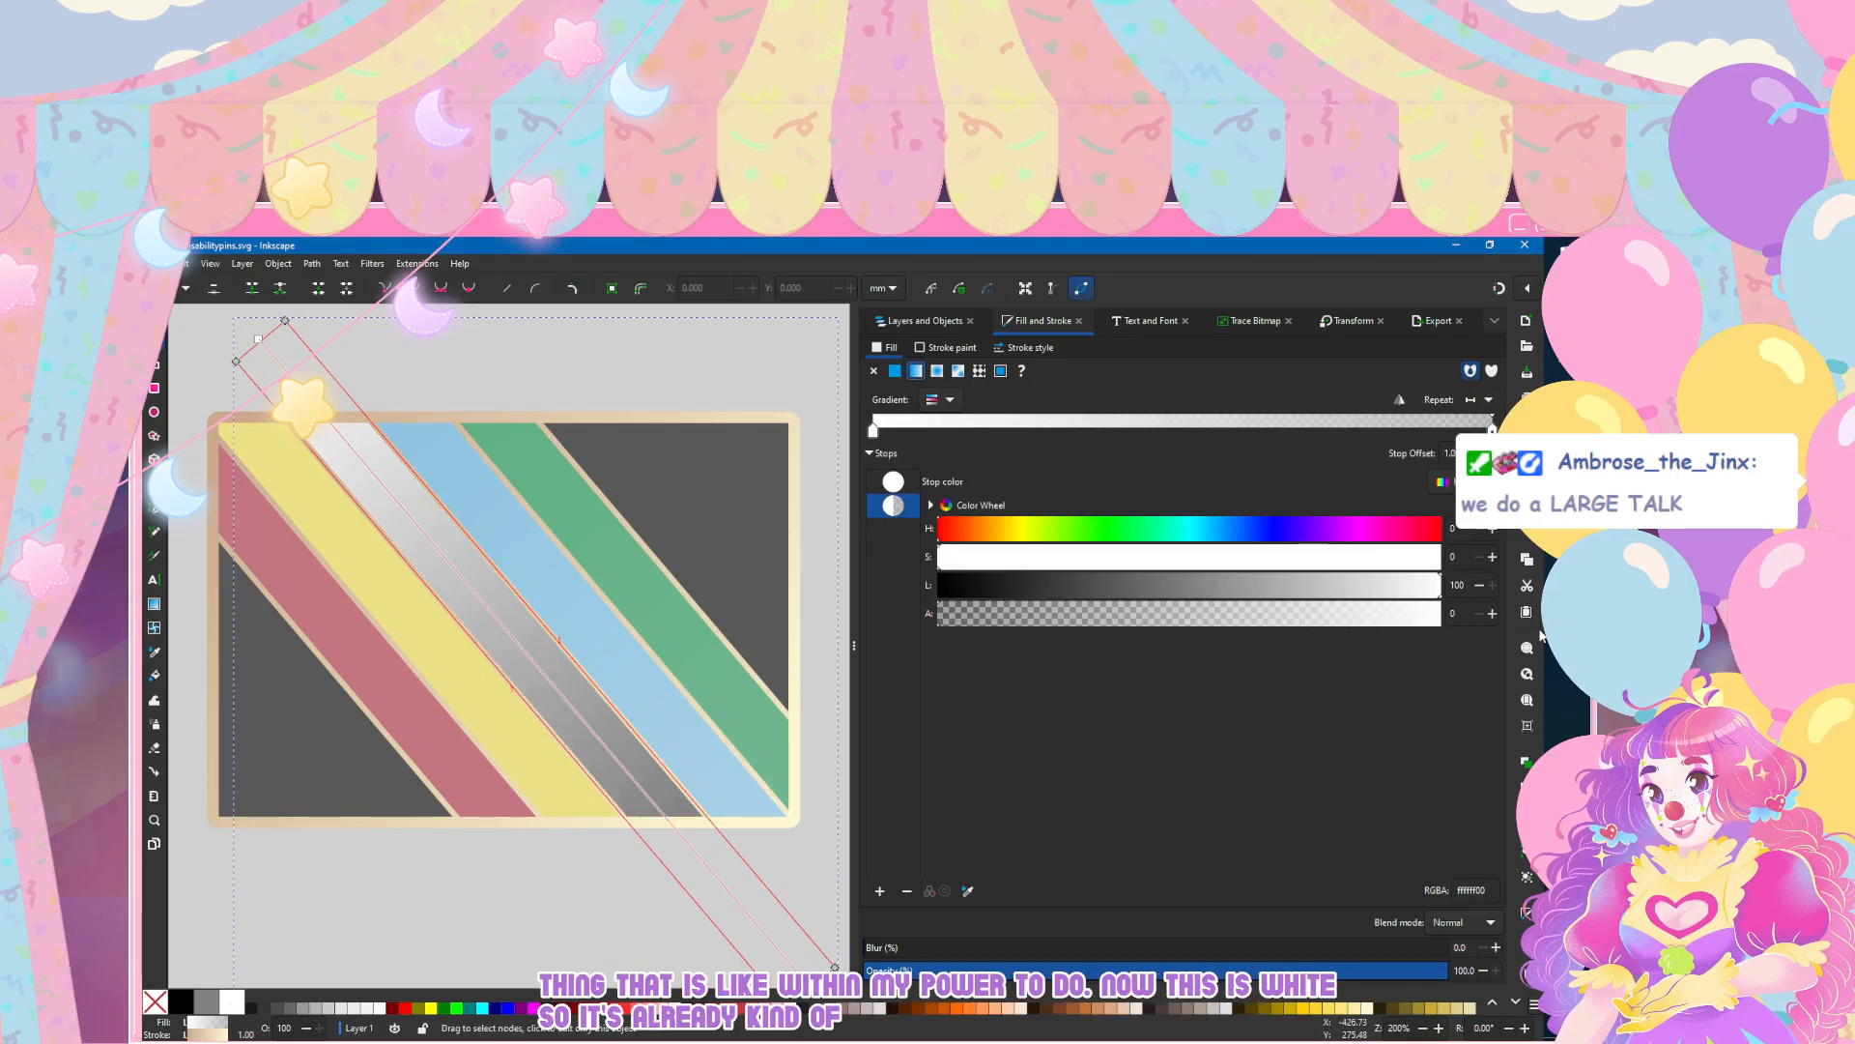
{"action": "left_click", "coordinate": [1315, 614]}
{"action": "left_click_drag", "start_coordinate": [1315, 613], "coordinate": [1317, 613]}
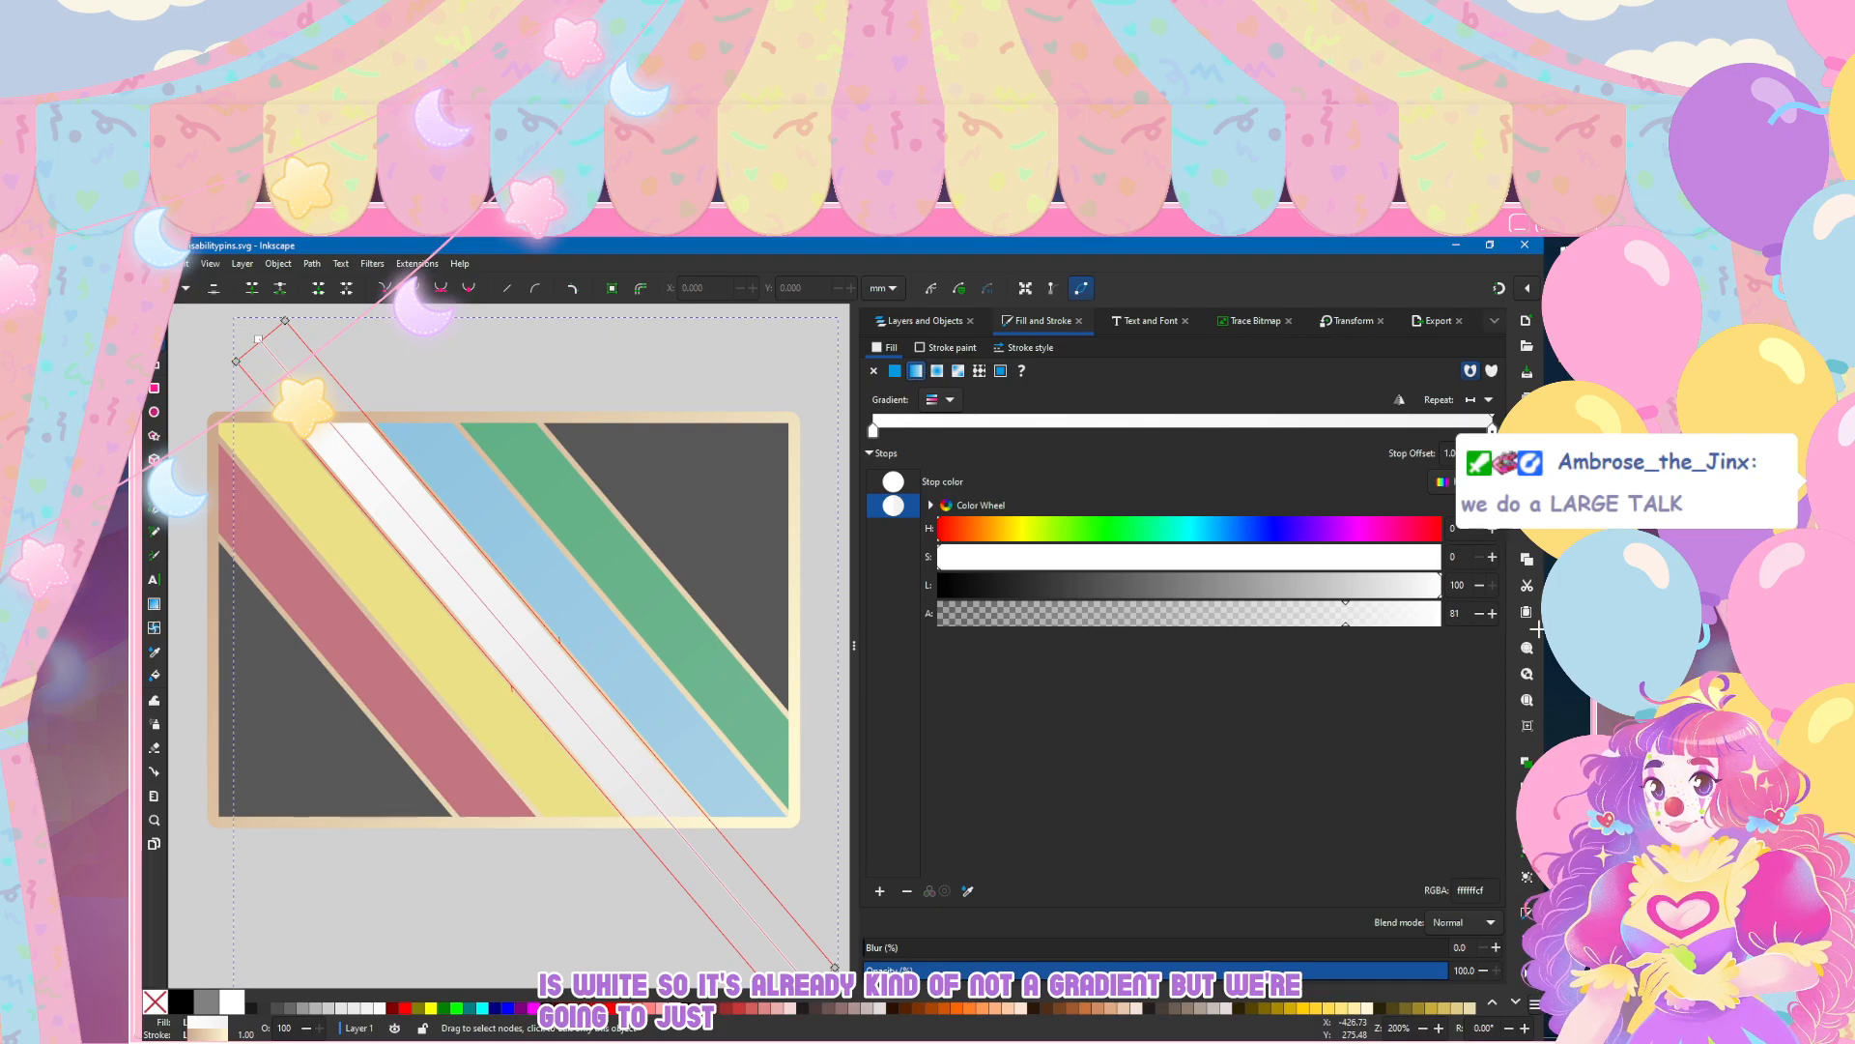
{"action": "left_click_drag", "start_coordinate": [1345, 613], "coordinate": [1440, 614]}
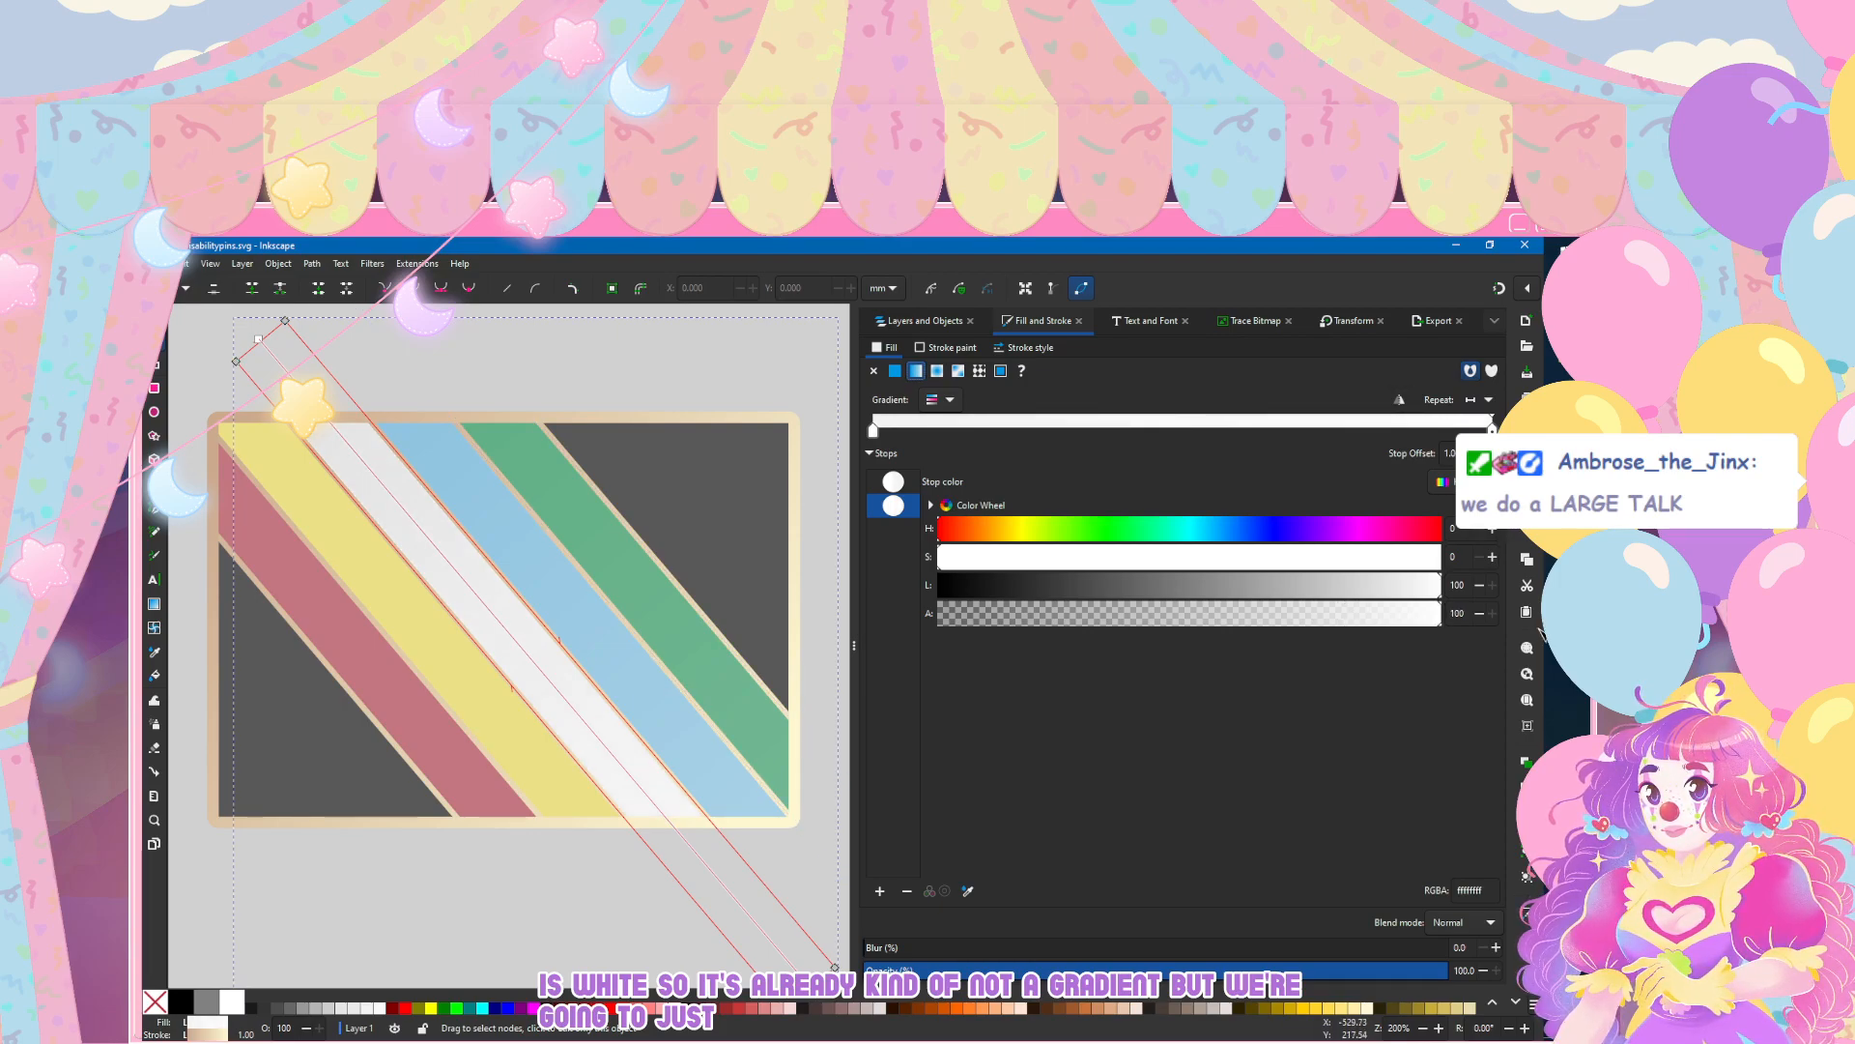
{"action": "key", "text": "s"}
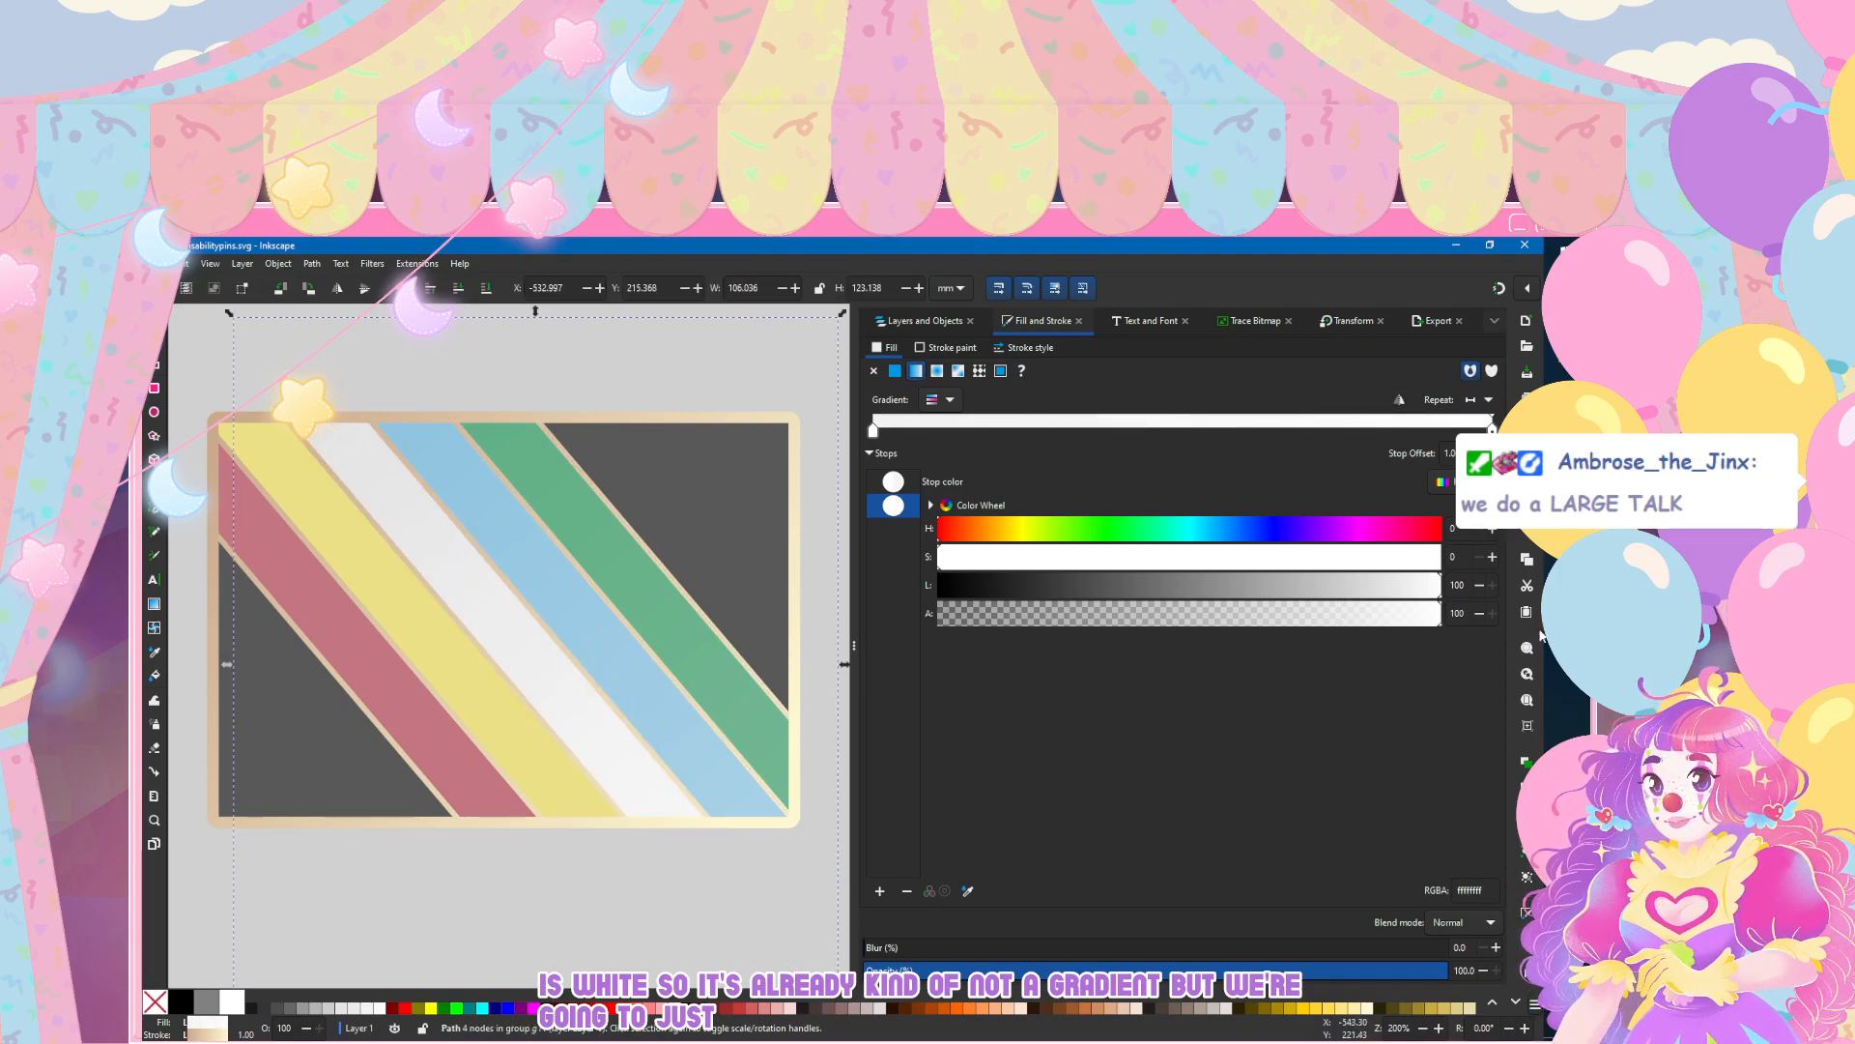
Step: Give the yellow stripe a linear gradient fill with its end stop at alpha 100 and lightness 82
{"action": "key", "text": "n"}
{"action": "left_click", "coordinate": [512, 681]}
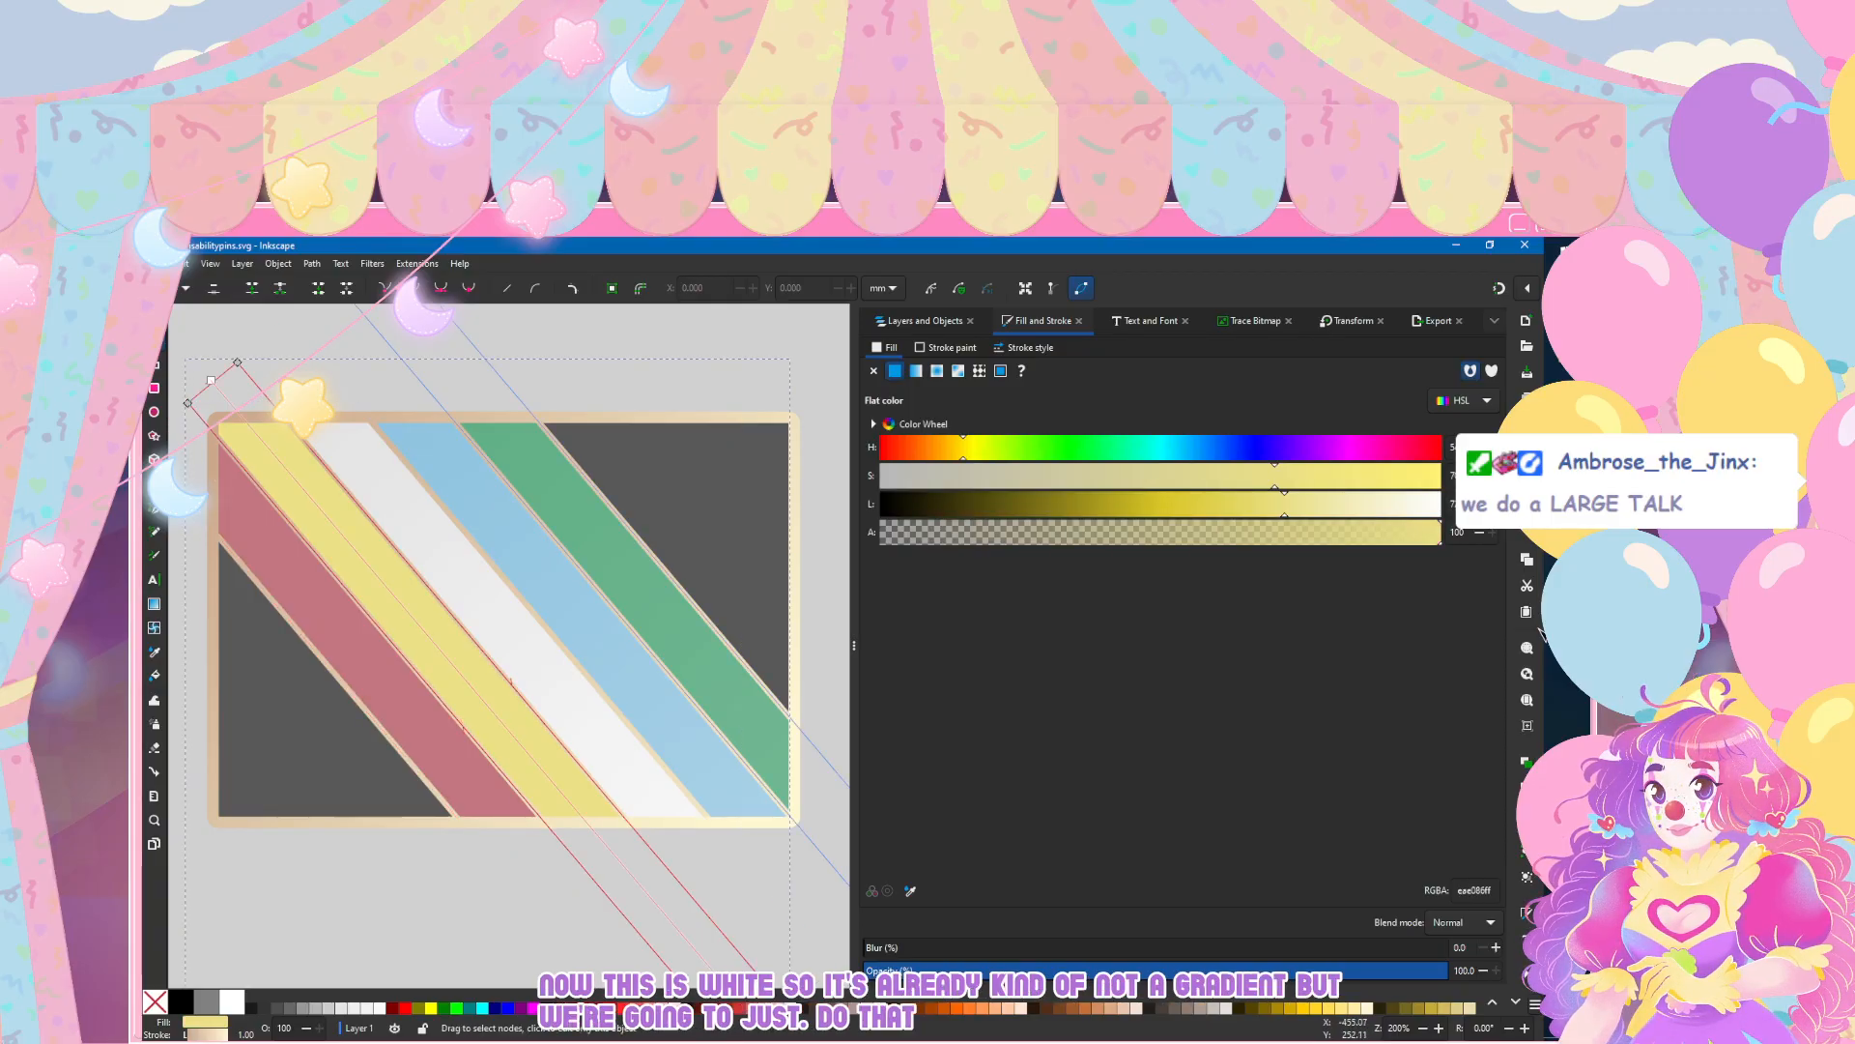
{"action": "left_click", "coordinate": [916, 371]}
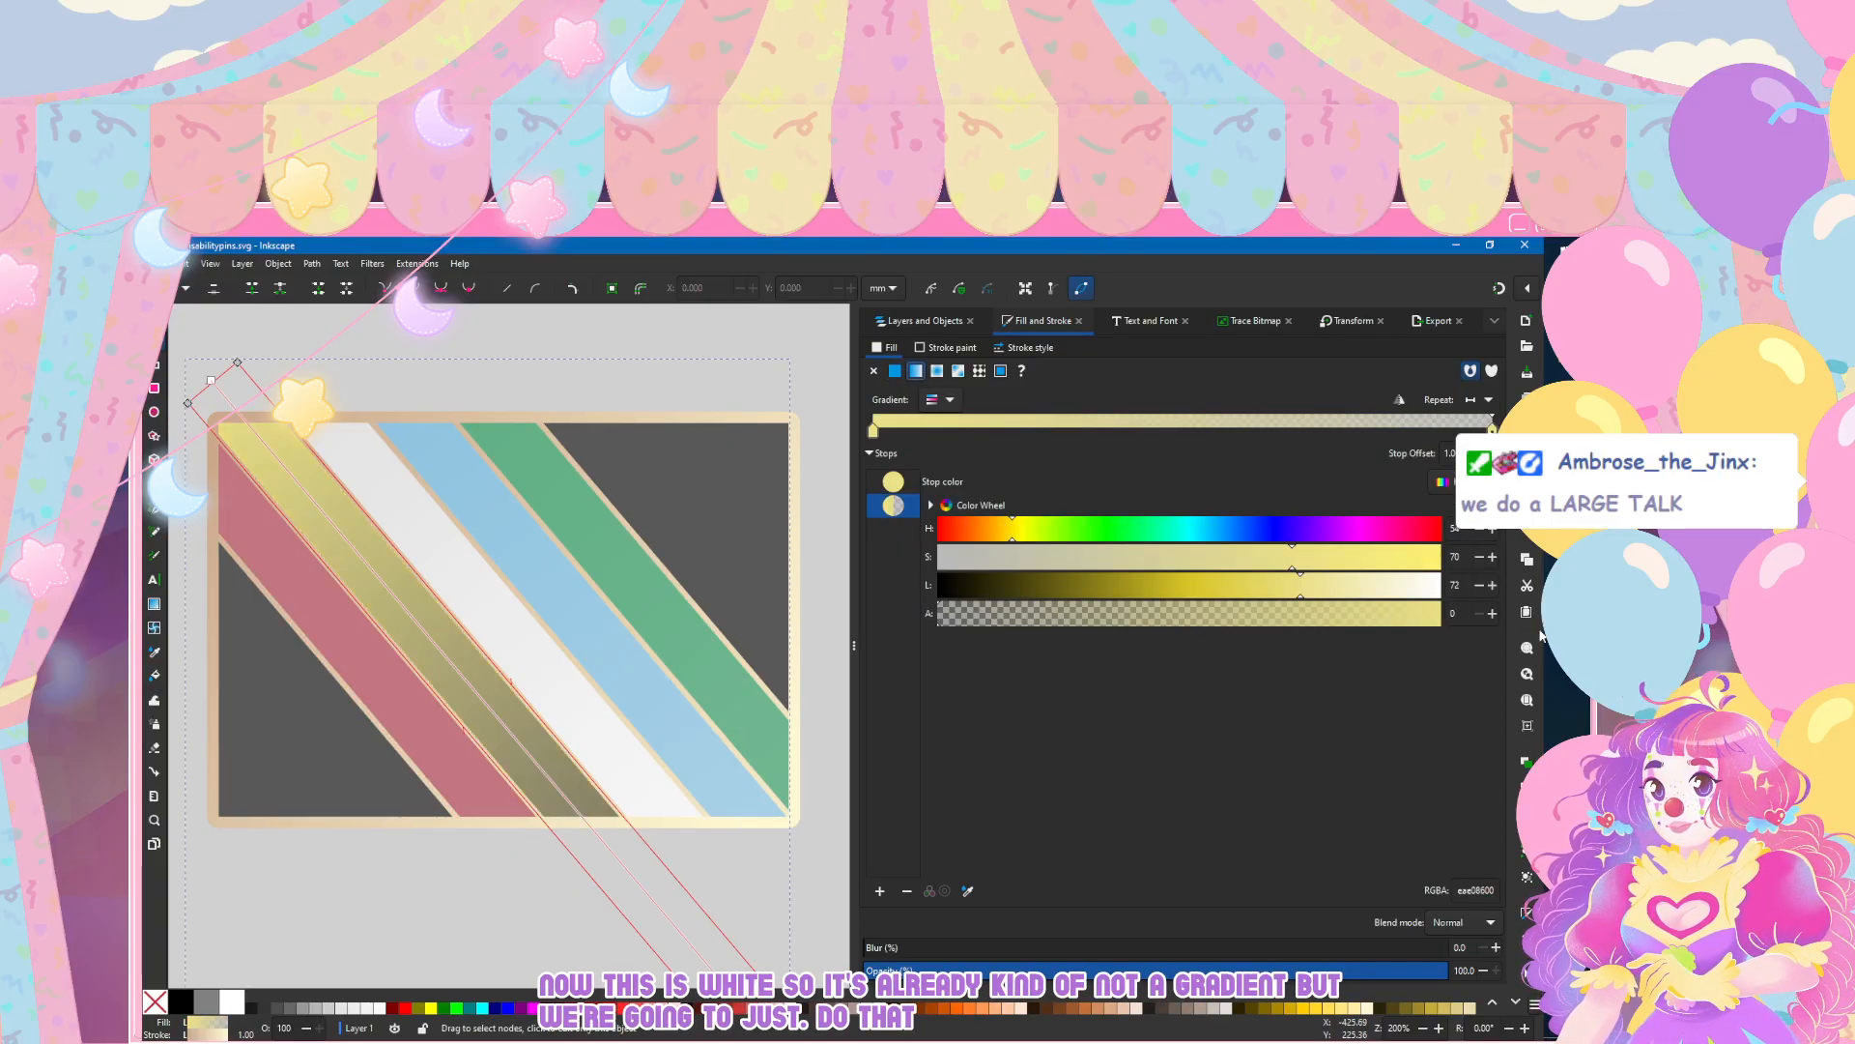
{"action": "left_click_drag", "start_coordinate": [947, 614], "coordinate": [1541, 636]}
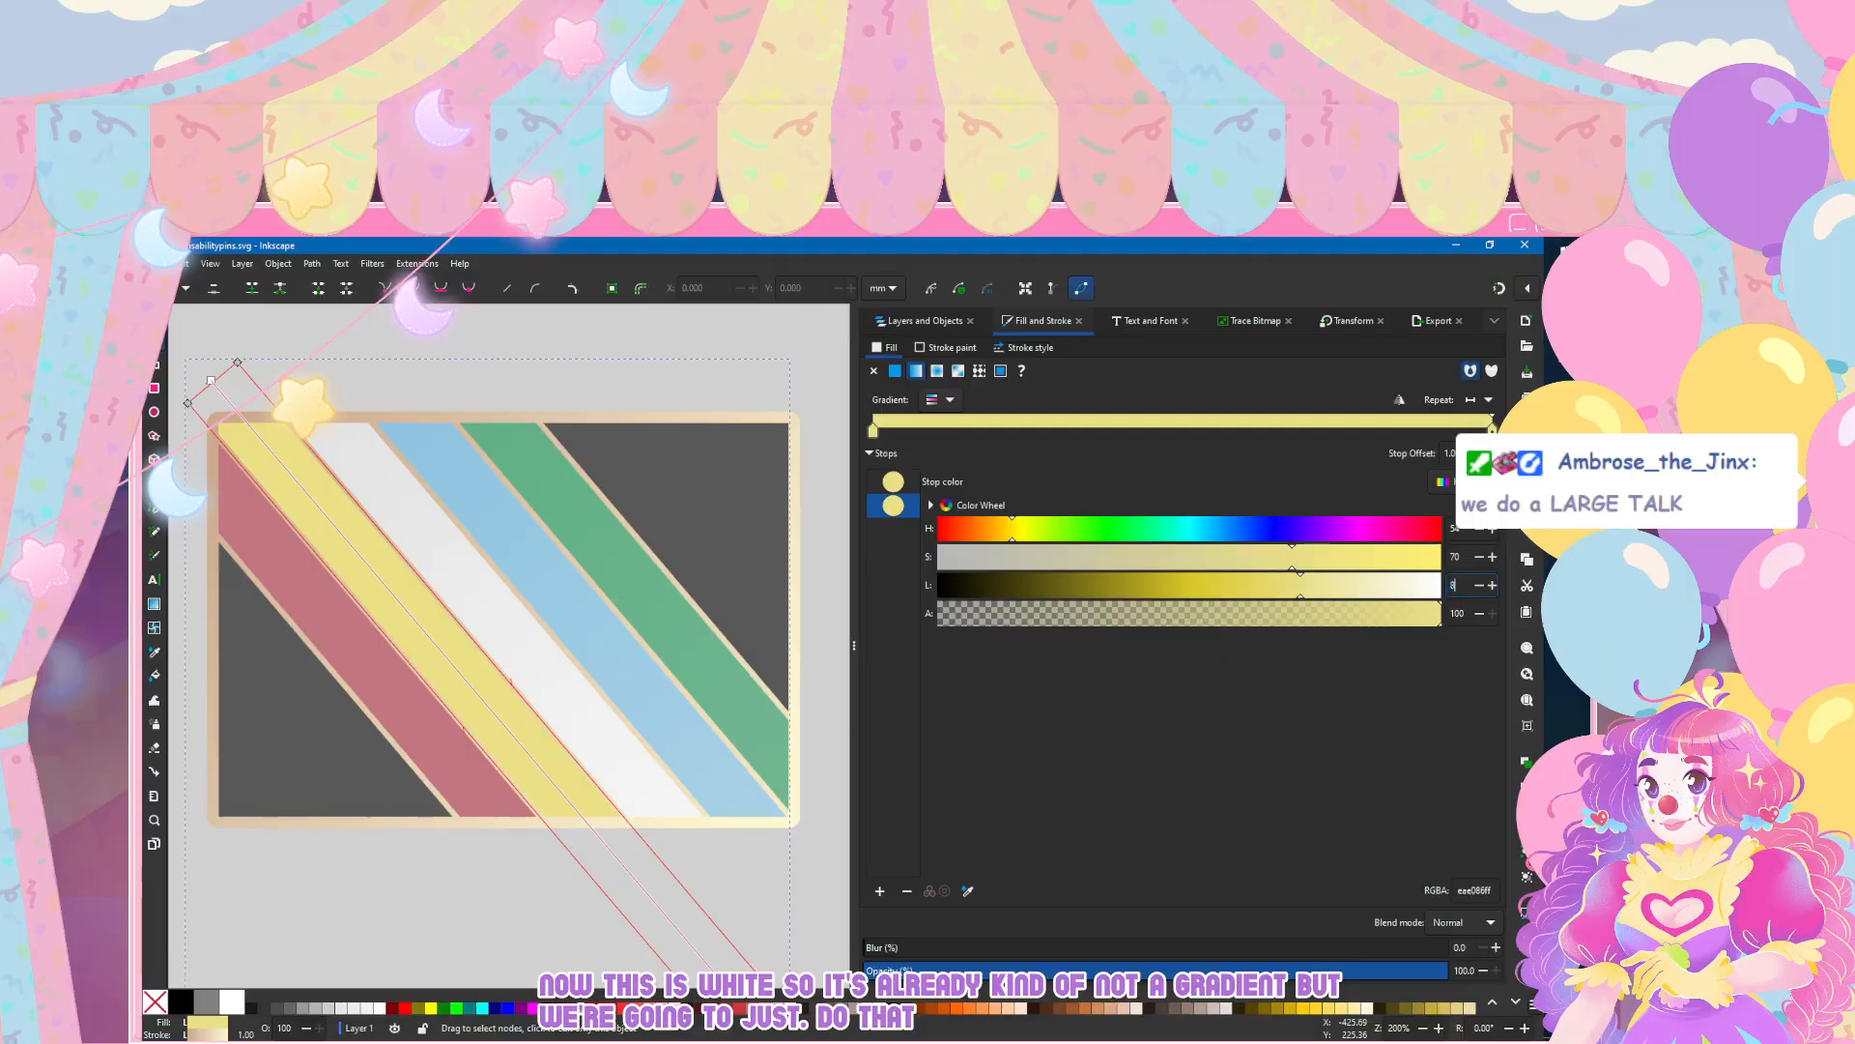
{"action": "type", "text": "82"}
{"action": "key", "text": "Return"}
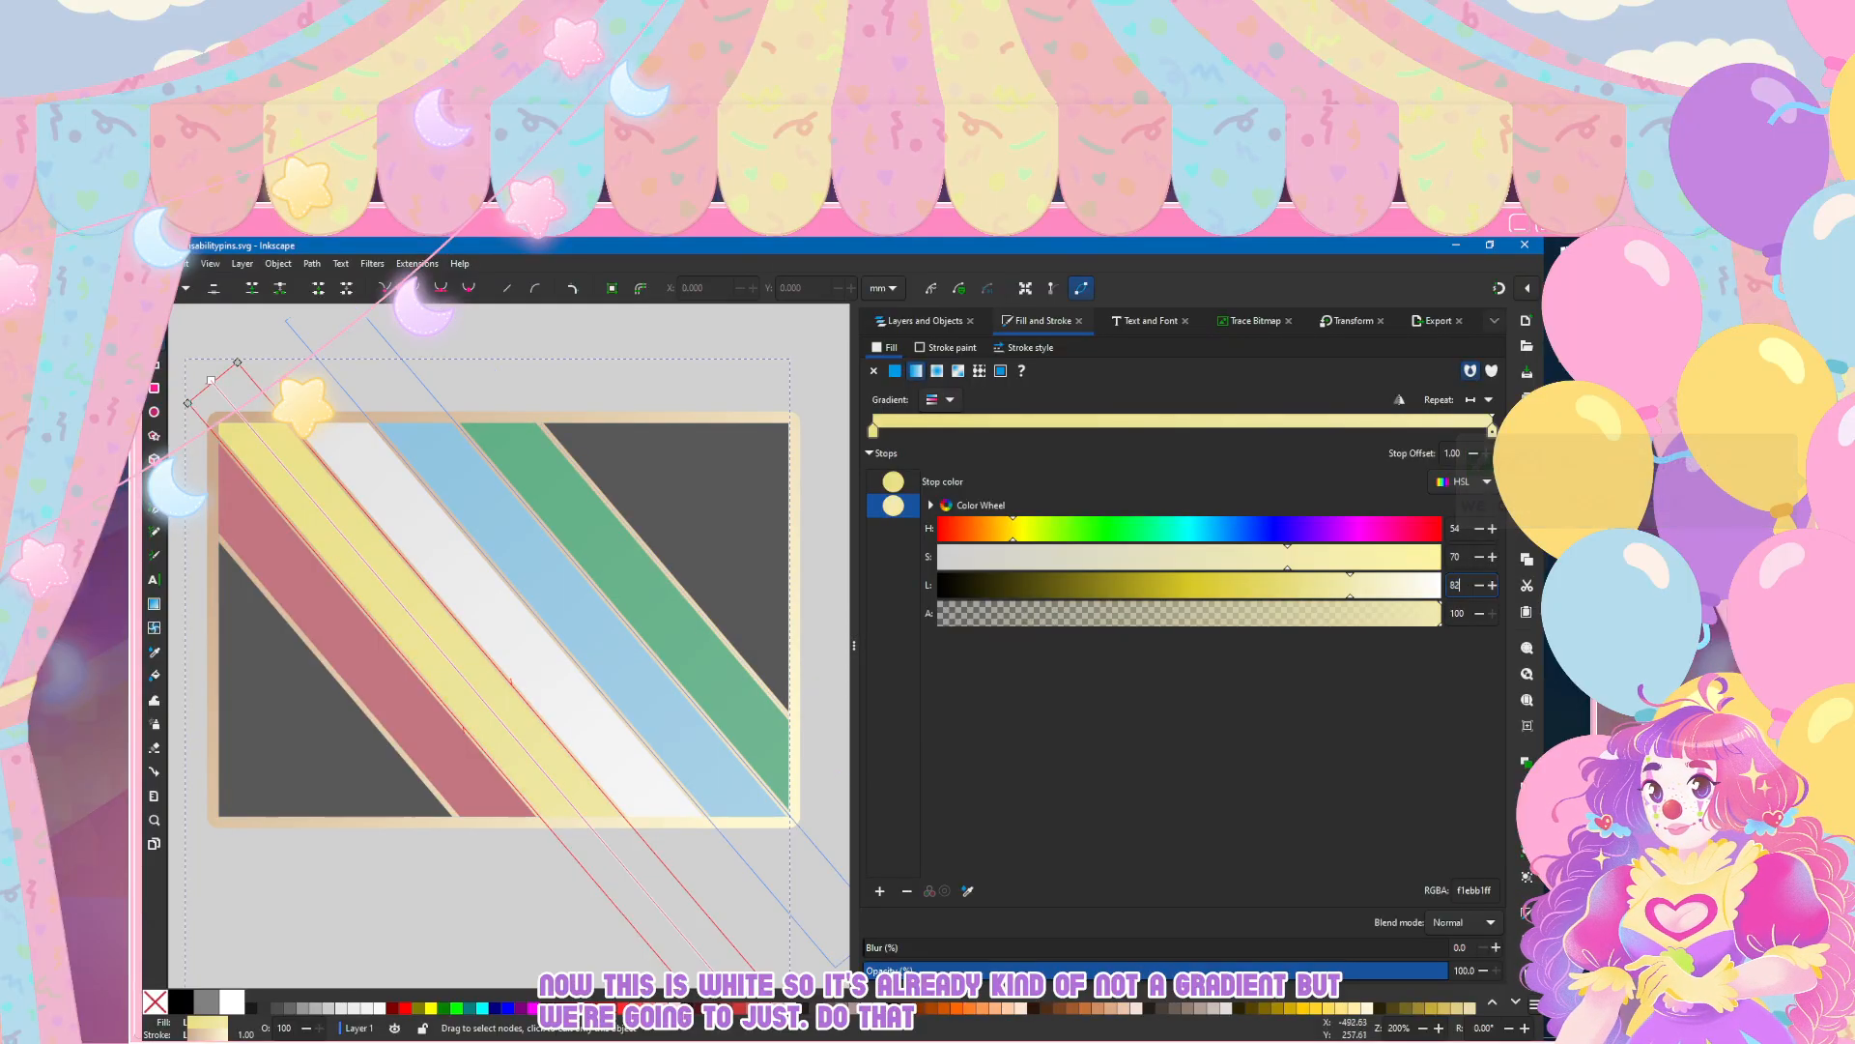
Step: Give the red stripe a linear gradient fill with its end stop at alpha 100 and lightness 70, and deselect it
{"action": "left_click", "coordinate": [462, 721]}
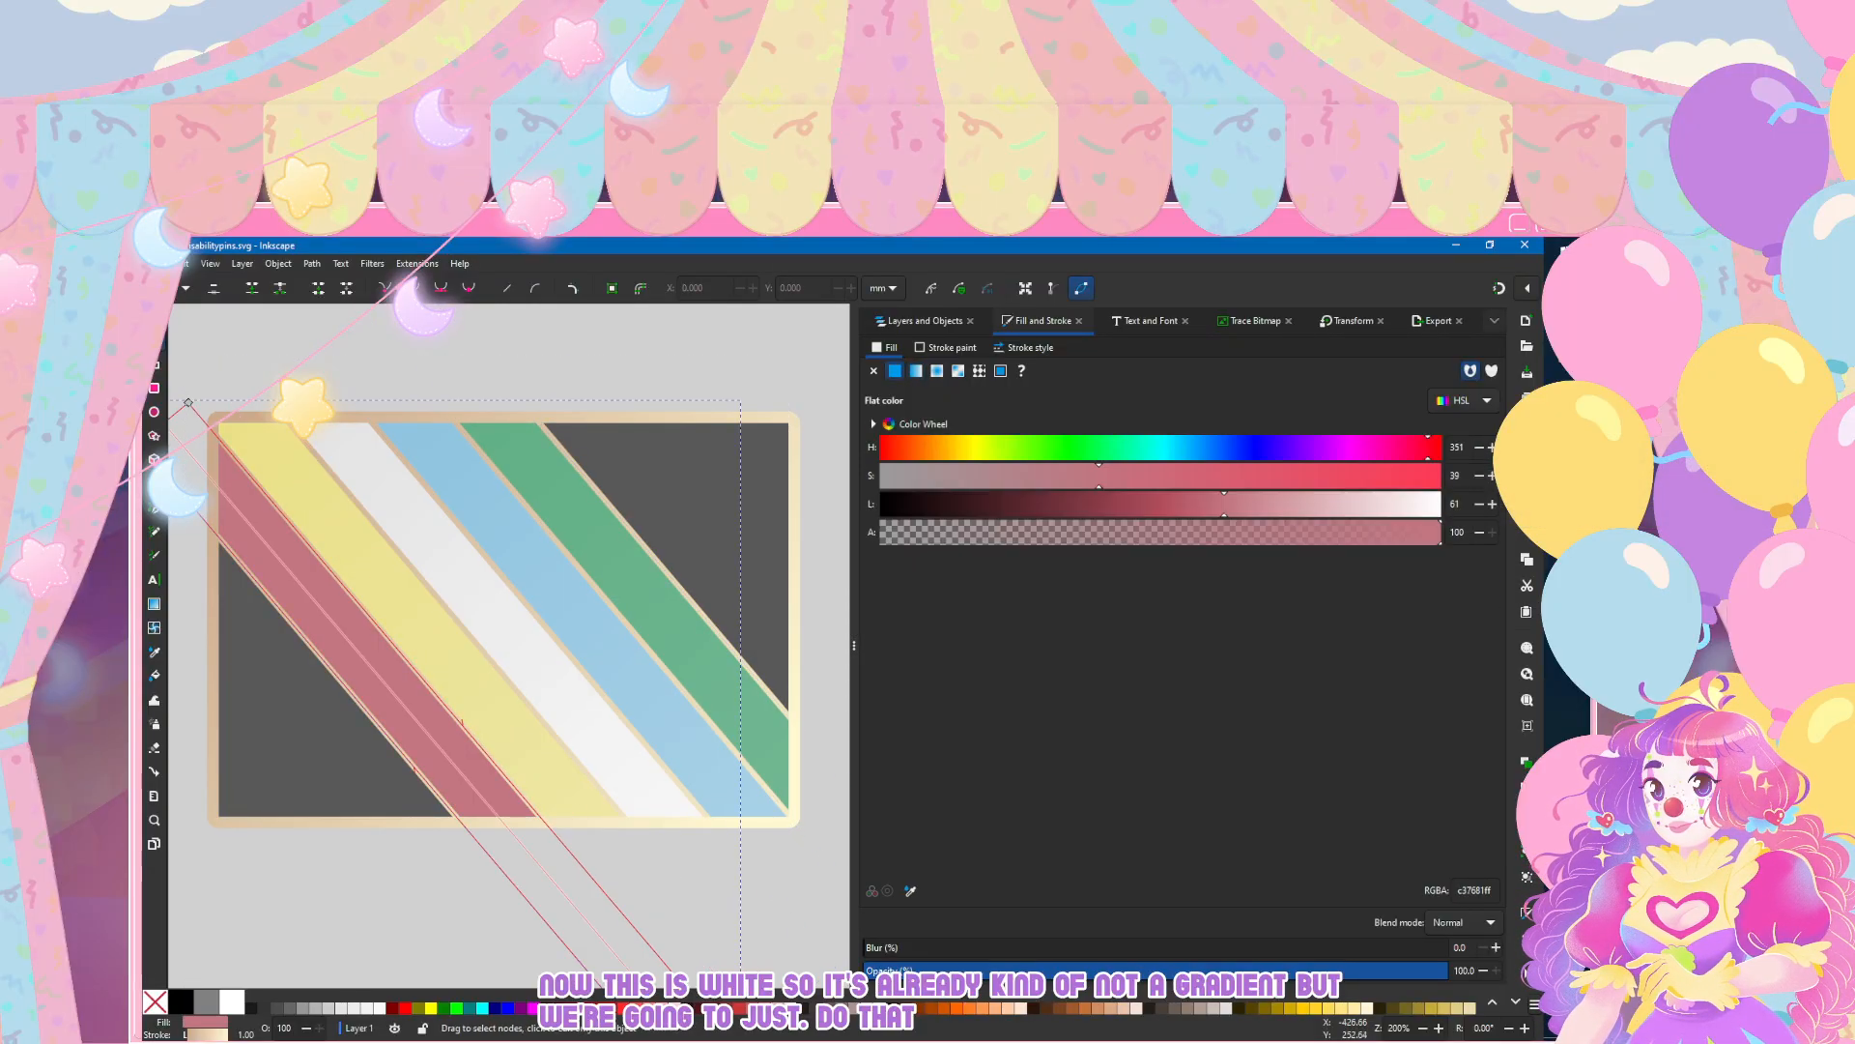
{"action": "left_click", "coordinate": [916, 371]}
{"action": "left_click", "coordinate": [1440, 613]}
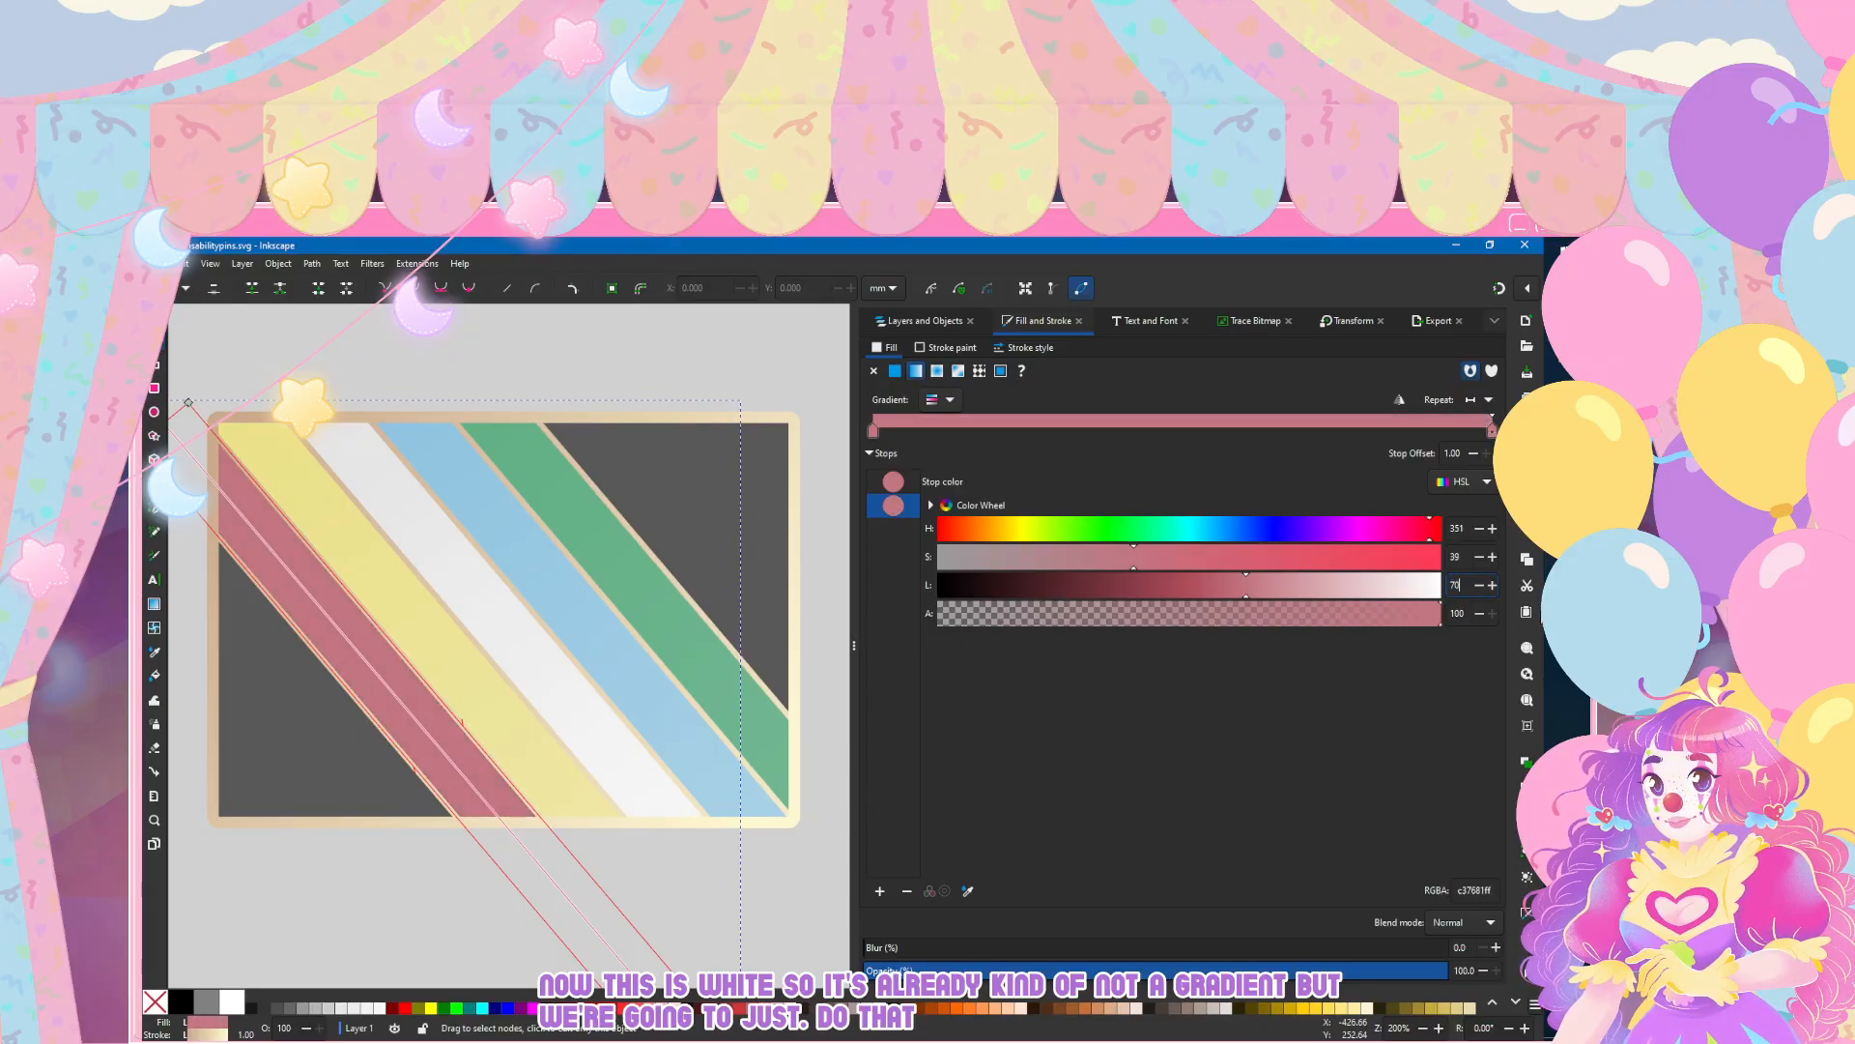
{"action": "type", "text": "70"}
{"action": "key", "text": "Return"}
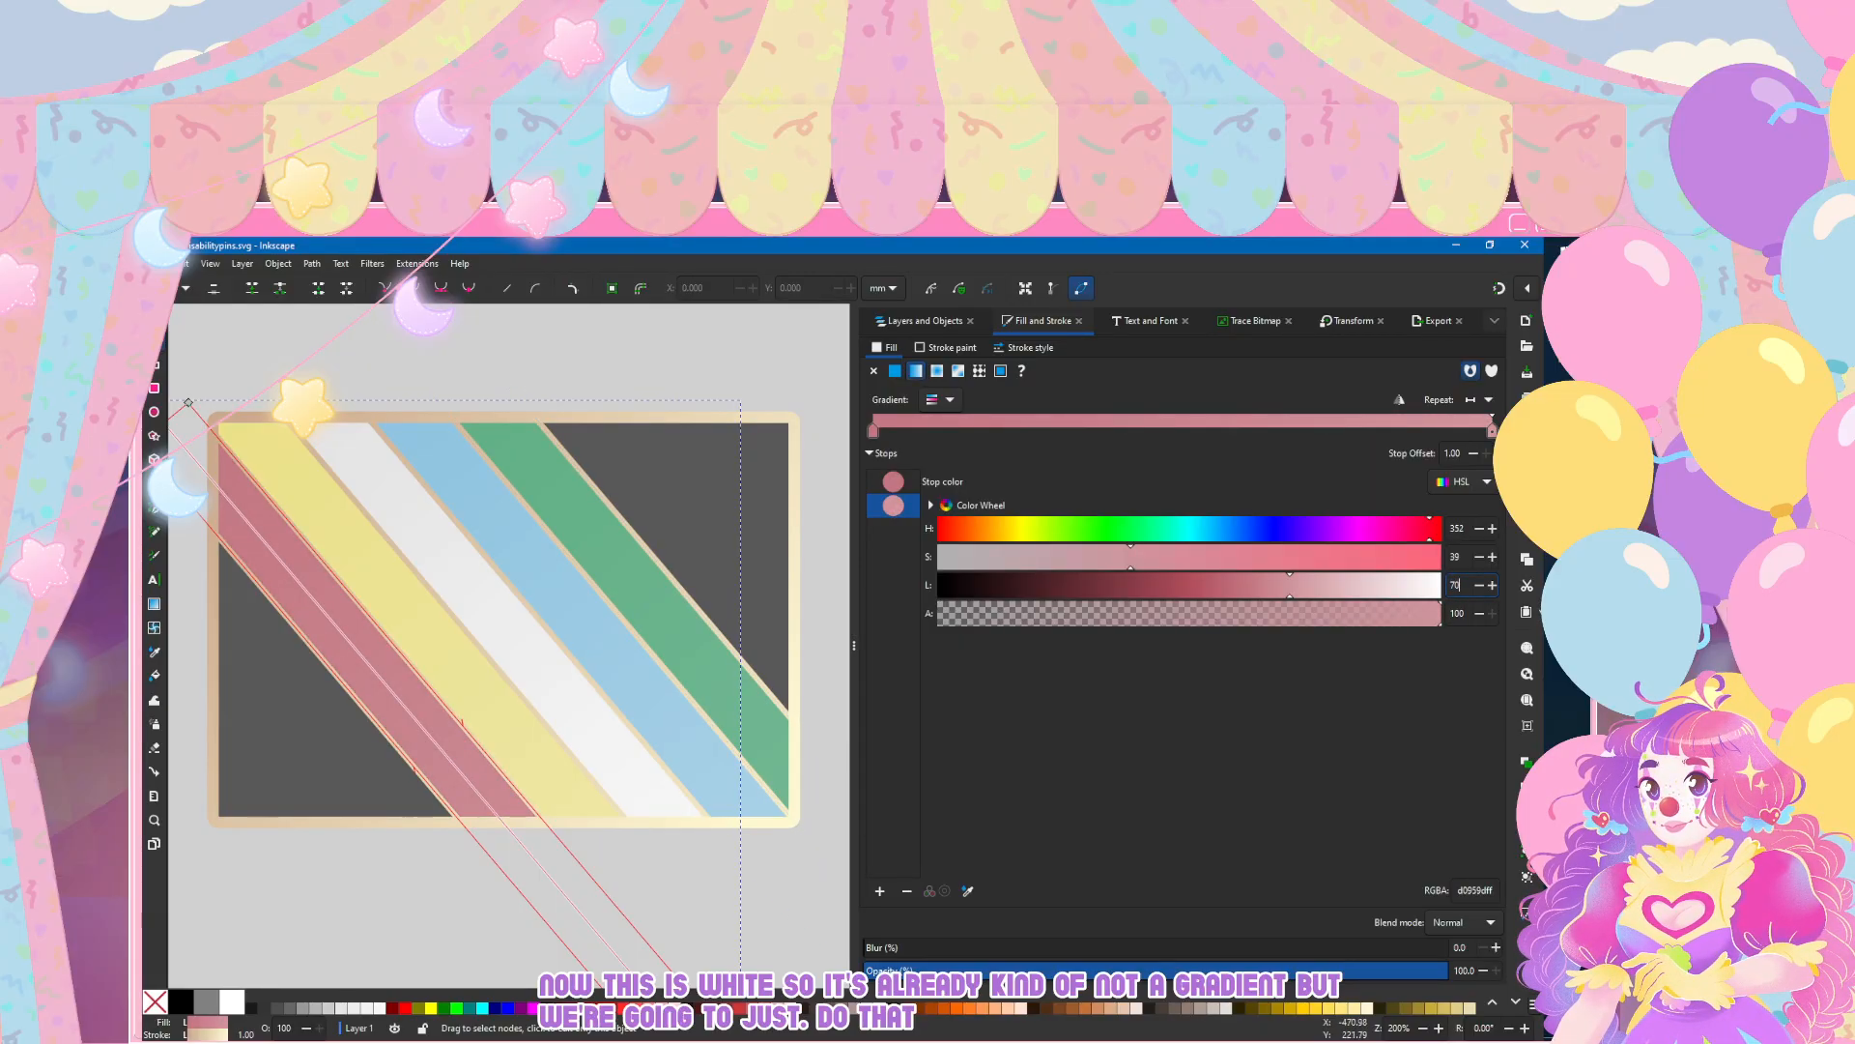
{"action": "key", "text": "Escape"}
Step: Examine the finished rectangular flag pin up close and from afar, alongside the reference images
{"action": "scroll", "coordinate": [380, 750], "scroll_direction": "down", "scroll_amount": 5}
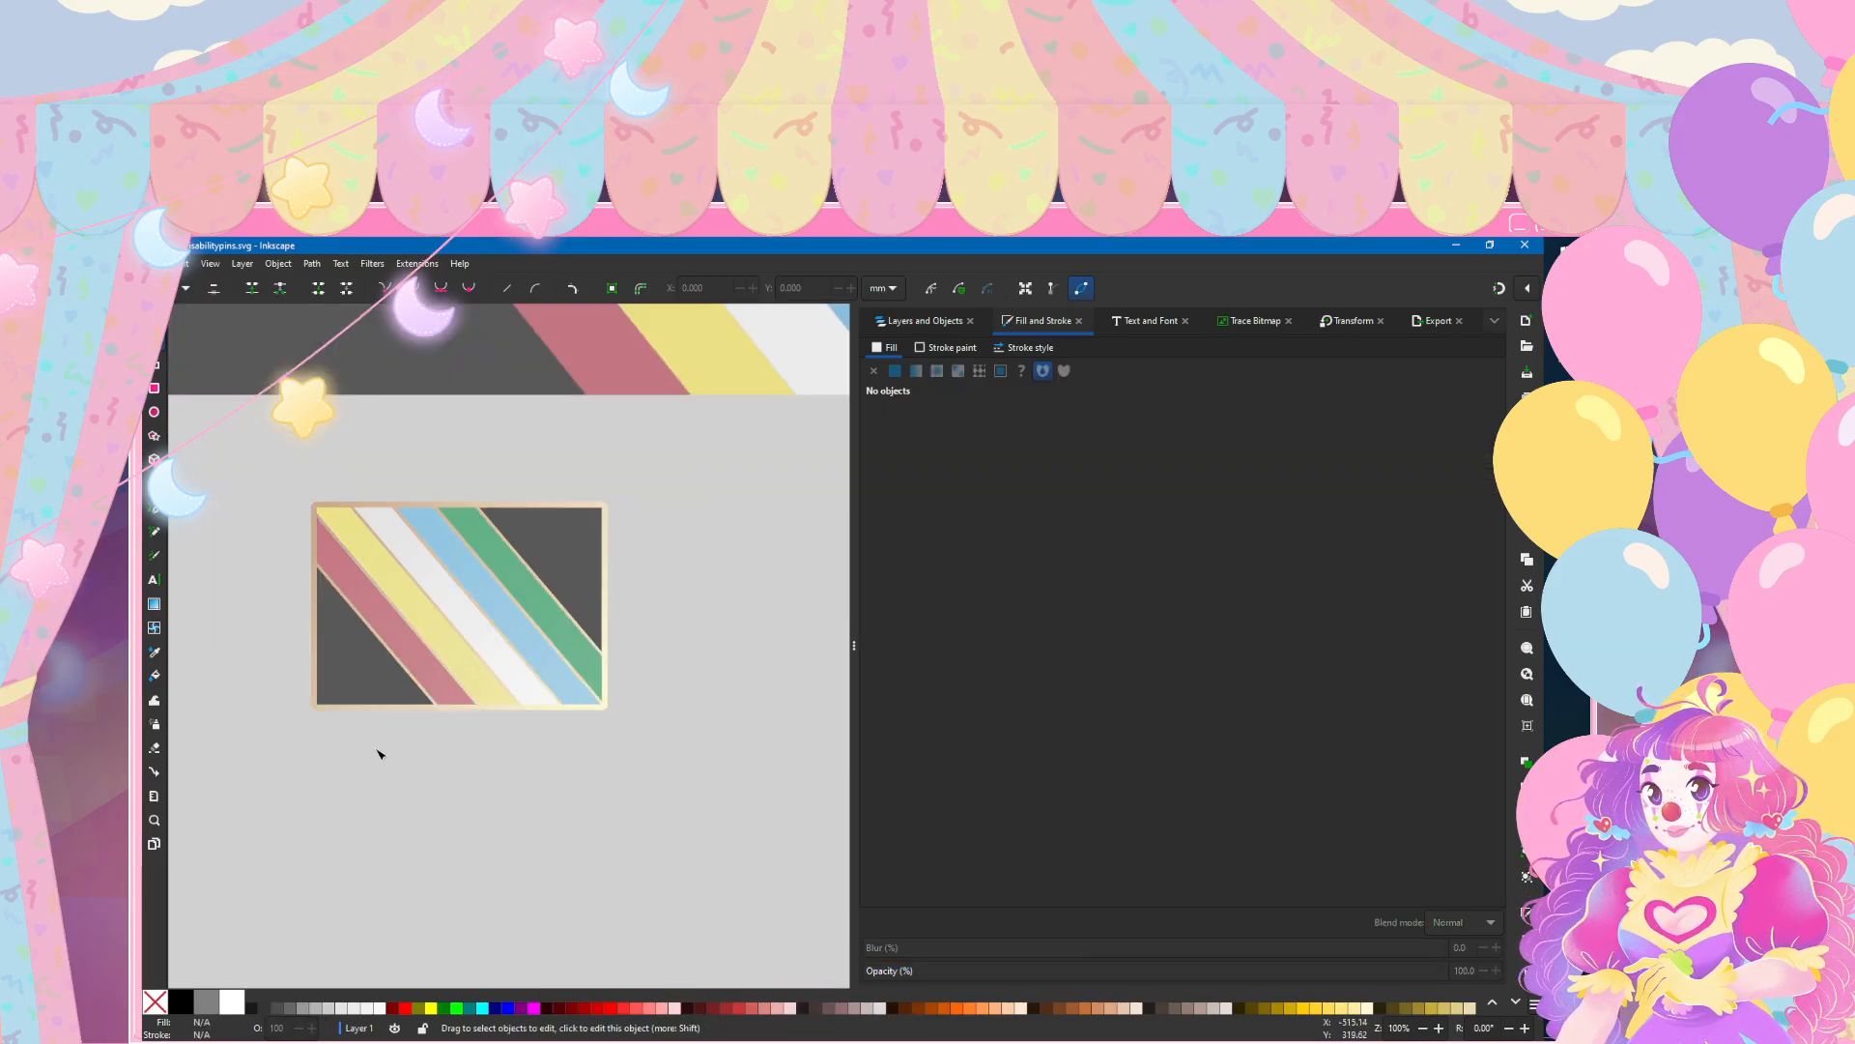
{"action": "scroll", "coordinate": [378, 756], "scroll_direction": "up", "scroll_amount": 4}
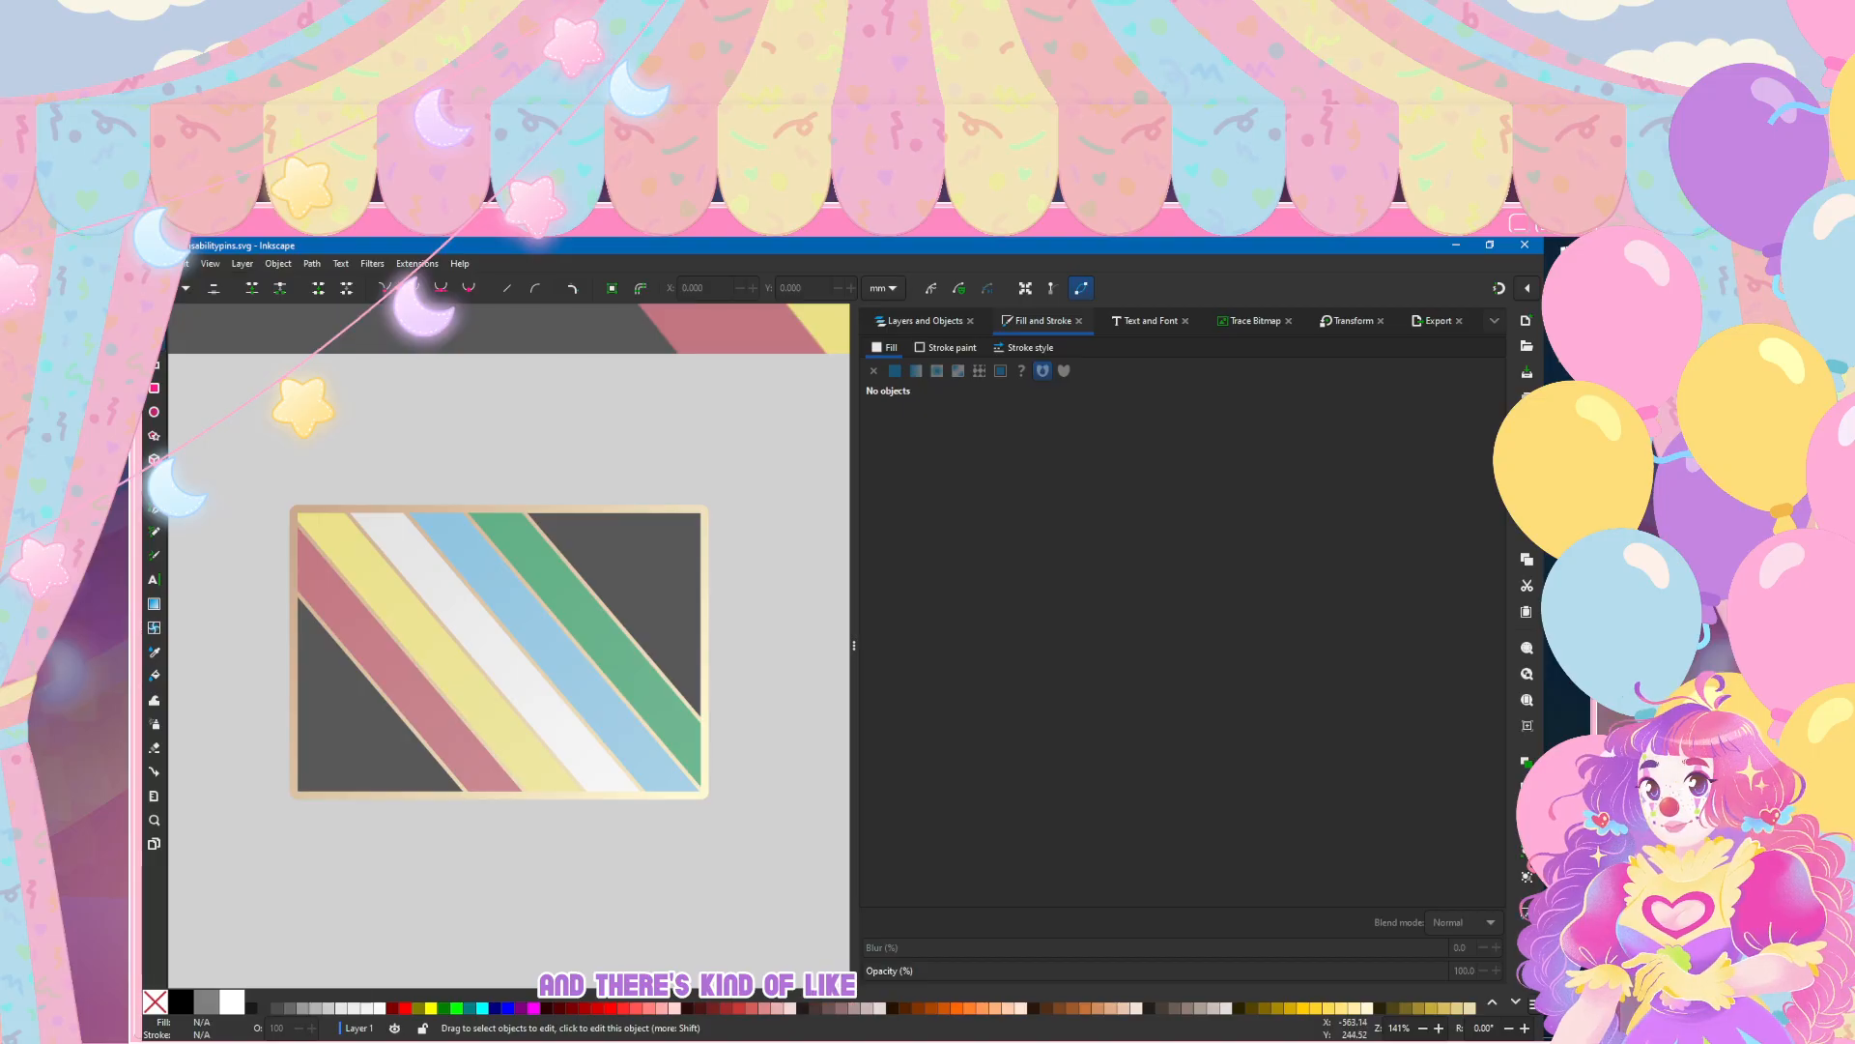
{"action": "scroll", "coordinate": [484, 740], "scroll_direction": "down", "scroll_amount": 6}
{"action": "scroll", "coordinate": [484, 740], "scroll_direction": "up", "scroll_amount": 7}
{"action": "scroll", "coordinate": [486, 737], "scroll_direction": "down", "scroll_amount": 1}
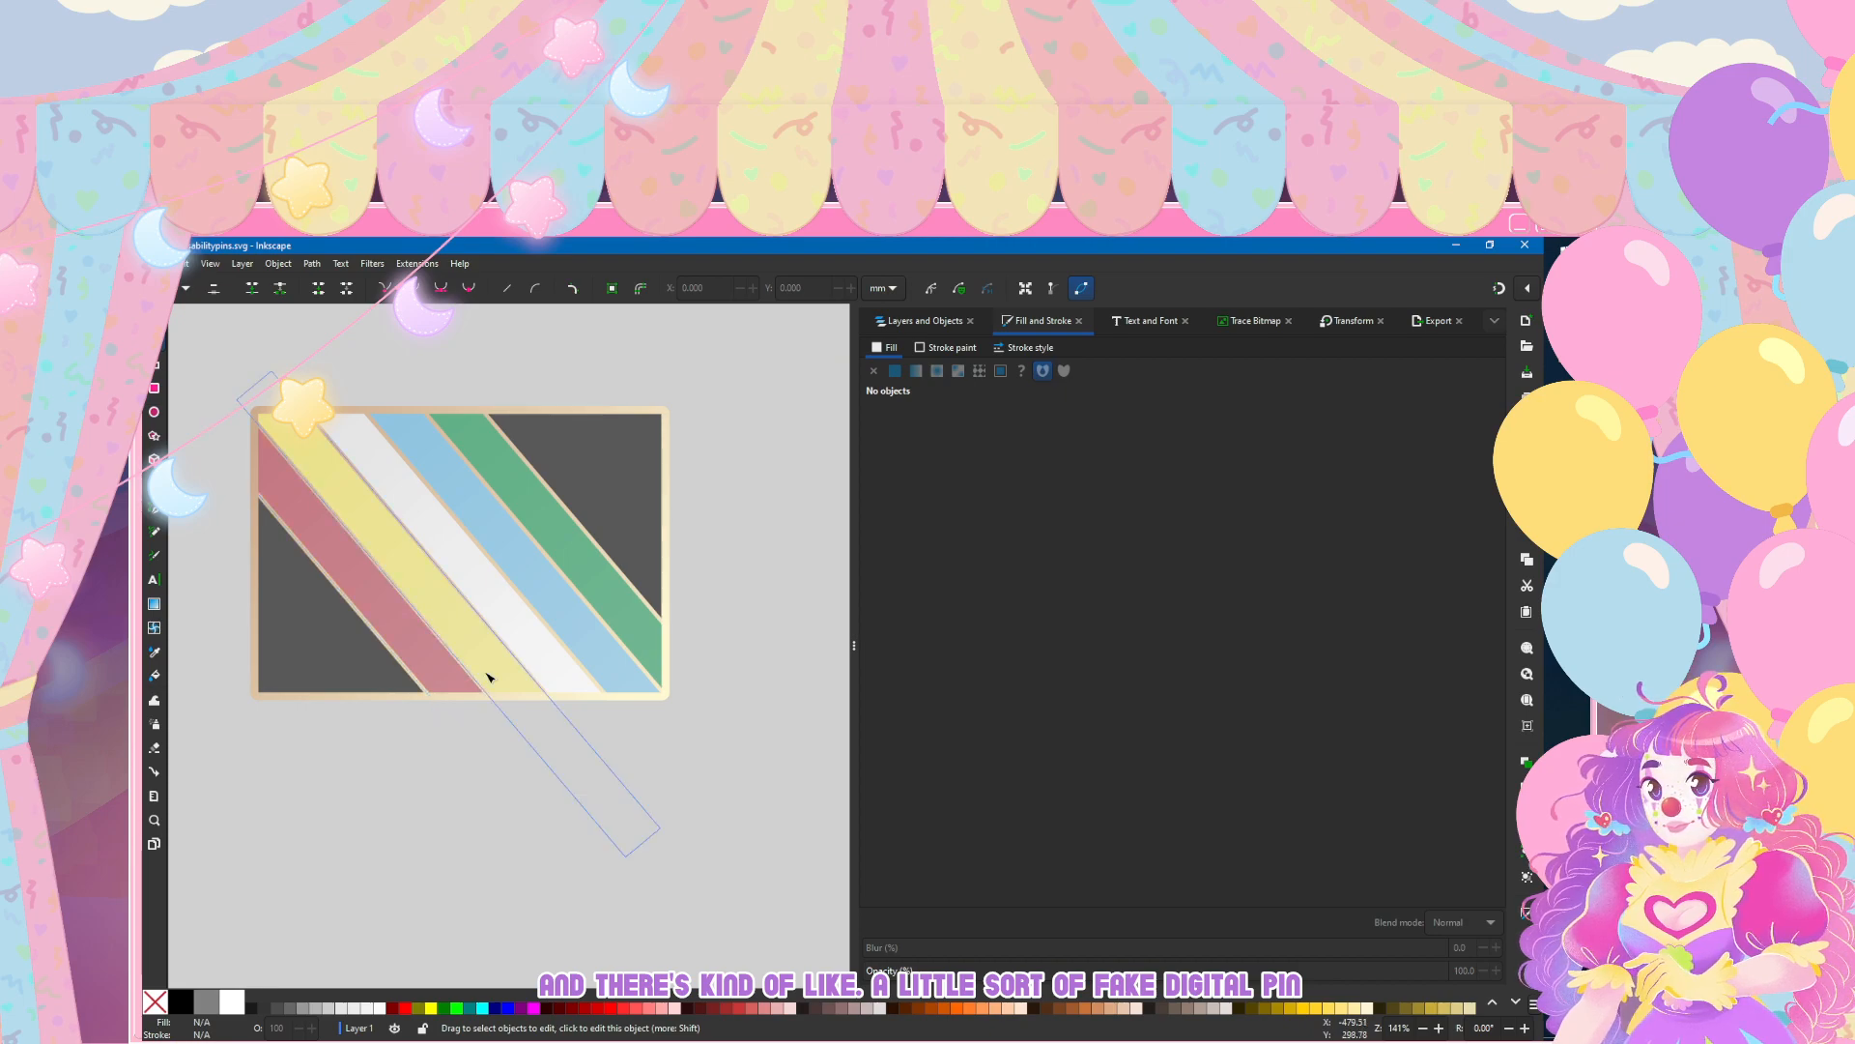
{"action": "scroll", "coordinate": [486, 675], "scroll_direction": "down", "scroll_amount": 4}
{"action": "scroll", "coordinate": [488, 677], "scroll_direction": "up", "scroll_amount": 2}
{"action": "scroll", "coordinate": [488, 677], "scroll_direction": "up", "scroll_amount": 3}
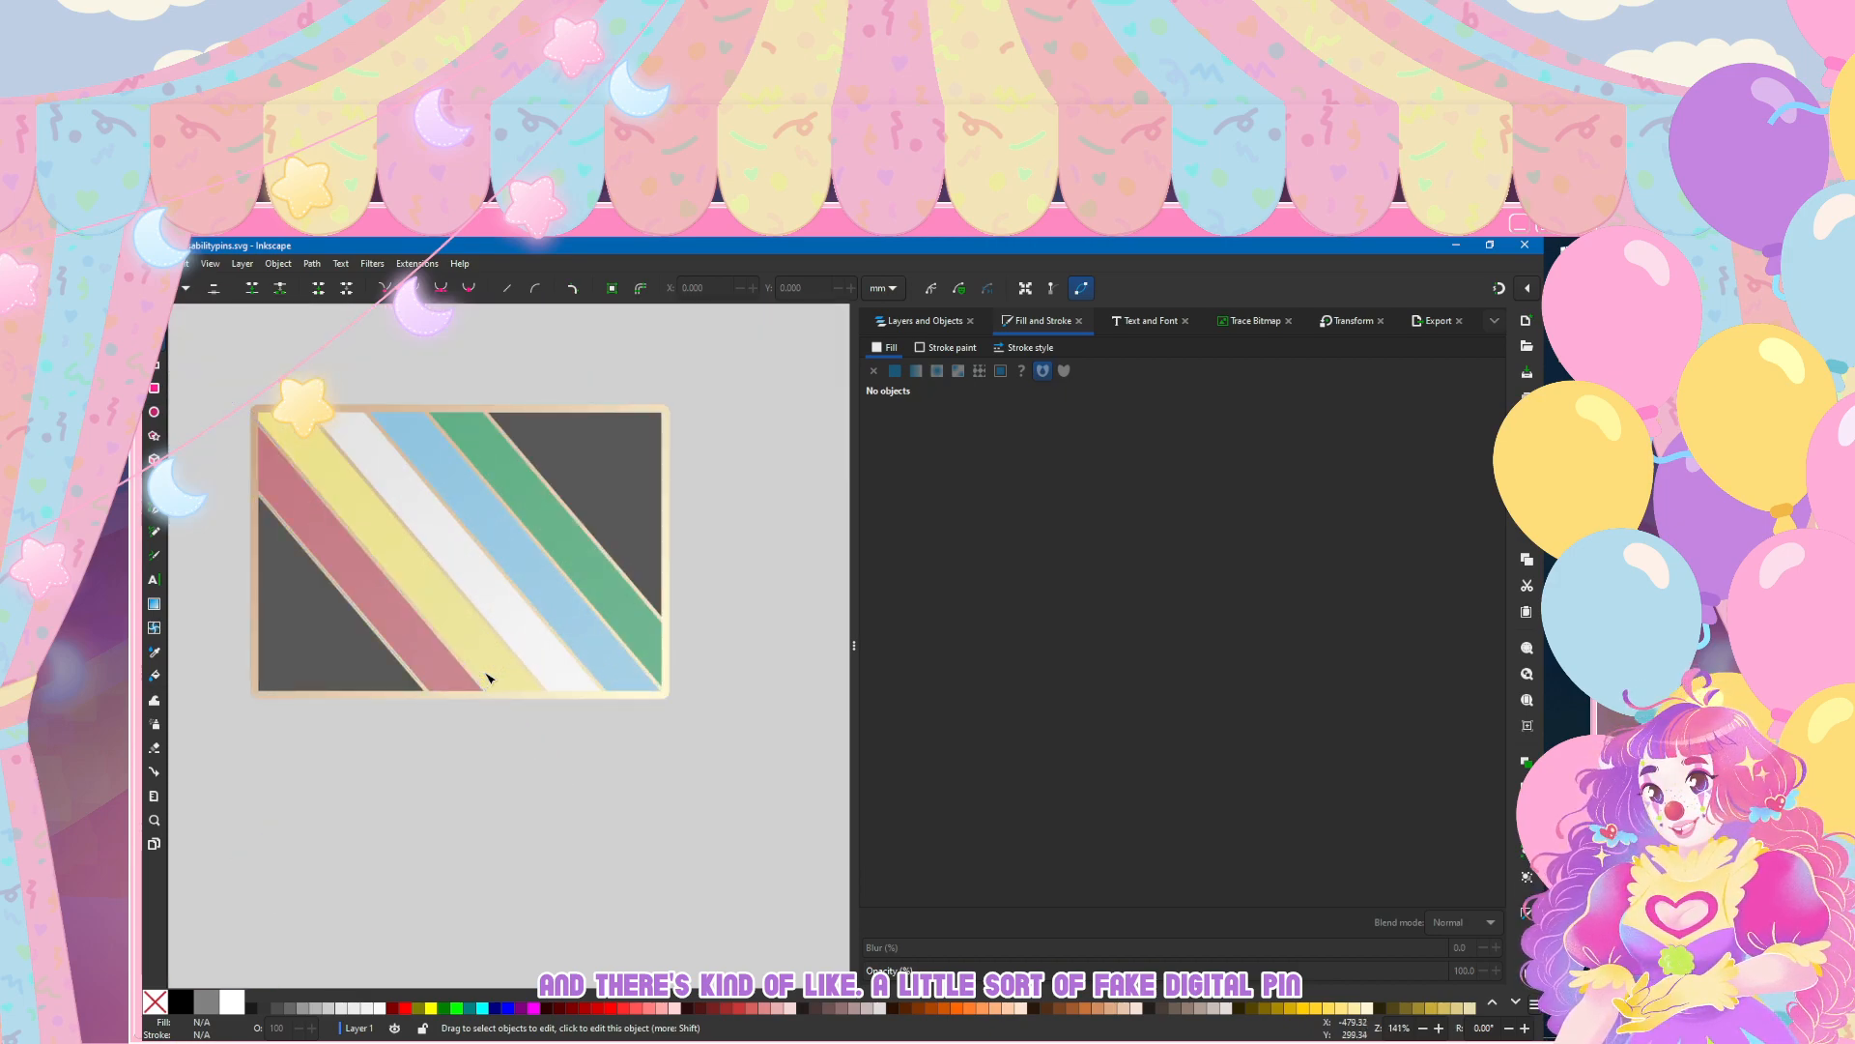
{"action": "scroll", "coordinate": [486, 677], "scroll_direction": "down", "scroll_amount": 5}
{"action": "scroll", "coordinate": [484, 678], "scroll_direction": "up", "scroll_amount": 4}
{"action": "scroll", "coordinate": [484, 677], "scroll_direction": "down", "scroll_amount": 5}
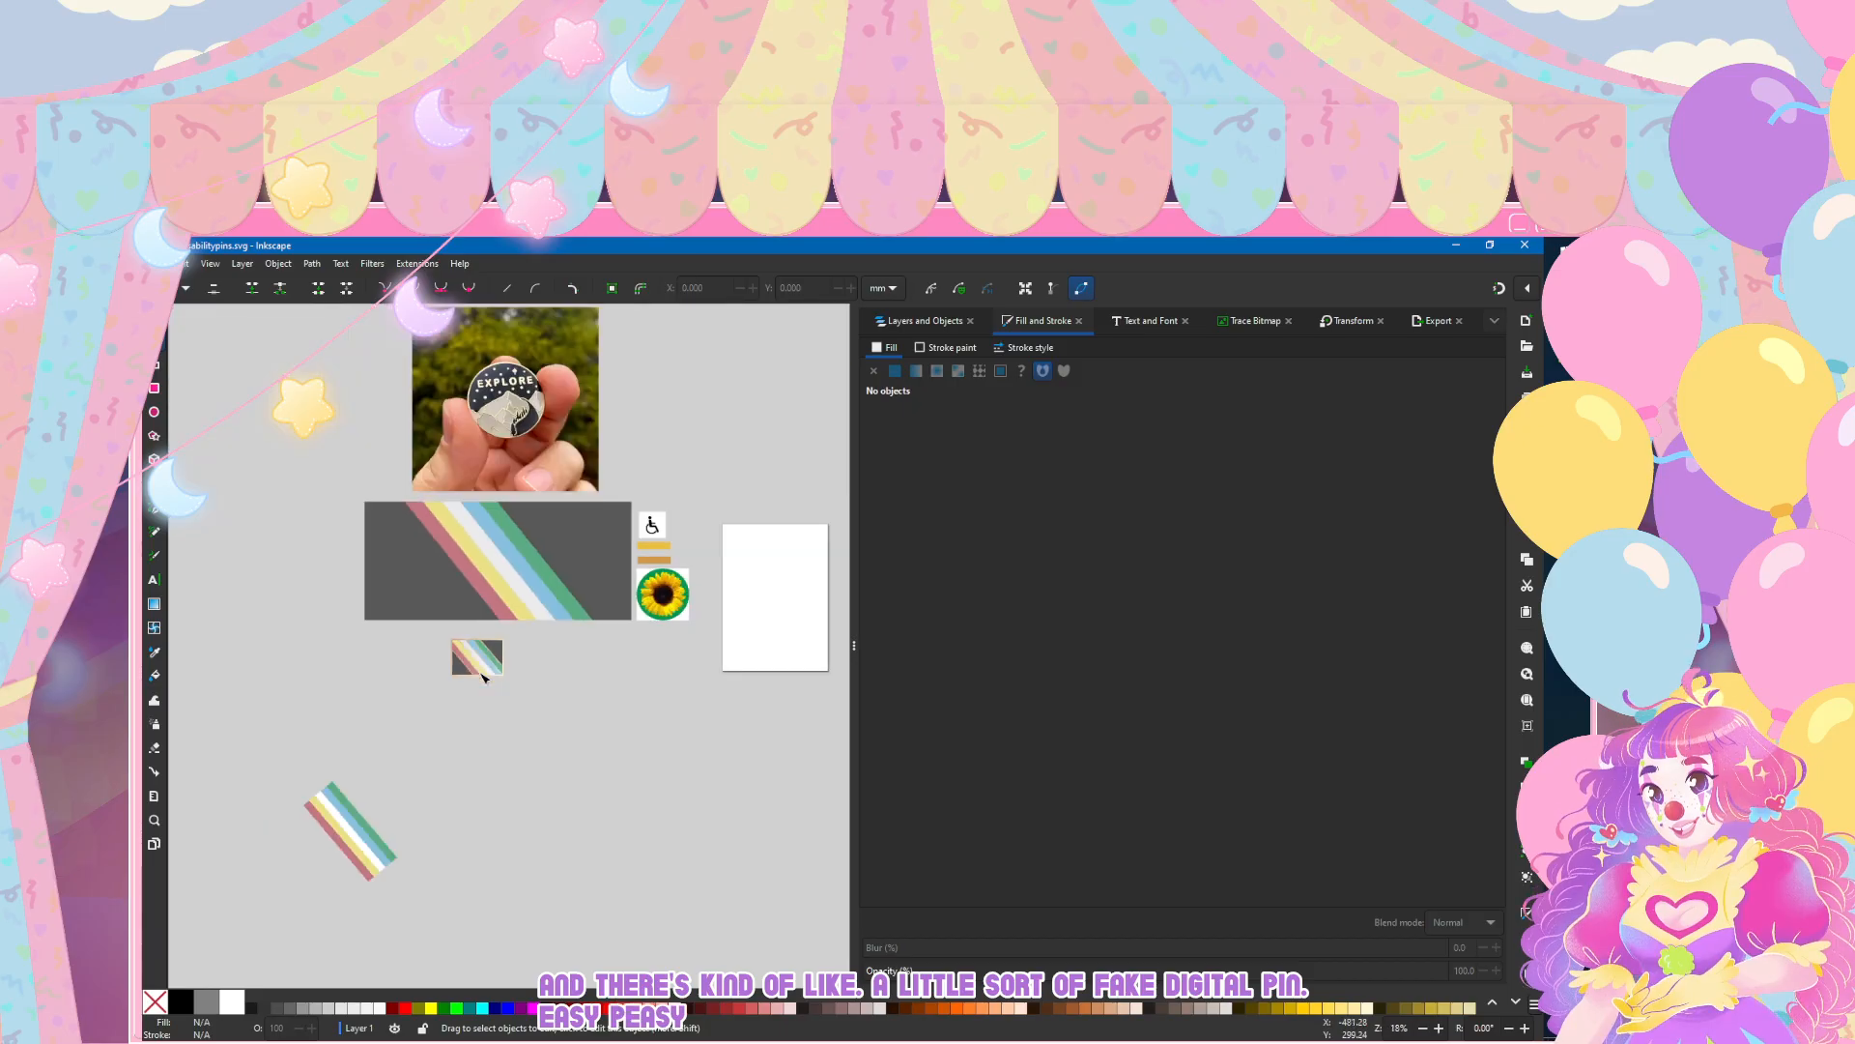
{"action": "scroll", "coordinate": [484, 677], "scroll_direction": "up", "scroll_amount": 6}
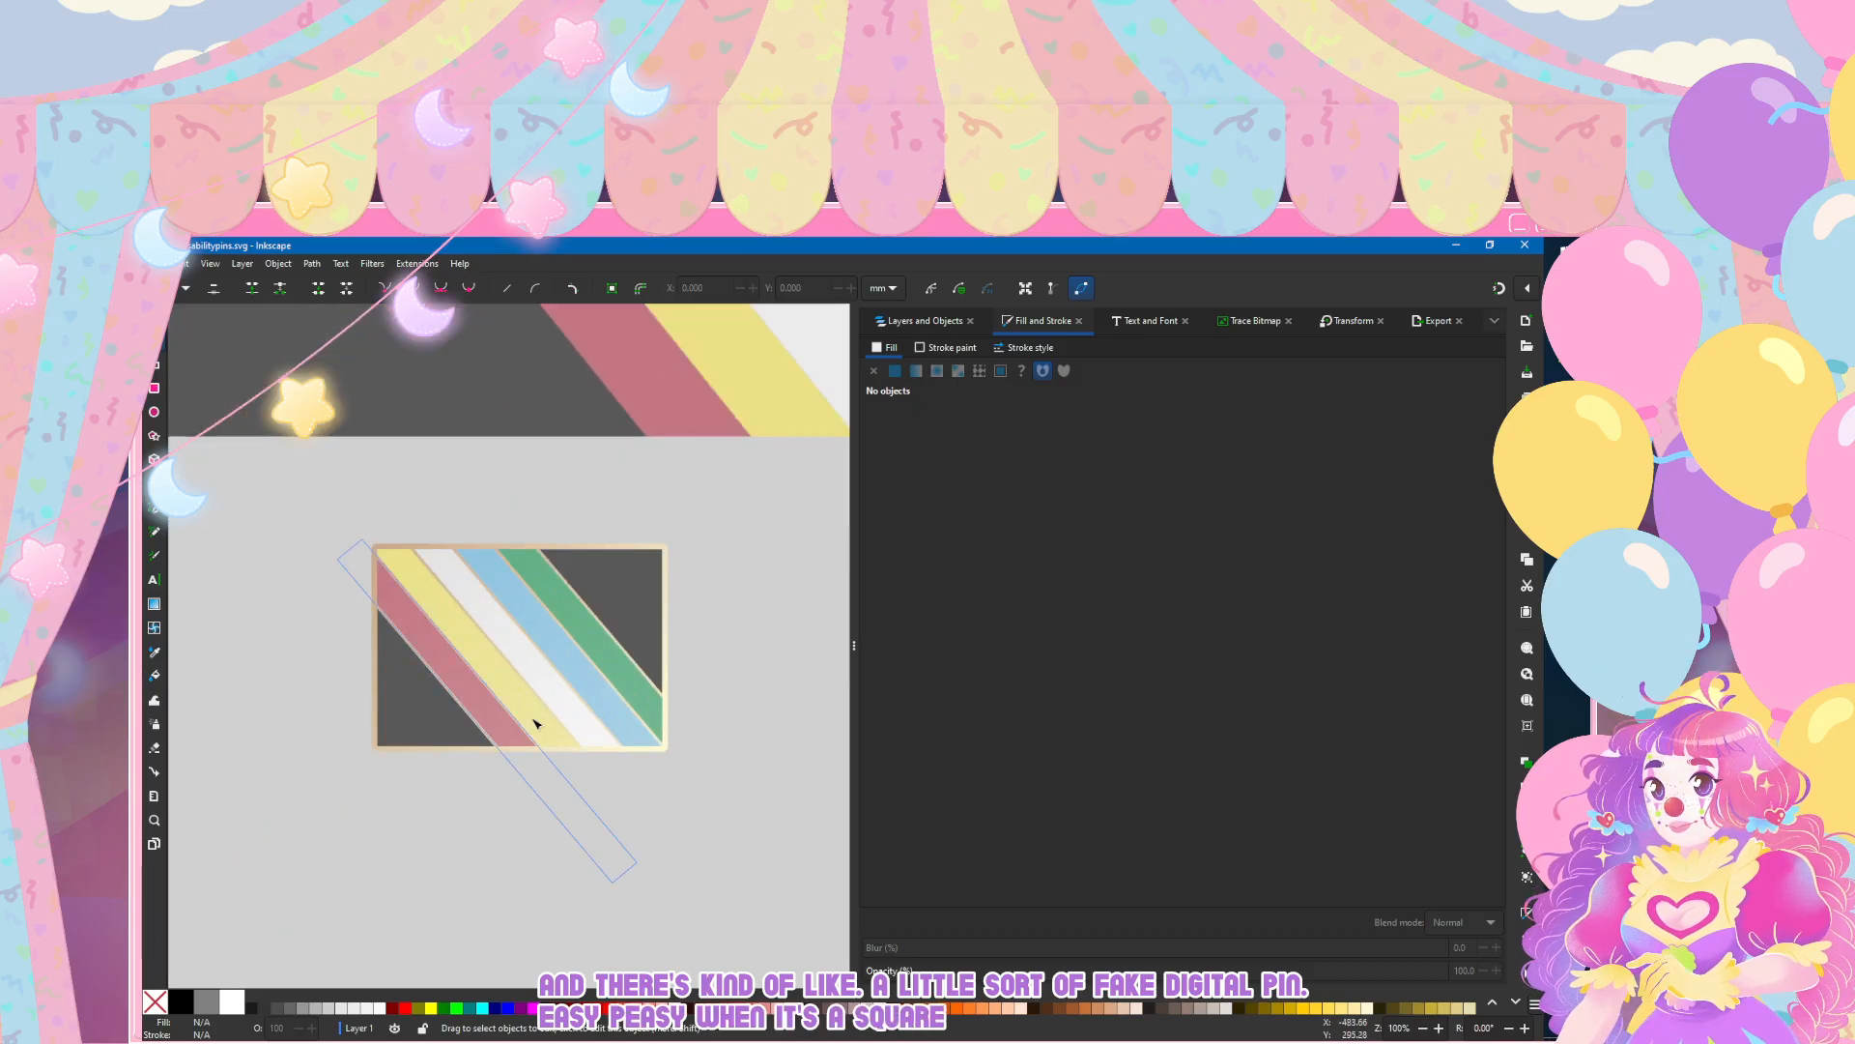
{"action": "scroll", "coordinate": [563, 808], "scroll_direction": "down", "scroll_amount": 1}
{"action": "scroll", "coordinate": [564, 815], "scroll_direction": "right", "scroll_amount": 2}
{"action": "scroll", "coordinate": [565, 815], "scroll_direction": "left", "scroll_amount": 1}
{"action": "scroll", "coordinate": [563, 811], "scroll_direction": "right", "scroll_amount": 5}
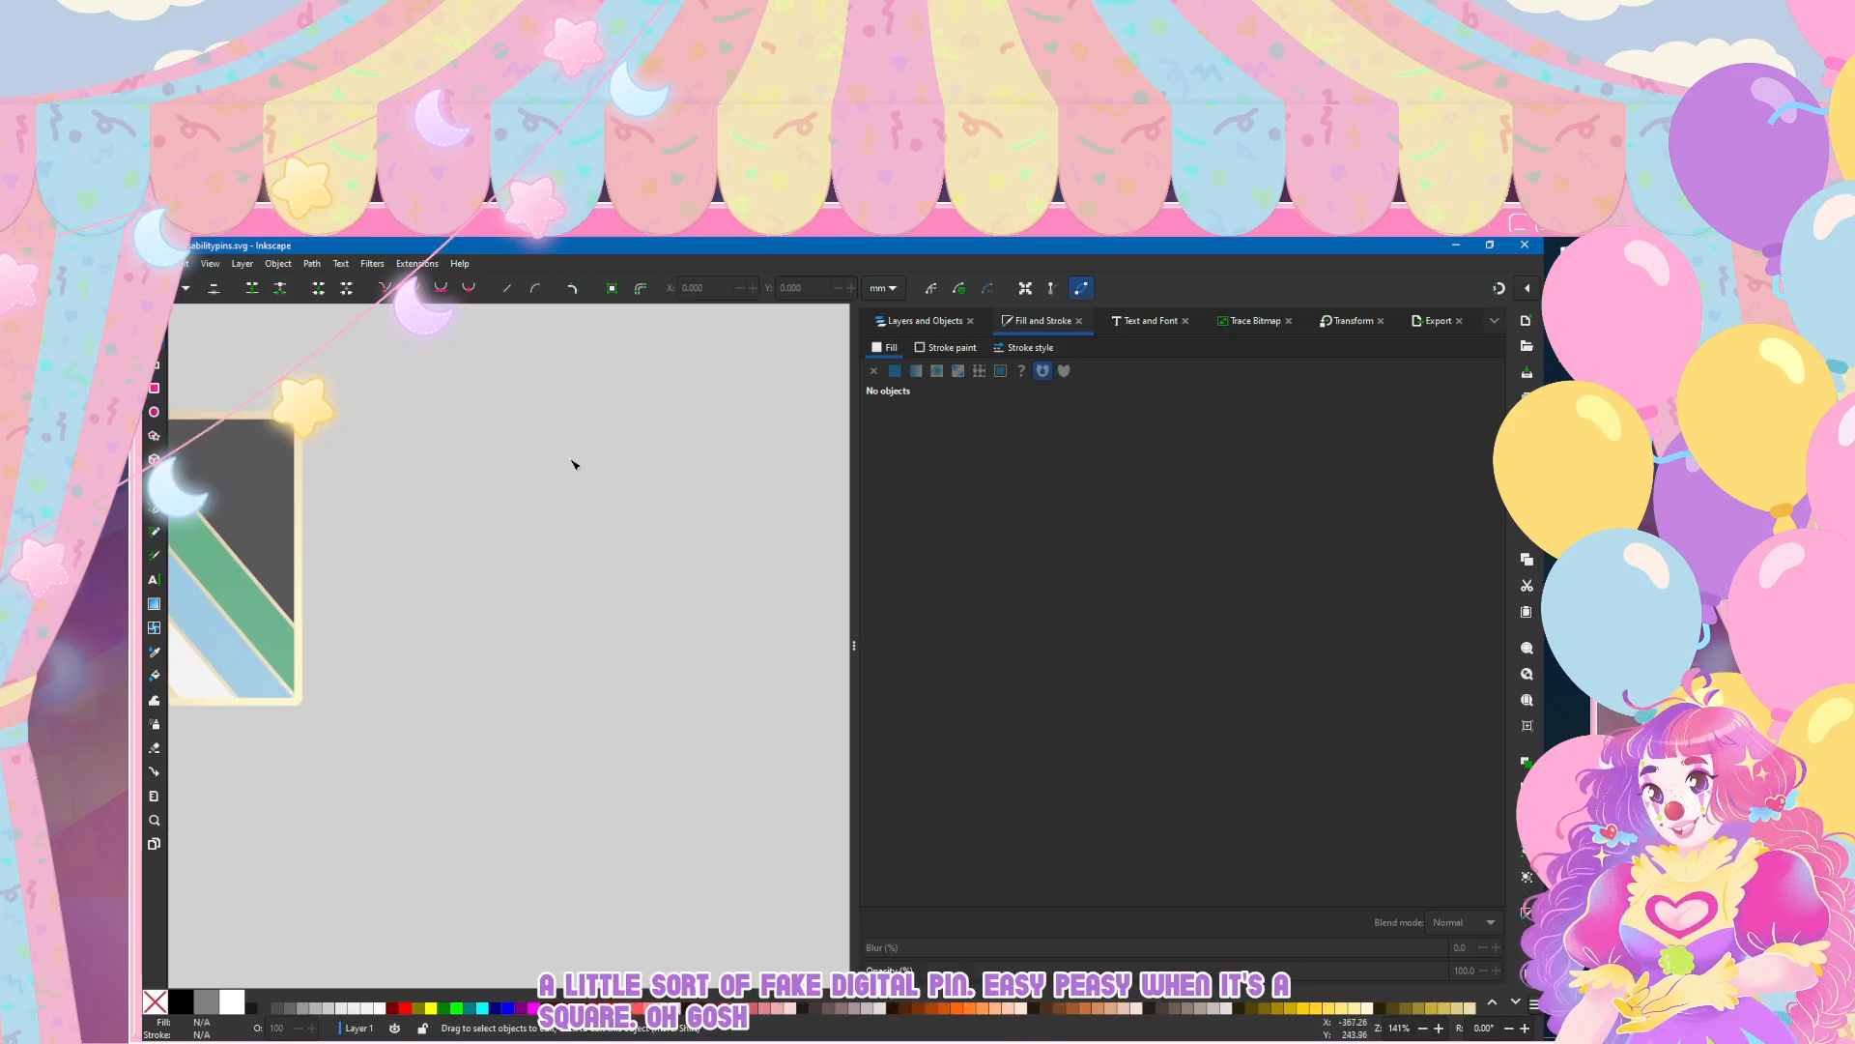
{"action": "scroll", "coordinate": [574, 469], "scroll_direction": "left", "scroll_amount": 6}
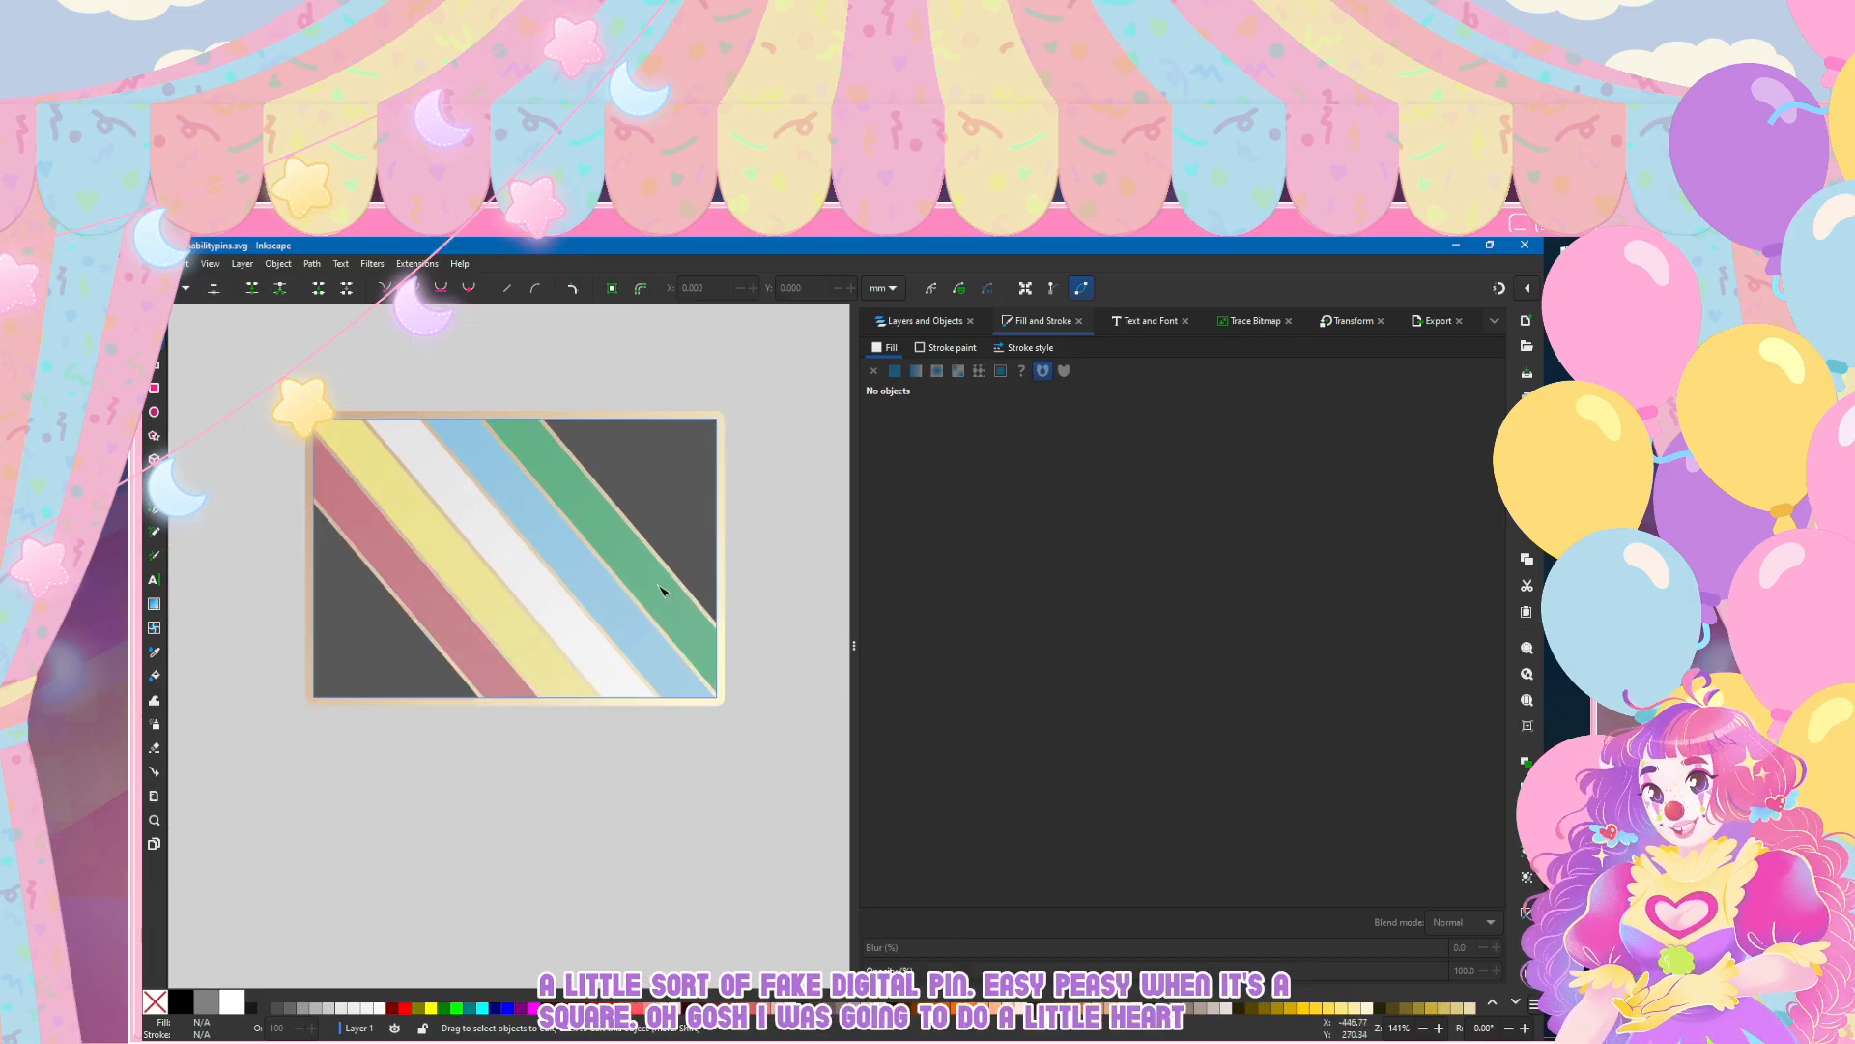
{"action": "scroll", "coordinate": [597, 804], "scroll_direction": "down", "scroll_amount": 6}
{"action": "scroll", "coordinate": [736, 700], "scroll_direction": "up", "scroll_amount": 6}
{"action": "scroll", "coordinate": [345, 733], "scroll_direction": "down", "scroll_amount": 2}
{"action": "scroll", "coordinate": [346, 736], "scroll_direction": "left", "scroll_amount": 7}
{"action": "scroll", "coordinate": [349, 733], "scroll_direction": "down", "scroll_amount": 2}
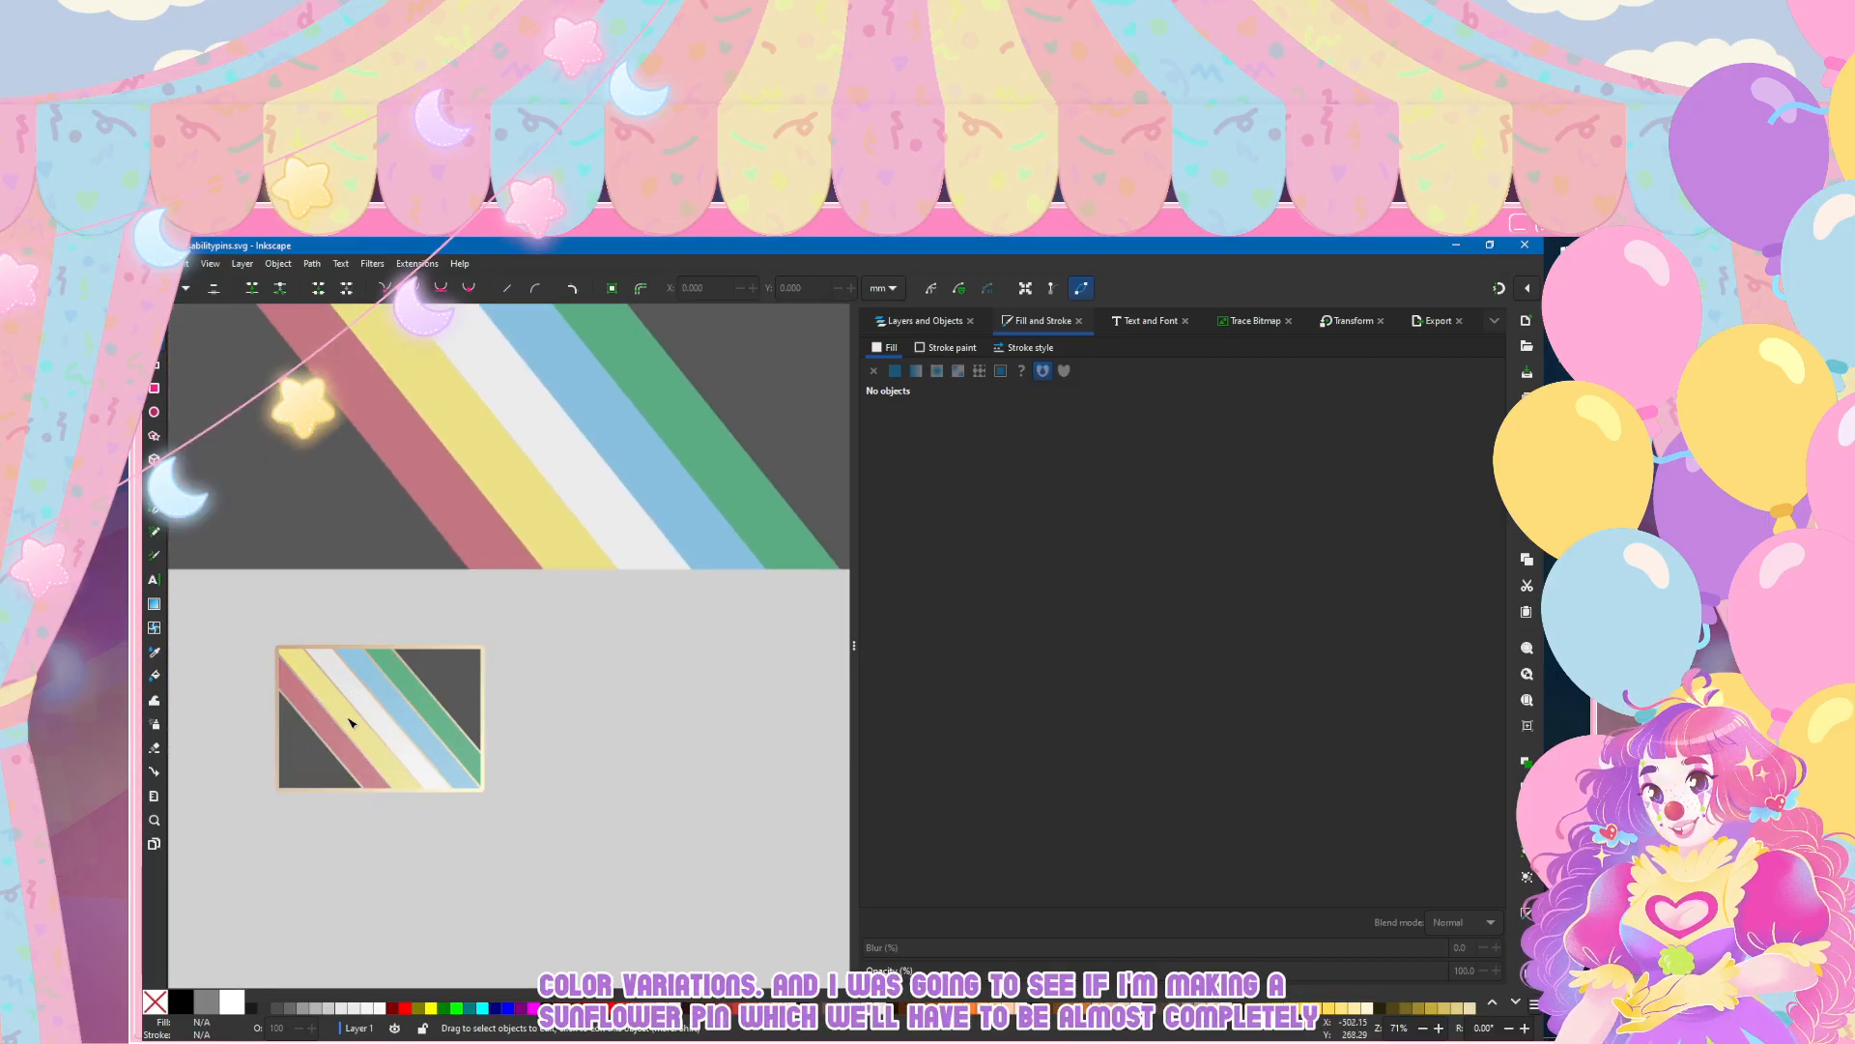
{"action": "scroll", "coordinate": [350, 729], "scroll_direction": "down", "scroll_amount": 3}
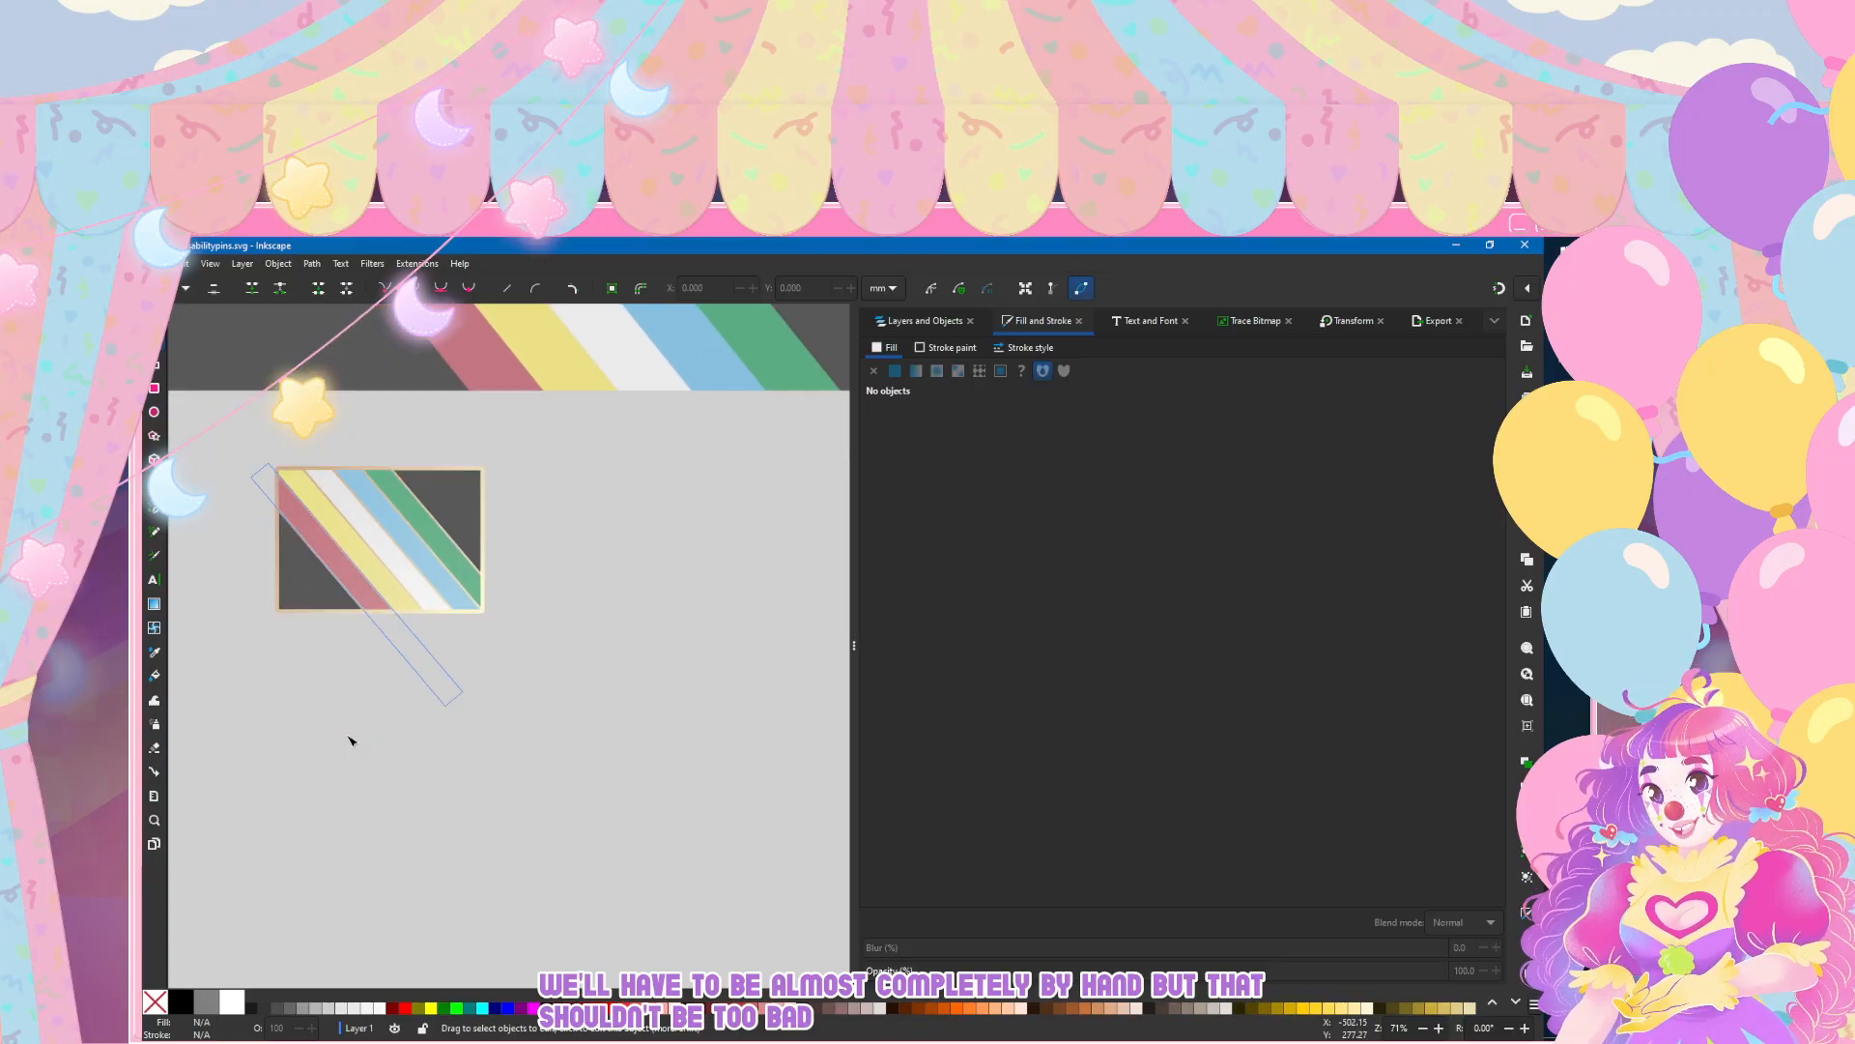
{"action": "scroll", "coordinate": [261, 483], "scroll_direction": "left", "scroll_amount": 2}
{"action": "left_click", "coordinate": [174, 263]}
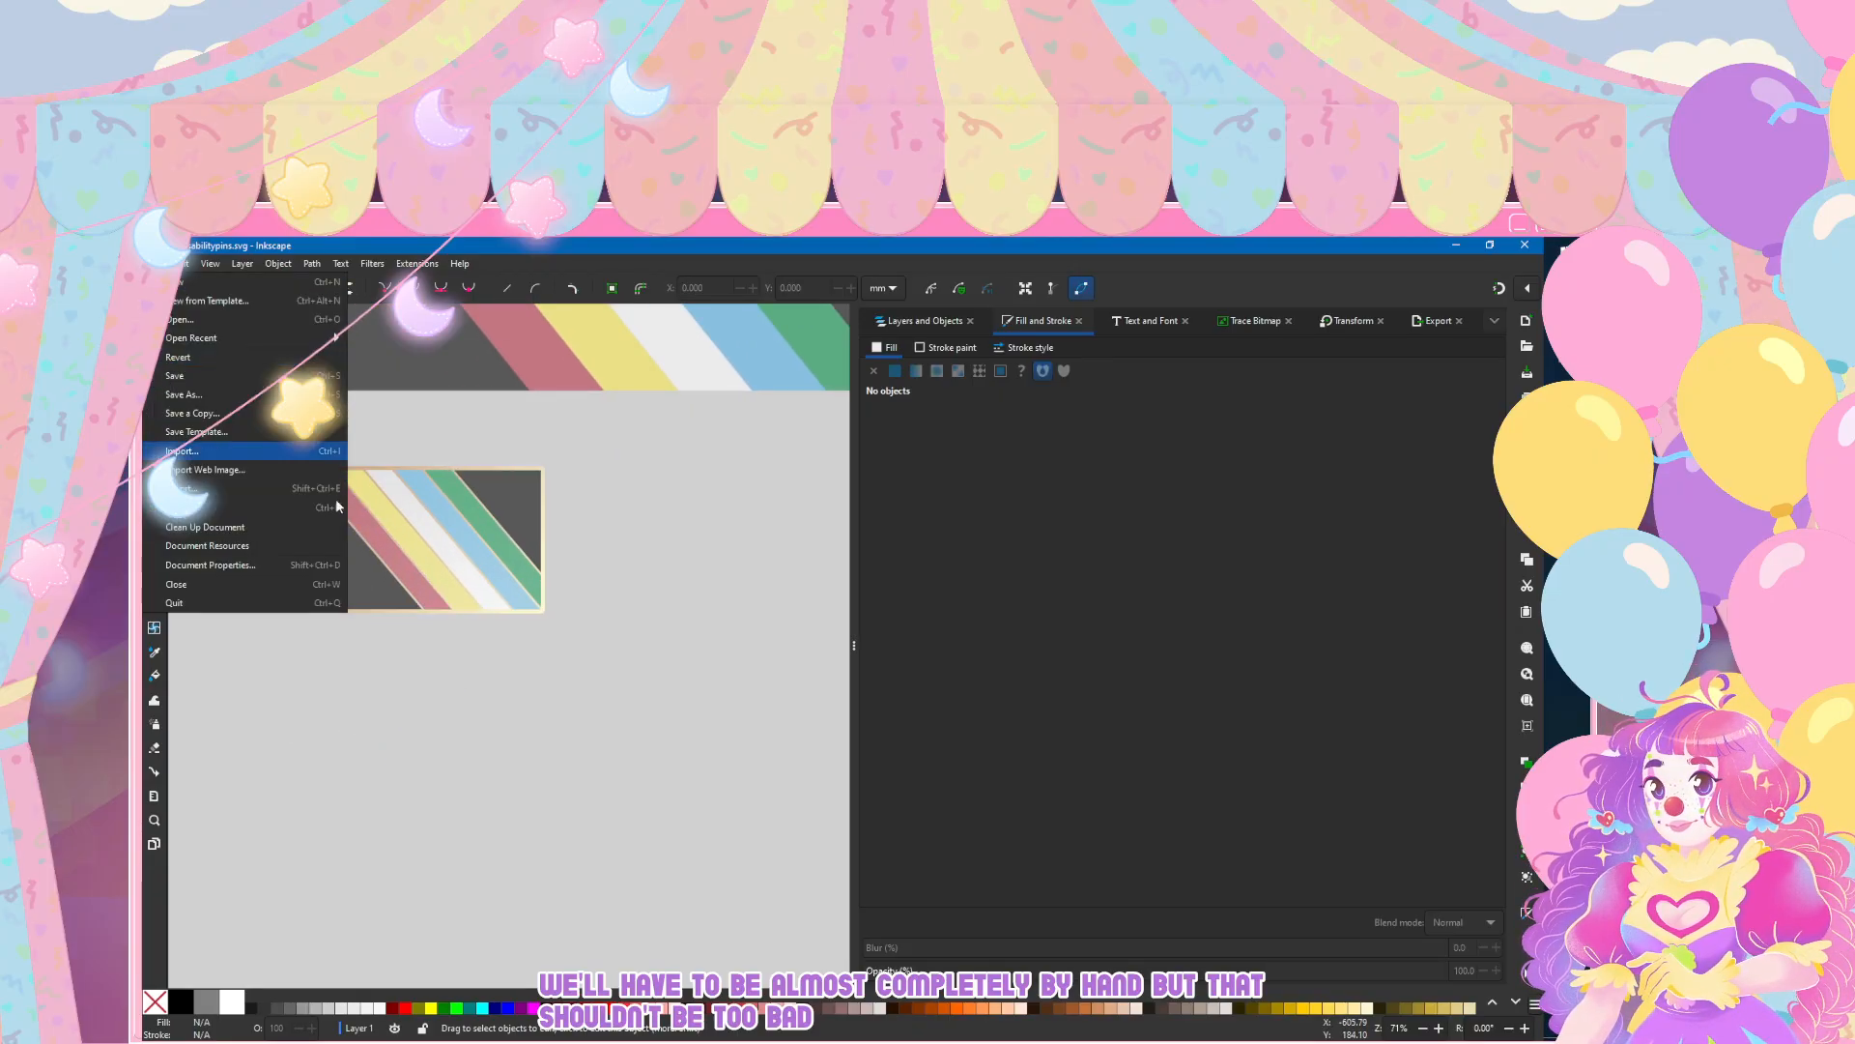
{"action": "left_click", "coordinate": [243, 394]}
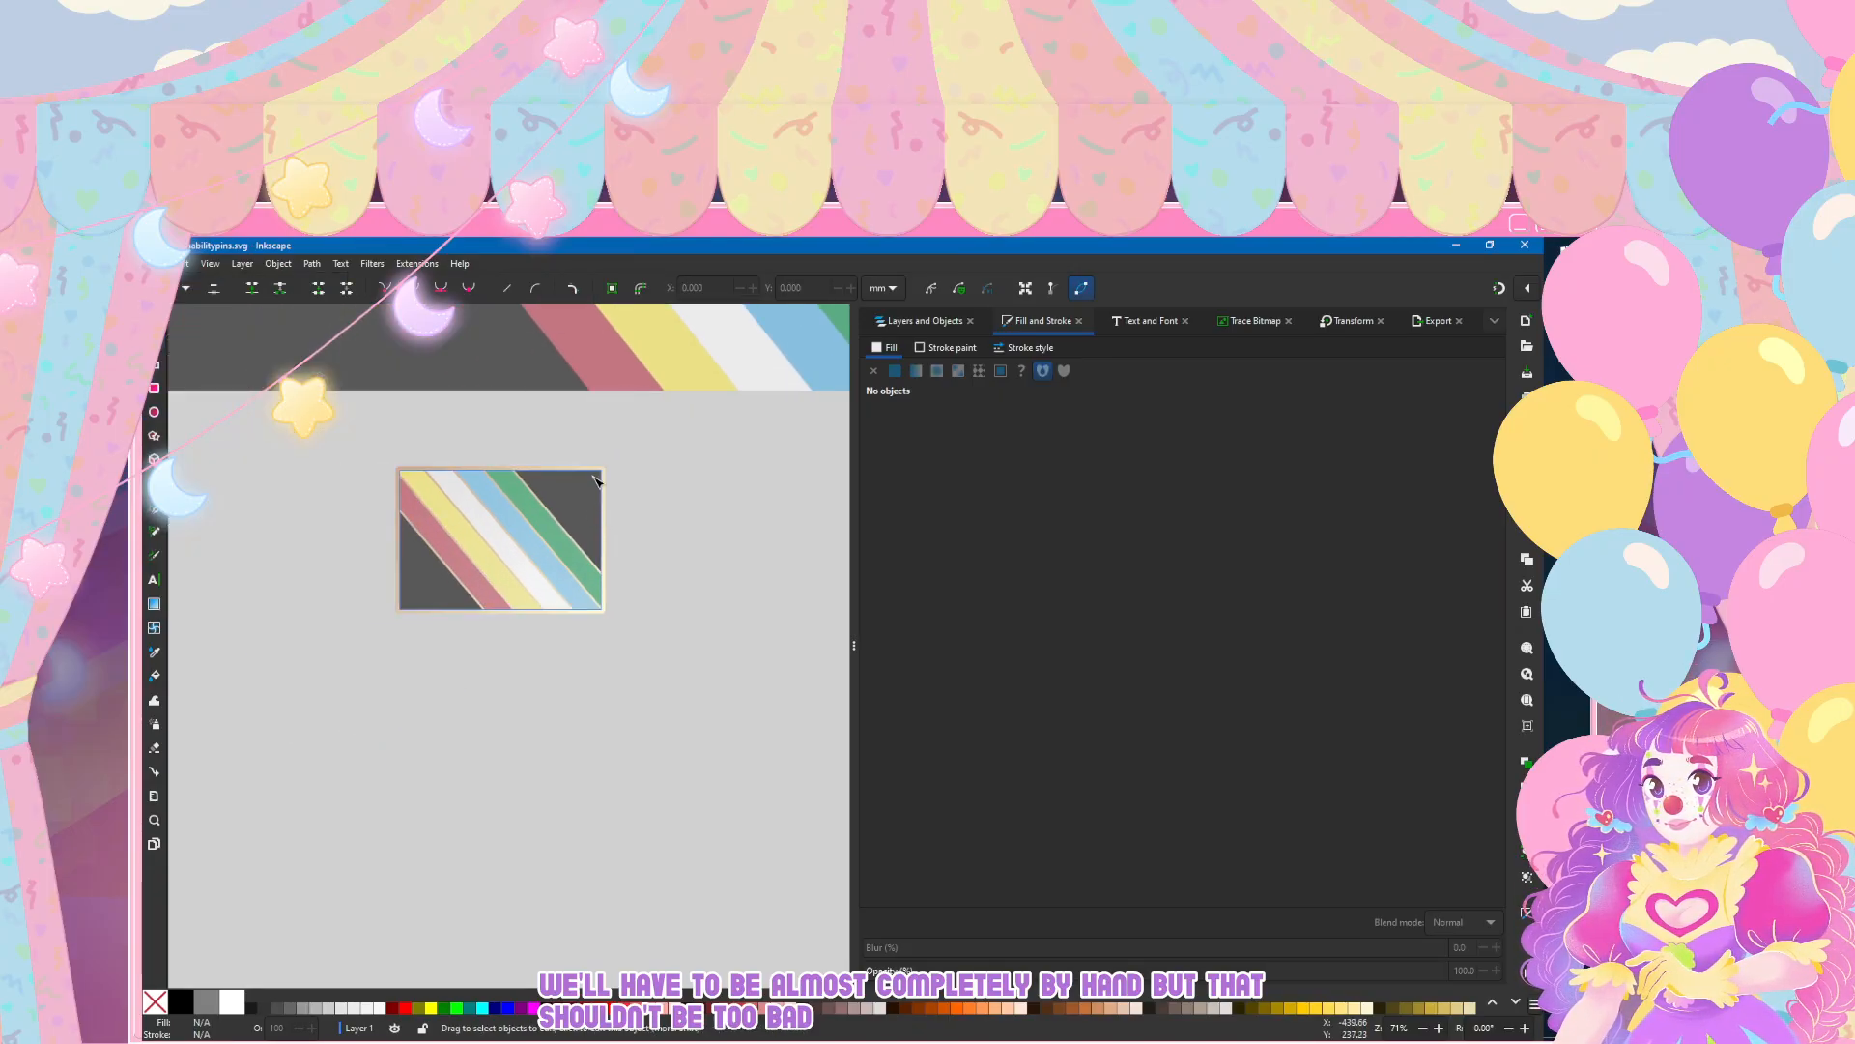
{"action": "scroll", "coordinate": [589, 512], "scroll_direction": "up", "scroll_amount": 2}
{"action": "scroll", "coordinate": [584, 488], "scroll_direction": "left", "scroll_amount": 2}
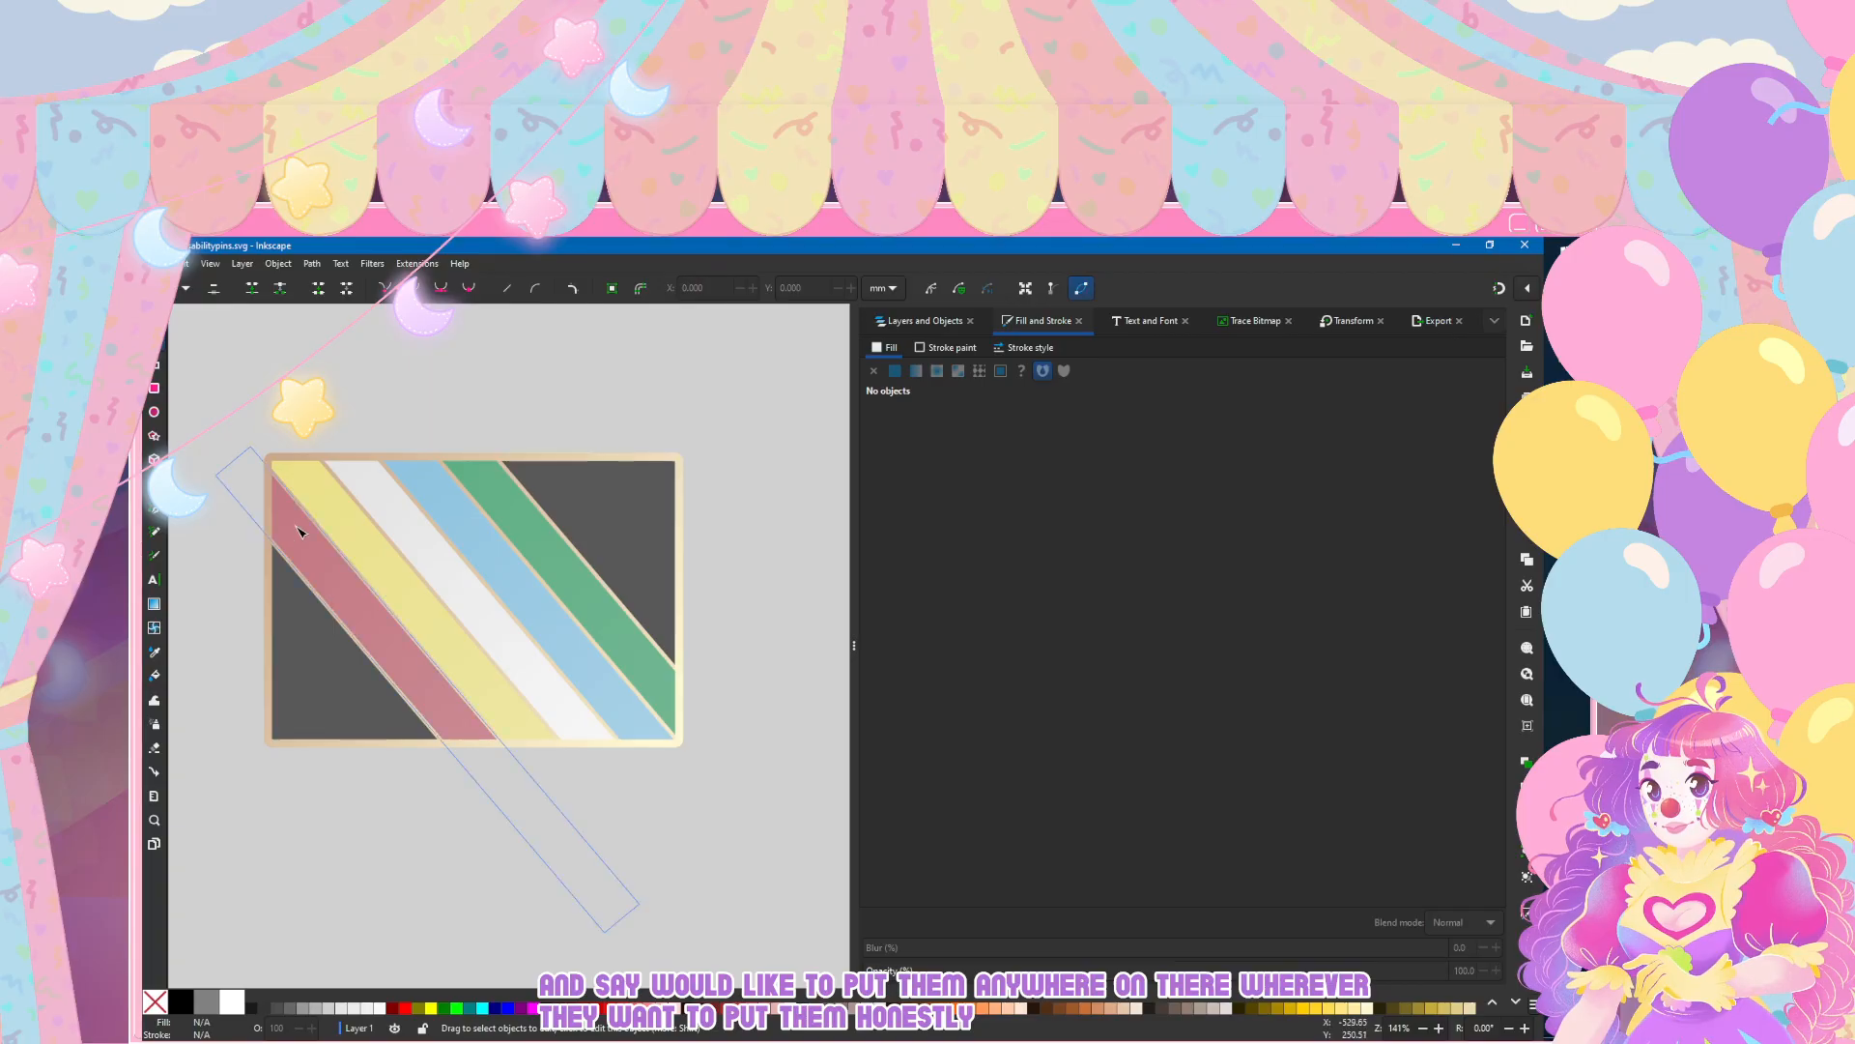
Step: Rename Layer 1, which holds the rectangular flag pin, as "first"
{"action": "scroll", "coordinate": [373, 489], "scroll_direction": "right", "scroll_amount": 3}
{"action": "left_click", "coordinate": [911, 326]}
{"action": "left_click", "coordinate": [865, 373]}
{"action": "double_click", "coordinate": [905, 374]}
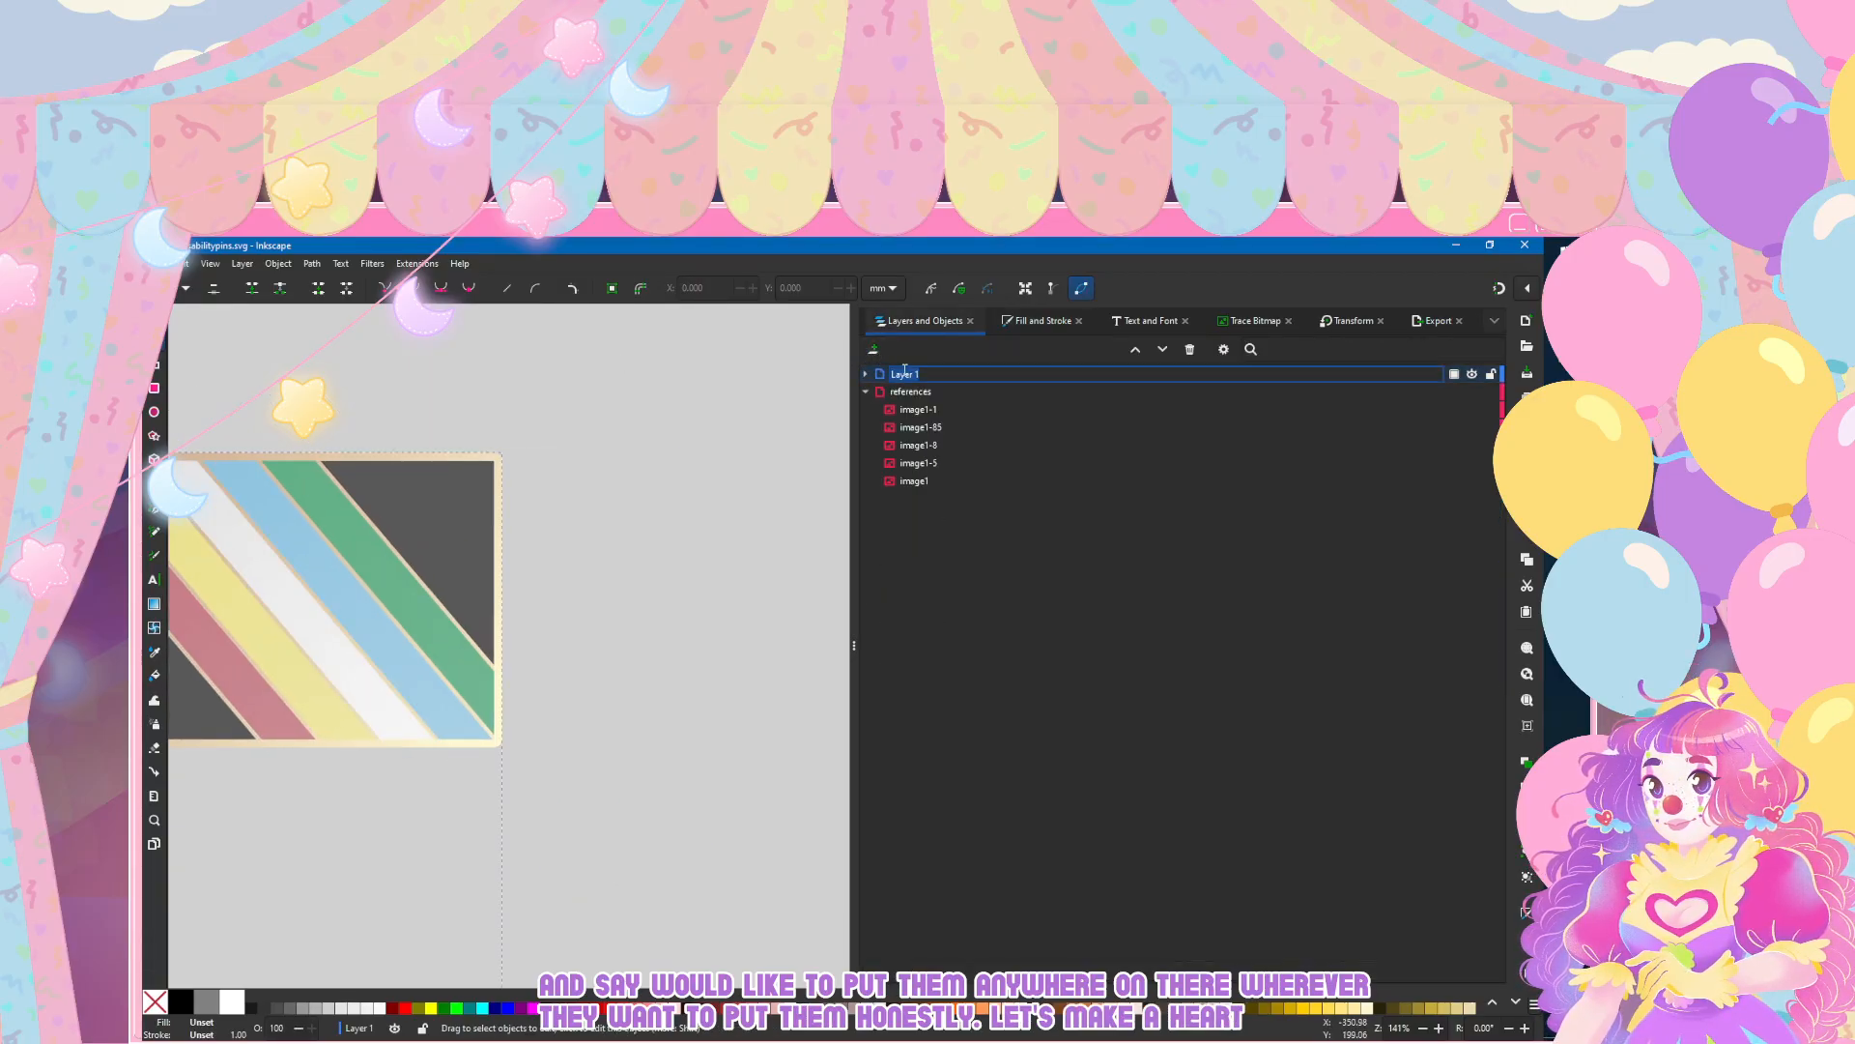
{"action": "key", "text": "Return"}
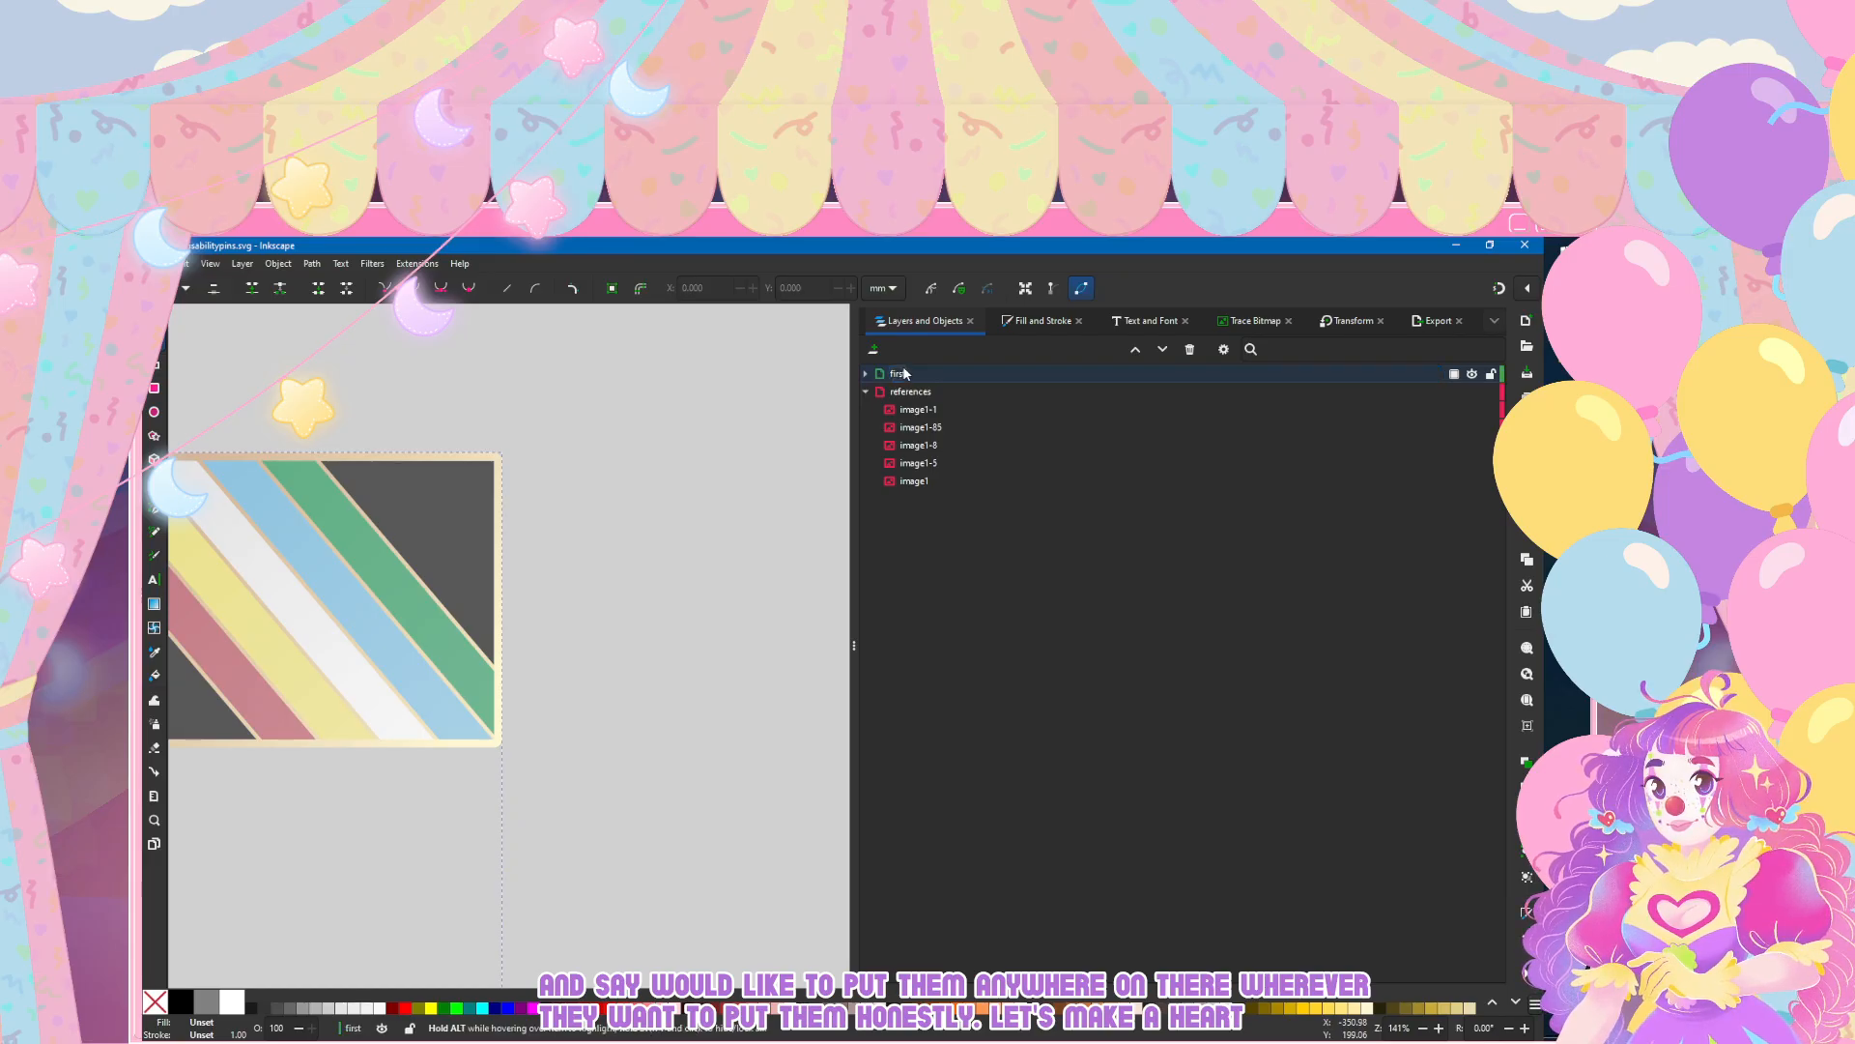
Step: Add a new layer named "heart" between the flag layer and the references layer
{"action": "left_click", "coordinate": [877, 350]}
{"action": "type", "text": "heart"}
{"action": "key", "text": "Return"}
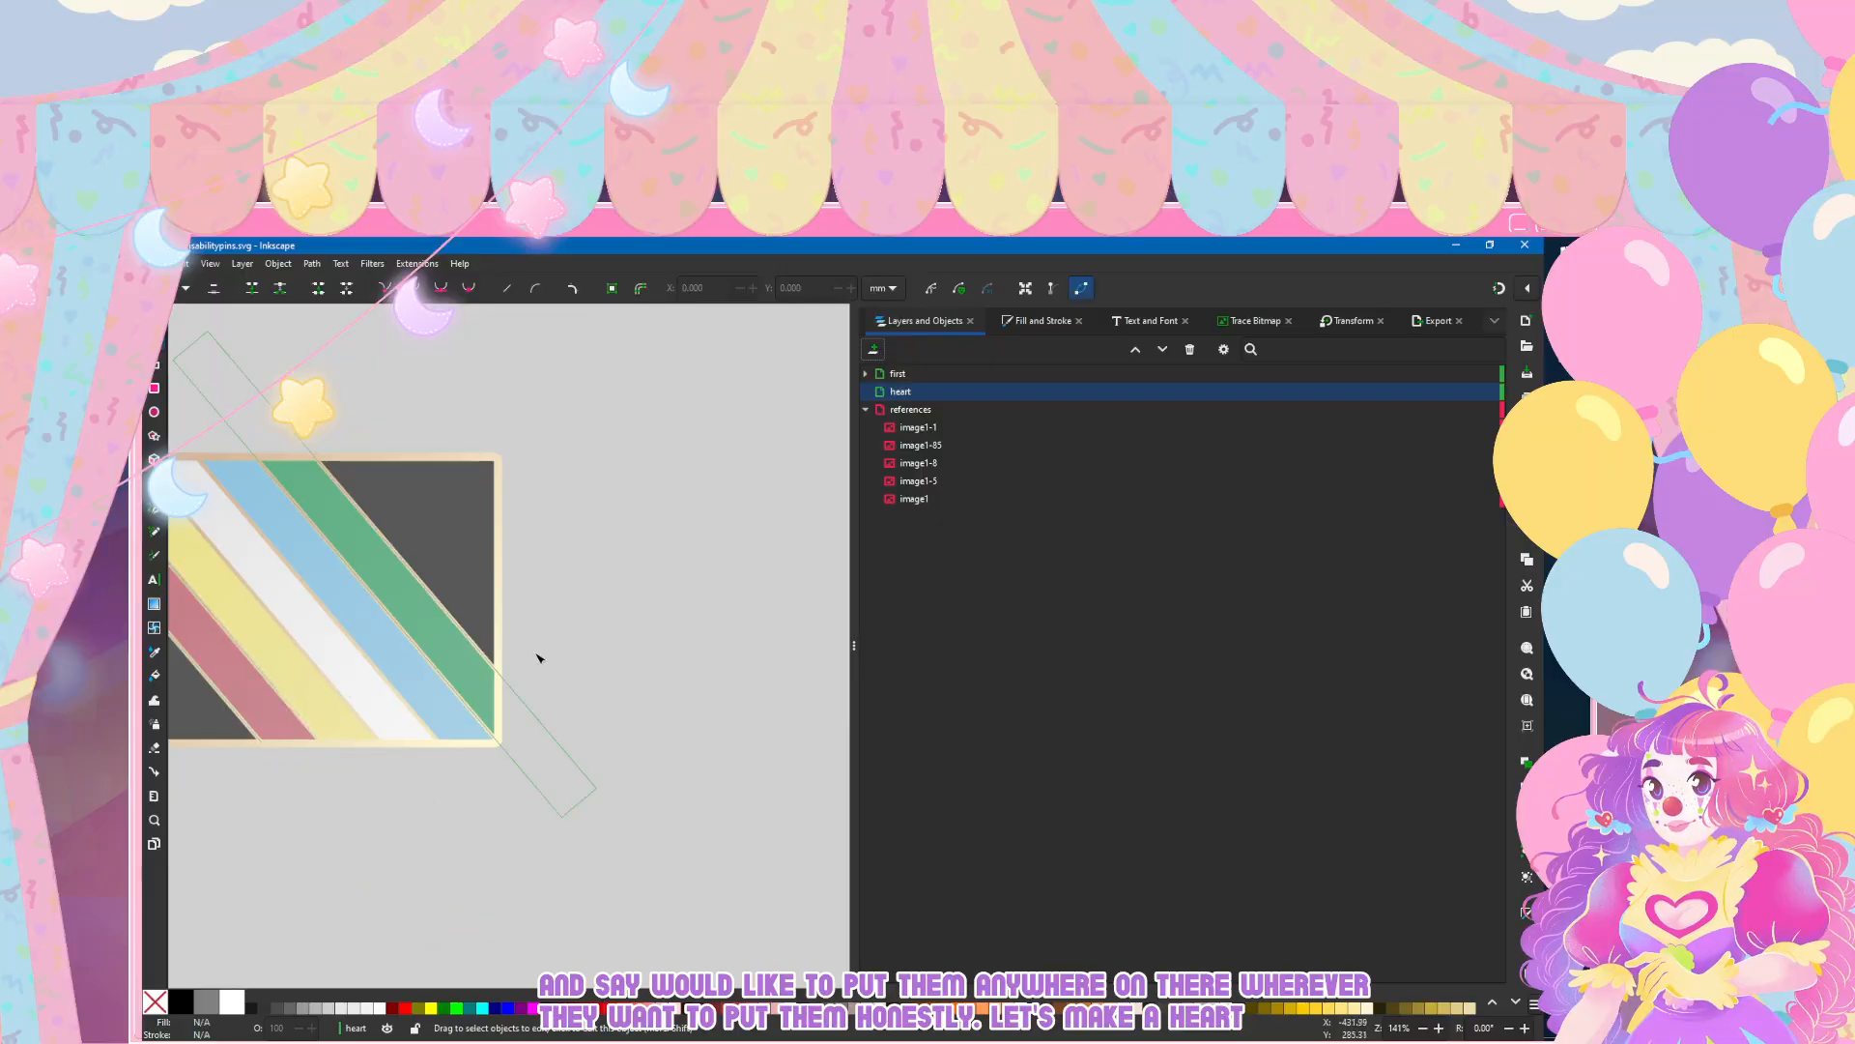
{"action": "scroll", "coordinate": [541, 667], "scroll_direction": "right", "scroll_amount": 5}
{"action": "scroll", "coordinate": [522, 664], "scroll_direction": "right", "scroll_amount": 3}
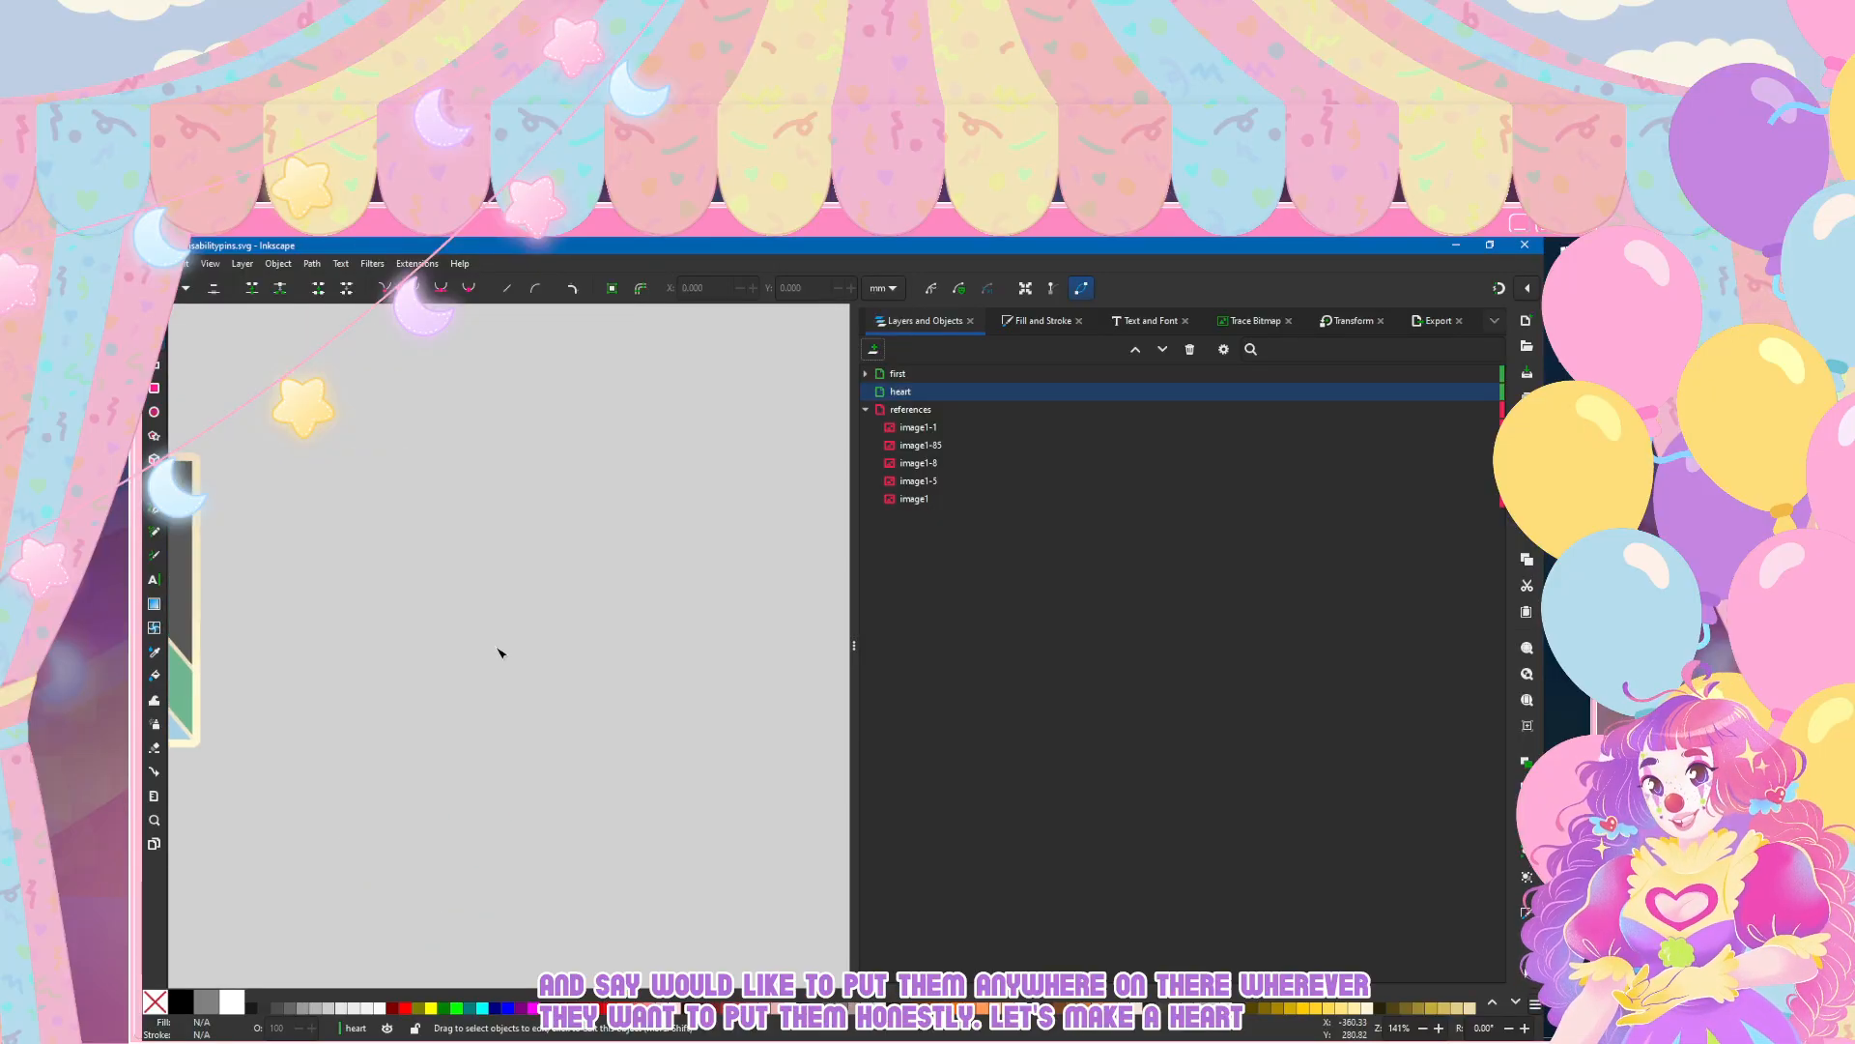
{"action": "key", "text": "e"}
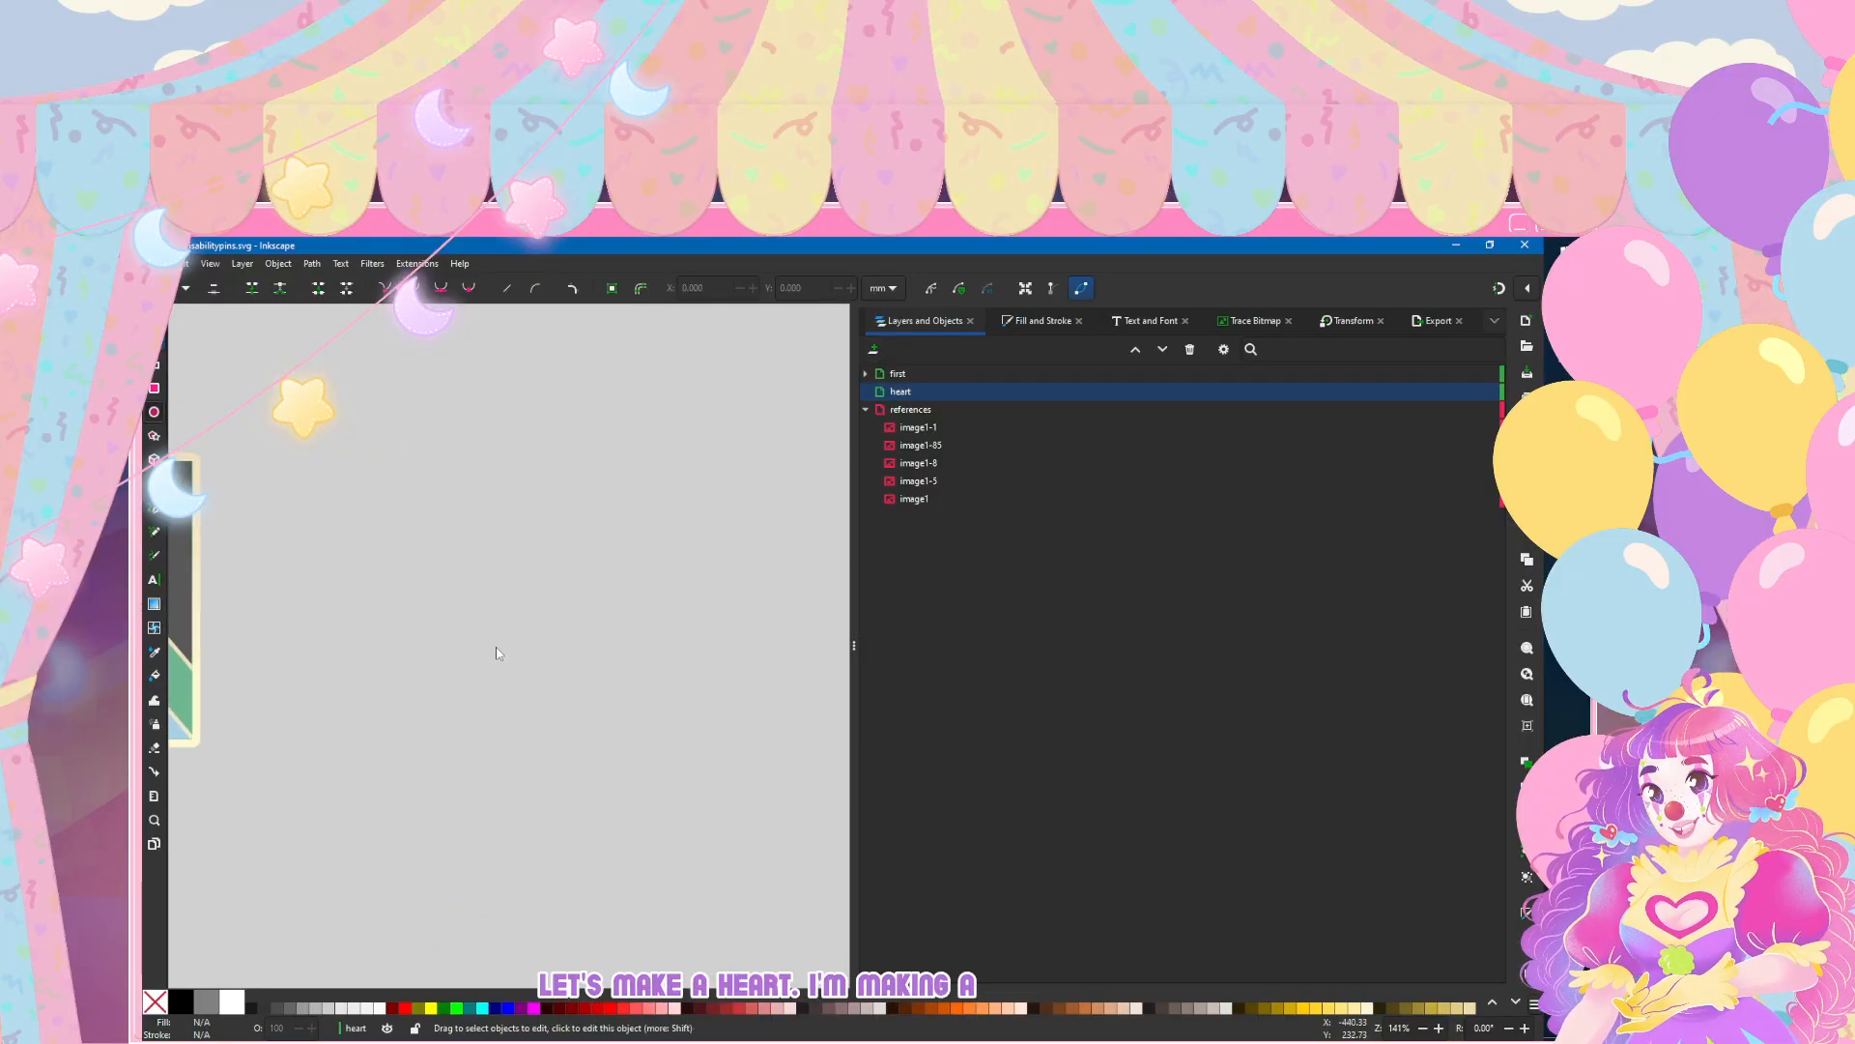
{"action": "key", "text": "asterisk"}
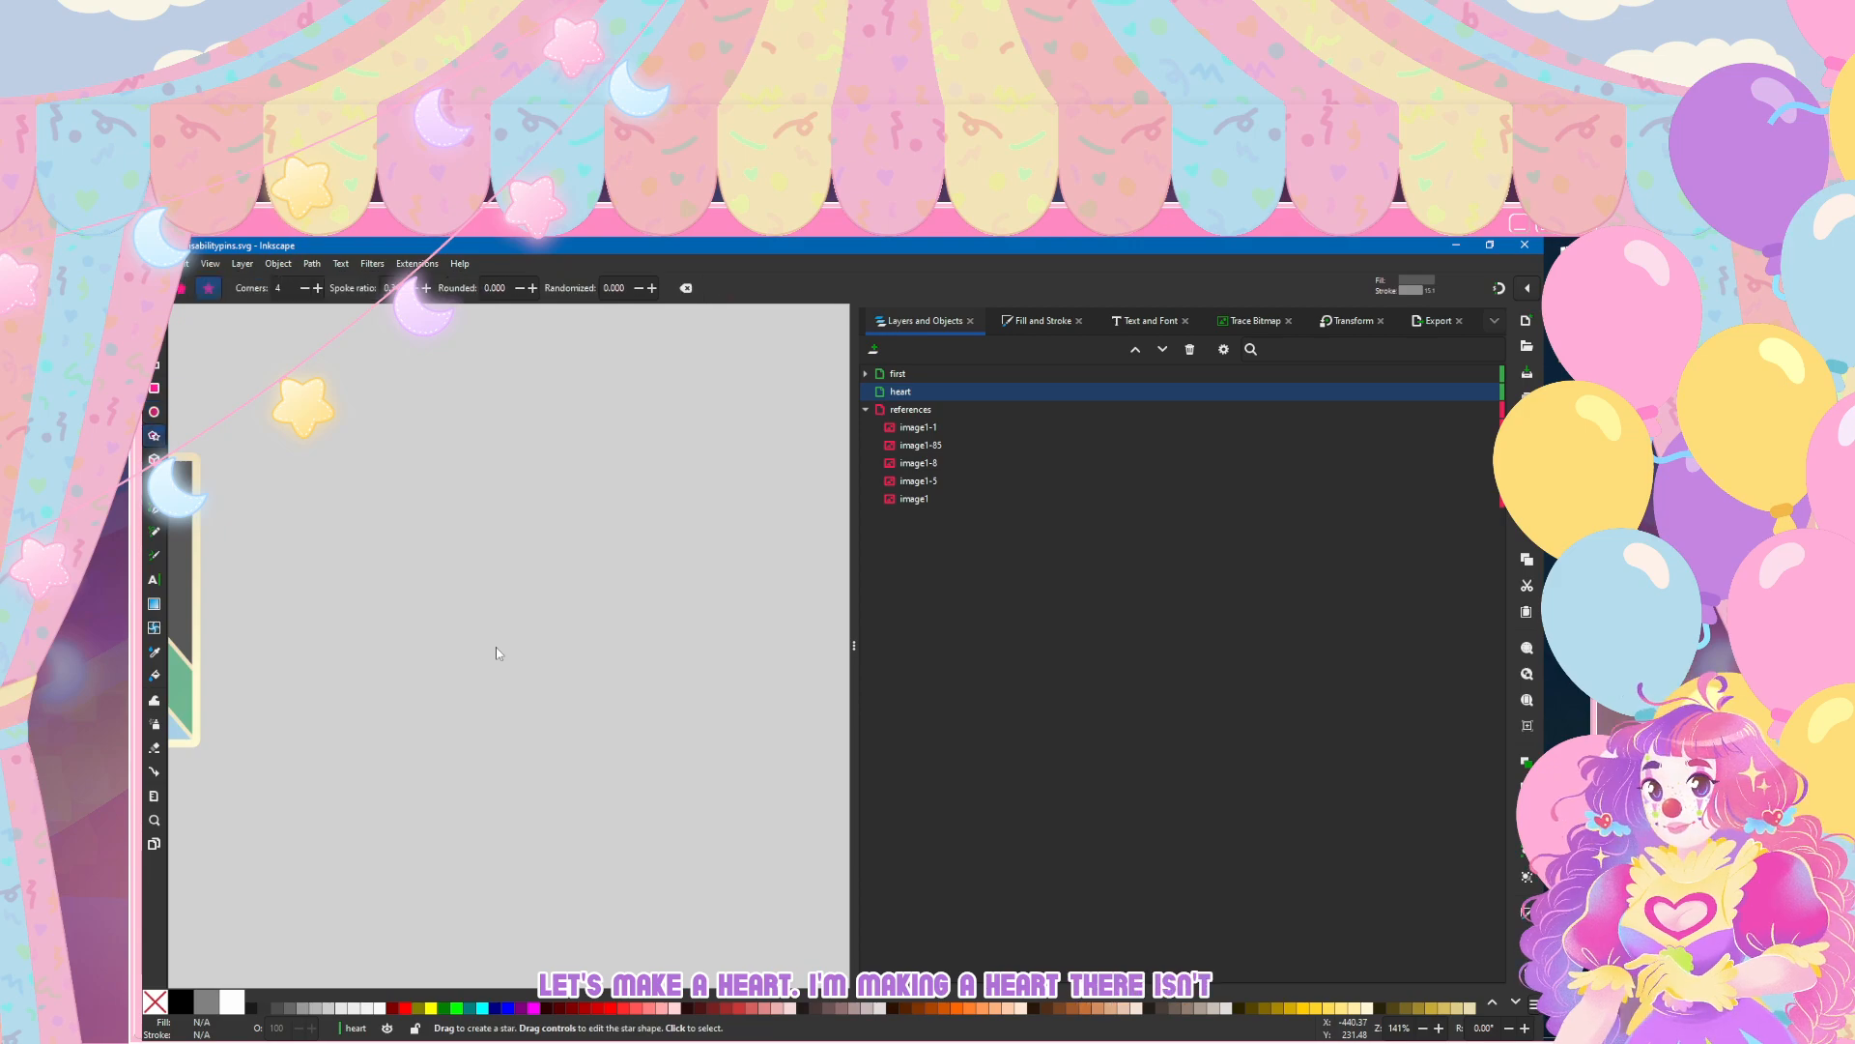
{"action": "key", "text": "e"}
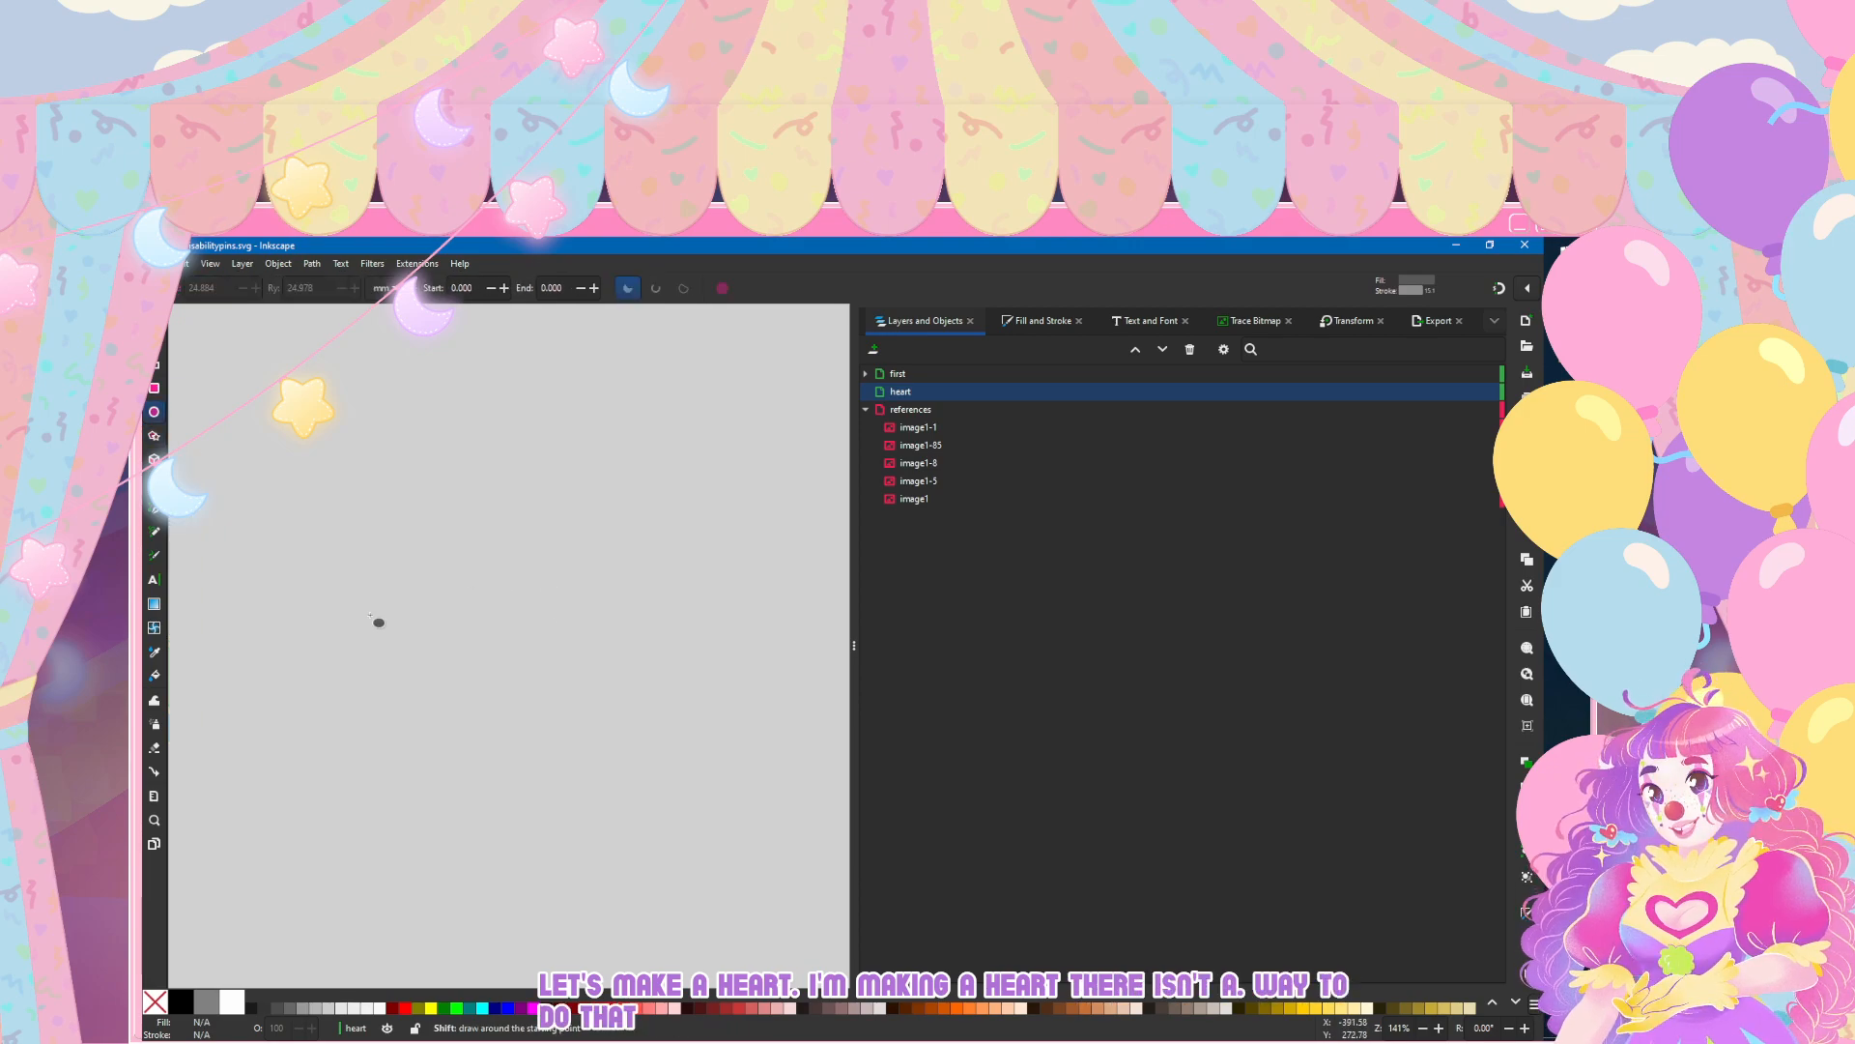
{"action": "scroll", "coordinate": [375, 620], "scroll_direction": "down", "scroll_amount": 1}
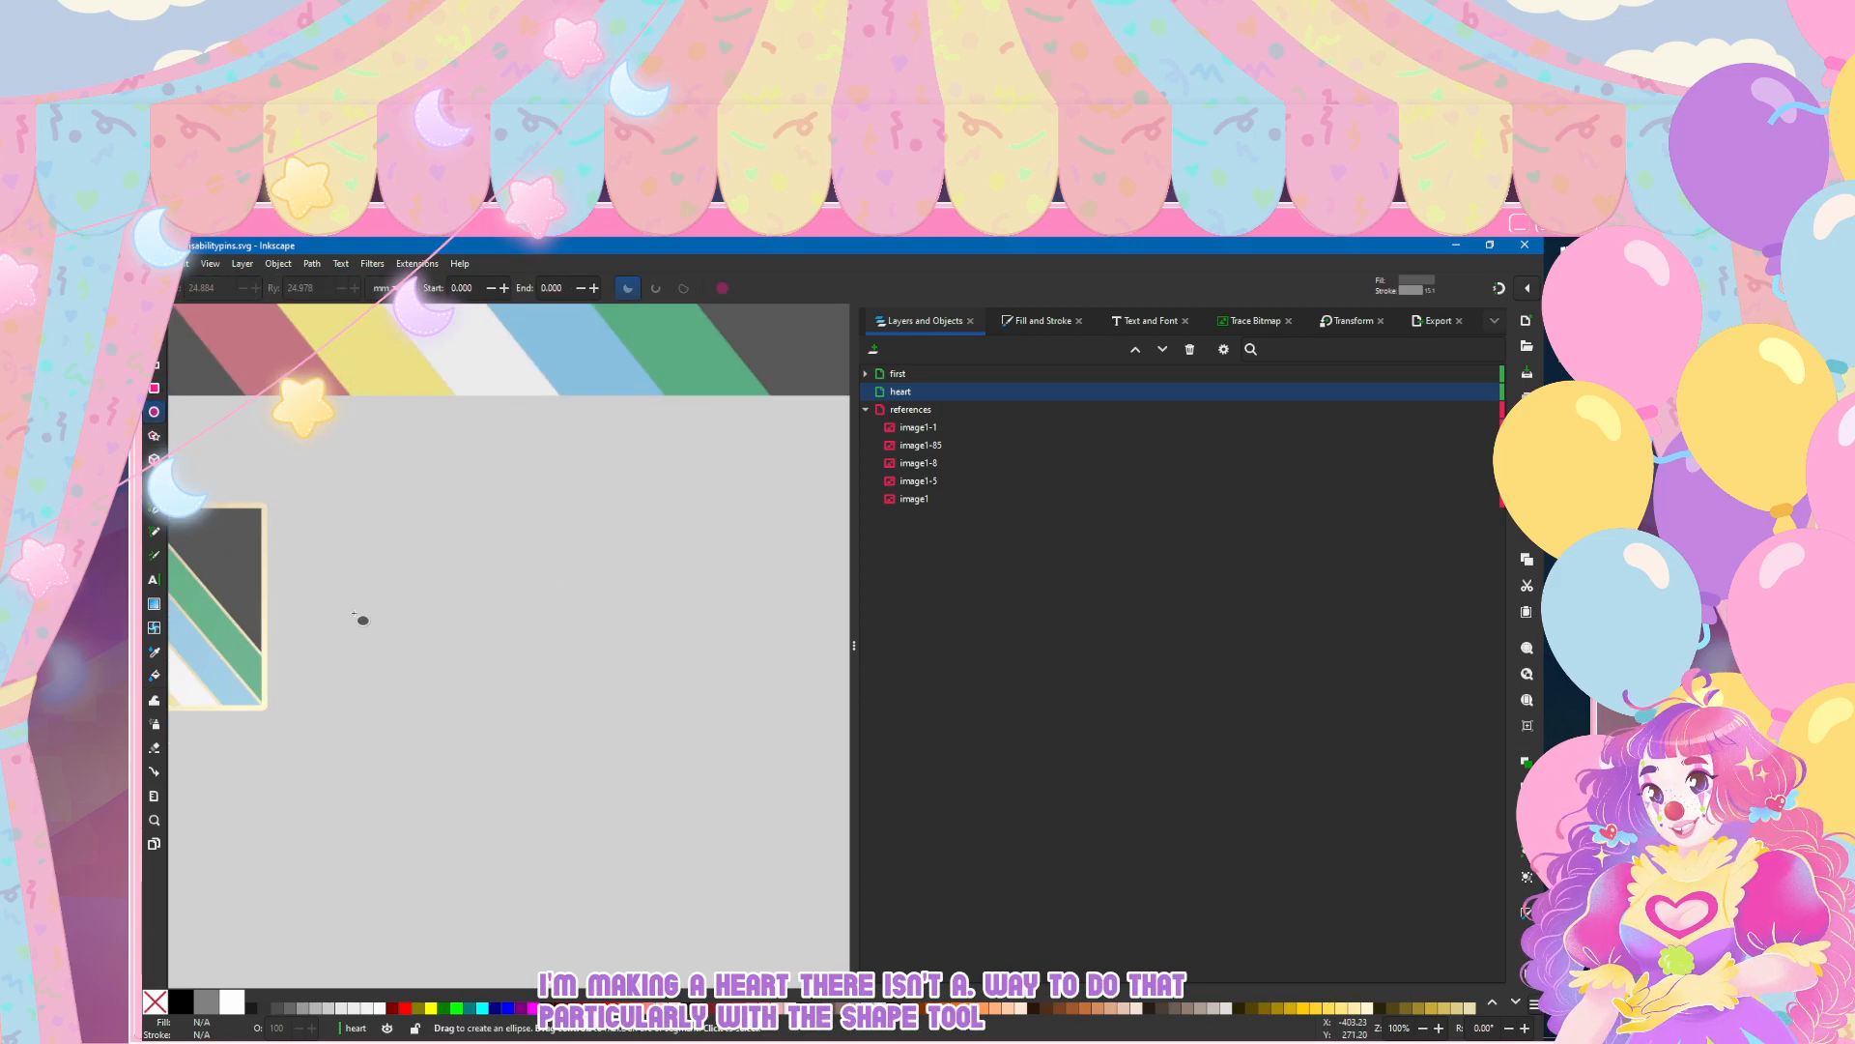
{"action": "key", "text": "asterisk"}
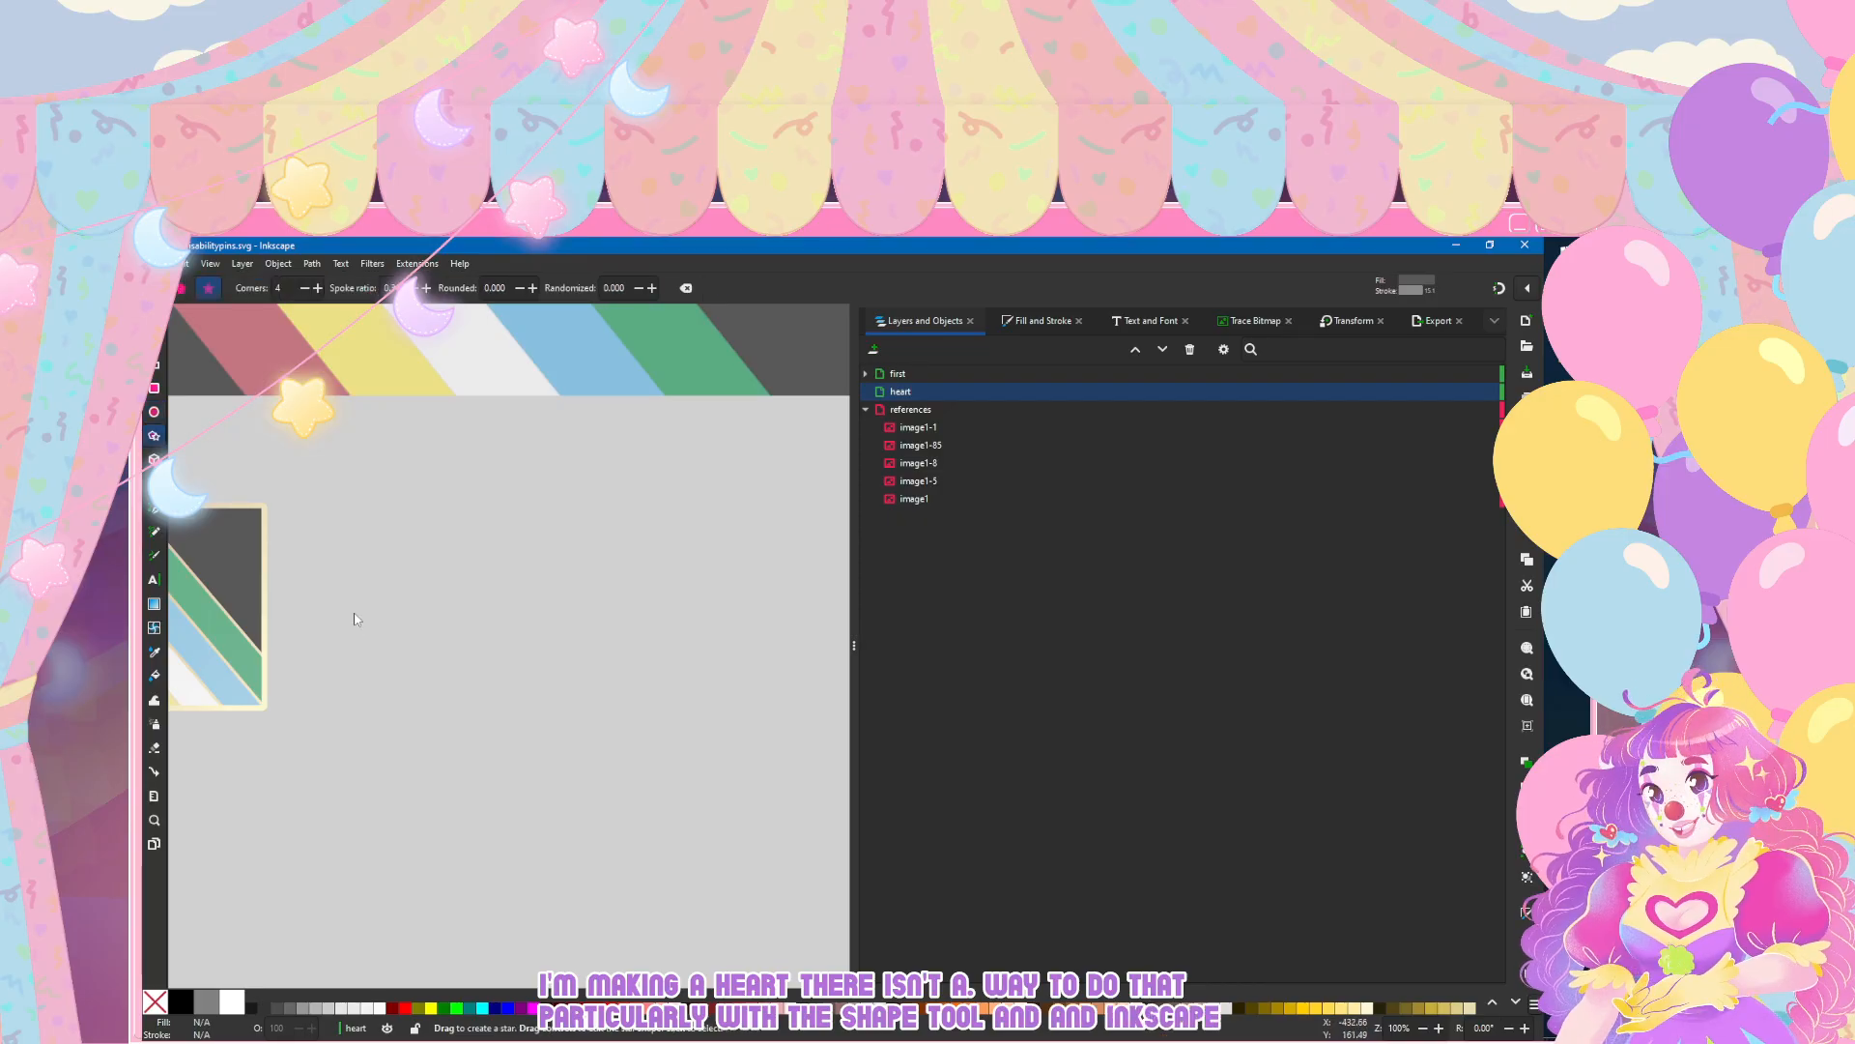
Step: Try a small polygon beside the flag with four and five corners, and delete it
{"action": "left_click", "coordinate": [182, 288]}
{"action": "left_click_drag", "start_coordinate": [552, 537], "coordinate": [532, 576]}
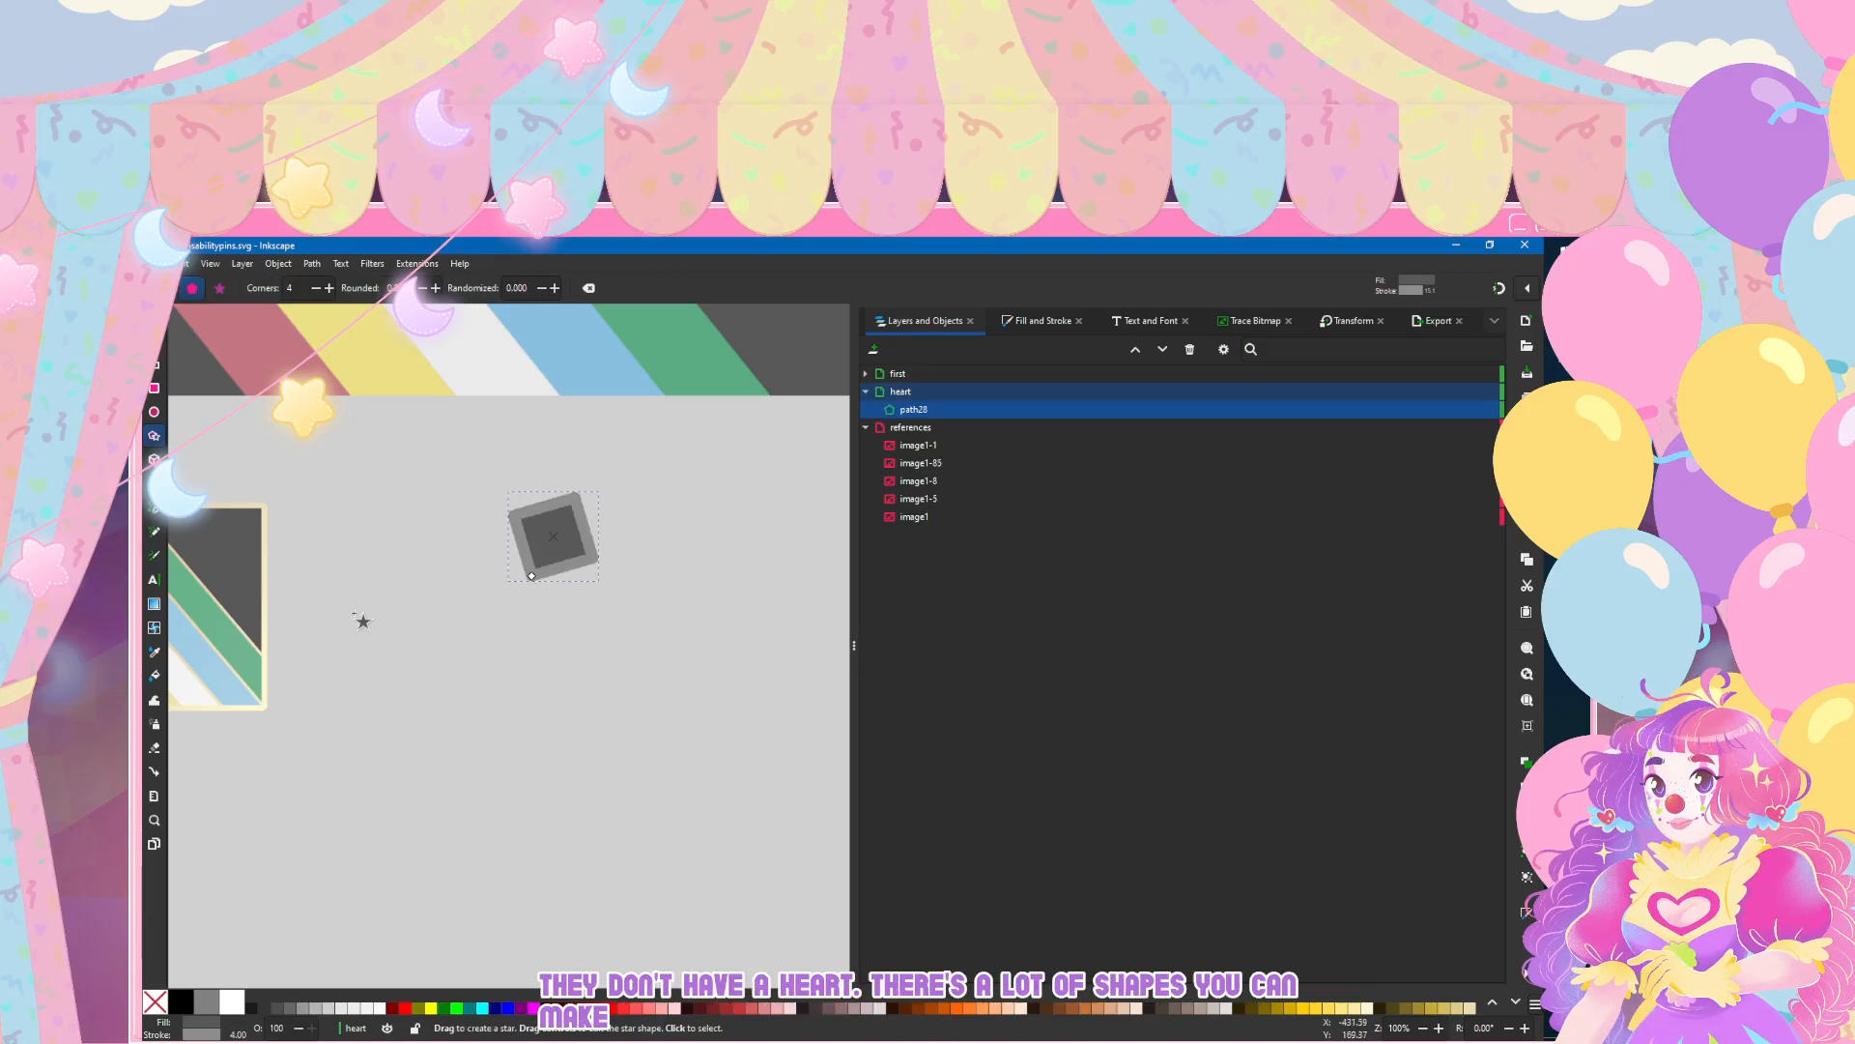
{"action": "scroll", "coordinate": [295, 288], "scroll_direction": "up", "scroll_amount": 2}
{"action": "scroll", "coordinate": [295, 288], "scroll_direction": "down", "scroll_amount": 1}
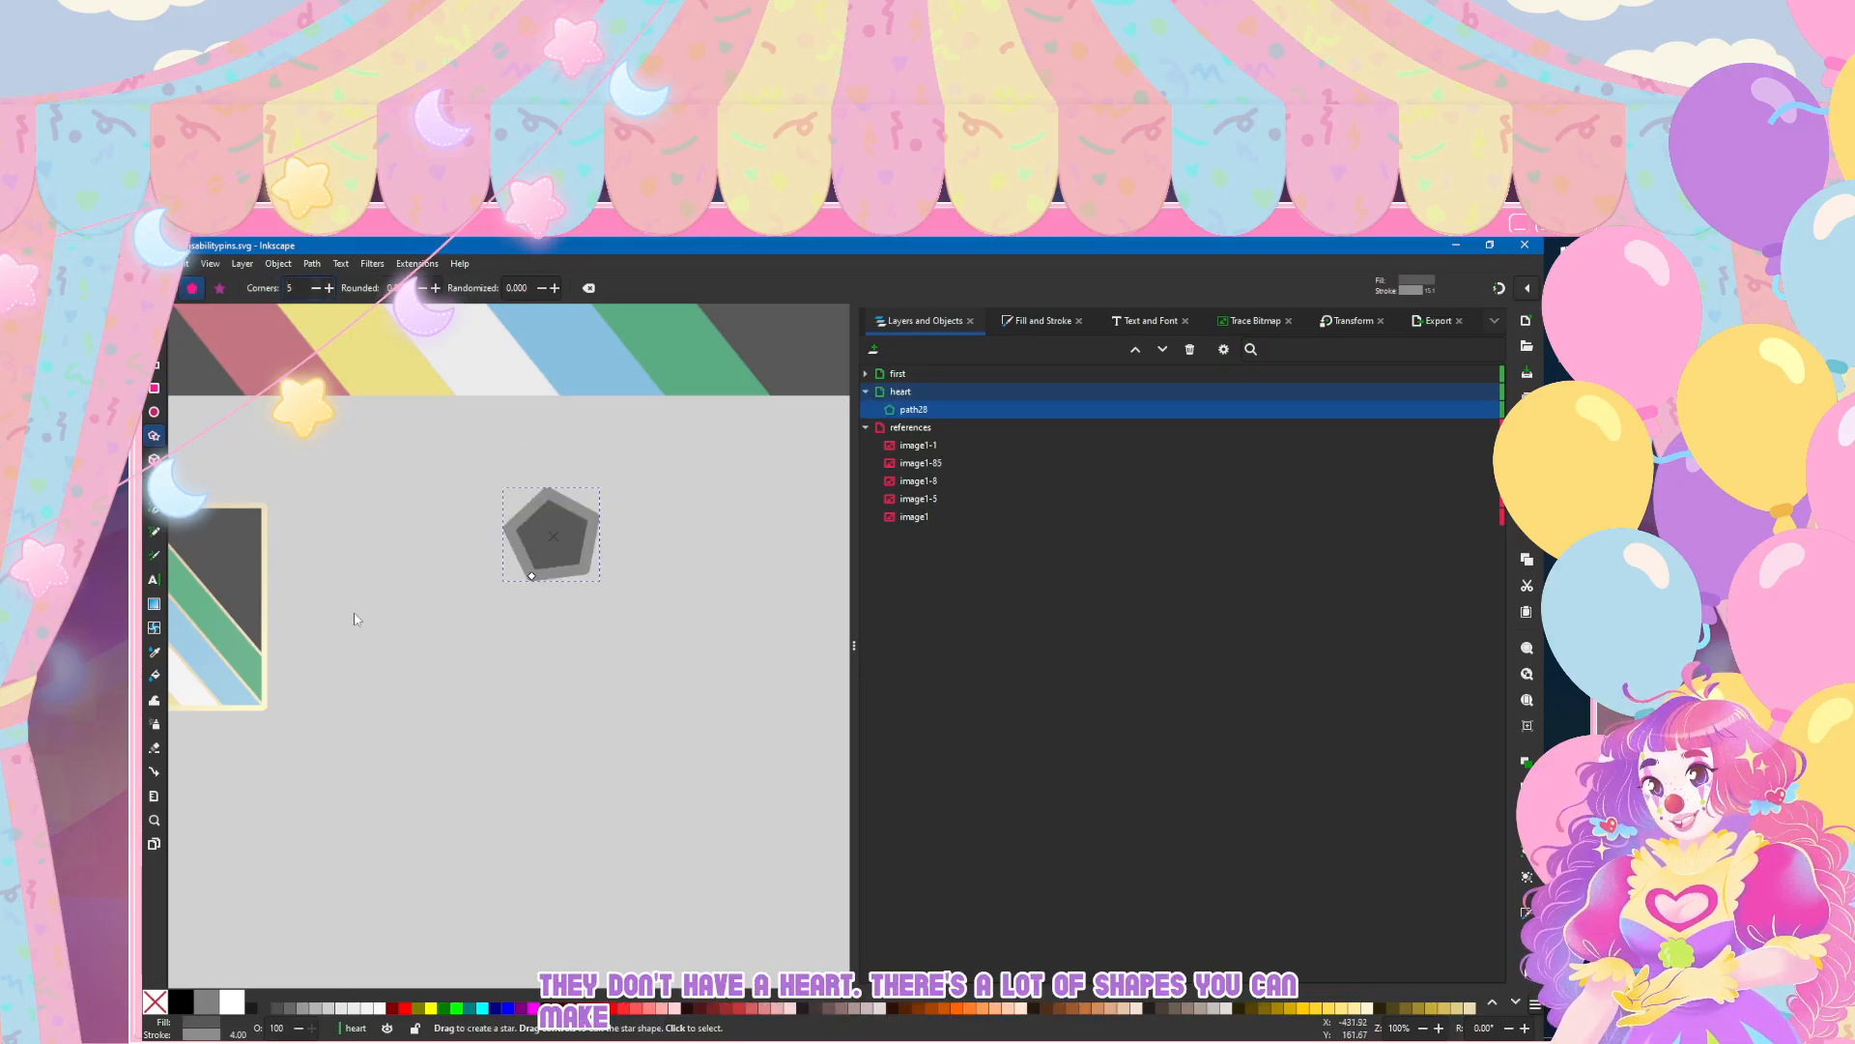
{"action": "key", "text": "Down"}
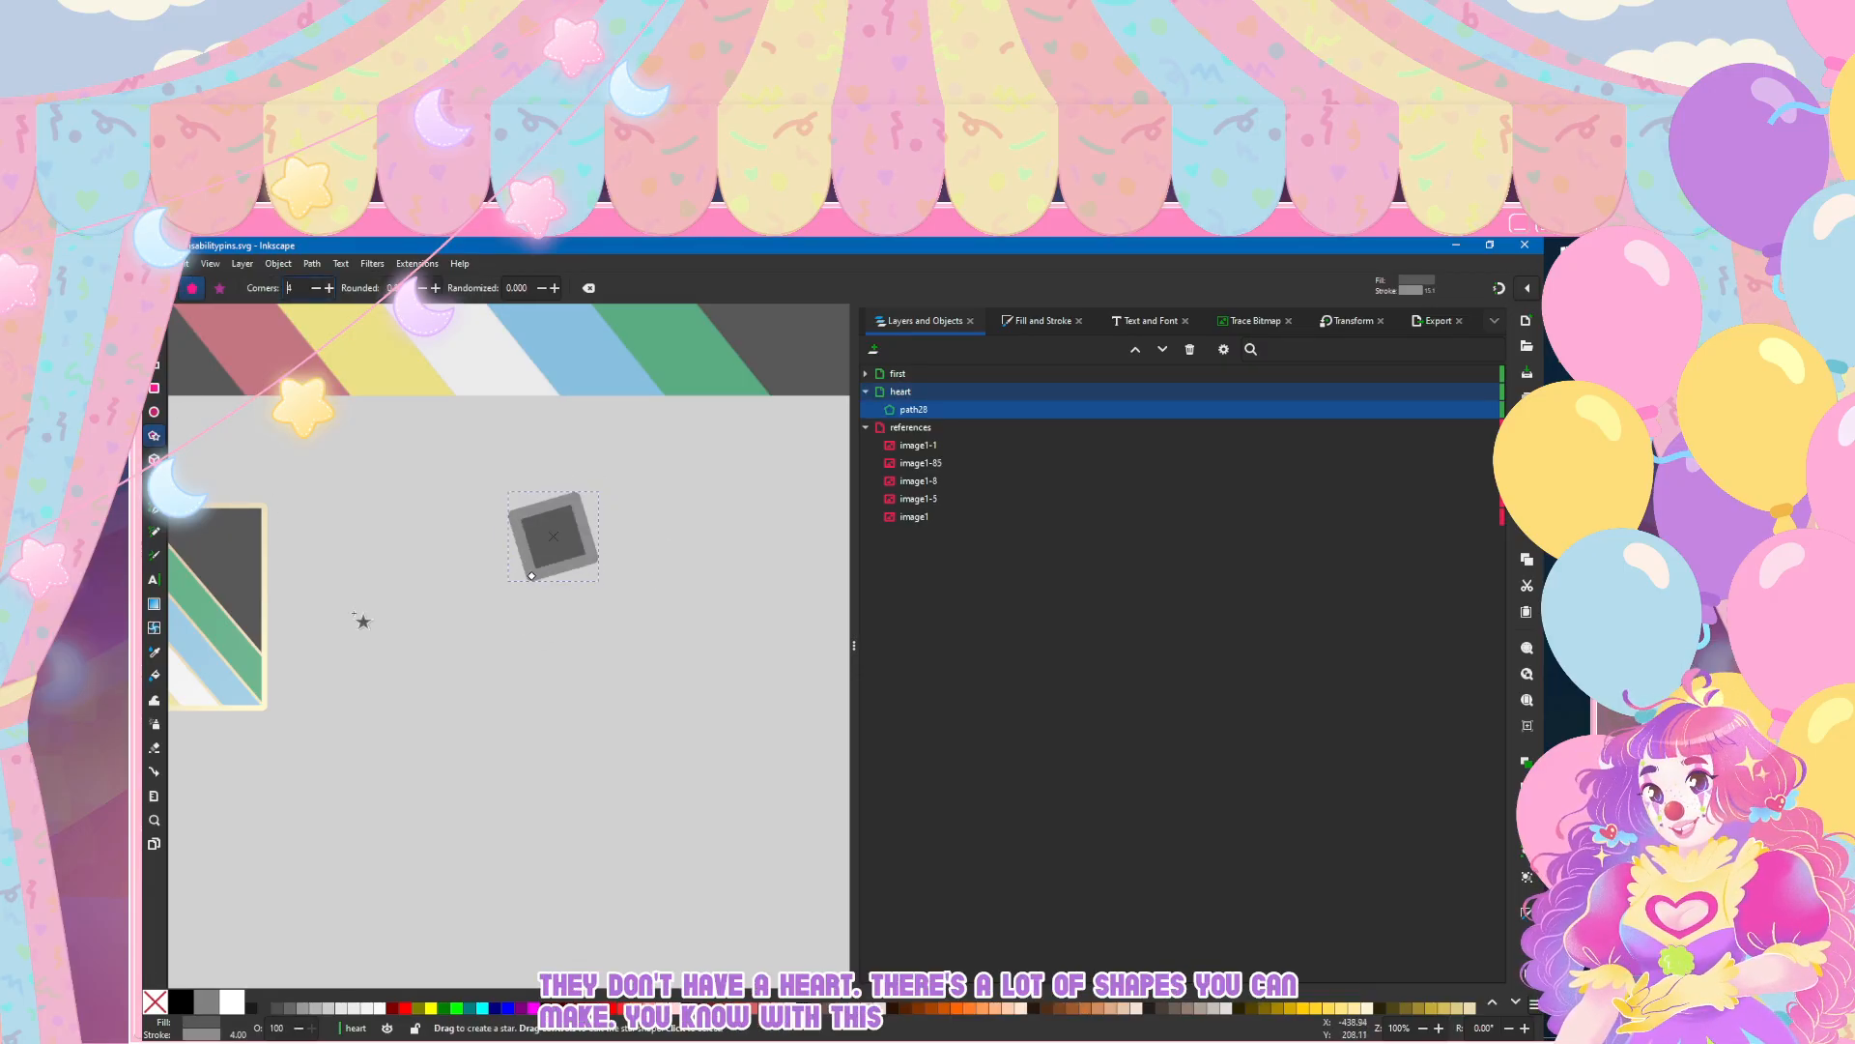
{"action": "key", "text": "Delete"}
Step: Draw an ellipse about 89 mm wide and 93 mm high in the empty area beside the flag pin
{"action": "key", "text": "s"}
{"action": "key", "text": "e"}
{"action": "mouse_move", "coordinate": [671, 529]}
{"action": "left_mouse_down"}
{"action": "mouse_move", "coordinate": [604, 680]}
{"action": "mouse_move", "coordinate": [486, 715]}
{"action": "mouse_move", "coordinate": [423, 687]}
{"action": "mouse_move", "coordinate": [418, 737]}
{"action": "mouse_move", "coordinate": [476, 808]}
{"action": "mouse_move", "coordinate": [424, 784]}
{"action": "left_mouse_up"}
{"action": "key", "text": "s"}
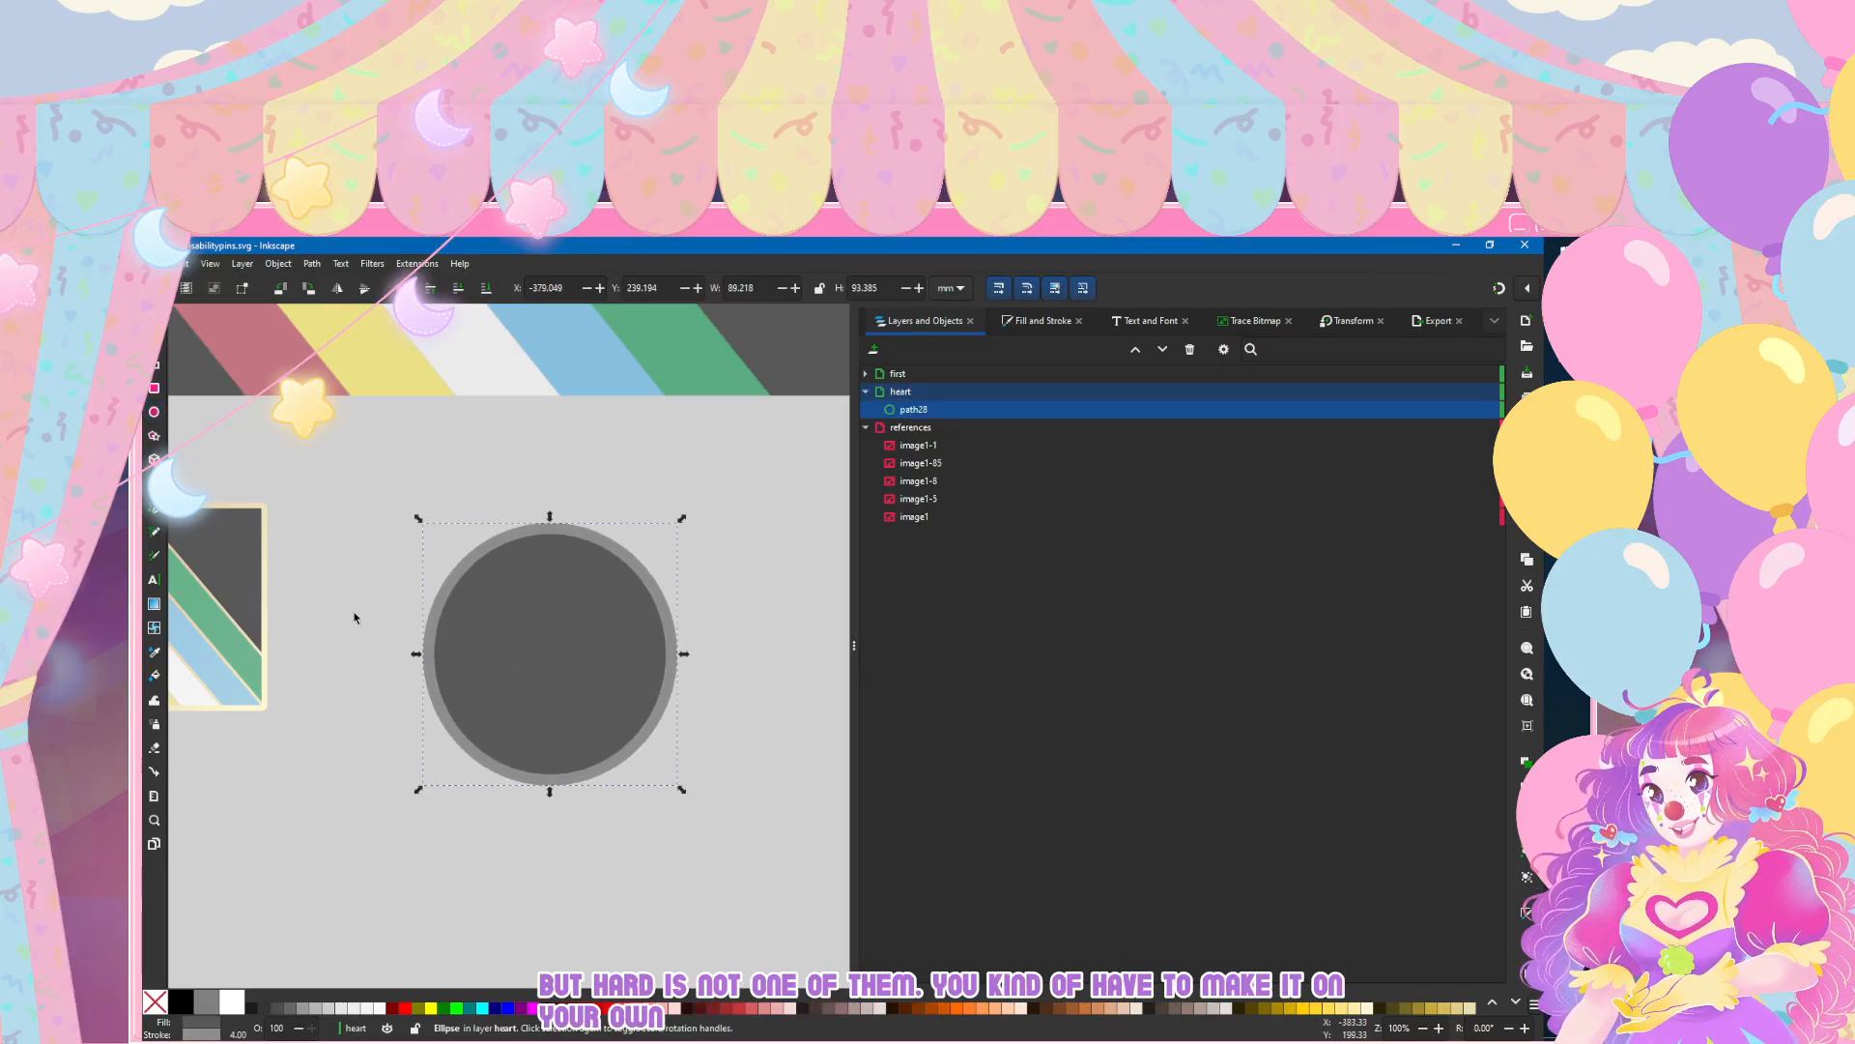
Step: Remove the stroke from the ellipse, keeping only its dark grey fill
{"action": "key", "text": "ctrl+shift+f"}
{"action": "left_click", "coordinate": [946, 348]}
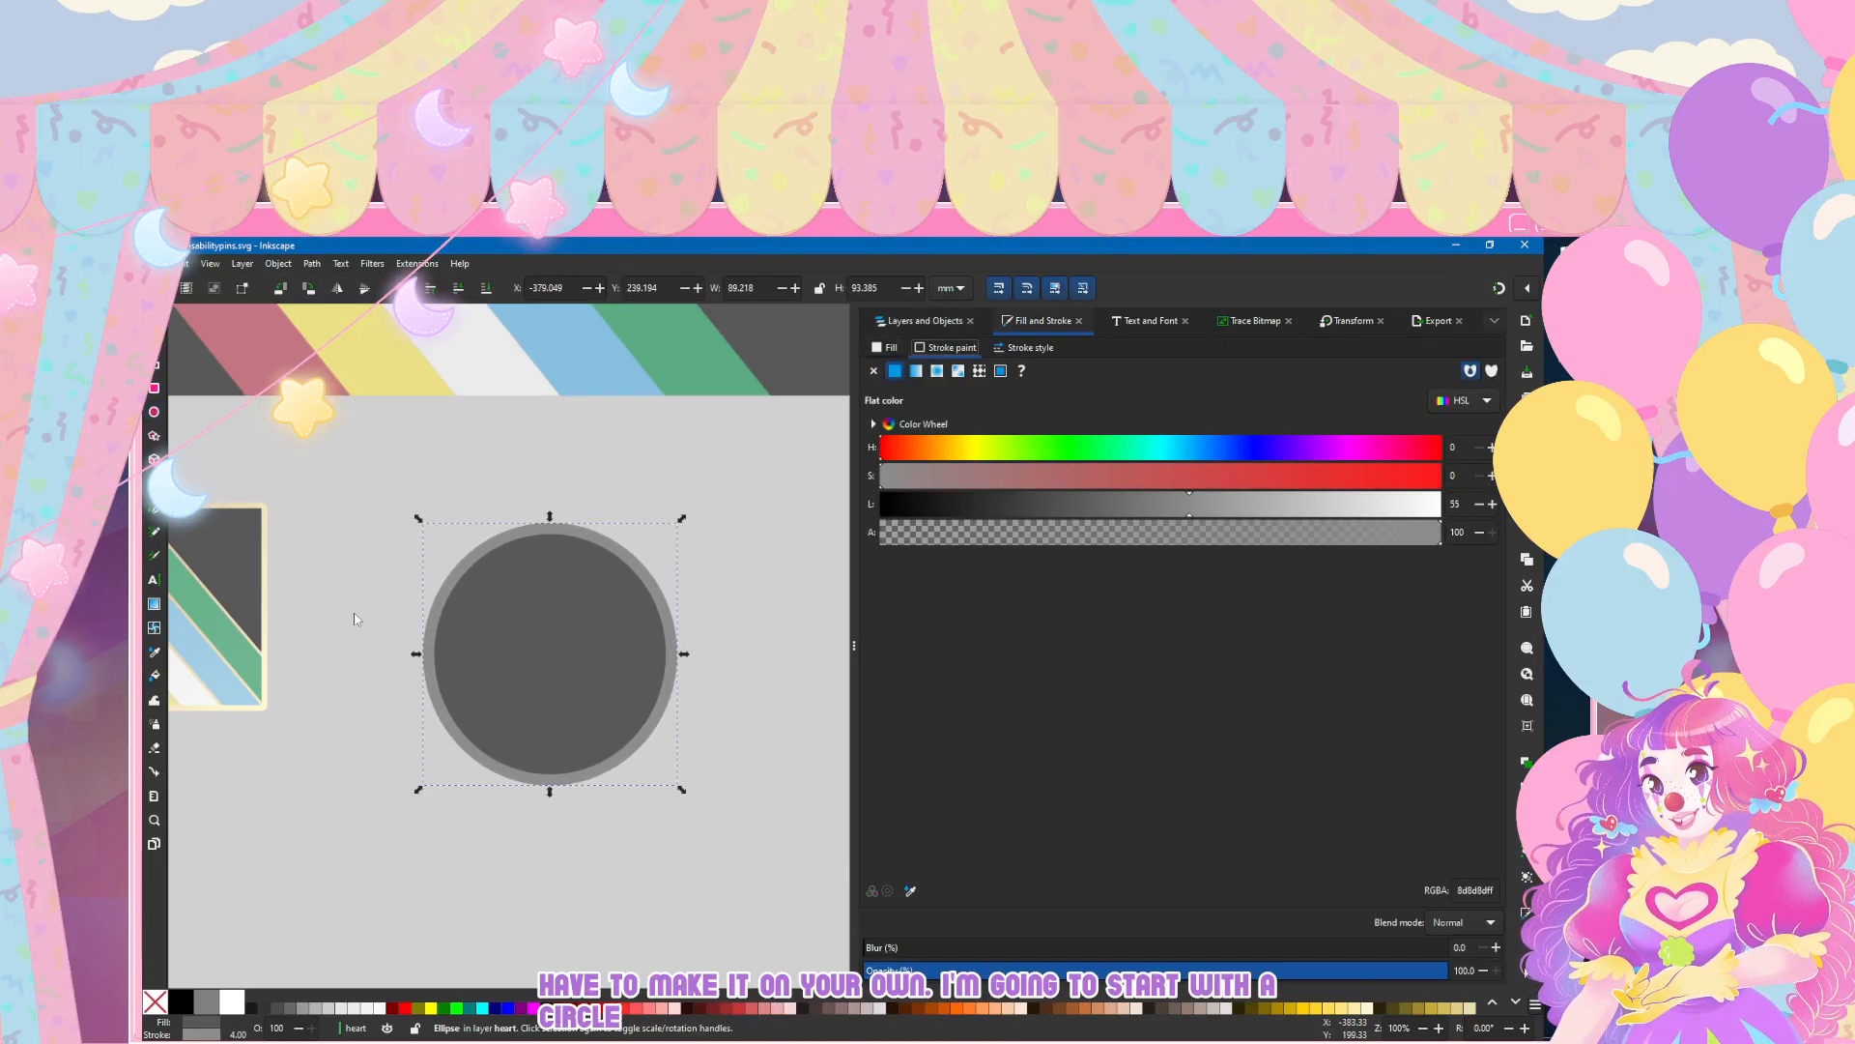
{"action": "left_click", "coordinate": [873, 371]}
{"action": "left_click", "coordinate": [885, 348]}
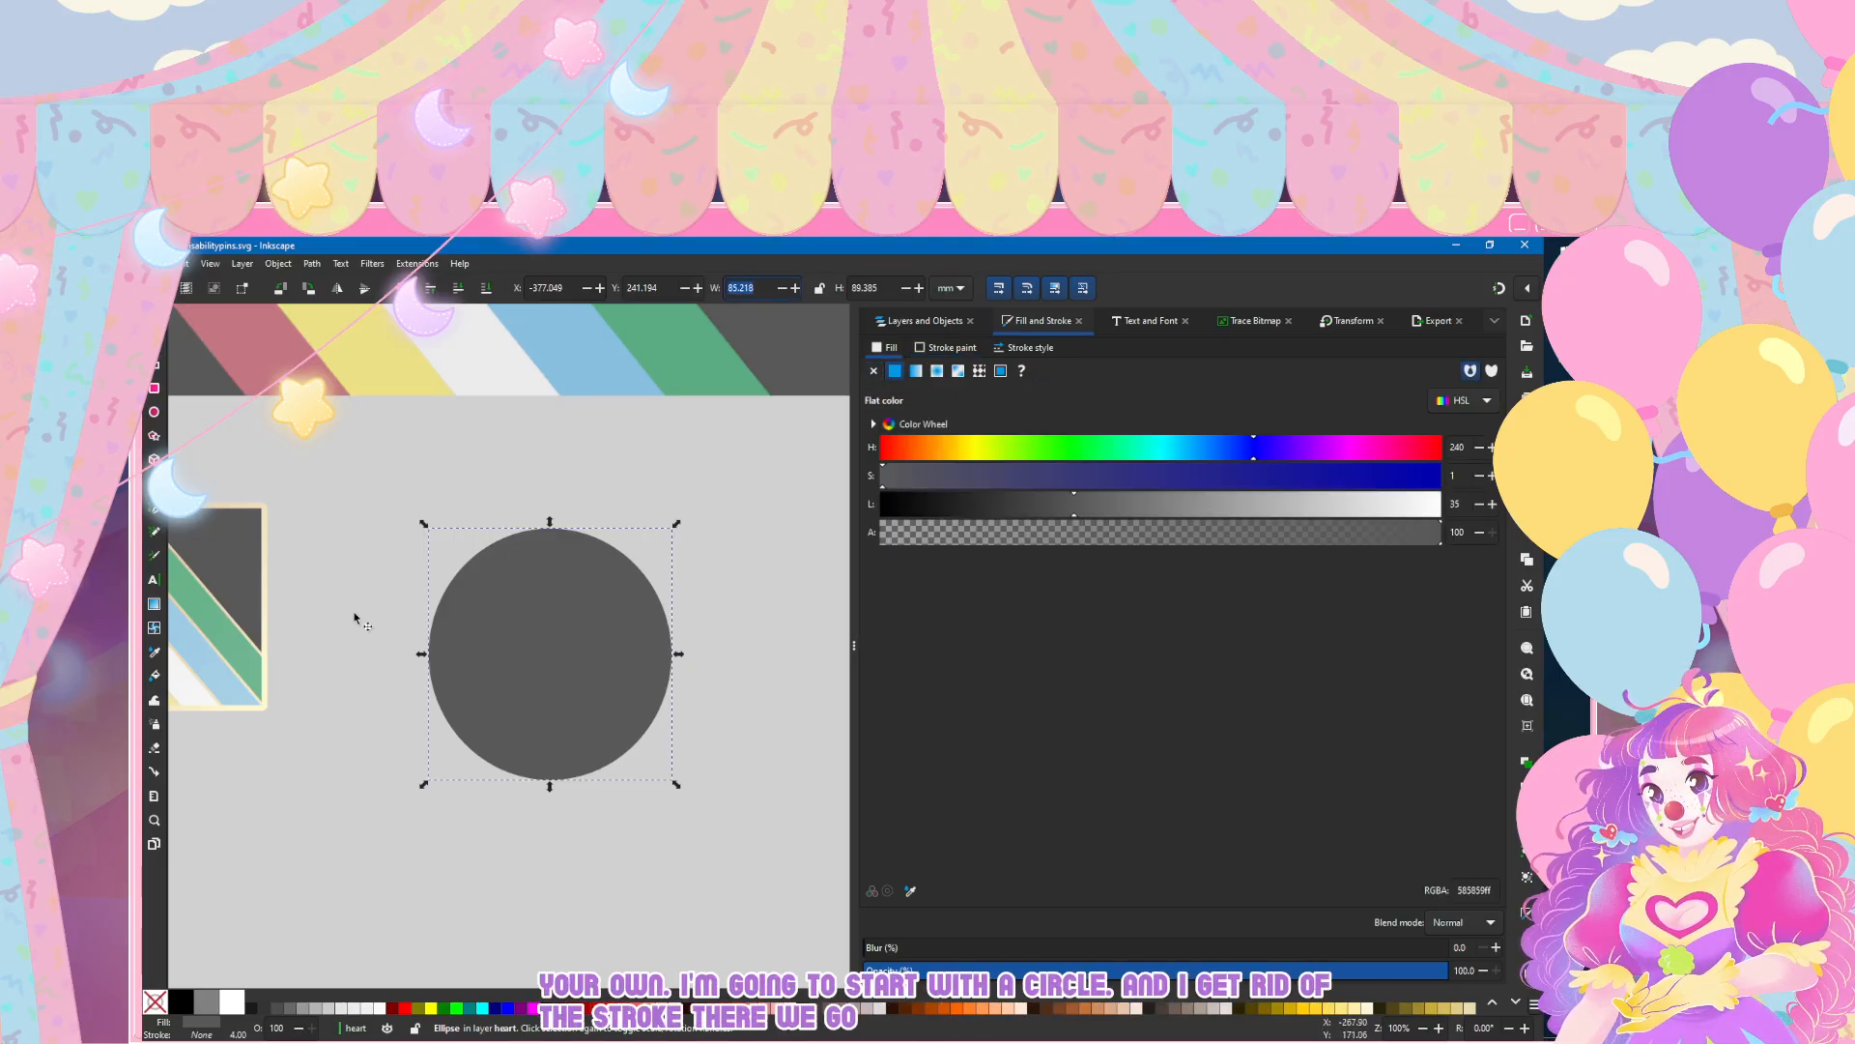
Step: Make the ellipse a true circle by setting both its width and height to 100 mm
{"action": "type", "text": "100"}
{"action": "key", "text": "Return"}
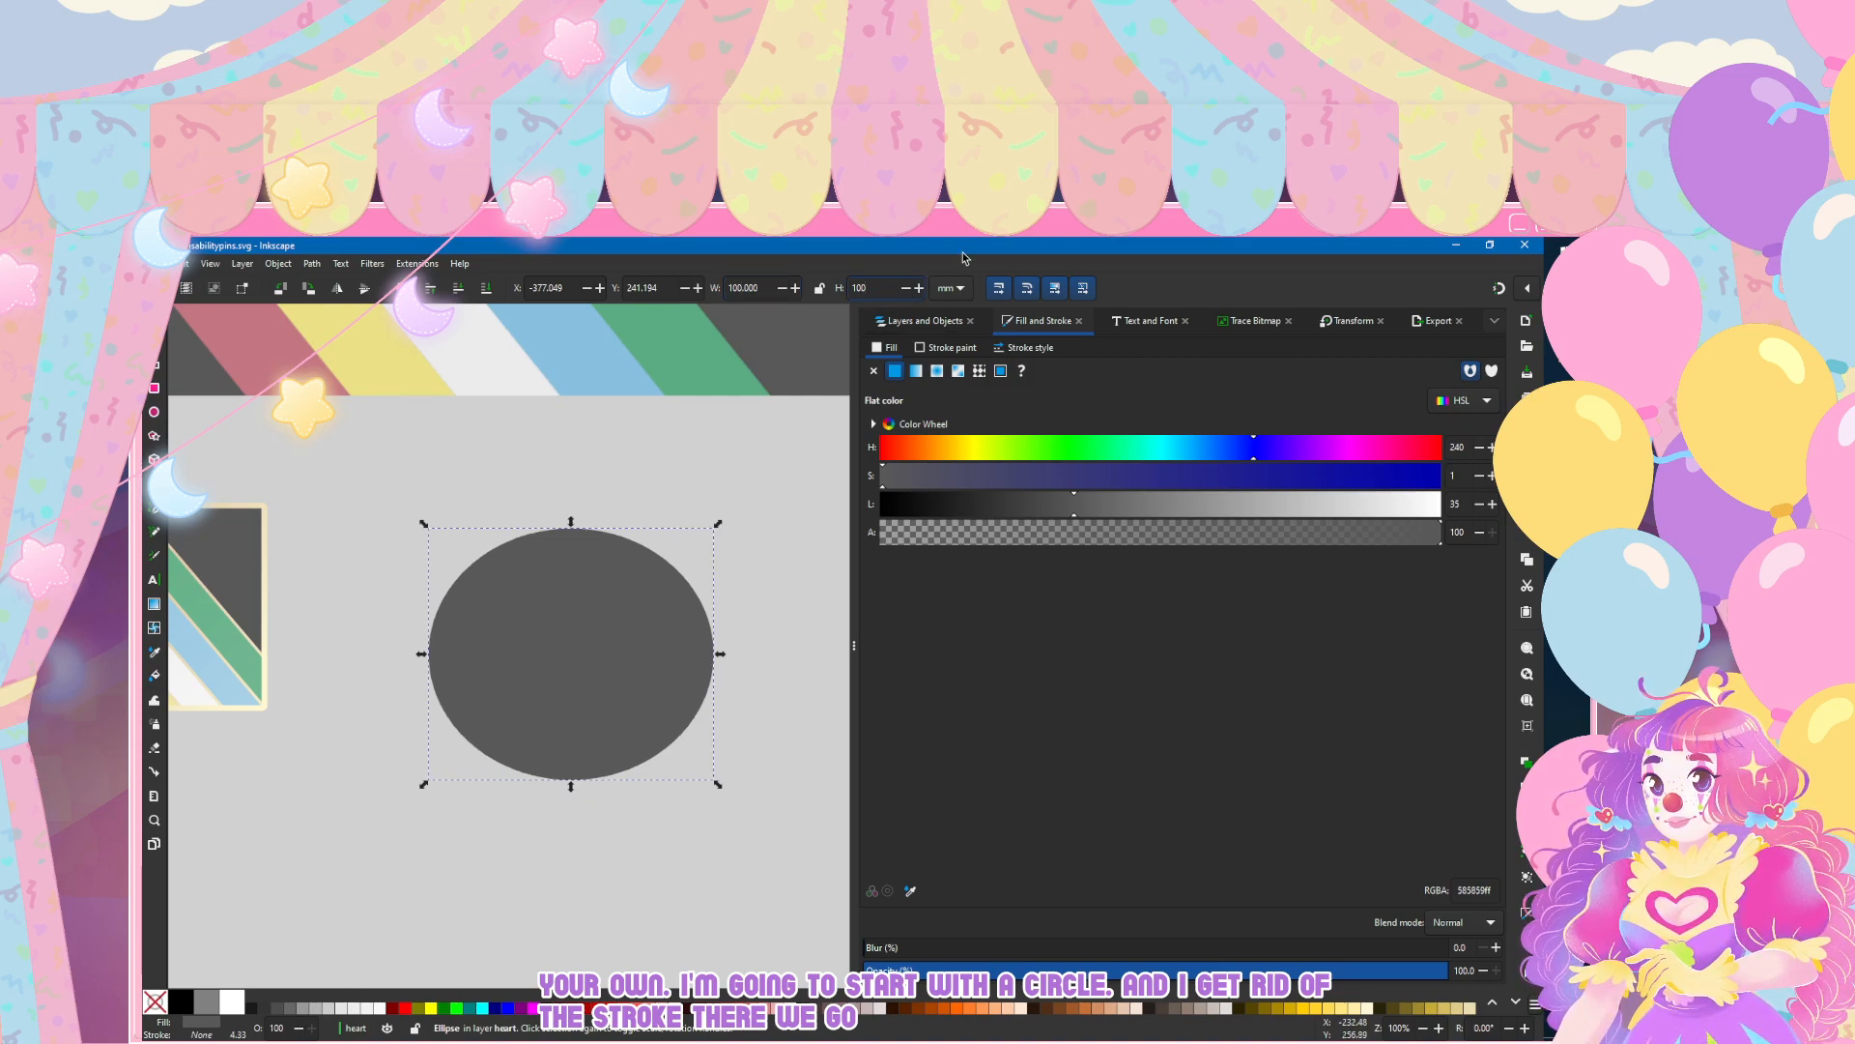
{"action": "type", "text": "100"}
{"action": "key", "text": "Return"}
Step: Convert the dark grey circle from a shape object into an editable path
{"action": "scroll", "coordinate": [300, 673], "scroll_direction": "left", "scroll_amount": 3}
{"action": "scroll", "coordinate": [299, 673], "scroll_direction": "right", "scroll_amount": 4}
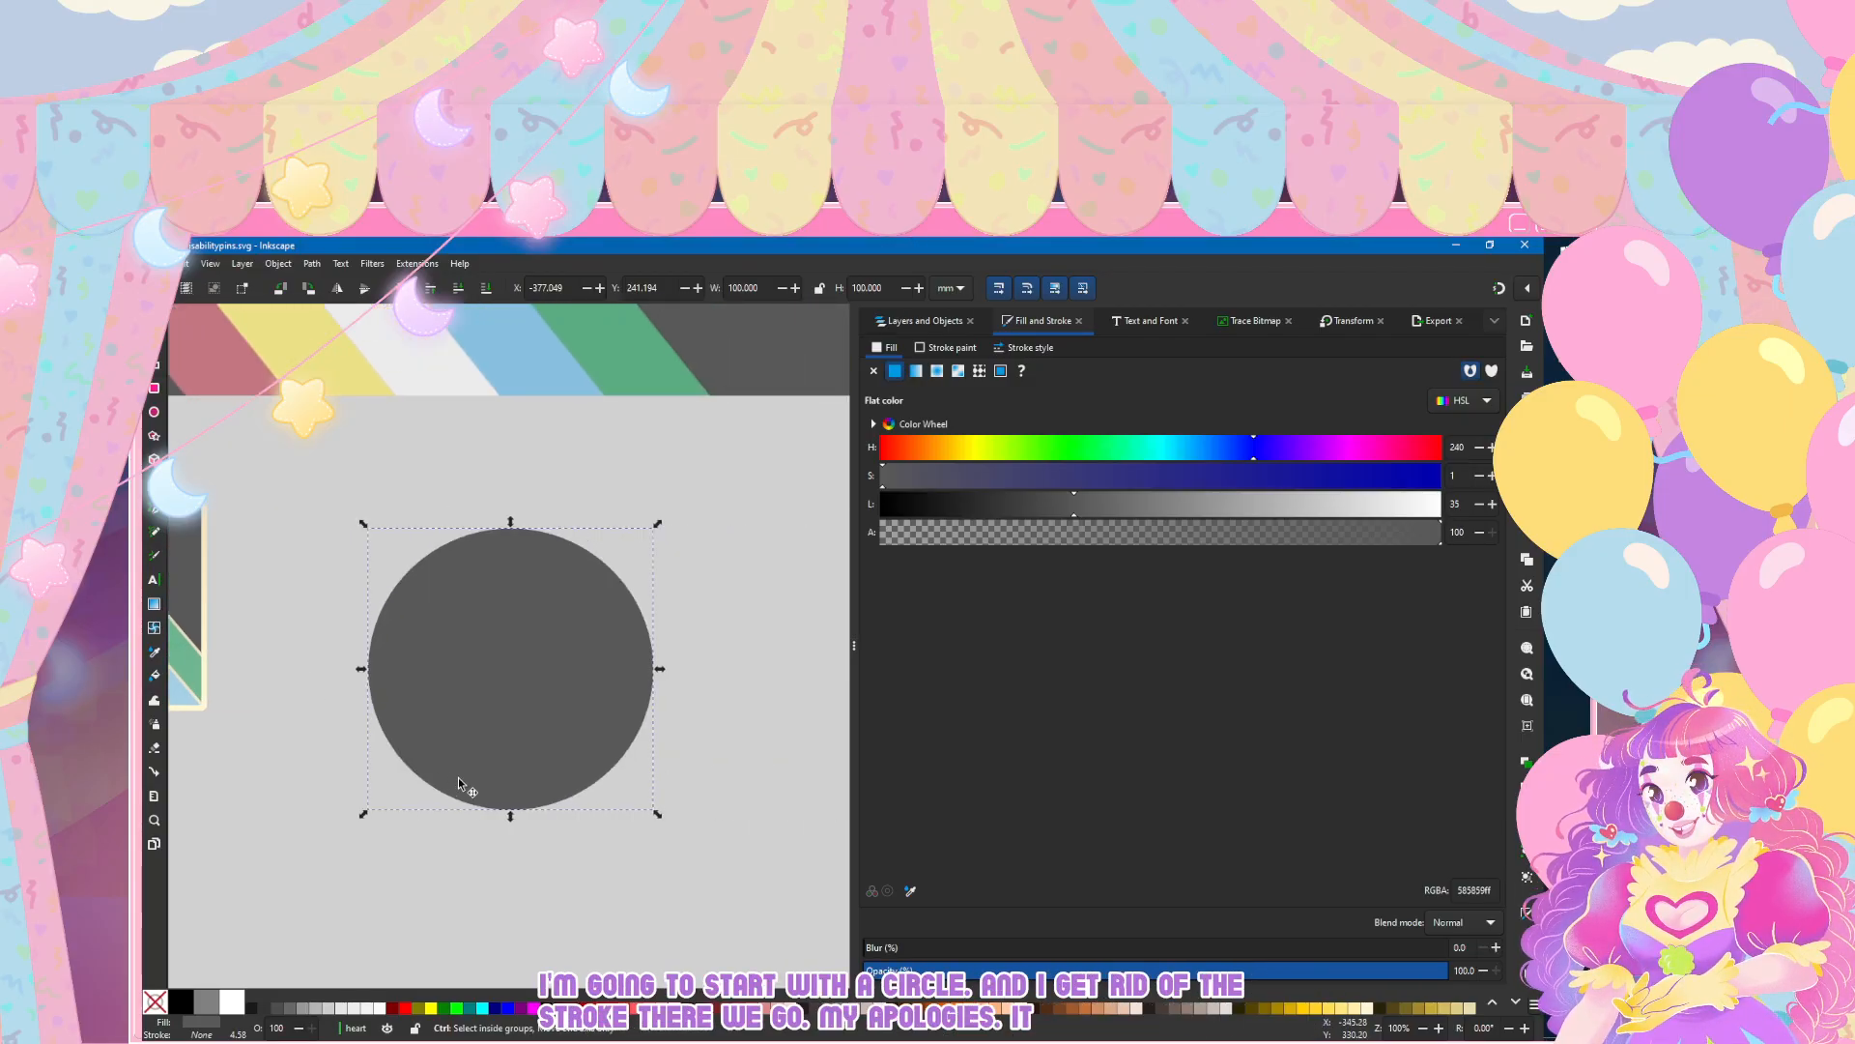
{"action": "scroll", "coordinate": [456, 779], "scroll_direction": "up", "scroll_amount": 1}
{"action": "left_click", "coordinate": [311, 263]}
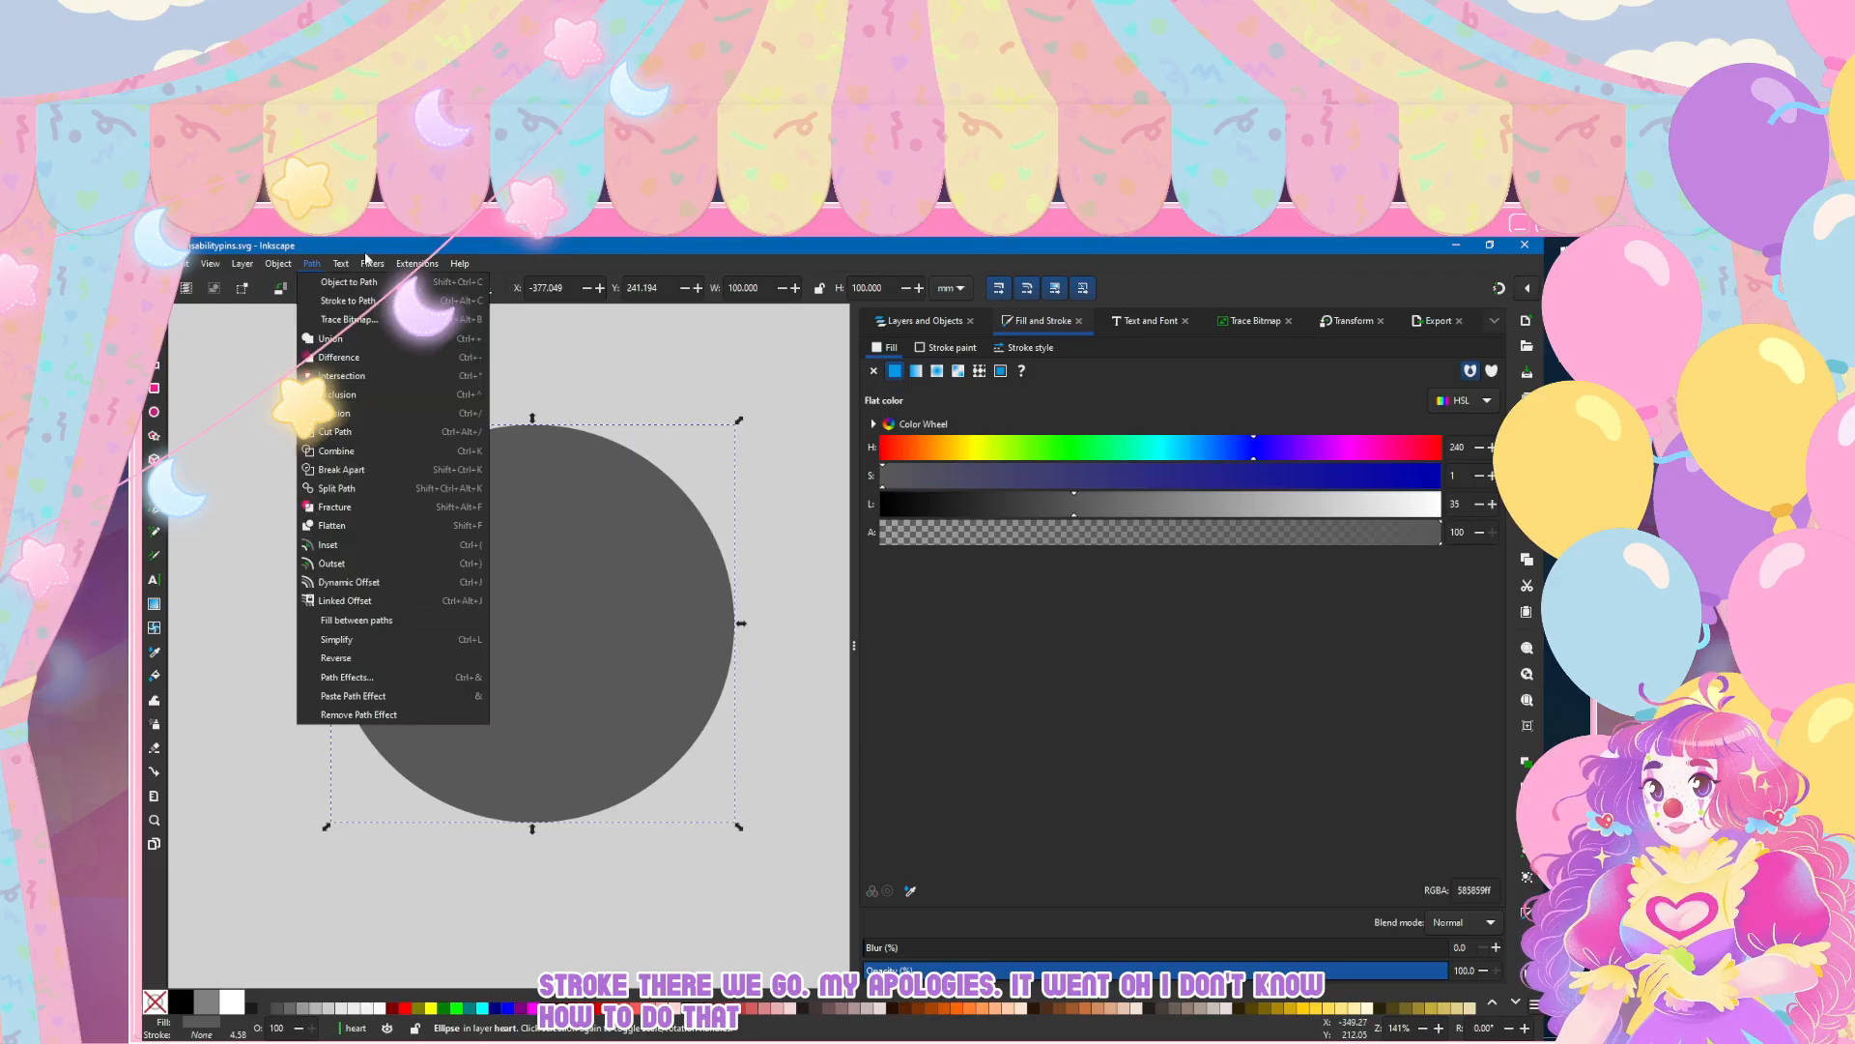
{"action": "left_click", "coordinate": [299, 280]}
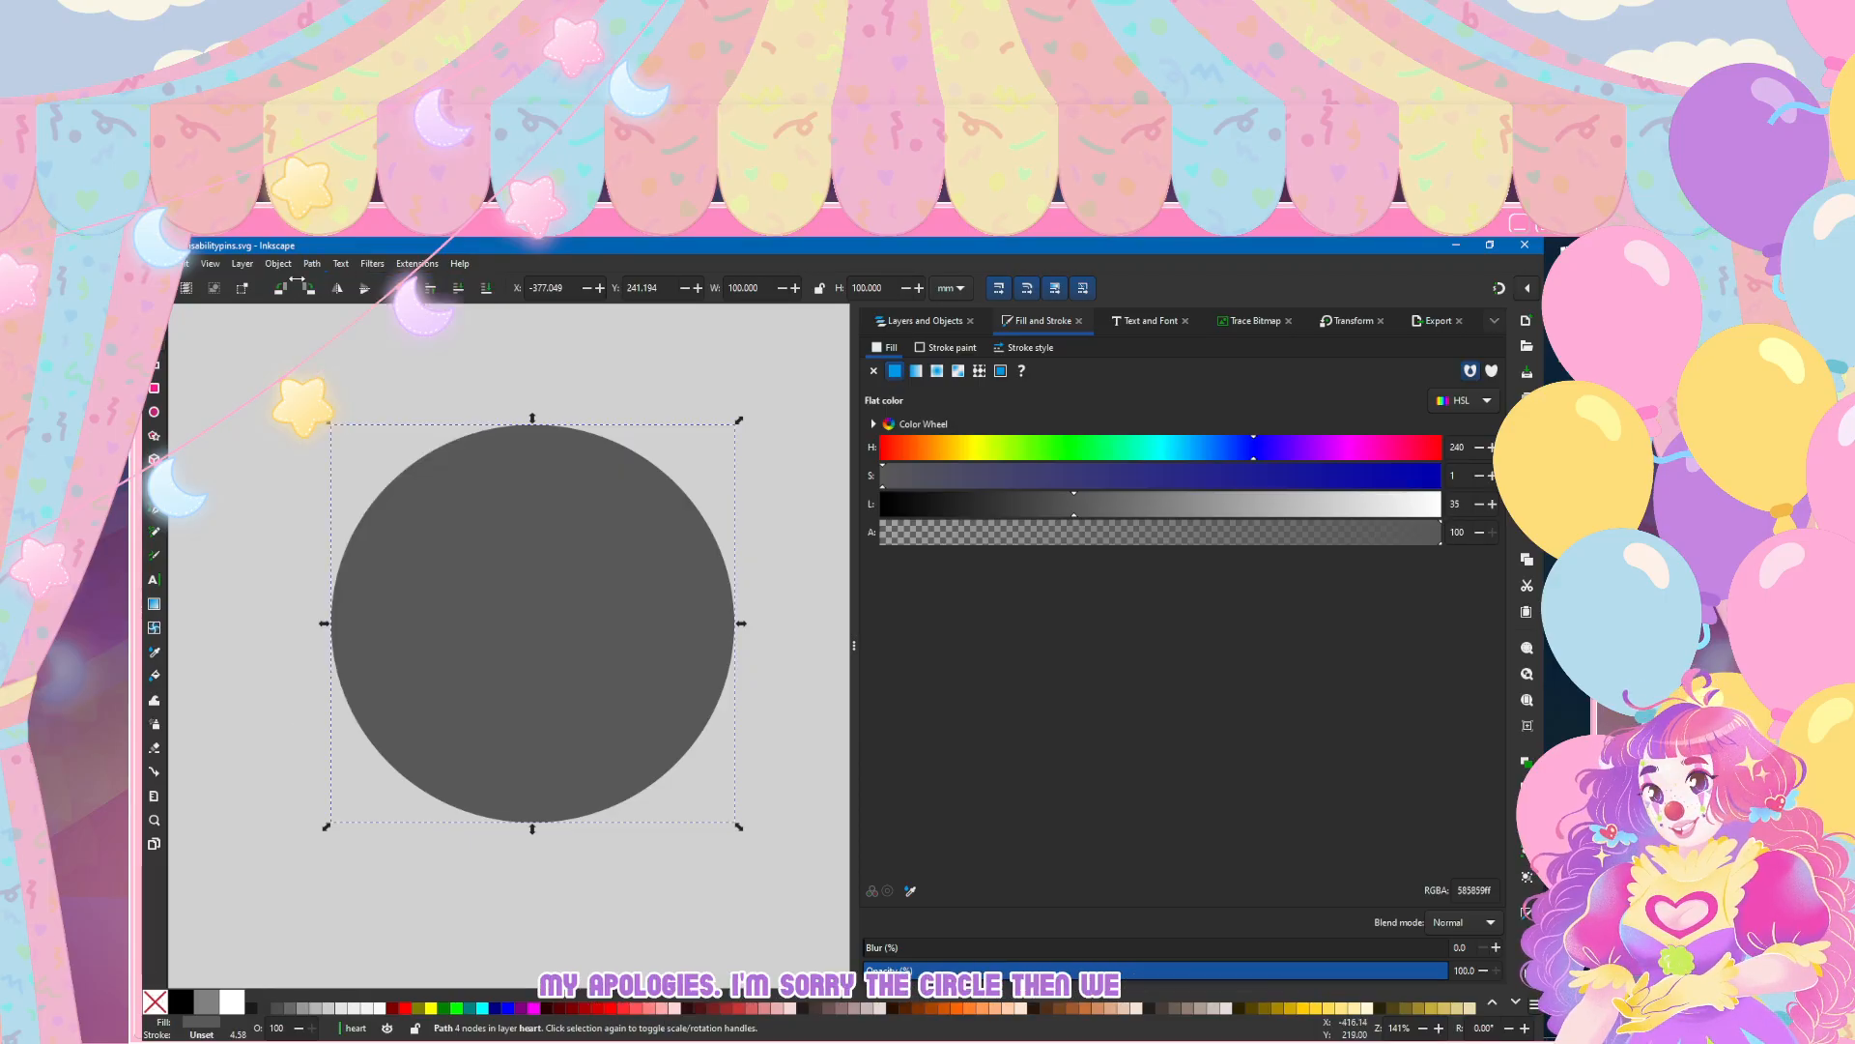
Step: Add a node on each side of the circle's top node, pull the top node down into a notch, and bulge both upper arcs into lobes
{"action": "key", "text": "n"}
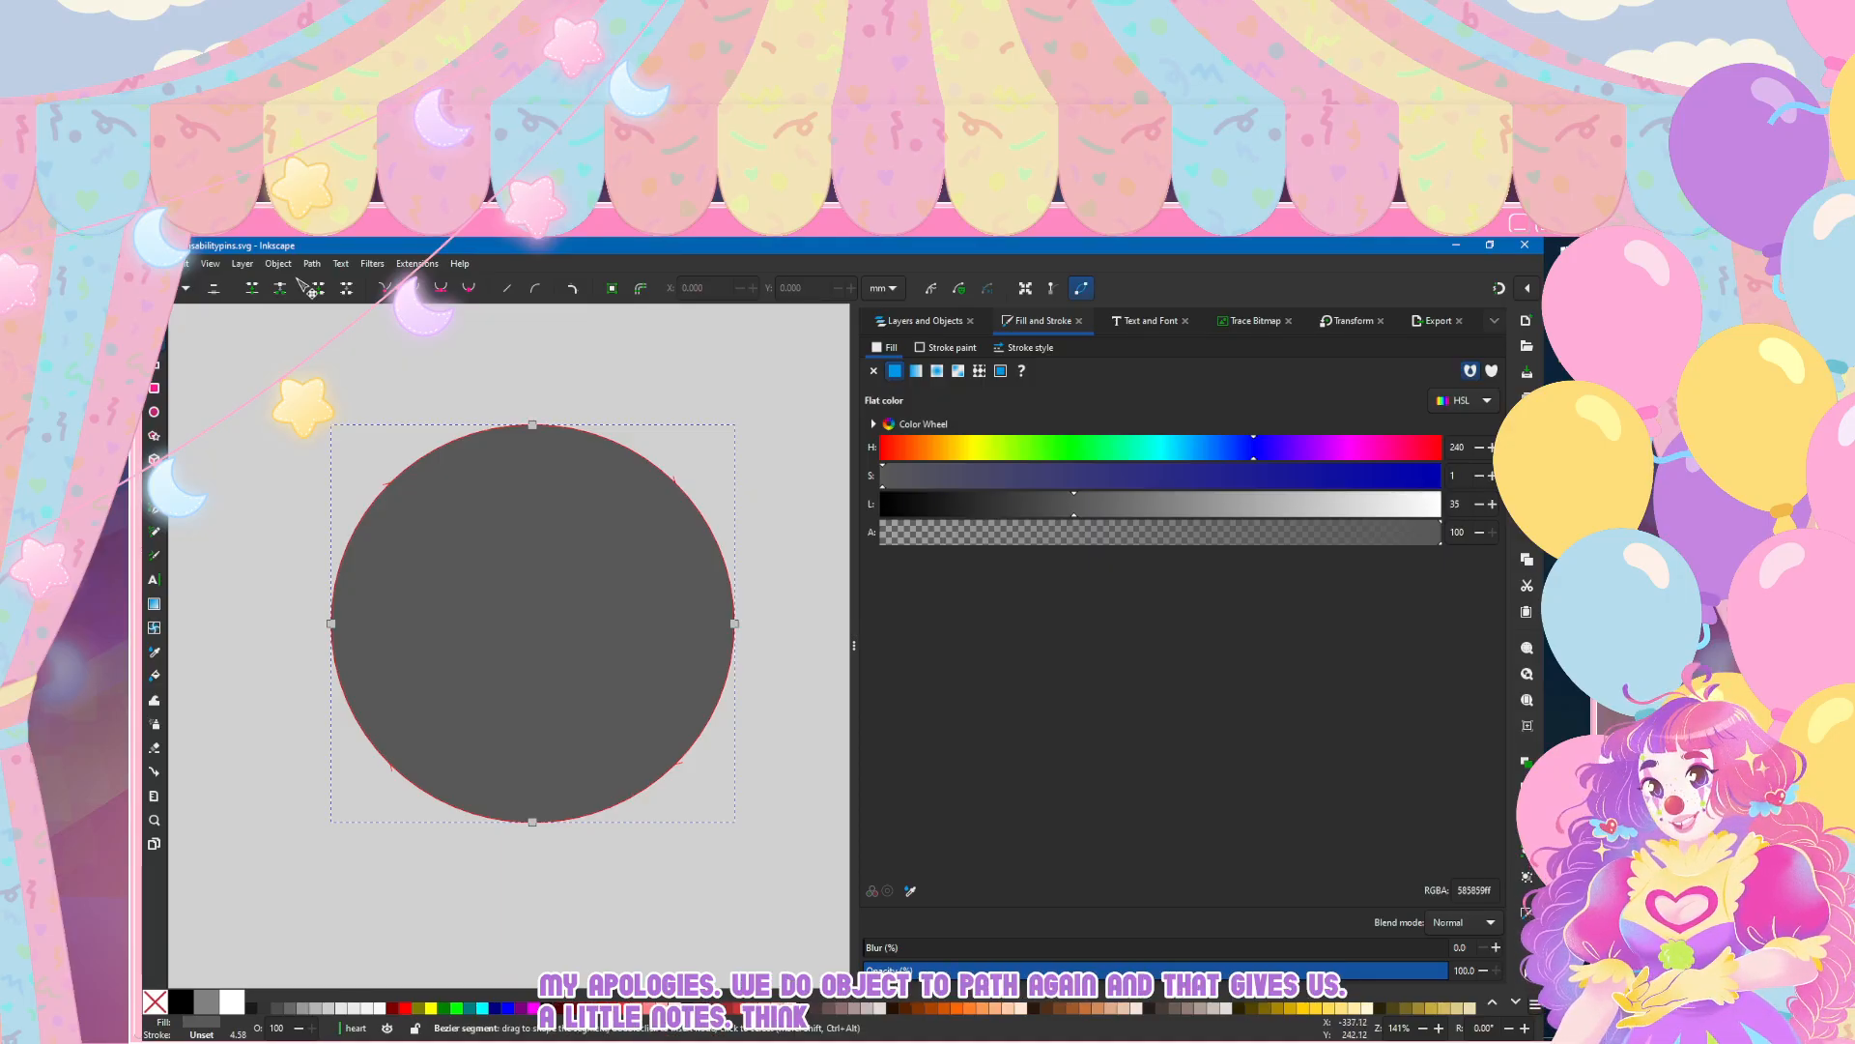
{"action": "double_click", "coordinate": [495, 427]}
{"action": "double_click", "coordinate": [577, 429]}
{"action": "key", "text": "ctrl+z"}
{"action": "double_click", "coordinate": [570, 427]}
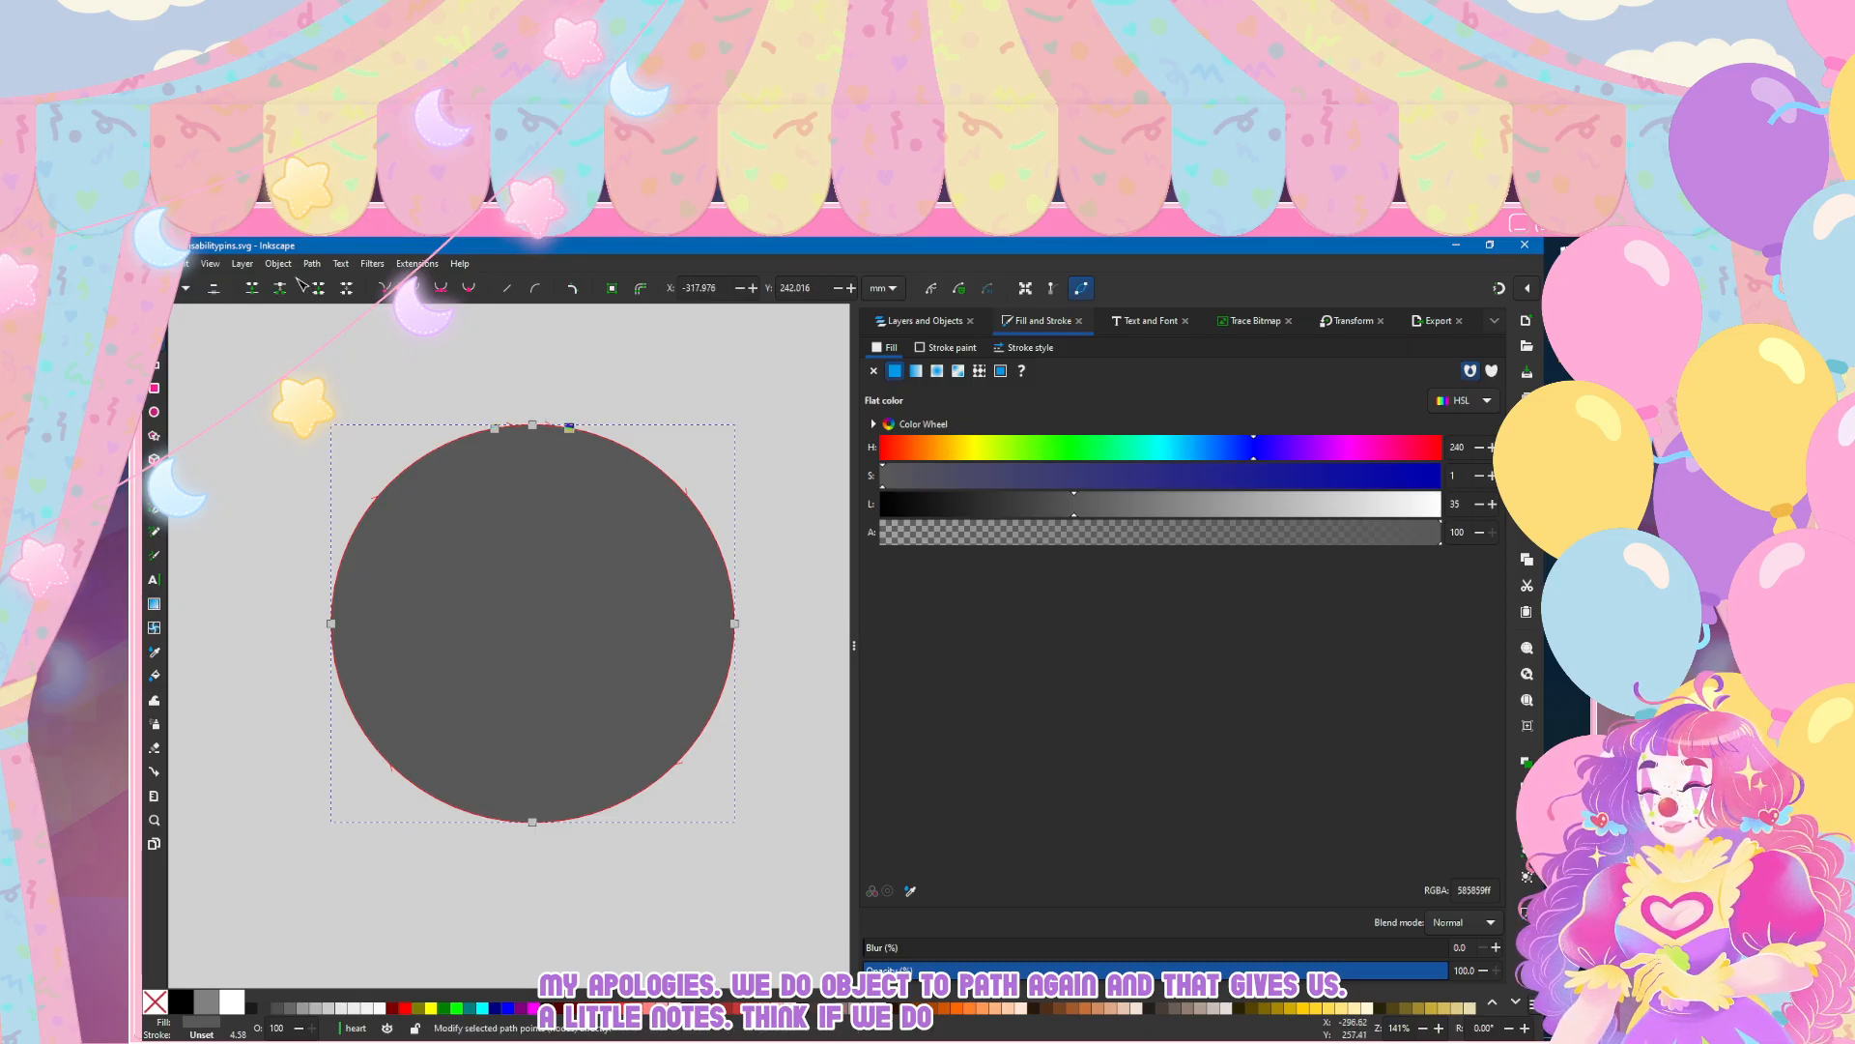
{"action": "mouse_move", "coordinate": [532, 425]}
{"action": "left_mouse_down"}
{"action": "mouse_move", "coordinate": [537, 548]}
{"action": "mouse_move", "coordinate": [535, 501]}
{"action": "left_mouse_up"}
{"action": "left_click_drag", "start_coordinate": [678, 484], "coordinate": [711, 398]}
{"action": "left_click_drag", "start_coordinate": [393, 466], "coordinate": [384, 378]}
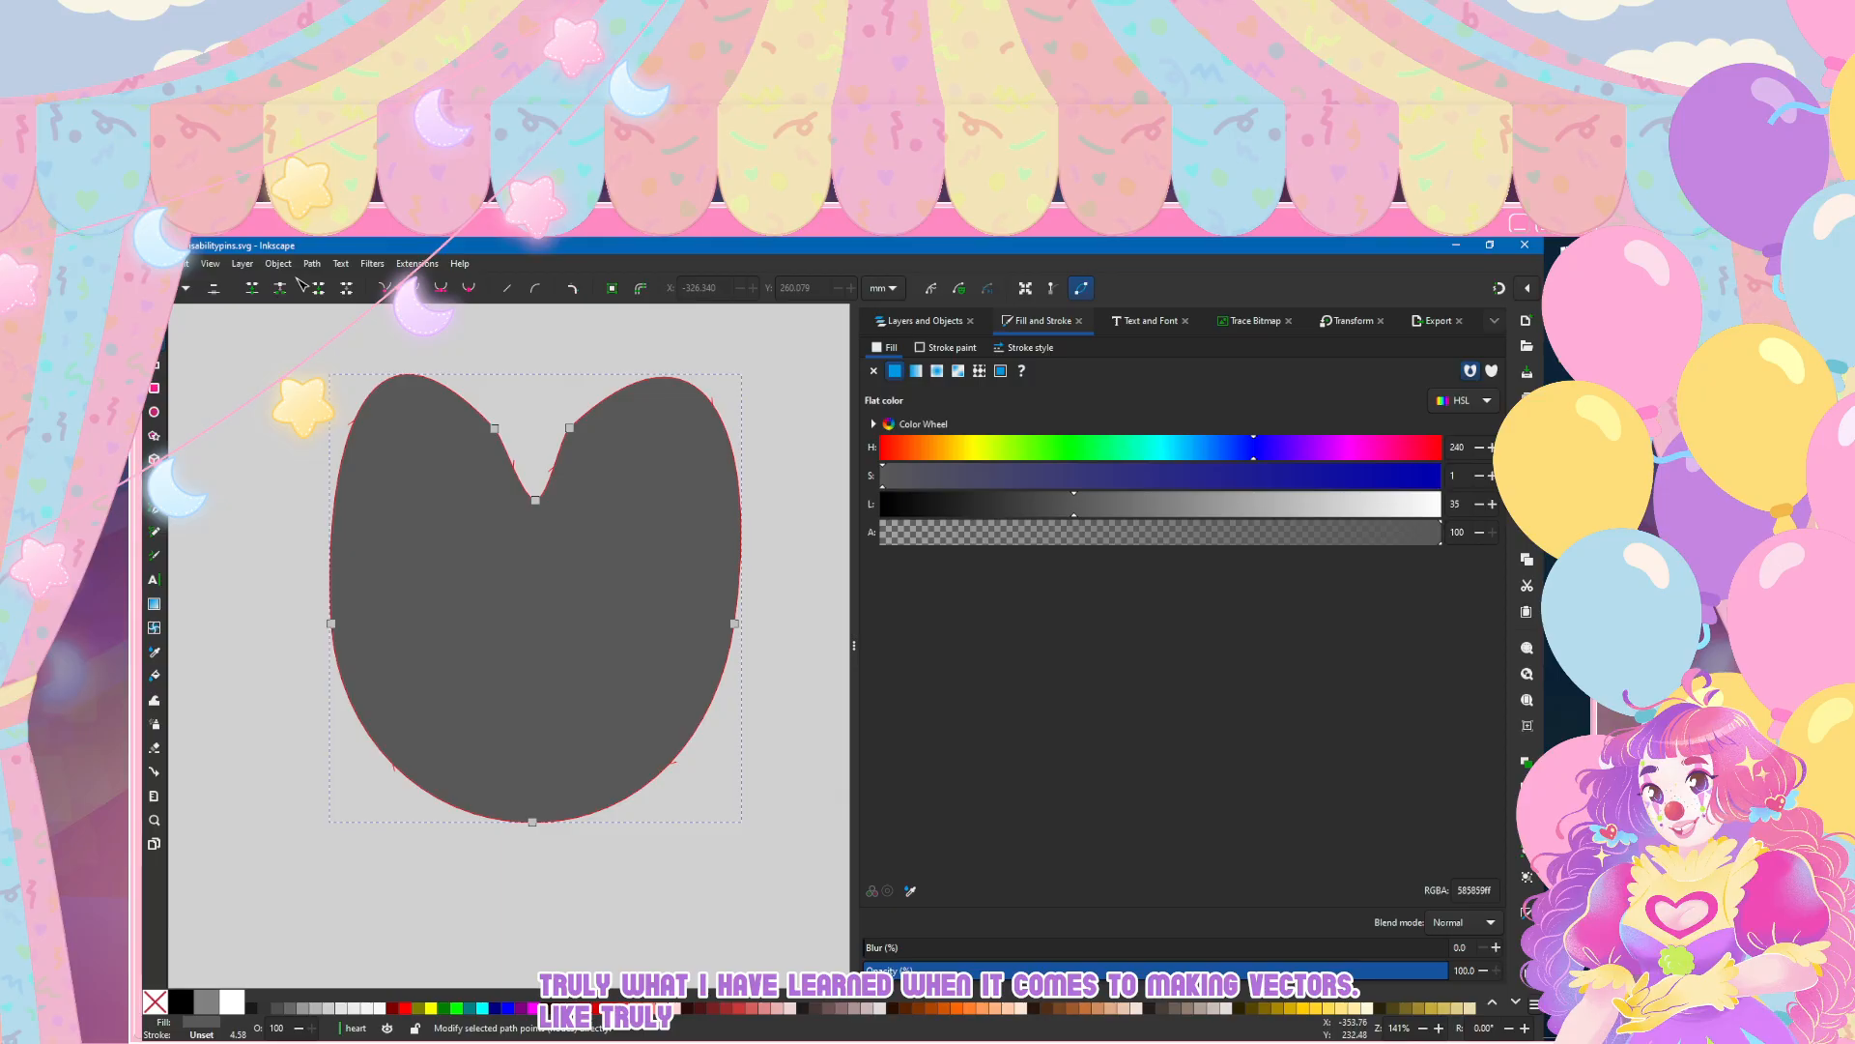
Step: Add a node at the peak of each lobe and delete the two nodes flanking the notch
{"action": "double_click", "coordinate": [409, 375]}
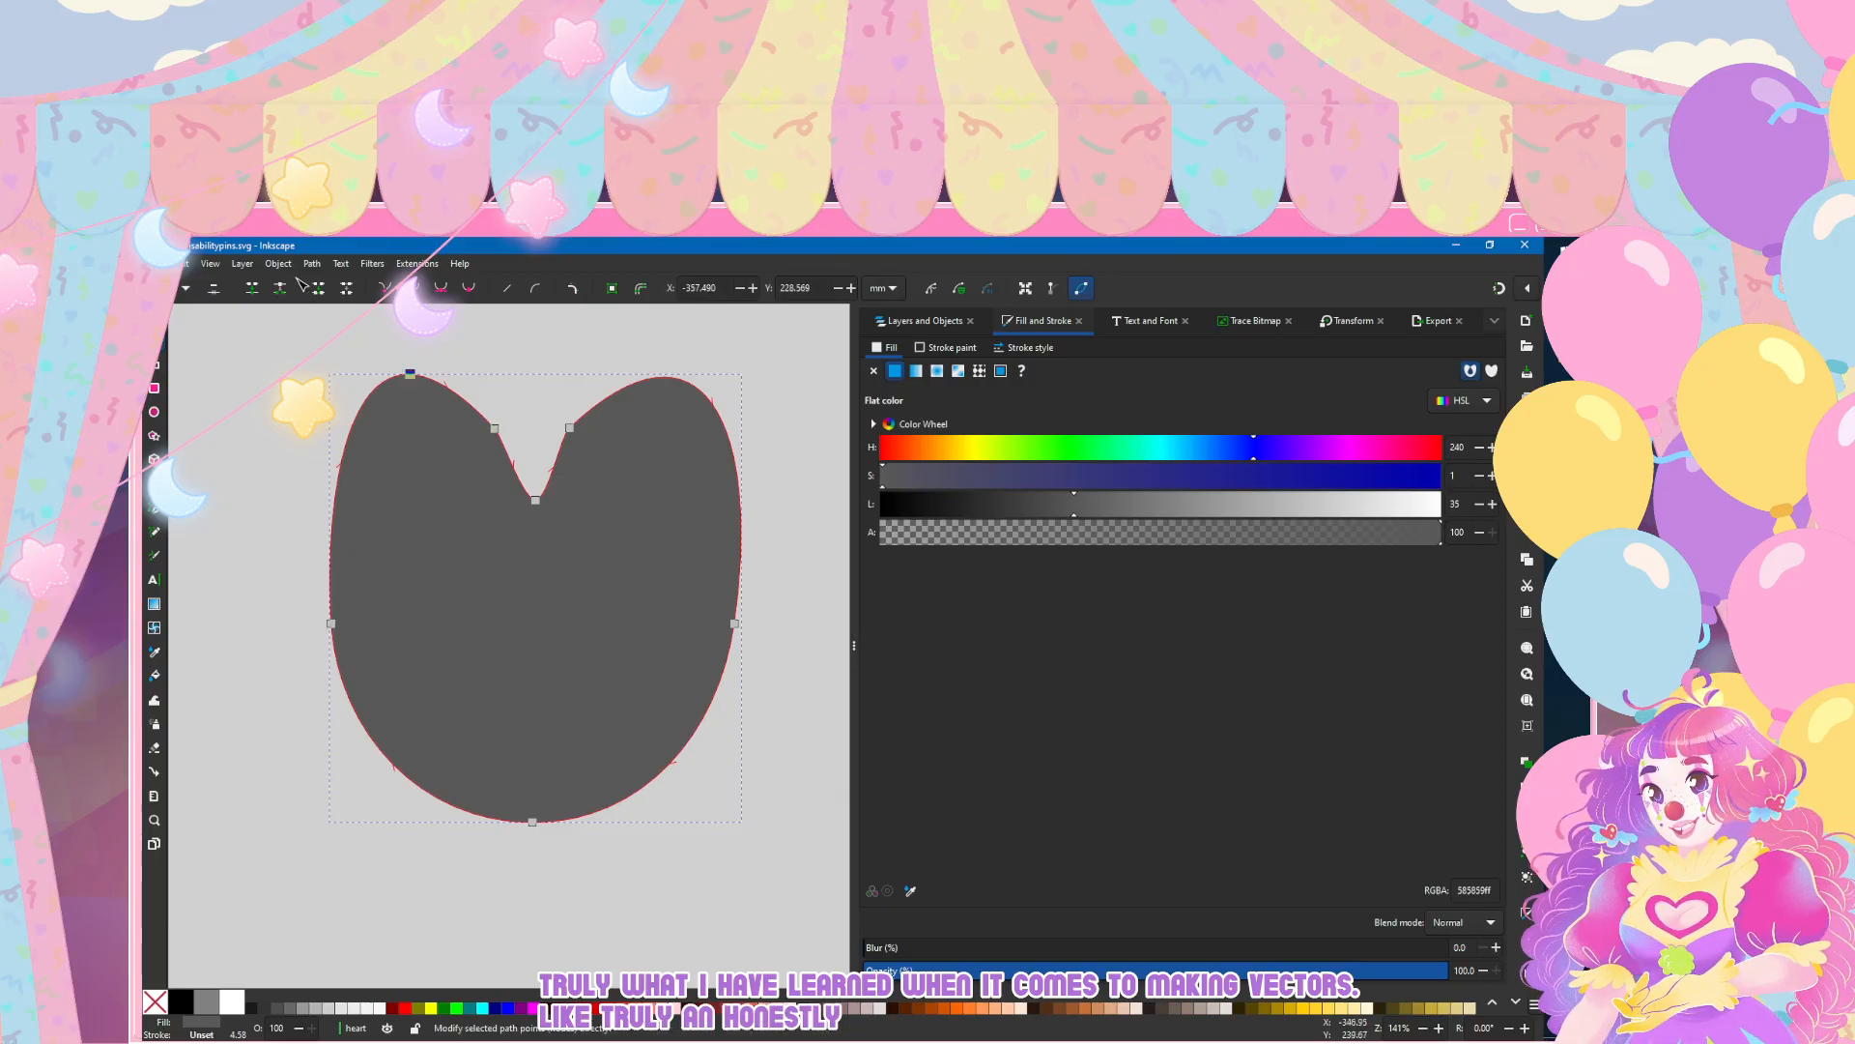
{"action": "left_click", "coordinate": [661, 376]}
{"action": "left_click", "coordinate": [569, 428]}
{"action": "left_click", "coordinate": [494, 428], "text": "shift"}
{"action": "key", "text": "Delete"}
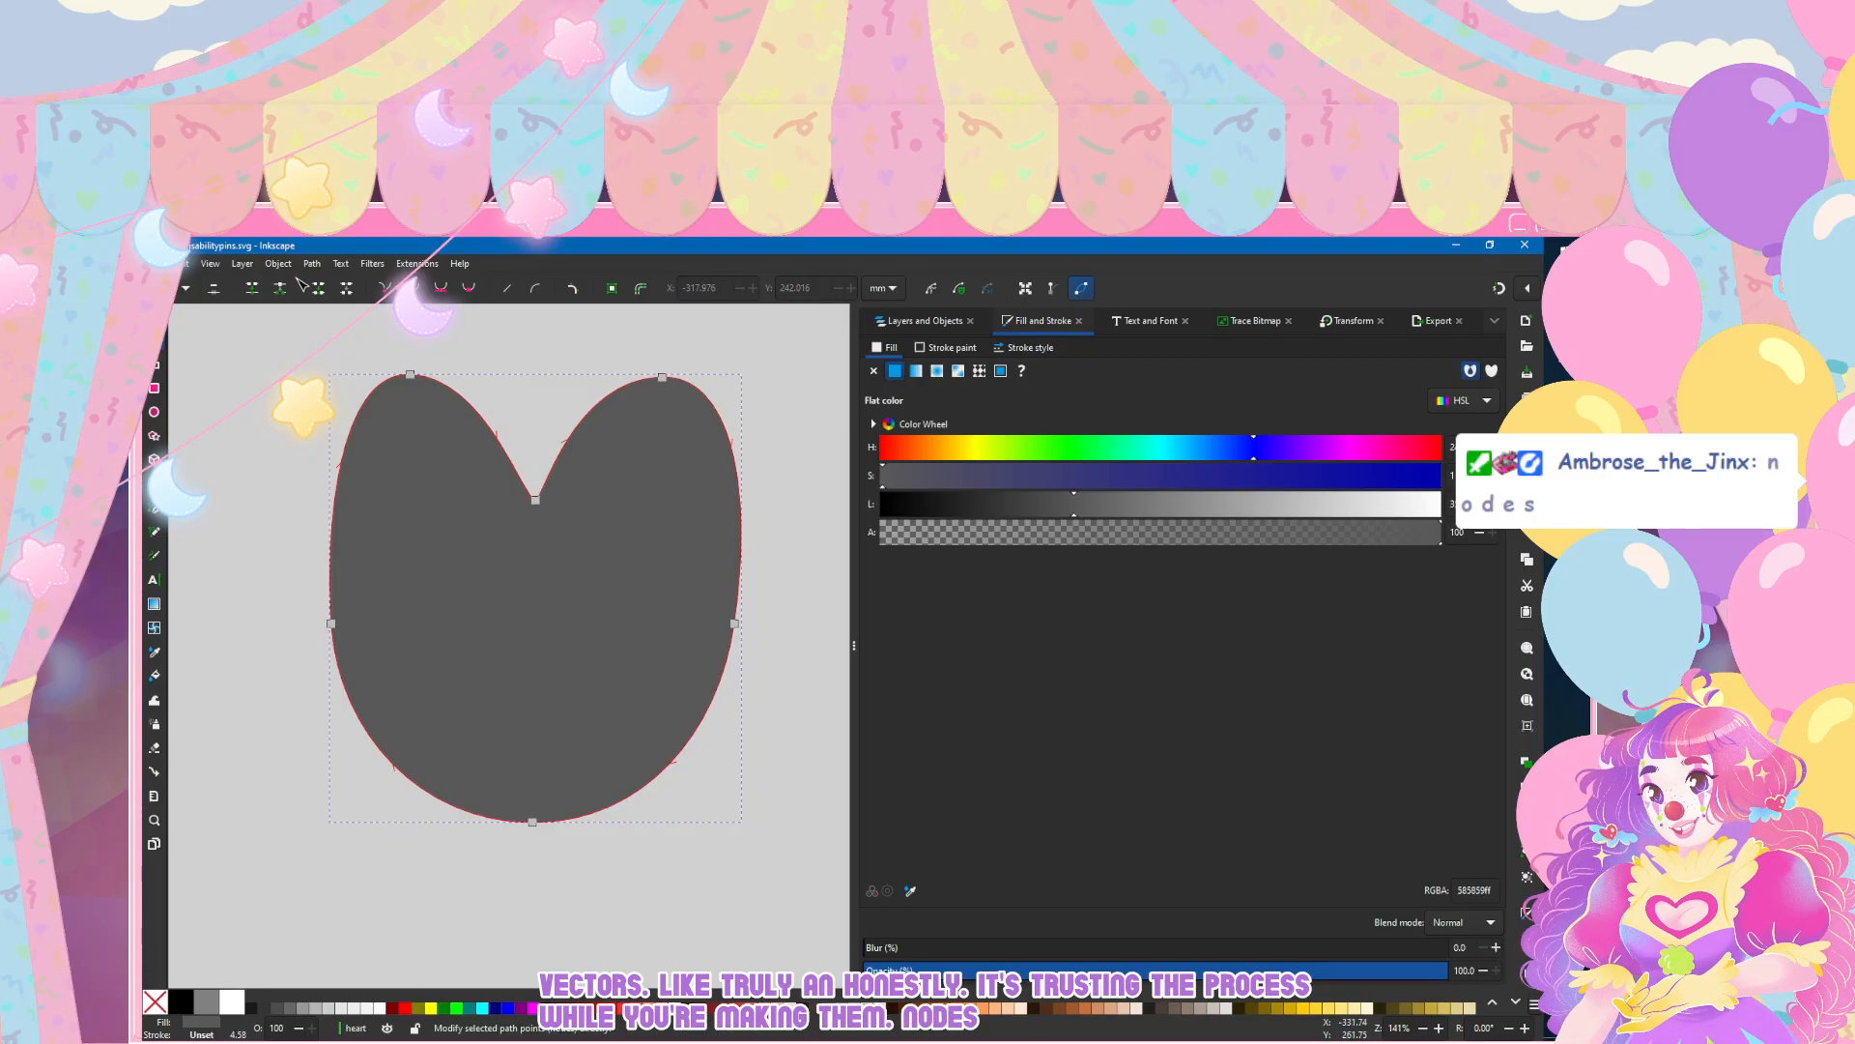
Step: Deepen the notch slightly and widen both lobes by pulling a new node on each outer side outward
{"action": "mouse_move", "coordinate": [536, 499]}
{"action": "left_mouse_down"}
{"action": "mouse_move", "coordinate": [542, 437]}
{"action": "mouse_move", "coordinate": [537, 518]}
{"action": "left_mouse_up"}
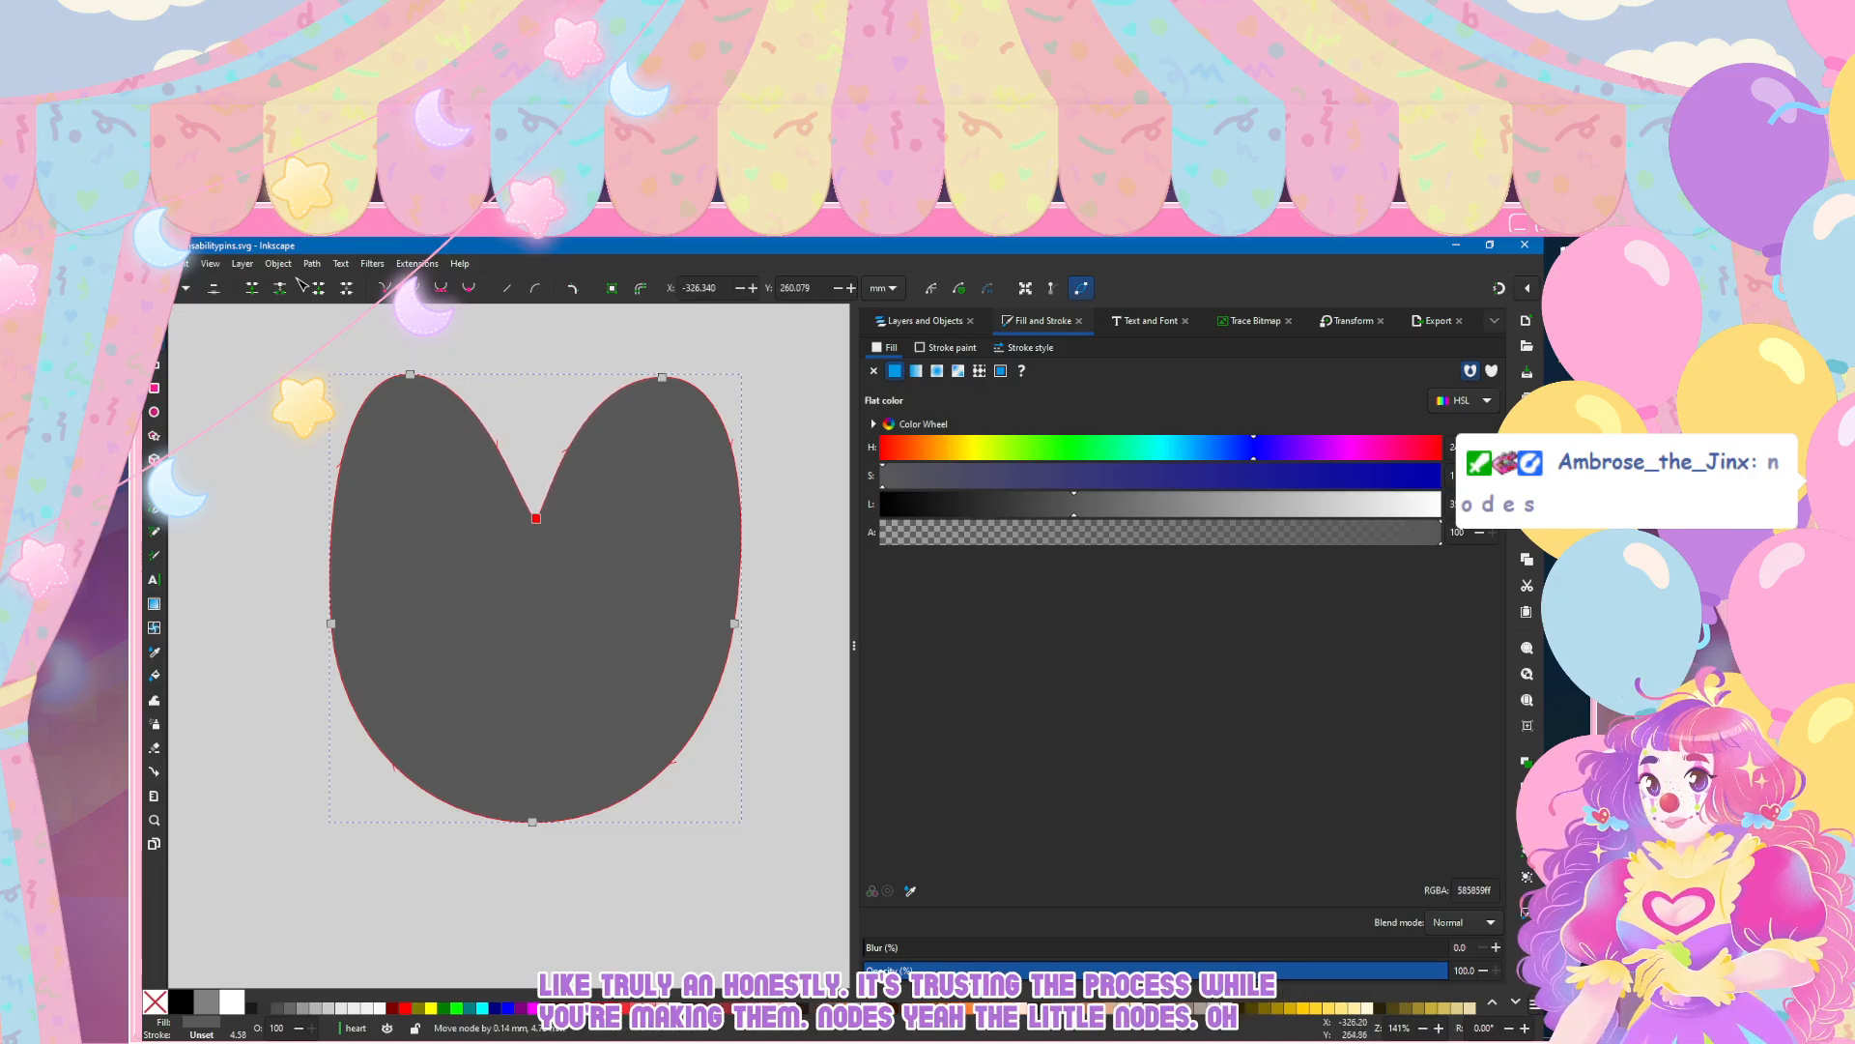
{"action": "mouse_move", "coordinate": [577, 427]}
{"action": "left_mouse_down"}
{"action": "mouse_move", "coordinate": [562, 413]}
{"action": "mouse_move", "coordinate": [577, 427]}
{"action": "left_mouse_up"}
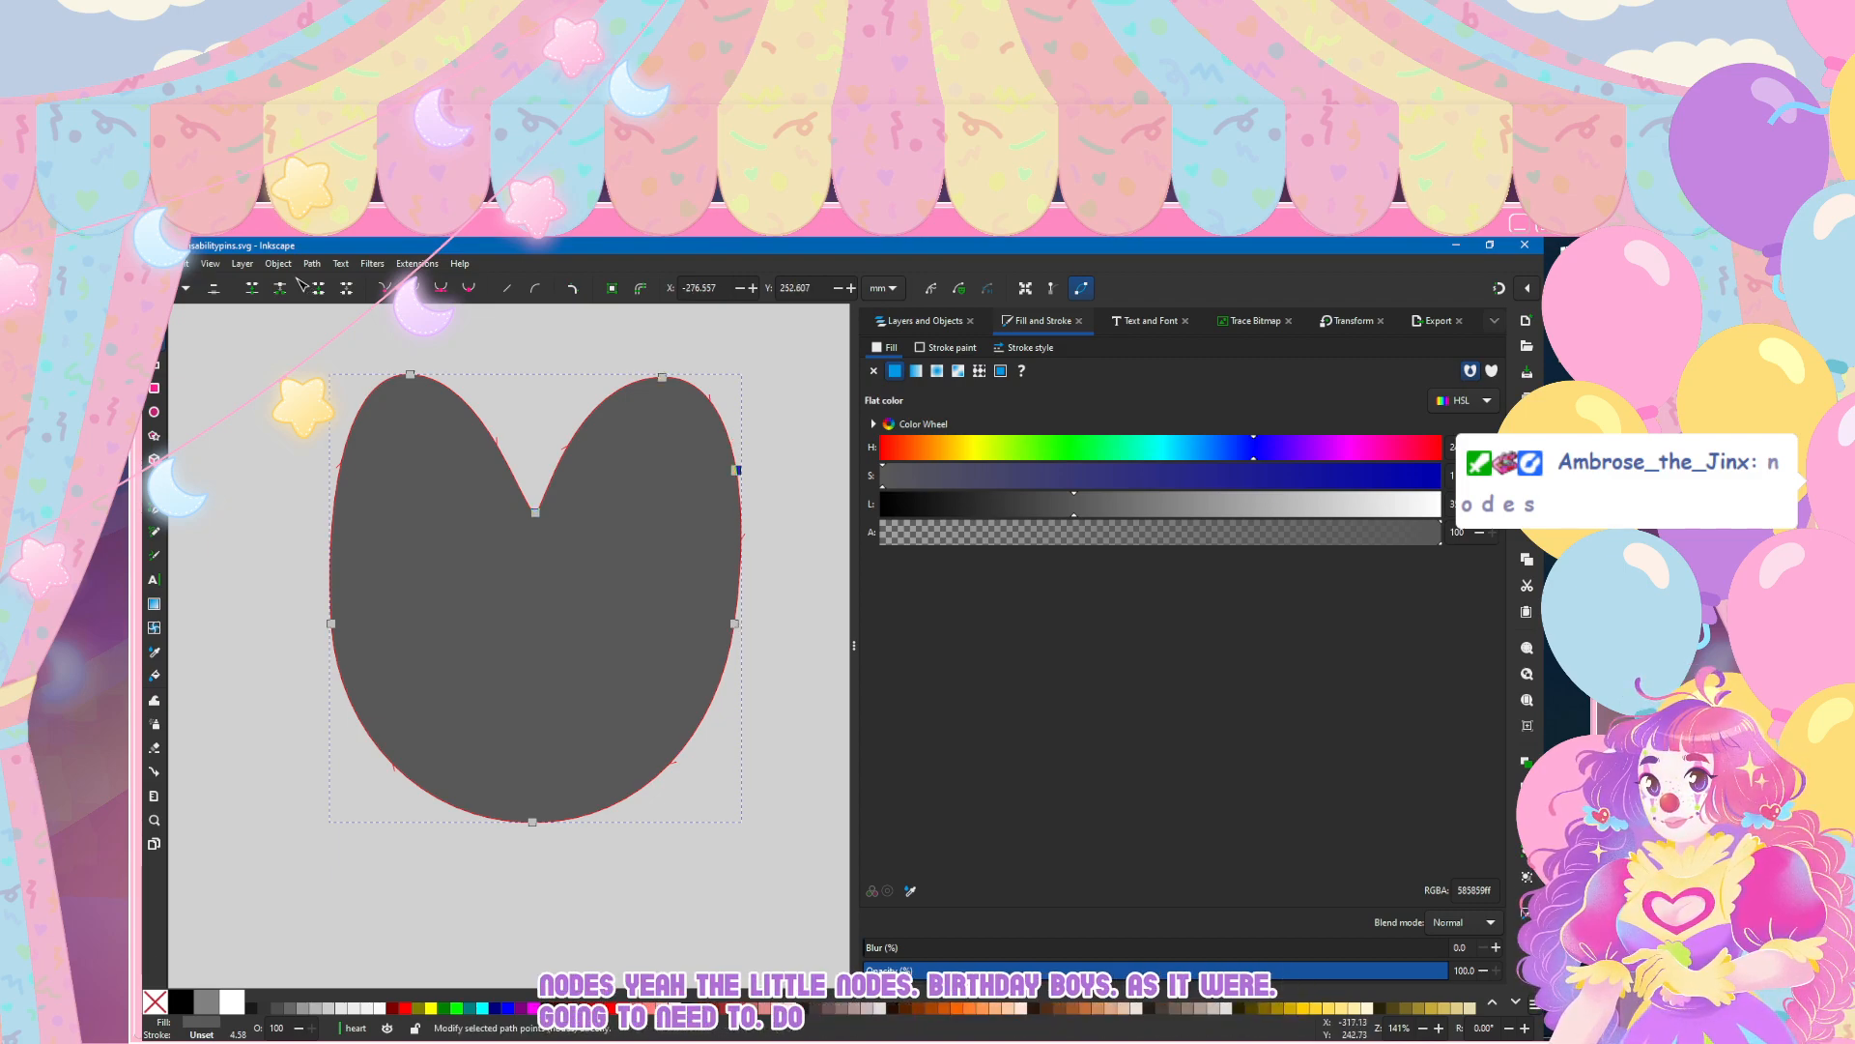
{"action": "left_click_drag", "start_coordinate": [737, 470], "coordinate": [769, 452]}
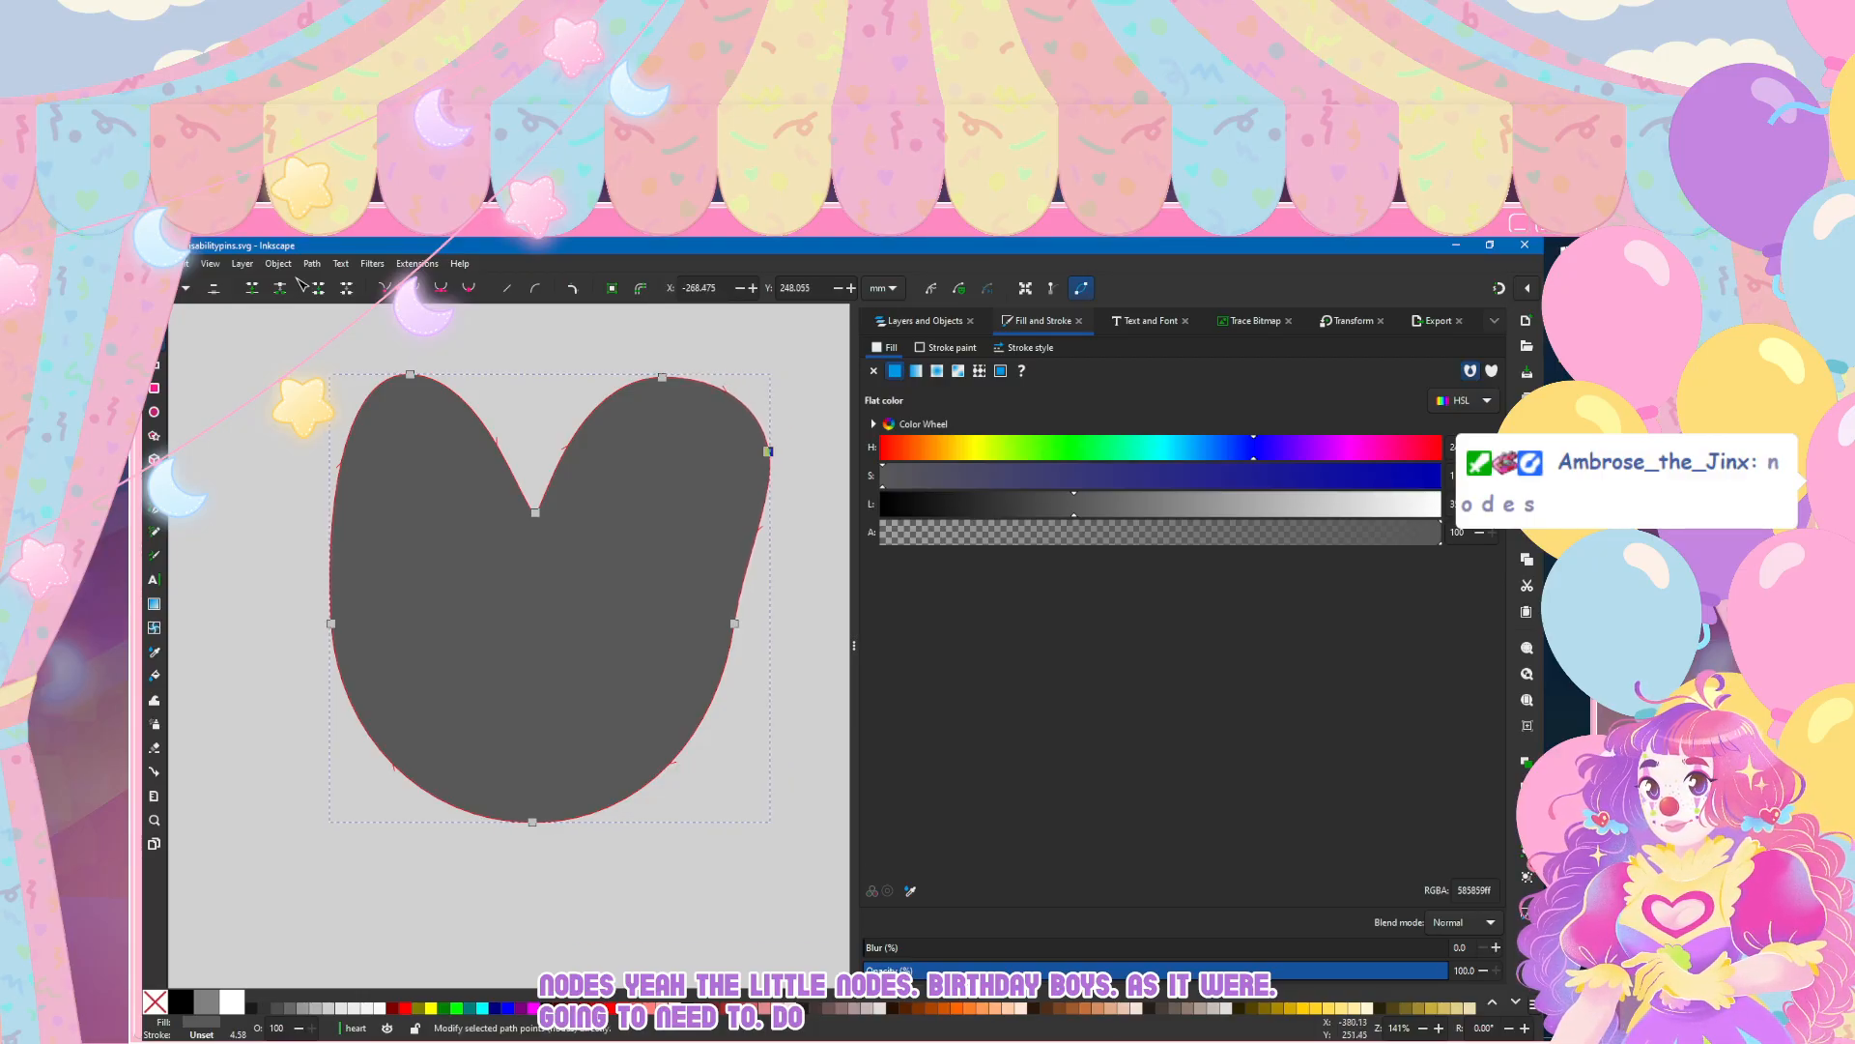
{"action": "key", "text": "ctrl+z"}
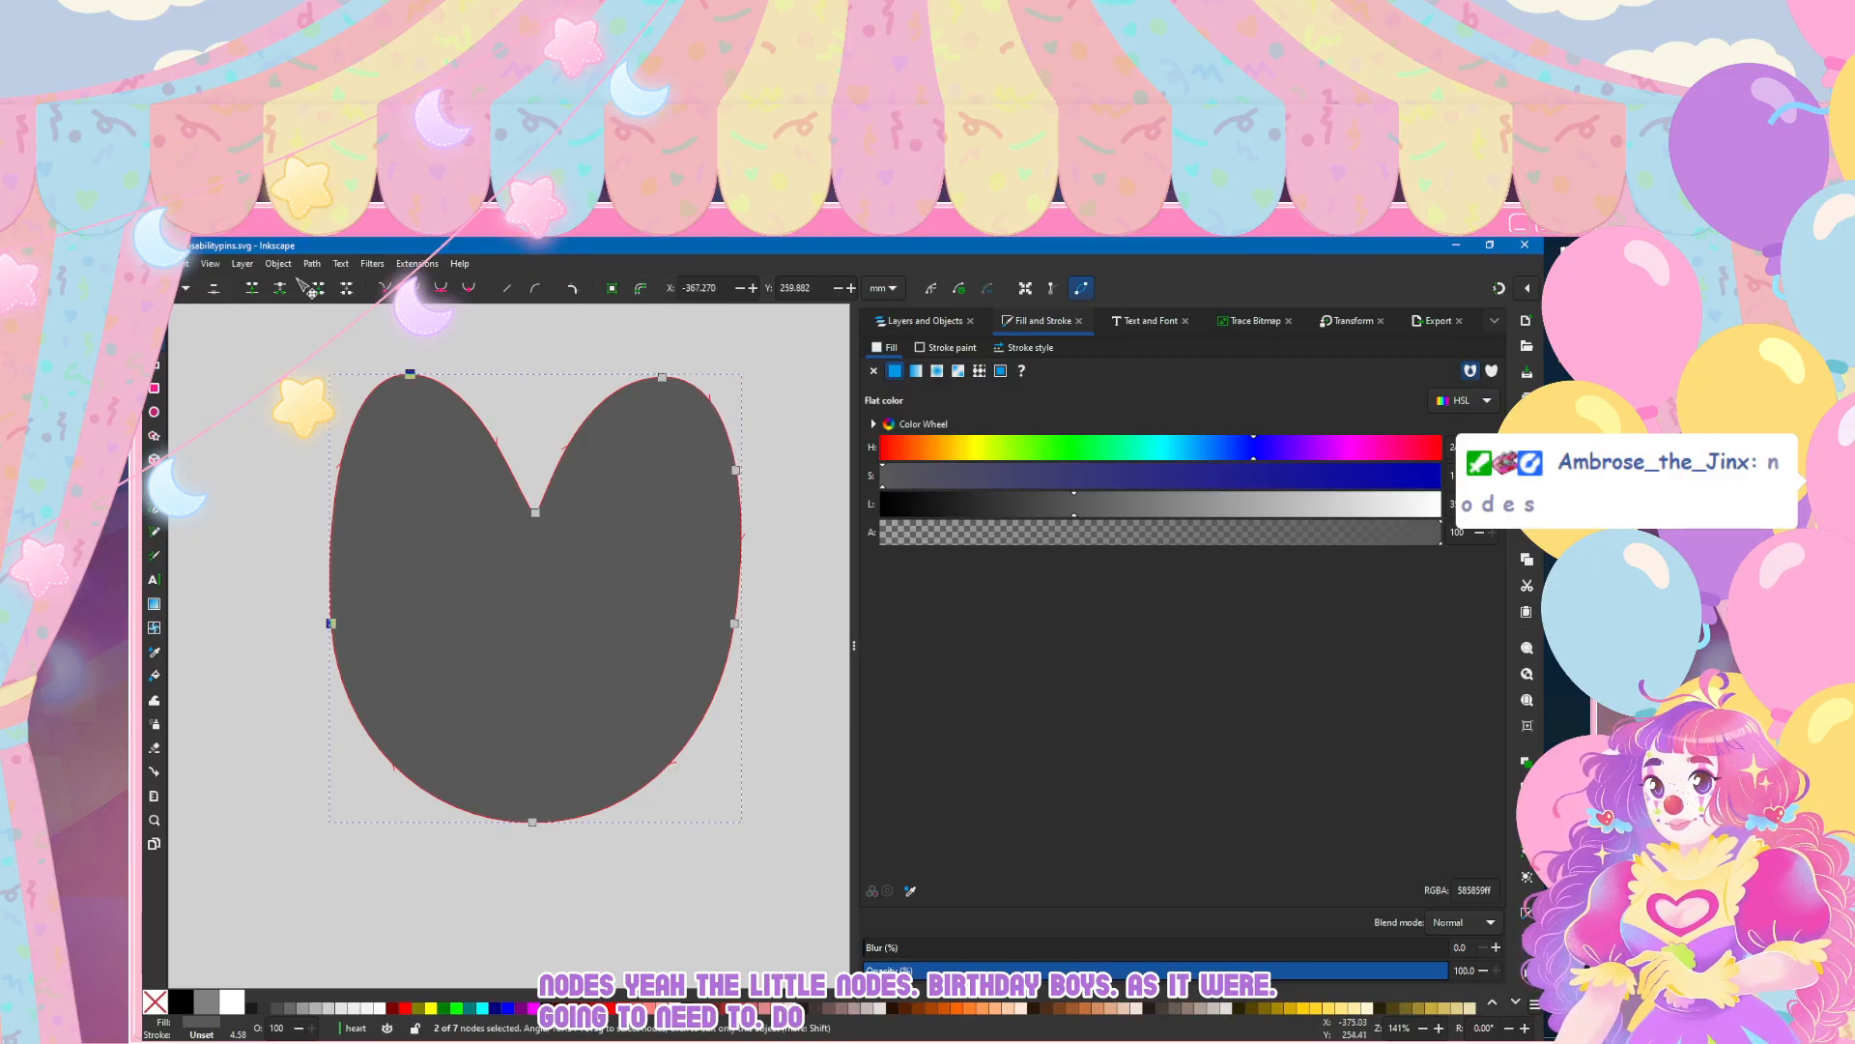
{"action": "mouse_move", "coordinate": [337, 476]}
{"action": "left_mouse_down"}
{"action": "mouse_move", "coordinate": [279, 460]}
{"action": "mouse_move", "coordinate": [307, 471]}
{"action": "left_mouse_up"}
{"action": "left_click_drag", "start_coordinate": [737, 471], "coordinate": [769, 469]}
Step: Move the two original side nodes down and inward, and replace the bottom node with a lower tip
{"action": "left_click_drag", "start_coordinate": [332, 623], "coordinate": [448, 742]}
{"action": "left_click_drag", "start_coordinate": [735, 623], "coordinate": [629, 740]}
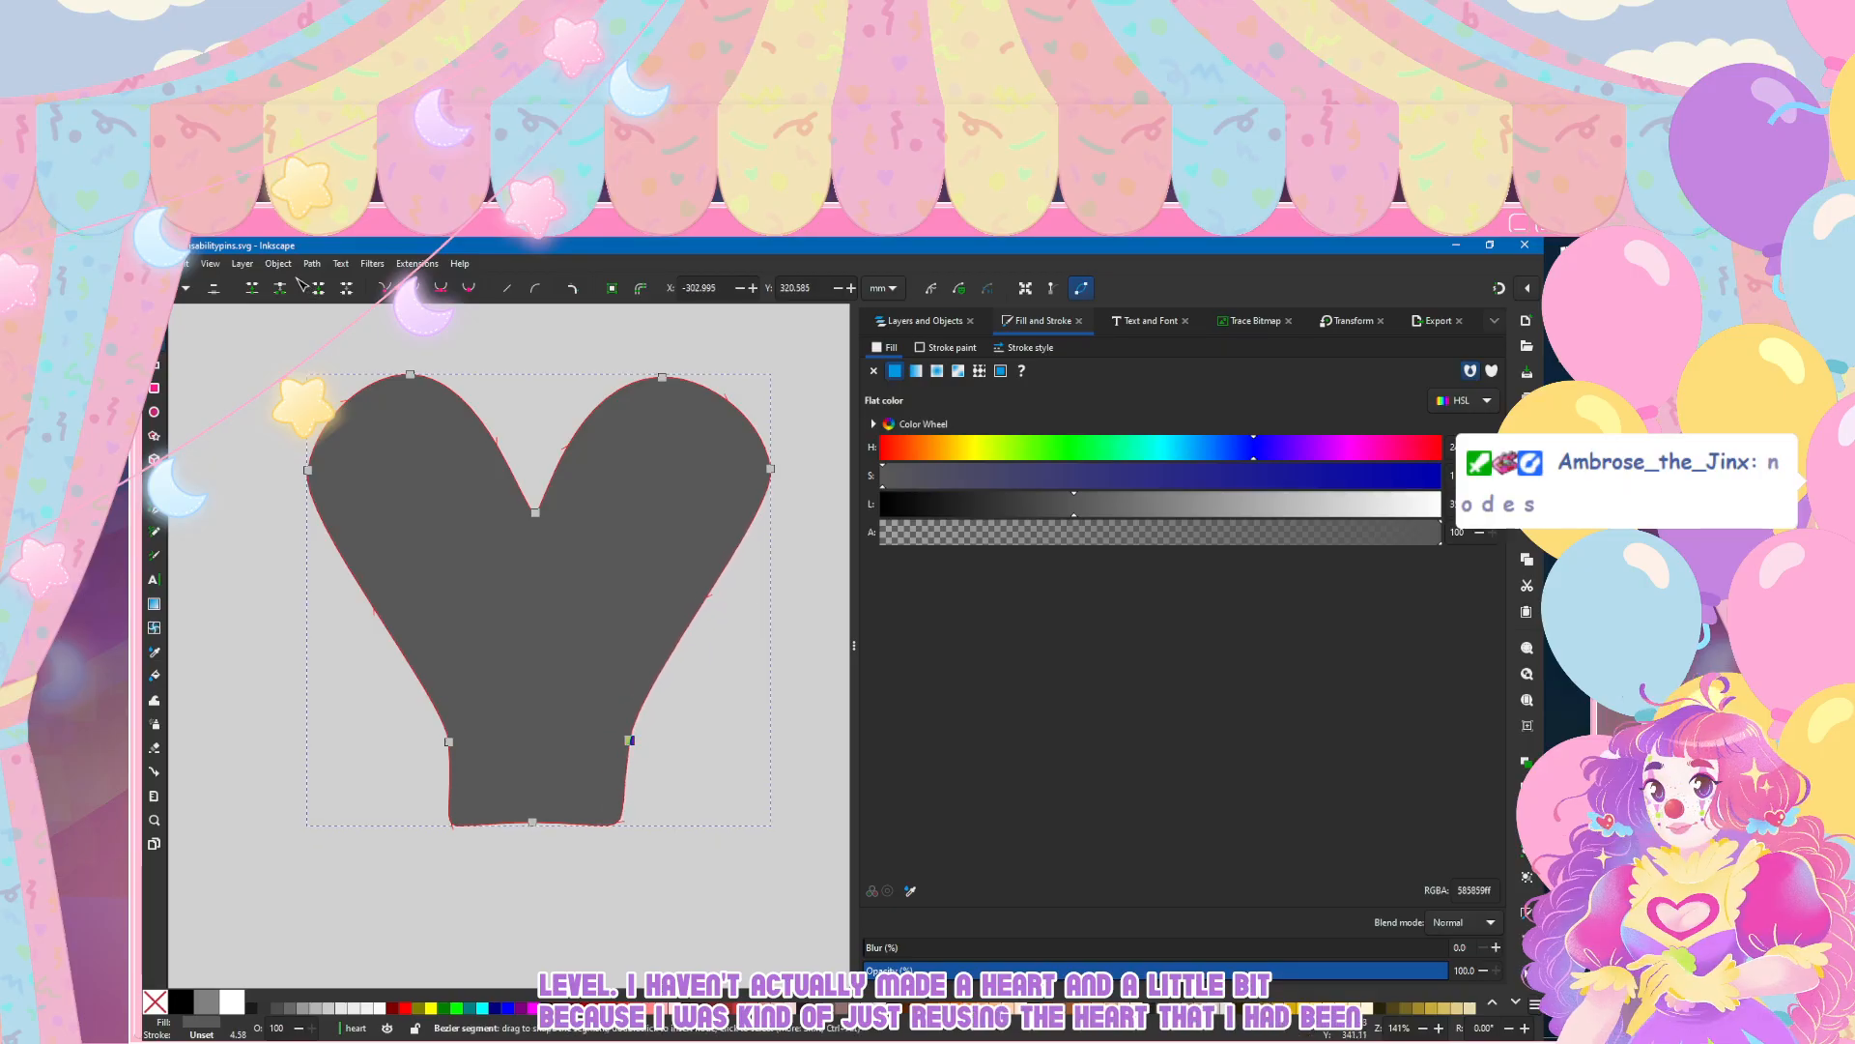
{"action": "left_click", "coordinate": [533, 822]}
{"action": "key", "text": "Delete"}
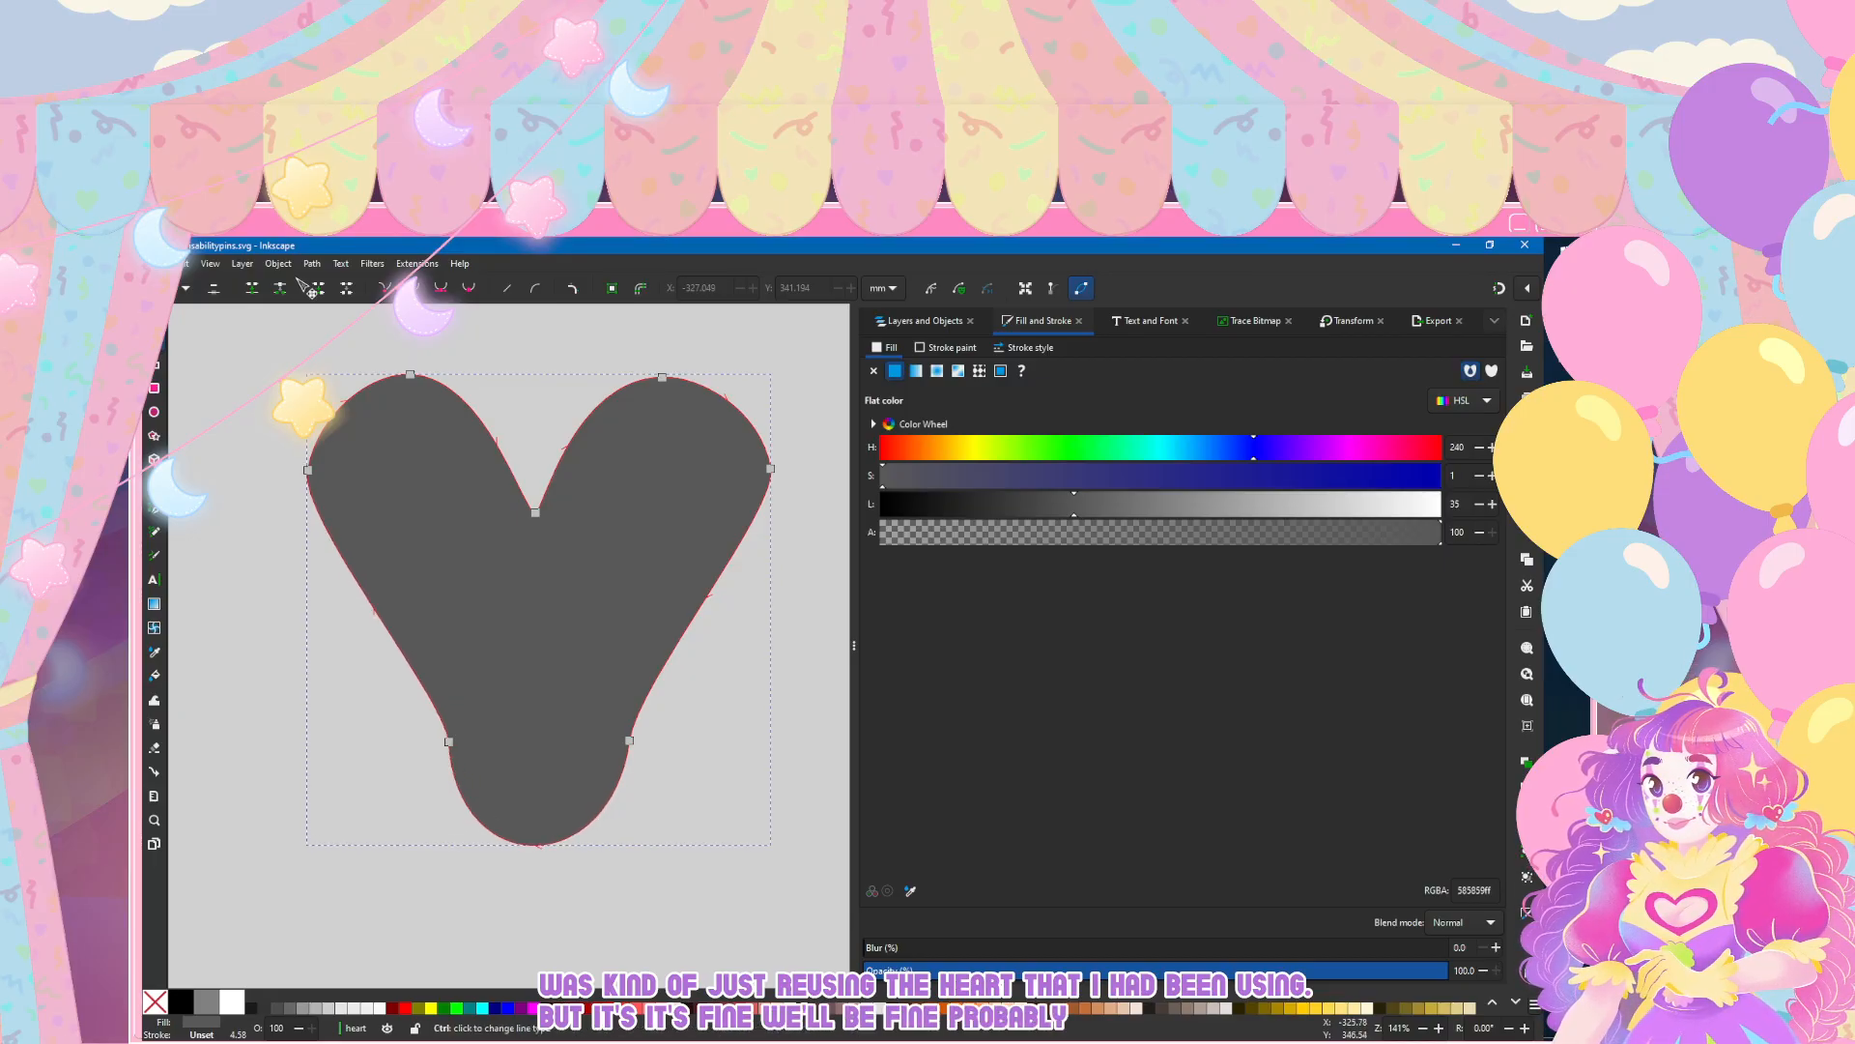
{"action": "left_click_drag", "start_coordinate": [537, 845], "coordinate": [537, 883]}
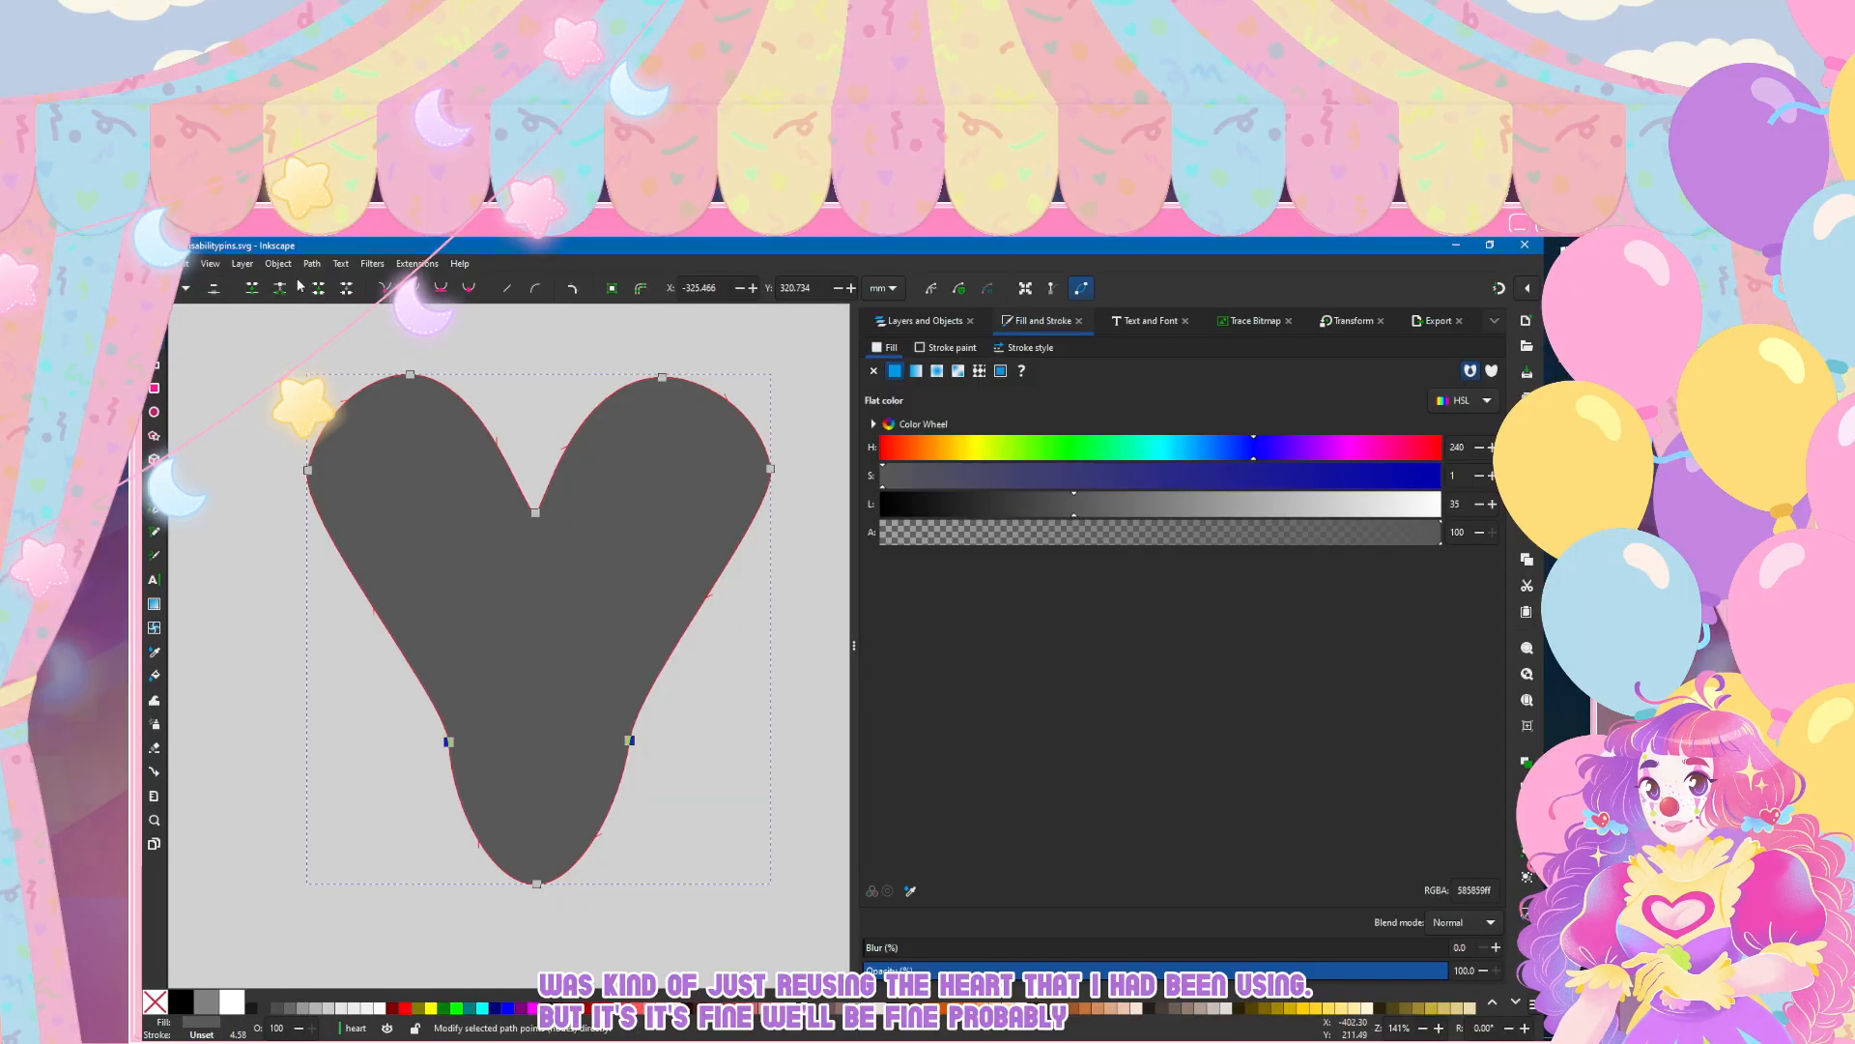
{"action": "key", "text": "Delete"}
{"action": "key", "text": "ctrl+z"}
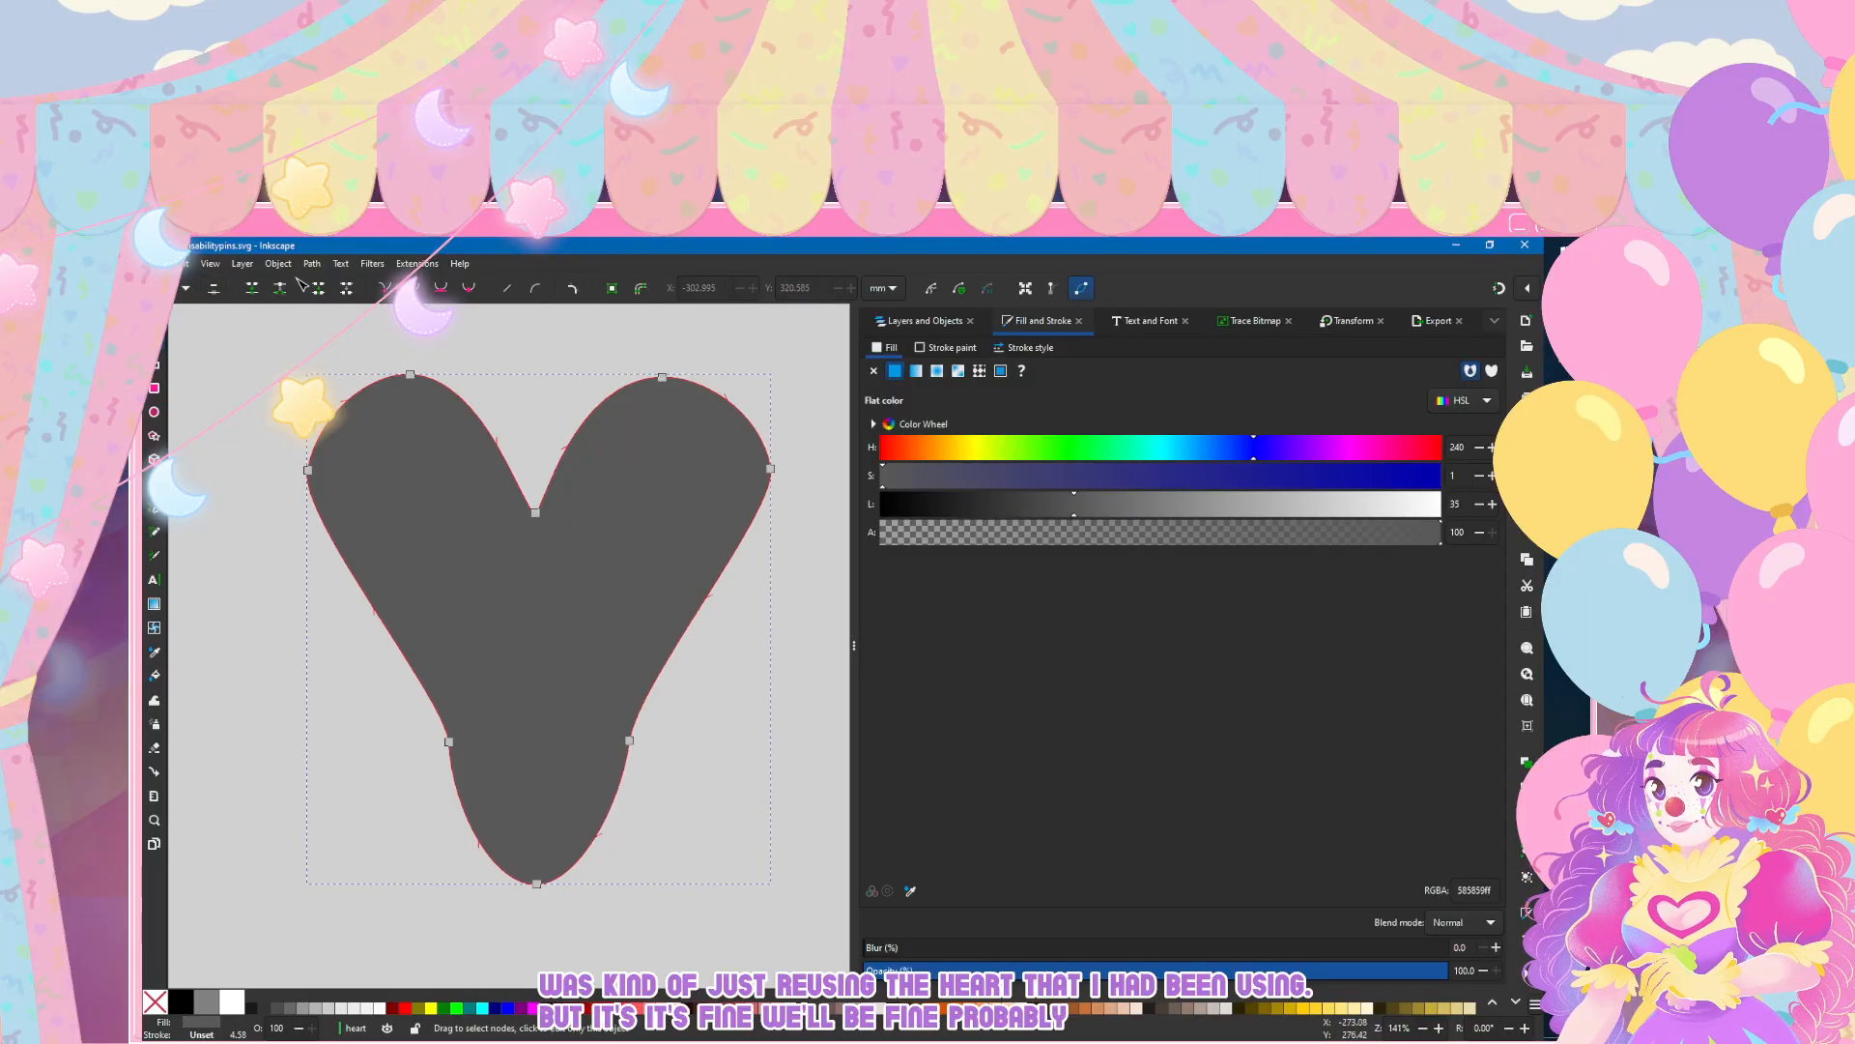
Step: Add two nodes along each slanted lower side of the shape and delete the two nodes where it narrows above the tip
{"action": "double_click", "coordinate": [348, 567]}
{"action": "left_click", "coordinate": [448, 741]}
{"action": "left_click", "coordinate": [629, 740], "text": "shift"}
{"action": "key", "text": "Delete"}
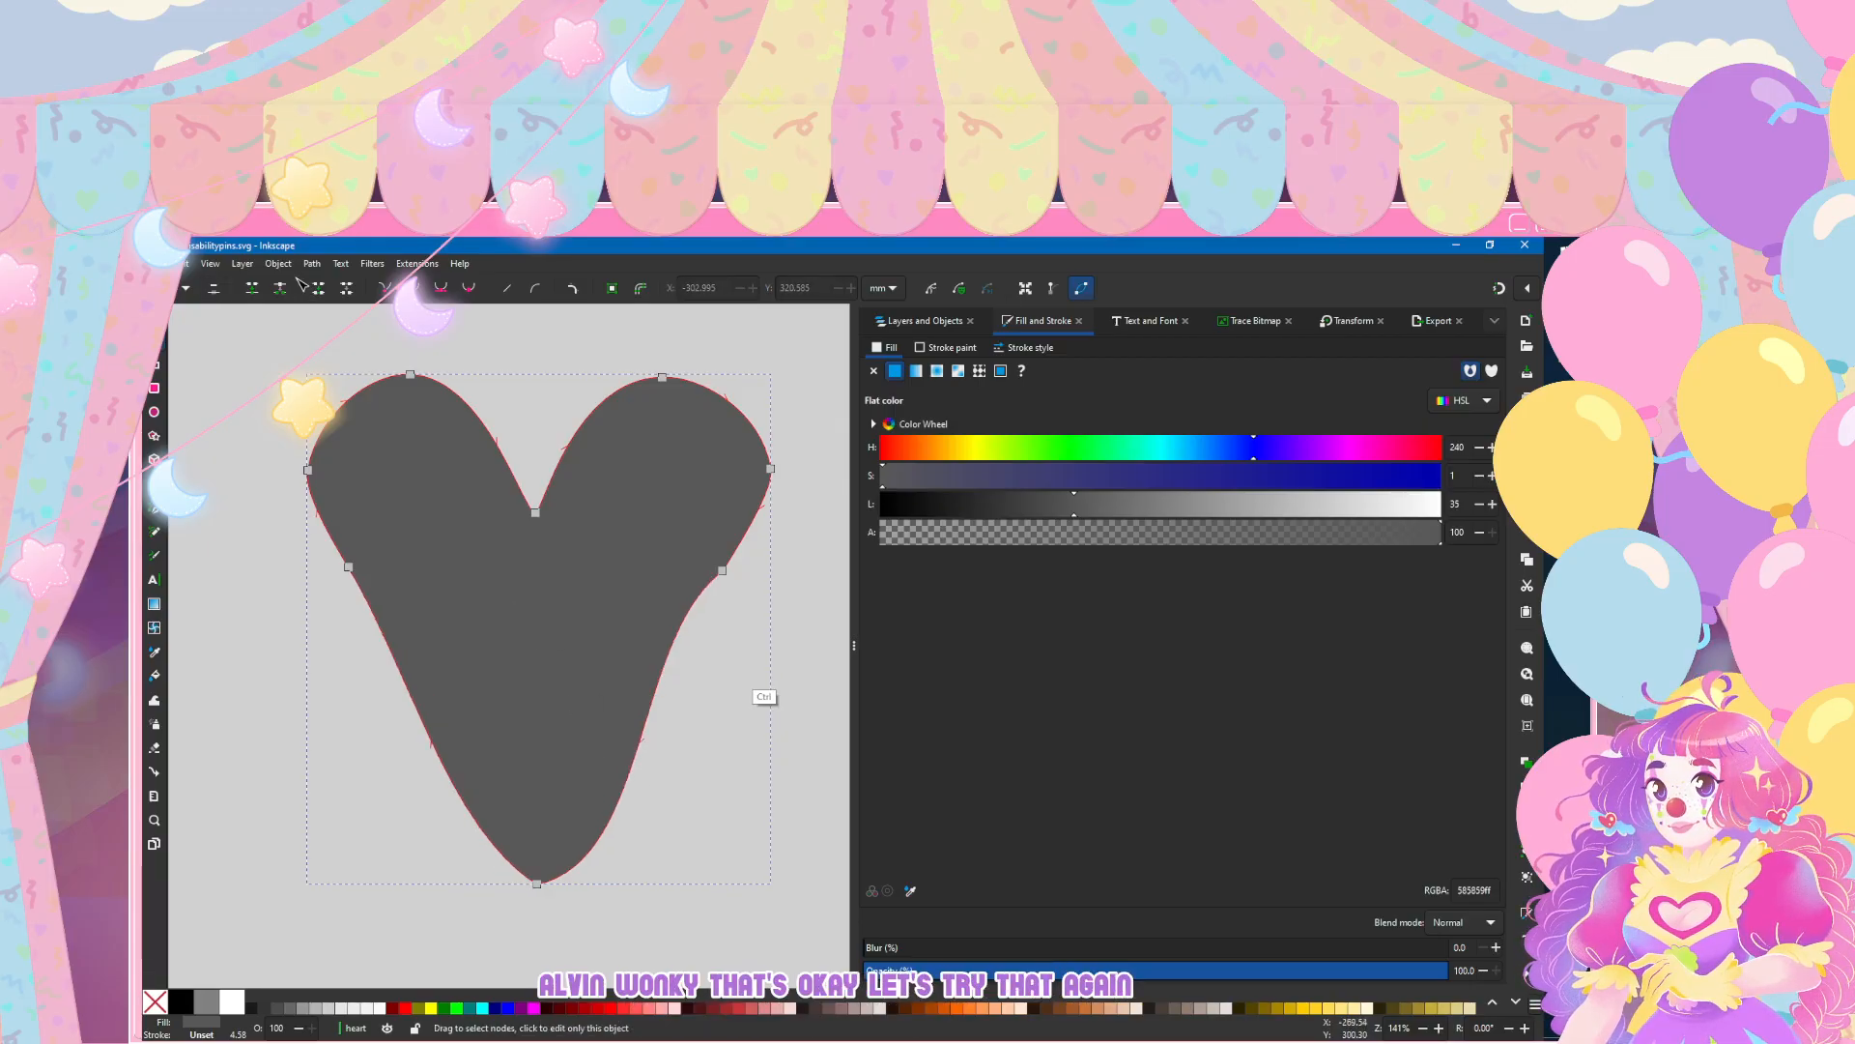
{"action": "key", "text": "ctrl+z"}
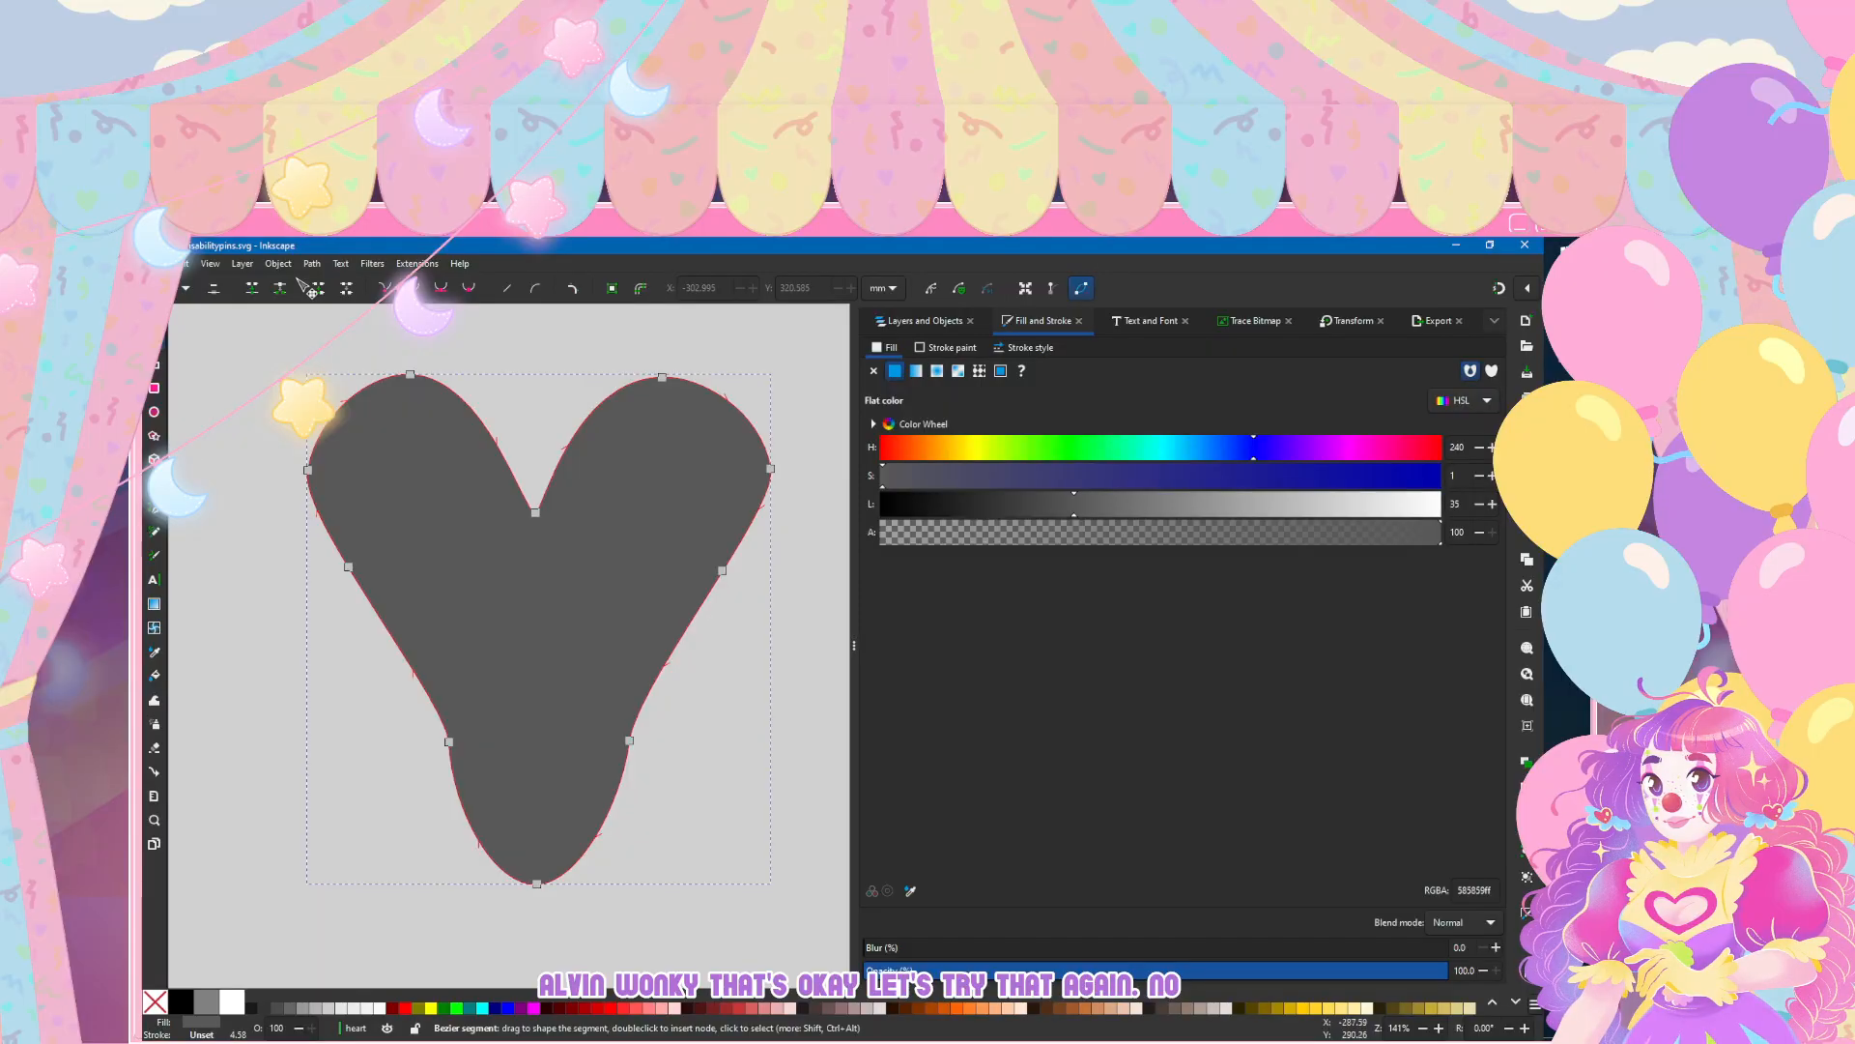
{"action": "double_click", "coordinate": [685, 632]}
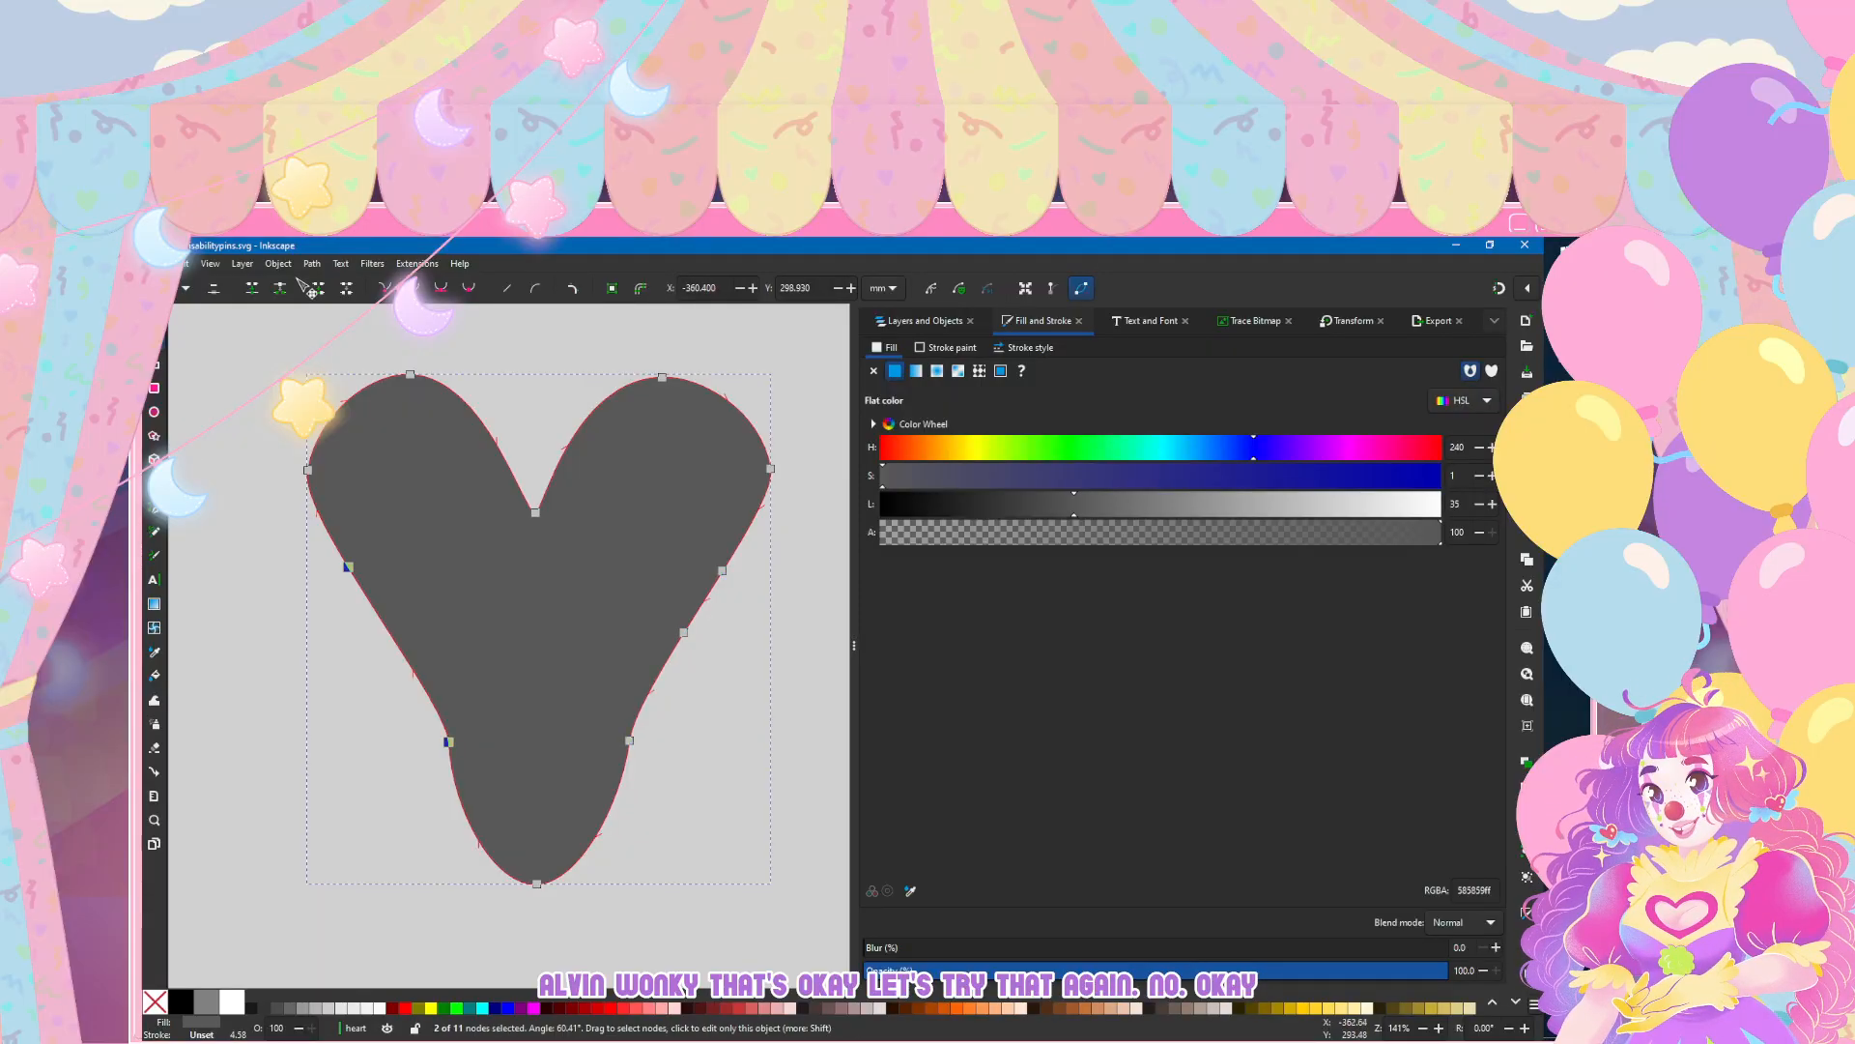
{"action": "double_click", "coordinate": [389, 632]}
{"action": "left_click", "coordinate": [629, 740]}
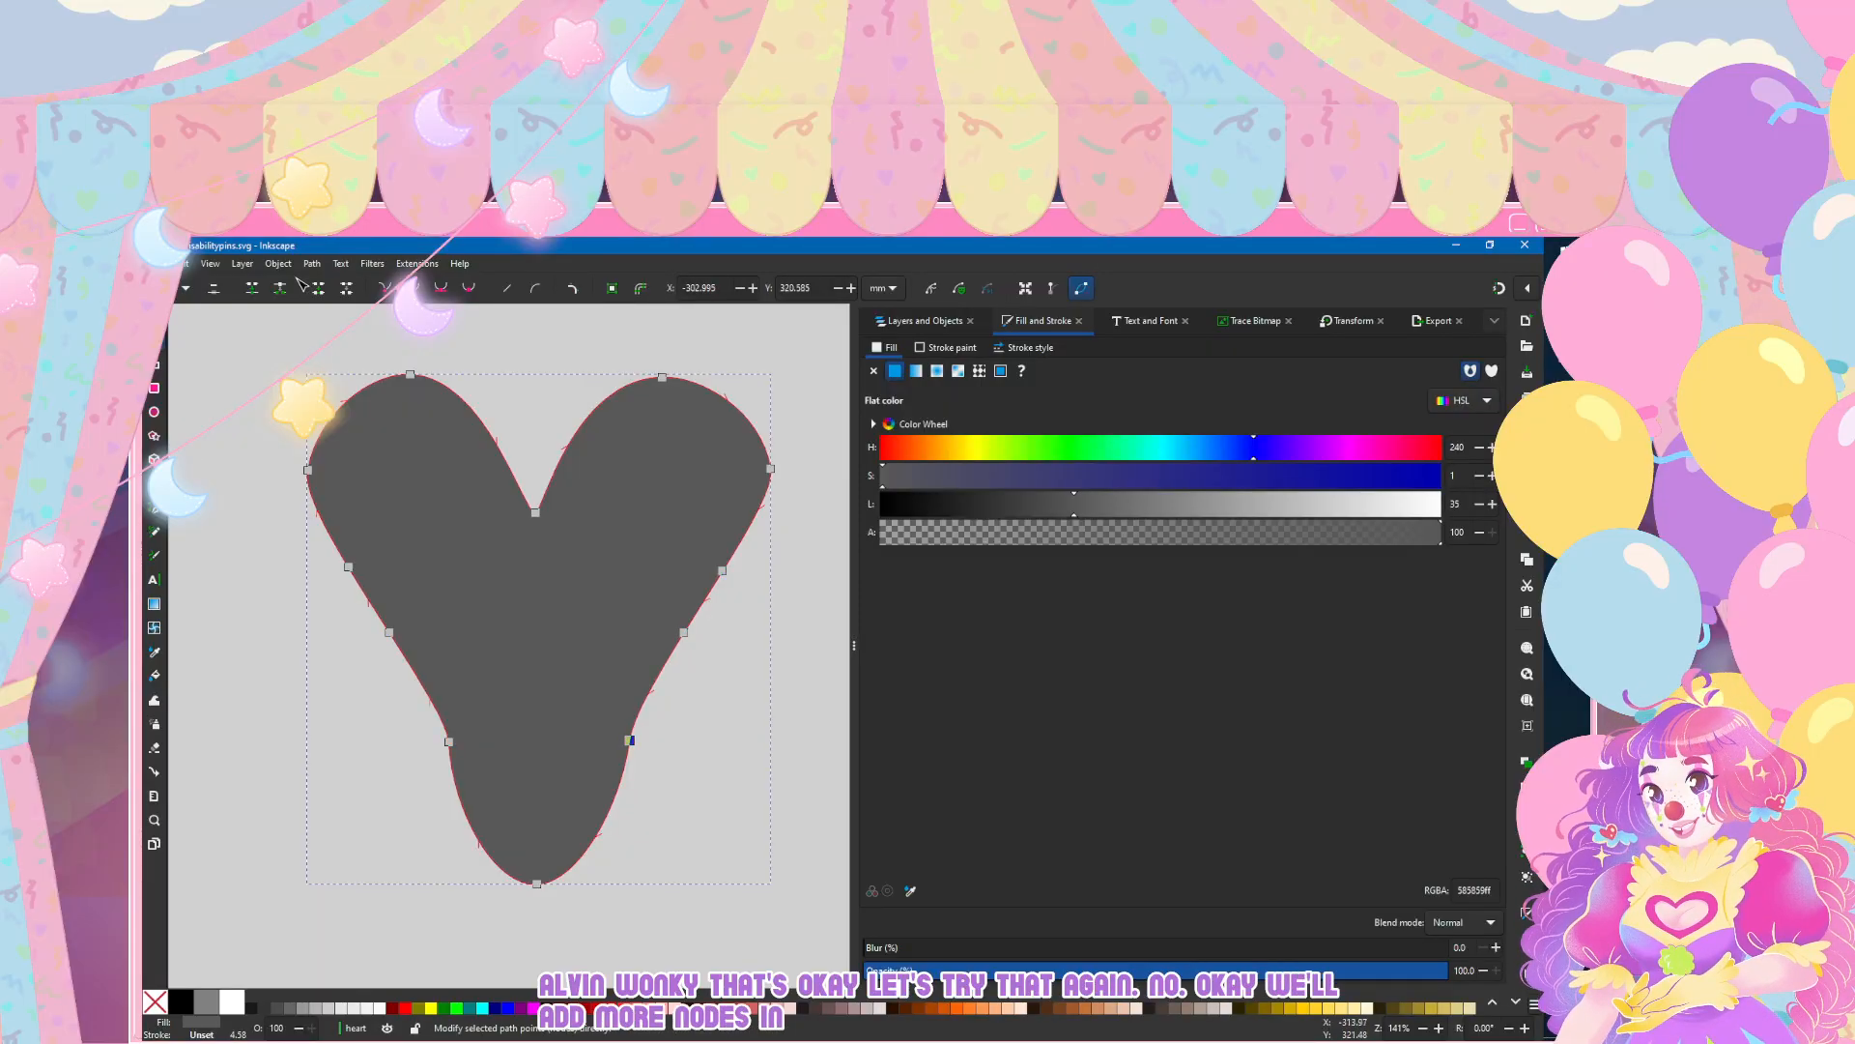
{"action": "left_click", "coordinate": [449, 741], "text": "shift"}
{"action": "key", "text": "Delete"}
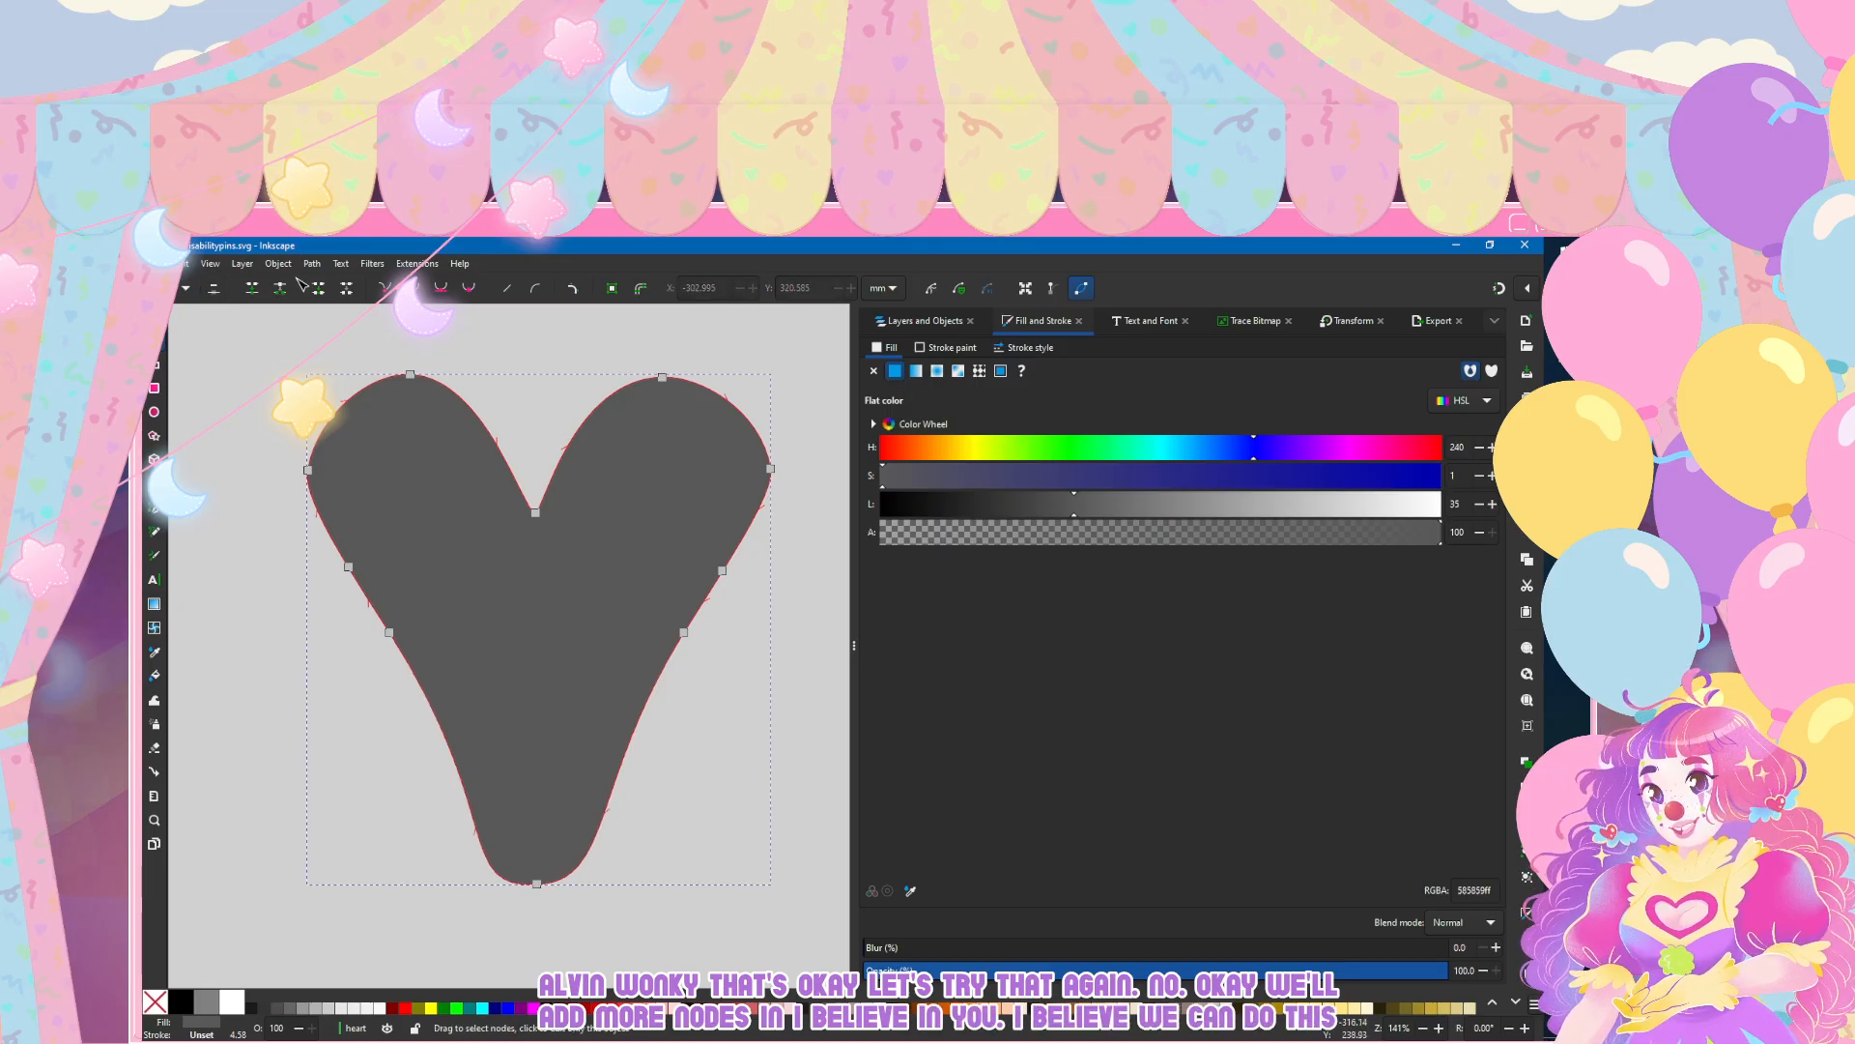
Step: Replace the notch node with a node on each side of the notch, and pull the lower part of both lobes outward
{"action": "double_click", "coordinate": [591, 414]}
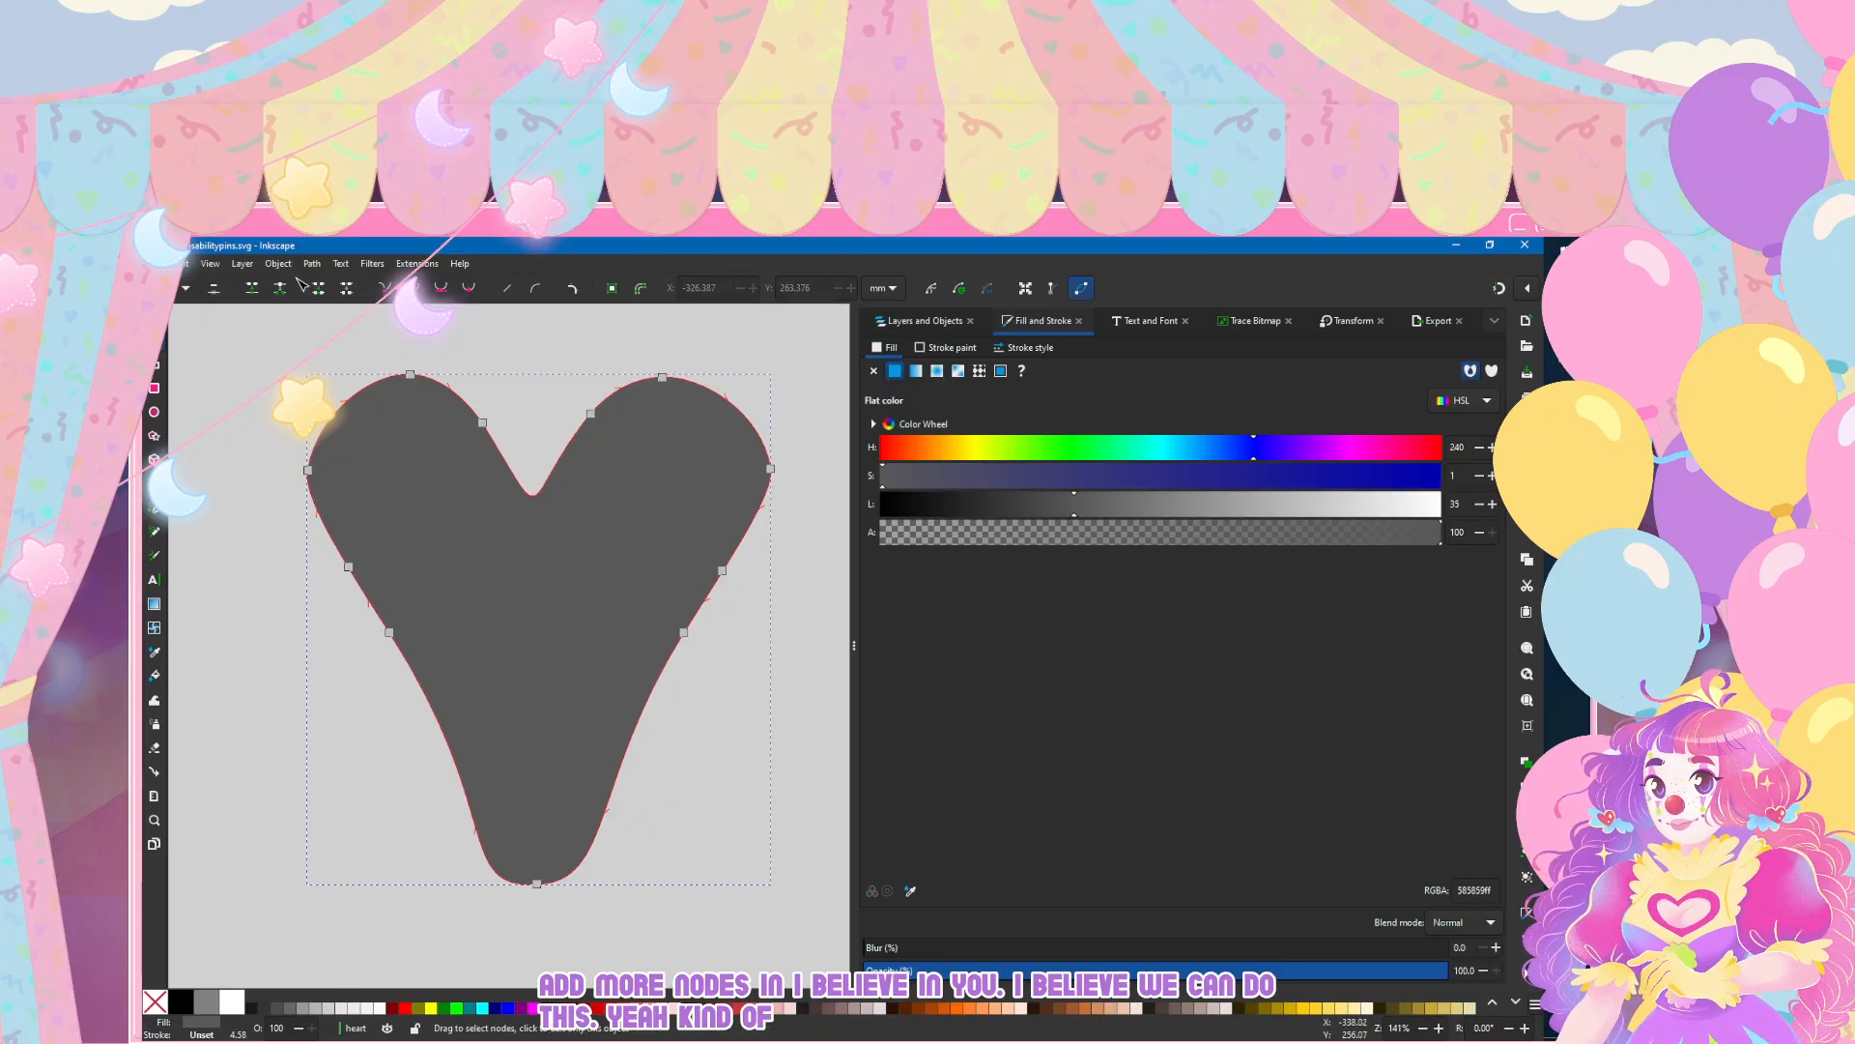
{"action": "left_click_drag", "start_coordinate": [483, 422], "coordinate": [580, 403]}
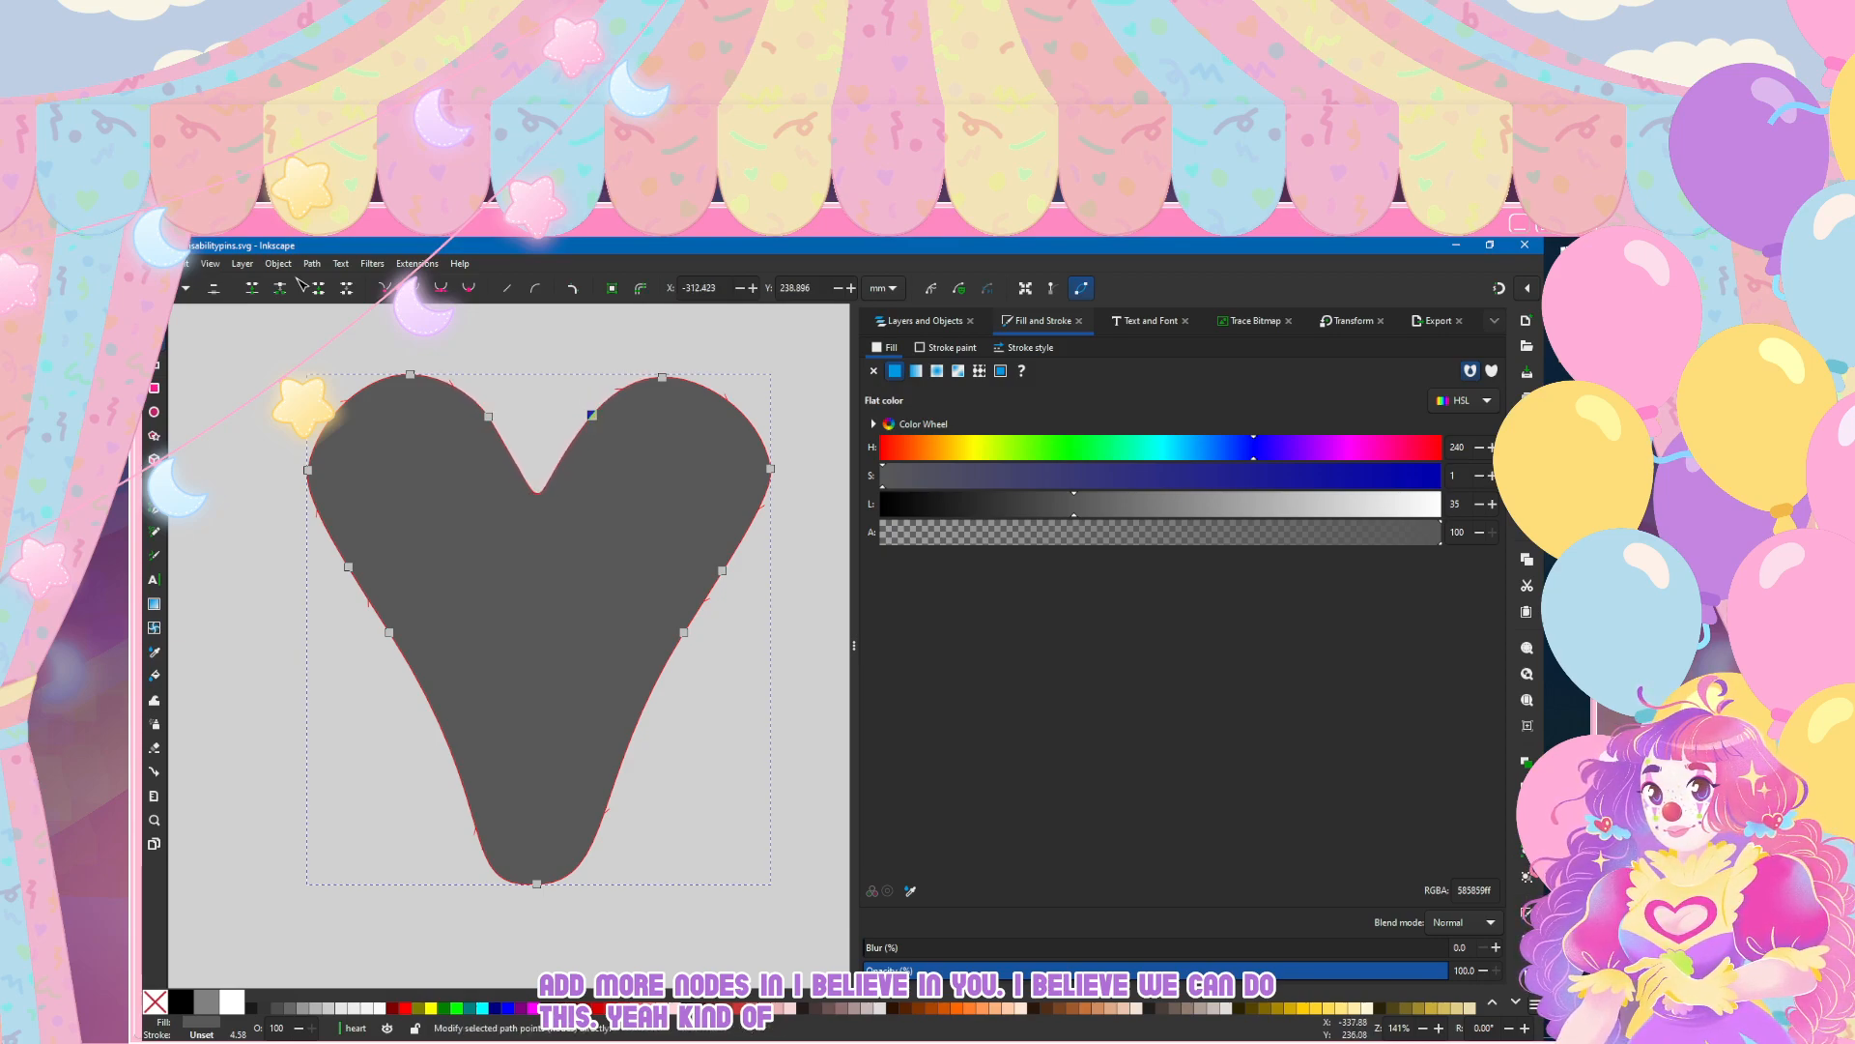
{"action": "left_click", "coordinate": [489, 416]}
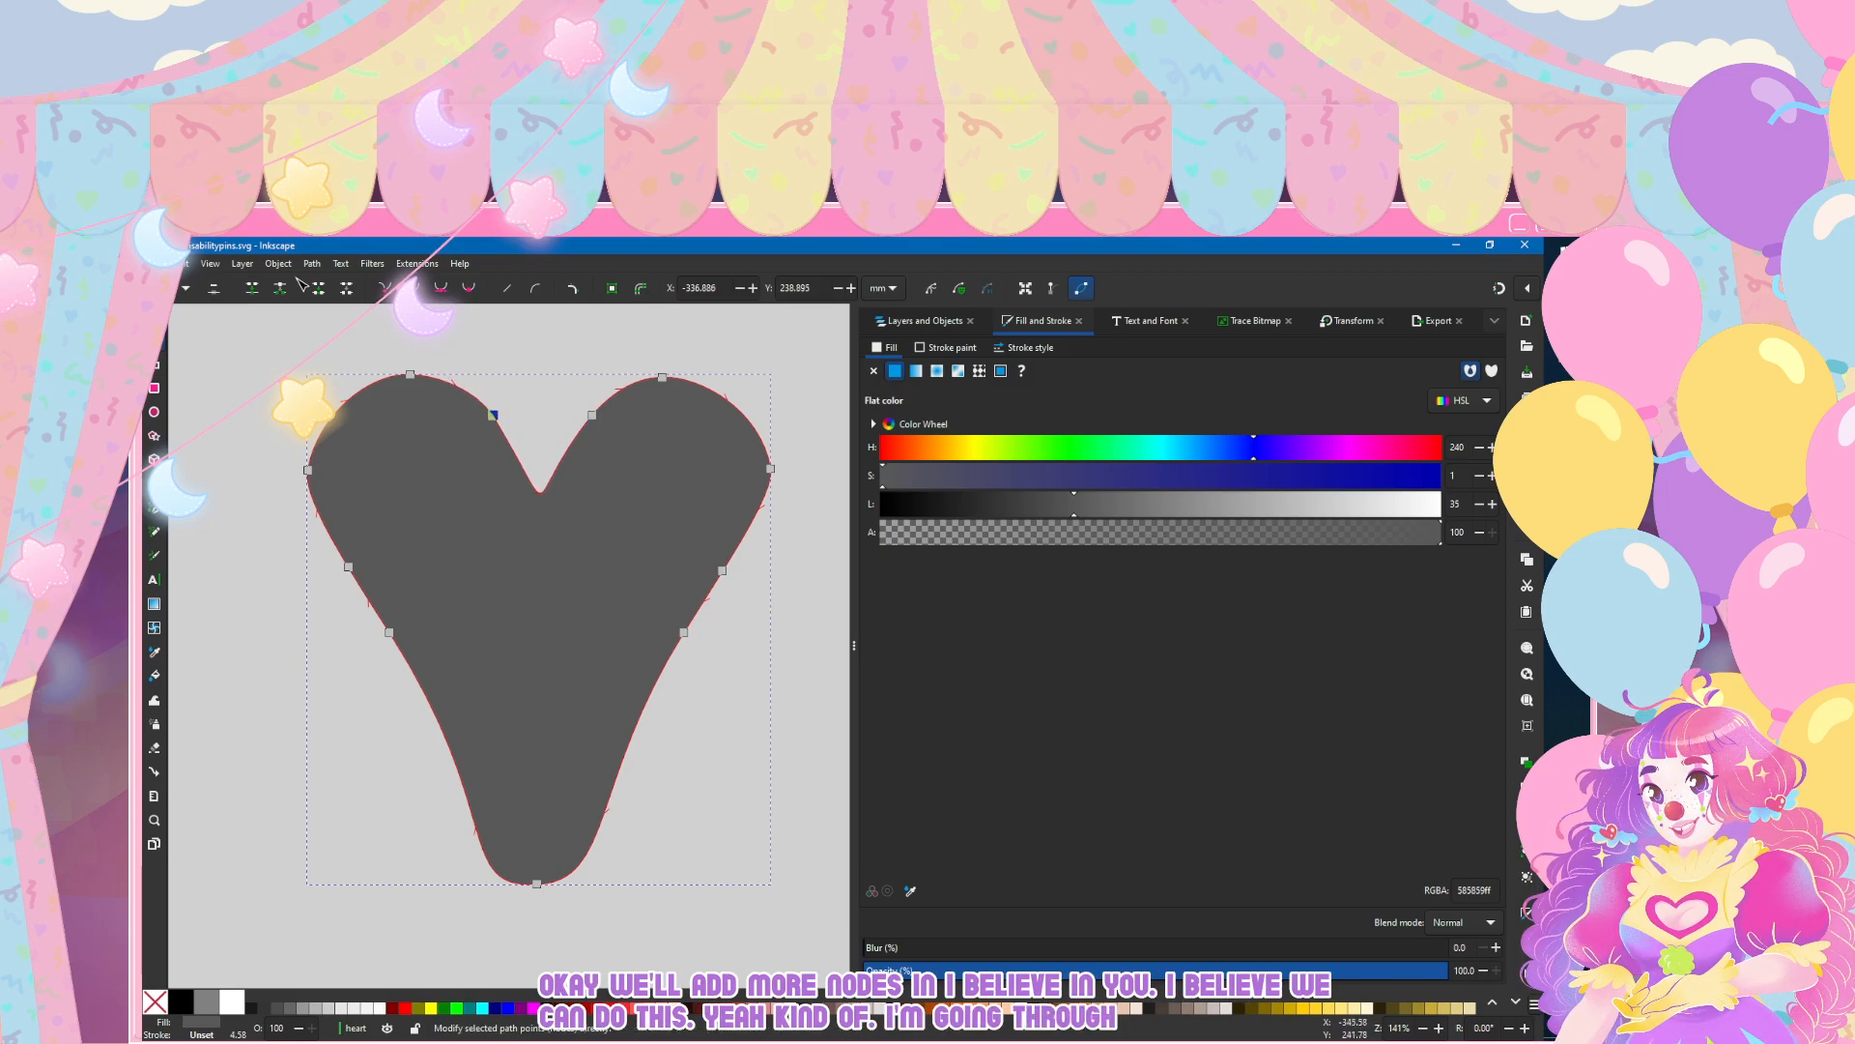
{"action": "left_click_drag", "start_coordinate": [348, 566], "coordinate": [323, 588]}
{"action": "left_click_drag", "start_coordinate": [722, 570], "coordinate": [750, 581]}
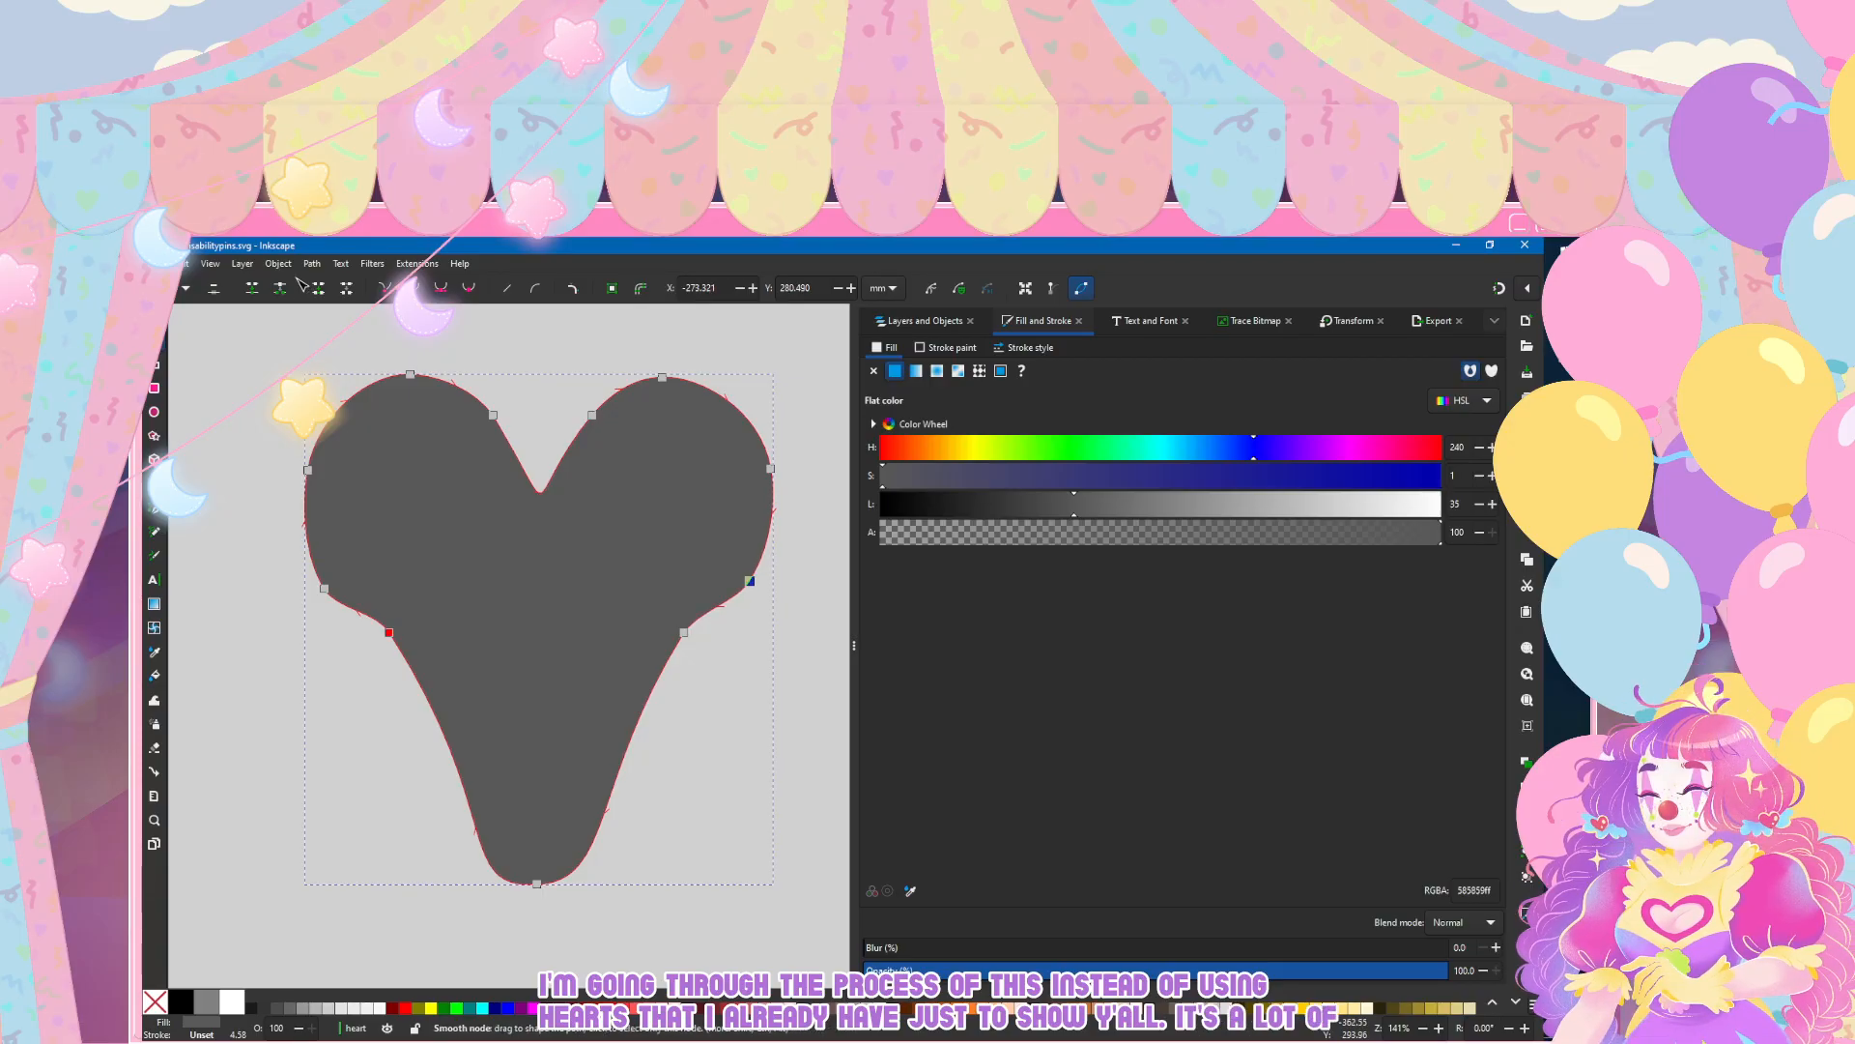
Step: Raise the heart's bottom tip and add a node on each side, moving both in close above the tip
{"action": "left_click_drag", "start_coordinate": [536, 882], "coordinate": [531, 804]}
{"action": "left_click_drag", "start_coordinate": [477, 794], "coordinate": [493, 765]}
{"action": "key", "text": "ctrl+z"}
{"action": "double_click", "coordinate": [574, 799]}
{"action": "double_click", "coordinate": [487, 805]}
{"action": "left_click_drag", "start_coordinate": [487, 805], "coordinate": [553, 778]}
{"action": "left_click", "coordinate": [389, 633]}
{"action": "left_click", "coordinate": [684, 633], "text": "shift"}
{"action": "left_click", "coordinate": [214, 288]}
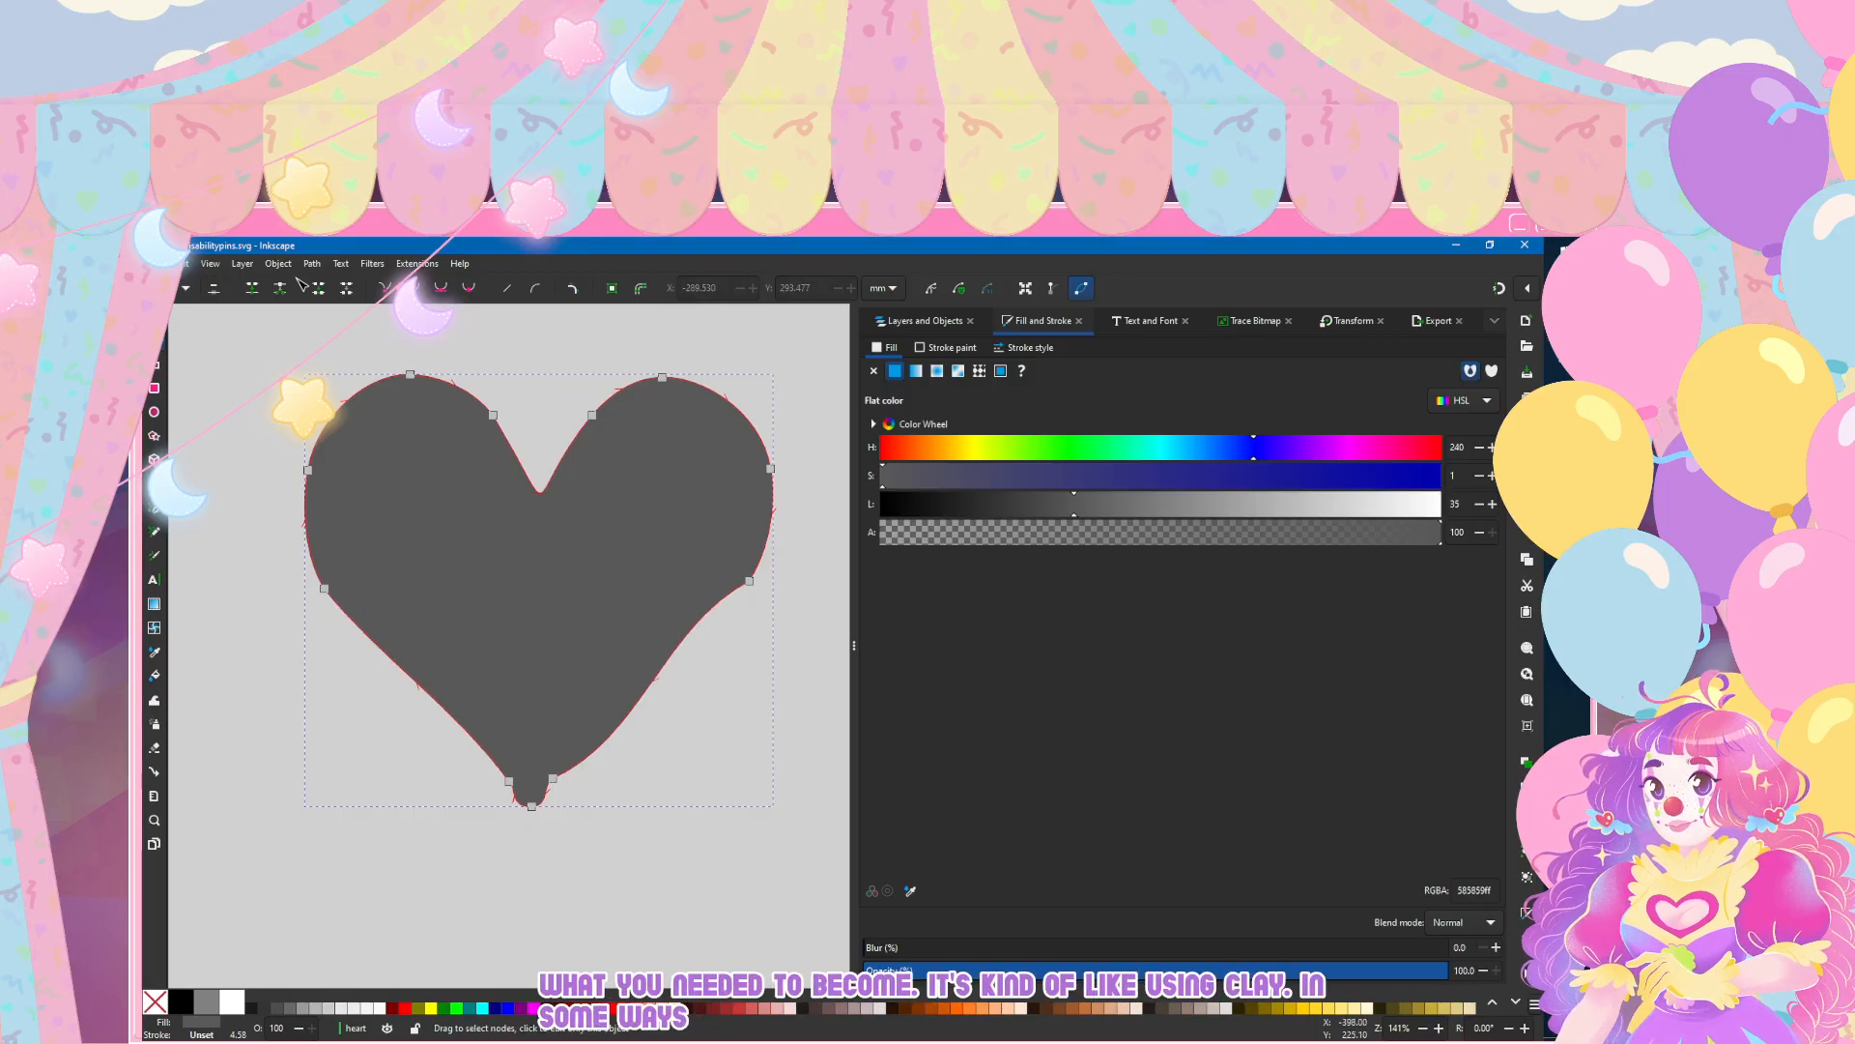
{"action": "key", "text": "ctrl+z"}
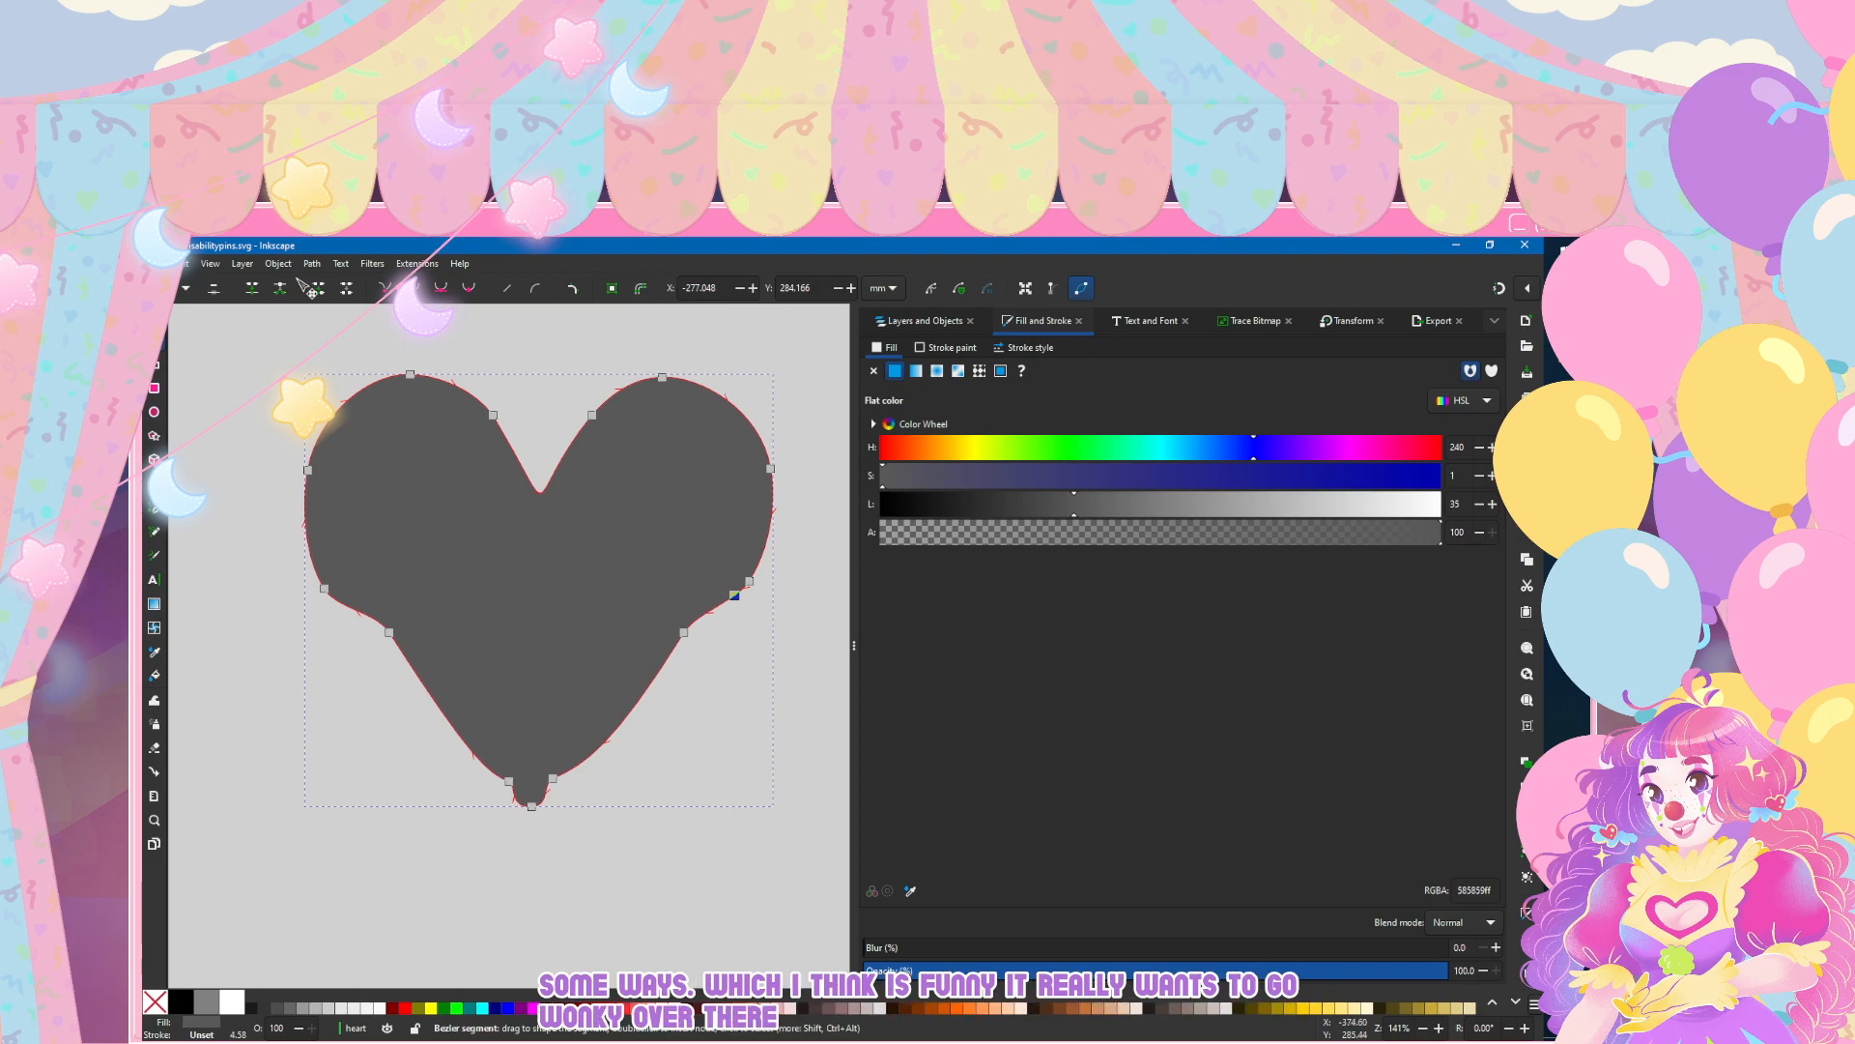
Step: Add a node just below each lobe's lowest node and delete the two nodes further down the heart's slanted sides
{"action": "left_click", "coordinate": [389, 632]}
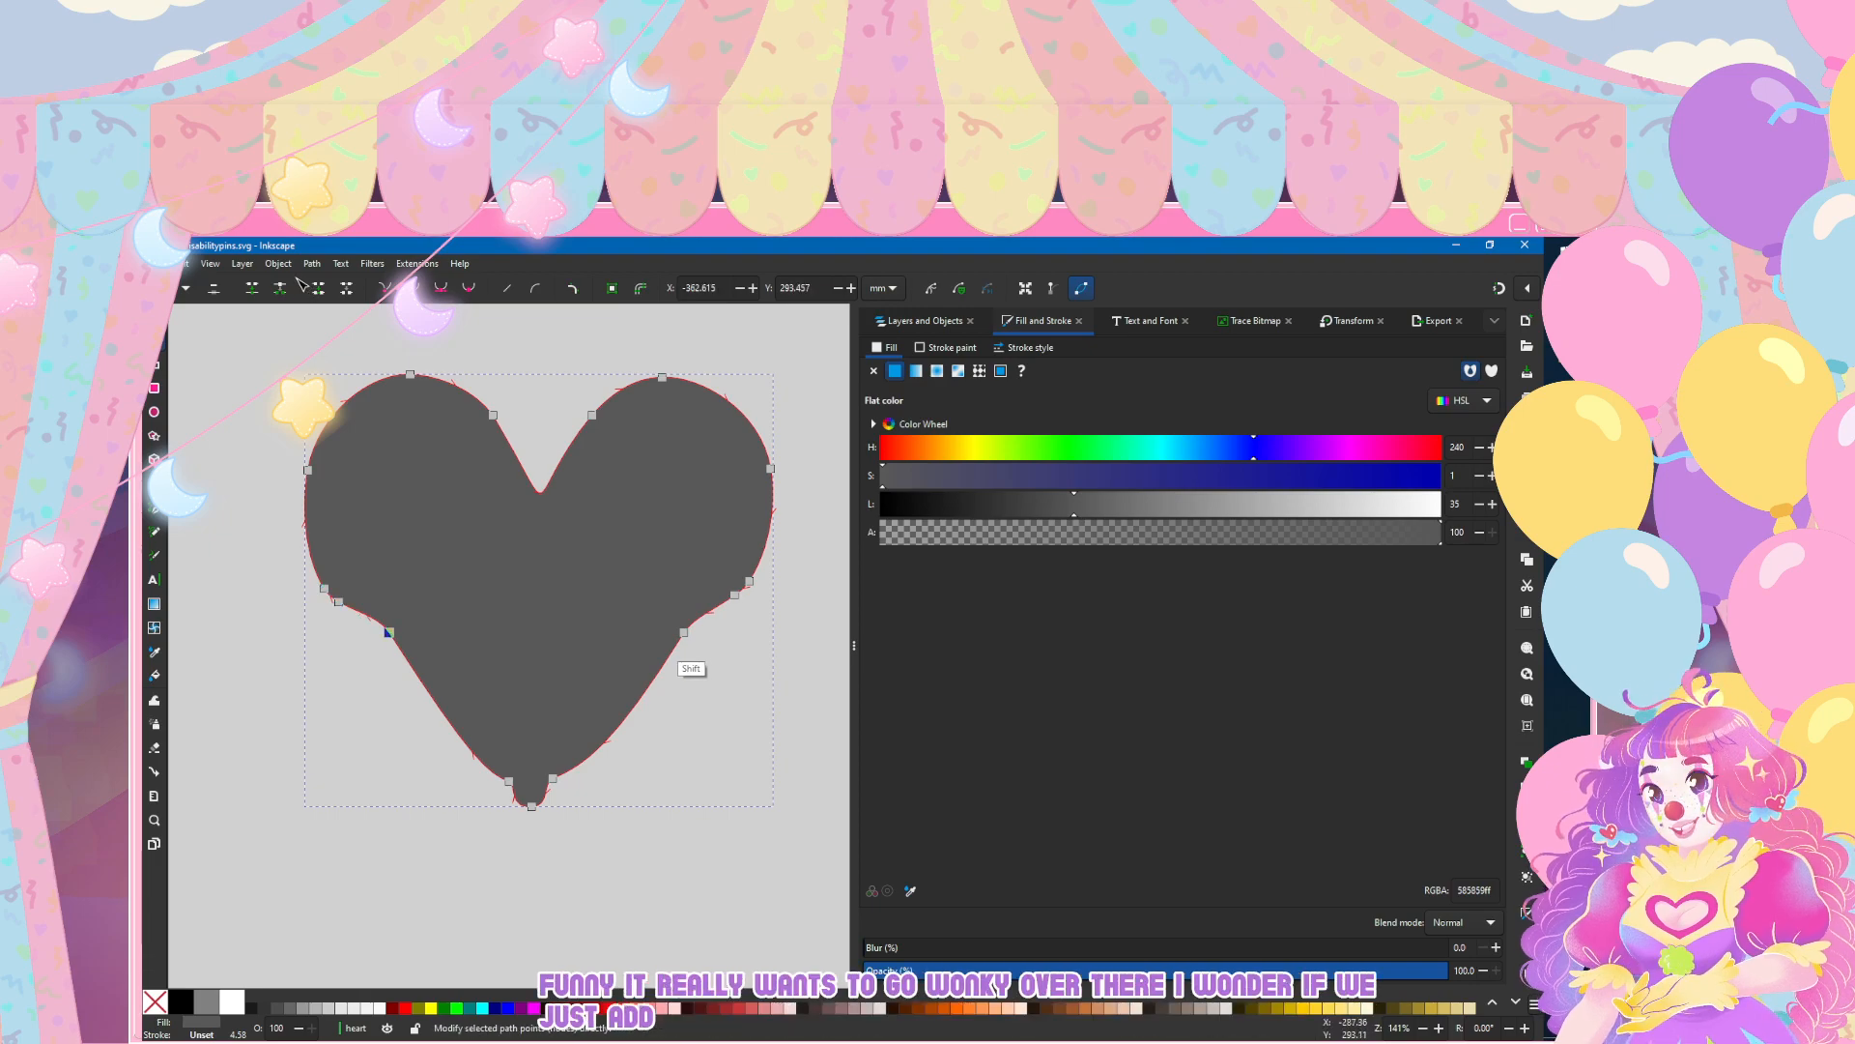
{"action": "left_click", "coordinate": [684, 633], "text": "shift"}
{"action": "key", "text": "Delete"}
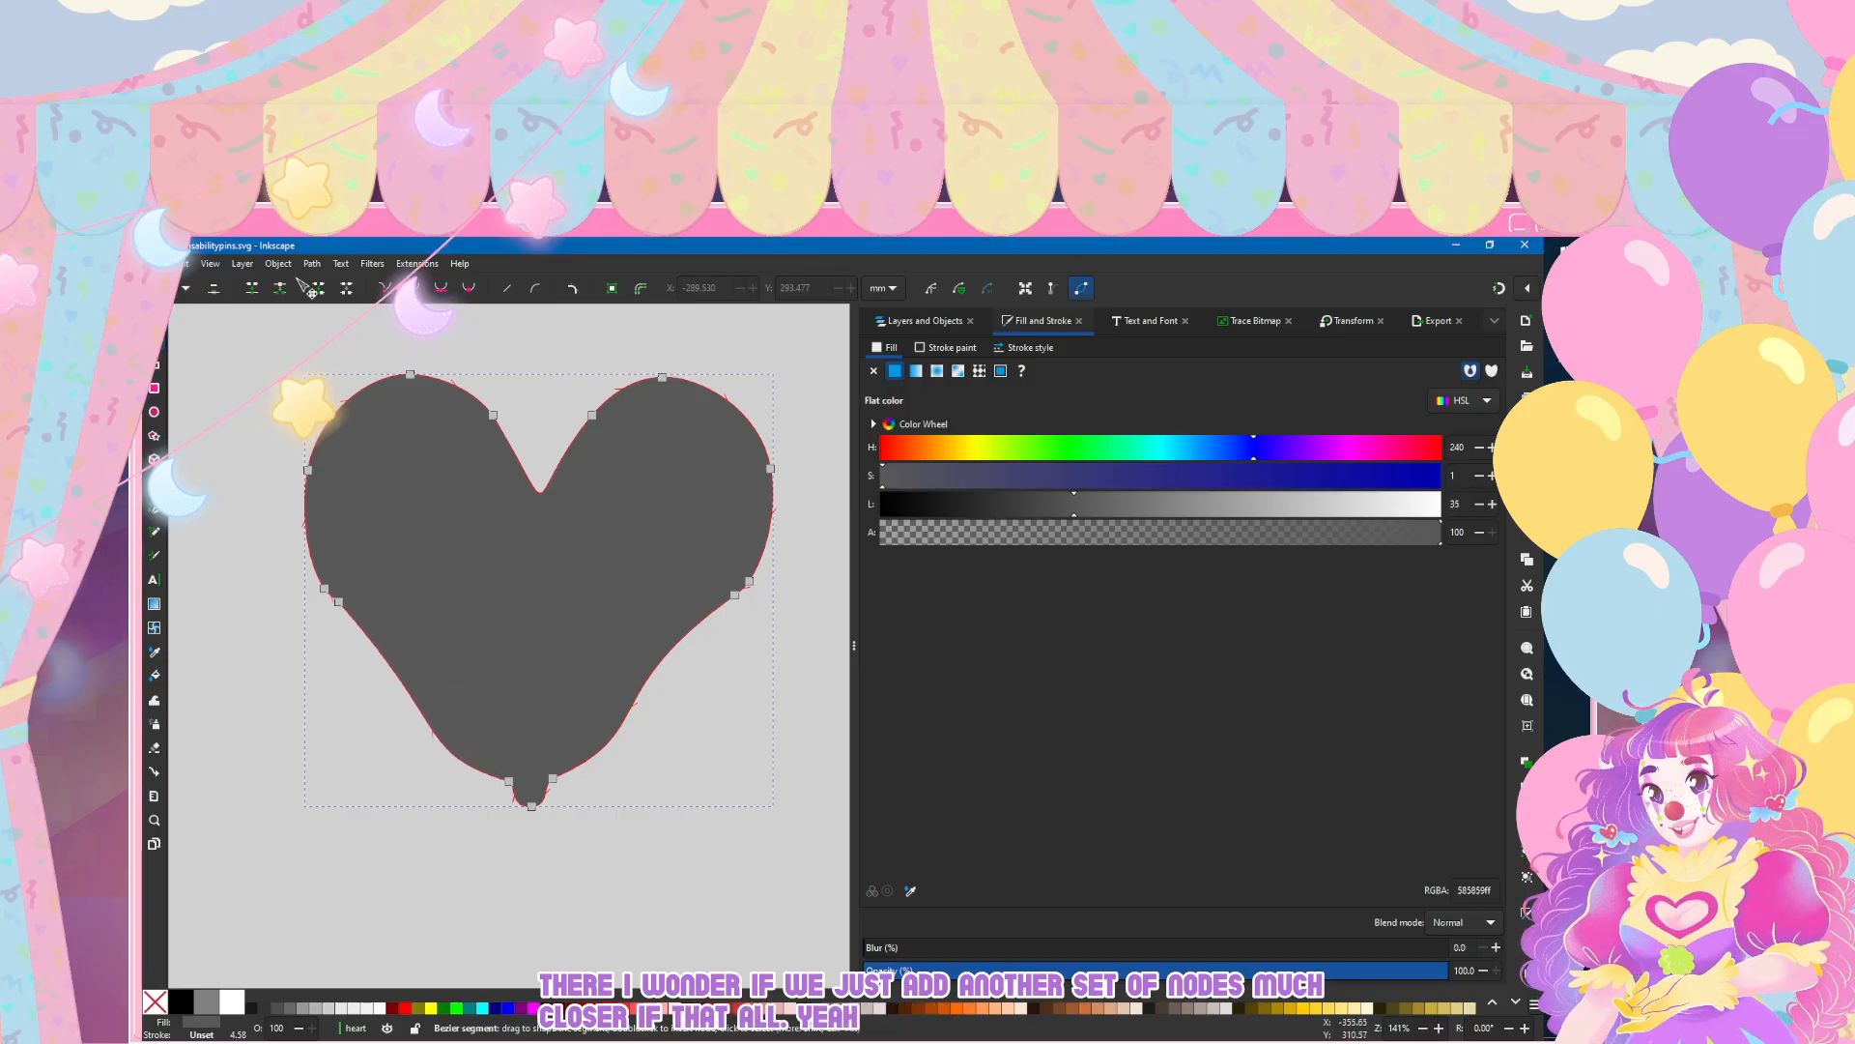
Step: Straighten the lower left edge slightly and delete the three nodes forming the small nub at the heart's tip
{"action": "left_click_drag", "start_coordinate": [417, 702], "coordinate": [431, 683]}
{"action": "left_click", "coordinate": [509, 781]}
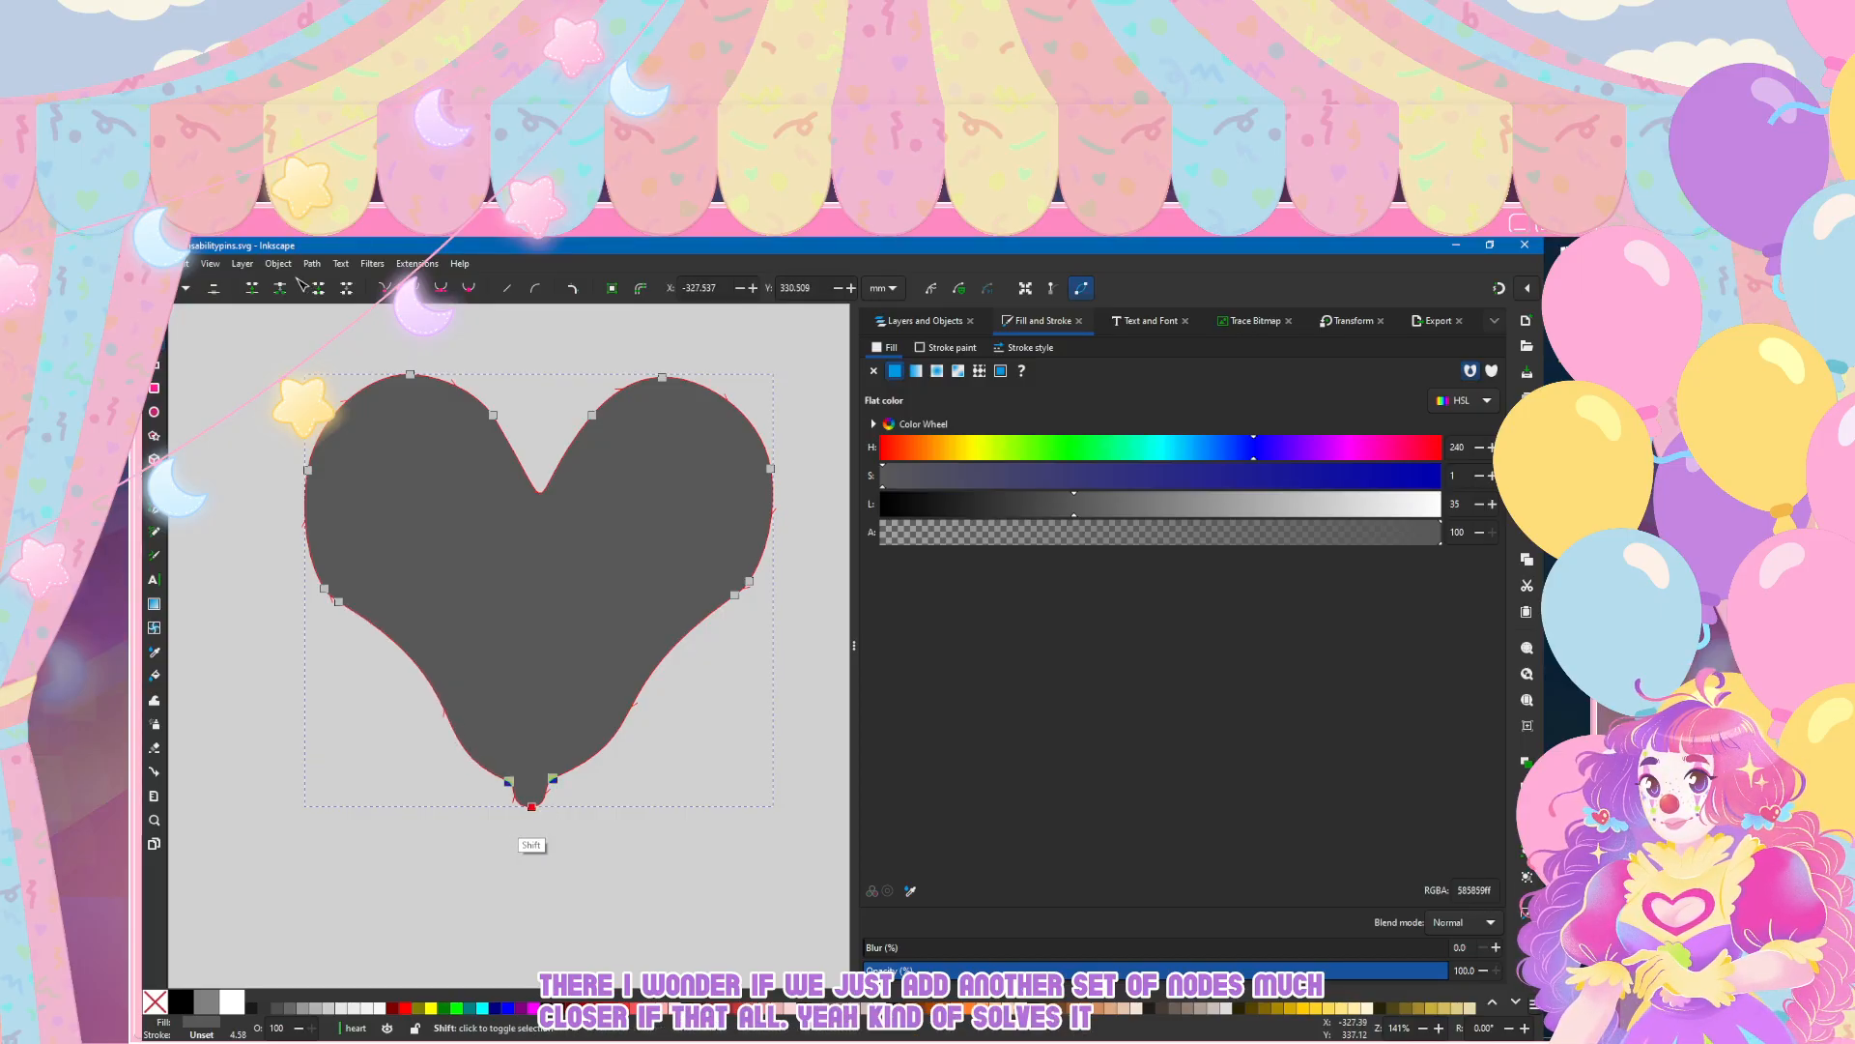
{"action": "key", "text": "Delete"}
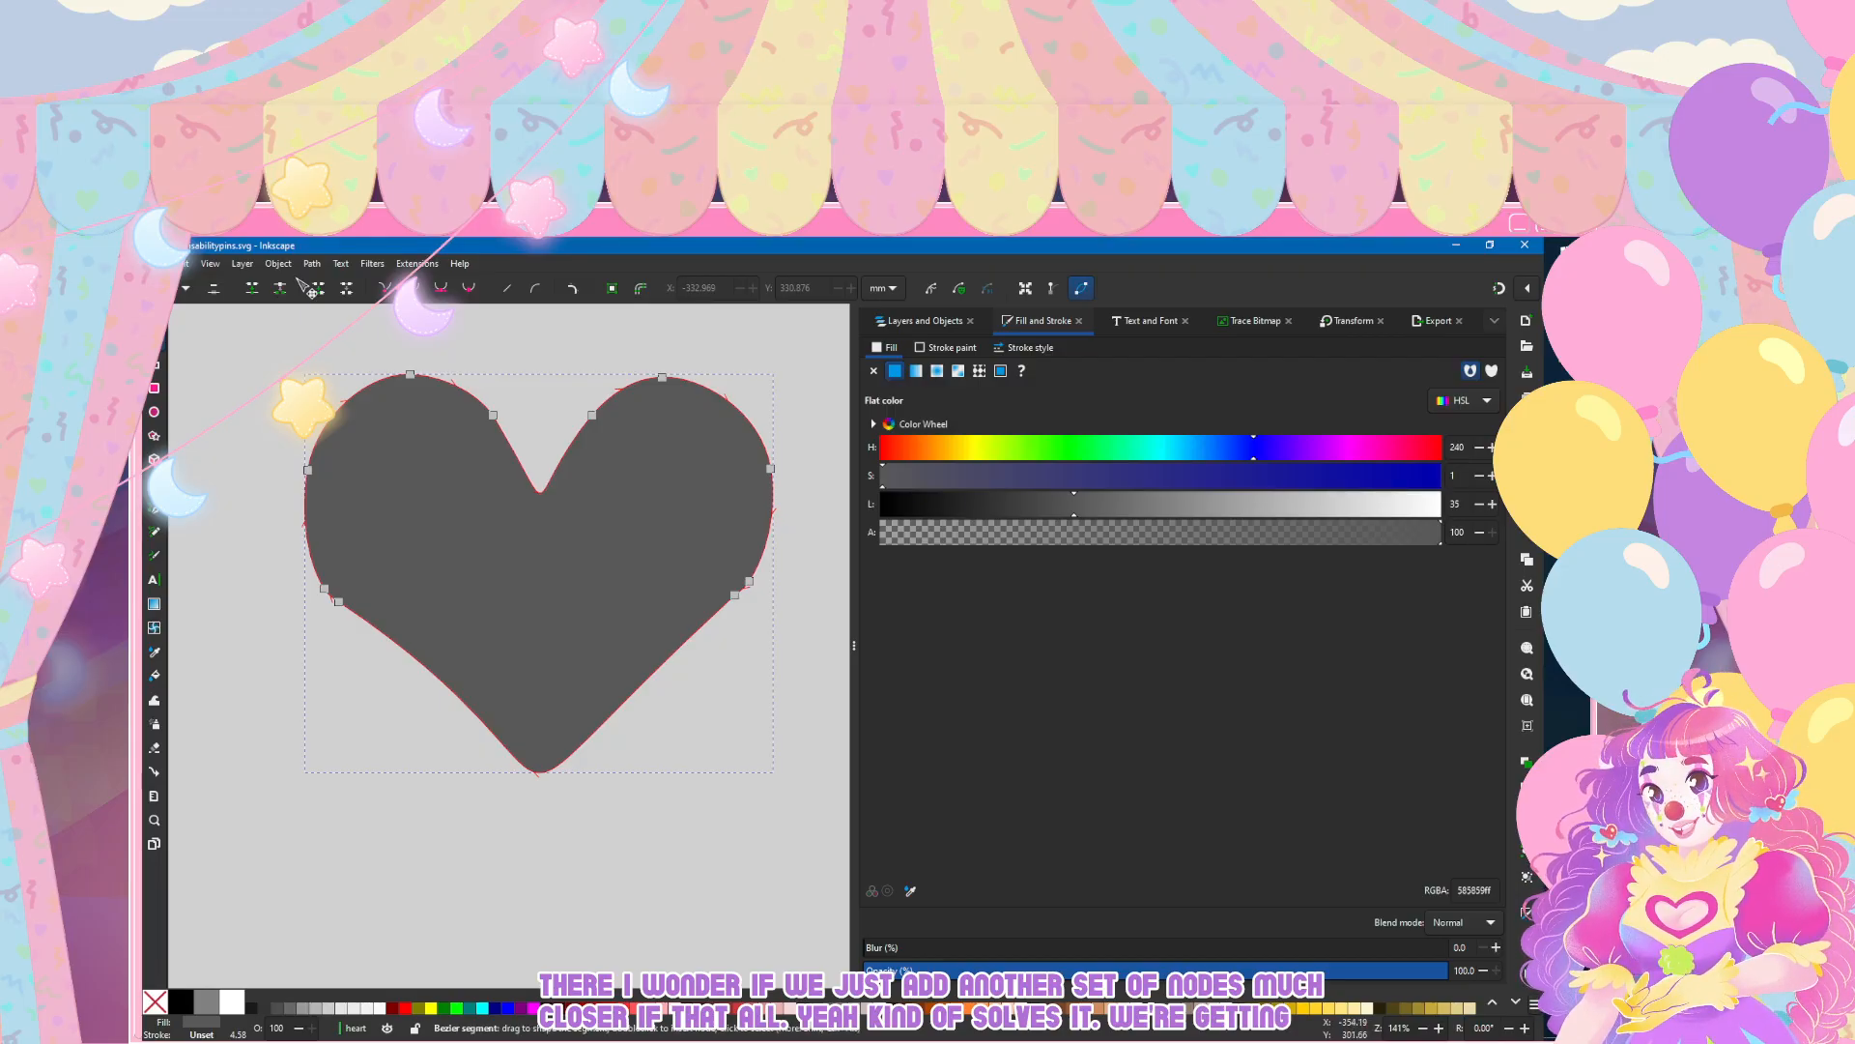
Step: Add a node midway along each lower edge, nudge both down and outward, and place a node at the heart's bottom tip
{"action": "double_click", "coordinate": [421, 664]}
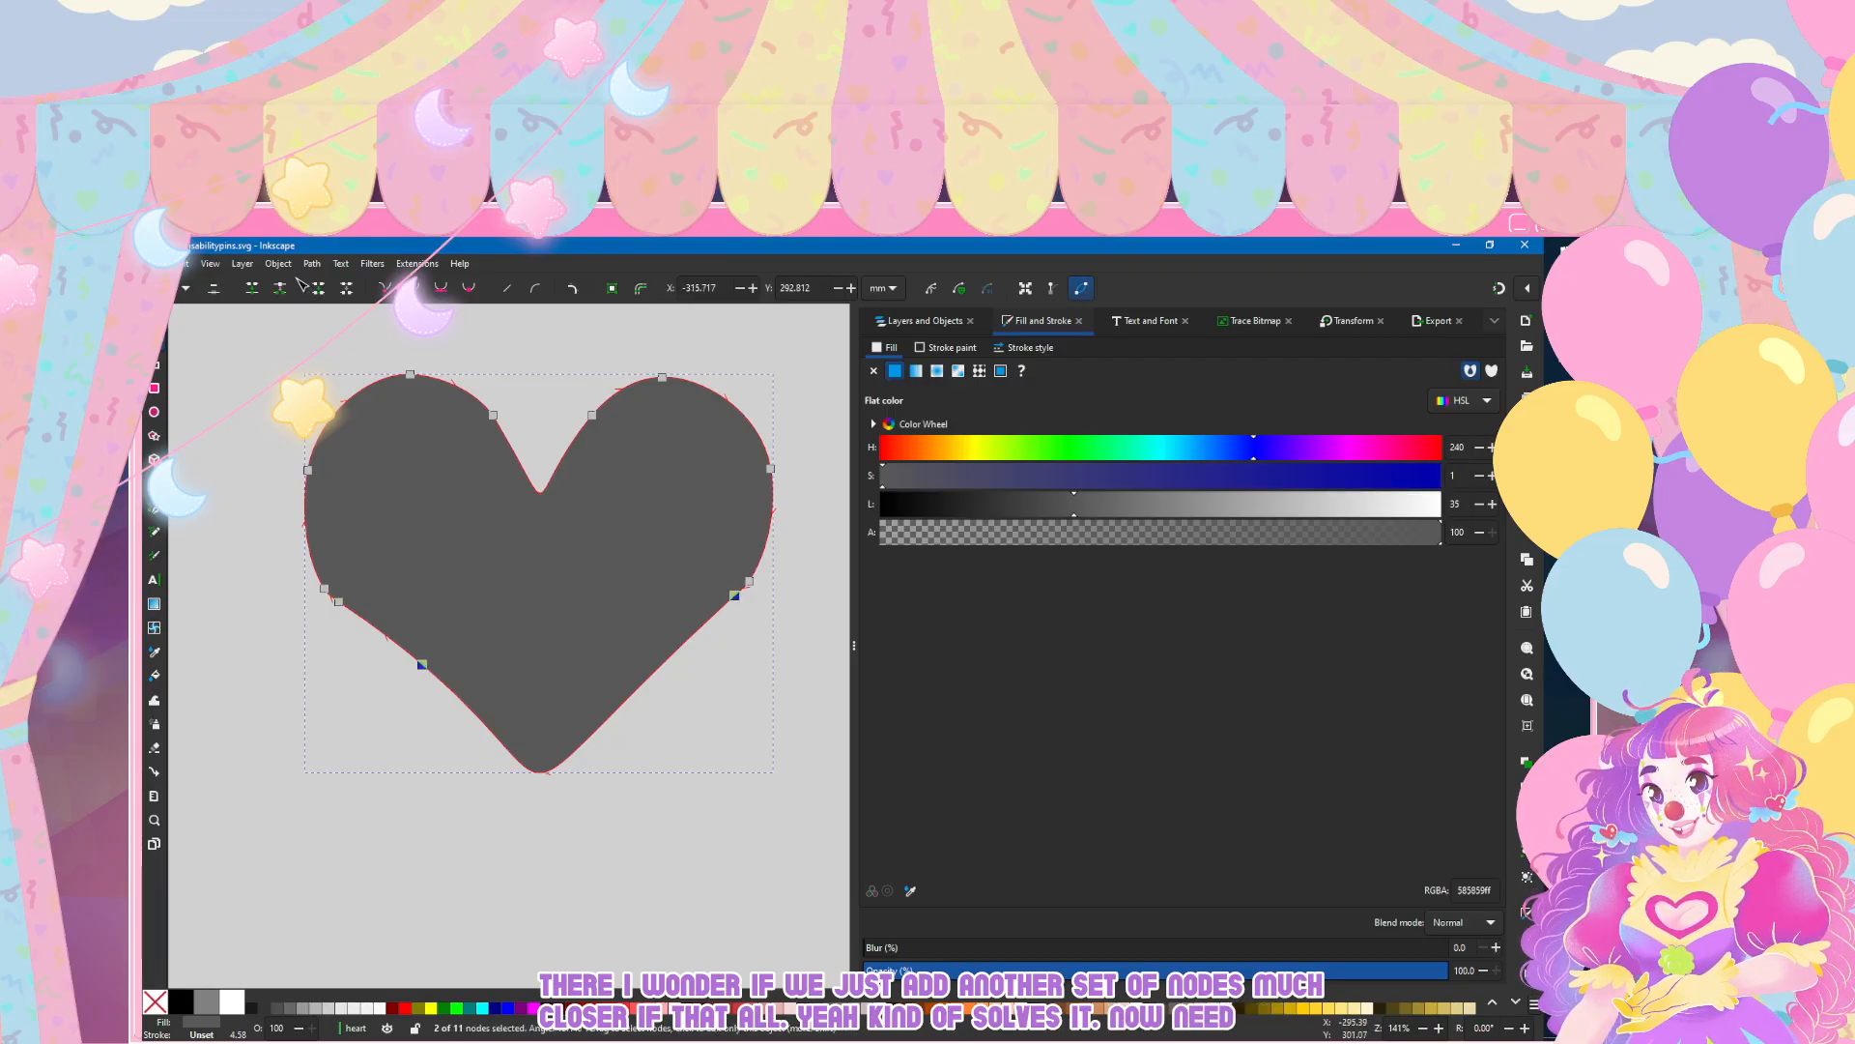
{"action": "left_click_drag", "start_coordinate": [662, 663], "coordinate": [667, 674]}
{"action": "left_click_drag", "start_coordinate": [421, 664], "coordinate": [415, 674]}
{"action": "key", "text": "ctrl+z"}
{"action": "left_click_drag", "start_coordinate": [540, 783], "coordinate": [539, 793]}
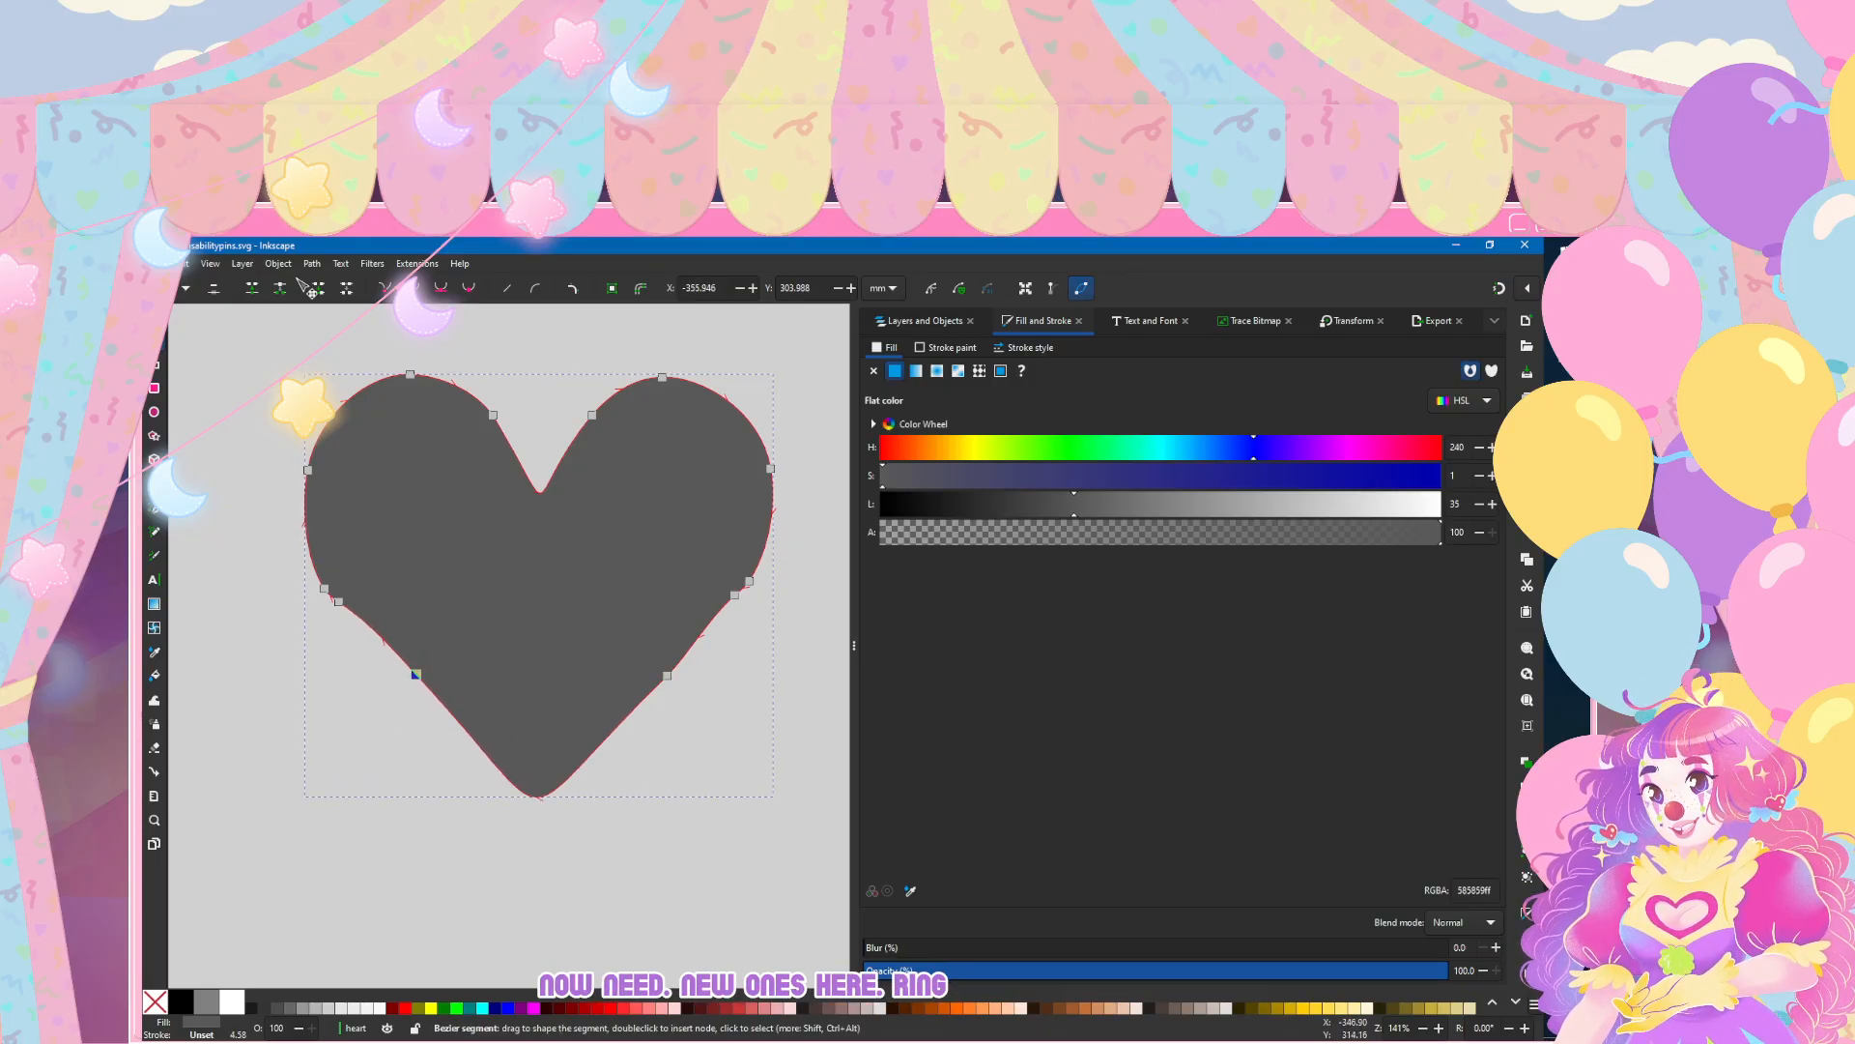
{"action": "key", "text": "ctrl+z"}
{"action": "left_click", "coordinate": [542, 783]}
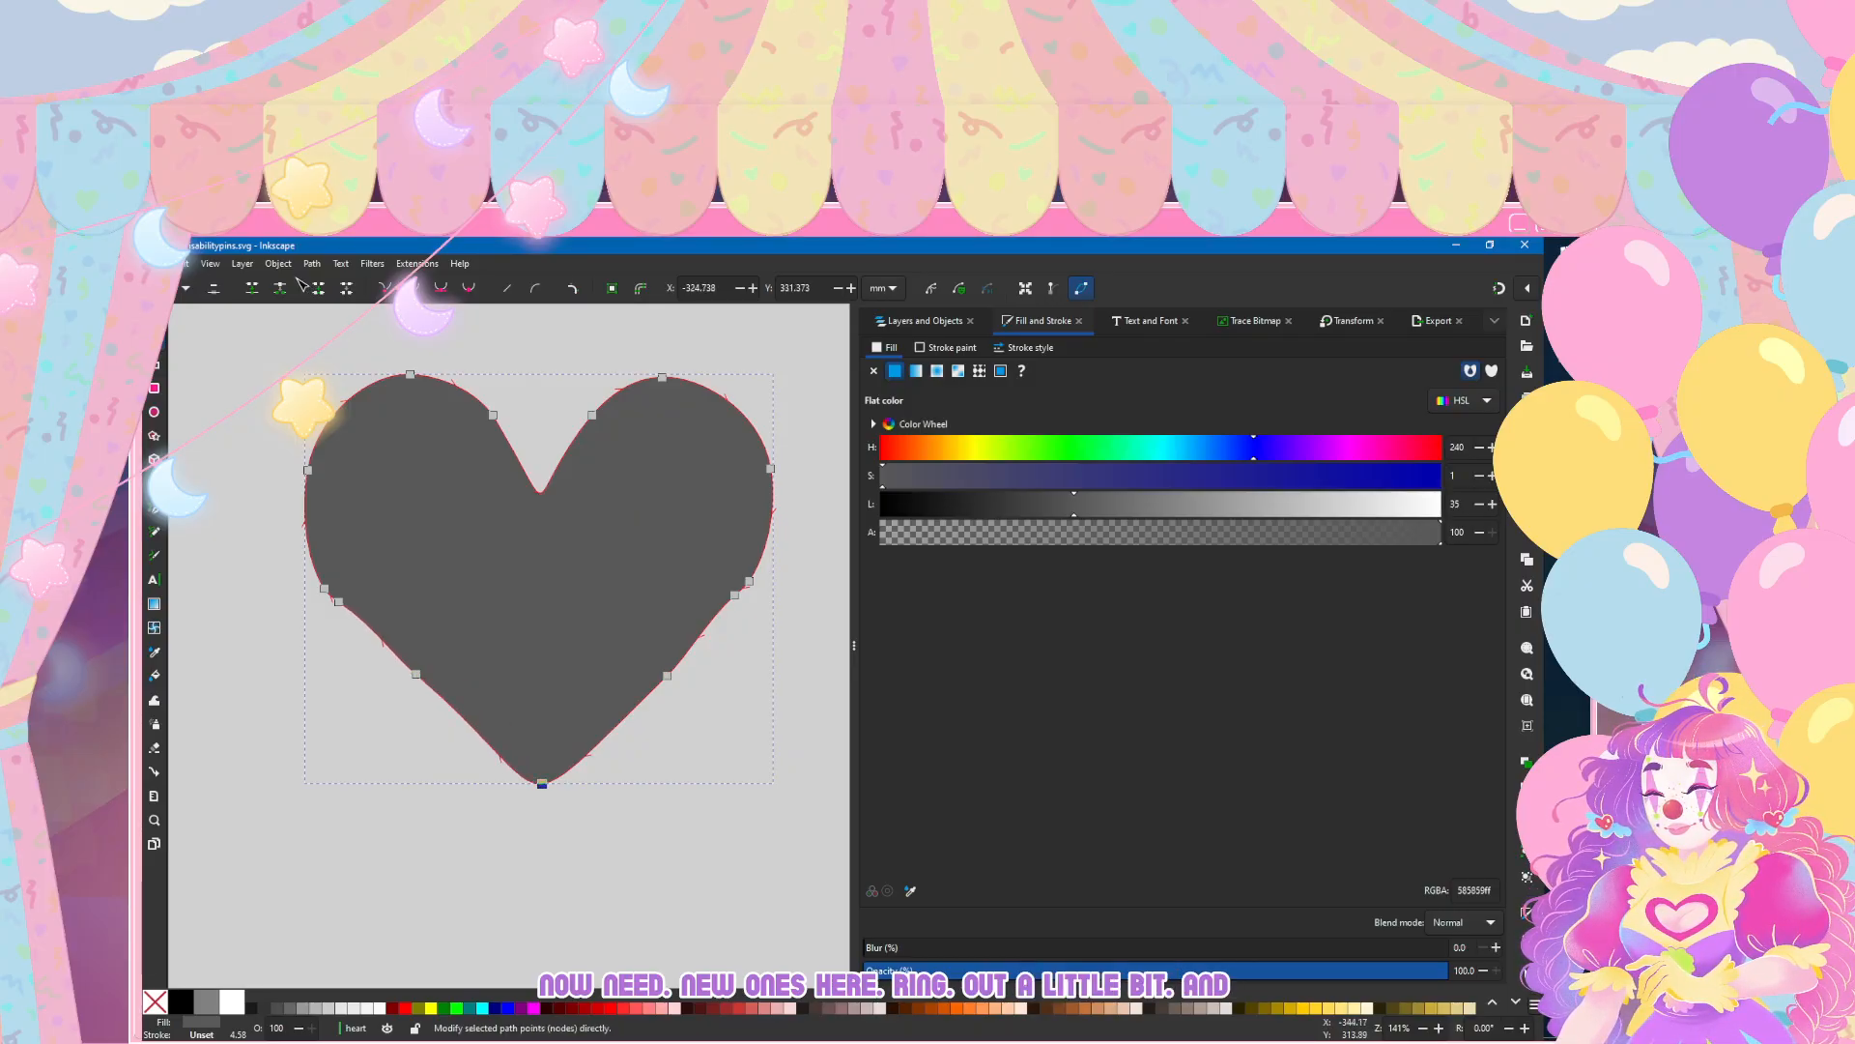
Step: Delete the extra node beneath each lobe, and replace the two nodes flanking the notch with one node at its lowest point
{"action": "left_click", "coordinate": [338, 601]}
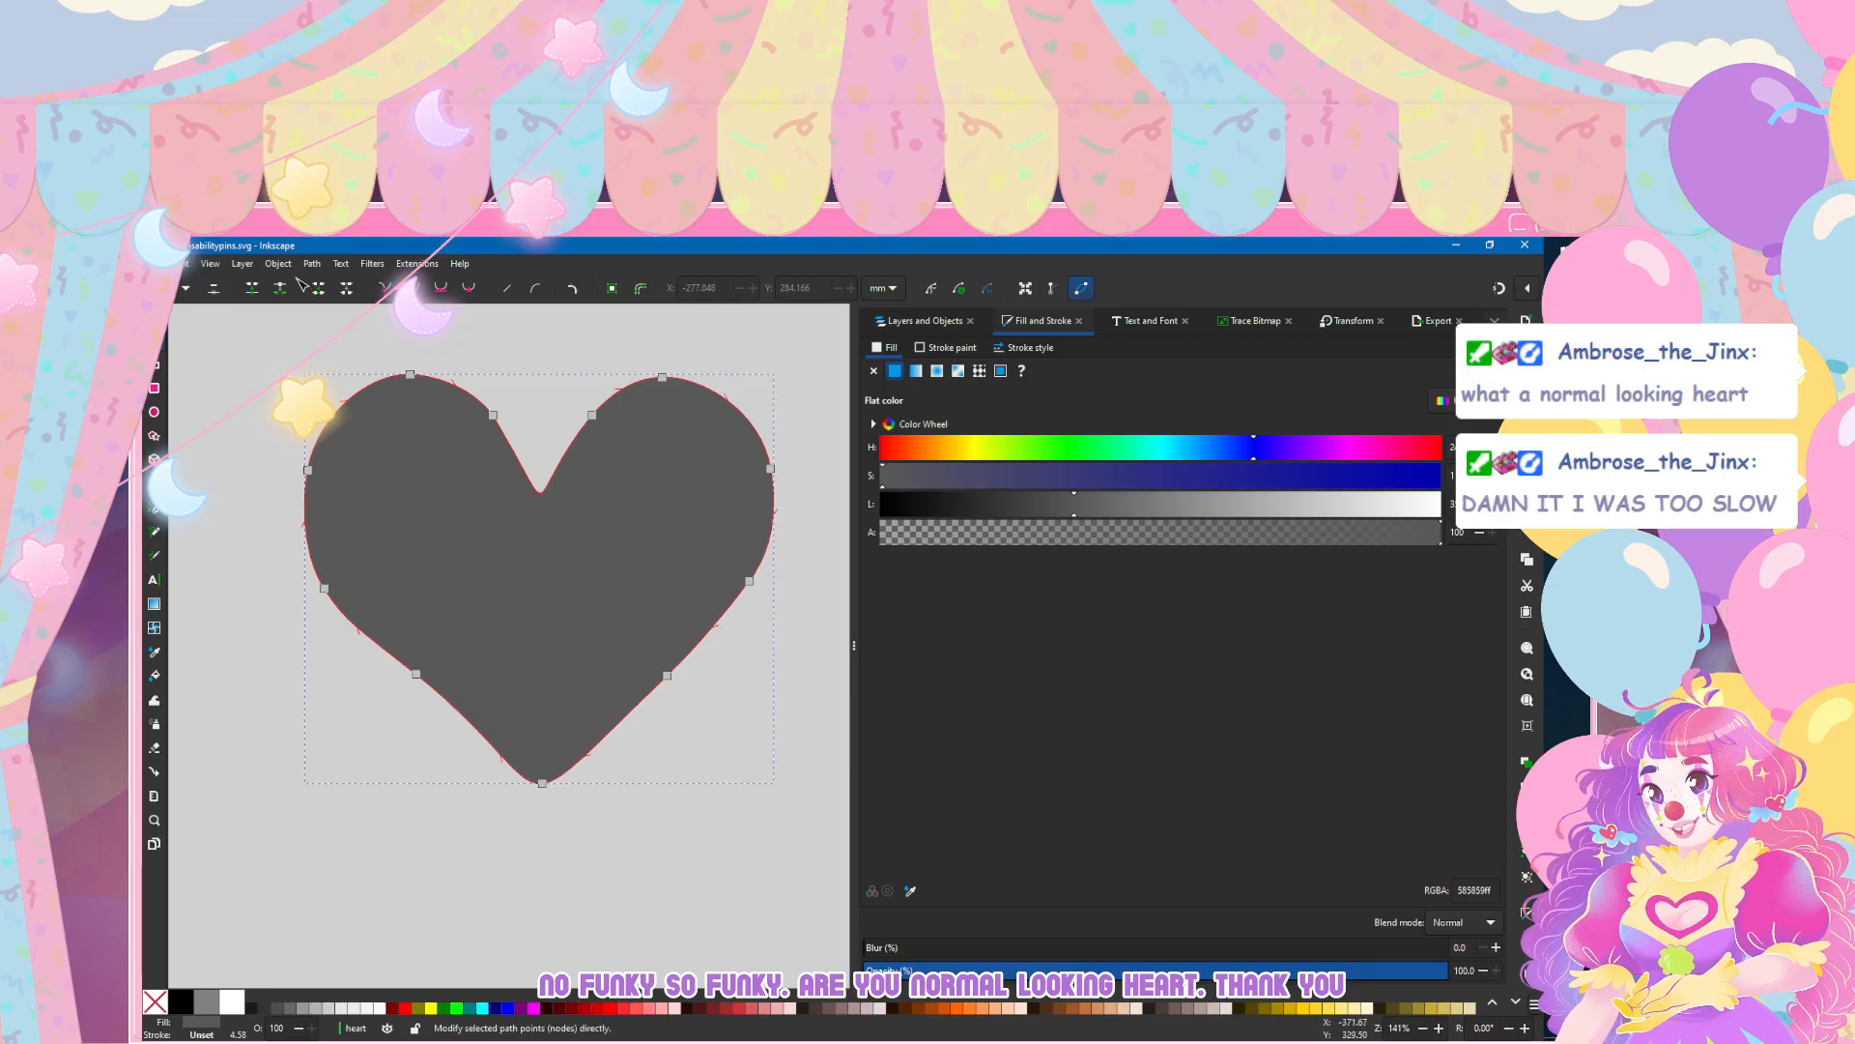
{"action": "key", "text": "Escape"}
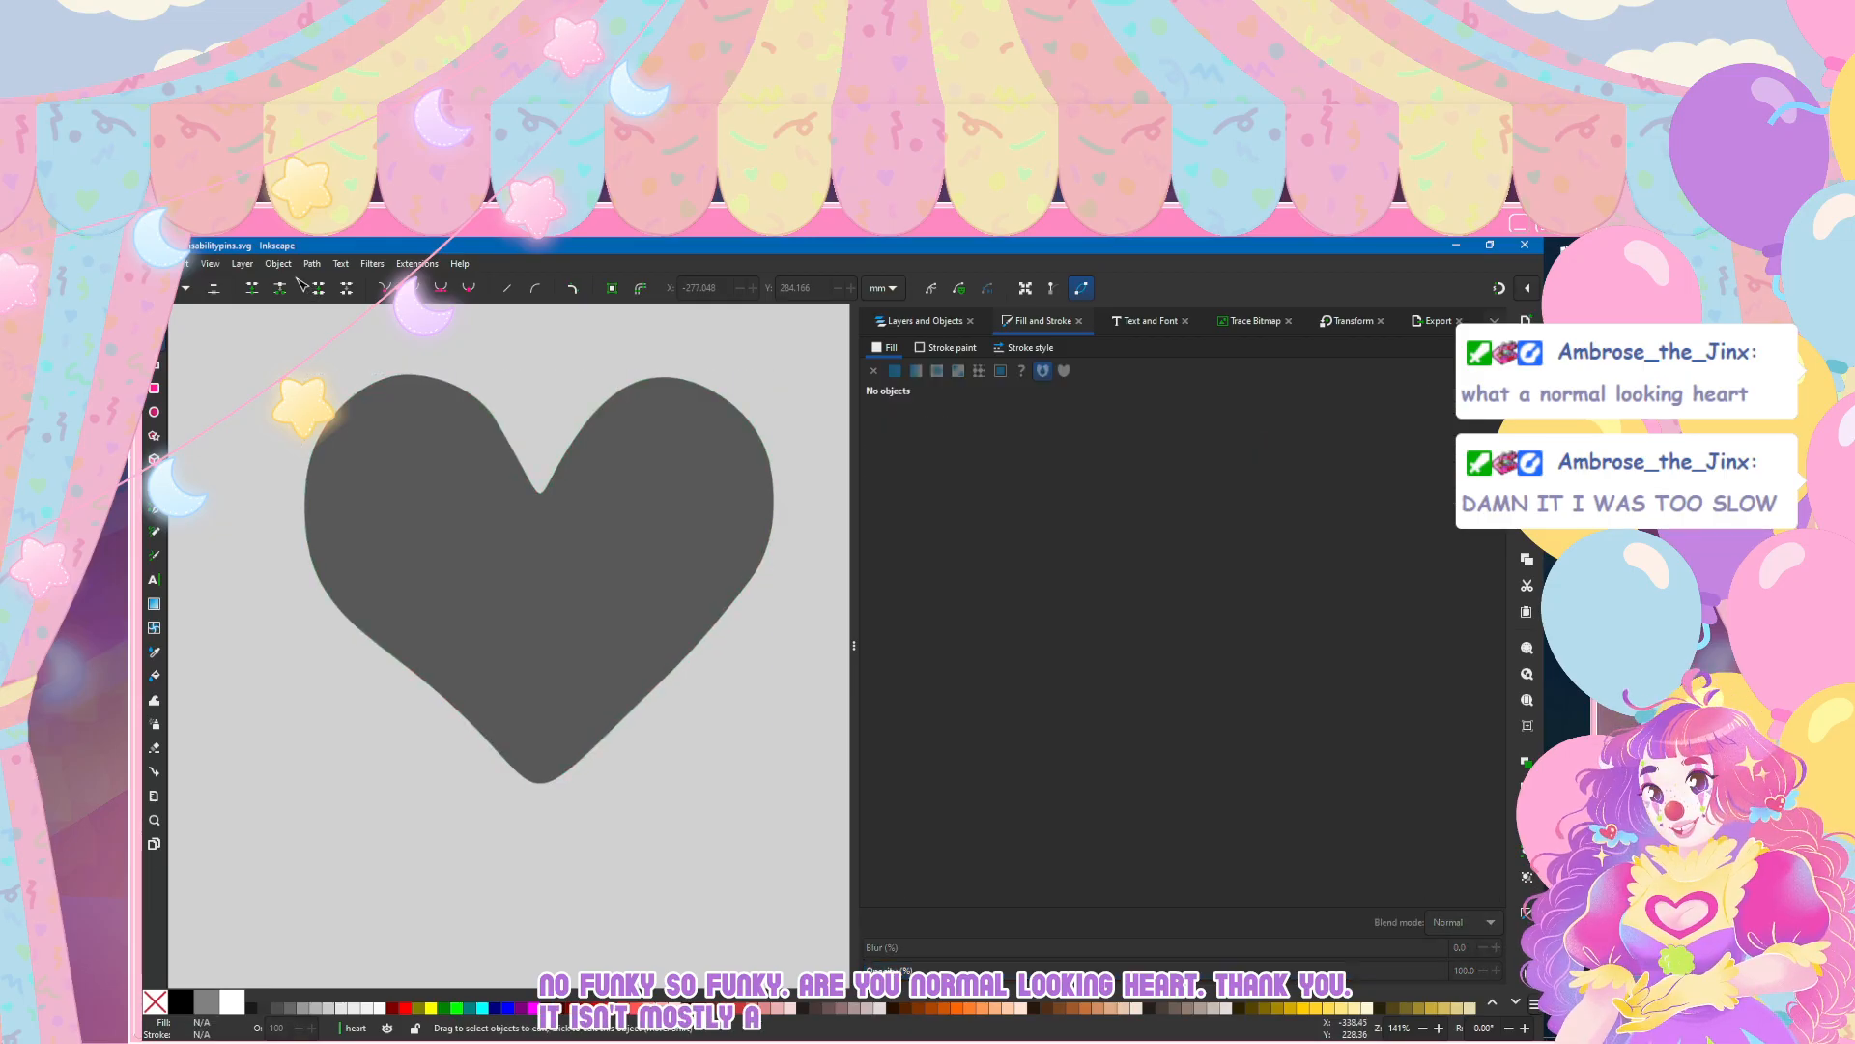
{"action": "left_click", "coordinate": [415, 387]}
{"action": "left_click", "coordinate": [409, 374]}
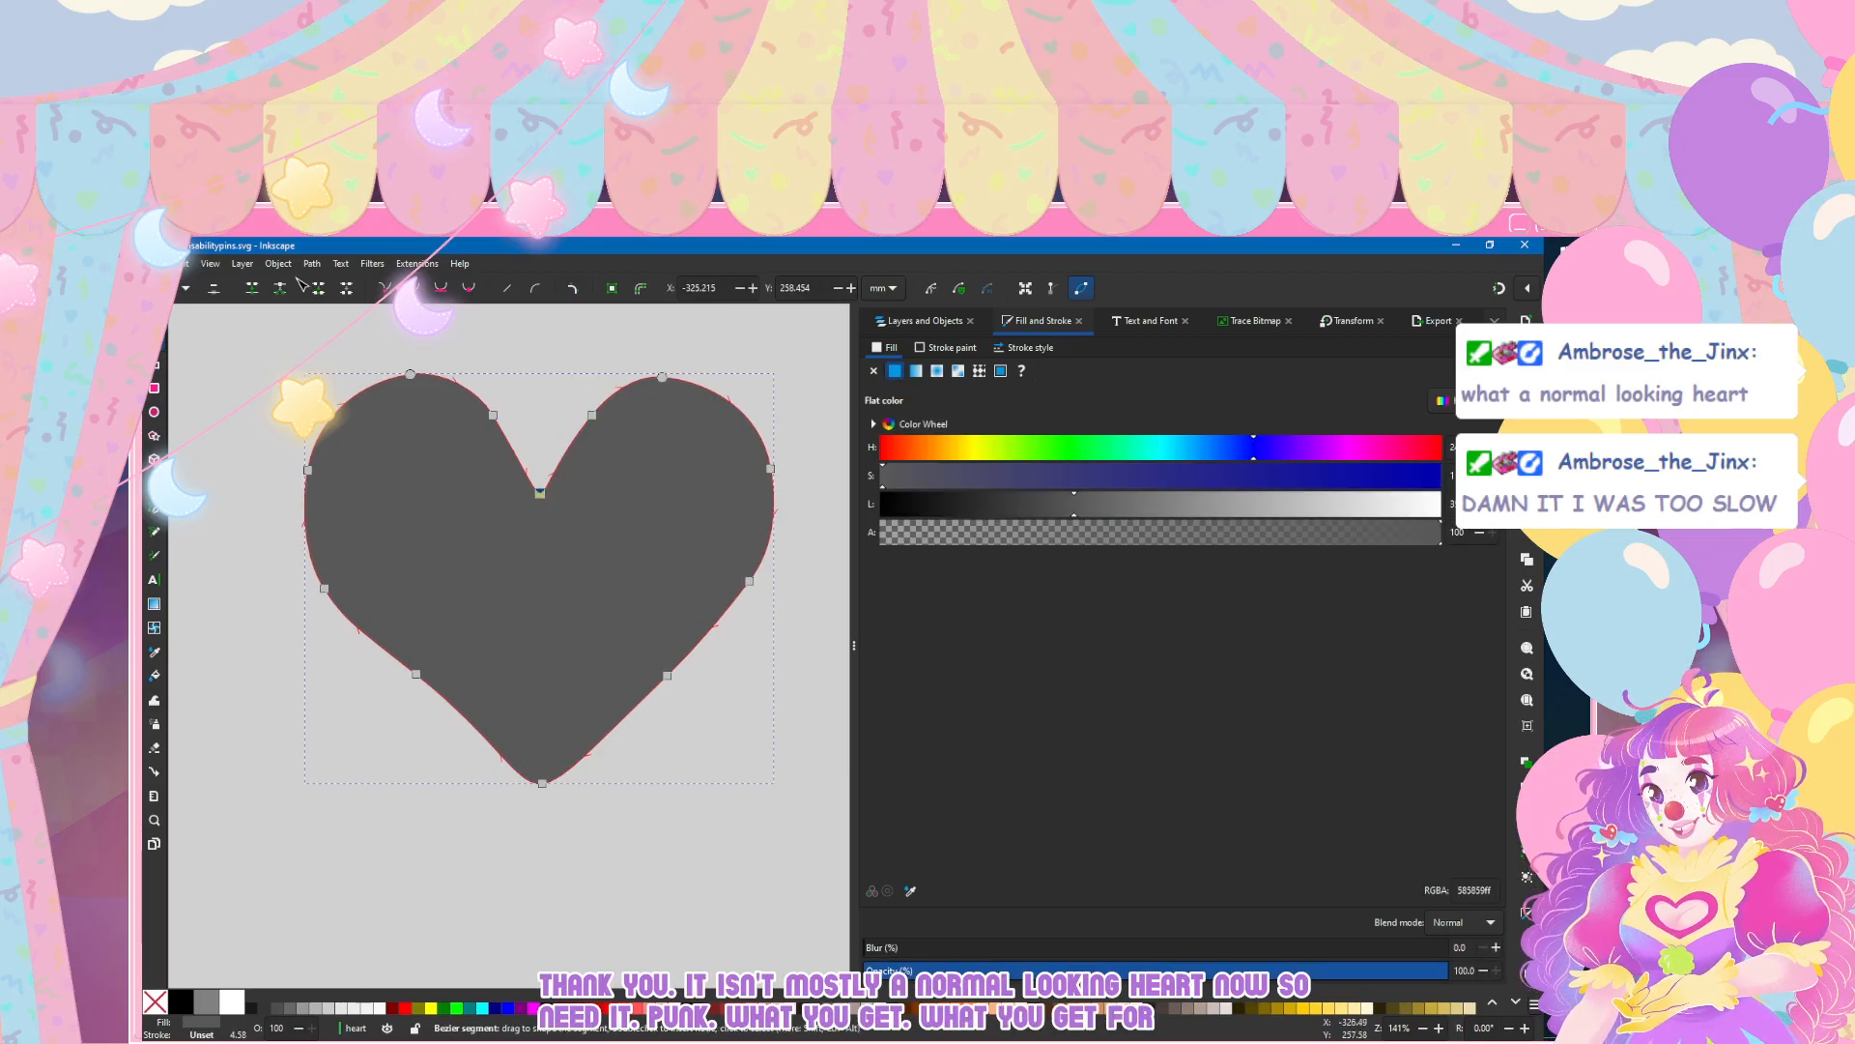
{"action": "left_click", "coordinate": [300, 286]}
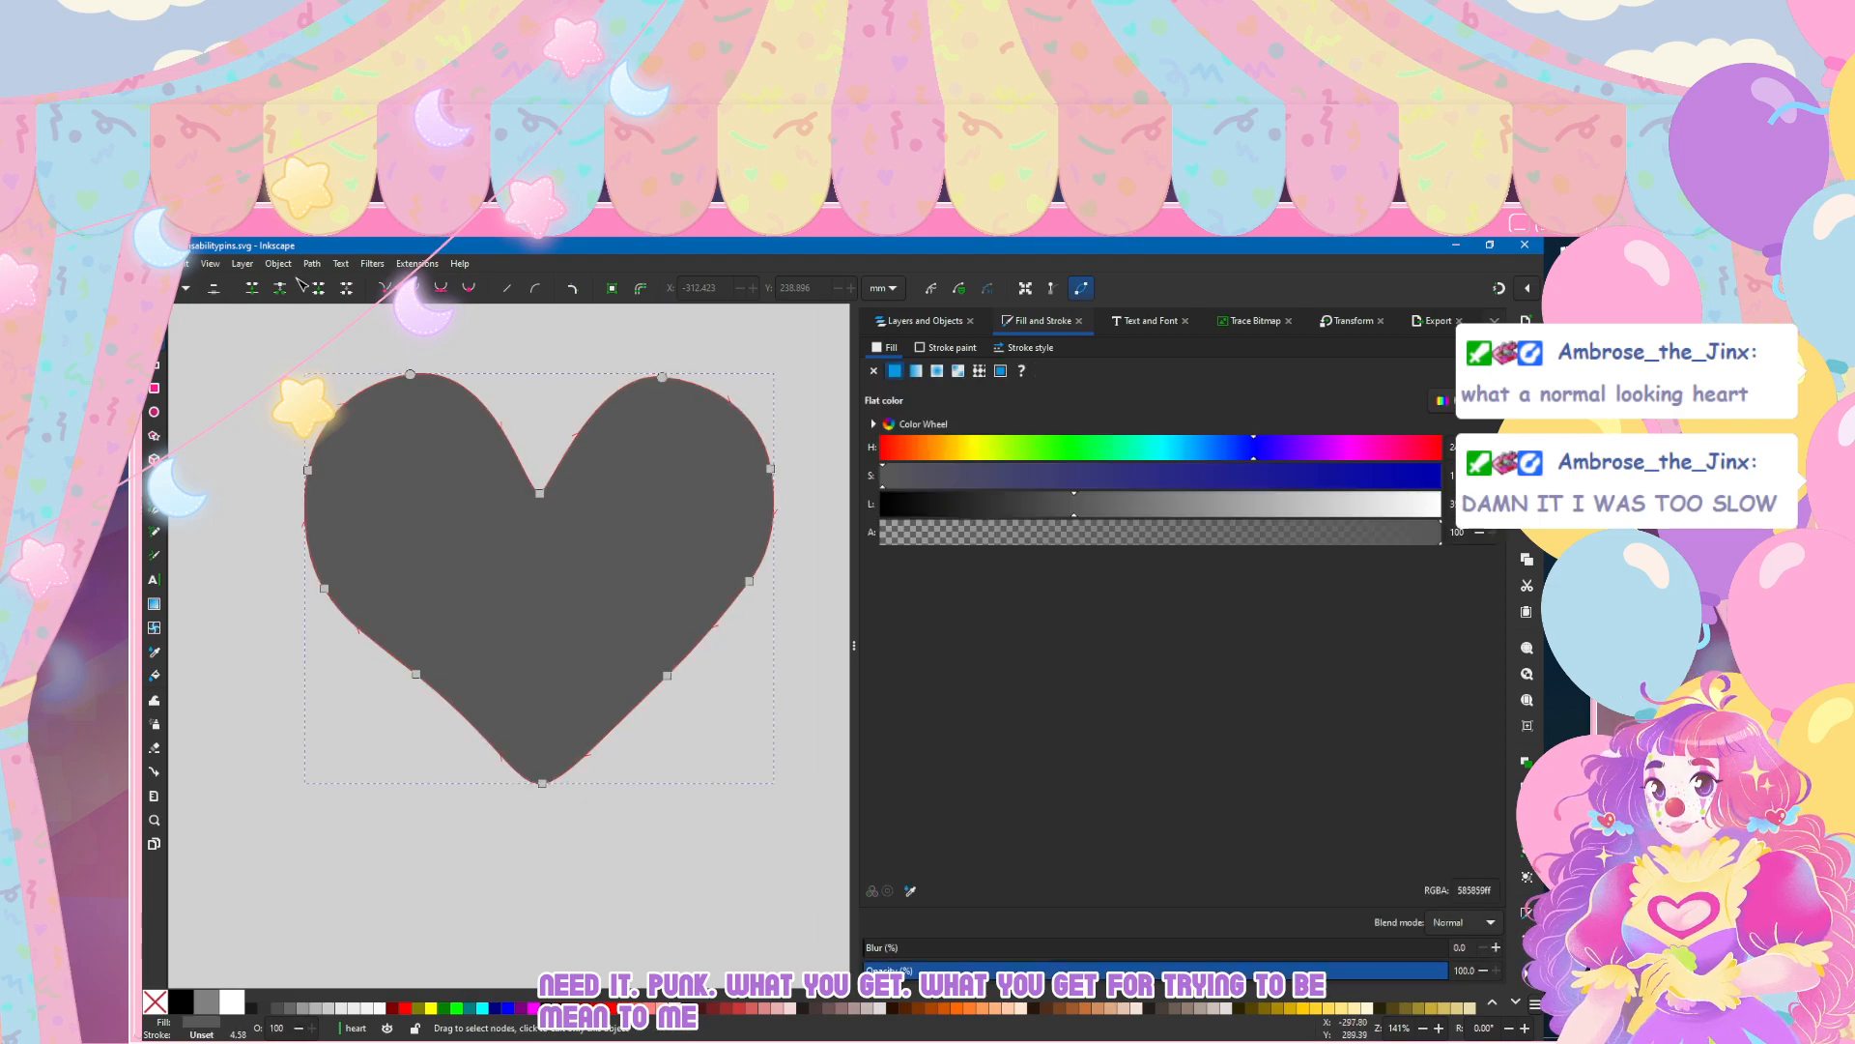
Step: Make the outer side node of the heart's right lobe auto-smooth so that the curve bulges evenly
{"action": "left_click", "coordinate": [770, 469]}
{"action": "left_click", "coordinate": [469, 288]}
{"action": "key", "text": "Escape"}
{"action": "key", "text": "Escape"}
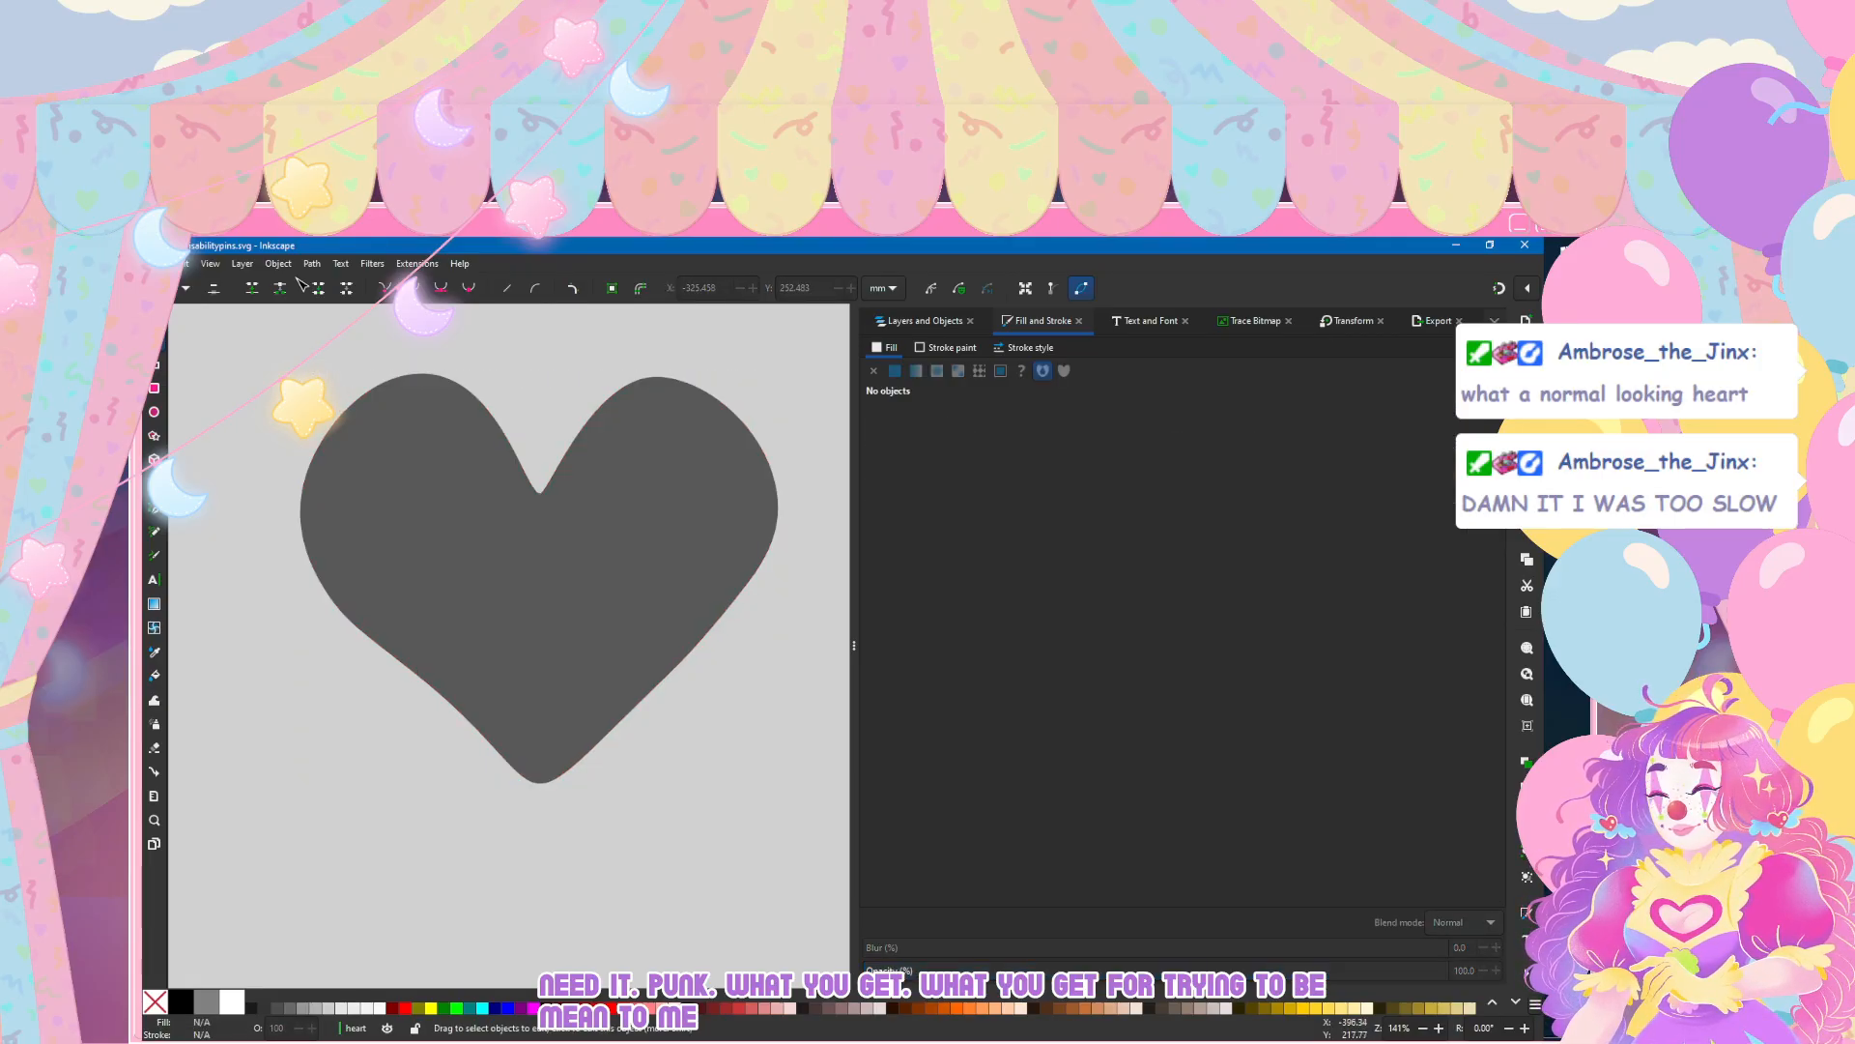
Step: Raise the node at the heart's notch to make the cleft shallower, and convert it to a corner node
{"action": "left_click", "coordinate": [539, 522]}
{"action": "left_click_drag", "start_coordinate": [540, 491], "coordinate": [540, 416]}
{"action": "key", "text": "Escape"}
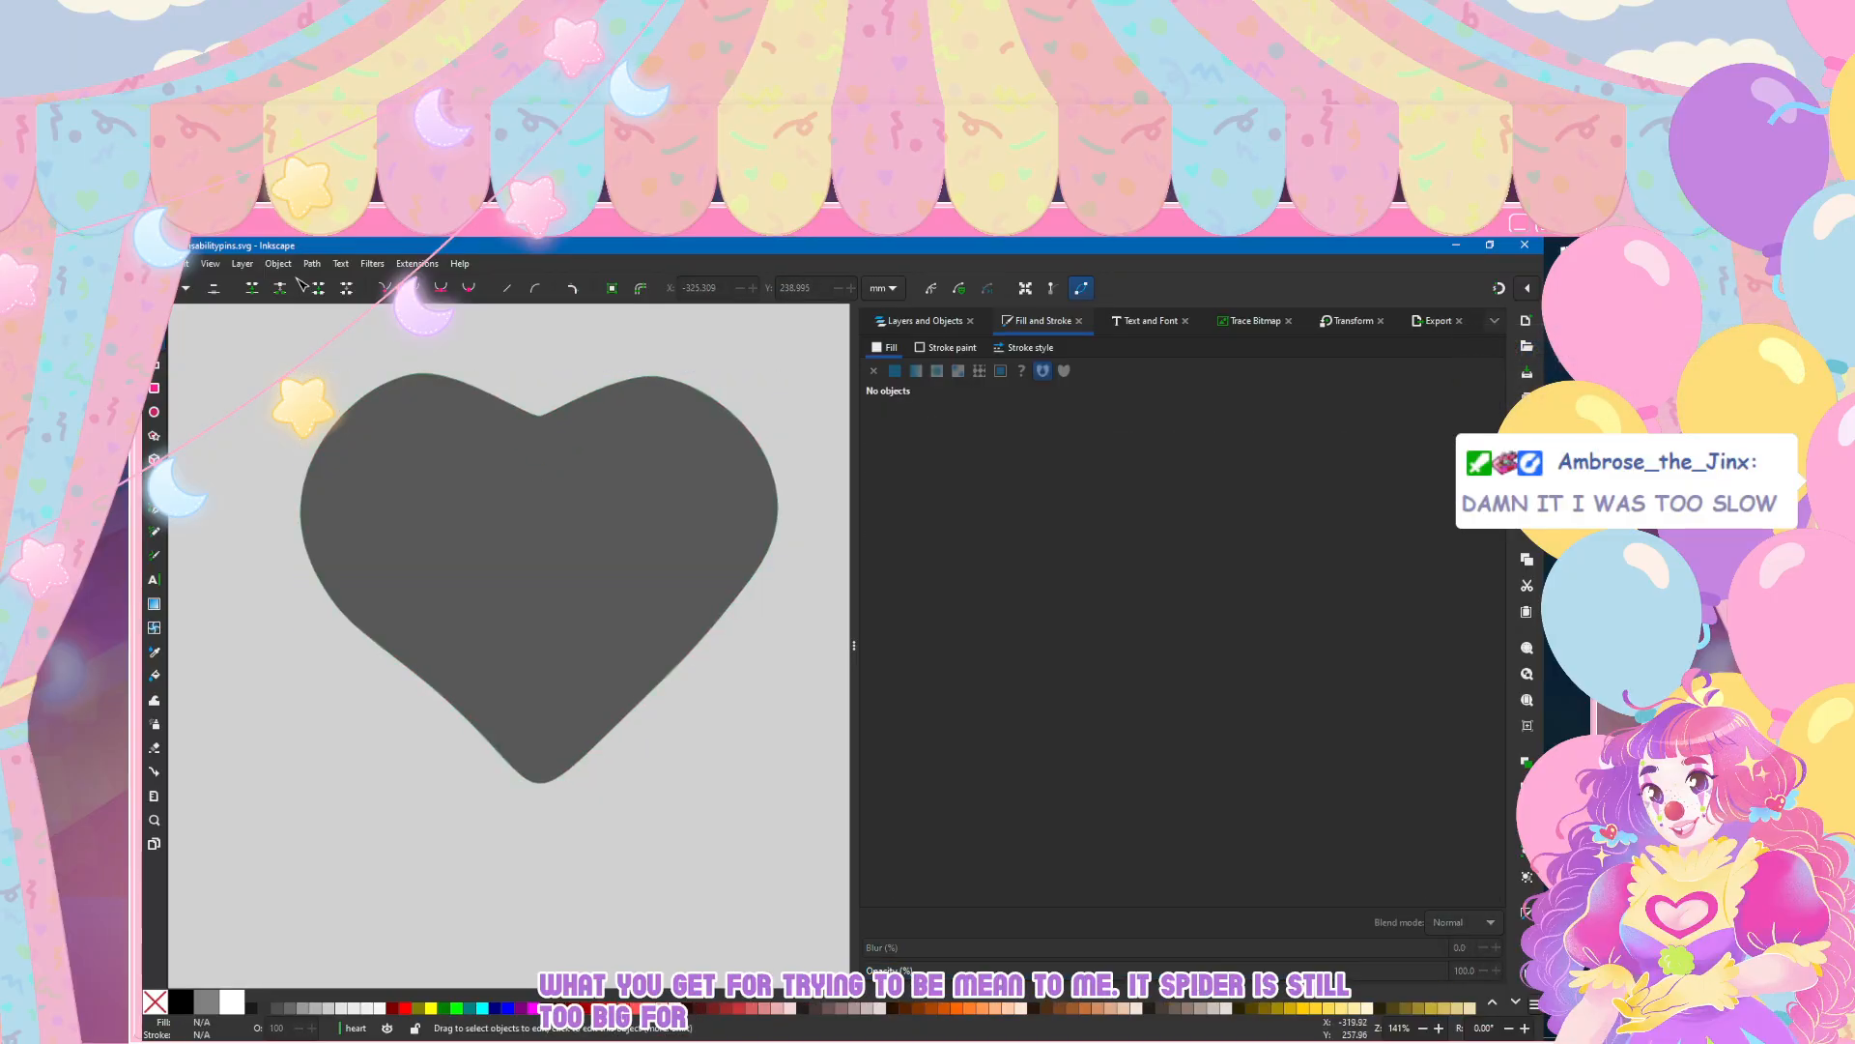
{"action": "left_click", "coordinate": [561, 489]}
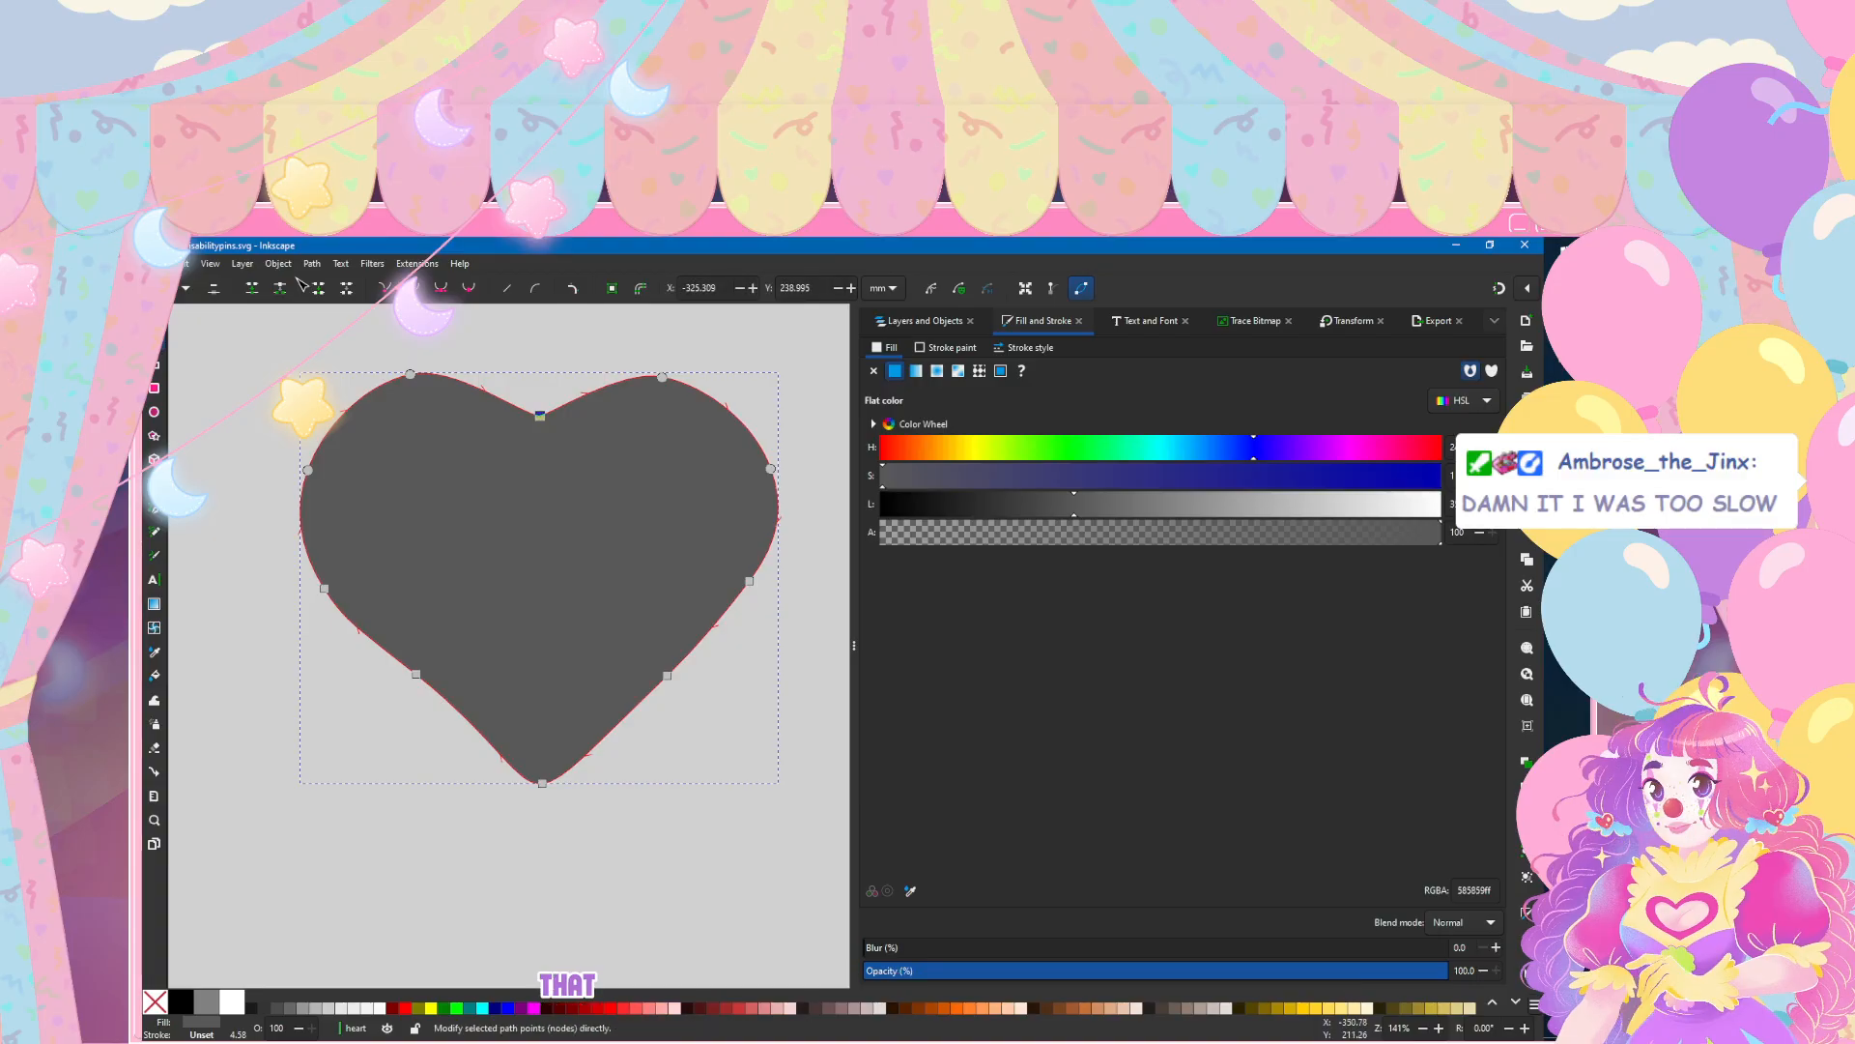
{"action": "key", "text": "Escape"}
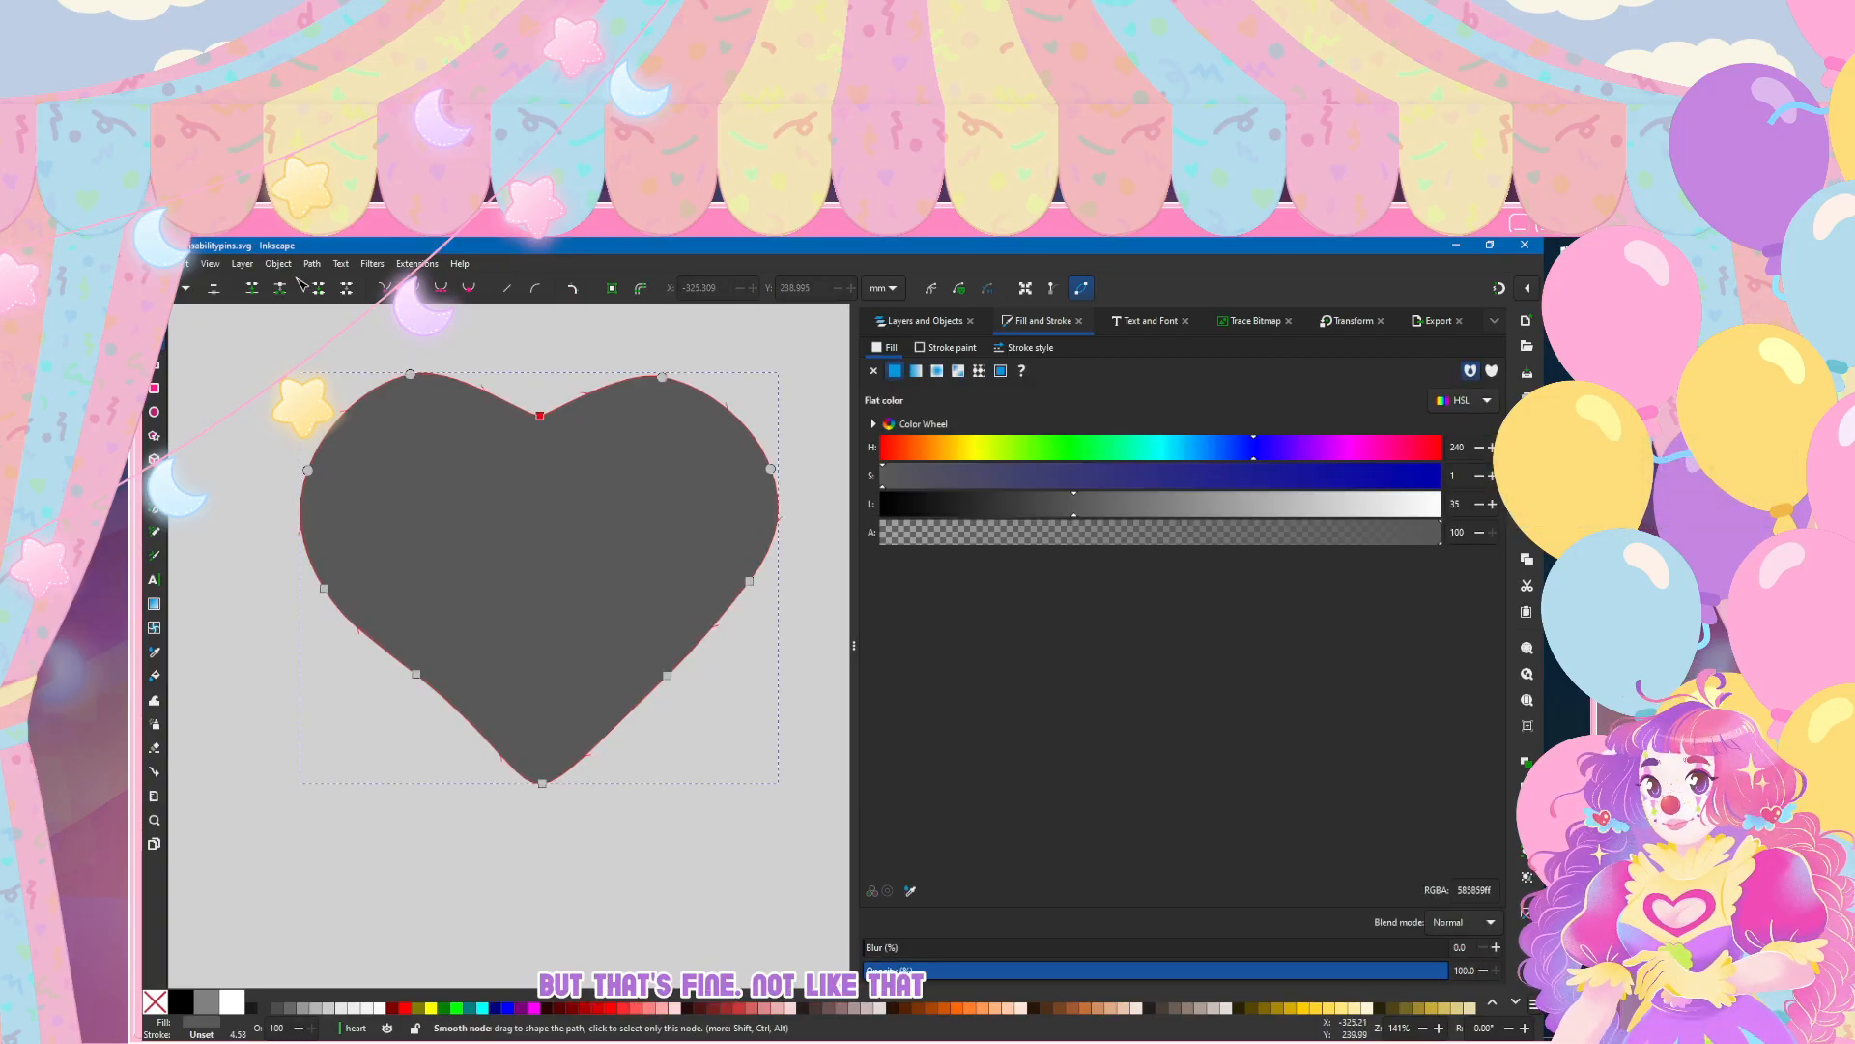
{"action": "left_click_drag", "start_coordinate": [539, 415], "coordinate": [534, 424]}
{"action": "left_click", "coordinate": [476, 312]}
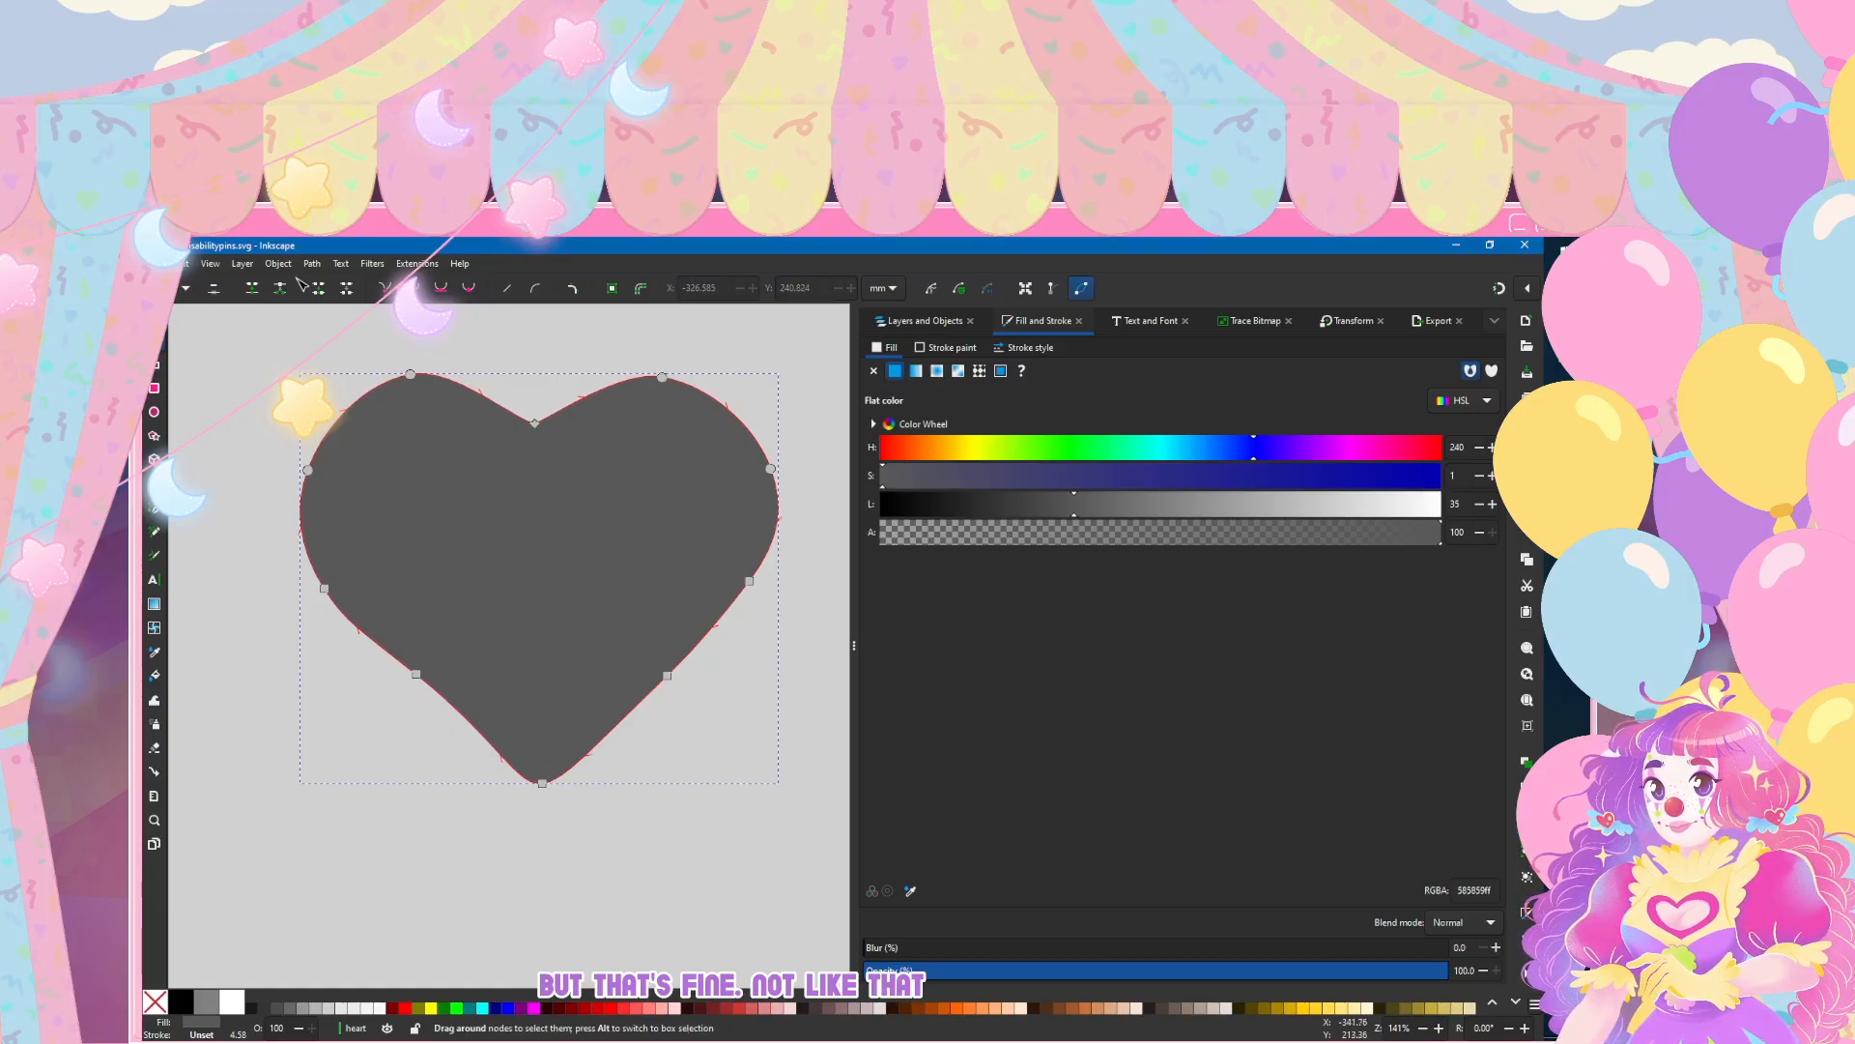
{"action": "key", "text": "Escape"}
Step: Convert the node at the heart's bottom tip to a corner node
{"action": "left_click", "coordinate": [512, 648]}
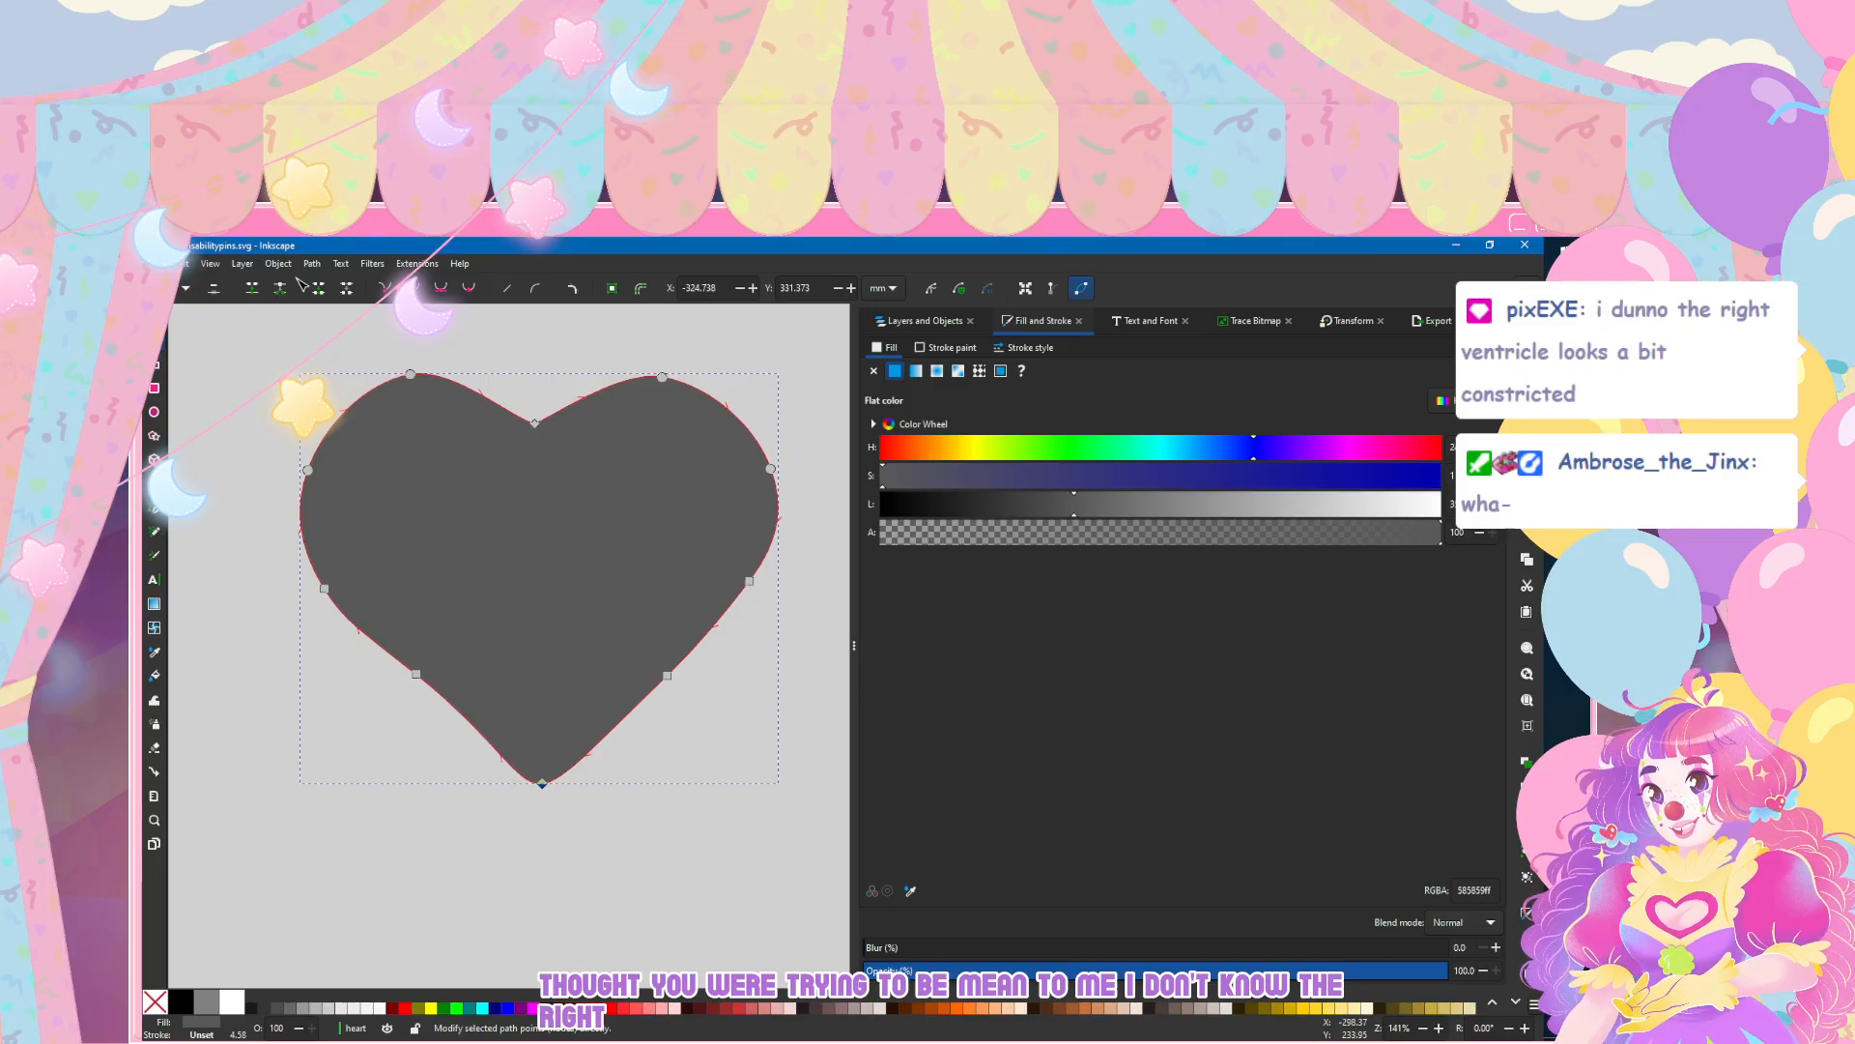
{"action": "key", "text": "Escape"}
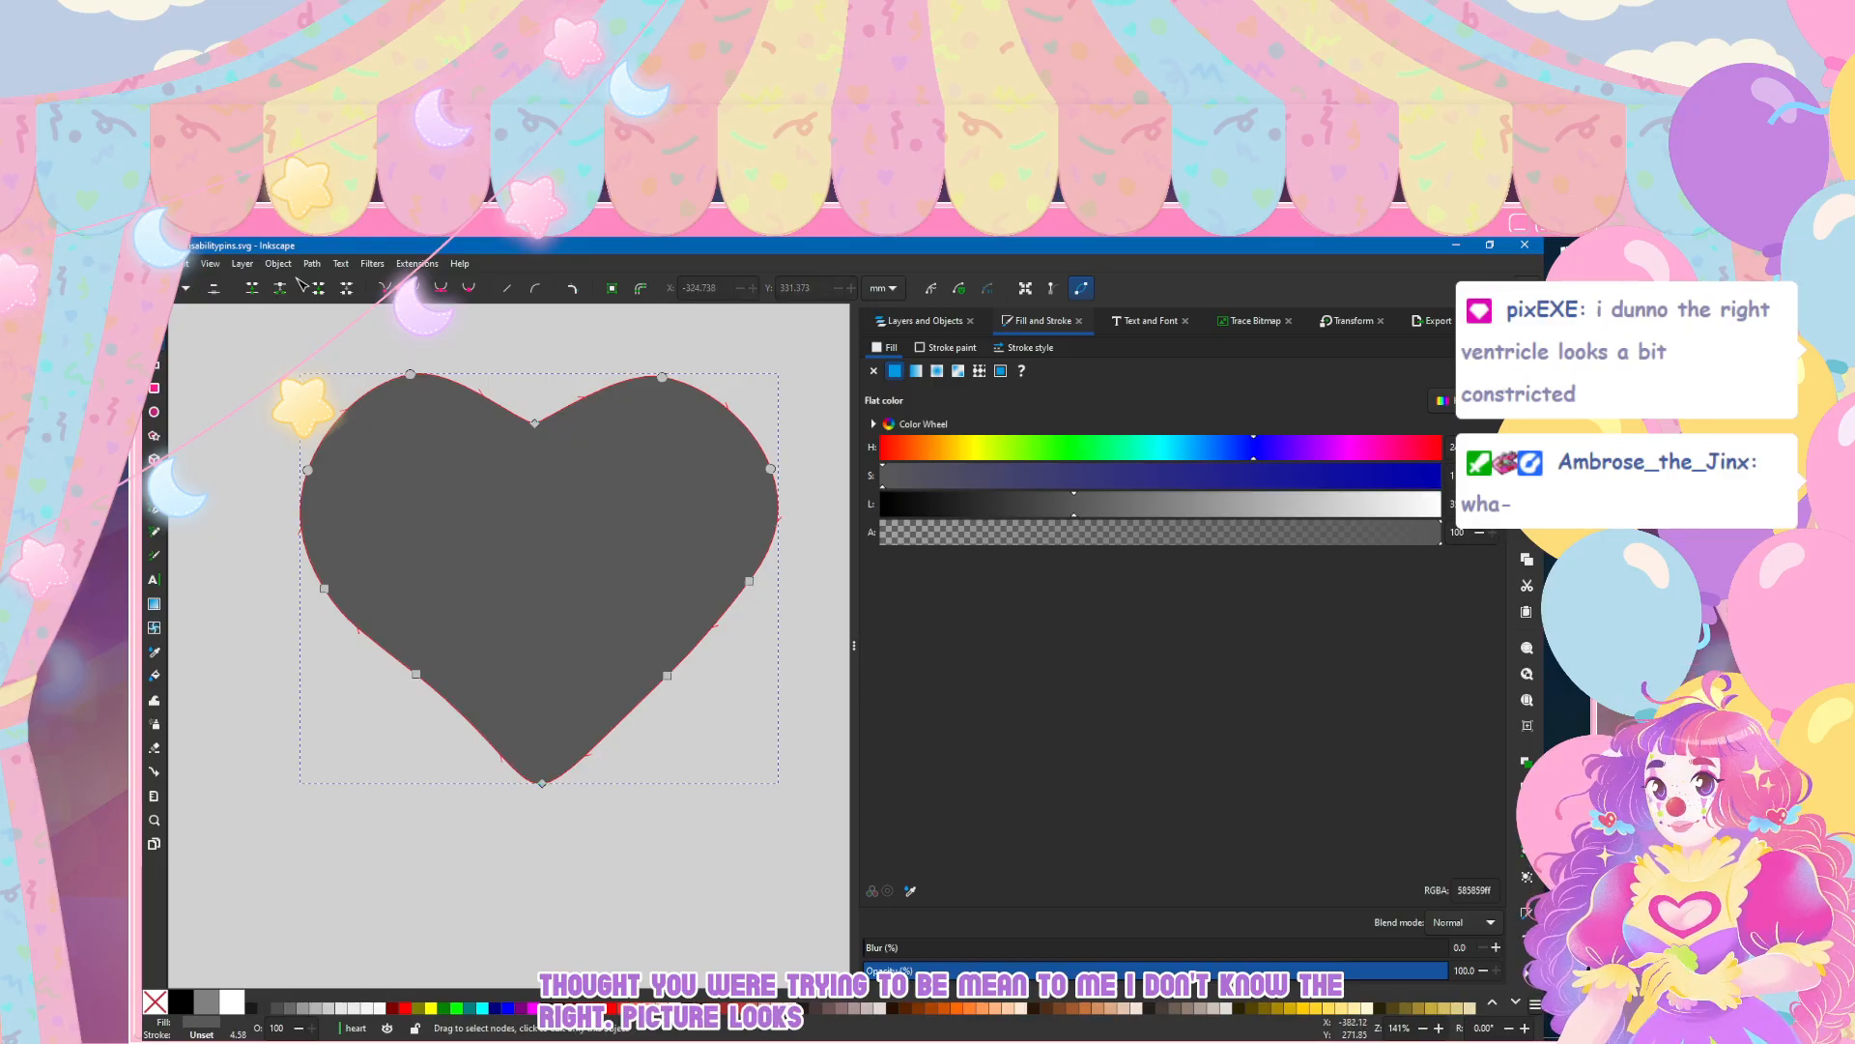
{"action": "key", "text": "Escape"}
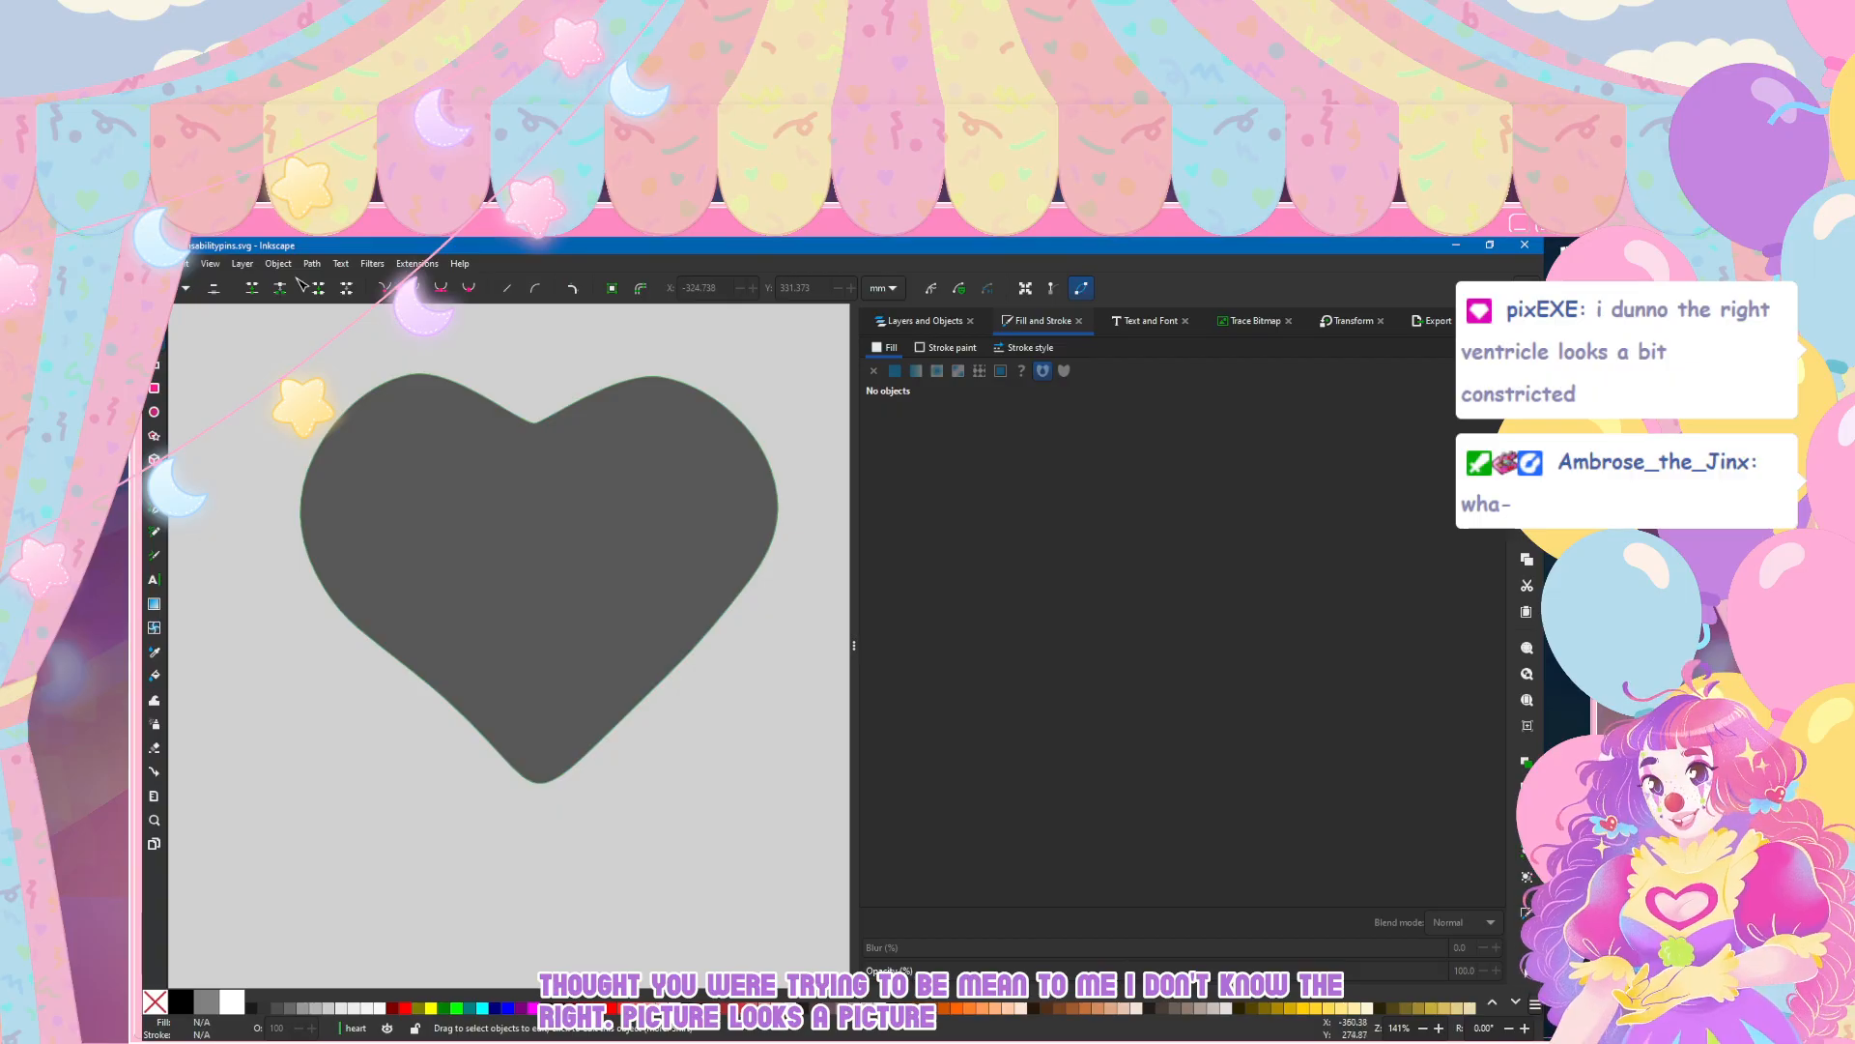
Step: Nudge the lower left edge's middle node slightly down and outward, and the lower right edge's middle node slightly inward
{"action": "left_click", "coordinate": [405, 557]}
{"action": "mouse_move", "coordinate": [415, 673]}
{"action": "left_mouse_down"}
{"action": "mouse_move", "coordinate": [430, 700]}
{"action": "mouse_move", "coordinate": [461, 670]}
{"action": "mouse_move", "coordinate": [407, 683]}
{"action": "left_mouse_up"}
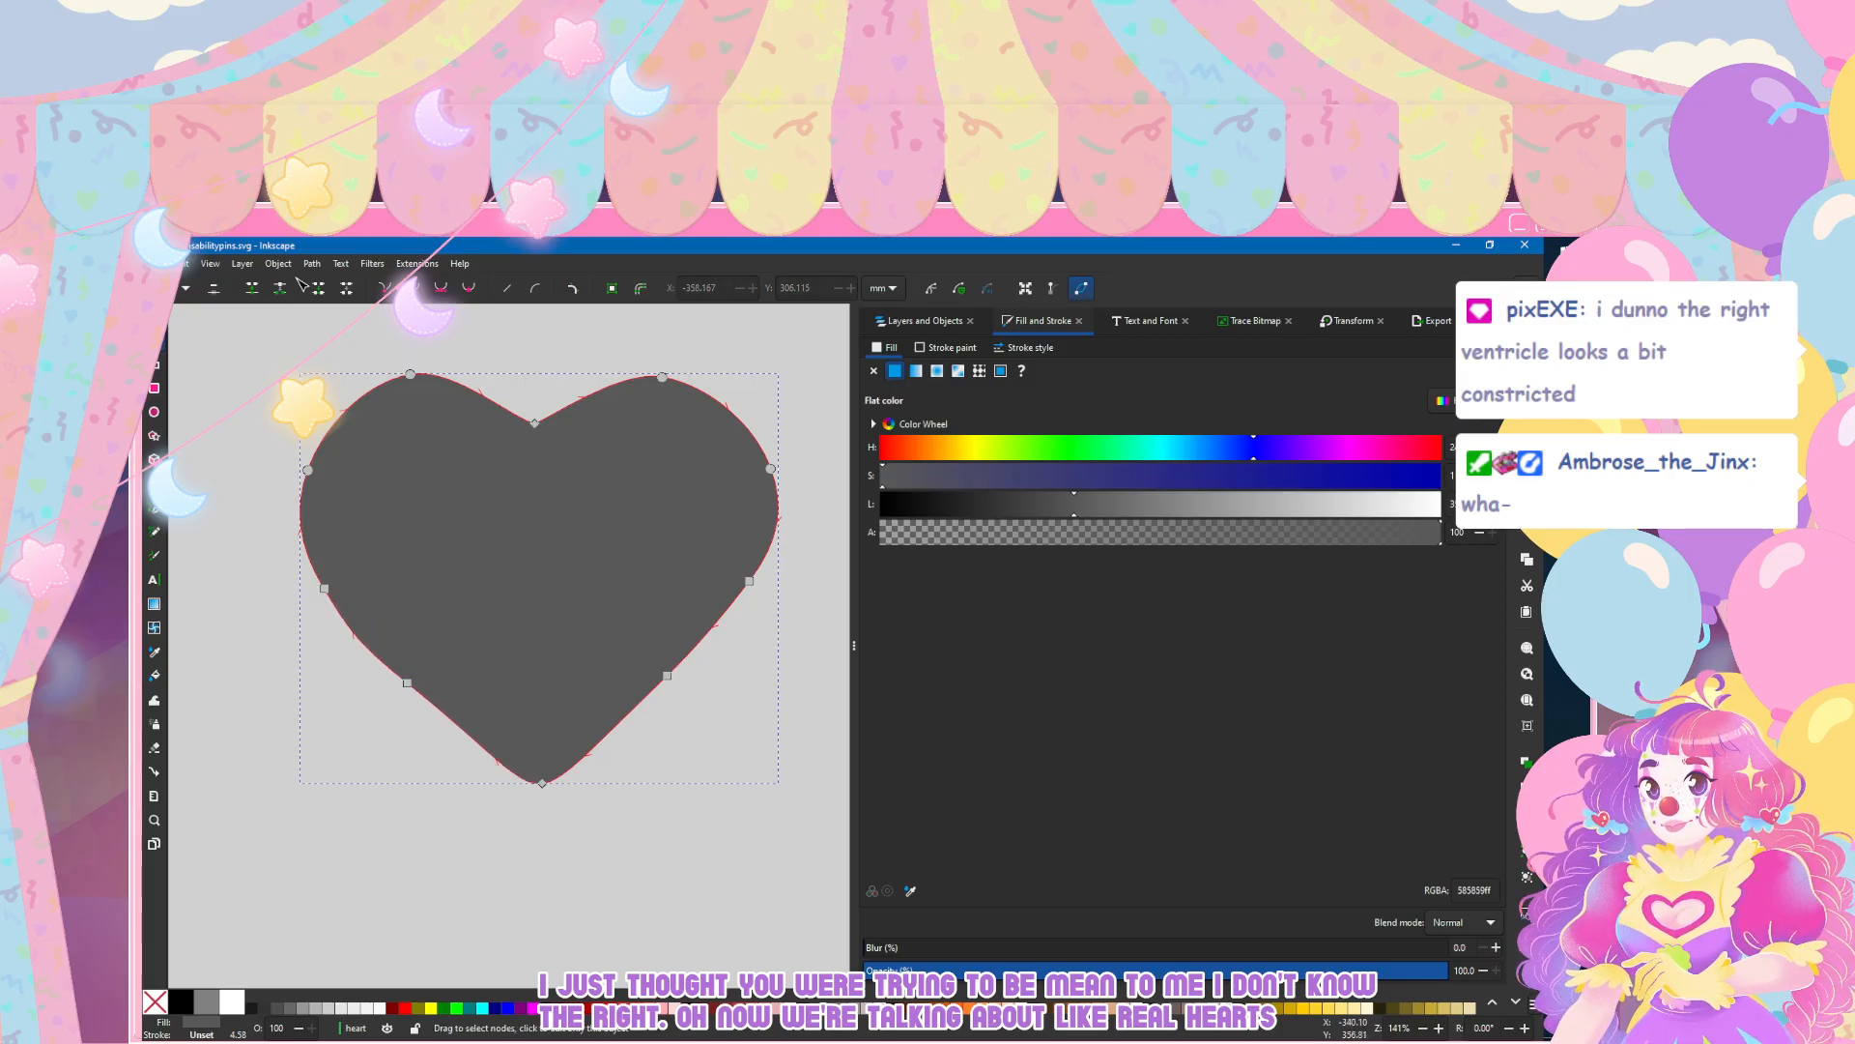
{"action": "key", "text": "Escape"}
{"action": "left_click", "coordinate": [575, 632]}
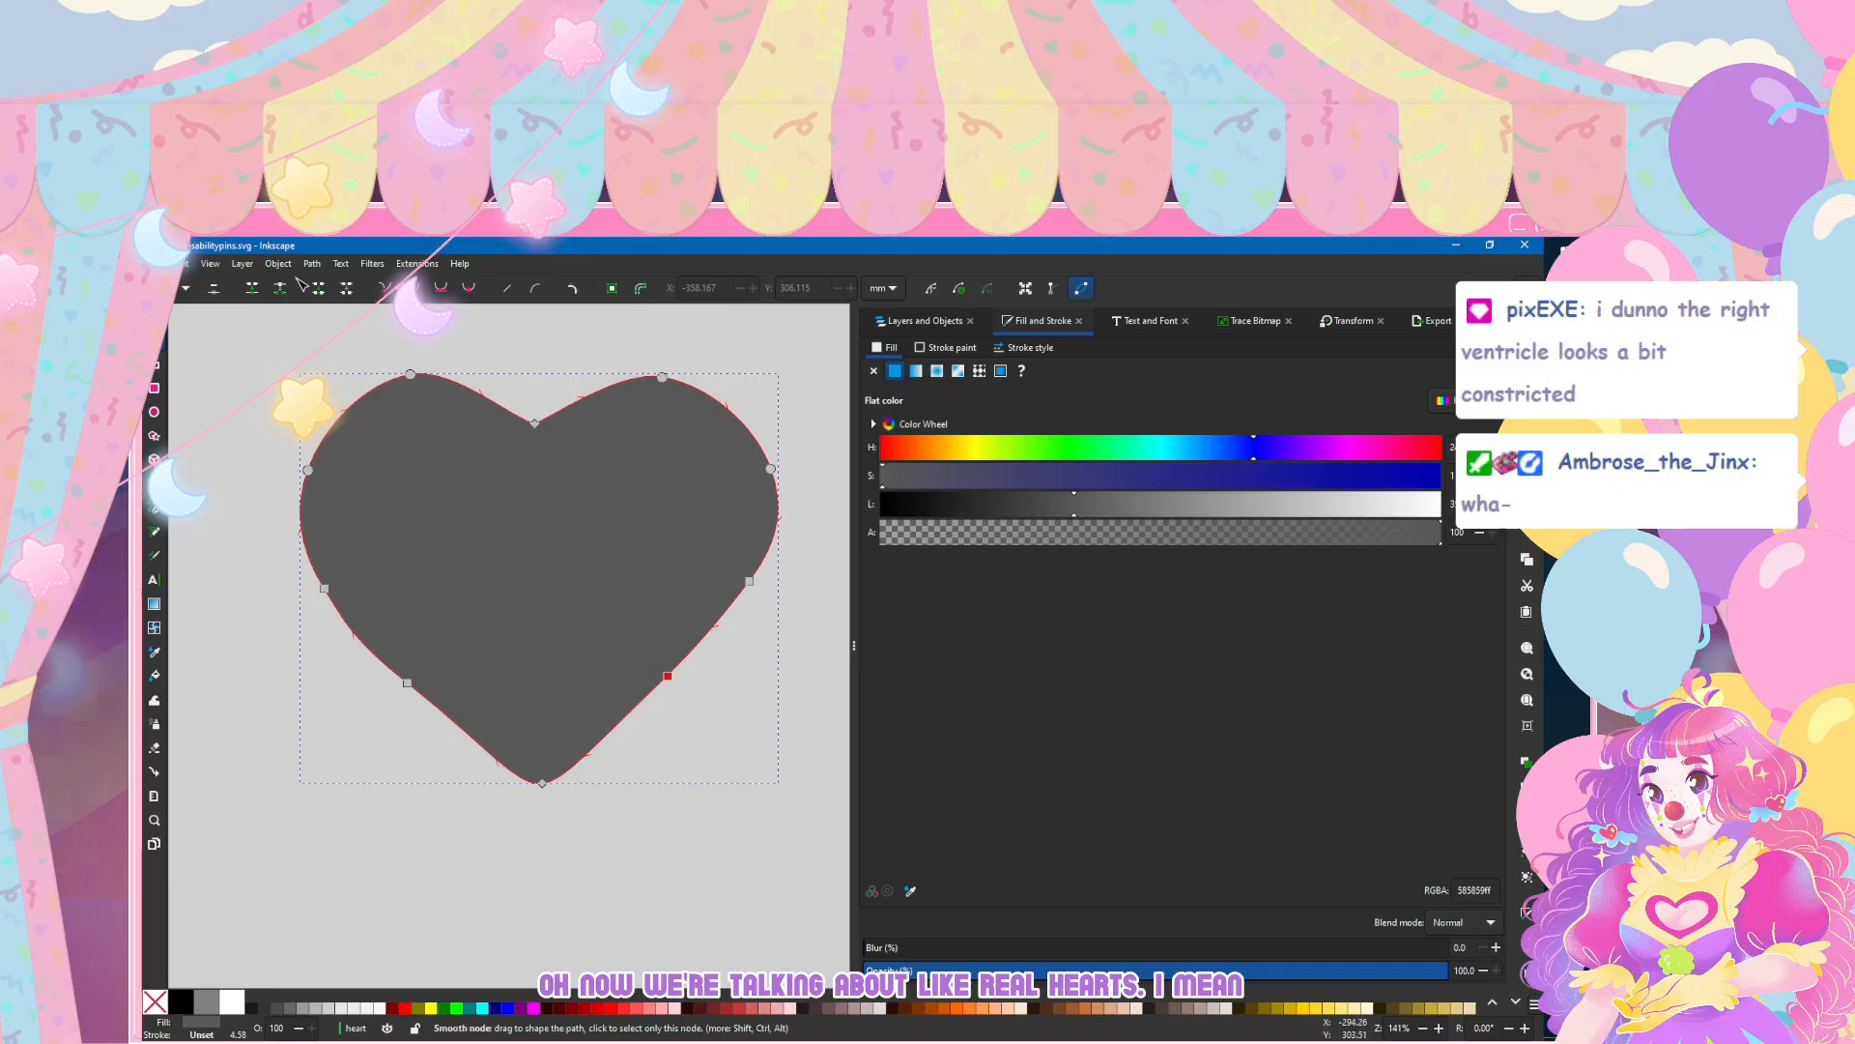
{"action": "left_click_drag", "start_coordinate": [666, 675], "coordinate": [657, 677]}
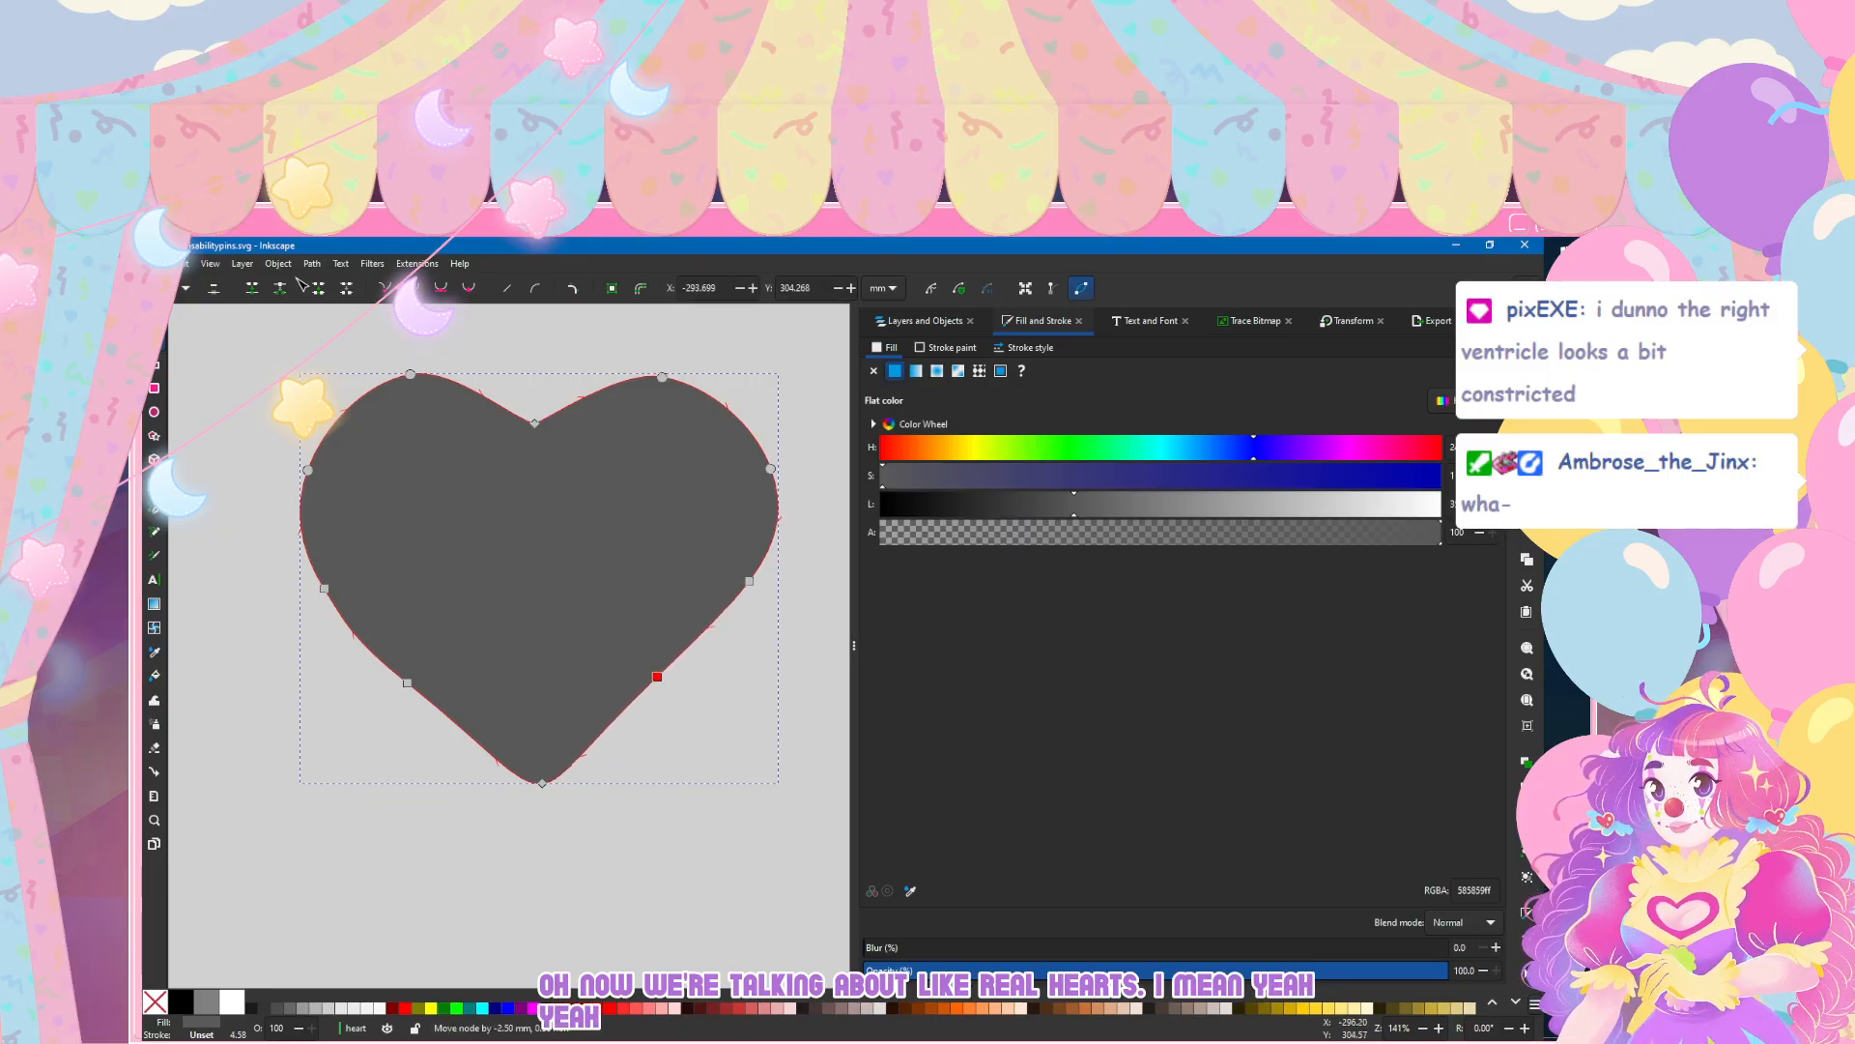
{"action": "key", "text": "Escape"}
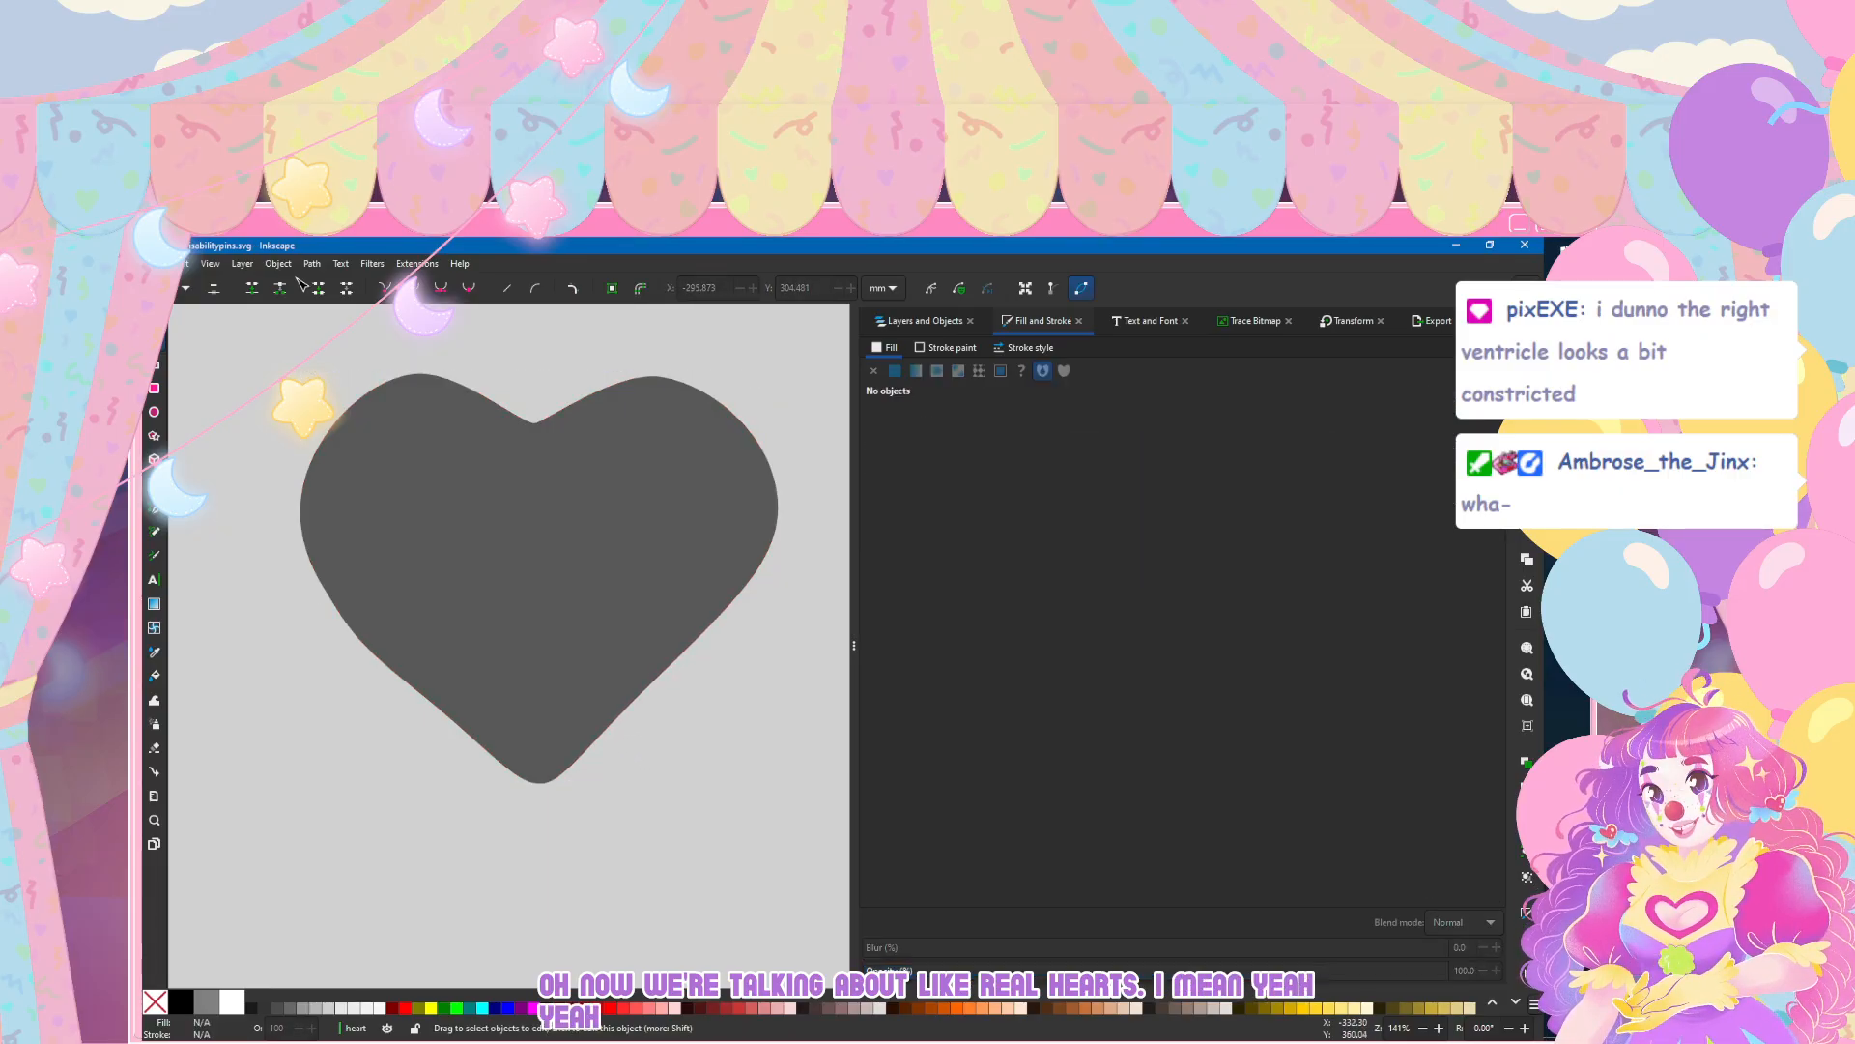
Step: Delete the lowest side node beneath each lobe and move the lower right edge's remaining node slightly down
{"action": "left_click", "coordinate": [380, 498]}
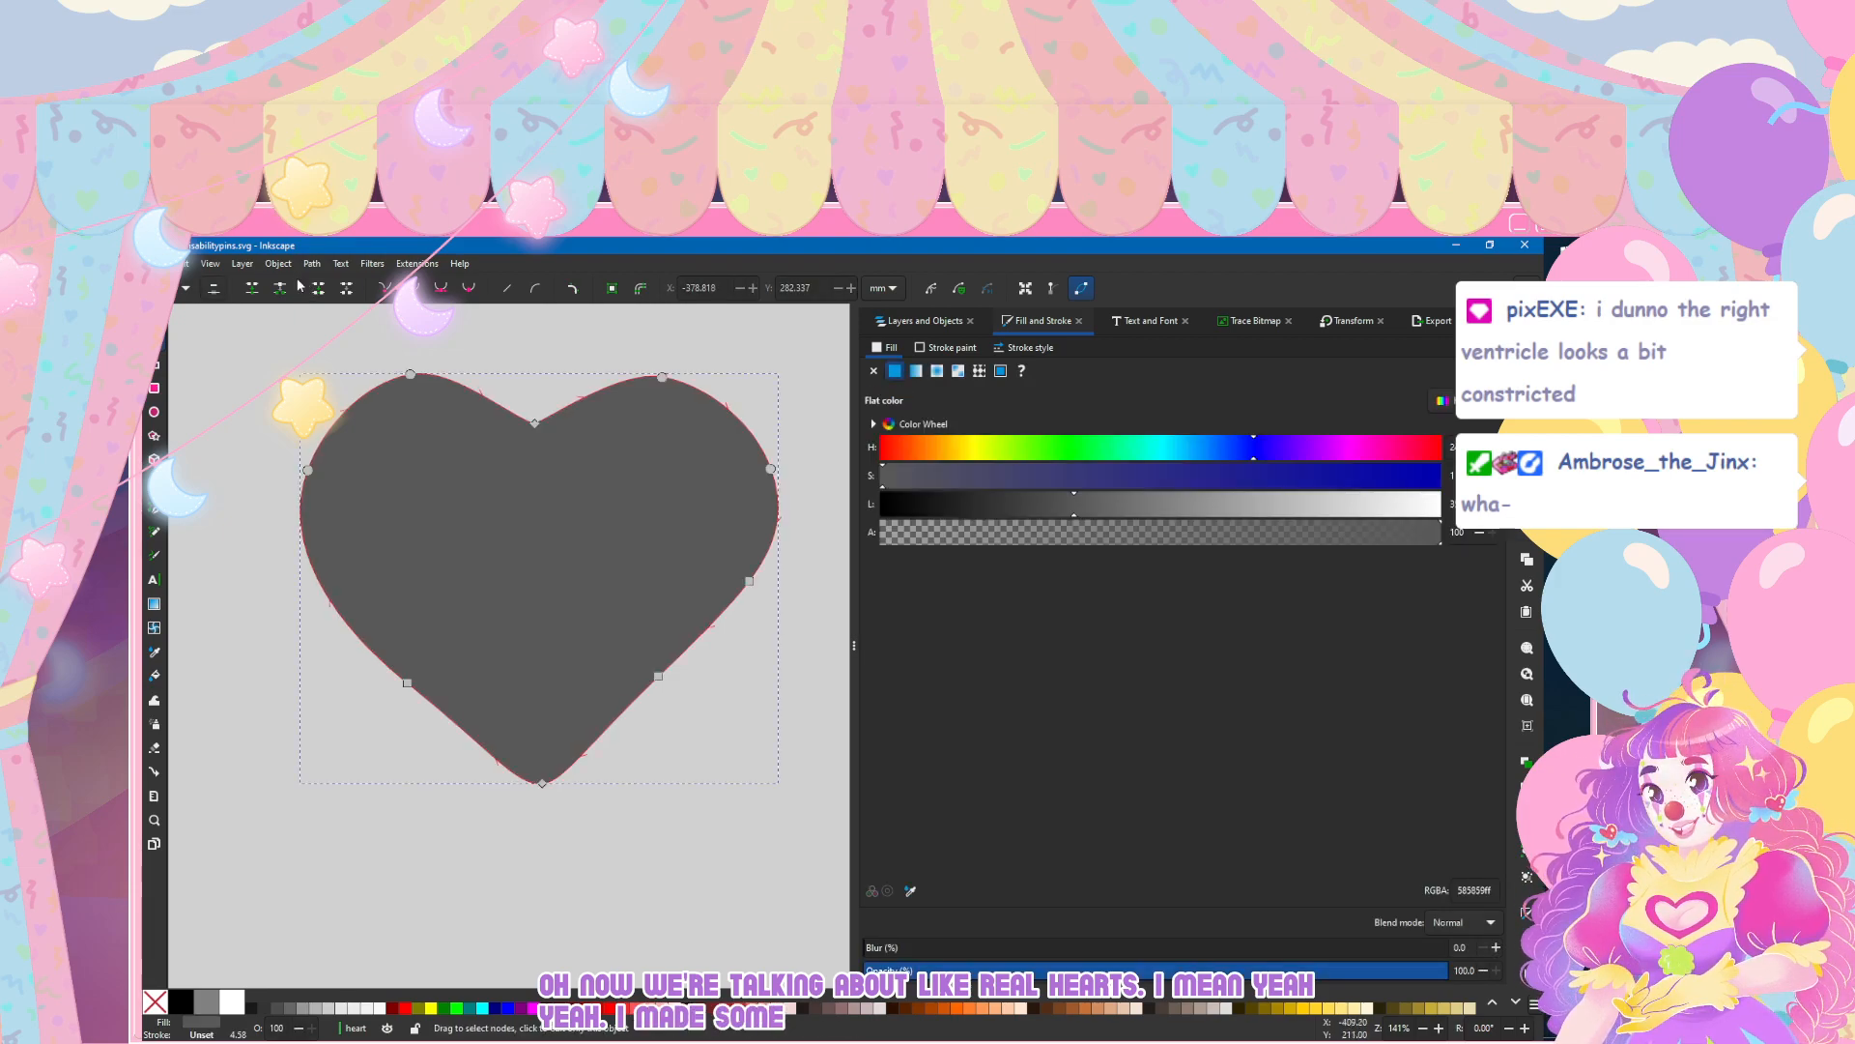
{"action": "left_click", "coordinate": [750, 581]}
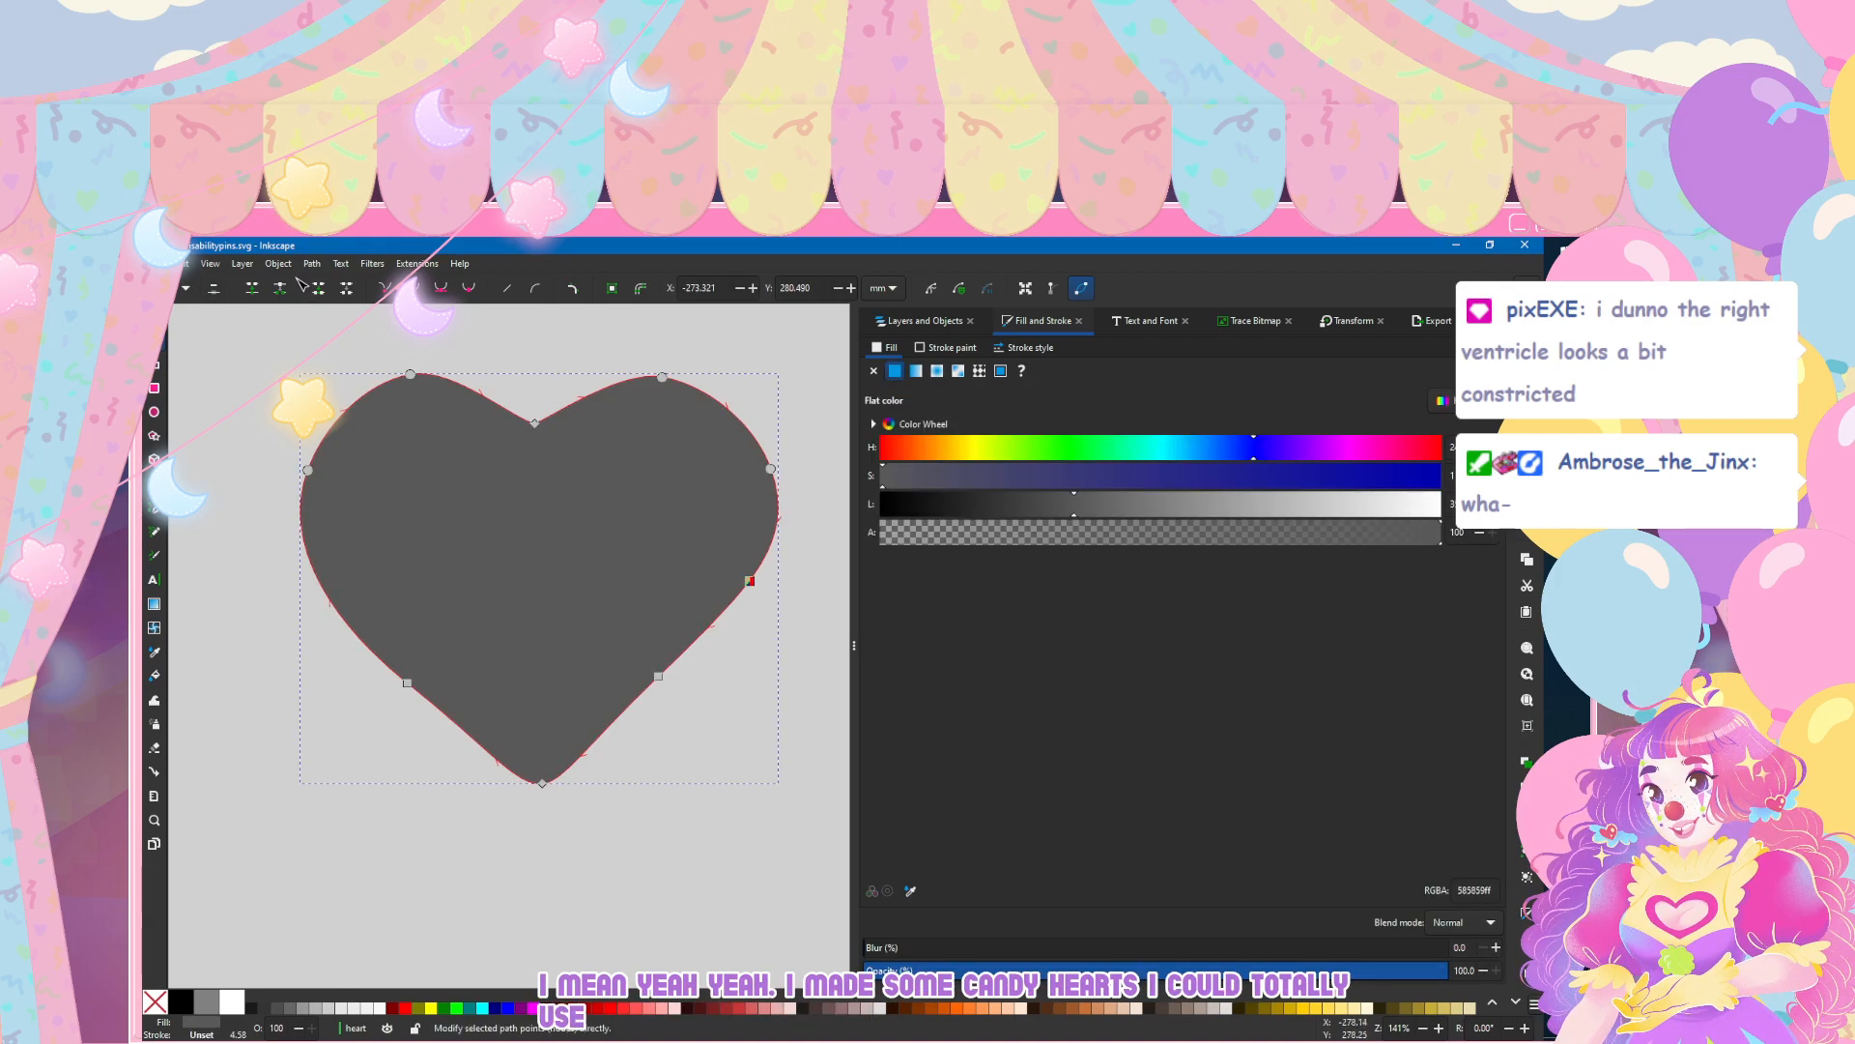
{"action": "key", "text": "Escape"}
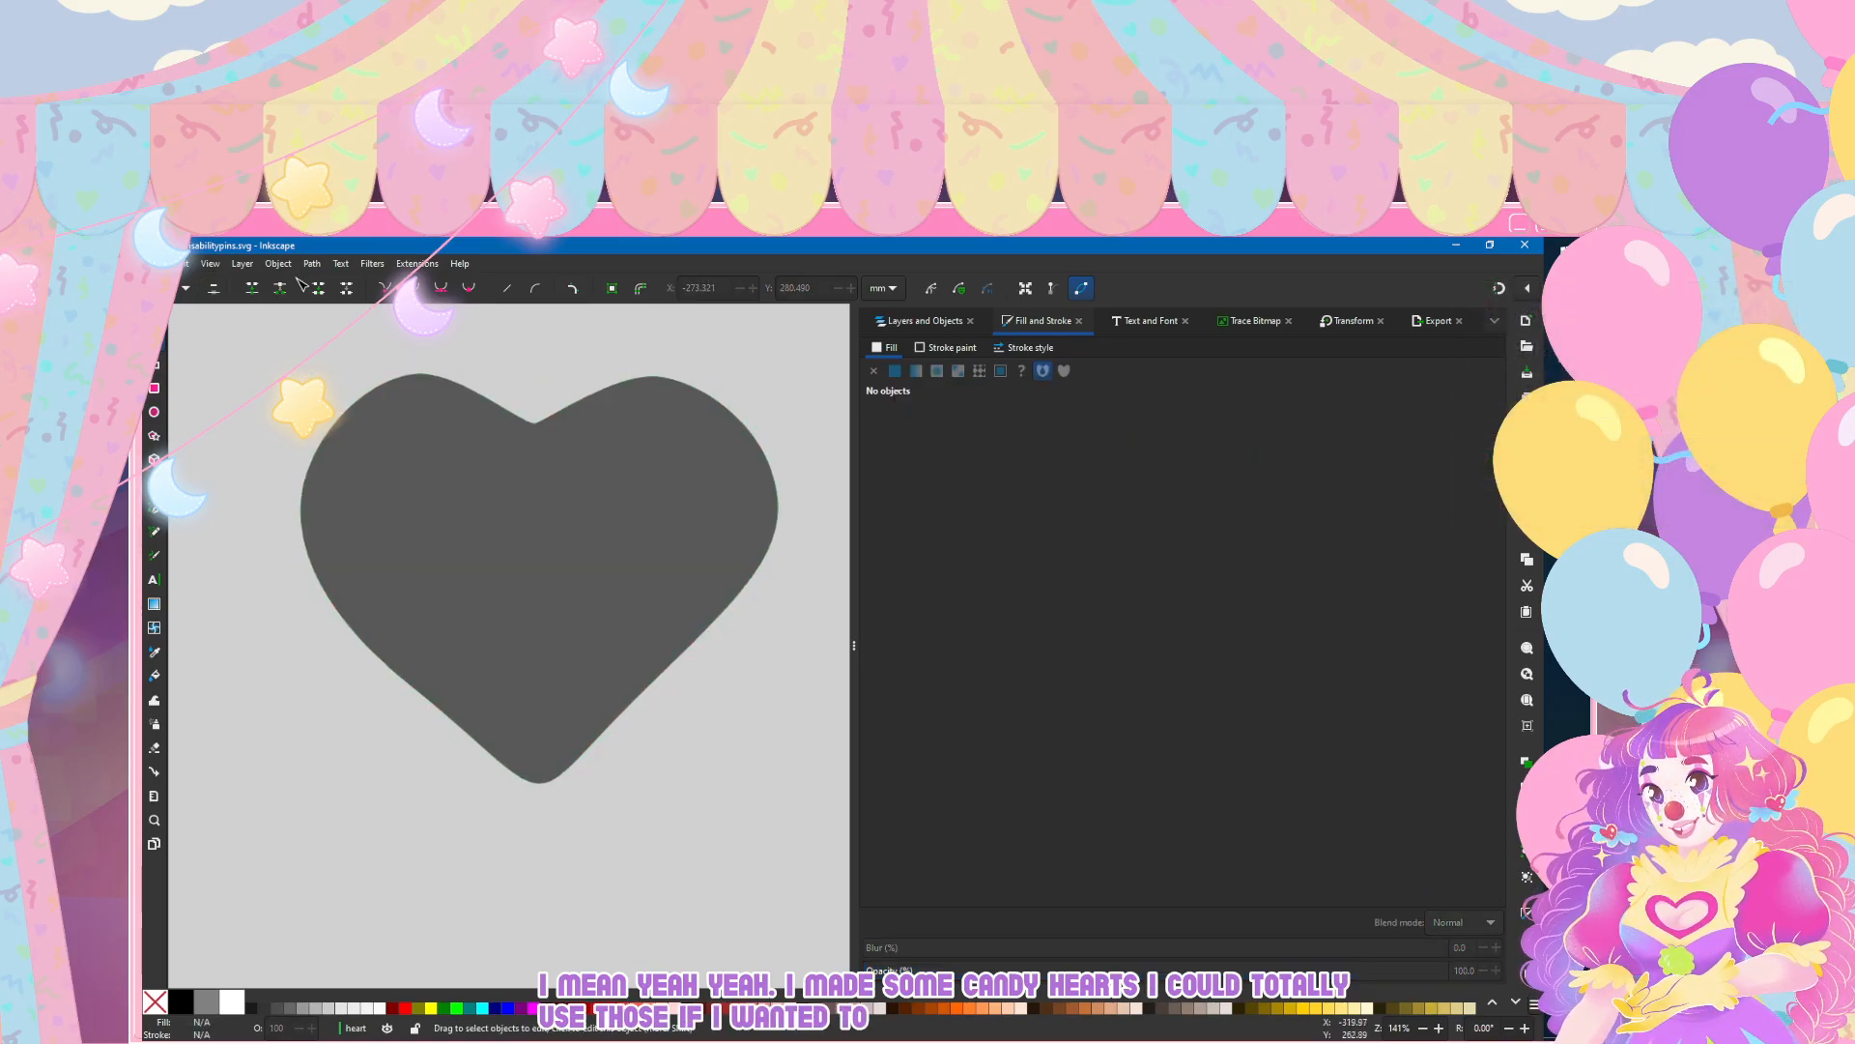
{"action": "left_click", "coordinate": [578, 613]}
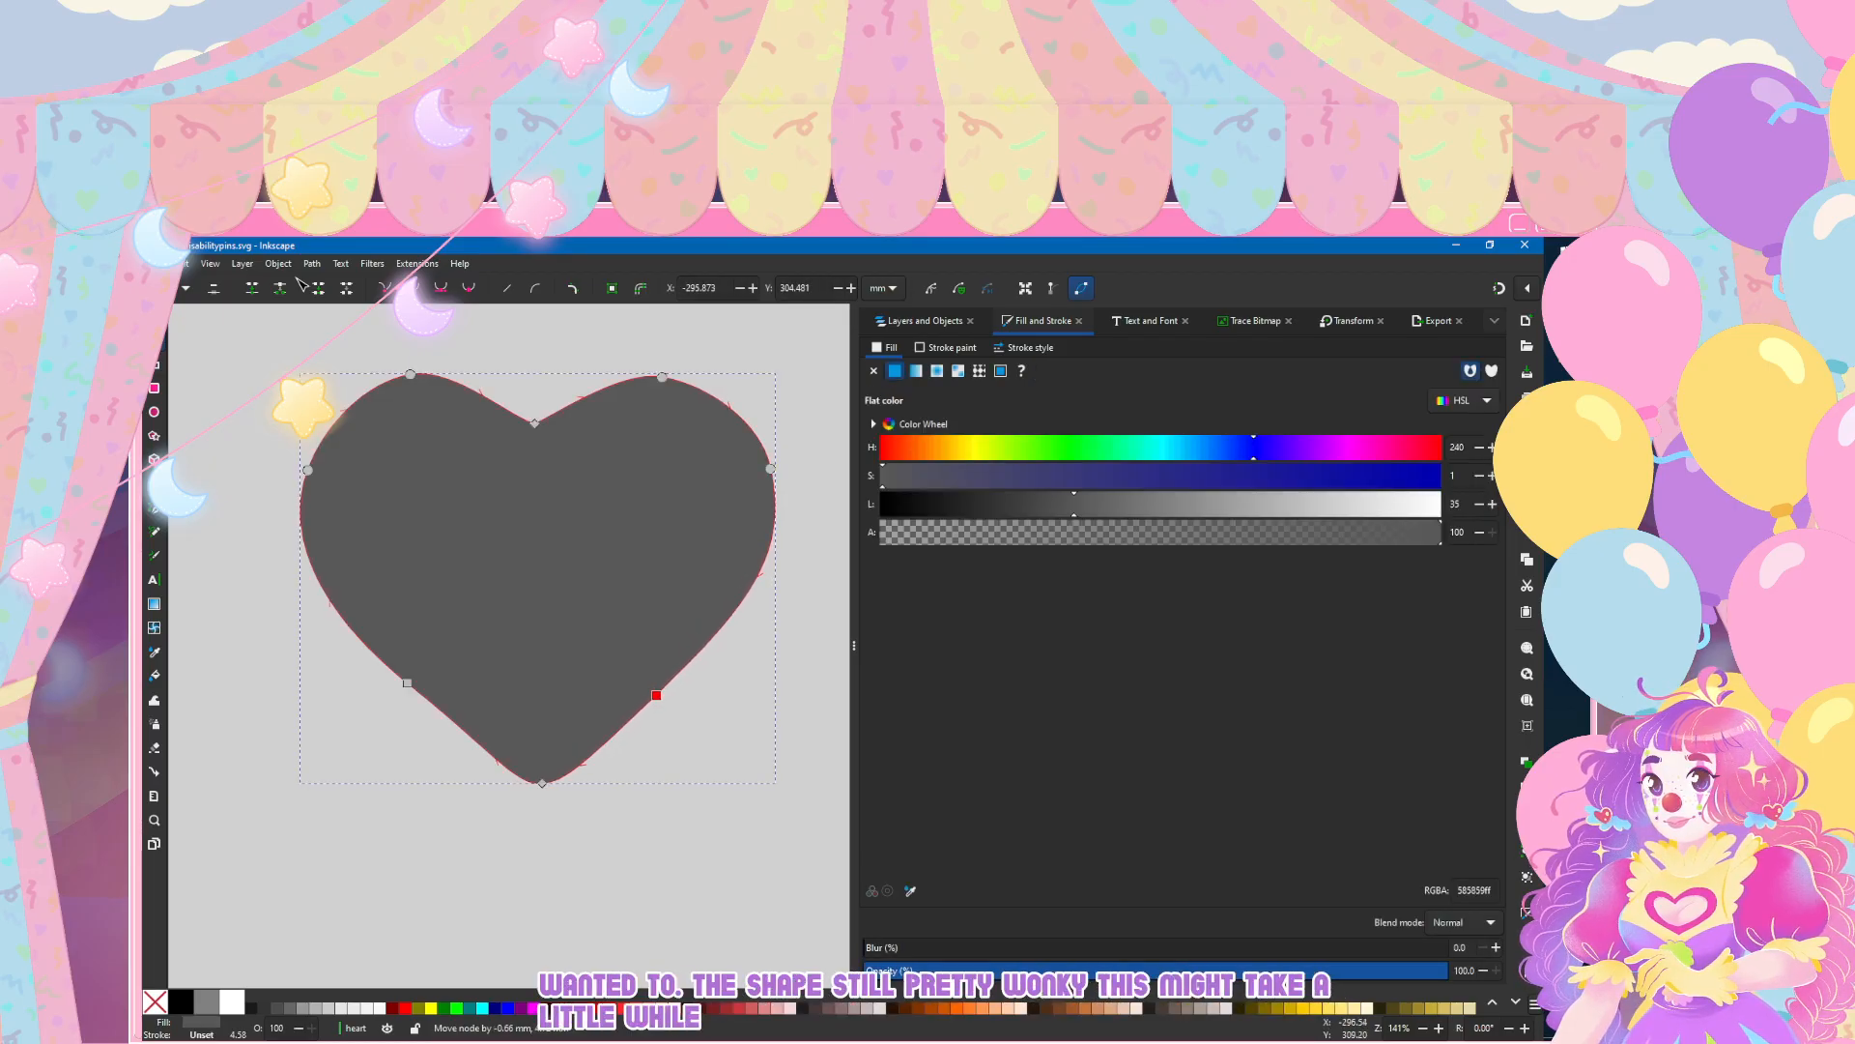
{"action": "left_click_drag", "start_coordinate": [658, 677], "coordinate": [658, 697]}
{"action": "key", "text": "Escape"}
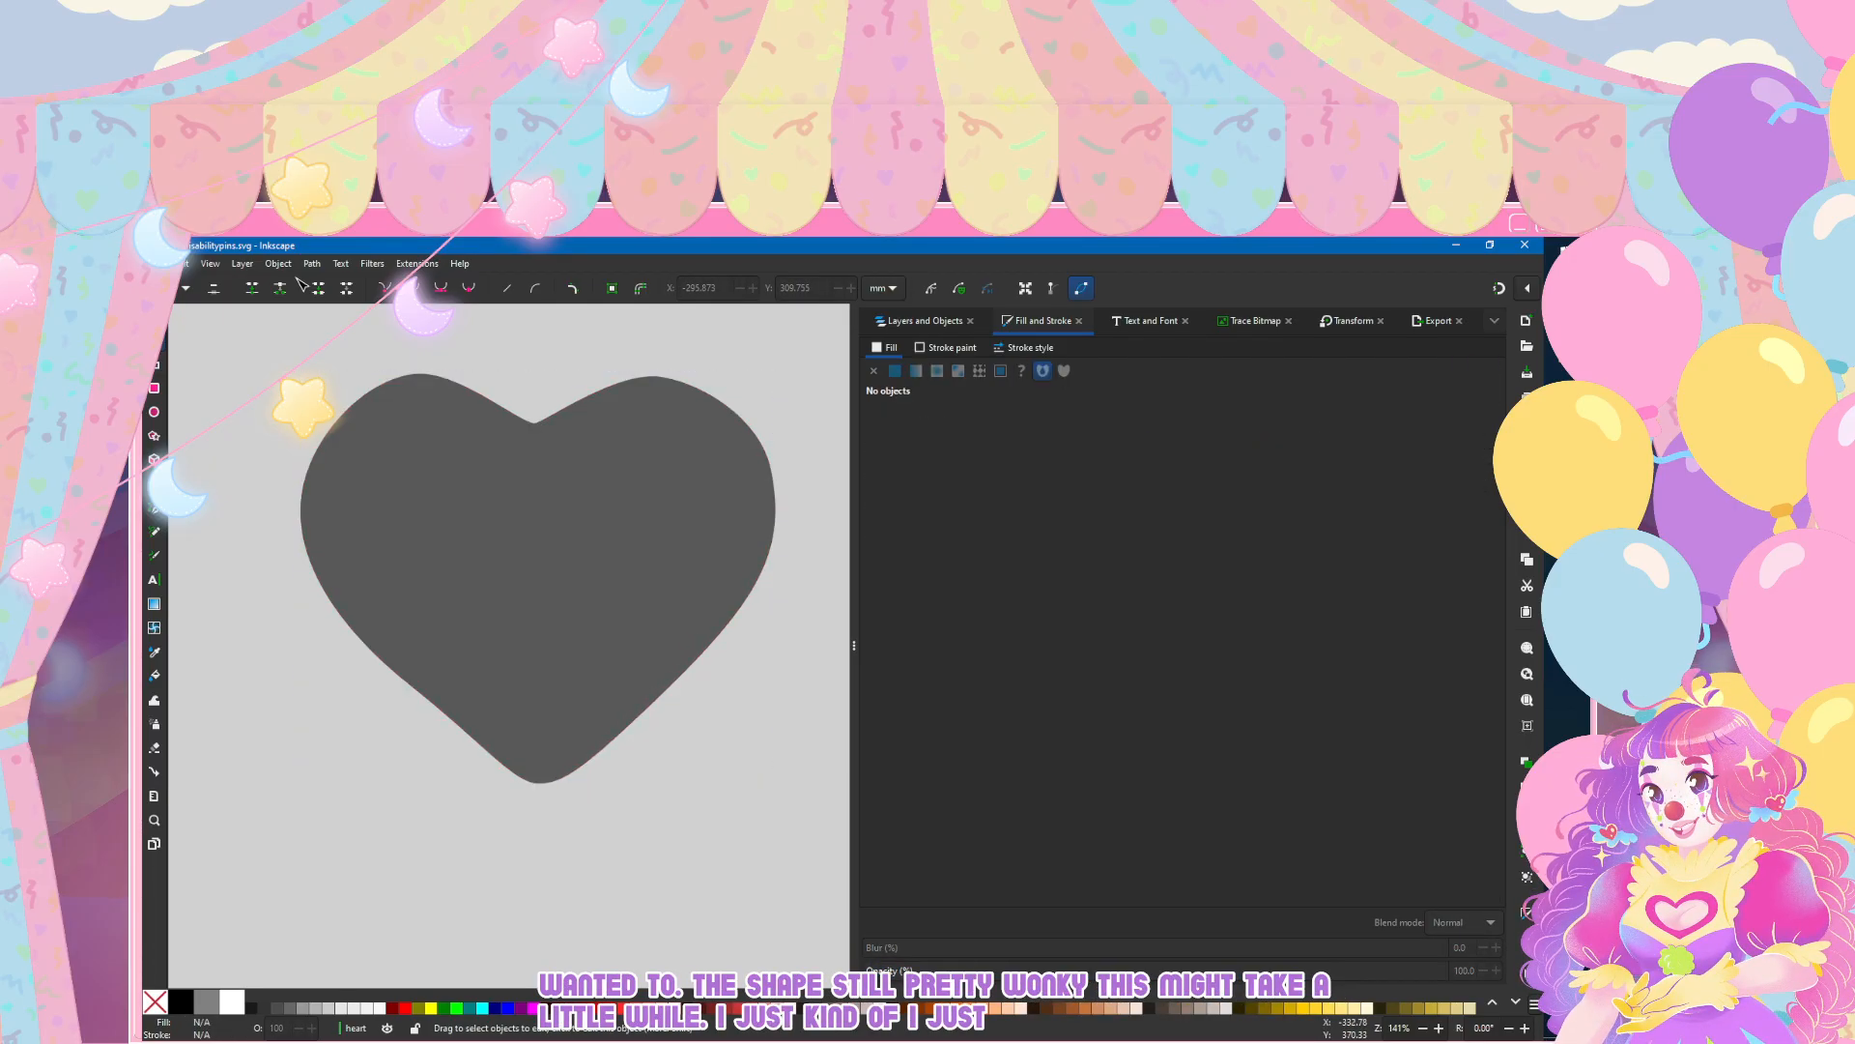
Step: Add a node on the upper outer curve of each lobe and nudge both slightly outward to round the lobes
{"action": "left_click", "coordinate": [727, 404]}
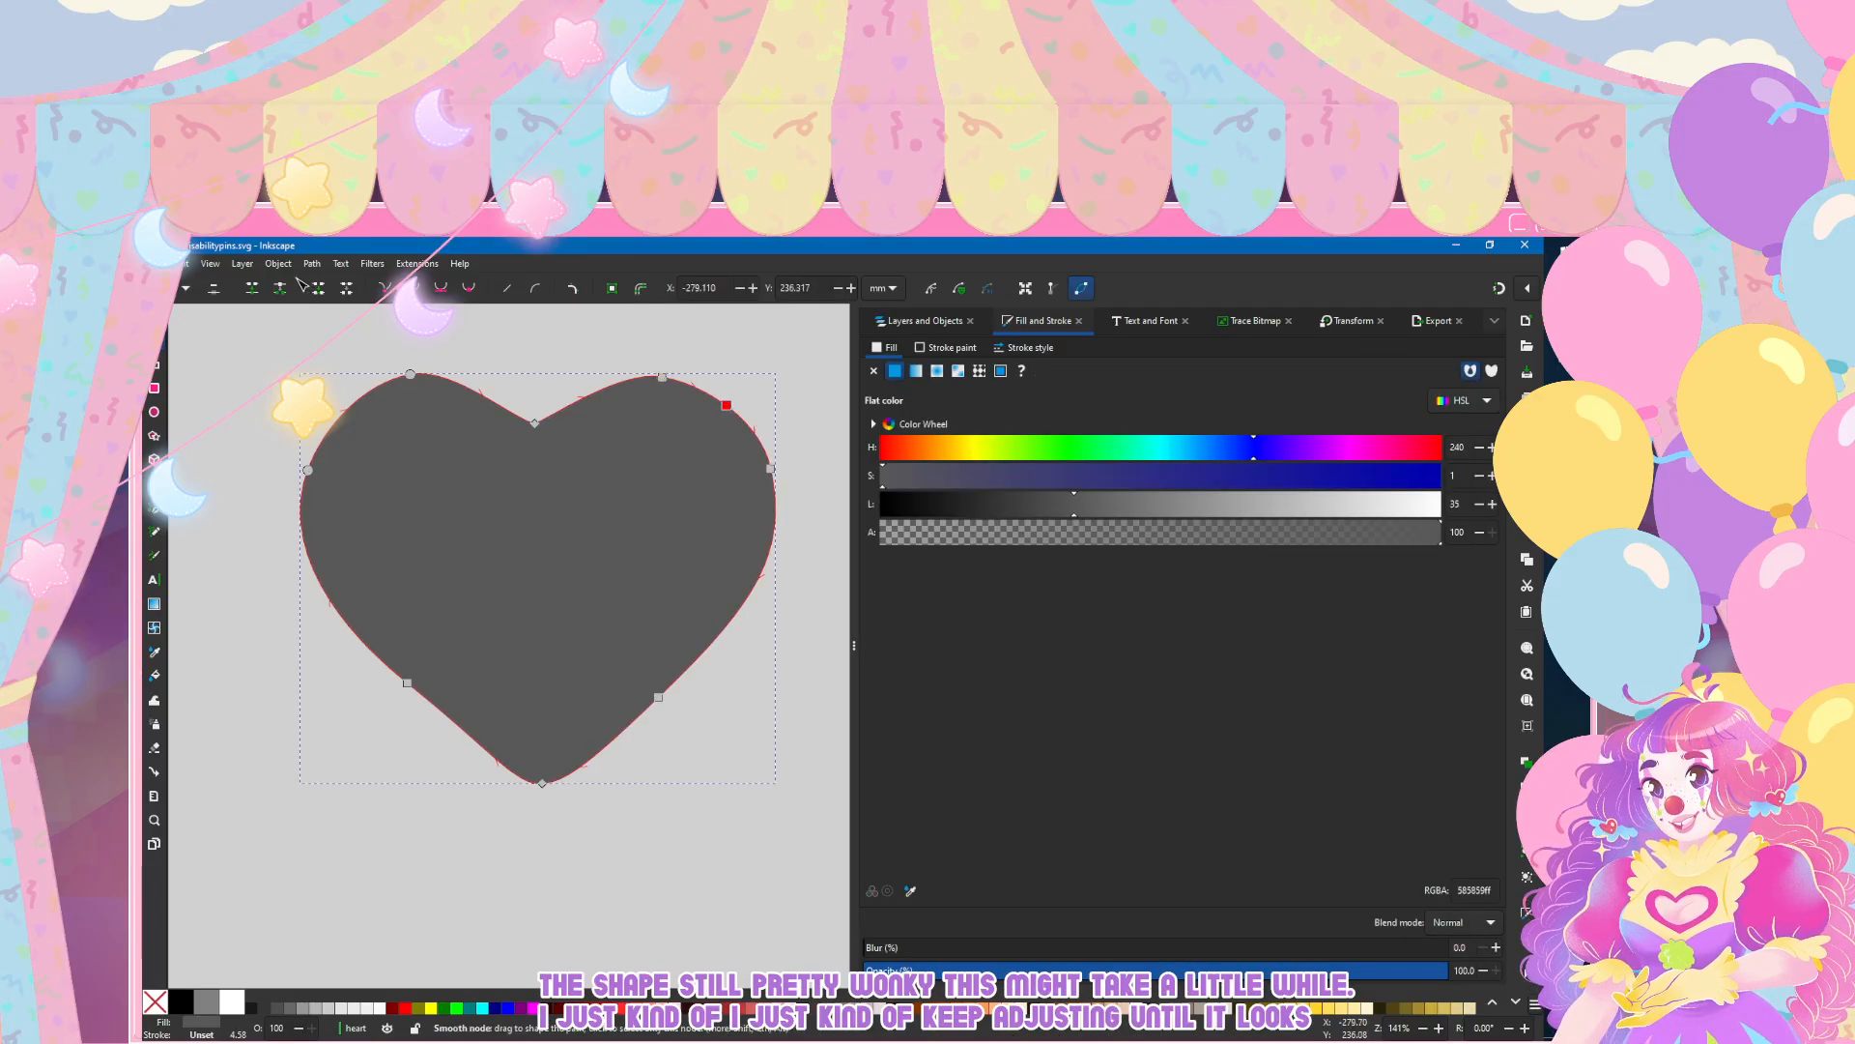
{"action": "left_click", "coordinate": [727, 404]}
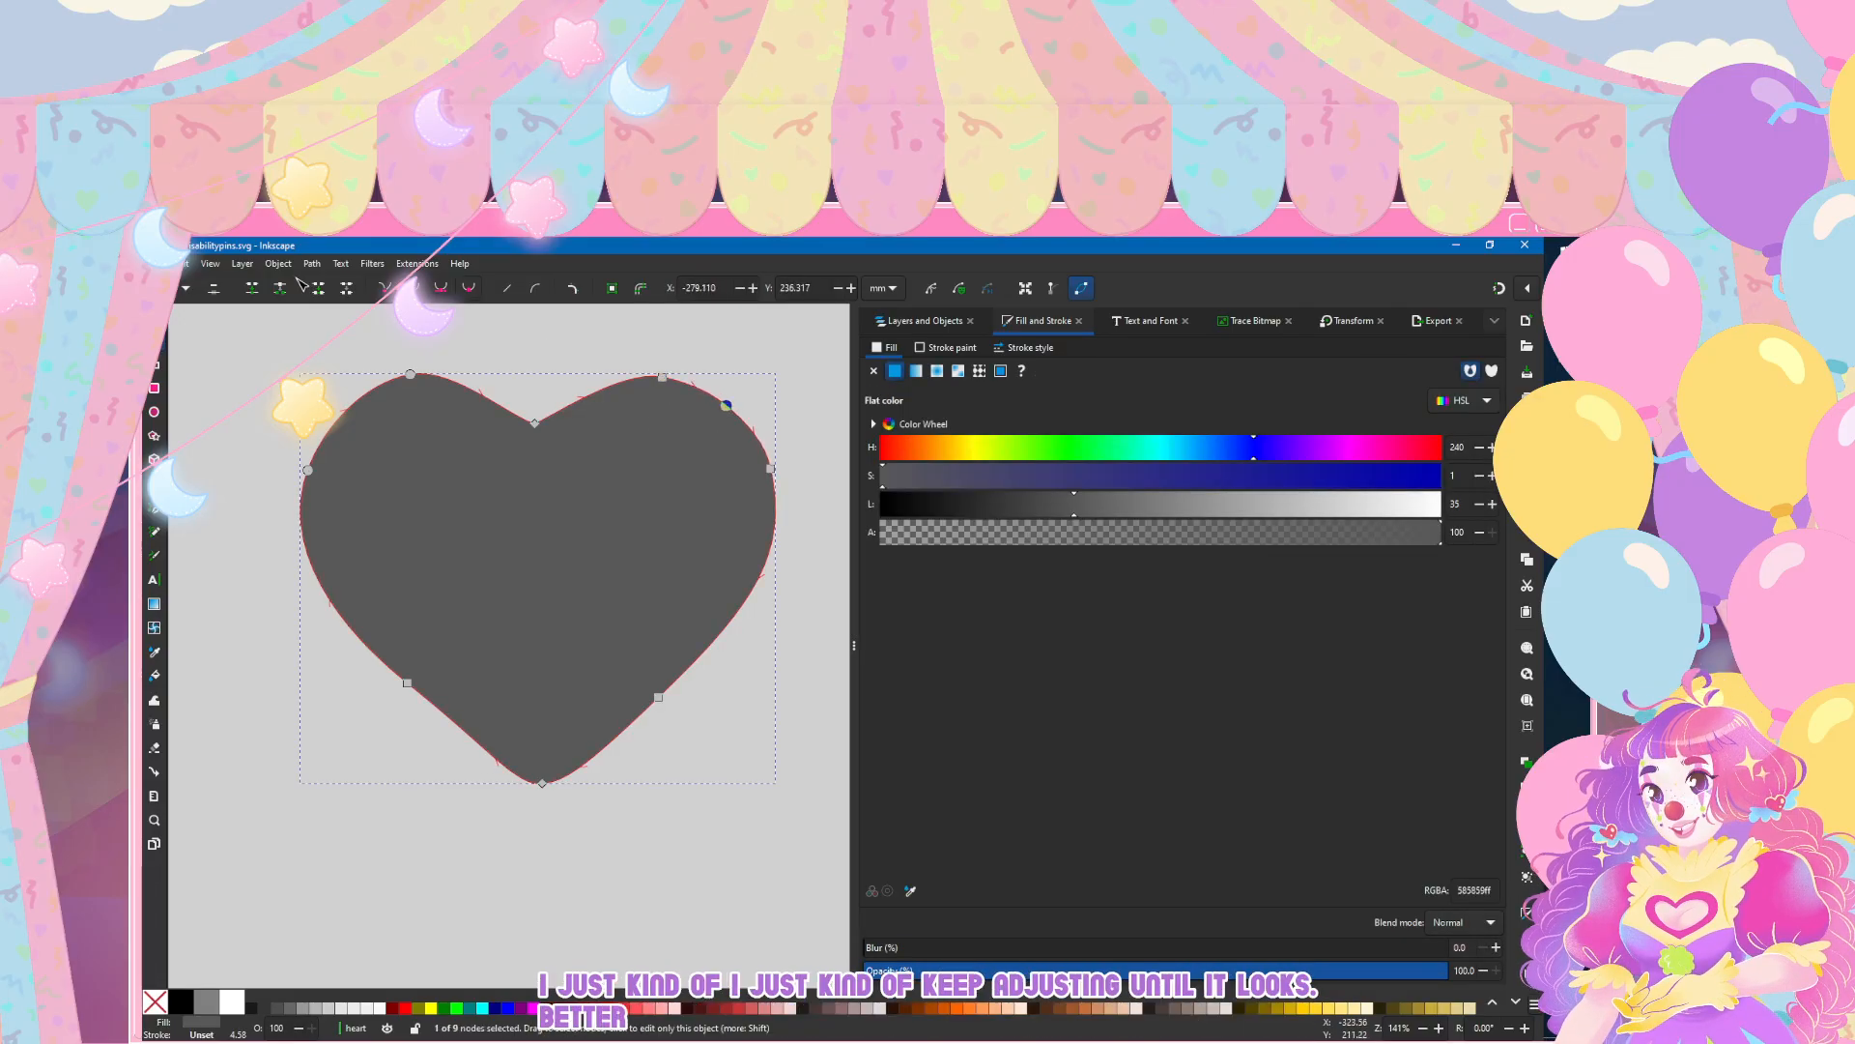
{"action": "key", "text": "Delete"}
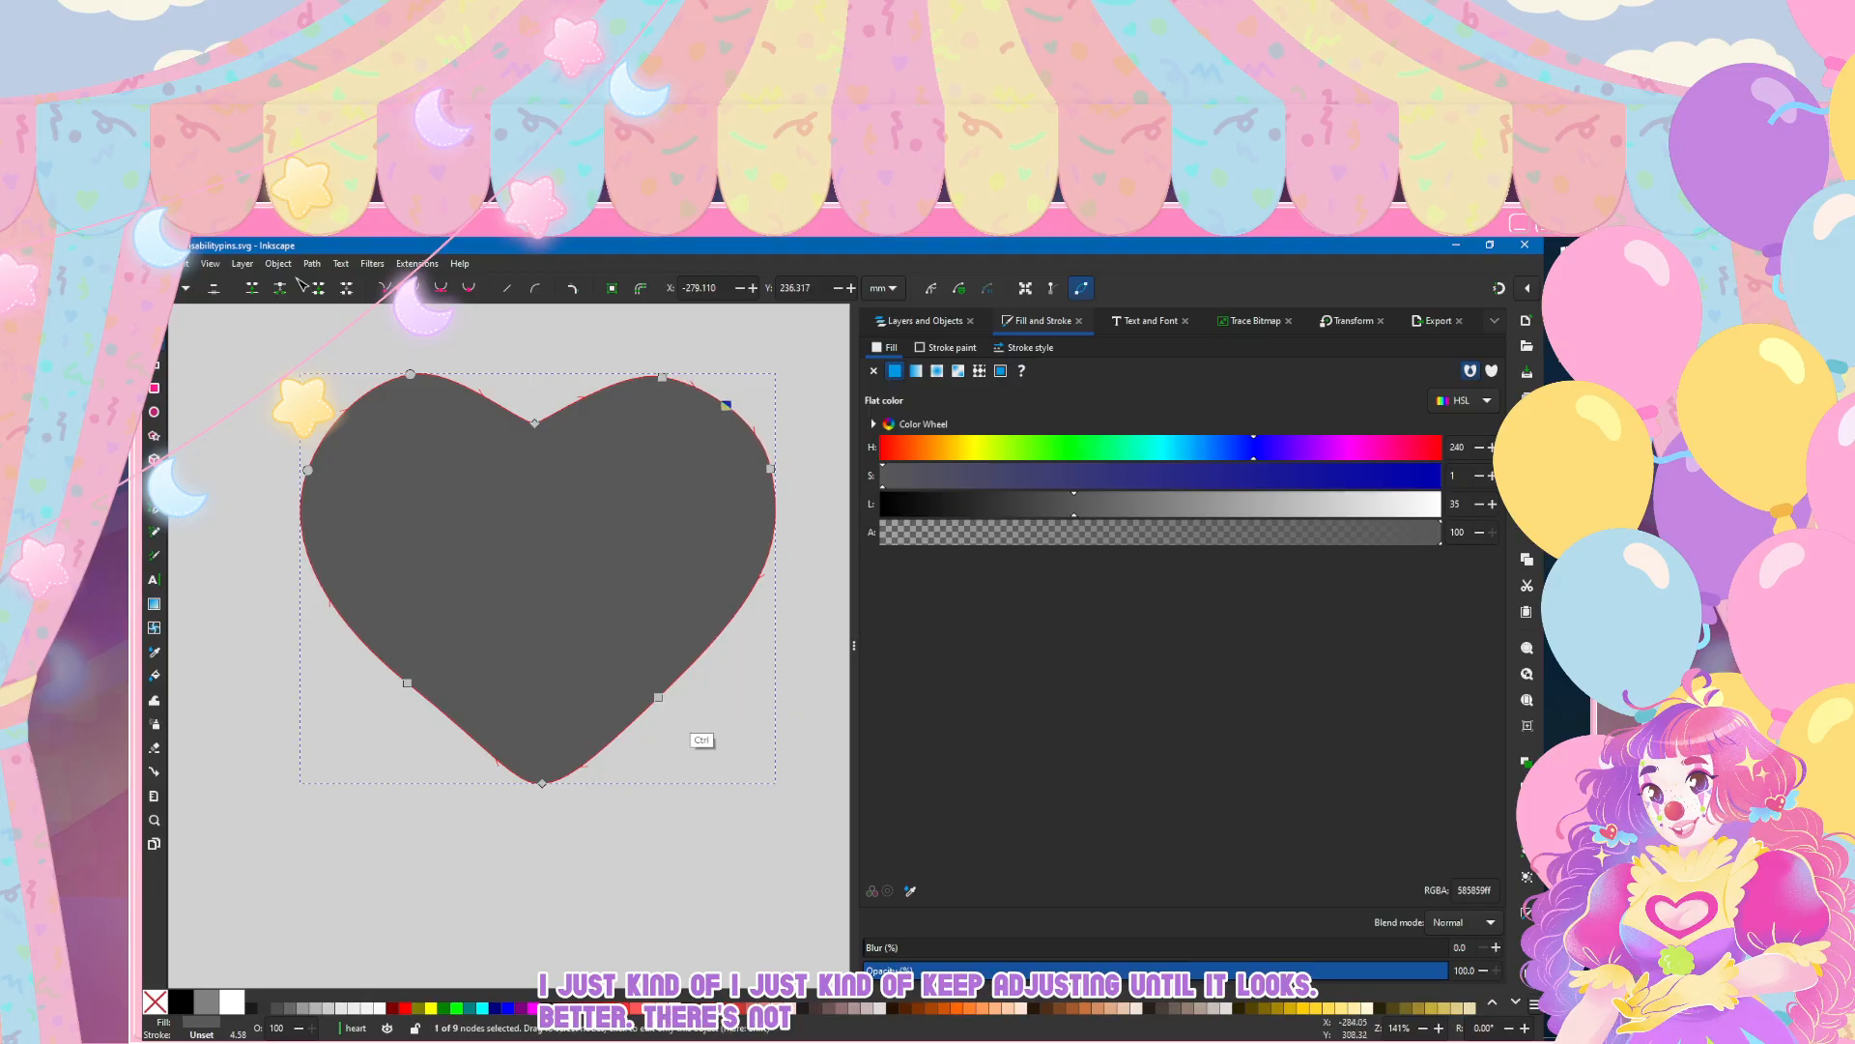
{"action": "left_click_drag", "start_coordinate": [725, 406], "coordinate": [730, 401]}
{"action": "left_click_drag", "start_coordinate": [343, 411], "coordinate": [337, 405]}
{"action": "key", "text": "Escape"}
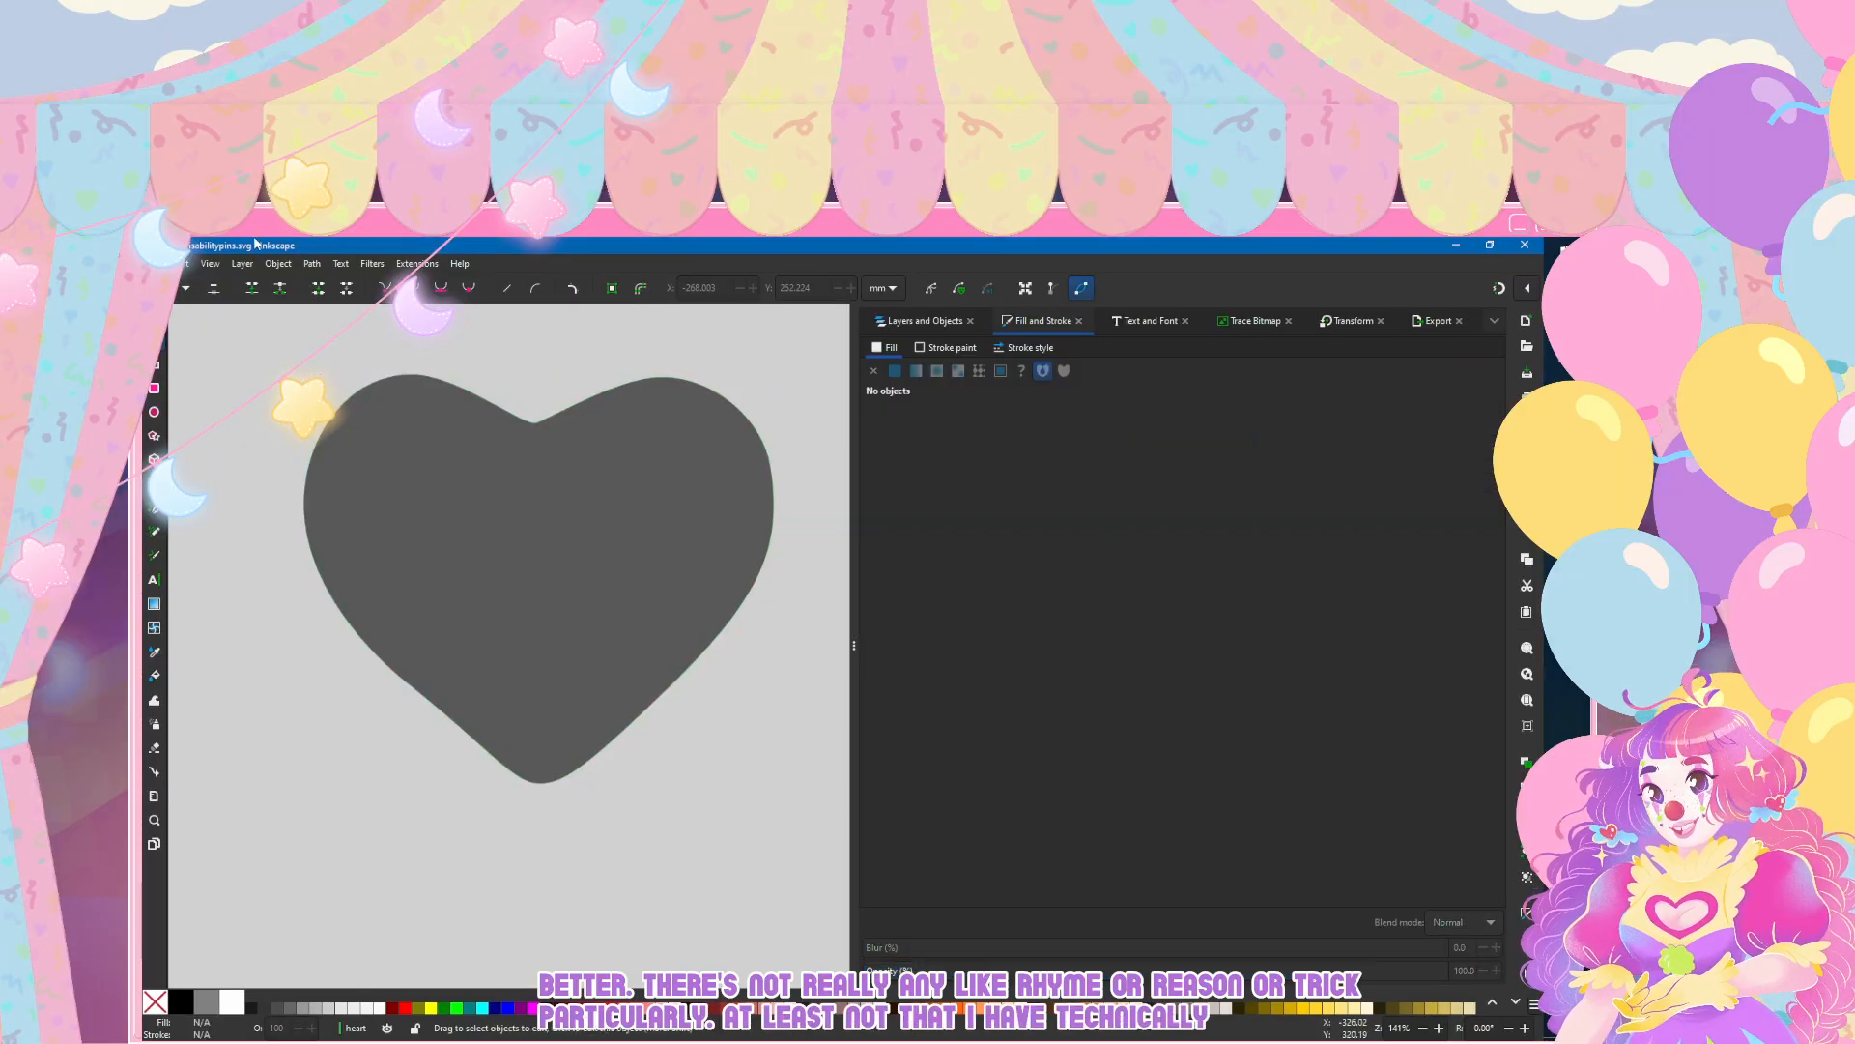
Step: Paste the copied red heart image into the references layer, in the empty canvas area below the grey heart
{"action": "scroll", "coordinate": [476, 563], "scroll_direction": "down", "scroll_amount": 5}
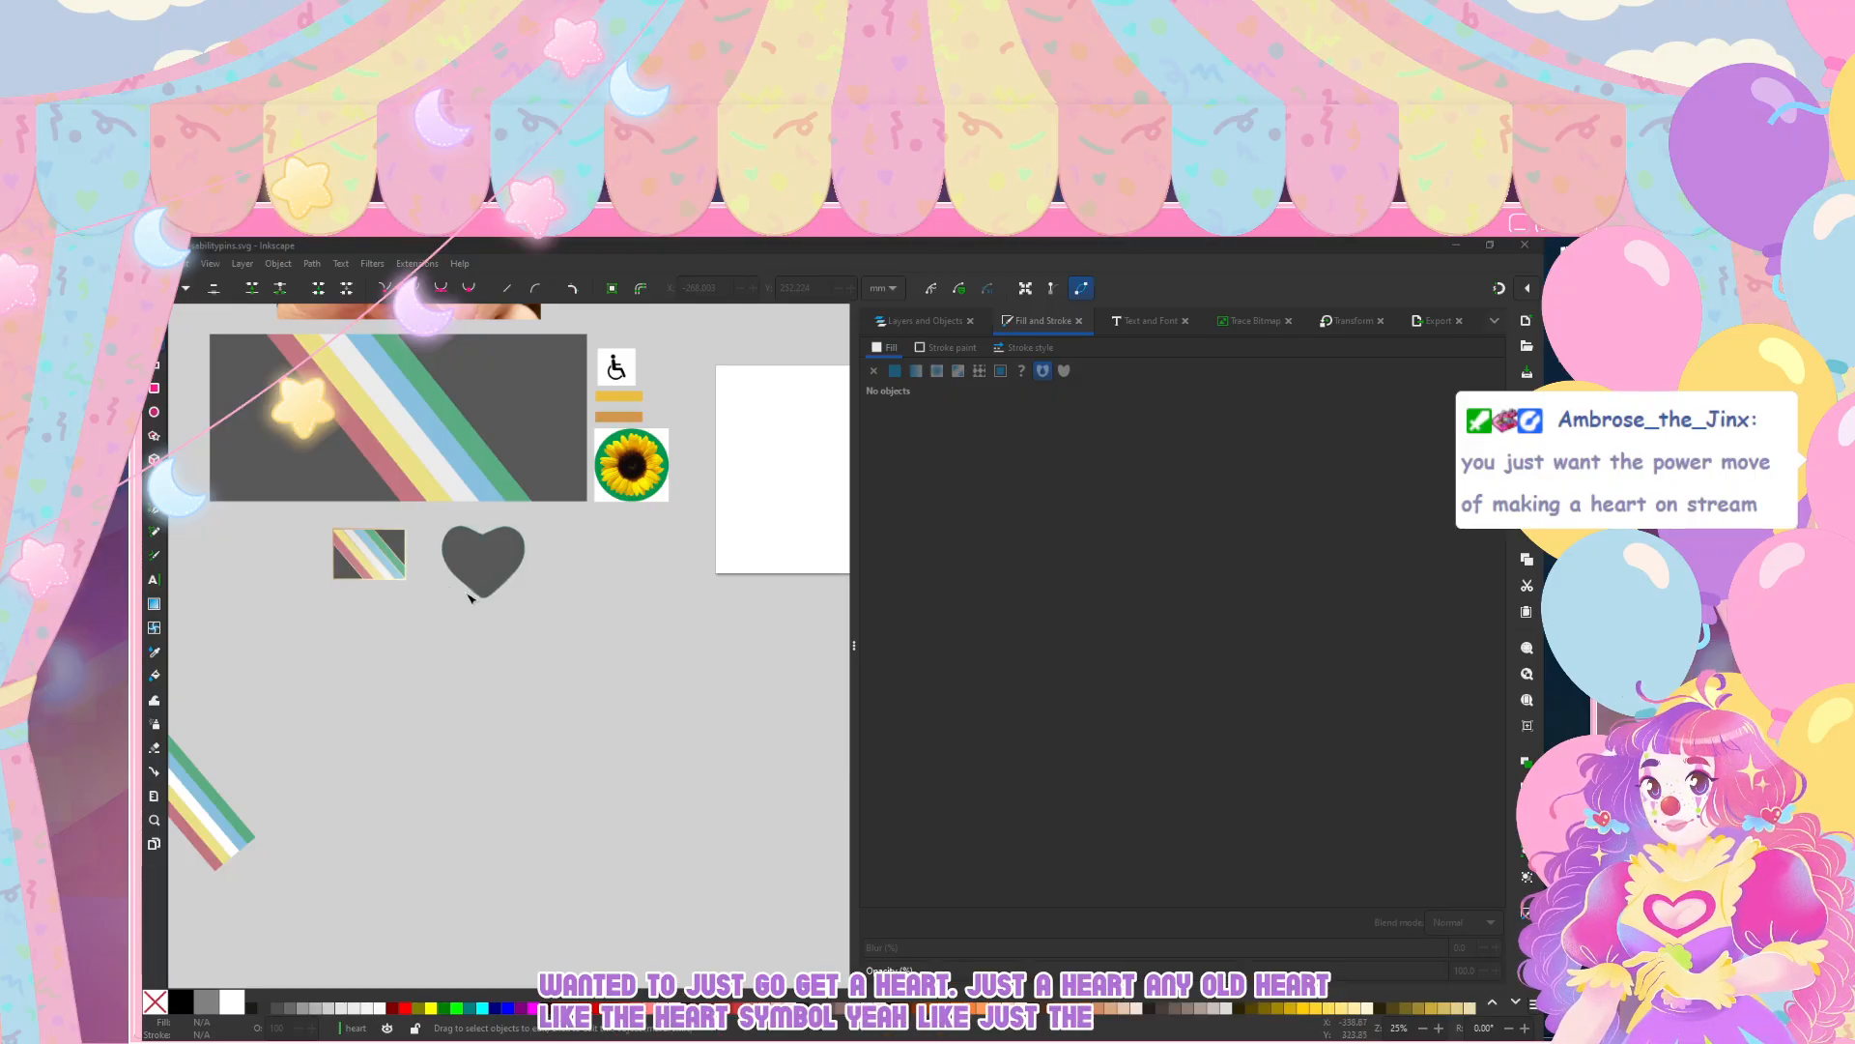
{"action": "scroll", "coordinate": [571, 641], "scroll_direction": "down", "scroll_amount": 2}
{"action": "left_click", "coordinate": [911, 321]}
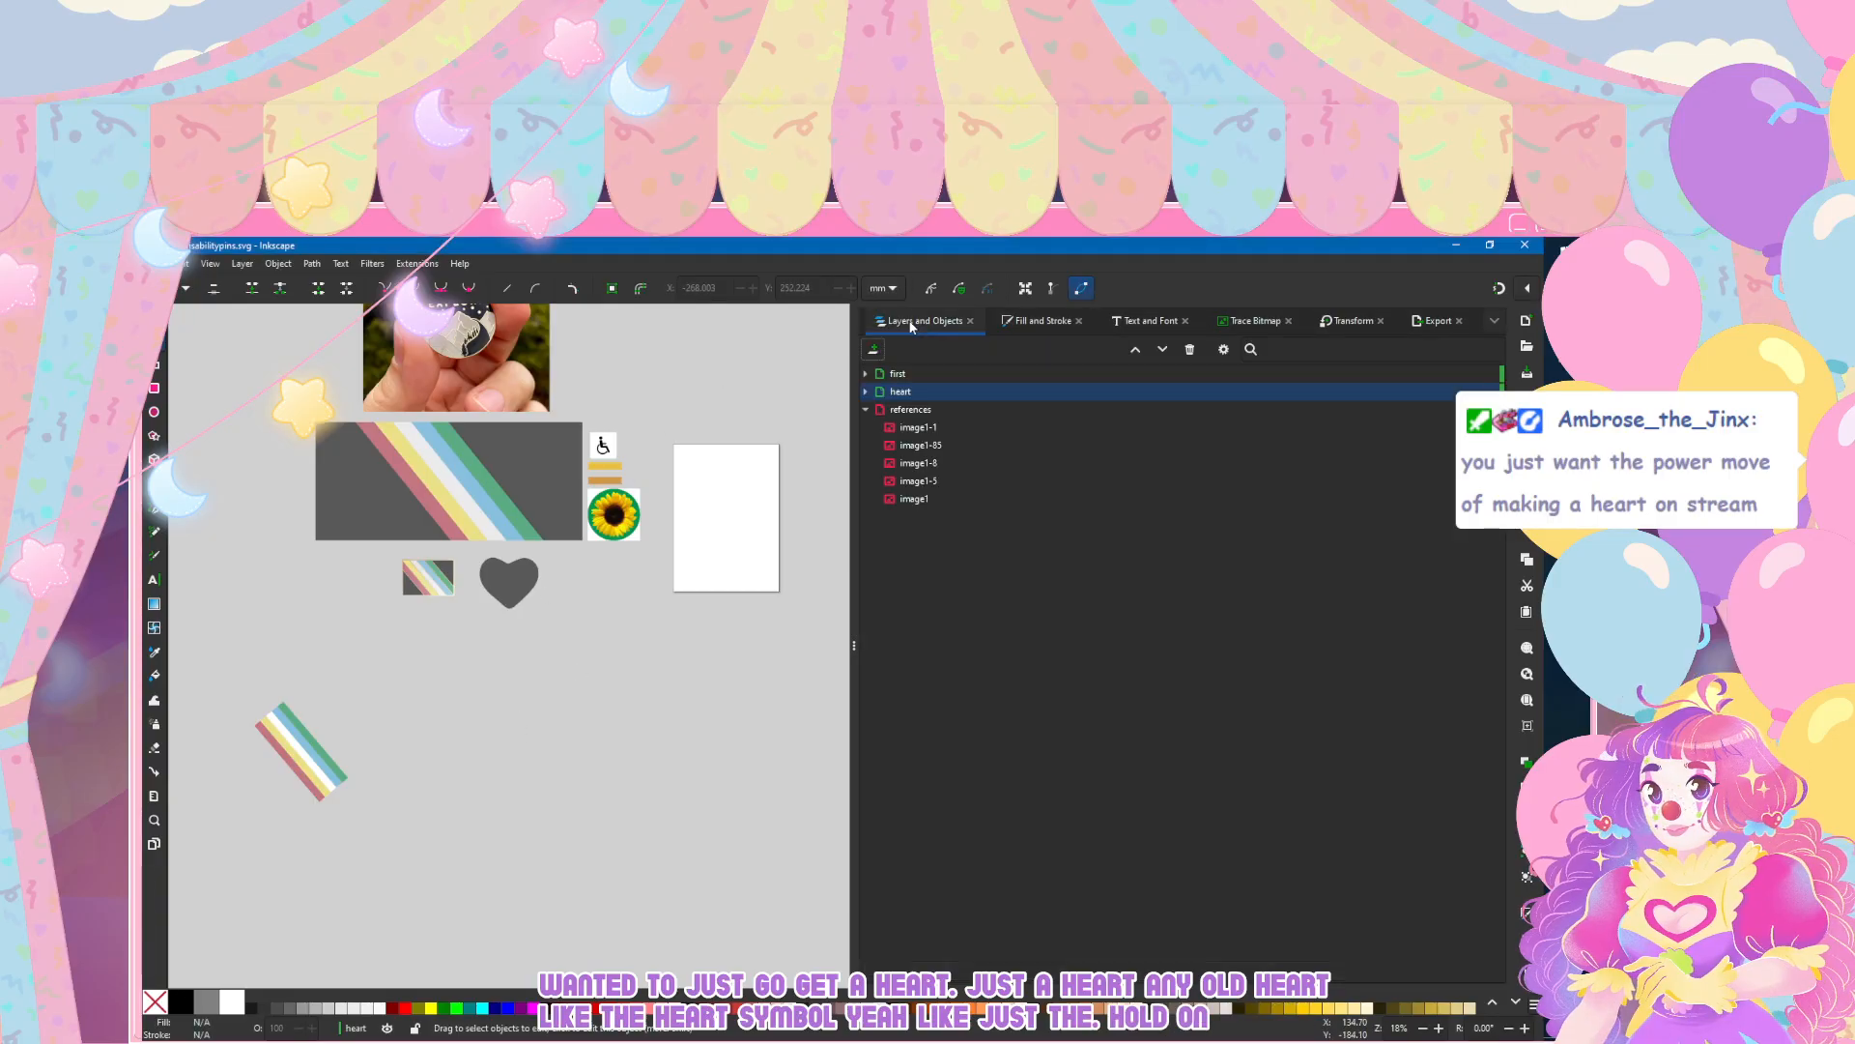
{"action": "left_click", "coordinate": [918, 427]}
{"action": "scroll", "coordinate": [541, 677], "scroll_direction": "down", "scroll_amount": 3}
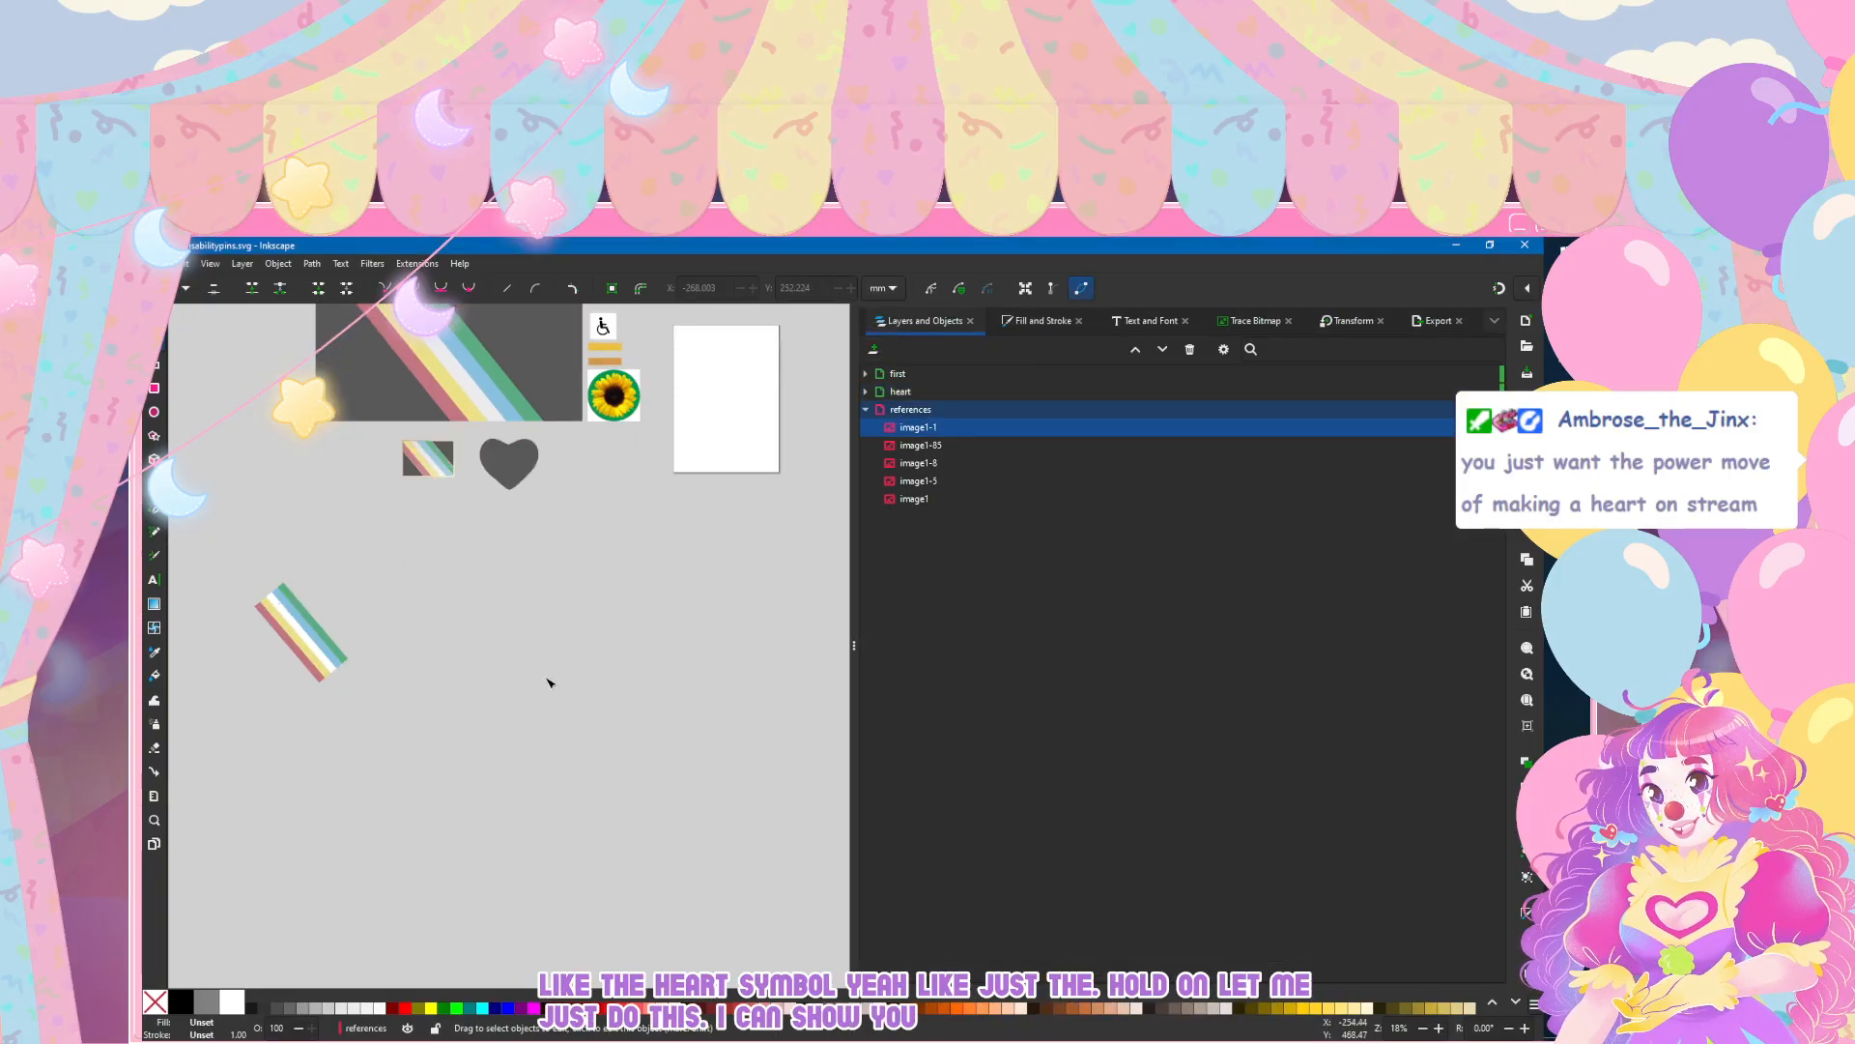
{"action": "key", "text": "ctrl+v"}
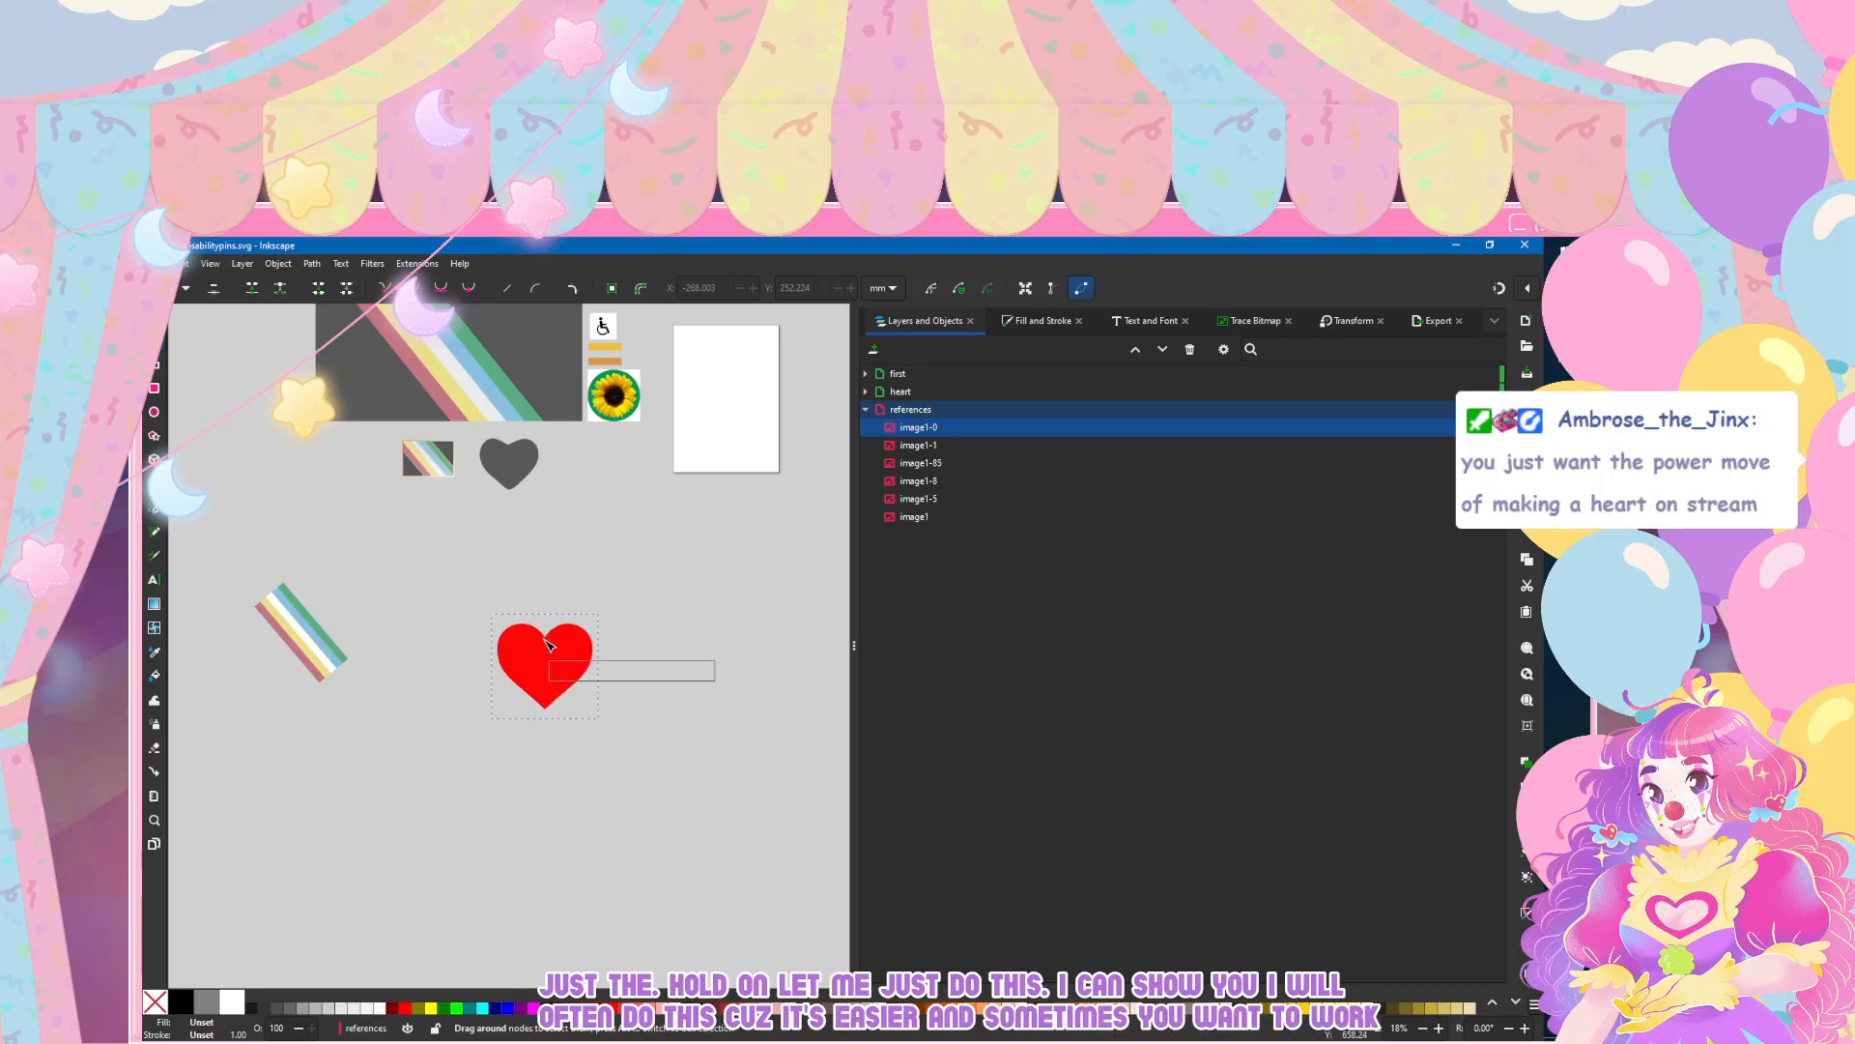
Step: Move the pasted red heart image to the empty area just below the blank page
{"action": "left_click_drag", "start_coordinate": [549, 680], "coordinate": [711, 674]}
{"action": "key", "text": "s"}
{"action": "left_click_drag", "start_coordinate": [555, 668], "coordinate": [718, 595]}
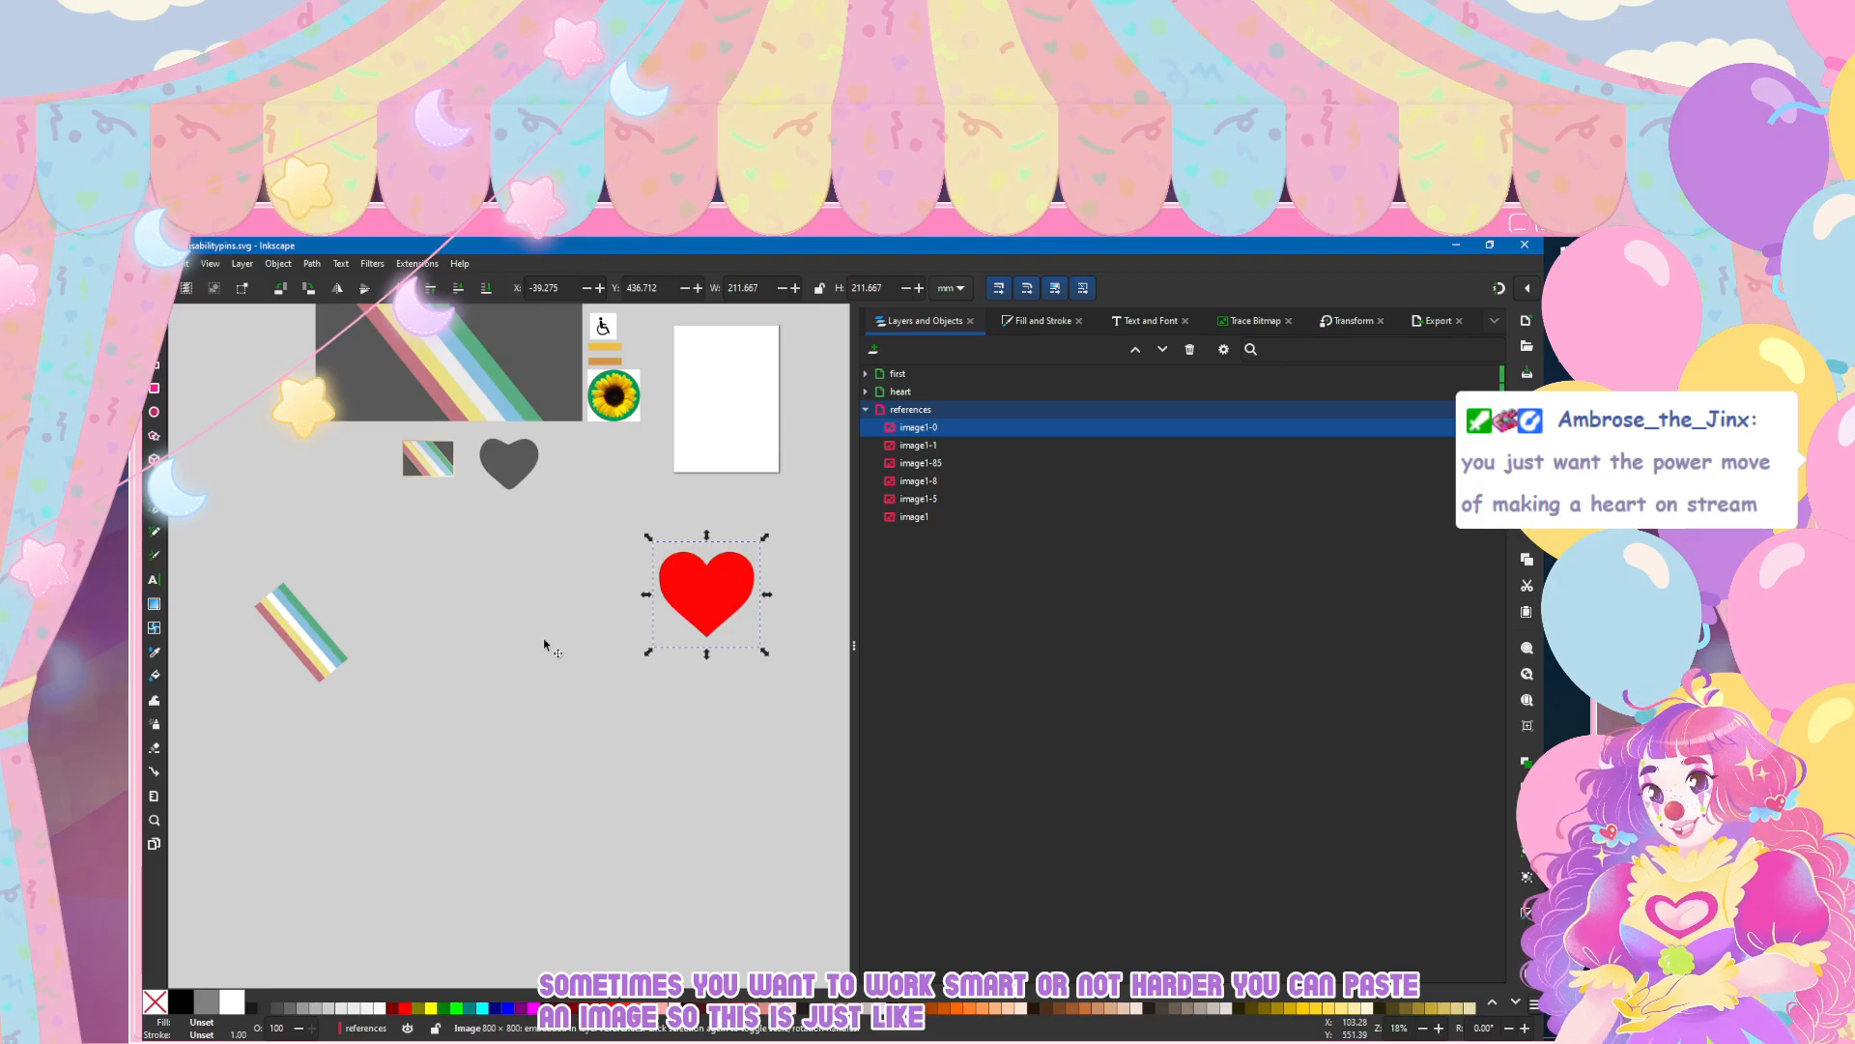
{"action": "left_click_drag", "start_coordinate": [718, 595], "coordinate": [682, 601]}
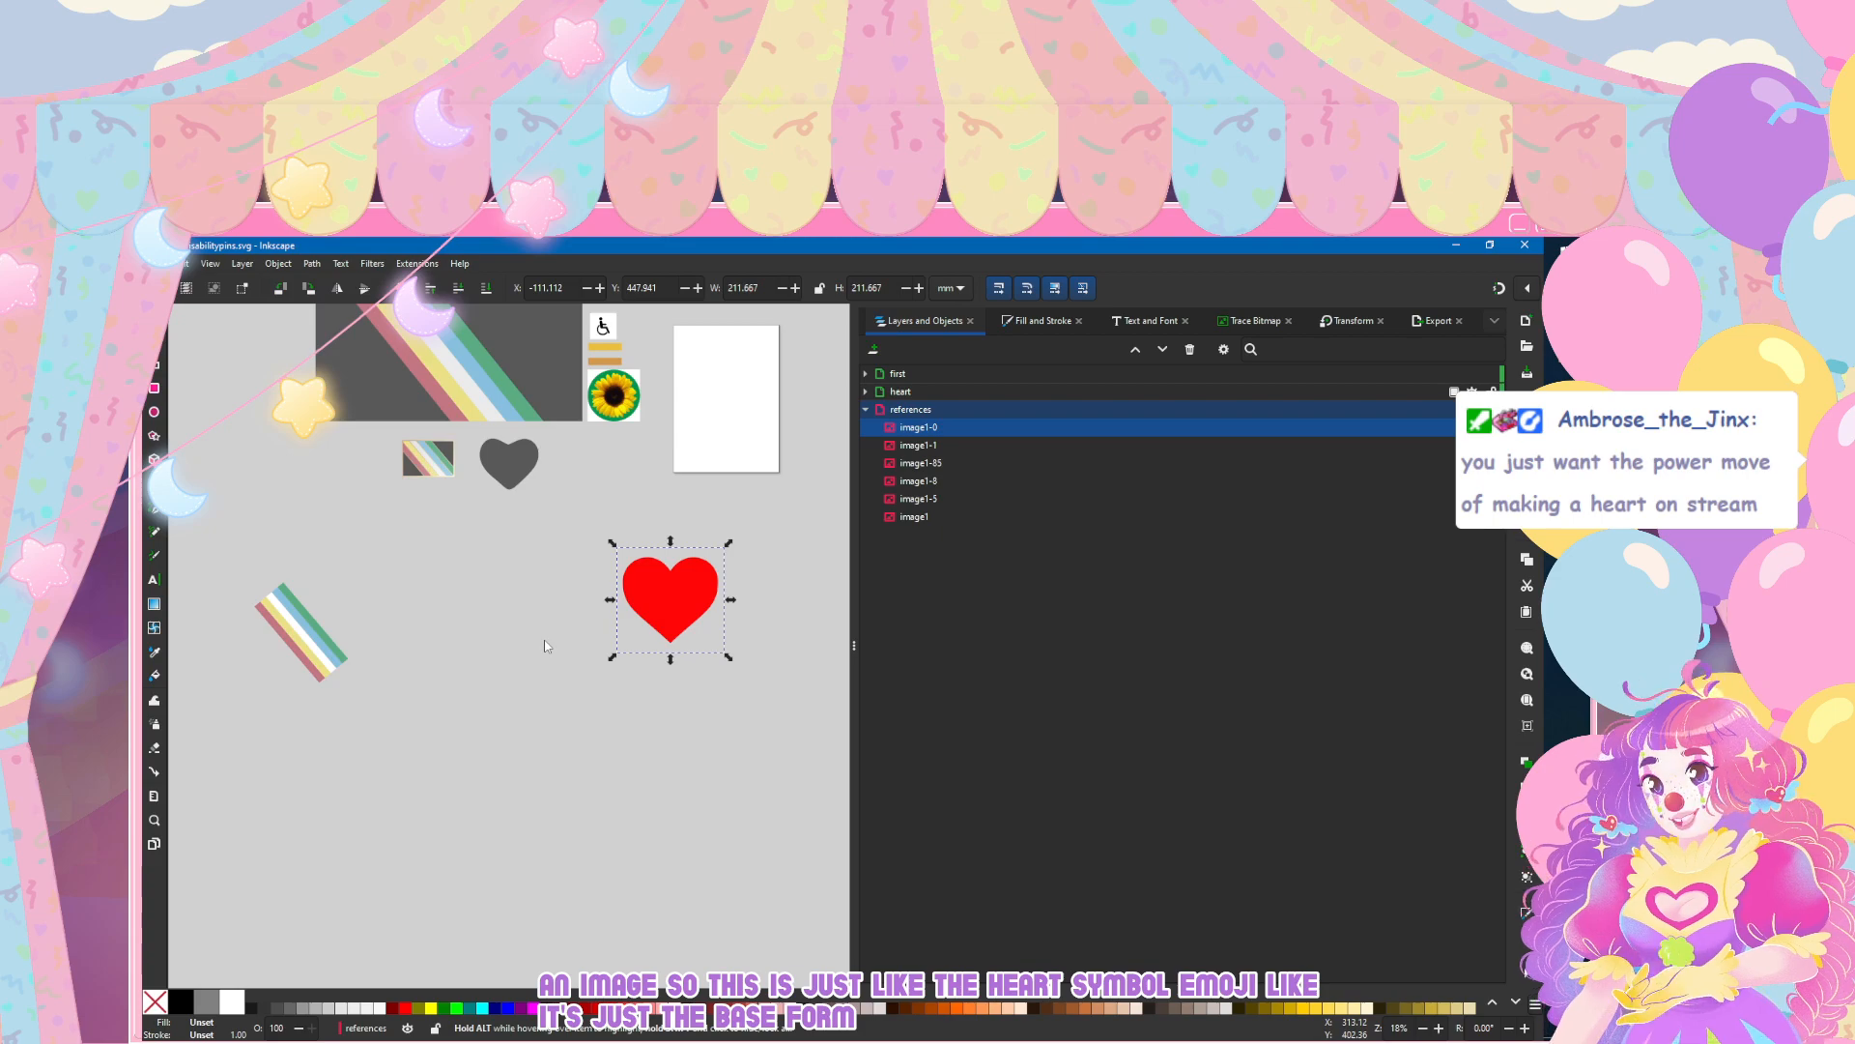
Step: Trace the red heart image with a single-scan brightness cutoff at threshold 0.973, and move the traced heart left of the image
{"action": "key", "text": "ctrl+shift+e"}
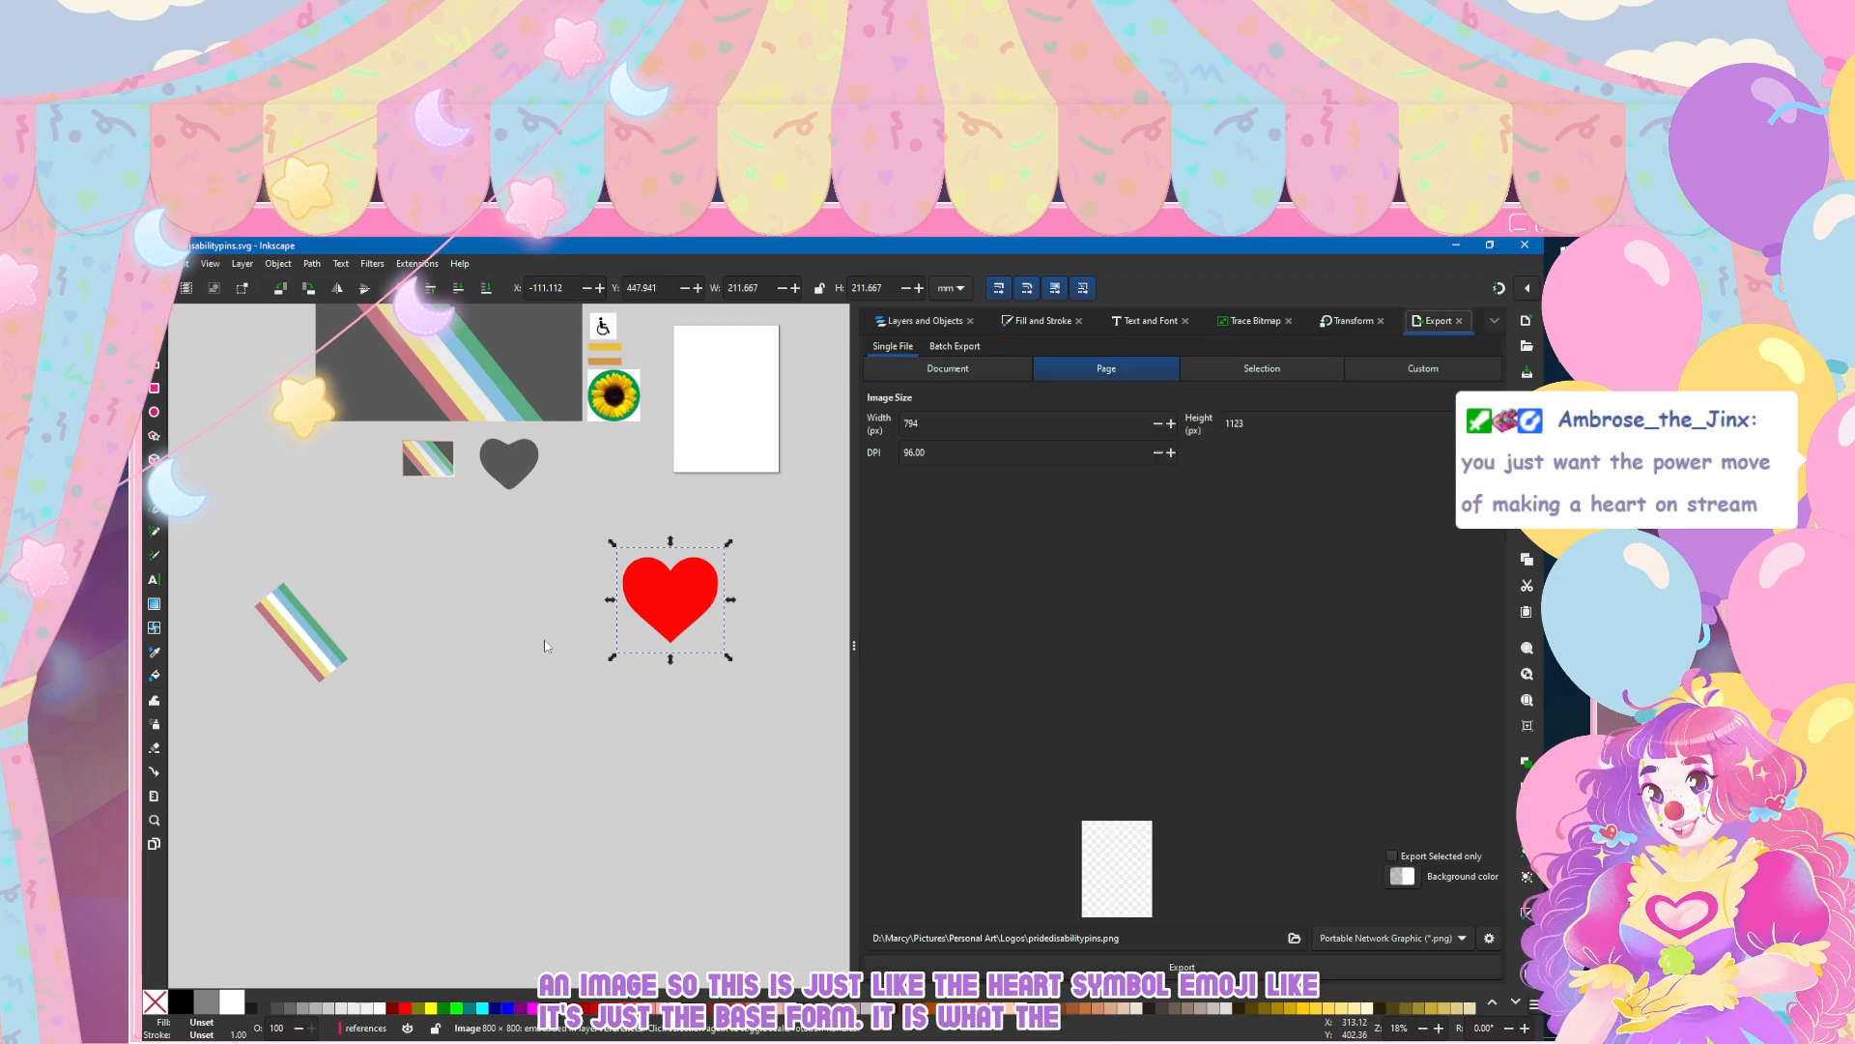
{"action": "key", "text": "ctrl+shift+m"}
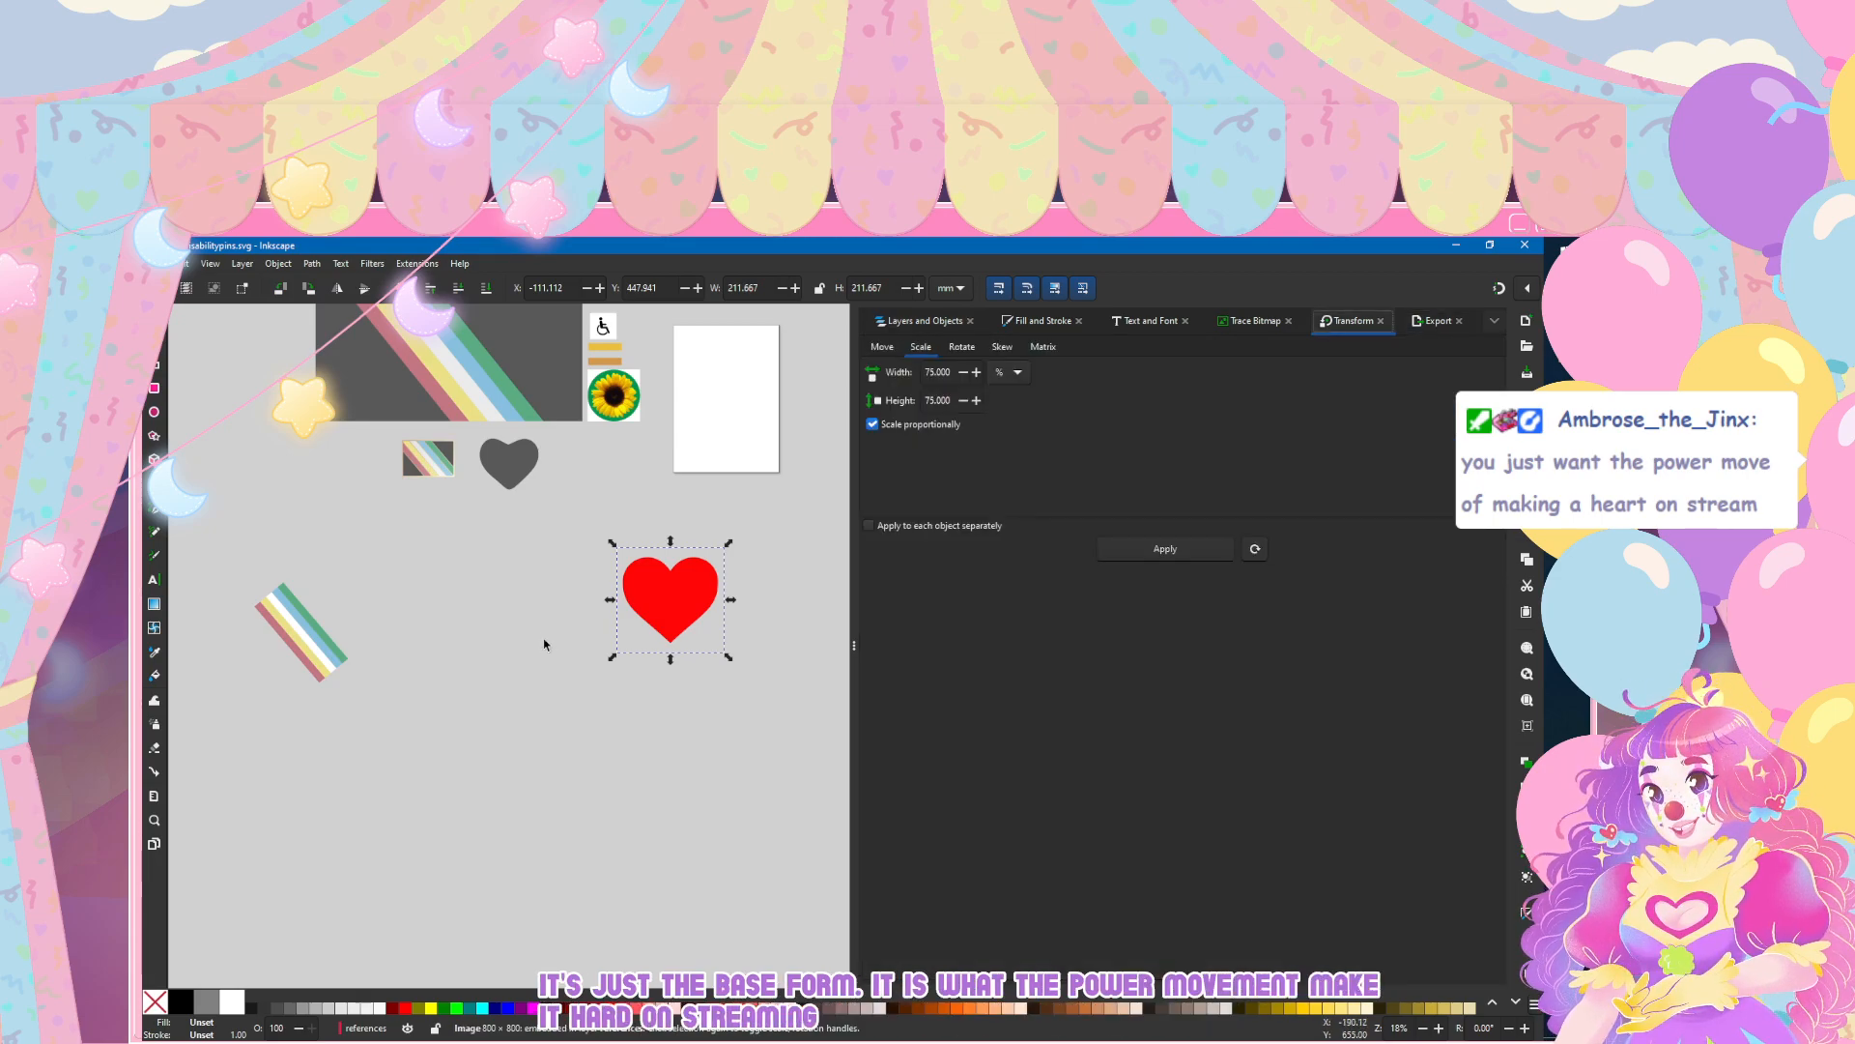
{"action": "key", "text": "shift+alt+b"}
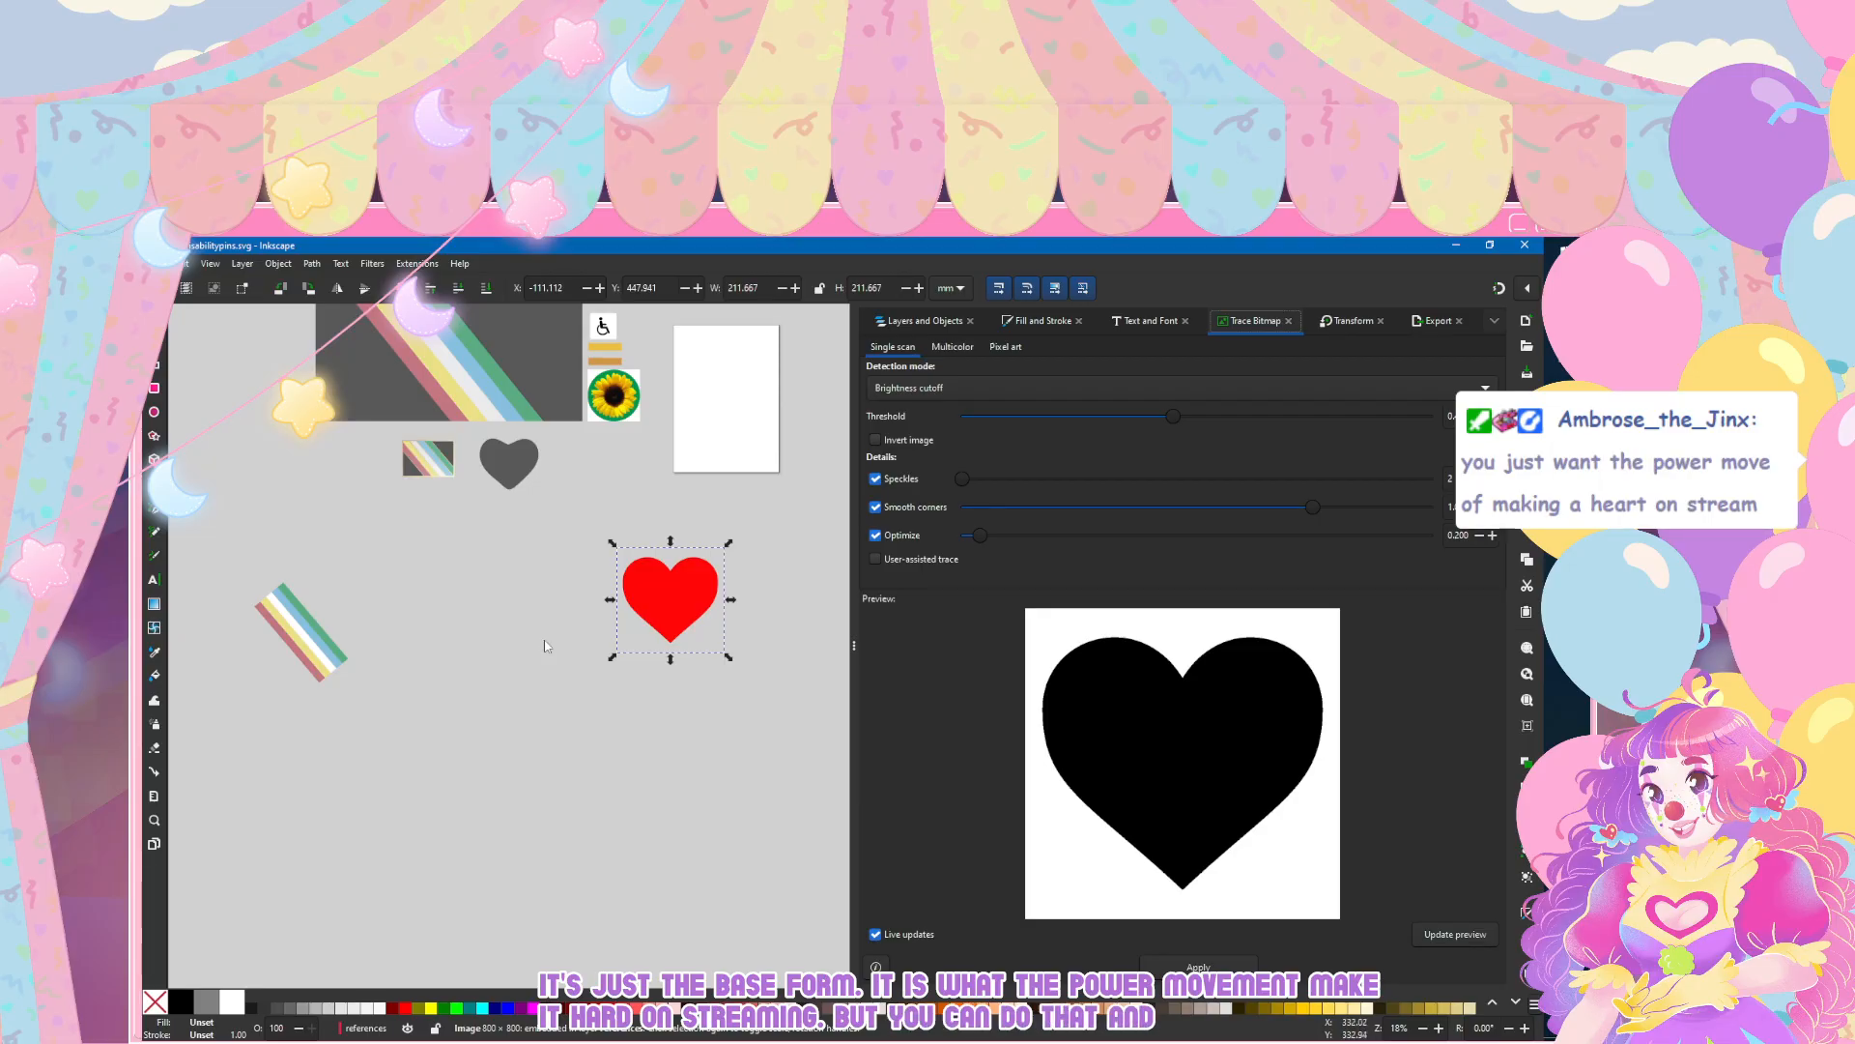
{"action": "left_click_drag", "start_coordinate": [1173, 416], "coordinate": [1418, 417]}
{"action": "left_click", "coordinate": [1198, 966]}
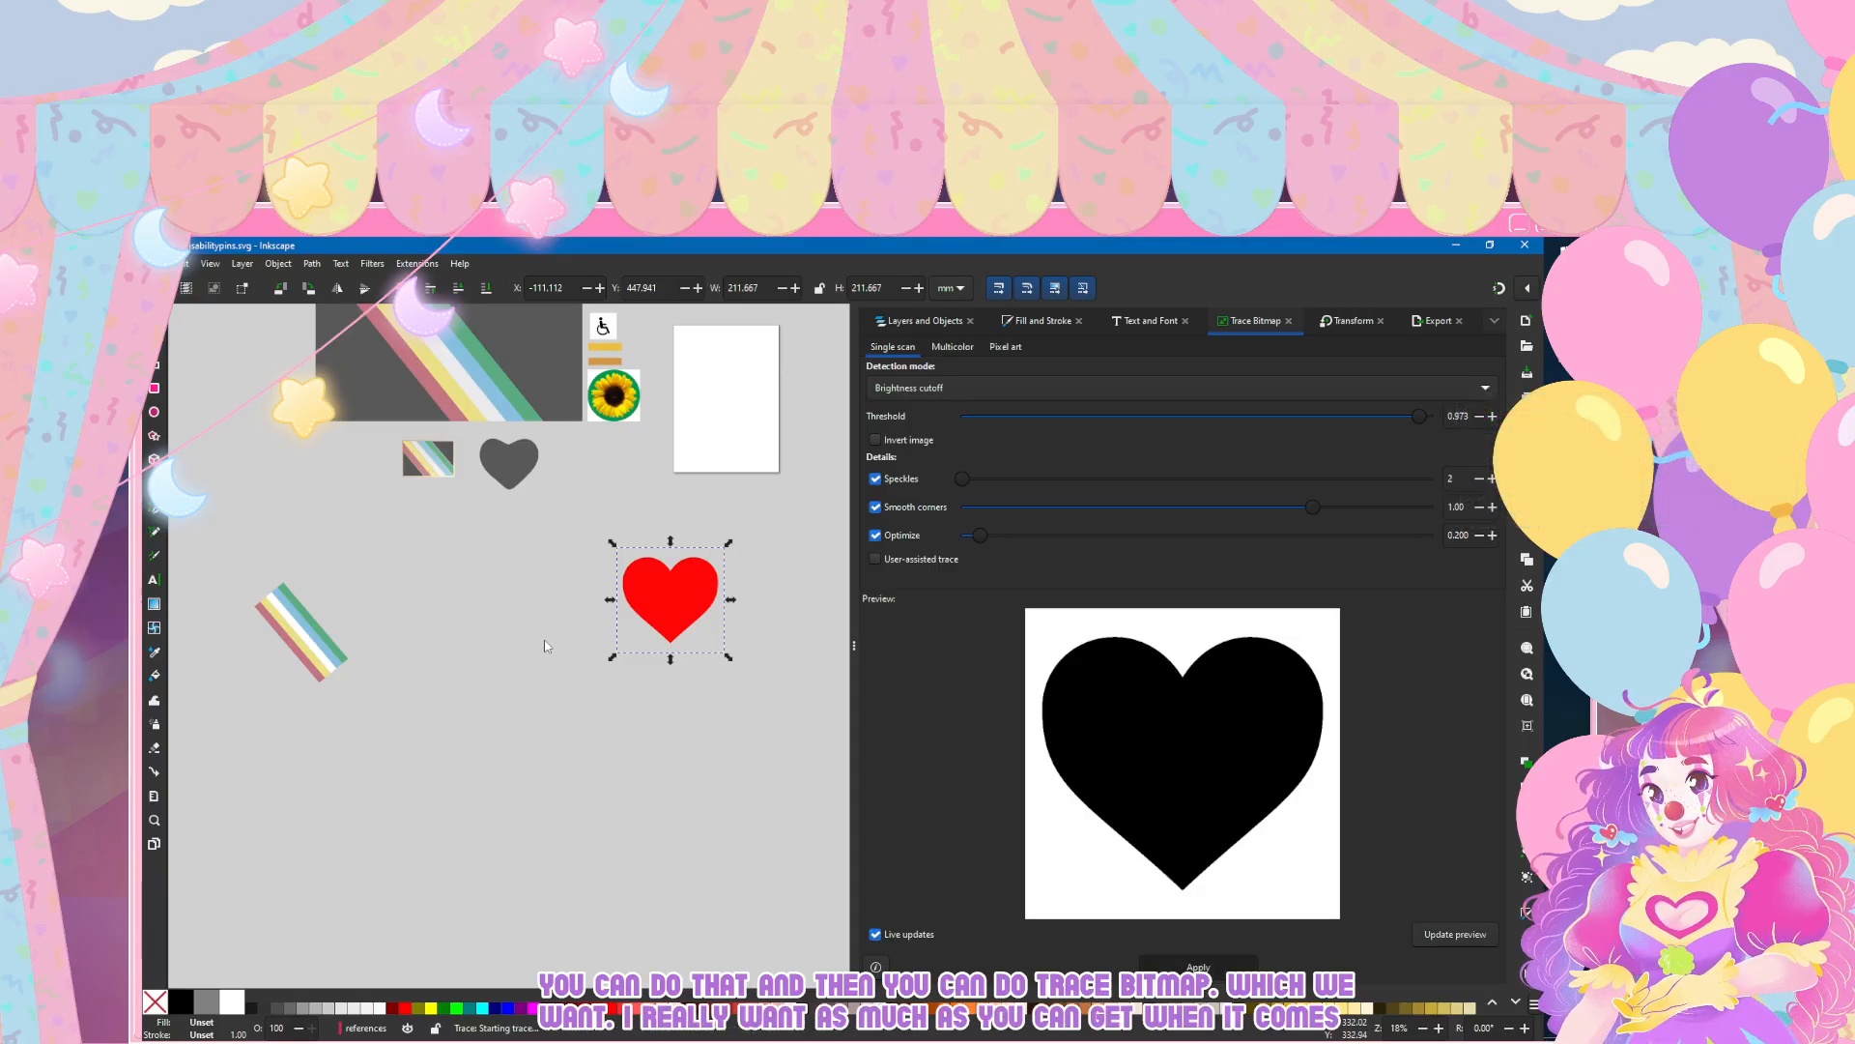
{"action": "mouse_move", "coordinate": [670, 600]}
{"action": "left_mouse_down"}
{"action": "mouse_move", "coordinate": [469, 637]}
{"action": "mouse_move", "coordinate": [435, 603]}
{"action": "left_mouse_up"}
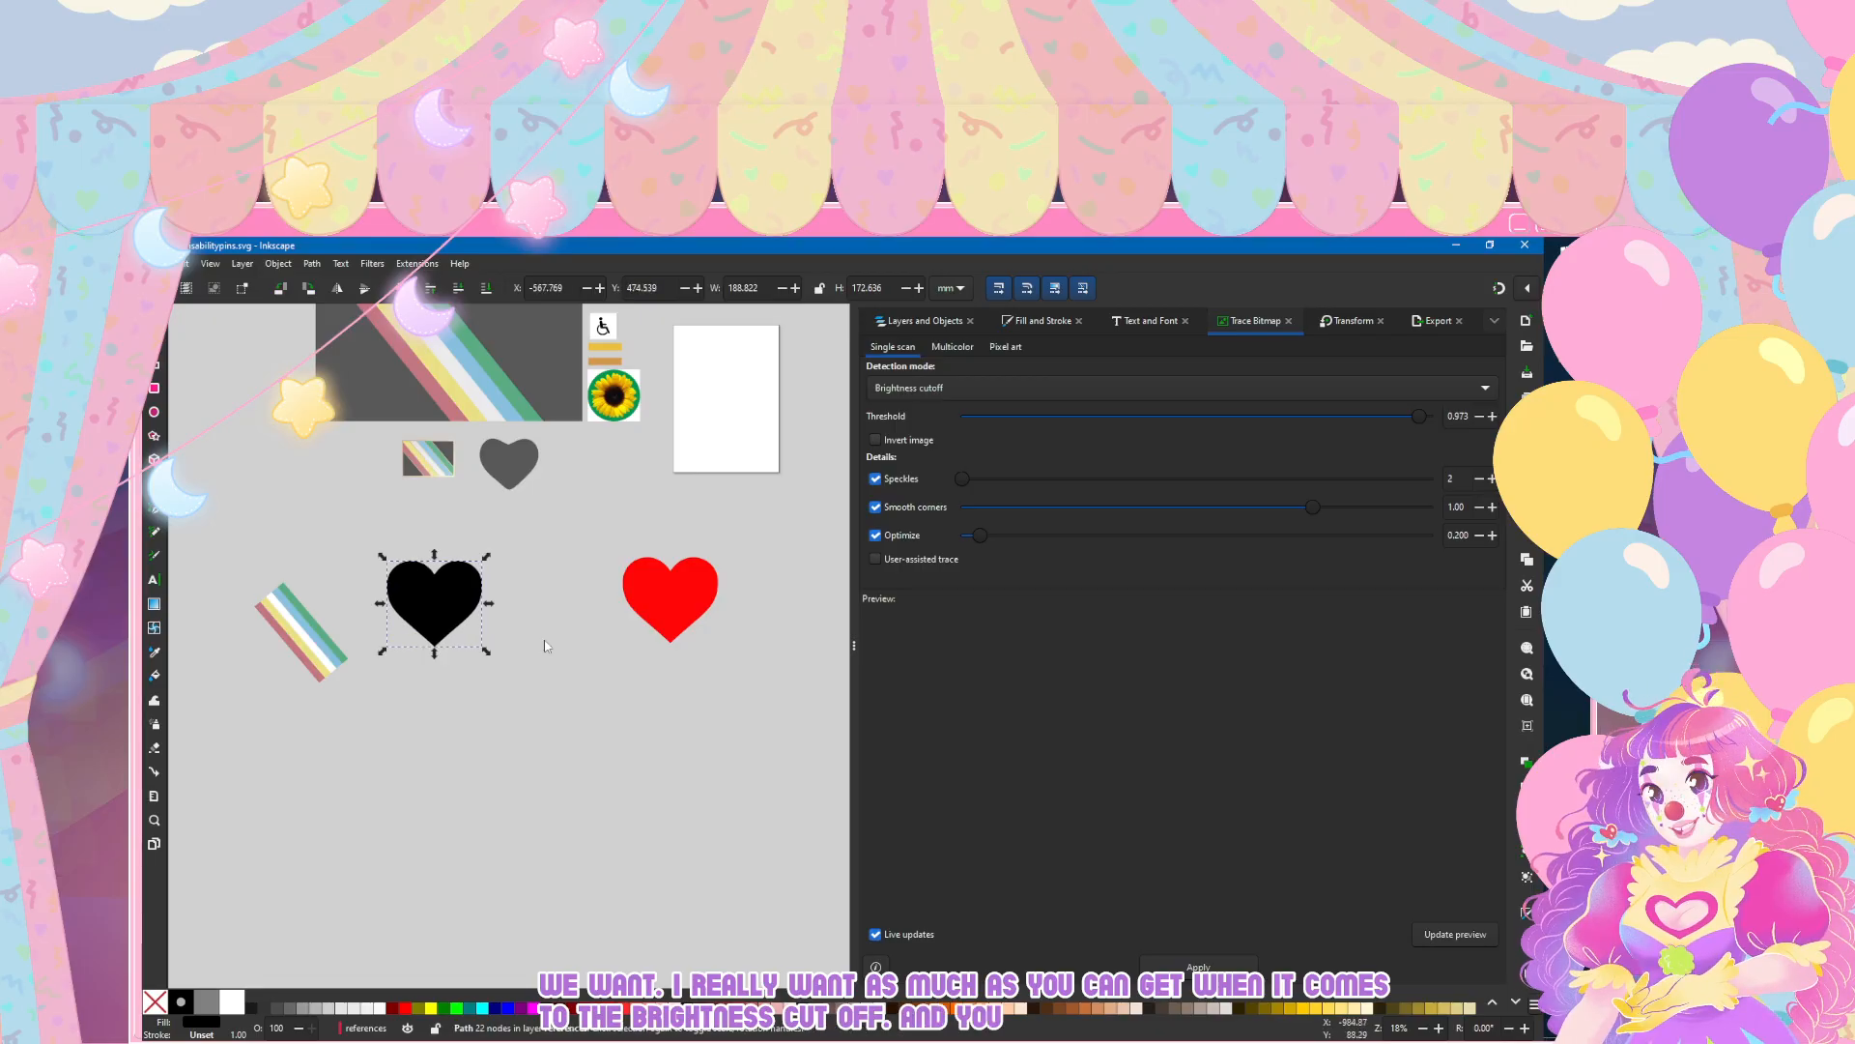
Step: Examine the nodes along the traced black heart's outline up close
{"action": "key", "text": "n"}
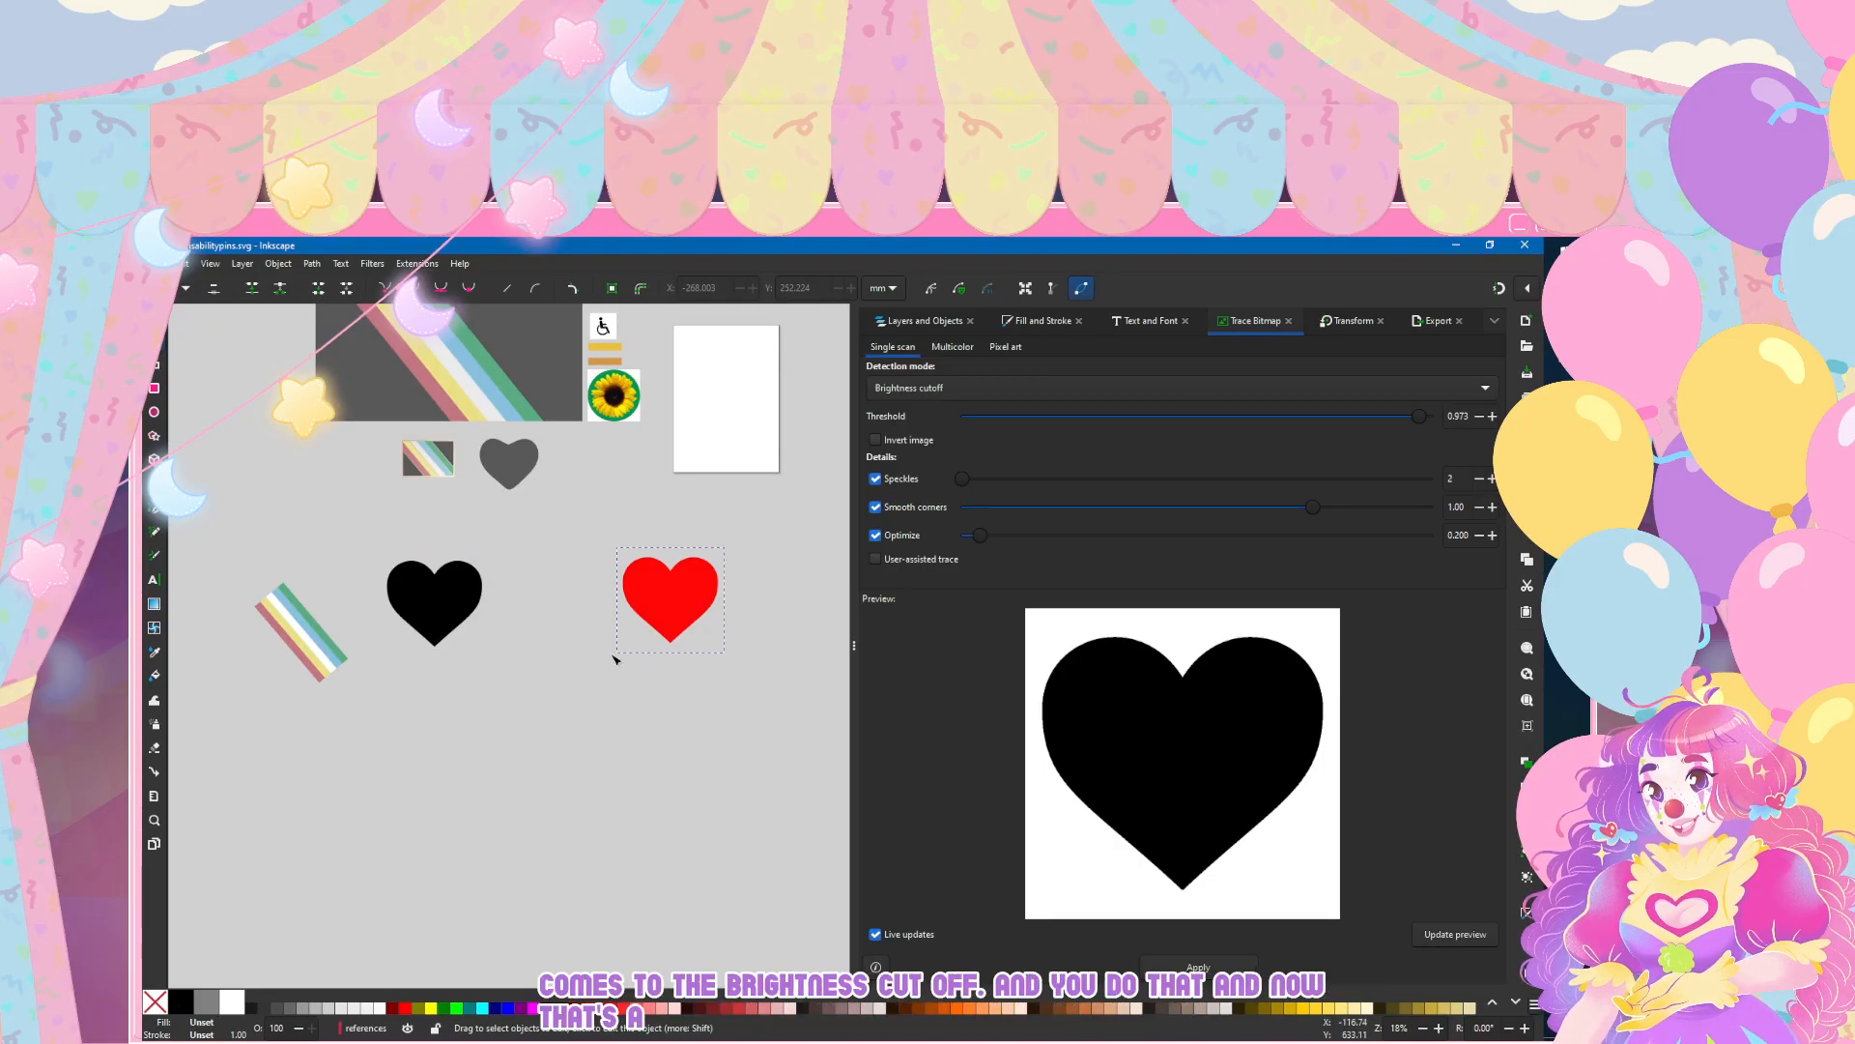
{"action": "scroll", "coordinate": [337, 623], "scroll_direction": "up", "scroll_amount": 4}
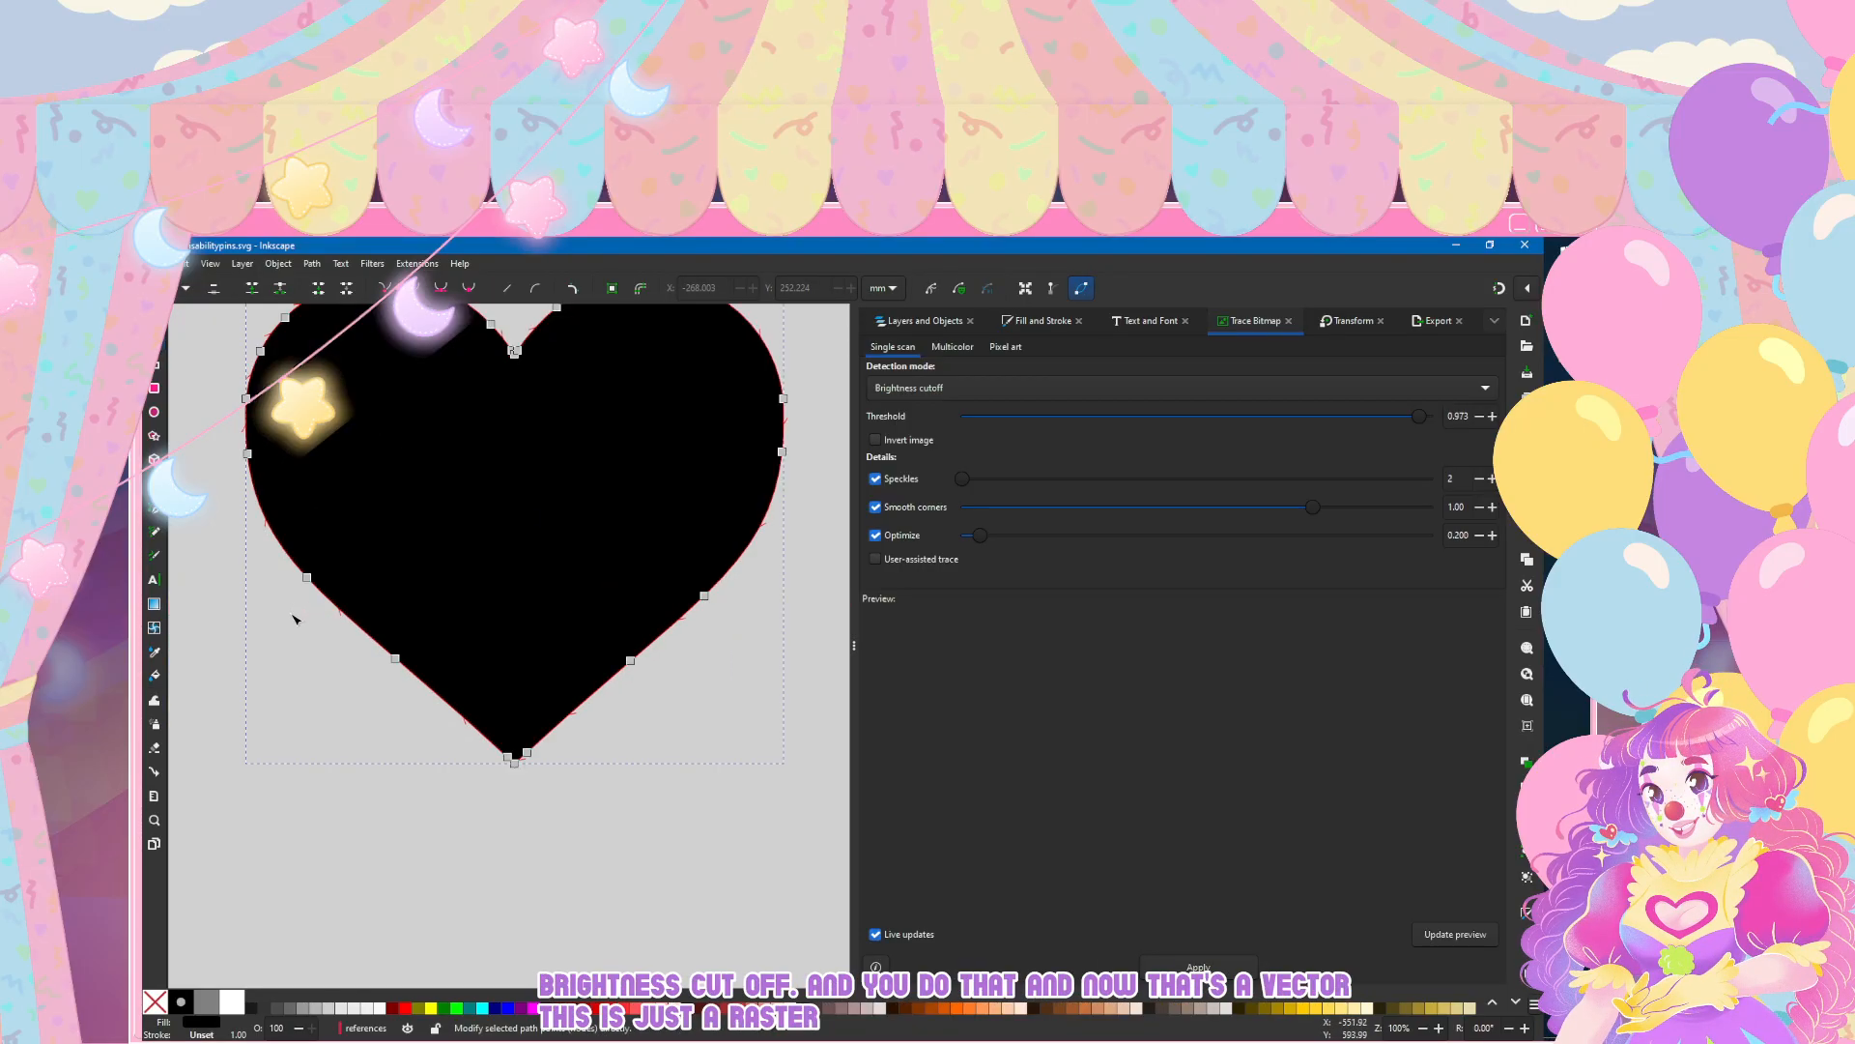
{"action": "scroll", "coordinate": [295, 617], "scroll_direction": "up", "scroll_amount": 3}
{"action": "left_click", "coordinate": [362, 343]}
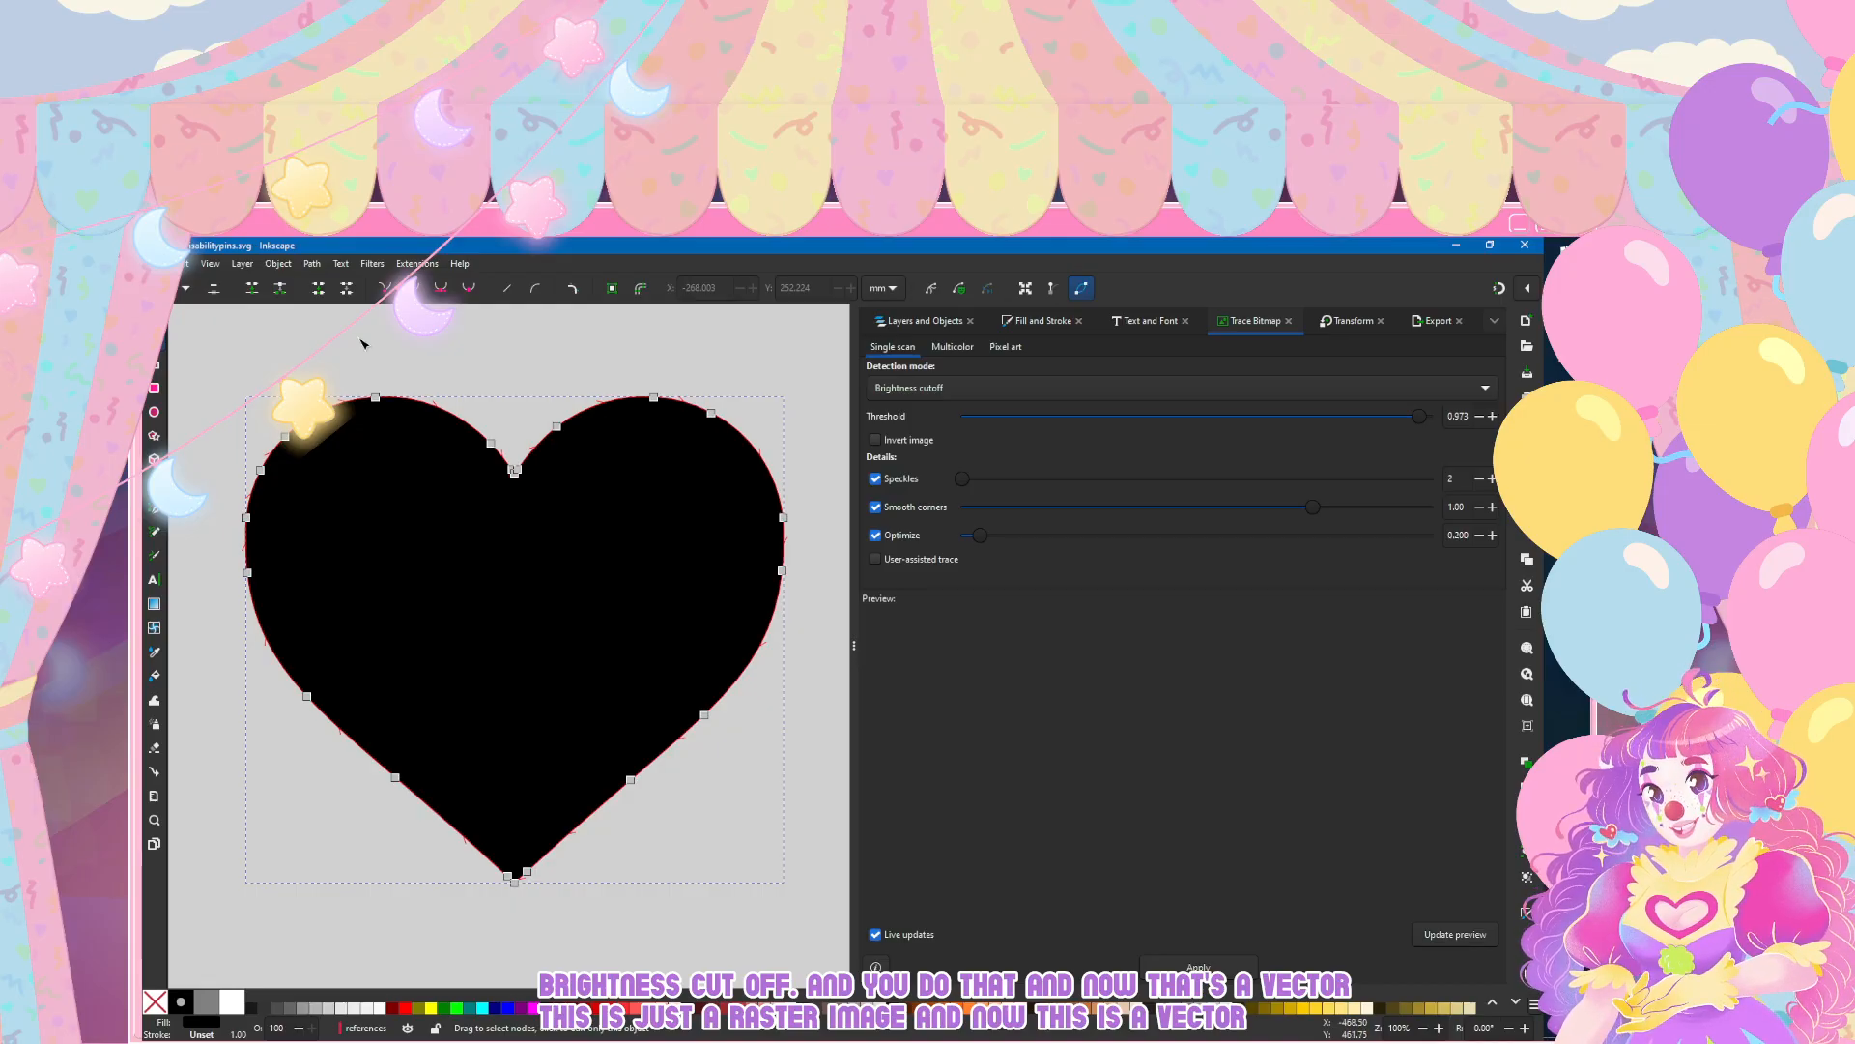
Step: Insert a node on the upper outer curve of the black heart's right lobe and select the outermost nodes on both sides
{"action": "left_click", "coordinate": [406, 628]}
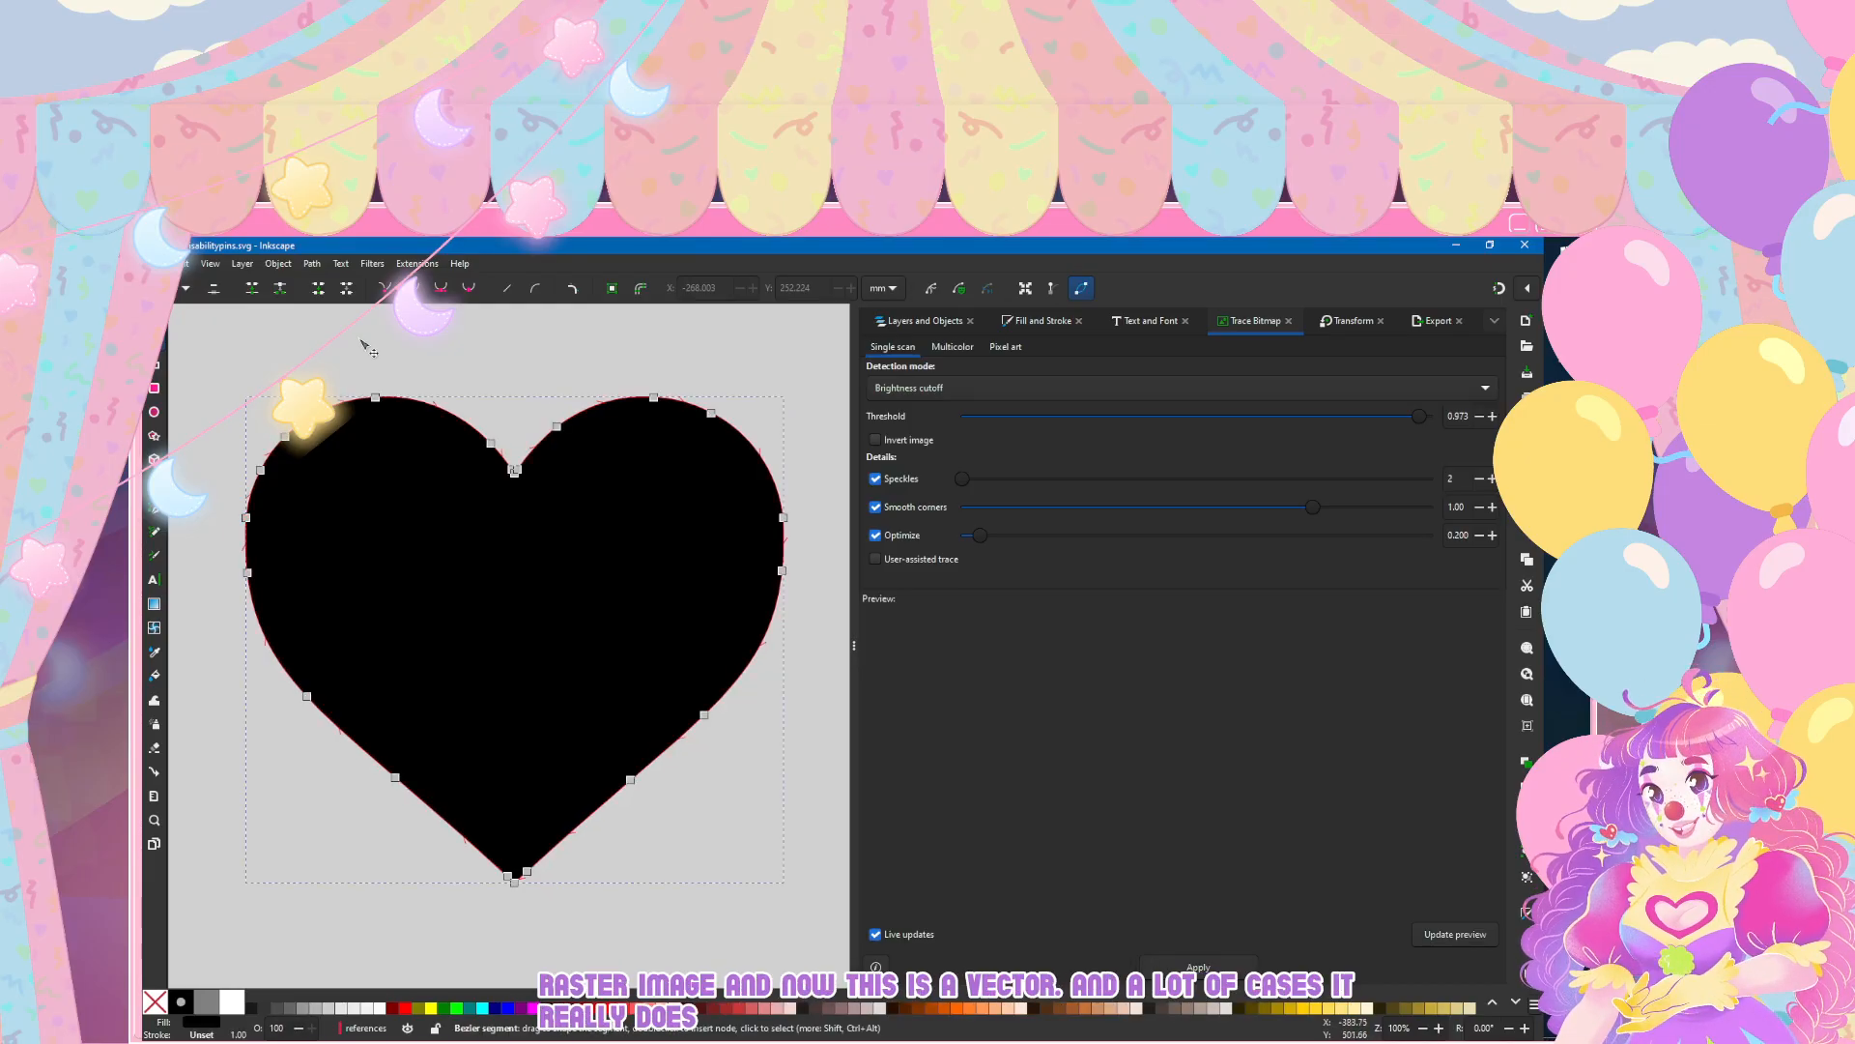
{"action": "double_click", "coordinate": [761, 454]}
{"action": "left_click", "coordinate": [784, 518]}
{"action": "double_click", "coordinate": [221, 528]}
{"action": "double_click", "coordinate": [246, 518]}
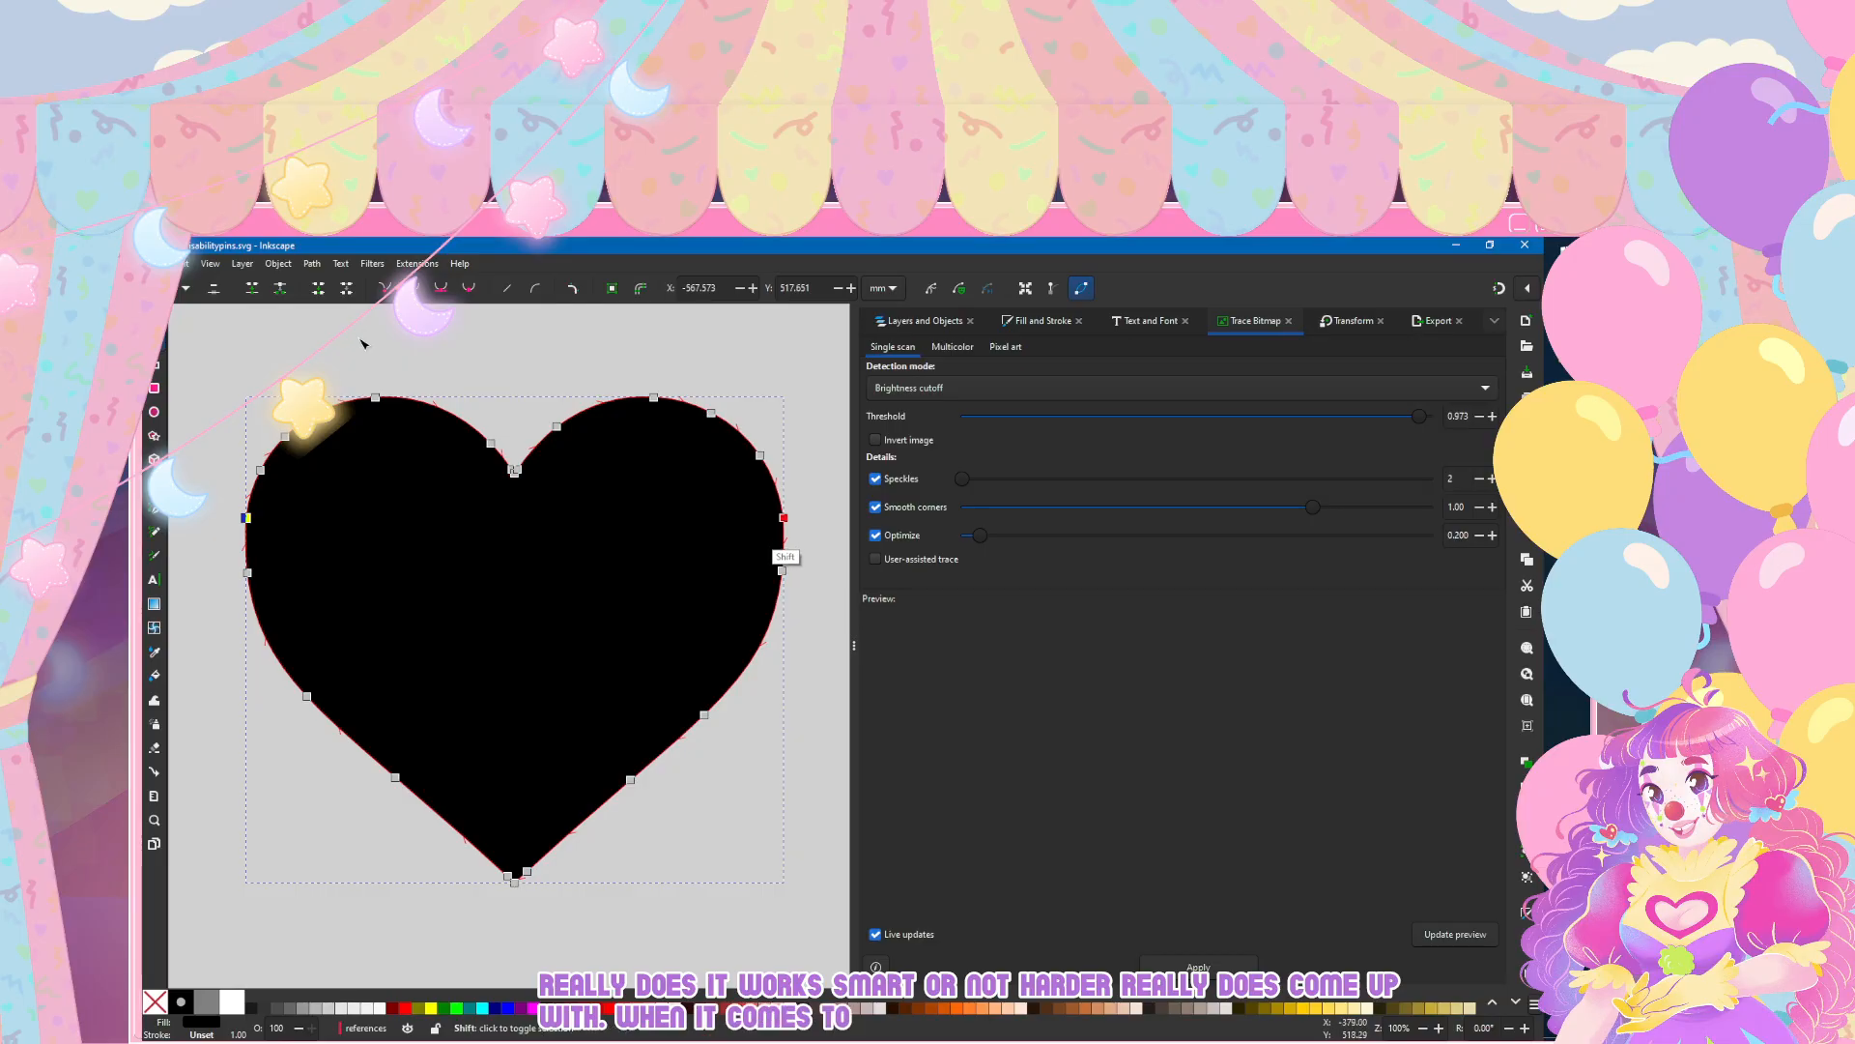
{"action": "left_click", "coordinate": [783, 518]}
{"action": "double_click", "coordinate": [794, 317]}
{"action": "scroll", "coordinate": [431, 605], "scroll_direction": "down", "scroll_amount": 4}
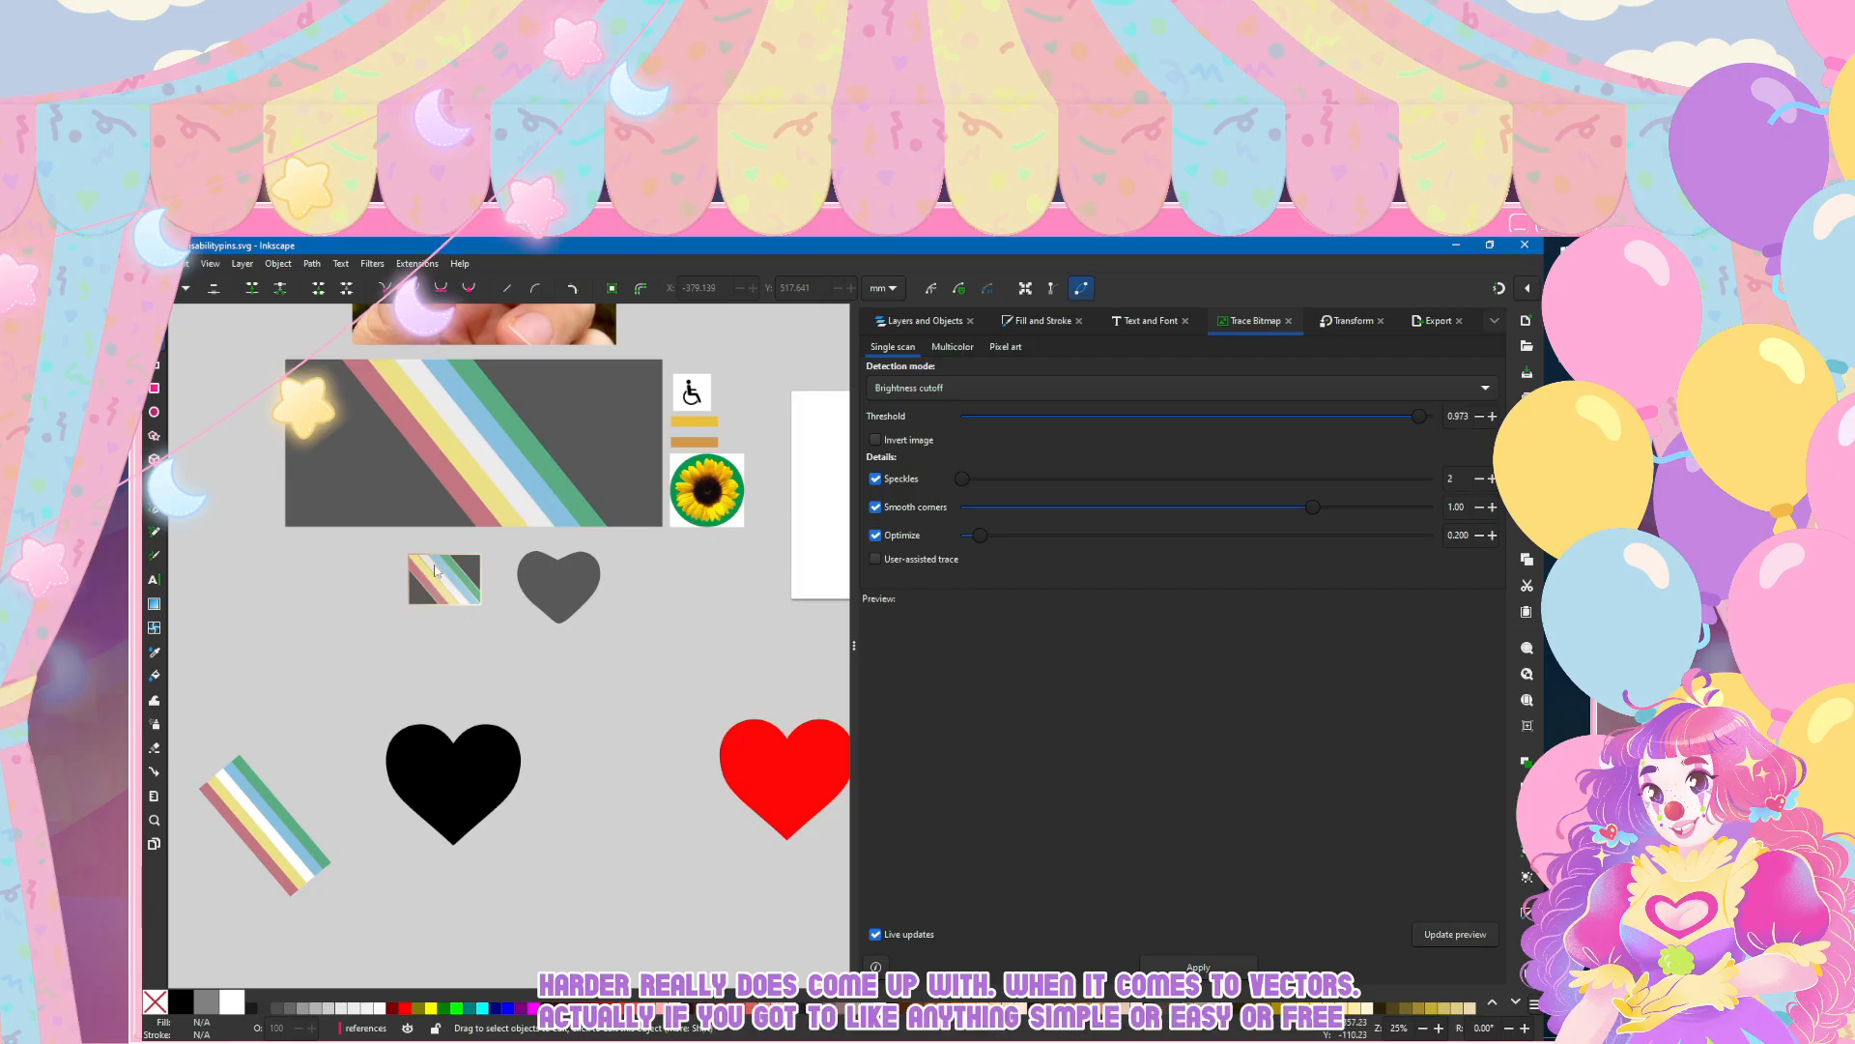
Step: Move the traced black heart up beside the grey heart and deselect it
{"action": "left_click", "coordinate": [154, 317]}
{"action": "left_click_drag", "start_coordinate": [469, 751], "coordinate": [716, 583]}
{"action": "left_click", "coordinate": [233, 891]}
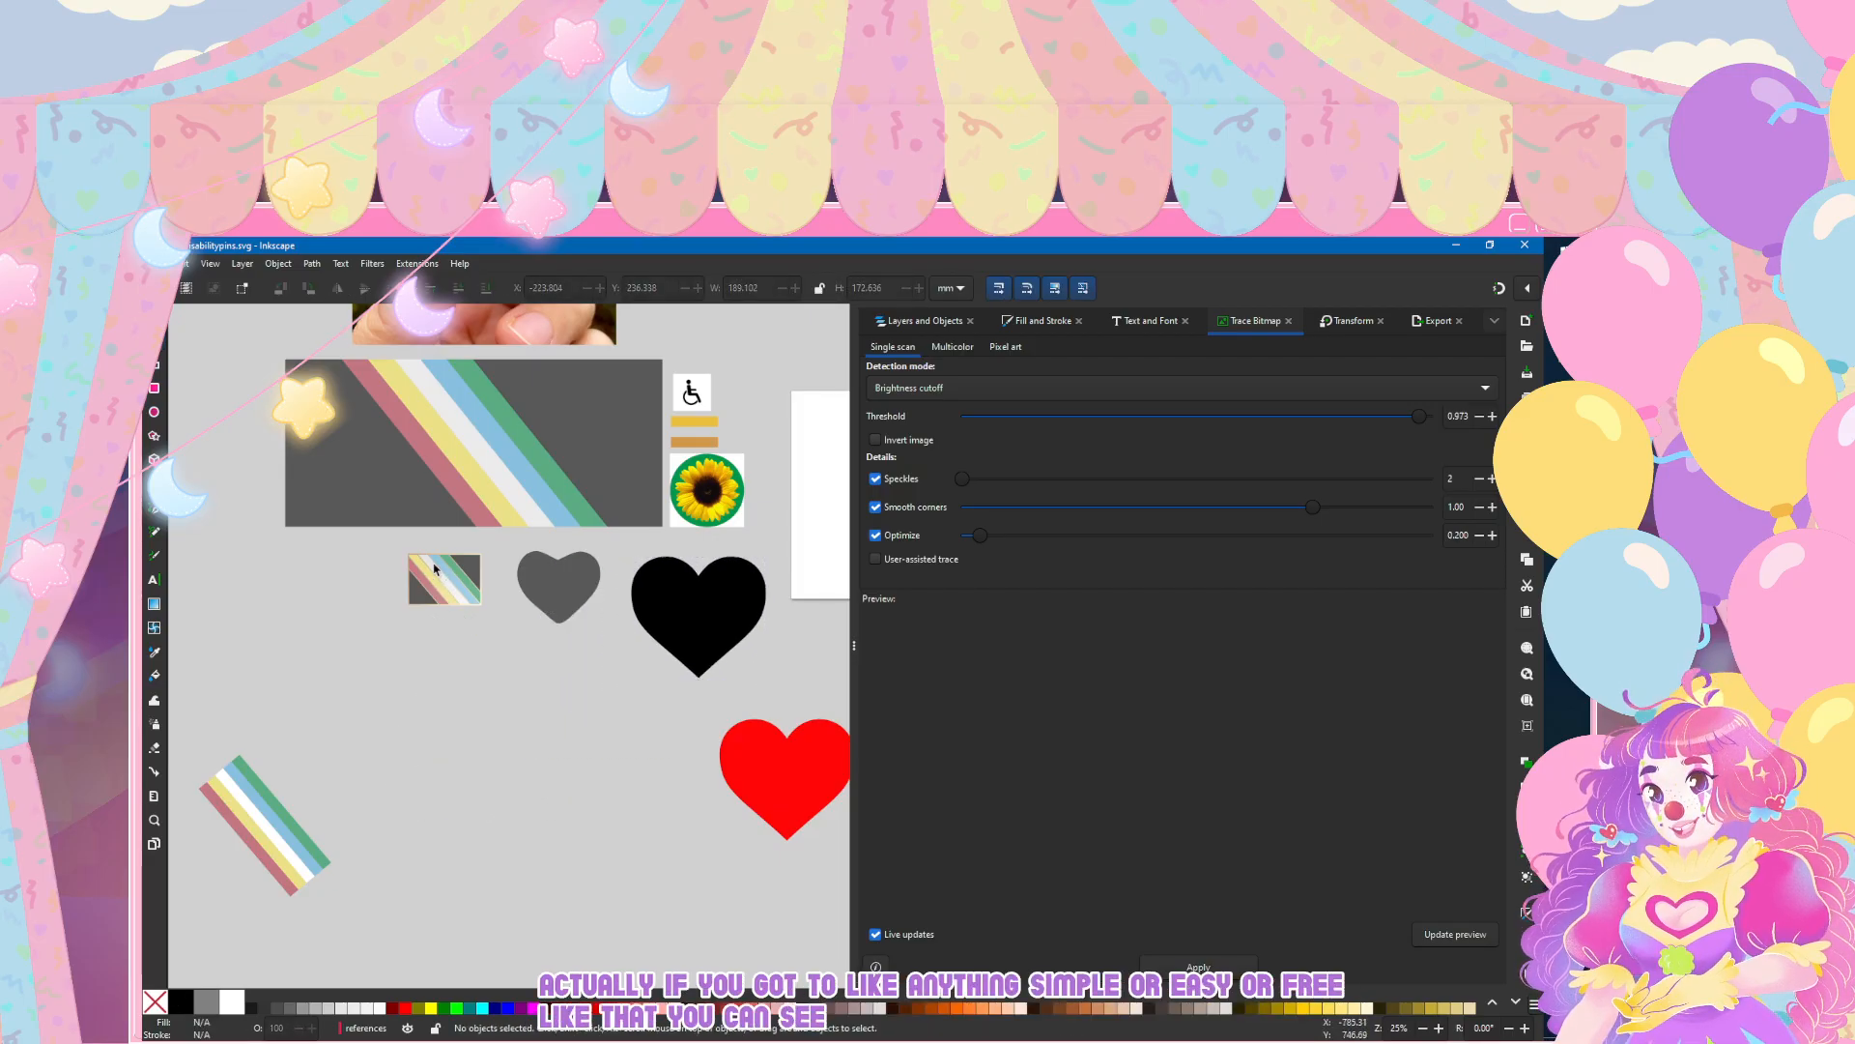
Step: Examine the grey heart's nodes and outline next to the black heart
{"action": "scroll", "coordinate": [537, 595], "scroll_direction": "right", "scroll_amount": 2}
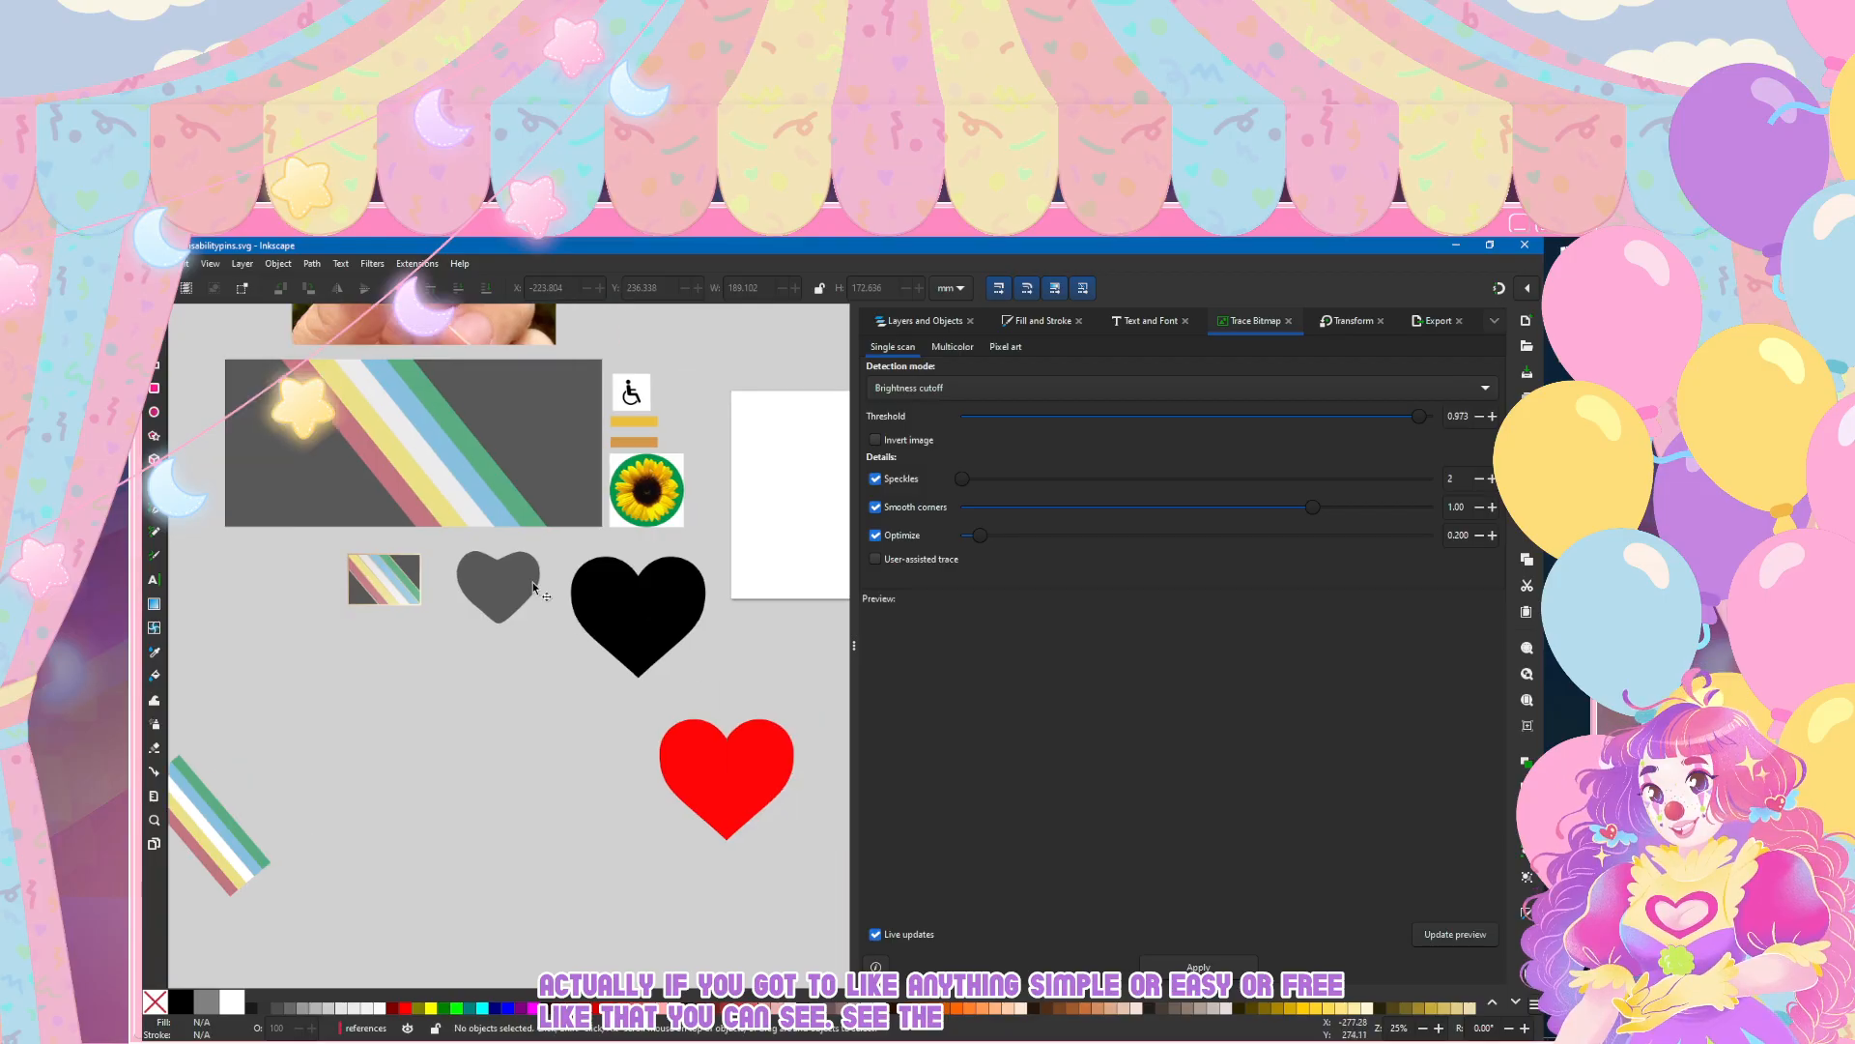
{"action": "scroll", "coordinate": [535, 594], "scroll_direction": "up", "scroll_amount": 2}
{"action": "scroll", "coordinate": [547, 582], "scroll_direction": "right", "scroll_amount": 2}
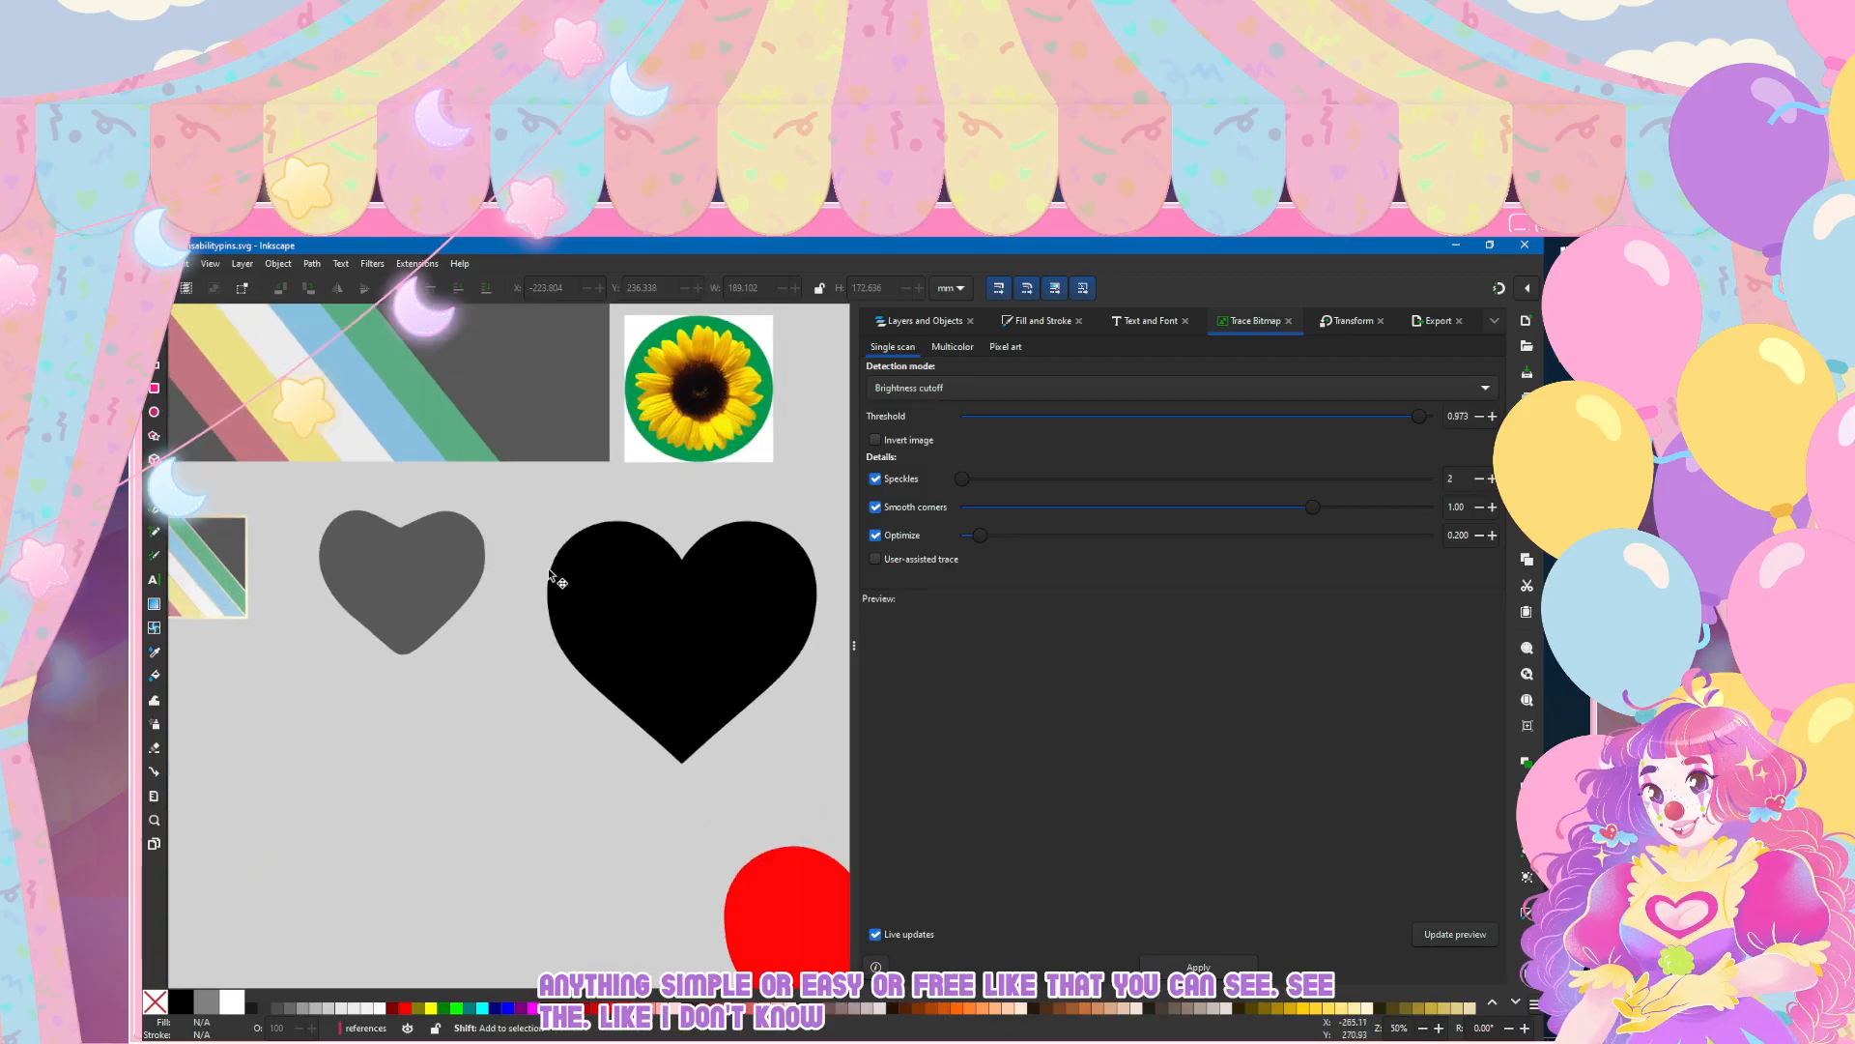
{"action": "left_click", "coordinate": [420, 563]}
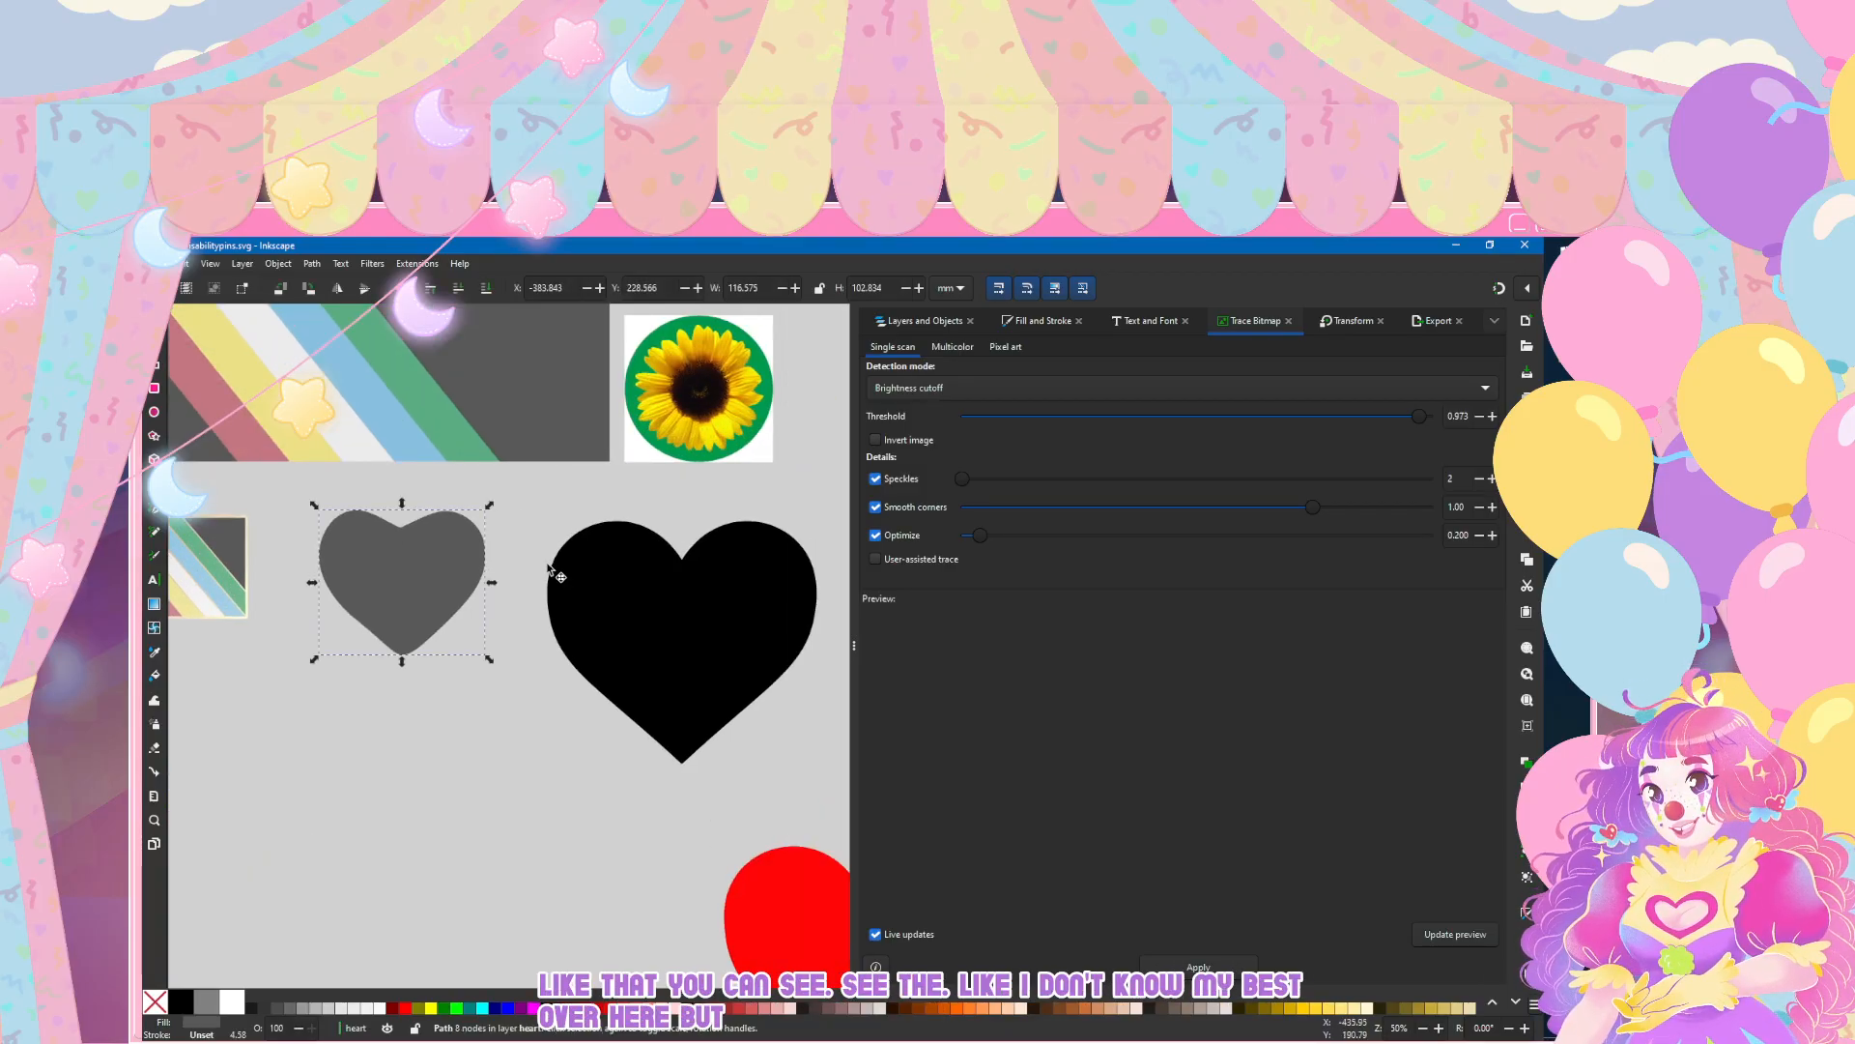
{"action": "key", "text": "n"}
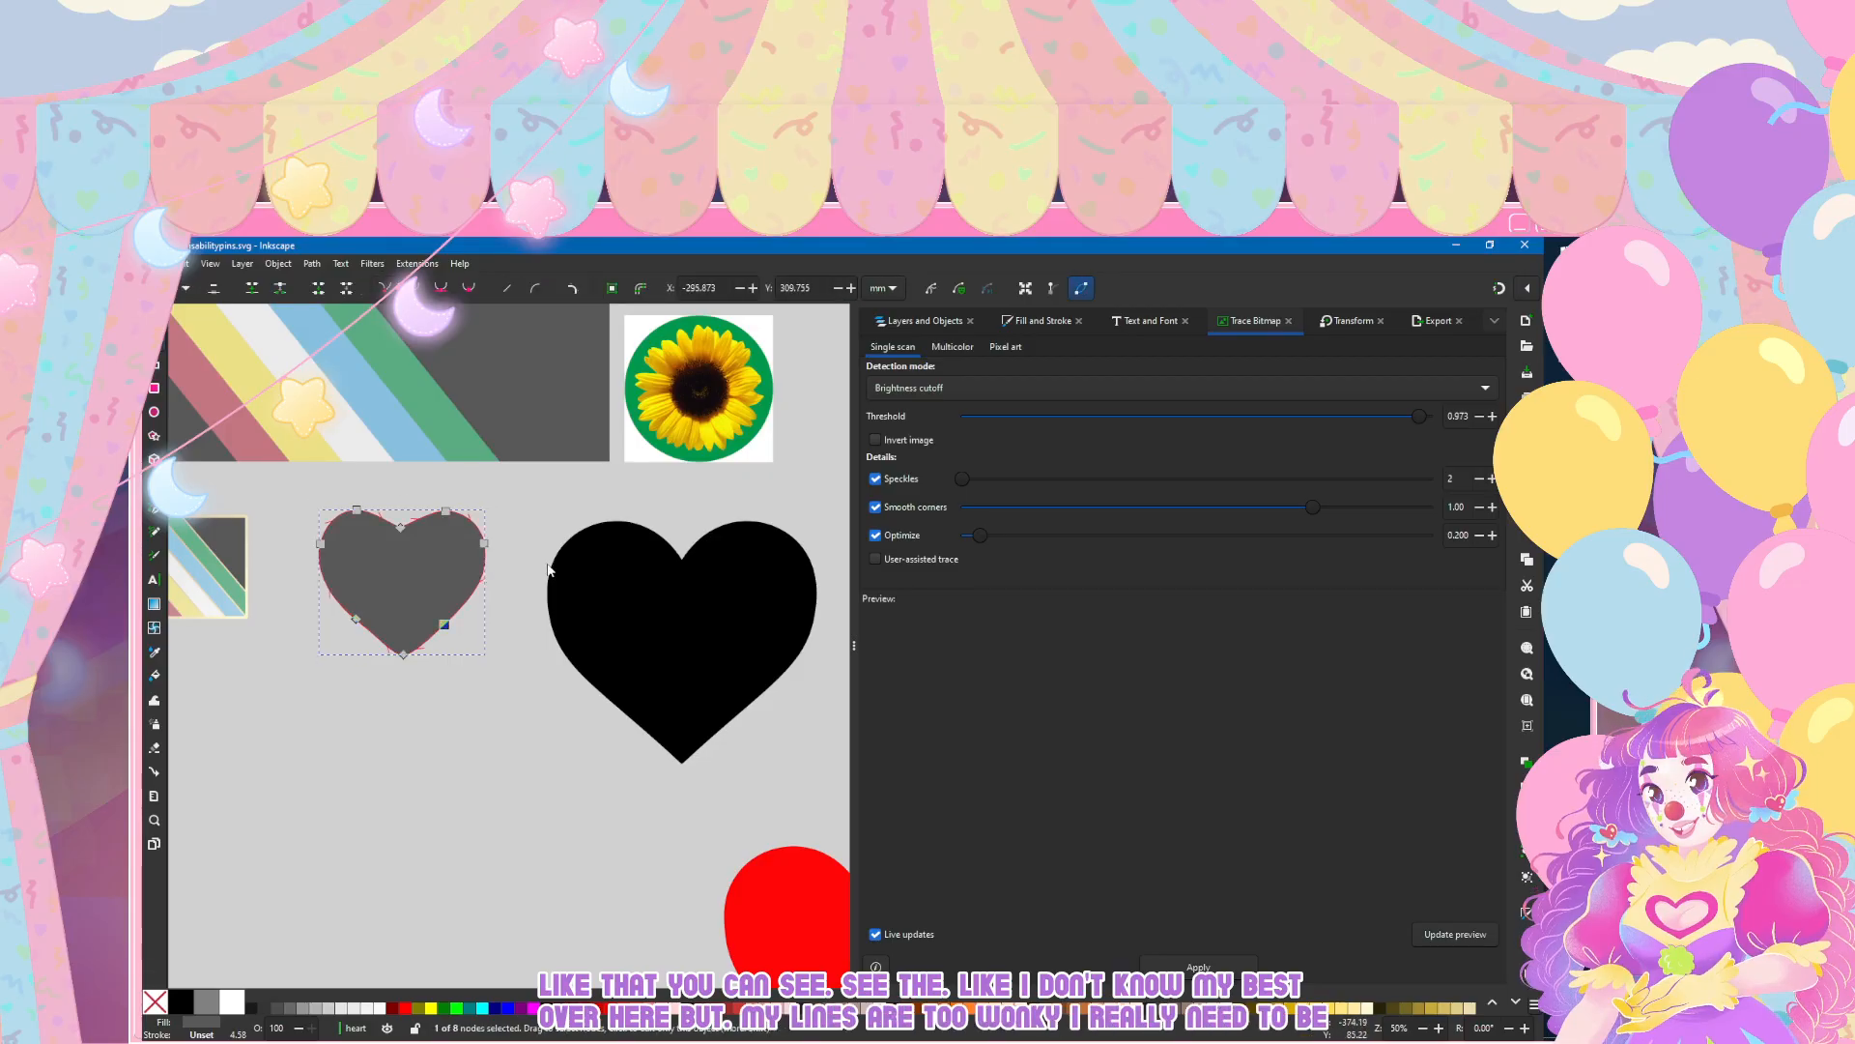
{"action": "key", "text": "Escape"}
{"action": "key", "text": "Escape"}
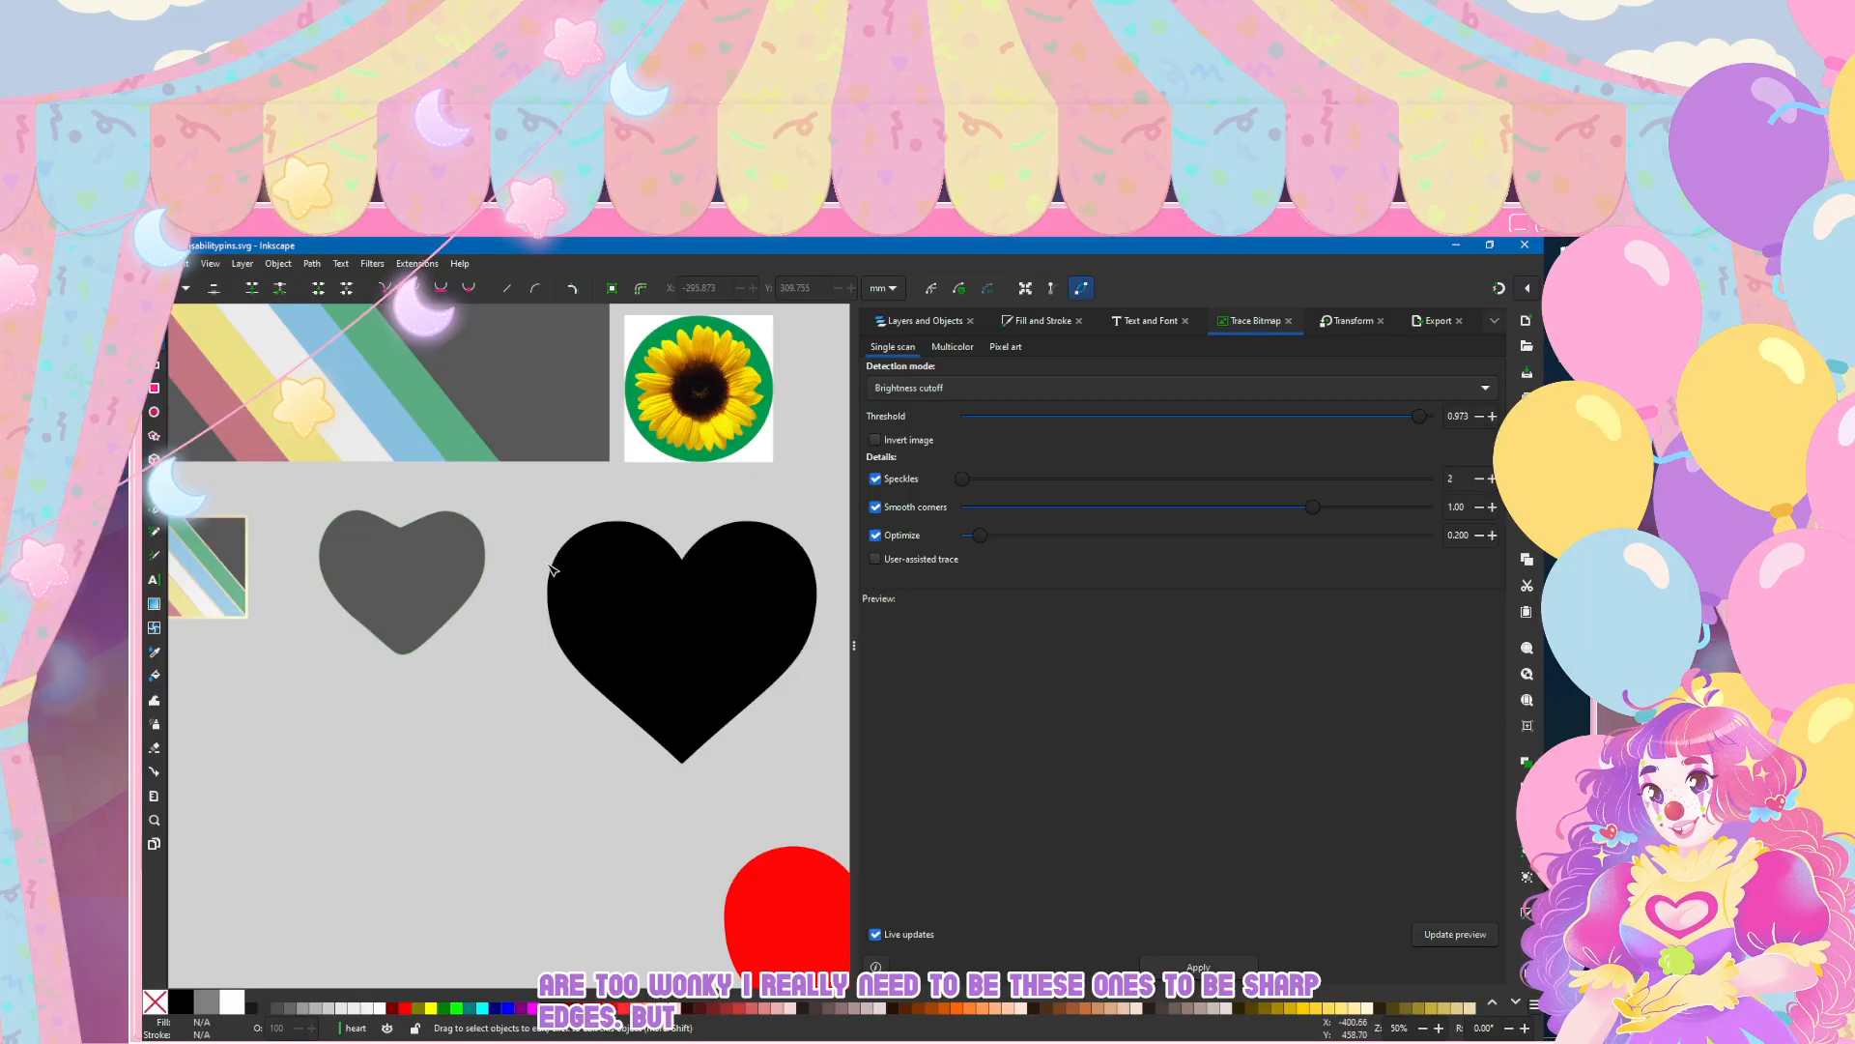
Step: Scale the black heart proportionally to 75% and move it closer to the grey heart, with their upper edges nearly level
{"action": "left_click", "coordinate": [587, 611]}
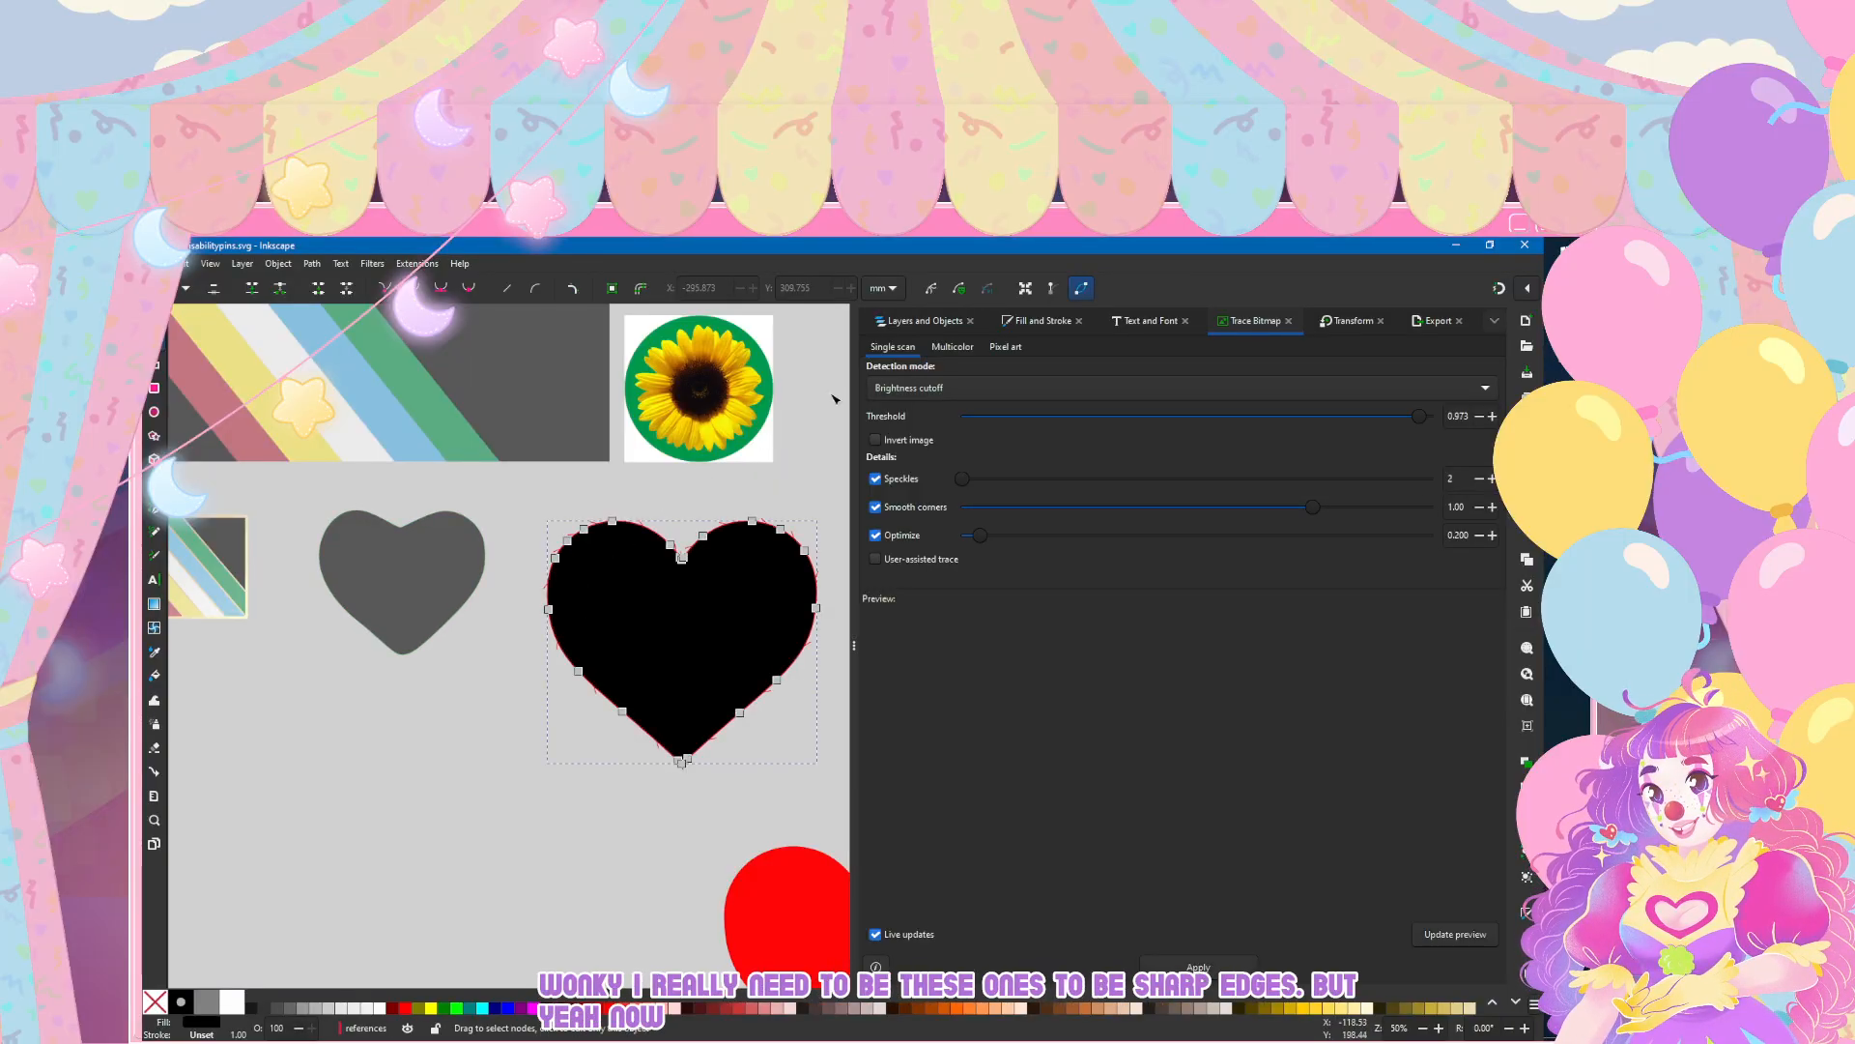
{"action": "left_click", "coordinate": [1343, 323]}
{"action": "left_click", "coordinate": [962, 348]}
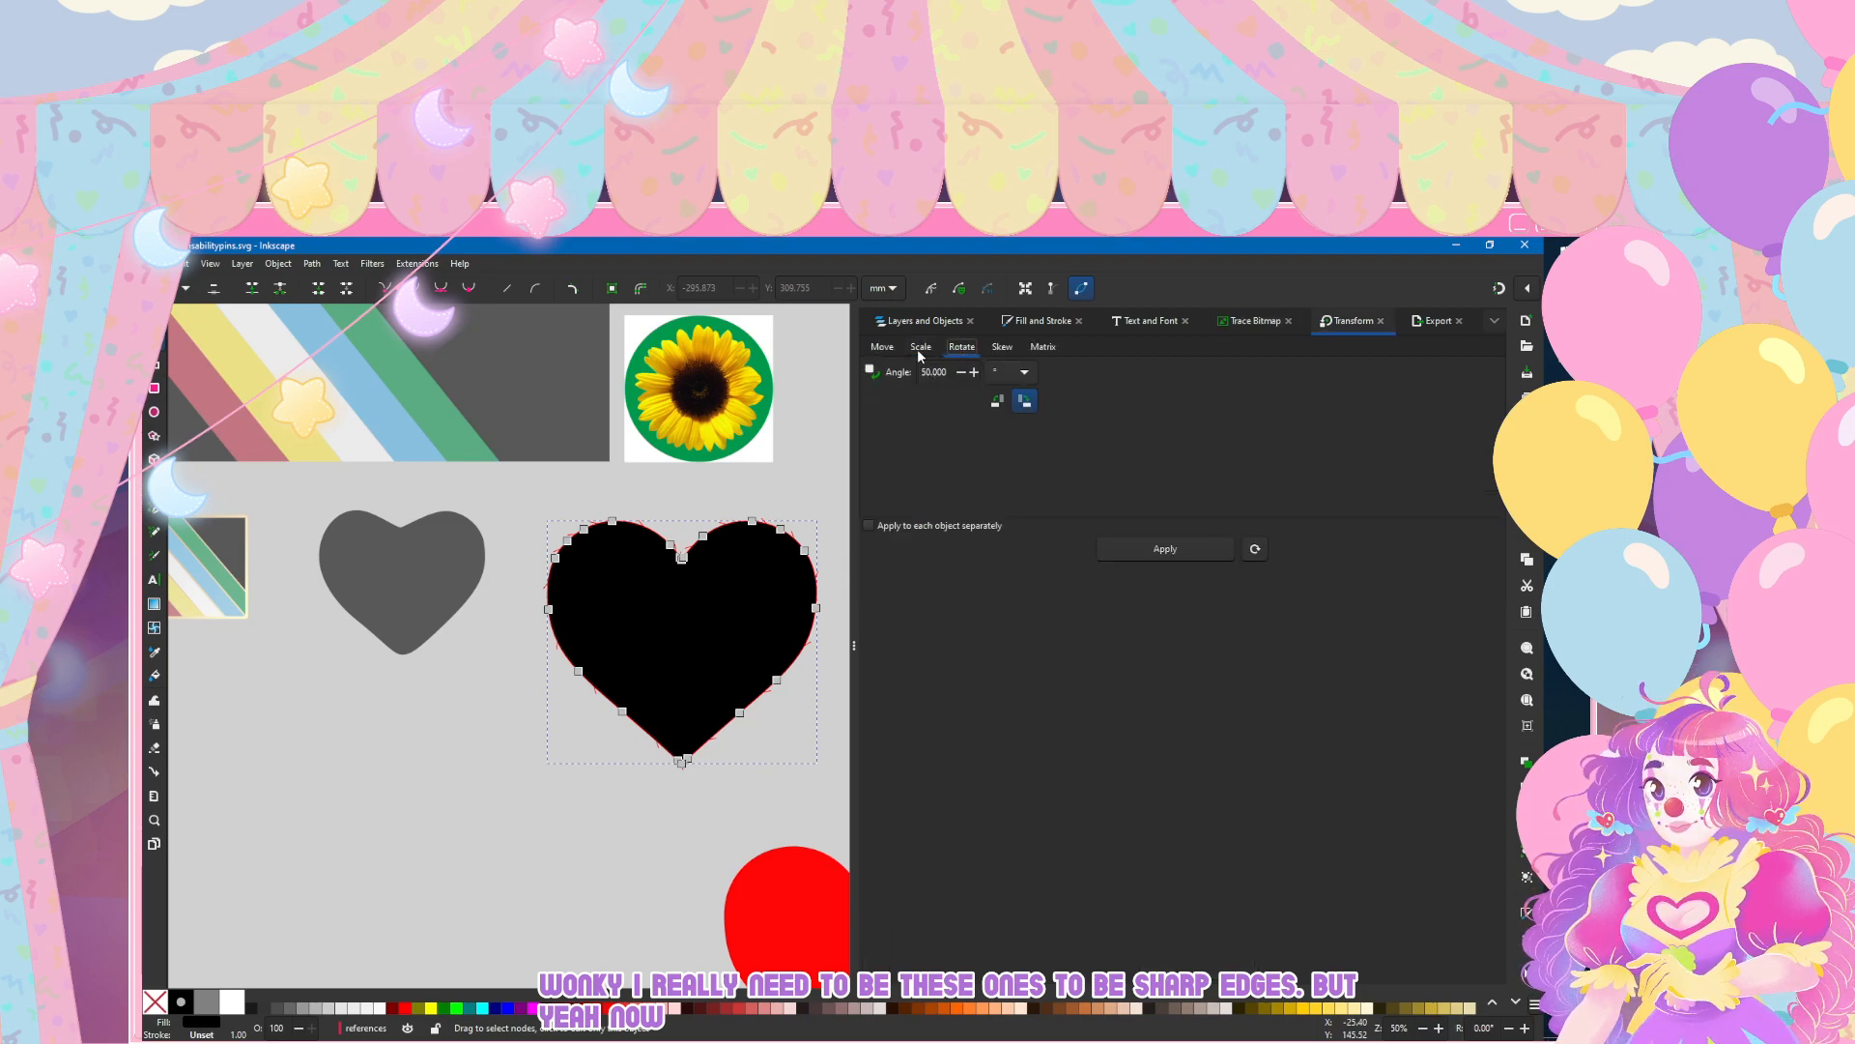
{"action": "left_click", "coordinate": [1140, 547]}
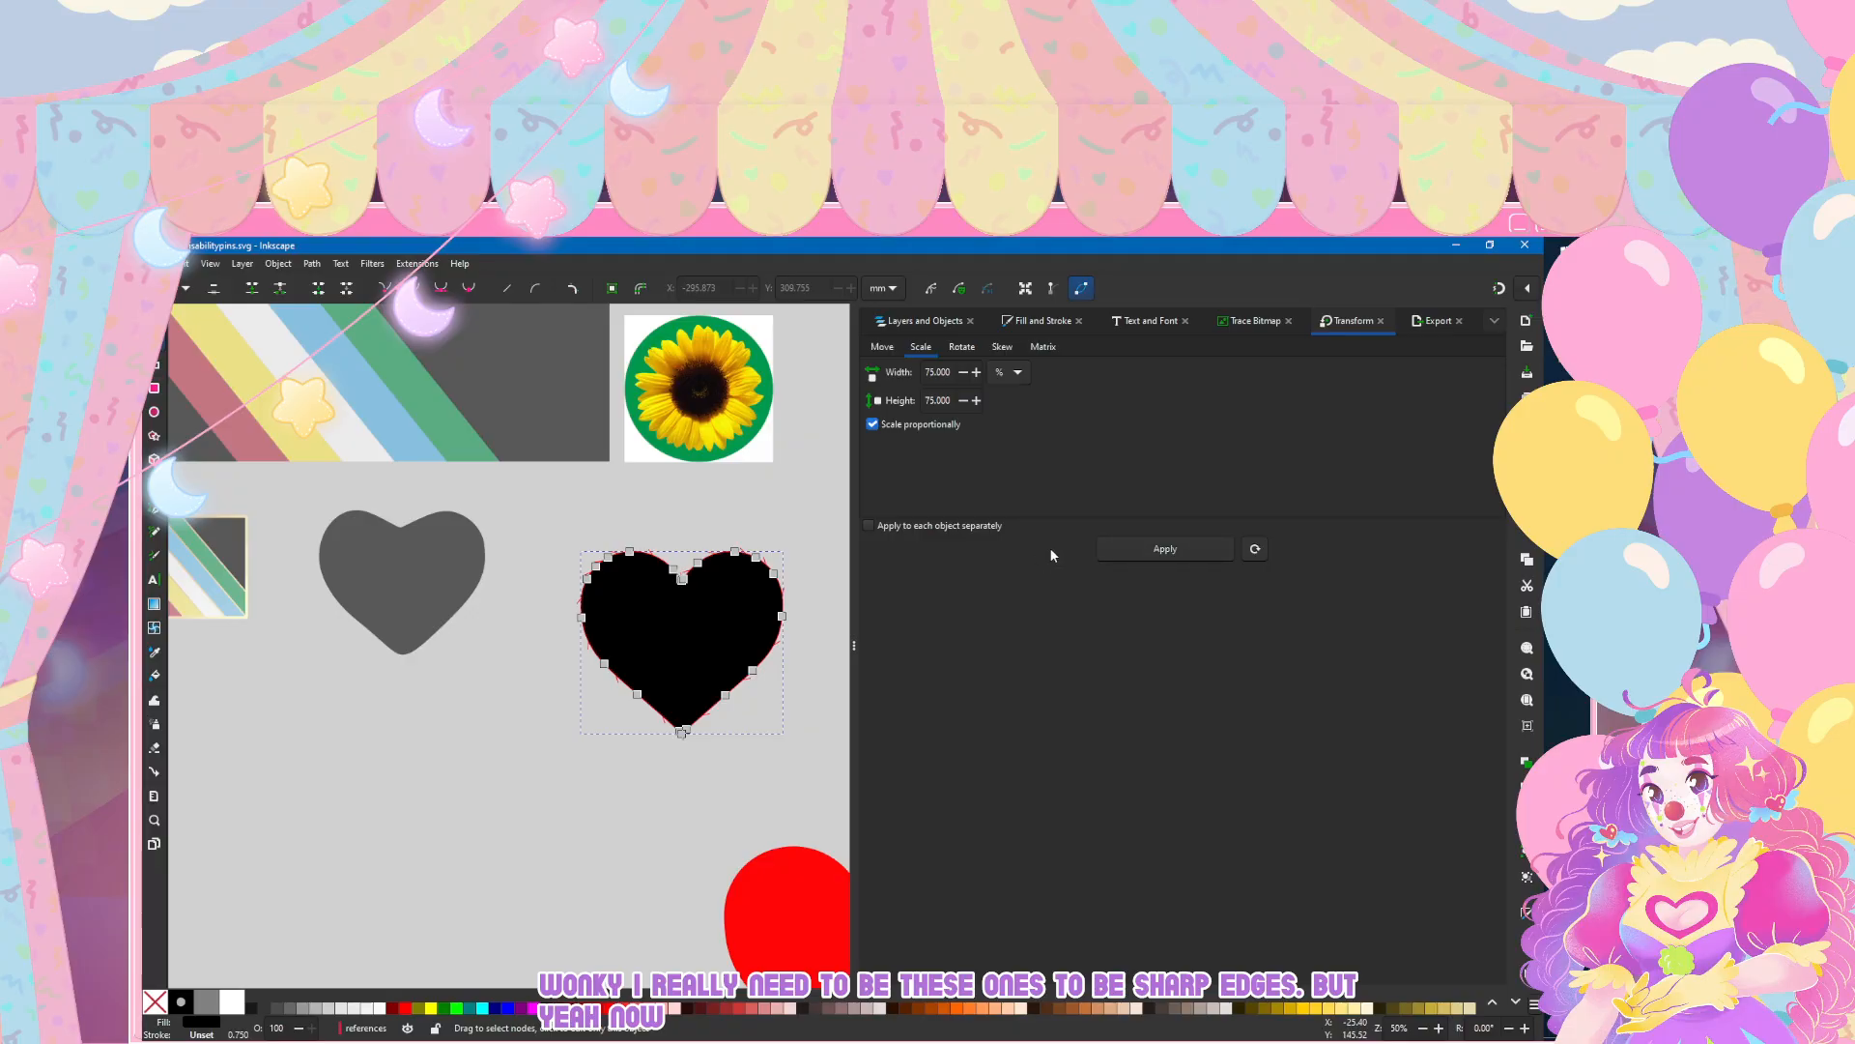
{"action": "key", "text": "s"}
{"action": "left_click_drag", "start_coordinate": [673, 633], "coordinate": [588, 561]}
{"action": "key", "text": "Escape"}
{"action": "scroll", "coordinate": [375, 556], "scroll_direction": "up", "scroll_amount": 1}
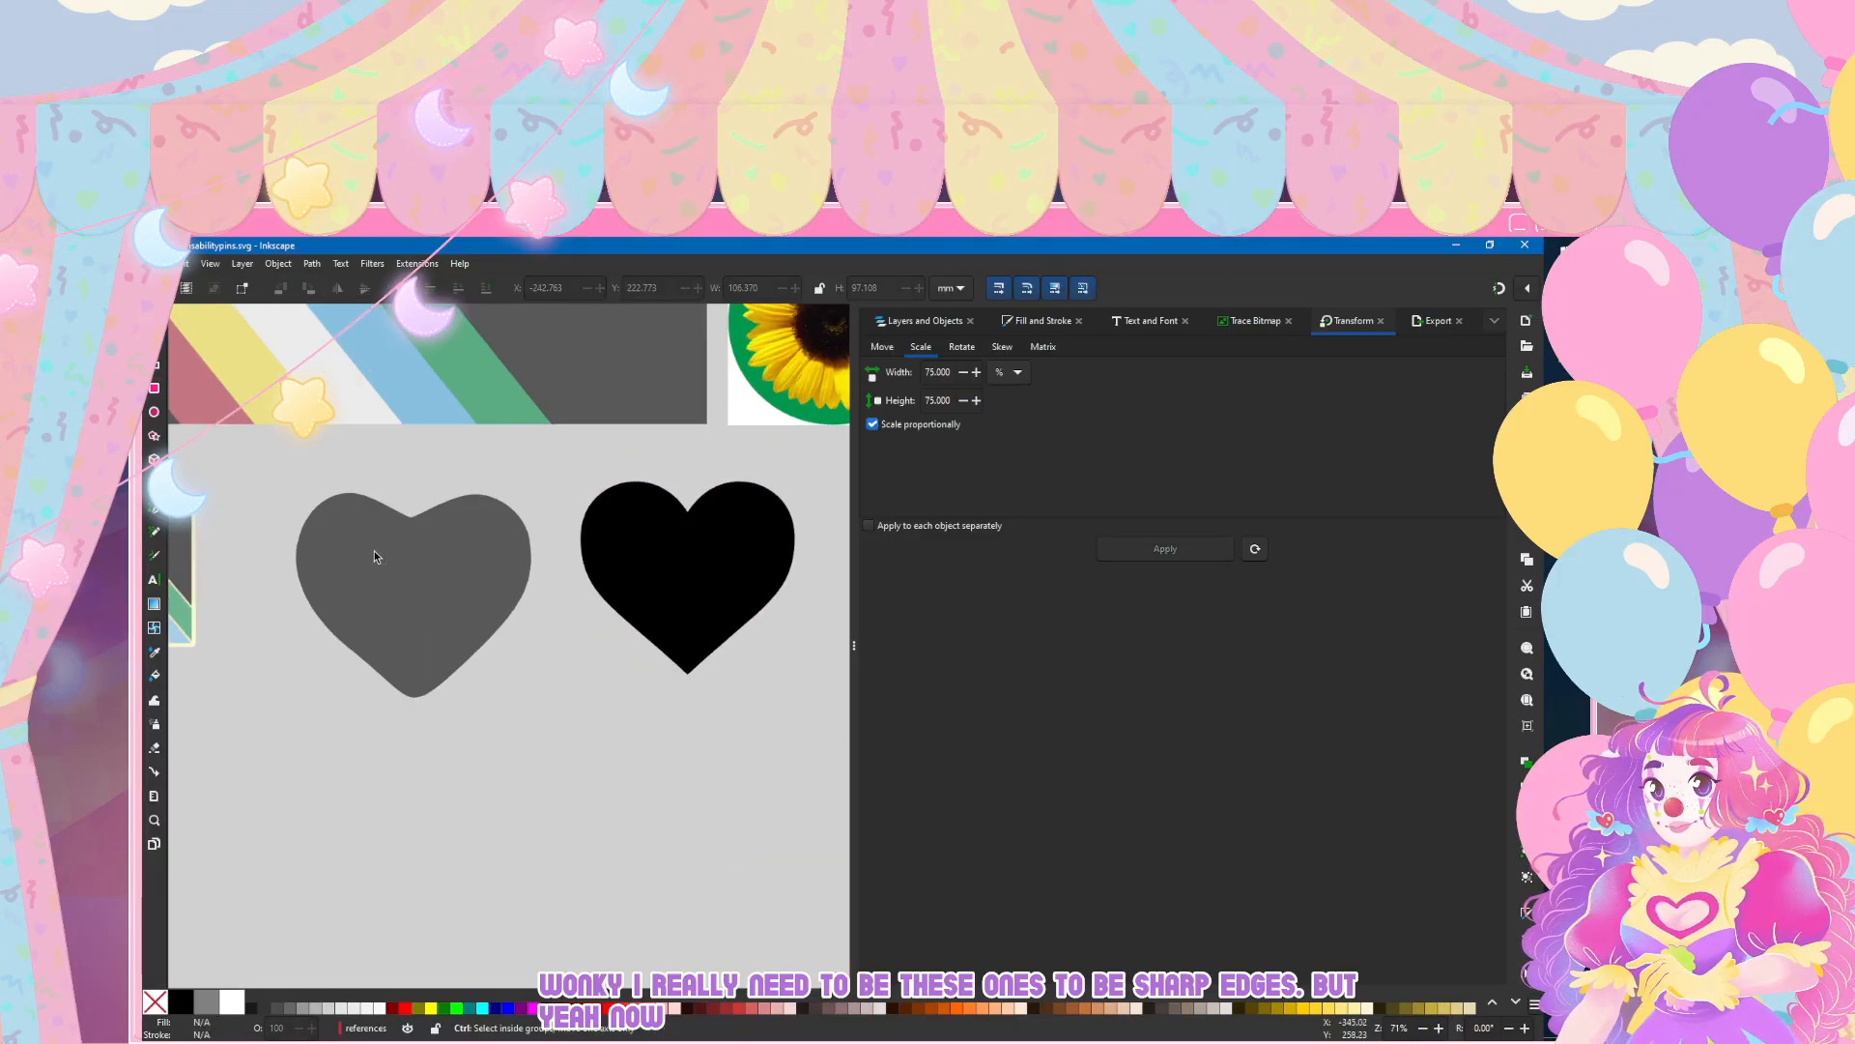
Step: Move the grey heart slightly up and towards the black heart
{"action": "scroll", "coordinate": [376, 556], "scroll_direction": "up", "scroll_amount": 1}
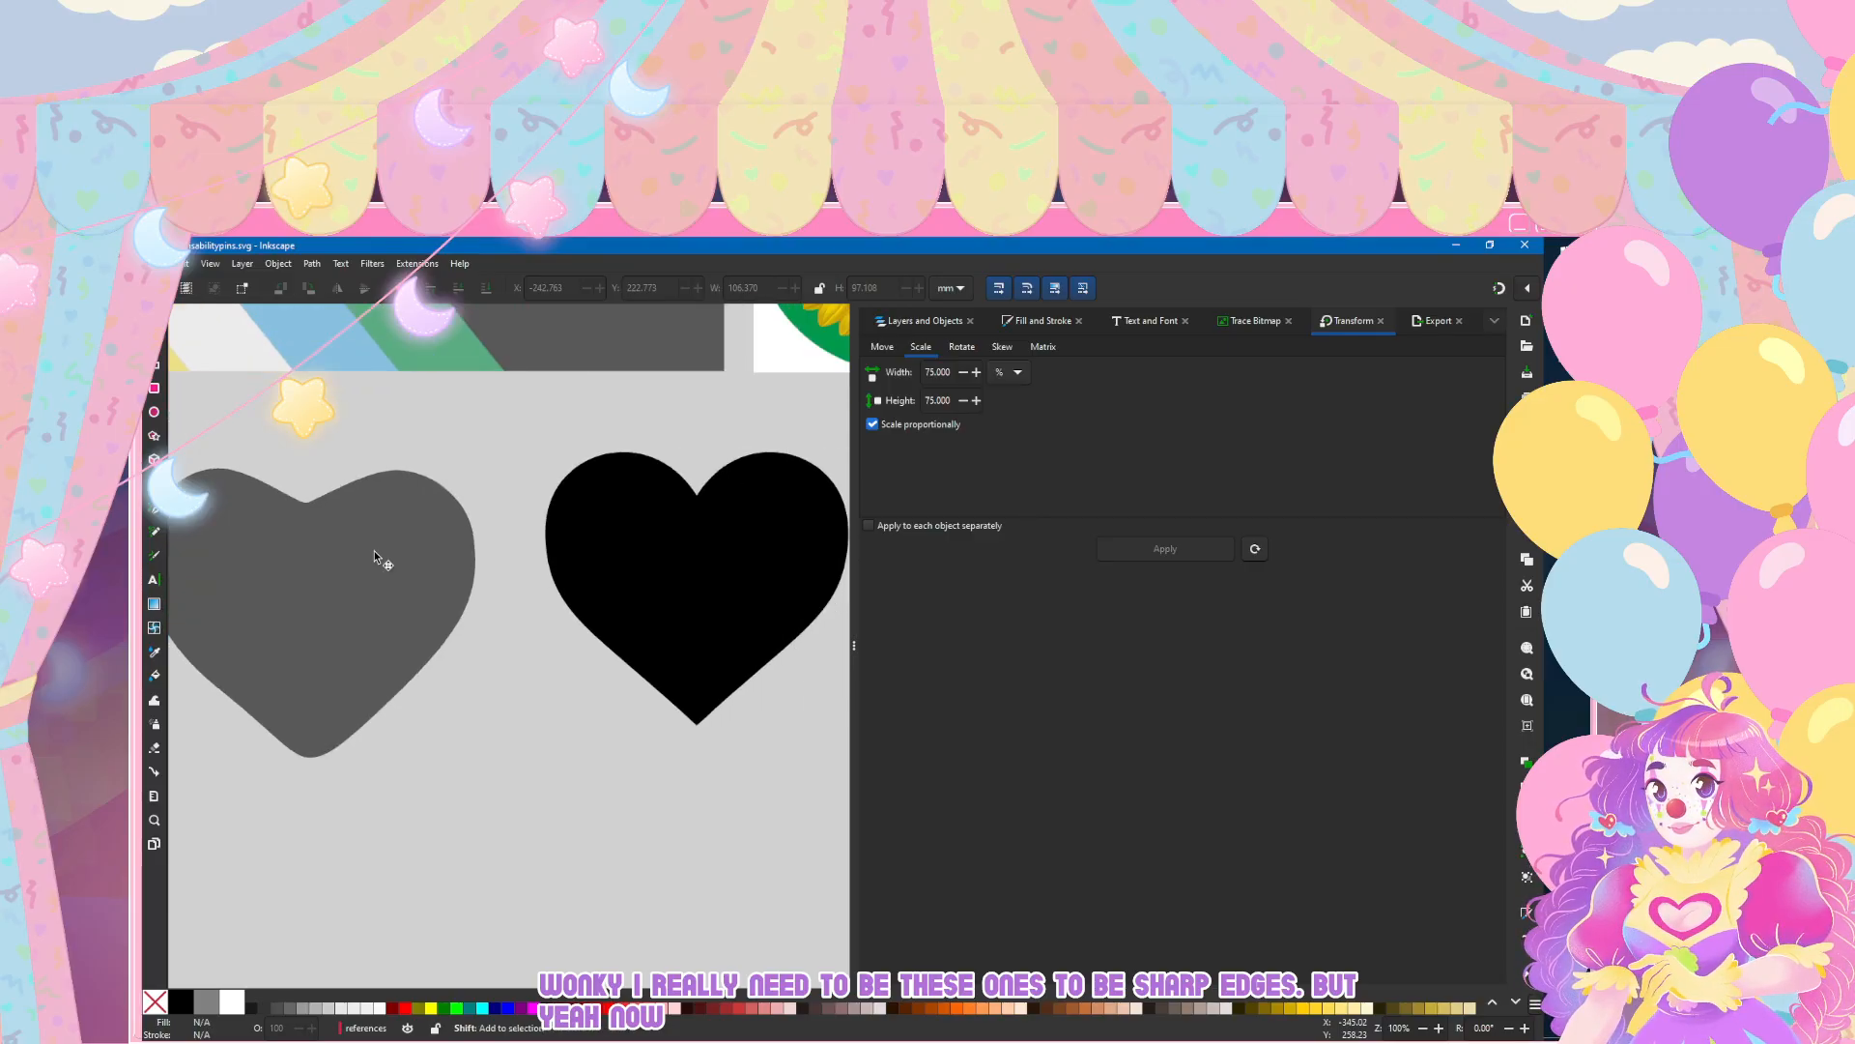
{"action": "scroll", "coordinate": [374, 555], "scroll_direction": "down", "scroll_amount": 1}
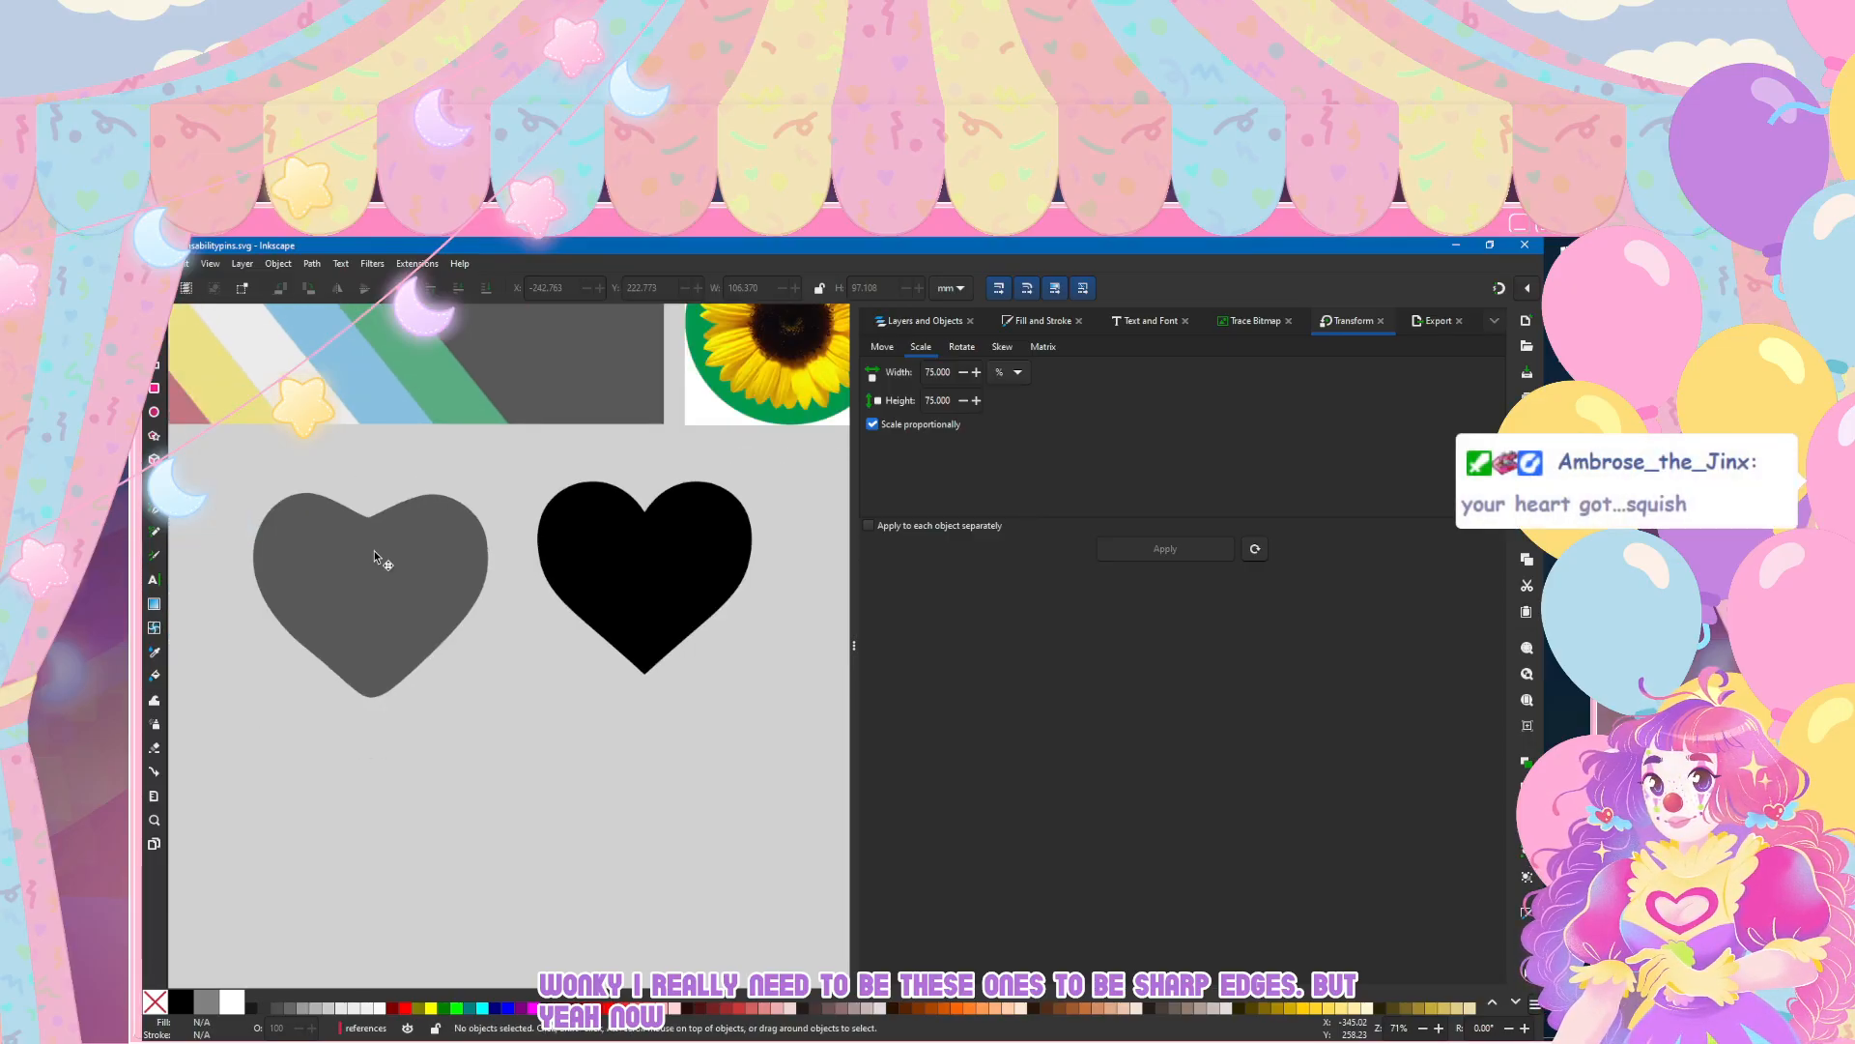
{"action": "left_click", "coordinate": [373, 556]}
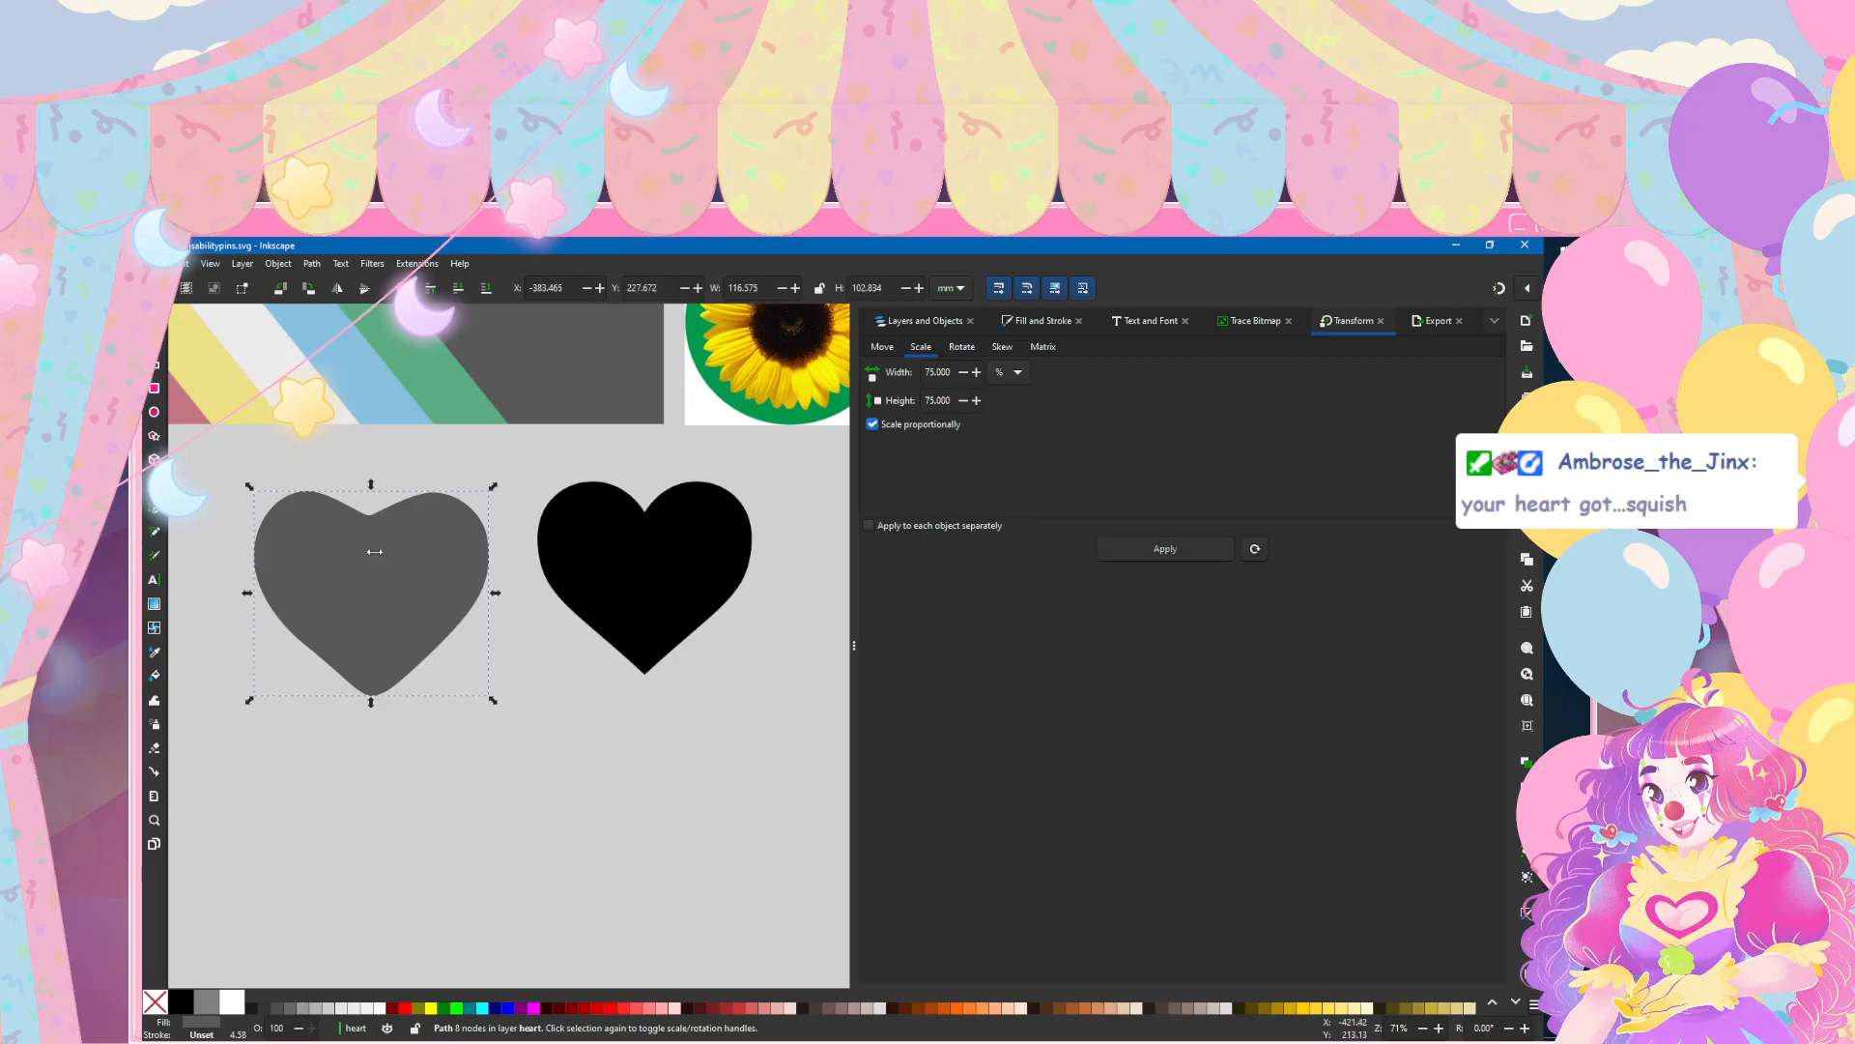
{"action": "double_click", "coordinate": [375, 553]}
{"action": "key", "text": "Escape"}
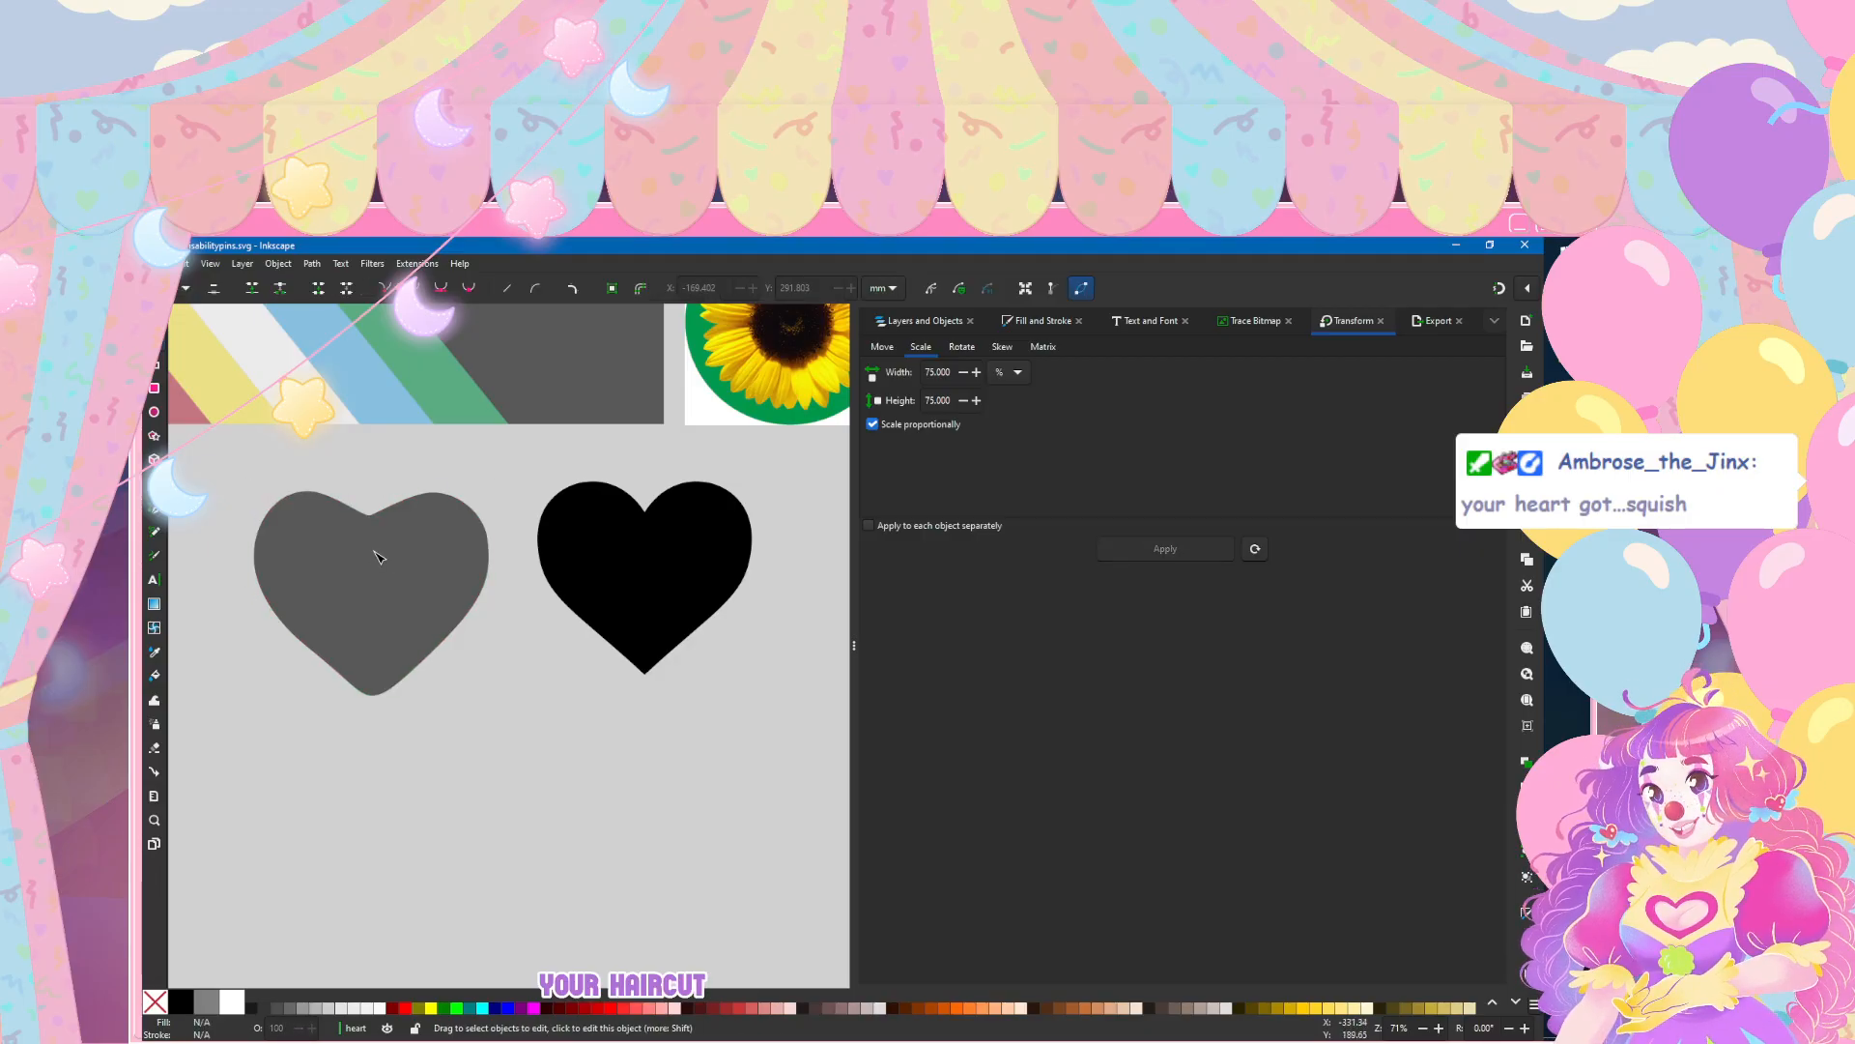
{"action": "key", "text": "s"}
{"action": "mouse_move", "coordinate": [375, 553]}
{"action": "left_mouse_down"}
{"action": "mouse_move", "coordinate": [377, 516]}
{"action": "mouse_move", "coordinate": [323, 553]}
{"action": "mouse_move", "coordinate": [375, 555]}
{"action": "left_mouse_up"}
{"action": "key", "text": "Escape"}
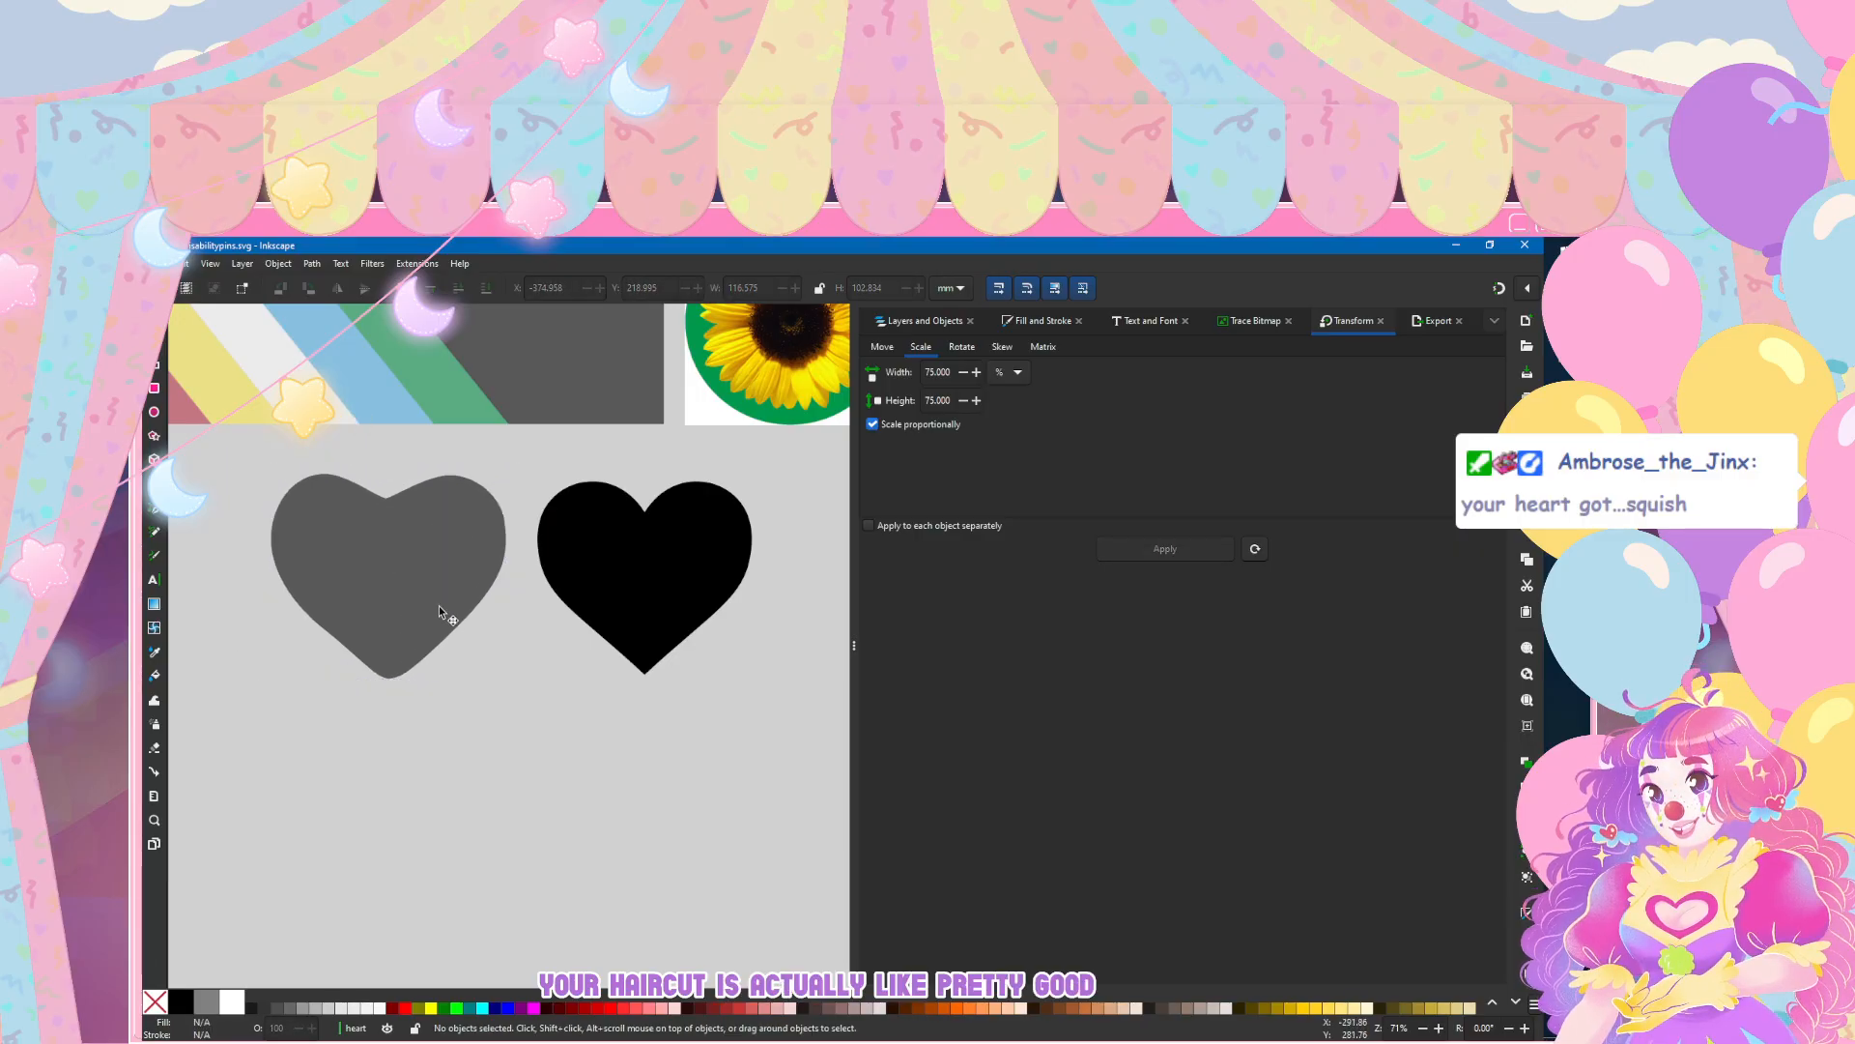
Step: Insert one node on each lower side of the grey heart, just above its bottom tip
{"action": "scroll", "coordinate": [410, 561], "scroll_direction": "up", "scroll_amount": 1}
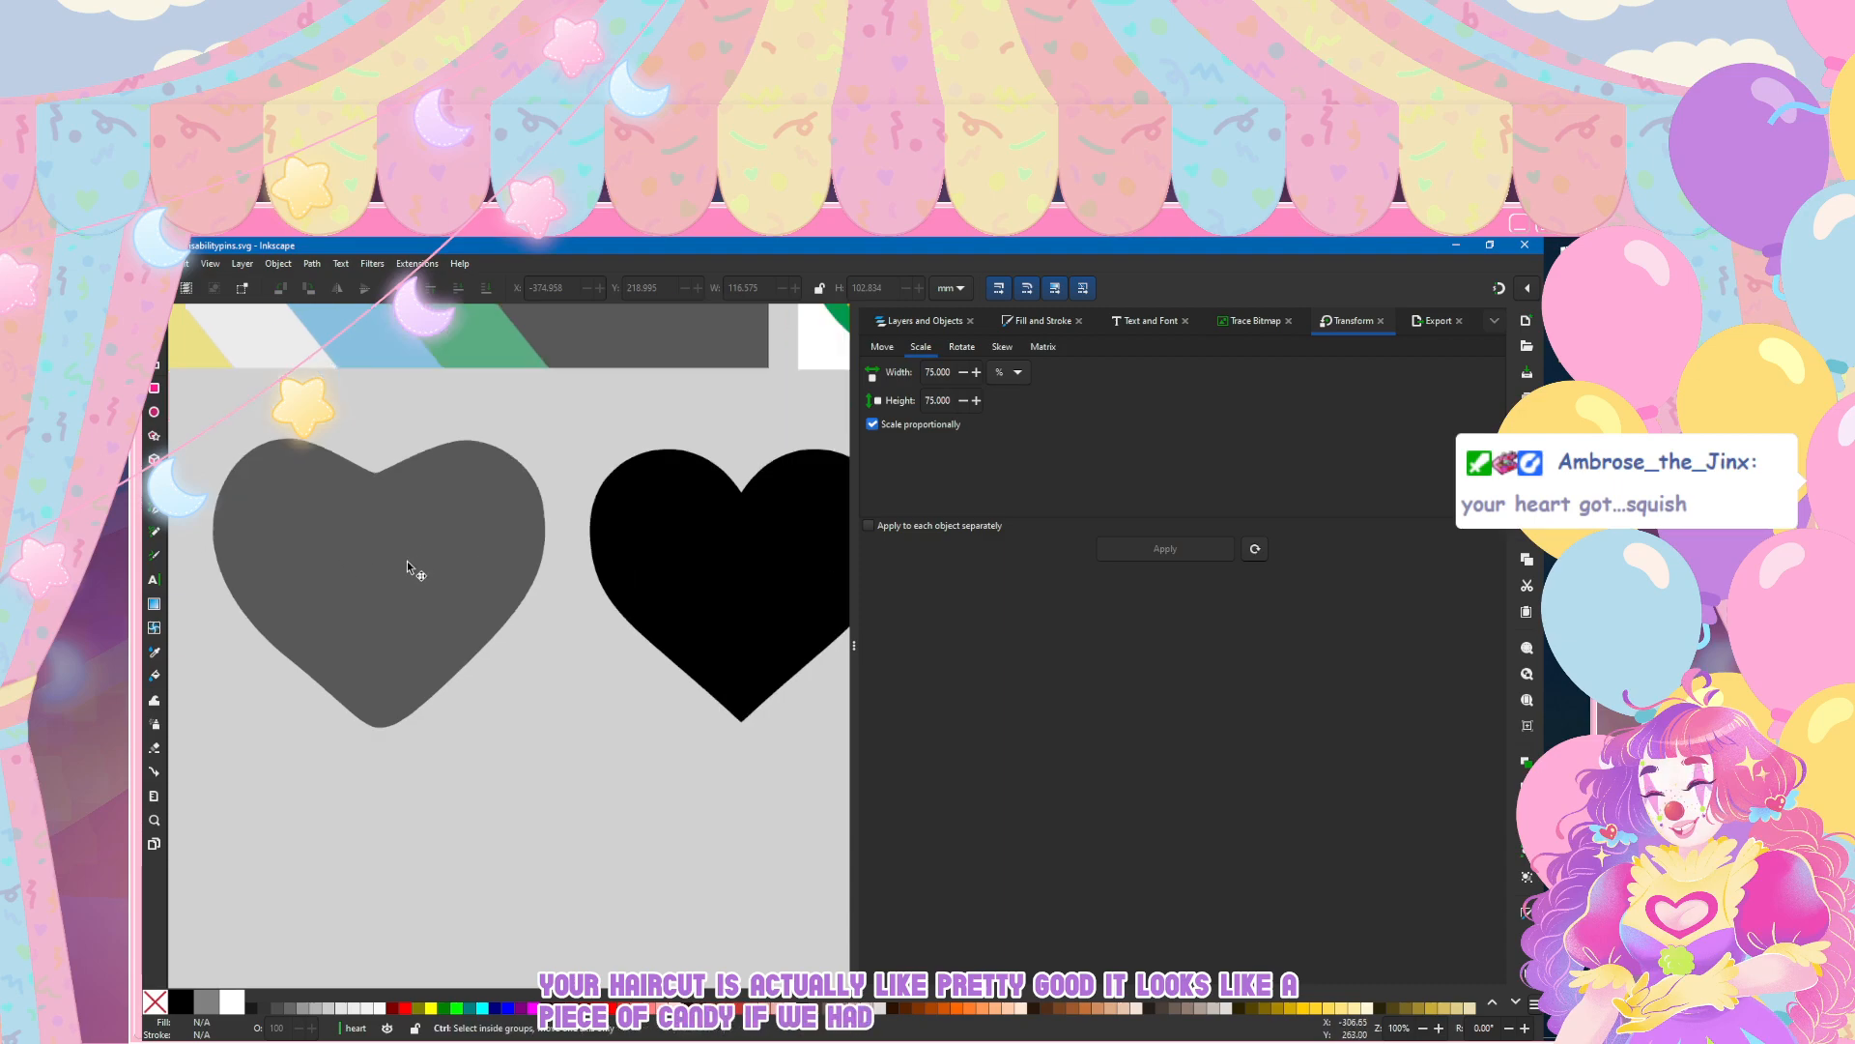
{"action": "left_click", "coordinate": [390, 545]}
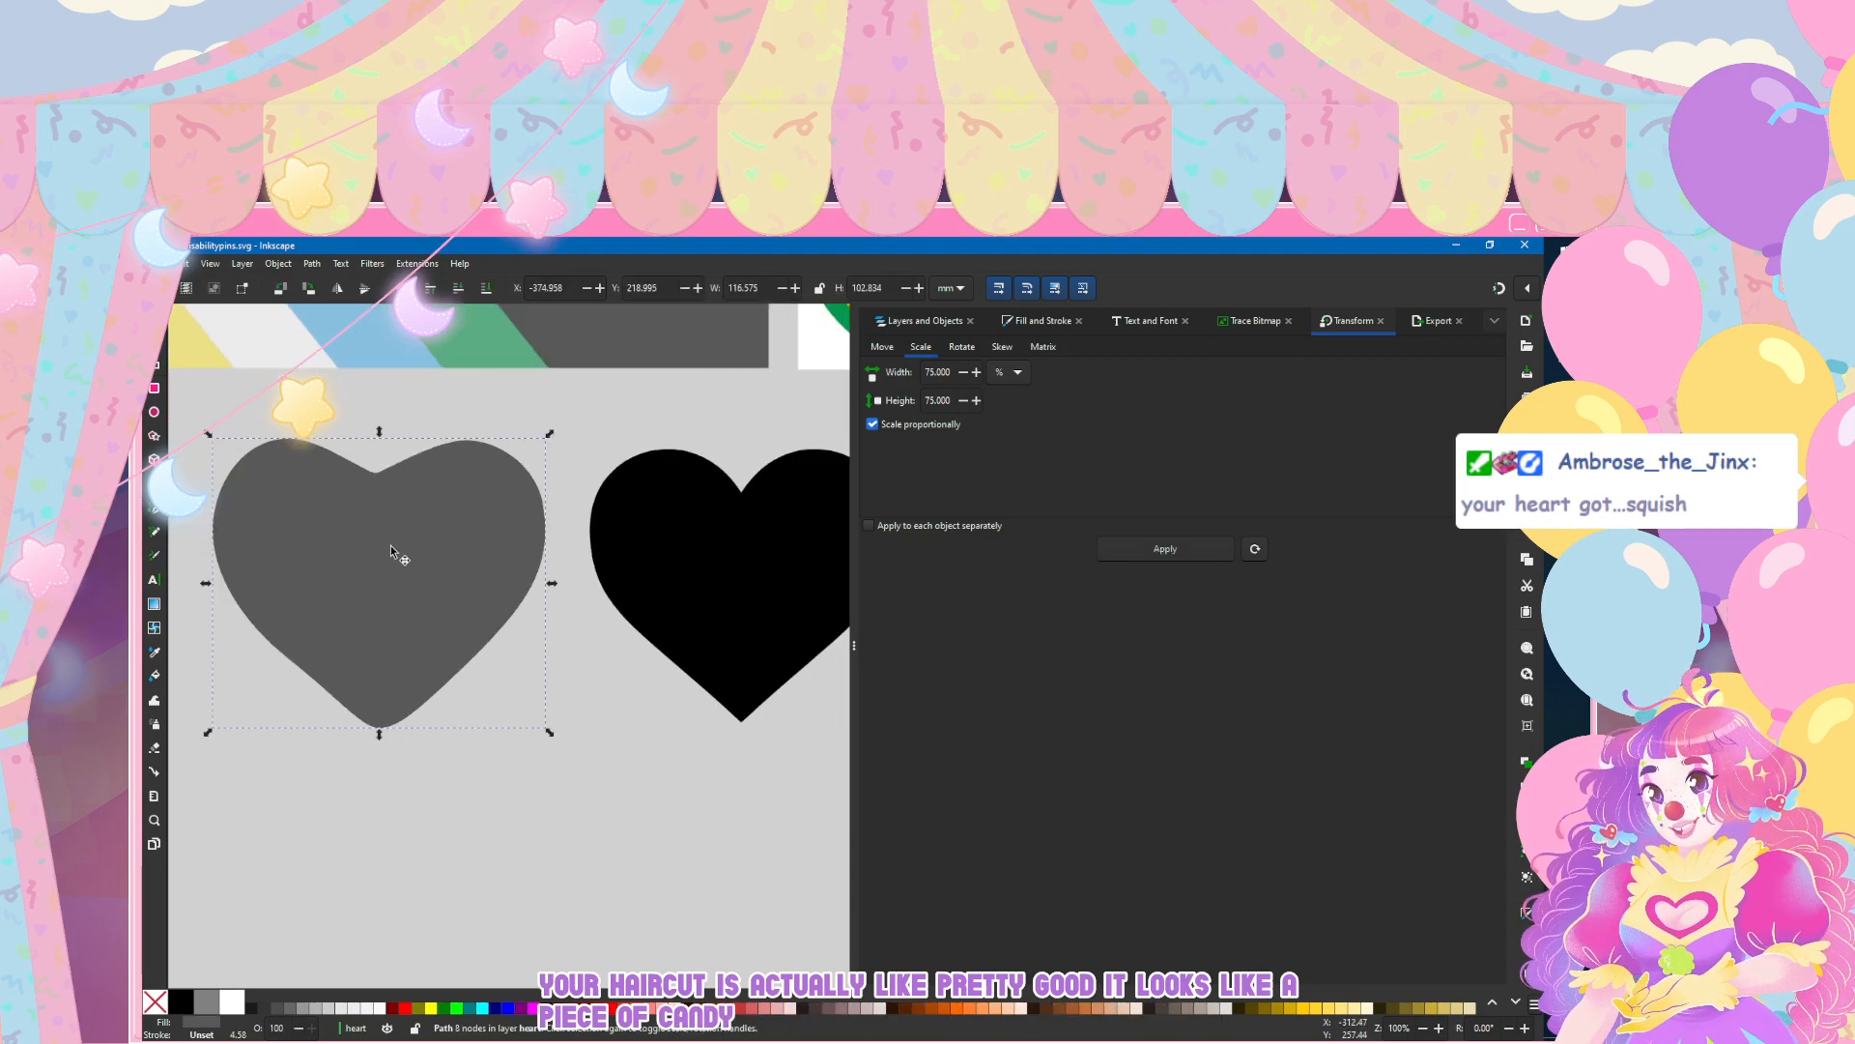
{"action": "key", "text": "n"}
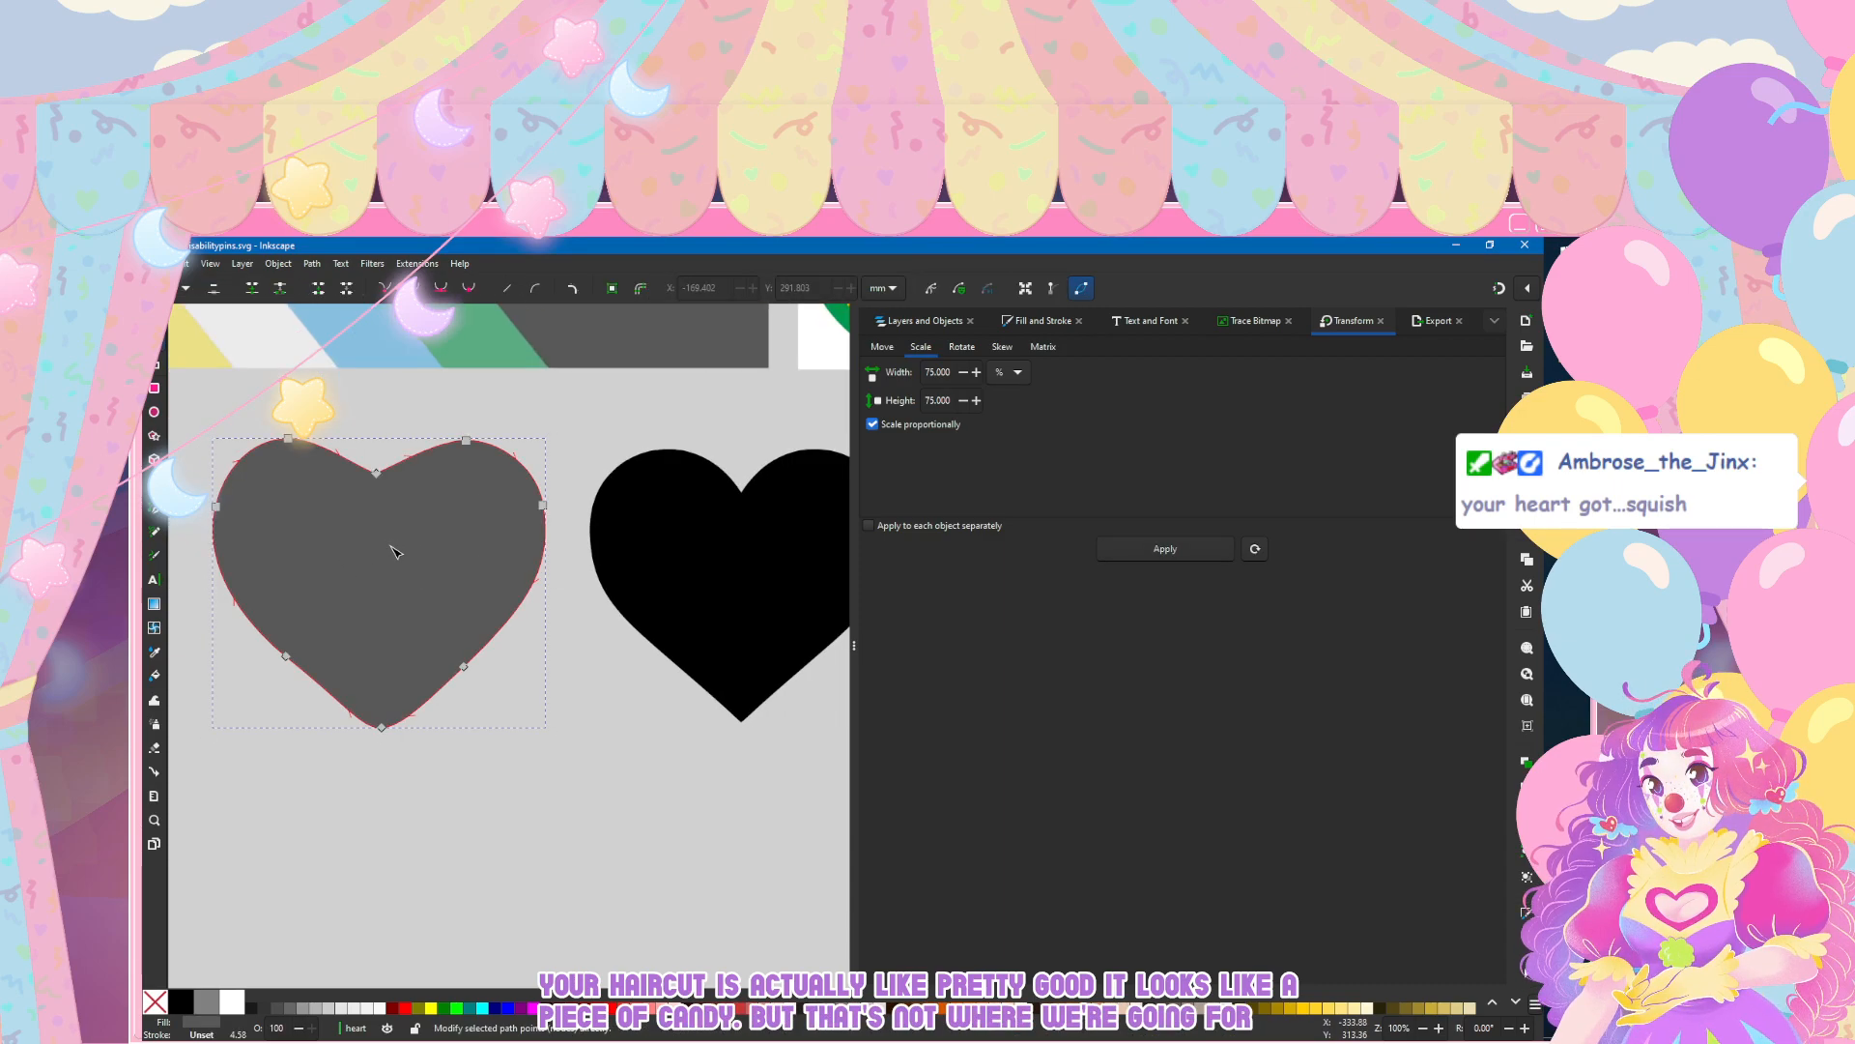
{"action": "double_click", "coordinate": [333, 696]}
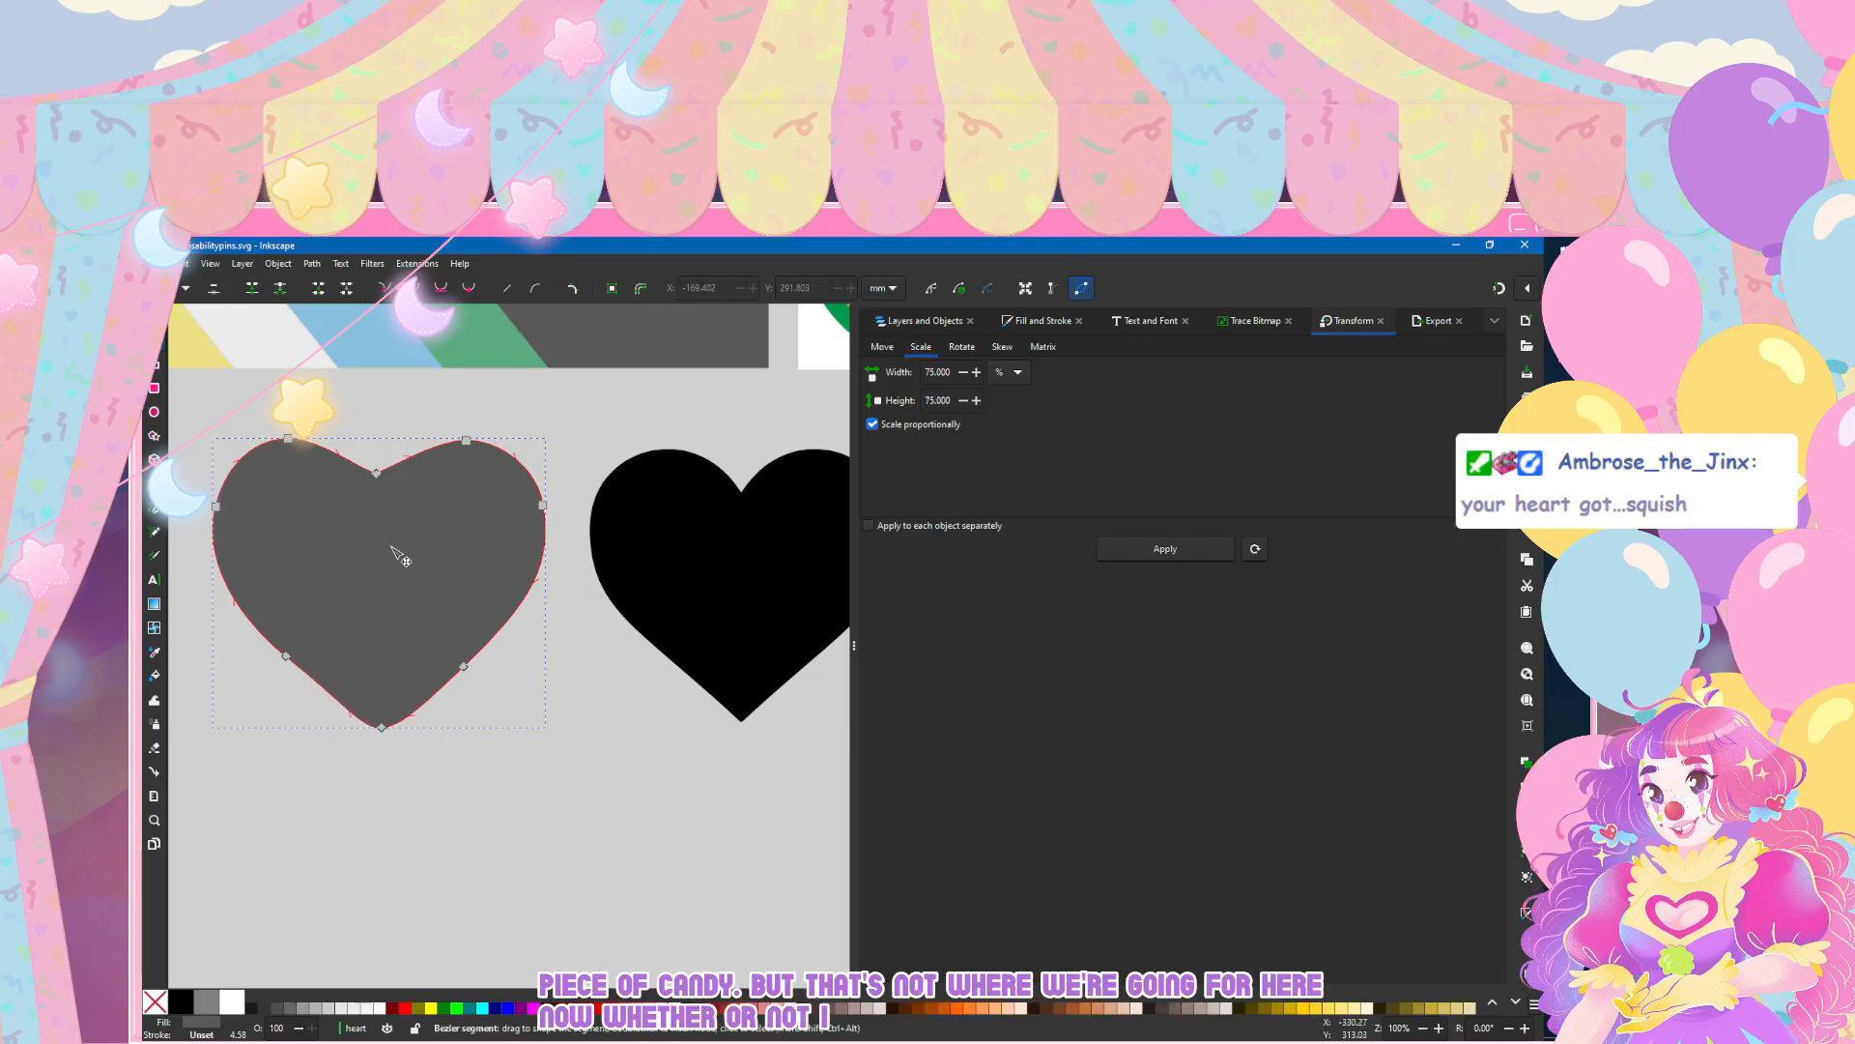
{"action": "double_click", "coordinate": [427, 700]}
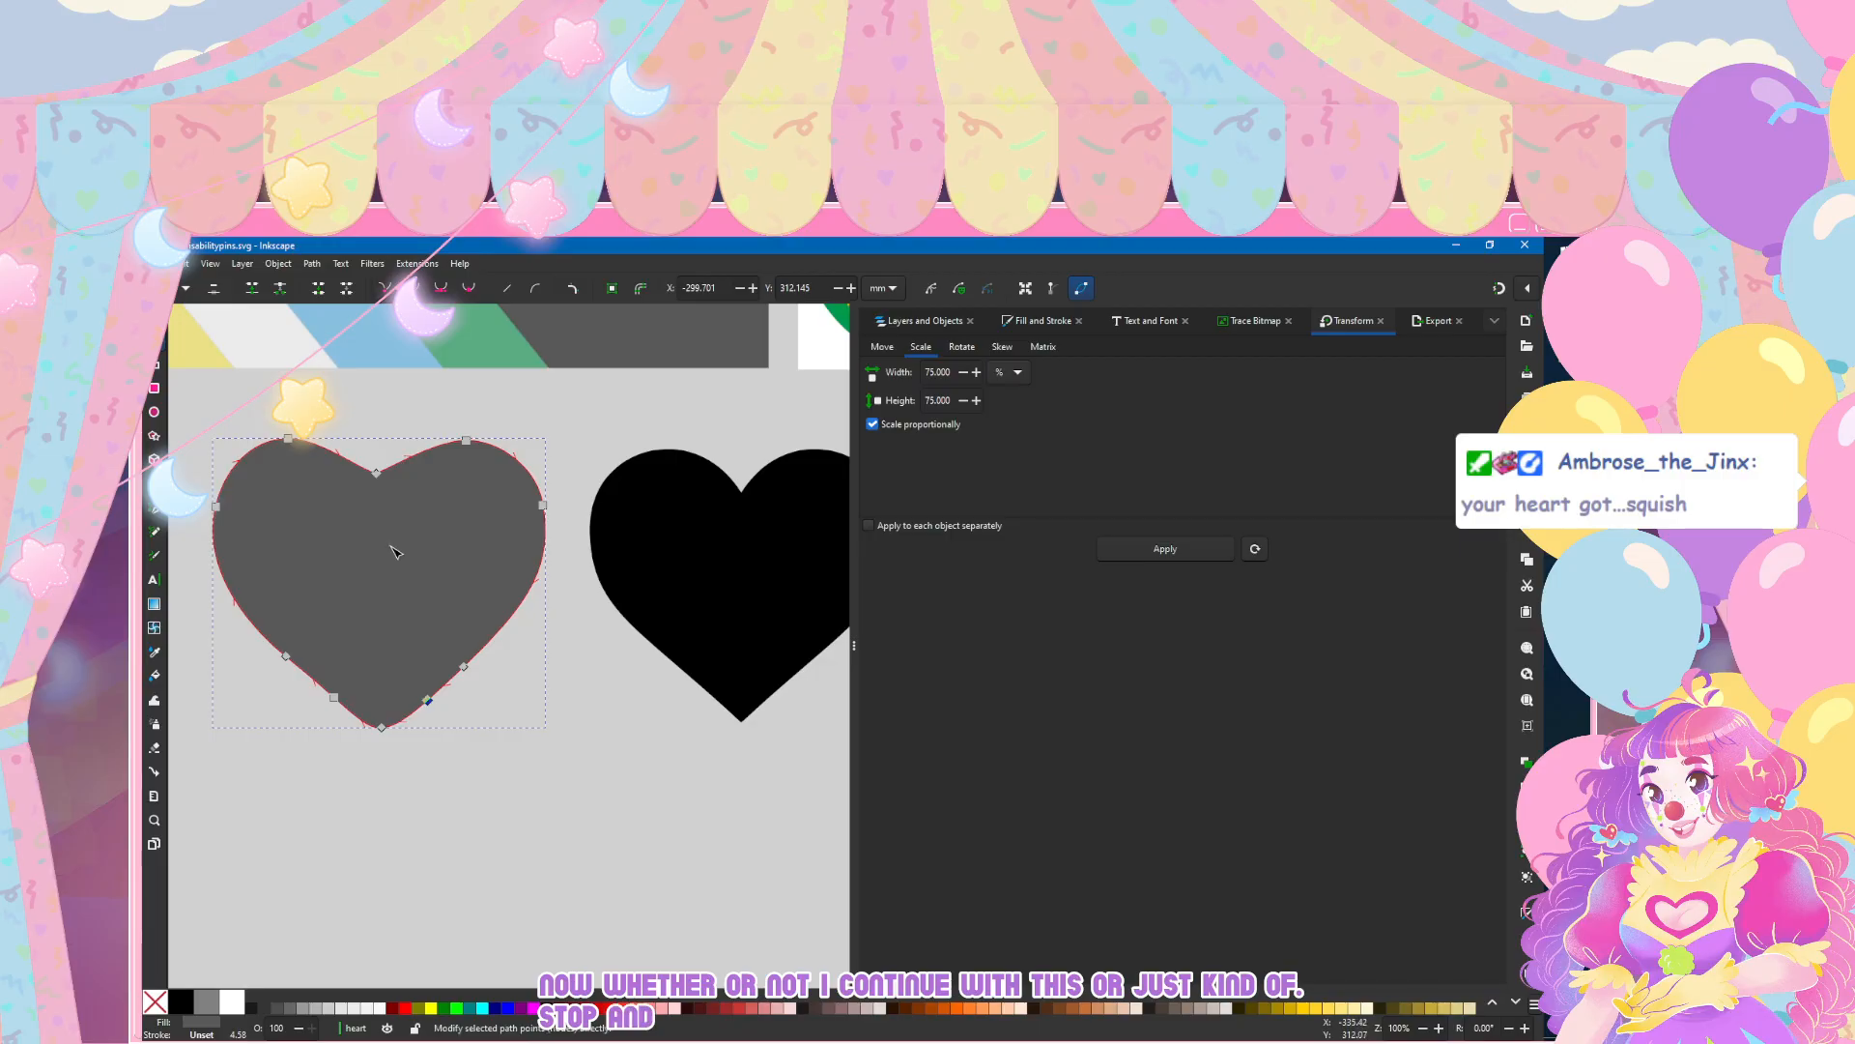
Step: Nudge the added node on the grey heart's lower left side, try making it smooth, and undo the smoothing
{"action": "left_click", "coordinate": [333, 697]}
{"action": "left_click", "coordinate": [385, 288]}
{"action": "left_click_drag", "start_coordinate": [333, 696], "coordinate": [334, 695]}
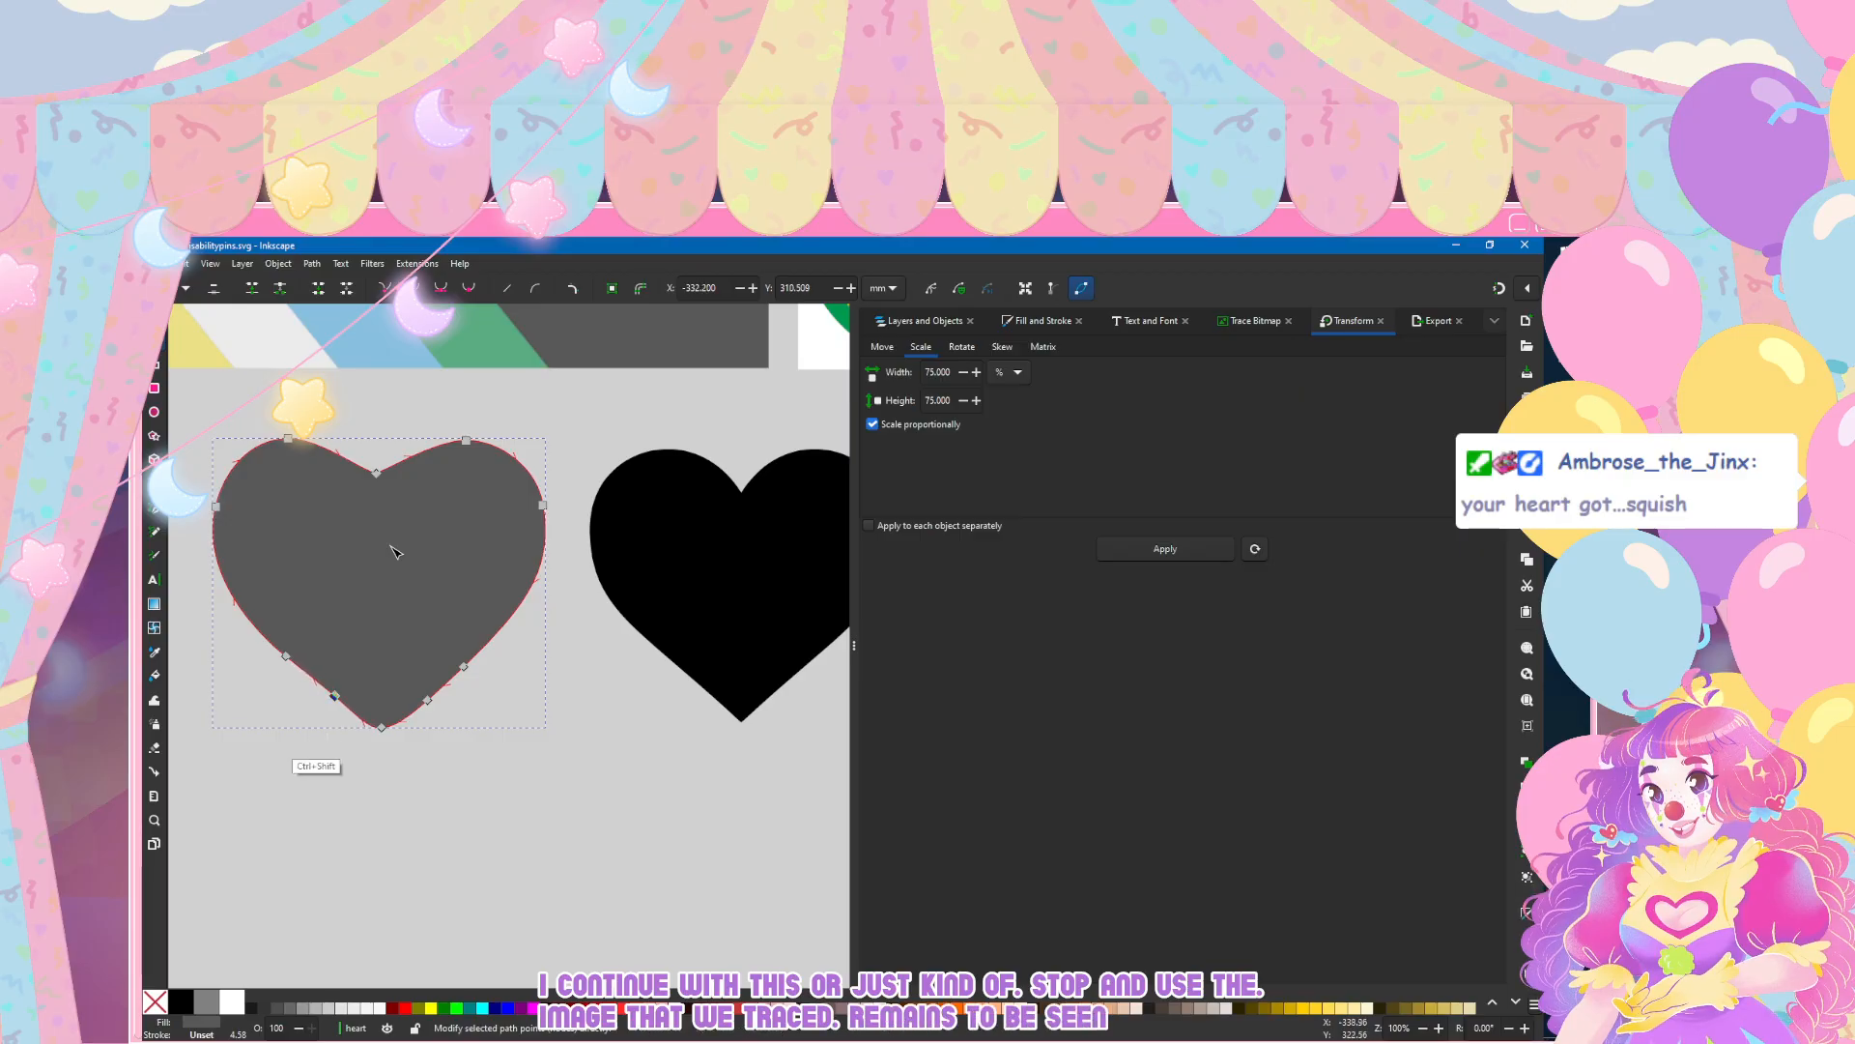
{"action": "key", "text": "shift+s"}
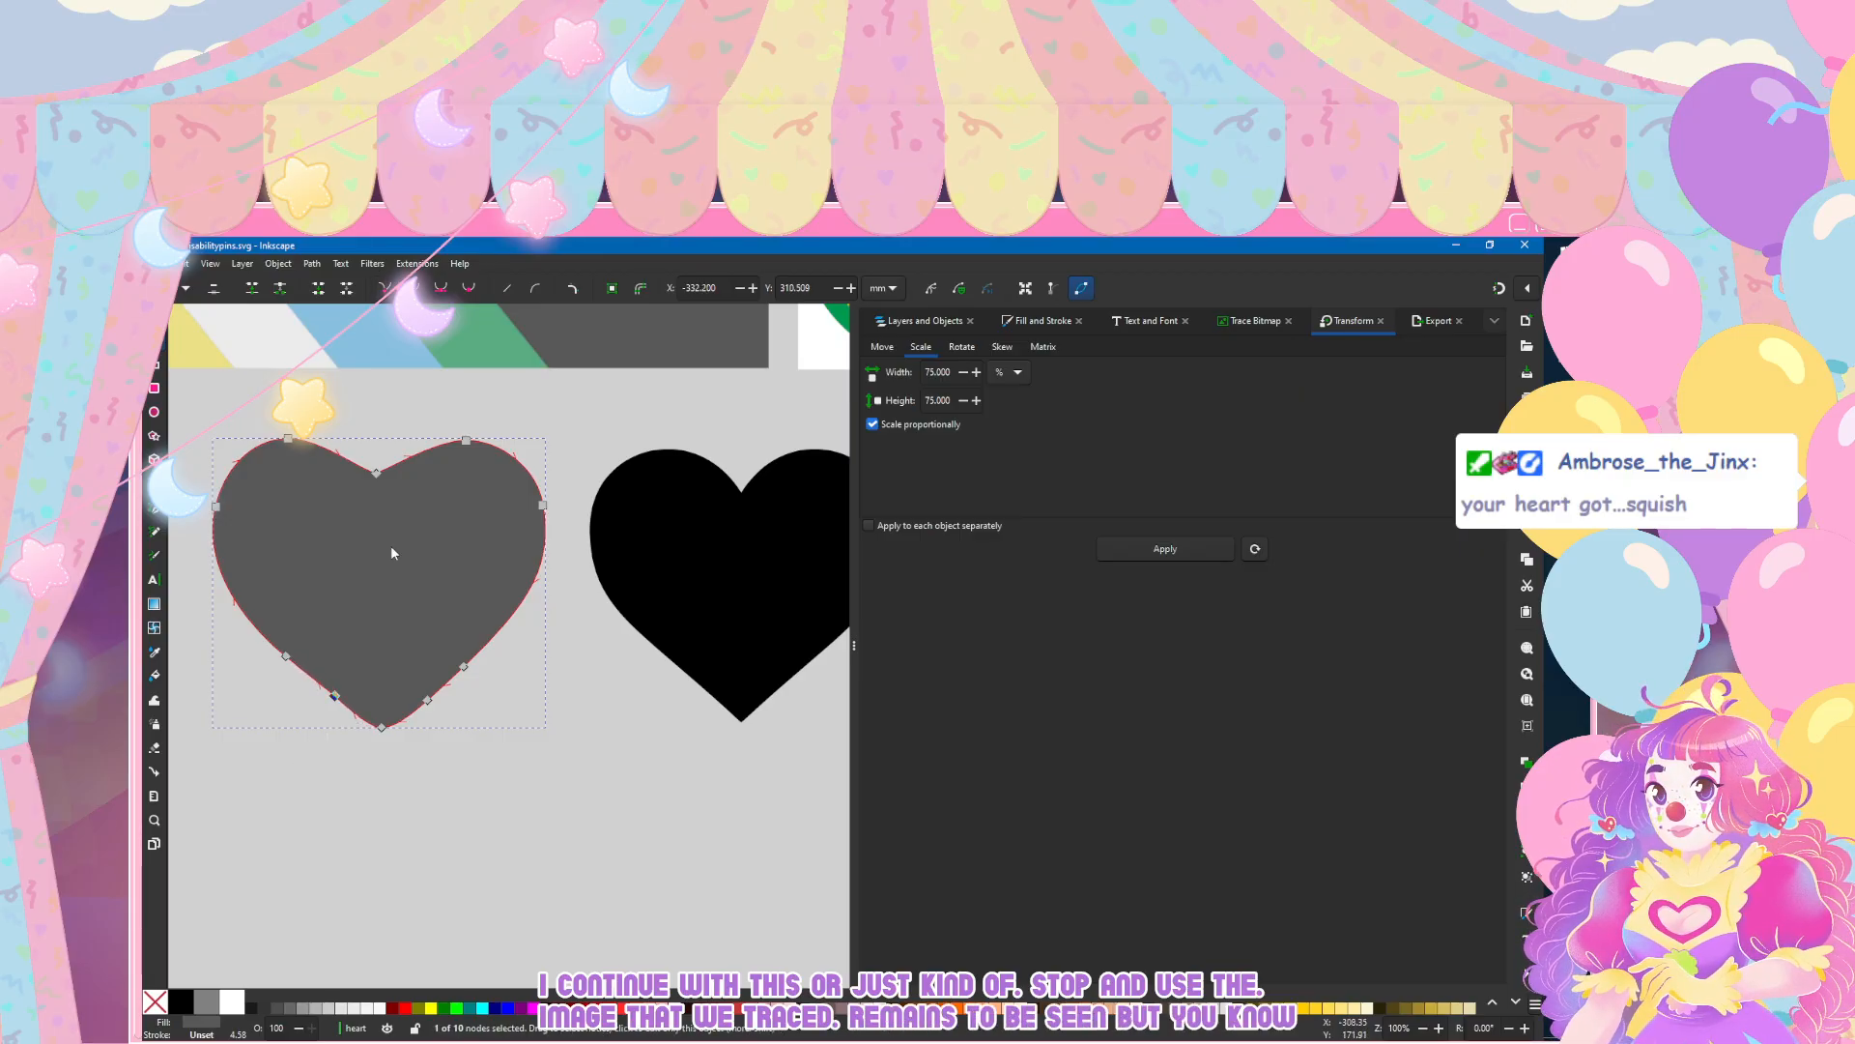
{"action": "key", "text": "ctrl+z"}
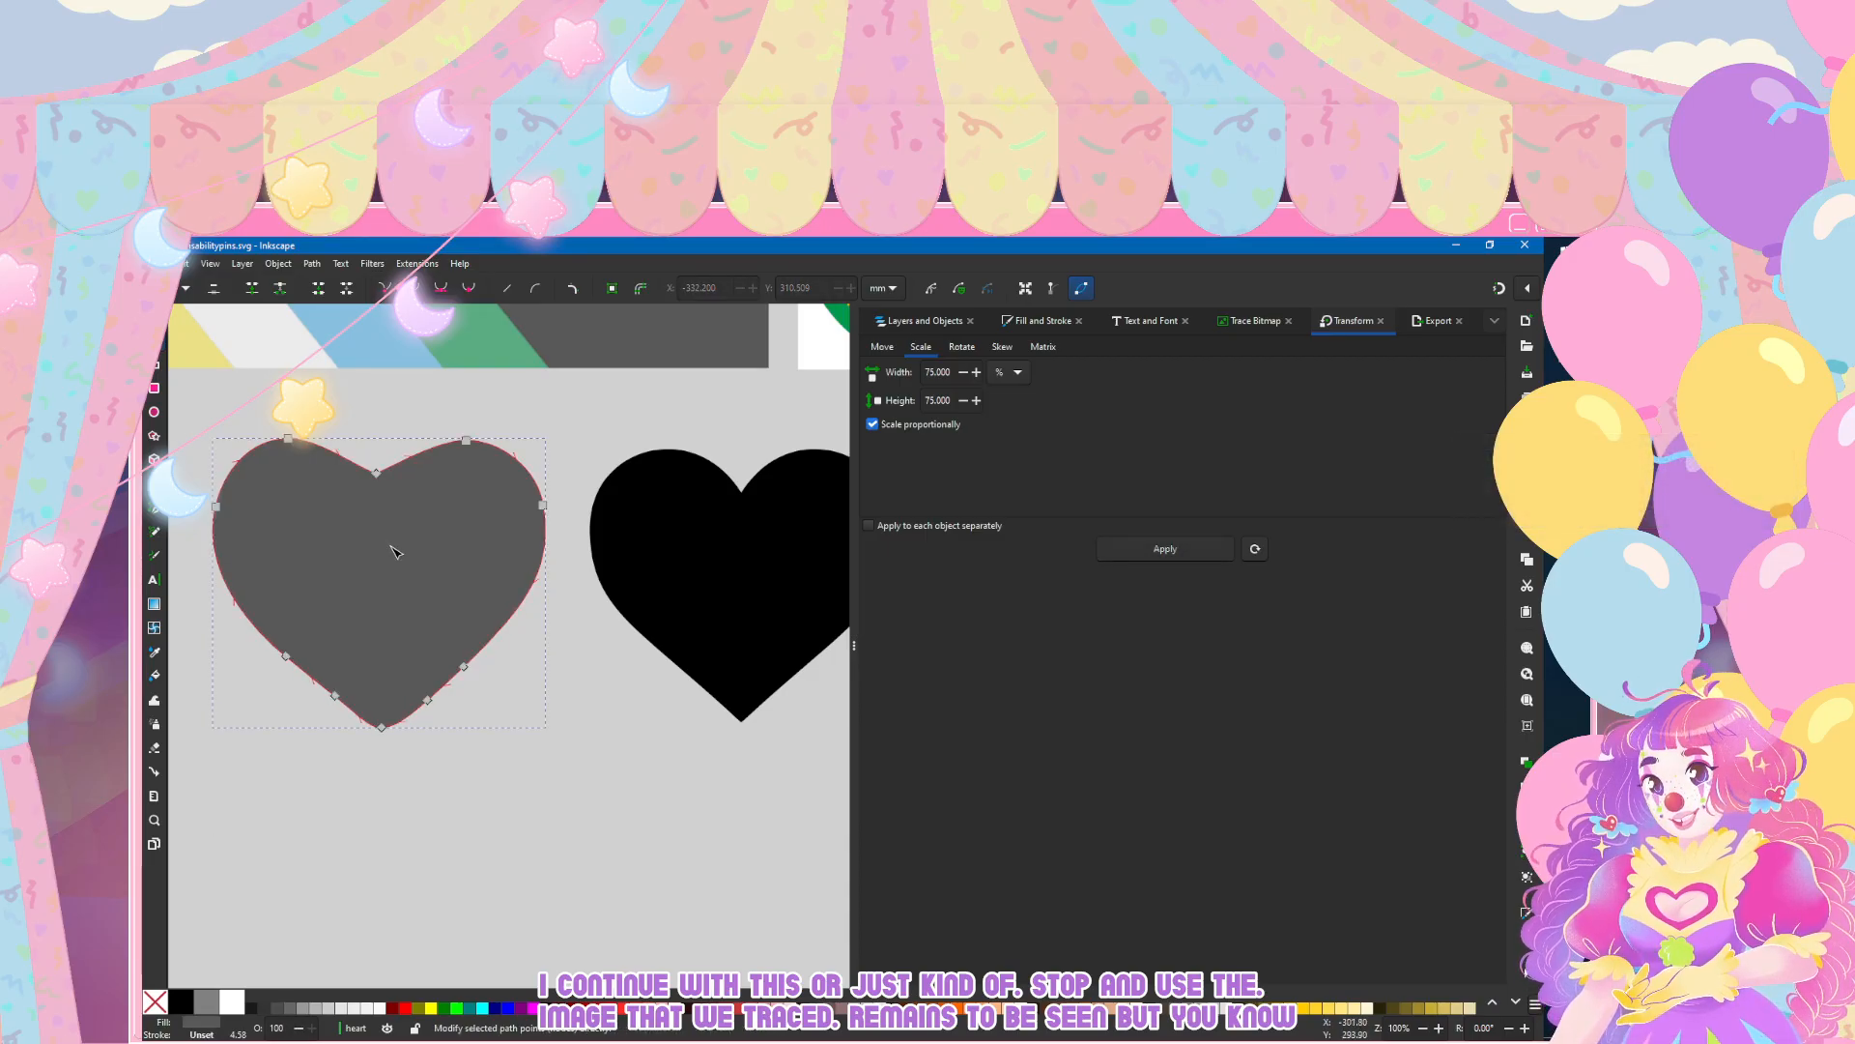
Step: Shift the node pairs on the grey heart's lower right and lower left sides slightly to adjust the slopes towards the tip
{"action": "mouse_move", "coordinate": [418, 647]}
{"action": "left_mouse_down"}
{"action": "mouse_move", "coordinate": [512, 739]}
{"action": "mouse_move", "coordinate": [432, 699]}
{"action": "left_mouse_up"}
{"action": "mouse_move", "coordinate": [254, 617]}
{"action": "left_mouse_down"}
{"action": "mouse_move", "coordinate": [362, 706]}
{"action": "mouse_move", "coordinate": [333, 692]}
{"action": "left_mouse_up"}
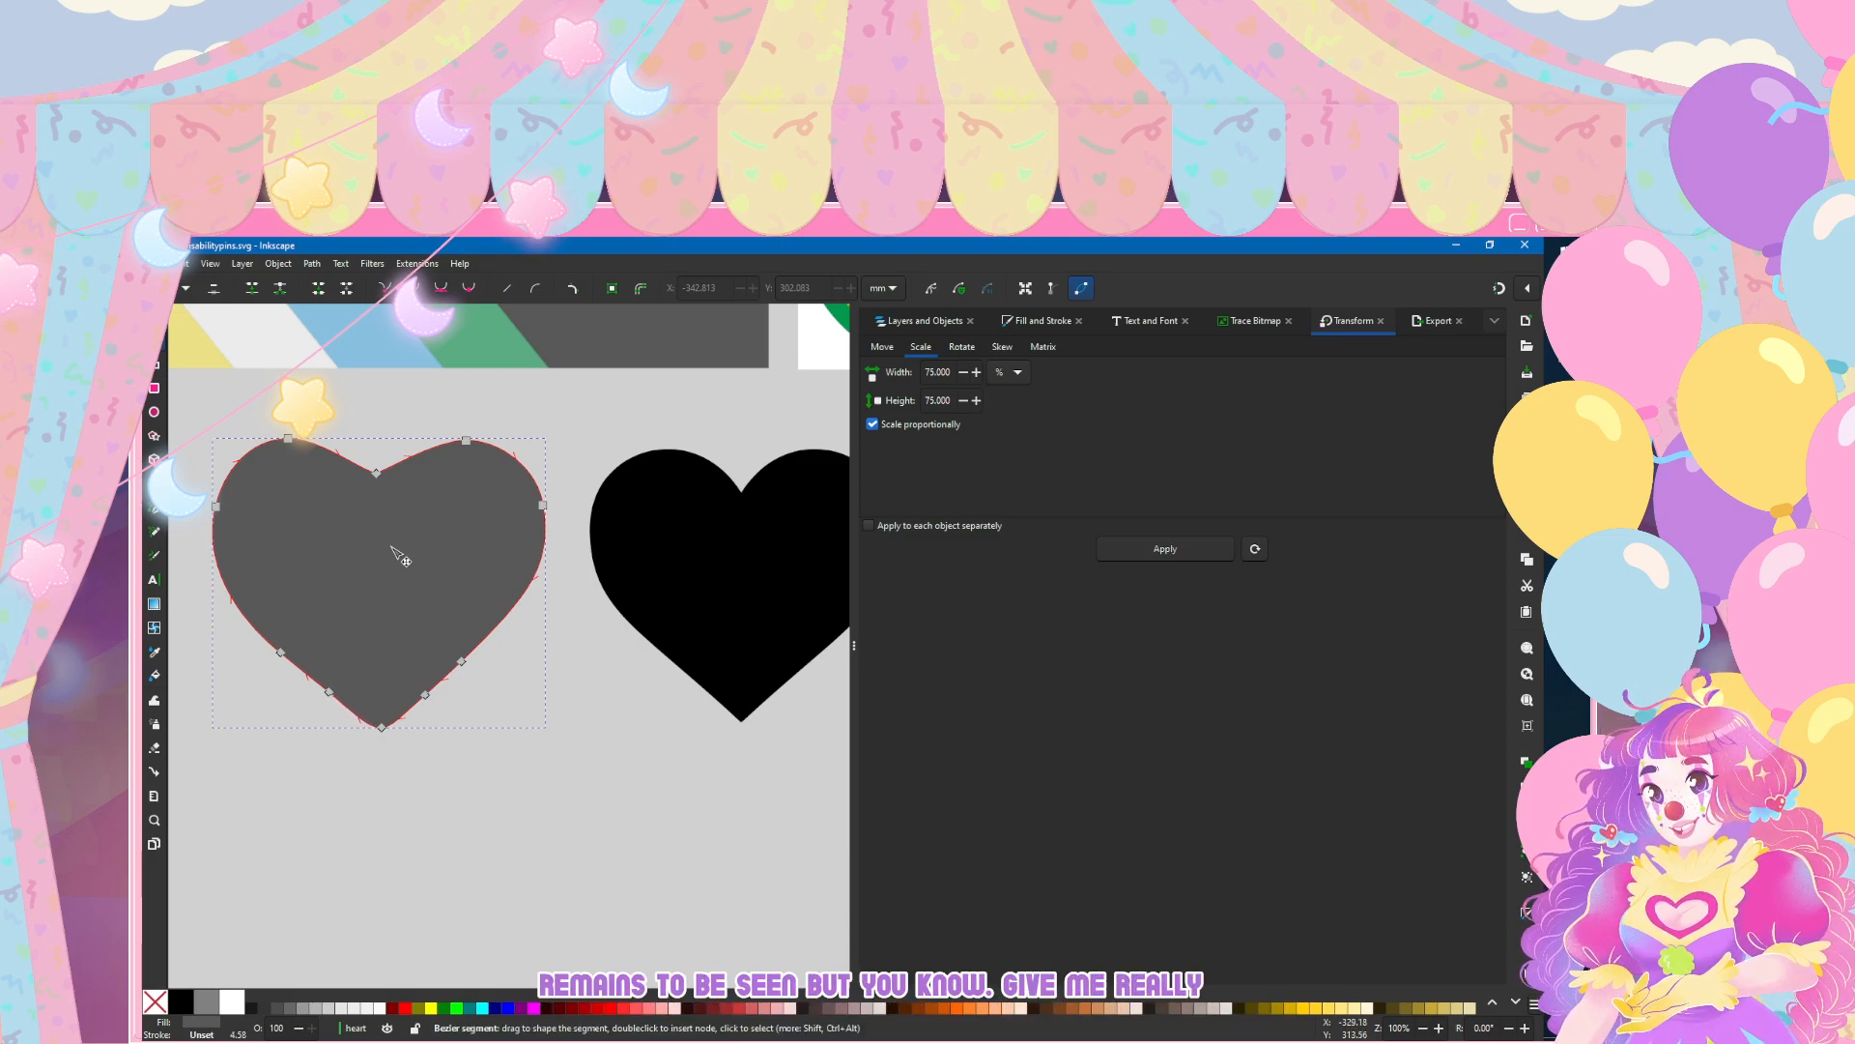
{"action": "key", "text": "Escape"}
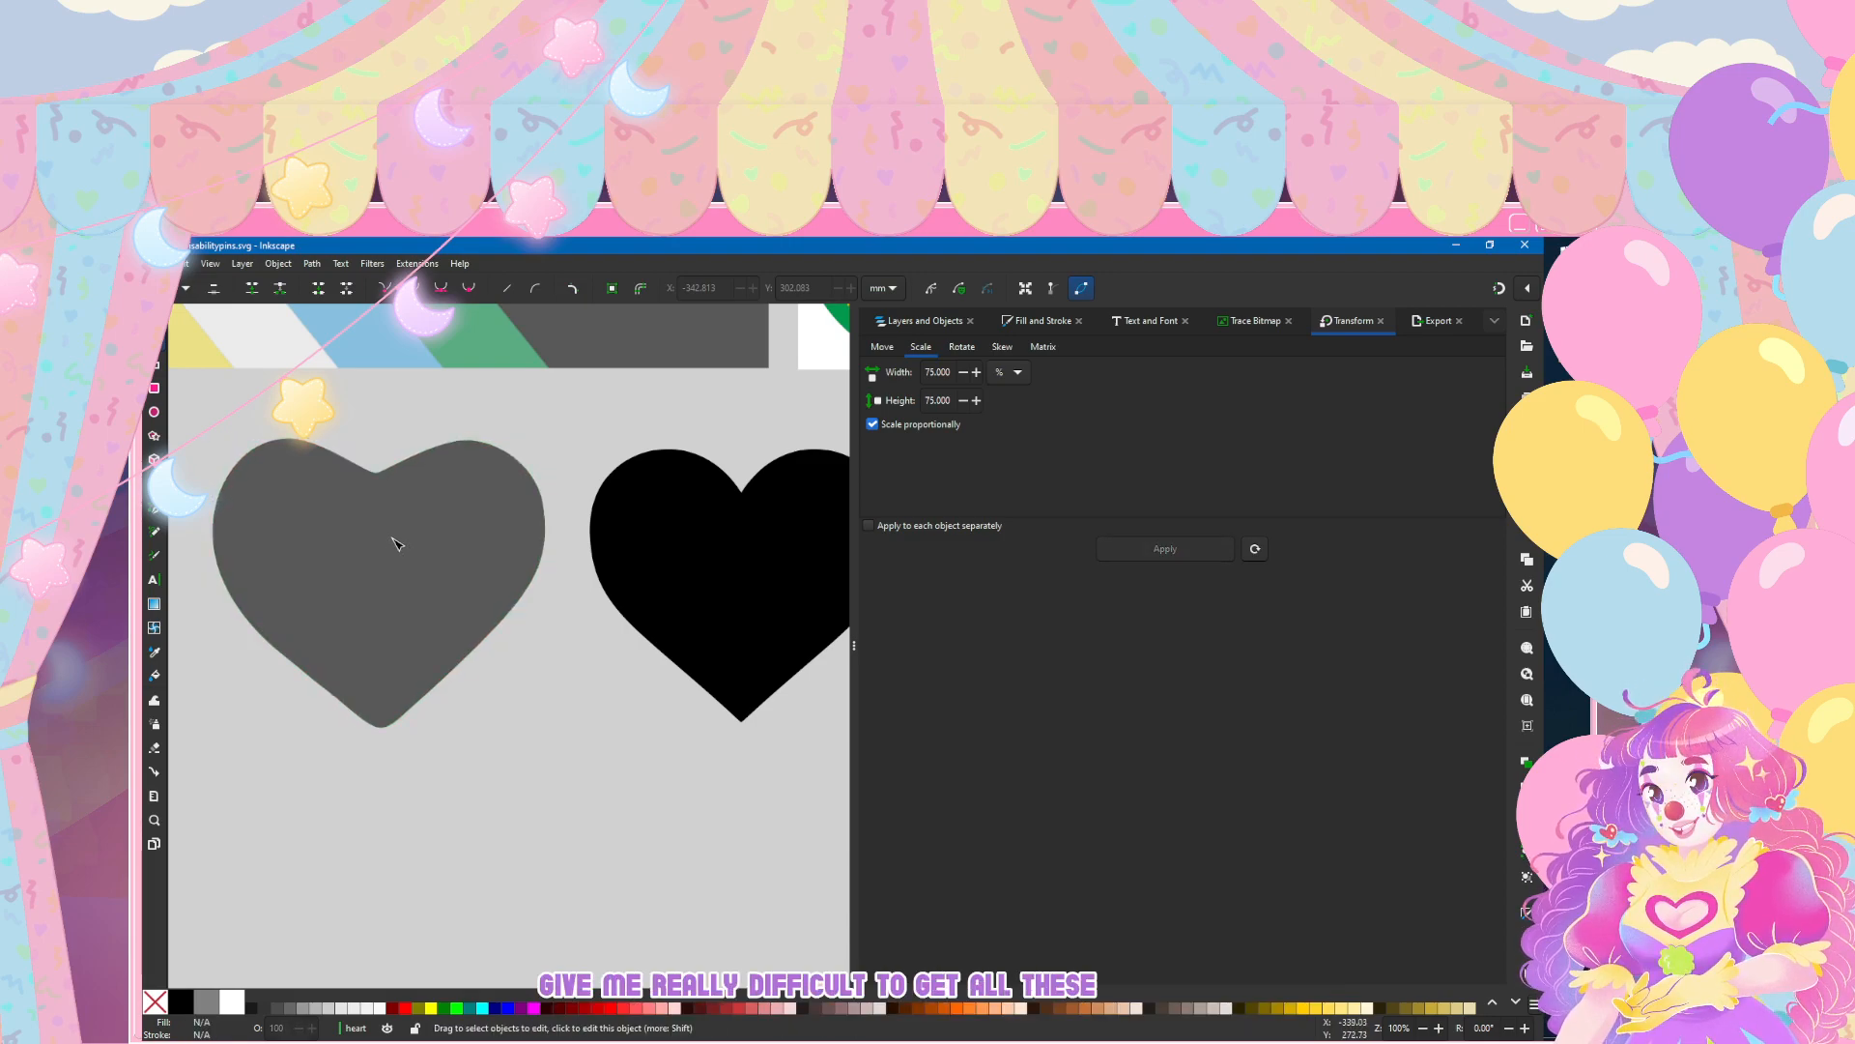
Step: Draw a closed four-sided shape with straight Pen segments in the empty area below the grey and black hearts
{"action": "scroll", "coordinate": [352, 589], "scroll_direction": "up", "scroll_amount": 2, "text": "ctrl"}
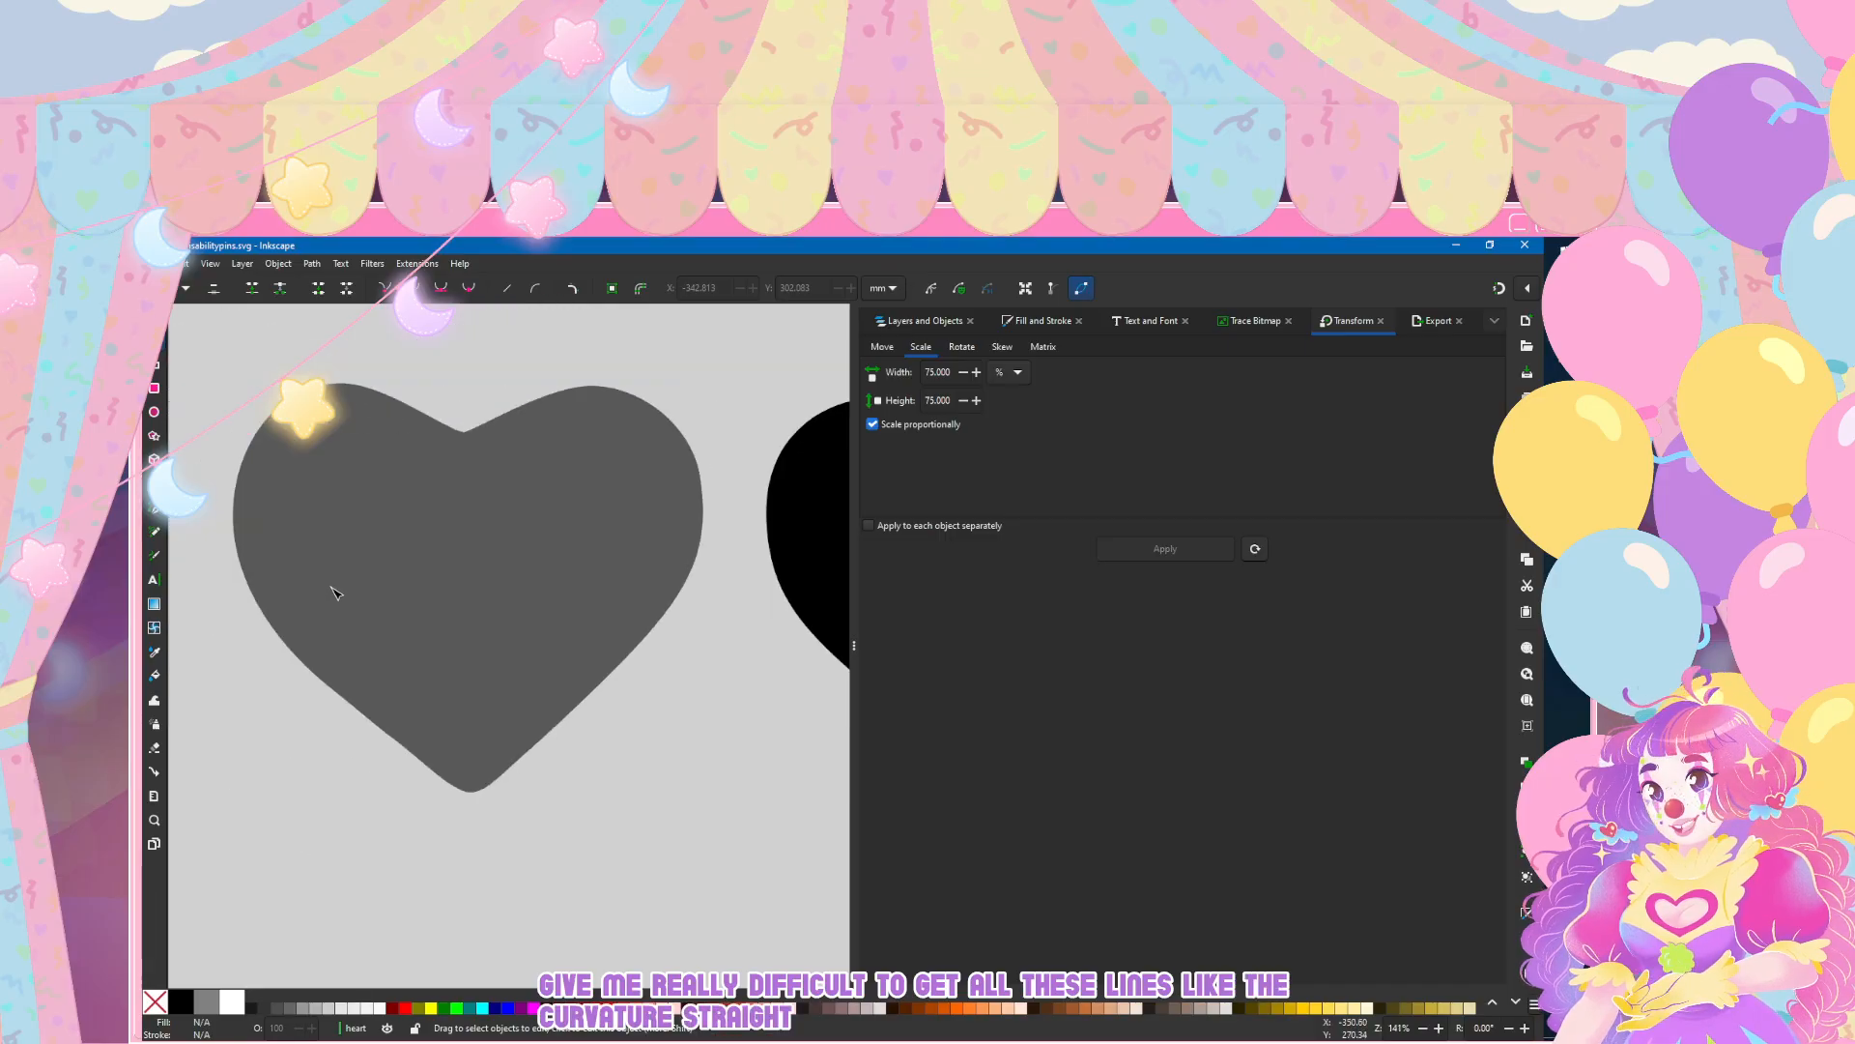
{"action": "scroll", "coordinate": [332, 593], "scroll_direction": "down", "scroll_amount": 4, "text": "ctrl"}
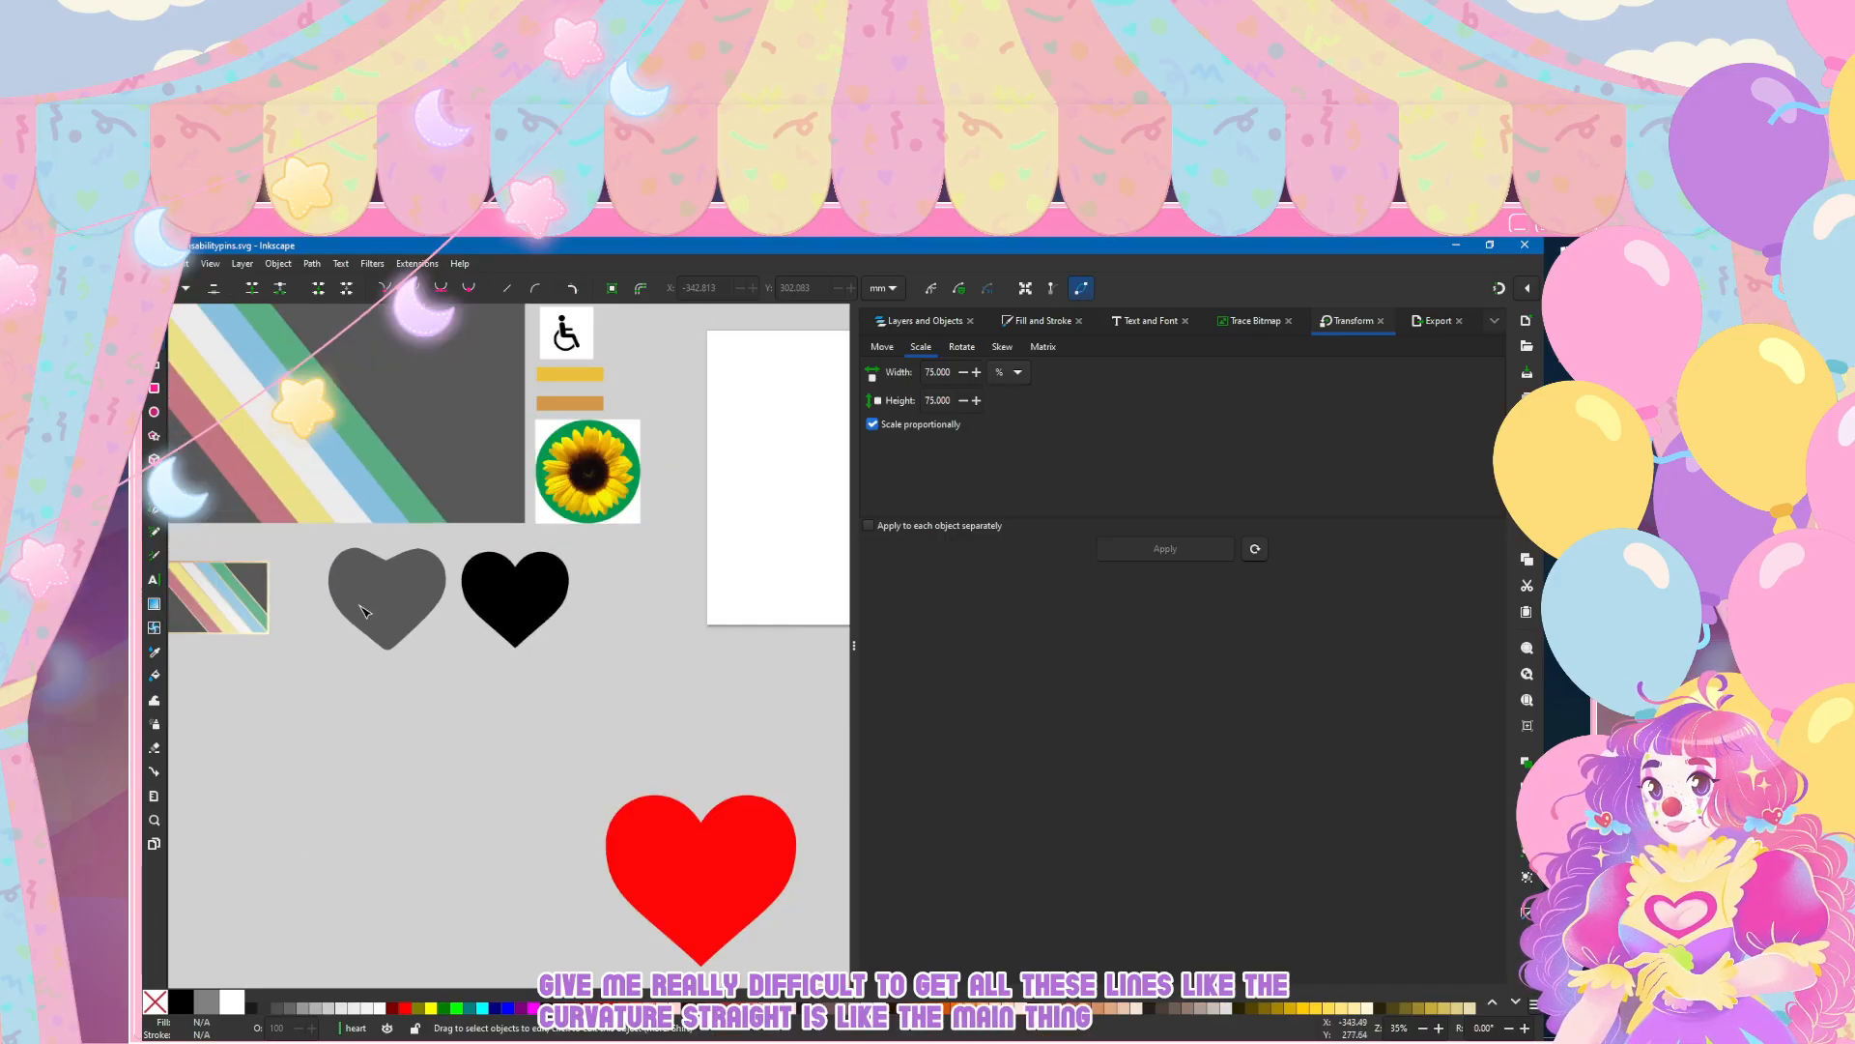
{"action": "scroll", "coordinate": [363, 610], "scroll_direction": "up", "scroll_amount": 1, "text": "ctrl"}
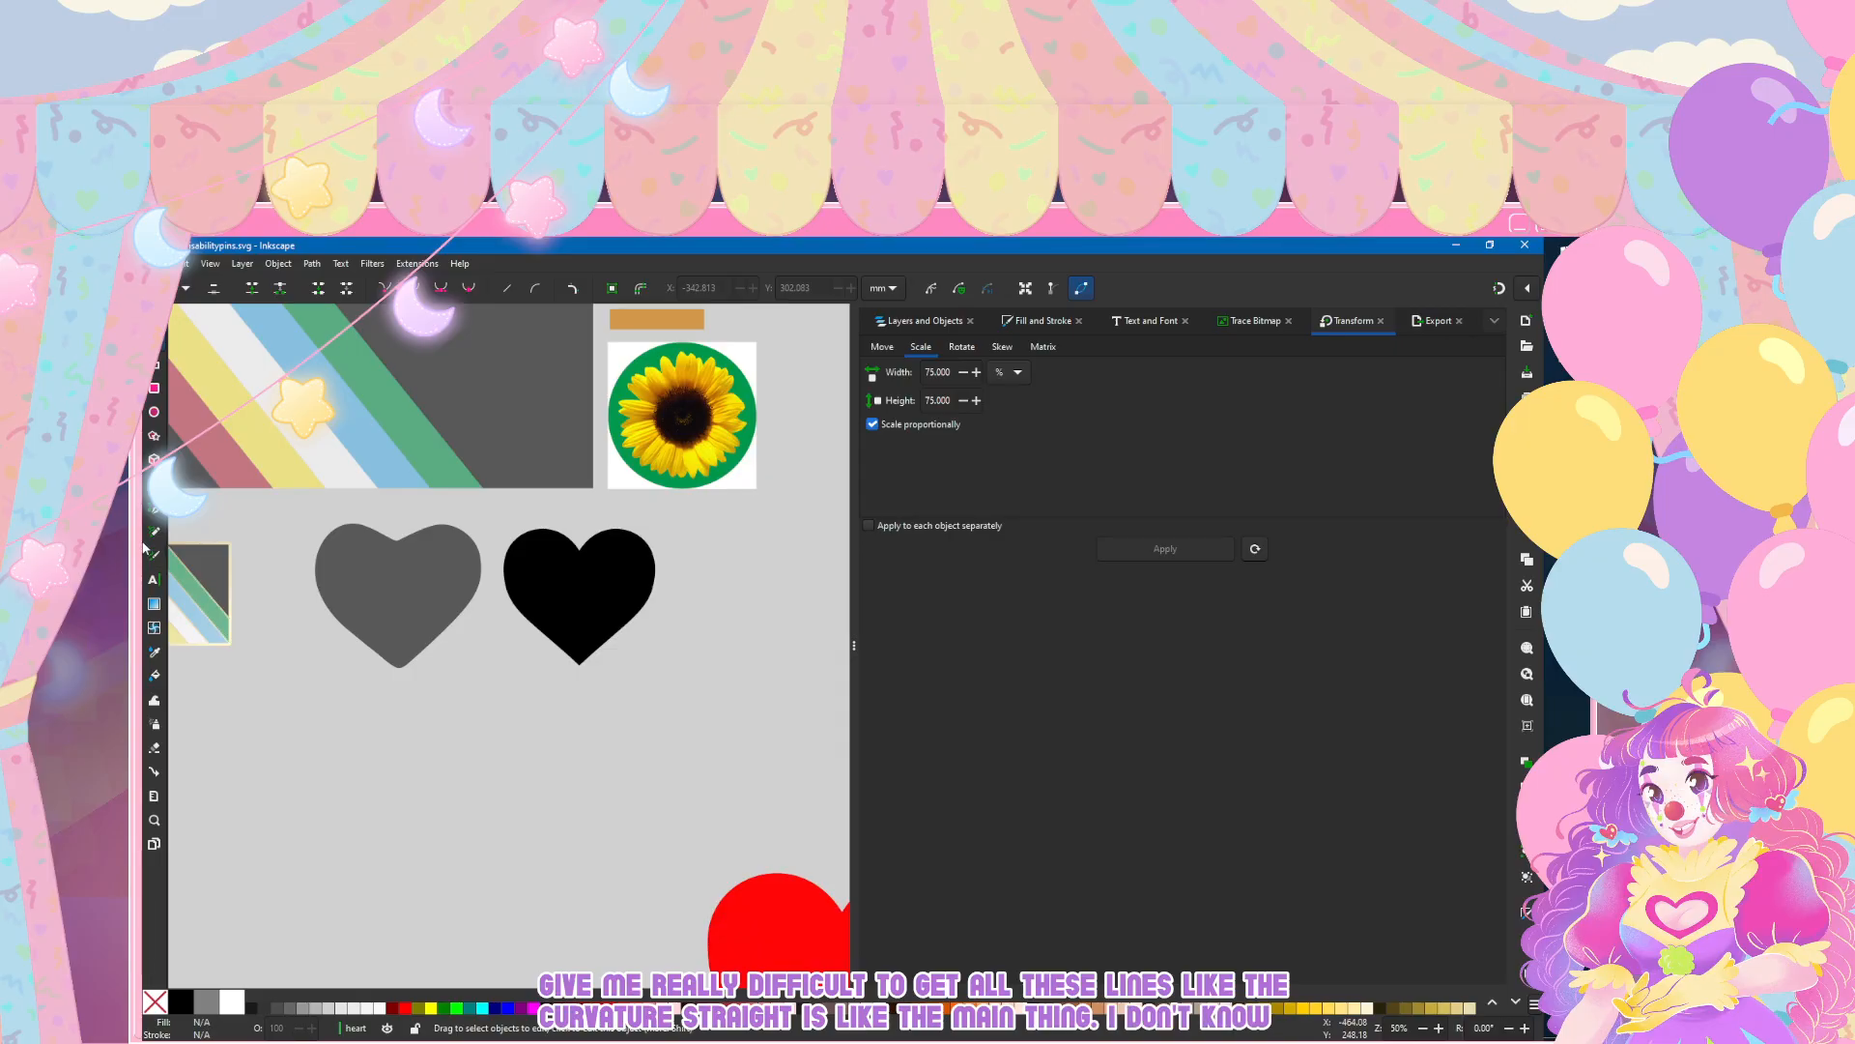
{"action": "left_click", "coordinate": [154, 513]}
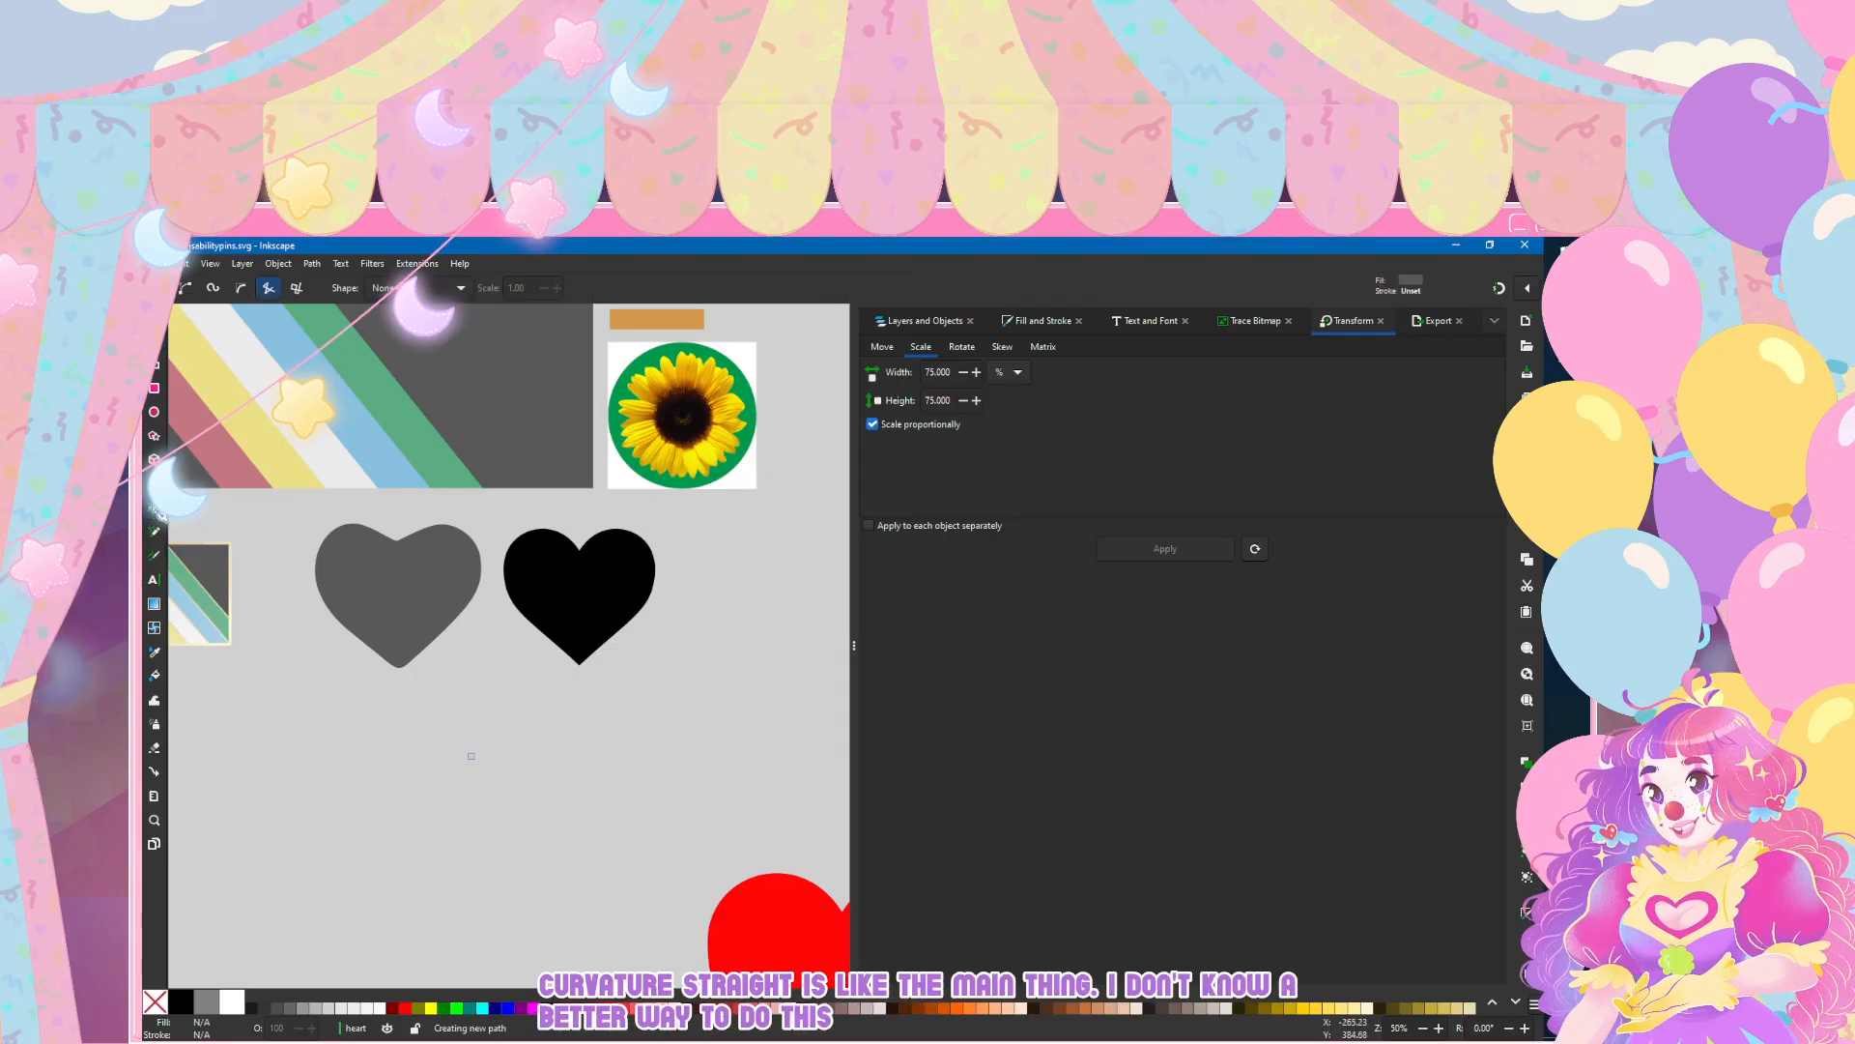
{"action": "left_click", "coordinate": [470, 755]}
{"action": "left_click", "coordinate": [571, 715]}
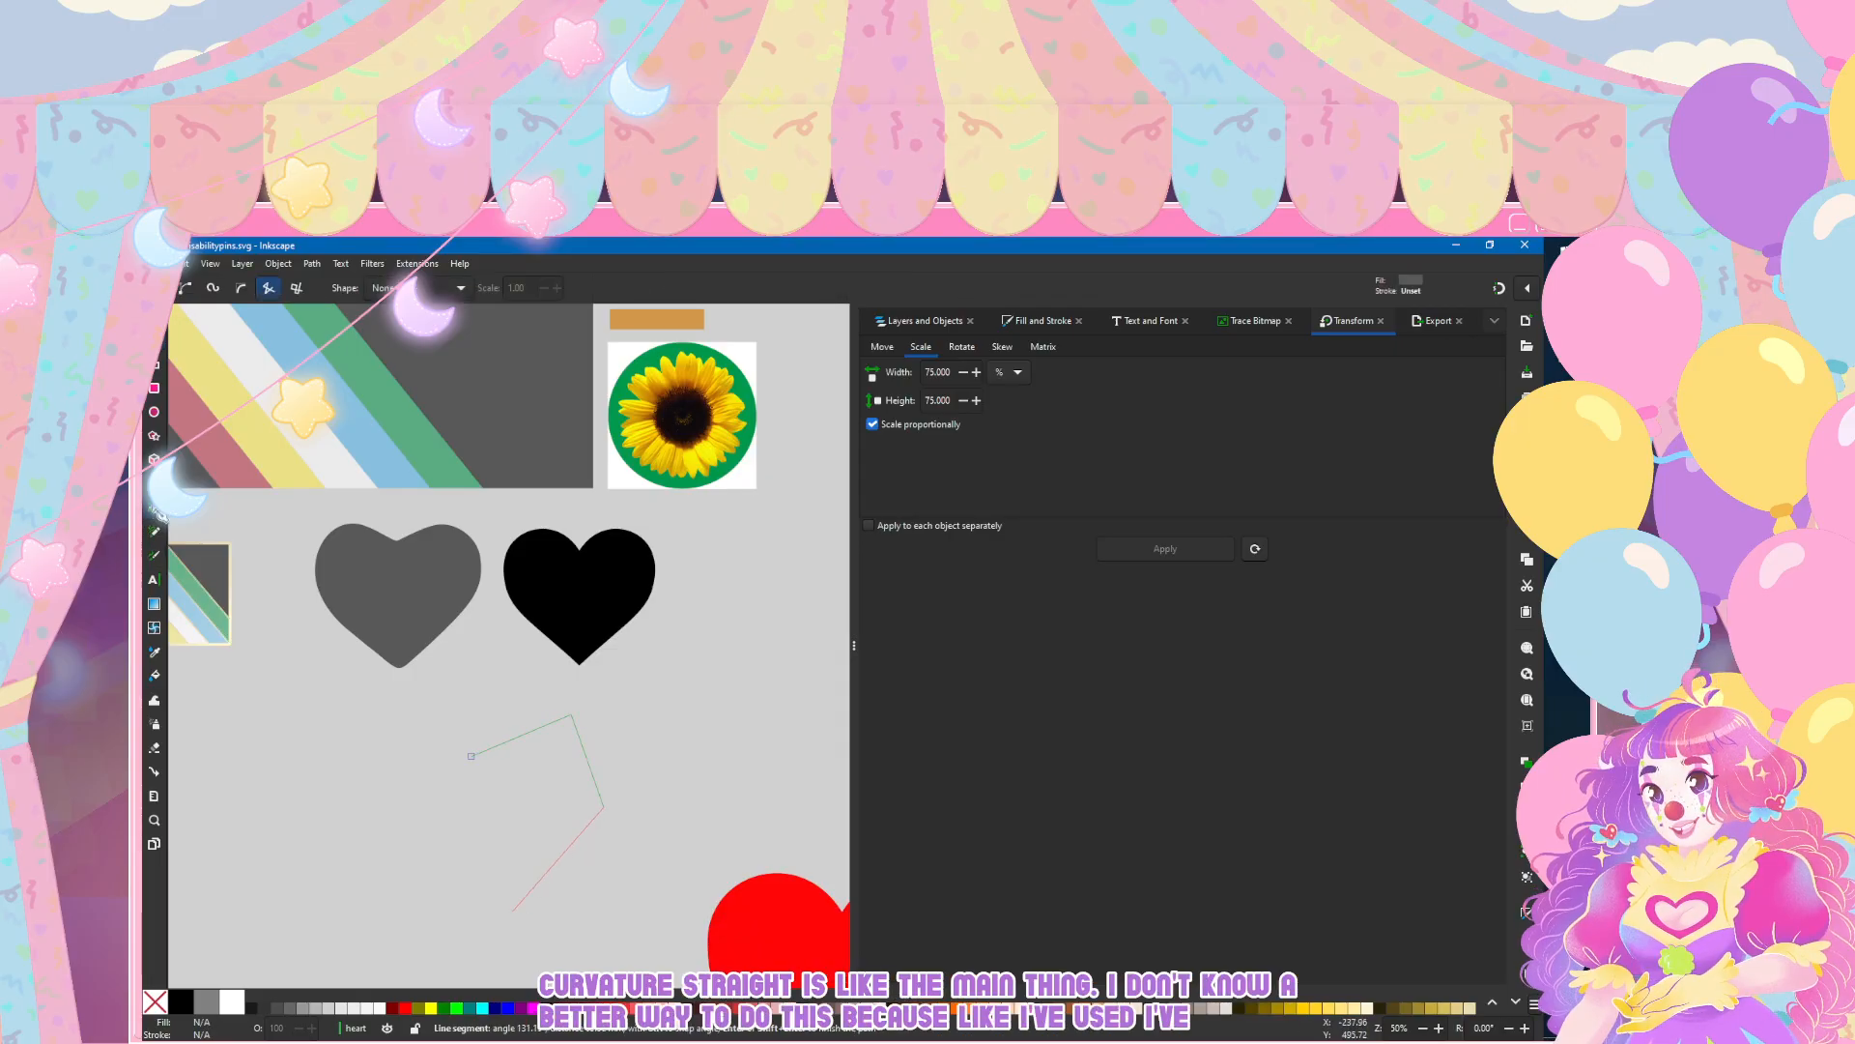
{"action": "left_click", "coordinate": [467, 932]}
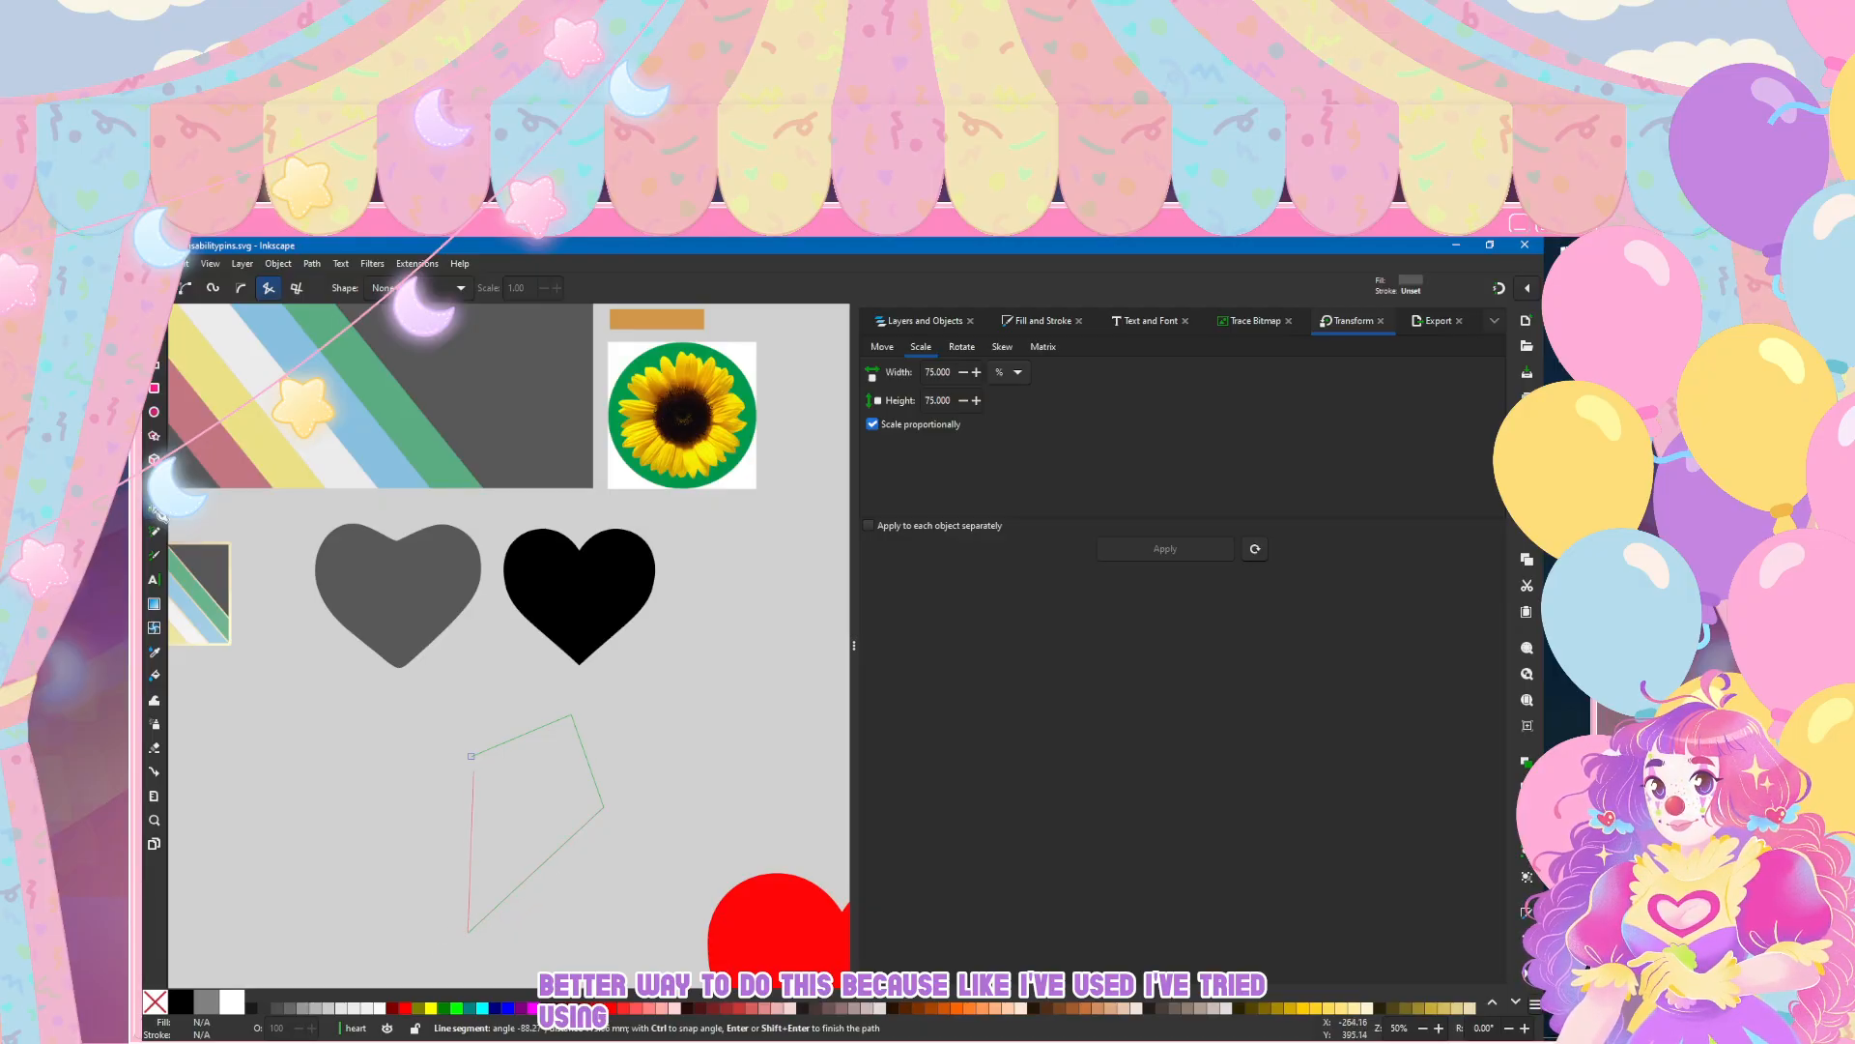
{"action": "left_click", "coordinate": [471, 755]}
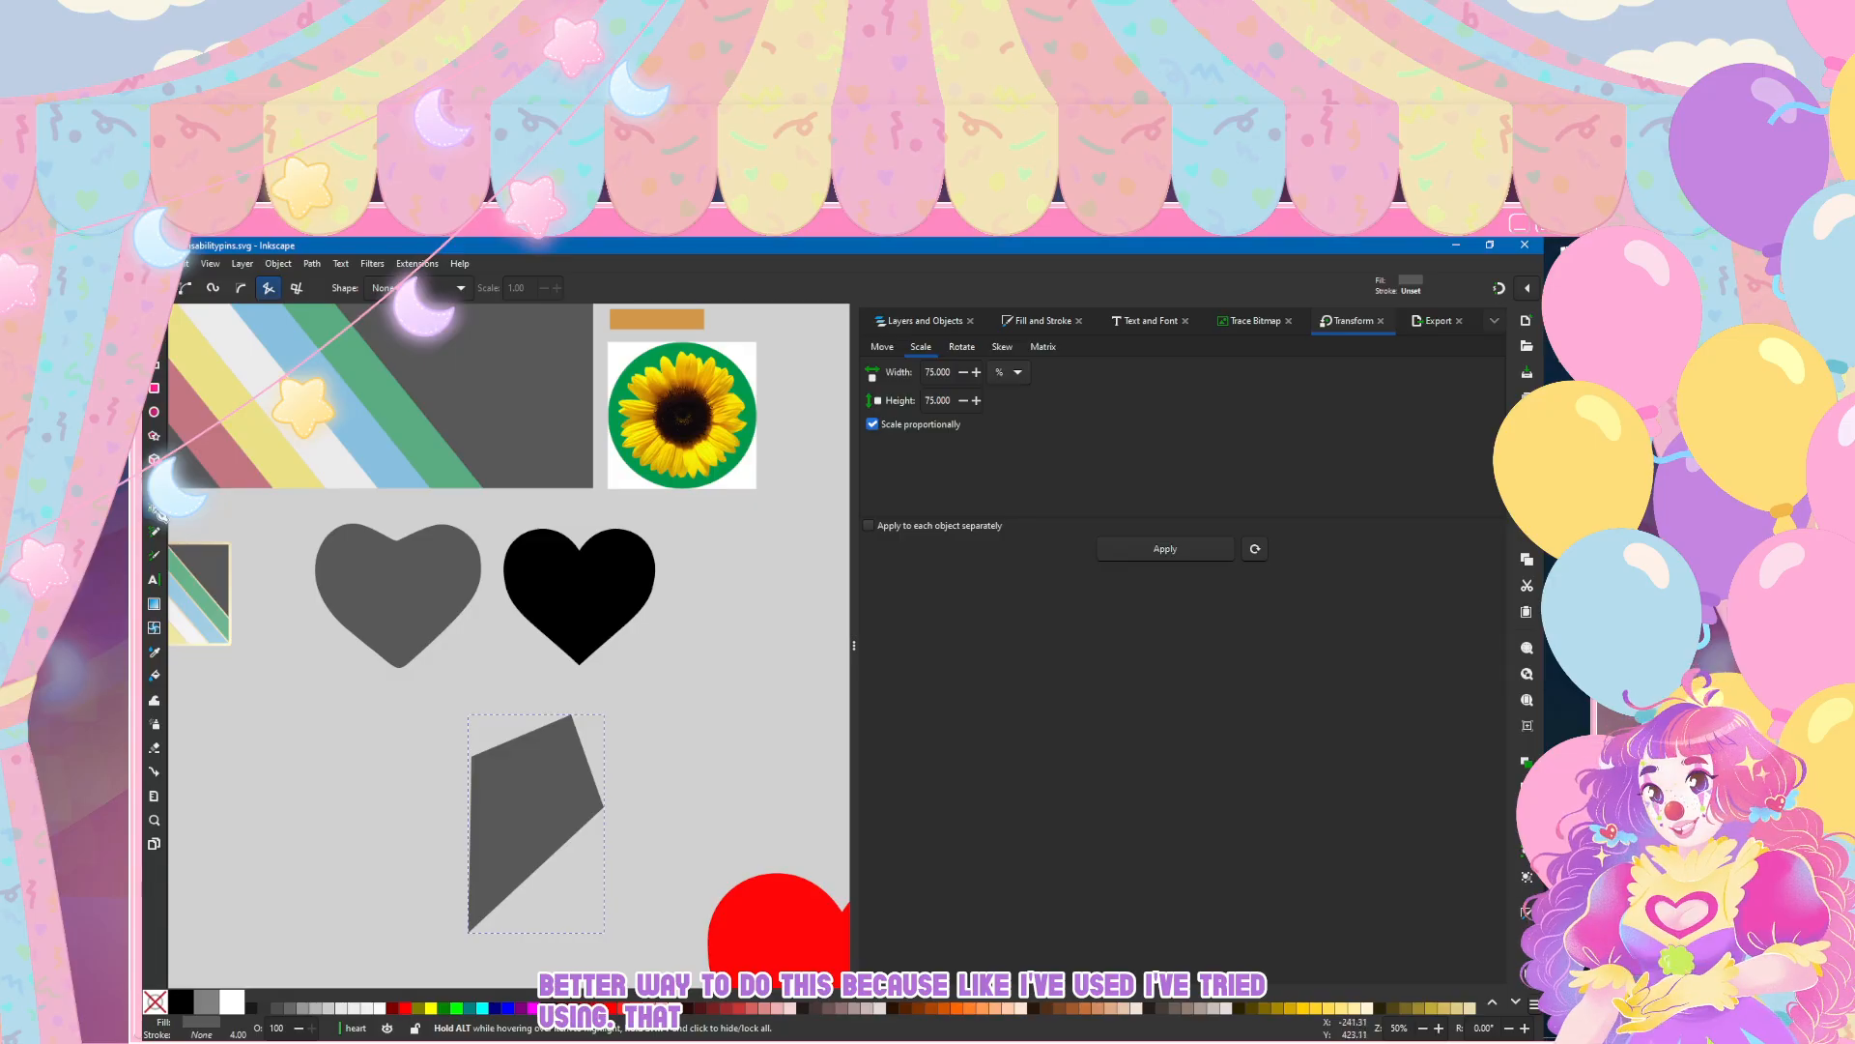
Step: Undo the four-sided shape, outline the black heart's right half with straight Pen segments, and move the new shape into the empty space below
{"action": "key", "text": "ctrl+z"}
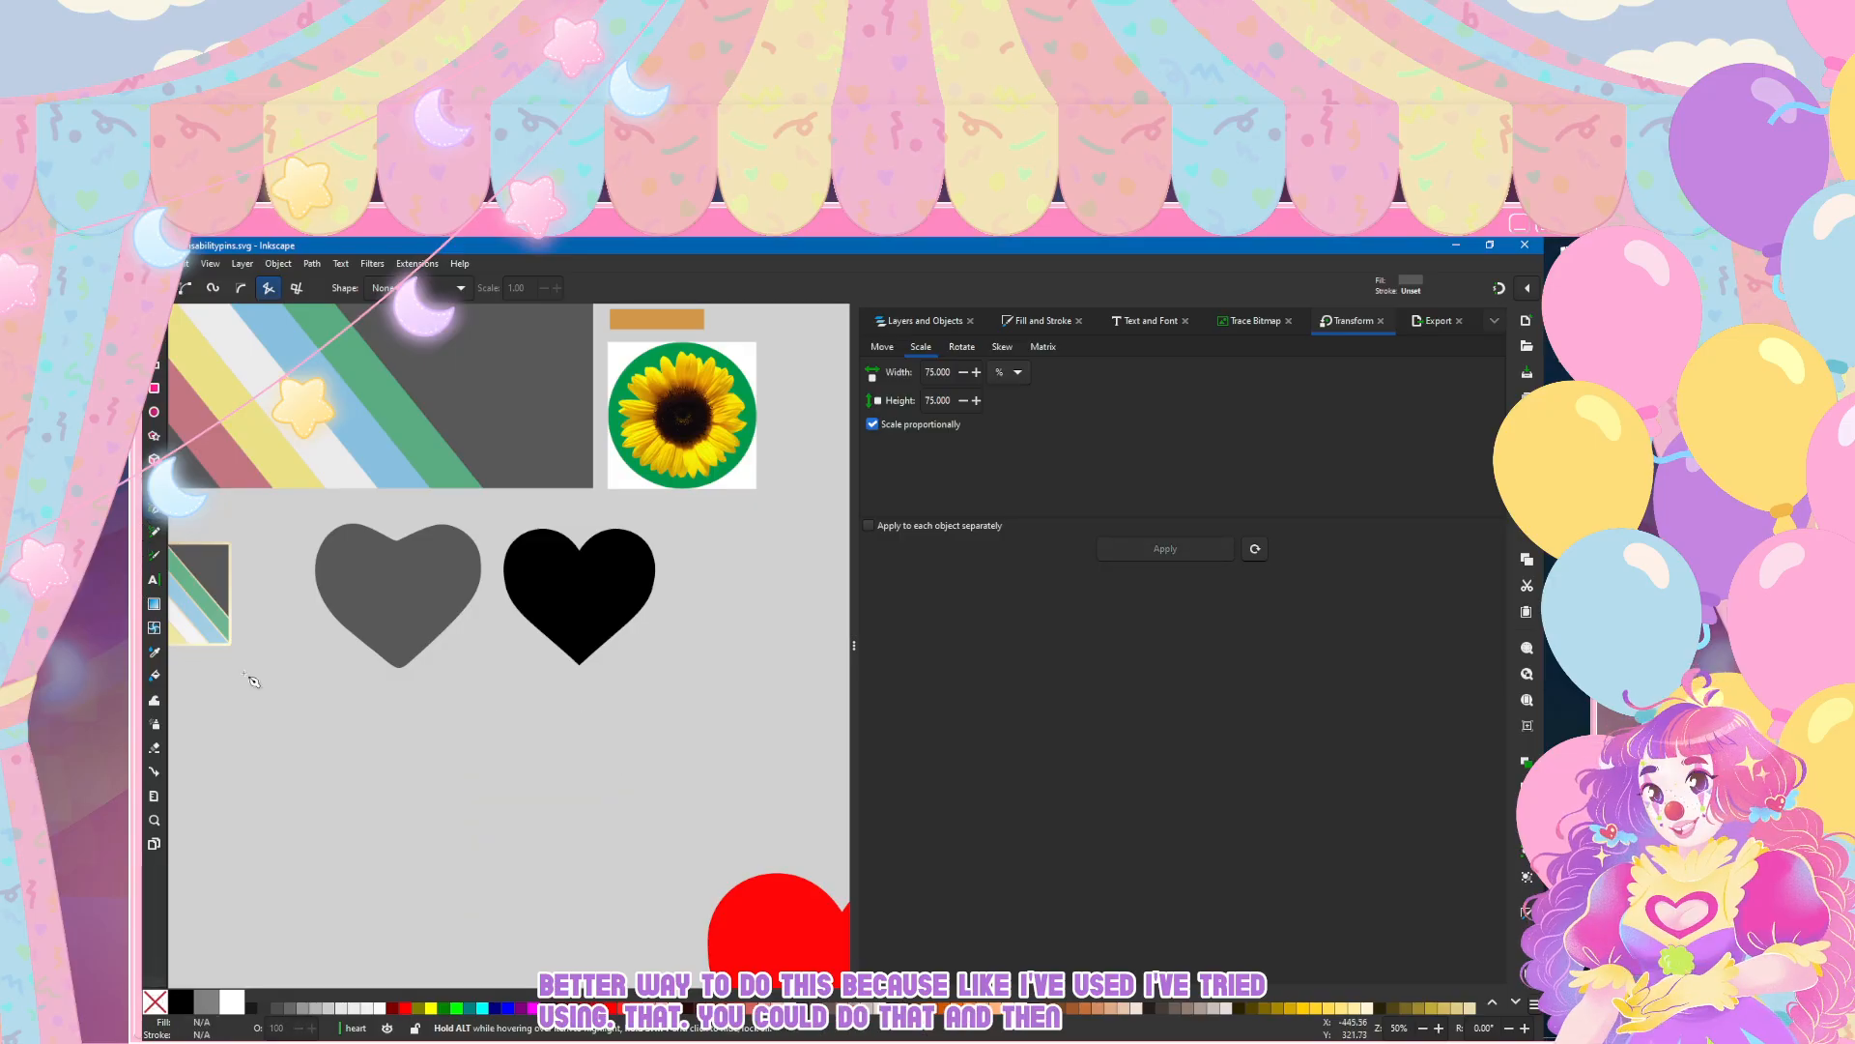
{"action": "scroll", "coordinate": [209, 671], "scroll_direction": "down", "scroll_amount": 3}
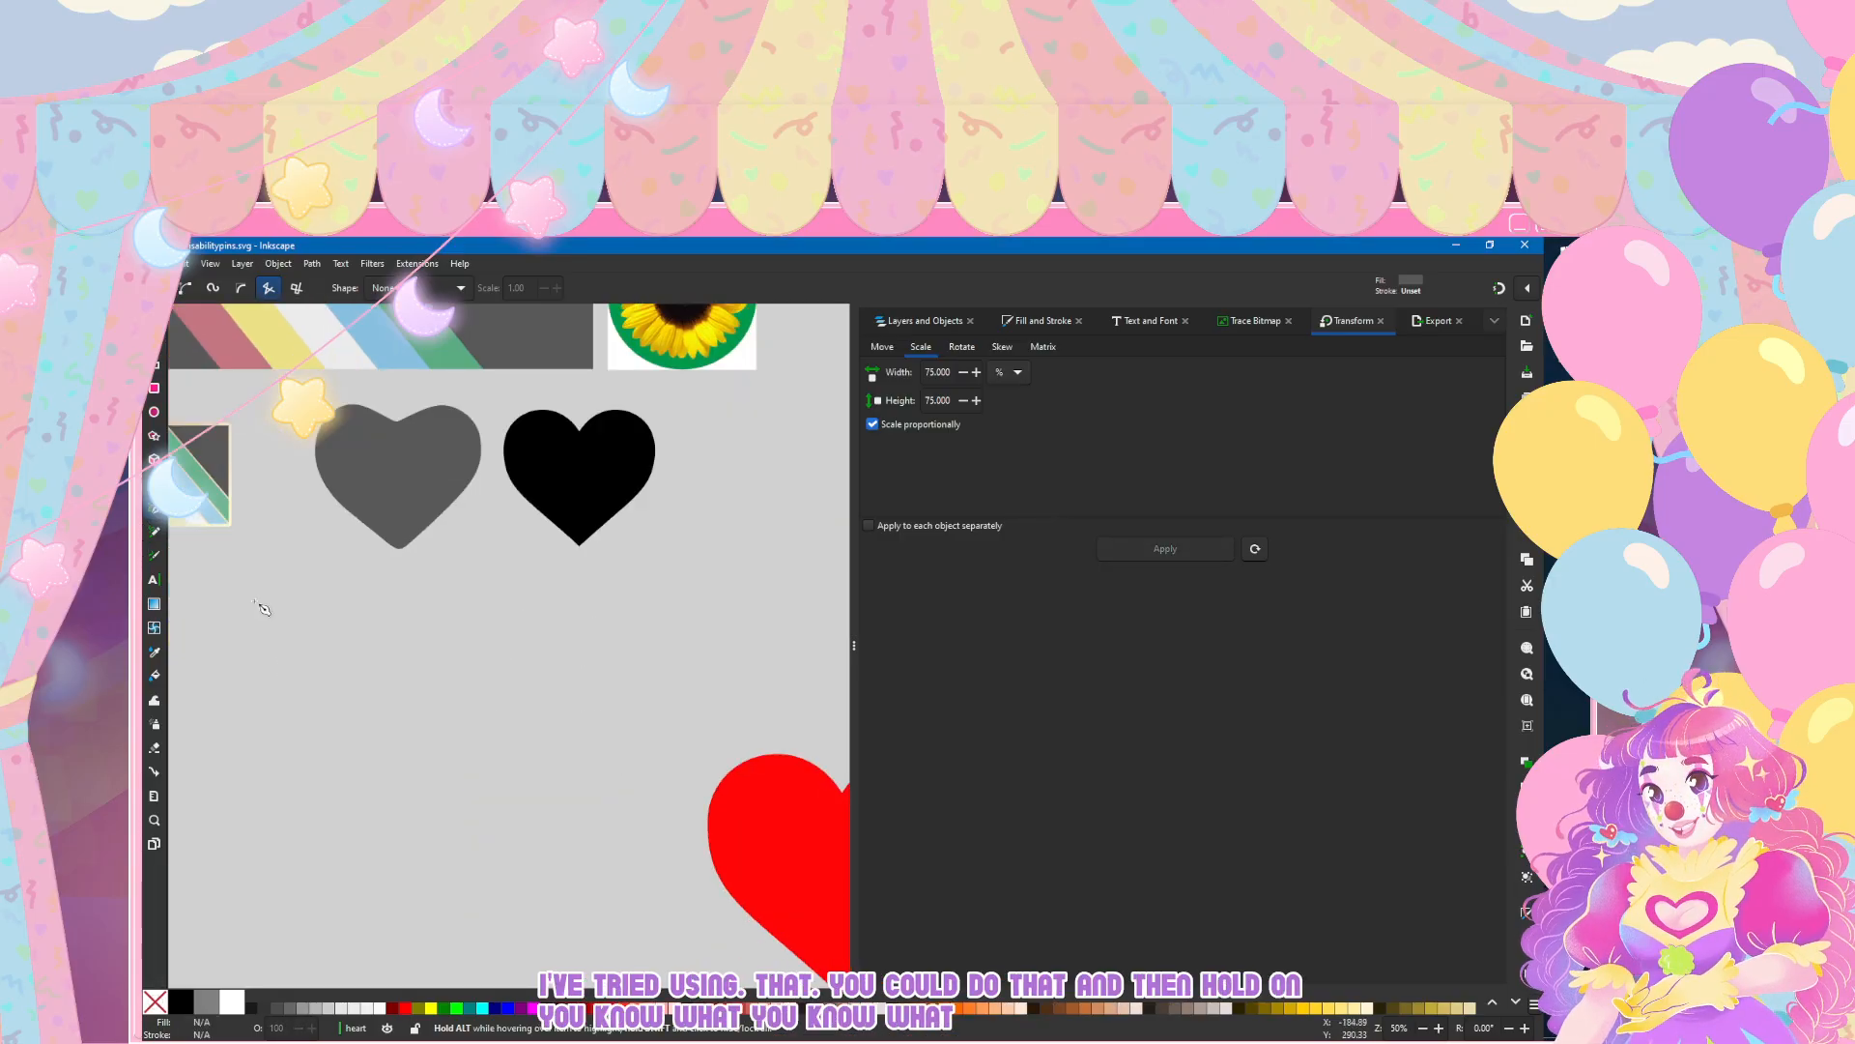
{"action": "left_click", "coordinate": [578, 429]}
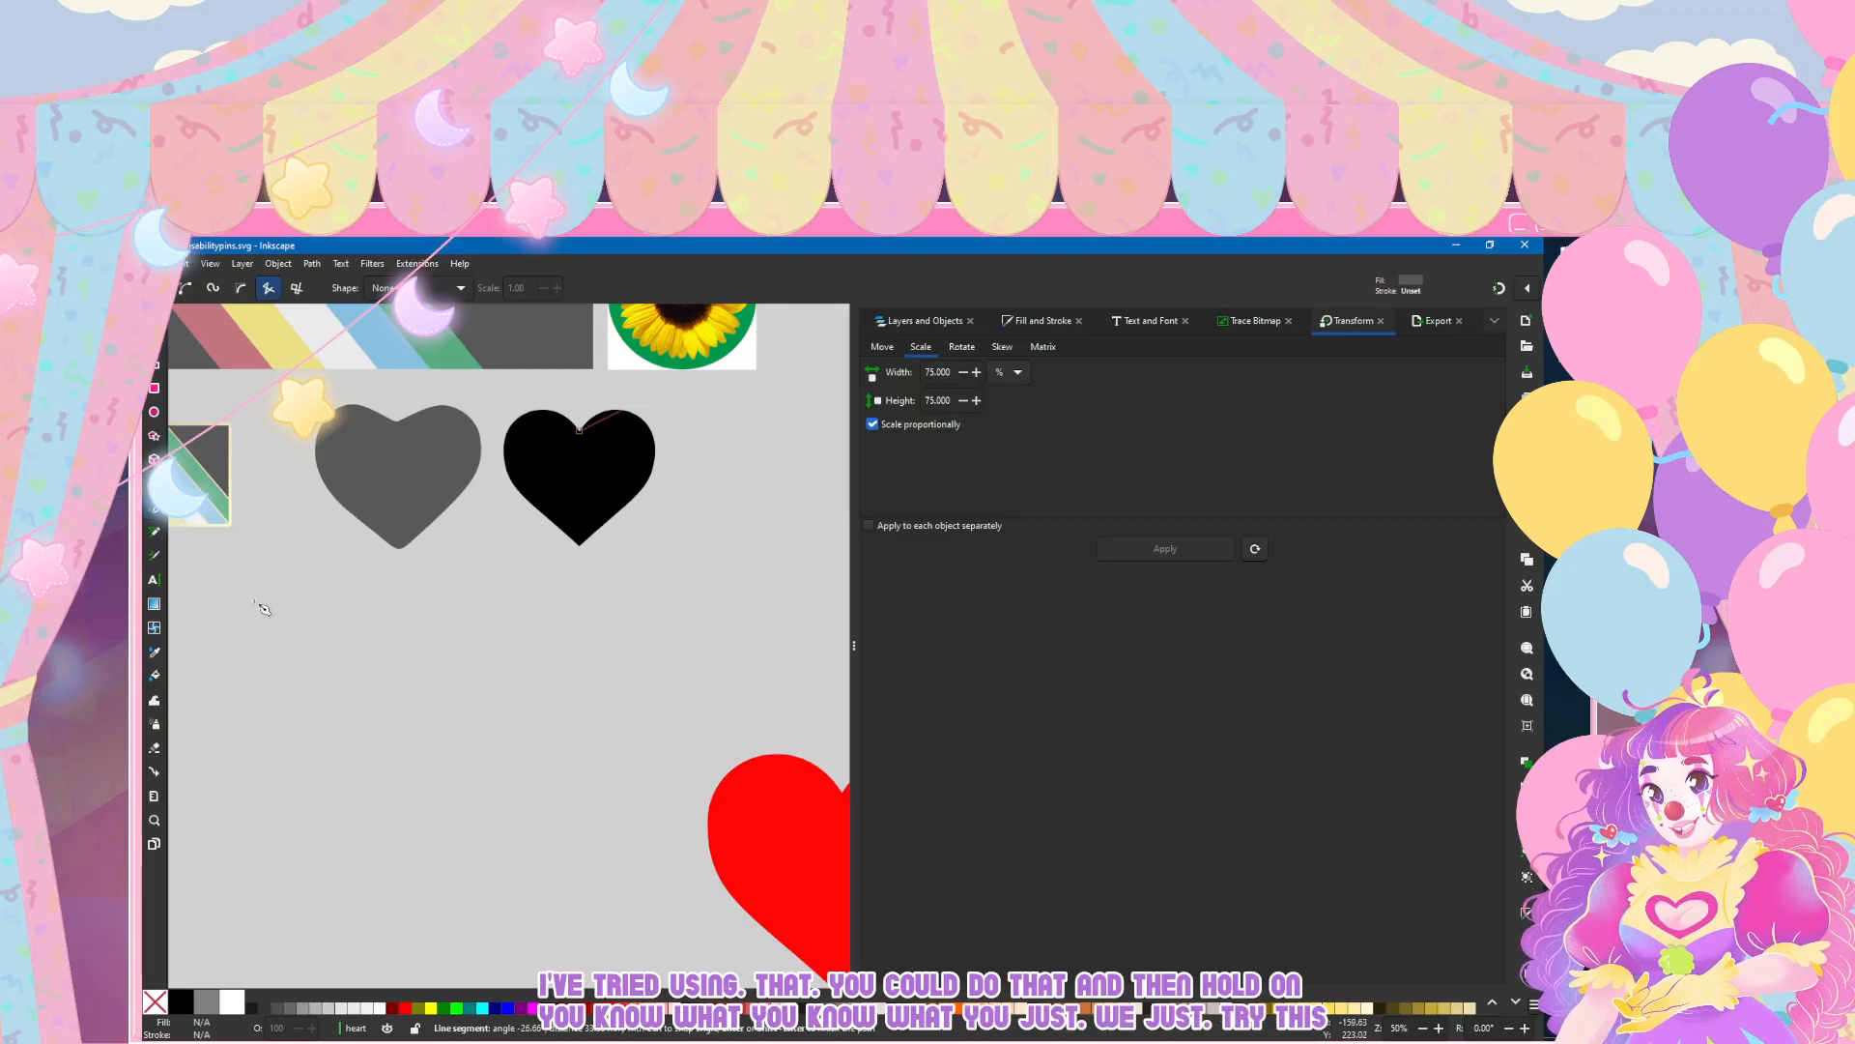
{"action": "left_click", "coordinate": [622, 411]}
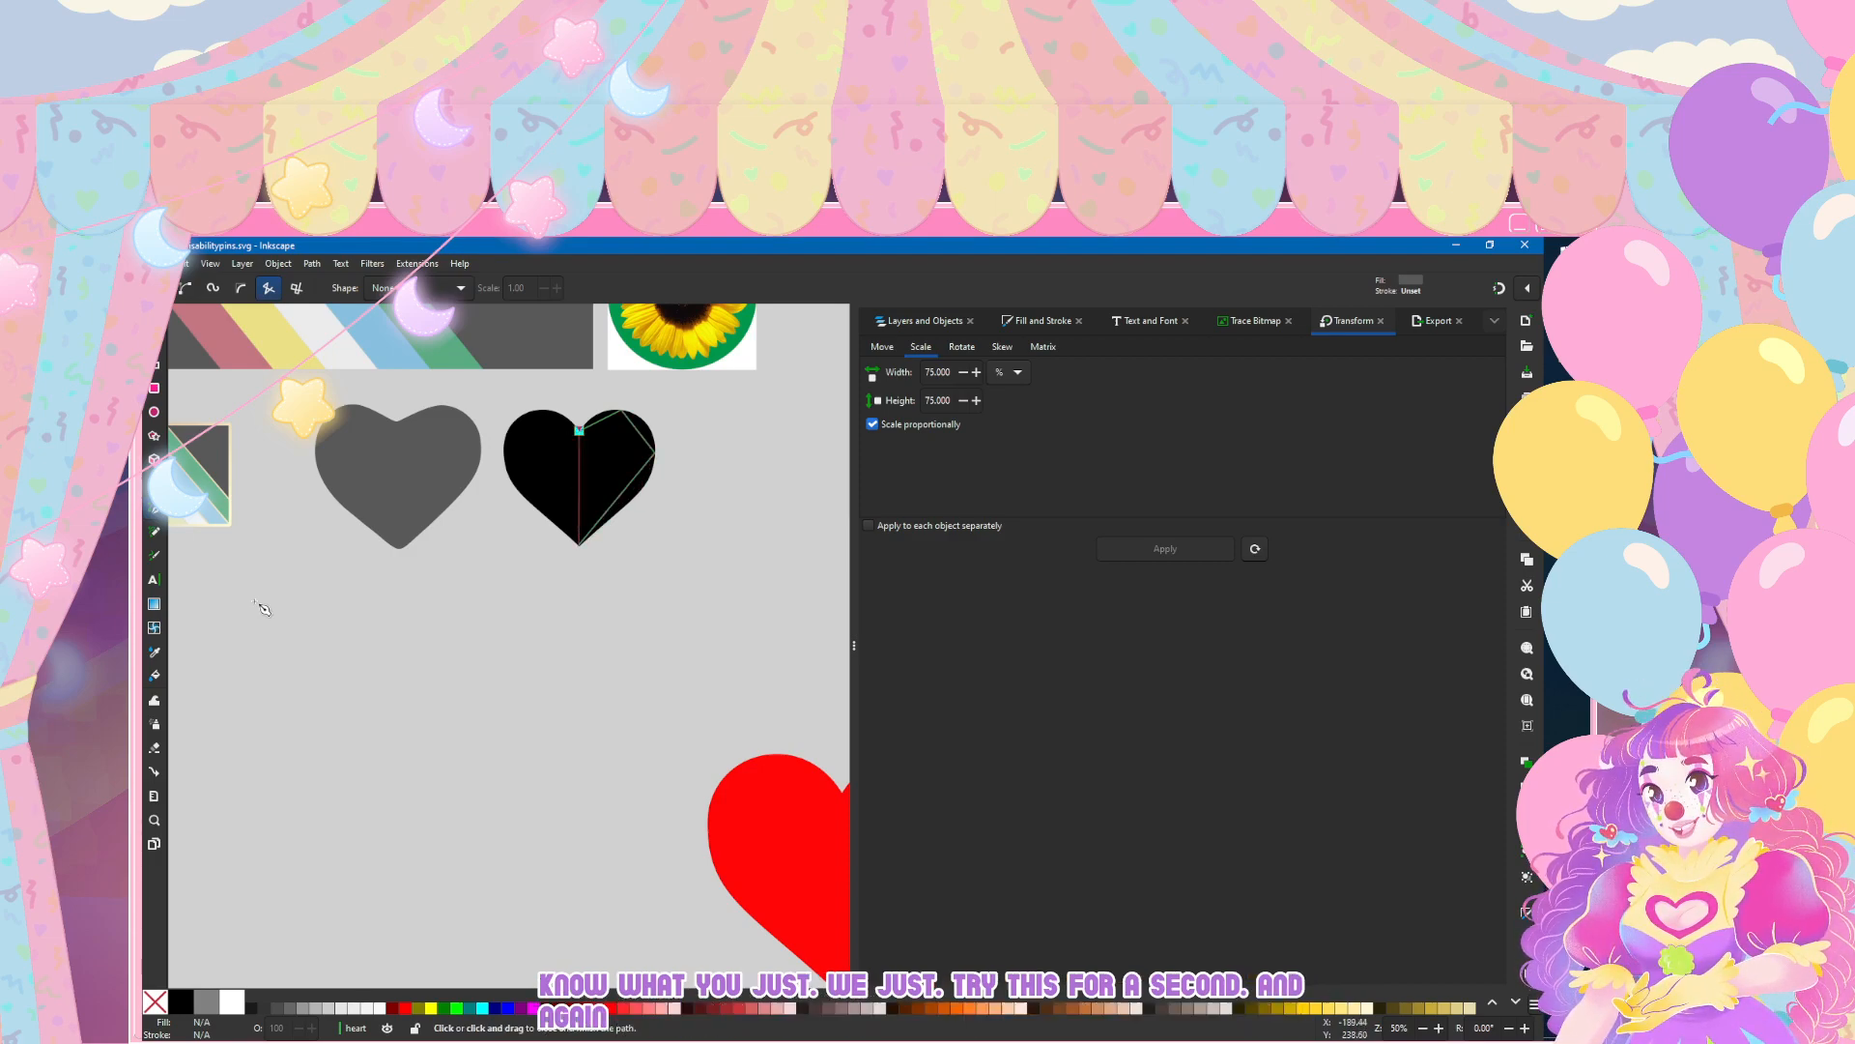
{"action": "key", "text": "Return"}
{"action": "key", "text": "s"}
{"action": "left_click_drag", "start_coordinate": [256, 606], "coordinate": [257, 609]}
{"action": "scroll", "coordinate": [415, 694], "scroll_direction": "up", "scroll_amount": 3}
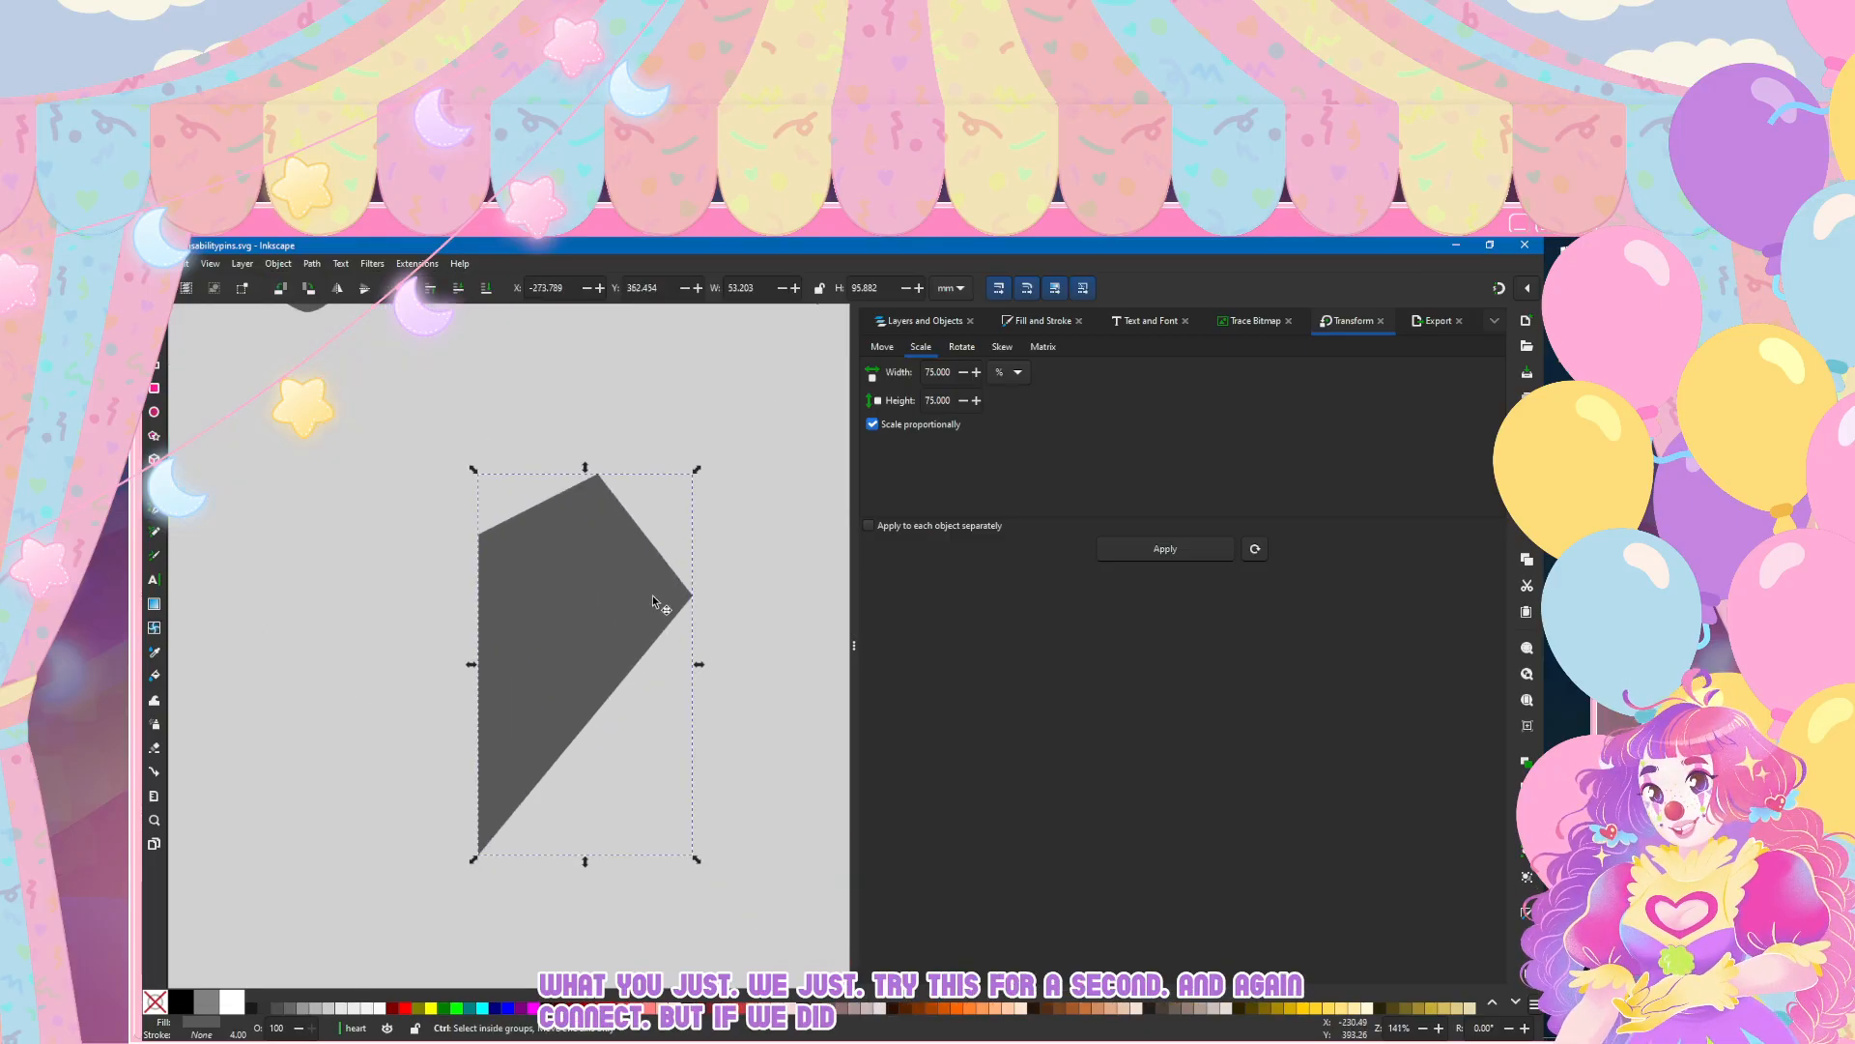
Step: Make the topmost and rightmost corner nodes of the half-heart shape auto-smooth to round its outer side
{"action": "key", "text": "n"}
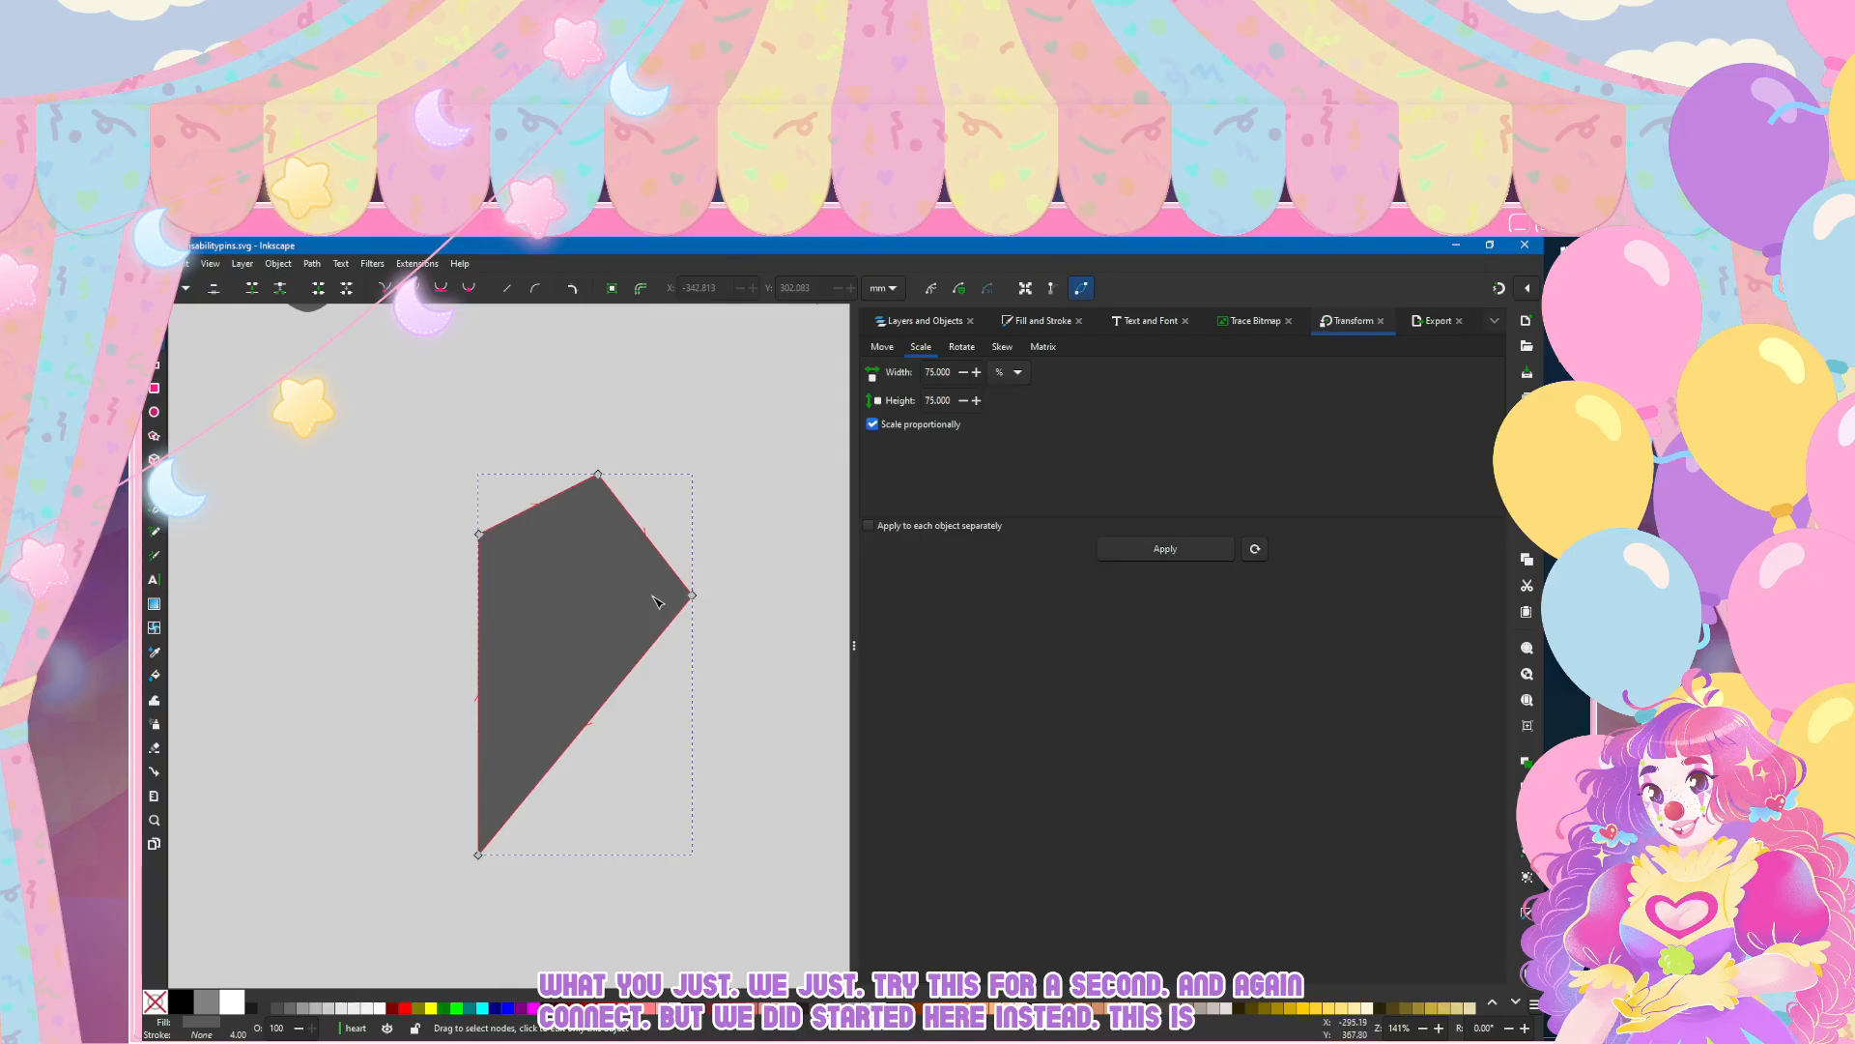
{"action": "left_click", "coordinate": [598, 474]}
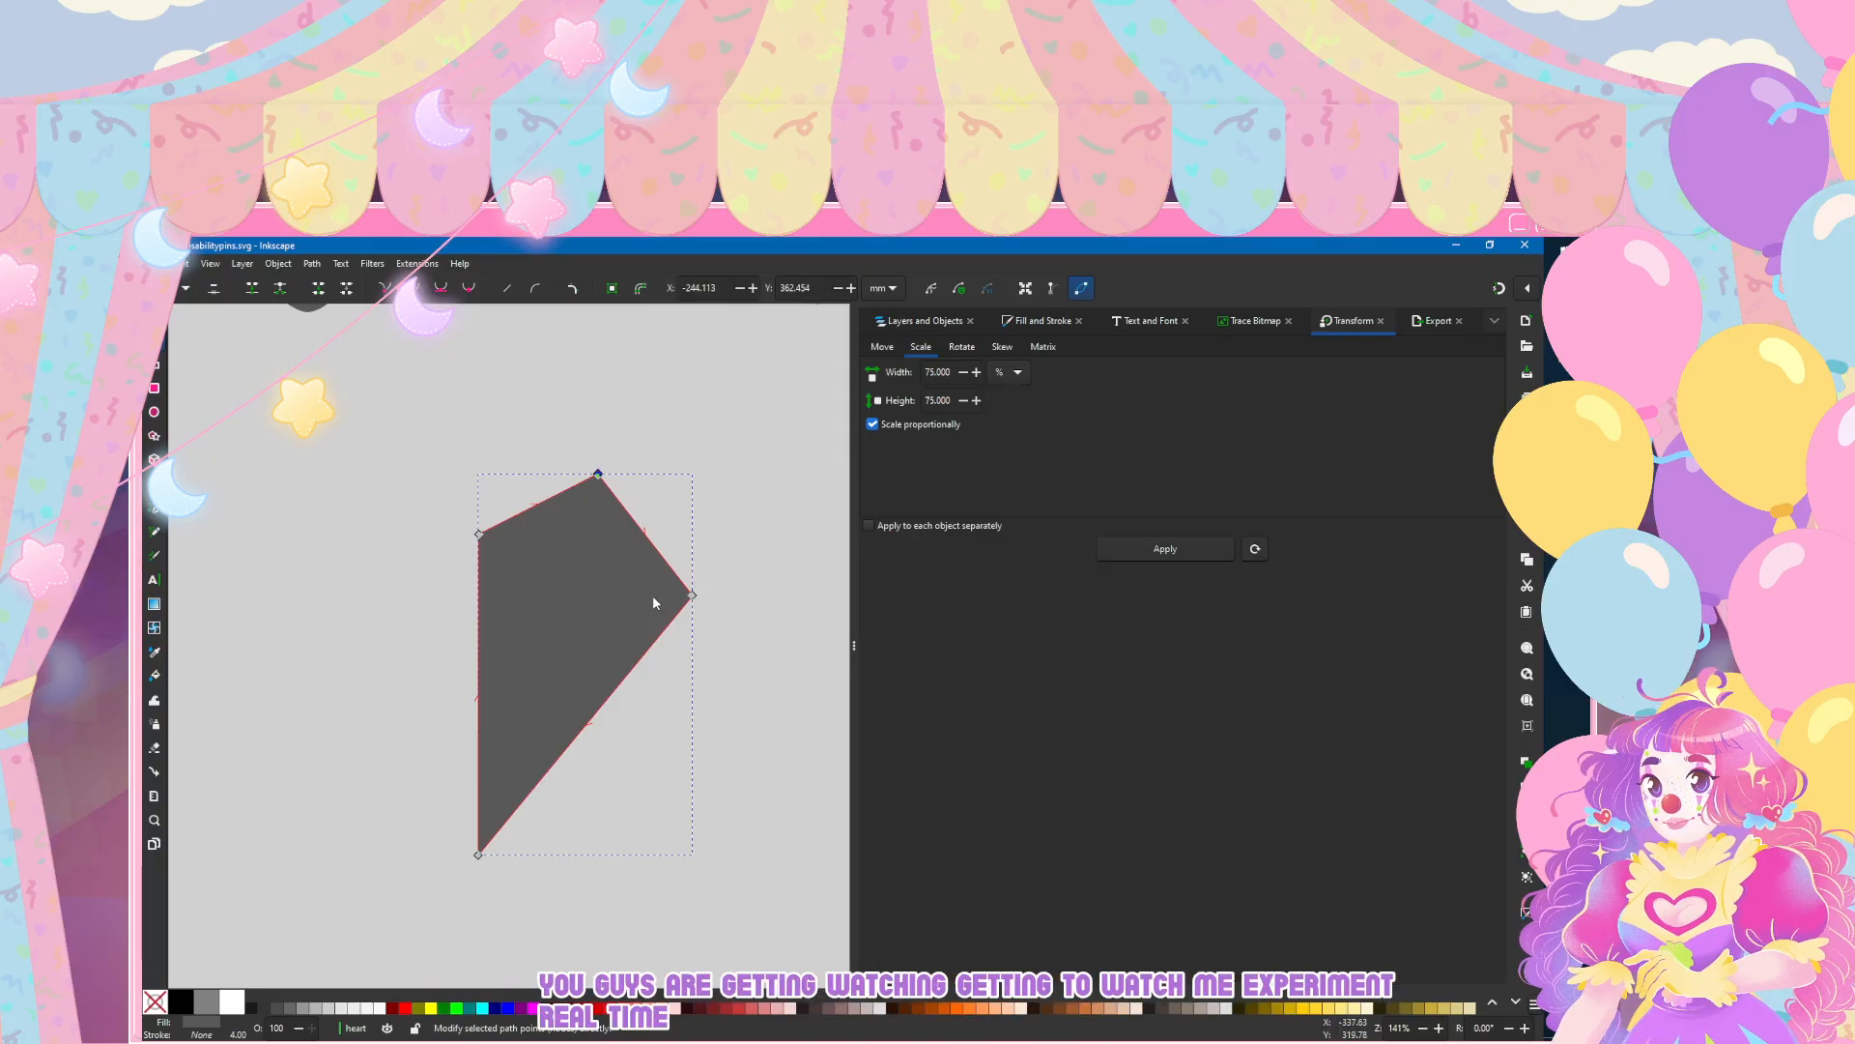
{"action": "left_click", "coordinate": [213, 288]}
{"action": "key", "text": "ctrl+z"}
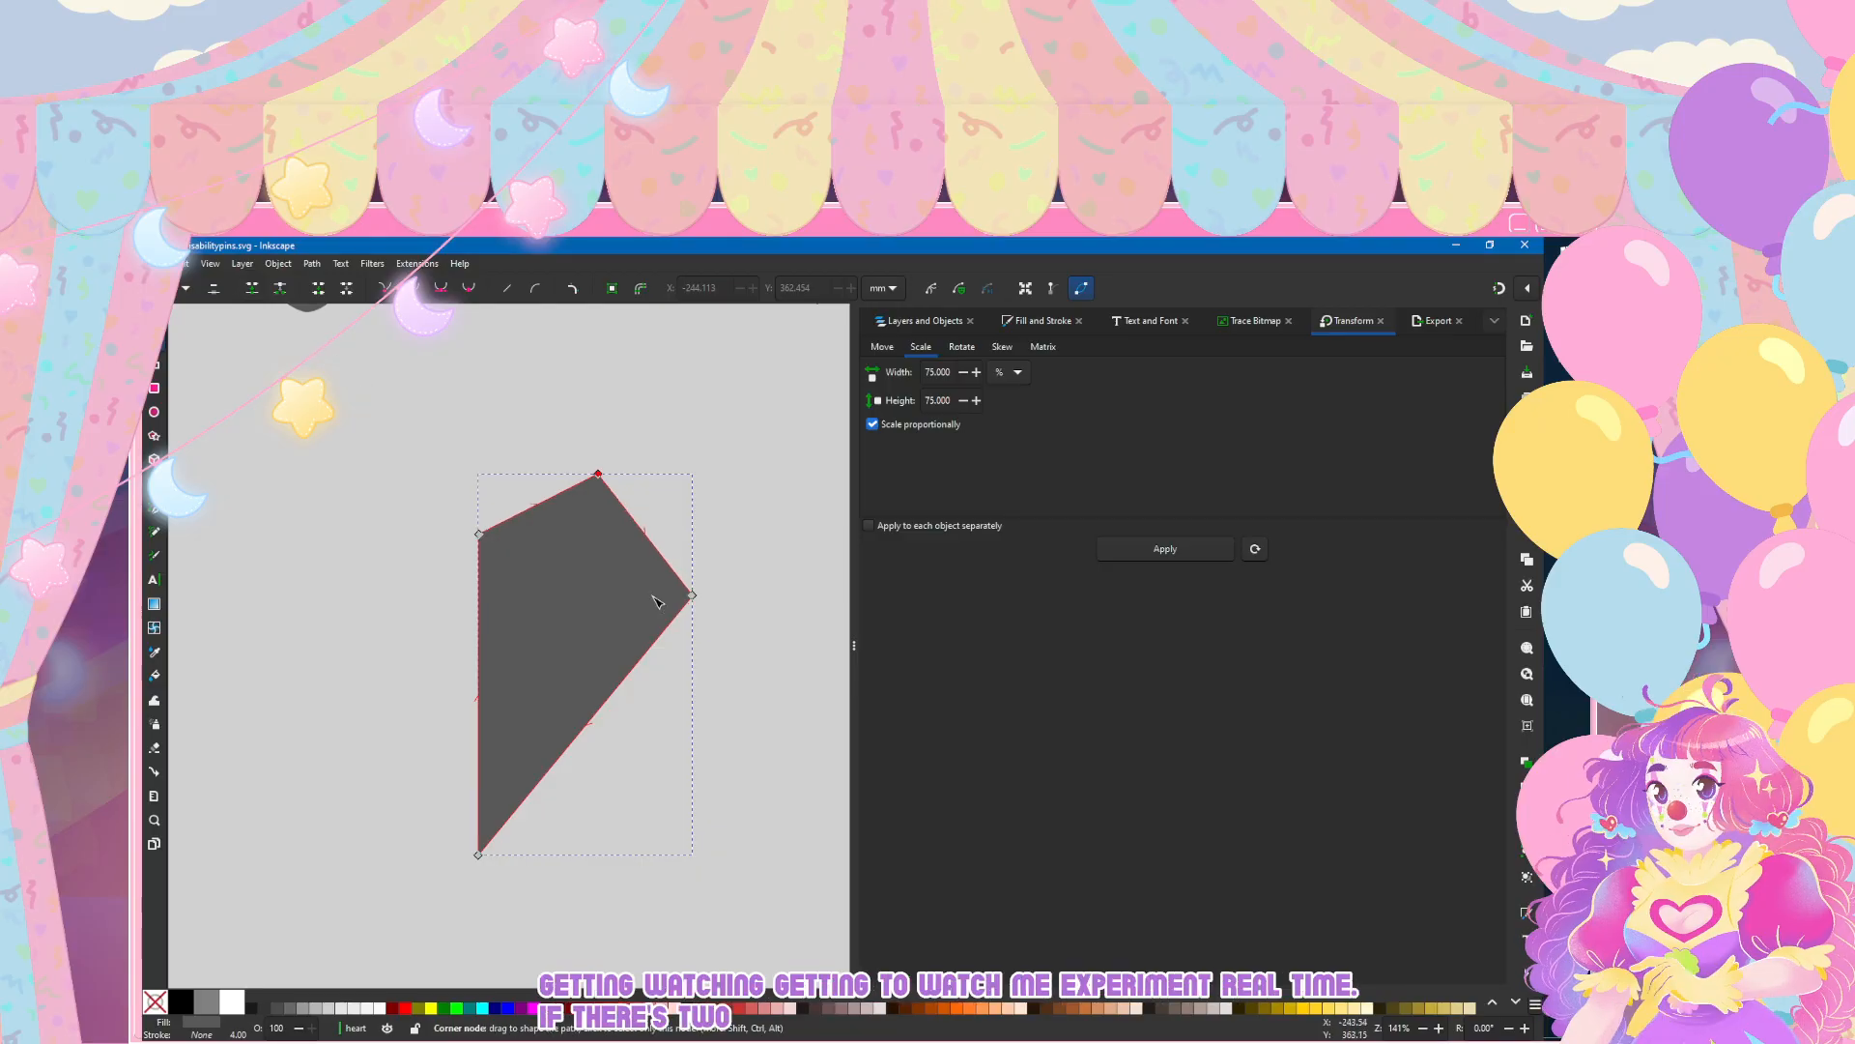
{"action": "left_click", "coordinate": [469, 288]}
{"action": "left_click", "coordinate": [692, 595]}
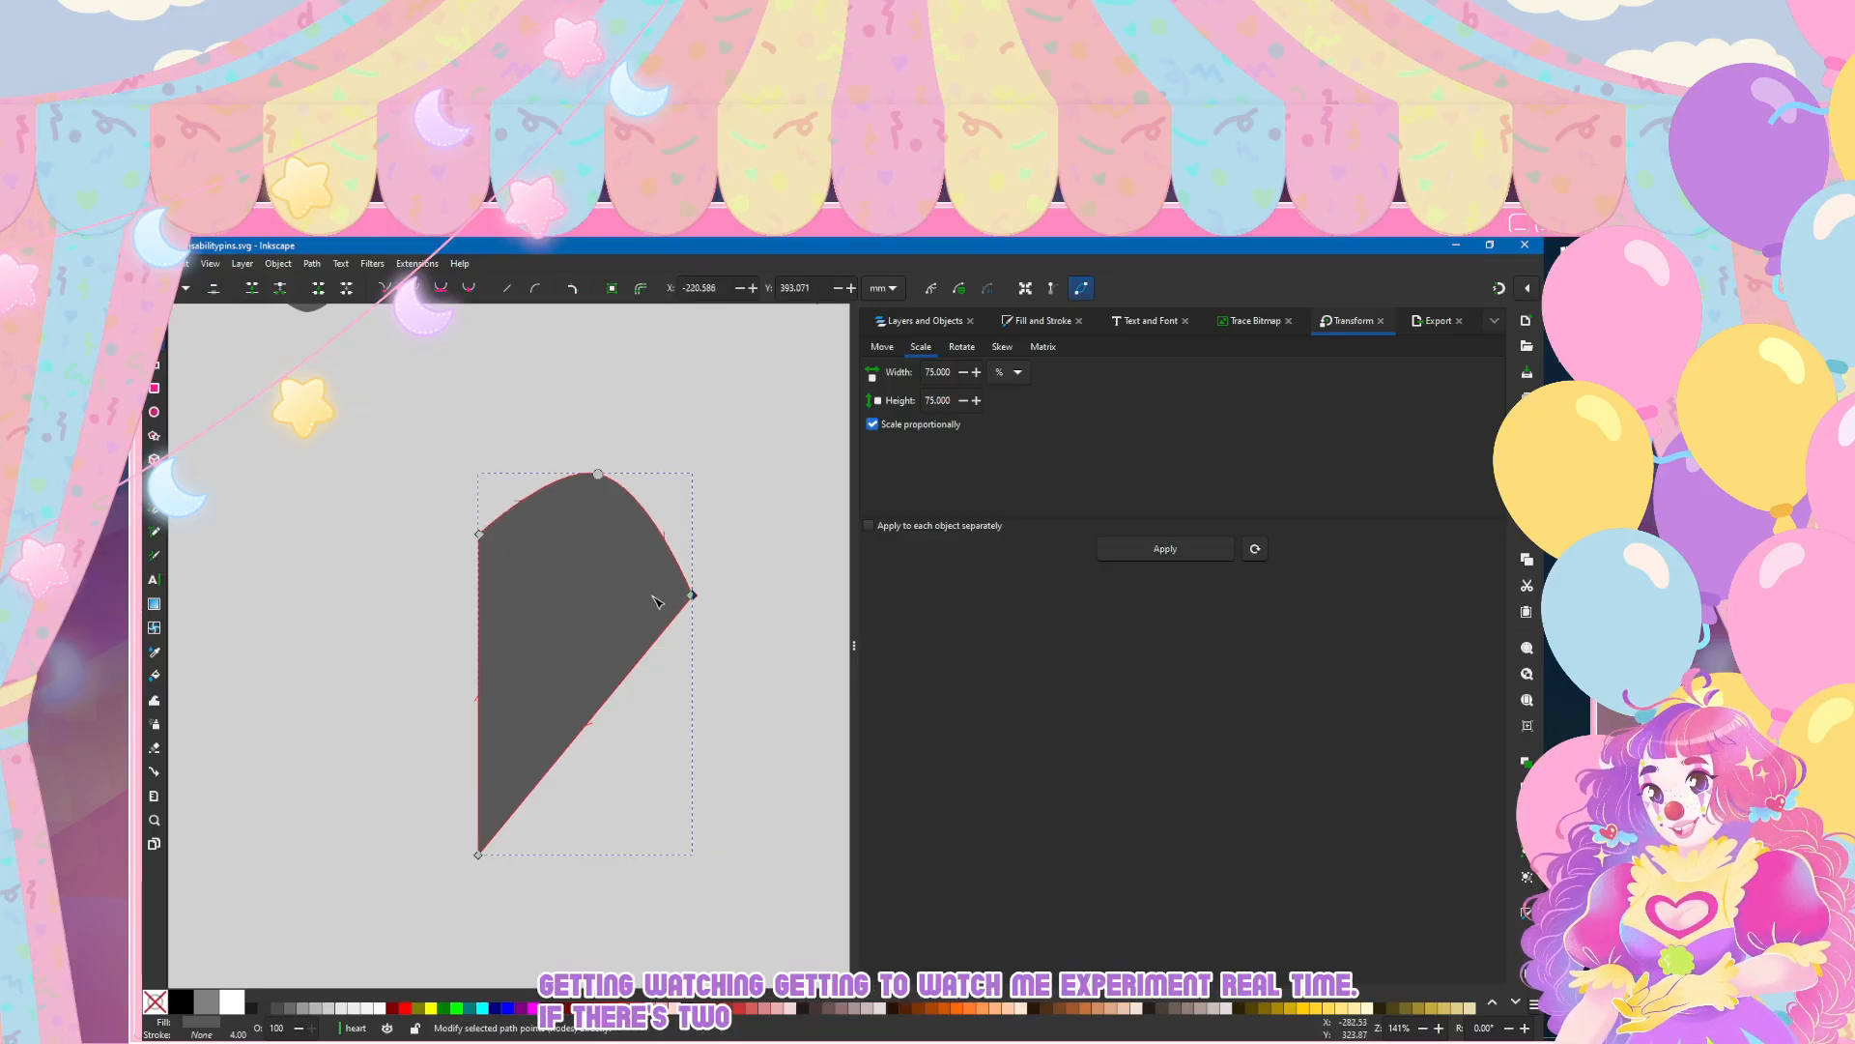
{"action": "left_click", "coordinate": [468, 288]}
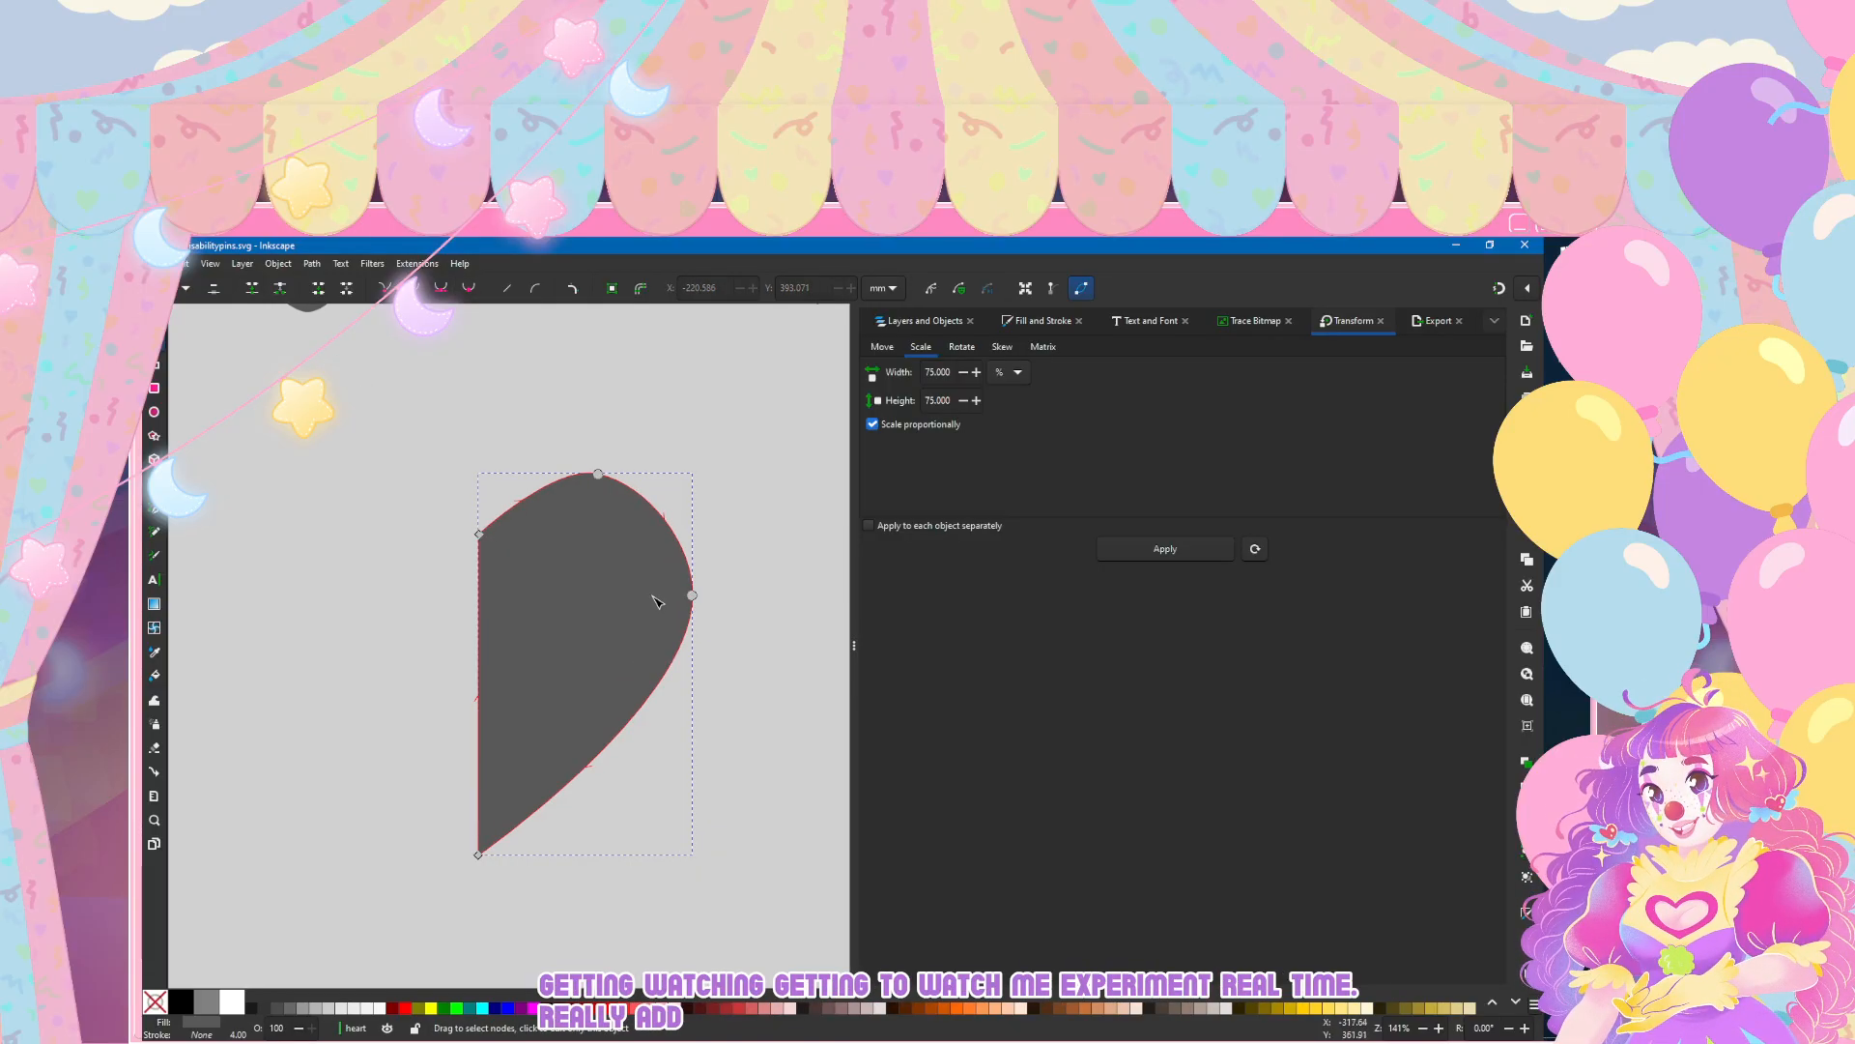
Step: Shift the half heart's topmost node slightly left, to about X -246.7 mm and Y 362.2 mm
{"action": "key", "text": "Escape"}
{"action": "left_click", "coordinate": [656, 601]}
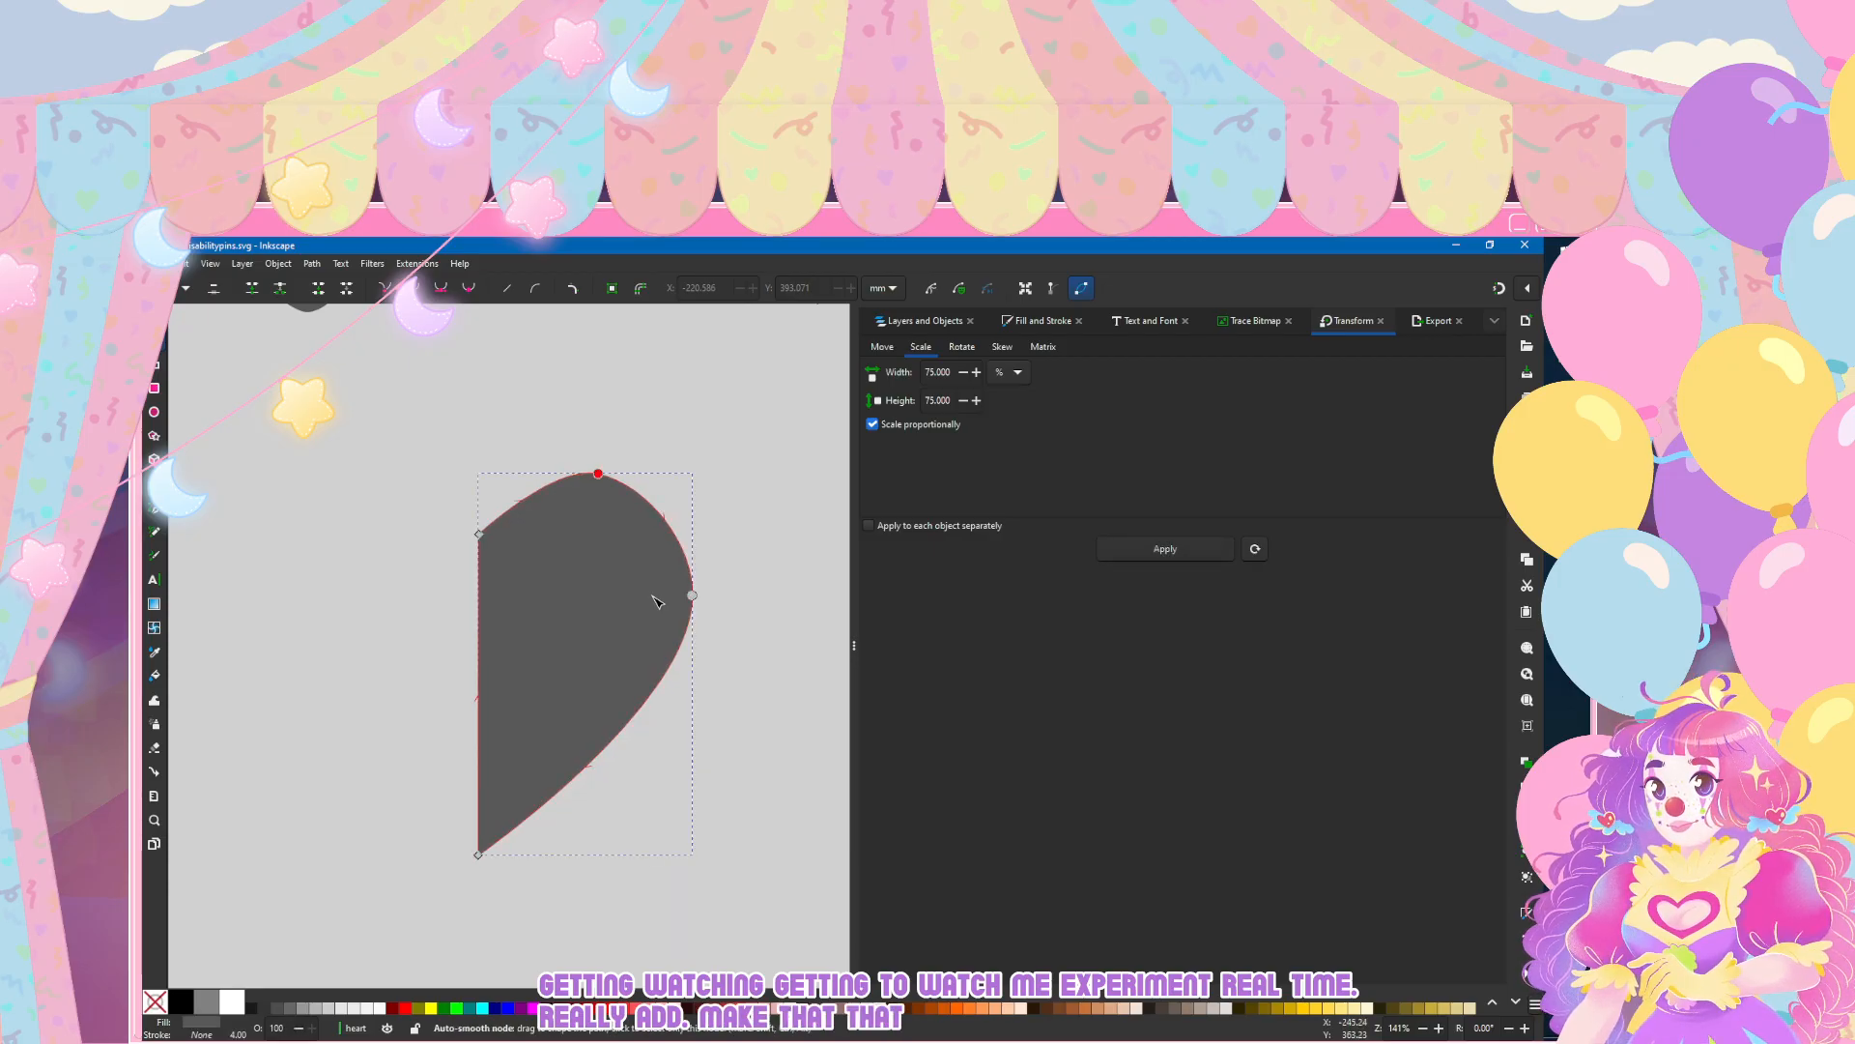
{"action": "left_click", "coordinate": [213, 288]}
{"action": "left_click", "coordinate": [588, 473]}
{"action": "left_click", "coordinate": [469, 288]}
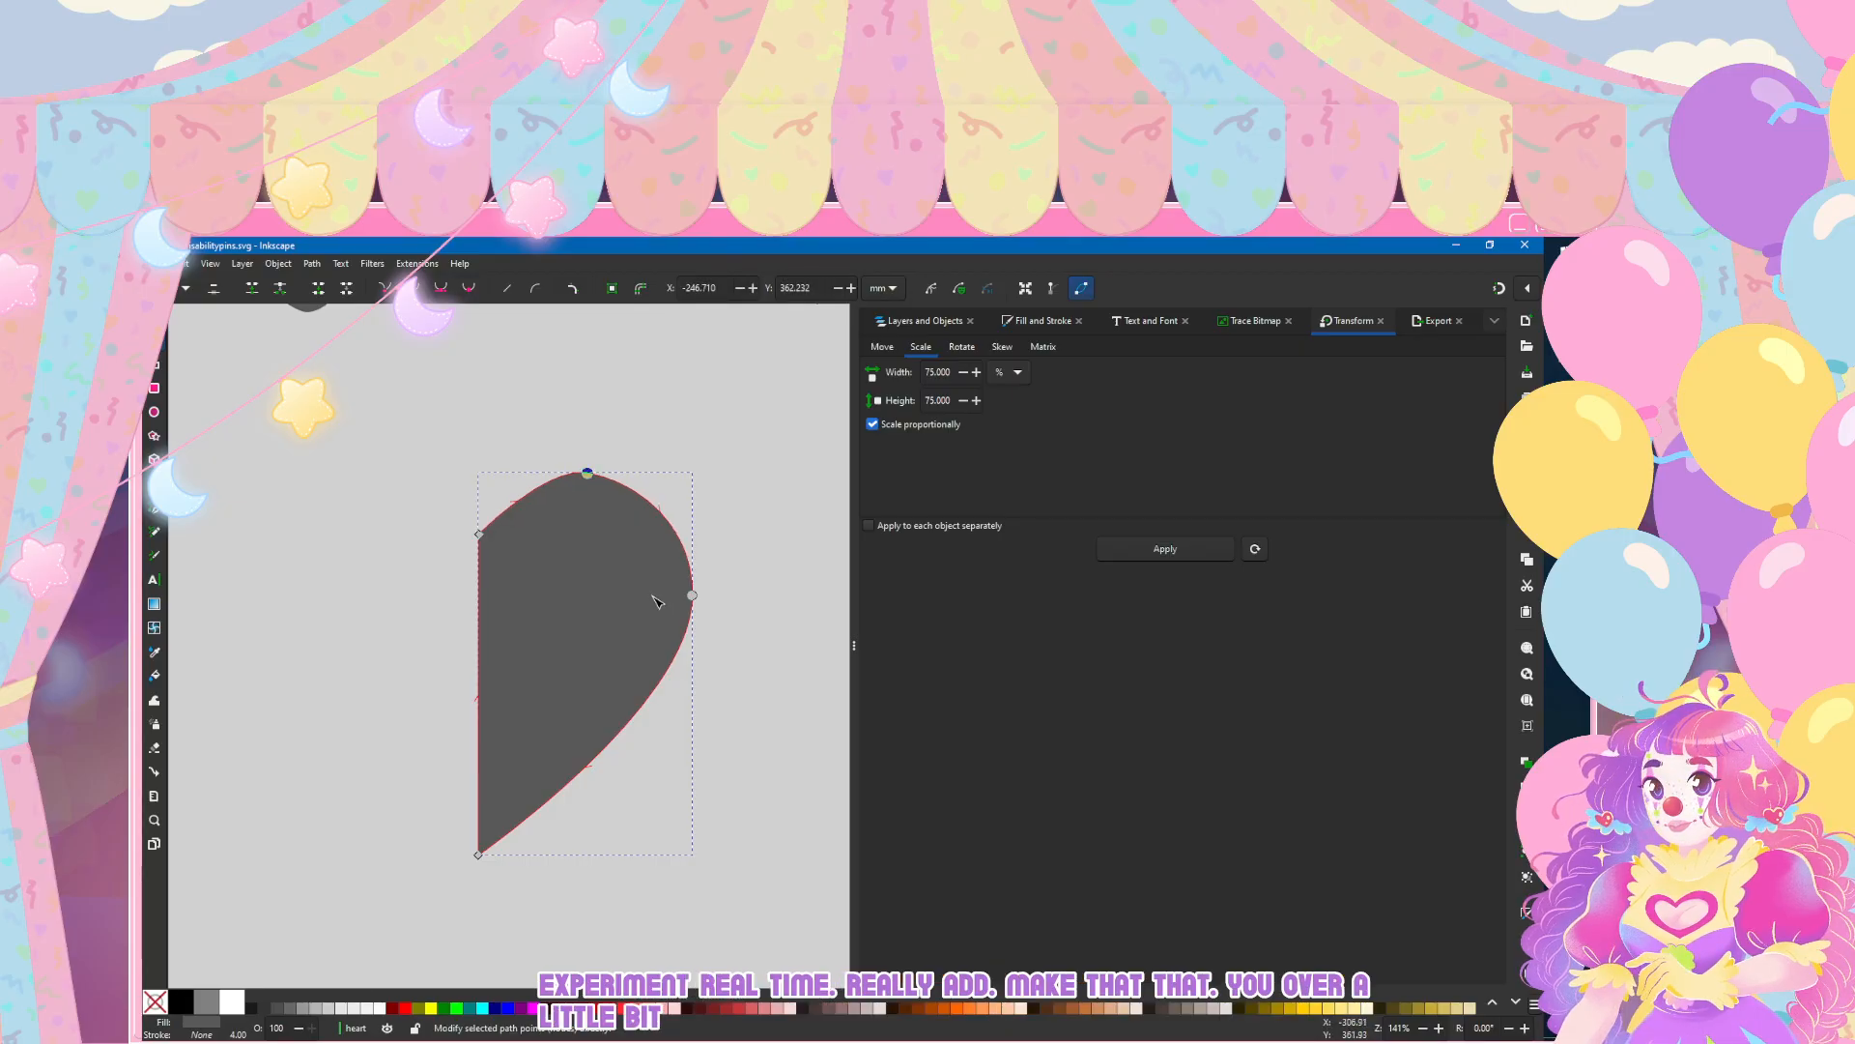
{"action": "key", "text": "Escape"}
{"action": "left_click", "coordinate": [656, 601]}
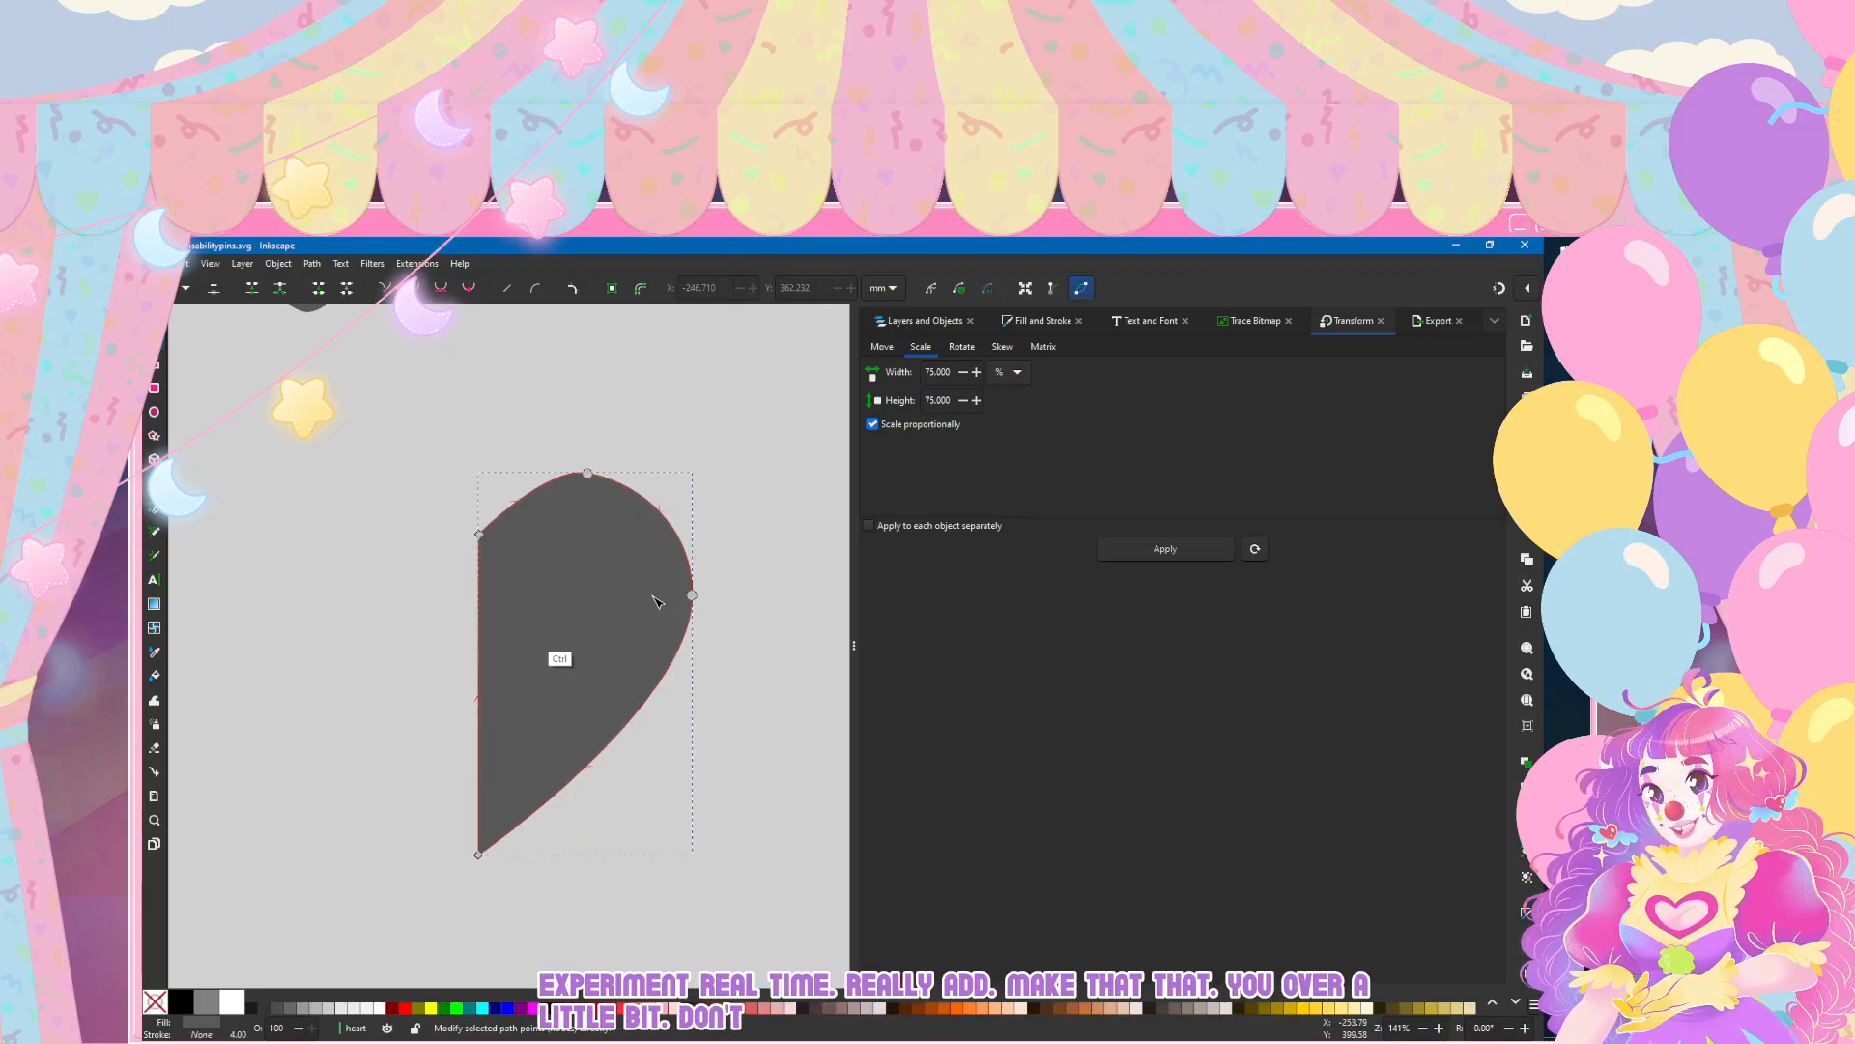
Step: Duplicate the half heart, flip the copy horizontally, and move it left to preview a full heart
{"action": "key", "text": "s"}
{"action": "key", "text": "h"}
{"action": "key", "text": "Left"}
{"action": "key", "text": "Left"}
{"action": "key", "text": "Left"}
{"action": "key", "text": "Left"}
{"action": "key", "text": "Left"}
{"action": "key", "text": "Left"}
{"action": "key", "text": "Left"}
{"action": "key", "text": "Left"}
{"action": "key", "text": "Left"}
{"action": "key", "text": "Left"}
{"action": "key", "text": "Left"}
{"action": "key", "text": "Left"}
{"action": "key", "text": "Left"}
{"action": "key", "text": "Left"}
{"action": "key", "text": "Left"}
{"action": "key", "text": "Left"}
{"action": "key", "text": "Left"}
{"action": "key", "text": "Left"}
{"action": "key", "text": "Left"}
{"action": "key", "text": "Left"}
{"action": "key", "text": "Left"}
{"action": "key", "text": "Left"}
{"action": "key", "text": "Left"}
{"action": "key", "text": "Left"}
{"action": "key", "text": "Left"}
{"action": "key", "text": "Left"}
{"action": "key", "text": "Left"}
{"action": "key", "text": "Left"}
{"action": "key", "text": "Left"}
{"action": "key", "text": "Left"}
{"action": "key", "text": "Left"}
{"action": "key", "text": "Left"}
{"action": "key", "text": "Left"}
{"action": "key", "text": "Left"}
{"action": "key", "text": "Left"}
{"action": "key", "text": "Left"}
{"action": "key", "text": "Left"}
{"action": "key", "text": "Left"}
{"action": "key", "text": "Left"}
{"action": "key", "text": "Left"}
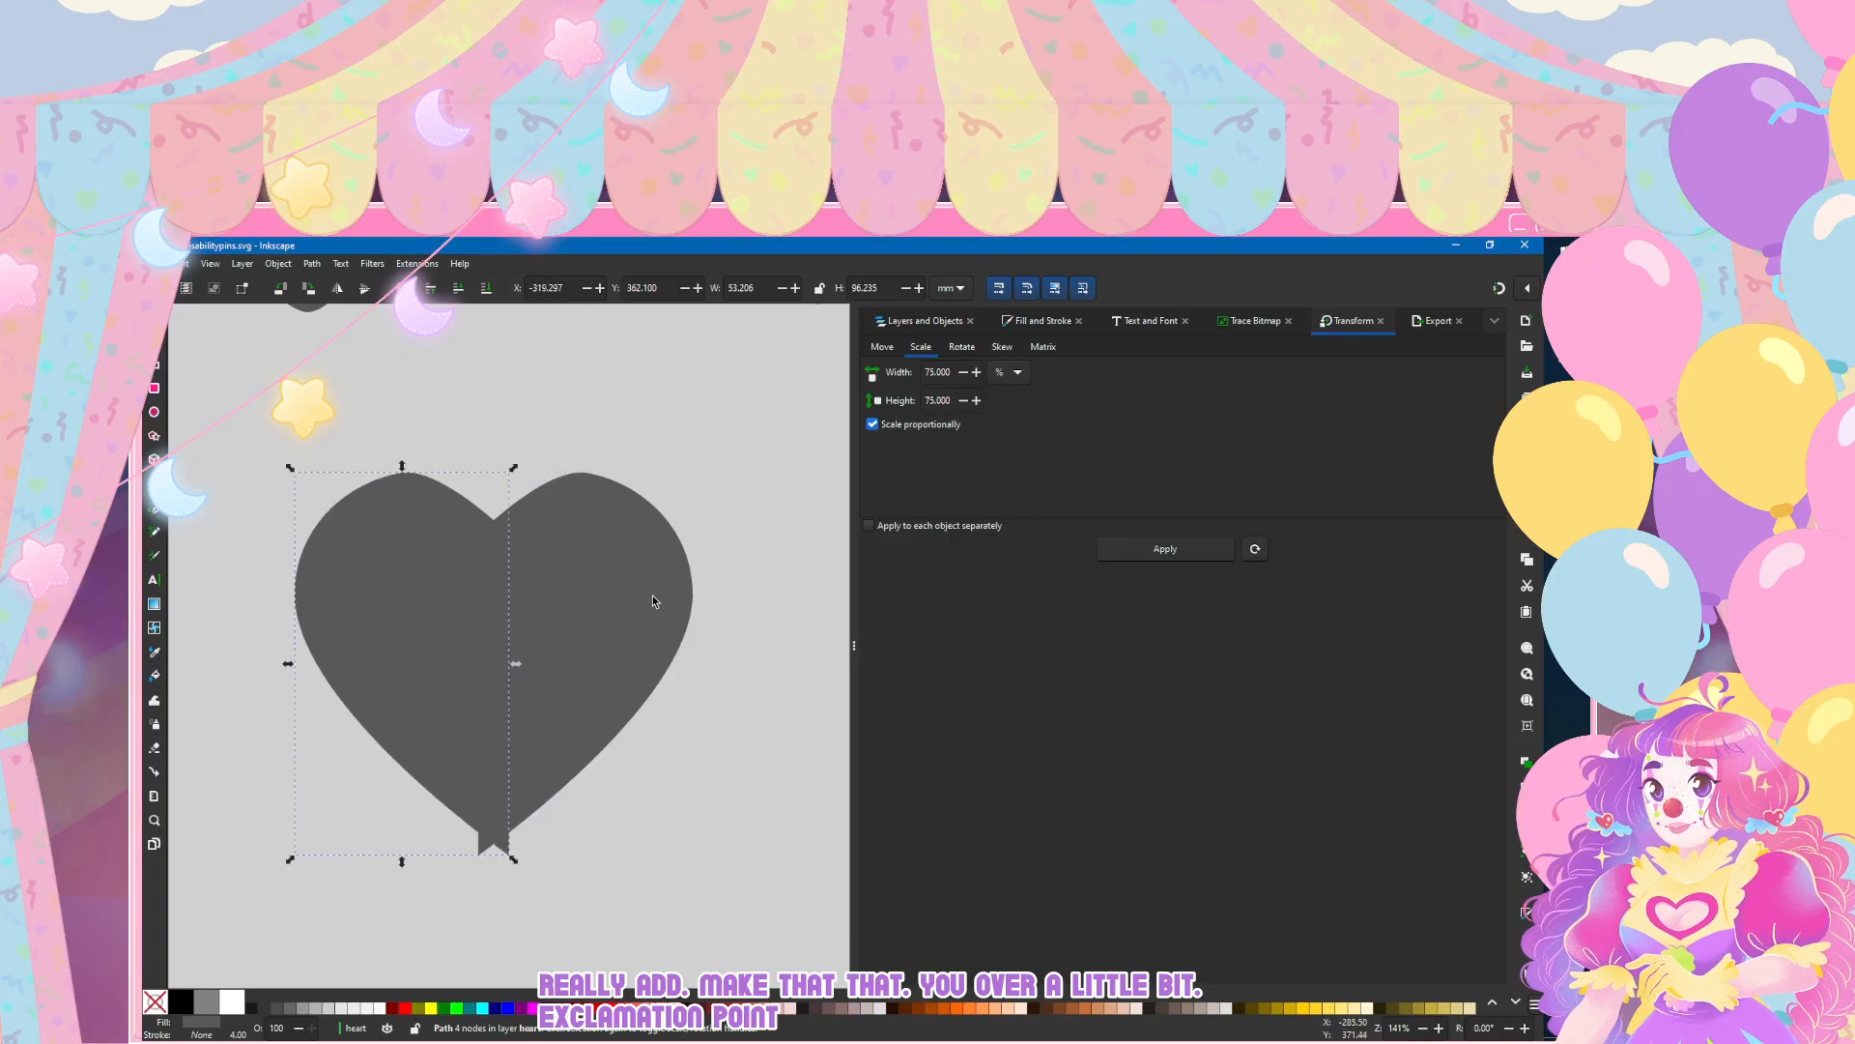
{"action": "key", "text": "Left"}
{"action": "key", "text": "Left"}
{"action": "key", "text": "Left"}
{"action": "key", "text": "Left"}
{"action": "key", "text": "Left"}
{"action": "key", "text": "Left"}
{"action": "key", "text": "Left"}
{"action": "key", "text": "Left"}
{"action": "key", "text": "Left"}
{"action": "key", "text": "Left"}
{"action": "key", "text": "Left"}
{"action": "key", "text": "Left"}
{"action": "key", "text": "Left"}
{"action": "key", "text": "Left"}
{"action": "key", "text": "Escape"}
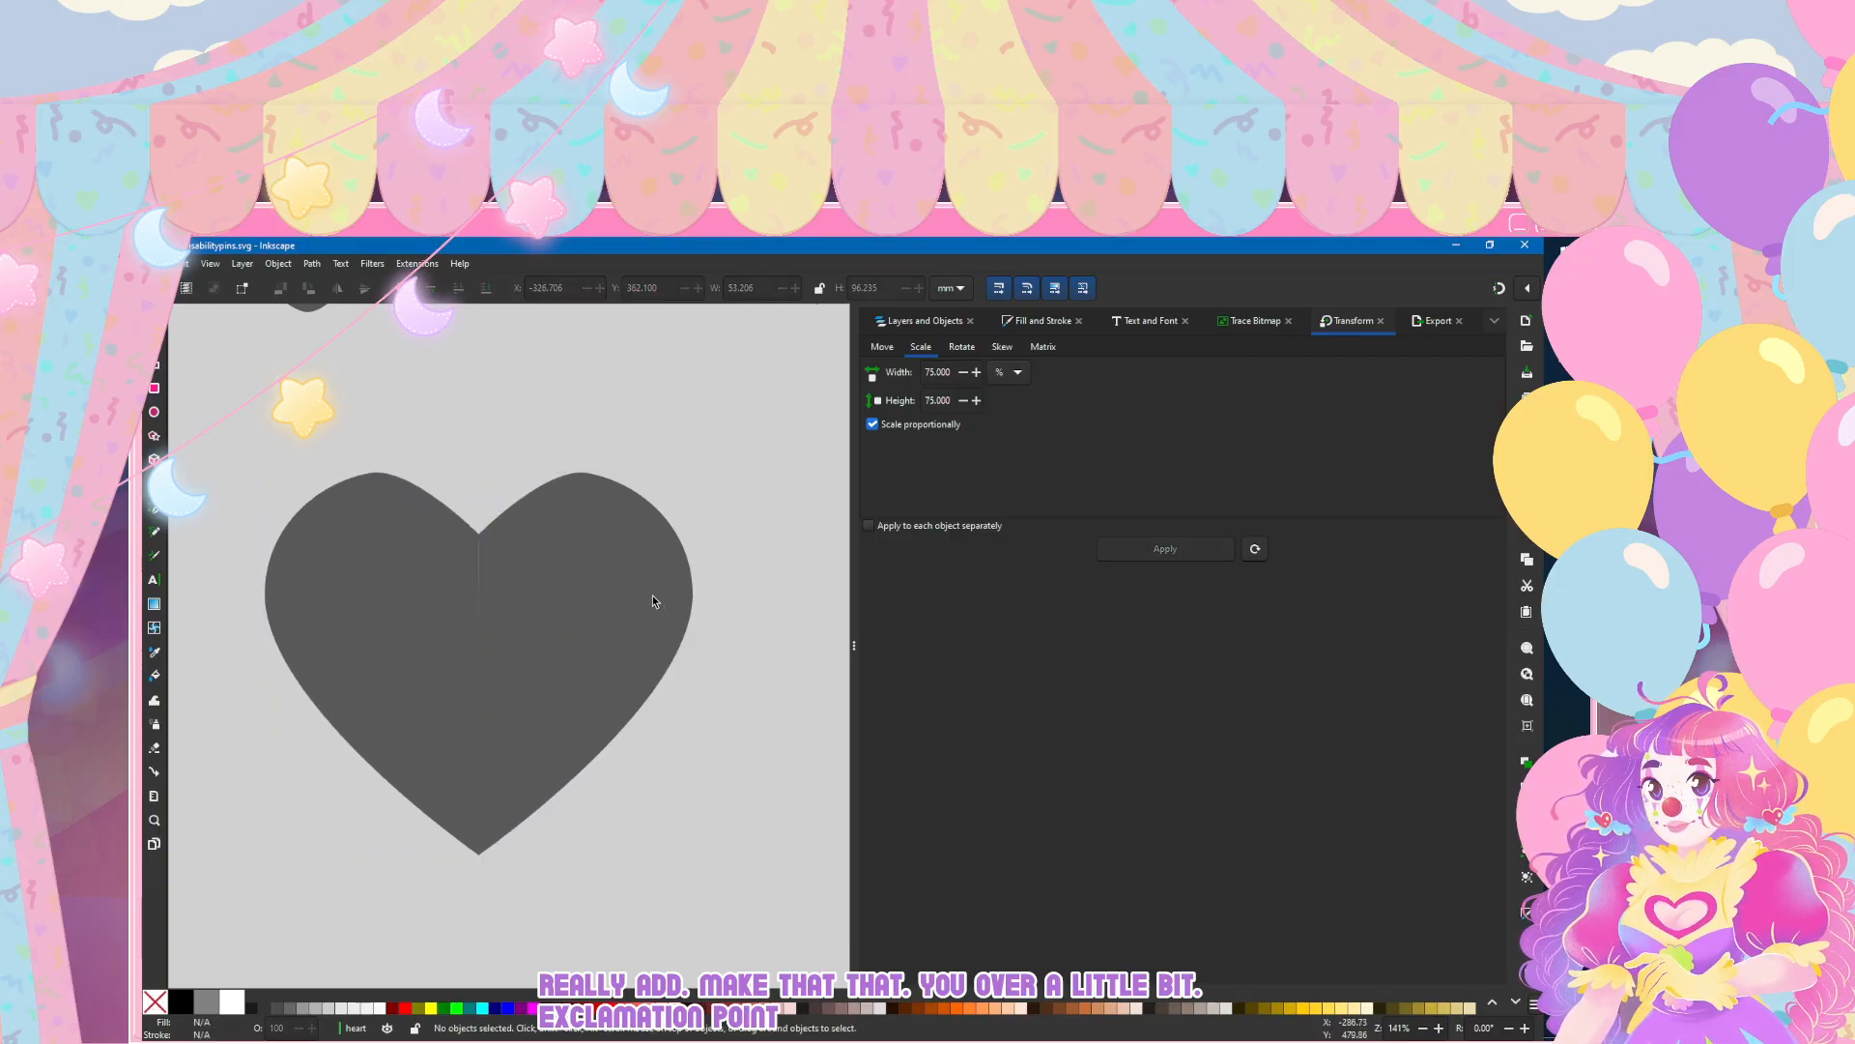
Step: Nudge the mirrored half slightly right to close the seam, and delete it
{"action": "key", "text": "Tab"}
{"action": "key", "text": "Right"}
{"action": "key", "text": "Escape"}
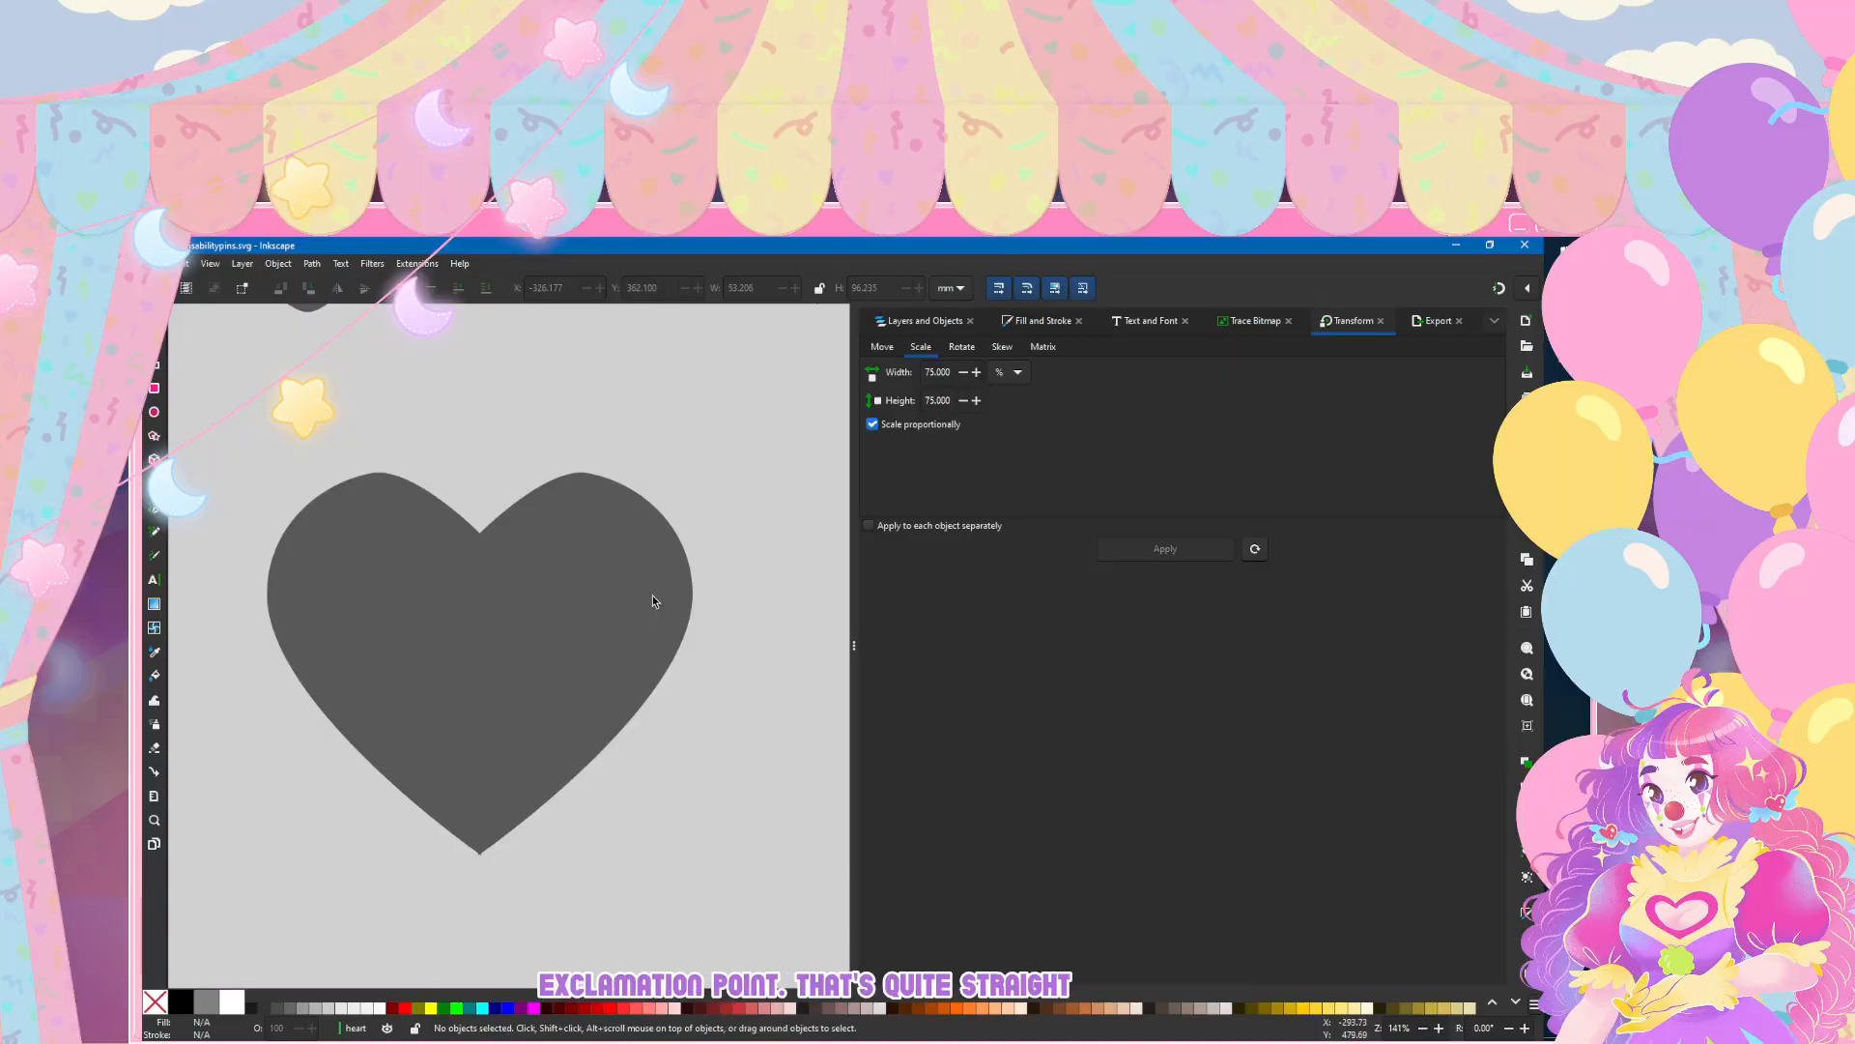
{"action": "key", "text": "Tab"}
{"action": "key", "text": "Delete"}
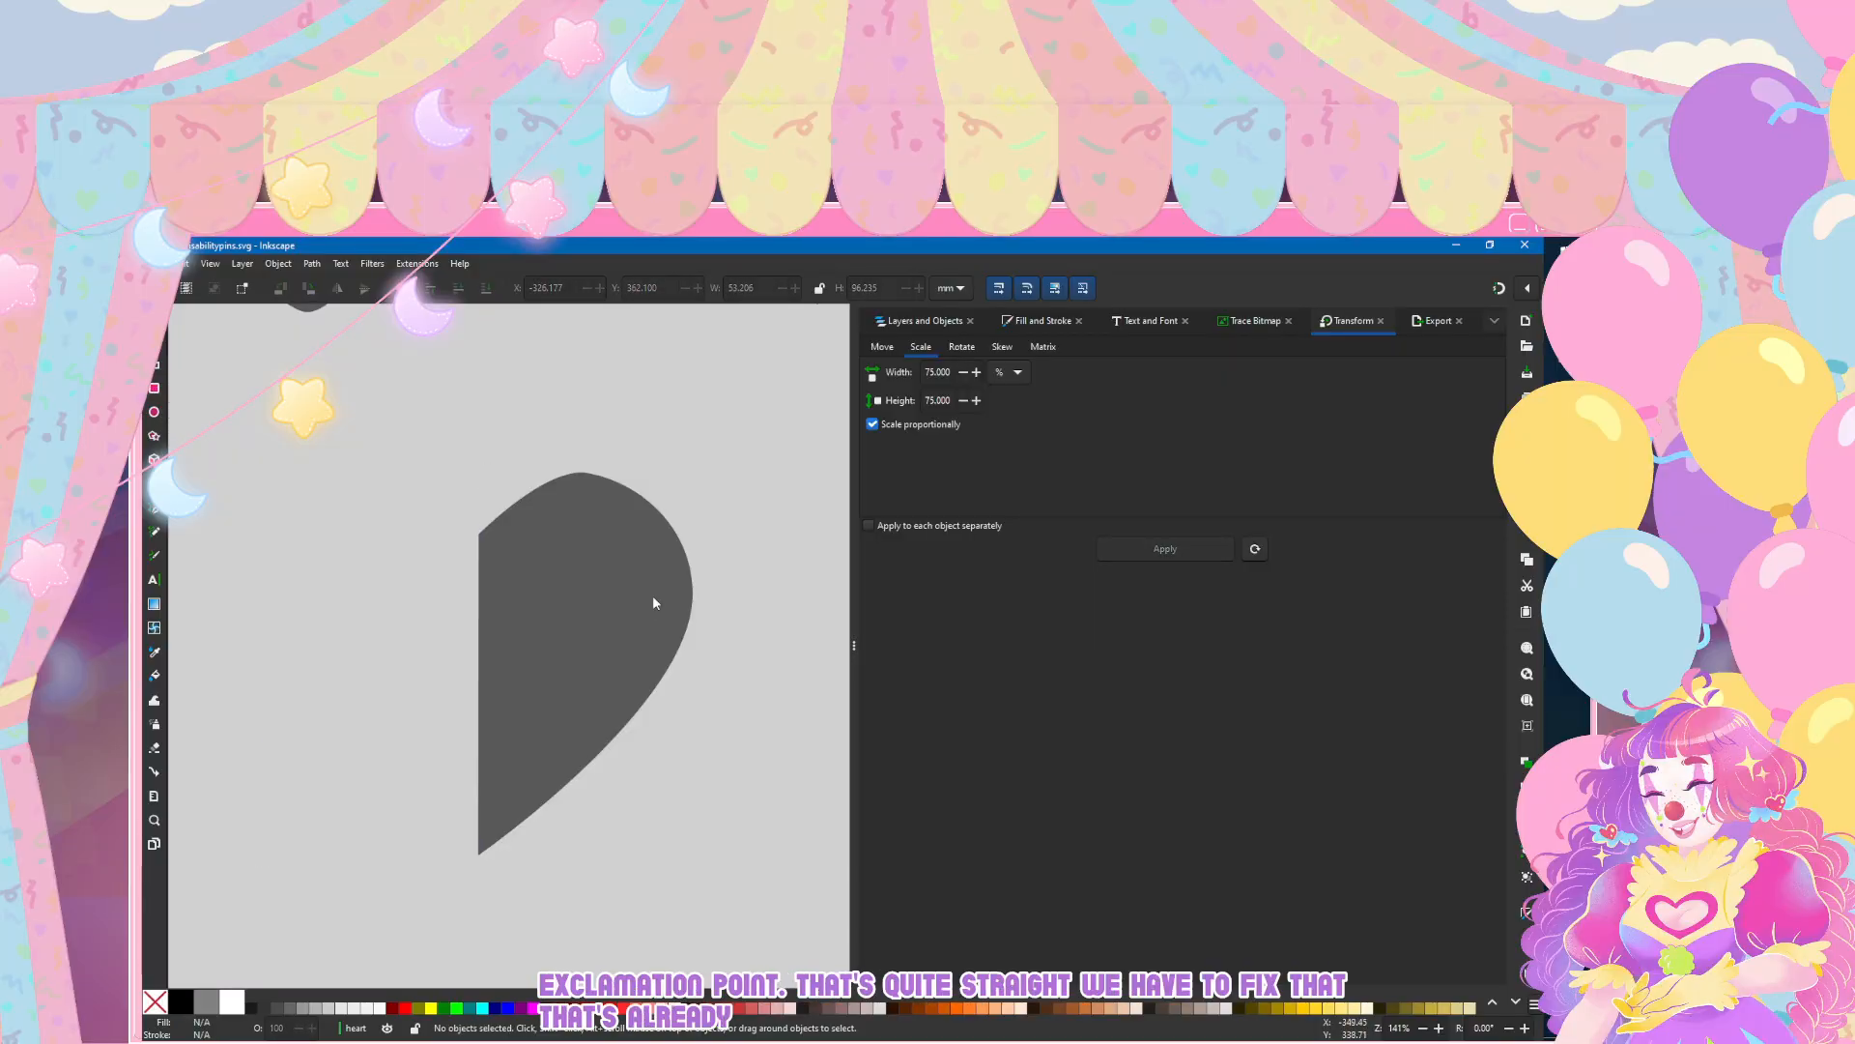
Step: Bulge the curve between the half heart's topmost and rightmost nodes slightly outward for a fuller lobe
{"action": "left_click", "coordinate": [652, 595]}
{"action": "key", "text": "n"}
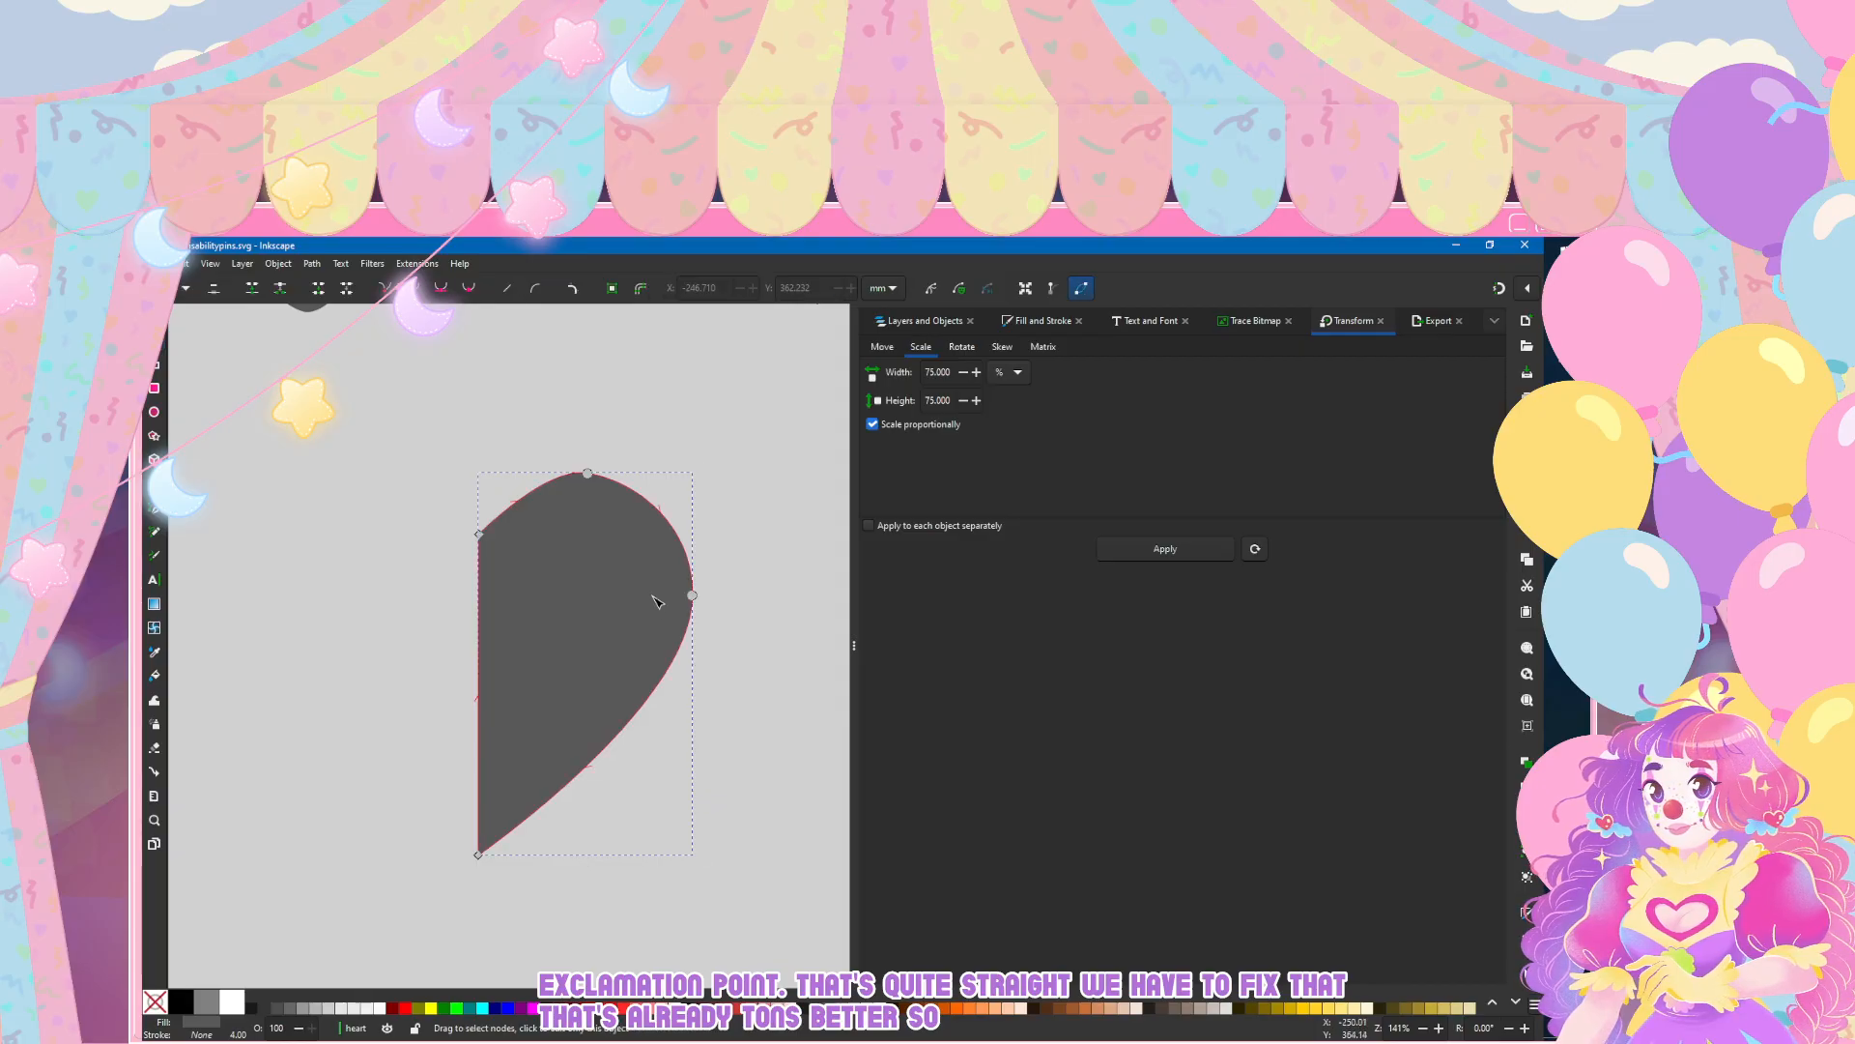
{"action": "left_click_drag", "start_coordinate": [656, 504], "coordinate": [661, 500]}
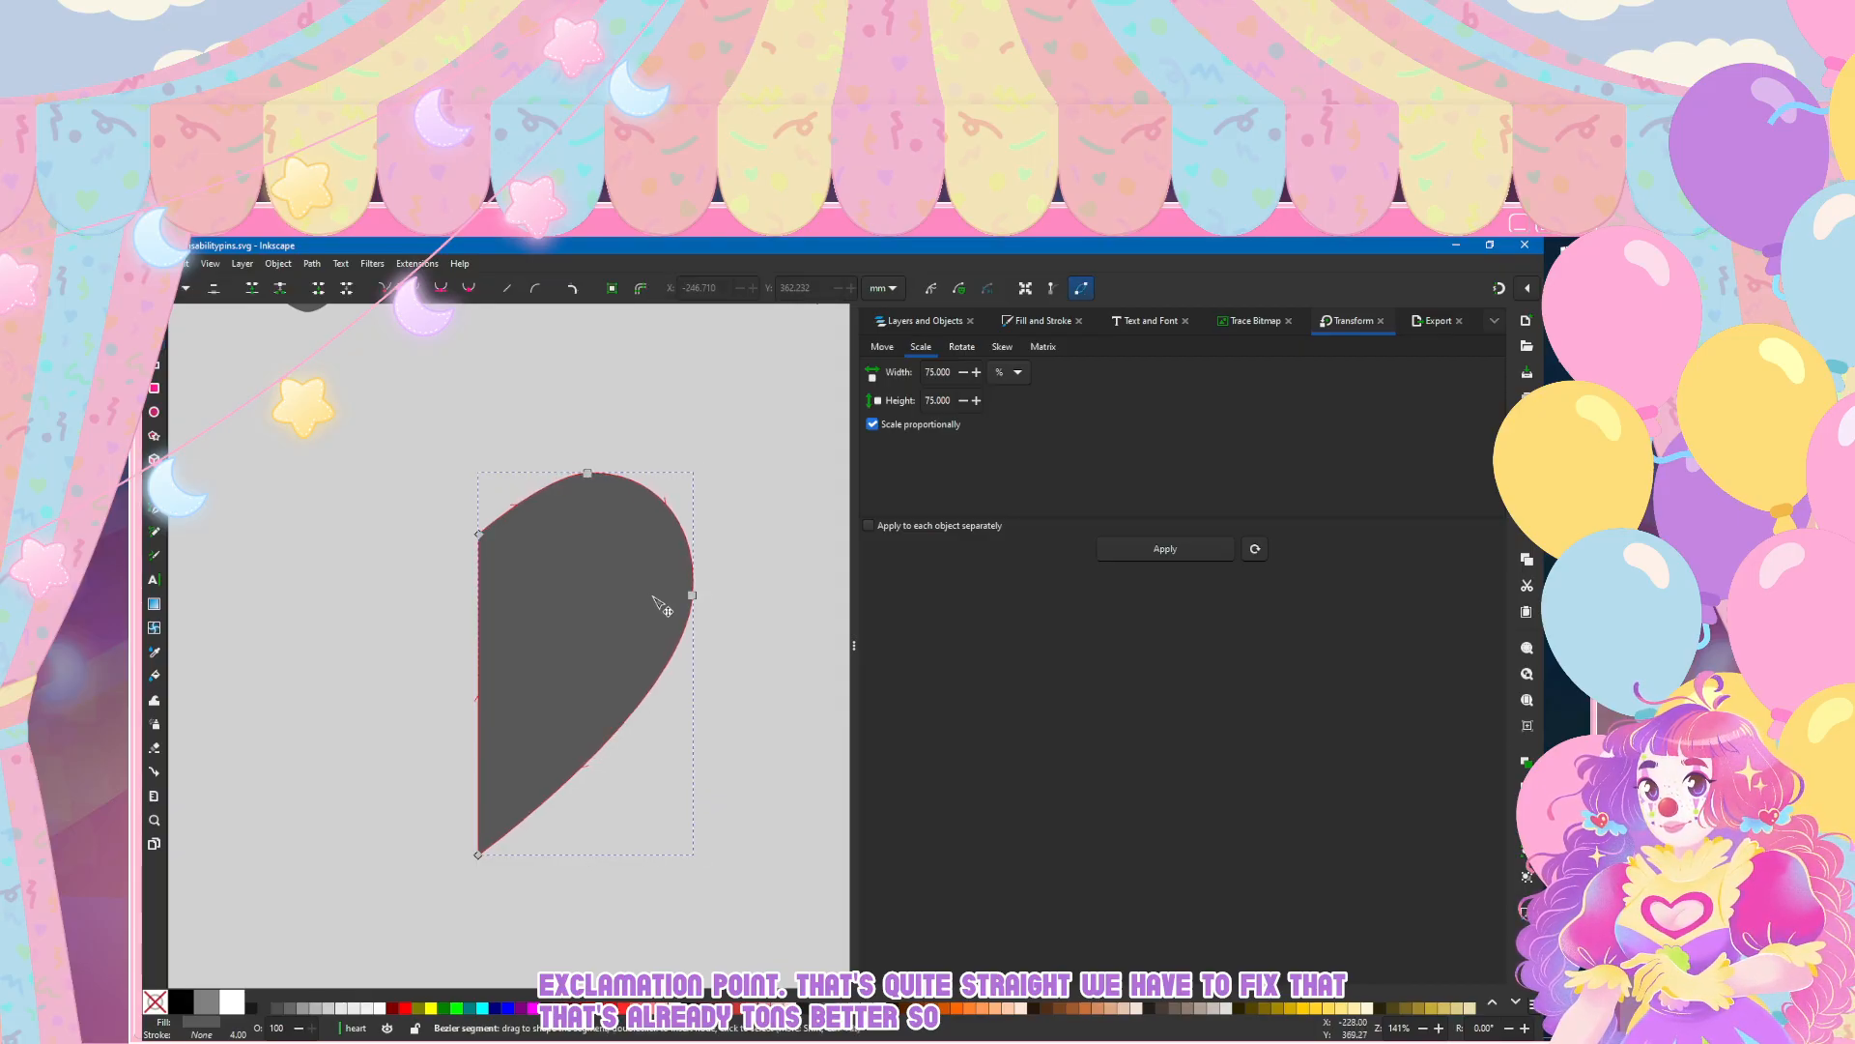
{"action": "key", "text": "Escape"}
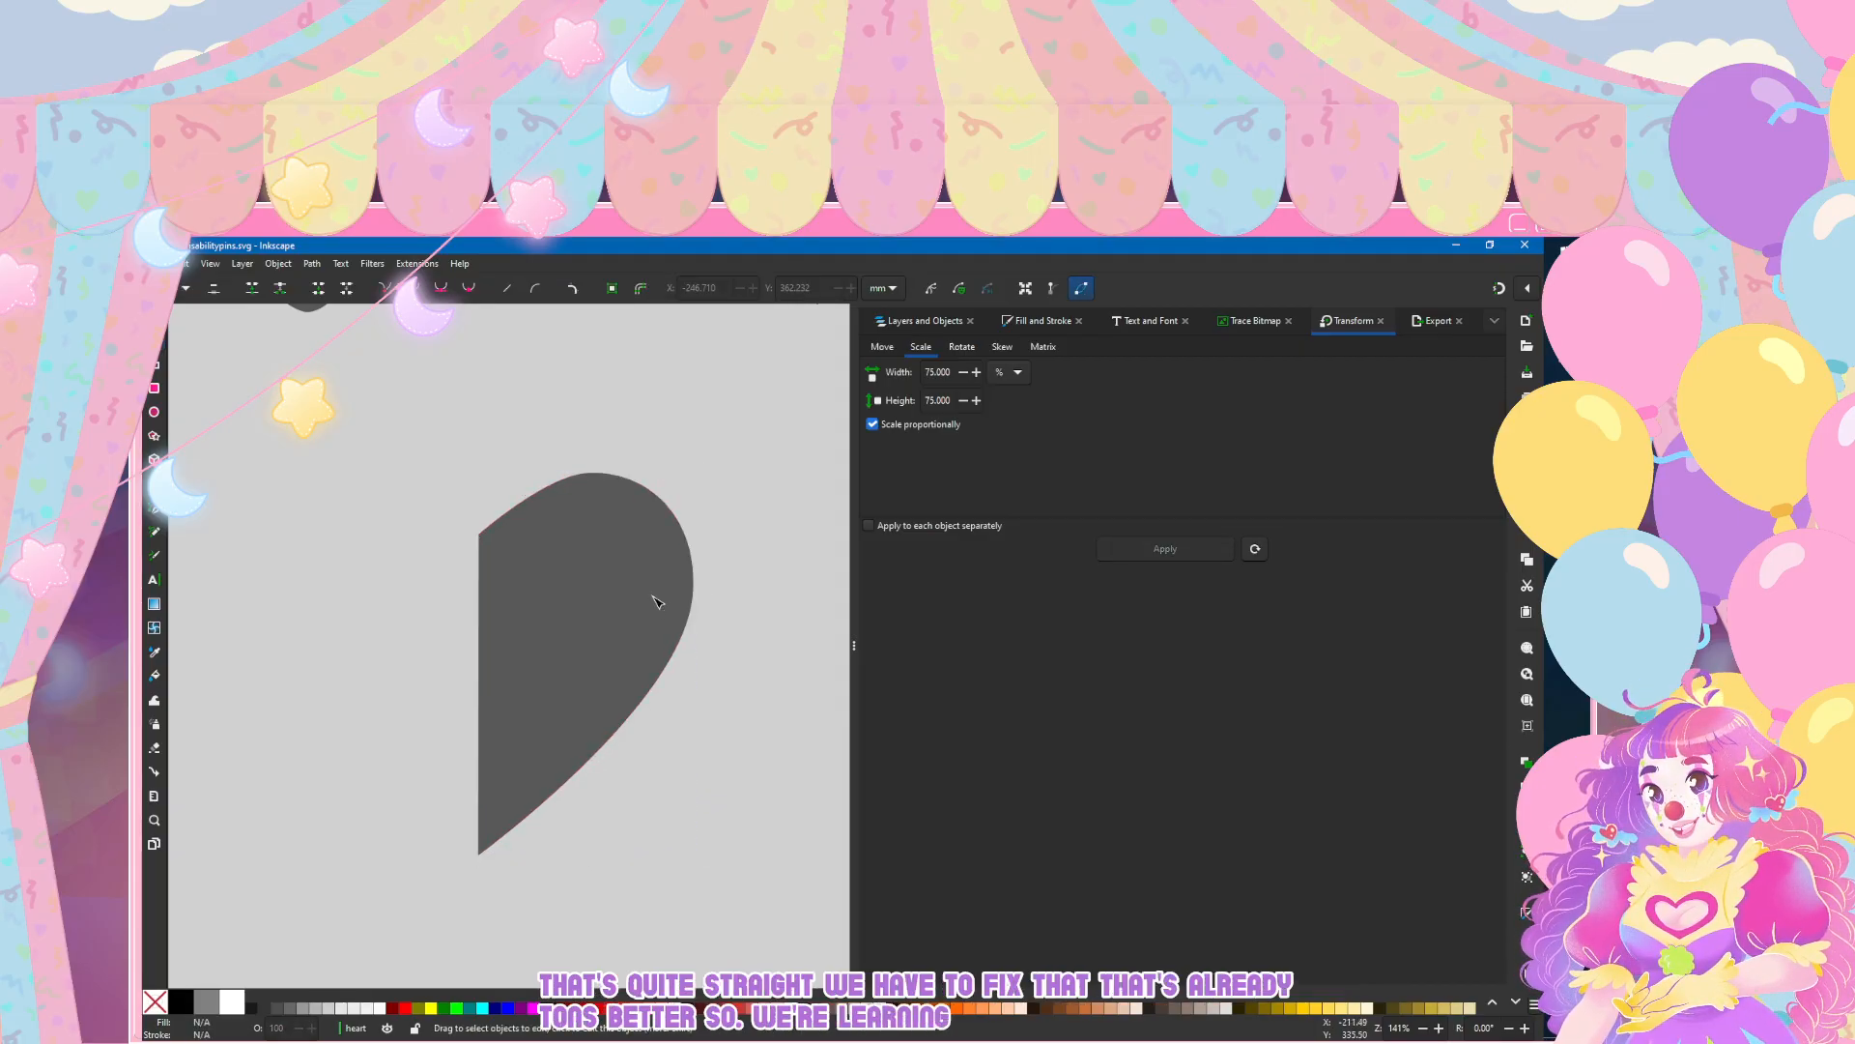
{"action": "left_click", "coordinate": [657, 601]}
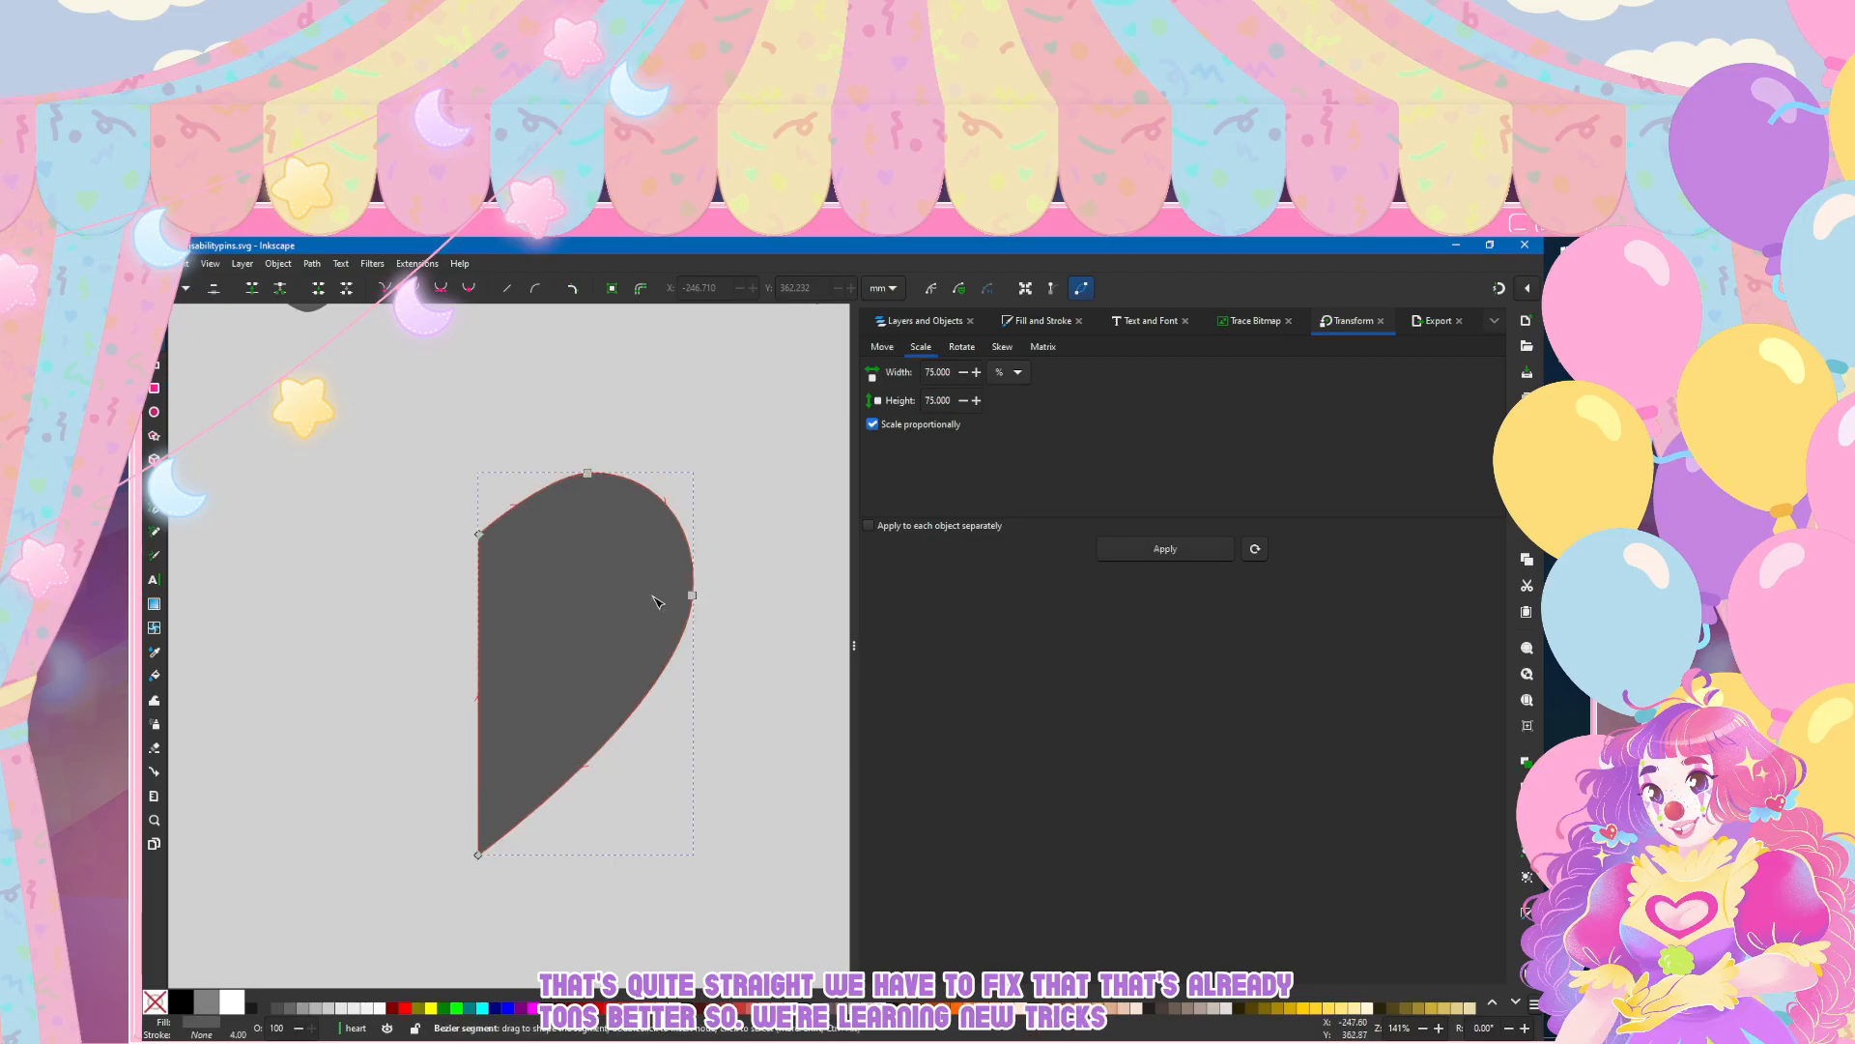
{"action": "left_click_drag", "start_coordinate": [586, 473], "coordinate": [580, 473]}
{"action": "key", "text": "ctrl+z"}
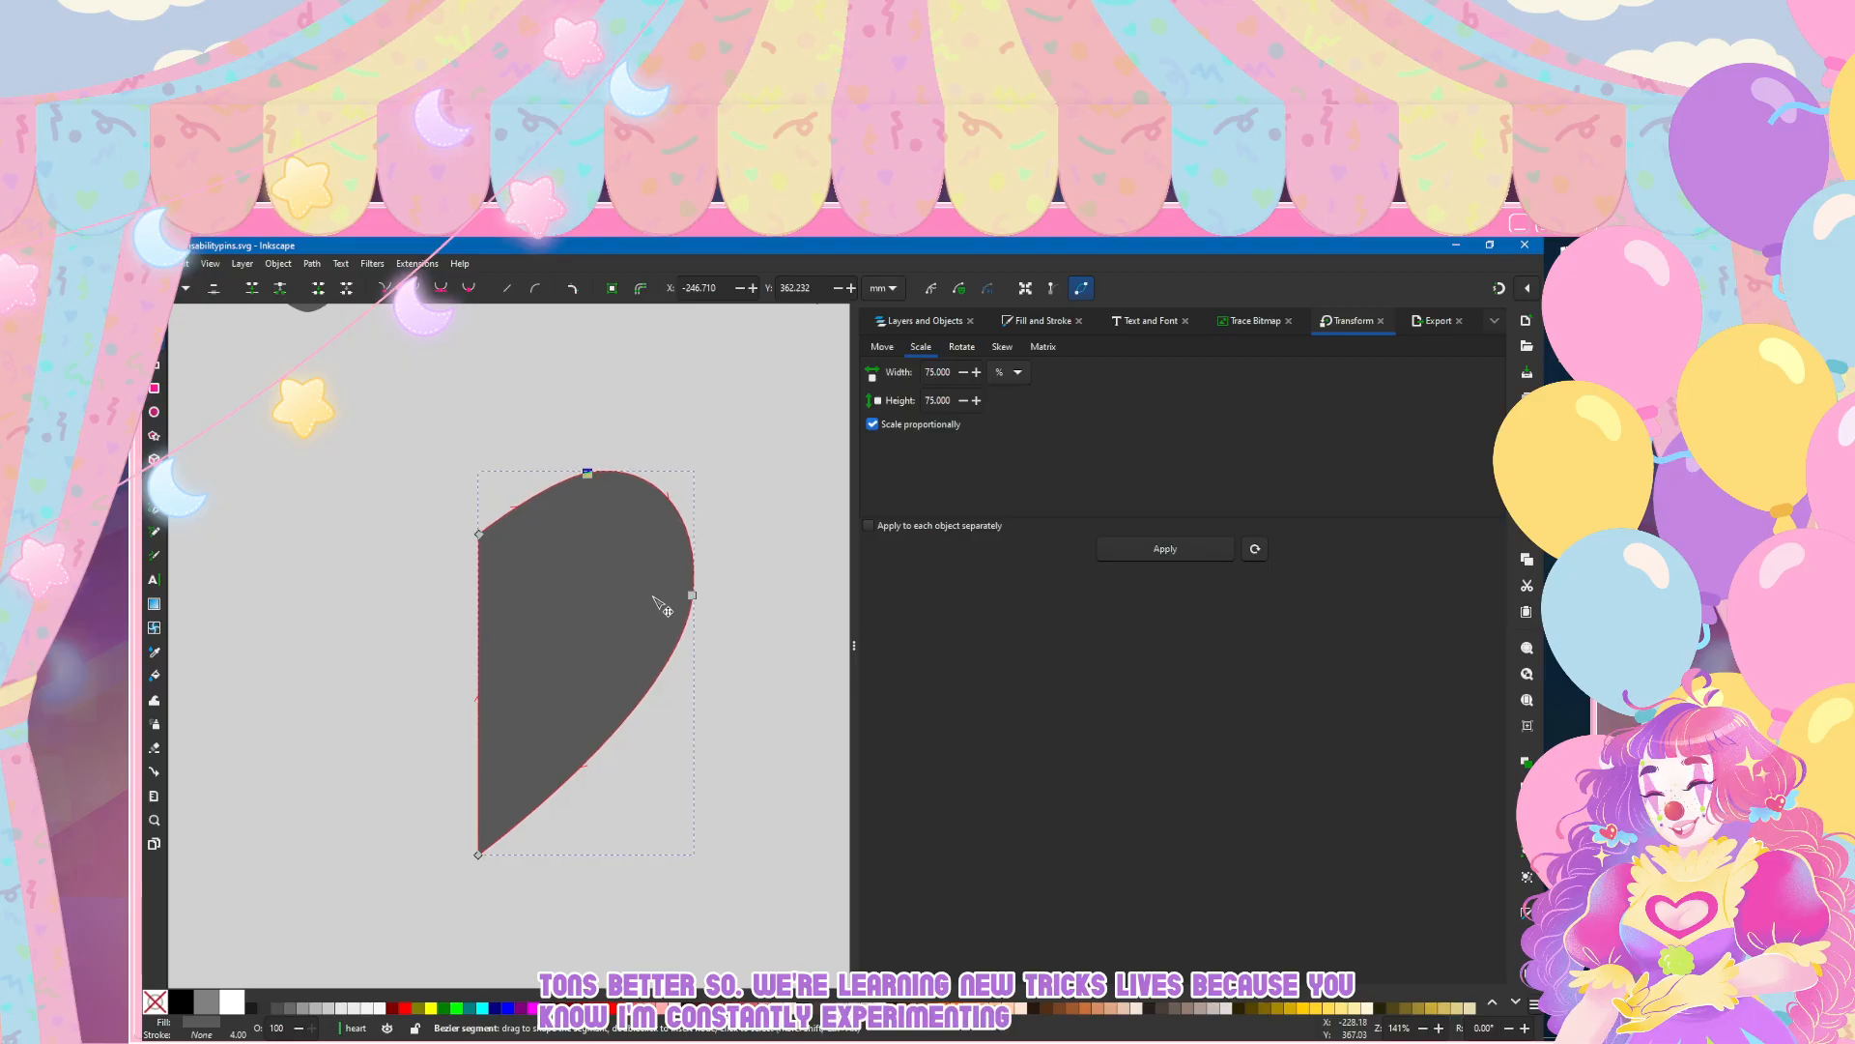
{"action": "key", "text": "Escape"}
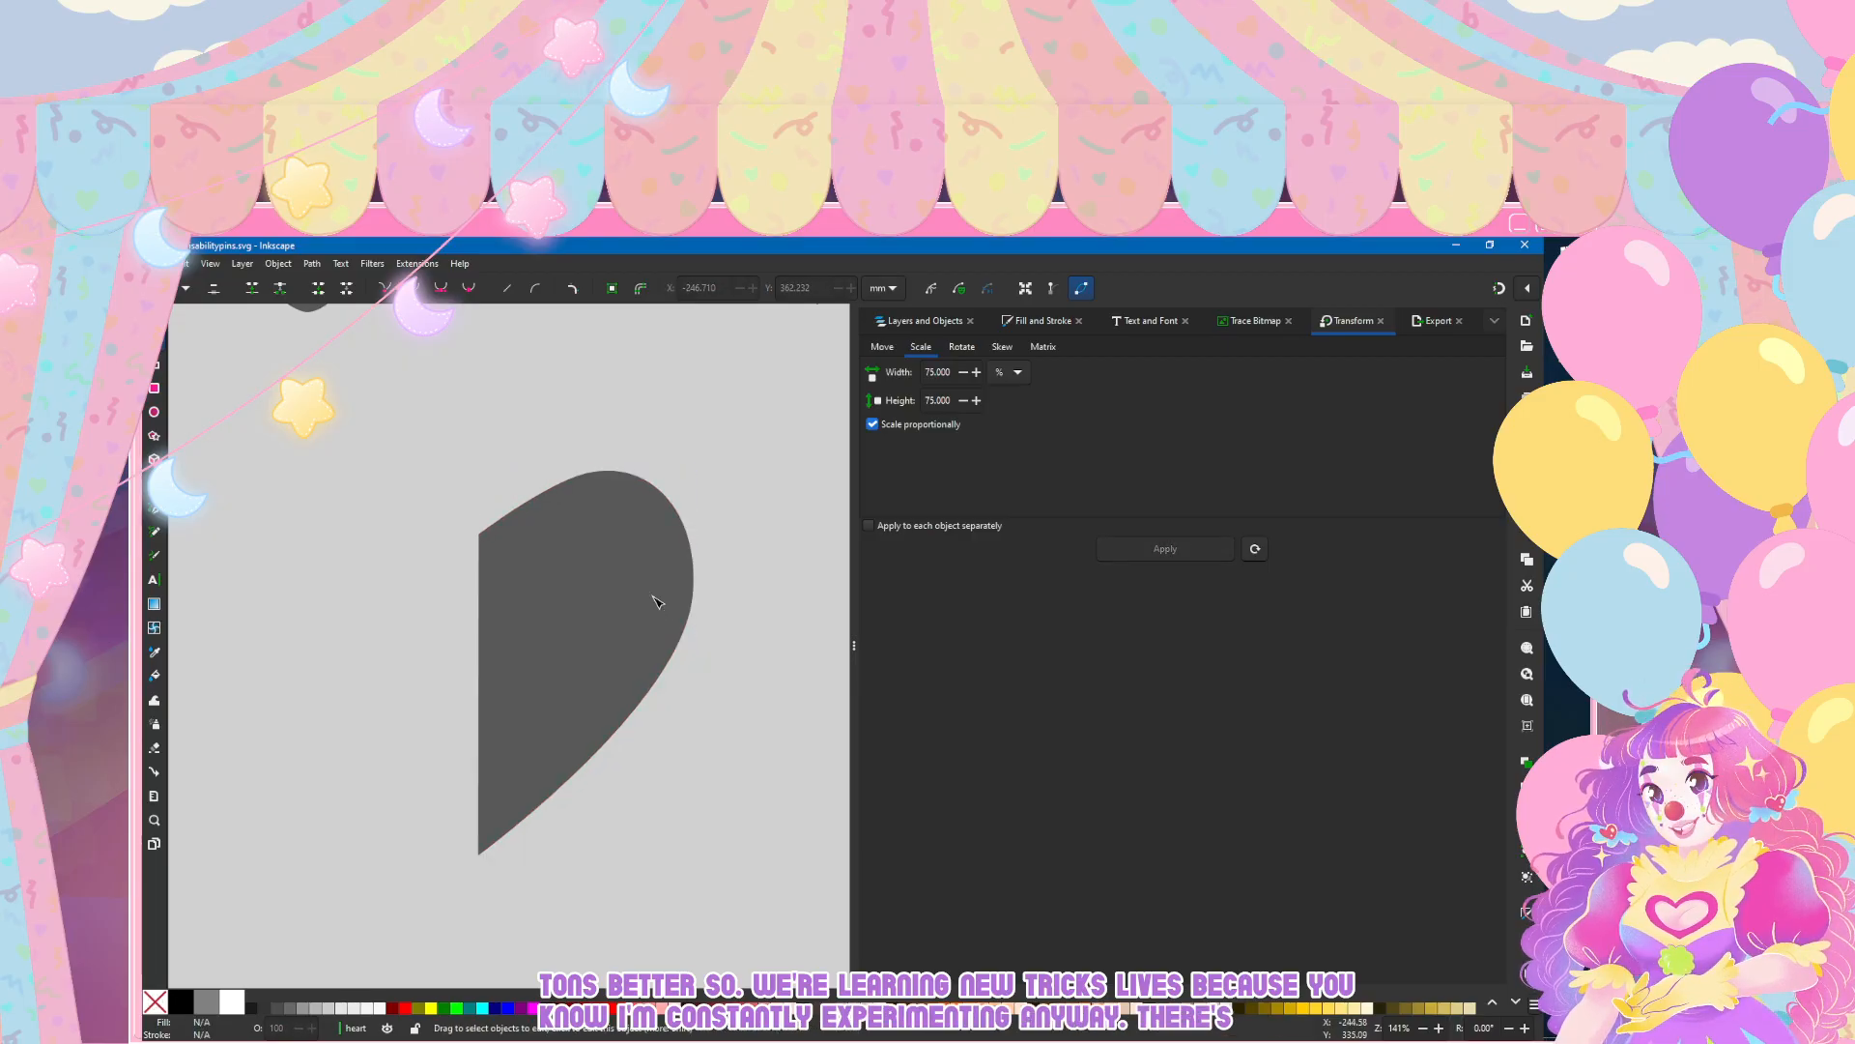
{"action": "left_click", "coordinate": [656, 602]}
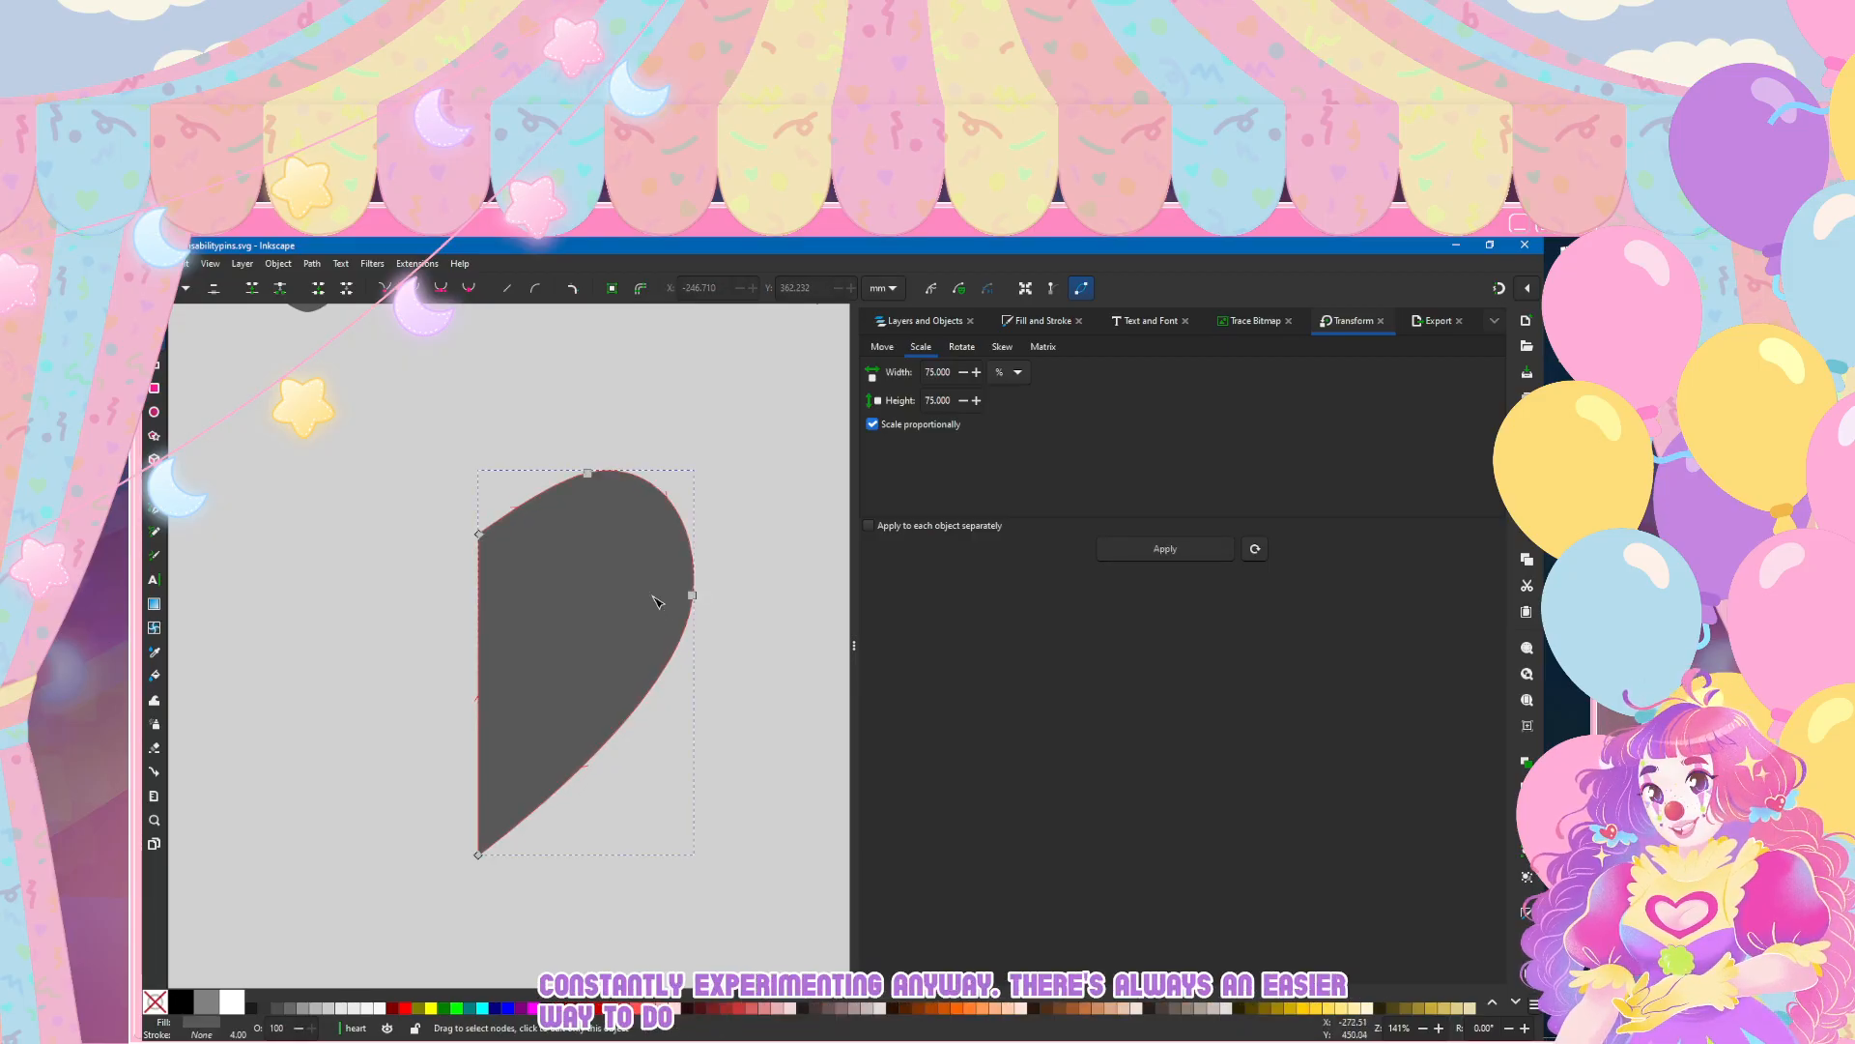
Step: Duplicate the reshaped half heart, flip the copy horizontally, and move it left beside the original, leaving a thin gap
{"action": "key", "text": "ctrl"}
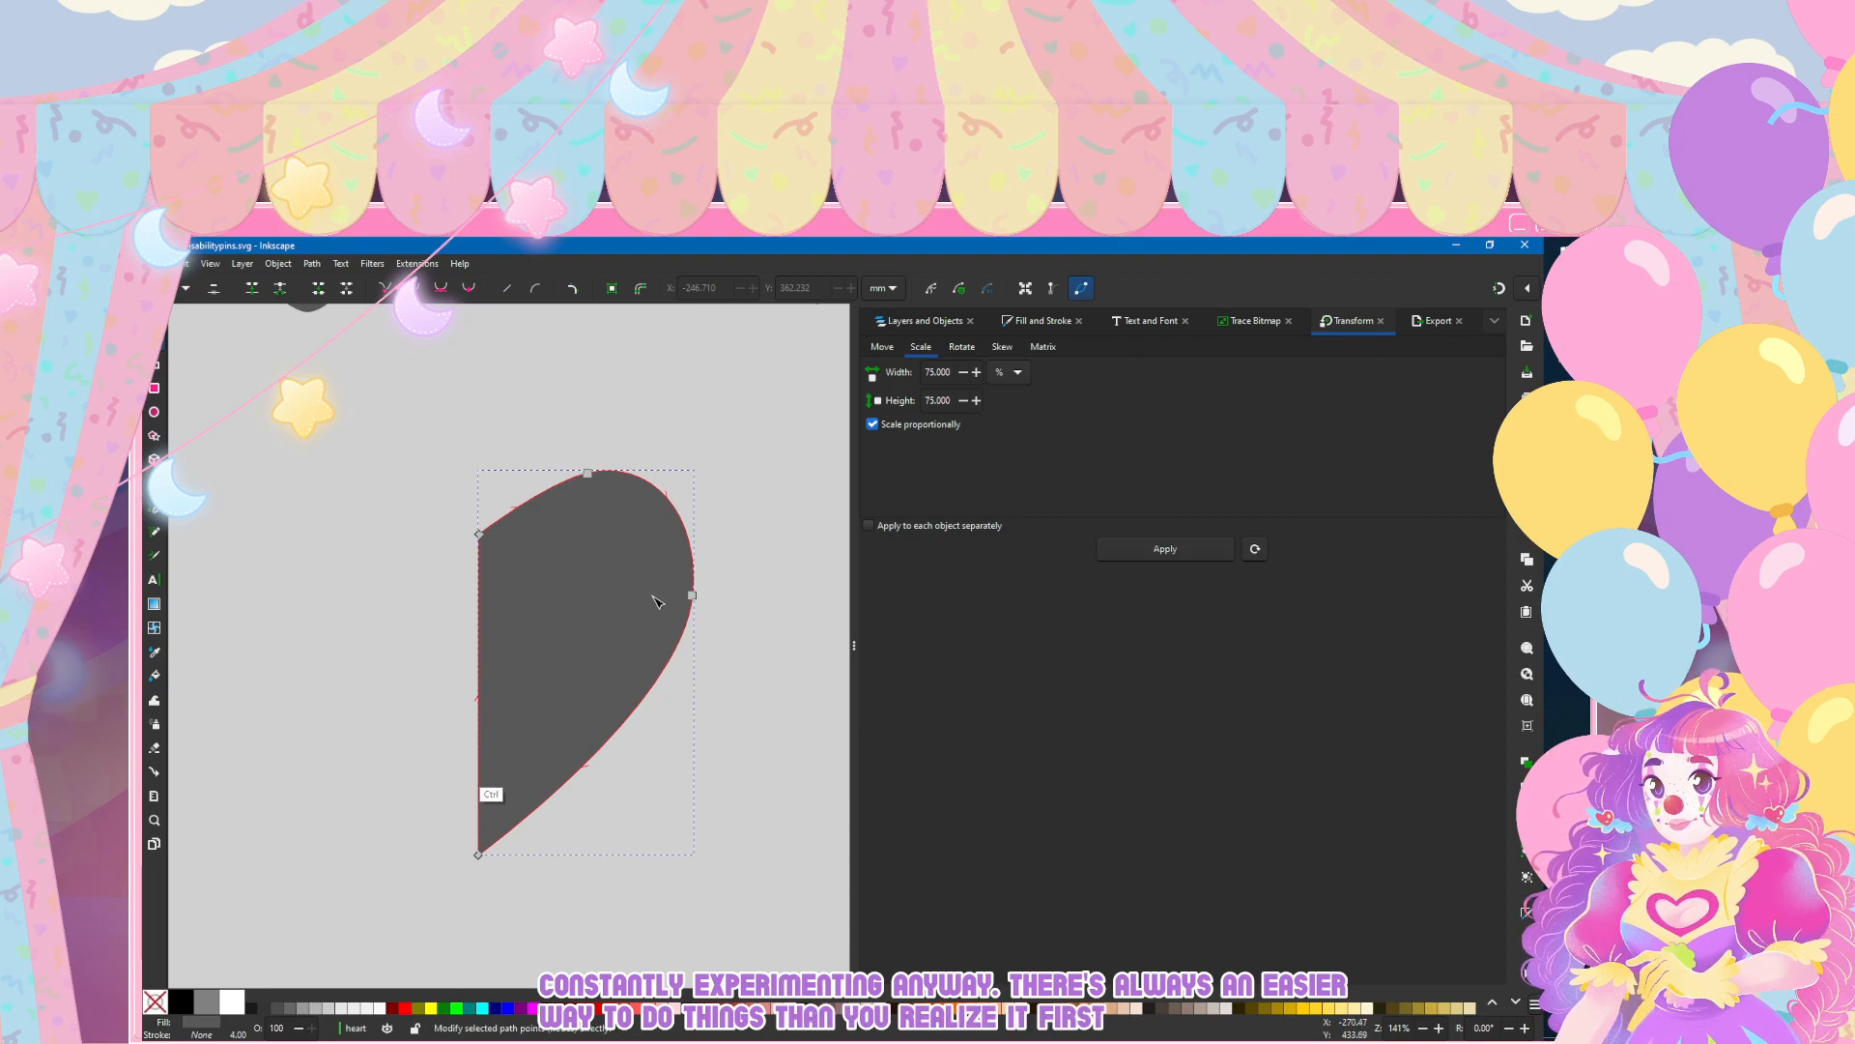
{"action": "key", "text": "s"}
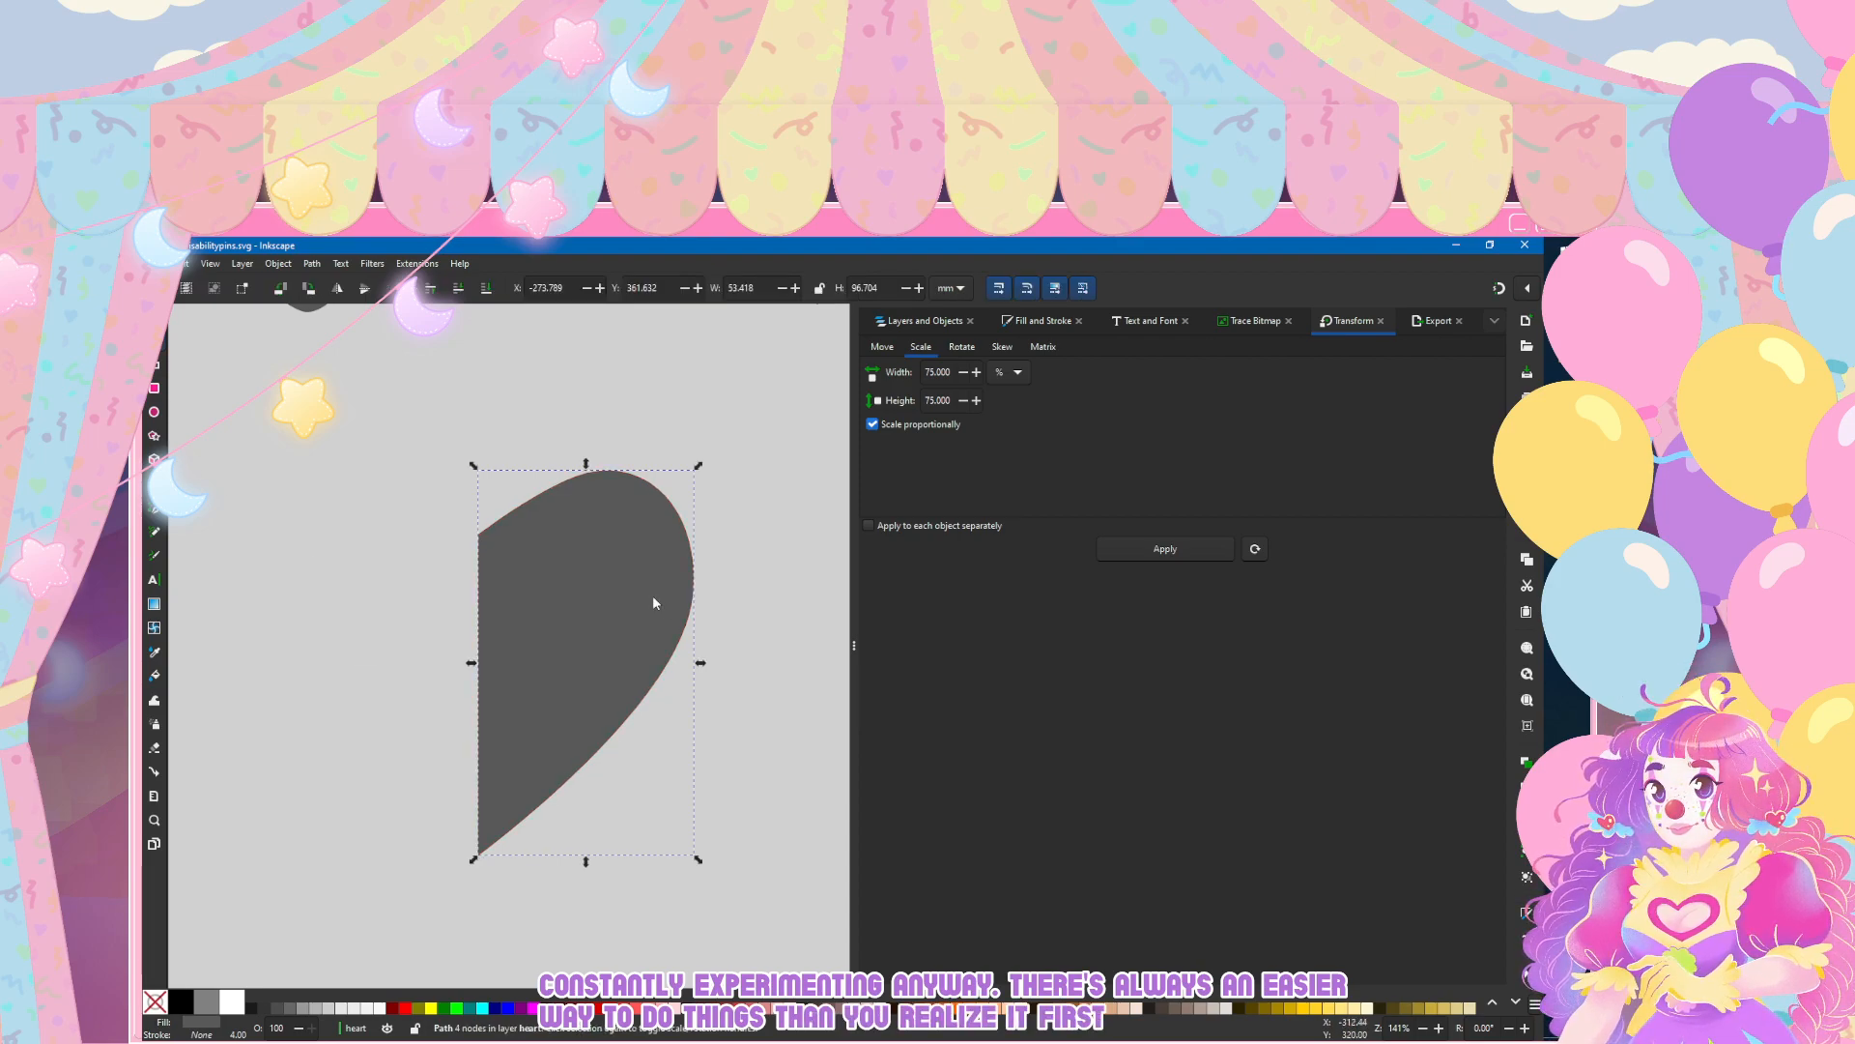
{"action": "key", "text": "ctrl+z"}
{"action": "key", "text": "Left"}
{"action": "key", "text": "Left"}
{"action": "key", "text": "Left"}
{"action": "key", "text": "Left"}
{"action": "key", "text": "Left"}
{"action": "key", "text": "Left"}
{"action": "key", "text": "Left"}
{"action": "key", "text": "Left"}
{"action": "key", "text": "Left"}
{"action": "key", "text": "Left"}
{"action": "key", "text": "Left"}
{"action": "key", "text": "Left"}
{"action": "key", "text": "Left"}
{"action": "key", "text": "Left"}
{"action": "key", "text": "Left"}
{"action": "key", "text": "Left"}
{"action": "key", "text": "Left"}
{"action": "key", "text": "Left"}
{"action": "key", "text": "Left"}
{"action": "key", "text": "Left"}
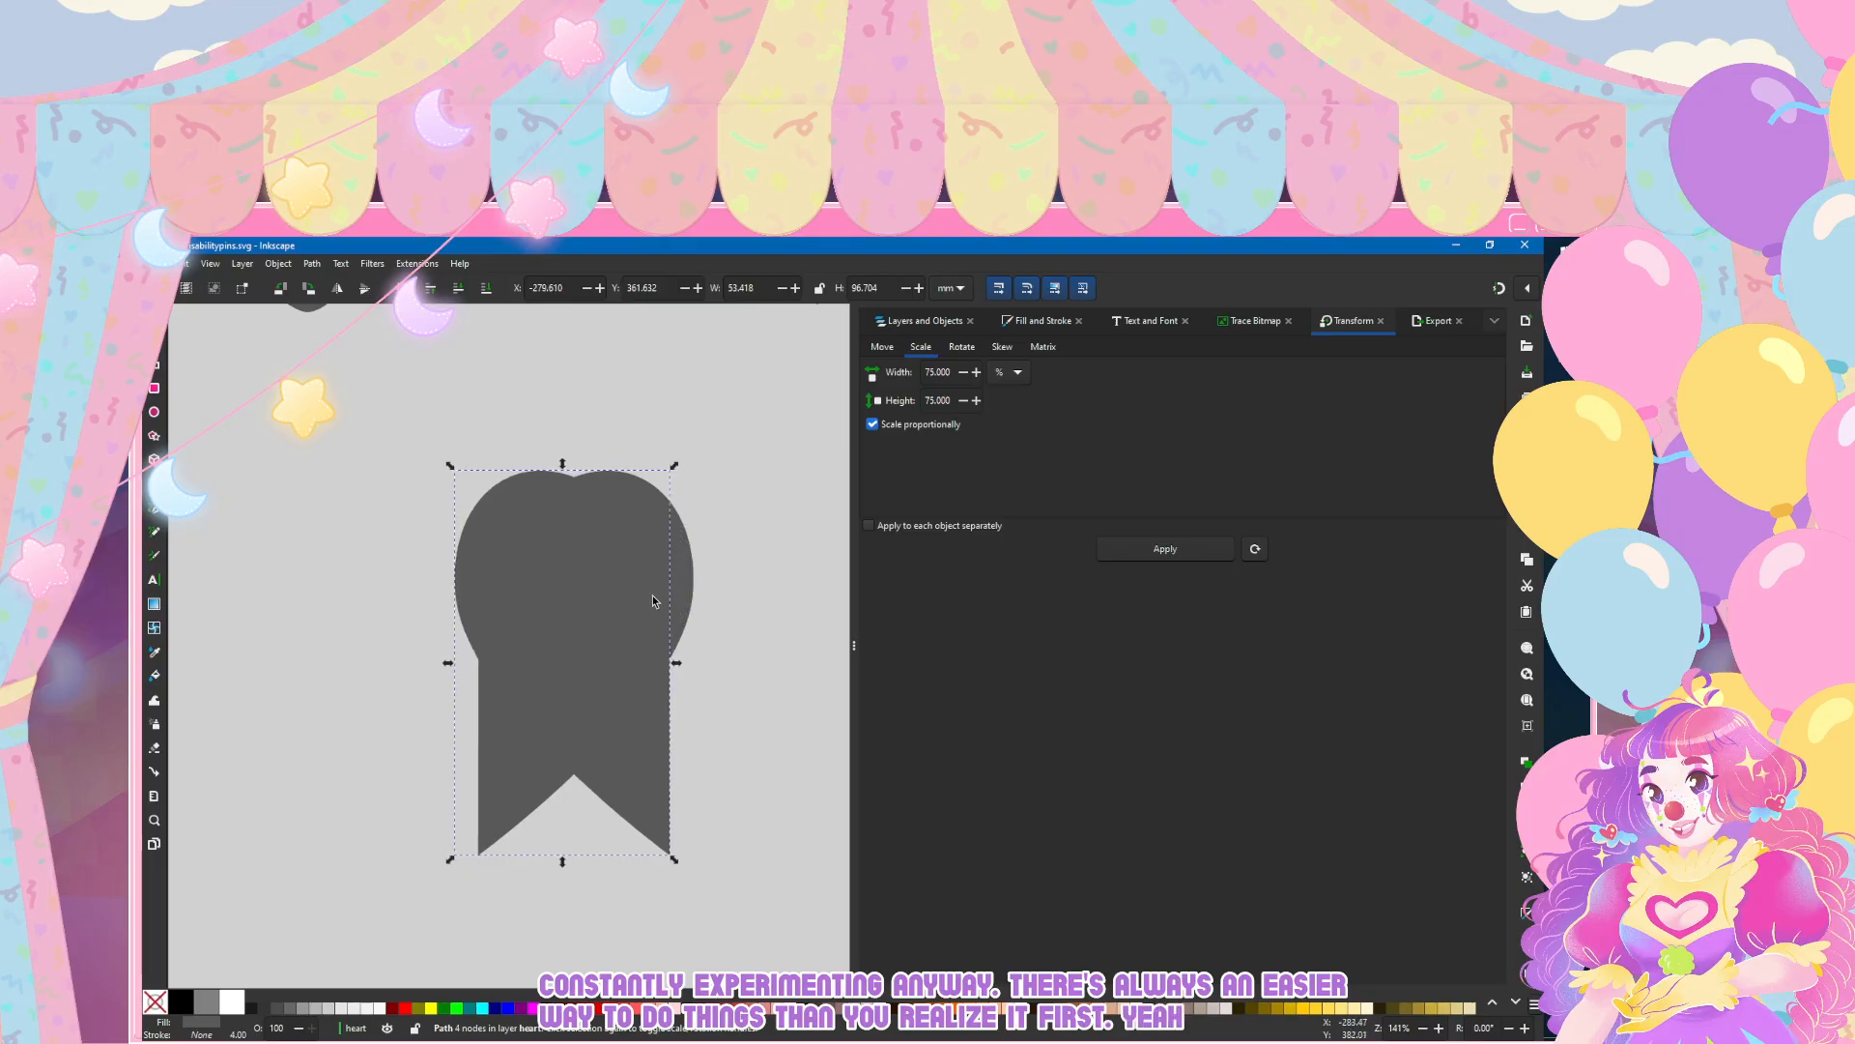
{"action": "key", "text": "Left"}
{"action": "key", "text": "Left"}
{"action": "key", "text": "Left"}
{"action": "key", "text": "Left"}
{"action": "key", "text": "Left"}
{"action": "key", "text": "Left"}
{"action": "key", "text": "Left"}
{"action": "key", "text": "Left"}
{"action": "key", "text": "Left"}
{"action": "key", "text": "Left"}
{"action": "key", "text": "Left"}
{"action": "key", "text": "Left"}
{"action": "key", "text": "Left"}
{"action": "key", "text": "Left"}
{"action": "key", "text": "Left"}
{"action": "key", "text": "Left"}
{"action": "key", "text": "Left"}
{"action": "key", "text": "Left"}
{"action": "key", "text": "Left"}
{"action": "key", "text": "Left"}
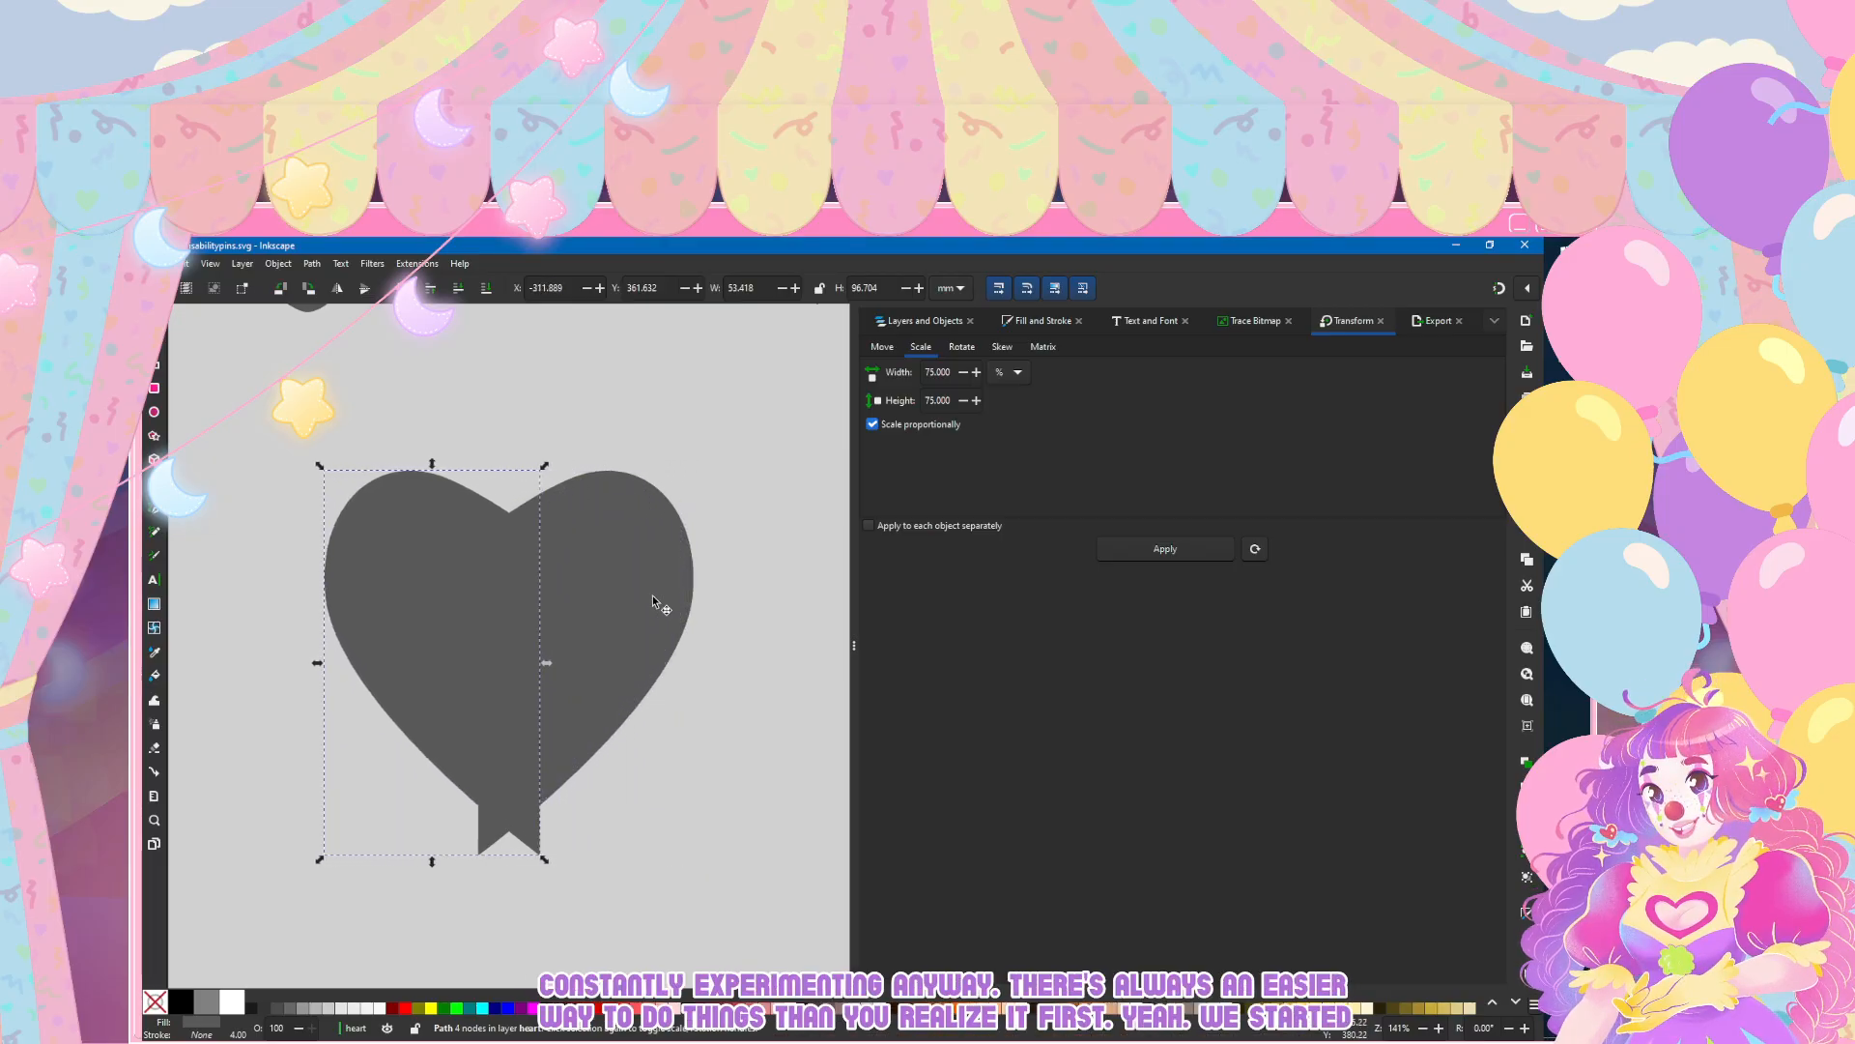
{"action": "key", "text": "Escape"}
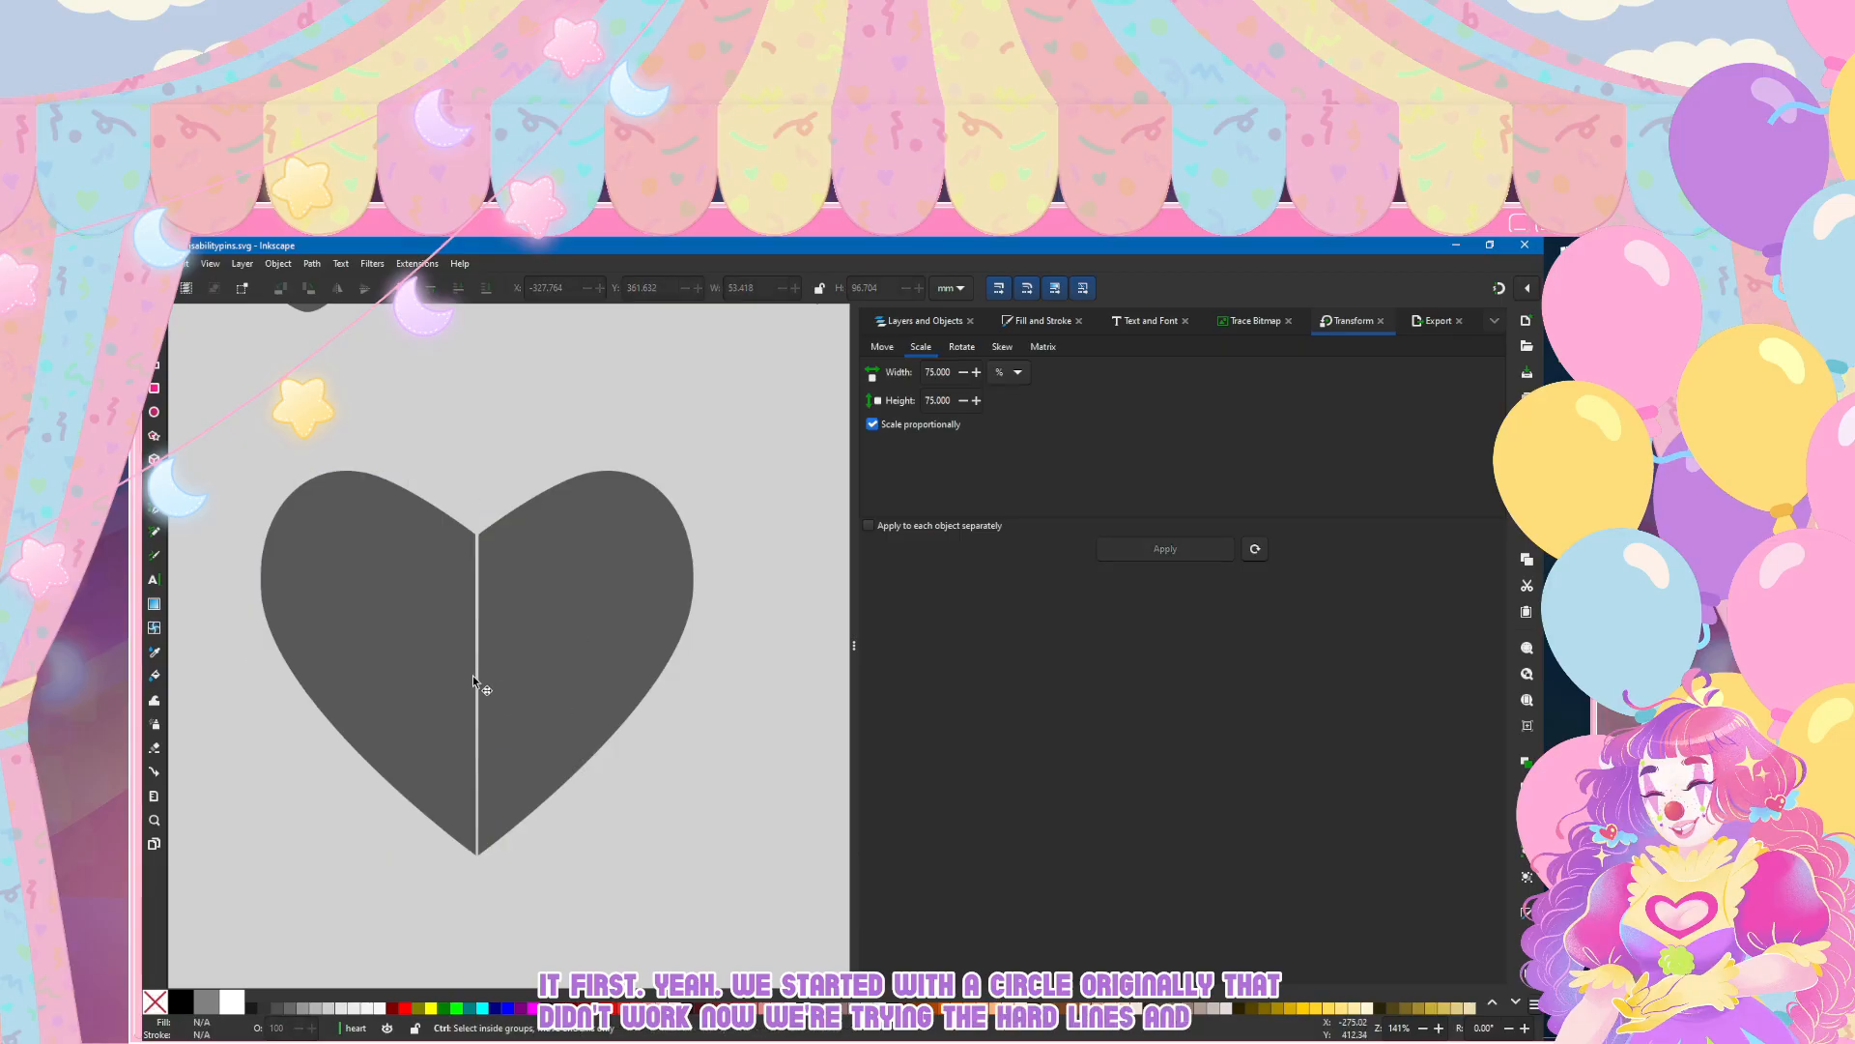
Step: Shift the inner top node of the right half slightly left to straighten its edge along the central gap
{"action": "scroll", "coordinate": [375, 729], "scroll_direction": "up", "scroll_amount": 1, "text": "ctrl"}
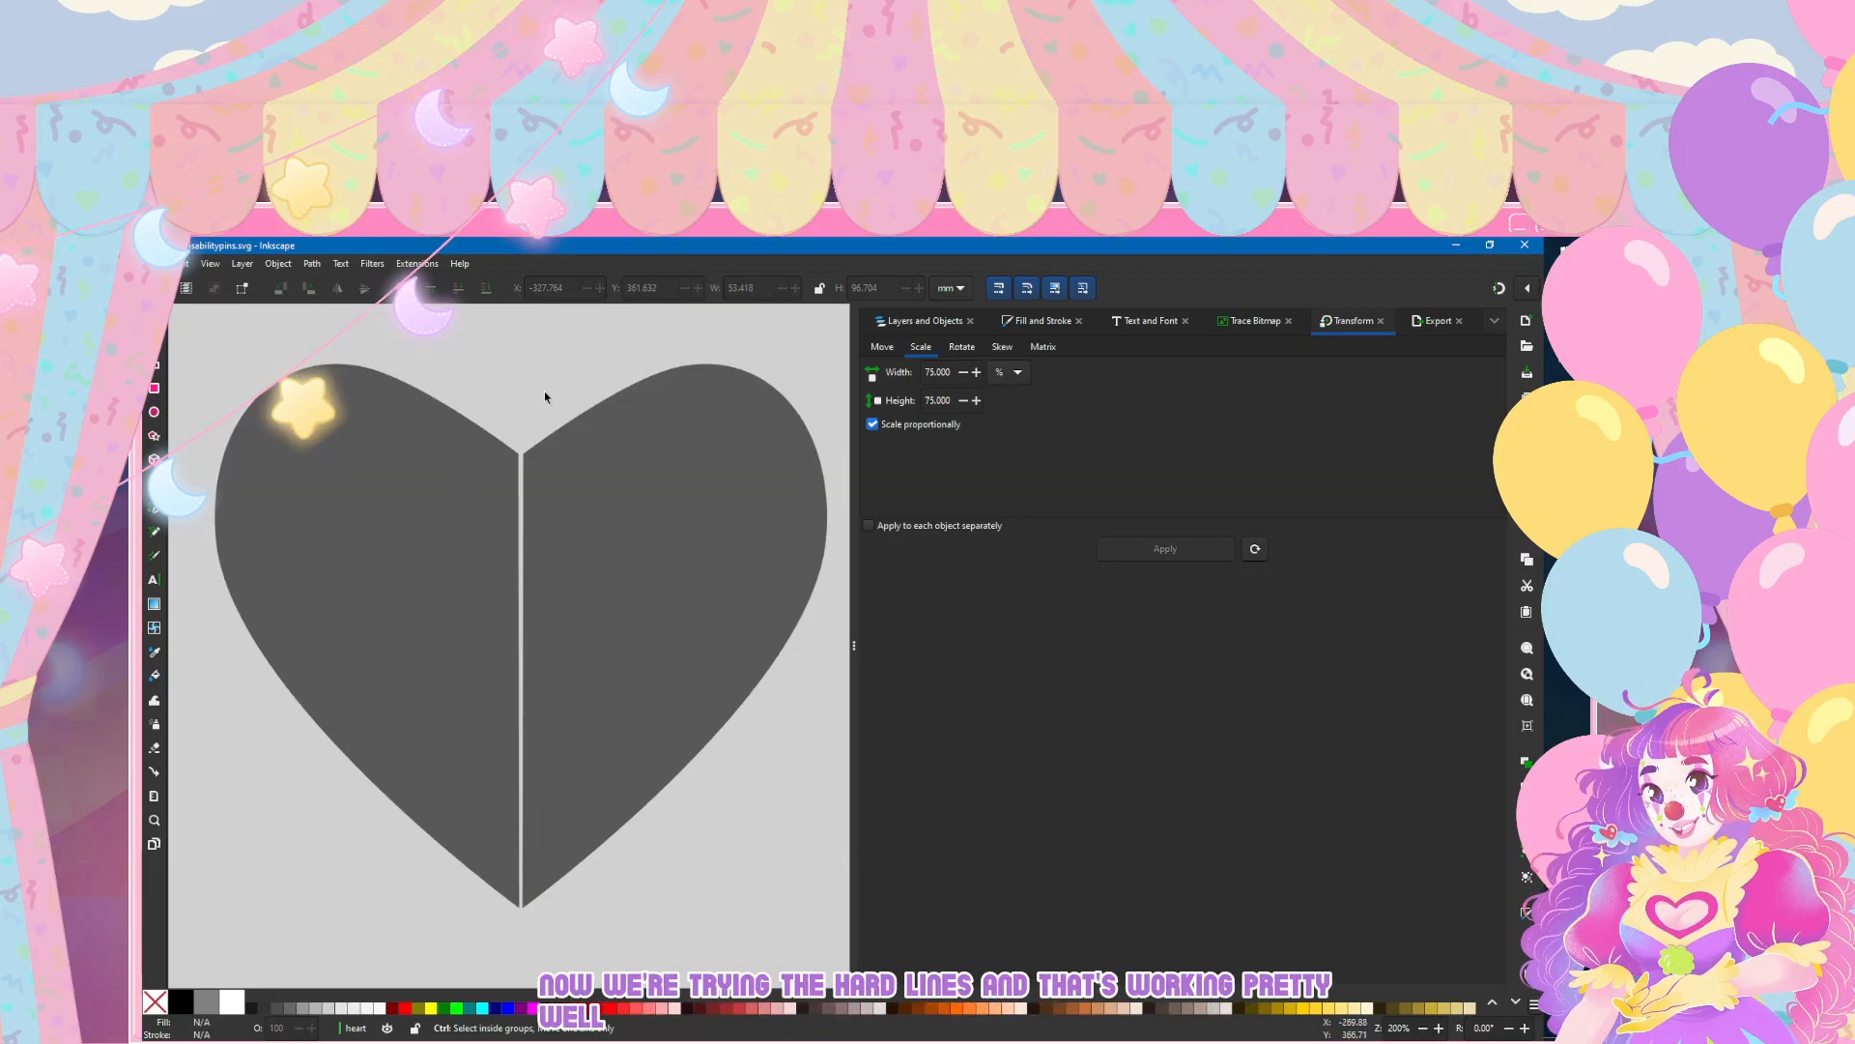
{"action": "scroll", "coordinate": [543, 392], "scroll_direction": "up", "scroll_amount": 2, "text": "ctrl"}
{"action": "left_click", "coordinate": [466, 546]}
{"action": "scroll", "coordinate": [465, 521], "scroll_direction": "up", "scroll_amount": 3, "text": "ctrl"}
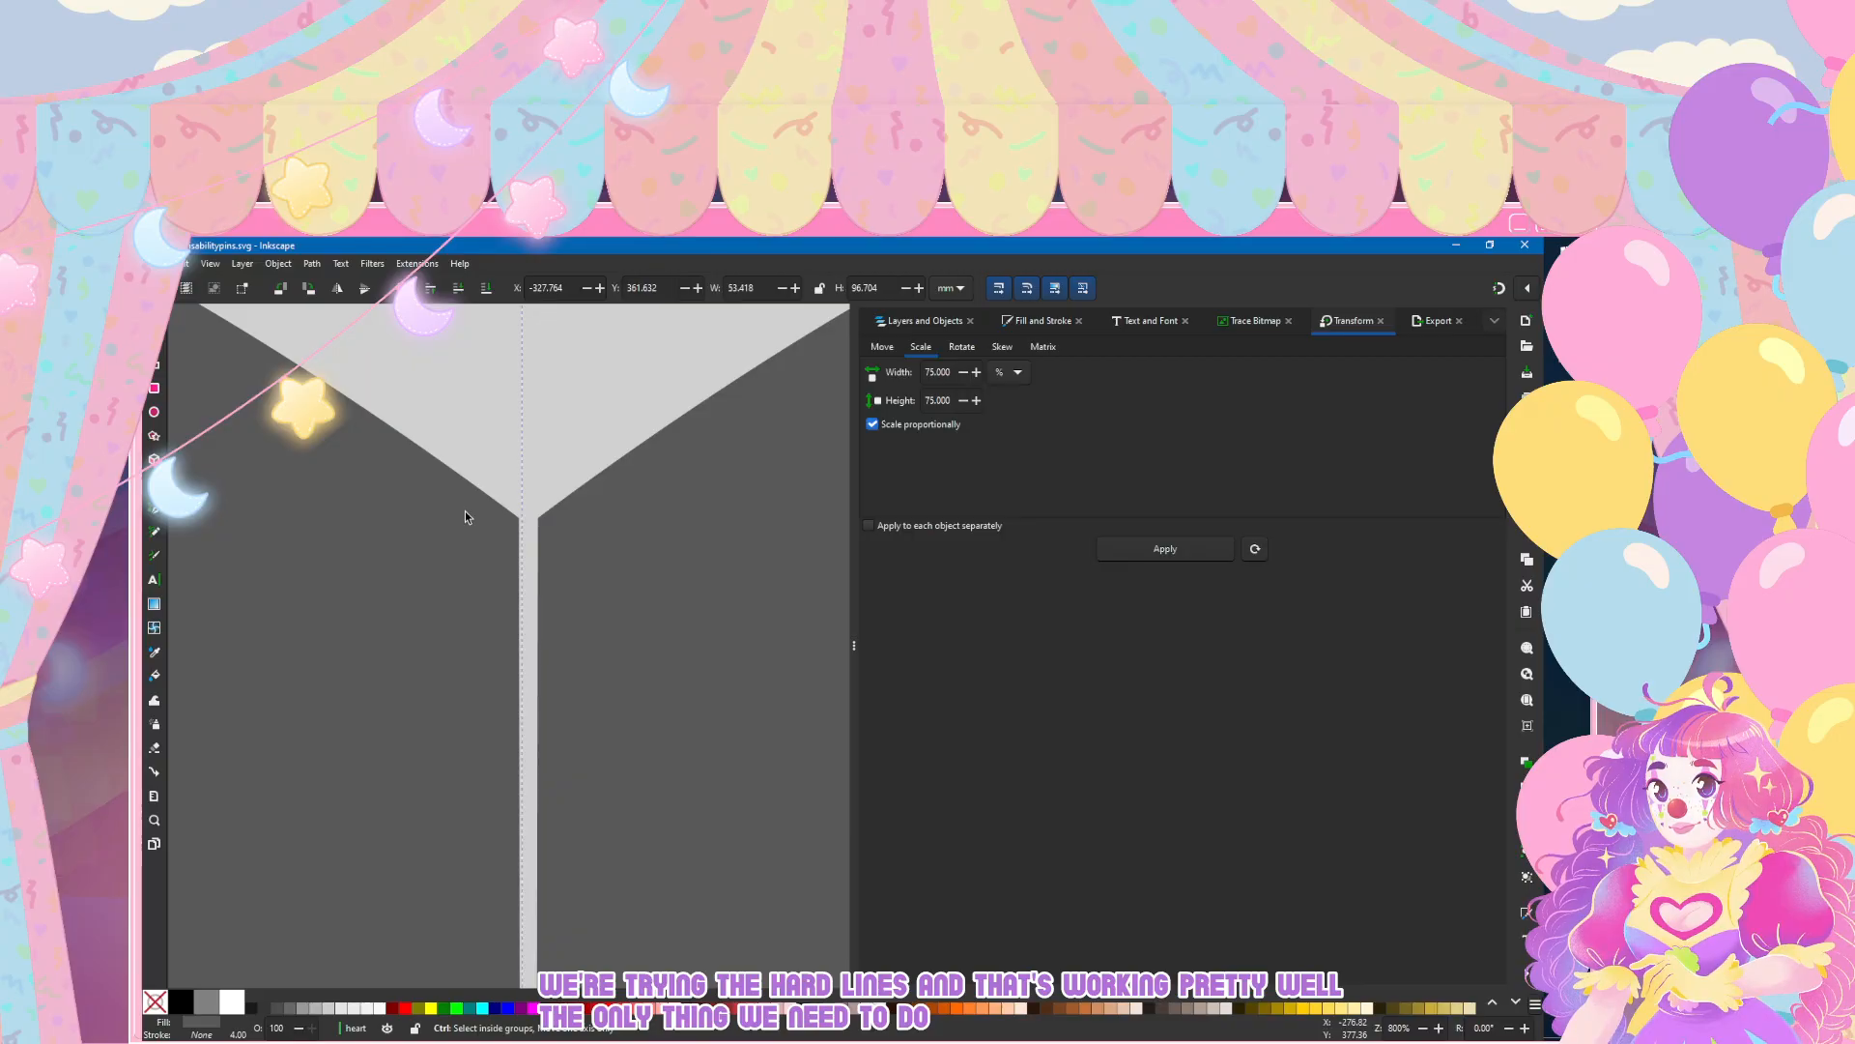
{"action": "key", "text": "n"}
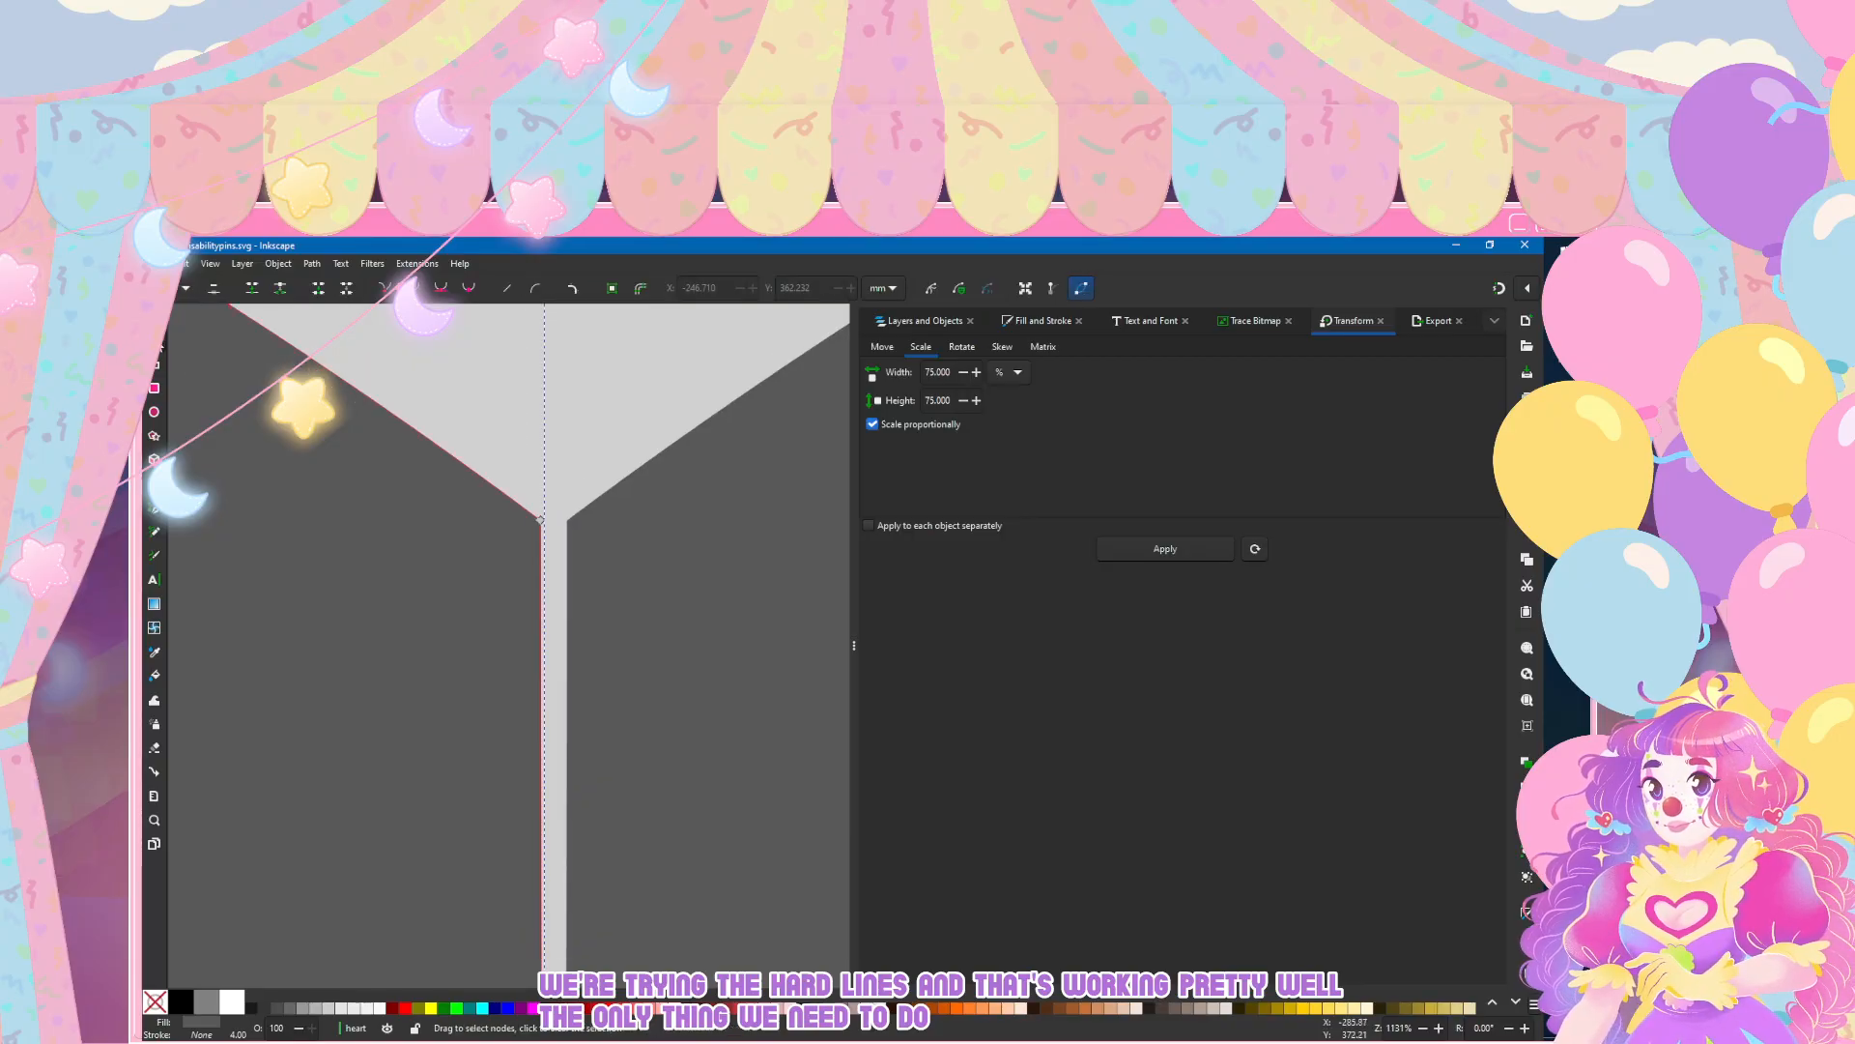
{"action": "left_click_drag", "start_coordinate": [541, 519], "coordinate": [563, 521]}
{"action": "left_click", "coordinate": [607, 565]}
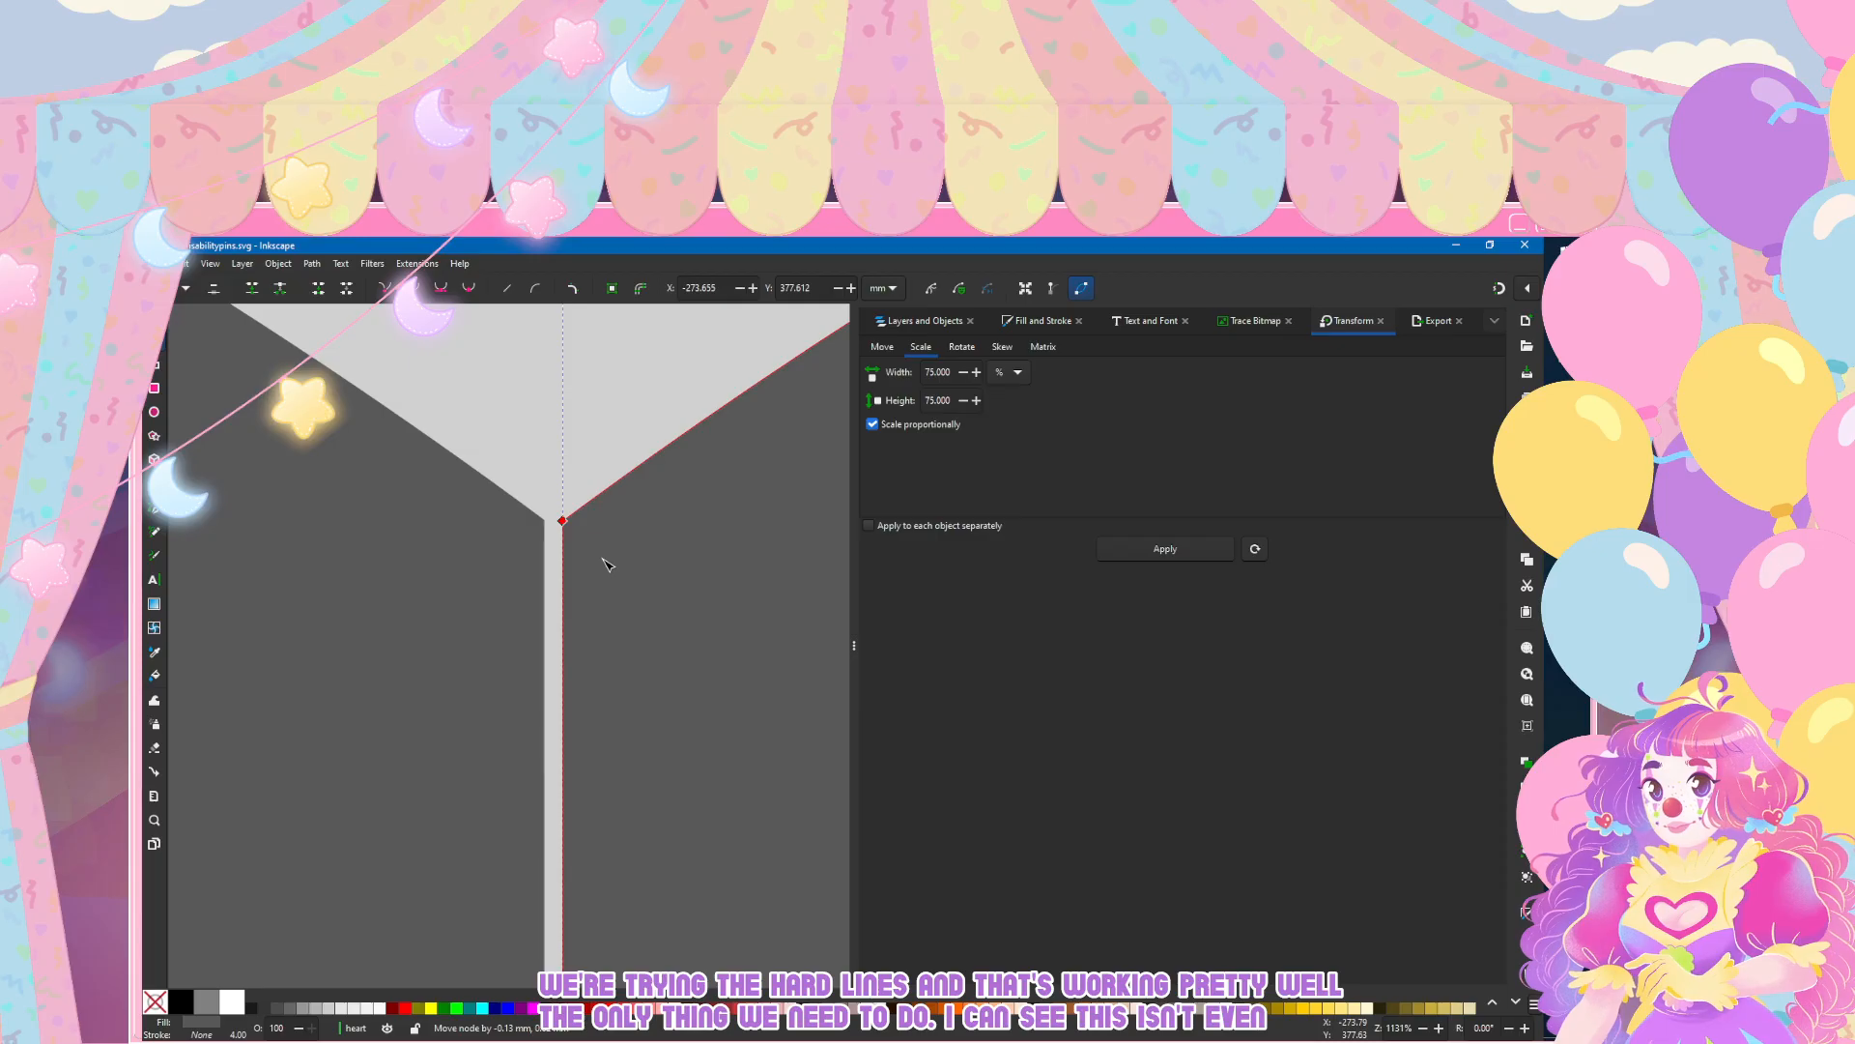
{"action": "left_click", "coordinate": [607, 564]}
Step: Move the right half left until its inner edge meets the mirrored left half
{"action": "scroll", "coordinate": [608, 619], "scroll_direction": "down", "scroll_amount": 4}
{"action": "scroll", "coordinate": [568, 663], "scroll_direction": "down", "scroll_amount": 7}
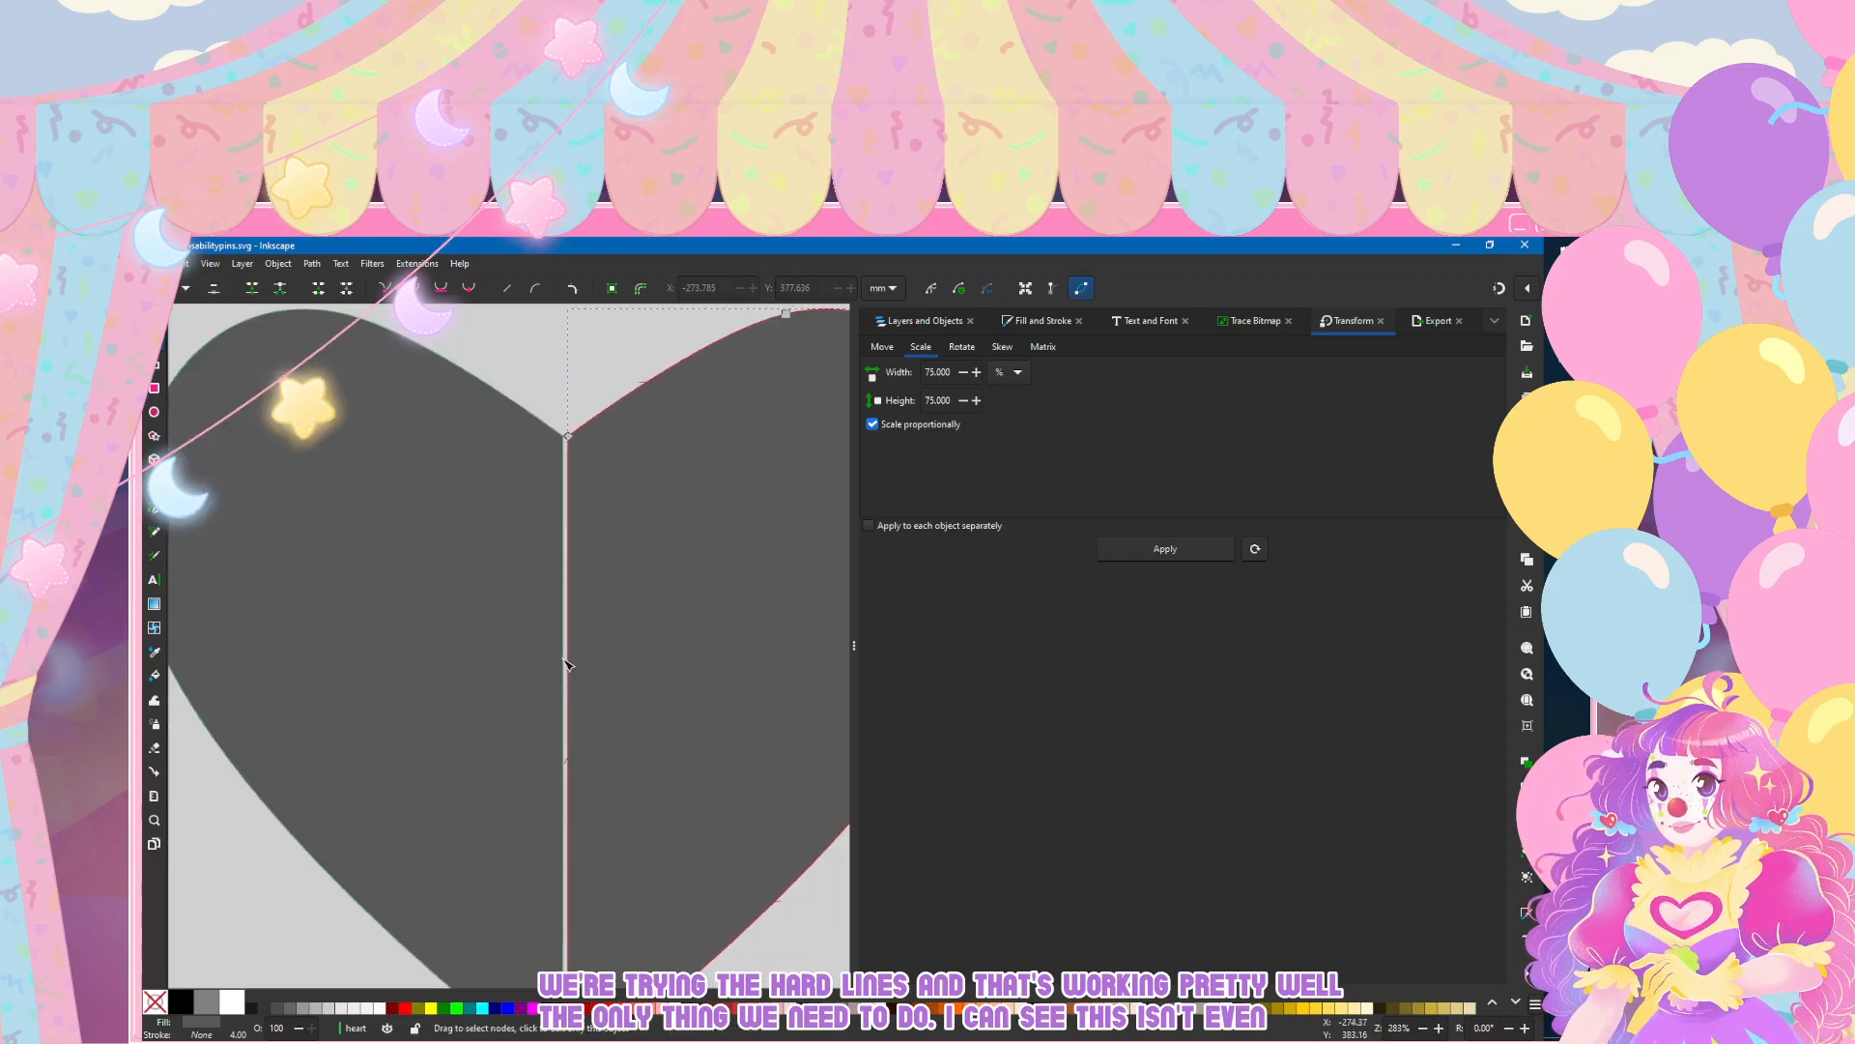
{"action": "left_click", "coordinate": [154, 317]}
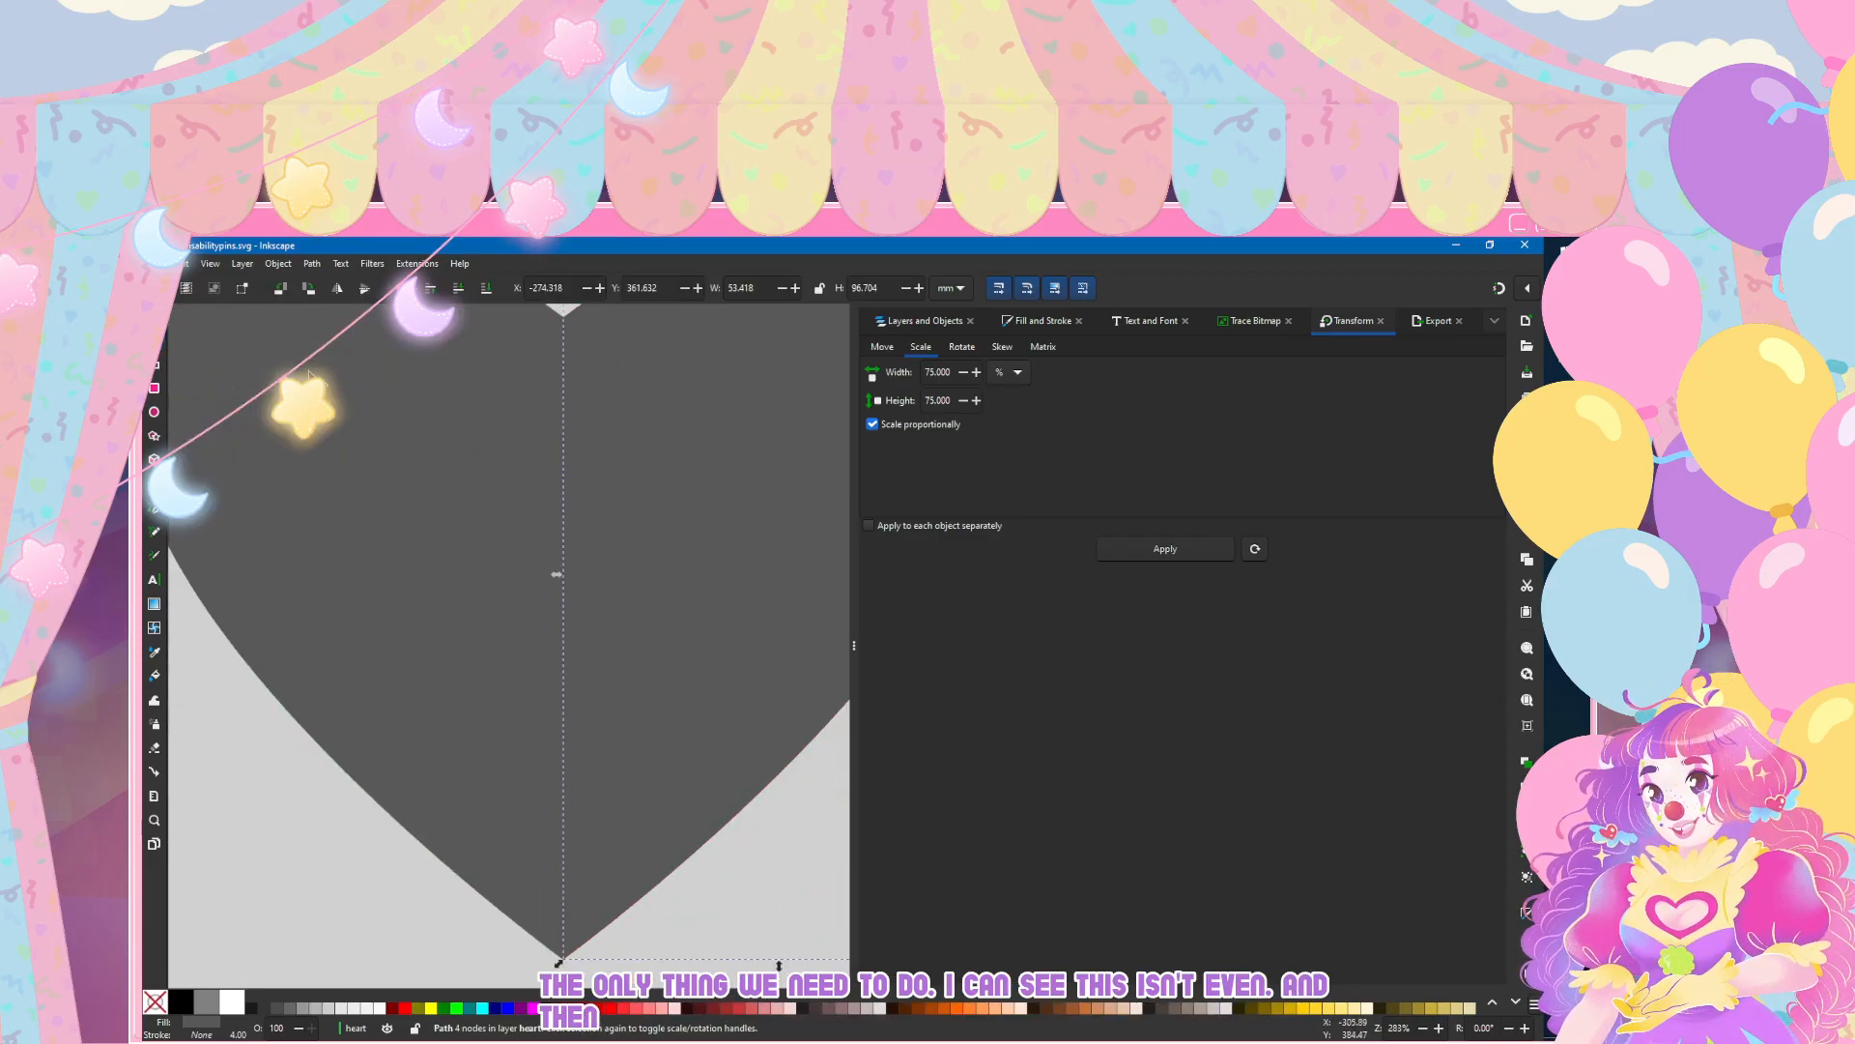
Step: Raise the right half's inner top node slightly until it is level with the left half's node at the notch
{"action": "key", "text": "Left"}
{"action": "left_click", "coordinate": [317, 838]}
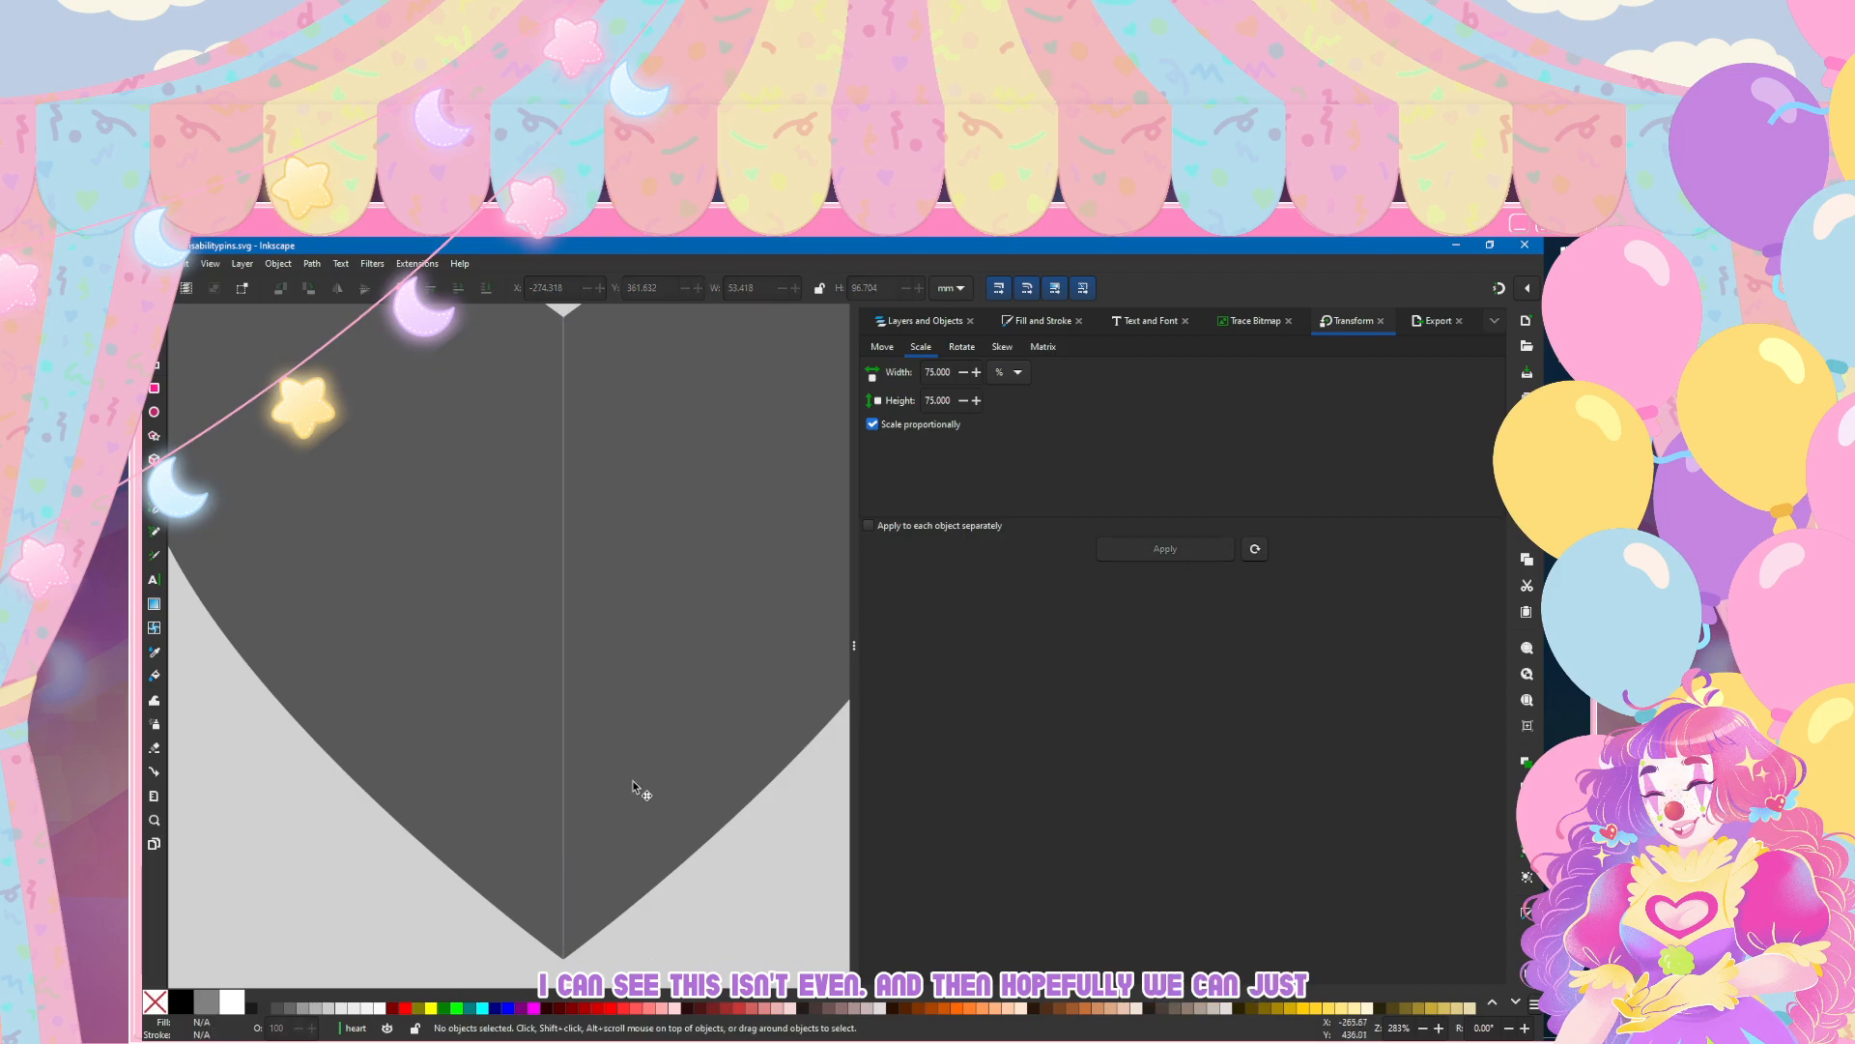
{"action": "scroll", "coordinate": [634, 503], "scroll_direction": "up", "scroll_amount": 5}
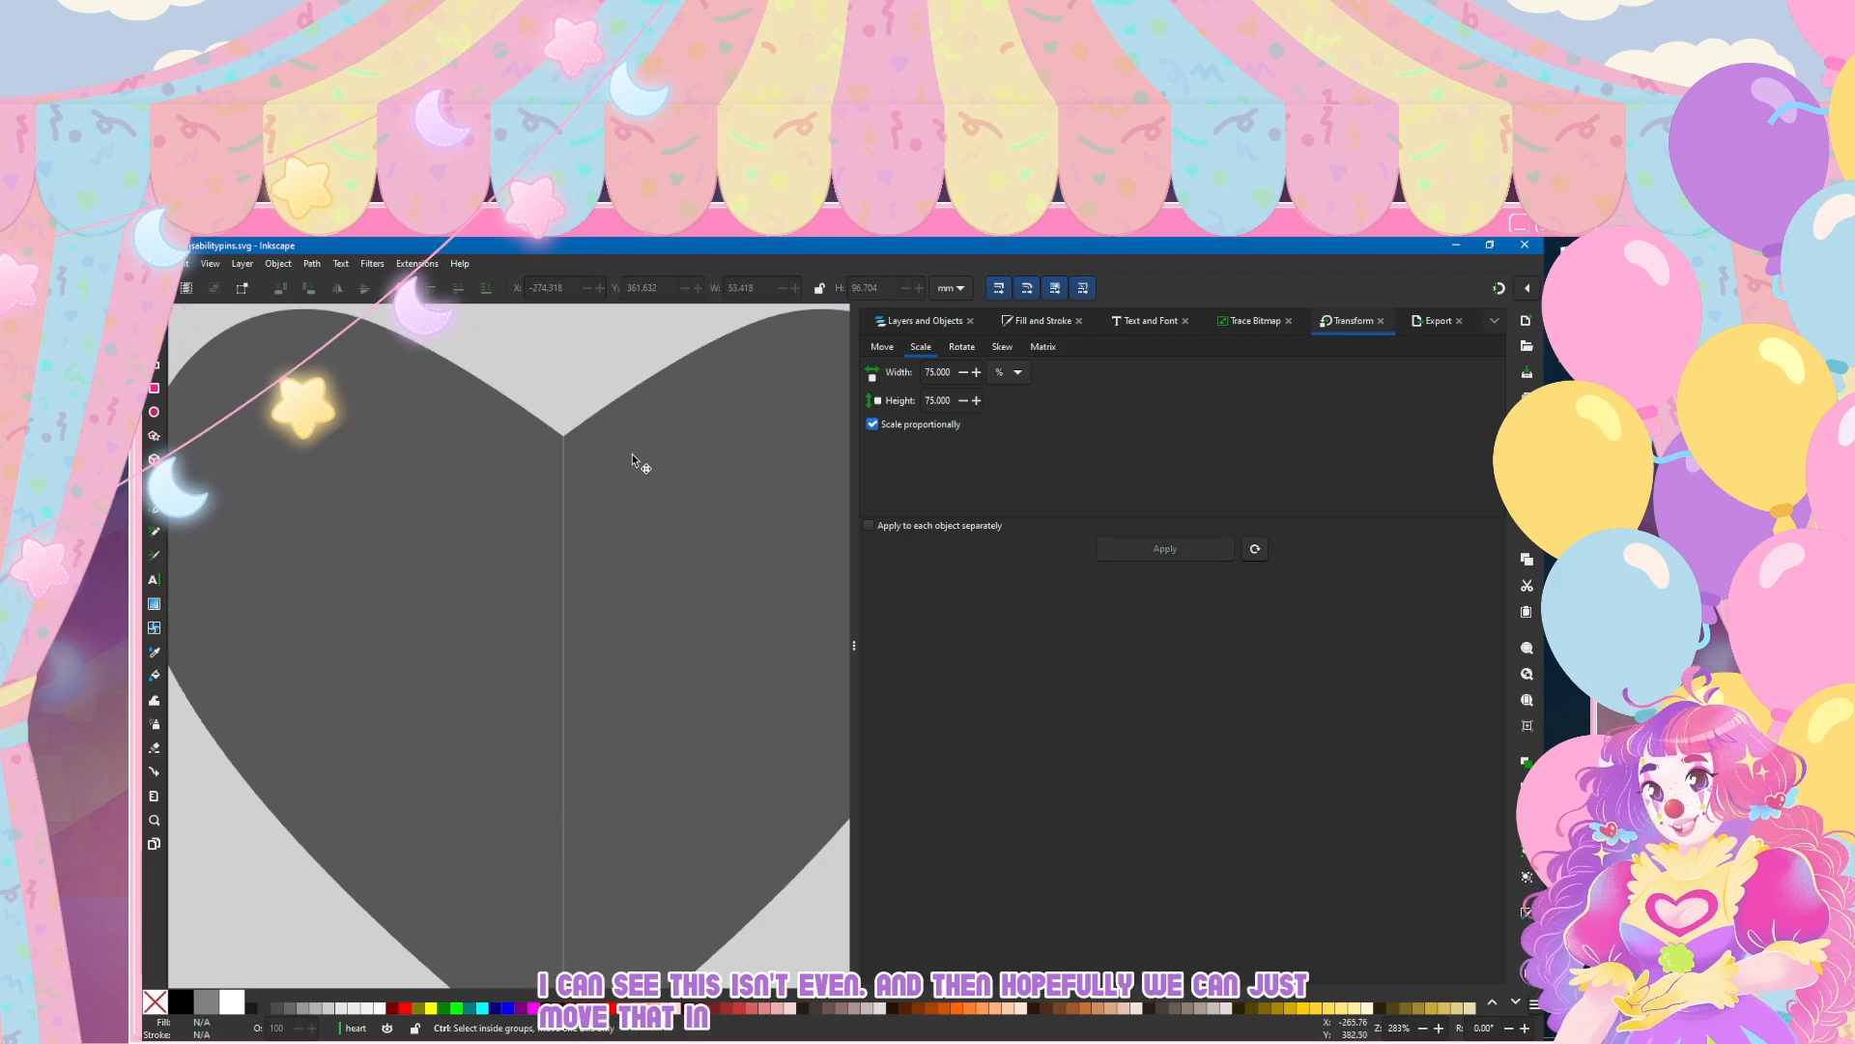
{"action": "left_click", "coordinate": [448, 489]}
{"action": "scroll", "coordinate": [448, 489], "scroll_direction": "up", "scroll_amount": 6}
{"action": "scroll", "coordinate": [717, 734], "scroll_direction": "right", "scroll_amount": 2}
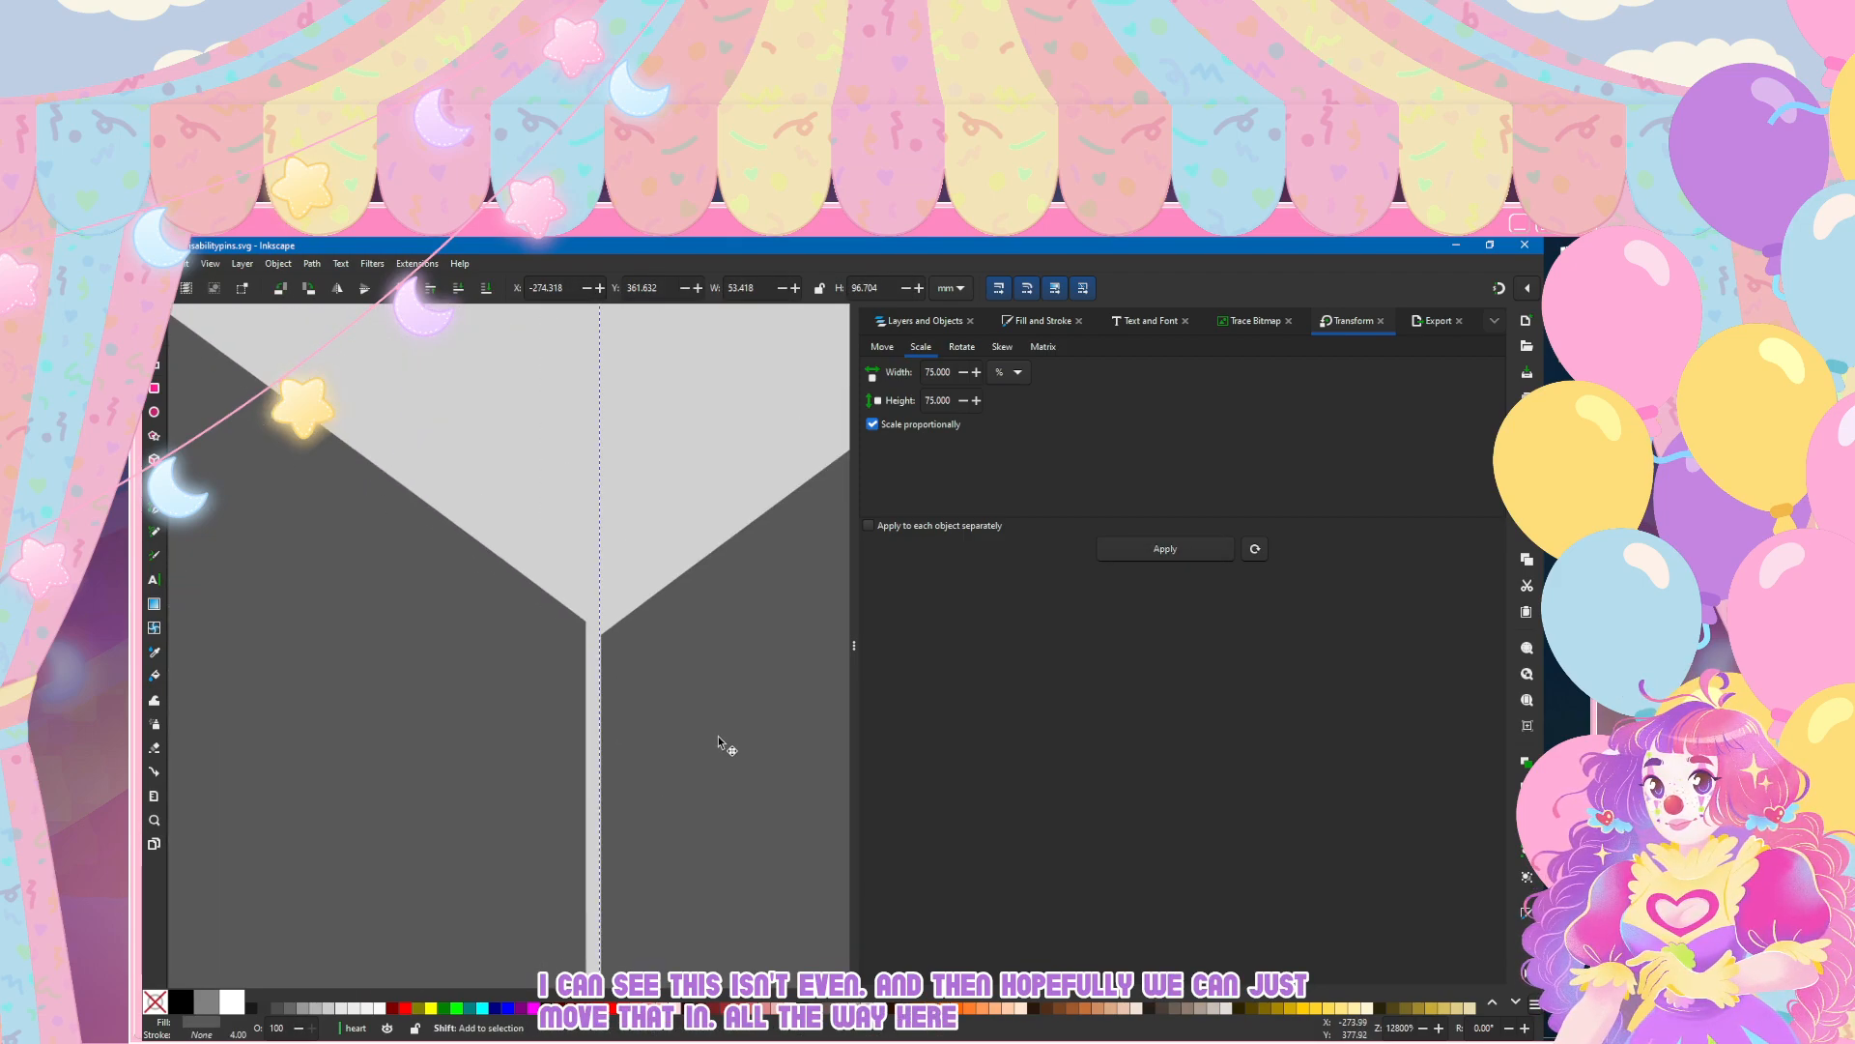
{"action": "double_click", "coordinate": [718, 736]}
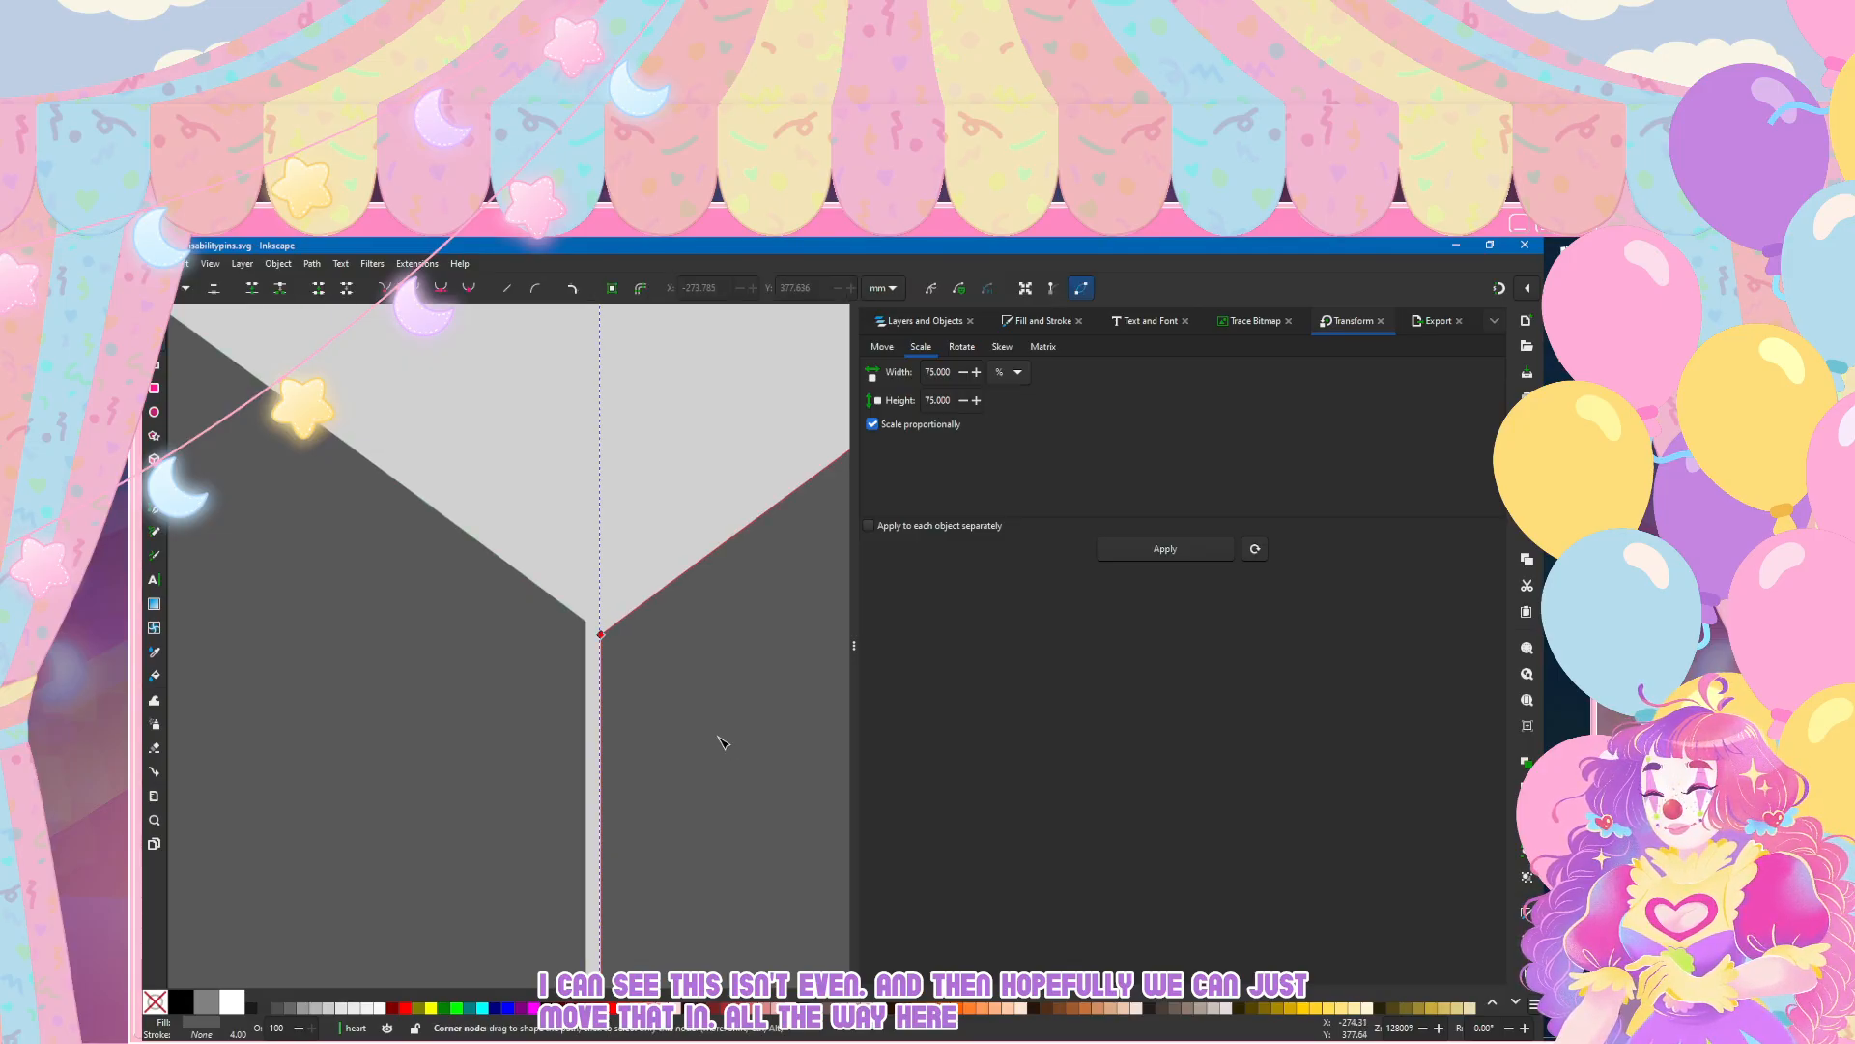
{"action": "left_click_drag", "start_coordinate": [600, 634], "coordinate": [599, 623]}
{"action": "key", "text": "ctrl+z"}
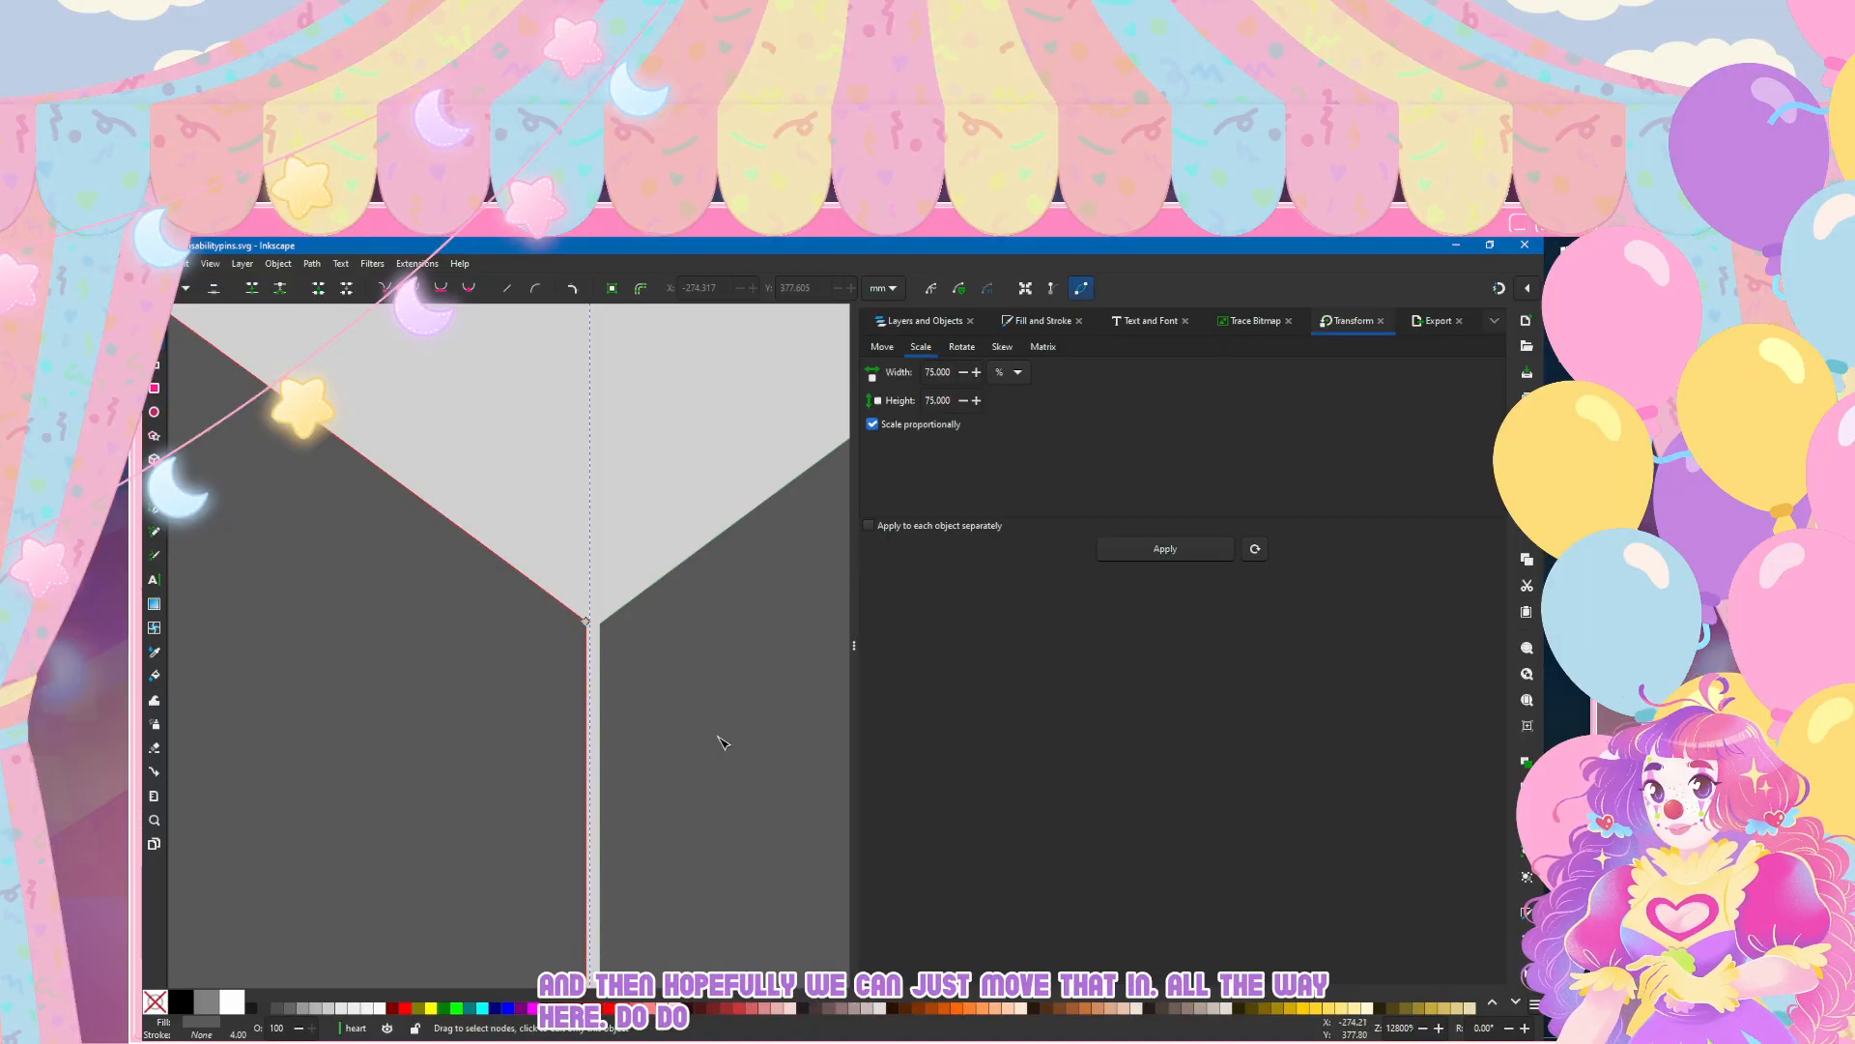
Step: Shift the left half's inner top node slightly right to straighten its edge along the bounding box
{"action": "scroll", "coordinate": [720, 748], "scroll_direction": "down", "scroll_amount": 4}
{"action": "scroll", "coordinate": [764, 551], "scroll_direction": "up", "scroll_amount": 6}
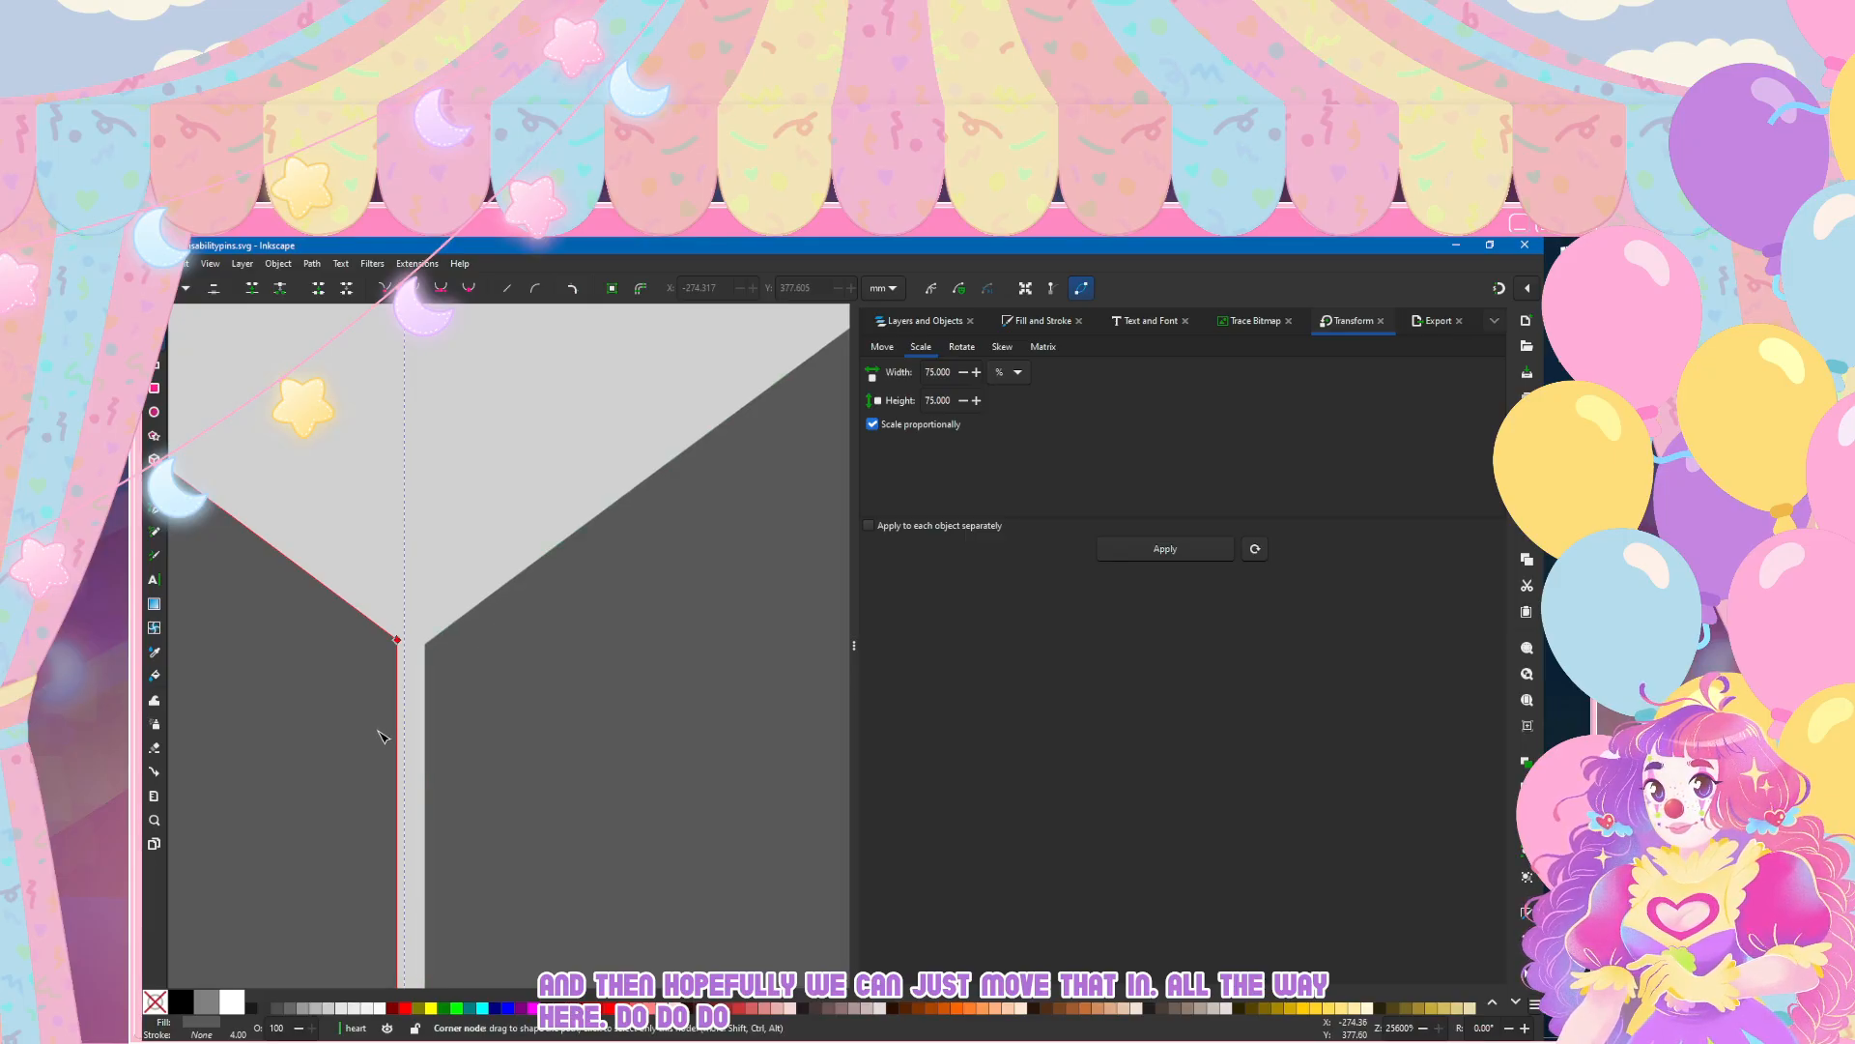
{"action": "key", "text": "Right"}
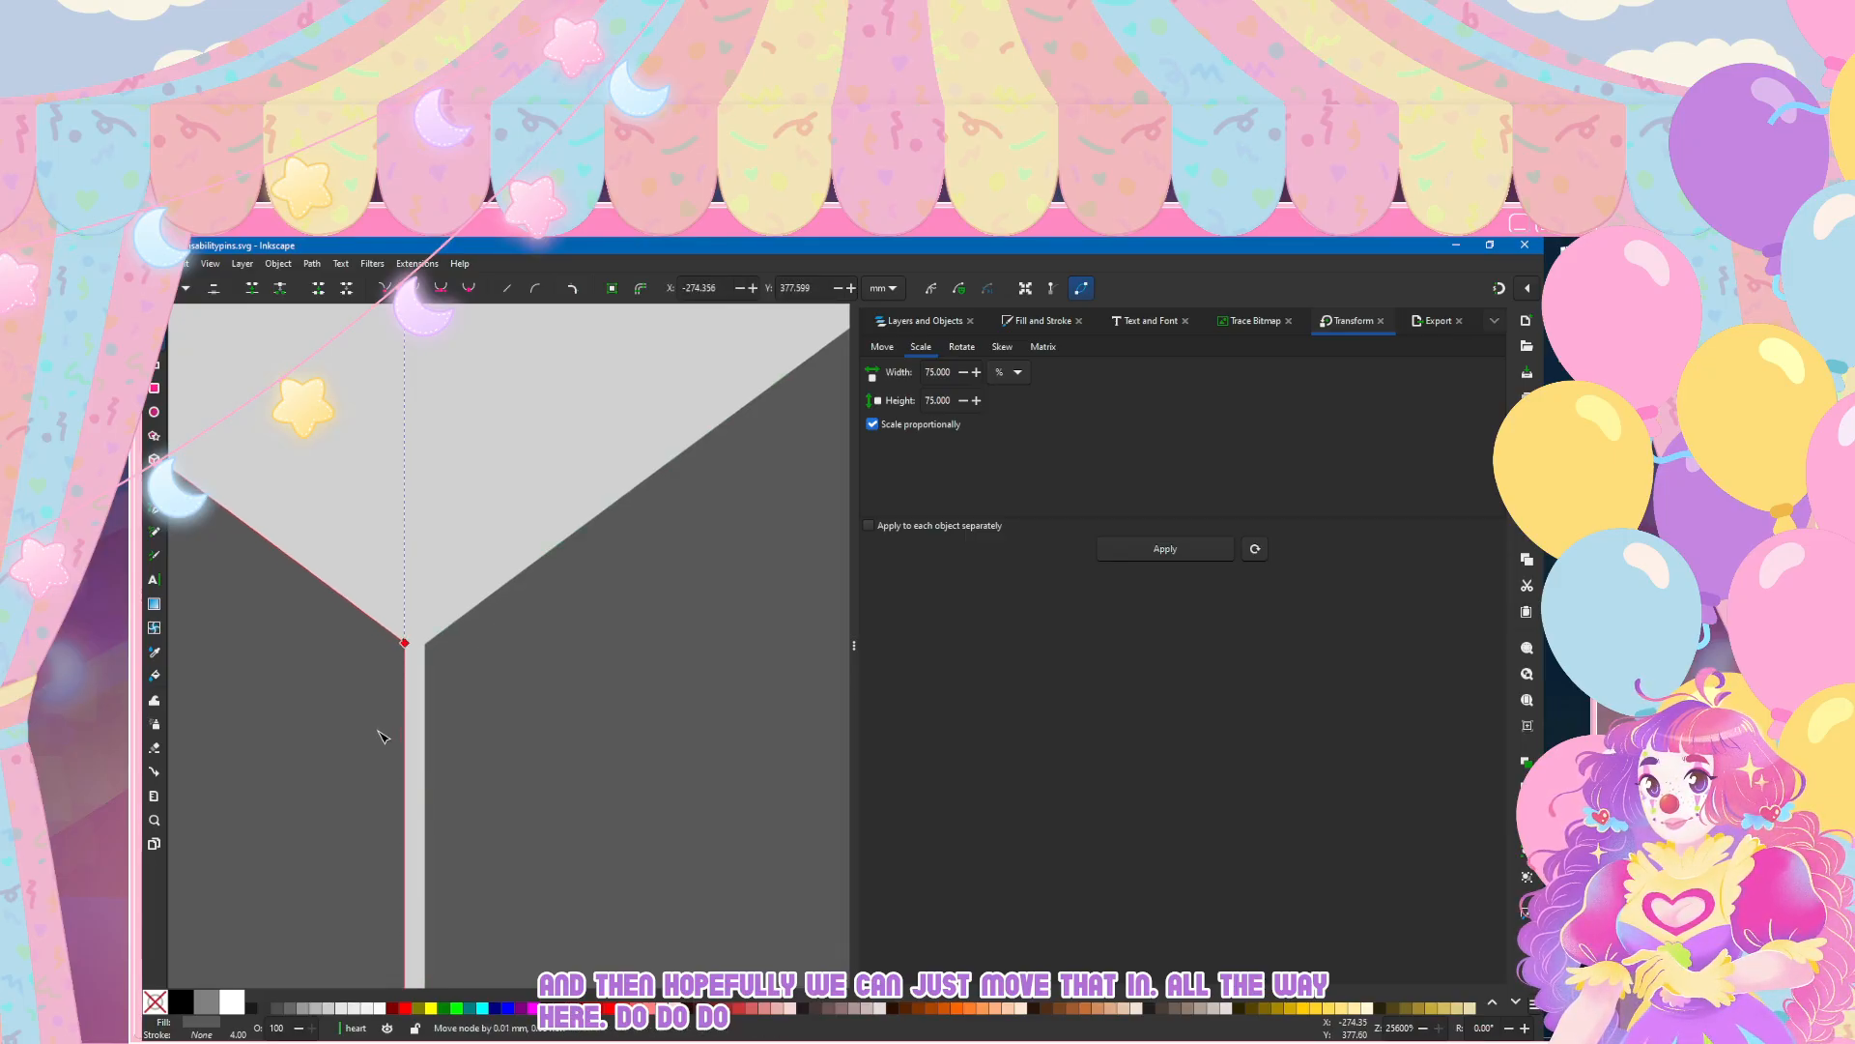
Step: Examine the central seam from the heart's top notch to its bottom tip, using the right half's bounding box as a guide
{"action": "left_click", "coordinate": [435, 688]}
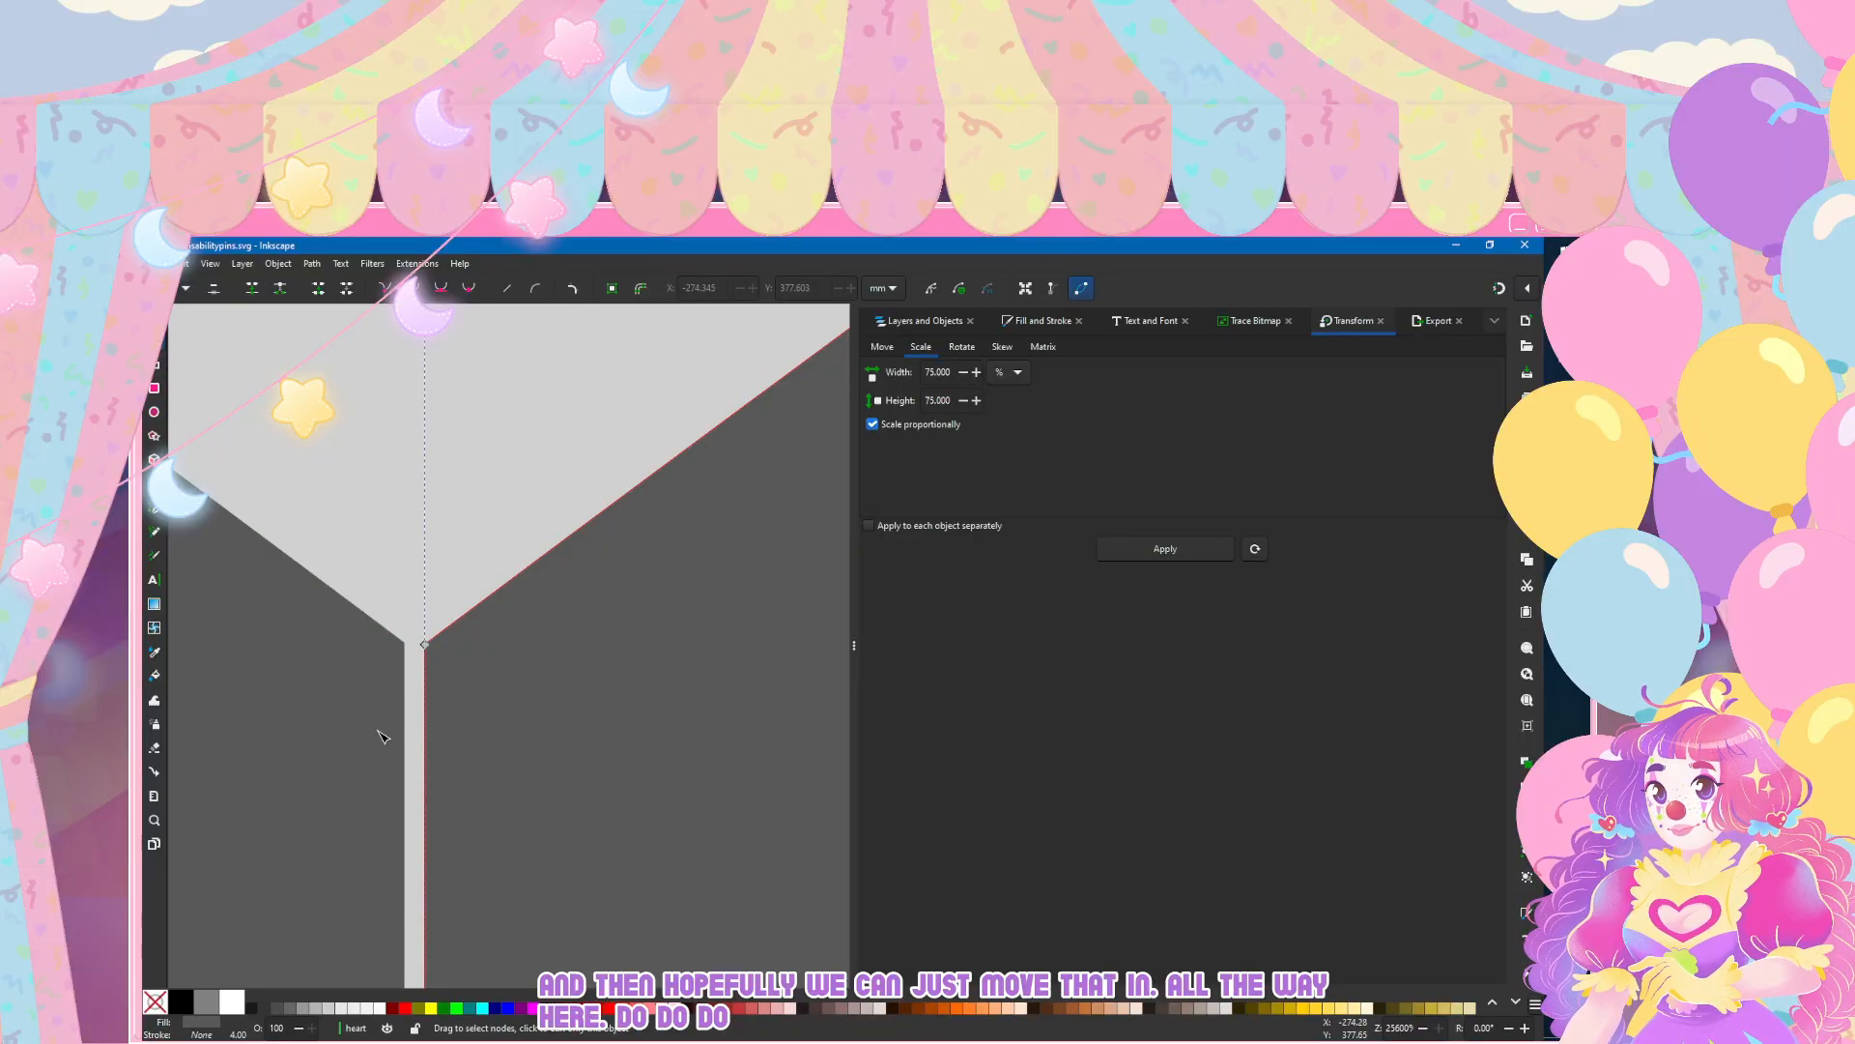
{"action": "scroll", "coordinate": [422, 749], "scroll_direction": "down", "scroll_amount": 4}
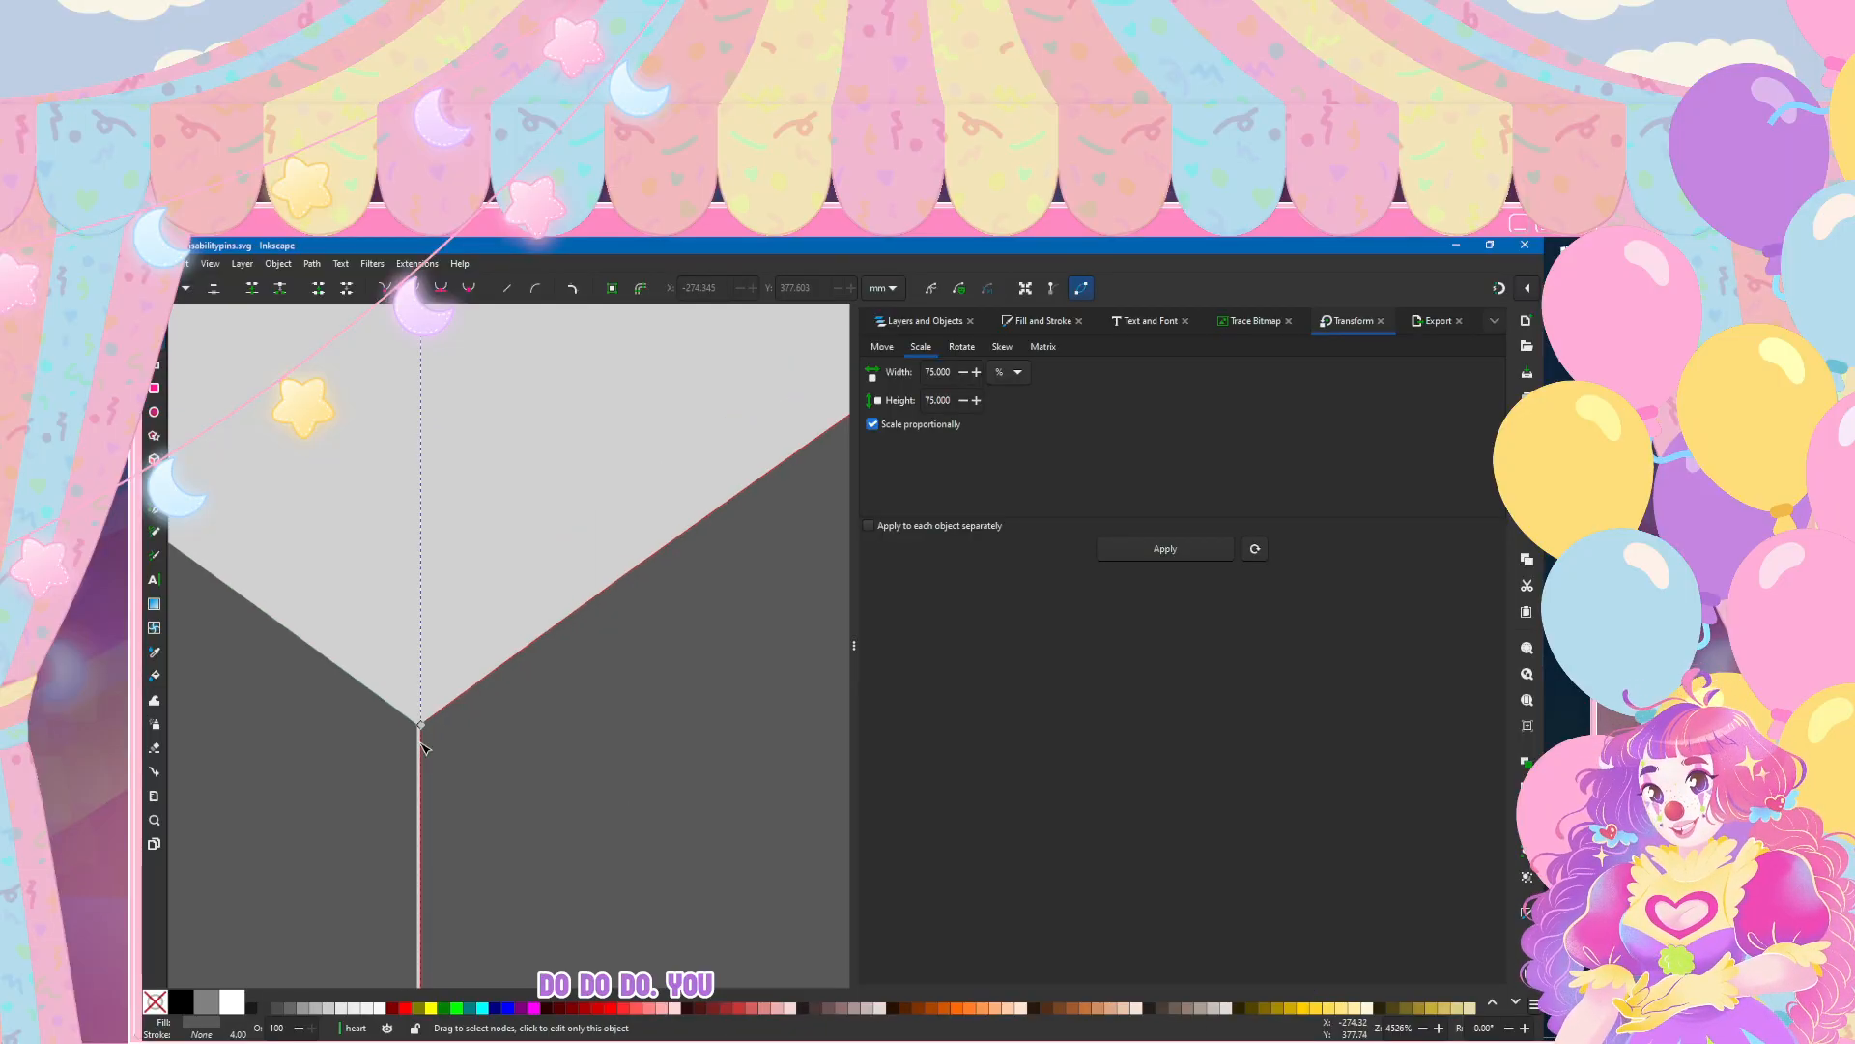
{"action": "scroll", "coordinate": [387, 537], "scroll_direction": "down", "scroll_amount": 6}
{"action": "scroll", "coordinate": [367, 378], "scroll_direction": "down", "scroll_amount": 5}
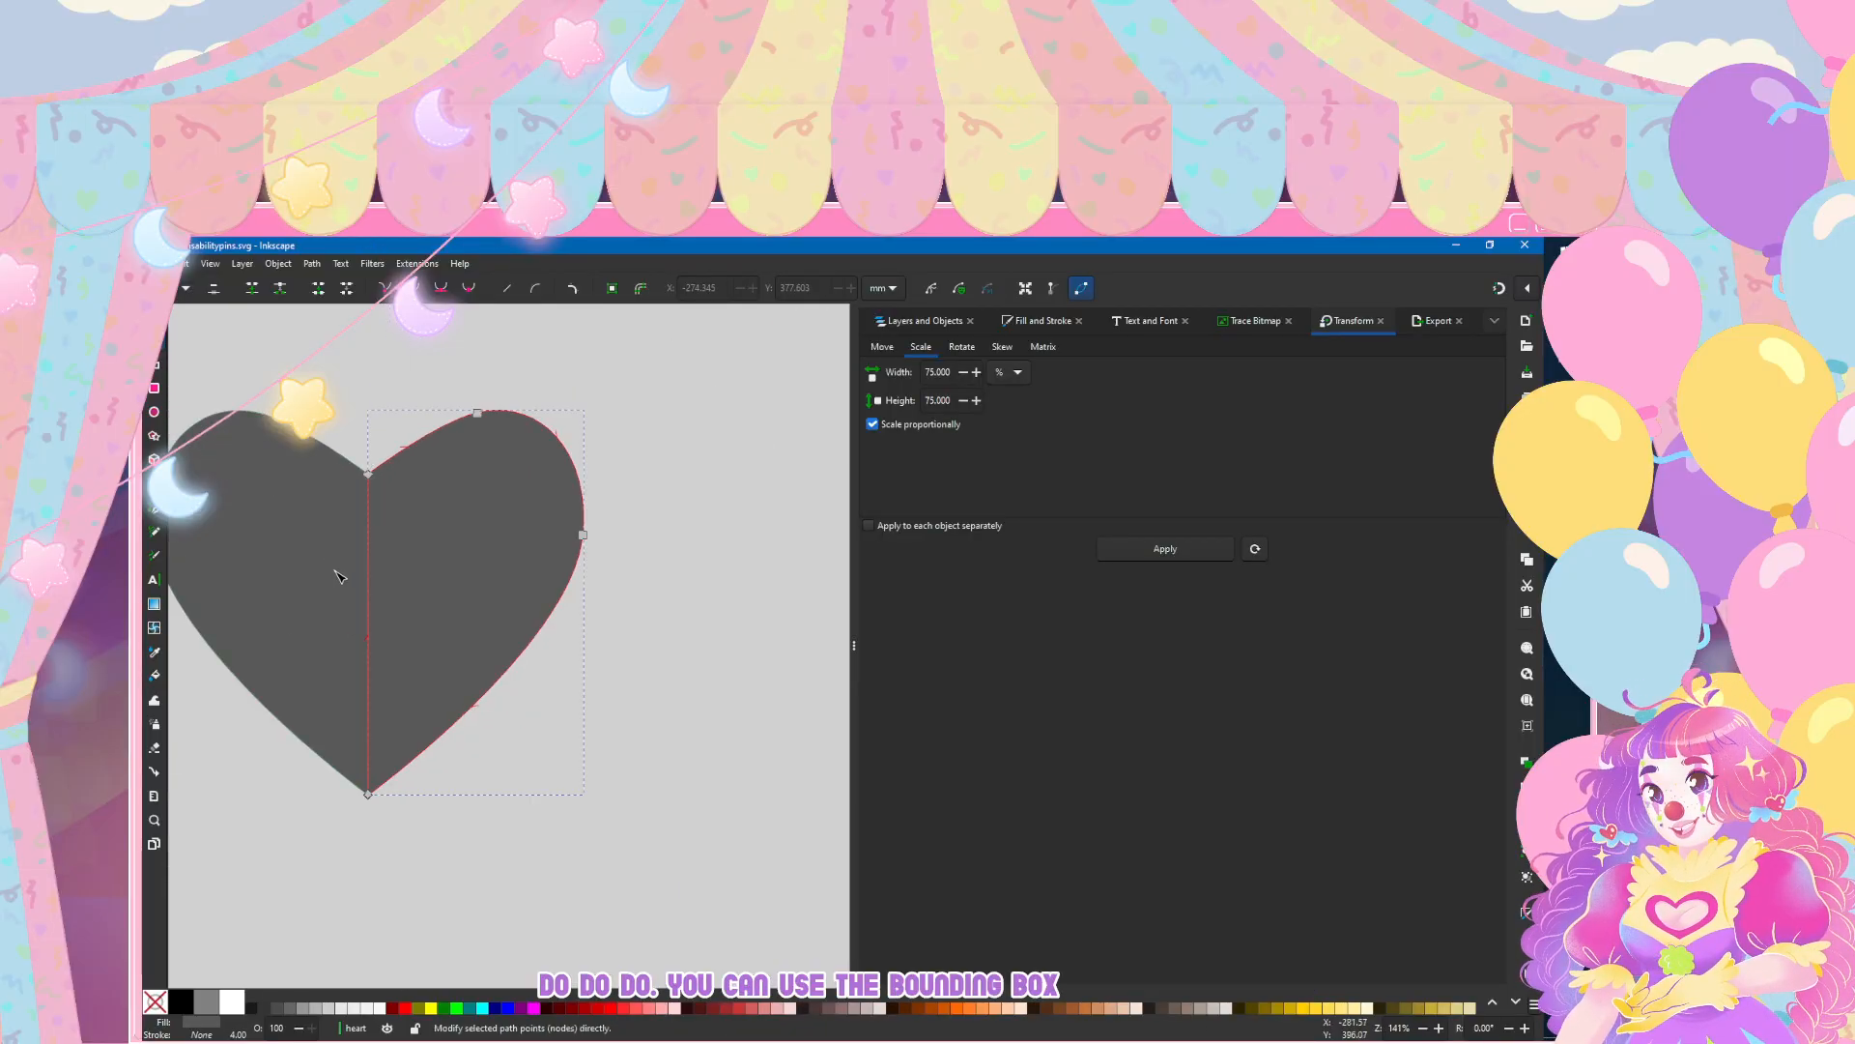
{"action": "scroll", "coordinate": [355, 838], "scroll_direction": "left", "scroll_amount": 5}
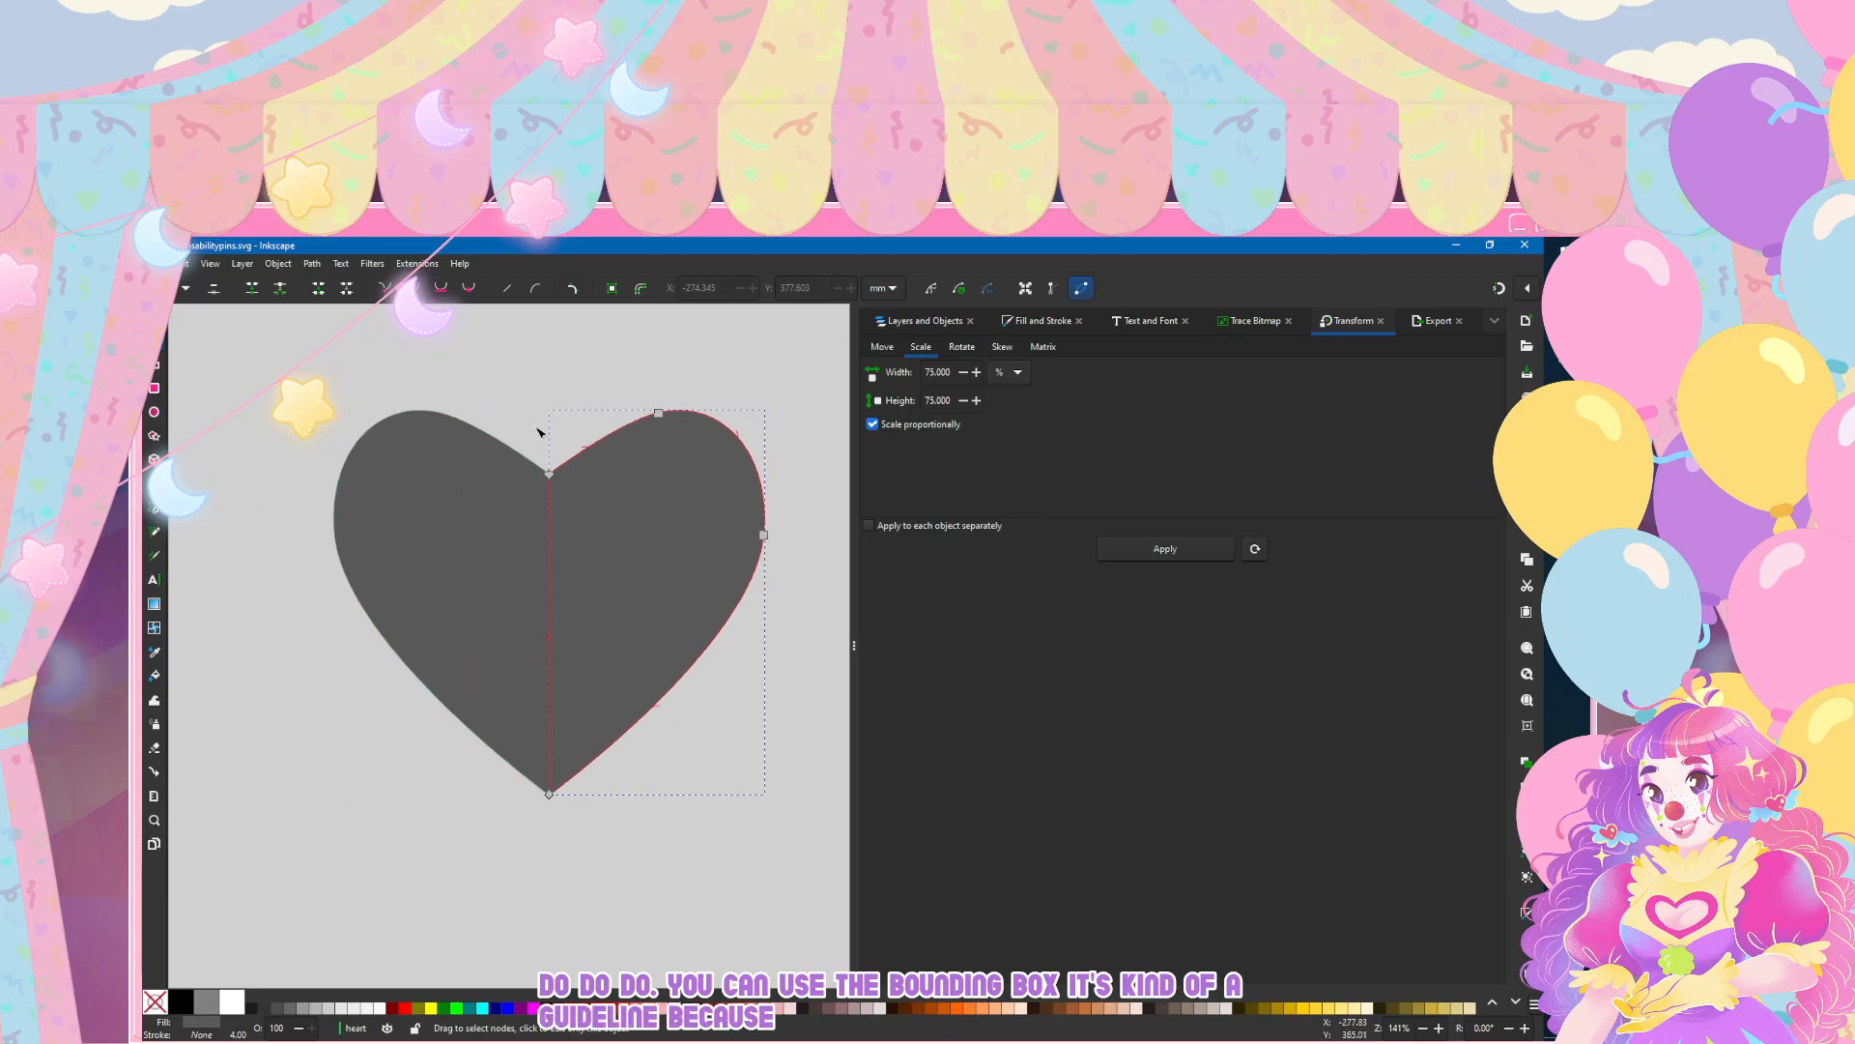
{"action": "scroll", "coordinate": [555, 489], "scroll_direction": "up", "scroll_amount": 12}
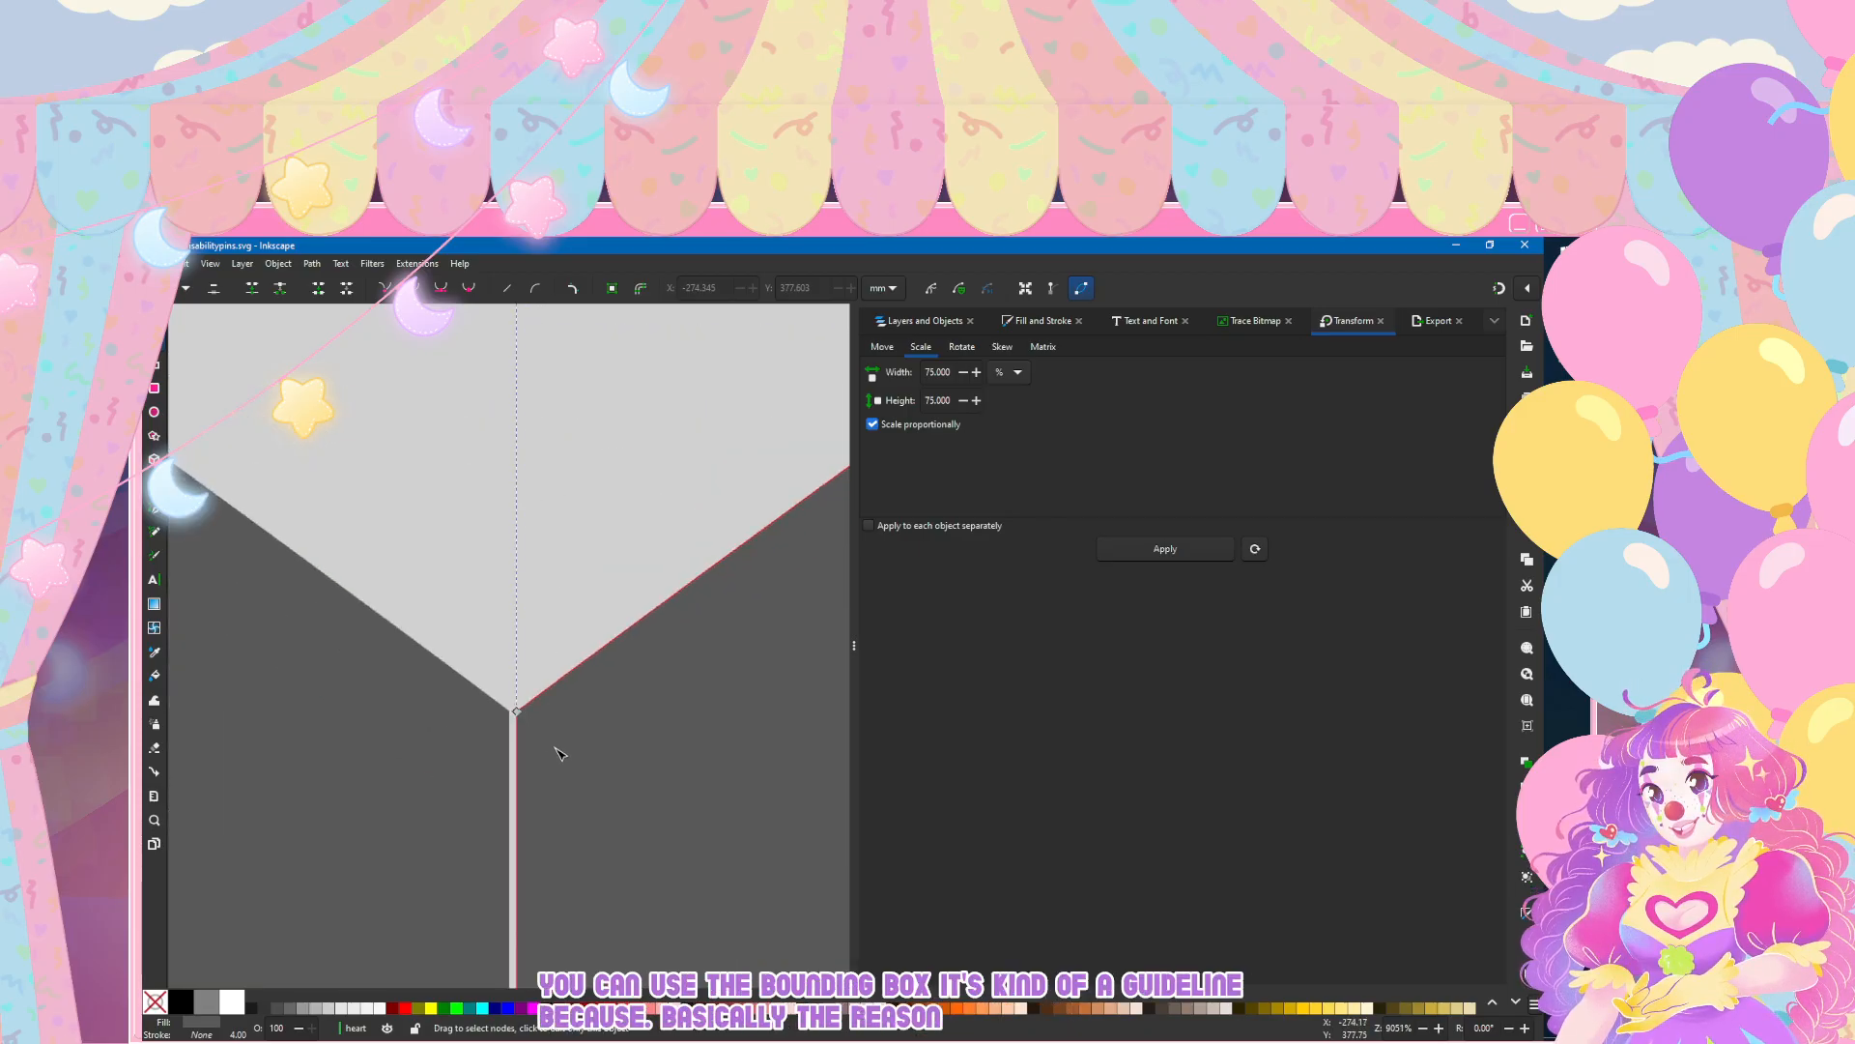
{"action": "scroll", "coordinate": [531, 754], "scroll_direction": "down", "scroll_amount": 4}
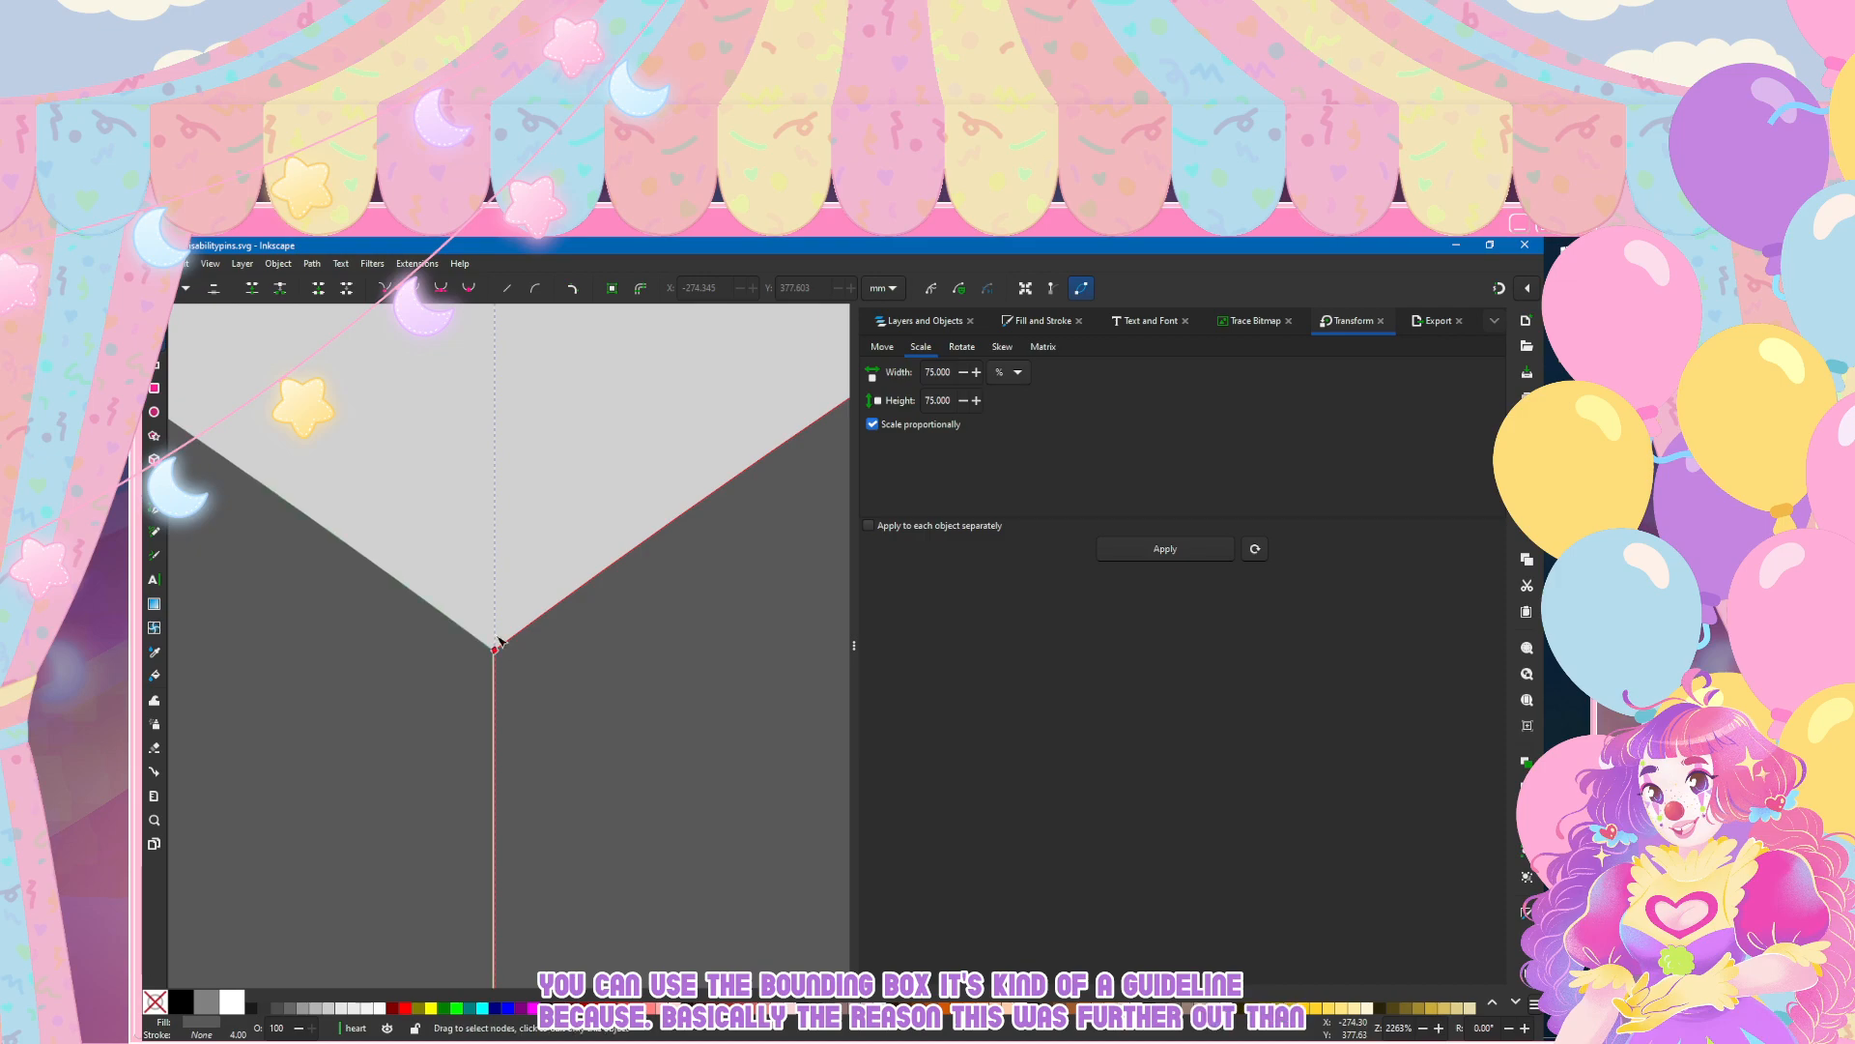
{"action": "scroll", "coordinate": [502, 435], "scroll_direction": "down", "scroll_amount": 8}
{"action": "scroll", "coordinate": [378, 848], "scroll_direction": "down", "scroll_amount": 8}
{"action": "scroll", "coordinate": [304, 907], "scroll_direction": "up", "scroll_amount": 3}
{"action": "scroll", "coordinate": [367, 909], "scroll_direction": "up", "scroll_amount": 7}
{"action": "scroll", "coordinate": [373, 907], "scroll_direction": "down", "scroll_amount": 2}
{"action": "scroll", "coordinate": [619, 863], "scroll_direction": "up", "scroll_amount": 3}
{"action": "scroll", "coordinate": [787, 821], "scroll_direction": "up", "scroll_amount": 4}
{"action": "scroll", "coordinate": [249, 765], "scroll_direction": "down", "scroll_amount": 3}
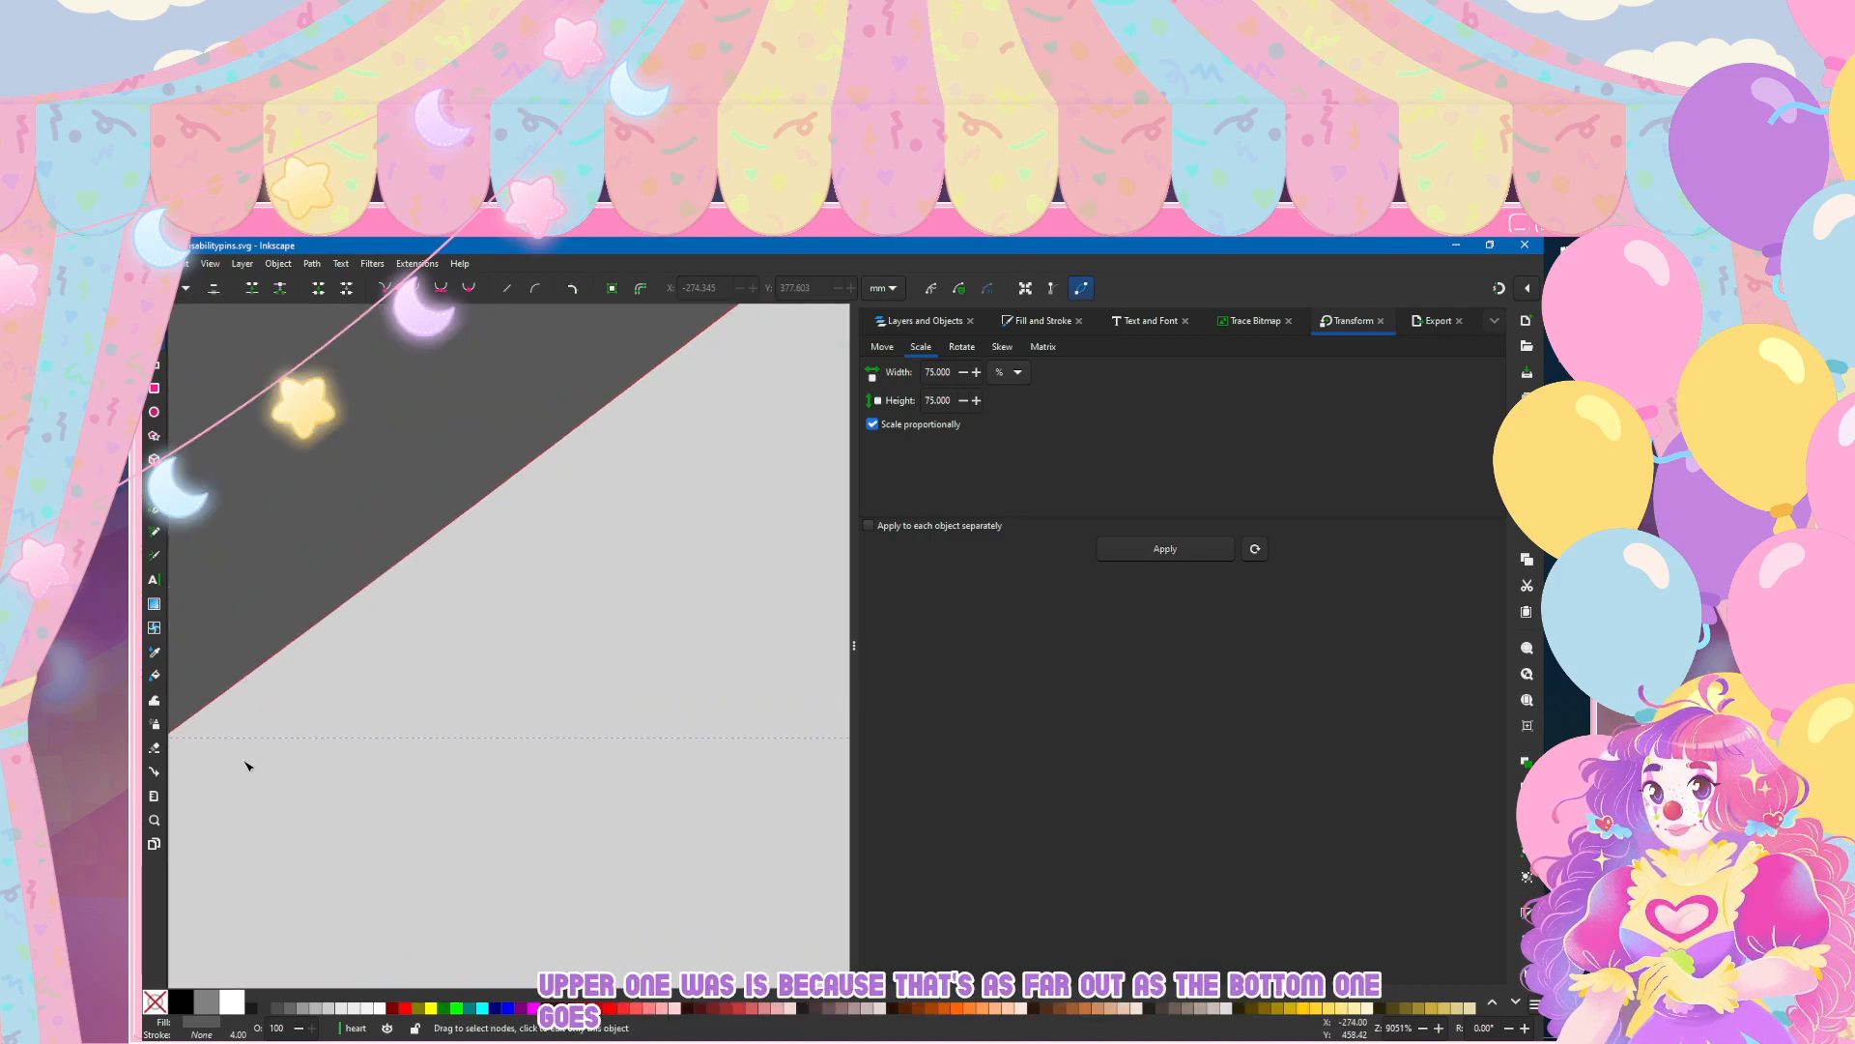
Step: Switch the right half from node editing to whole-object selection at the gap by the heart's bottom tip
{"action": "scroll", "coordinate": [253, 758], "scroll_direction": "up", "scroll_amount": 2}
{"action": "scroll", "coordinate": [454, 739], "scroll_direction": "up", "scroll_amount": 1}
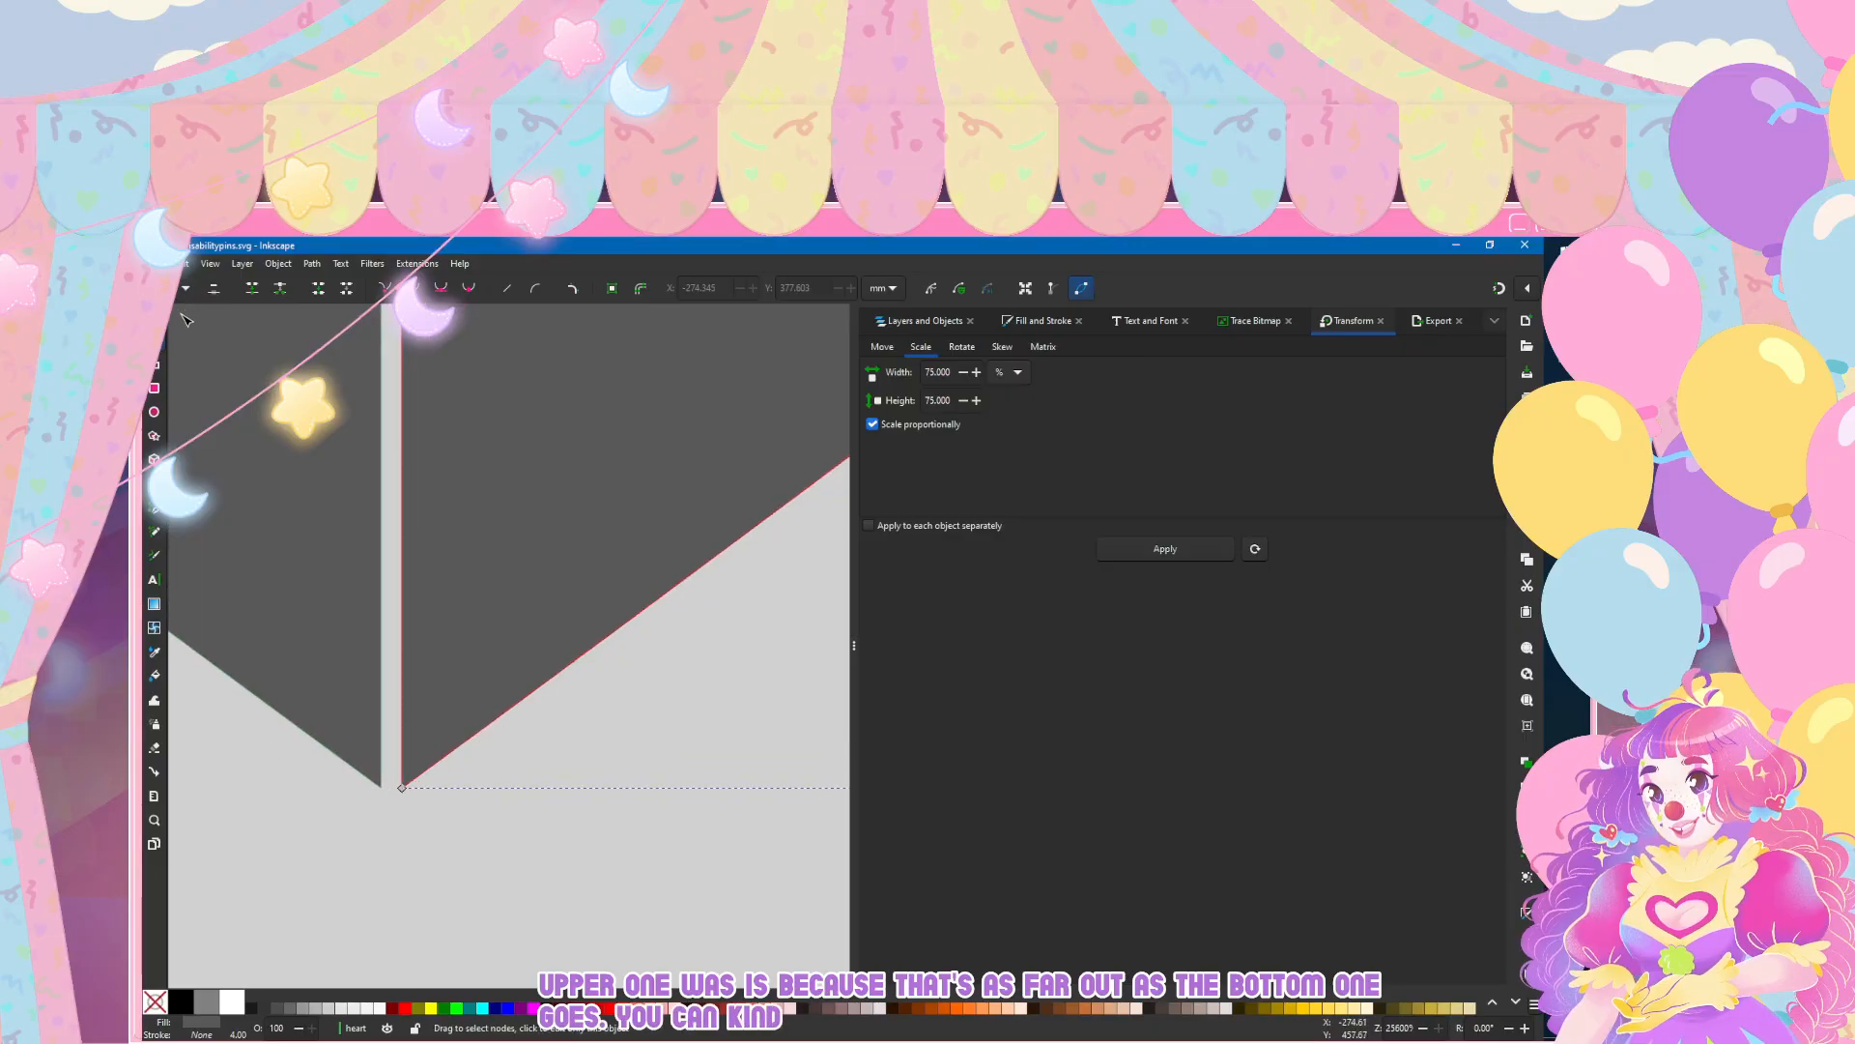
{"action": "key", "text": "s"}
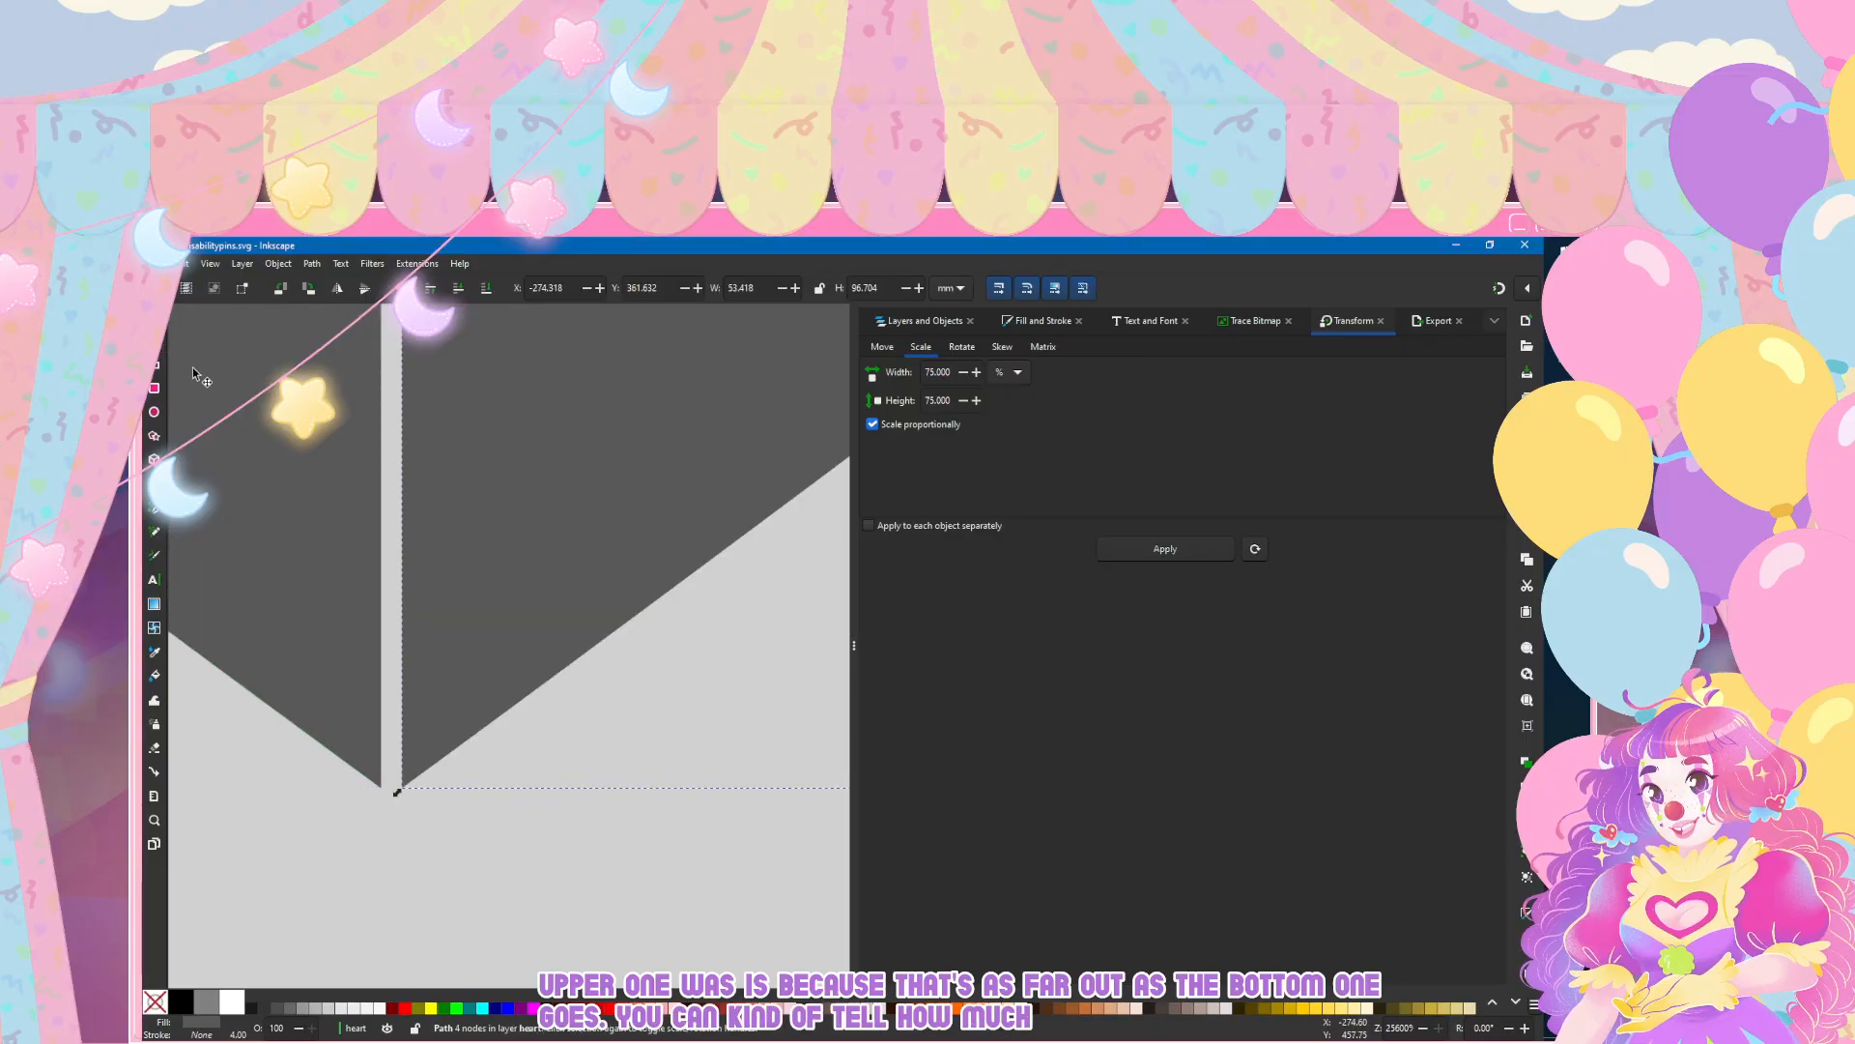
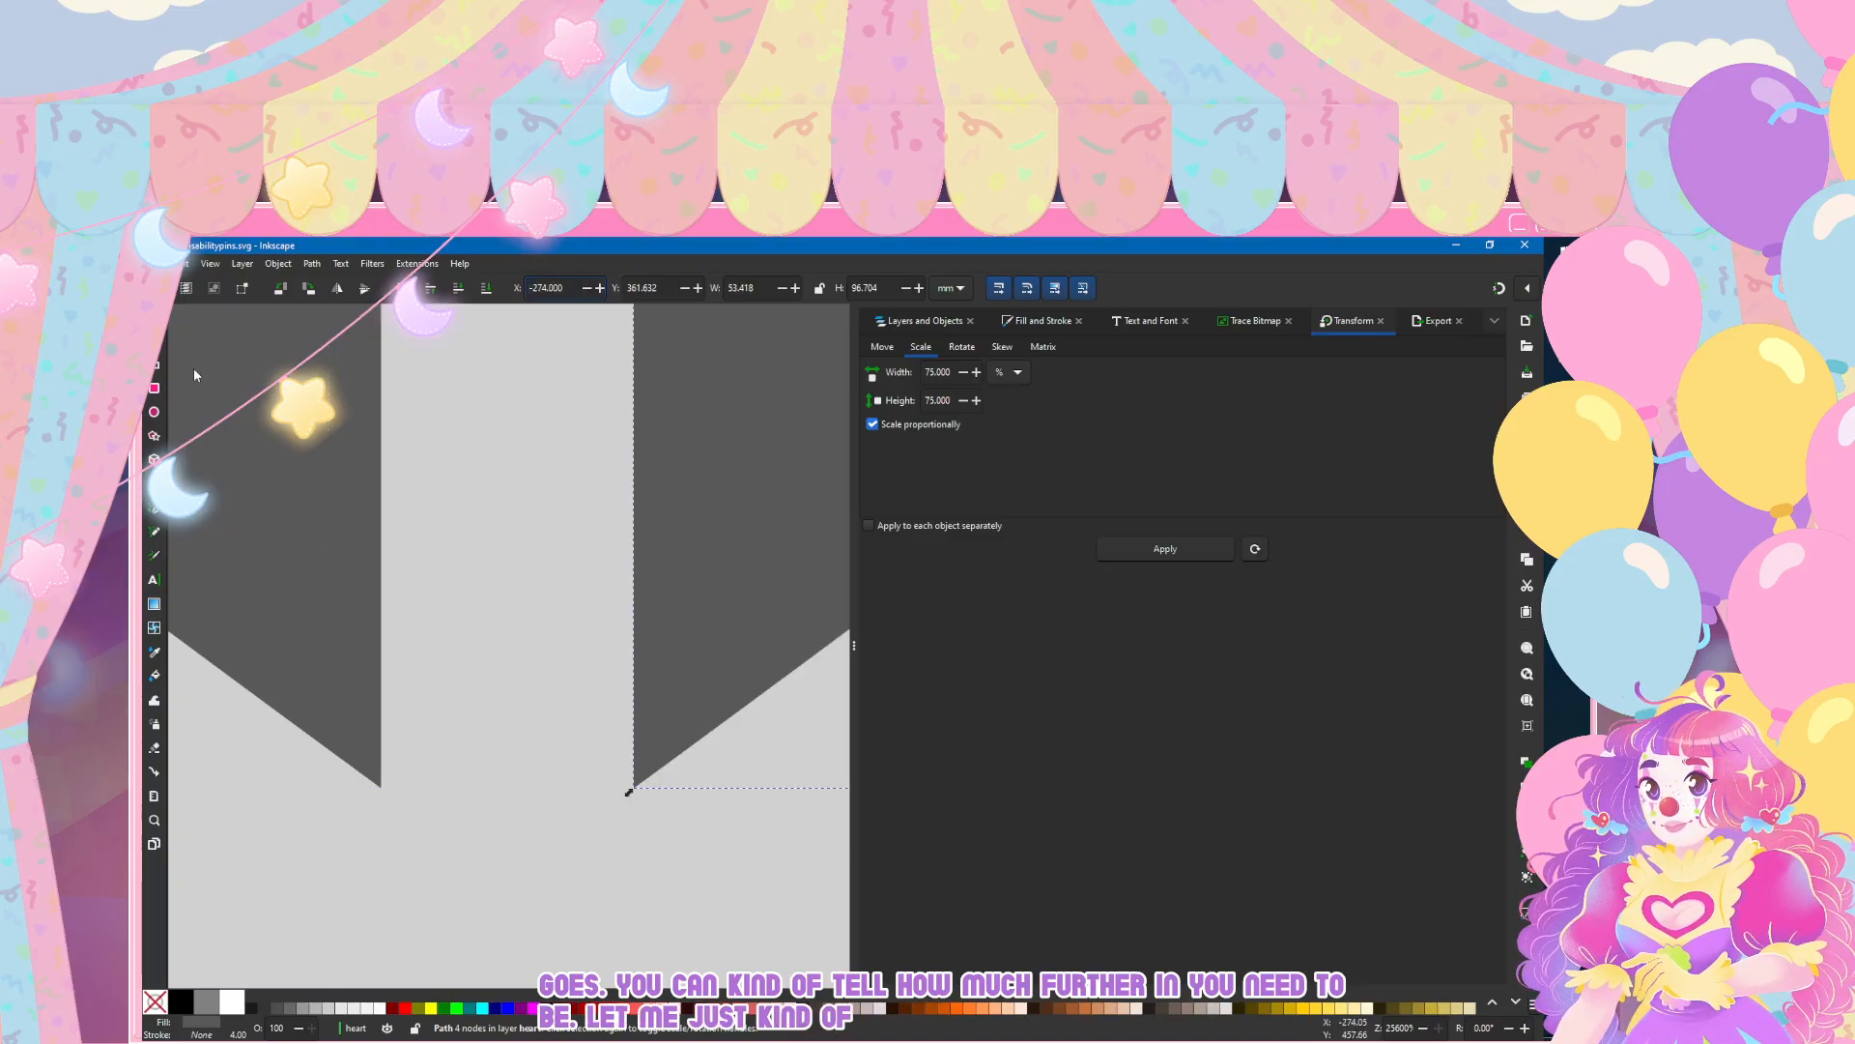
Step: Set the right heart half's X position to -274.350 mm to close the gap against the left half
{"action": "key", "text": "BackSpace"}
{"action": "key", "text": "BackSpace"}
{"action": "key", "text": "Return"}
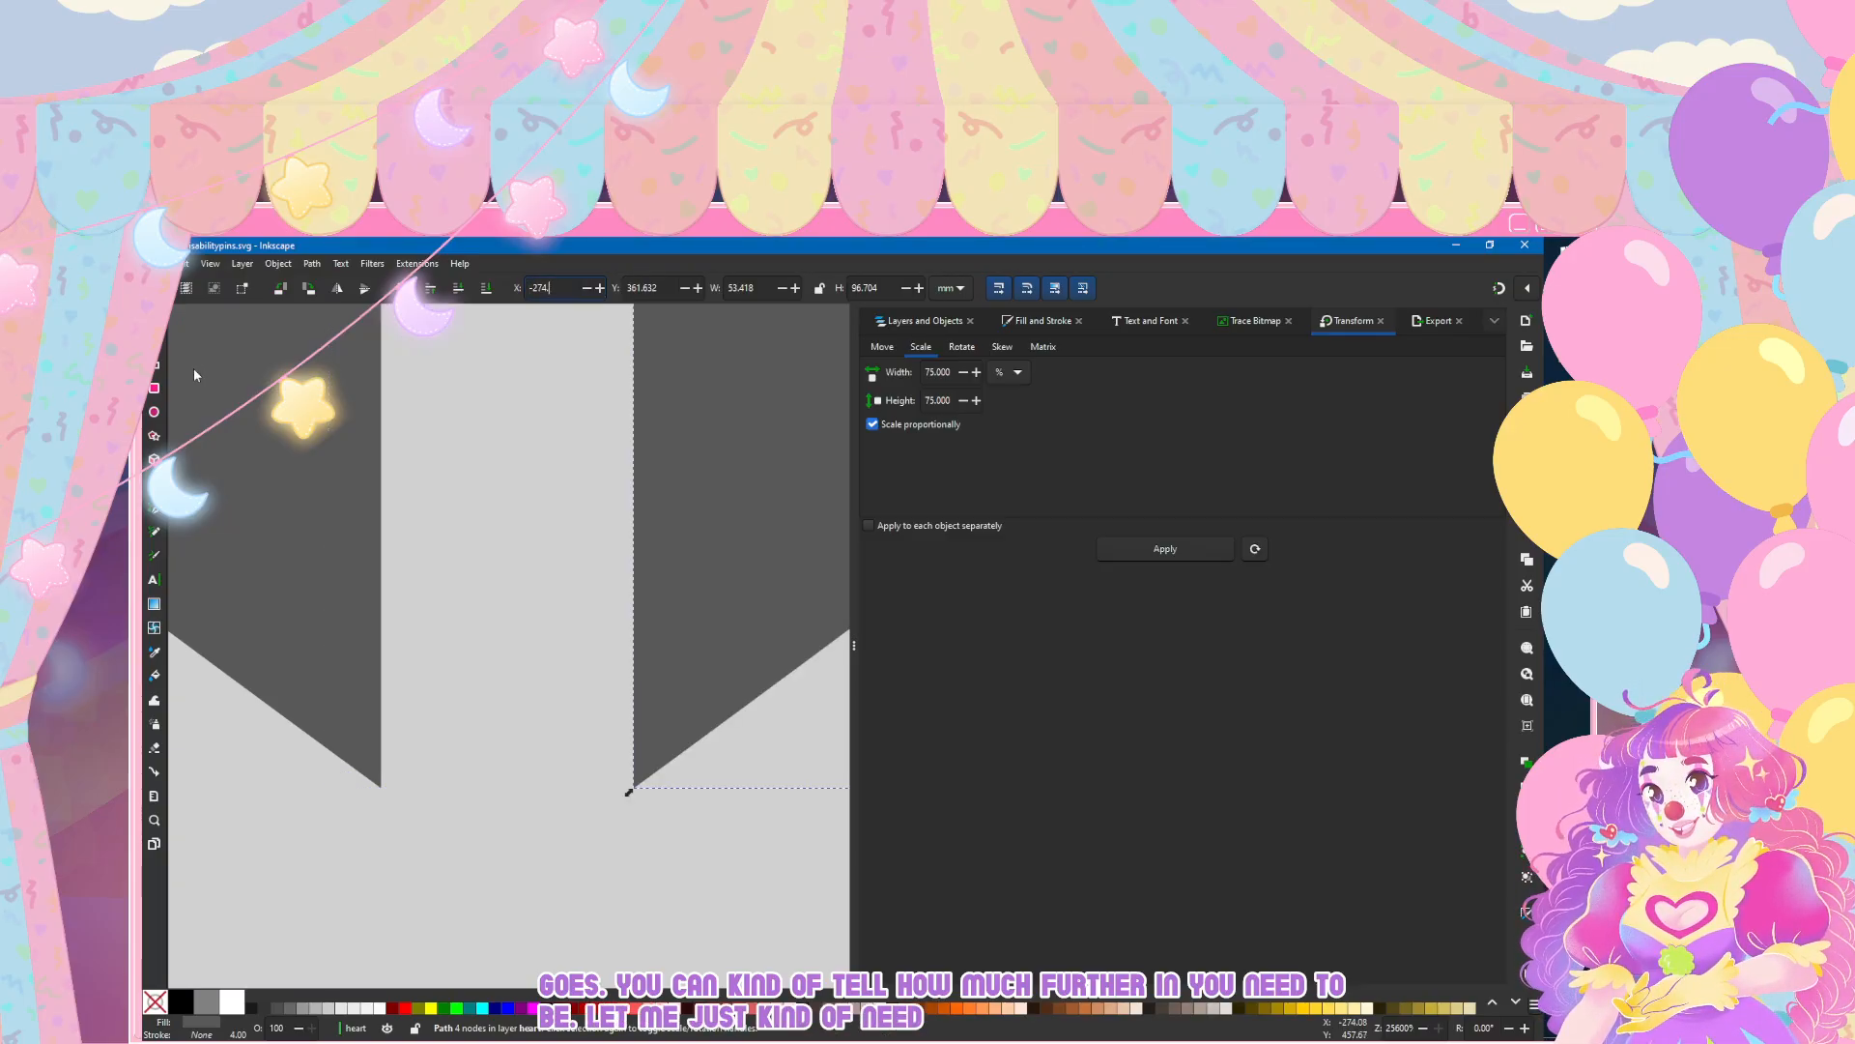
{"action": "key", "text": "Return"}
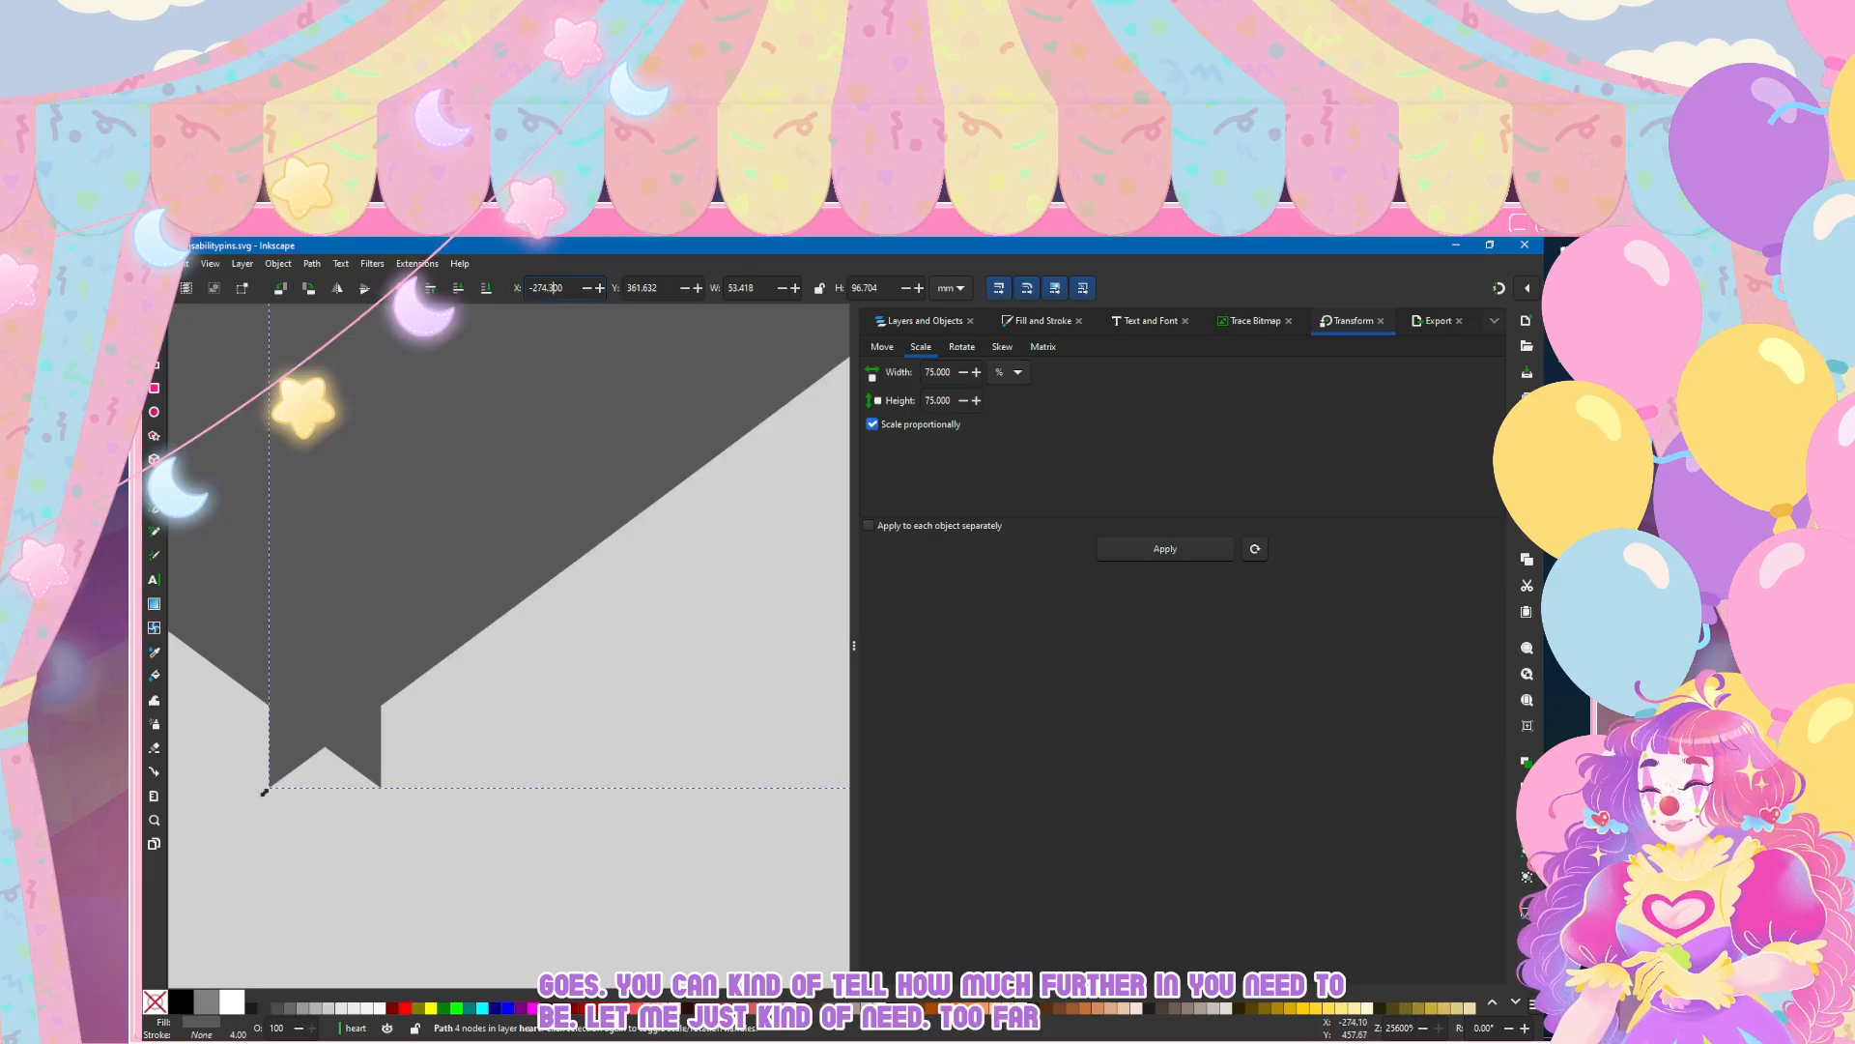
{"action": "key", "text": "Return"}
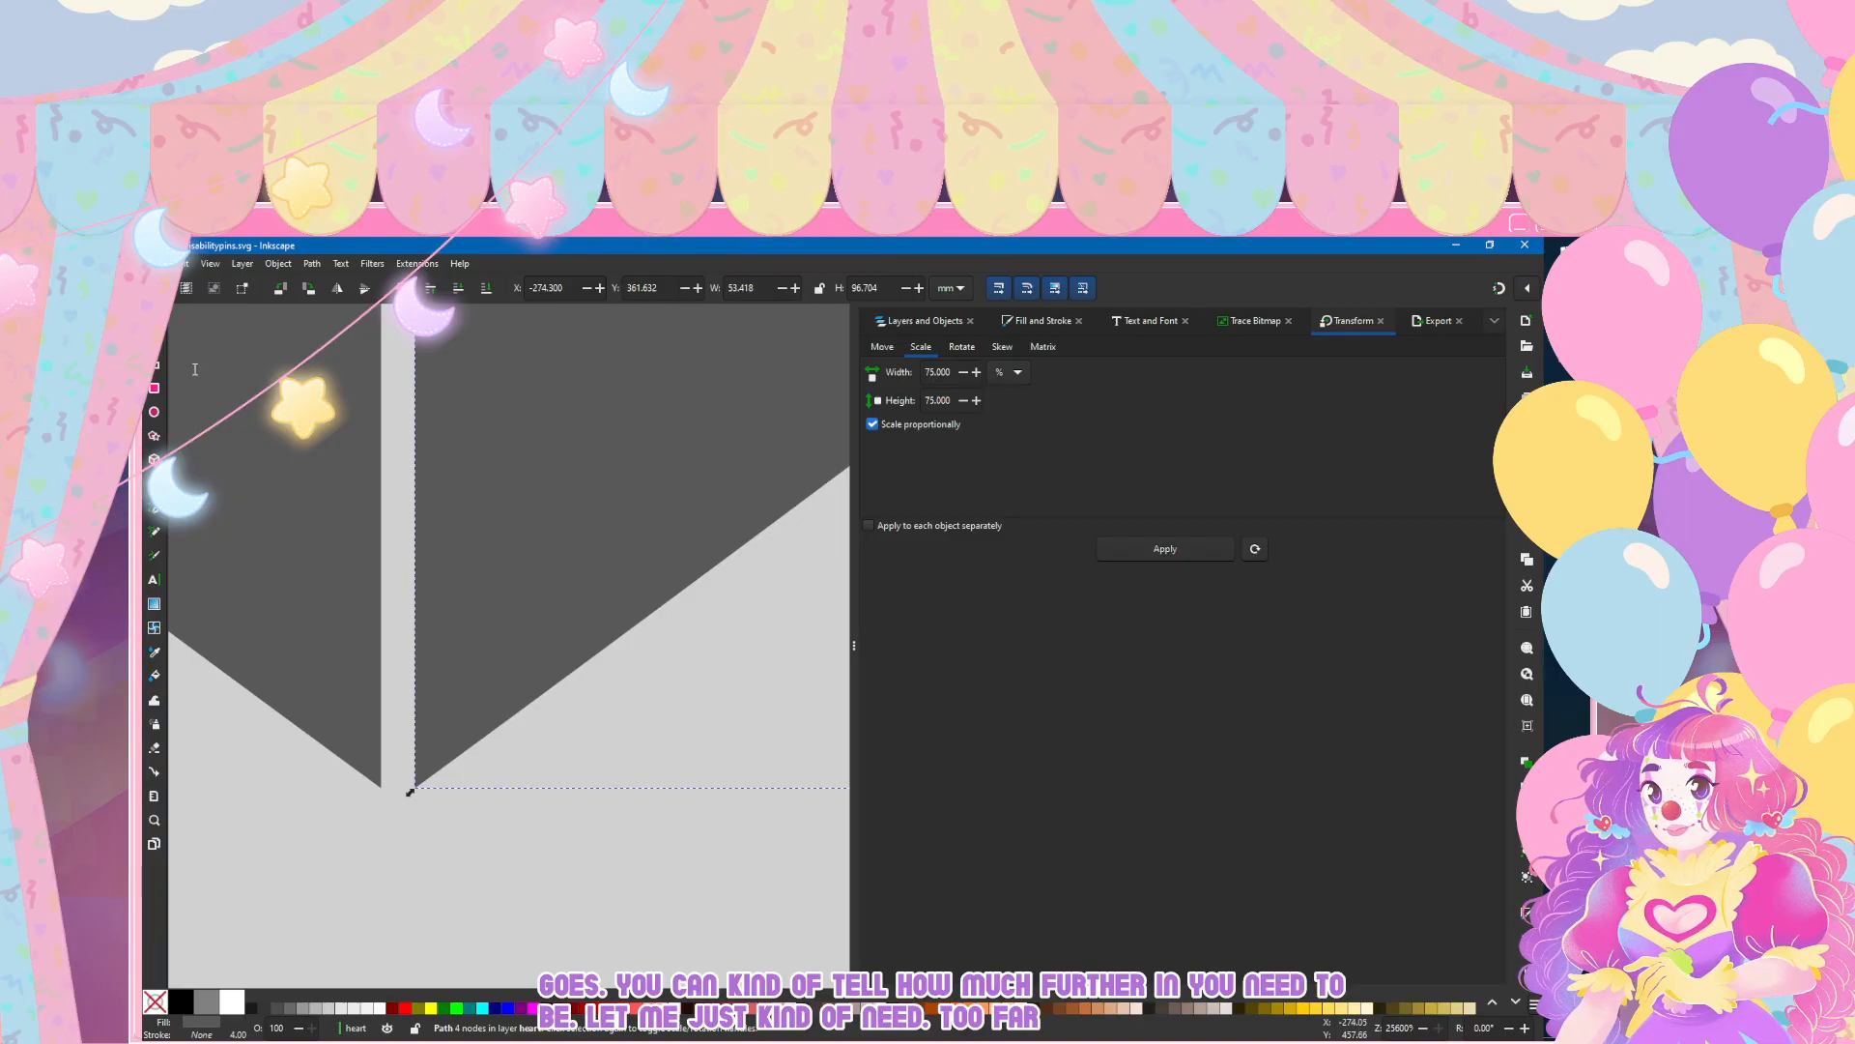
{"action": "key", "text": "BackSpace"}
{"action": "key", "text": "BackSpace"}
{"action": "type", "text": "5"}
{"action": "key", "text": "Return"}
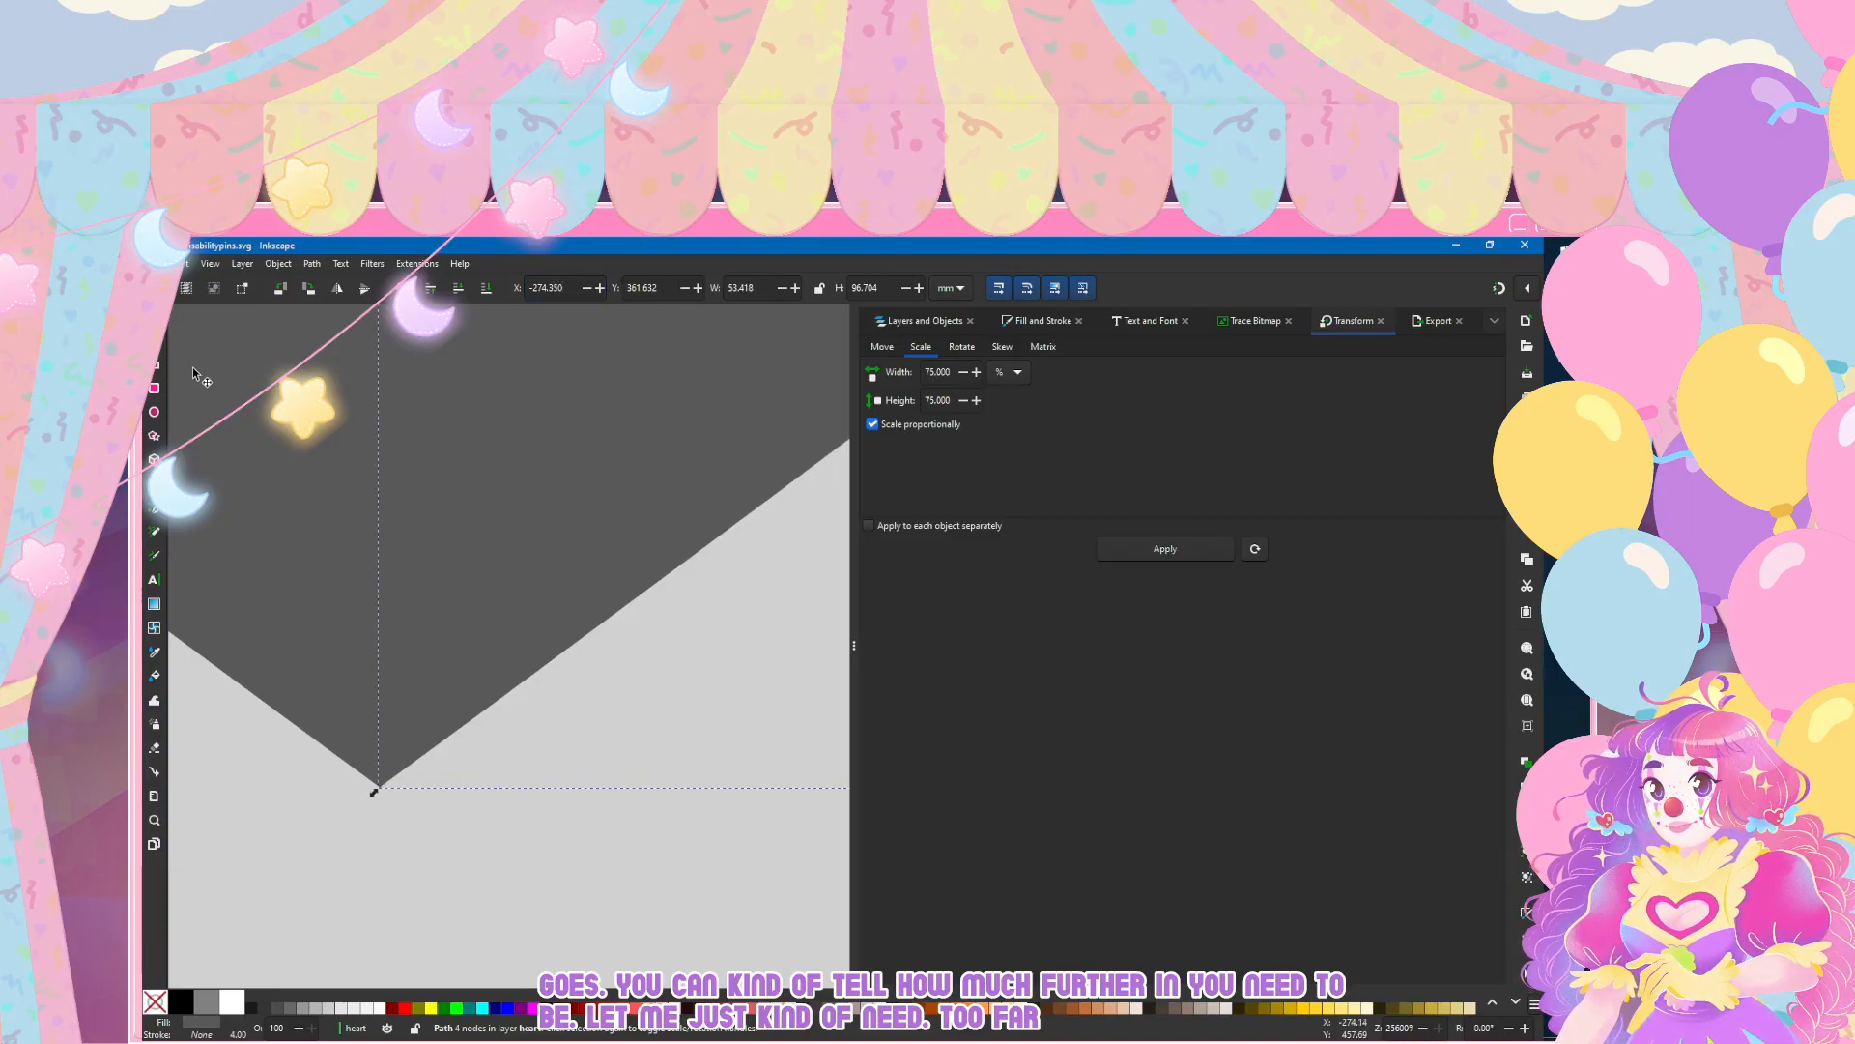
{"action": "left_click", "coordinate": [353, 861]}
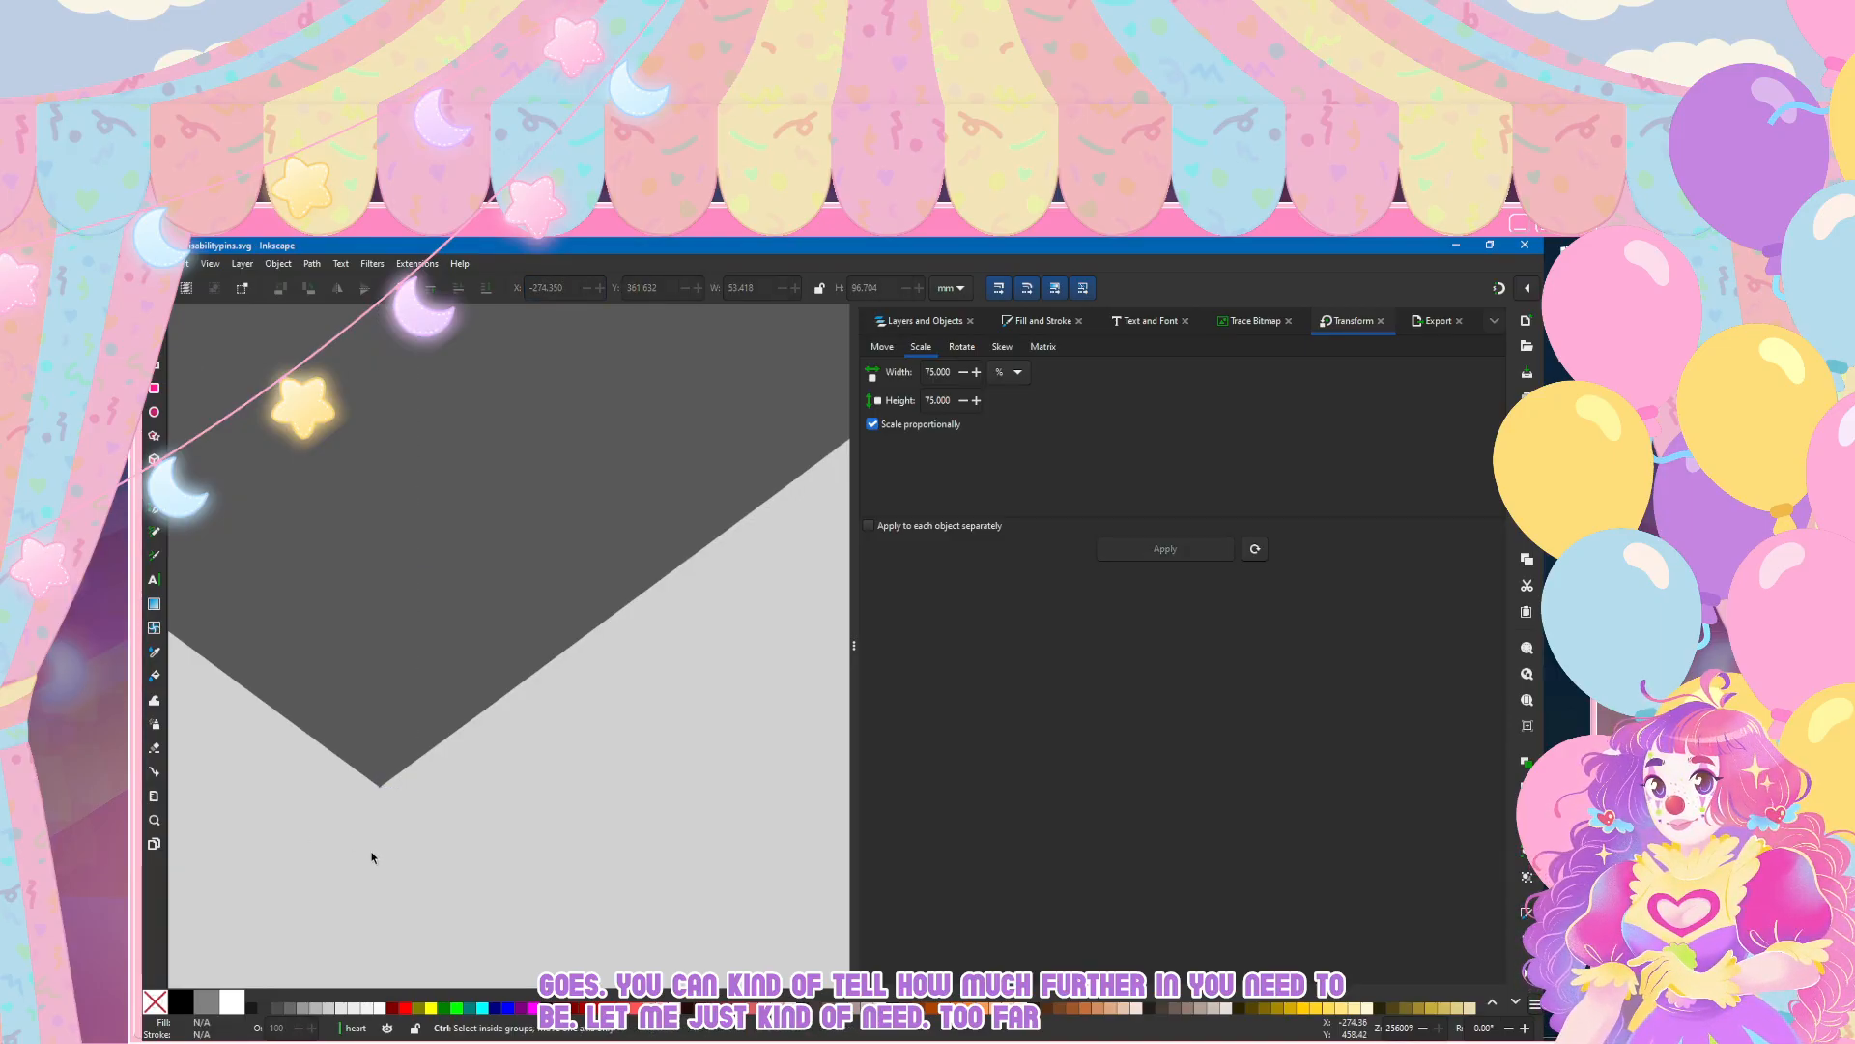
Step: Examine the seam between the two heart halves at the bottom tip and the top notch
{"action": "left_click", "coordinate": [413, 737]}
{"action": "scroll", "coordinate": [411, 727], "scroll_direction": "down", "scroll_amount": 3}
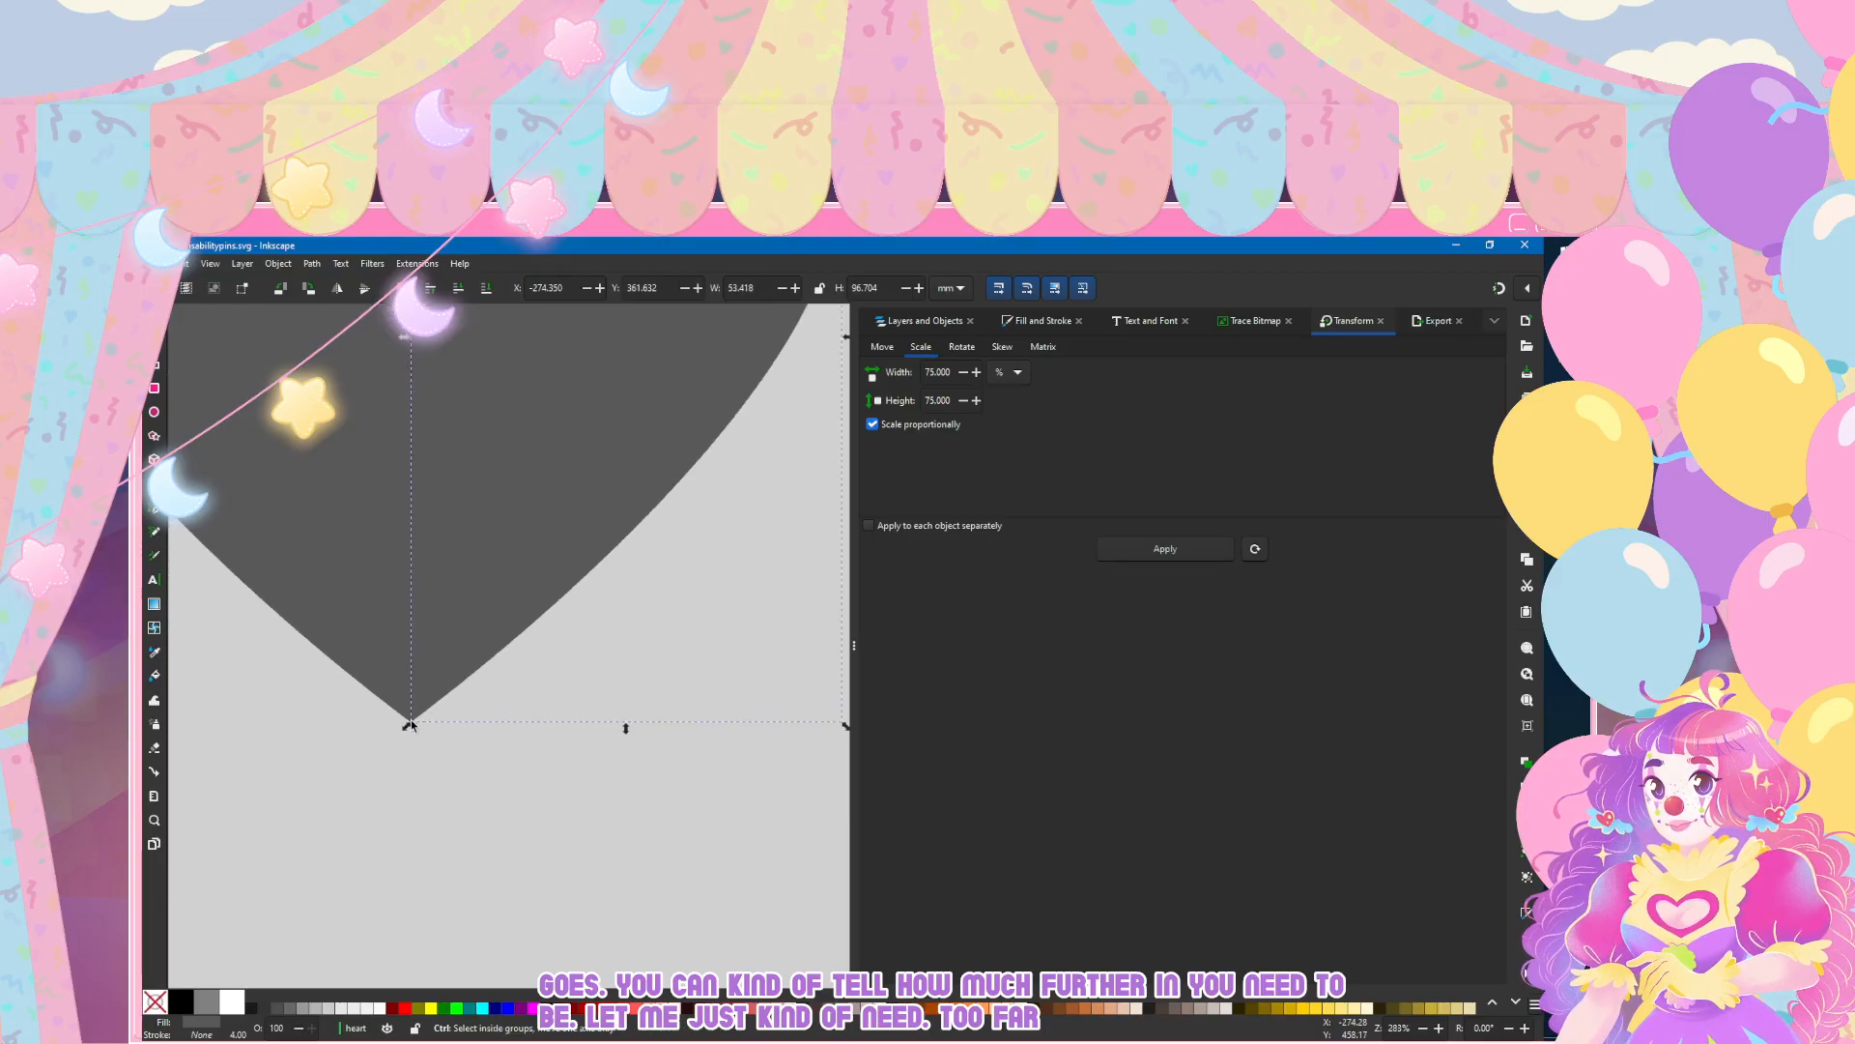
{"action": "scroll", "coordinate": [410, 723], "scroll_direction": "up", "scroll_amount": 10}
{"action": "left_click", "coordinate": [306, 338]}
{"action": "scroll", "coordinate": [336, 582], "scroll_direction": "up", "scroll_amount": 1}
{"action": "left_click", "coordinate": [506, 571]}
{"action": "scroll", "coordinate": [414, 478], "scroll_direction": "up", "scroll_amount": 12}
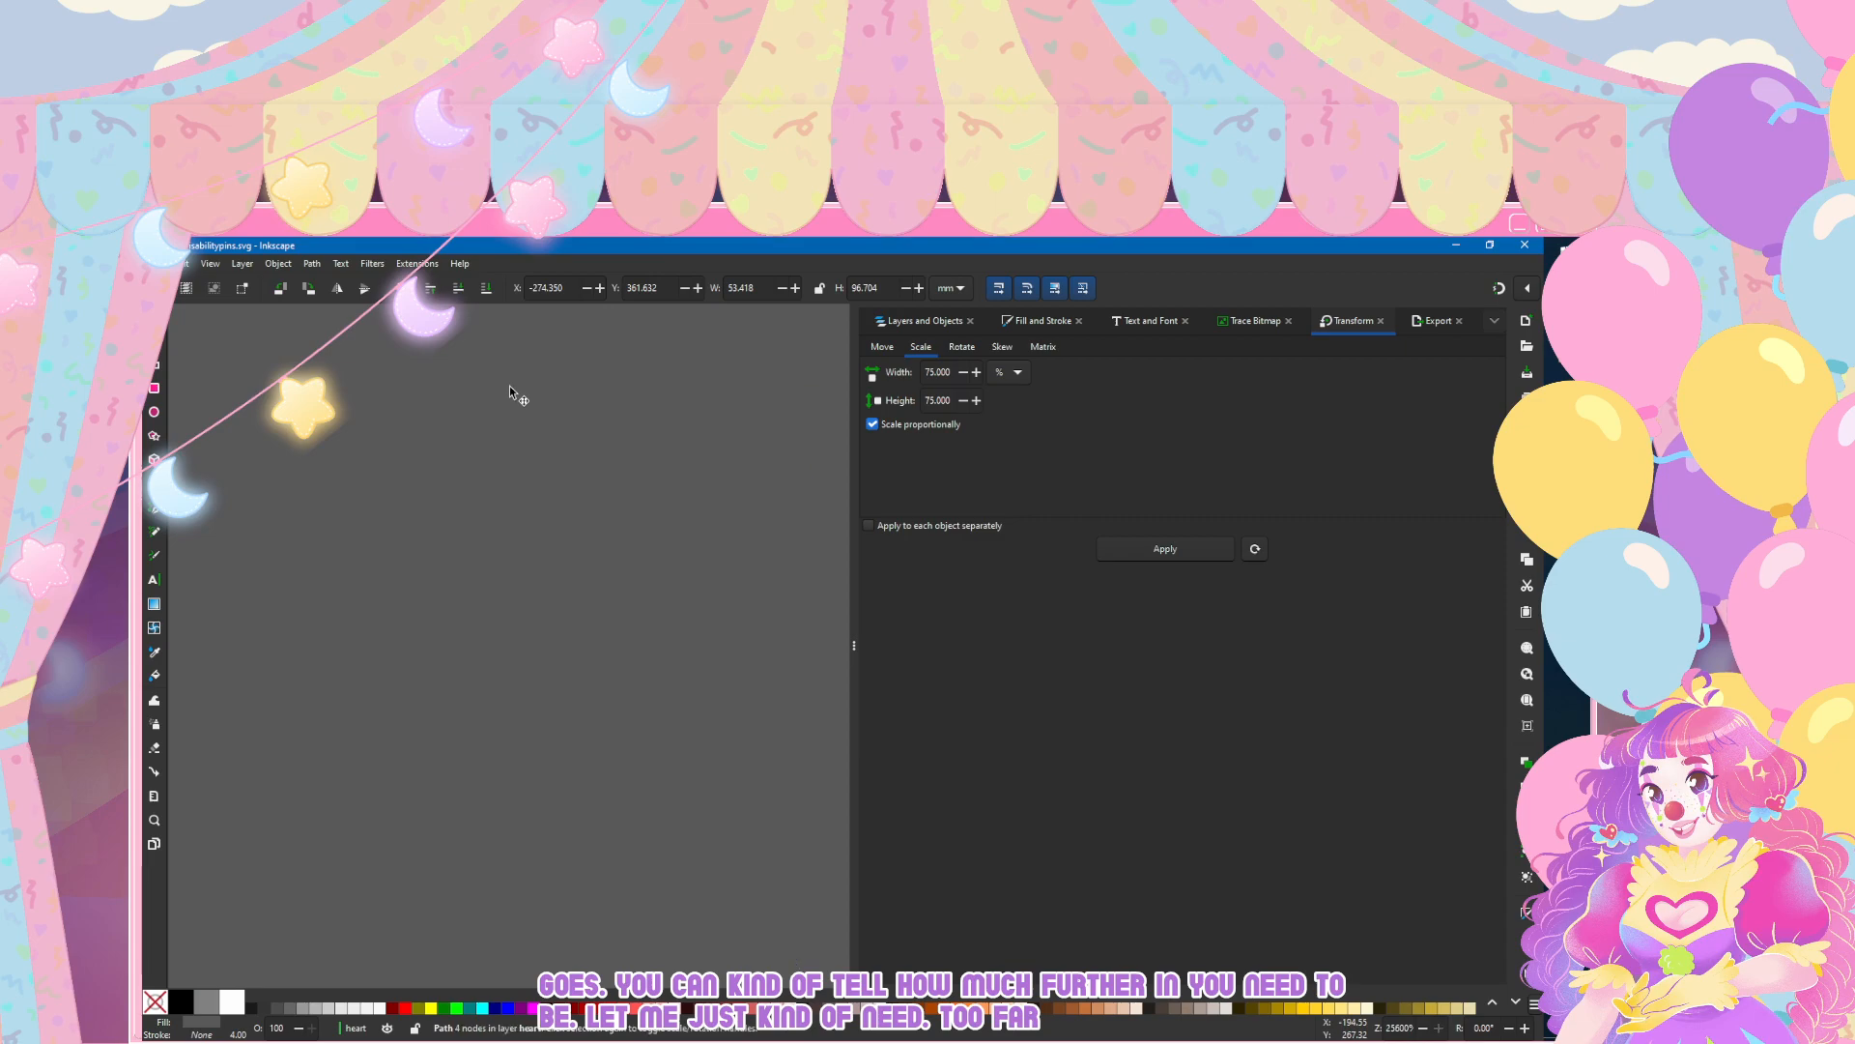
{"action": "scroll", "coordinate": [579, 410], "scroll_direction": "up", "scroll_amount": 5}
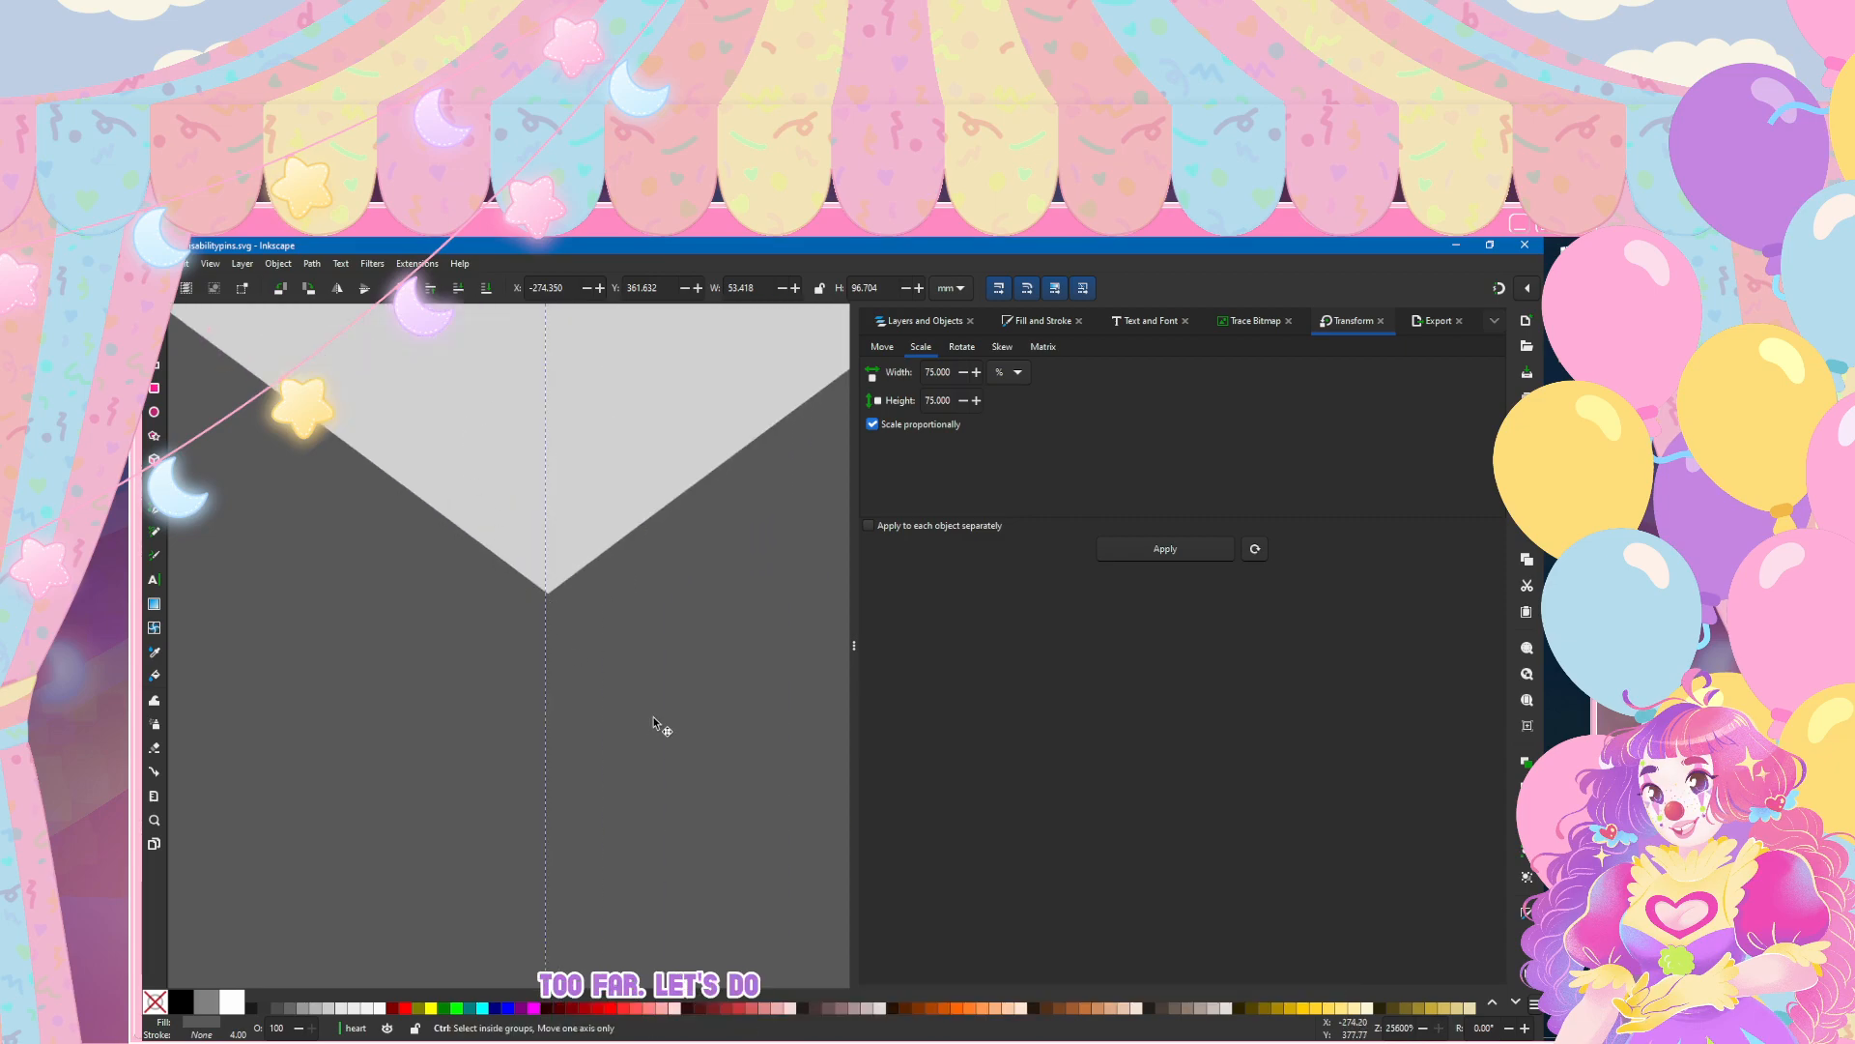
Step: Select both heart halves and merge them into a single path with Union
{"action": "left_click", "coordinate": [155, 341]}
{"action": "left_click", "coordinate": [490, 374]}
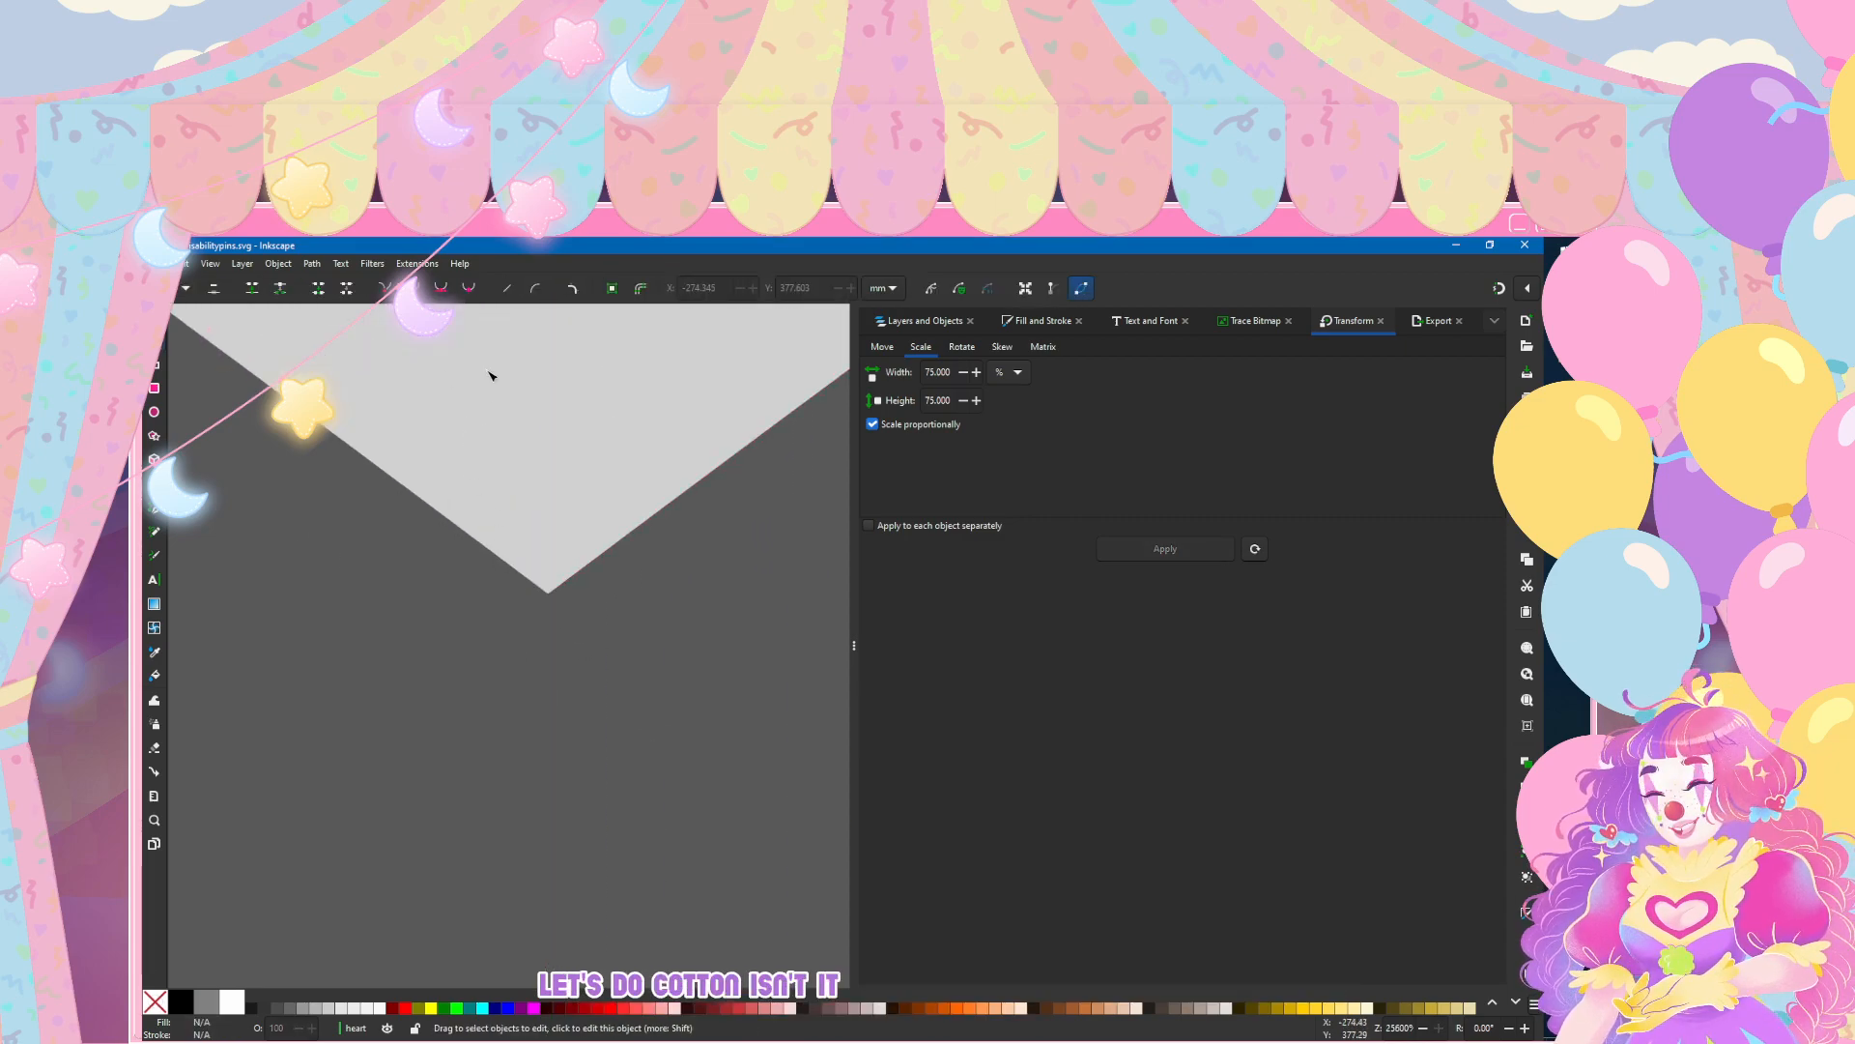
{"action": "left_click", "coordinate": [580, 638]}
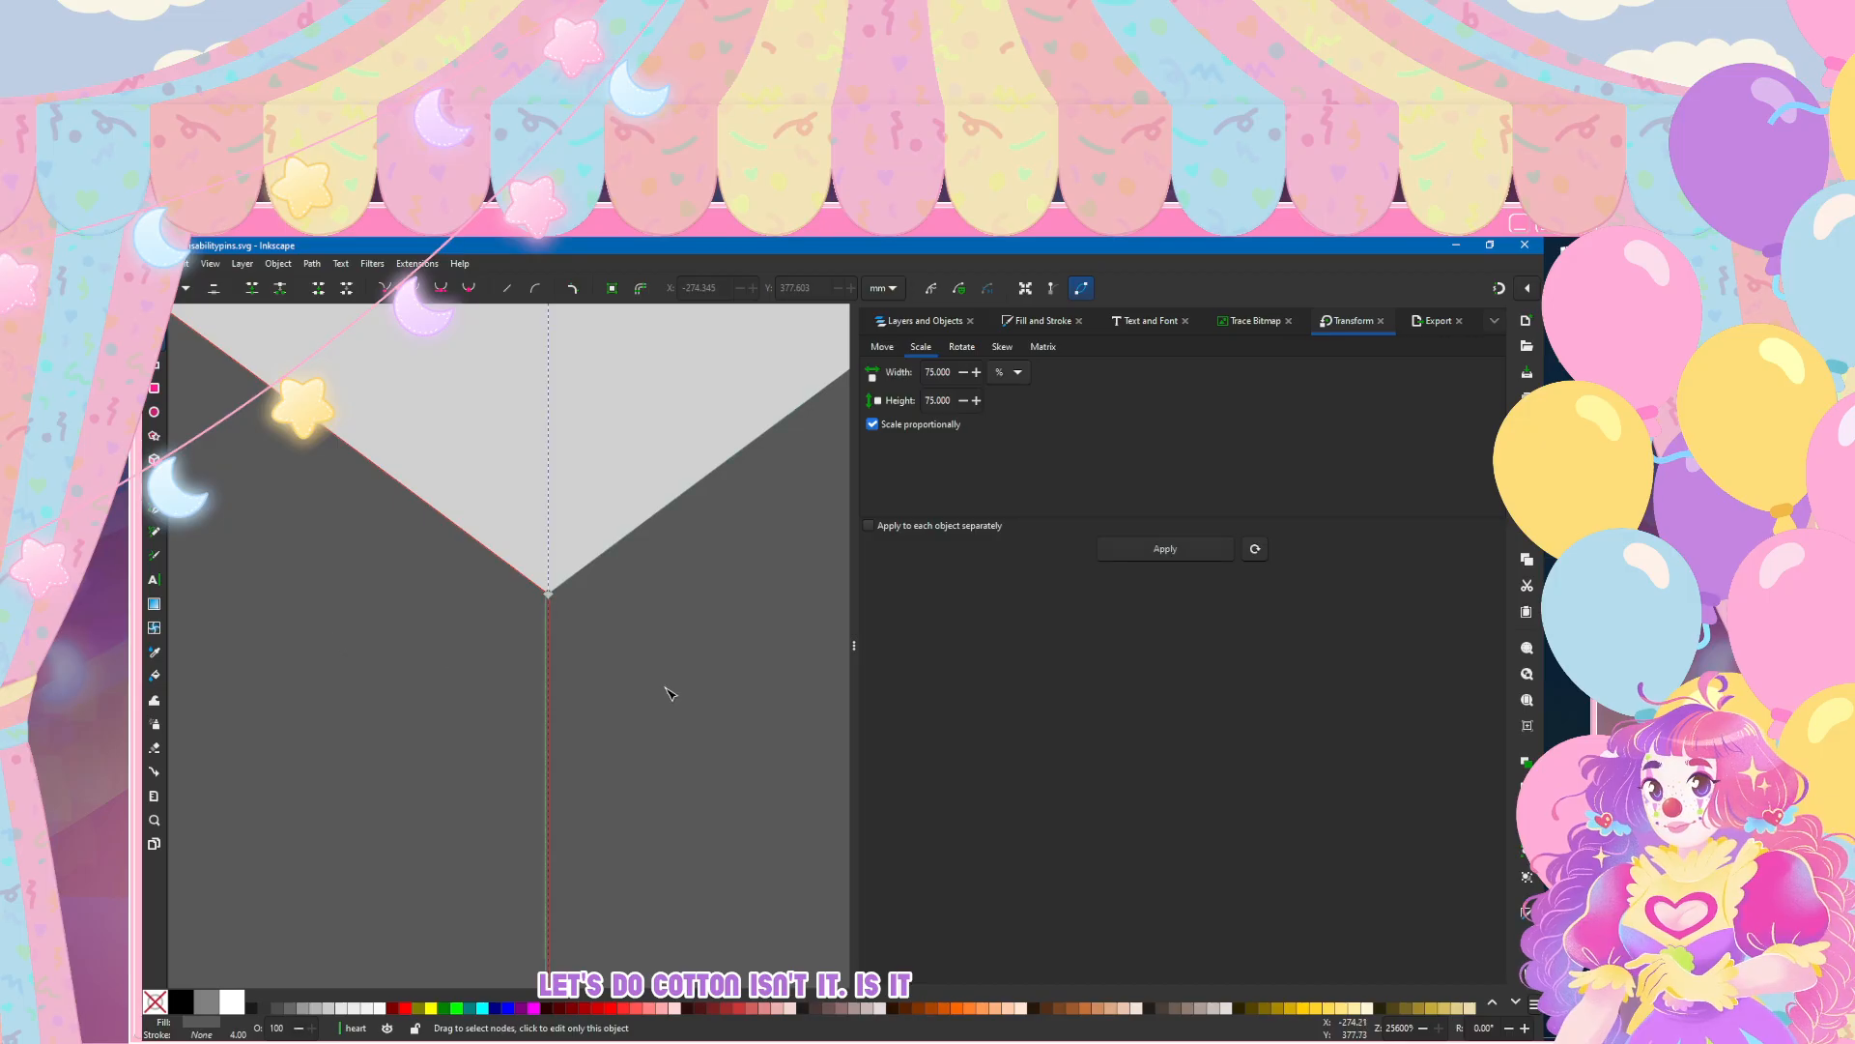
{"action": "left_click", "coordinate": [278, 264]}
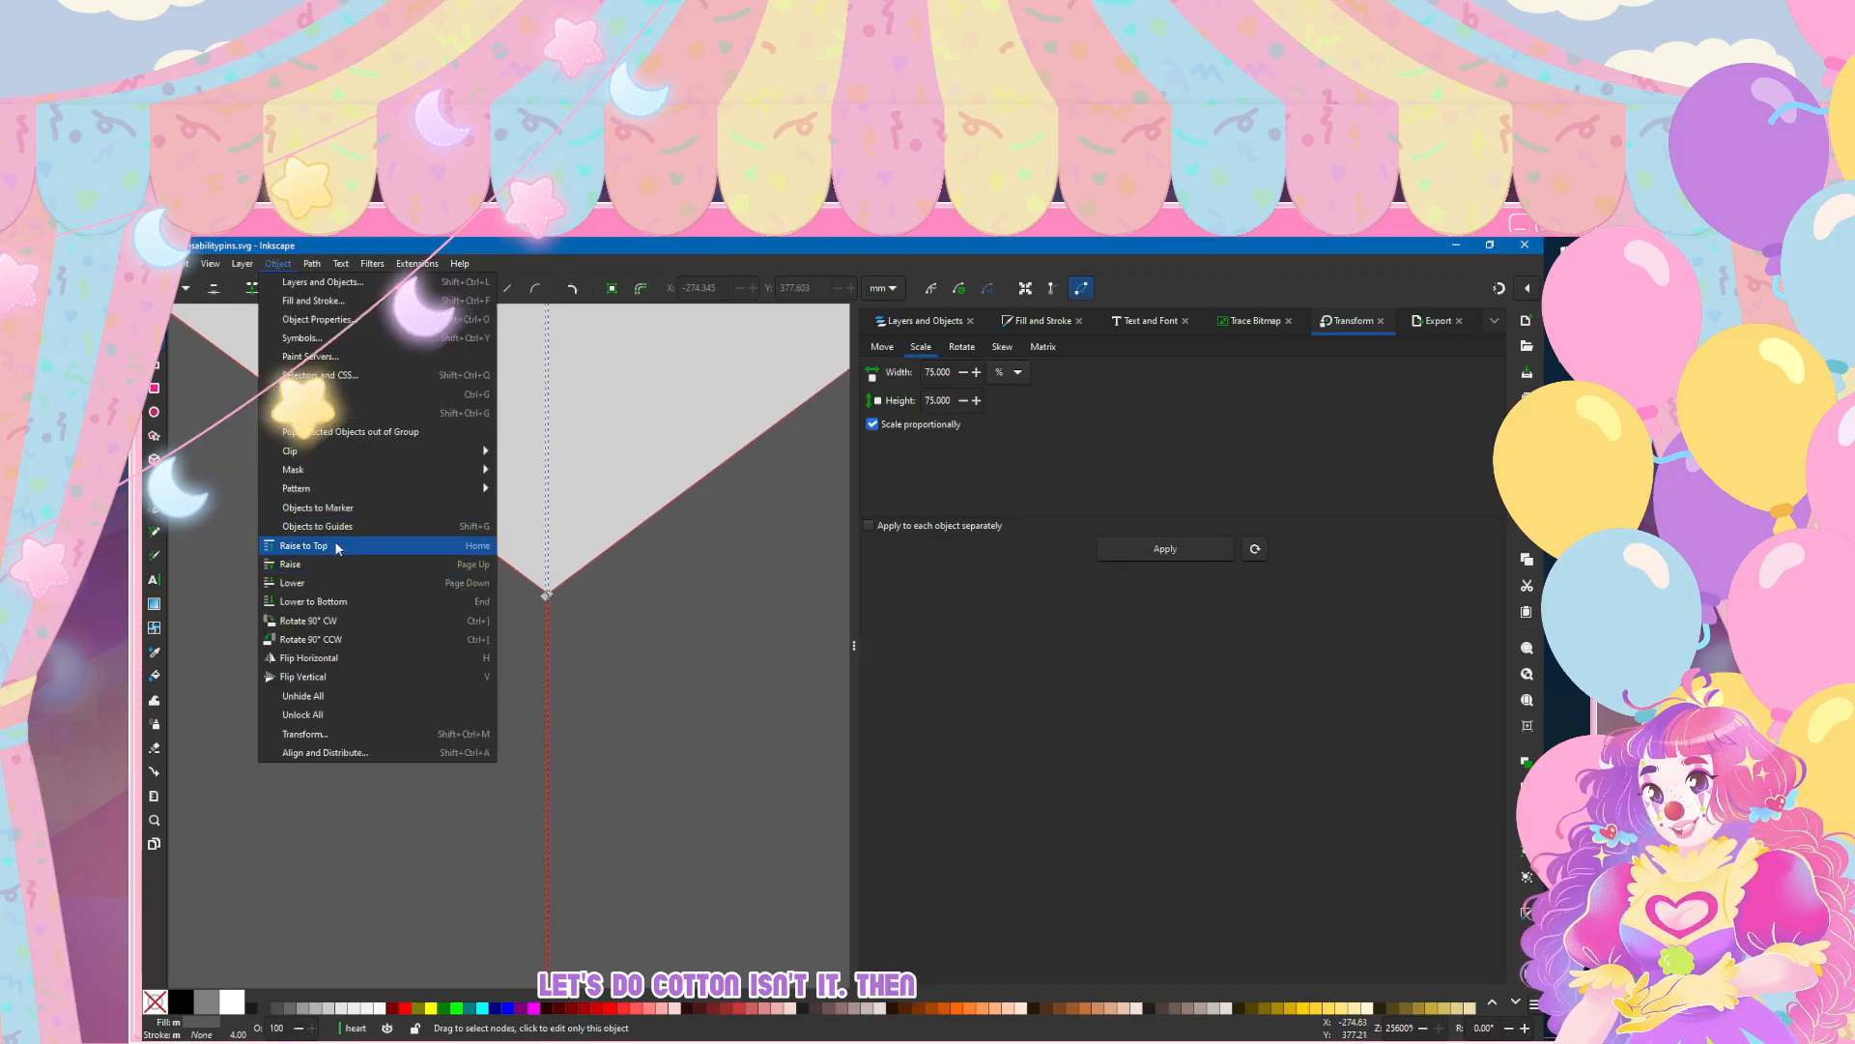
{"action": "left_click", "coordinate": [488, 522]}
{"action": "scroll", "coordinate": [488, 522], "scroll_direction": "down", "scroll_amount": 8}
{"action": "scroll", "coordinate": [488, 522], "scroll_direction": "down", "scroll_amount": 10}
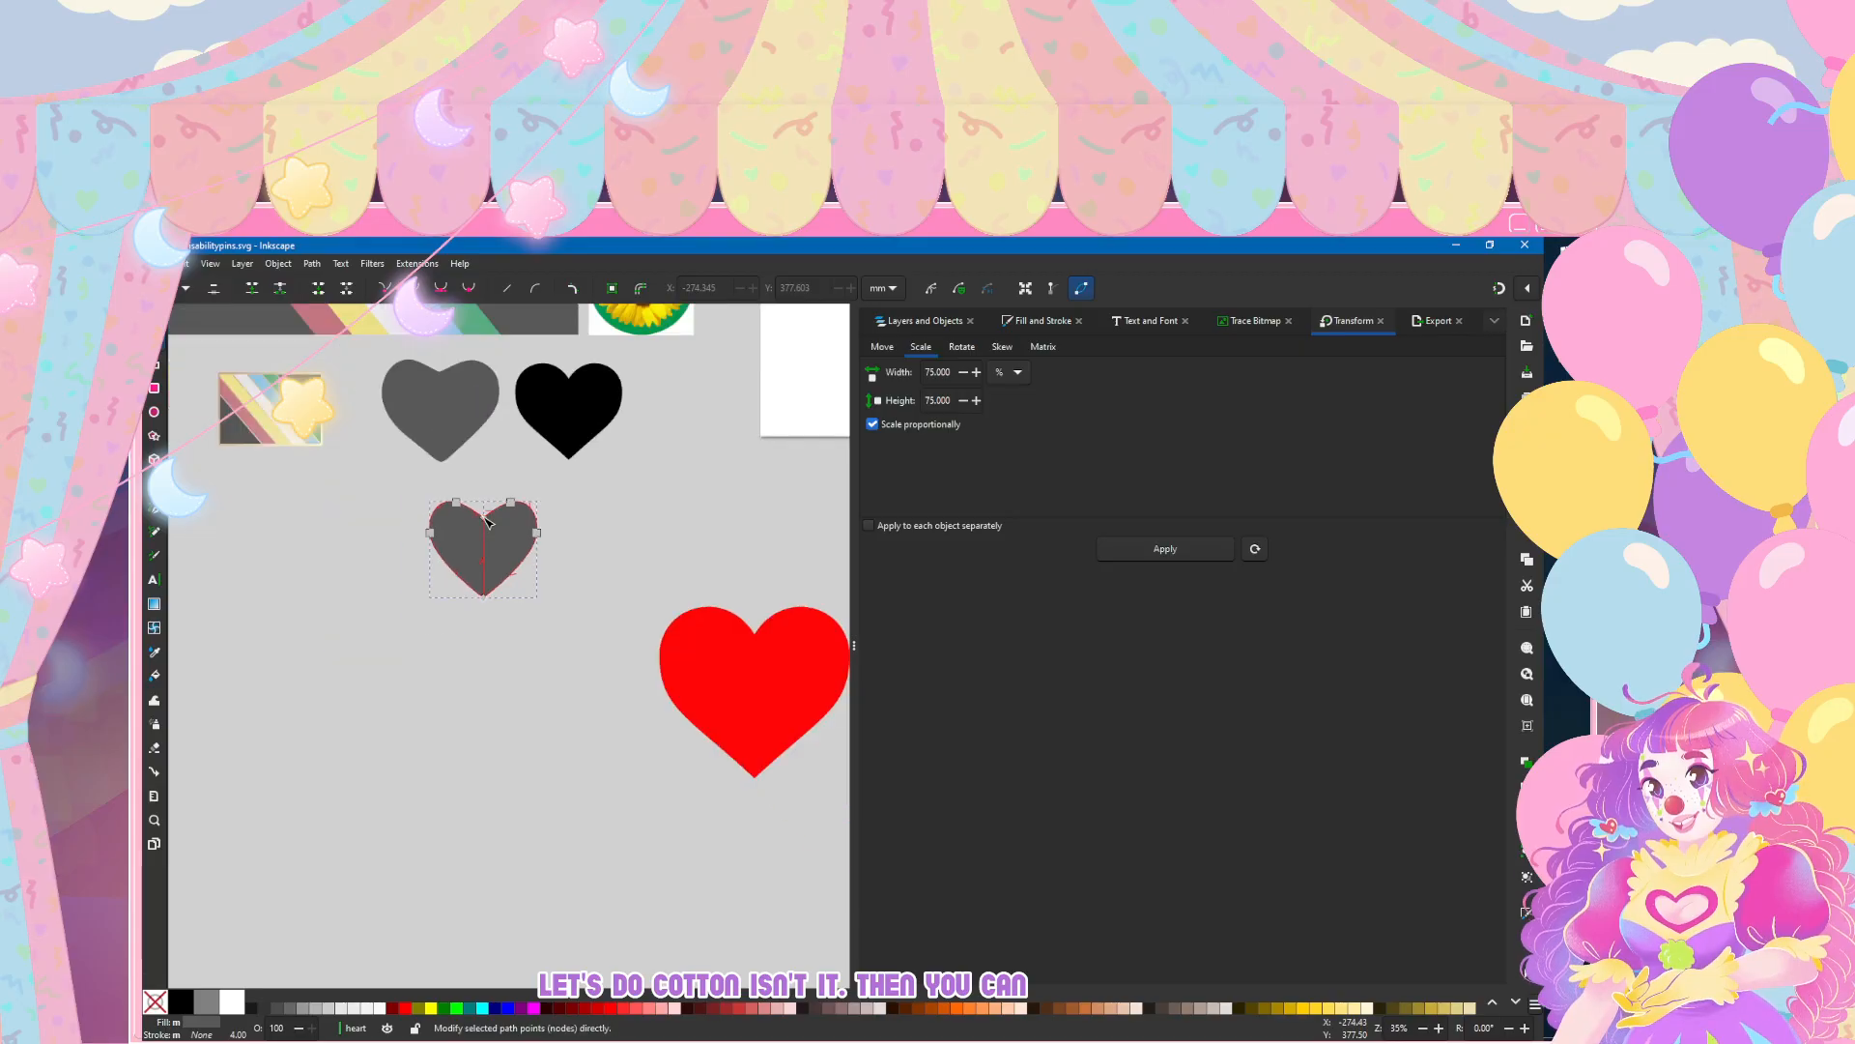
{"action": "left_click", "coordinate": [287, 264]}
{"action": "mouse_move", "coordinate": [309, 269]}
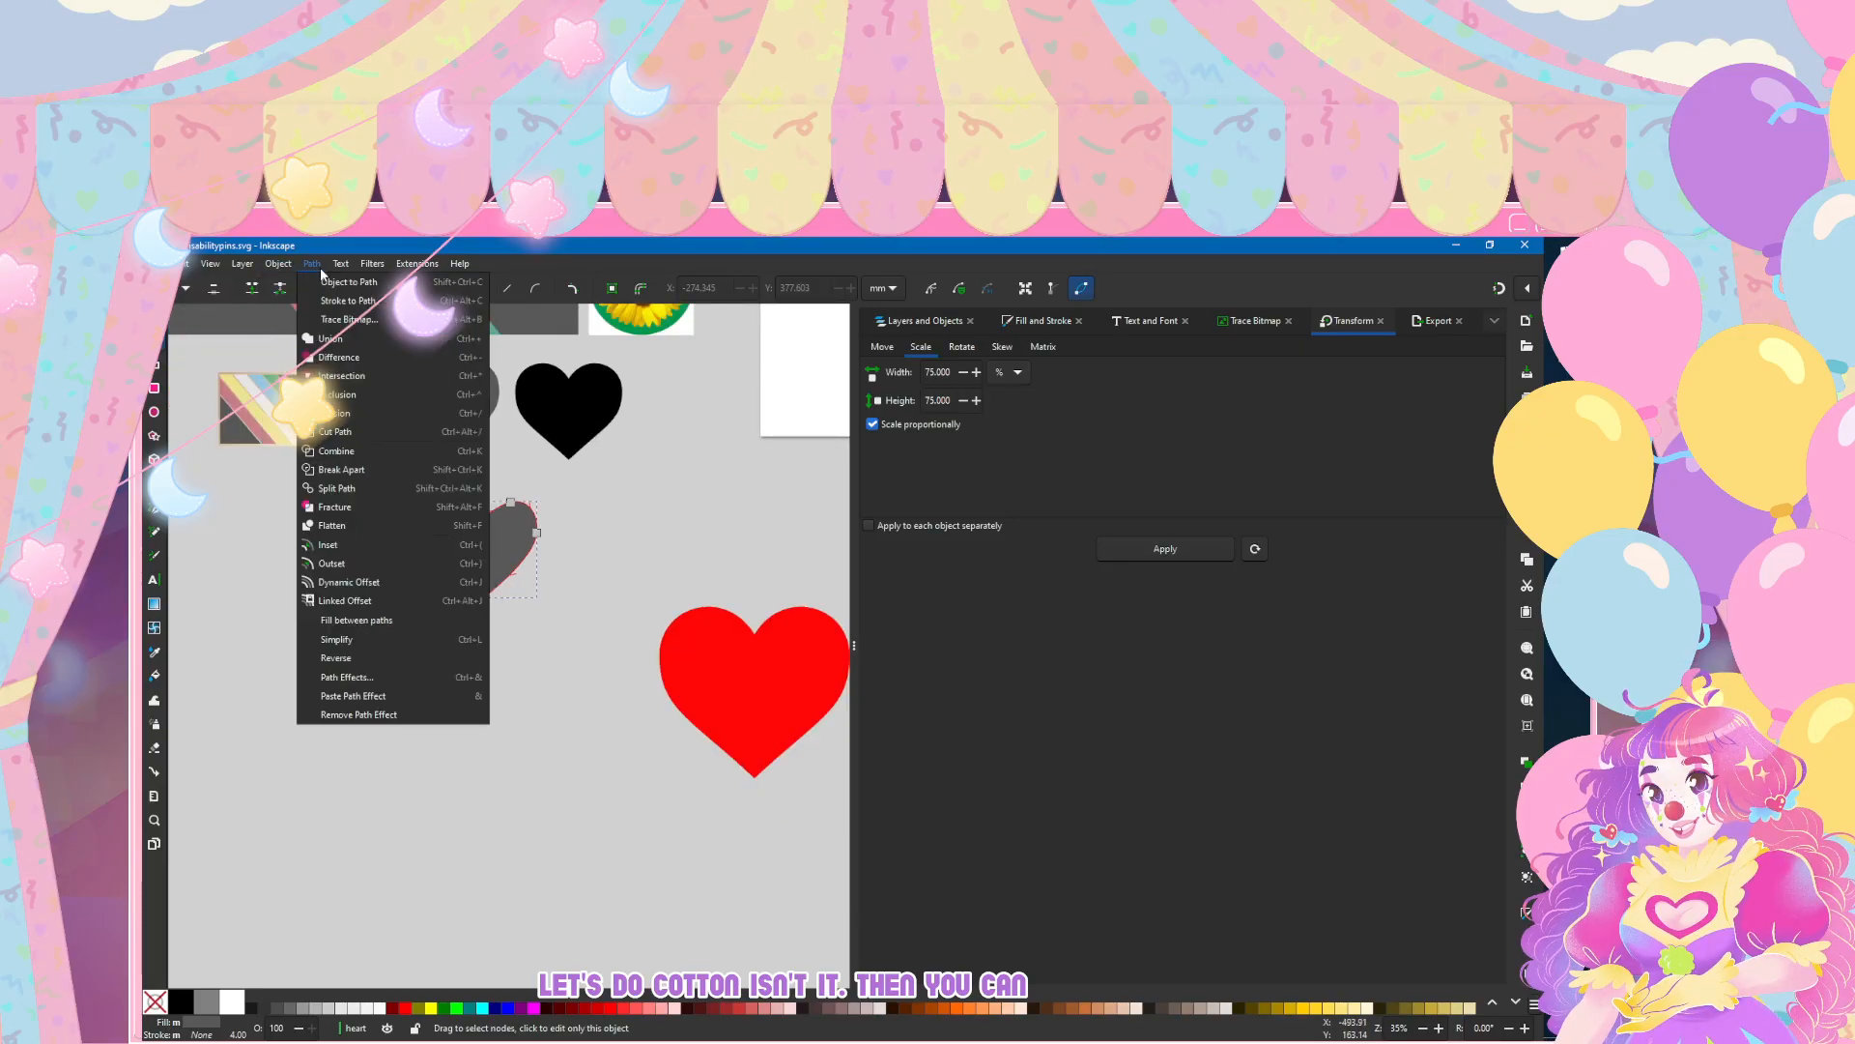
{"action": "left_click", "coordinate": [902, 323]}
{"action": "left_click", "coordinate": [902, 323]}
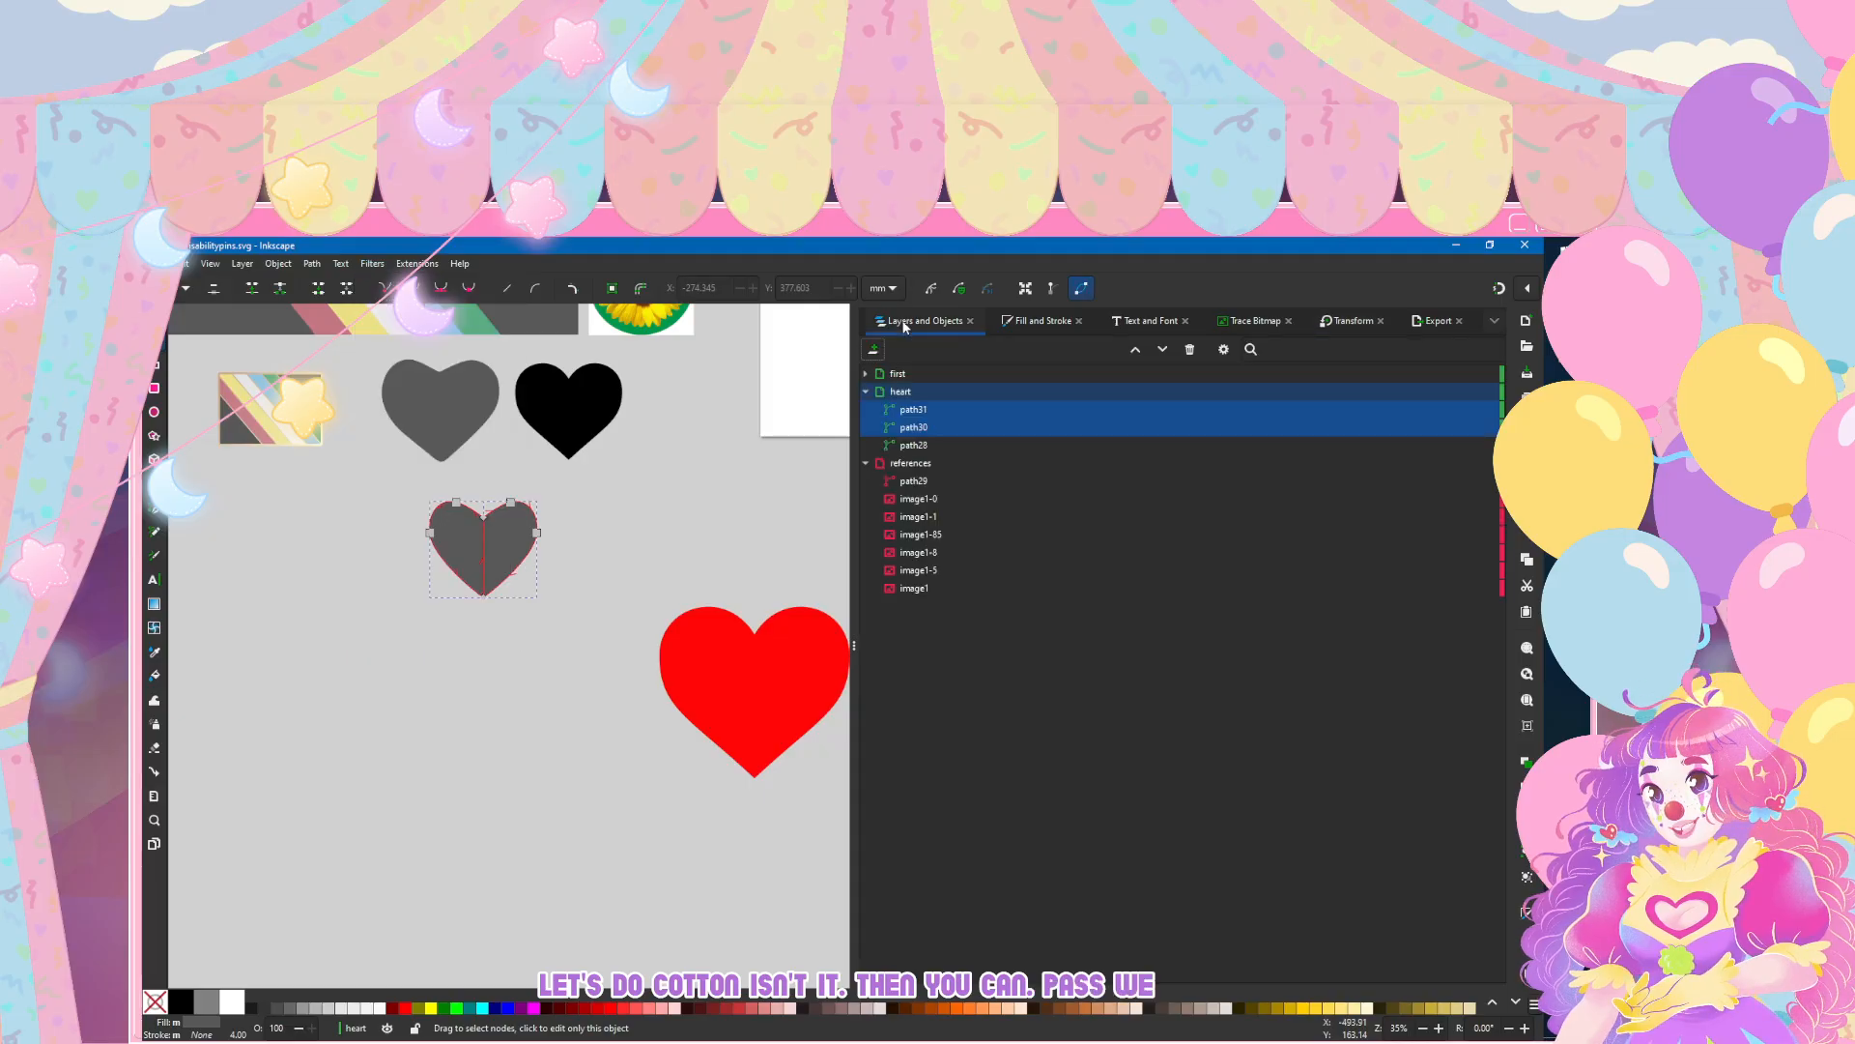
{"action": "left_click", "coordinate": [312, 263]}
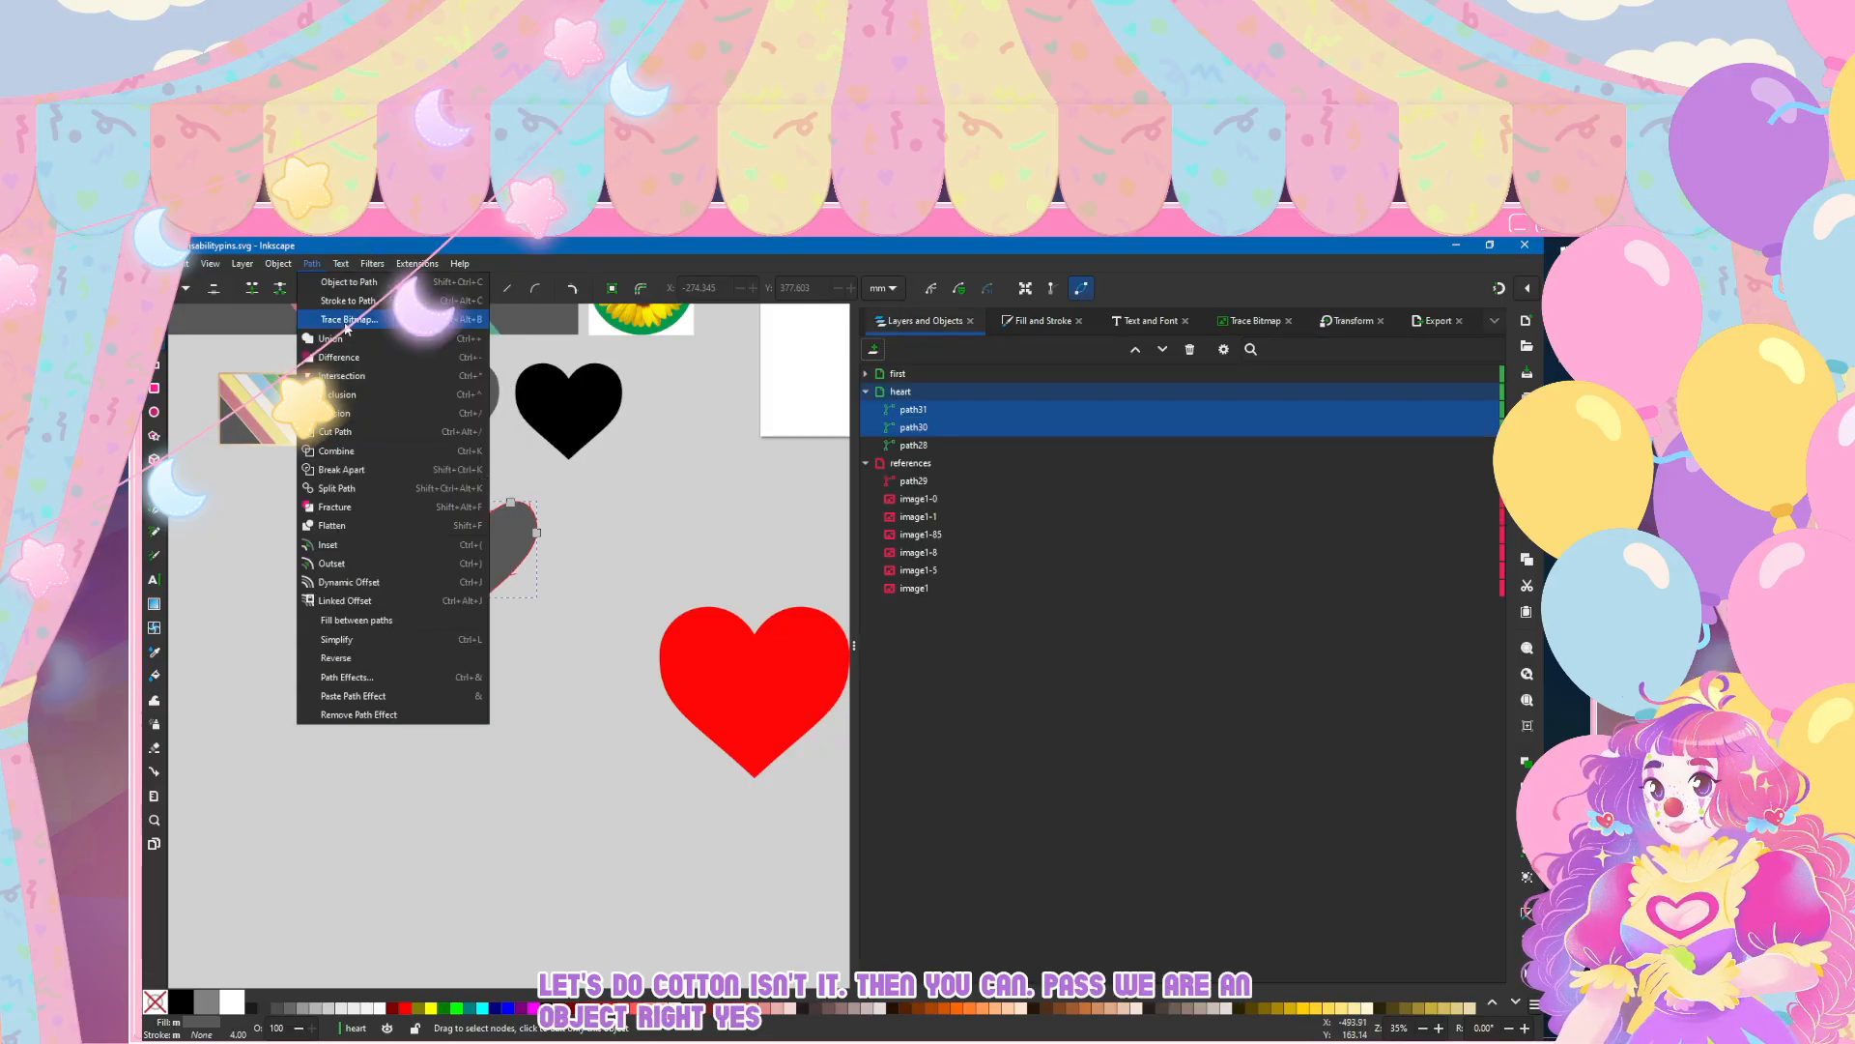
{"action": "left_click", "coordinate": [346, 338]}
{"action": "key", "text": "3"}
{"action": "left_click", "coordinate": [473, 834]}
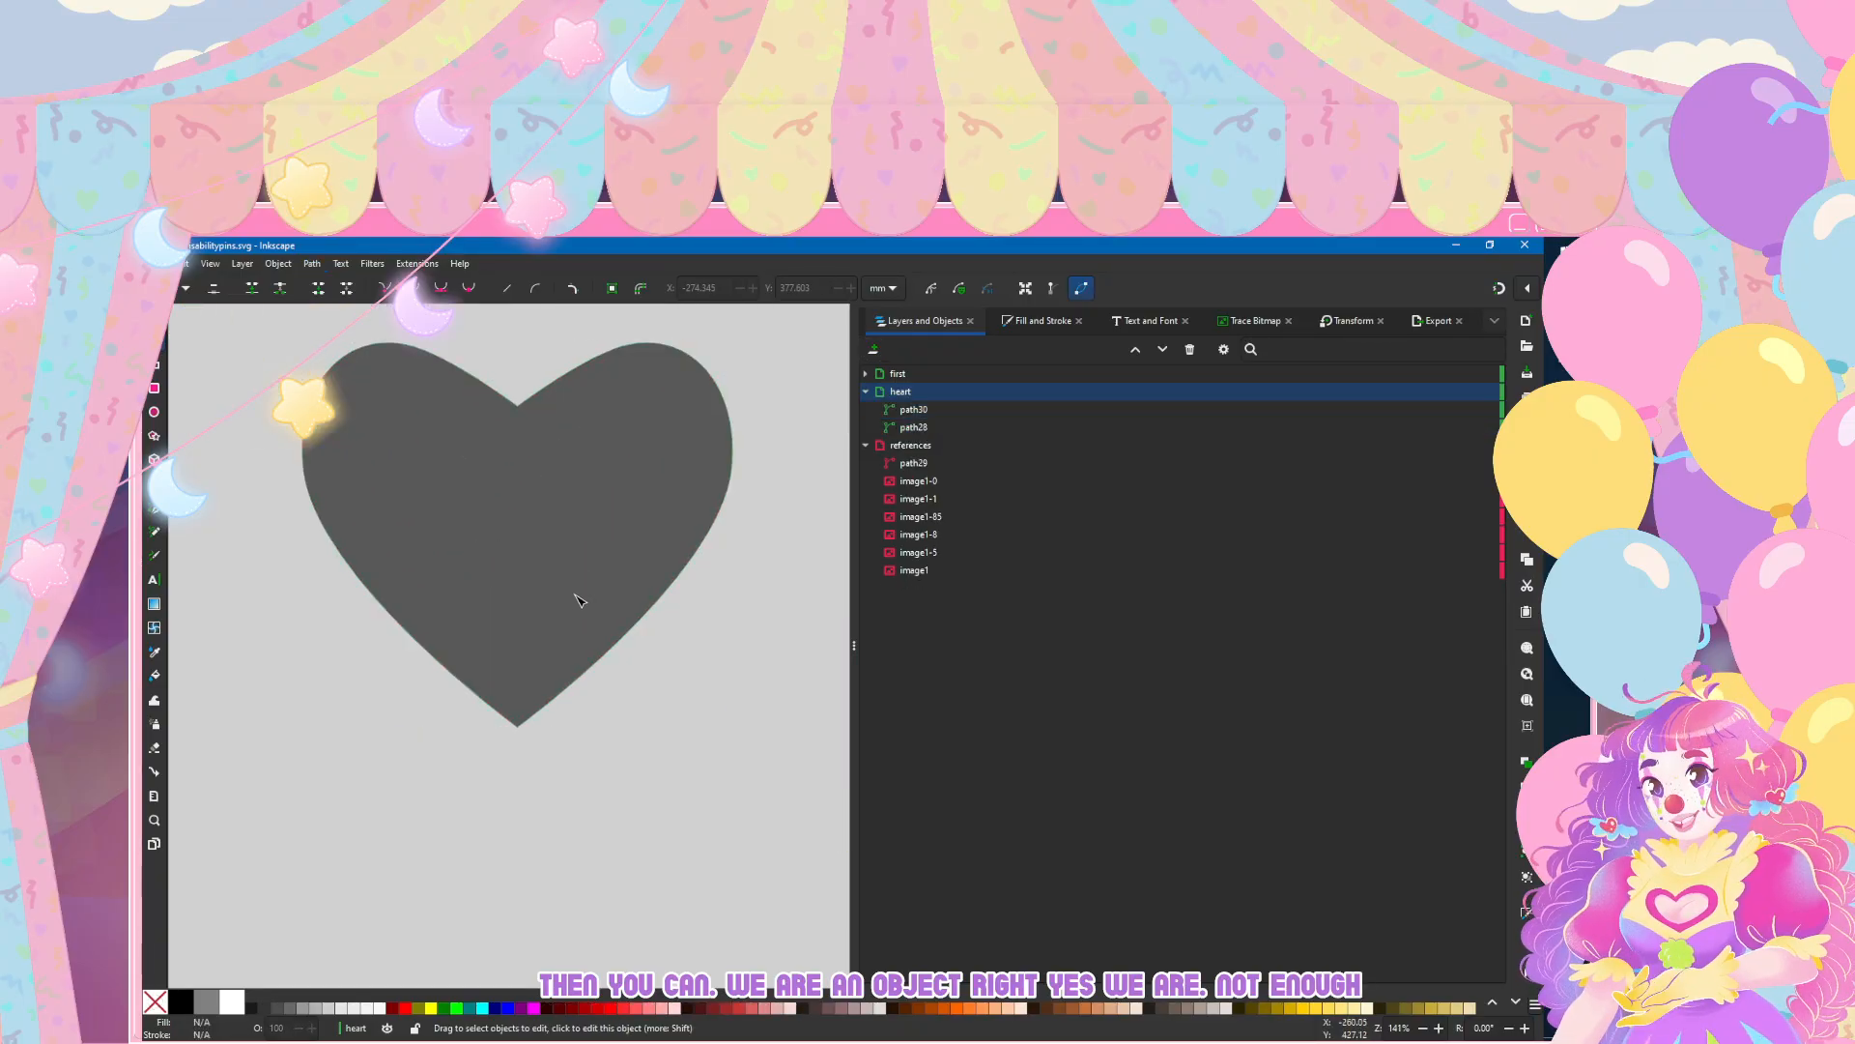
Step: Try moving and deleting a node at the merged heart's bottom tip
{"action": "scroll", "coordinate": [571, 570], "scroll_direction": "up", "scroll_amount": 2}
{"action": "scroll", "coordinate": [563, 523], "scroll_direction": "up", "scroll_amount": 2}
{"action": "scroll", "coordinate": [497, 463], "scroll_direction": "up", "scroll_amount": 2}
{"action": "scroll", "coordinate": [495, 462], "scroll_direction": "down", "scroll_amount": 5}
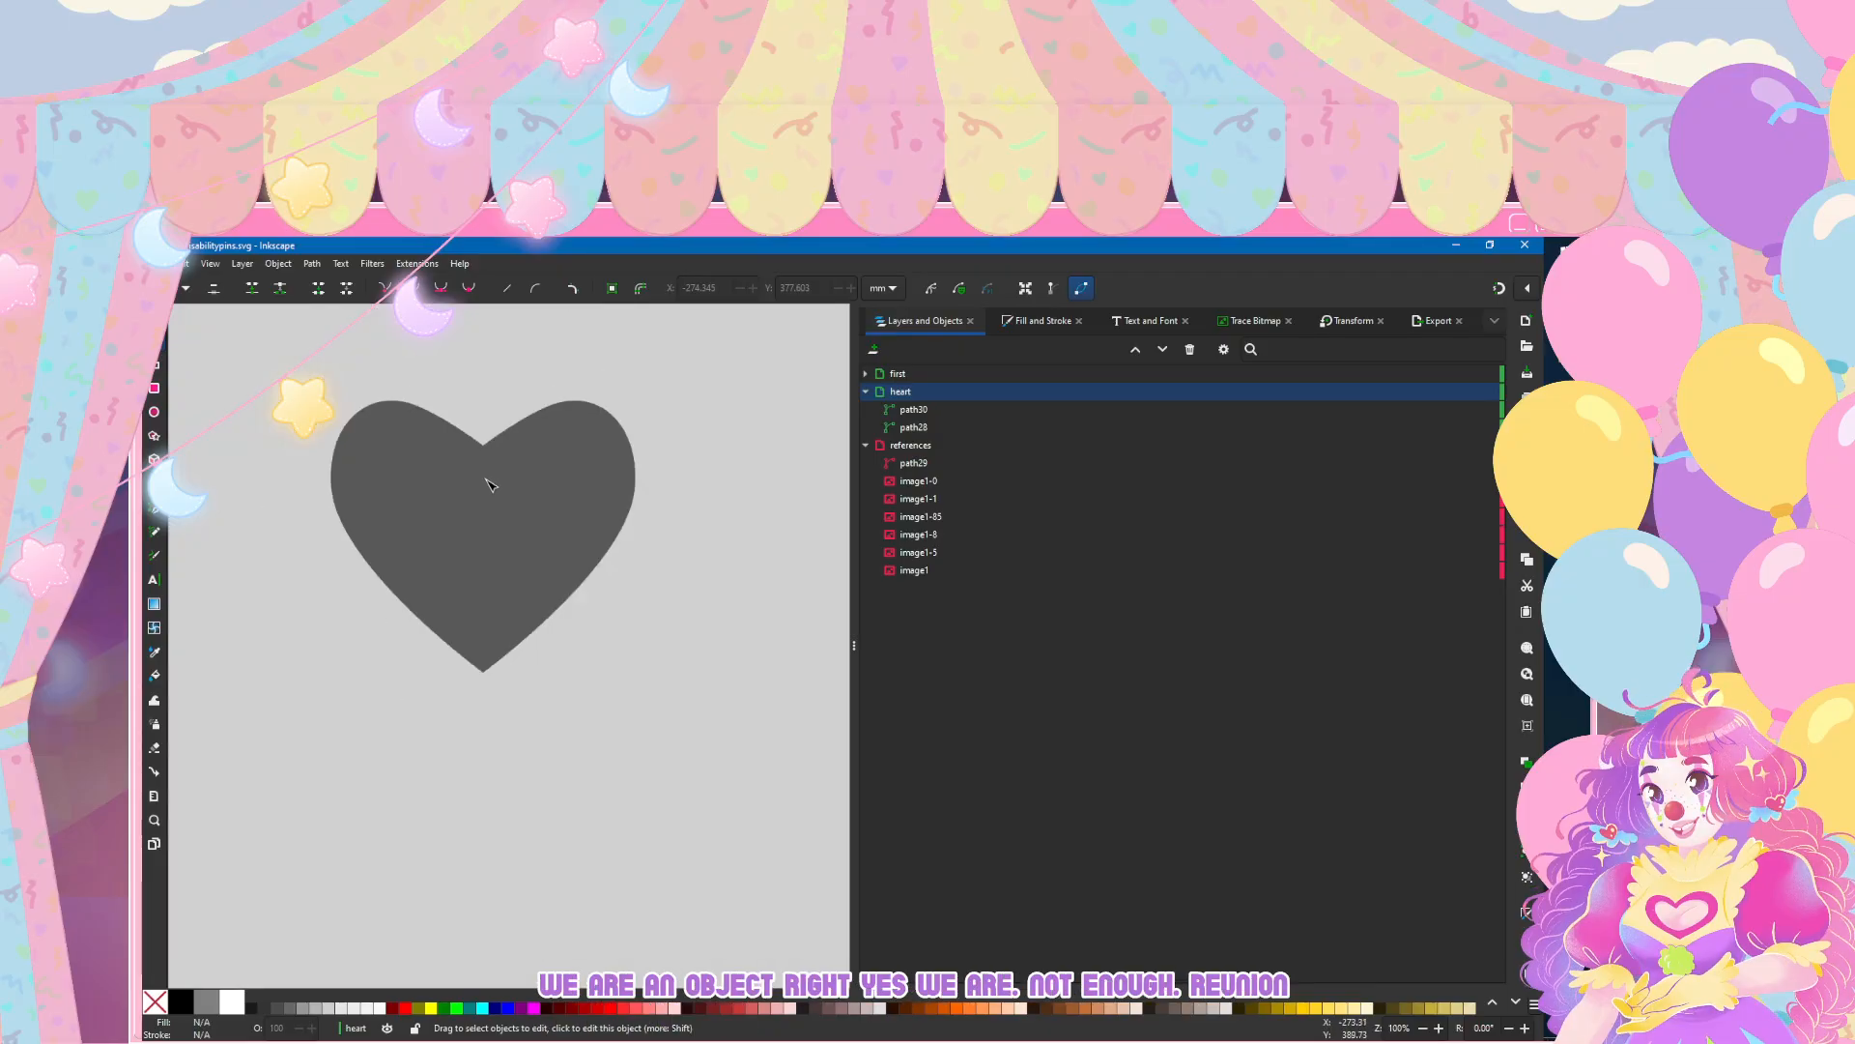
{"action": "scroll", "coordinate": [495, 488], "scroll_direction": "up", "scroll_amount": 5}
{"action": "scroll", "coordinate": [470, 405], "scroll_direction": "up", "scroll_amount": 10}
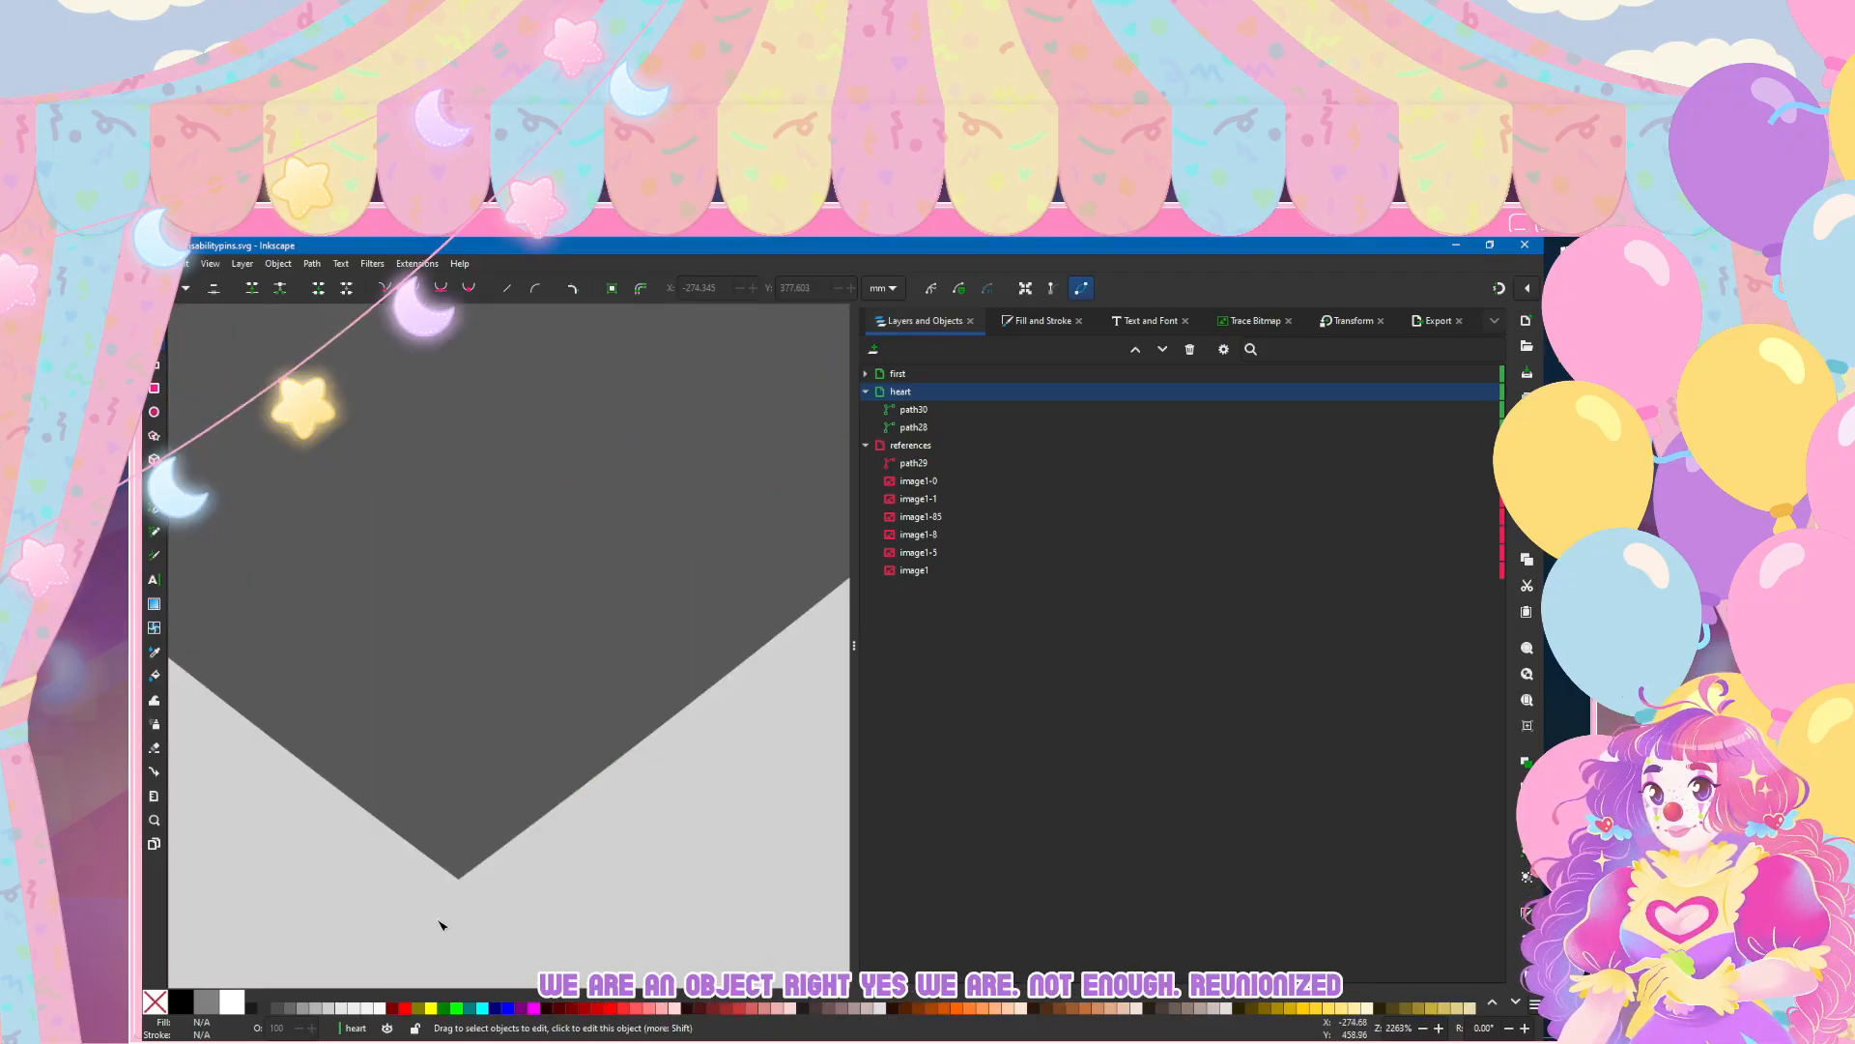
{"action": "left_click", "coordinate": [496, 464]}
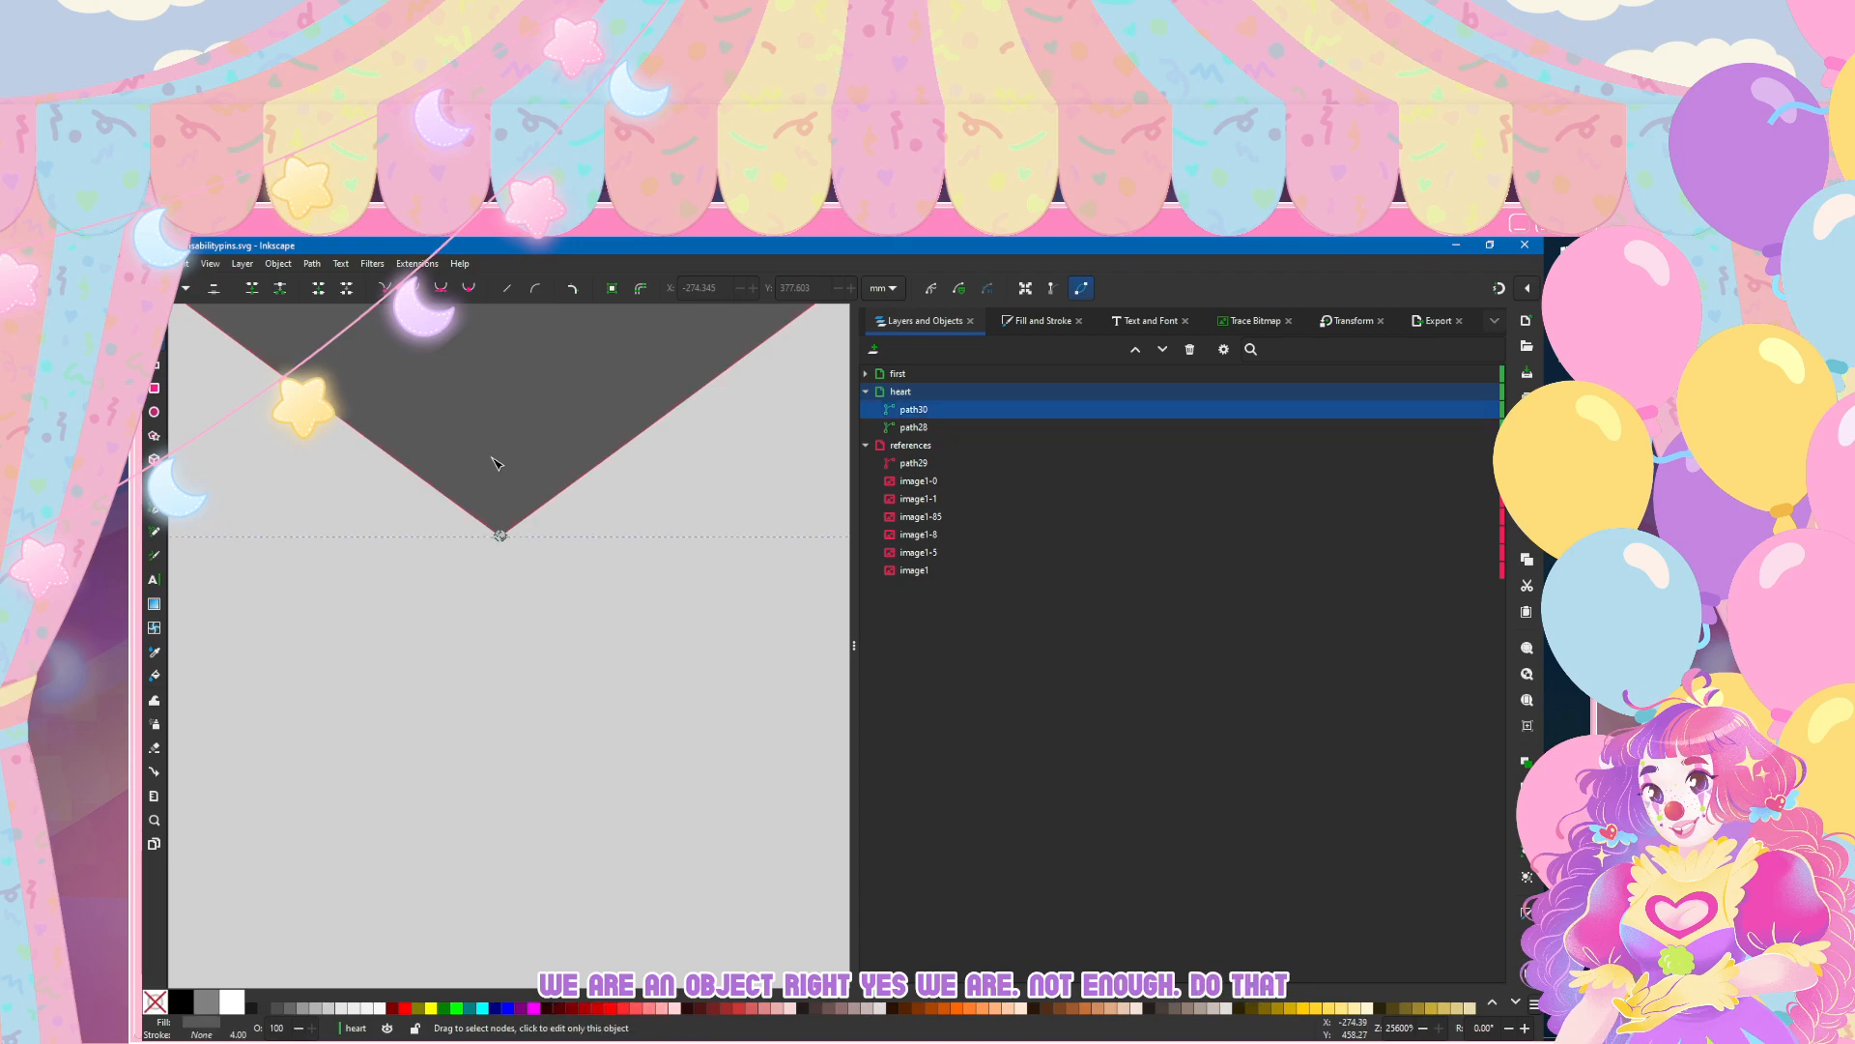
{"action": "mouse_move", "coordinate": [501, 535]}
{"action": "left_mouse_down"}
{"action": "mouse_move", "coordinate": [544, 576]}
{"action": "mouse_move", "coordinate": [471, 515]}
{"action": "left_mouse_up"}
{"action": "key", "text": "ctrl+z"}
{"action": "key", "text": "Delete"}
{"action": "key", "text": "ctrl+z"}
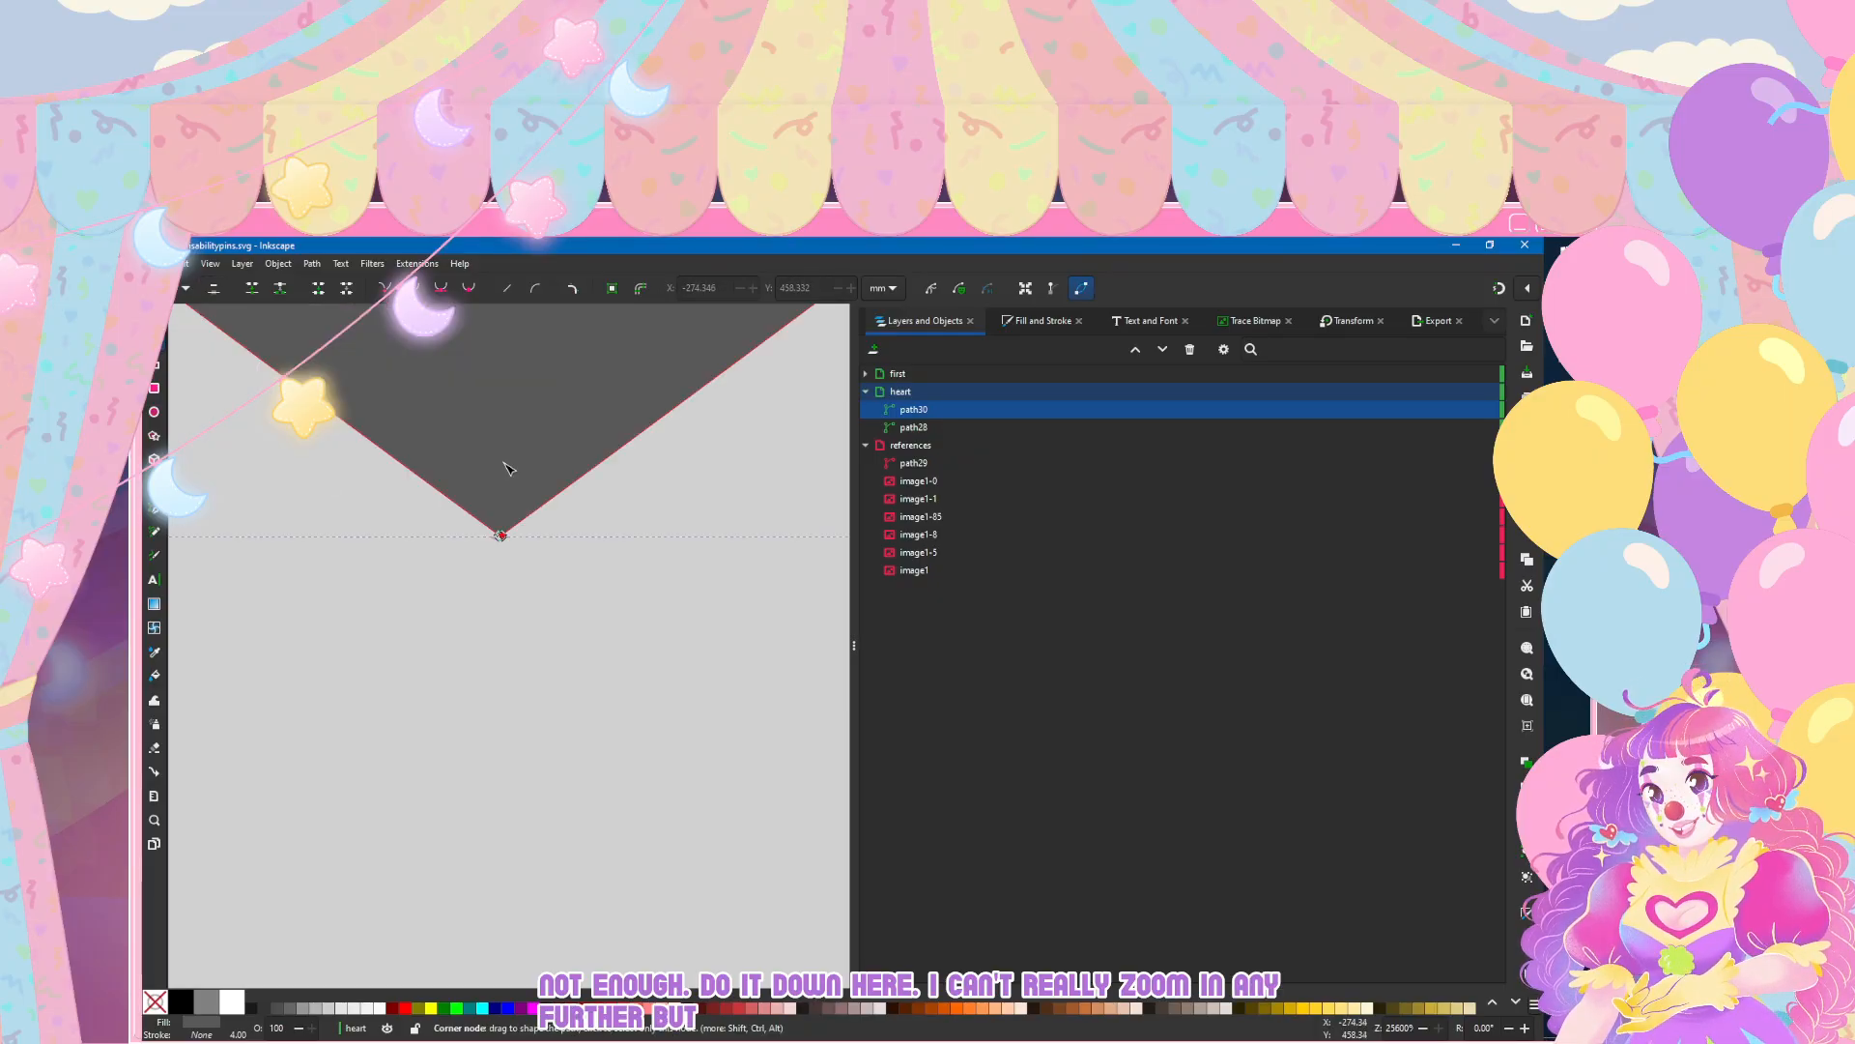
Step: Try selecting the overlapping nodes at the heart's bottom tip together and deleting them
{"action": "key", "text": "Escape"}
{"action": "left_click", "coordinate": [510, 469]}
{"action": "left_click_drag", "start_coordinate": [476, 744], "coordinate": [509, 469]}
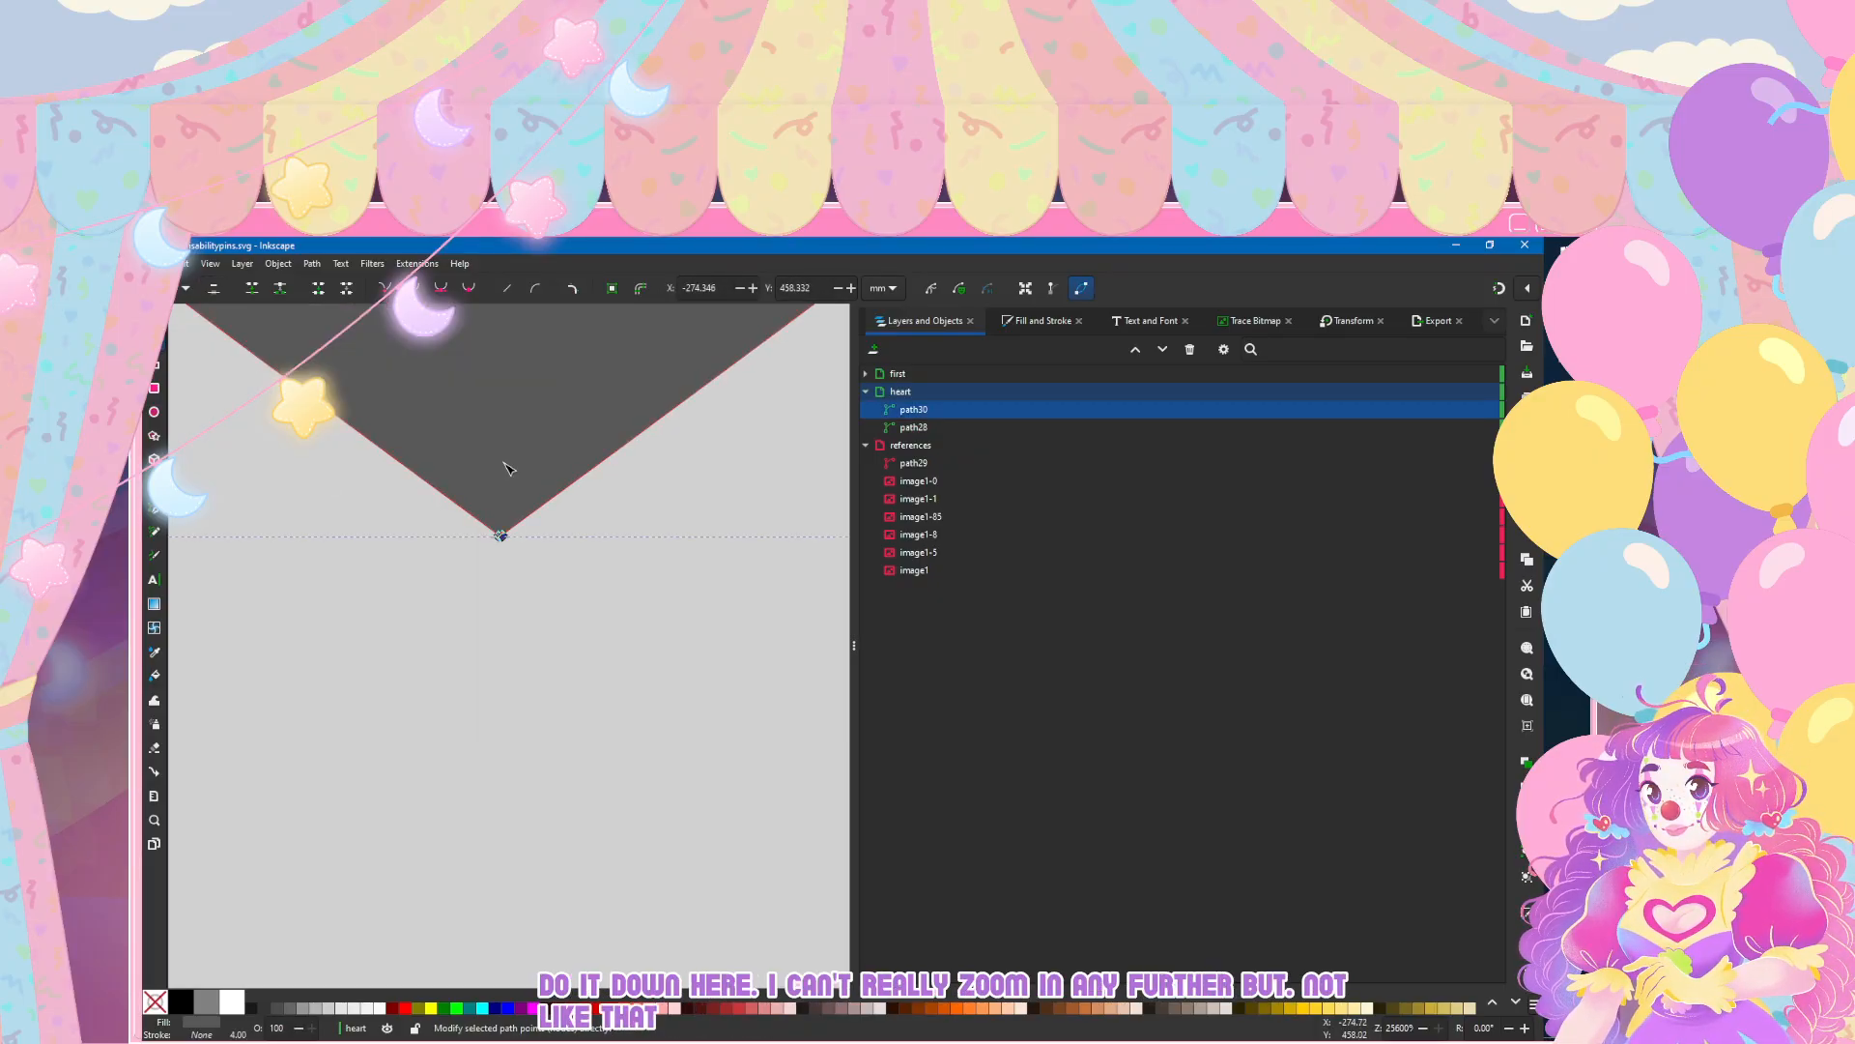
{"action": "key", "text": "Delete"}
{"action": "key", "text": "ctrl+z"}
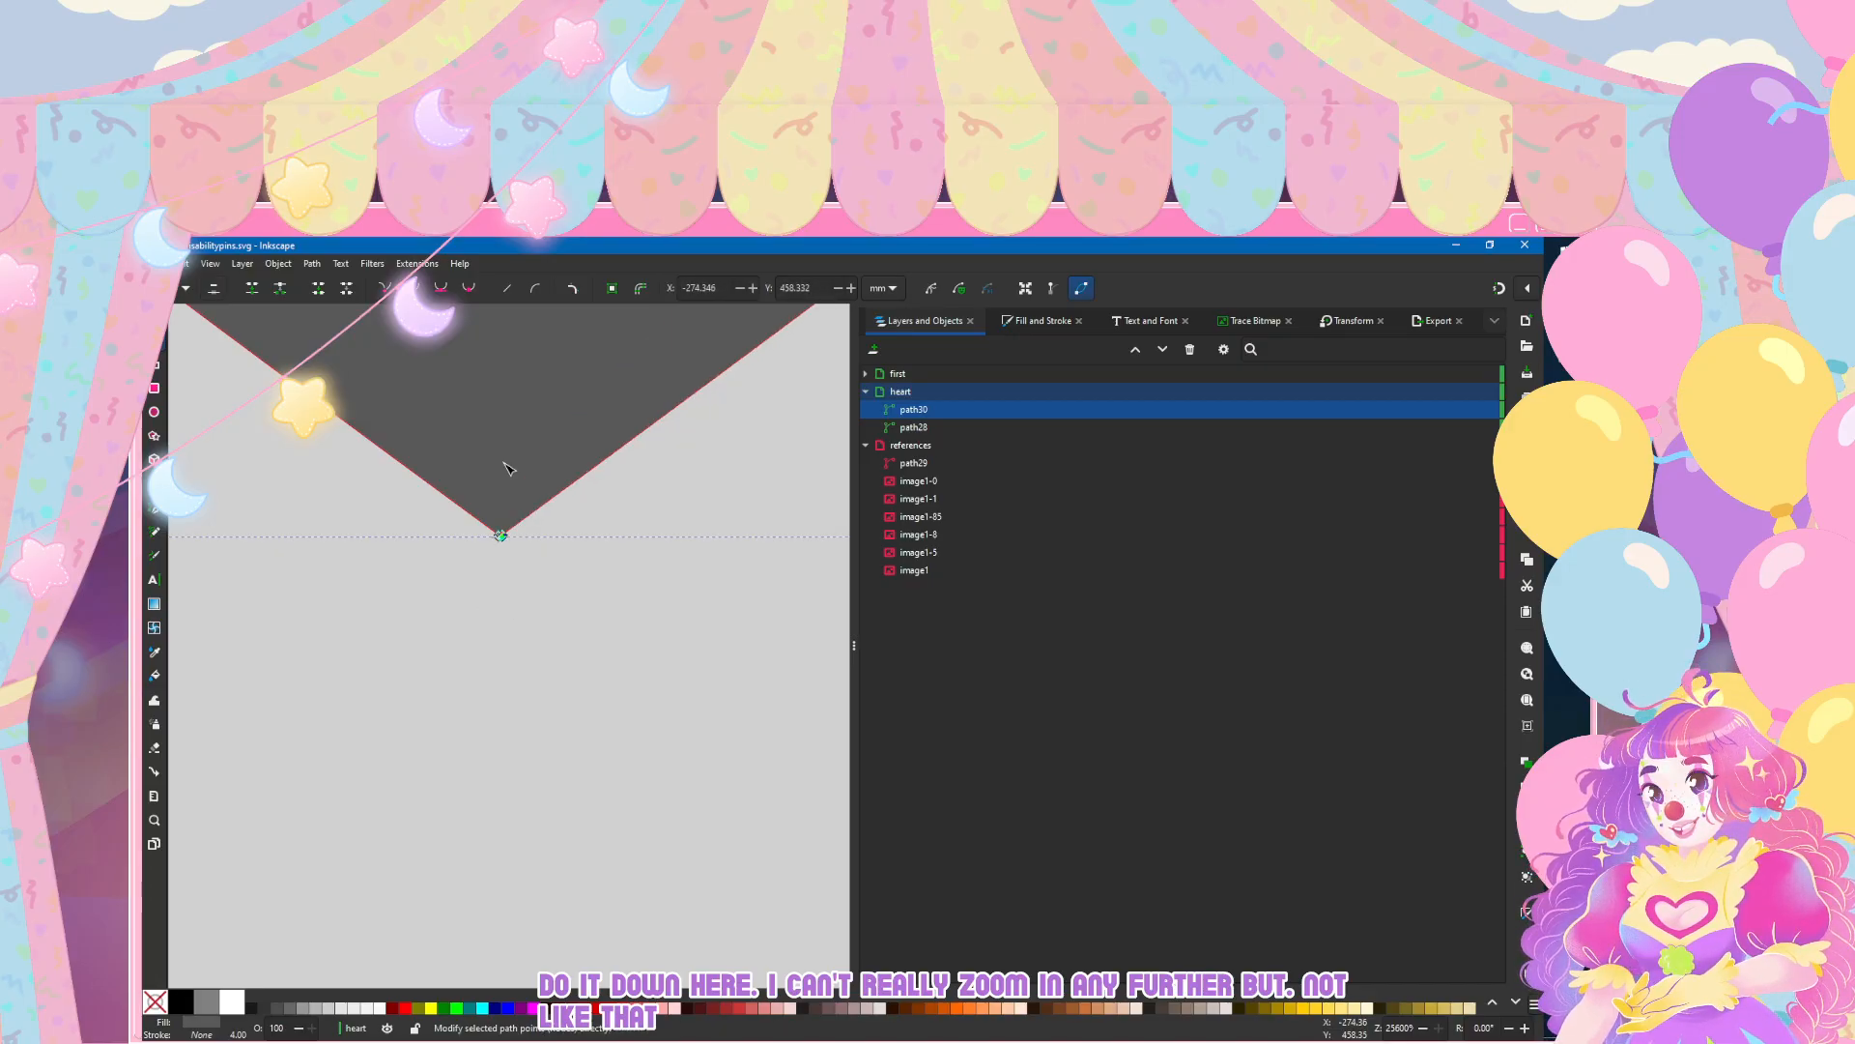
{"action": "key", "text": "Escape"}
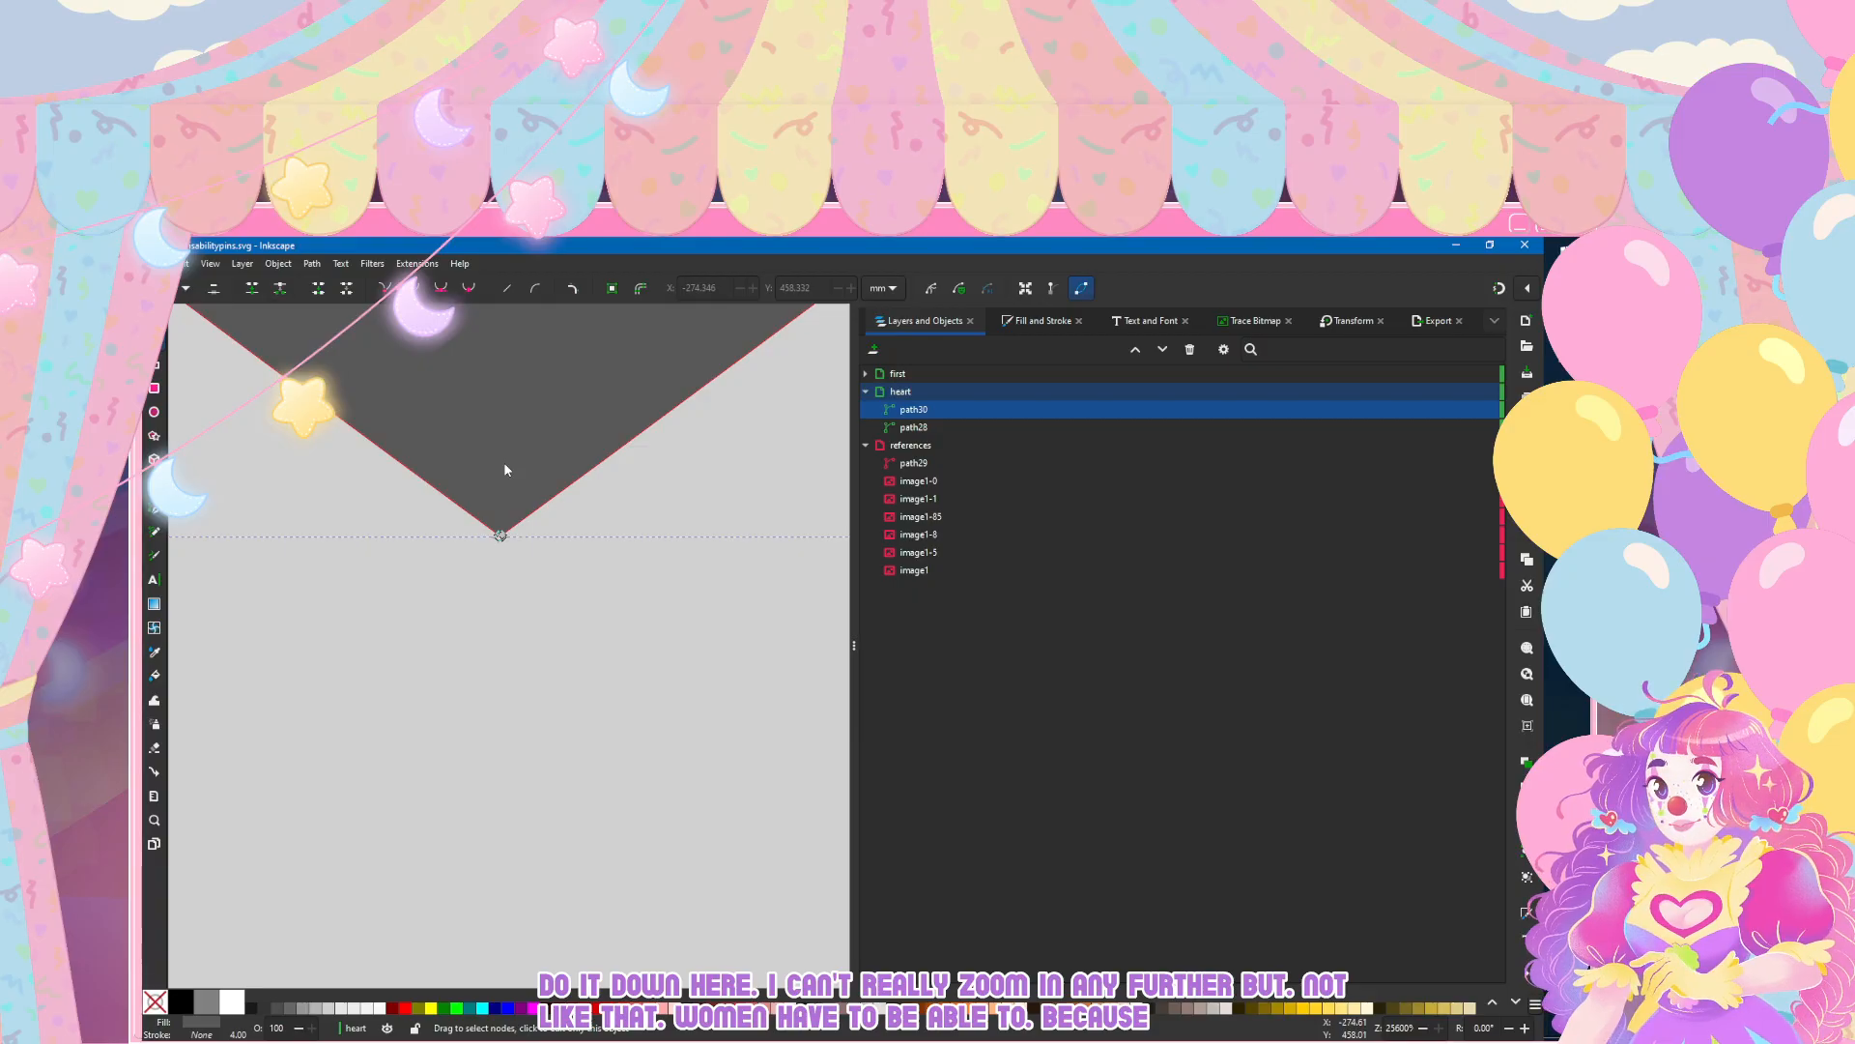
Step: Apply Flatten to the merged heart path twice to try to simplify its nodes
{"action": "left_click", "coordinate": [312, 264]}
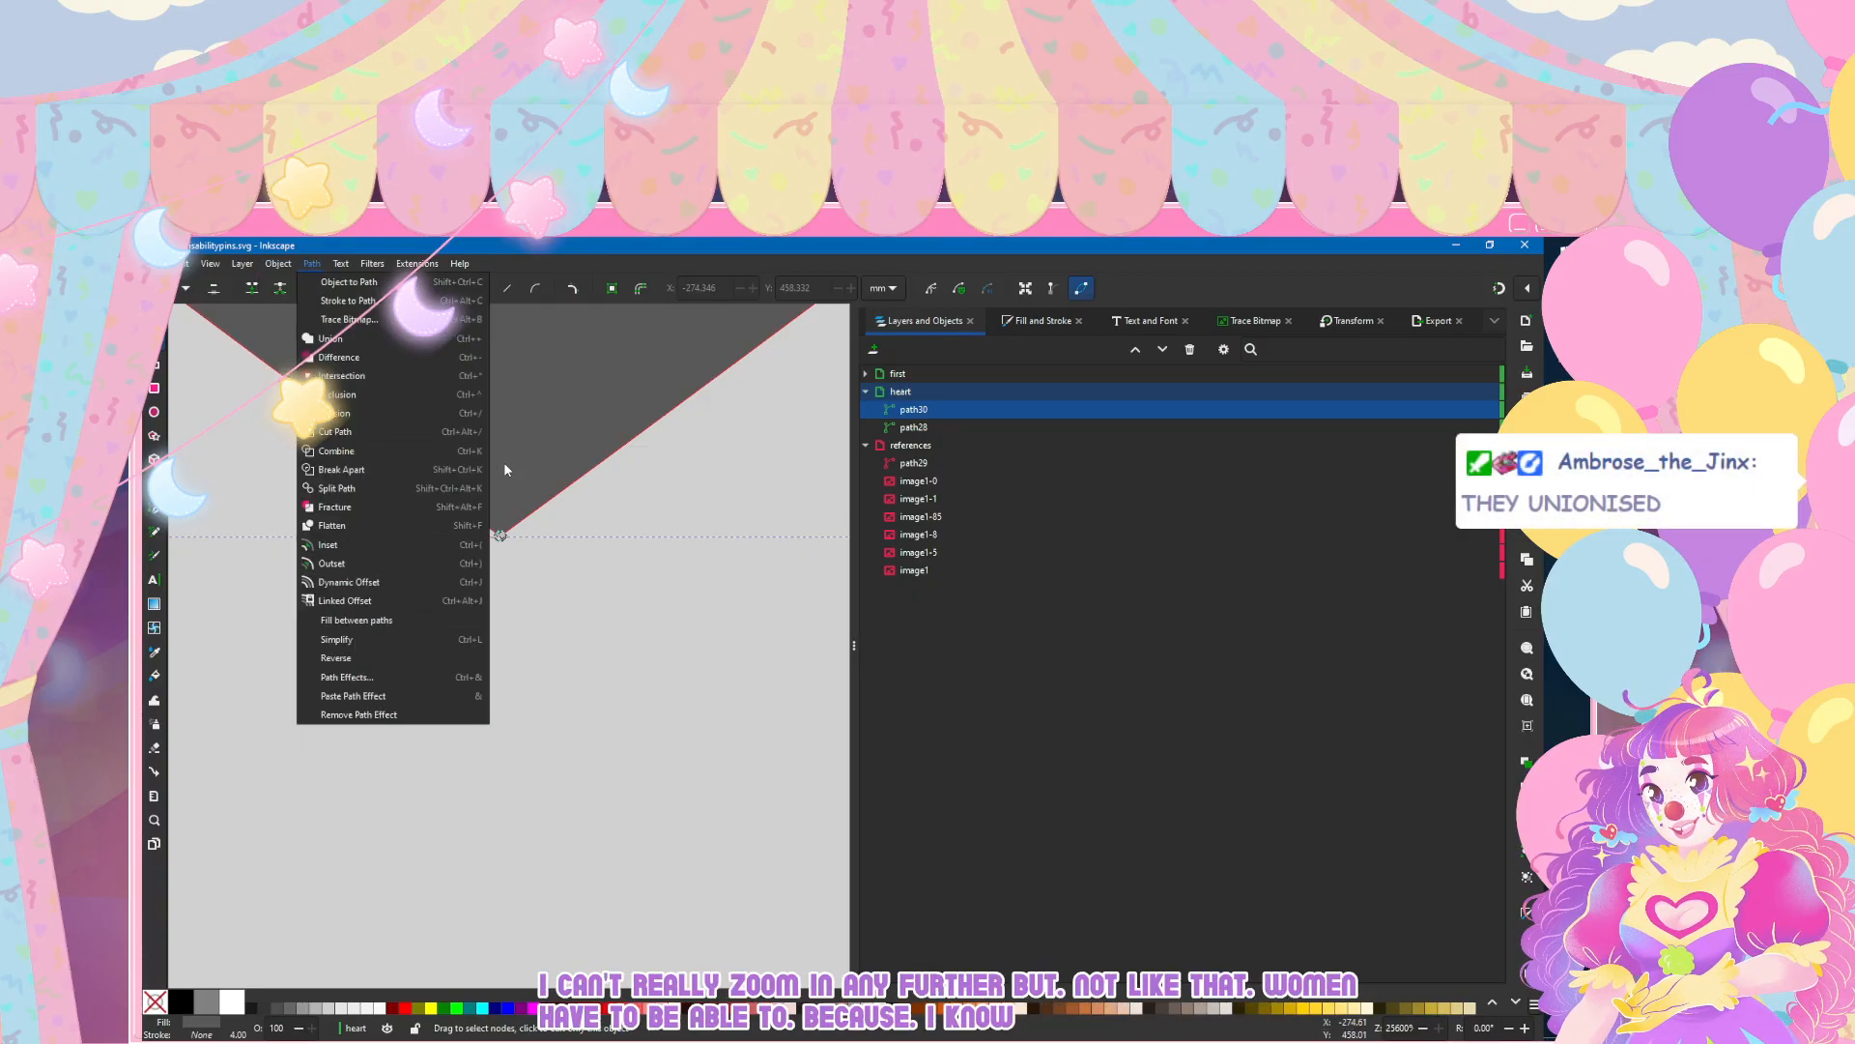
{"action": "mouse_move", "coordinate": [287, 277]}
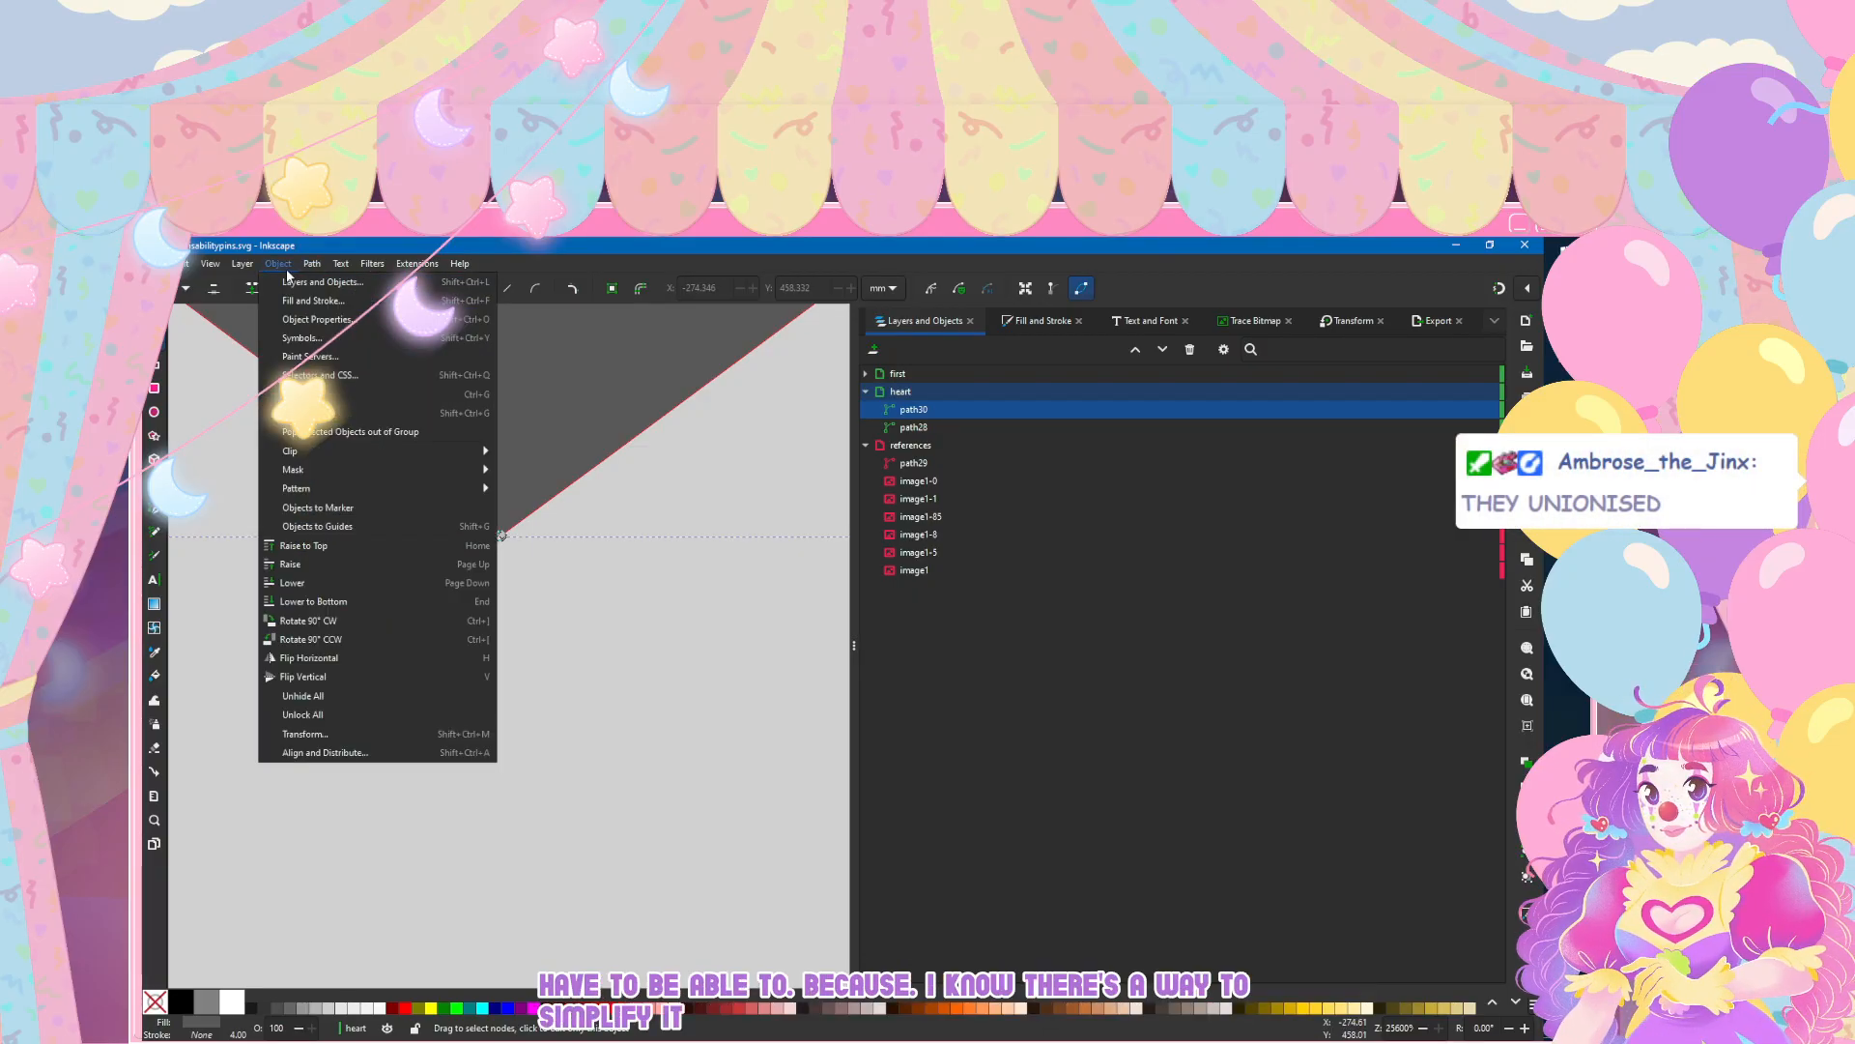
{"action": "key", "text": "Right"}
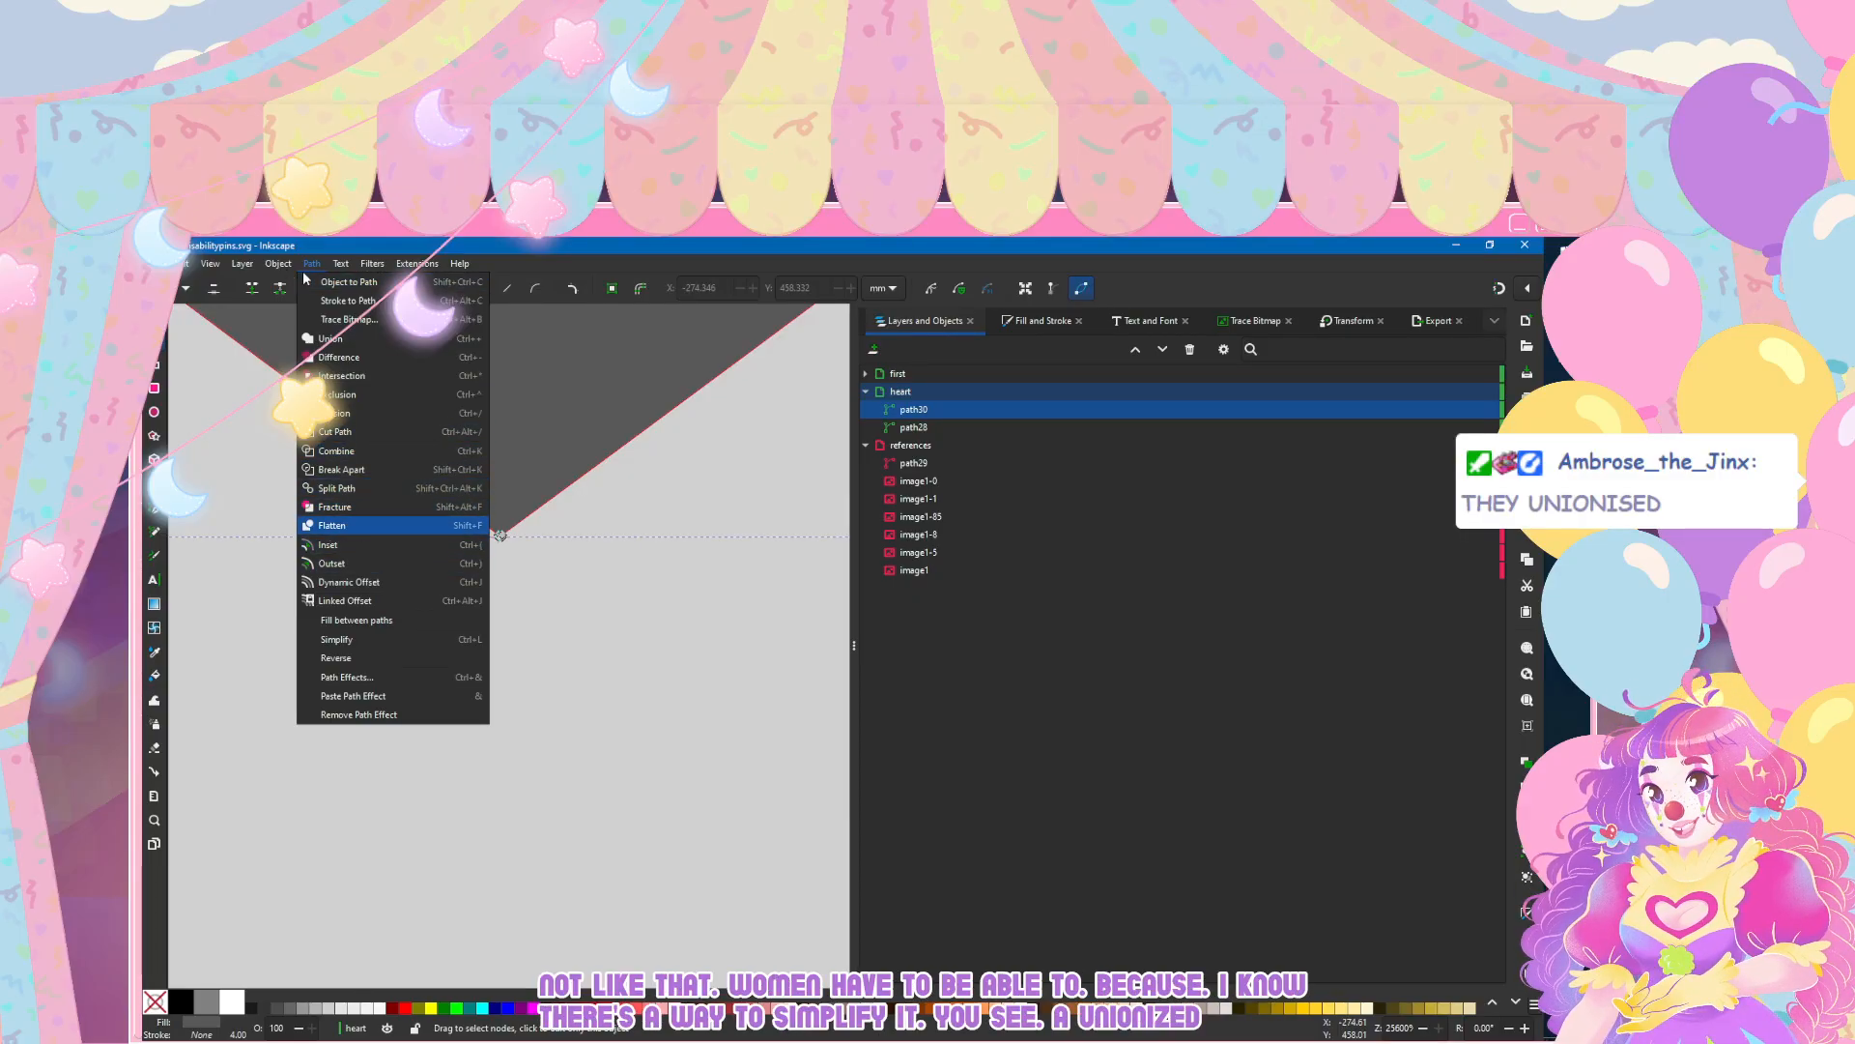
{"action": "left_click", "coordinate": [332, 526]}
{"action": "left_click", "coordinate": [310, 265]}
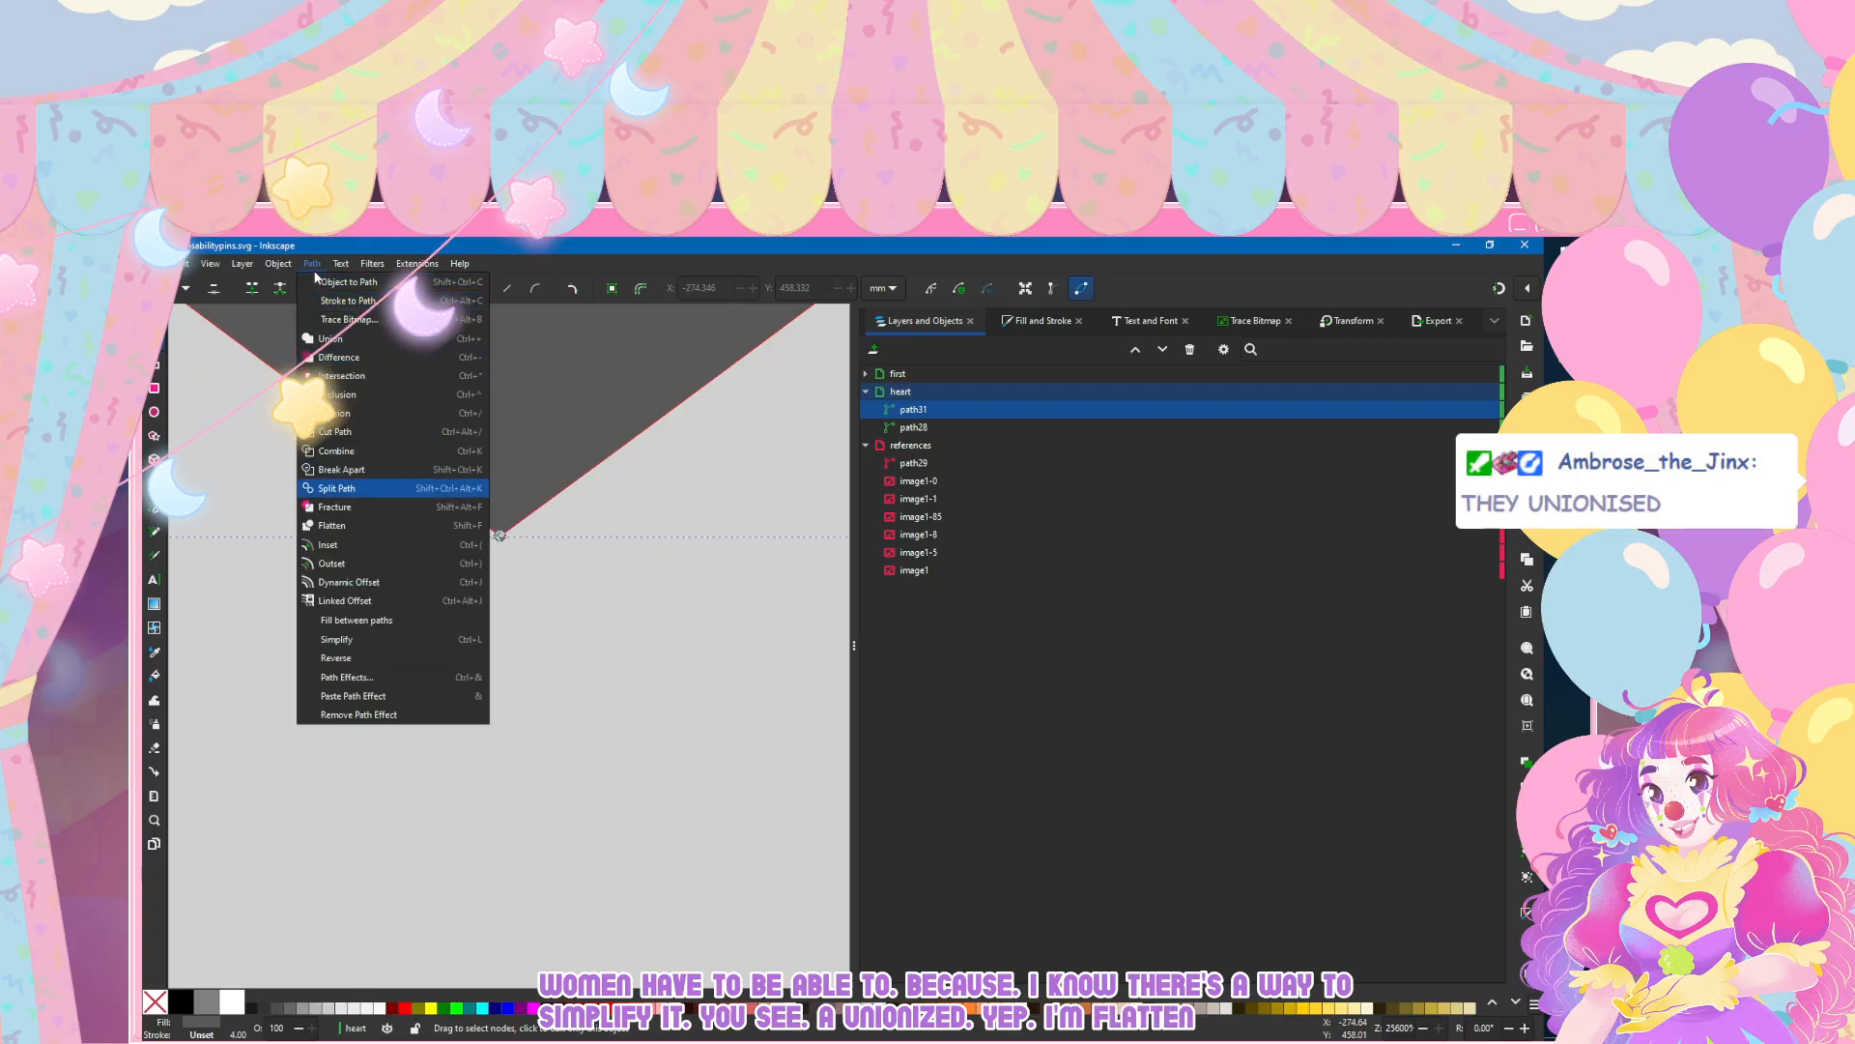
{"action": "left_click", "coordinate": [332, 526]}
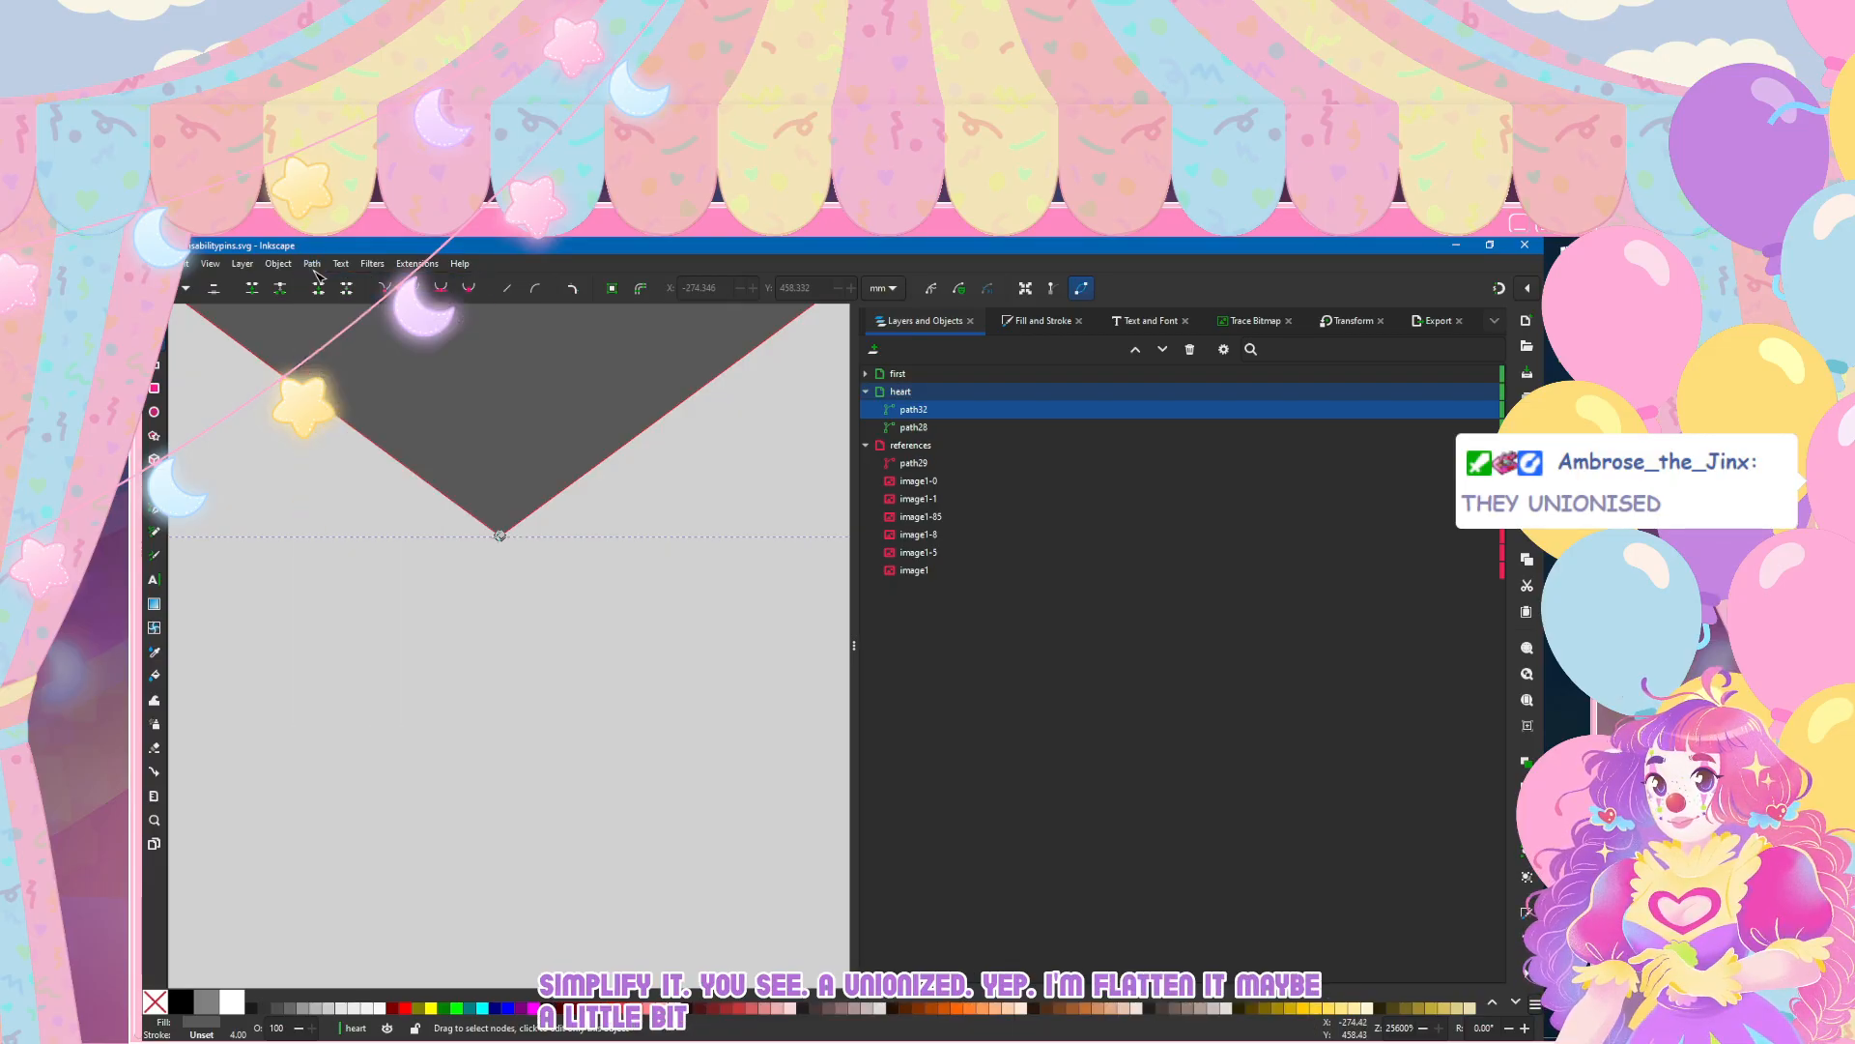
Step: Check the flattened heart's tip and undo both Flatten operations
{"action": "left_click", "coordinate": [359, 571]}
{"action": "scroll", "coordinate": [366, 582], "scroll_direction": "down", "scroll_amount": 6}
{"action": "scroll", "coordinate": [367, 582], "scroll_direction": "down", "scroll_amount": 9}
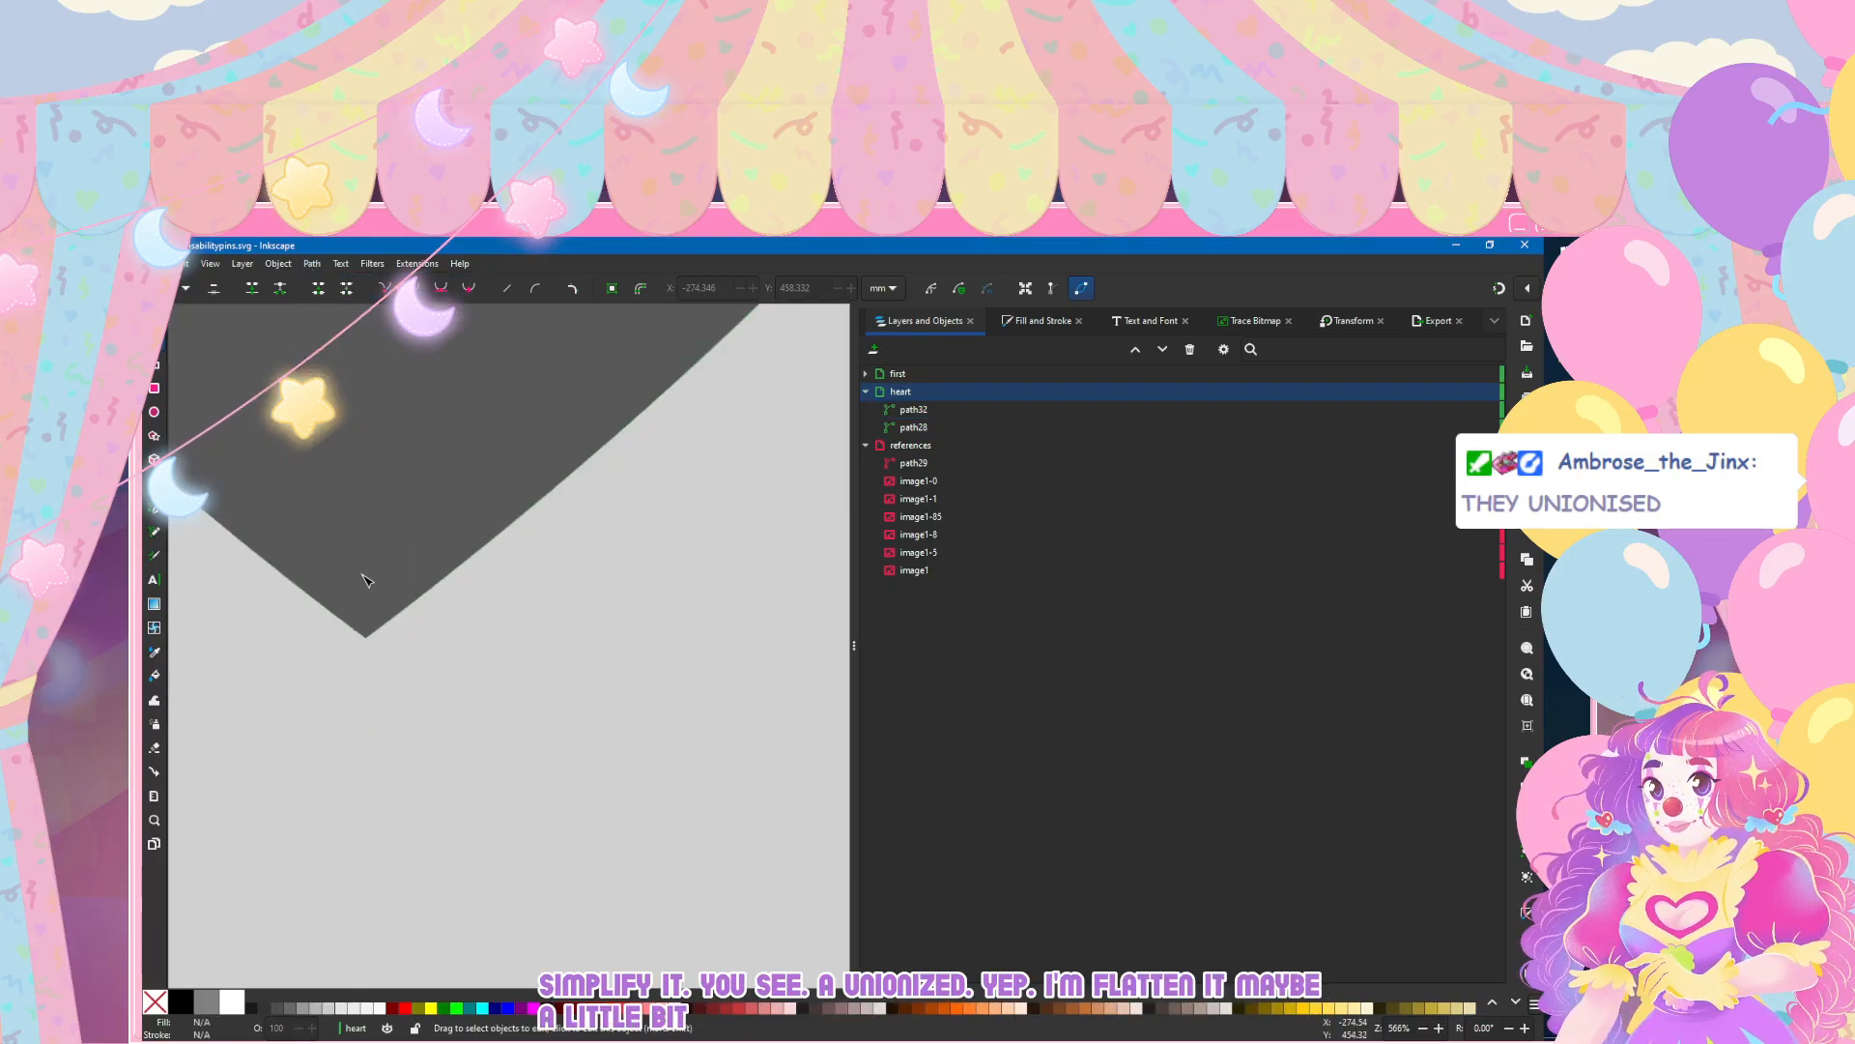
{"action": "key", "text": "ctrl+z"}
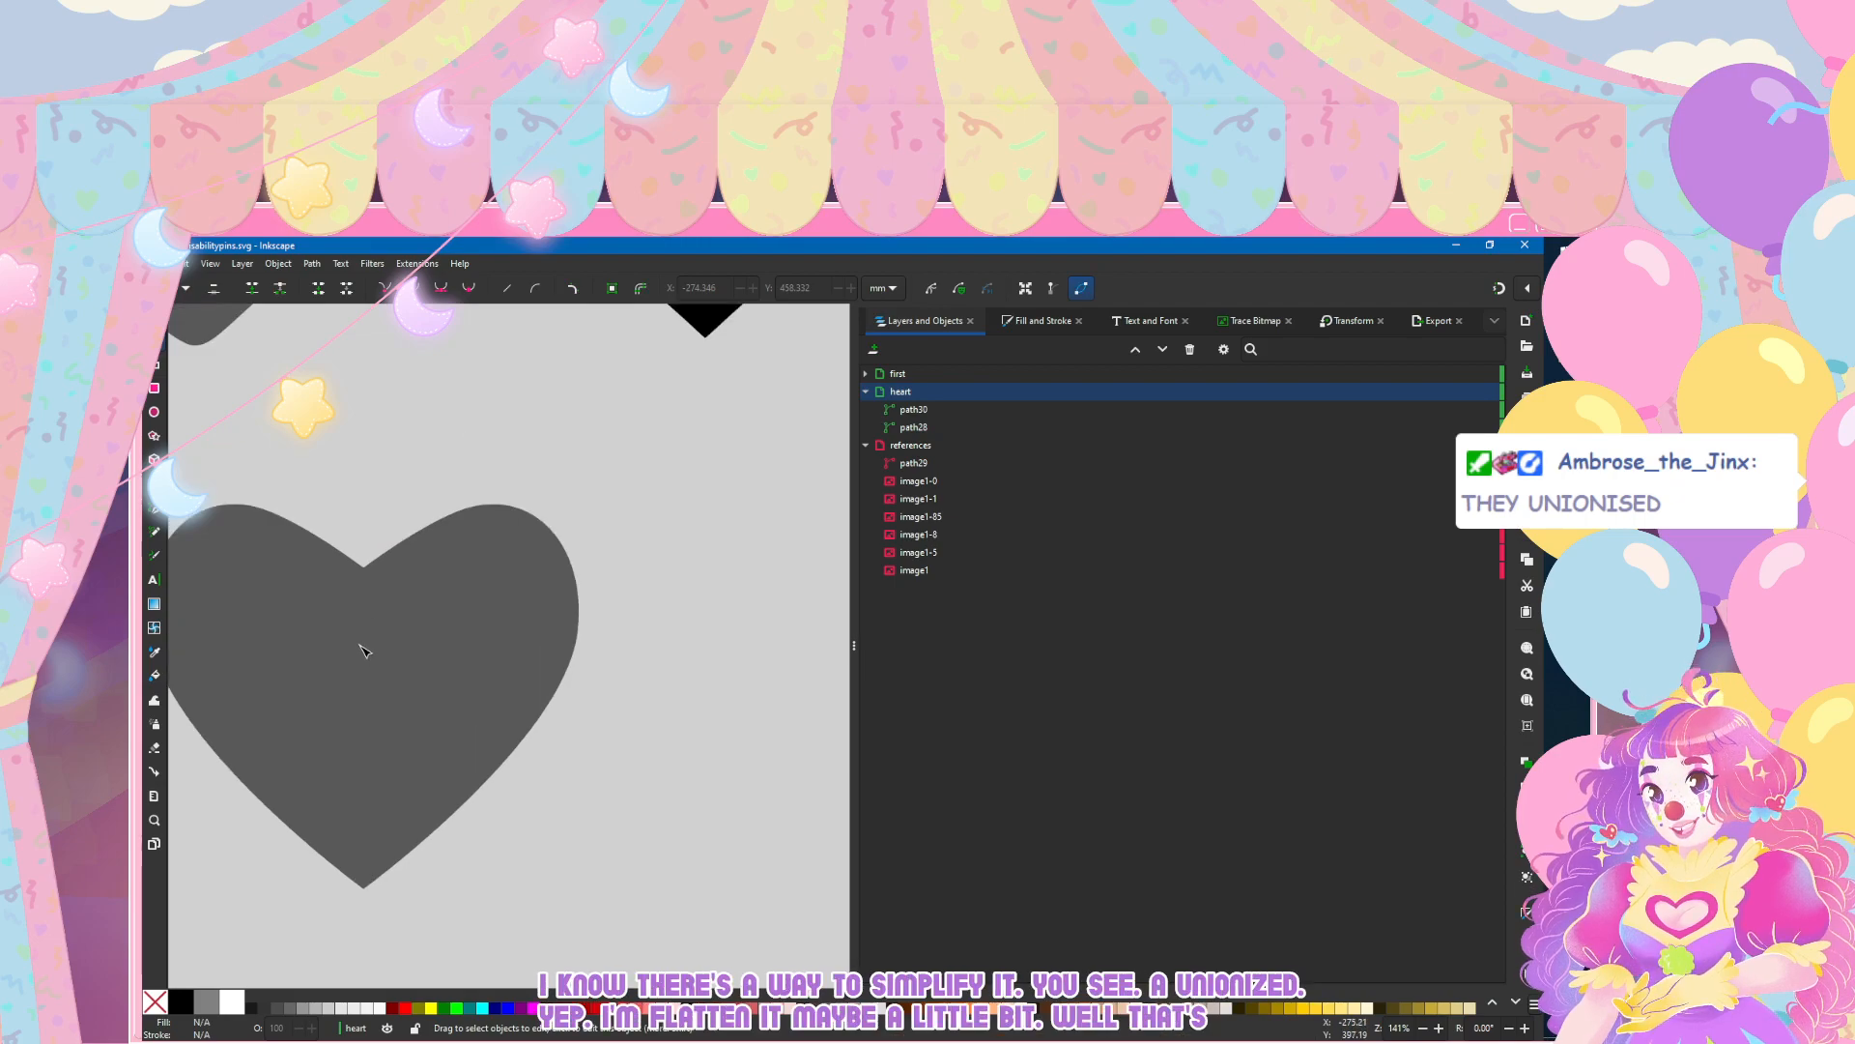
{"action": "scroll", "coordinate": [363, 650], "scroll_direction": "down", "scroll_amount": 3}
{"action": "key", "text": "ctrl+z"}
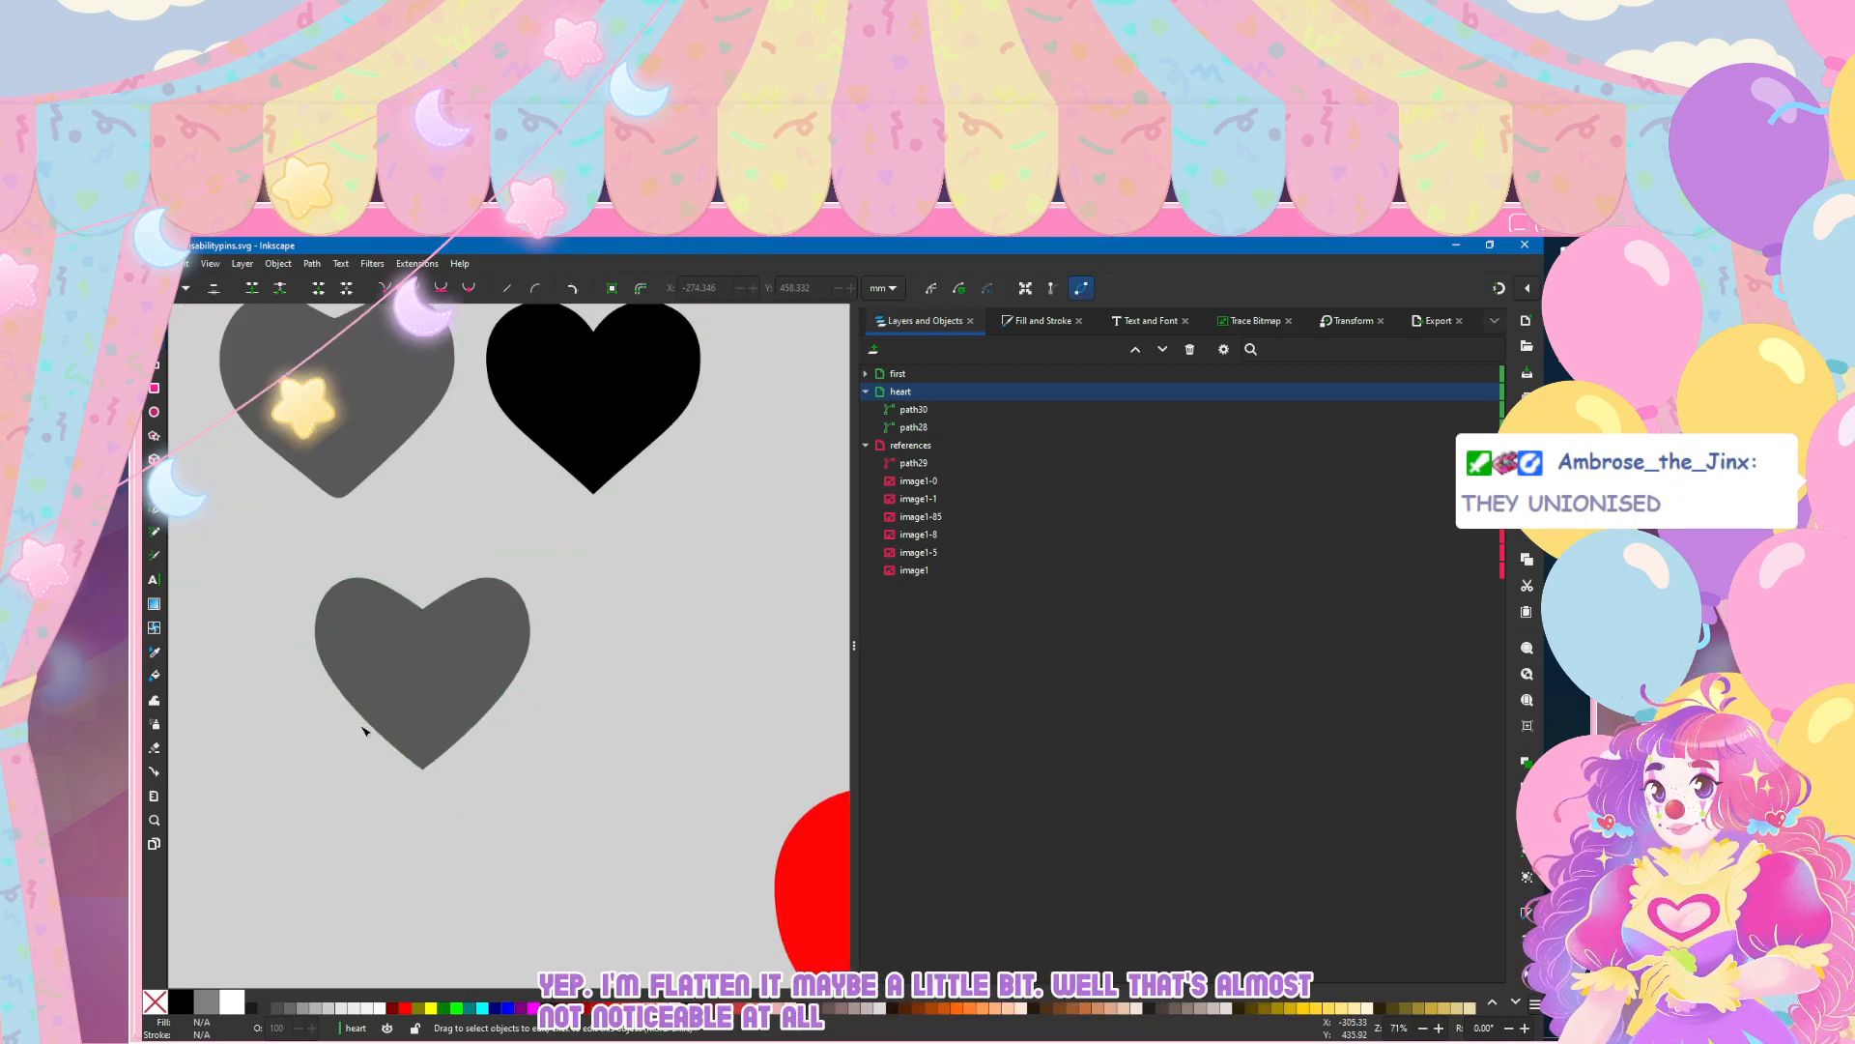
Step: Move the merged heart's outermost left and right side nodes slightly outward to widen the shape
{"action": "scroll", "coordinate": [363, 732], "scroll_direction": "up", "scroll_amount": 2}
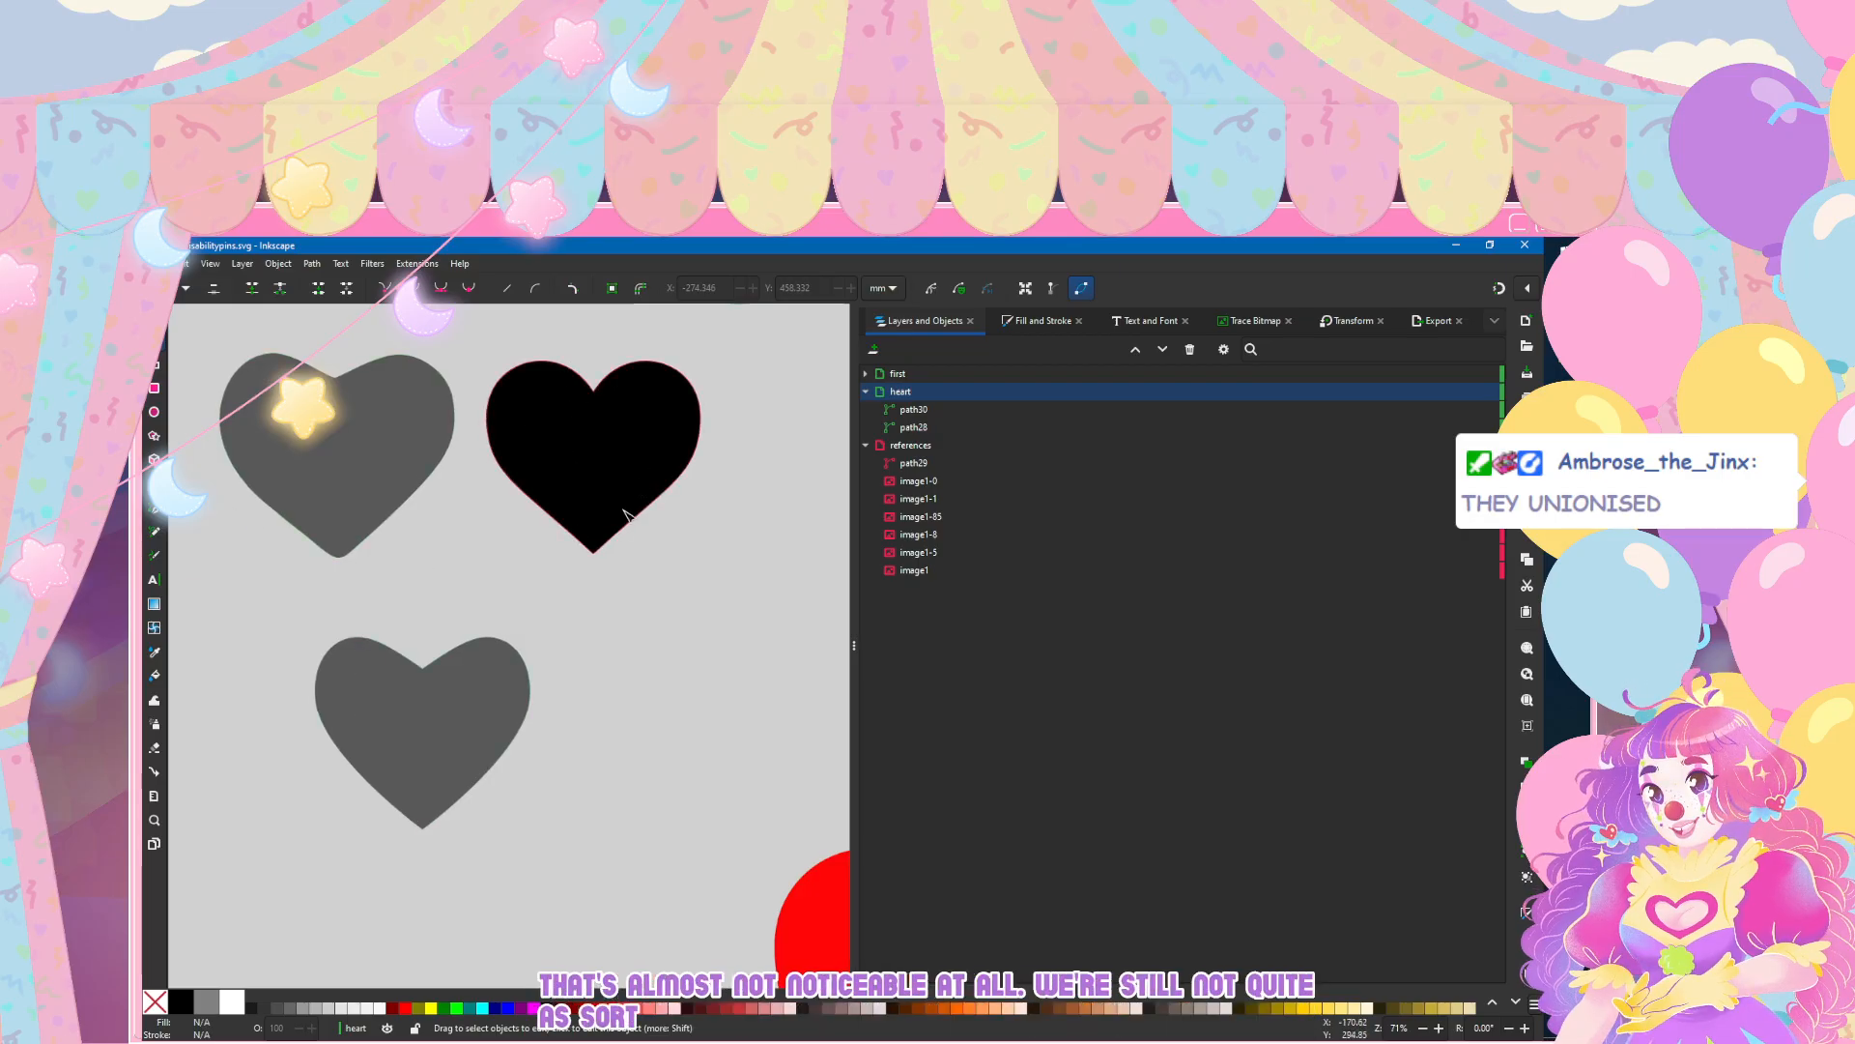
{"action": "scroll", "coordinate": [608, 583], "scroll_direction": "left", "scroll_amount": 2}
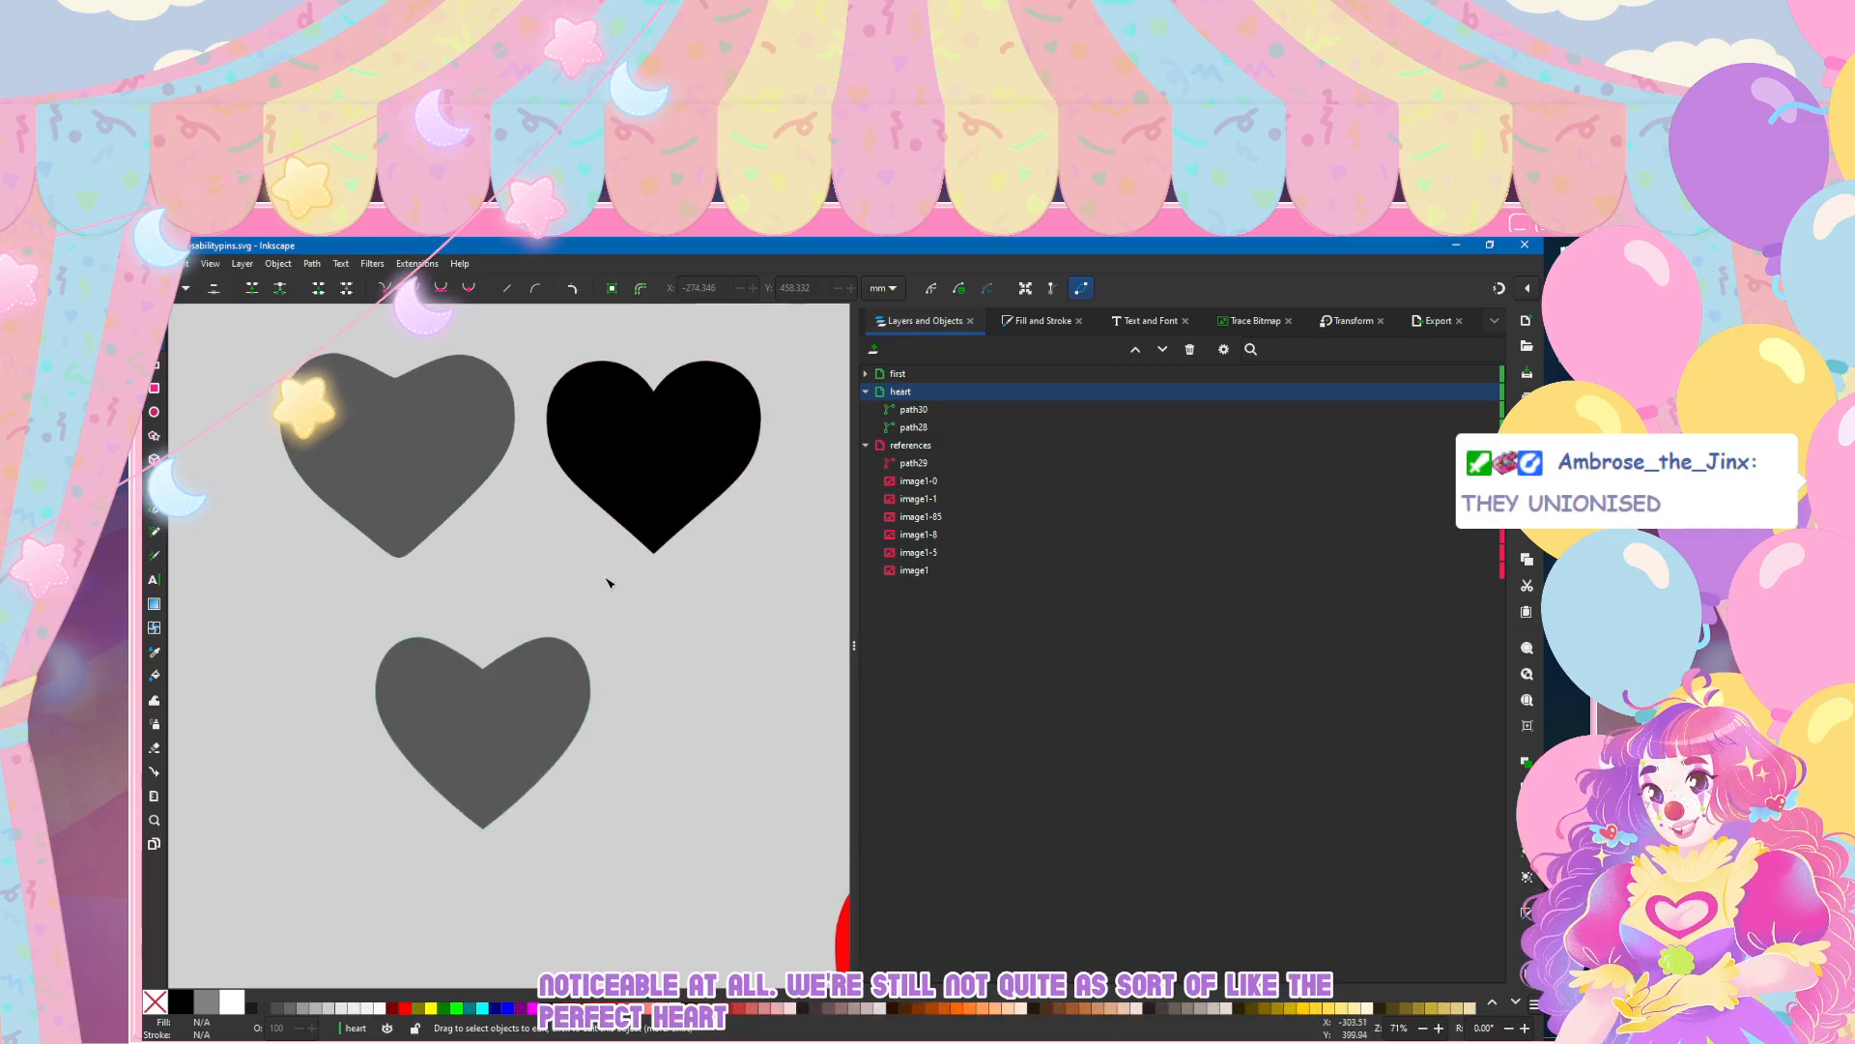
{"action": "left_click", "coordinate": [418, 749]}
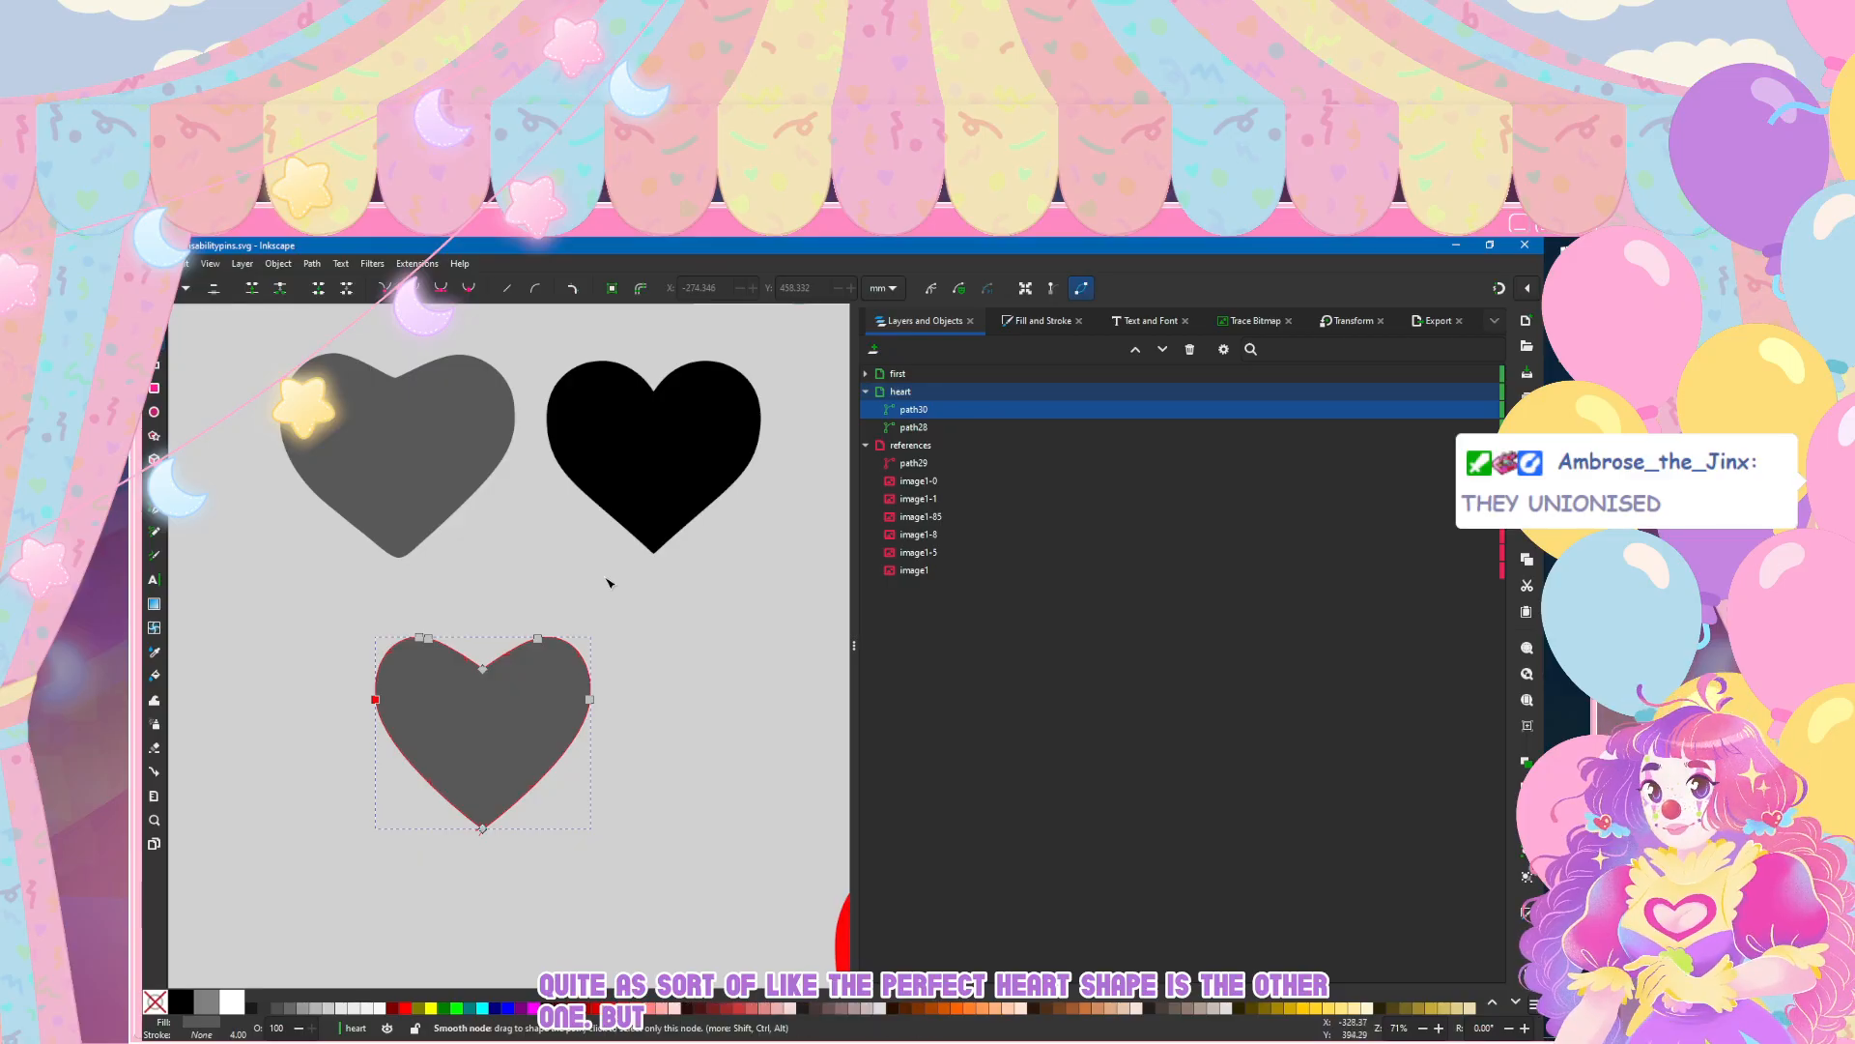
{"action": "left_click_drag", "start_coordinate": [375, 699], "coordinate": [365, 700]}
{"action": "left_click_drag", "start_coordinate": [590, 699], "coordinate": [599, 701]}
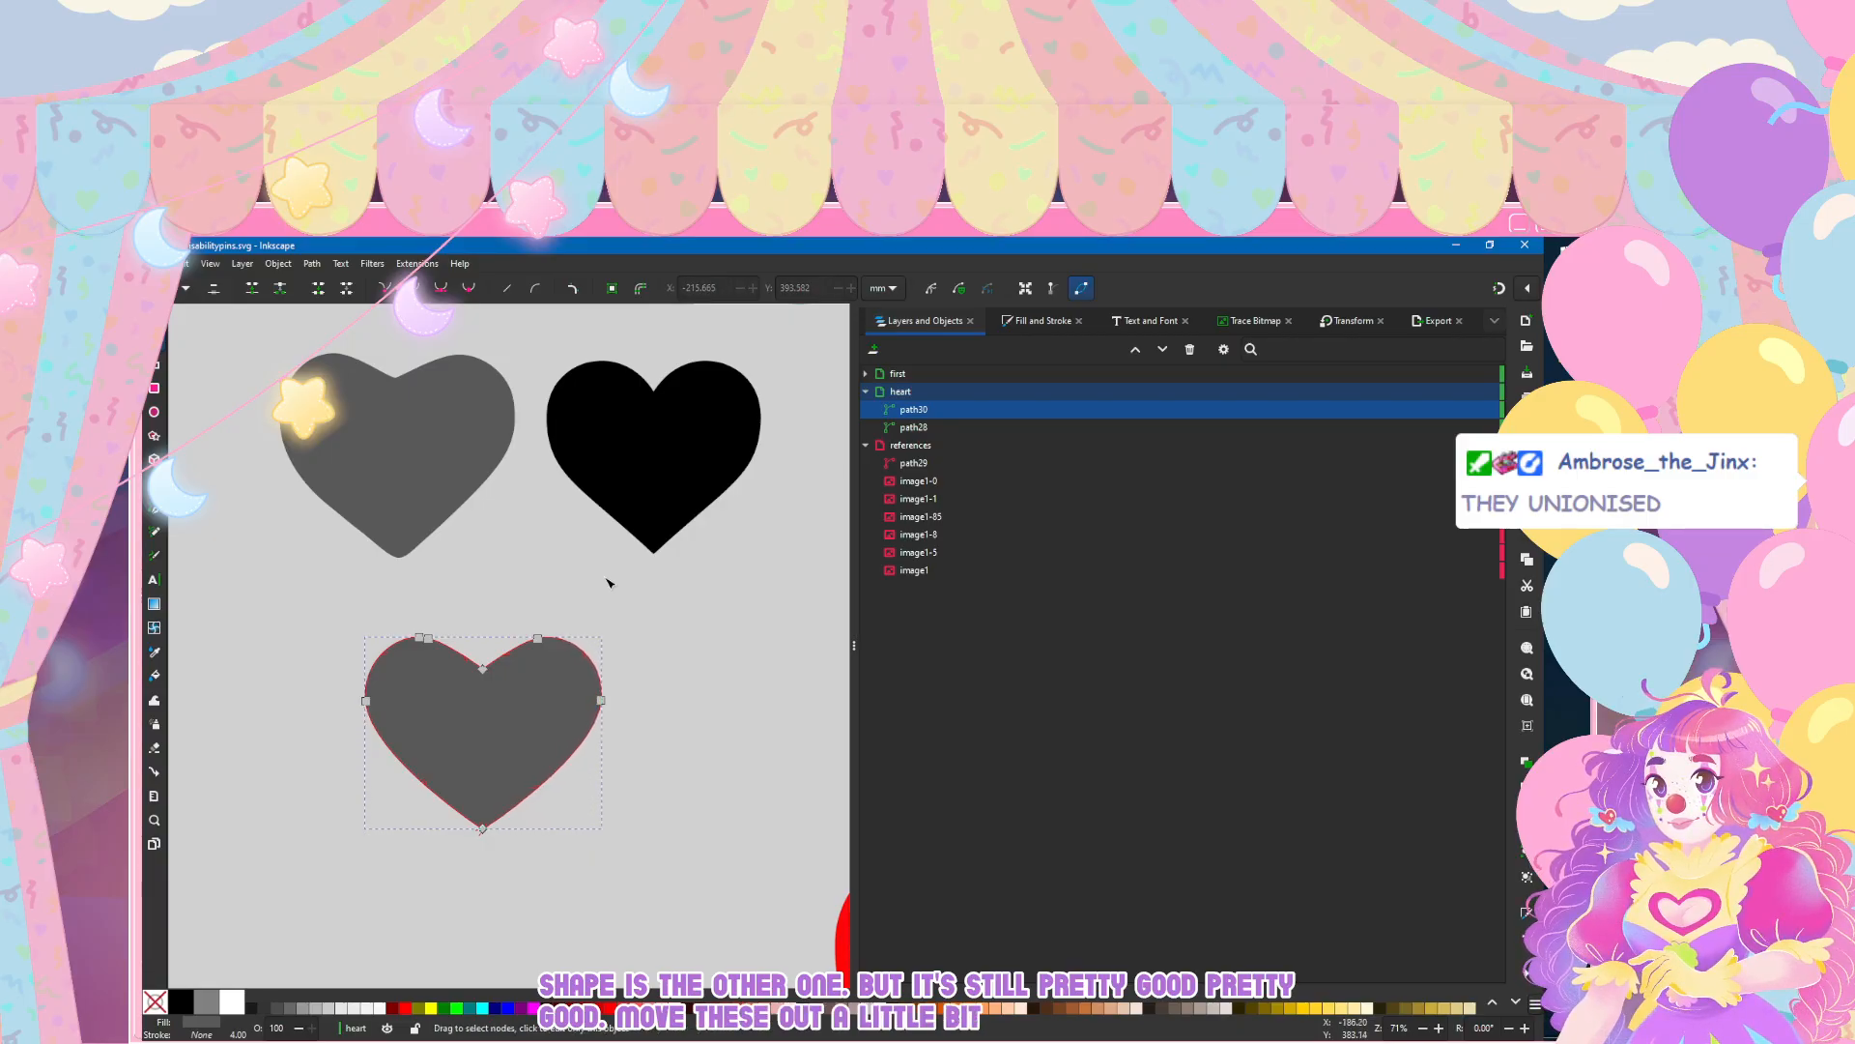
Step: Move the merged grey heart up and to the left, just below the striped flag pin
{"action": "key", "text": "Escape"}
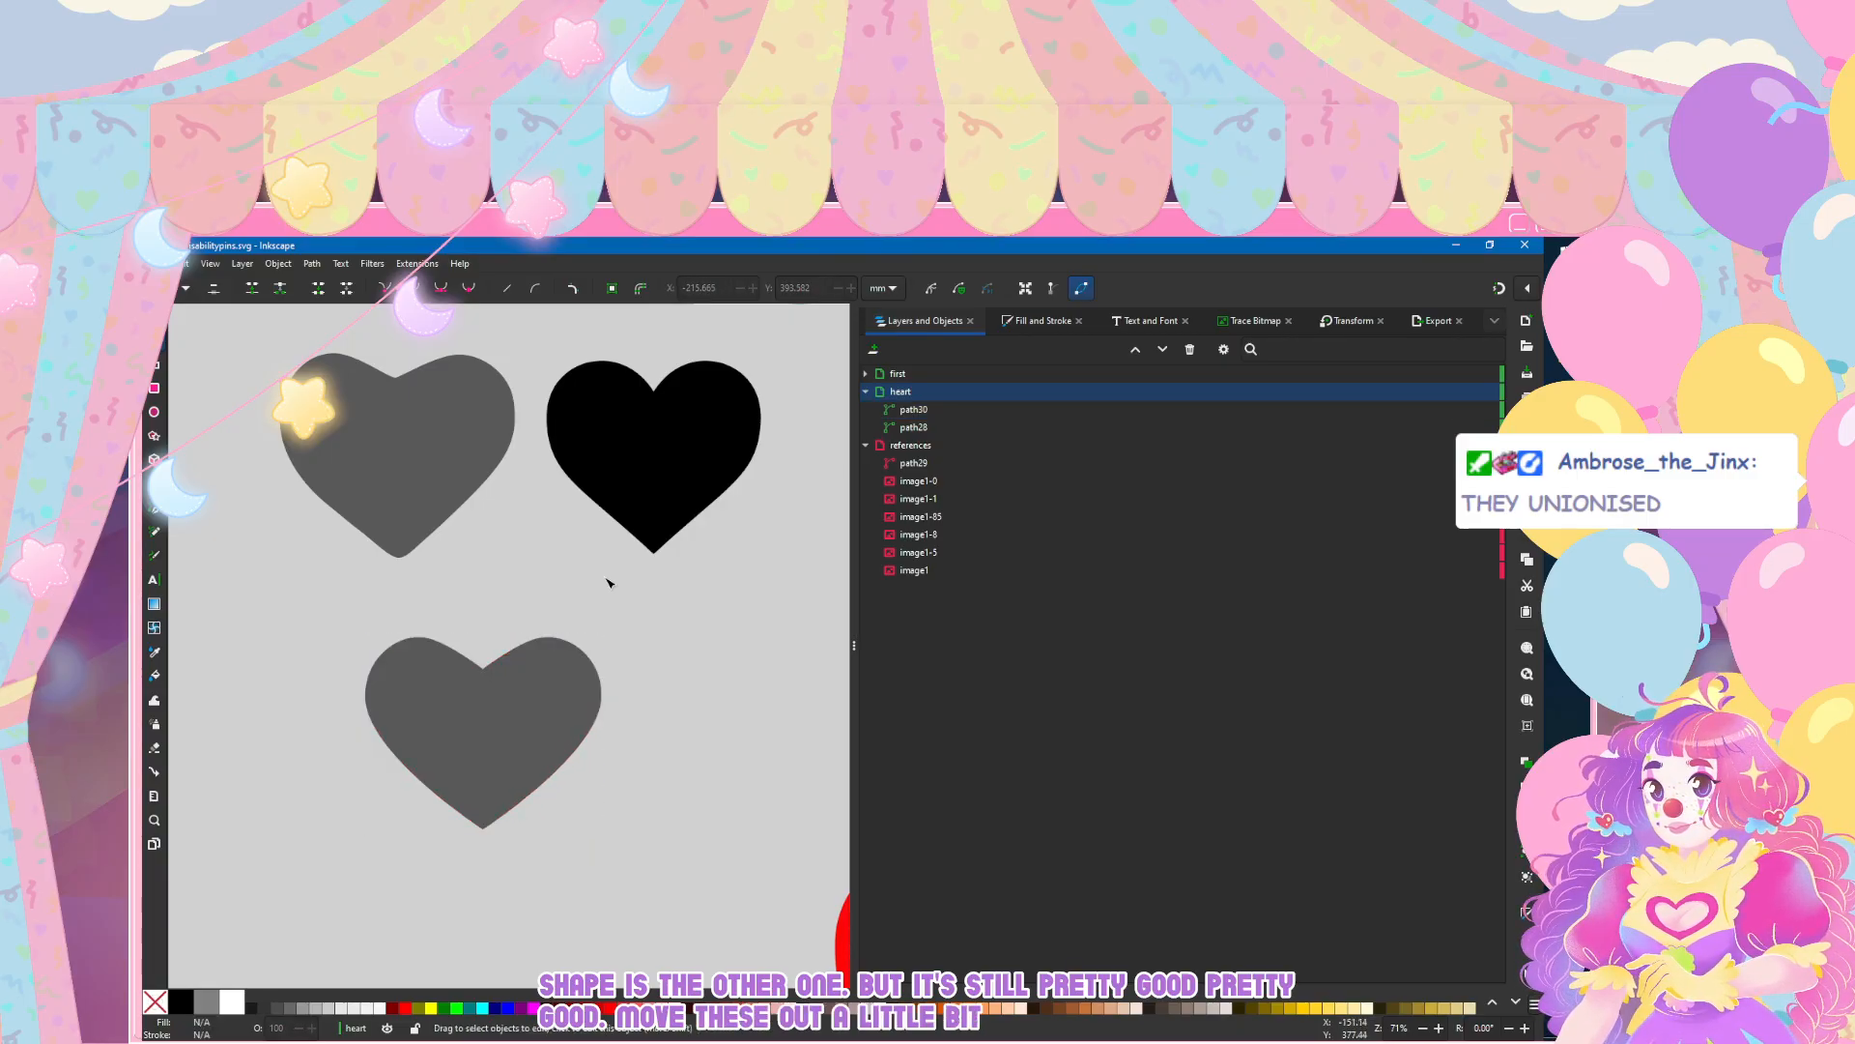
{"action": "scroll", "coordinate": [454, 783], "scroll_direction": "down", "scroll_amount": 3}
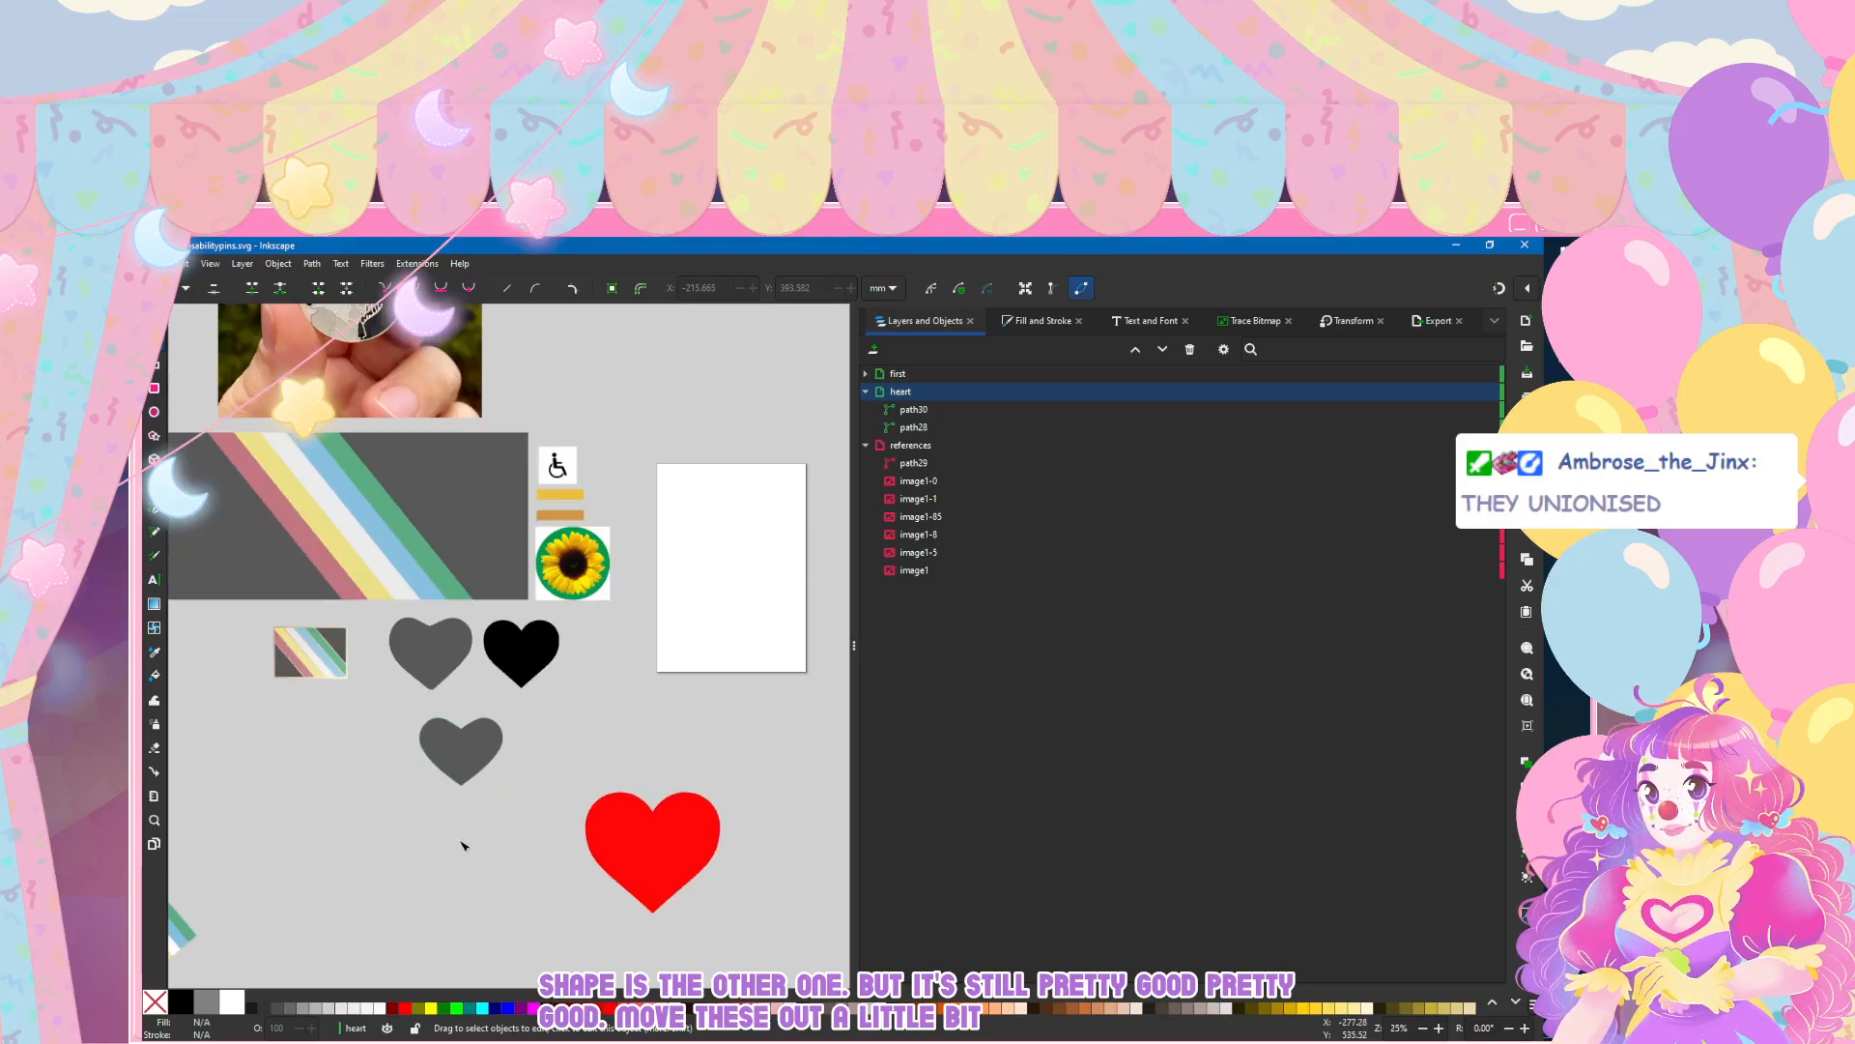
{"action": "scroll", "coordinate": [462, 846], "scroll_direction": "up", "scroll_amount": 4}
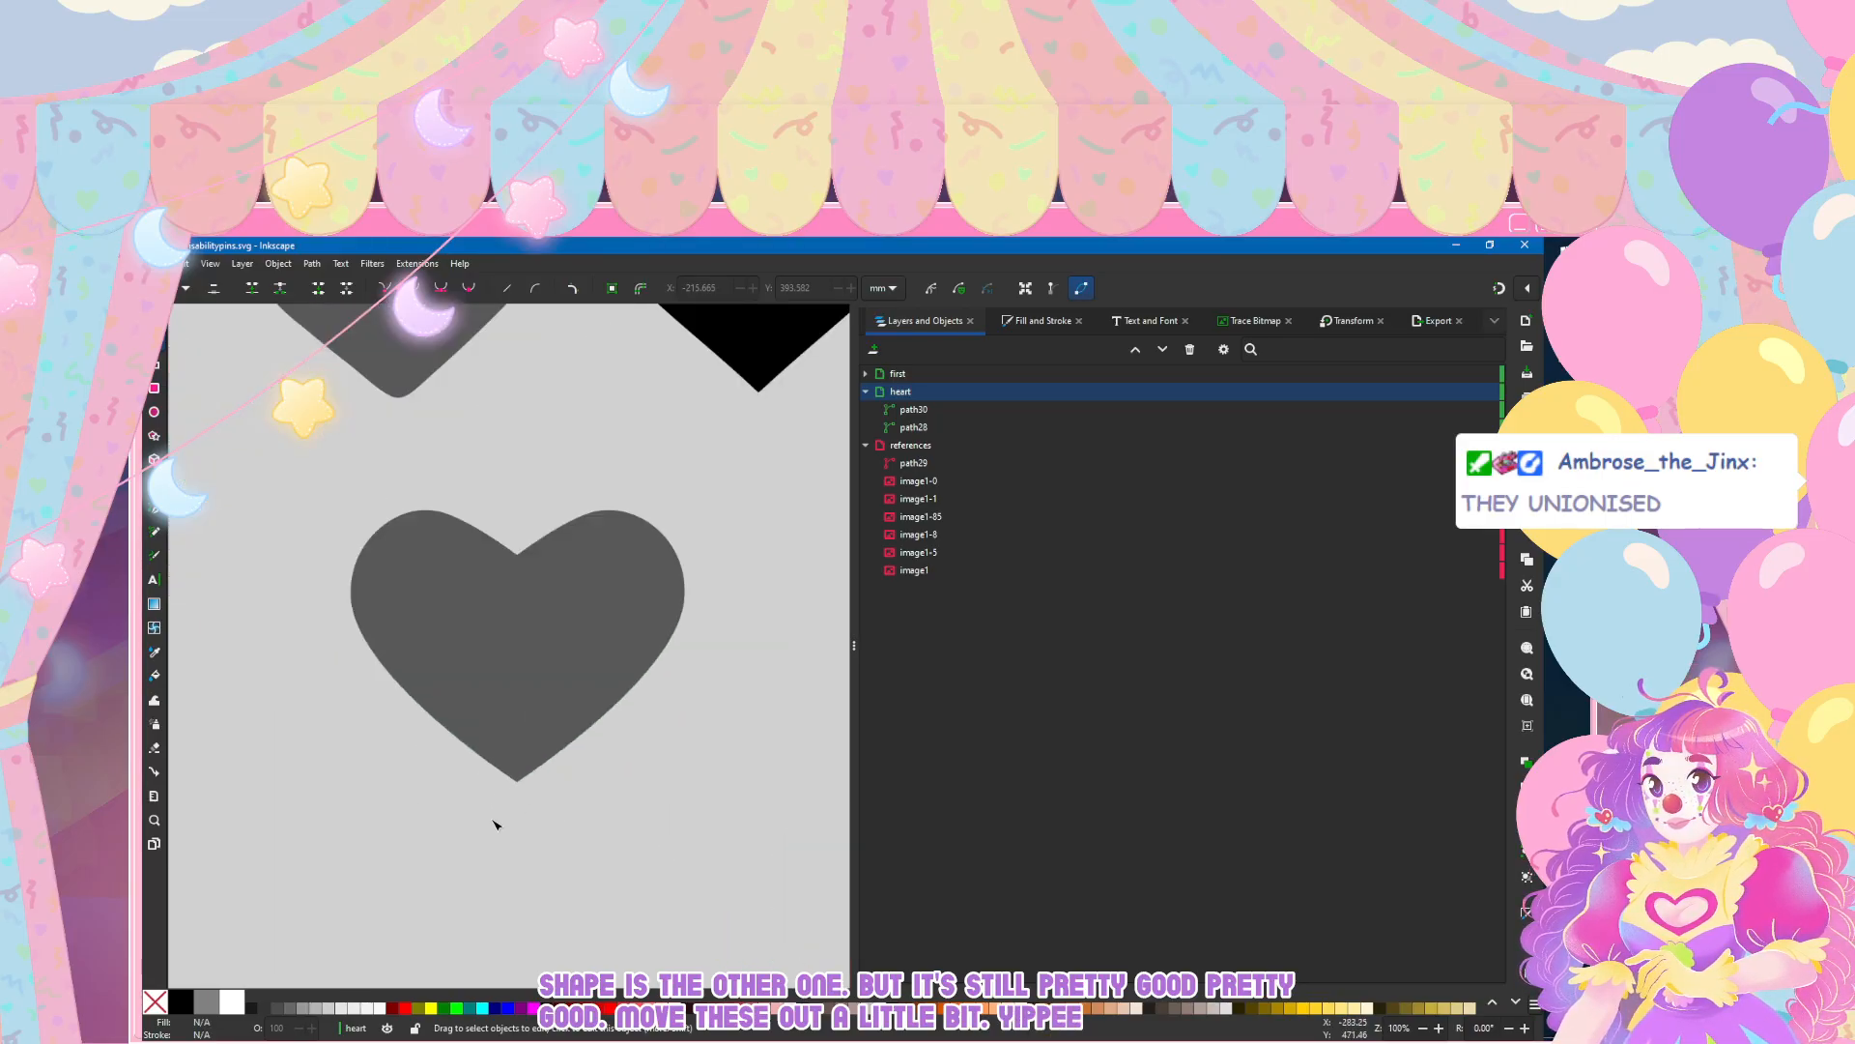
{"action": "scroll", "coordinate": [495, 824], "scroll_direction": "down", "scroll_amount": 4}
{"action": "scroll", "coordinate": [501, 817], "scroll_direction": "up", "scroll_amount": 2}
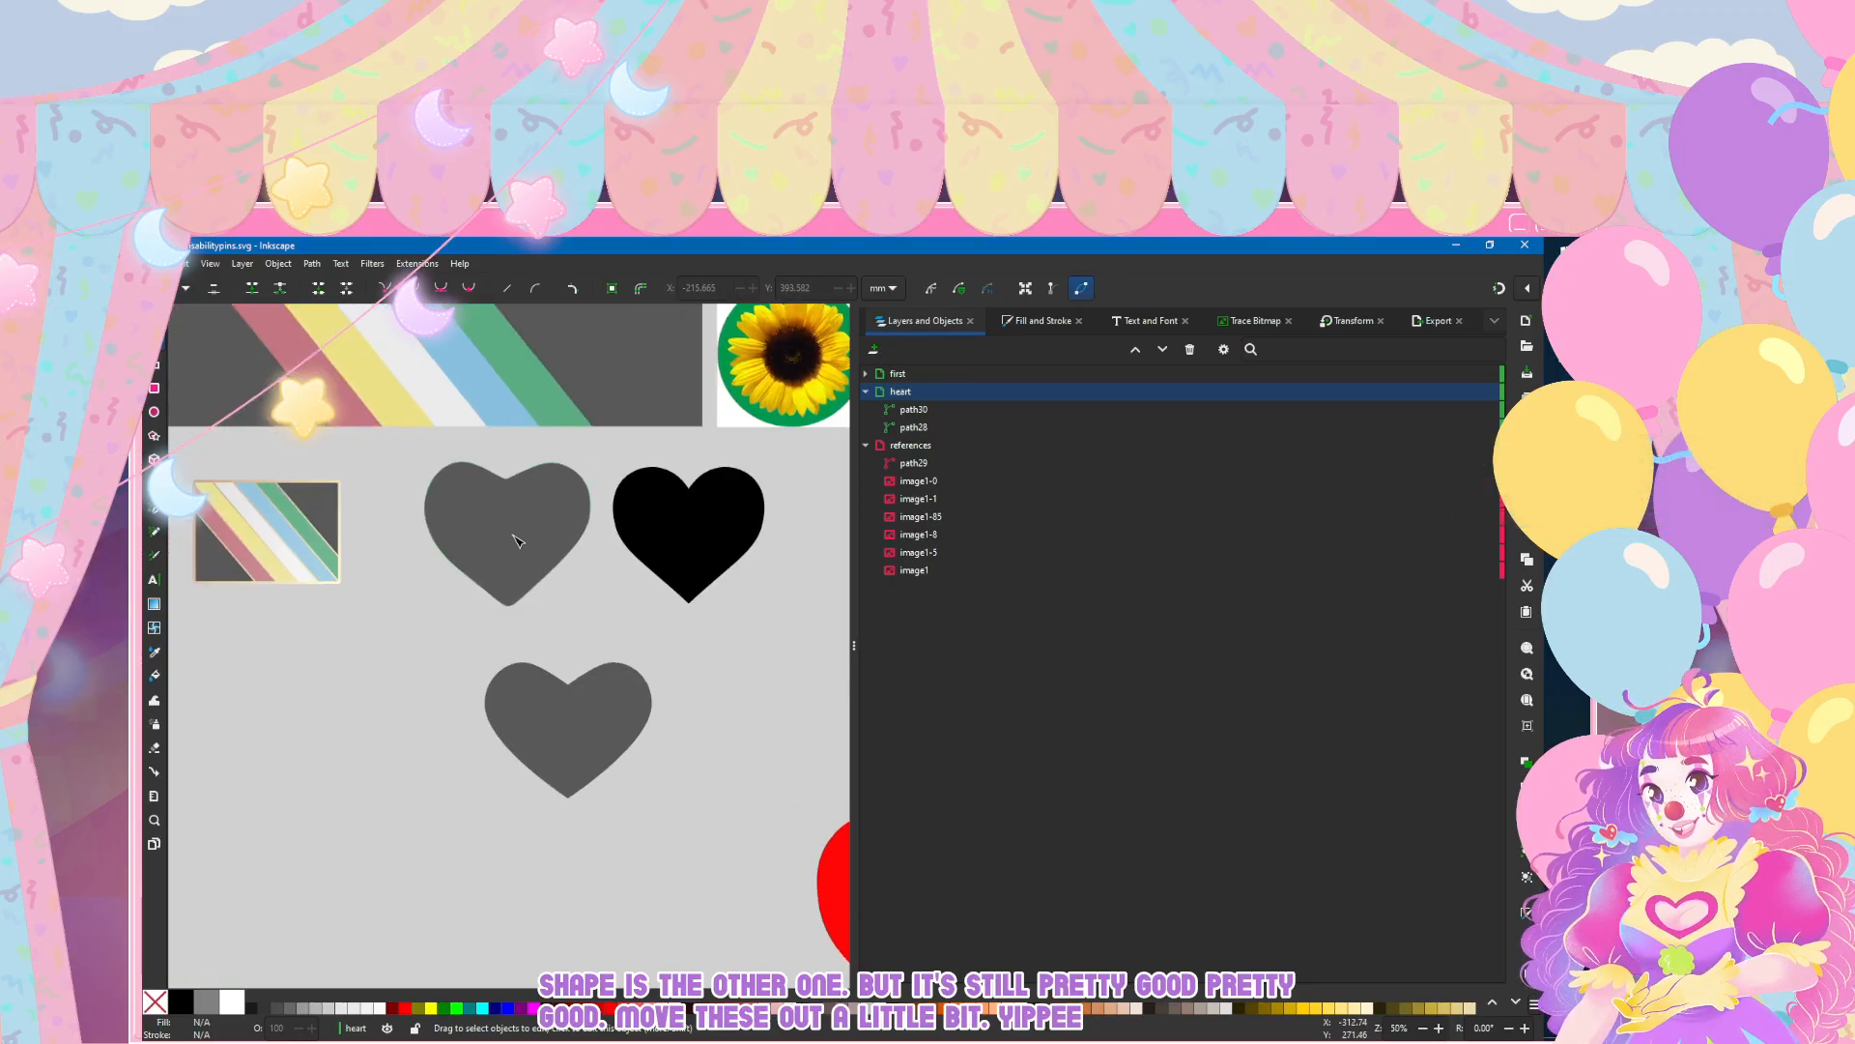
{"action": "key", "text": "s"}
{"action": "left_click_drag", "start_coordinate": [594, 705], "coordinate": [406, 657]}
{"action": "left_click", "coordinate": [517, 861]}
{"action": "scroll", "coordinate": [594, 796], "scroll_direction": "left", "scroll_amount": 3}
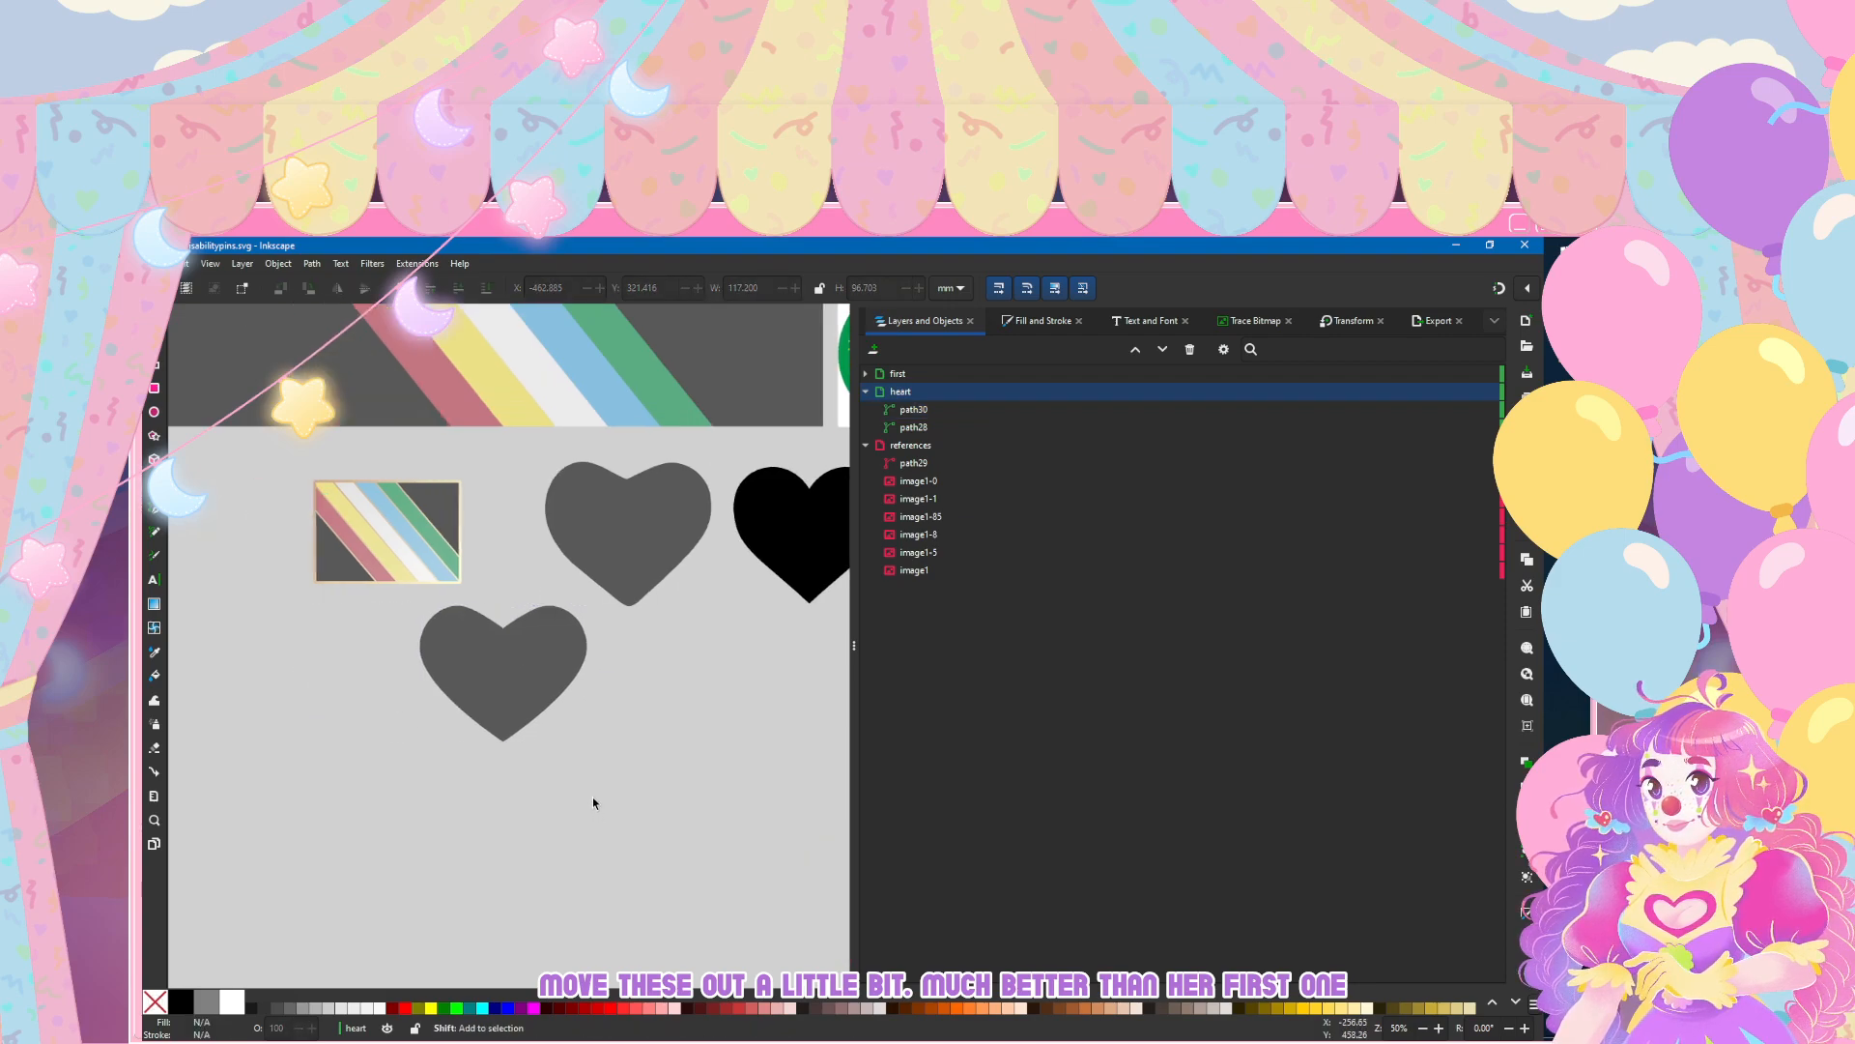
{"action": "scroll", "coordinate": [585, 770], "scroll_direction": "right", "scroll_amount": 2}
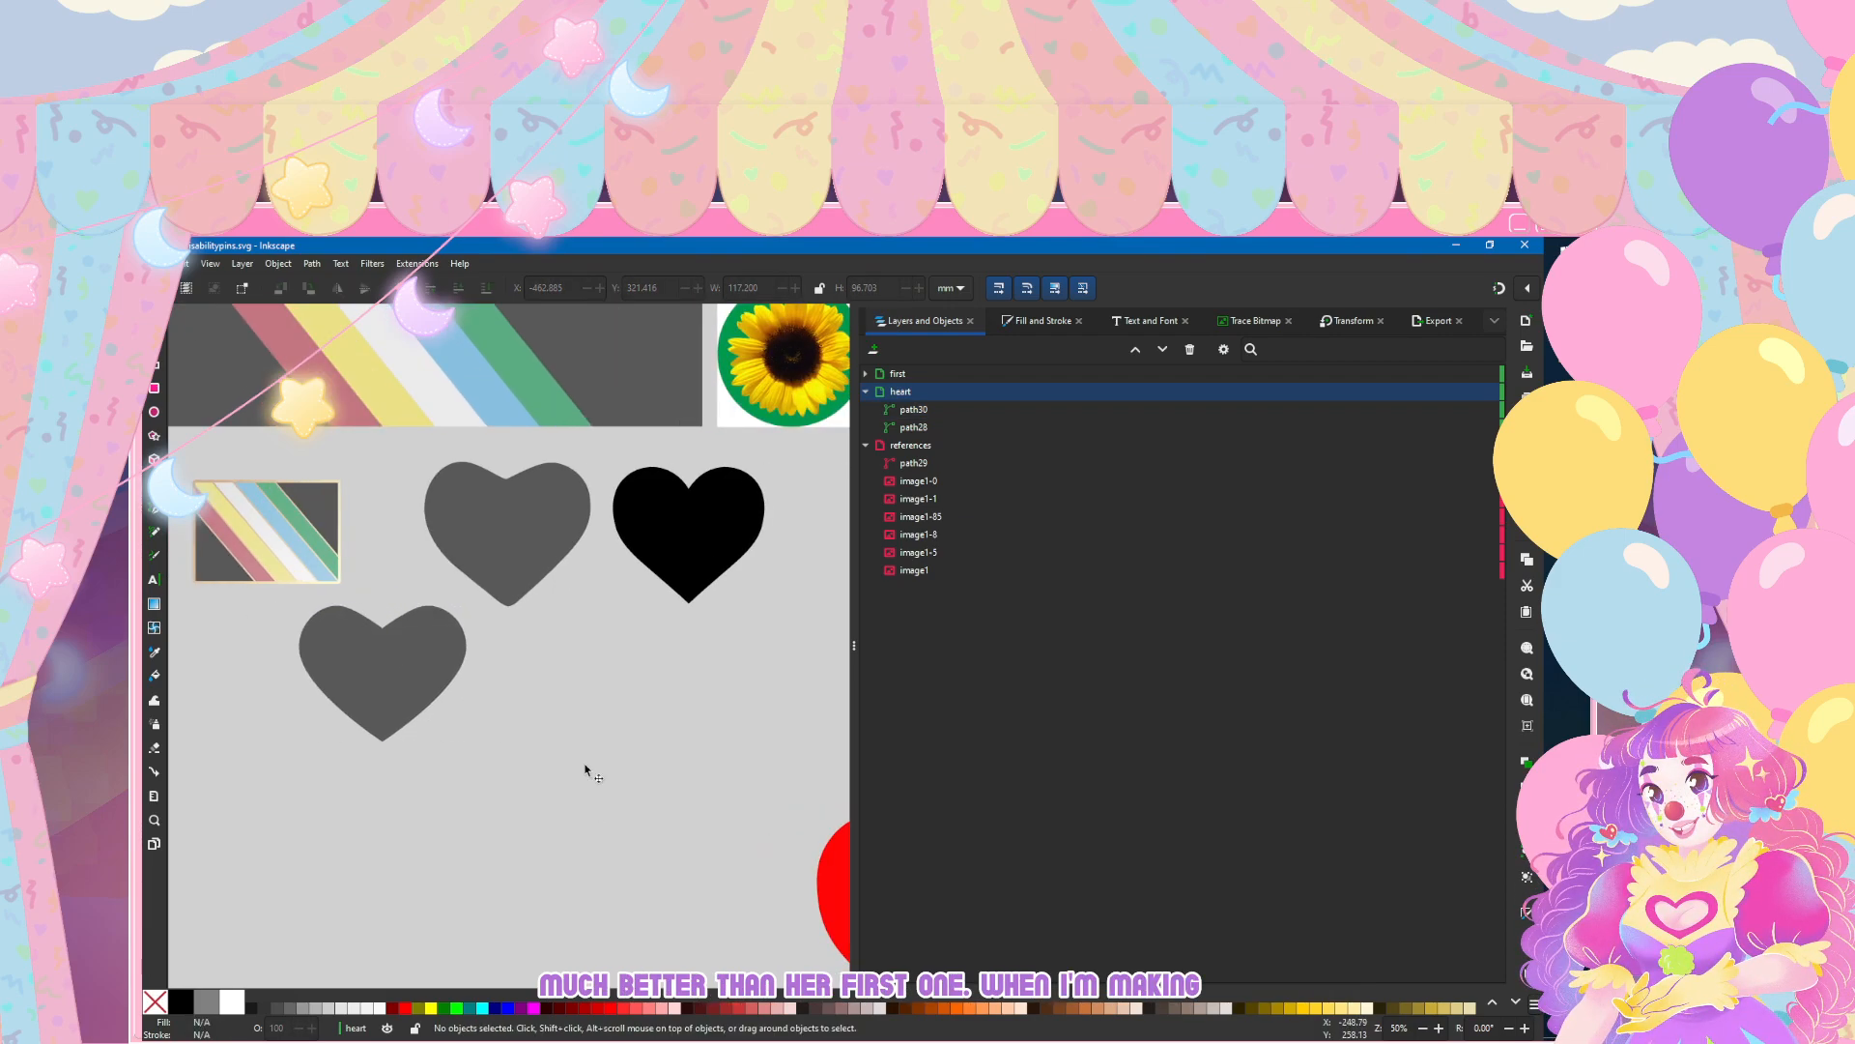
Step: Move the black reference heart down beside the large red heart
{"action": "scroll", "coordinate": [462, 717], "scroll_direction": "down", "scroll_amount": 3}
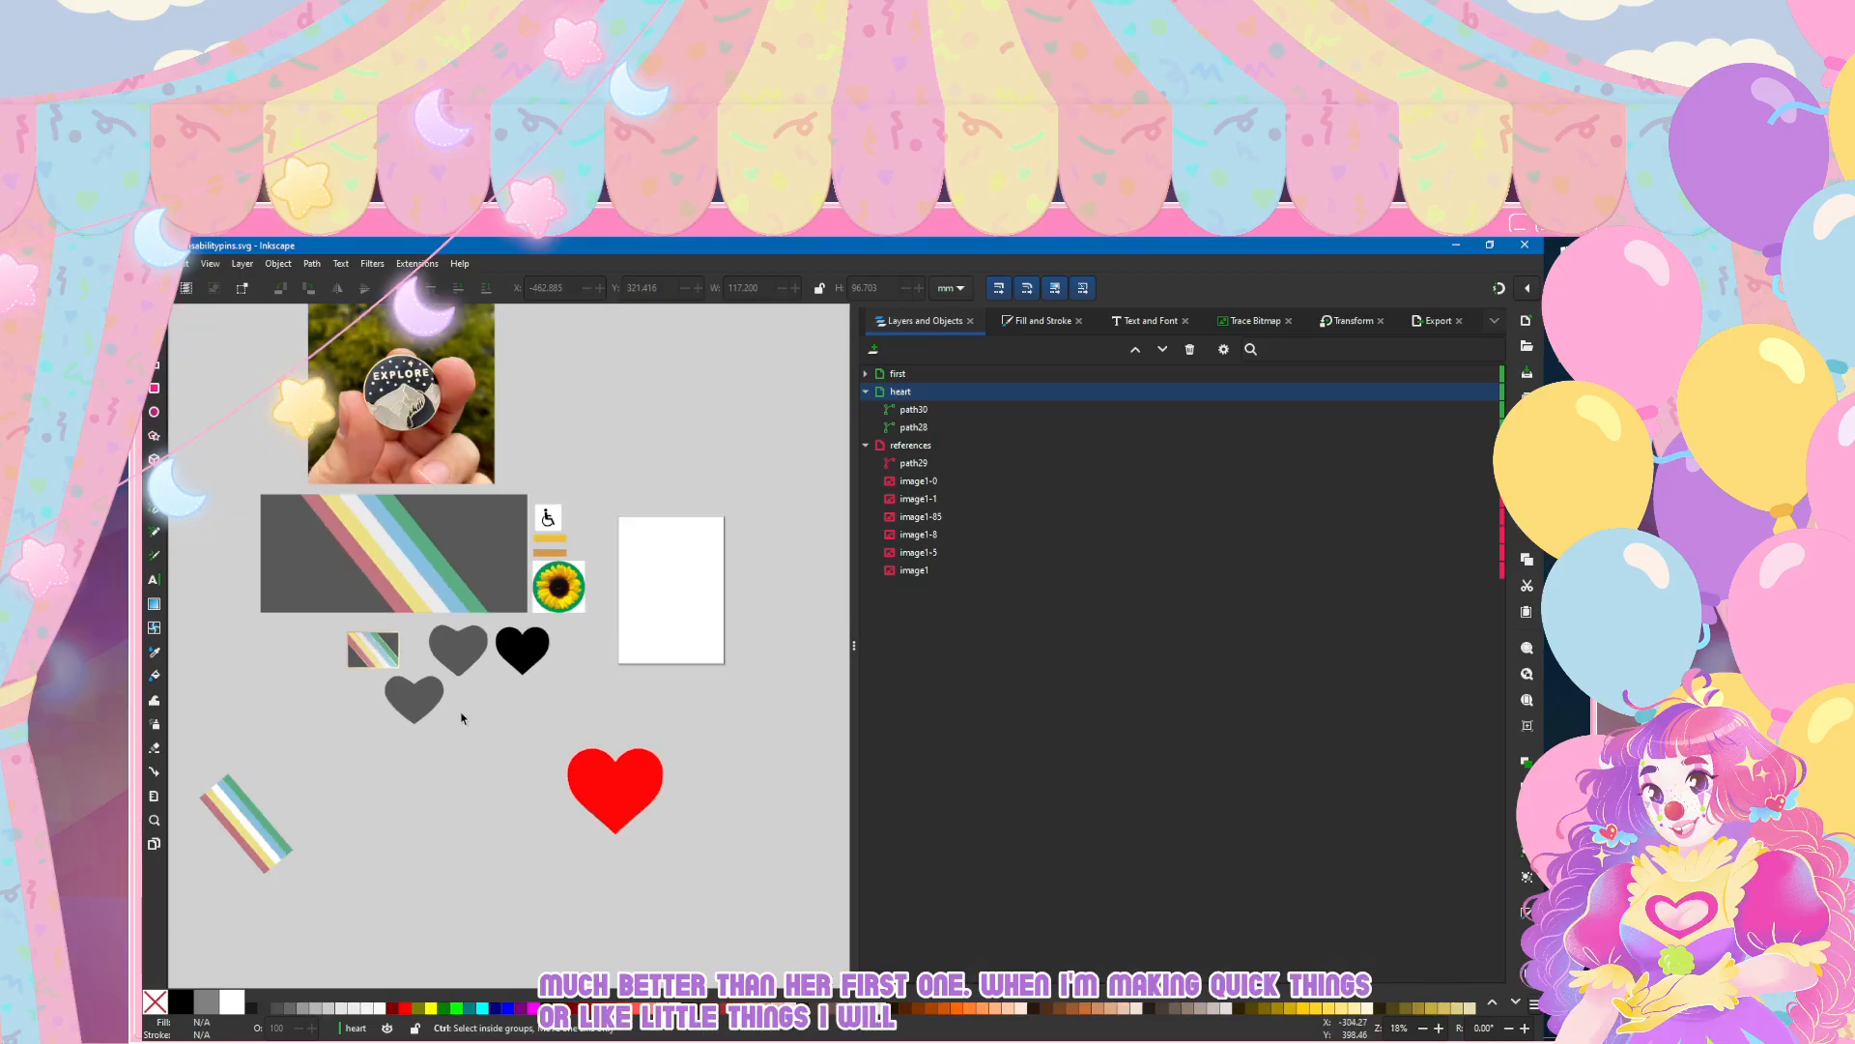
{"action": "scroll", "coordinate": [635, 783], "scroll_direction": "up", "scroll_amount": 5}
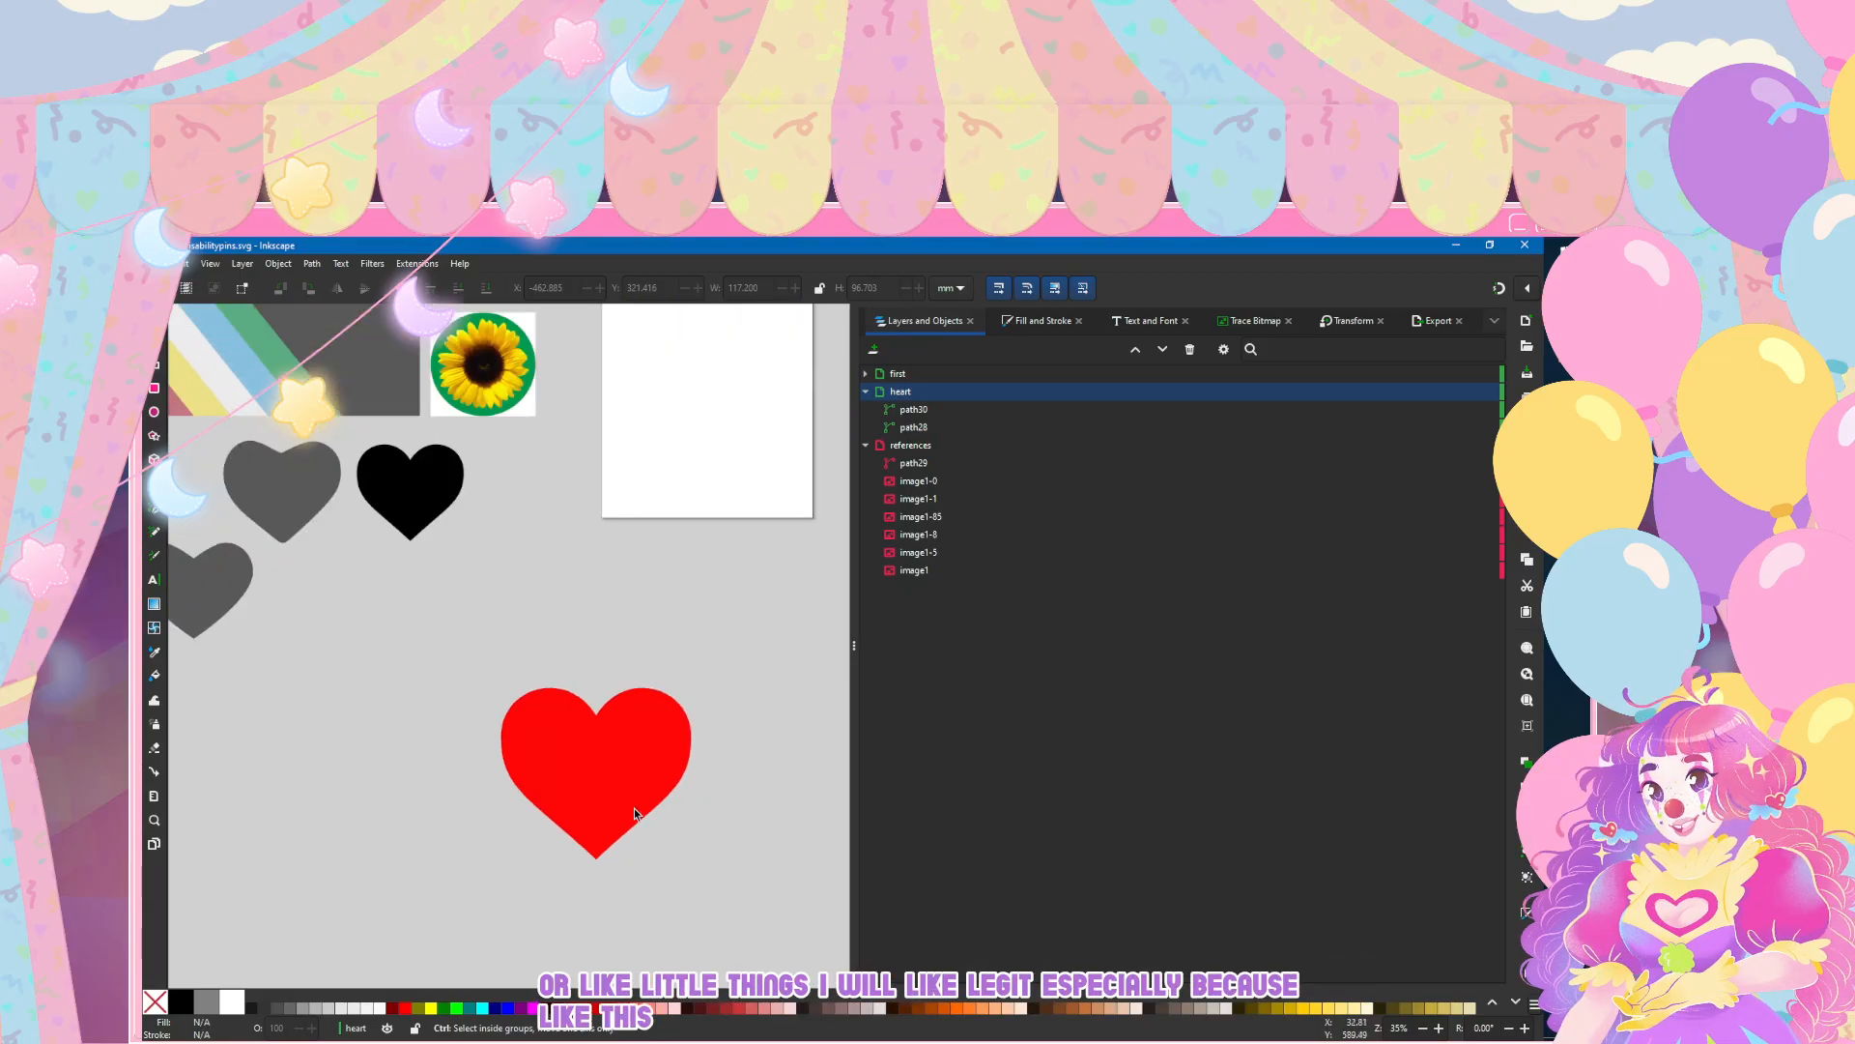
{"action": "scroll", "coordinate": [634, 808], "scroll_direction": "down", "scroll_amount": 5}
{"action": "scroll", "coordinate": [635, 814], "scroll_direction": "right", "scroll_amount": 2}
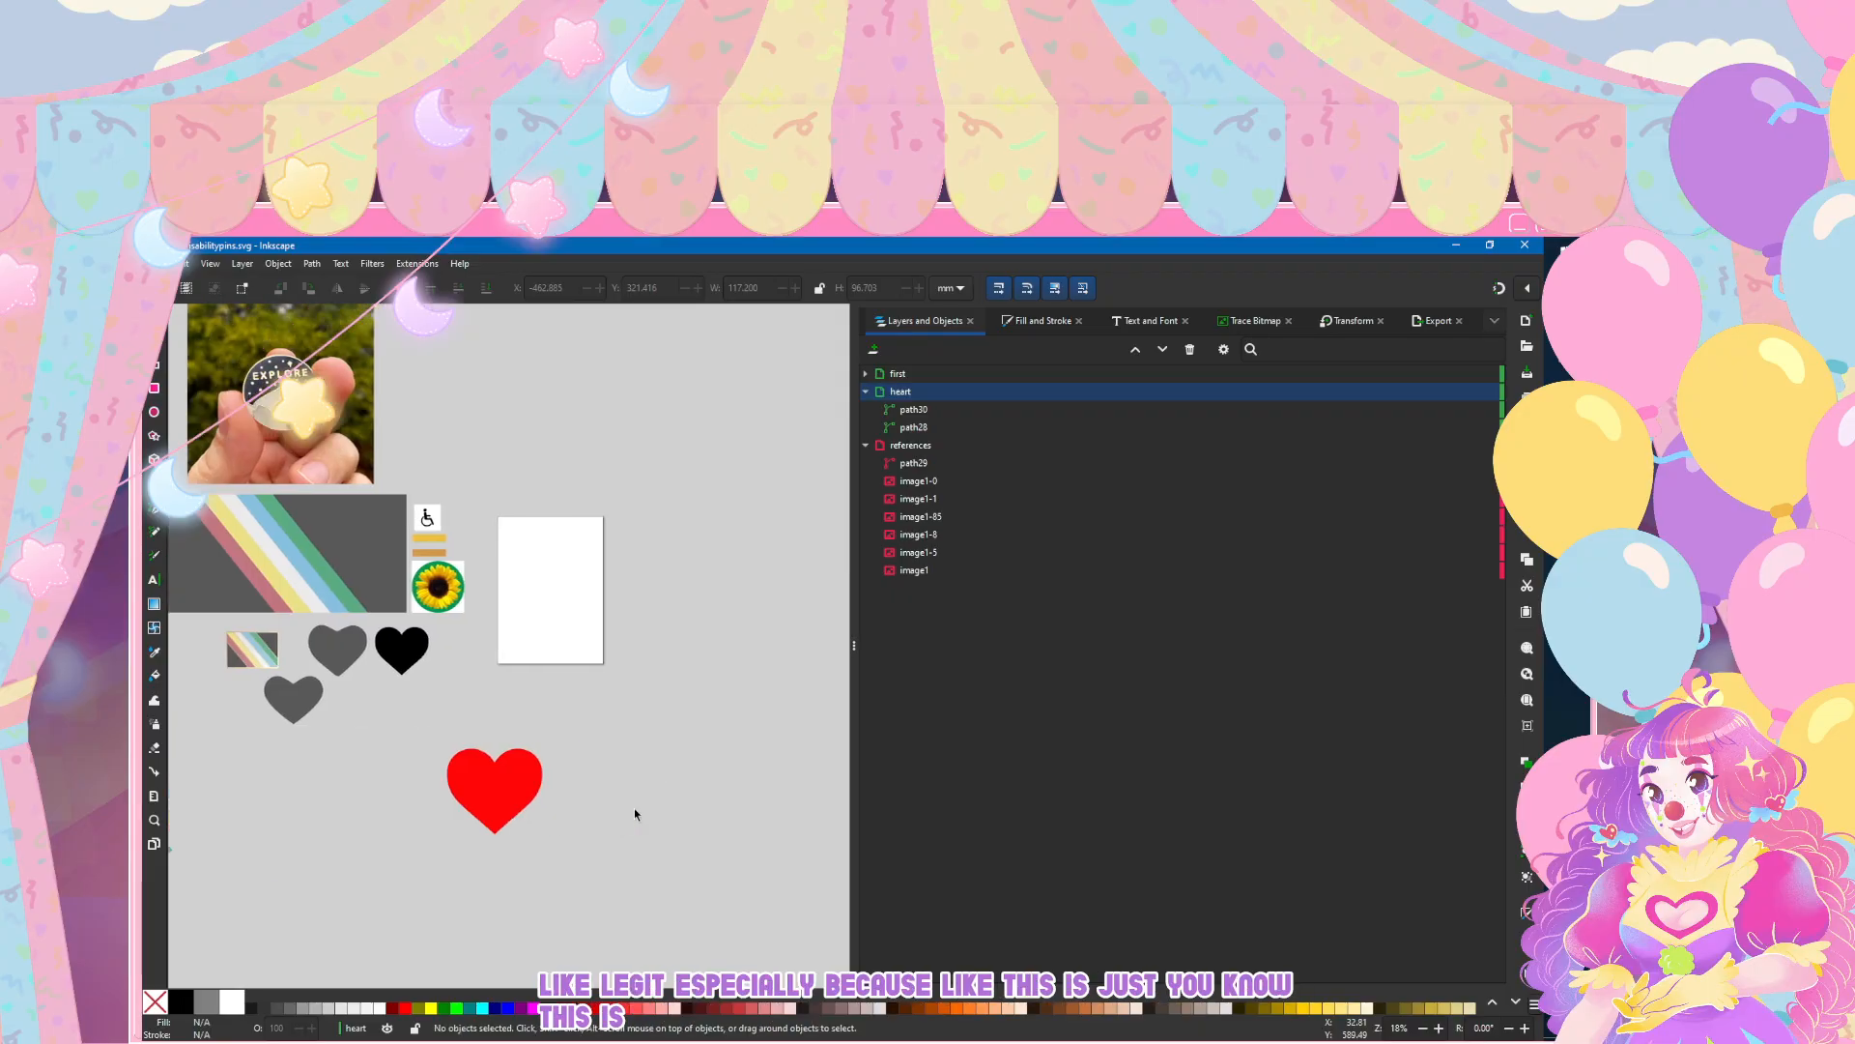
{"action": "scroll", "coordinate": [635, 814], "scroll_direction": "left", "scroll_amount": 3}
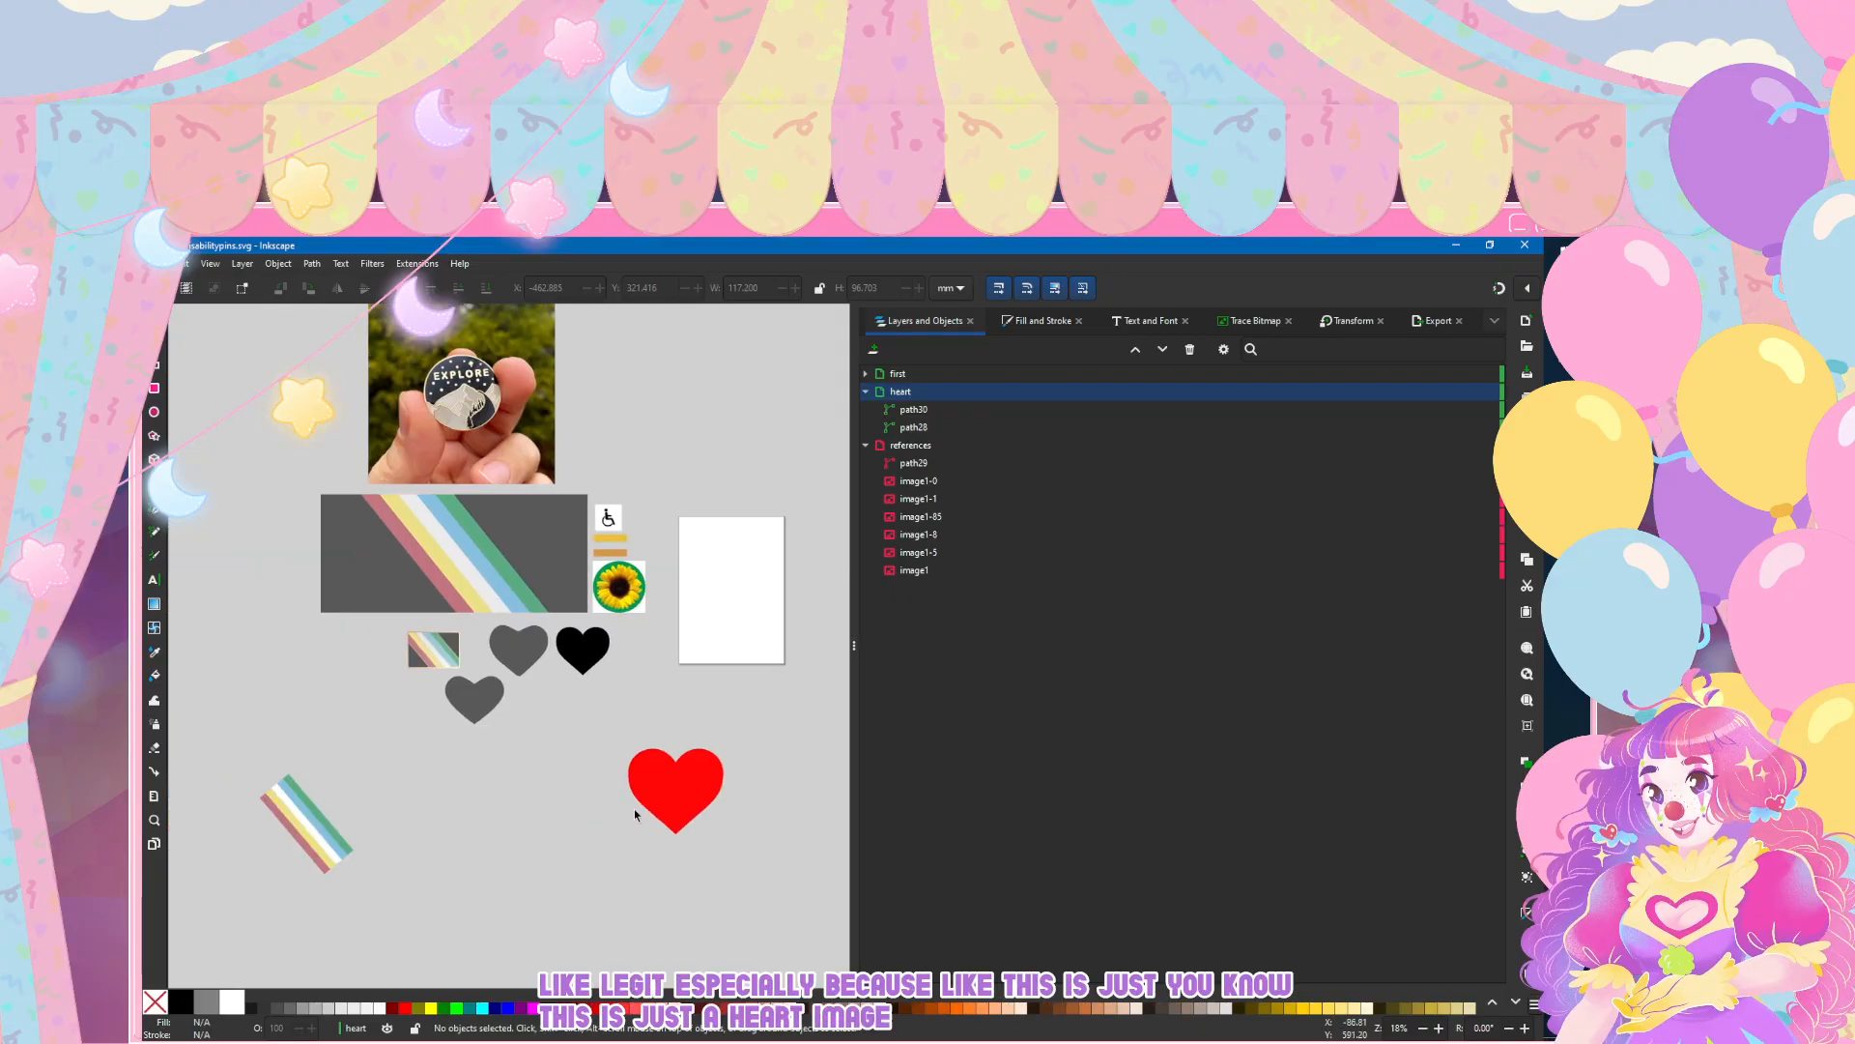
{"action": "scroll", "coordinate": [584, 681], "scroll_direction": "left", "scroll_amount": 2}
{"action": "scroll", "coordinate": [585, 678], "scroll_direction": "right", "scroll_amount": 1}
{"action": "left_click_drag", "start_coordinate": [641, 657], "coordinate": [643, 798]}
{"action": "left_click", "coordinate": [559, 879]}
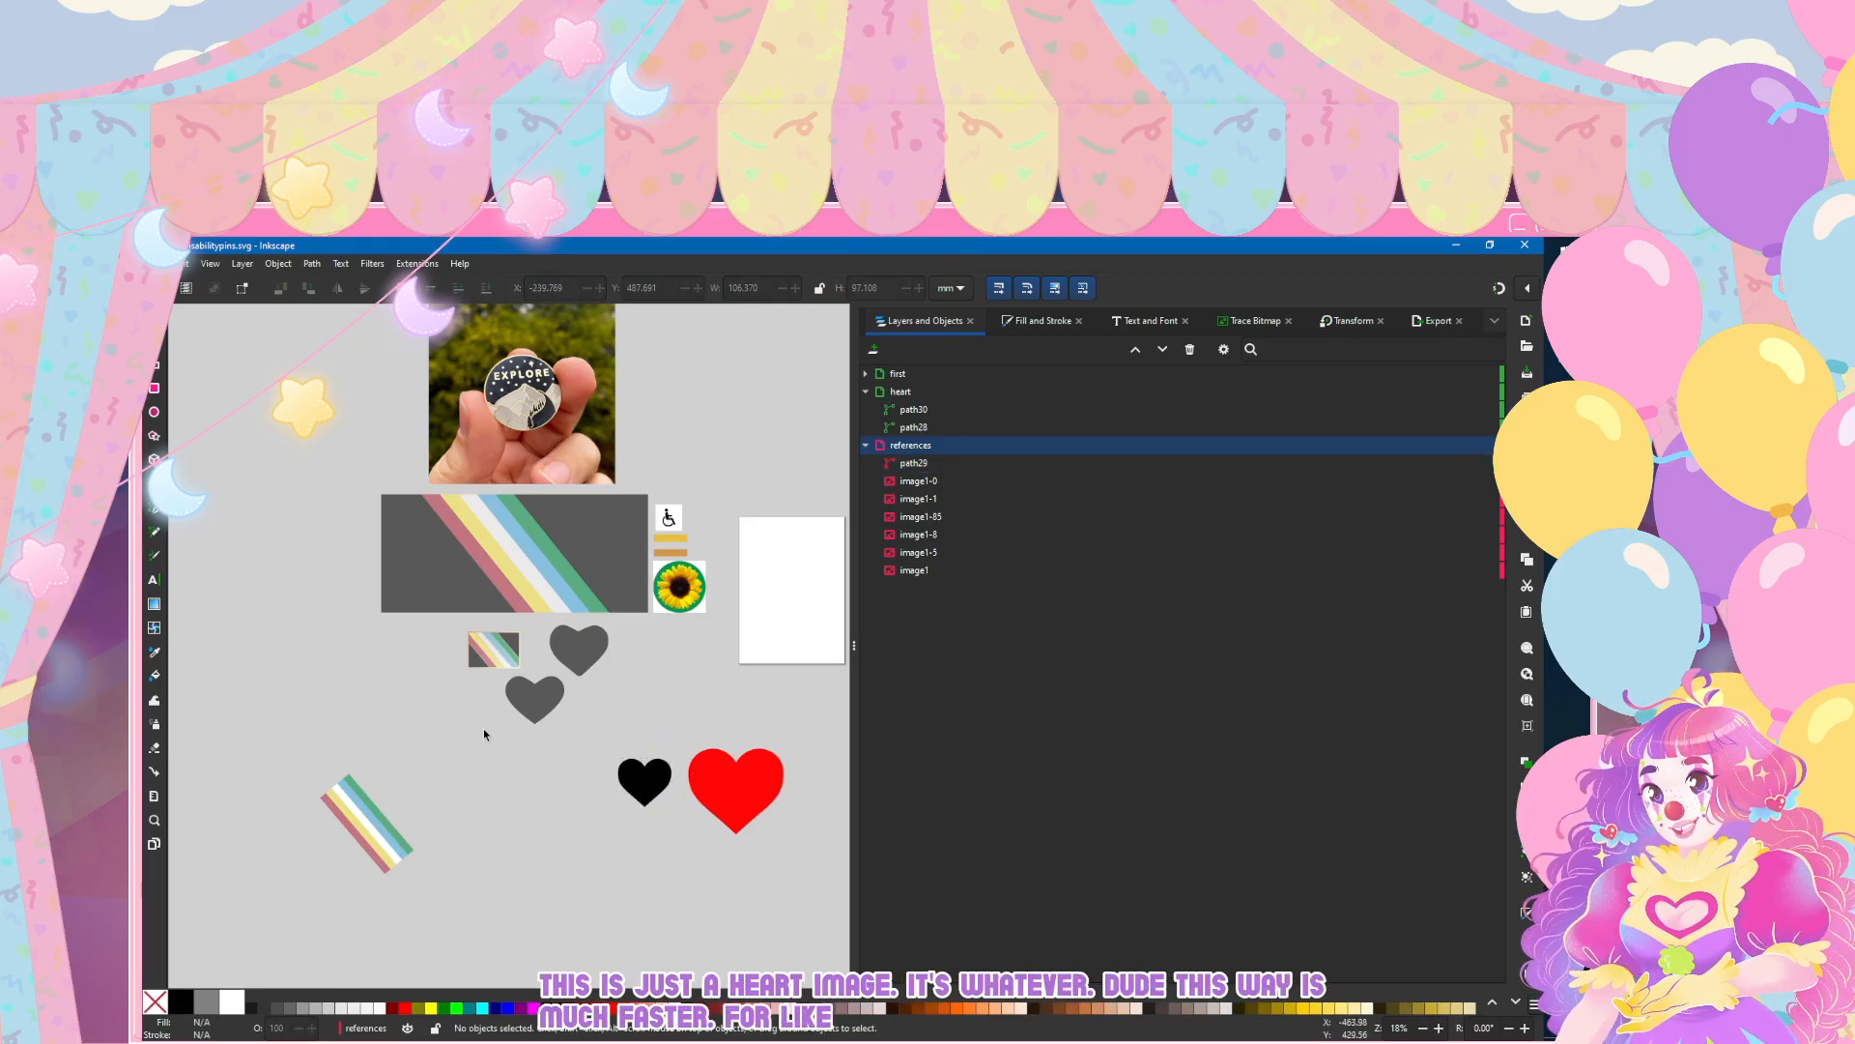
Step: Delete the older grey heart and move the merged heart into its place beside the striped flag pin
{"action": "scroll", "coordinate": [530, 697], "scroll_direction": "up", "scroll_amount": 5}
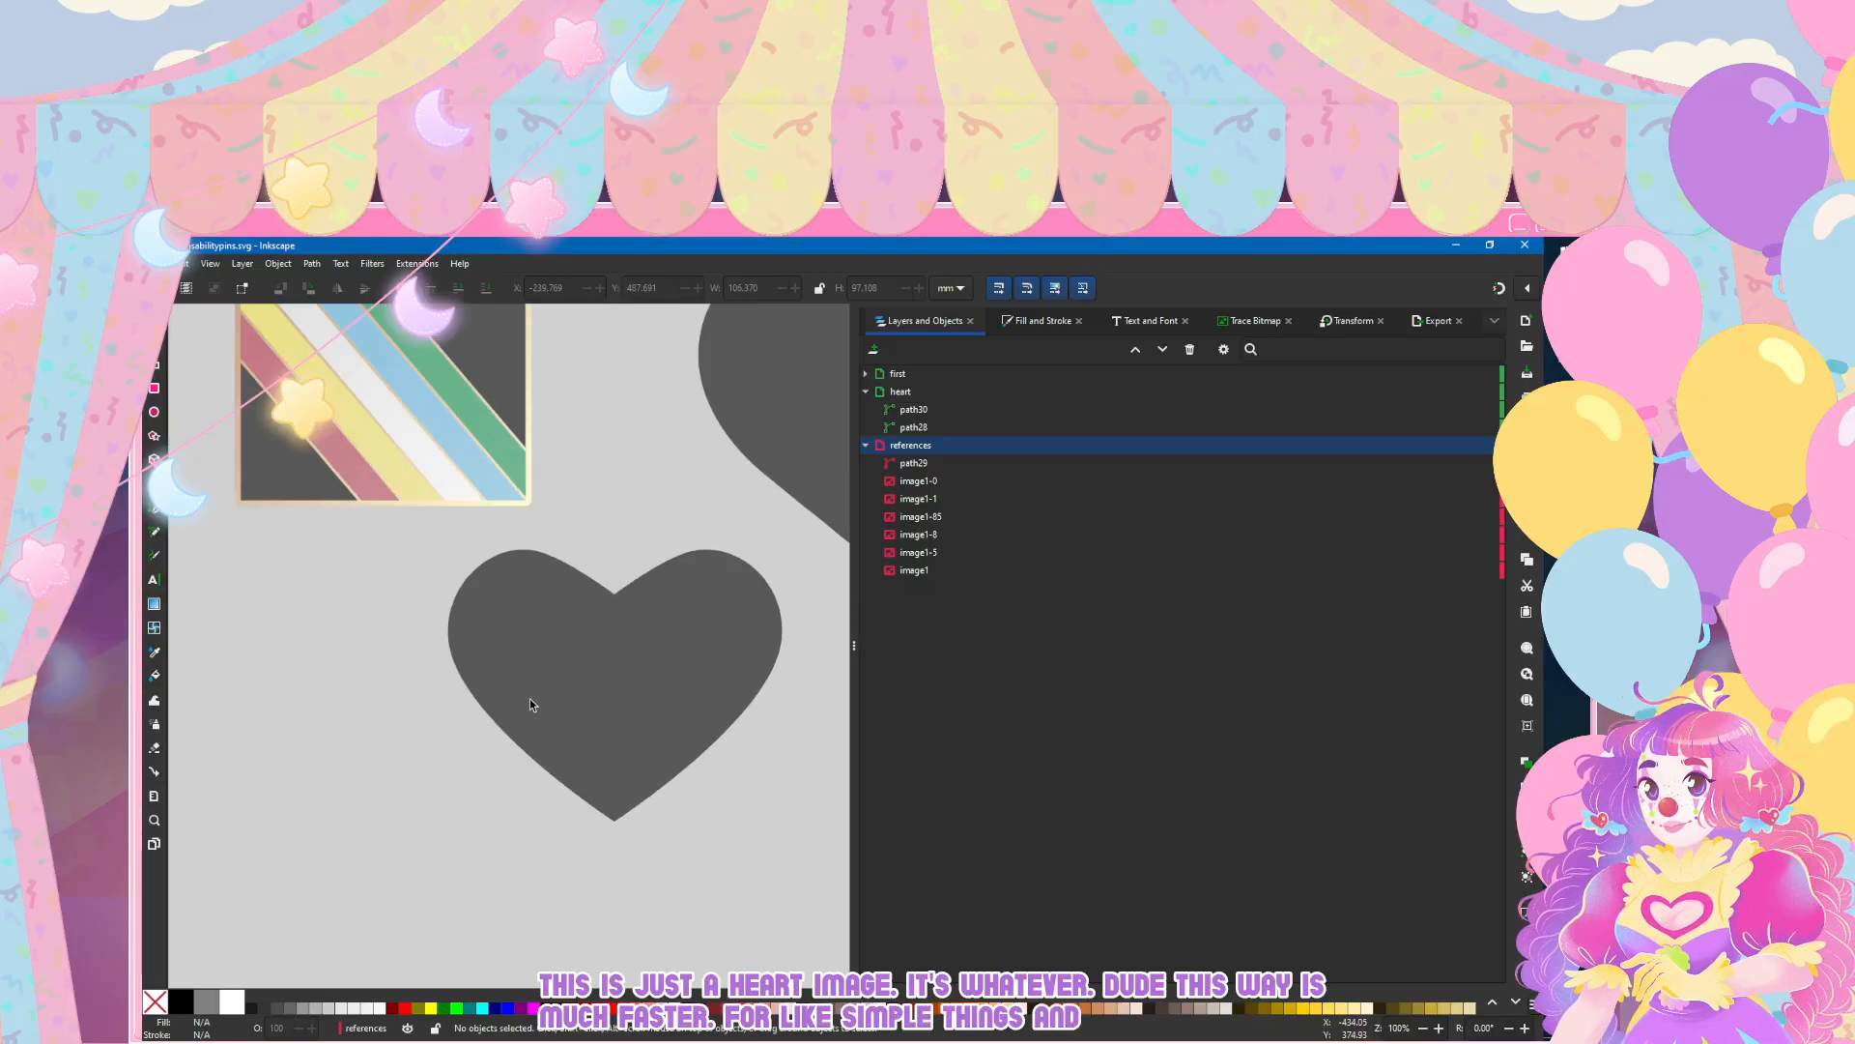
{"action": "scroll", "coordinate": [530, 698], "scroll_direction": "down", "scroll_amount": 2}
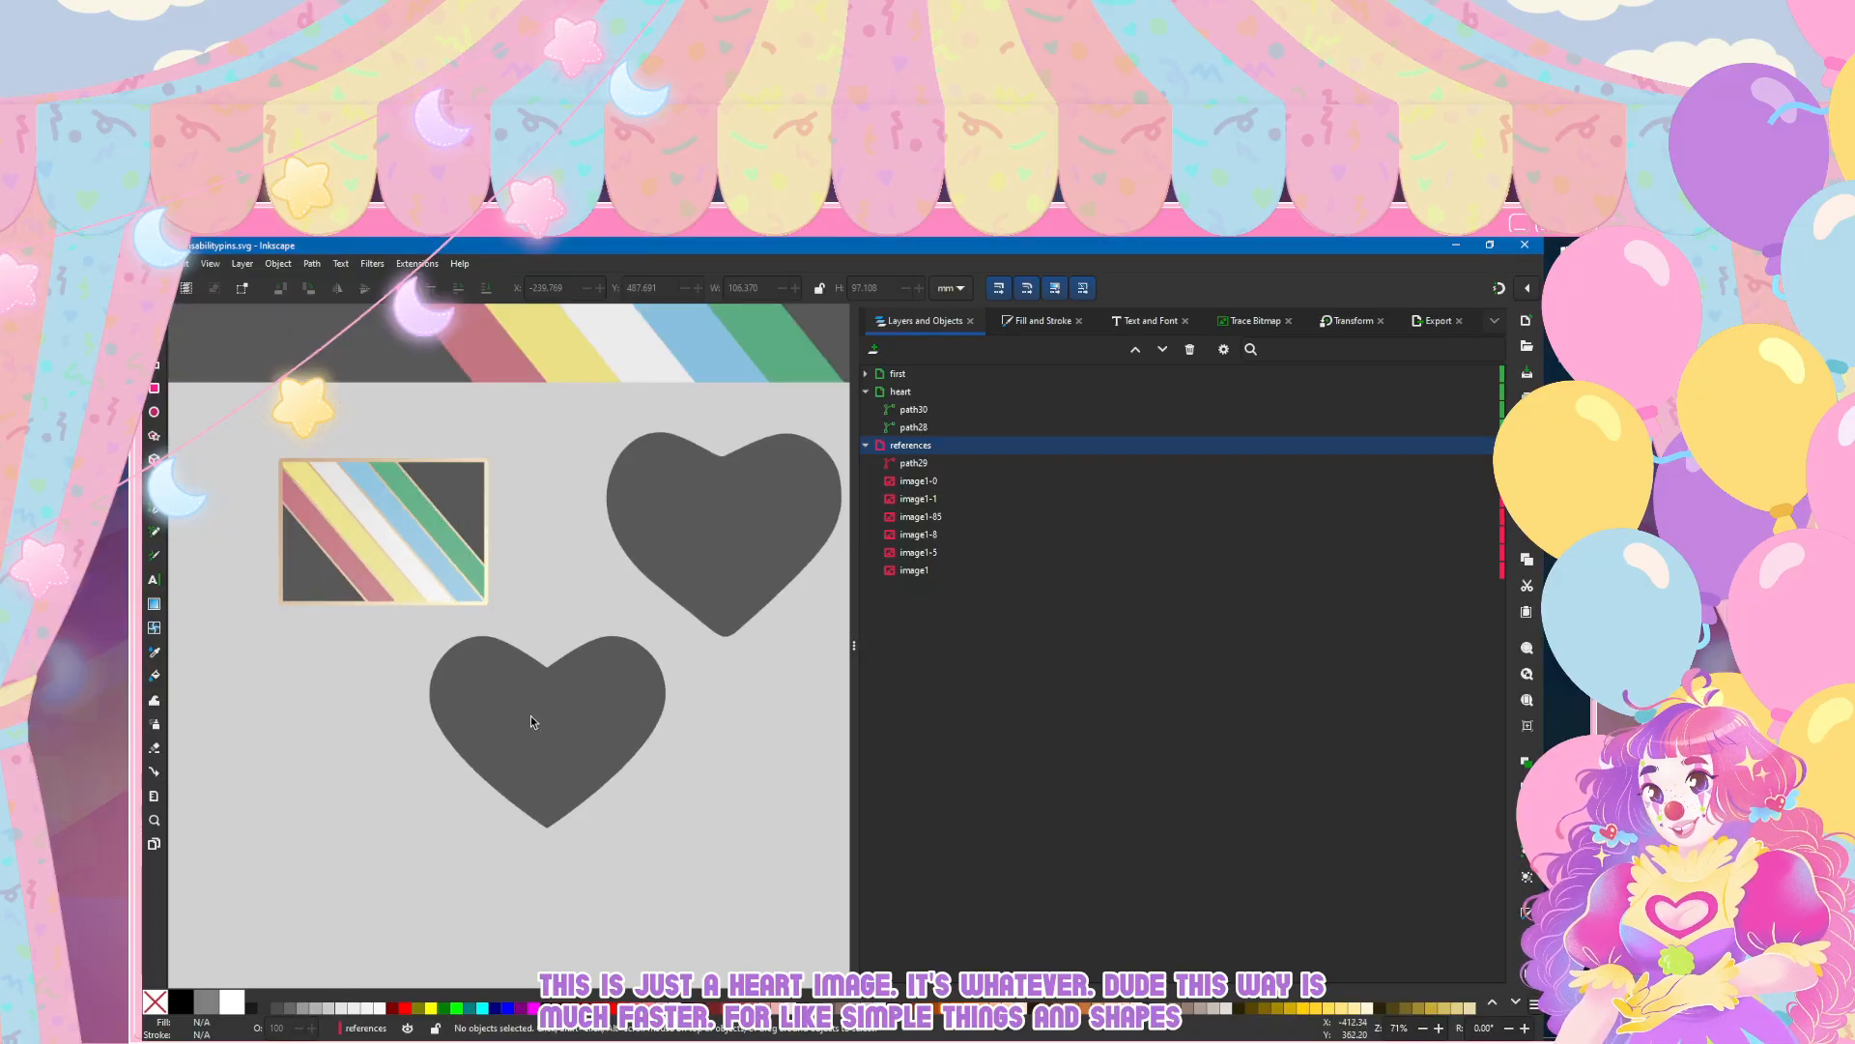
{"action": "key", "text": "ctrl+z"}
{"action": "key", "text": "ctrl+z"}
{"action": "key", "text": "ctrl+z"}
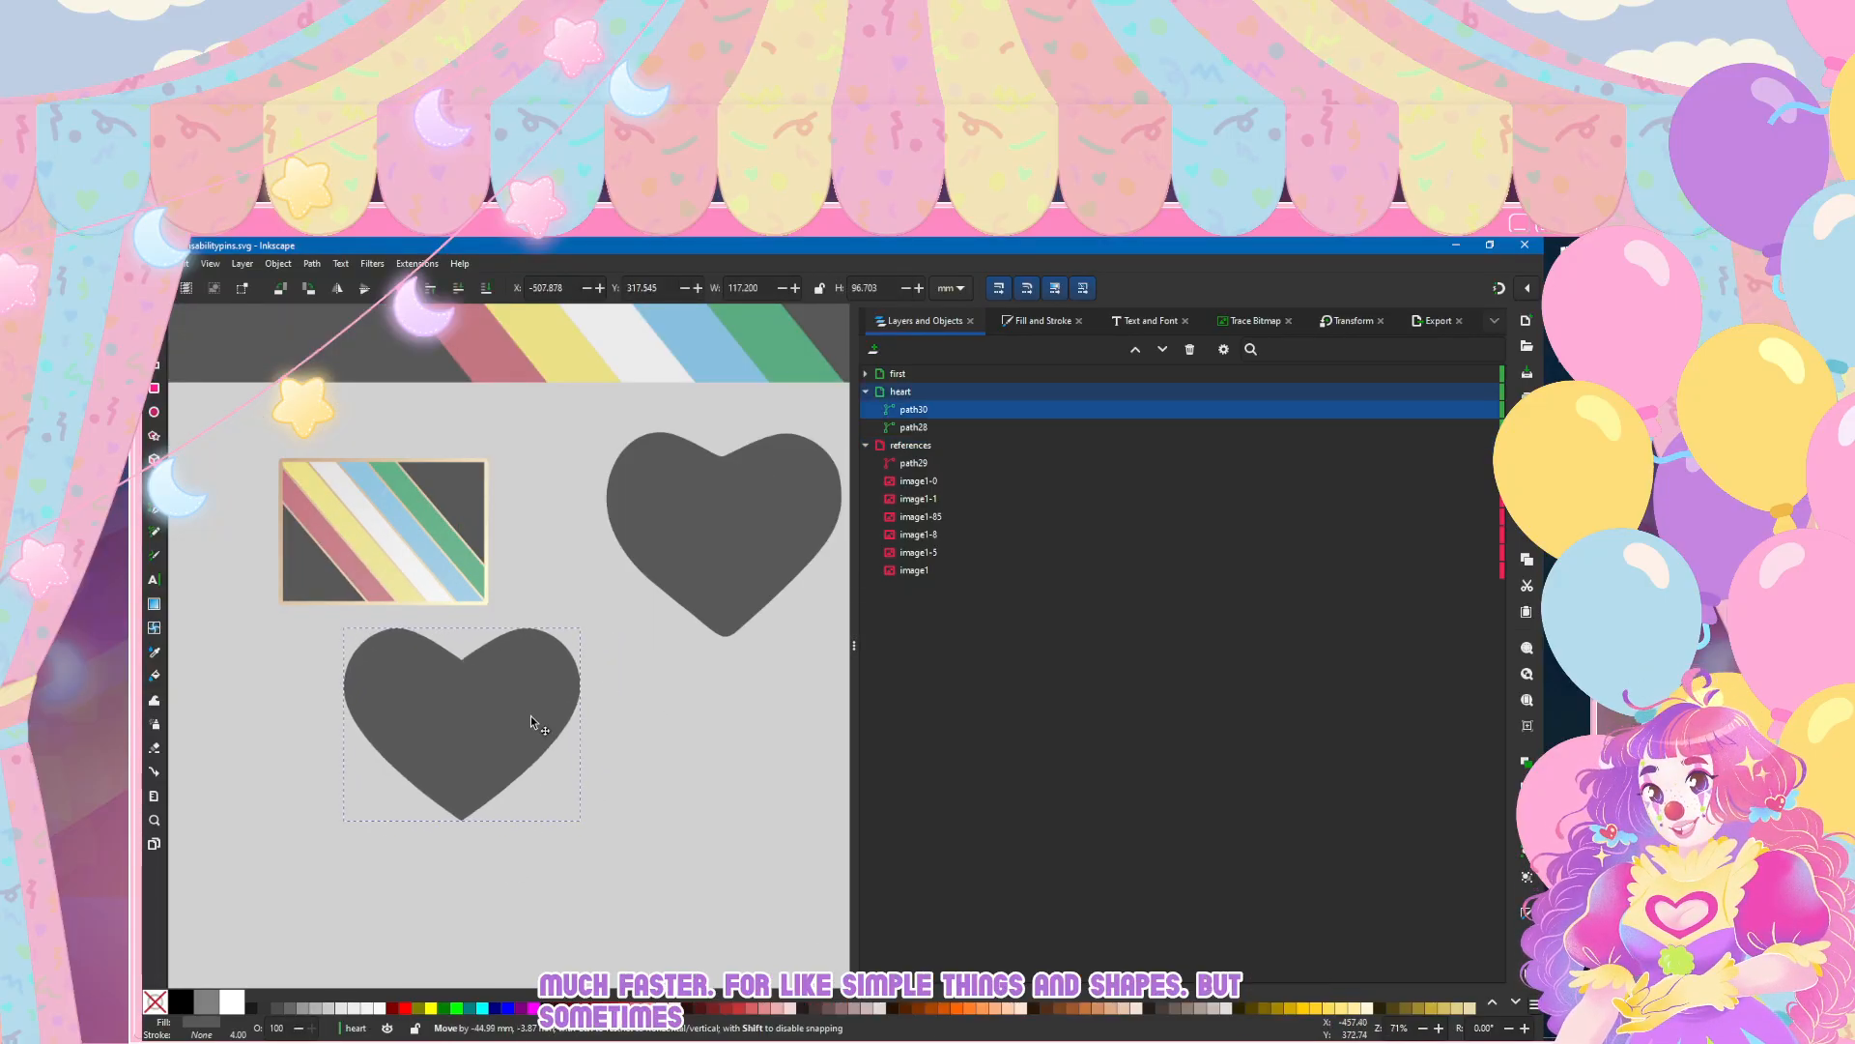
{"action": "key", "text": "ctrl+z"}
{"action": "key", "text": "ctrl+z"}
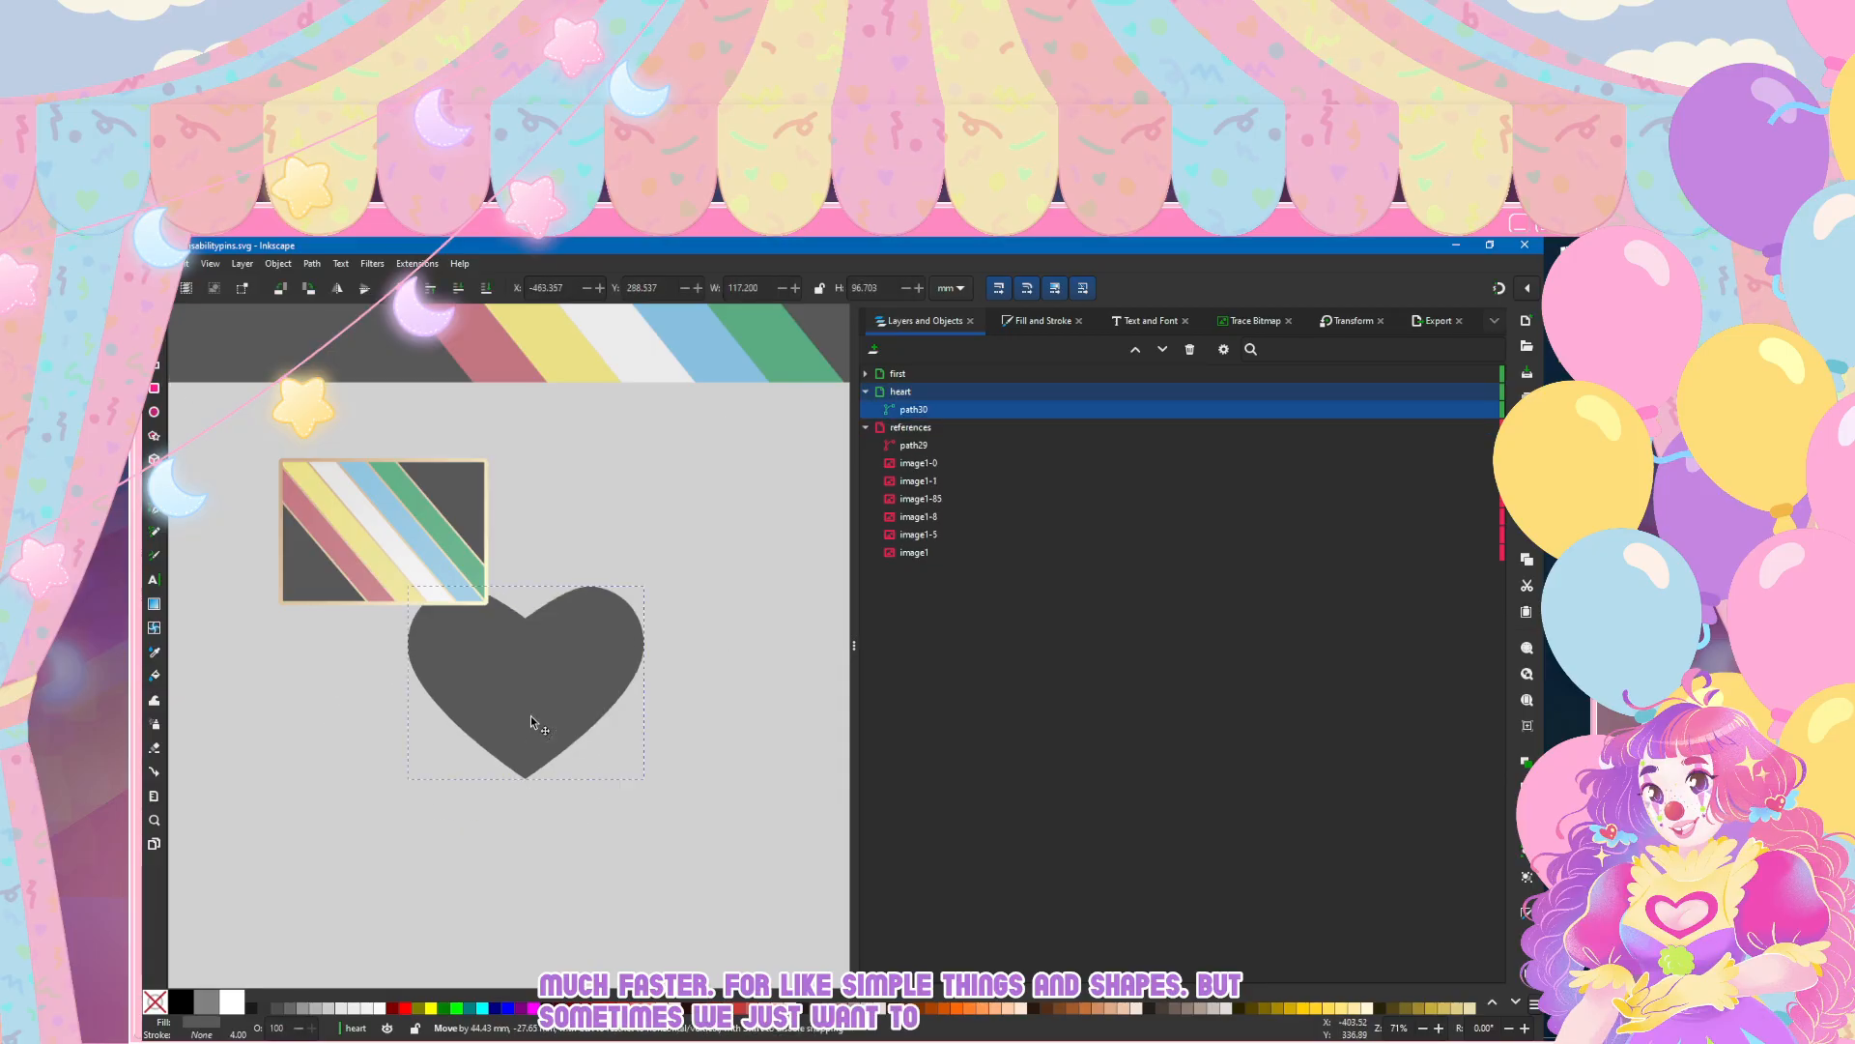
{"action": "left_click", "coordinate": [531, 723]}
Step: Try raising the merged heart's bottom tip nodes to shorten the shape, and undo the change
{"action": "key", "text": "n"}
{"action": "scroll", "coordinate": [546, 705], "scroll_direction": "right", "scroll_amount": 3}
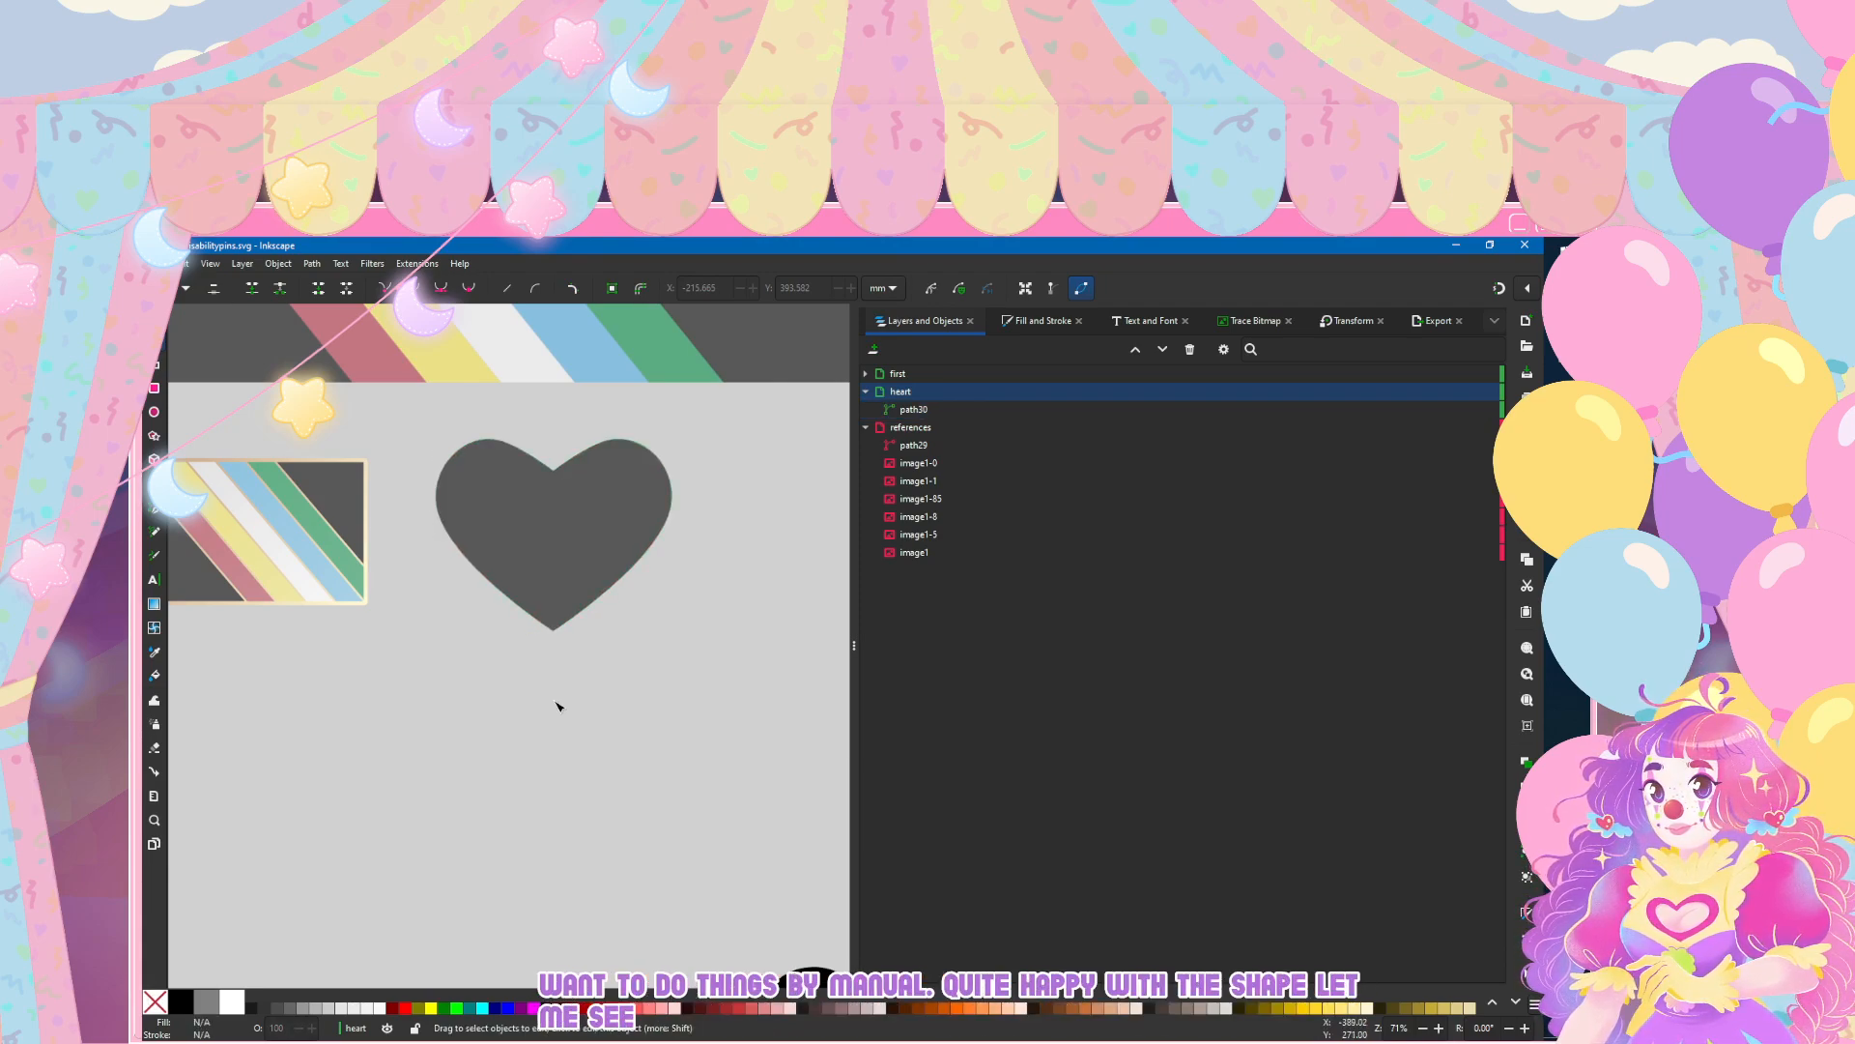
{"action": "key", "text": "ctrl+a"}
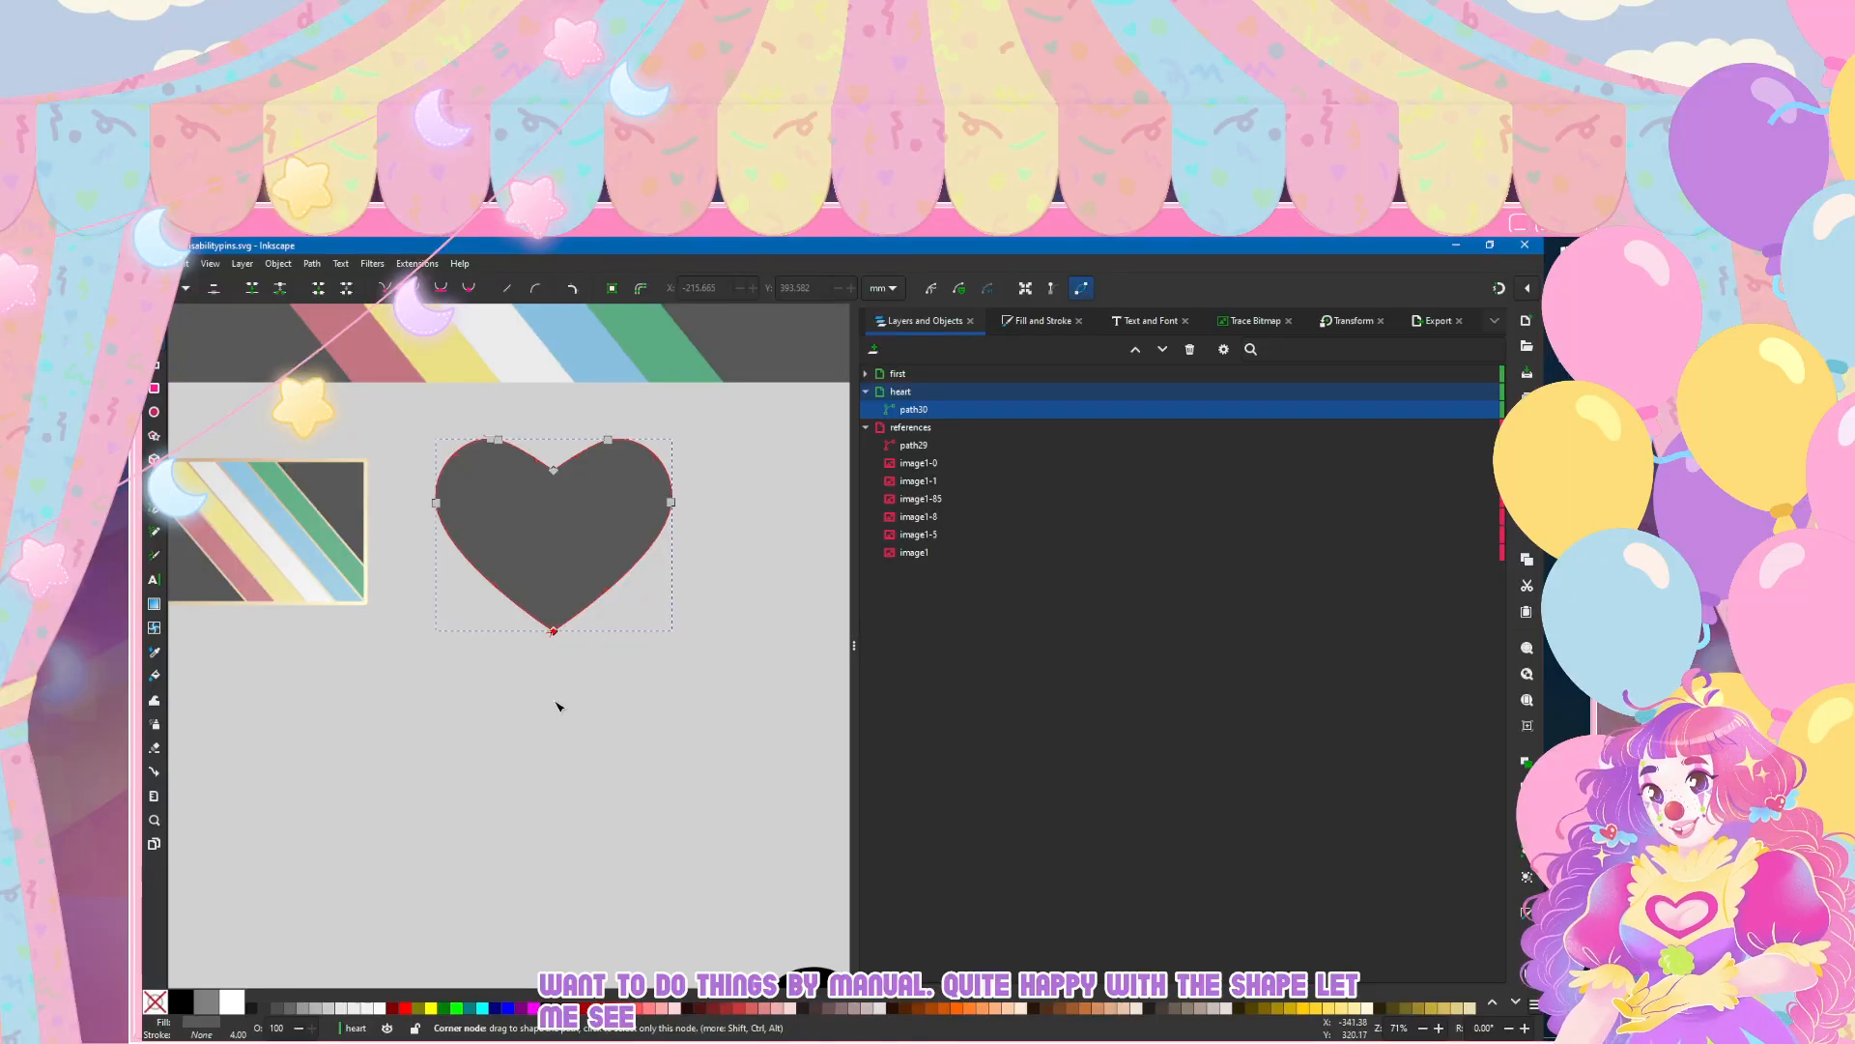
{"action": "mouse_move", "coordinate": [576, 680]}
{"action": "left_mouse_down"}
{"action": "mouse_move", "coordinate": [547, 627]}
{"action": "mouse_move", "coordinate": [554, 696]}
{"action": "mouse_move", "coordinate": [554, 611]}
{"action": "left_mouse_up"}
{"action": "left_click", "coordinate": [514, 734]}
{"action": "left_click", "coordinate": [557, 706]}
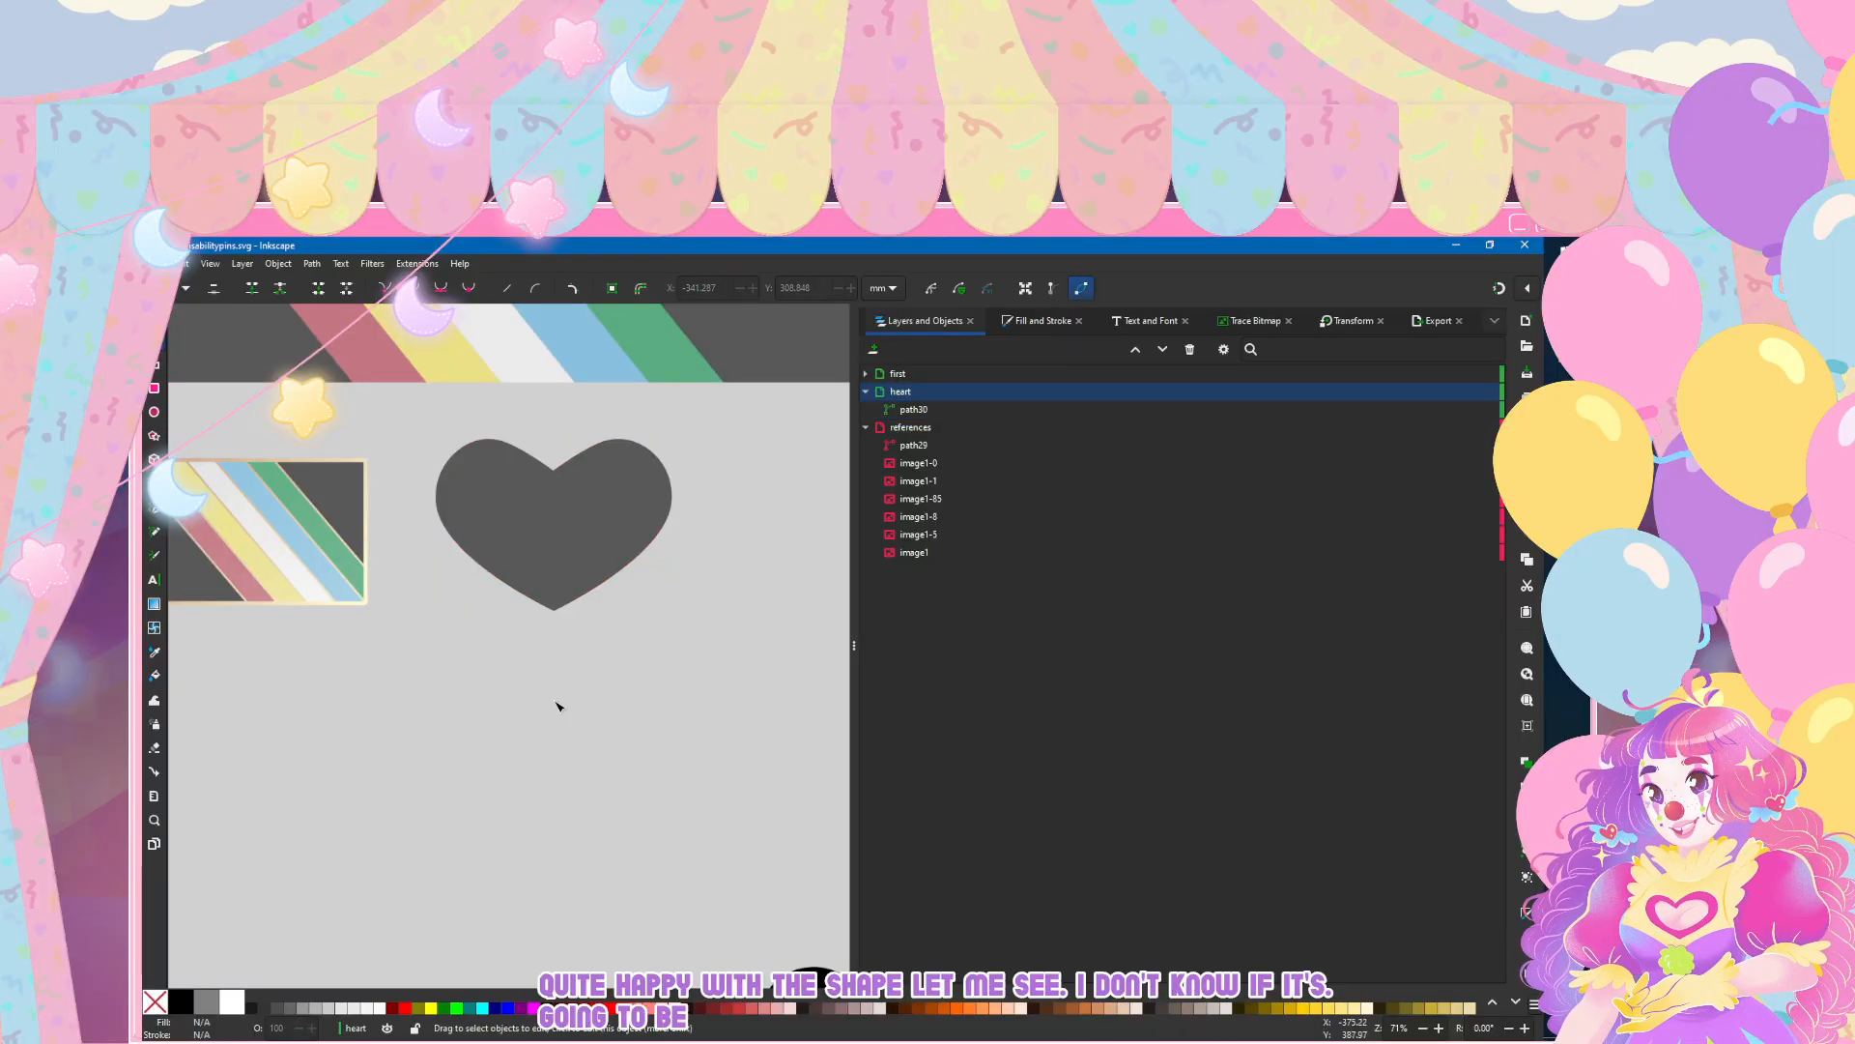
{"action": "key", "text": "ctrl+z"}
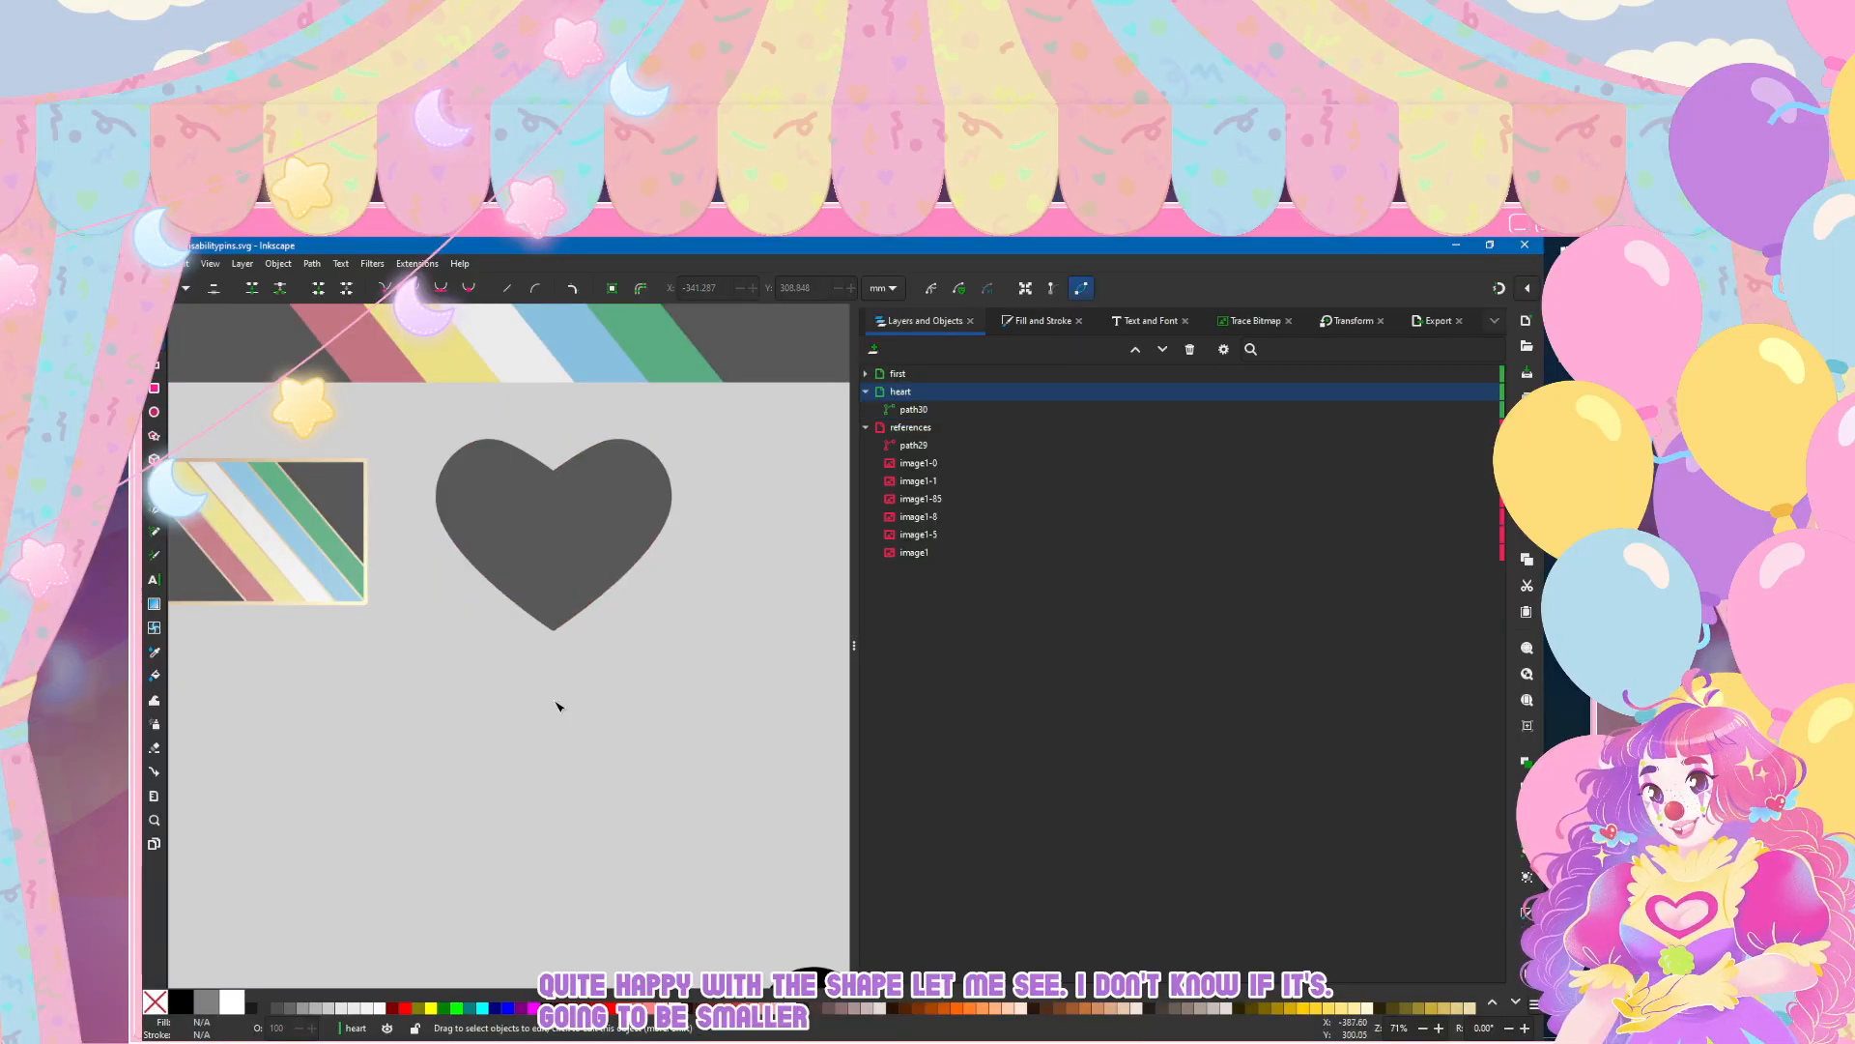
Step: Try moving the heart's outermost side nodes slightly up, compare before and after, and undo the move
{"action": "left_click", "coordinate": [481, 544]}
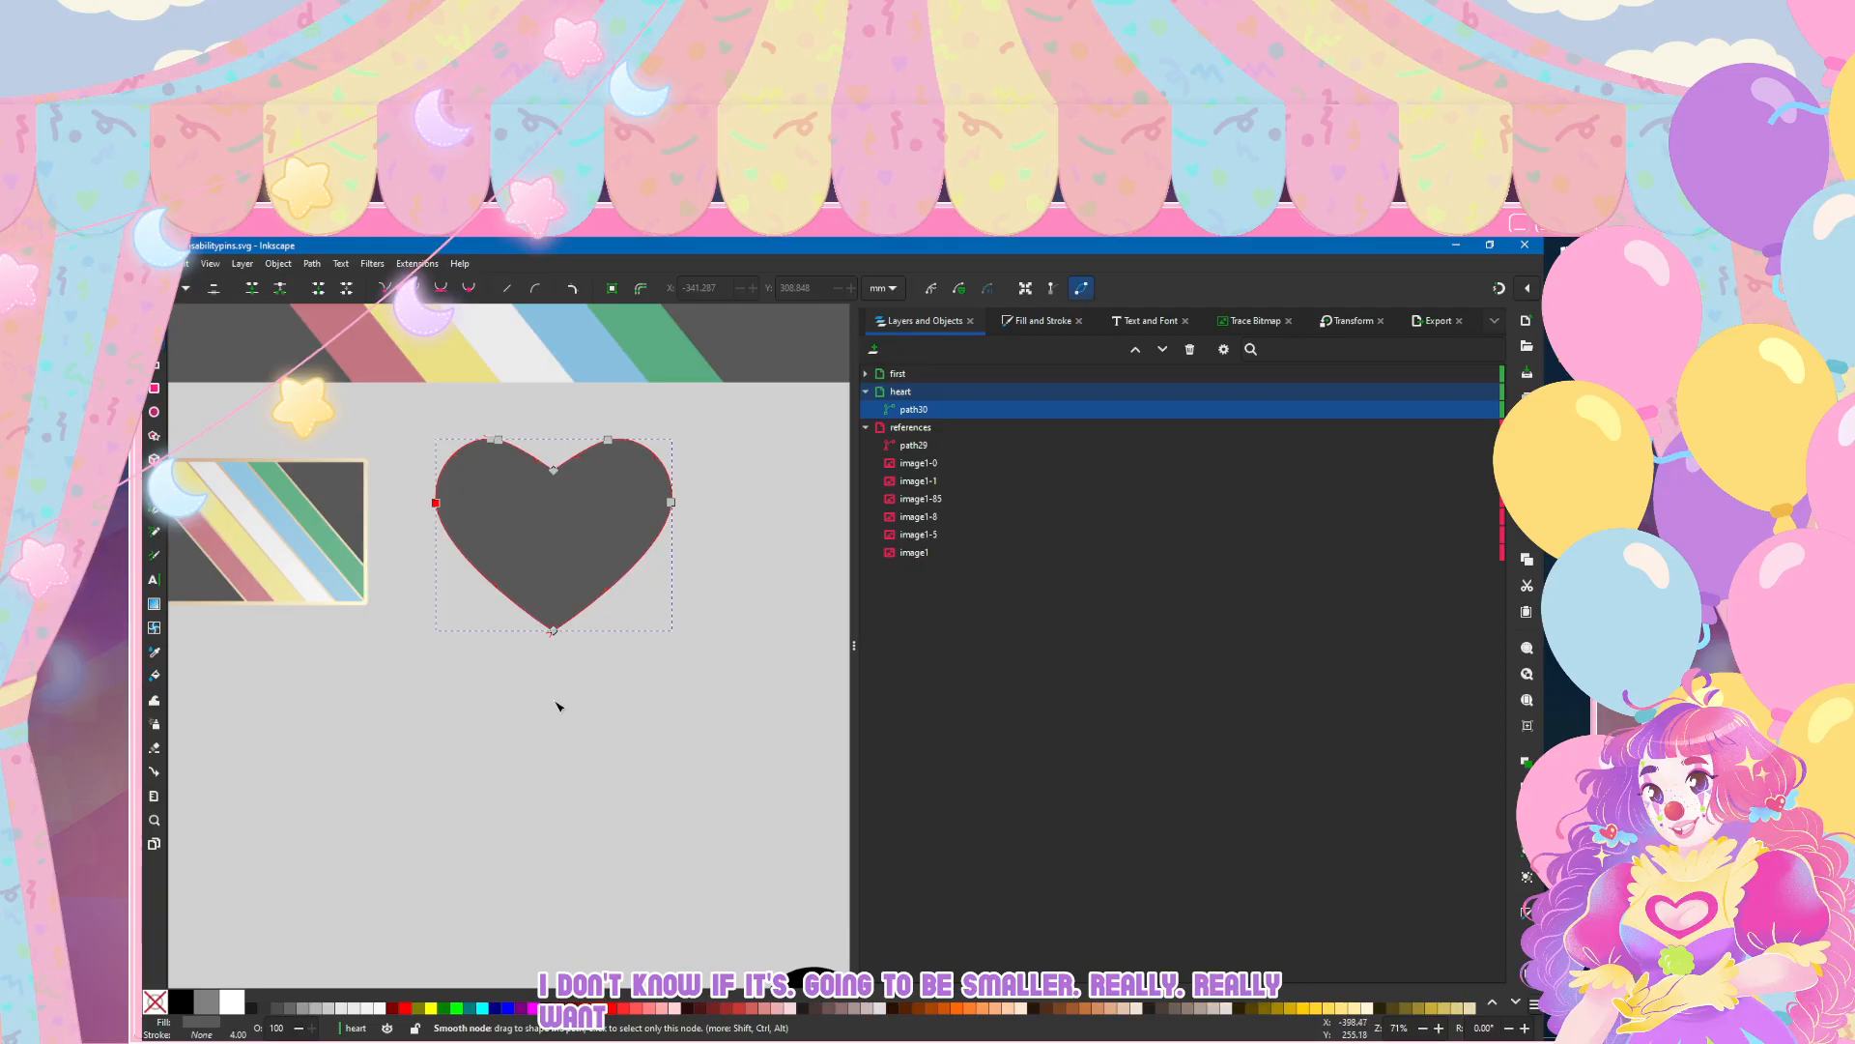
{"action": "mouse_move", "coordinate": [699, 544]}
{"action": "left_mouse_down"}
{"action": "mouse_move", "coordinate": [403, 484]}
{"action": "mouse_move", "coordinate": [435, 495]}
{"action": "left_mouse_up"}
{"action": "left_click", "coordinate": [557, 707]}
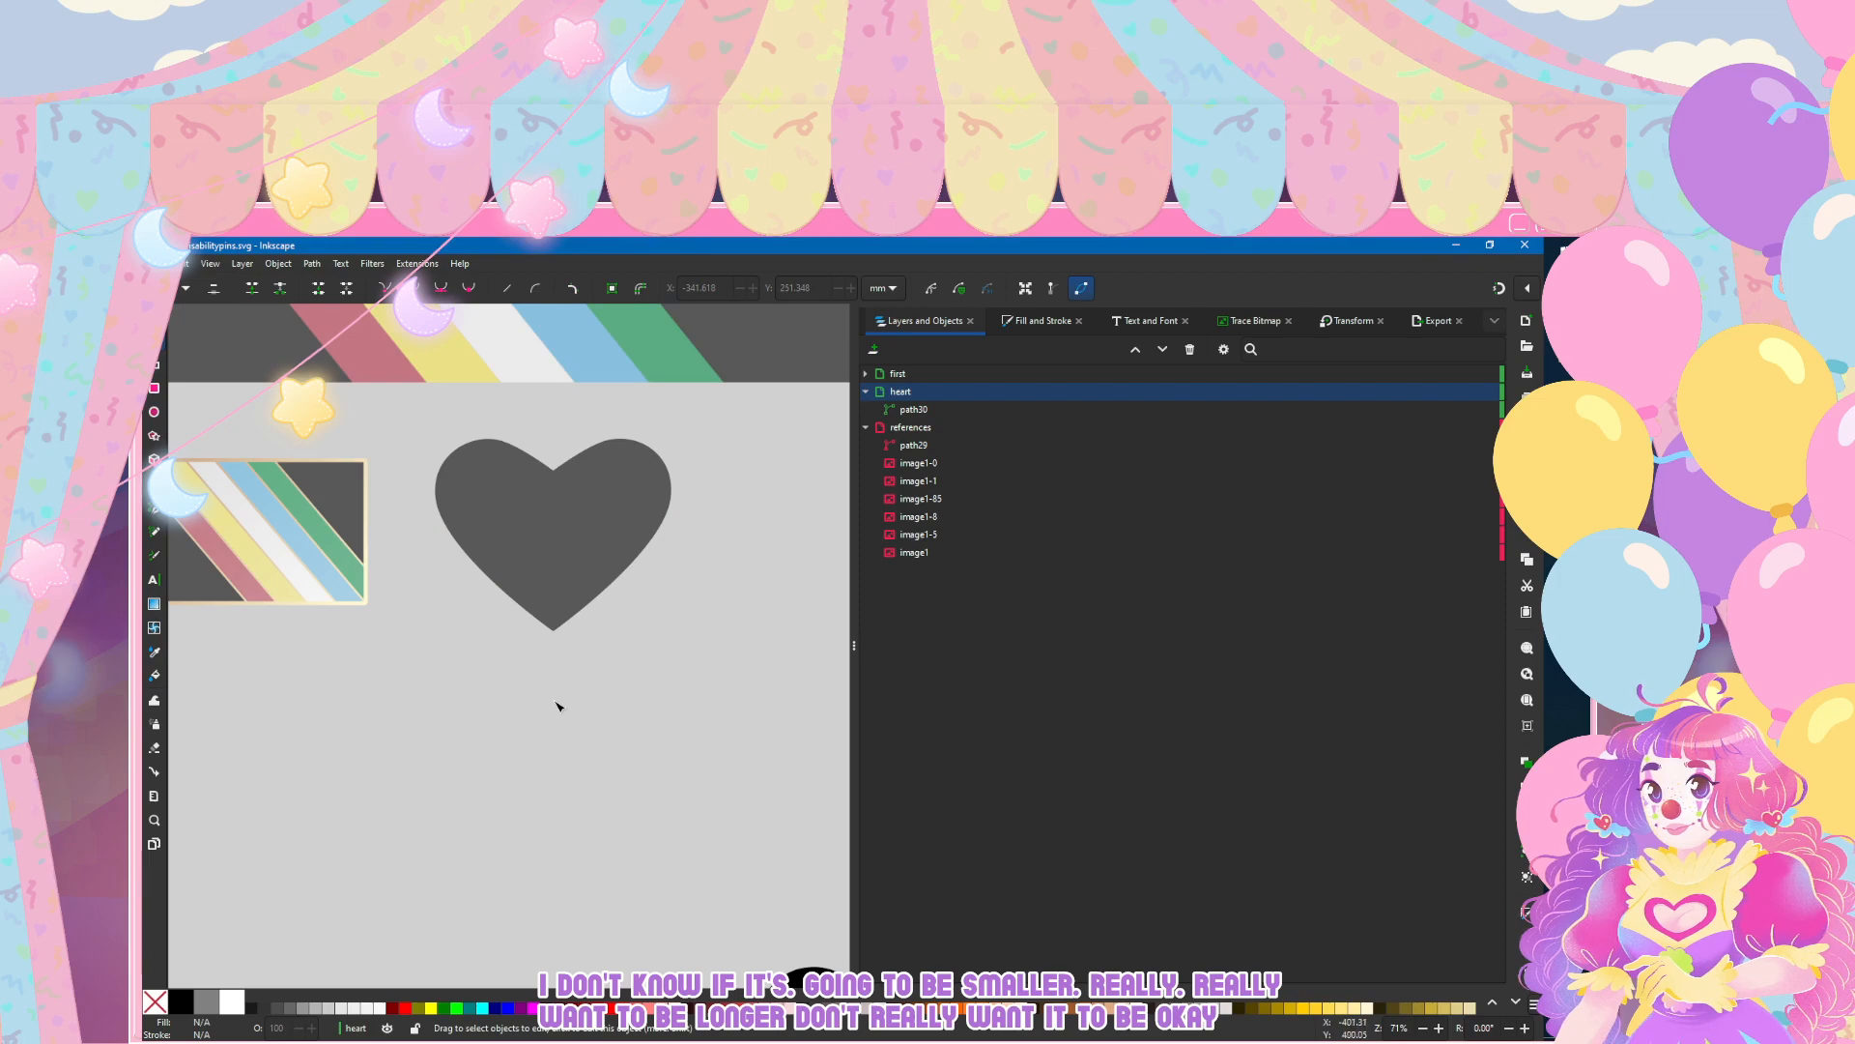
{"action": "key", "text": "ctrl+z"}
{"action": "key", "text": "ctrl+shift+z"}
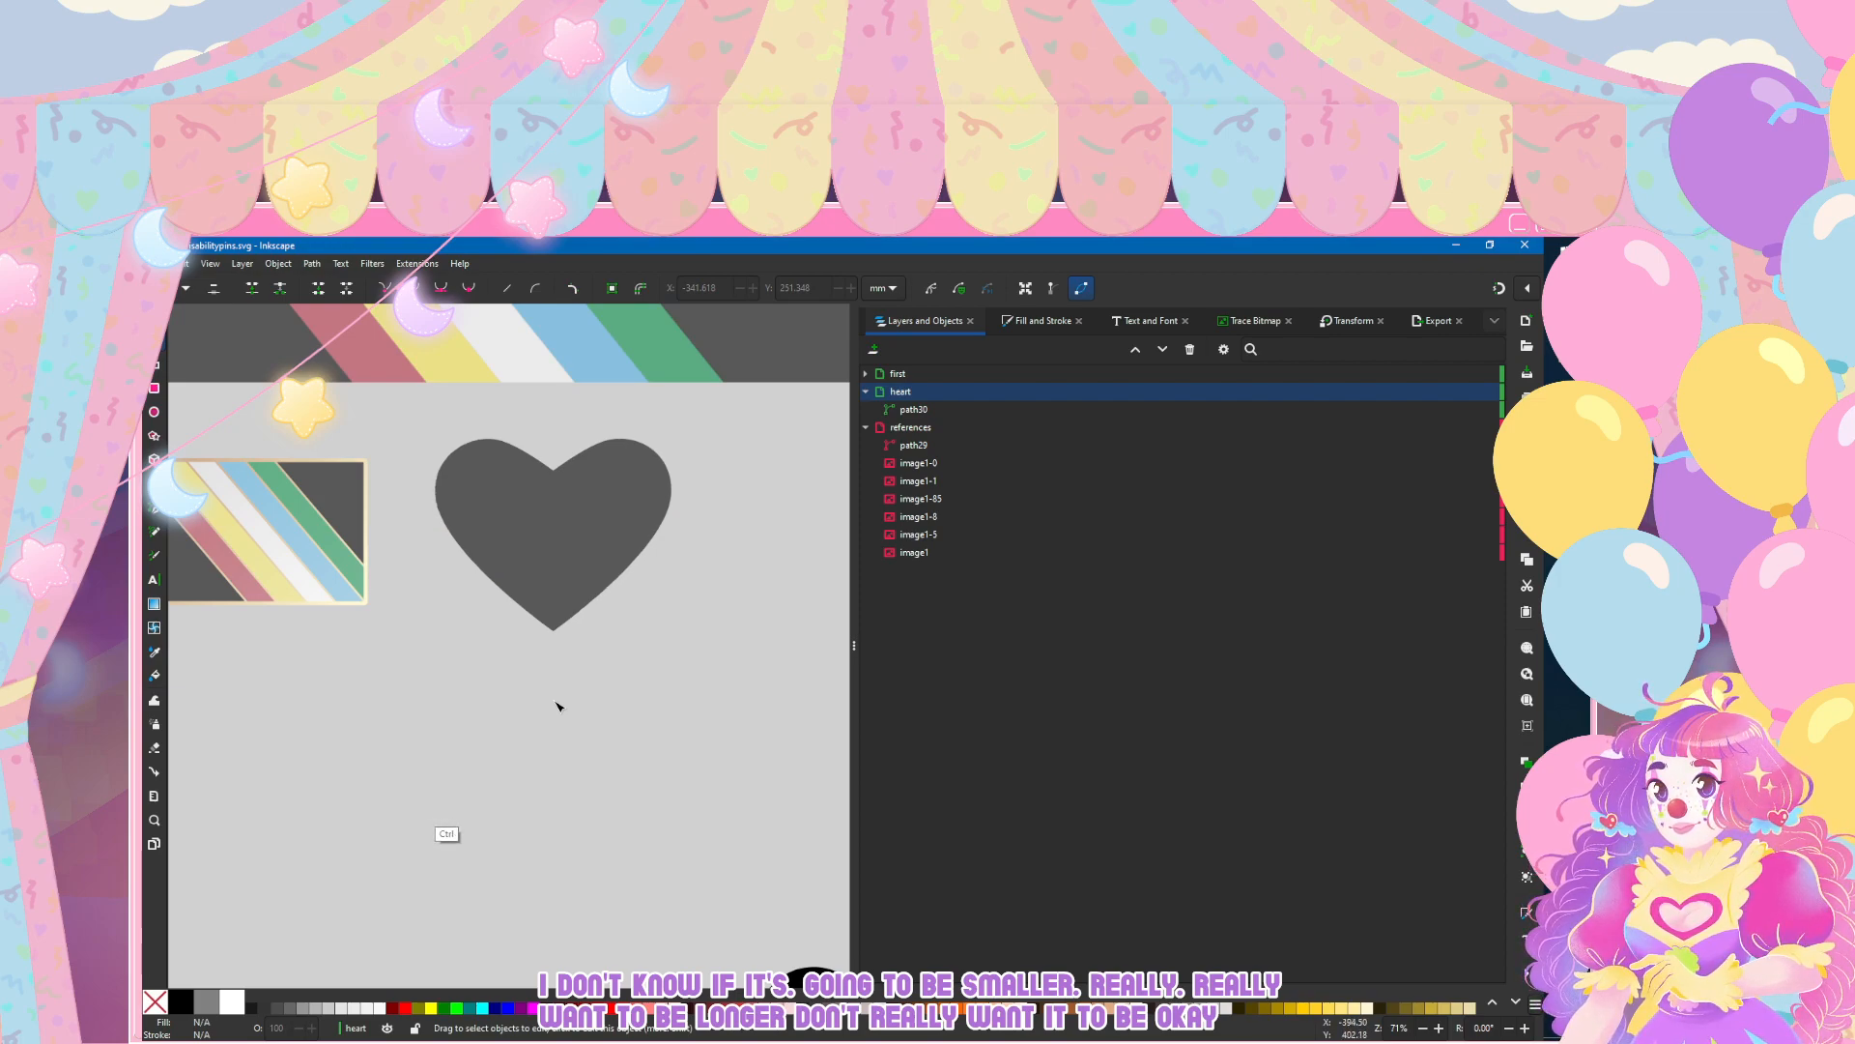
{"action": "key", "text": "ctrl+z"}
Step: Try raising the top nodes of the heart's two lobes together, and undo the changes
{"action": "left_click", "coordinate": [562, 601]}
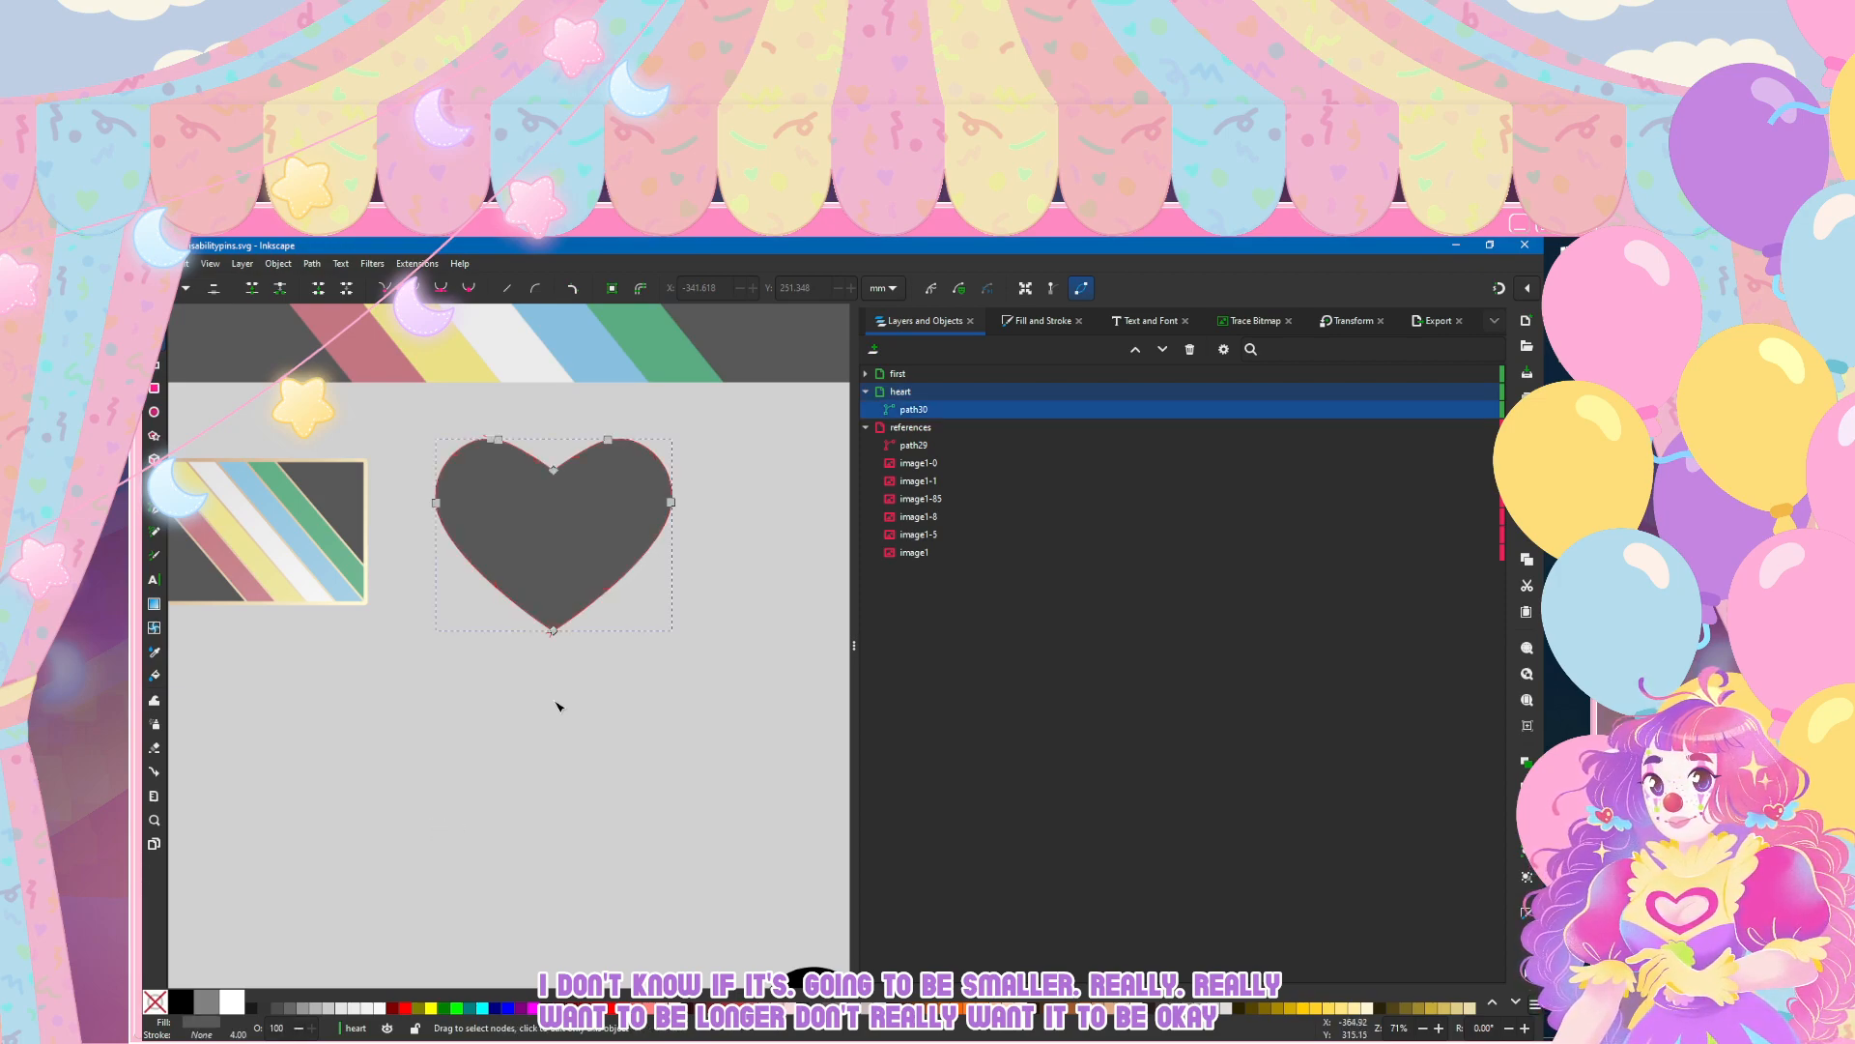
{"action": "left_click_drag", "start_coordinate": [449, 407], "coordinate": [509, 442]}
{"action": "left_click_drag", "start_coordinate": [638, 454], "coordinate": [608, 432]}
{"action": "key", "text": "ctrl+z"}
{"action": "left_click", "coordinate": [484, 432]}
{"action": "left_click", "coordinate": [541, 498]}
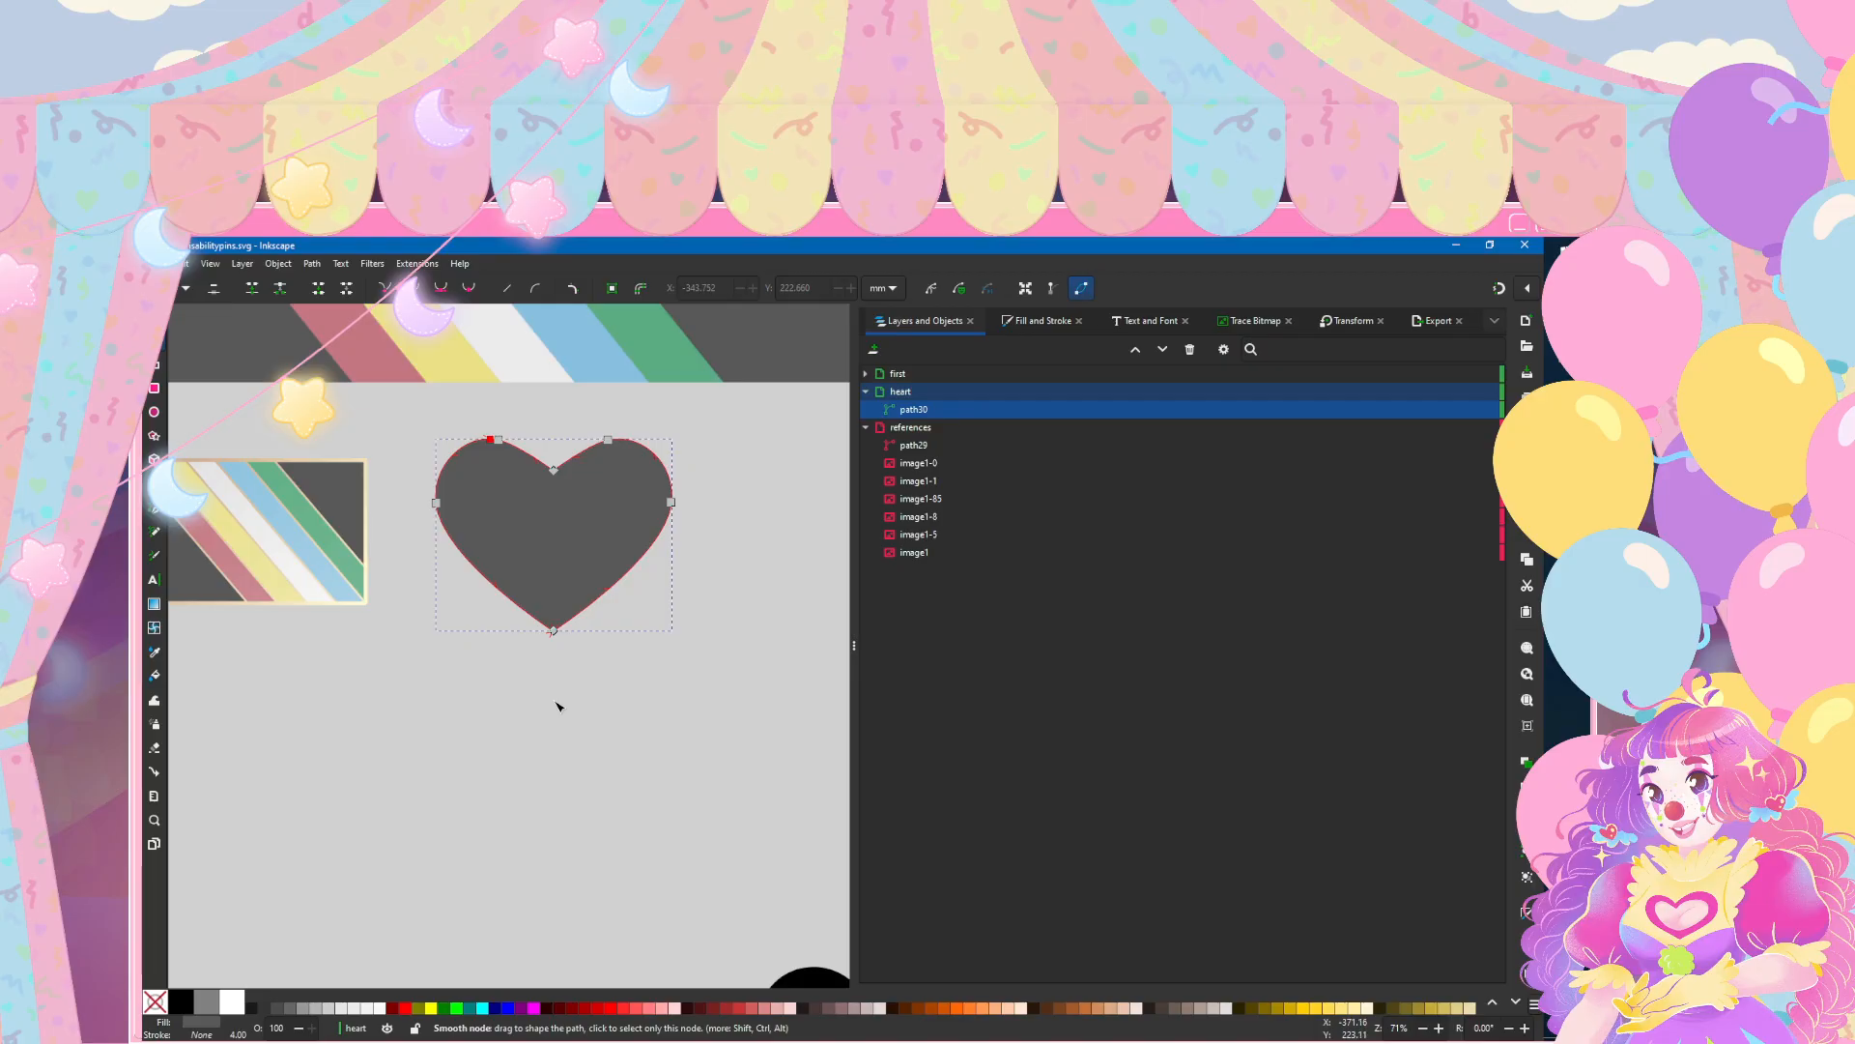
{"action": "left_click", "coordinate": [446, 404]}
{"action": "left_click_drag", "start_coordinate": [438, 403], "coordinate": [626, 446]}
{"action": "left_click", "coordinate": [483, 489]}
{"action": "mouse_move", "coordinate": [394, 402]}
{"action": "left_mouse_down"}
{"action": "mouse_move", "coordinate": [626, 448]}
{"action": "mouse_move", "coordinate": [605, 432]}
{"action": "left_mouse_up"}
{"action": "left_click", "coordinate": [549, 406]}
{"action": "left_click", "coordinate": [551, 406]}
{"action": "key", "text": "ctrl+z"}
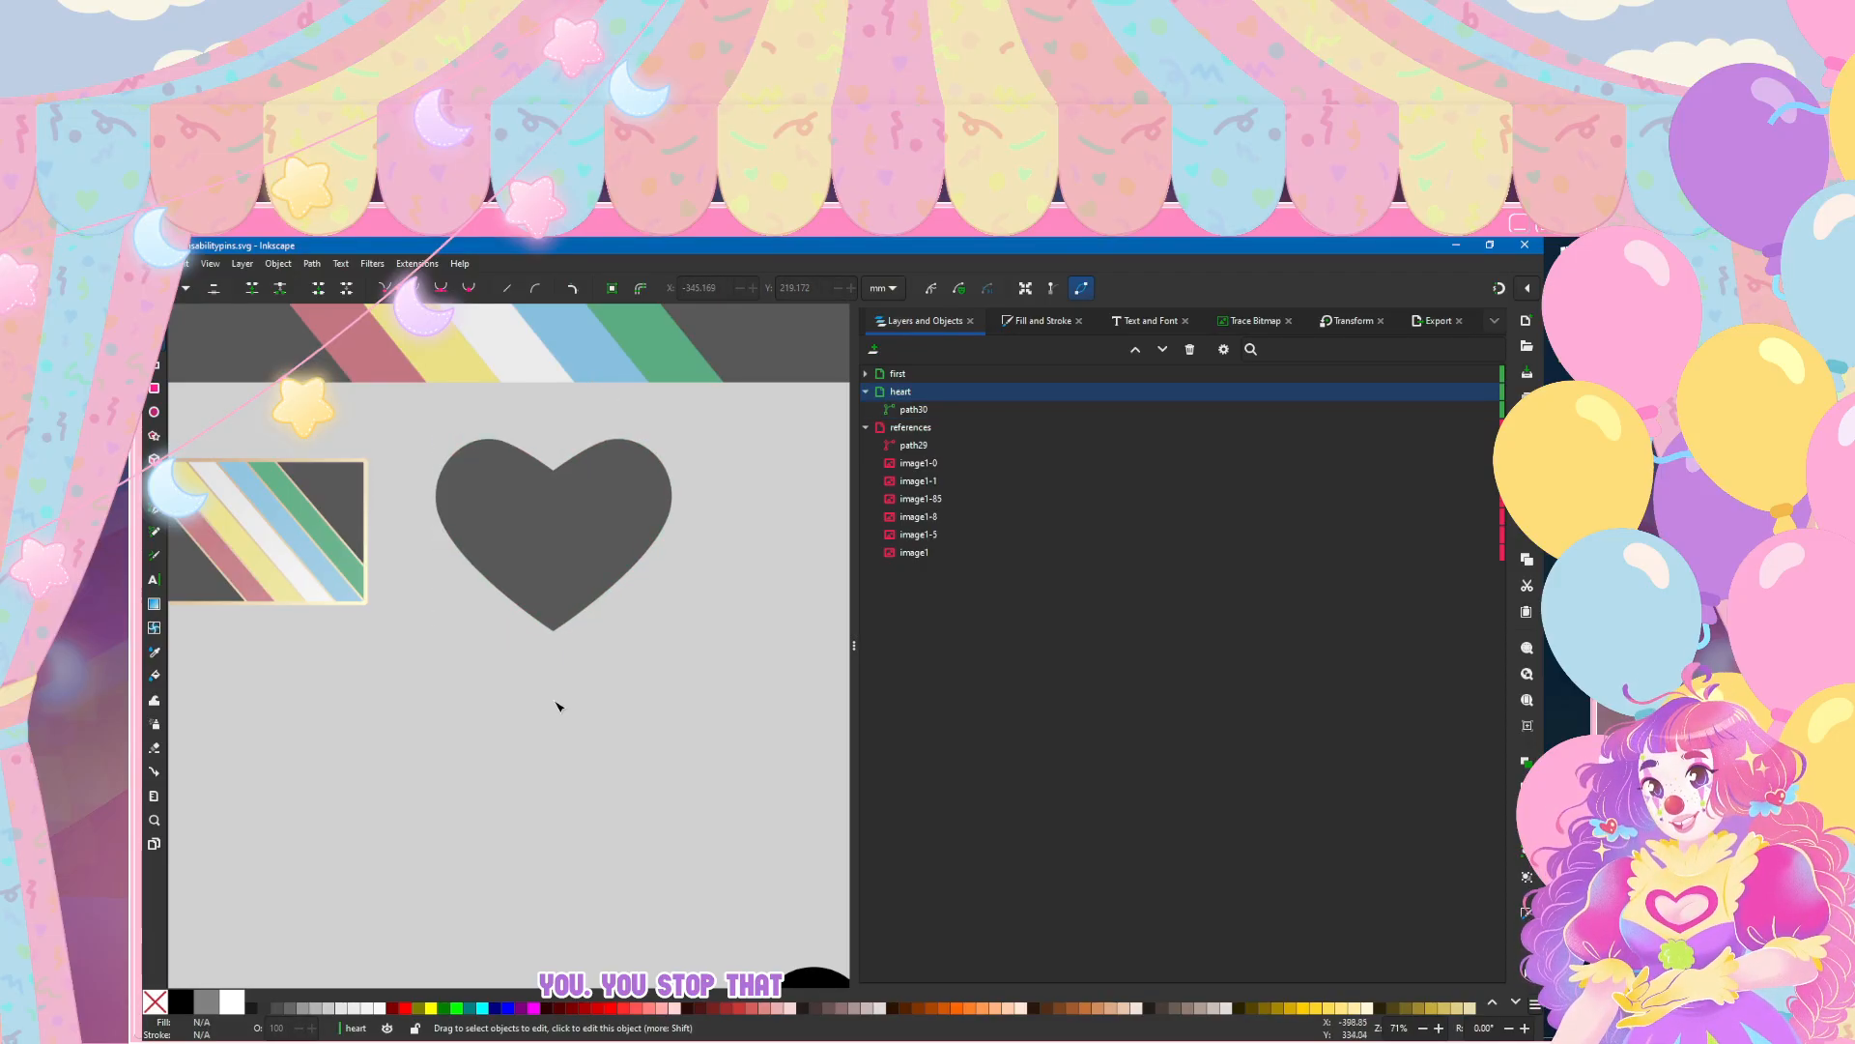
Step: Try bulging the upper outer curves of the heart's two lobes slightly outward
{"action": "left_click", "coordinate": [488, 498]}
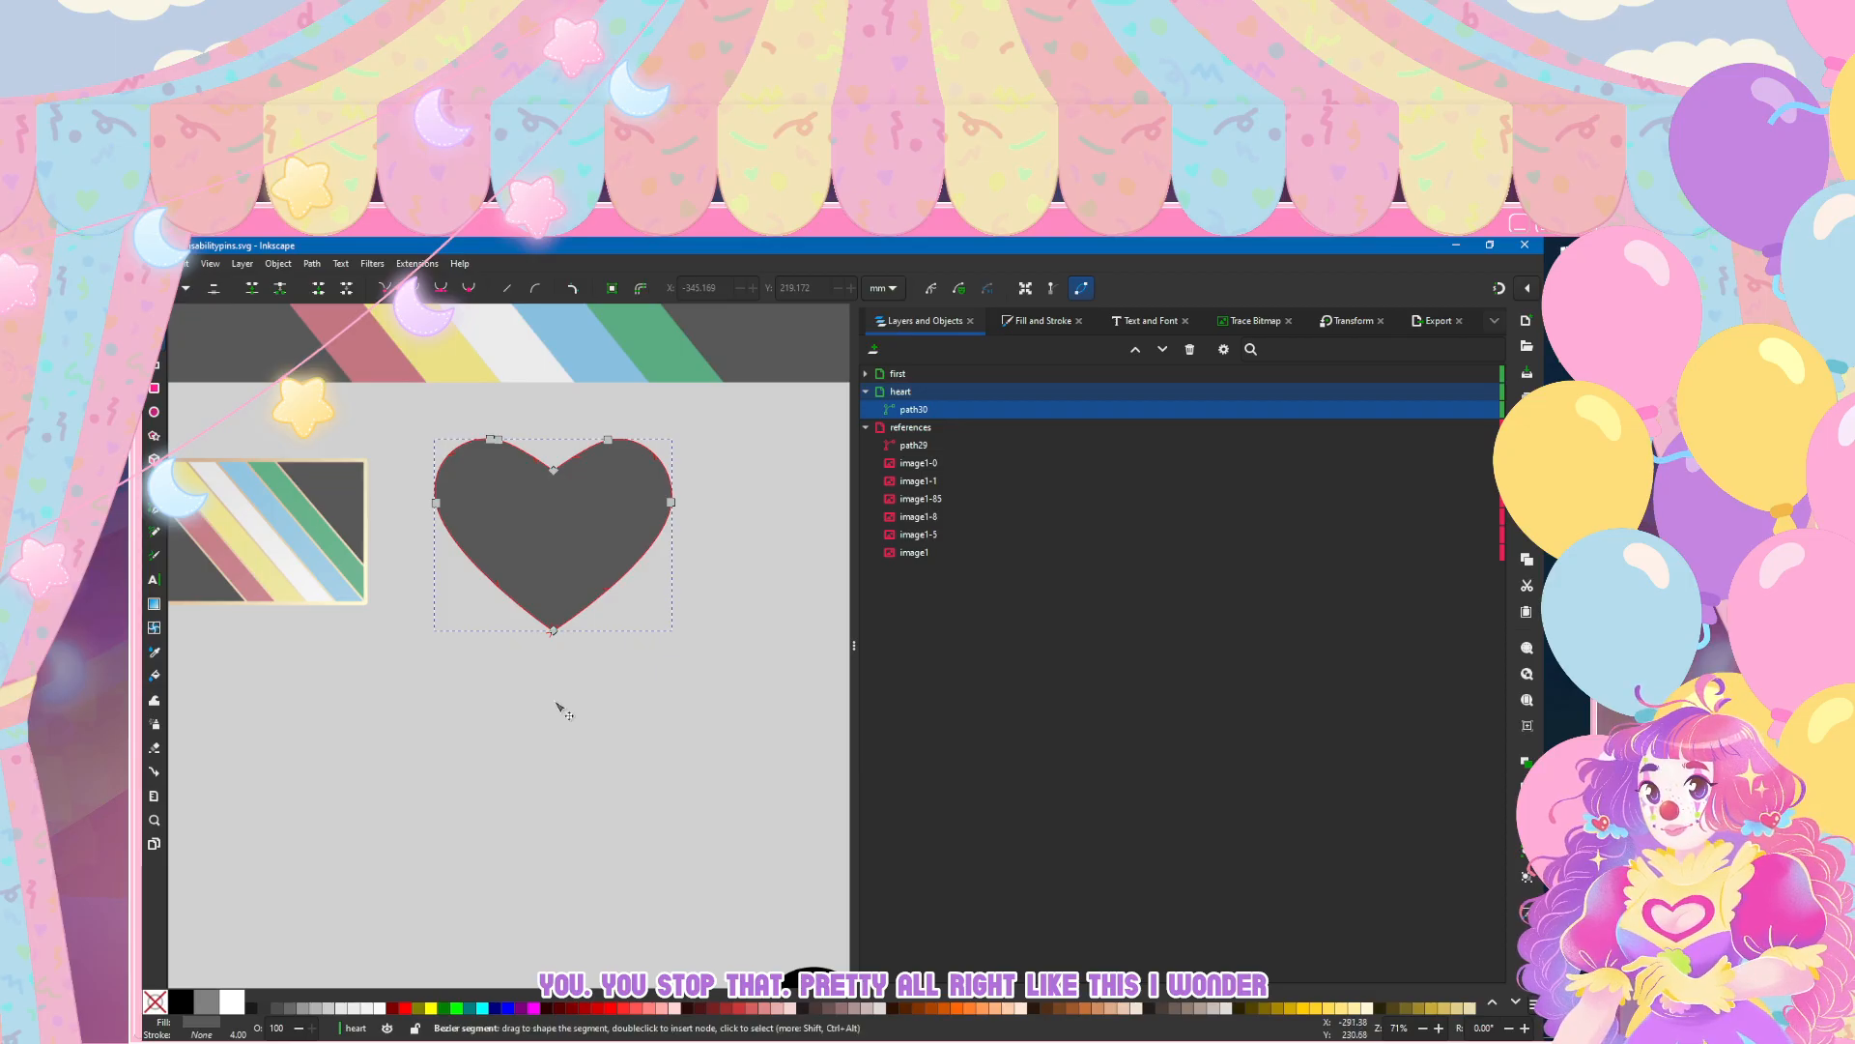
{"action": "left_click", "coordinate": [559, 706]}
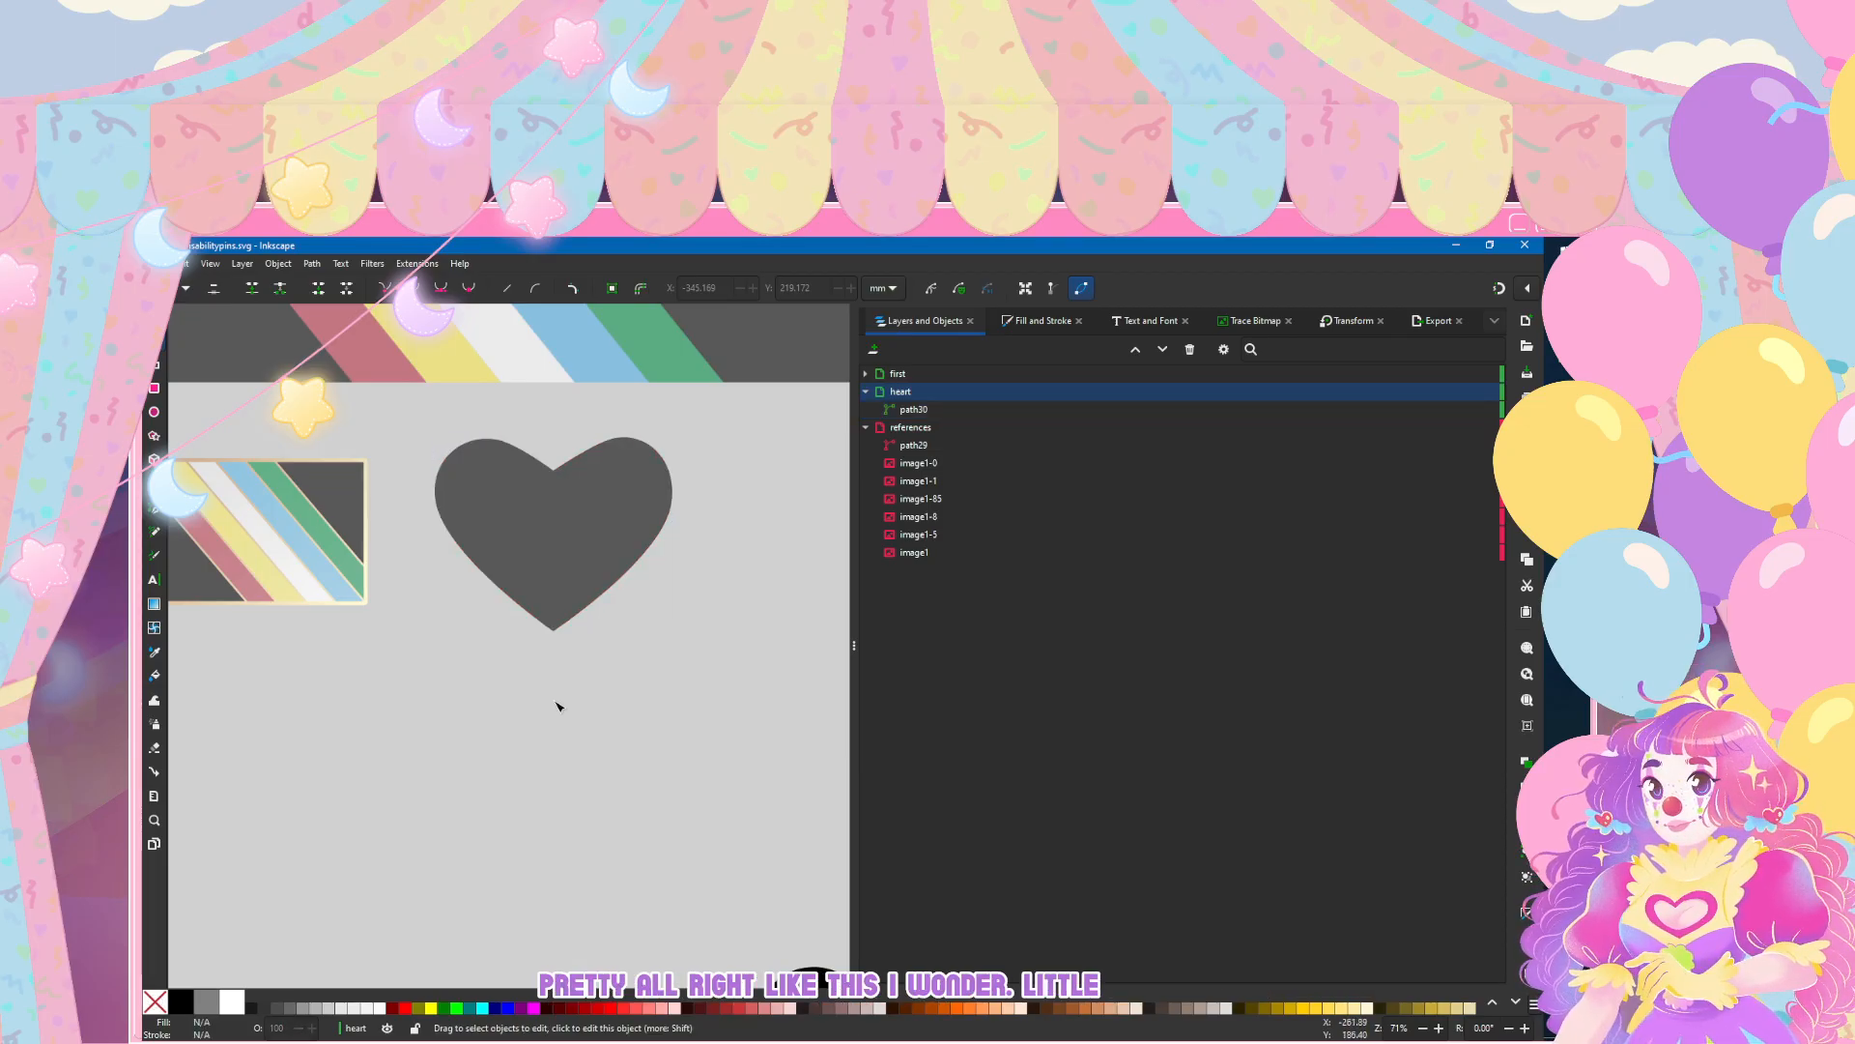
{"action": "left_click", "coordinate": [659, 493]}
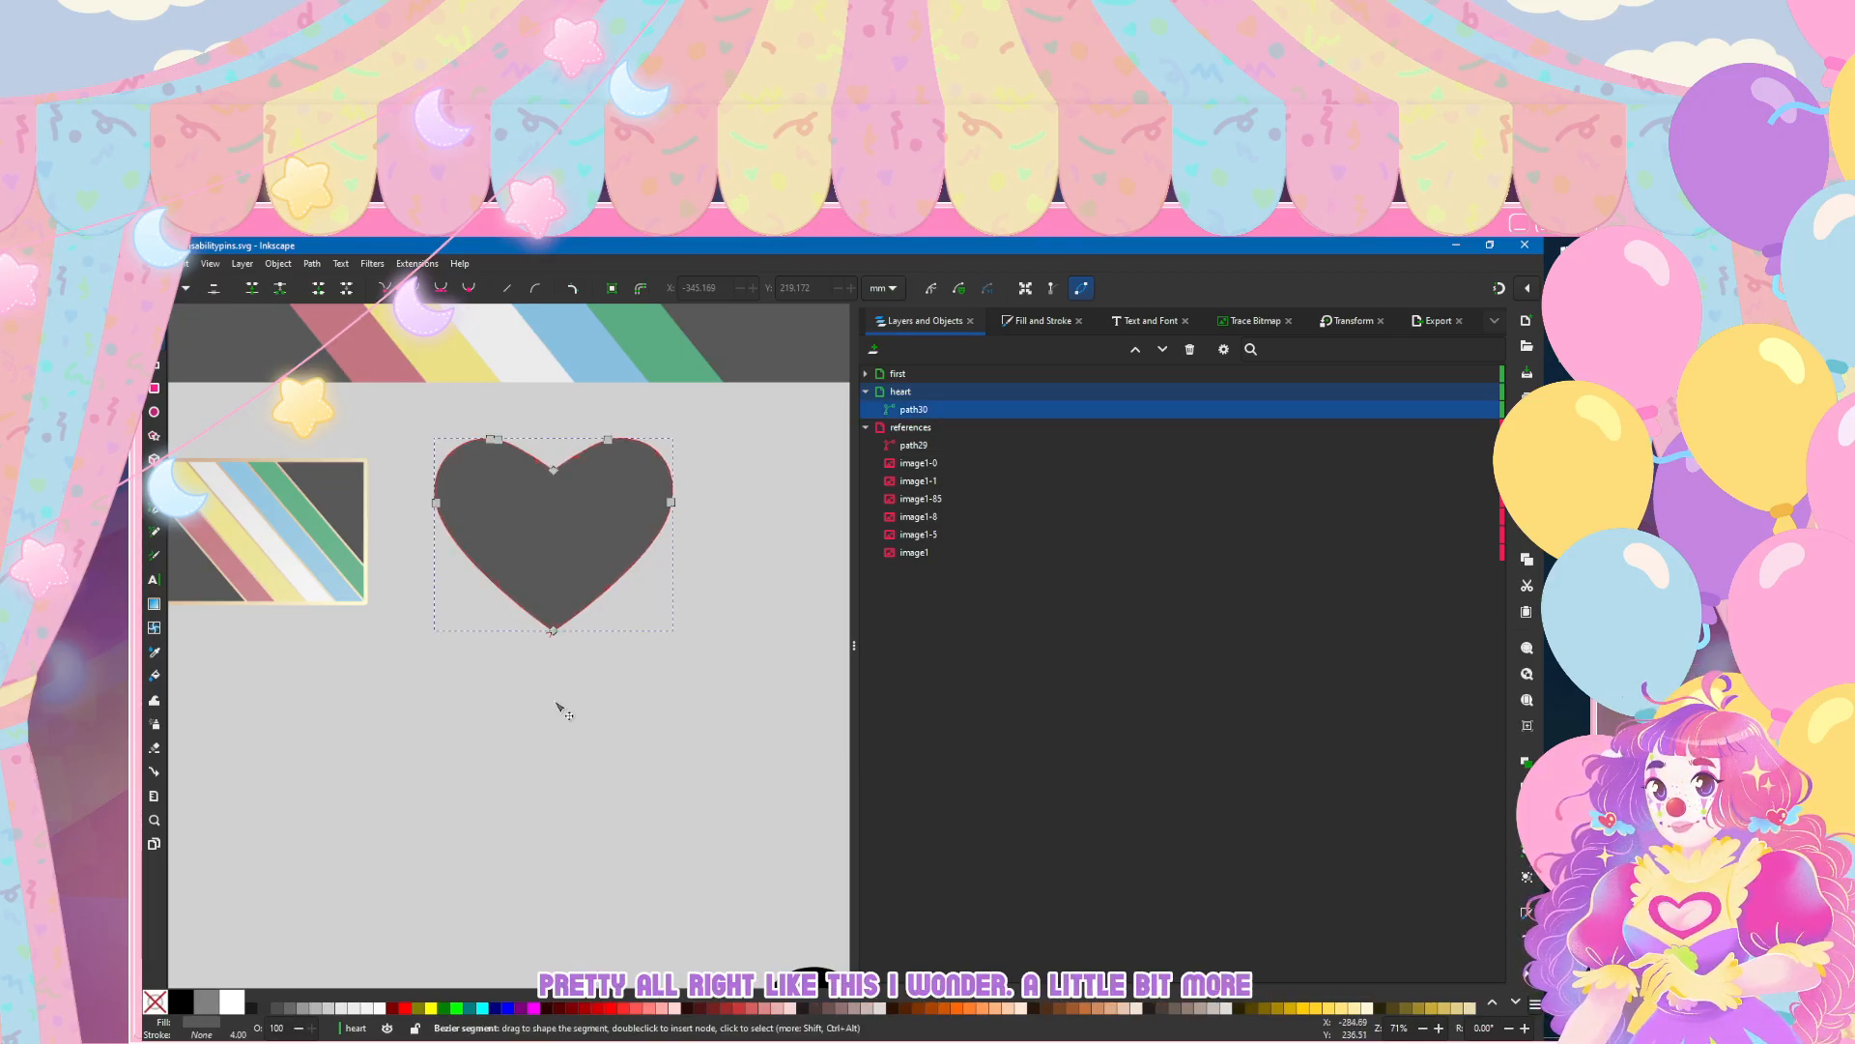
{"action": "left_click", "coordinate": [560, 708]}
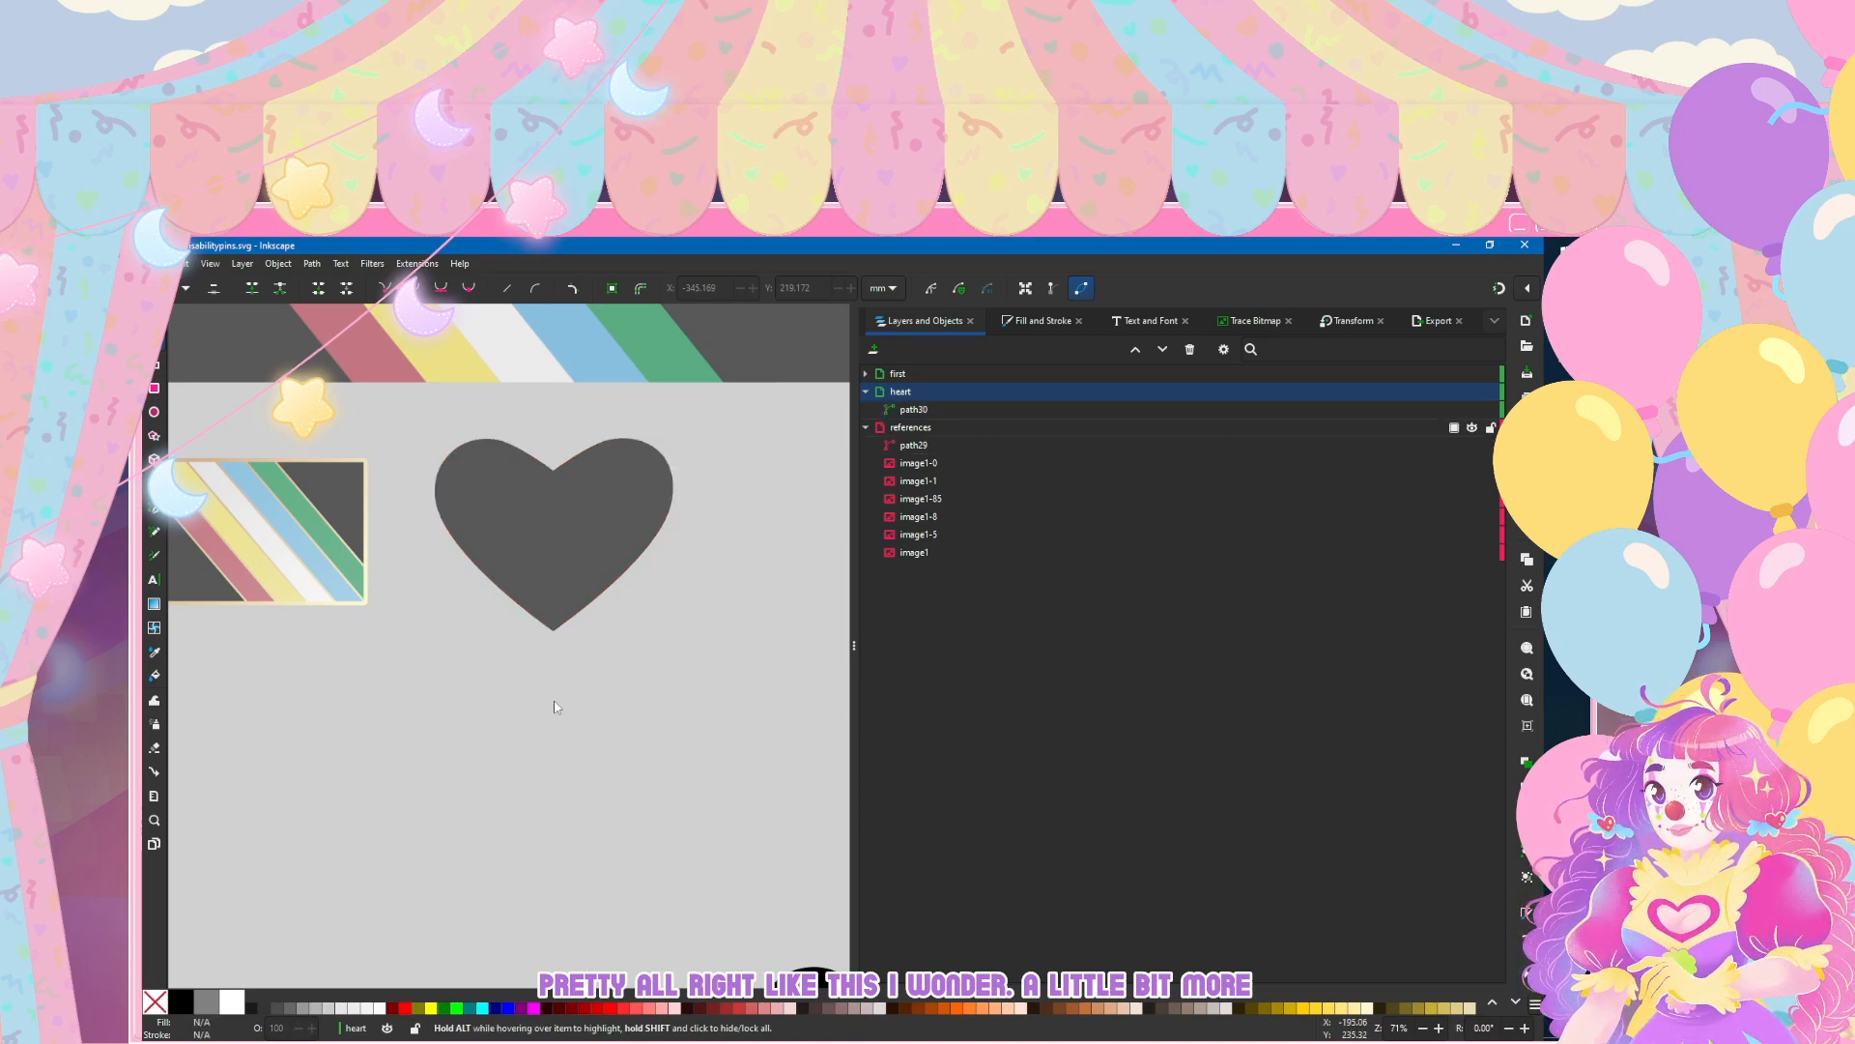
Step: Scale the merged heart proportionally to 75% of its width and height
{"action": "scroll", "coordinate": [674, 690], "scroll_direction": "down", "scroll_amount": 4}
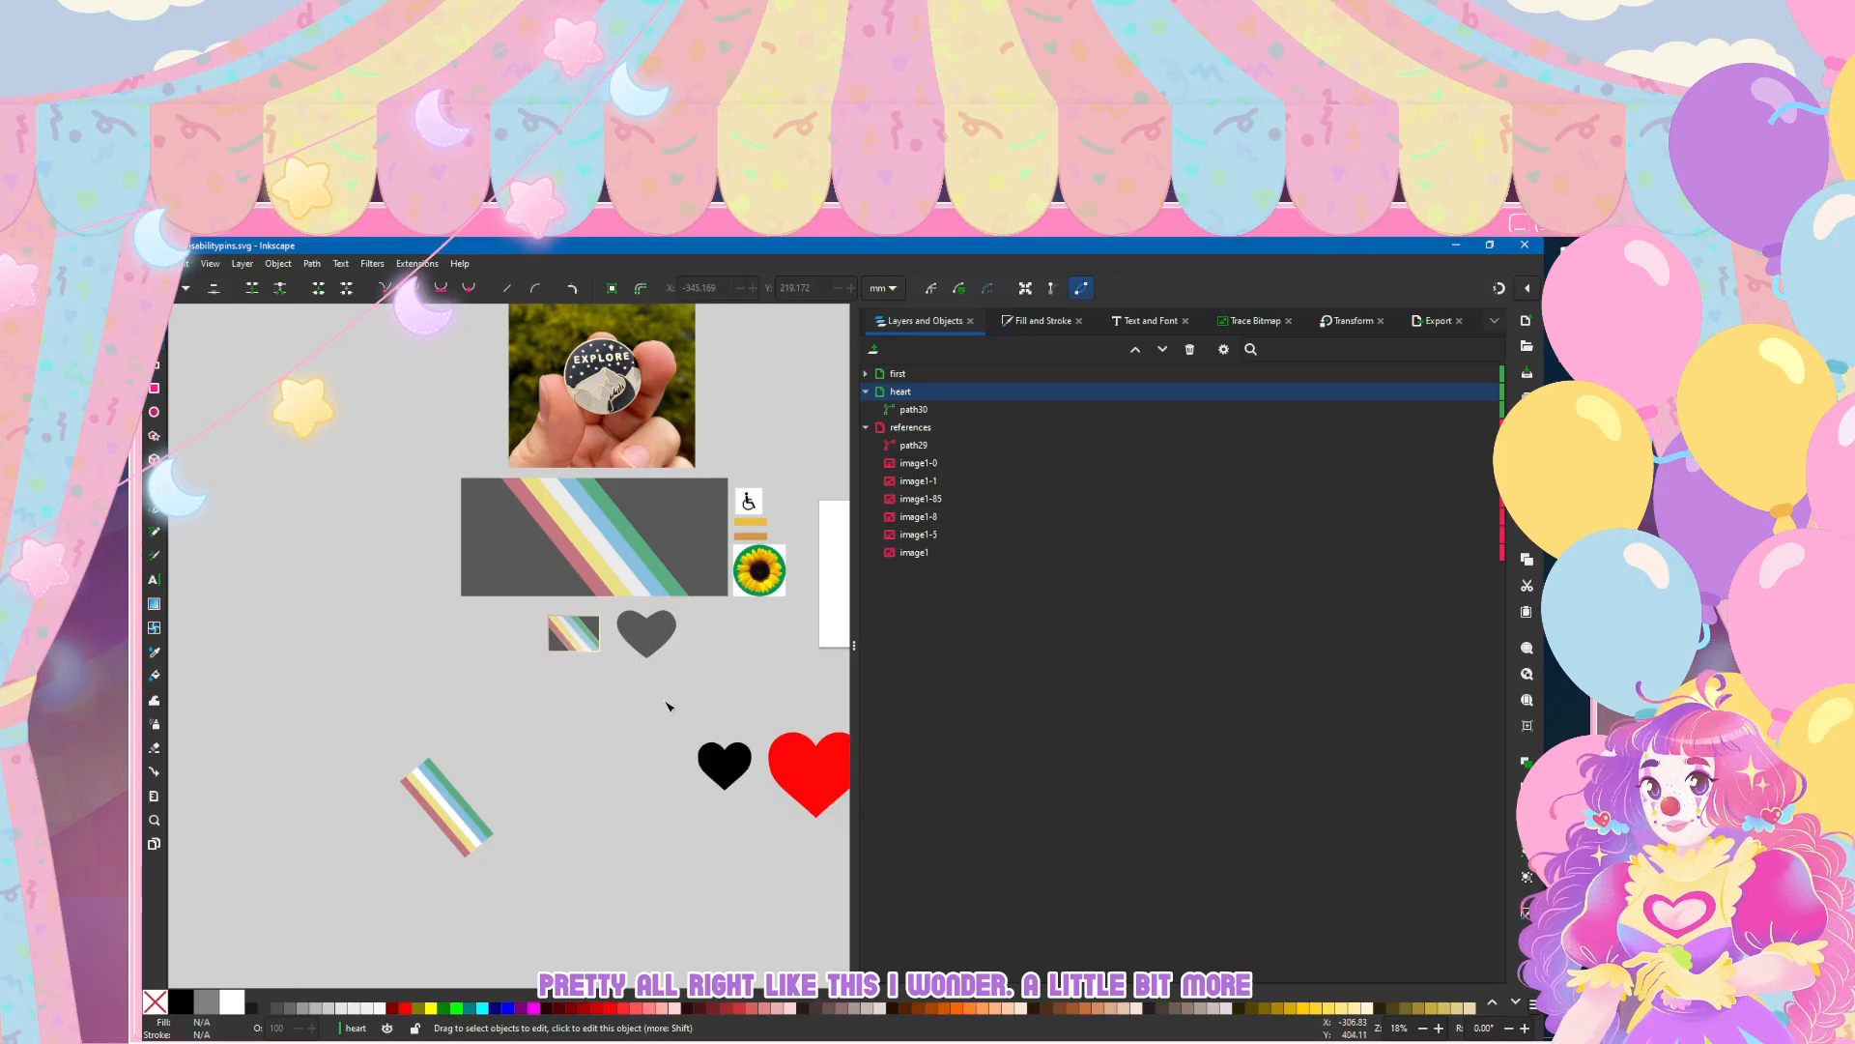
{"action": "scroll", "coordinate": [679, 700], "scroll_direction": "up", "scroll_amount": 5}
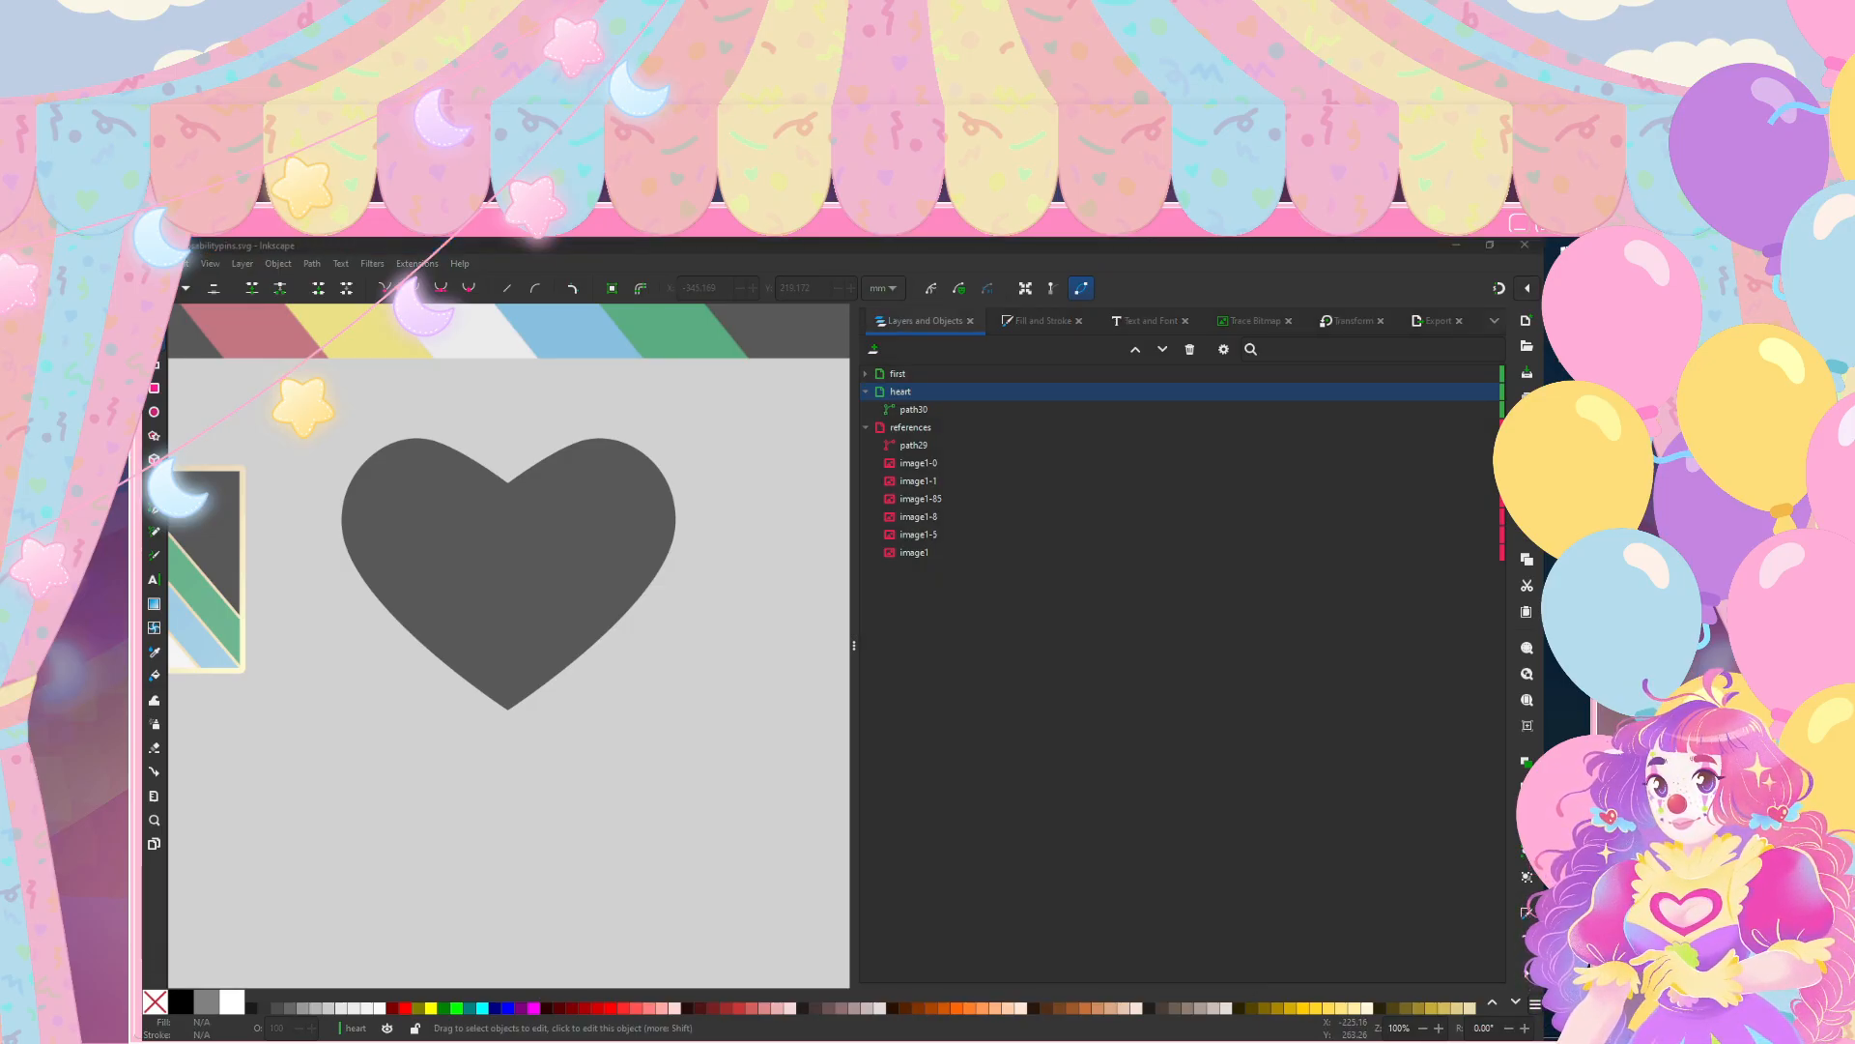
{"action": "scroll", "coordinate": [575, 650], "scroll_direction": "left", "scroll_amount": 2}
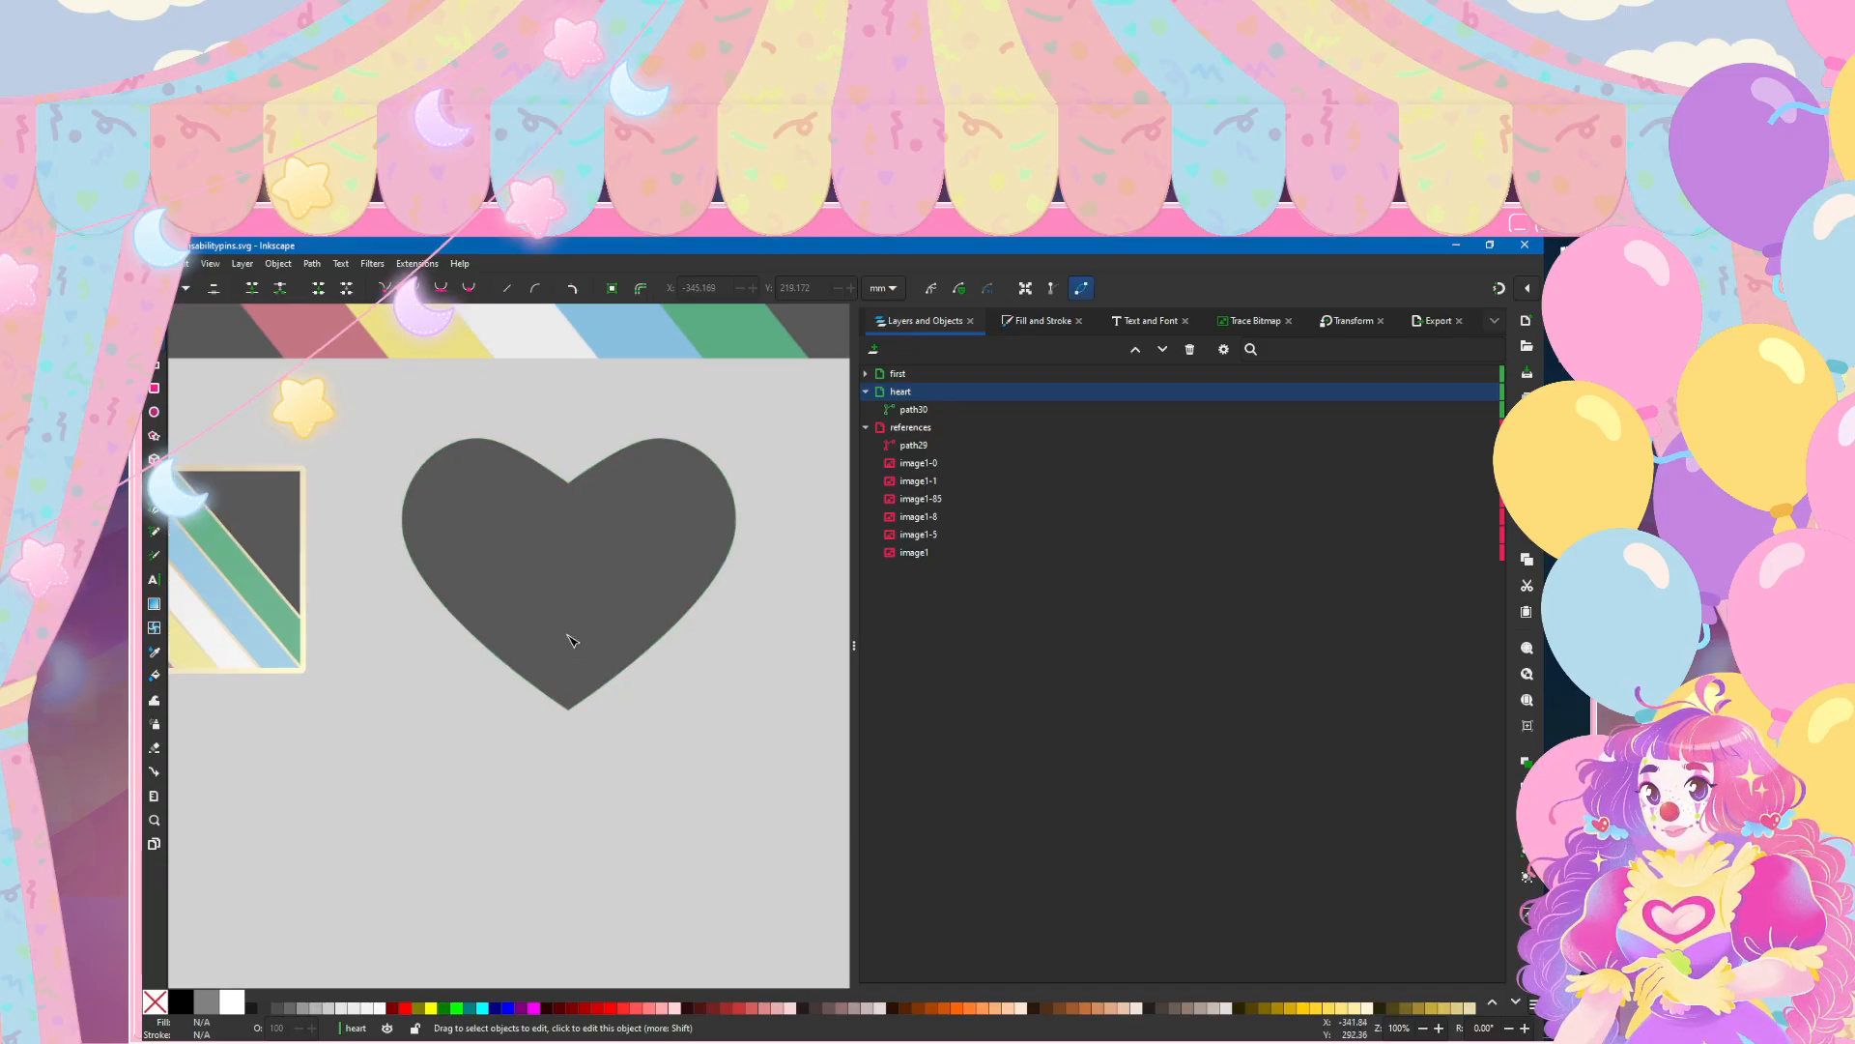
{"action": "left_click", "coordinate": [570, 641]}
{"action": "key", "text": "s"}
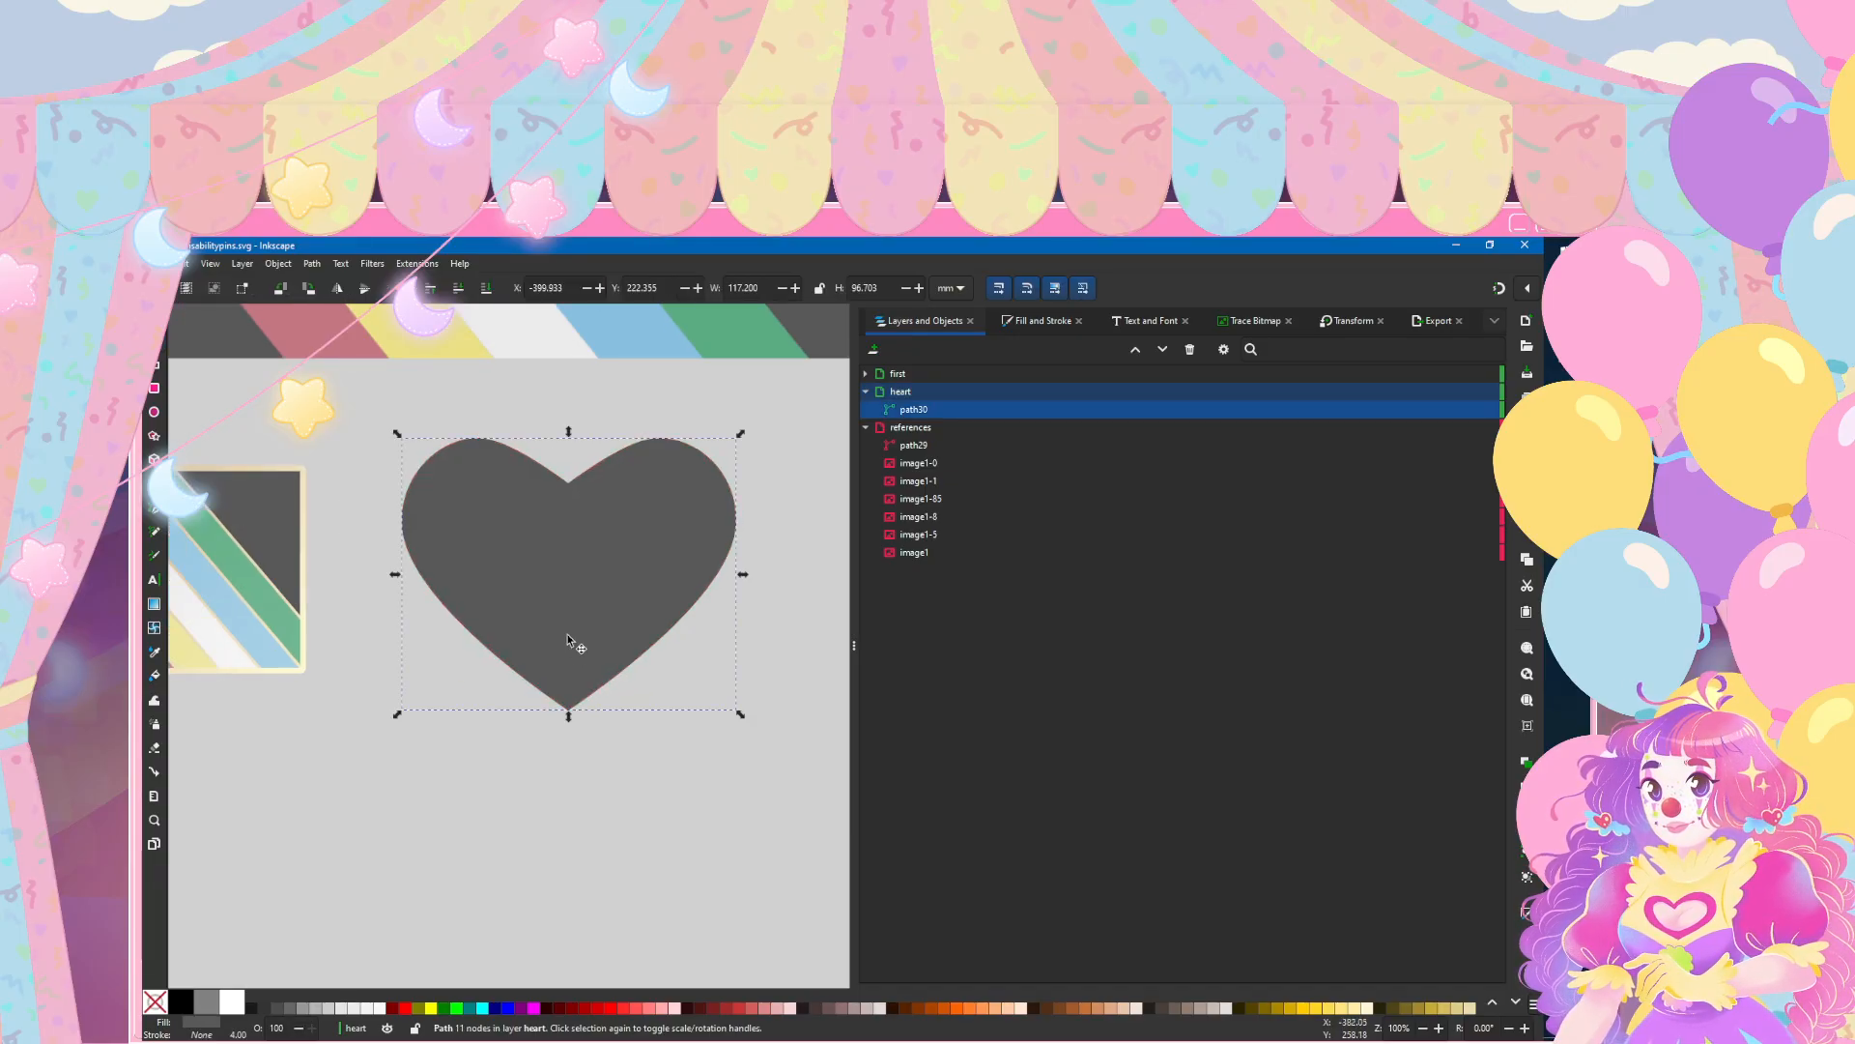
{"action": "scroll", "coordinate": [567, 634], "scroll_direction": "down", "scroll_amount": 2, "text": "ctrl"}
{"action": "scroll", "coordinate": [569, 652], "scroll_direction": "up", "scroll_amount": 1, "text": "ctrl"}
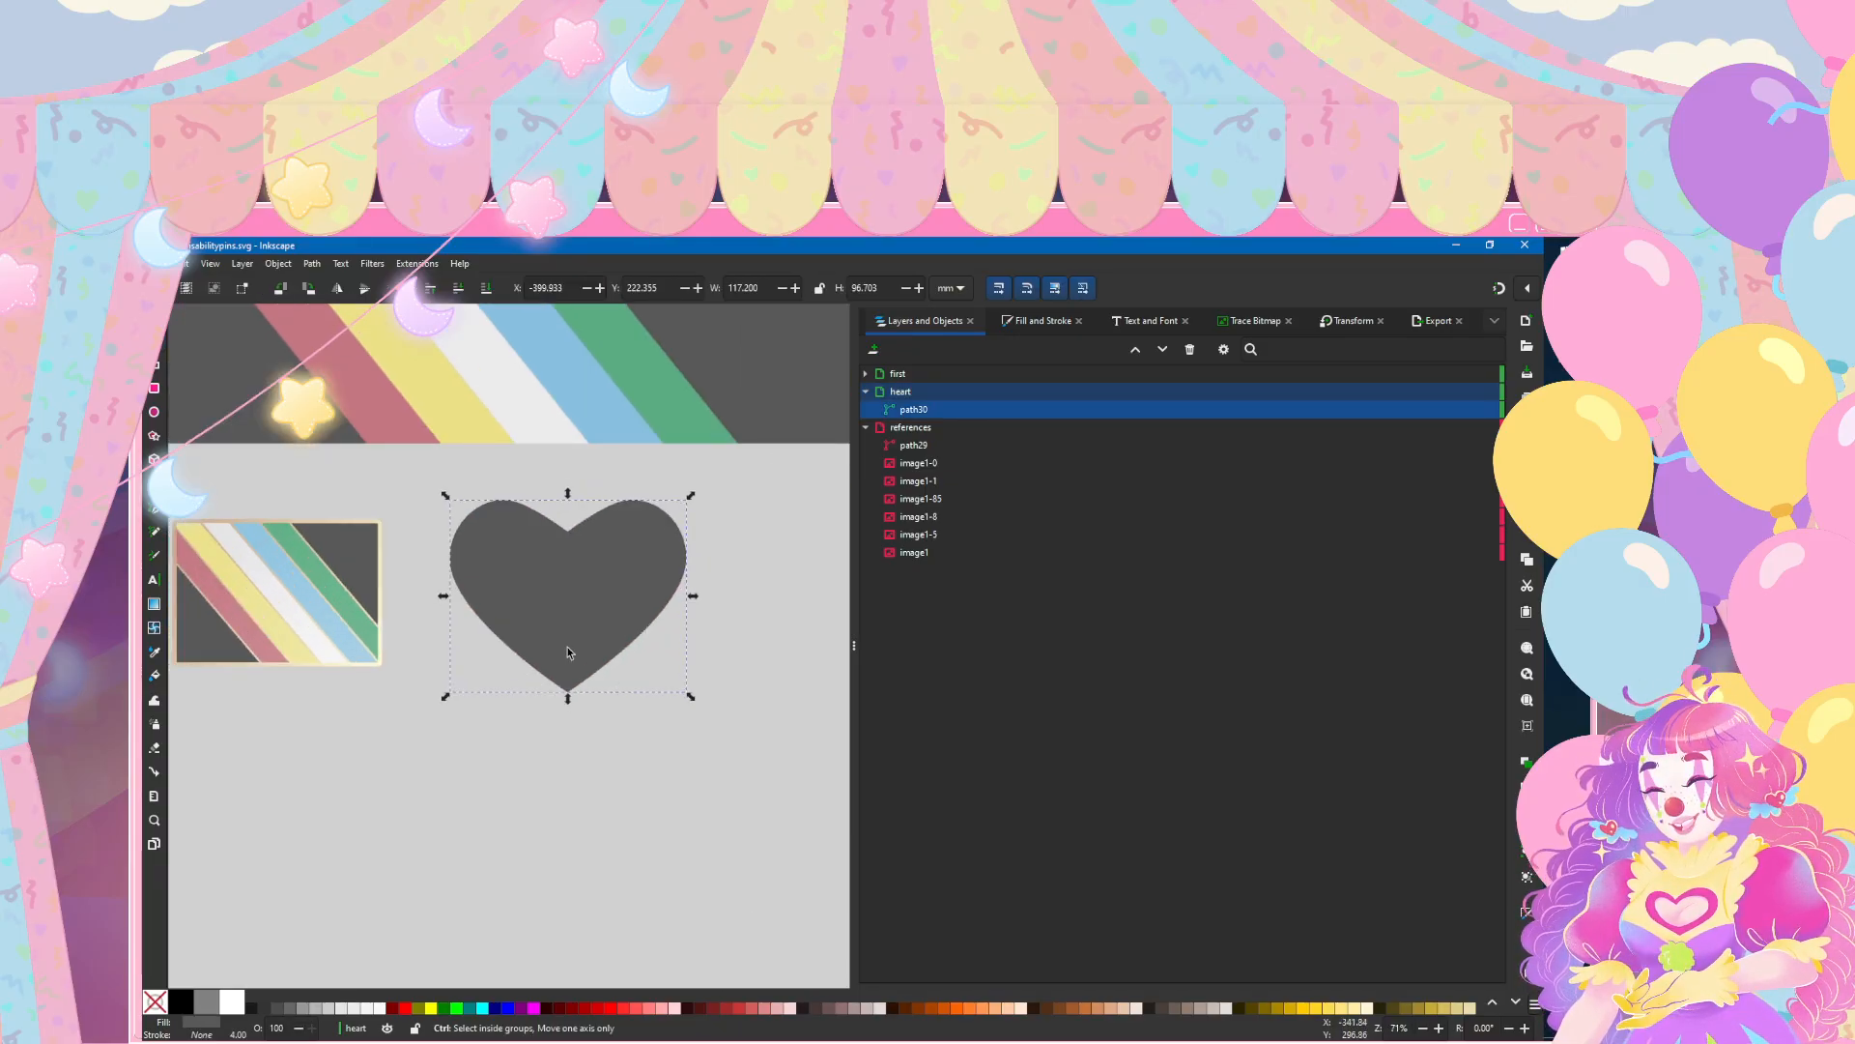
{"action": "key", "text": "shift+ctrl+m"}
{"action": "left_click", "coordinate": [1176, 557]}
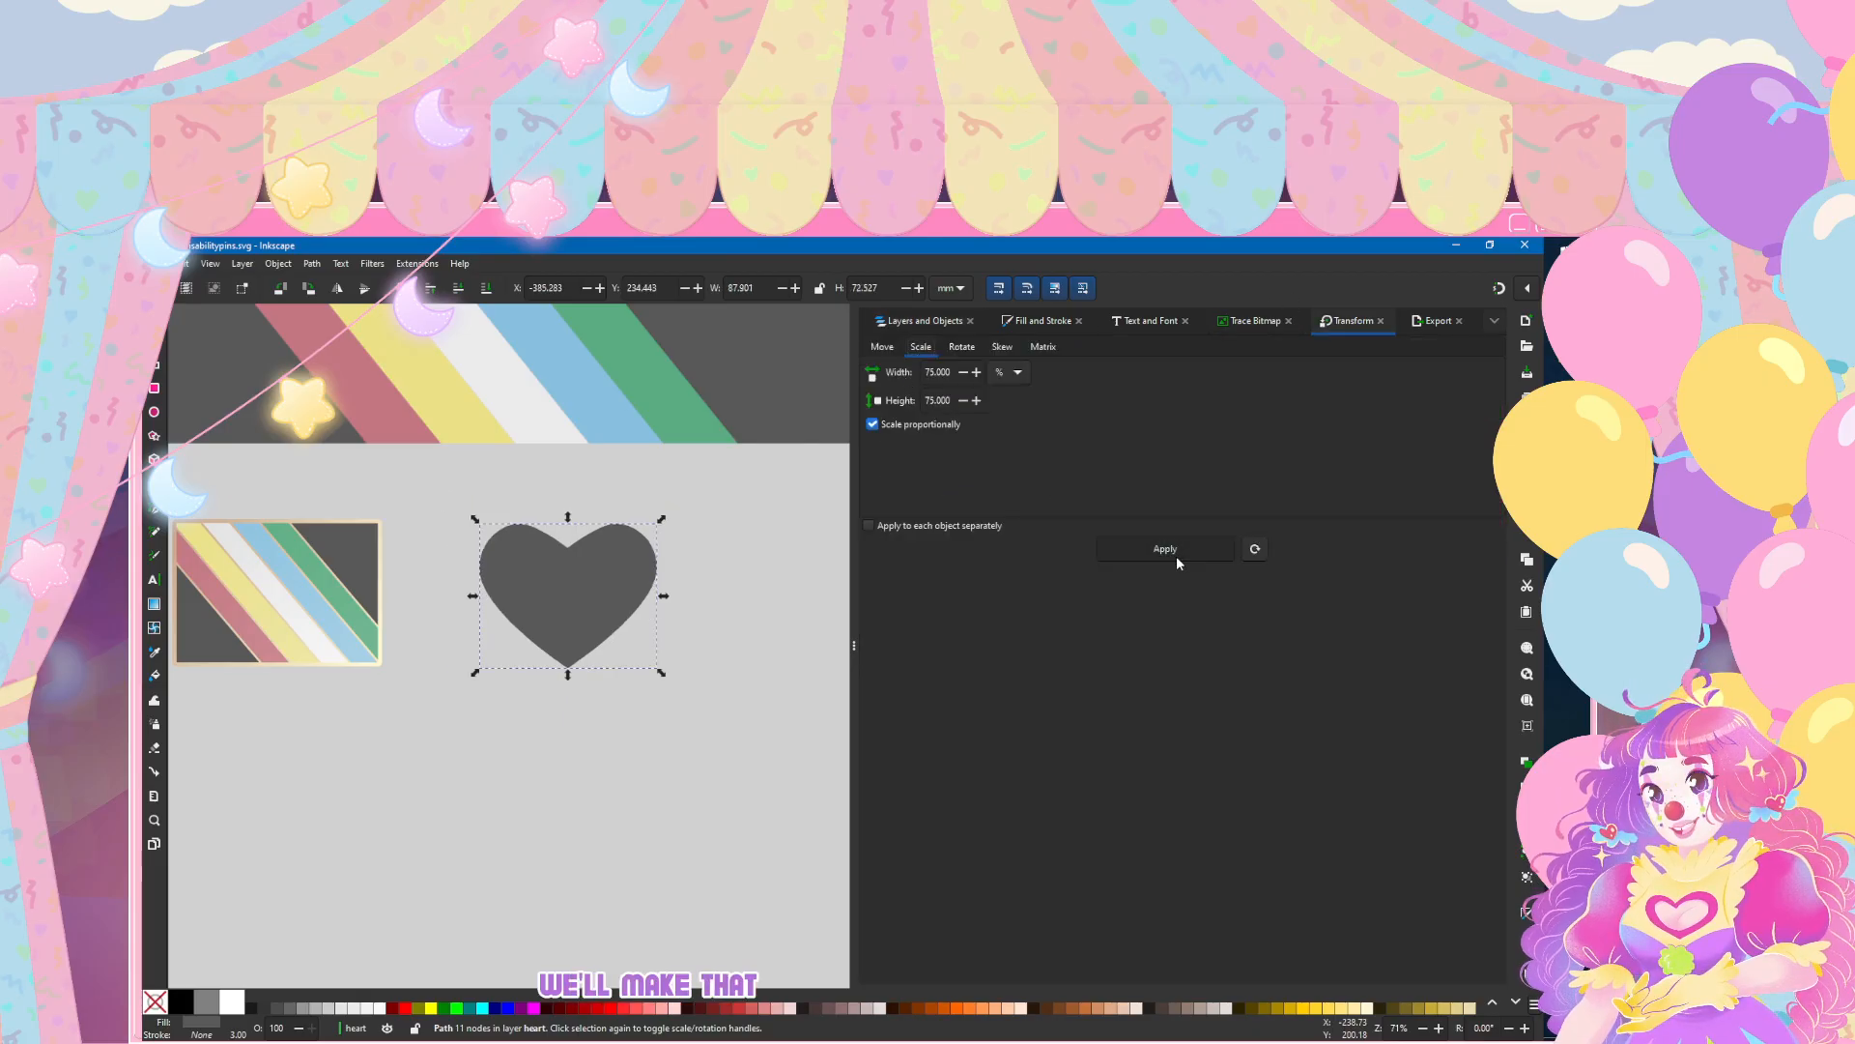
Step: Duplicate the dark grey heart and turn the duplicate into a clip group within the heart layer
{"action": "scroll", "coordinate": [542, 558], "scroll_direction": "down", "scroll_amount": 1, "text": "ctrl"}
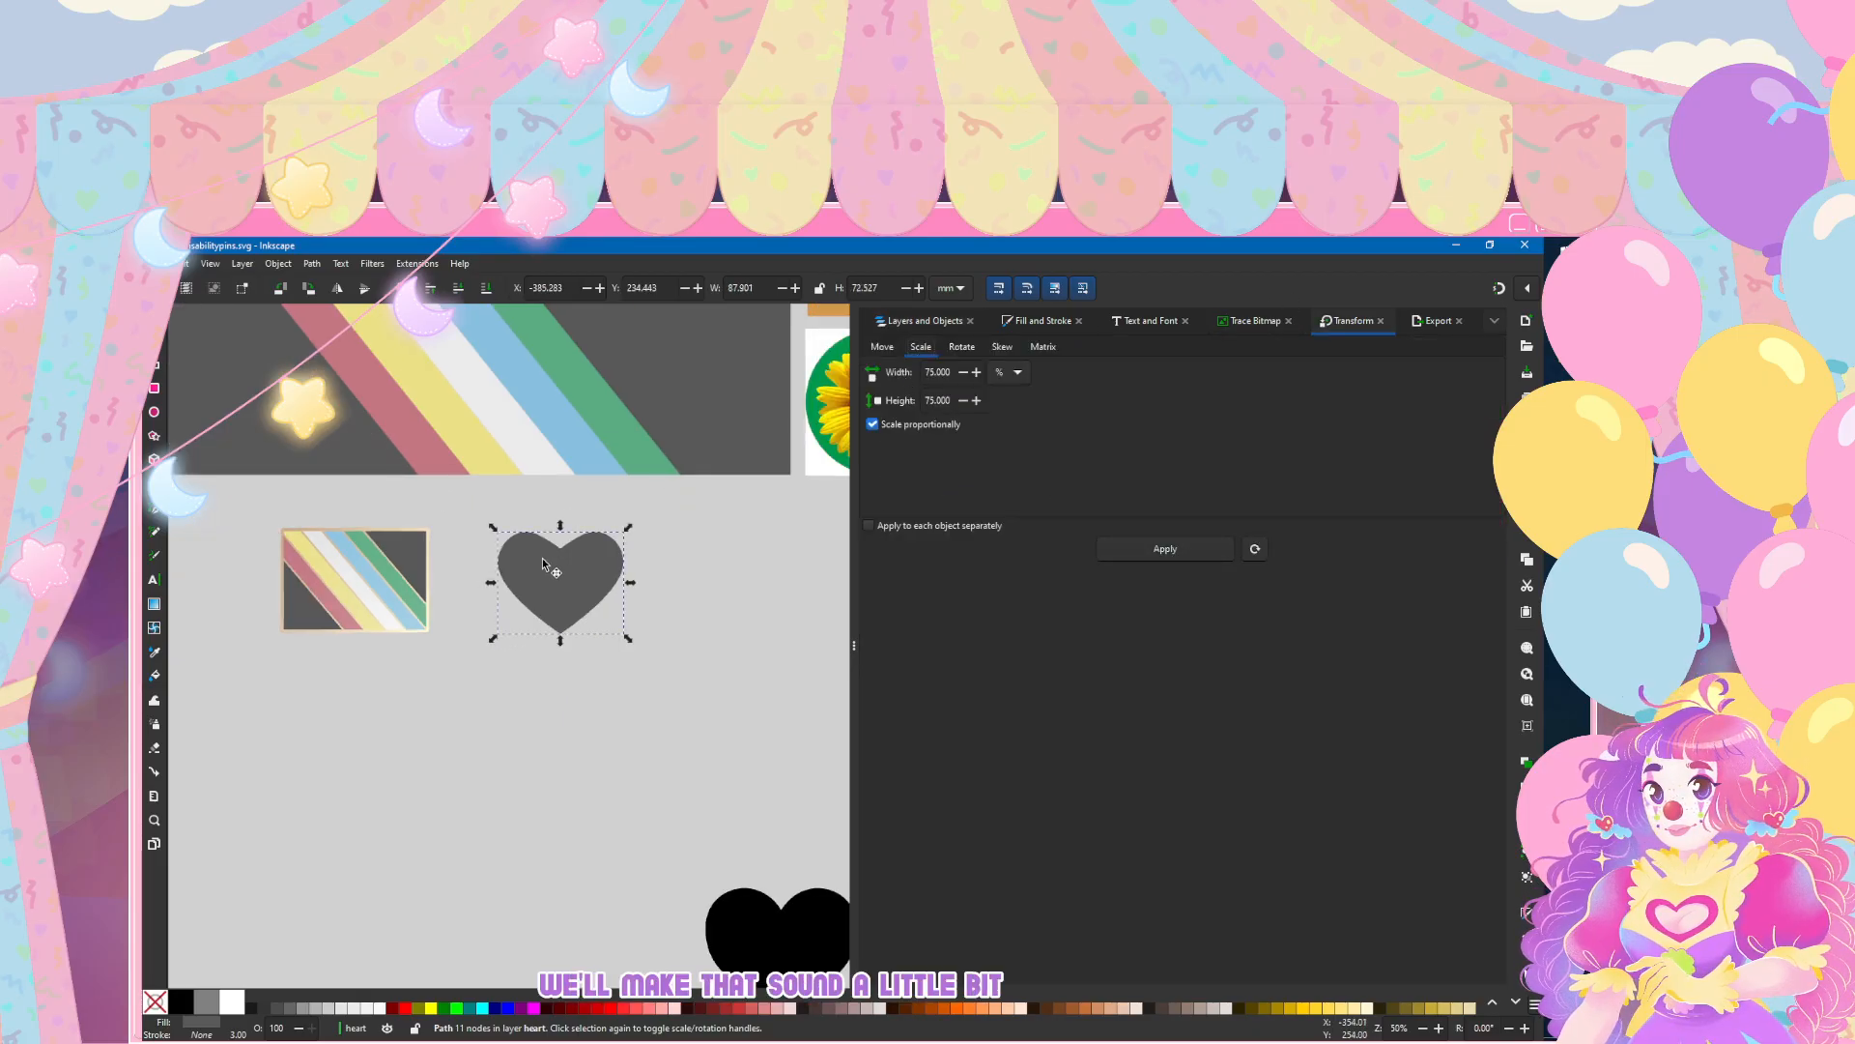
{"action": "scroll", "coordinate": [502, 553], "scroll_direction": "up", "scroll_amount": 1, "text": "ctrl"}
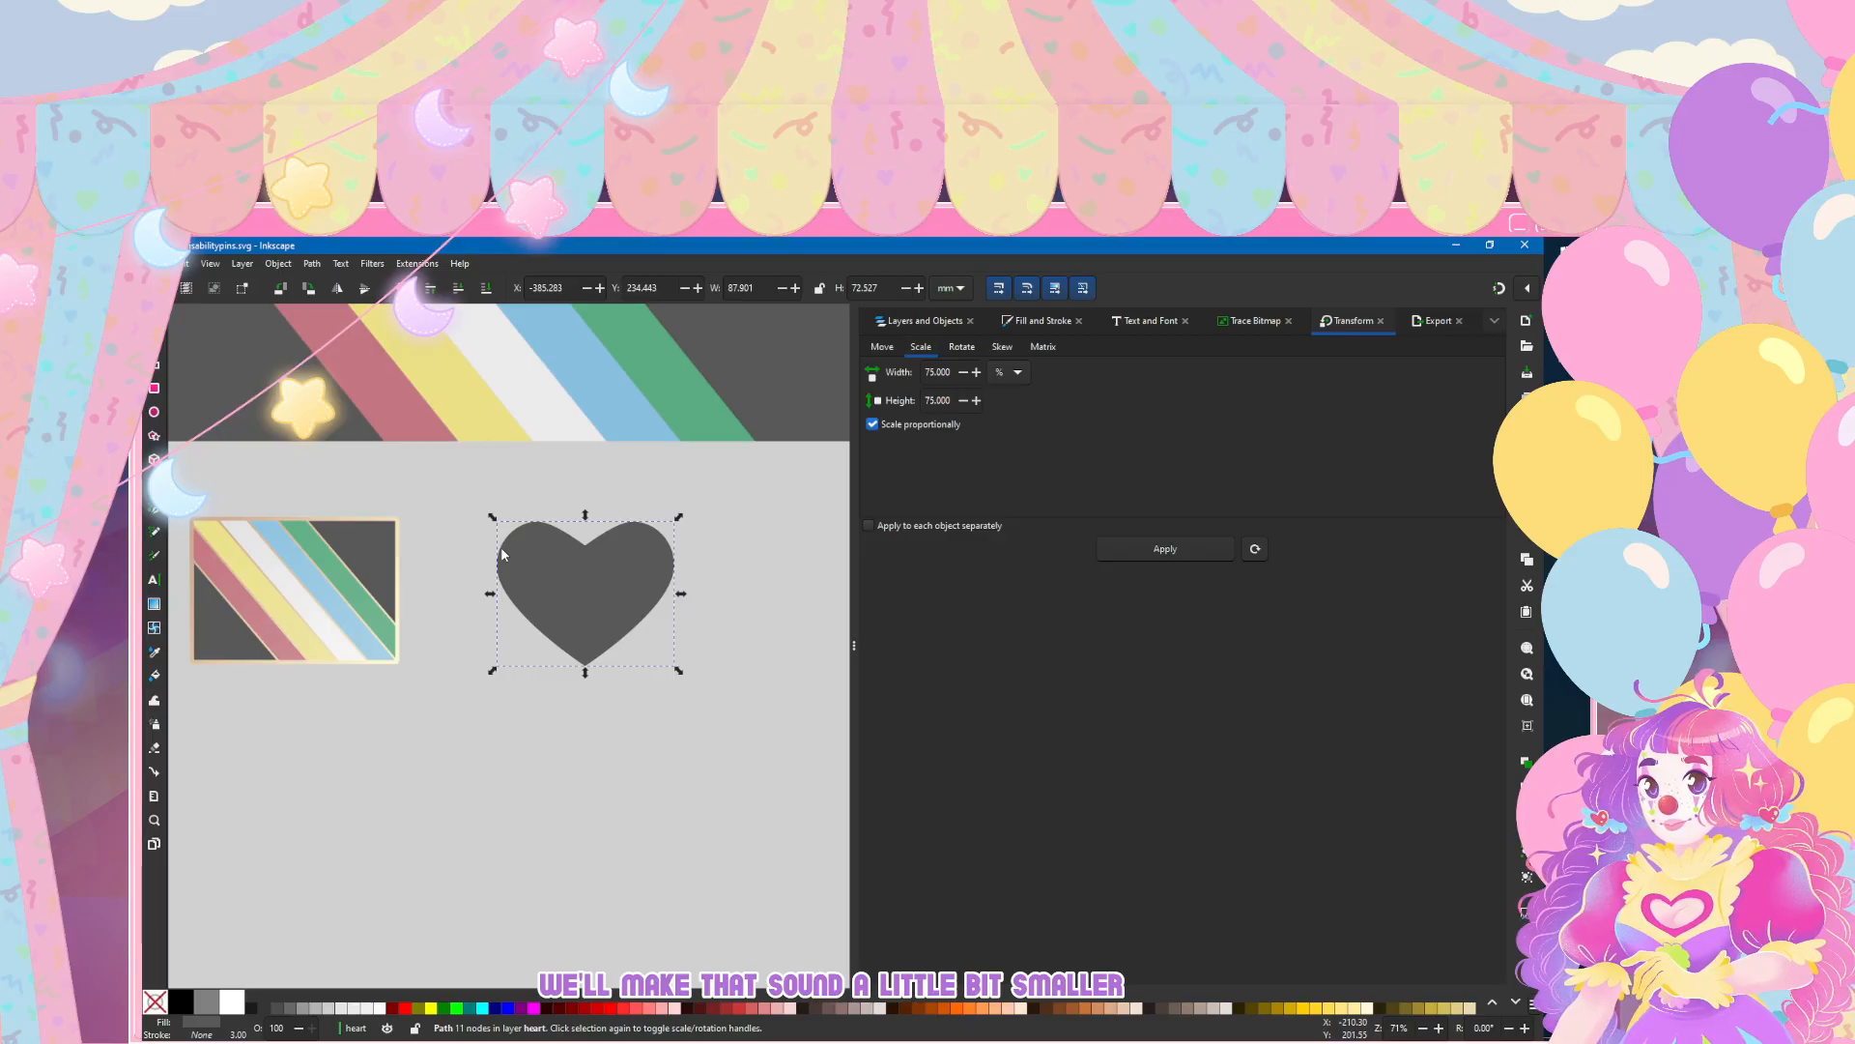
{"action": "key", "text": "ctrl+shift+l"}
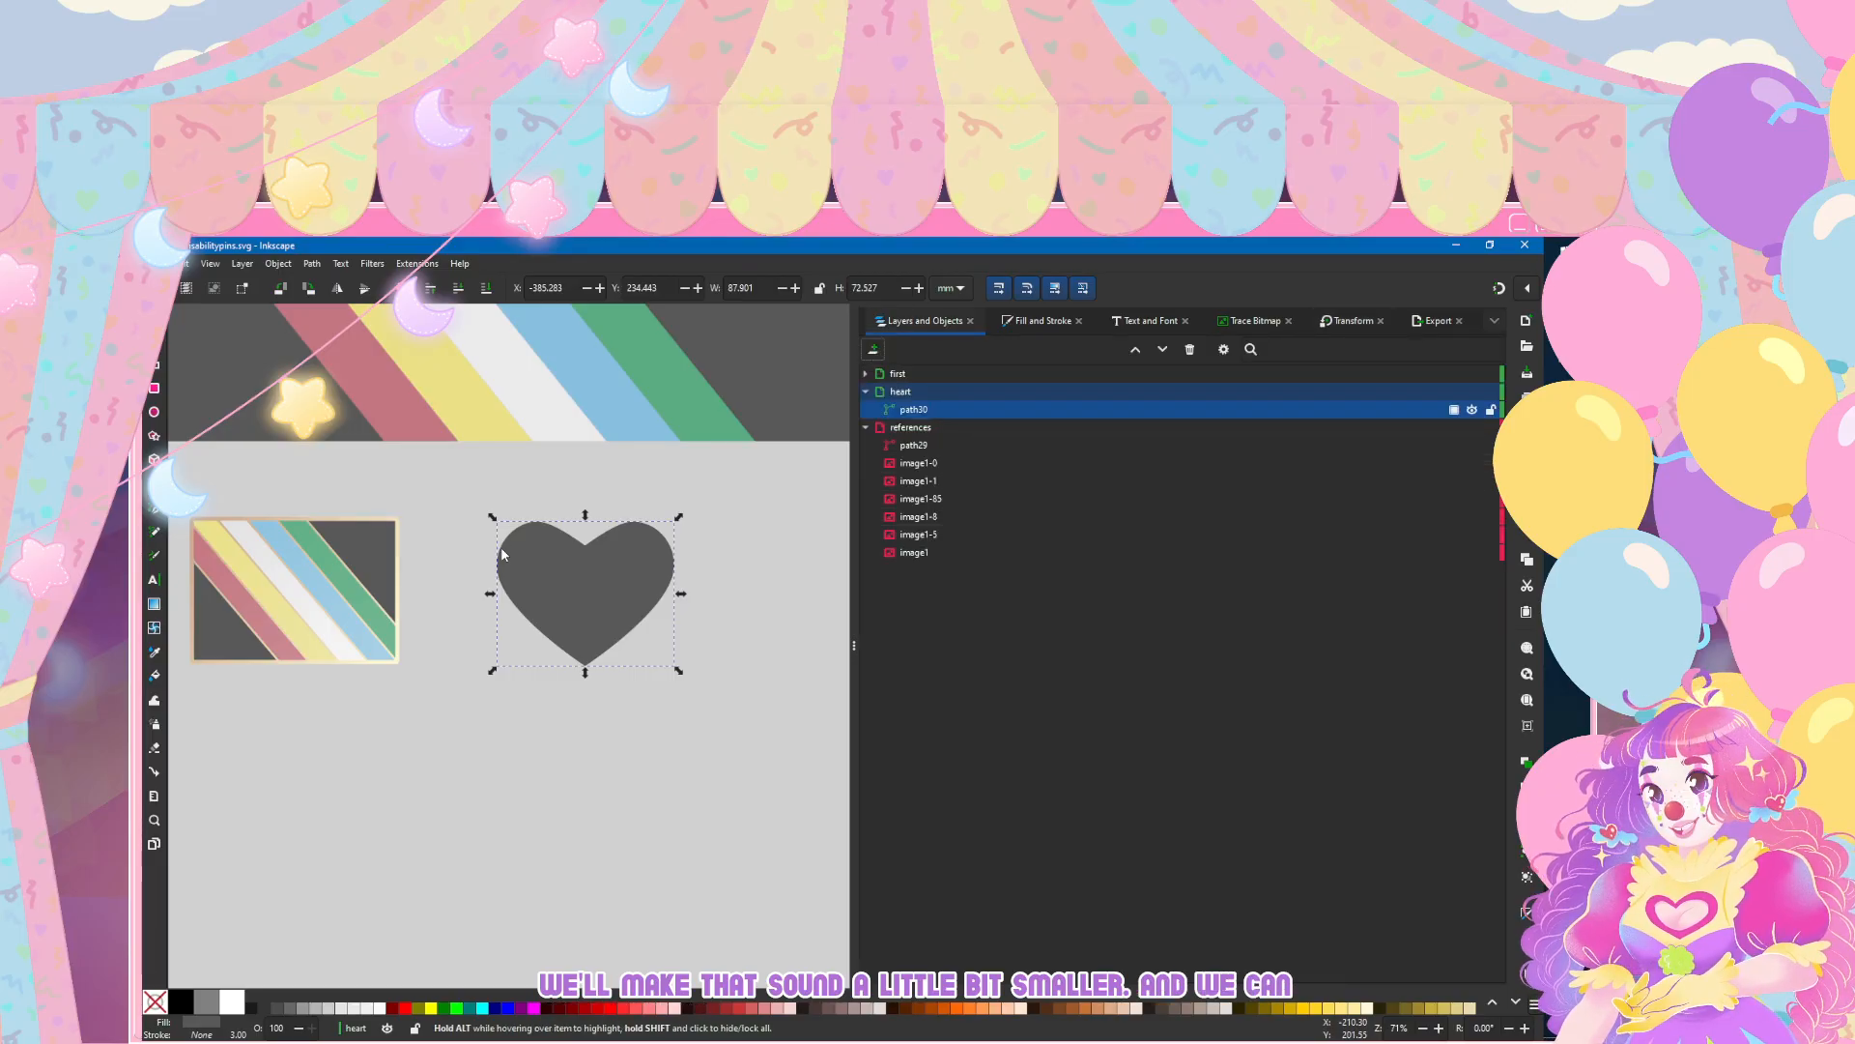
{"action": "key", "text": "ctrl+d"}
{"action": "right_click", "coordinate": [952, 411]}
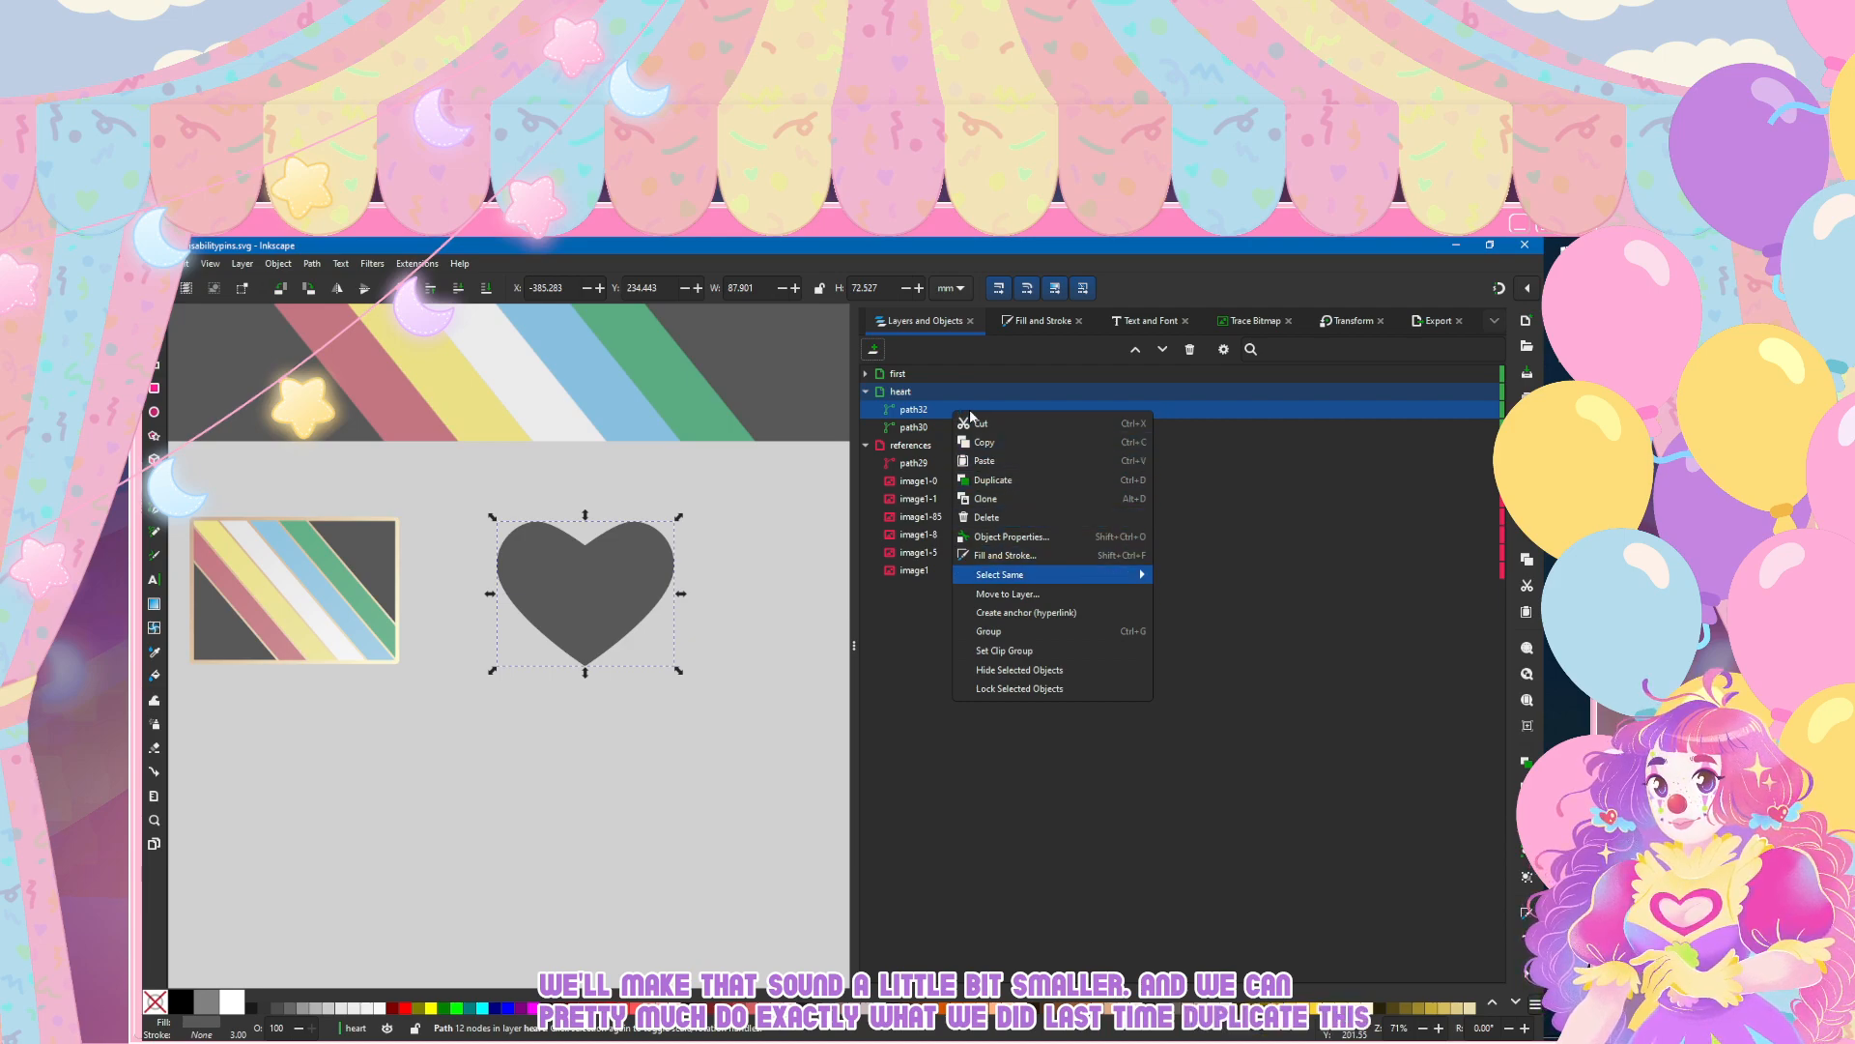
{"action": "key", "text": "Down"}
{"action": "key", "text": "Down"}
{"action": "key", "text": "Return"}
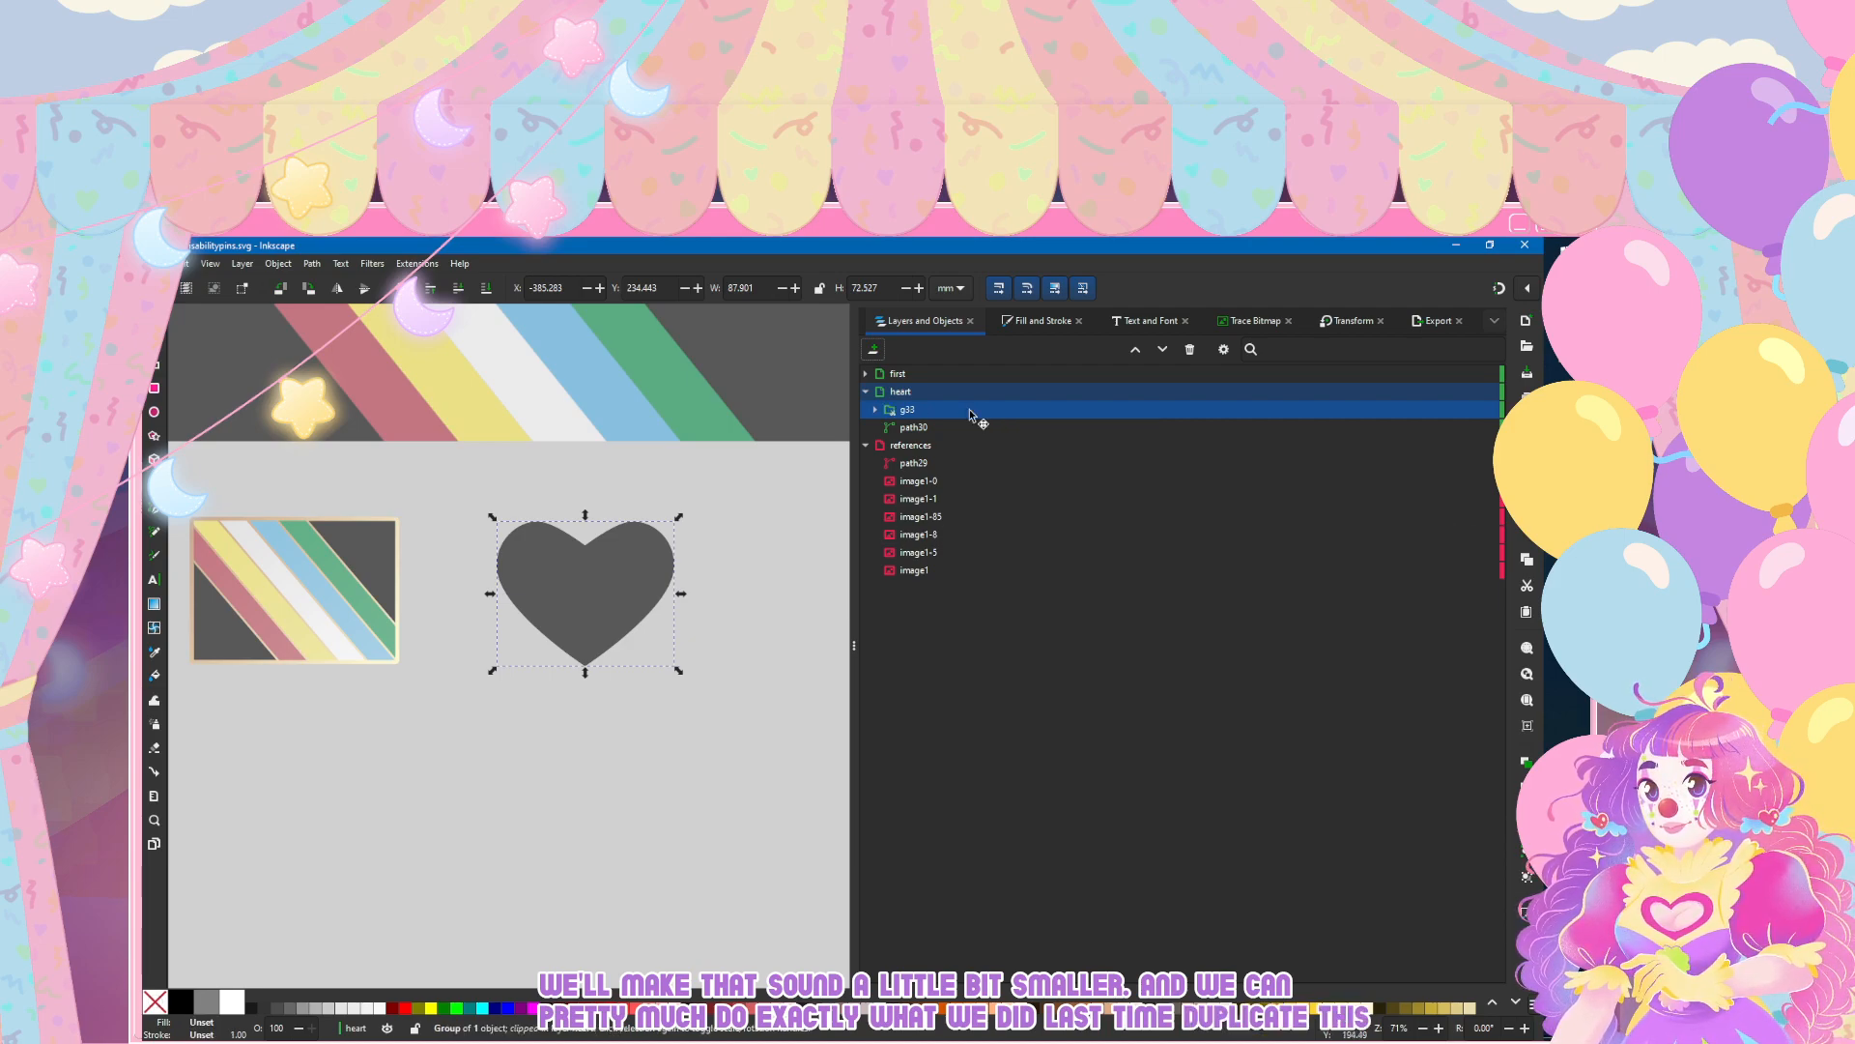
{"action": "key", "text": "Right"}
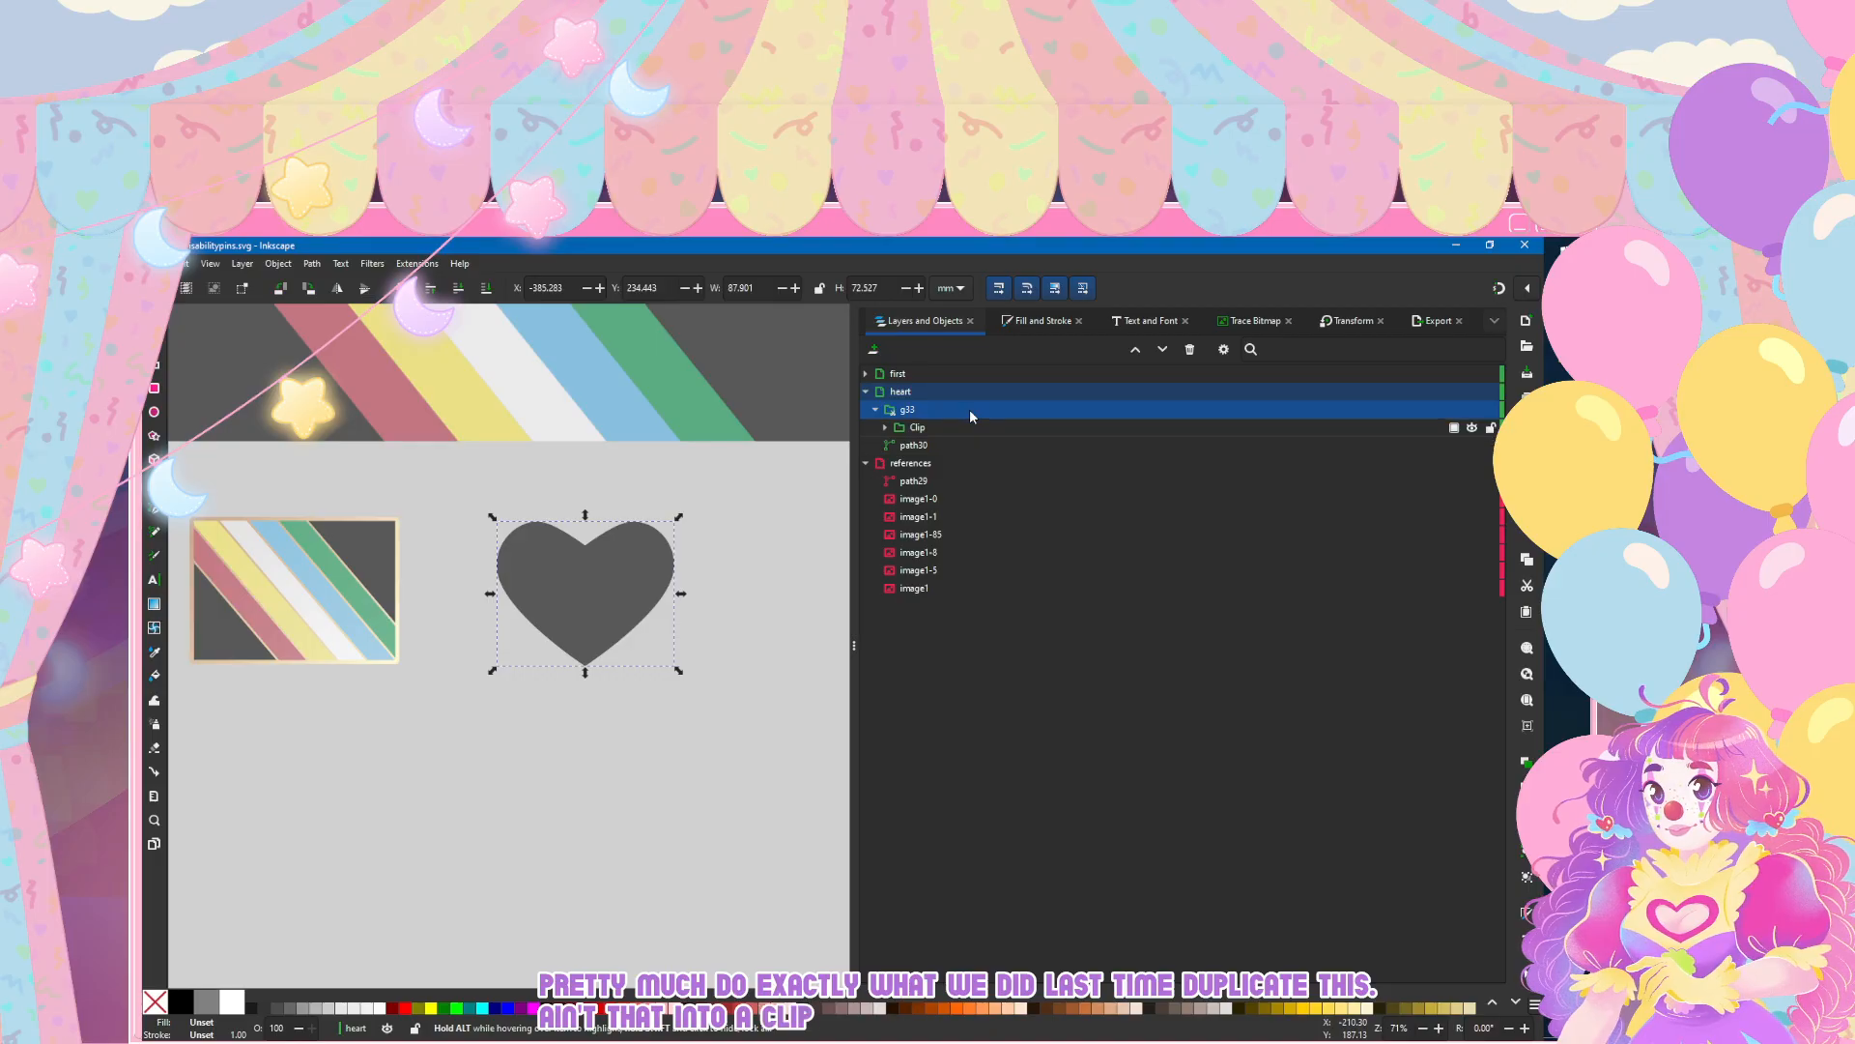
{"action": "key", "text": "Down"}
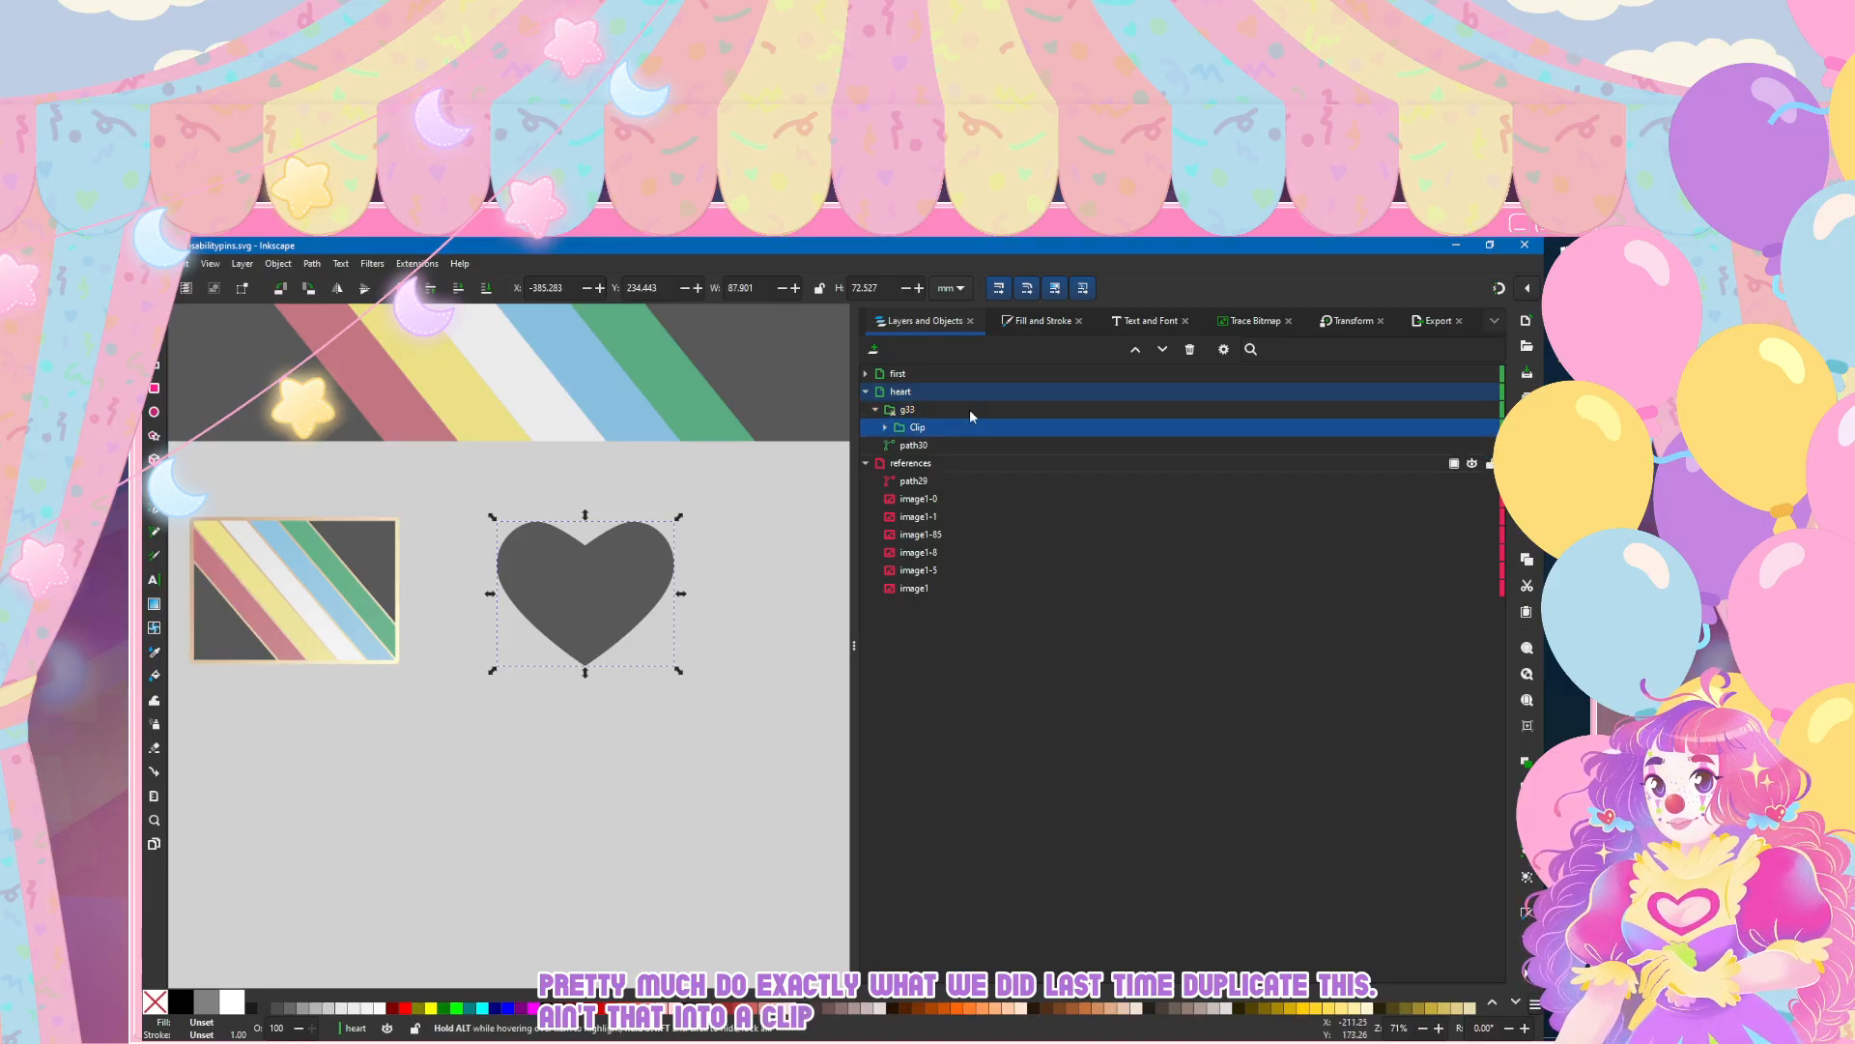
Step: Copy the stripe group from the flag pin's clip group and place it inside the heart's clip group
{"action": "left_click", "coordinate": [866, 374]}
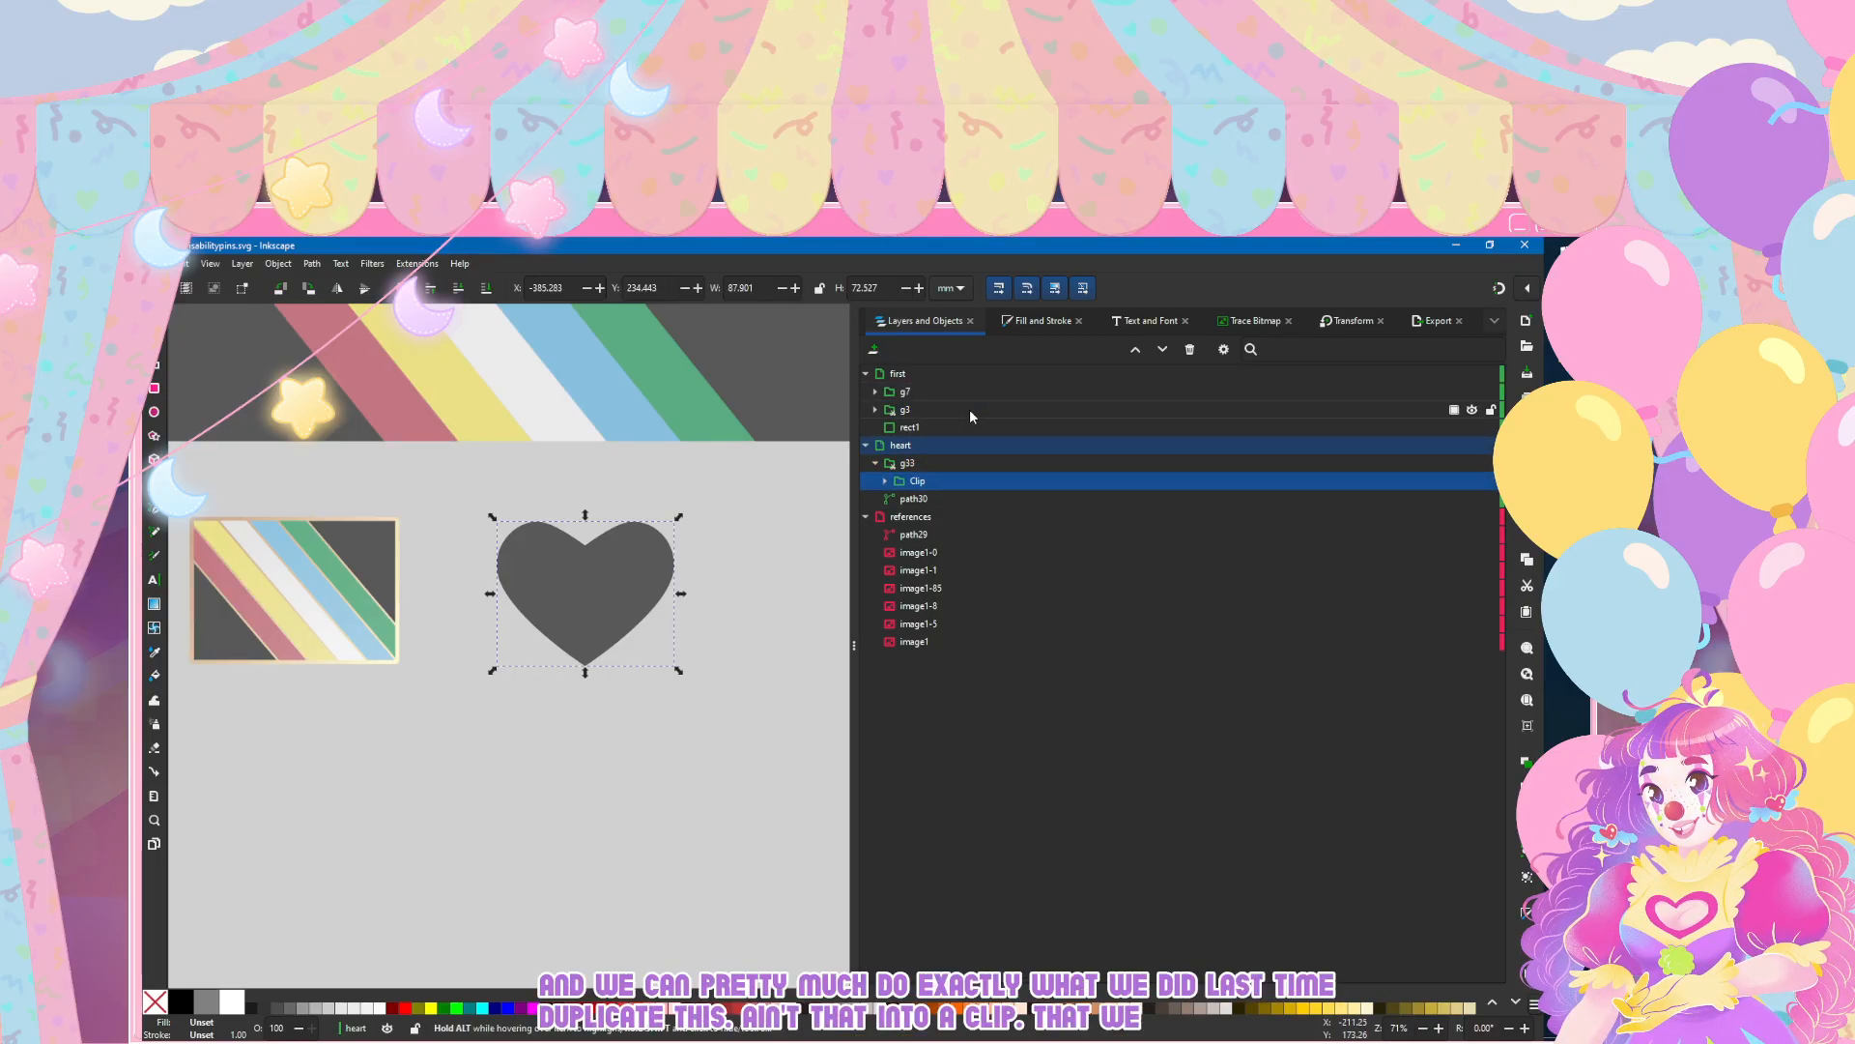
{"action": "left_click", "coordinate": [970, 410]}
{"action": "key", "text": "Up"}
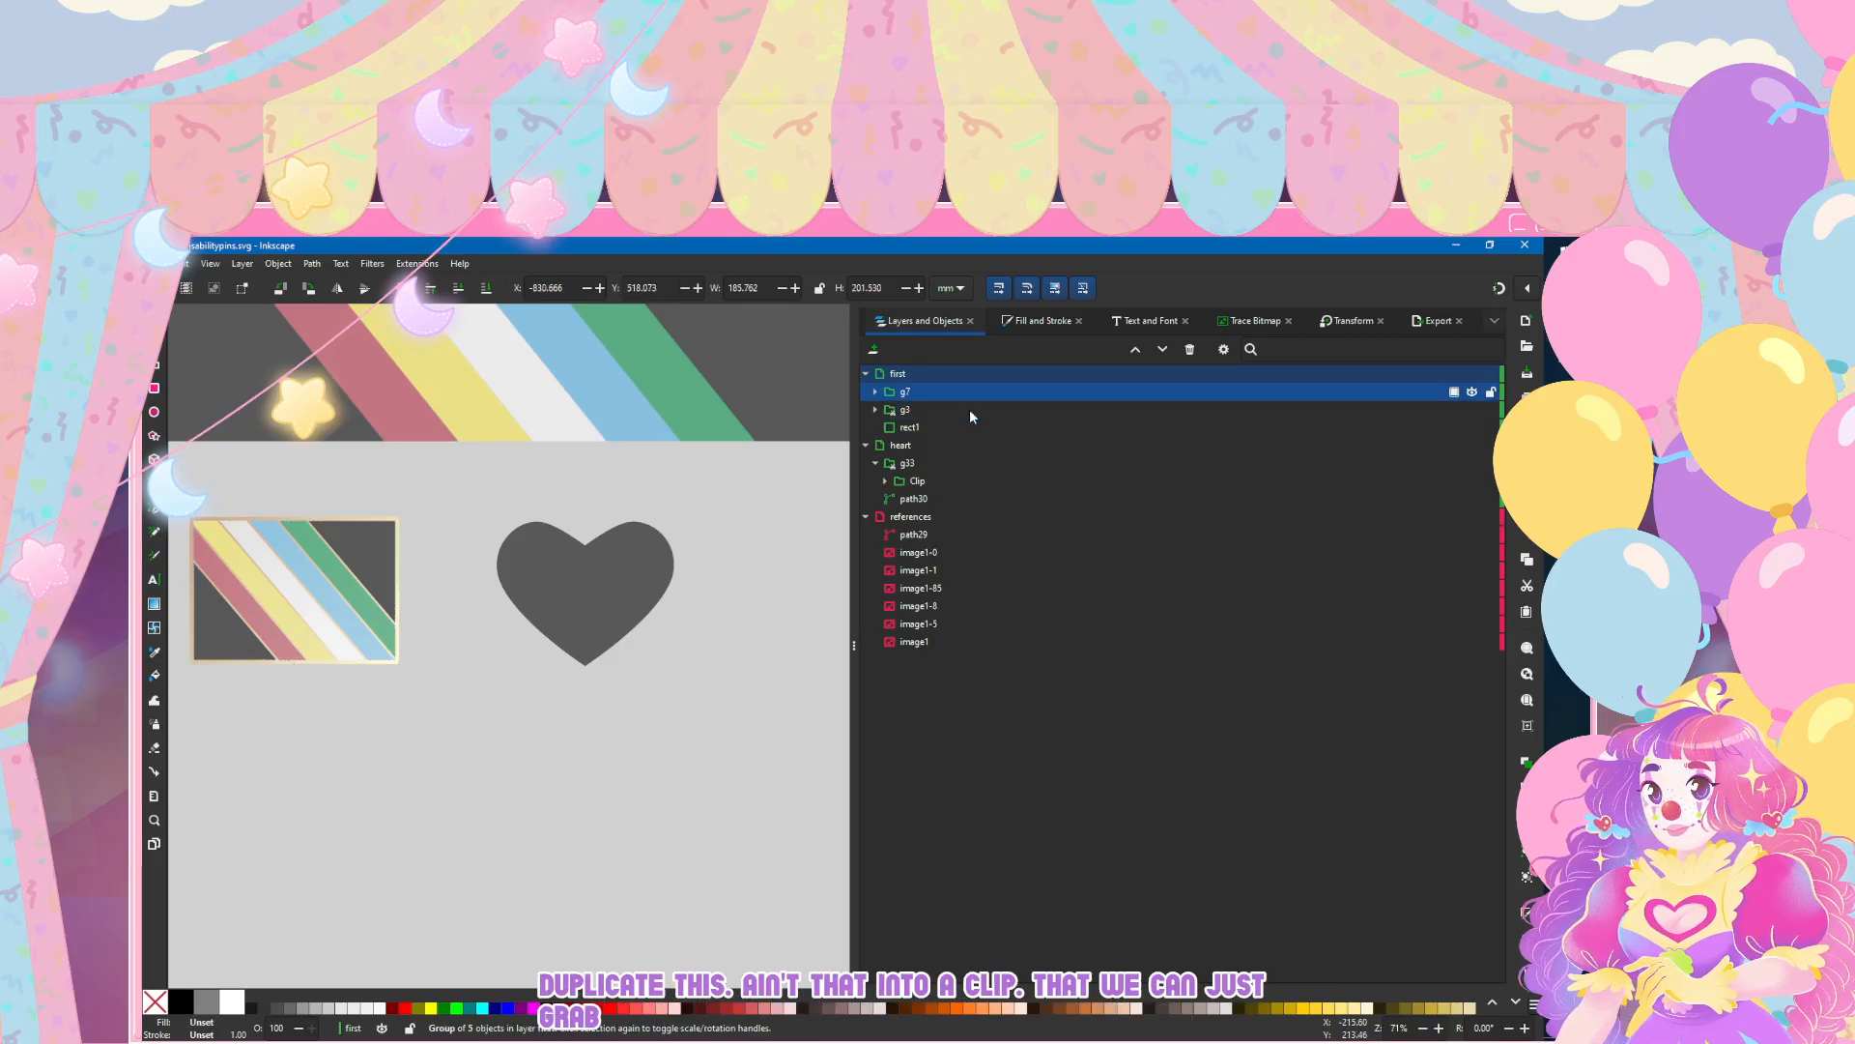
{"action": "key", "text": "Down"}
{"action": "key", "text": "Right"}
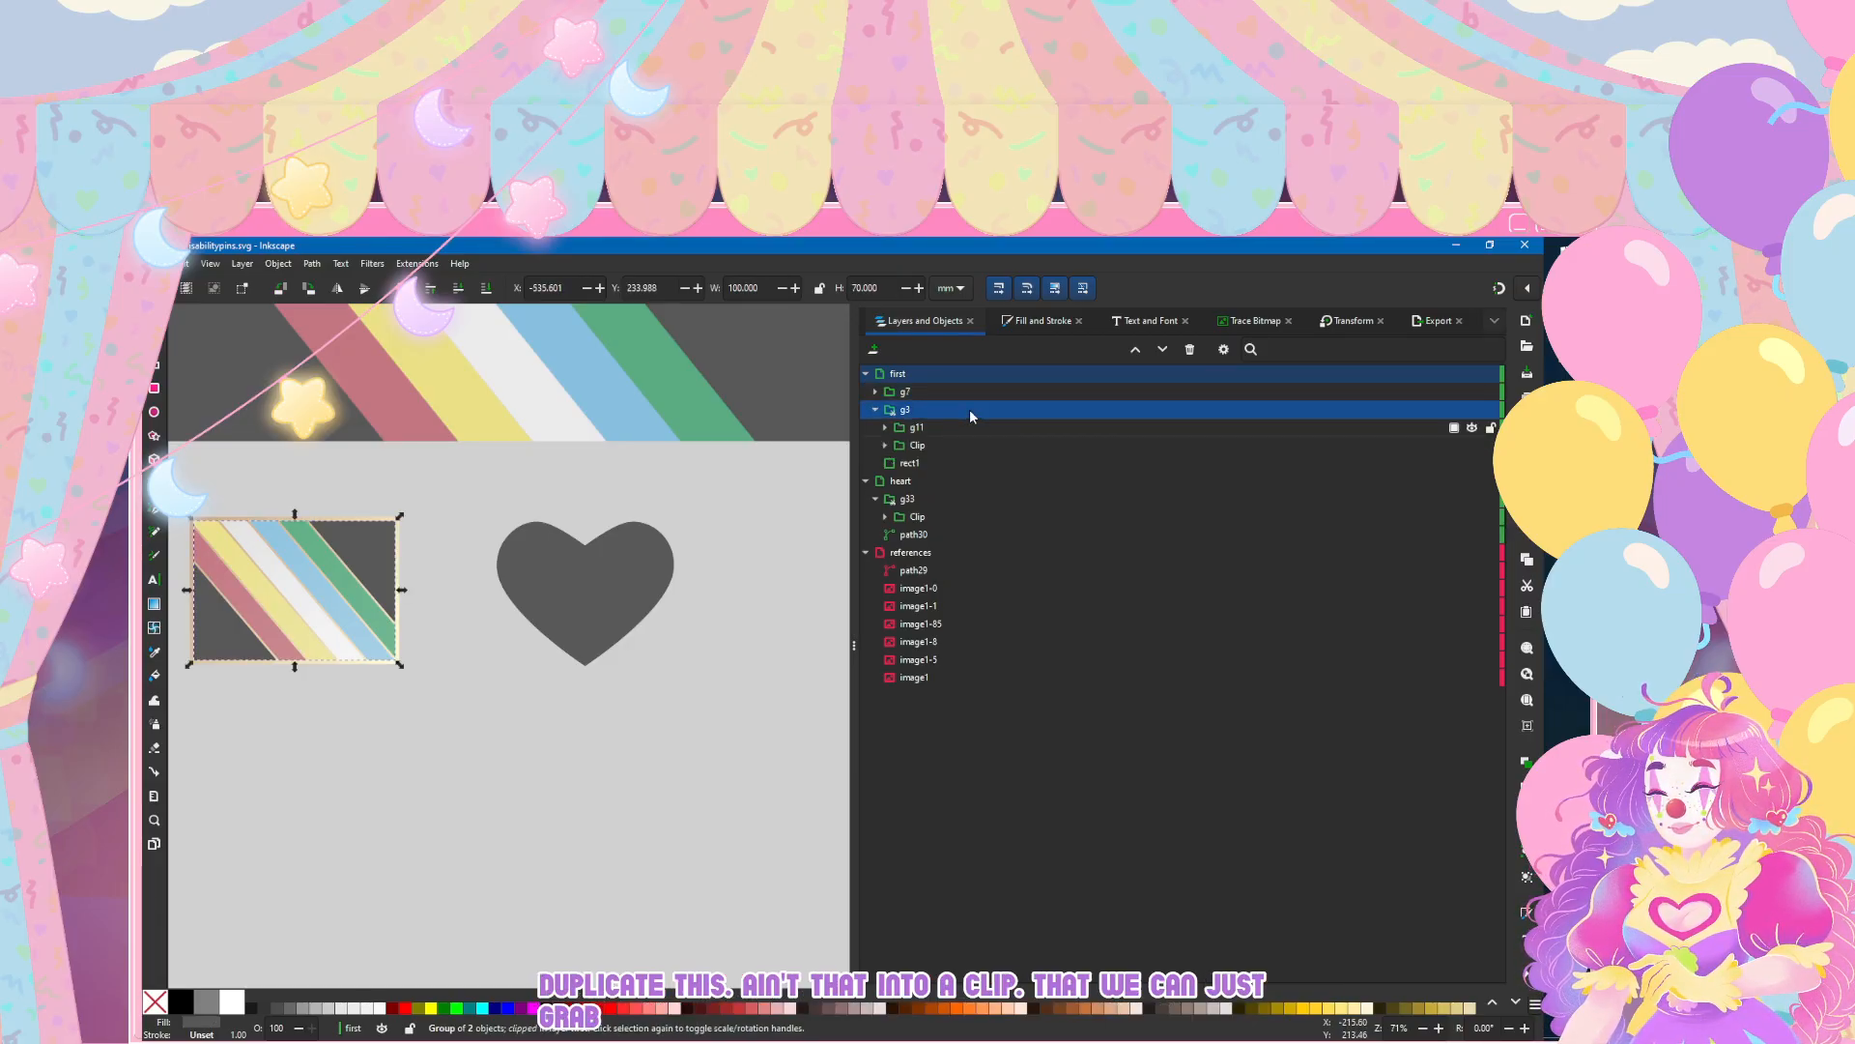
{"action": "key", "text": "Down"}
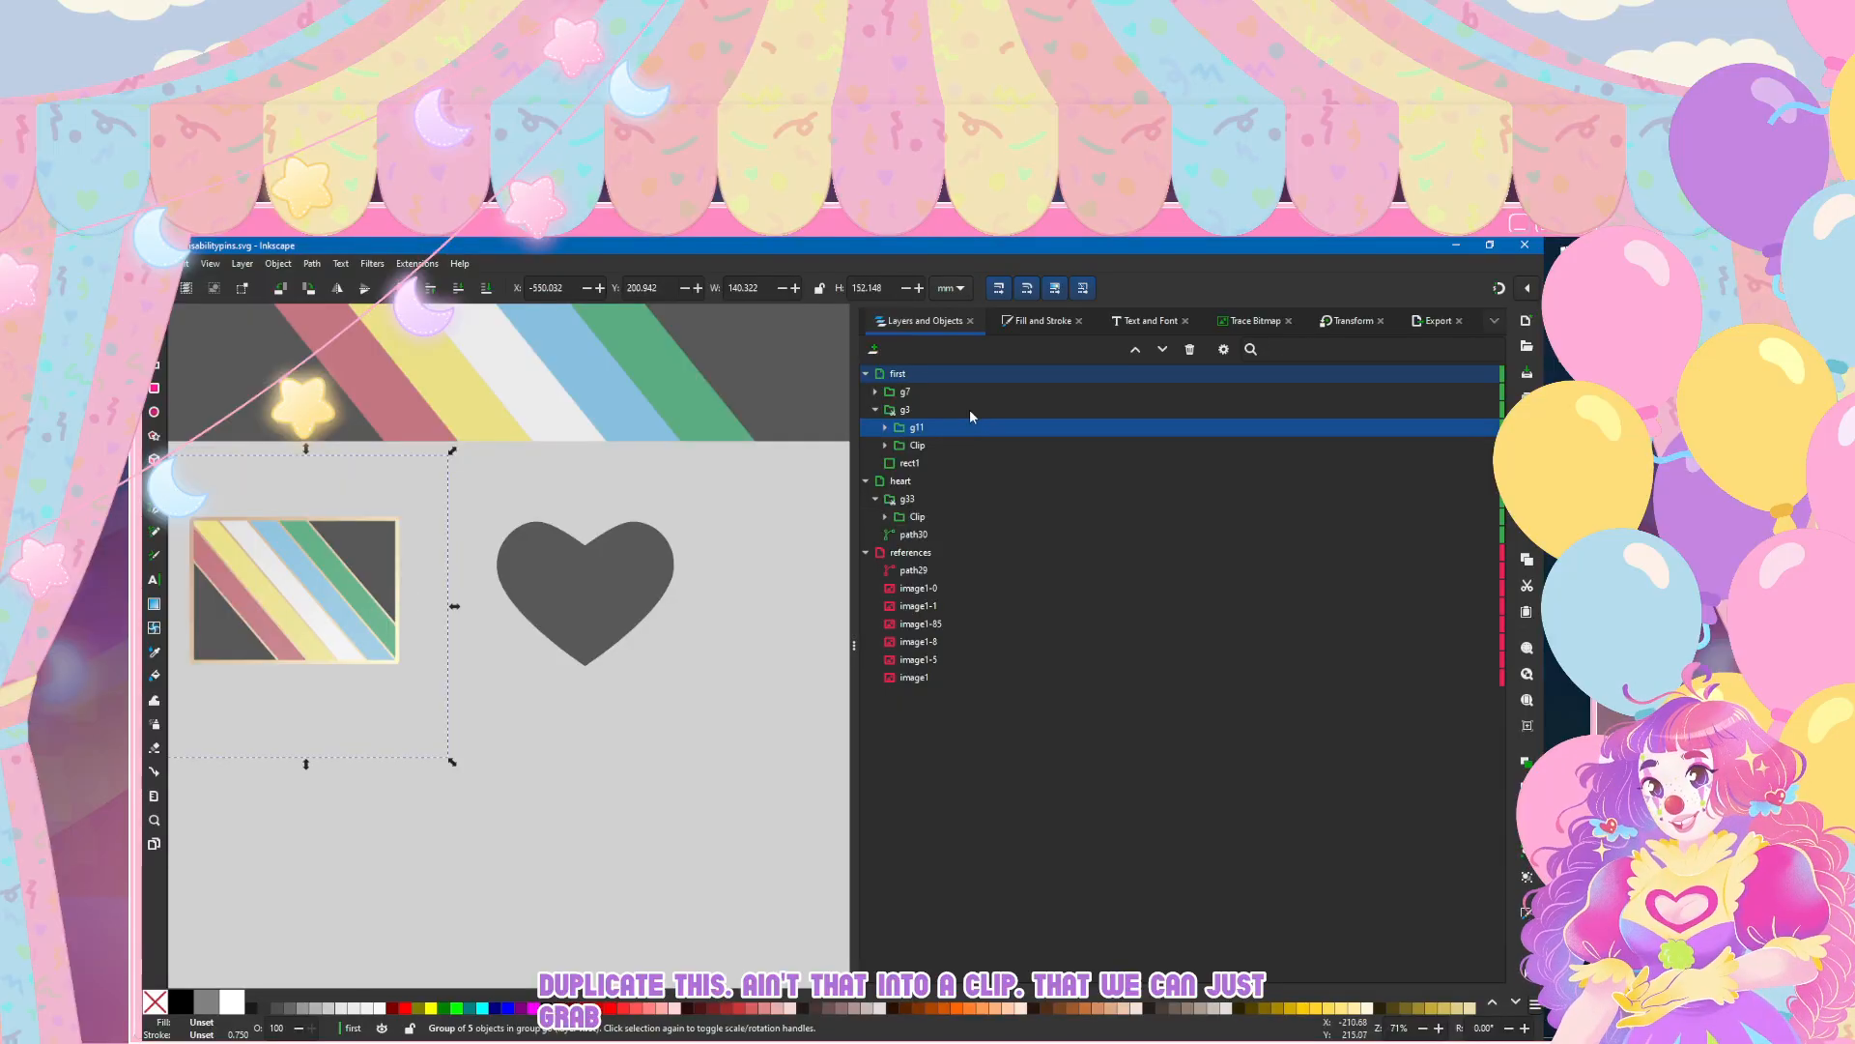
{"action": "key", "text": "Down"}
{"action": "key", "text": "Down"}
{"action": "key", "text": "Down"}
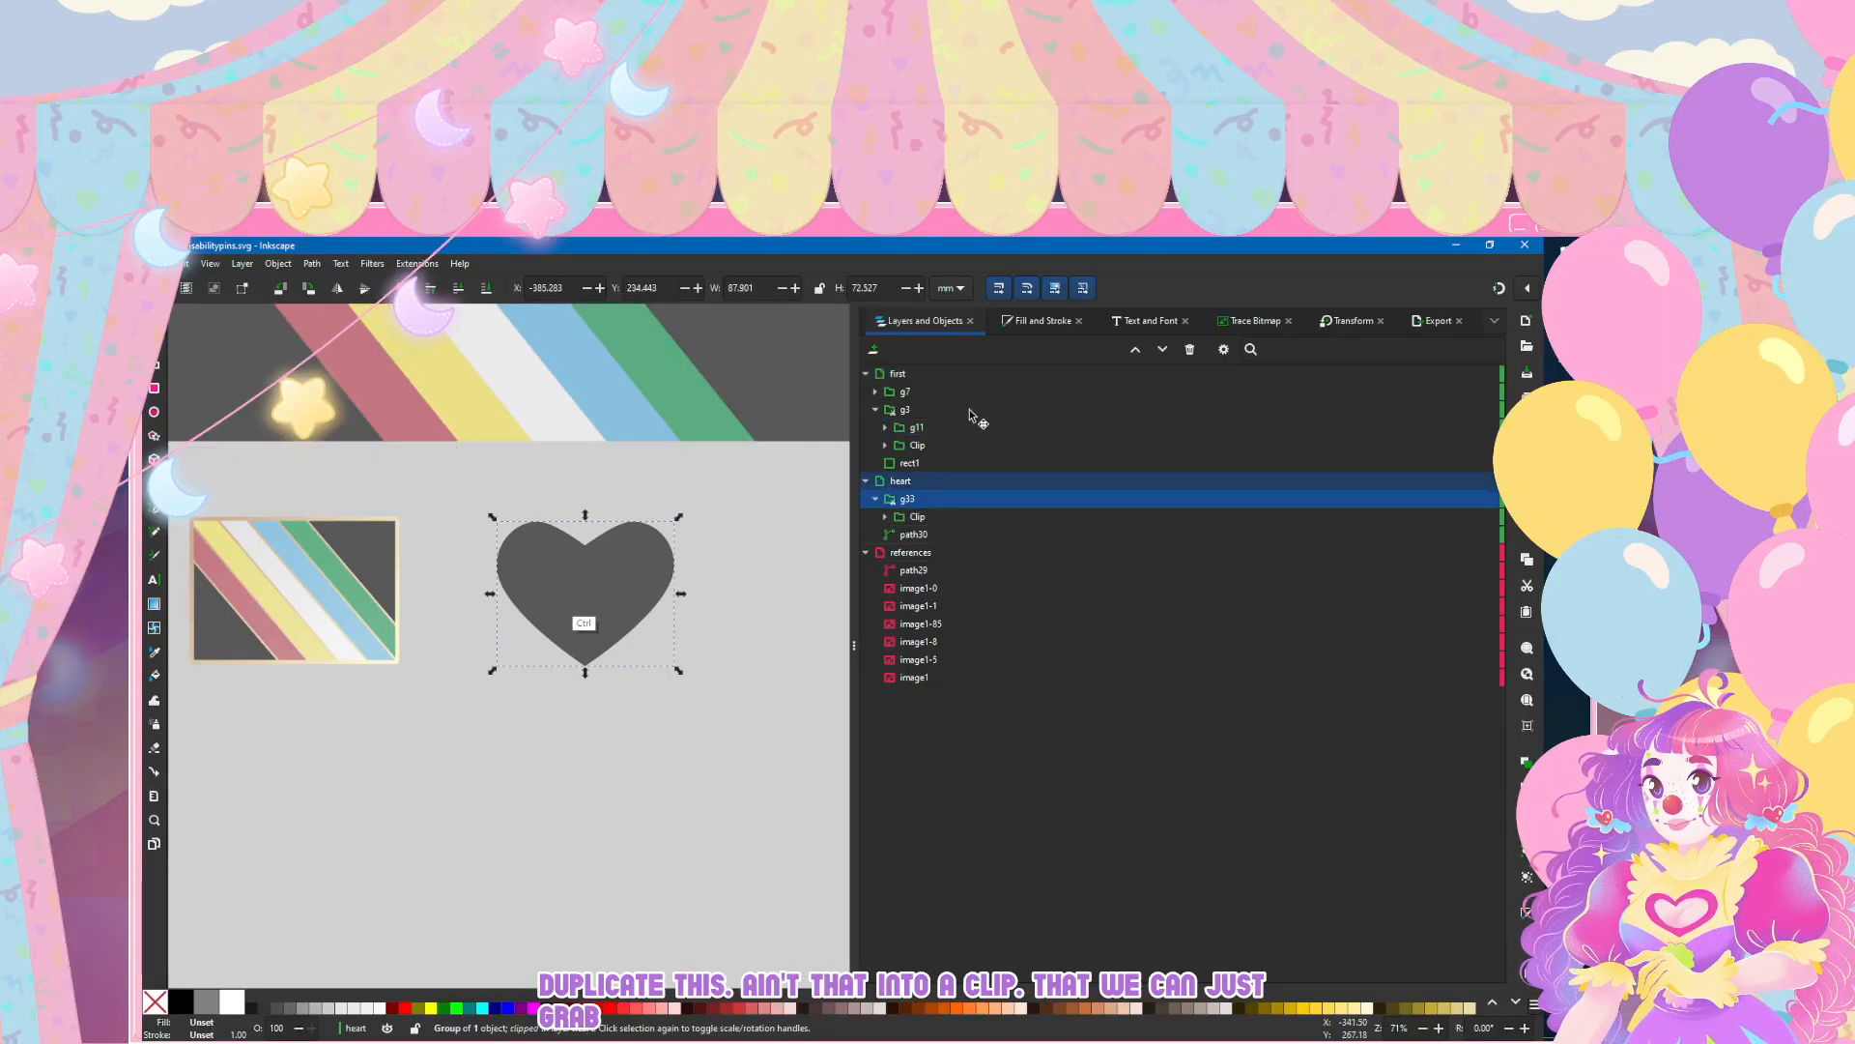
{"action": "key", "text": "ctrl+v"}
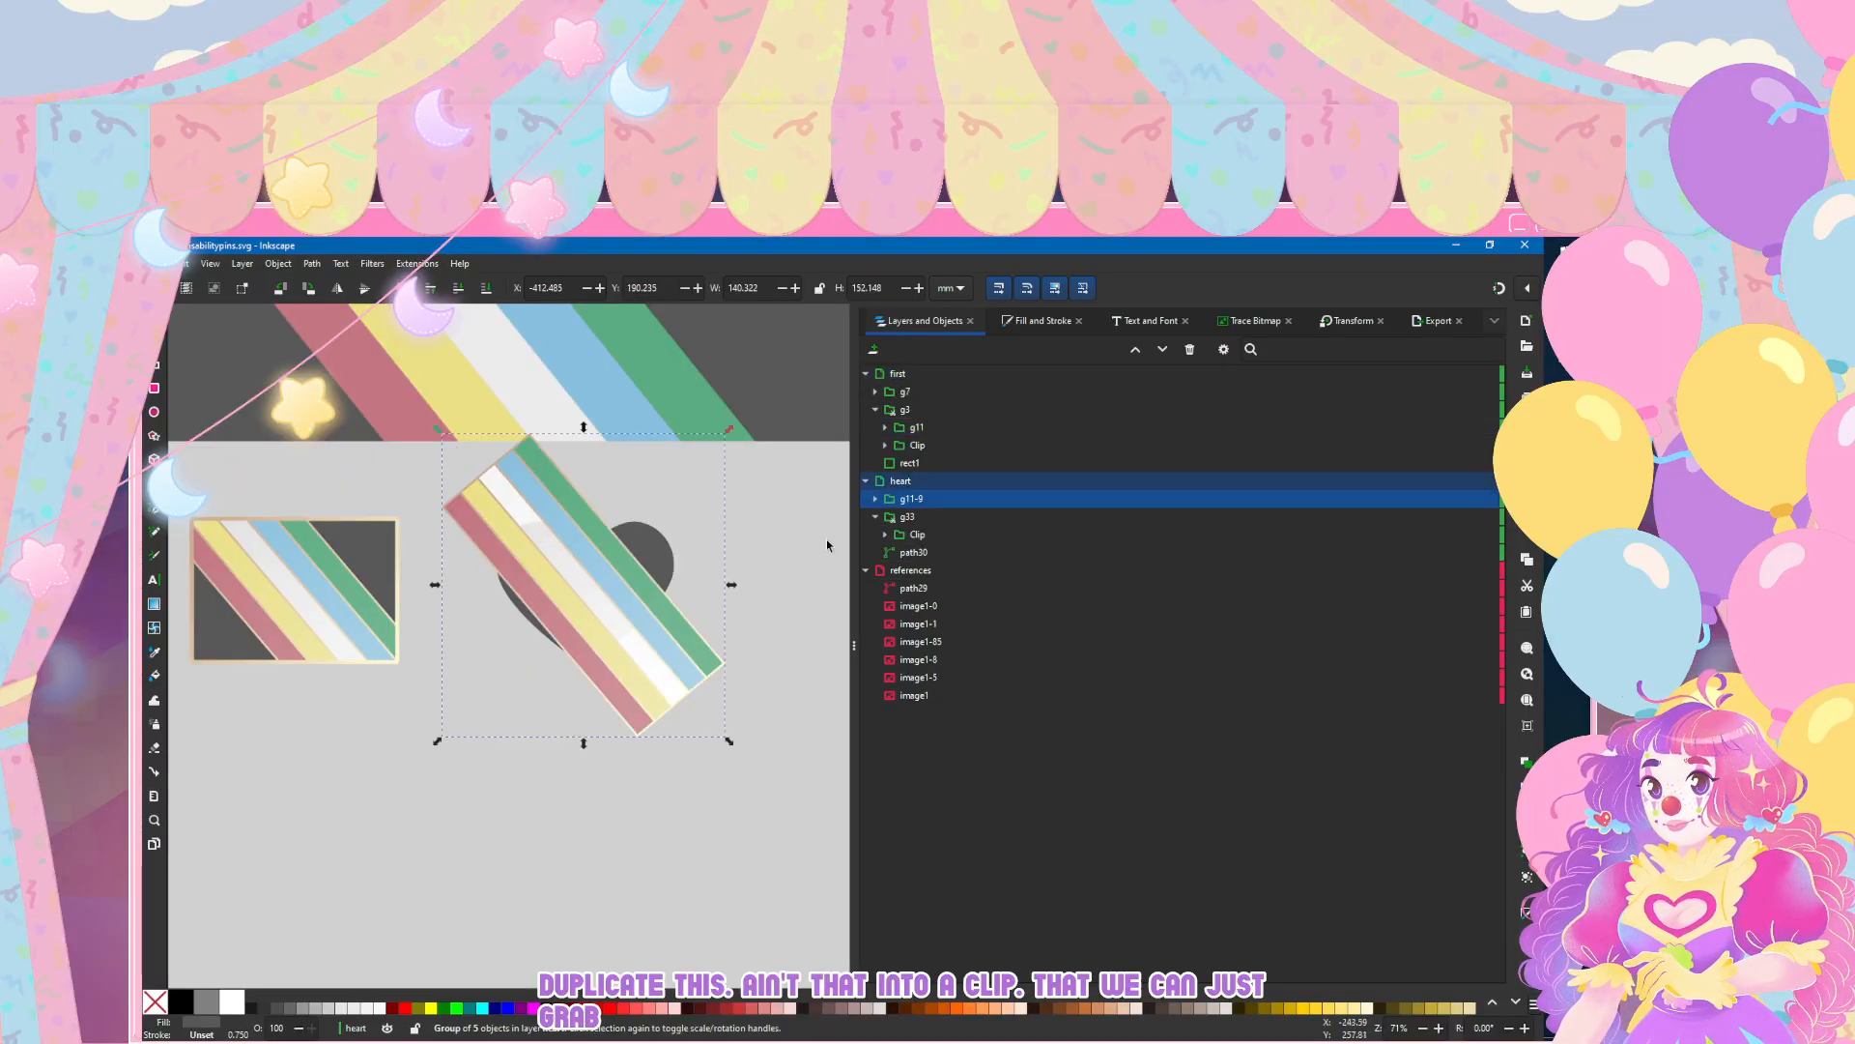
{"action": "left_click_drag", "start_coordinate": [927, 499], "coordinate": [983, 532]}
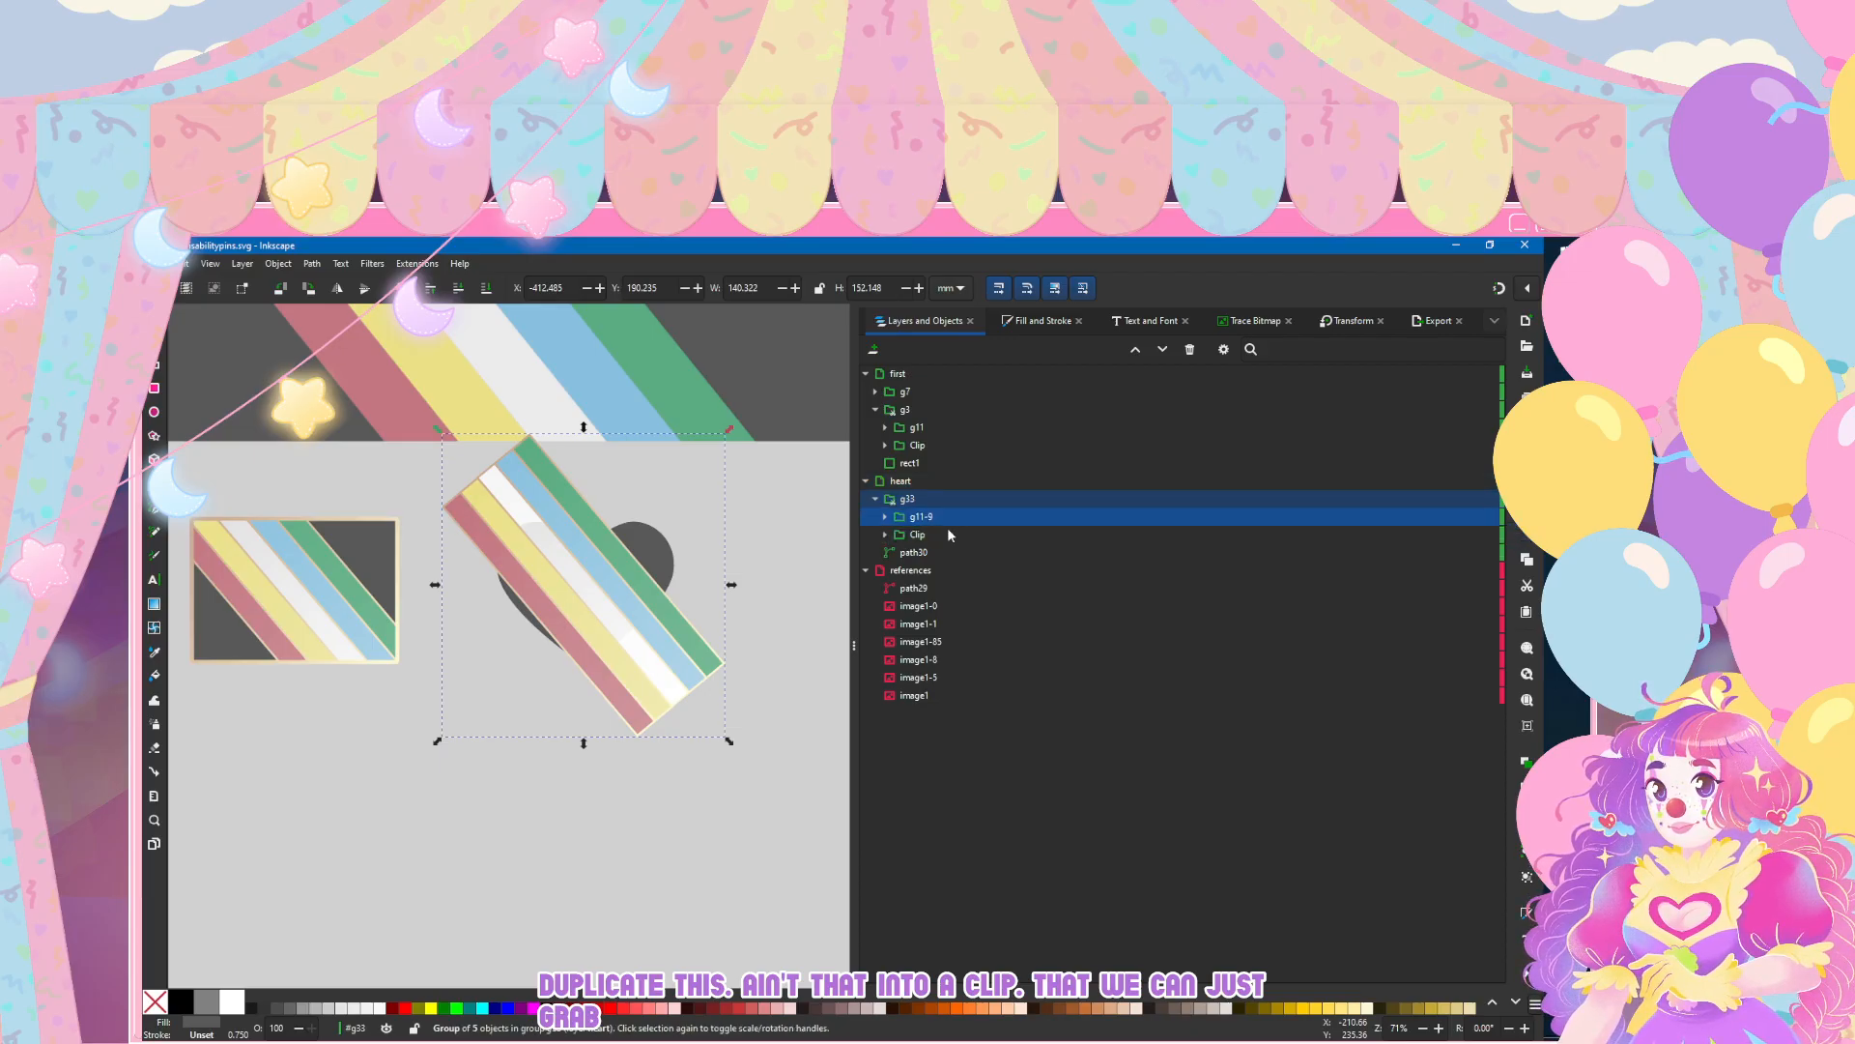
Step: Nudge the clipped stripes about 11 mm to the right across the heart
{"action": "key", "text": "Right"}
{"action": "key", "text": "Right"}
{"action": "key", "text": "Right"}
{"action": "key", "text": "Right"}
{"action": "key", "text": "Right"}
{"action": "key", "text": "Right"}
{"action": "key", "text": "Right"}
{"action": "key", "text": "Right"}
{"action": "key", "text": "Right"}
{"action": "key", "text": "Right"}
{"action": "key", "text": "Right"}
{"action": "key", "text": "Right"}
{"action": "key", "text": "Right"}
{"action": "key", "text": "Right"}
{"action": "key", "text": "Right"}
{"action": "key", "text": "Right"}
{"action": "key", "text": "Right"}
{"action": "key", "text": "Right"}
{"action": "key", "text": "Right"}
{"action": "key", "text": "Right"}
{"action": "key", "text": "Right"}
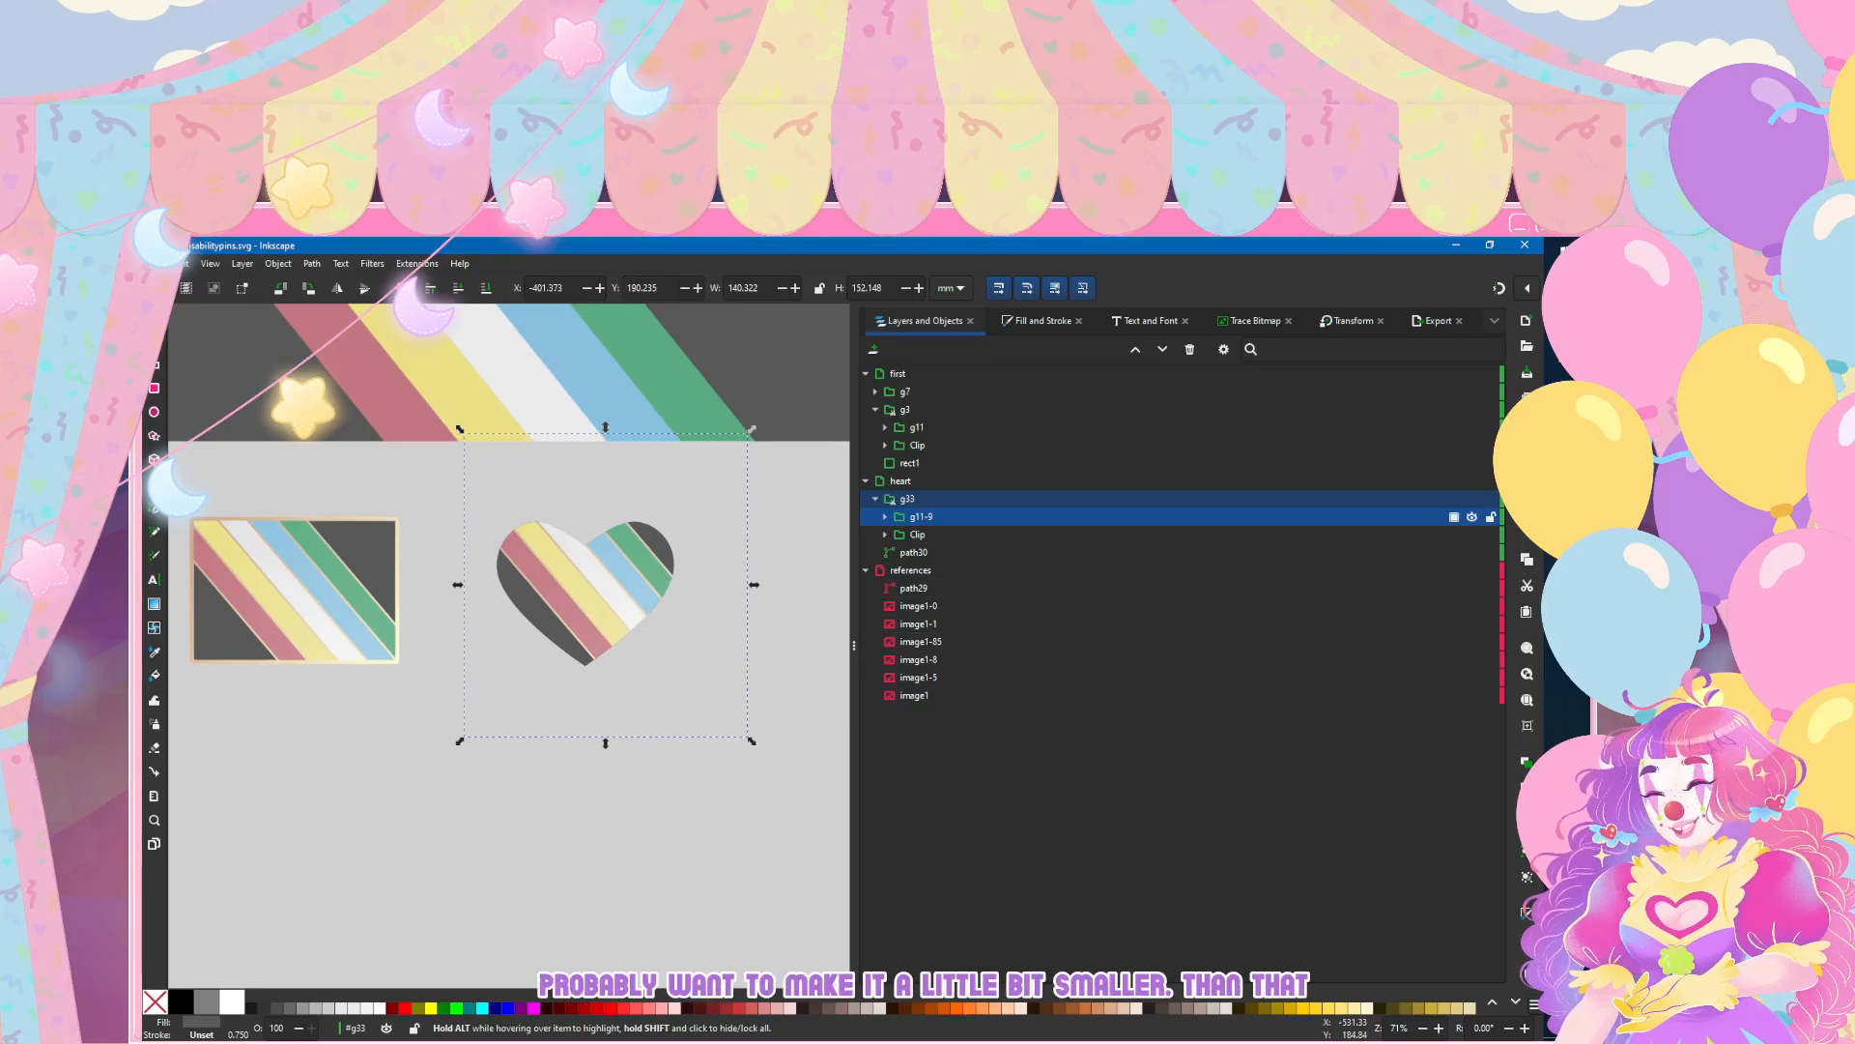
Step: Scale the heart's stripes proportionally to 95% and shift them slightly left within the heart
{"action": "key", "text": "shift+ctrl+m"}
{"action": "double_click", "coordinate": [930, 372]}
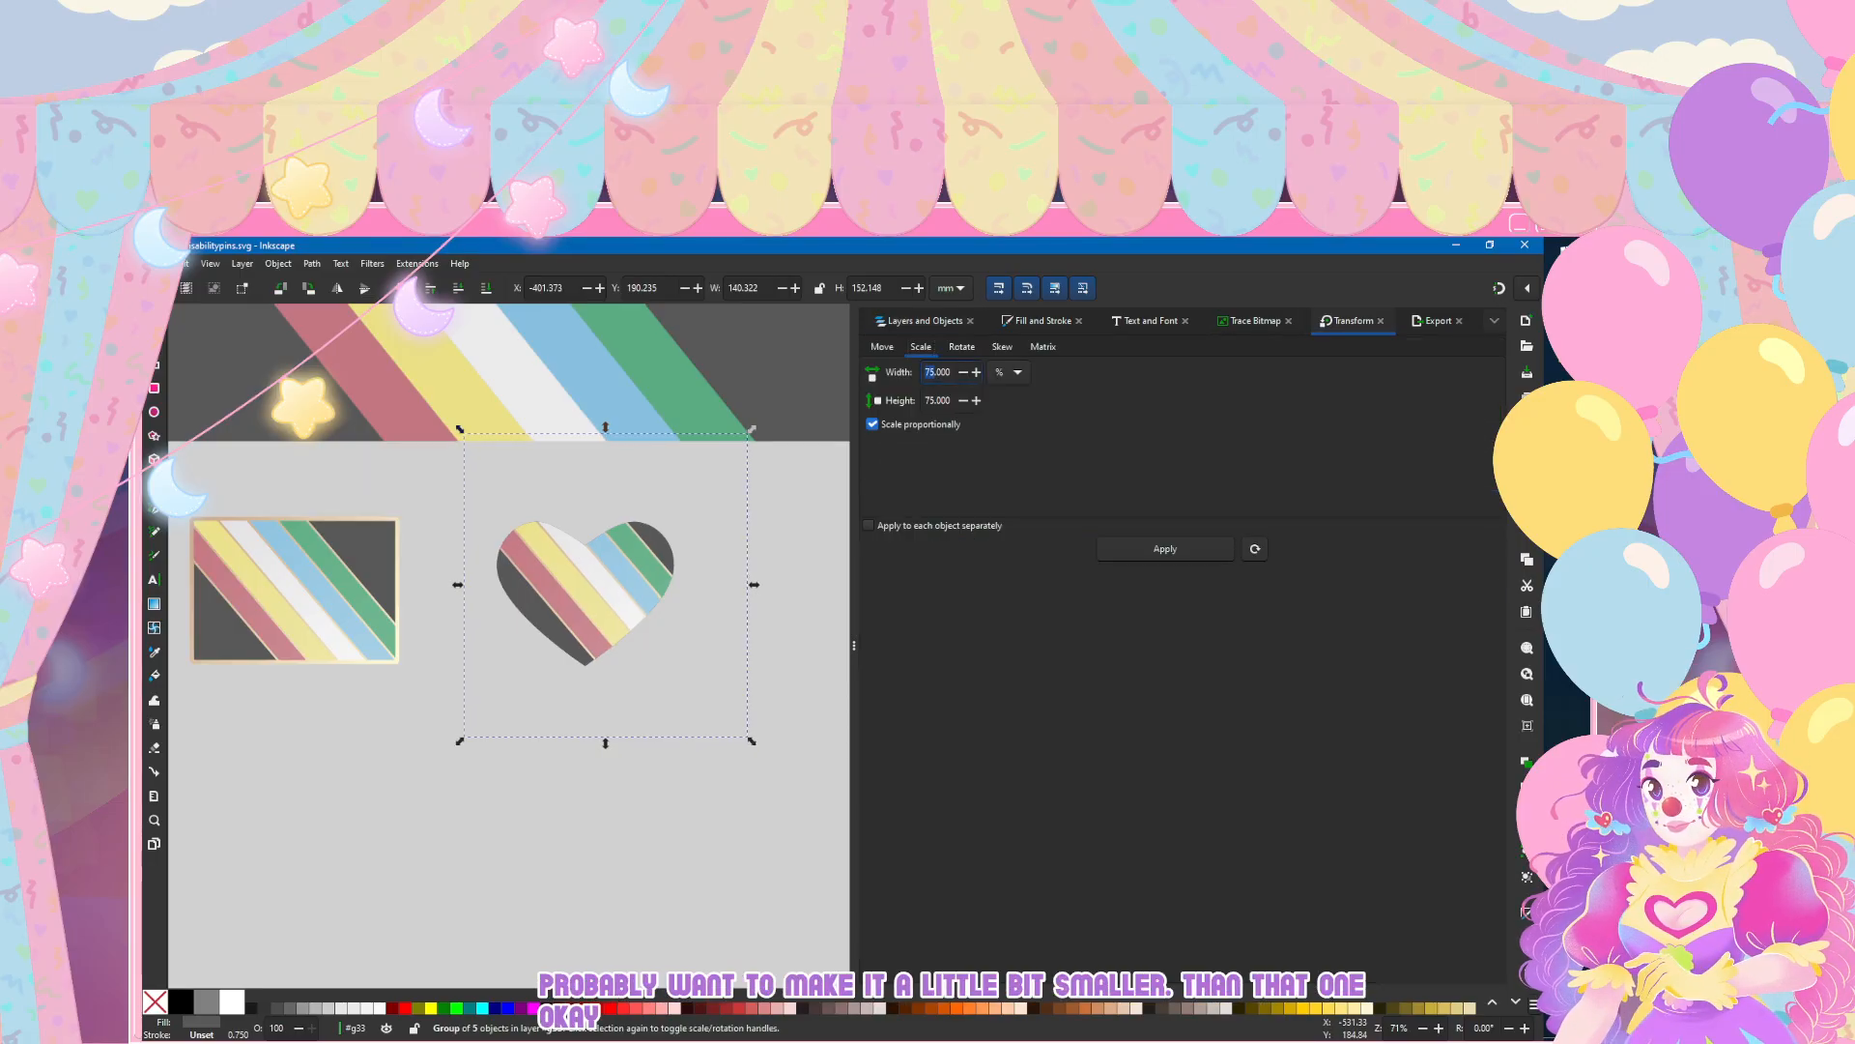
{"action": "type", "text": "95"}
{"action": "key", "text": "Return"}
{"action": "left_click_drag", "start_coordinate": [541, 593], "coordinate": [539, 595]}
{"action": "key", "text": "Left"}
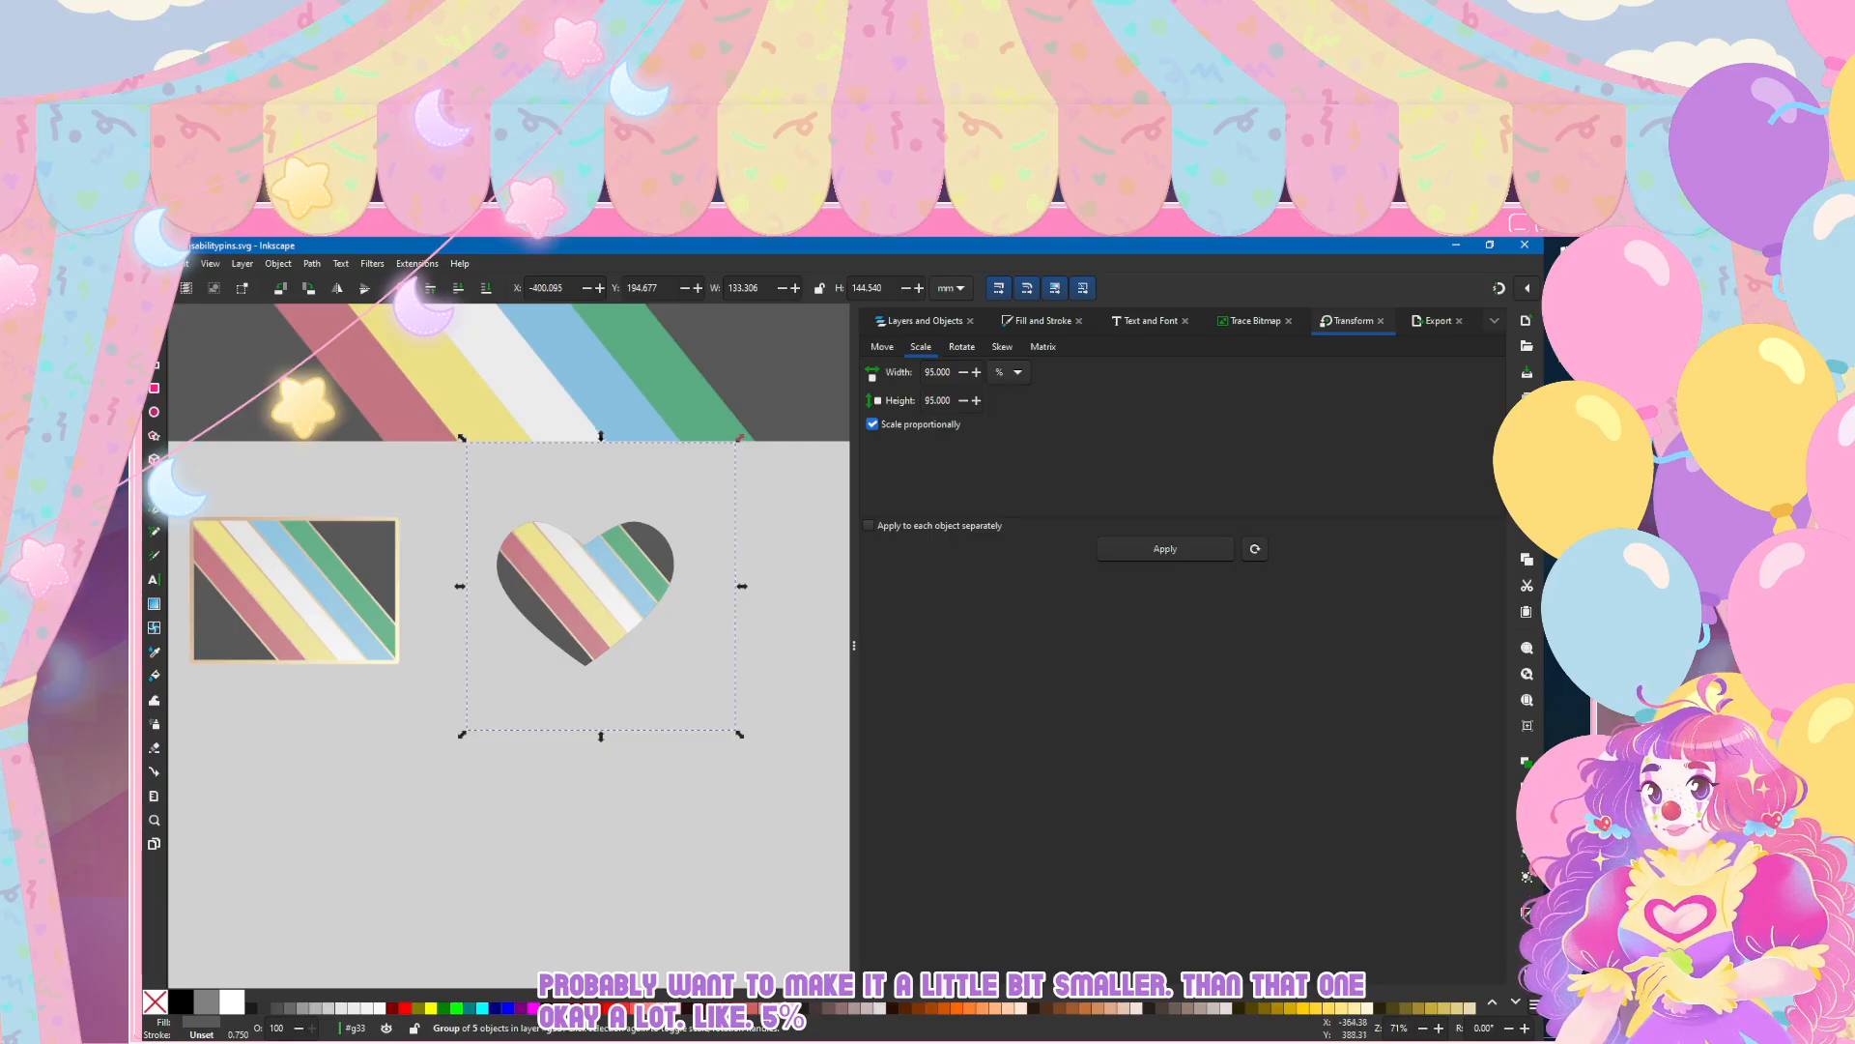
Step: Give the base heart behind the stripes a linear gradient stroke using the existing tan-to-cream gradient 11, keeping its fill flat grey
{"action": "key", "text": "ctrl+shift+l"}
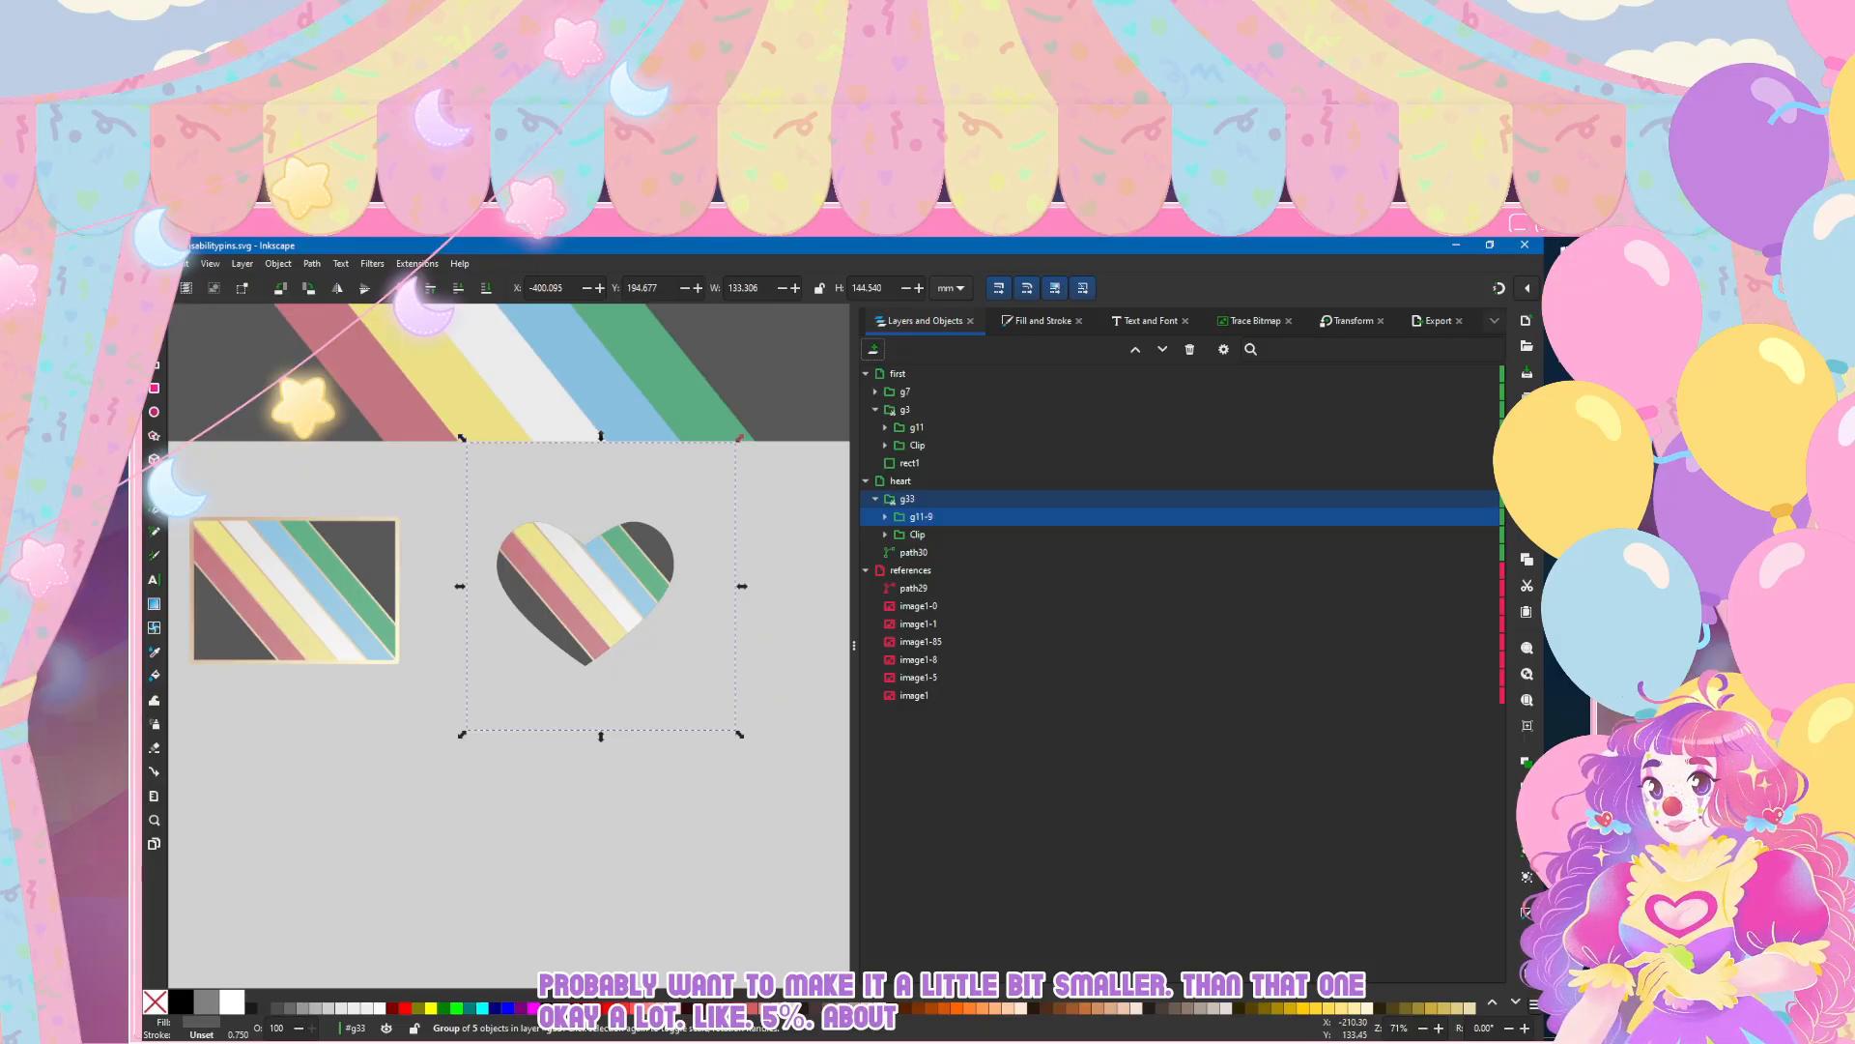
{"action": "left_click", "coordinate": [915, 553]}
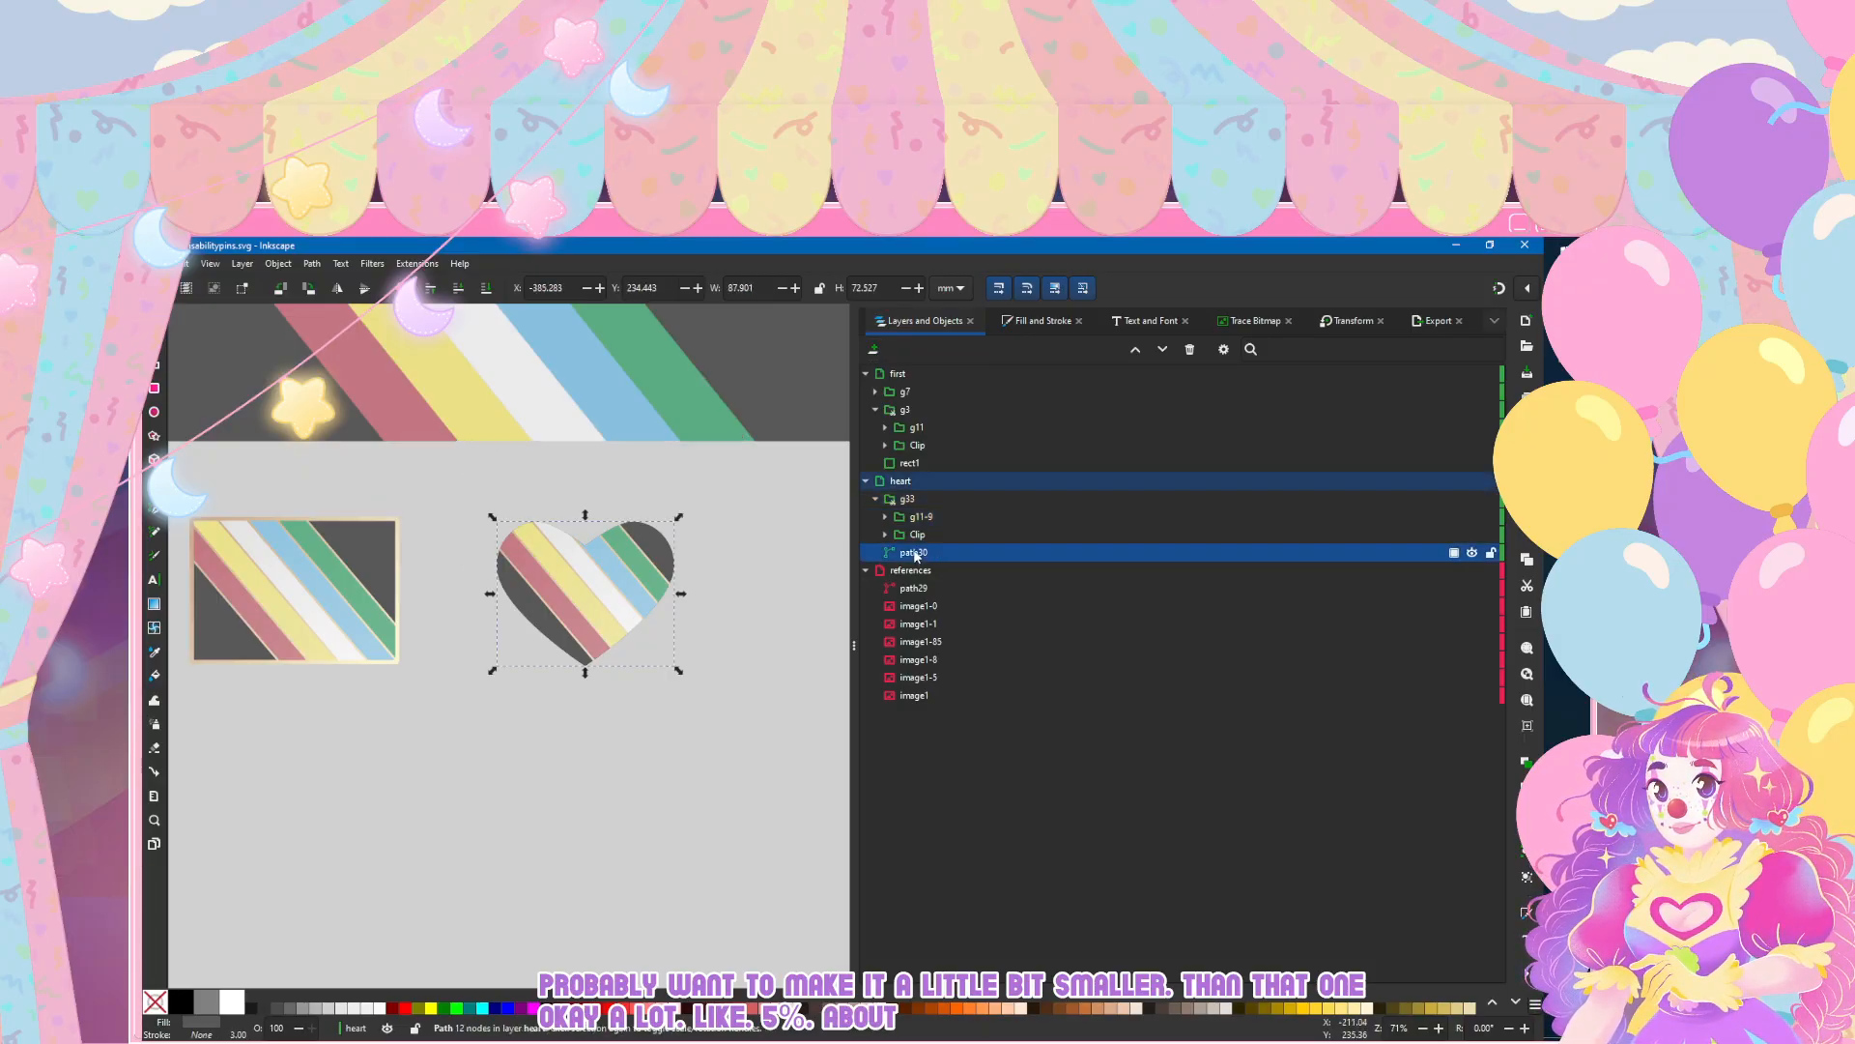
{"action": "left_click", "coordinate": [1026, 321]}
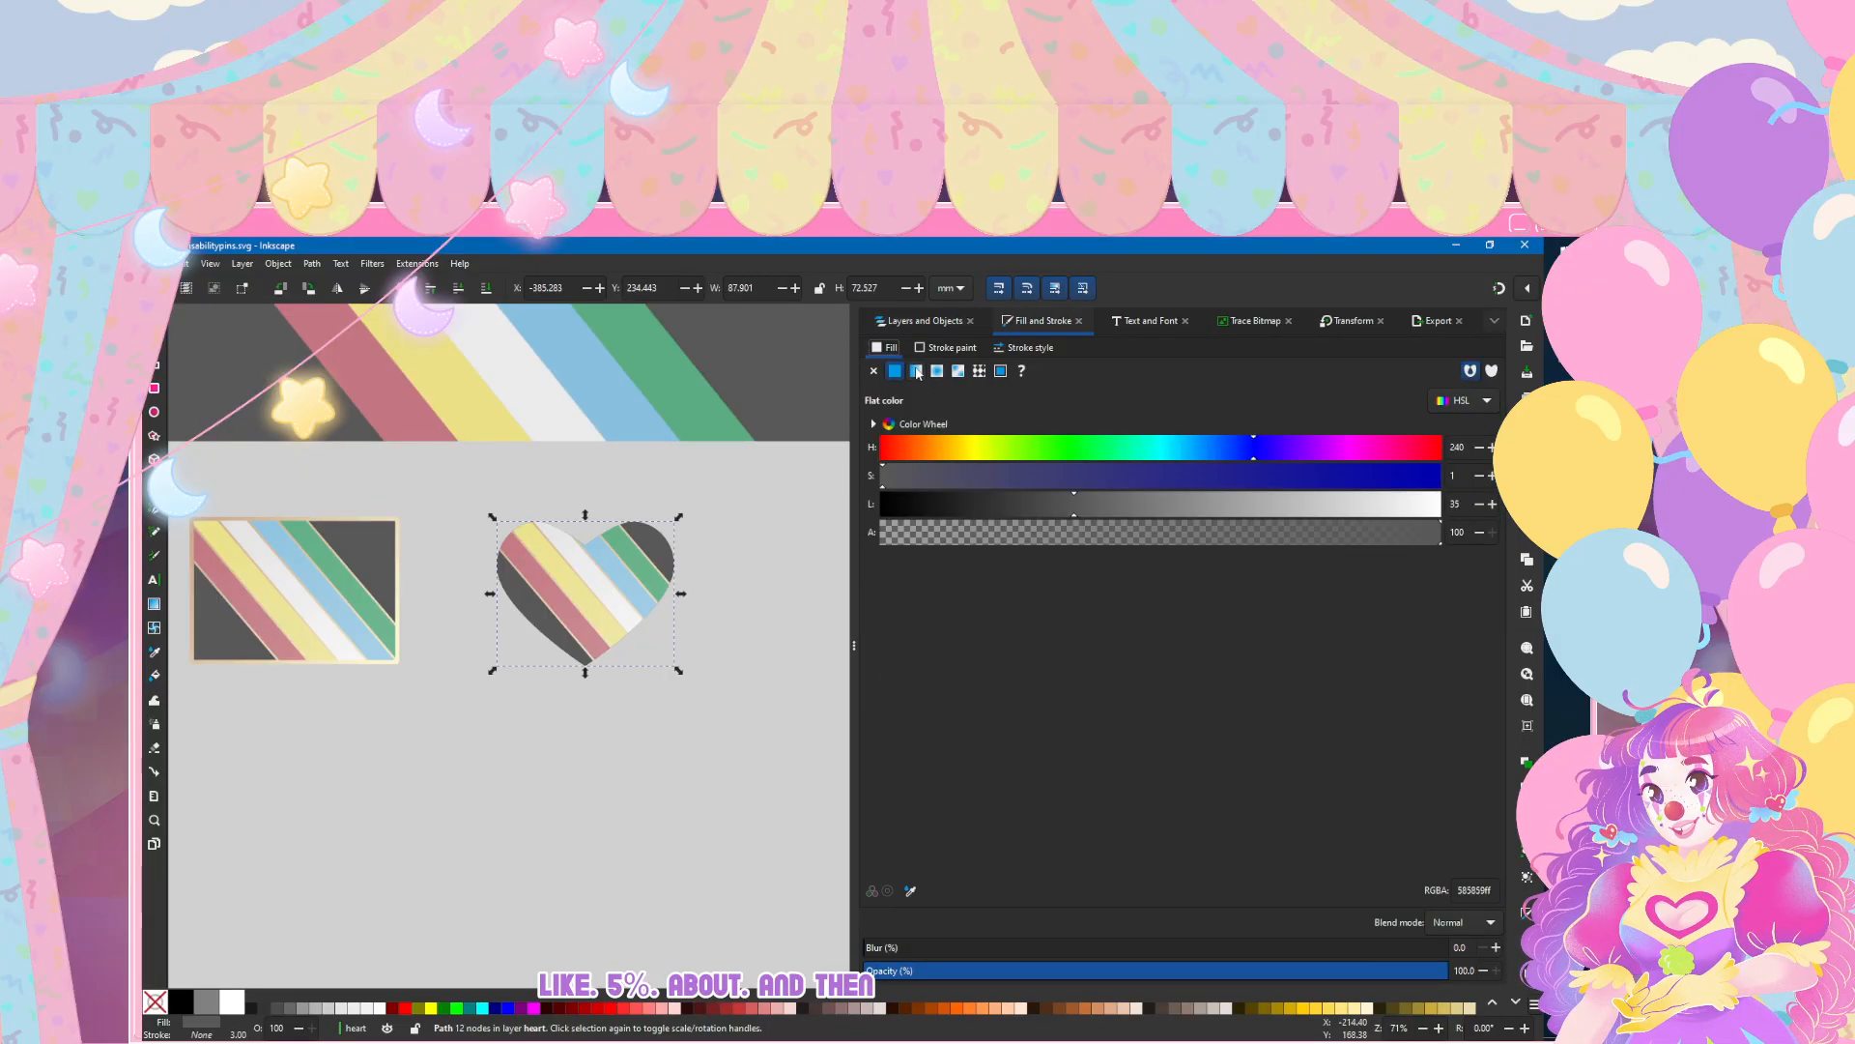
{"action": "left_click", "coordinate": [916, 371]}
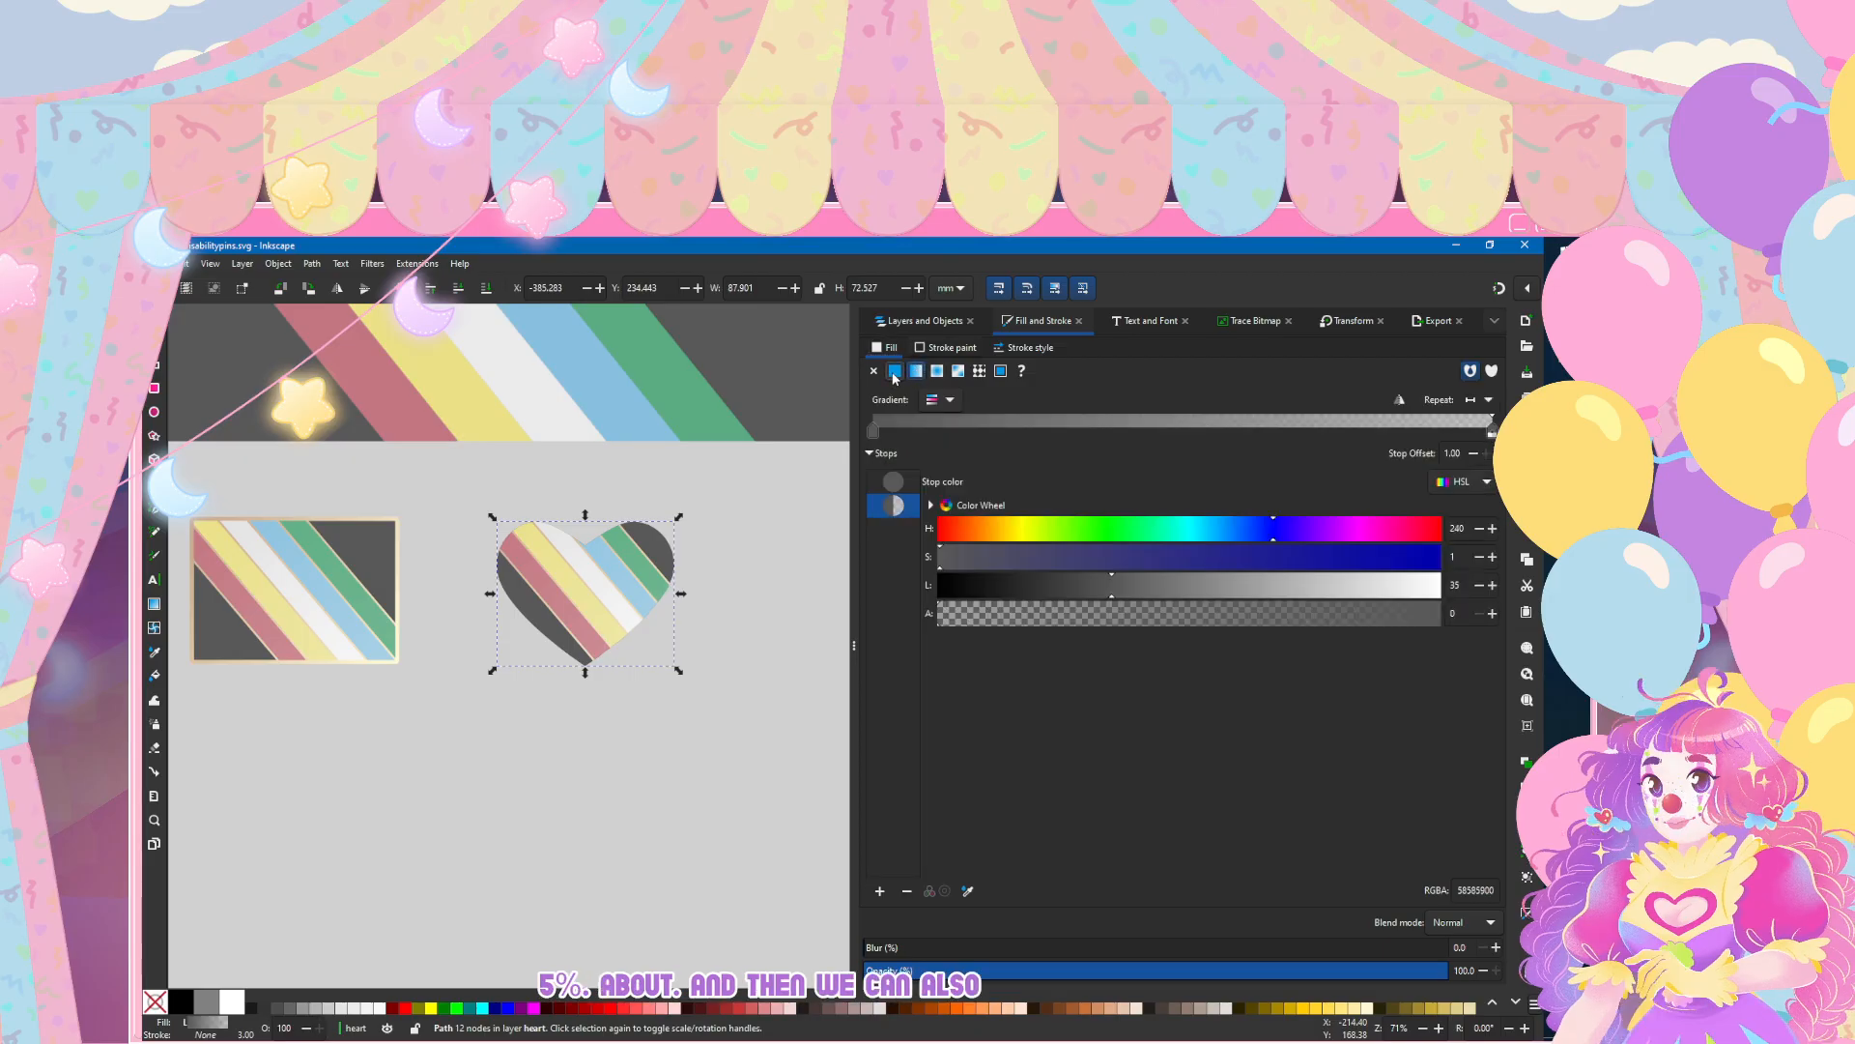
{"action": "left_click", "coordinate": [895, 371]}
{"action": "left_click", "coordinate": [947, 347]}
{"action": "left_click", "coordinate": [916, 371]}
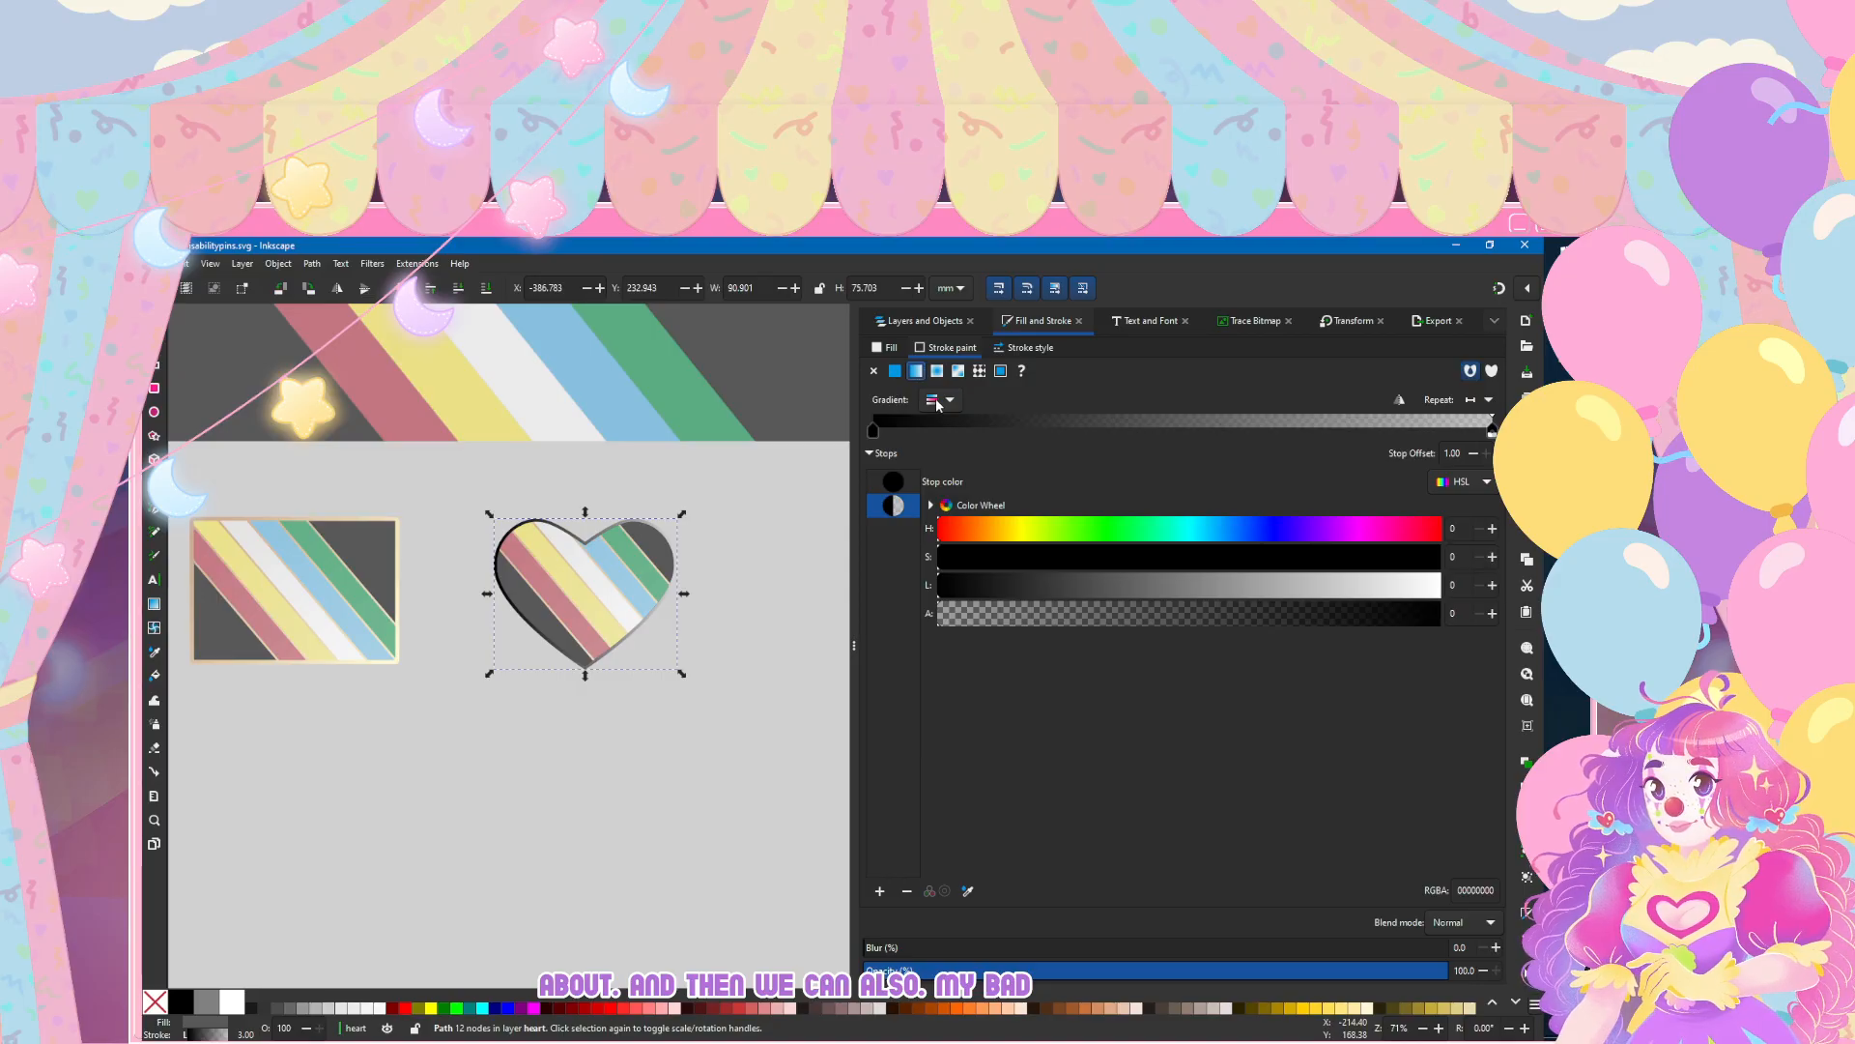
{"action": "left_click", "coordinate": [937, 401]}
{"action": "left_click", "coordinate": [923, 562]}
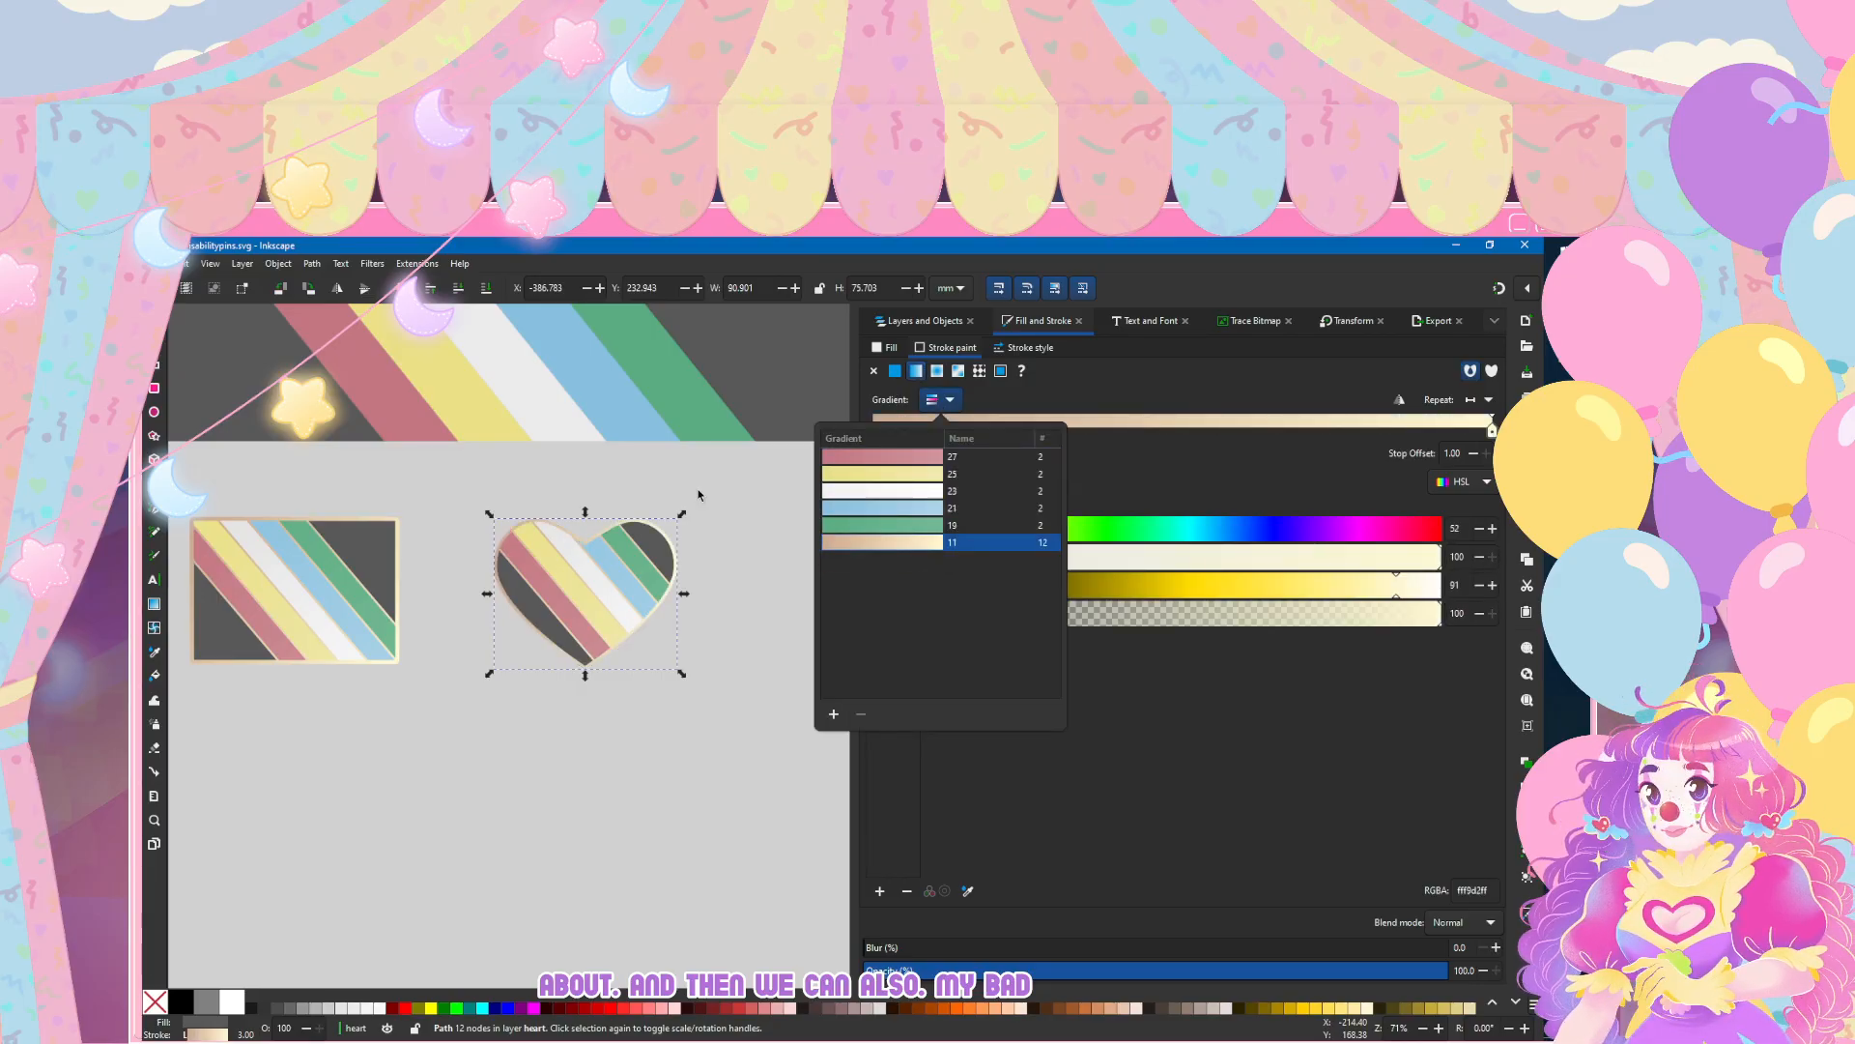
{"action": "left_click", "coordinate": [498, 738]}
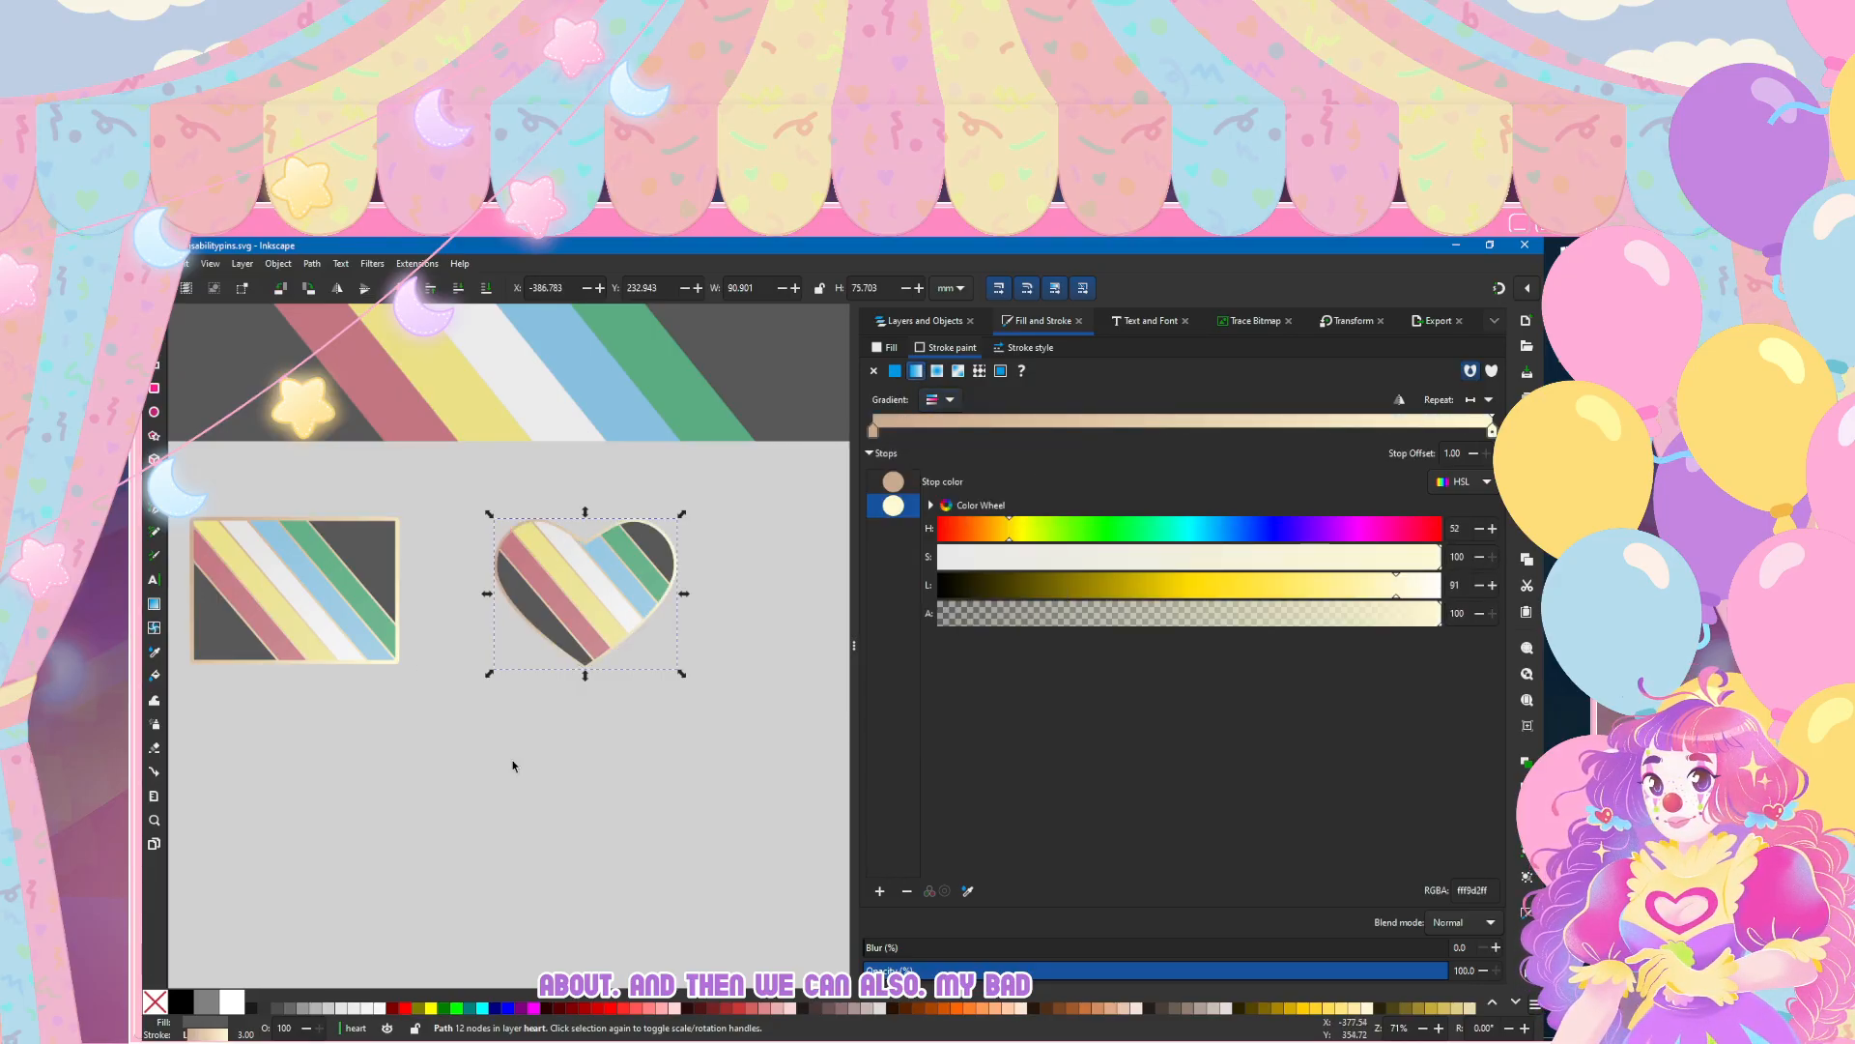
Step: Set the heart outline's stroke width to 4 mm and check the outline up close
{"action": "scroll", "coordinate": [513, 766], "scroll_direction": "left", "scroll_amount": 2}
{"action": "left_click", "coordinate": [1025, 358]}
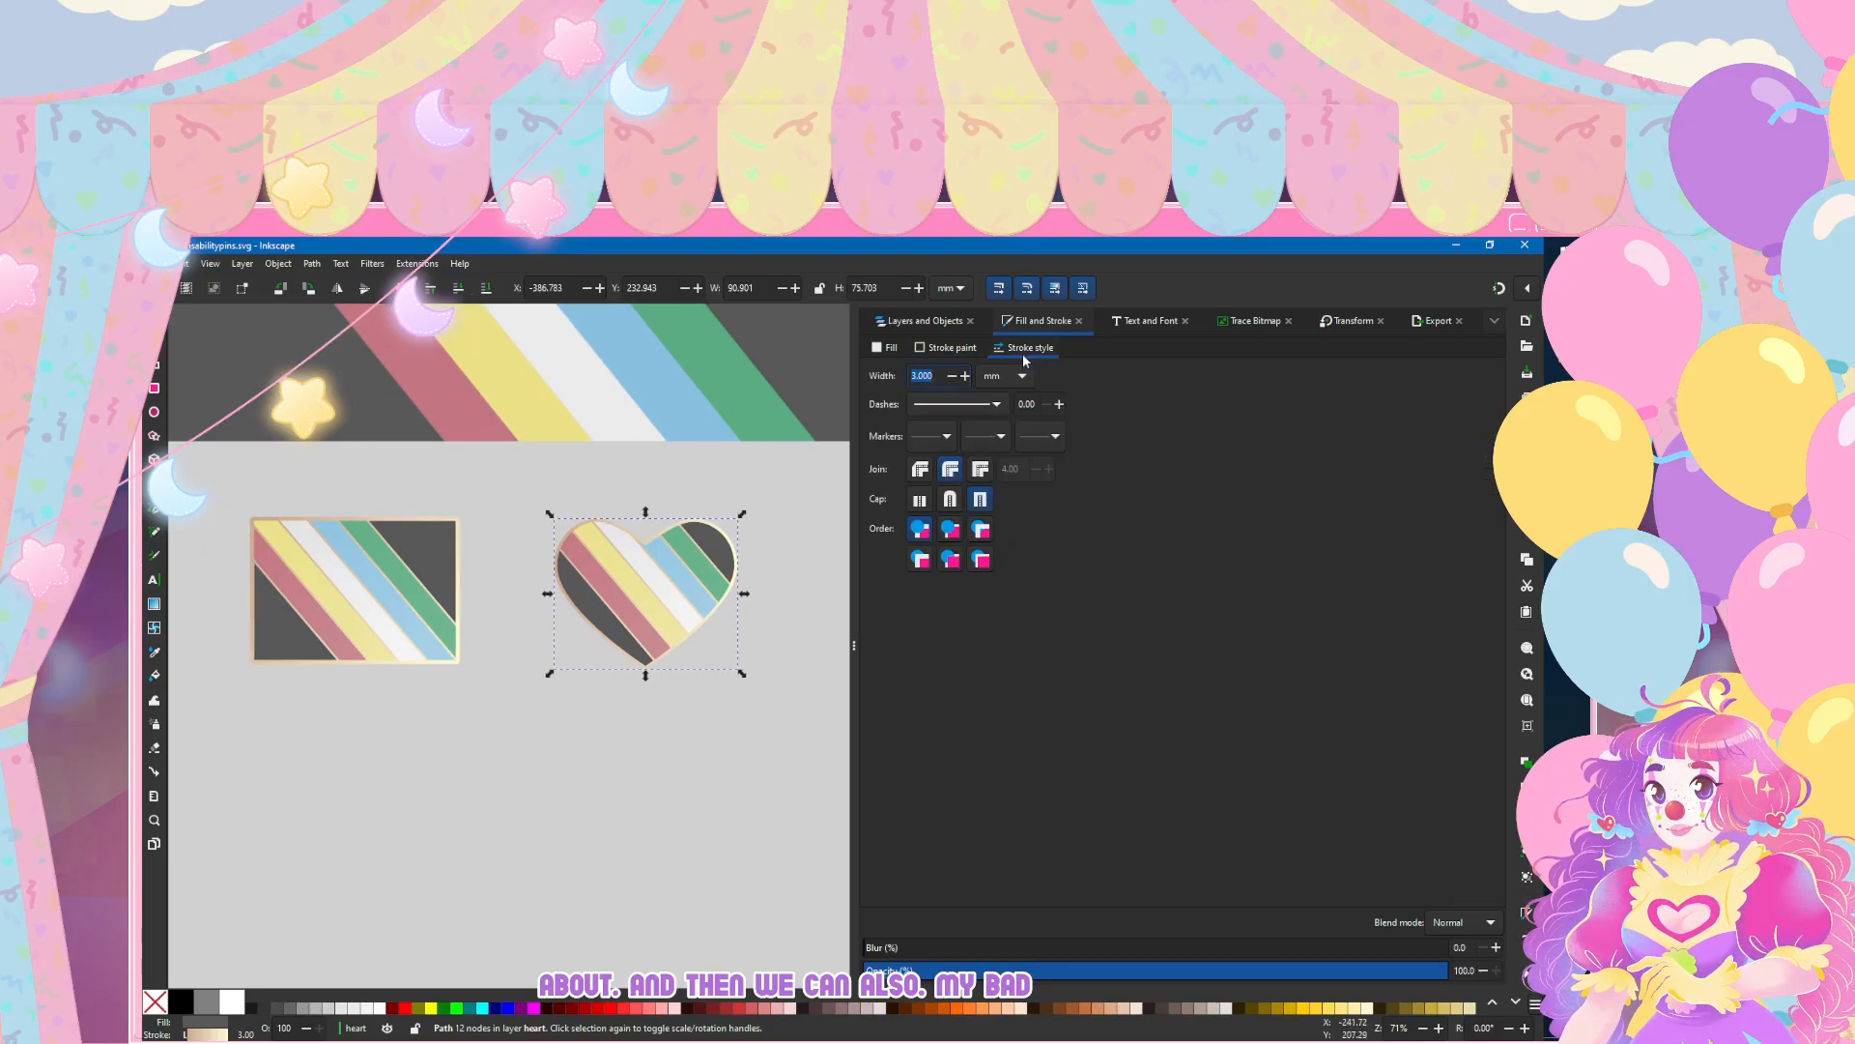
{"action": "key", "text": "Return"}
{"action": "left_click", "coordinate": [568, 797]}
{"action": "scroll", "coordinate": [658, 650], "scroll_direction": "up", "scroll_amount": 3, "text": "ctrl"}
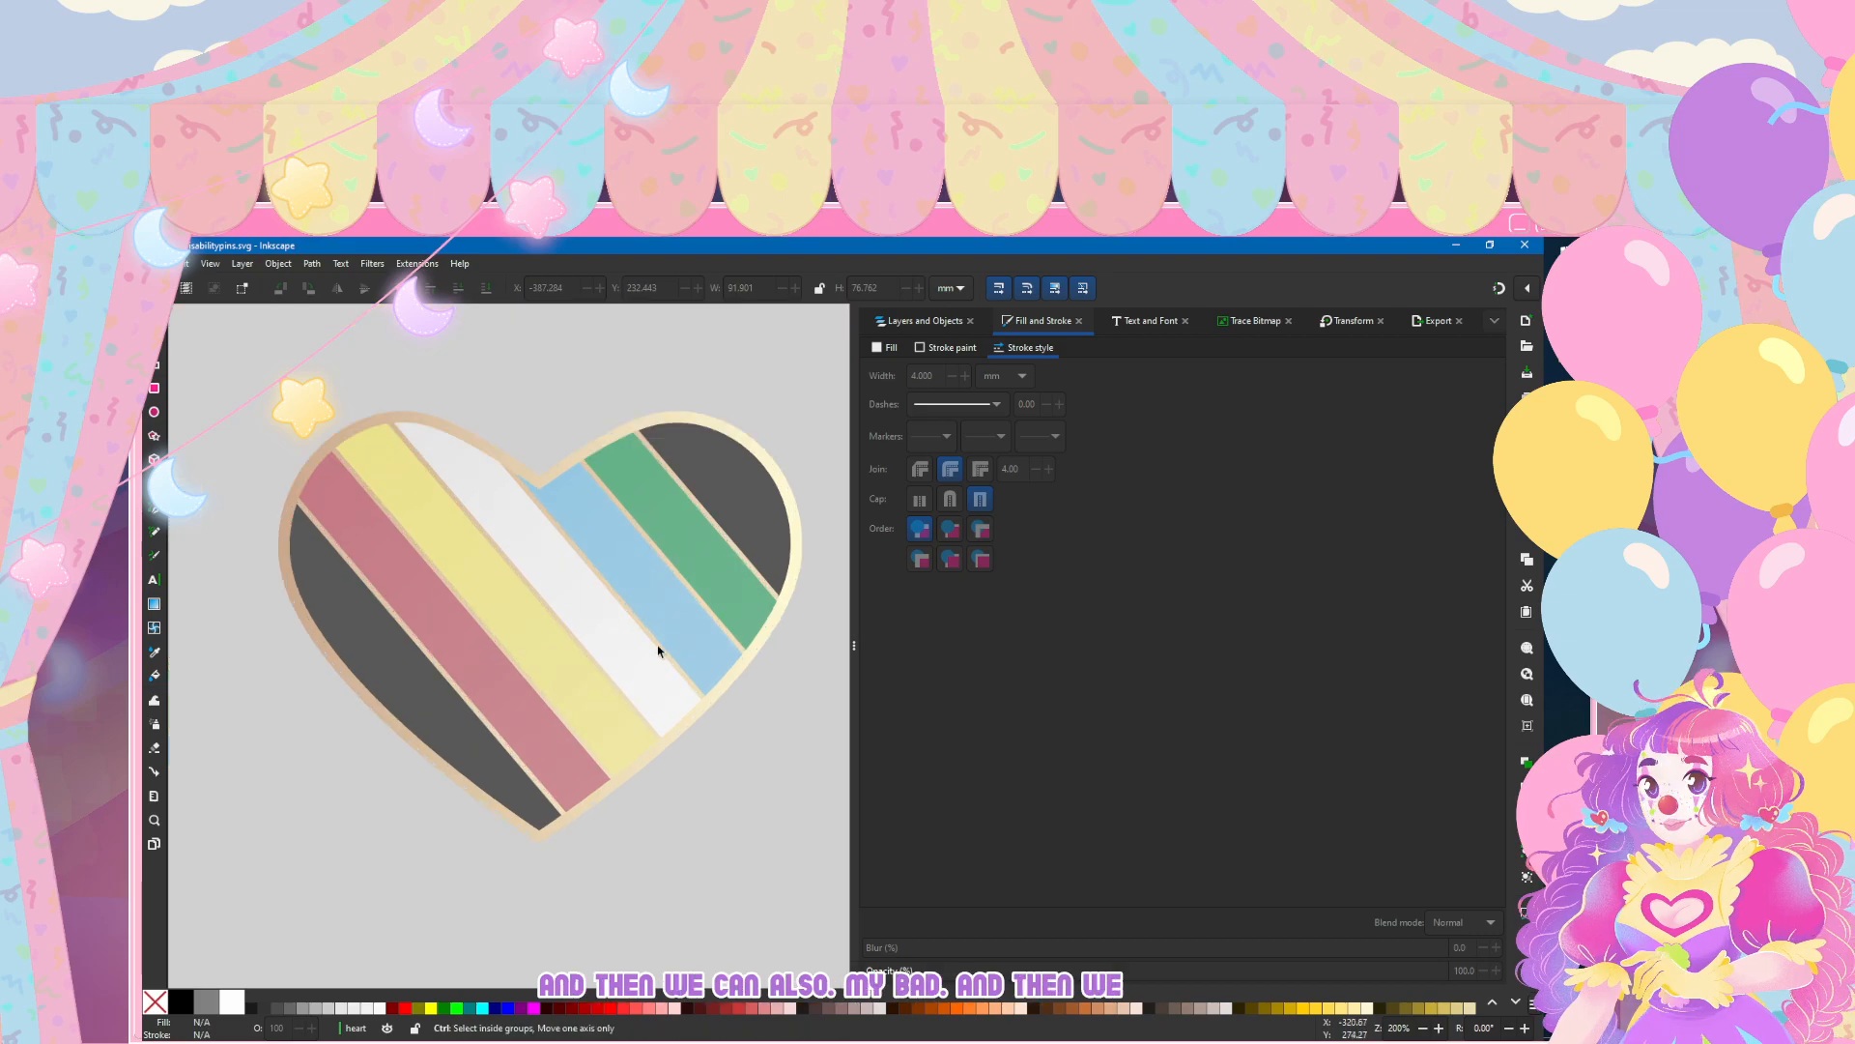
{"action": "scroll", "coordinate": [758, 613], "scroll_direction": "down", "scroll_amount": 3, "text": "ctrl"}
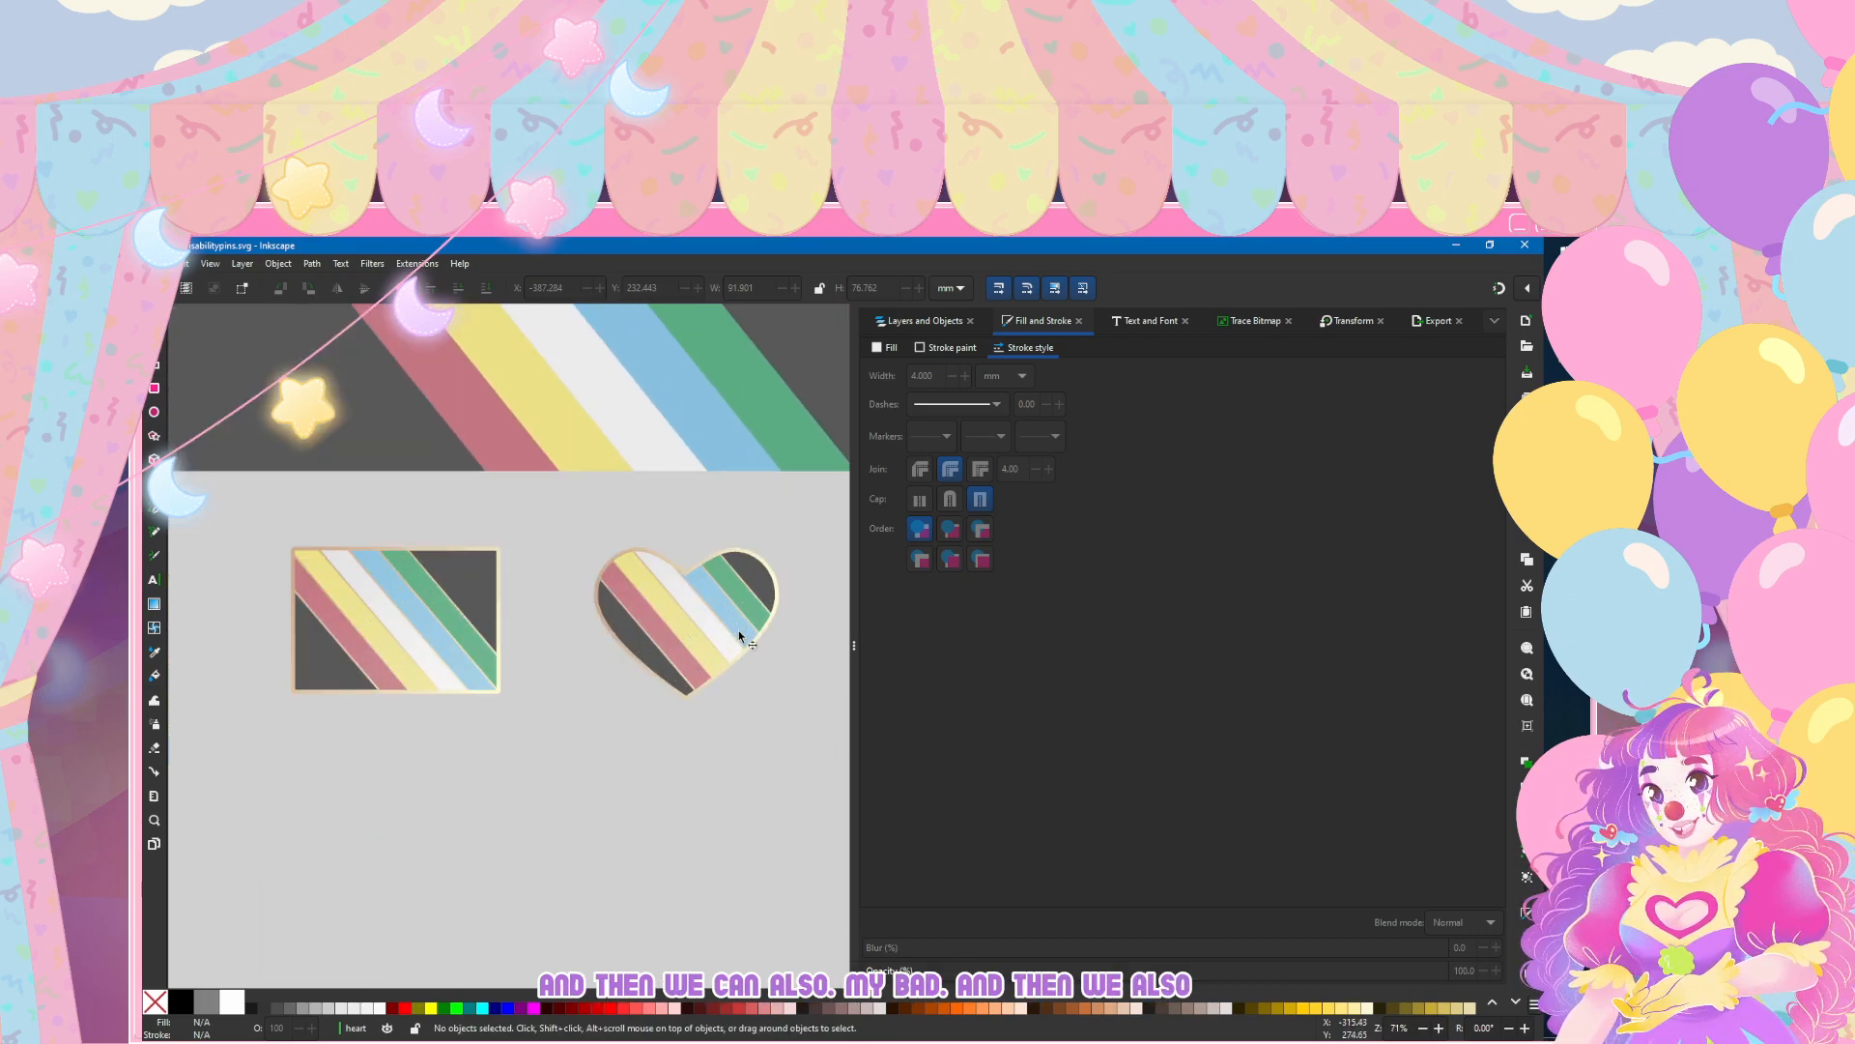
Step: Examine the sunflower, wheelchair symbol and metallic colour references alongside the finished flag and heart pins
{"action": "scroll", "coordinate": [665, 475], "scroll_direction": "right", "scroll_amount": 5}
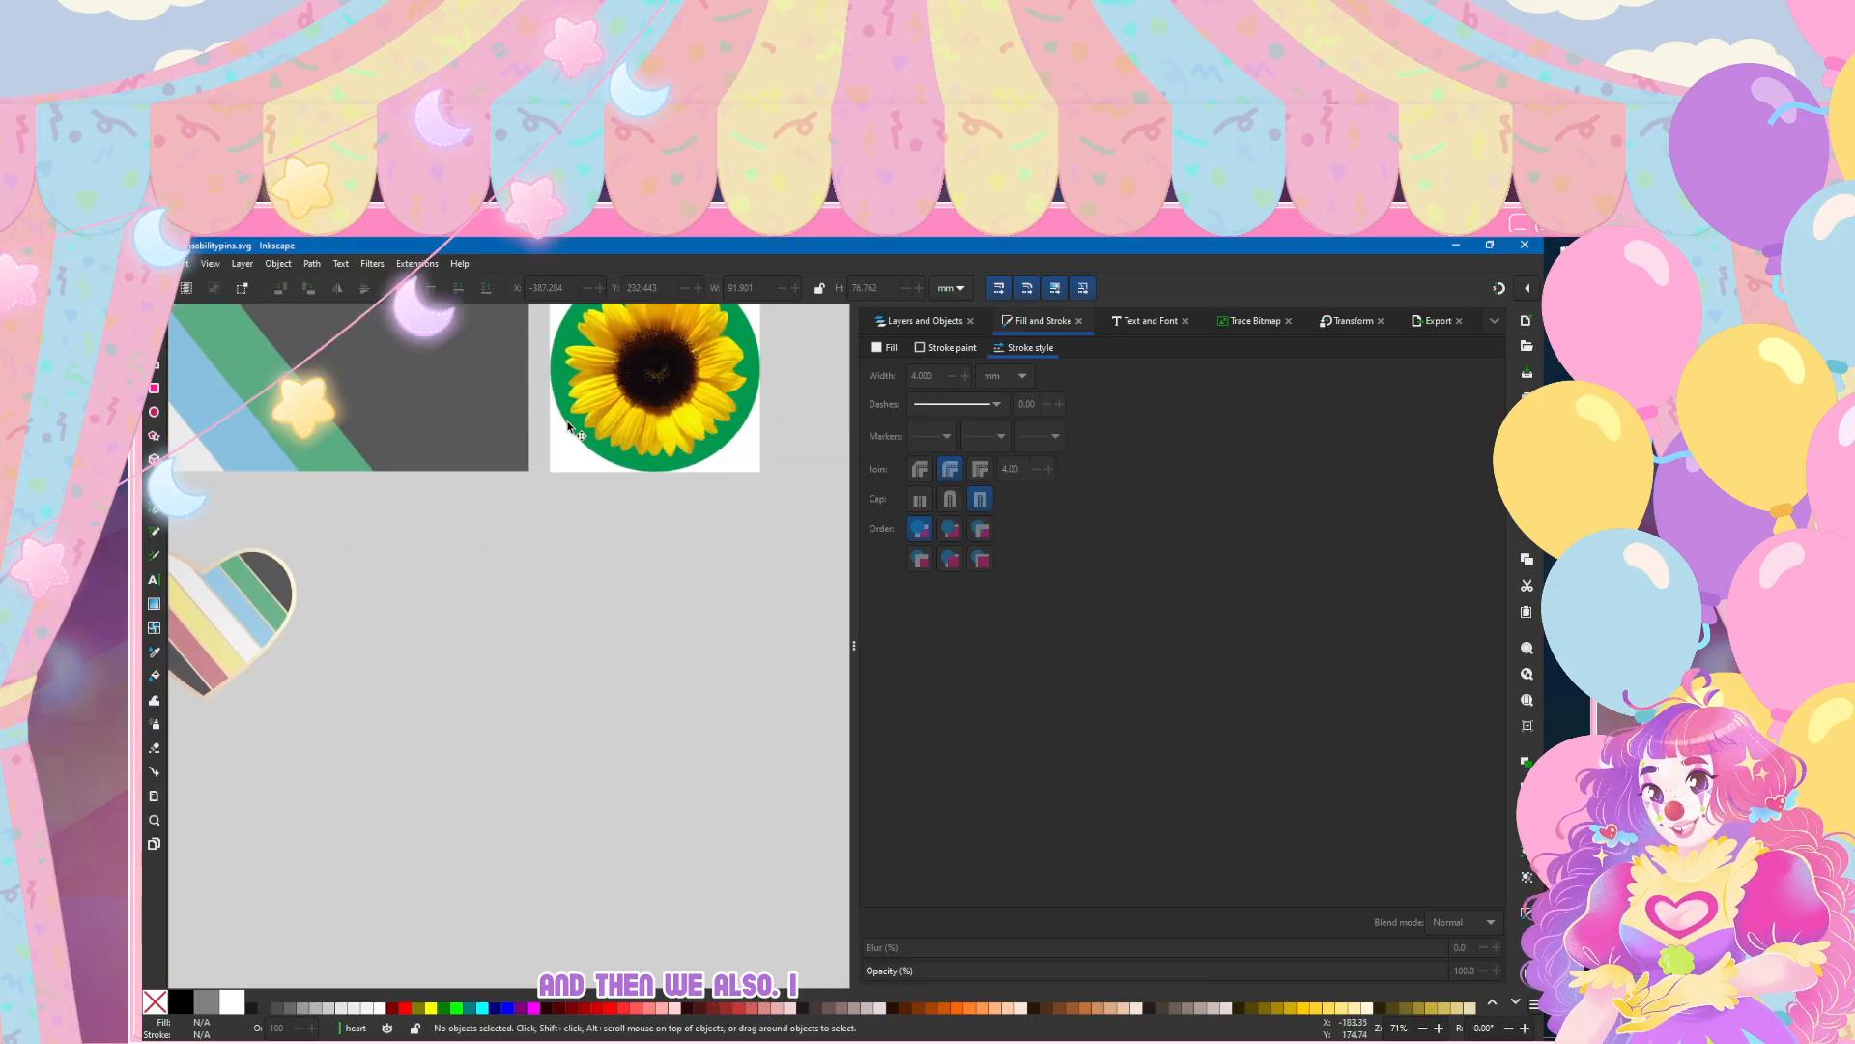
{"action": "scroll", "coordinate": [558, 606], "scroll_direction": "up", "scroll_amount": 3}
{"action": "scroll", "coordinate": [557, 607], "scroll_direction": "down", "scroll_amount": 3, "text": "ctrl"}
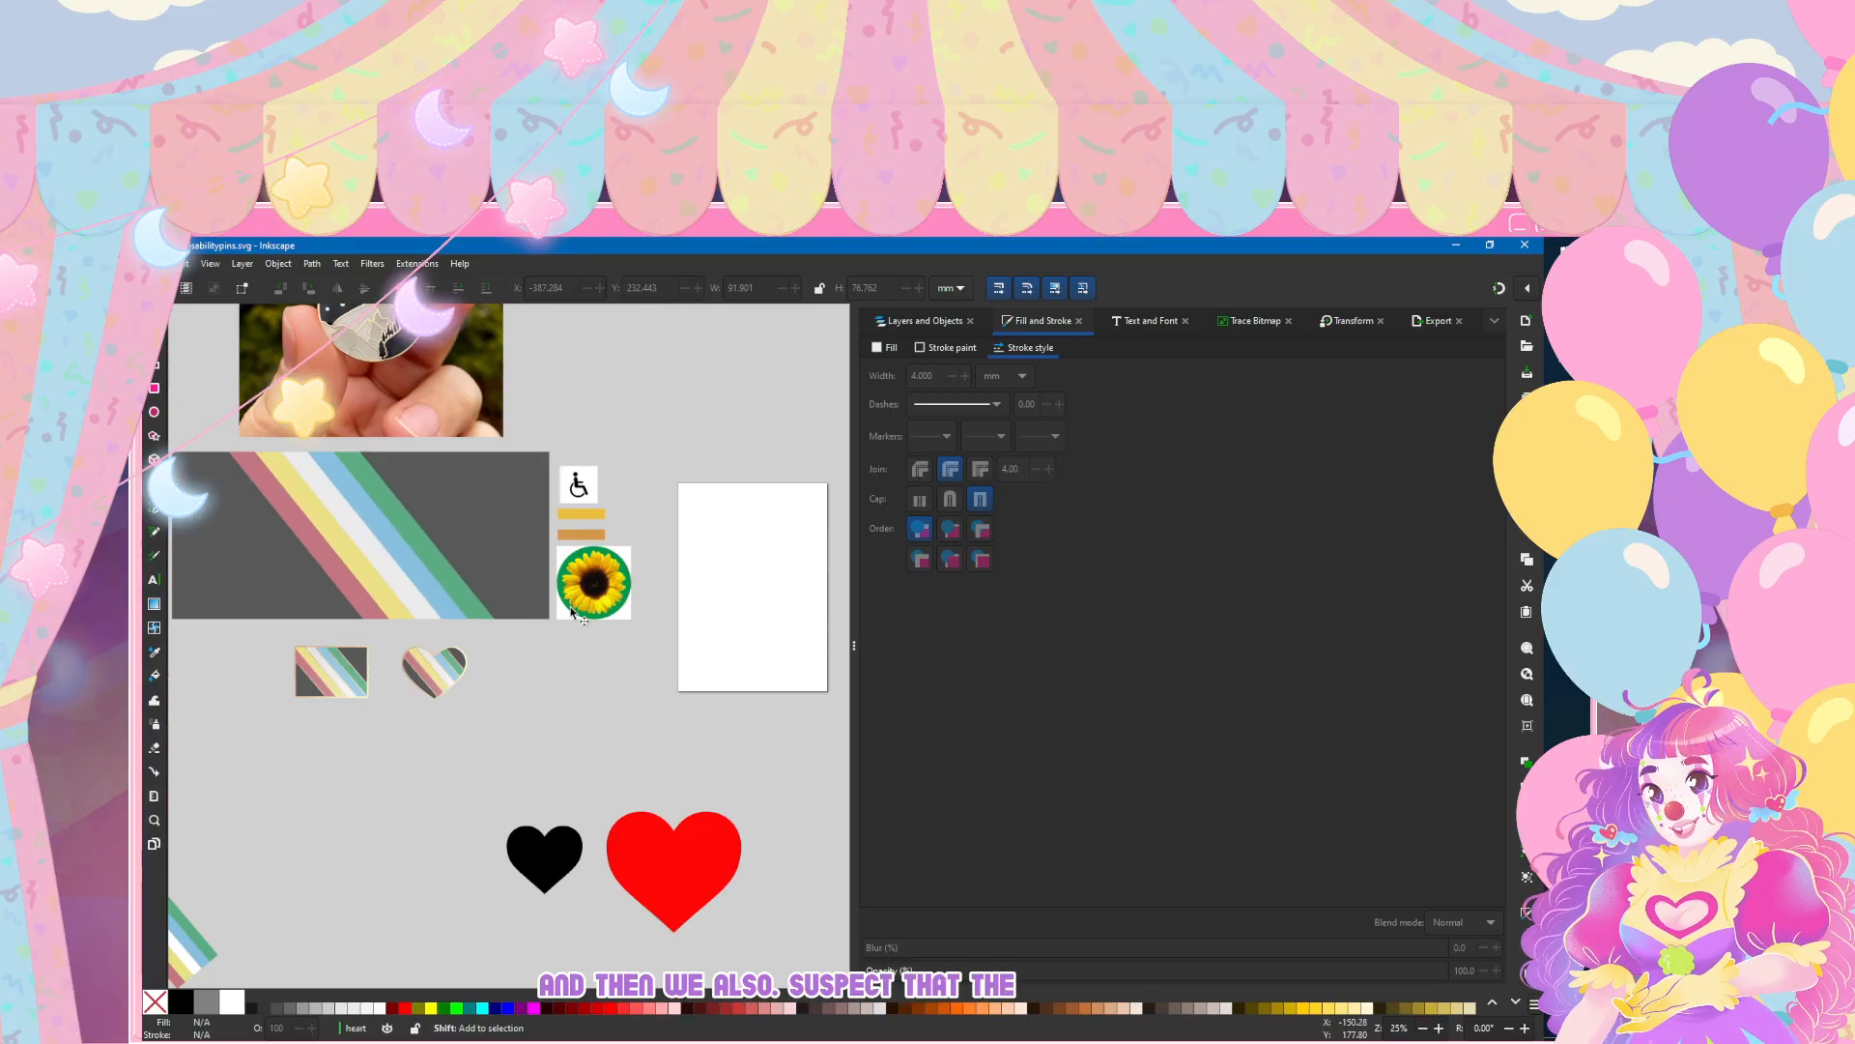
{"action": "scroll", "coordinate": [676, 610], "scroll_direction": "left", "scroll_amount": 2}
{"action": "scroll", "coordinate": [710, 615], "scroll_direction": "up", "scroll_amount": 5, "text": "ctrl"}
{"action": "scroll", "coordinate": [709, 615], "scroll_direction": "down", "scroll_amount": 2, "text": "ctrl"}
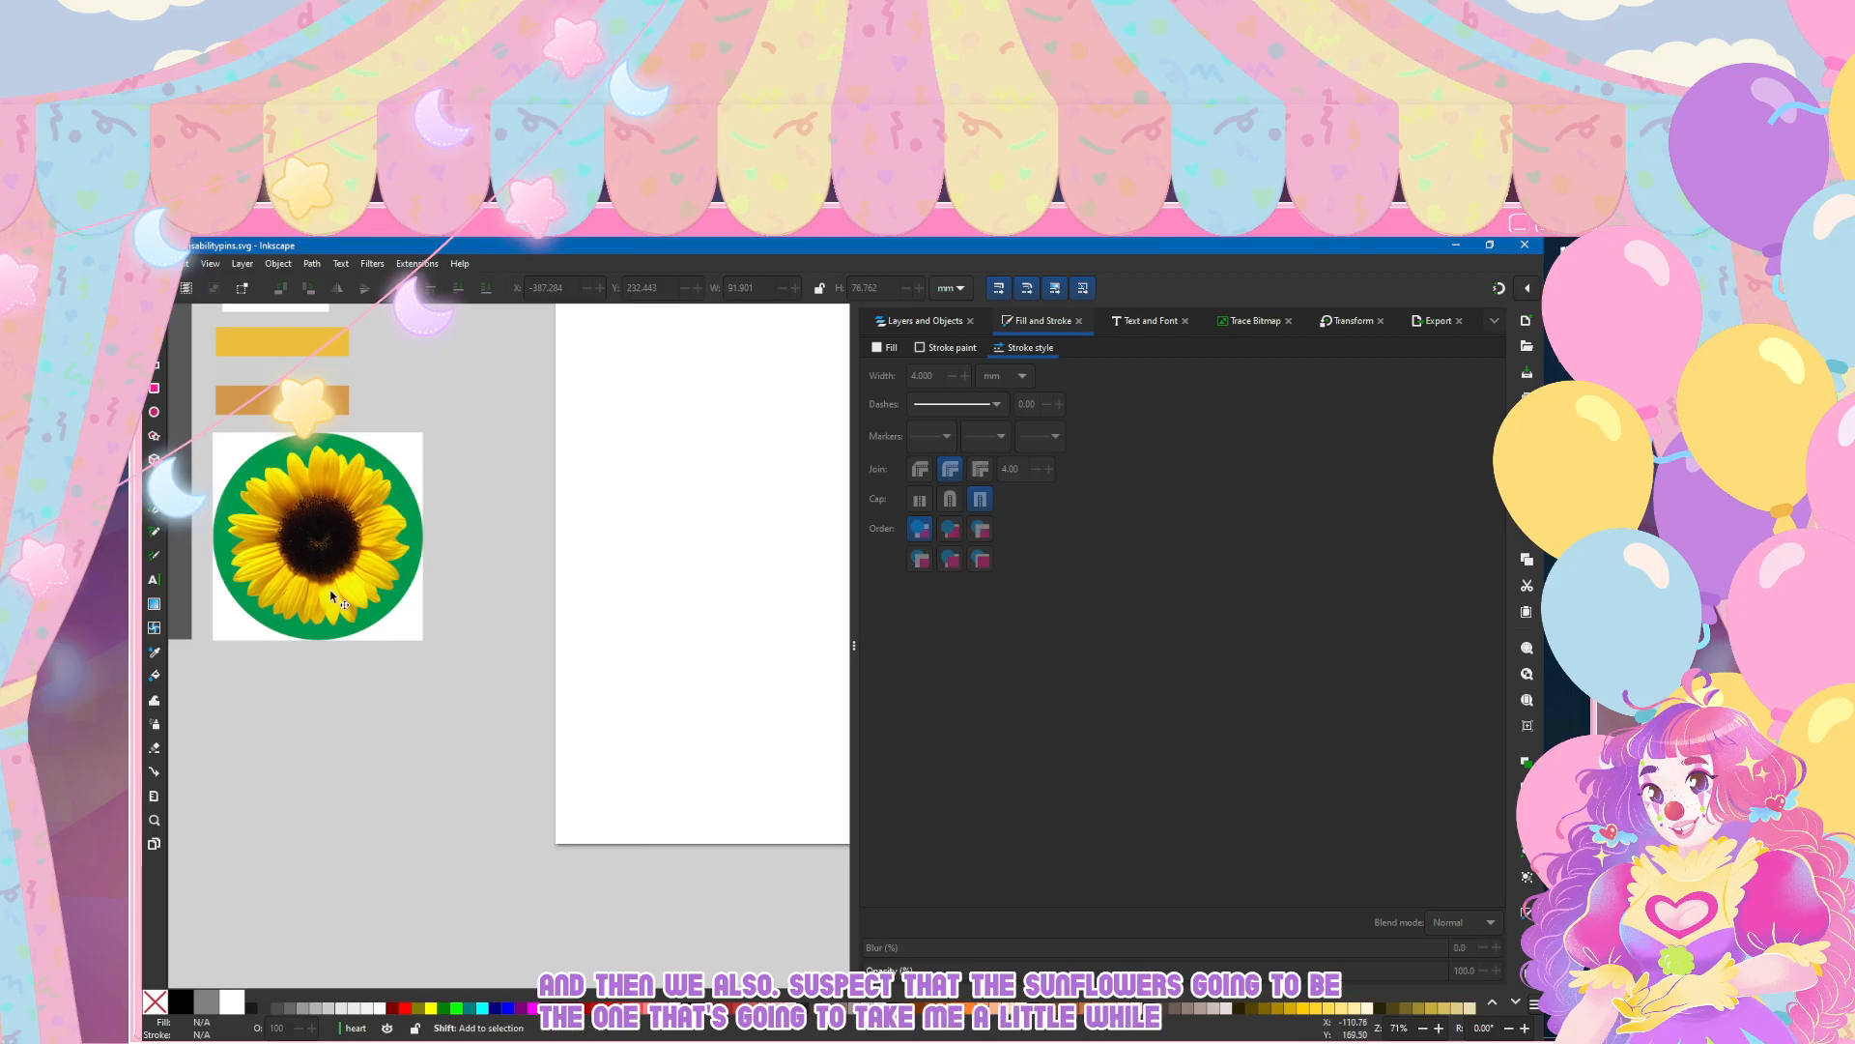
{"action": "scroll", "coordinate": [316, 572], "scroll_direction": "left", "scroll_amount": 3}
{"action": "scroll", "coordinate": [316, 572], "scroll_direction": "left", "scroll_amount": 3}
{"action": "scroll", "coordinate": [429, 562], "scroll_direction": "down", "scroll_amount": 3, "text": "ctrl"}
{"action": "scroll", "coordinate": [429, 562], "scroll_direction": "left", "scroll_amount": 2}
{"action": "scroll", "coordinate": [600, 506], "scroll_direction": "up", "scroll_amount": 3, "text": "ctrl"}
{"action": "scroll", "coordinate": [600, 506], "scroll_direction": "down", "scroll_amount": 2, "text": "ctrl"}
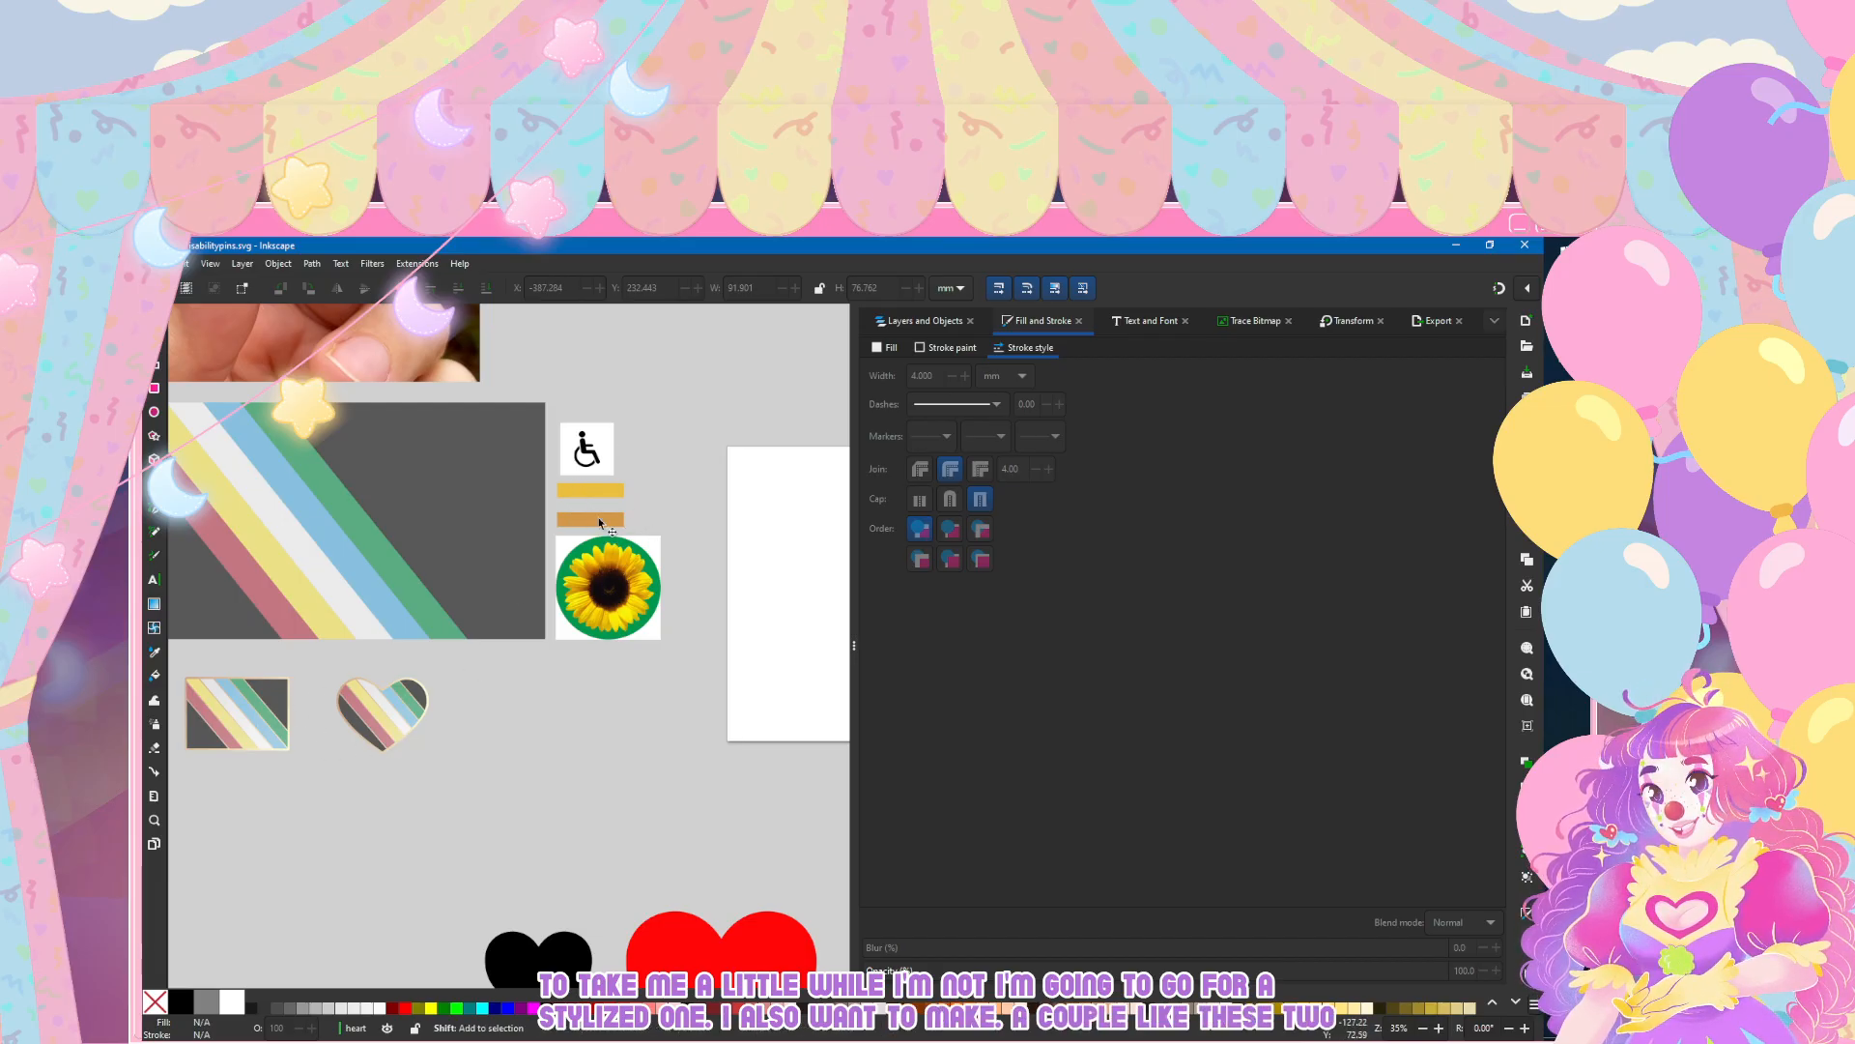
{"action": "scroll", "coordinate": [601, 520], "scroll_direction": "left", "scroll_amount": 3}
{"action": "left_click", "coordinate": [156, 264]}
{"action": "left_click", "coordinate": [157, 379]}
{"action": "scroll", "coordinate": [419, 710], "scroll_direction": "down", "scroll_amount": 2}
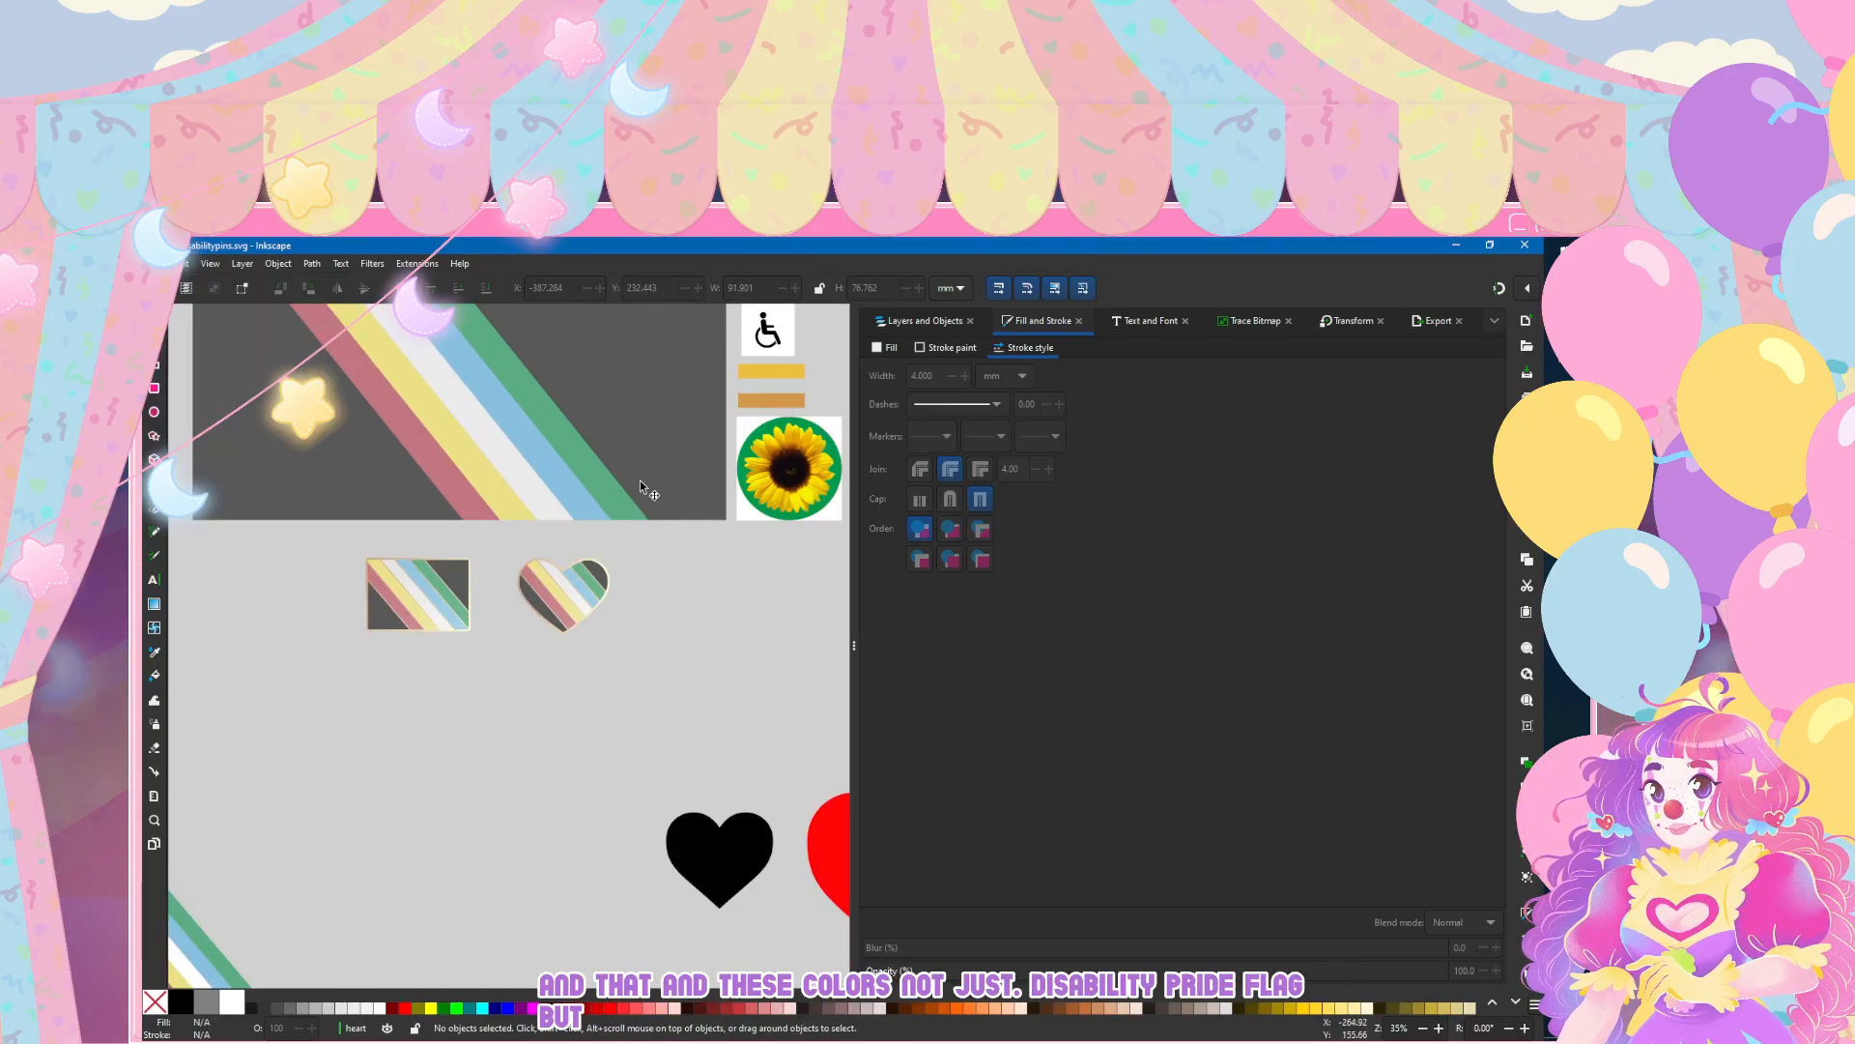
Step: Trace the wheelchair reference image with a single-scan brightness cutoff and move the traced path below the flag pin
{"action": "left_click", "coordinate": [767, 330]}
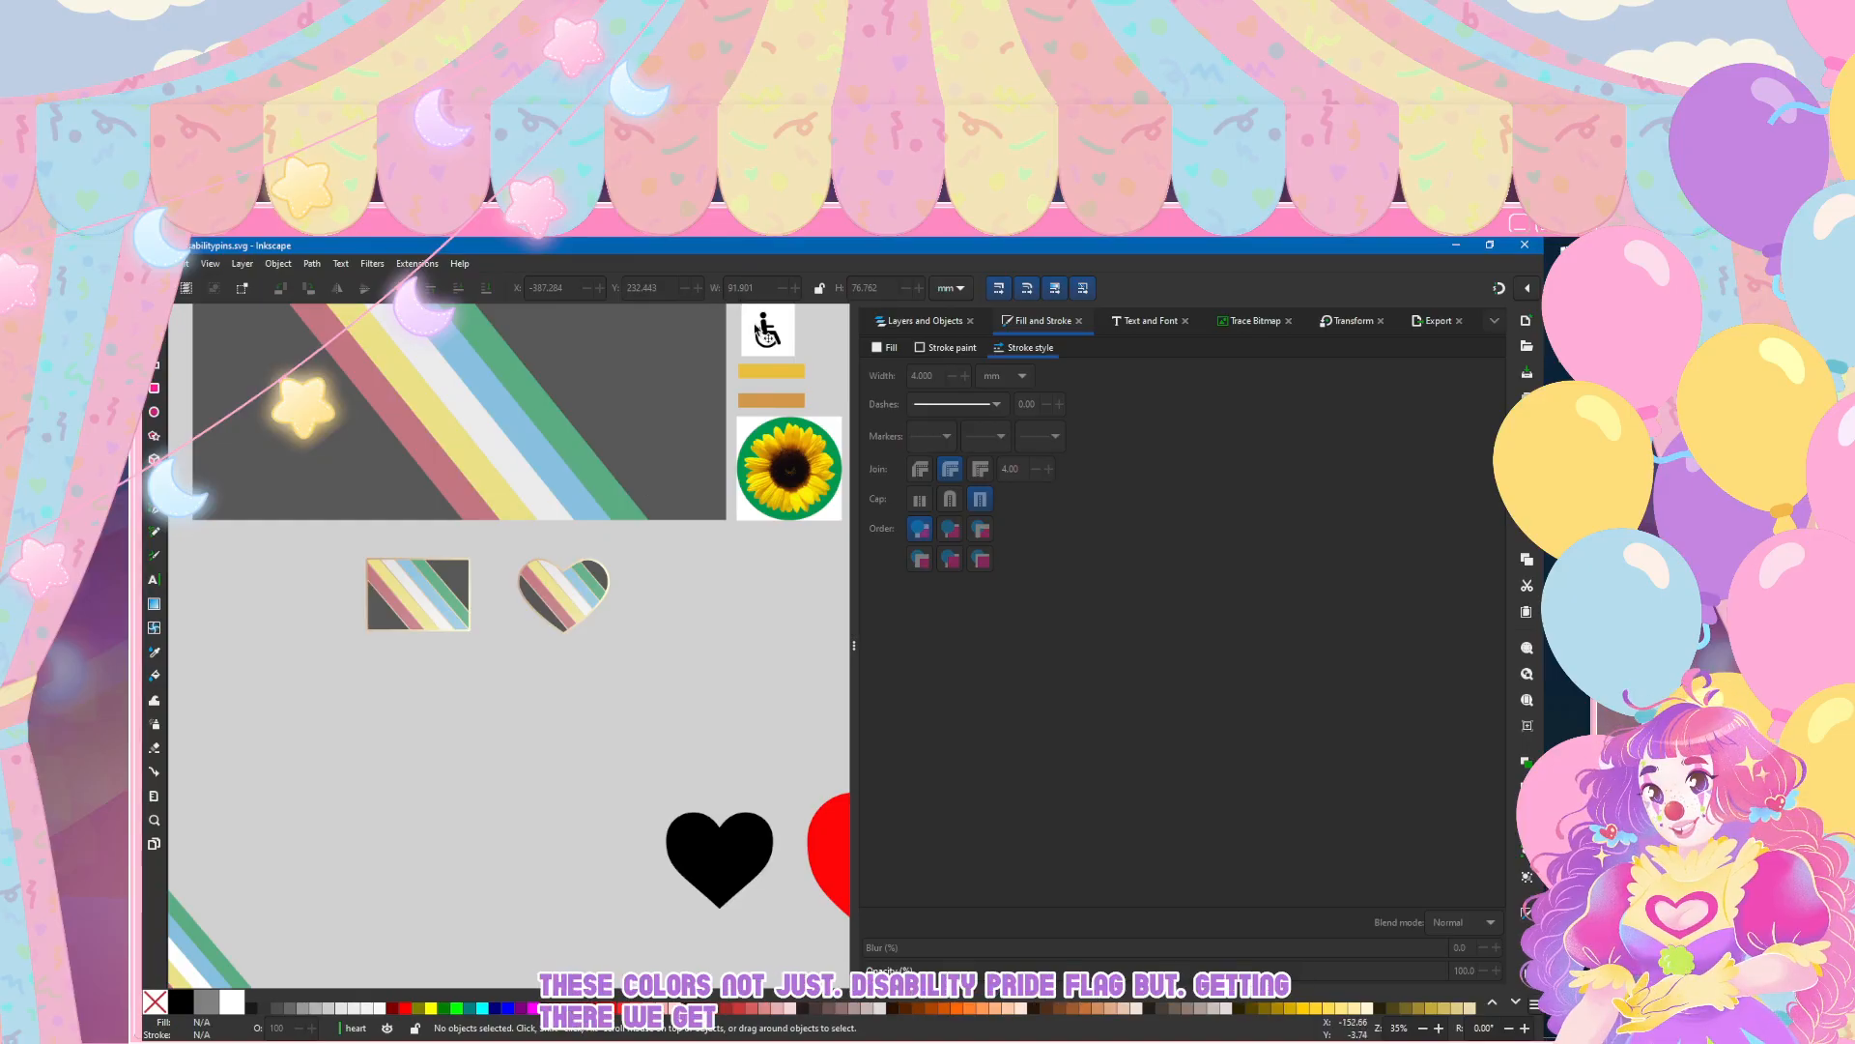
{"action": "left_click", "coordinate": [1326, 328]}
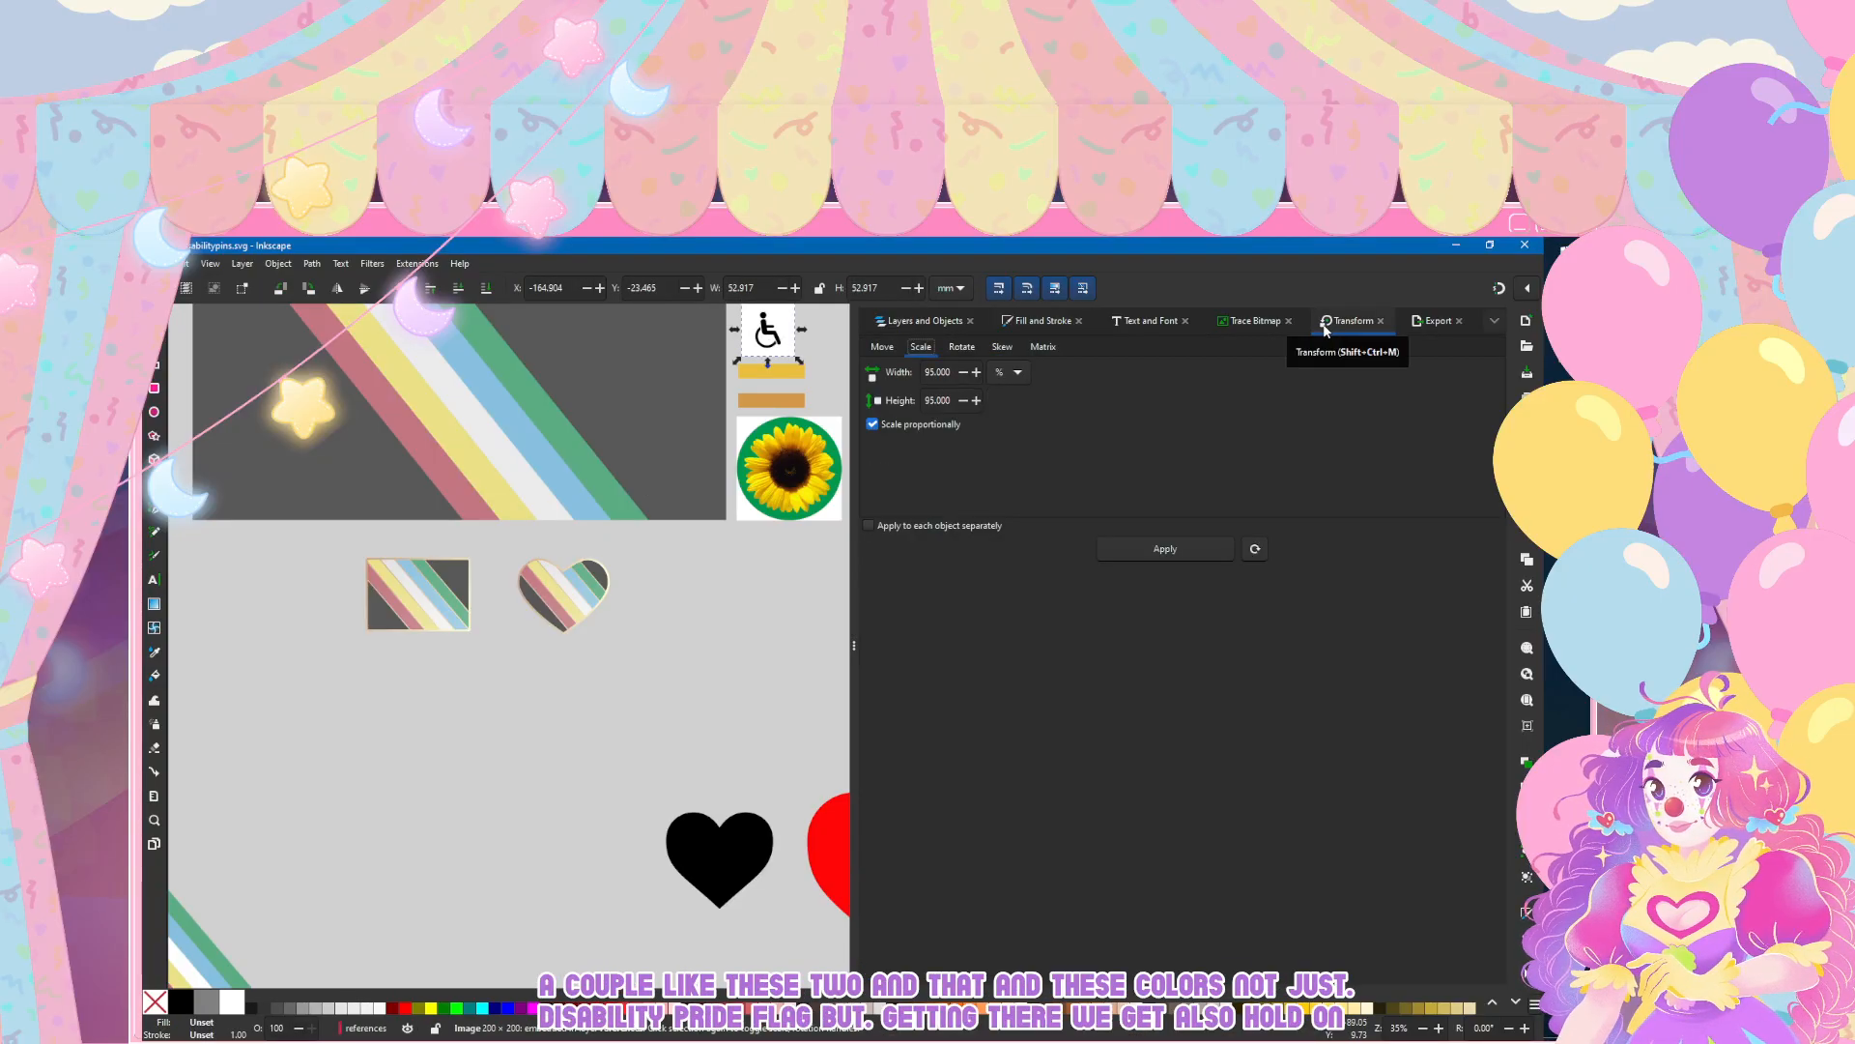
{"action": "left_click", "coordinate": [1254, 321]}
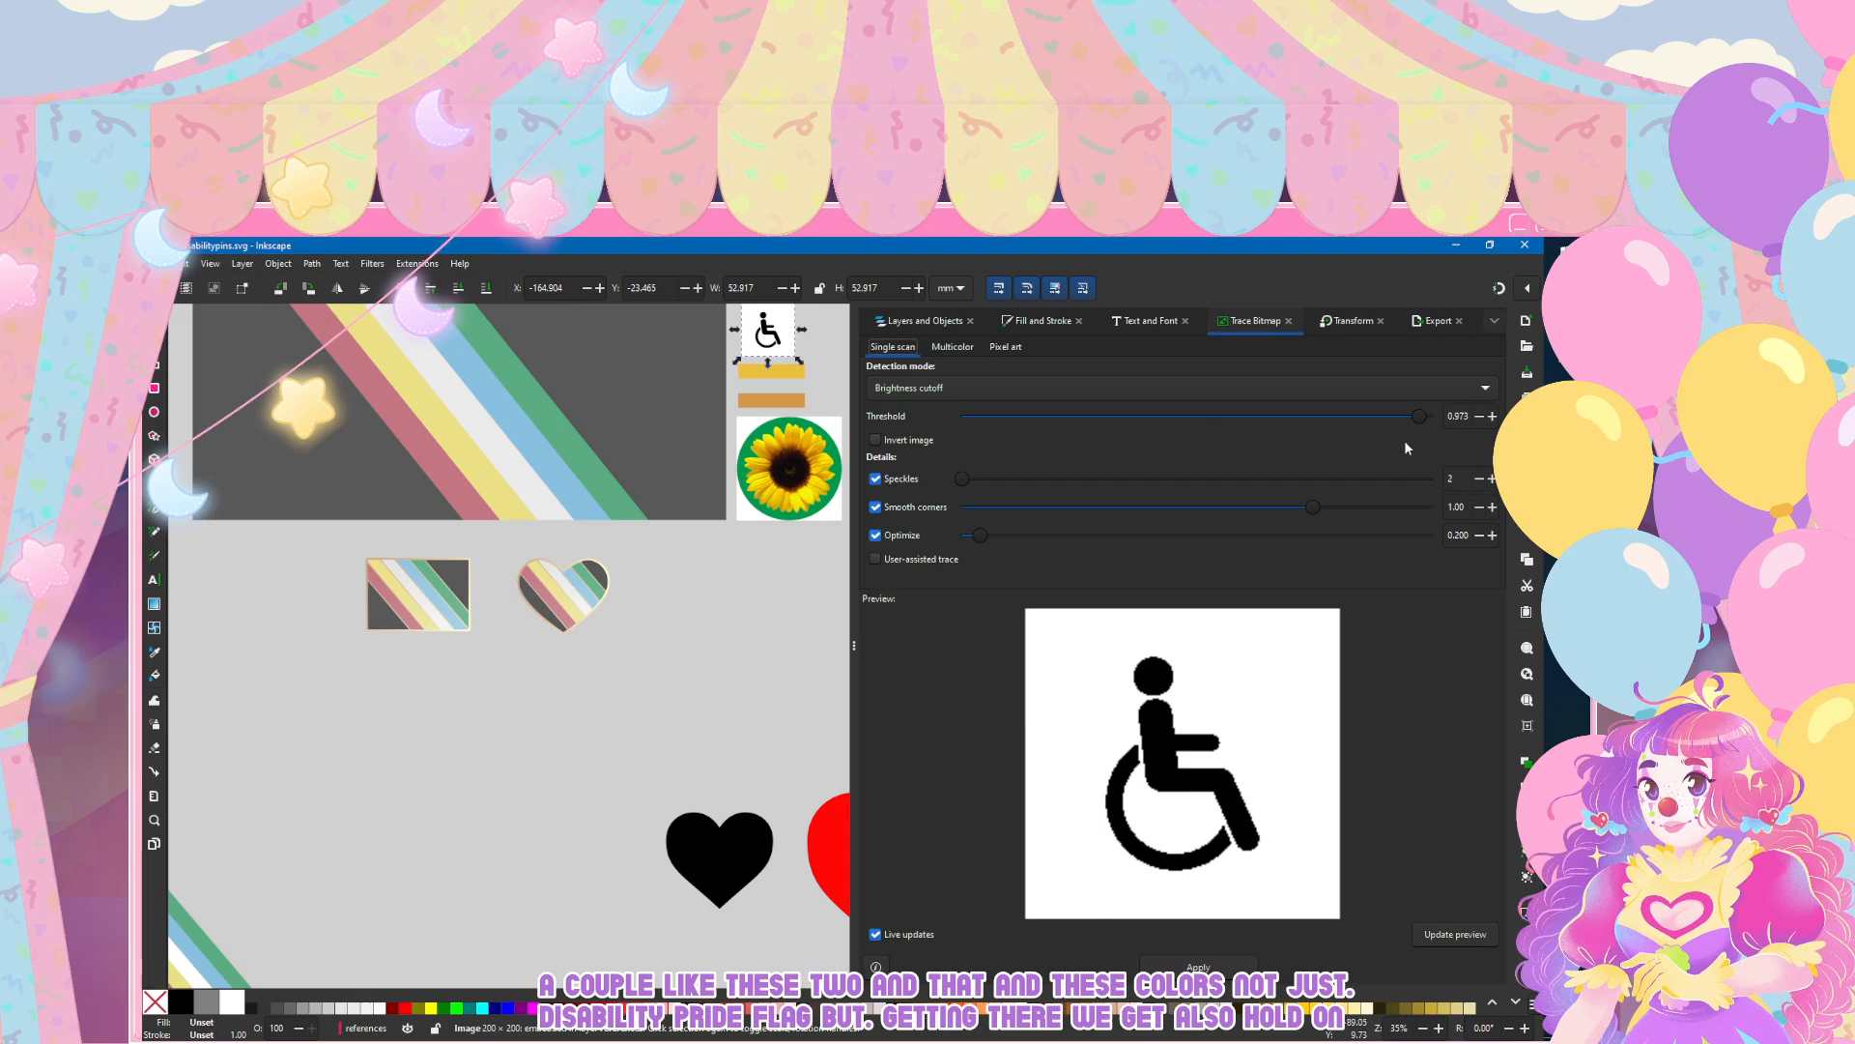
{"action": "left_click", "coordinate": [1213, 969]}
{"action": "mouse_move", "coordinate": [770, 344]}
{"action": "left_mouse_down"}
{"action": "mouse_move", "coordinate": [437, 715]}
{"action": "mouse_move", "coordinate": [433, 627]}
{"action": "mouse_move", "coordinate": [317, 675]}
{"action": "left_mouse_up"}
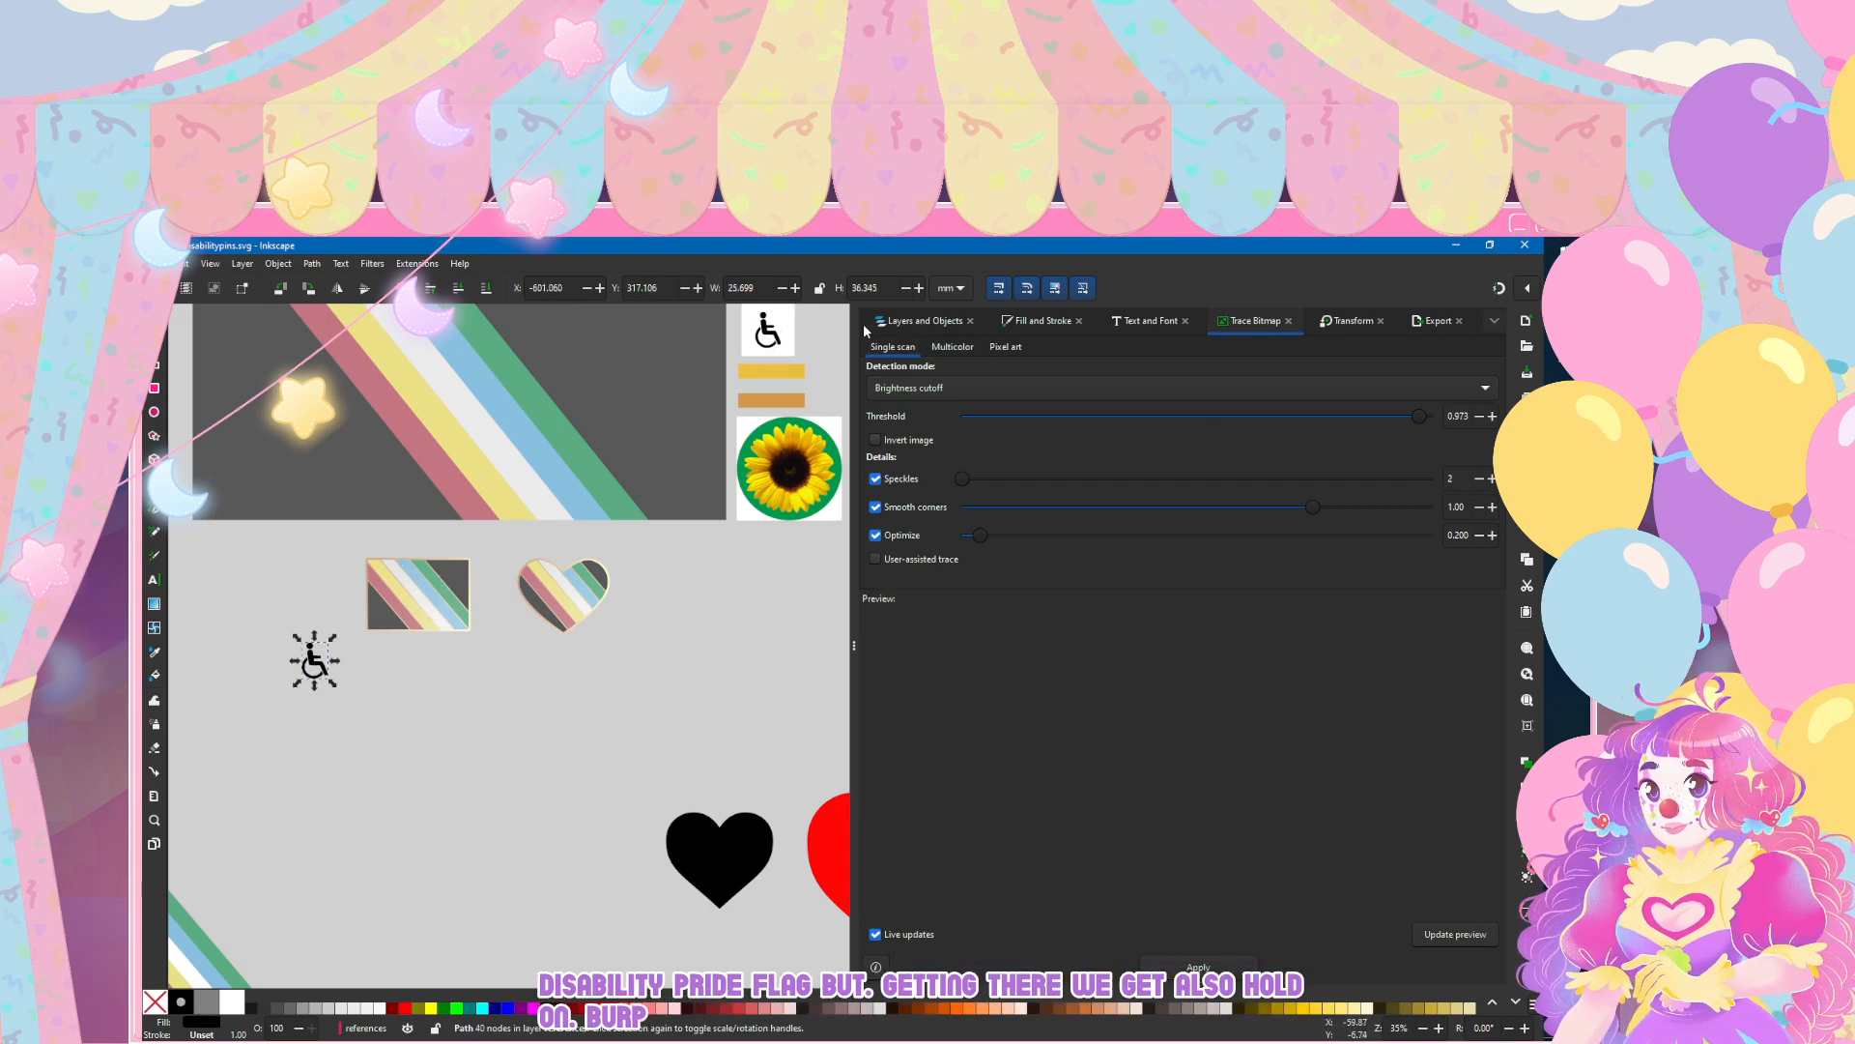
Step: Move the traced wheelchair path out of the references layer to the top of the layer stack and place it over the heart pin
{"action": "left_click", "coordinate": [923, 321]}
{"action": "left_click_drag", "start_coordinate": [913, 641], "coordinate": [940, 370]}
{"action": "left_click_drag", "start_coordinate": [331, 673], "coordinate": [570, 595]}
{"action": "left_click", "coordinate": [580, 673]}
{"action": "scroll", "coordinate": [473, 595], "scroll_direction": "up", "scroll_amount": 5}
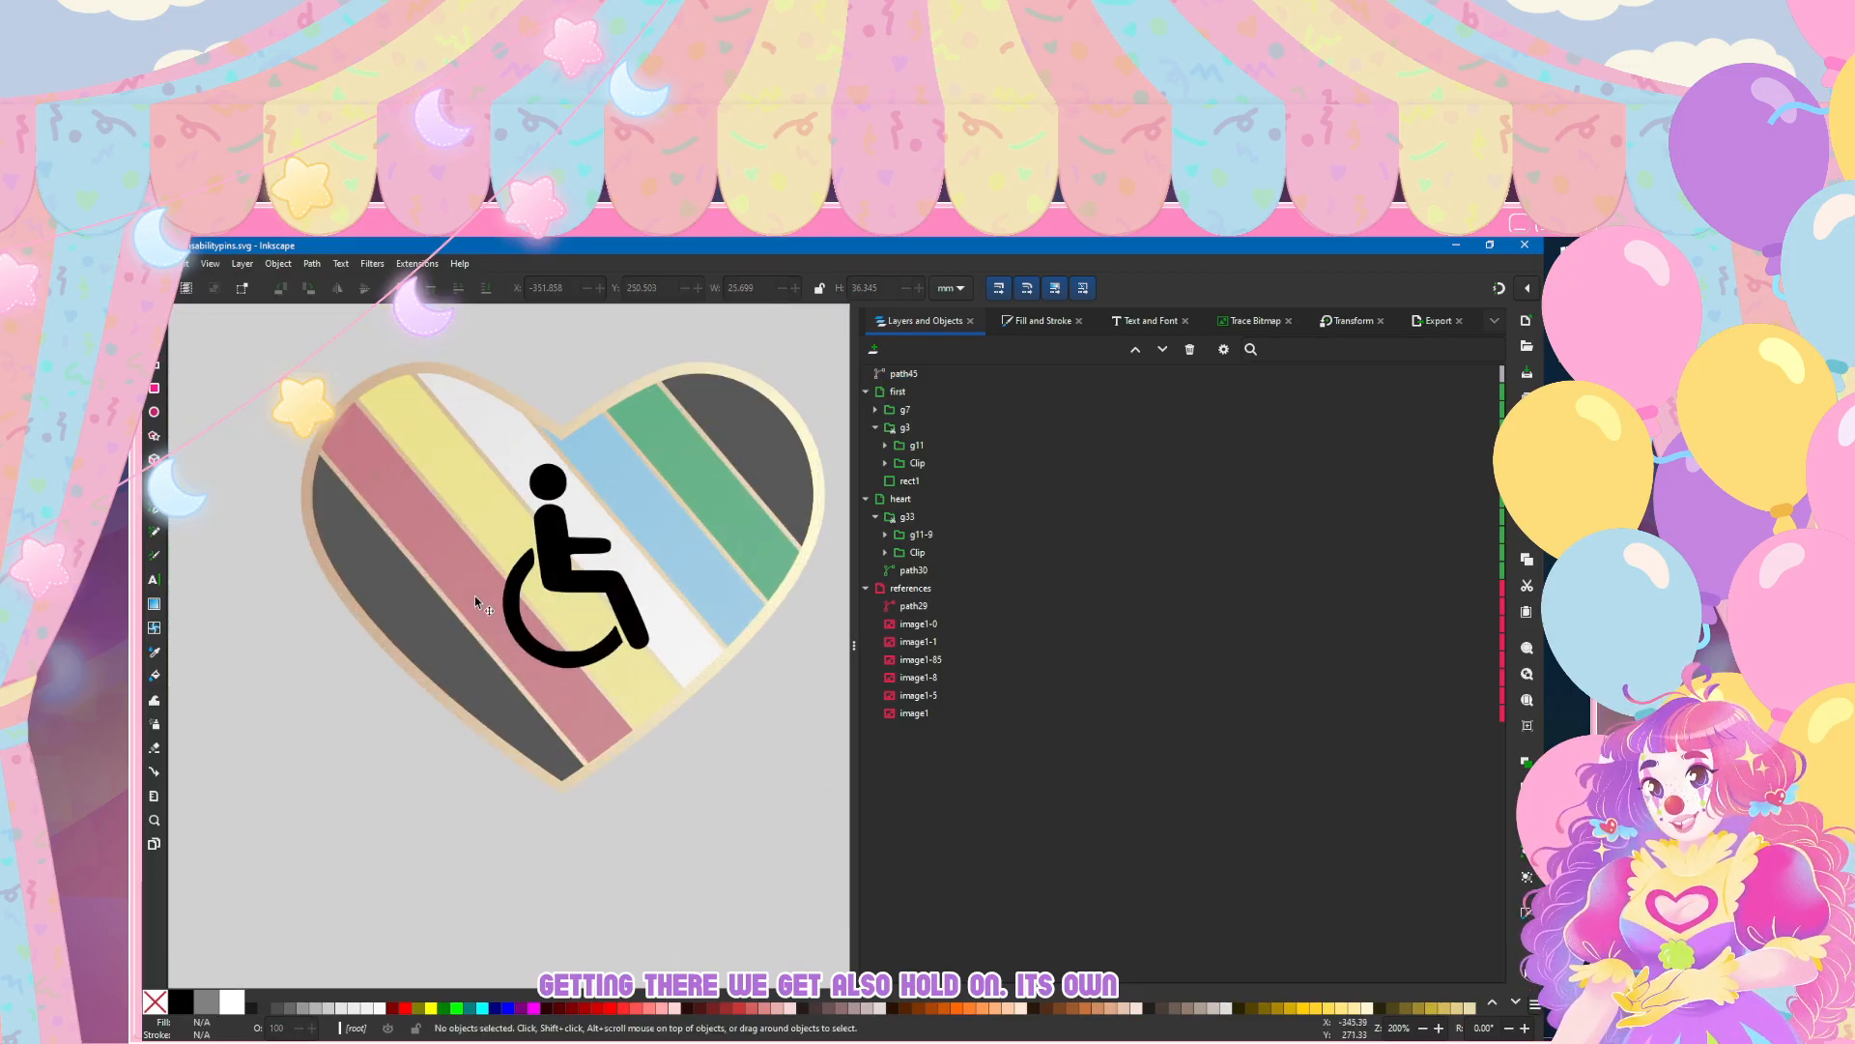
{"action": "left_click_drag", "start_coordinate": [556, 565], "coordinate": [554, 572]}
Step: Fill the wheelchair symbol with the existing tan-to-cream linear gradient 11 and reverse the gradient's direction
{"action": "key", "text": "ctrl+shift+f"}
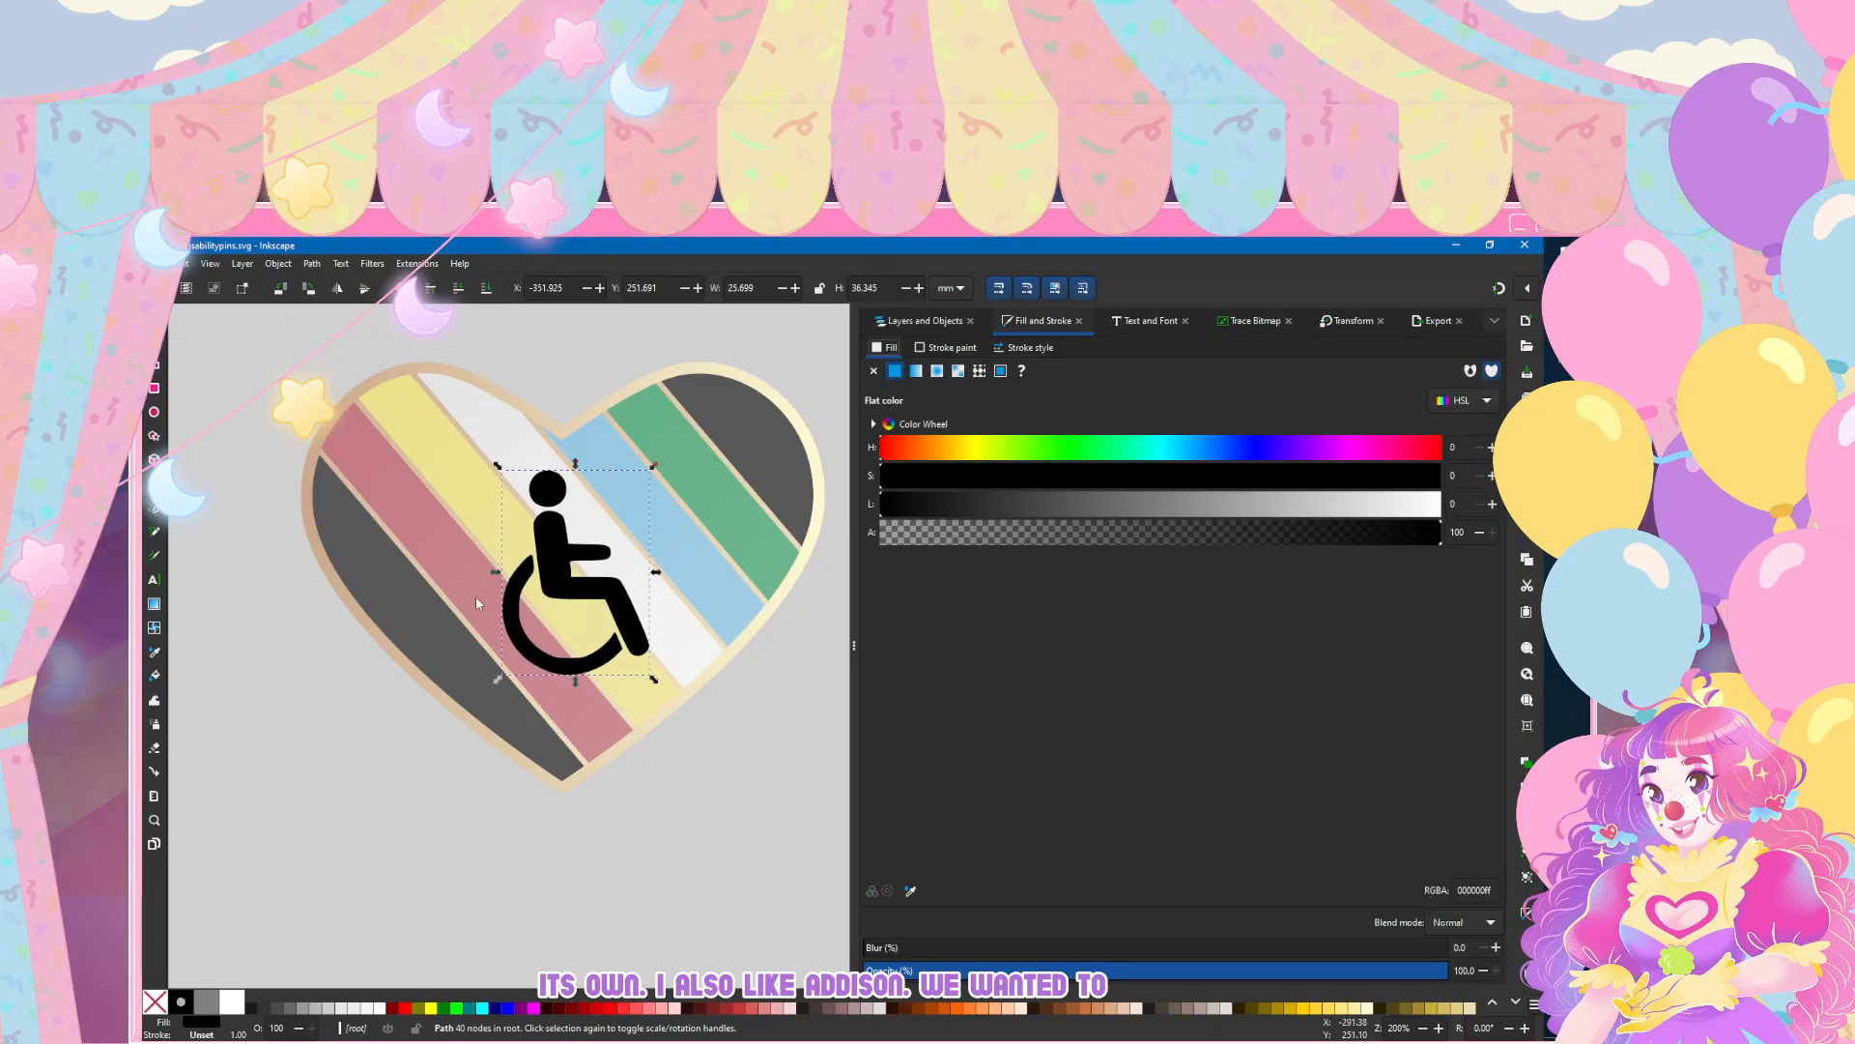
{"action": "left_click", "coordinate": [940, 399]}
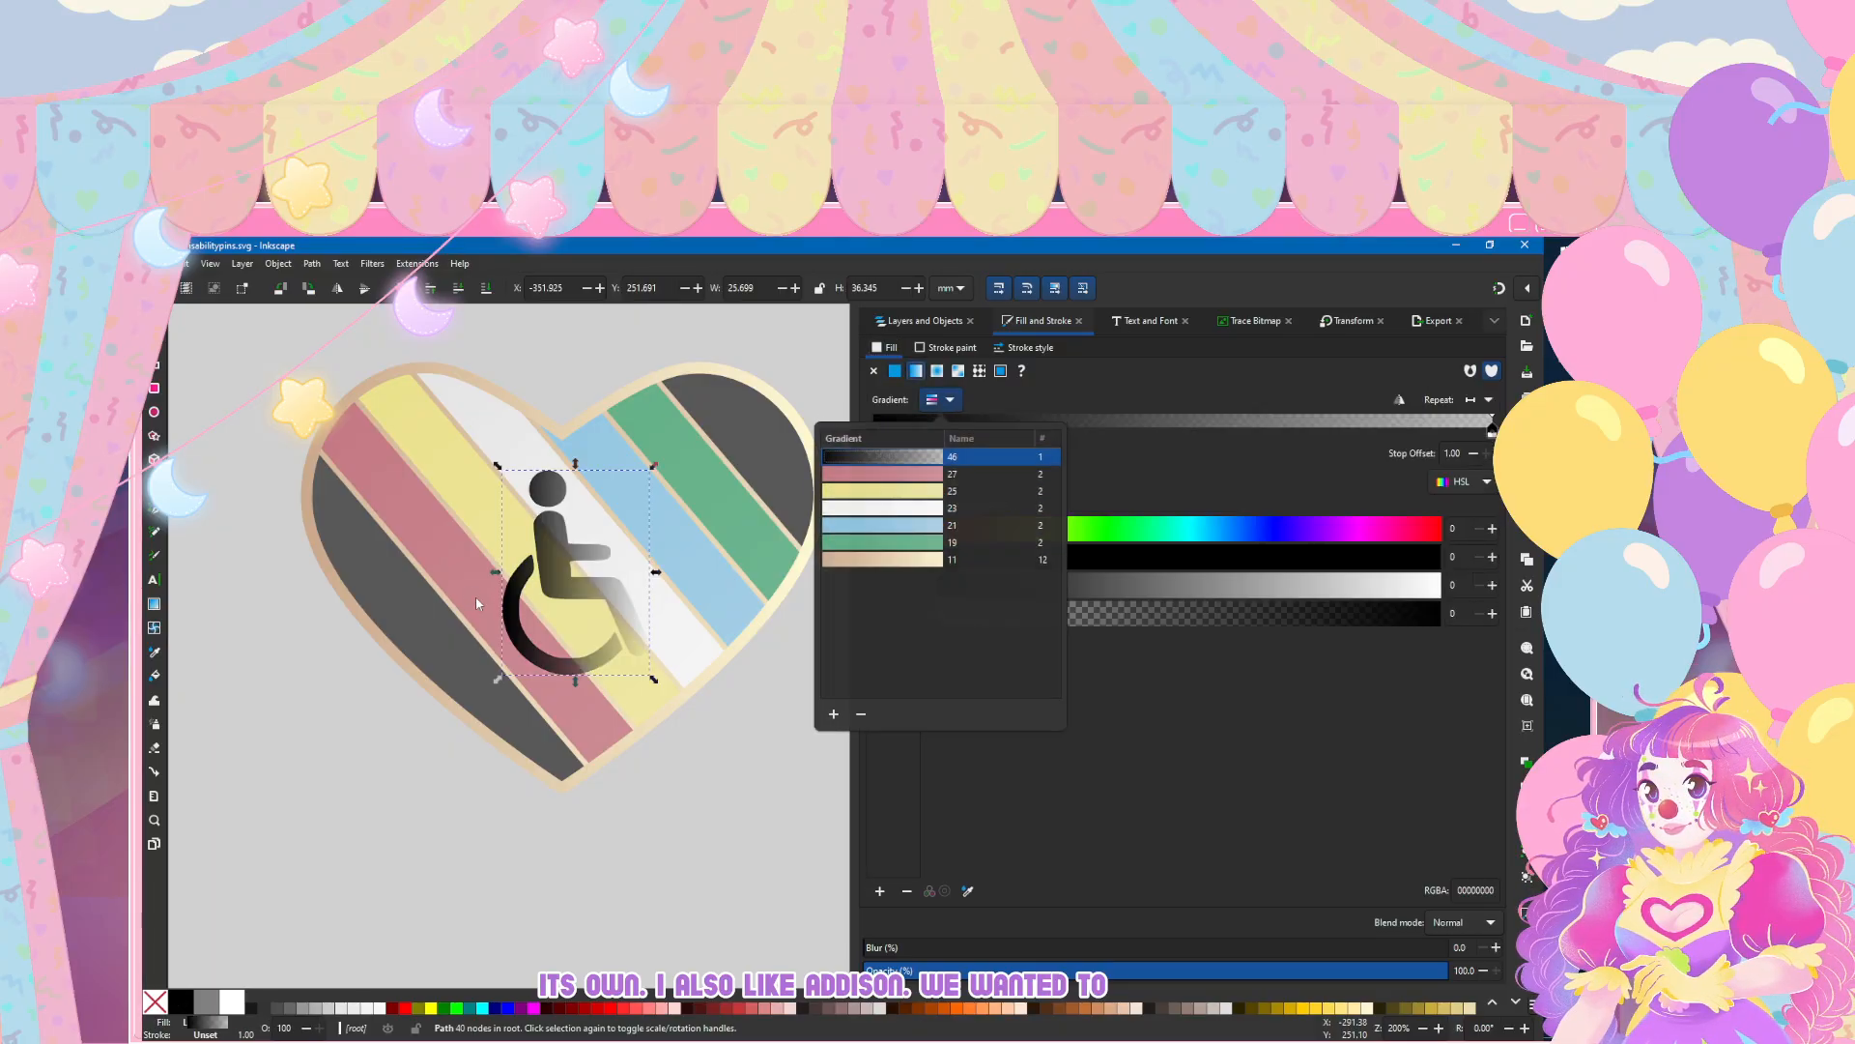
{"action": "left_click", "coordinate": [927, 559]}
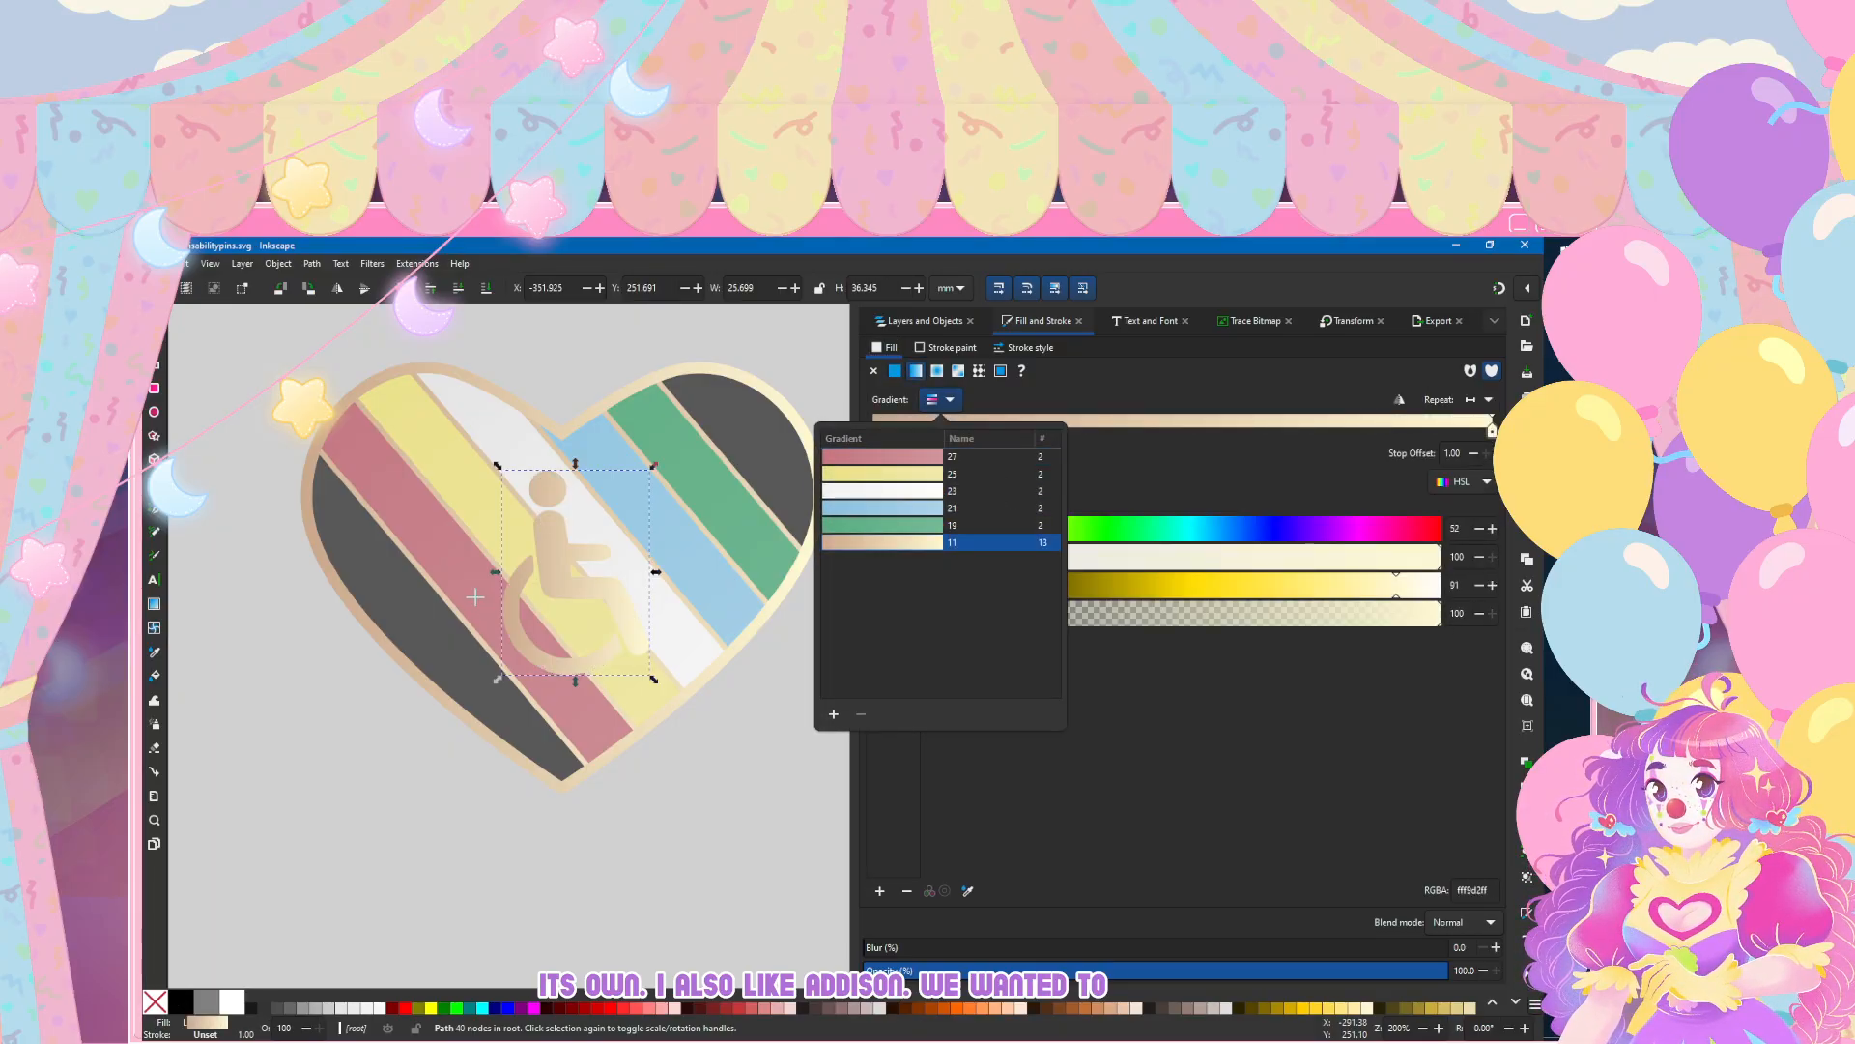
{"action": "left_click", "coordinate": [475, 597]}
{"action": "left_click", "coordinate": [1399, 399]}
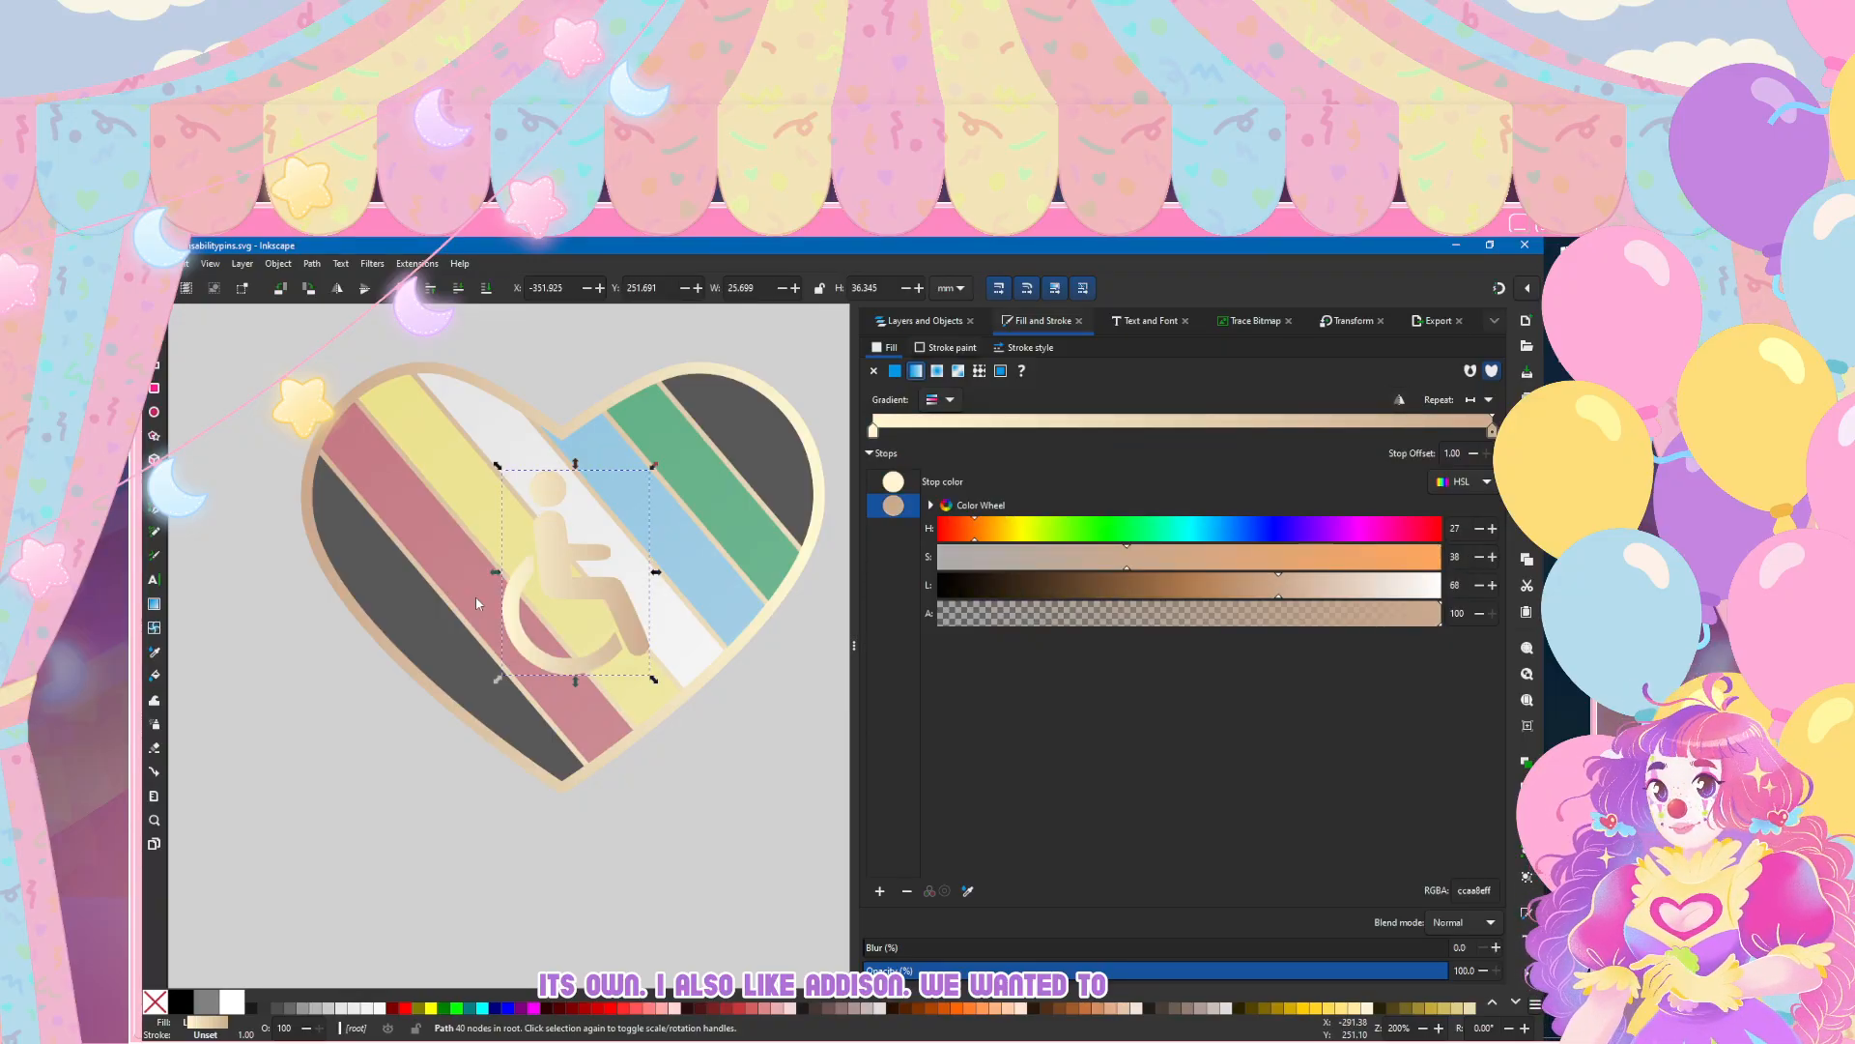
Step: Give the wheelchair symbol a flat colour outline with a stroke width of 0.5 mm
{"action": "left_click", "coordinate": [946, 346]}
{"action": "left_click", "coordinate": [895, 370]}
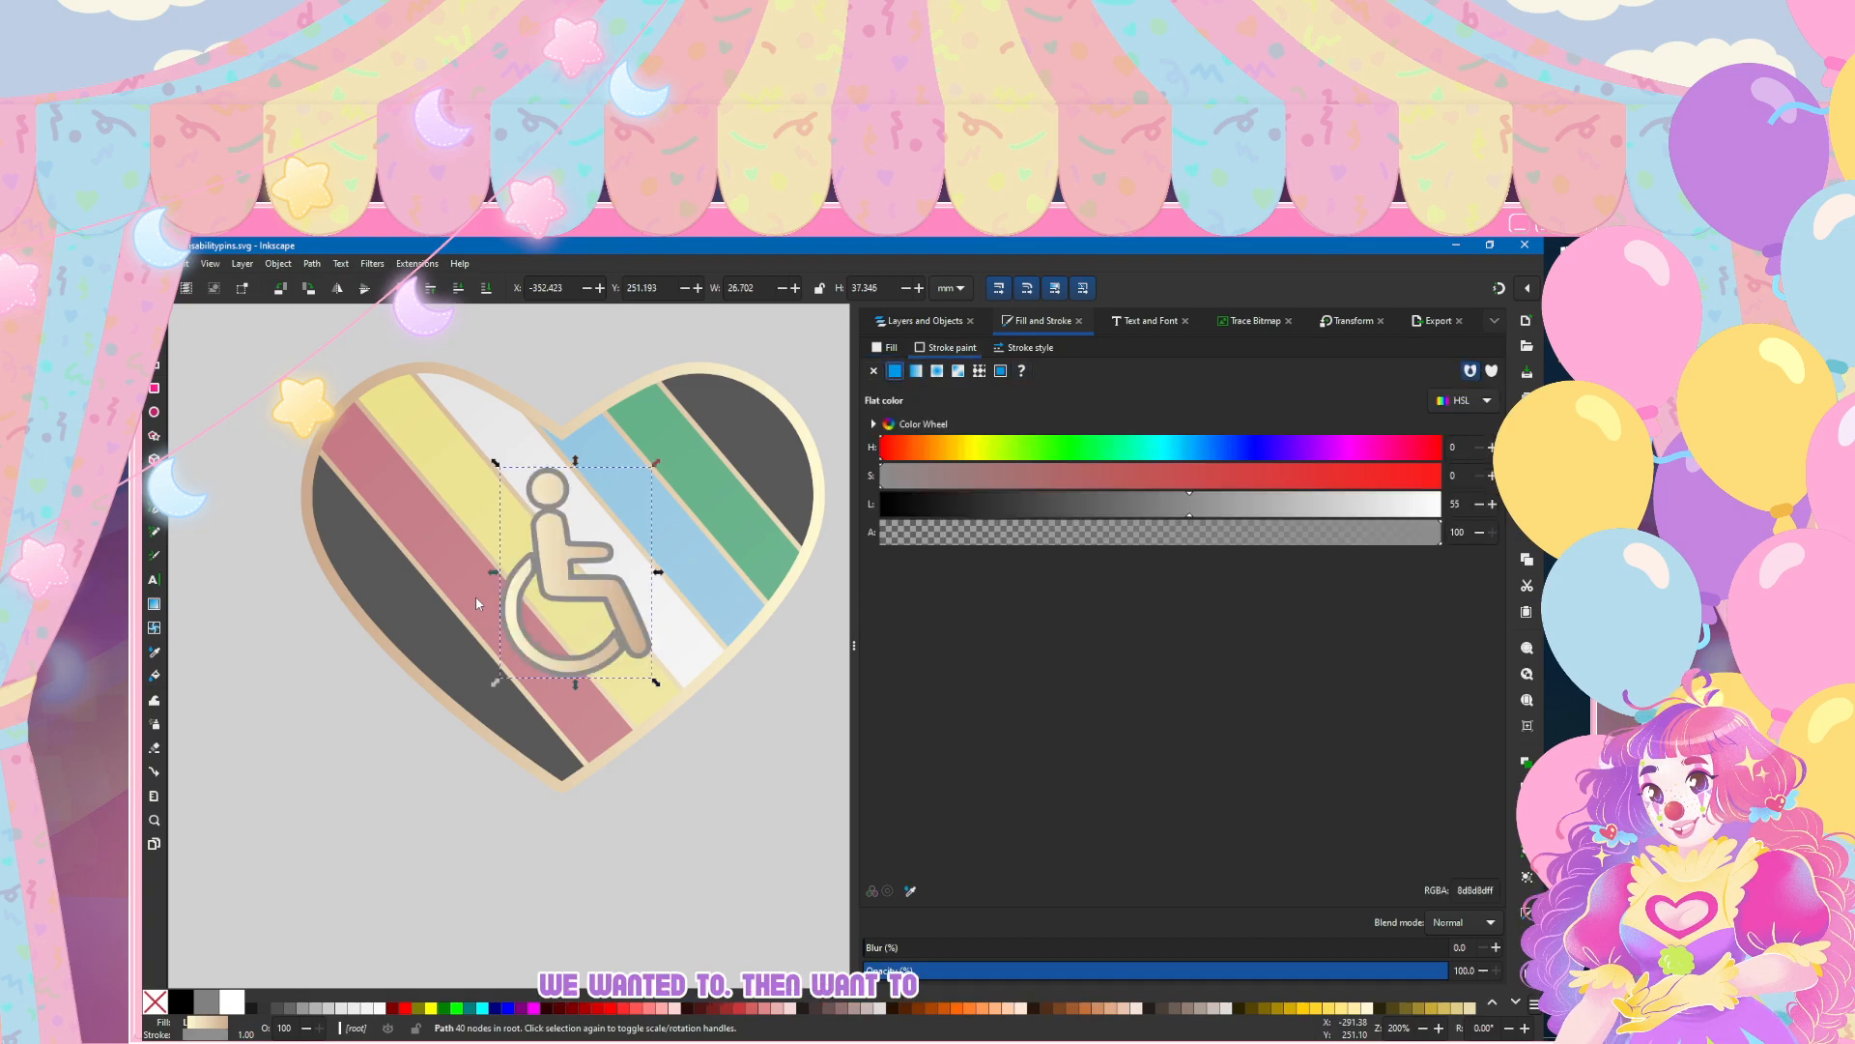
{"action": "left_click", "coordinate": [1030, 347]}
{"action": "type", "text": "0.5"}
{"action": "key", "text": "Return"}
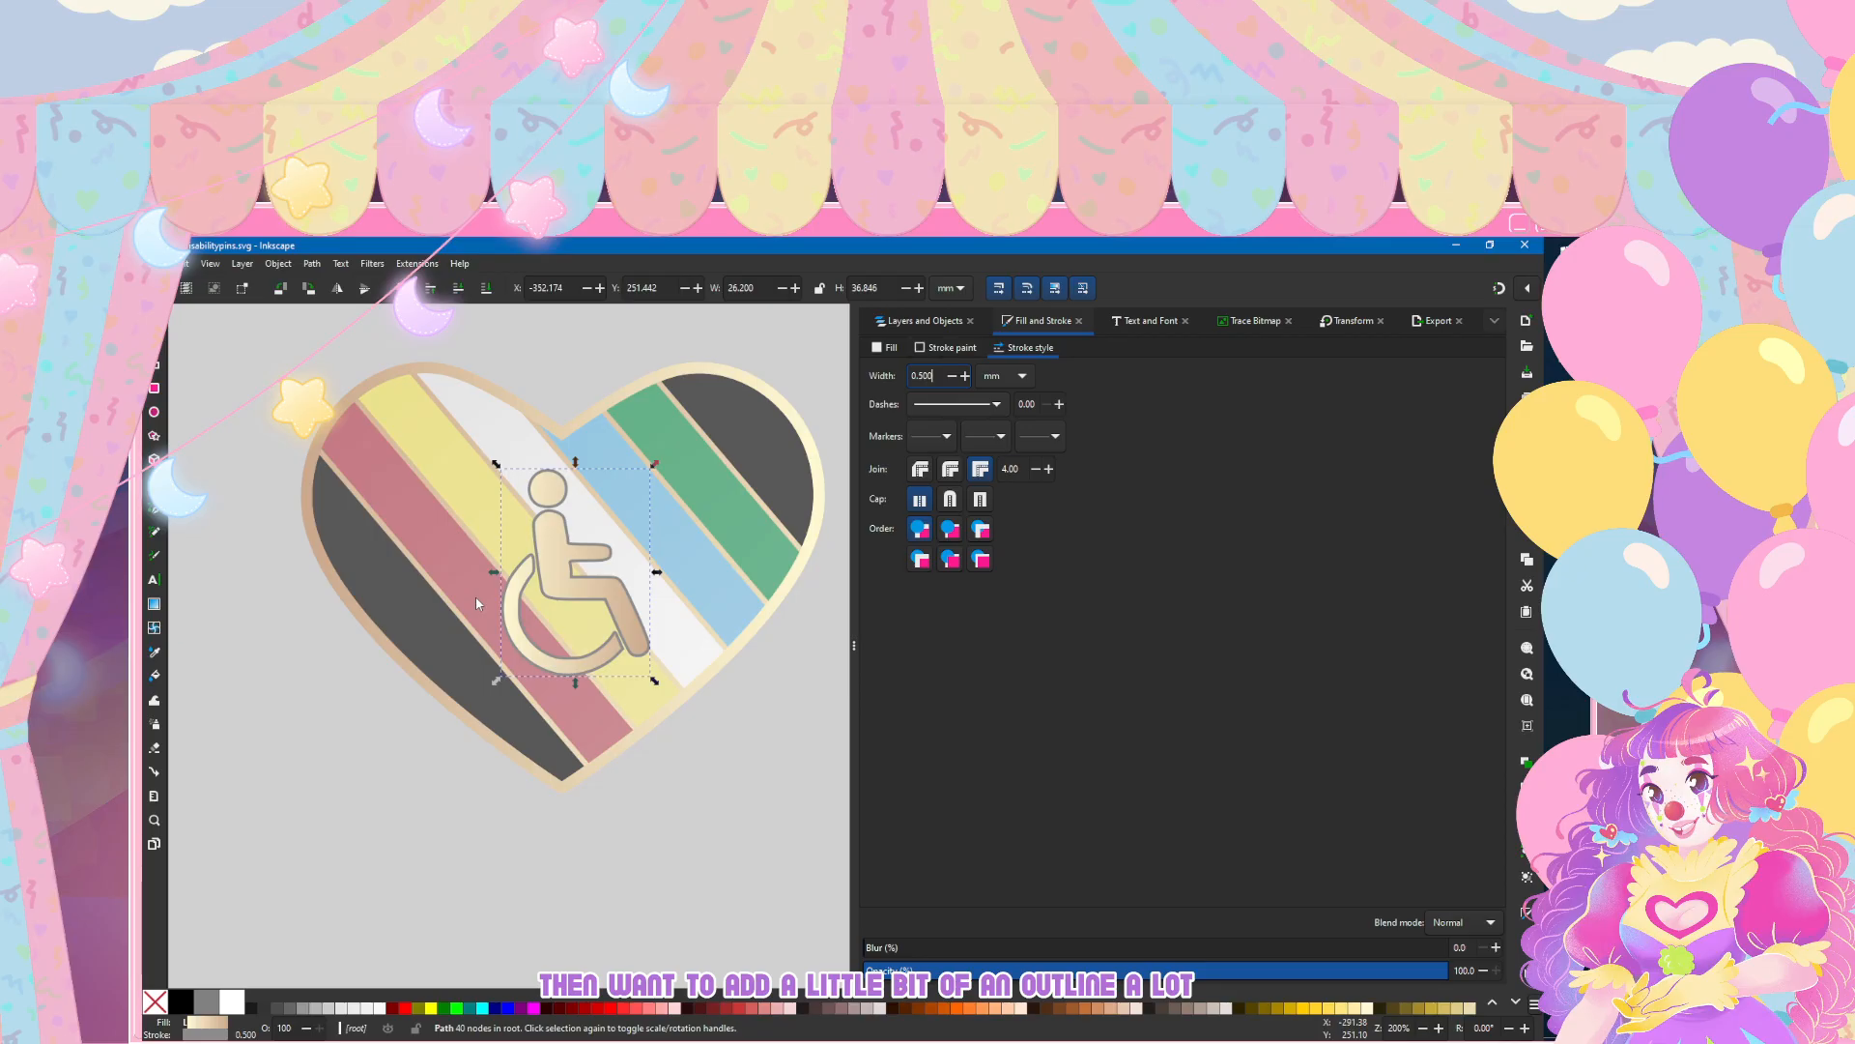
Step: Set the wheelchair symbol's outline colour by sampling the heart's dark grey (585859ff)
{"action": "left_click", "coordinate": [947, 347]}
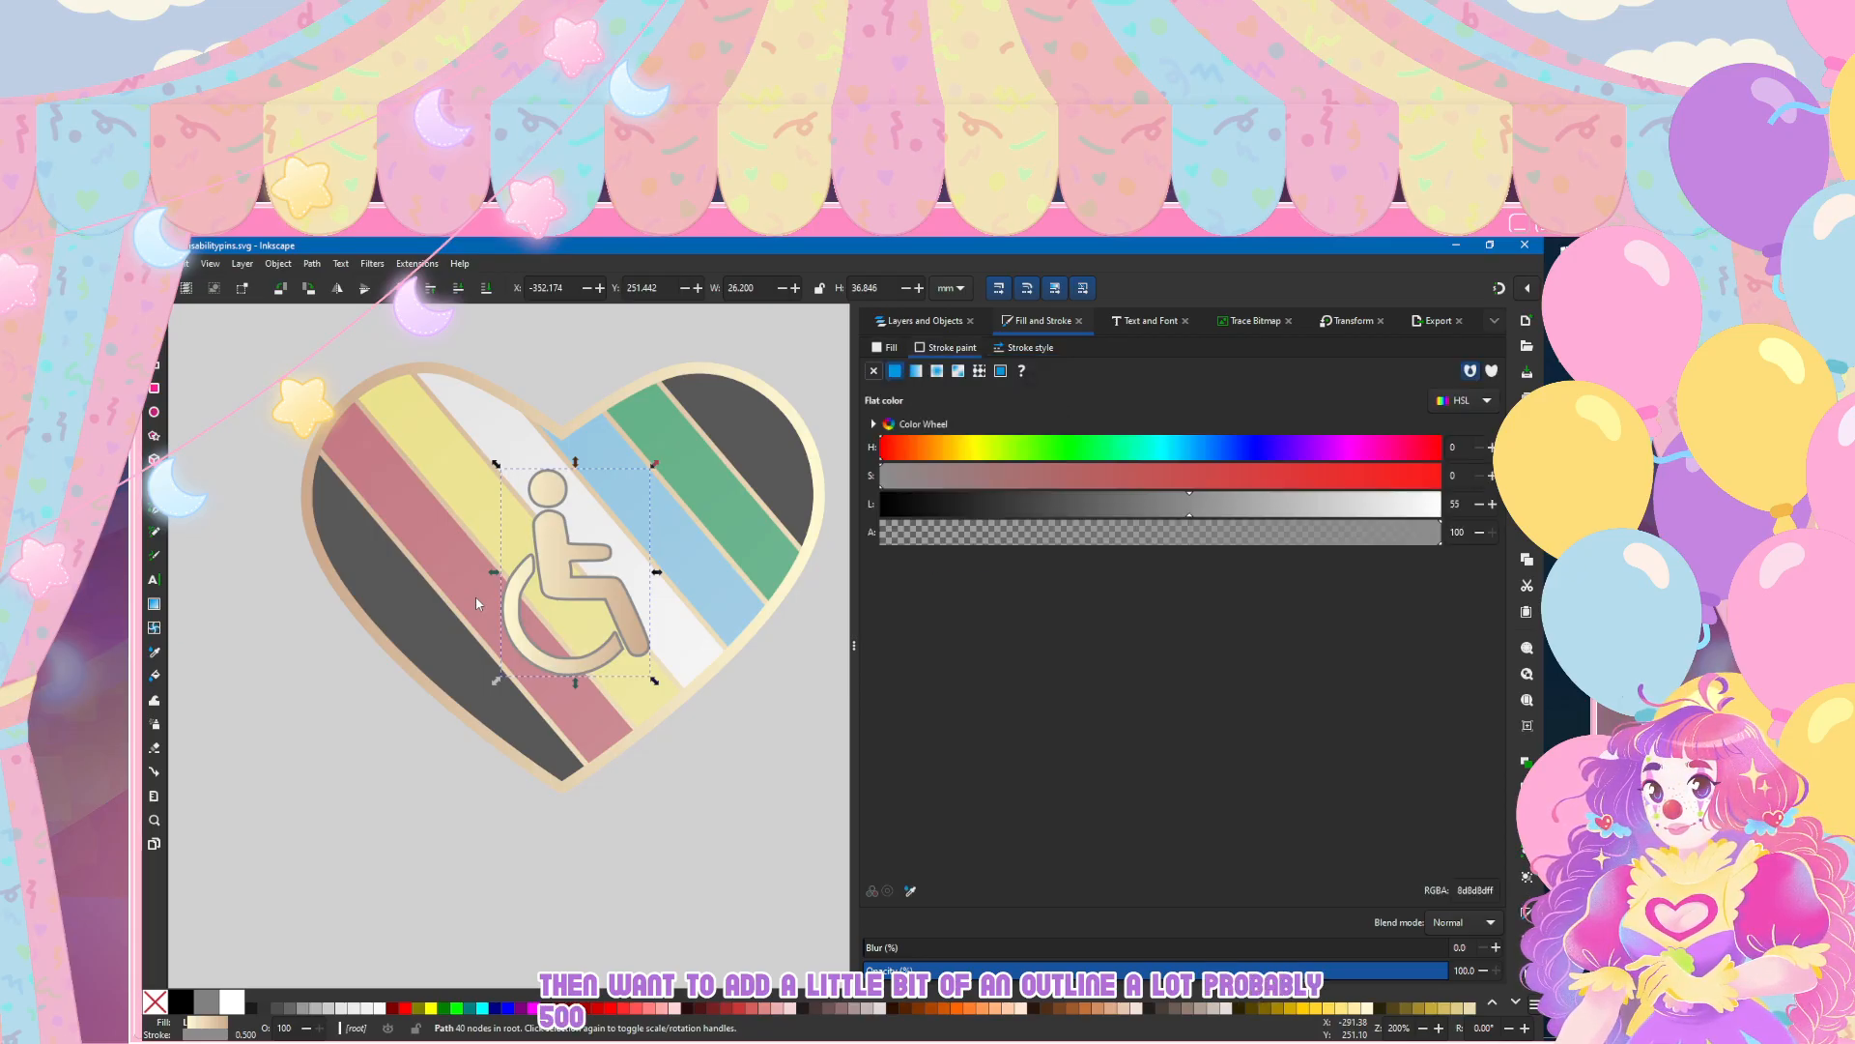
{"action": "left_click", "coordinate": [910, 891]}
{"action": "left_click", "coordinate": [377, 570]}
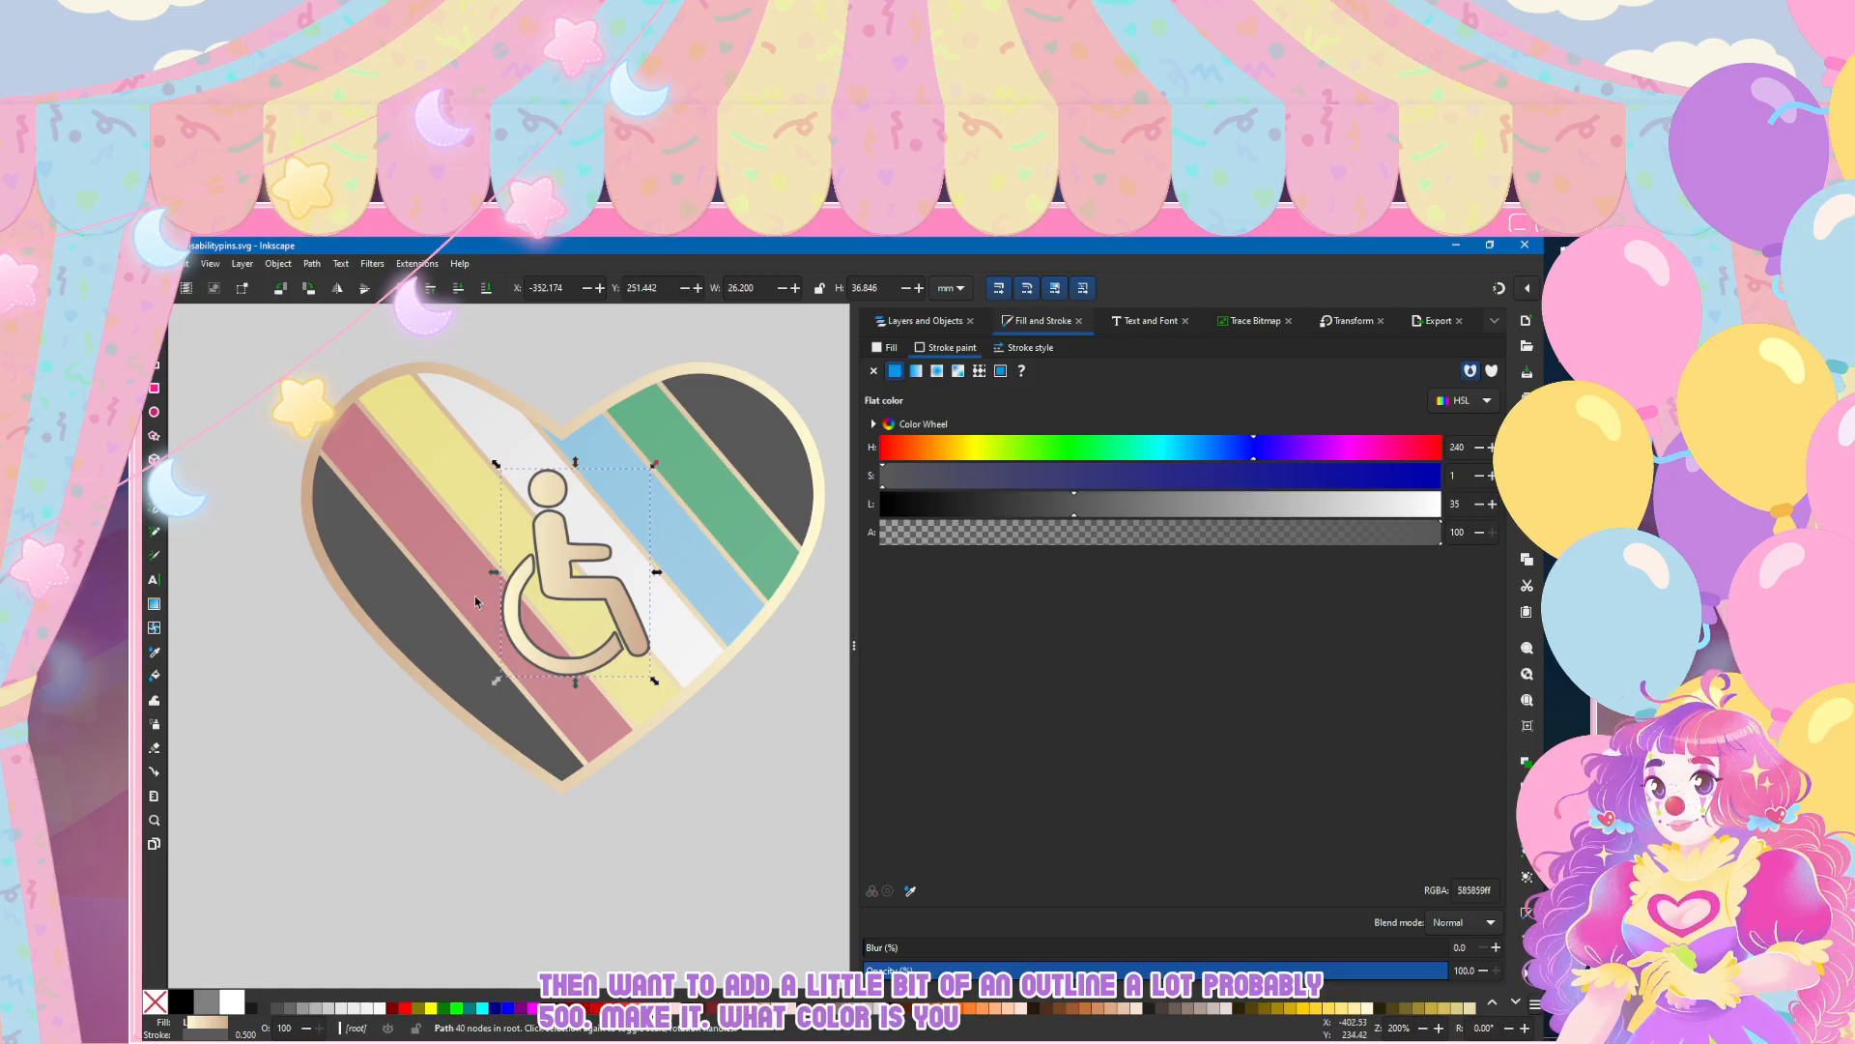
{"action": "key", "text": "Escape"}
{"action": "scroll", "coordinate": [435, 693], "scroll_direction": "down", "scroll_amount": 5}
{"action": "scroll", "coordinate": [435, 746], "scroll_direction": "left", "scroll_amount": 1}
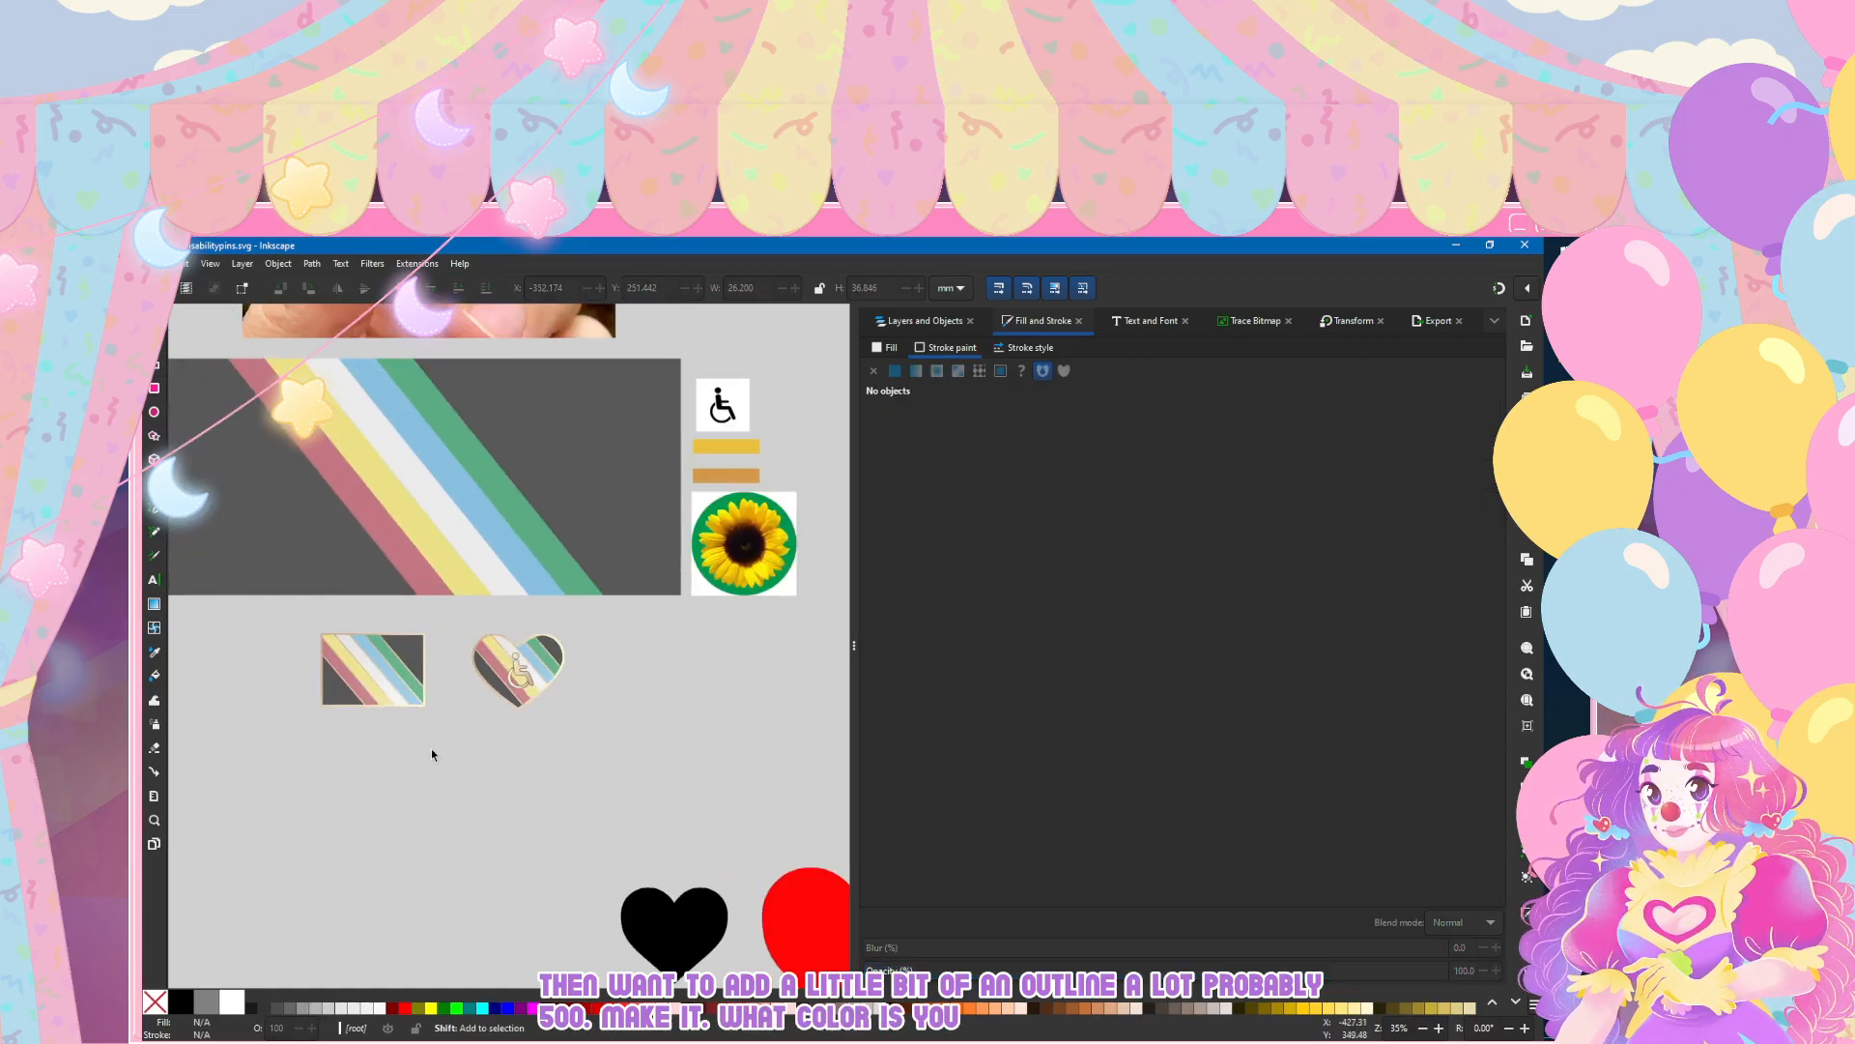
Step: Centre the wheelchair symbol on the heart, shifting it slightly left and up to about X -354.8 mm, Y 248.7 mm
{"action": "scroll", "coordinate": [460, 730], "scroll_direction": "up", "scroll_amount": 2}
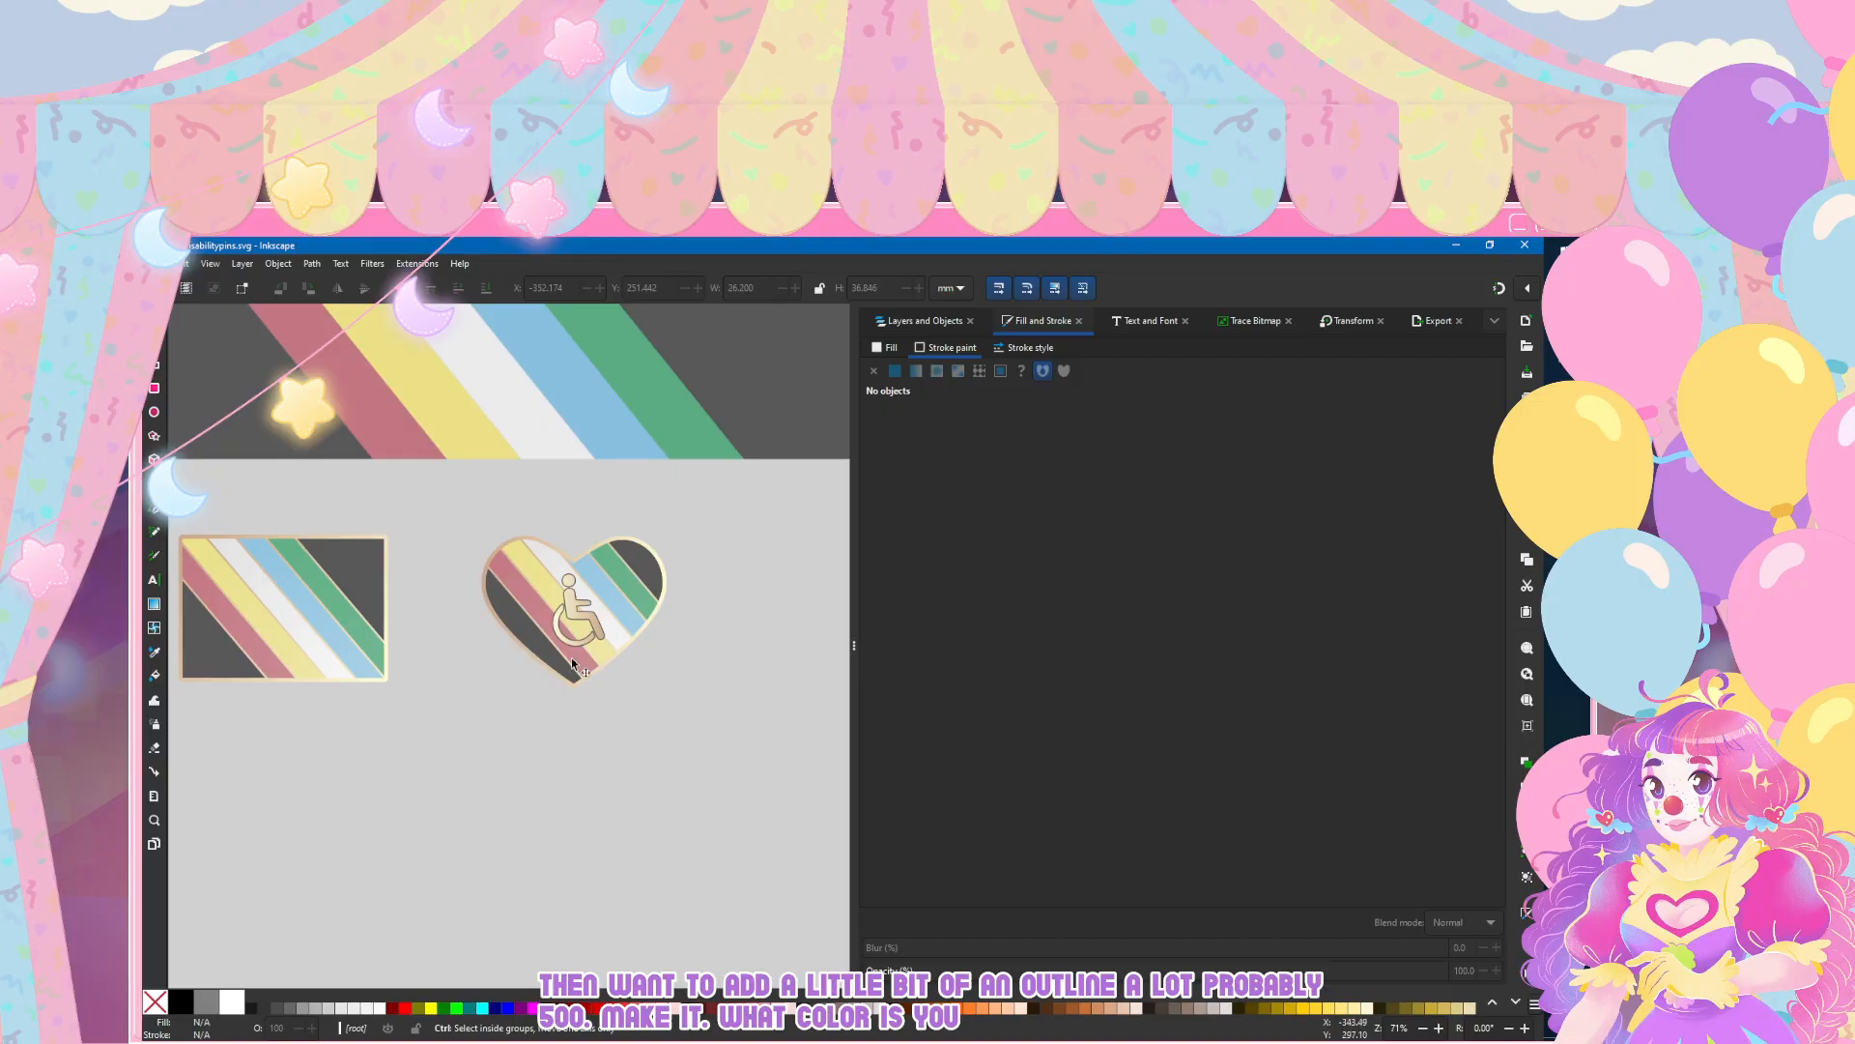
{"action": "left_click", "coordinate": [571, 605]}
{"action": "left_click_drag", "start_coordinate": [568, 666], "coordinate": [567, 668]}
{"action": "left_click", "coordinate": [510, 817]}
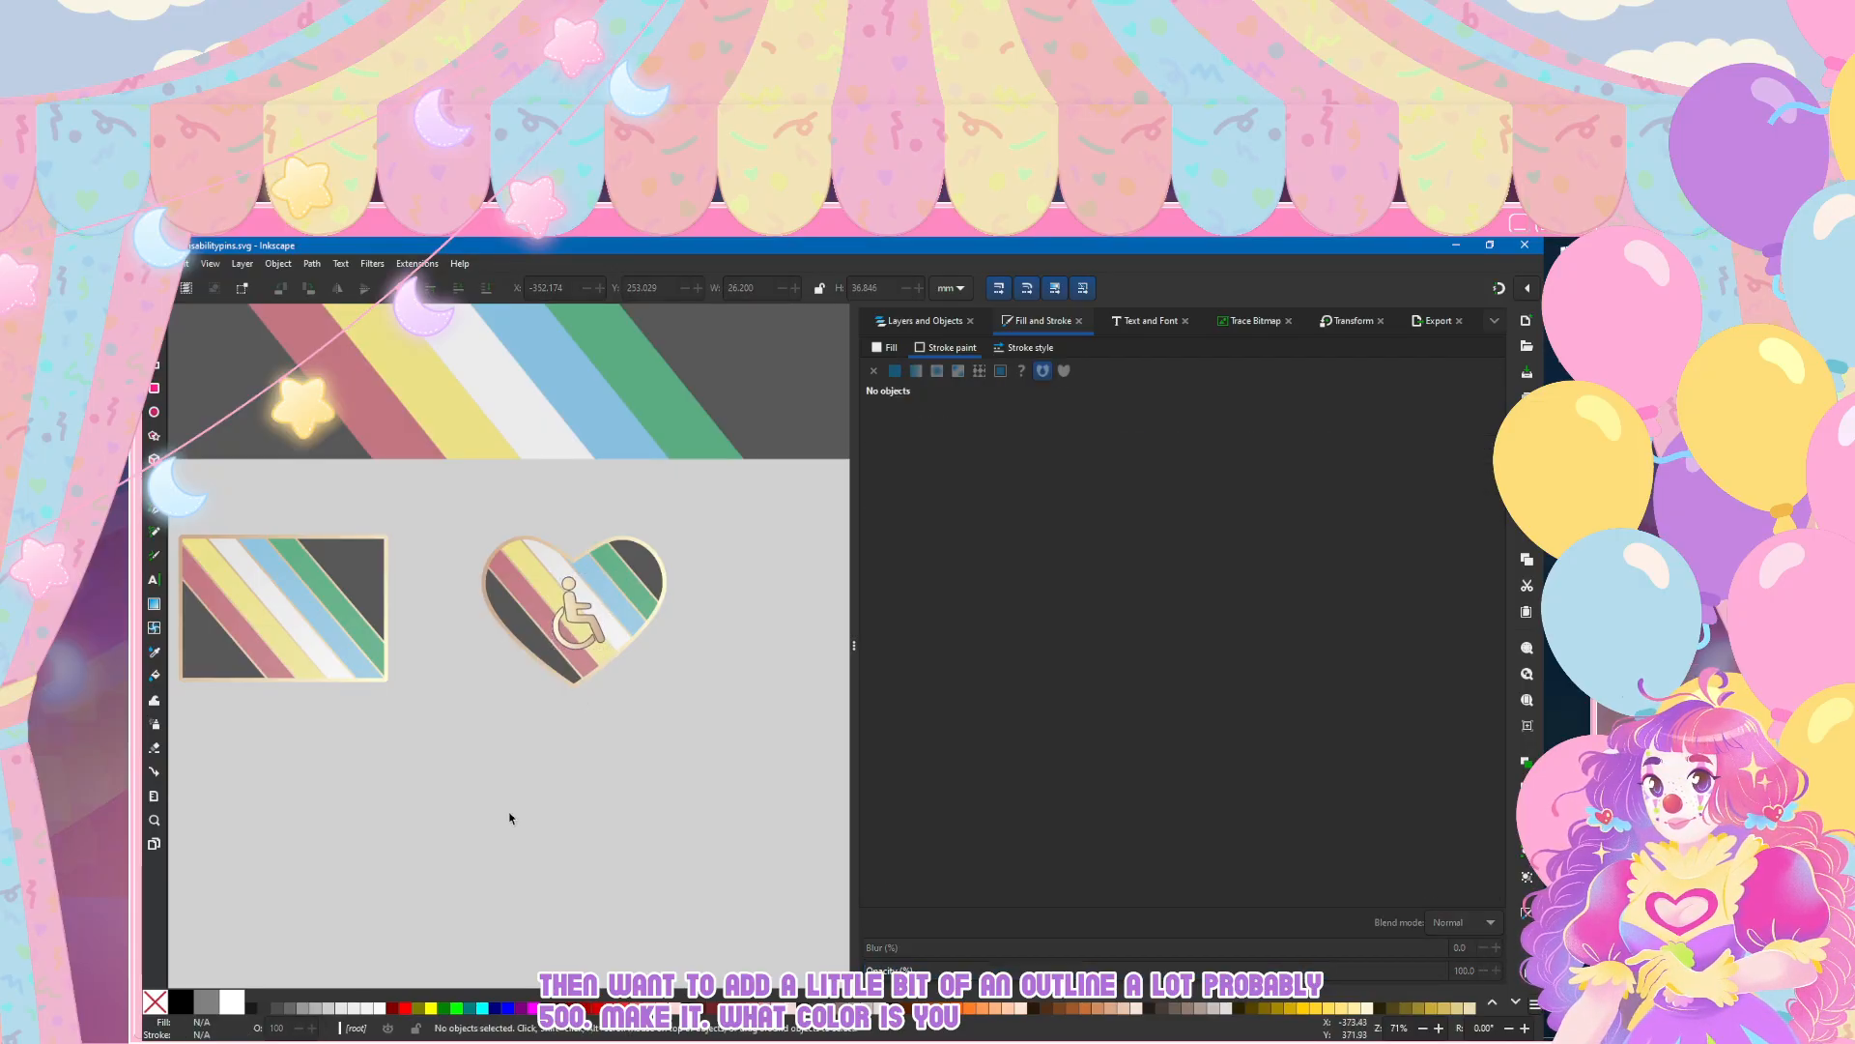
{"action": "scroll", "coordinate": [571, 638], "scroll_direction": "up", "scroll_amount": 4}
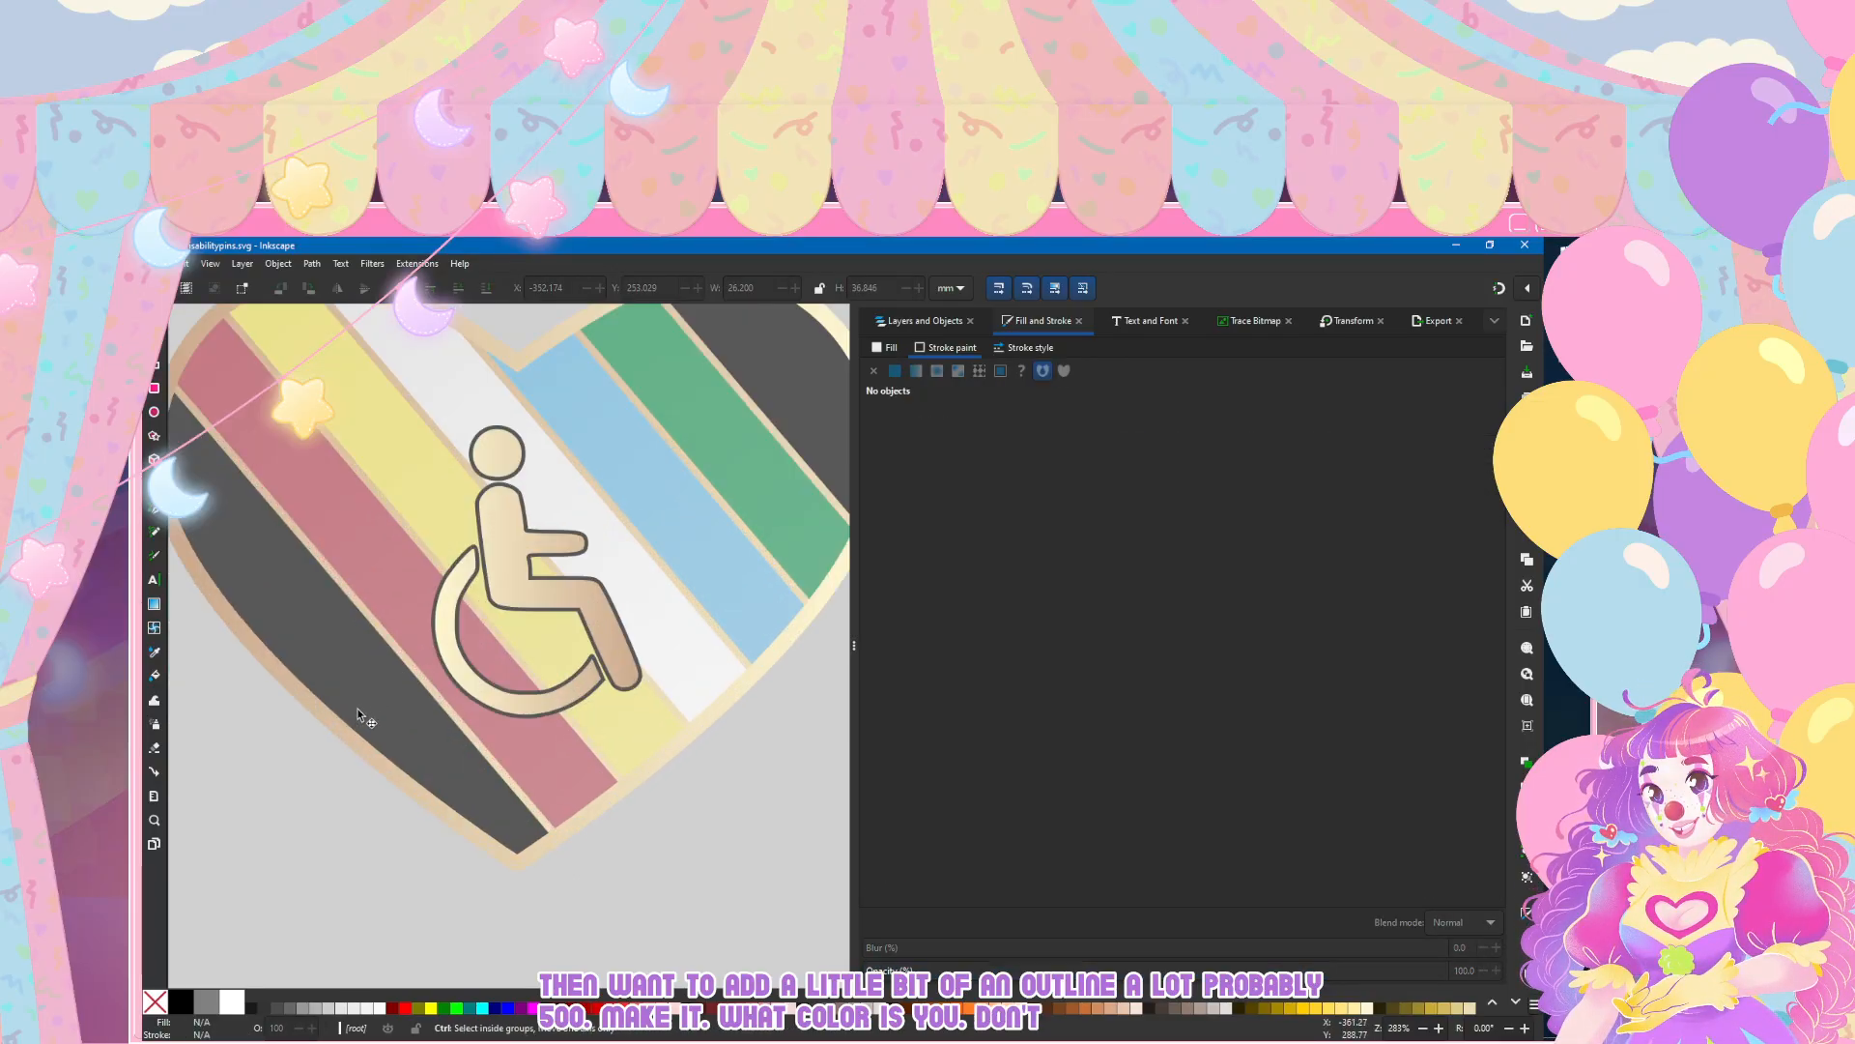
{"action": "mouse_move", "coordinate": [501, 532]}
{"action": "left_mouse_down"}
{"action": "mouse_move", "coordinate": [479, 538]}
{"action": "mouse_move", "coordinate": [494, 641]}
{"action": "mouse_move", "coordinate": [476, 616]}
{"action": "left_mouse_up"}
{"action": "key", "text": "Up"}
{"action": "key", "text": "Up"}
{"action": "key", "text": "Up"}
{"action": "key", "text": "Up"}
{"action": "key", "text": "Up"}
{"action": "key", "text": "Up"}
{"action": "key", "text": "Up"}
{"action": "key", "text": "Up"}
{"action": "key", "text": "Up"}
{"action": "key", "text": "Up"}
{"action": "key", "text": "Up"}
{"action": "key", "text": "Up"}
{"action": "key", "text": "Up"}
{"action": "key", "text": "Up"}
{"action": "key", "text": "Up"}
{"action": "key", "text": "Up"}
{"action": "key", "text": "Up"}
{"action": "key", "text": "Up"}
{"action": "key", "text": "Up"}
{"action": "key", "text": "Up"}
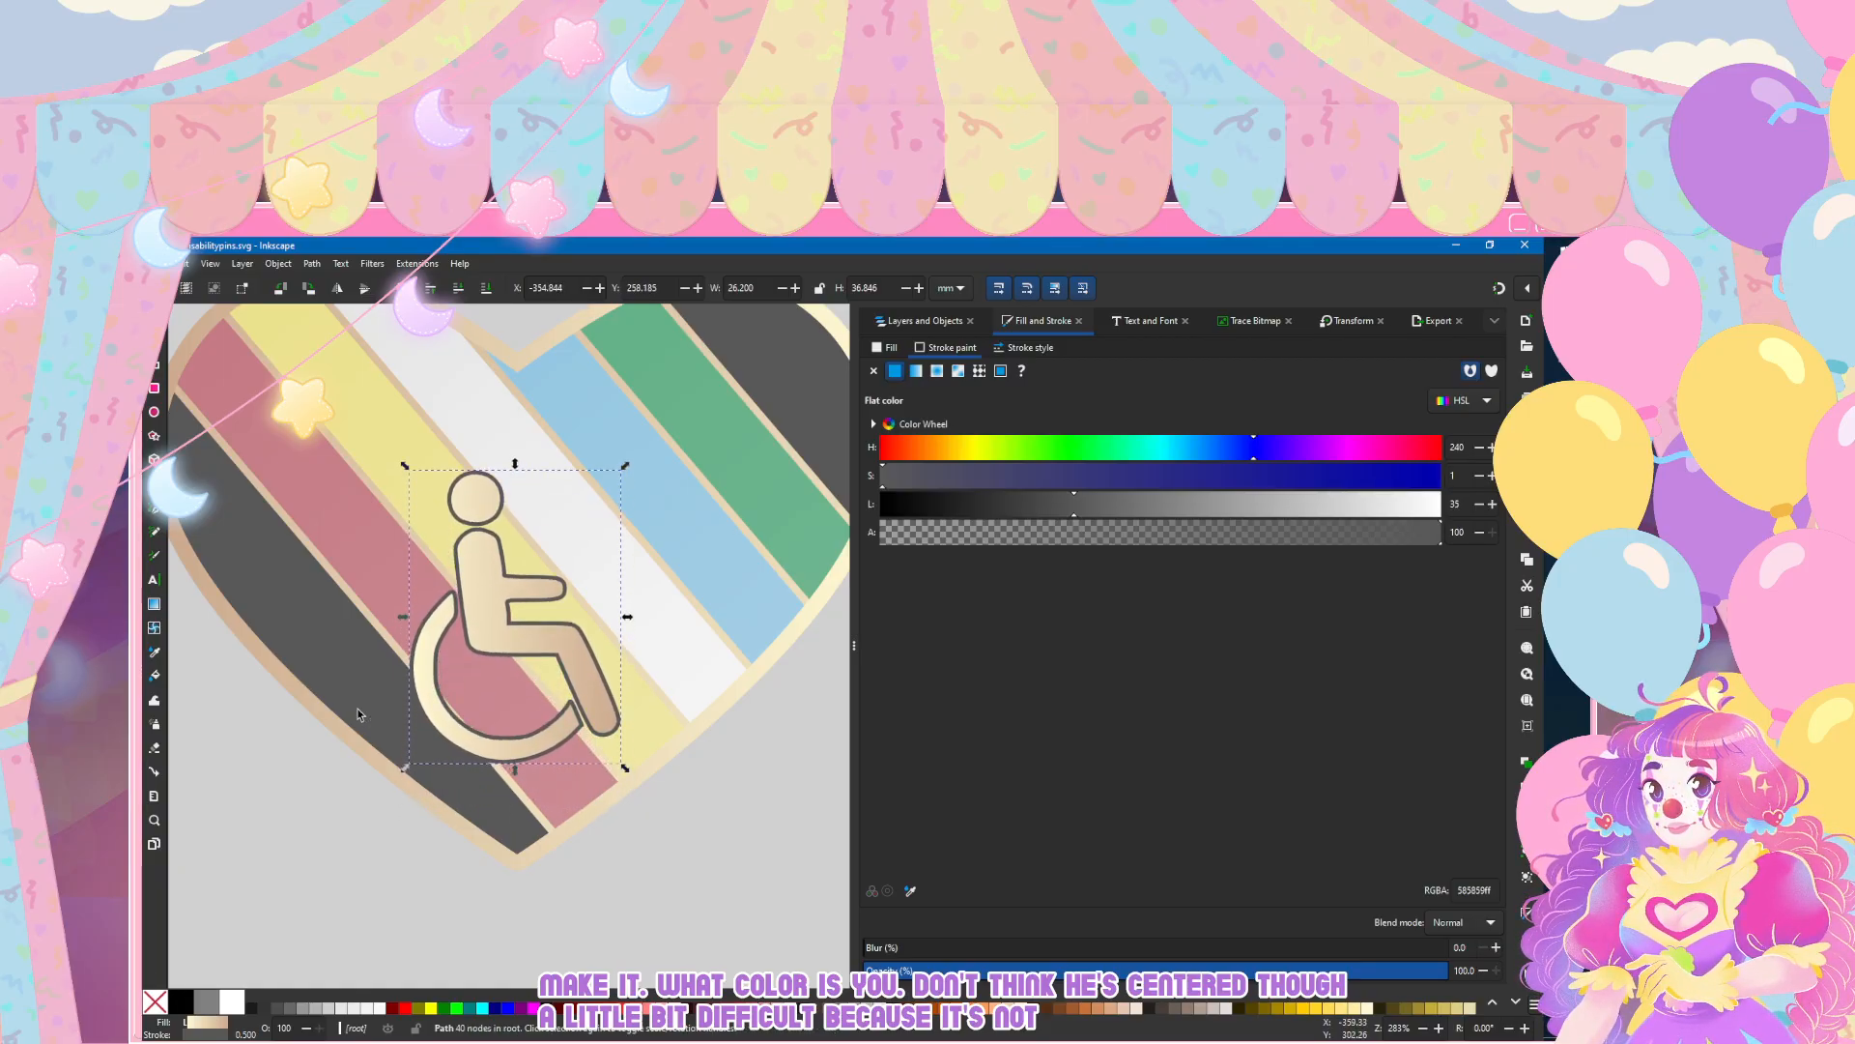
{"action": "key", "text": "Up"}
{"action": "key", "text": "Up"}
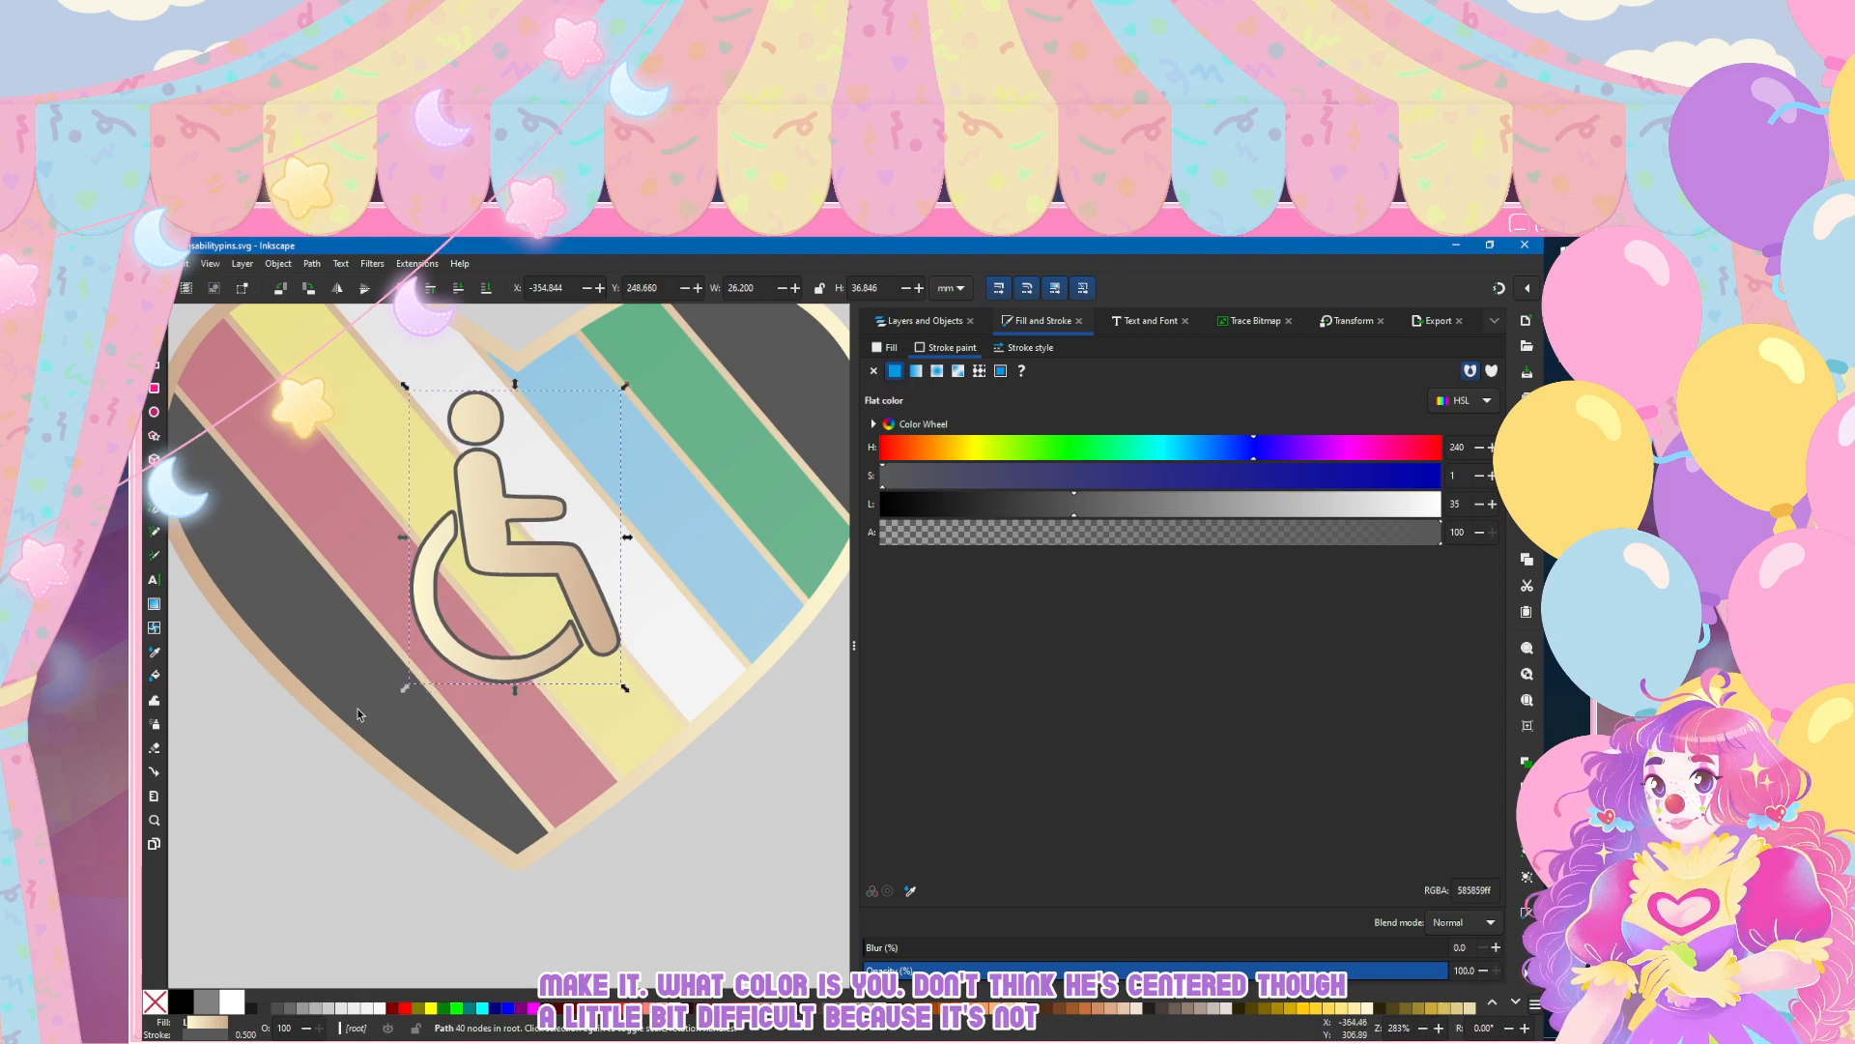
Step: Nudge the wheelchair symbol slightly lower in the heart, to about Y 250.8 mm, and save the document
{"action": "key", "text": "Escape"}
{"action": "scroll", "coordinate": [391, 688], "scroll_direction": "down", "scroll_amount": 6}
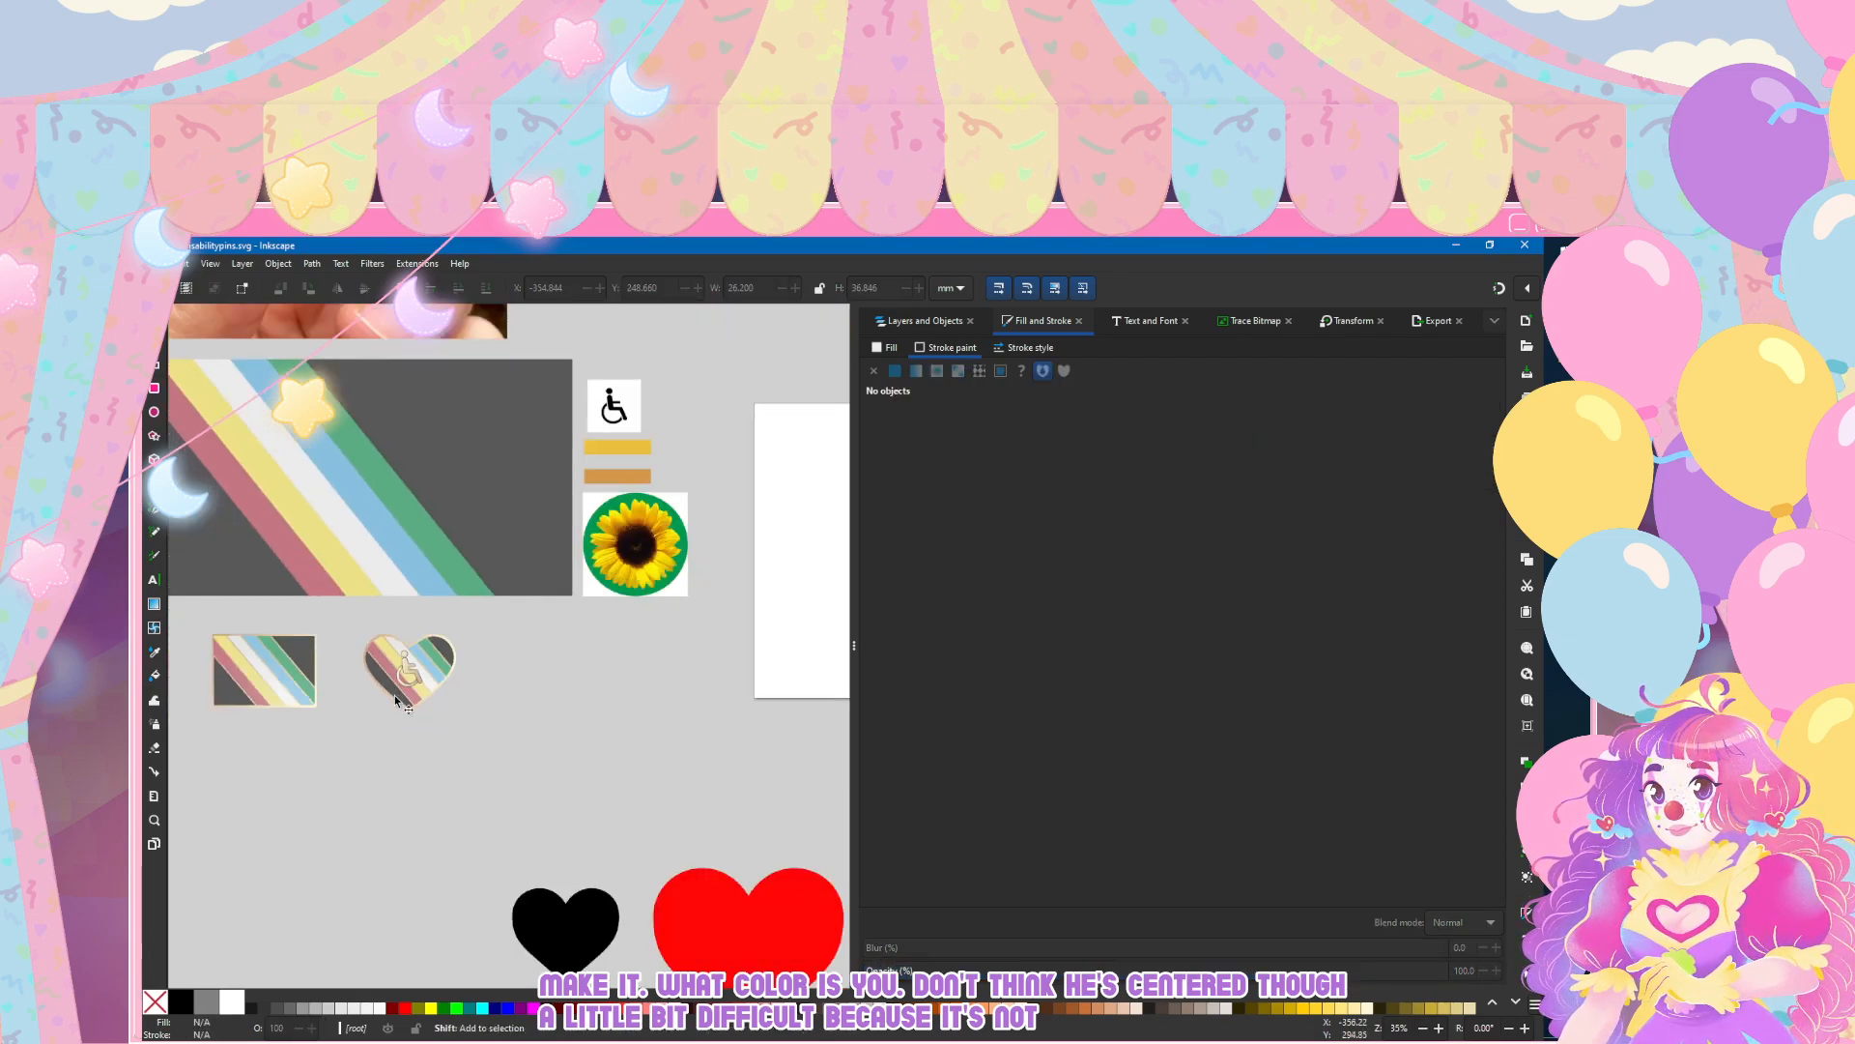
{"action": "scroll", "coordinate": [455, 706], "scroll_direction": "left", "scroll_amount": 3}
{"action": "scroll", "coordinate": [457, 707], "scroll_direction": "up", "scroll_amount": 2}
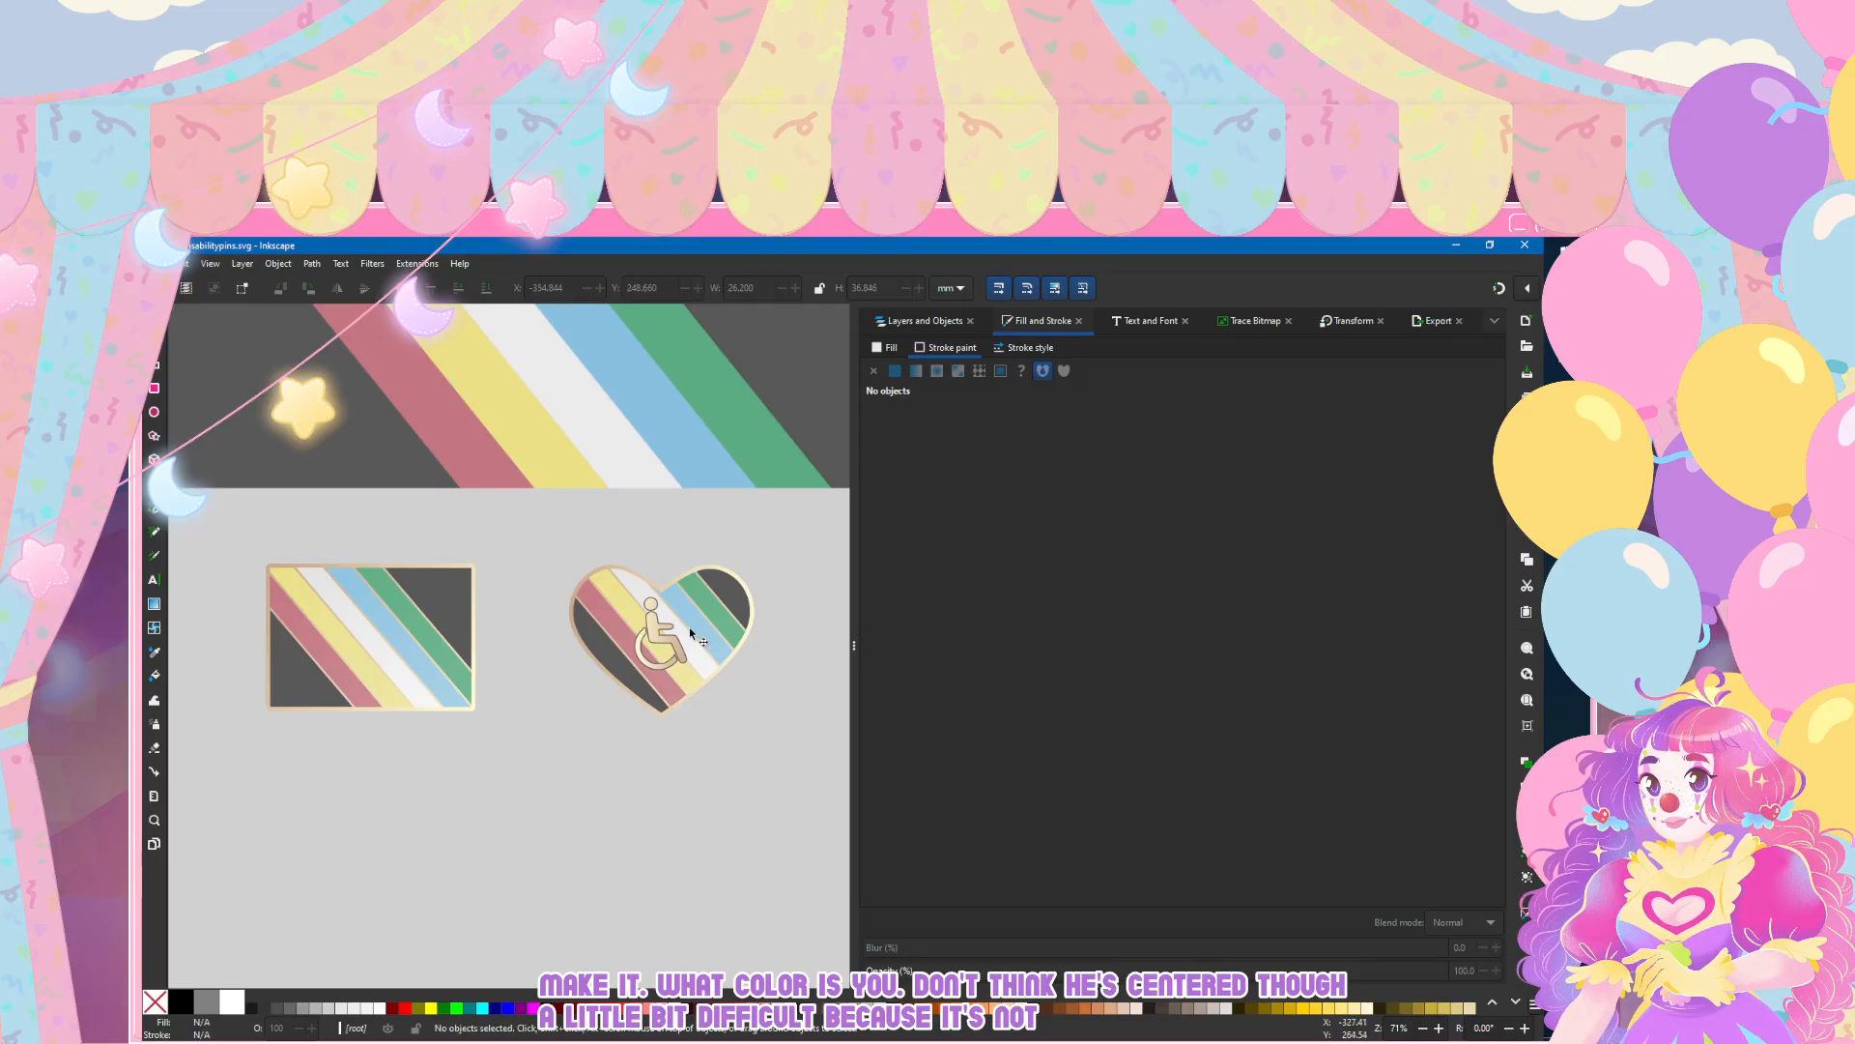
{"action": "left_click", "coordinate": [659, 632]}
{"action": "key", "text": "Down"}
{"action": "key", "text": "Down"}
{"action": "left_click", "coordinate": [576, 766]}
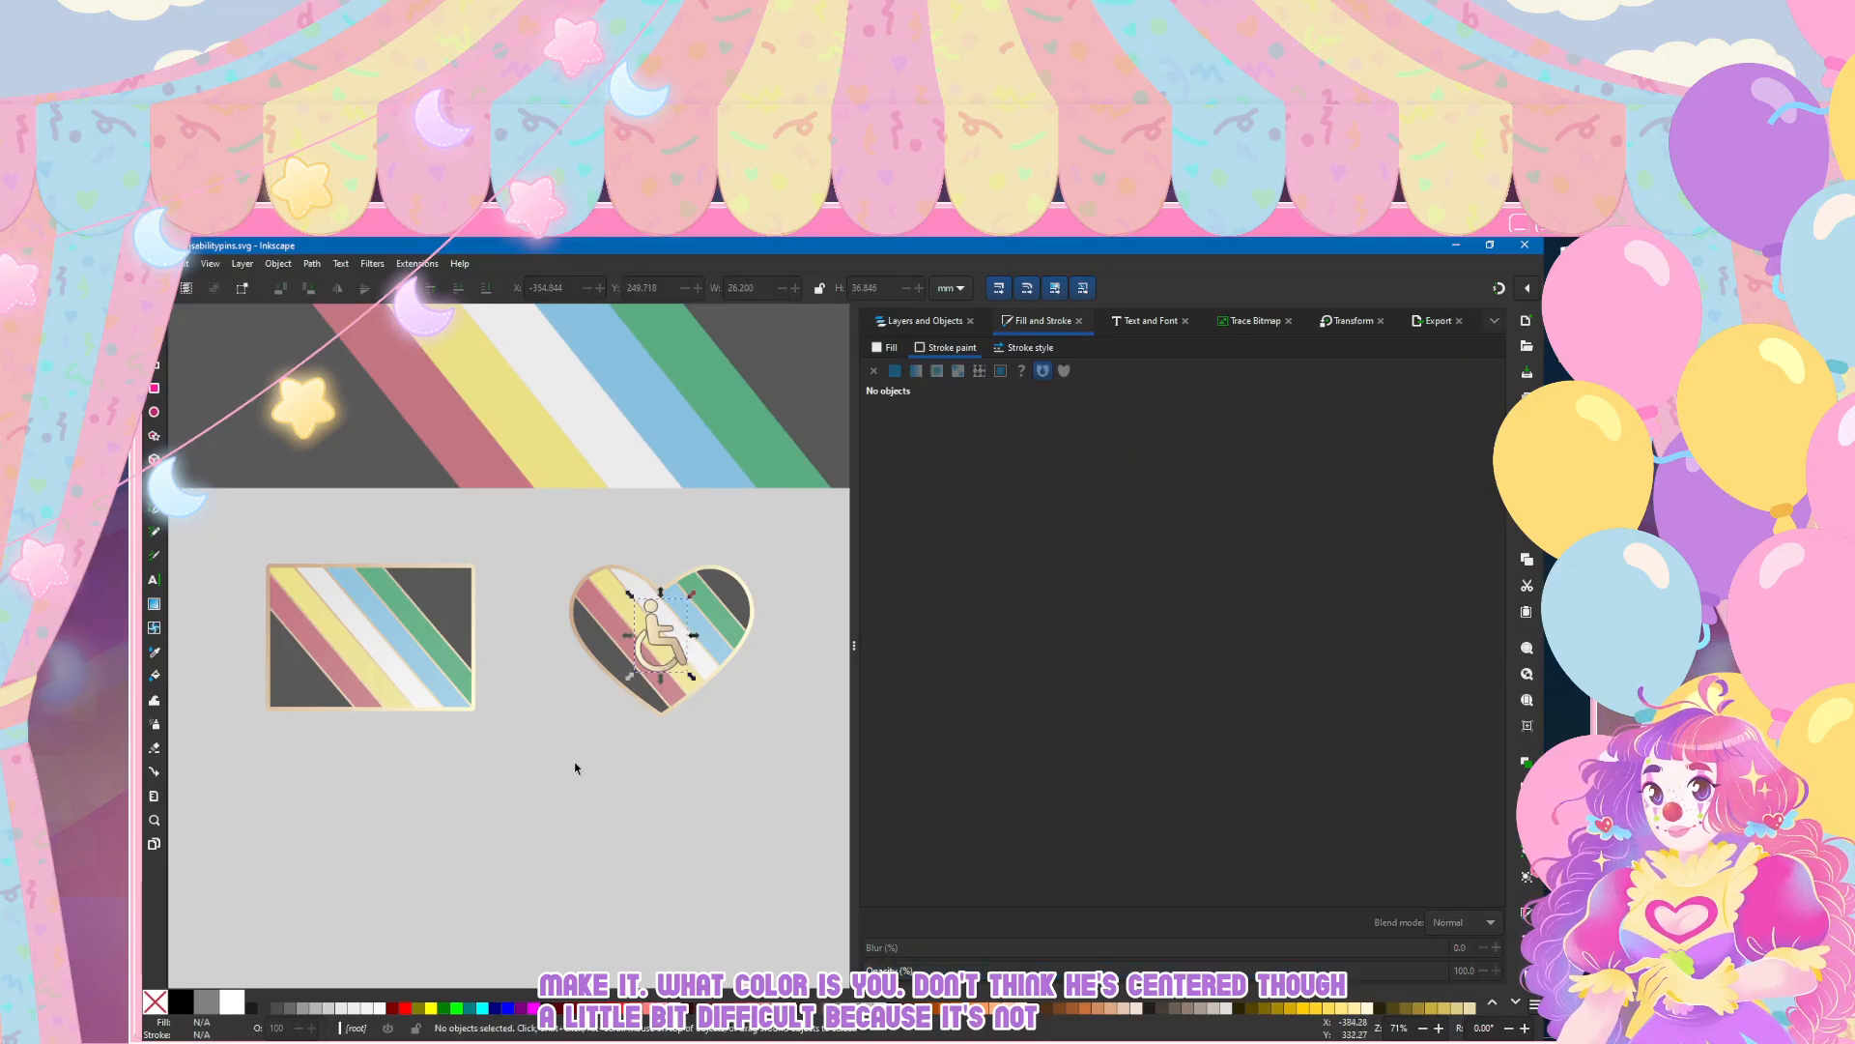
{"action": "left_click", "coordinate": [647, 630]}
{"action": "key", "text": "Down"}
{"action": "key", "text": "Down"}
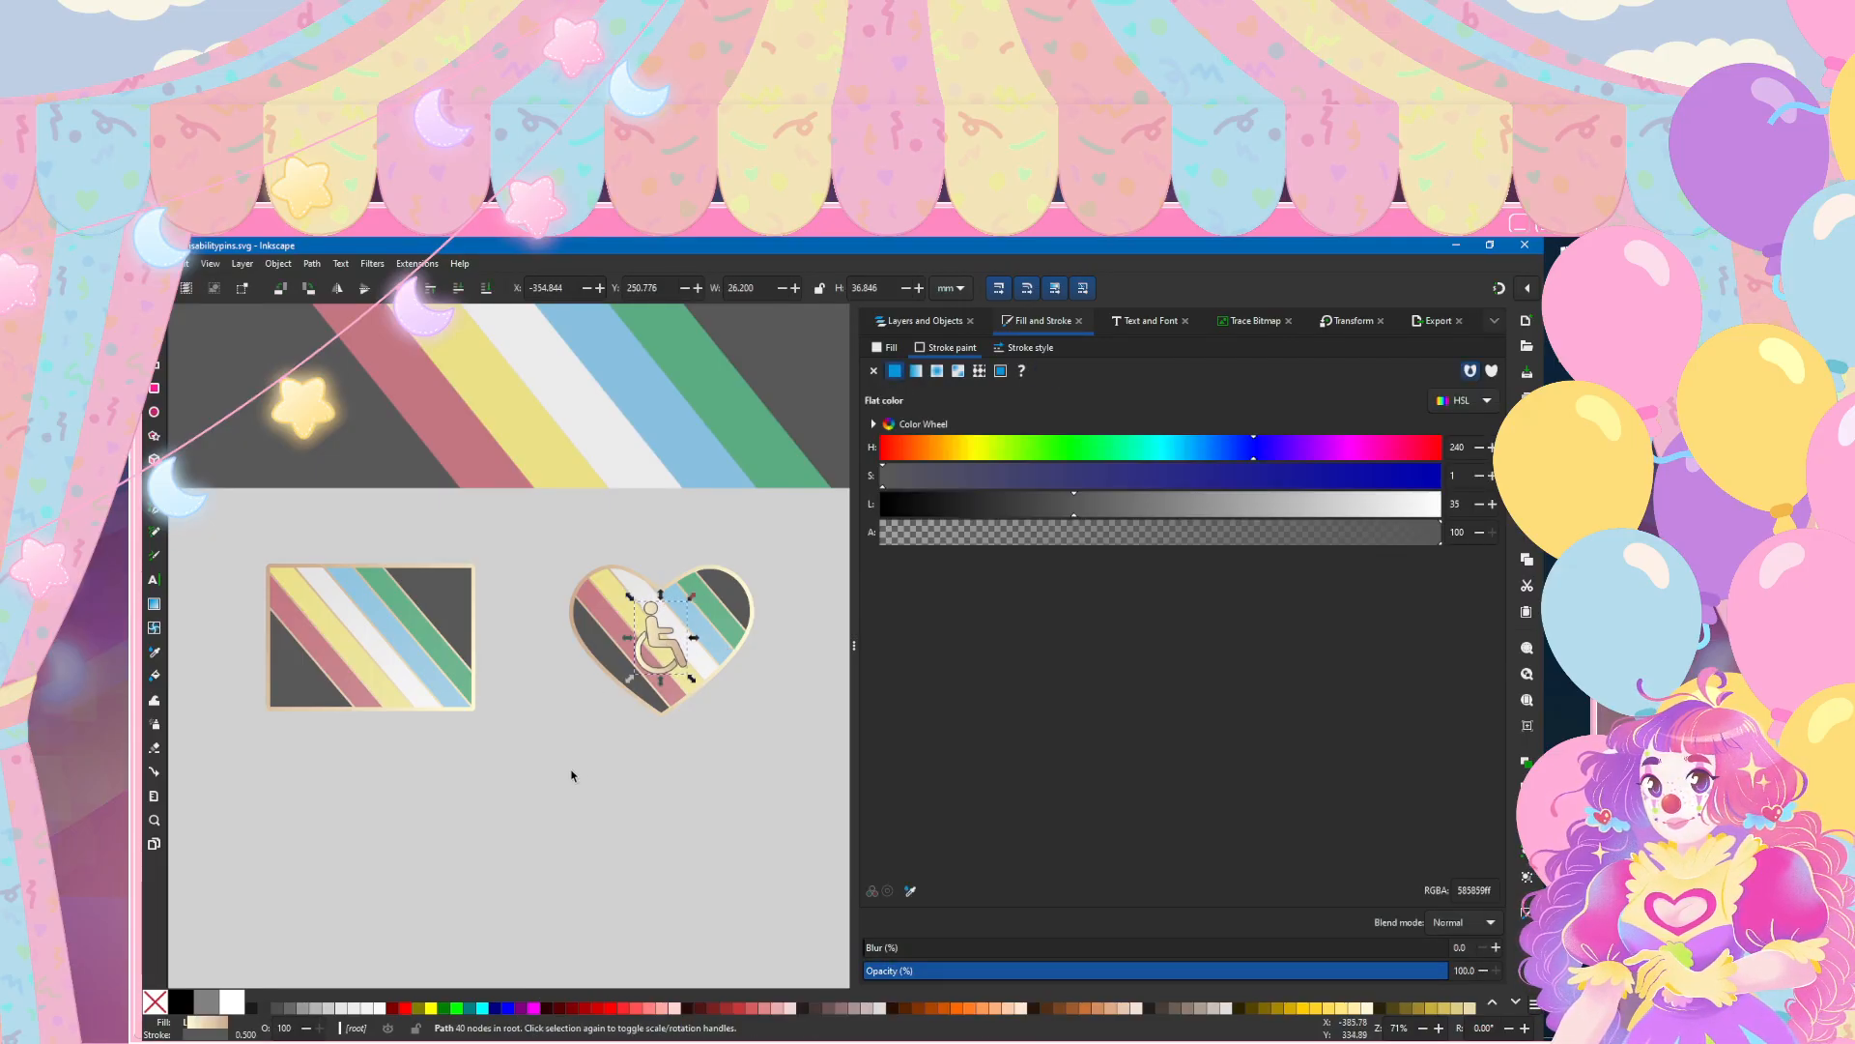
{"action": "left_click", "coordinate": [571, 770]}
{"action": "left_click", "coordinate": [177, 263]}
{"action": "left_click", "coordinate": [164, 374]}
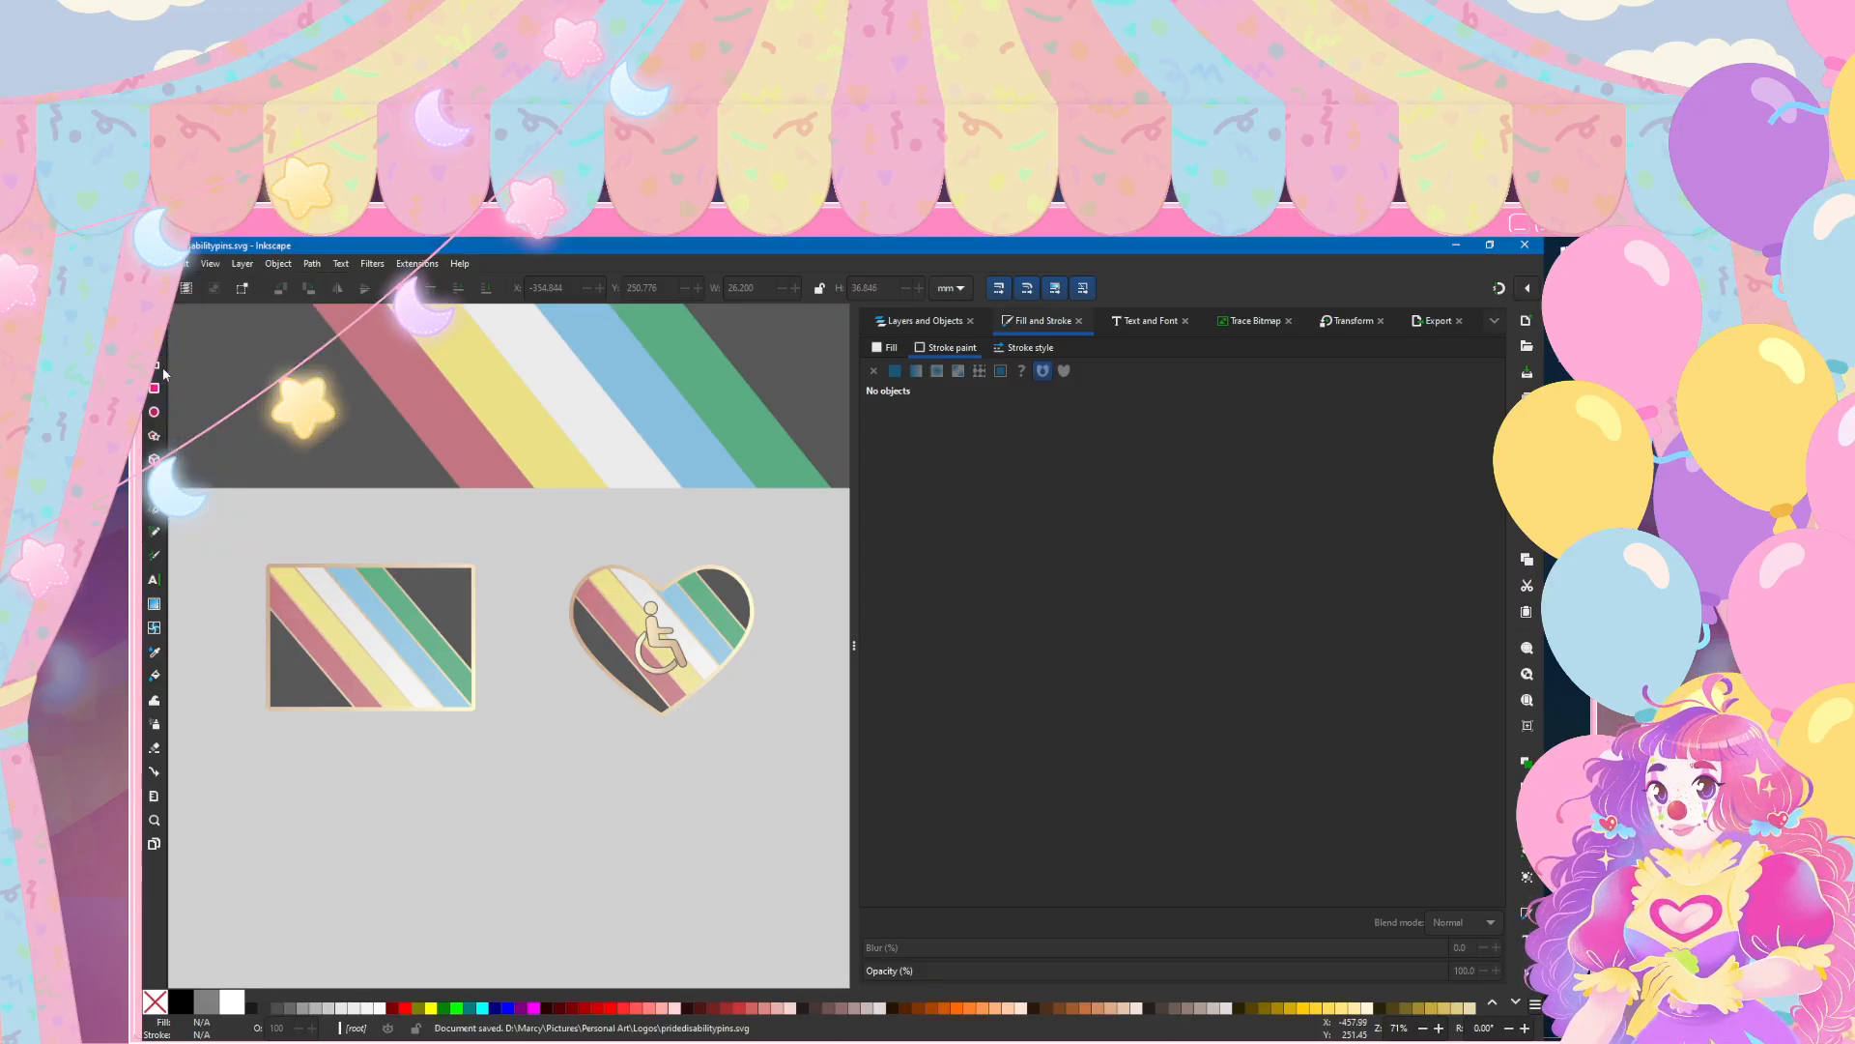
Step: Hide the wheelchair symbol to view the heart pin without it, show it again, and save the document
{"action": "scroll", "coordinate": [457, 618], "scroll_direction": "down", "scroll_amount": 3, "text": "ctrl"}
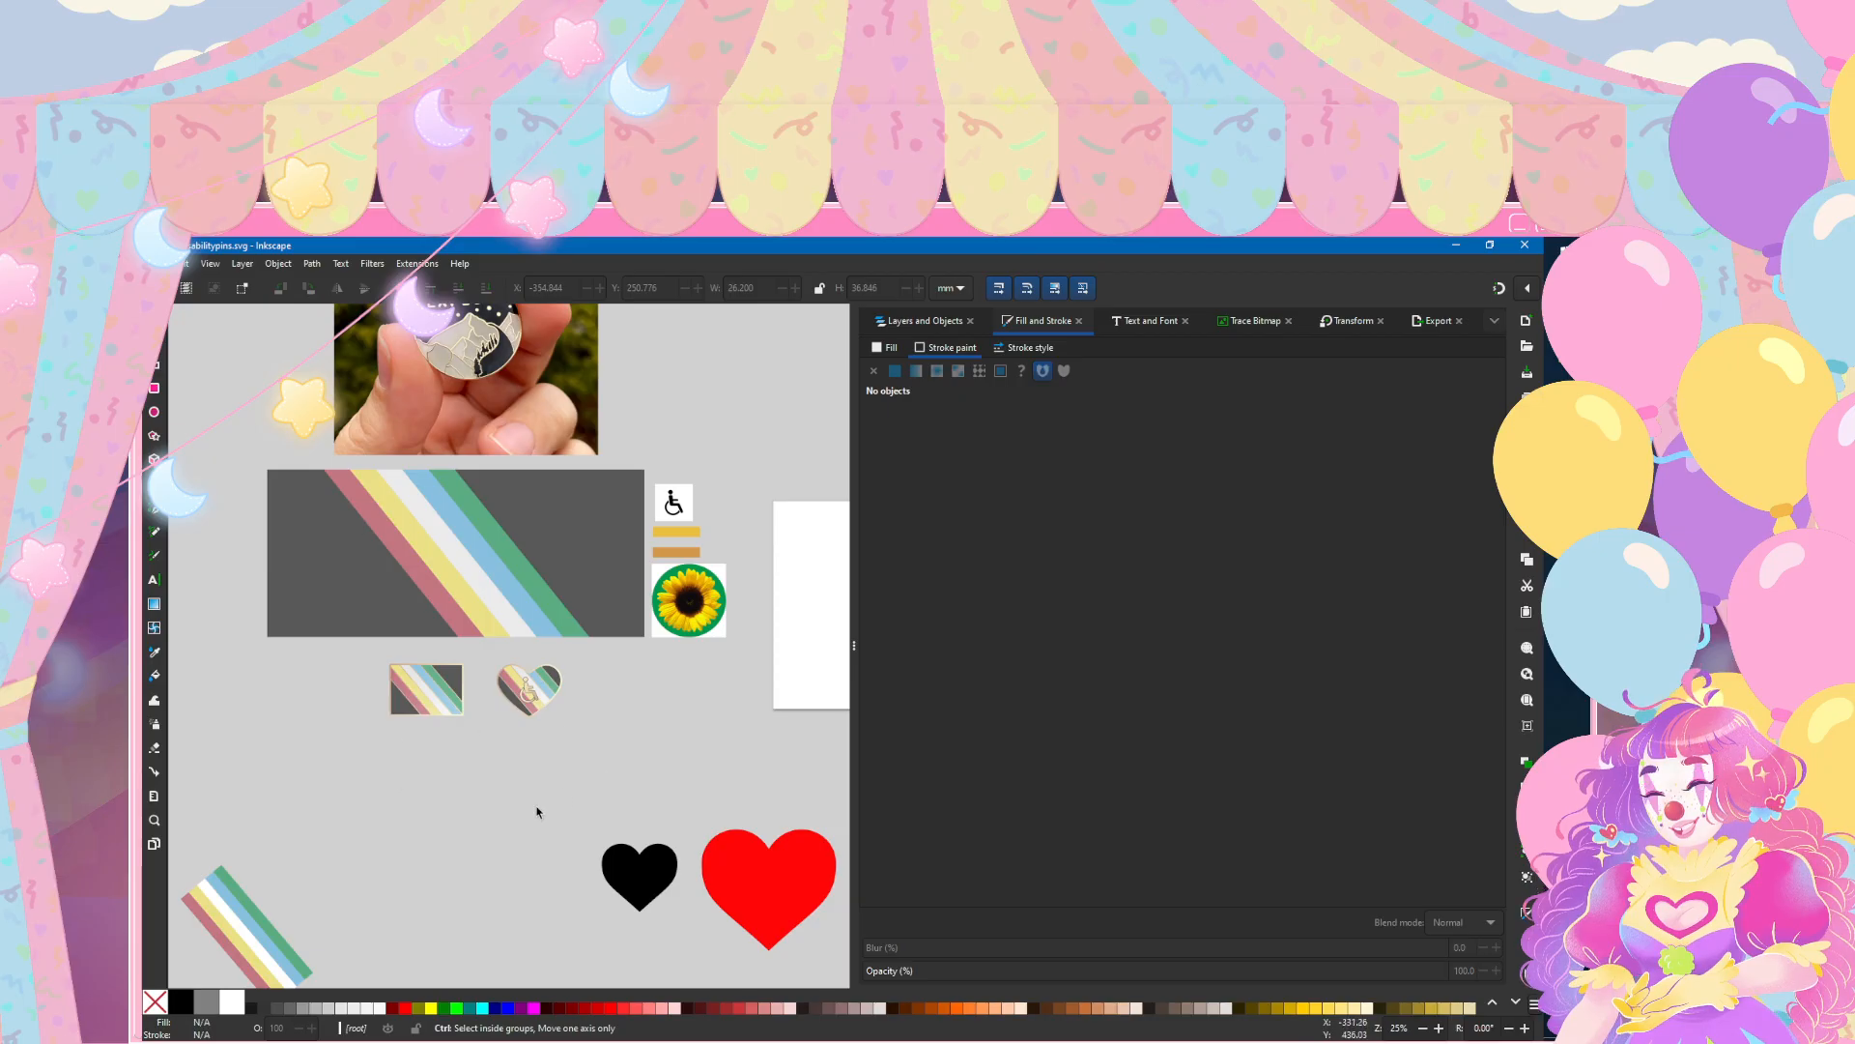
{"action": "scroll", "coordinate": [528, 688], "scroll_direction": "up", "scroll_amount": 6, "text": "ctrl"}
{"action": "scroll", "coordinate": [464, 588], "scroll_direction": "down", "scroll_amount": 3, "text": "ctrl"}
{"action": "left_click", "coordinate": [508, 560]}
{"action": "scroll", "coordinate": [507, 558], "scroll_direction": "up", "scroll_amount": 3, "text": "ctrl"}
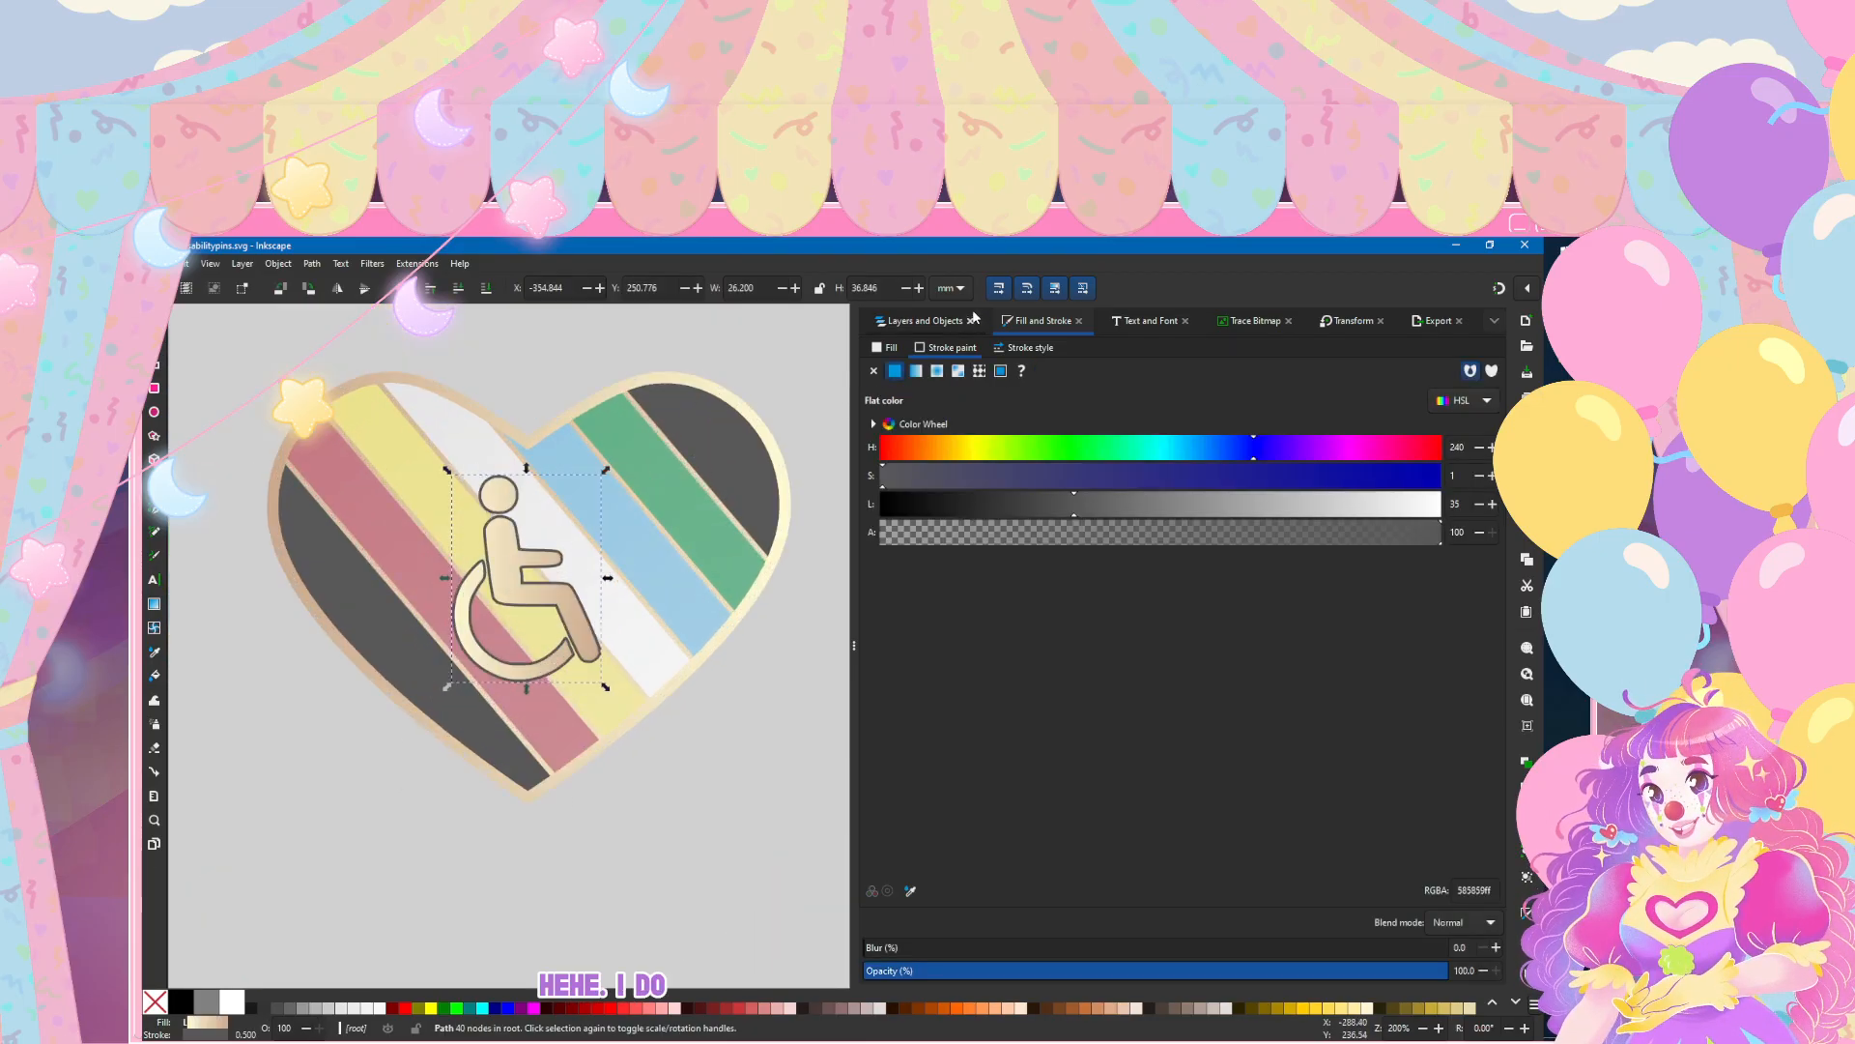
{"action": "left_click", "coordinate": [973, 318]}
{"action": "left_click", "coordinate": [1472, 374]}
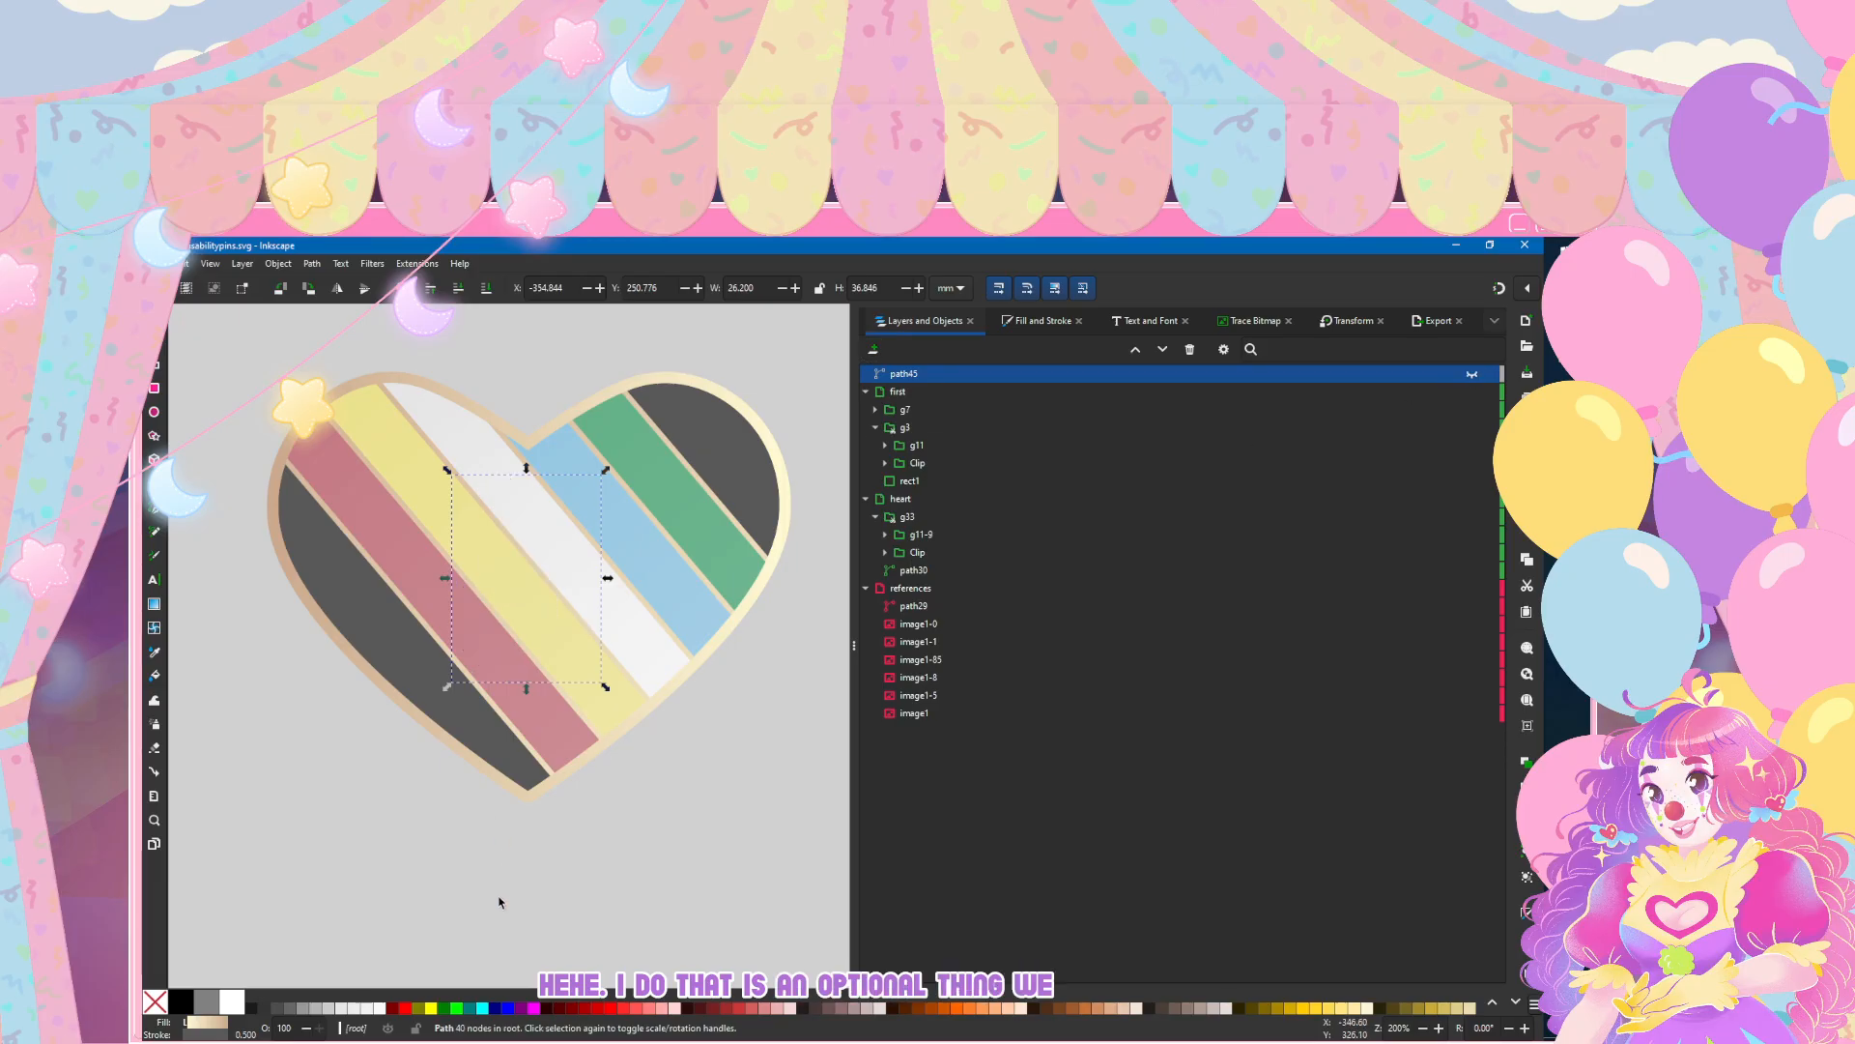
{"action": "left_click", "coordinate": [500, 901]}
{"action": "scroll", "coordinate": [386, 653], "scroll_direction": "down", "scroll_amount": 5, "text": "ctrl"}
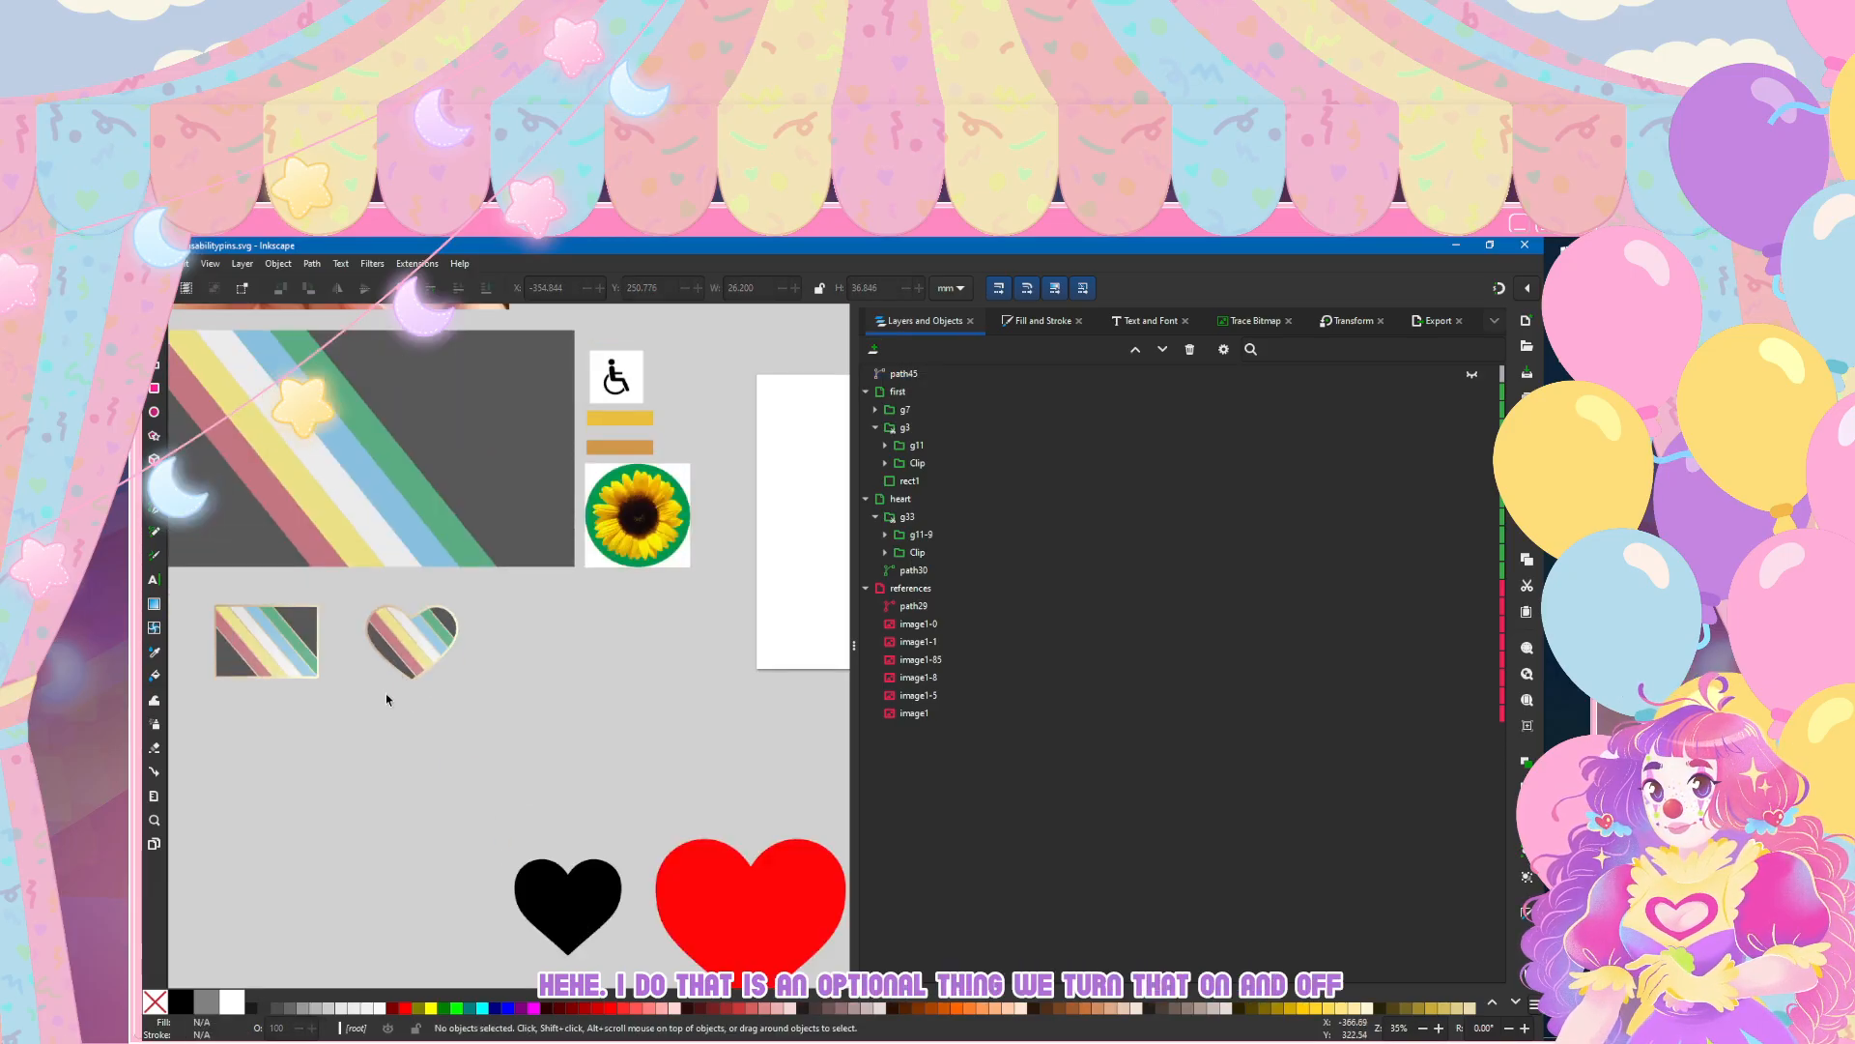
{"action": "scroll", "coordinate": [385, 699], "scroll_direction": "left", "scroll_amount": 5, "text": "shift"}
{"action": "scroll", "coordinate": [385, 698], "scroll_direction": "left", "scroll_amount": 3, "text": "shift"}
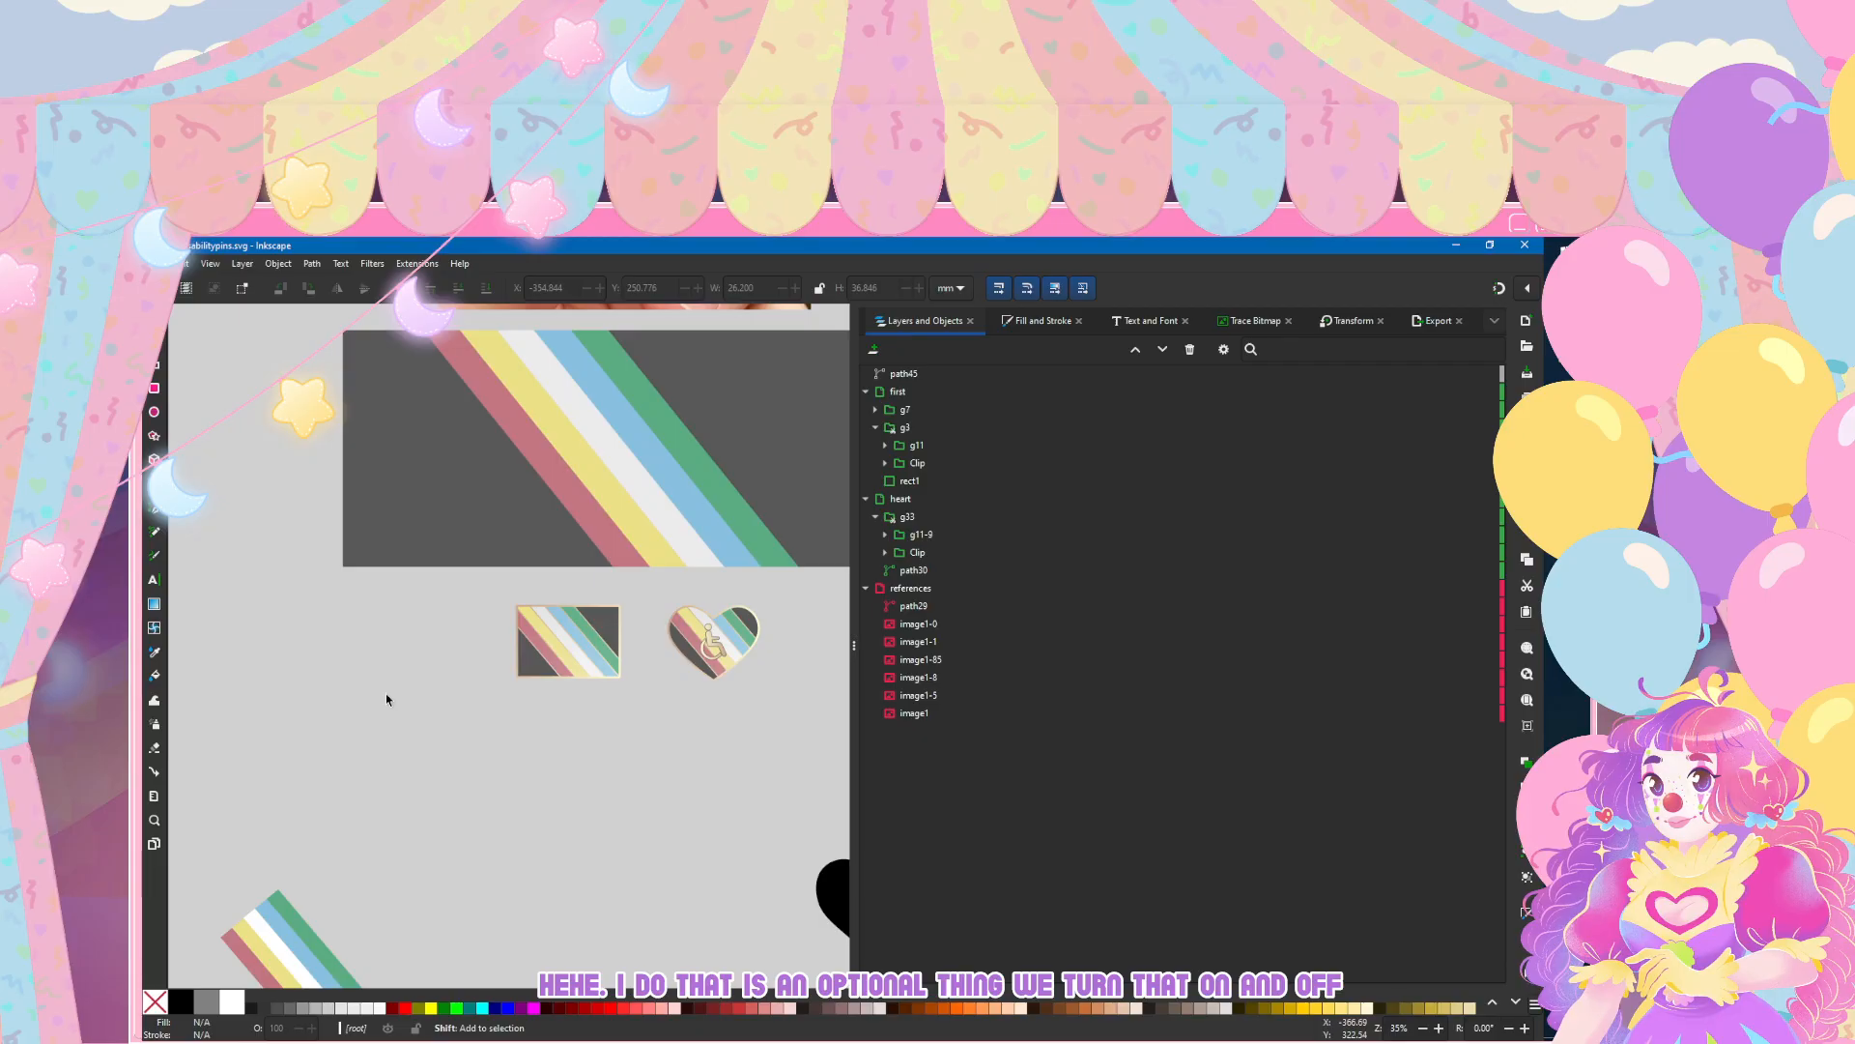
{"action": "left_click", "coordinate": [156, 263]}
{"action": "left_click", "coordinate": [169, 379]}
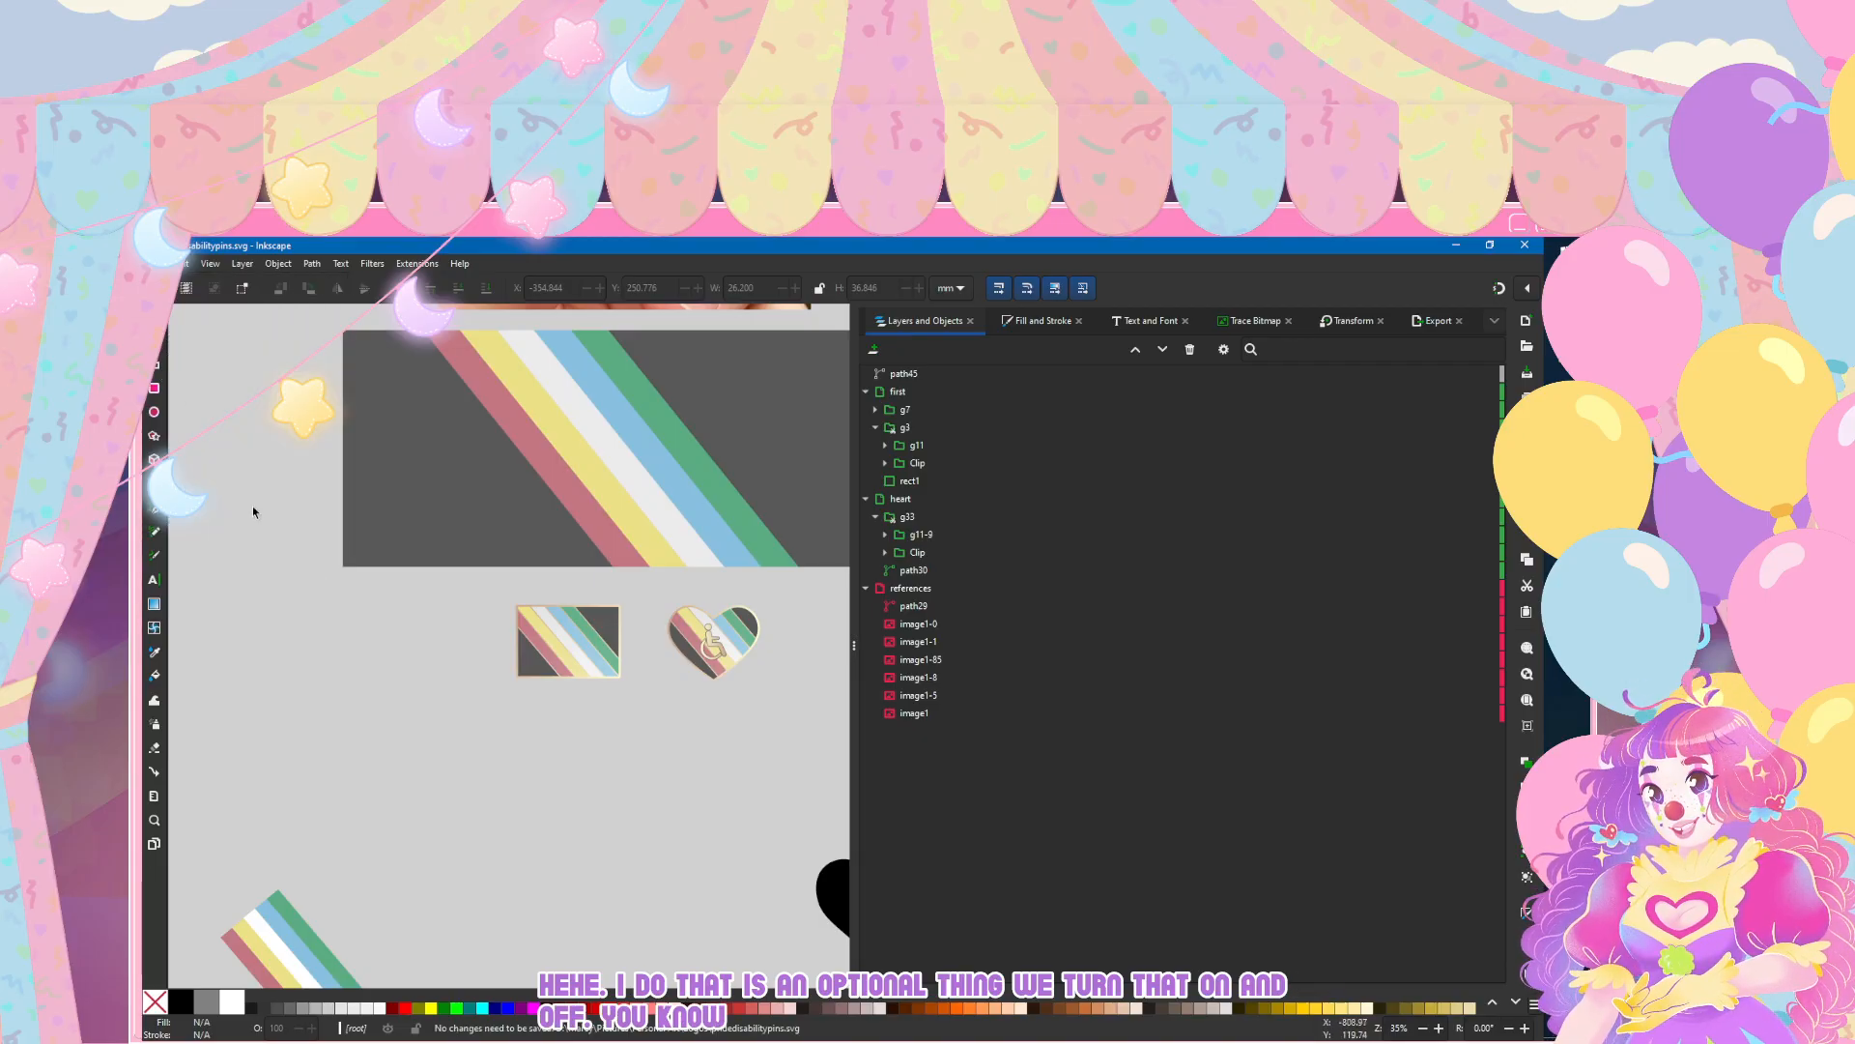
Step: Add a new layer called sunflower above the layer named first
{"action": "scroll", "coordinate": [335, 622], "scroll_direction": "up", "scroll_amount": 3, "text": "ctrl"}
{"action": "scroll", "coordinate": [443, 661], "scroll_direction": "down", "scroll_amount": 3, "text": "ctrl"}
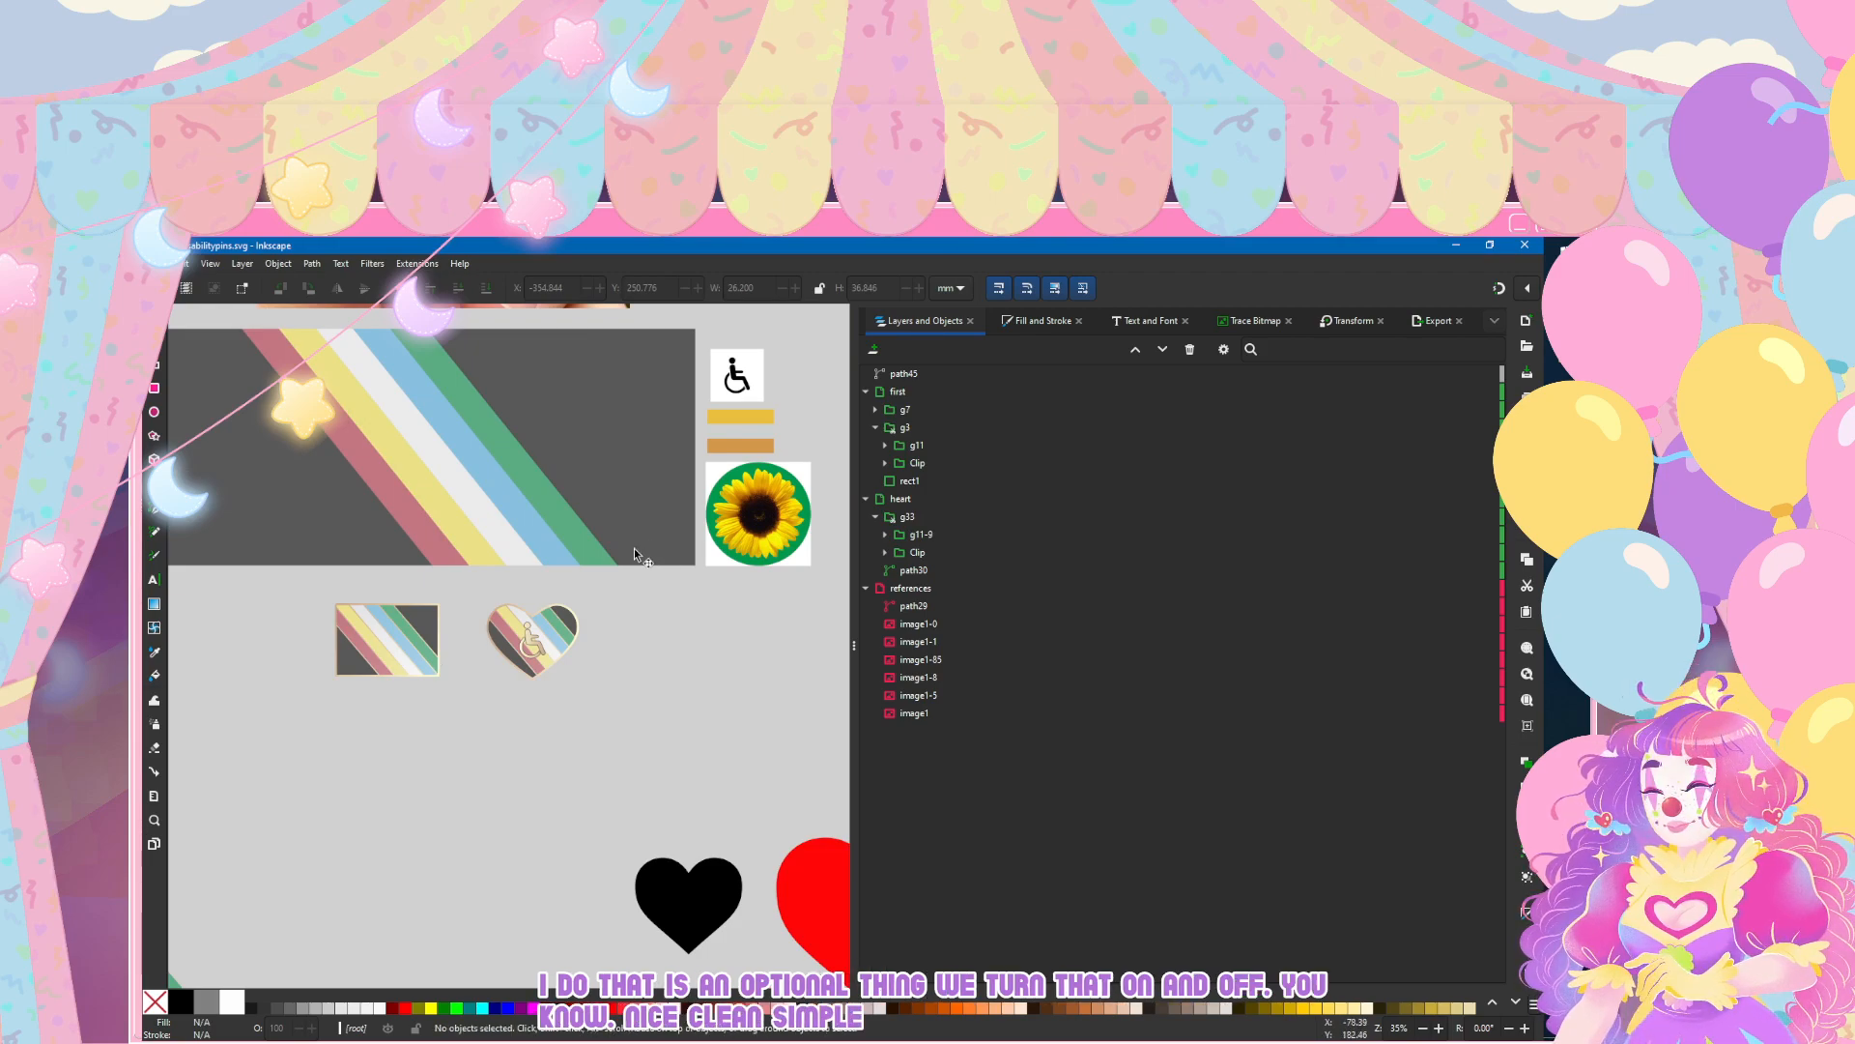
{"action": "left_click", "coordinate": [901, 392]}
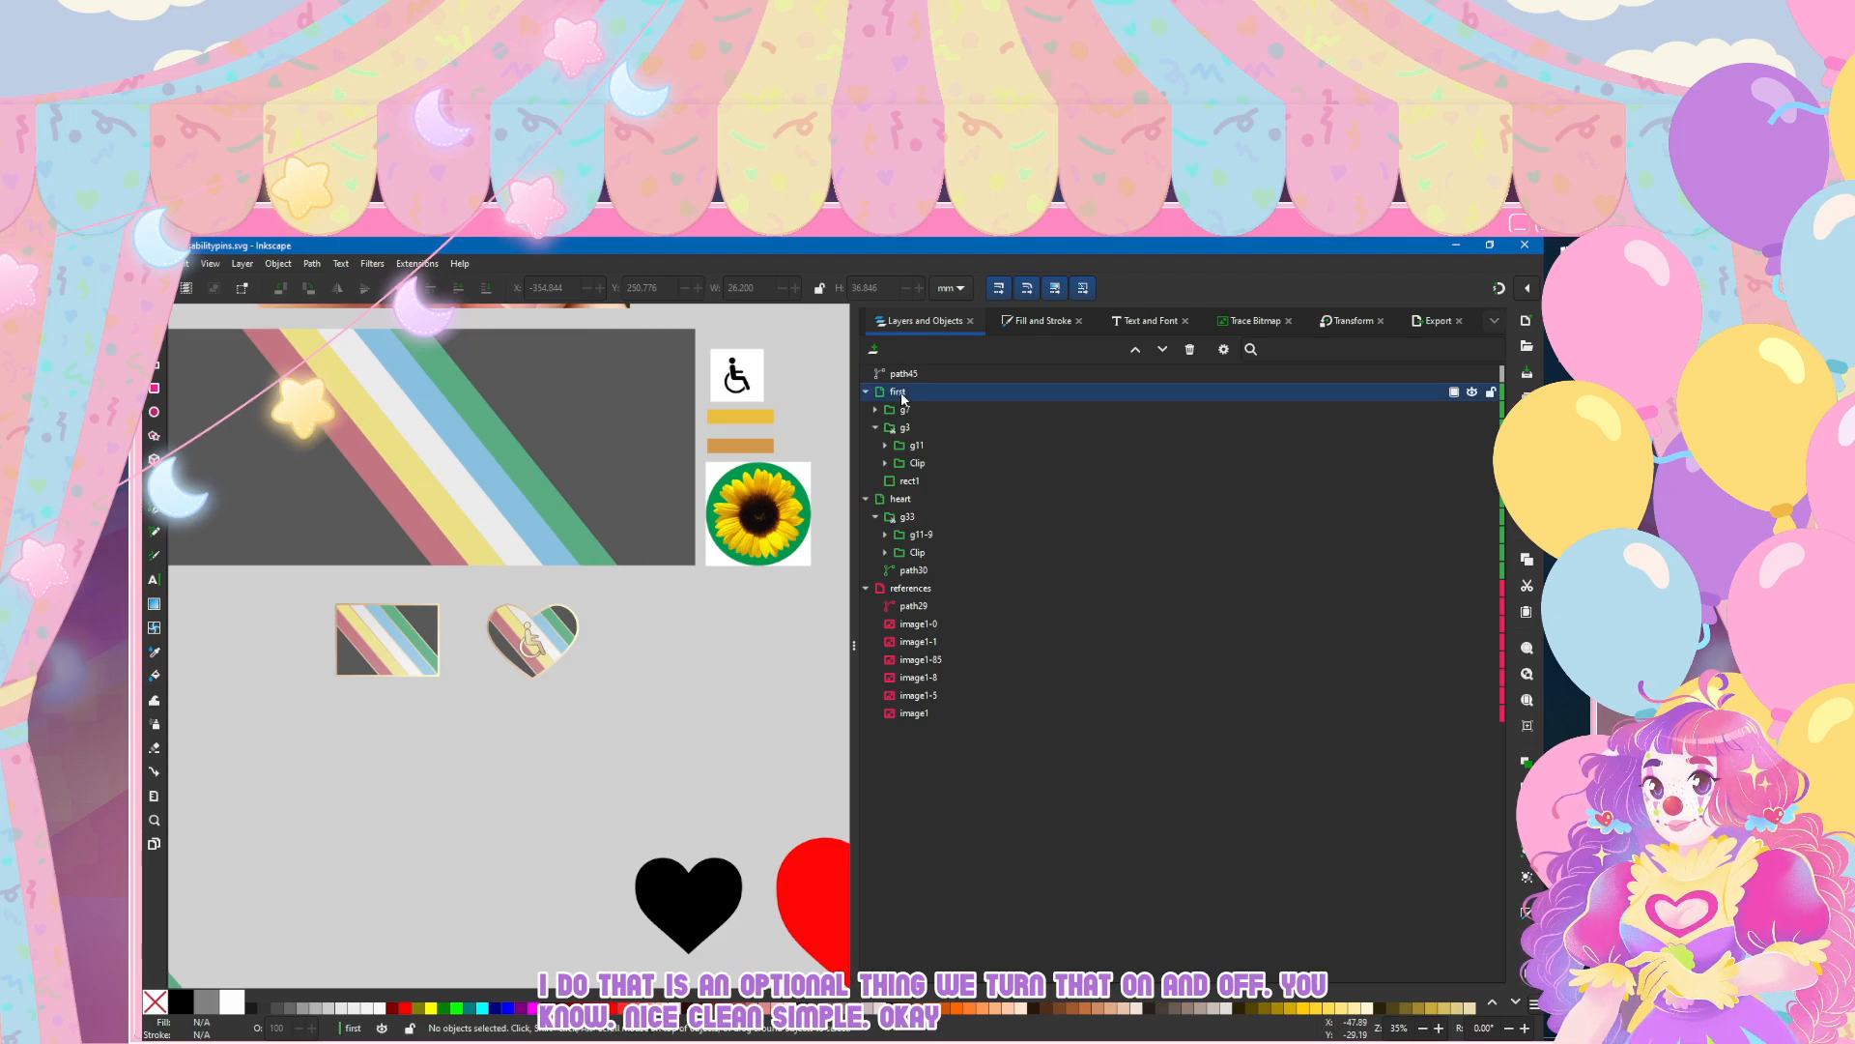
{"action": "left_click", "coordinate": [874, 350]}
{"action": "type", "text": "sunflower"}
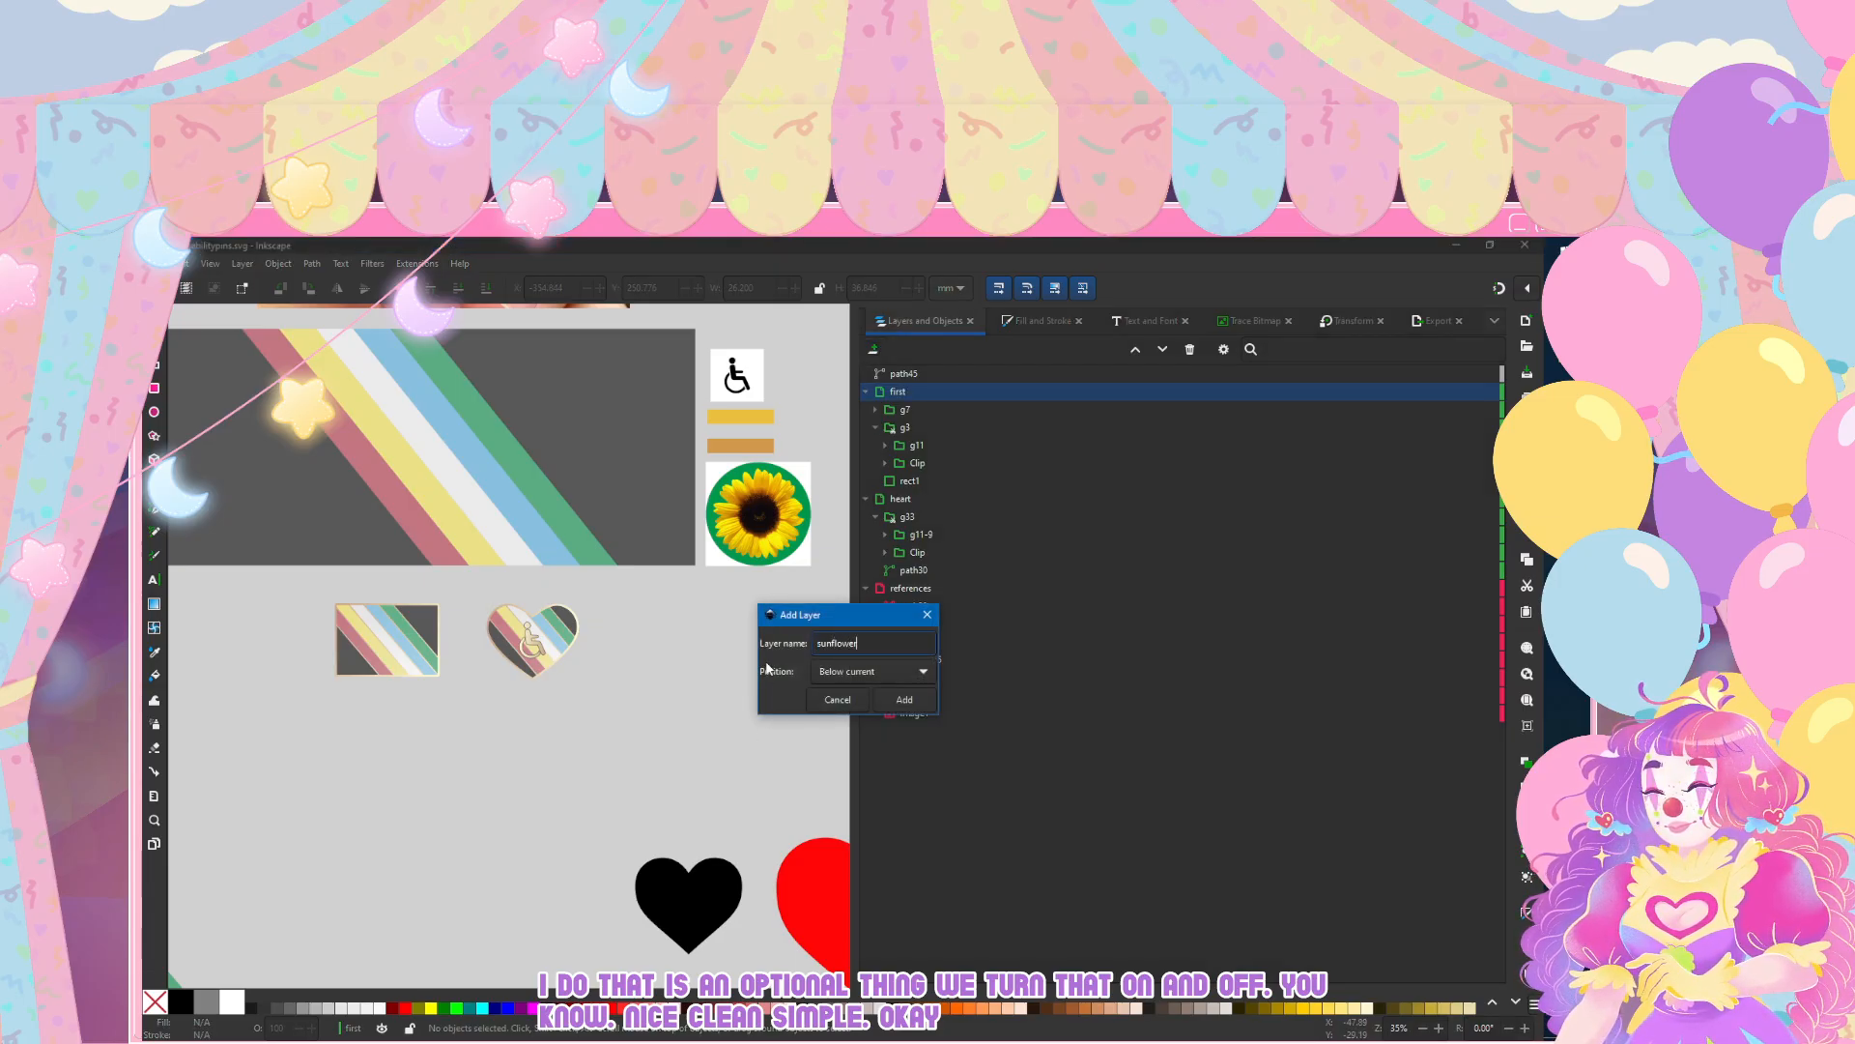
{"action": "left_click", "coordinate": [870, 670]}
{"action": "left_click", "coordinate": [854, 696]}
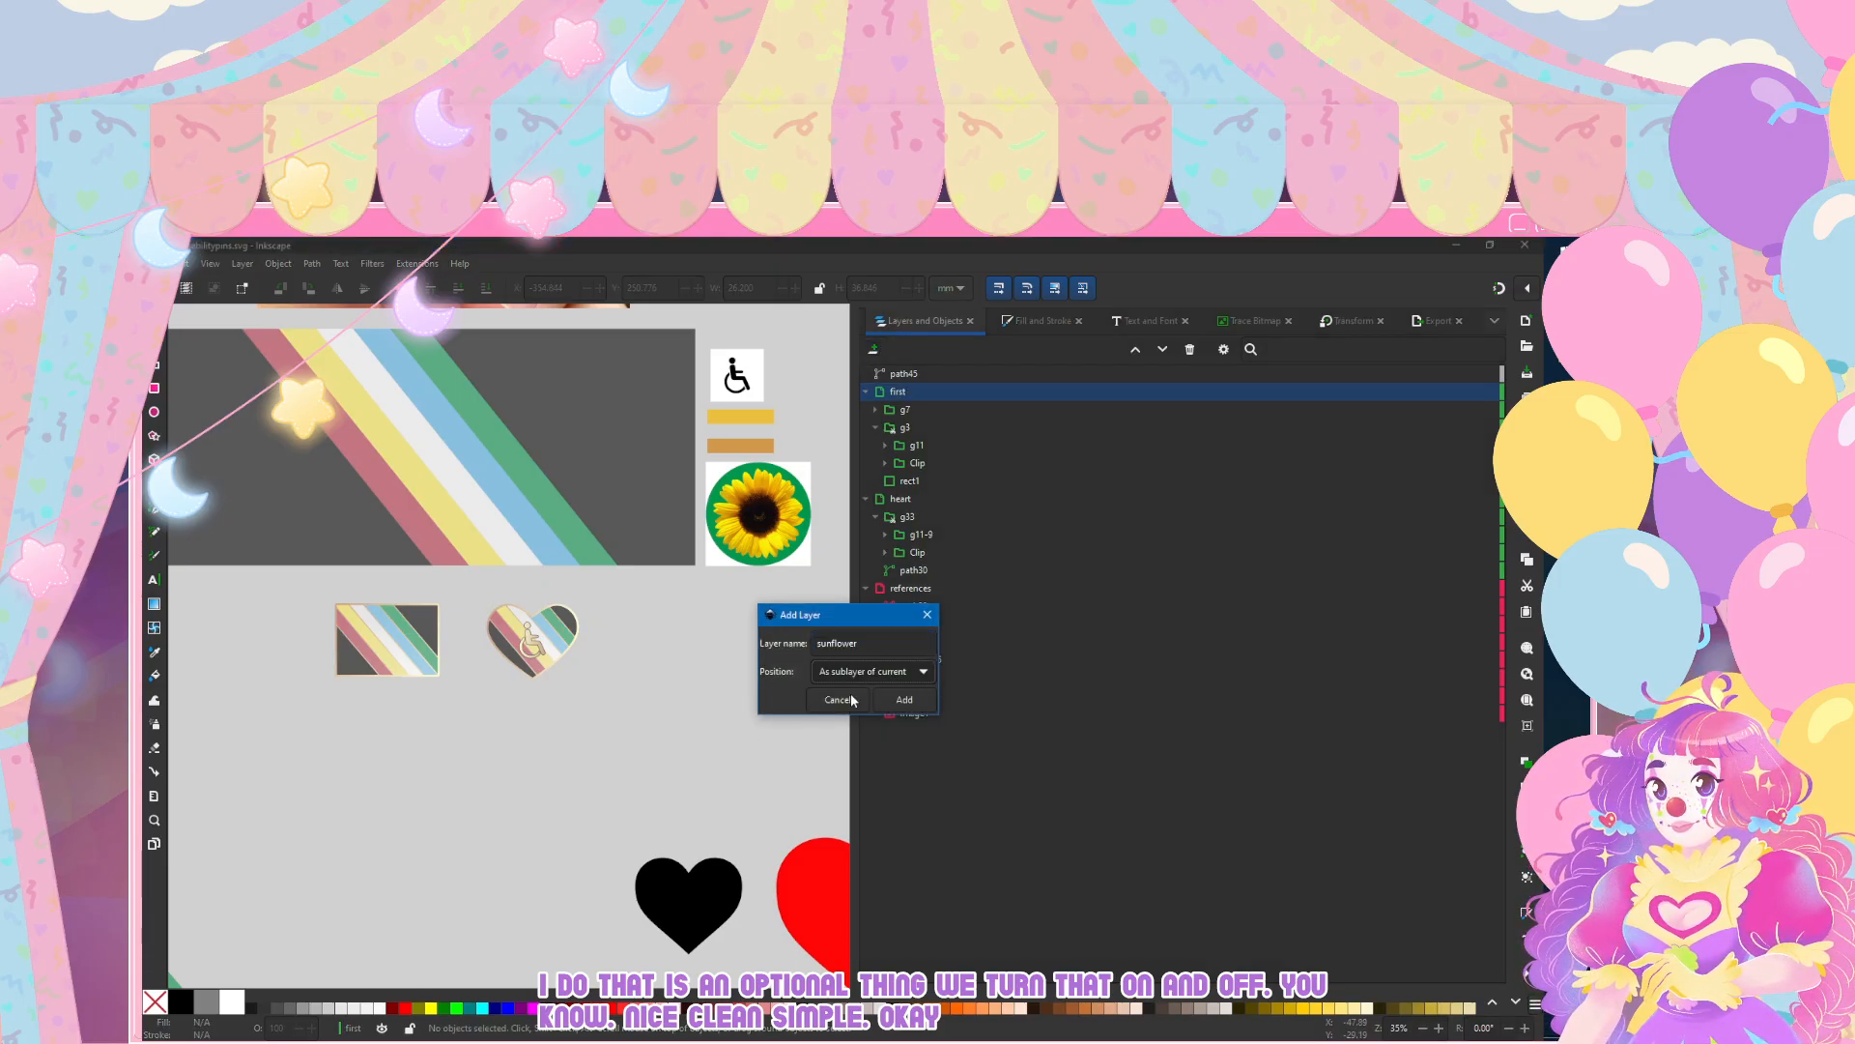
{"action": "left_click", "coordinate": [852, 675]}
{"action": "left_click", "coordinate": [850, 620]}
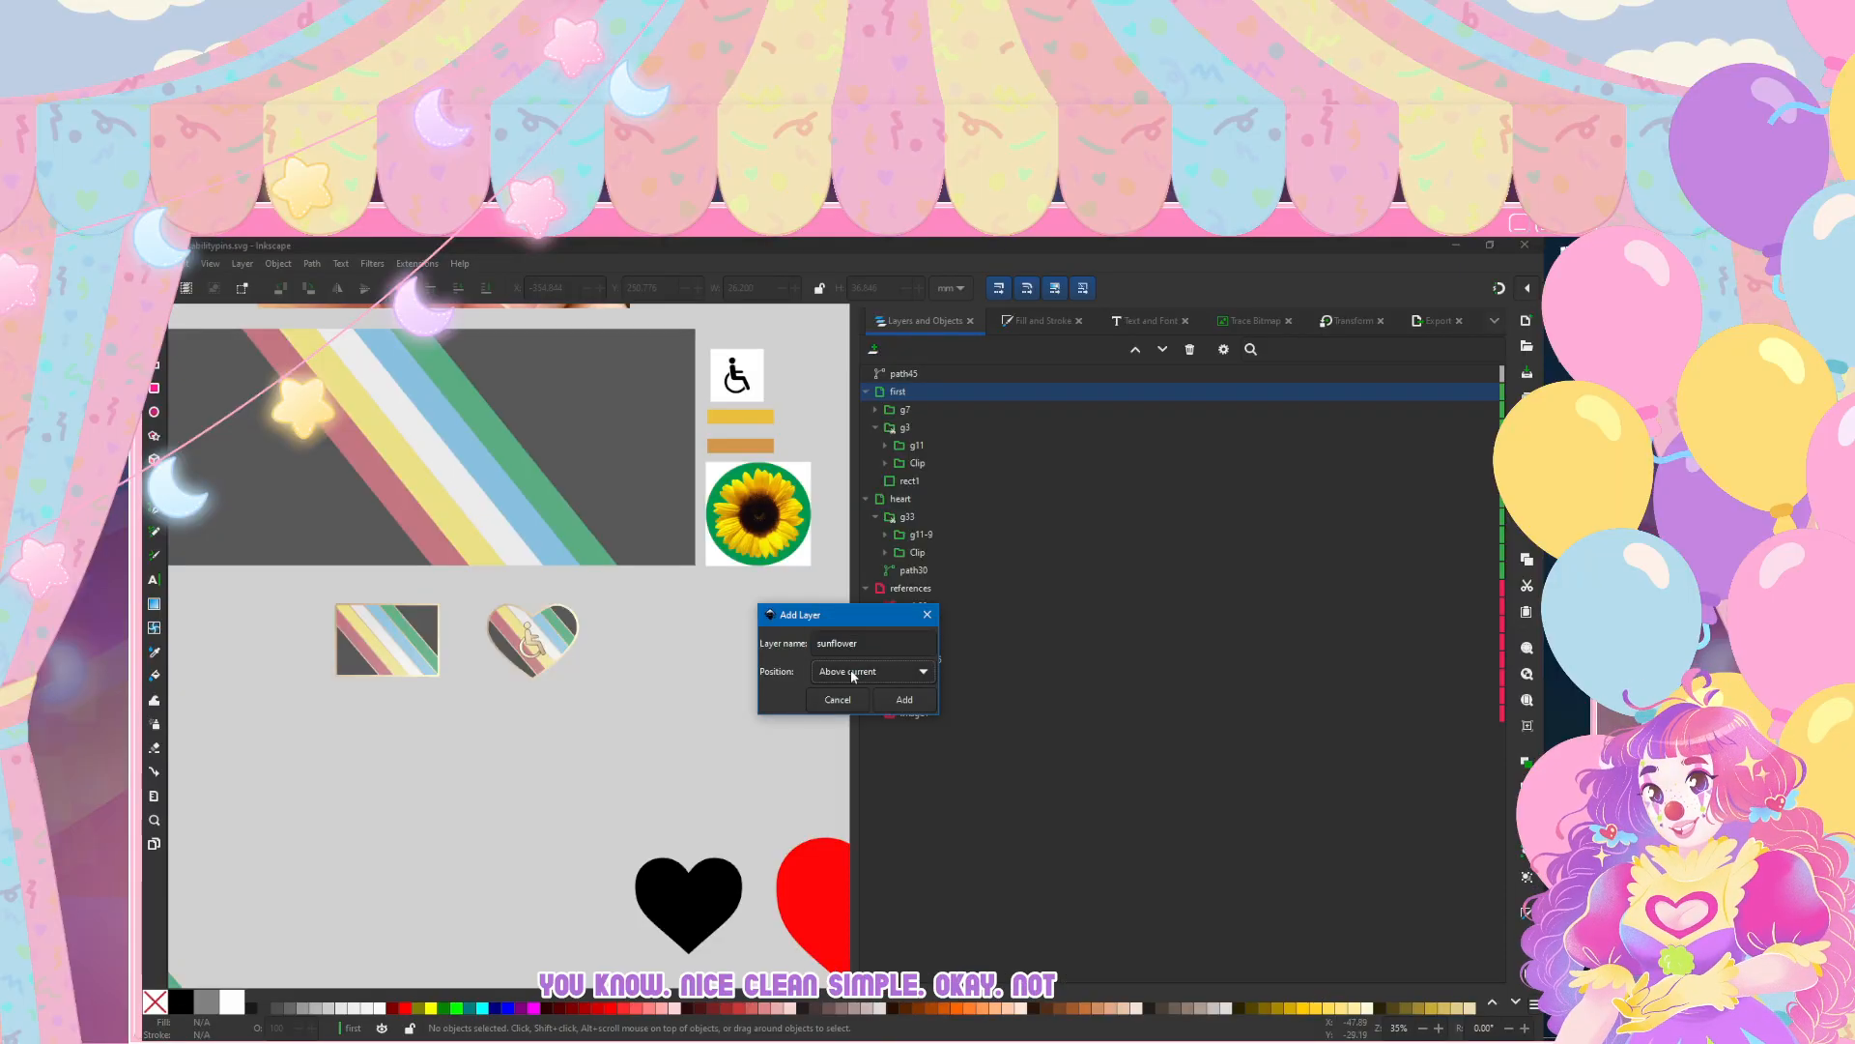
{"action": "left_click", "coordinate": [890, 698]}
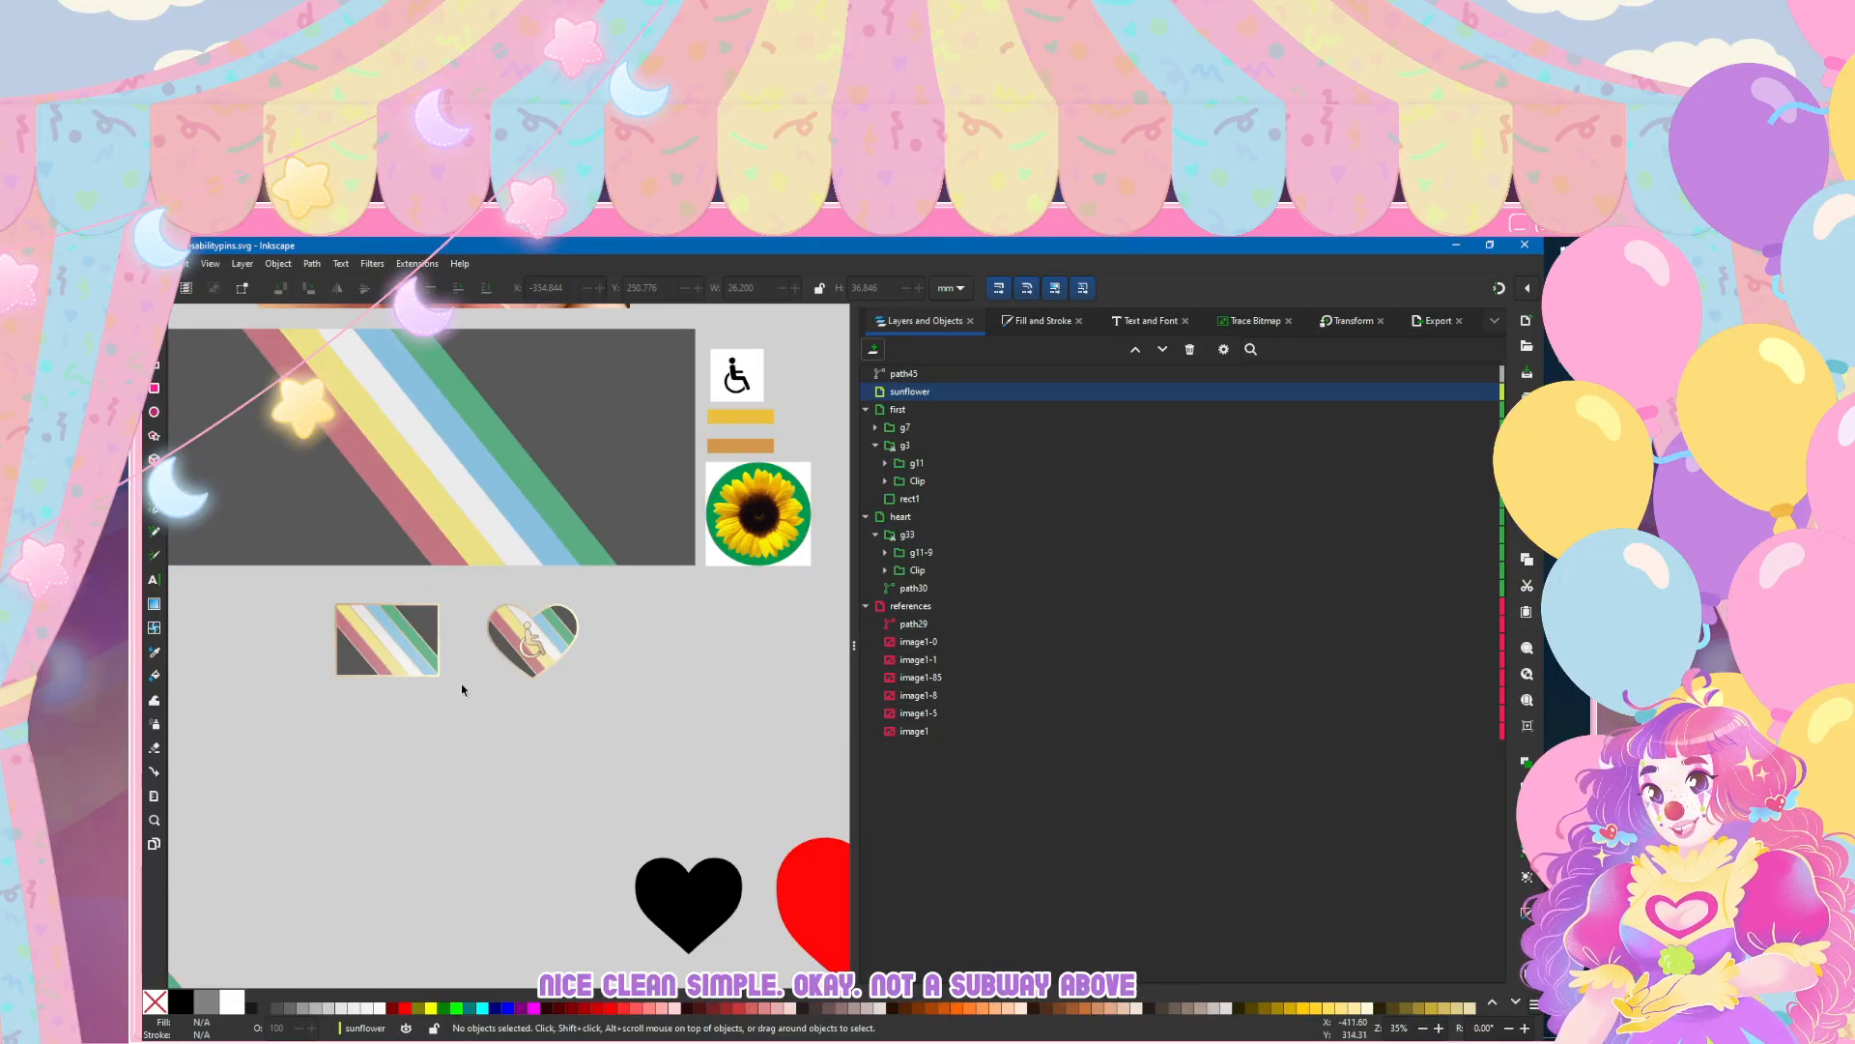
Step: Draw a circle beside the heart pin as the sunflower's centre and set its width and height to 35 mm
{"action": "scroll", "coordinate": [618, 686], "scroll_direction": "right", "scroll_amount": 3}
{"action": "key", "text": "e"}
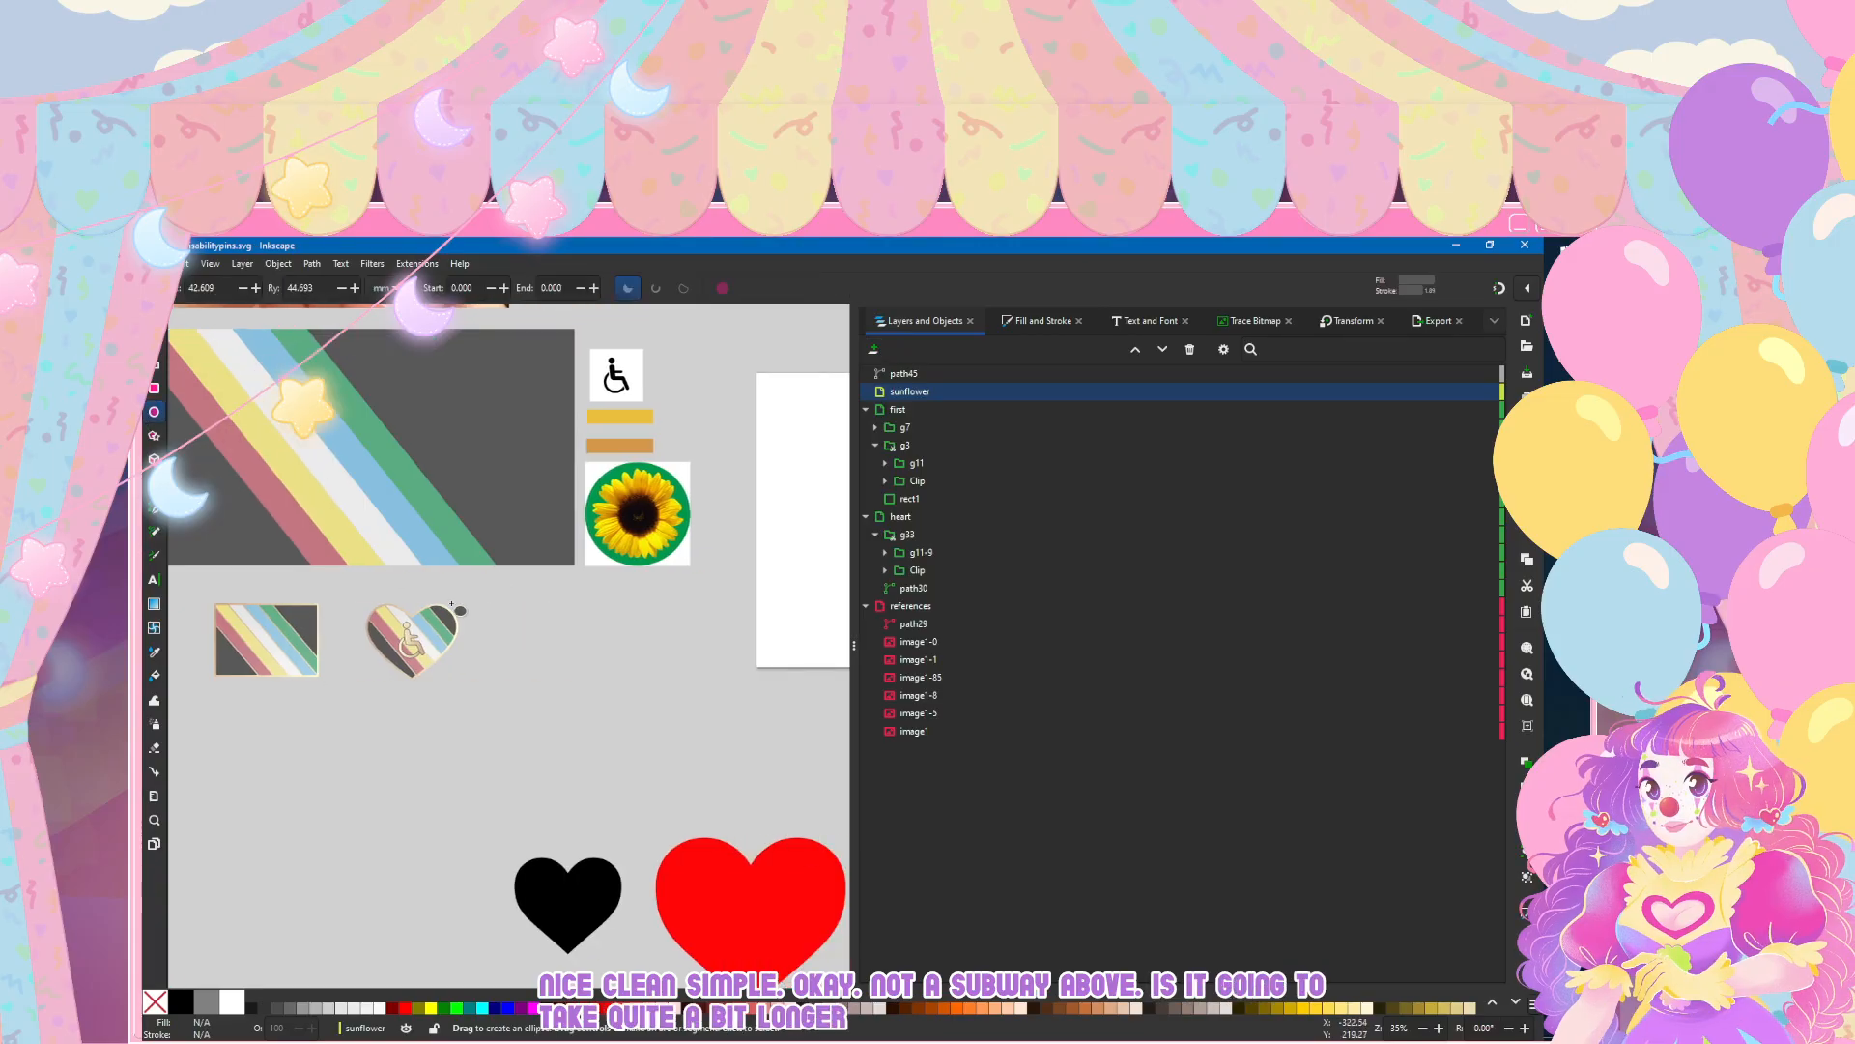
{"action": "scroll", "coordinate": [526, 674], "scroll_direction": "up", "scroll_amount": 2, "text": "ctrl"}
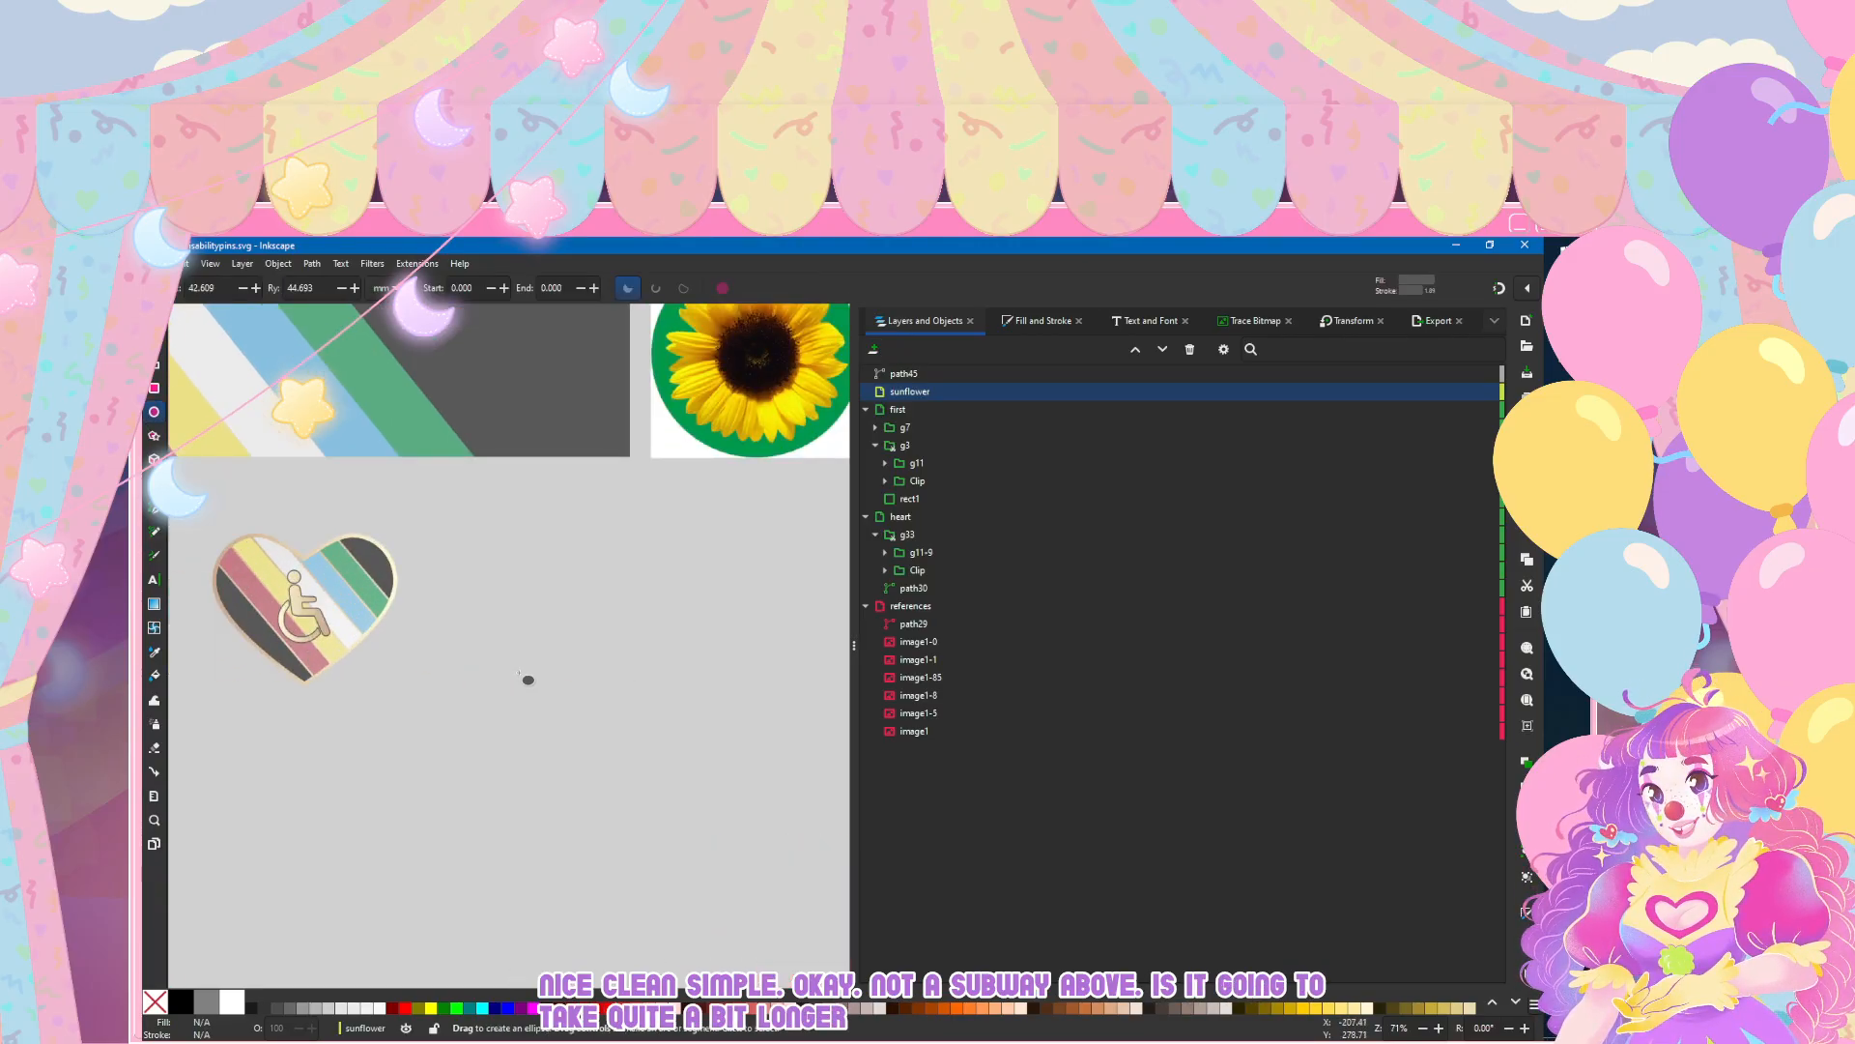
{"action": "left_click_drag", "start_coordinate": [542, 577], "coordinate": [615, 647]}
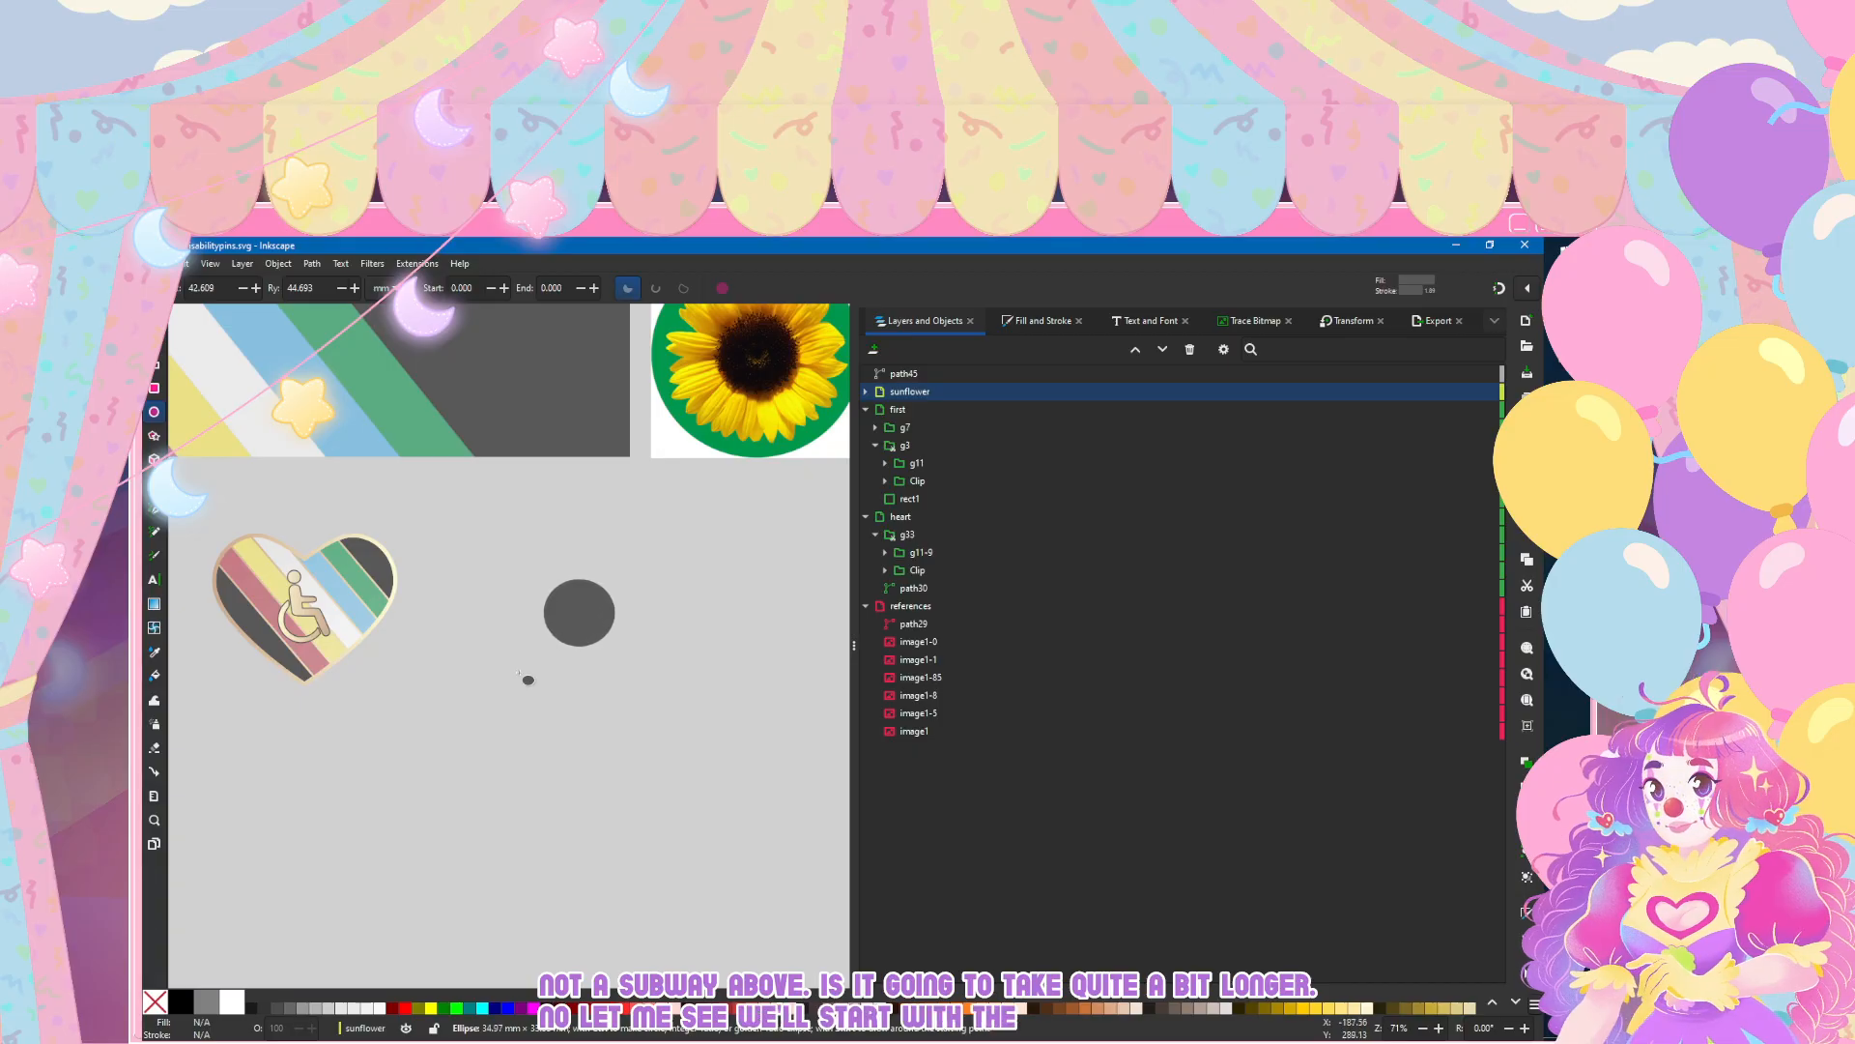
{"action": "key", "text": "s"}
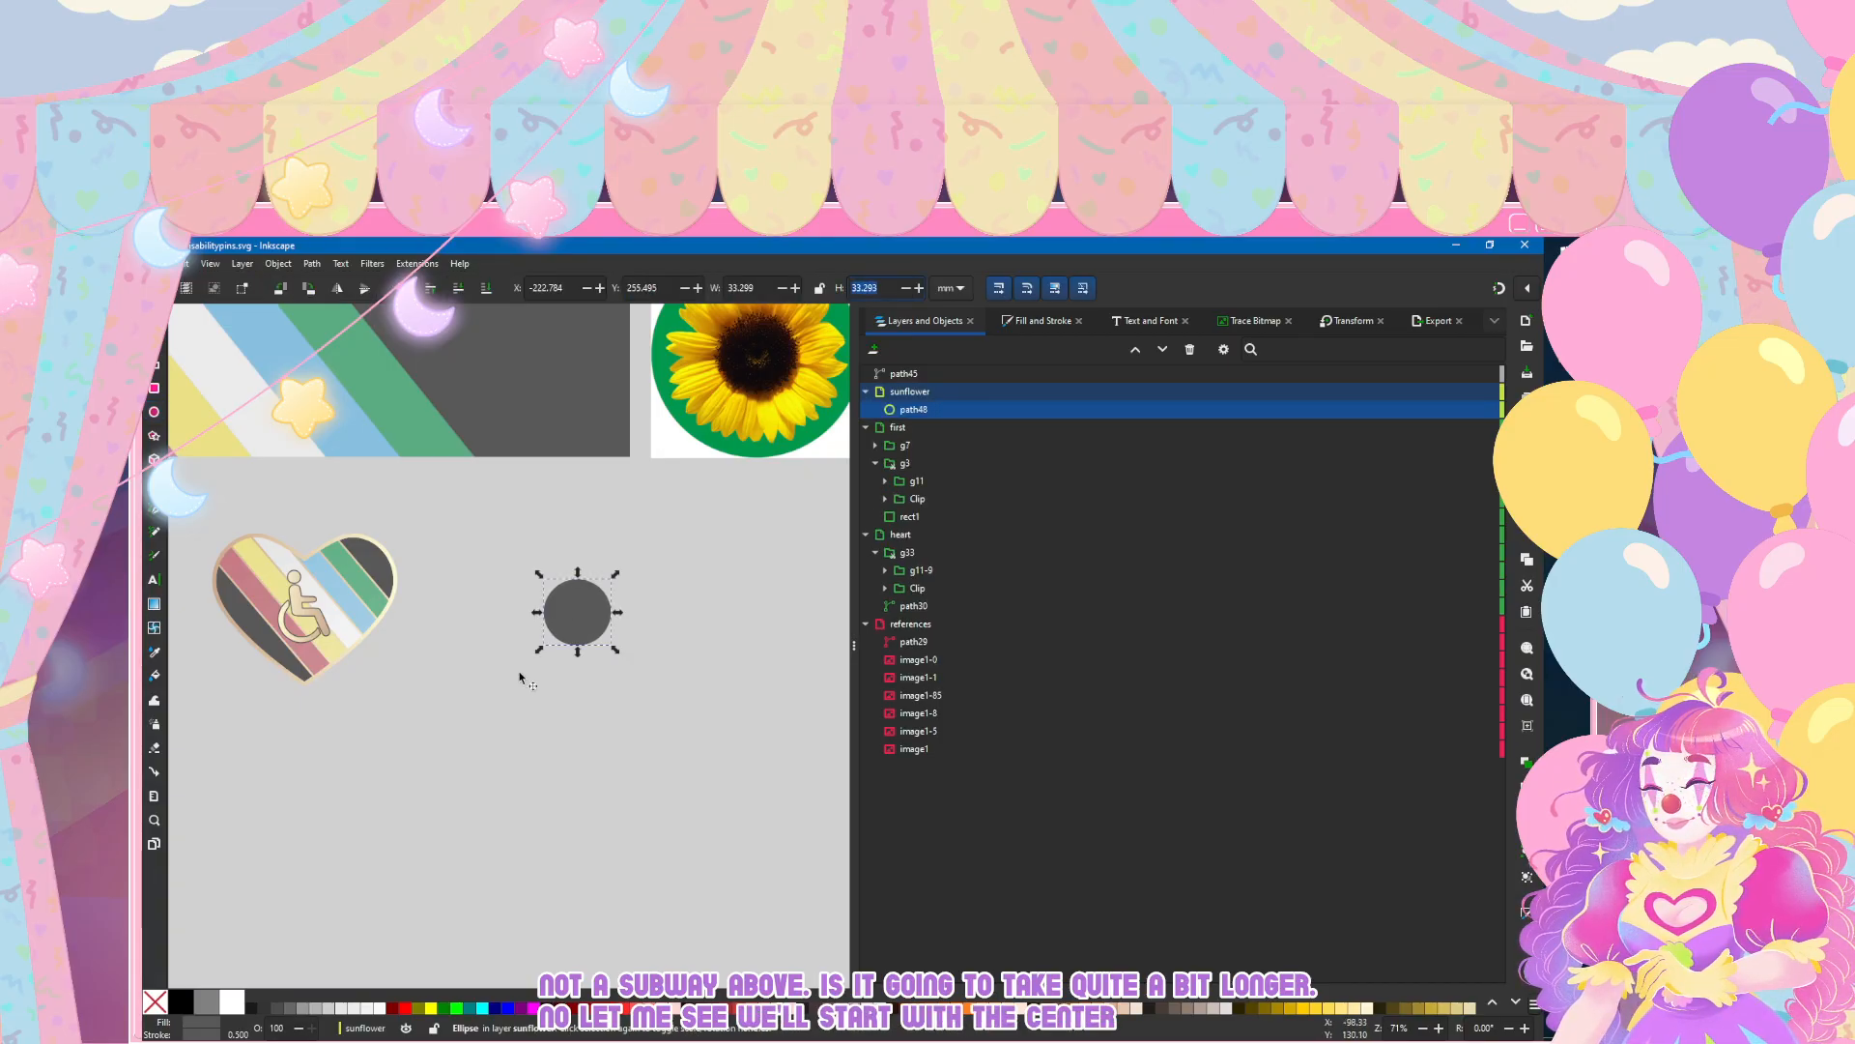
{"action": "type", "text": "35"}
{"action": "key", "text": "Return"}
{"action": "type", "text": "35"}
{"action": "key", "text": "Return"}
Step: Move the circle into the empty area below the sunflower reference, to about X -163.4 mm, Y 276.0 mm
{"action": "left_click_drag", "start_coordinate": [584, 618], "coordinate": [632, 698]}
{"action": "scroll", "coordinate": [497, 694], "scroll_direction": "right", "scroll_amount": 2}
{"action": "scroll", "coordinate": [498, 693], "scroll_direction": "right", "scroll_amount": 4}
{"action": "left_click_drag", "start_coordinate": [479, 694], "coordinate": [551, 655]}
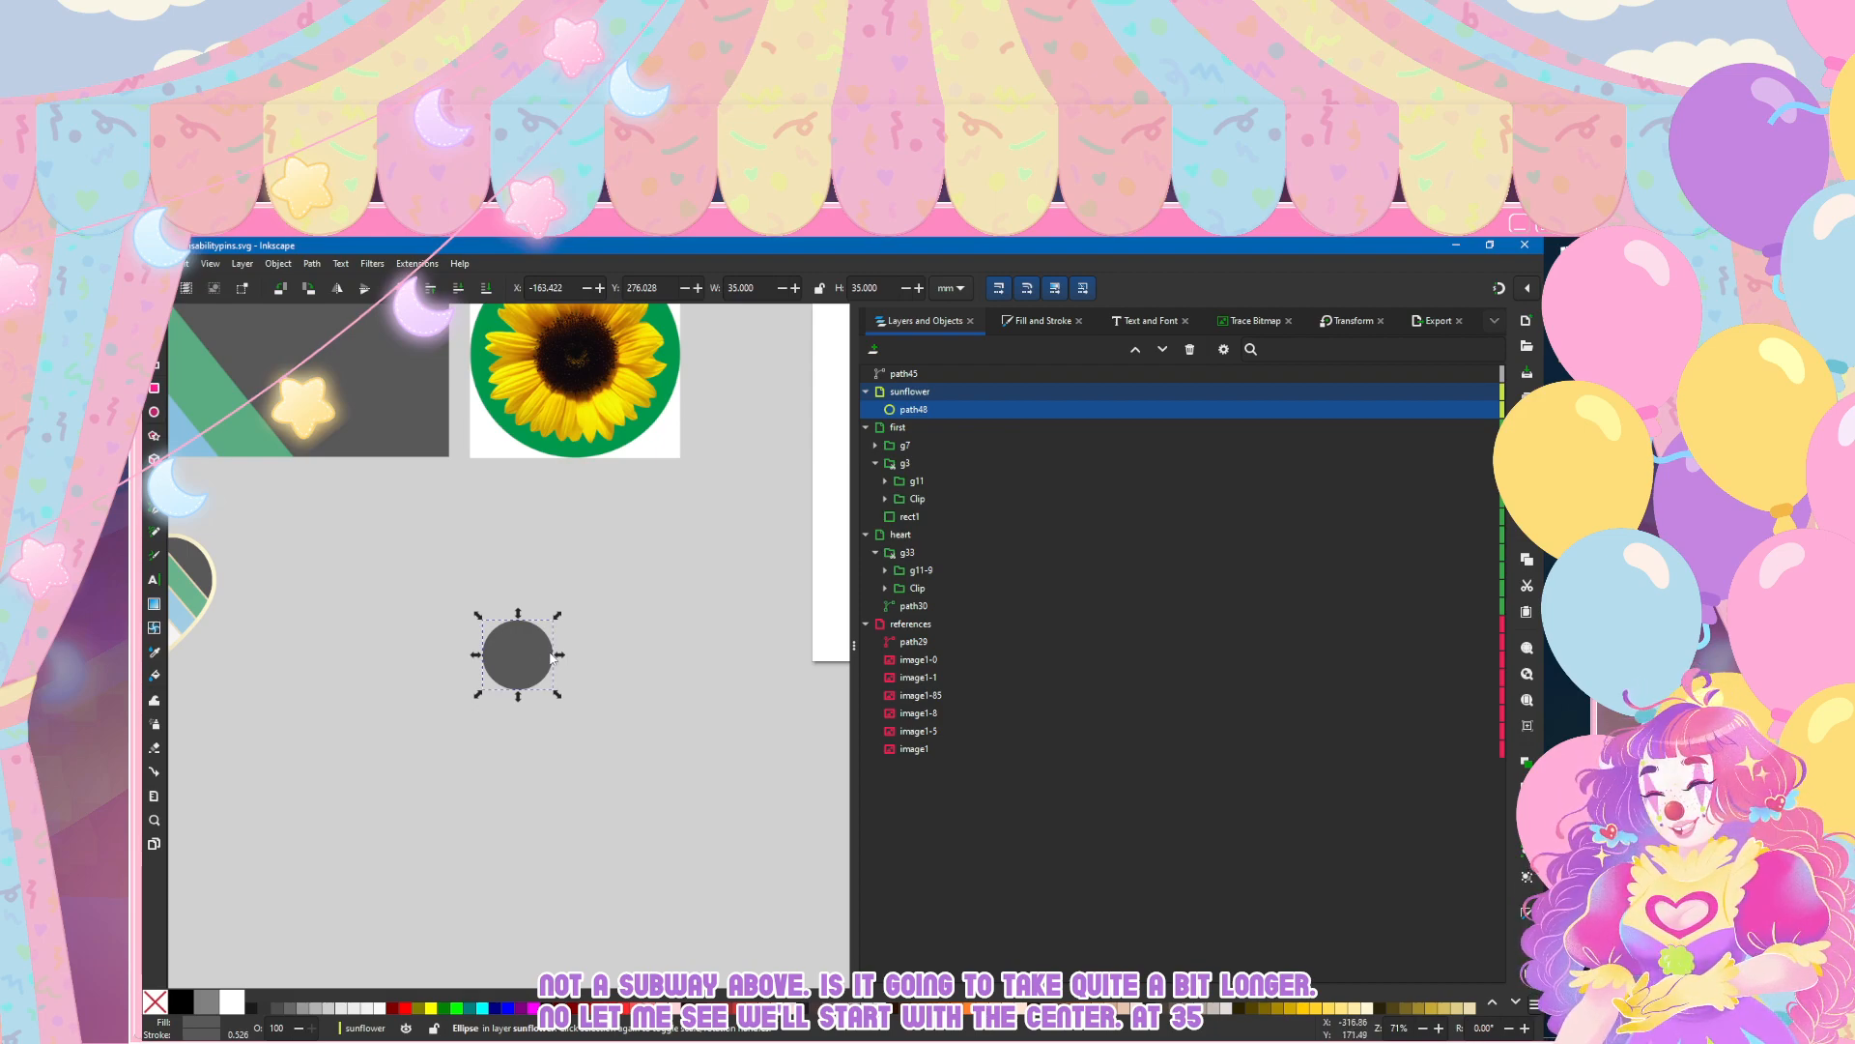
Step: Draw a narrow upright ellipse about 13.2 mm wide and 39.2 mm high beside the circle as a petal
{"action": "key", "text": "e"}
{"action": "mouse_move", "coordinate": [632, 519]}
{"action": "left_mouse_down"}
{"action": "mouse_move", "coordinate": [693, 620]}
{"action": "mouse_move", "coordinate": [676, 645]}
{"action": "left_mouse_up"}
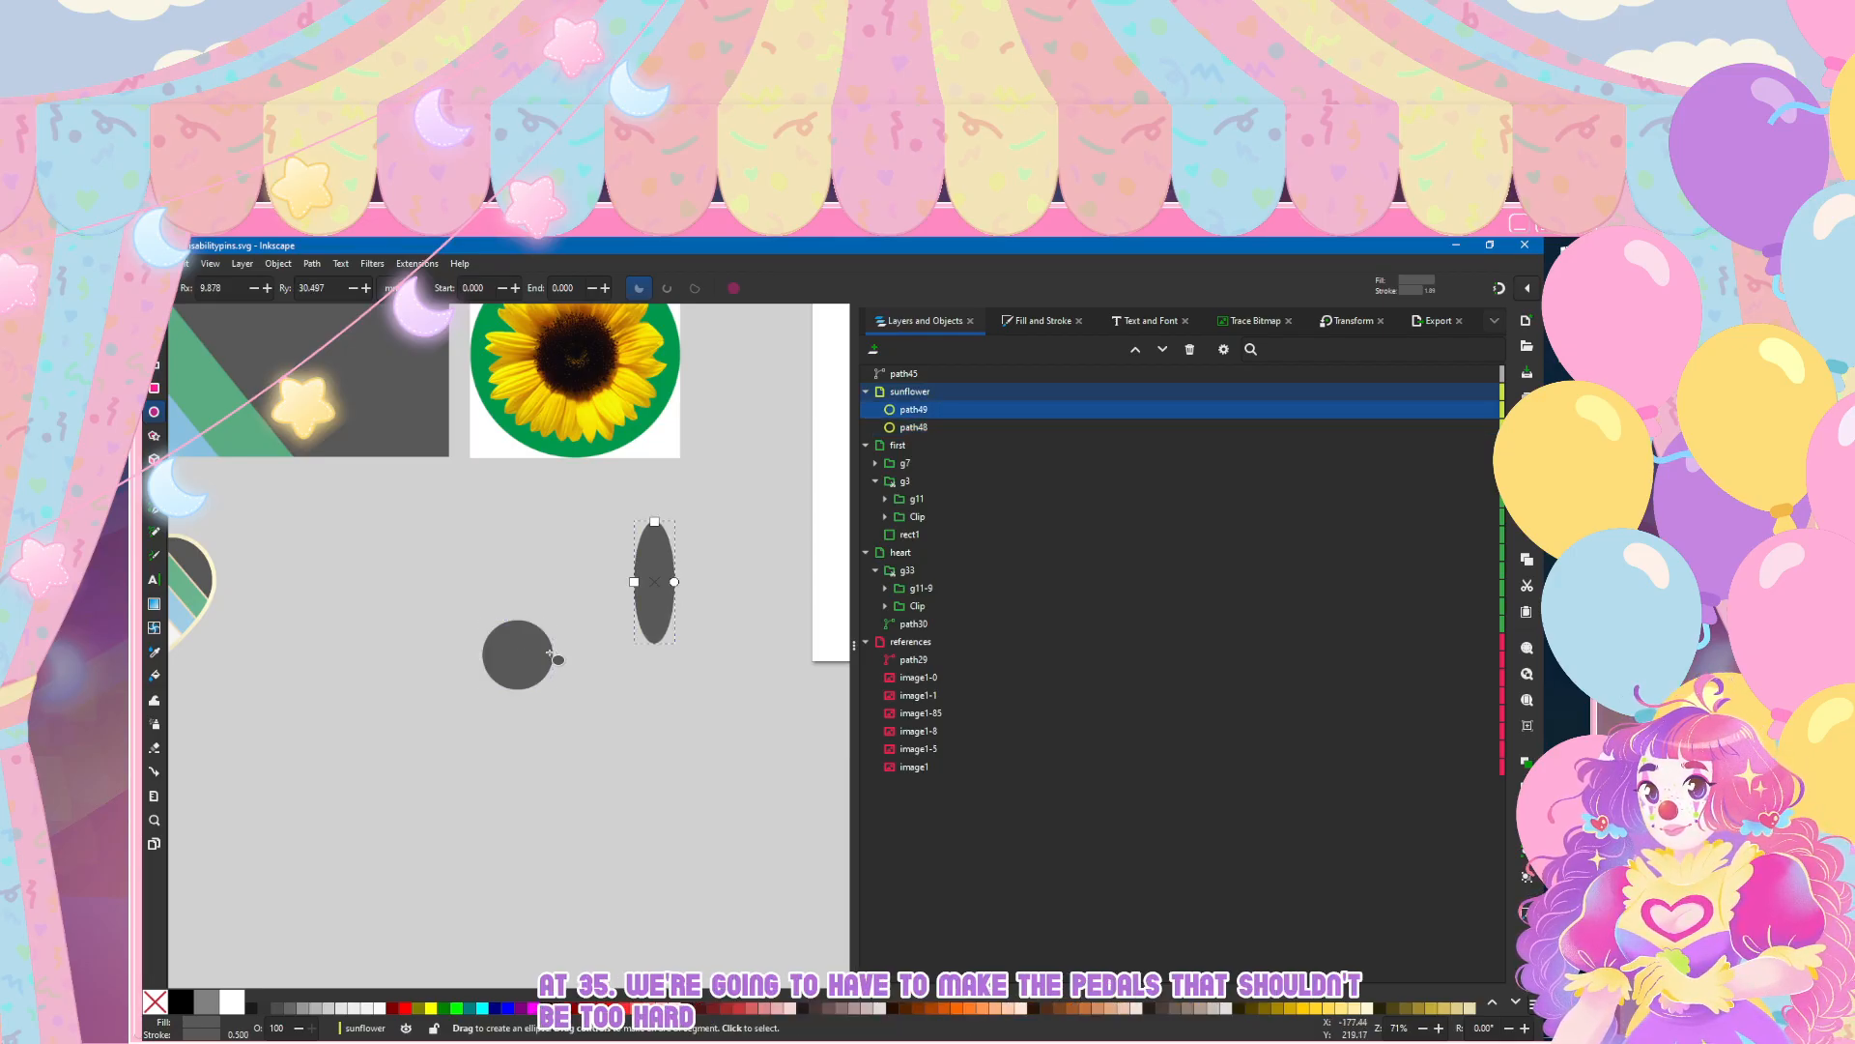
{"action": "key", "text": "ctrl+z"}
{"action": "left_click_drag", "start_coordinate": [604, 542], "coordinate": [636, 609]}
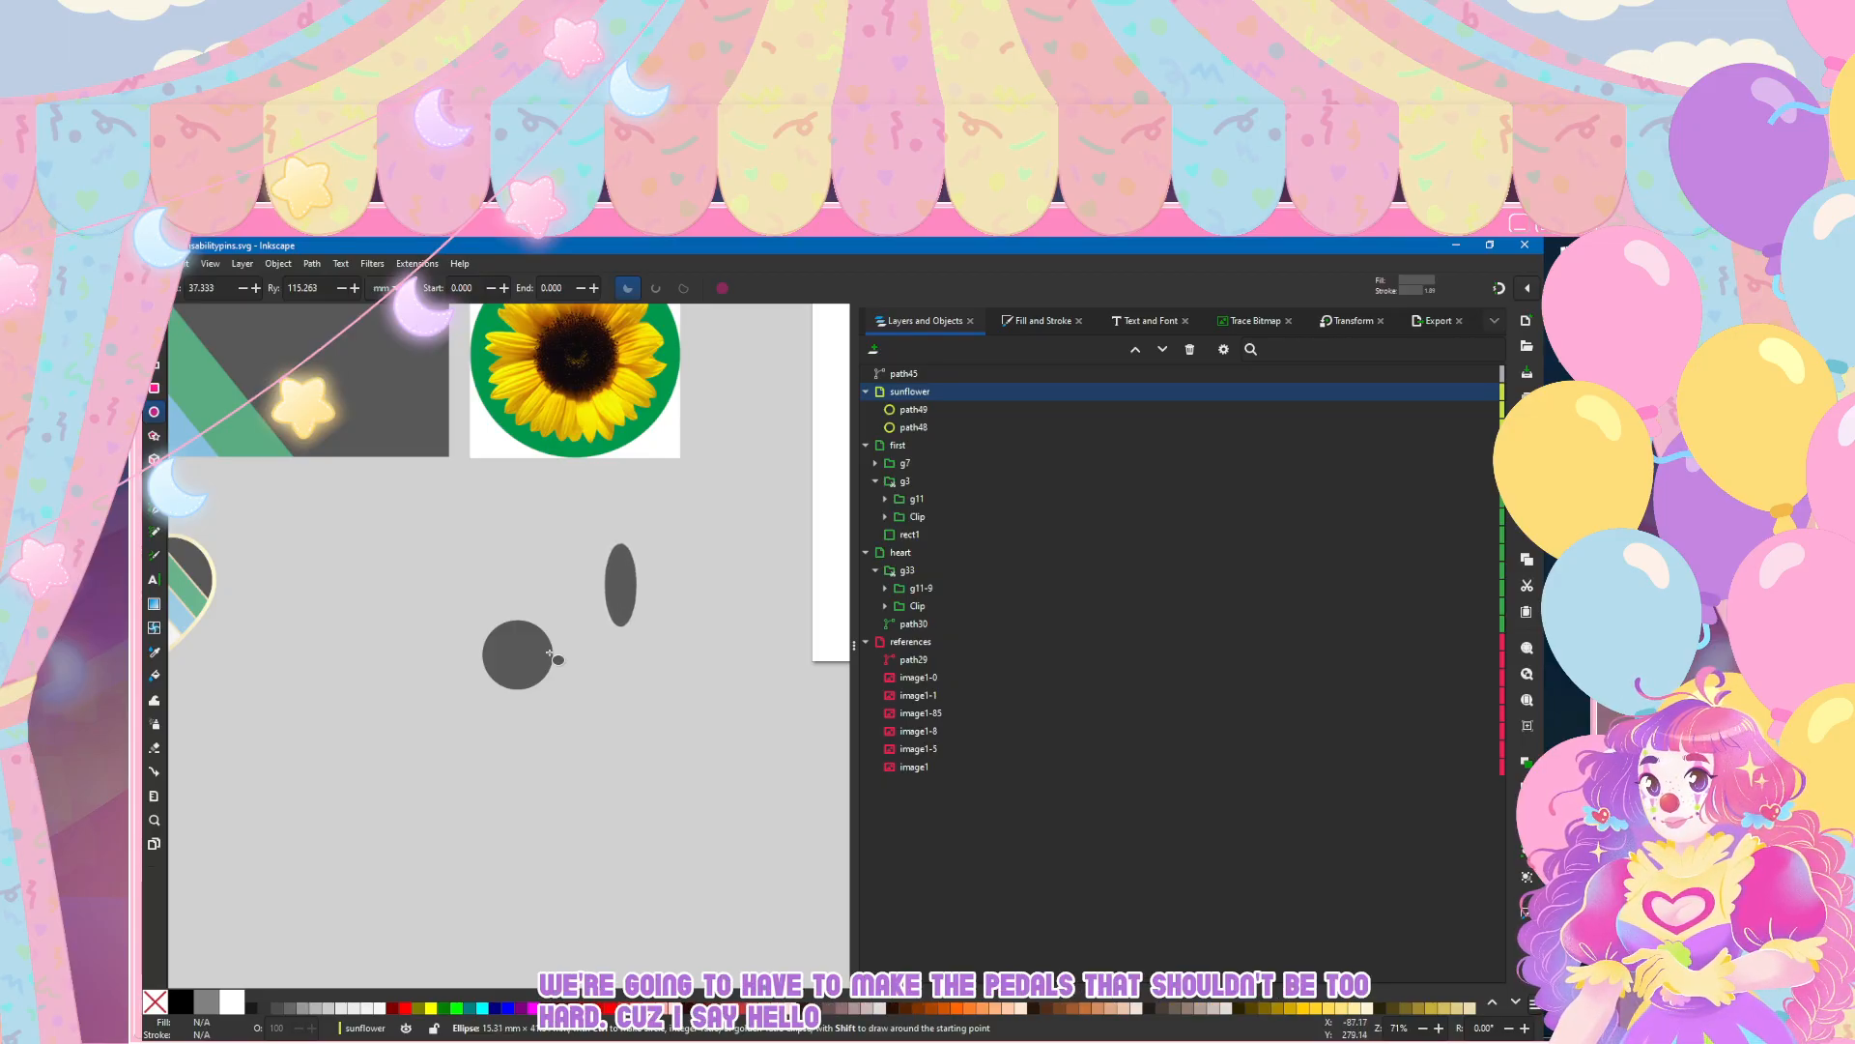
{"action": "key", "text": "s"}
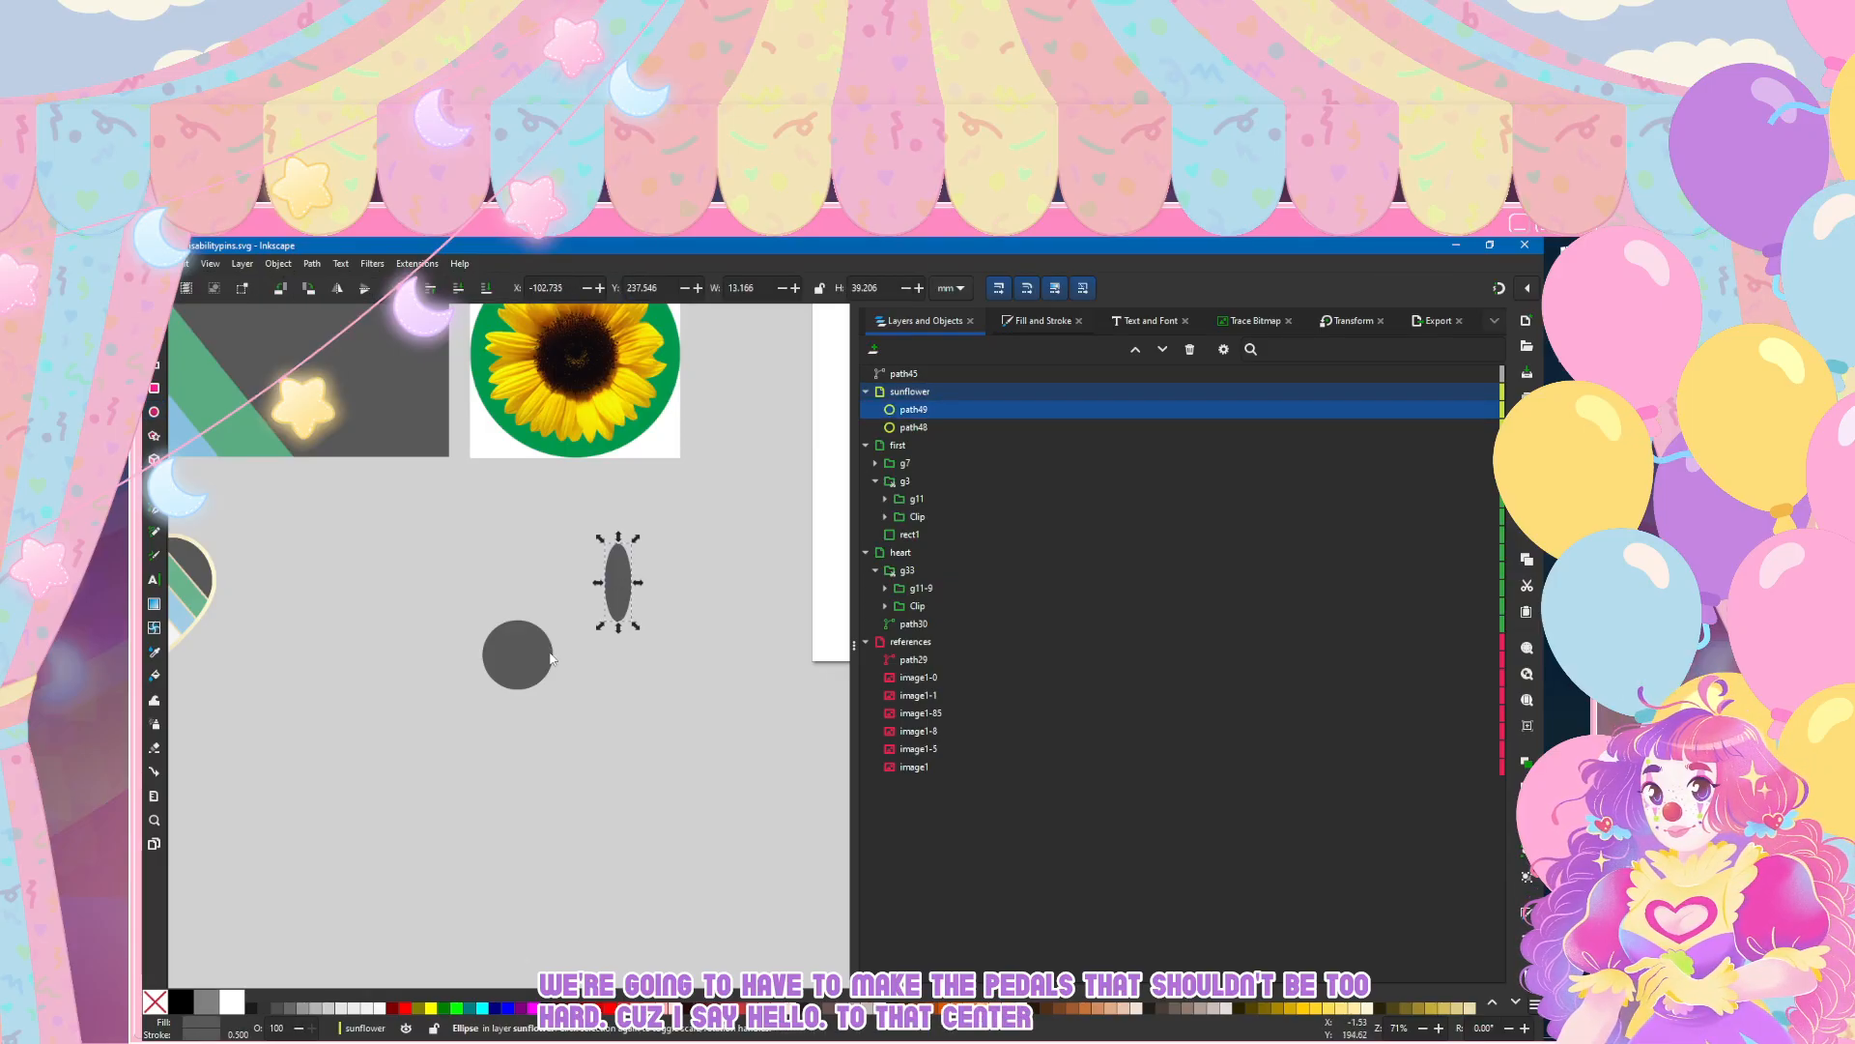
Step: Fill the petal ellipse with yellow sampled from the sunflower reference image, leaving it without an outline
{"action": "key", "text": "ctrl+shift+f"}
{"action": "key", "text": "d"}
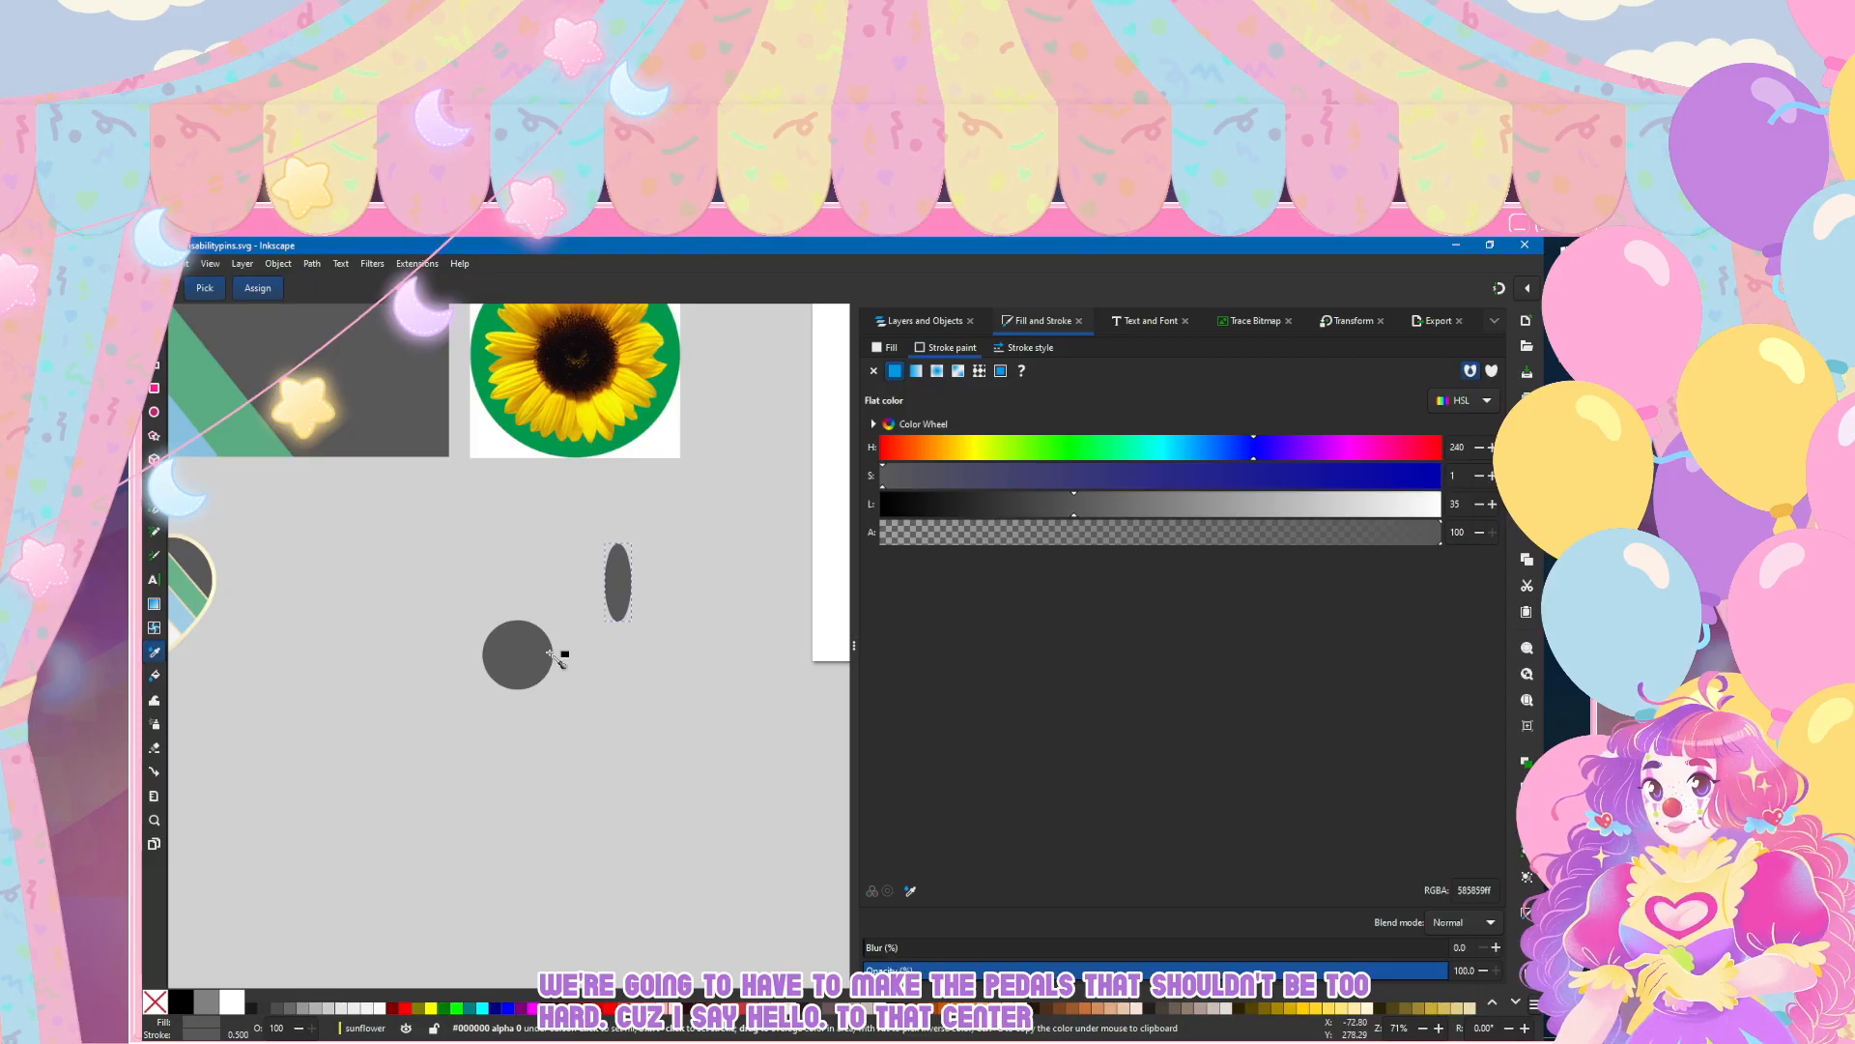
{"action": "scroll", "coordinate": [513, 621], "scroll_direction": "up", "scroll_amount": 3}
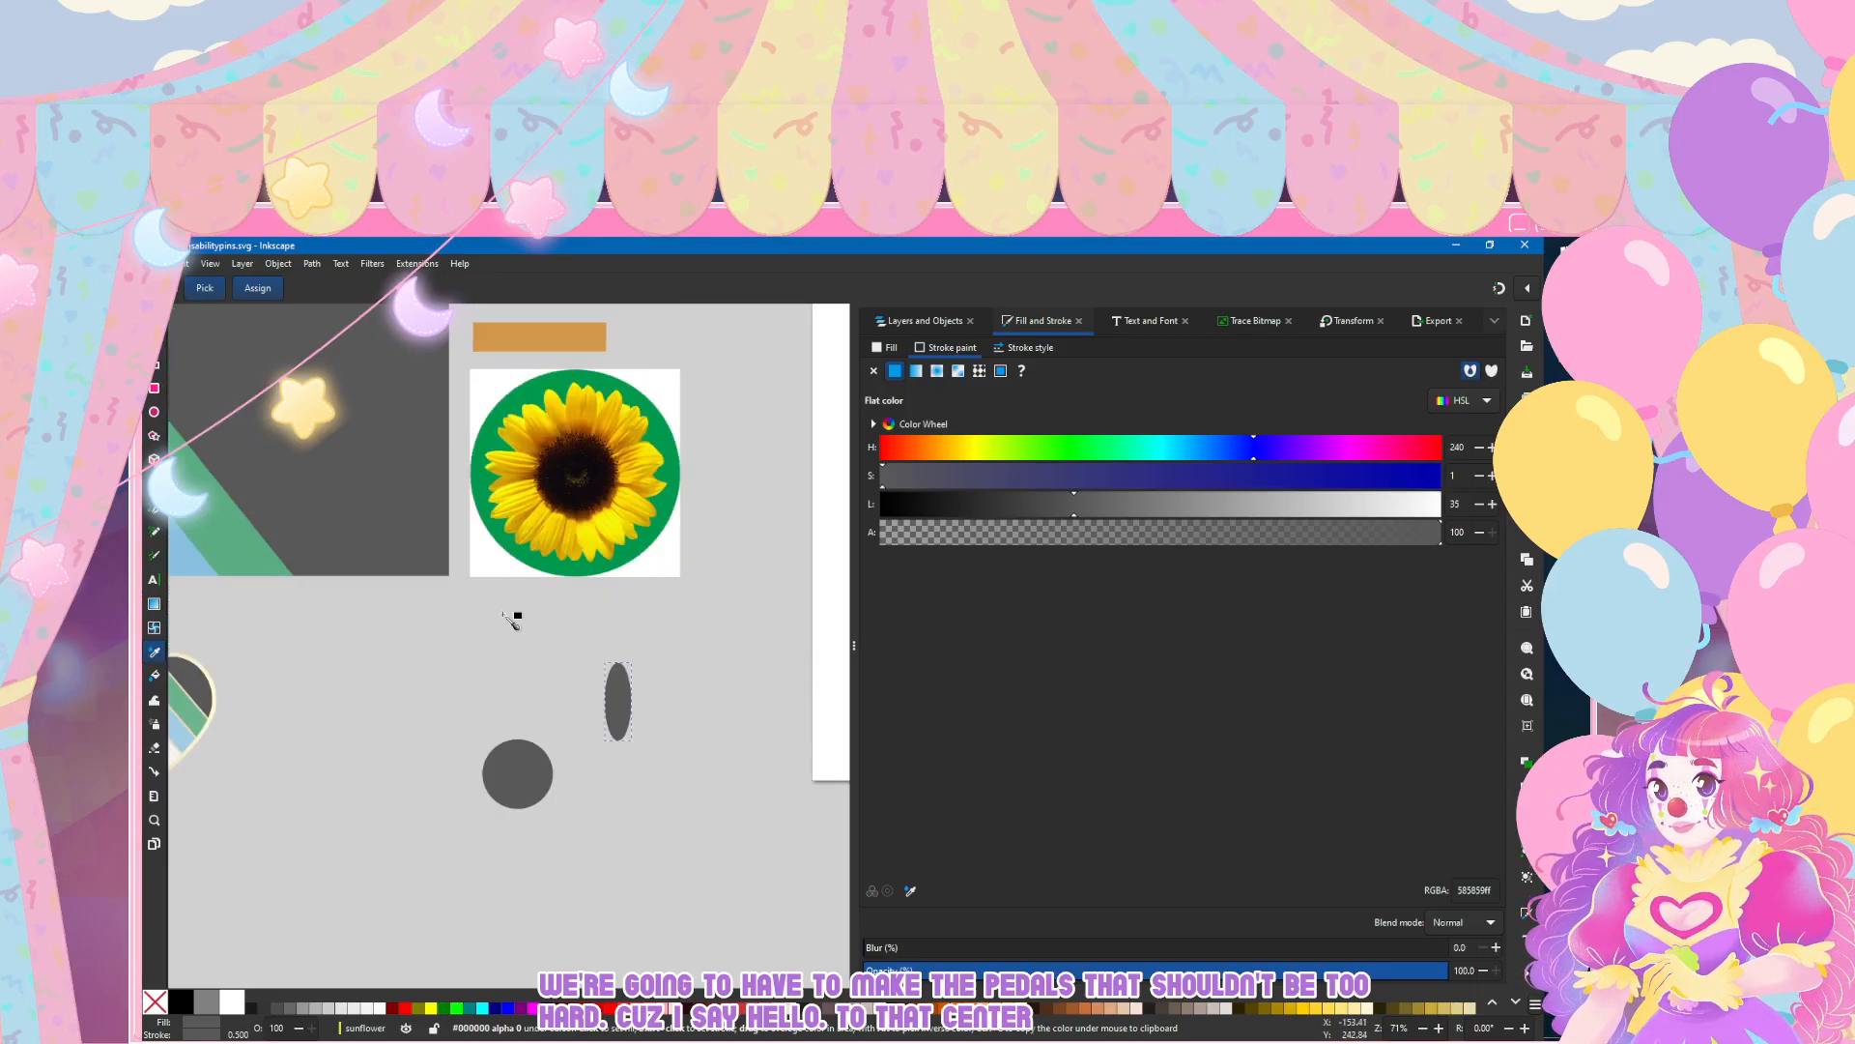
{"action": "scroll", "coordinate": [512, 619], "scroll_direction": "left", "scroll_amount": 4}
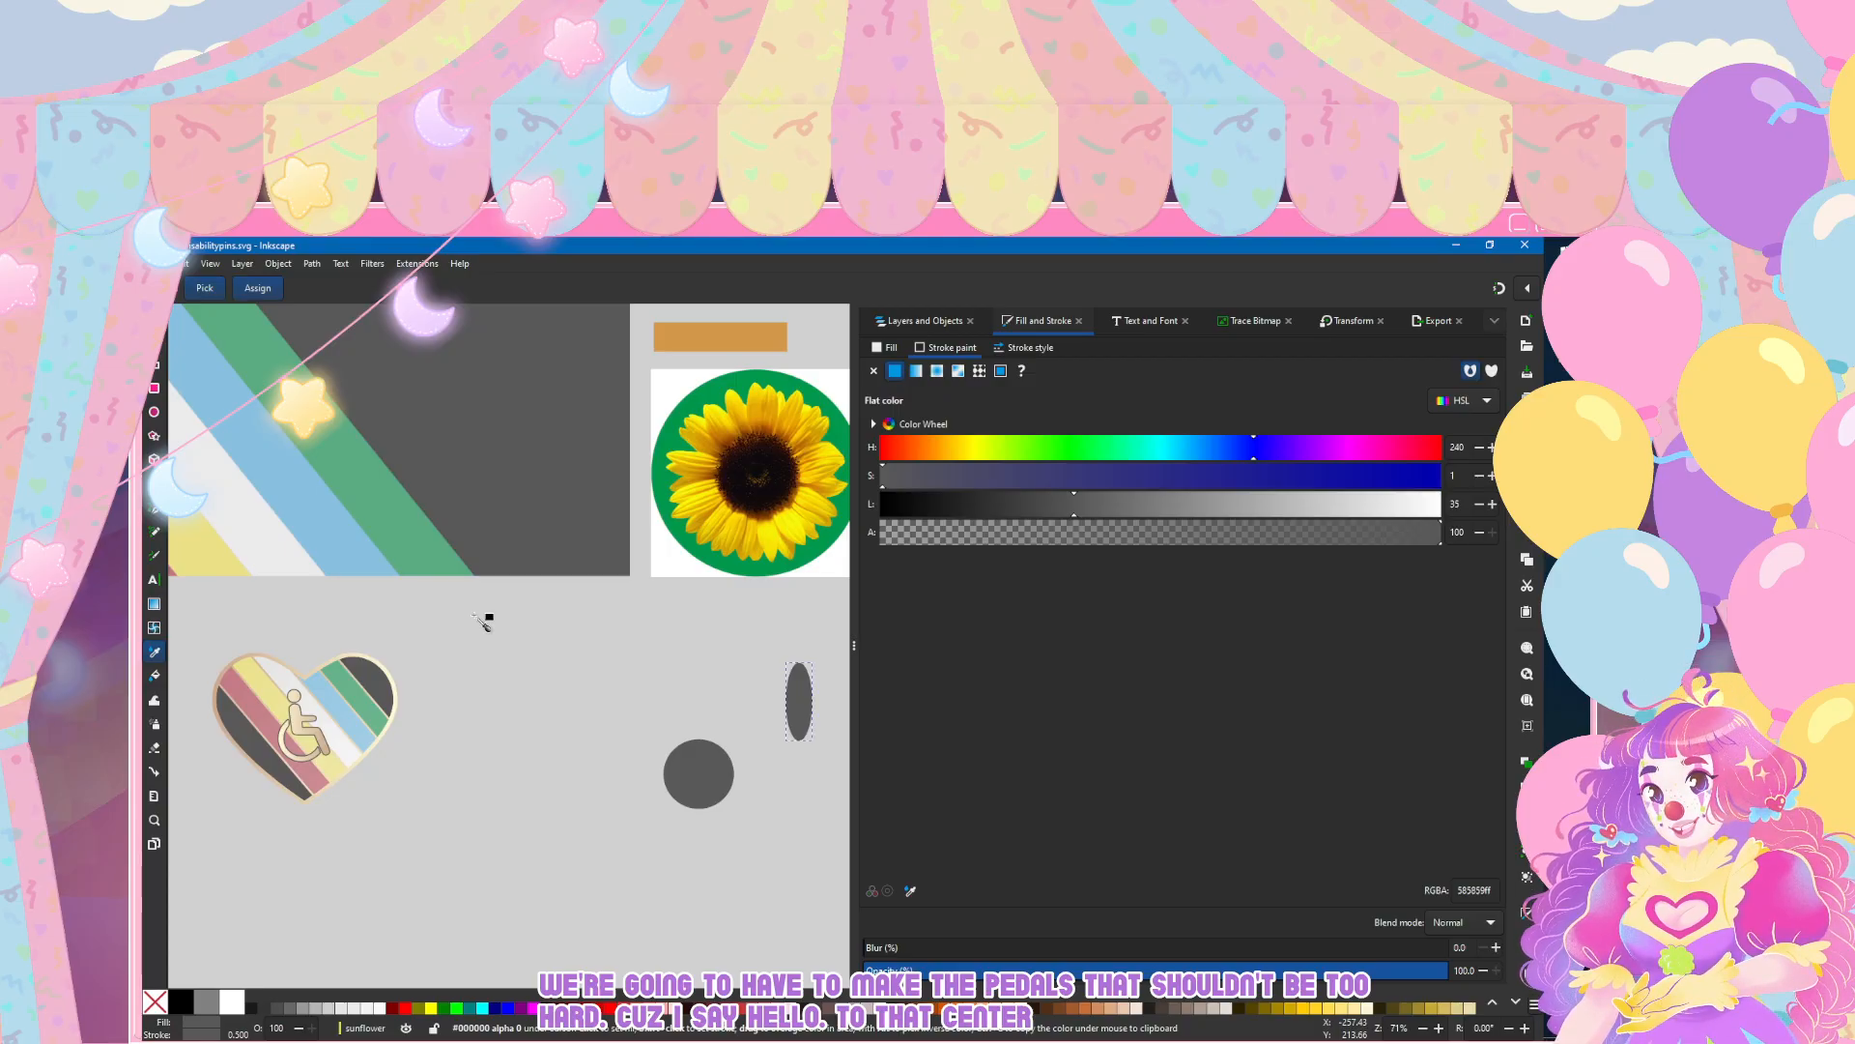
{"action": "scroll", "coordinate": [487, 618], "scroll_direction": "left", "scroll_amount": 7}
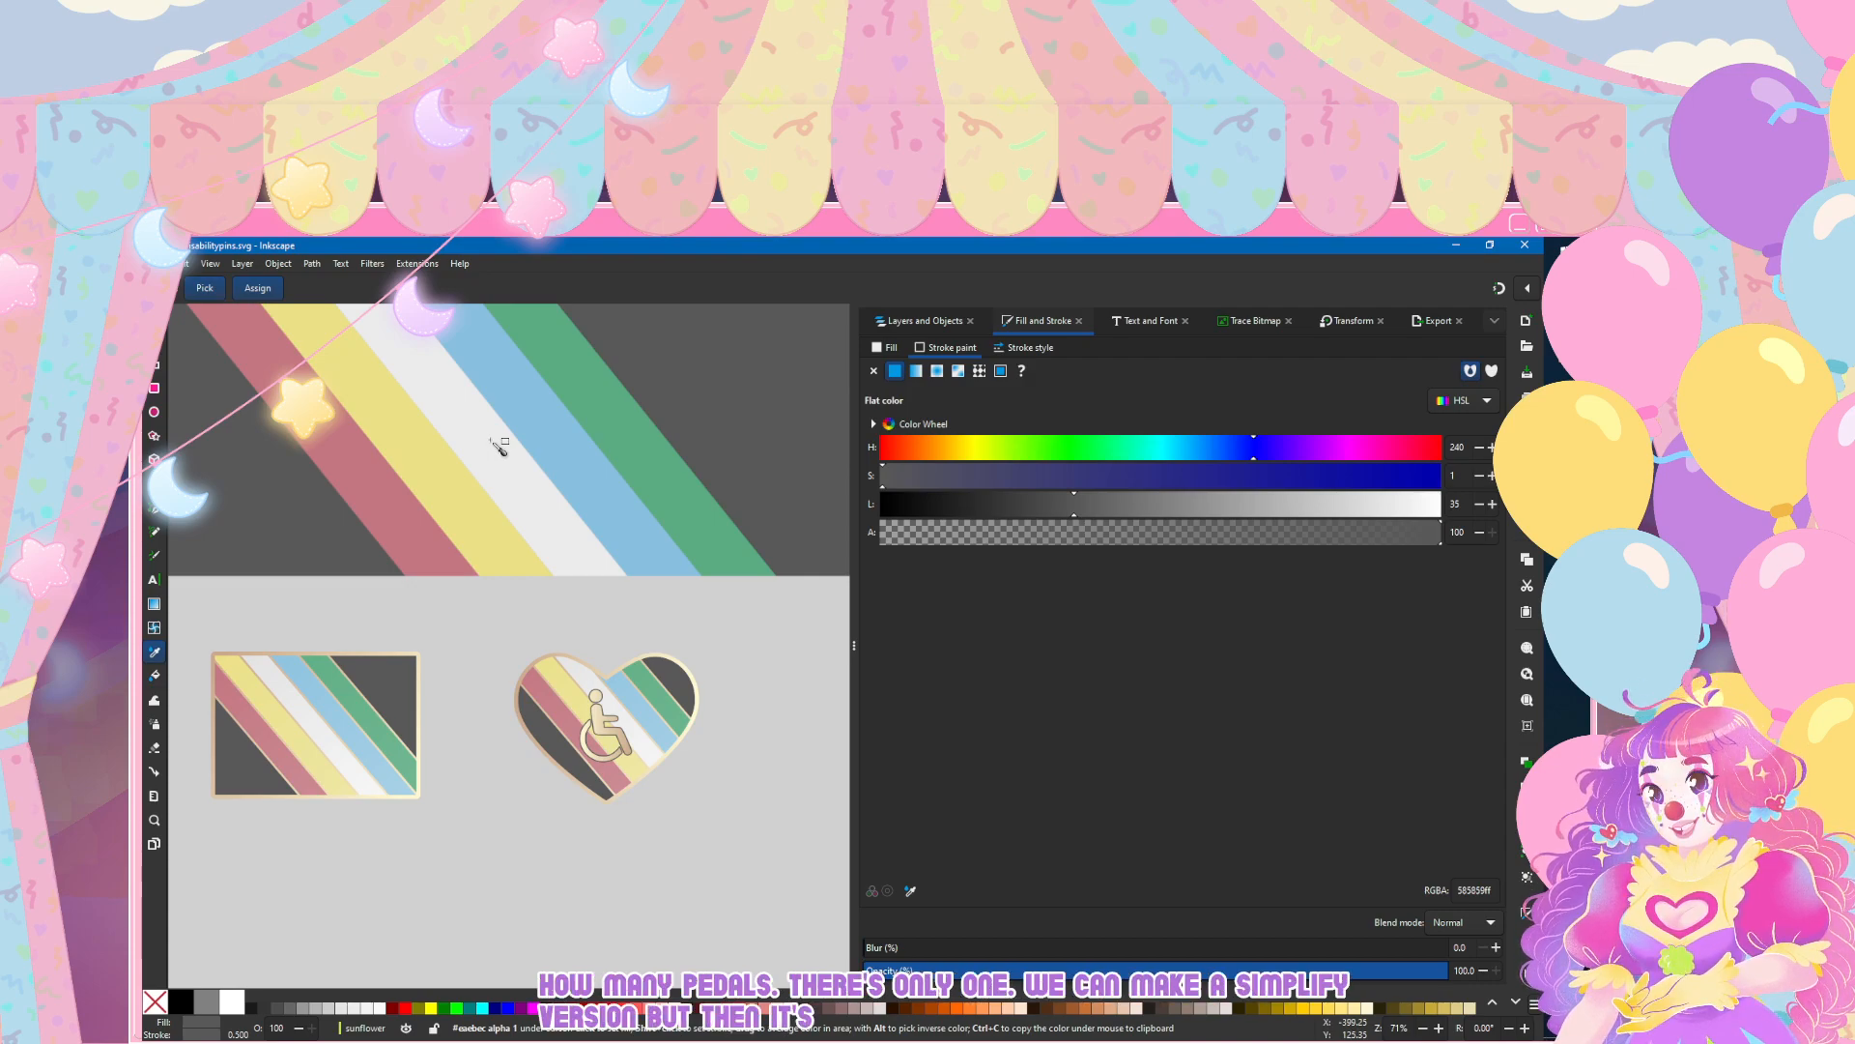
{"action": "scroll", "coordinate": [499, 445], "scroll_direction": "right", "scroll_amount": 7}
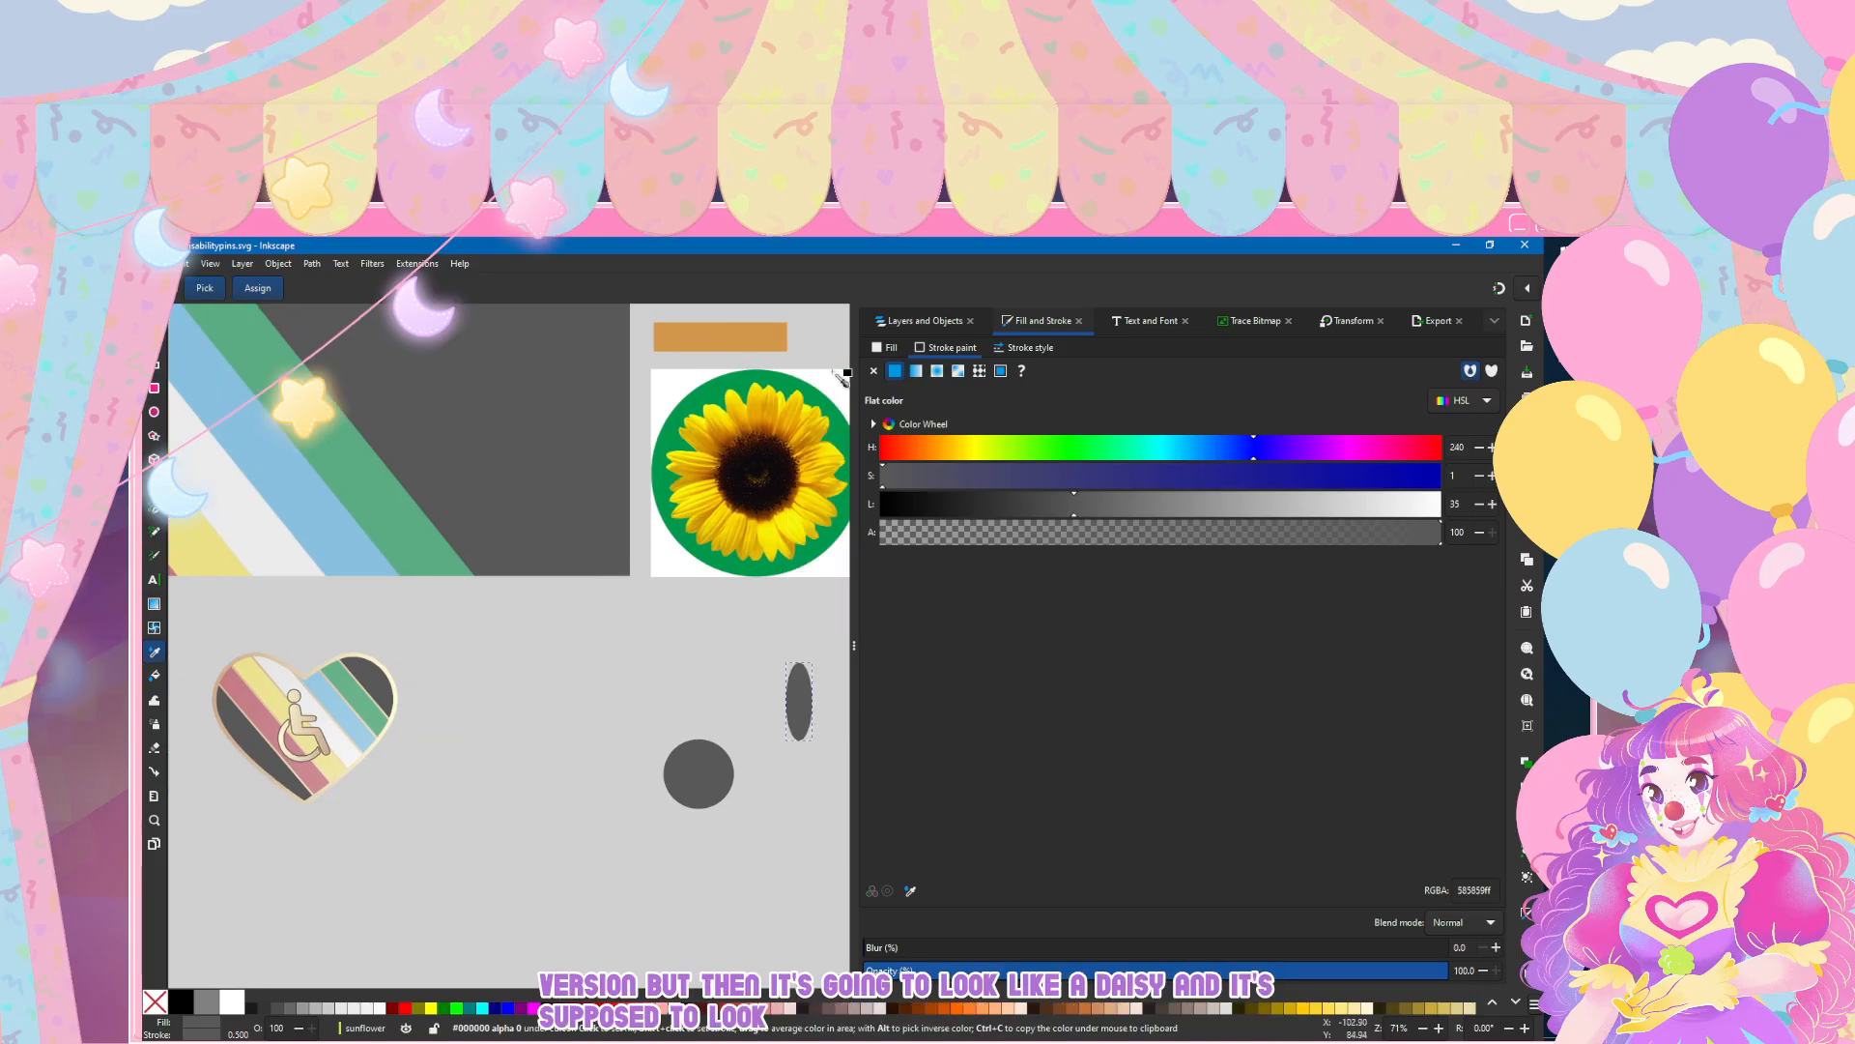
{"action": "scroll", "coordinate": [829, 378], "scroll_direction": "right", "scroll_amount": 2}
{"action": "scroll", "coordinate": [750, 419], "scroll_direction": "up", "scroll_amount": 2}
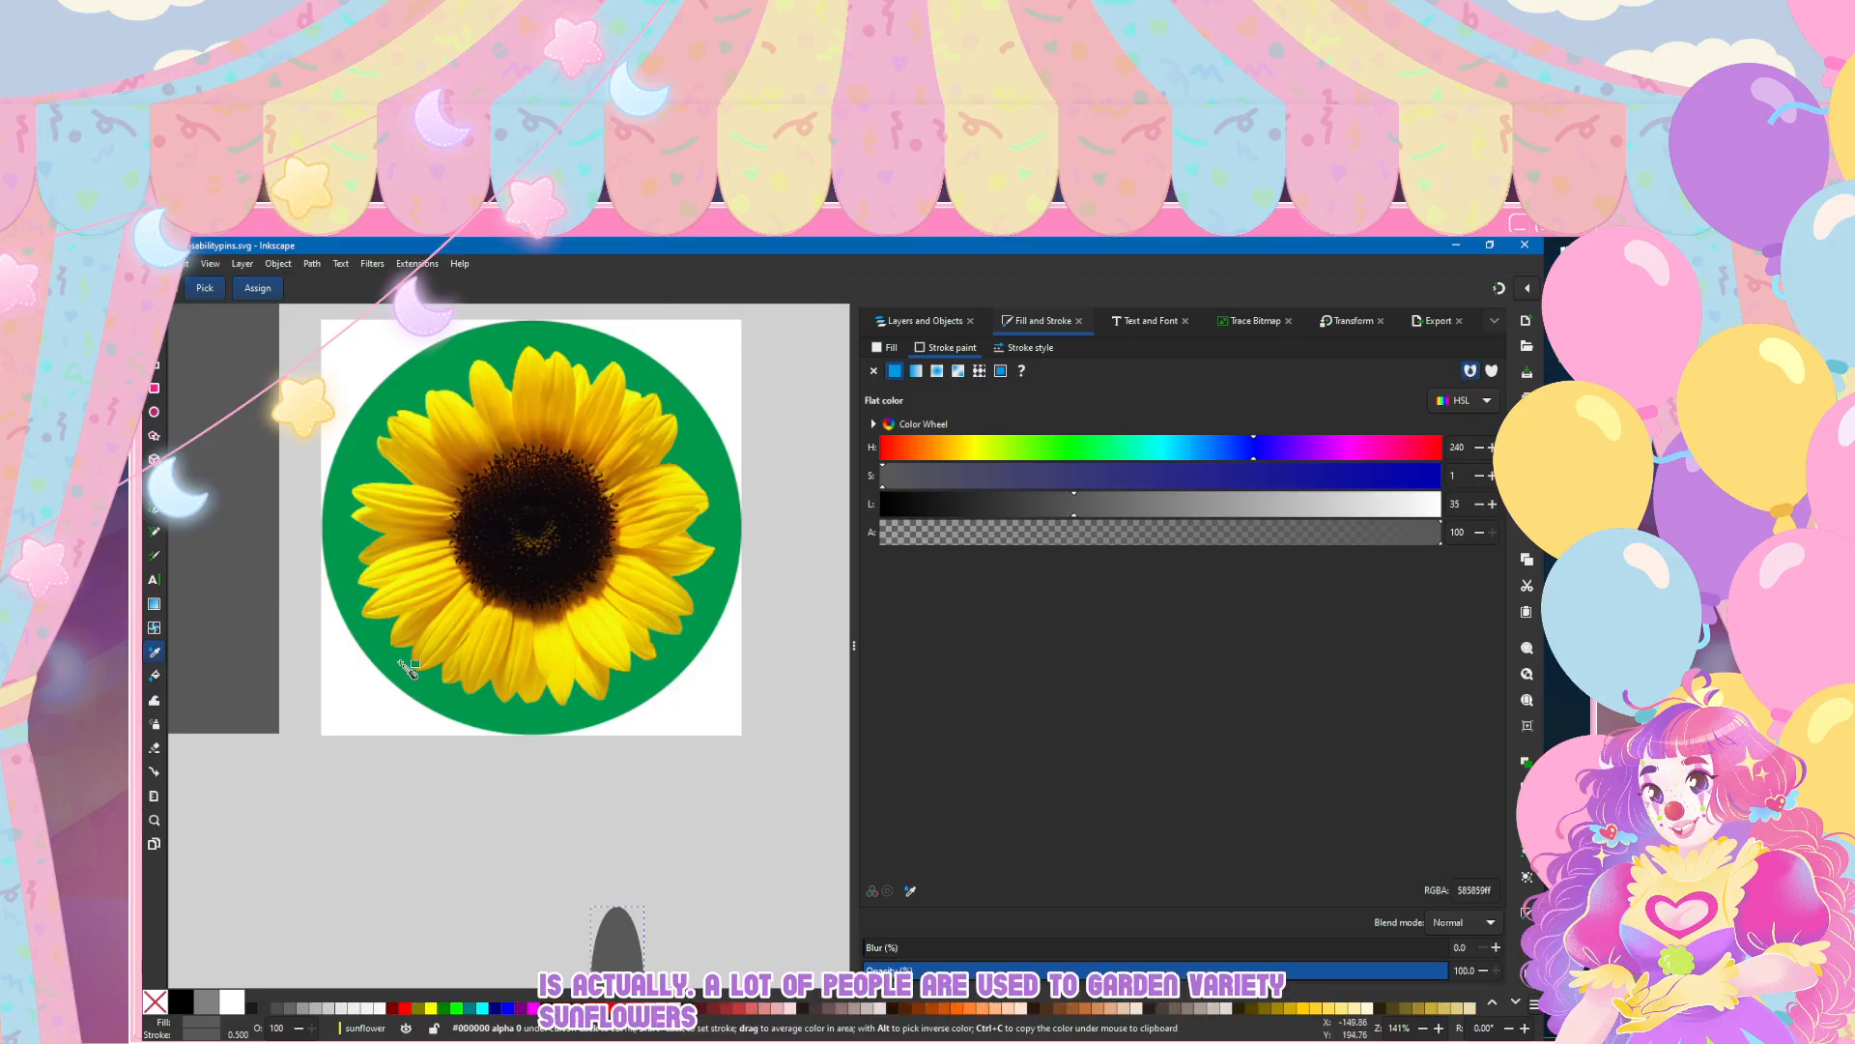
{"action": "scroll", "coordinate": [418, 674], "scroll_direction": "down", "scroll_amount": 4}
{"action": "scroll", "coordinate": [396, 754], "scroll_direction": "down", "scroll_amount": 3}
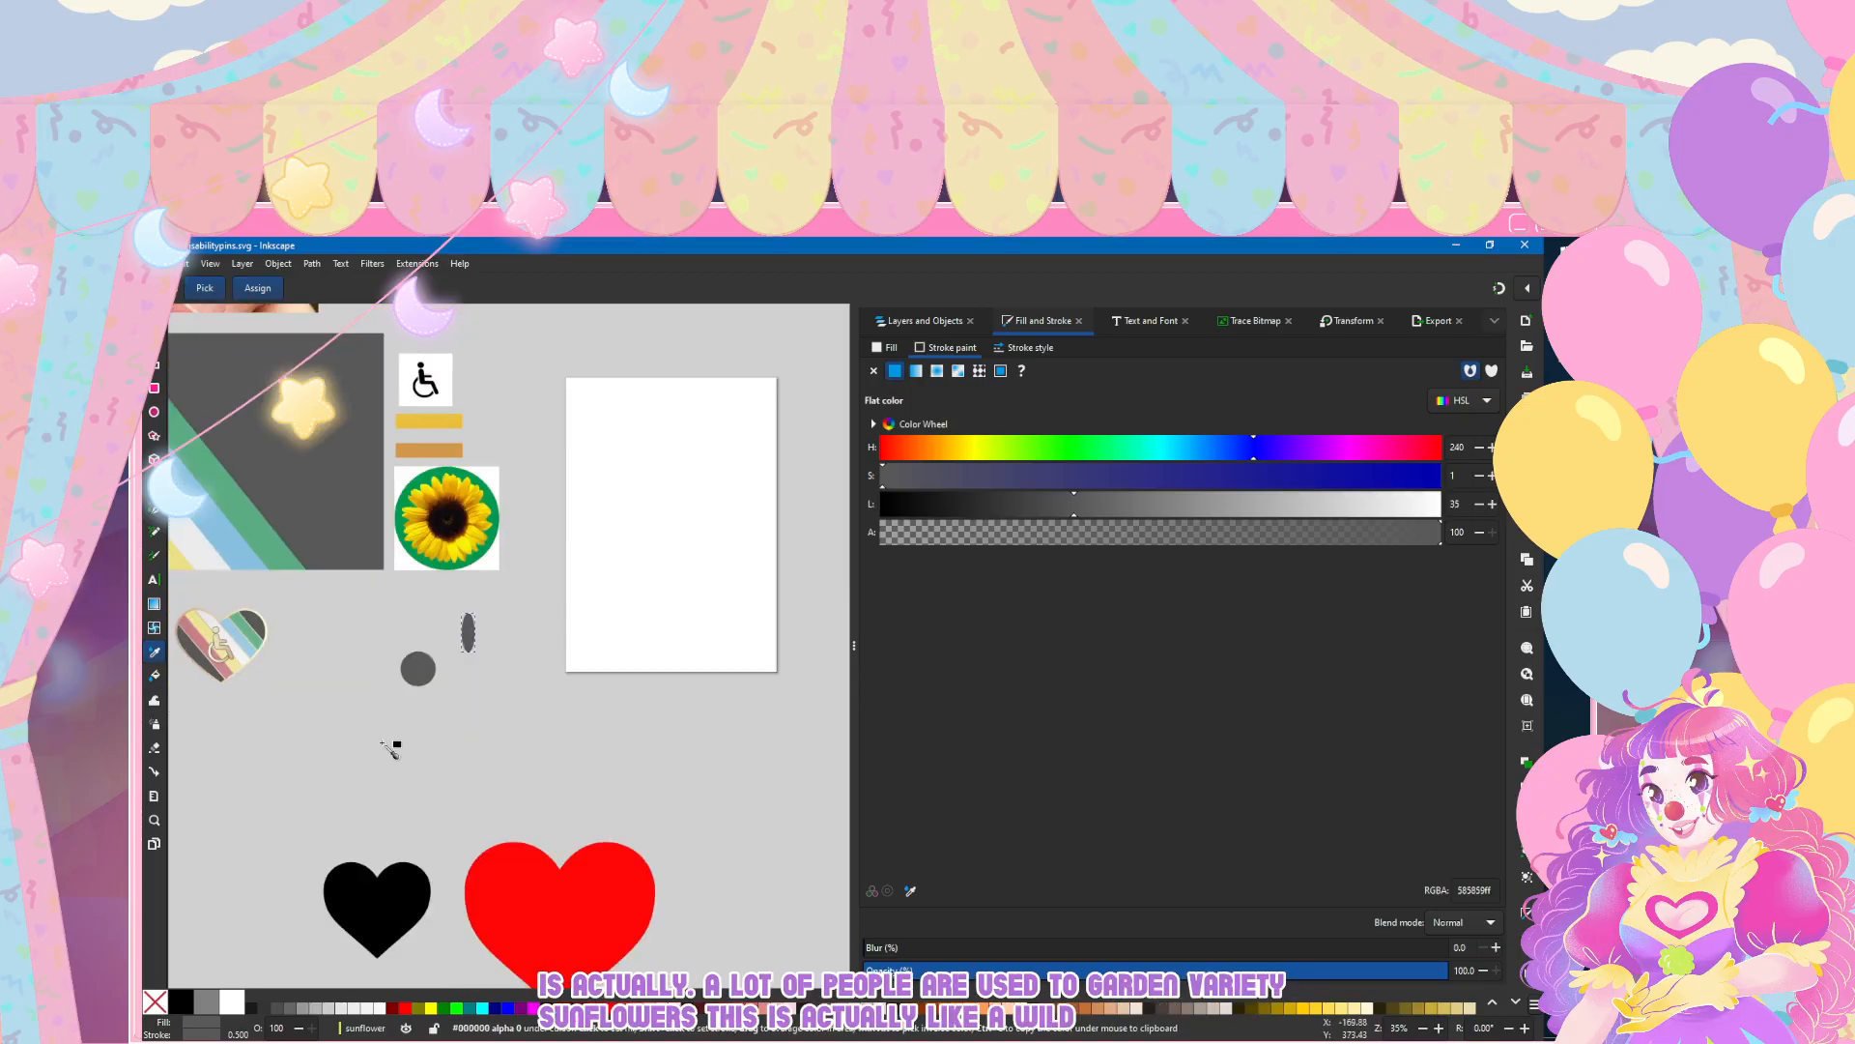
{"action": "scroll", "coordinate": [397, 715], "scroll_direction": "up", "scroll_amount": 3}
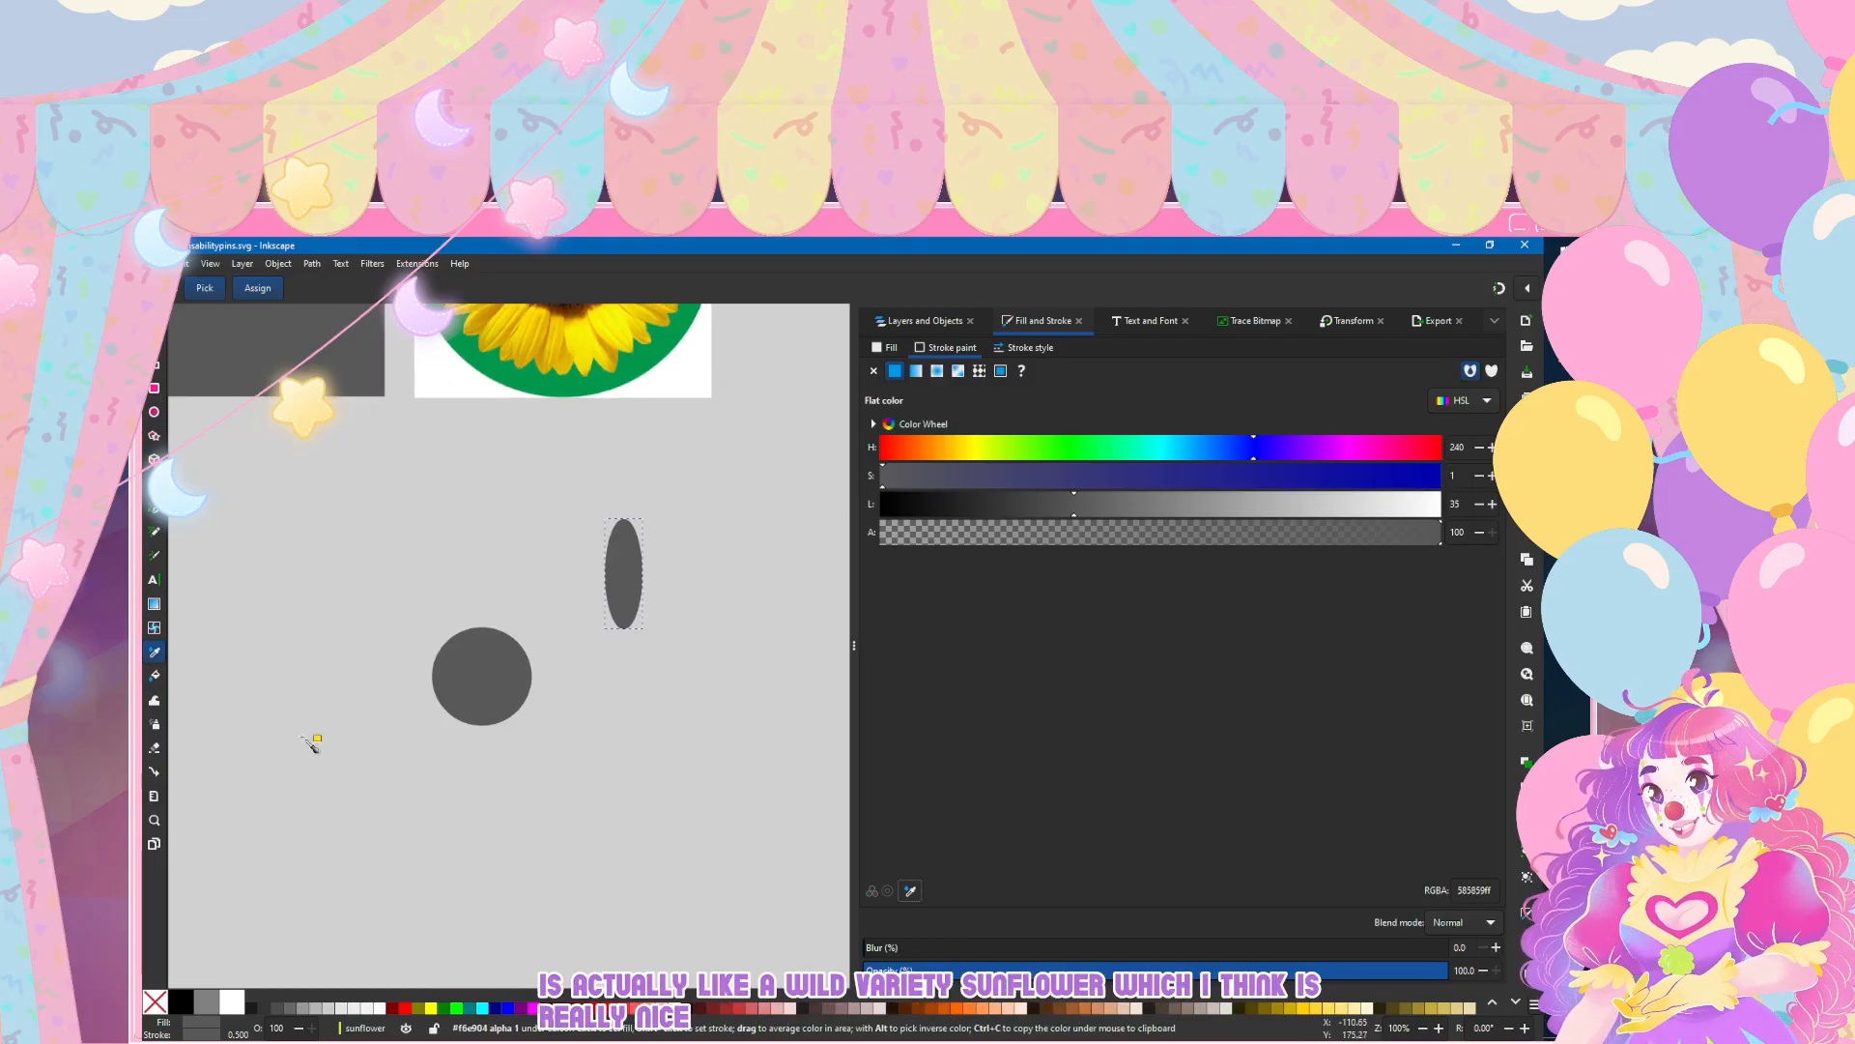
{"action": "key", "text": "ctrl+z"}
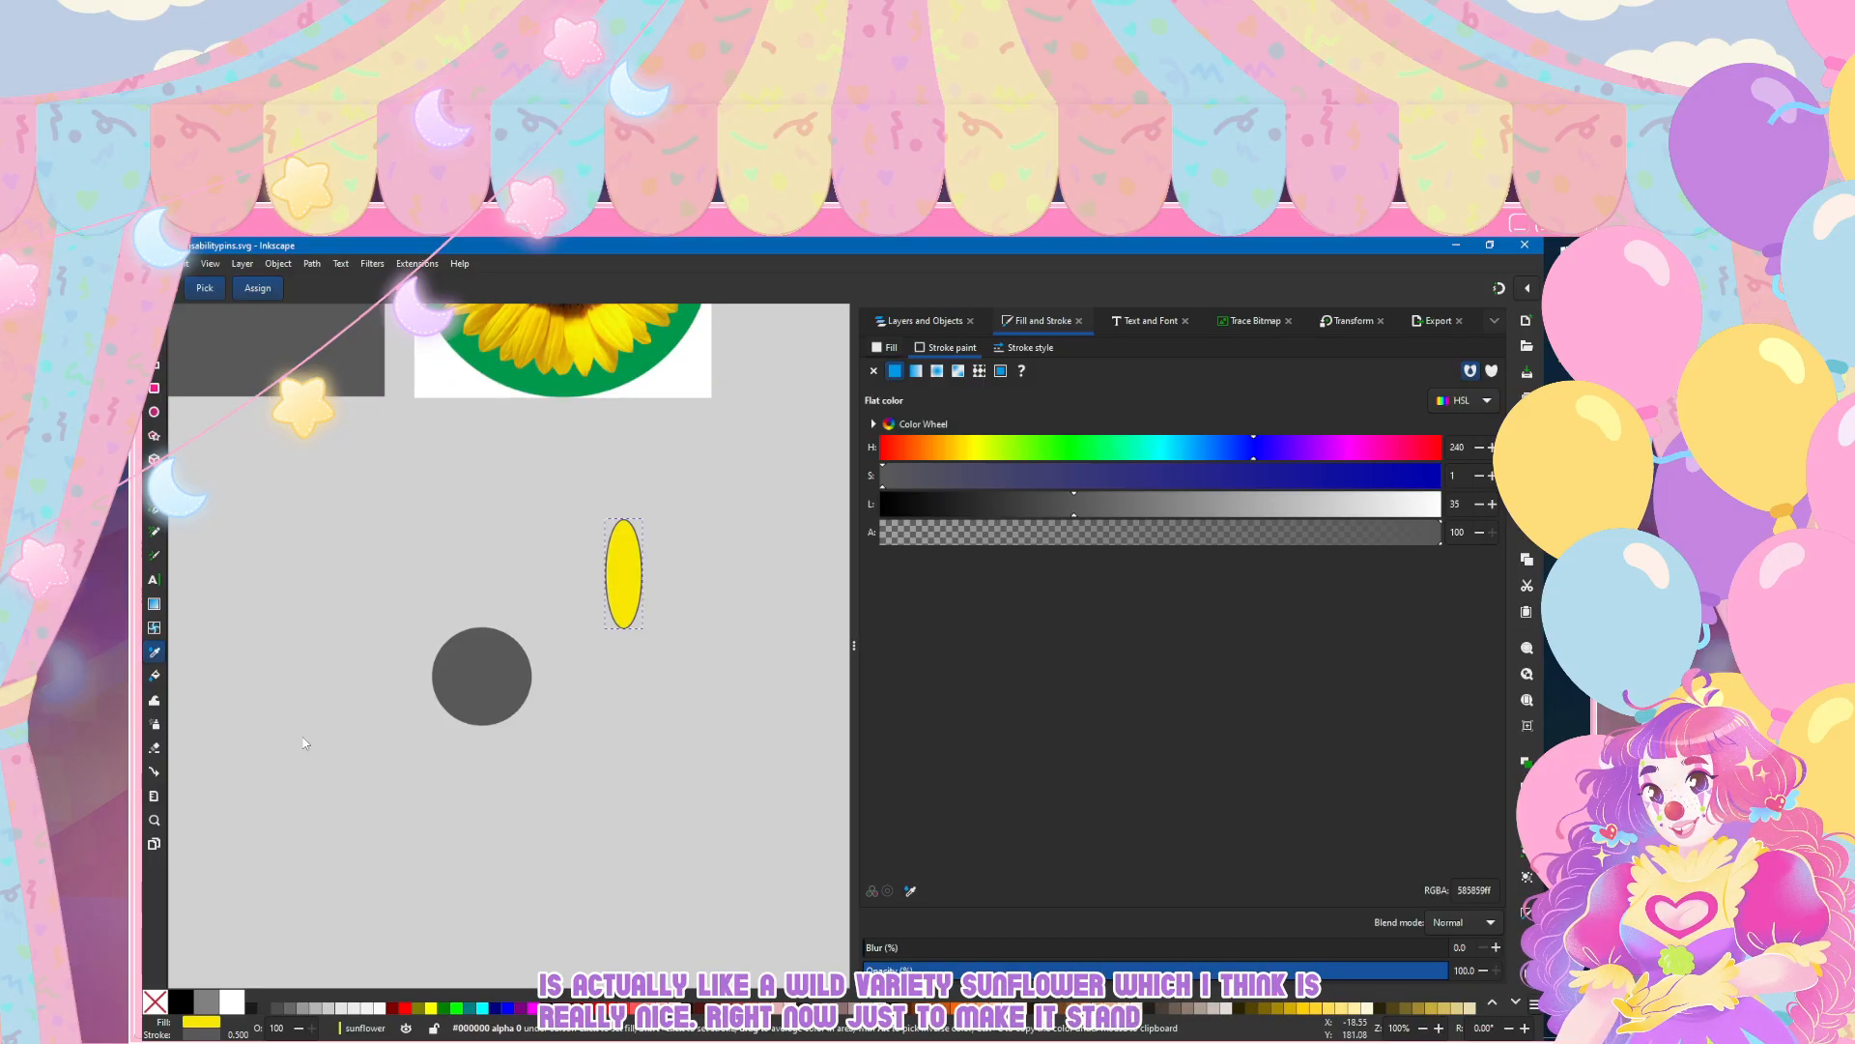
{"action": "key", "text": "ctrl+z"}
Step: Place the yellow petal centred on the circle's upper edge, slightly overlapping it, at about X -152.1 mm, Y 241.3 mm
{"action": "key", "text": "s"}
{"action": "left_click_drag", "start_coordinate": [624, 574], "coordinate": [481, 581]}
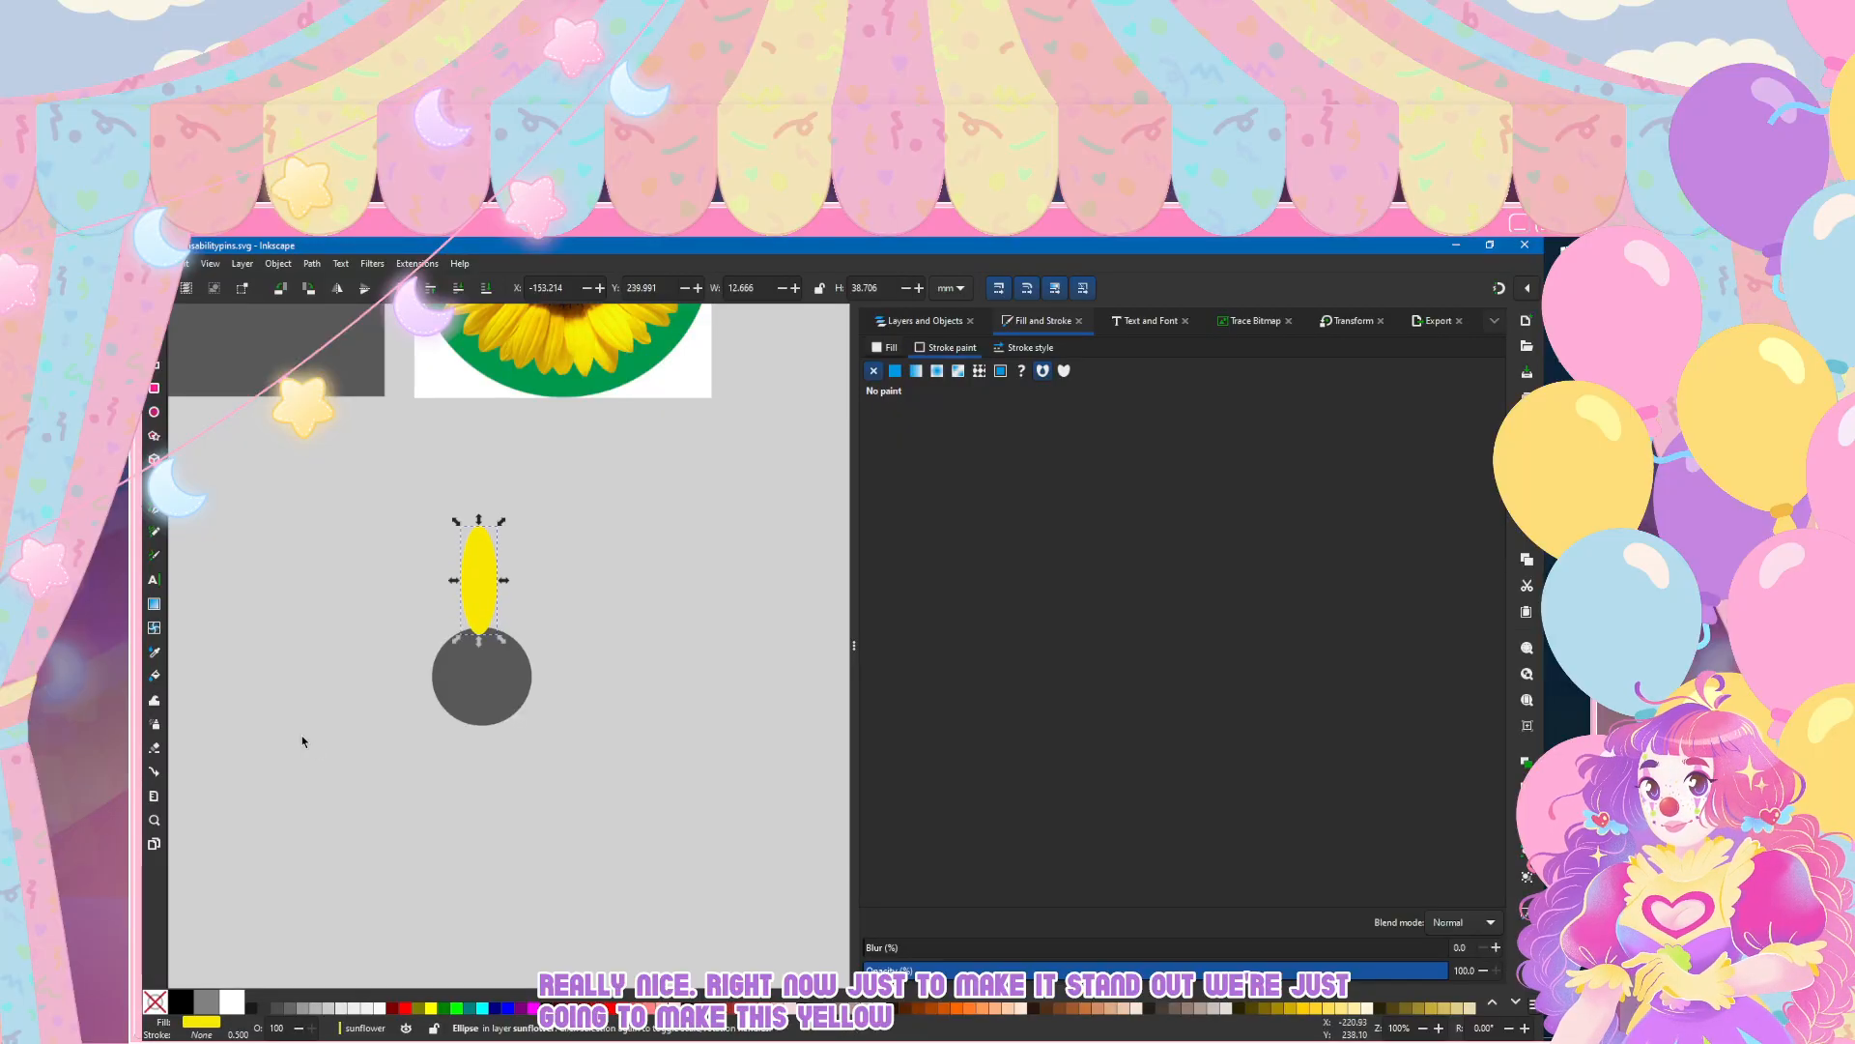
{"action": "left_click", "coordinate": [302, 738]}
{"action": "scroll", "coordinate": [294, 768], "scroll_direction": "left", "scroll_amount": 2}
{"action": "scroll", "coordinate": [451, 695], "scroll_direction": "up", "scroll_amount": 2}
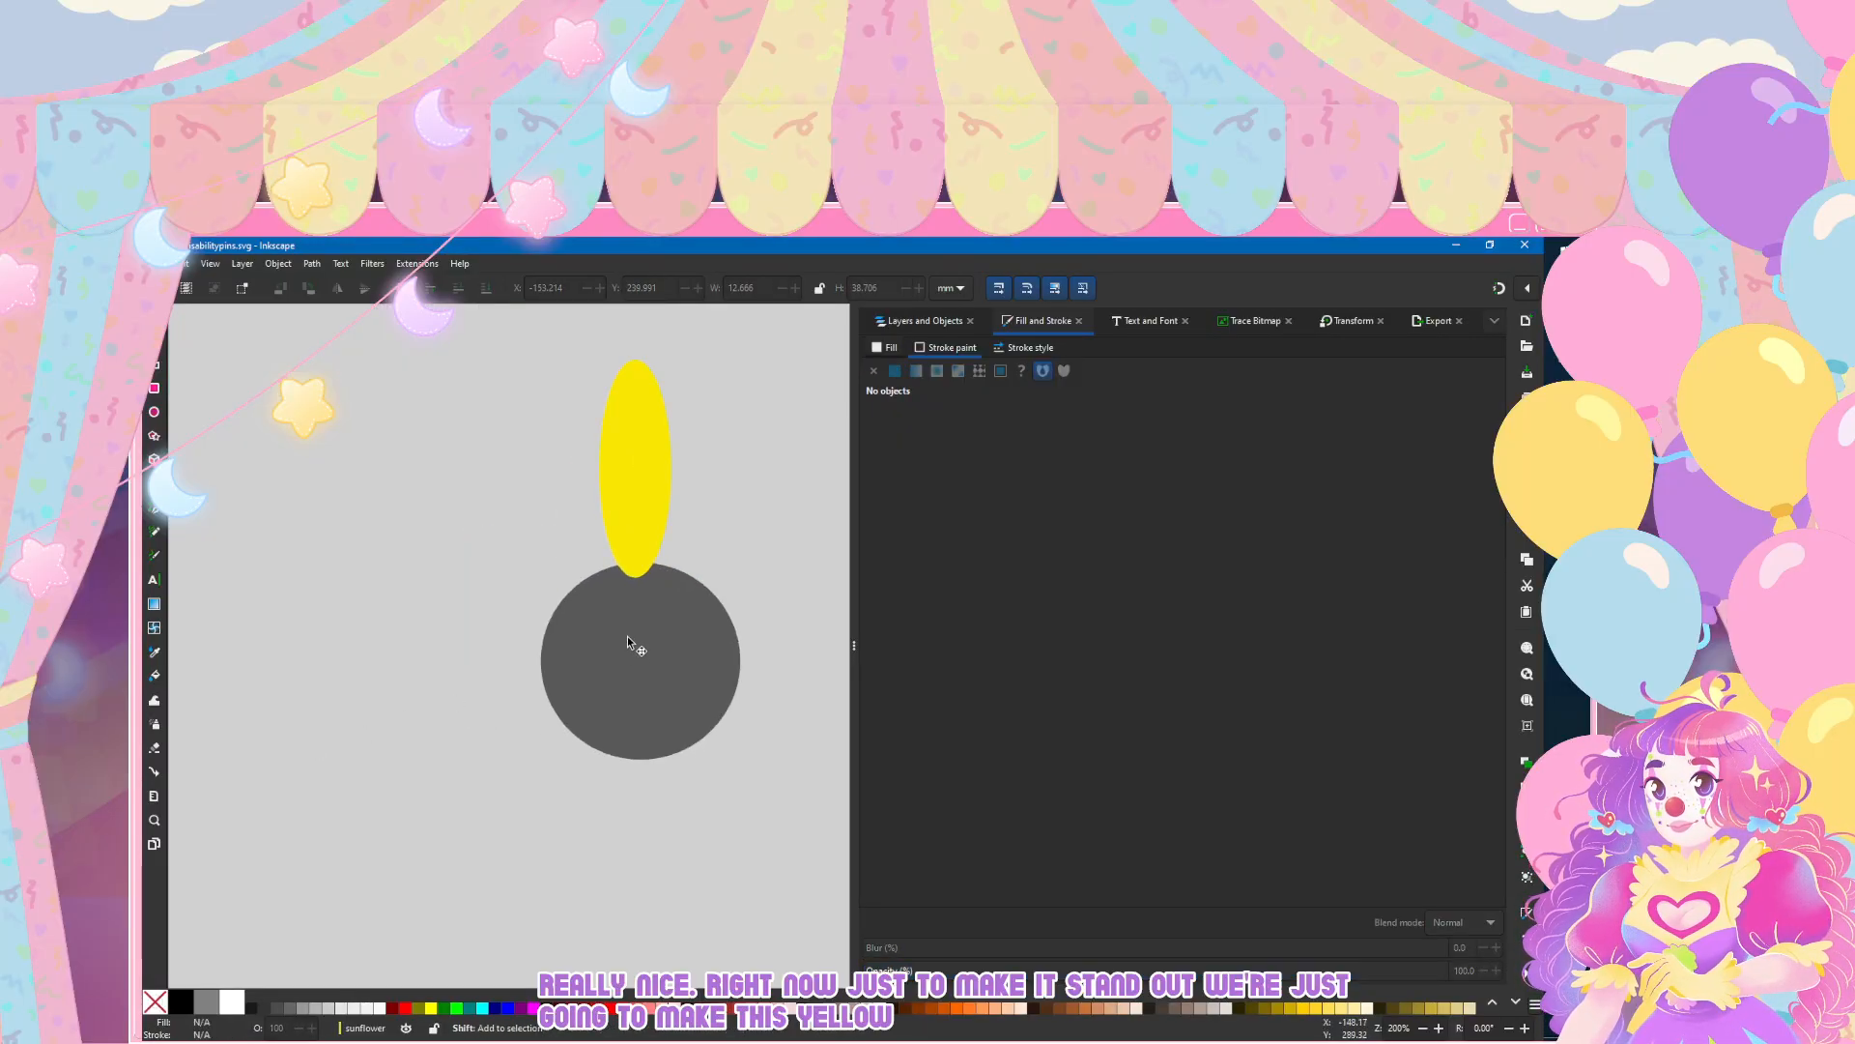
{"action": "scroll", "coordinate": [628, 636], "scroll_direction": "right", "scroll_amount": 2}
{"action": "left_click", "coordinate": [551, 441]}
{"action": "left_click_drag", "start_coordinate": [552, 441], "coordinate": [559, 448]}
{"action": "left_click", "coordinate": [366, 529]}
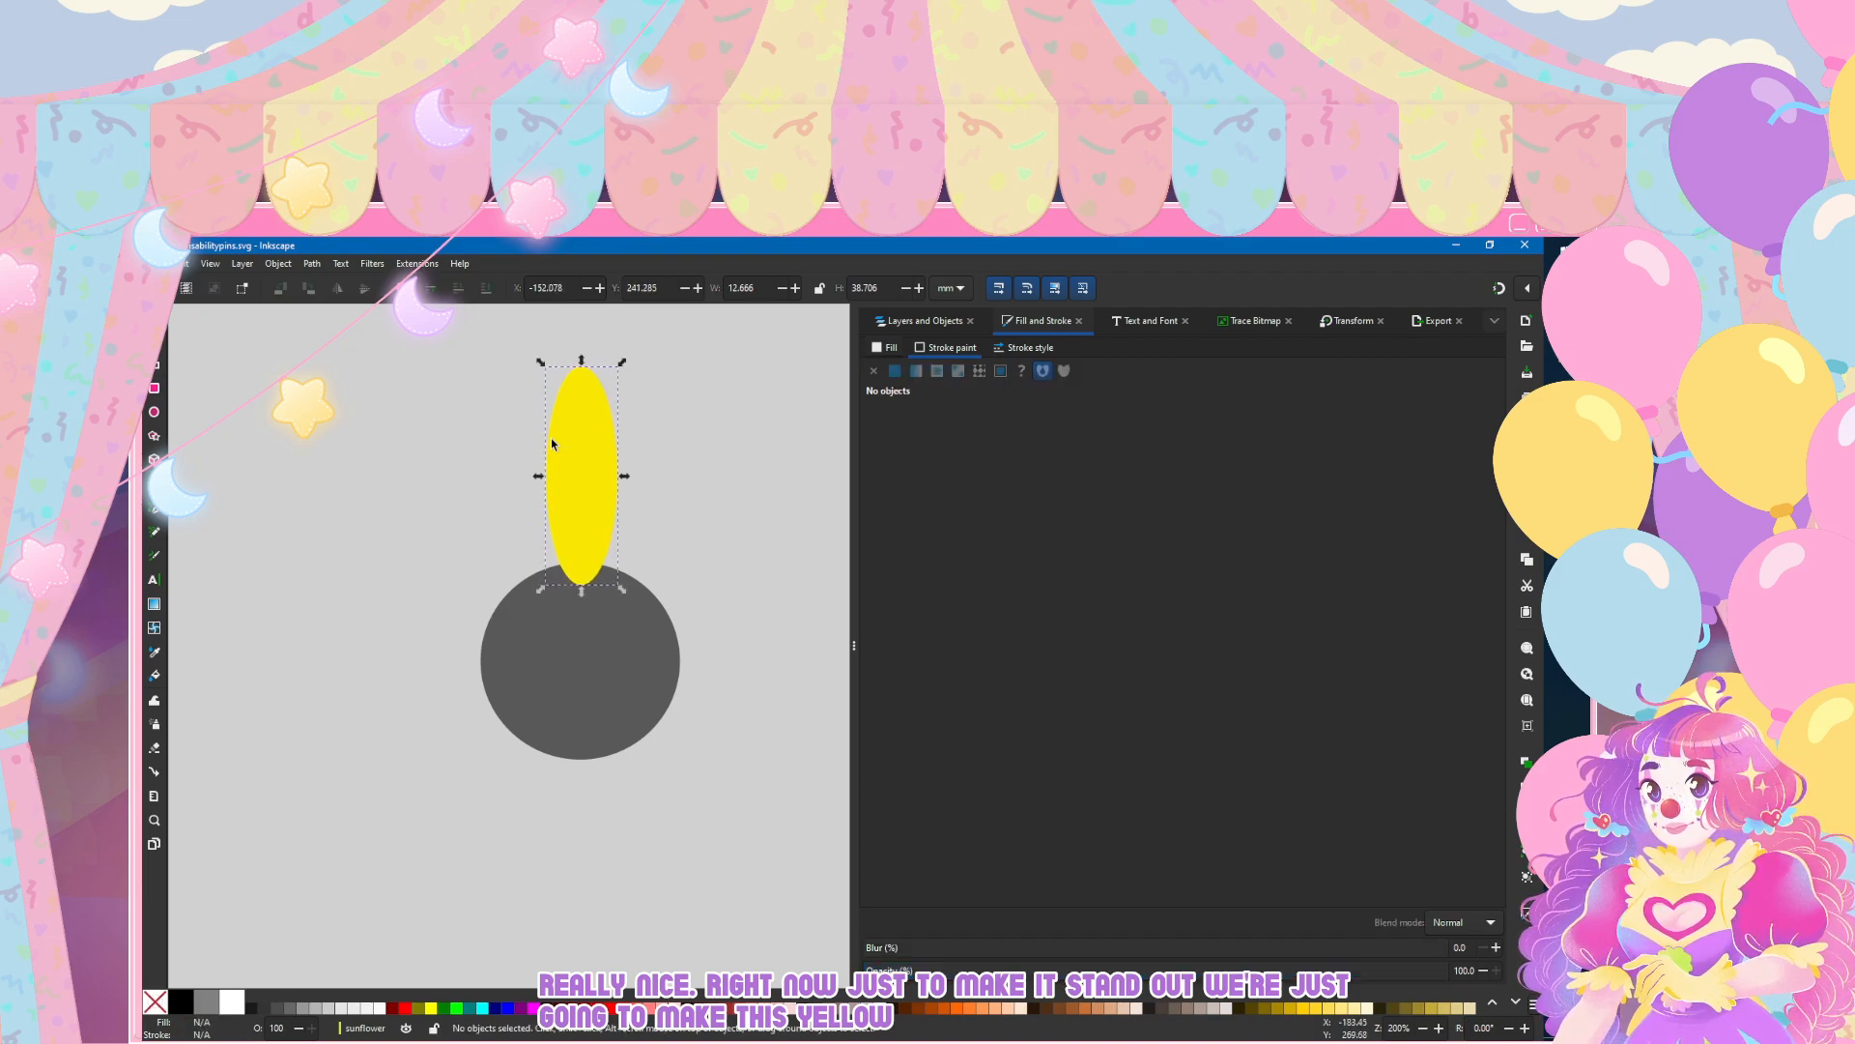
Step: Convert the yellow petal ellipse to an editable path for node editing
{"action": "scroll", "coordinate": [580, 444], "scroll_direction": "up", "scroll_amount": 4}
{"action": "scroll", "coordinate": [580, 452], "scroll_direction": "down", "scroll_amount": 4}
{"action": "scroll", "coordinate": [564, 526], "scroll_direction": "up", "scroll_amount": 3}
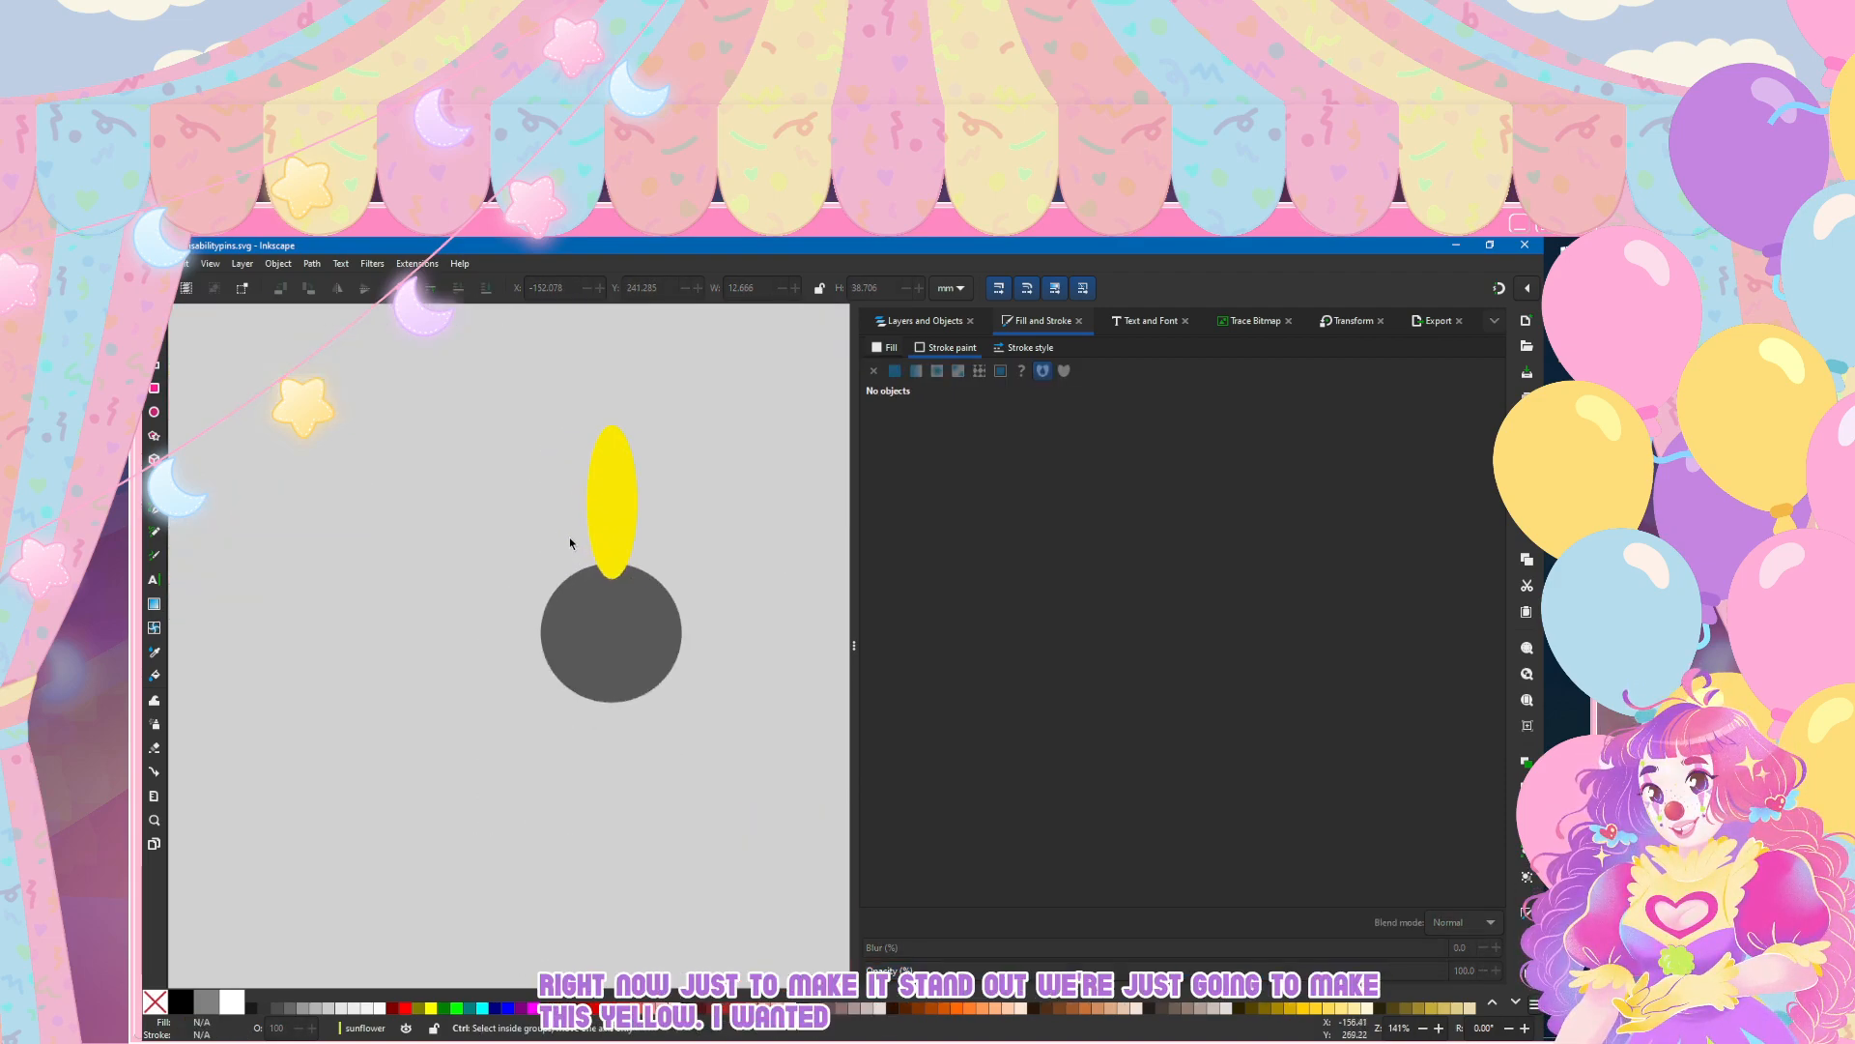
{"action": "scroll", "coordinate": [624, 509], "scroll_direction": "up", "scroll_amount": 2}
{"action": "left_click", "coordinate": [630, 524]}
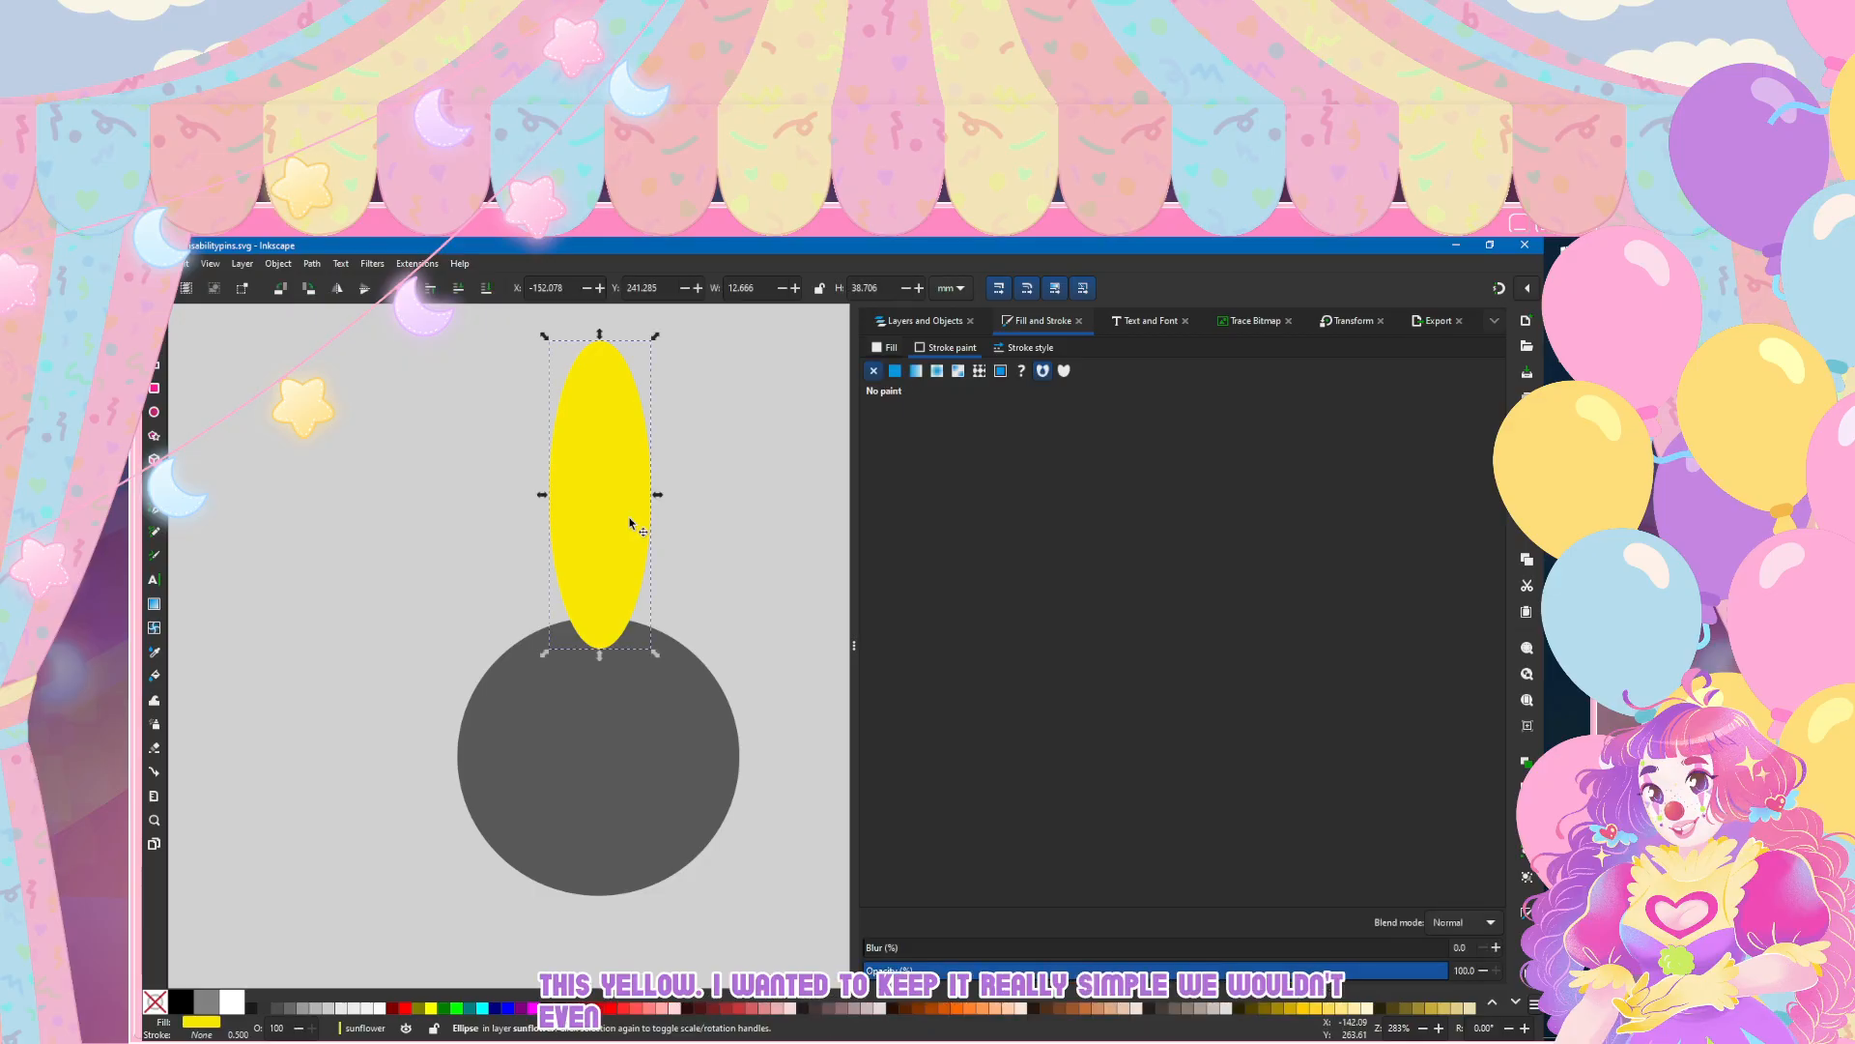
{"action": "key", "text": "n"}
{"action": "left_click", "coordinate": [311, 263]}
{"action": "left_click", "coordinate": [324, 281]}
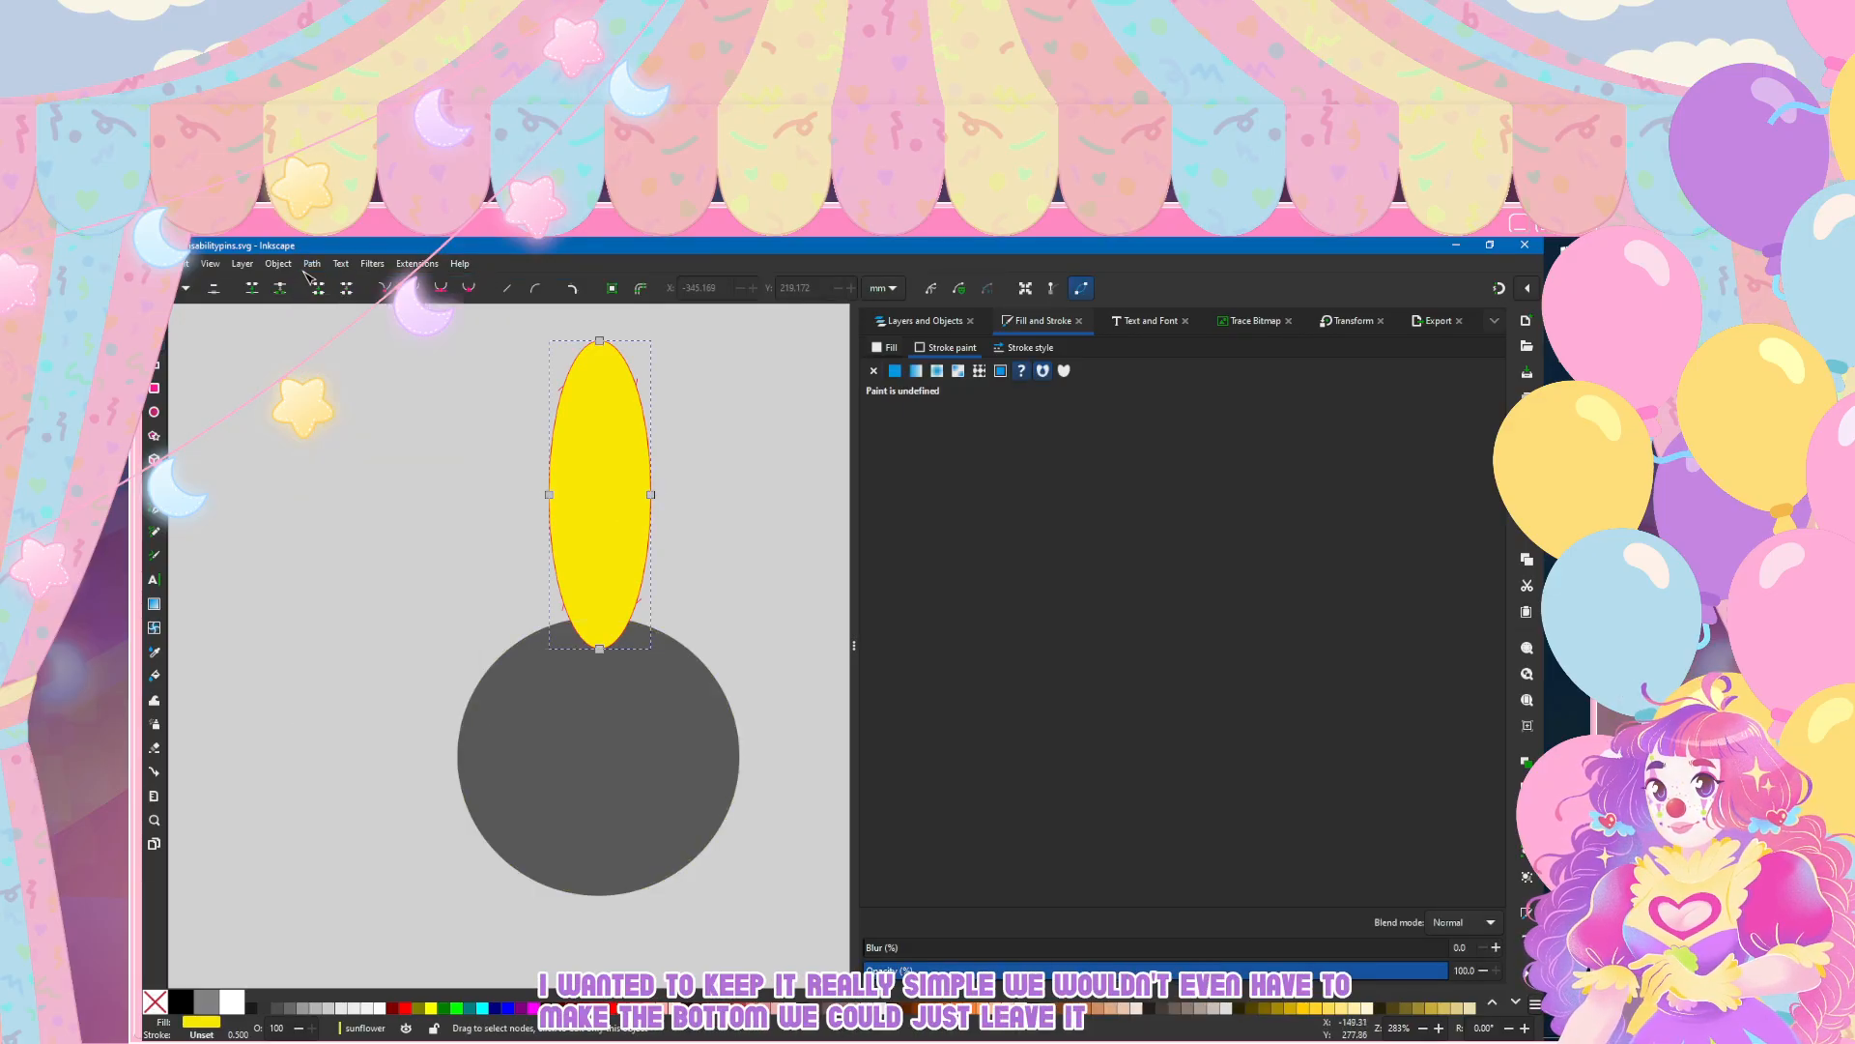
Step: Add a node on each side of the petal near its base and pull both outward and down for a wider, blunter base
{"action": "left_click", "coordinate": [568, 615]}
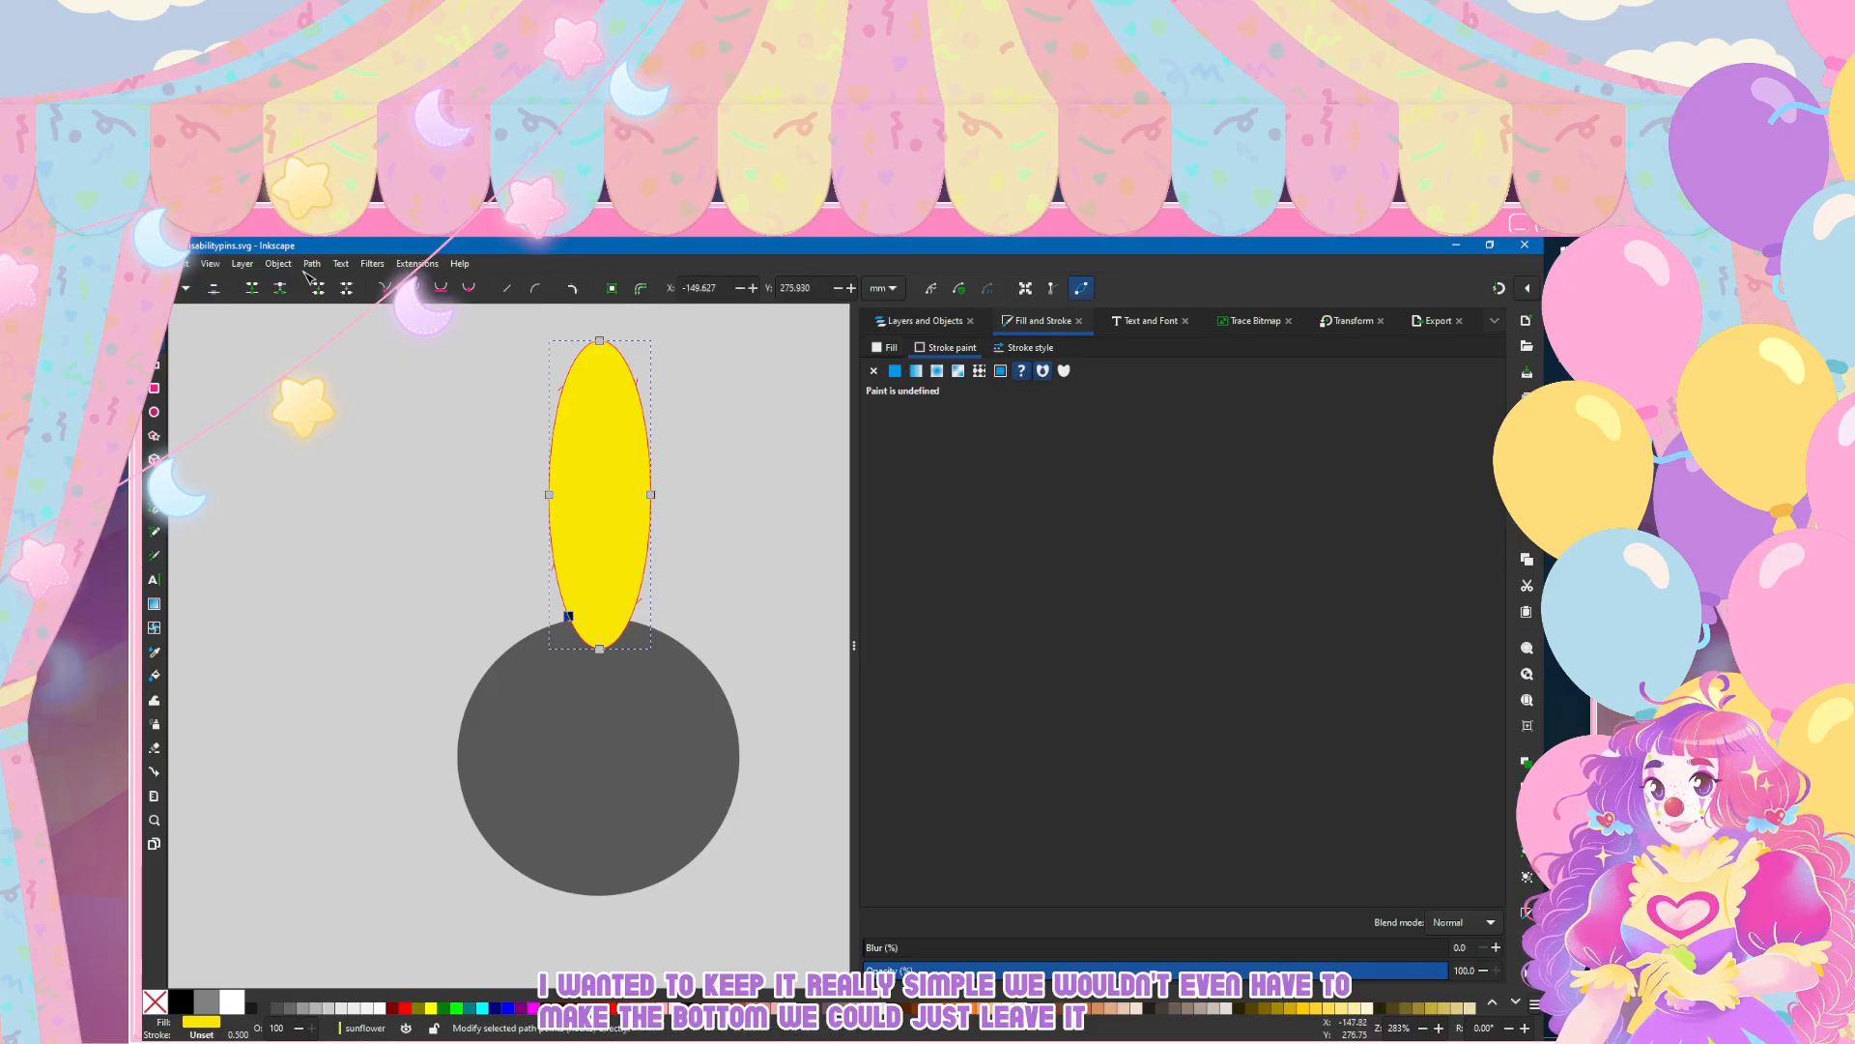
{"action": "double_click", "coordinate": [630, 619]}
{"action": "left_click_drag", "start_coordinate": [636, 641], "coordinate": [566, 635]}
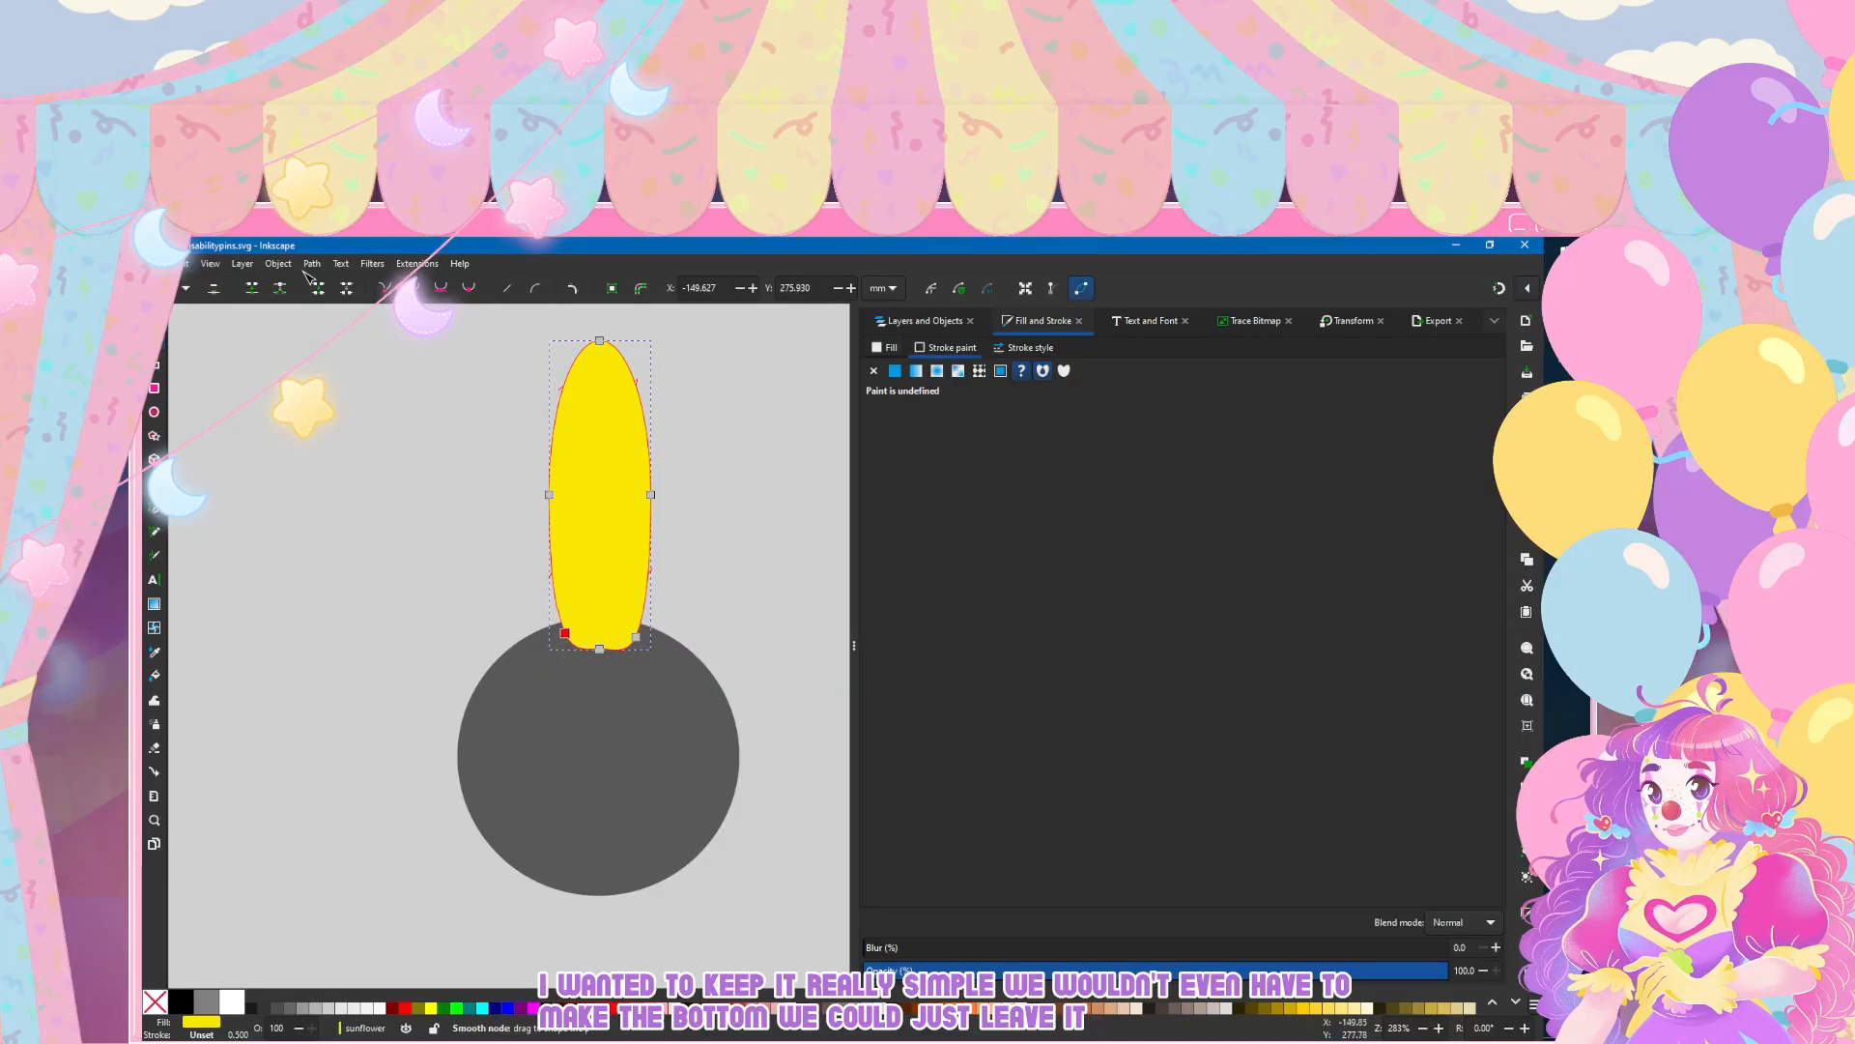
{"action": "left_click", "coordinate": [409, 619]}
{"action": "left_click", "coordinate": [409, 618]}
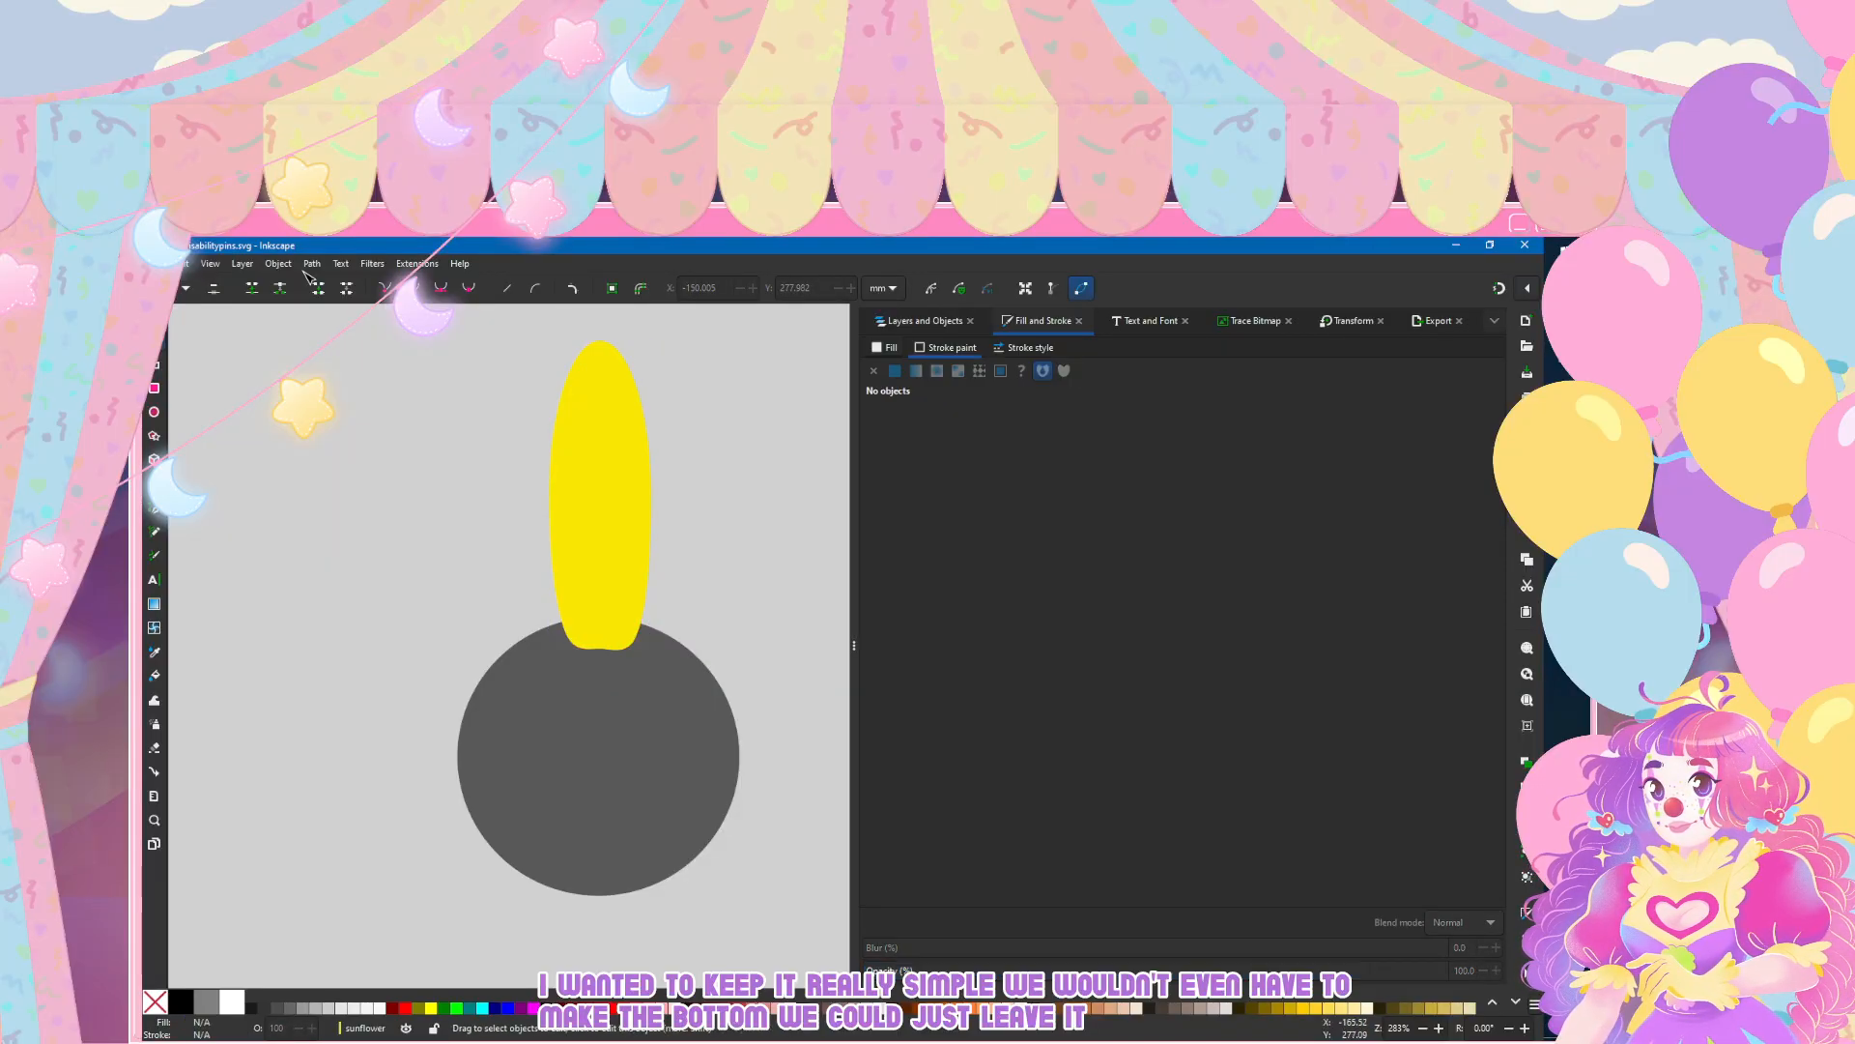
{"action": "left_click", "coordinate": [603, 584]}
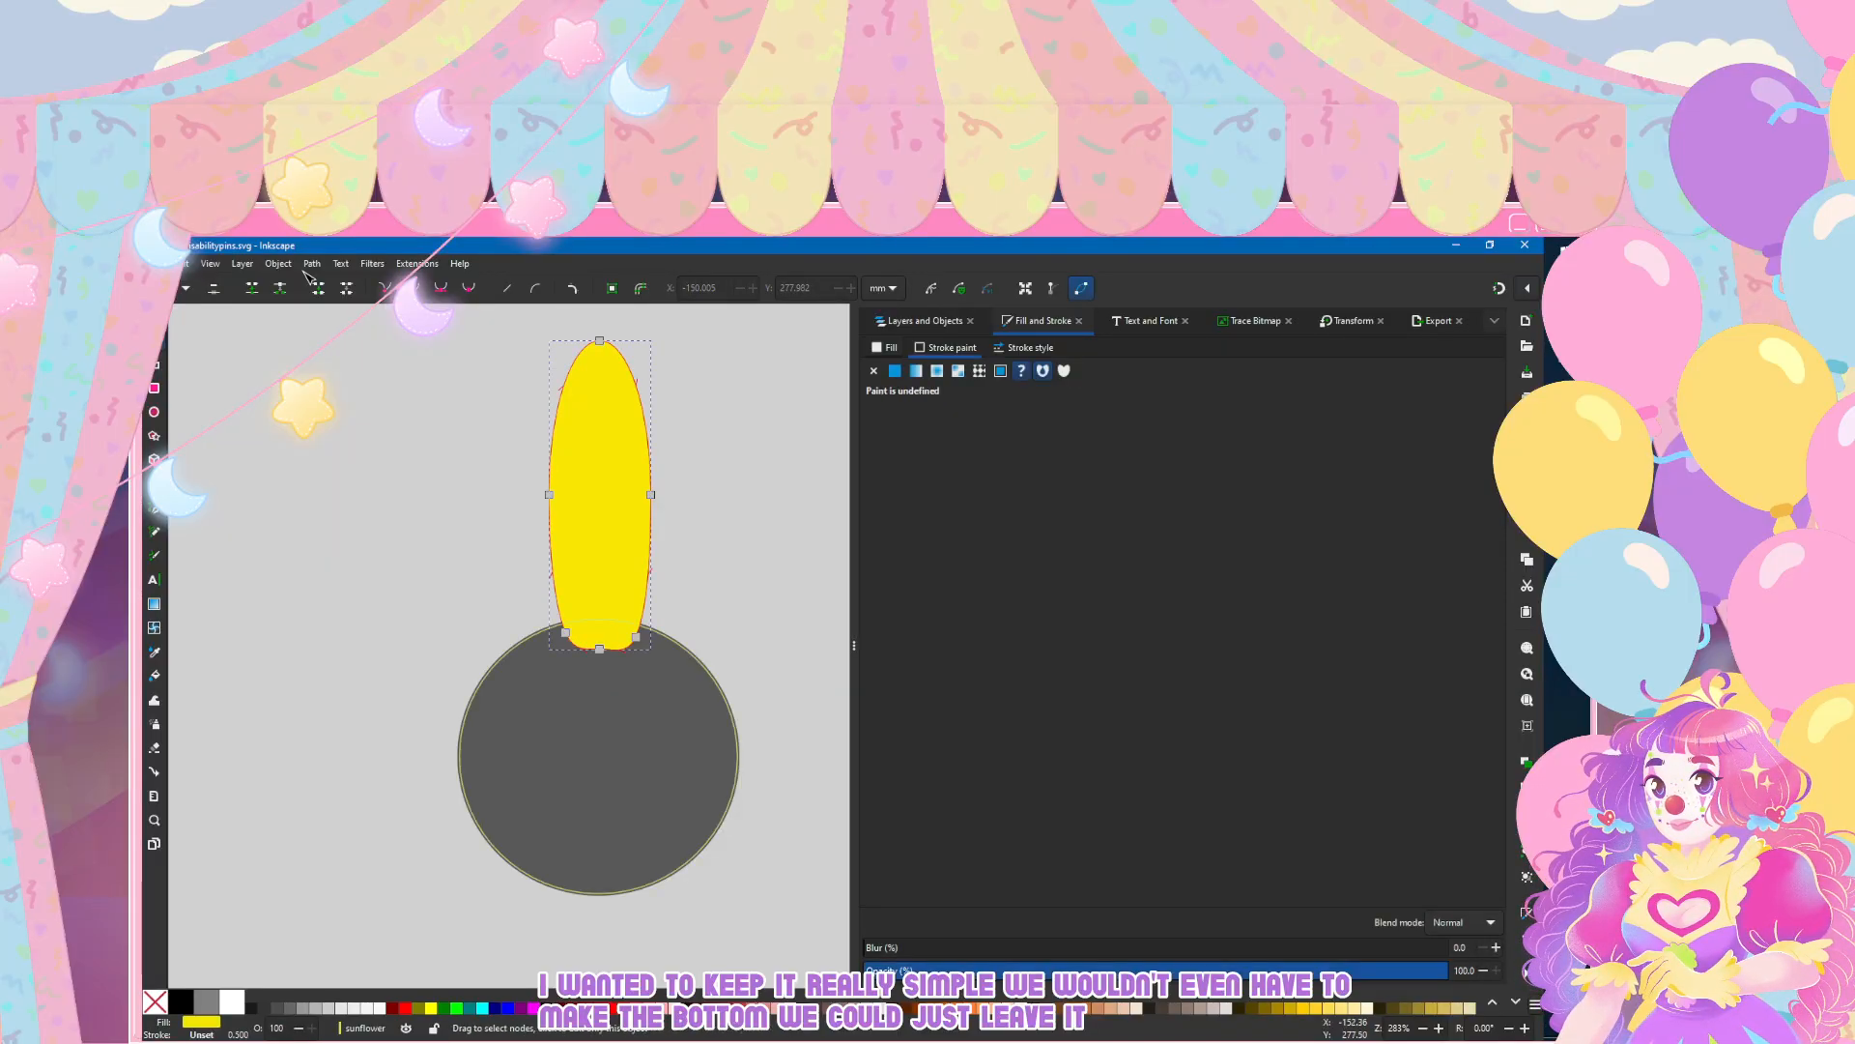
{"action": "left_click_drag", "start_coordinate": [565, 632], "coordinate": [563, 637]}
{"action": "left_click", "coordinate": [446, 571]}
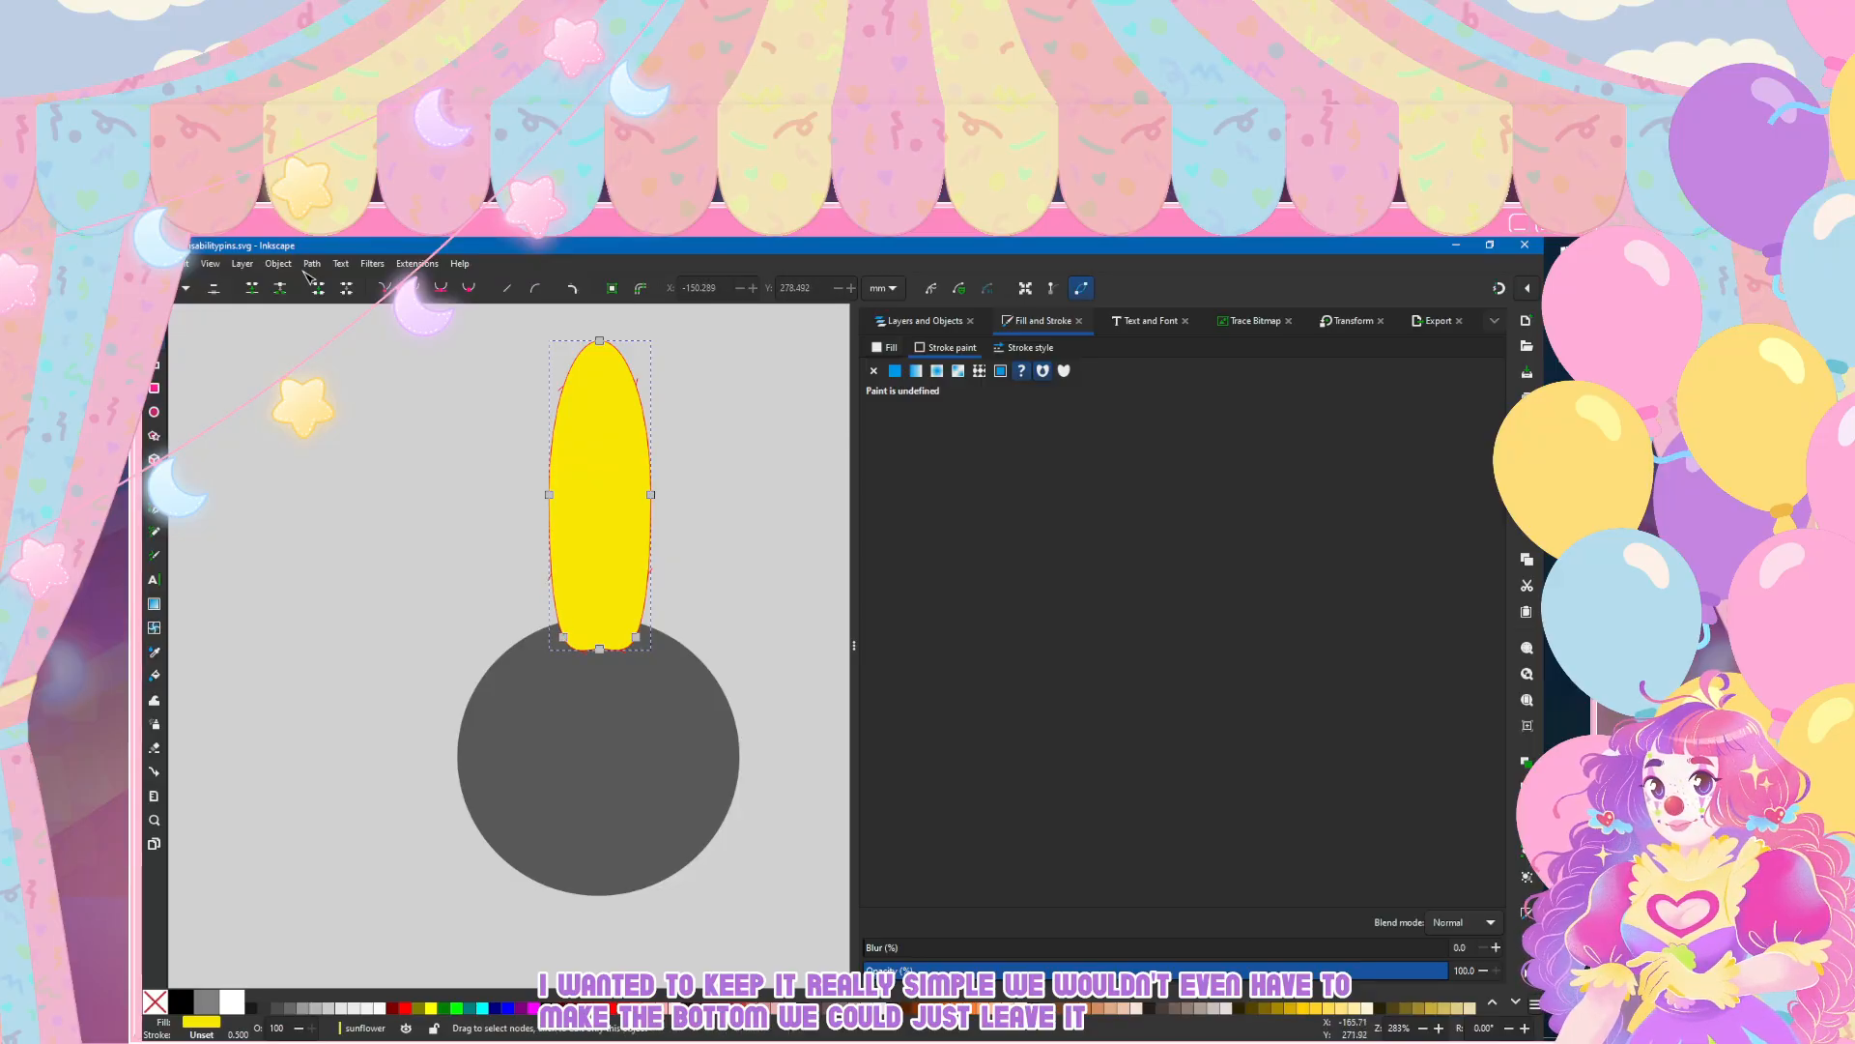
{"action": "left_click", "coordinate": [446, 570]}
{"action": "scroll", "coordinate": [435, 513], "scroll_direction": "up", "scroll_amount": 4}
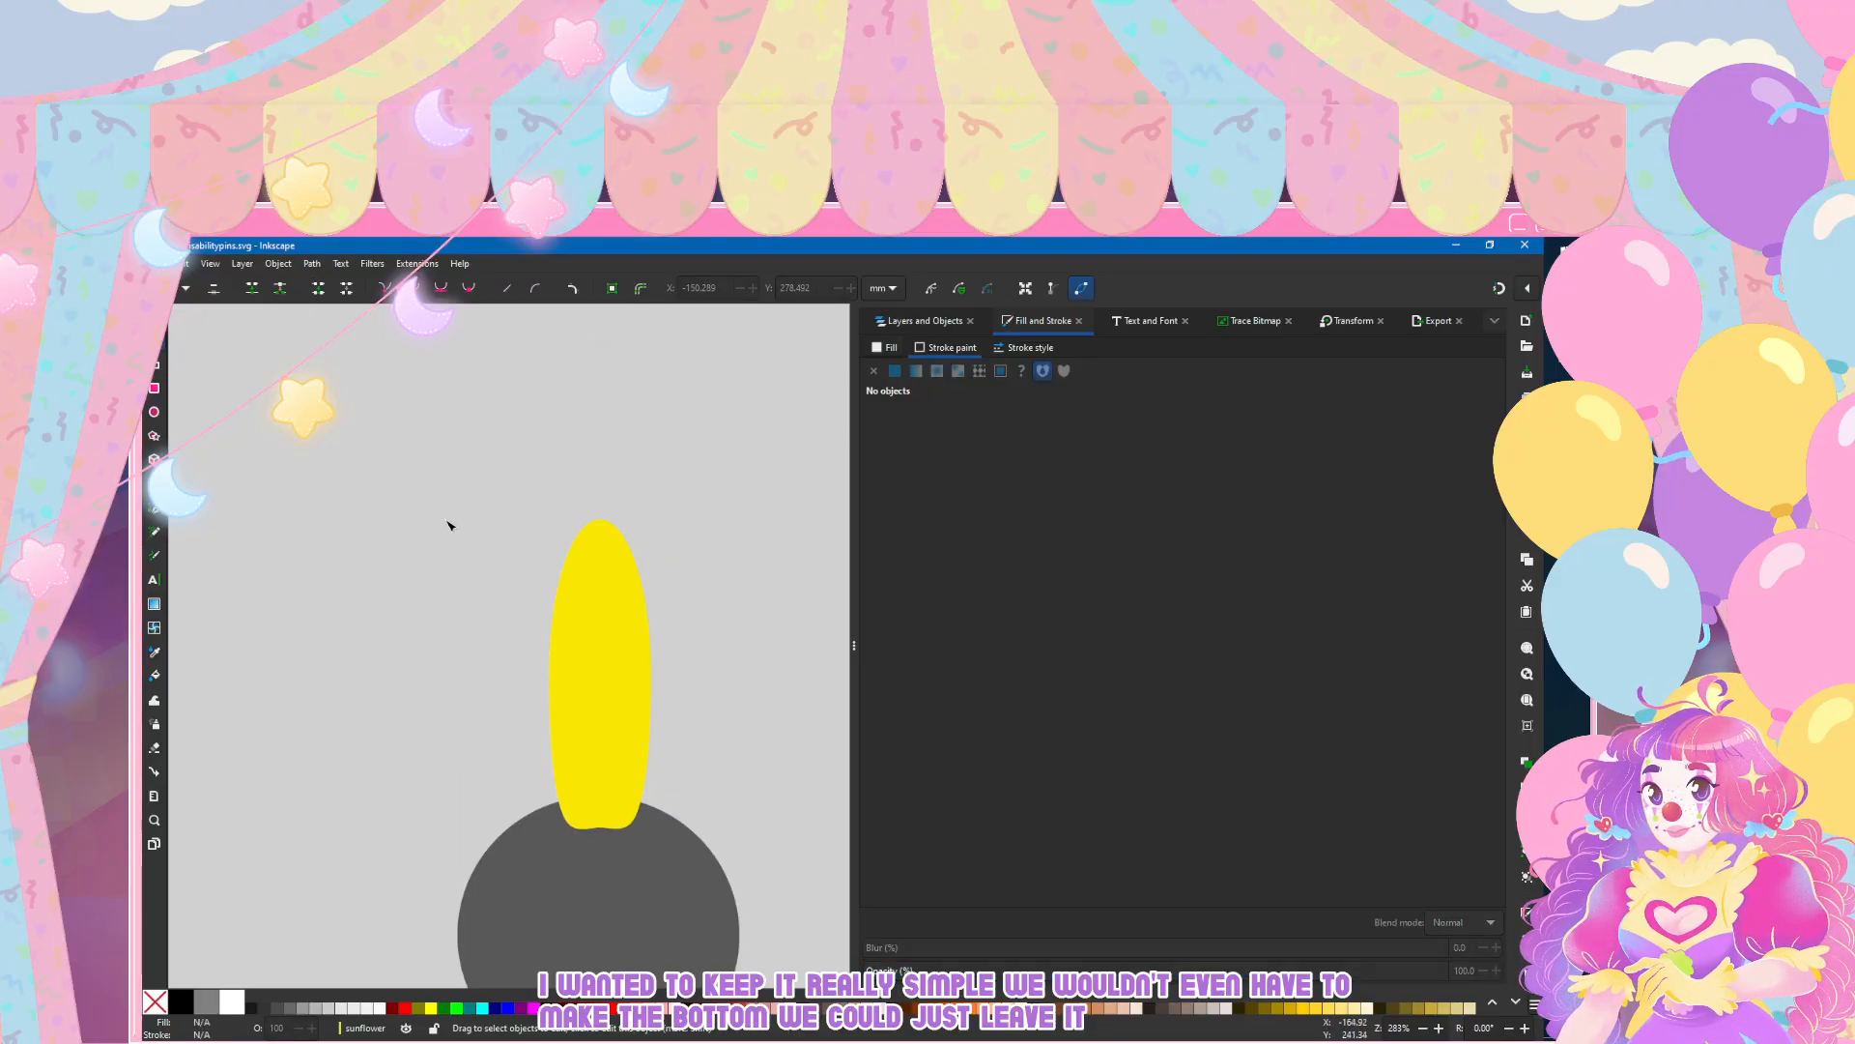
Step: Duplicate the yellow petal, rotate the copy by 15° and place it beside the original along the circle's upper edge
{"action": "scroll", "coordinate": [447, 521], "scroll_direction": "down", "scroll_amount": 4, "text": "ctrl"}
{"action": "scroll", "coordinate": [448, 562], "scroll_direction": "up", "scroll_amount": 2, "text": "ctrl"}
{"action": "scroll", "coordinate": [448, 561], "scroll_direction": "up", "scroll_amount": 2}
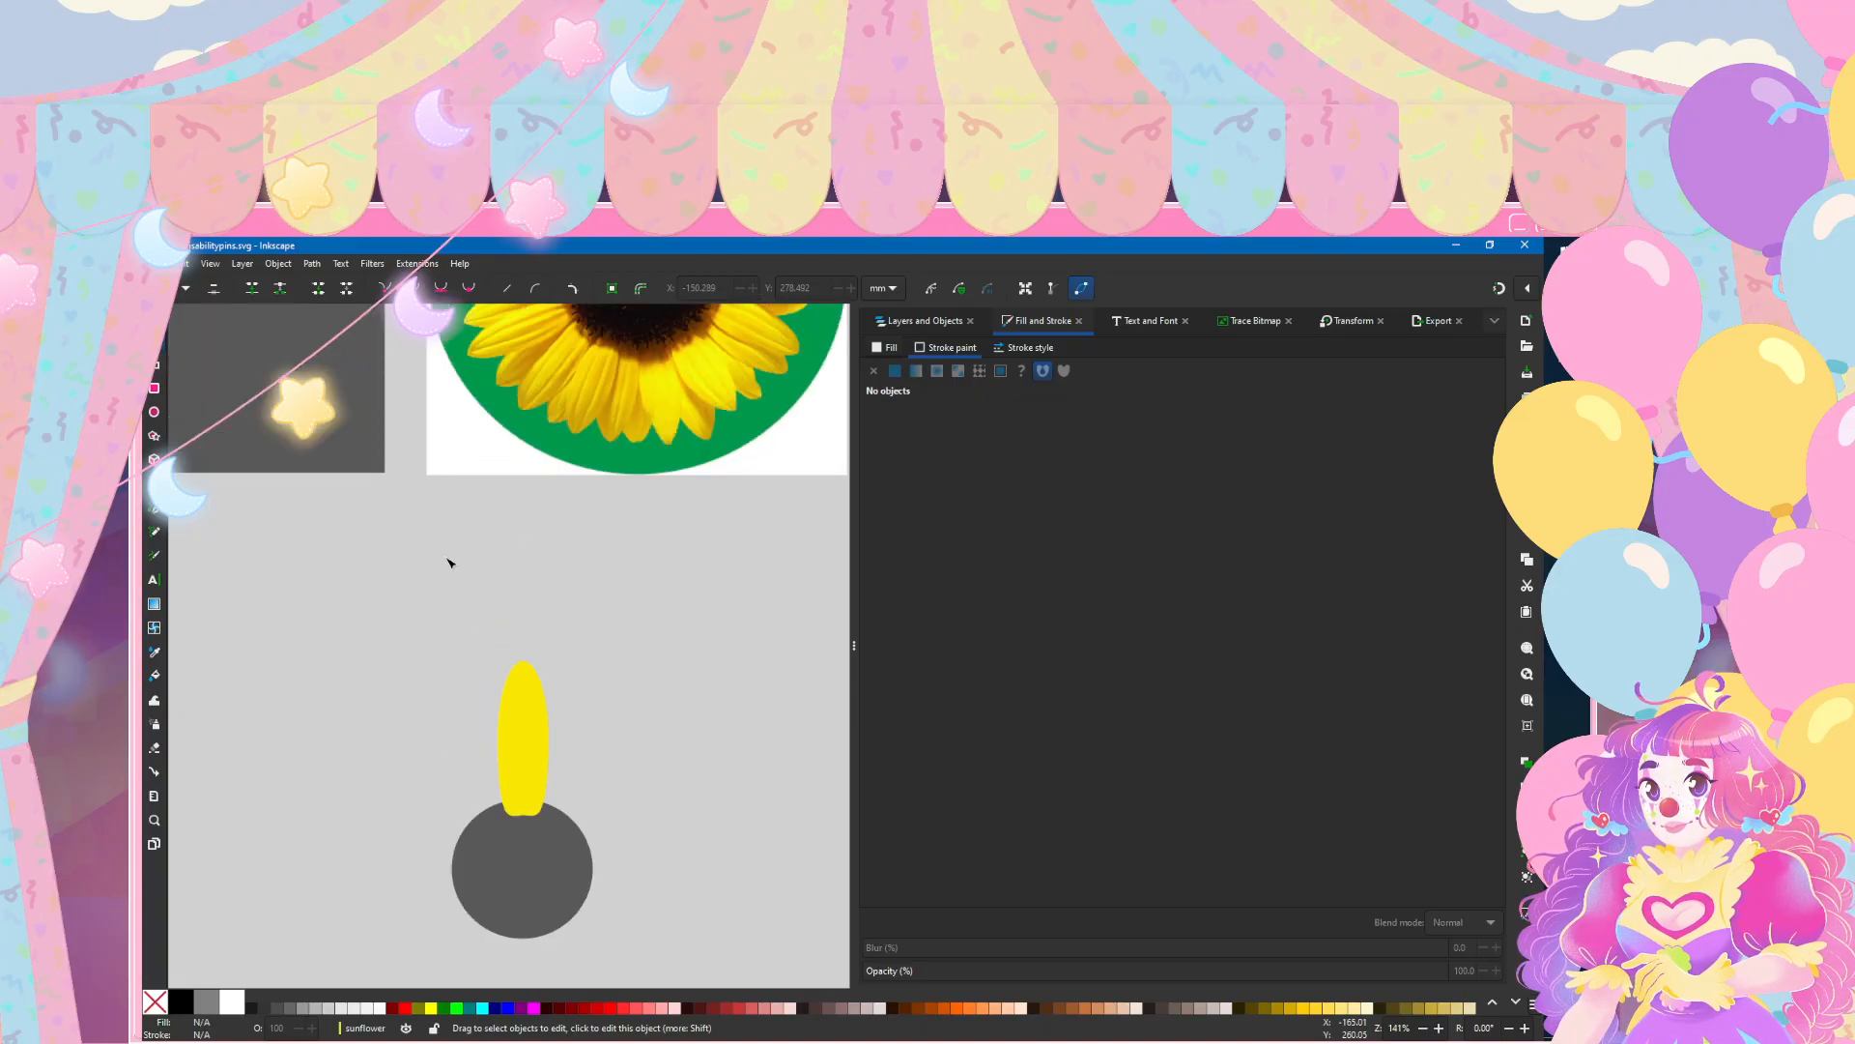
{"action": "left_click", "coordinate": [539, 626]}
{"action": "scroll", "coordinate": [484, 613], "scroll_direction": "down", "scroll_amount": 2}
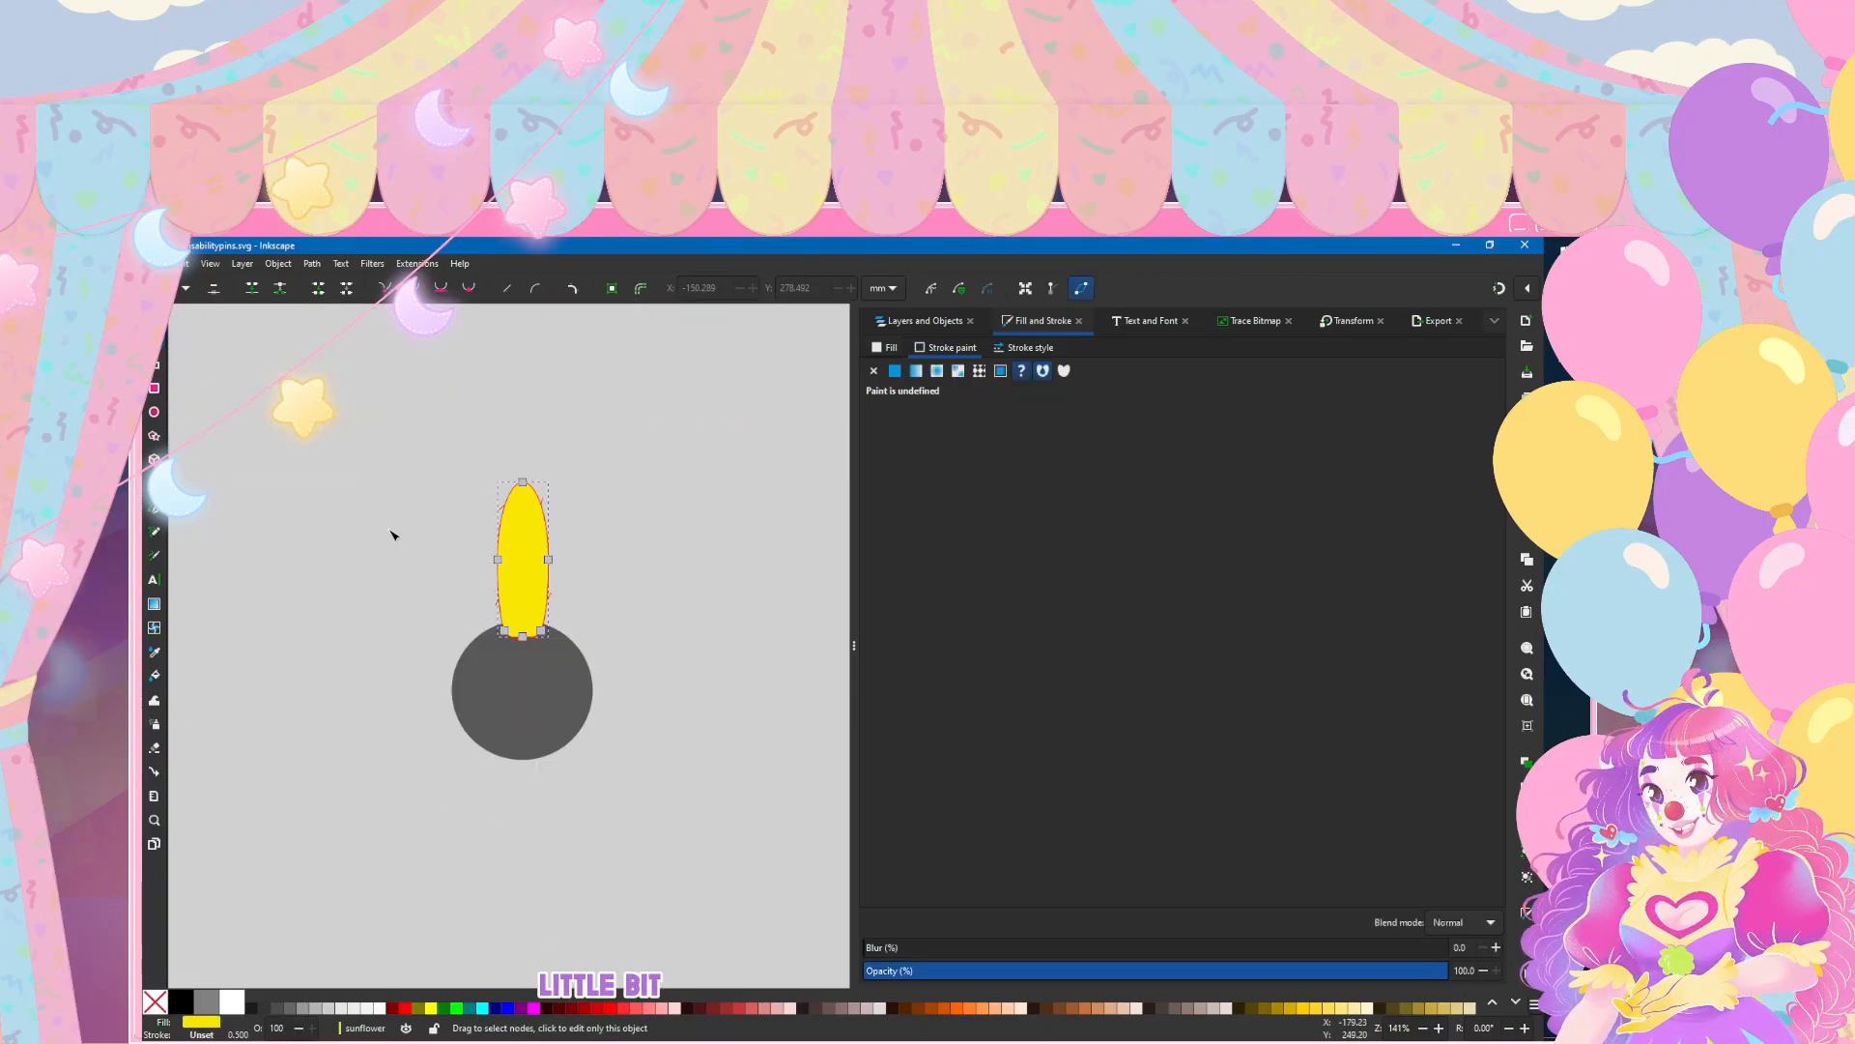
{"action": "scroll", "coordinate": [406, 563], "scroll_direction": "up", "scroll_amount": 1, "text": "ctrl"}
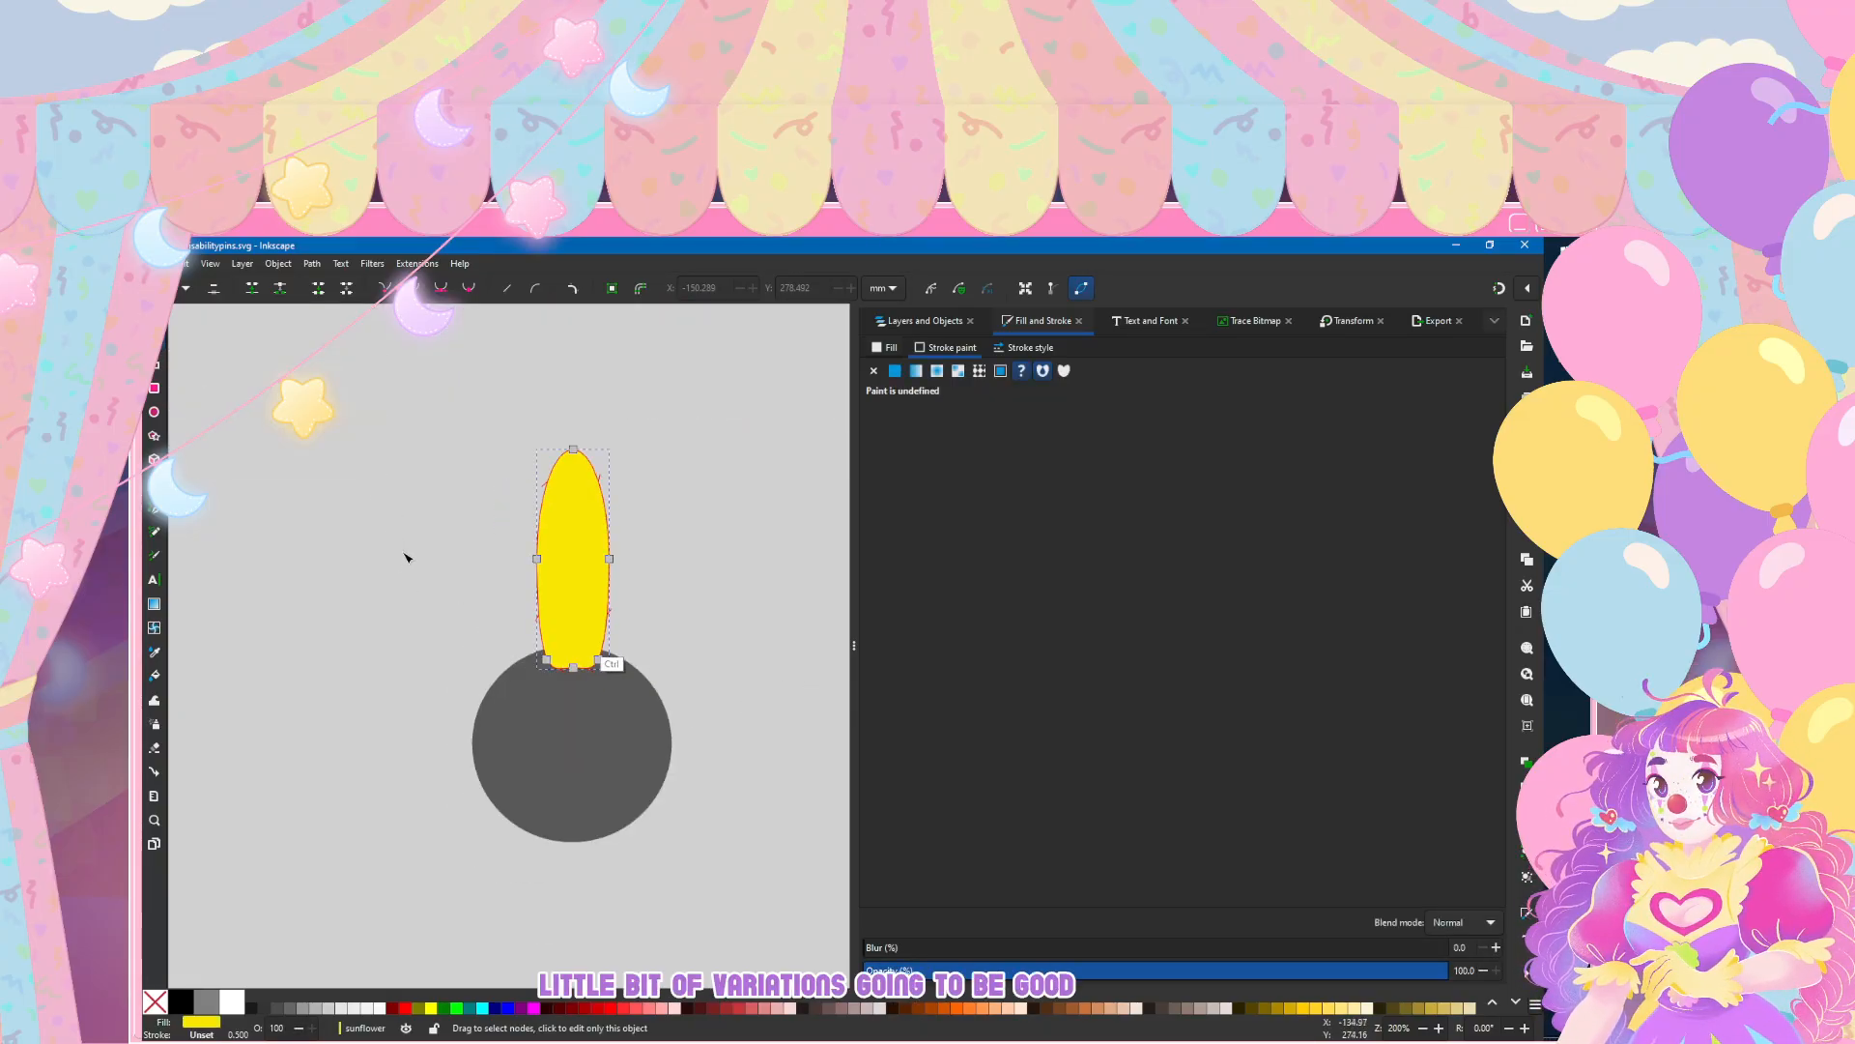
{"action": "key", "text": "s"}
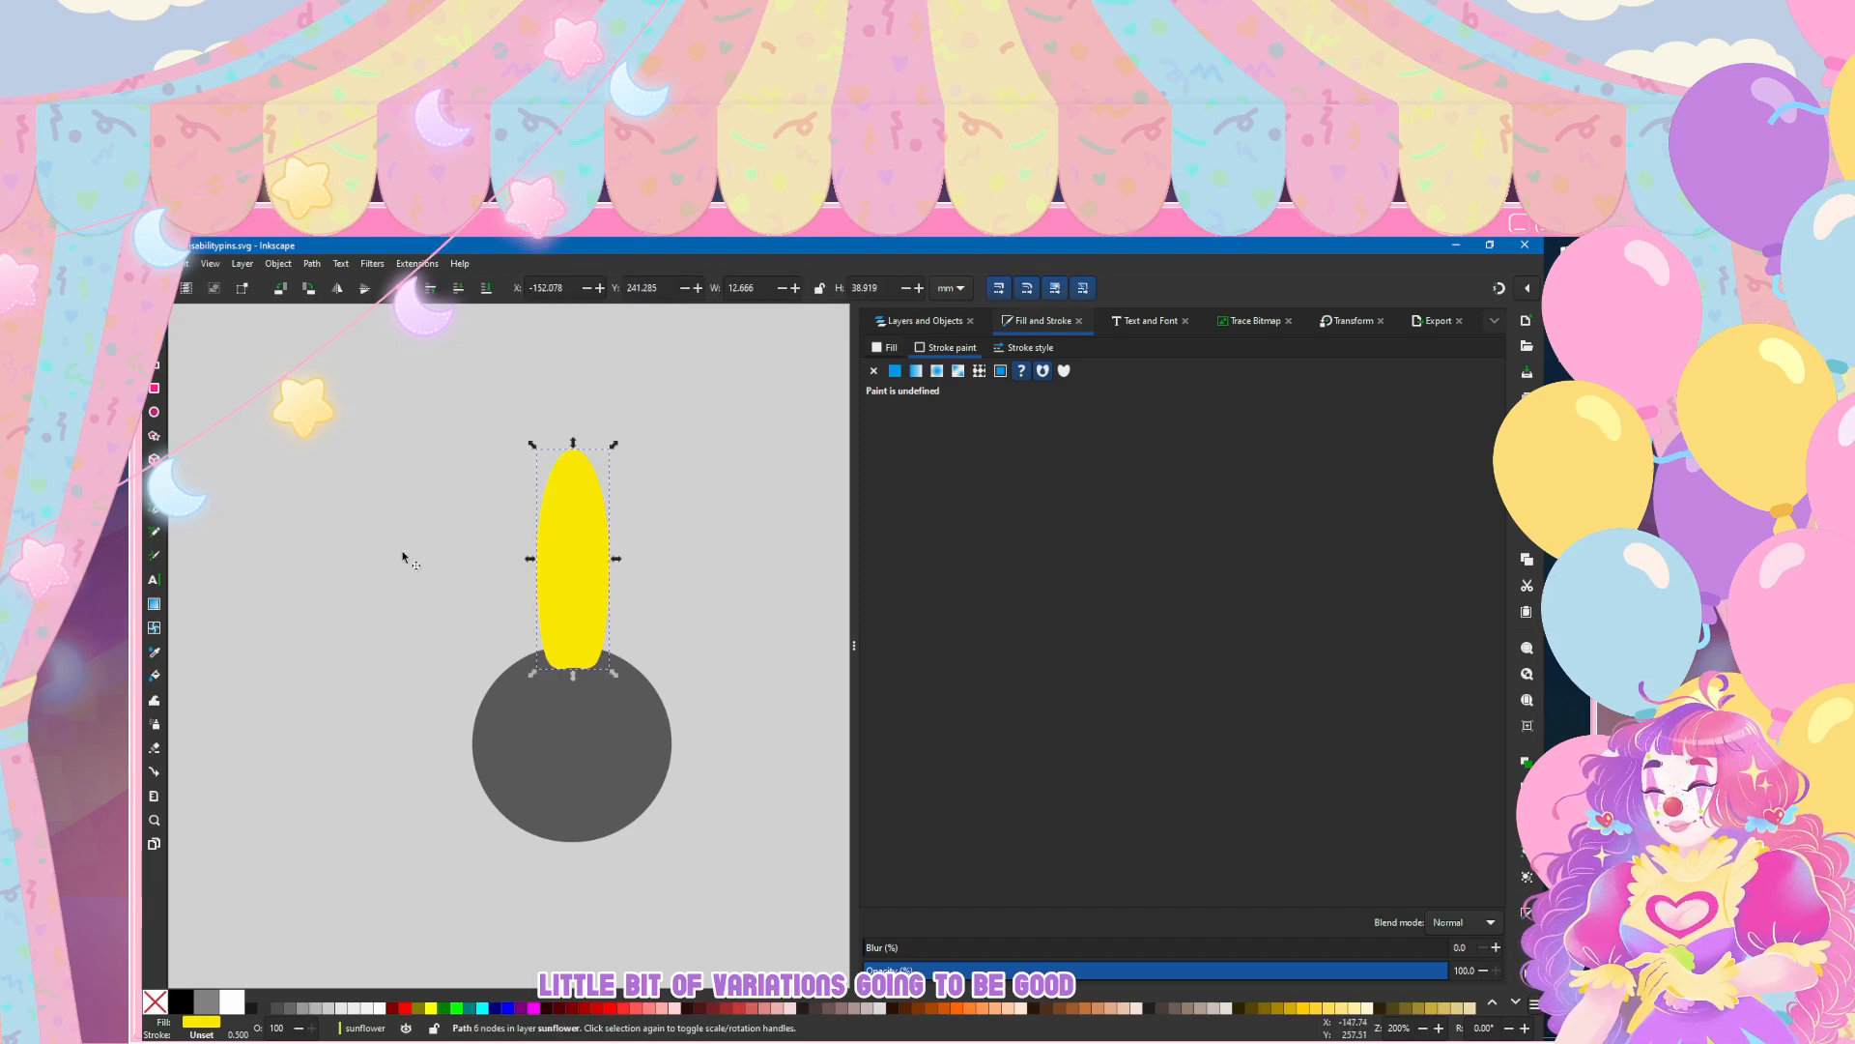
{"action": "key", "text": "ctrl+shift+m"}
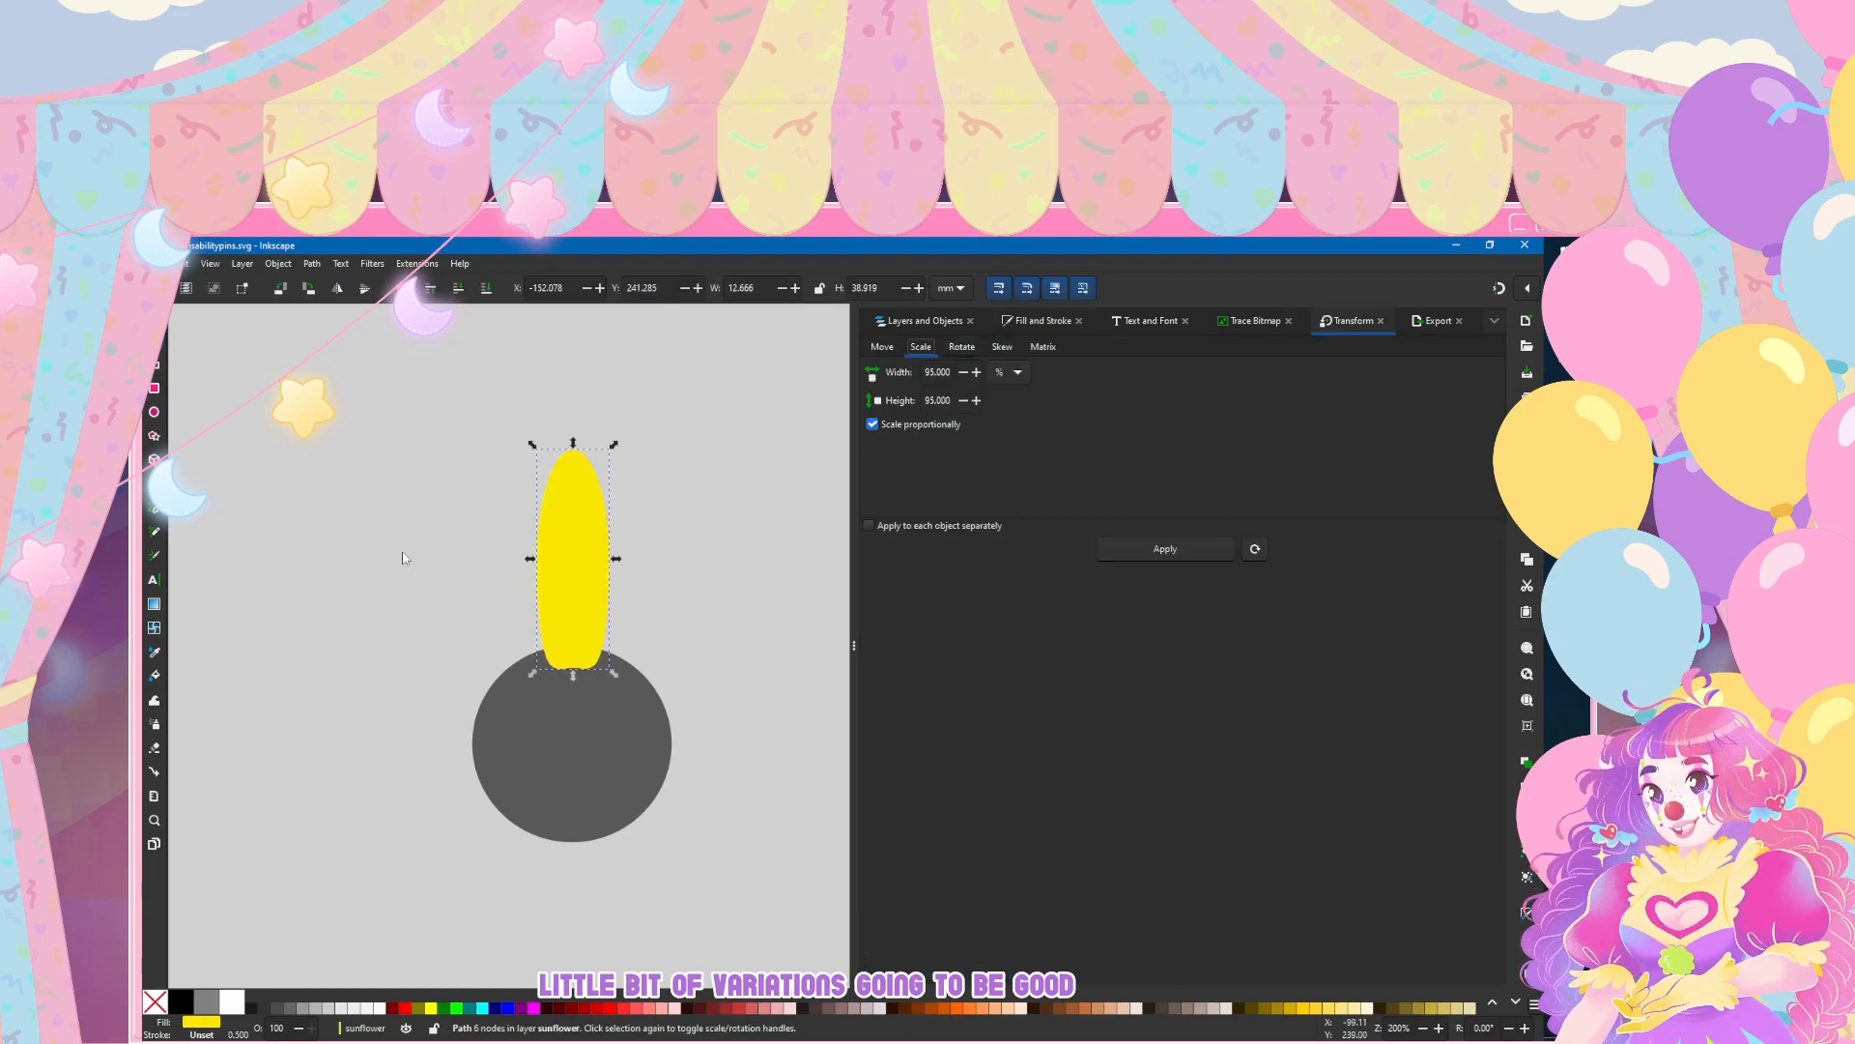
{"action": "key", "text": "Right"}
{"action": "key", "text": "Tab"}
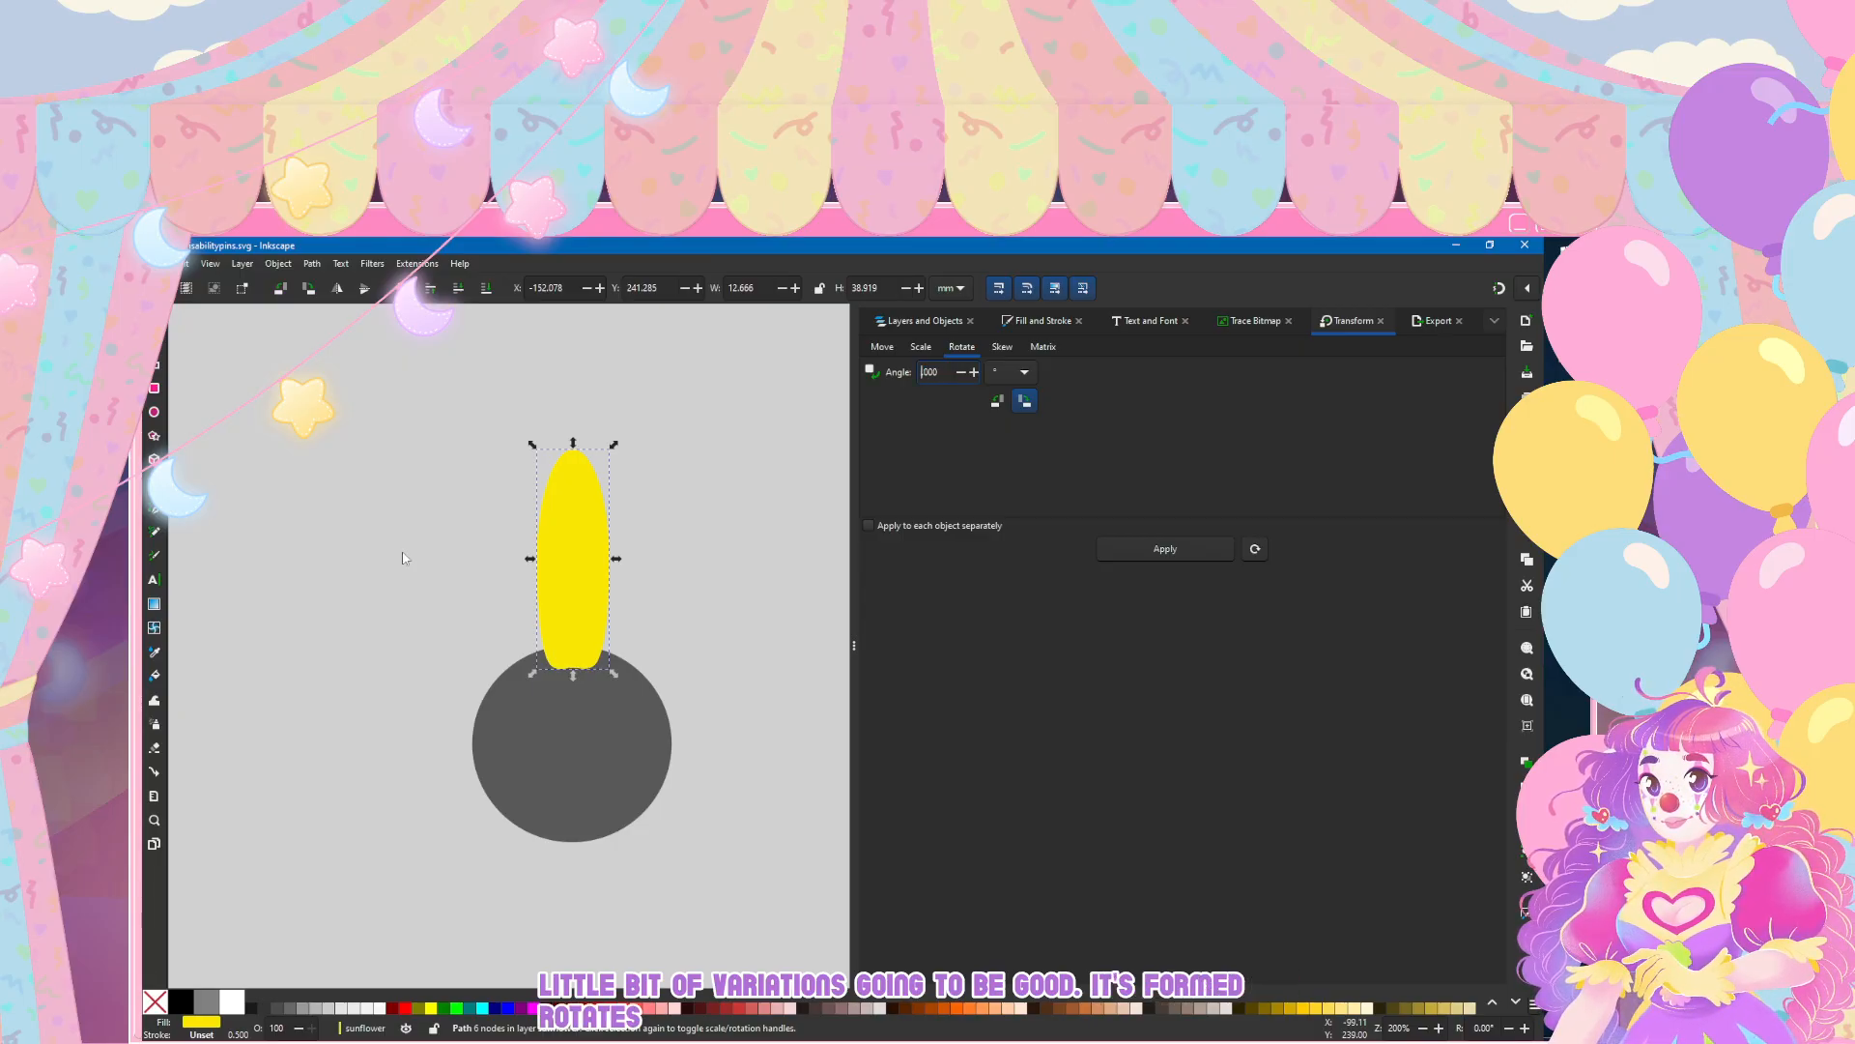
{"action": "left_click", "coordinate": [1165, 549]}
{"action": "left_click_drag", "start_coordinate": [602, 521], "coordinate": [649, 536]}
{"action": "key", "text": "ctrl"}
Step: Add three more petals around the circle's upper-right edge, duplicating the previous one, rotating it 15° and moving it into place each time
{"action": "left_click", "coordinate": [1166, 549]}
{"action": "left_click_drag", "start_coordinate": [645, 565], "coordinate": [720, 627]}
{"action": "key", "text": "ctrl+d"}
{"action": "left_click", "coordinate": [1165, 549]}
{"action": "key", "text": "bracketright"}
{"action": "key", "text": "bracketleft"}
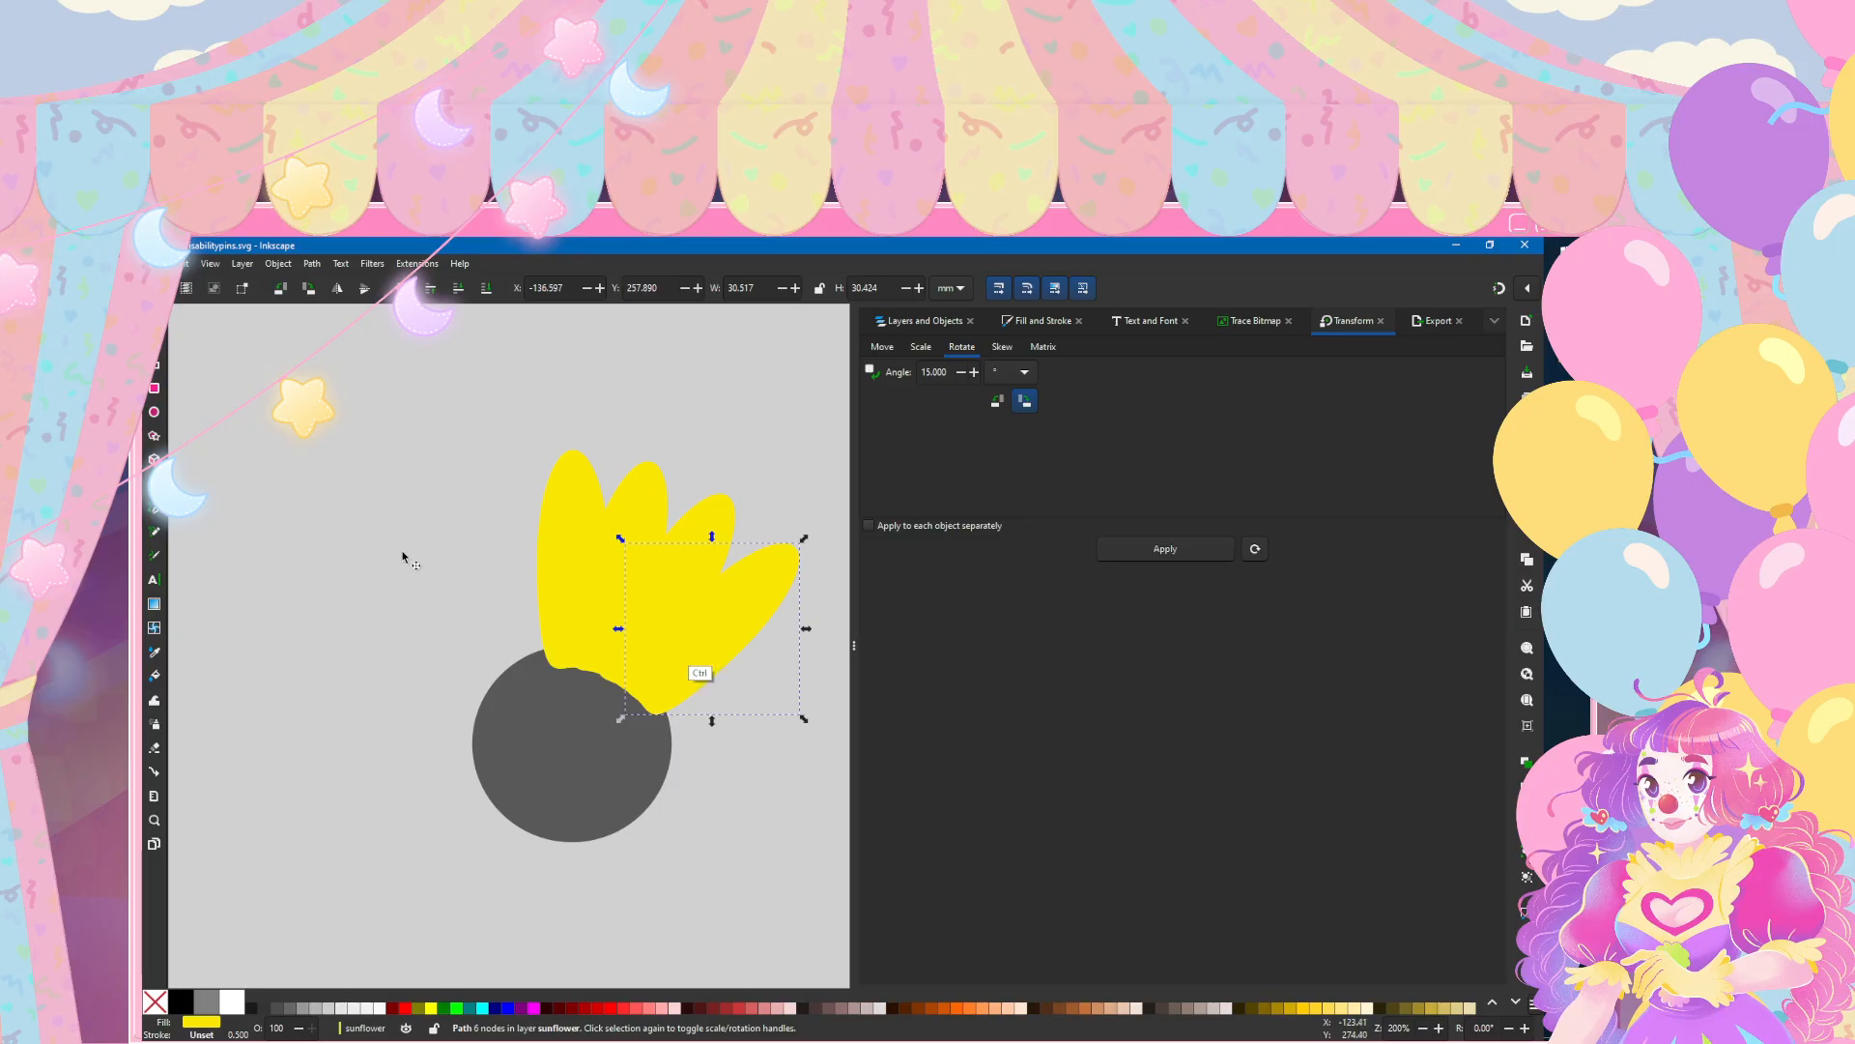
{"action": "left_click", "coordinate": [1165, 549]}
{"action": "left_click_drag", "start_coordinate": [715, 643], "coordinate": [752, 694]}
{"action": "left_click", "coordinate": [402, 553]}
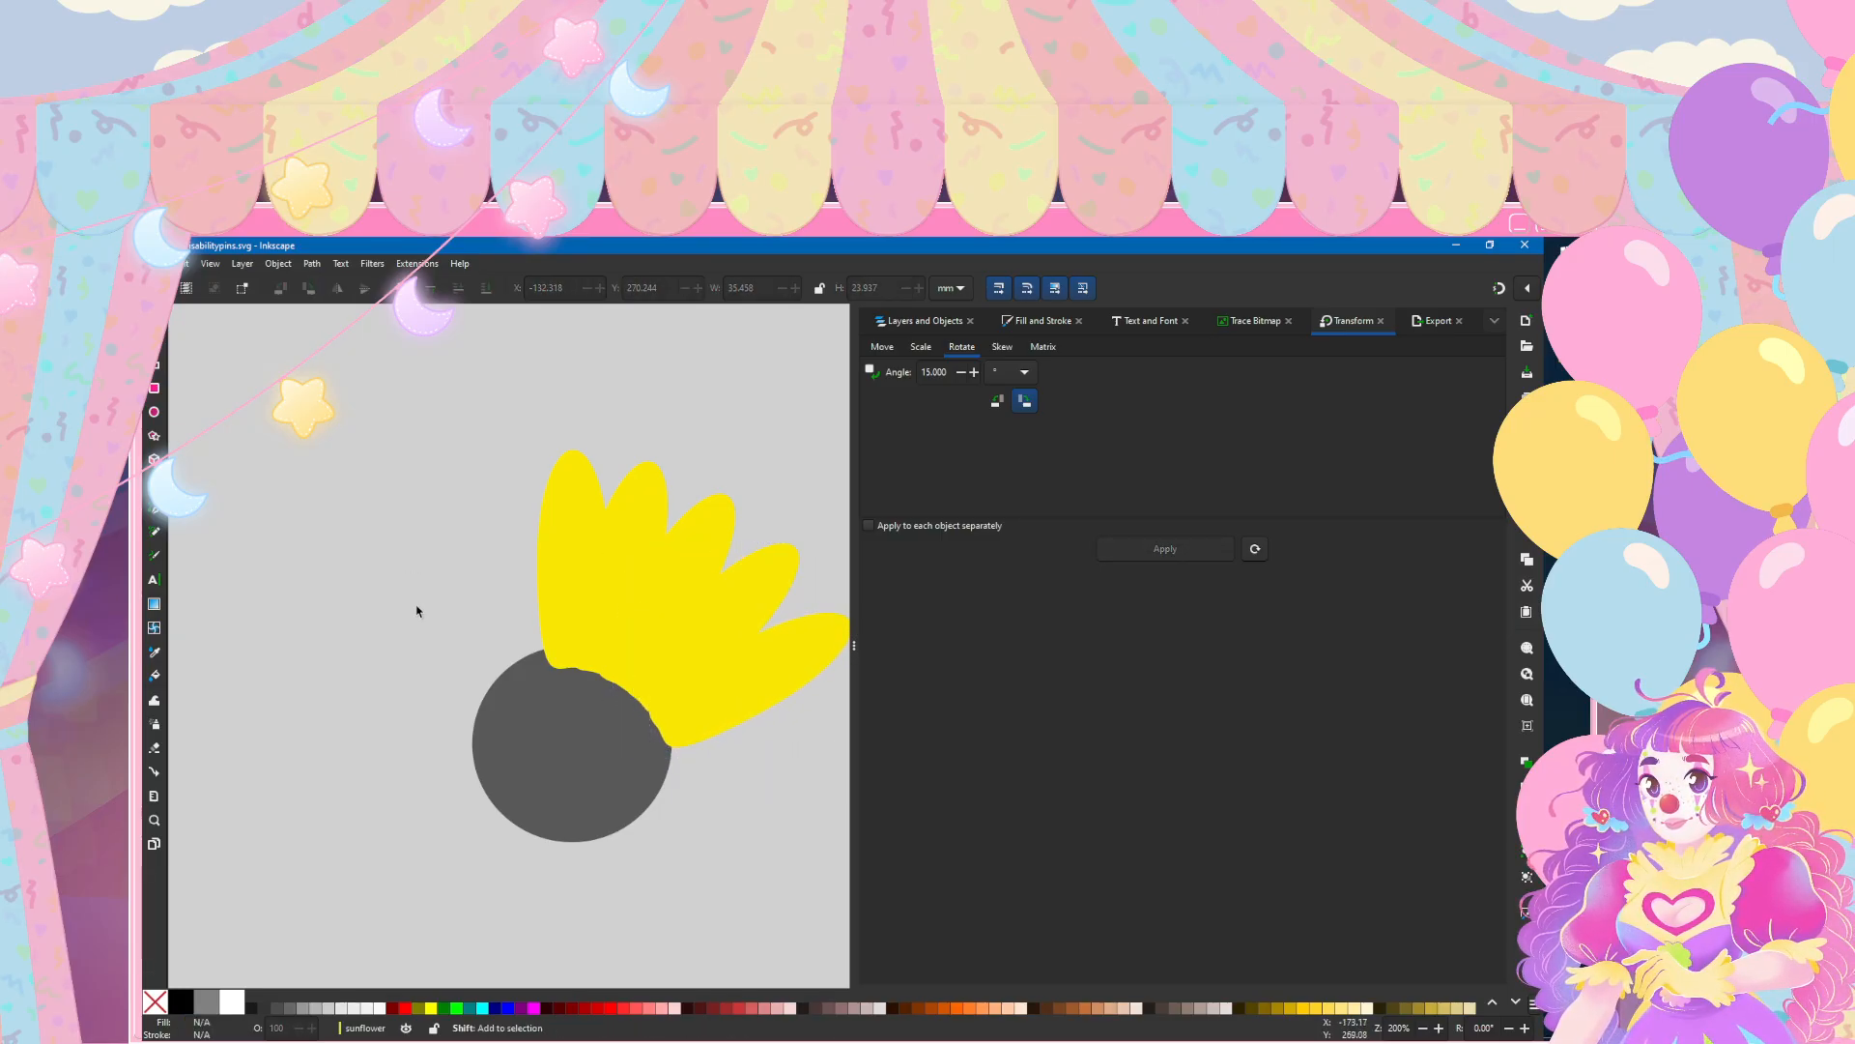
Step: Continue the ring down the circle's right side with six more duplicated petals, each rotated a further 15° and shifted along the edge
{"action": "scroll", "coordinate": [417, 628], "scroll_direction": "right", "scroll_amount": 3}
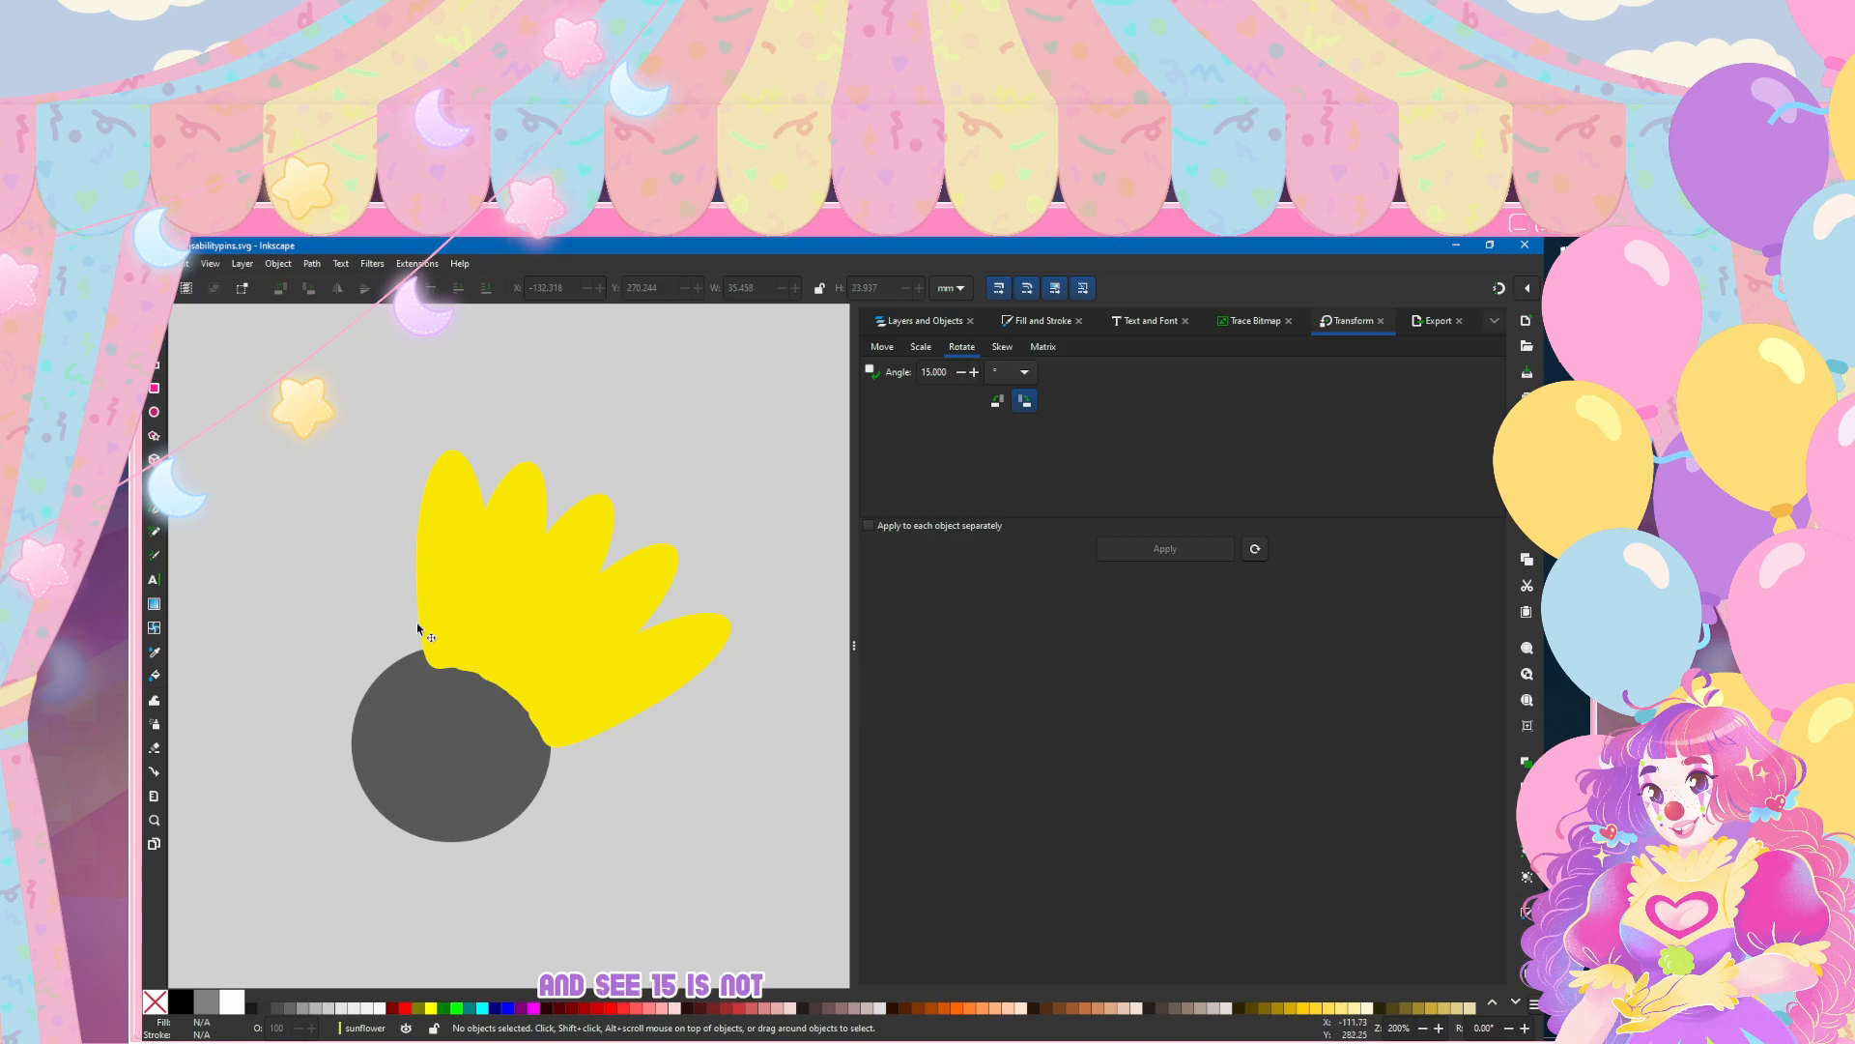
{"action": "left_click_drag", "start_coordinate": [622, 688], "coordinate": [594, 863]}
{"action": "key", "text": "ctrl+d"}
{"action": "left_click", "coordinate": [1165, 549]}
{"action": "key", "text": "ctrl+d"}
{"action": "left_click", "coordinate": [1166, 549]}
{"action": "key", "text": "ctrl+d"}
{"action": "left_click", "coordinate": [1166, 549]}
{"action": "key", "text": "ctrl+d"}
{"action": "left_click", "coordinate": [1165, 549]}
{"action": "key", "text": "ctrl+d"}
{"action": "left_click", "coordinate": [1165, 549]}
{"action": "key", "text": "ctrl+d"}
{"action": "left_click", "coordinate": [1165, 548]}
{"action": "scroll", "coordinate": [404, 657], "scroll_direction": "down", "scroll_amount": 5}
{"action": "scroll", "coordinate": [402, 659], "scroll_direction": "left", "scroll_amount": 2}
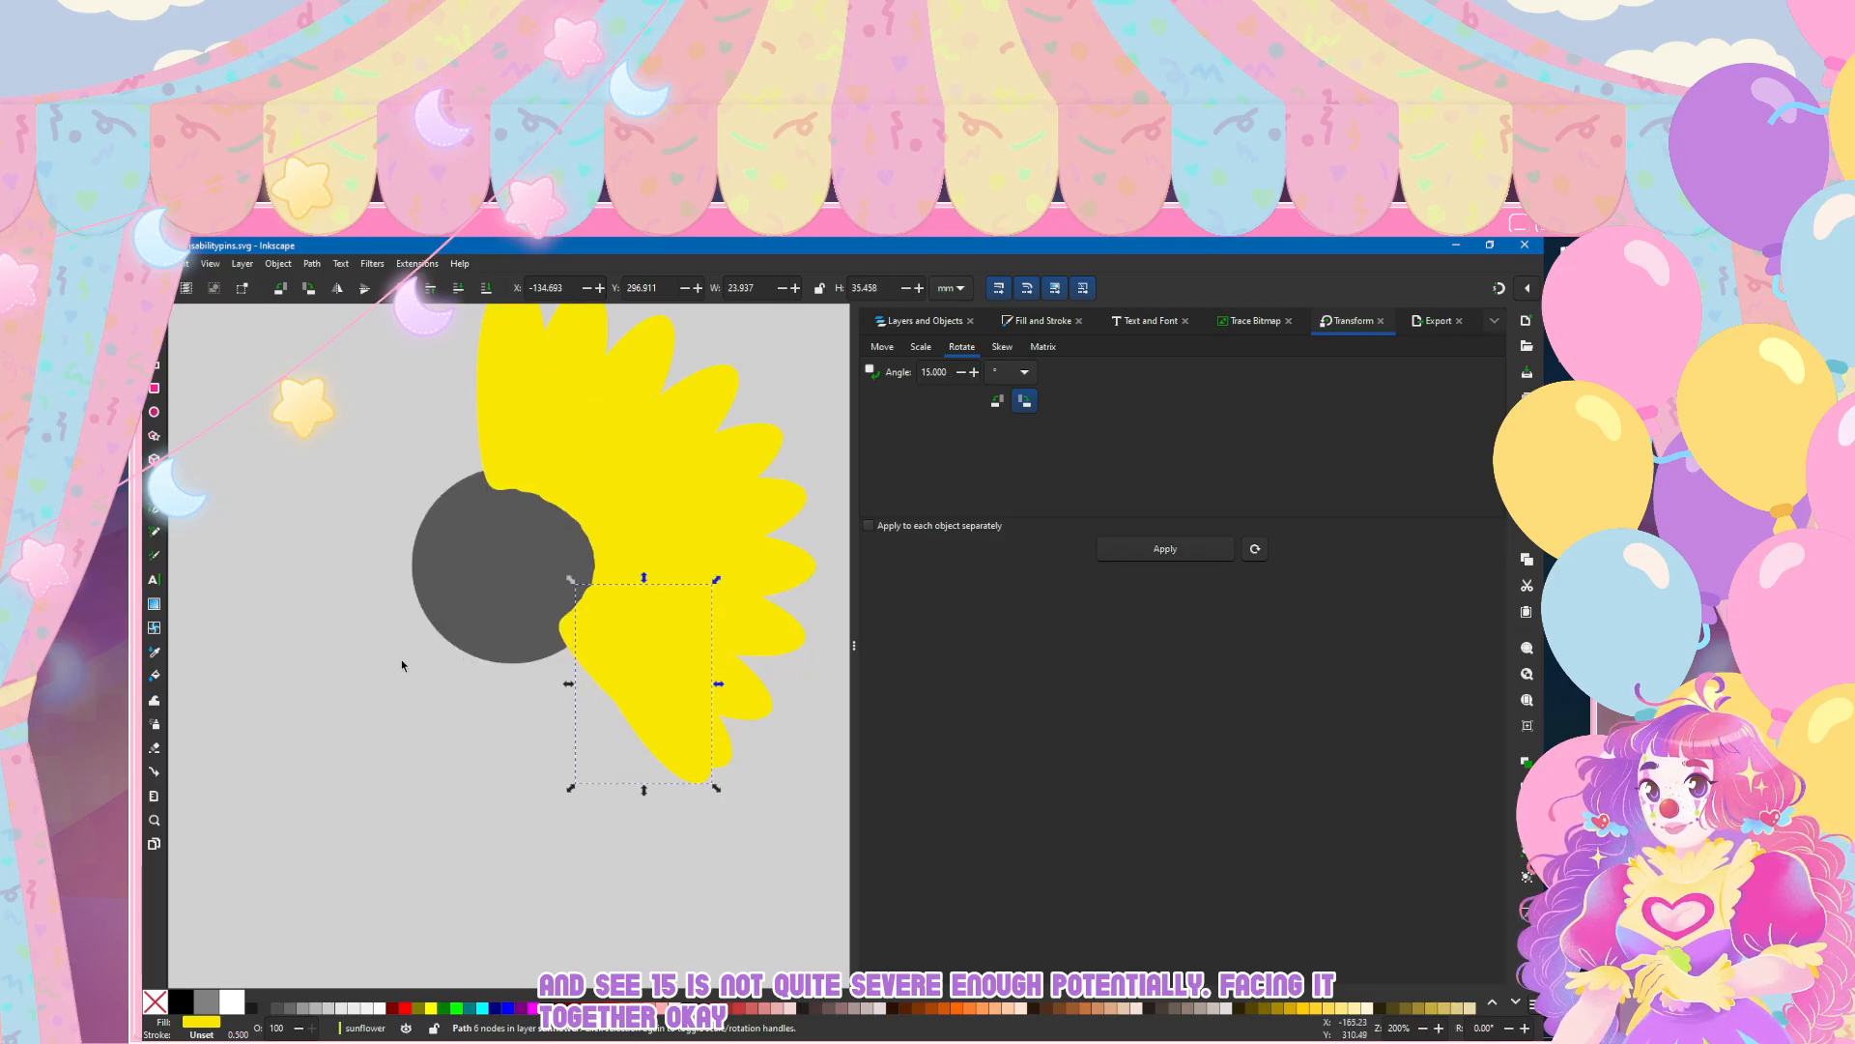
Step: Add three more petals below the circle, each a duplicate rotated a further 15° and set against its lower edge
{"action": "mouse_move", "coordinate": [648, 680]}
{"action": "left_mouse_down"}
{"action": "mouse_move", "coordinate": [574, 725]}
{"action": "mouse_move", "coordinate": [566, 699]}
{"action": "mouse_move", "coordinate": [585, 691]}
{"action": "mouse_move", "coordinate": [532, 723]}
{"action": "mouse_move", "coordinate": [469, 691]}
{"action": "left_mouse_up"}
{"action": "key", "text": "ctrl+d"}
{"action": "left_click", "coordinate": [1165, 549]}
{"action": "key", "text": "ctrl+d"}
{"action": "left_click", "coordinate": [1165, 548]}
{"action": "key", "text": "ctrl+d"}
{"action": "left_click", "coordinate": [1166, 548]}
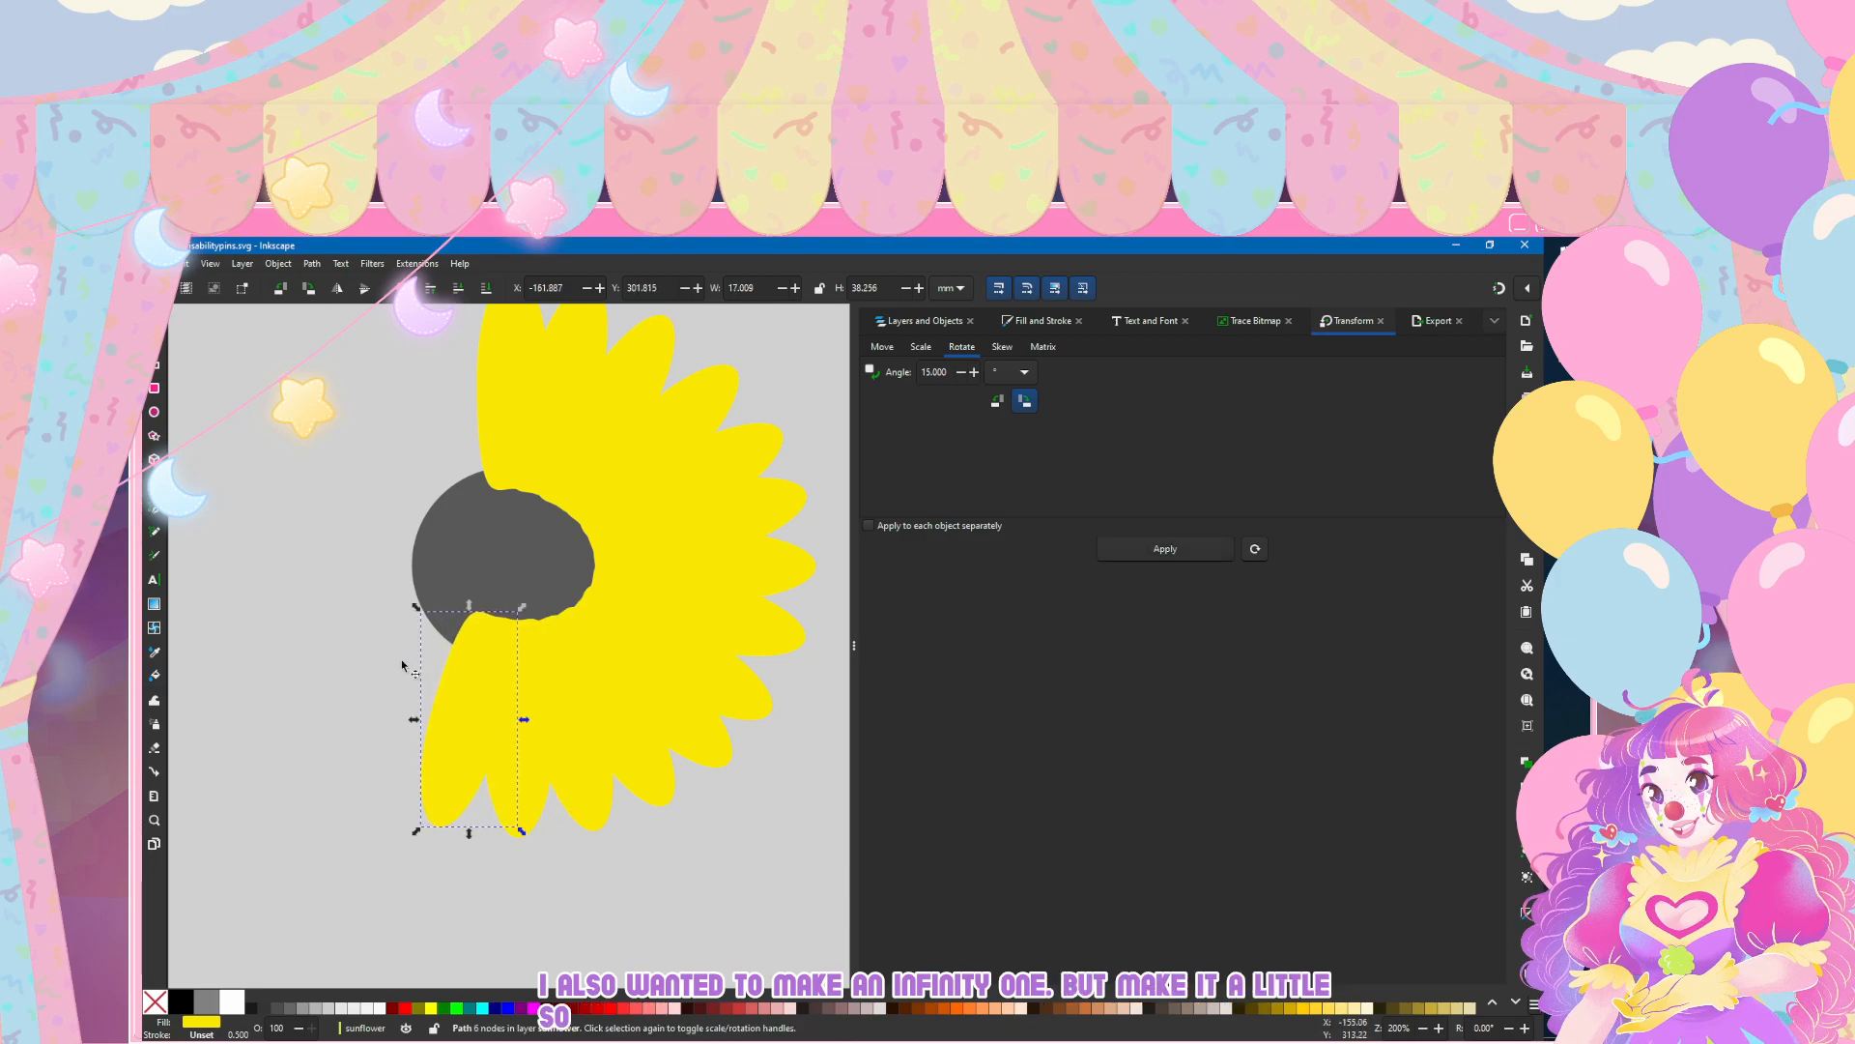
Step: Extend the ring along the circle's lower-left edge with five duplicated petals, each turned another 15°, up to the horizontal one
{"action": "key", "text": "ctrl+d"}
{"action": "left_click", "coordinate": [1165, 549]}
{"action": "mouse_move", "coordinate": [447, 674]}
{"action": "left_mouse_down"}
{"action": "mouse_move", "coordinate": [390, 649]}
{"action": "mouse_move", "coordinate": [407, 658]}
{"action": "mouse_move", "coordinate": [358, 600]}
{"action": "mouse_move", "coordinate": [347, 507]}
{"action": "mouse_move", "coordinate": [481, 398]}
{"action": "left_mouse_up"}
{"action": "key", "text": "ctrl+d"}
{"action": "left_click", "coordinate": [1166, 549]}
{"action": "key", "text": "ctrl+d"}
{"action": "left_click", "coordinate": [1166, 549]}
{"action": "key", "text": "ctrl+d"}
{"action": "left_click", "coordinate": [1165, 549]}
{"action": "key", "text": "ctrl+d"}
{"action": "left_click", "coordinate": [1121, 548]}
Step: Close the ring with five last petal copies around the circle's upper-left edge, each rotated 15° further, and deselect
{"action": "key", "text": "ctrl+d"}
{"action": "left_click", "coordinate": [1165, 549]}
{"action": "key", "text": "ctrl+d"}
{"action": "left_click", "coordinate": [1165, 549]}
{"action": "key", "text": "ctrl+d"}
{"action": "left_click", "coordinate": [1165, 549]}
{"action": "key", "text": "ctrl+d"}
{"action": "left_click", "coordinate": [1165, 549]}
{"action": "key", "text": "ctrl+d"}
{"action": "left_click", "coordinate": [1165, 549]}
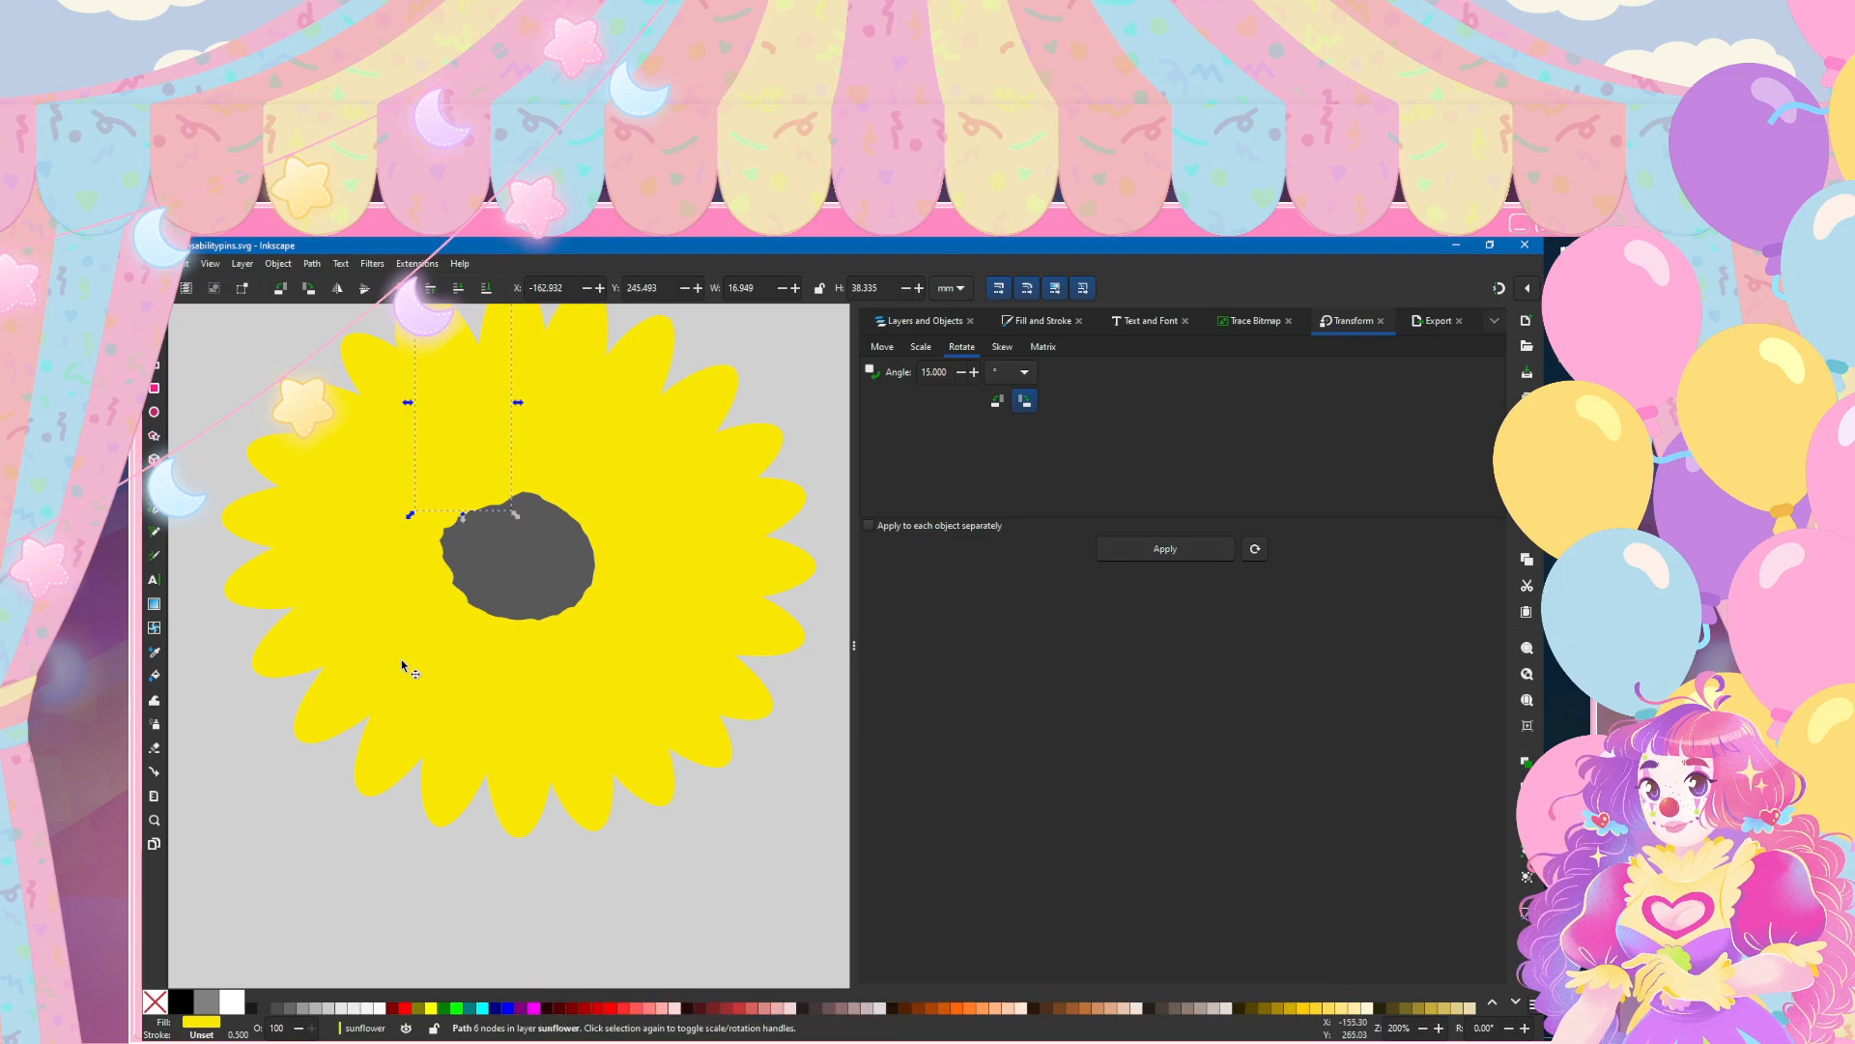
{"action": "key", "text": "Escape"}
{"action": "scroll", "coordinate": [388, 648], "scroll_direction": "up", "scroll_amount": 2}
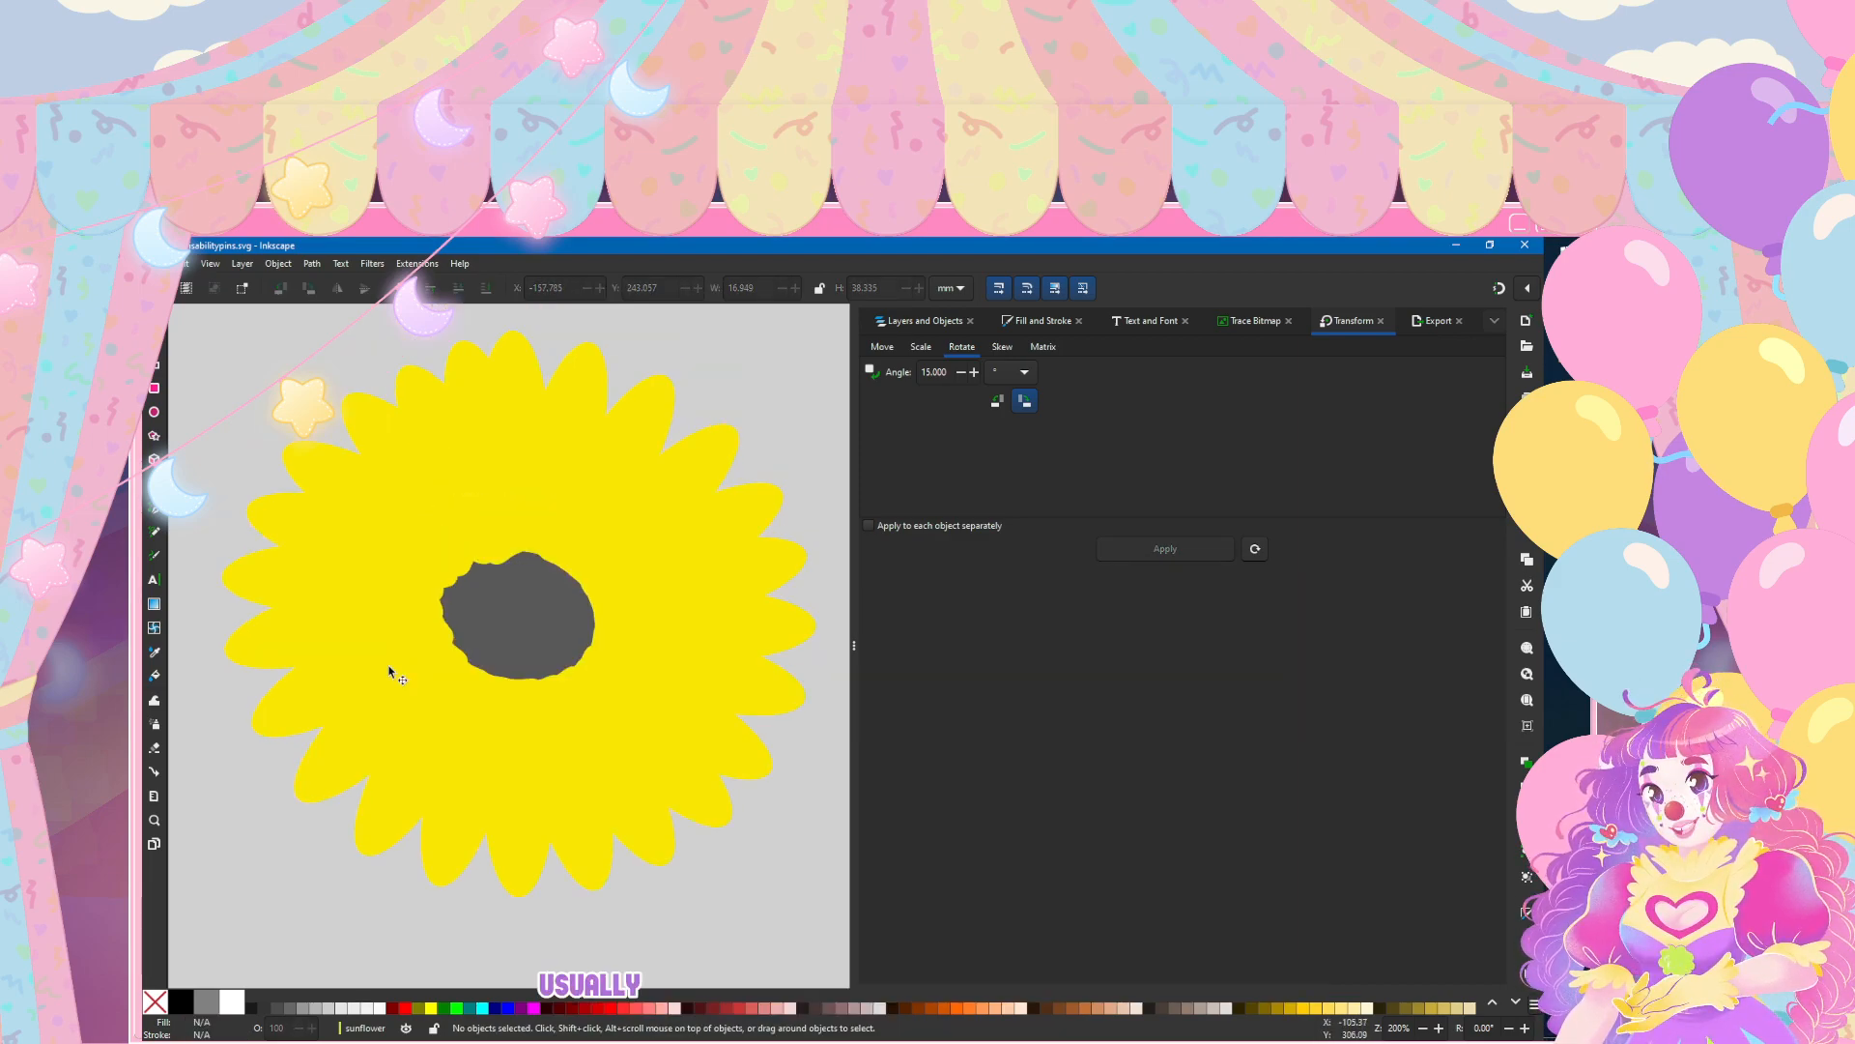
Step: Select all 24 petal paths, path49 to path72, without the circle and group them
{"action": "key", "text": "ctrl+shift+l"}
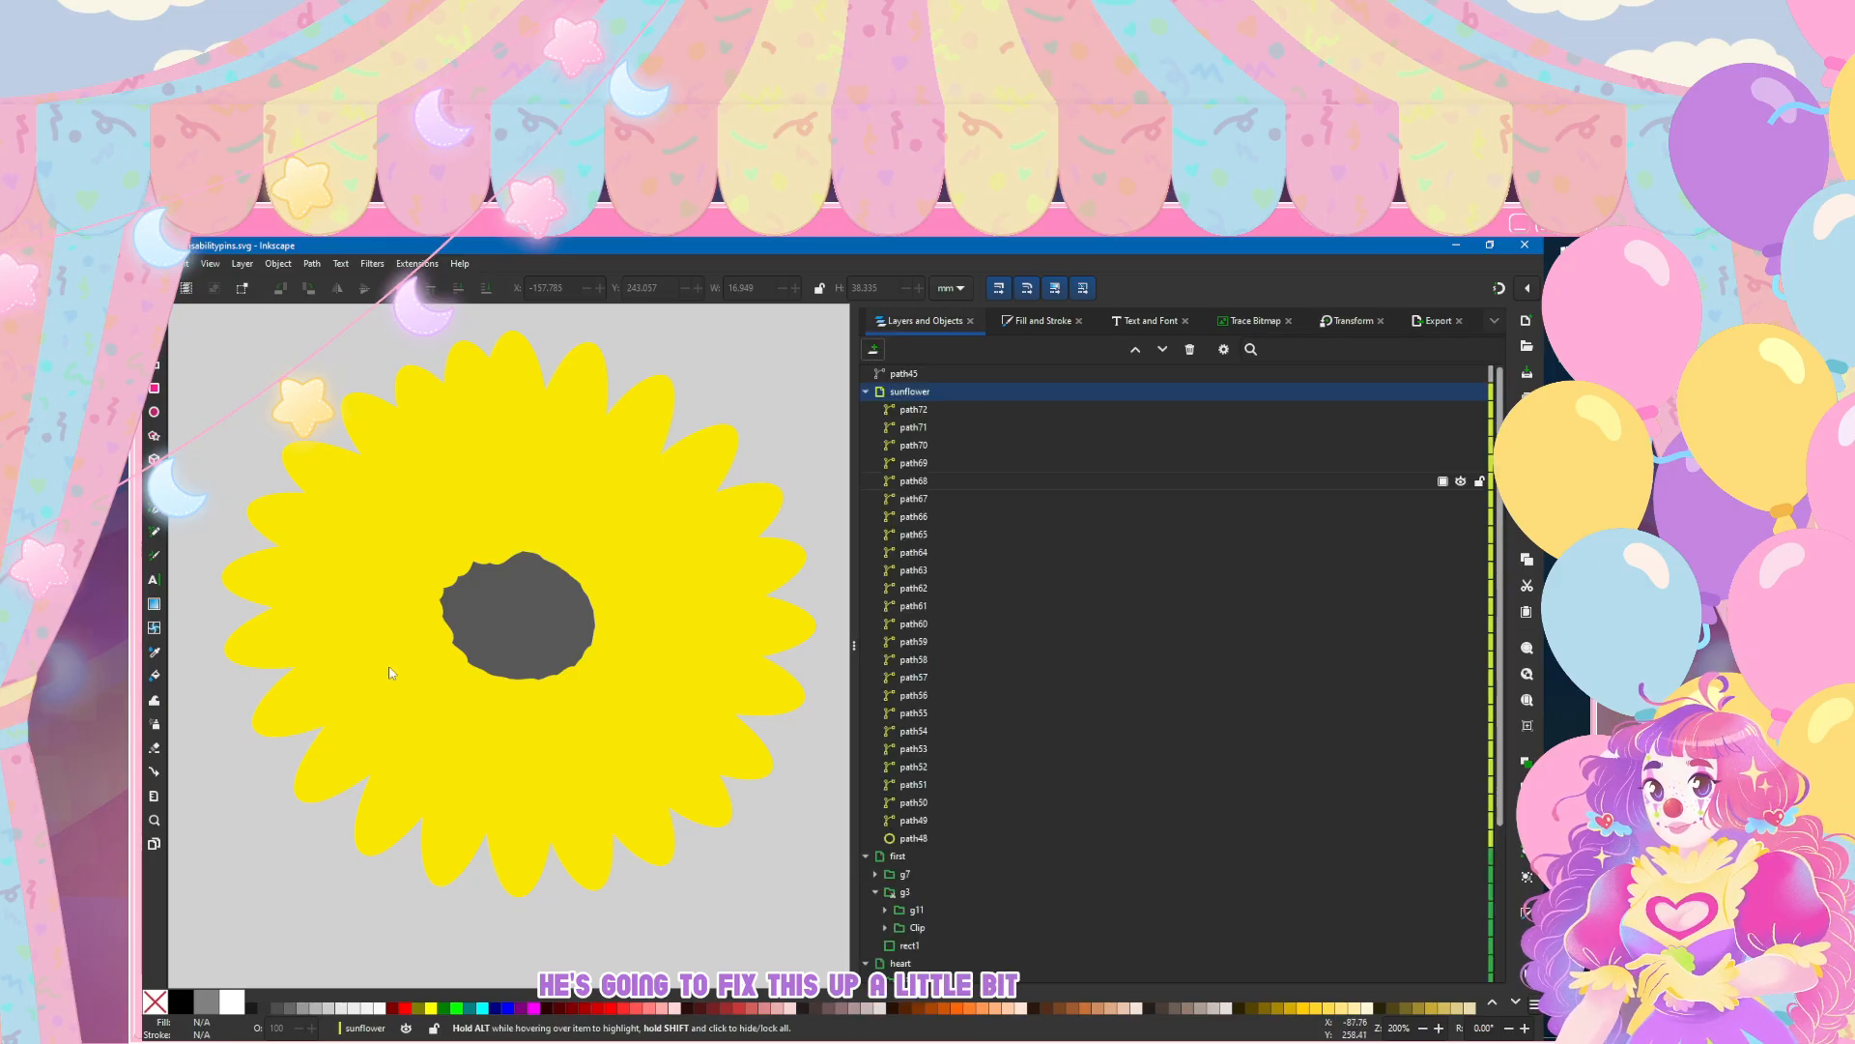
{"action": "left_click", "coordinate": [952, 819]}
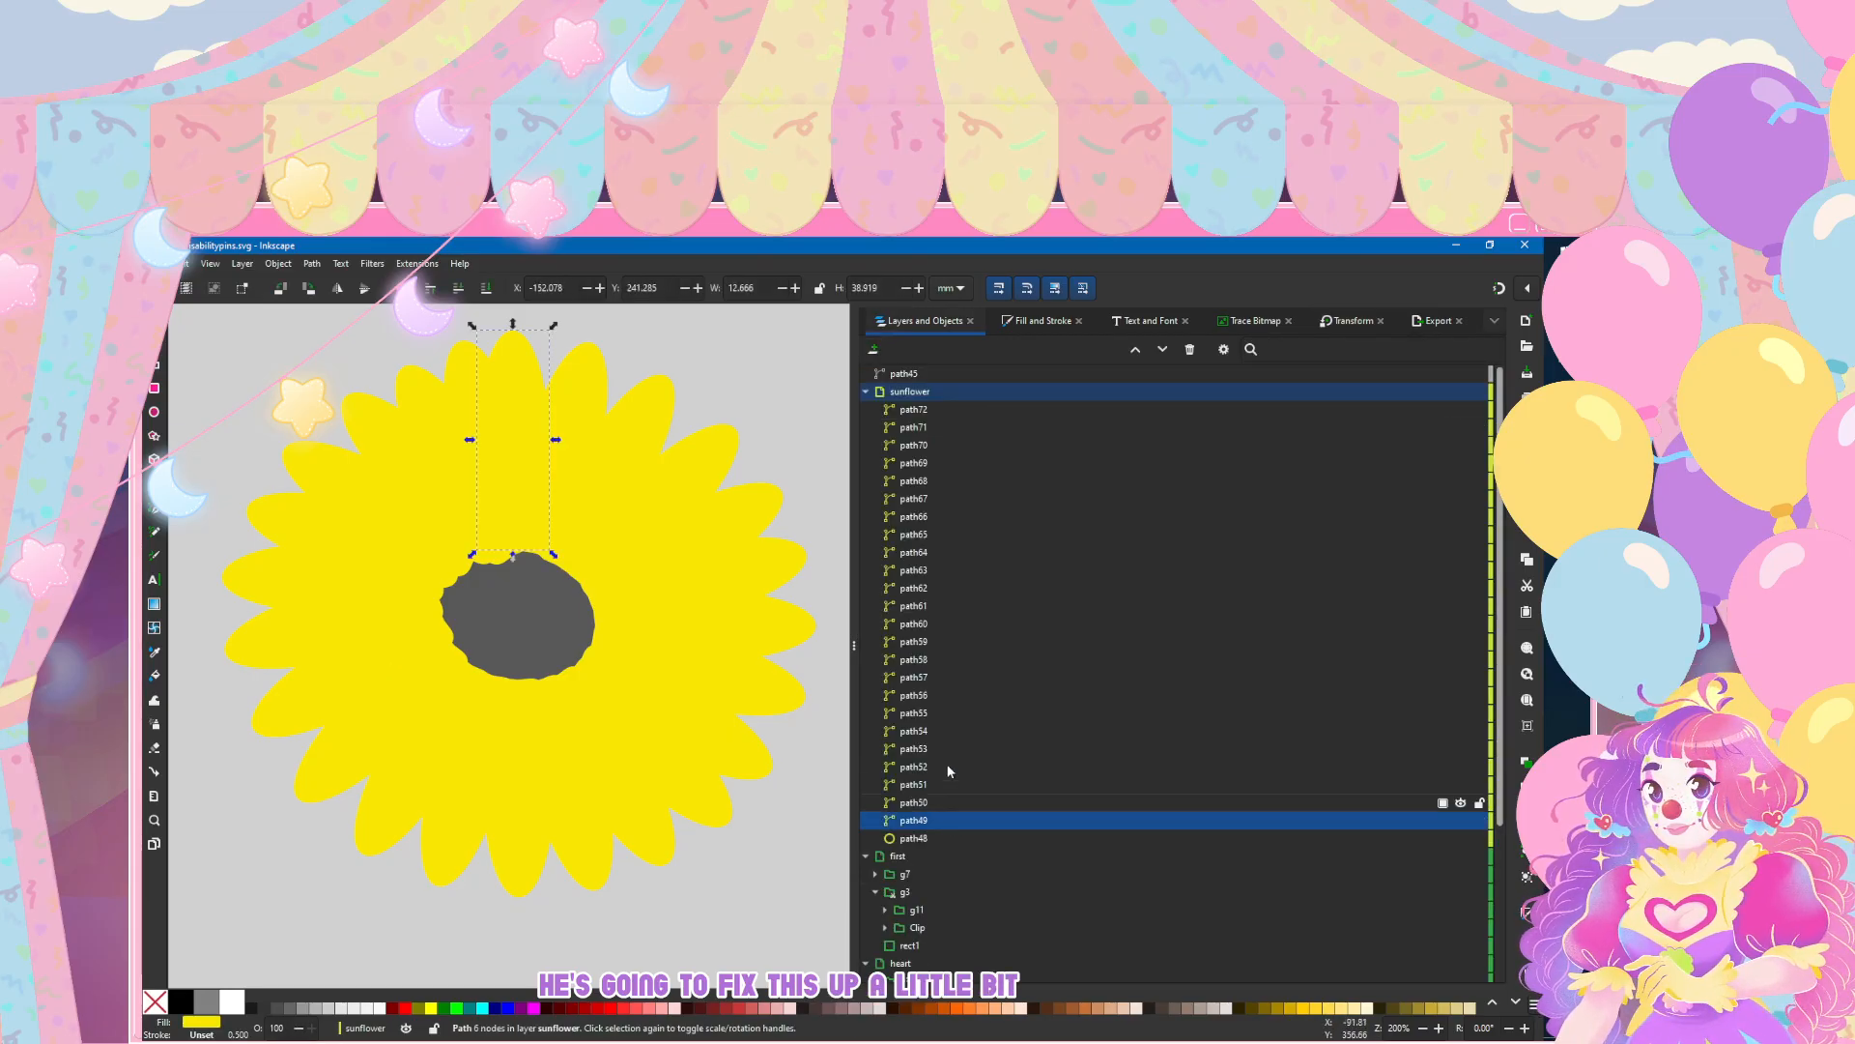
{"action": "left_click", "coordinate": [894, 415], "text": "shift"}
{"action": "left_click", "coordinate": [312, 263]}
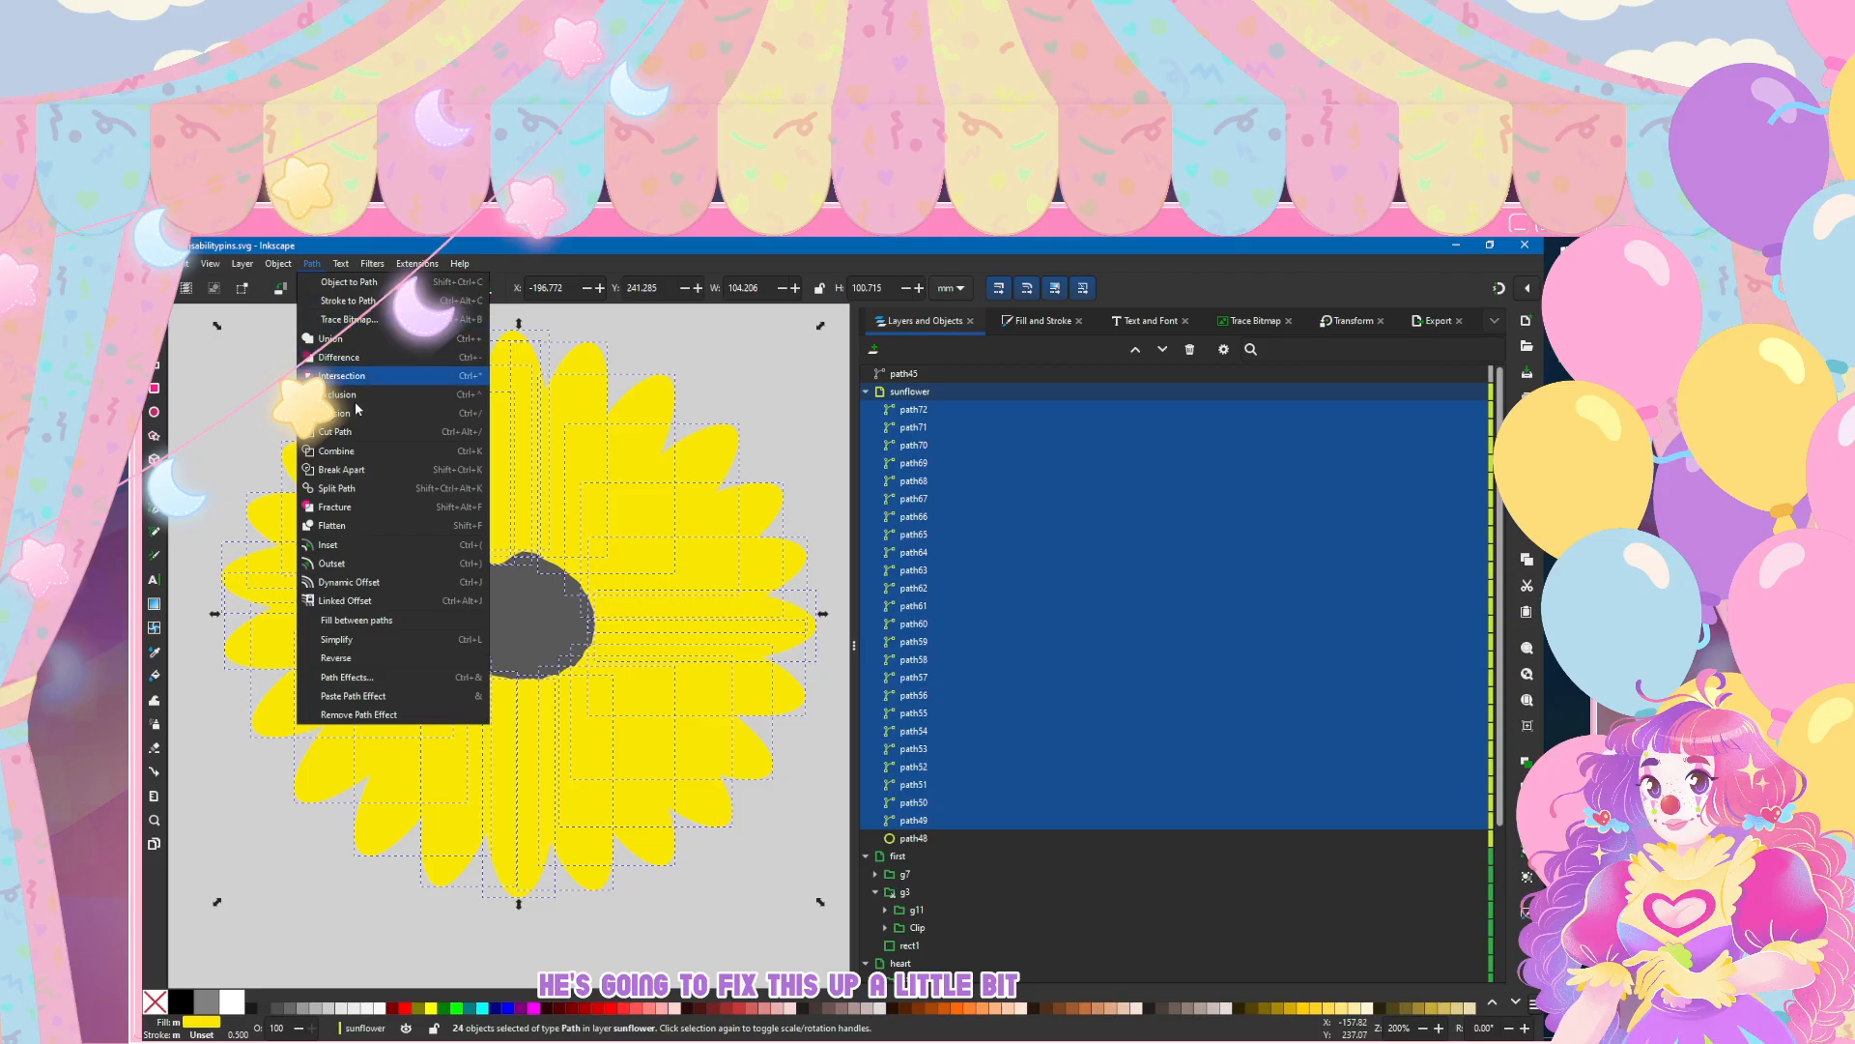
{"action": "mouse_move", "coordinate": [278, 263]}
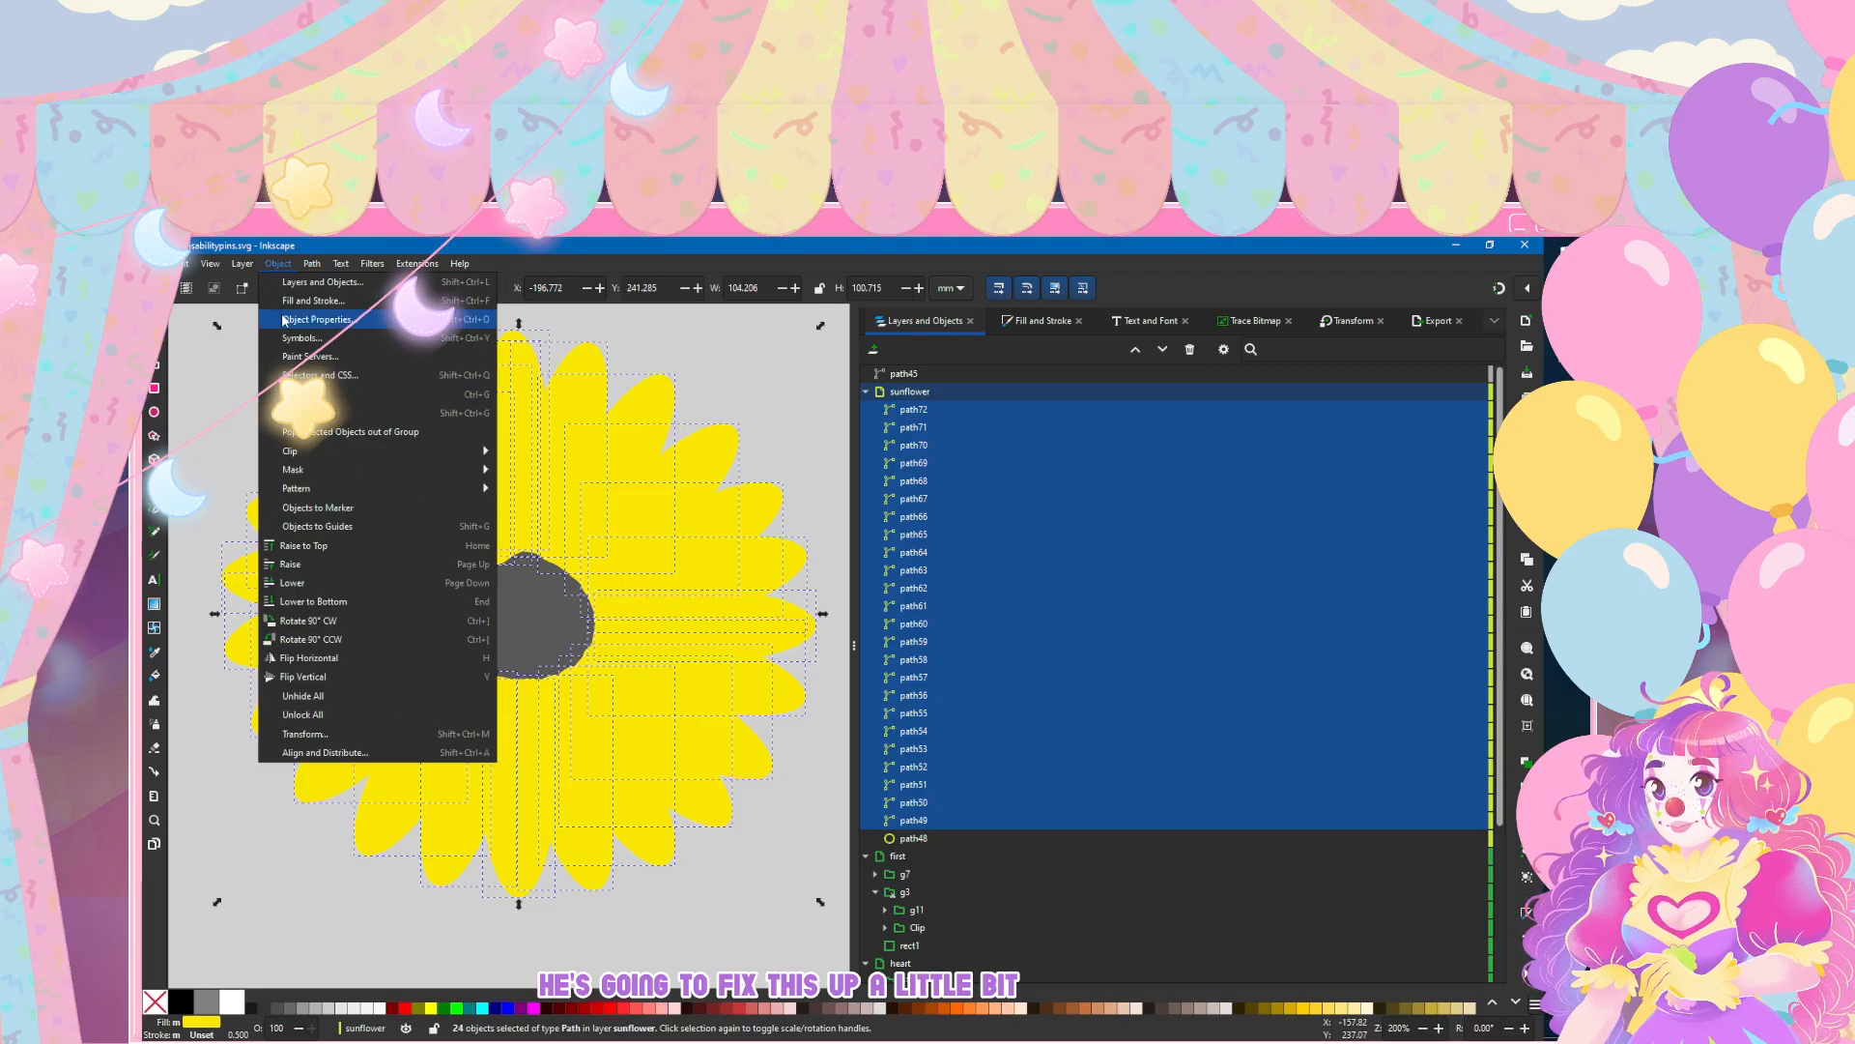
{"action": "left_click", "coordinate": [337, 395]}
Step: Move the grey centre circle above the petal group in the sunflower layer's stacking order
{"action": "left_click", "coordinate": [918, 409]}
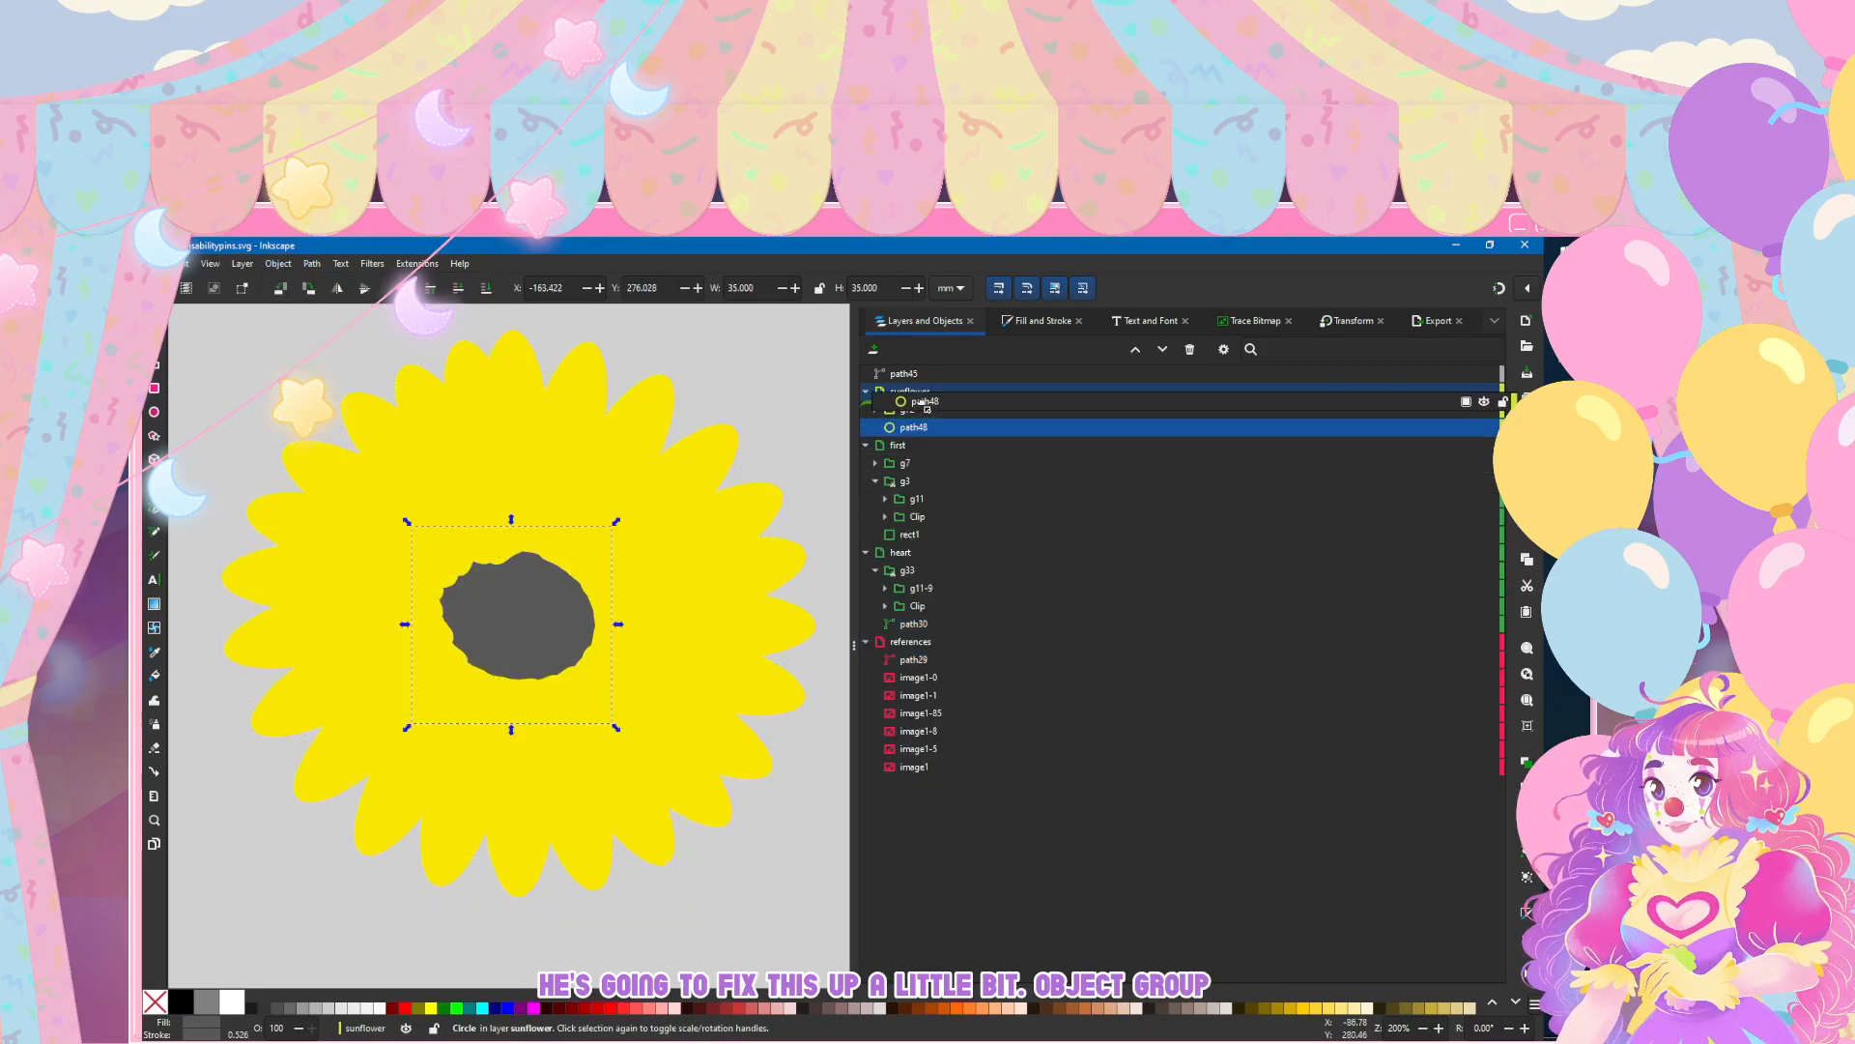
{"action": "left_click", "coordinate": [216, 326]}
{"action": "scroll", "coordinate": [293, 408], "scroll_direction": "down", "scroll_amount": 6}
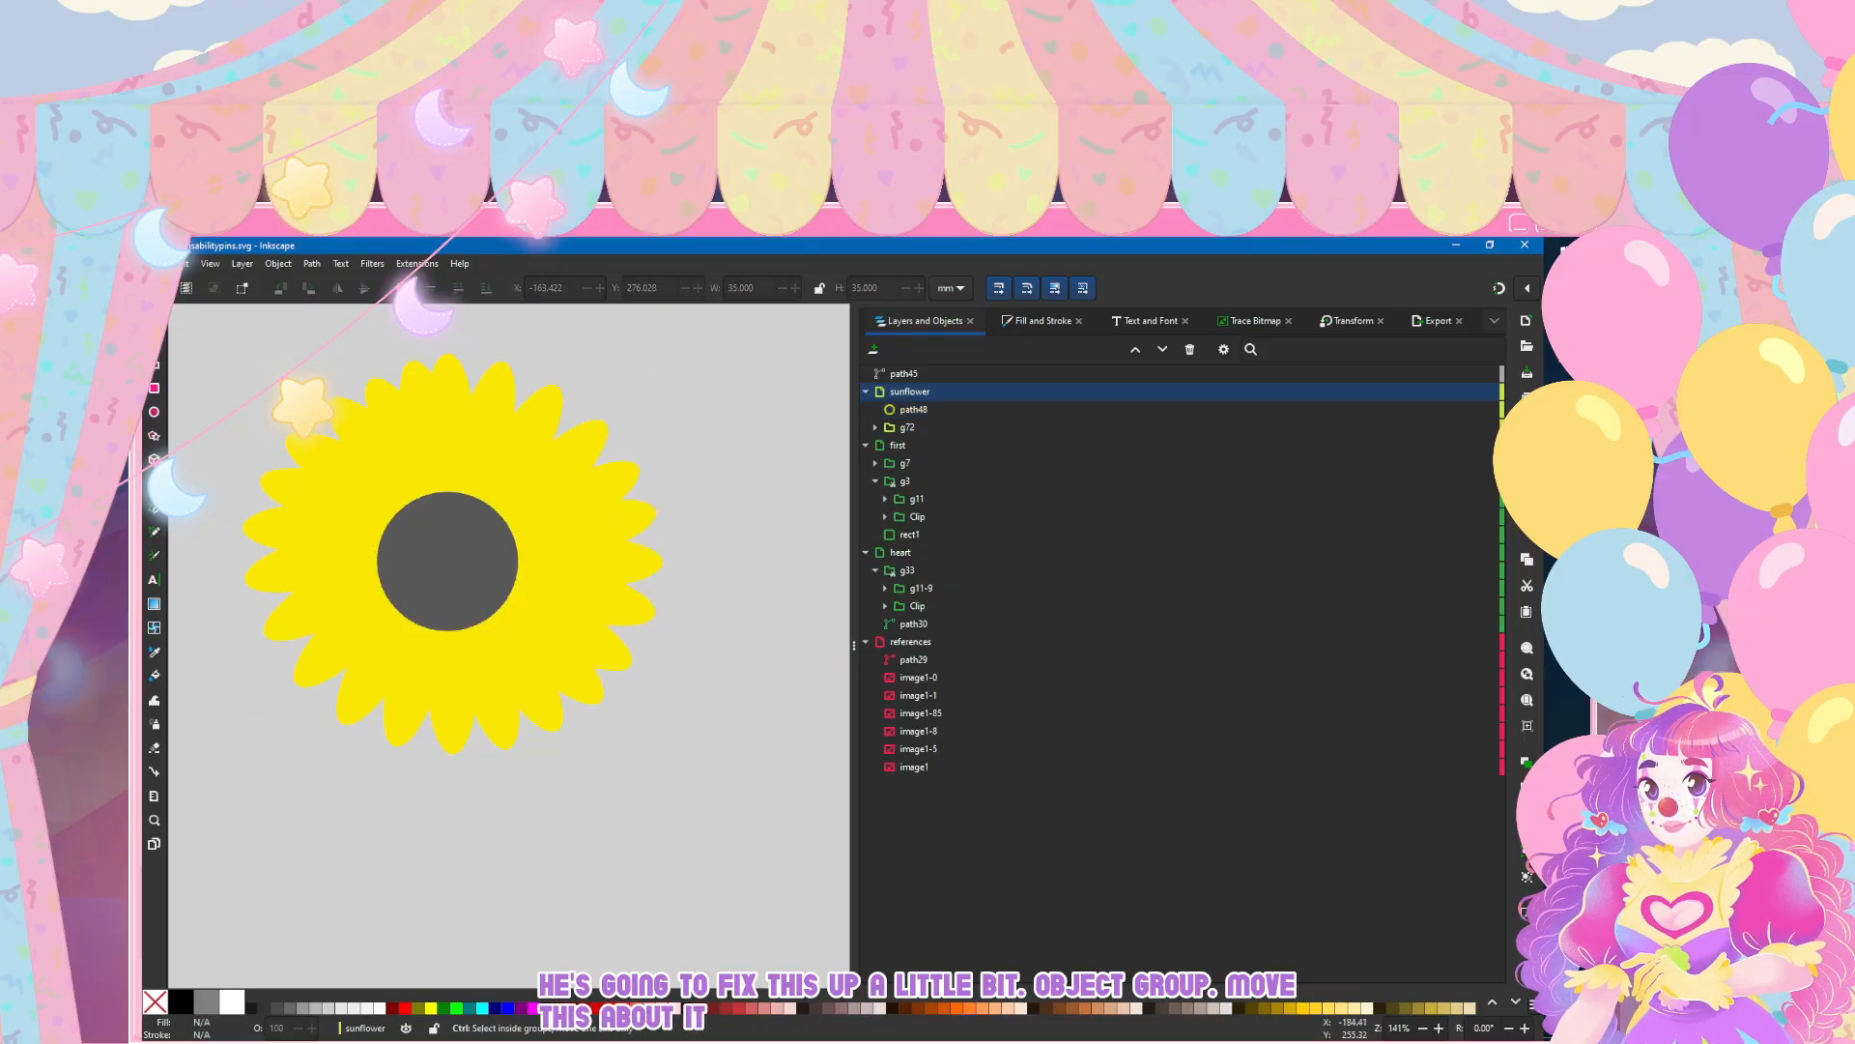
{"action": "scroll", "coordinate": [230, 367], "scroll_direction": "up", "scroll_amount": 3}
{"action": "scroll", "coordinate": [230, 367], "scroll_direction": "up", "scroll_amount": 5}
{"action": "scroll", "coordinate": [230, 367], "scroll_direction": "down", "scroll_amount": 4}
{"action": "scroll", "coordinate": [321, 582], "scroll_direction": "up", "scroll_amount": 3}
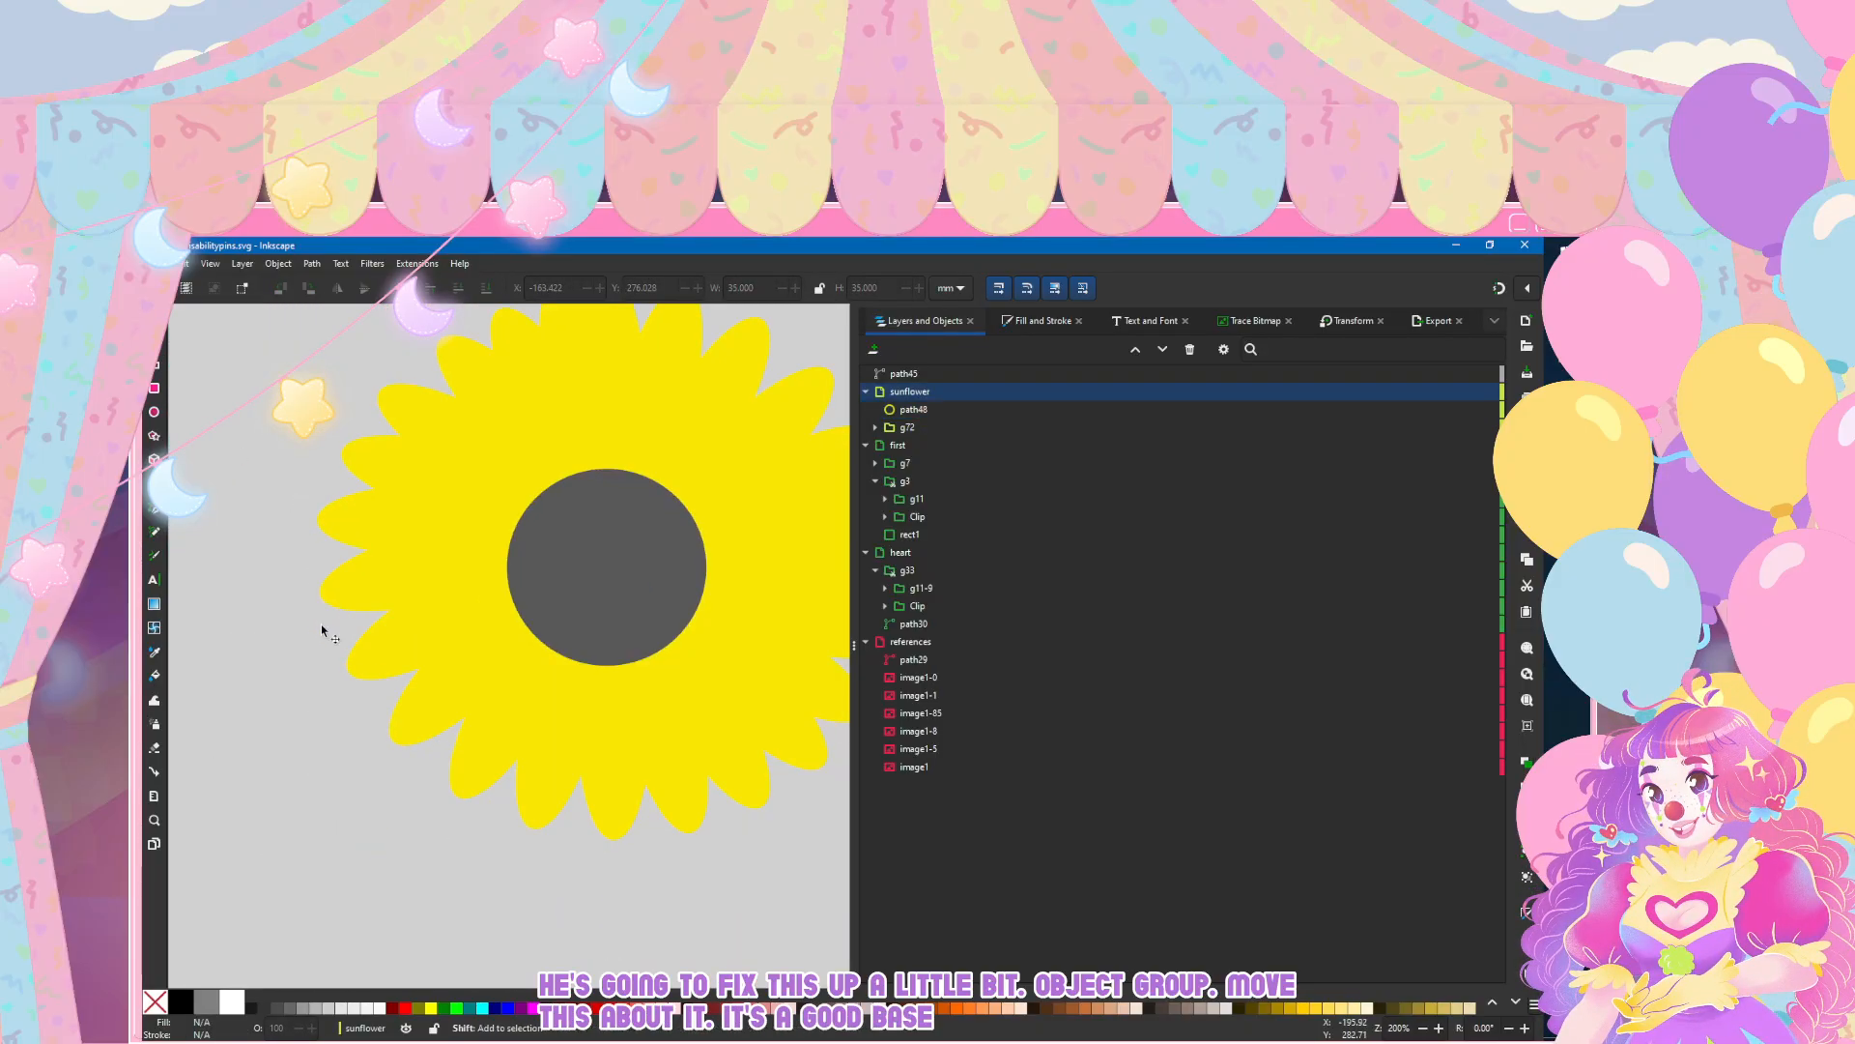
{"action": "scroll", "coordinate": [321, 624], "scroll_direction": "down", "scroll_amount": 1}
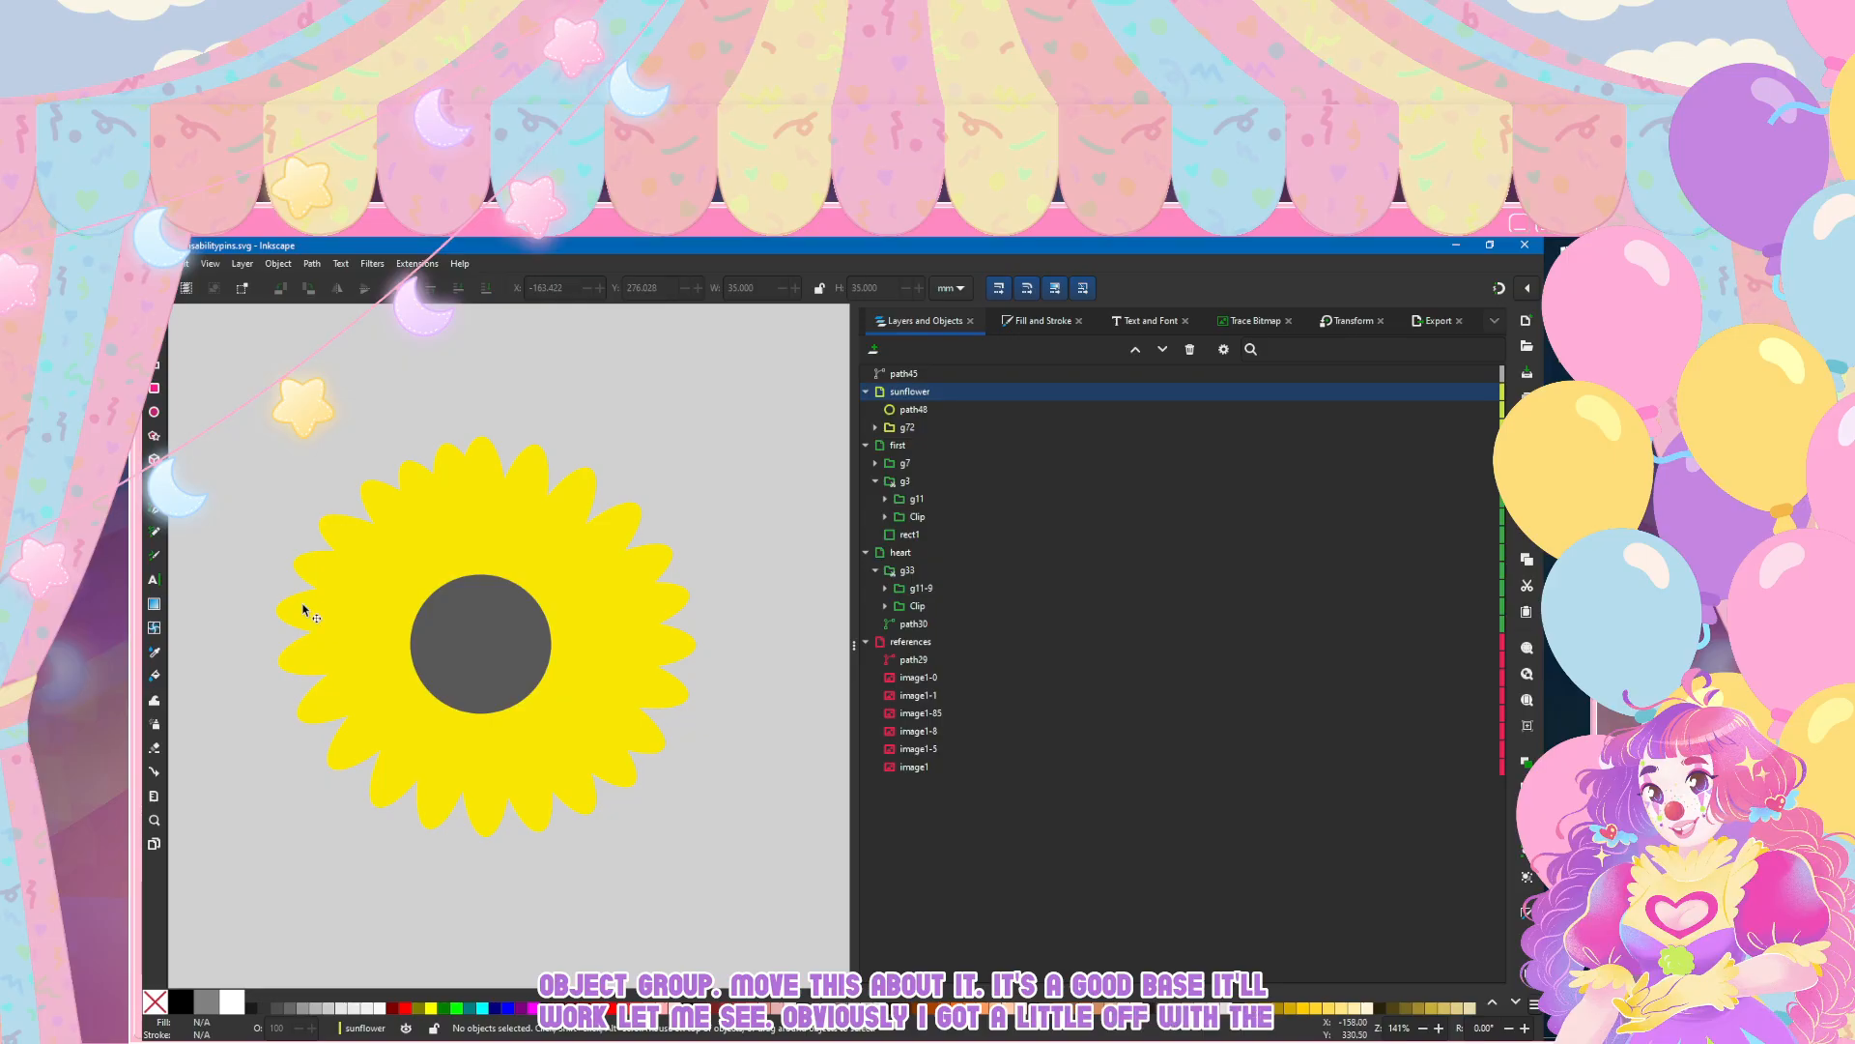
Step: Enter the petal group and nudge the two petals just left of the bottom one to the right to even their spacing
{"action": "left_click", "coordinate": [302, 609], "text": "ctrl"}
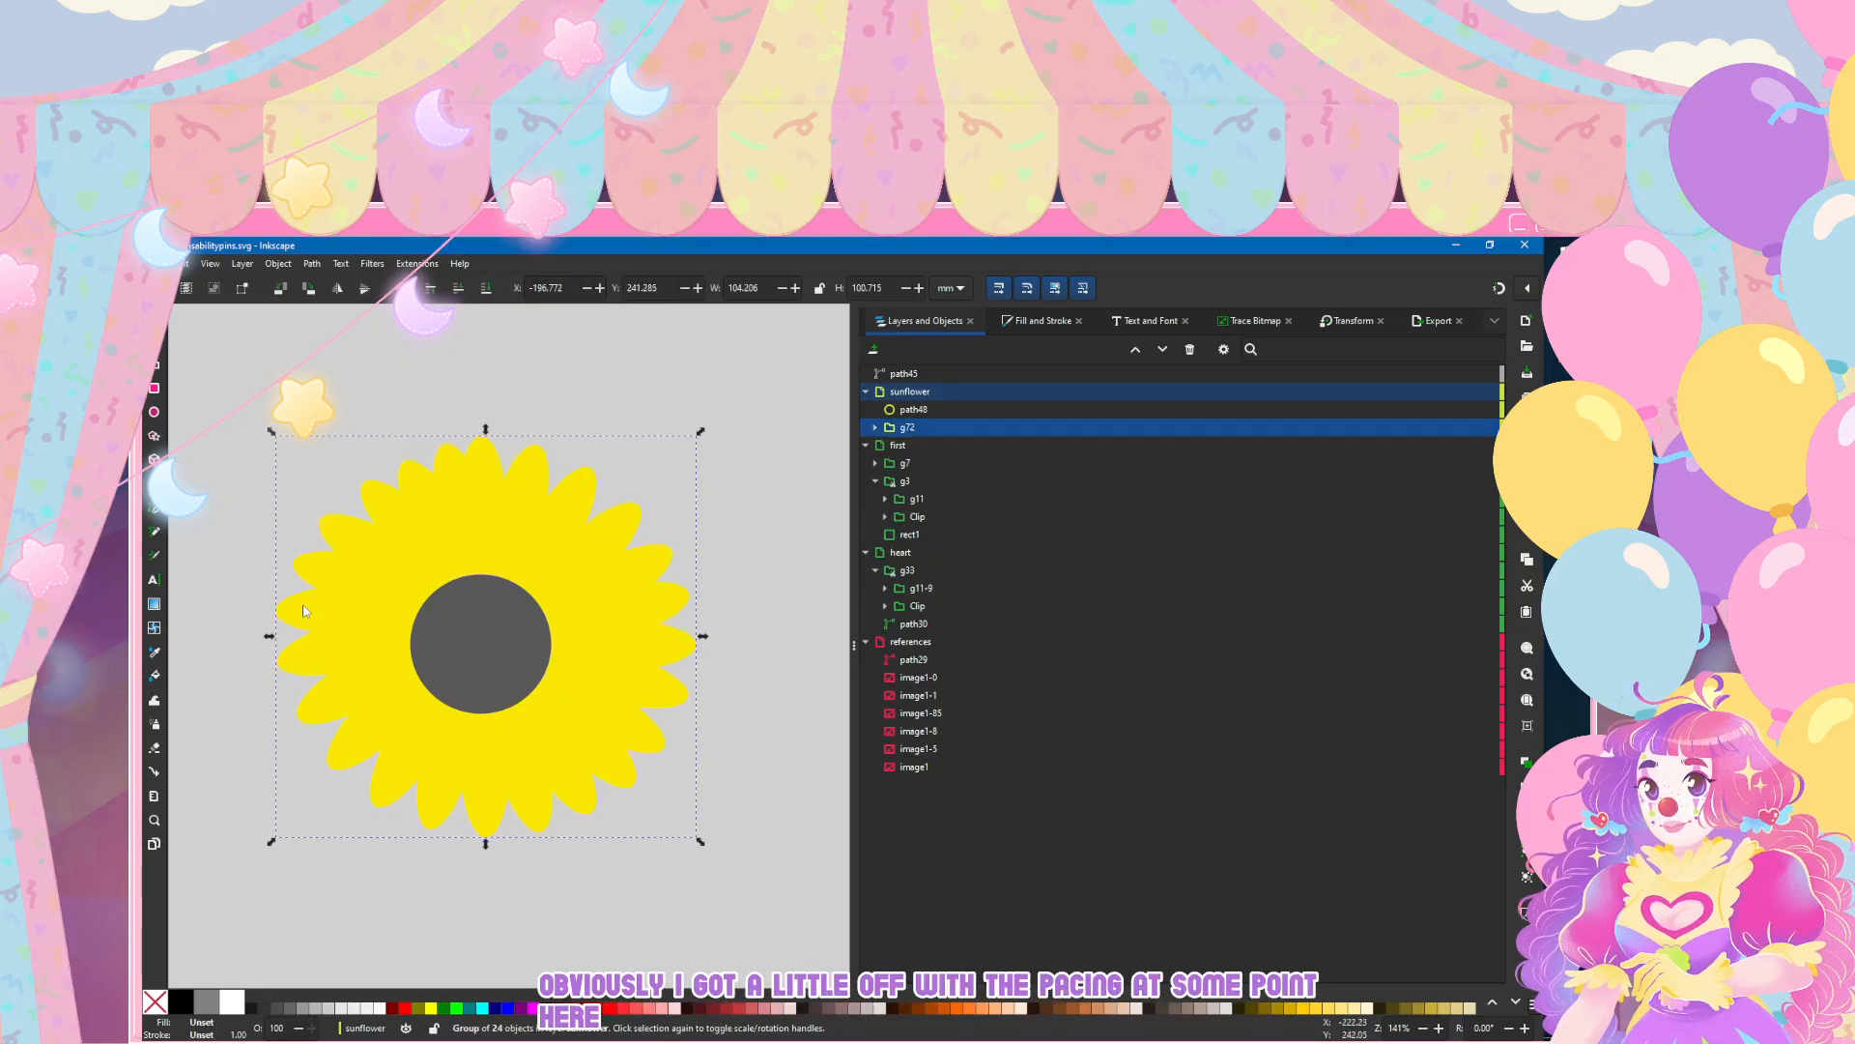
{"action": "key", "text": "n"}
{"action": "left_click", "coordinate": [440, 780]}
{"action": "key", "text": "s"}
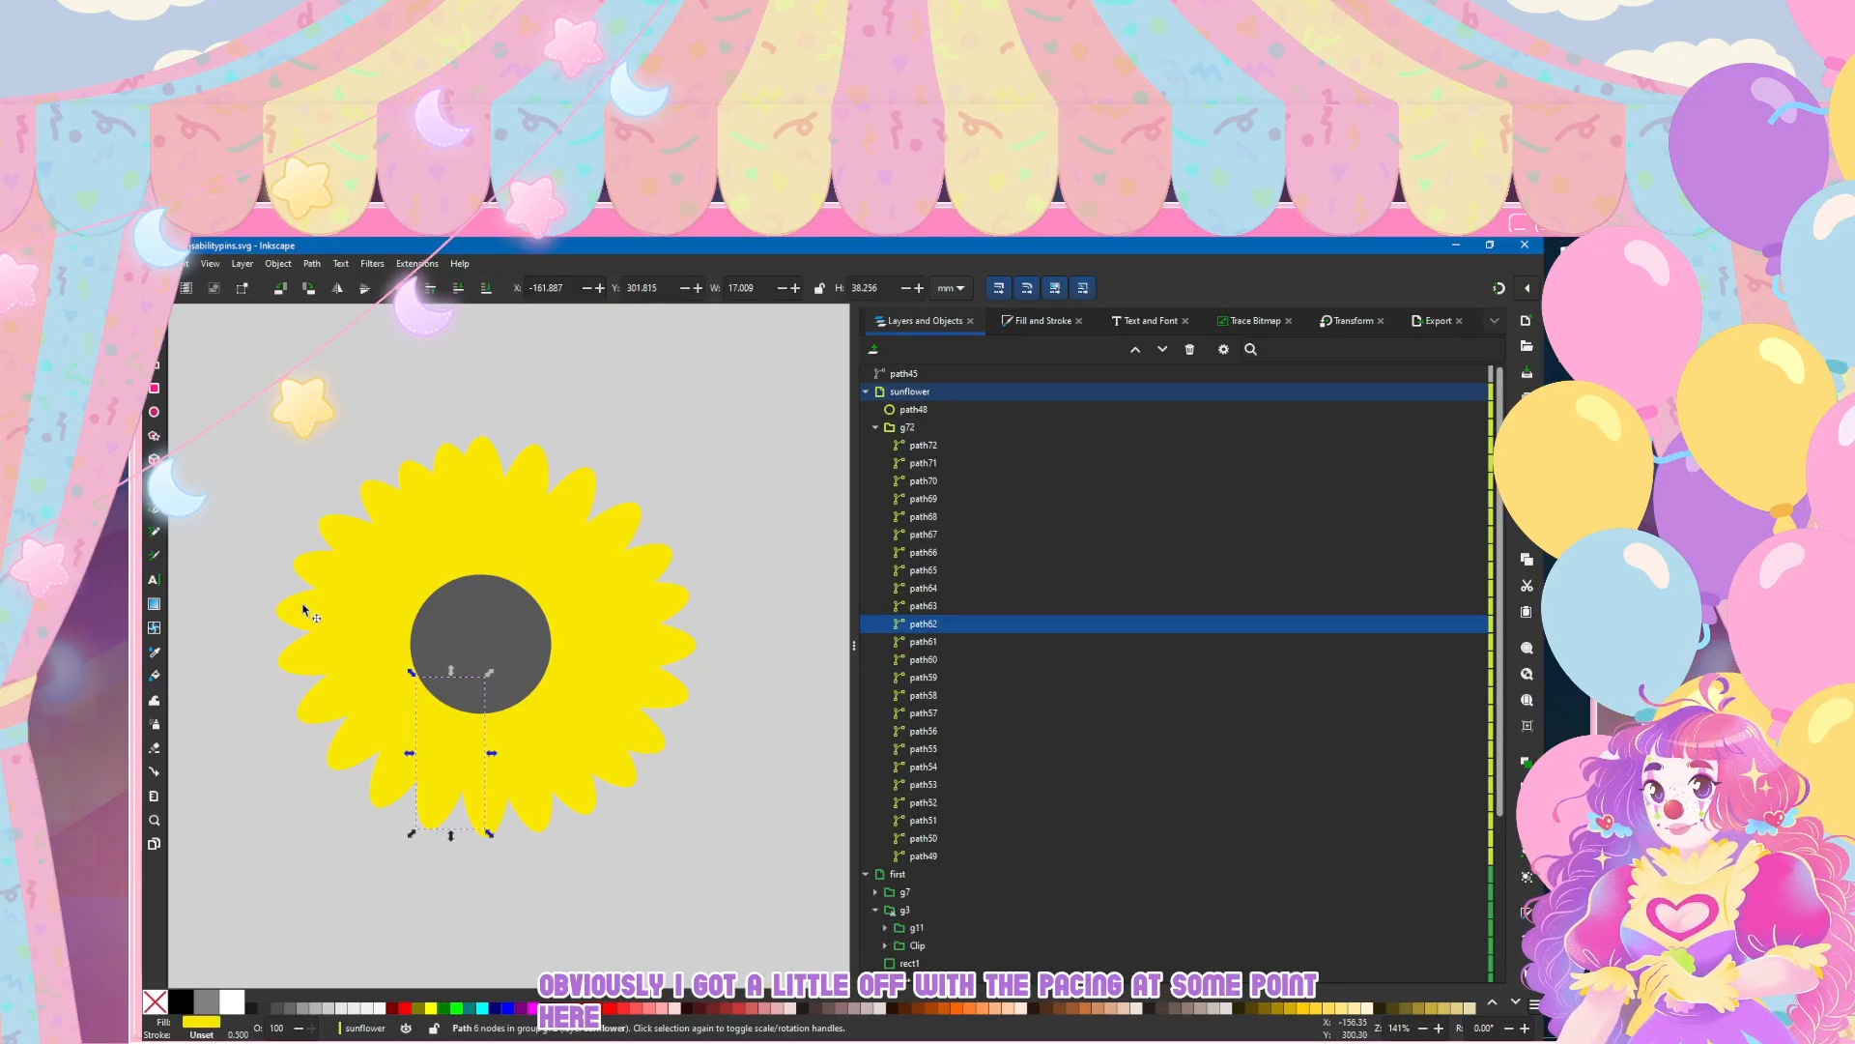
{"action": "key", "text": "n"}
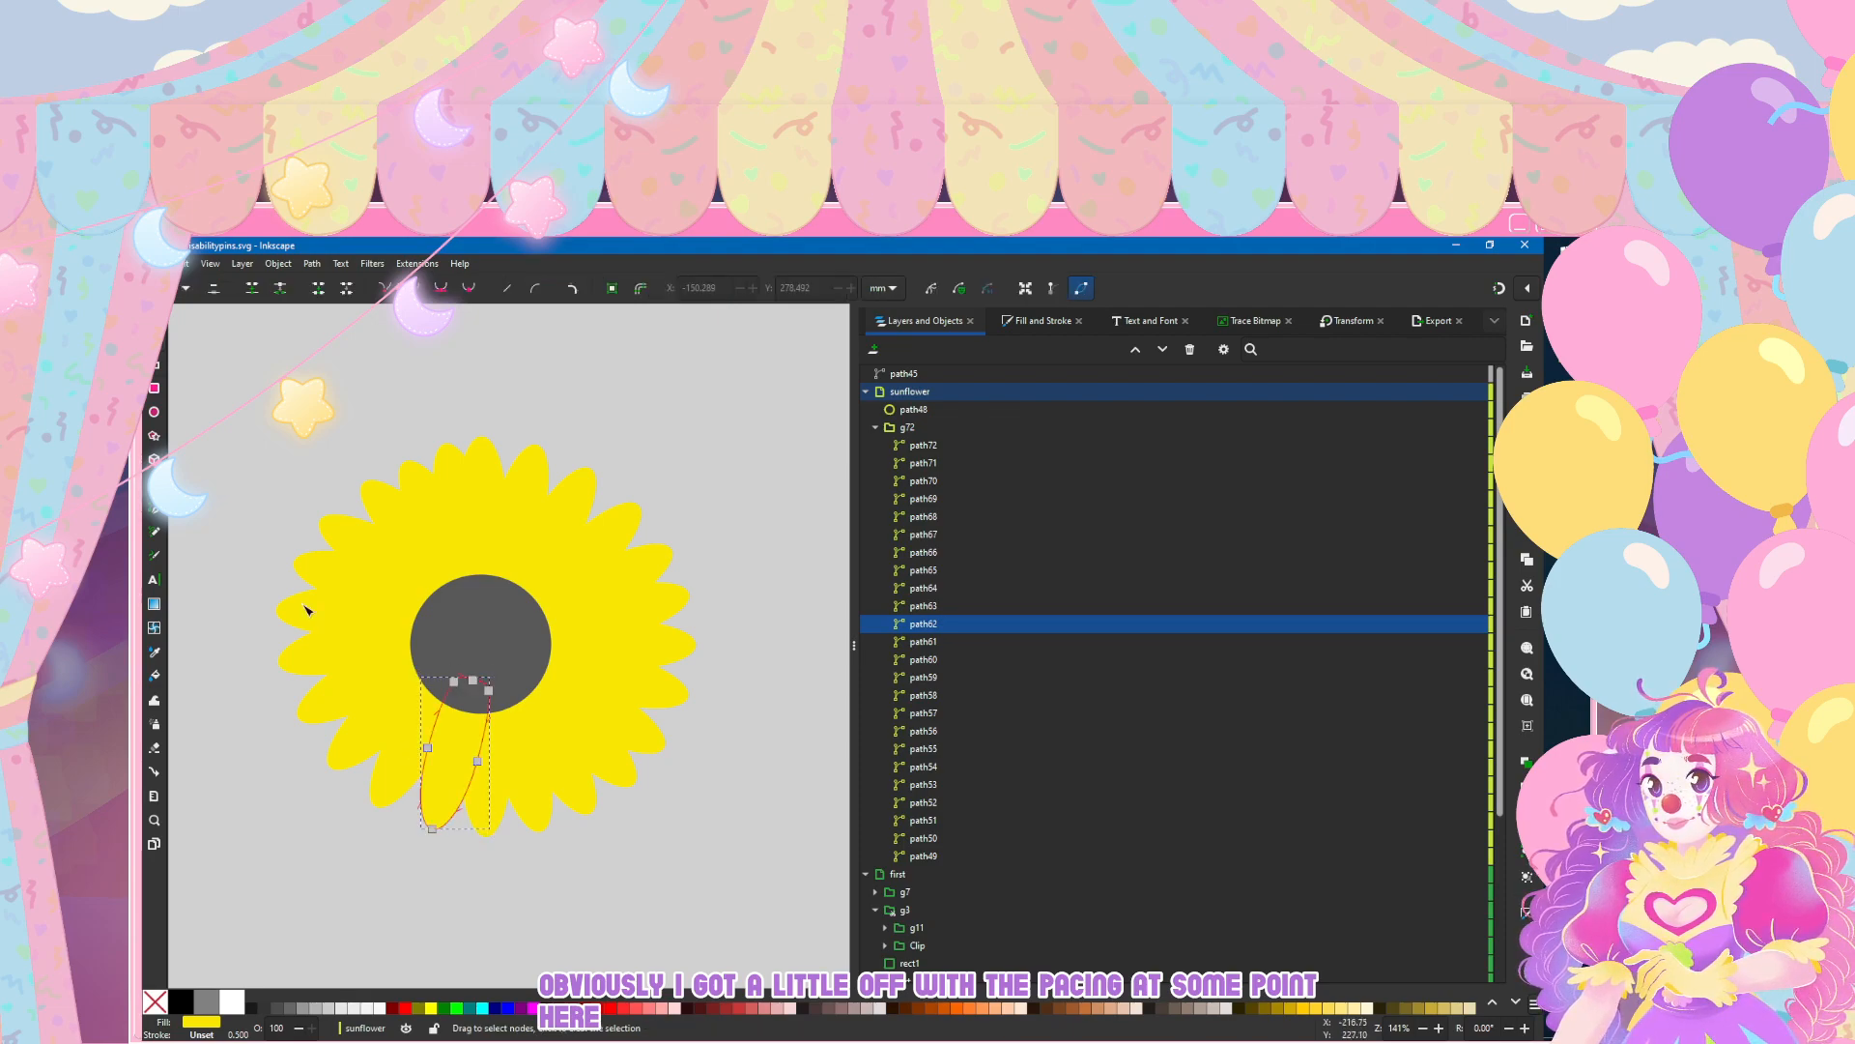
{"action": "key", "text": "Tab"}
{"action": "key", "text": "s"}
{"action": "key", "text": "Down"}
{"action": "key", "text": "Right"}
{"action": "key", "text": "Tab"}
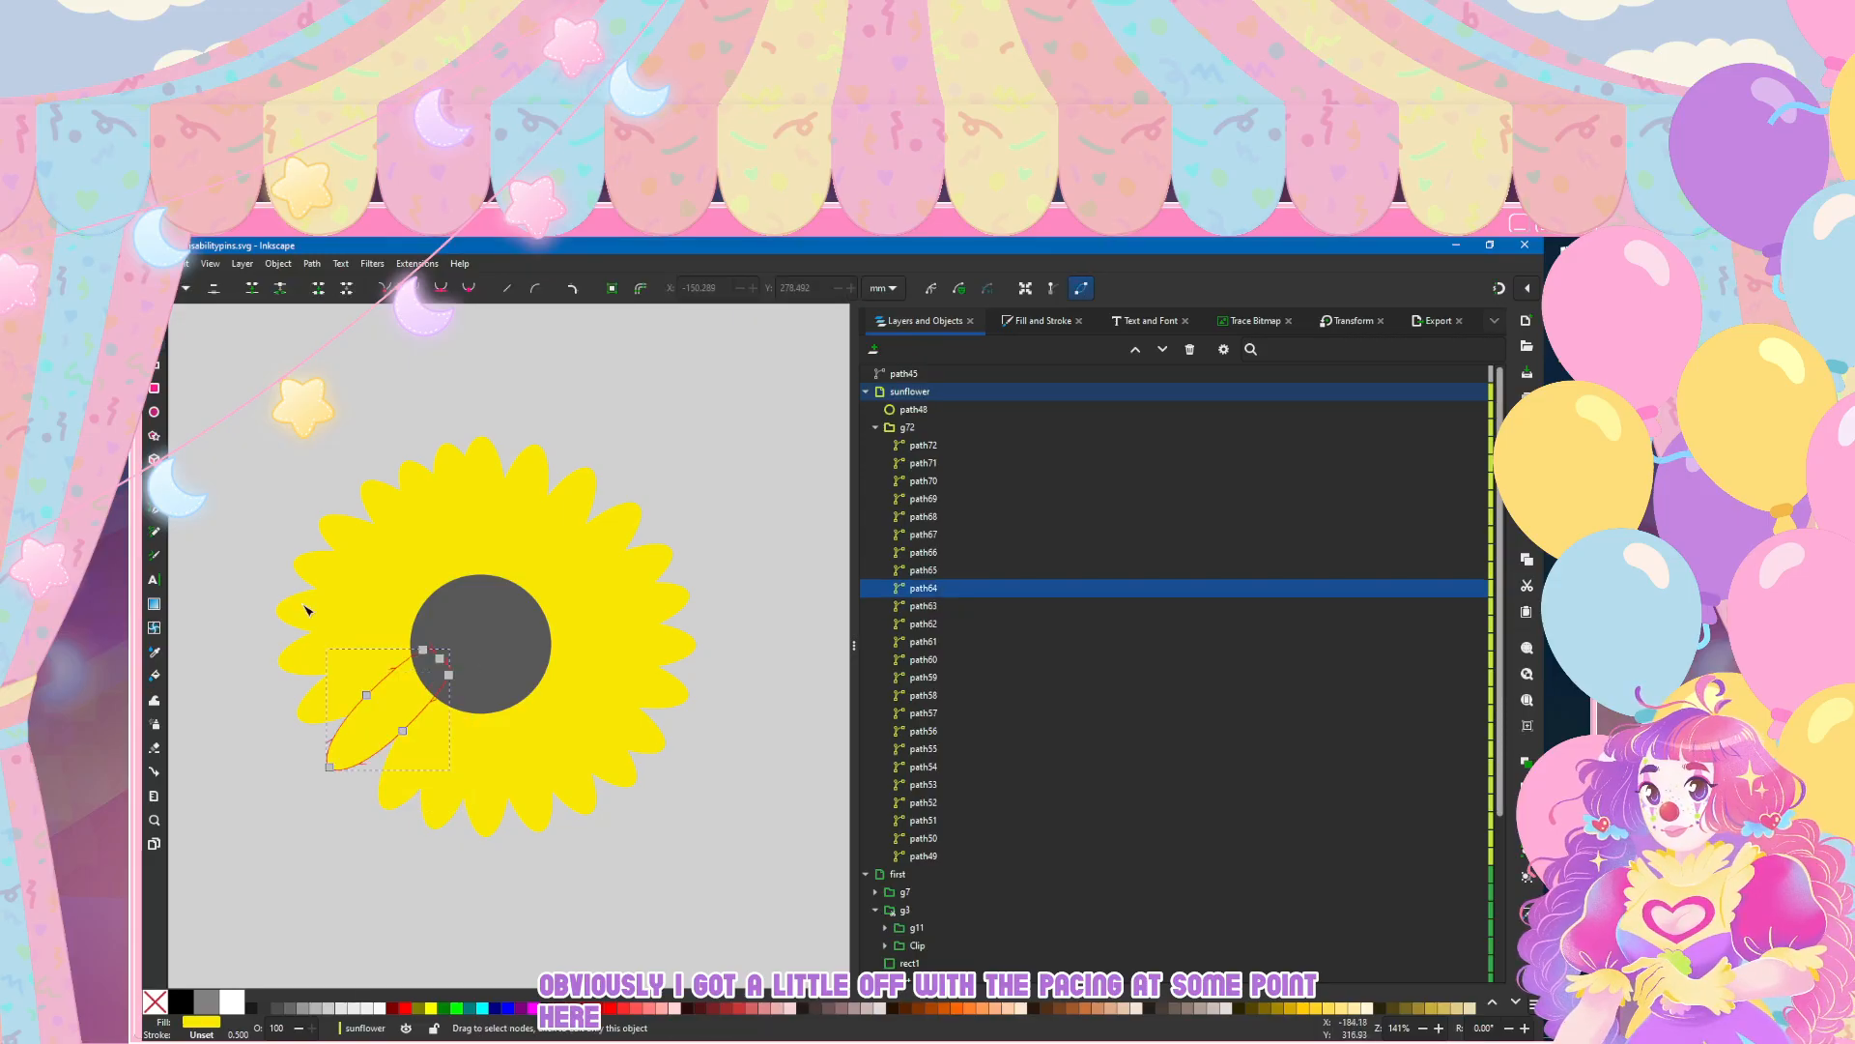
Step: Shift the two lower-left petals, path64 and path65, right and slightly down, with path65 at about X -189.7 mm, Y 291.1 mm
{"action": "key", "text": "Right"}
{"action": "key", "text": "Right"}
{"action": "key", "text": "Right"}
{"action": "key", "text": "Down"}
{"action": "key", "text": "Down"}
{"action": "key", "text": "Right"}
{"action": "key", "text": "n"}
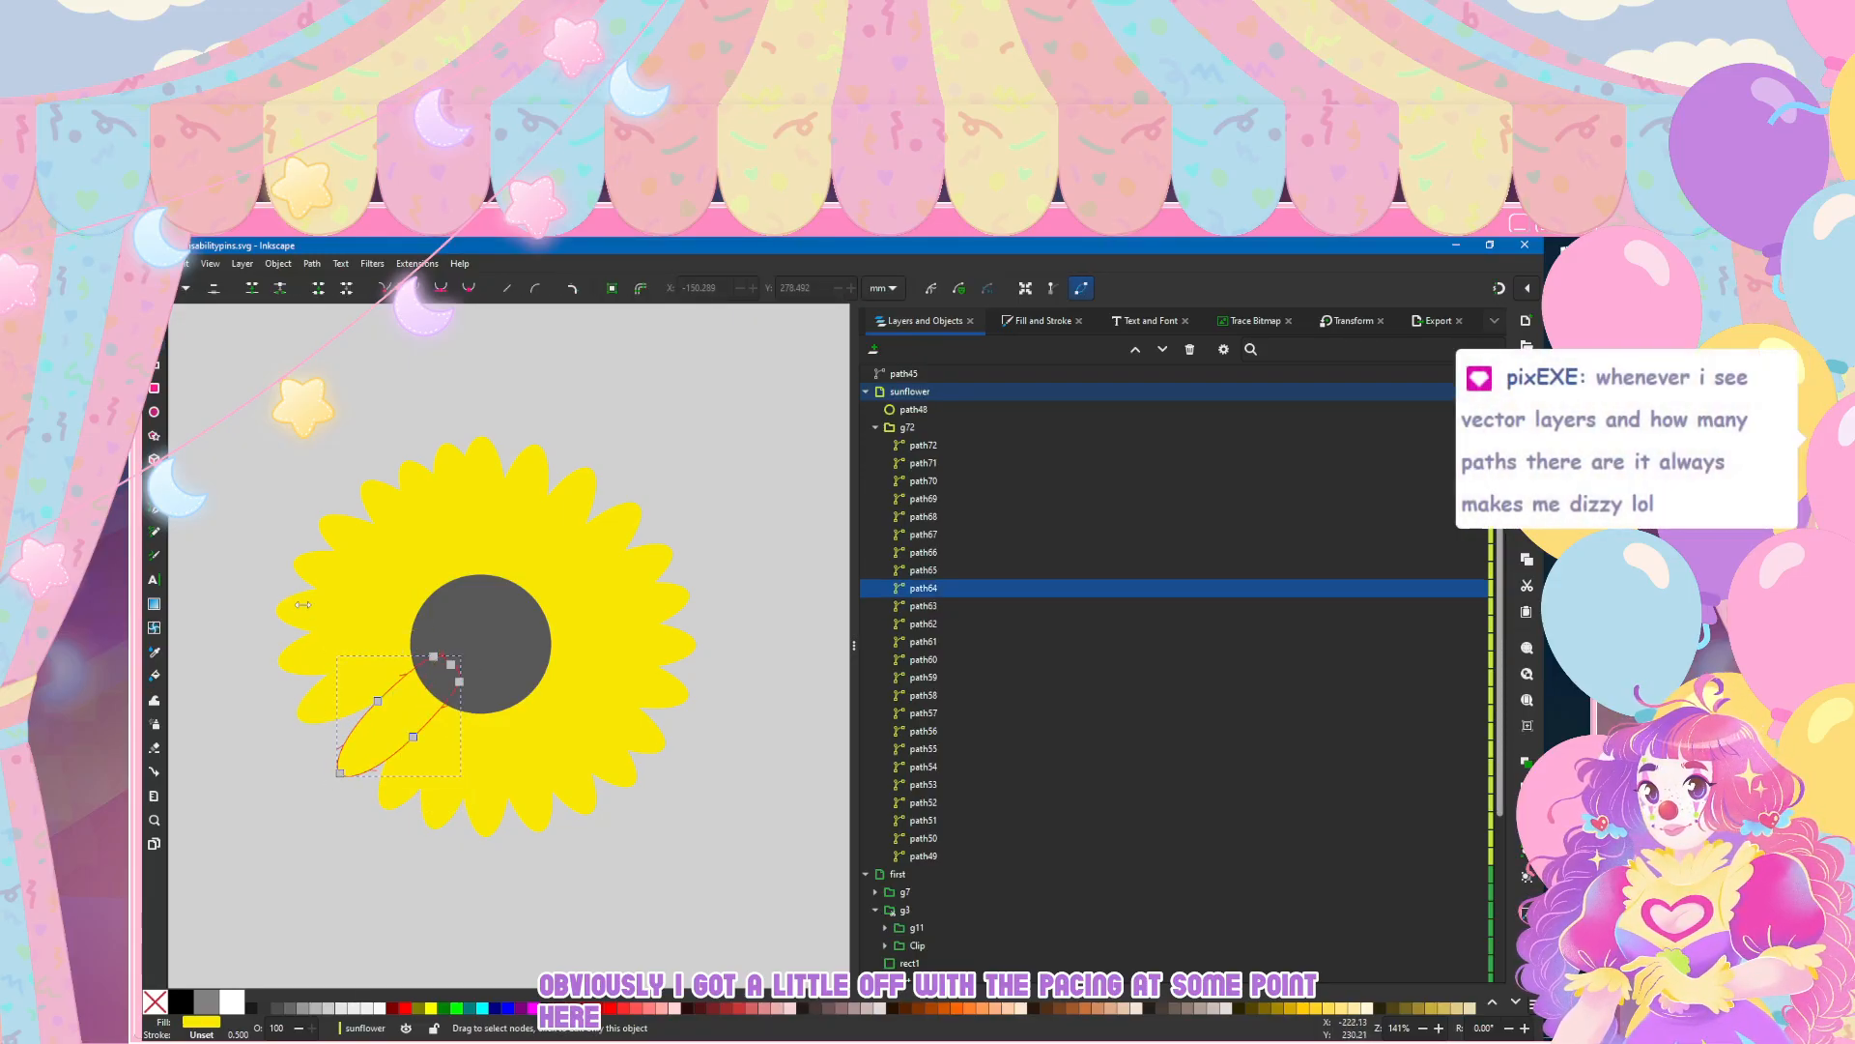
{"action": "left_click", "coordinate": [303, 610]}
{"action": "key", "text": "s"}
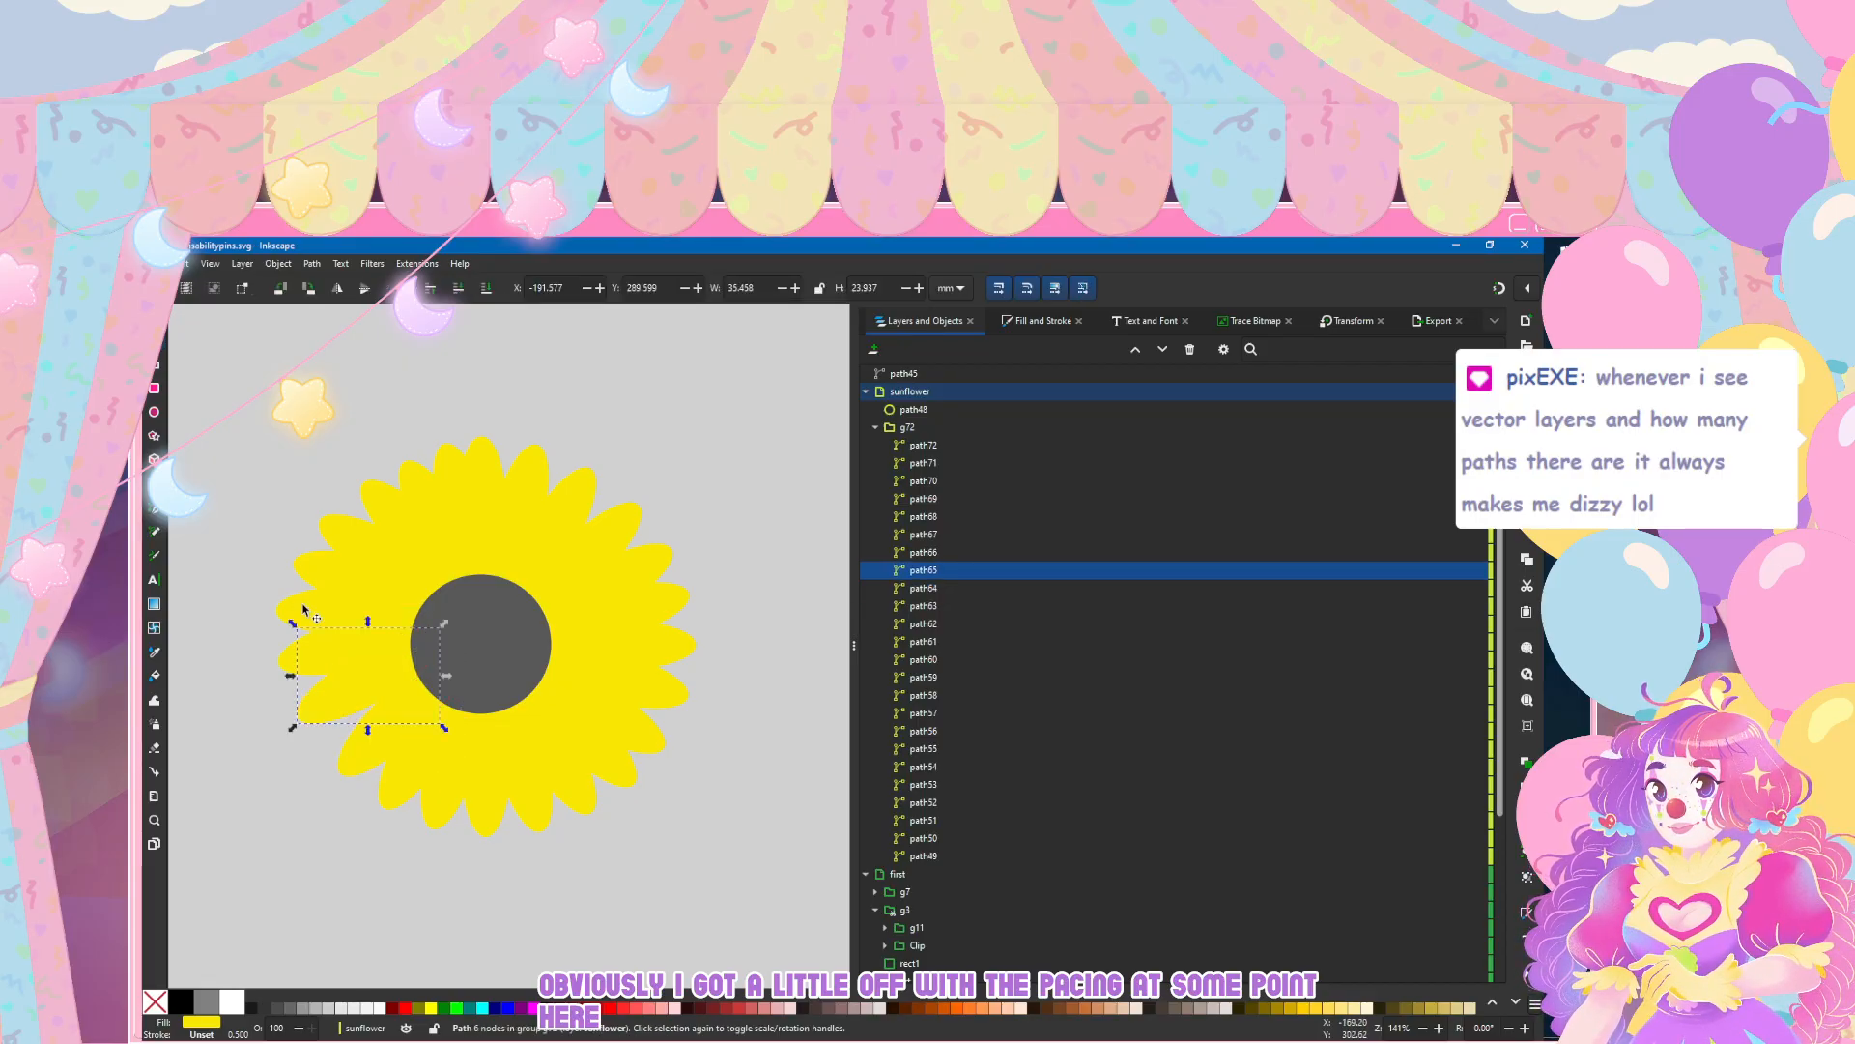
{"action": "left_click", "coordinate": [325, 696]}
{"action": "double_click", "coordinate": [325, 698]}
{"action": "left_click", "coordinate": [323, 708]}
{"action": "left_click_drag", "start_coordinate": [322, 710], "coordinate": [323, 713]}
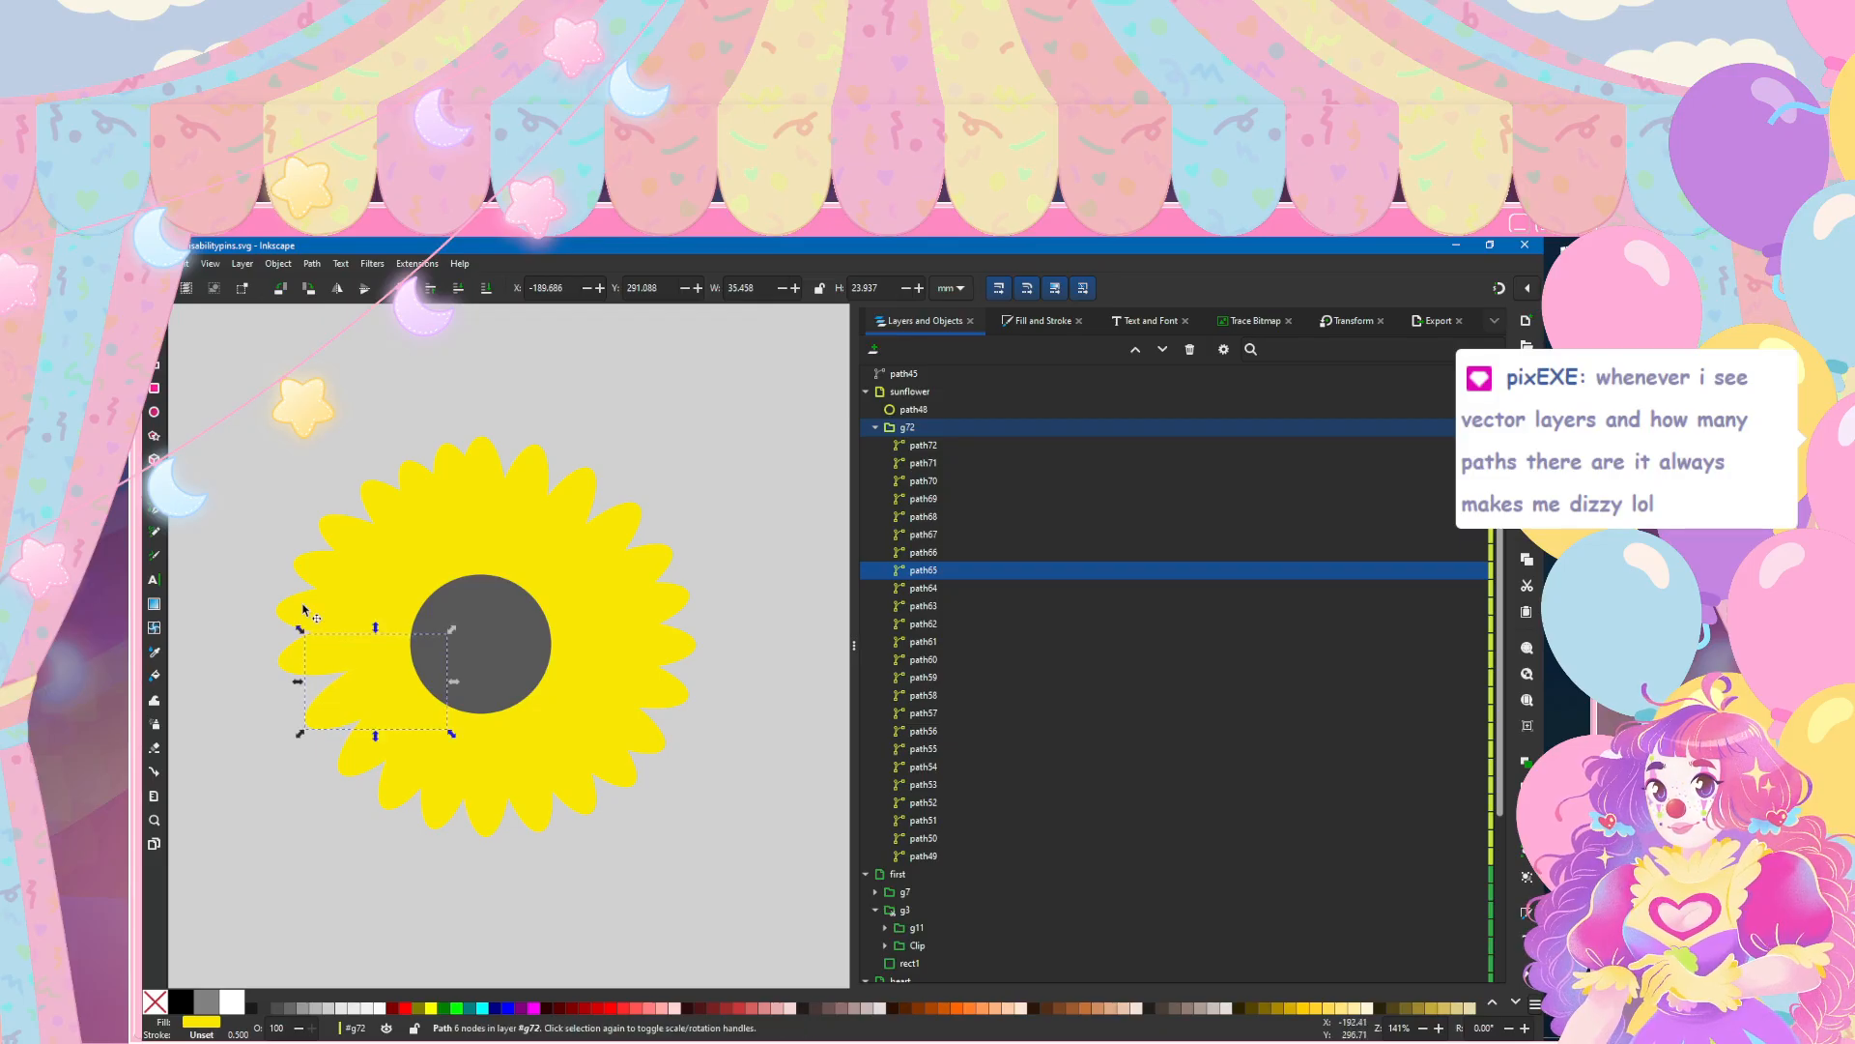
Step: Move the two leftmost petals, path66 and path67, inward toward the circle, with path66 at about X -193.9 mm, Y 286.1 mm
{"action": "left_click", "coordinate": [304, 609]}
{"action": "key", "text": "n"}
{"action": "key", "text": "s"}
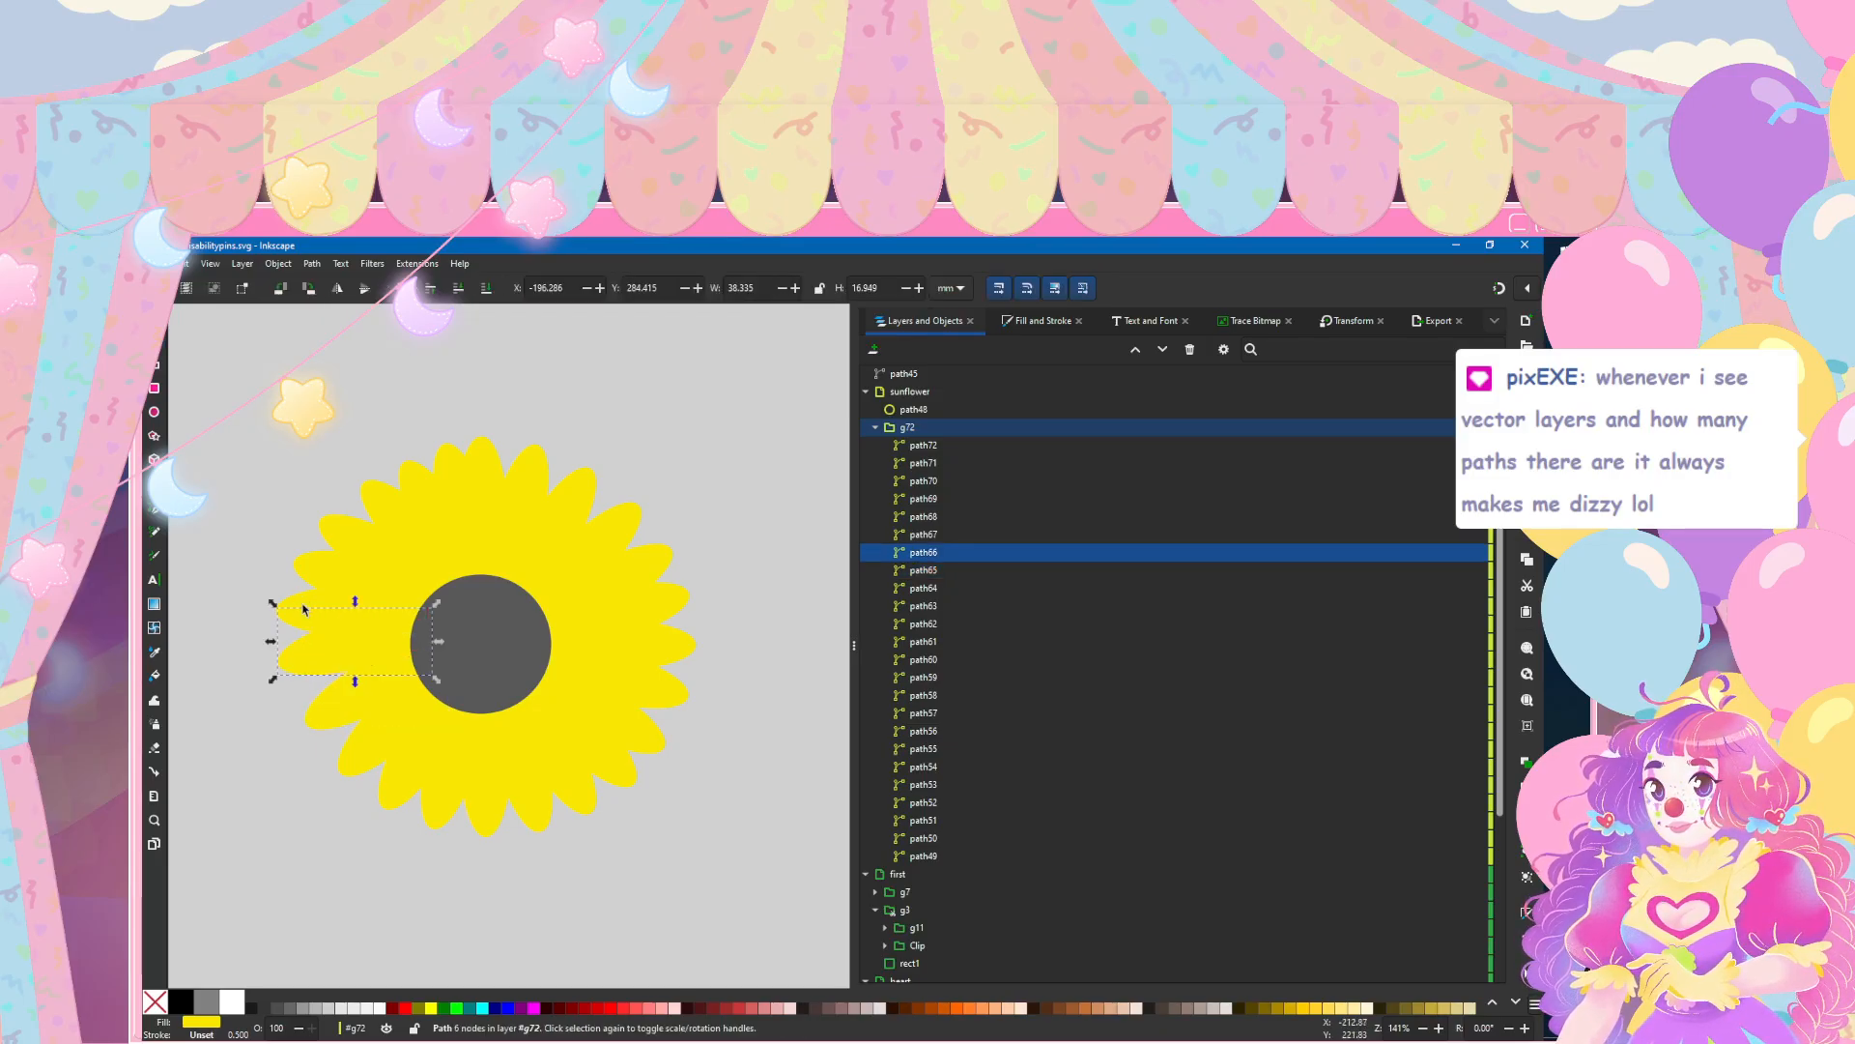
{"action": "left_click_drag", "start_coordinate": [303, 609], "coordinate": [304, 610]}
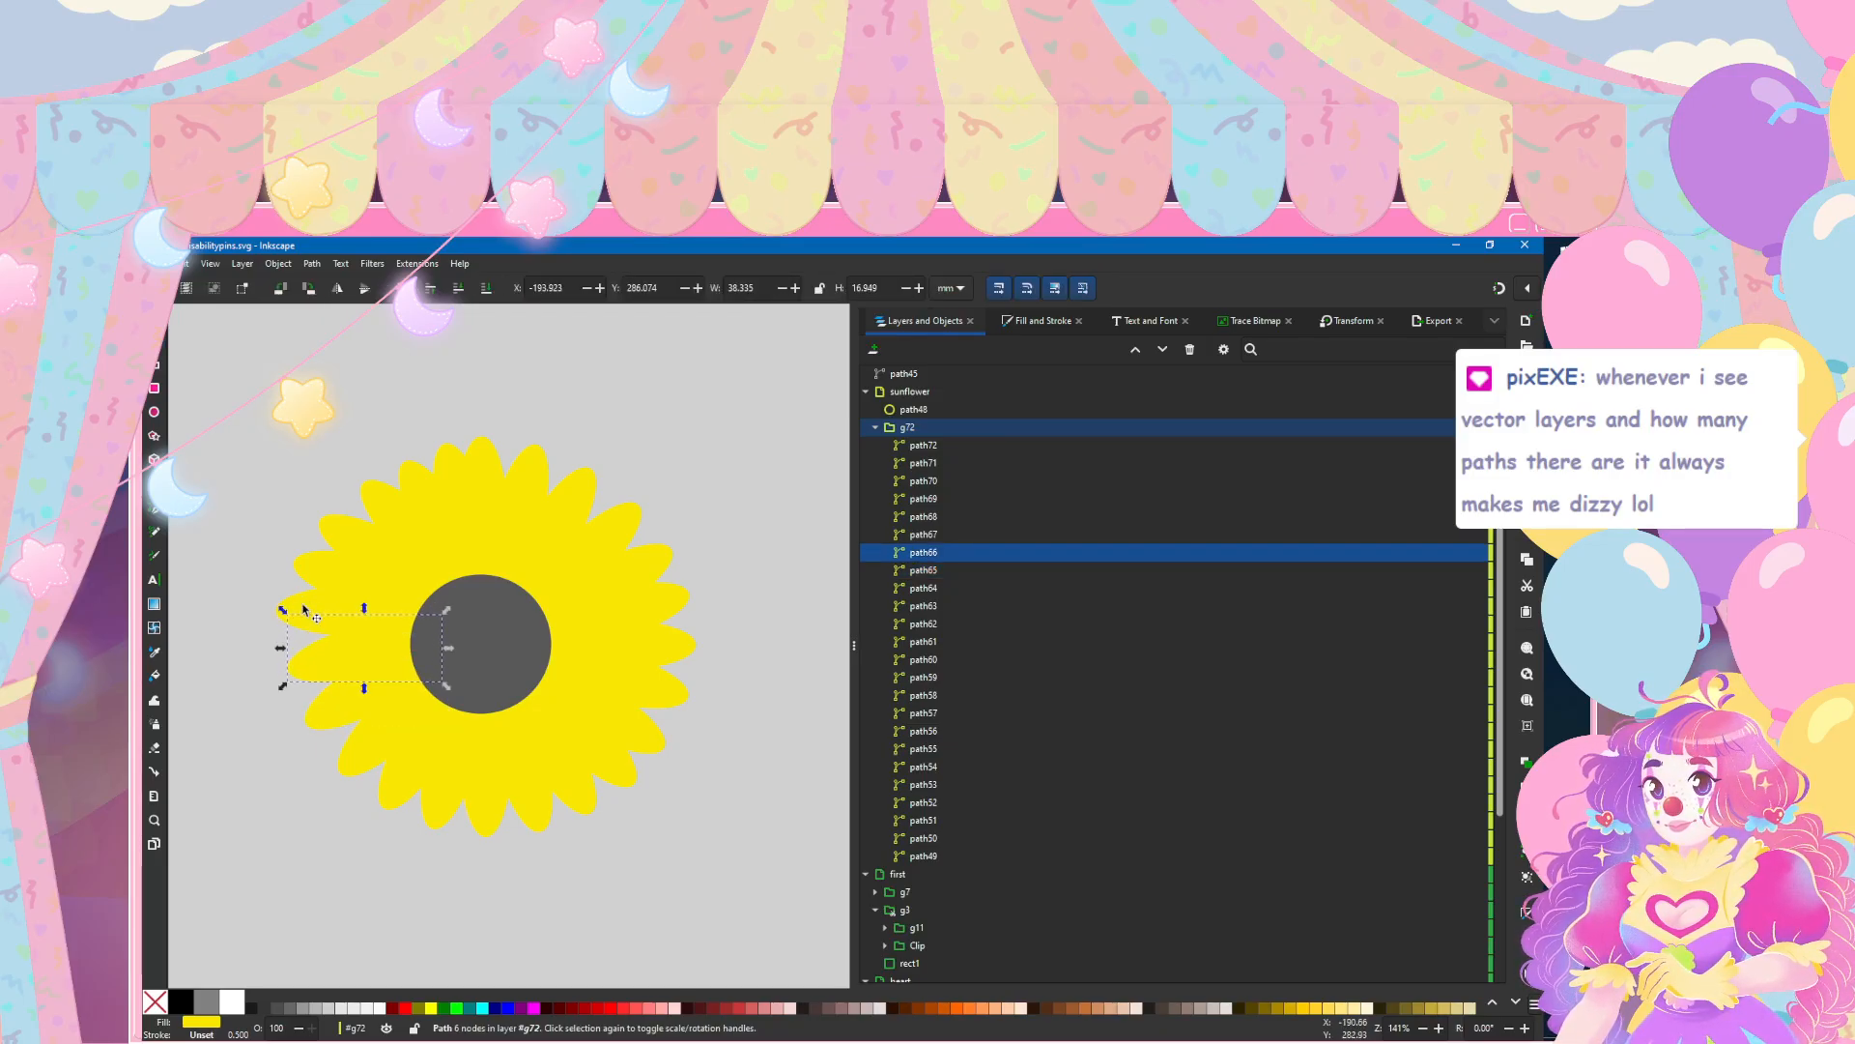
{"action": "left_click", "coordinate": [303, 610]}
{"action": "key", "text": "n"}
{"action": "key", "text": "s"}
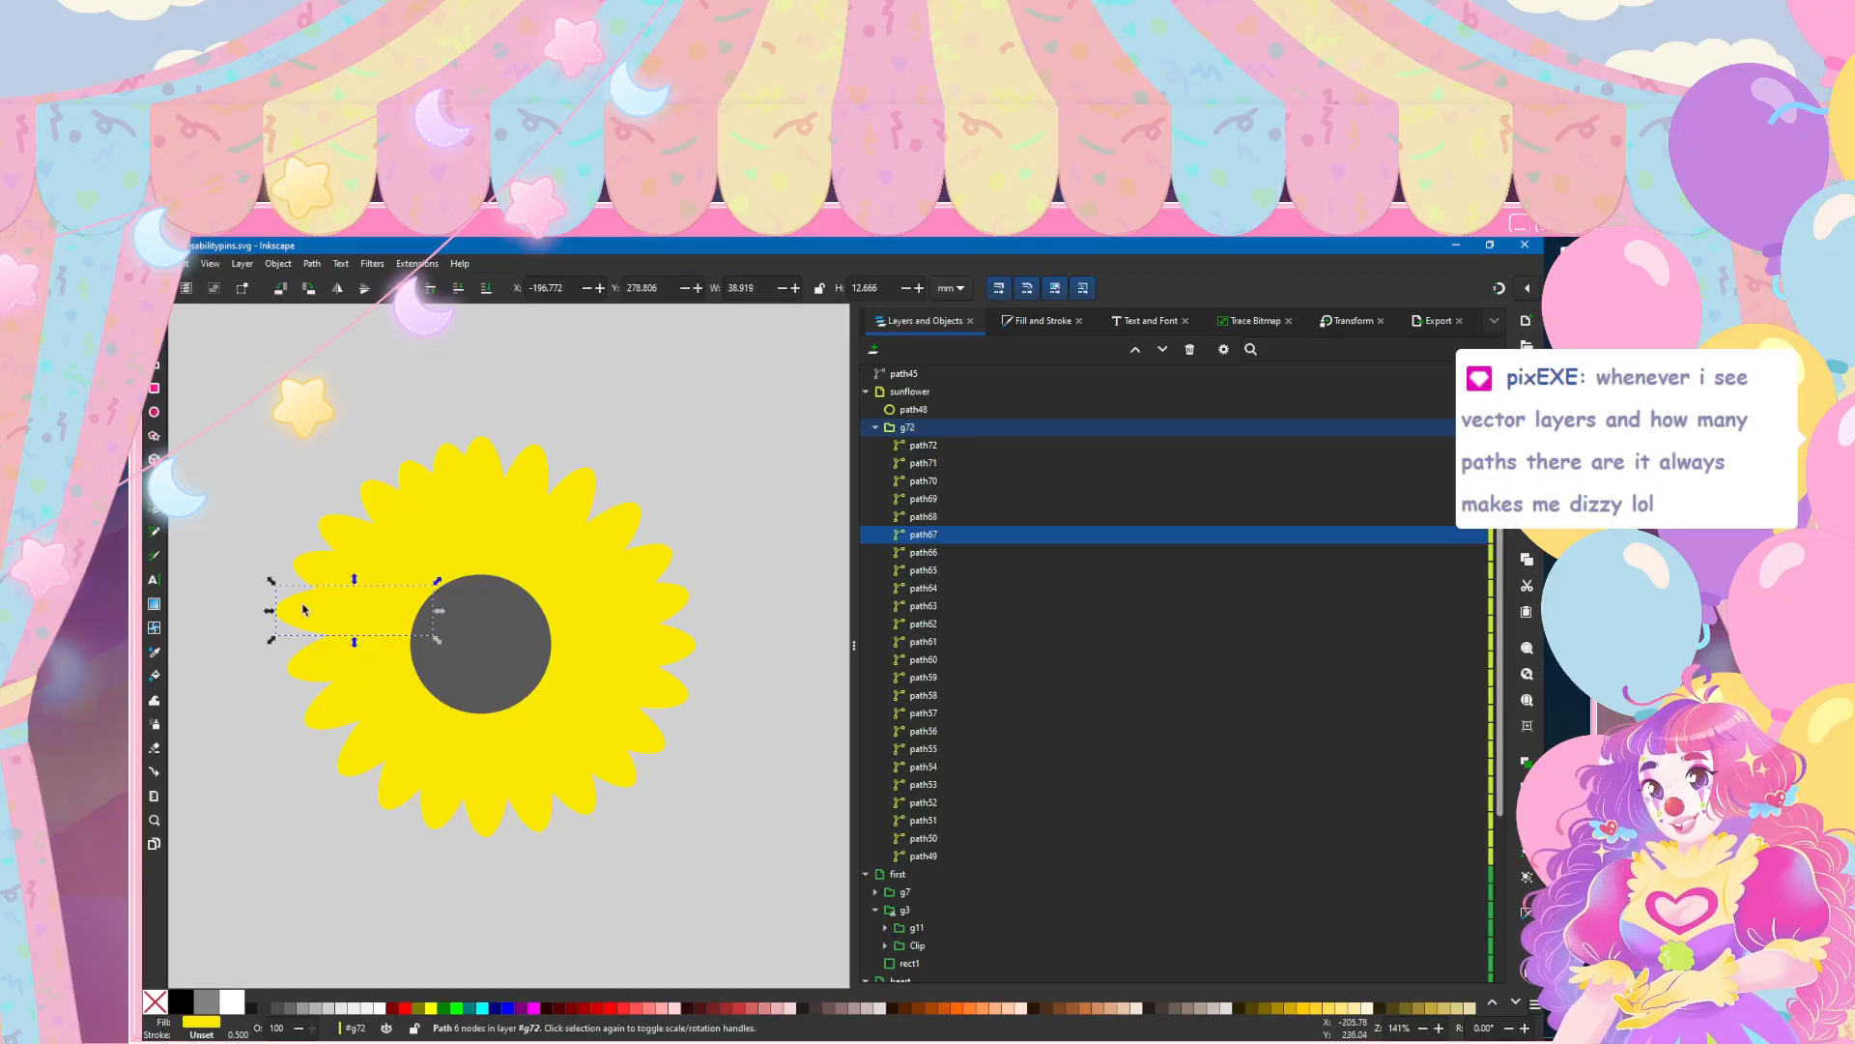
{"action": "mouse_move", "coordinate": [303, 609]}
{"action": "left_mouse_down"}
{"action": "mouse_move", "coordinate": [377, 508]}
{"action": "mouse_move", "coordinate": [305, 609]}
{"action": "left_mouse_up"}
{"action": "left_click", "coordinate": [304, 610]}
Step: Shift the upper-left petals up to path72 slightly left to even out the gaps in the ring, and deselect
{"action": "left_click", "coordinate": [385, 501]}
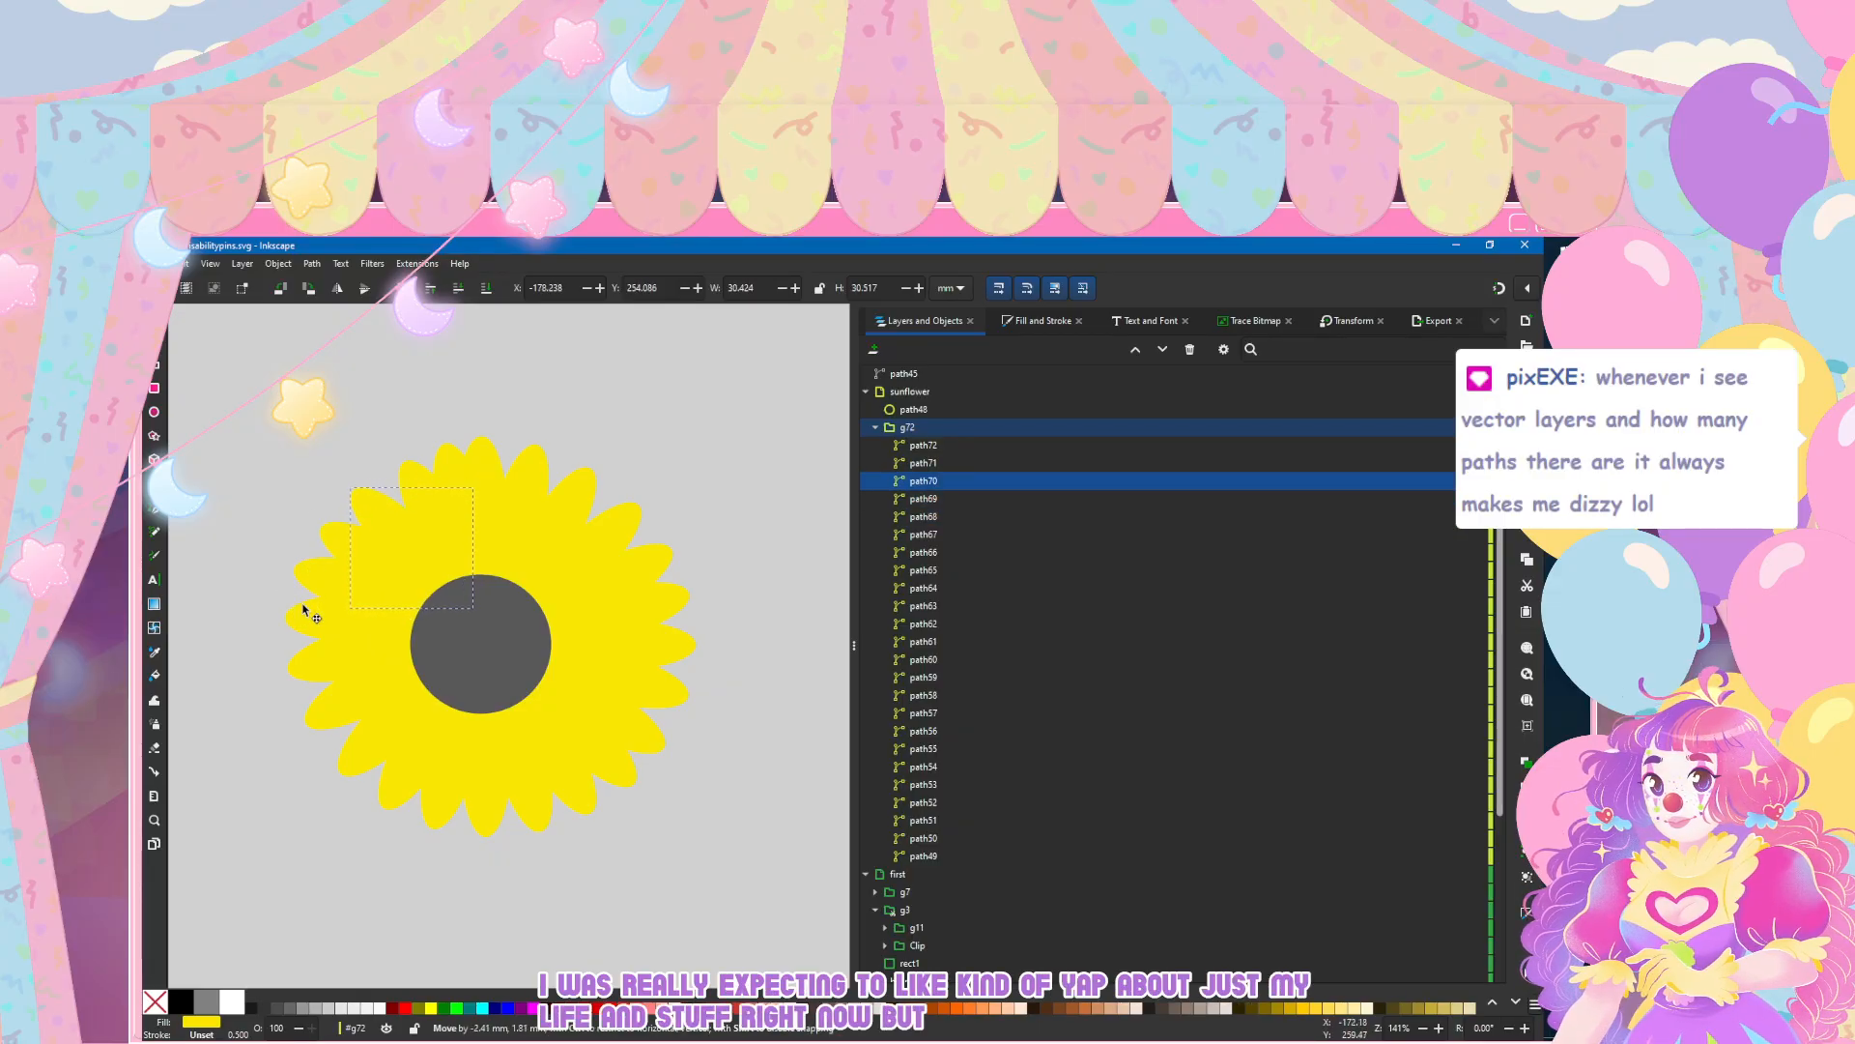
{"action": "left_click", "coordinate": [408, 473]}
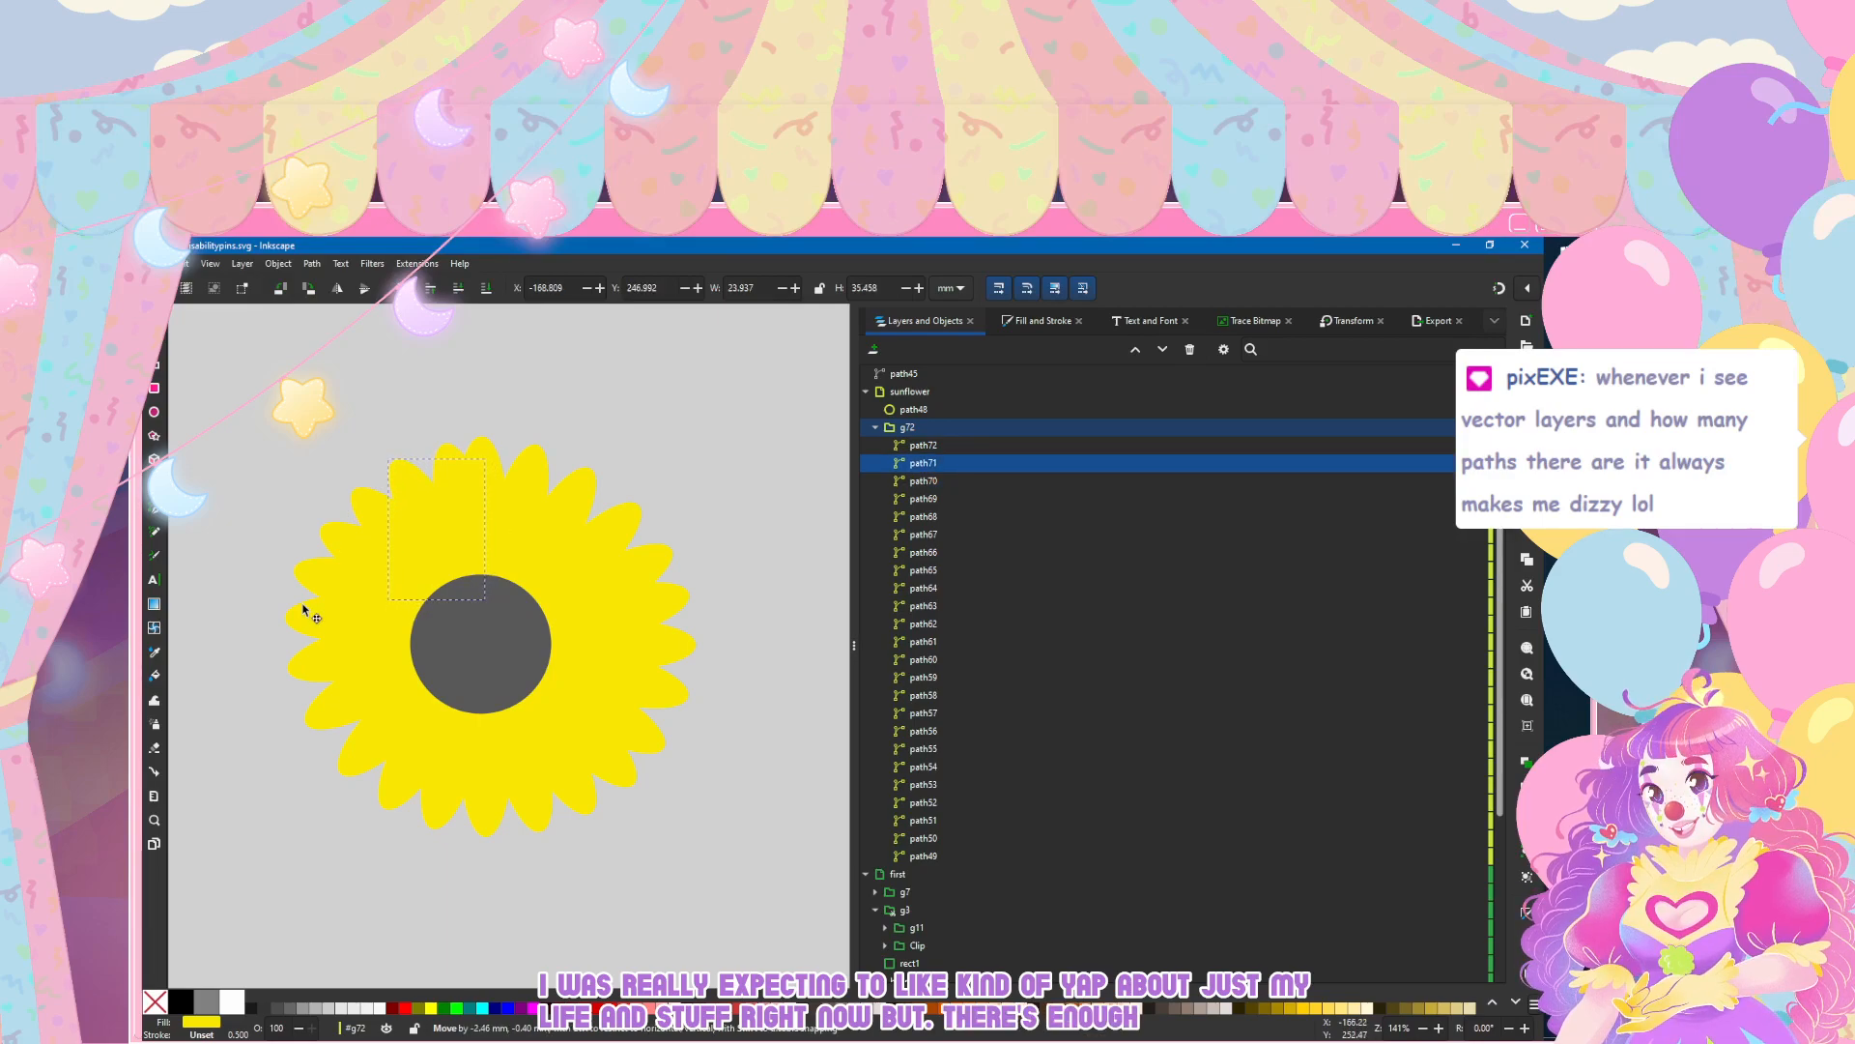
{"action": "left_click", "coordinate": [453, 448]}
{"action": "left_click_drag", "start_coordinate": [453, 455], "coordinate": [441, 457]}
{"action": "left_click", "coordinate": [484, 451]}
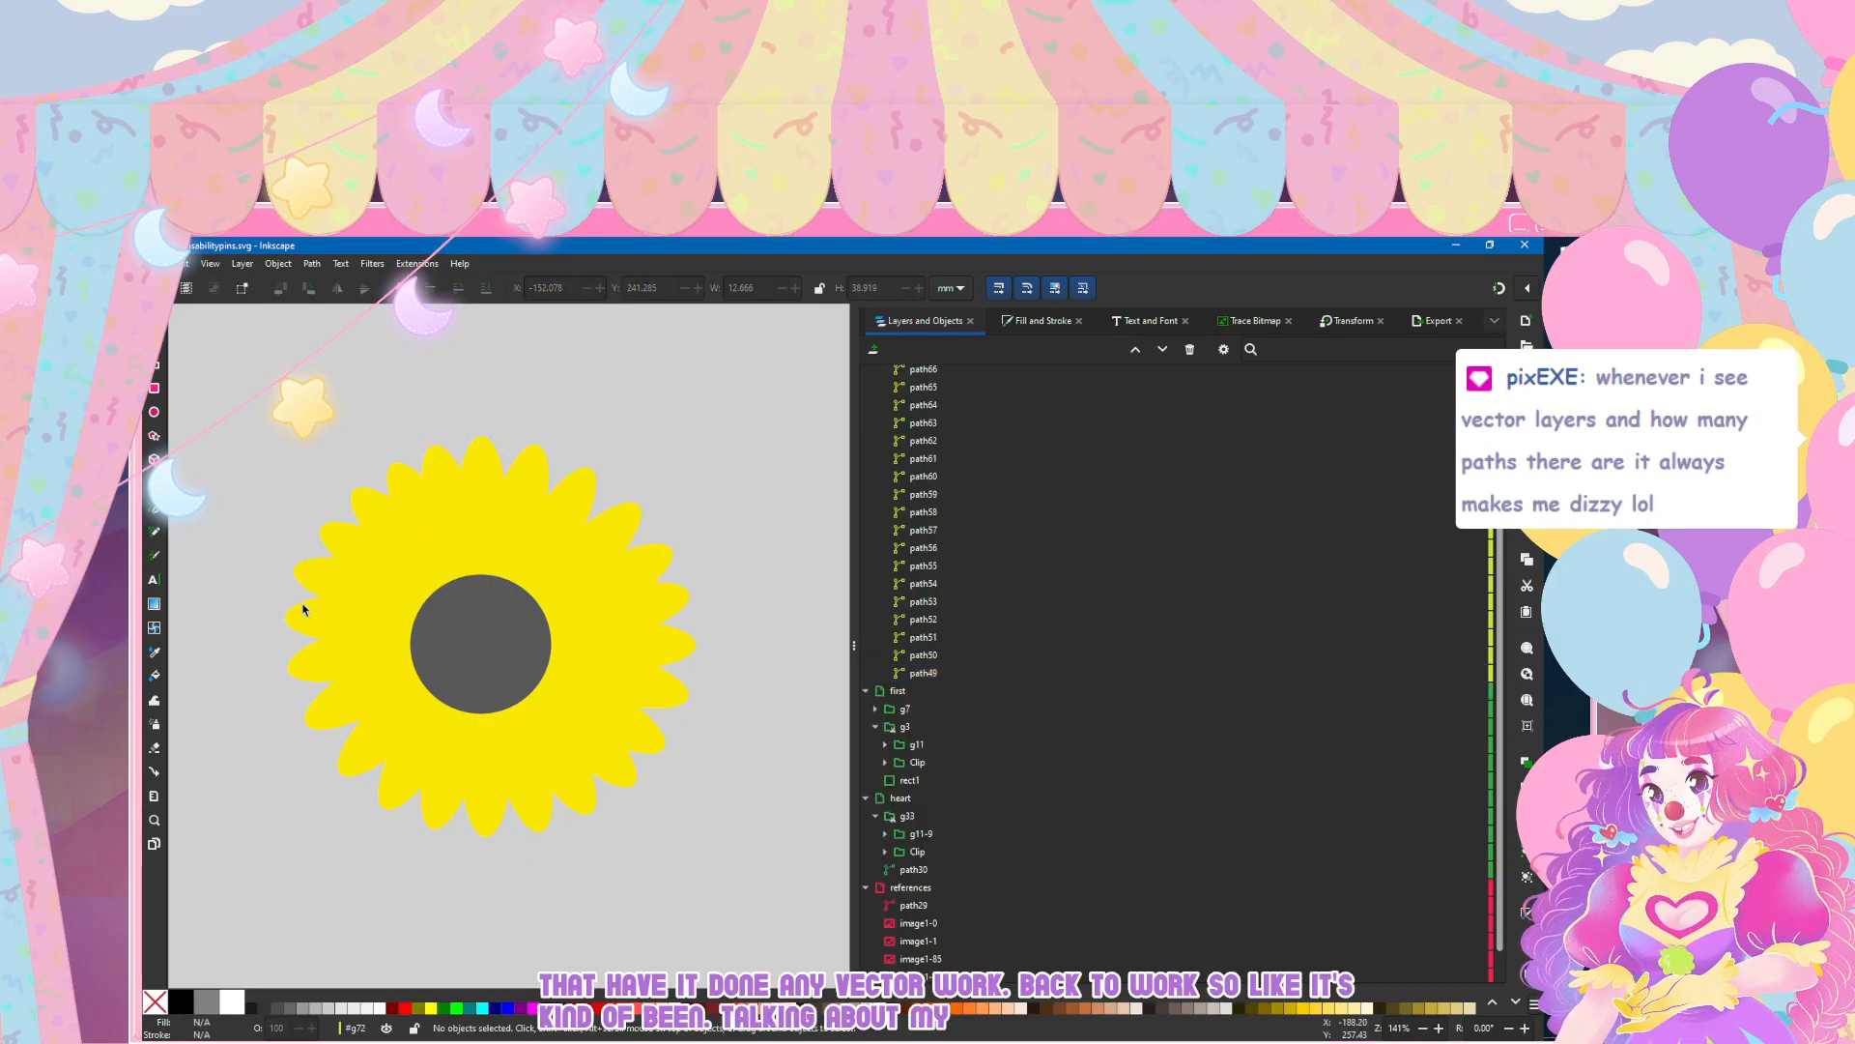
{"action": "key", "text": "Escape"}
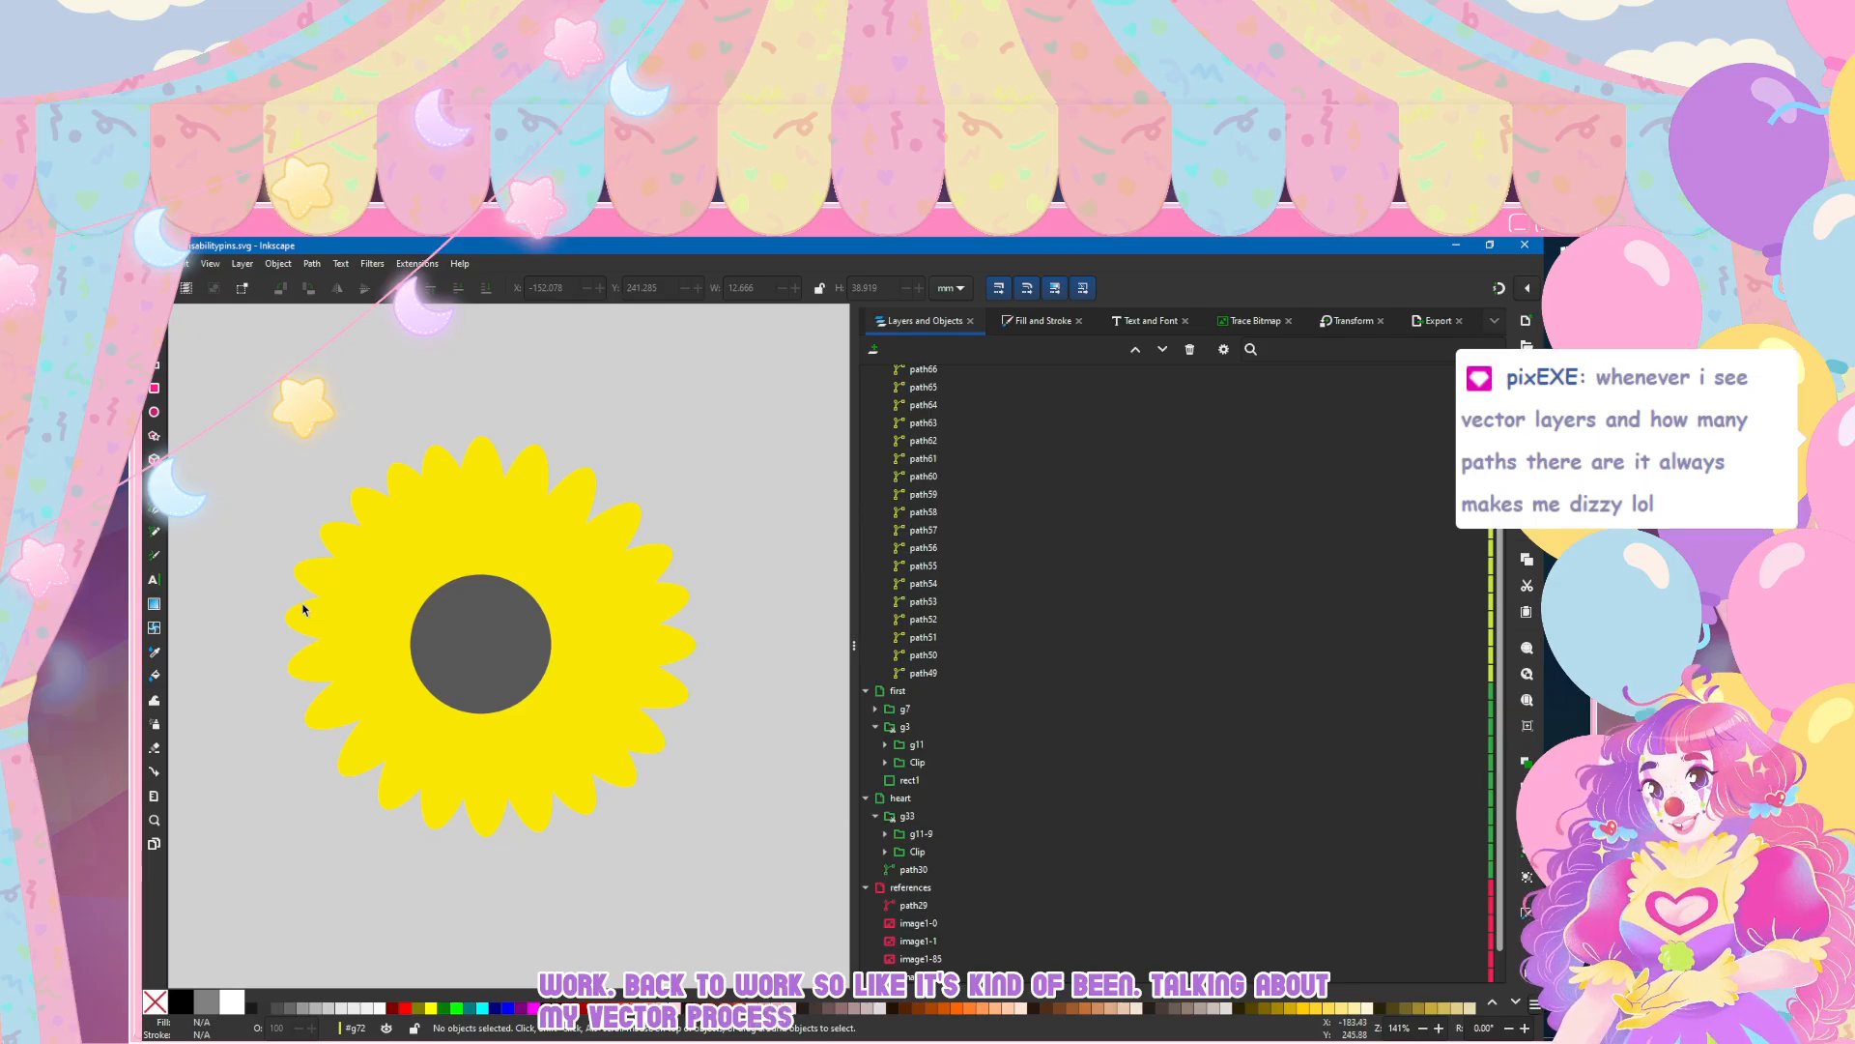
Step: Delete the petals on the left half of the ring, path62 to path72, keeping the top and bottom petals
{"action": "scroll", "coordinate": [447, 566], "scroll_direction": "left", "scroll_amount": 2}
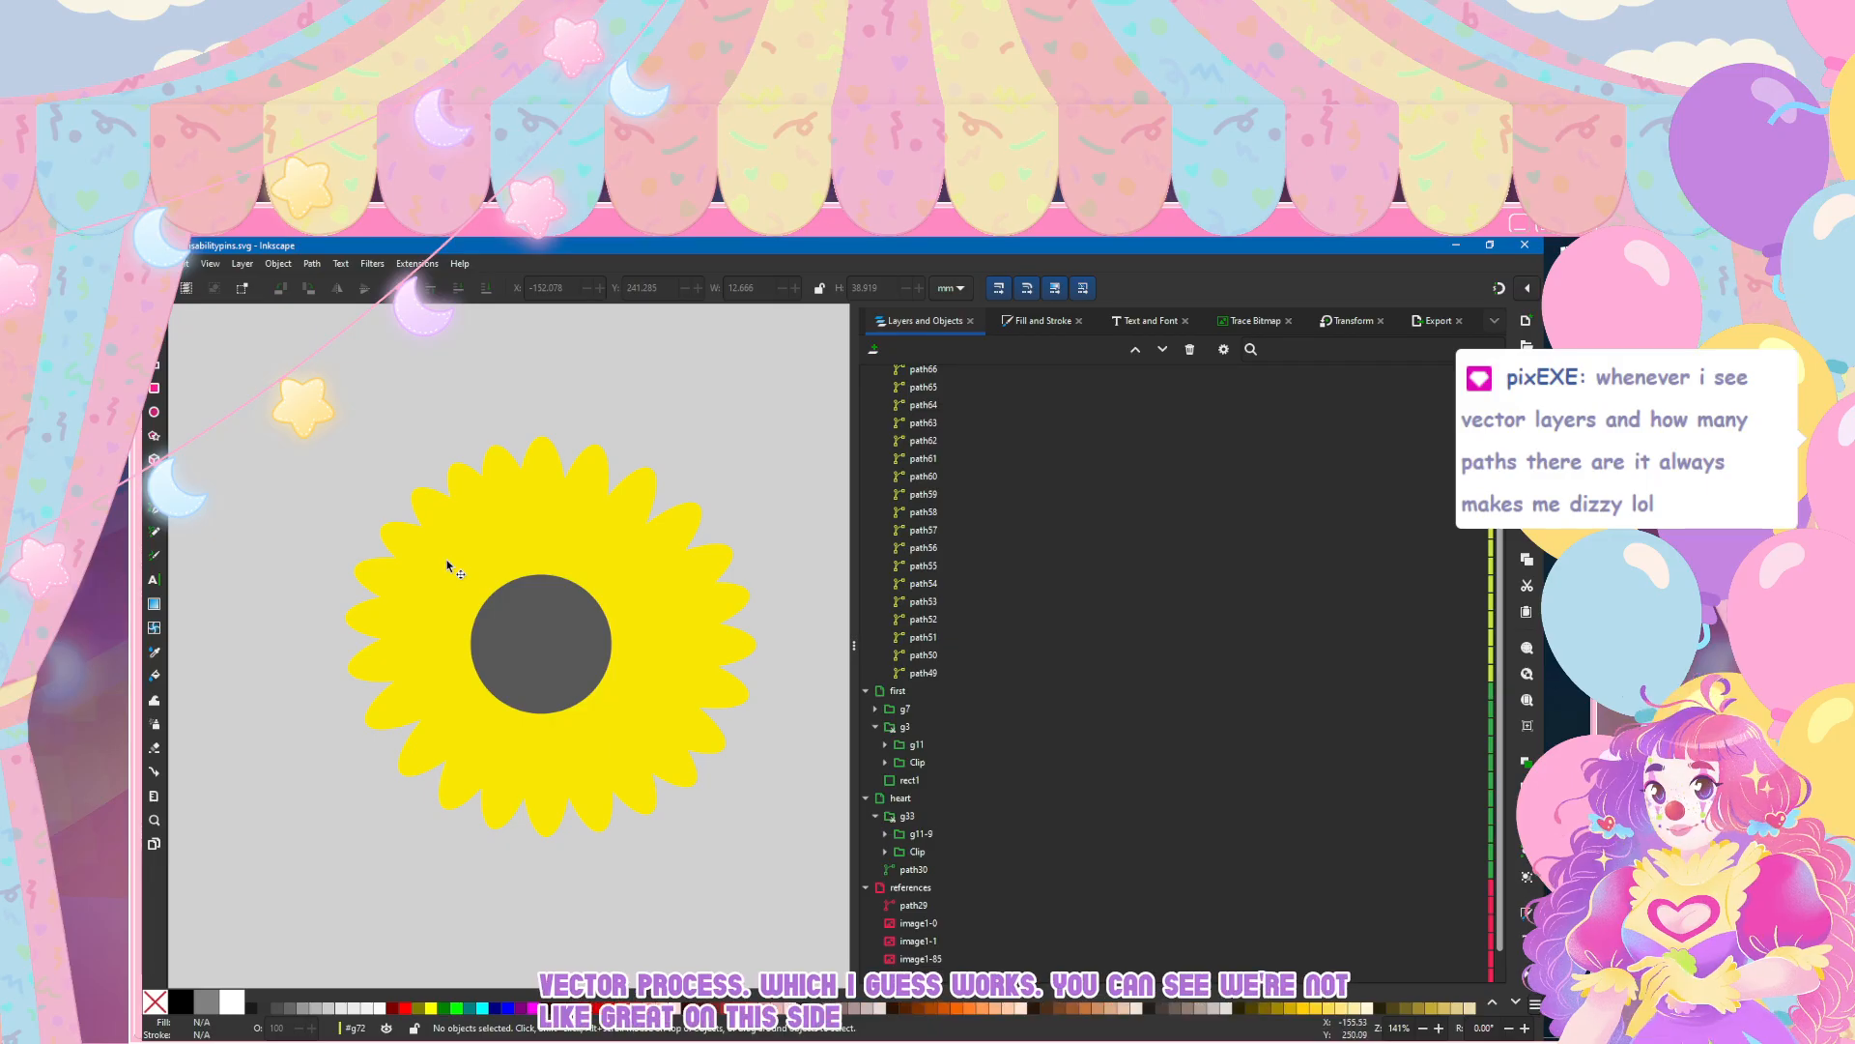
{"action": "left_click", "coordinate": [505, 502]}
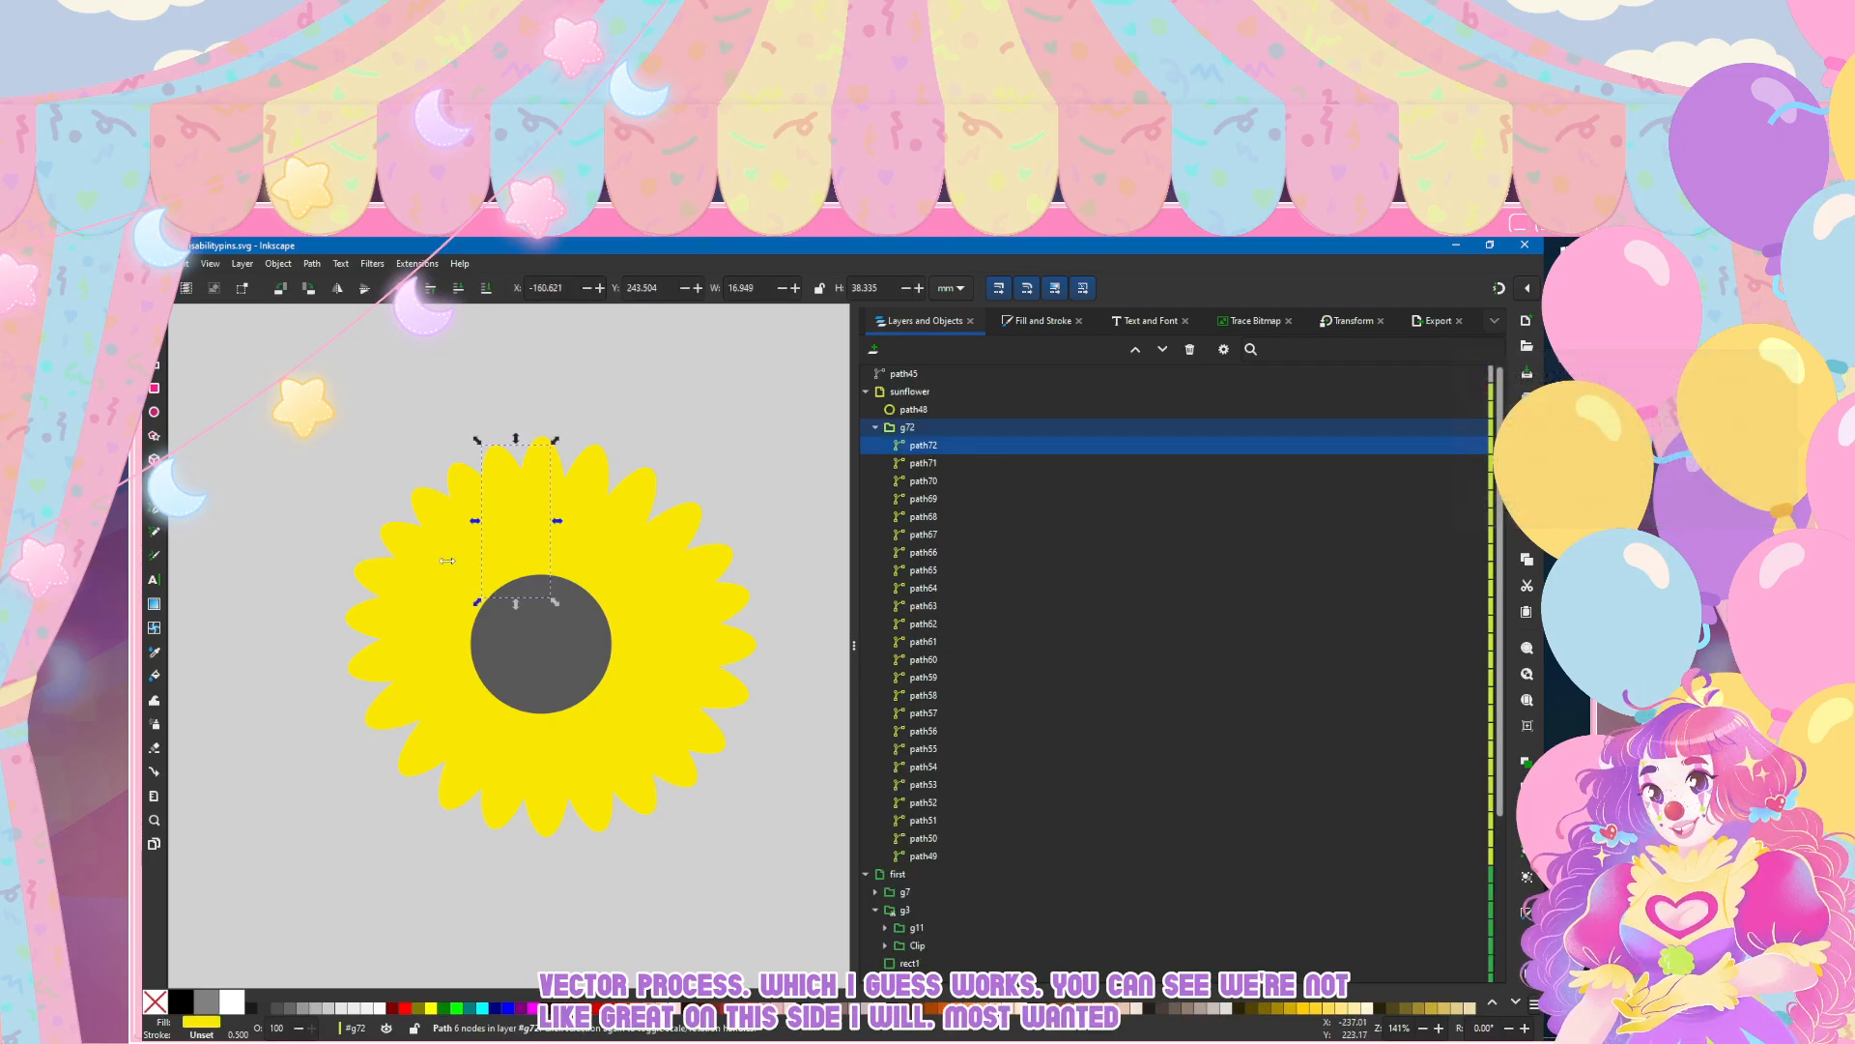
{"action": "key", "text": "Delete"}
{"action": "left_click", "coordinate": [443, 530]}
{"action": "key", "text": "Delete"}
{"action": "left_click", "coordinate": [440, 533]}
{"action": "key", "text": "Delete"}
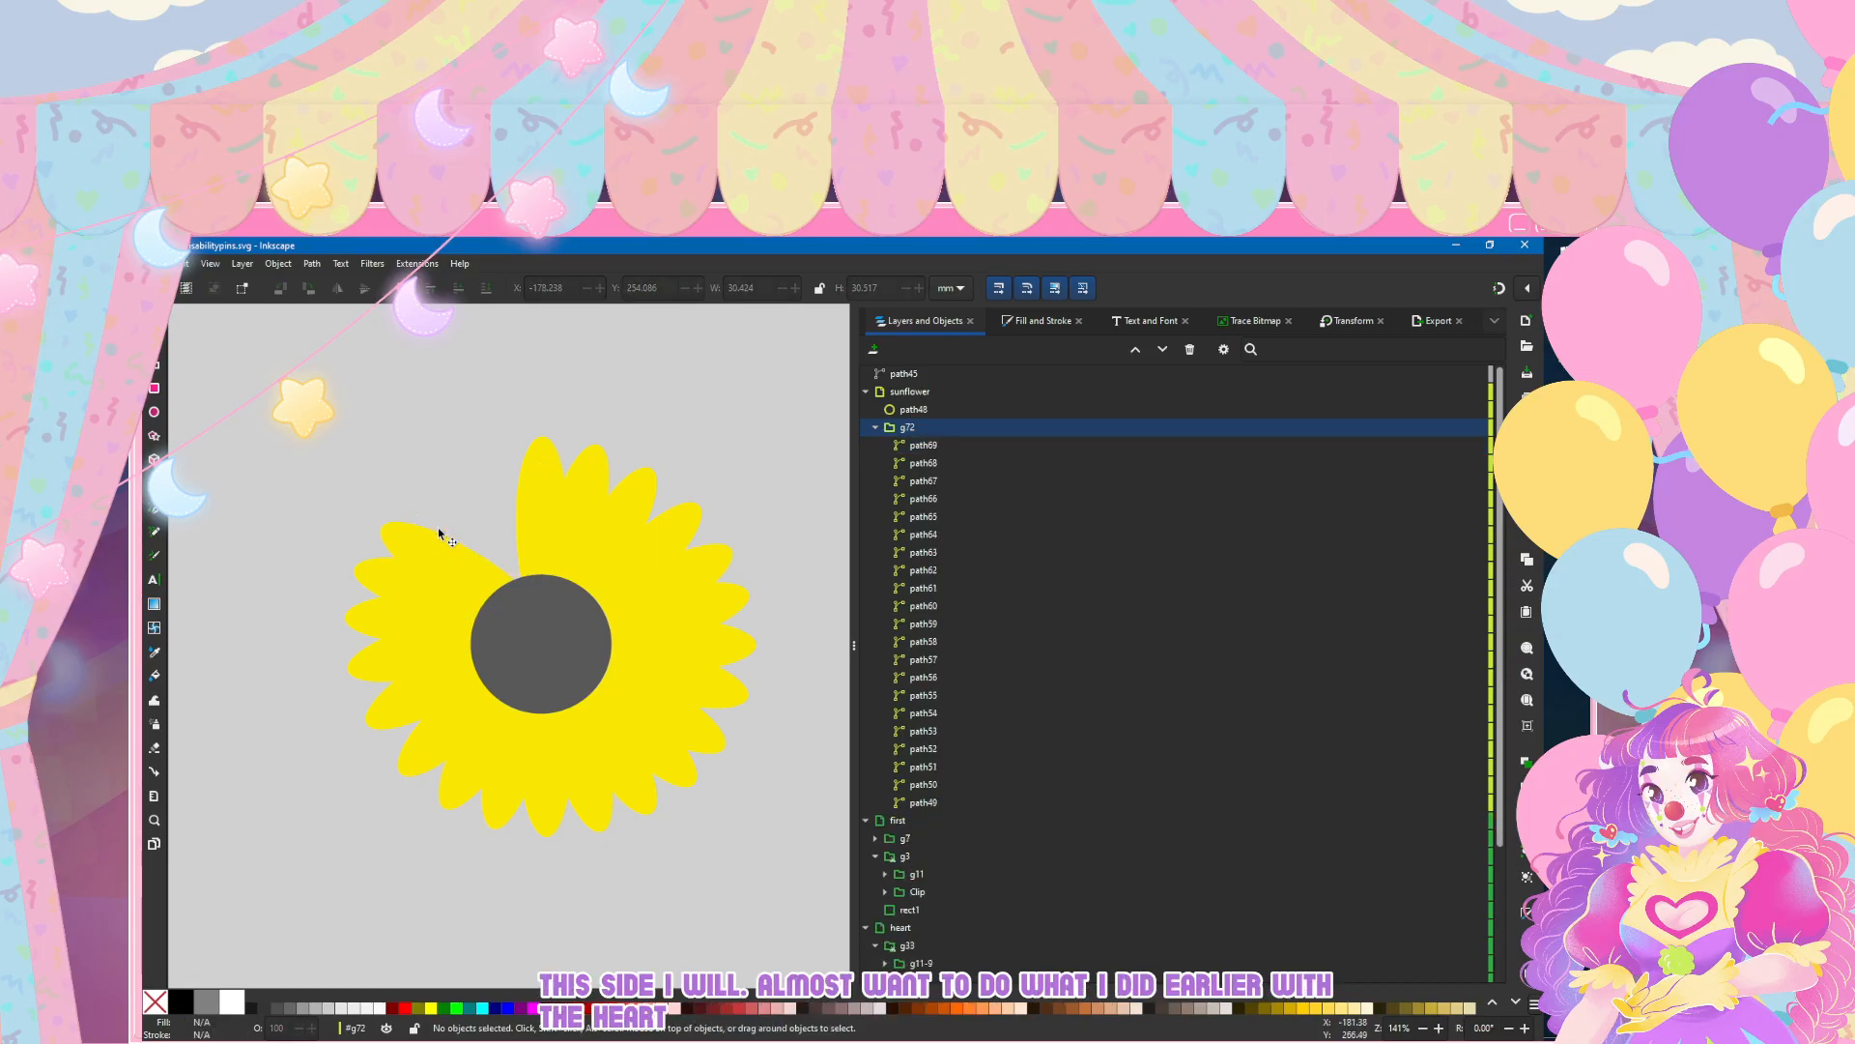
{"action": "left_click", "coordinate": [440, 533]}
{"action": "key", "text": "Delete"}
{"action": "left_click", "coordinate": [439, 533]}
{"action": "key", "text": "Delete"}
{"action": "left_click", "coordinate": [384, 619]}
{"action": "key", "text": "Delete"}
{"action": "left_click", "coordinate": [379, 665]}
{"action": "key", "text": "Delete"}
{"action": "left_click", "coordinate": [392, 710]}
{"action": "key", "text": "Delete"}
{"action": "left_click", "coordinate": [422, 756]}
{"action": "key", "text": "Delete"}
{"action": "left_click", "coordinate": [464, 773]}
{"action": "key", "text": "Delete"}
{"action": "left_click", "coordinate": [507, 807]}
{"action": "key", "text": "Delete"}
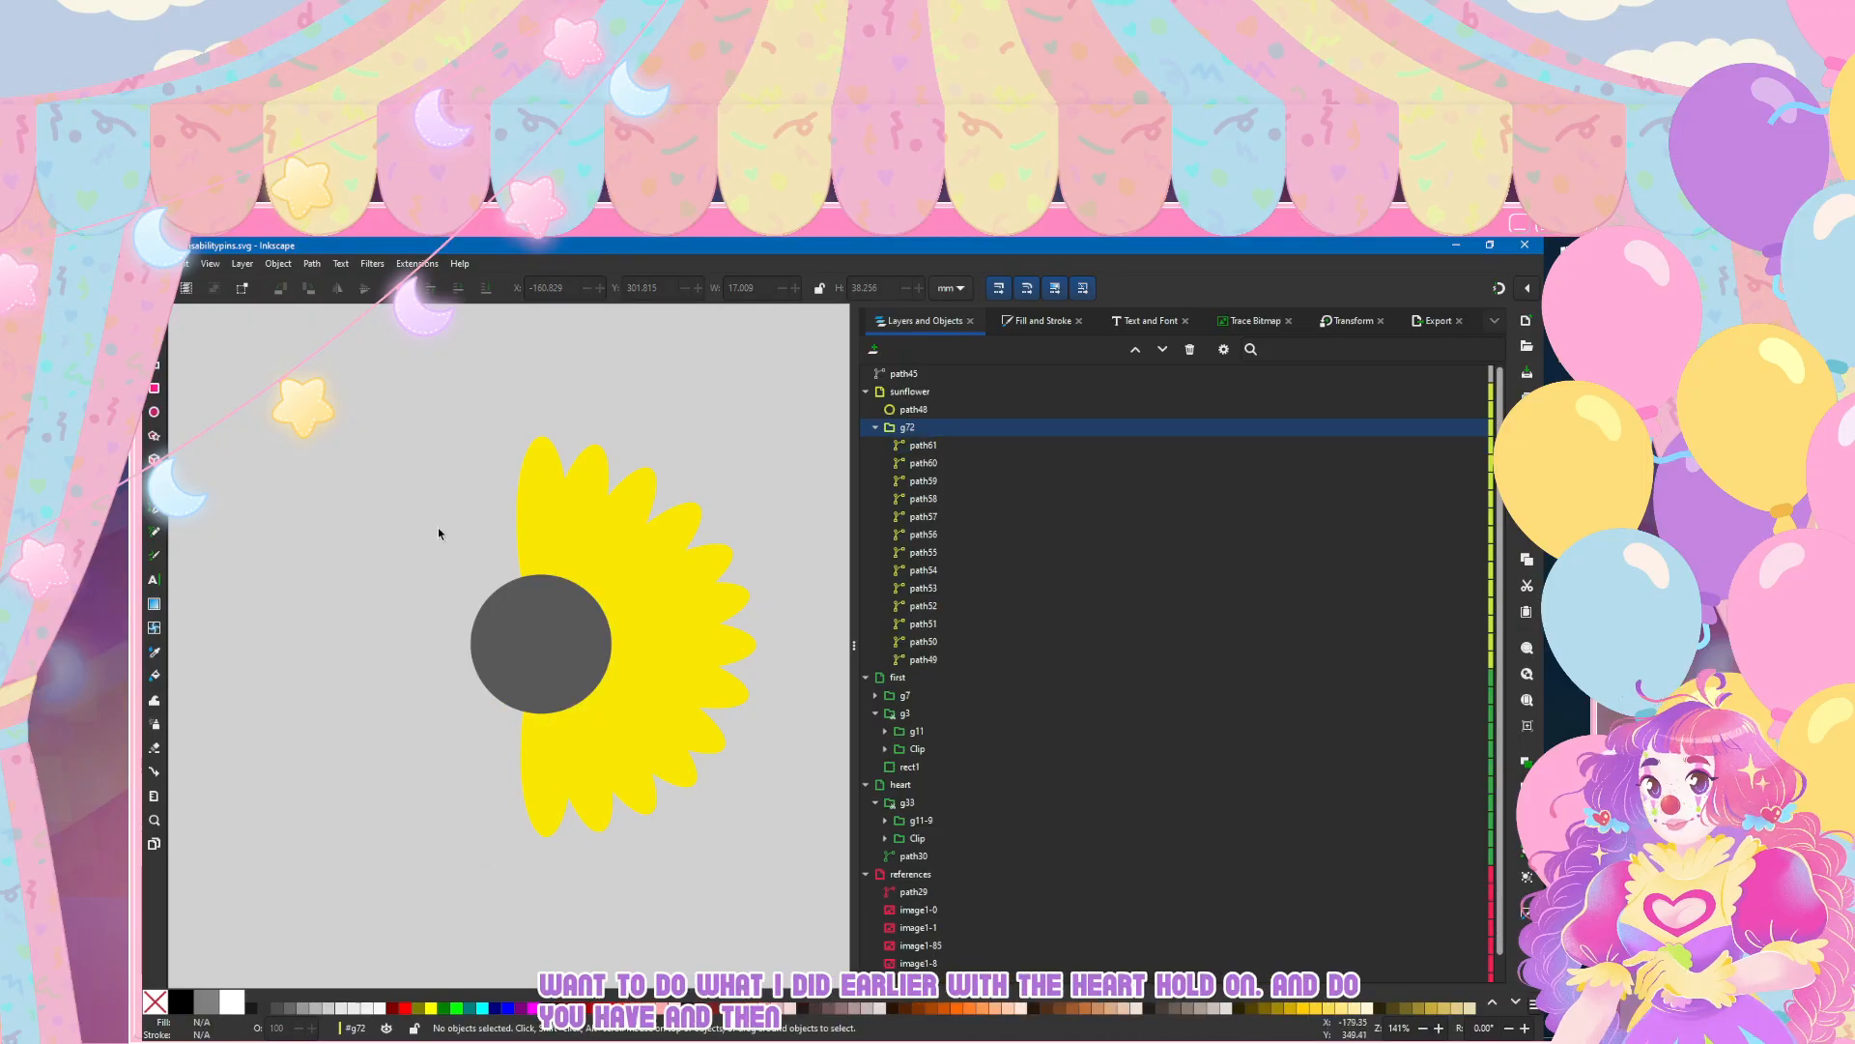
Step: Select the remaining petal group g72 and shift it slightly to the right relative to the grey circle
{"action": "left_click", "coordinate": [546, 783]}
{"action": "left_click", "coordinate": [385, 745]}
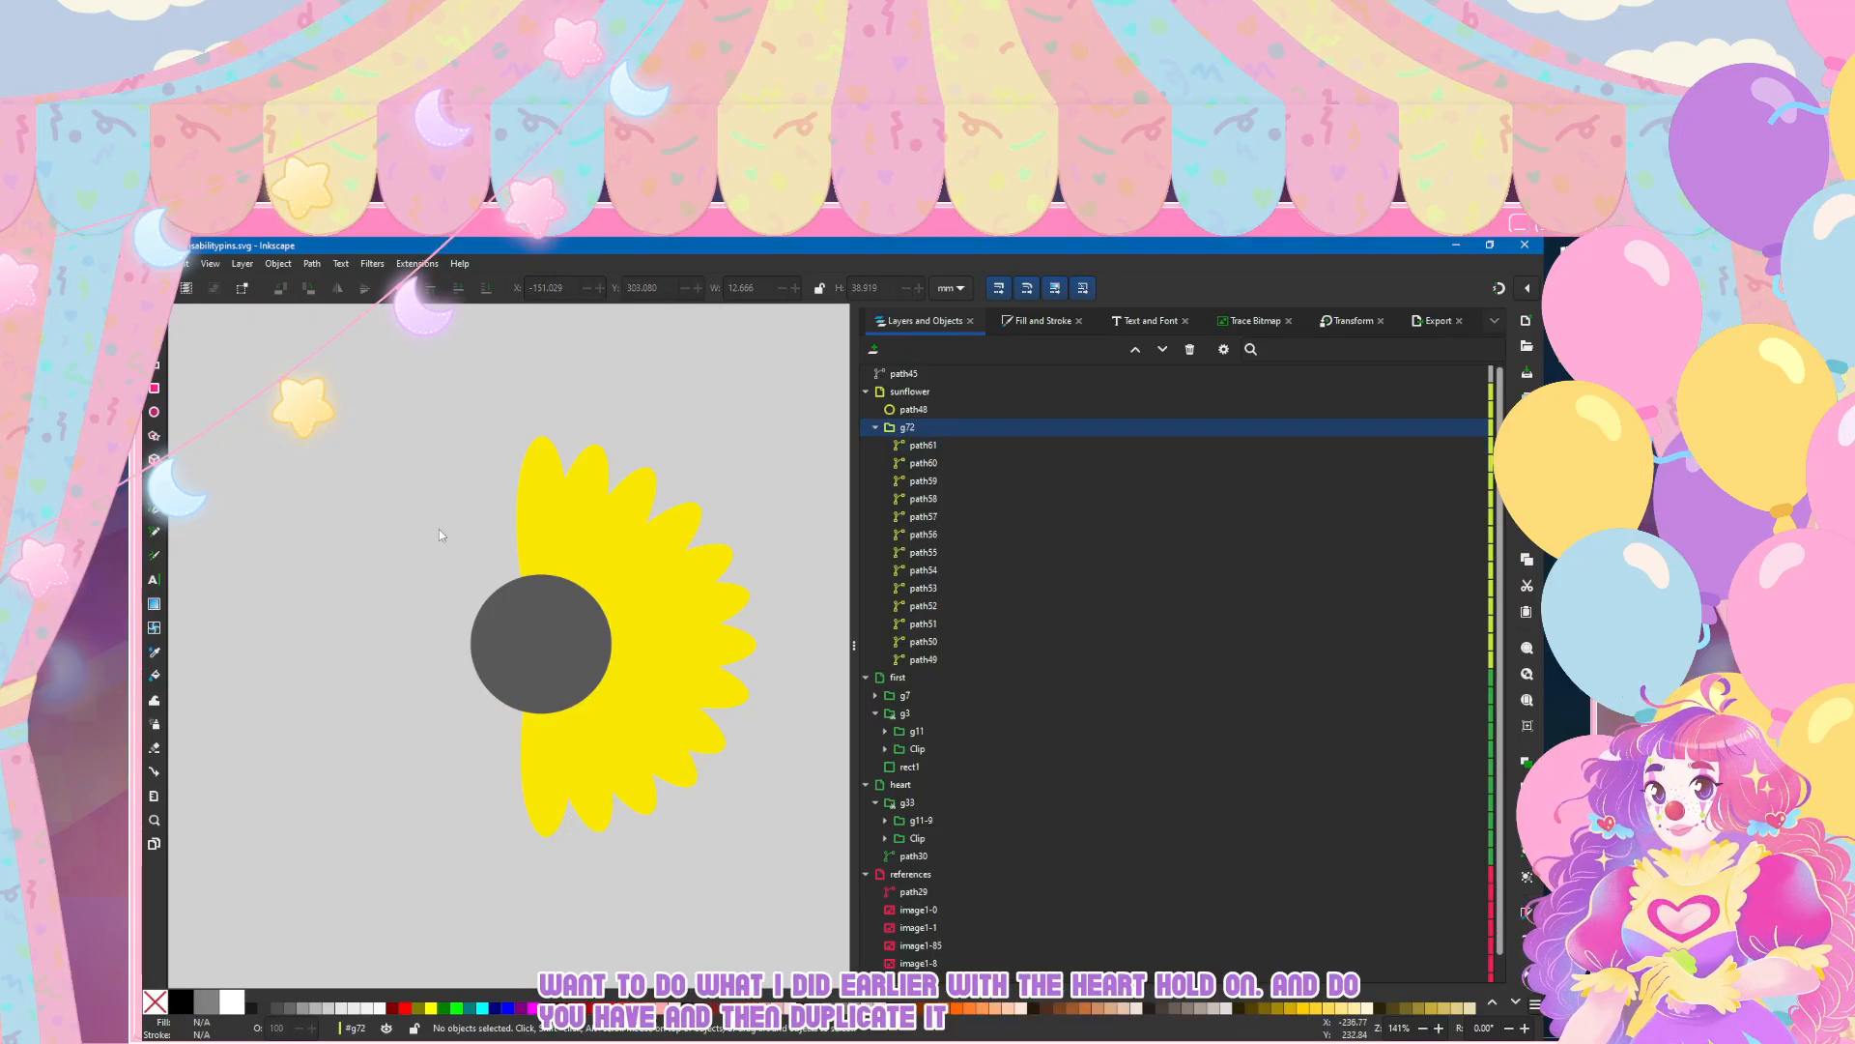
{"action": "key", "text": "n"}
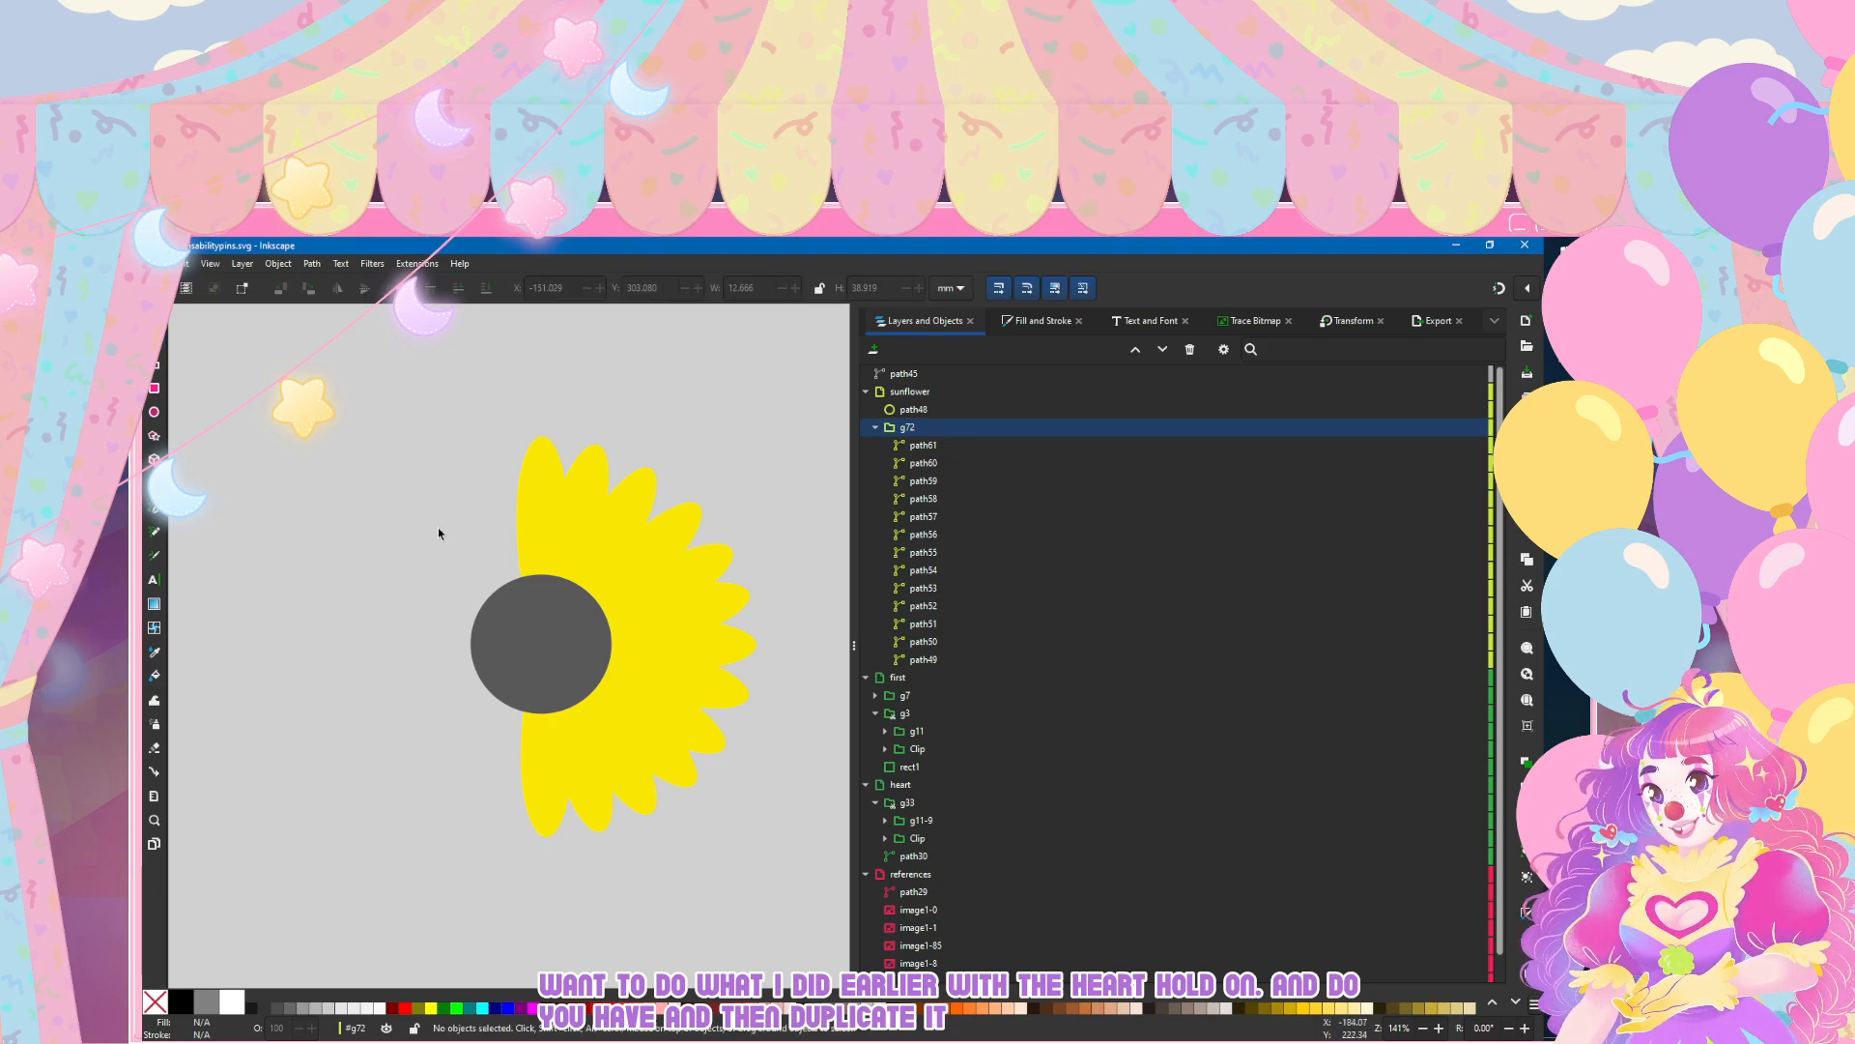
{"action": "left_click", "coordinate": [908, 427]}
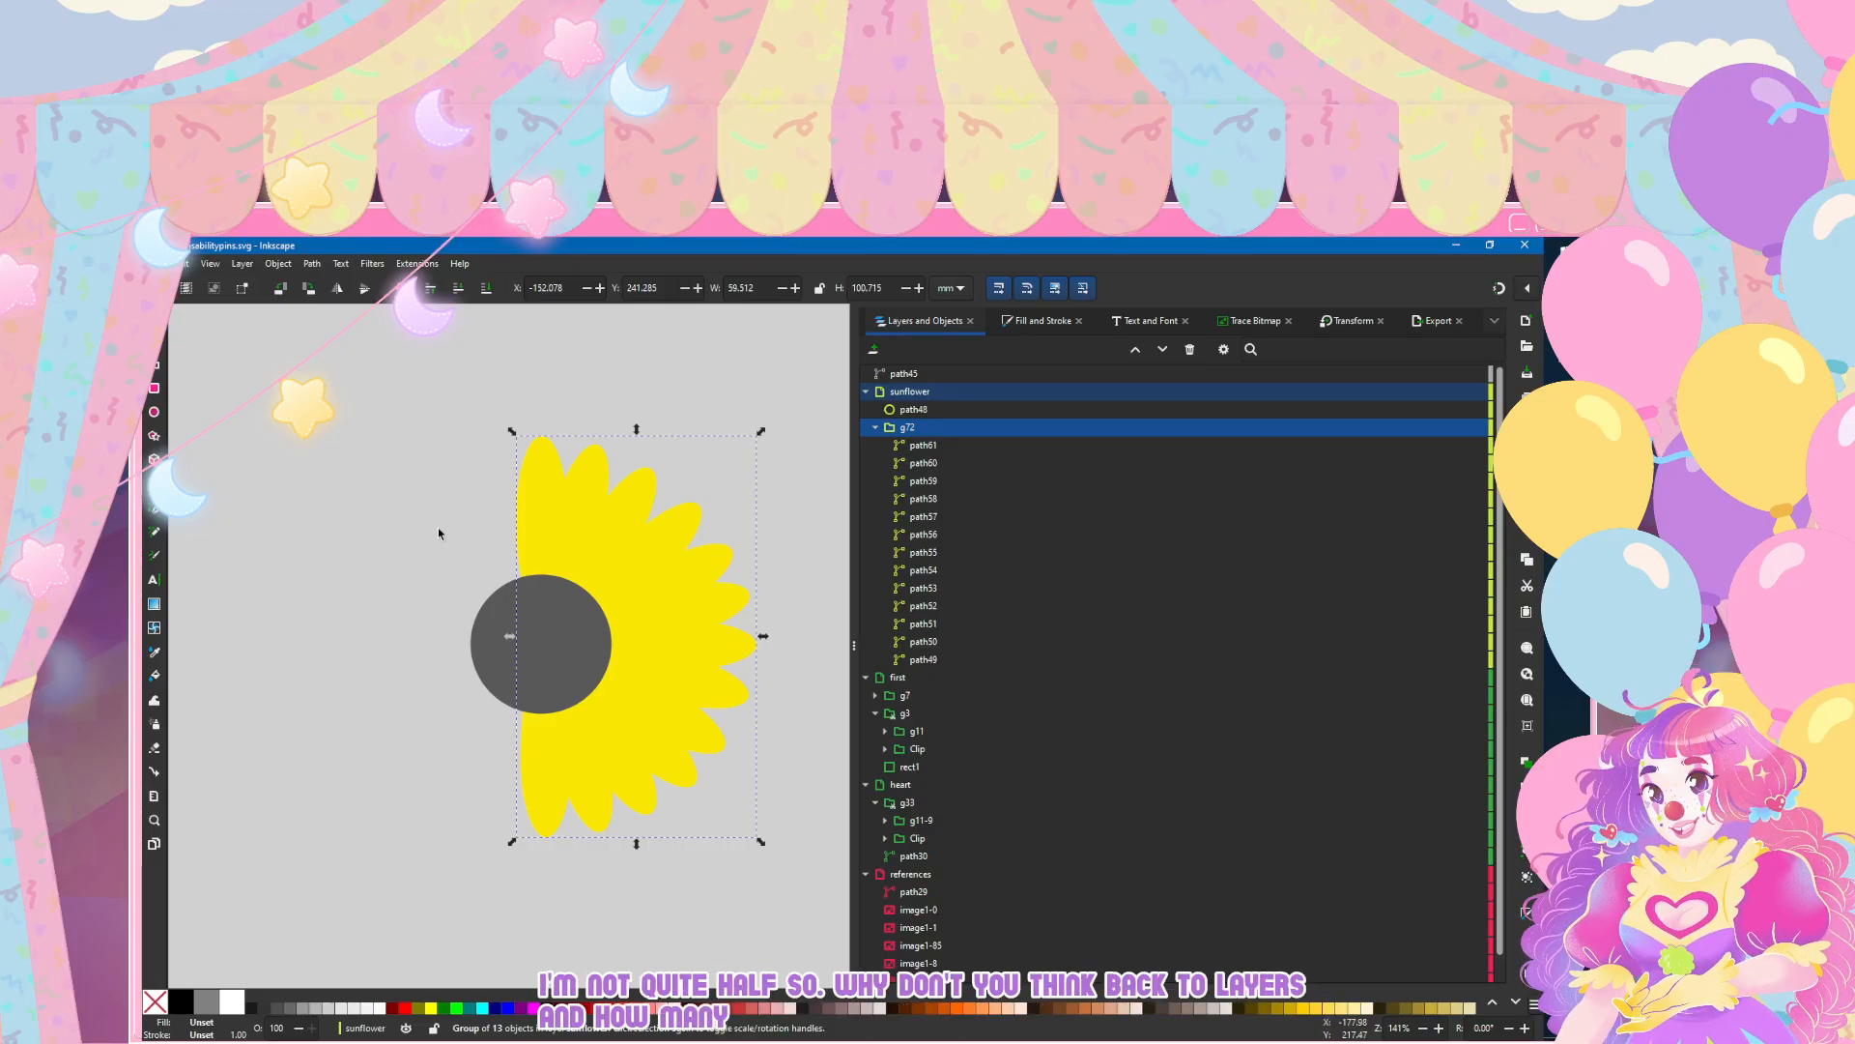
{"action": "key", "text": "Right"}
{"action": "key", "text": "Right"}
{"action": "key", "text": "Right"}
{"action": "key", "text": "Right"}
{"action": "key", "text": "Right"}
{"action": "key", "text": "Right"}
{"action": "key", "text": "Right"}
{"action": "key", "text": "Right"}
{"action": "key", "text": "Right"}
{"action": "key", "text": "Right"}
{"action": "key", "text": "Right"}
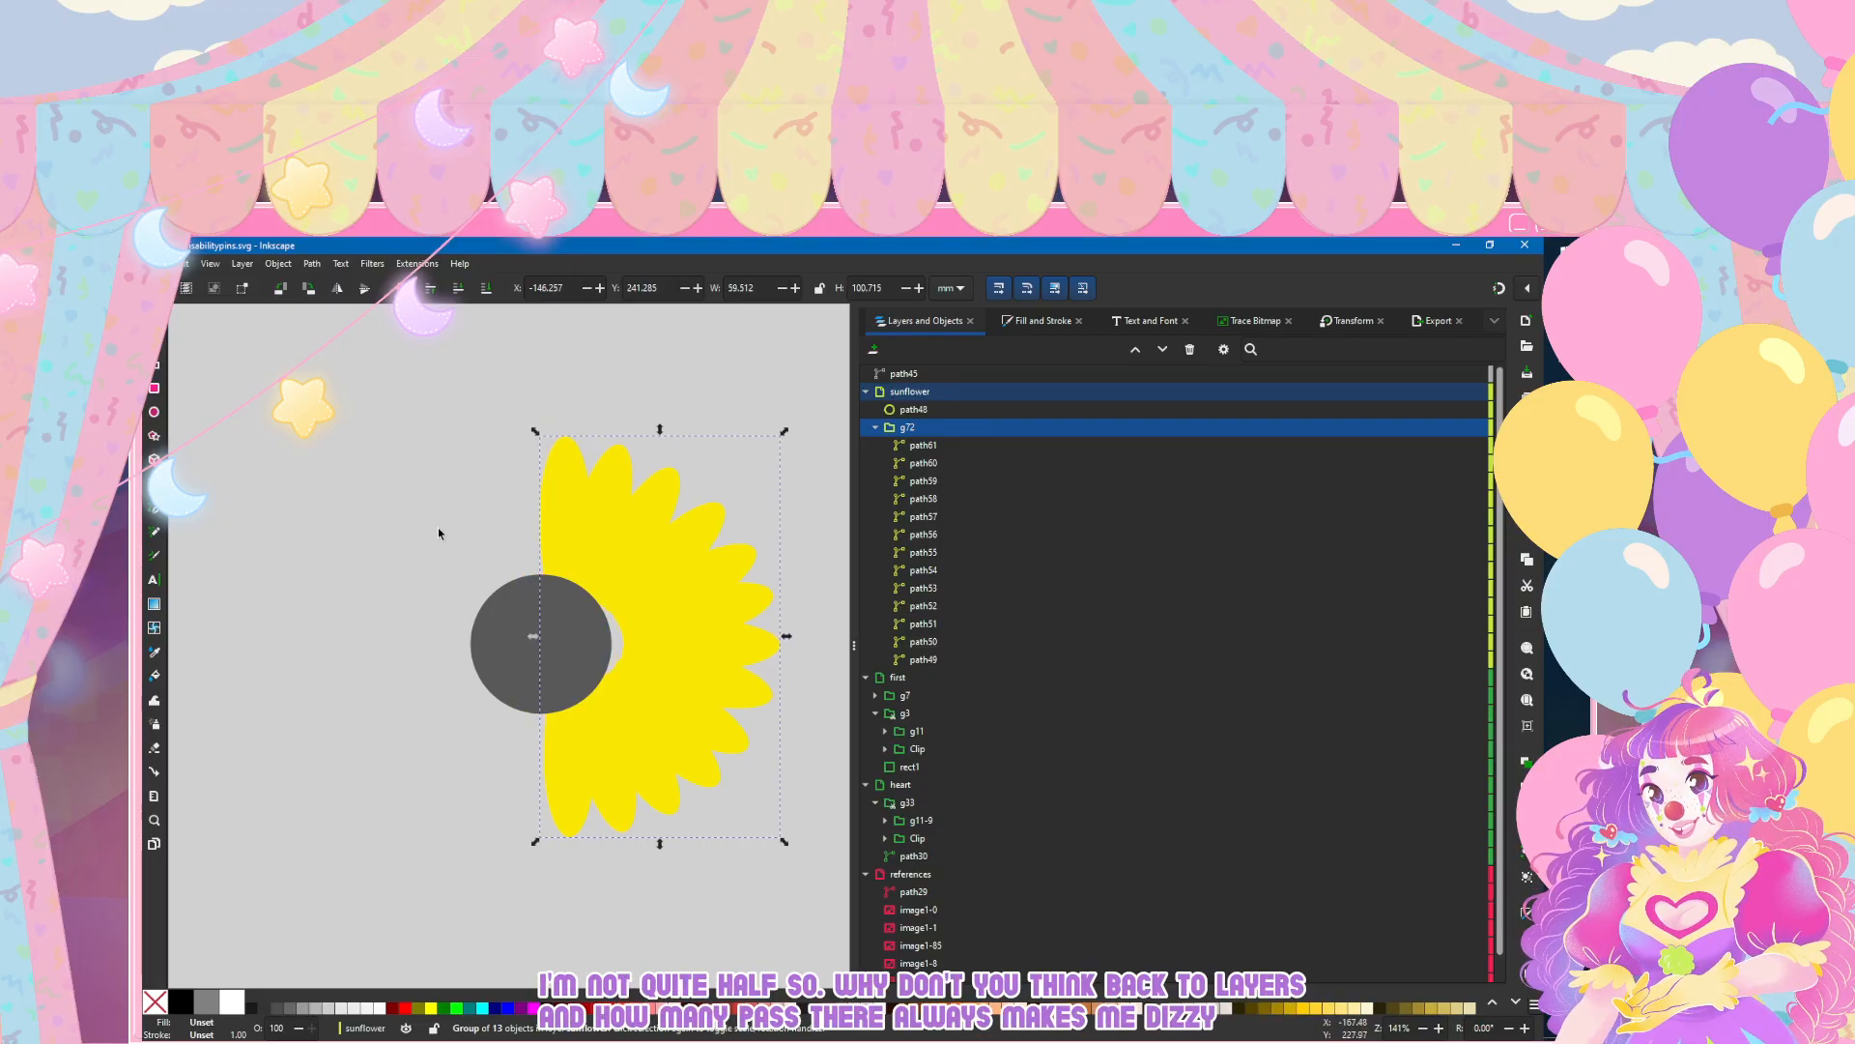
{"action": "key", "text": "Left"}
{"action": "key", "text": "Left"}
{"action": "key", "text": "Left"}
{"action": "key", "text": "Left"}
{"action": "key", "text": "Left"}
{"action": "key", "text": "Left"}
{"action": "key", "text": "Left"}
Step: Nudge the top petal, path49, slightly right and down to about X -149.4 mm, Y 241.8 mm
{"action": "key", "text": "n"}
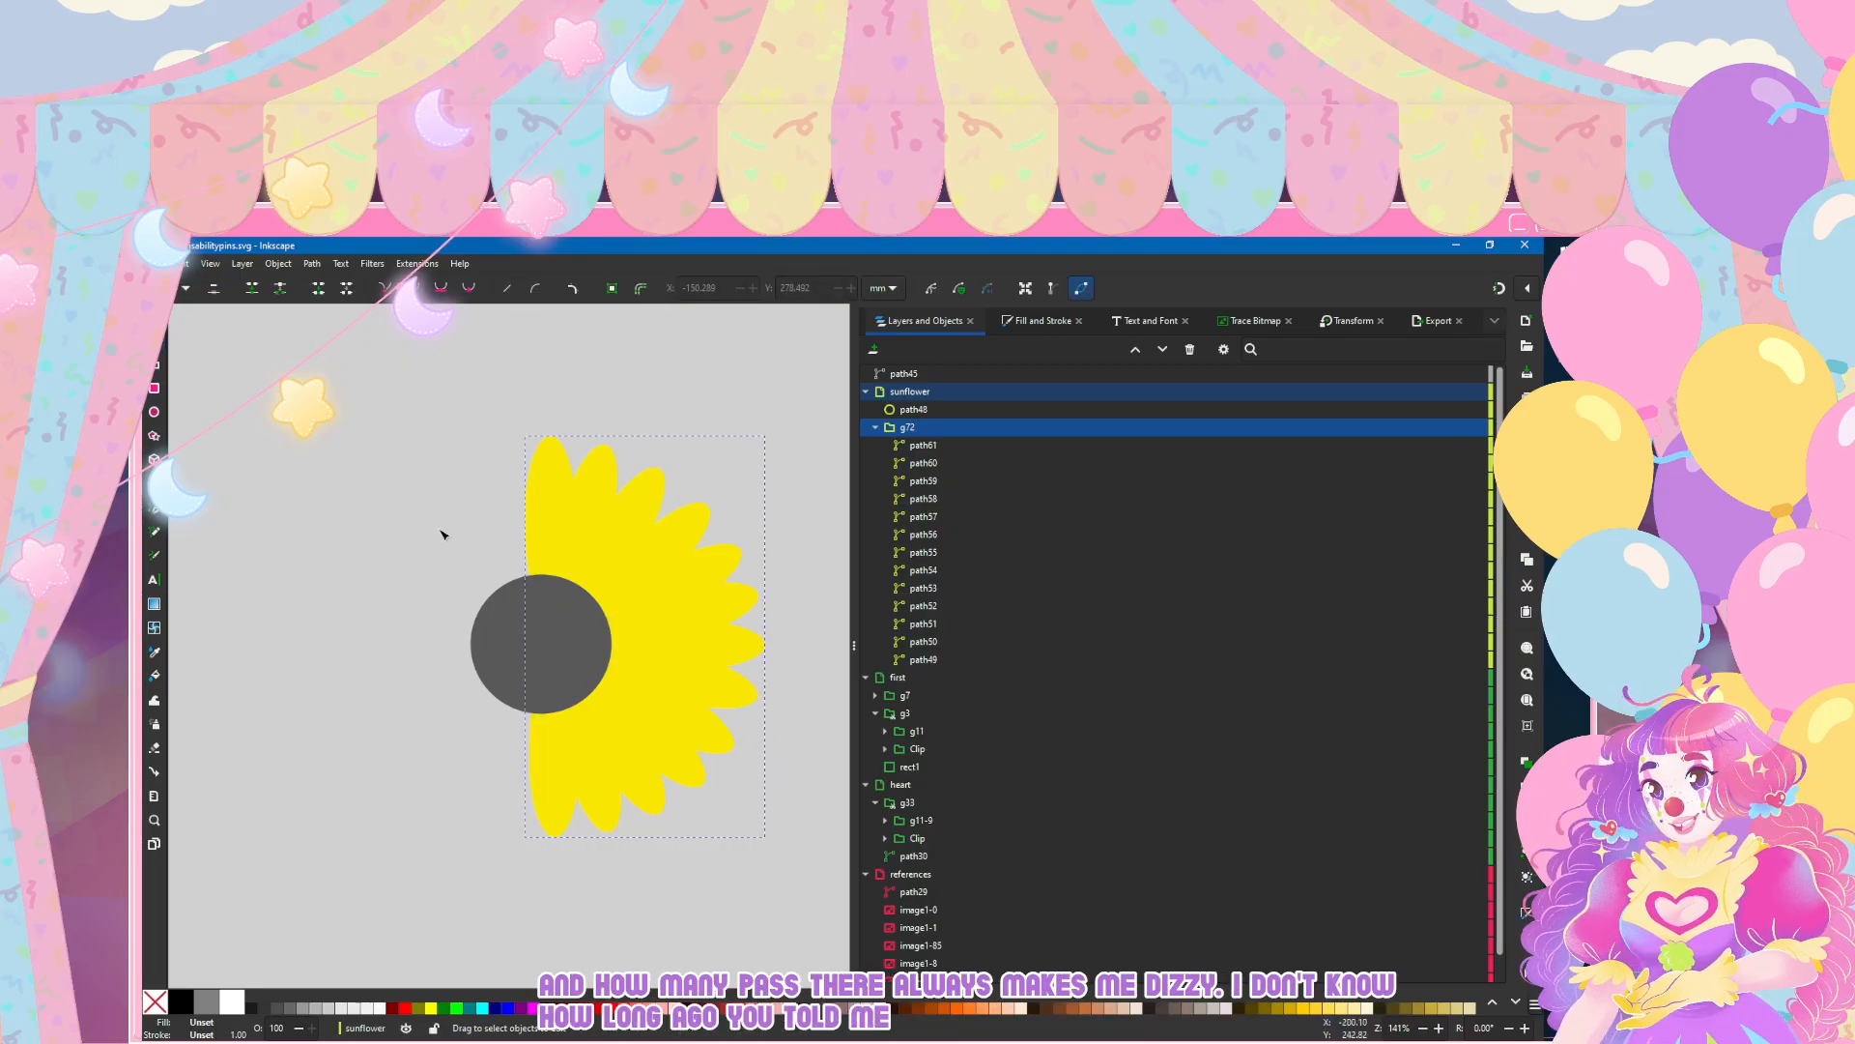
{"action": "left_click", "coordinate": [441, 531]}
{"action": "left_click", "coordinate": [586, 504]}
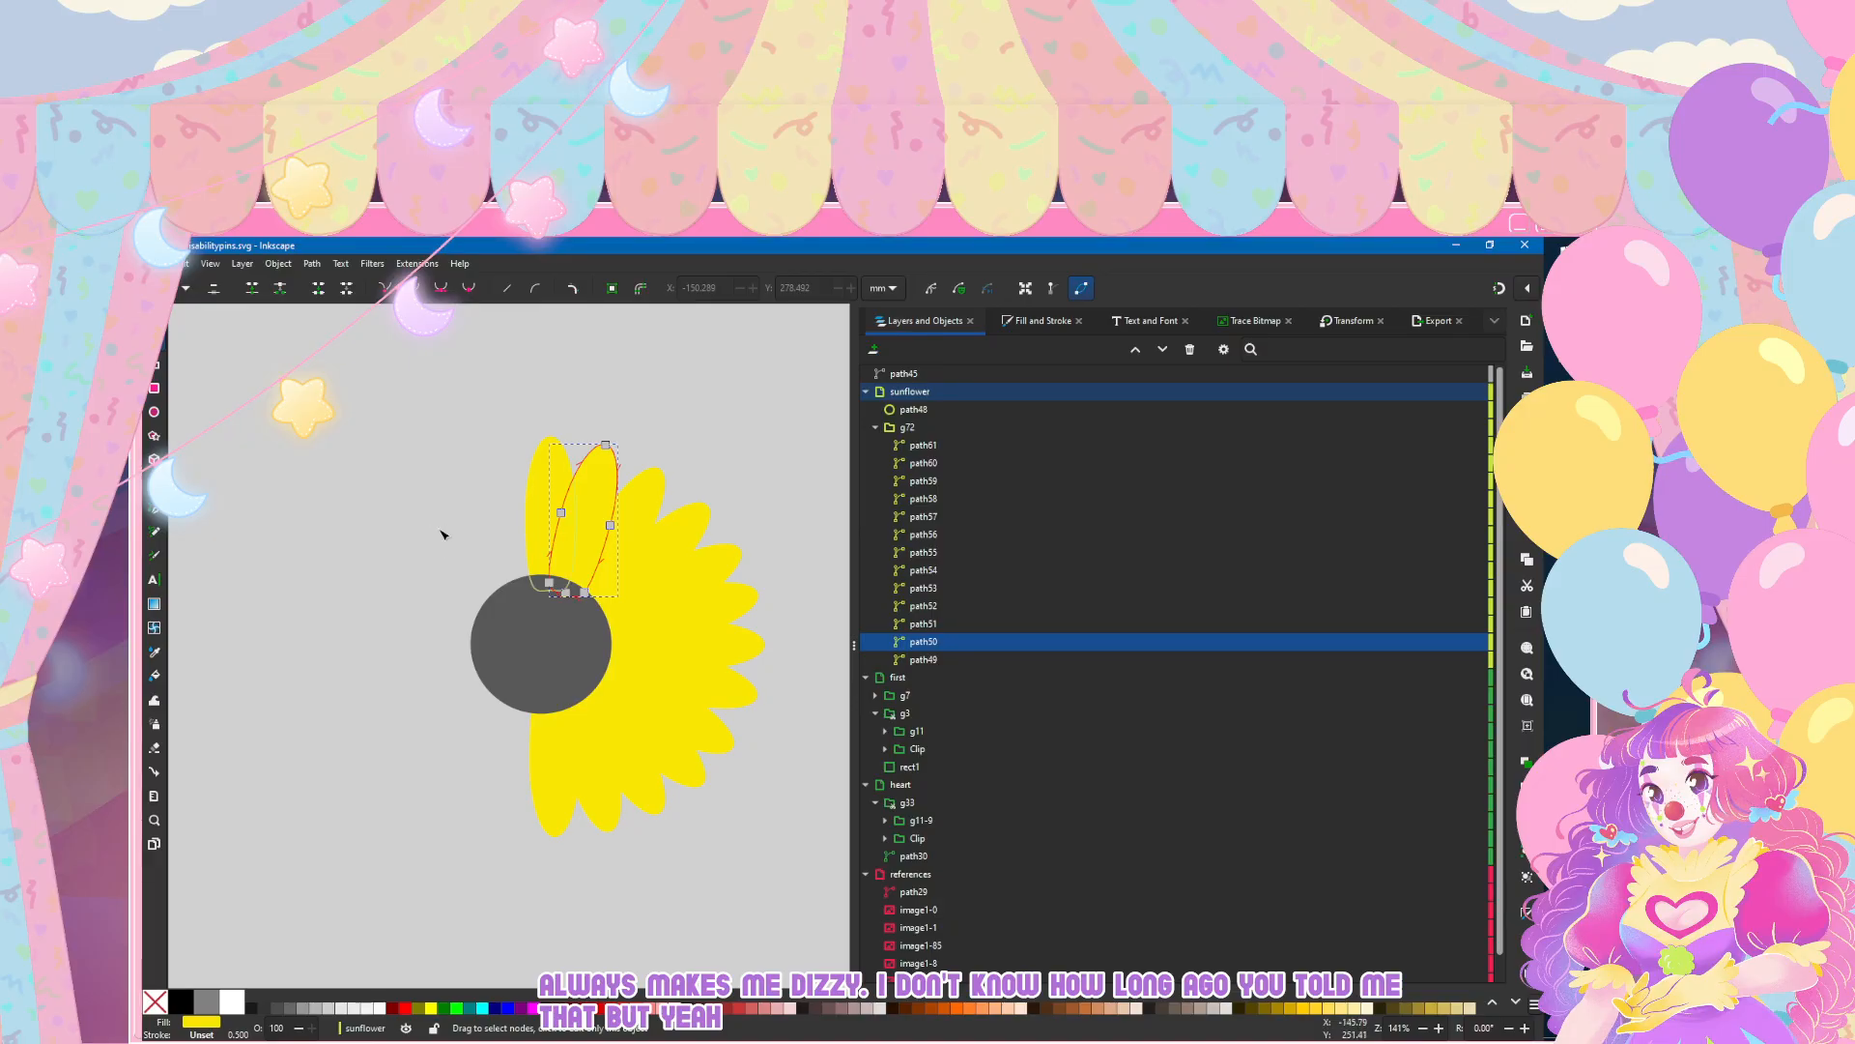
{"action": "left_click", "coordinate": [543, 508]}
{"action": "key", "text": "s"}
{"action": "key", "text": "Right"}
{"action": "key", "text": "Right"}
{"action": "key", "text": "Down"}
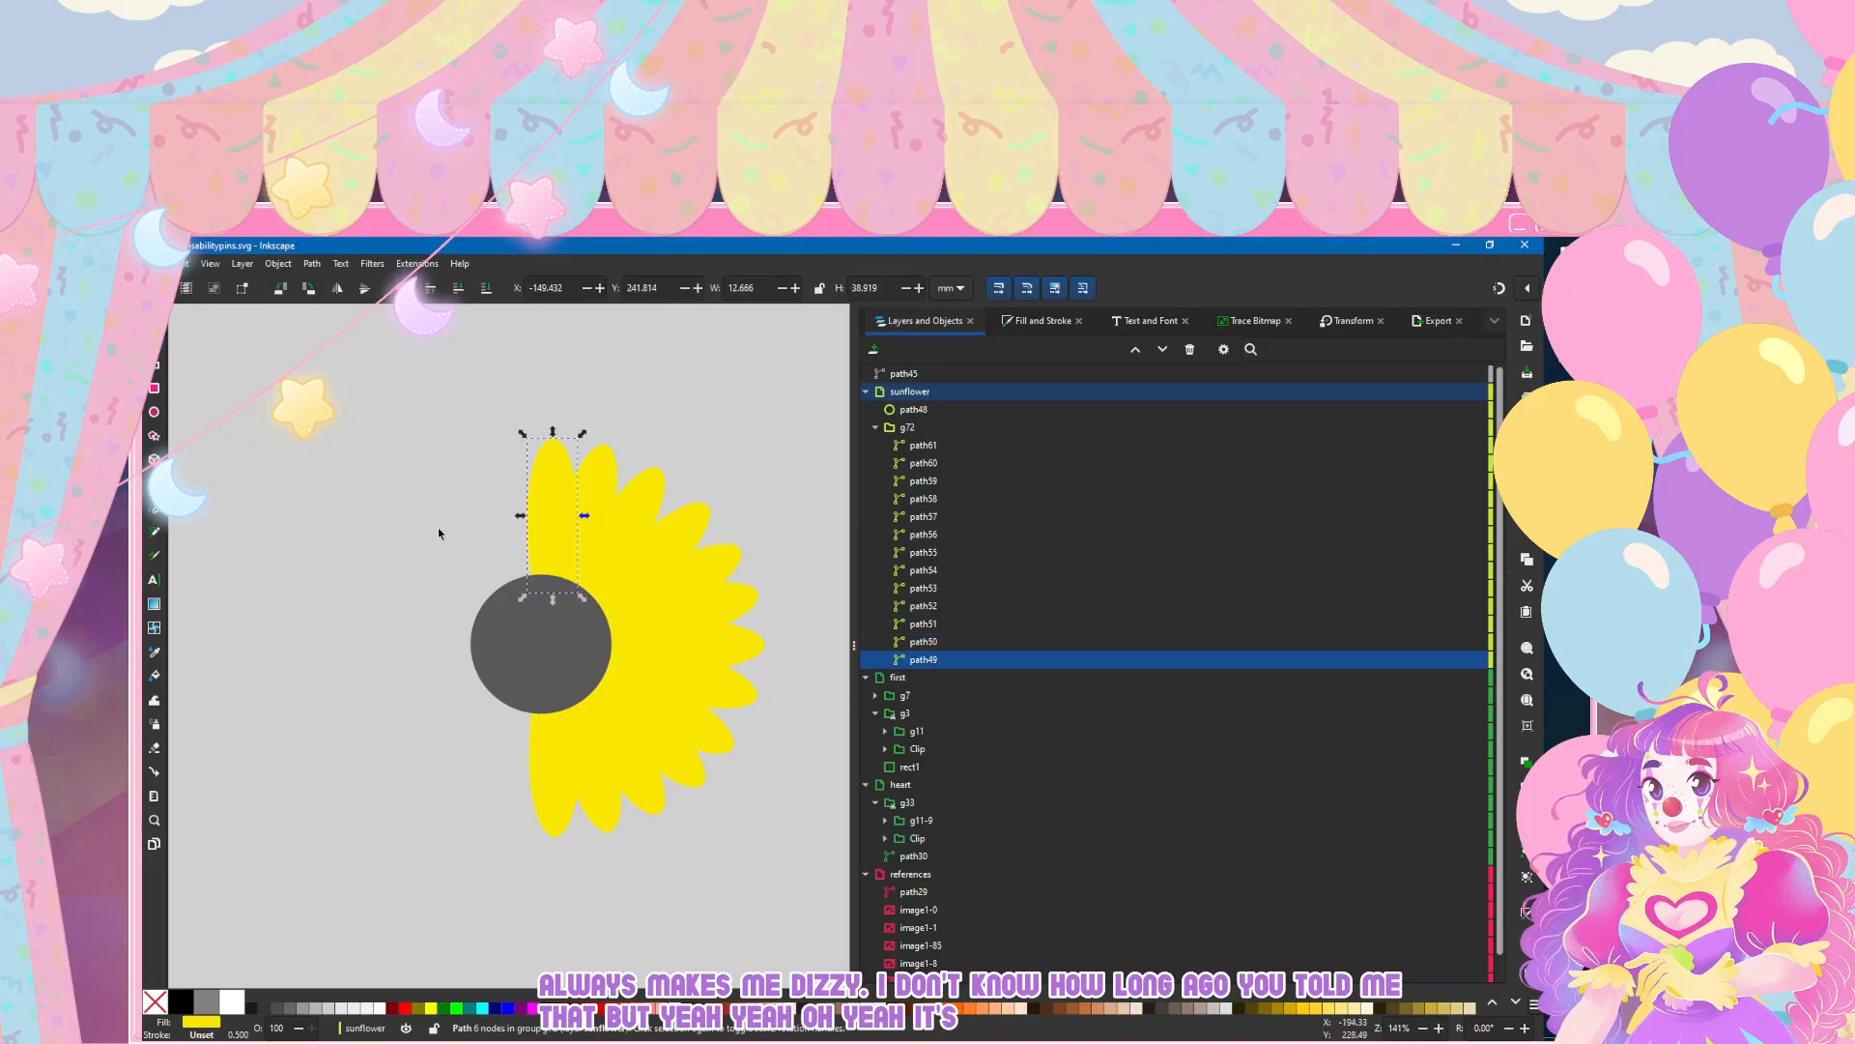
{"action": "key", "text": "Left"}
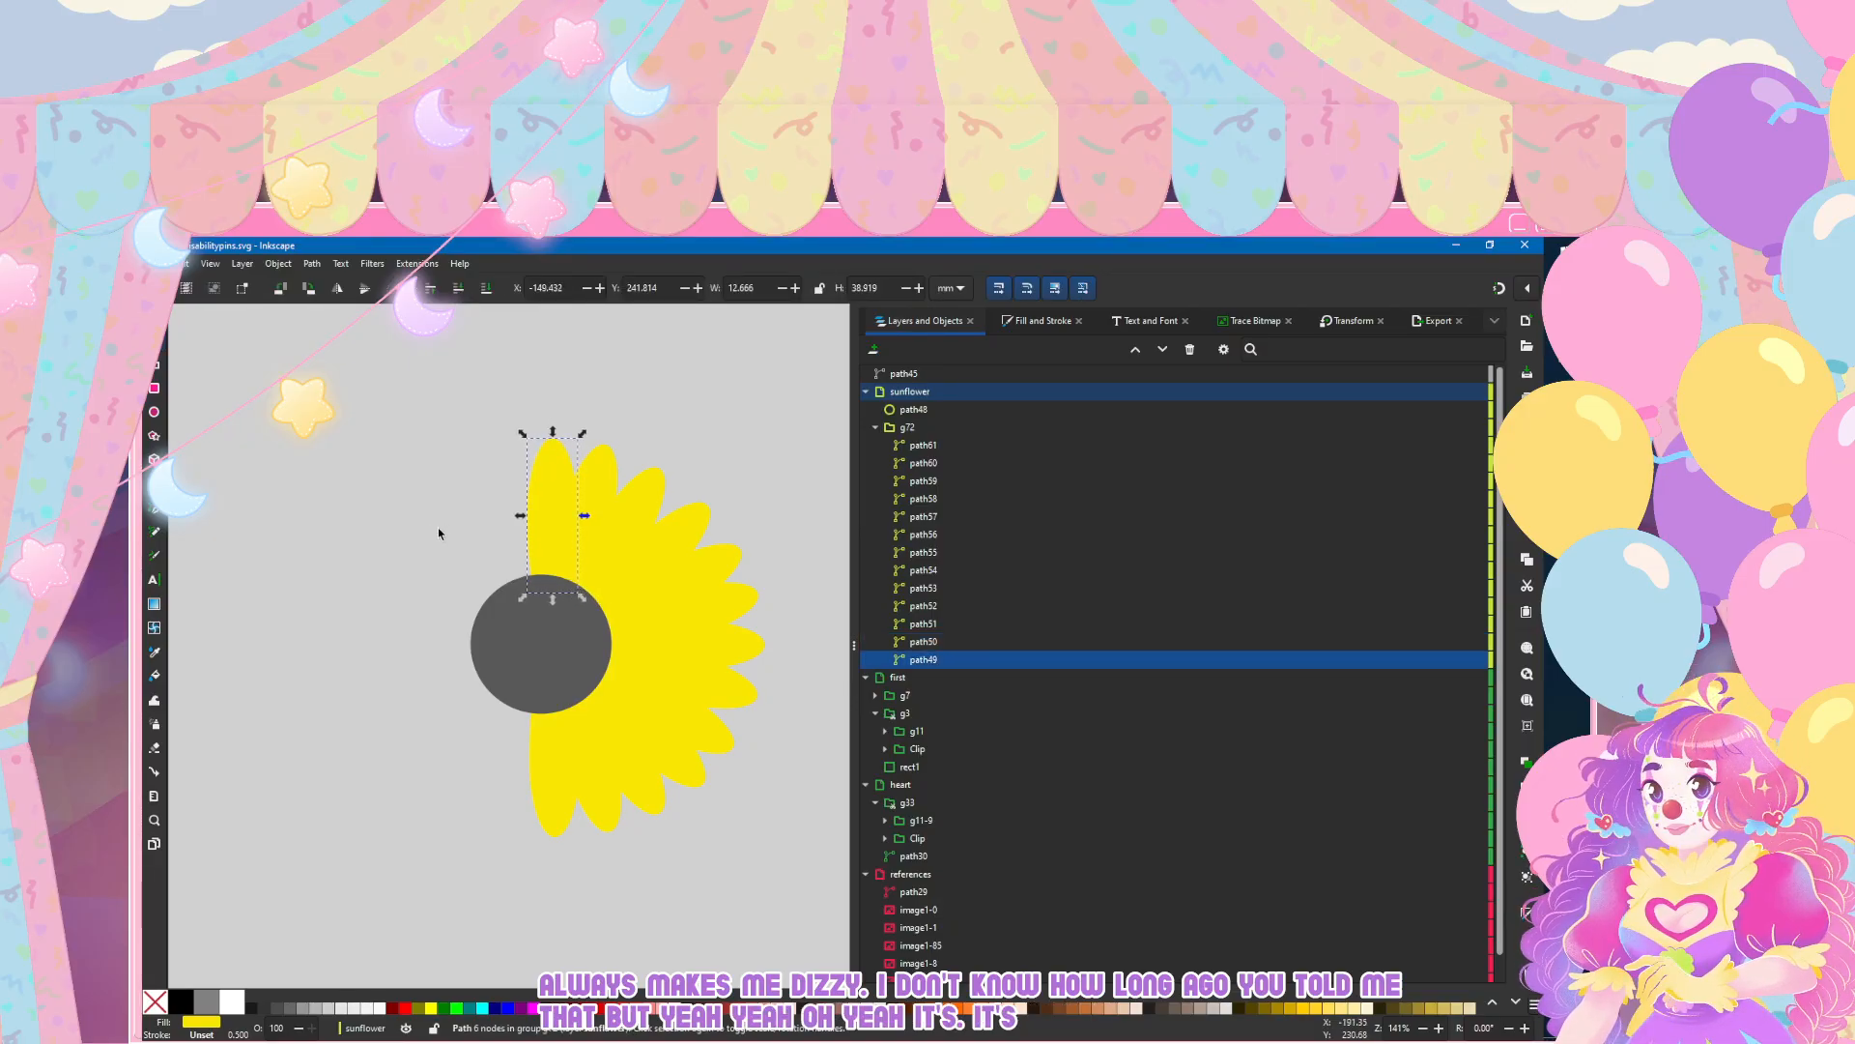
Step: Nudge the bottom petal, path61, to about X -147.9 mm, Y 302.6 mm, and shift path50 beside the top petal slightly right
{"action": "left_click", "coordinate": [543, 788]}
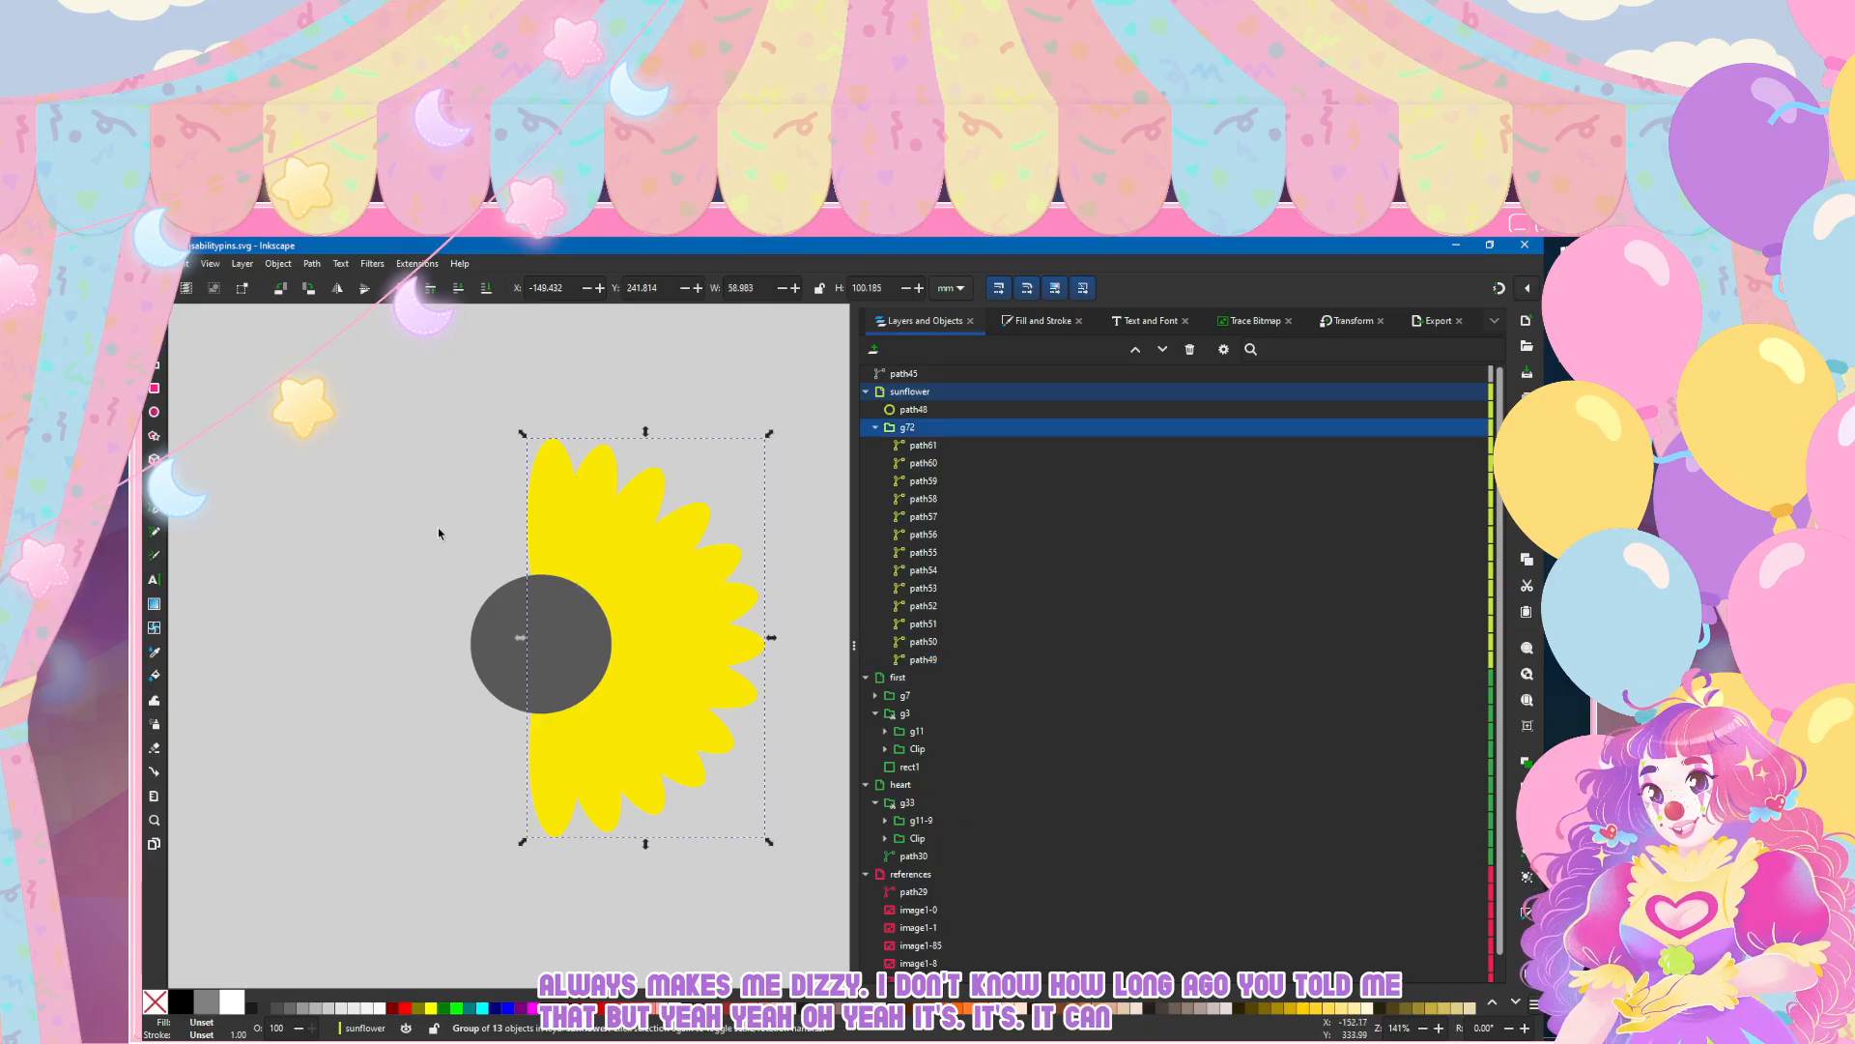
{"action": "double_click", "coordinate": [543, 788]}
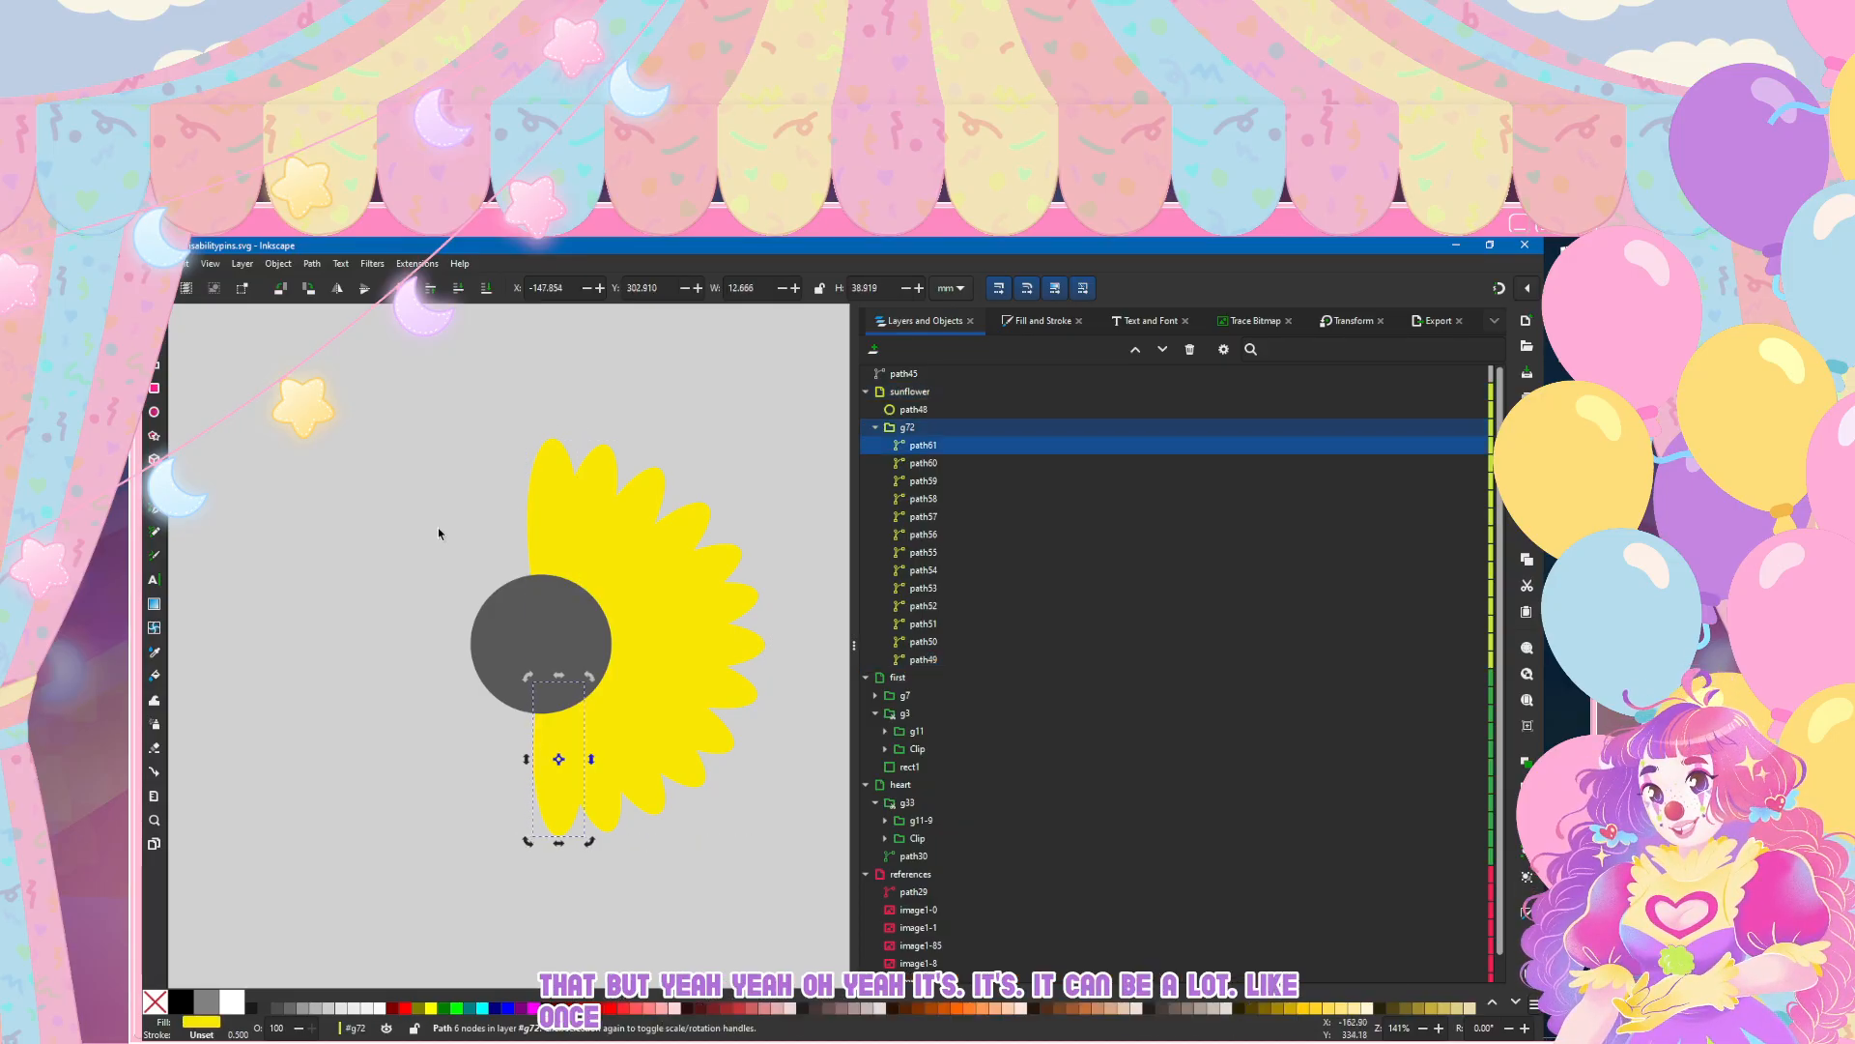
{"action": "left_click", "coordinate": [601, 486]}
{"action": "key", "text": "Right"}
{"action": "key", "text": "Right"}
Step: Go through petals path51 to path60 in turn, nudging them to even the spacing, with path60 at about X -144.0 mm, Y 303.0 mm
{"action": "key", "text": "Tab"}
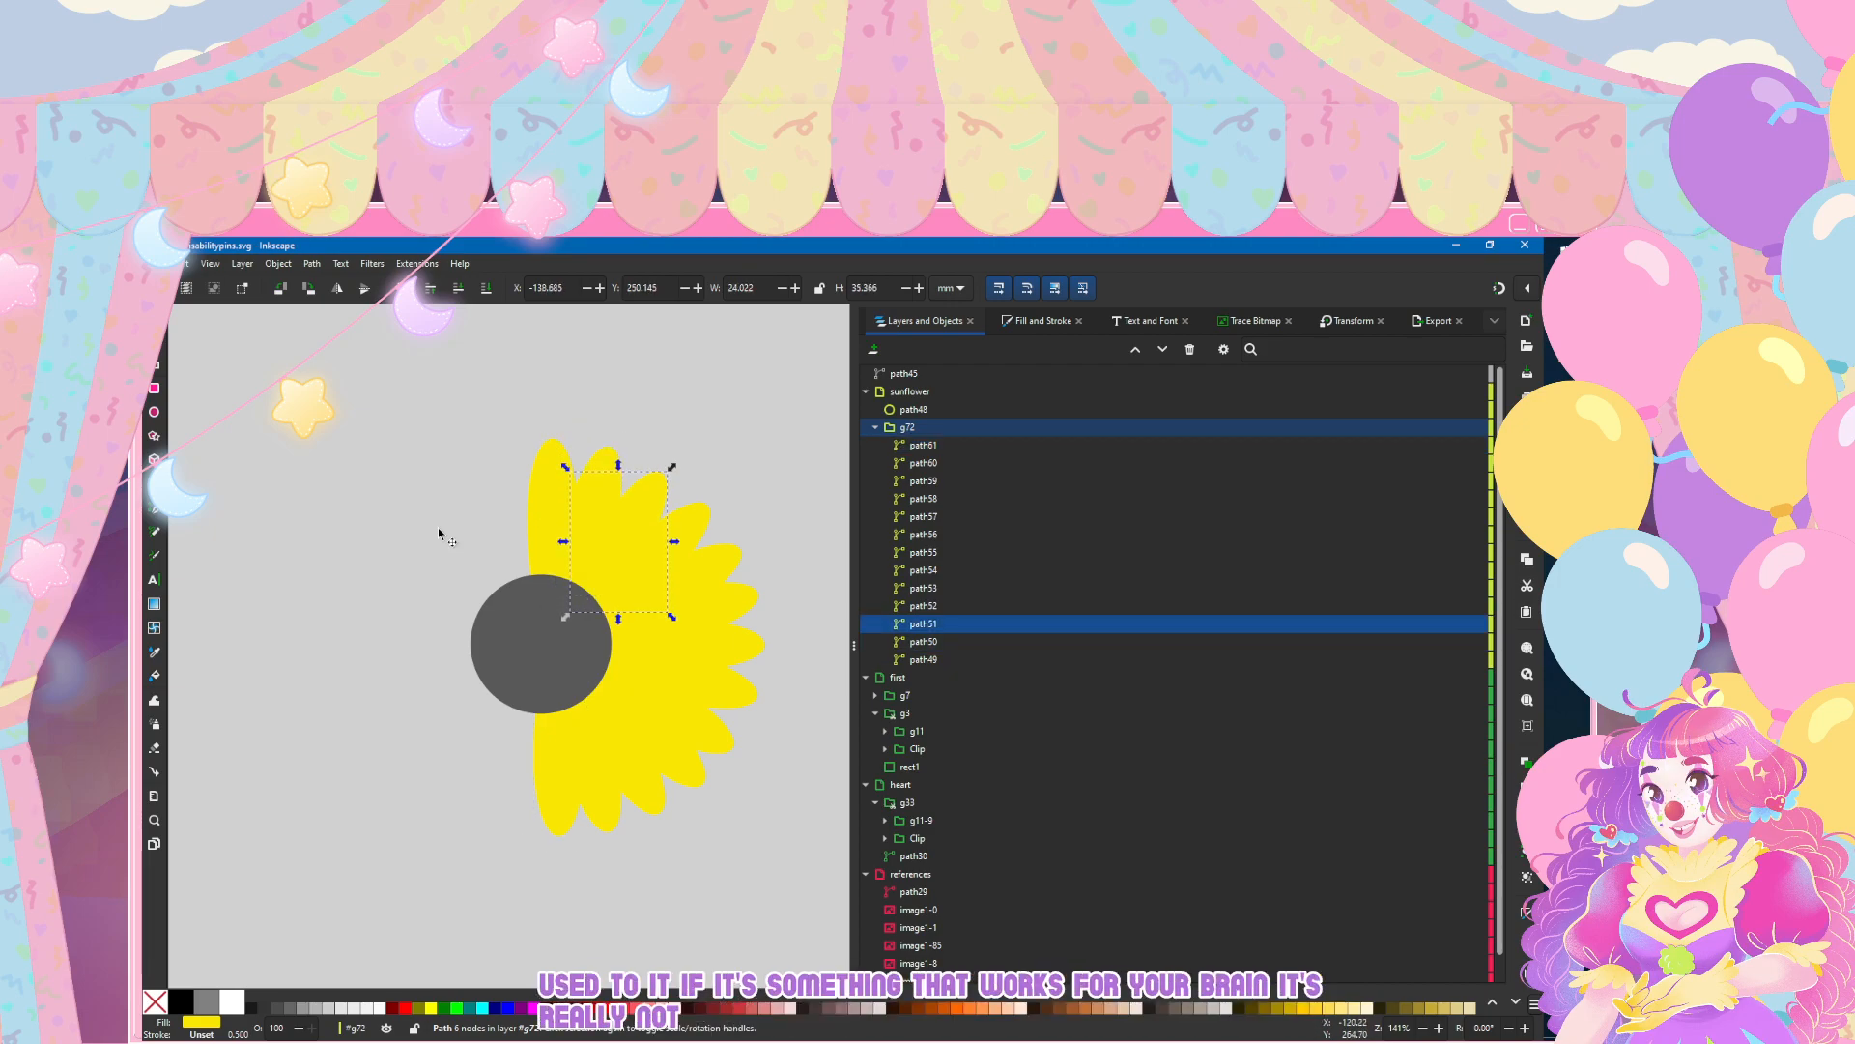
{"action": "key", "text": "Tab"}
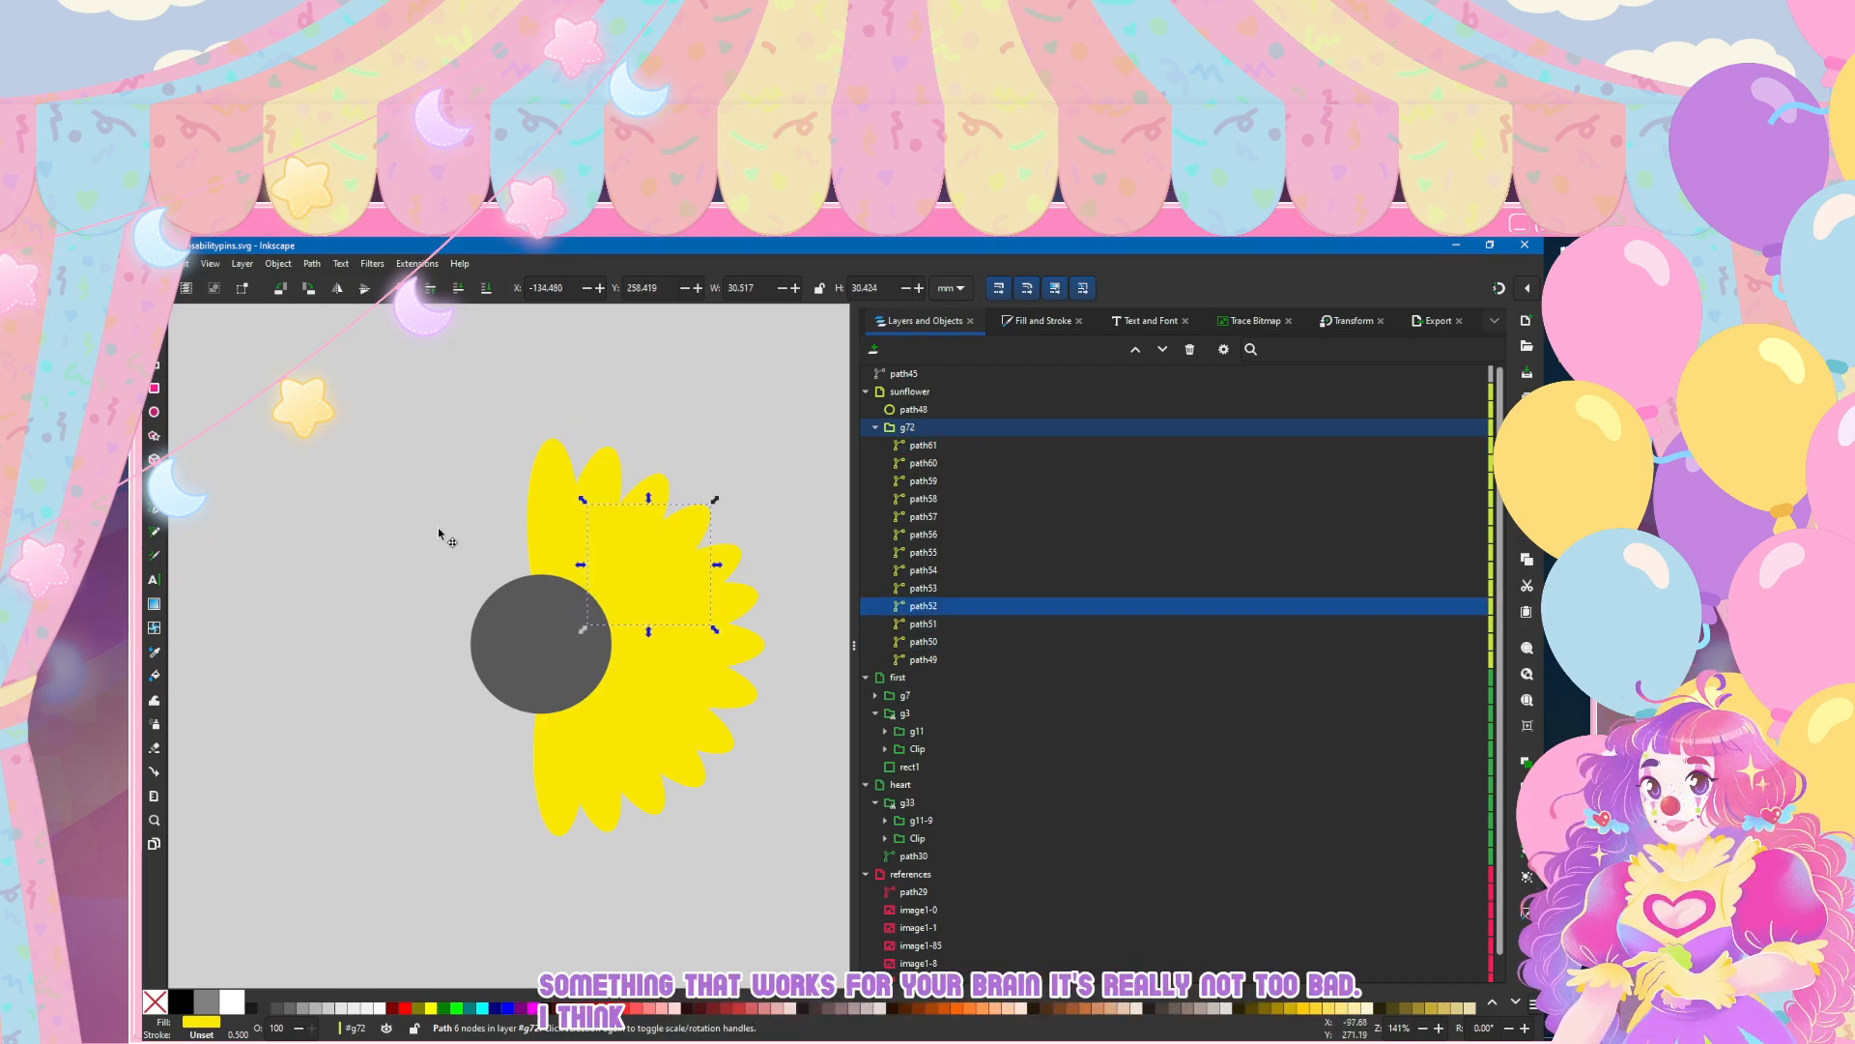
{"action": "key", "text": "Tab"}
{"action": "key", "text": "Tab"}
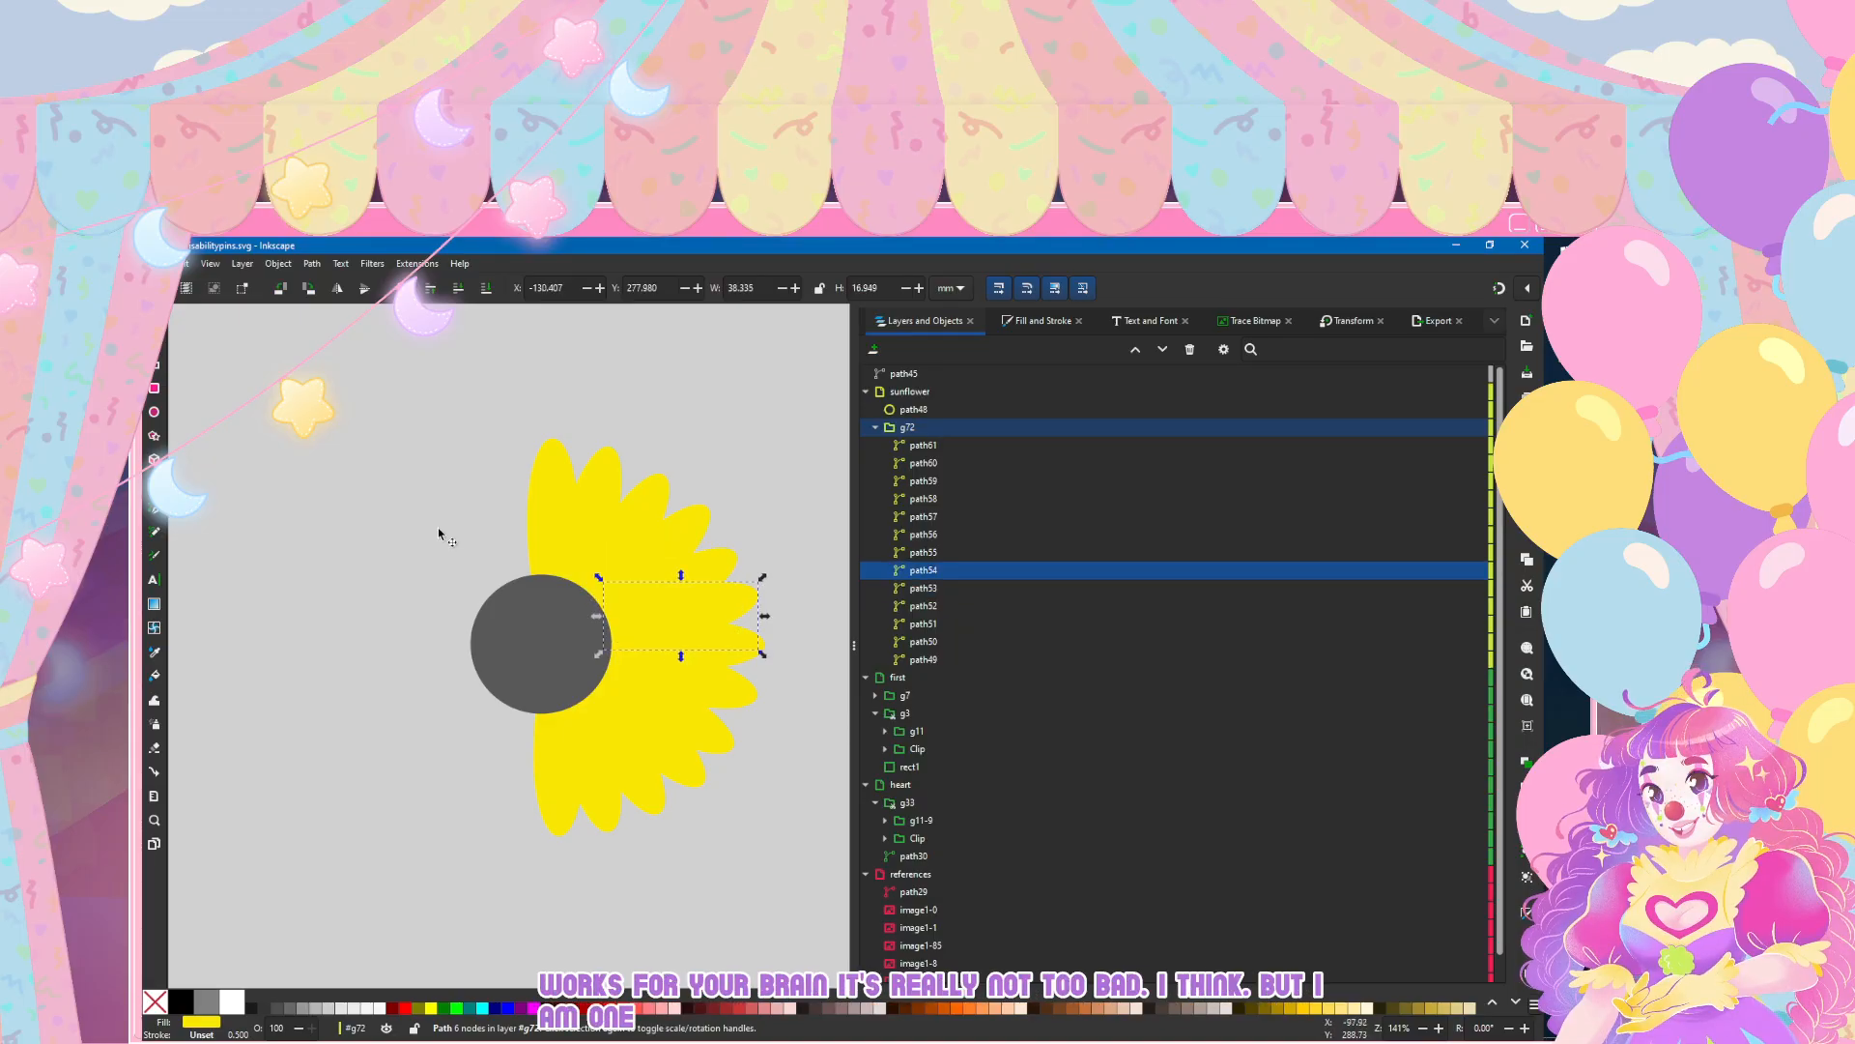
{"action": "key", "text": "Tab"}
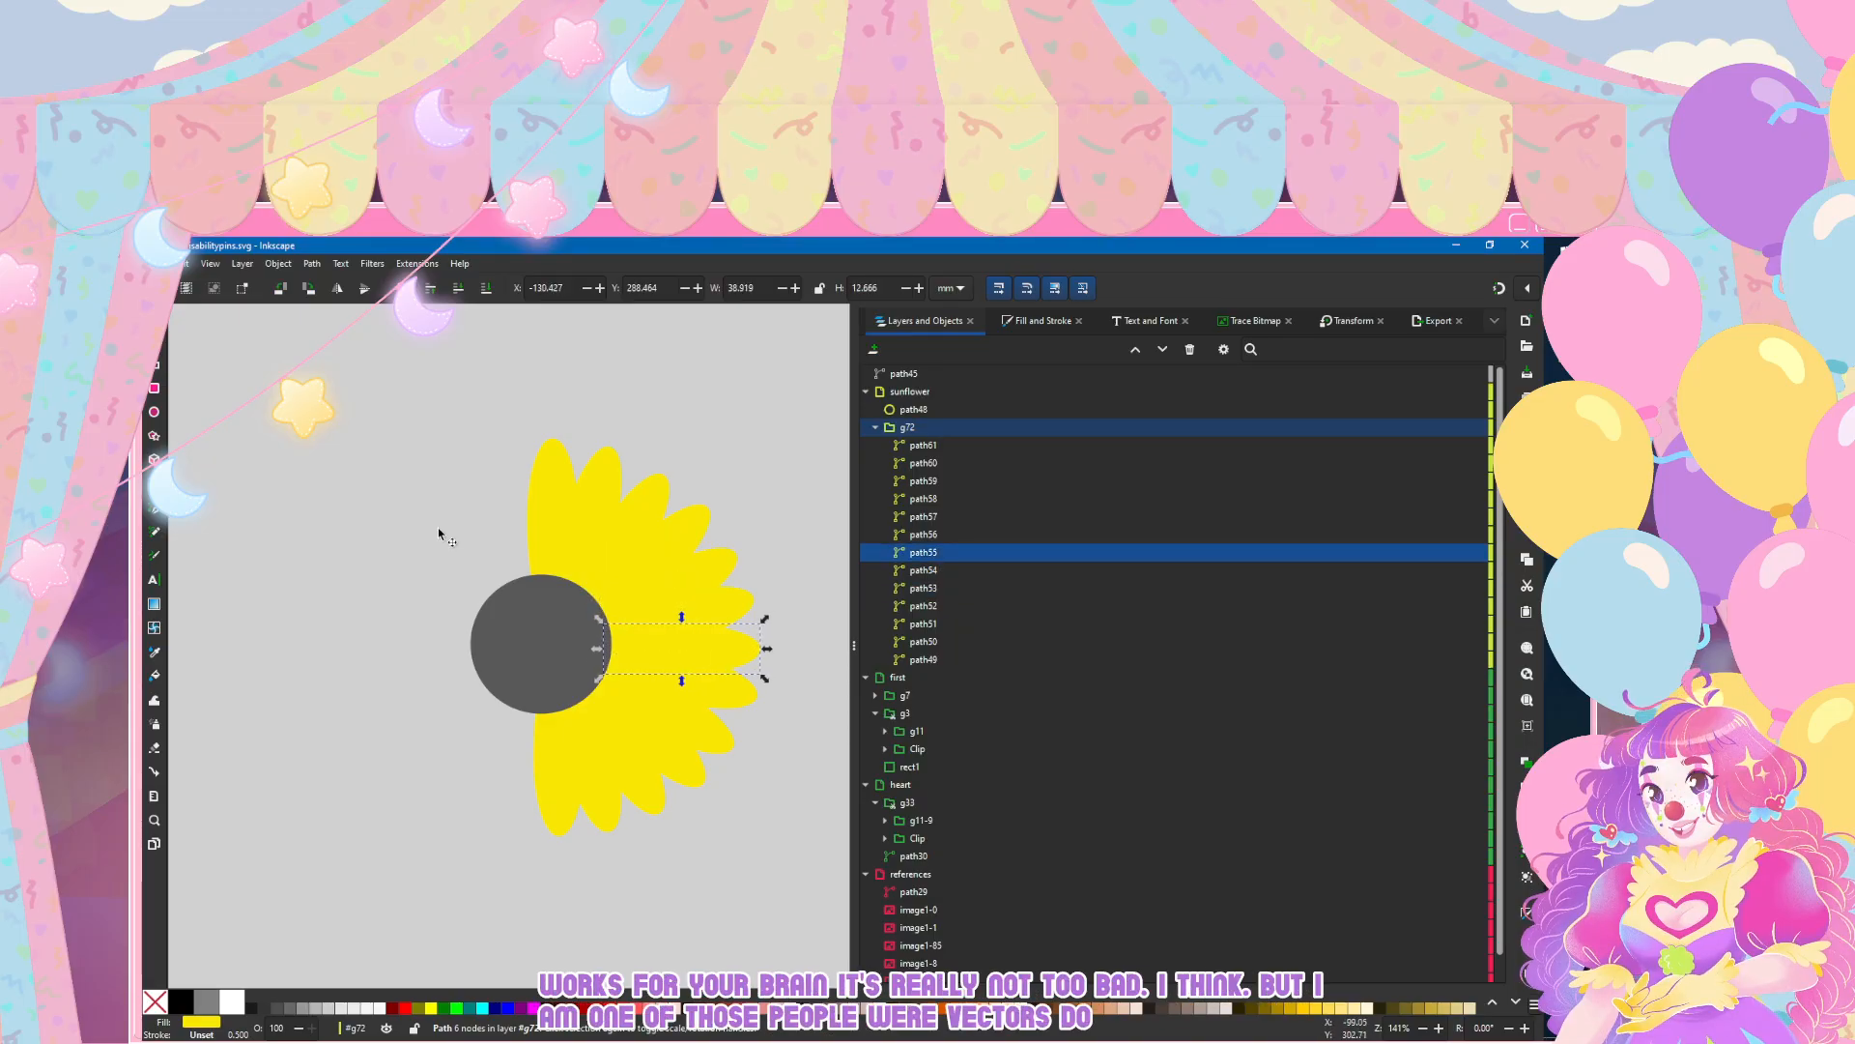
{"action": "key", "text": "Tab"}
{"action": "key", "text": "Tab"}
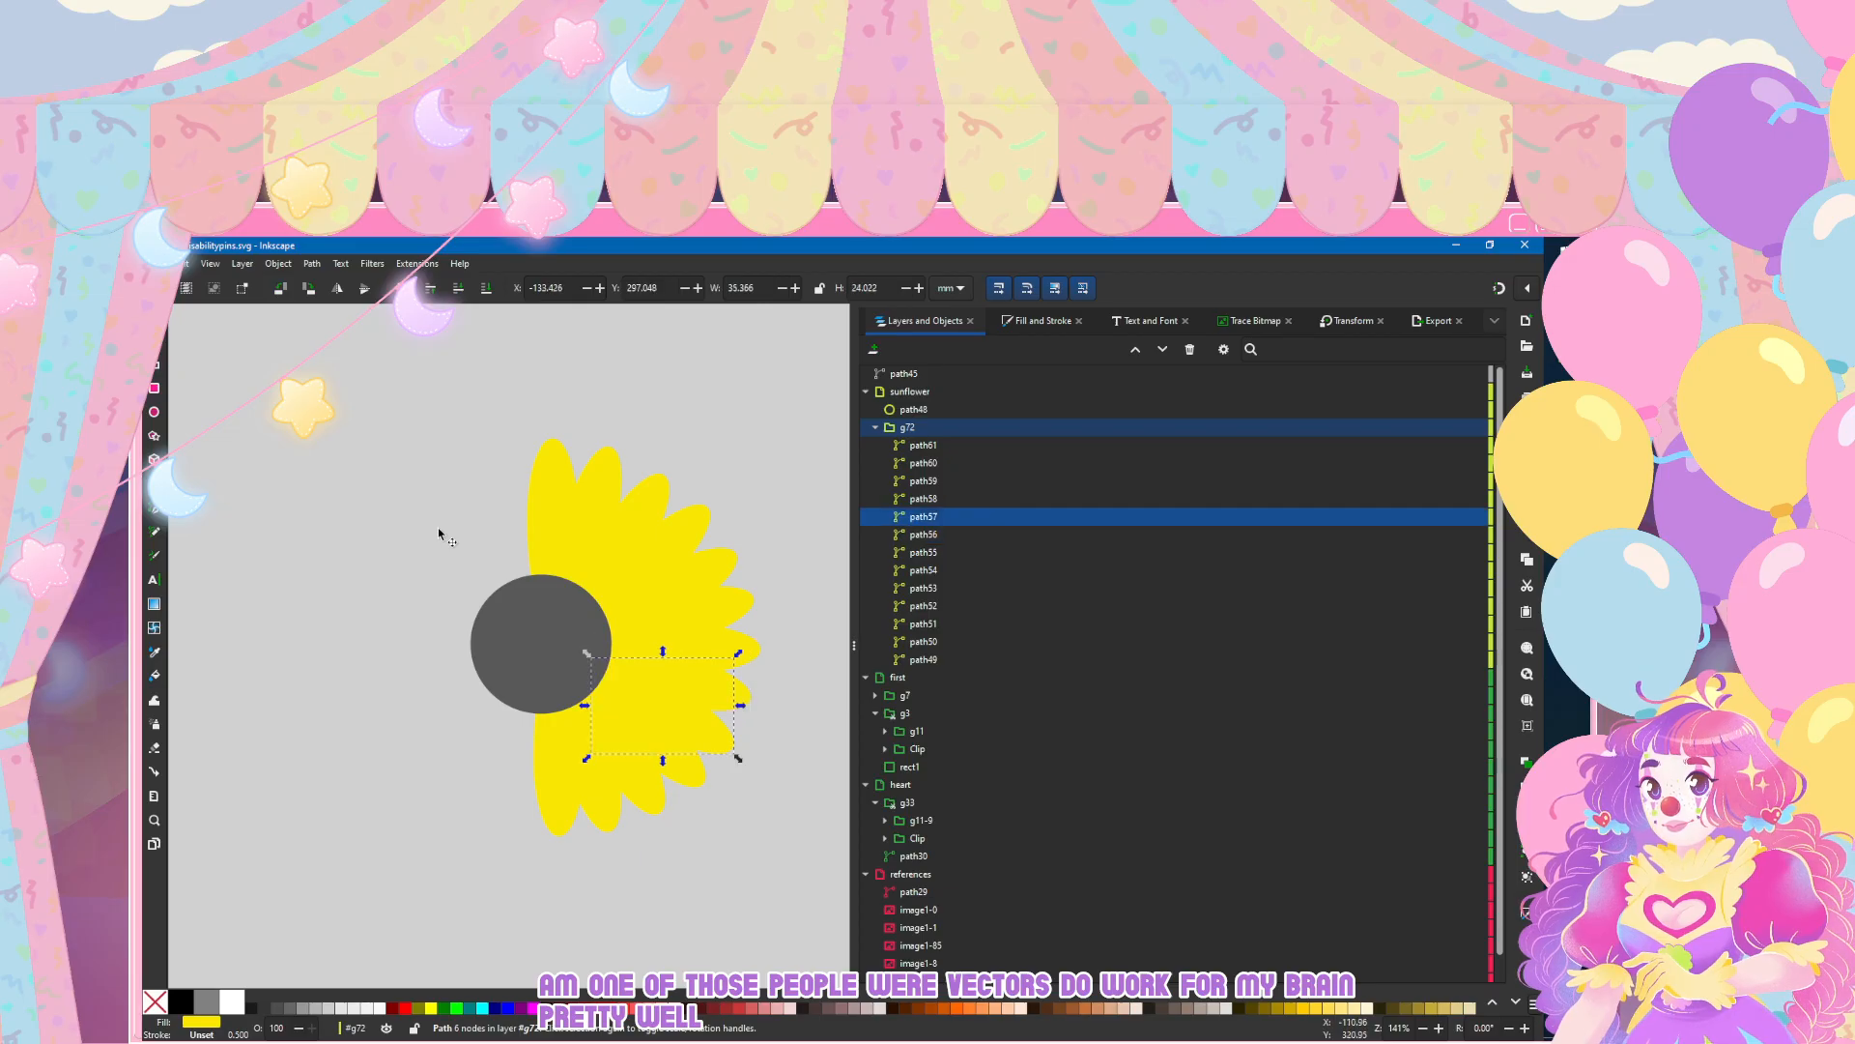
{"action": "key", "text": "Tab"}
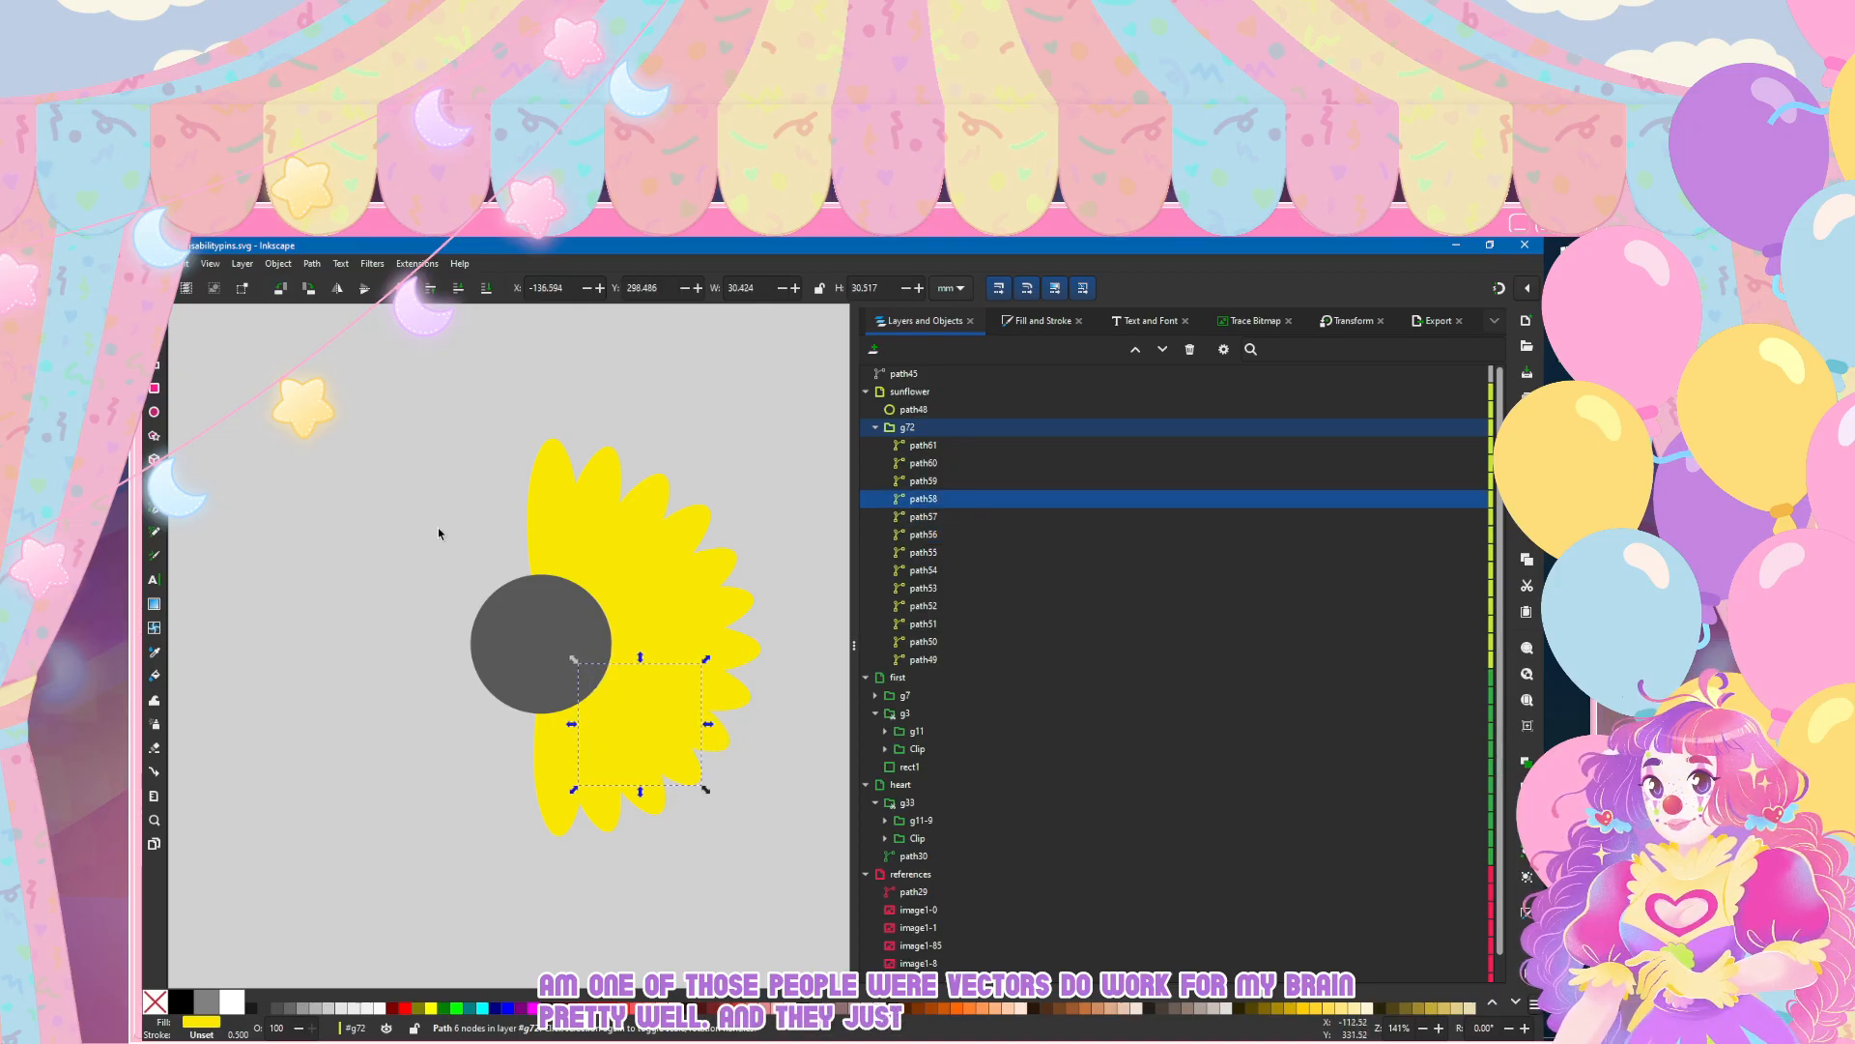
{"action": "key", "text": "Tab"}
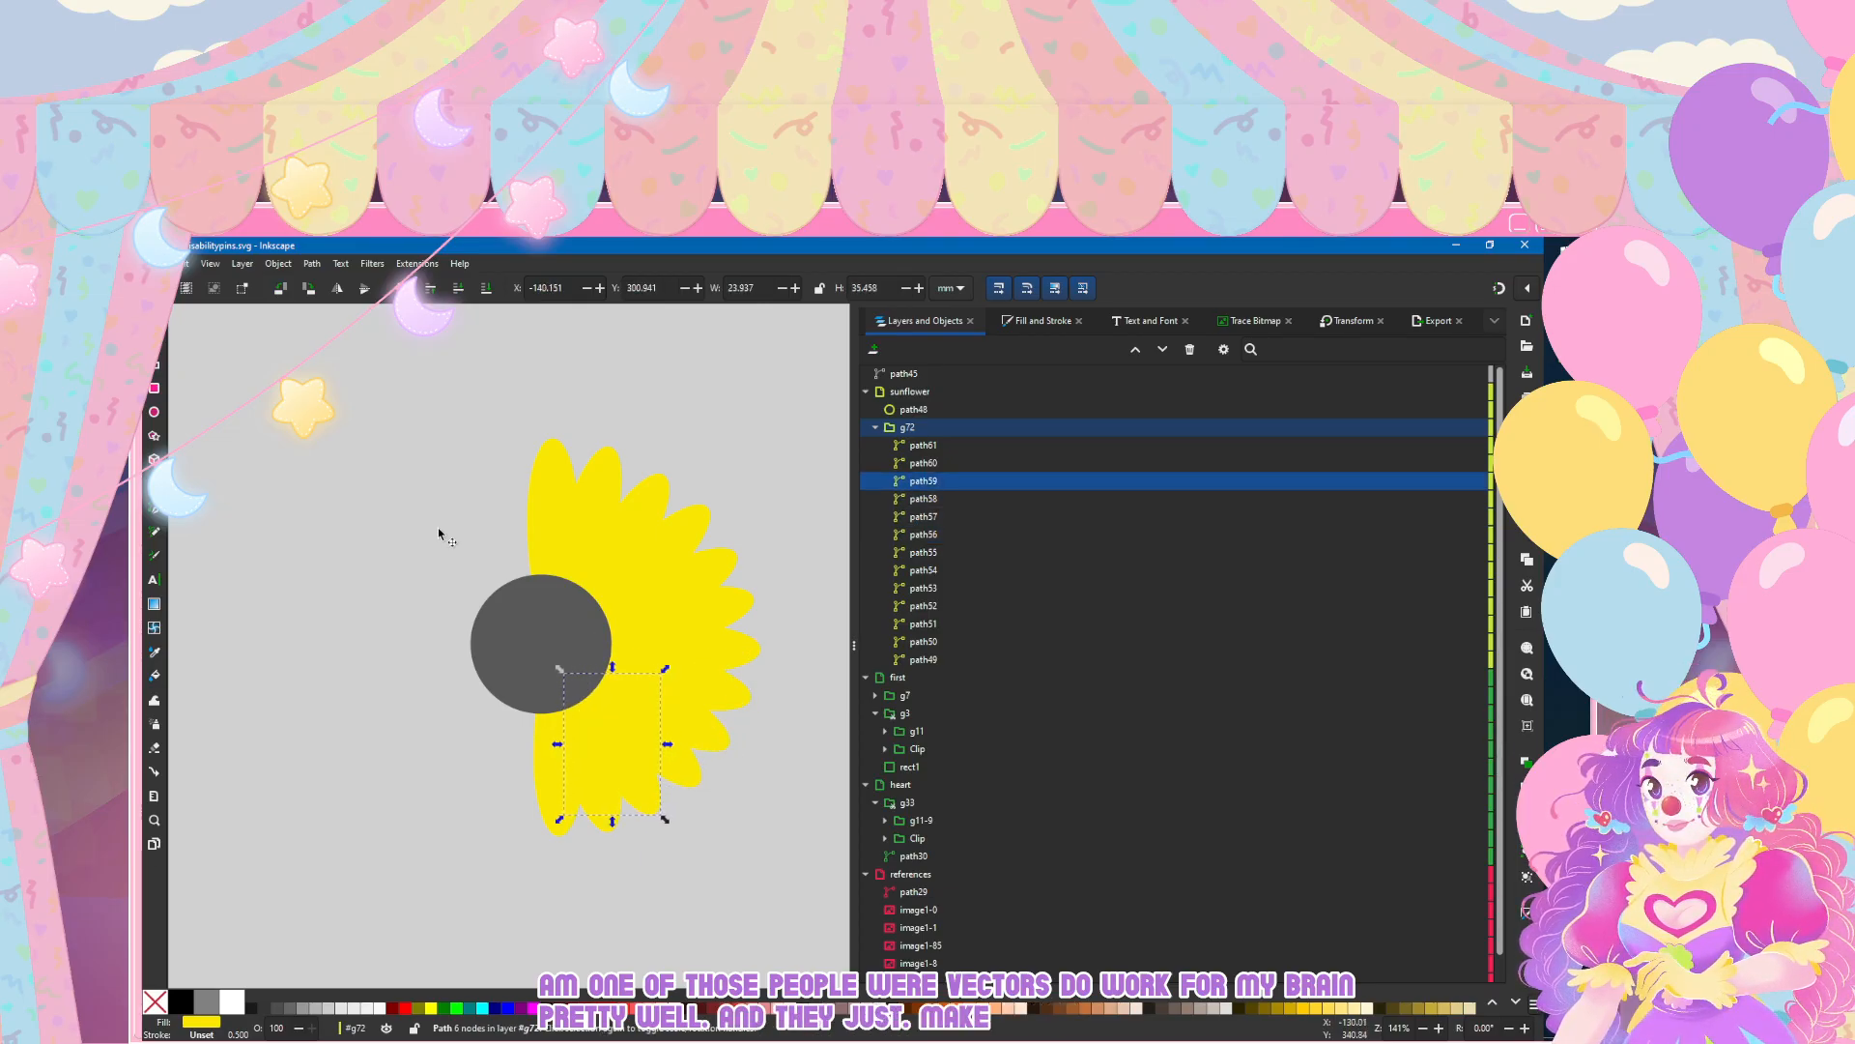
{"action": "key", "text": "Tab"}
{"action": "key", "text": "Left"}
{"action": "key", "text": "Down"}
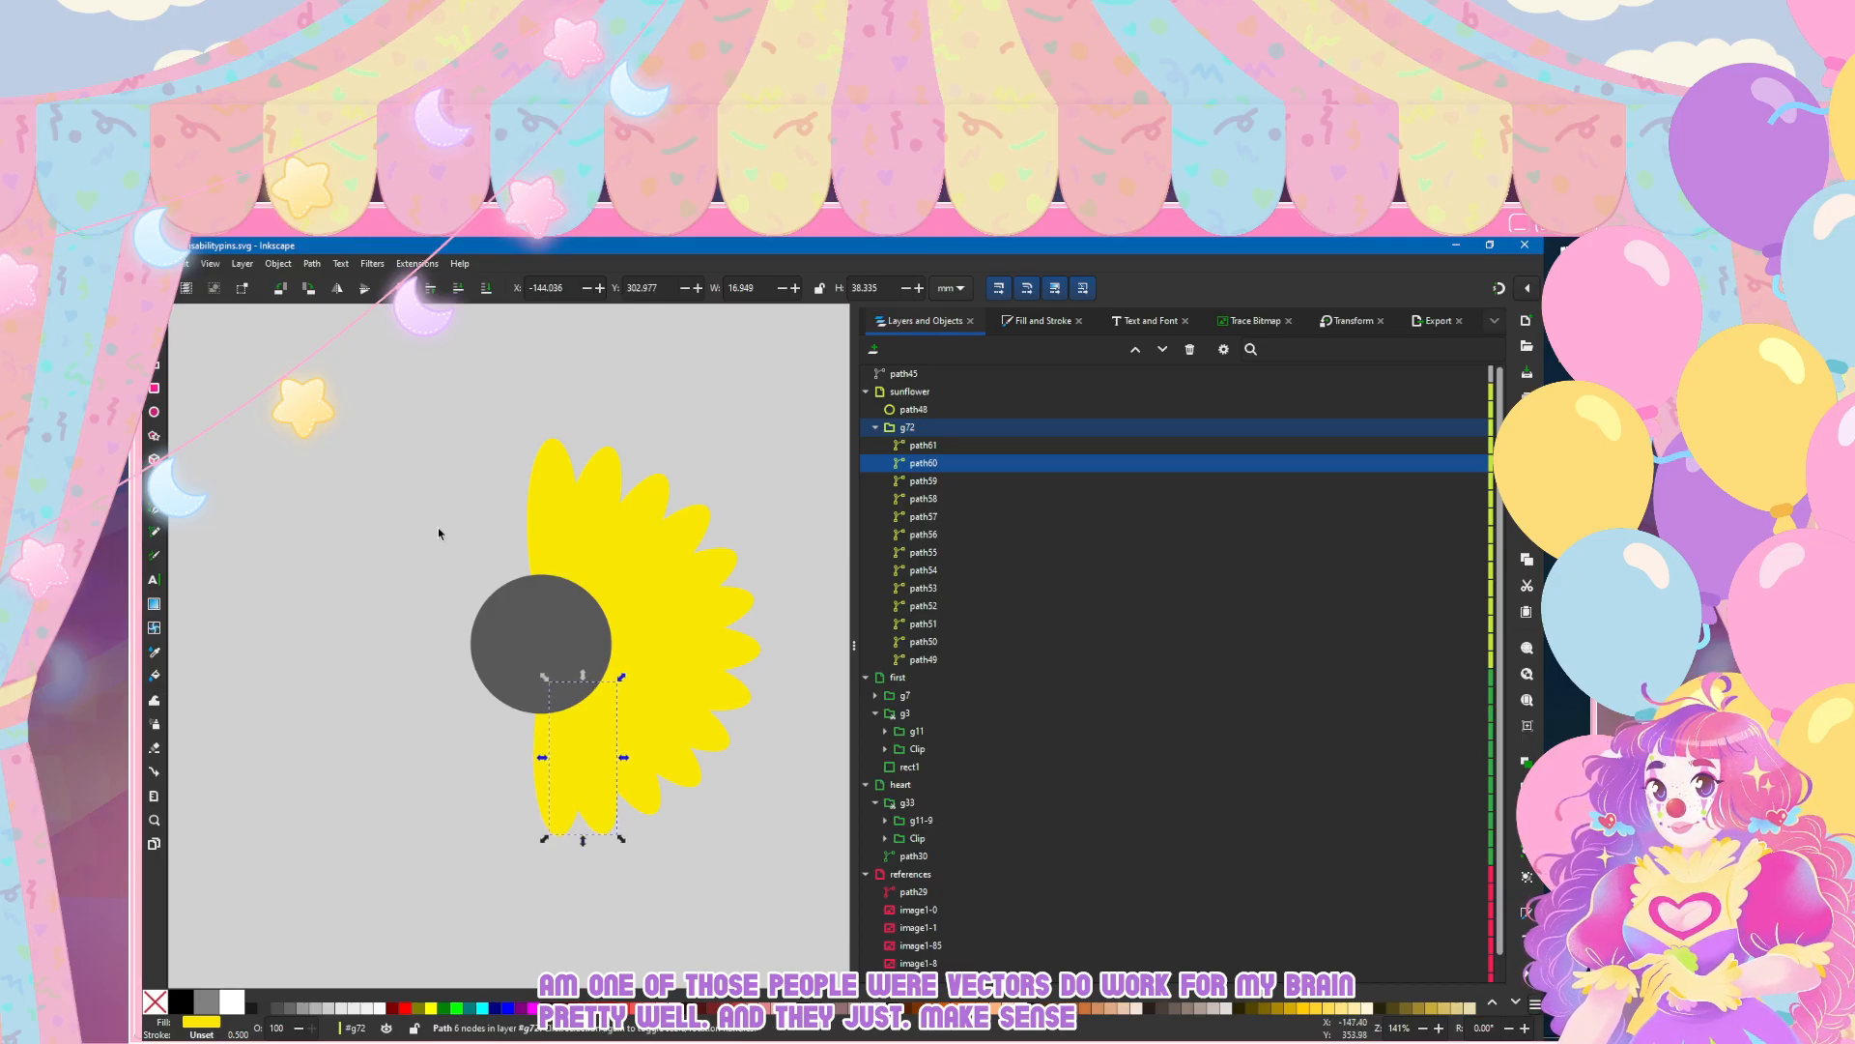
Step: Move the bottom petal, path61, down to about Y 307.1 mm and deselect it
{"action": "key", "text": "Tab"}
{"action": "key", "text": "Down"}
{"action": "key", "text": "Down"}
{"action": "key", "text": "Down"}
{"action": "key", "text": "Escape"}
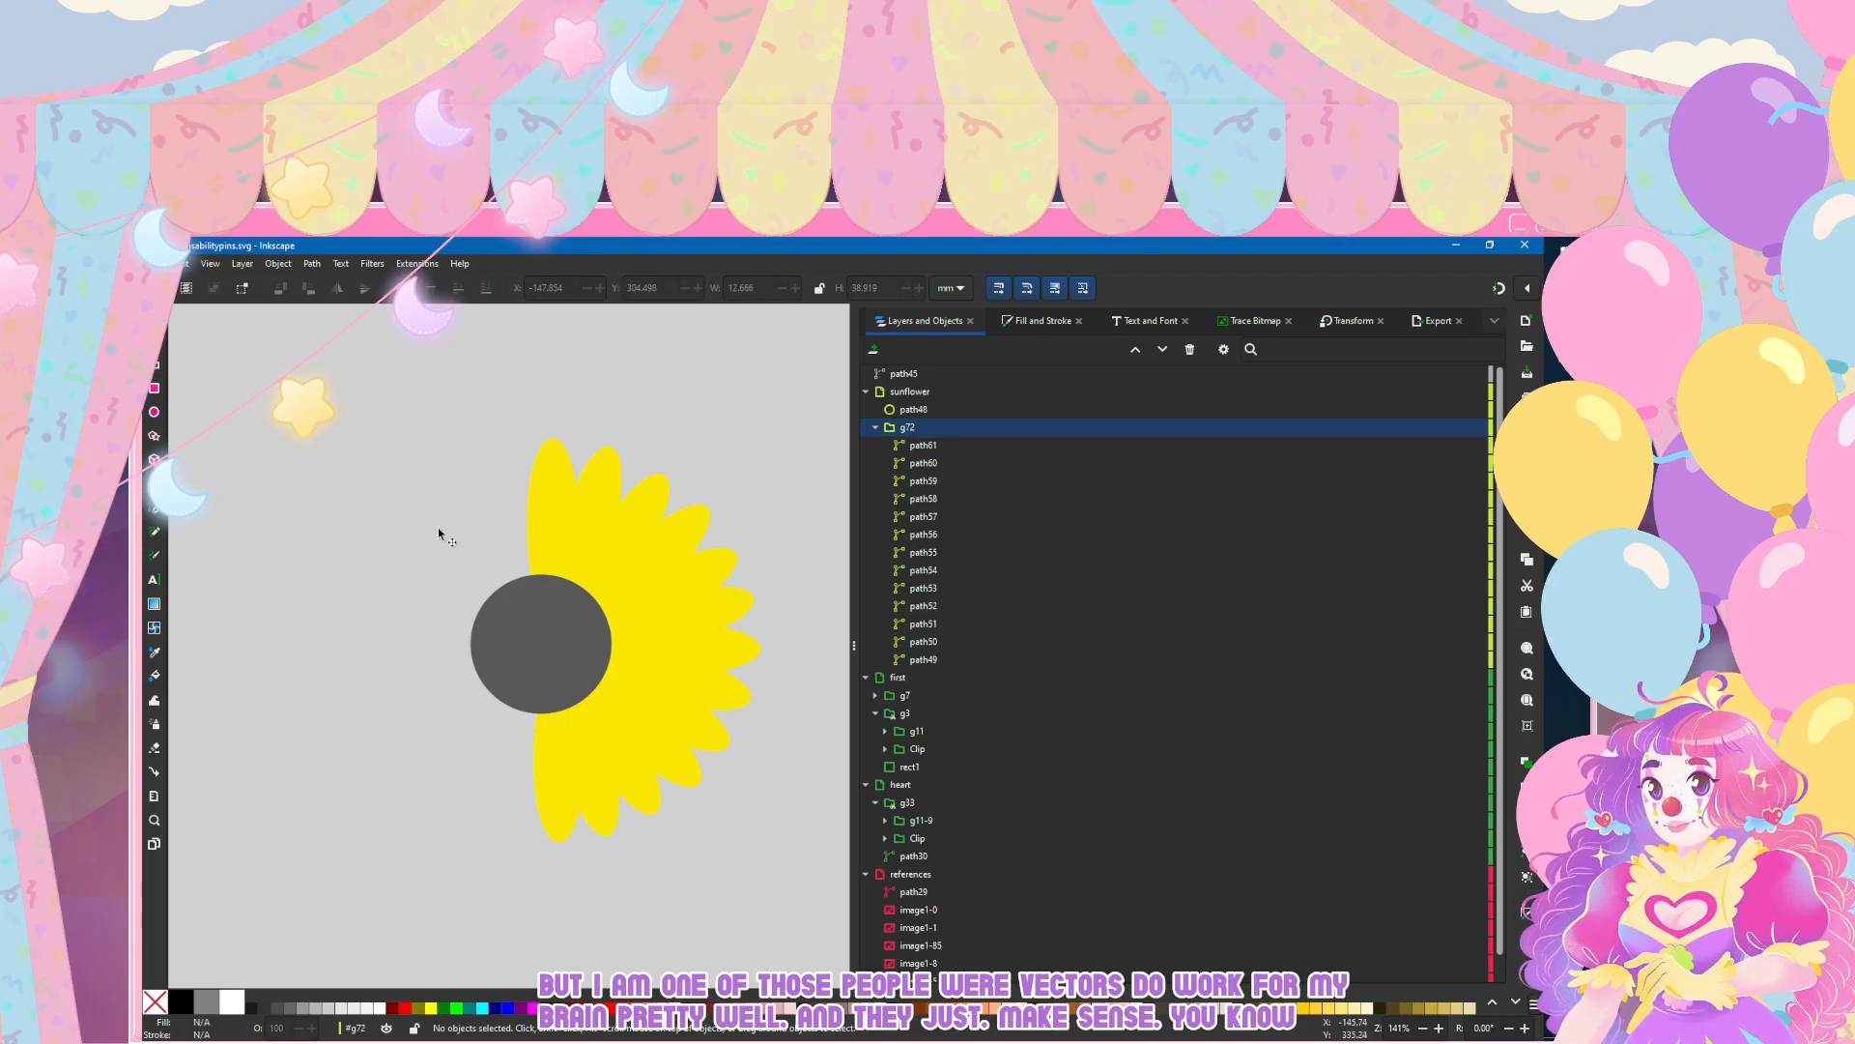
{"action": "key", "text": "shift+Tab"}
{"action": "key", "text": "Down"}
{"action": "key", "text": "Down"}
{"action": "key", "text": "Down"}
{"action": "key", "text": "Down"}
{"action": "key", "text": "Down"}
{"action": "key", "text": "Down"}
{"action": "key", "text": "Down"}
{"action": "key", "text": "Up"}
{"action": "key", "text": "Up"}
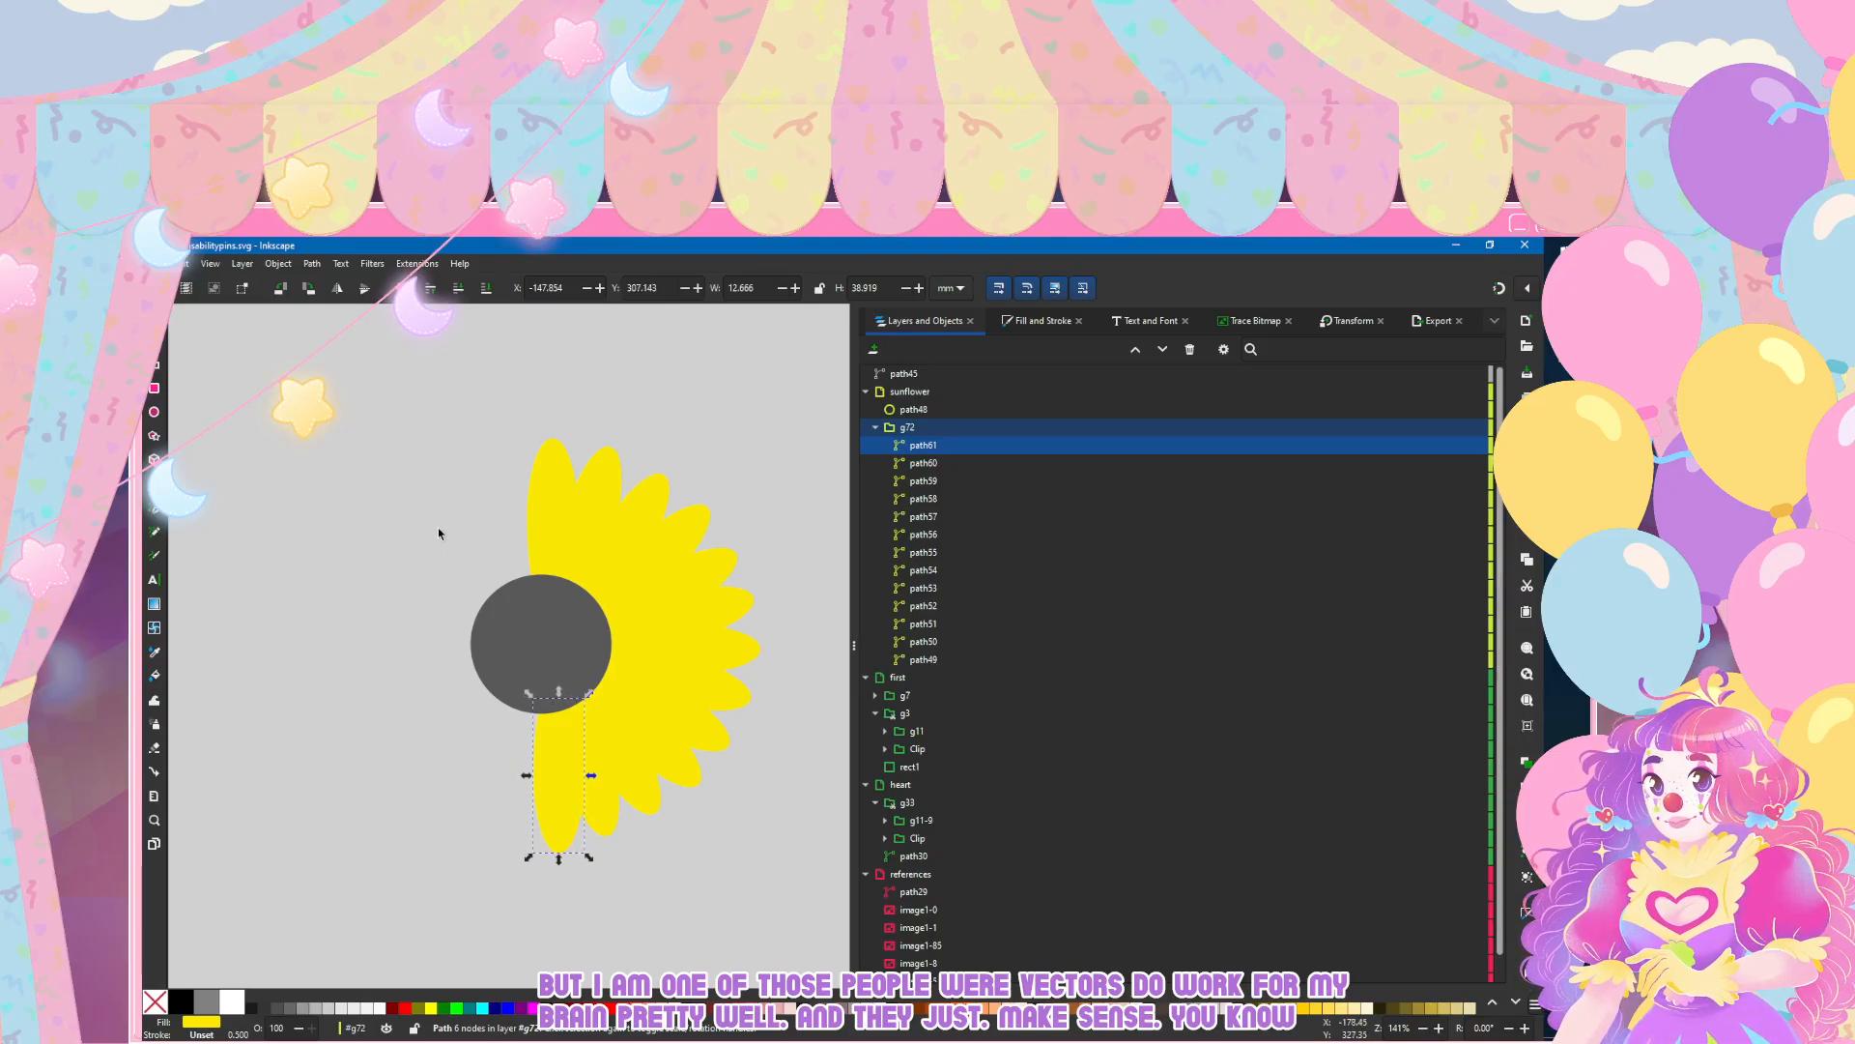
{"action": "key", "text": "Escape"}
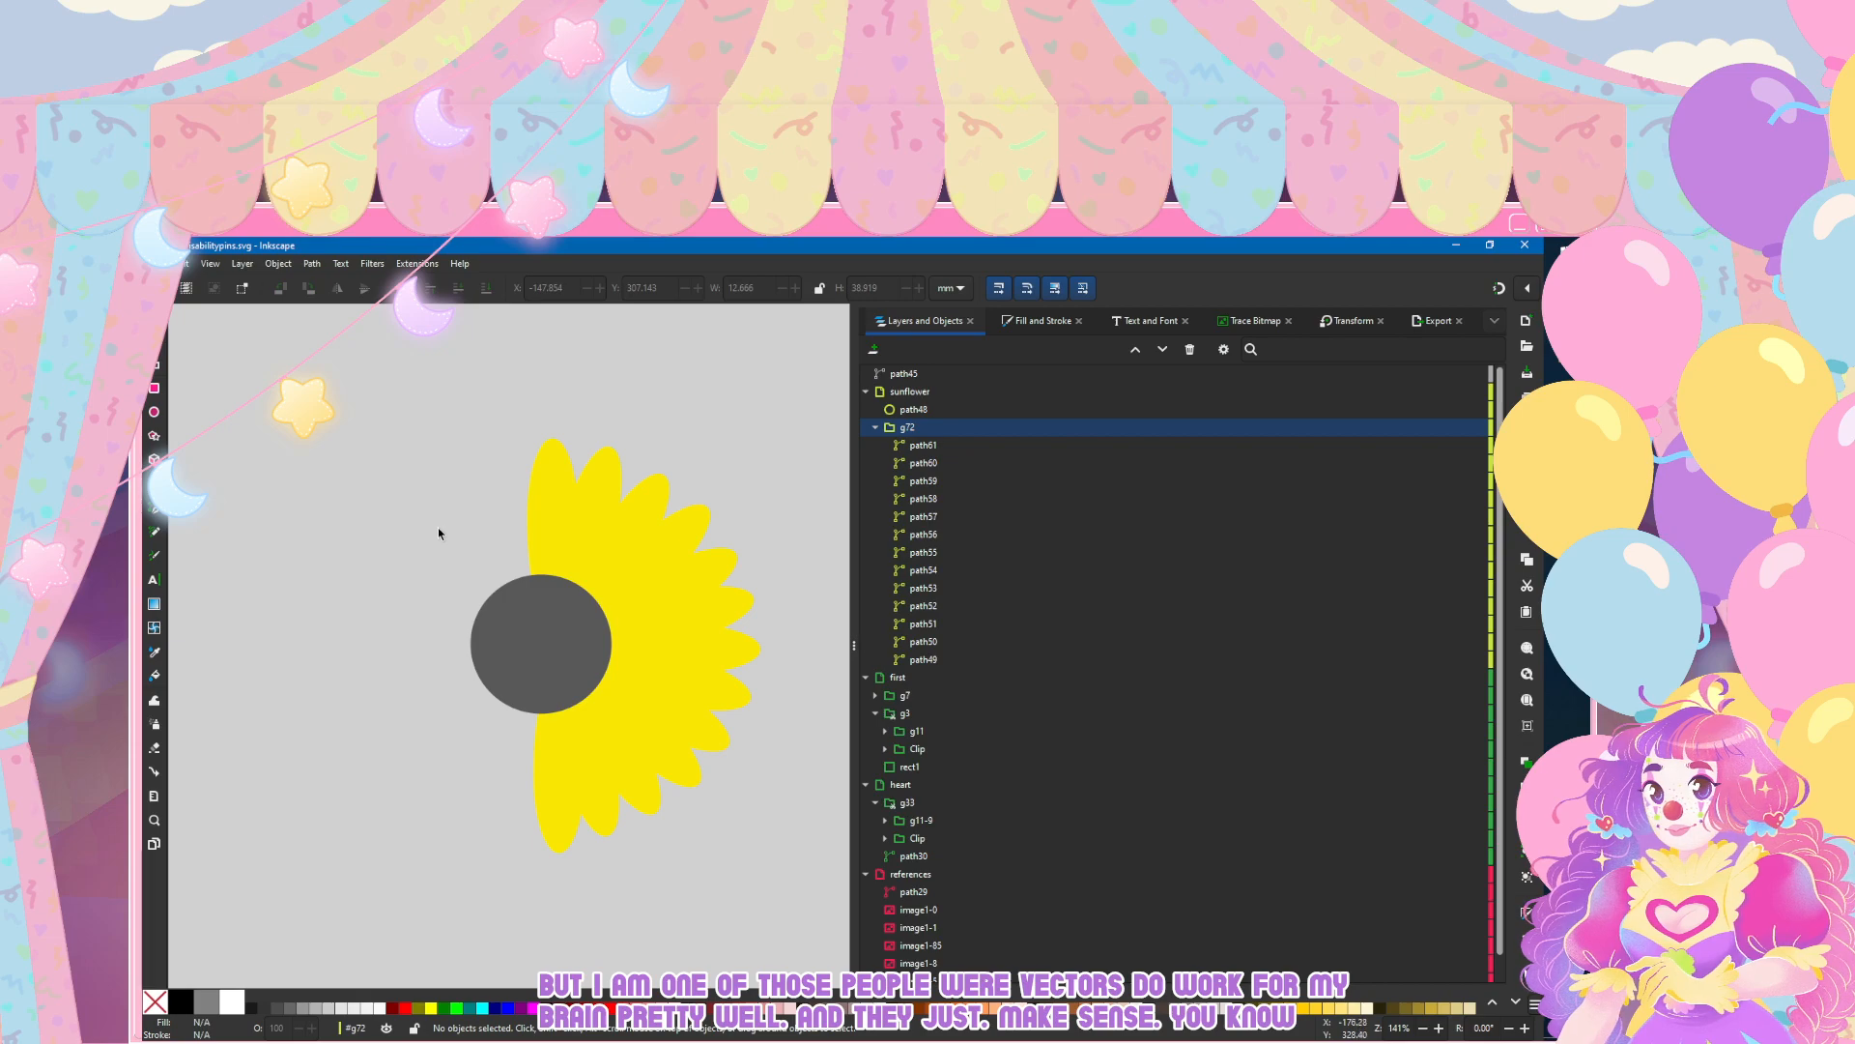
Step: Duplicate the half-ring petal group g72 and flip the copy horizontally
{"action": "left_click", "coordinate": [923, 428]}
{"action": "key", "text": "ctrl+g"}
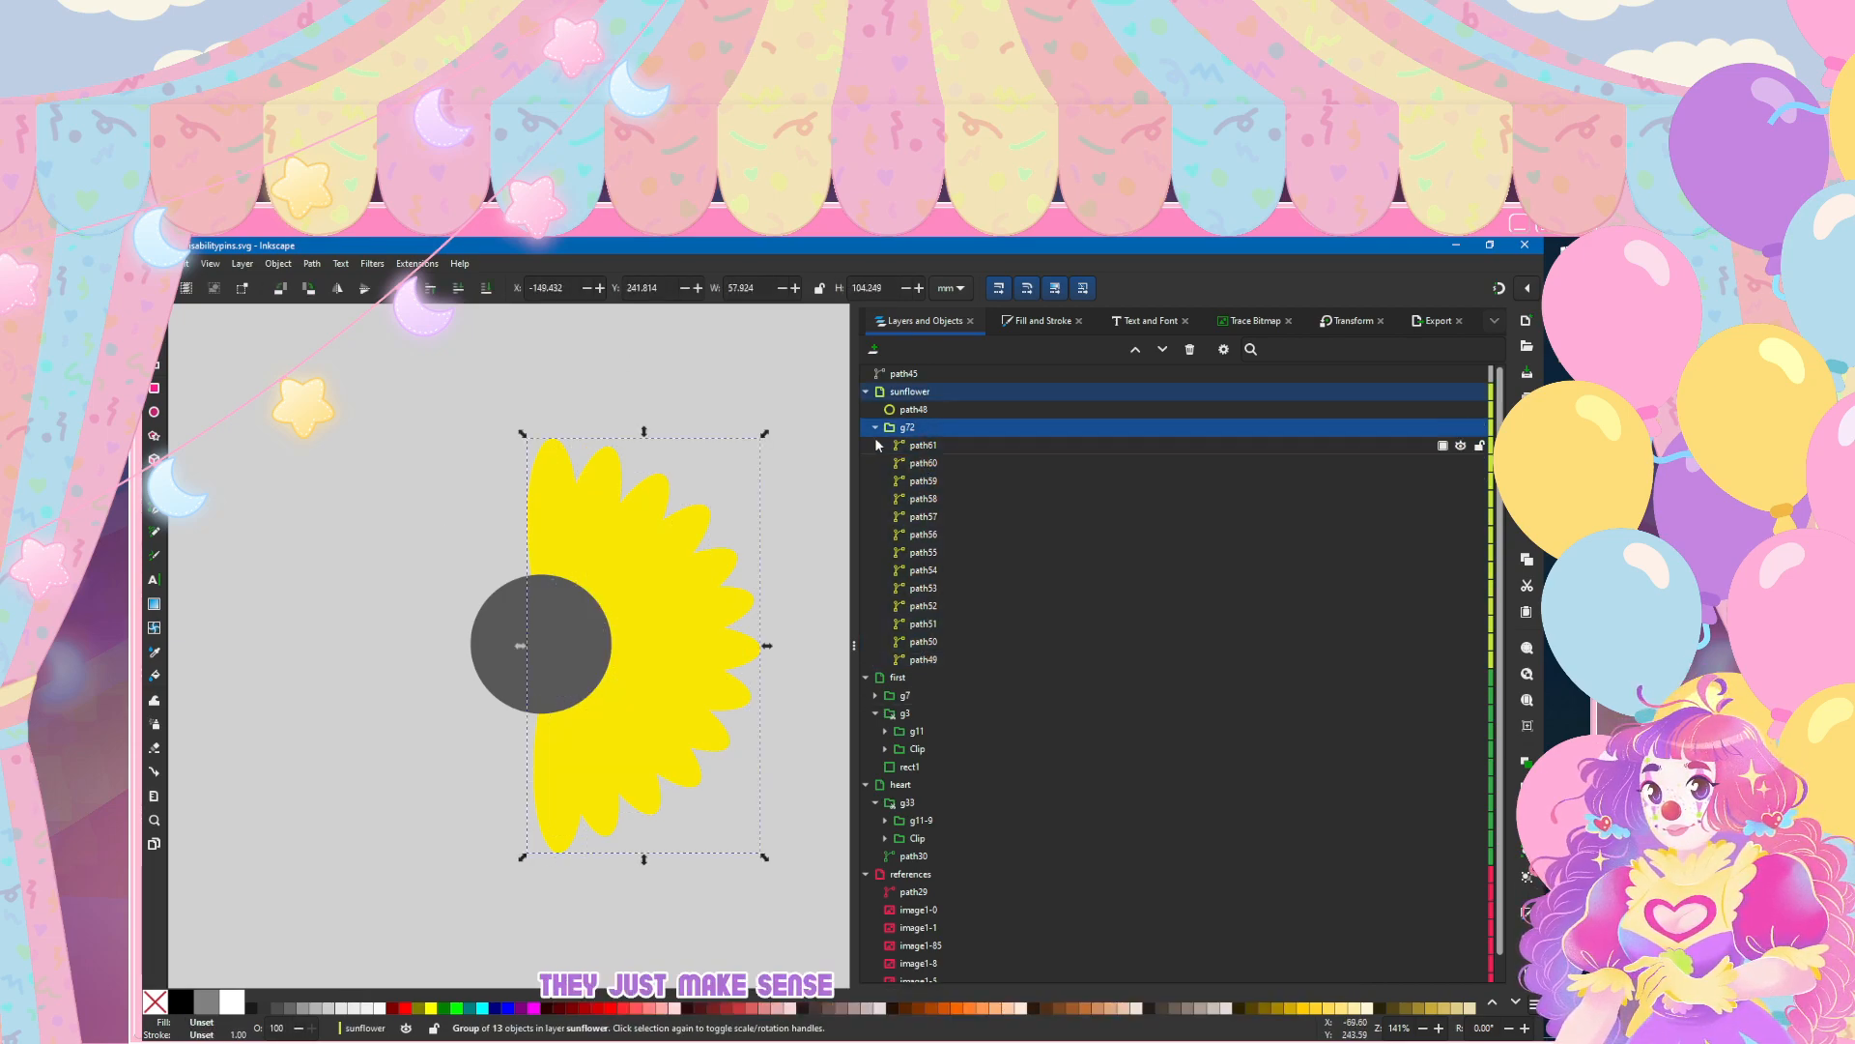
{"action": "left_click", "coordinate": [337, 289]}
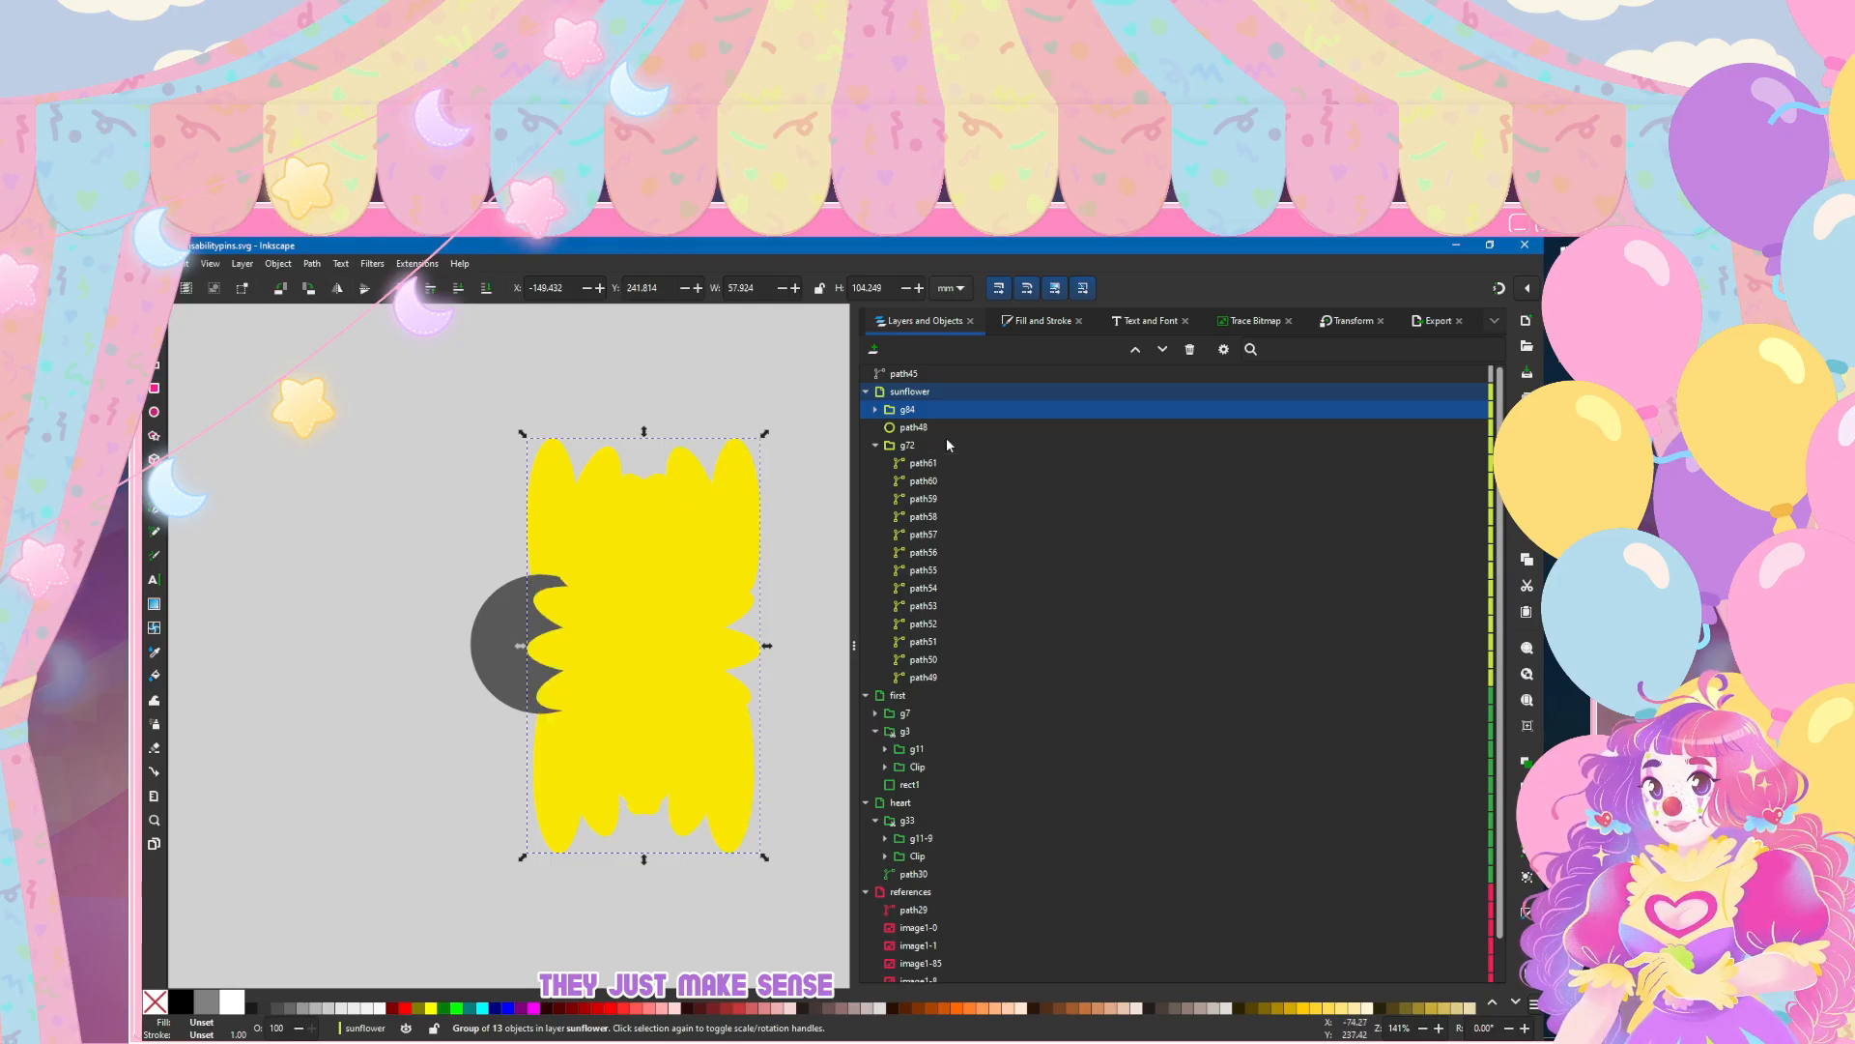
{"action": "left_click", "coordinate": [153, 341]}
{"action": "left_click", "coordinate": [154, 317]}
Step: Move the mirrored petal group left to about X -194.9 mm so the two halves form a full ring
{"action": "key", "text": "Left"}
{"action": "key", "text": "Left"}
{"action": "key", "text": "Left"}
{"action": "key", "text": "Left"}
{"action": "key", "text": "Left"}
{"action": "key", "text": "Left"}
{"action": "key", "text": "Left"}
{"action": "key", "text": "Left"}
{"action": "key", "text": "Left"}
{"action": "key", "text": "Left"}
{"action": "key", "text": "Left"}
{"action": "key", "text": "Left"}
{"action": "key", "text": "Left"}
{"action": "key", "text": "Left"}
{"action": "key", "text": "Left"}
{"action": "key", "text": "Left"}
{"action": "key", "text": "Left"}
{"action": "key", "text": "Left"}
{"action": "key", "text": "Left"}
{"action": "key", "text": "Left"}
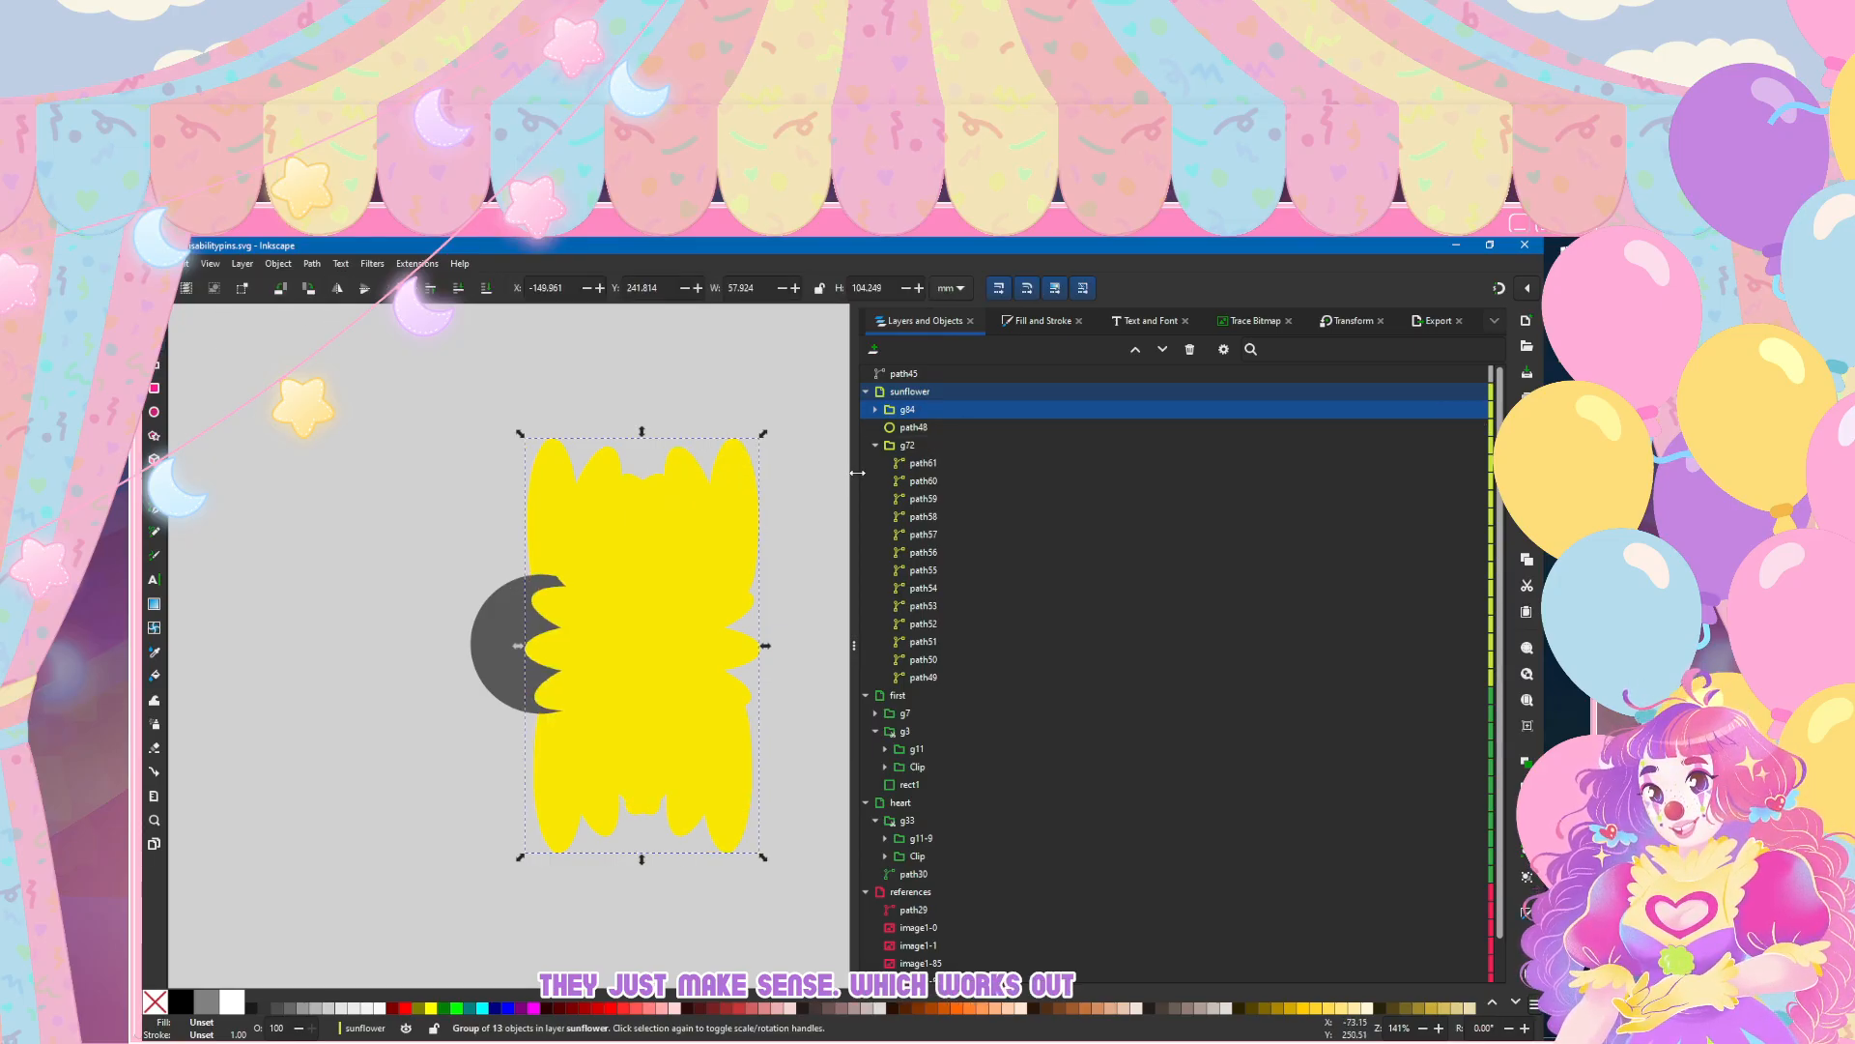
{"action": "key", "text": "Left"}
{"action": "key", "text": "Left"}
{"action": "key", "text": "Left"}
{"action": "key", "text": "Left"}
{"action": "key", "text": "Left"}
{"action": "key", "text": "Left"}
{"action": "key", "text": "Left"}
{"action": "key", "text": "Left"}
{"action": "key", "text": "Left"}
{"action": "key", "text": "Left"}
{"action": "key", "text": "Left"}
{"action": "key", "text": "Left"}
{"action": "key", "text": "Left"}
{"action": "key", "text": "Left"}
{"action": "key", "text": "Left"}
{"action": "key", "text": "Left"}
{"action": "key", "text": "Left"}
{"action": "key", "text": "Left"}
{"action": "key", "text": "Left"}
{"action": "key", "text": "Left"}
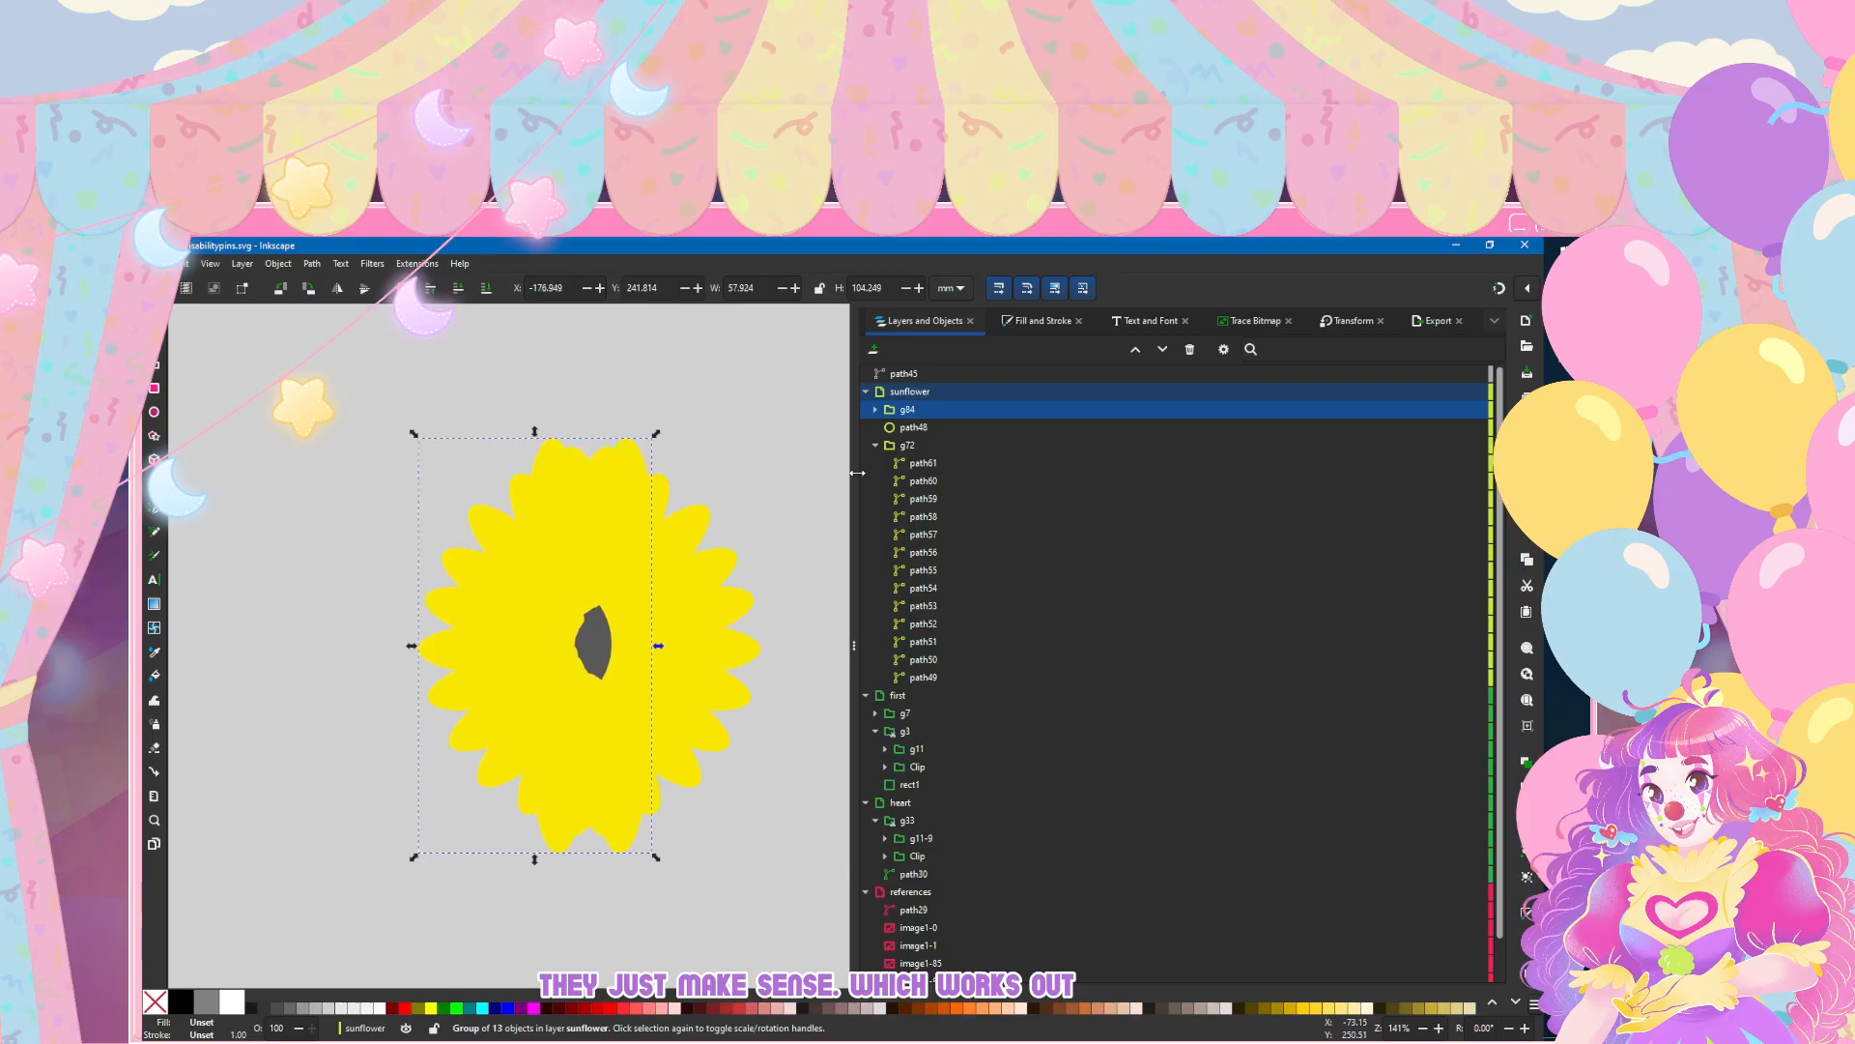
{"action": "key", "text": "Right"}
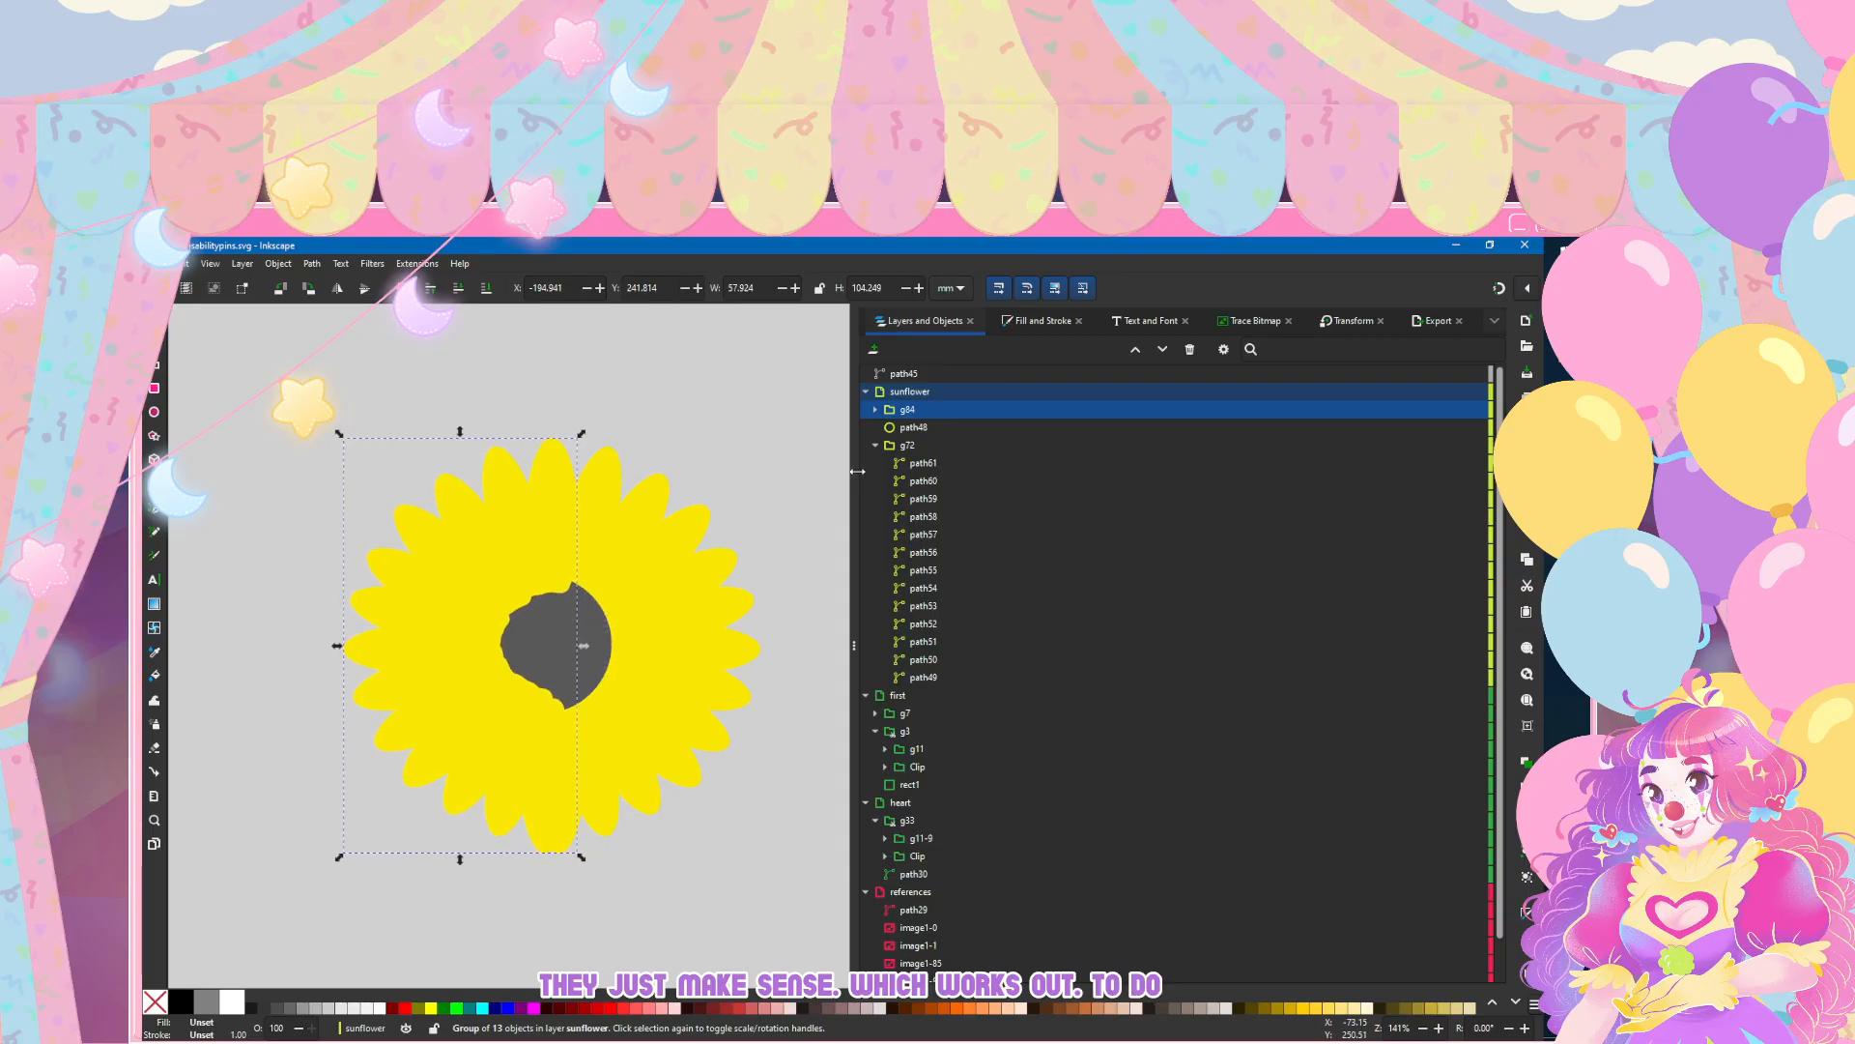
Step: Place the mirrored petal group g84 beneath the grey circle path48 in the layer order, collapse g72, and deselect
{"action": "left_click_drag", "start_coordinate": [929, 411], "coordinate": [978, 440]}
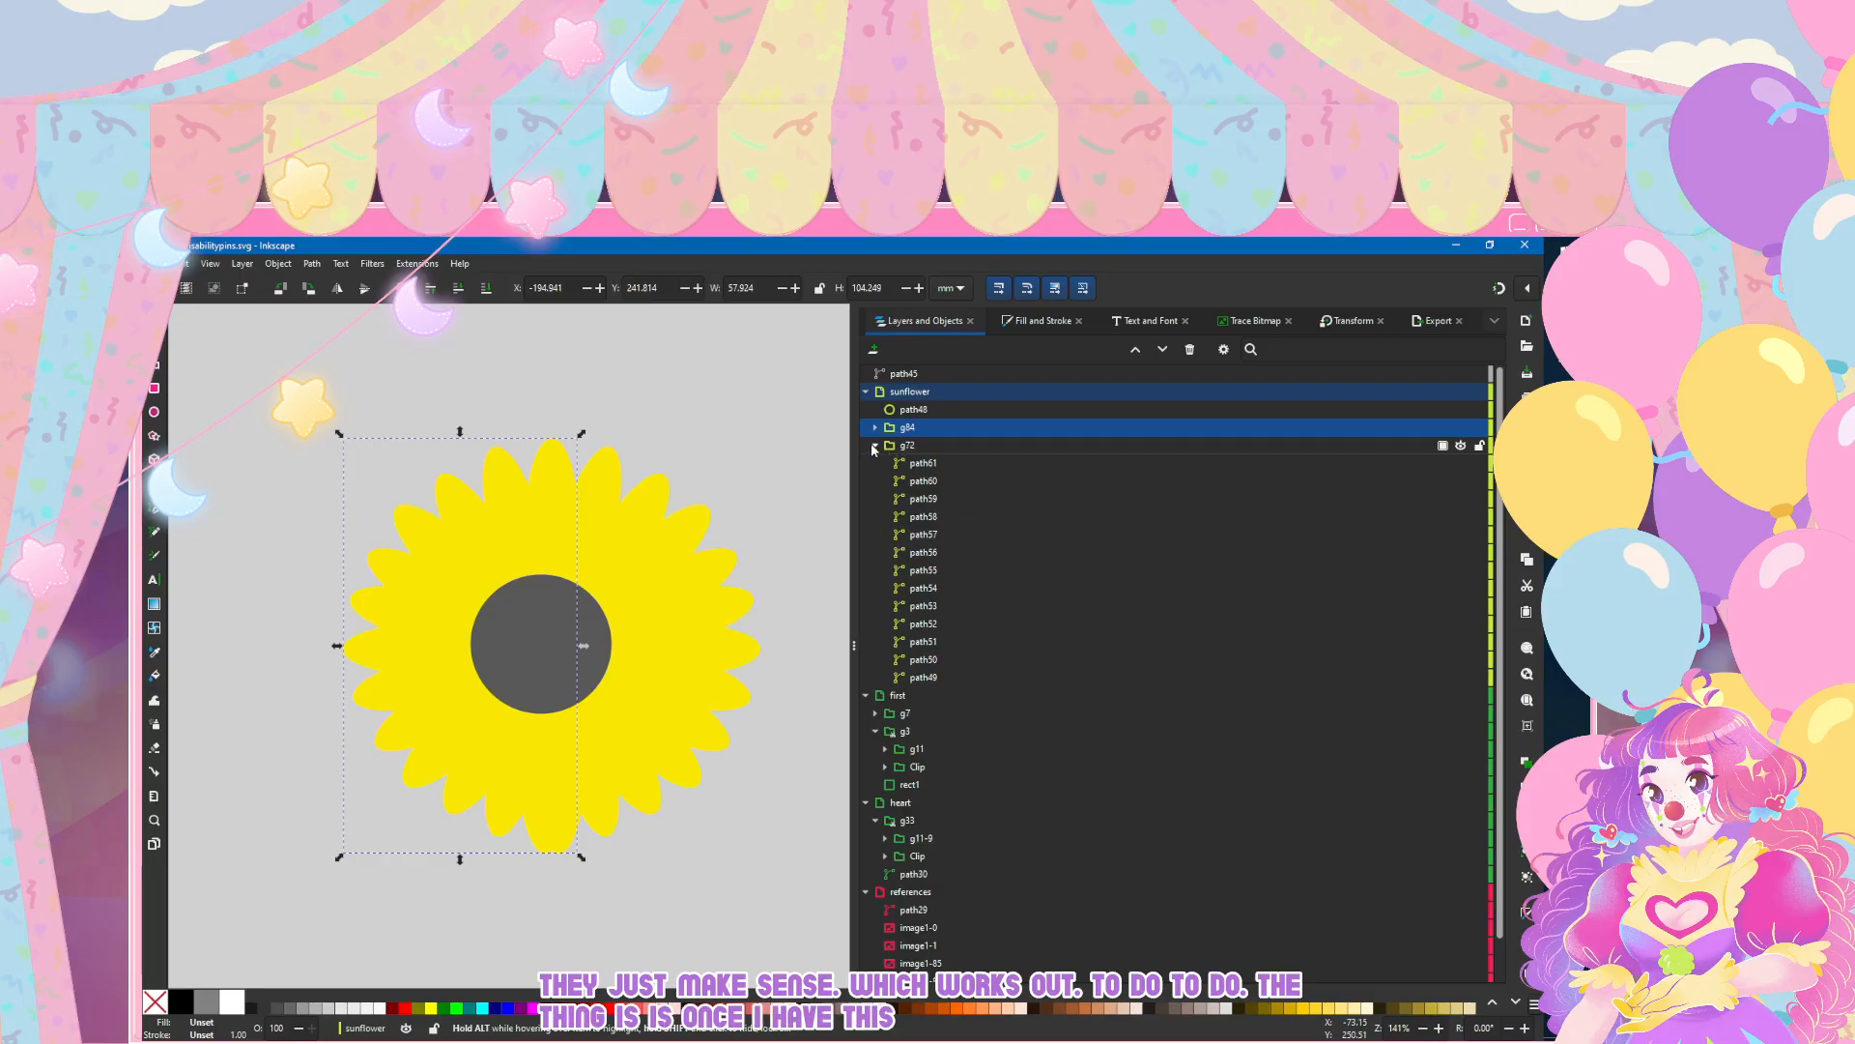
{"action": "left_click", "coordinate": [874, 446]}
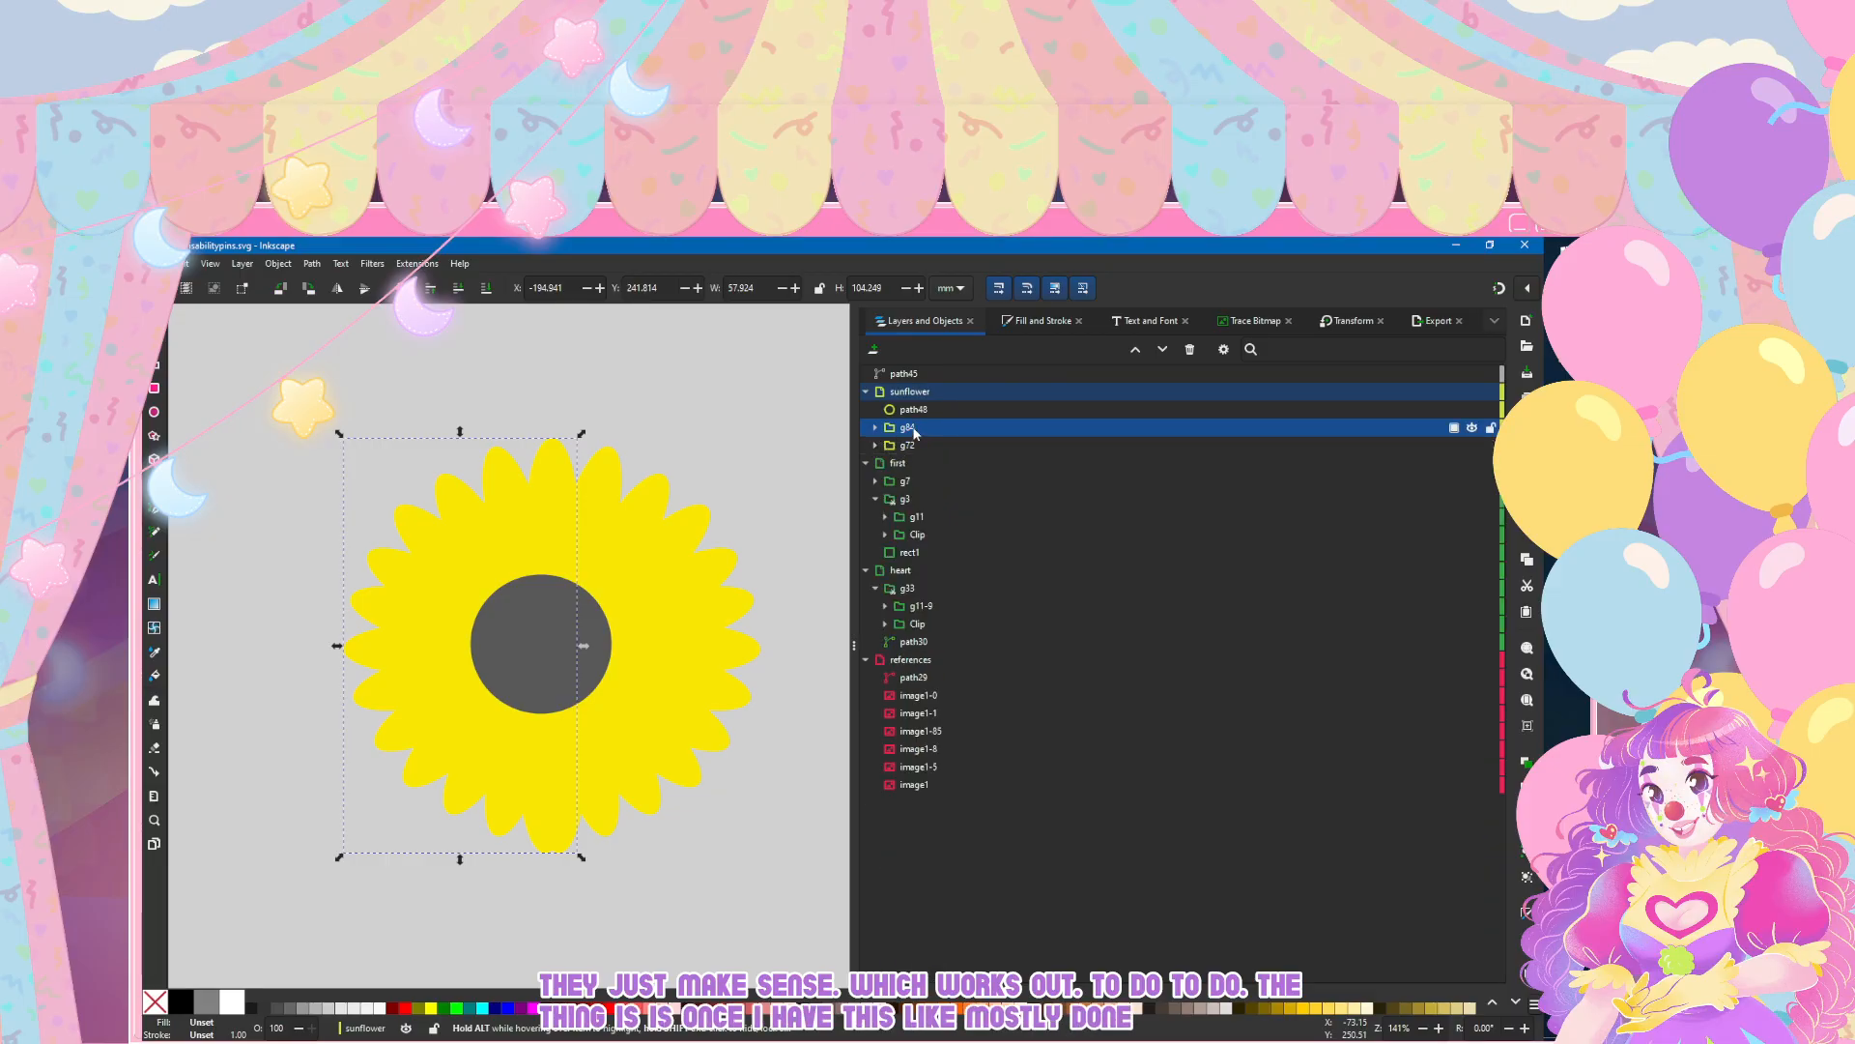
{"action": "left_click", "coordinate": [373, 337]}
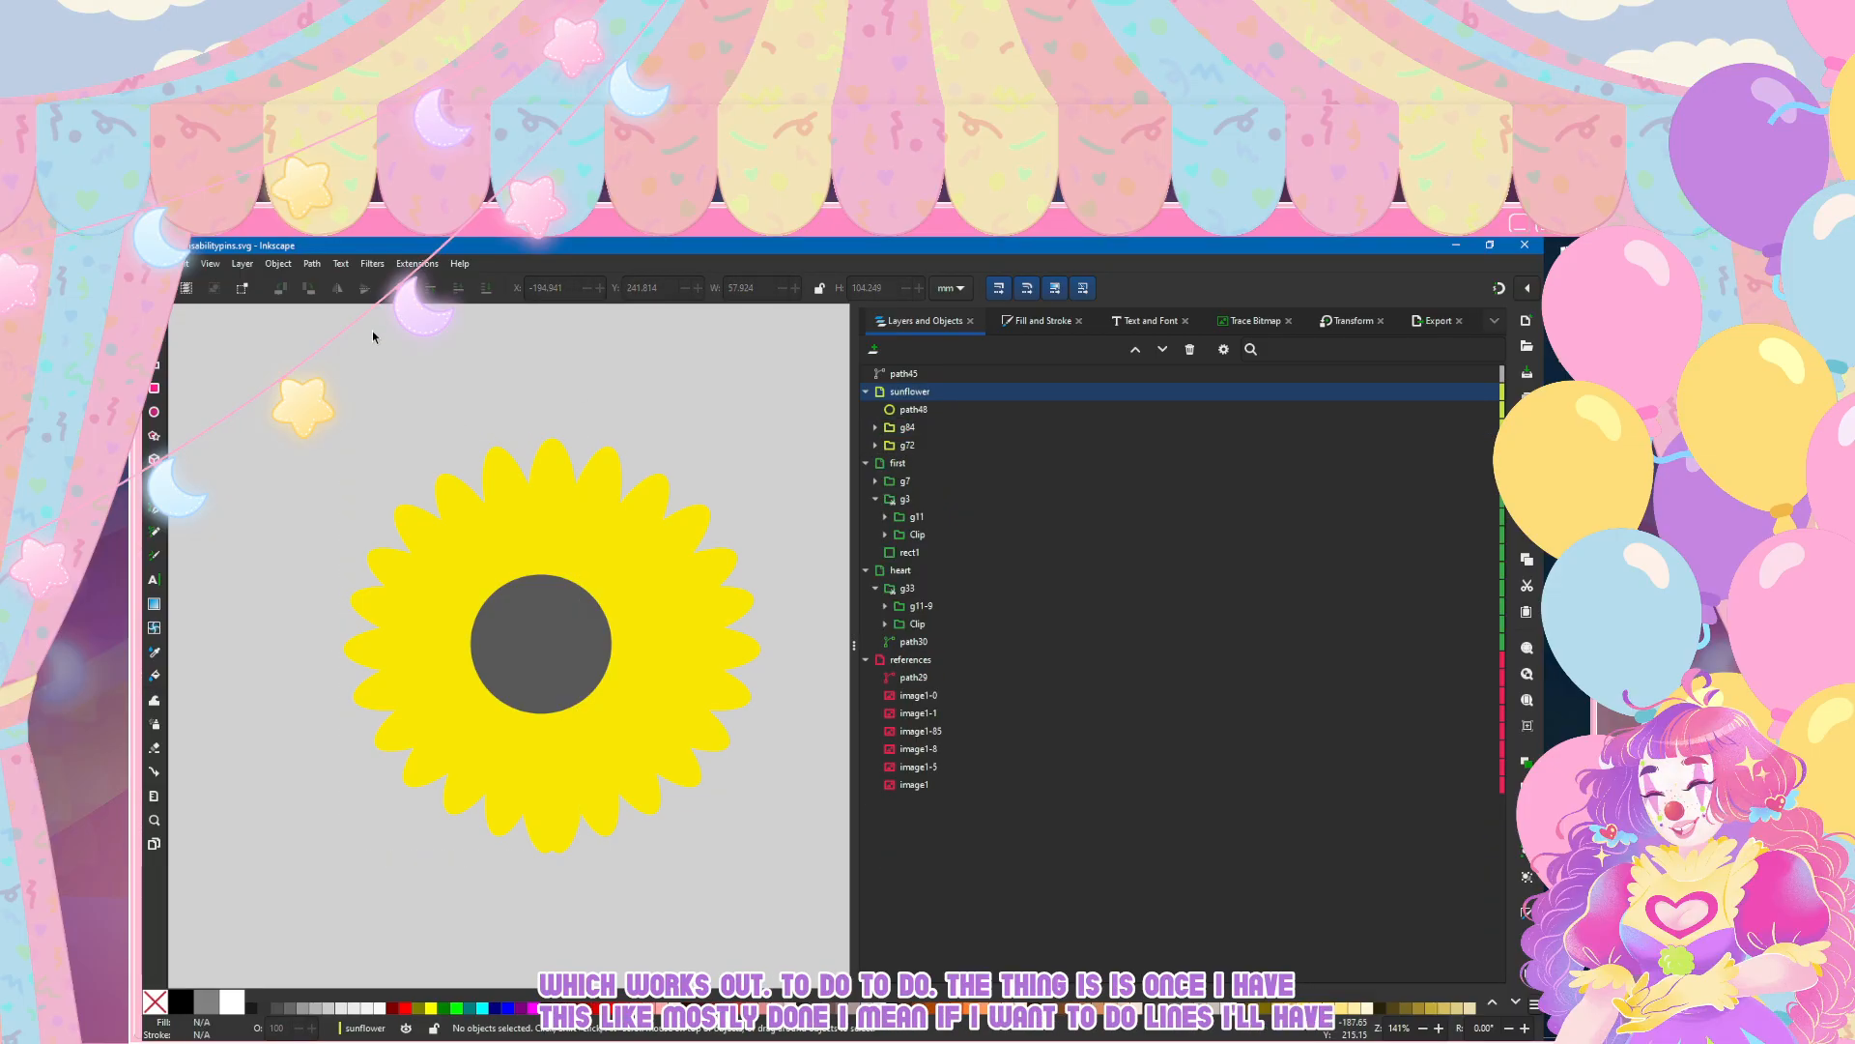
Step: Shift the mirrored petal group right to about X -191.3 mm, closer to the other half
{"action": "left_click", "coordinate": [415, 586]}
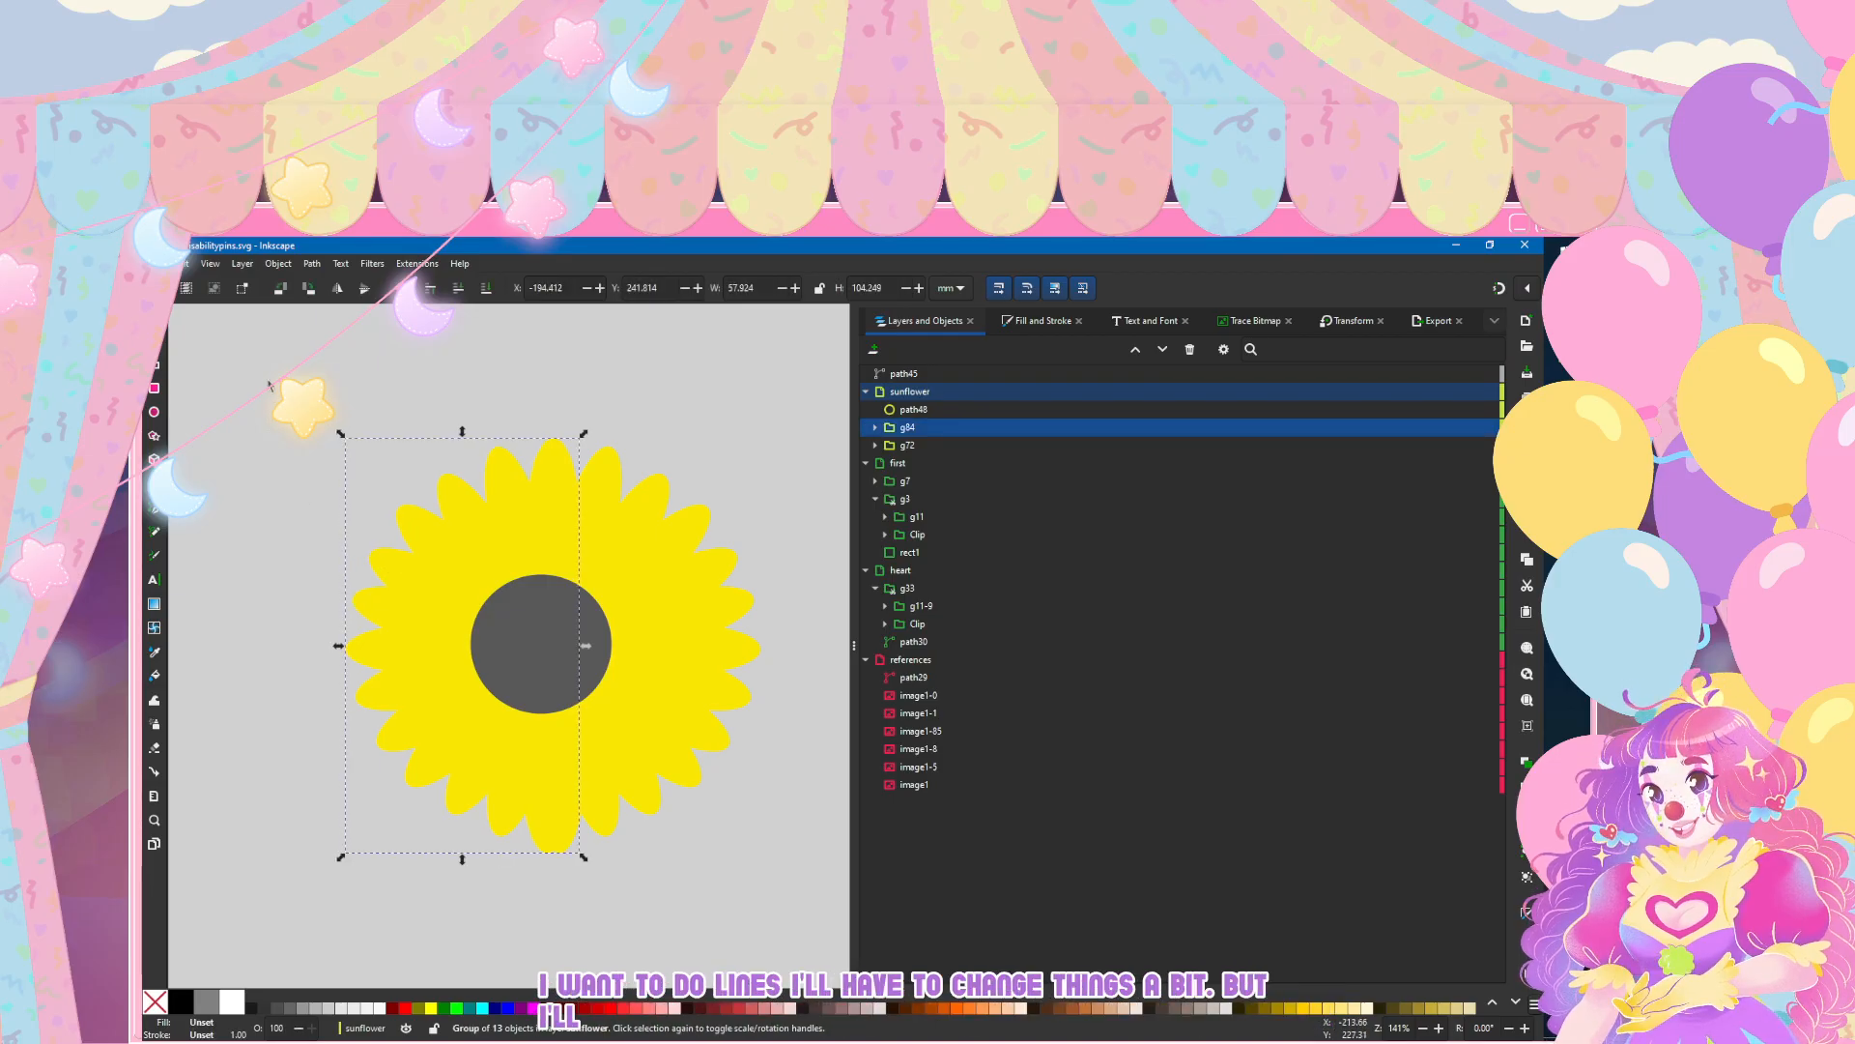
{"action": "key", "text": "Right"}
{"action": "key", "text": "Right"}
{"action": "key", "text": "Right"}
{"action": "key", "text": "Right"}
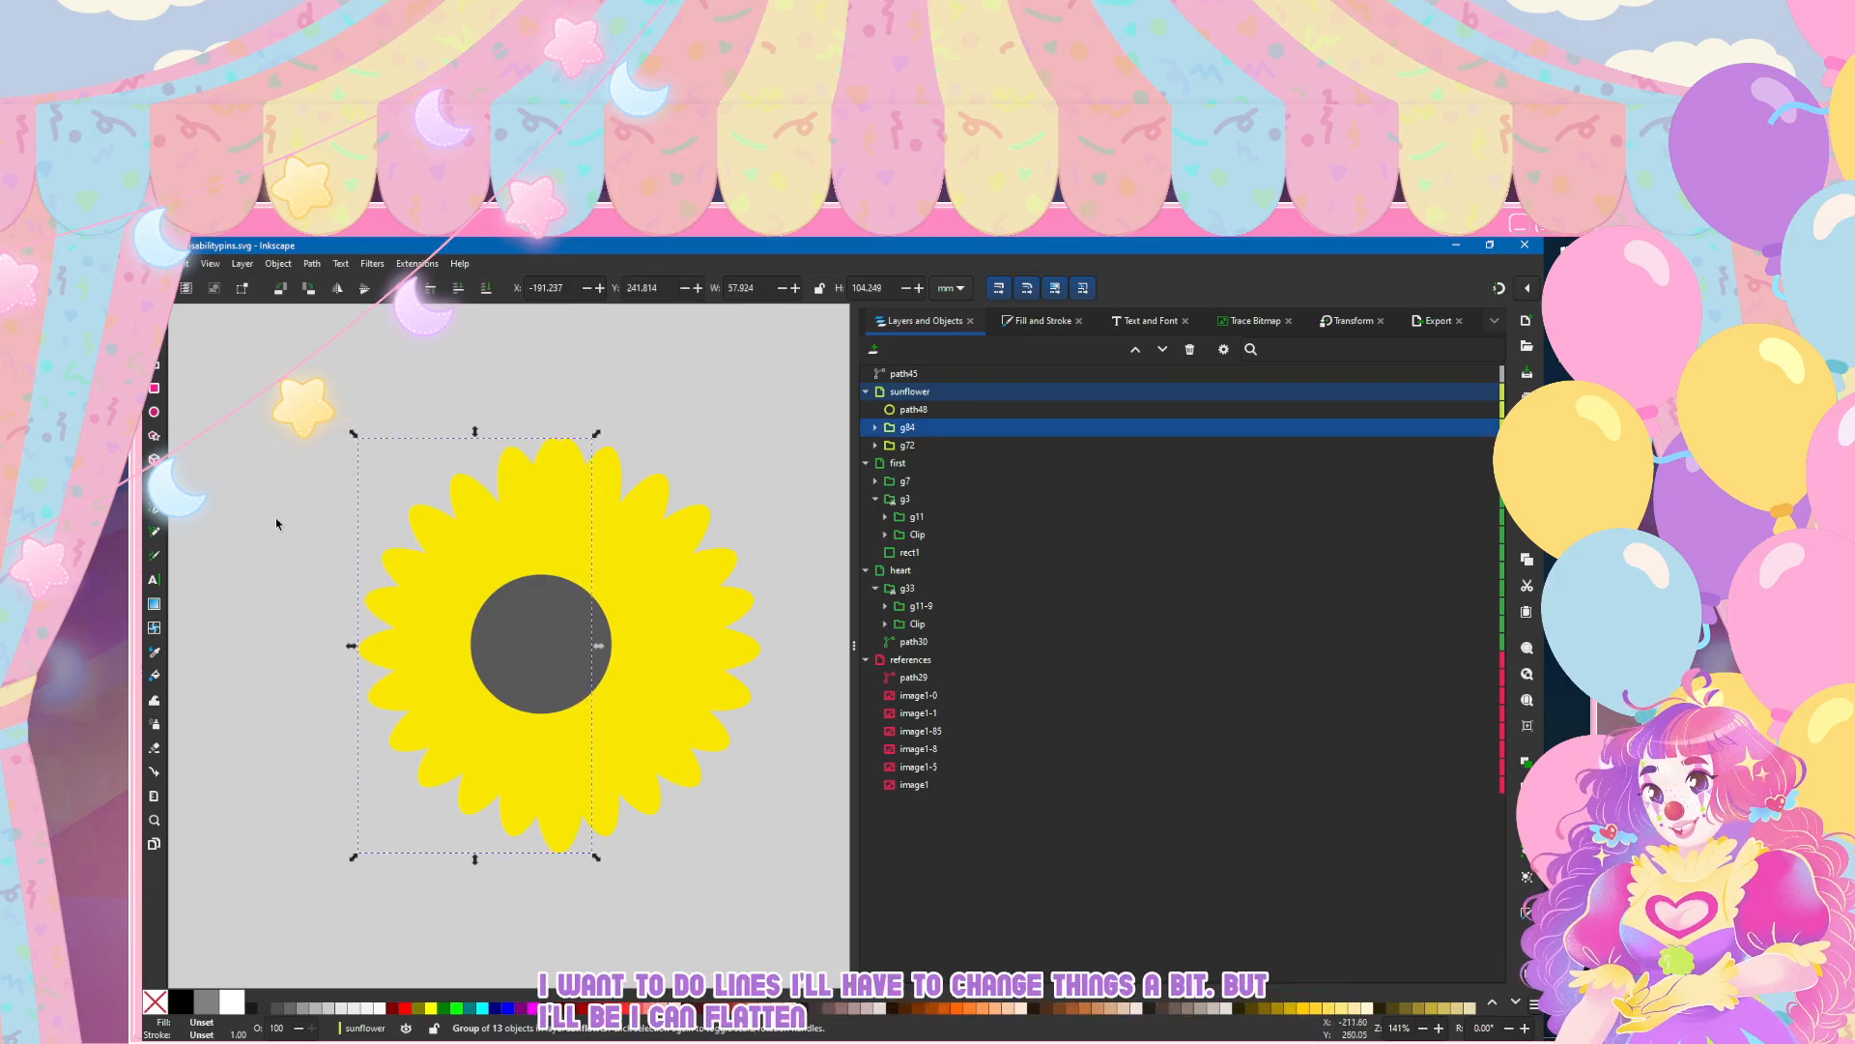
Step: Move the grey centre circle path48 to about X -158.6 mm, Y 275.2 mm and deselect it
{"action": "left_click", "coordinate": [276, 495]}
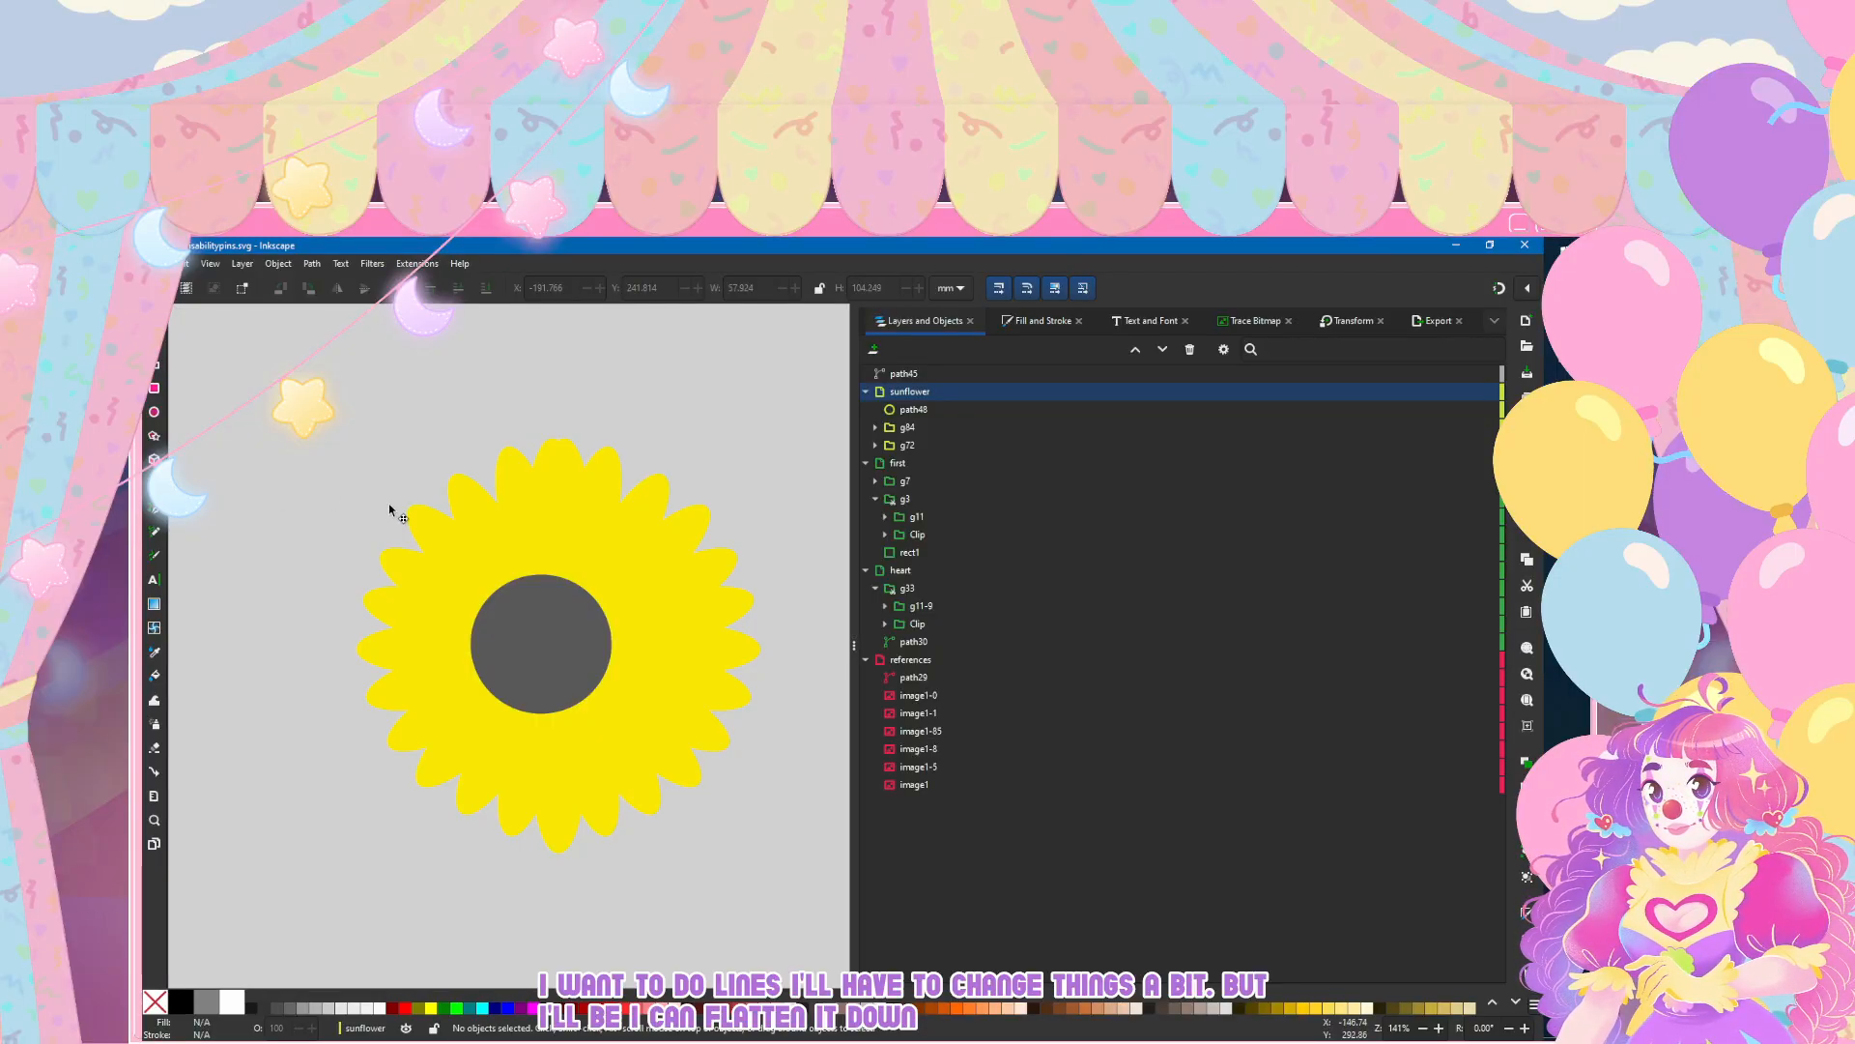
{"action": "key", "text": "Tab"}
{"action": "key", "text": "Right"}
{"action": "key", "text": "Right"}
{"action": "key", "text": "Right"}
{"action": "key", "text": "Right"}
{"action": "key", "text": "Right"}
{"action": "key", "text": "Right"}
{"action": "key", "text": "Right"}
{"action": "key", "text": "Right"}
{"action": "key", "text": "Right"}
{"action": "key", "text": "Up"}
{"action": "key", "text": "Up"}
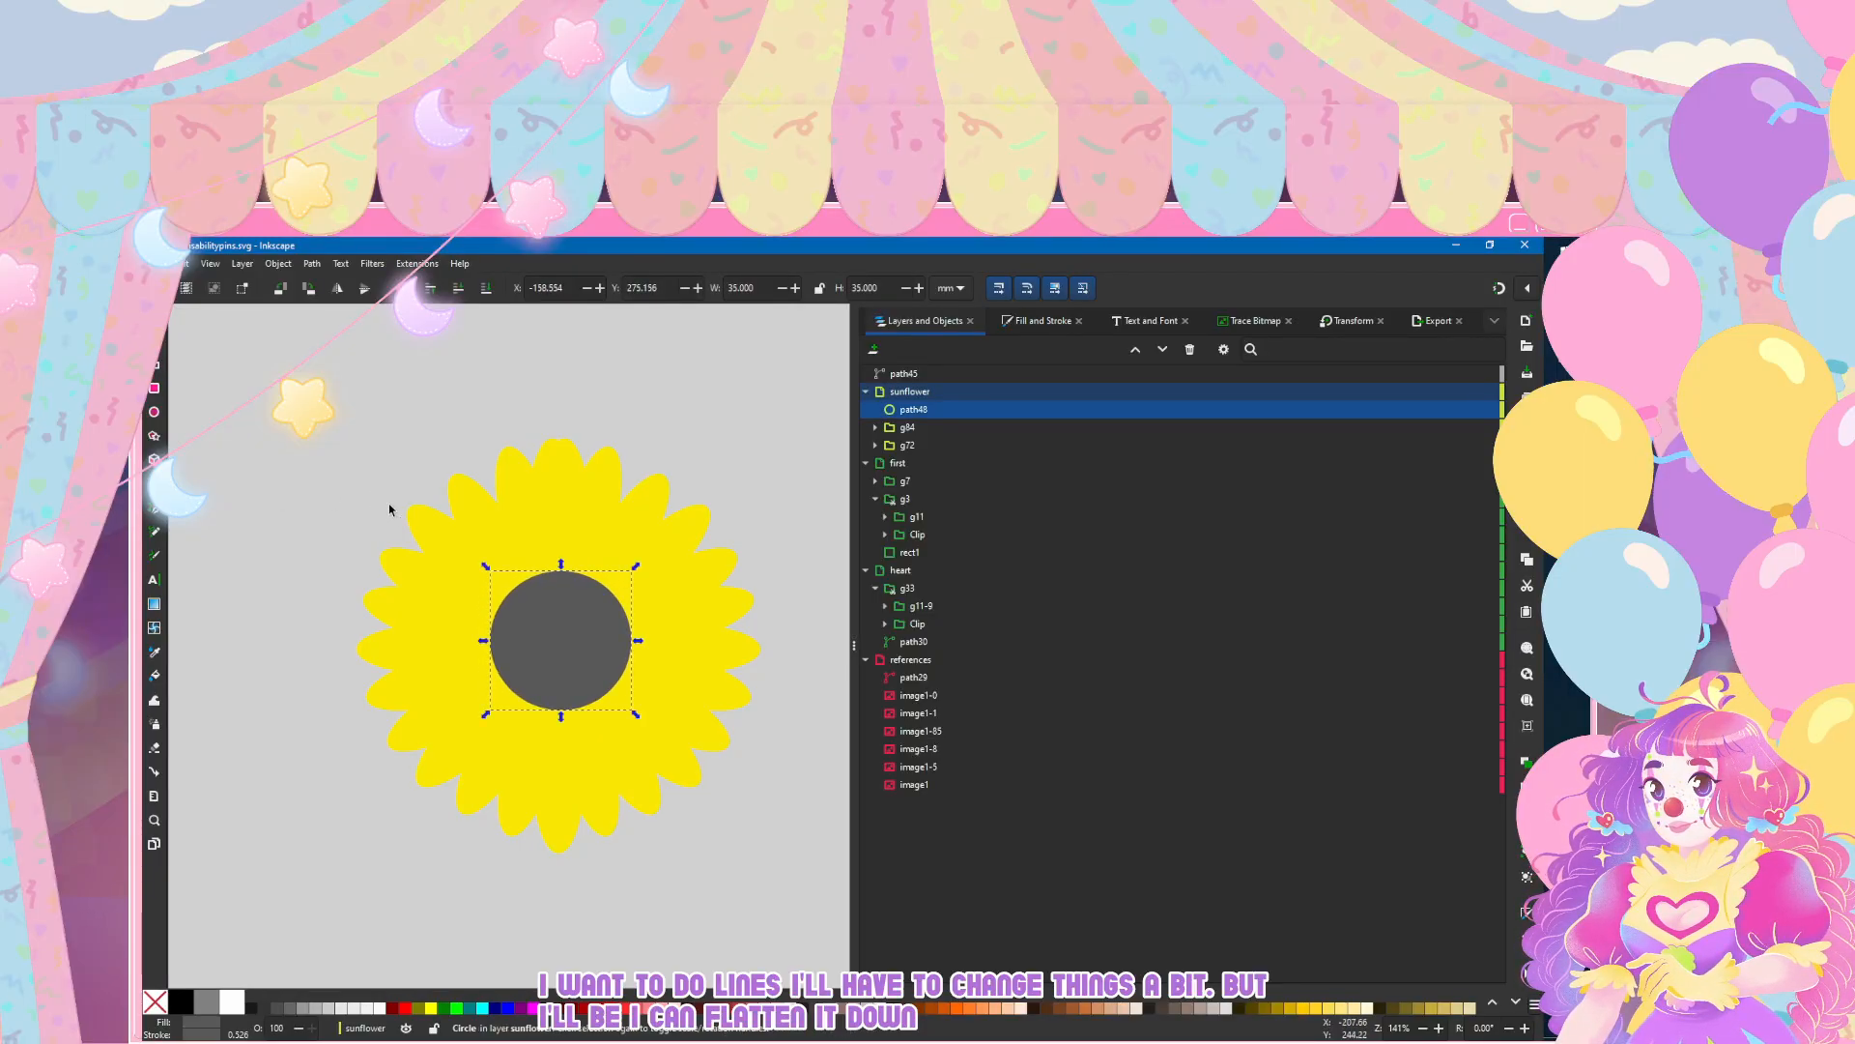
{"action": "key", "text": "Escape"}
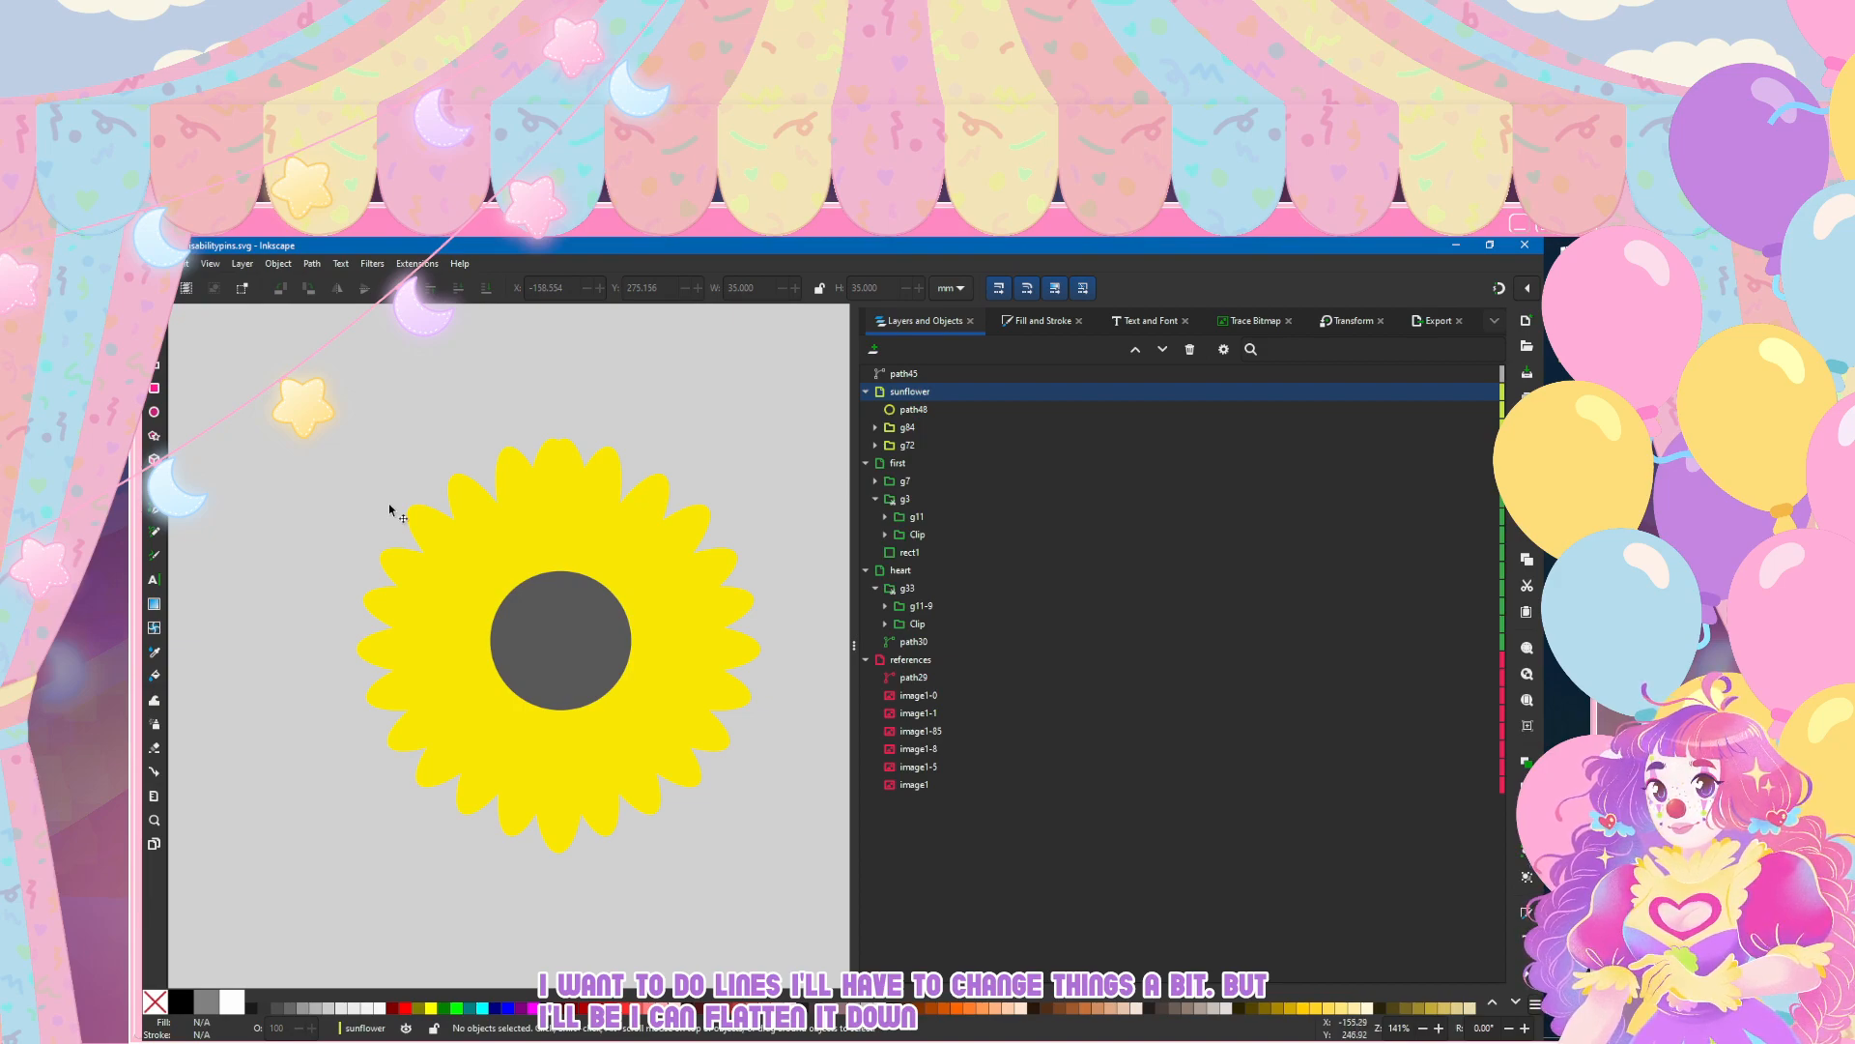
{"action": "left_click", "coordinate": [392, 509]}
{"action": "left_click_drag", "start_coordinate": [399, 510], "coordinate": [393, 508]}
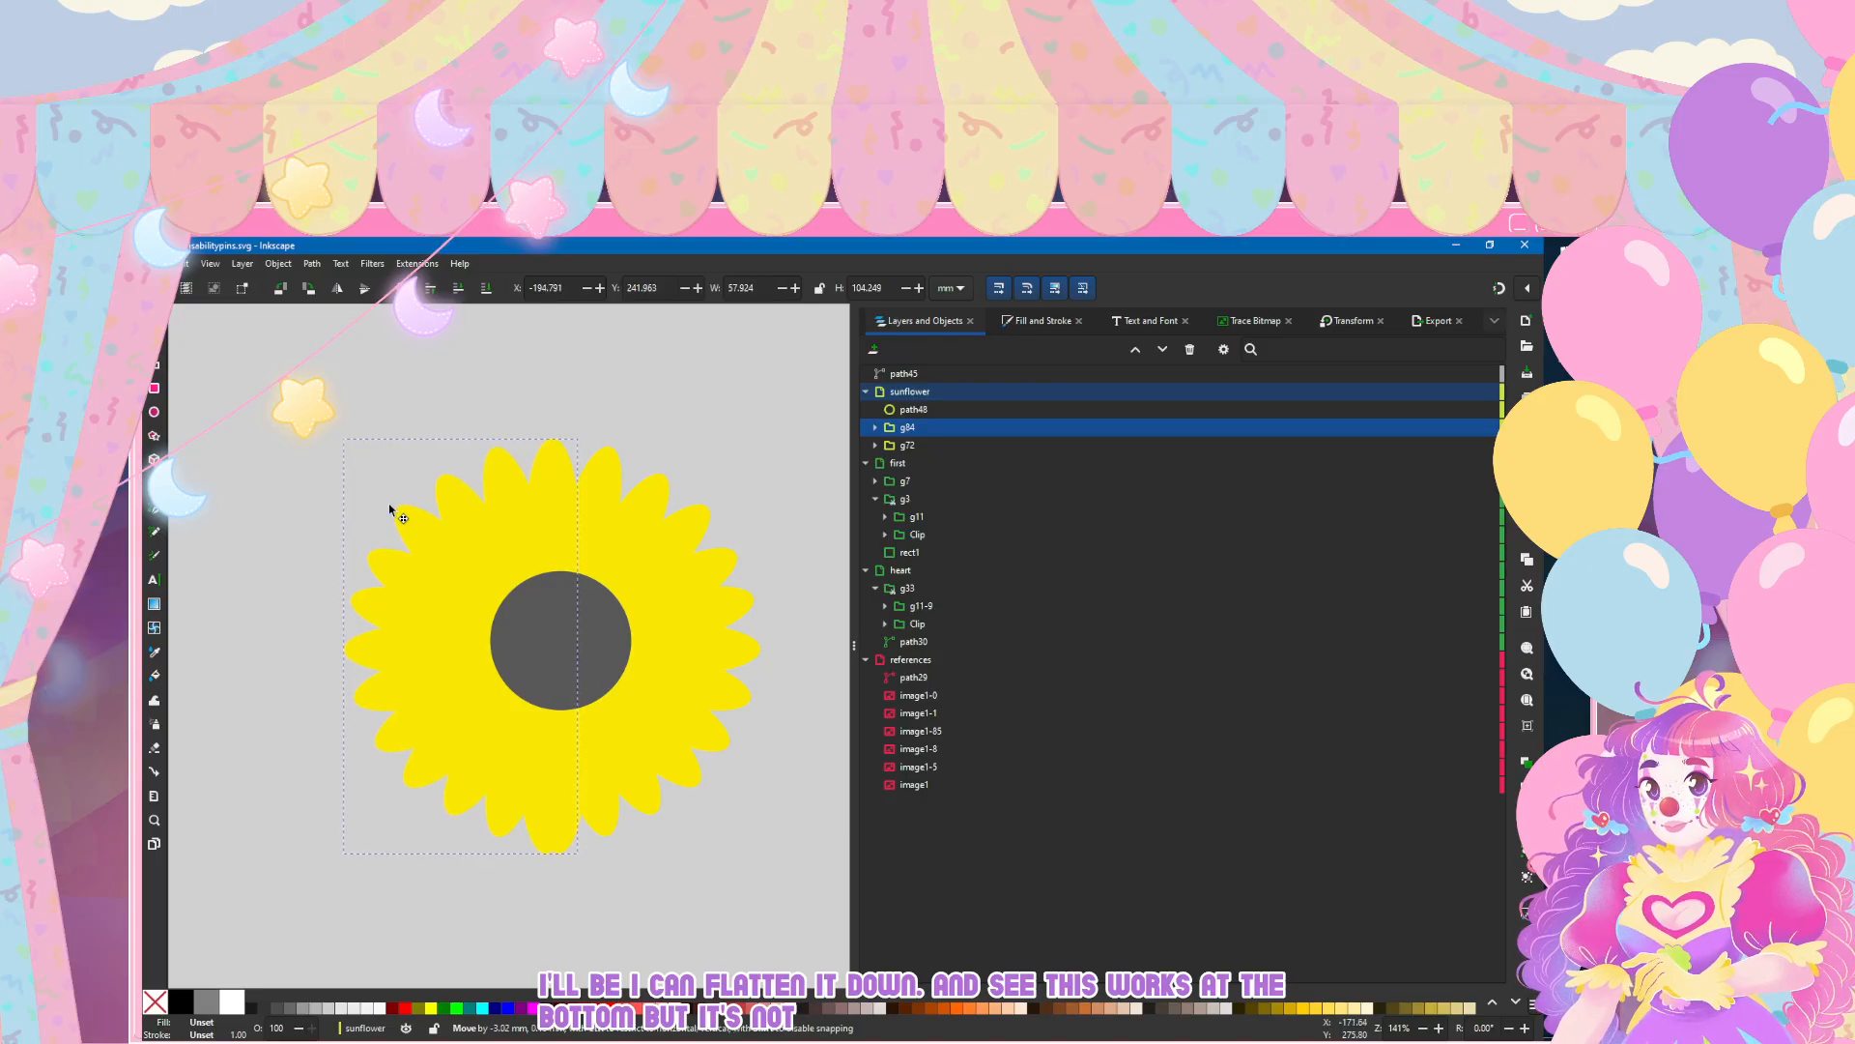
{"action": "key", "text": "Escape"}
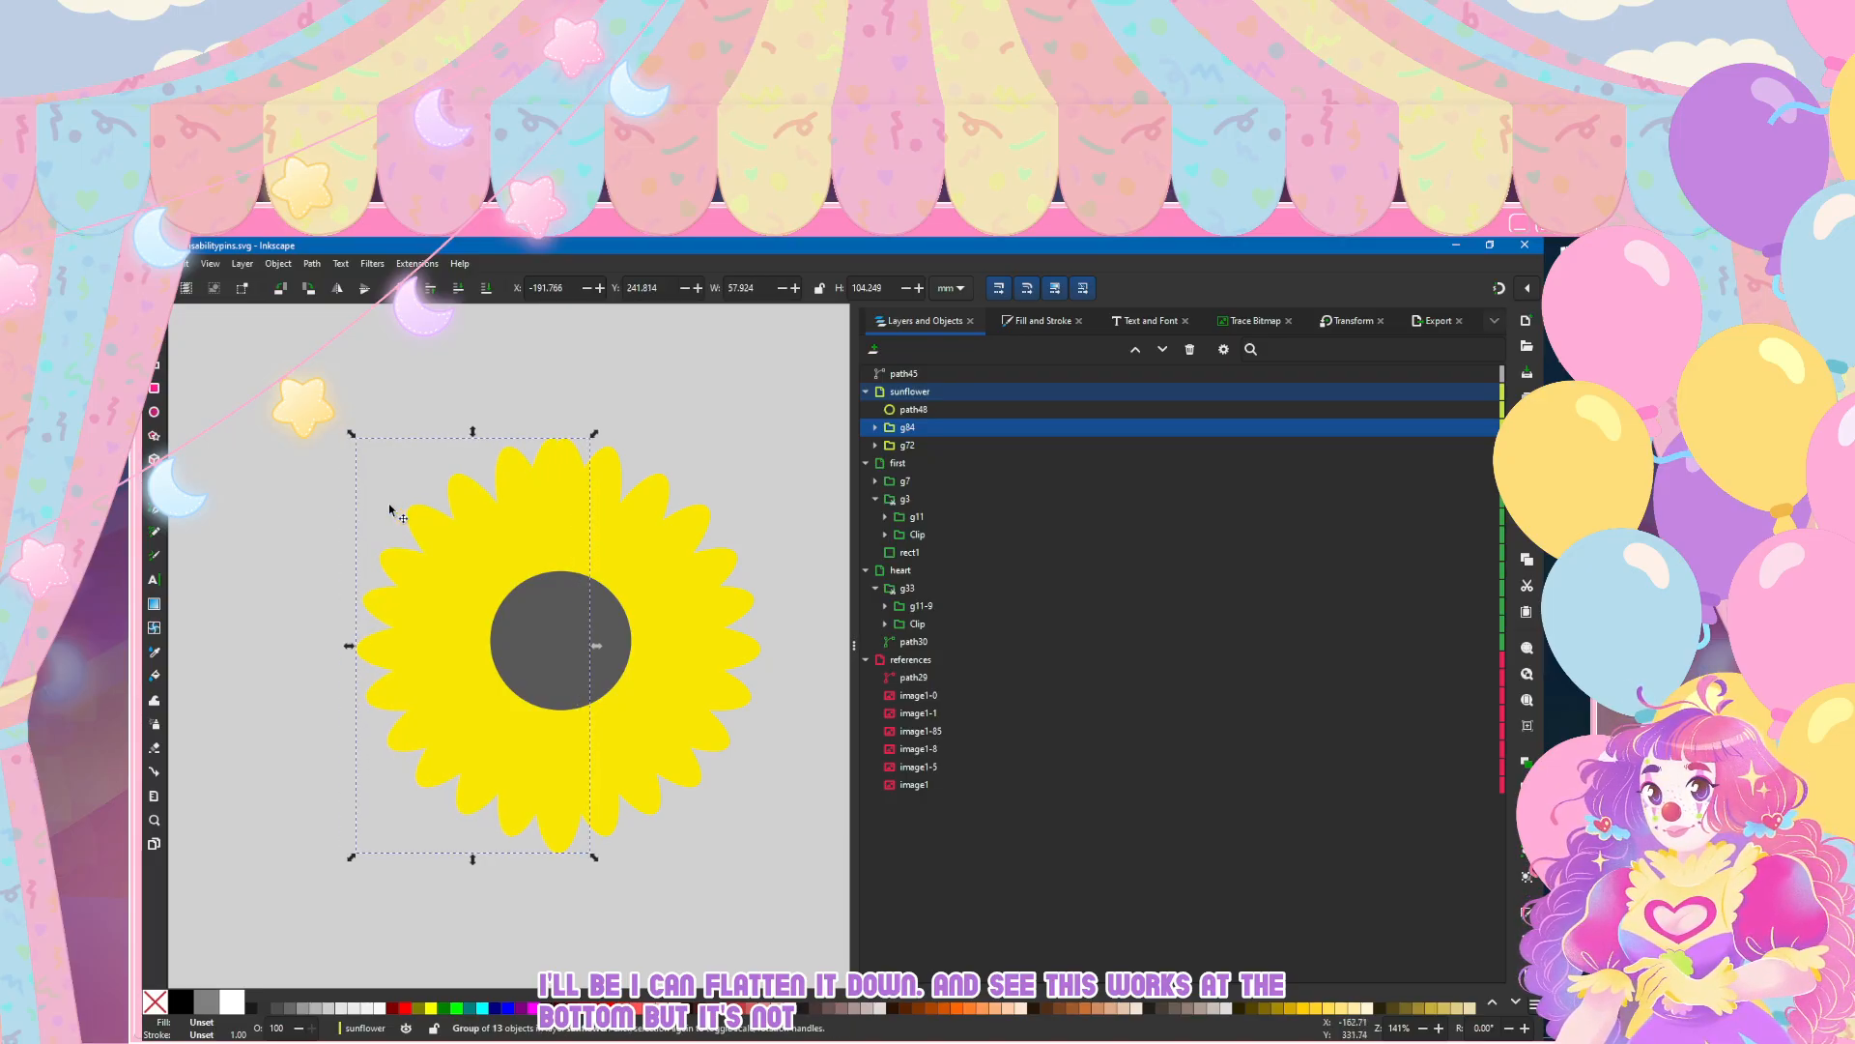
Step: Delete the duplicate top petal path72 from the mirrored petal group g84
{"action": "key", "text": "Escape"}
{"action": "key", "text": "n"}
{"action": "left_click", "coordinate": [567, 483]}
{"action": "key", "text": "s"}
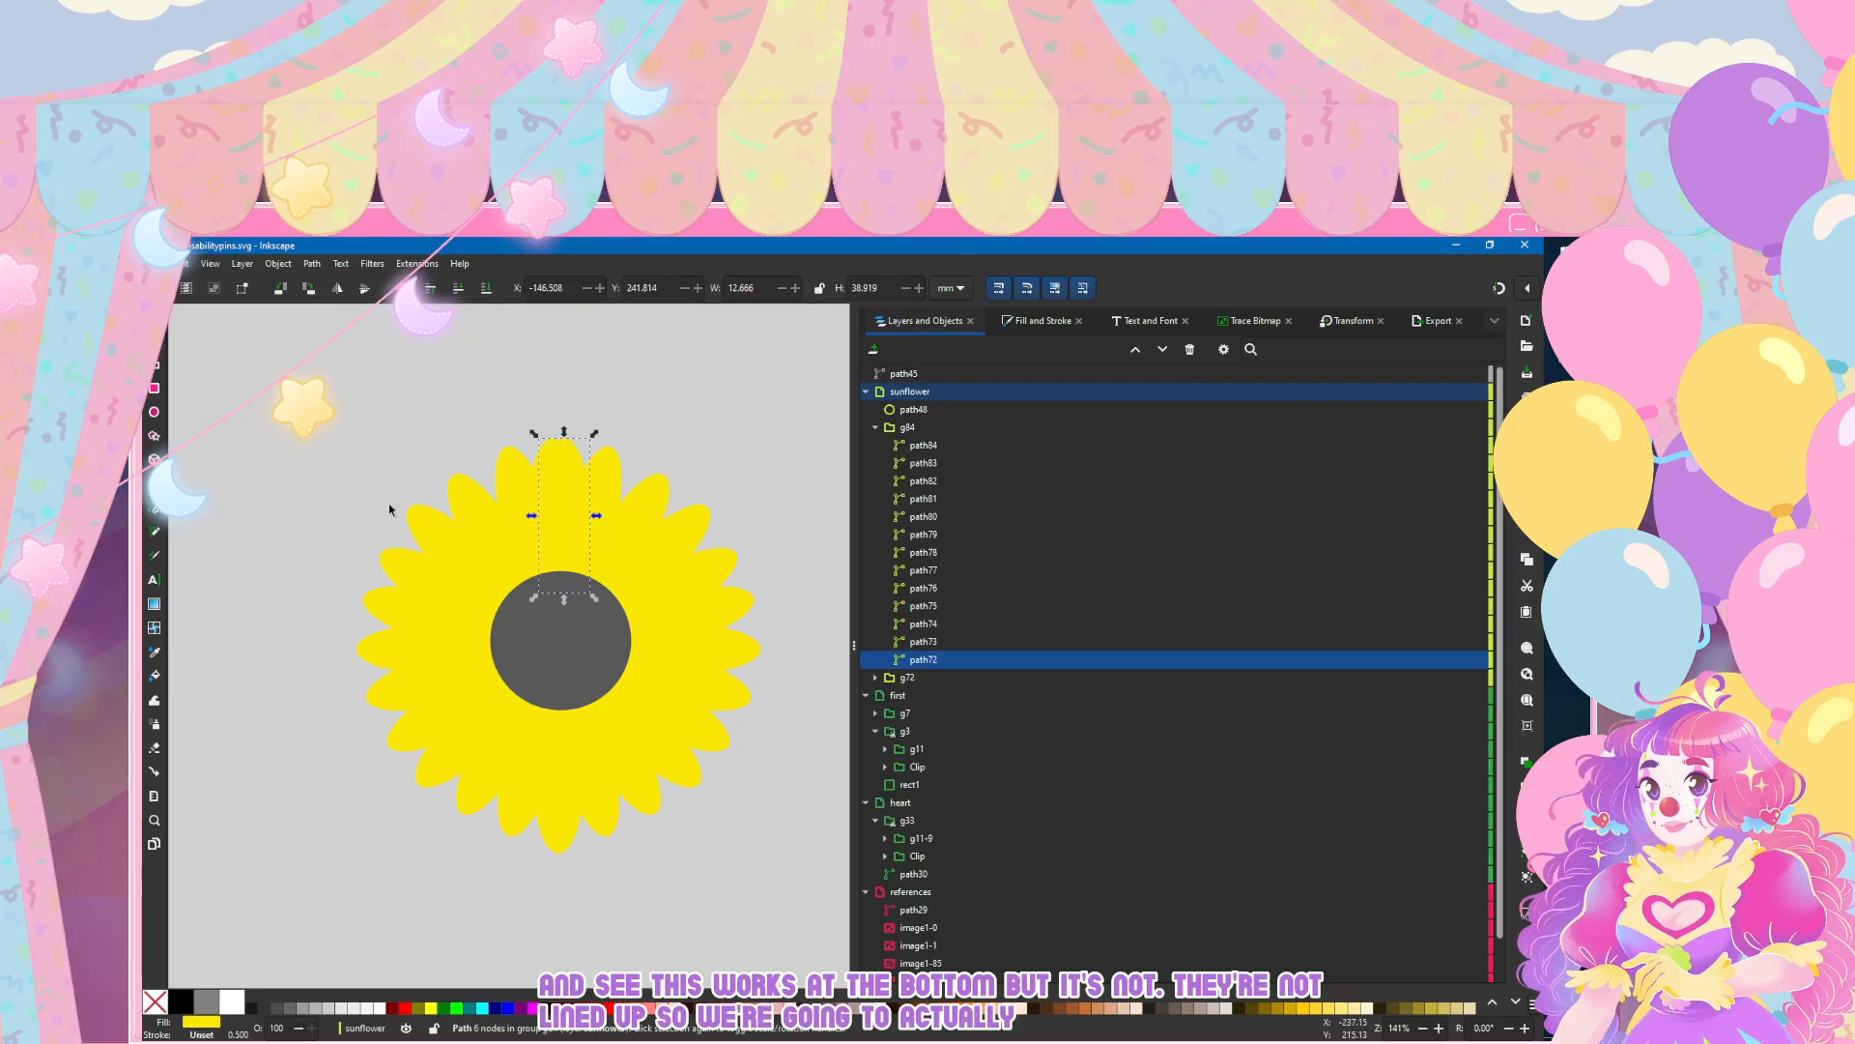
{"action": "key", "text": "Delete"}
Step: Nudge the top petal path49 inside group g72 right to about X -147.8 mm and deselect it
{"action": "key", "text": "Tab"}
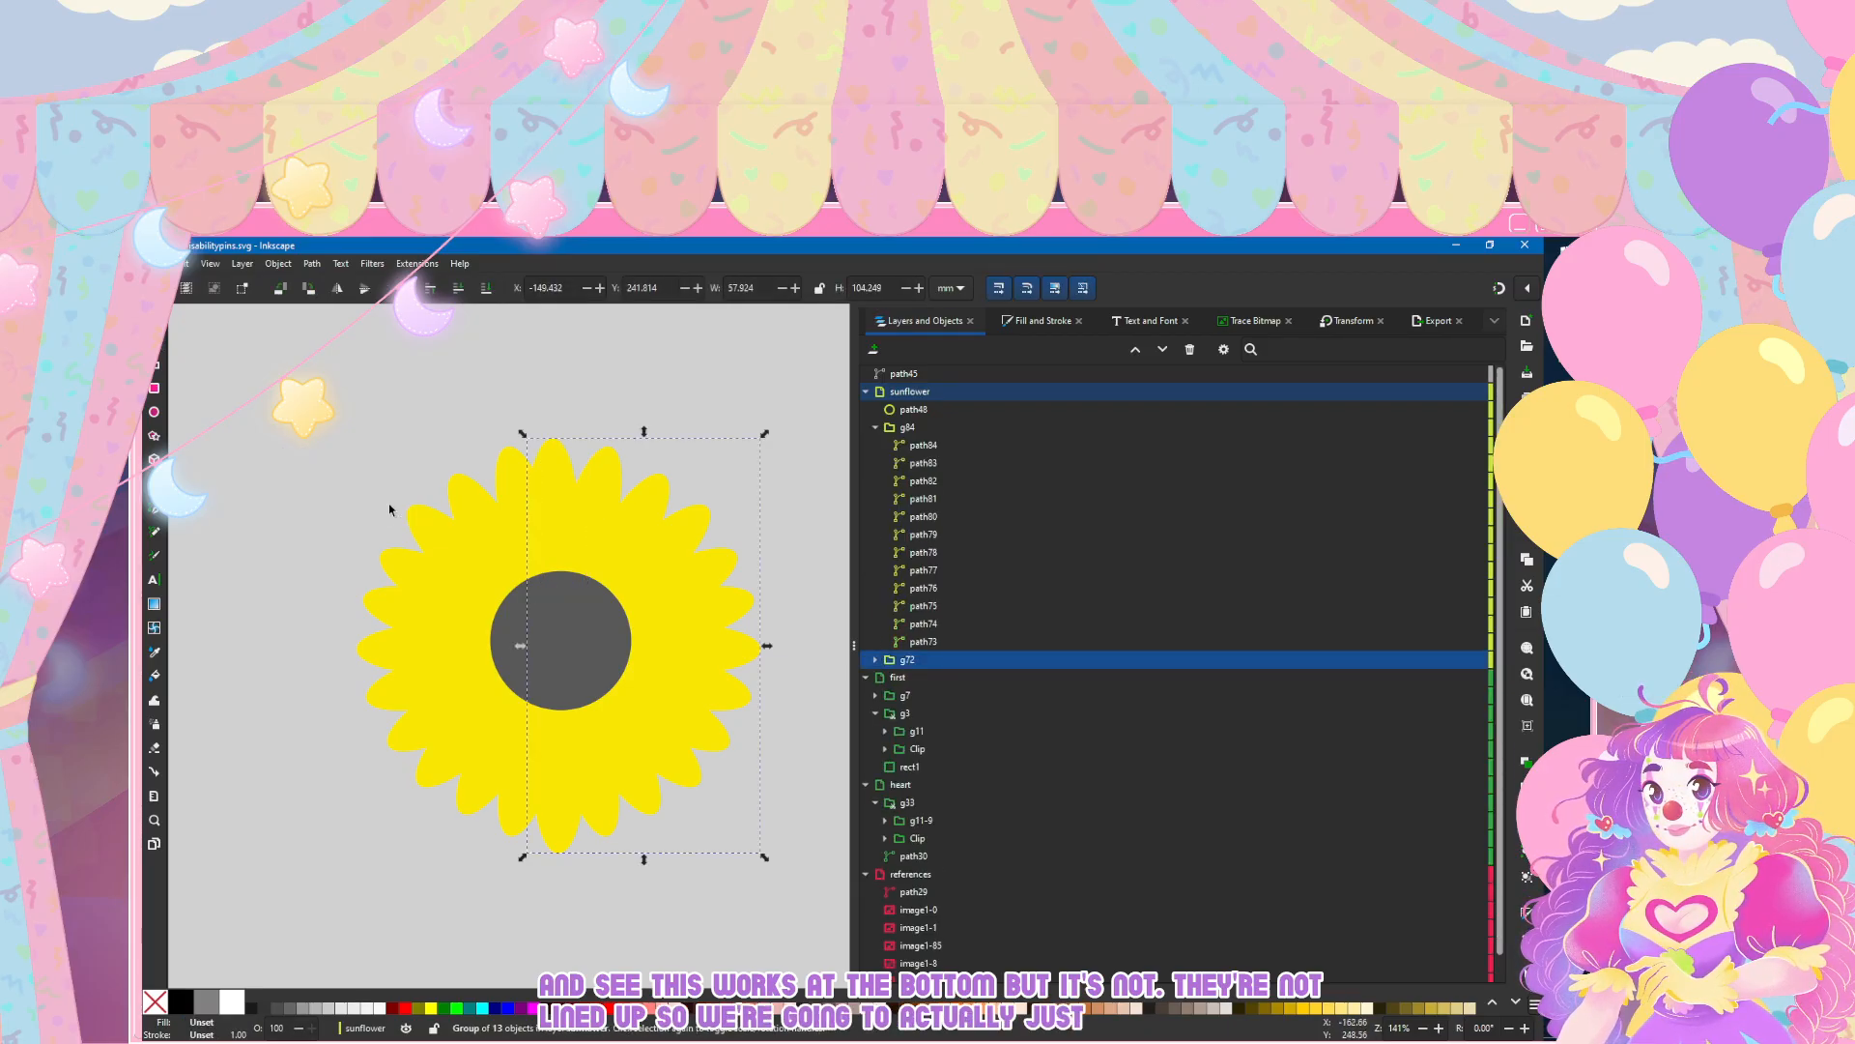
{"action": "key", "text": "ctrl+Return"}
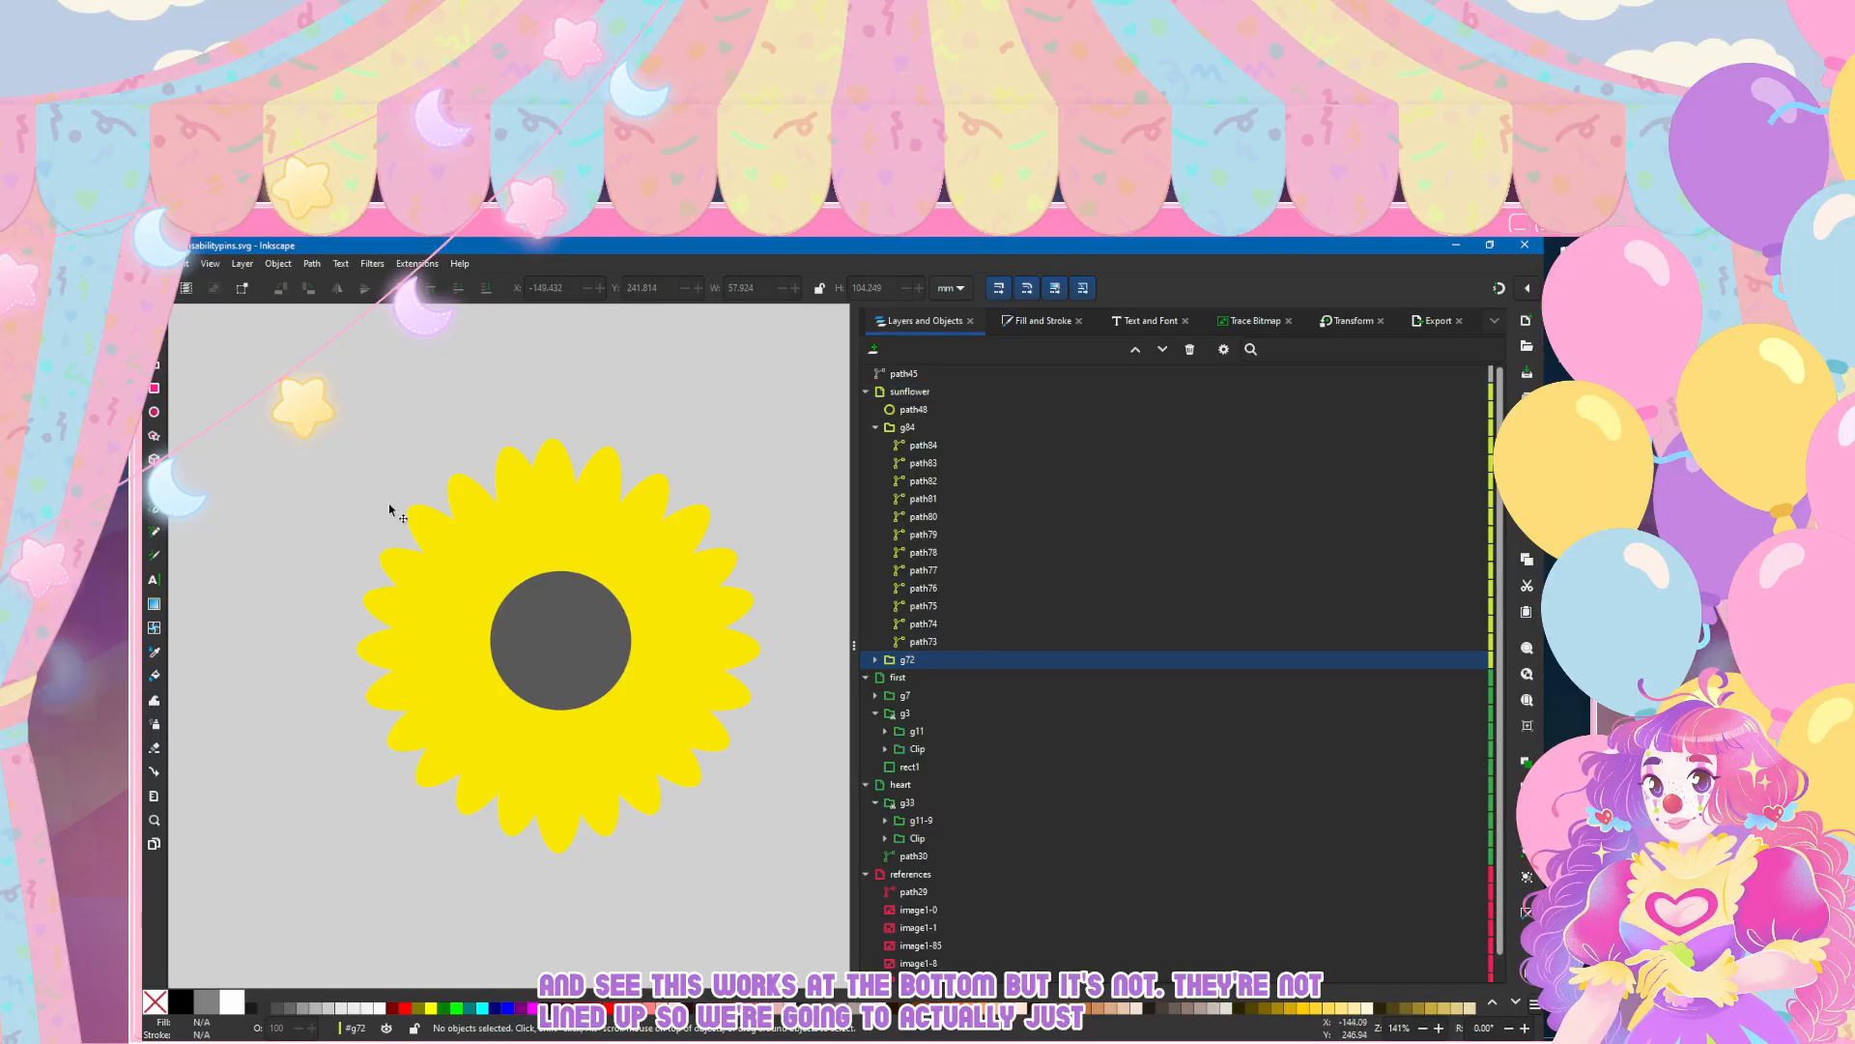
{"action": "key", "text": "Tab"}
{"action": "key", "text": "Right"}
{"action": "key", "text": "Right"}
{"action": "key", "text": "Right"}
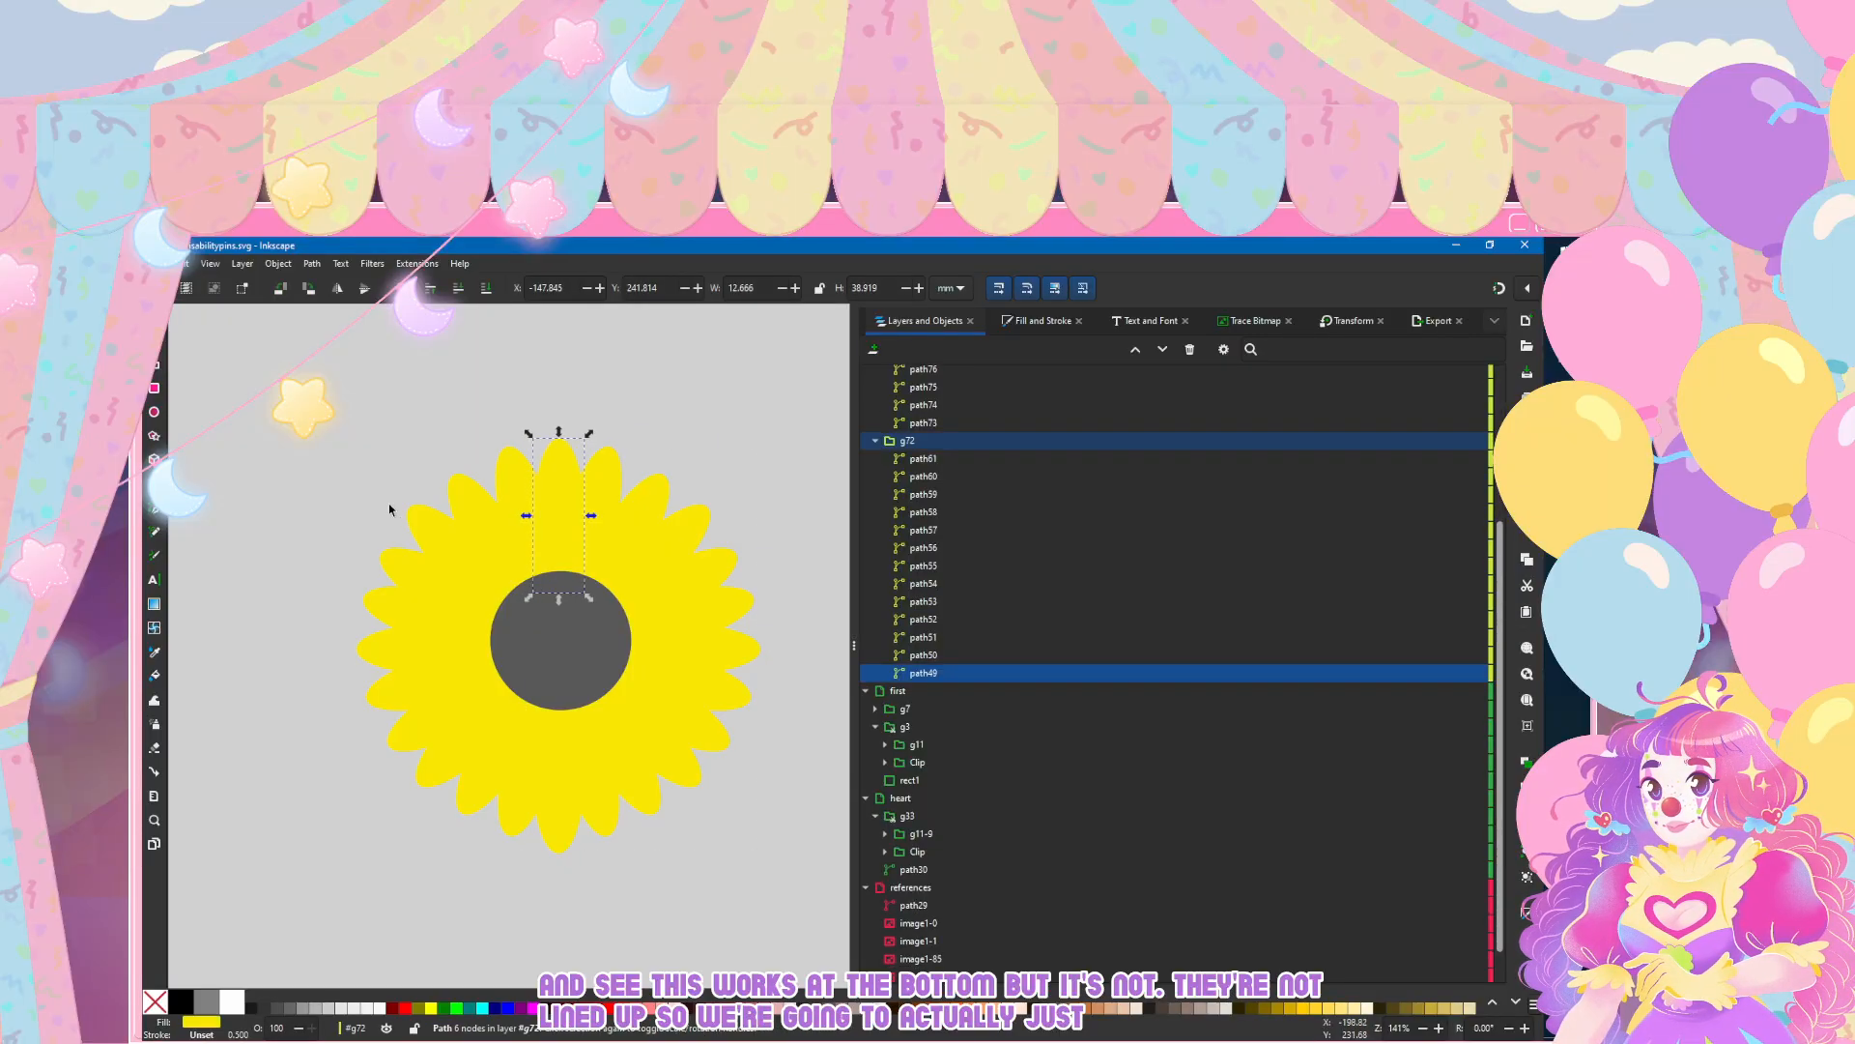
{"action": "key", "text": "Escape"}
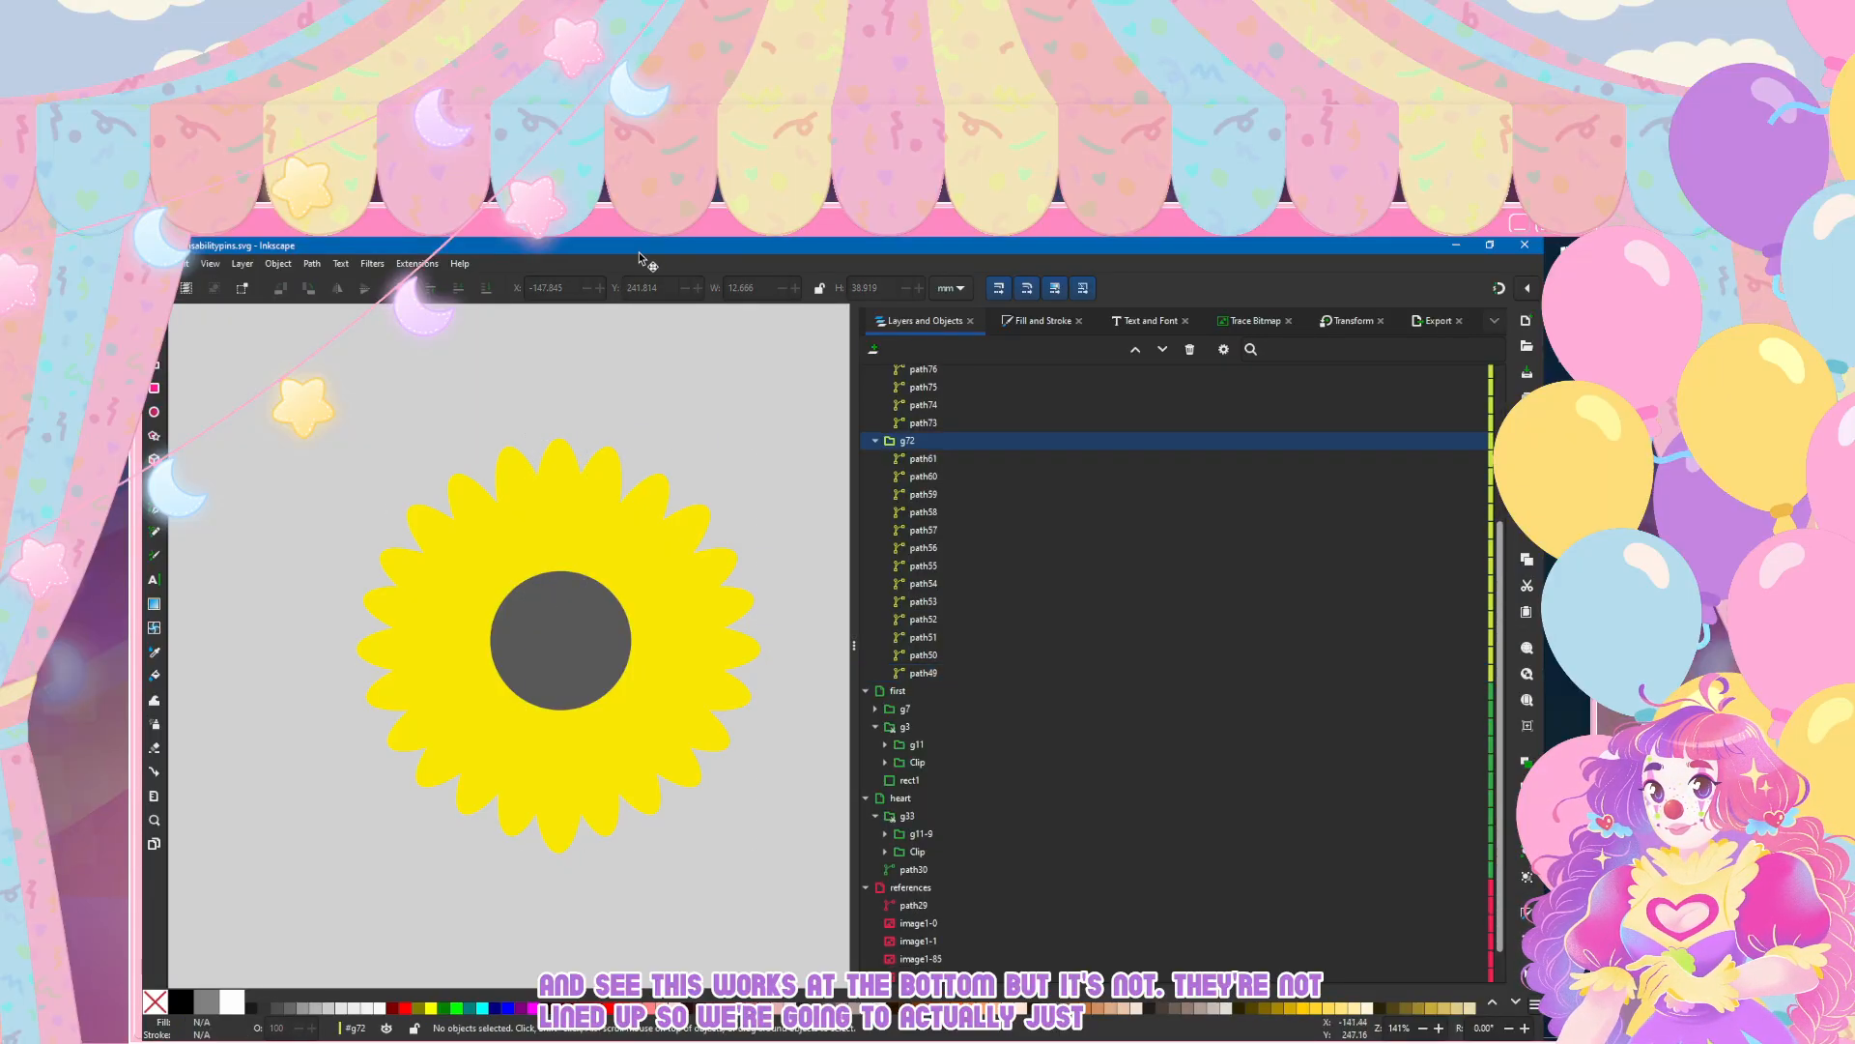
Step: Centre the grey circle on the petal ring by moving it to about X -159.5 mm, Y 277 mm, and check the flower's symmetry
{"action": "left_click_drag", "start_coordinate": [562, 643], "coordinate": [558, 651]}
{"action": "left_click", "coordinate": [263, 427]}
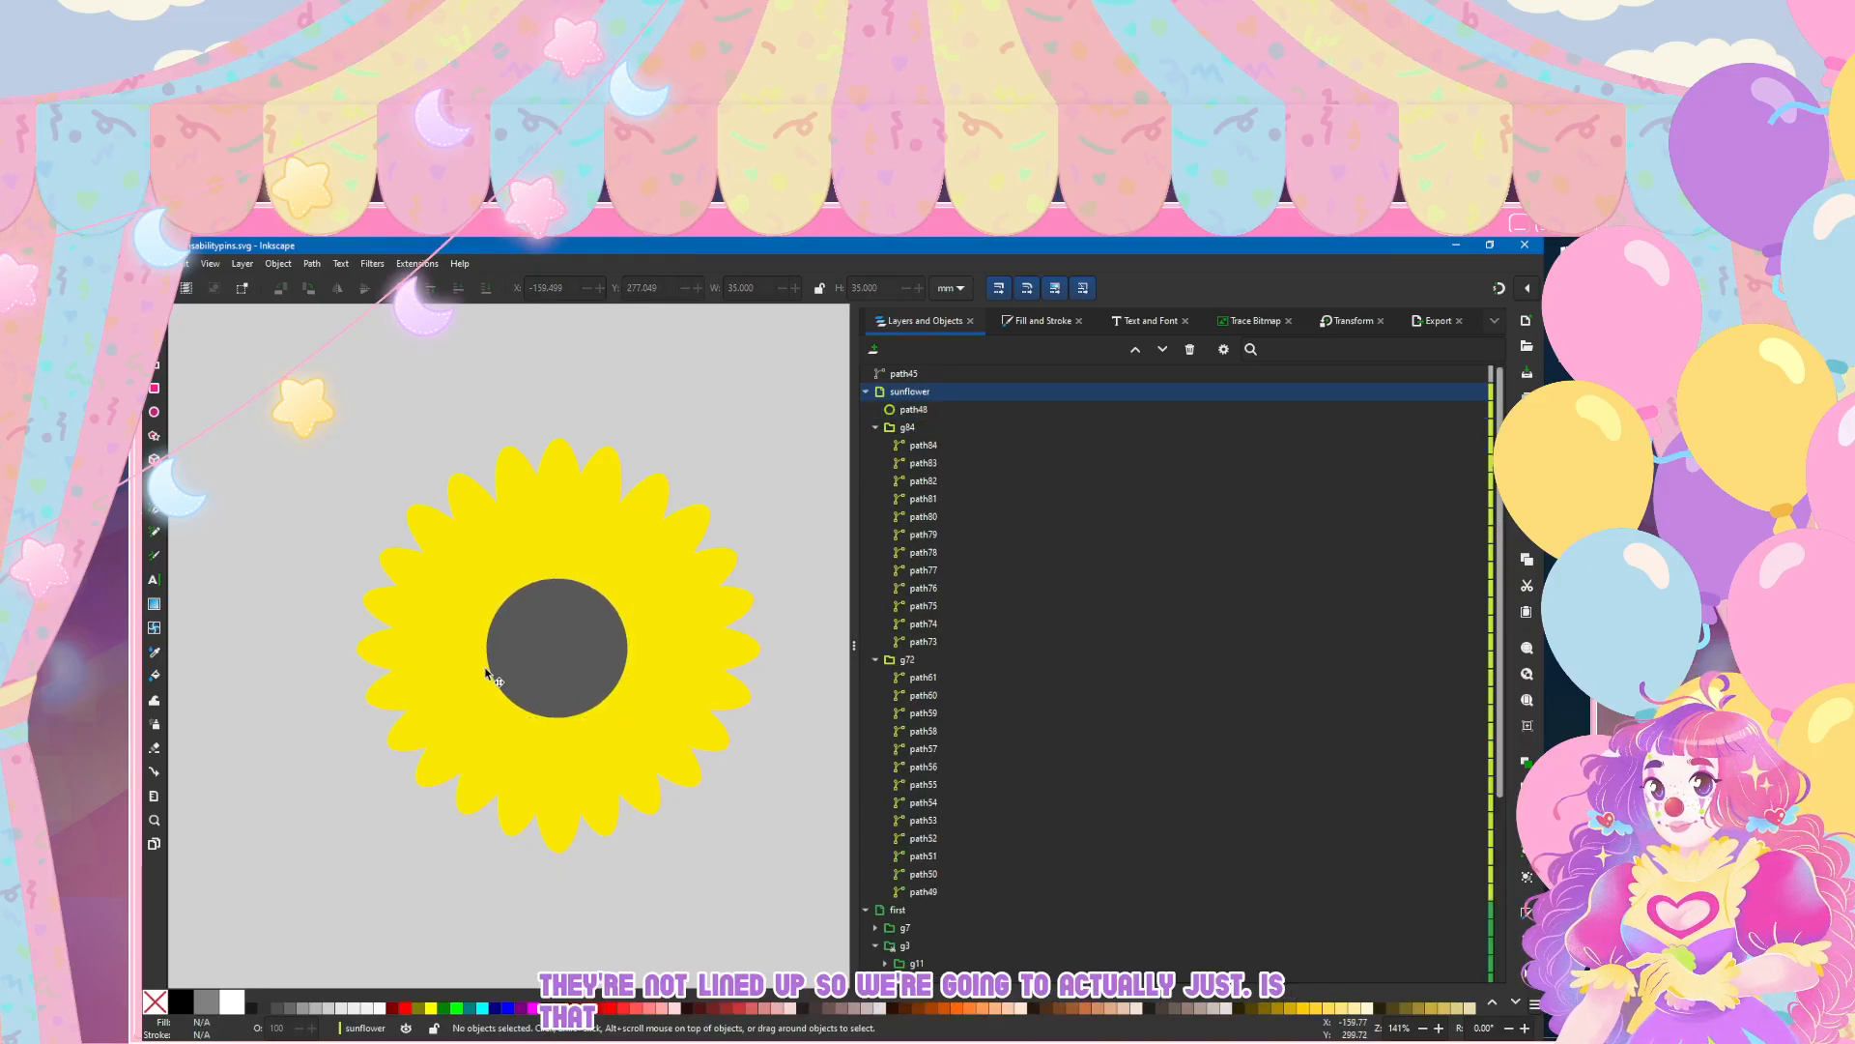
{"action": "scroll", "coordinate": [488, 673], "scroll_direction": "down", "scroll_amount": 4, "text": "ctrl"}
{"action": "scroll", "coordinate": [493, 654], "scroll_direction": "up", "scroll_amount": 4, "text": "ctrl"}
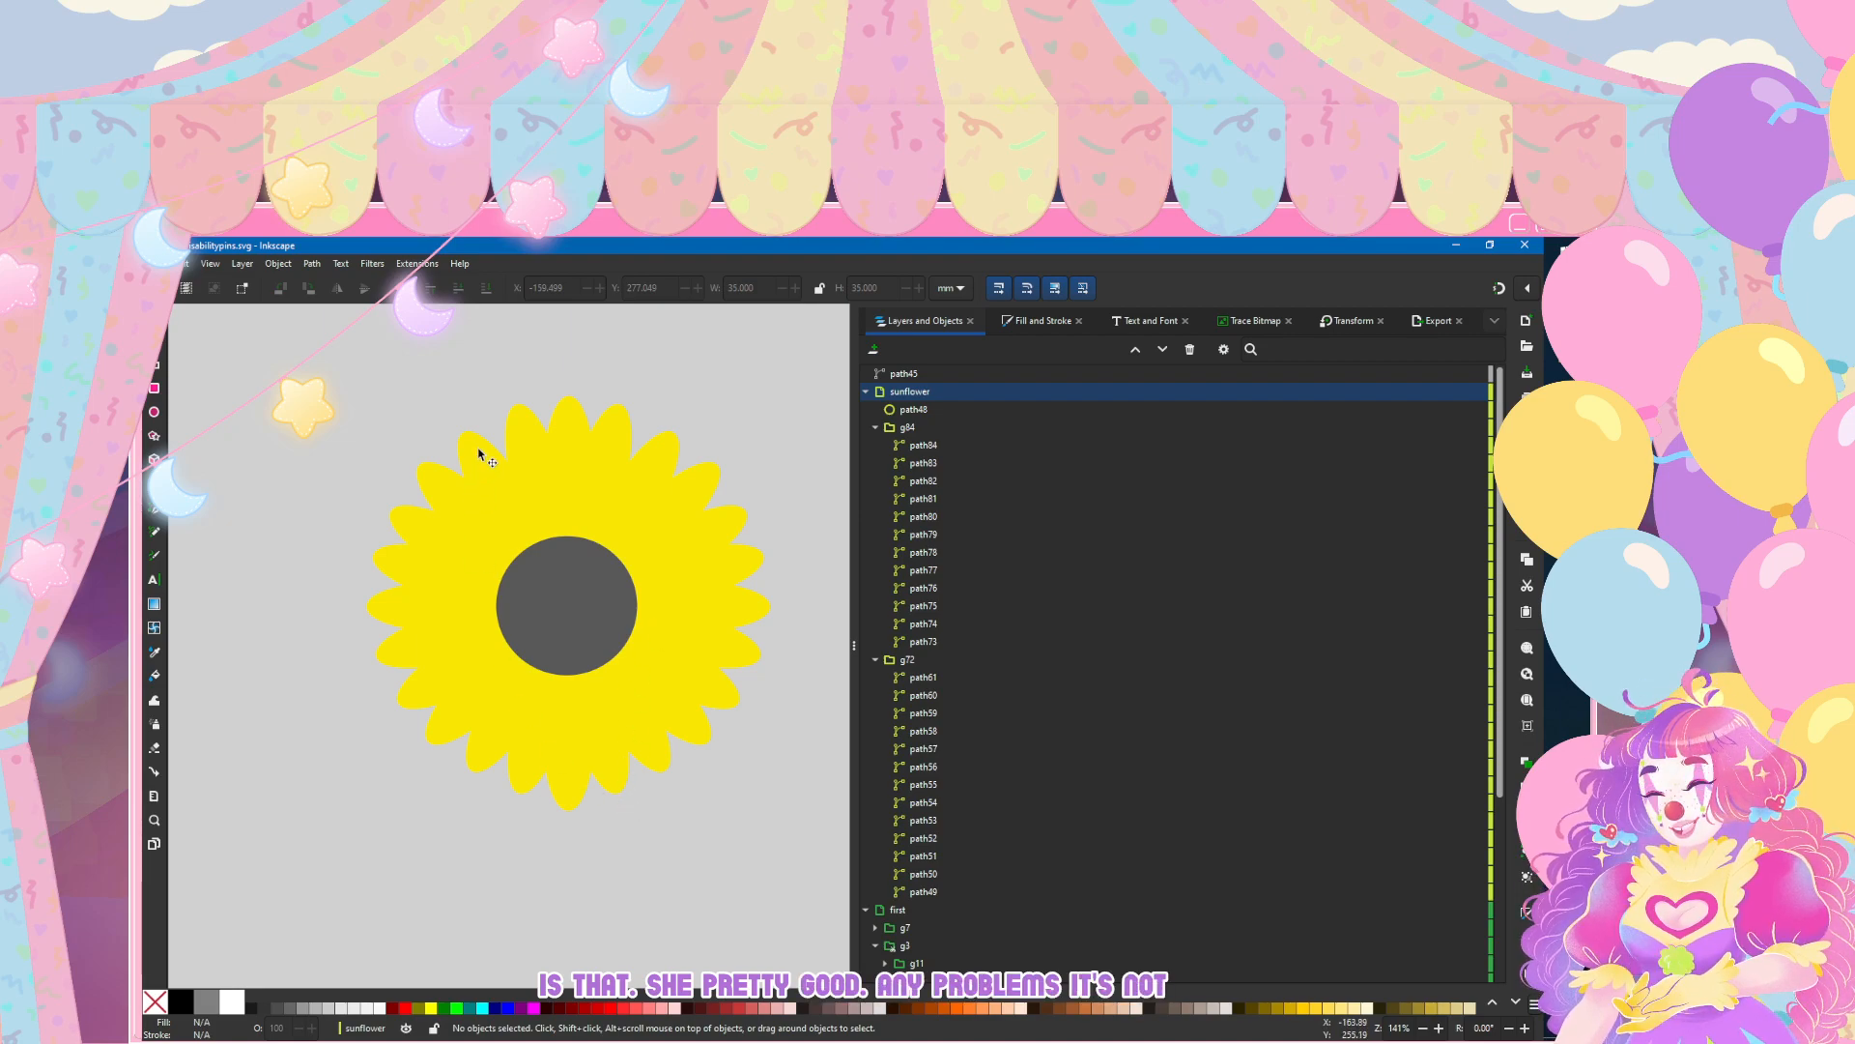
{"action": "scroll", "coordinate": [550, 519], "scroll_direction": "up", "scroll_amount": 1}
{"action": "scroll", "coordinate": [549, 519], "scroll_direction": "down", "scroll_amount": 1}
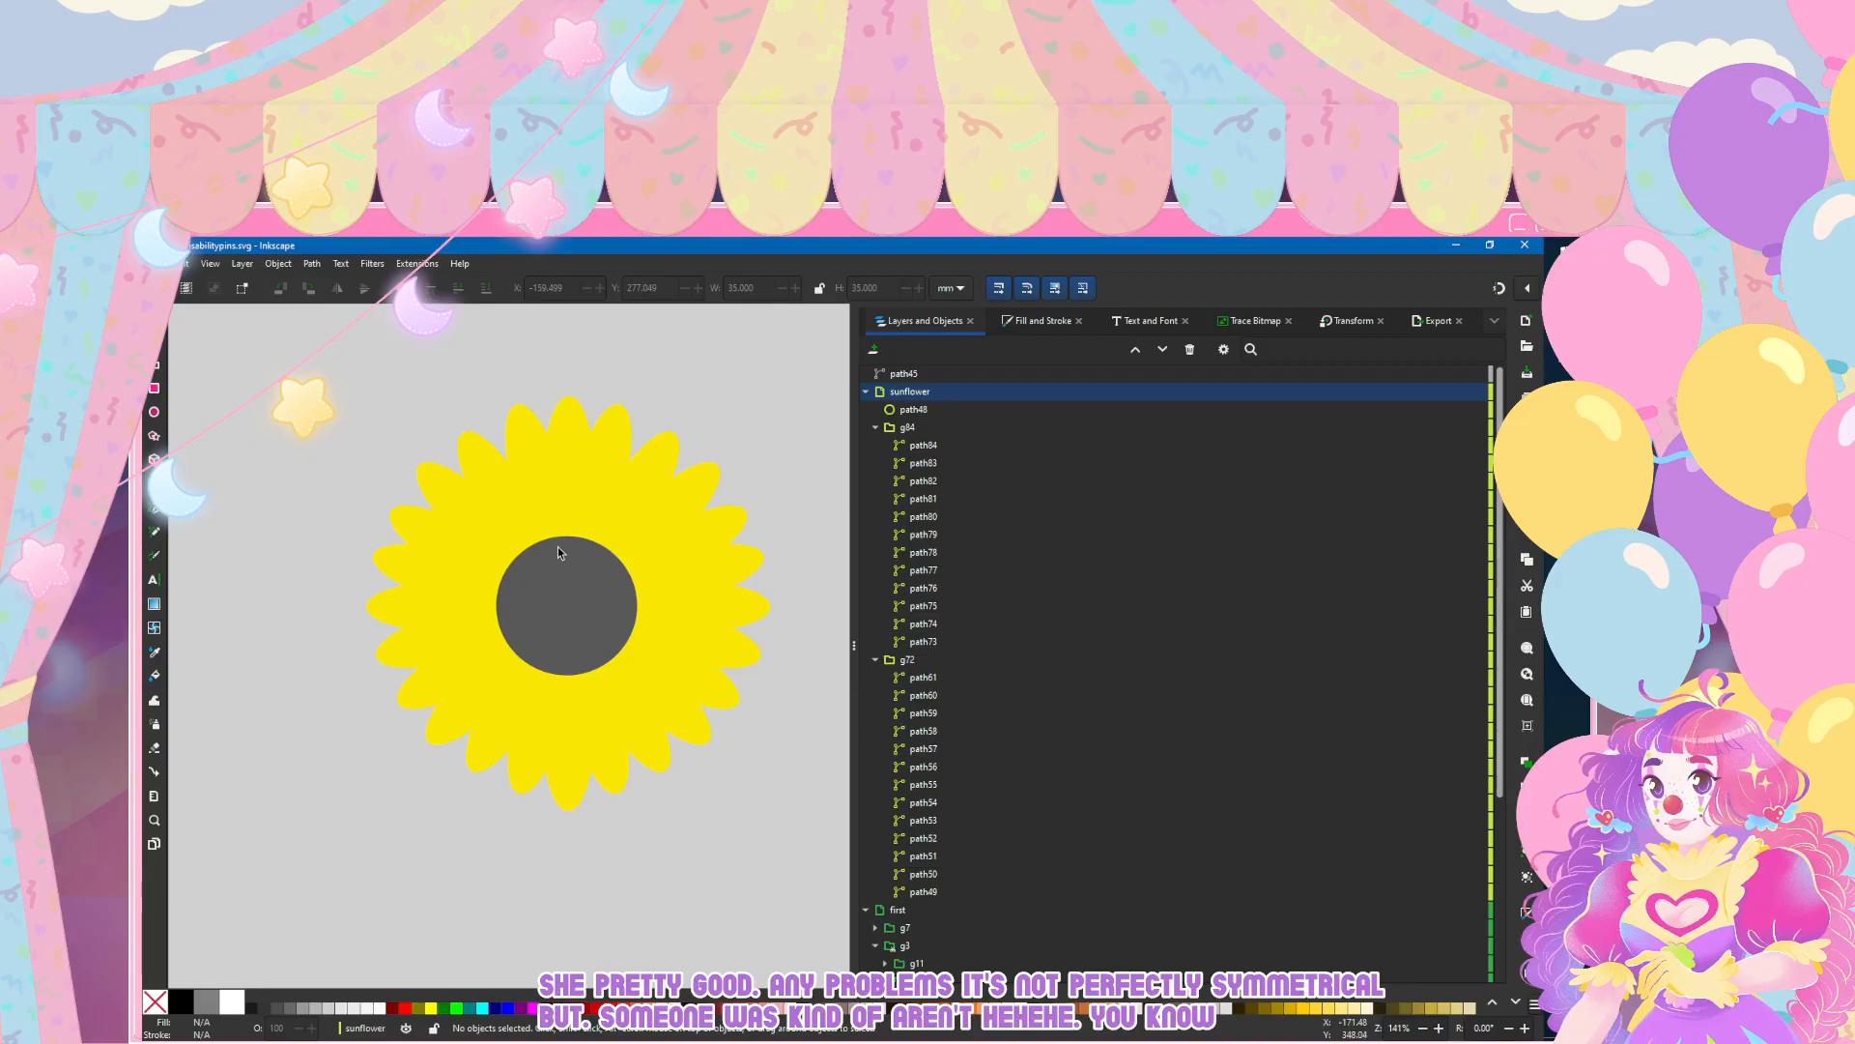
Step: Nudge path73 and path50, the petals on either side of the top petal, down to about Y 244.4 mm
{"action": "left_click", "coordinate": [559, 549]}
{"action": "left_click", "coordinate": [559, 549]}
{"action": "key", "text": "Escape"}
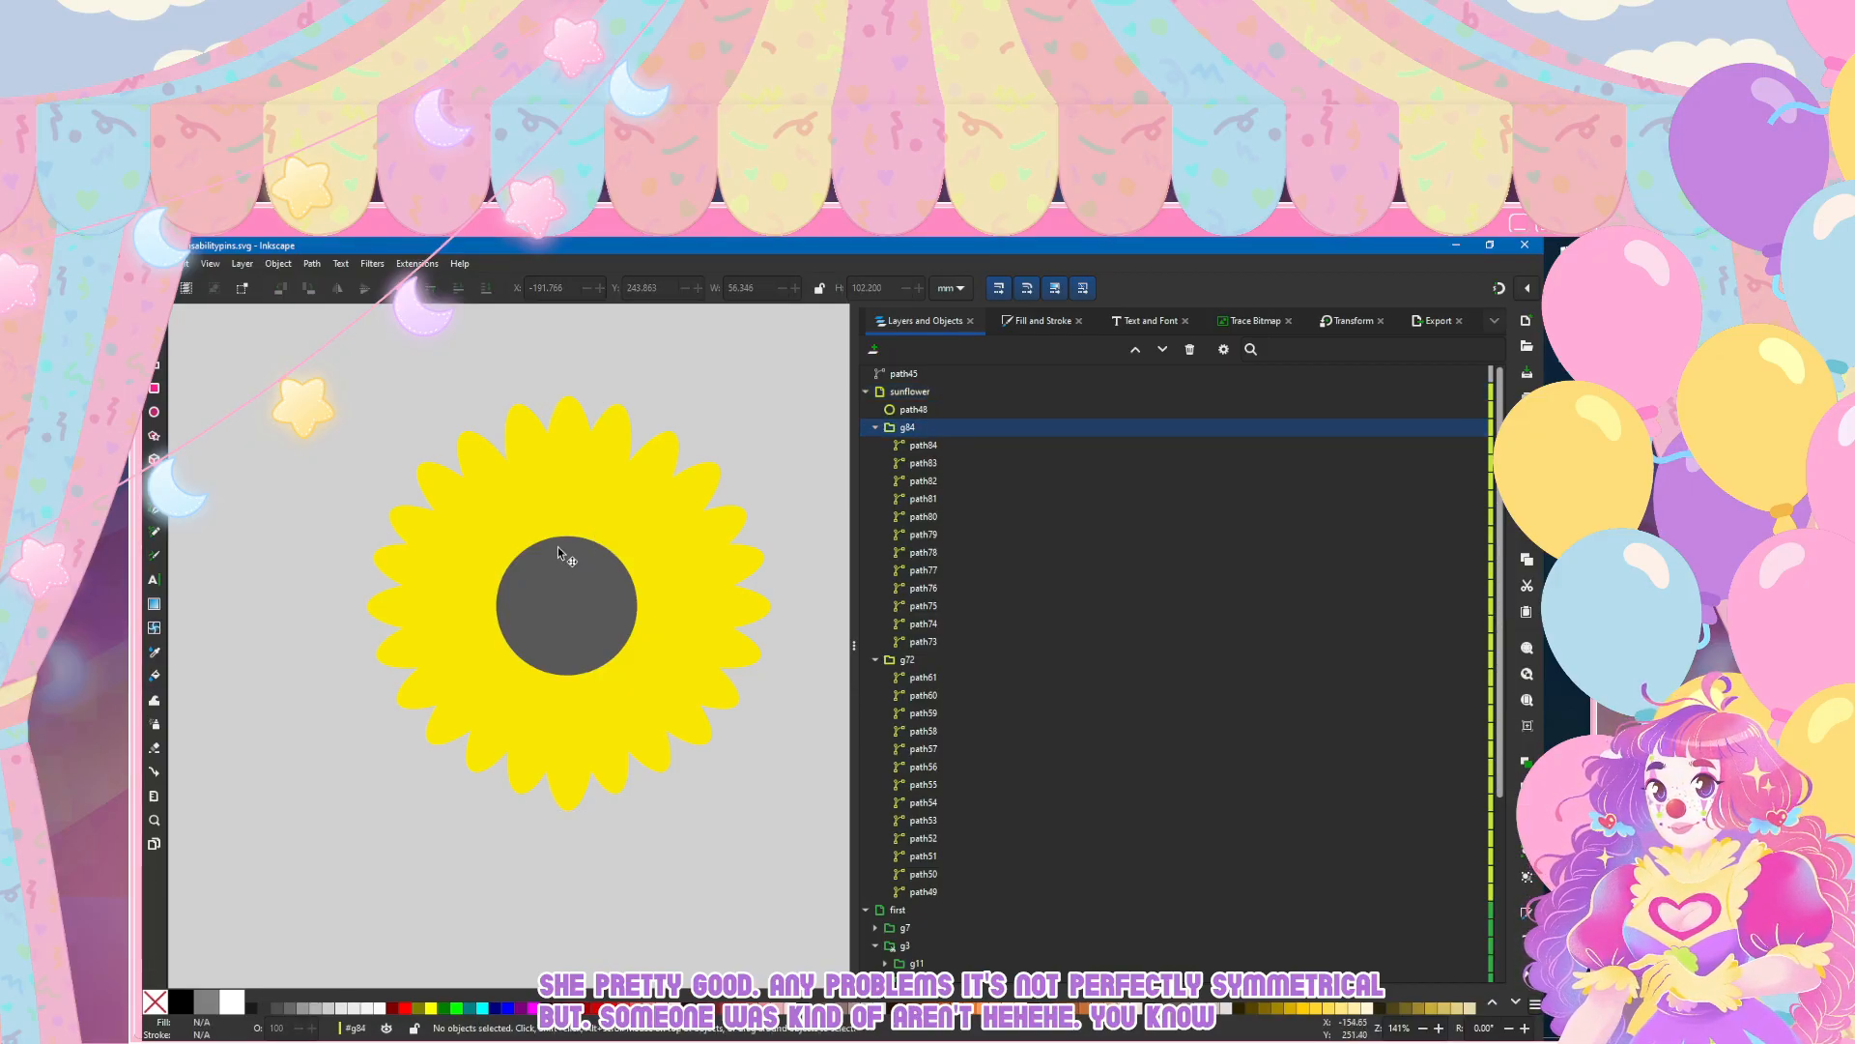
{"action": "left_click", "coordinate": [558, 547], "text": "ctrl"}
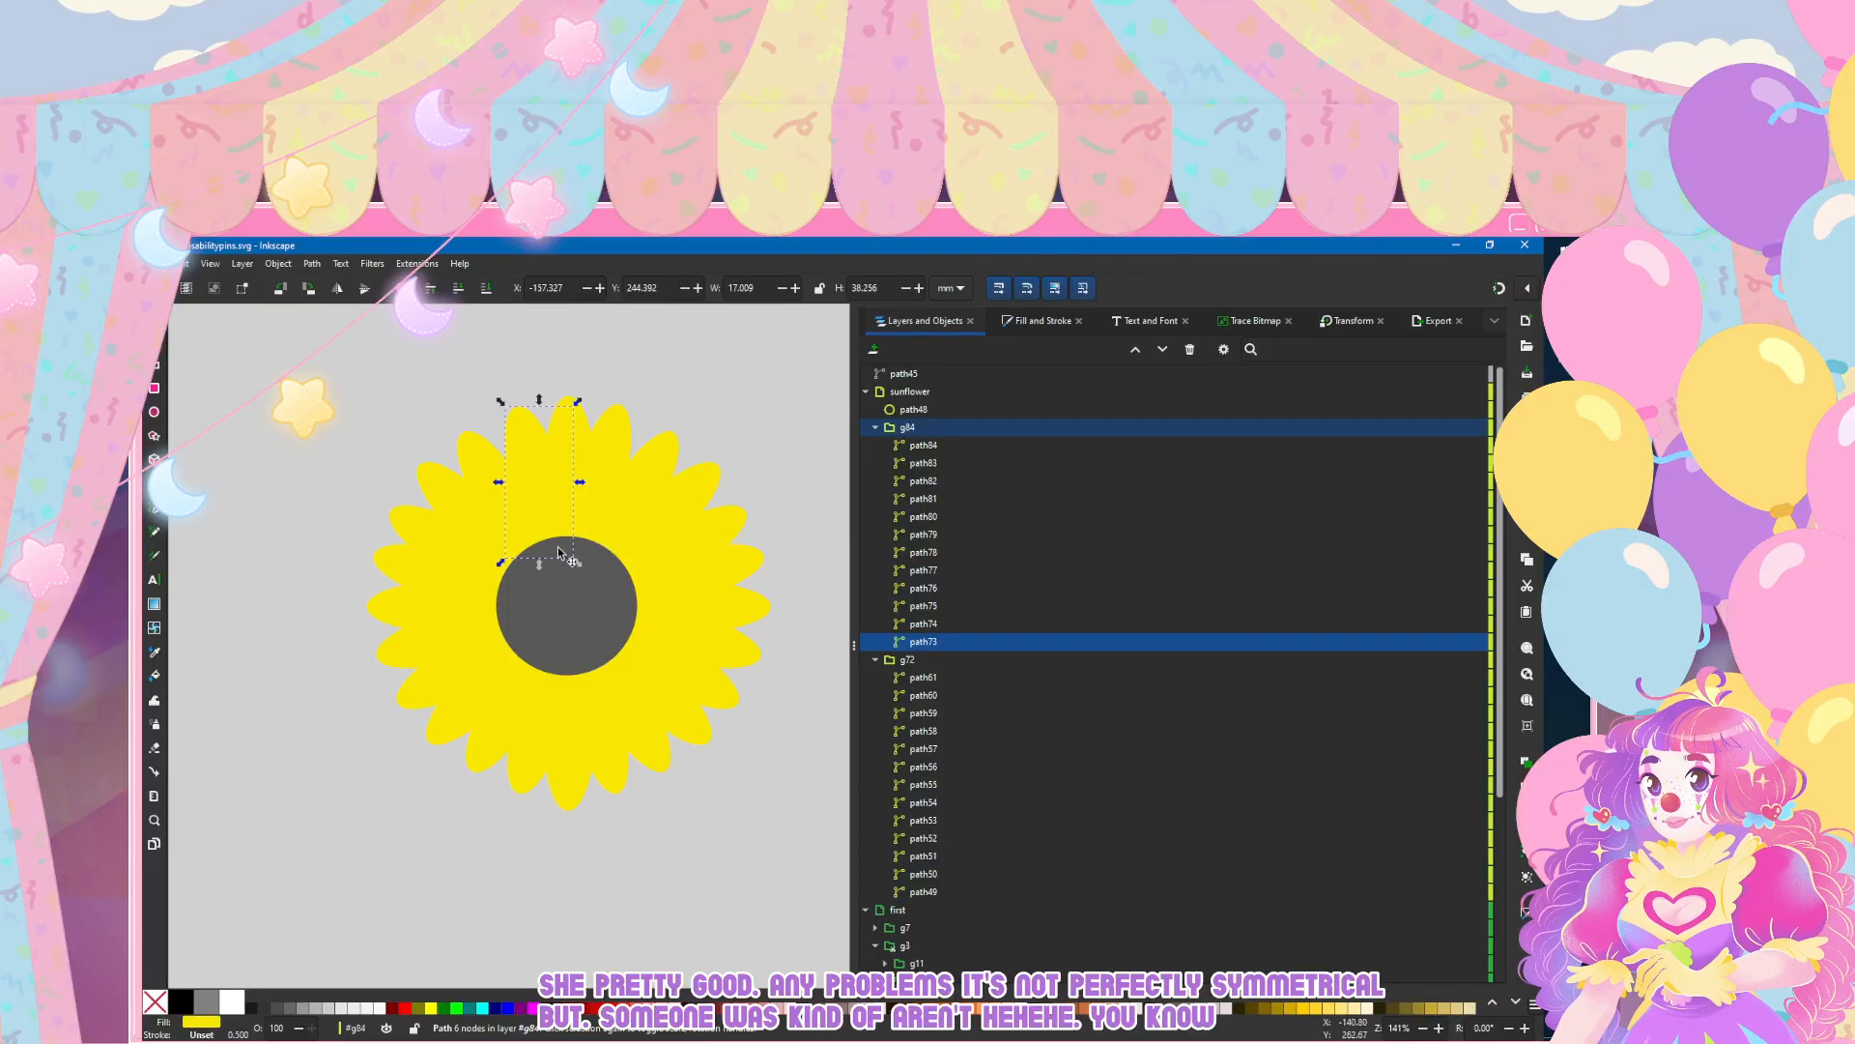
{"action": "left_click", "coordinate": [558, 548]}
{"action": "left_click", "coordinate": [558, 548]}
{"action": "double_click", "coordinate": [559, 547]}
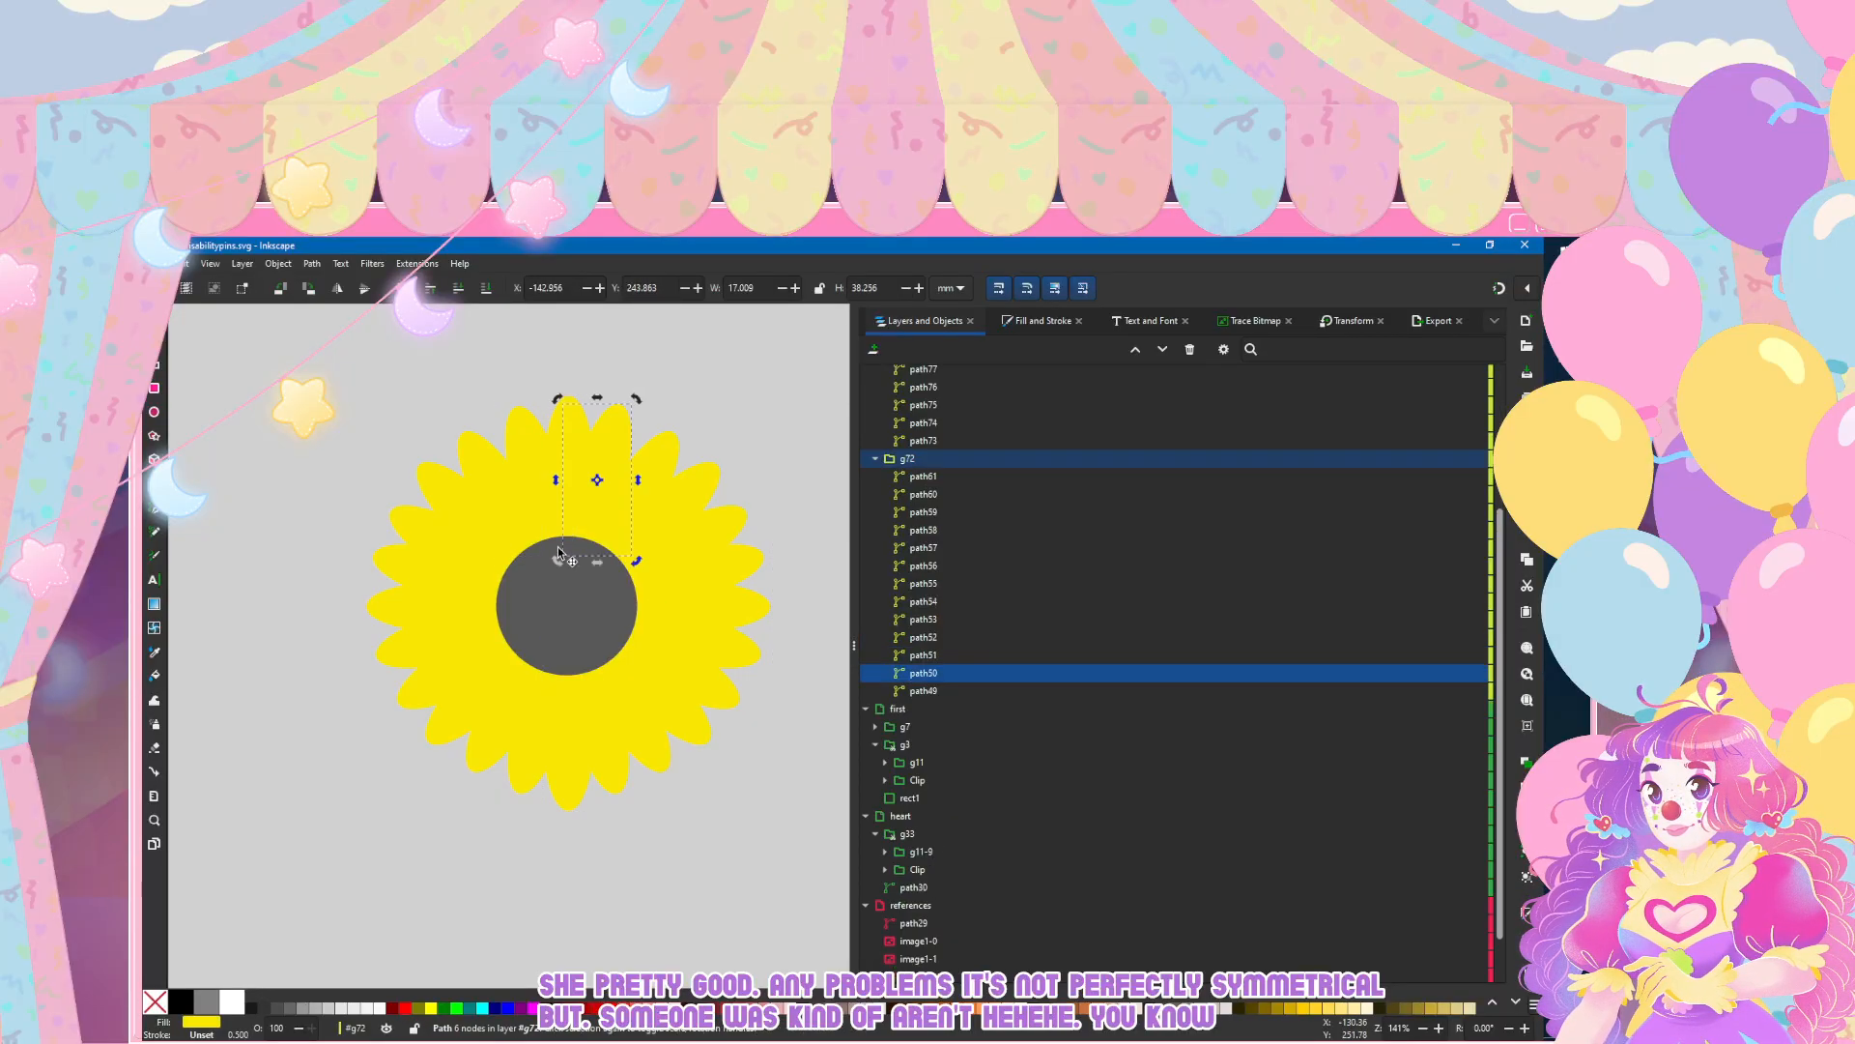
{"action": "left_click", "coordinate": [558, 548]}
{"action": "key", "text": "Escape"}
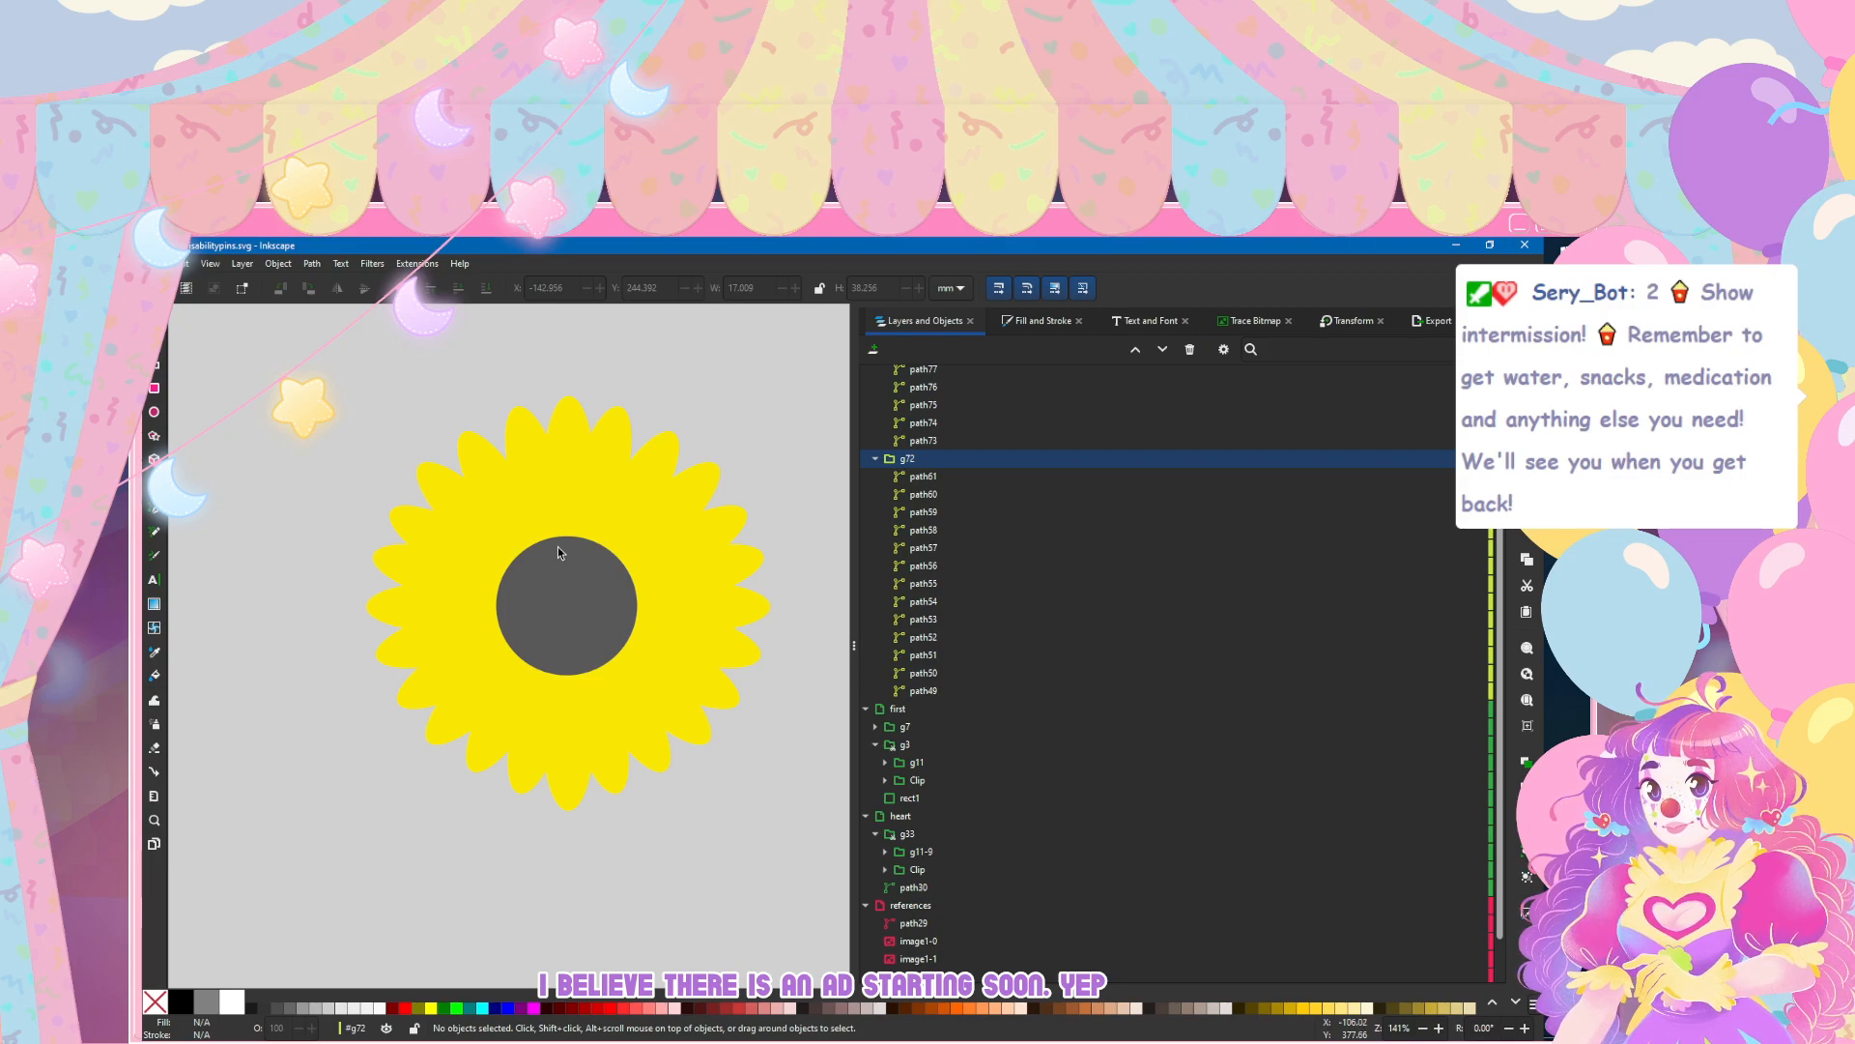
Step: Fine-tune the second petal on each side of the top petal to about Y 250.7 mm and deselect
{"action": "left_click", "coordinate": [664, 466]}
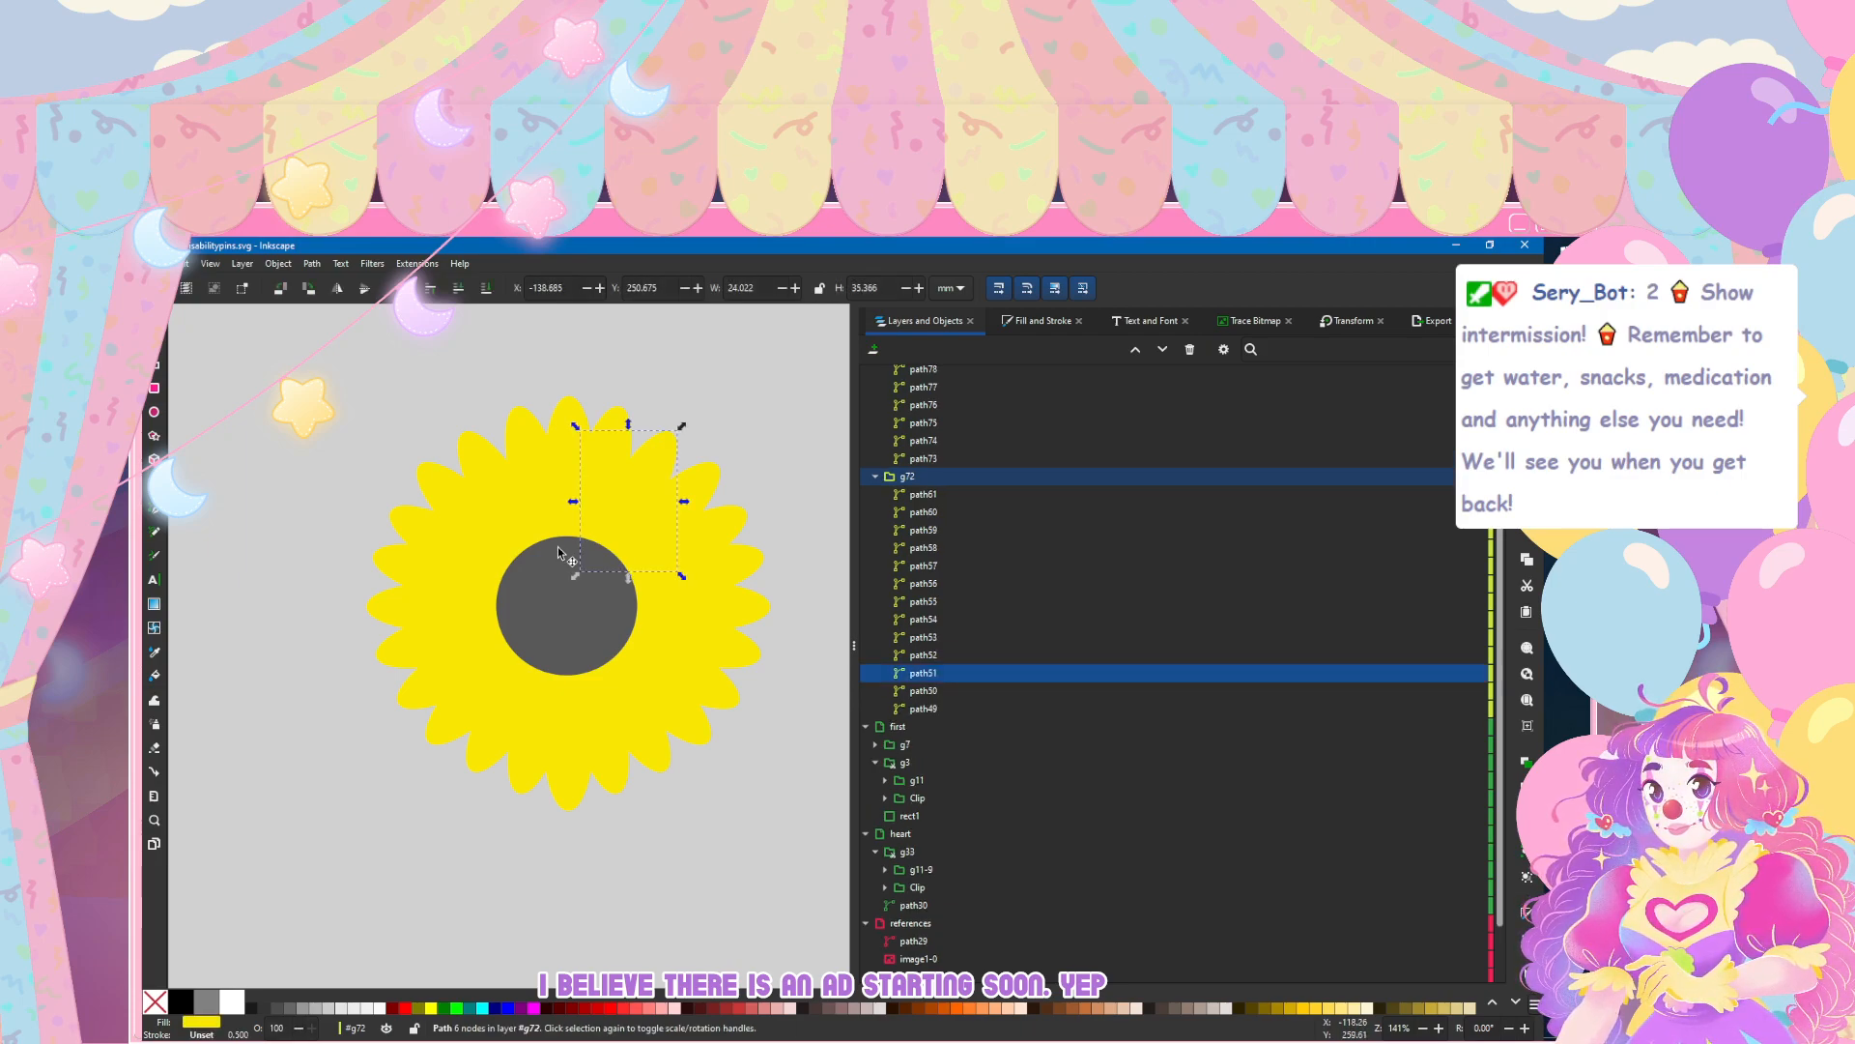
{"action": "left_click", "coordinate": [477, 450]}
{"action": "double_click", "coordinate": [470, 456]}
{"action": "left_click", "coordinate": [469, 456]}
{"action": "key", "text": "Right"}
{"action": "left_click", "coordinate": [362, 409]}
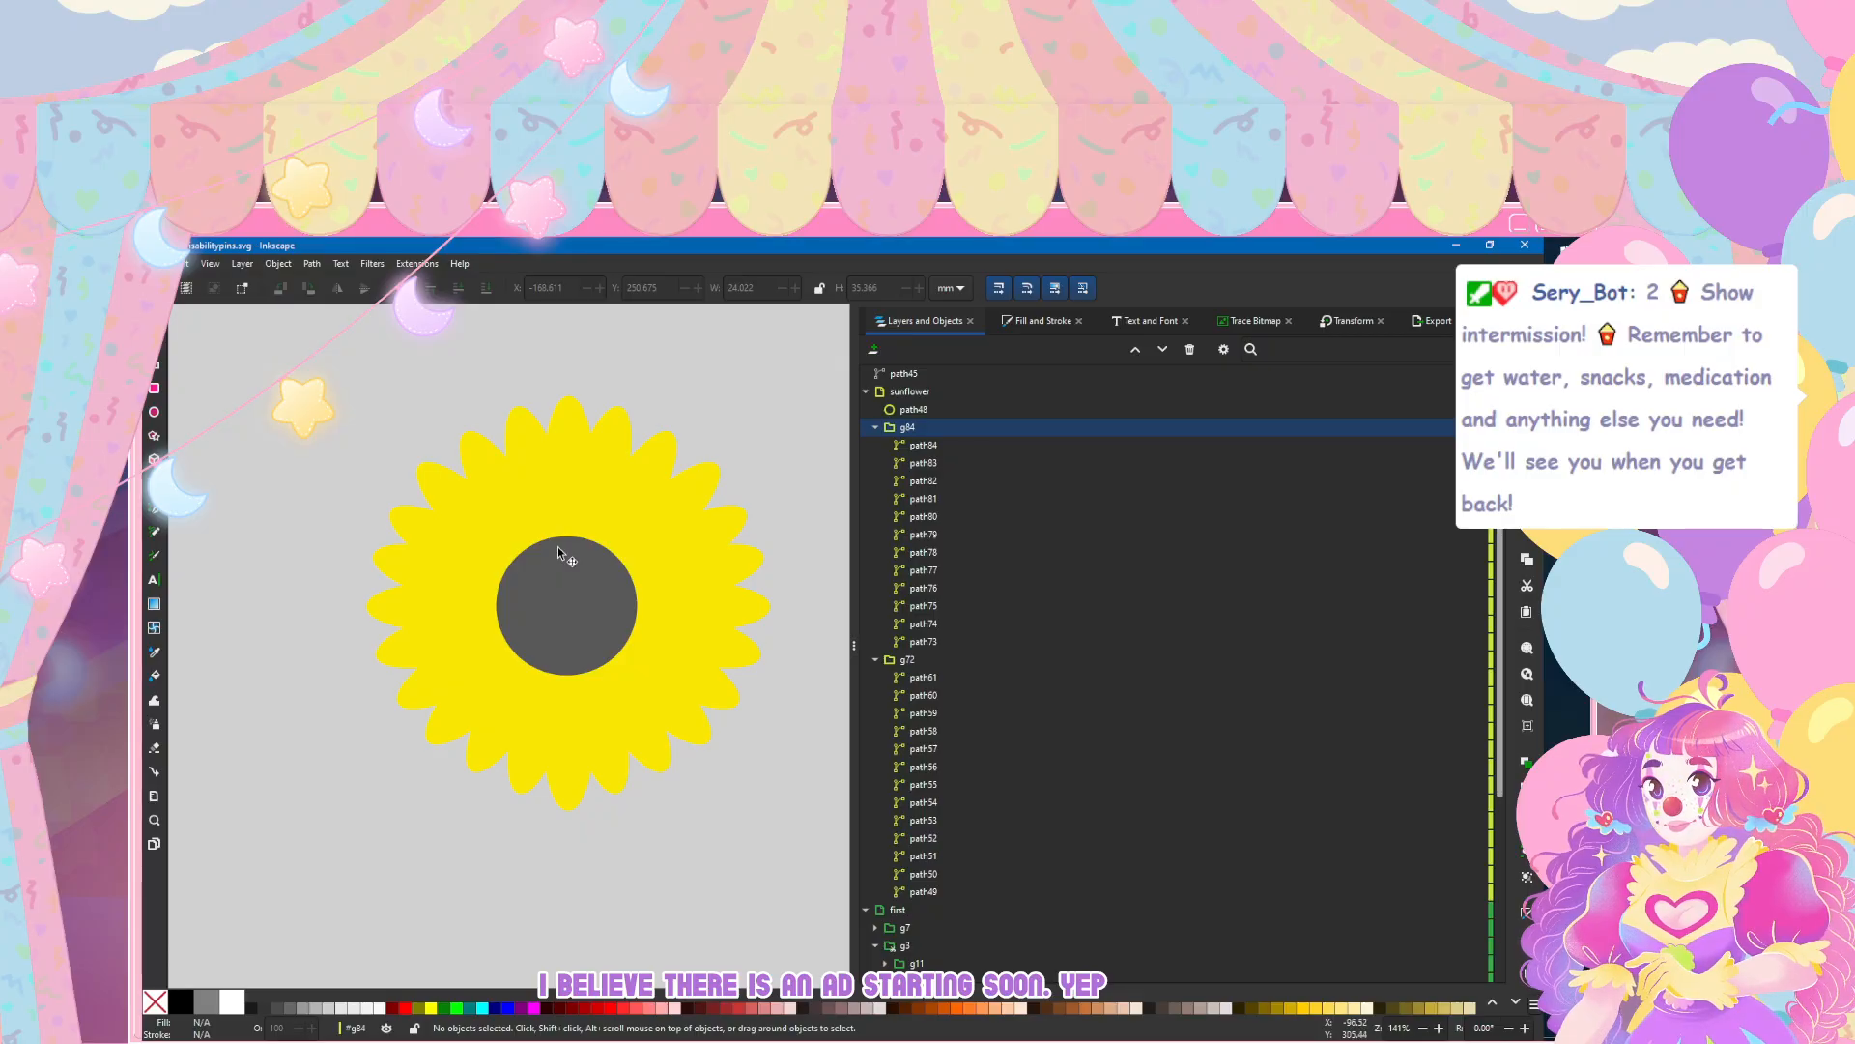
Step: Save the document pridedisabilitypins.svg
{"action": "scroll", "coordinate": [339, 542], "scroll_direction": "down", "scroll_amount": 3}
{"action": "scroll", "coordinate": [351, 560], "scroll_direction": "up", "scroll_amount": 2}
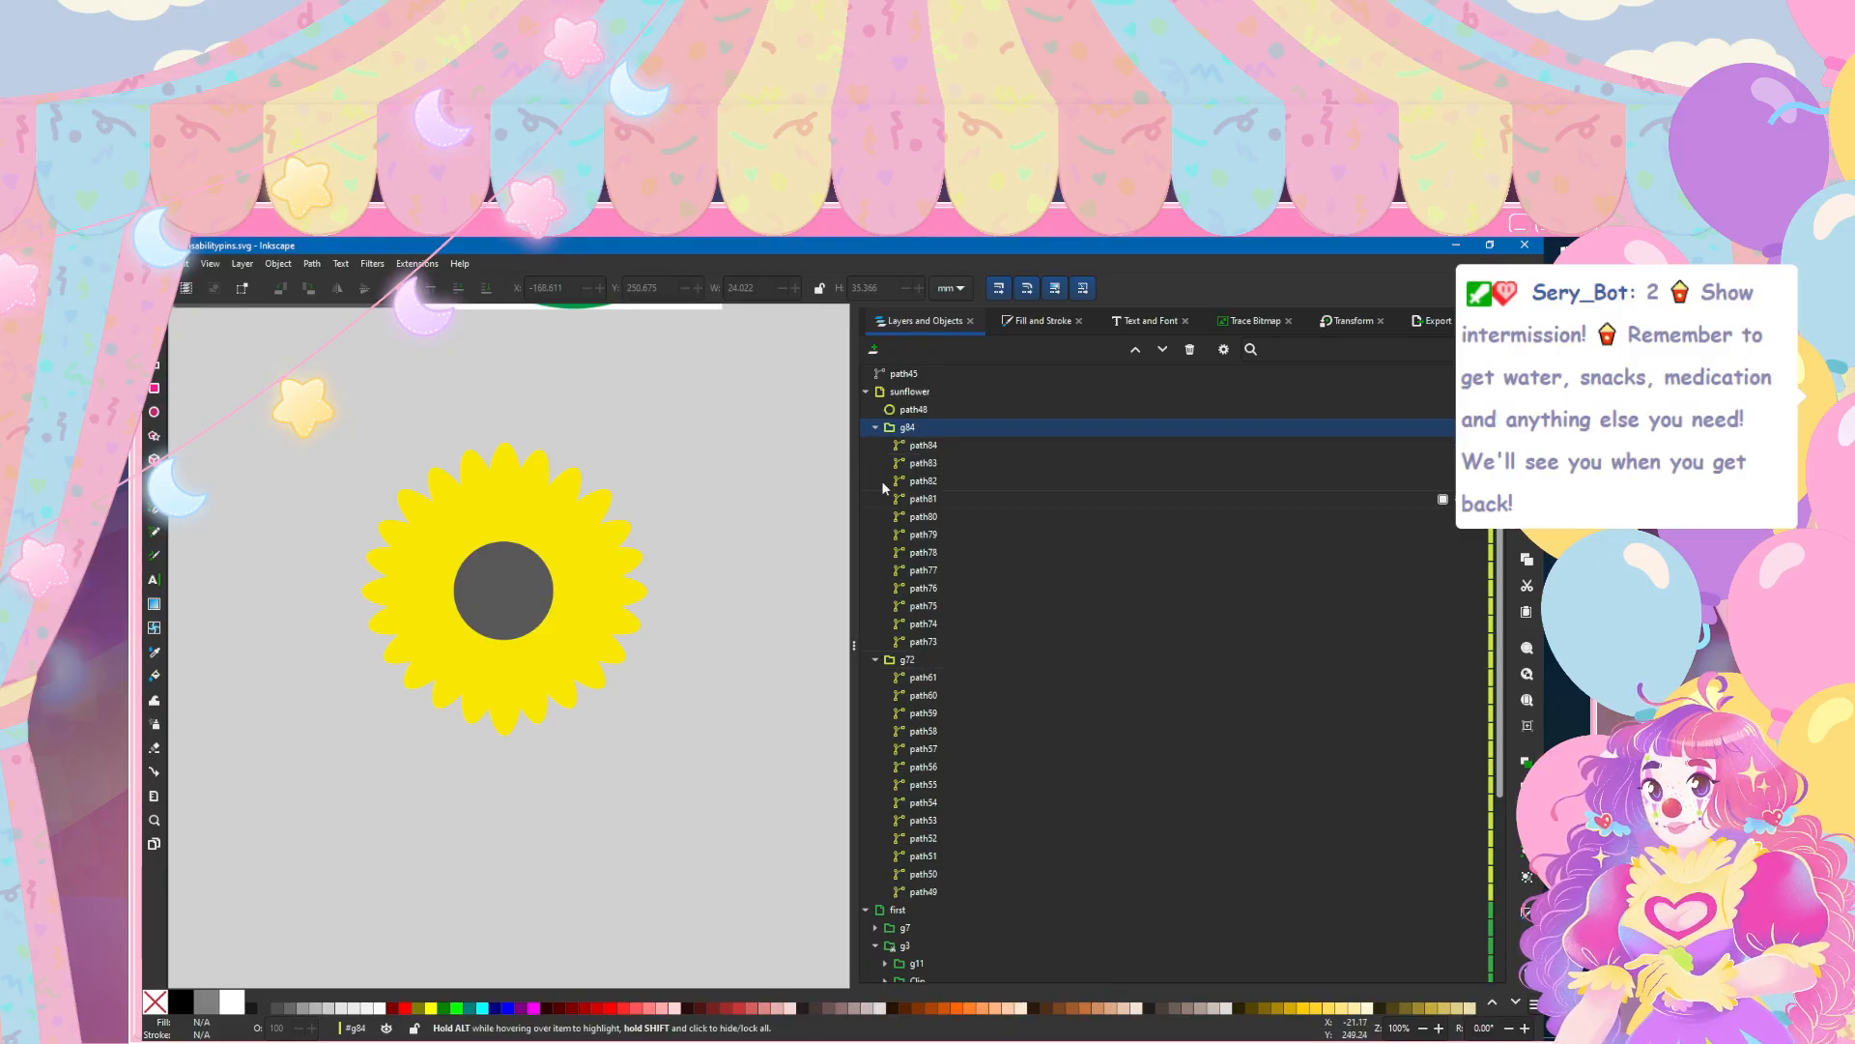
{"action": "left_click", "coordinate": [157, 263]}
{"action": "left_click", "coordinate": [189, 373]}
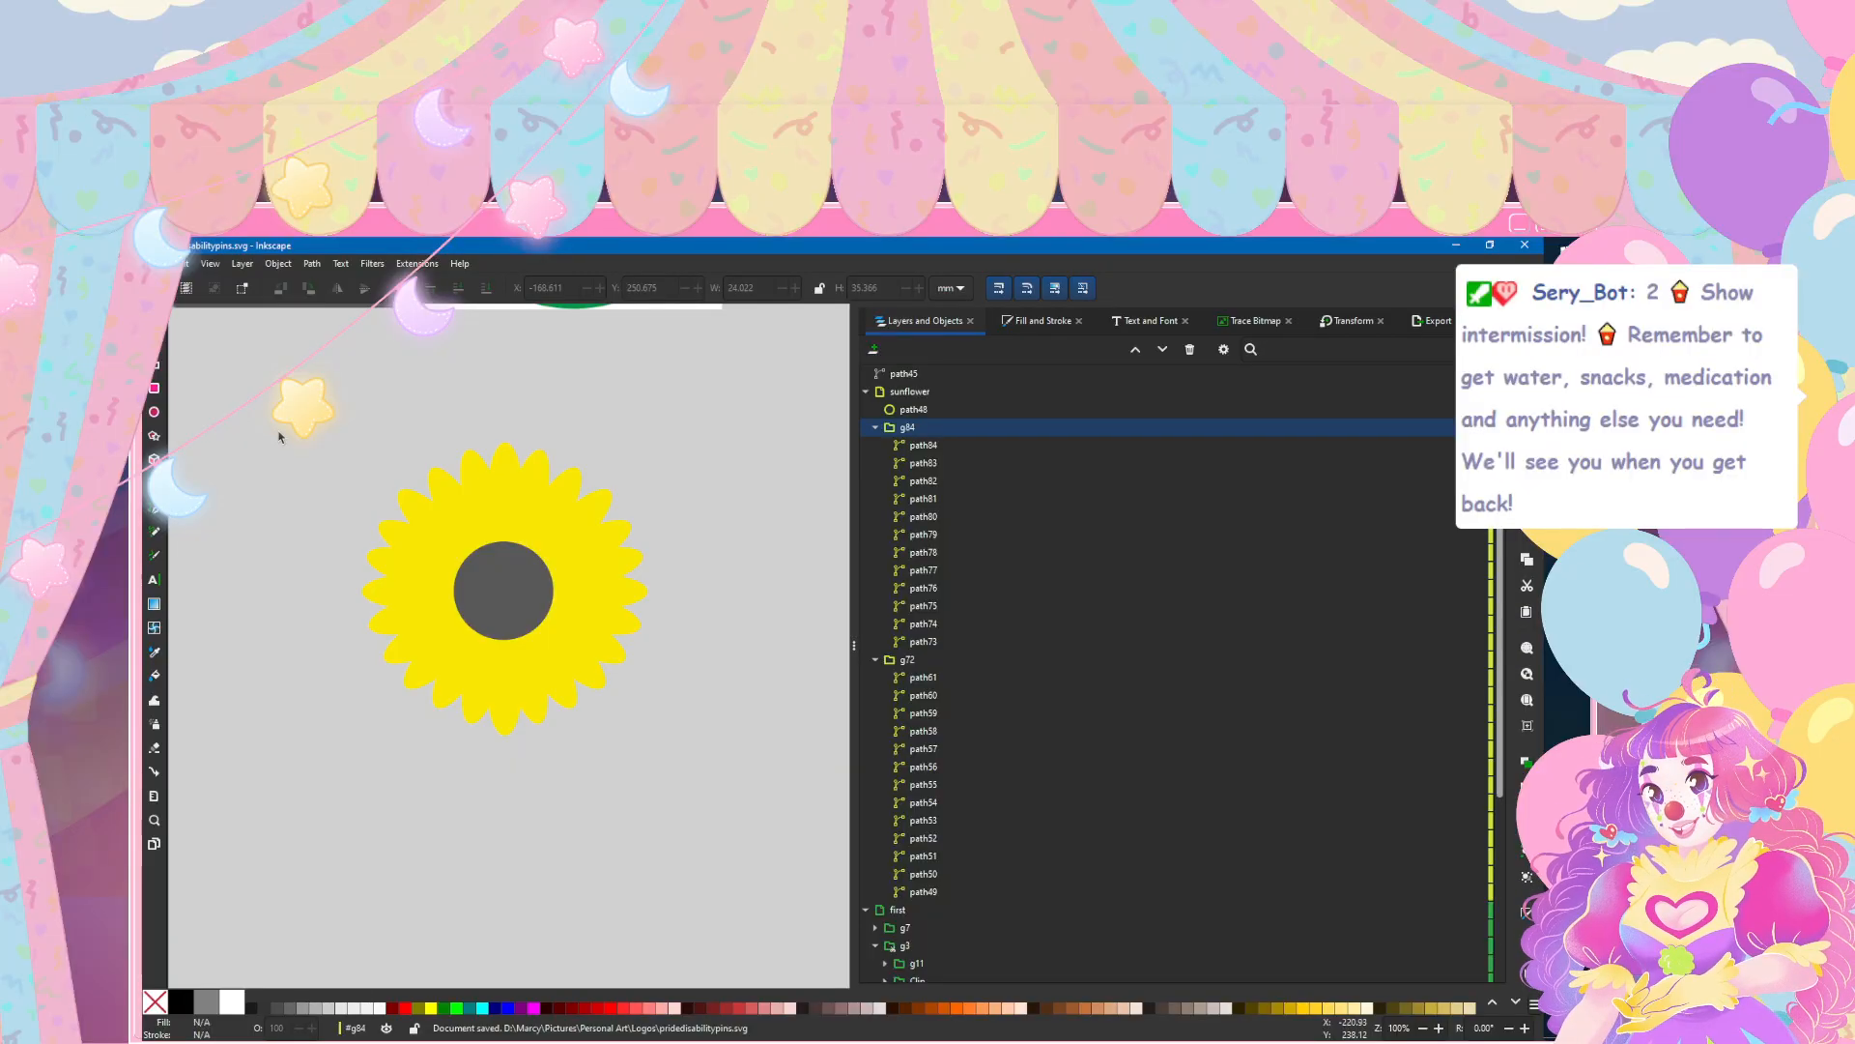
Step: Give petals path84 through path74 of group g84 a flat dark grey stroke, 585859ff
{"action": "scroll", "coordinate": [353, 509], "scroll_direction": "up", "scroll_amount": 1, "text": "ctrl"}
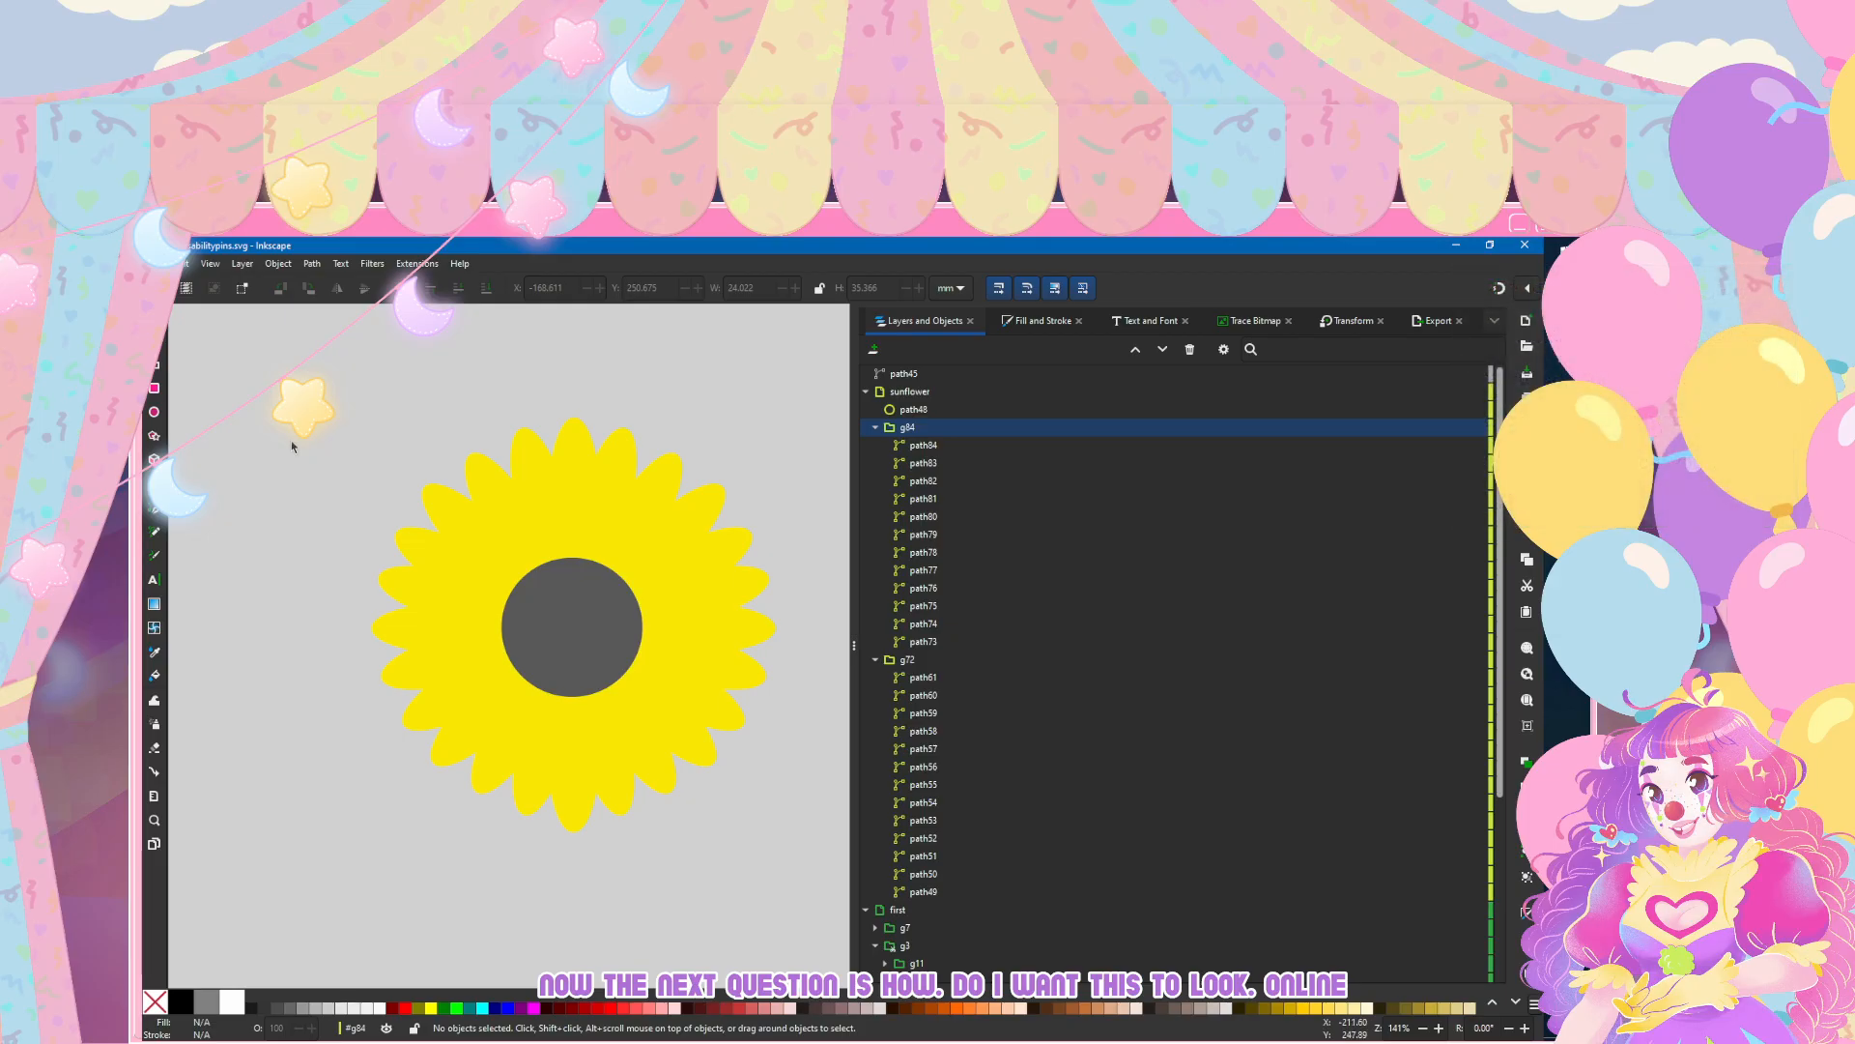
{"action": "left_click", "coordinate": [922, 445]}
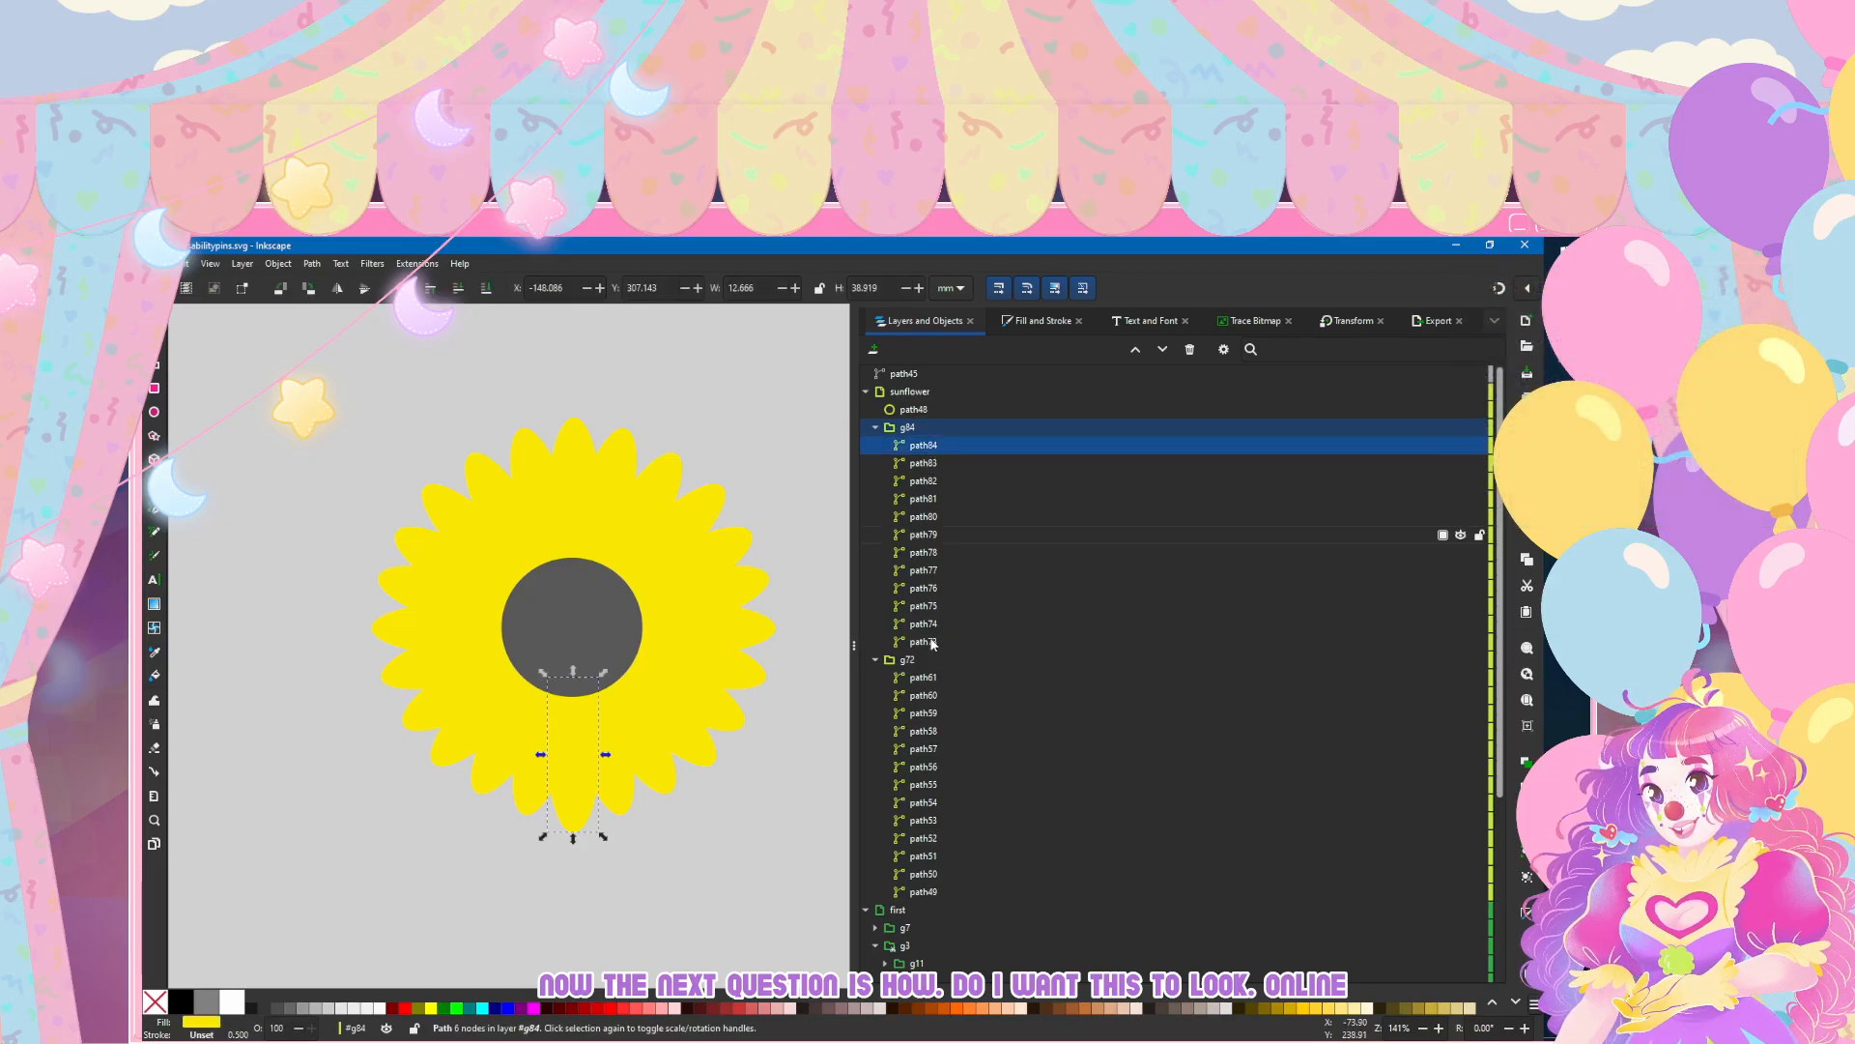
{"action": "left_click", "coordinate": [926, 624], "text": "shift"}
{"action": "key", "text": "ctrl+shift+f"}
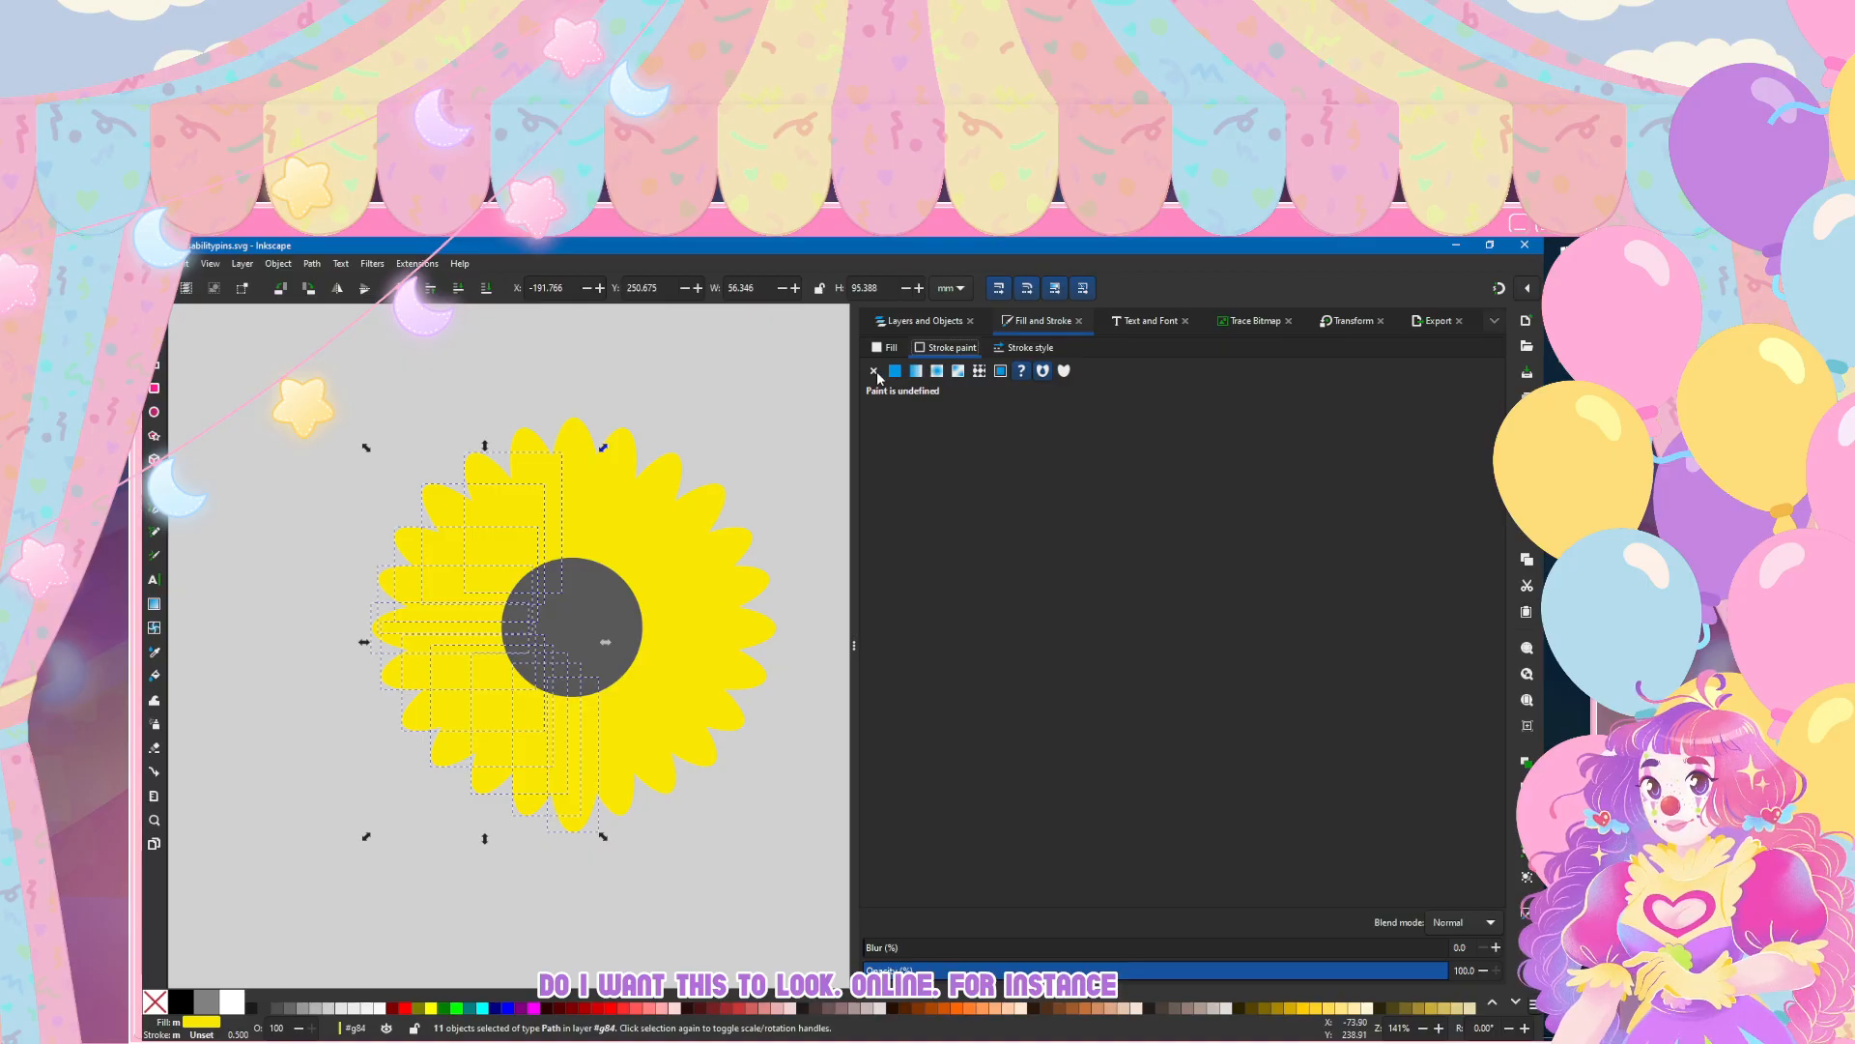
{"action": "left_click", "coordinate": [893, 372]}
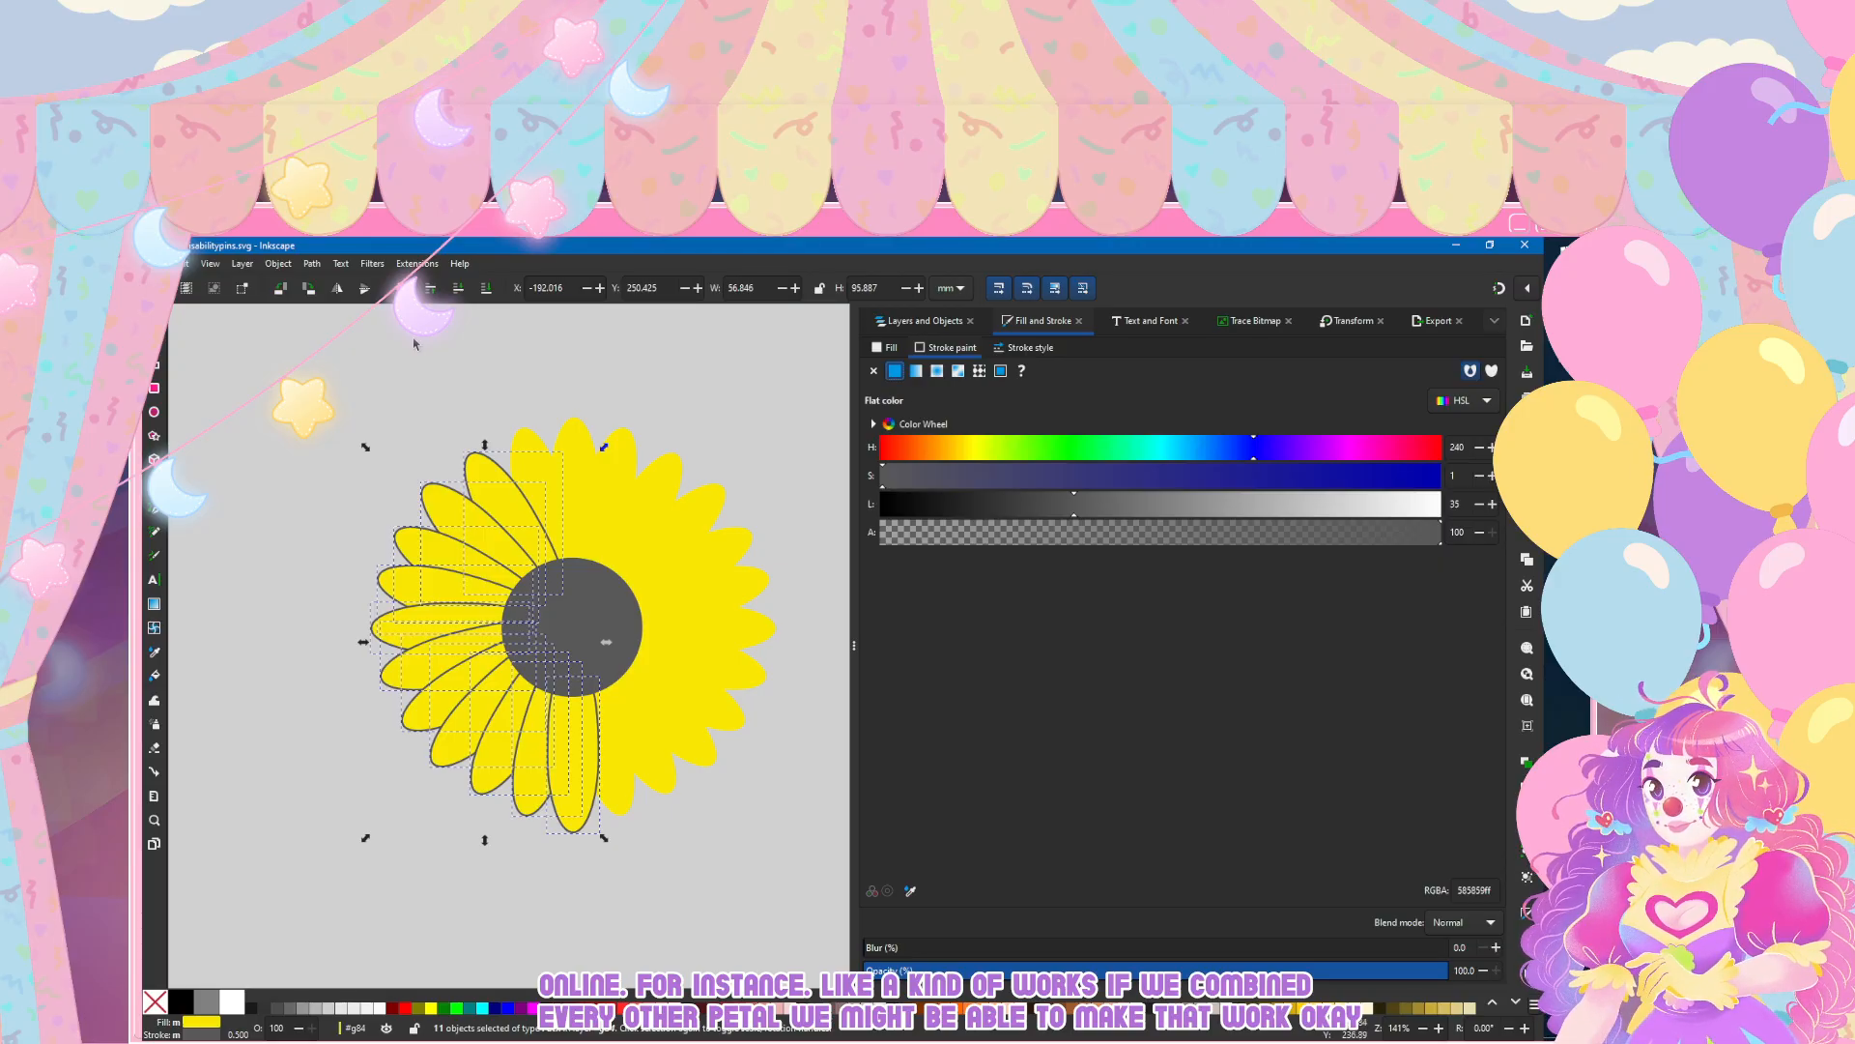
Step: Unite path83 and path82, the two outlined petals immediately left of the bottom petal, into one shape
{"action": "key", "text": "Escape"}
{"action": "key", "text": "n"}
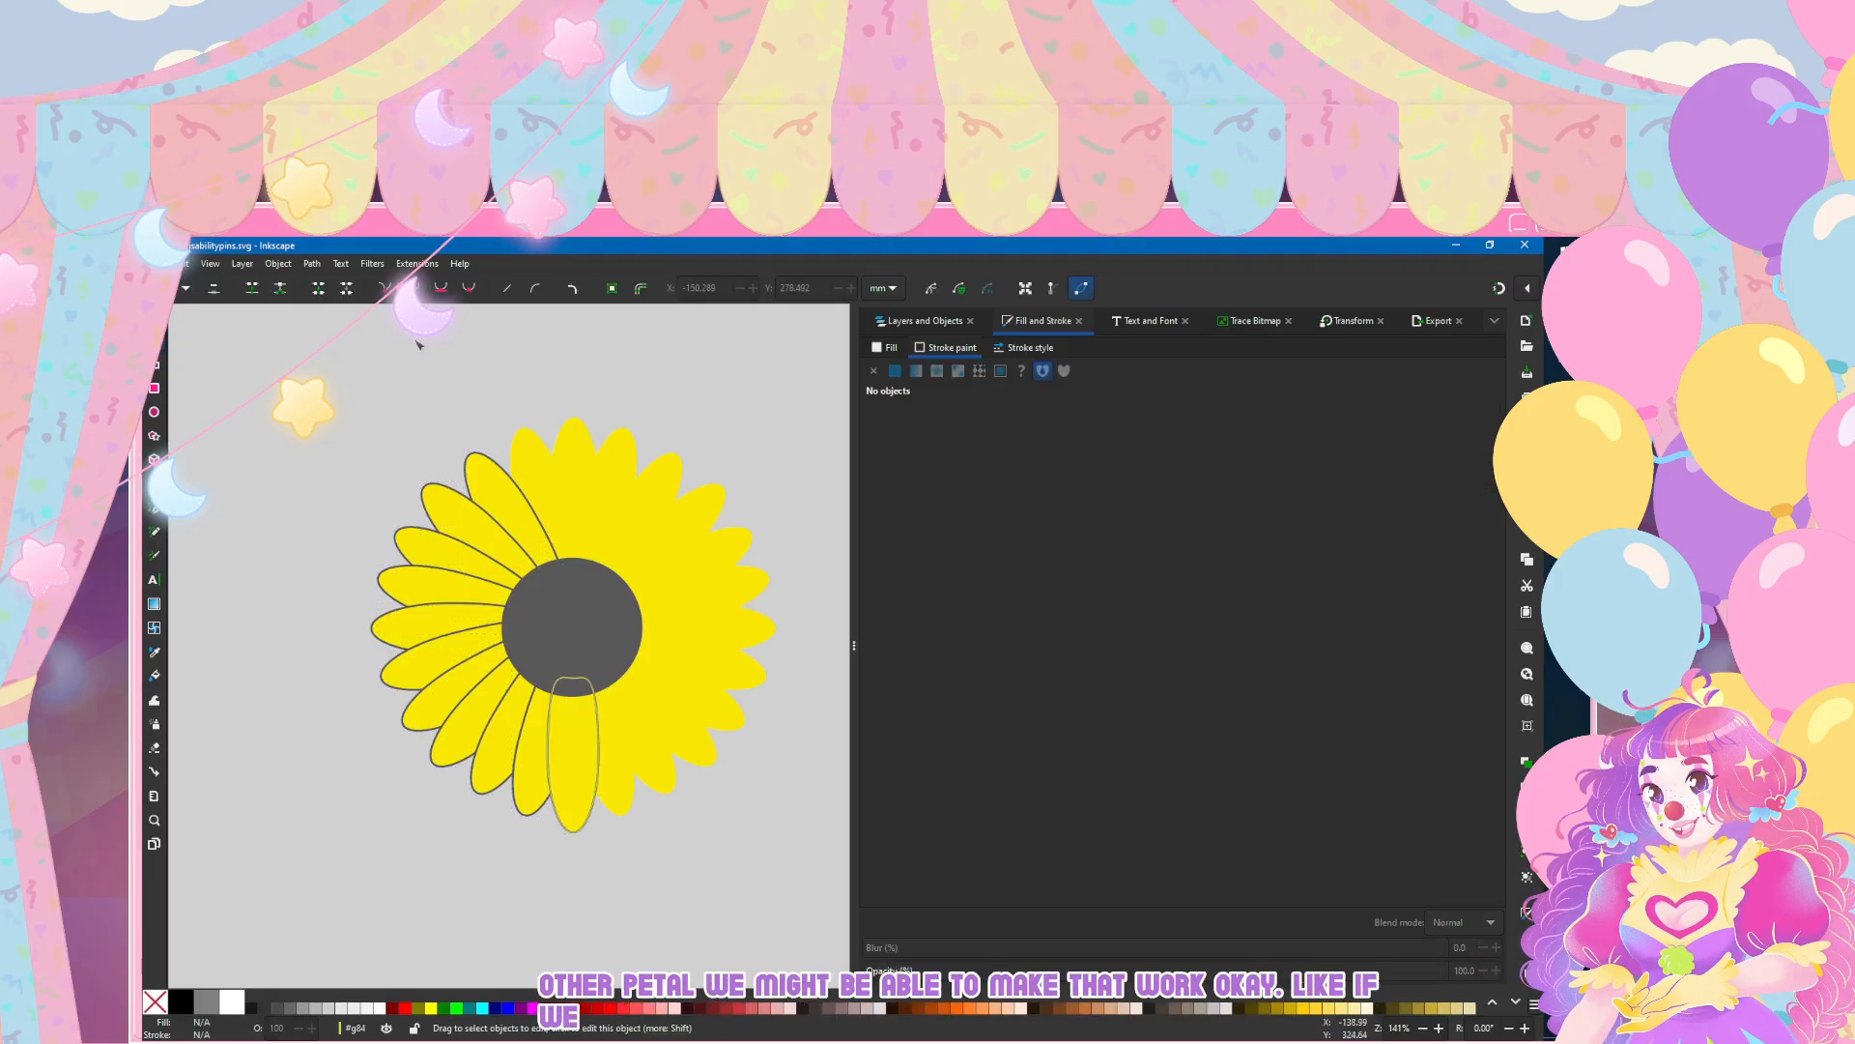
{"action": "left_click", "coordinate": [548, 756]}
{"action": "left_click", "coordinate": [522, 794], "text": "shift"}
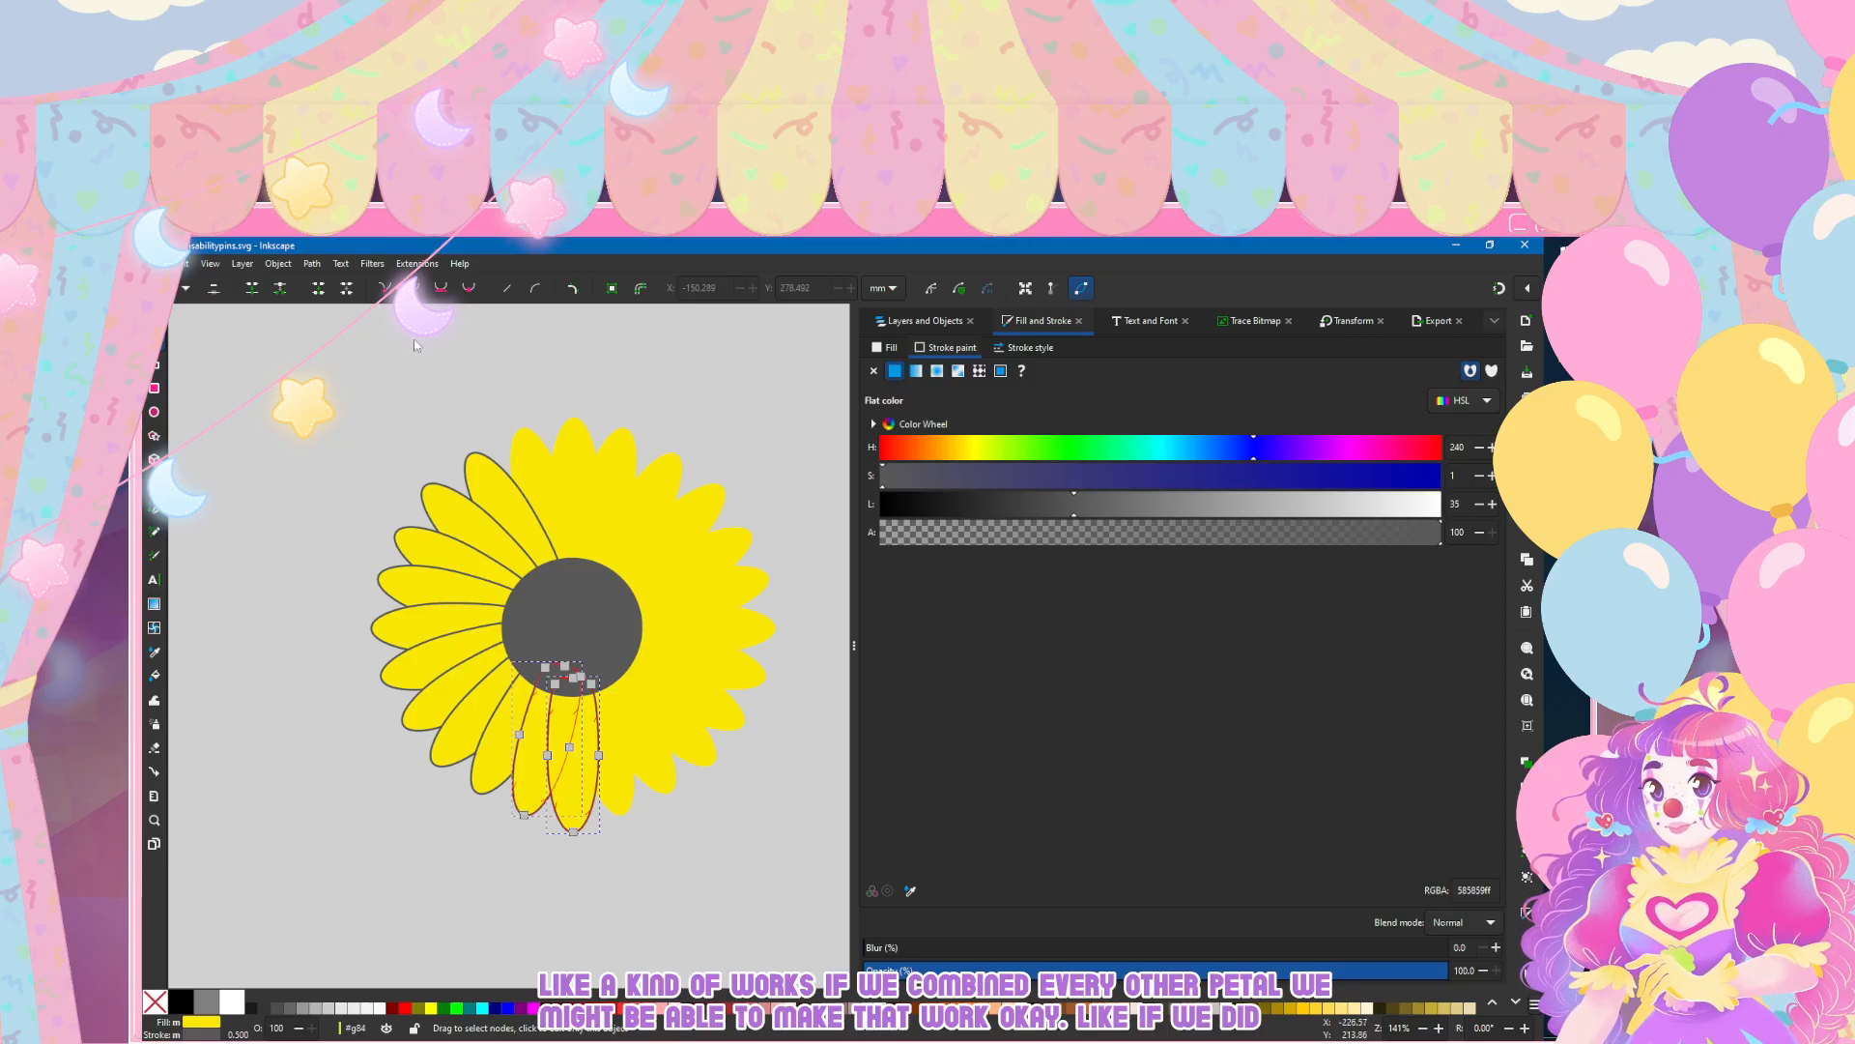
{"action": "left_click", "coordinate": [417, 341]}
{"action": "left_click", "coordinate": [524, 787]}
{"action": "left_click", "coordinate": [480, 781], "text": "shift"}
{"action": "left_click", "coordinate": [341, 263]}
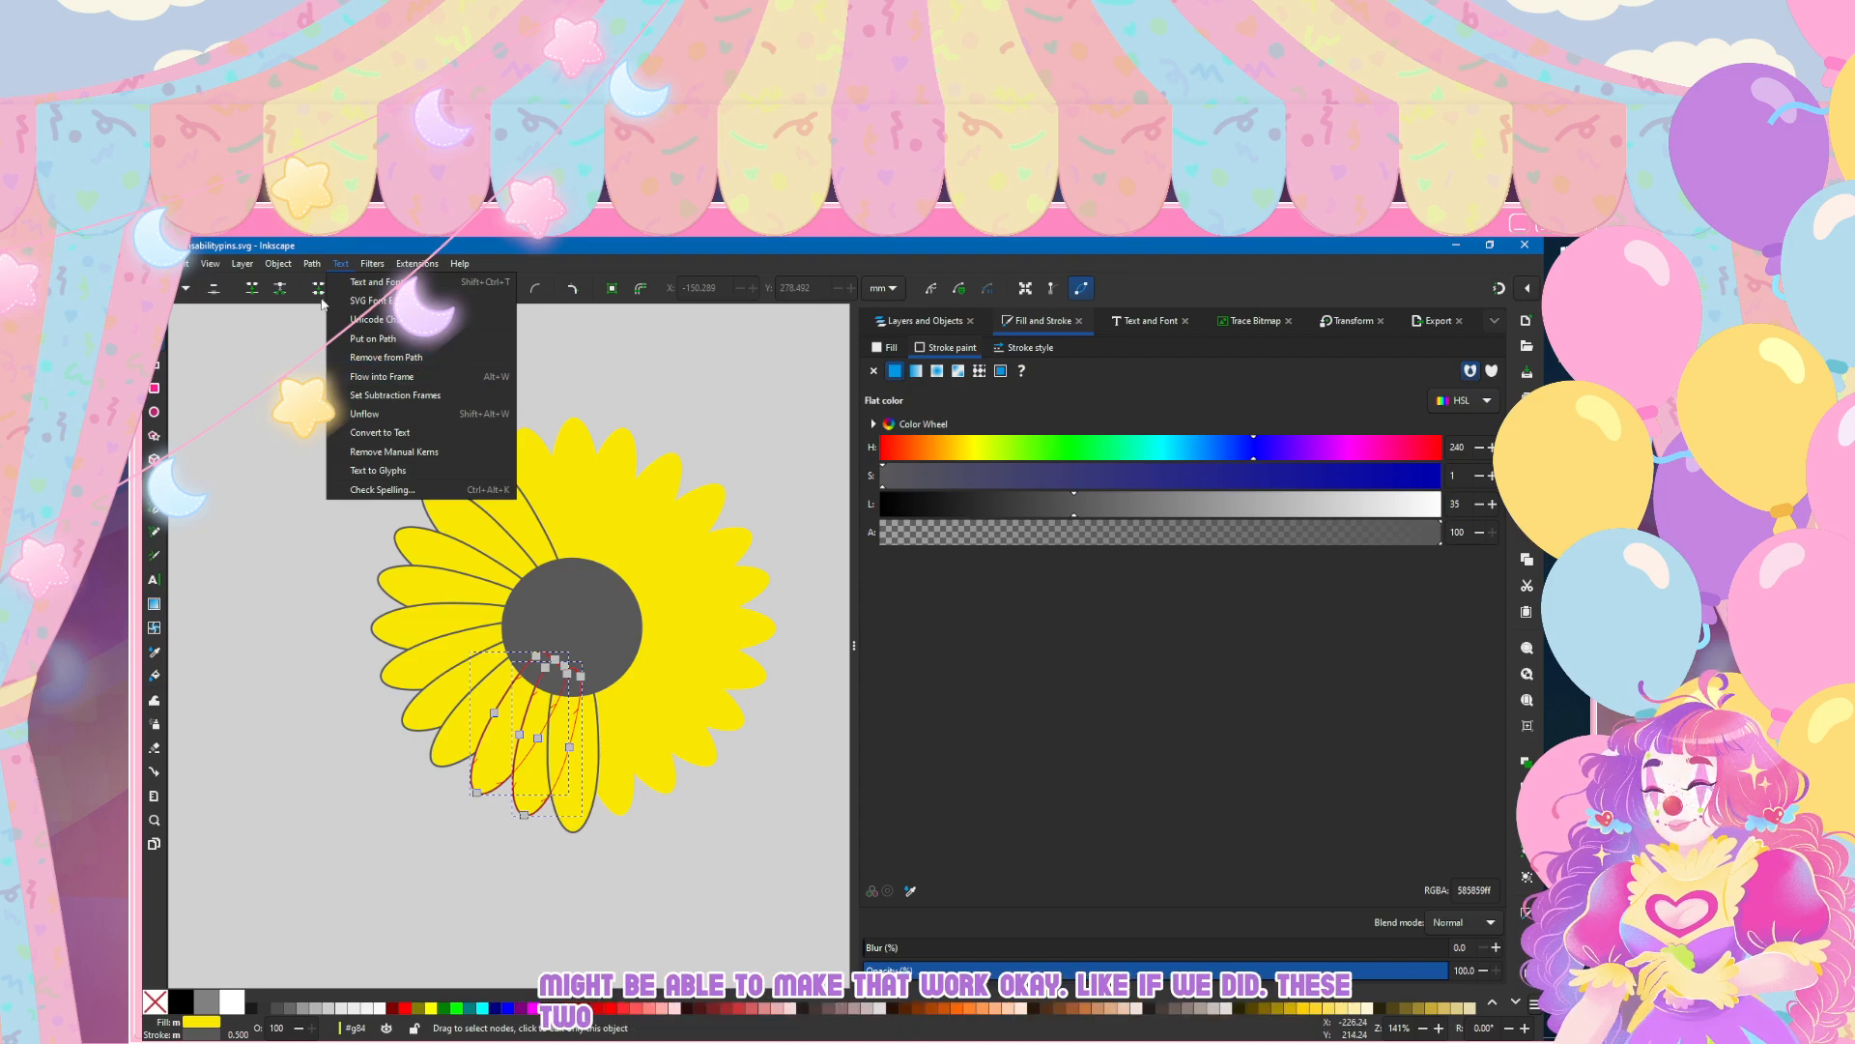
{"action": "left_click", "coordinate": [330, 338]}
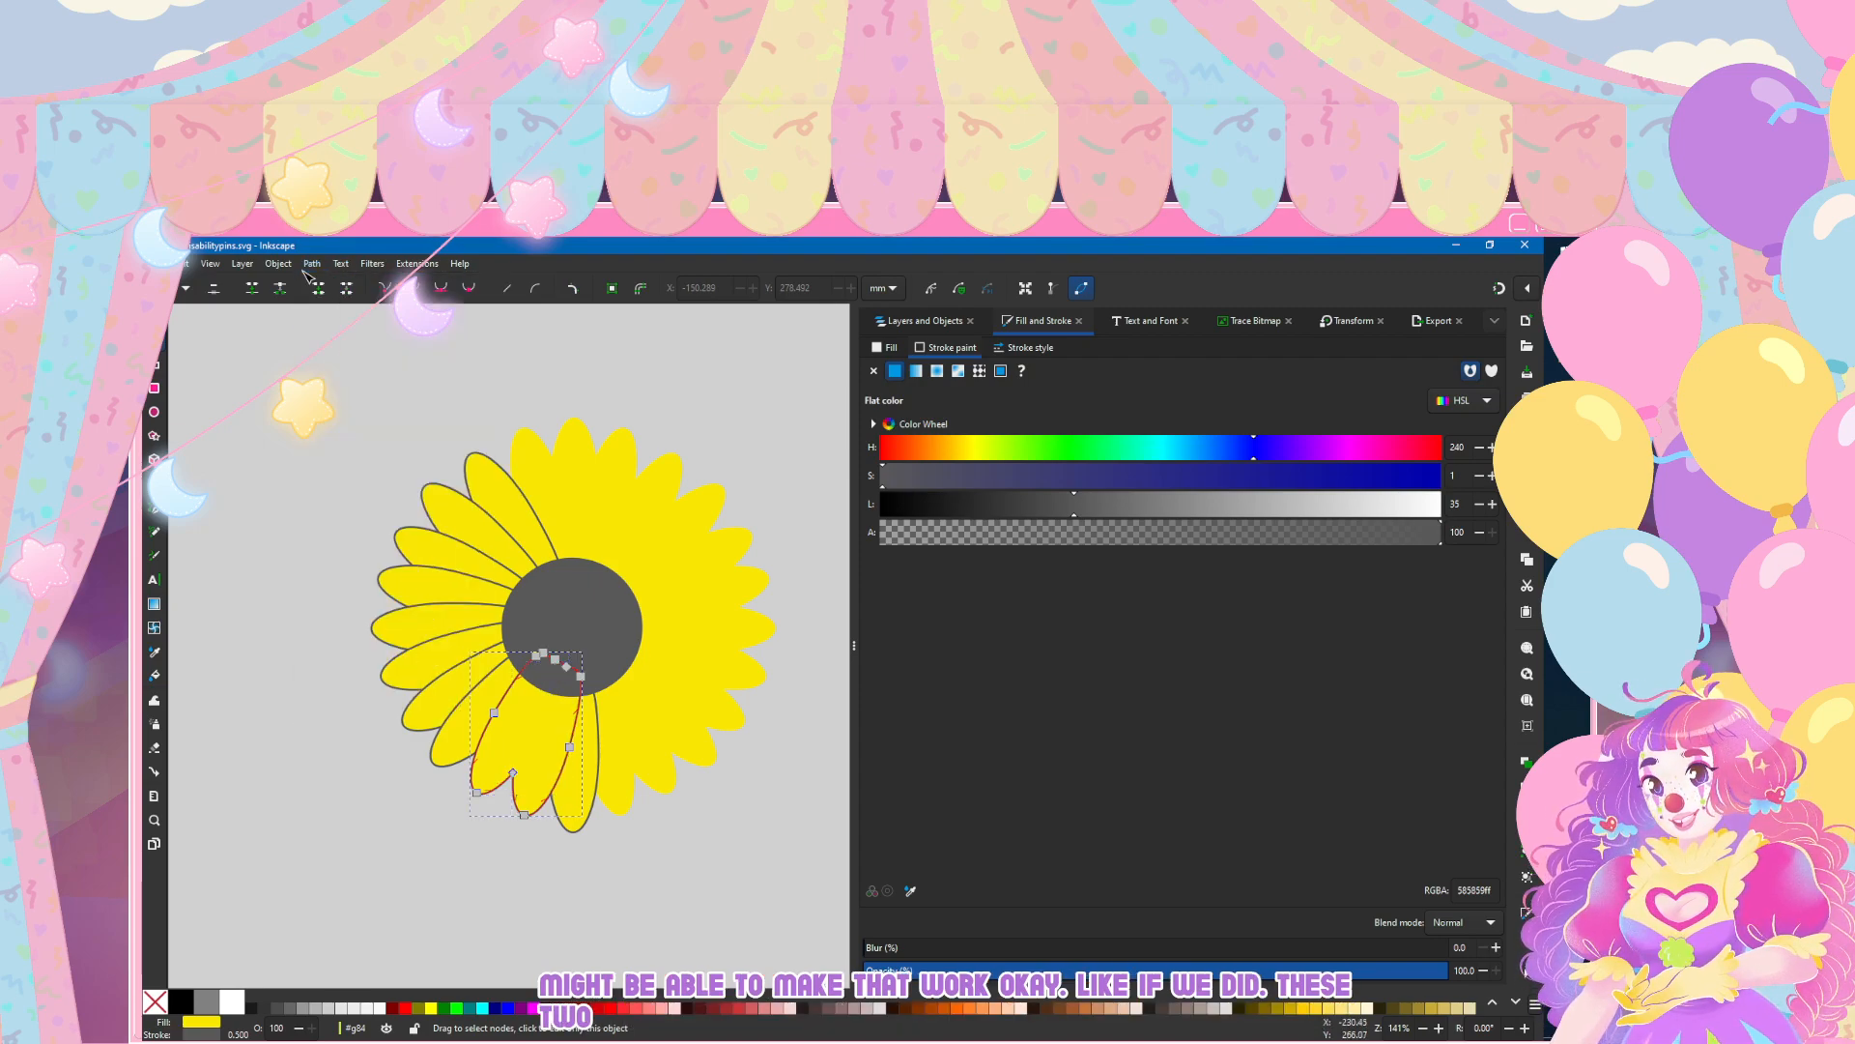
Step: Raise the bottom petal path84 above the united neighbouring petals in group g84's layer order
{"action": "left_click", "coordinate": [573, 801]}
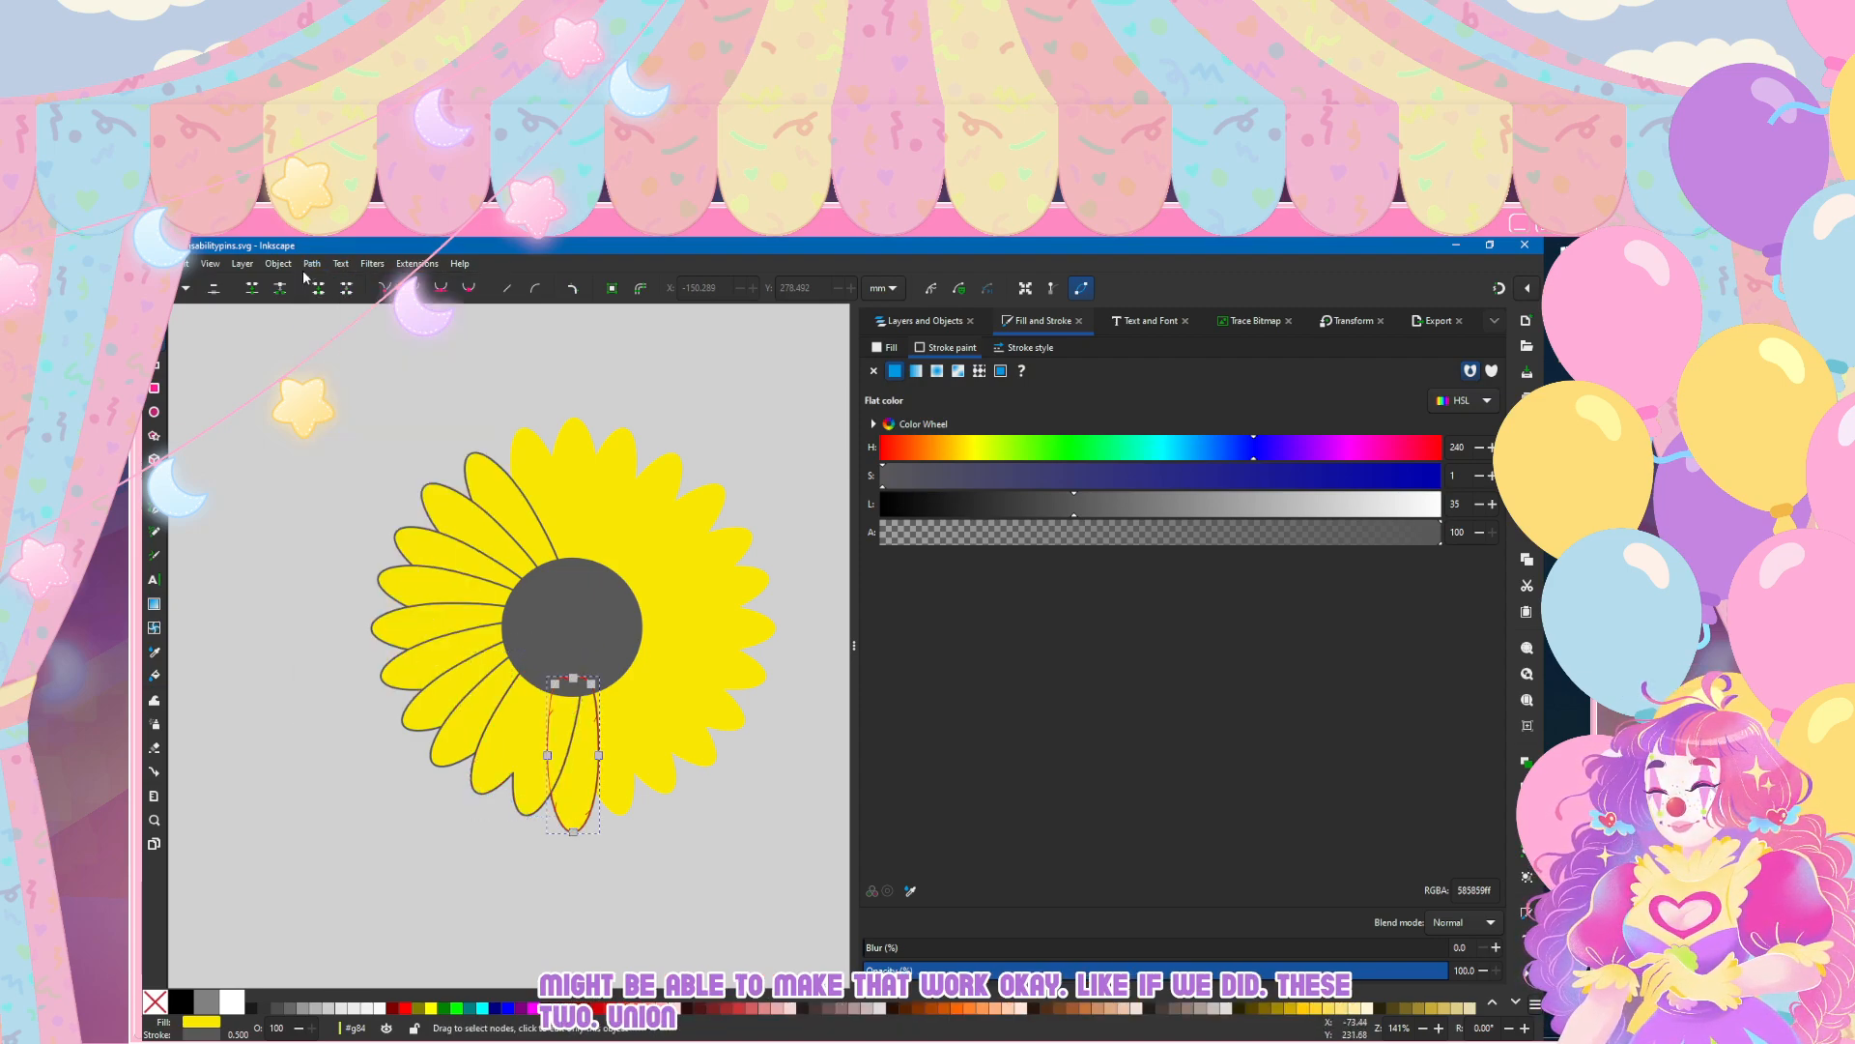
{"action": "key", "text": "ctrl+shift+l"}
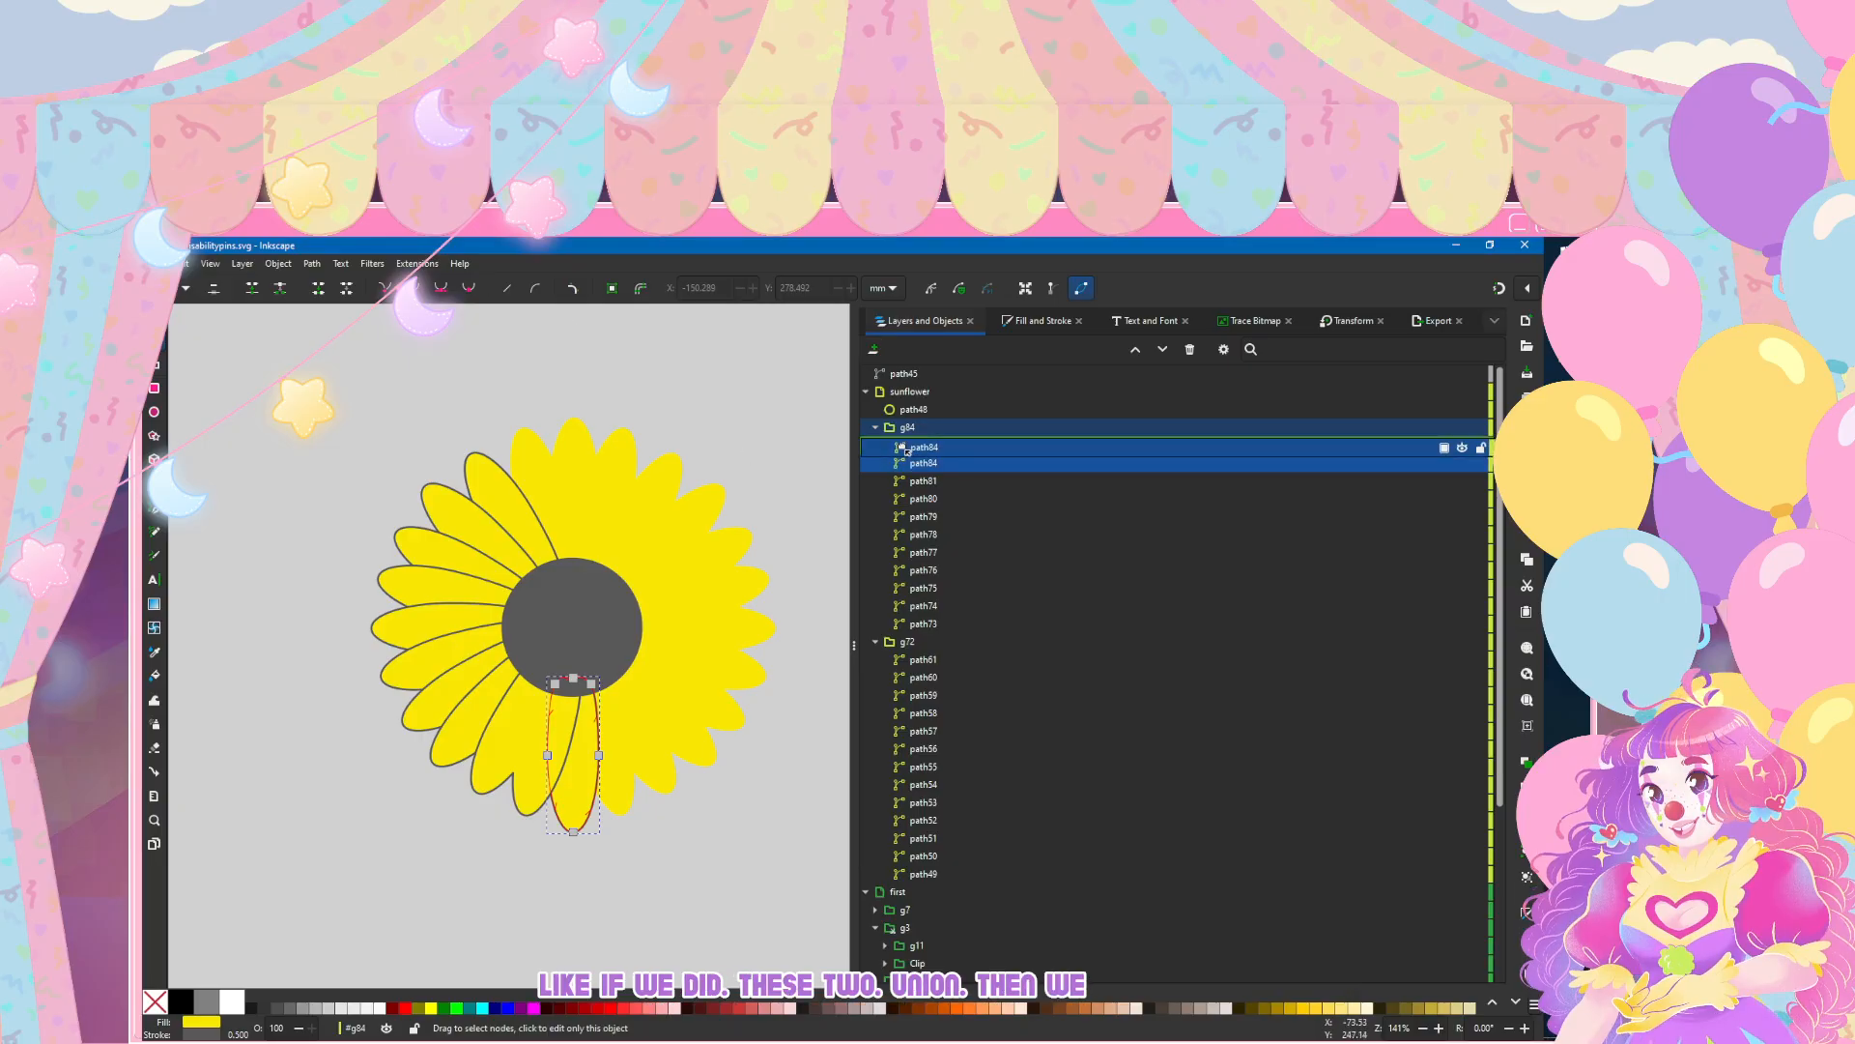
{"action": "left_click_drag", "start_coordinate": [953, 462], "coordinate": [948, 437]}
{"action": "left_click_drag", "start_coordinate": [933, 599], "coordinate": [992, 437]}
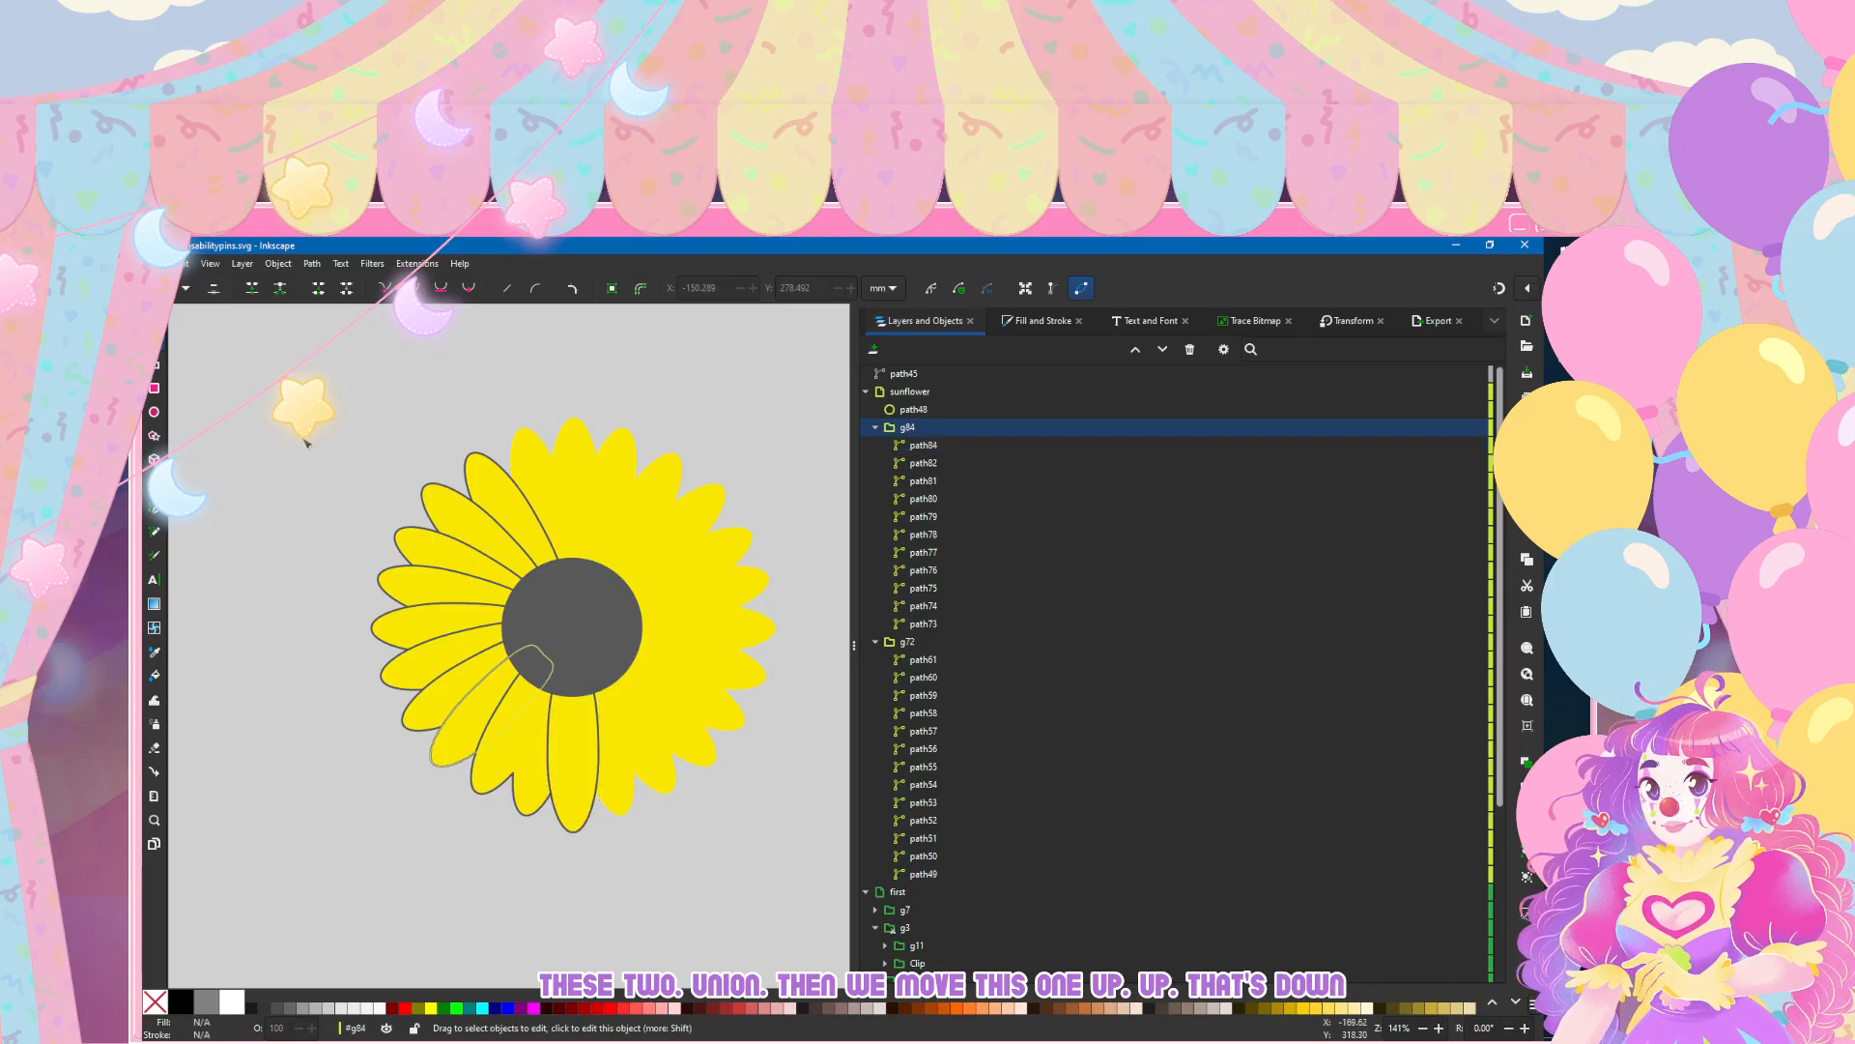
Step: Unite the adjacent lower-left petals path80 and path79 of group g84 into one shape and deselect it
{"action": "left_click", "coordinate": [471, 720]}
{"action": "key", "text": "Down"}
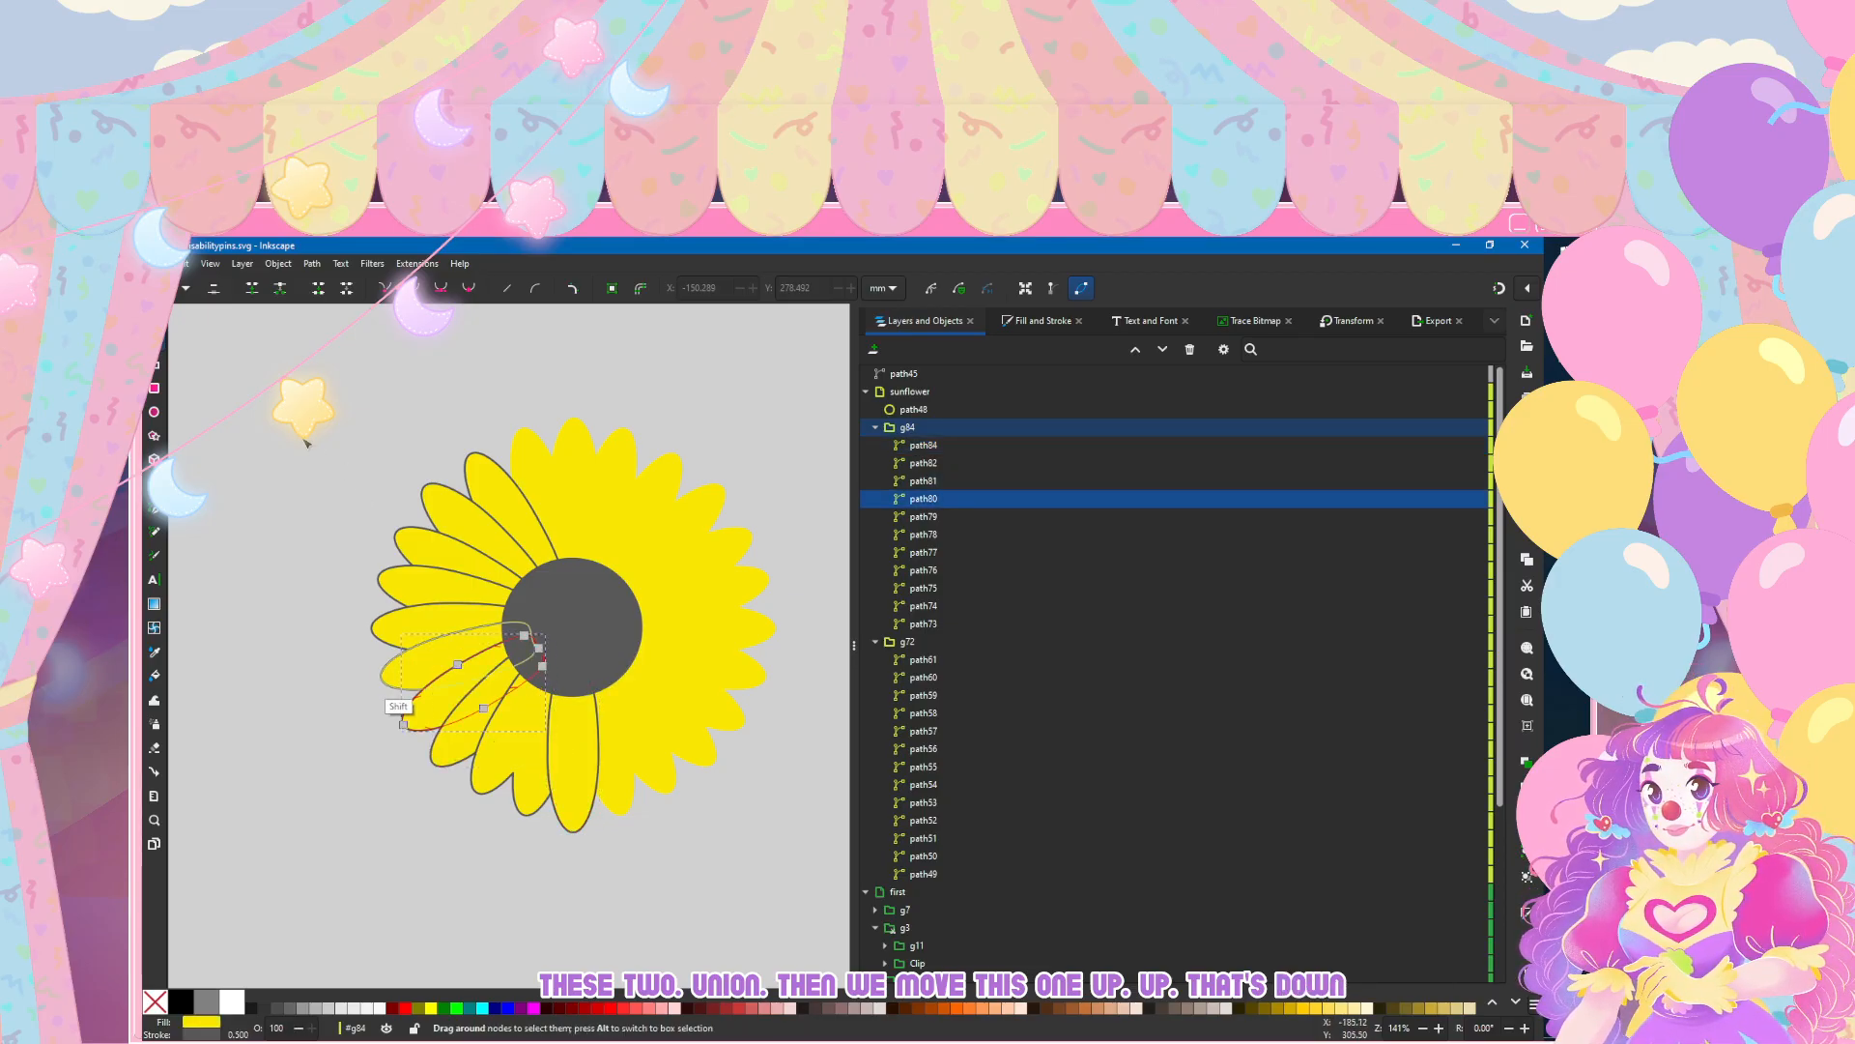
{"action": "key", "text": "shift+Down"}
{"action": "left_click", "coordinate": [311, 263]}
{"action": "left_click", "coordinate": [333, 338]}
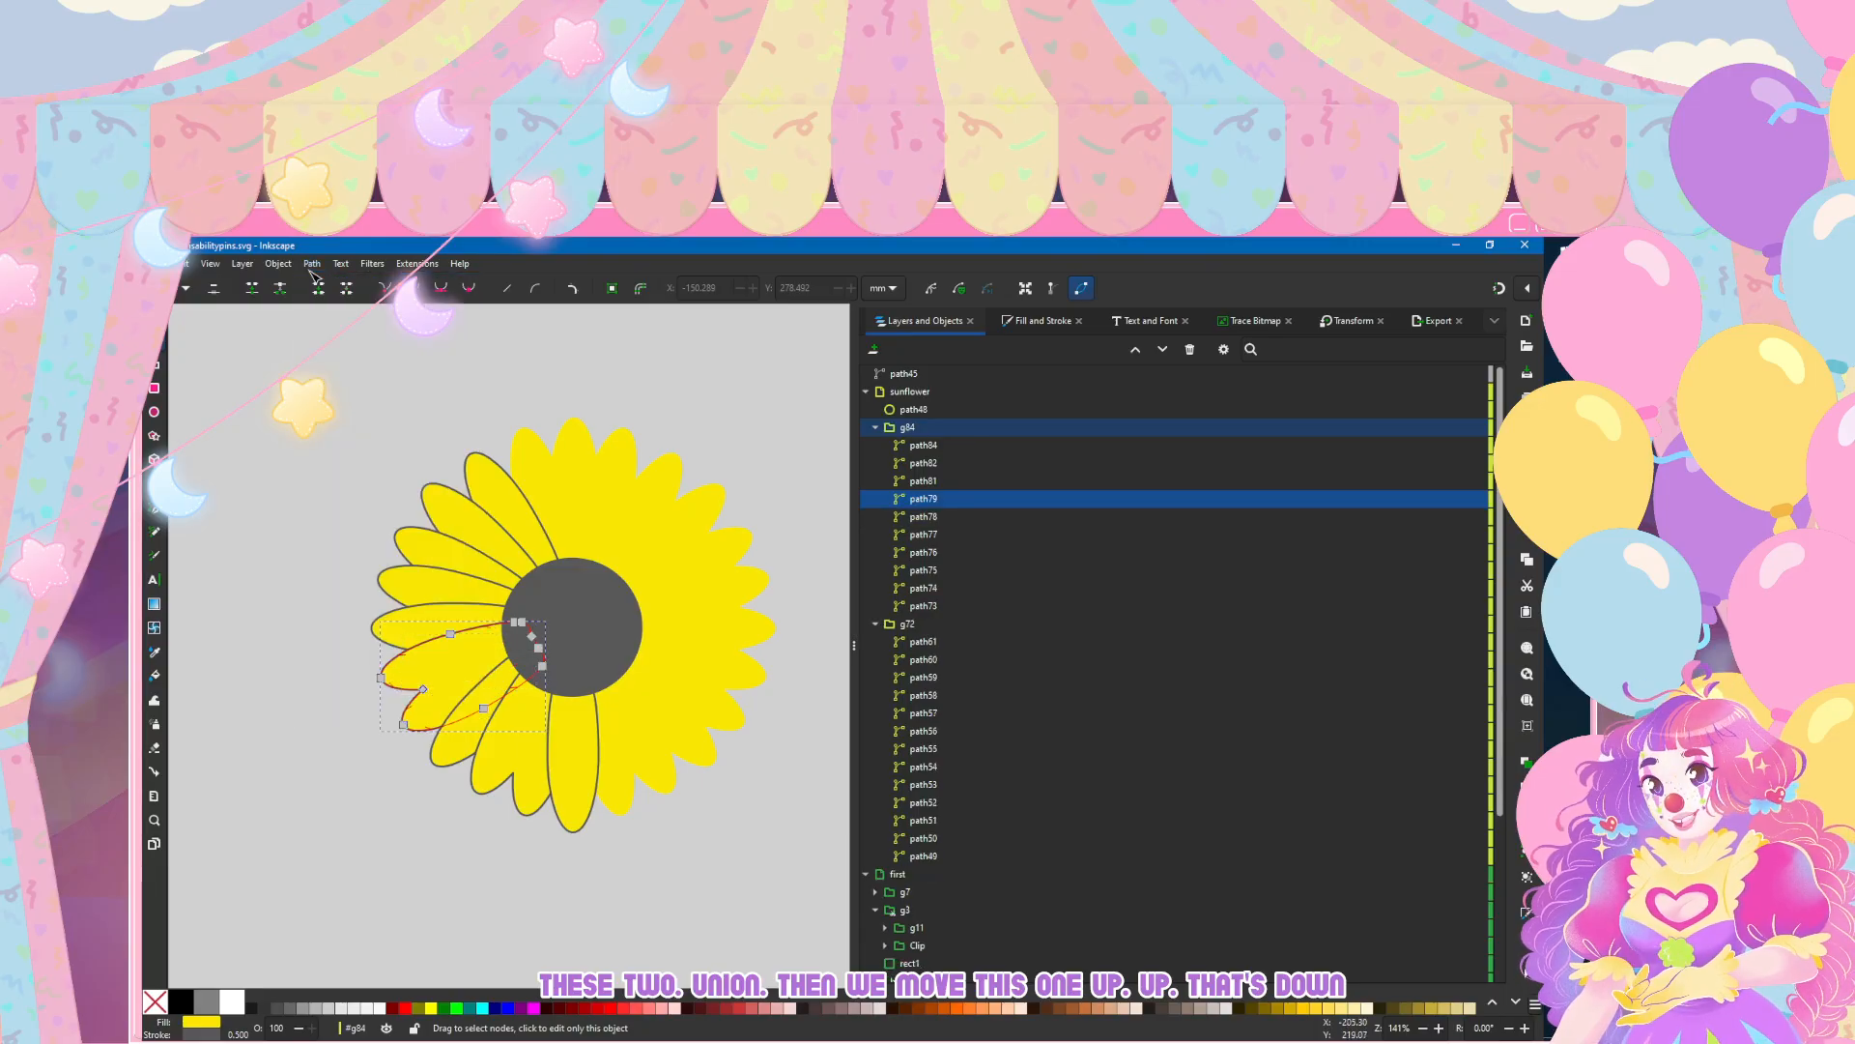
{"action": "left_click", "coordinate": [338, 356]}
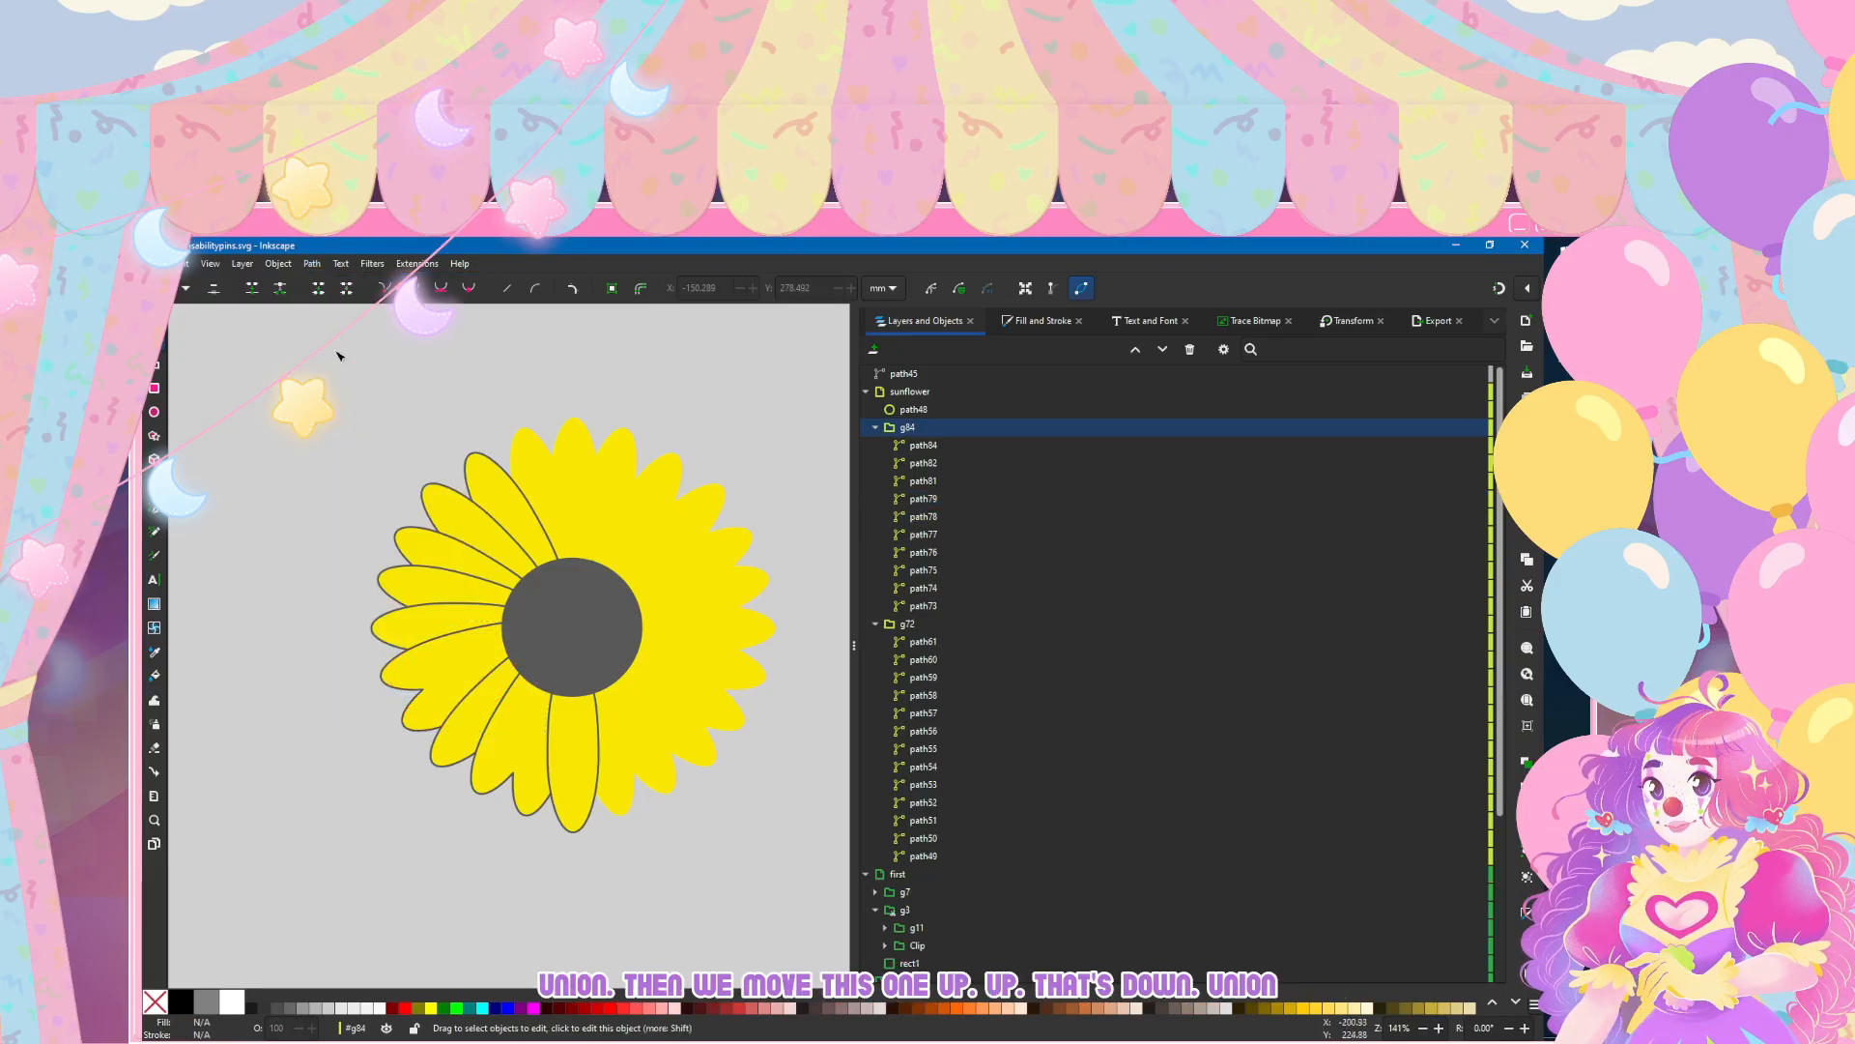
Step: Unite the adjacent left-side petals path77 and path76 of group g84 into one shape and deselect it
{"action": "left_click", "coordinate": [435, 609]}
{"action": "left_click", "coordinate": [455, 558], "text": "shift"}
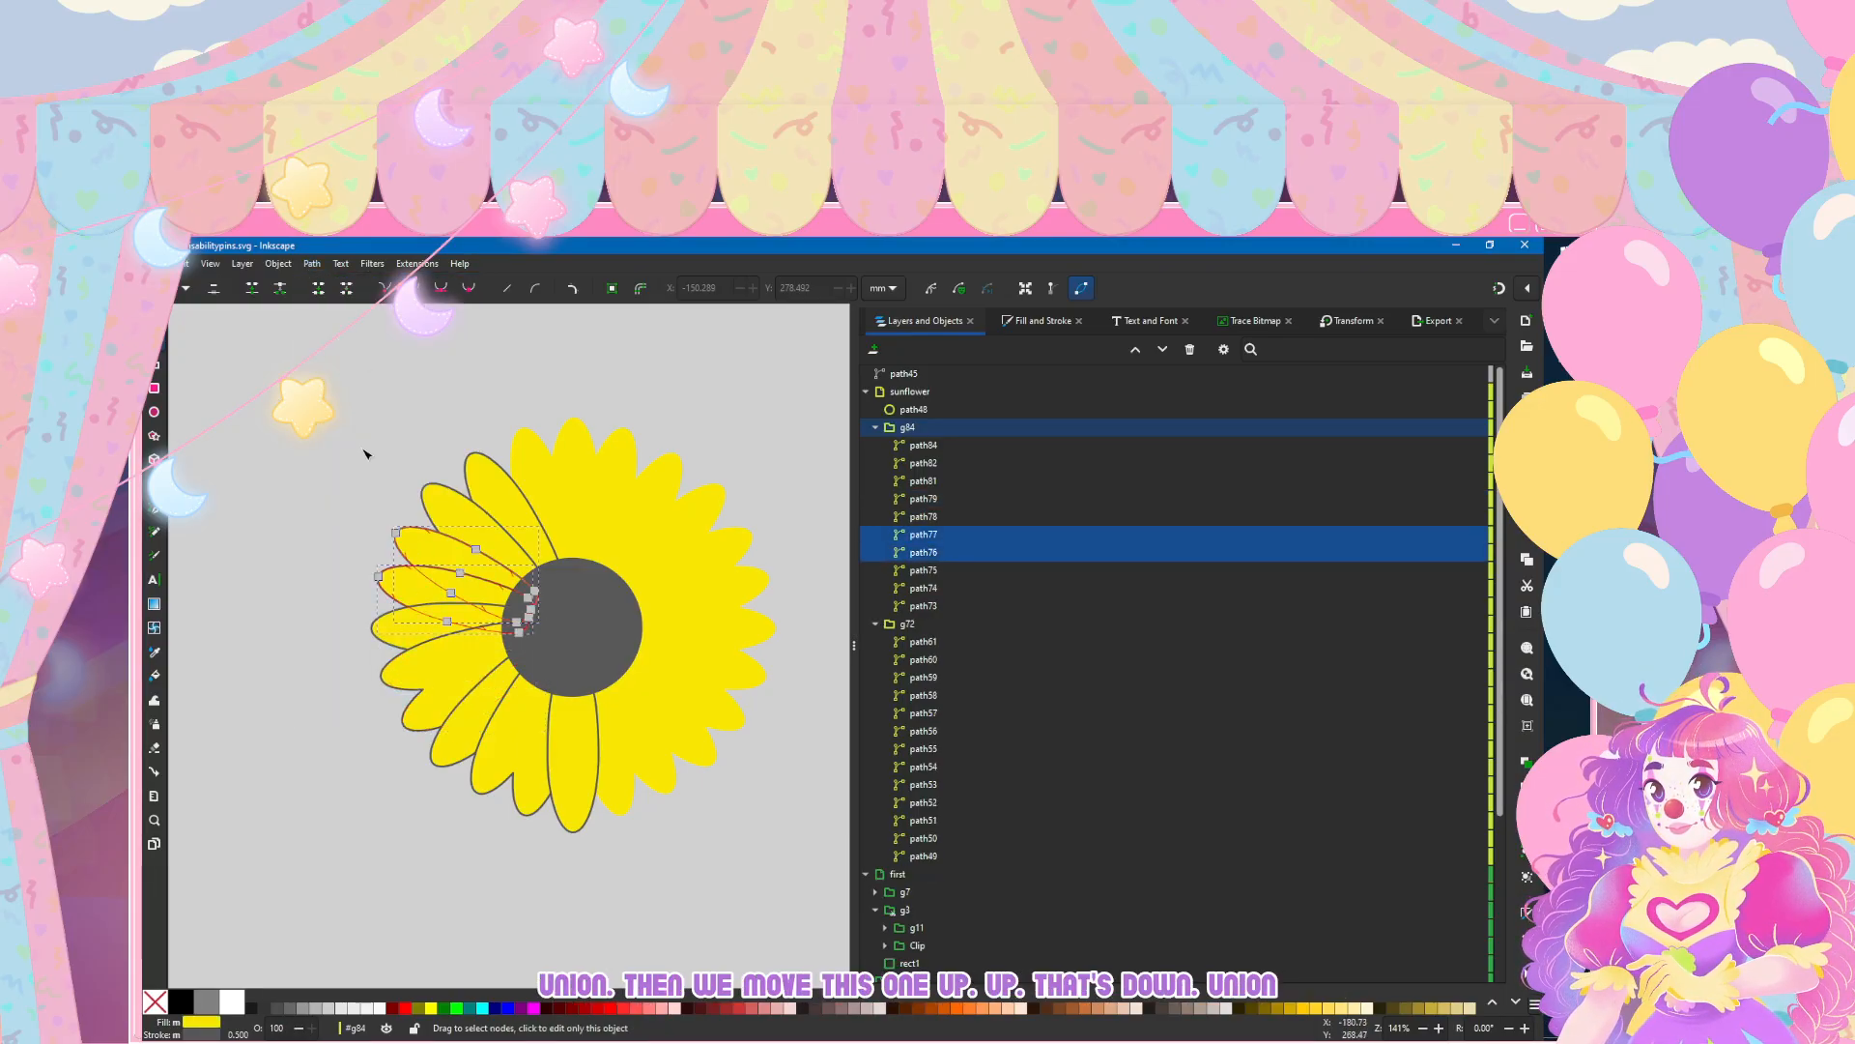
{"action": "left_click", "coordinate": [351, 270]}
{"action": "left_click", "coordinate": [333, 336]}
{"action": "left_click", "coordinate": [253, 370]}
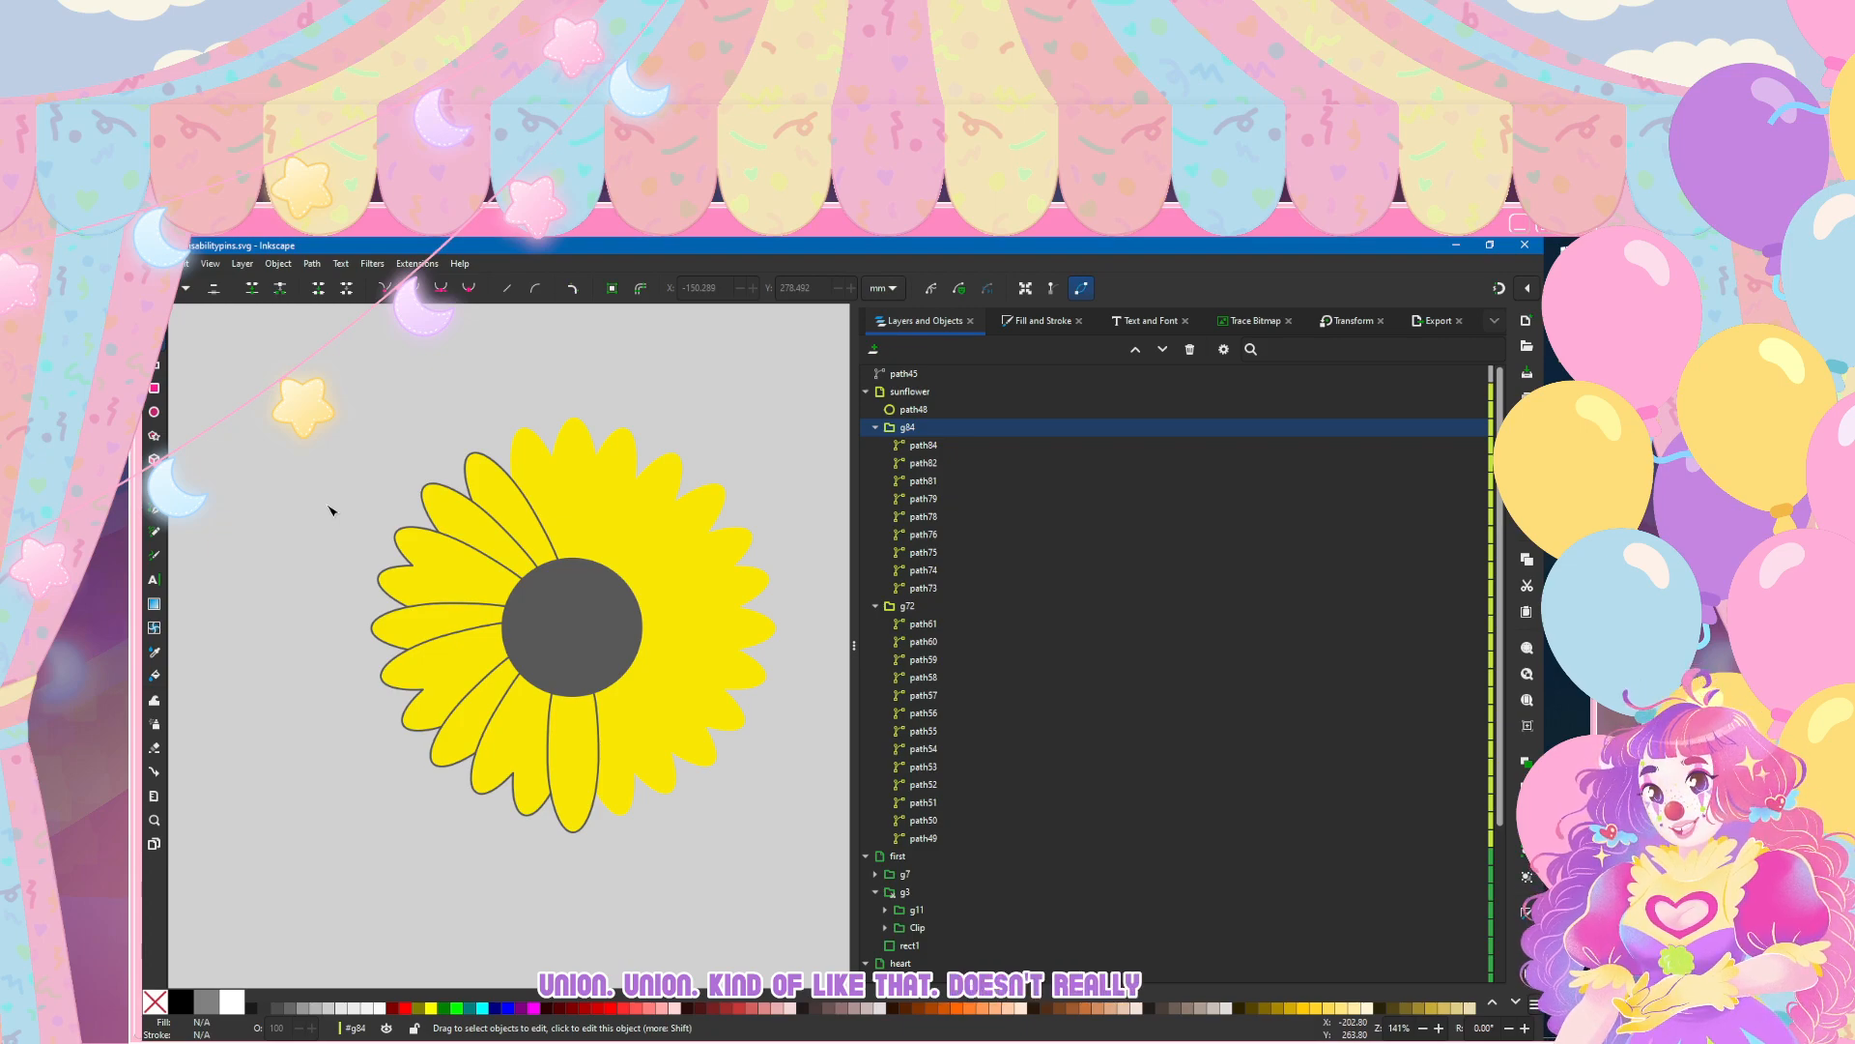
Step: Undo the petal unions, the layer reordering and the dark grey petal strokes in group g84
{"action": "key", "text": "ctrl+z"}
{"action": "key", "text": "ctrl+z"}
{"action": "key", "text": "ctrl+z"}
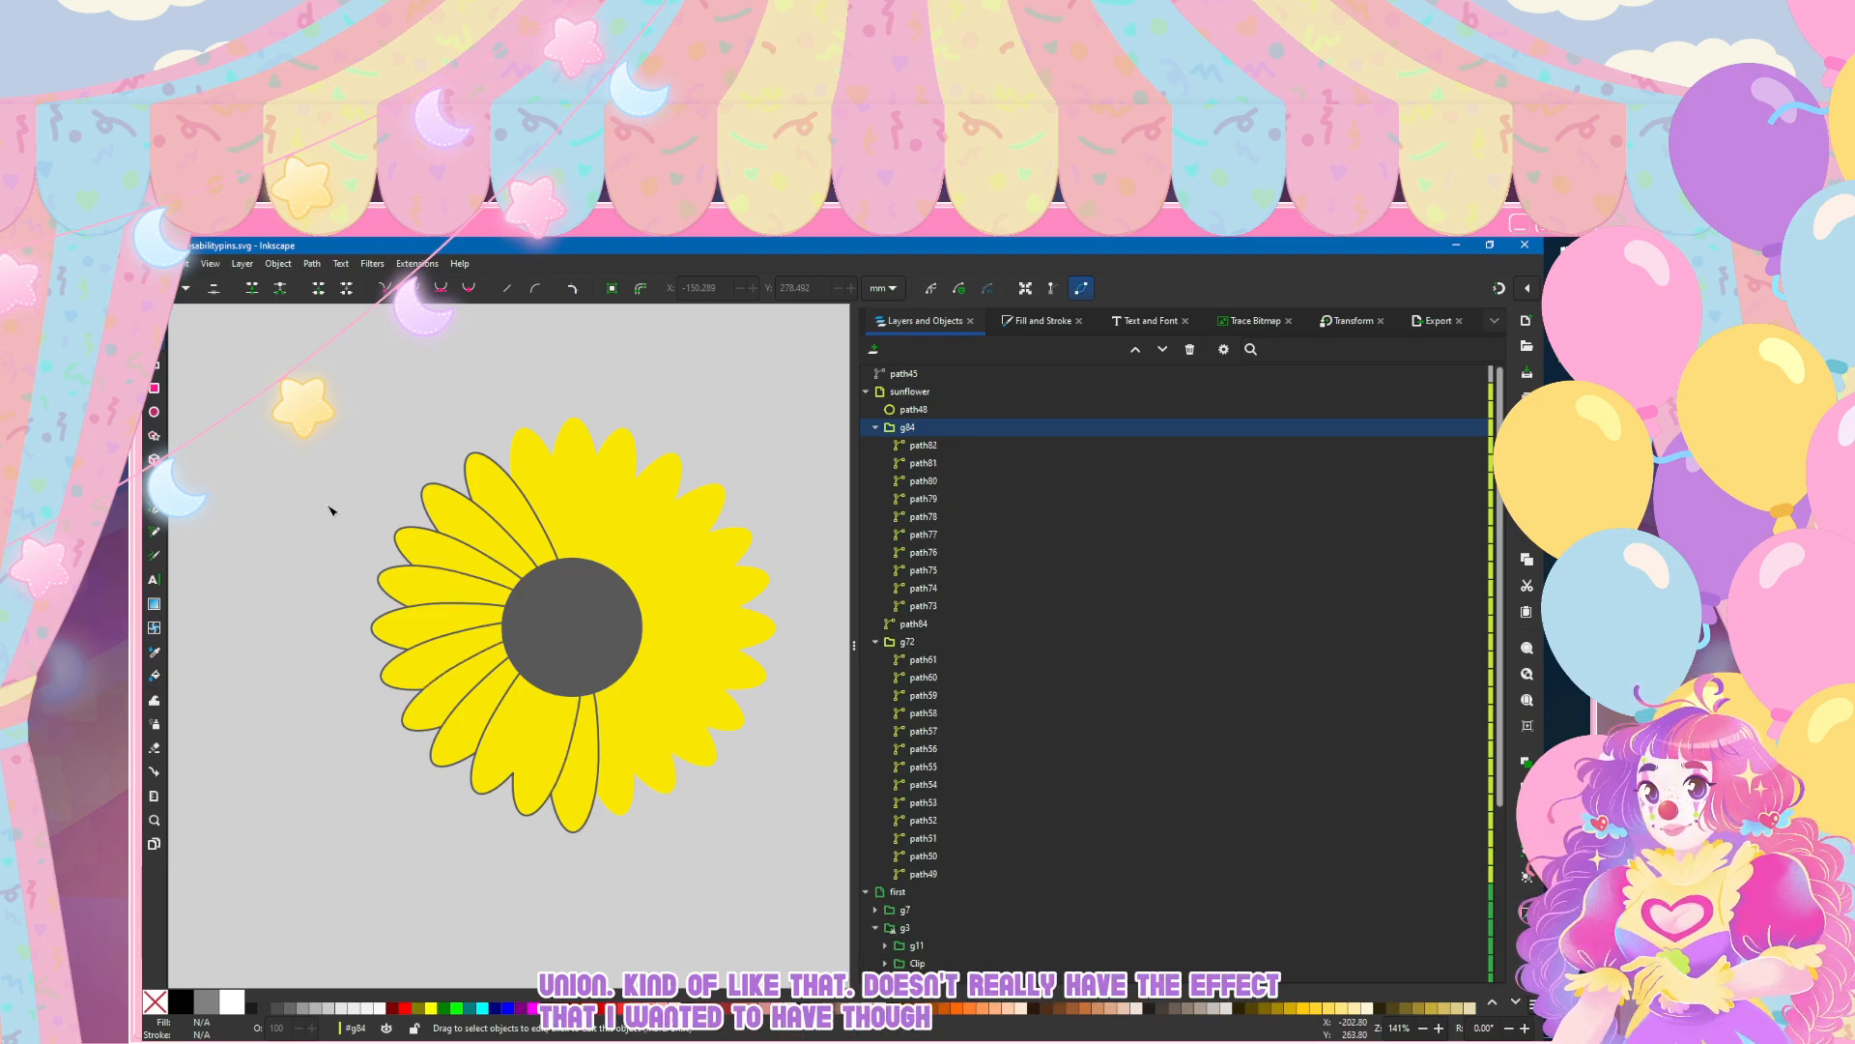
{"action": "key", "text": "ctrl+z"}
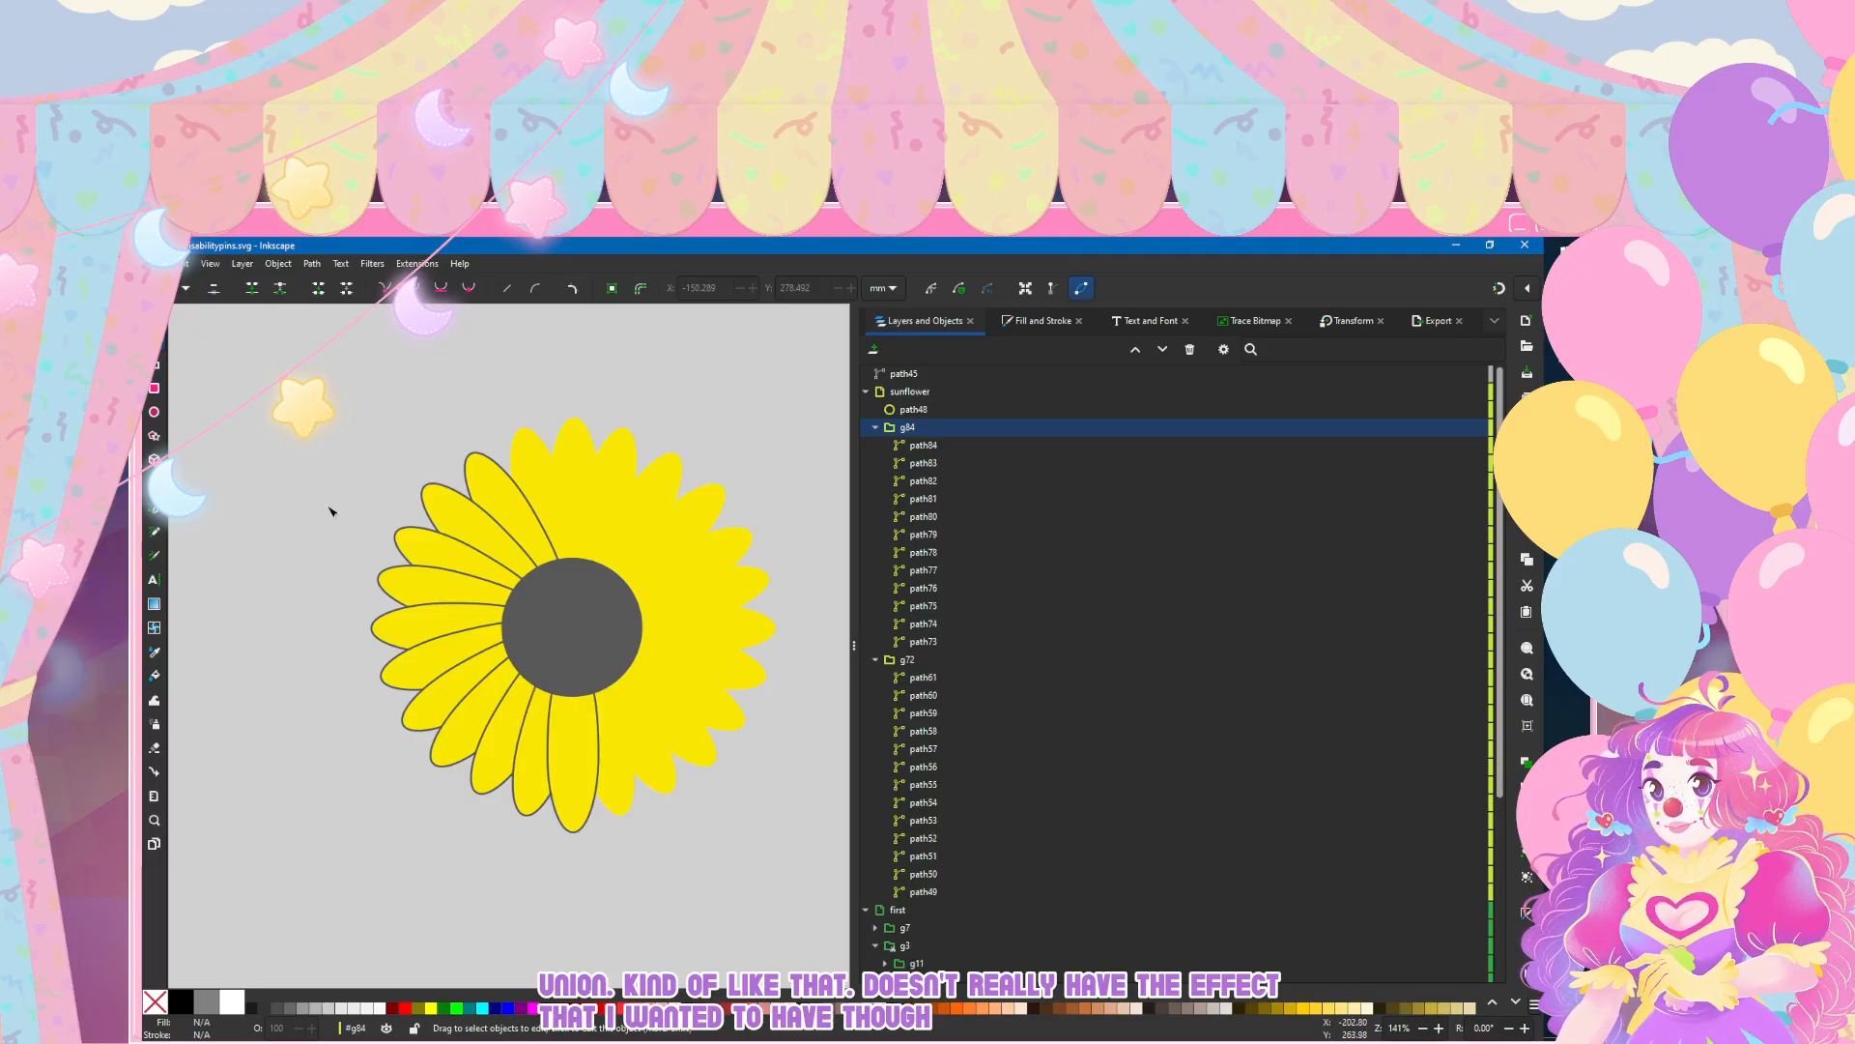
{"action": "key", "text": "ctrl+plus"}
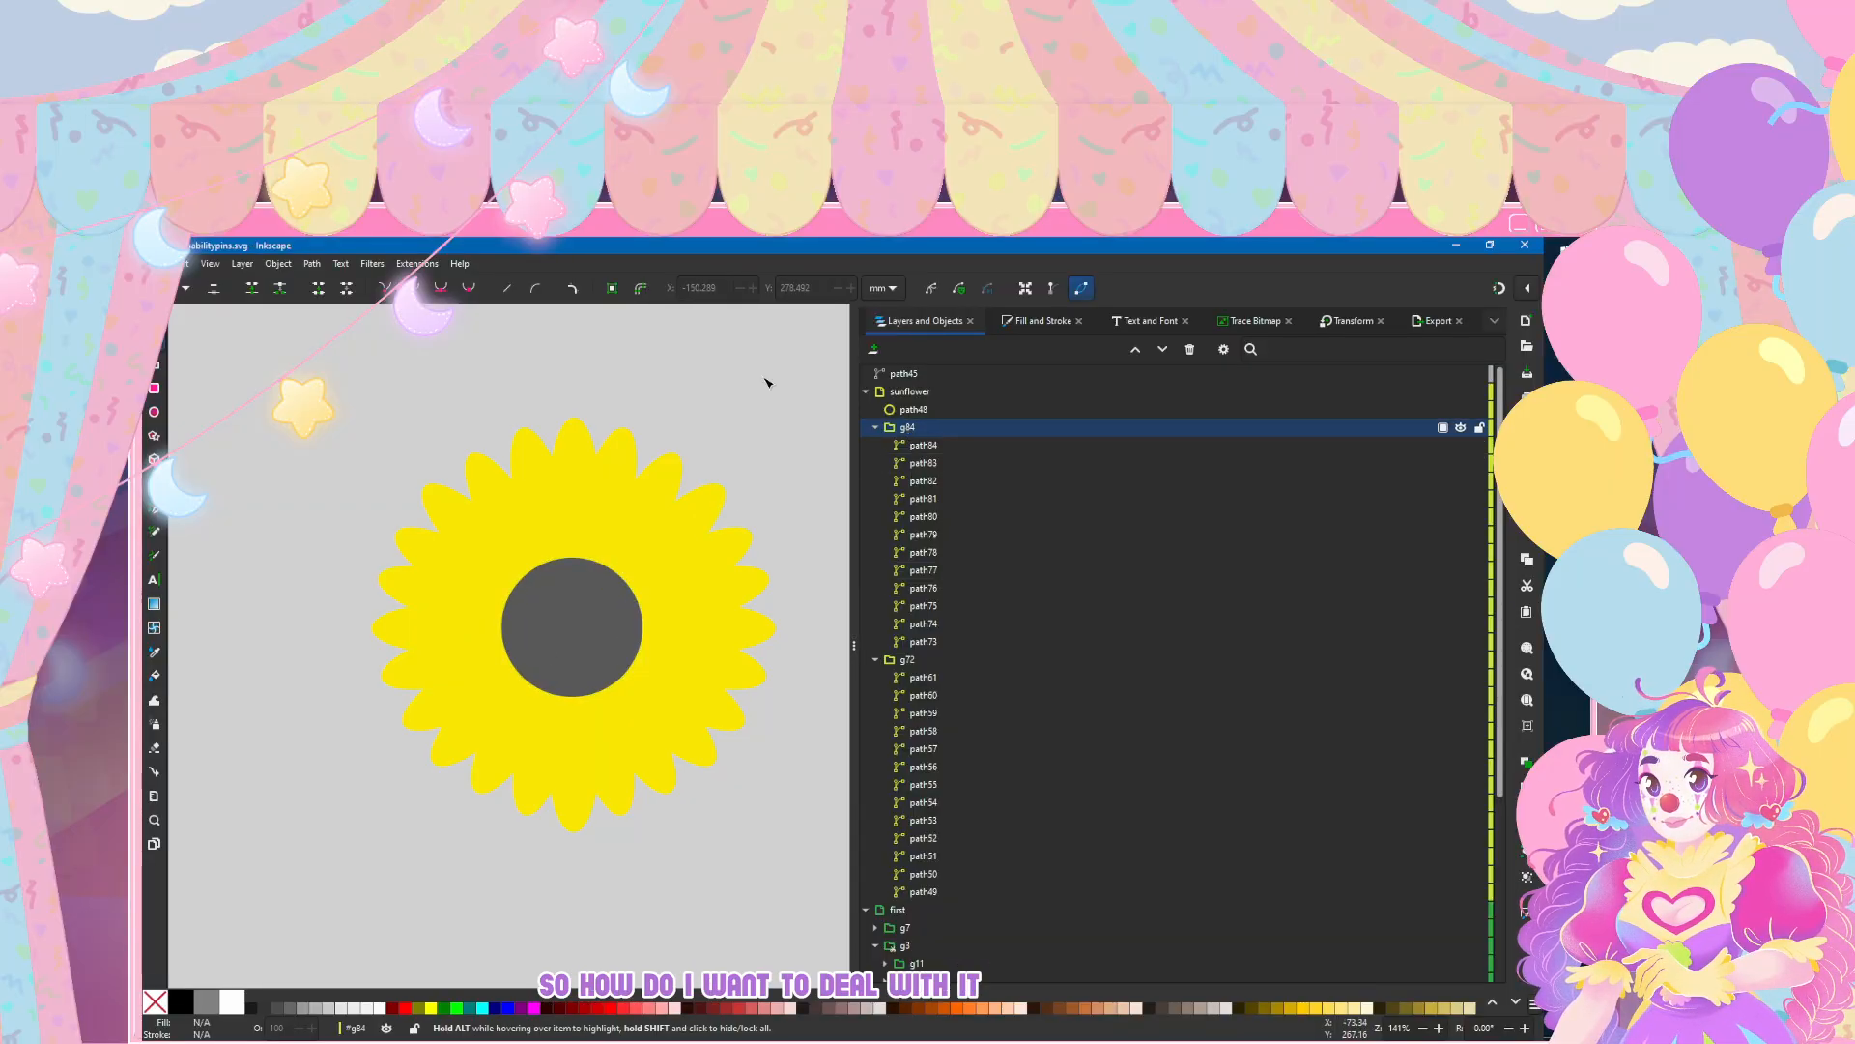
Step: Collapse the petal groups g84 and g72 in the object list and save the document
{"action": "left_click", "coordinate": [875, 427]}
{"action": "left_click", "coordinate": [873, 446]}
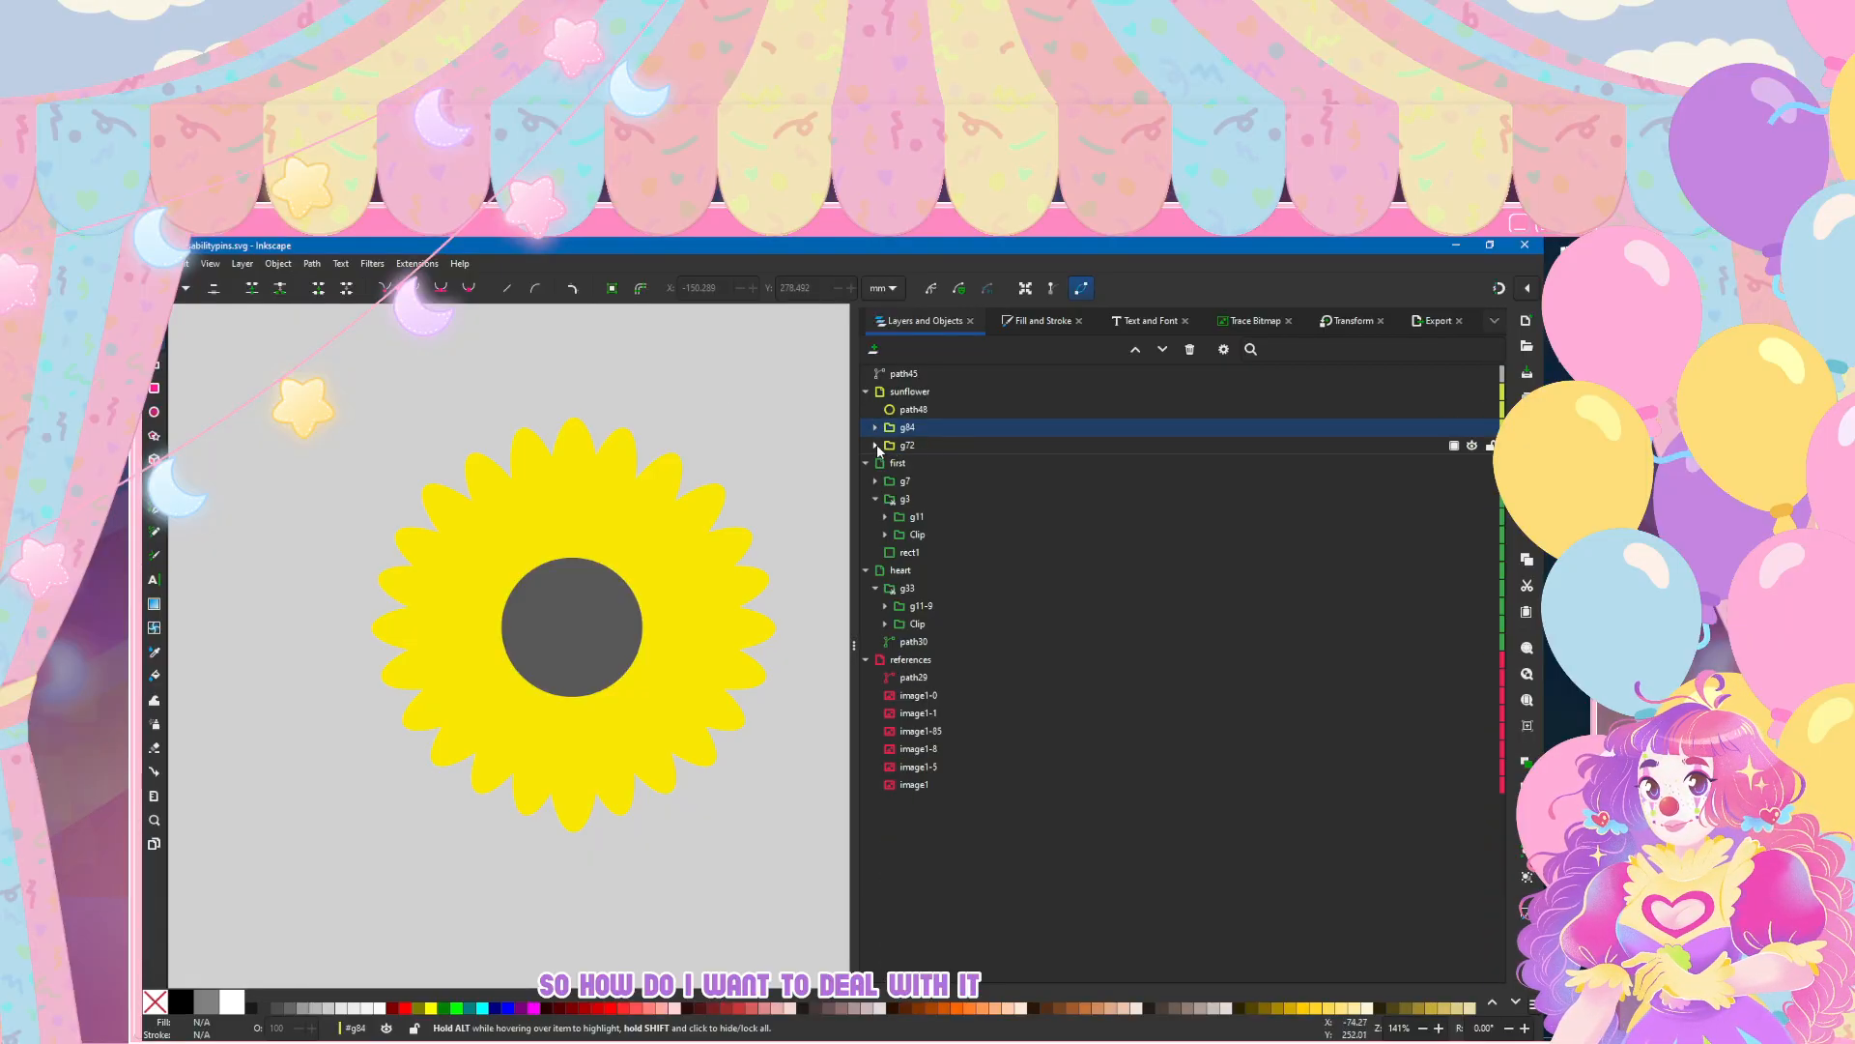
{"action": "left_click", "coordinate": [179, 263]}
{"action": "left_click", "coordinate": [196, 377]}
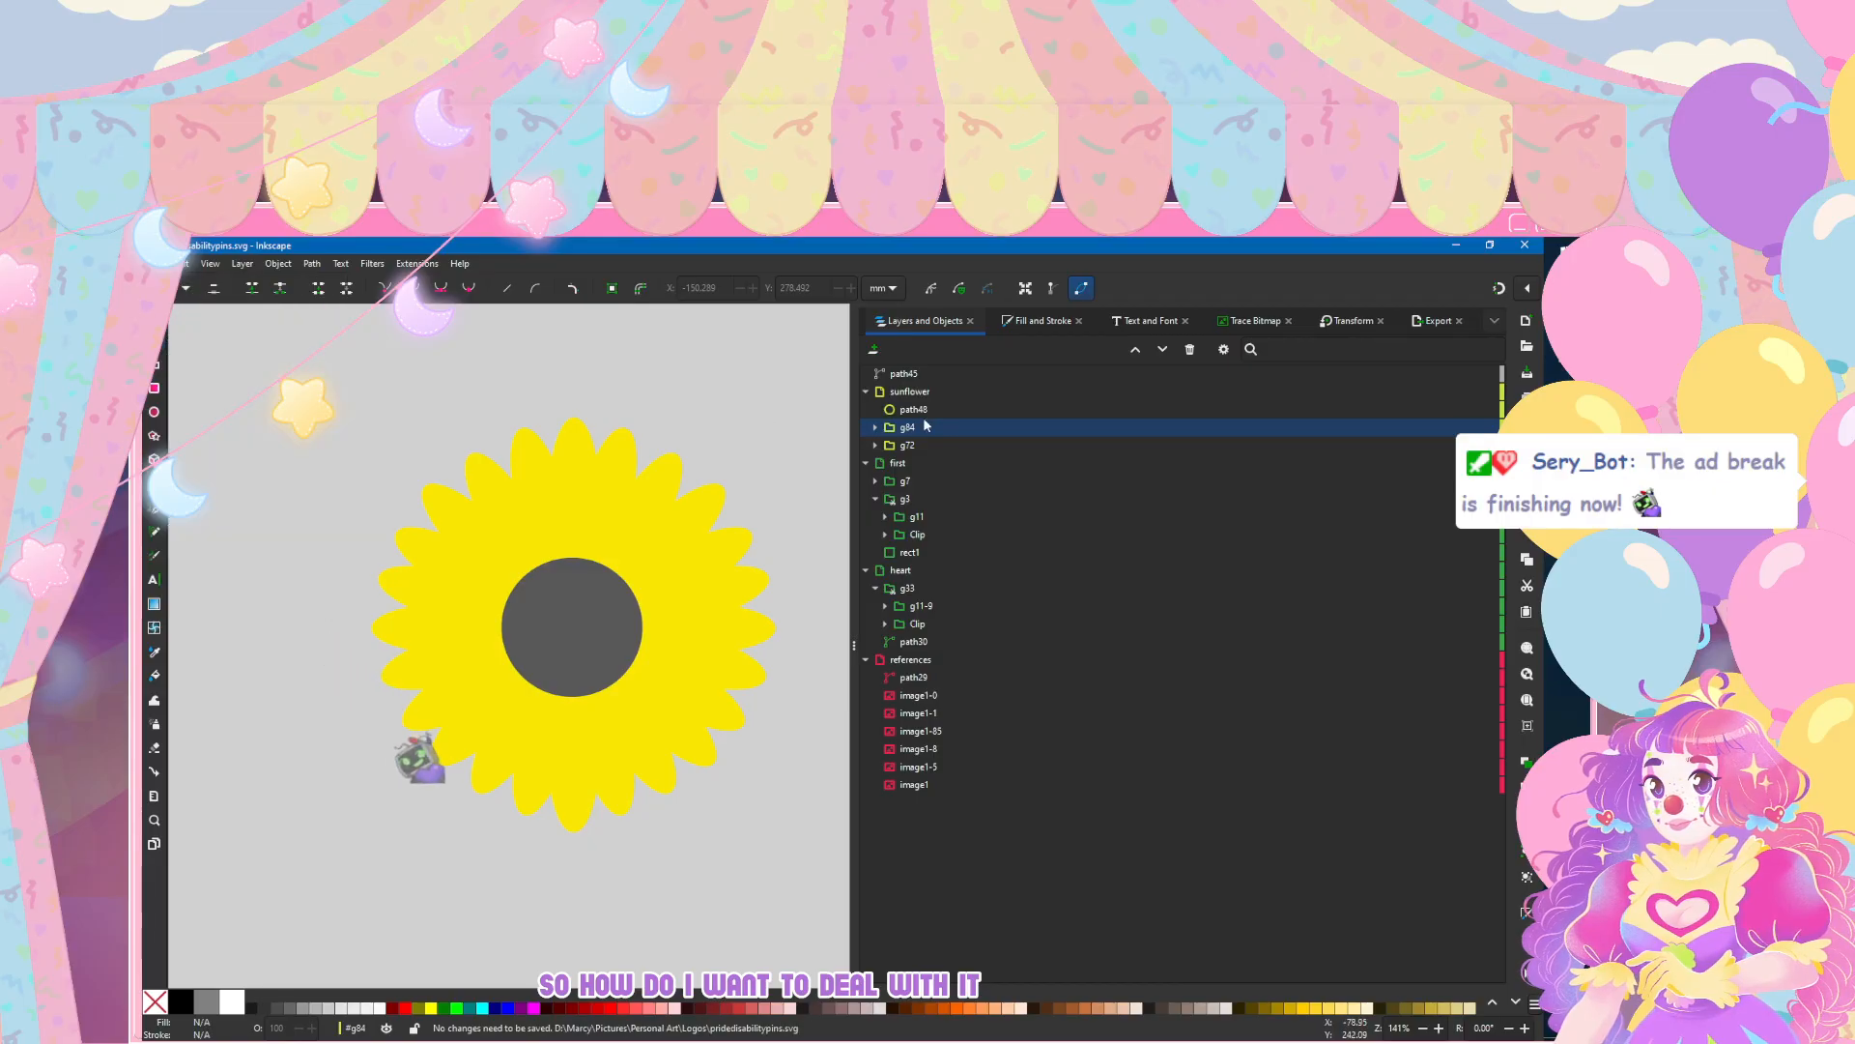
Step: Duplicate the left-half petal group g84 and ungroup the copy into individual petals
{"action": "left_click", "coordinate": [970, 427]}
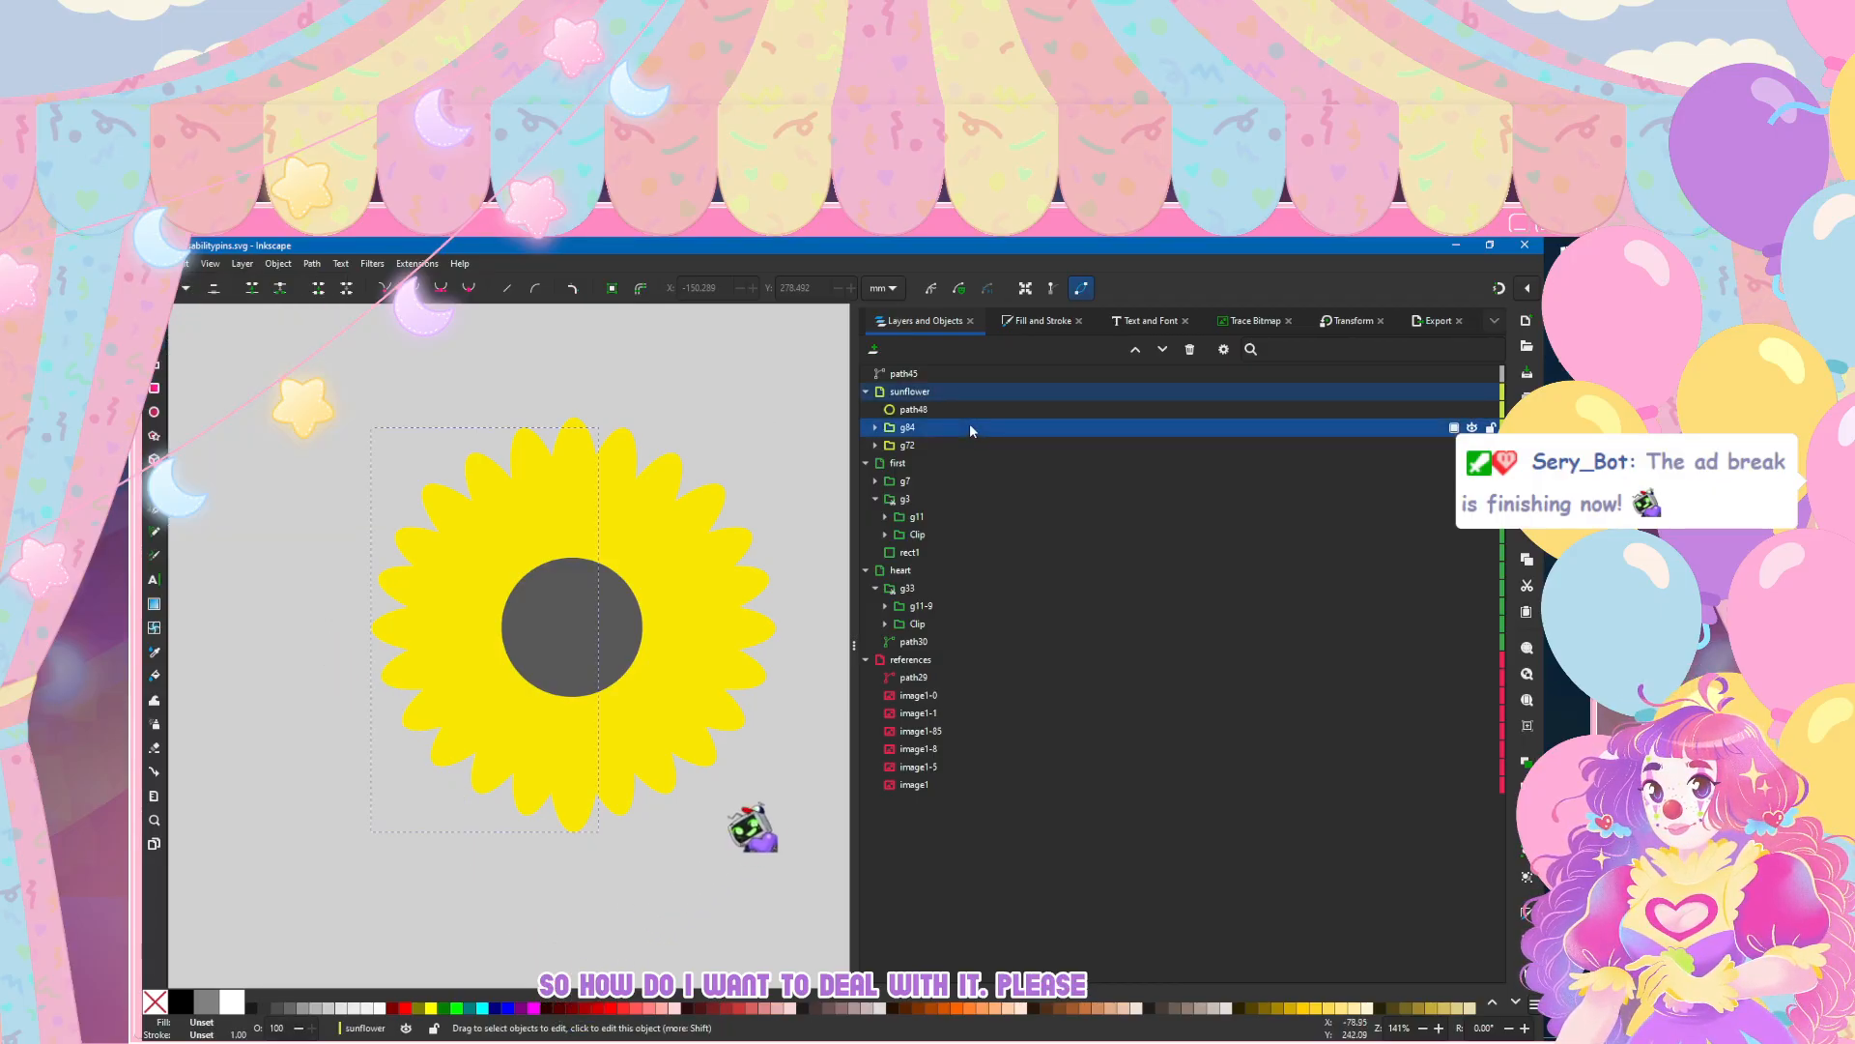
{"action": "key", "text": "ctrl+d"}
{"action": "left_click_drag", "start_coordinate": [926, 410], "coordinate": [925, 431]}
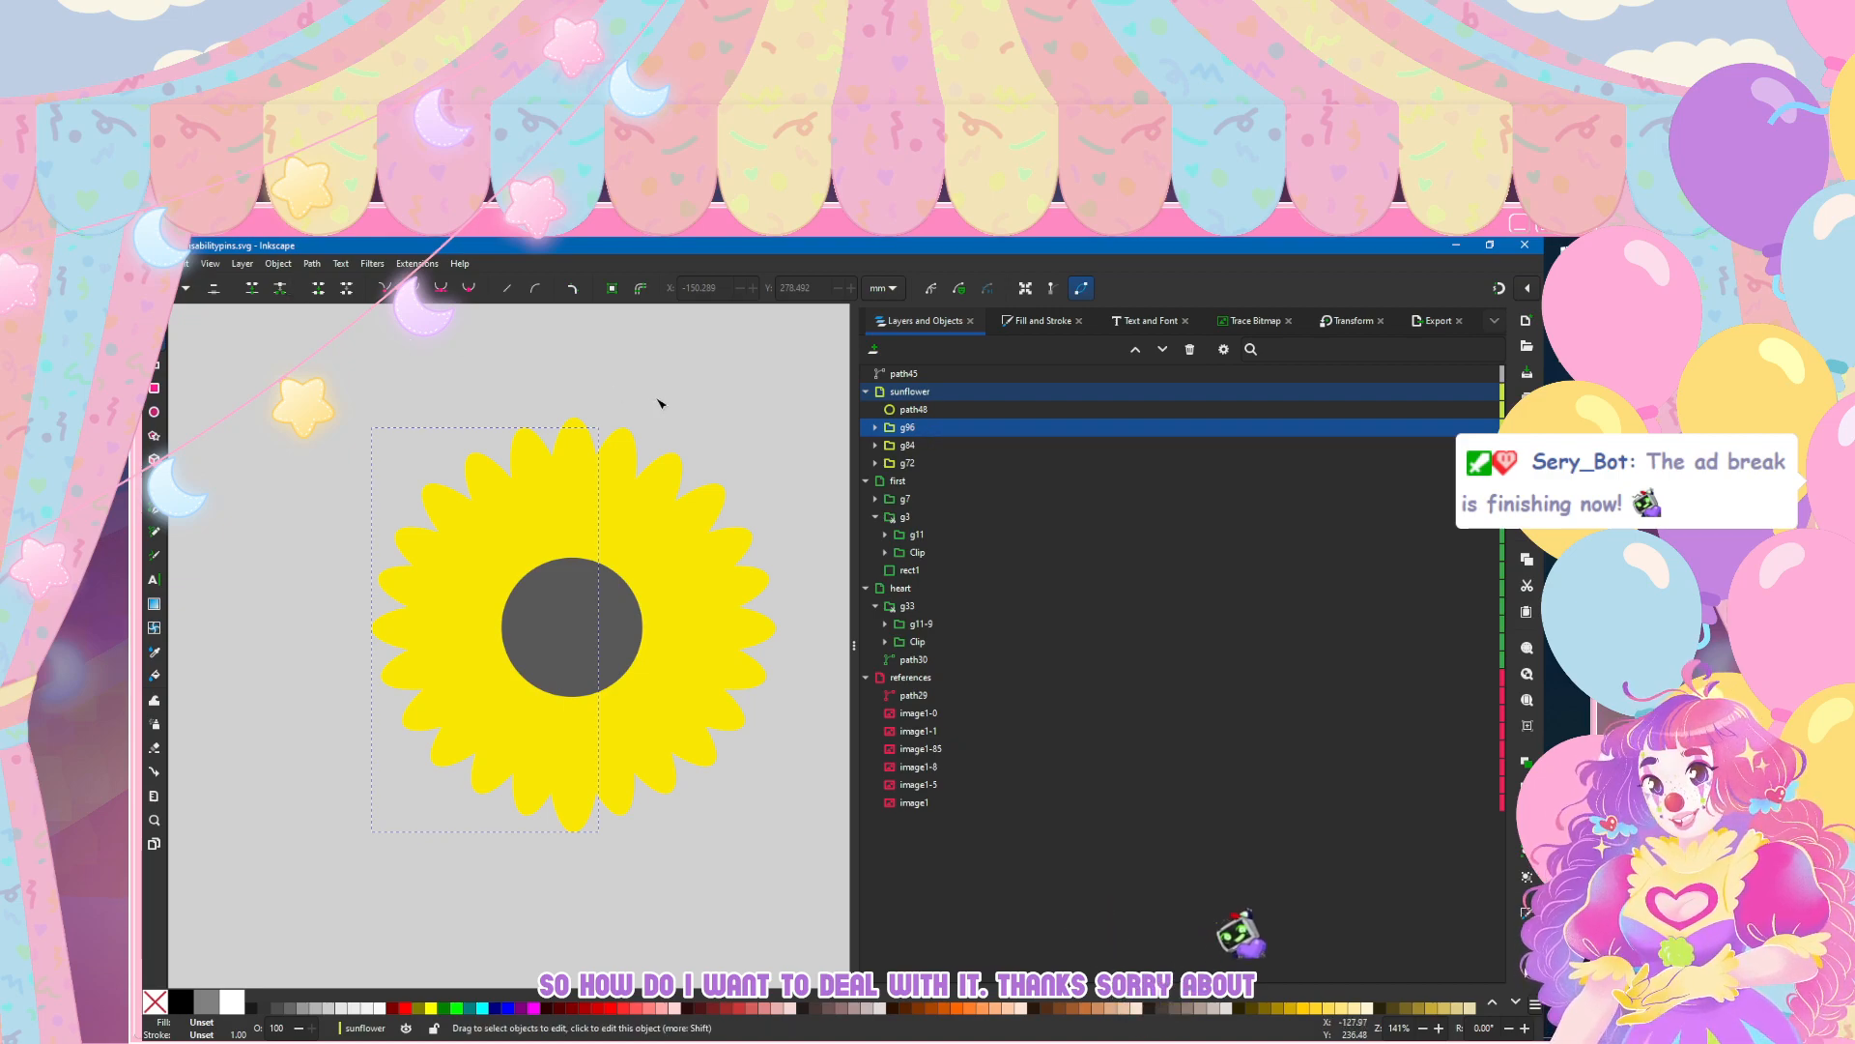
{"action": "left_click", "coordinate": [310, 264]}
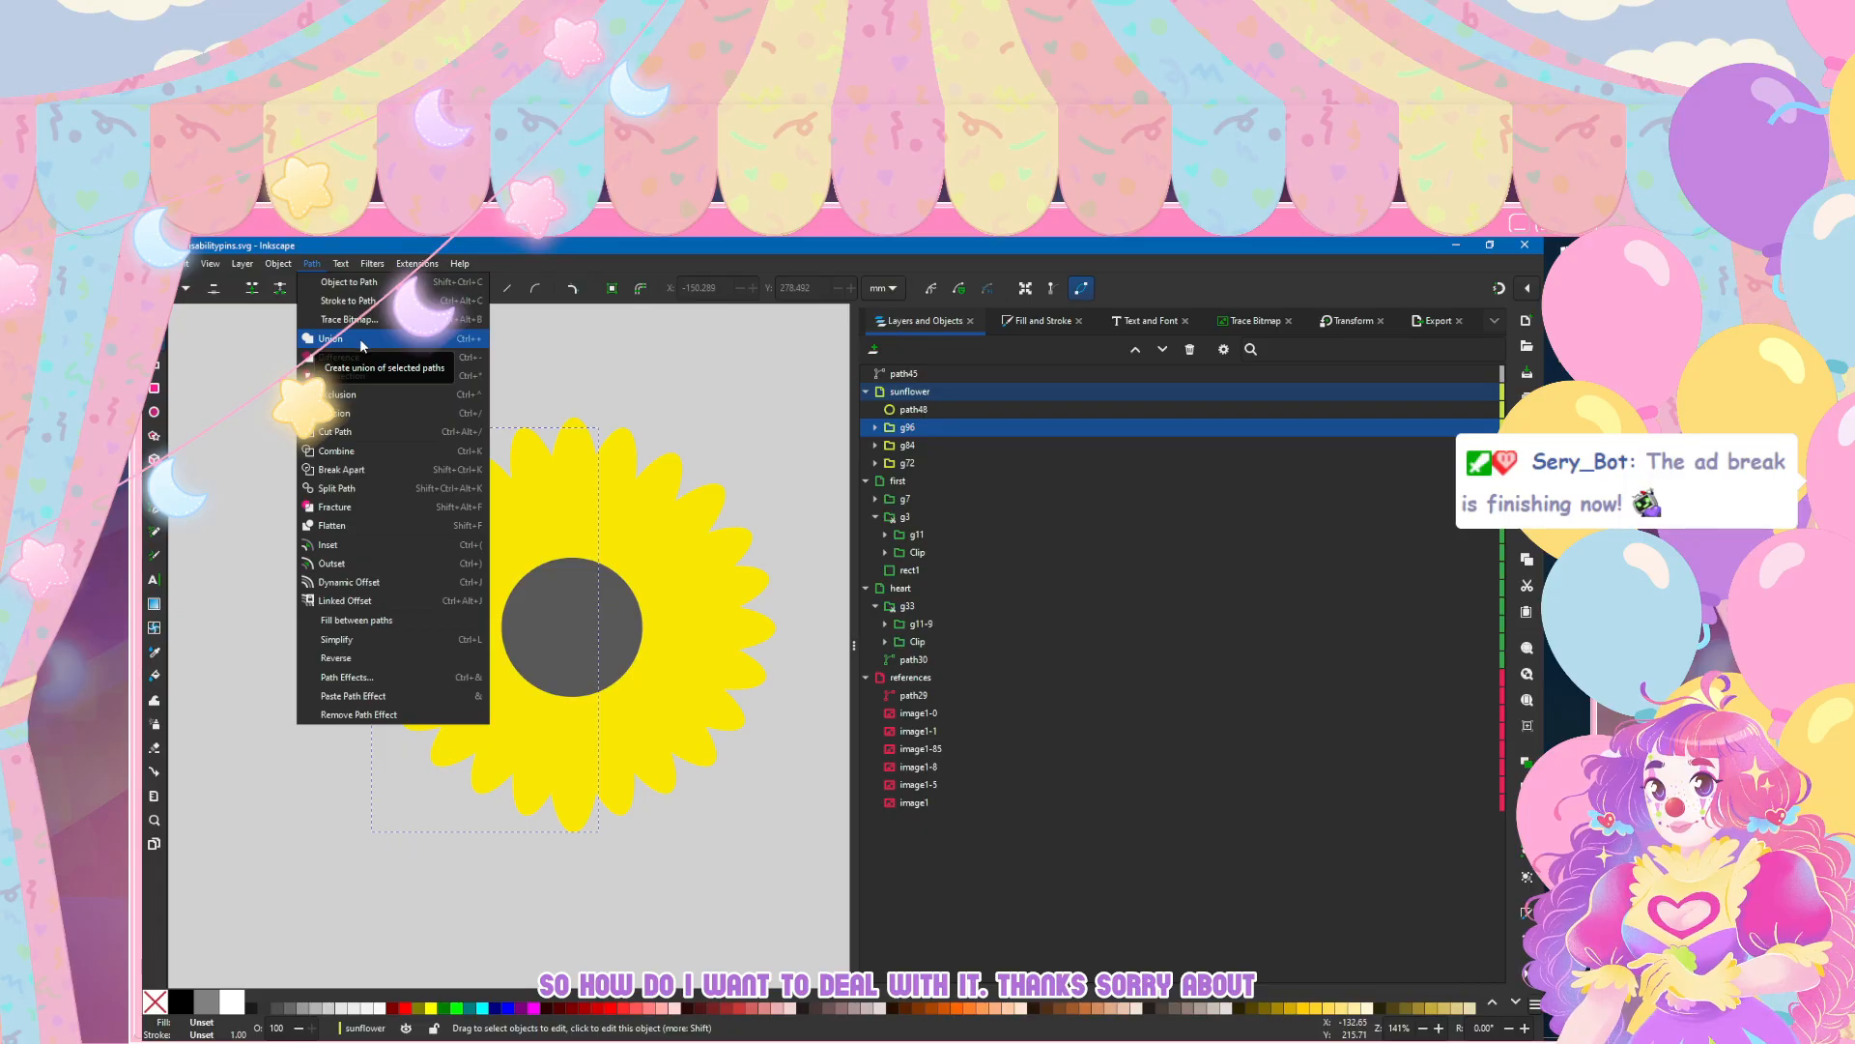
{"action": "mouse_move", "coordinate": [274, 267]}
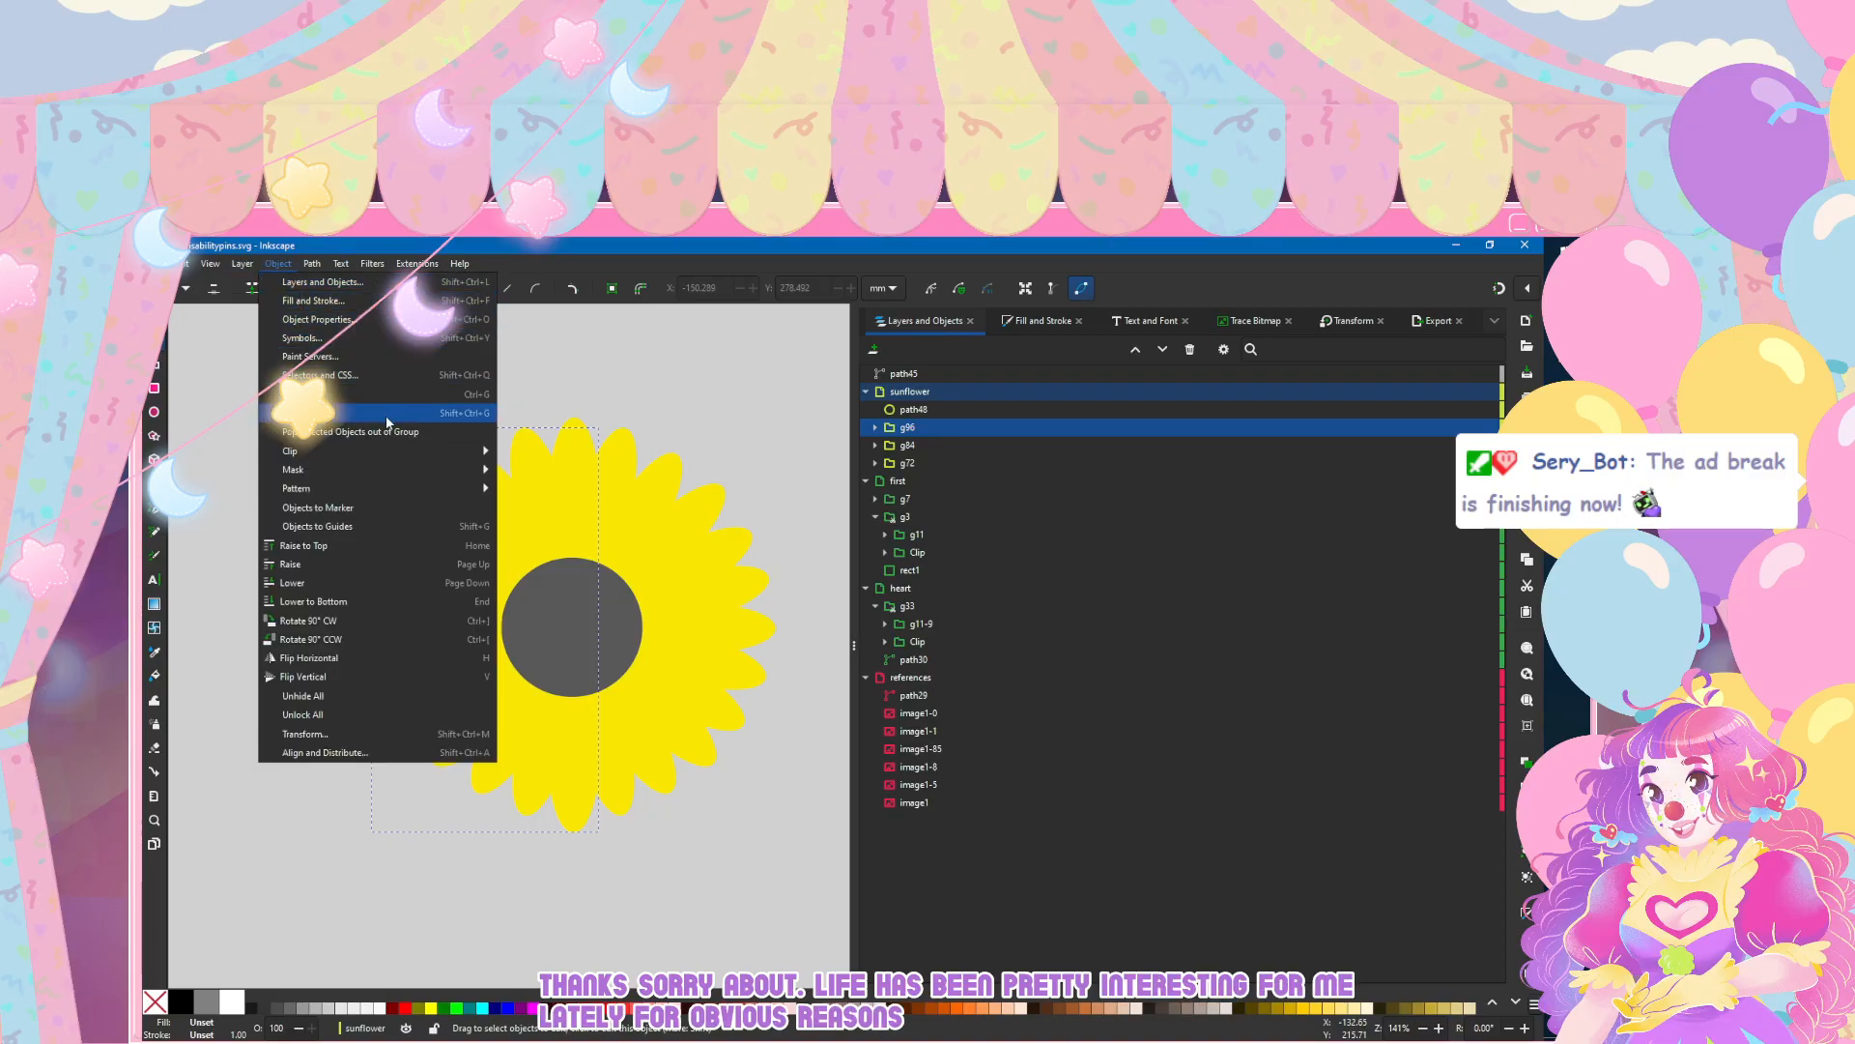
{"action": "left_click", "coordinate": [386, 422]}
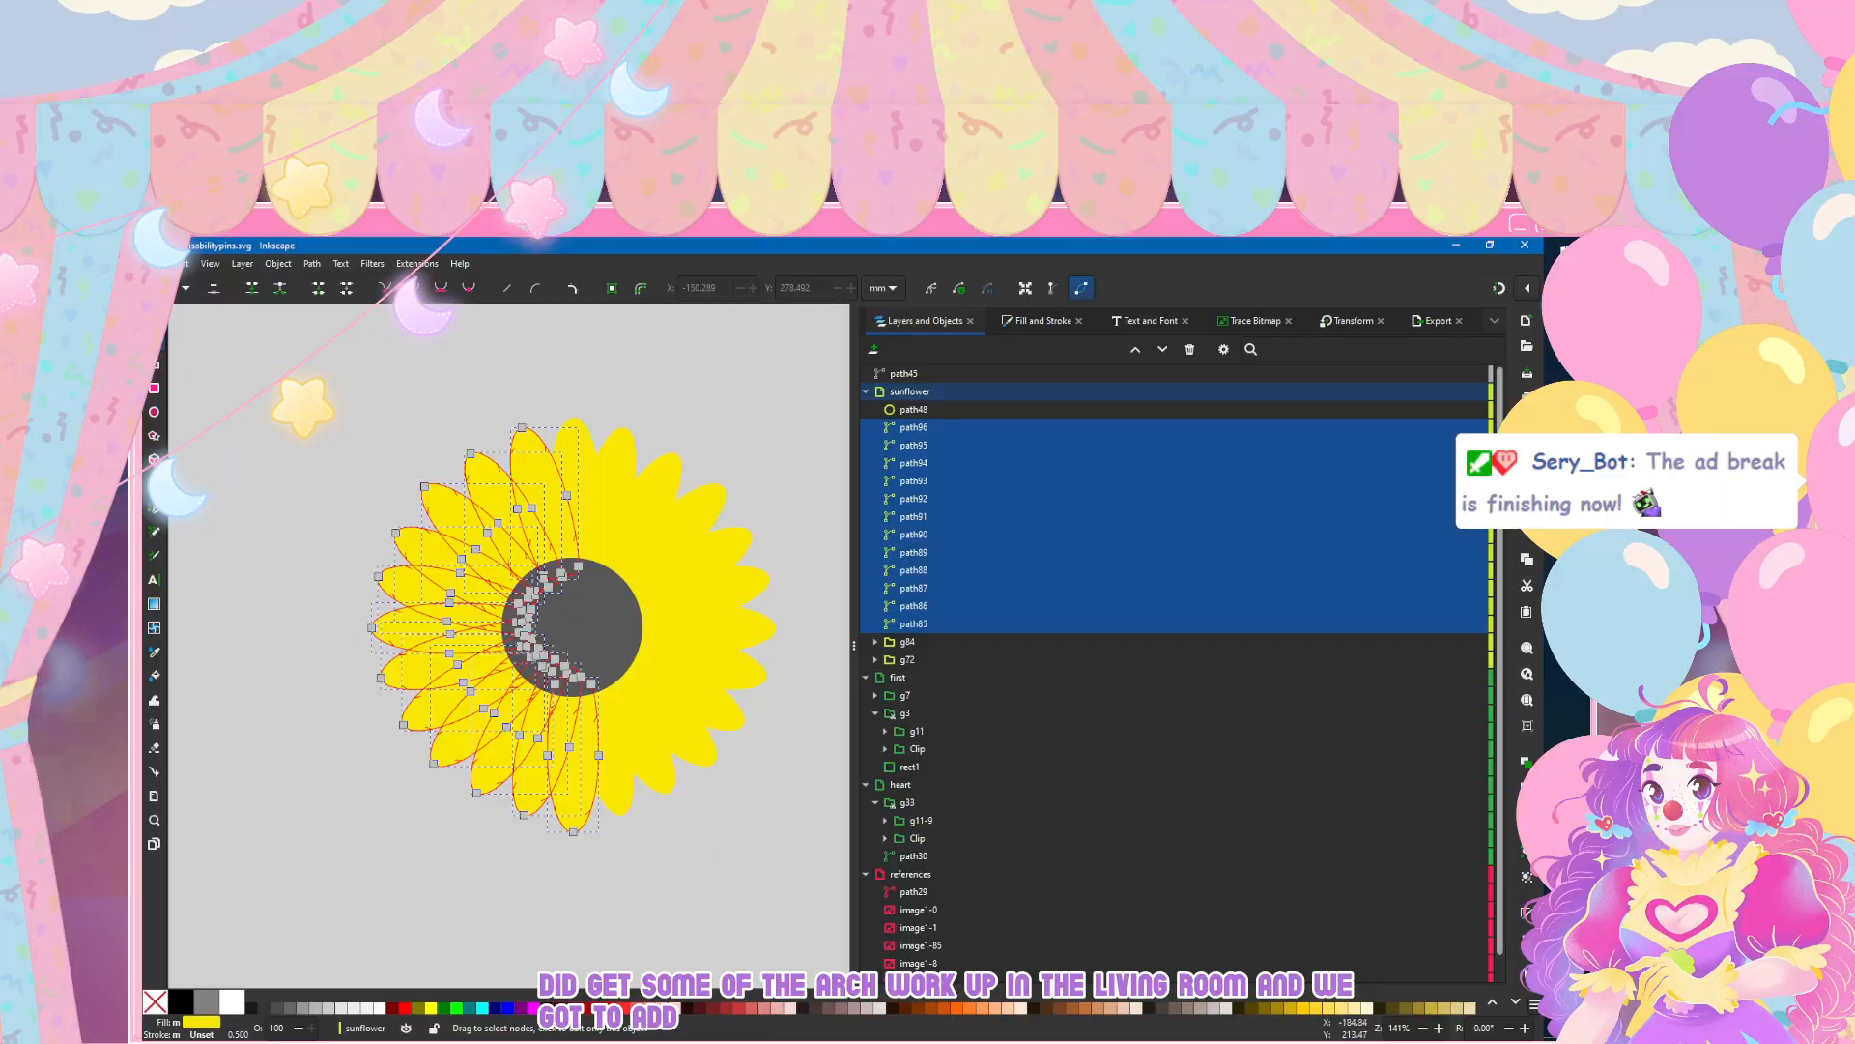
Step: Apply Object to Path to the ungrouped petal copies path85 through path96
{"action": "left_click", "coordinate": [340, 264]}
{"action": "mouse_move", "coordinate": [311, 263]}
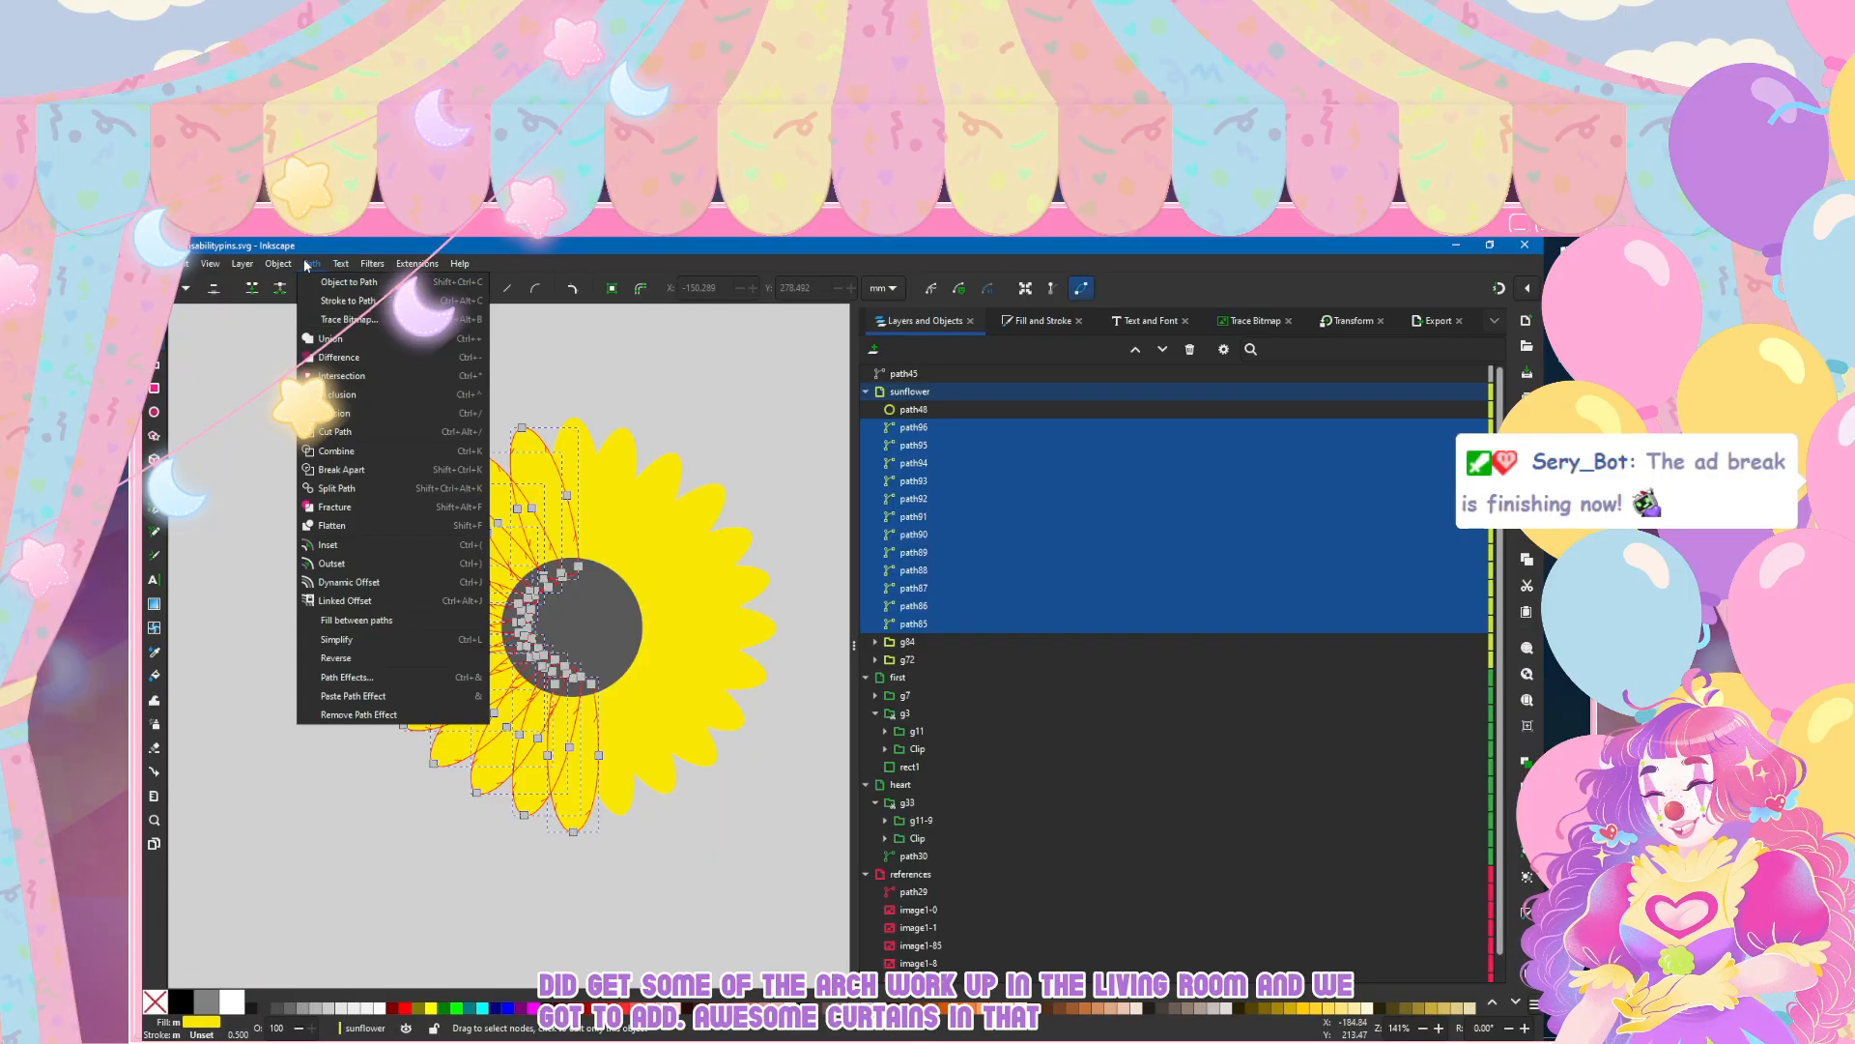
{"action": "left_click", "coordinate": [366, 281]}
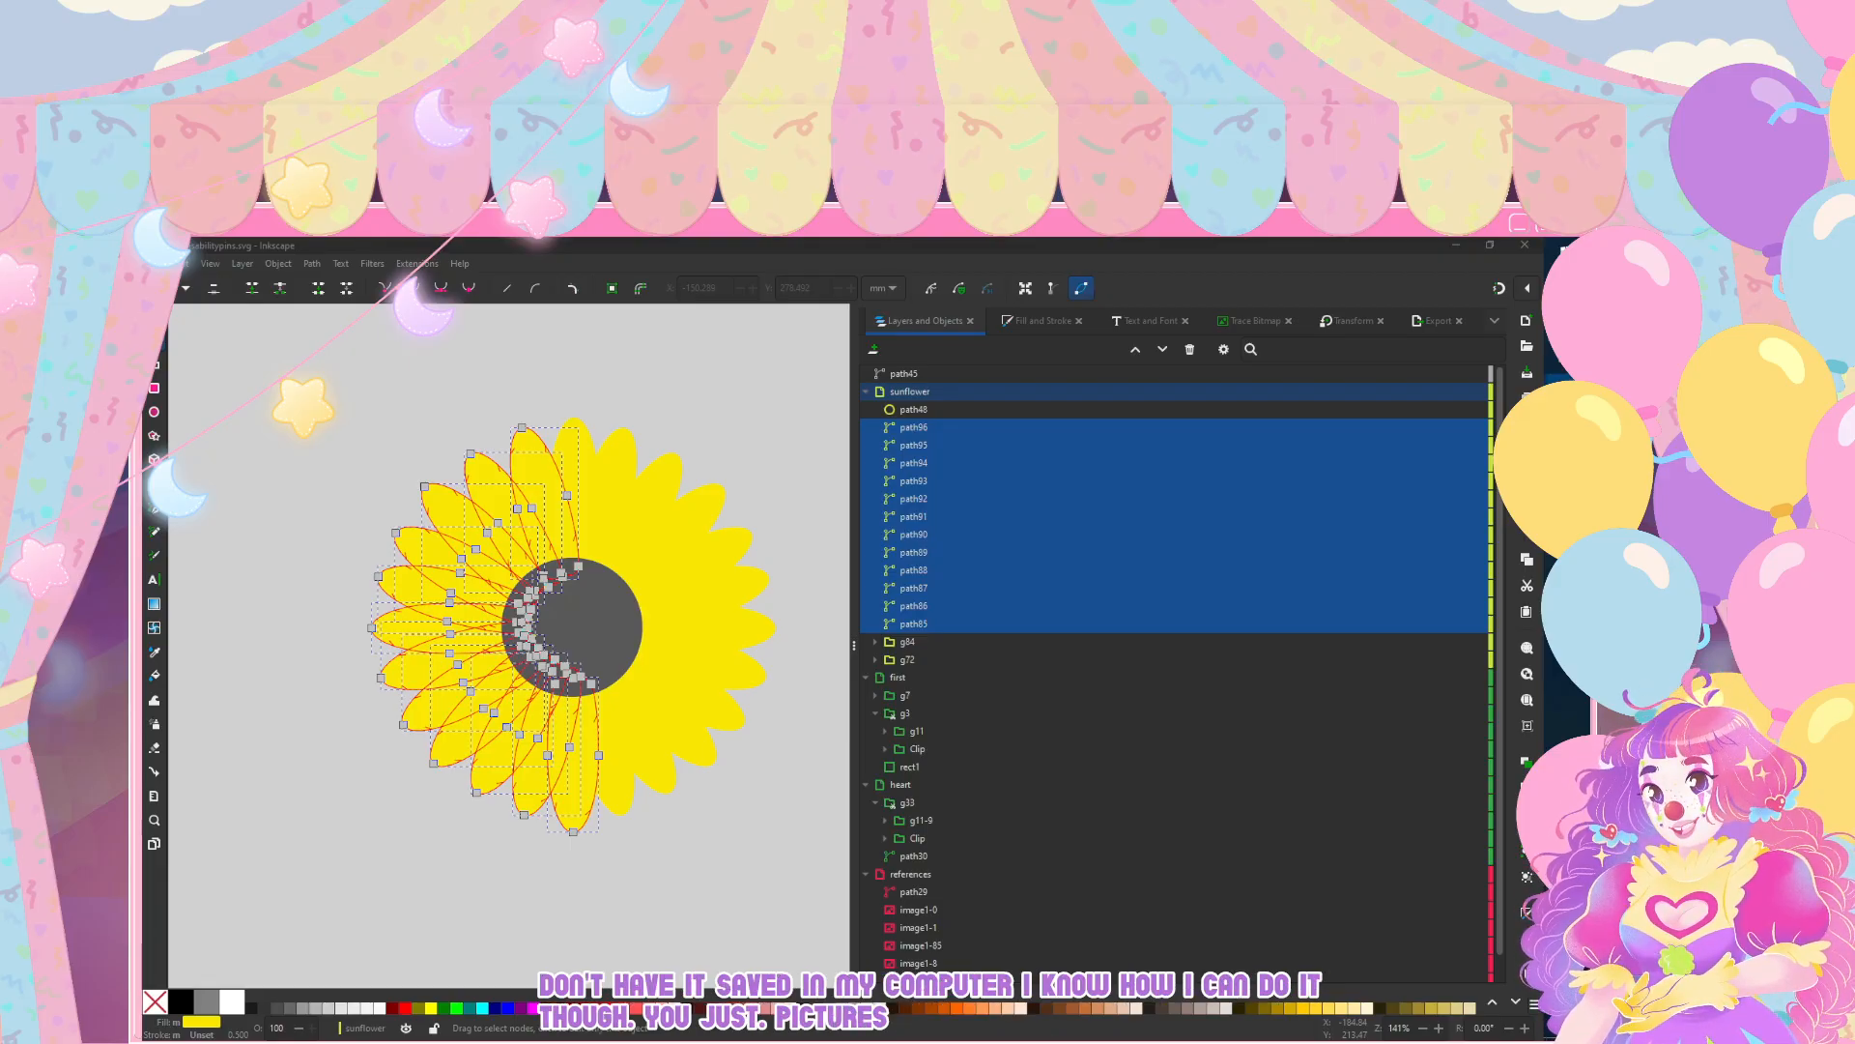
Step: Switch to File Explorer, find the living room photo and open livingroom.jpg in the photo viewer
{"action": "key", "text": "super+e"}
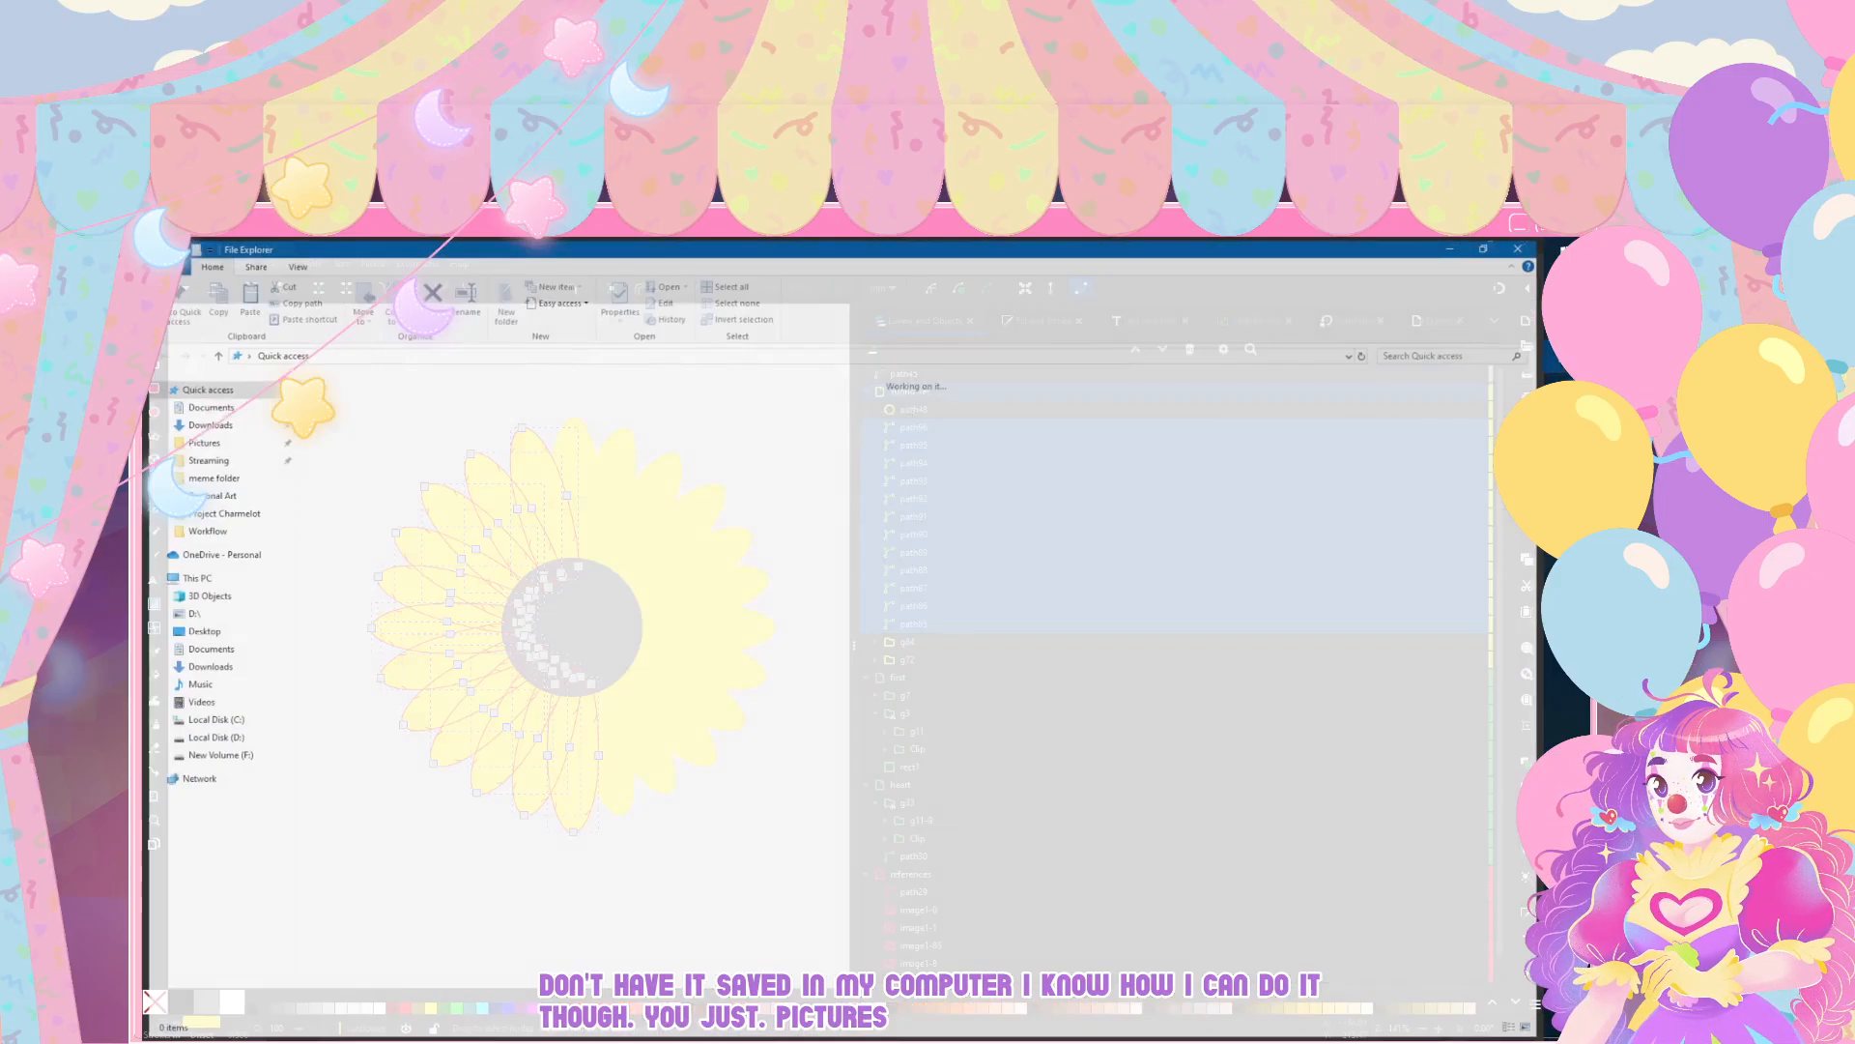
{"action": "left_click_drag", "start_coordinate": [1109, 255], "coordinate": [1246, 239]}
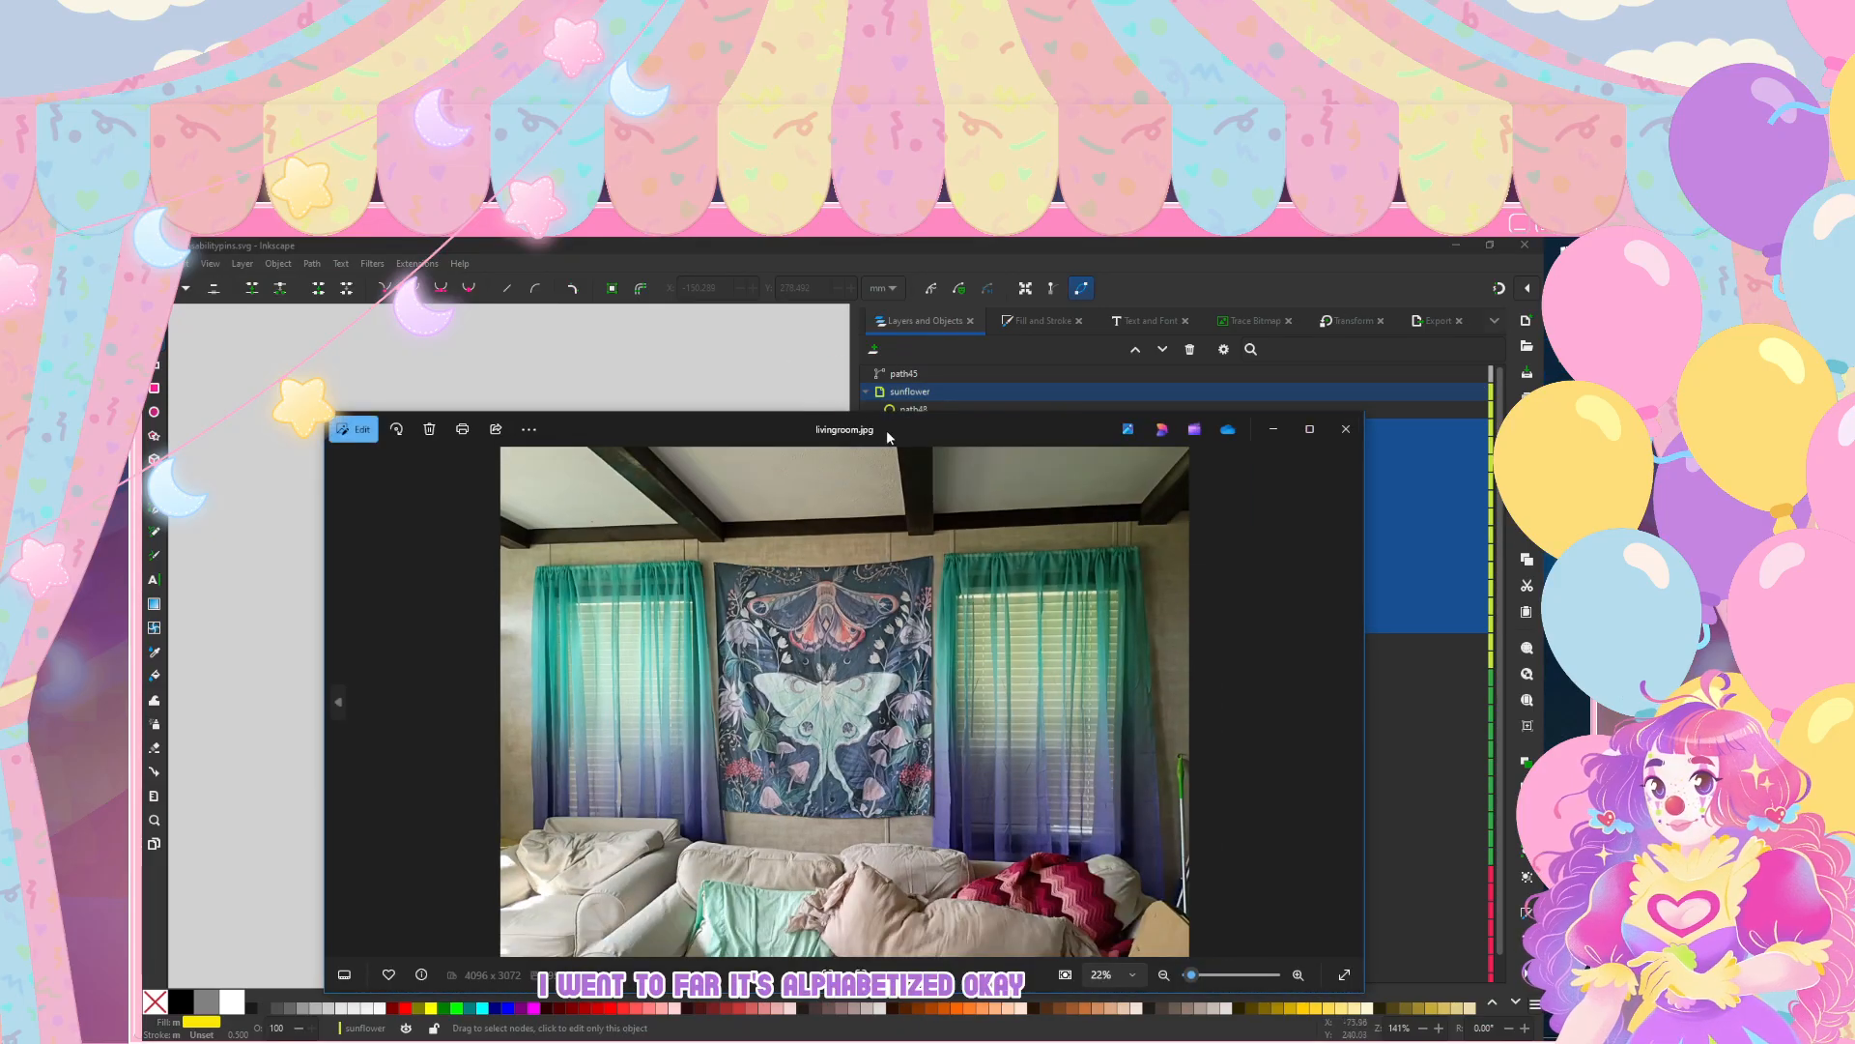
{"action": "left_click_drag", "start_coordinate": [912, 435], "coordinate": [867, 342]}
{"action": "left_click", "coordinate": [1262, 339]}
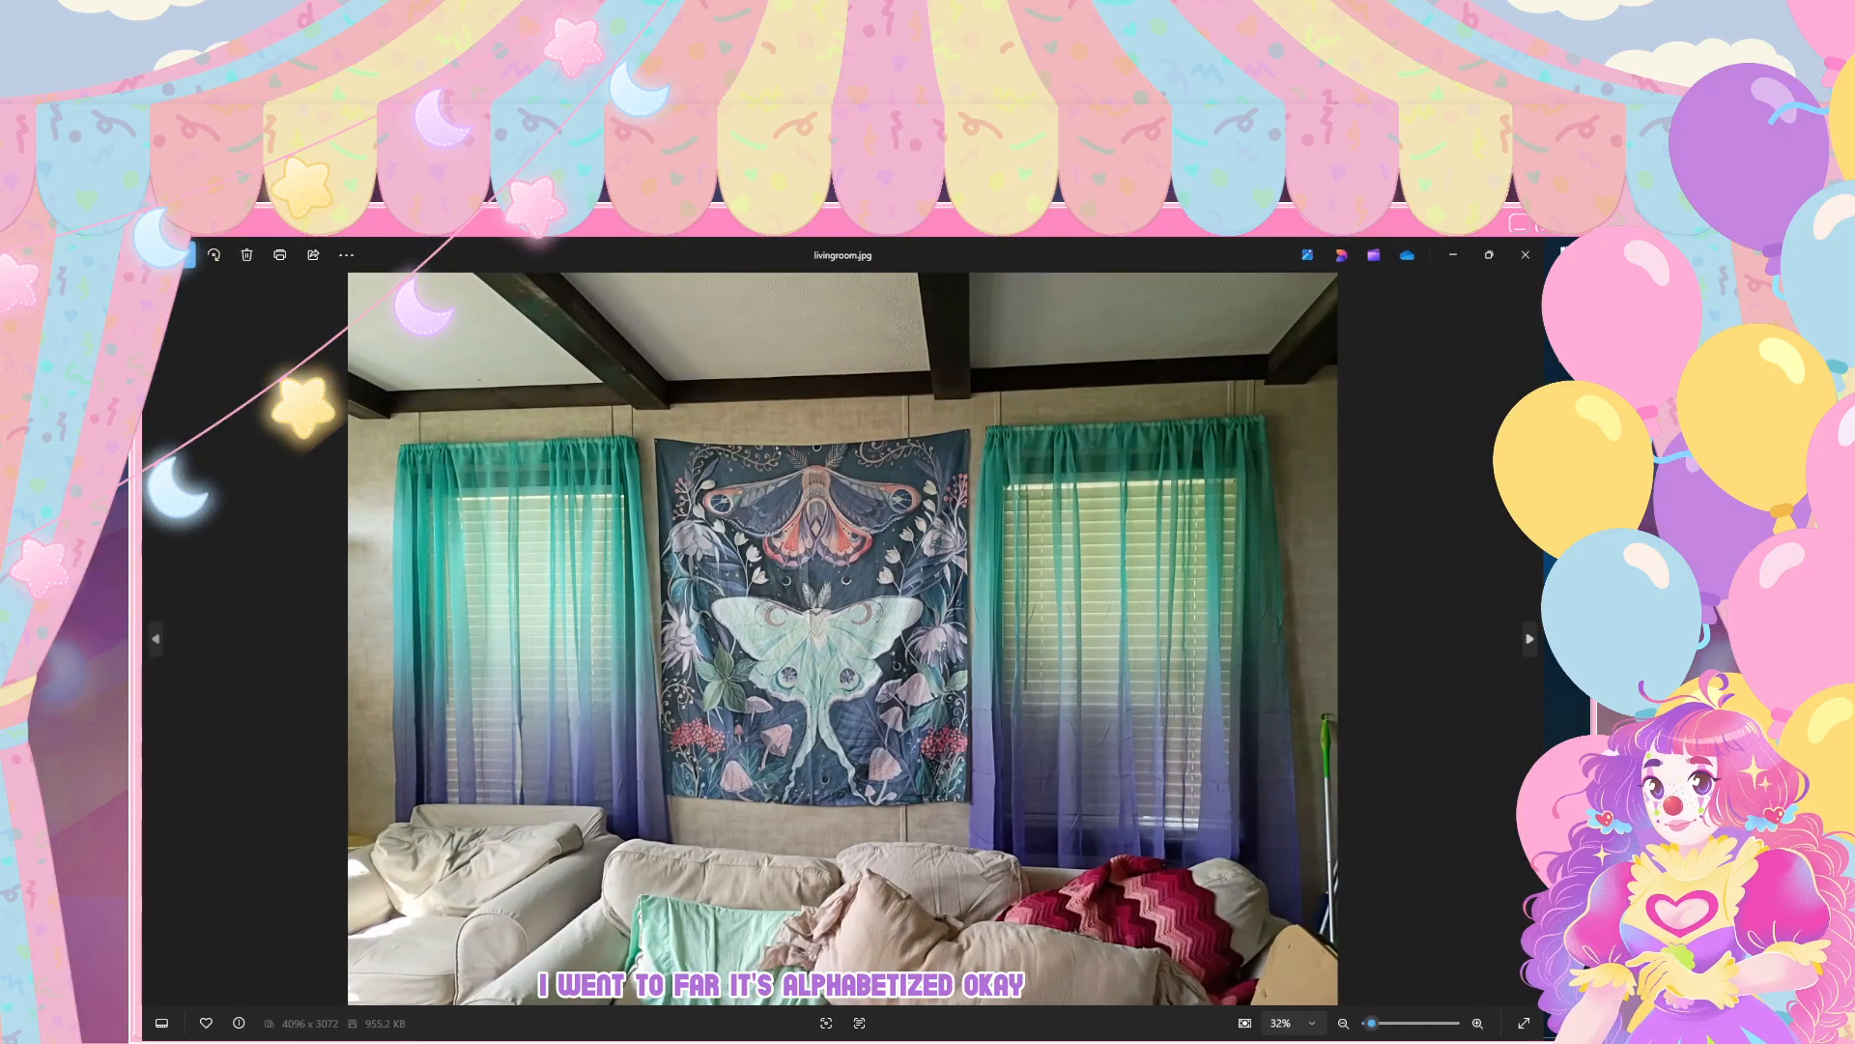
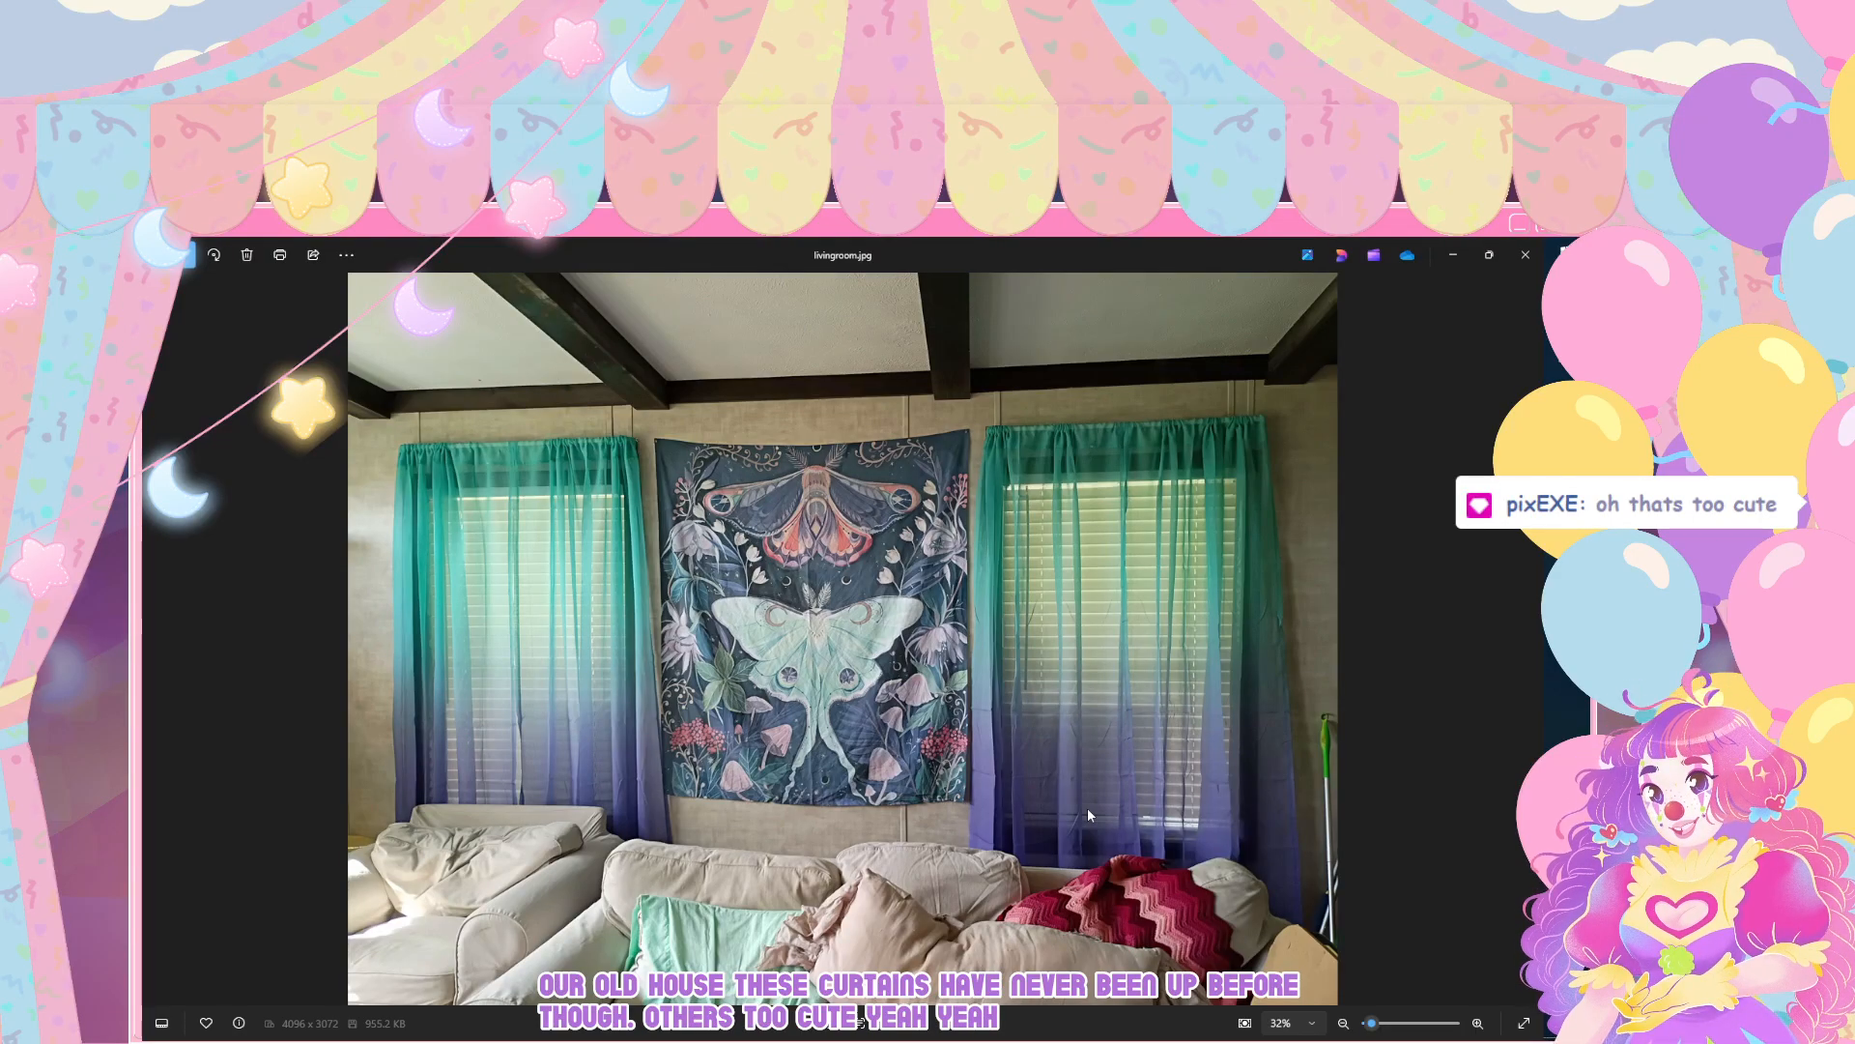
Step: Close the photo viewer, return to Inkscape, and merge the selected left-half petal copies path85 through path96 with Union
{"action": "left_click", "coordinate": [1525, 254]}
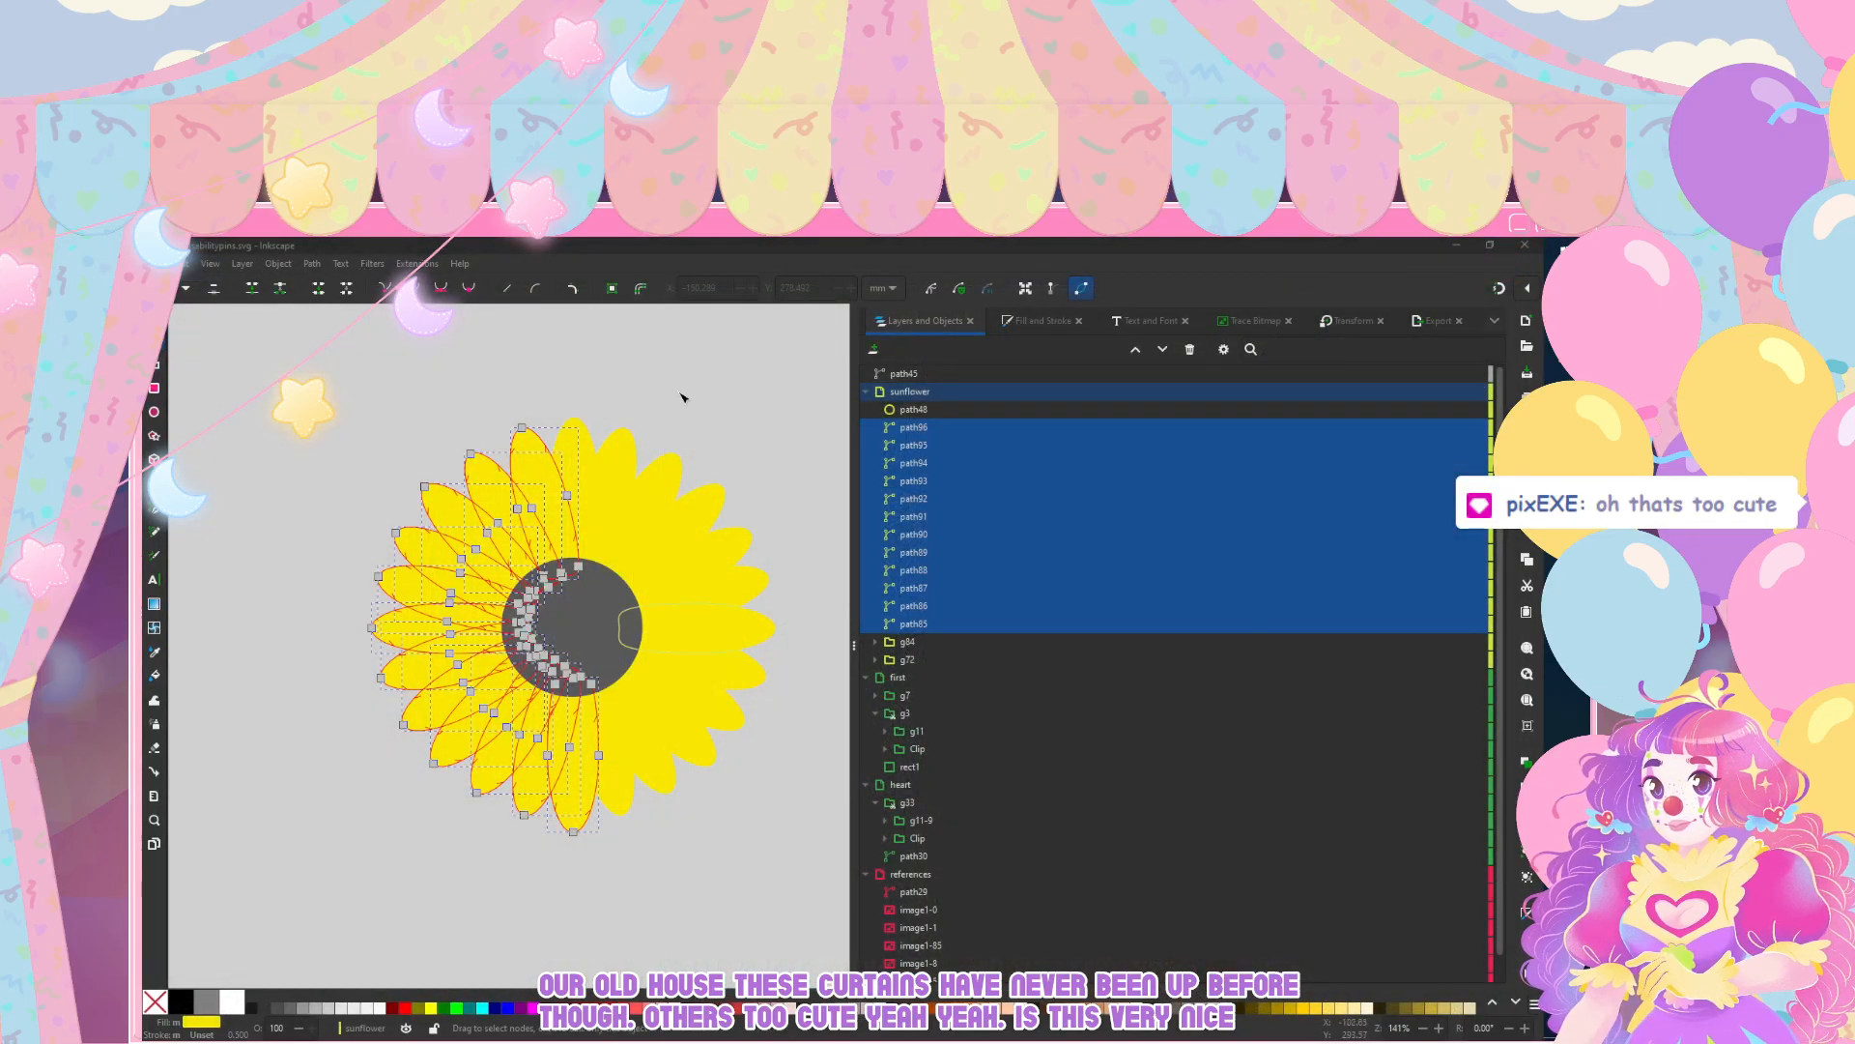
{"action": "left_click", "coordinate": [311, 265]}
{"action": "left_click", "coordinate": [314, 338]}
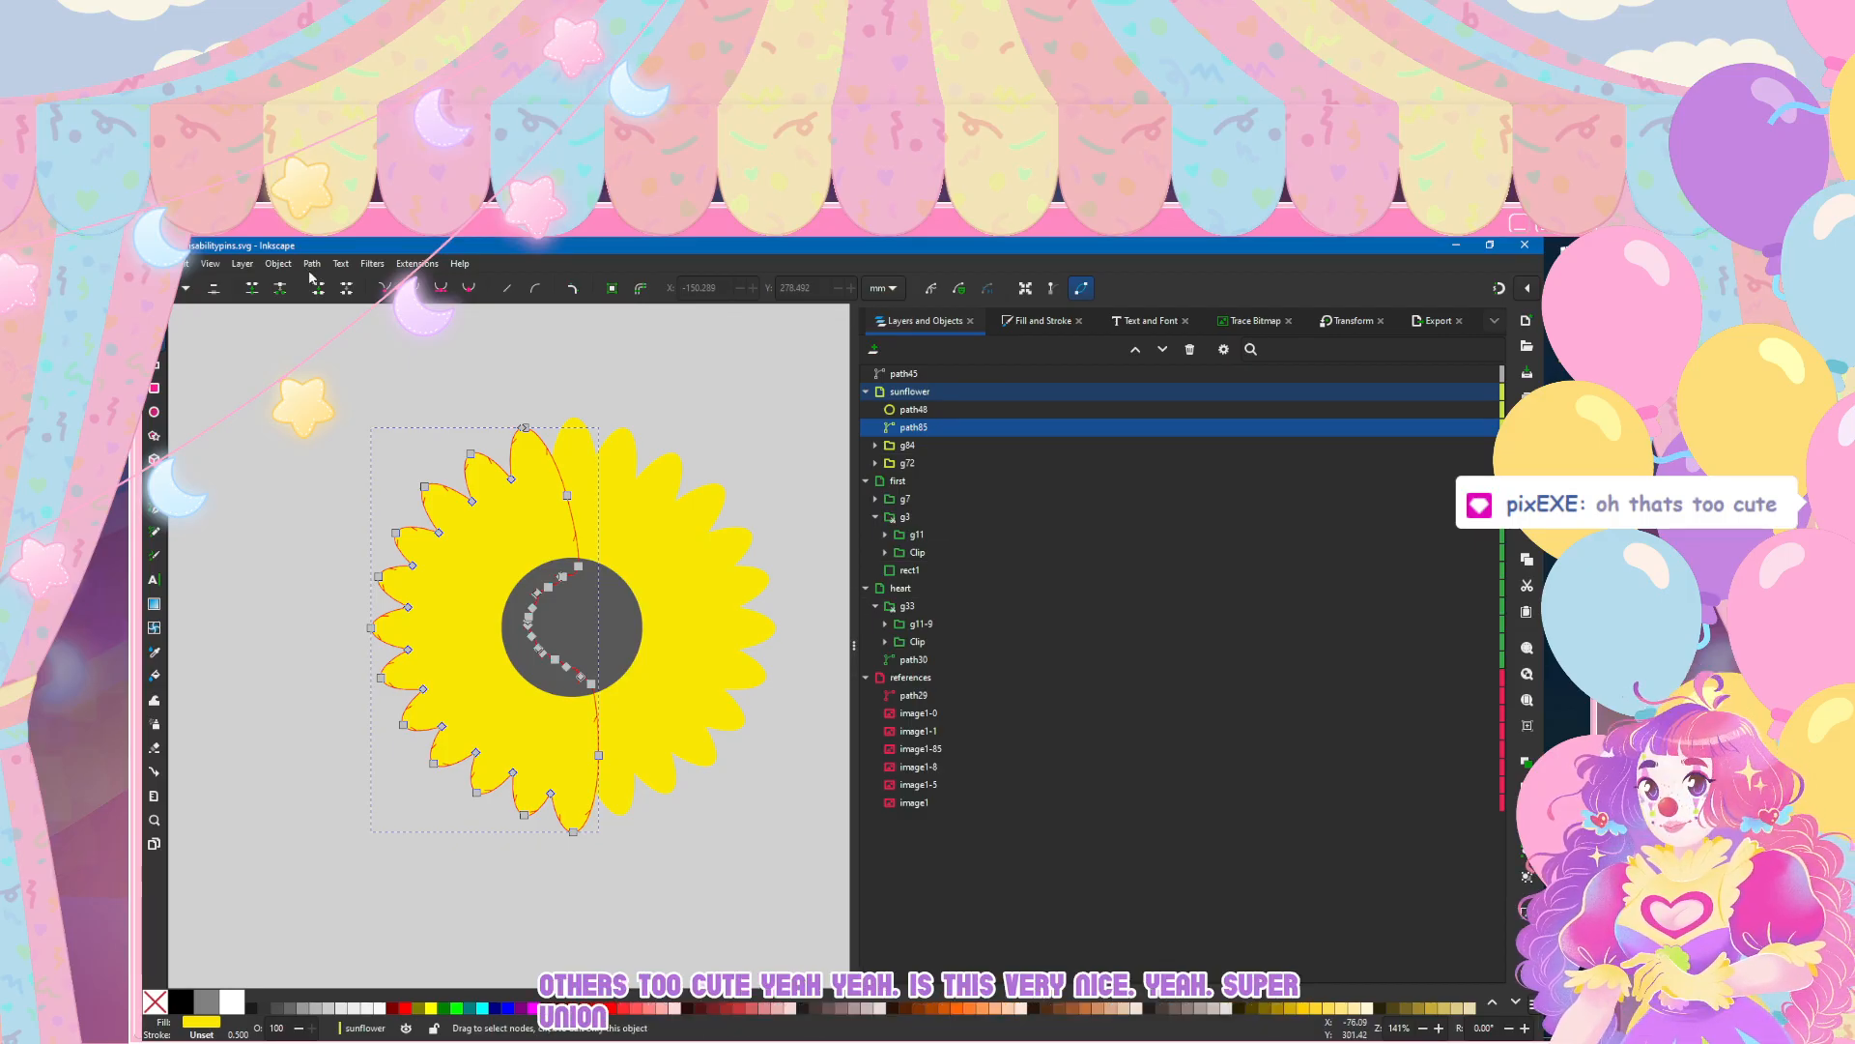
Step: Try a flat dark grey stroke on the merged left-half petals, and undo it
{"action": "key", "text": "ctrl+shift+f"}
{"action": "key", "text": "s"}
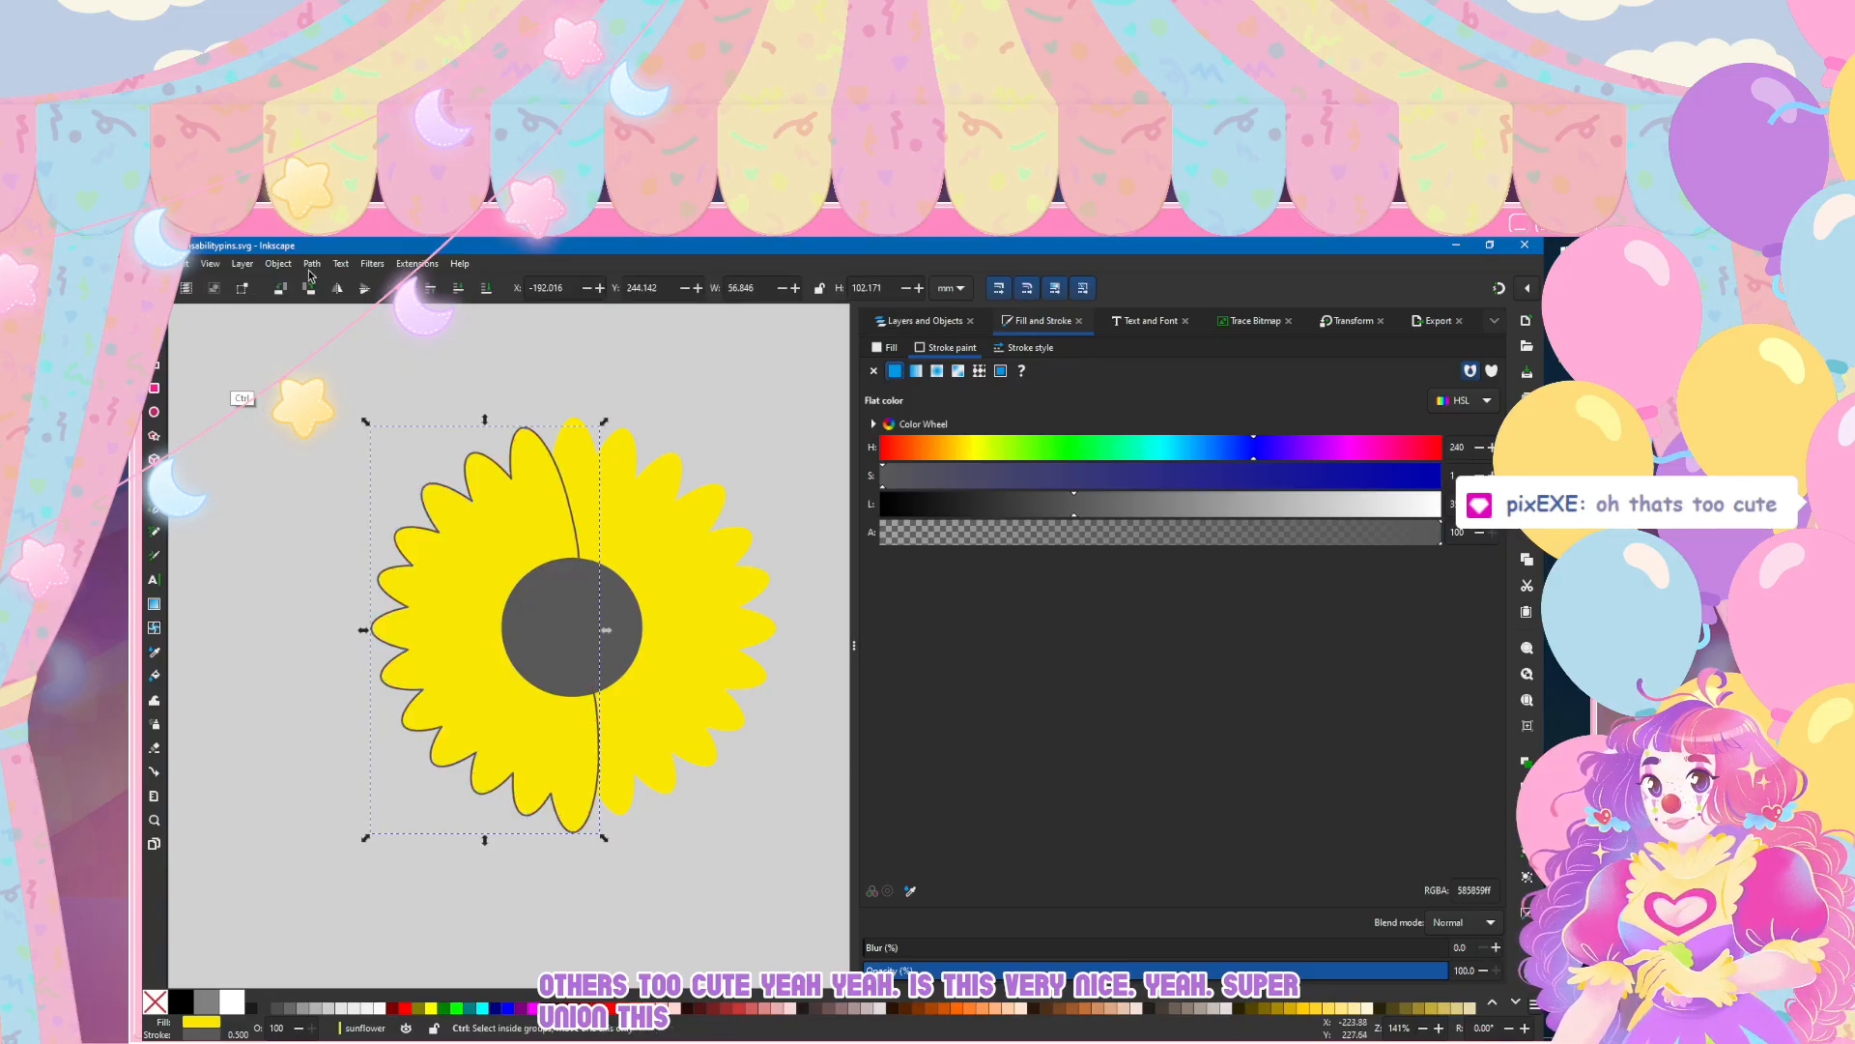
{"action": "key", "text": "ctrl+z"}
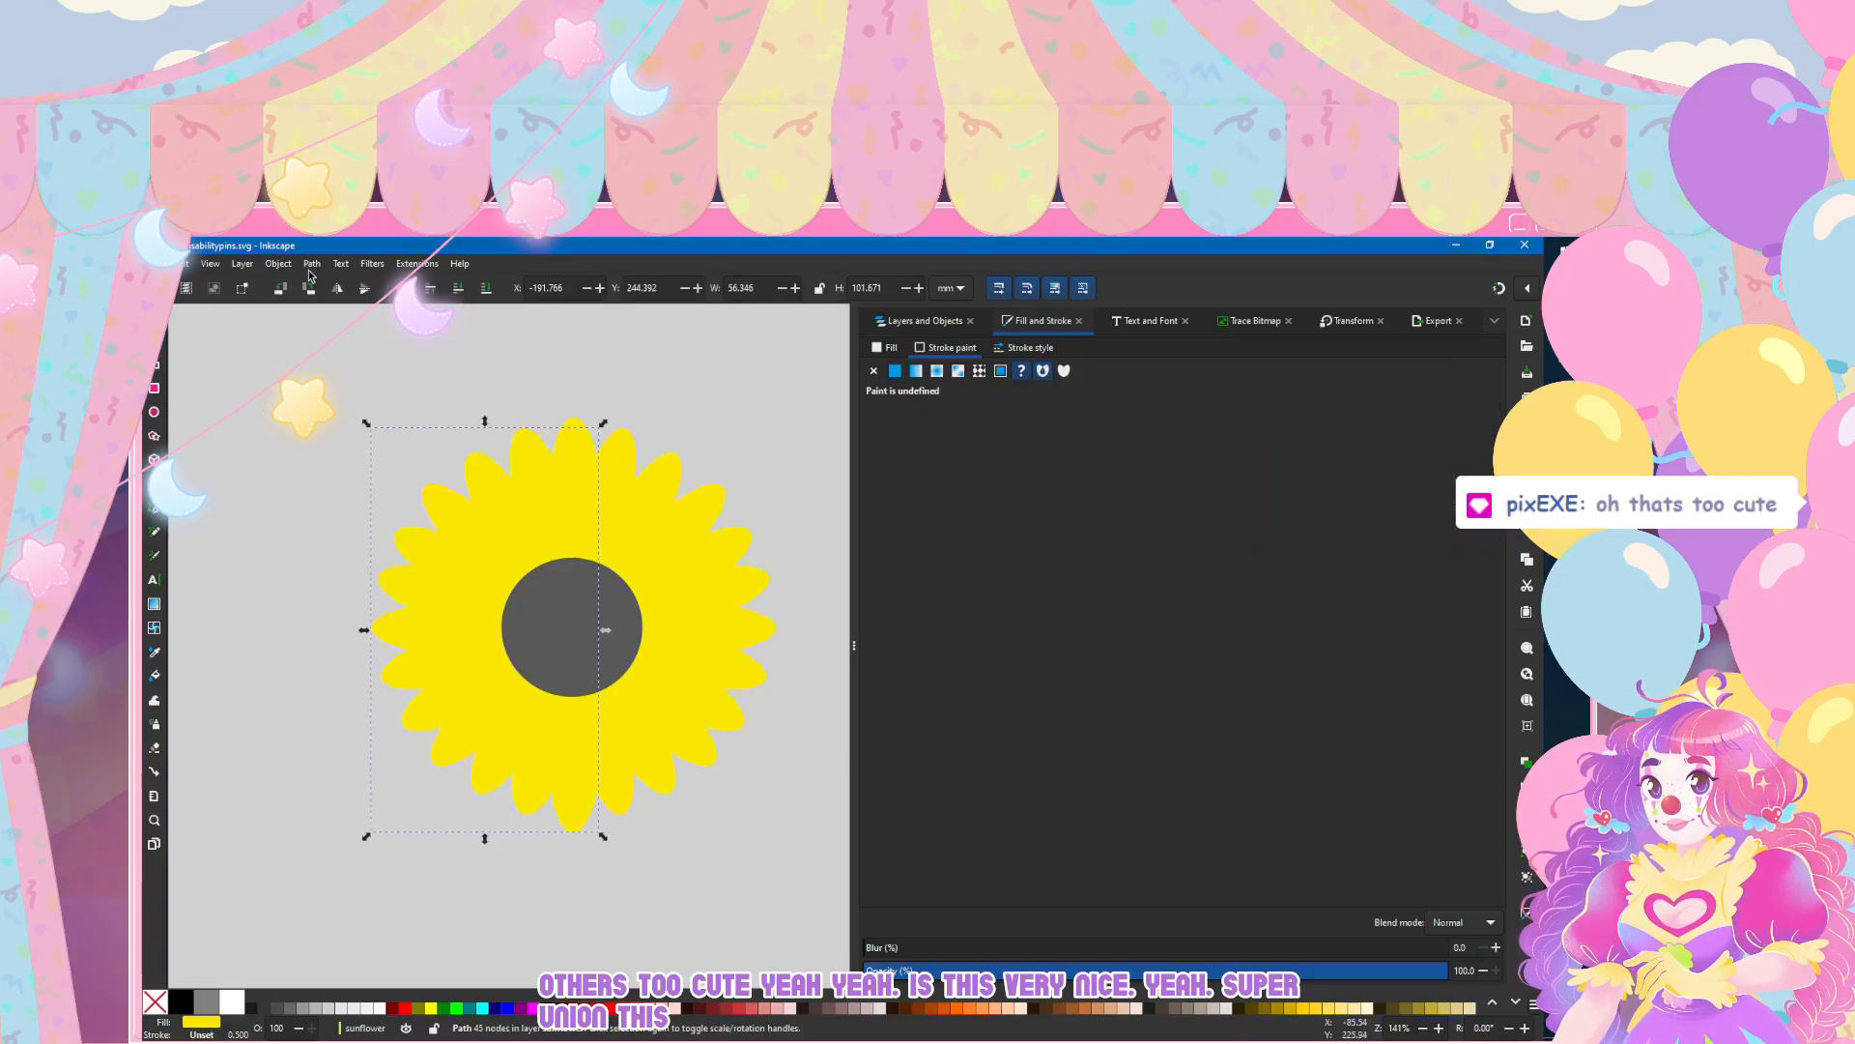
{"action": "left_click", "coordinate": [882, 322]}
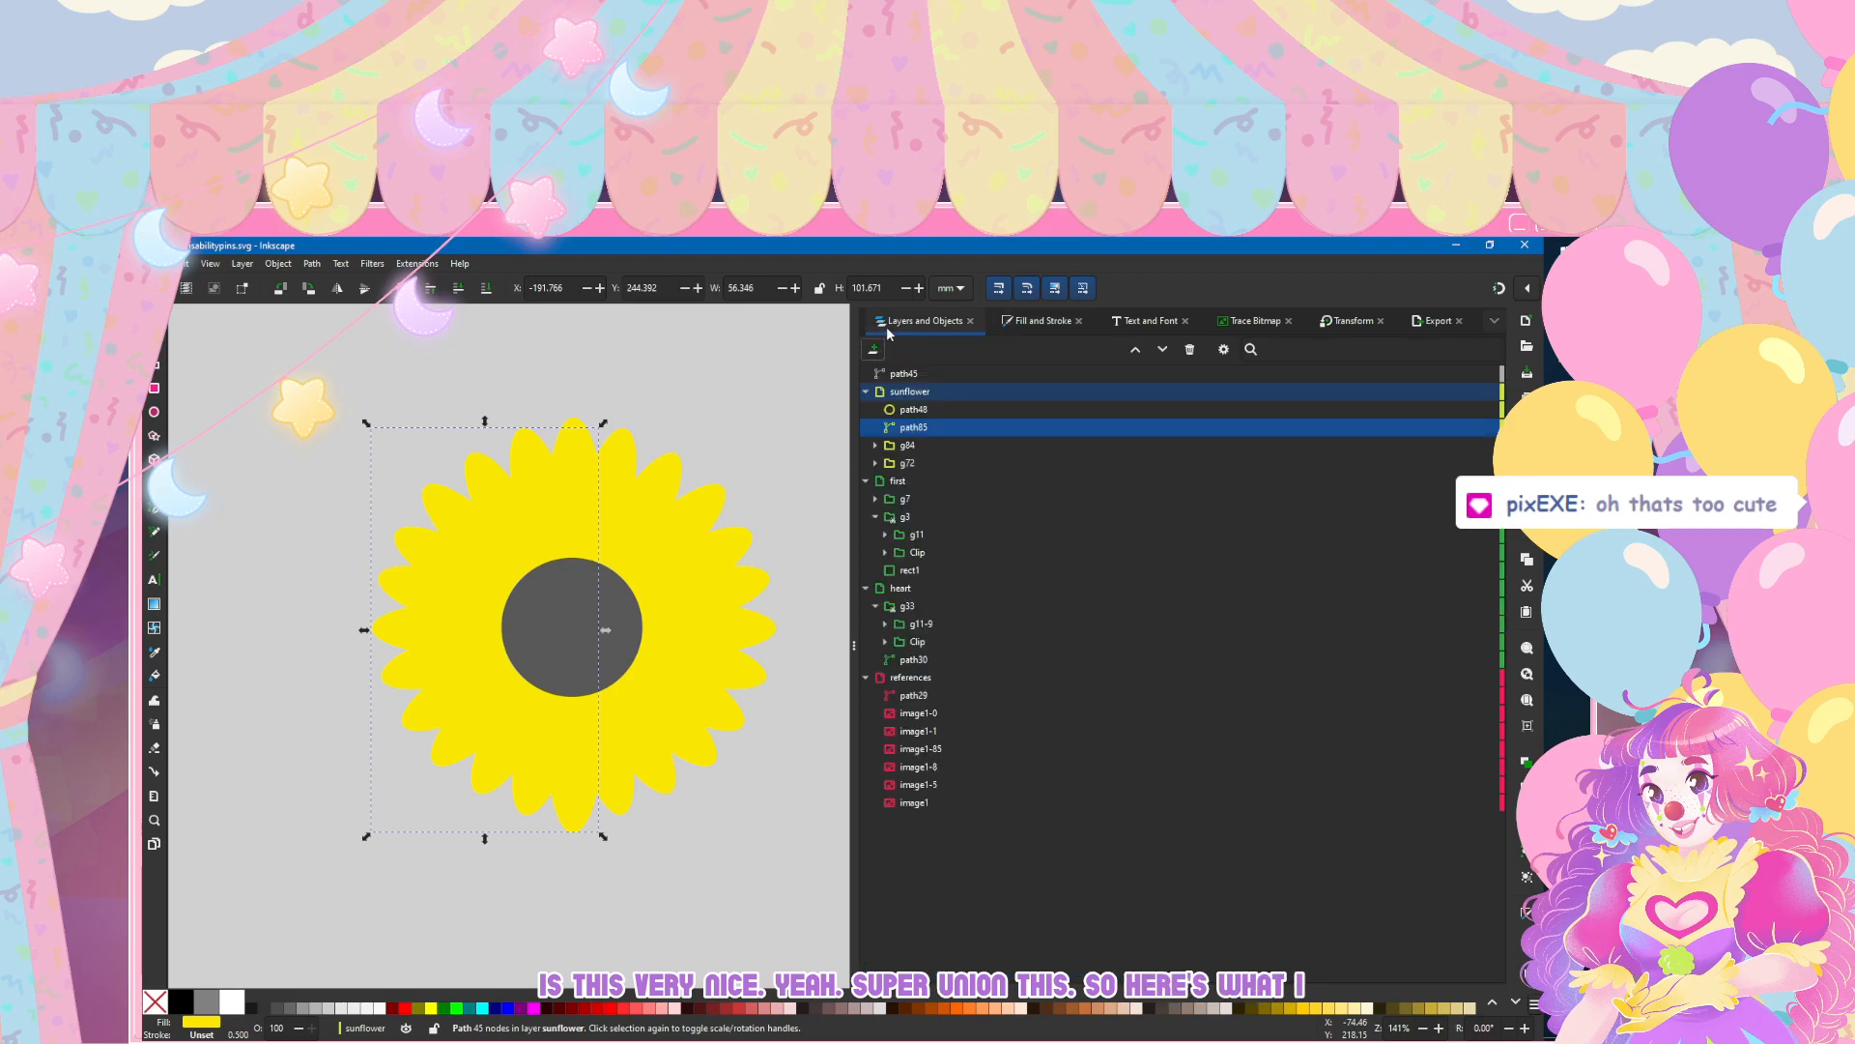
Step: Duplicate the merged left-half petals, place the copy below path48 in the object order, and flip it horizontally
{"action": "key", "text": "ctrl+d"}
{"action": "left_click_drag", "start_coordinate": [953, 409], "coordinate": [953, 426]}
{"action": "left_click", "coordinate": [336, 290]}
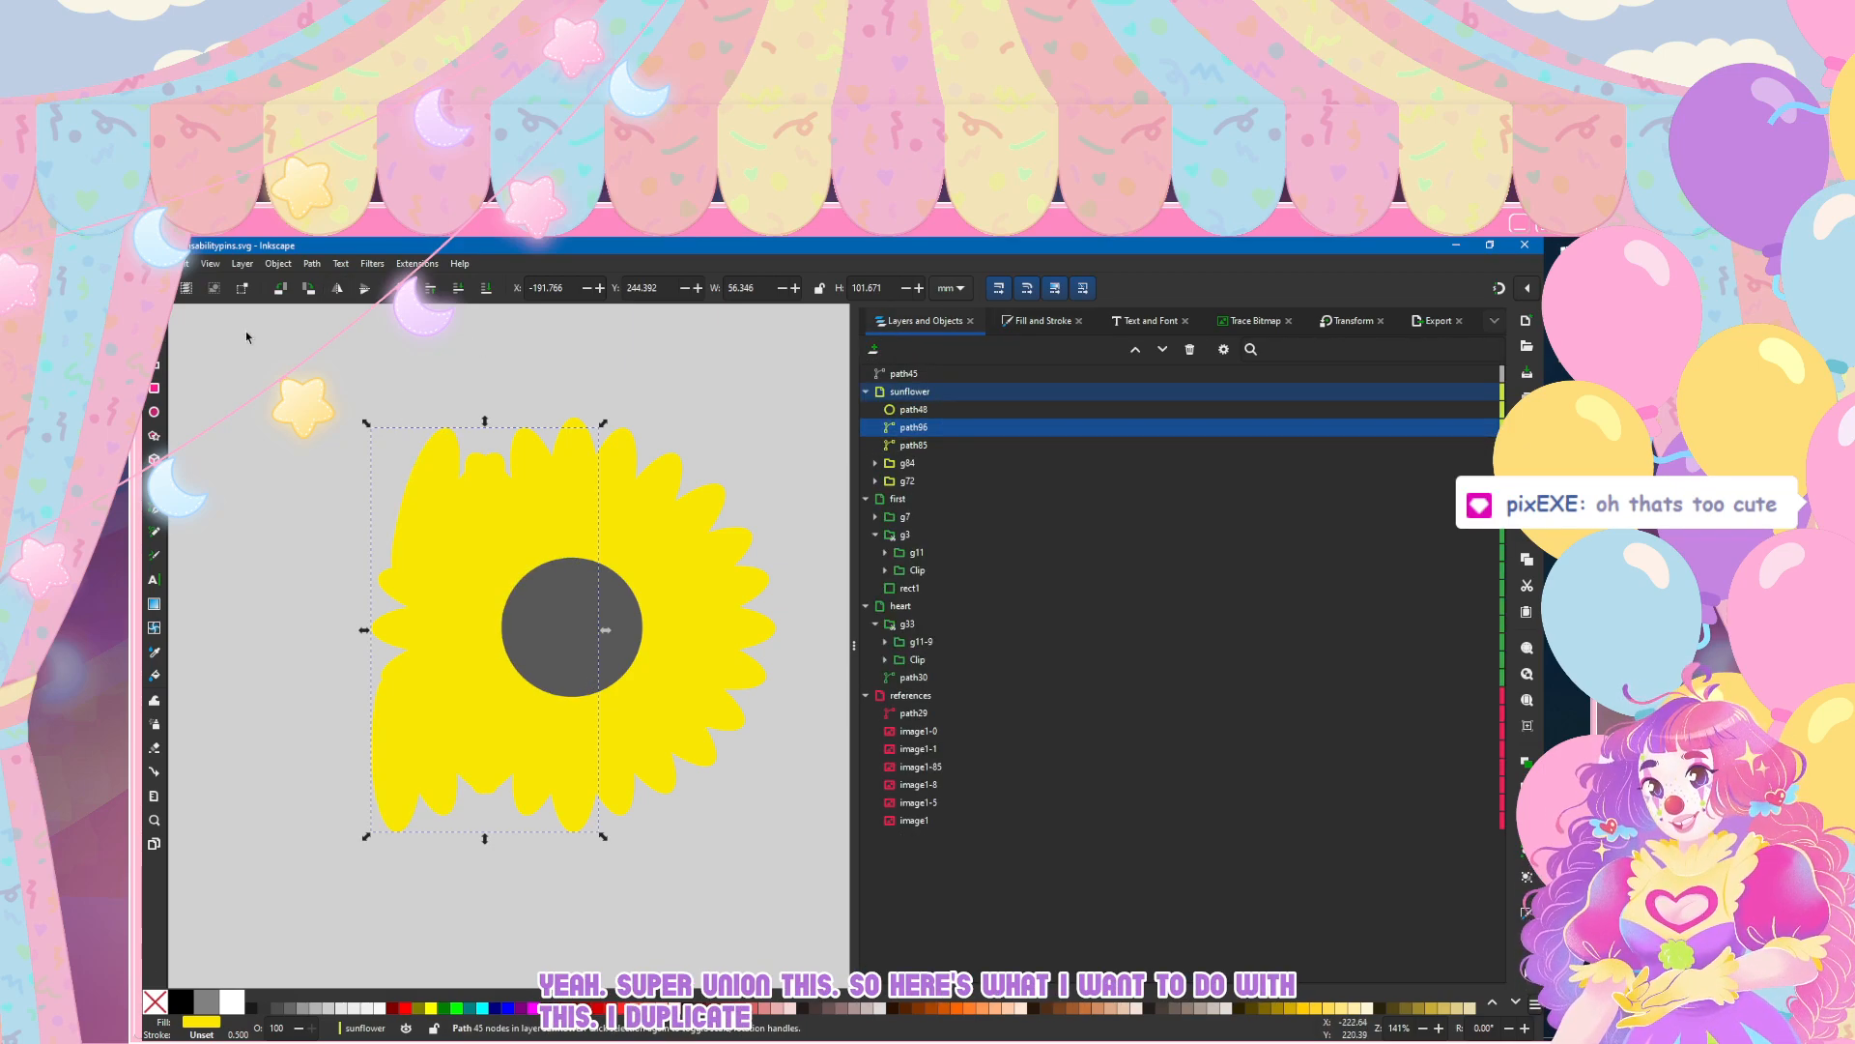
{"action": "left_click", "coordinate": [336, 290]}
{"action": "left_click", "coordinate": [336, 290]}
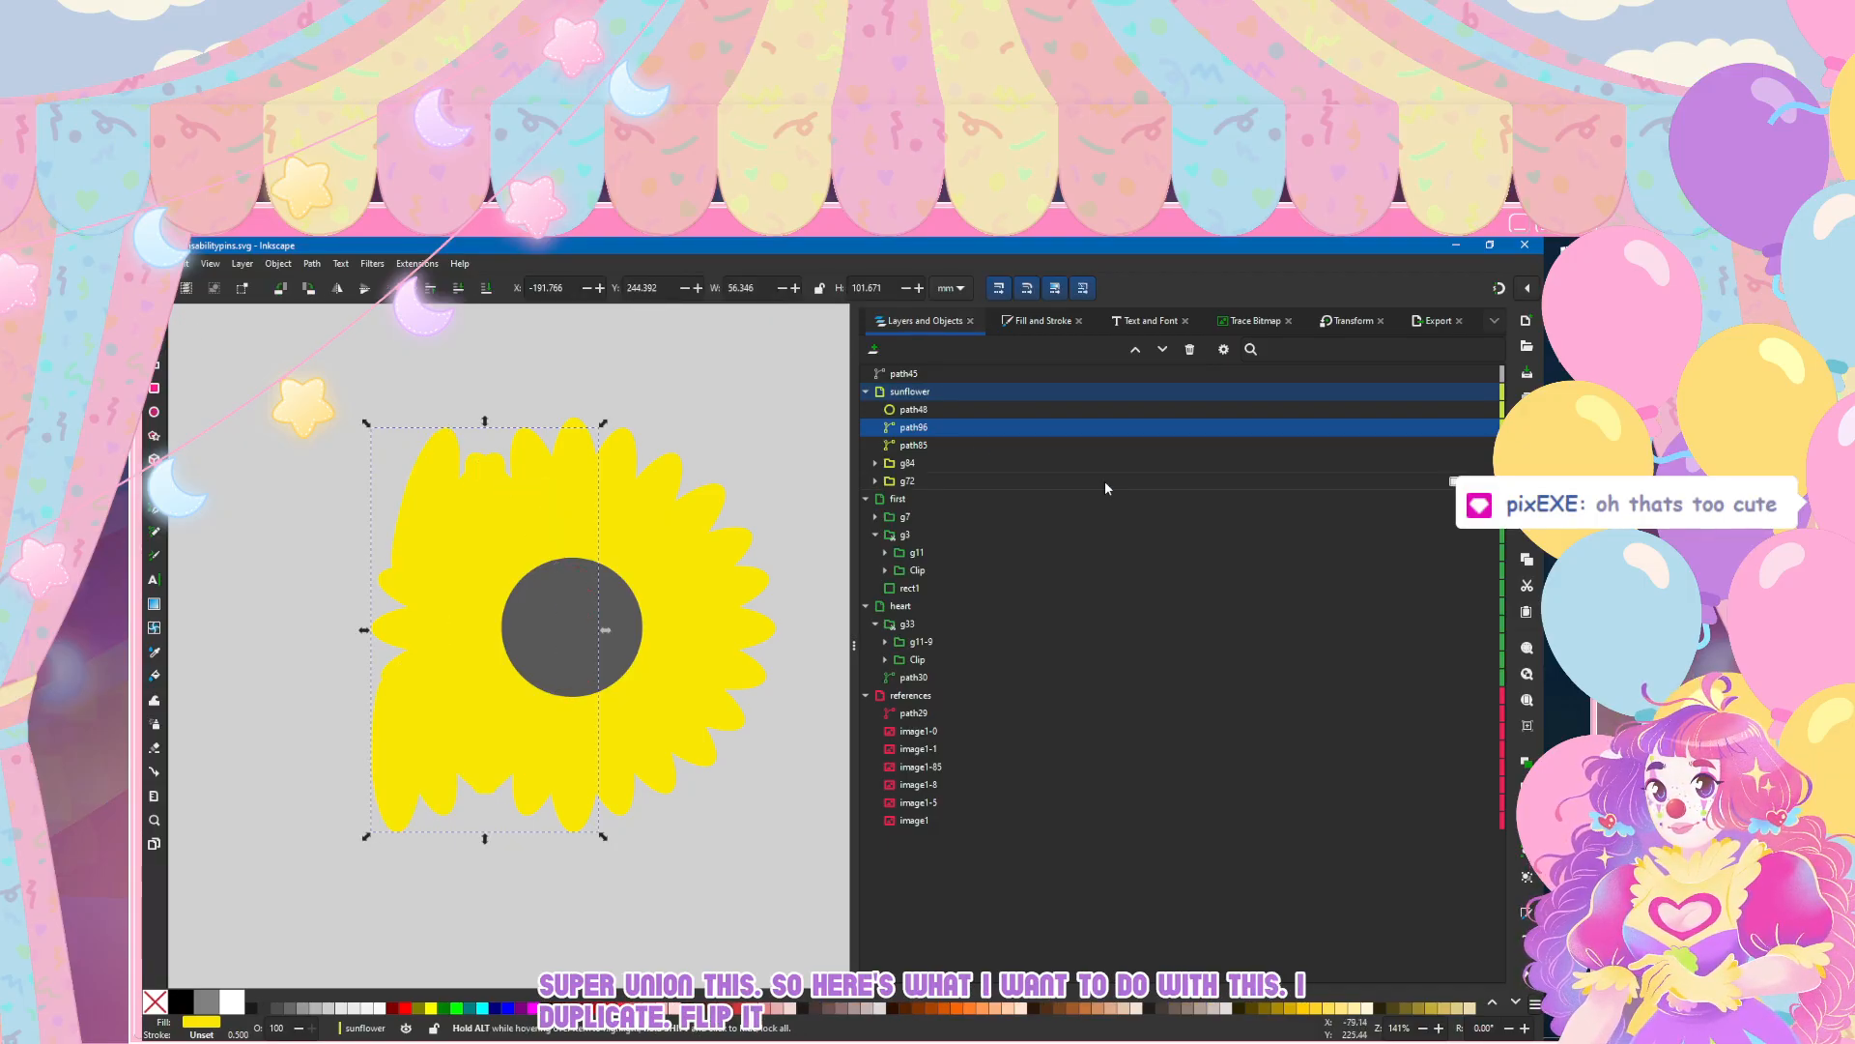
Step: Hide the petal groups g84 and g72 and the sunflower's grey centre path48
{"action": "left_click", "coordinate": [1472, 463]}
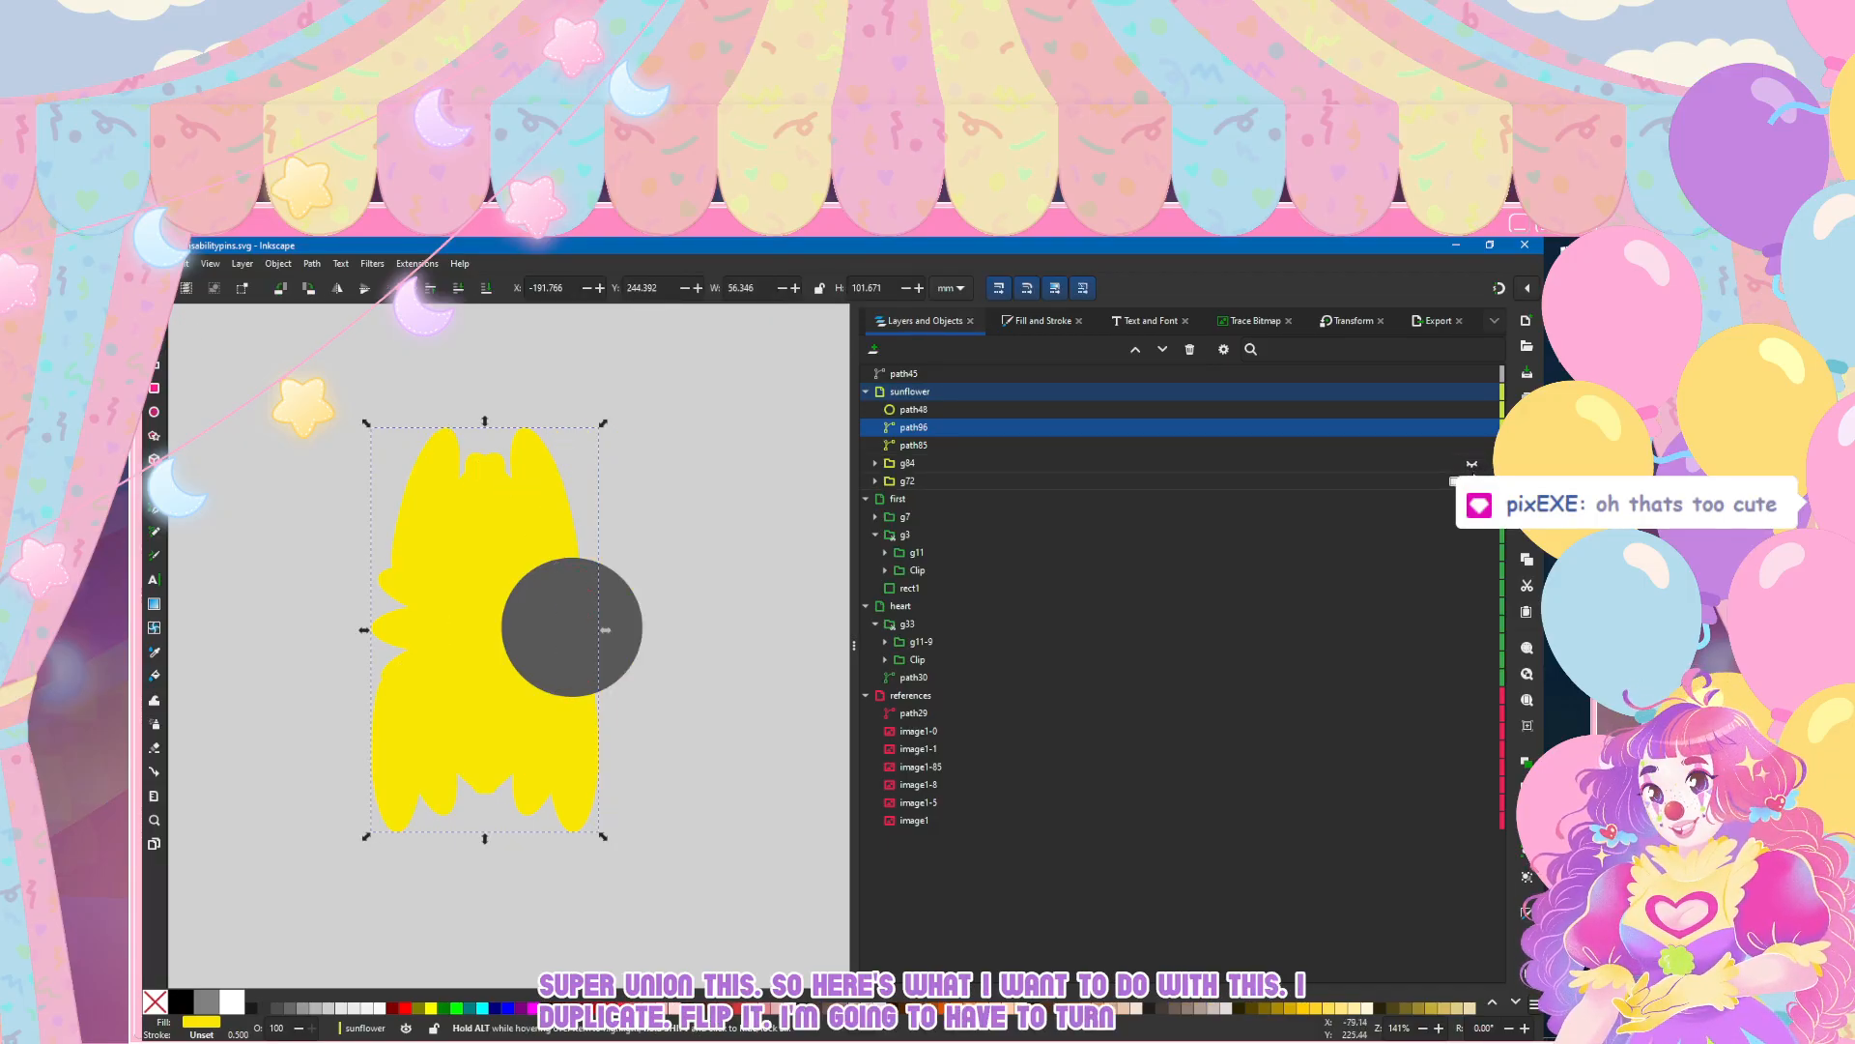
{"action": "left_click", "coordinate": [1472, 410]}
{"action": "key", "text": "n"}
Step: Nudge the mirrored petal copy horizontally to X -147.845 mm so that it meets the left half
{"action": "left_click", "coordinate": [154, 318]}
{"action": "key", "text": "Right"}
{"action": "key", "text": "Right"}
{"action": "key", "text": "Right"}
{"action": "key", "text": "Right"}
{"action": "key", "text": "Right"}
{"action": "key", "text": "Right"}
{"action": "key", "text": "Right"}
{"action": "key", "text": "Right"}
{"action": "key", "text": "Right"}
{"action": "key", "text": "Right"}
{"action": "key", "text": "Right"}
{"action": "key", "text": "Right"}
{"action": "key", "text": "Right"}
{"action": "key", "text": "Right"}
{"action": "key", "text": "Right"}
{"action": "key", "text": "Right"}
{"action": "key", "text": "Right"}
{"action": "key", "text": "Right"}
{"action": "key", "text": "Right"}
{"action": "key", "text": "Right"}
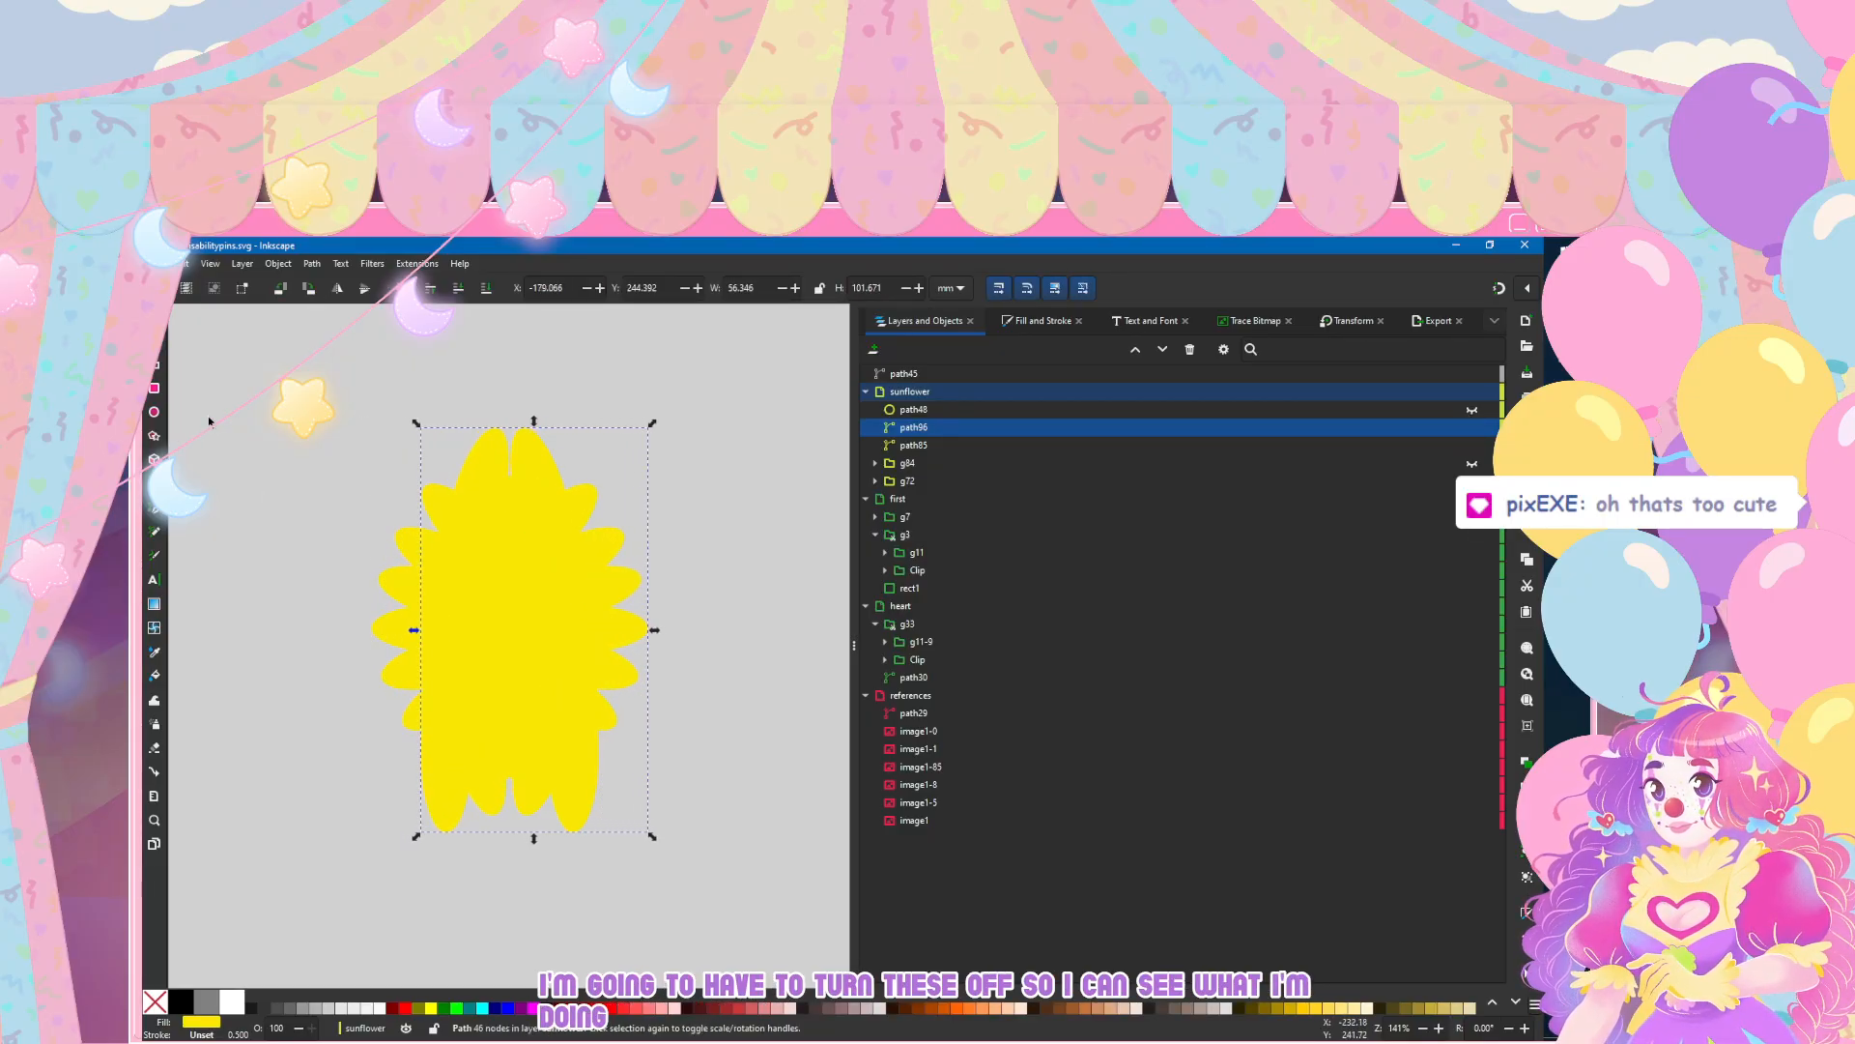
{"action": "key", "text": "Right"}
{"action": "key", "text": "Right"}
{"action": "key", "text": "Right"}
{"action": "key", "text": "Right"}
{"action": "key", "text": "Right"}
{"action": "key", "text": "Right"}
{"action": "key", "text": "Right"}
{"action": "key", "text": "Right"}
{"action": "key", "text": "Right"}
{"action": "key", "text": "Right"}
{"action": "key", "text": "Right"}
{"action": "key", "text": "Right"}
{"action": "key", "text": "Right"}
{"action": "key", "text": "Right"}
{"action": "key", "text": "Right"}
{"action": "key", "text": "Right"}
{"action": "key", "text": "Right"}
{"action": "key", "text": "Right"}
{"action": "key", "text": "Right"}
{"action": "key", "text": "Right"}
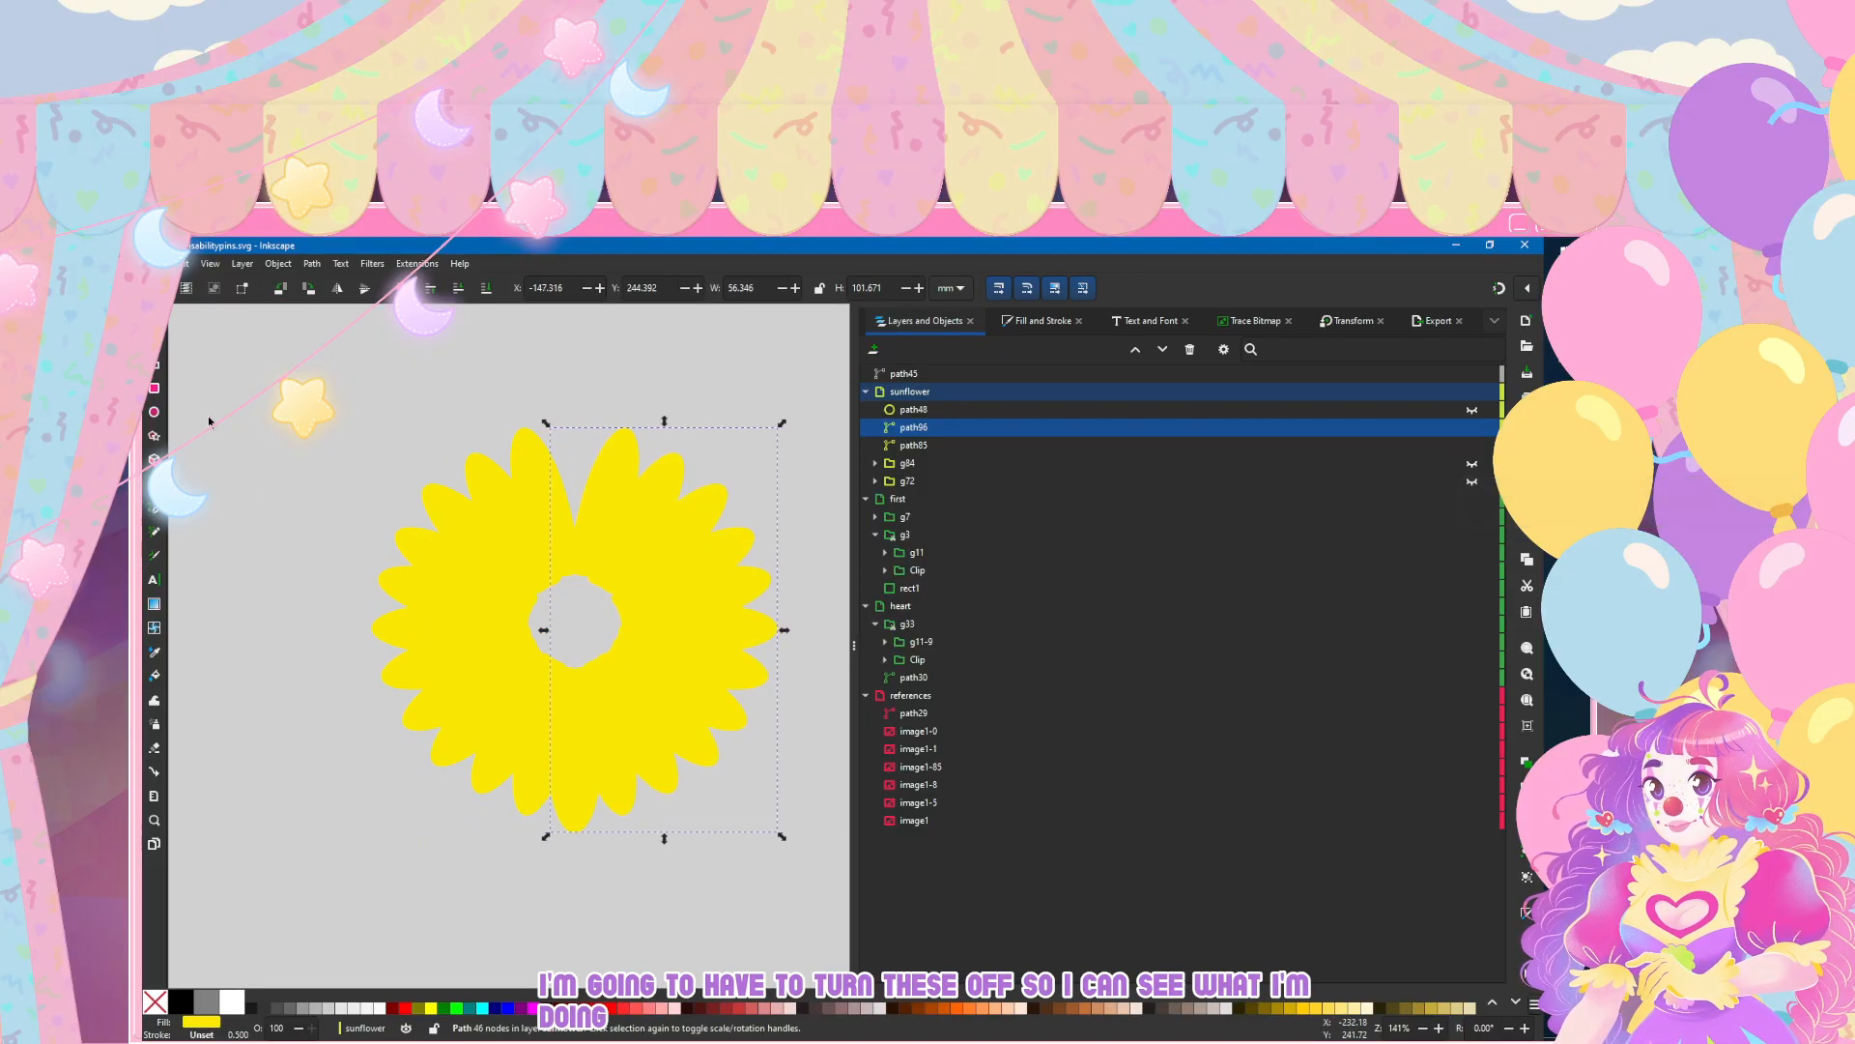
{"action": "key", "text": "Left"}
{"action": "key", "text": "Left"}
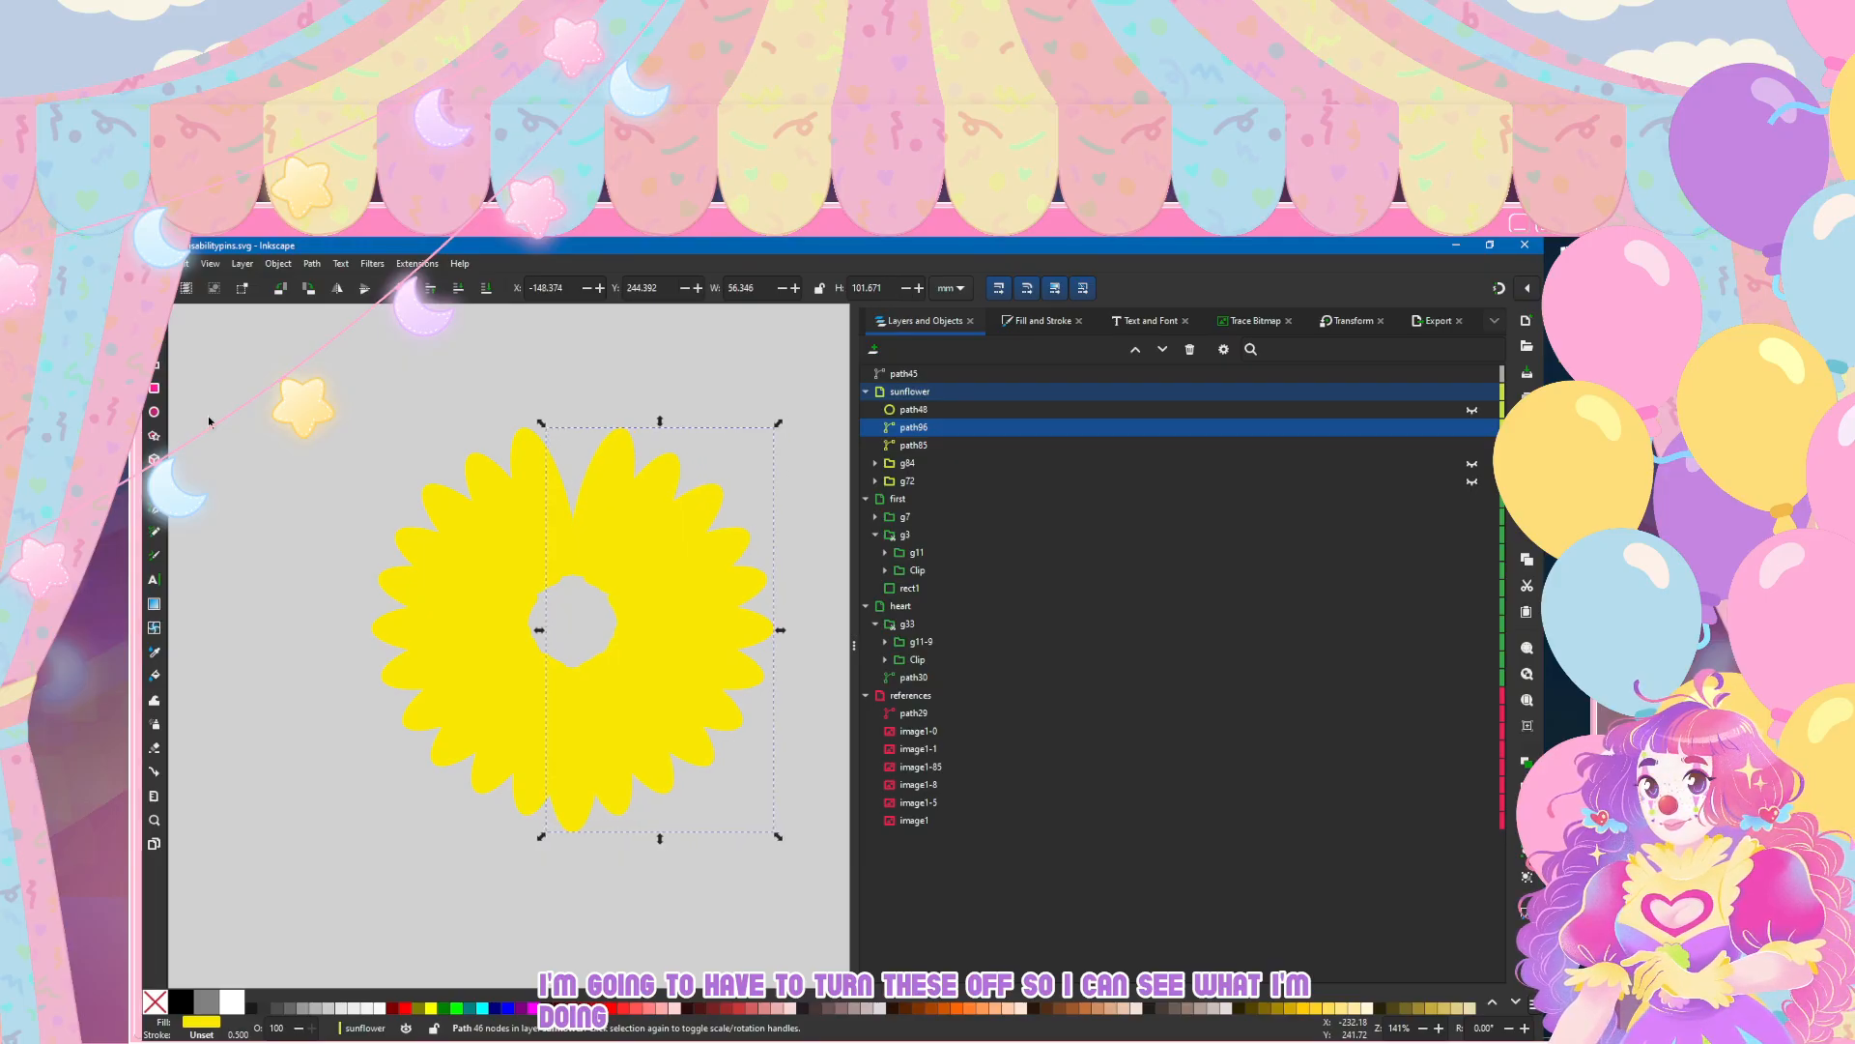
{"action": "key", "text": "Right"}
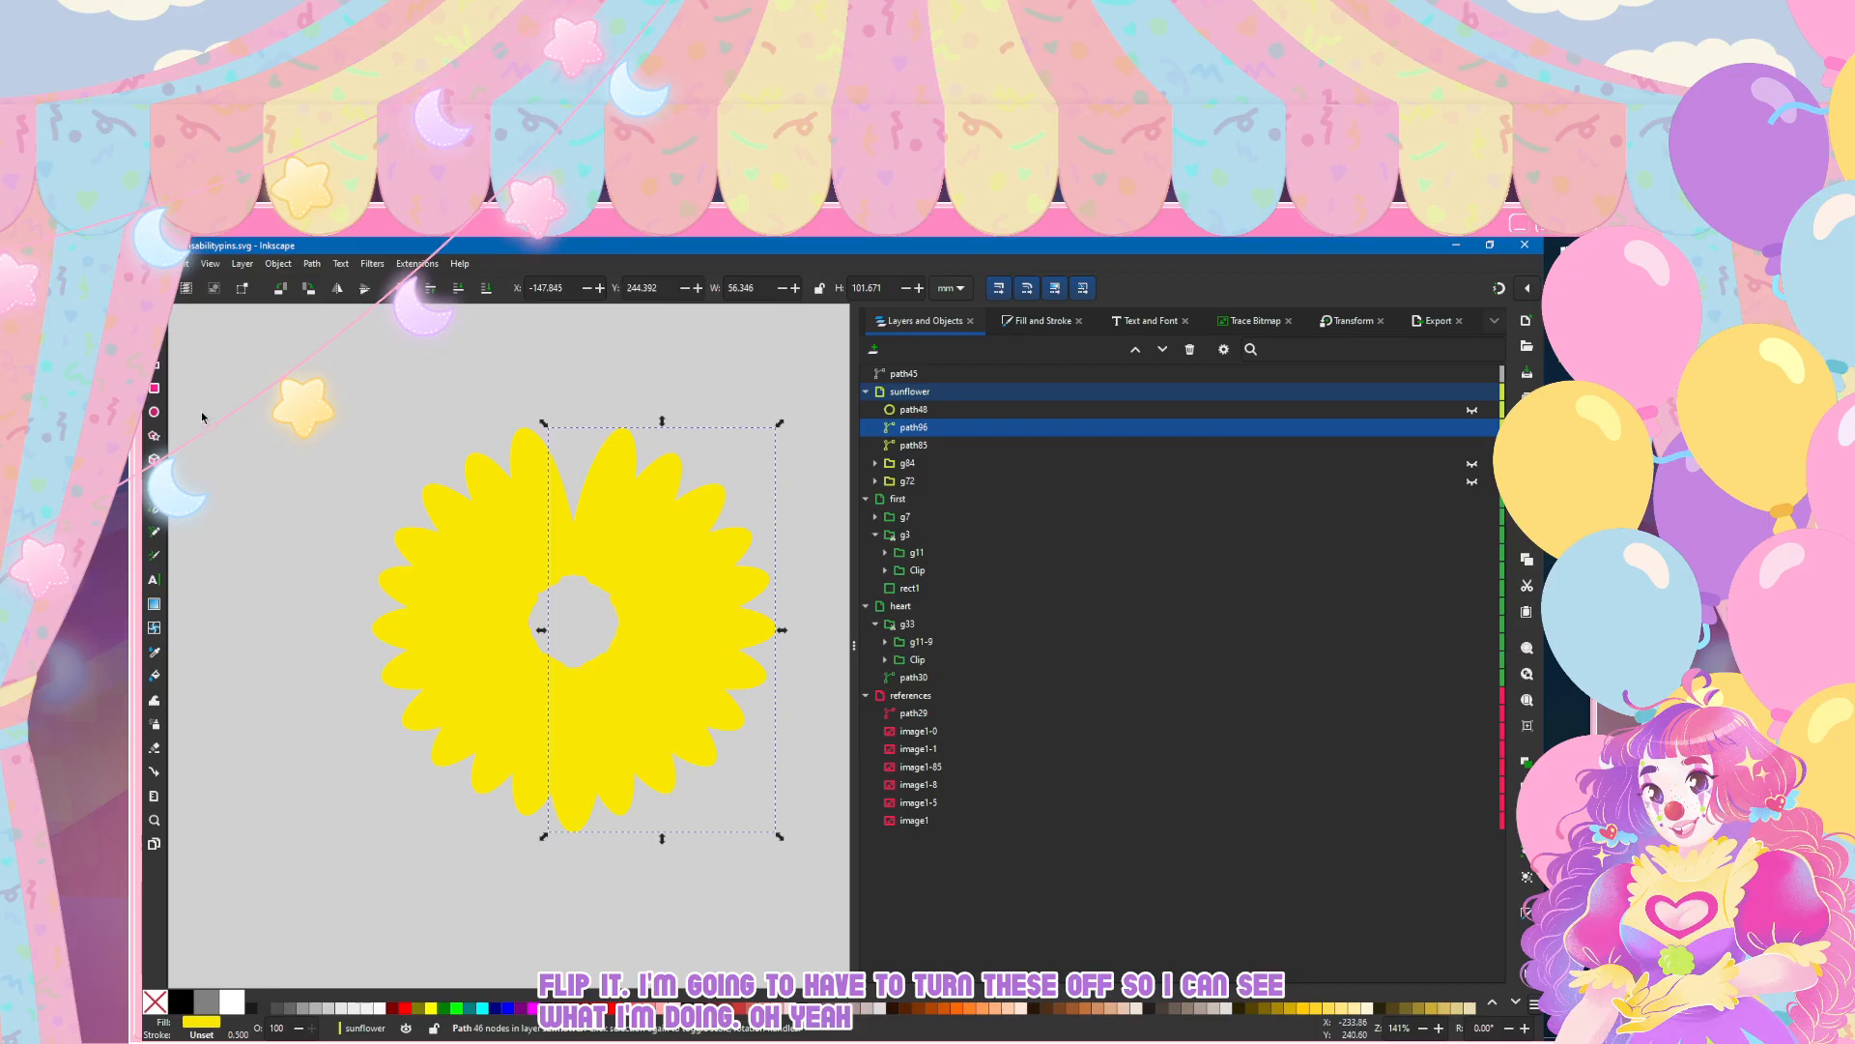
Step: Flip the mirrored petal copy vertically, and delete it
{"action": "left_click", "coordinate": [337, 290]}
{"action": "left_click", "coordinate": [337, 290]}
{"action": "left_click", "coordinate": [364, 290]}
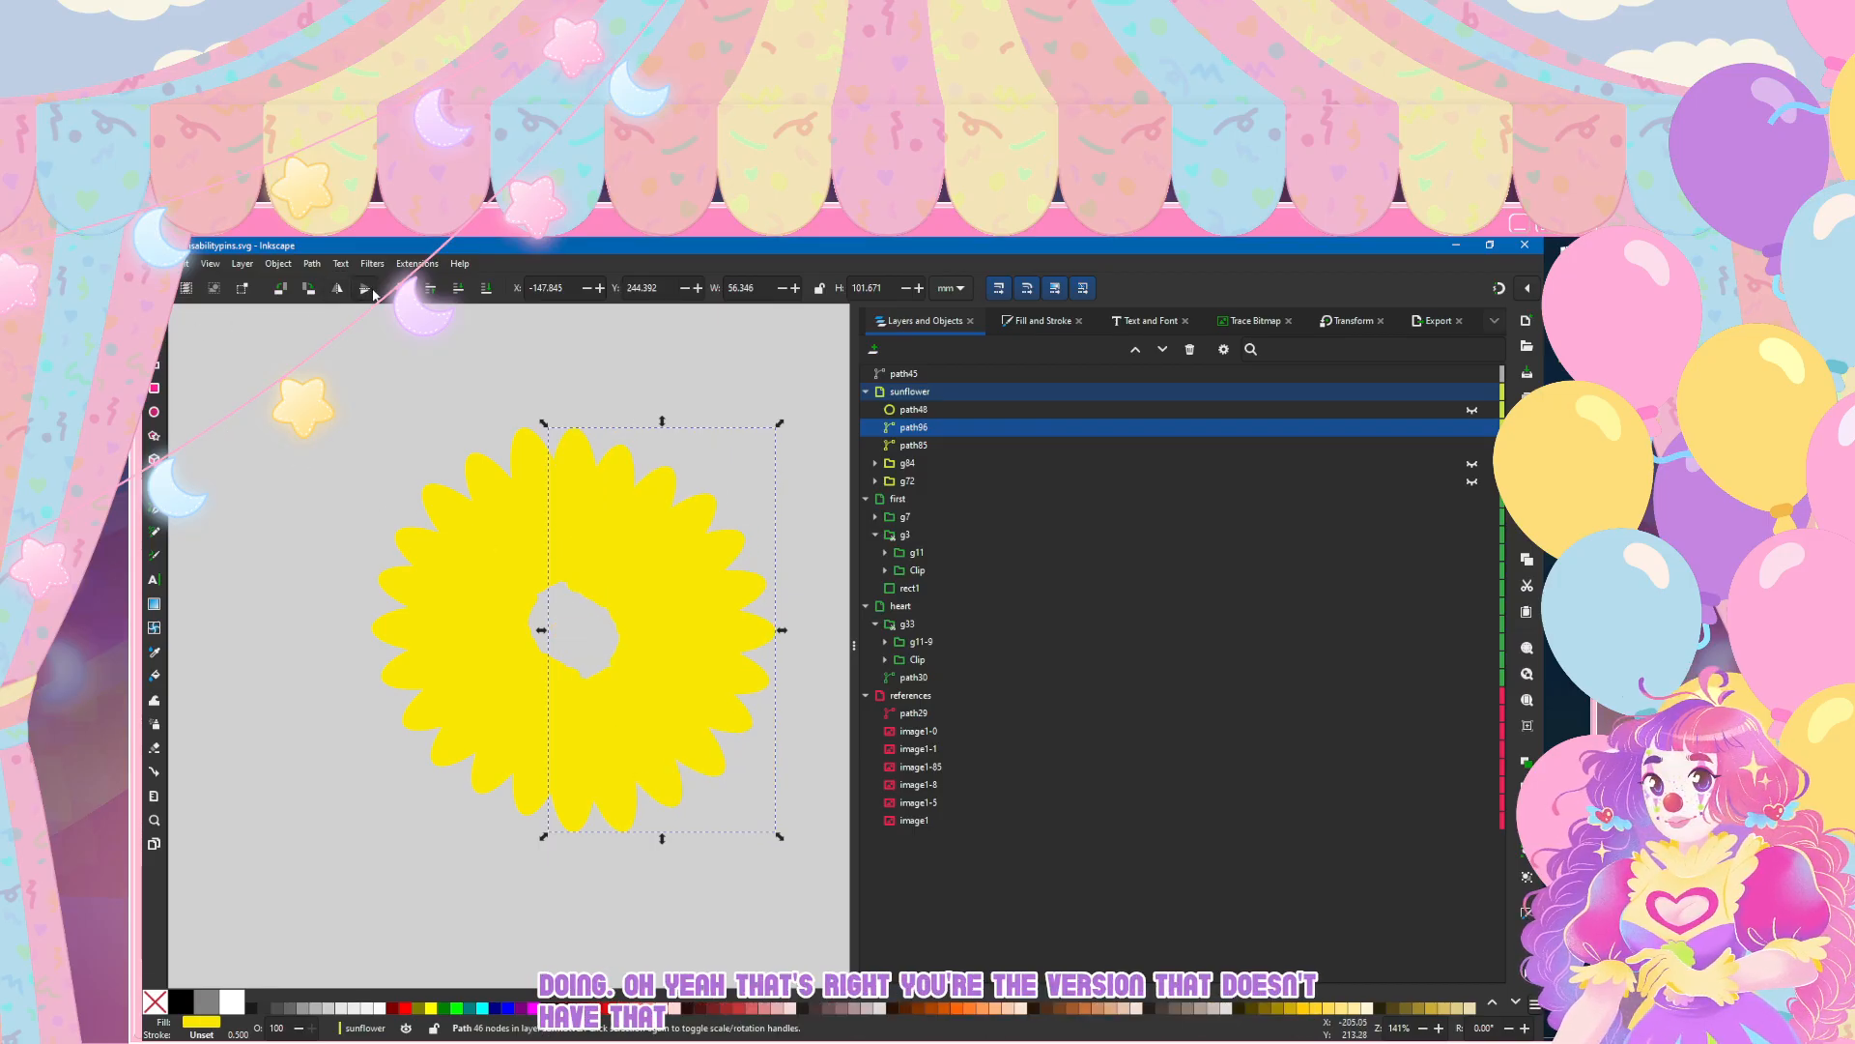
{"action": "key", "text": "Delete"}
Step: Unhide the right-half petal group g72 and expand it in the object list
{"action": "left_click", "coordinate": [925, 427]}
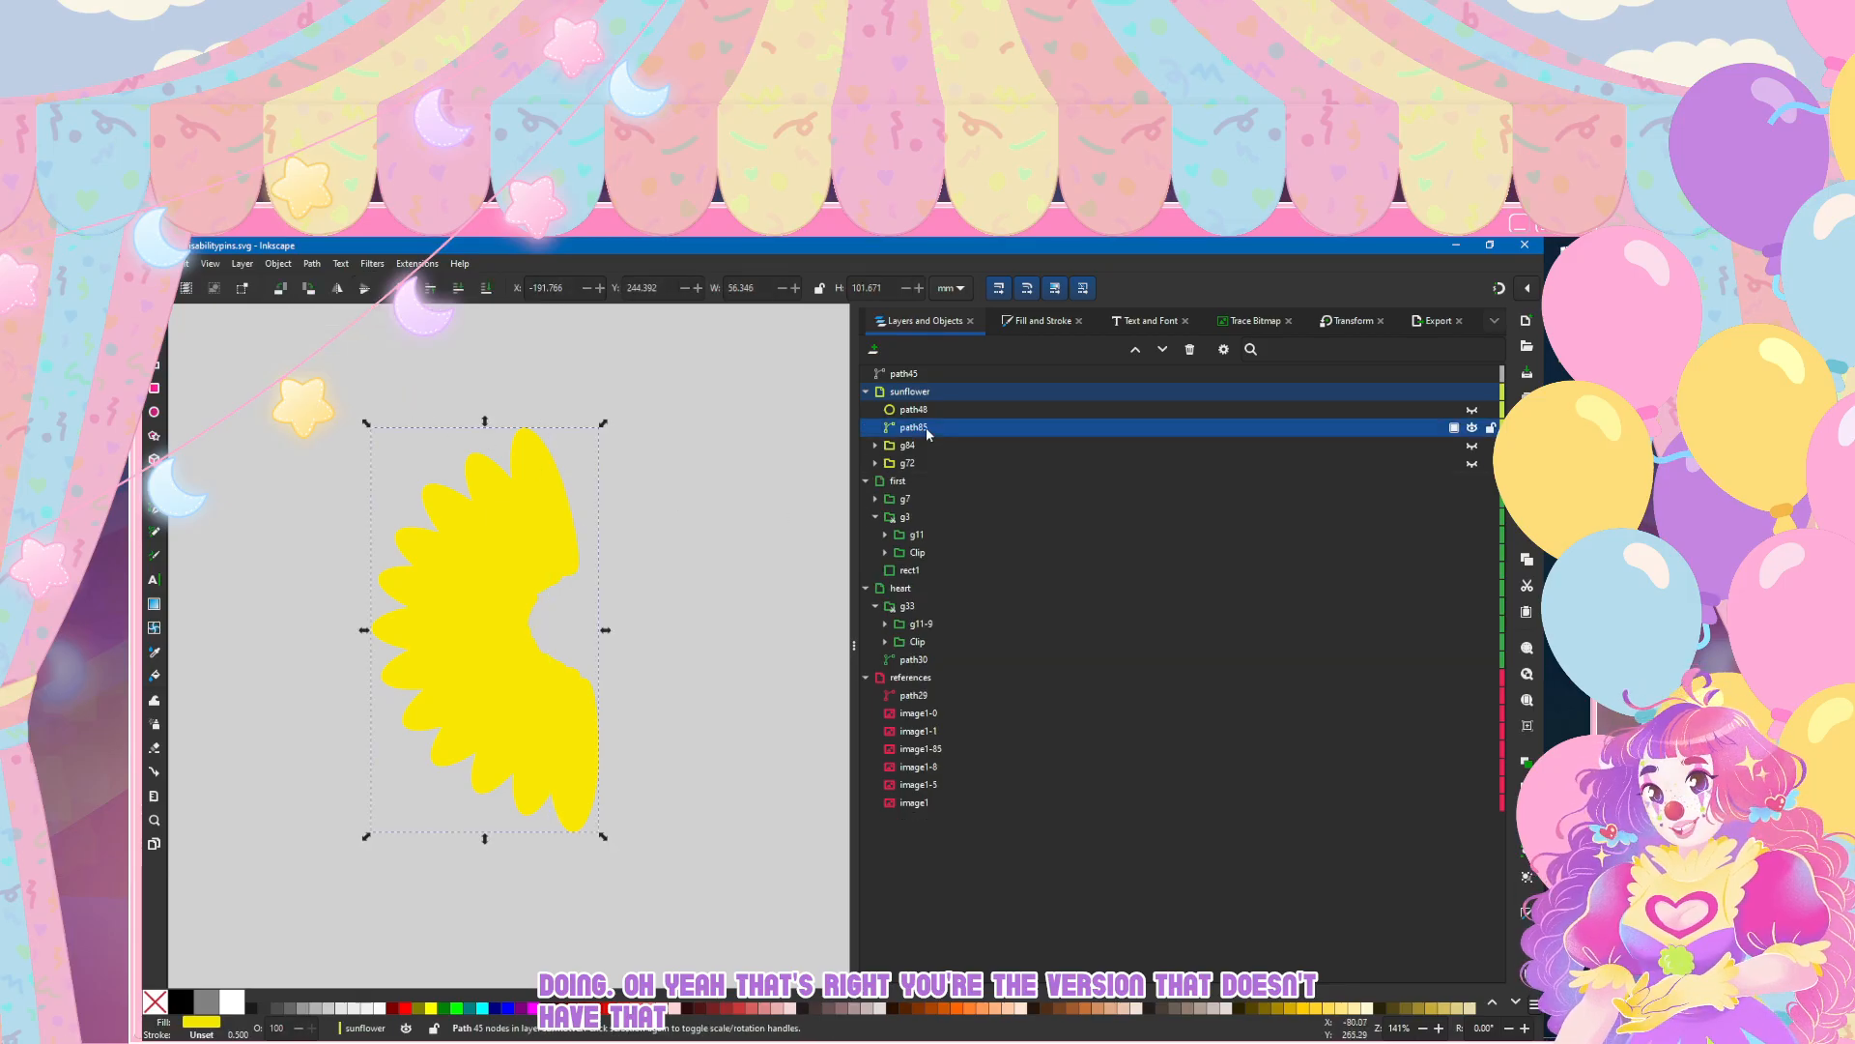
{"action": "left_click", "coordinate": [934, 463]}
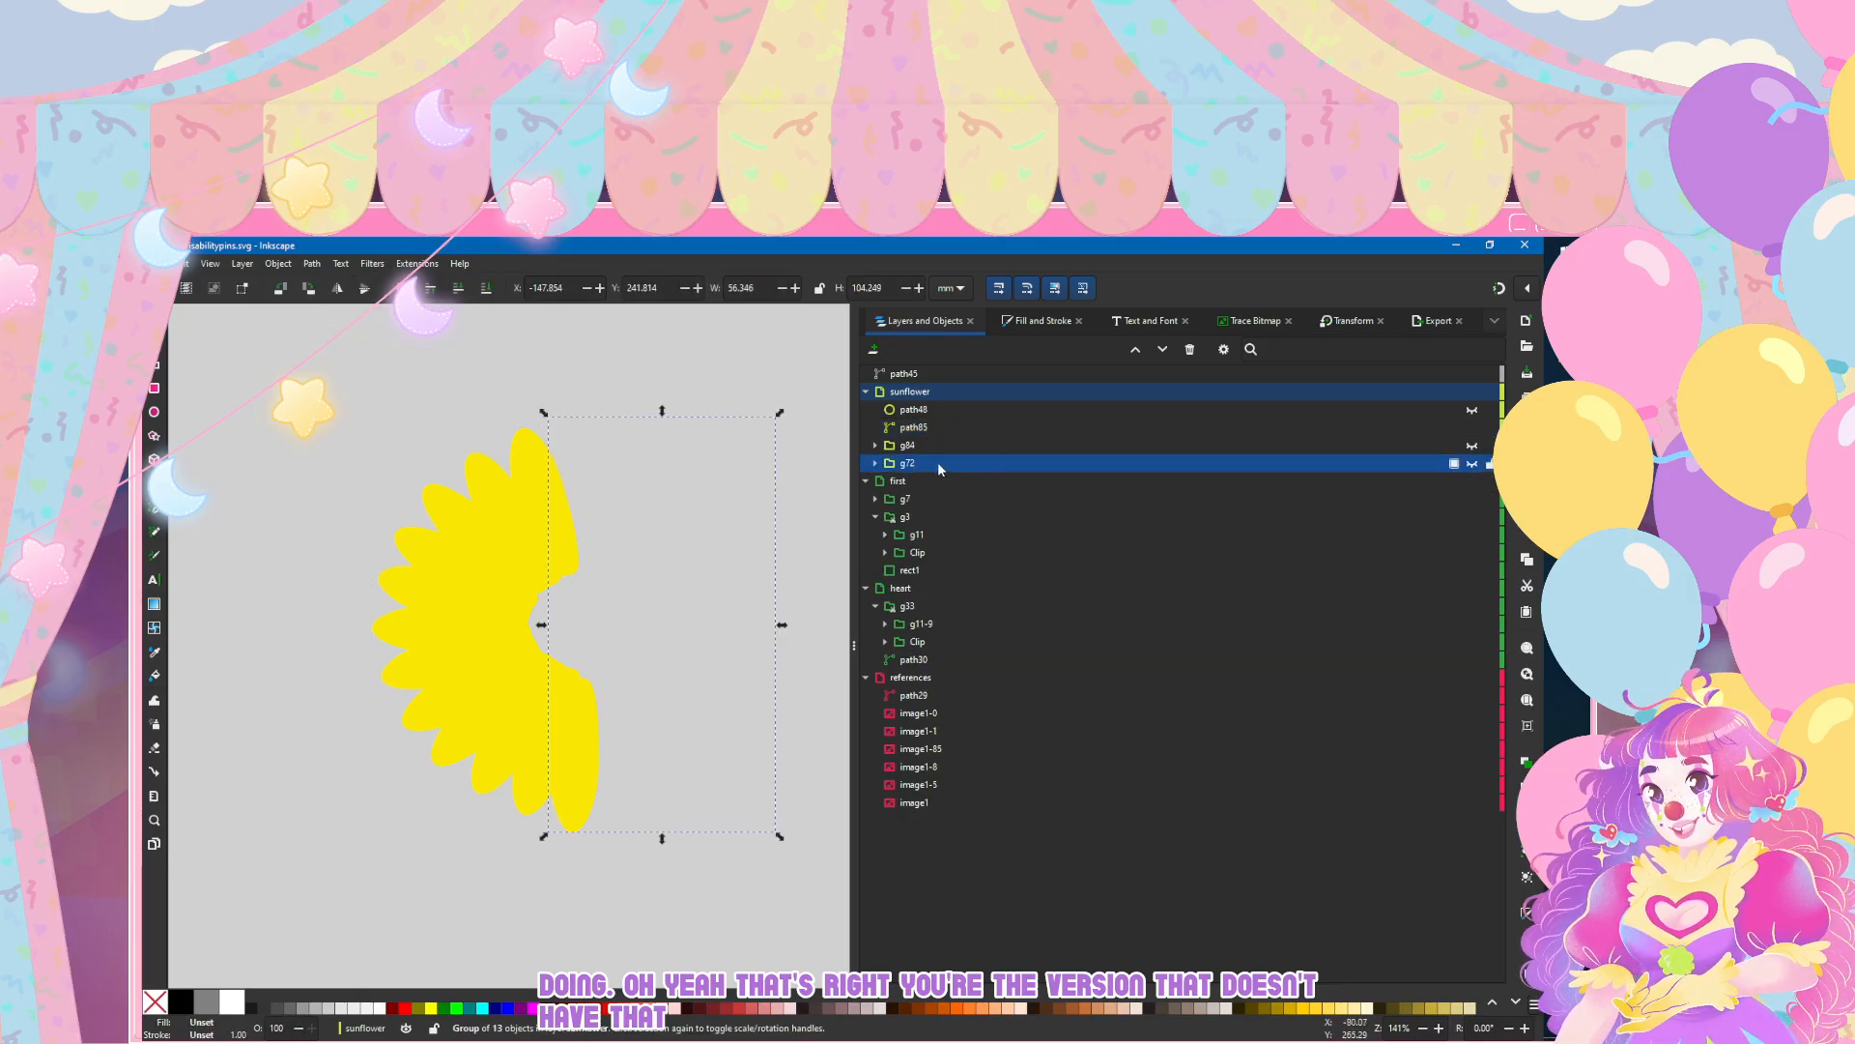
{"action": "left_click", "coordinate": [1472, 463]}
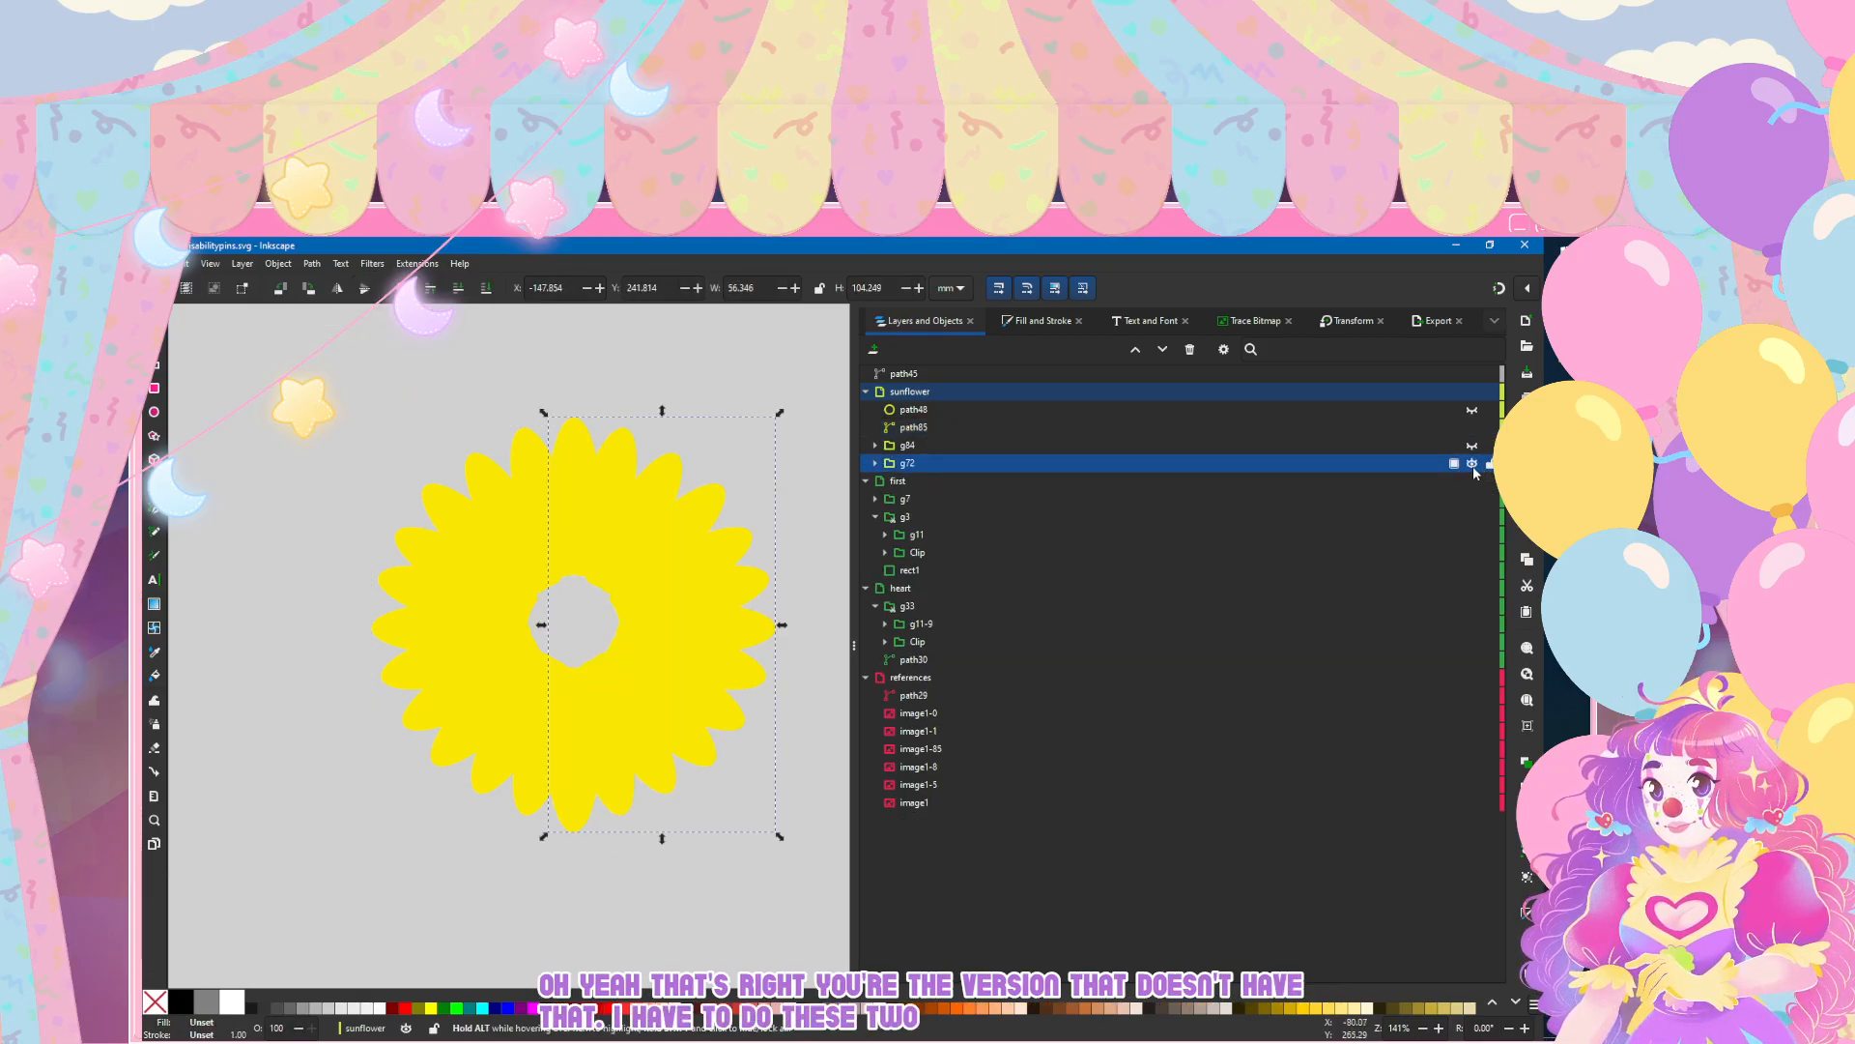
{"action": "left_click", "coordinate": [875, 463]}
{"action": "left_click", "coordinate": [921, 483]}
Step: Duplicate the right-half petal group g72 and ungroup the copy into individual petals
{"action": "left_click", "coordinate": [920, 466]}
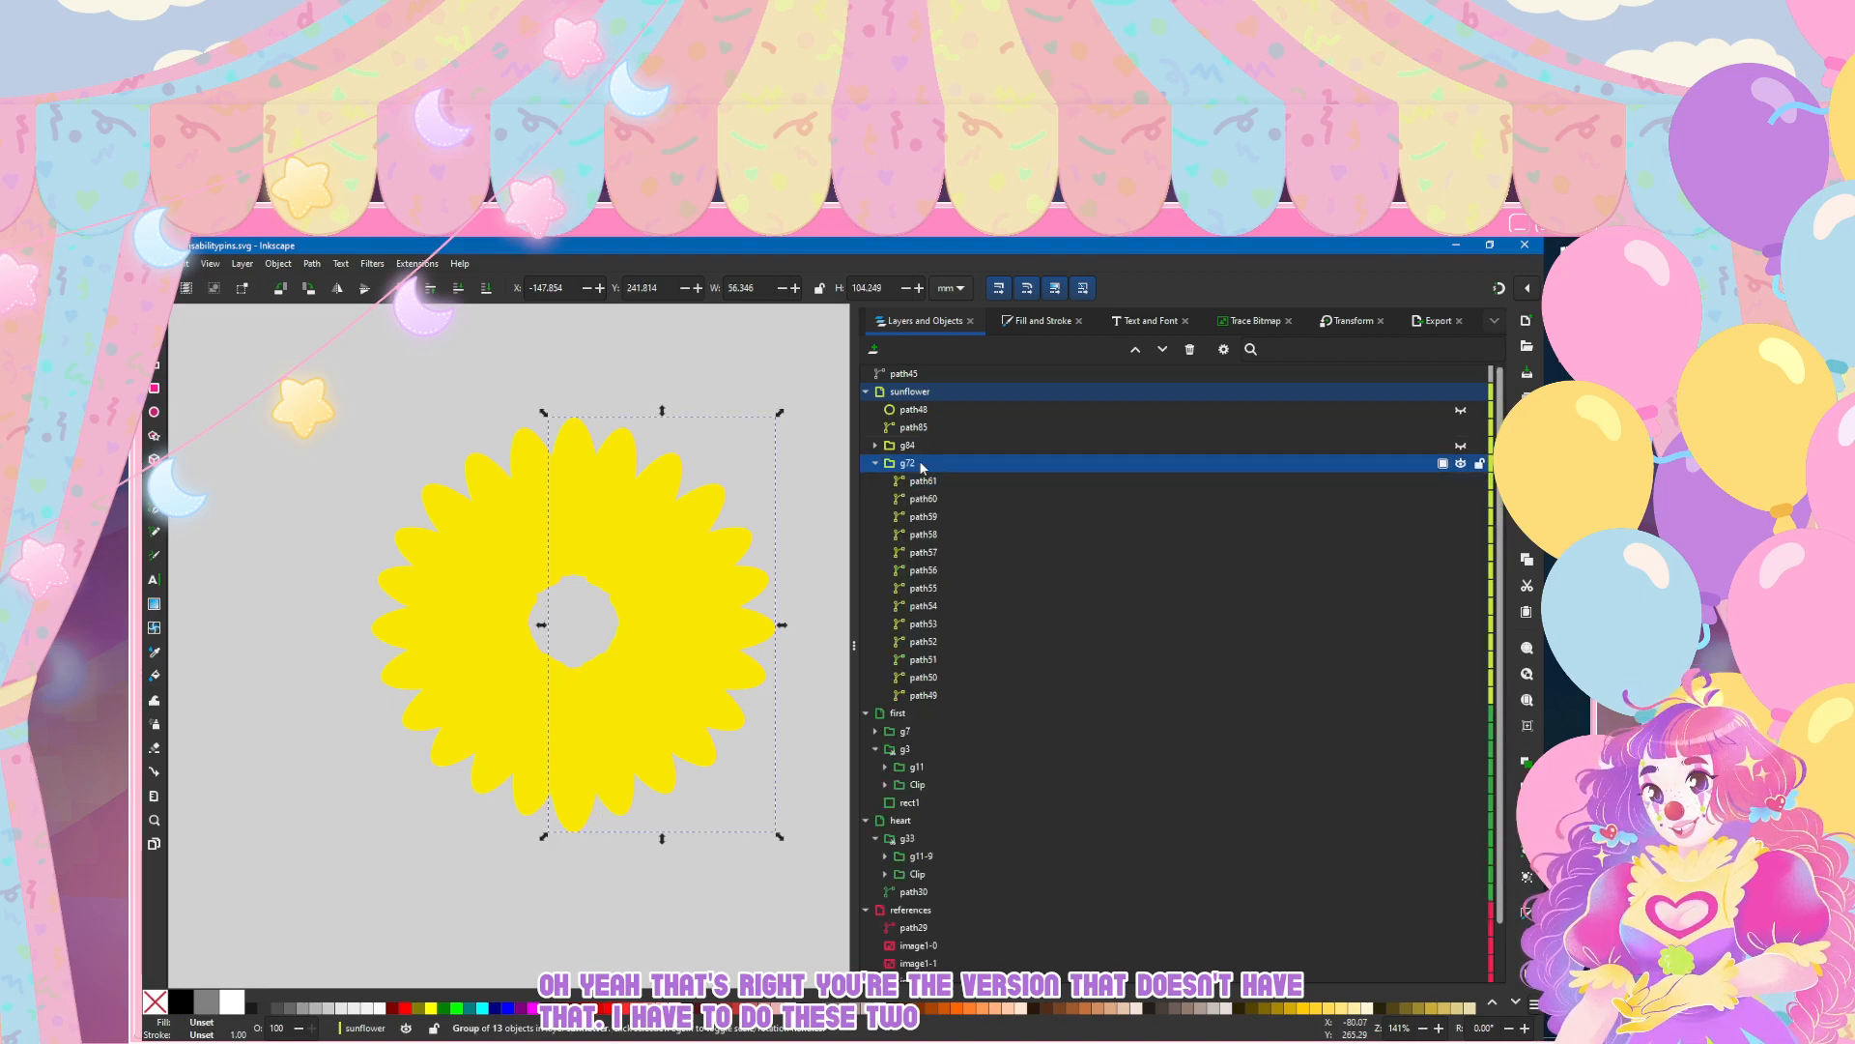
{"action": "key", "text": "ctrl+d"}
{"action": "left_click", "coordinate": [874, 482]}
{"action": "left_click", "coordinate": [907, 416]}
{"action": "left_click", "coordinate": [313, 263]}
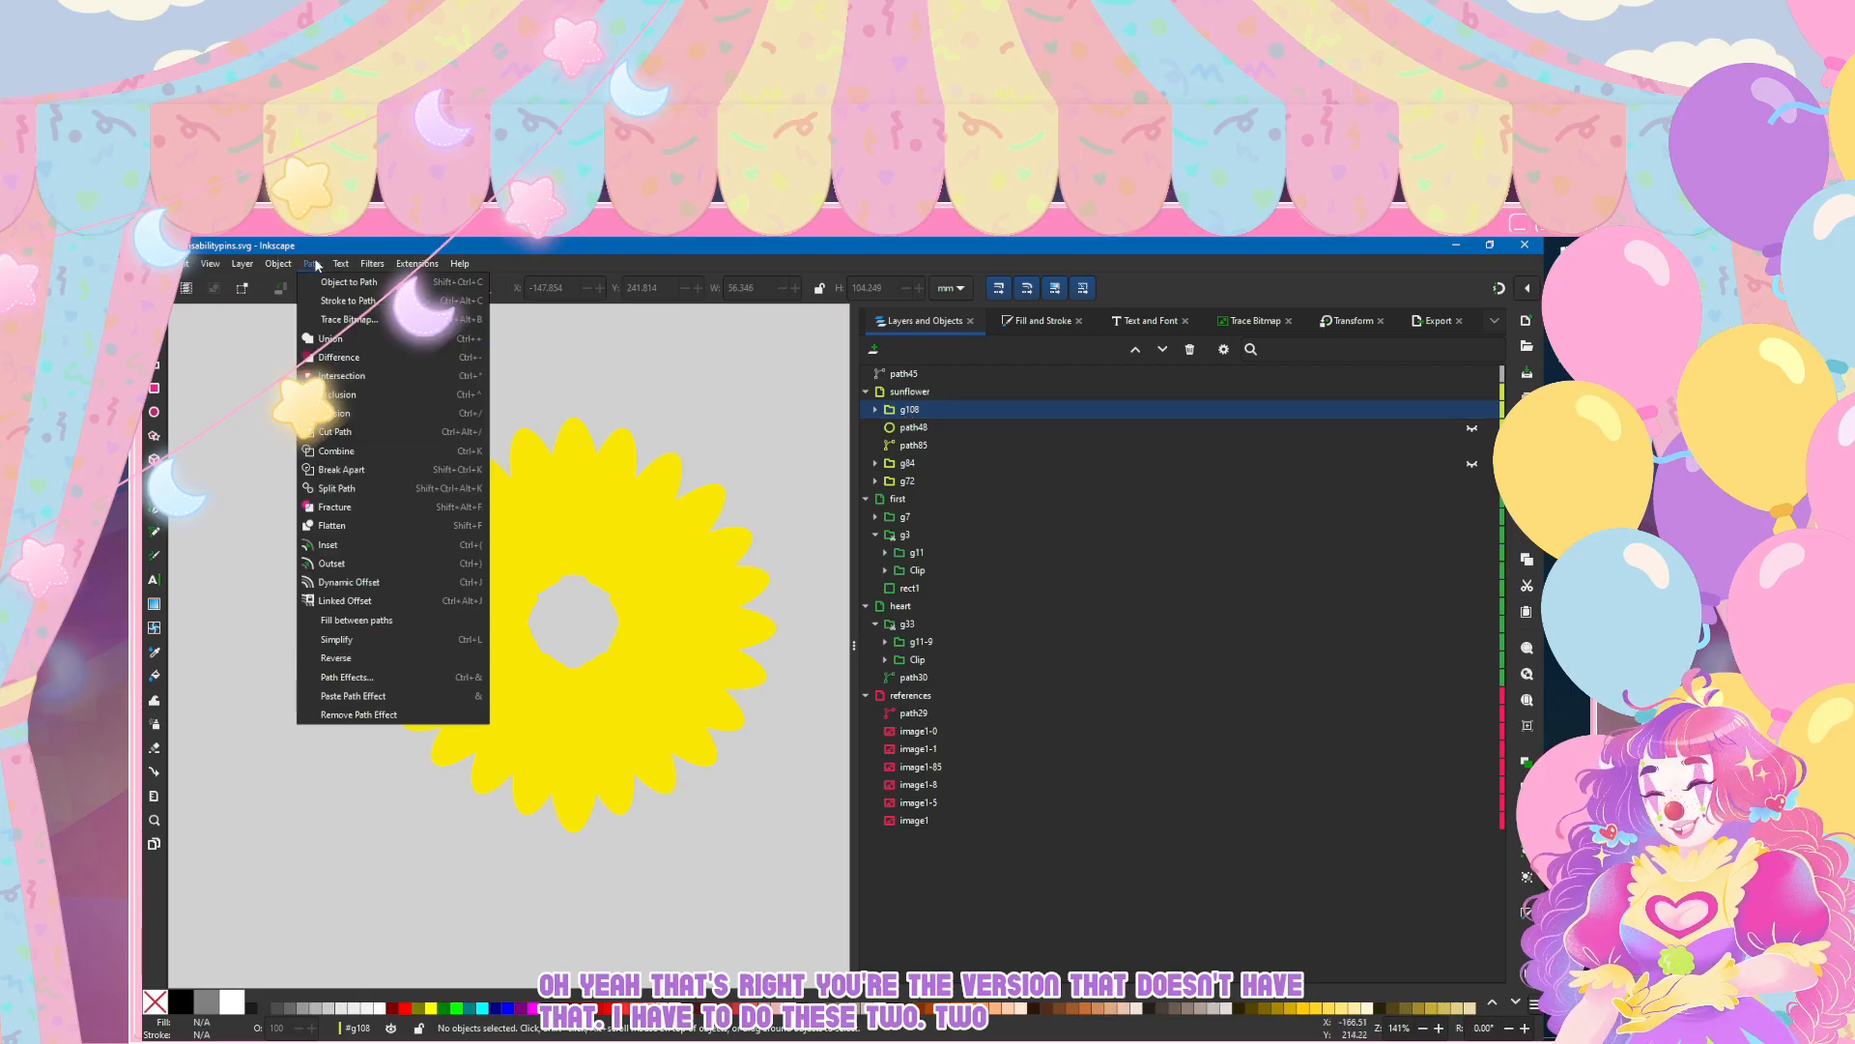
{"action": "mouse_move", "coordinate": [278, 264]}
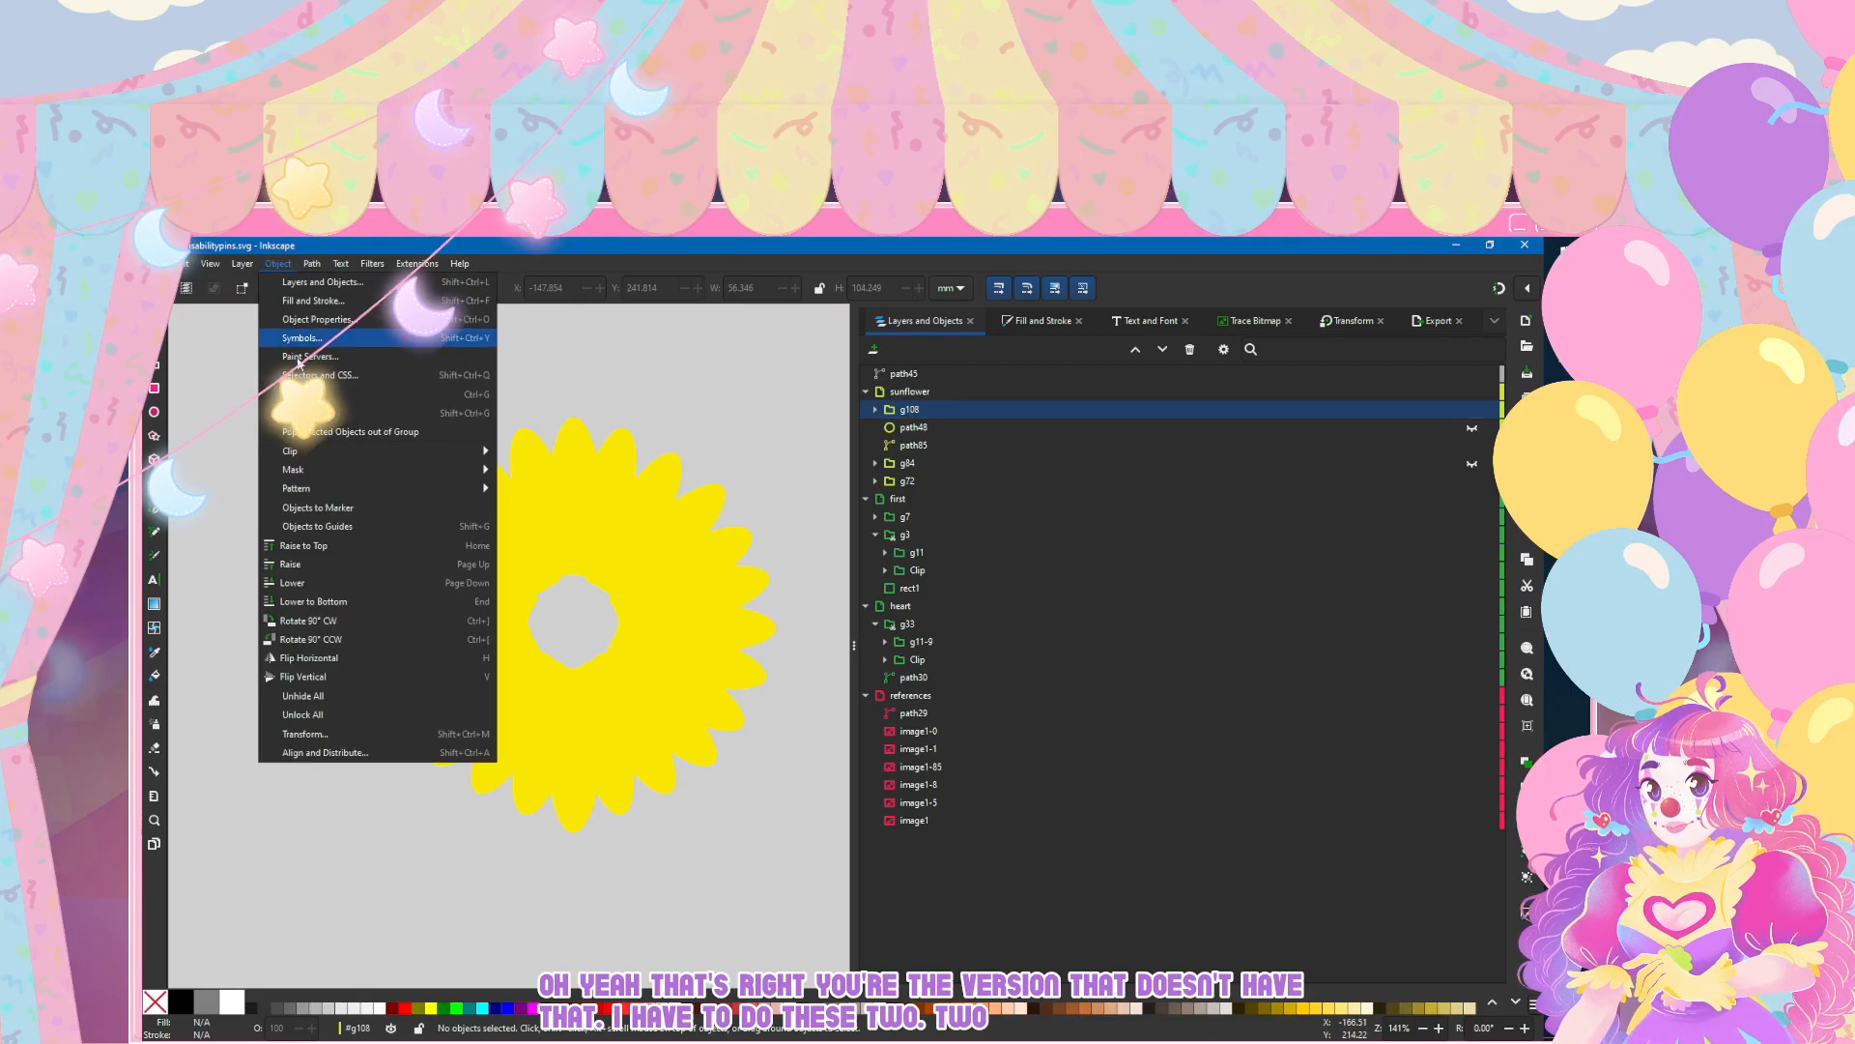
{"action": "left_click", "coordinate": [339, 413]}
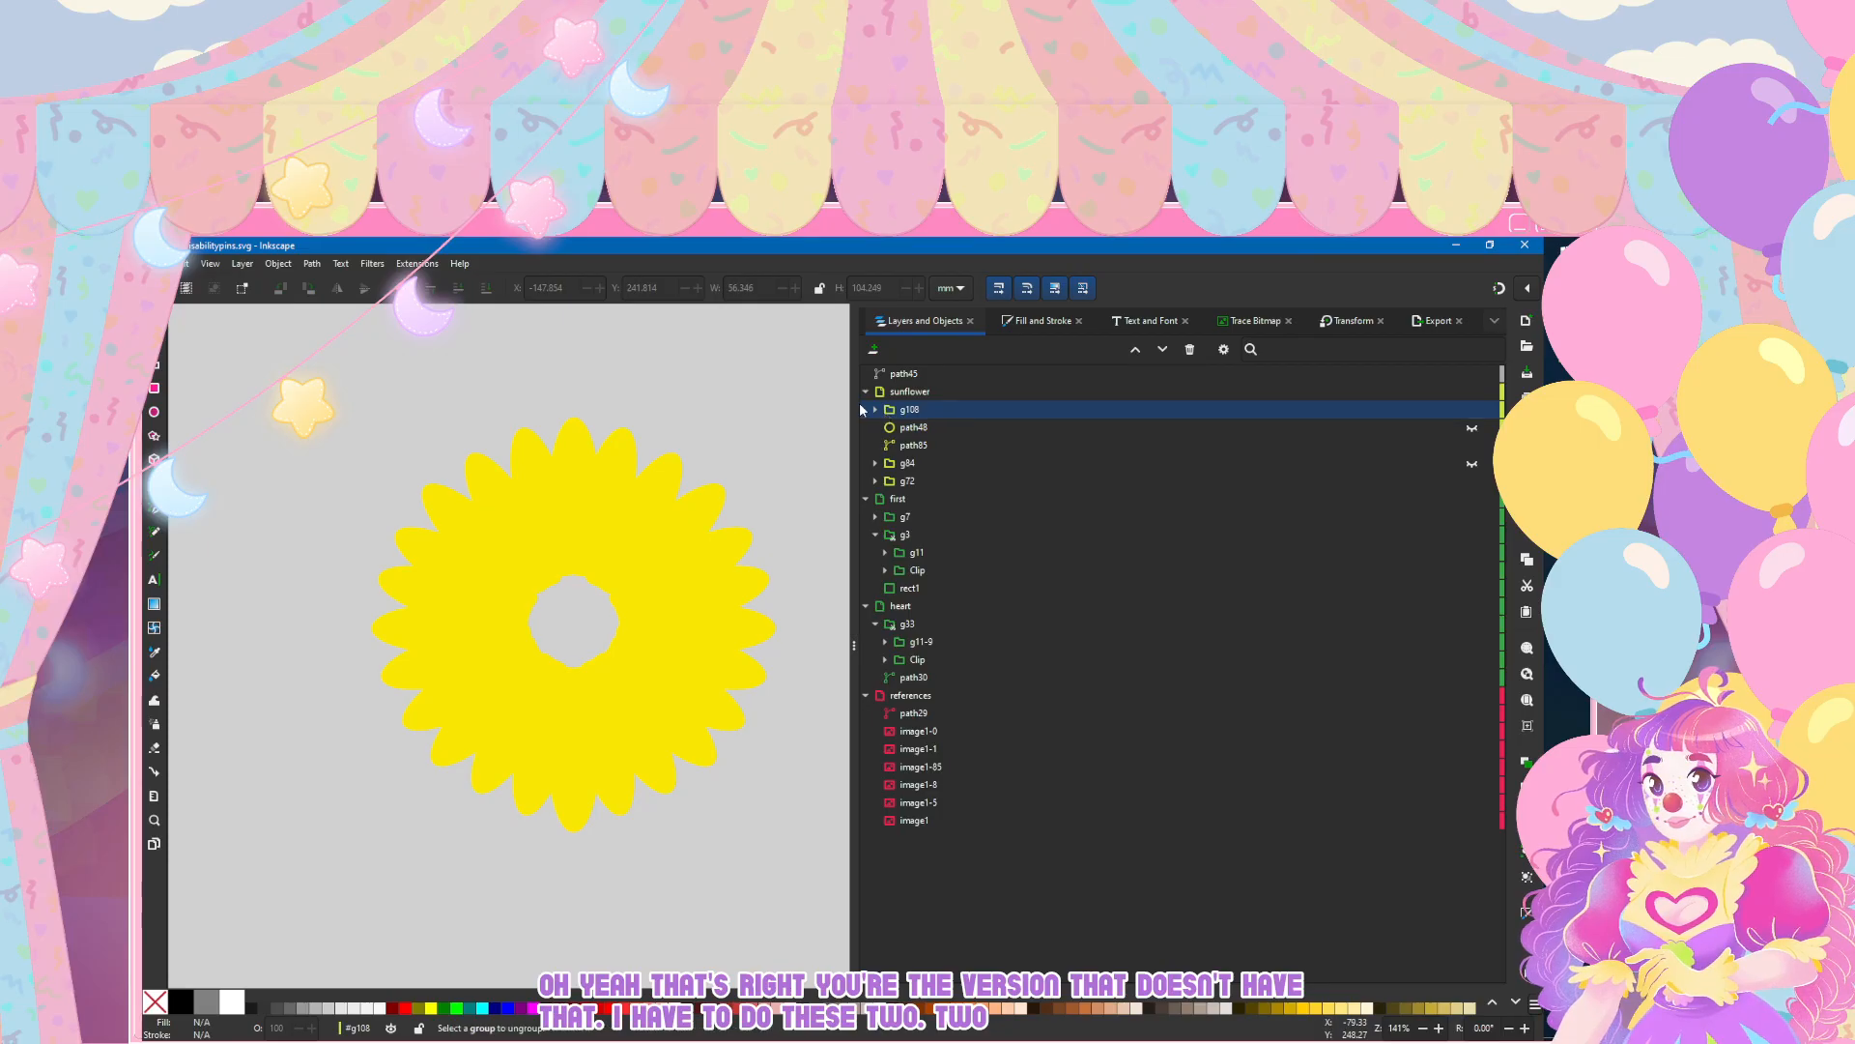
{"action": "left_click", "coordinate": [910, 412]}
{"action": "left_click", "coordinate": [279, 264]}
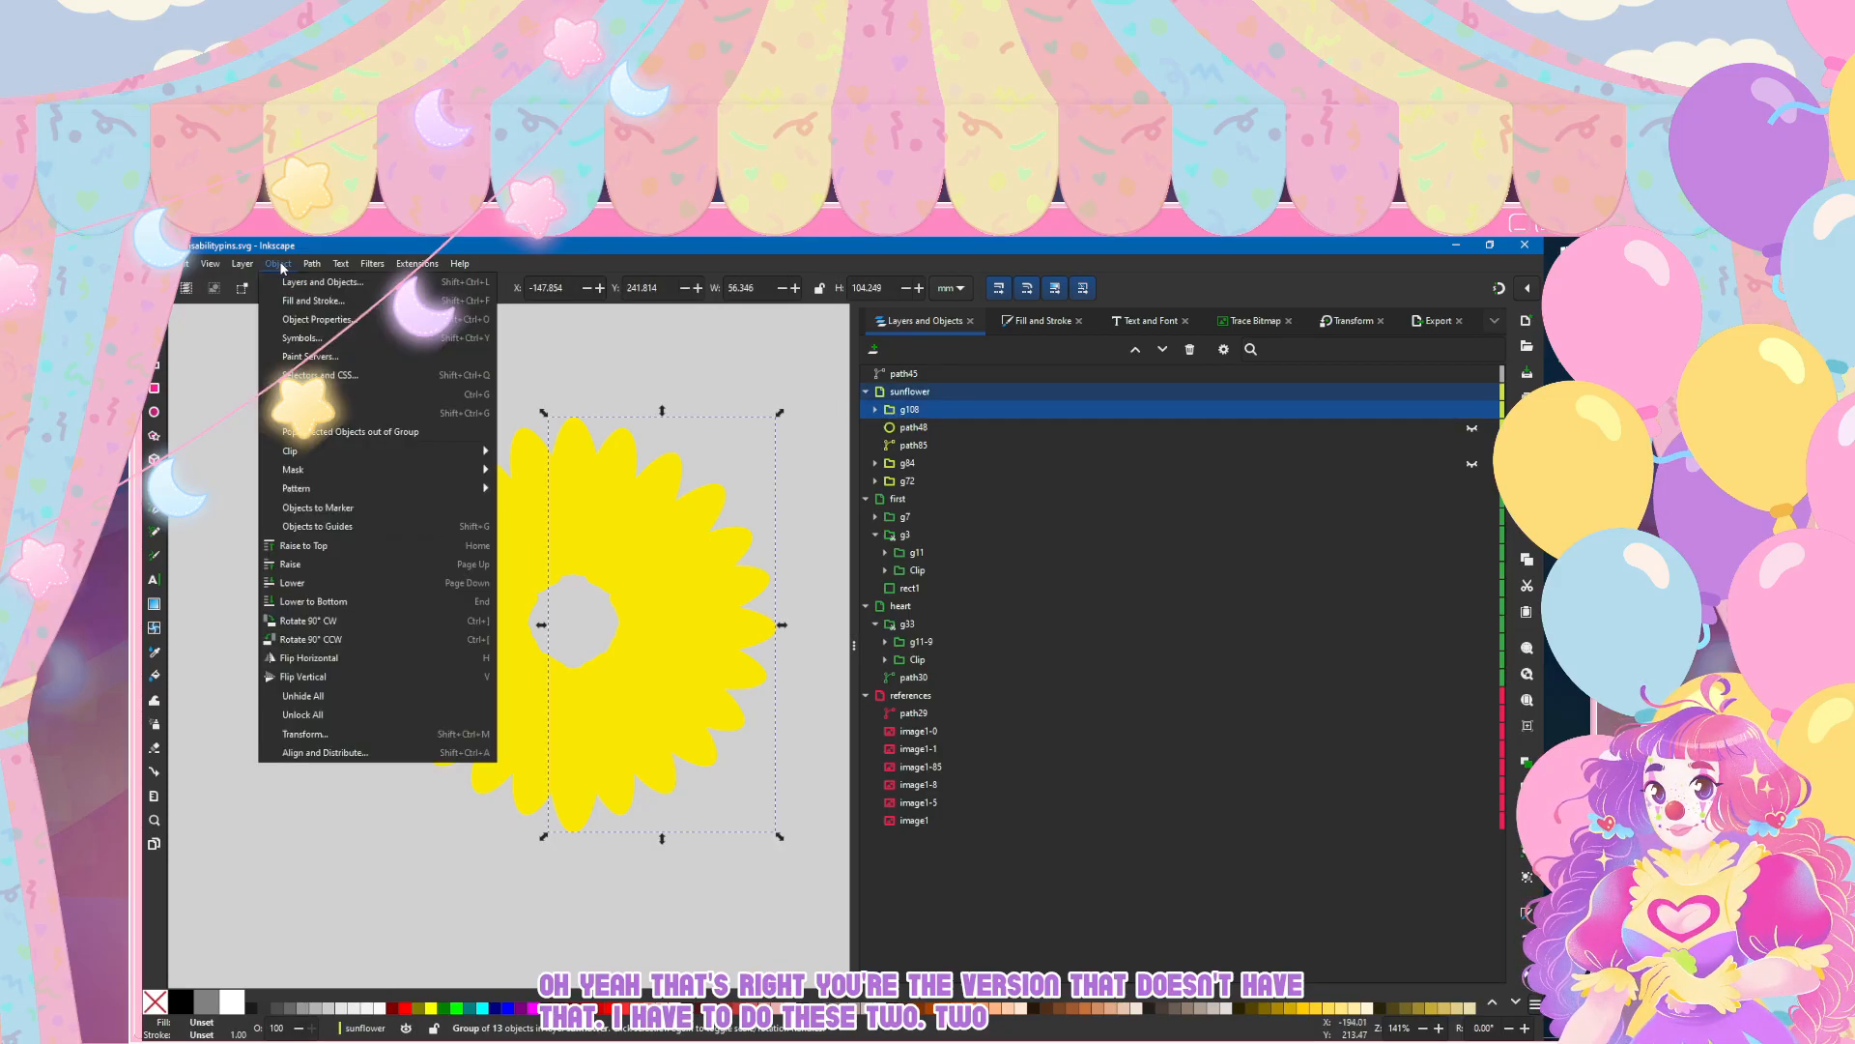
{"action": "left_click", "coordinate": [329, 414]}
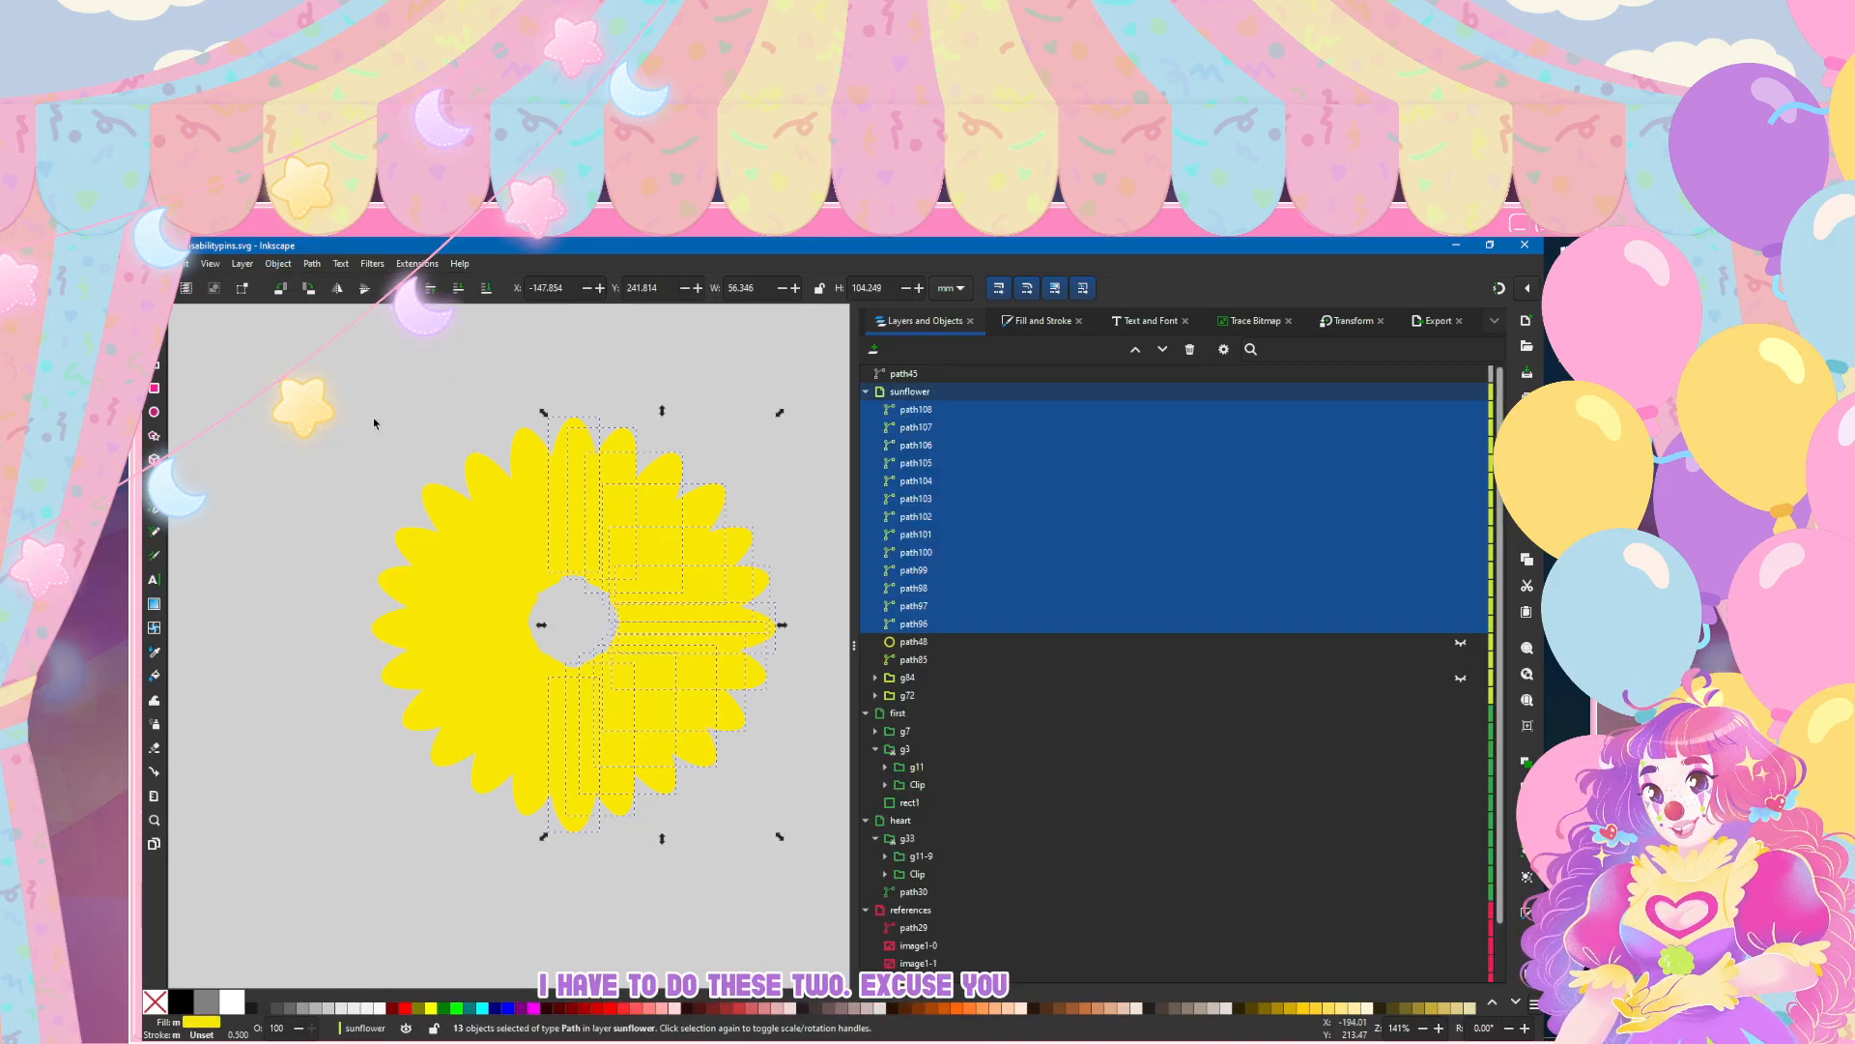
Step: Merge the ungrouped right-half petal copies with Union and place the merged shape directly below path48 in the object order
{"action": "left_click", "coordinate": [311, 264]}
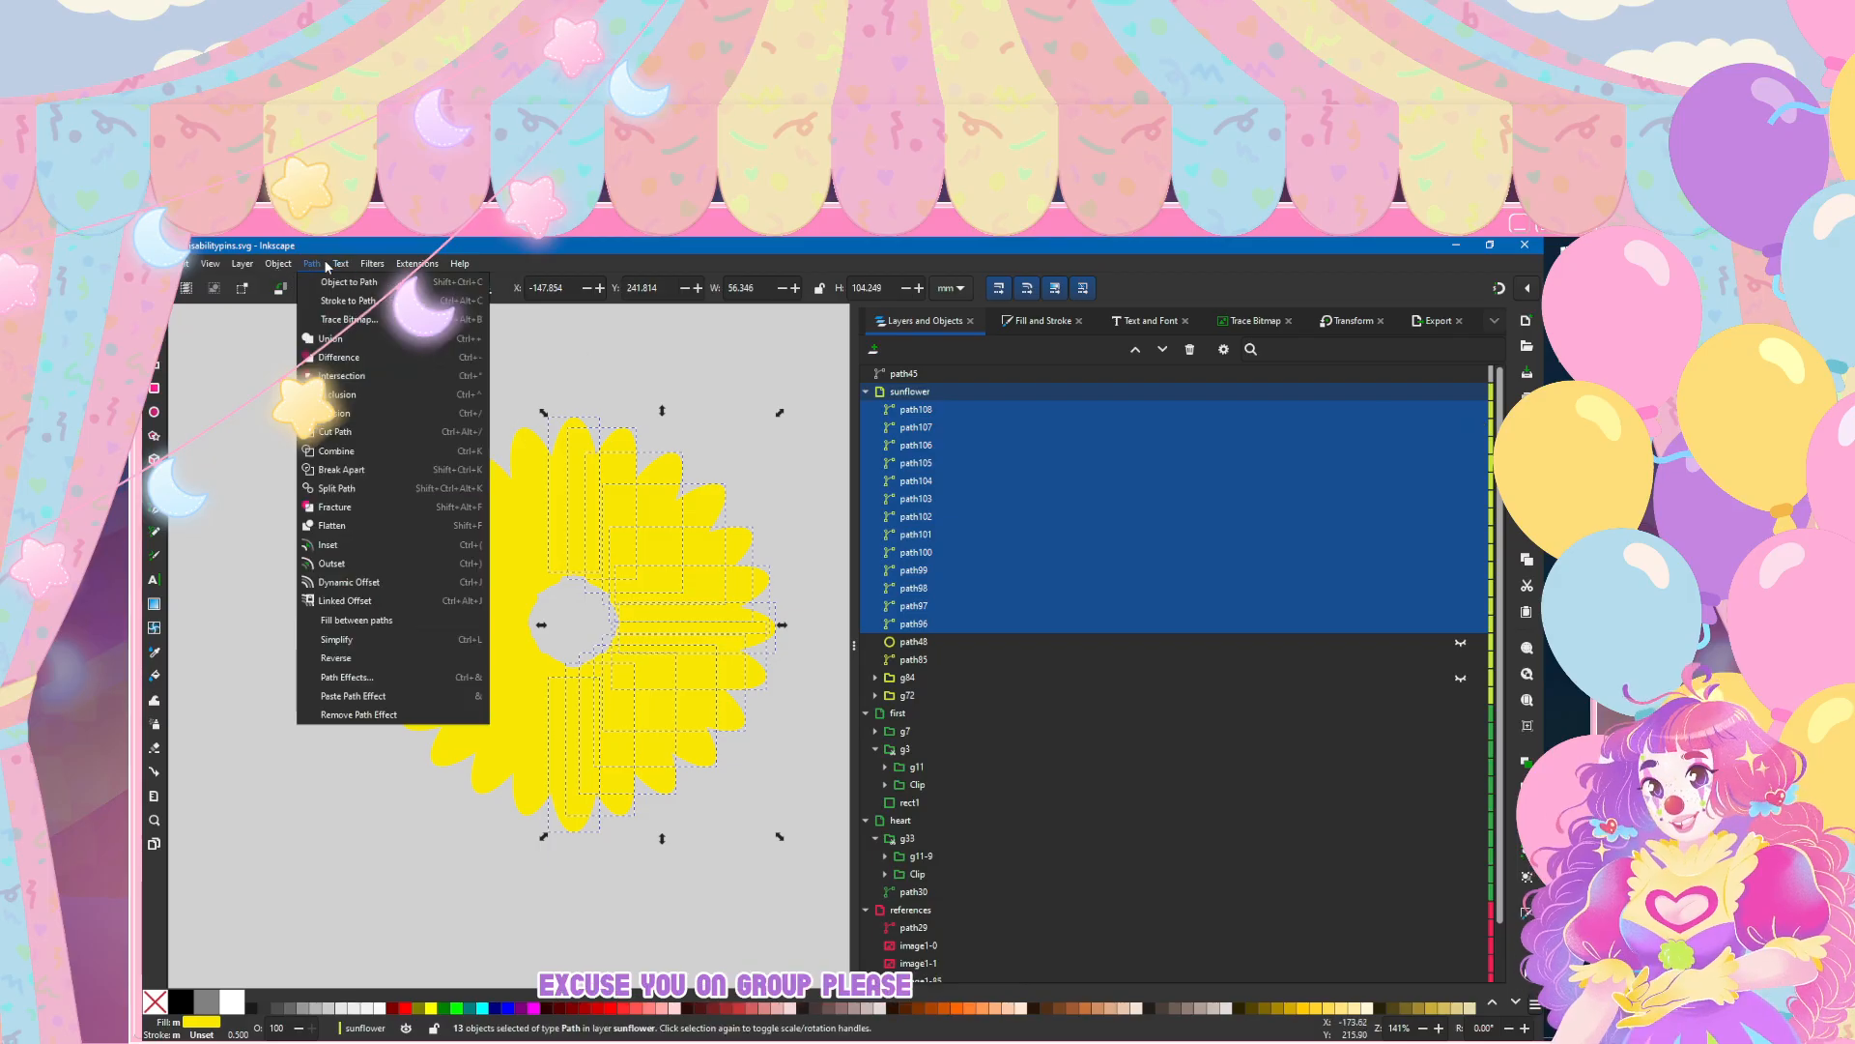
{"action": "left_click", "coordinate": [328, 339]}
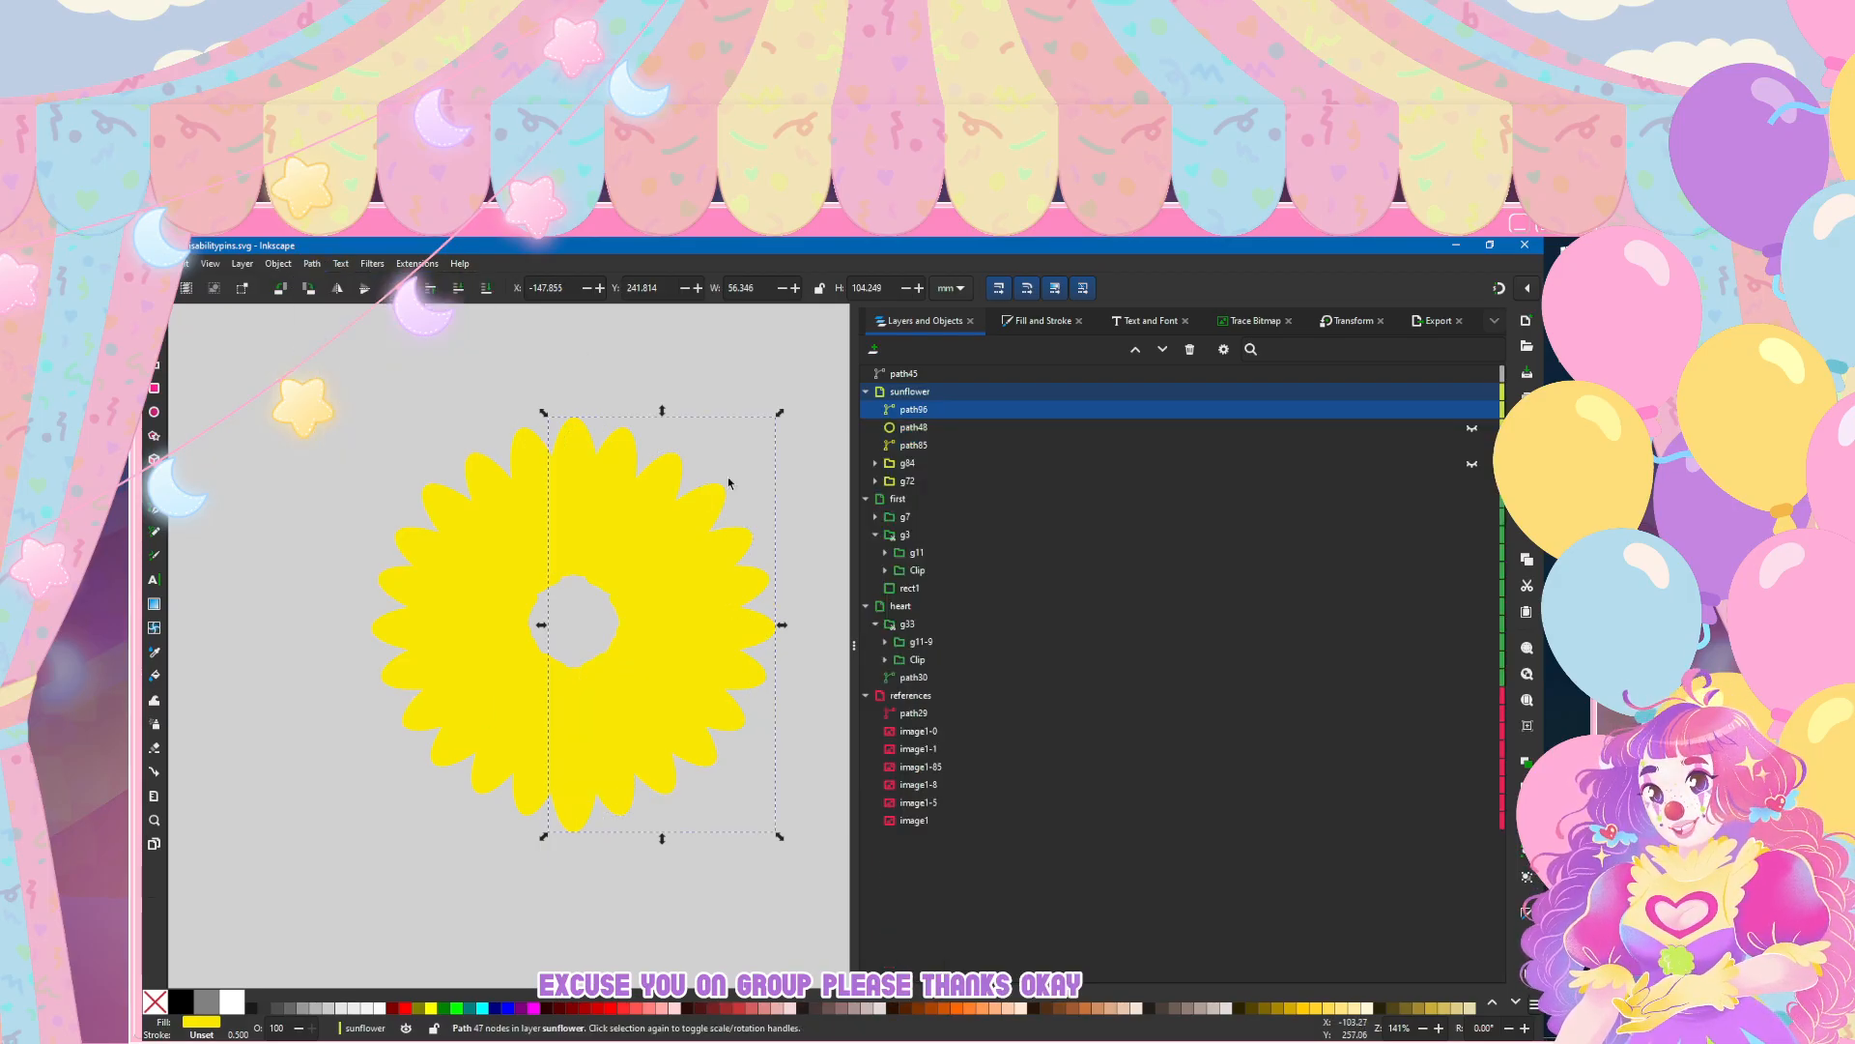
{"action": "left_click_drag", "start_coordinate": [918, 414], "coordinate": [941, 450]}
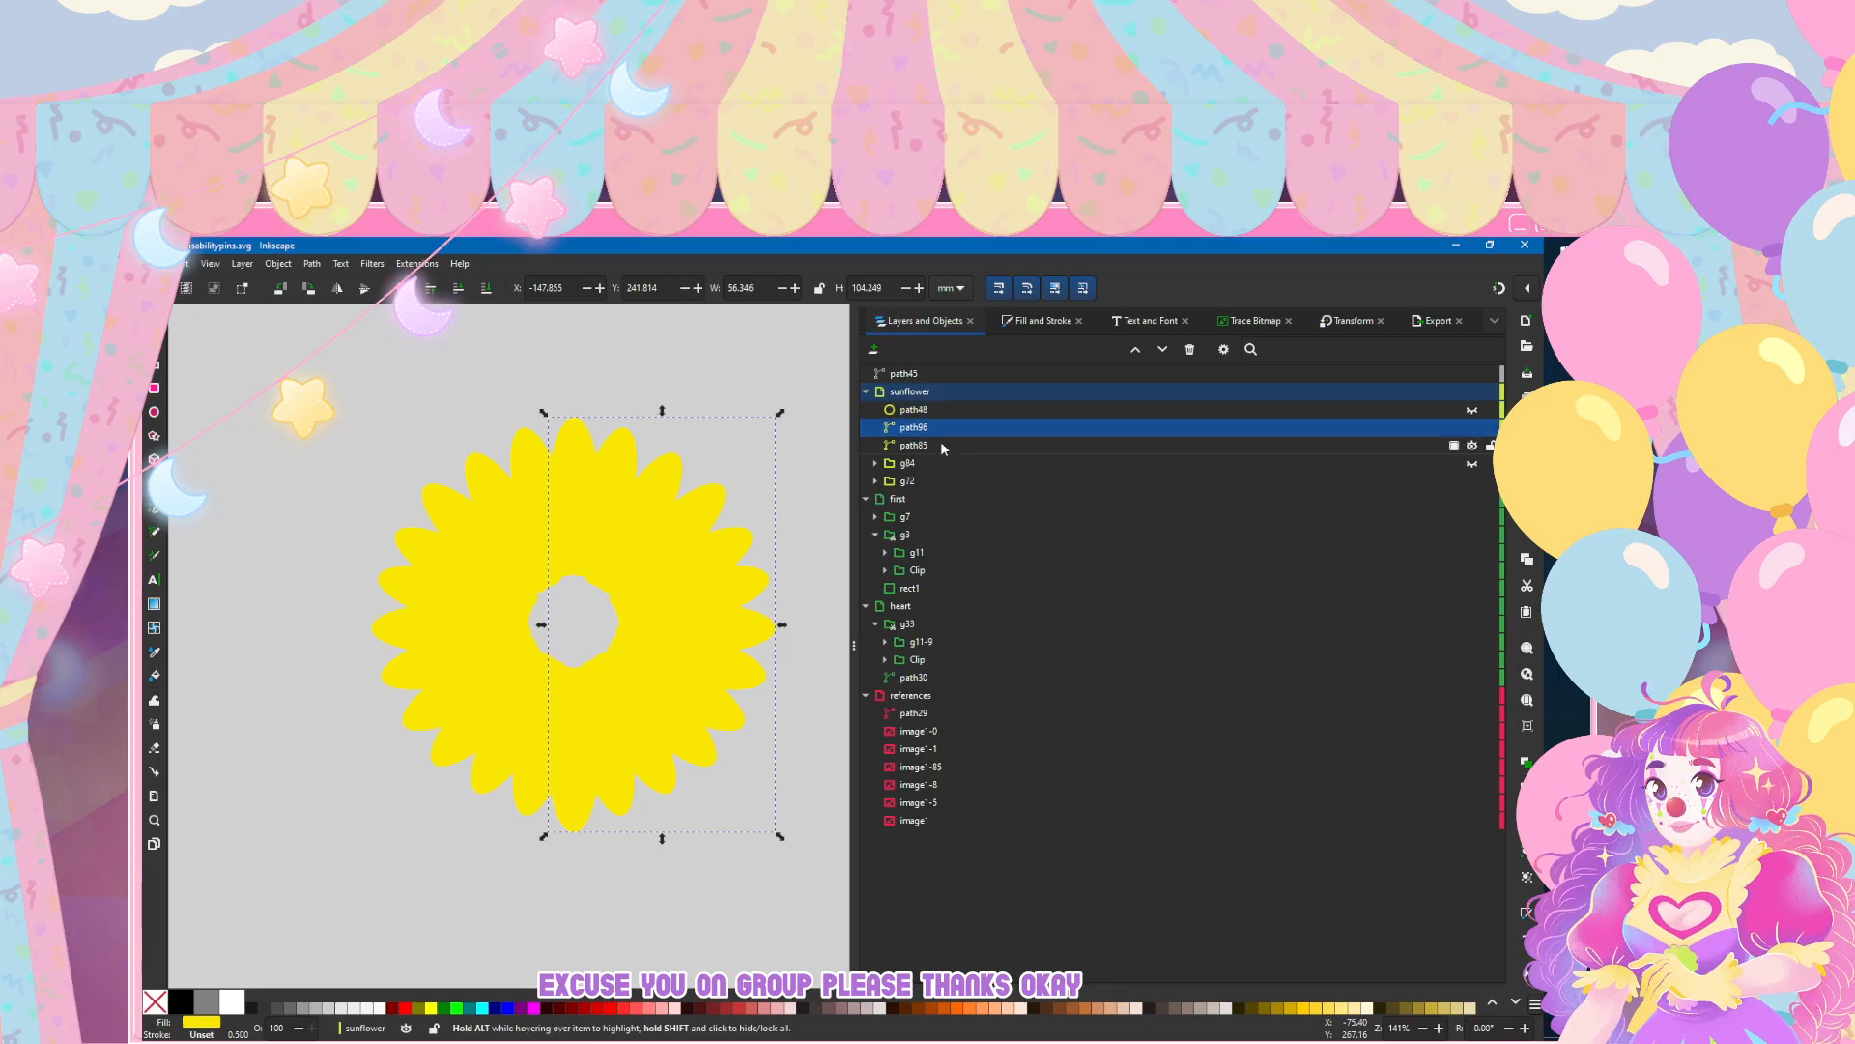
Step: Unite the merged petal halves path96 and path85 into one shape, and unhide the grey centre path48 and group g84
{"action": "left_click", "coordinate": [942, 439], "text": "shift"}
{"action": "left_click", "coordinate": [310, 264]}
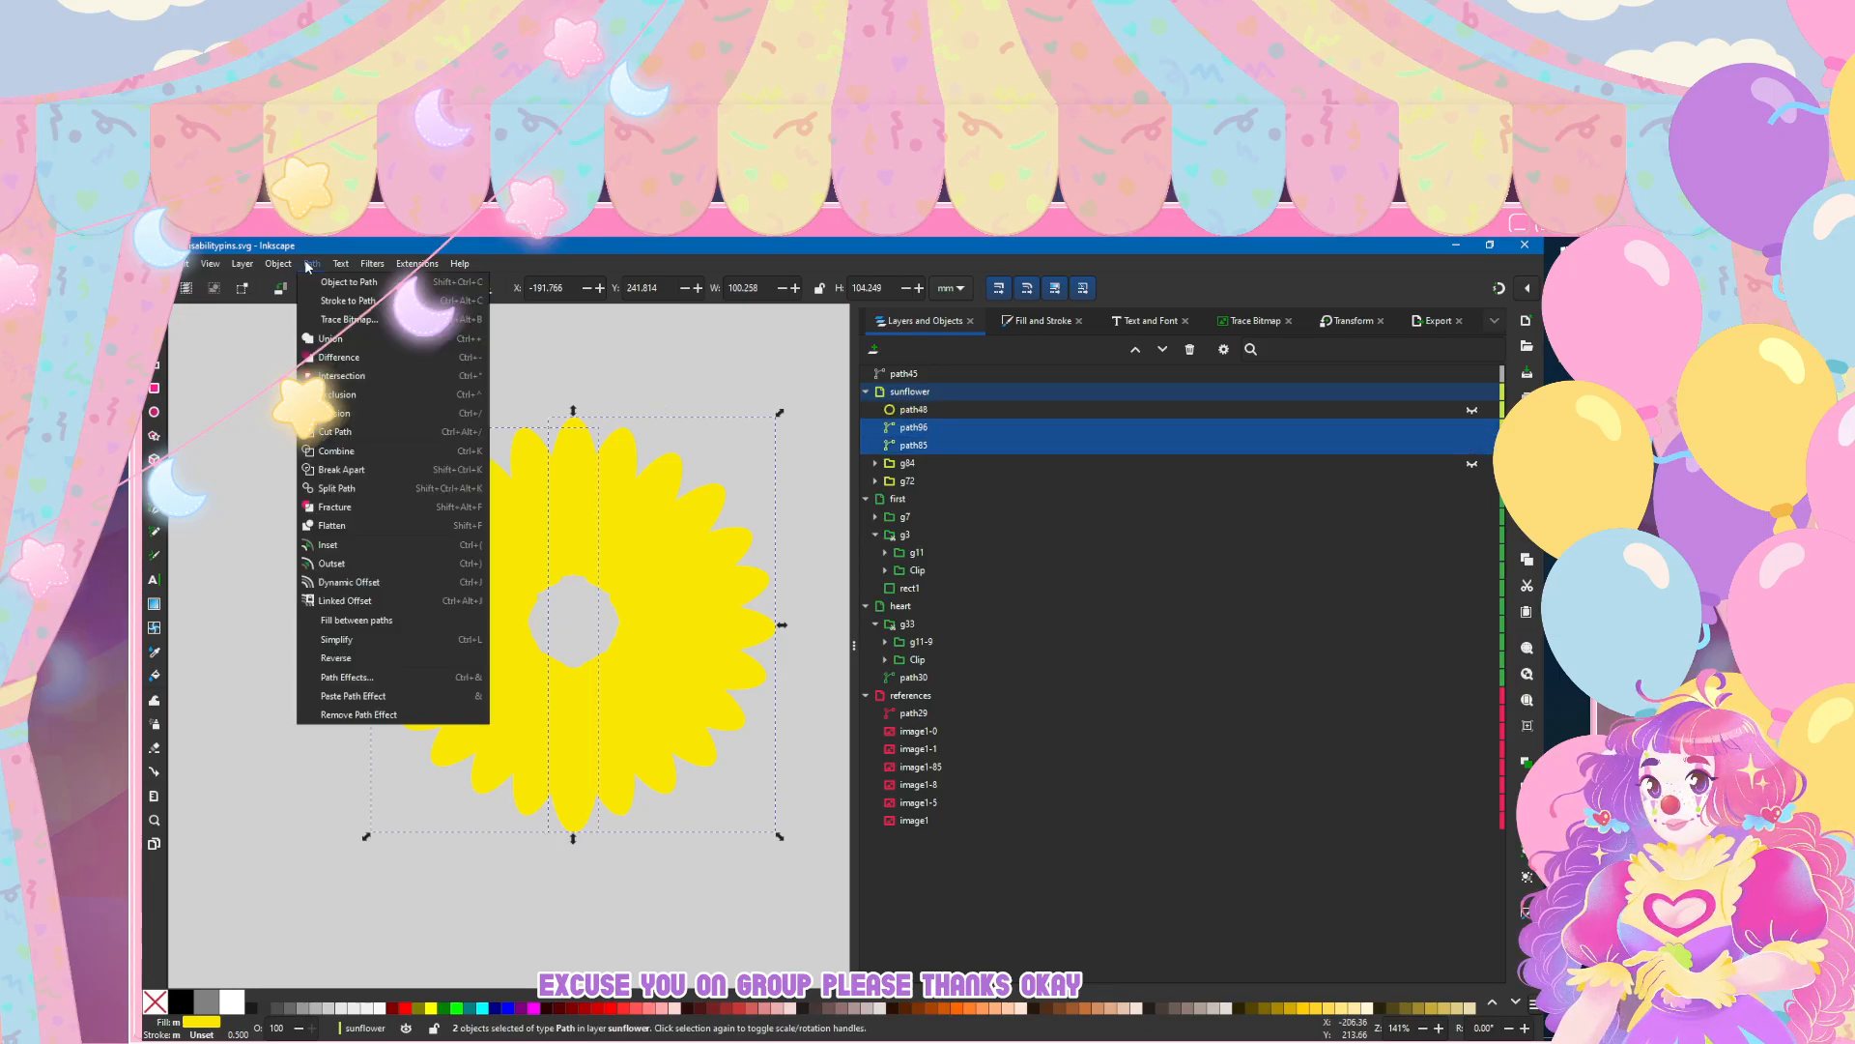
{"action": "left_click", "coordinate": [325, 356]}
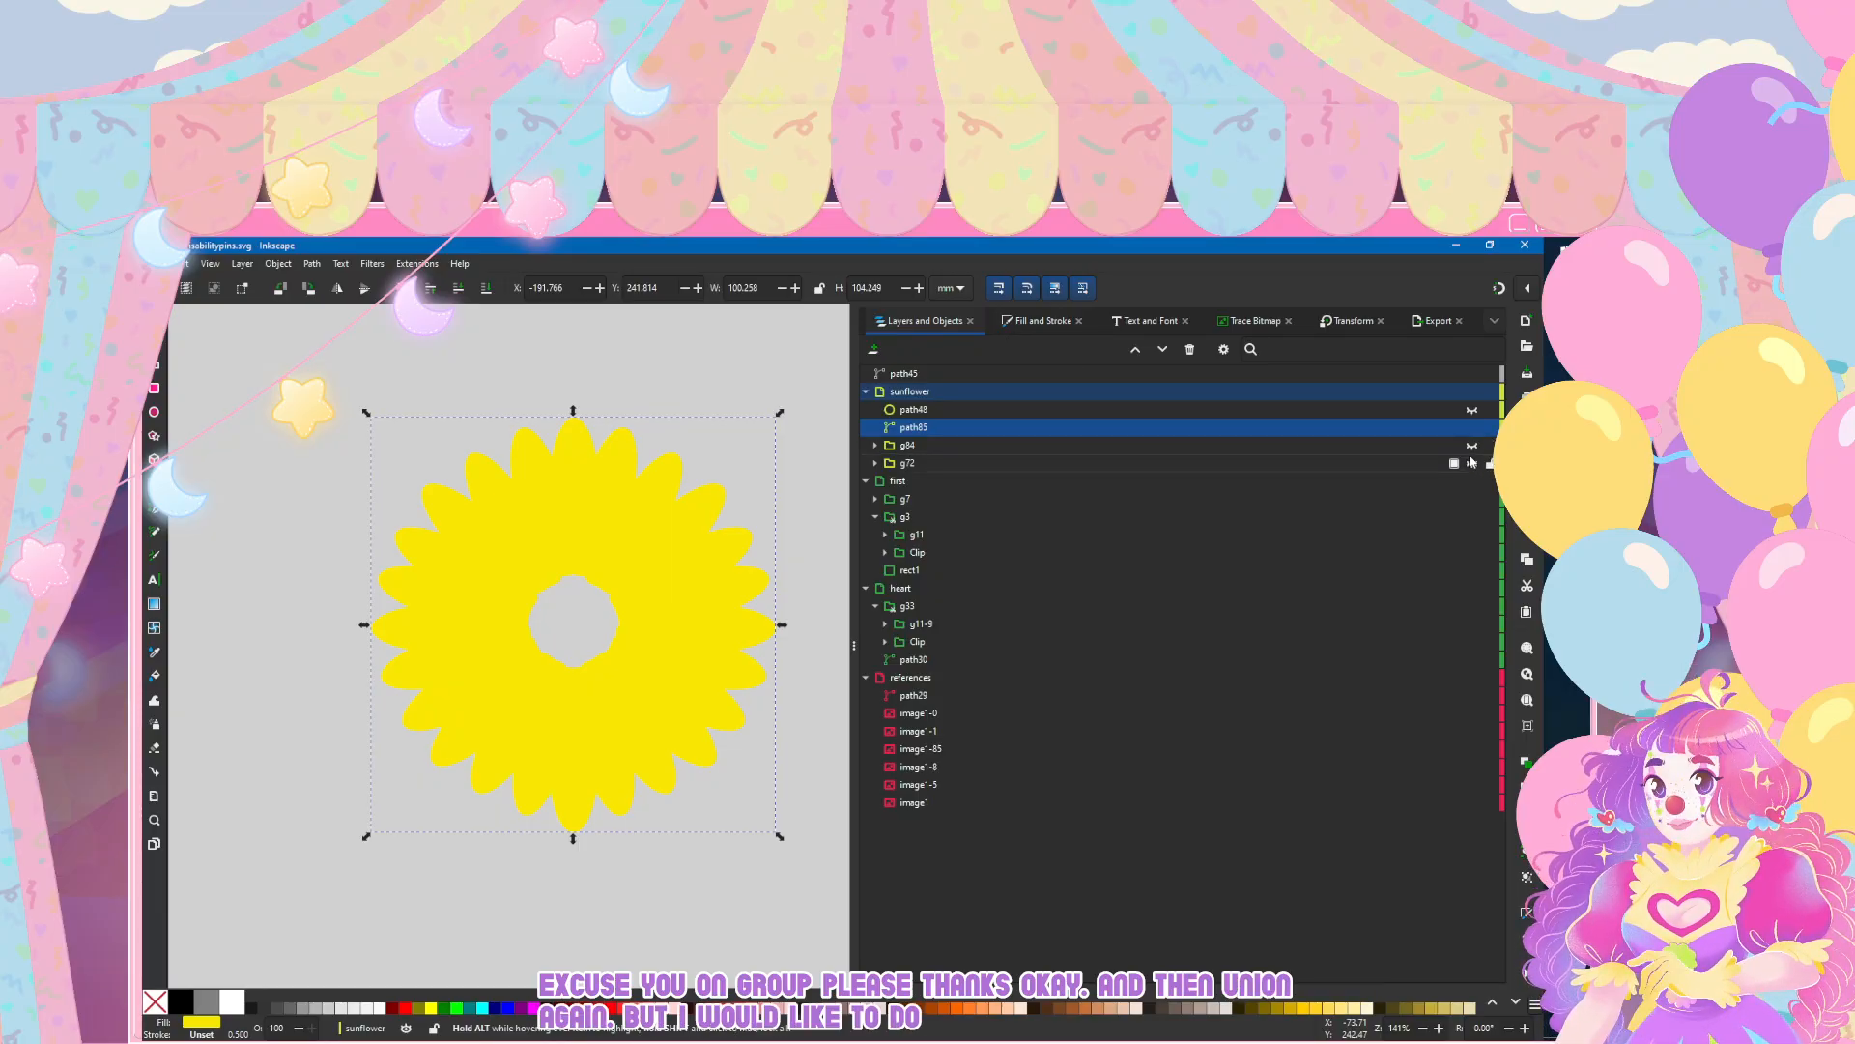
{"action": "left_click", "coordinate": [1471, 409]}
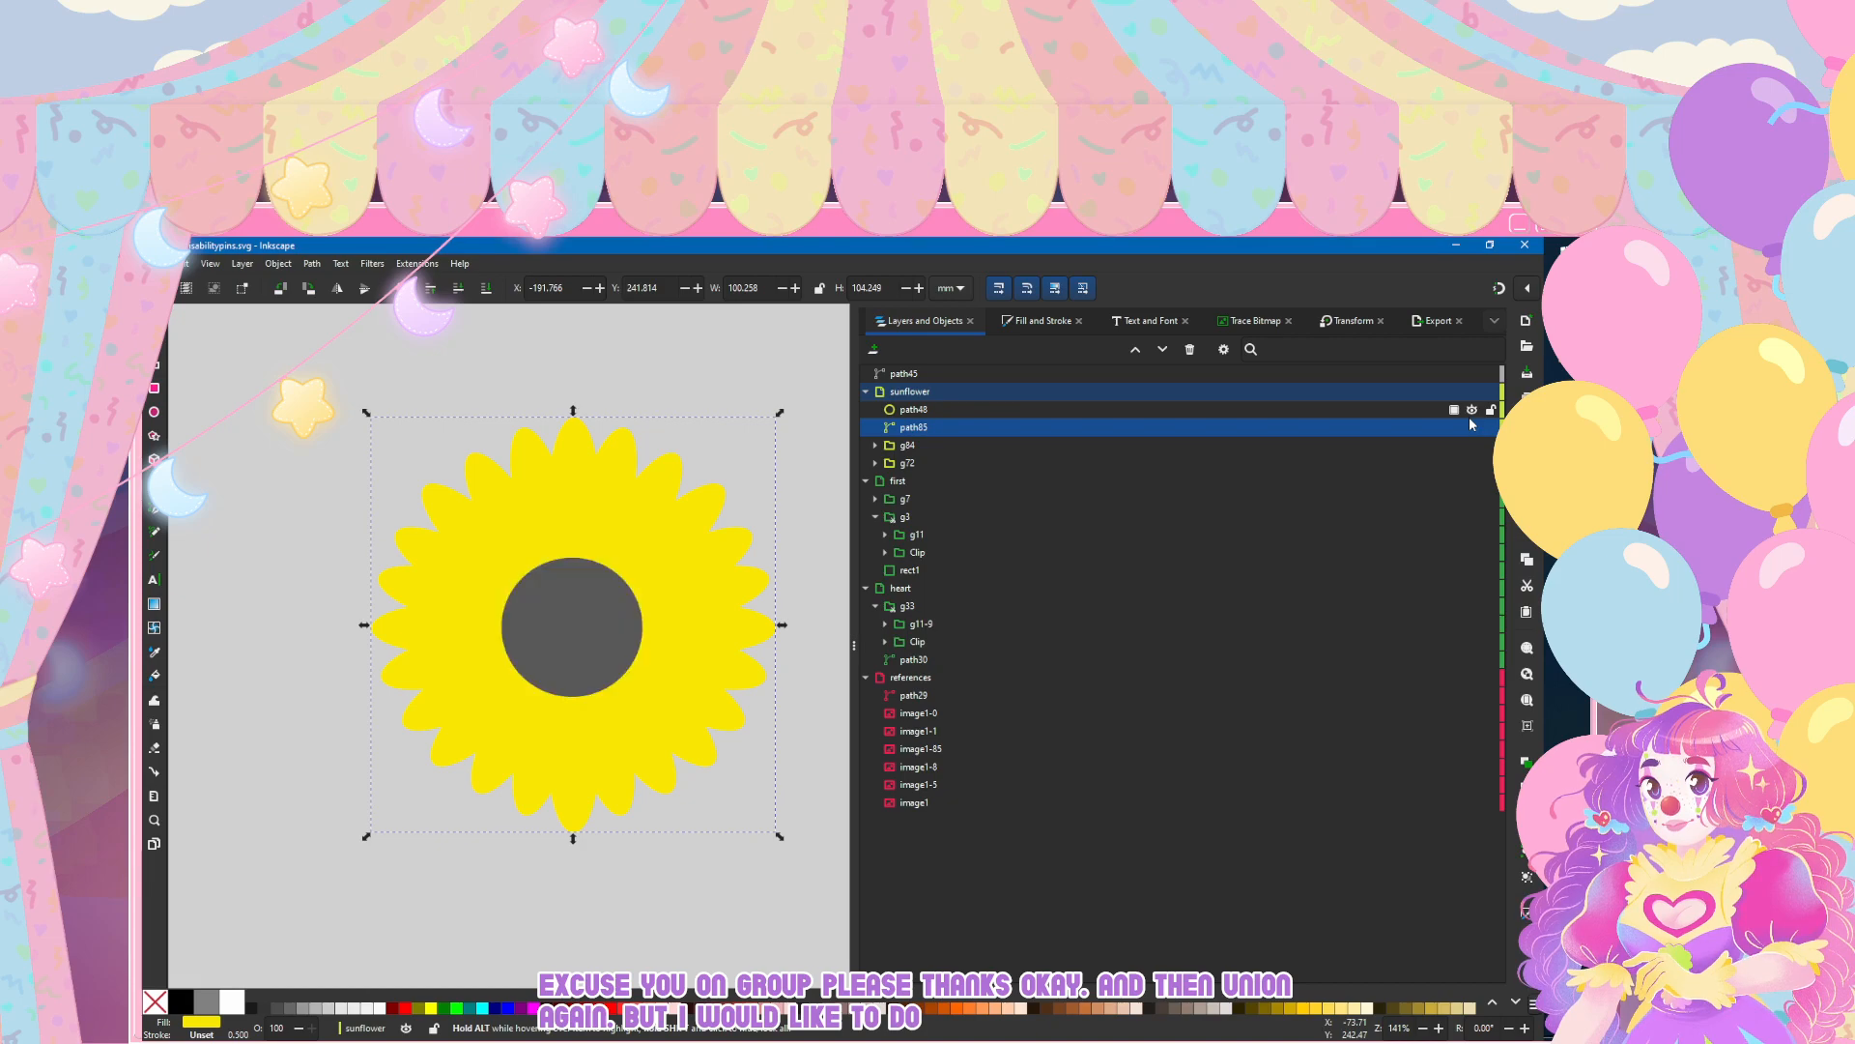
Step: Change the merged petal shape's fill to a warmer yellow with hue 48 and saturation 100
{"action": "left_click", "coordinate": [1023, 322]}
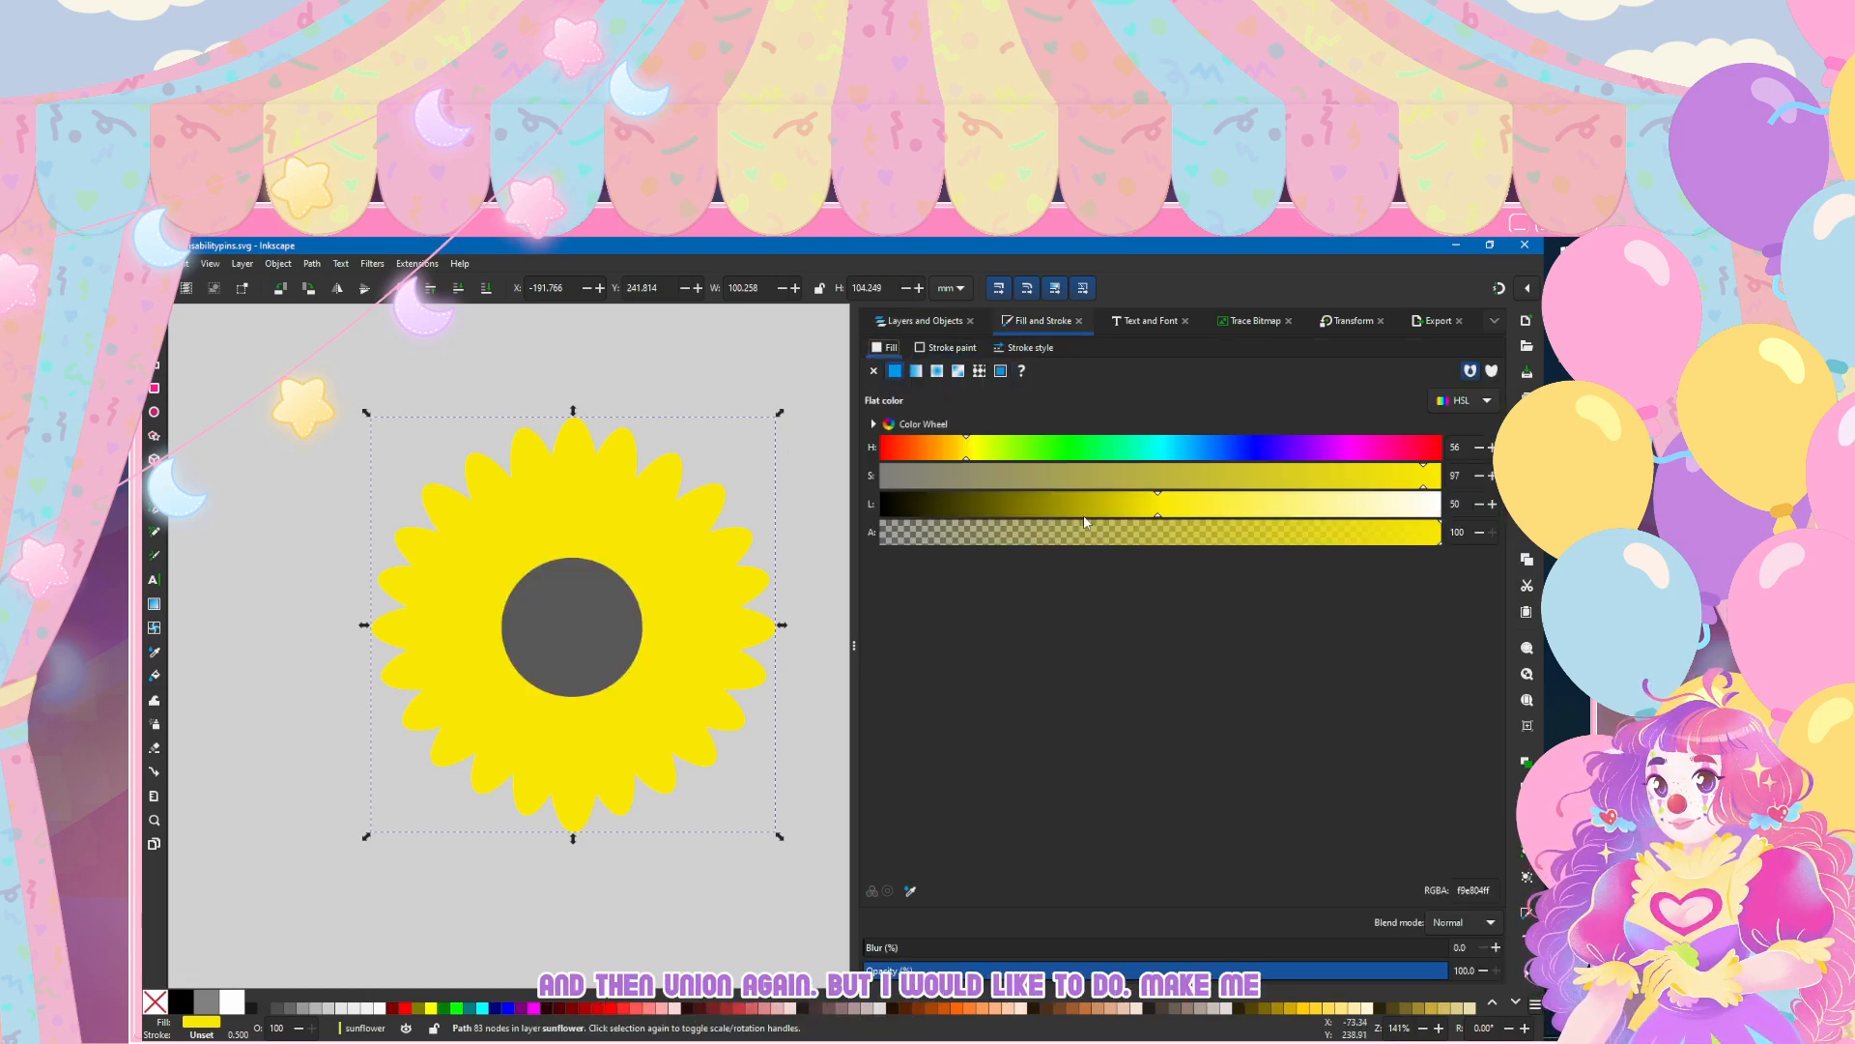
{"action": "left_click", "coordinate": [955, 451]}
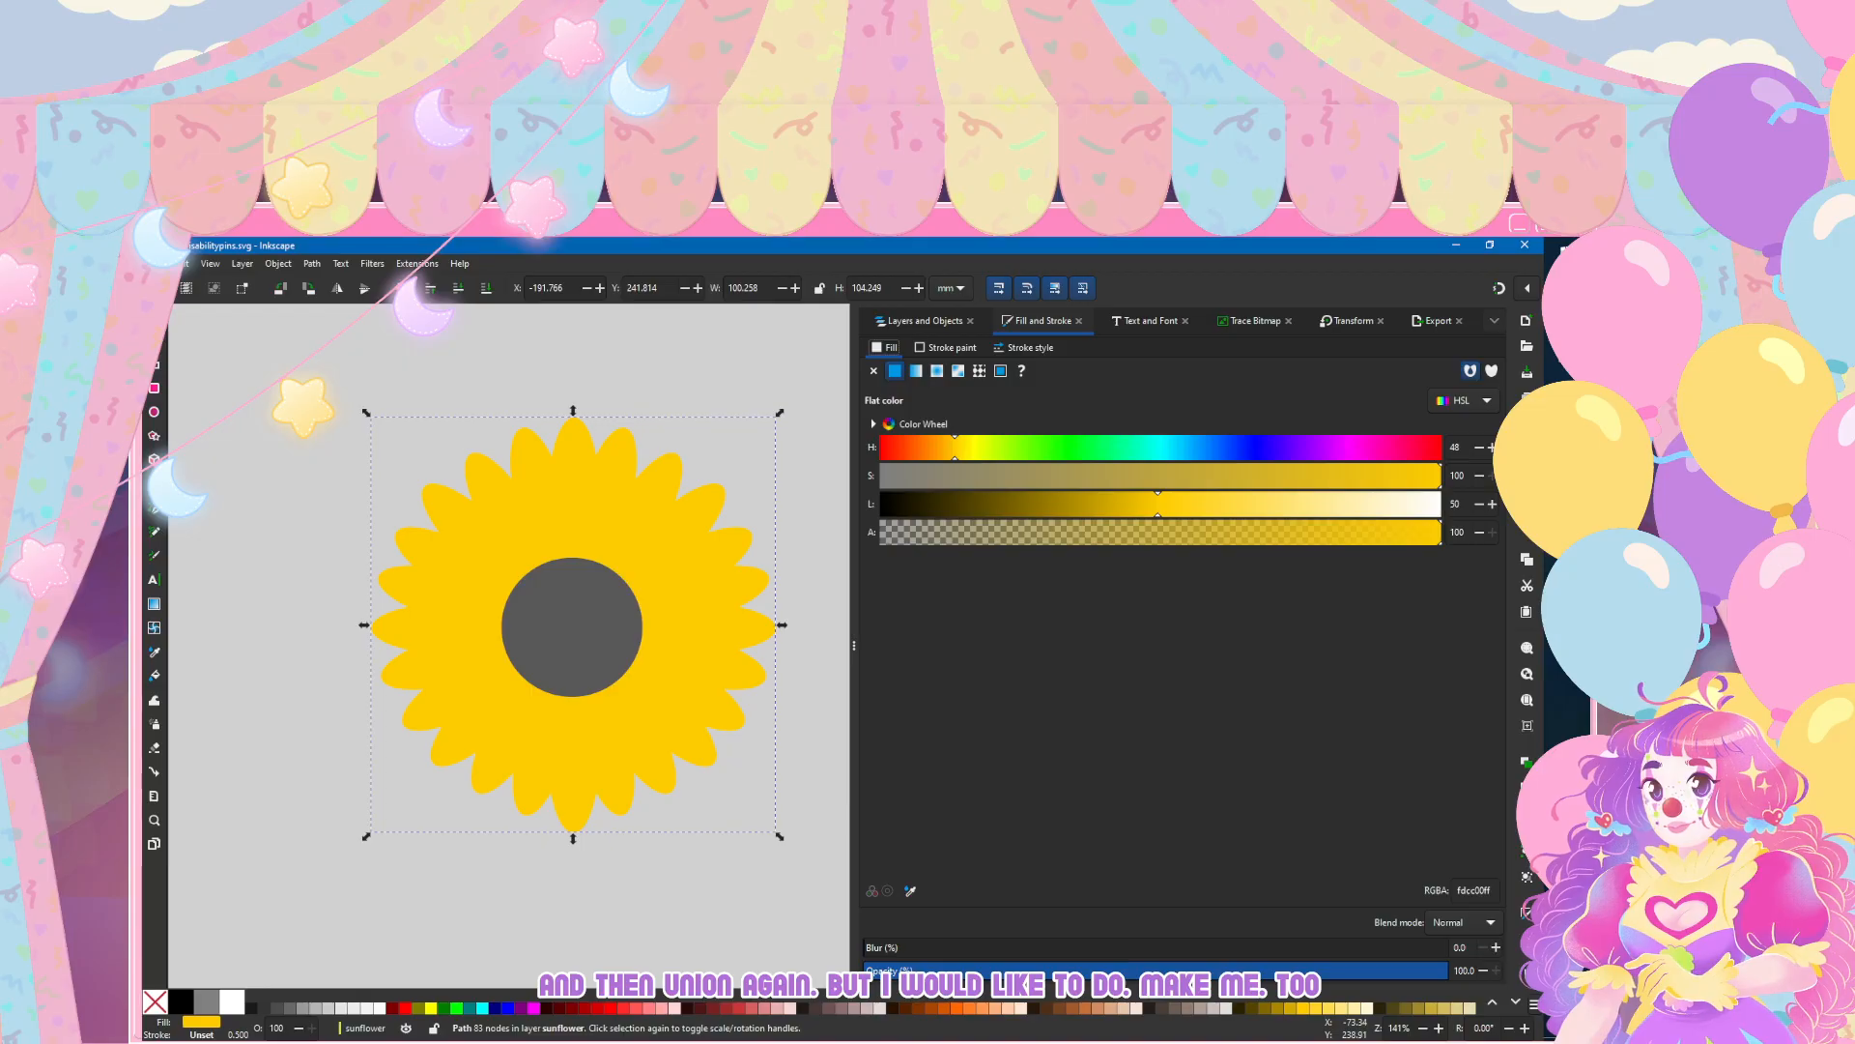
Step: Scale the merged petal shape proportionally by 95% four times in a row, and deselect it
{"action": "left_click", "coordinate": [1349, 321]}
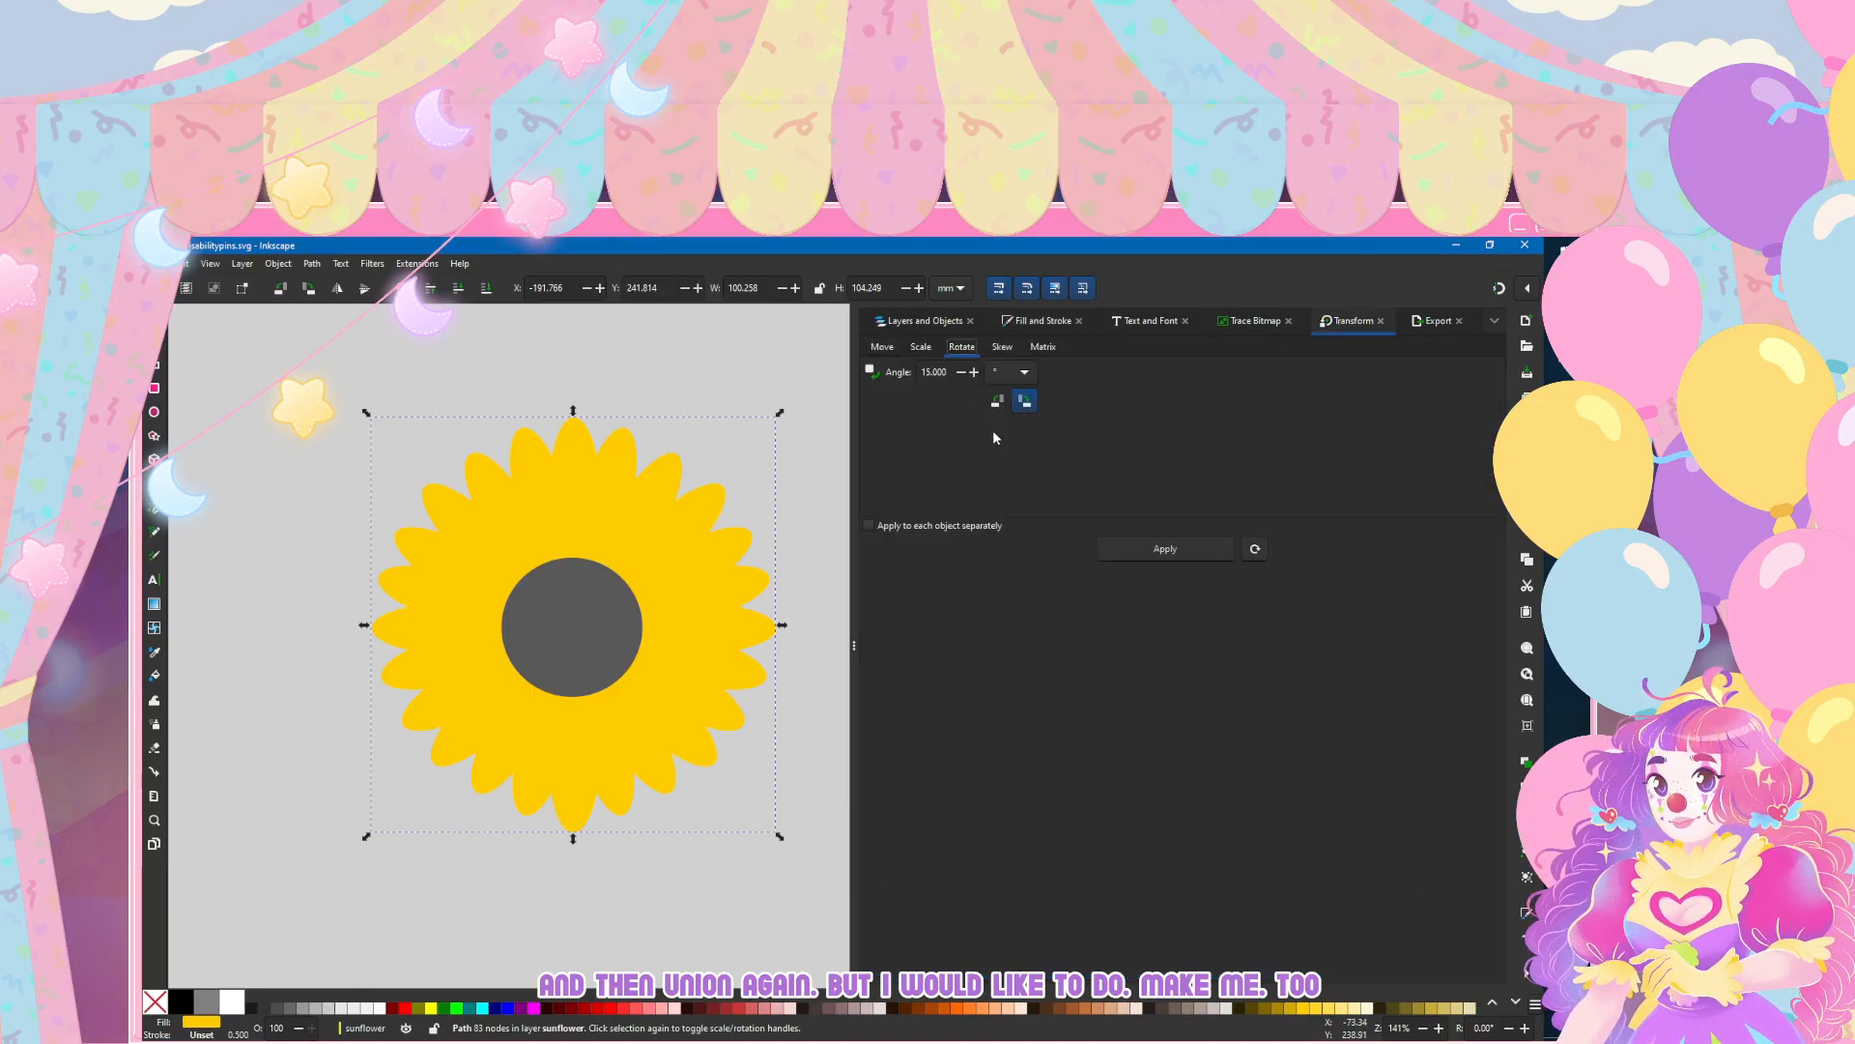
{"action": "left_click", "coordinate": [922, 347]}
{"action": "left_click", "coordinate": [1146, 547]}
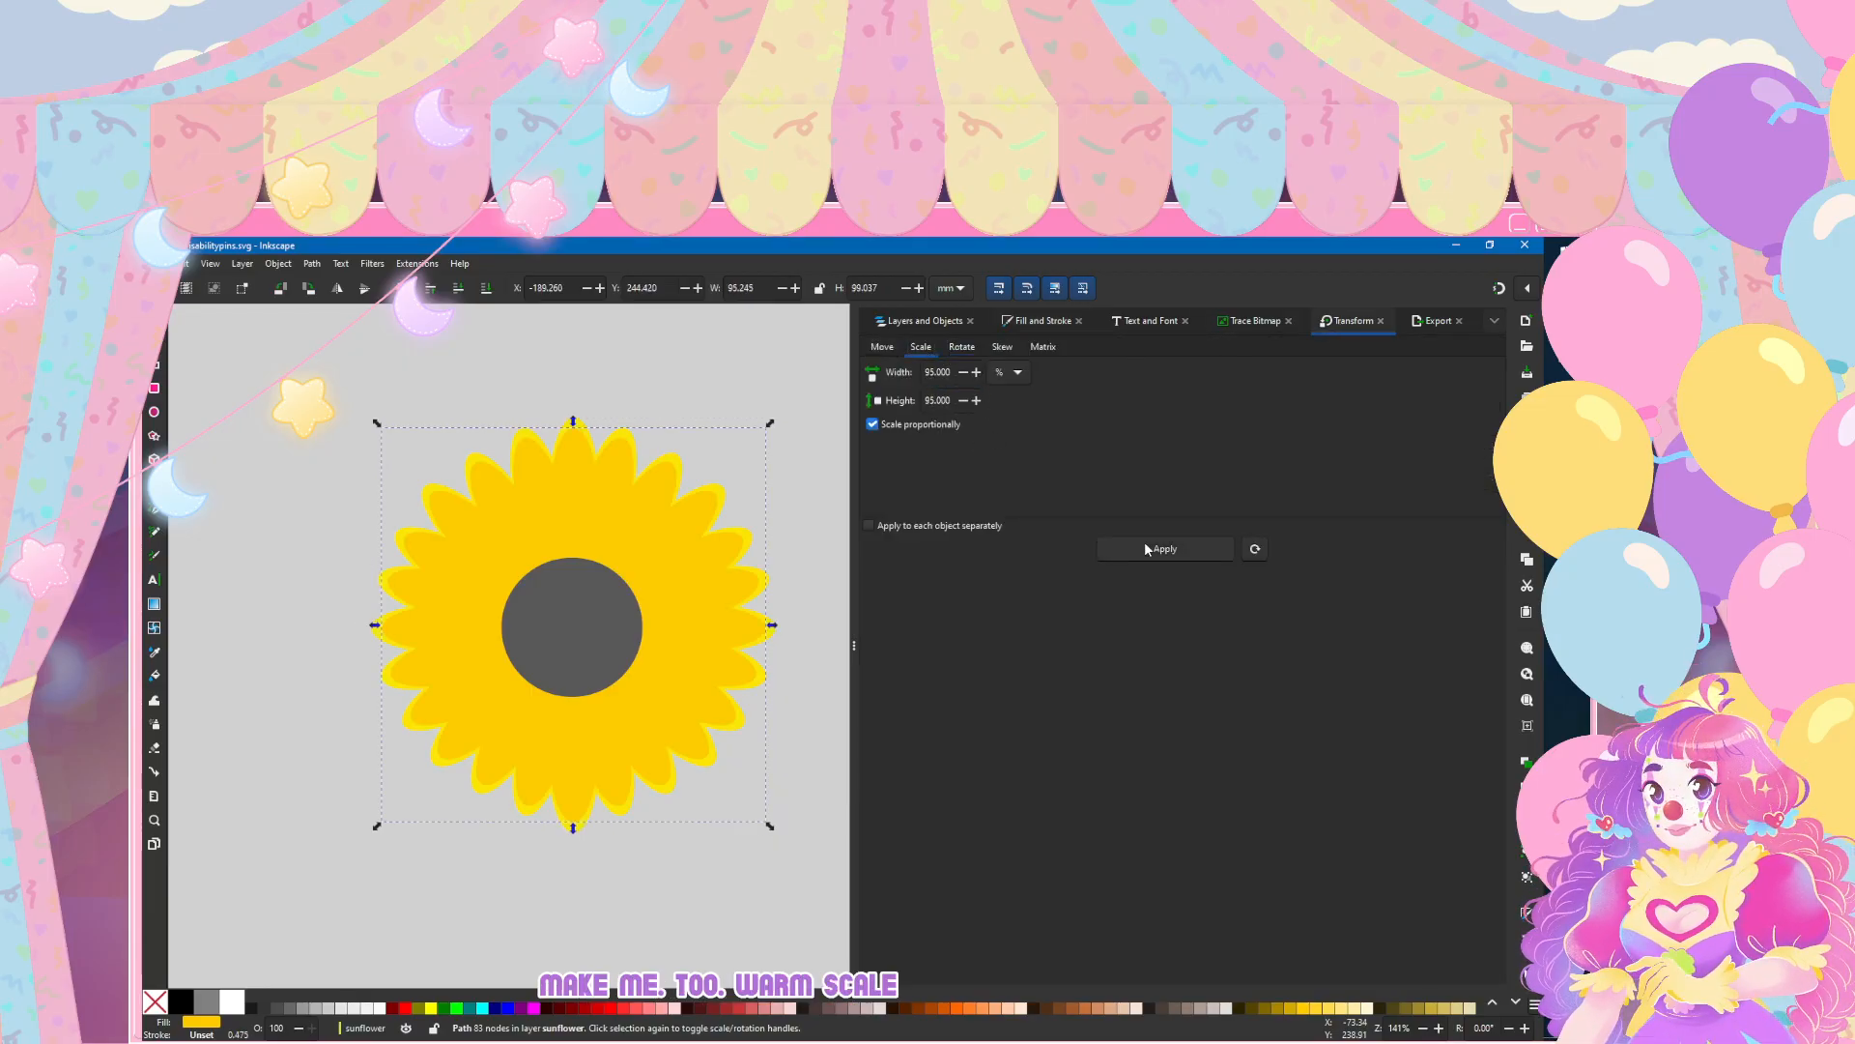
{"action": "left_click", "coordinate": [1146, 547]}
{"action": "left_click", "coordinate": [1146, 548]}
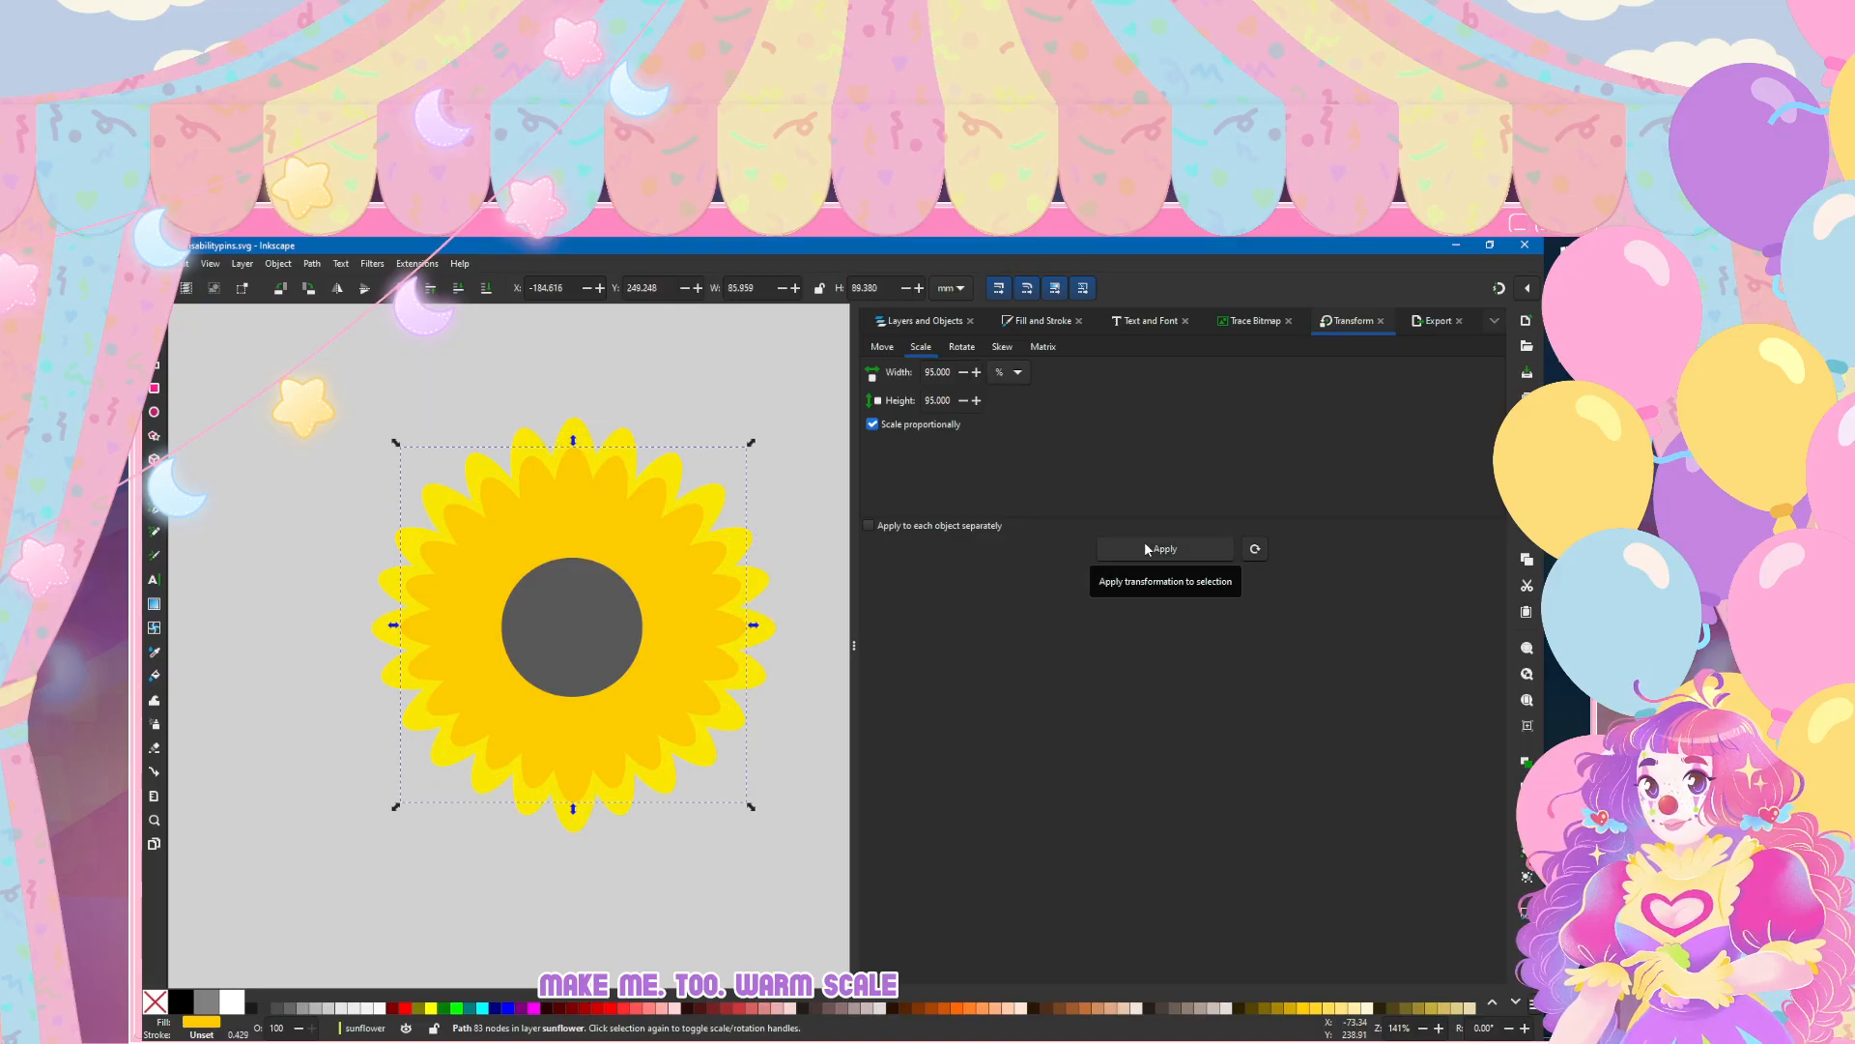
{"action": "left_click", "coordinate": [1146, 548]}
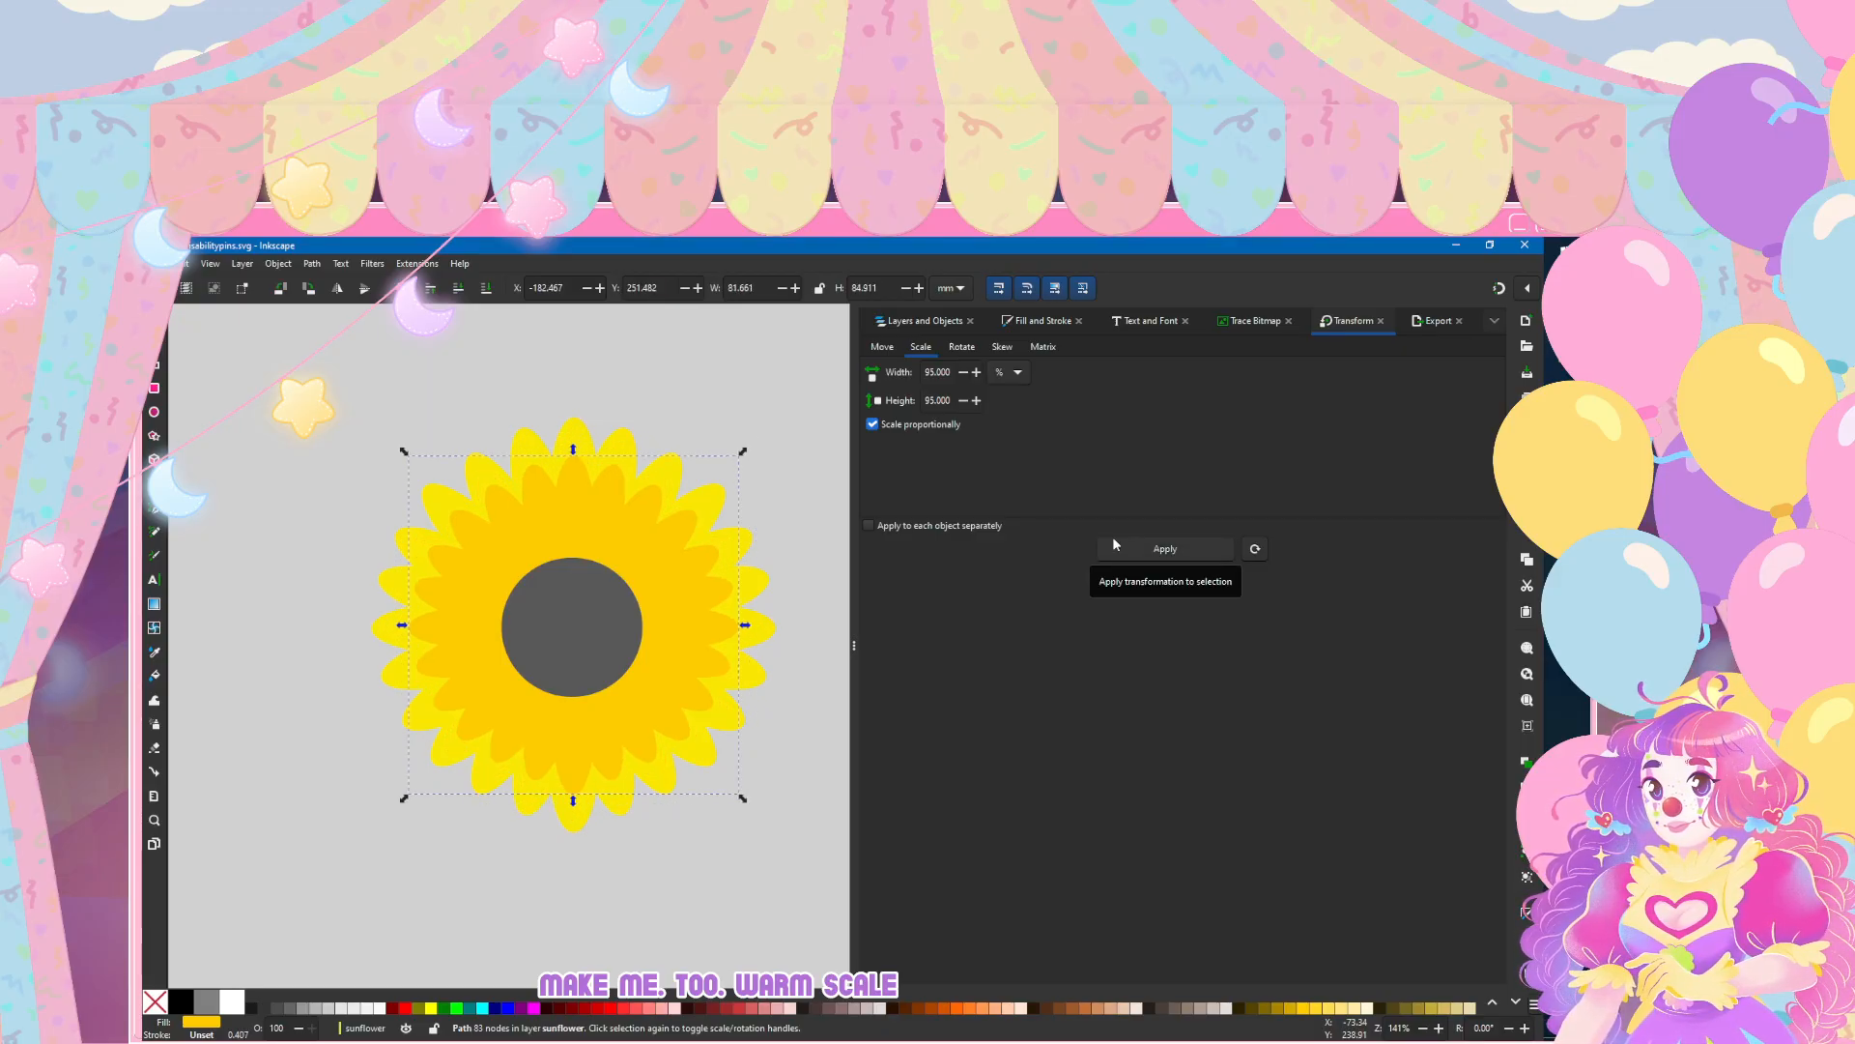
{"action": "left_click", "coordinate": [307, 458]}
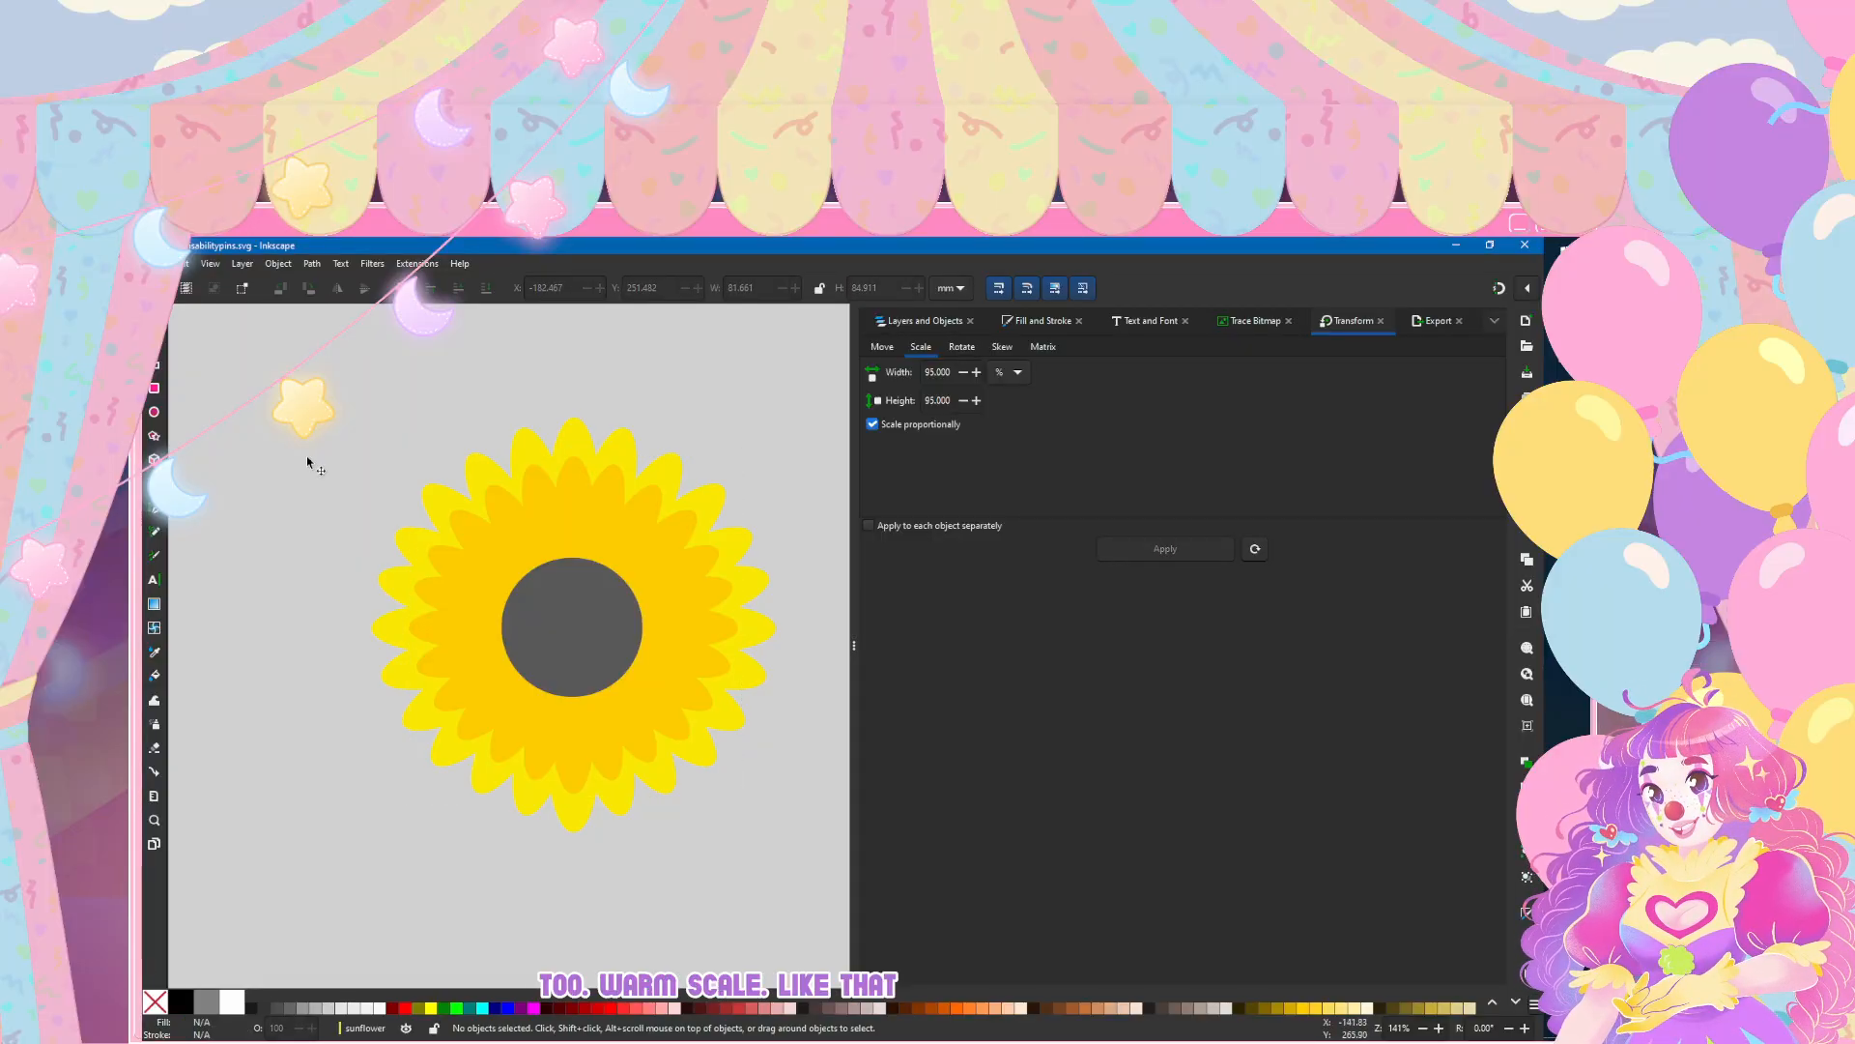
Step: Compare the layered sunflower's petals and grey centre with the reference photo, the flag stripes and the finished heart pin
{"action": "key", "text": "ctrl+a"}
{"action": "scroll", "coordinate": [337, 618], "scroll_direction": "down", "scroll_amount": 2, "text": "ctrl"}
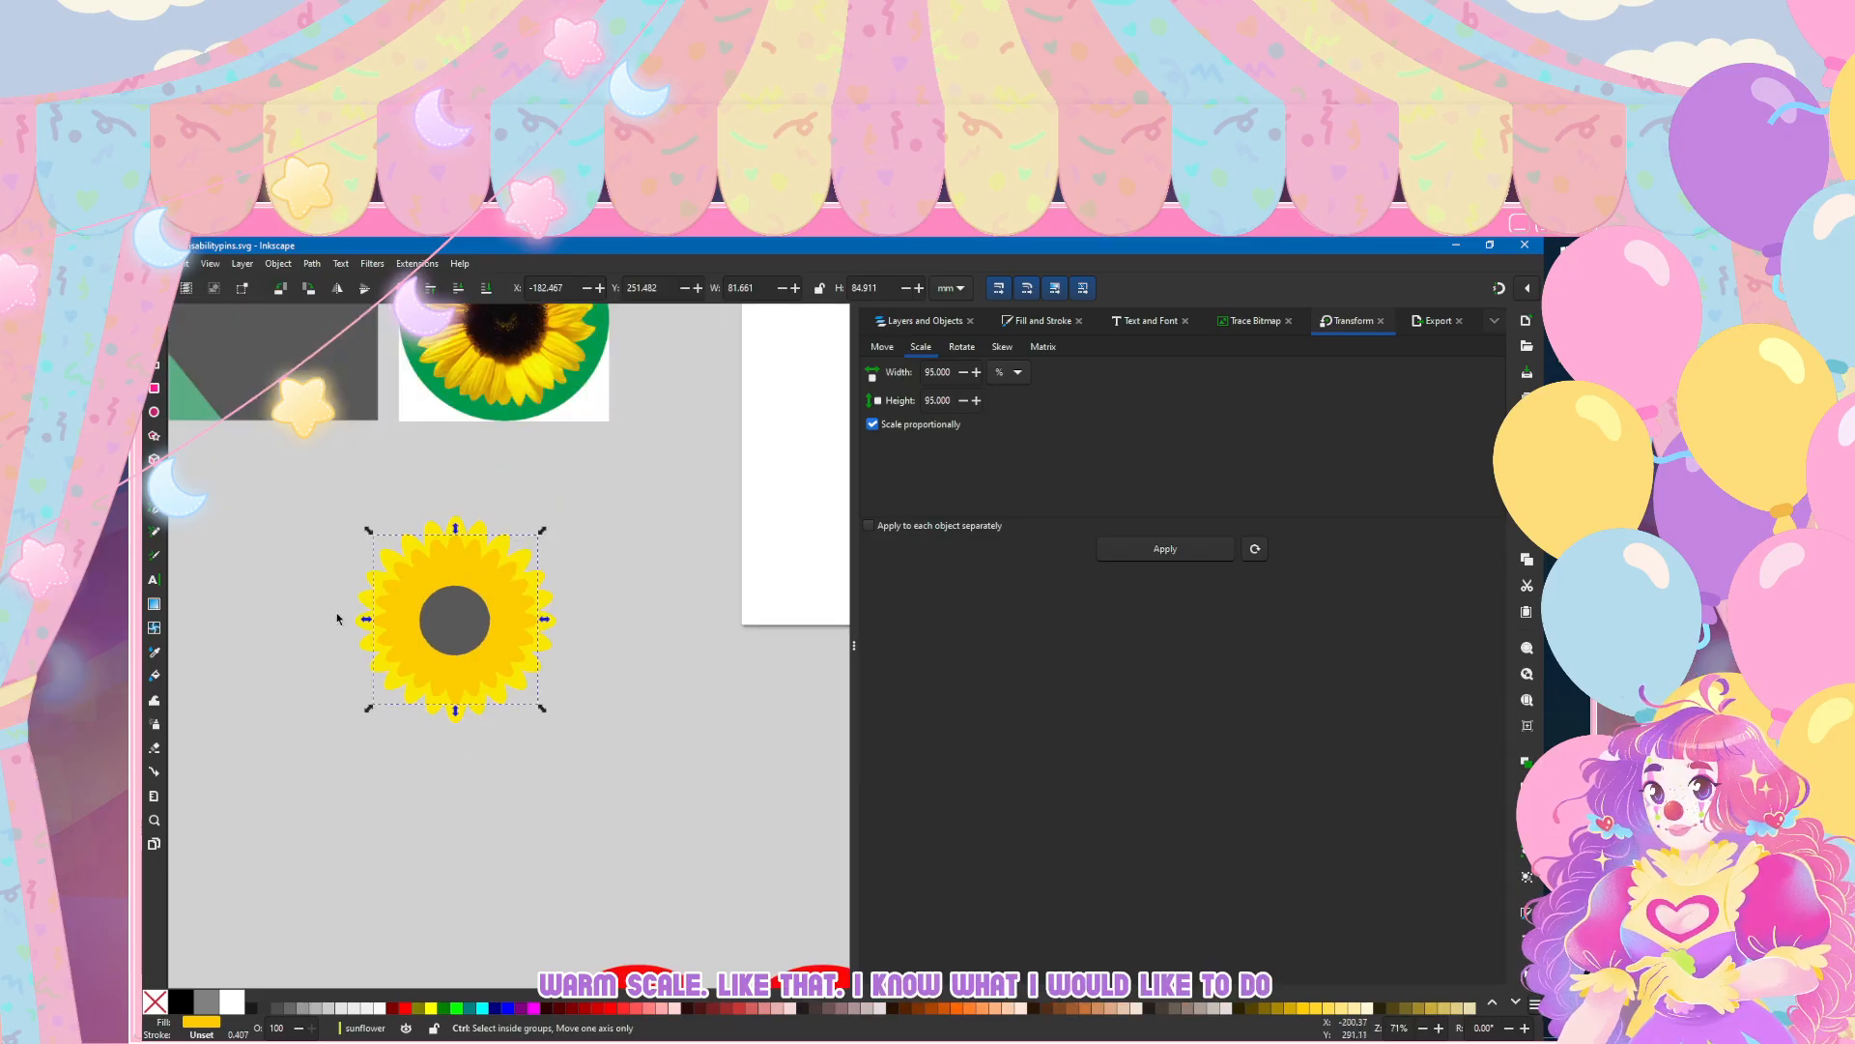
{"action": "scroll", "coordinate": [338, 618], "scroll_direction": "down", "scroll_amount": 2, "text": "ctrl"}
{"action": "scroll", "coordinate": [343, 611], "scroll_direction": "left", "scroll_amount": 2}
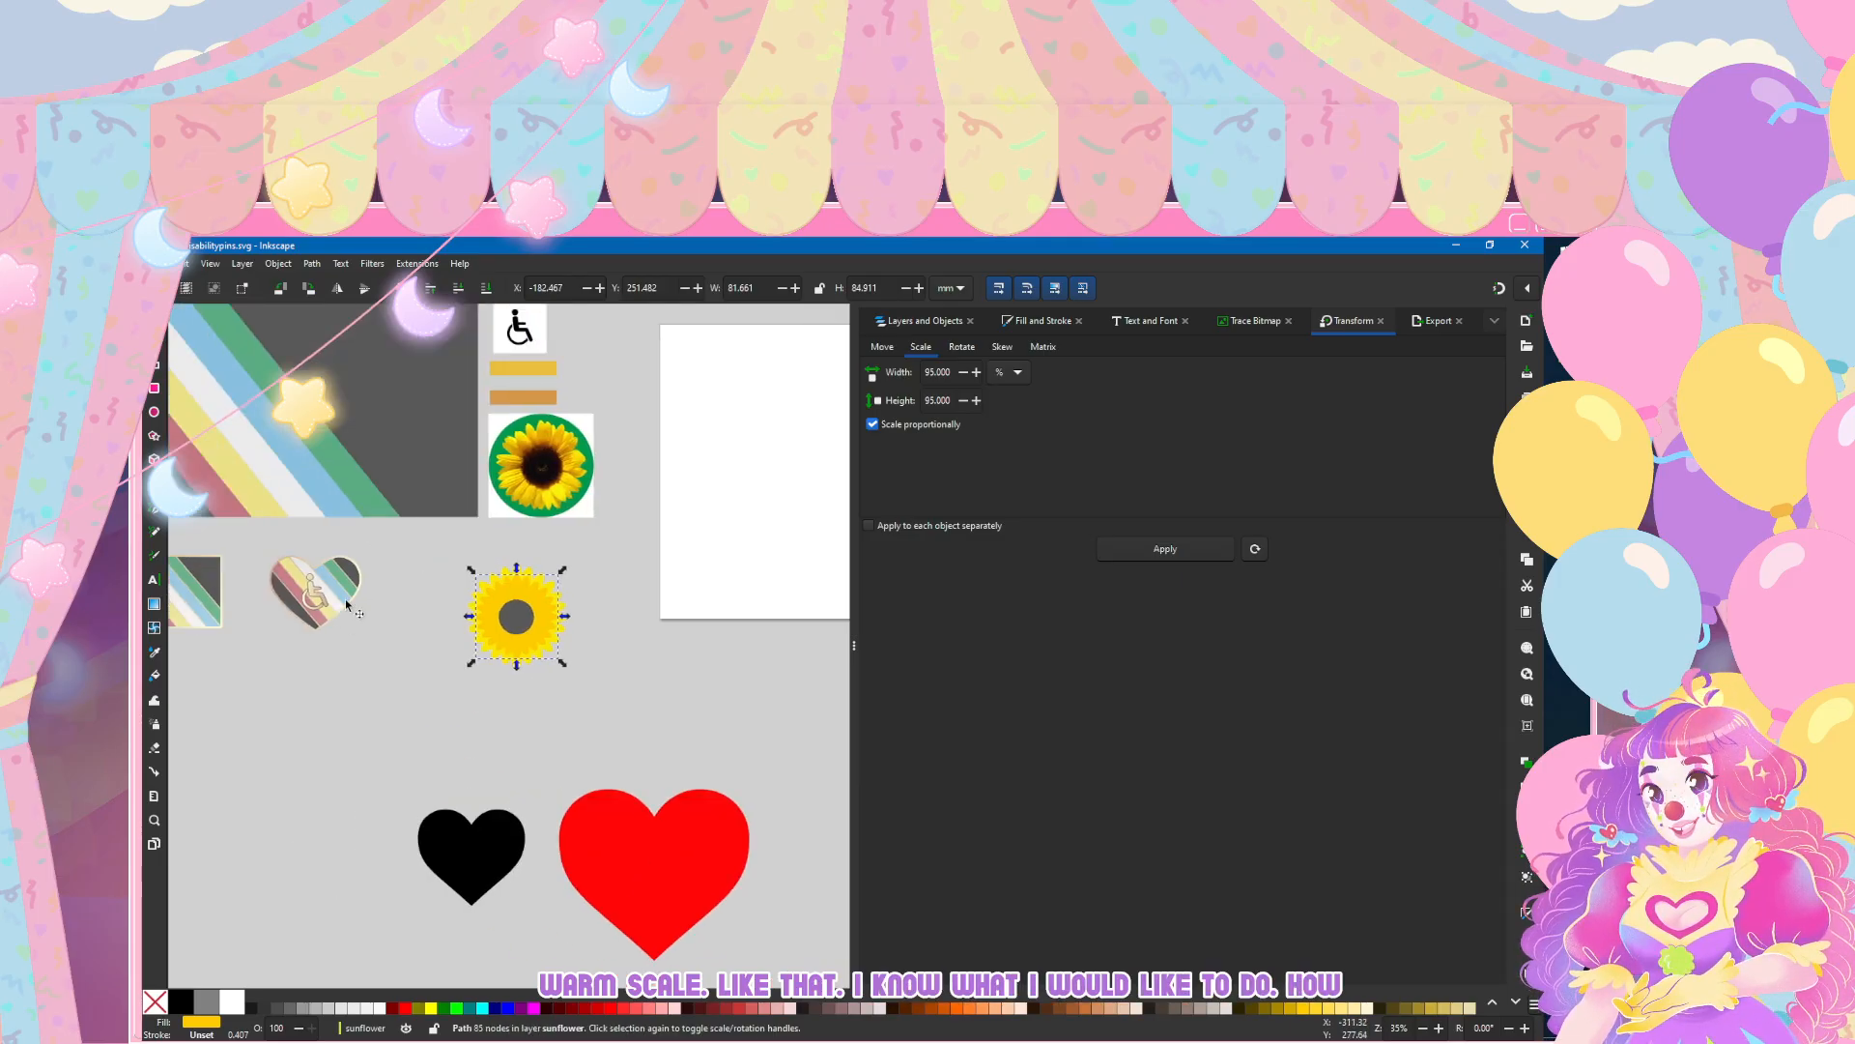
{"action": "scroll", "coordinate": [519, 623], "scroll_direction": "up", "scroll_amount": 2, "text": "ctrl"}
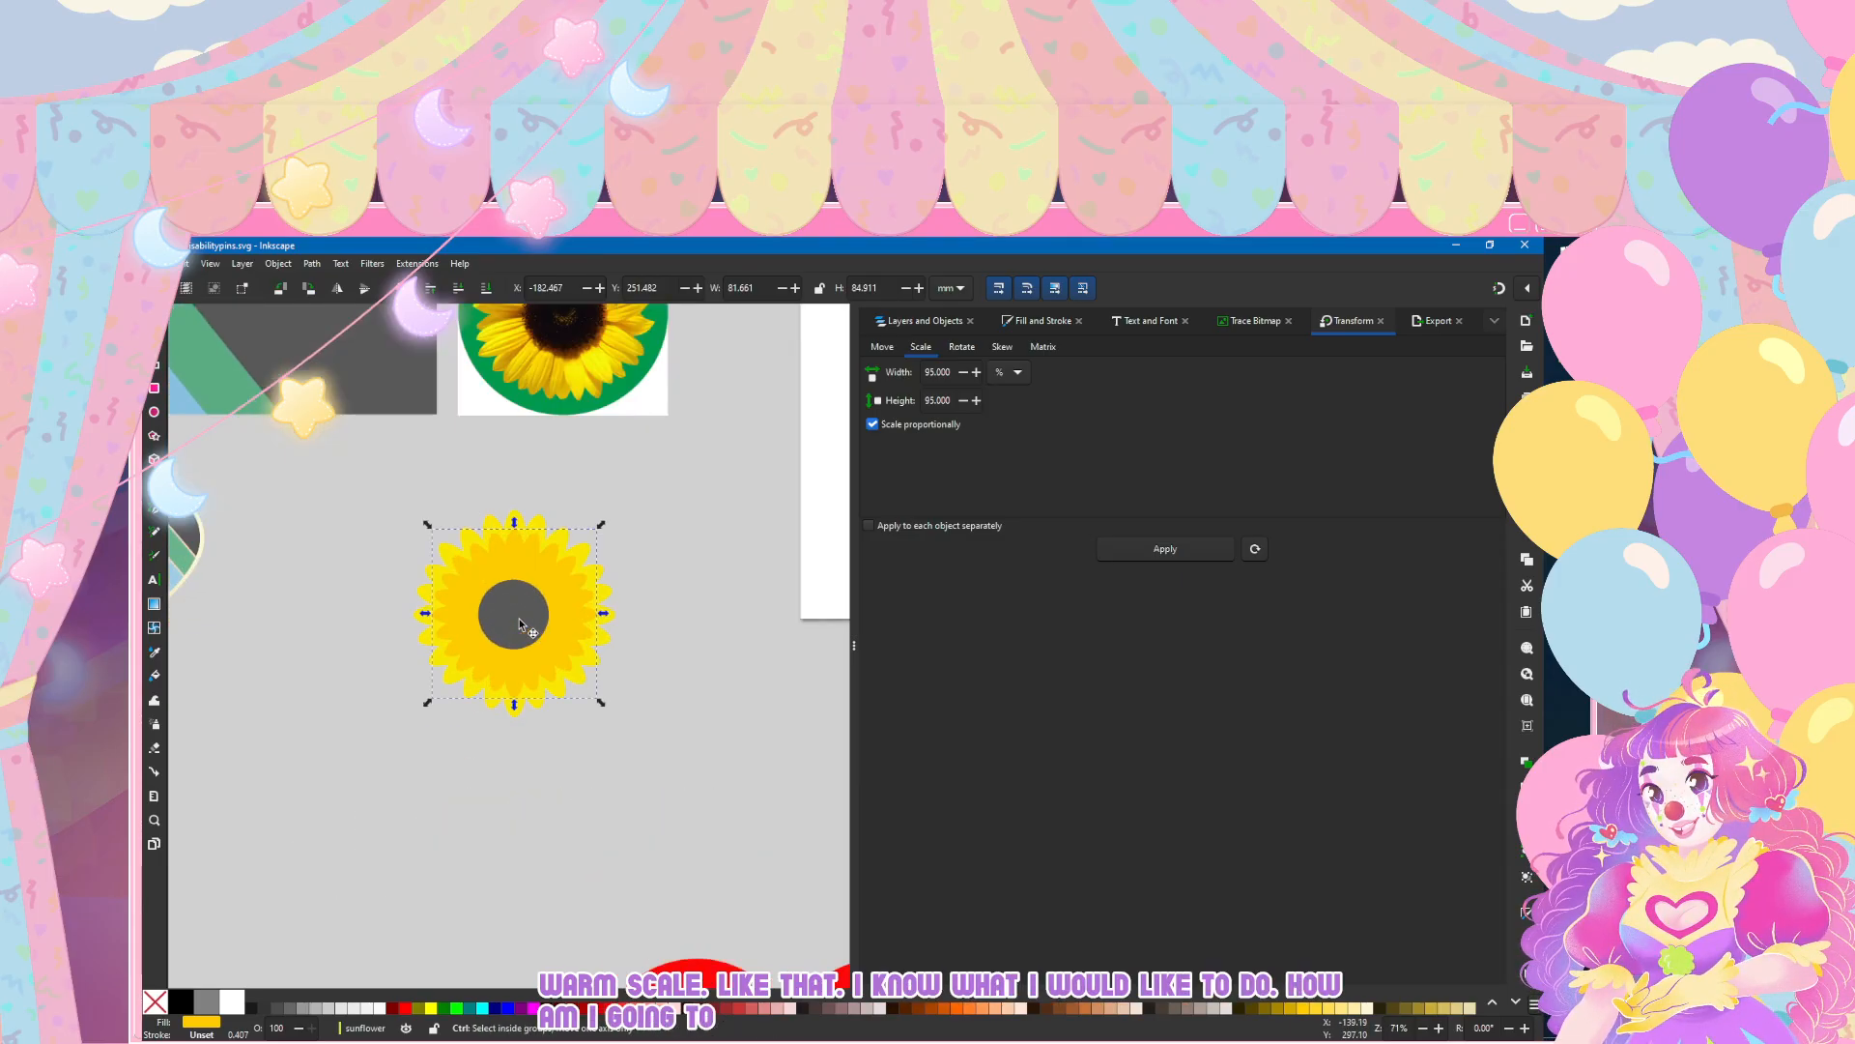
{"action": "scroll", "coordinate": [519, 623], "scroll_direction": "up", "scroll_amount": 2, "text": "ctrl"}
{"action": "scroll", "coordinate": [519, 623], "scroll_direction": "down", "scroll_amount": 4, "text": "ctrl"}
{"action": "scroll", "coordinate": [505, 502], "scroll_direction": "up", "scroll_amount": 1, "text": "ctrl"}
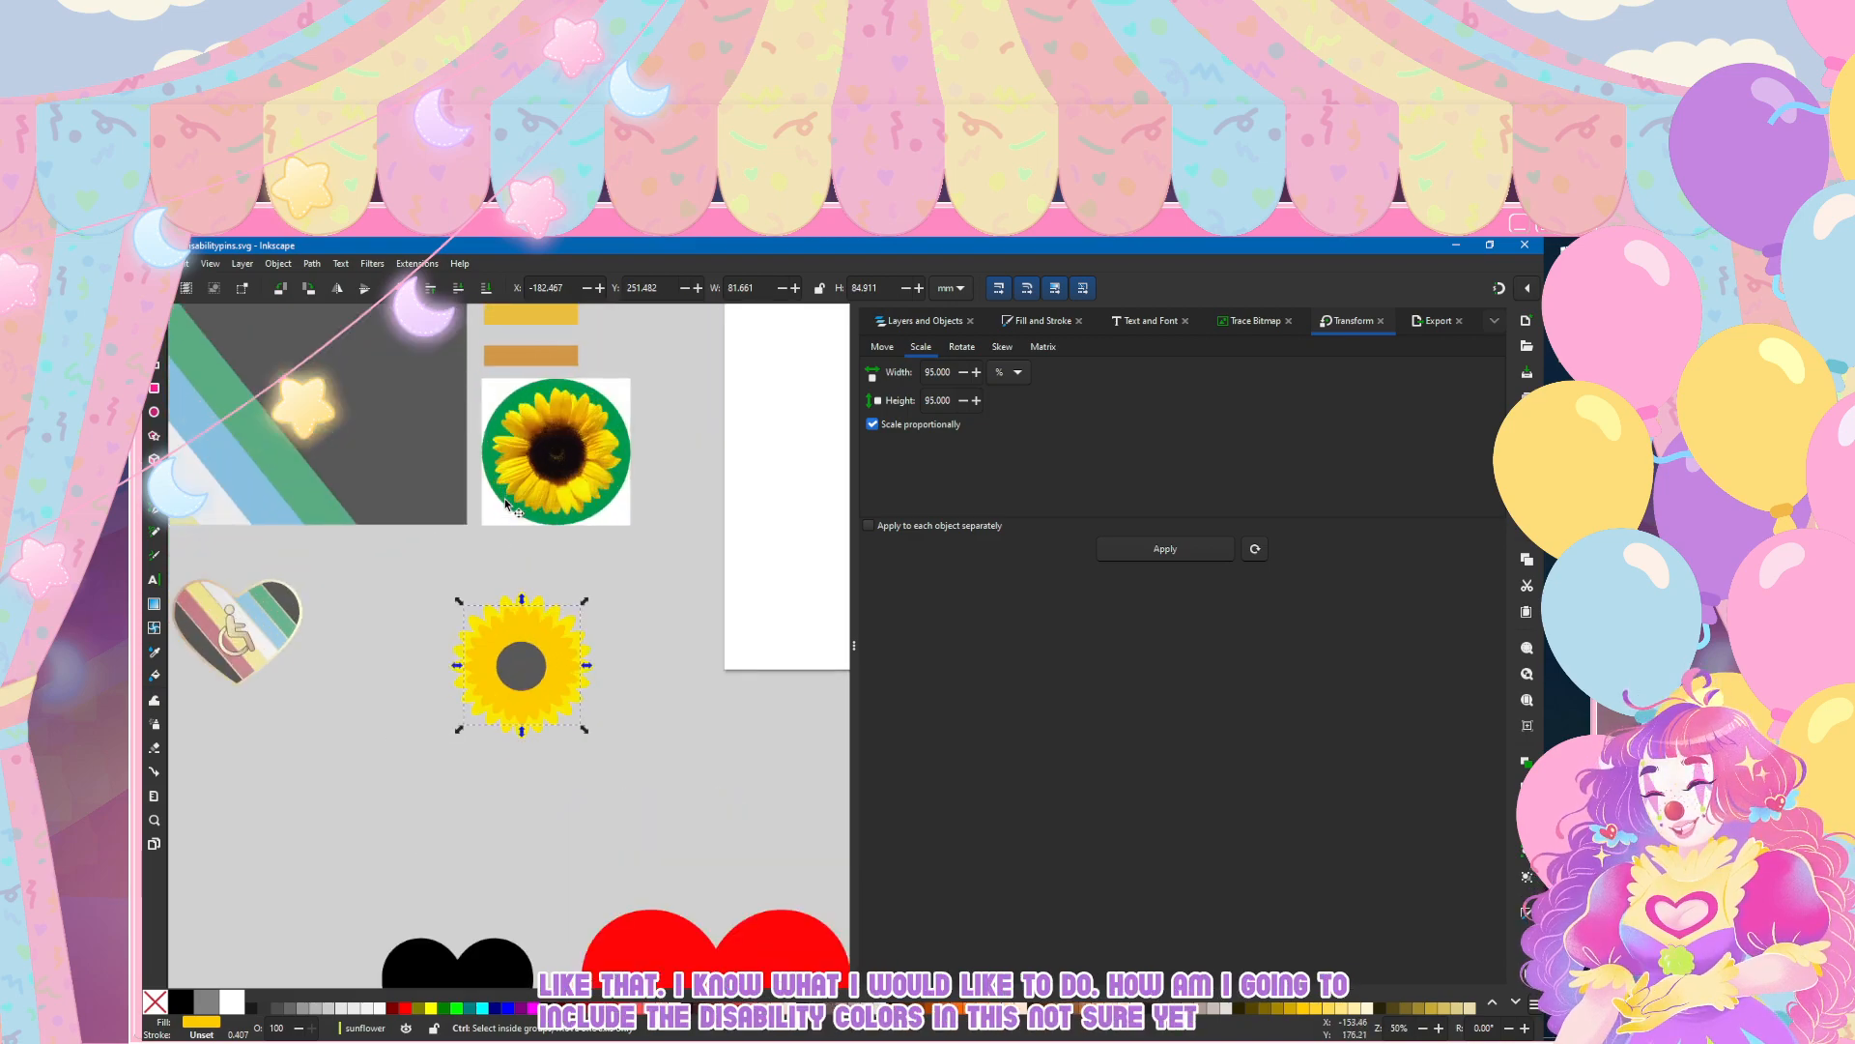
{"action": "scroll", "coordinate": [490, 706], "scroll_direction": "up", "scroll_amount": 2, "text": "ctrl"}
{"action": "scroll", "coordinate": [517, 610], "scroll_direction": "down", "scroll_amount": 2, "text": "ctrl"}
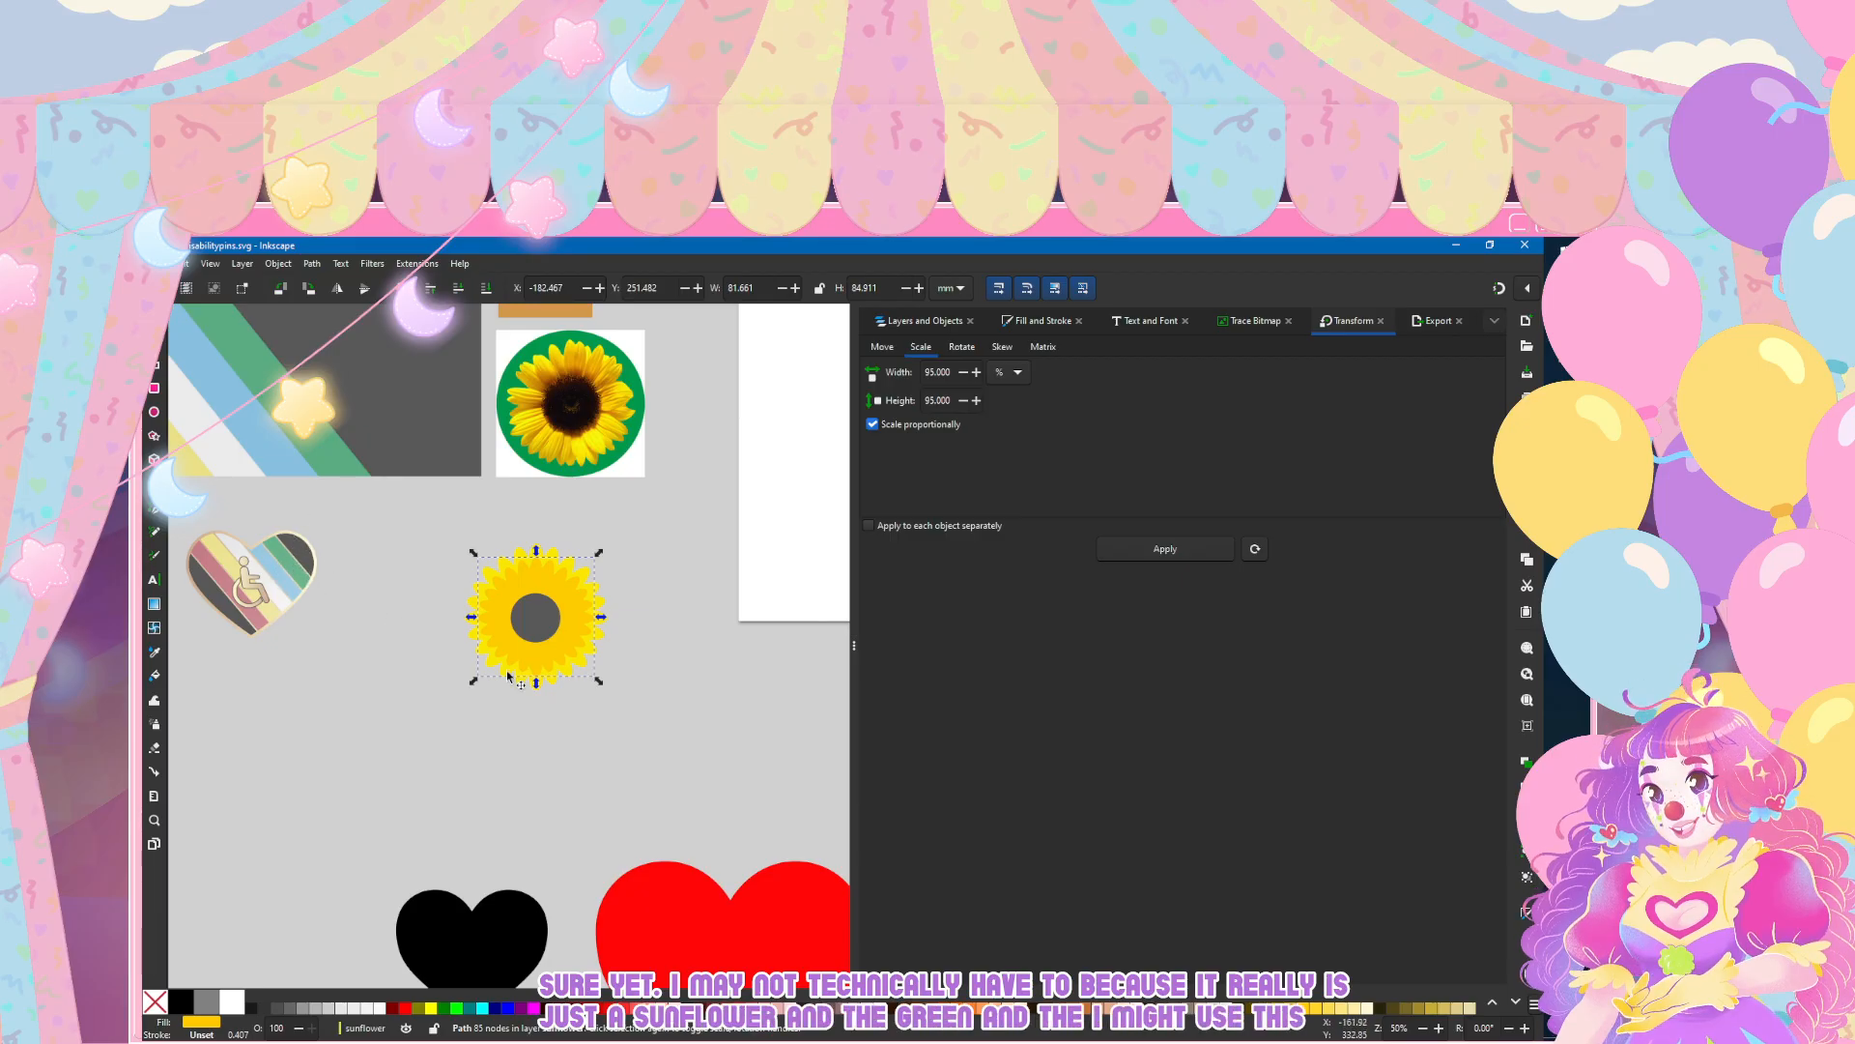
{"action": "scroll", "coordinate": [533, 618], "scroll_direction": "up", "scroll_amount": 2, "text": "ctrl"}
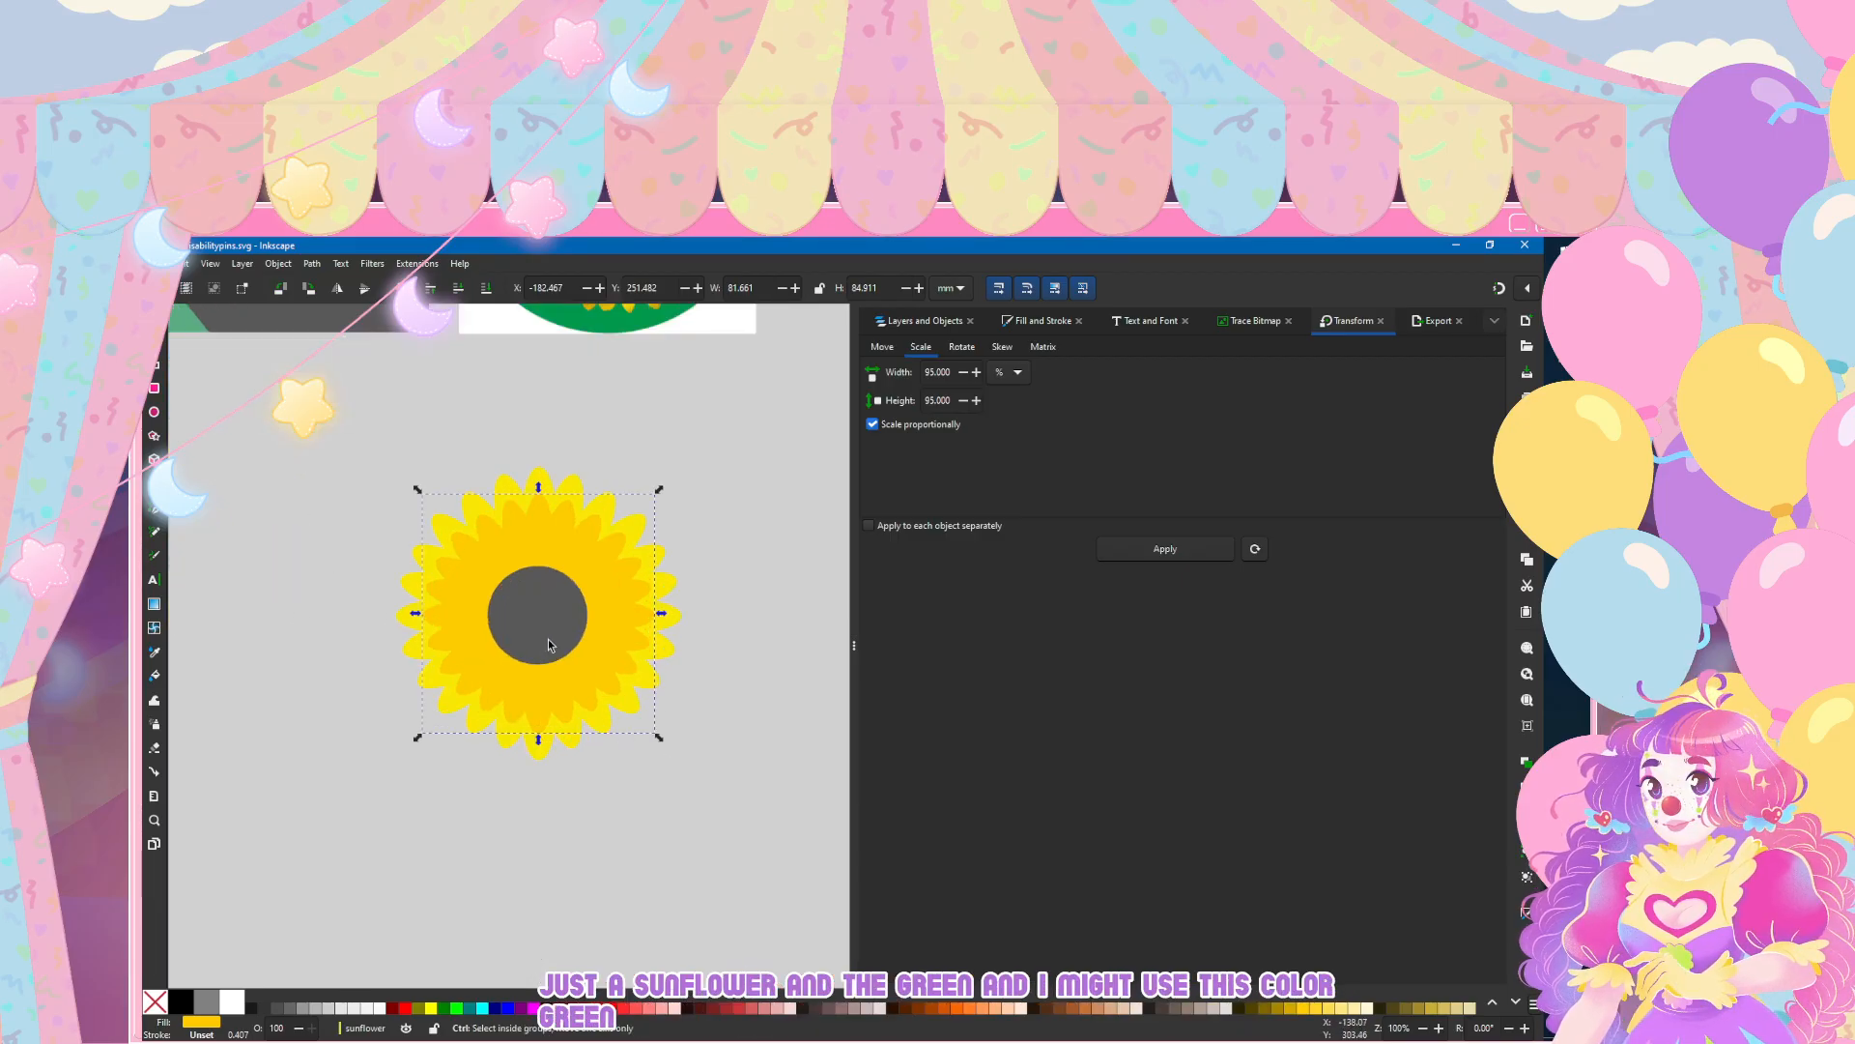
{"action": "scroll", "coordinate": [548, 640], "scroll_direction": "up", "scroll_amount": 2, "text": "ctrl"}
{"action": "scroll", "coordinate": [548, 639], "scroll_direction": "down", "scroll_amount": 1, "text": "ctrl"}
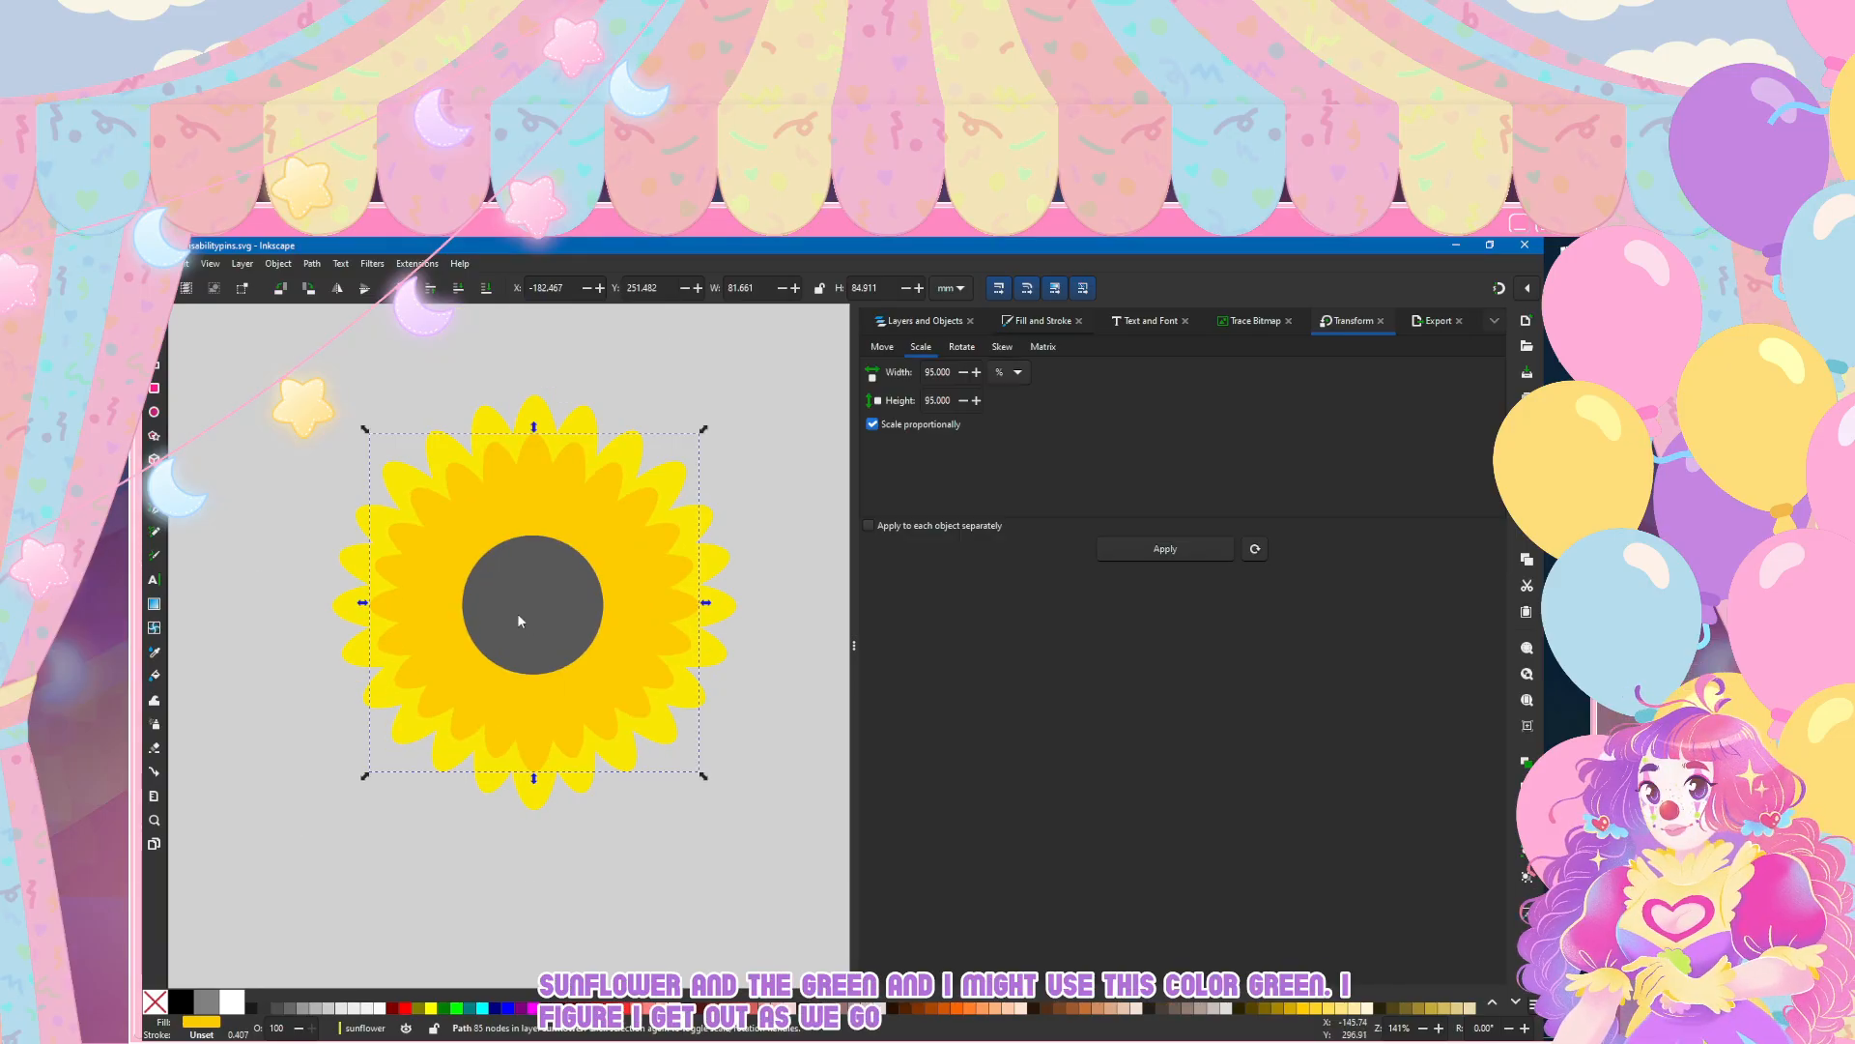
Step: Try scaling the inner petal shape by a further 95% and check the sunflower's look at a distance
{"action": "left_click", "coordinate": [1166, 548]}
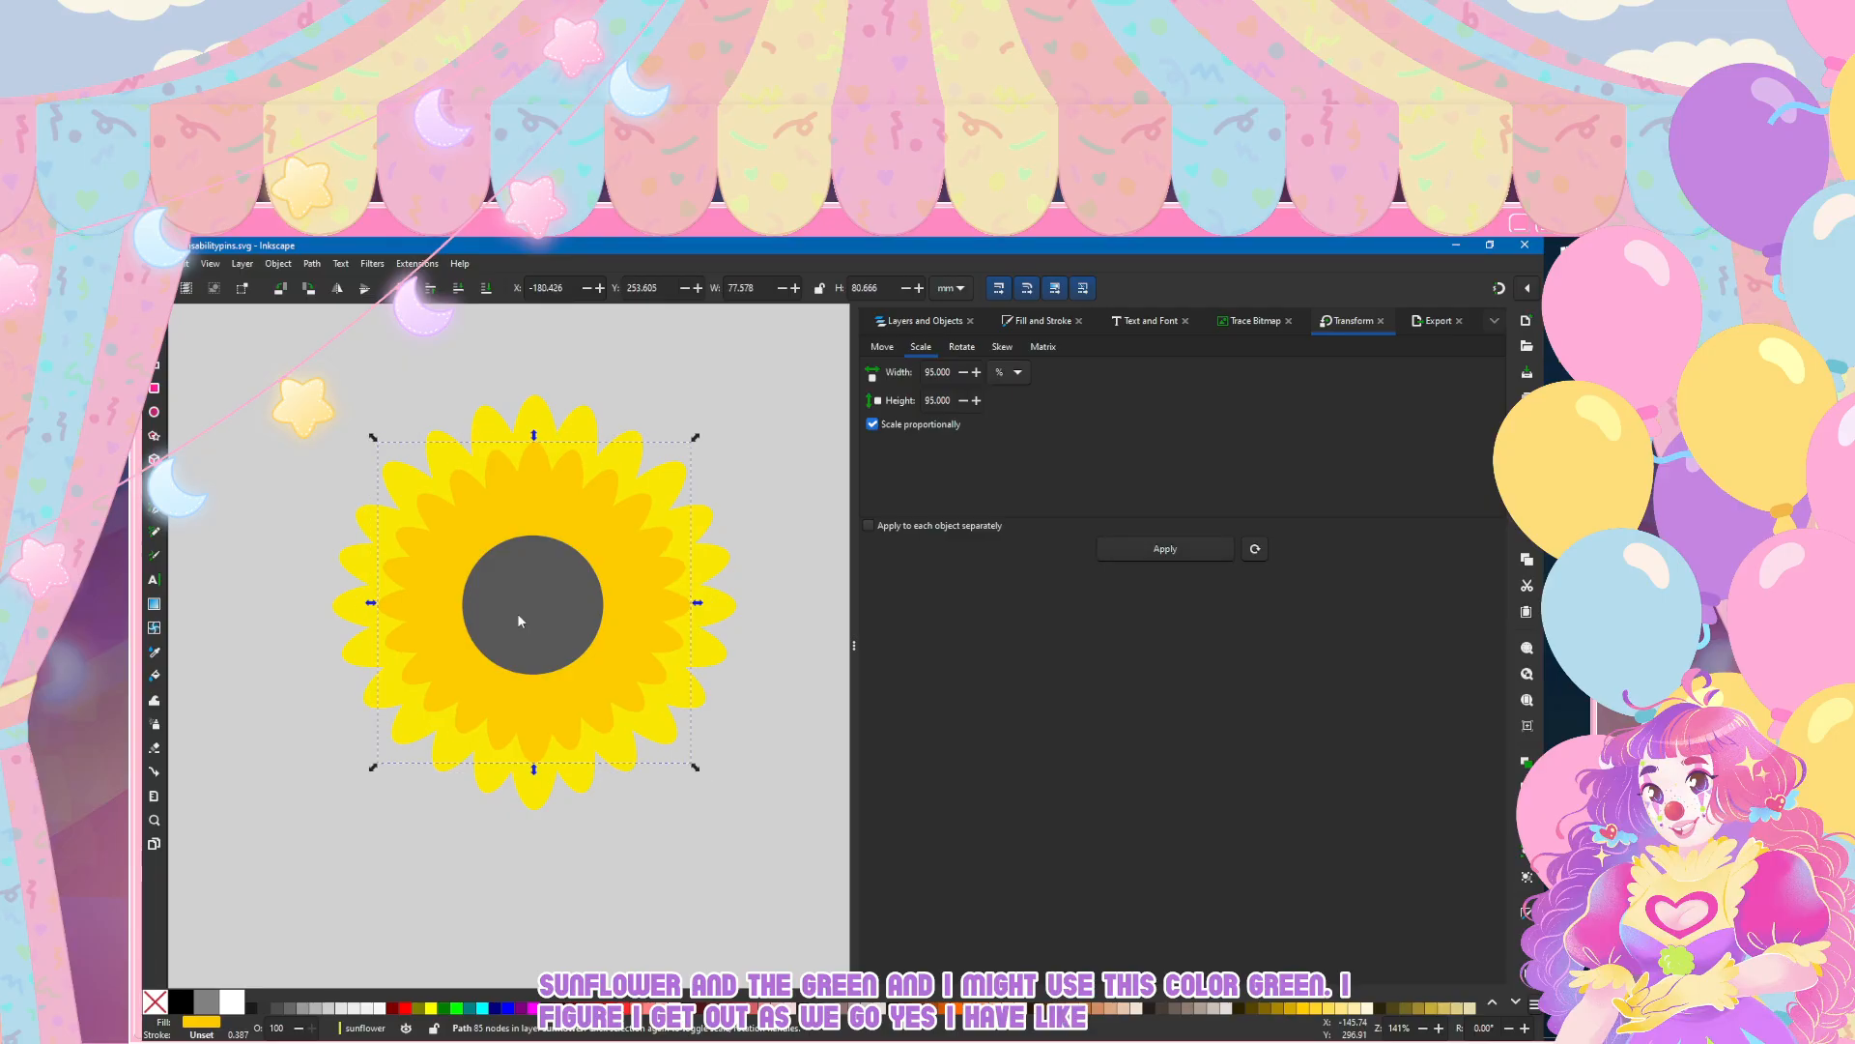
{"action": "left_click", "coordinate": [235, 392]}
{"action": "scroll", "coordinate": [520, 732], "scroll_direction": "down", "scroll_amount": 4}
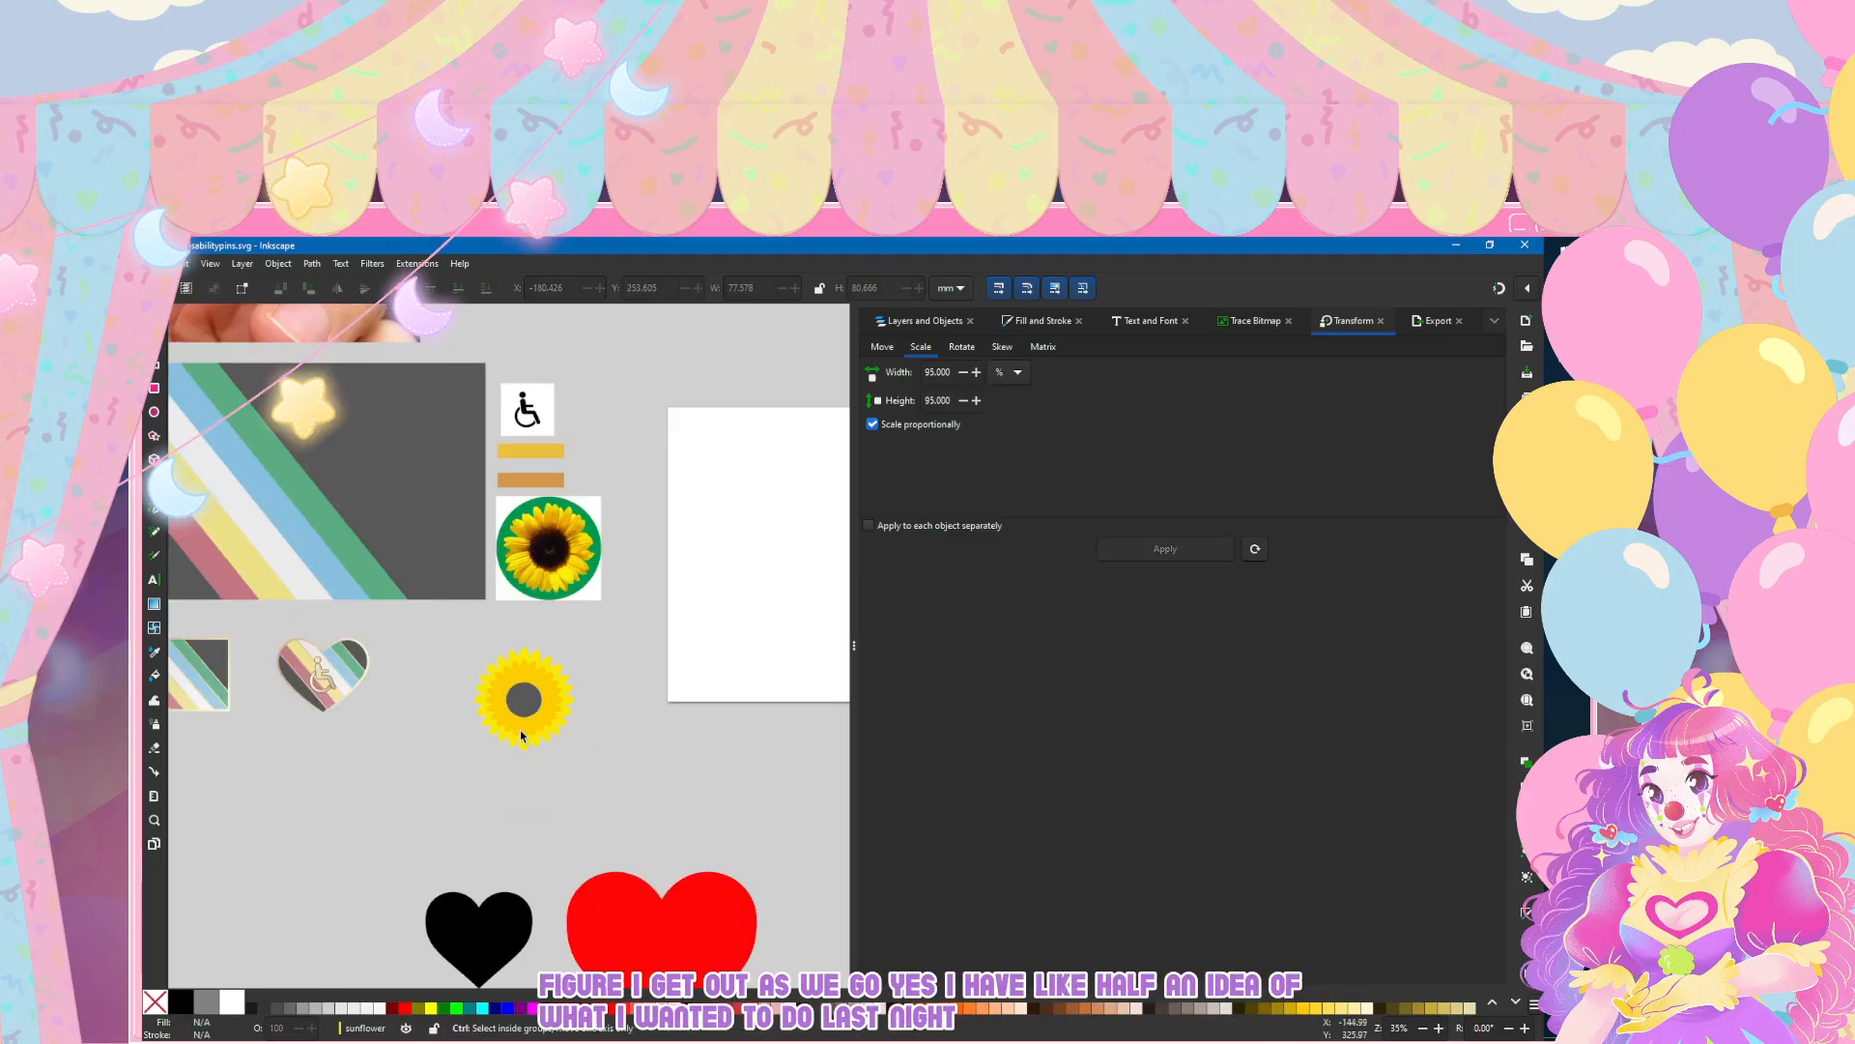
{"action": "left_click", "coordinate": [530, 737]}
{"action": "key", "text": "3"}
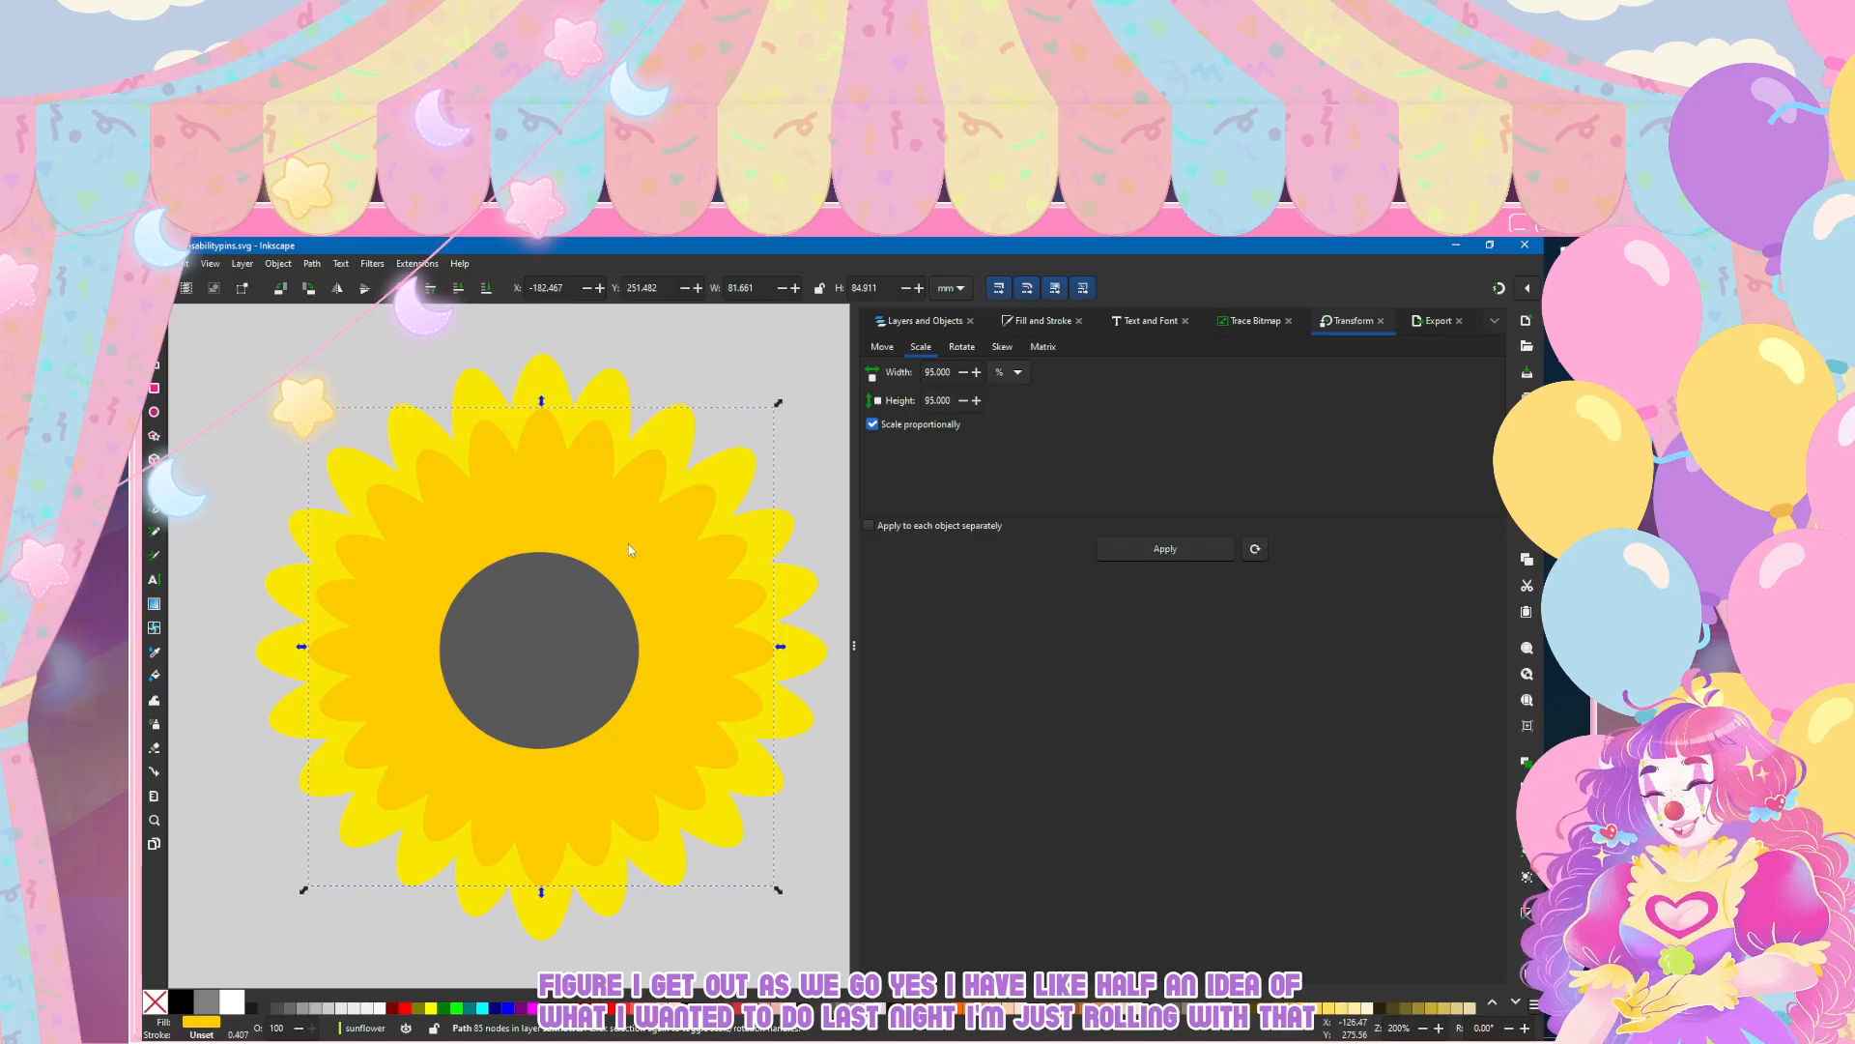
Step: Try a flat dark grey outline on all twelve petals inside group g84, and remove it again
{"action": "key", "text": "ctrl+shift+l"}
{"action": "left_click", "coordinate": [914, 447]}
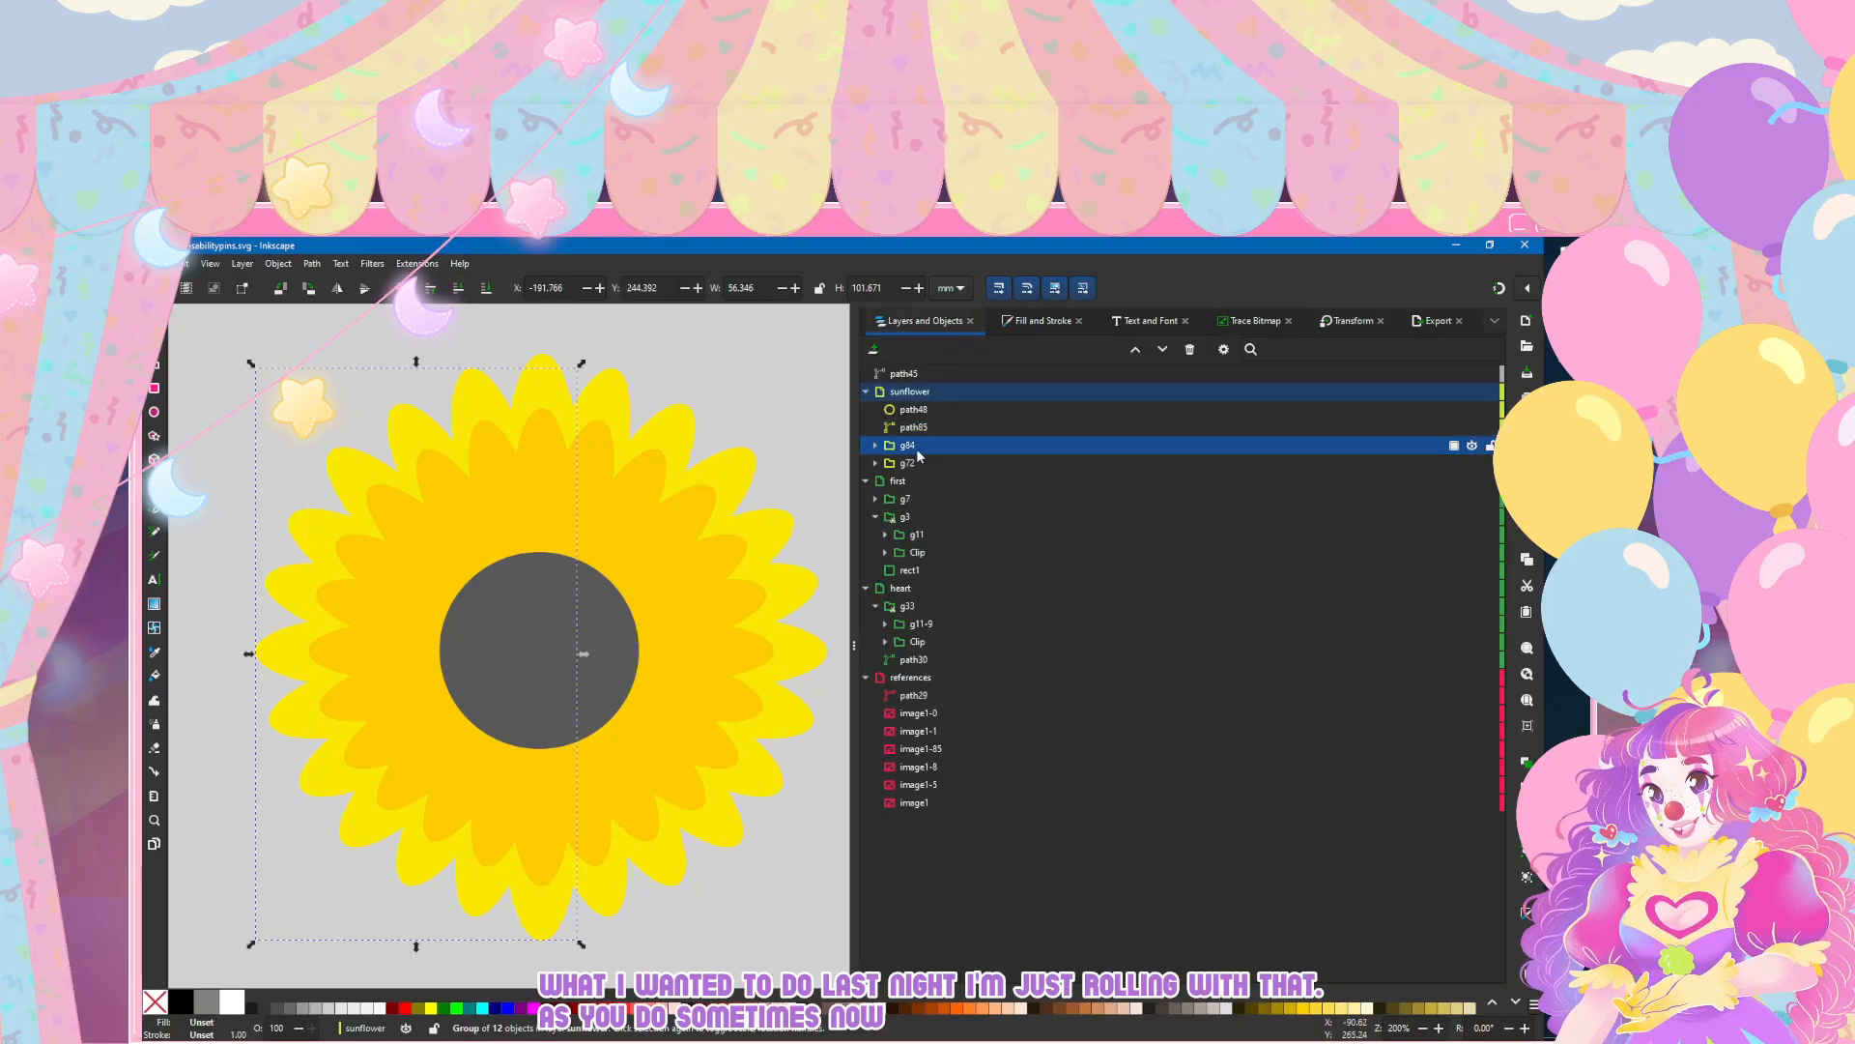
{"action": "left_click", "coordinate": [877, 446]}
{"action": "left_click", "coordinate": [913, 464]}
{"action": "left_click", "coordinate": [964, 660], "text": "shift"}
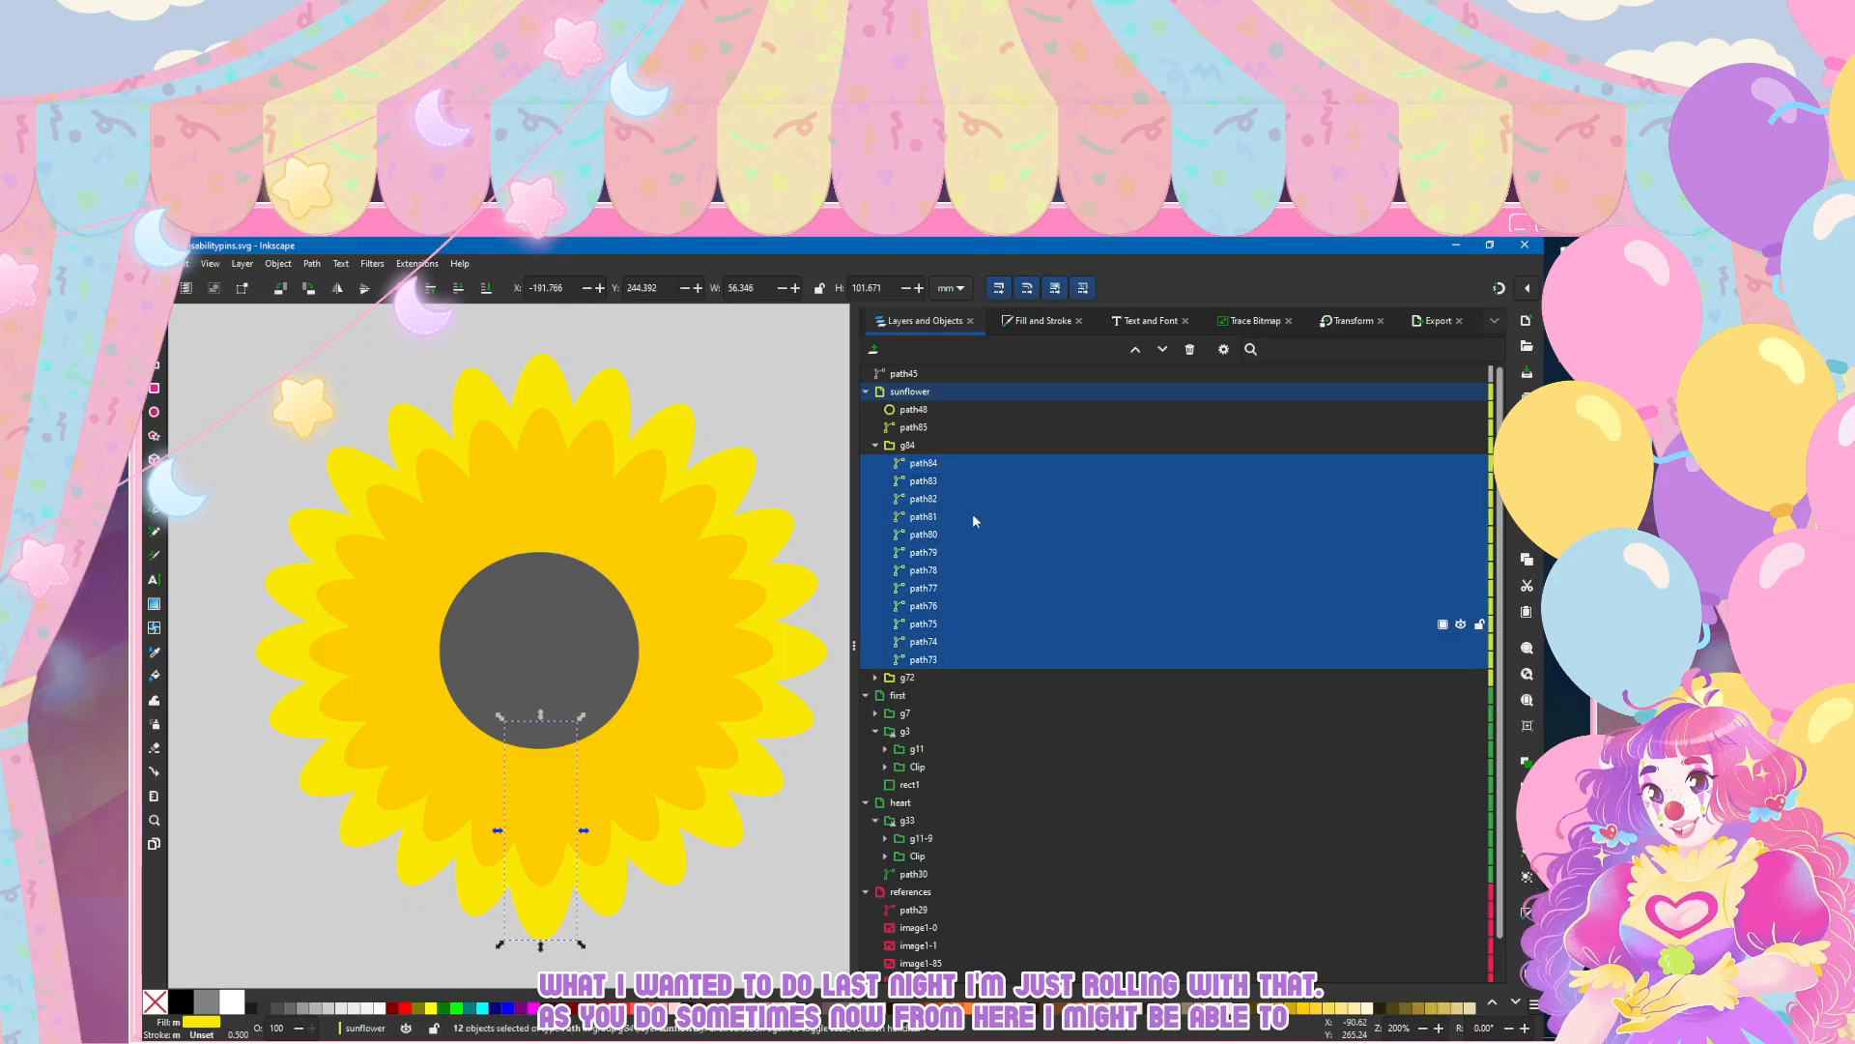
{"action": "left_click", "coordinate": [1037, 320]}
{"action": "left_click", "coordinate": [947, 347]}
{"action": "left_click", "coordinate": [895, 370]}
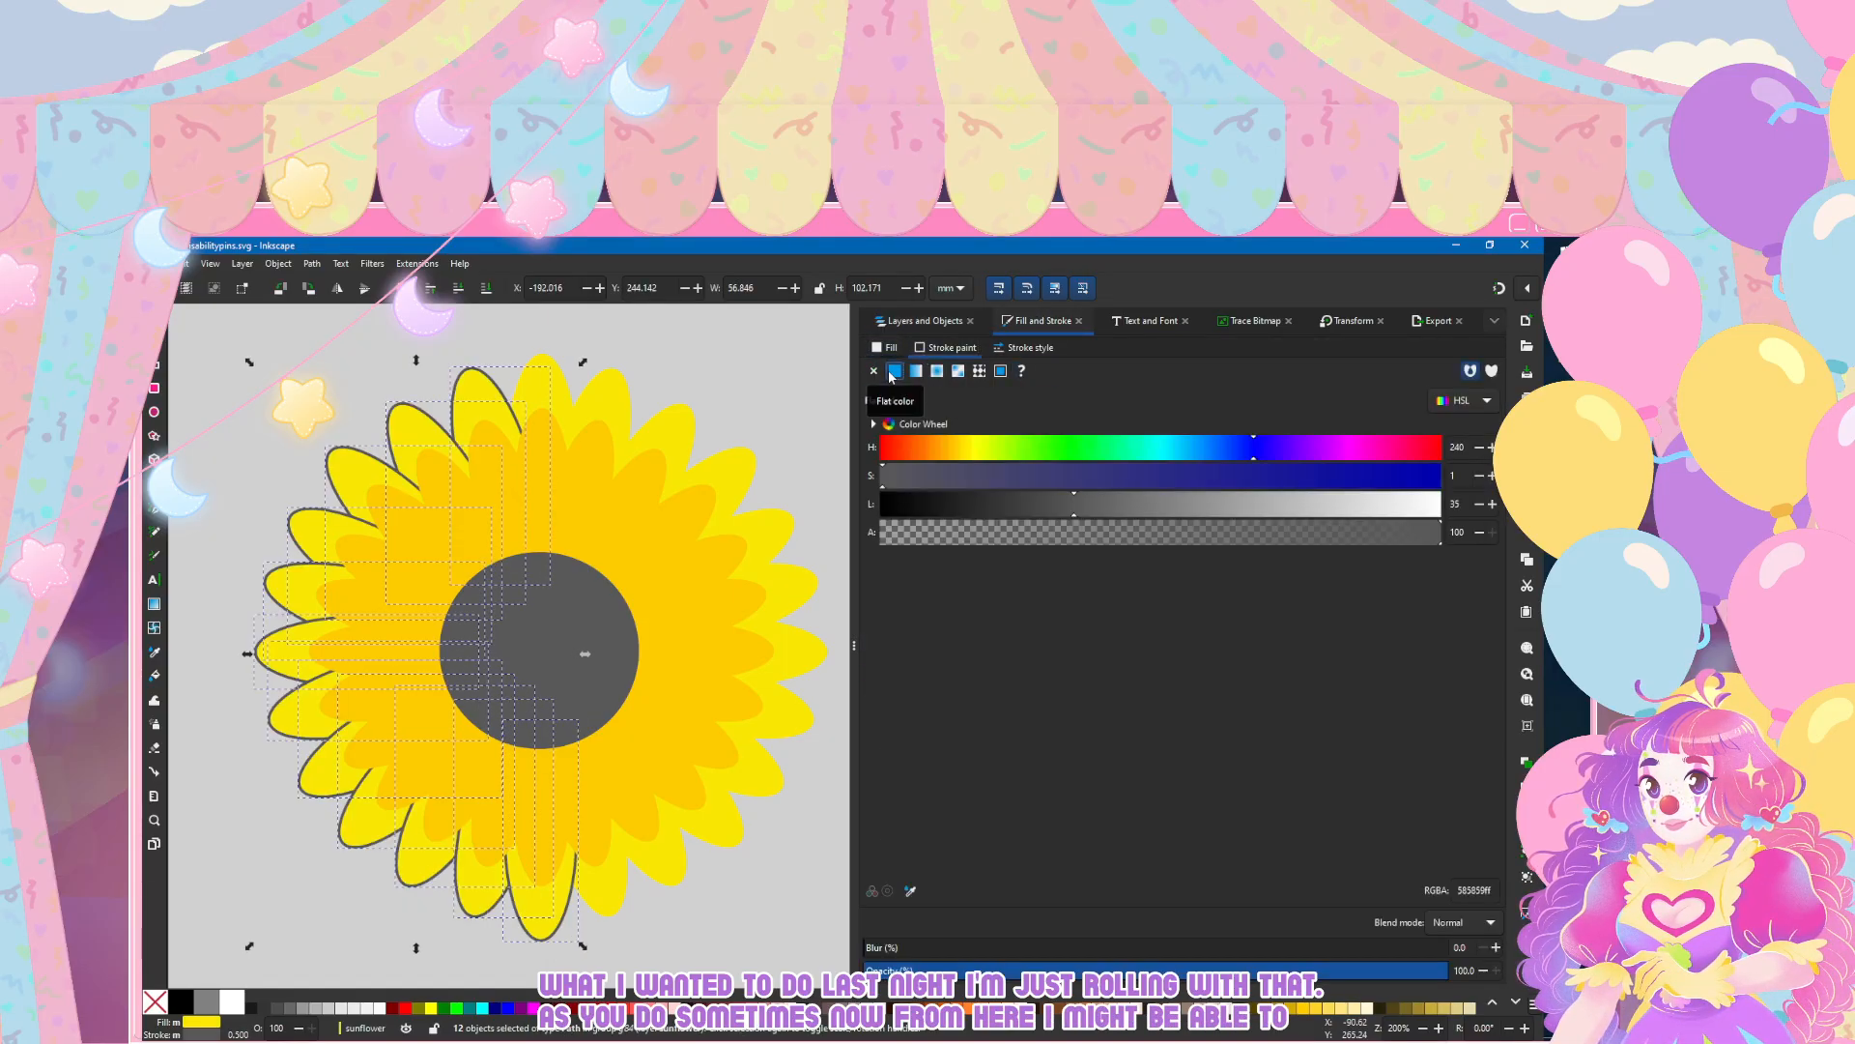
{"action": "left_click", "coordinate": [873, 370]}
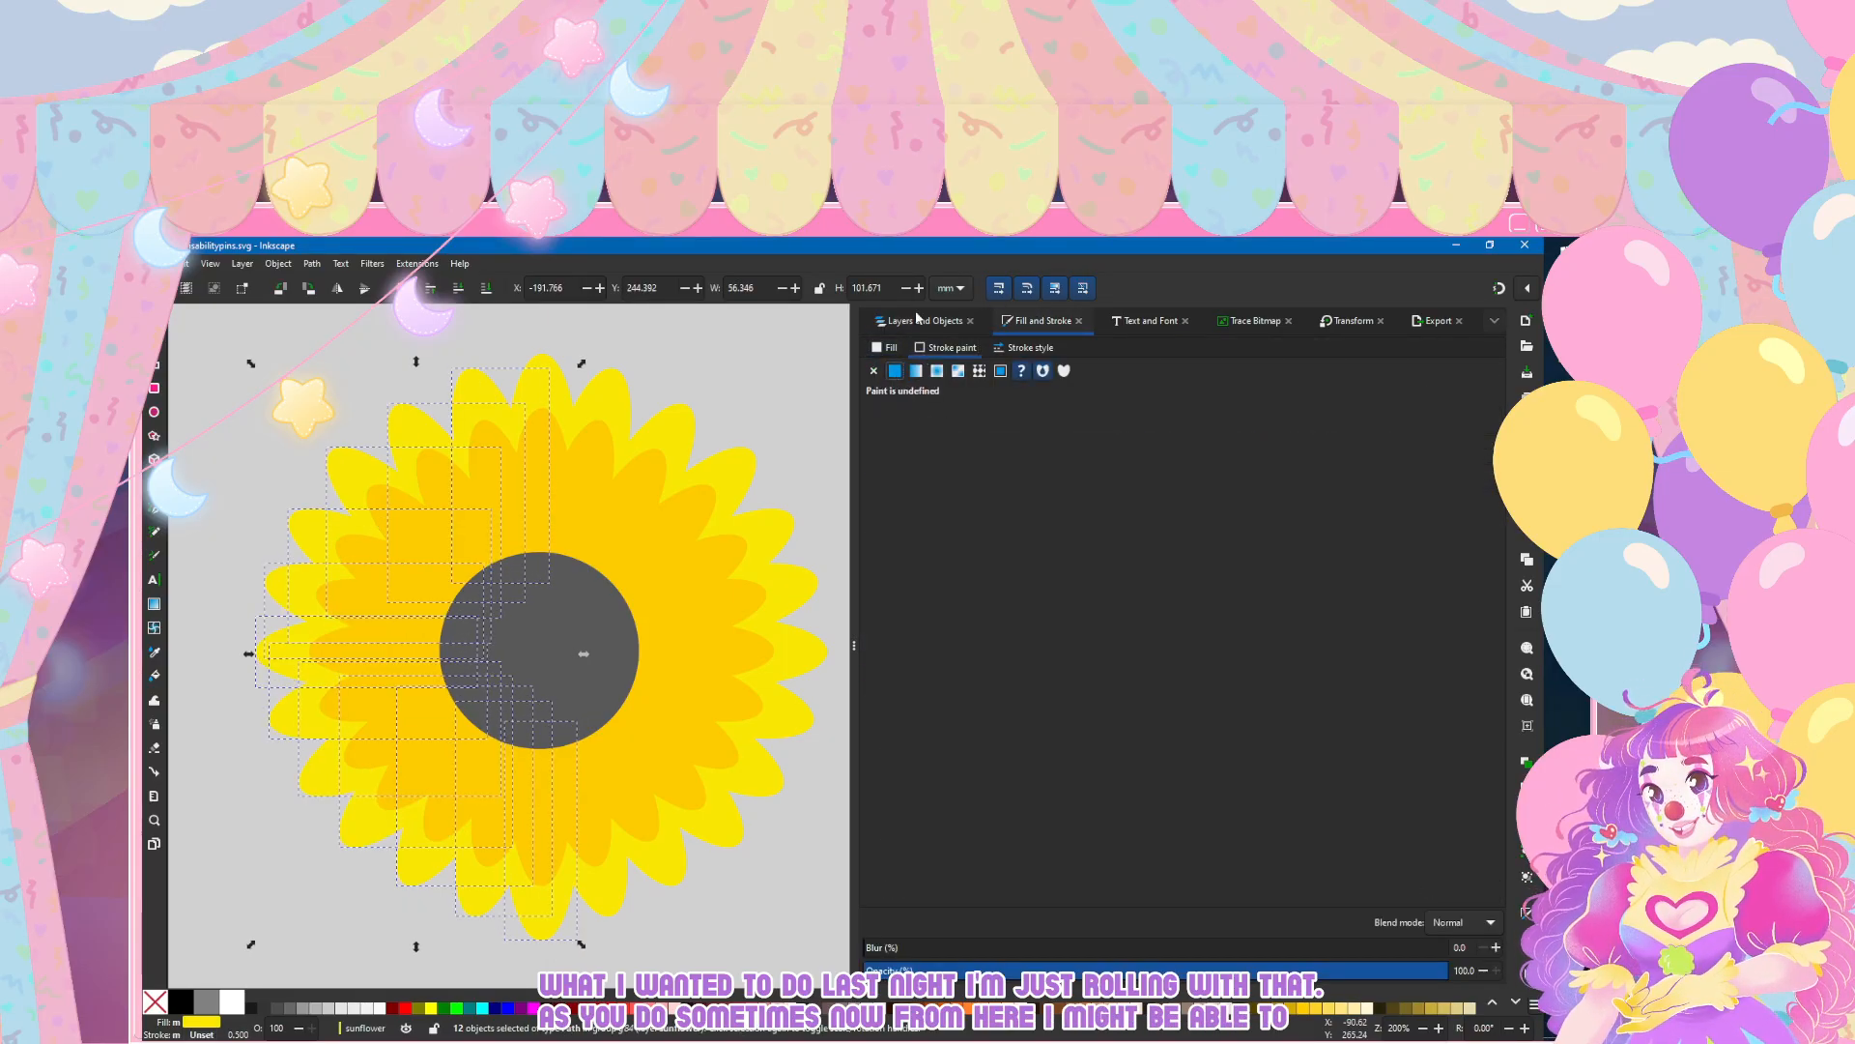
Step: Try a flat dark grey outline on the inner petal shape path85, with widths of 0.25 mm and 0.5 mm
{"action": "left_click", "coordinate": [879, 321]}
{"action": "left_click", "coordinate": [908, 427]}
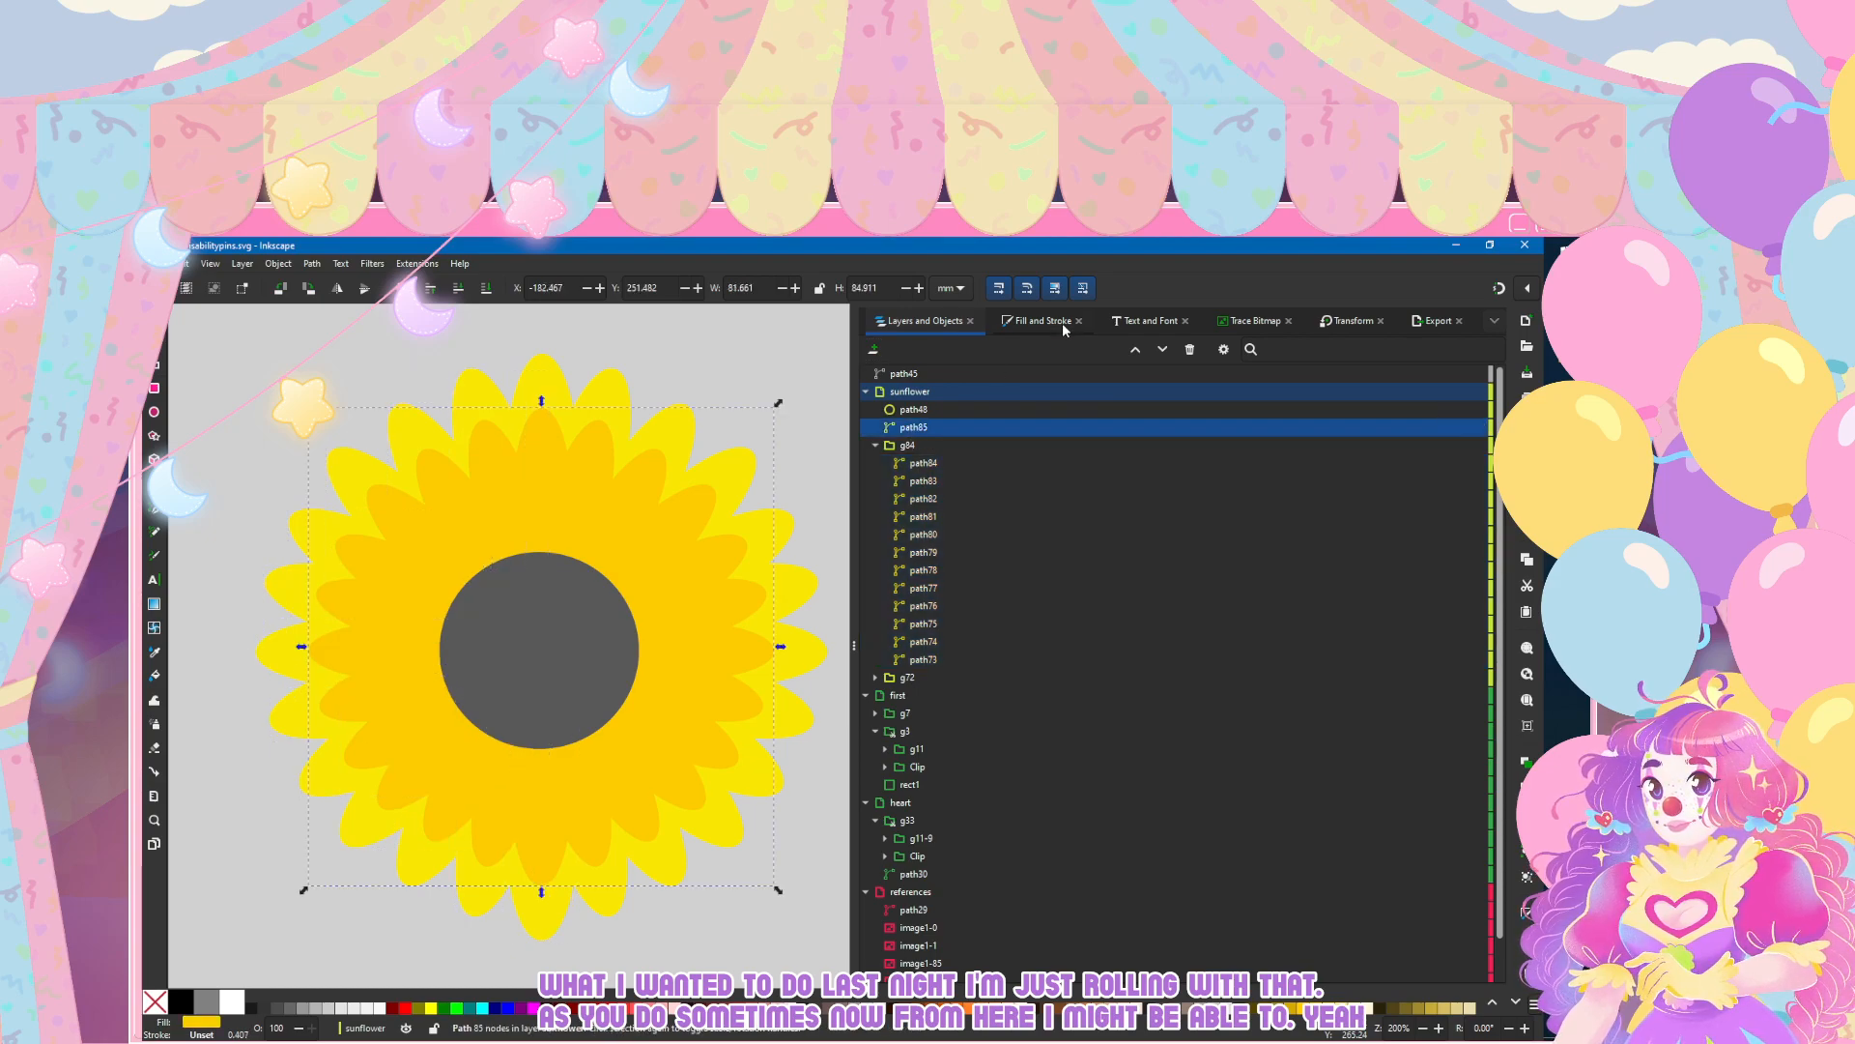
{"action": "left_click", "coordinate": [1053, 321]}
{"action": "left_click", "coordinate": [895, 370]}
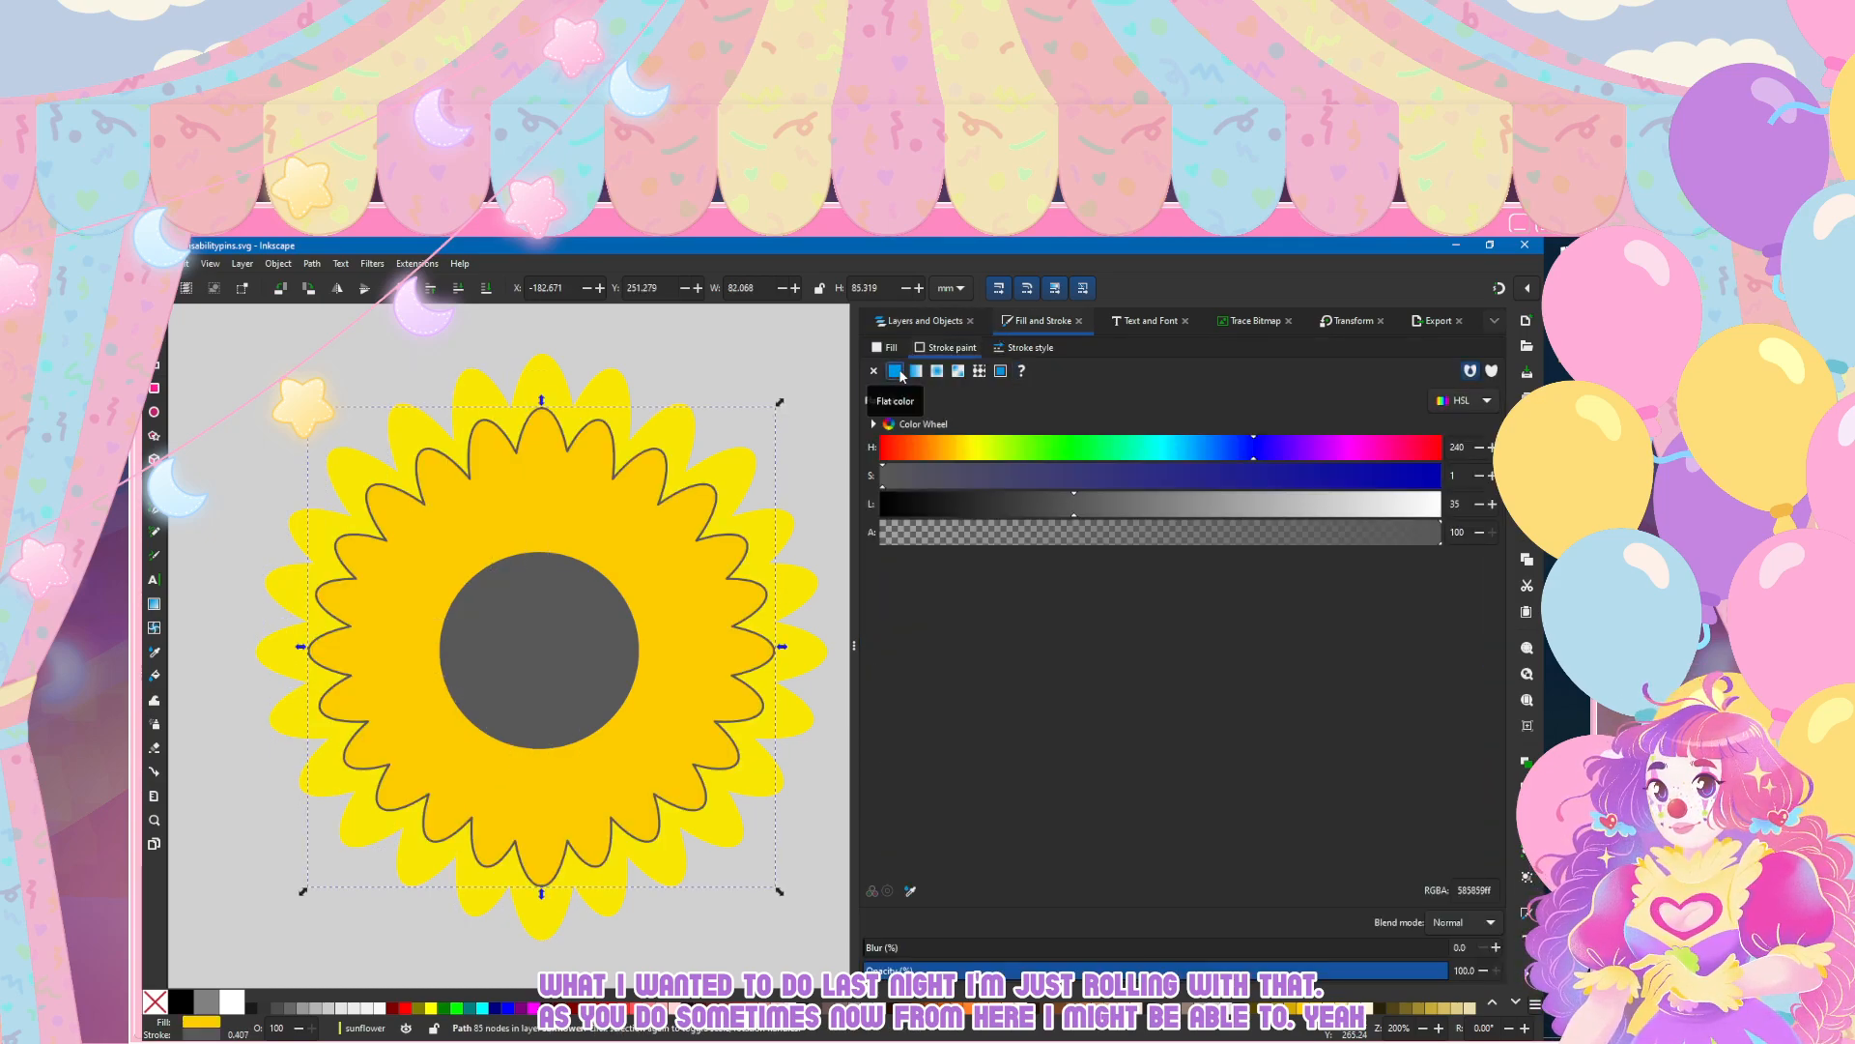
{"action": "left_click", "coordinate": [1022, 348]}
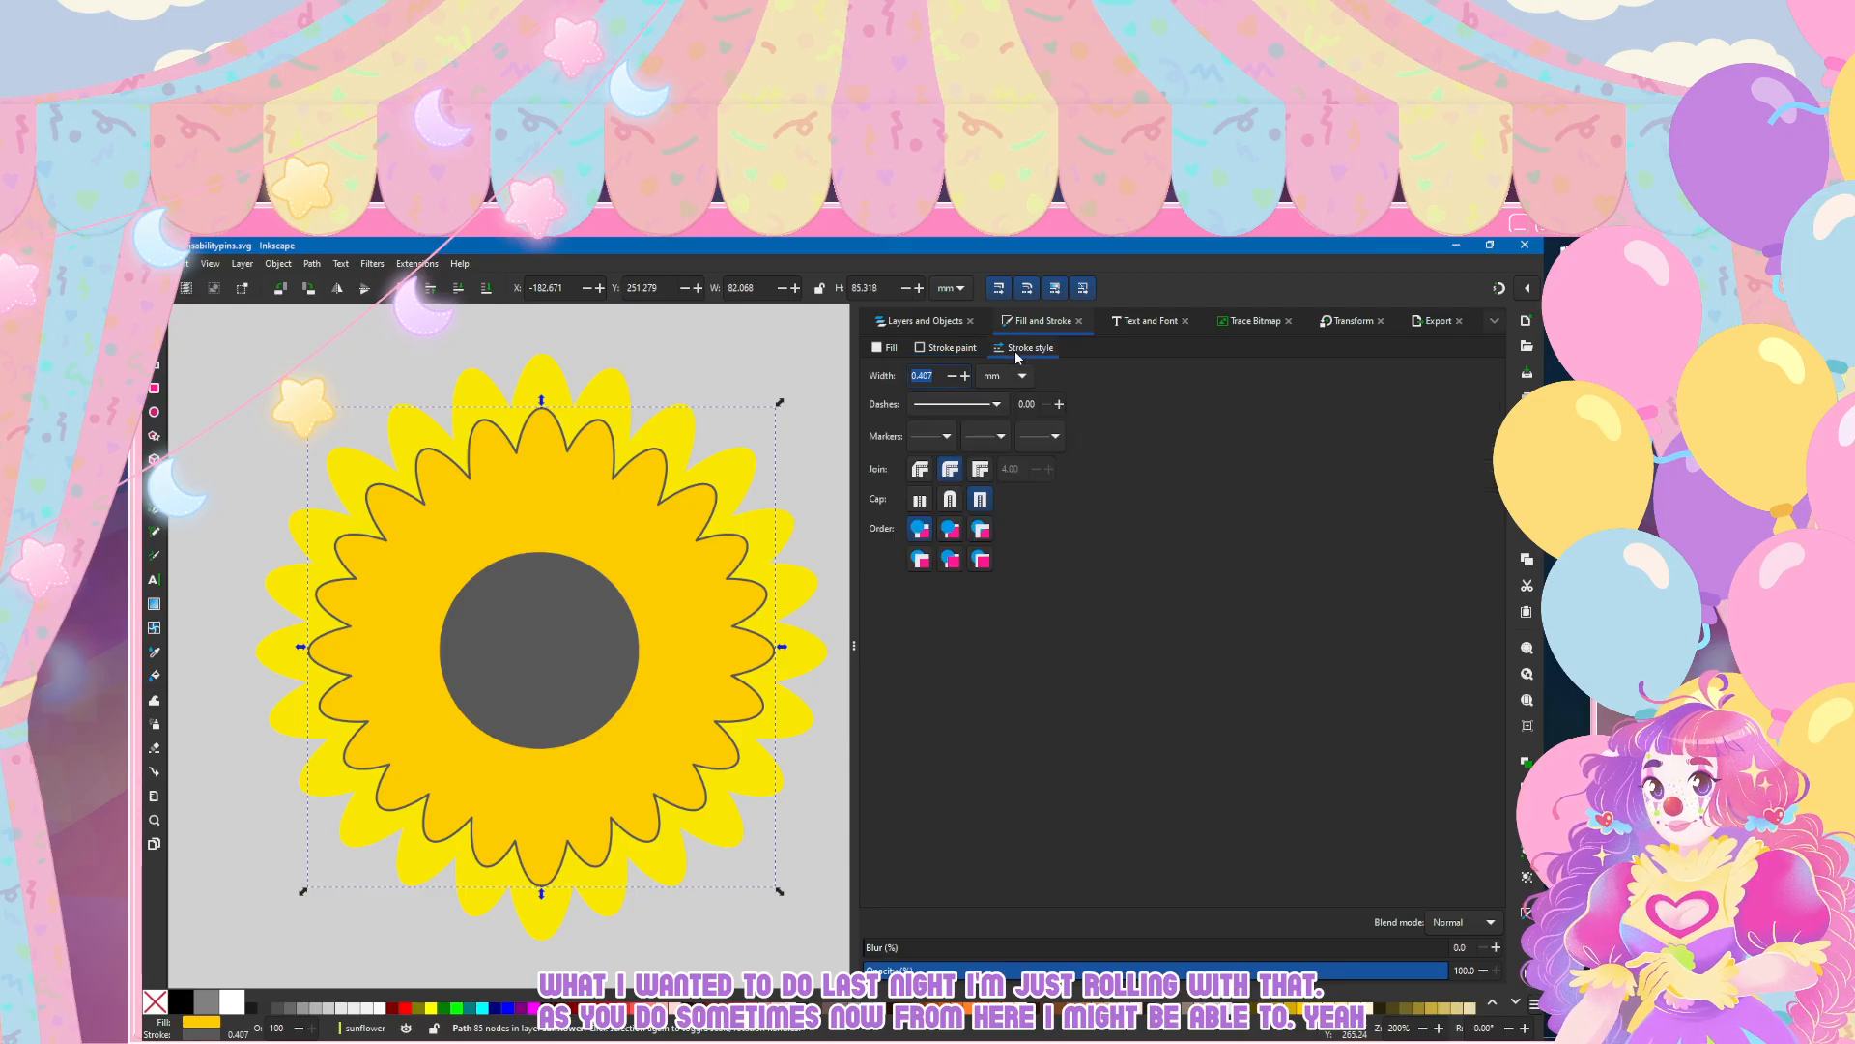
{"action": "type", "text": "0.250"}
{"action": "key", "text": "Return"}
{"action": "scroll", "coordinate": [501, 462], "scroll_direction": "down", "scroll_amount": 4}
{"action": "type", "text": "0.5"}
{"action": "key", "text": "Return"}
{"action": "left_click", "coordinate": [392, 709]}
{"action": "scroll", "coordinate": [384, 681], "scroll_direction": "up", "scroll_amount": 3}
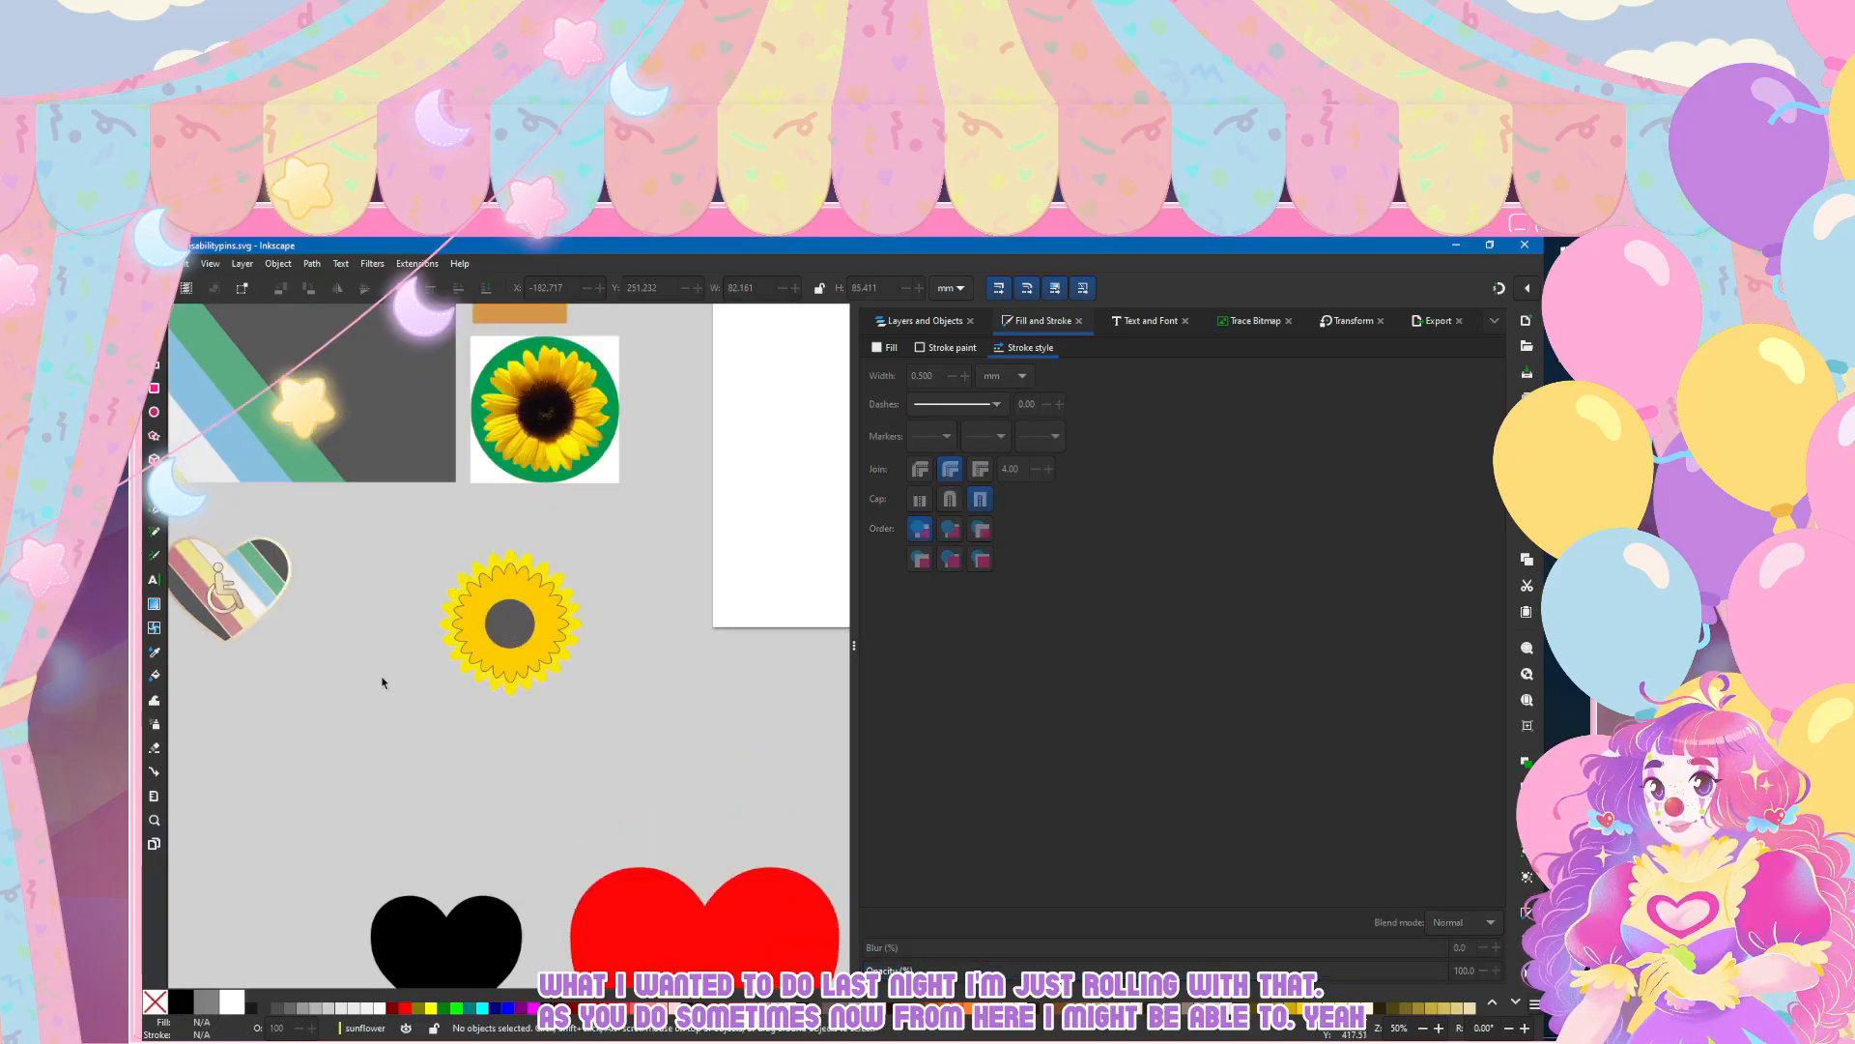
{"action": "scroll", "coordinate": [382, 682], "scroll_direction": "left", "scroll_amount": 3}
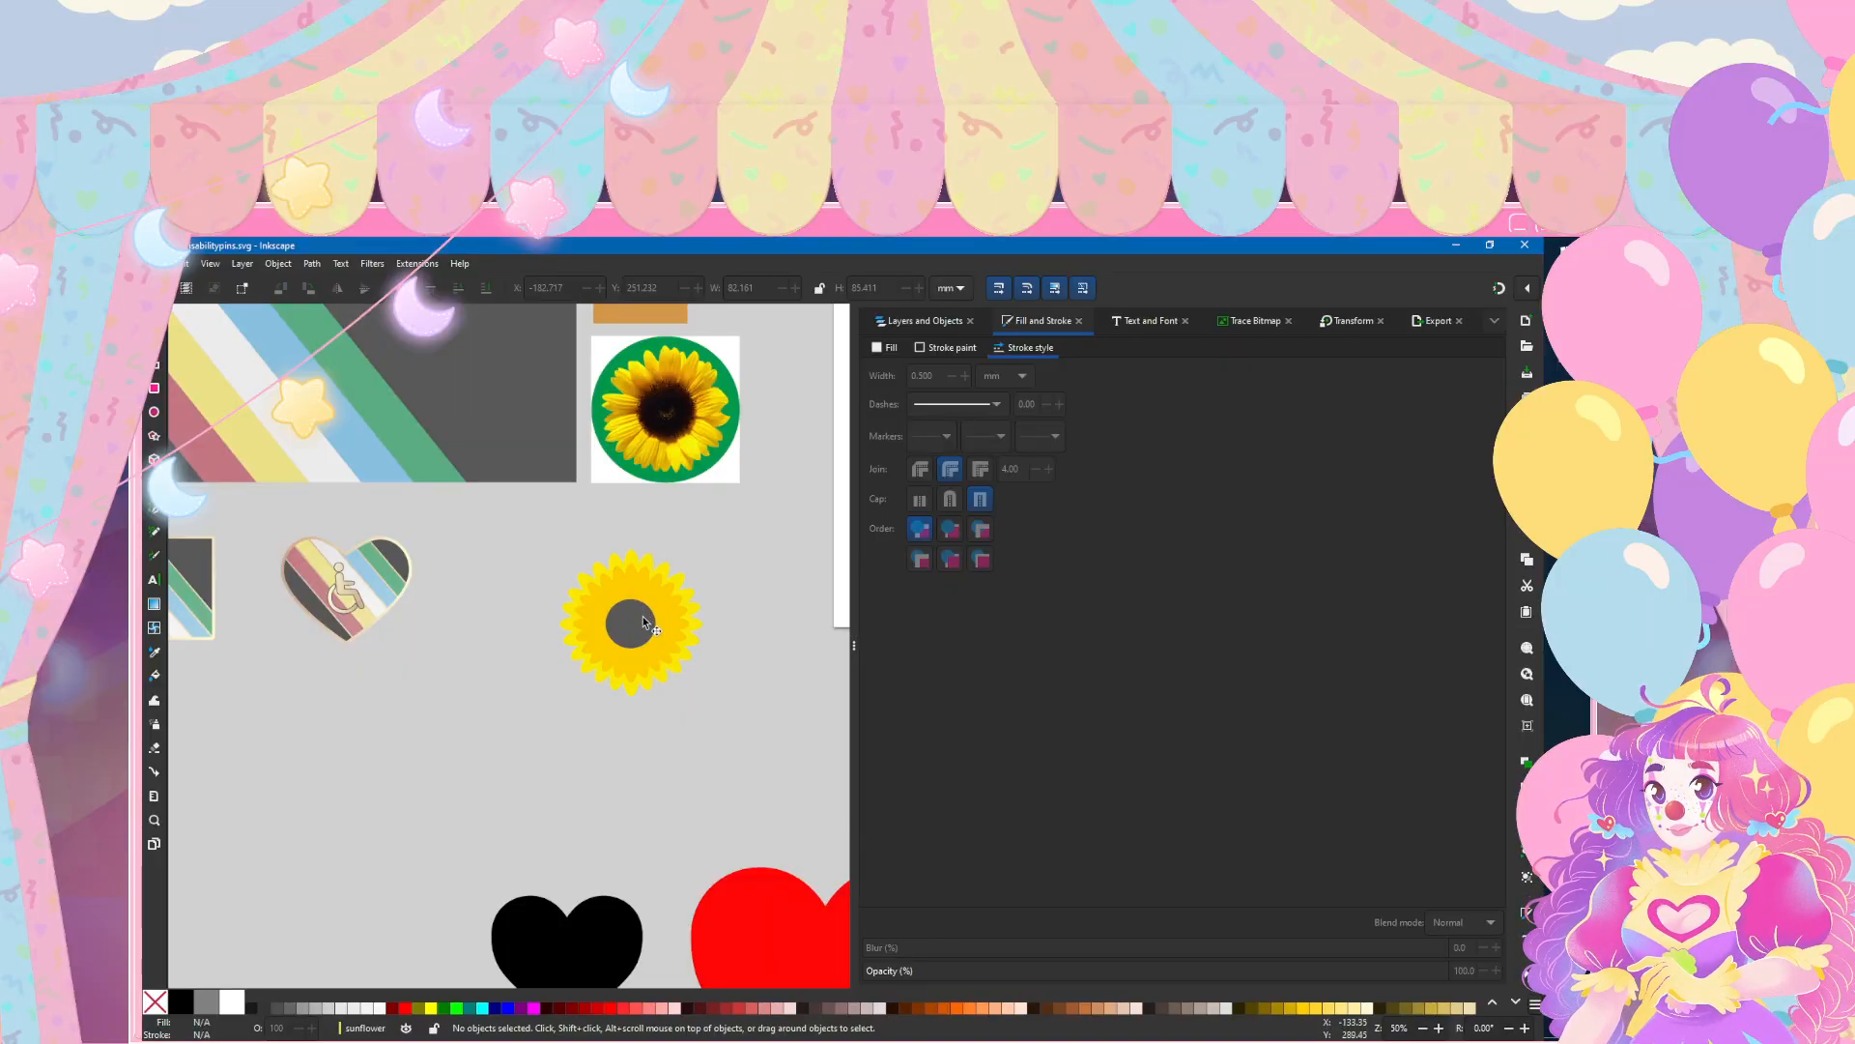
Step: Leave the sunflower deselected and save the document
{"action": "scroll", "coordinate": [676, 636], "scroll_direction": "up", "scroll_amount": 3}
{"action": "left_click", "coordinate": [568, 606]}
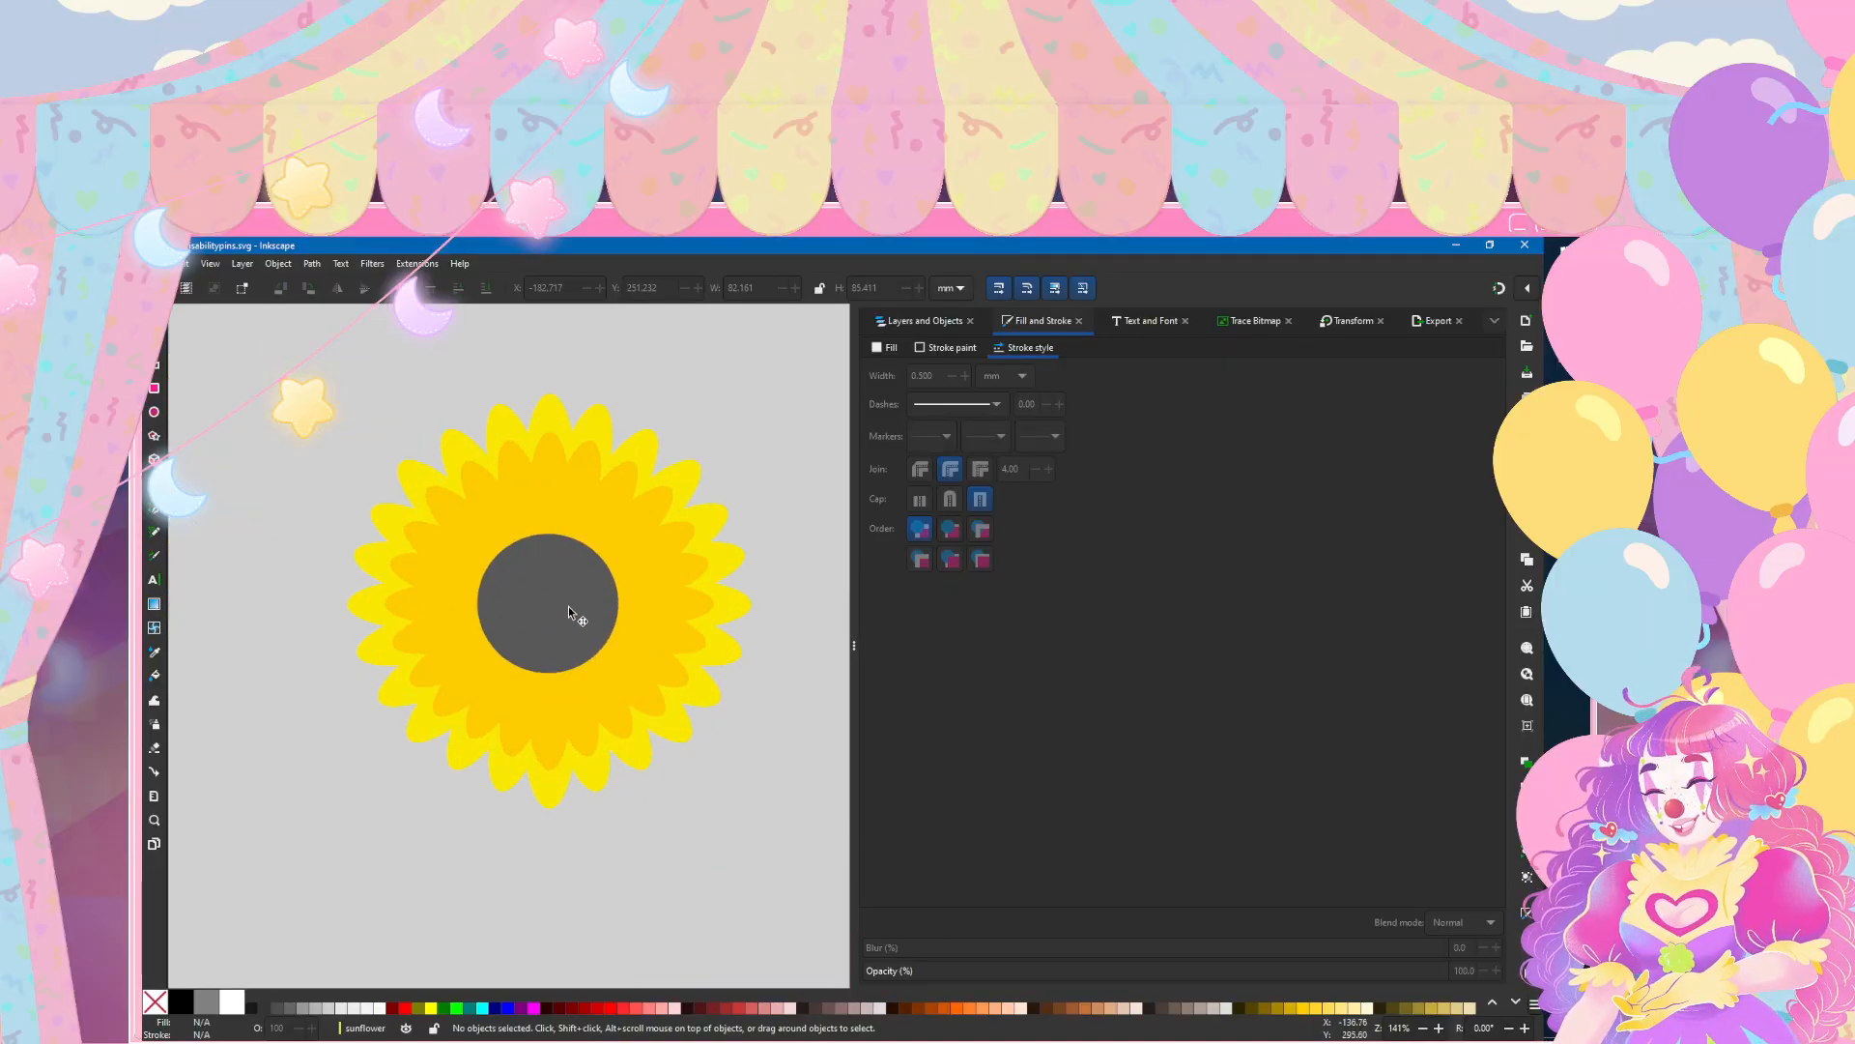
{"action": "left_click", "coordinate": [339, 466]}
{"action": "scroll", "coordinate": [337, 462], "scroll_direction": "down", "scroll_amount": 3}
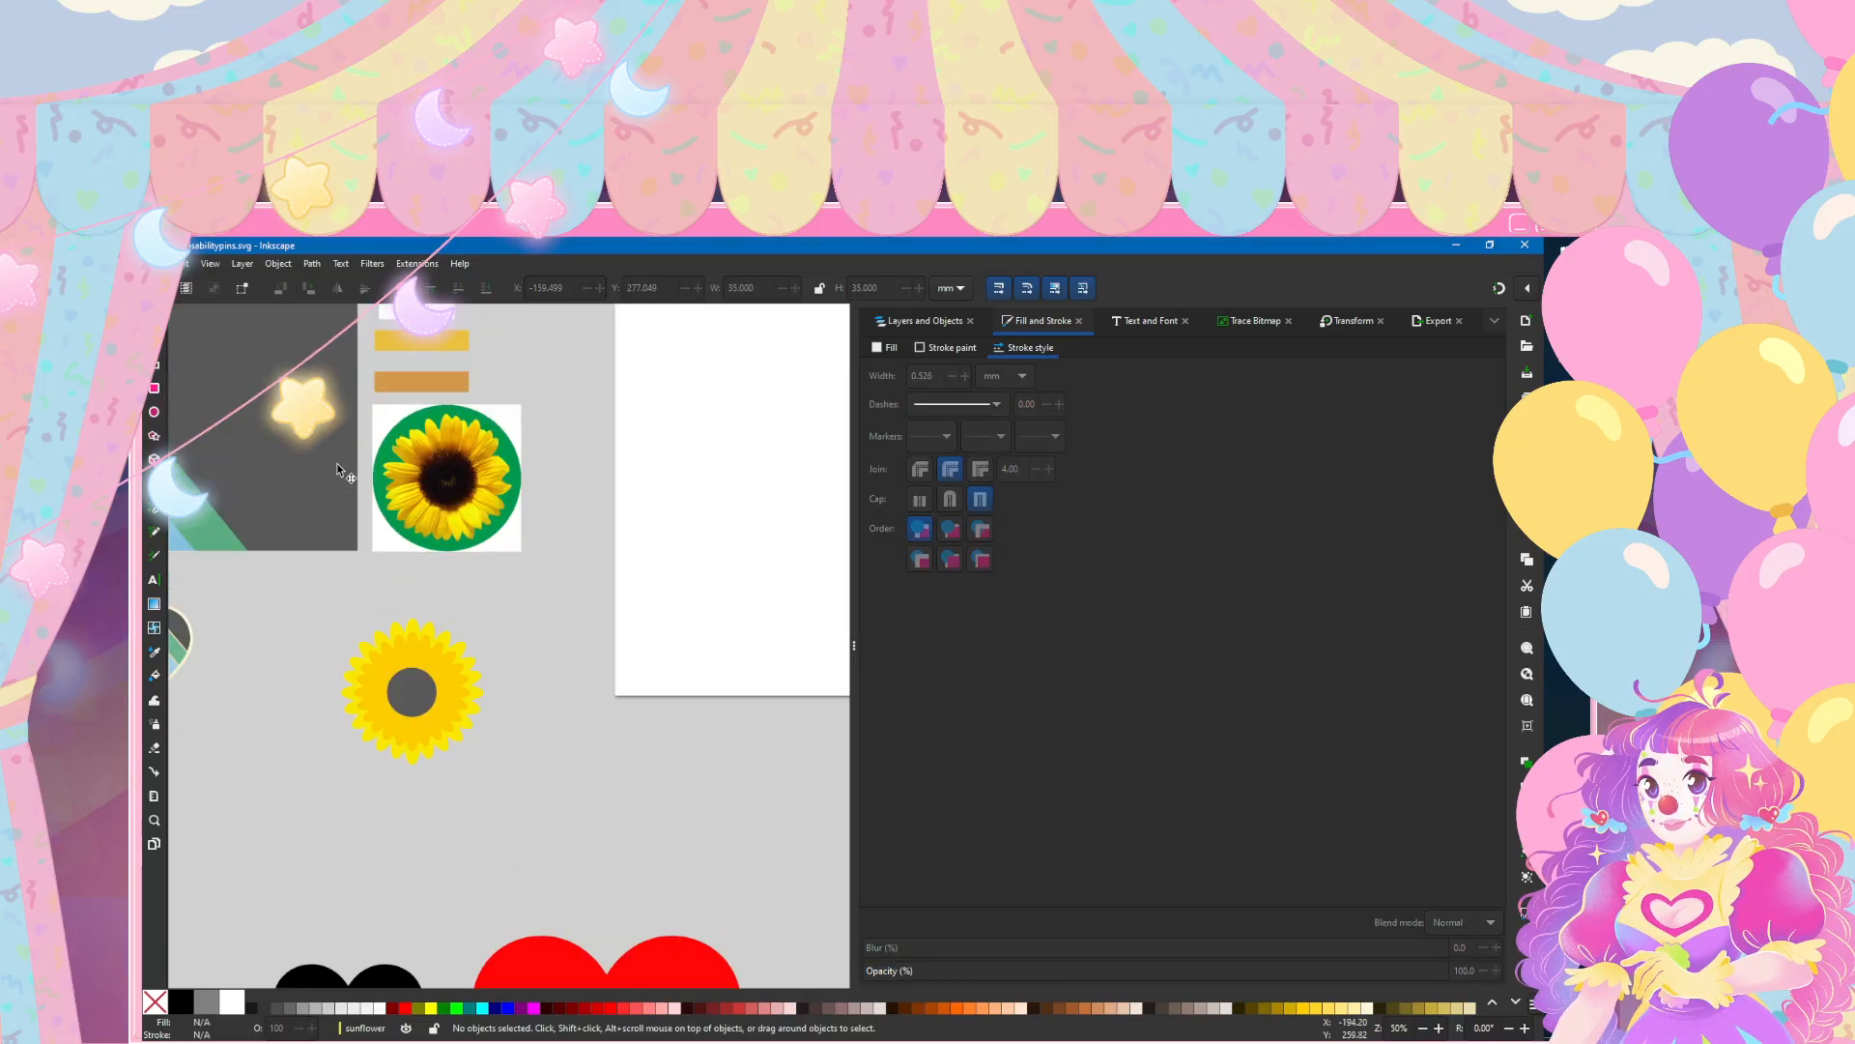
{"action": "scroll", "coordinate": [431, 584], "scroll_direction": "left", "scroll_amount": 3}
{"action": "left_click", "coordinate": [154, 263]}
{"action": "left_click", "coordinate": [189, 377]}
Step: Examine the sunflower alongside the reference photo and heart pin to consider where the flag colours could go
{"action": "scroll", "coordinate": [615, 737], "scroll_direction": "down", "scroll_amount": 2}
{"action": "scroll", "coordinate": [616, 687], "scroll_direction": "left", "scroll_amount": 2}
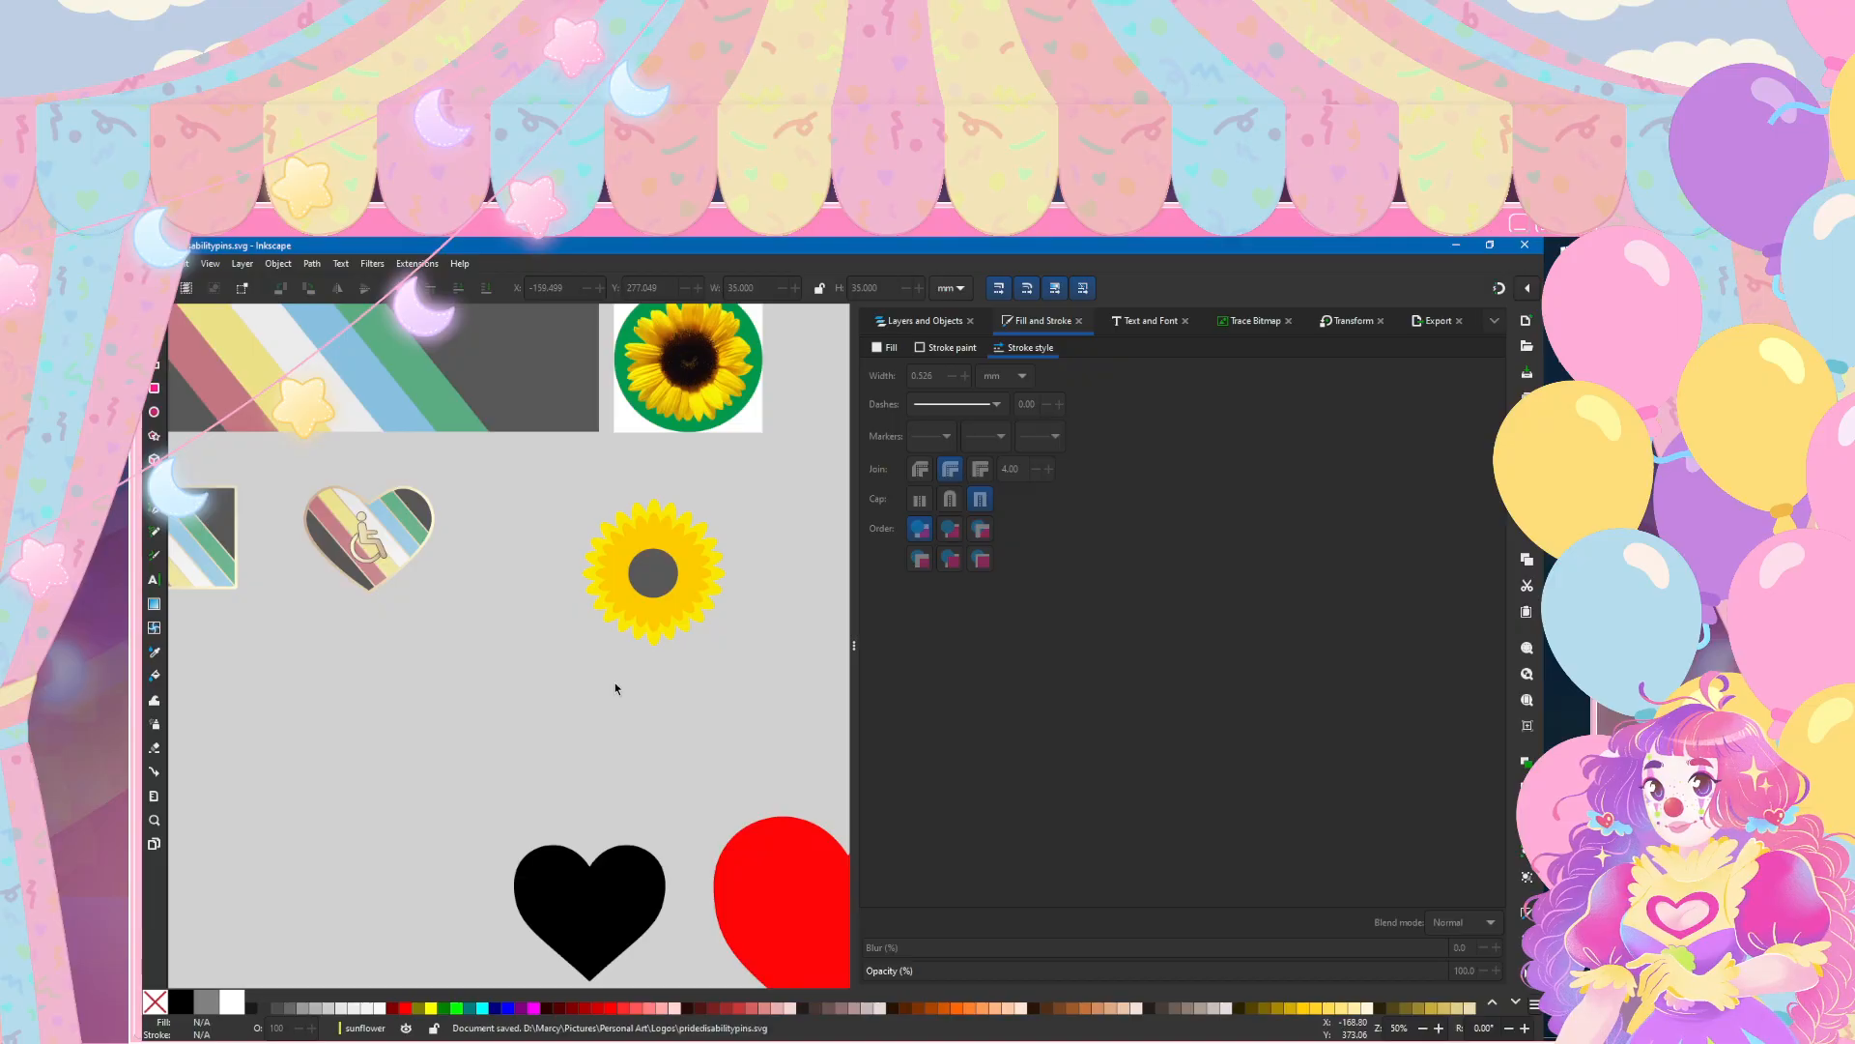
{"action": "scroll", "coordinate": [616, 687], "scroll_direction": "up", "scroll_amount": 2}
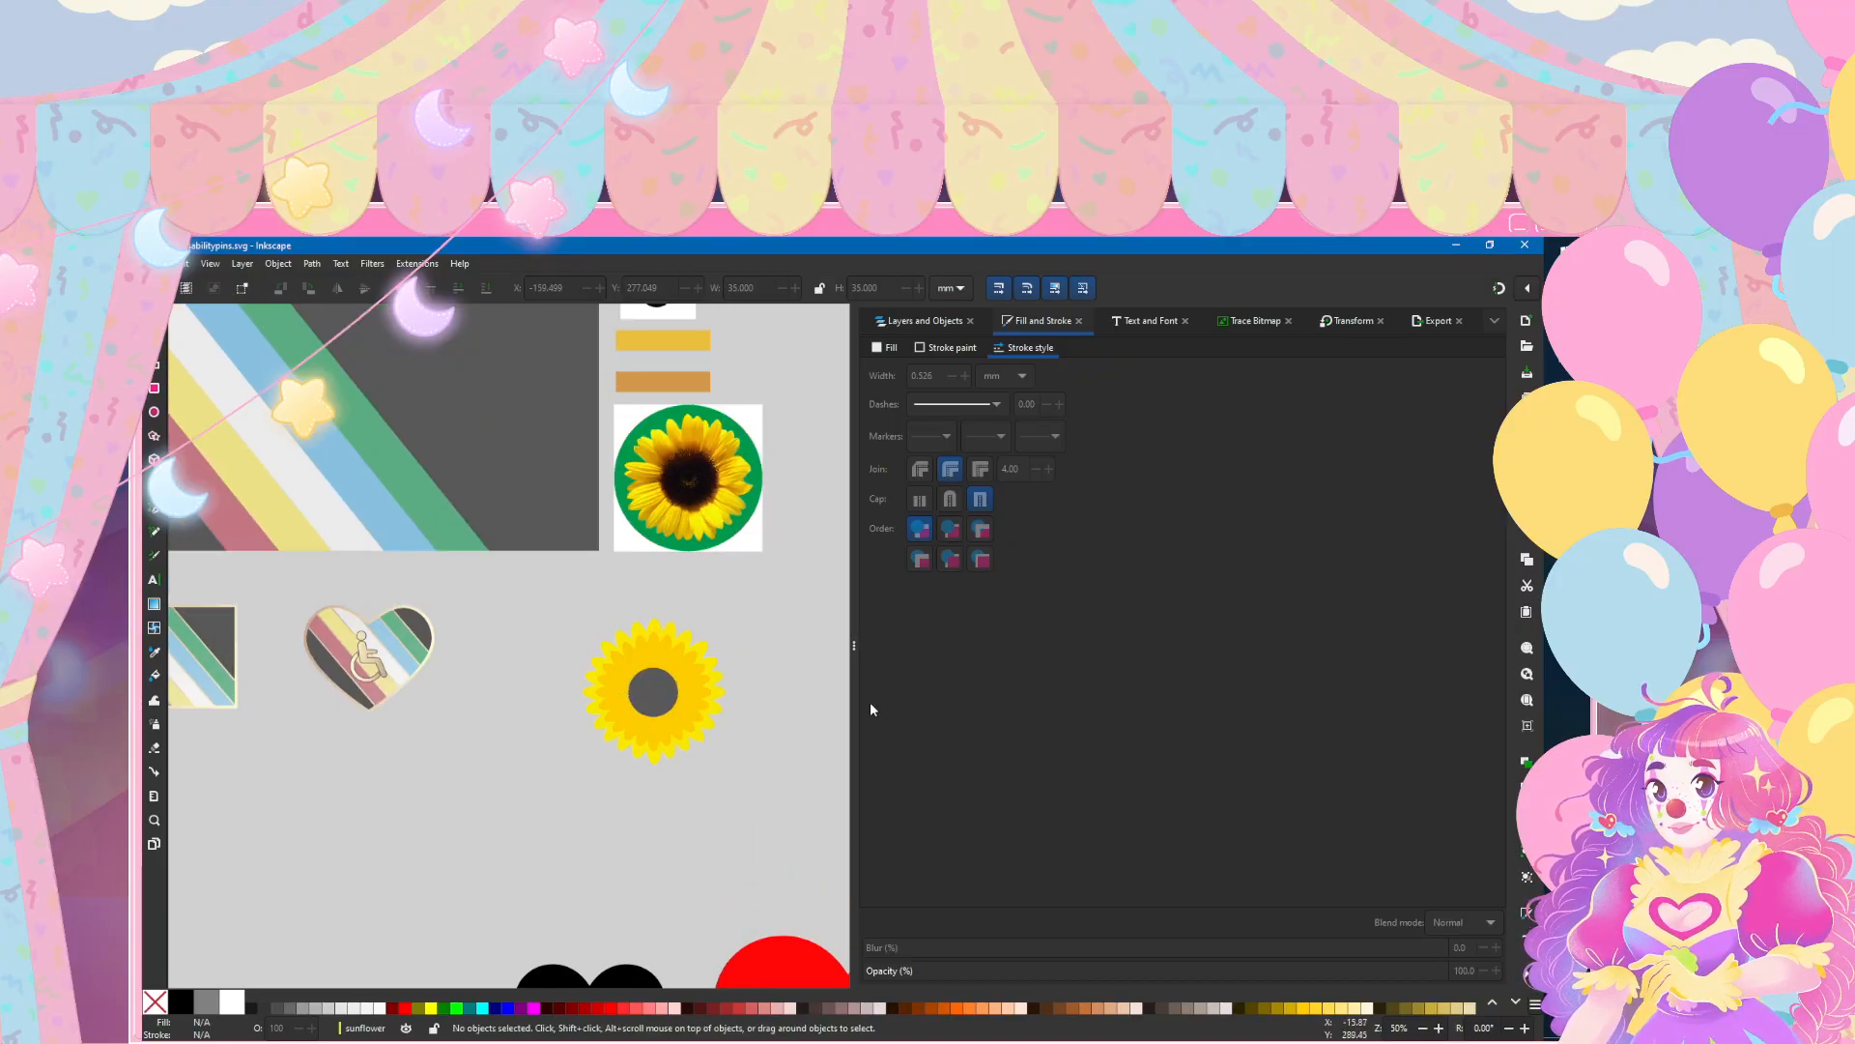
{"action": "scroll", "coordinate": [665, 672], "scroll_direction": "down", "scroll_amount": 2}
{"action": "scroll", "coordinate": [664, 673], "scroll_direction": "left", "scroll_amount": 1}
{"action": "scroll", "coordinate": [665, 673], "scroll_direction": "right", "scroll_amount": 2}
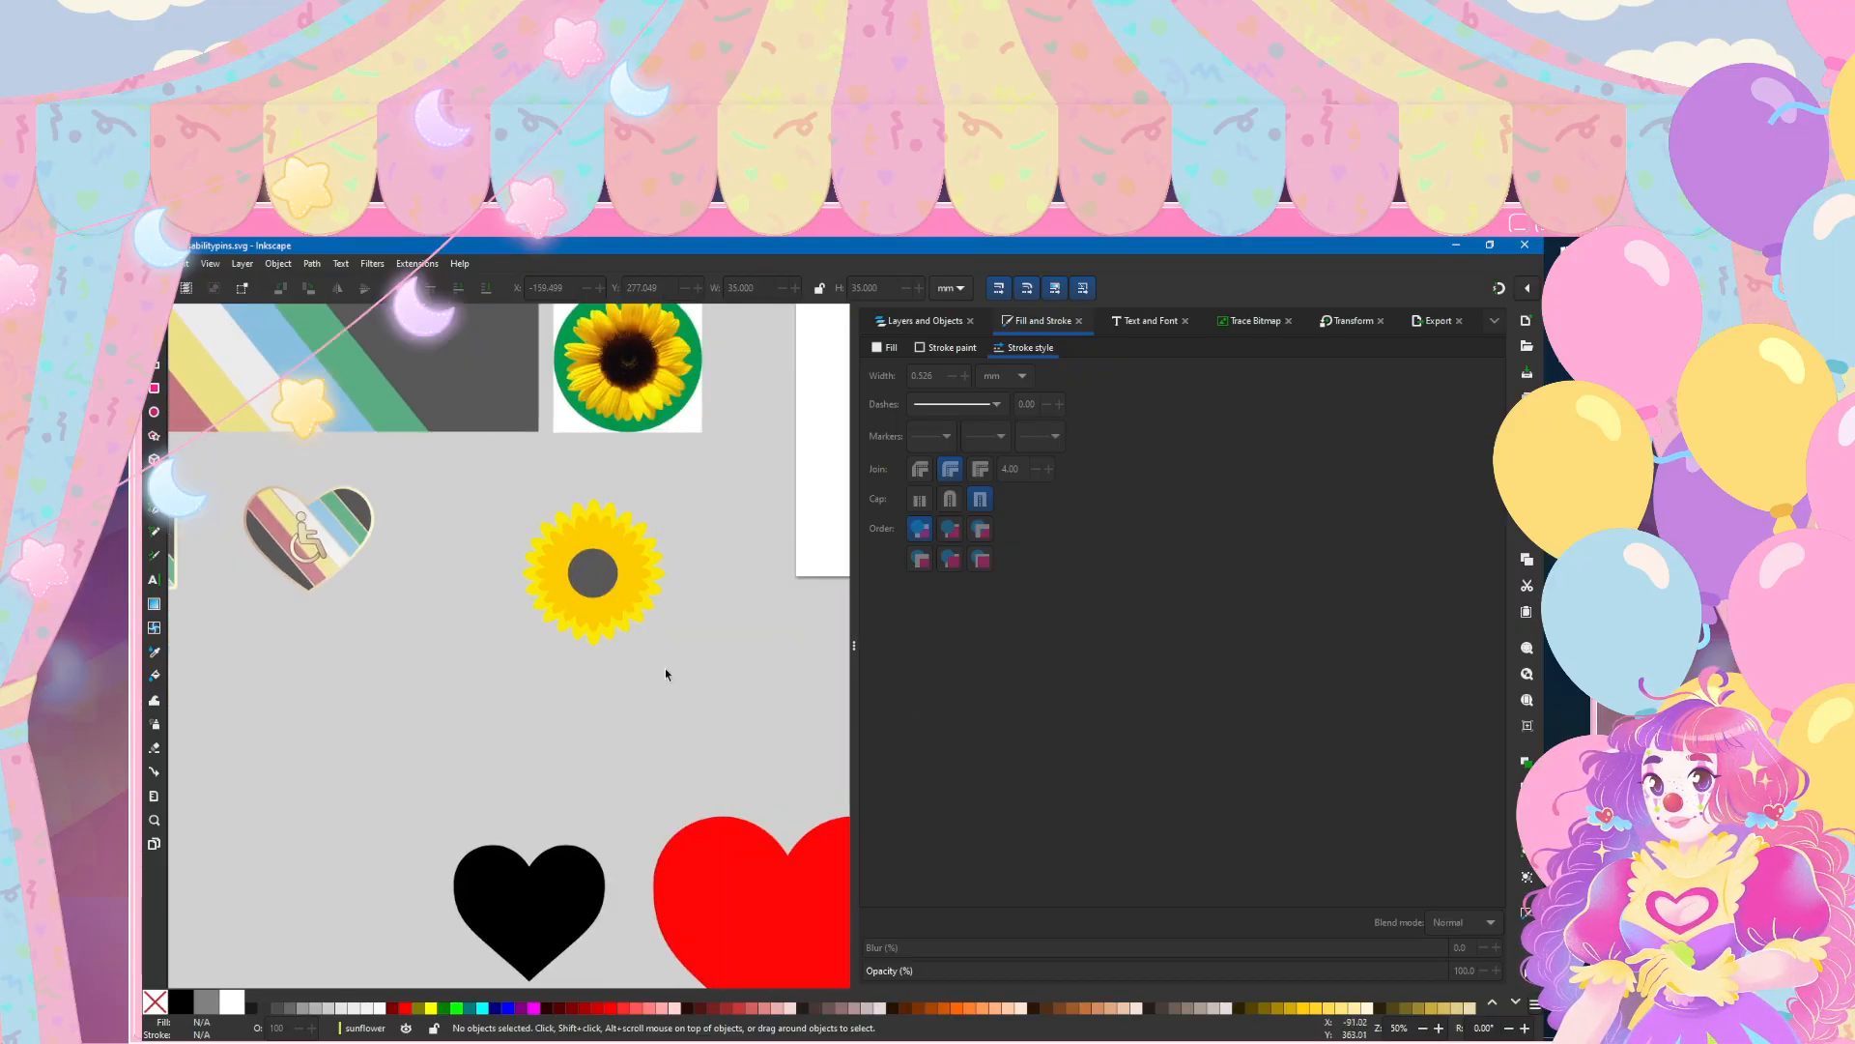
{"action": "scroll", "coordinate": [565, 570], "scroll_direction": "up", "scroll_amount": 3}
{"action": "scroll", "coordinate": [566, 580], "scroll_direction": "down", "scroll_amount": 3}
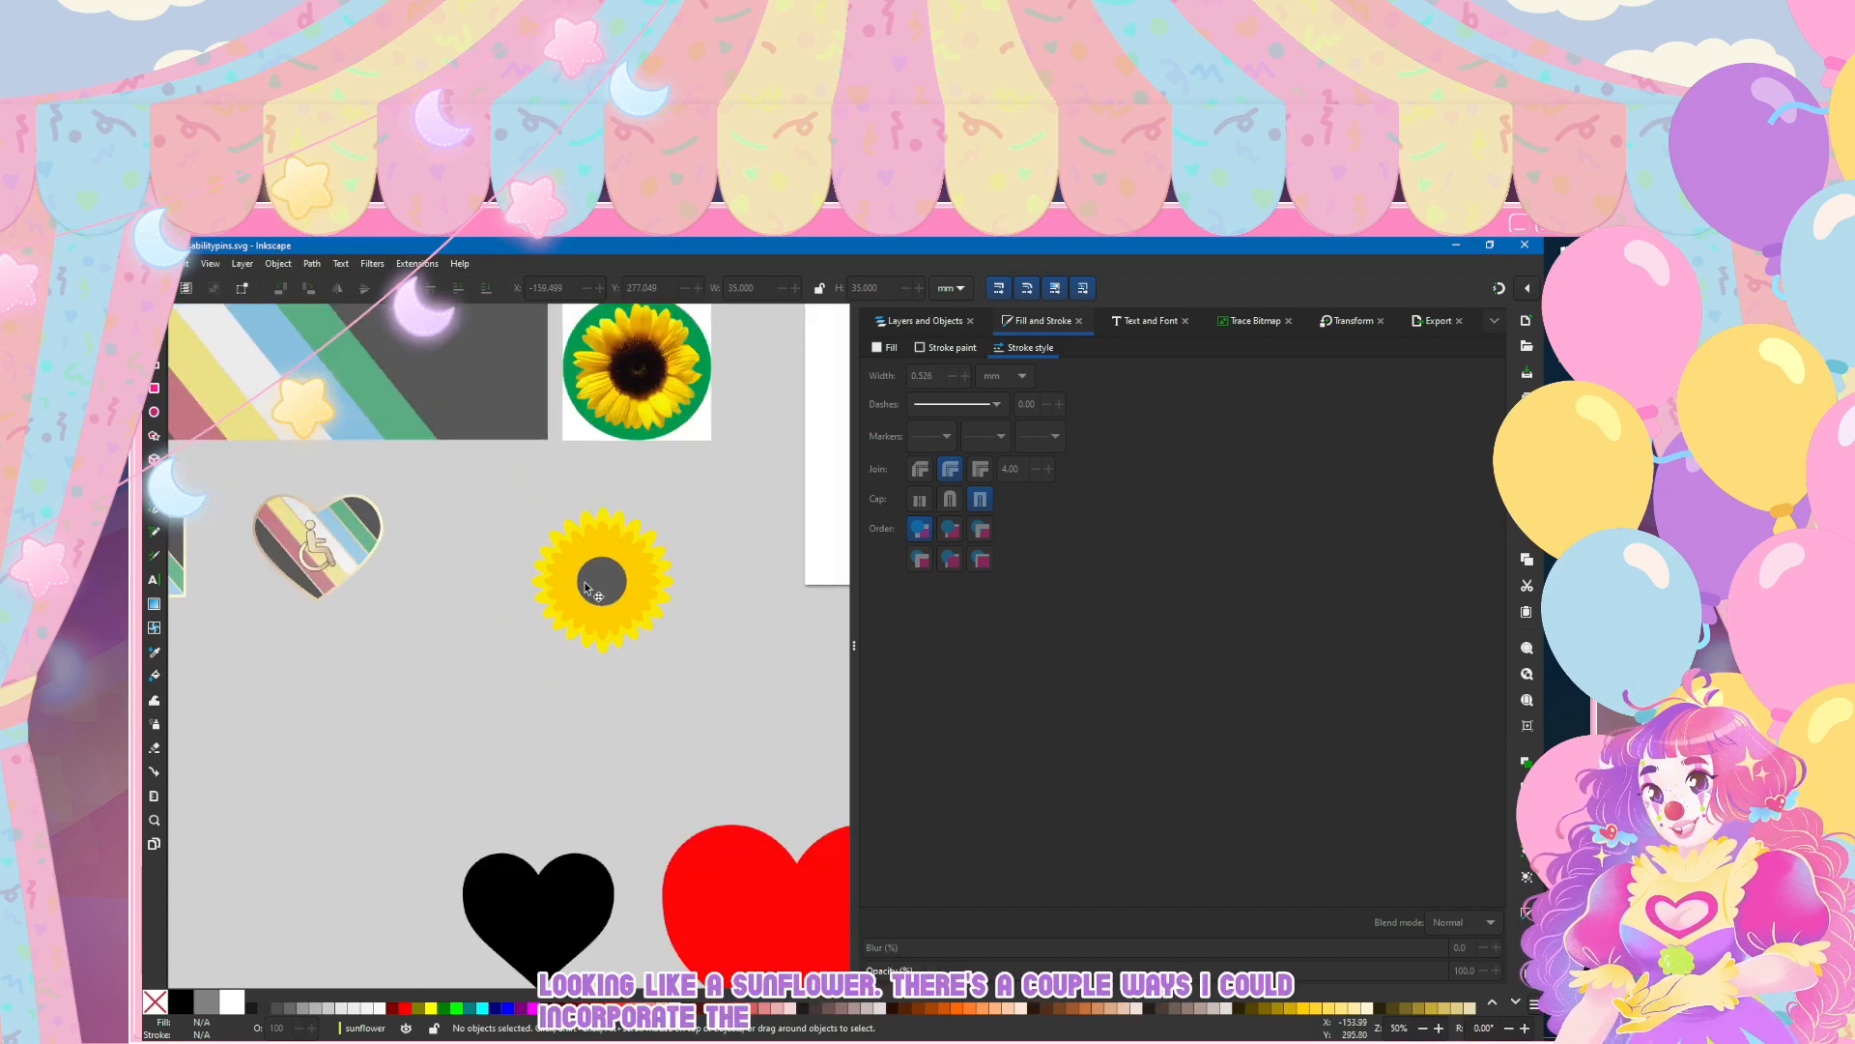
{"action": "scroll", "coordinate": [597, 594], "scroll_direction": "up", "scroll_amount": 2}
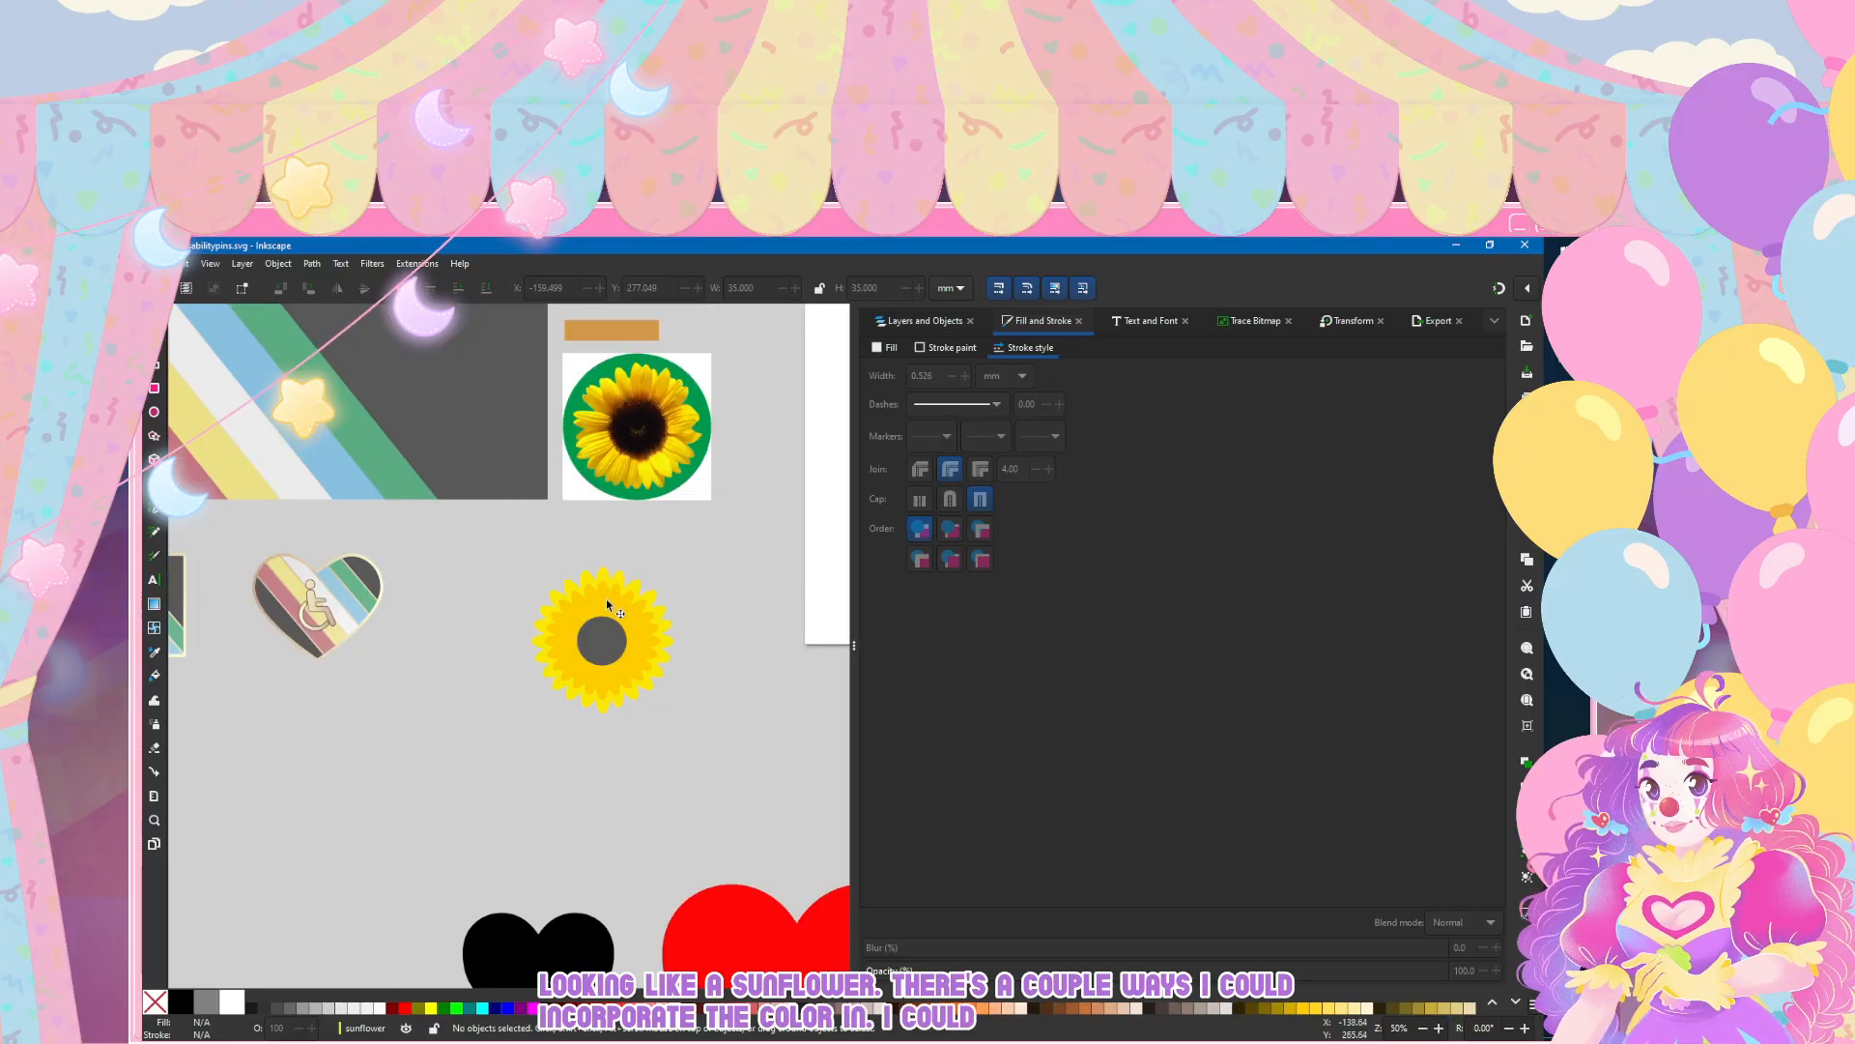
Step: Scale the separate diagonal flag stripe group proportionally to 150%
{"action": "left_click_drag", "start_coordinate": [384, 637], "coordinate": [564, 577]}
{"action": "scroll", "coordinate": [564, 577], "scroll_direction": "down", "scroll_amount": 2}
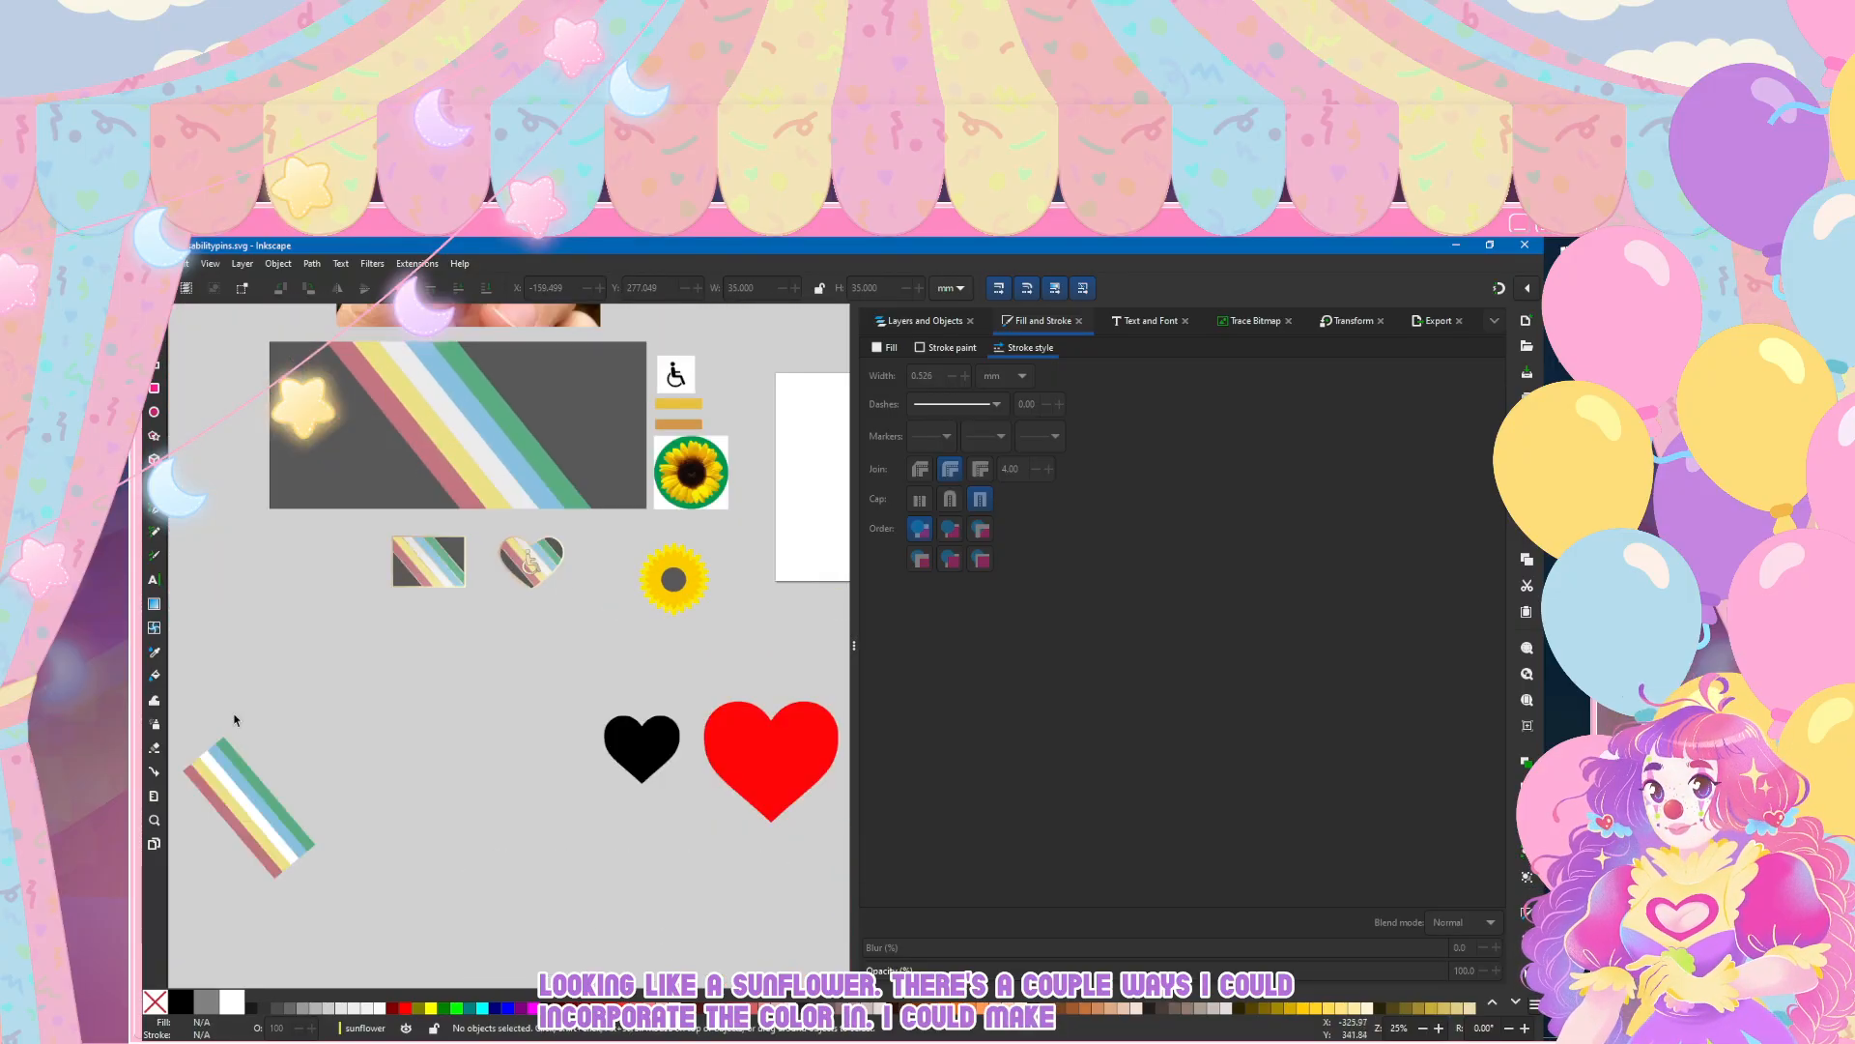
{"action": "left_click", "coordinate": [232, 800]}
{"action": "key", "text": "shift+ctrl+m"}
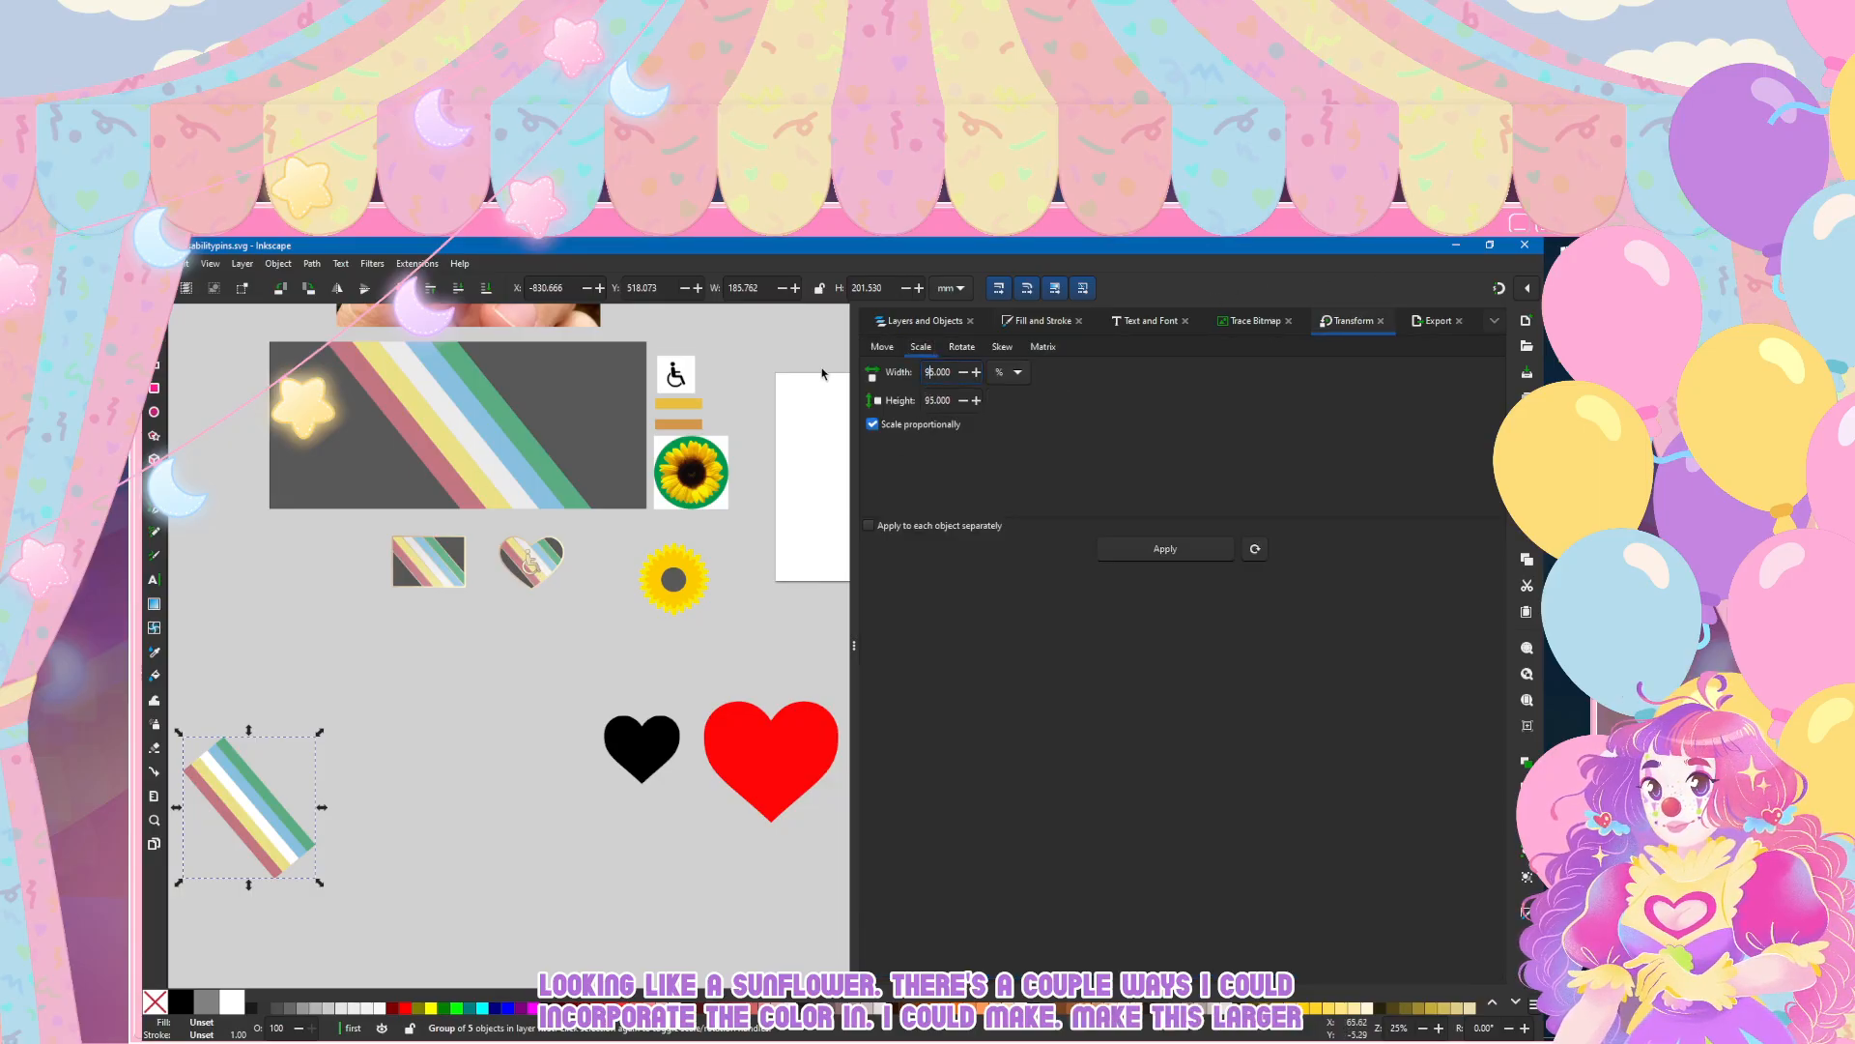
{"action": "key", "text": "Return"}
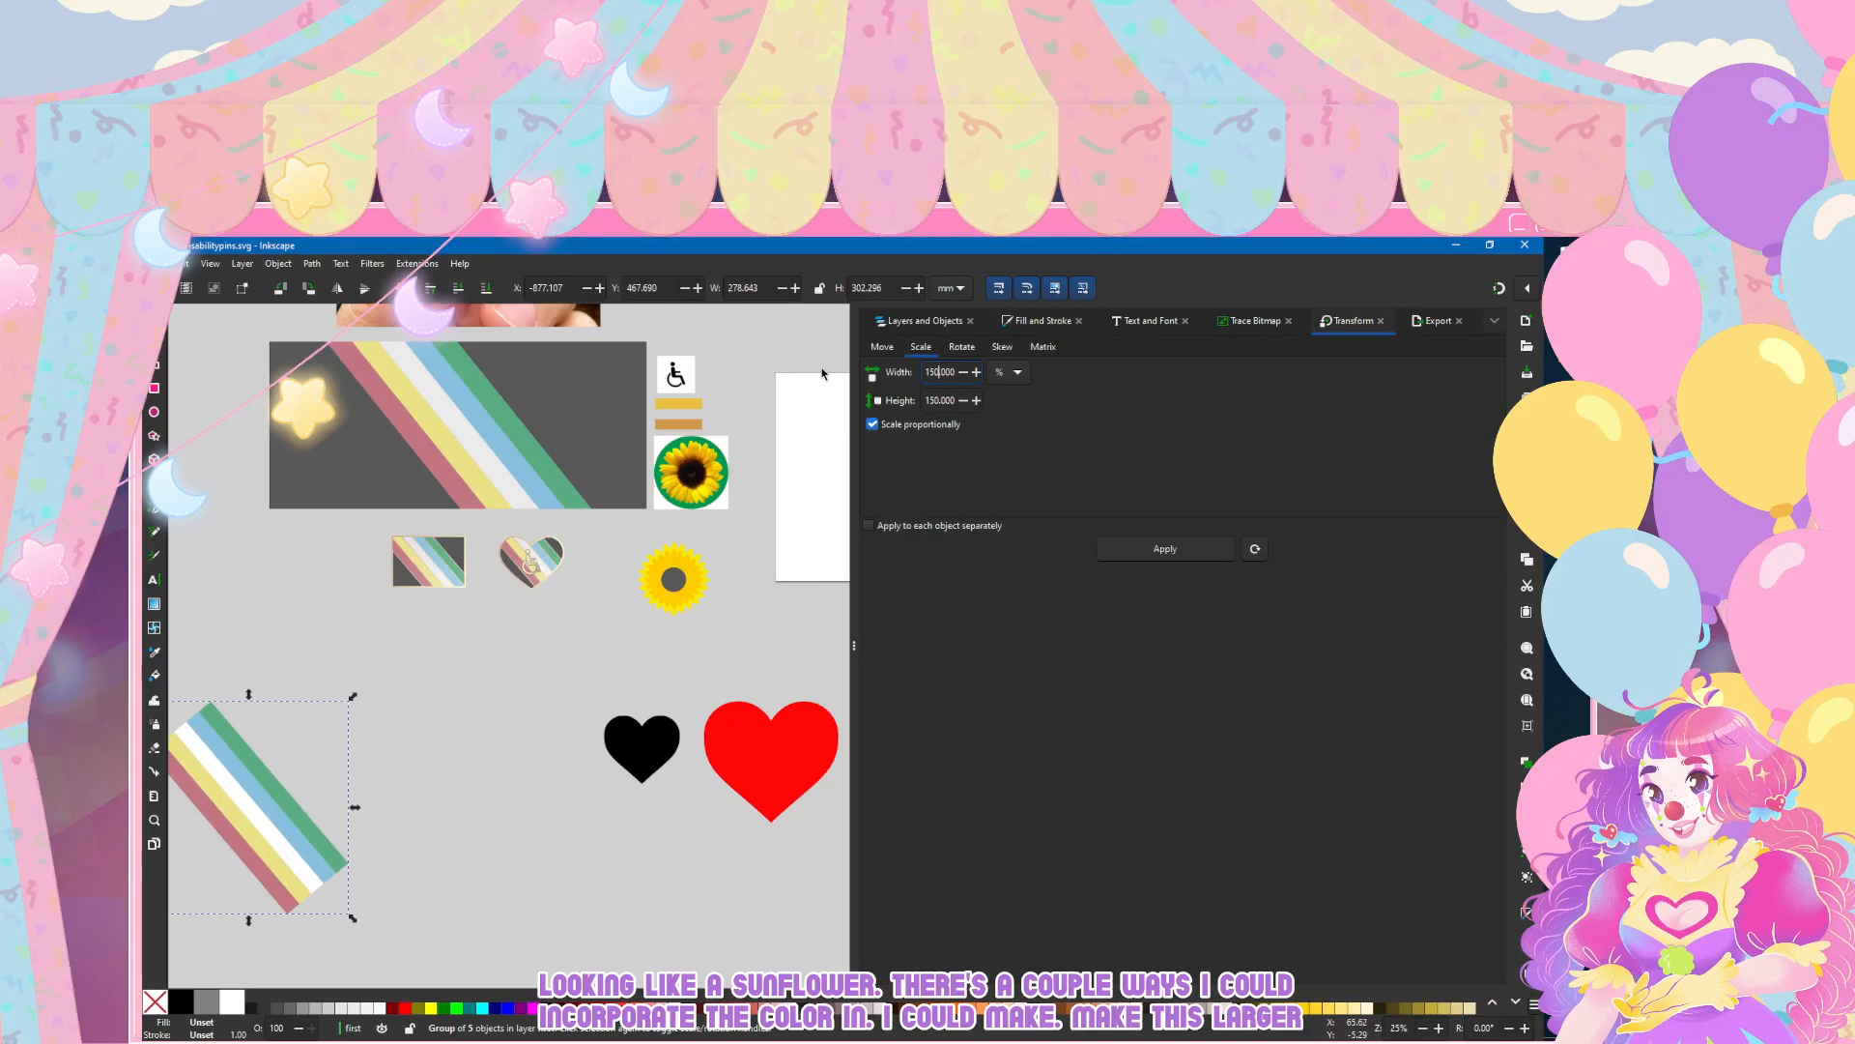
Step: Duplicate the enlarged stripe group, leaving one copy below the rectangle and heart pins, and deselect it
{"action": "left_click_drag", "start_coordinate": [289, 801], "coordinate": [470, 732]}
{"action": "key", "text": "ctrl+d"}
{"action": "left_click", "coordinate": [737, 552]}
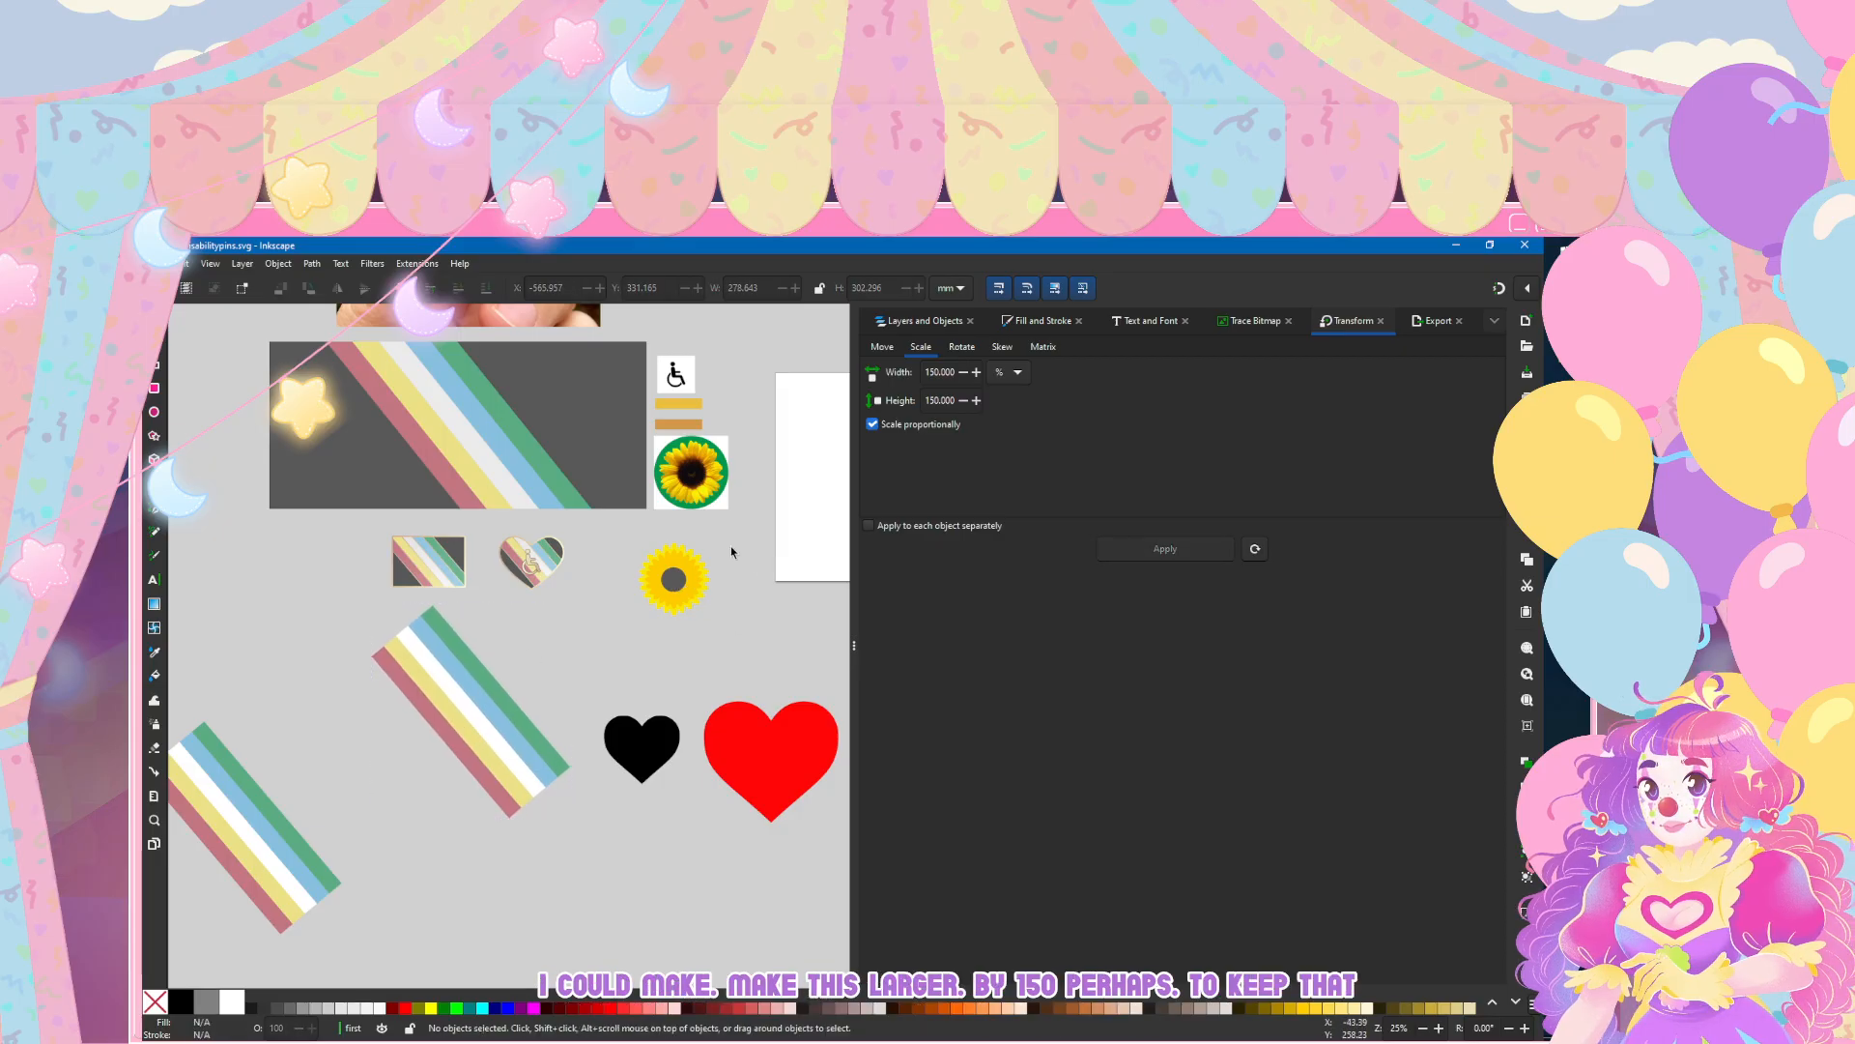
Step: Duplicate the two outer petal half groups, g84 and g72, in the sunflower layer
{"action": "scroll", "coordinate": [674, 569], "scroll_direction": "up", "scroll_amount": 2}
{"action": "left_click", "coordinate": [894, 320]}
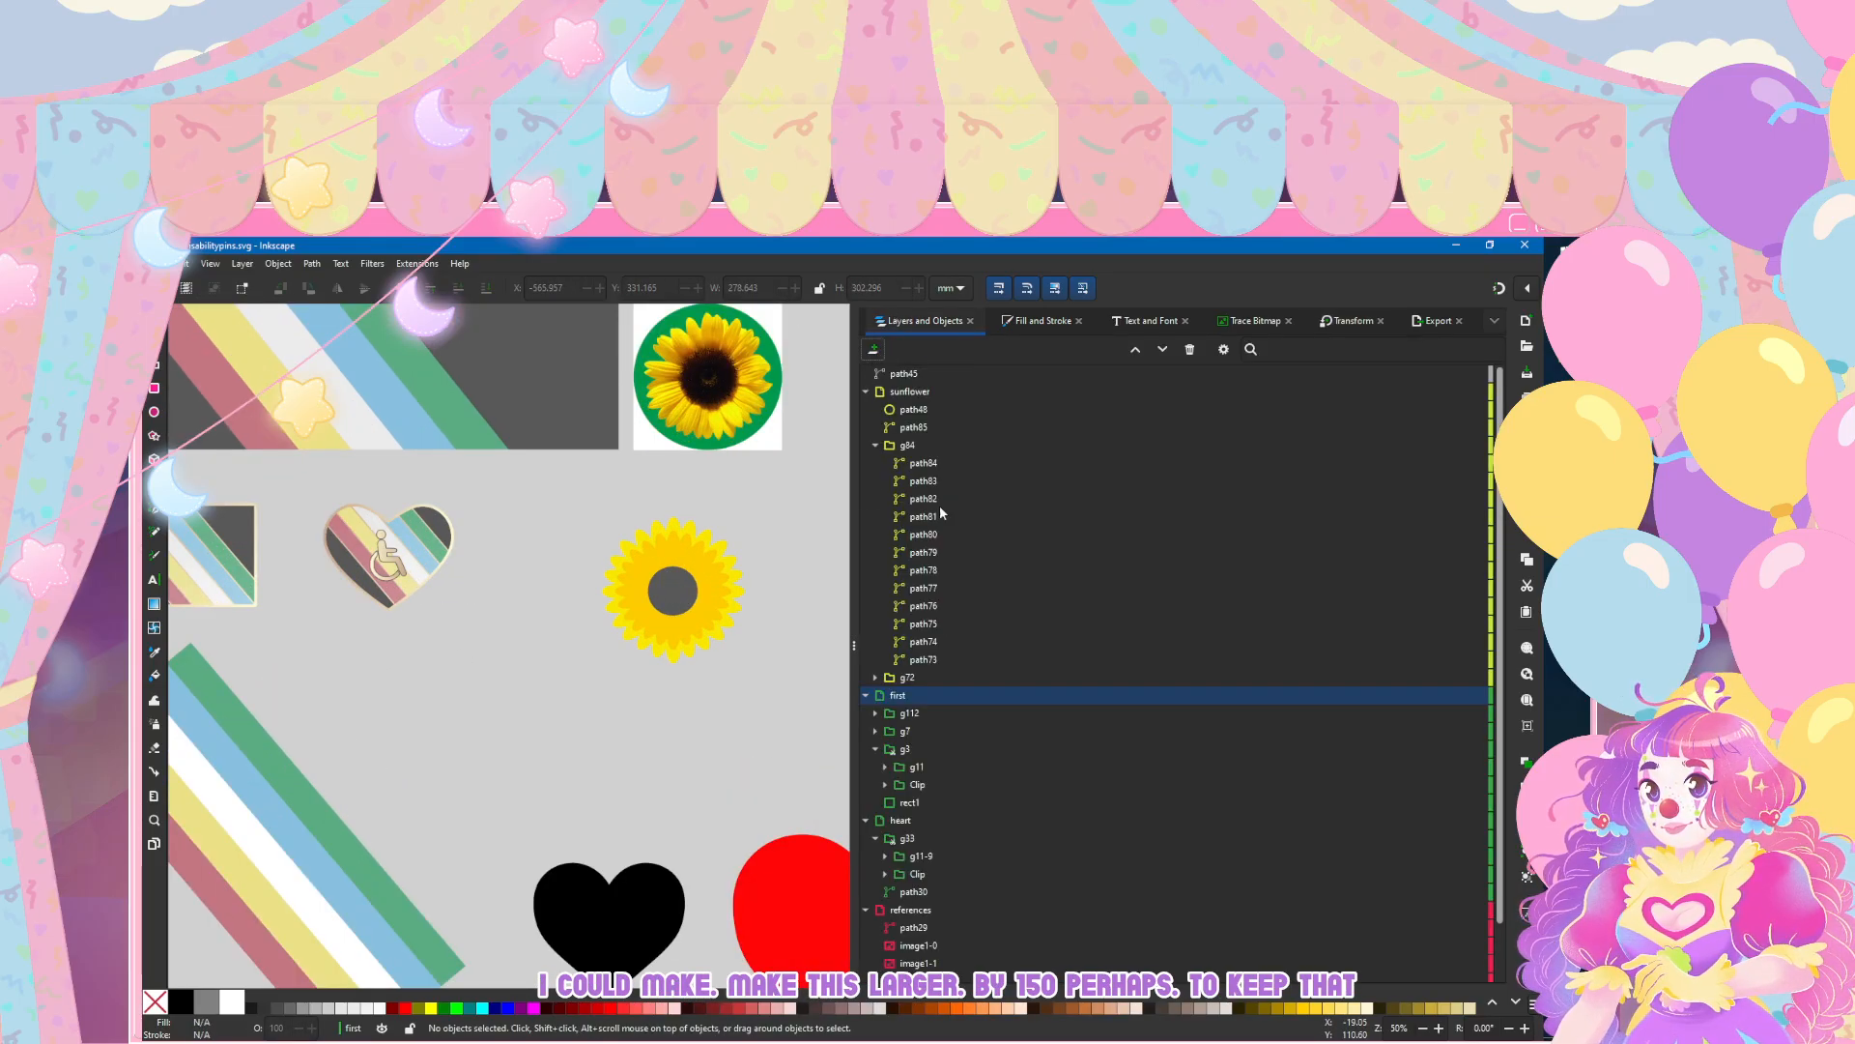
{"action": "left_click", "coordinate": [875, 445]}
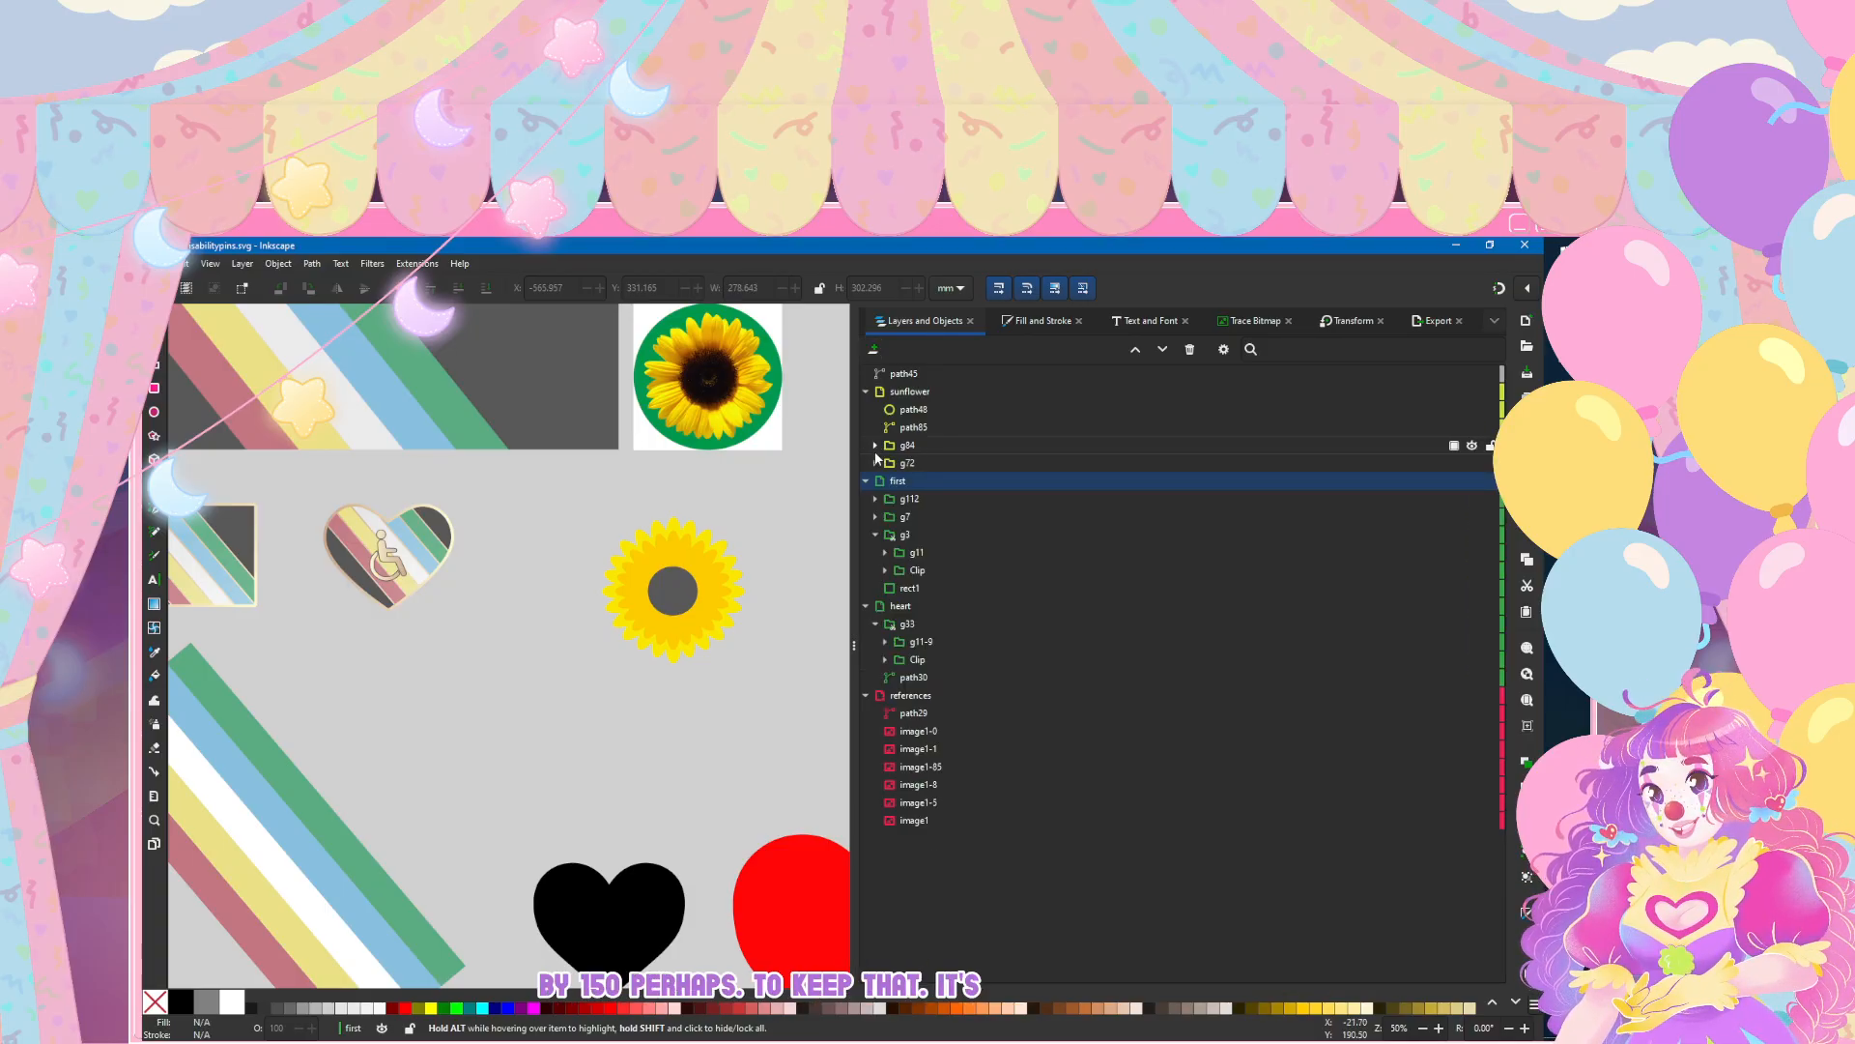
{"action": "left_click", "coordinate": [1366, 440]}
{"action": "key", "text": "ctrl+d"}
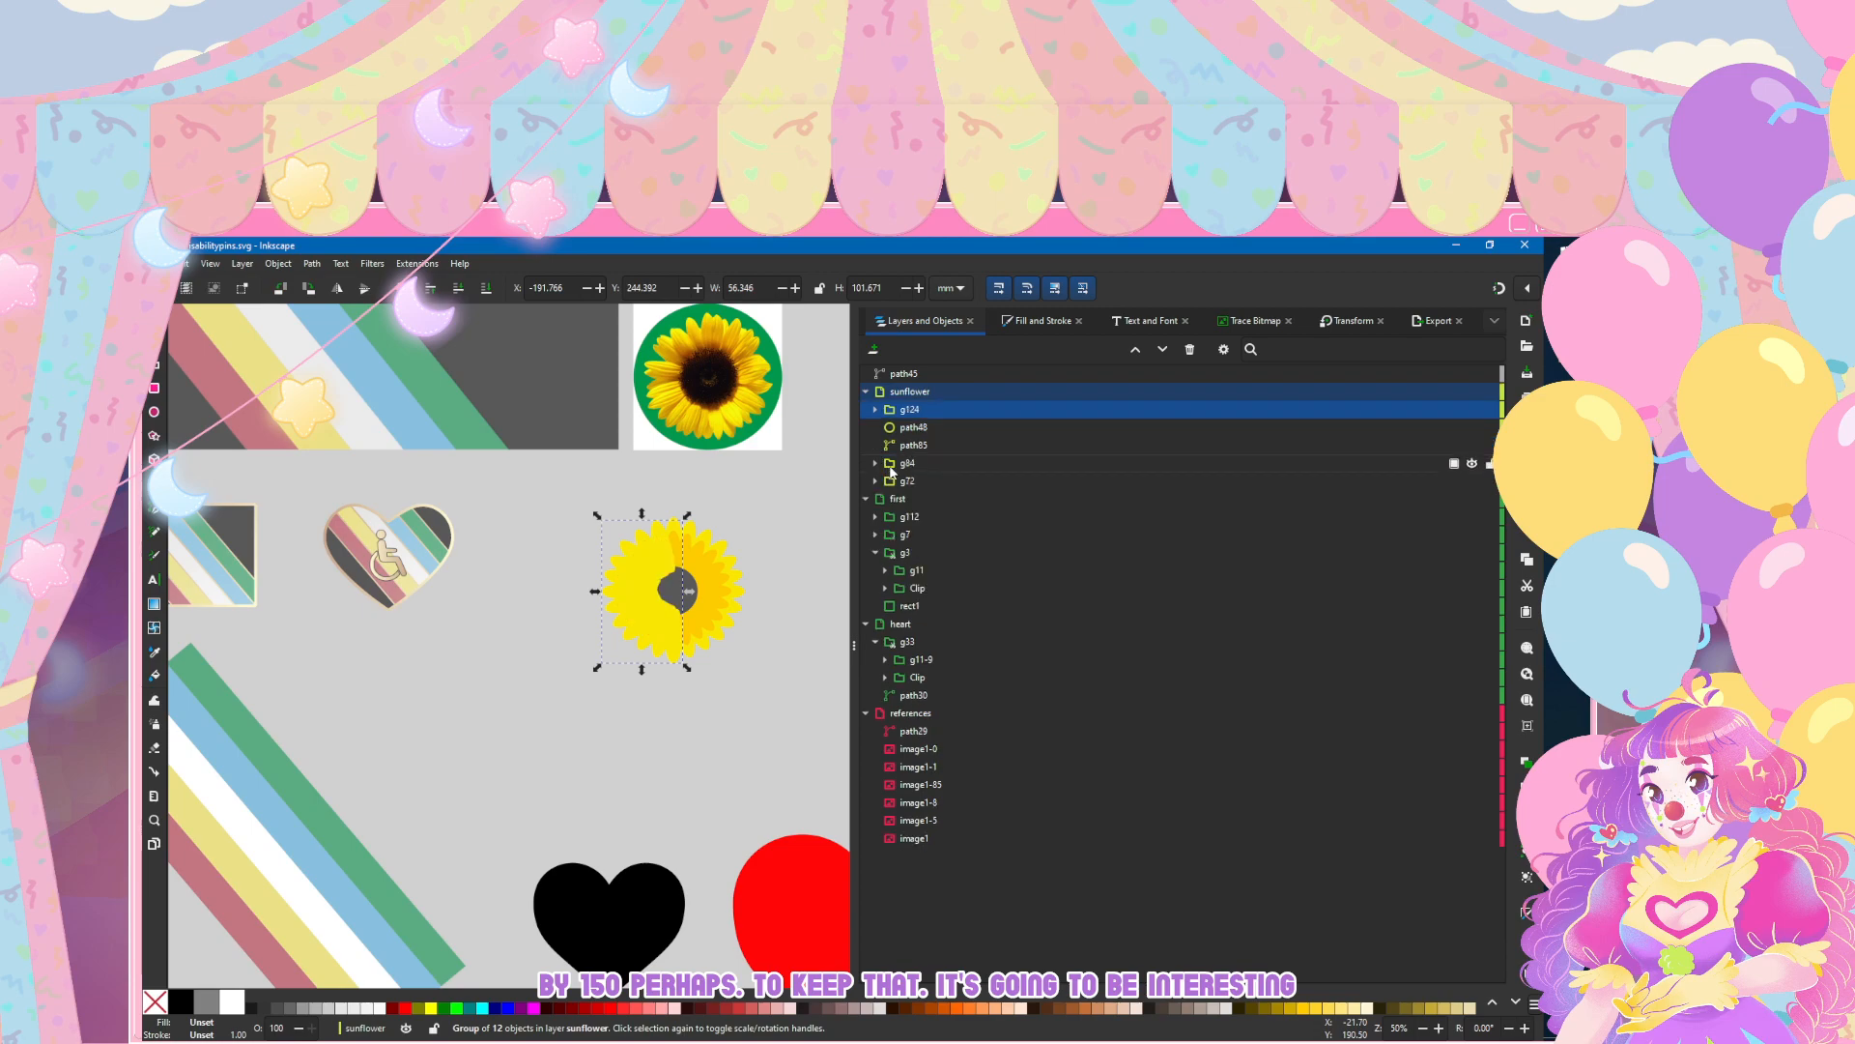
{"action": "left_click", "coordinate": [932, 483]}
{"action": "key", "text": "ctrl+d"}
Step: Hide the original groups g84 and g72, and move their copies g137 and g124 directly below path85 in the object order
{"action": "left_click", "coordinate": [1035, 486]}
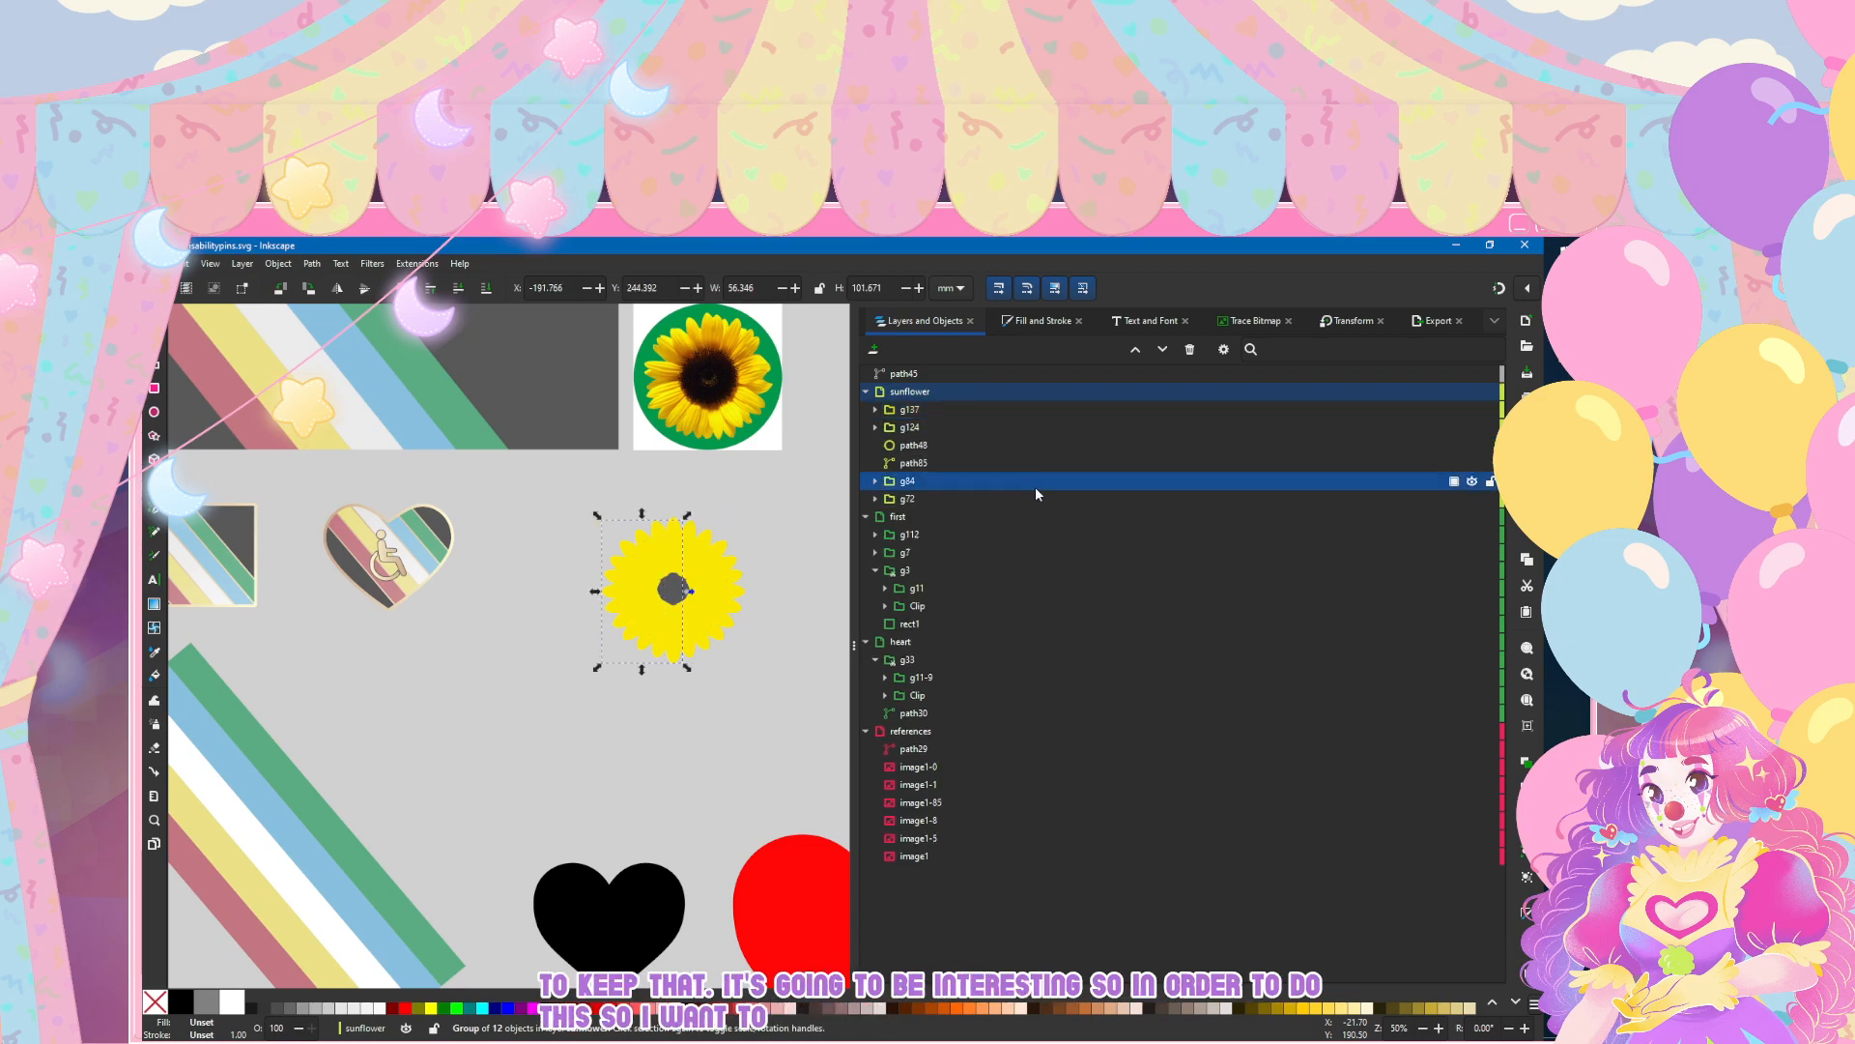
{"action": "left_click", "coordinate": [1472, 480]}
{"action": "left_click", "coordinate": [1472, 498]}
{"action": "left_click_drag", "start_coordinate": [926, 425], "coordinate": [947, 458]}
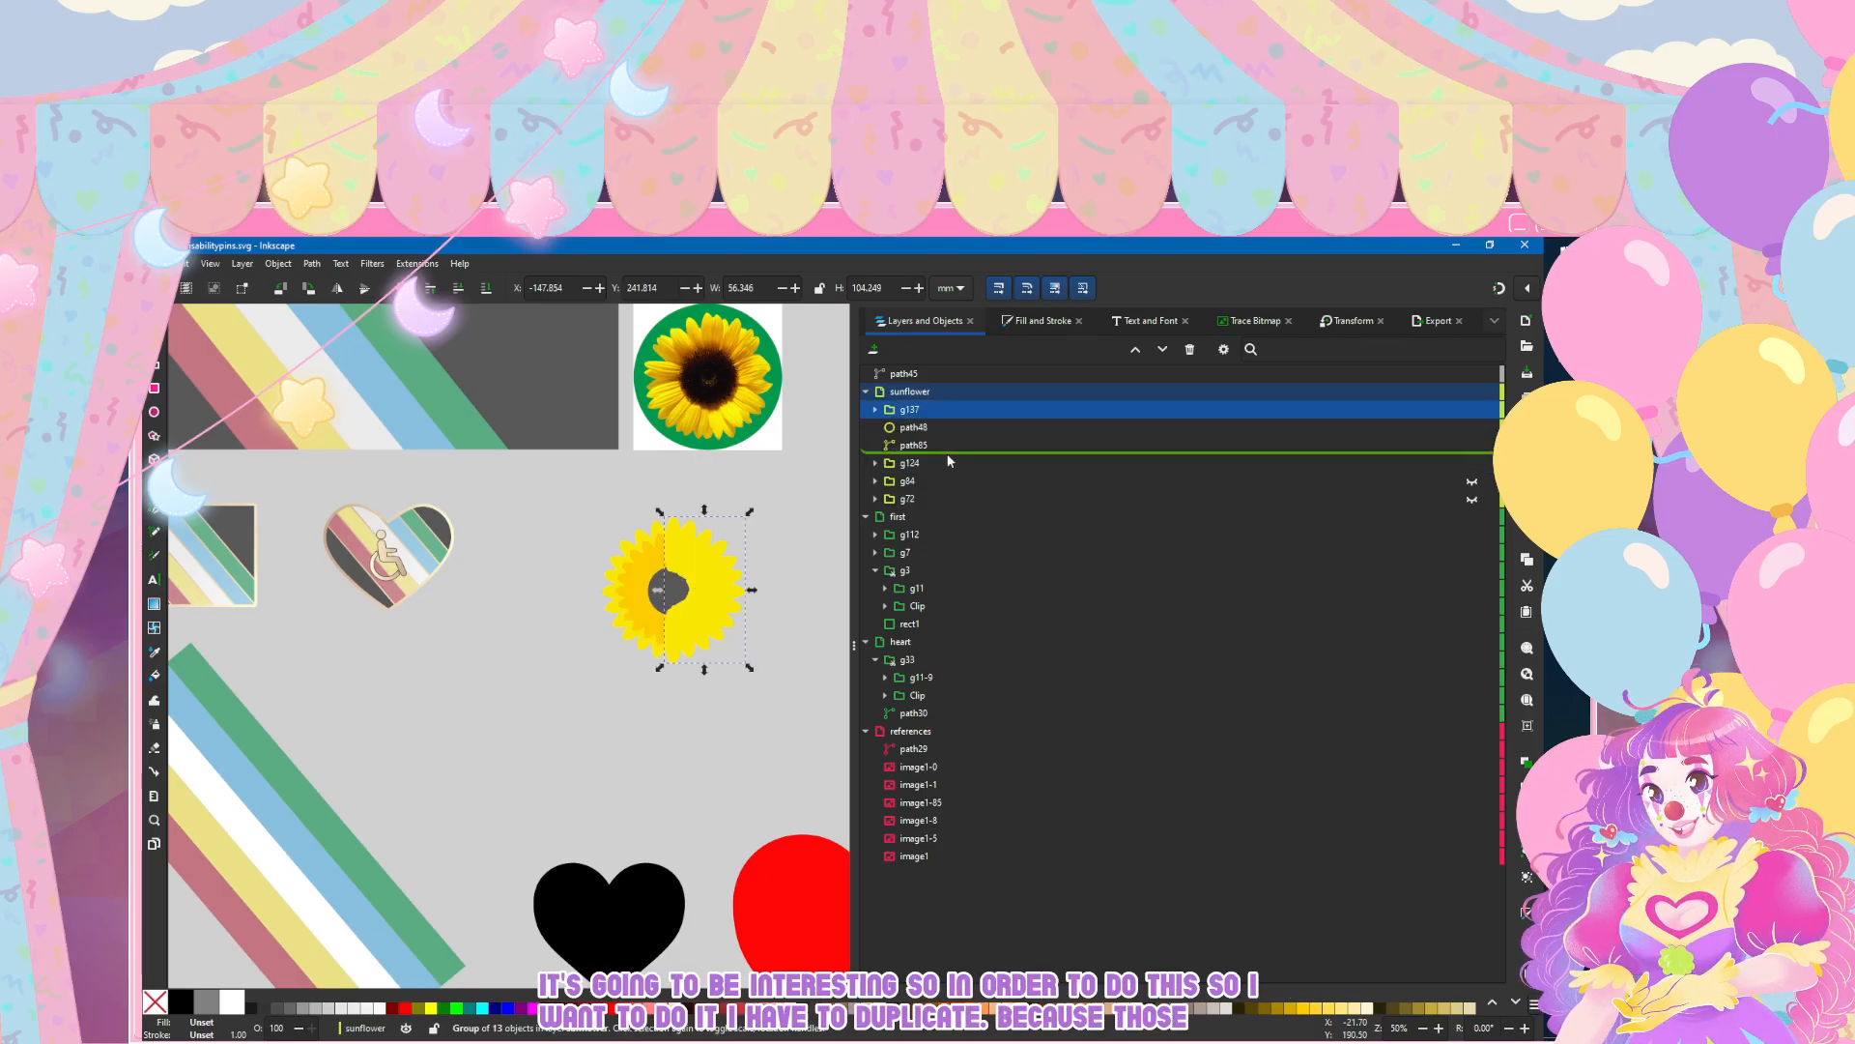
Step: Ungroup the copied outer petal half g137 and union its petals into a single path
{"action": "left_click", "coordinate": [277, 263]}
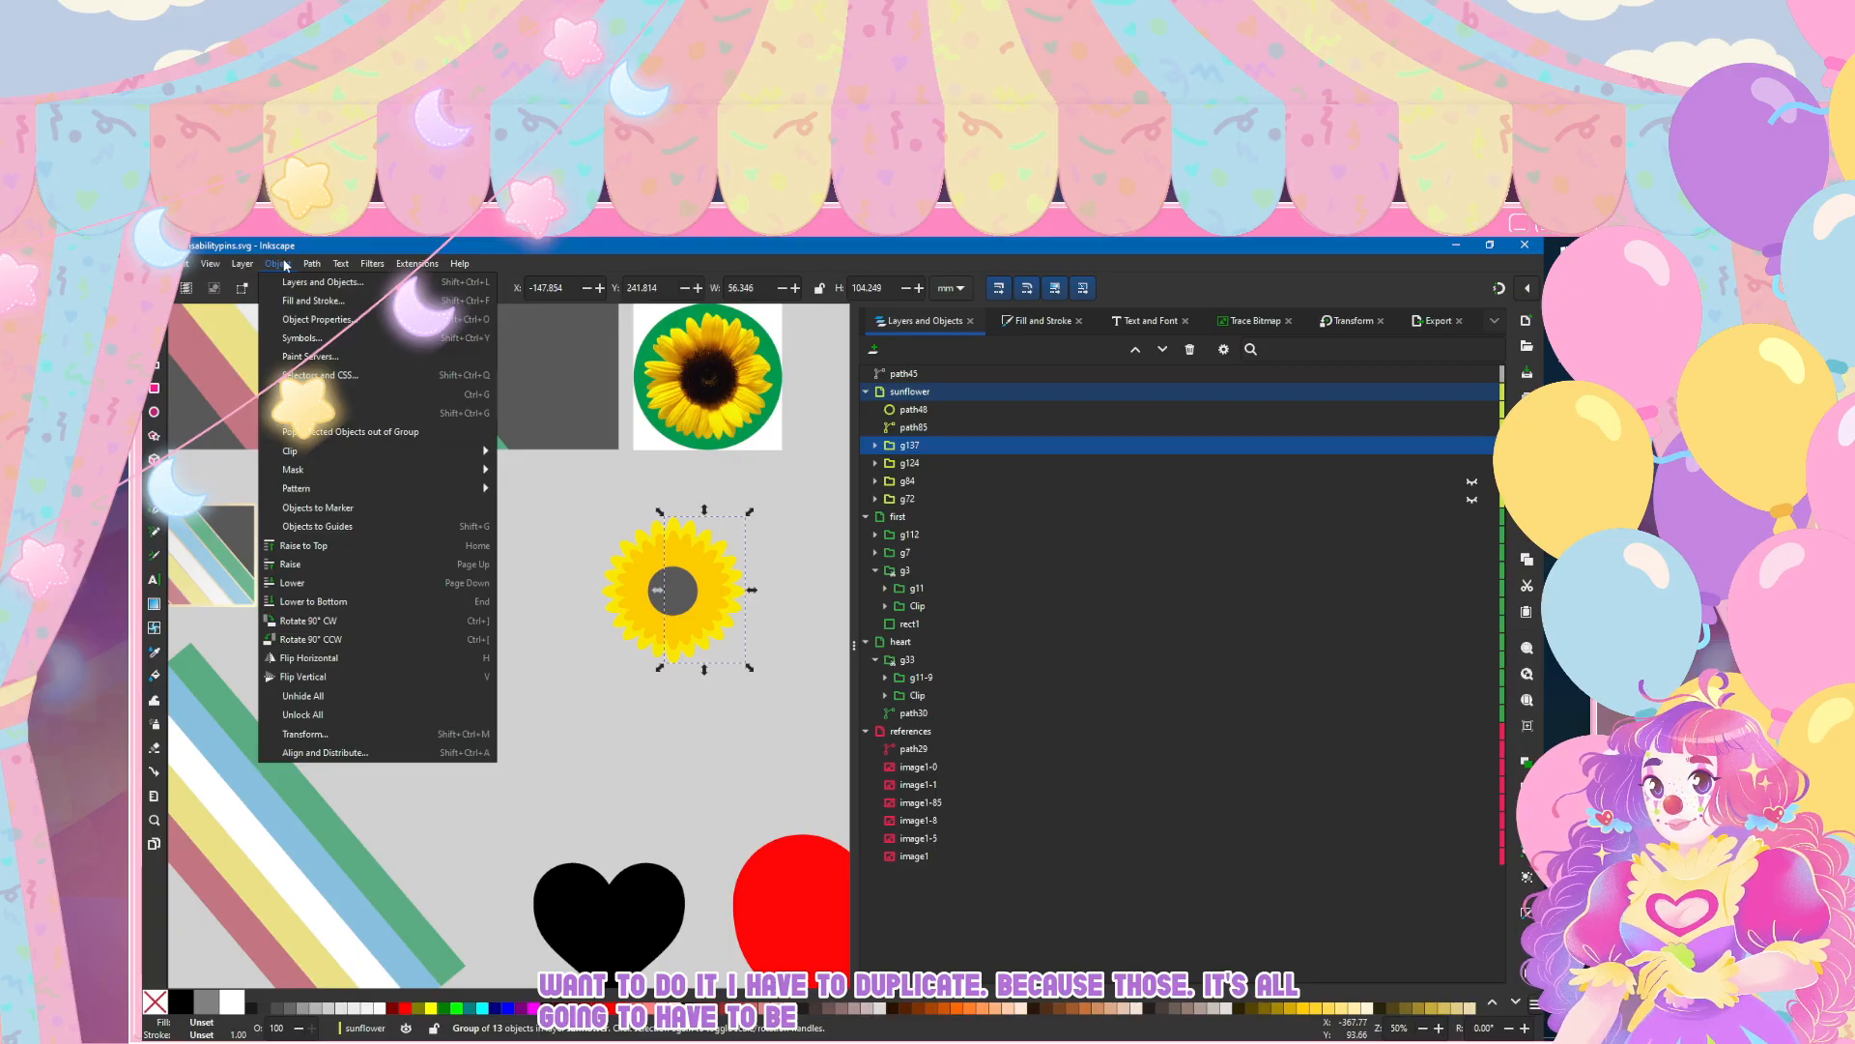
{"action": "left_click", "coordinate": [319, 412]}
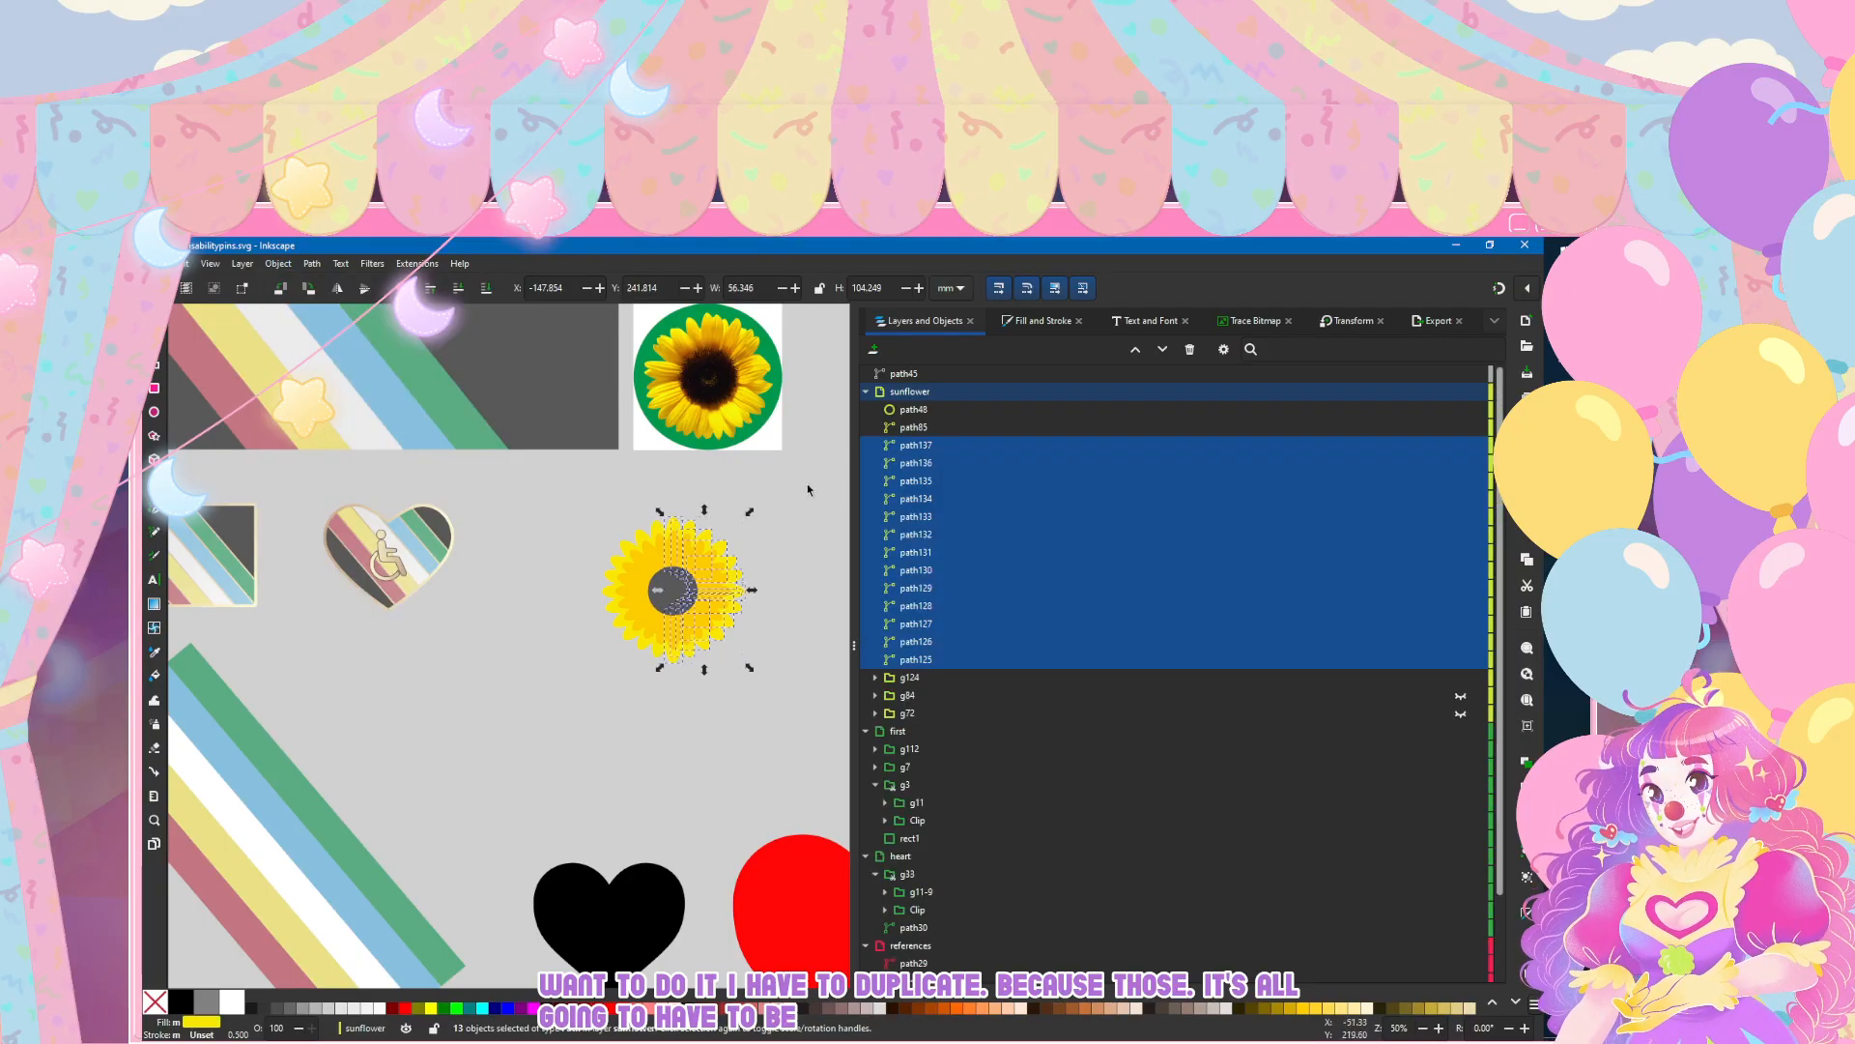
{"action": "left_click", "coordinate": [311, 264]}
{"action": "left_click", "coordinate": [329, 339]}
Step: Ungroup the other copied petal half g124 and union its petals into a single path
{"action": "left_click", "coordinate": [908, 463]}
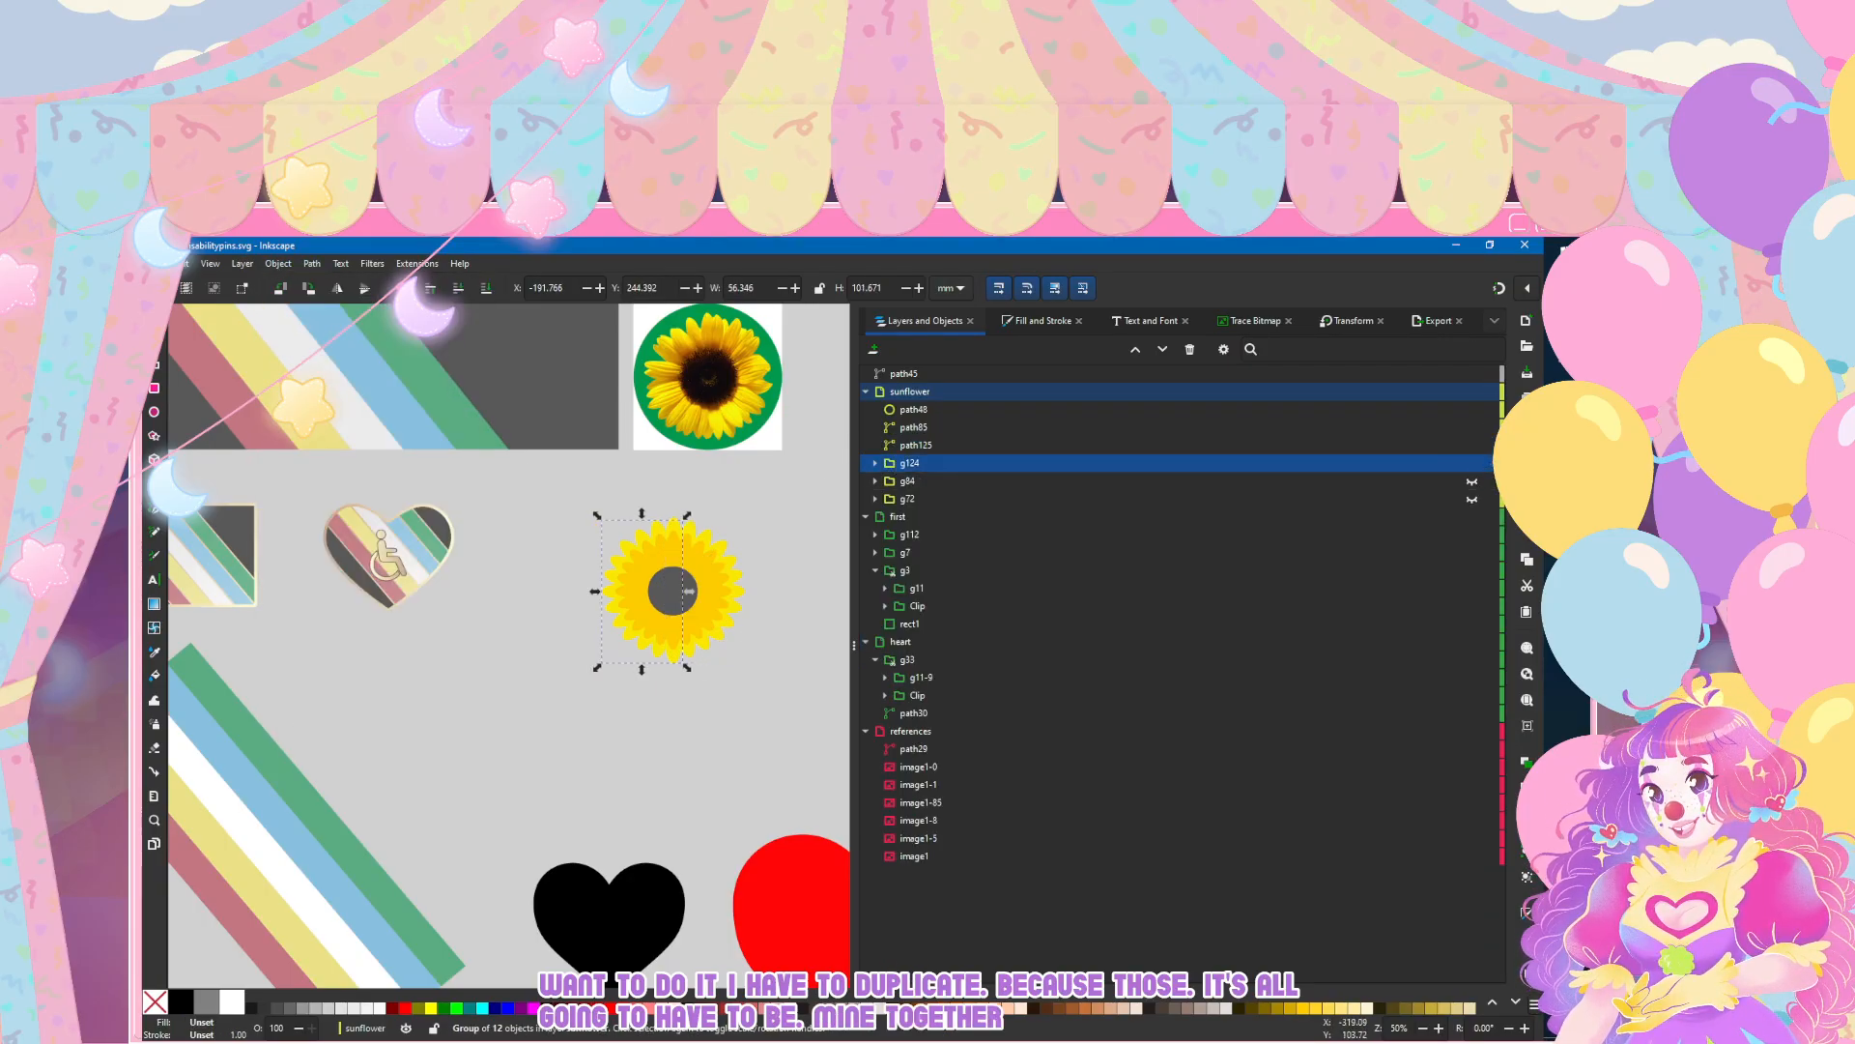
{"action": "left_click", "coordinate": [277, 263]}
{"action": "left_click", "coordinate": [319, 413]}
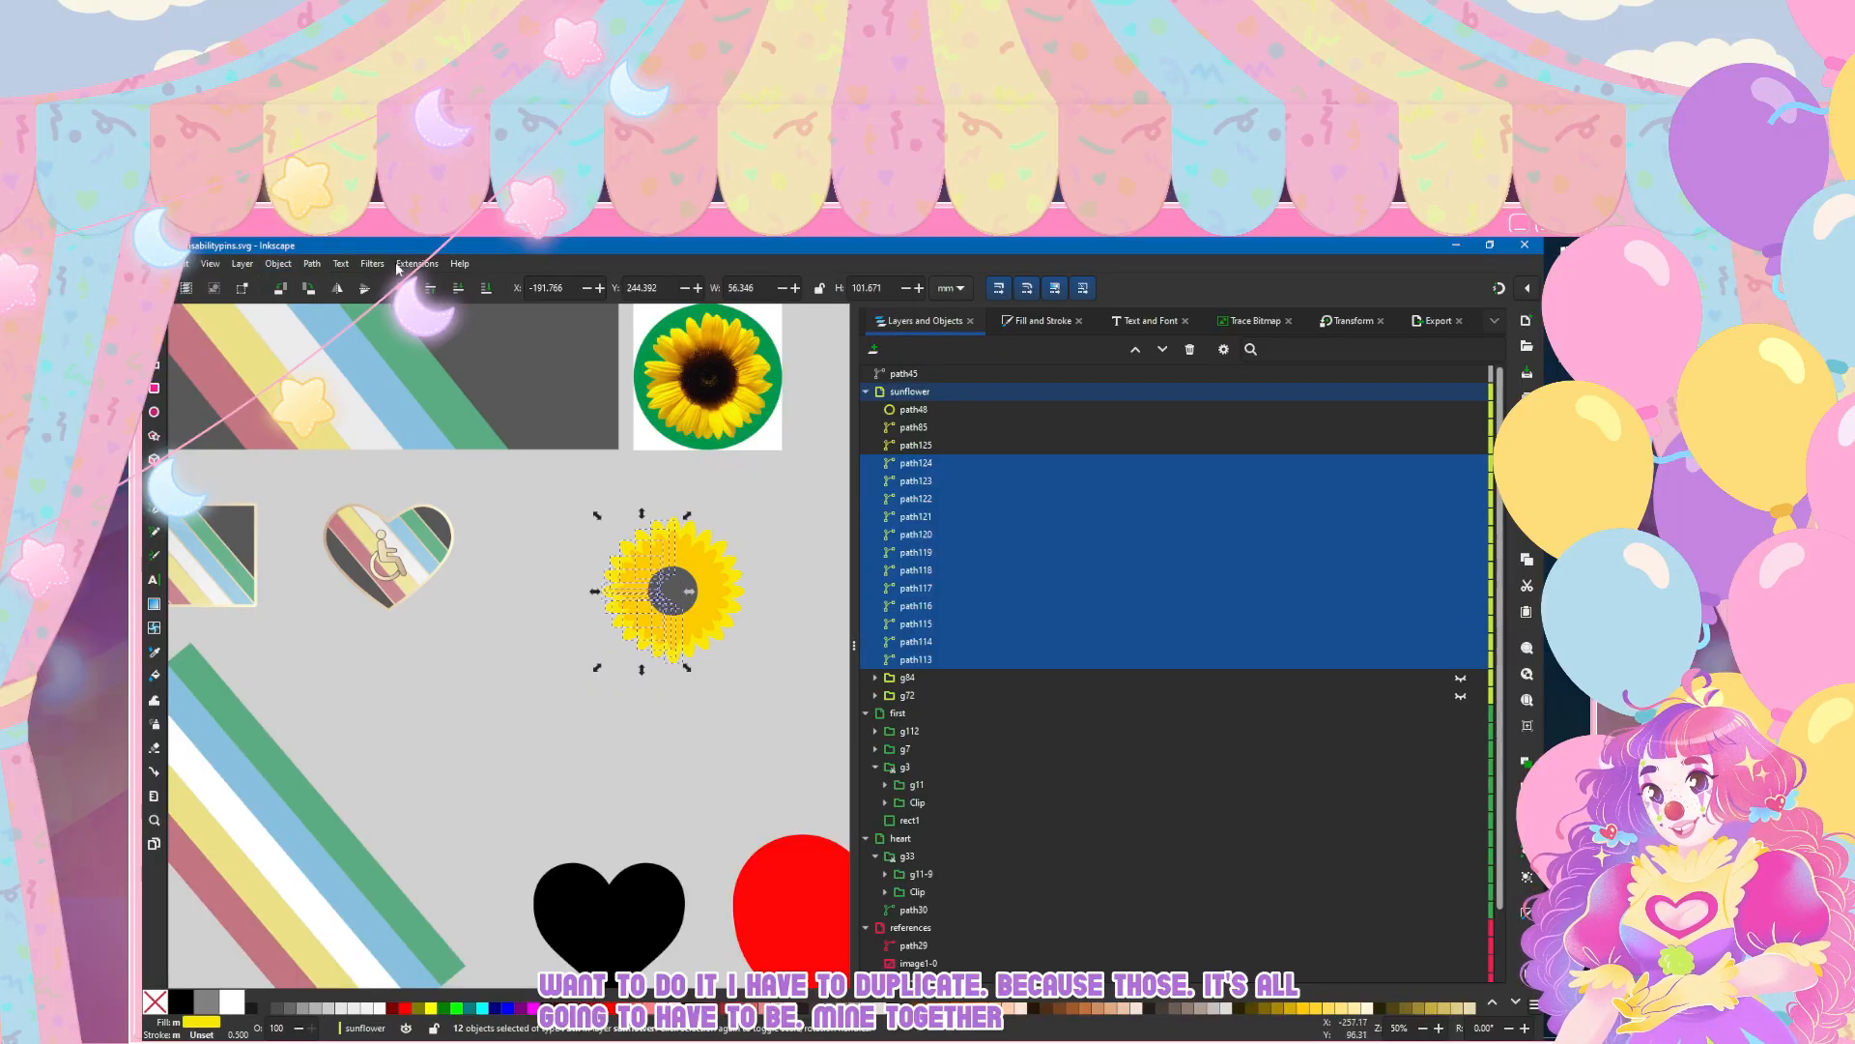
{"action": "left_click", "coordinate": [311, 264]}
{"action": "left_click", "coordinate": [330, 339]}
Step: Union the two merged petal halves, path125 and path113, into one outer petal shape
{"action": "left_click", "coordinate": [957, 448], "text": "ctrl"}
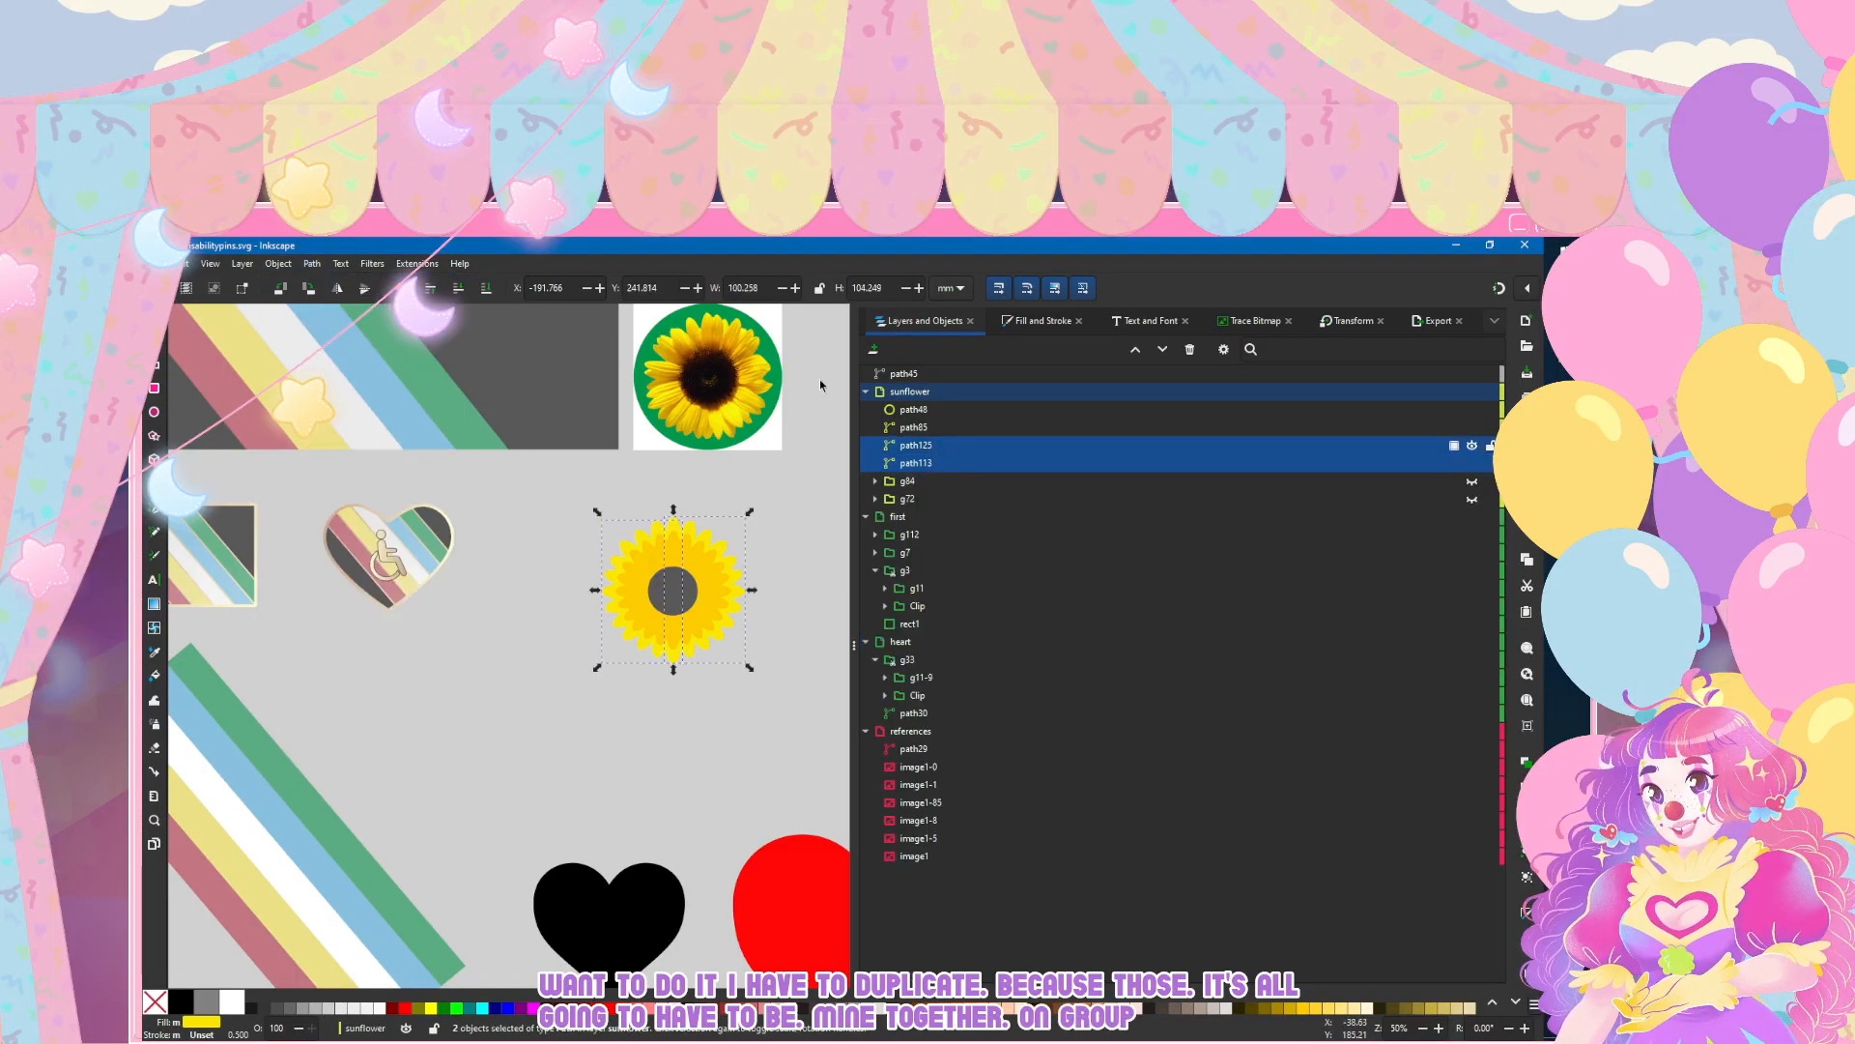
{"action": "left_click", "coordinate": [311, 264]}
{"action": "left_click", "coordinate": [330, 339]}
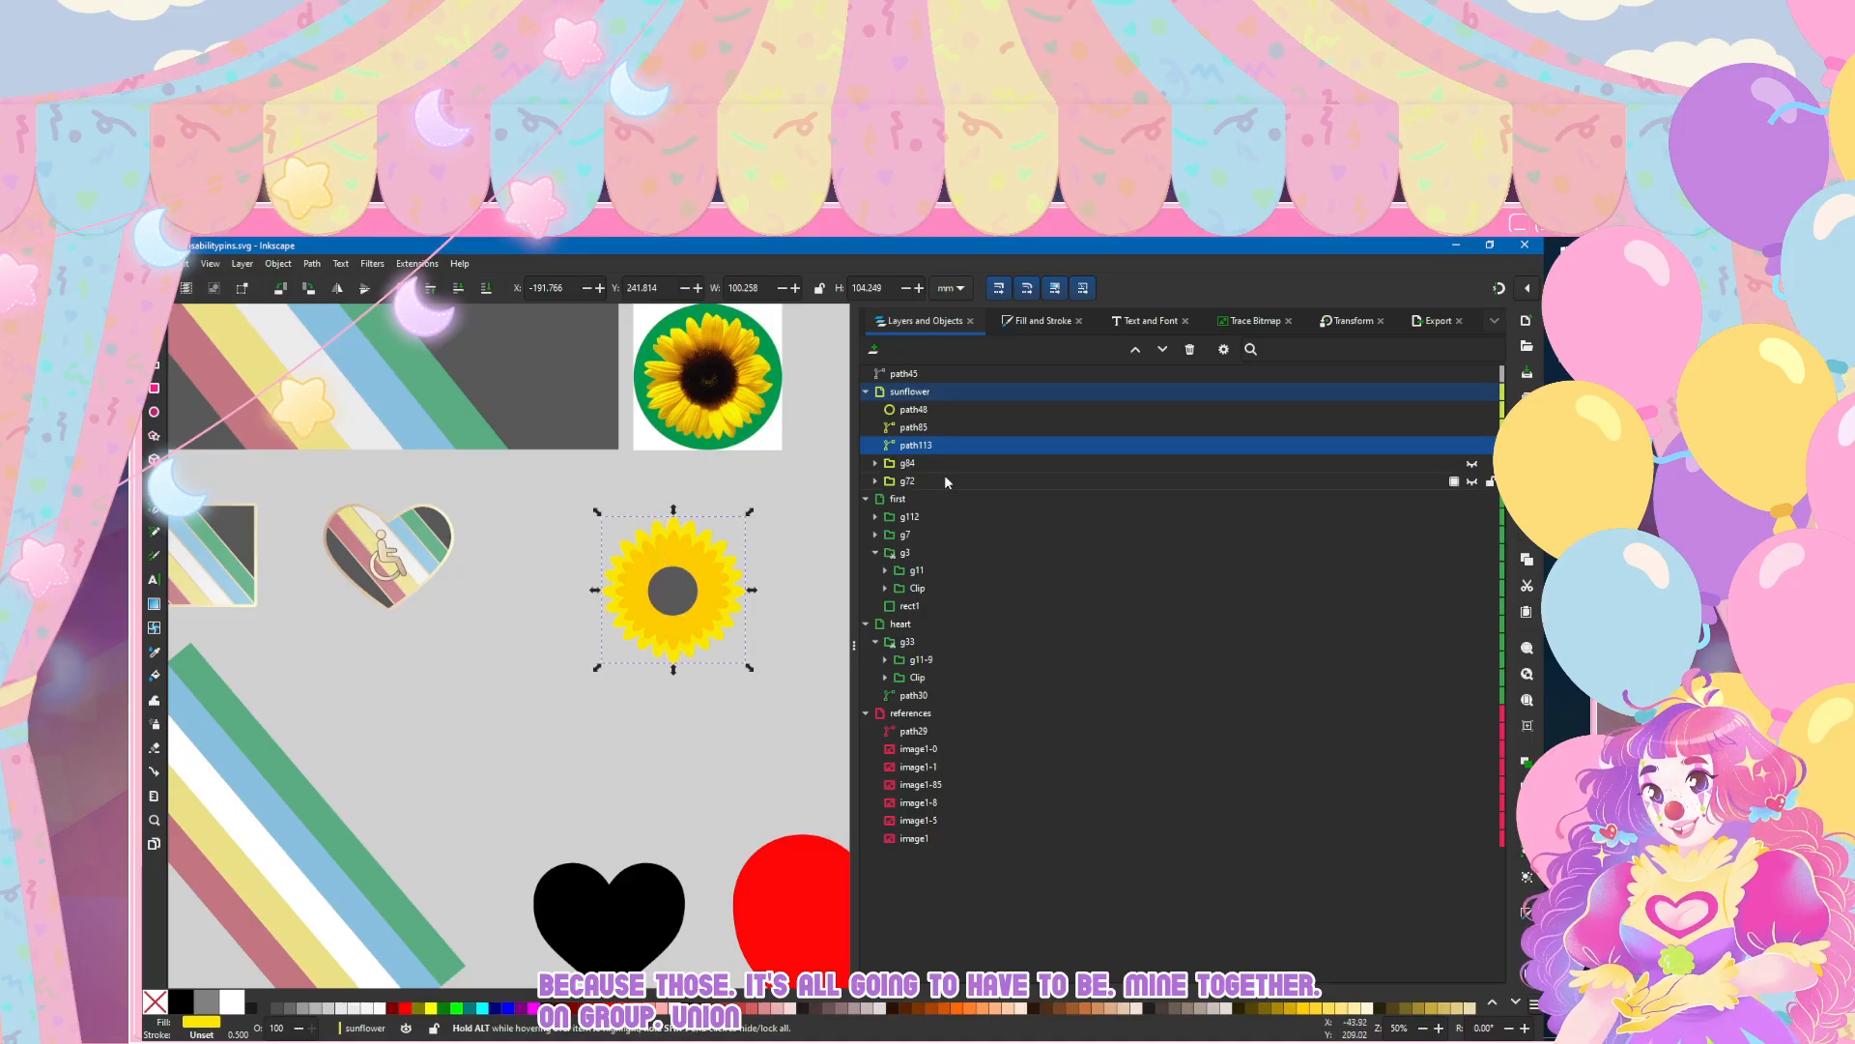
Step: Duplicate the merged outer petal path and place the copy directly below path85 in the object order
{"action": "right_click", "coordinate": [949, 448]}
{"action": "left_click", "coordinate": [976, 460]}
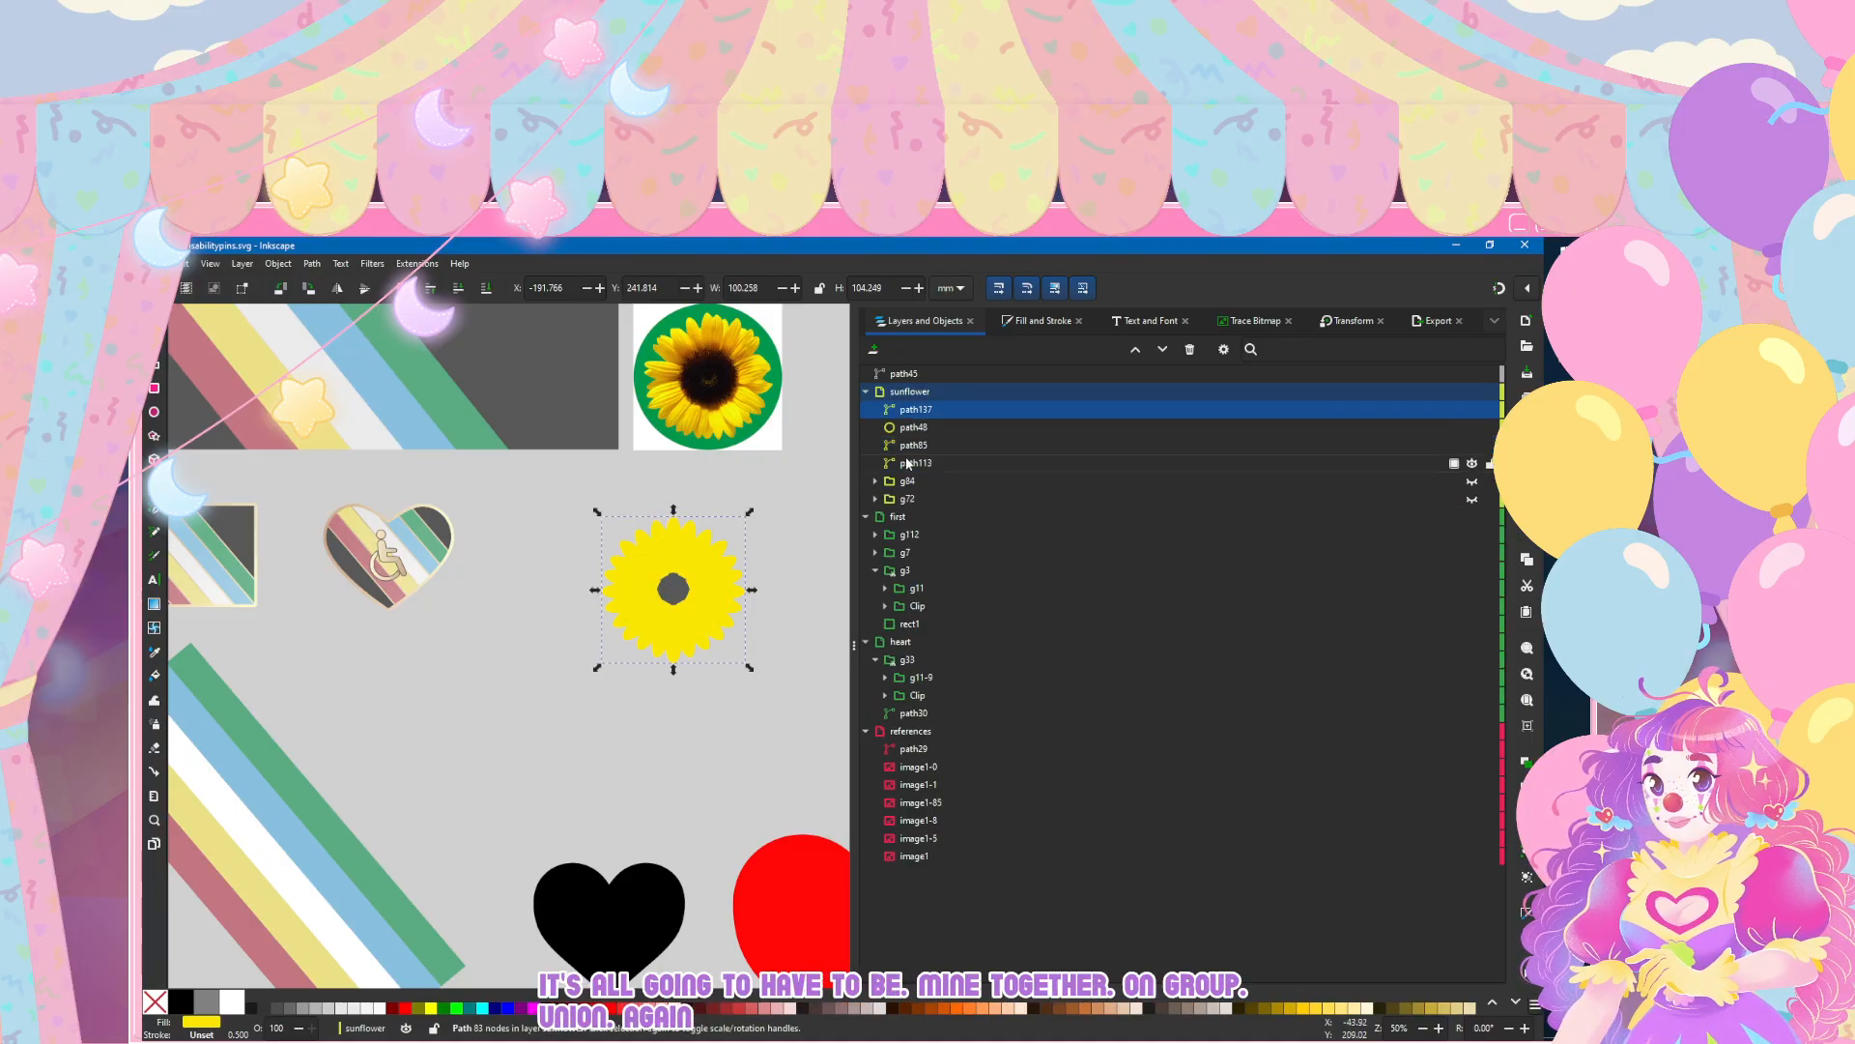
{"action": "mouse_move", "coordinate": [908, 418]}
{"action": "left_mouse_down"}
{"action": "mouse_move", "coordinate": [913, 452]}
{"action": "mouse_move", "coordinate": [930, 448]}
{"action": "left_mouse_up"}
Step: Turn the duplicated petal path into a clip group and move path85 into its Clip
{"action": "right_click", "coordinate": [930, 447]}
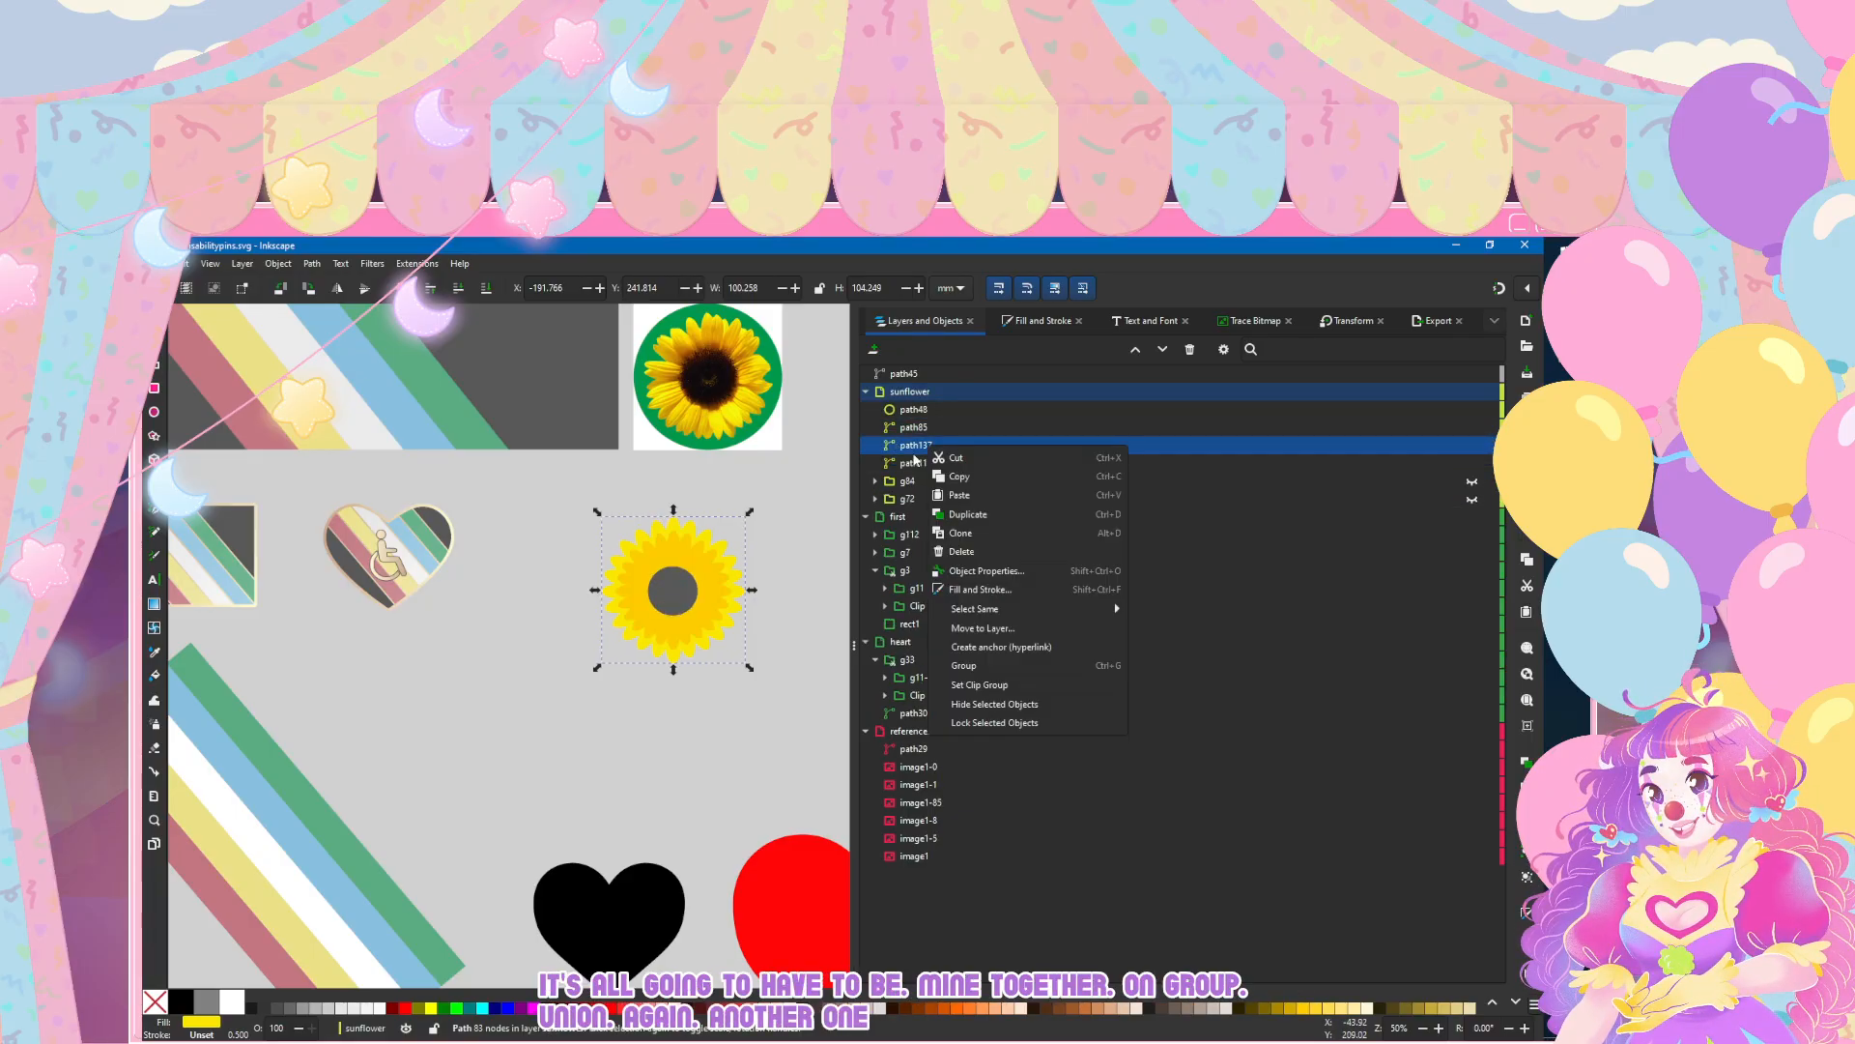
{"action": "left_click", "coordinate": [964, 665]}
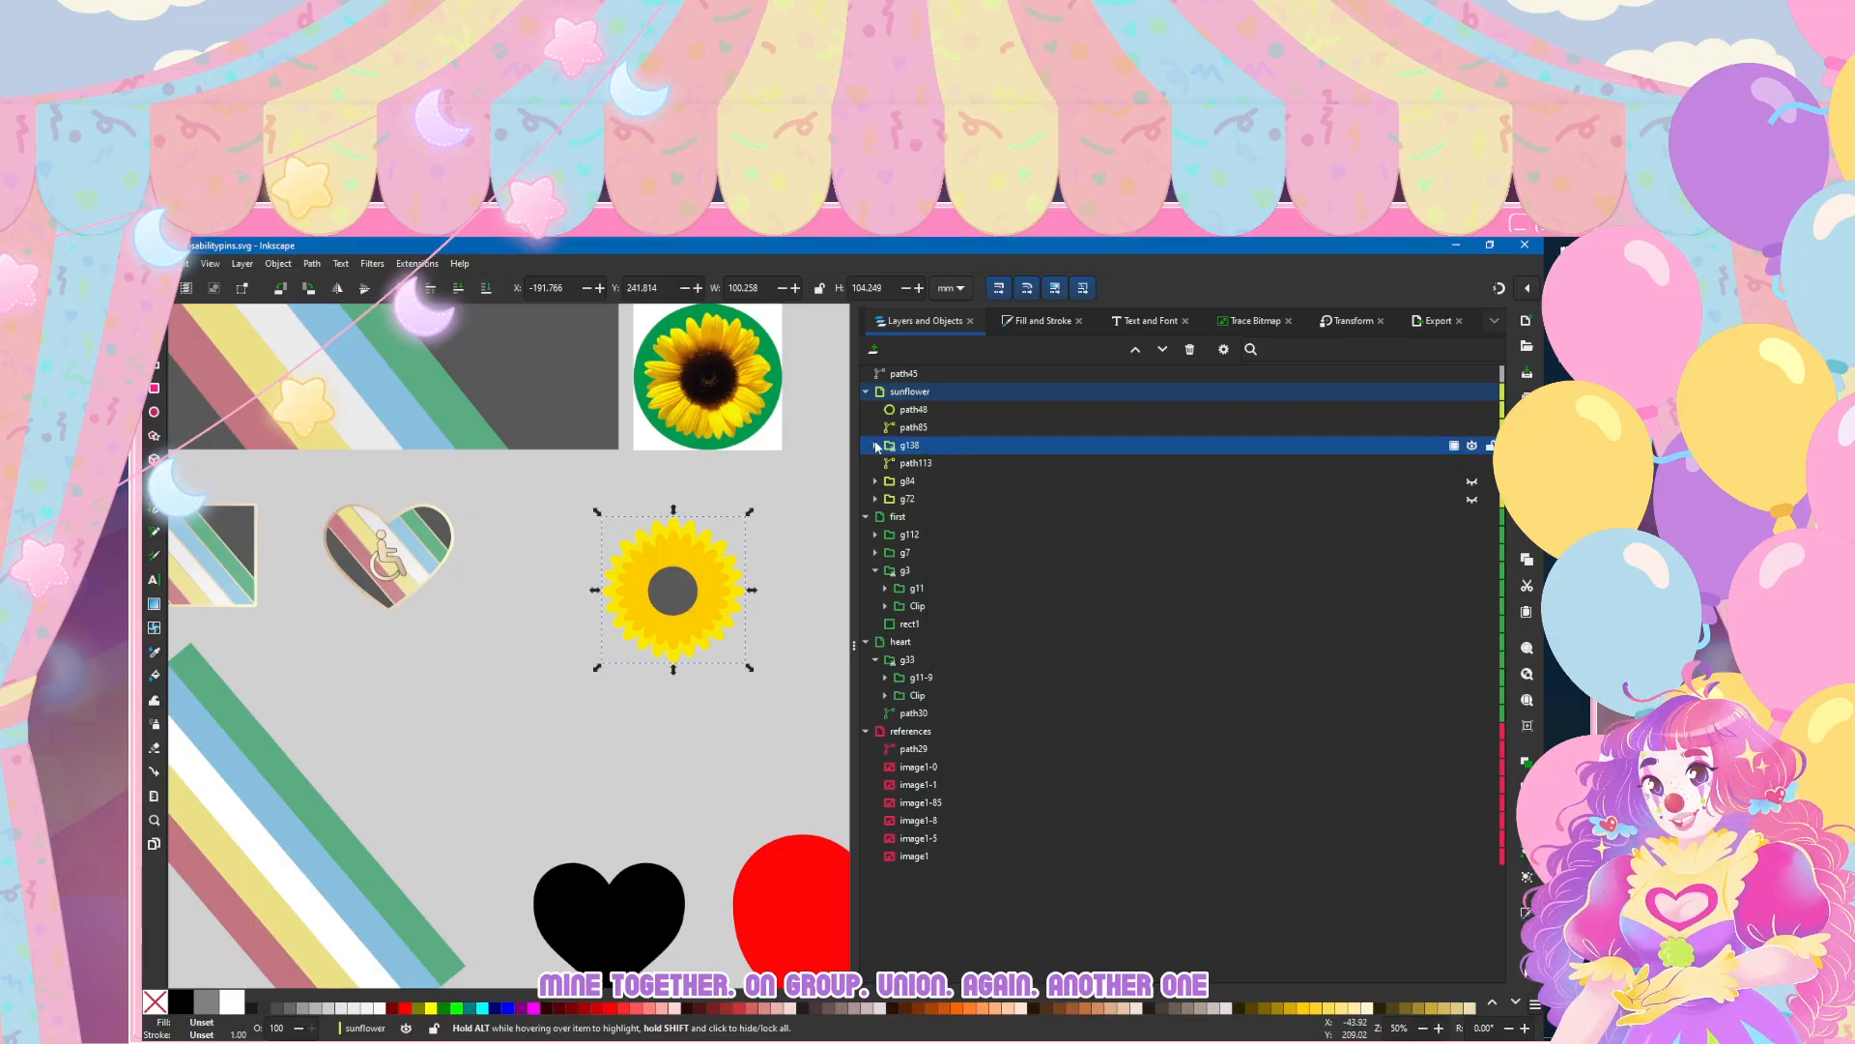
{"action": "left_click", "coordinate": [873, 446]}
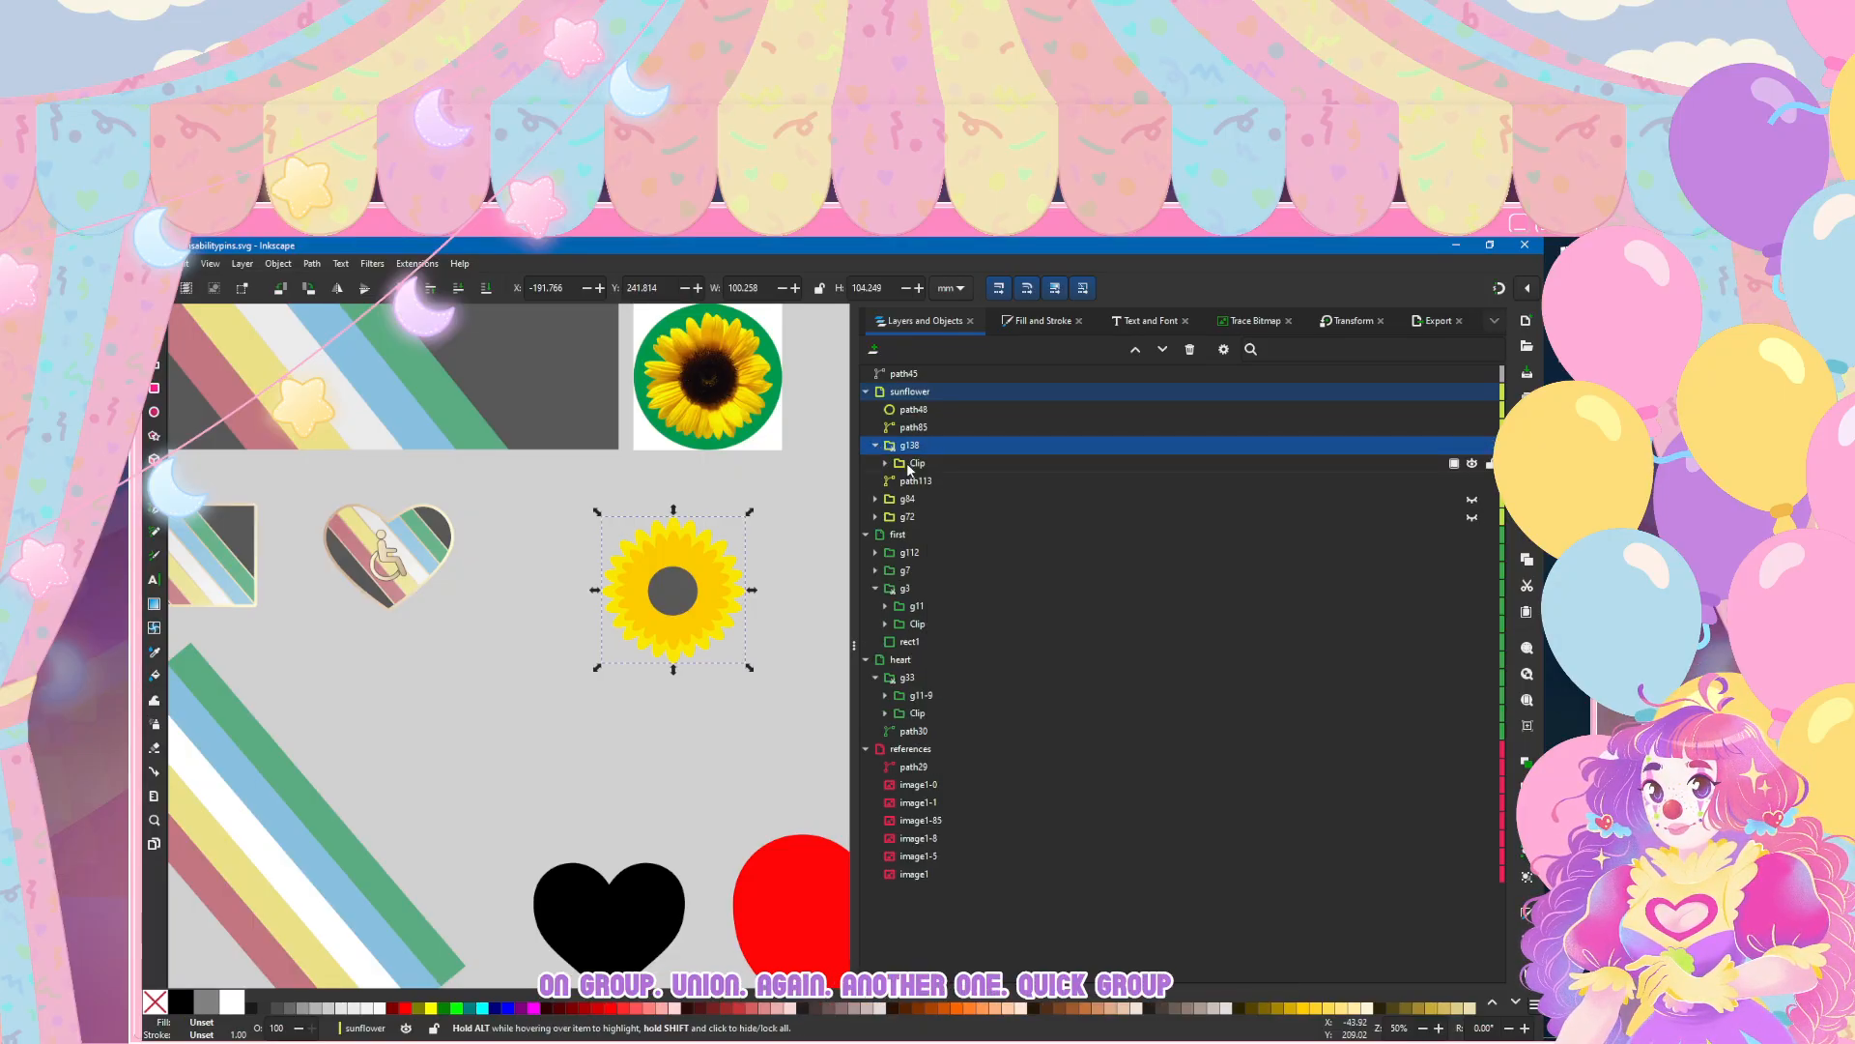
{"action": "left_click", "coordinate": [885, 464]}
{"action": "left_click", "coordinate": [885, 465]}
{"action": "left_click_drag", "start_coordinate": [909, 427], "coordinate": [940, 462]}
Step: Position the large flag stripe group g112 over the sunflower and place it inside clip group g138, above Clip
{"action": "left_click", "coordinate": [246, 831]}
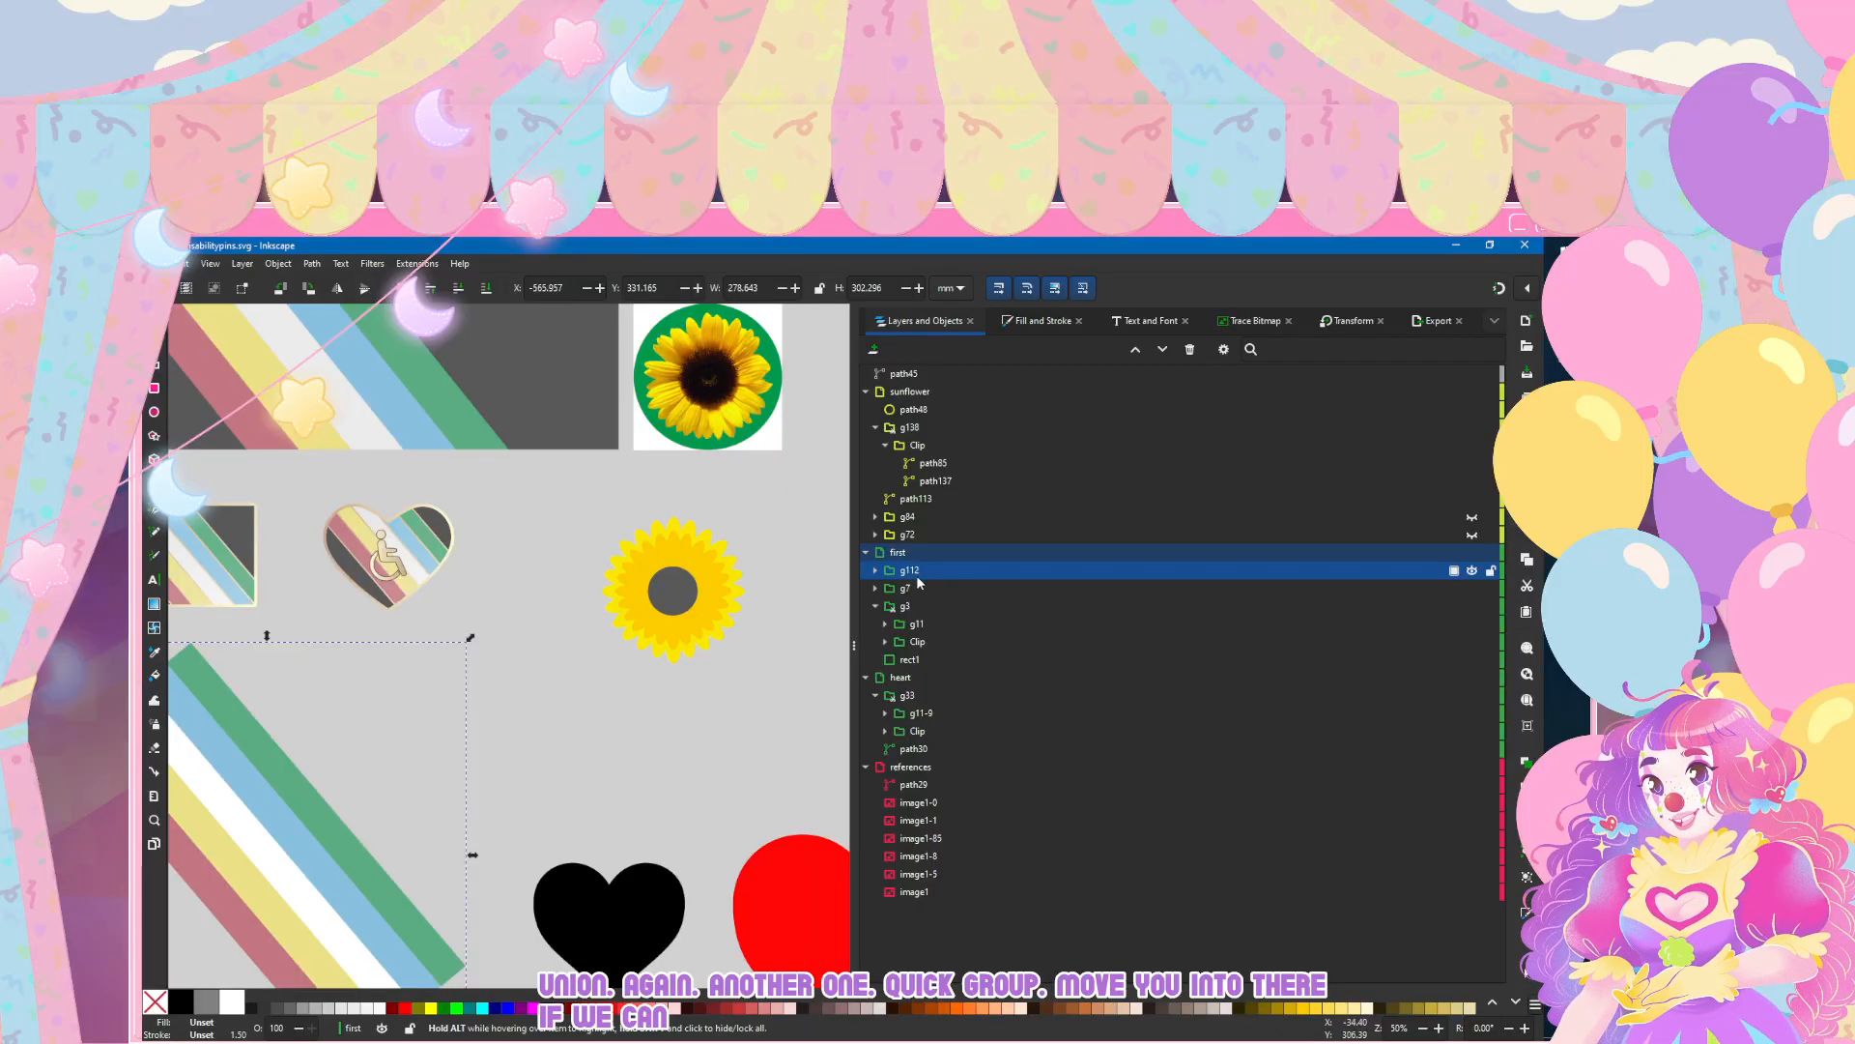
{"action": "scroll", "coordinate": [543, 679], "scroll_direction": "down", "scroll_amount": 4}
{"action": "scroll", "coordinate": [539, 680], "scroll_direction": "up", "scroll_amount": 3}
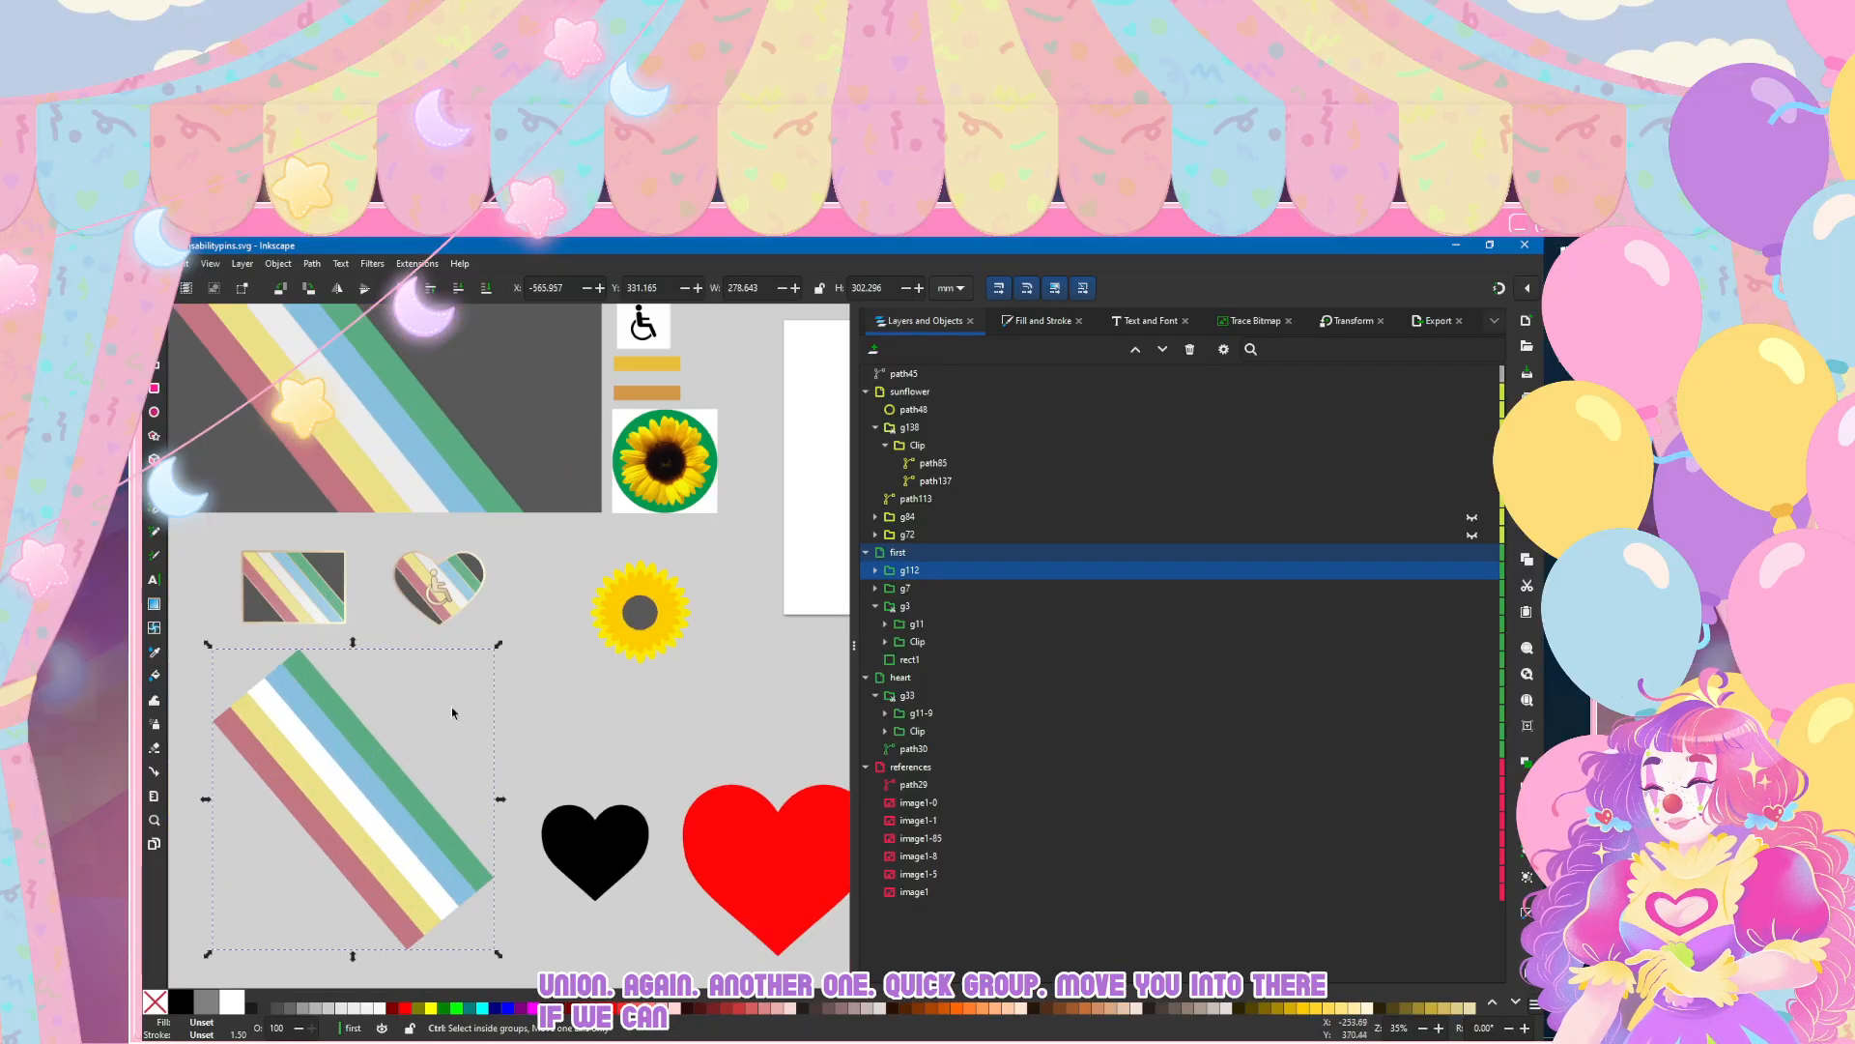
{"action": "left_click_drag", "start_coordinate": [913, 570], "coordinate": [942, 488]}
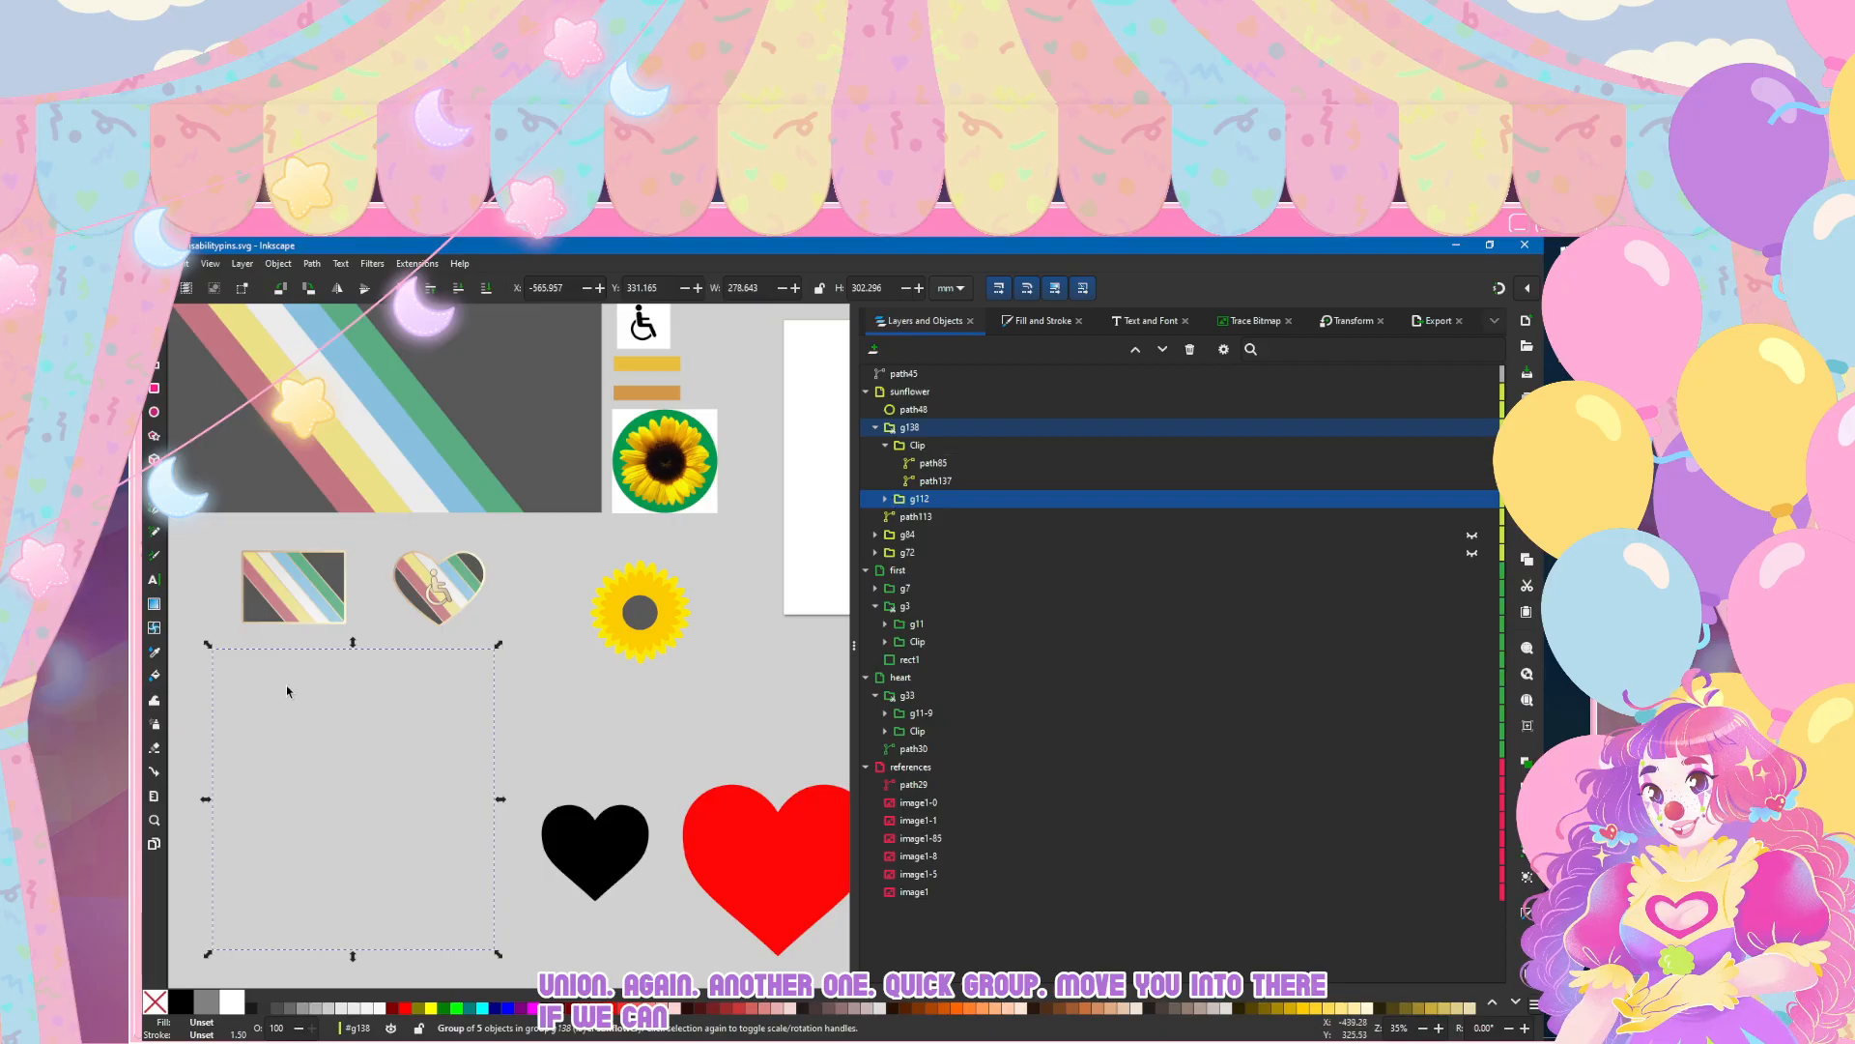
{"action": "key", "text": "ctrl+z"}
{"action": "left_click_drag", "start_coordinate": [352, 762], "coordinate": [645, 578]}
{"action": "left_click_drag", "start_coordinate": [904, 572], "coordinate": [943, 437]}
{"action": "left_click", "coordinate": [285, 773]}
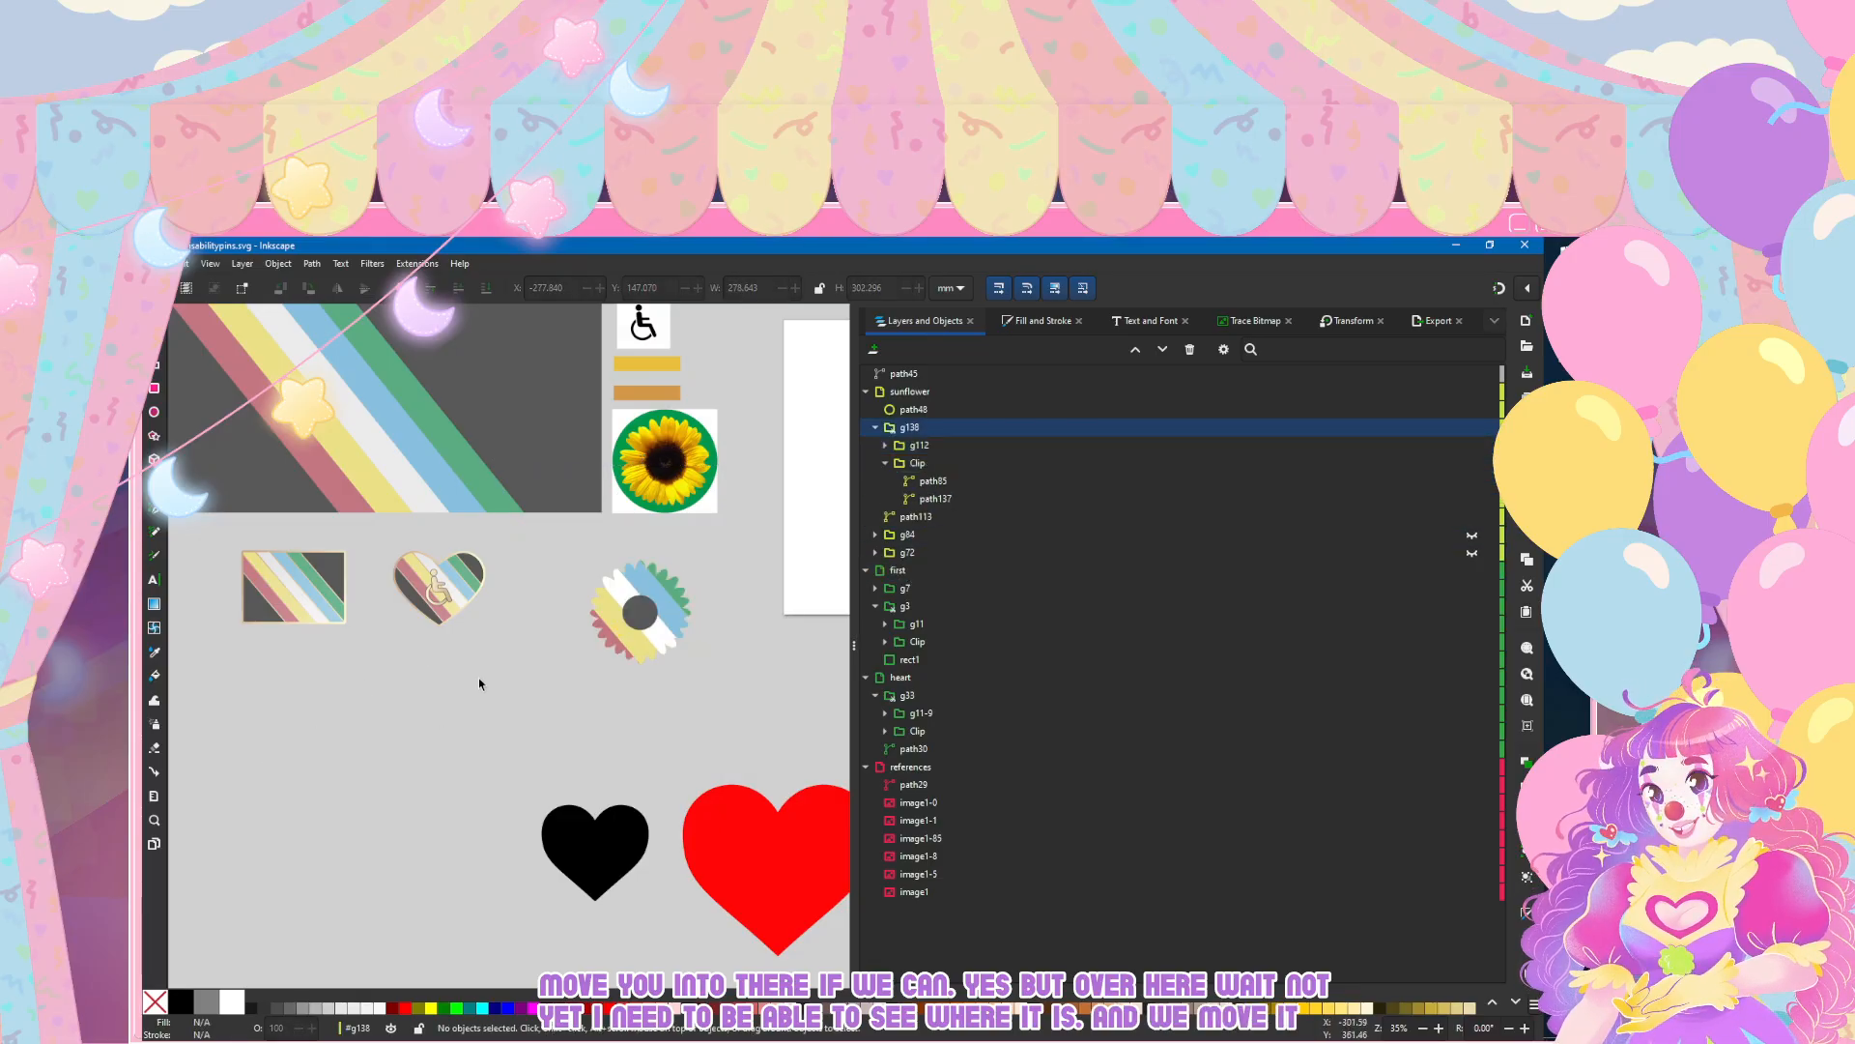
Step: Move path85 out of the Clip to the top of group g138 and deselect it
{"action": "scroll", "coordinate": [632, 599], "scroll_direction": "up", "scroll_amount": 3}
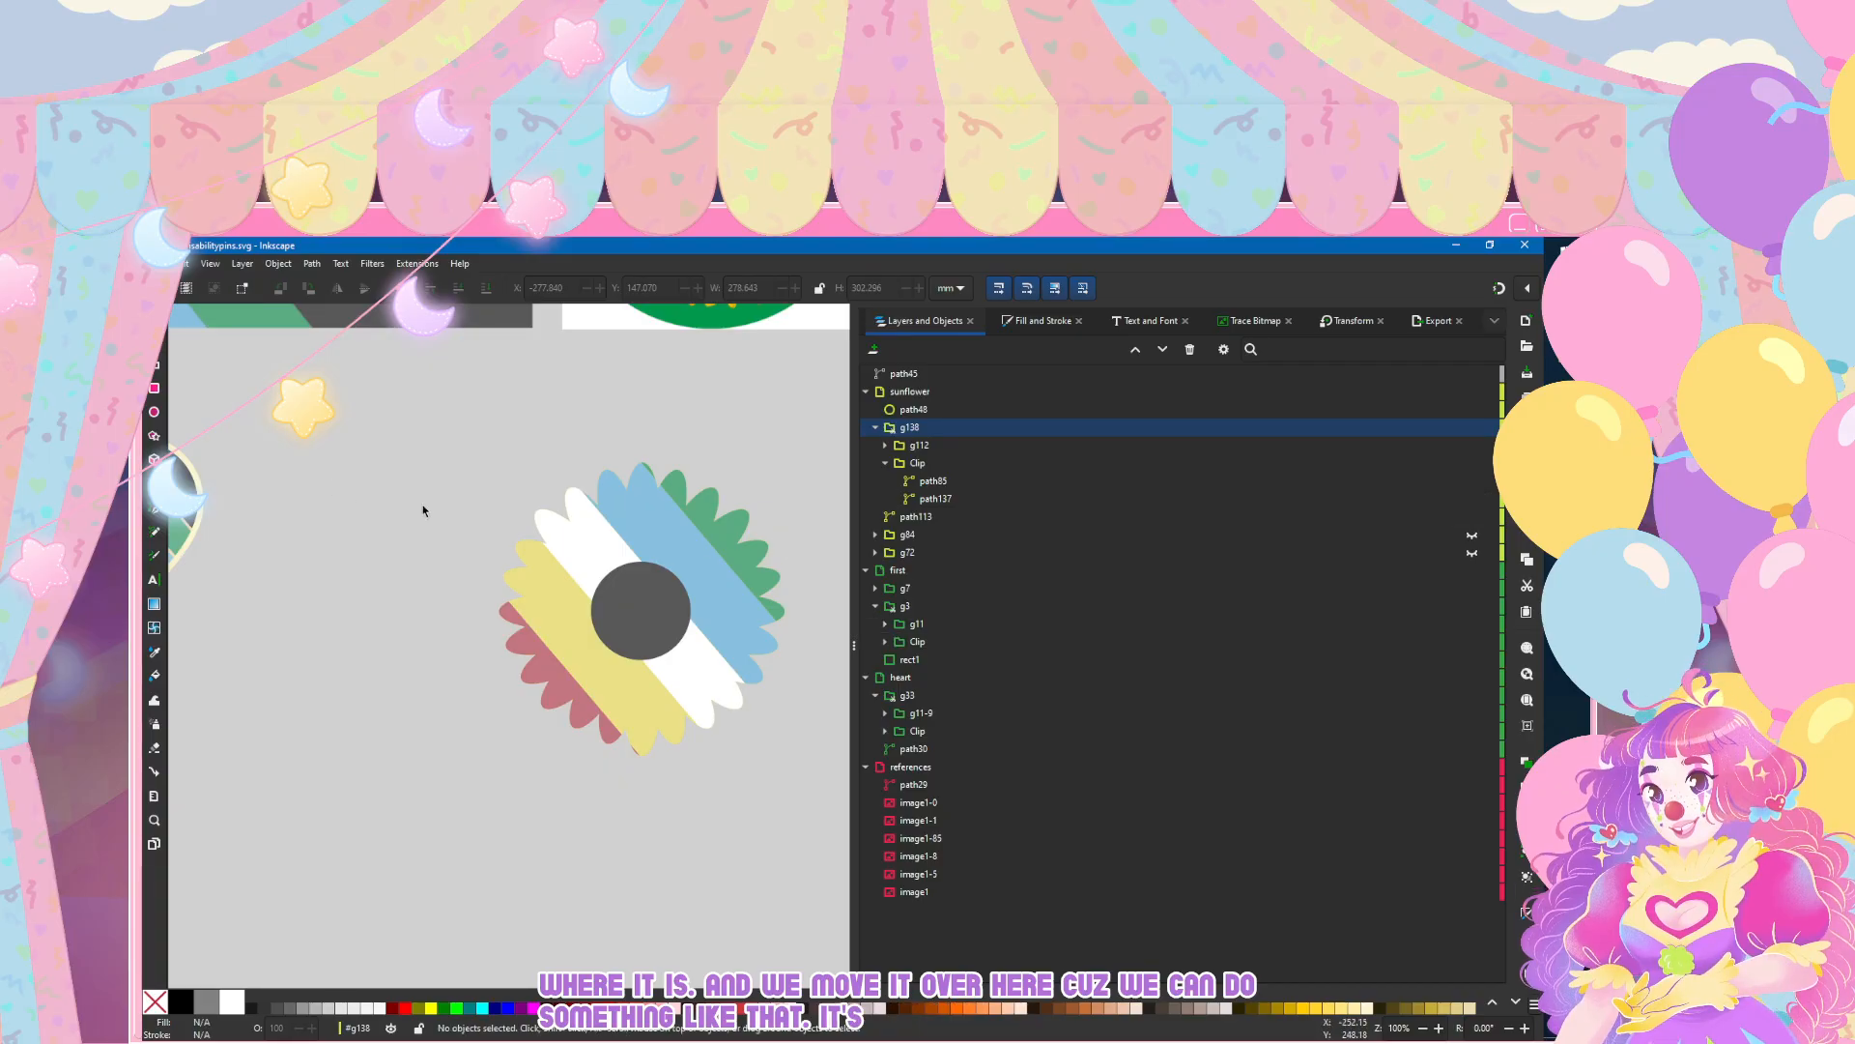
{"action": "left_click", "coordinate": [986, 479]}
{"action": "left_click_drag", "start_coordinate": [935, 486], "coordinate": [928, 439]}
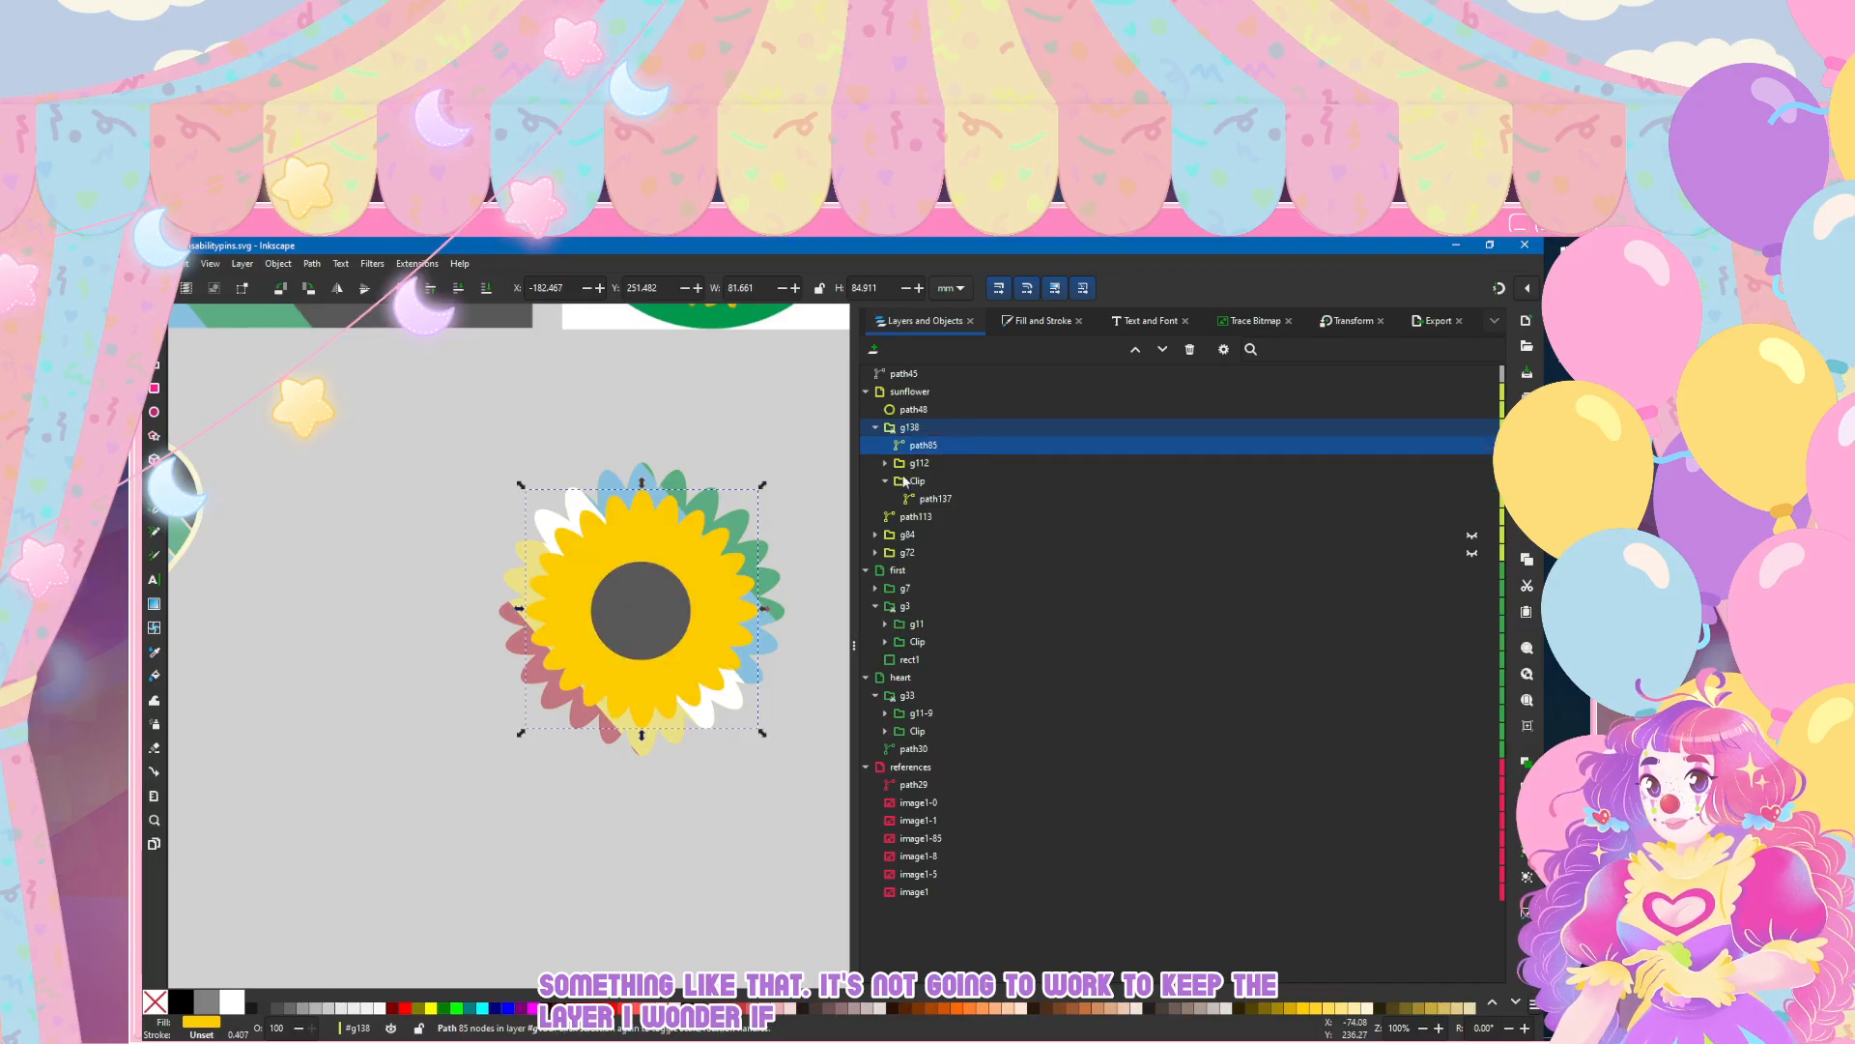
{"action": "left_click", "coordinate": [450, 889]}
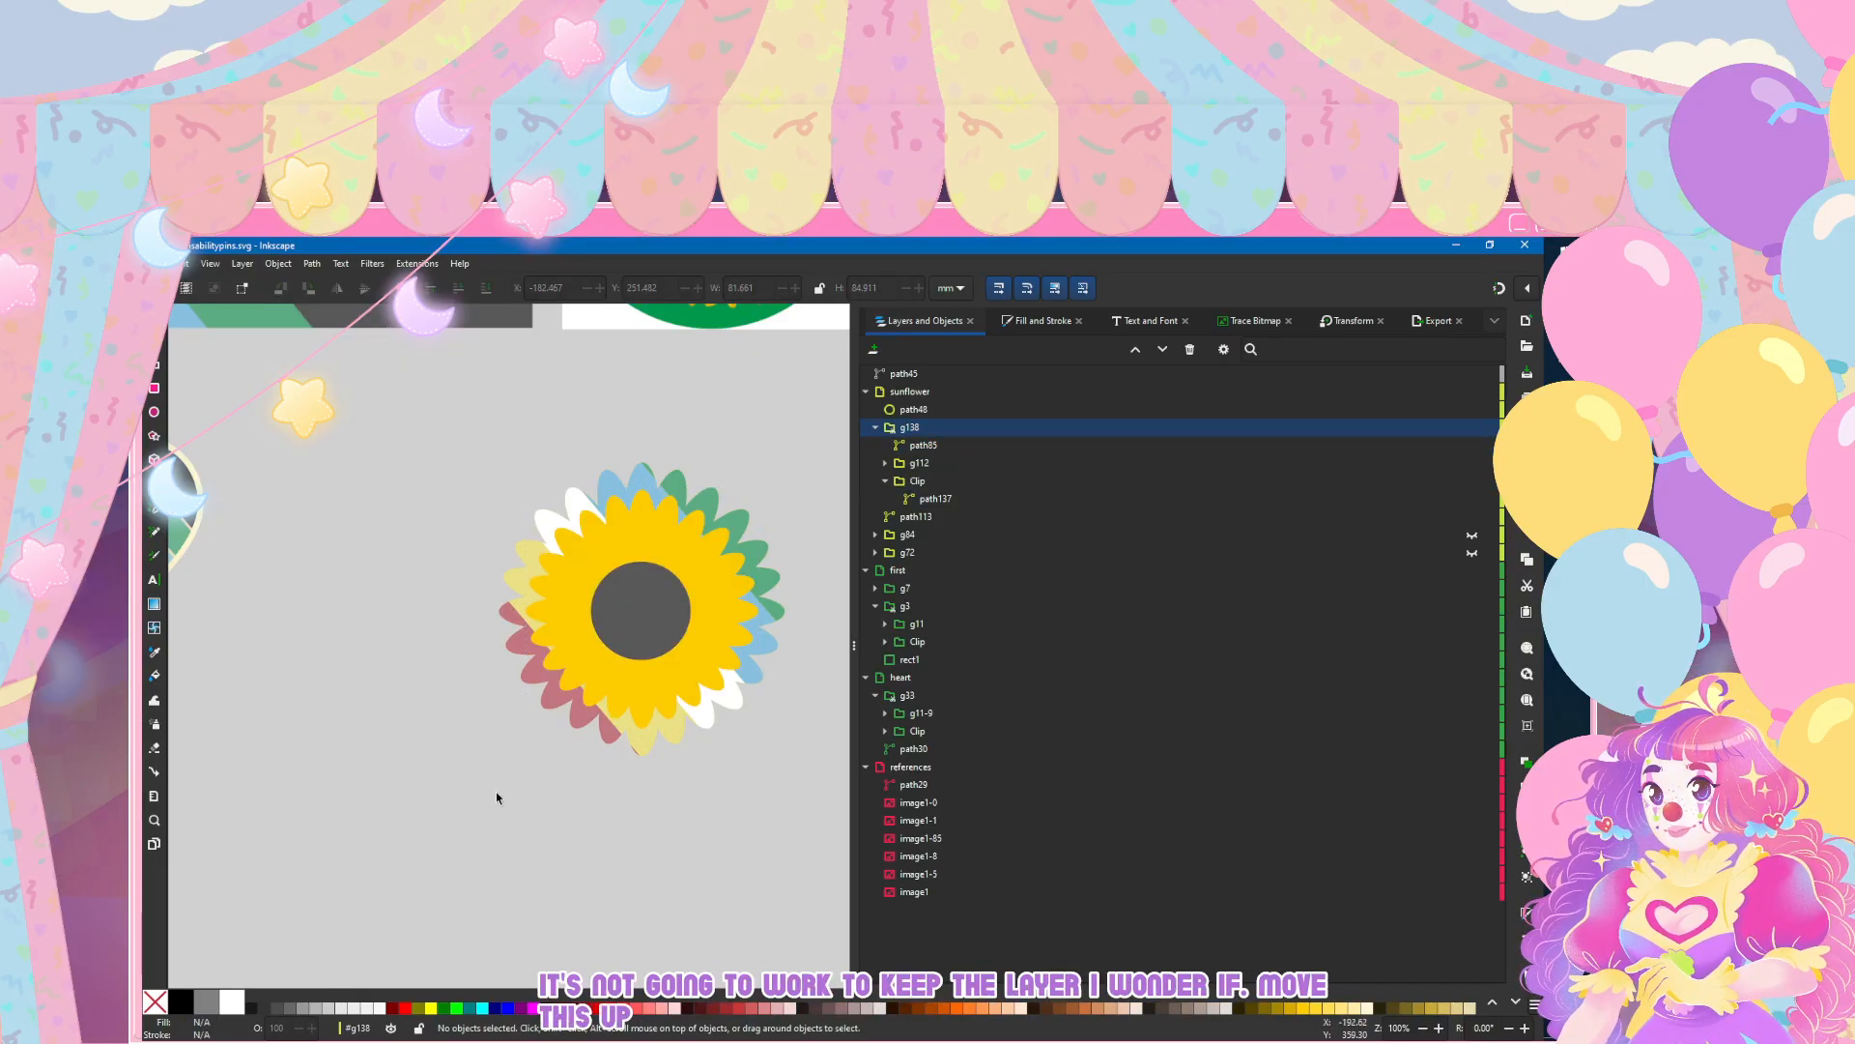
Step: Give the outer petal path113 behind the stripes a flat-colour stroke with a width of 4 mm
{"action": "scroll", "coordinate": [496, 796], "scroll_direction": "down", "scroll_amount": 4}
{"action": "scroll", "coordinate": [498, 812], "scroll_direction": "up", "scroll_amount": 4}
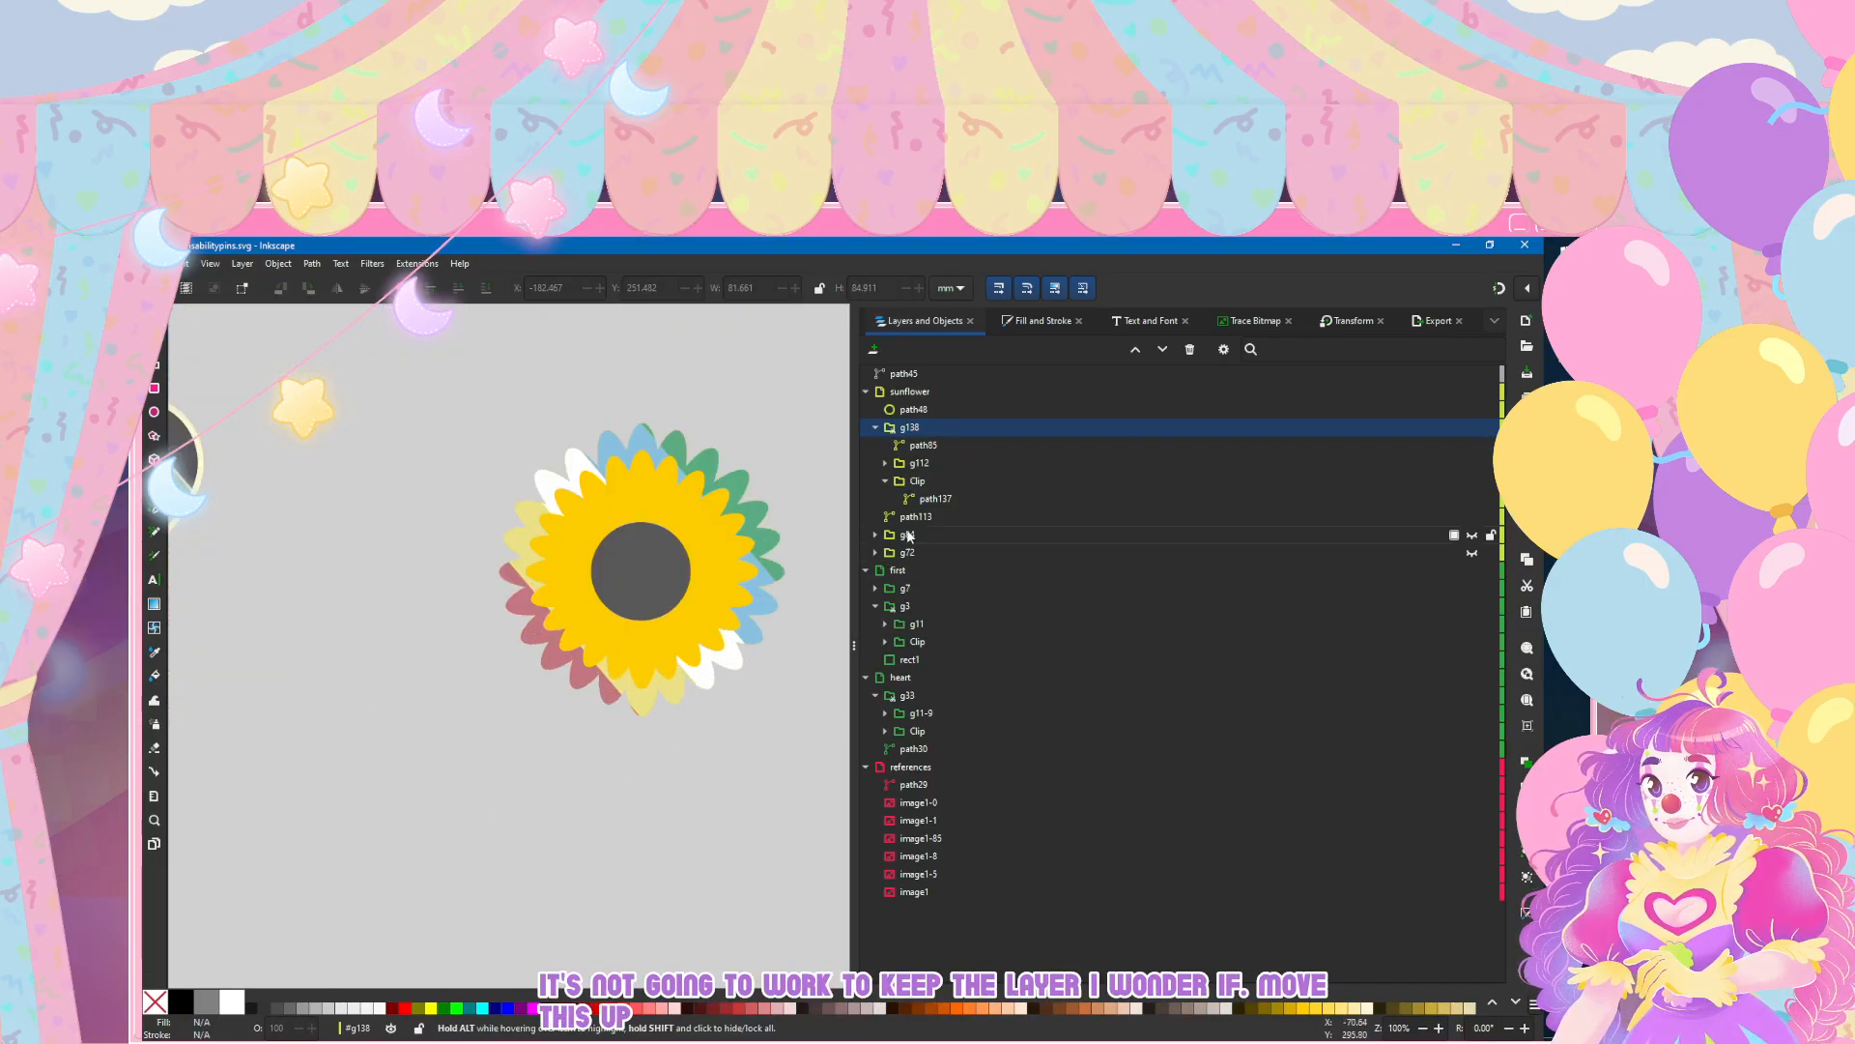
{"action": "left_click", "coordinate": [935, 520]}
{"action": "key", "text": "ctrl+shift+f"}
{"action": "left_click", "coordinate": [937, 348]}
{"action": "left_click", "coordinate": [896, 372]}
{"action": "left_click", "coordinate": [1022, 348]}
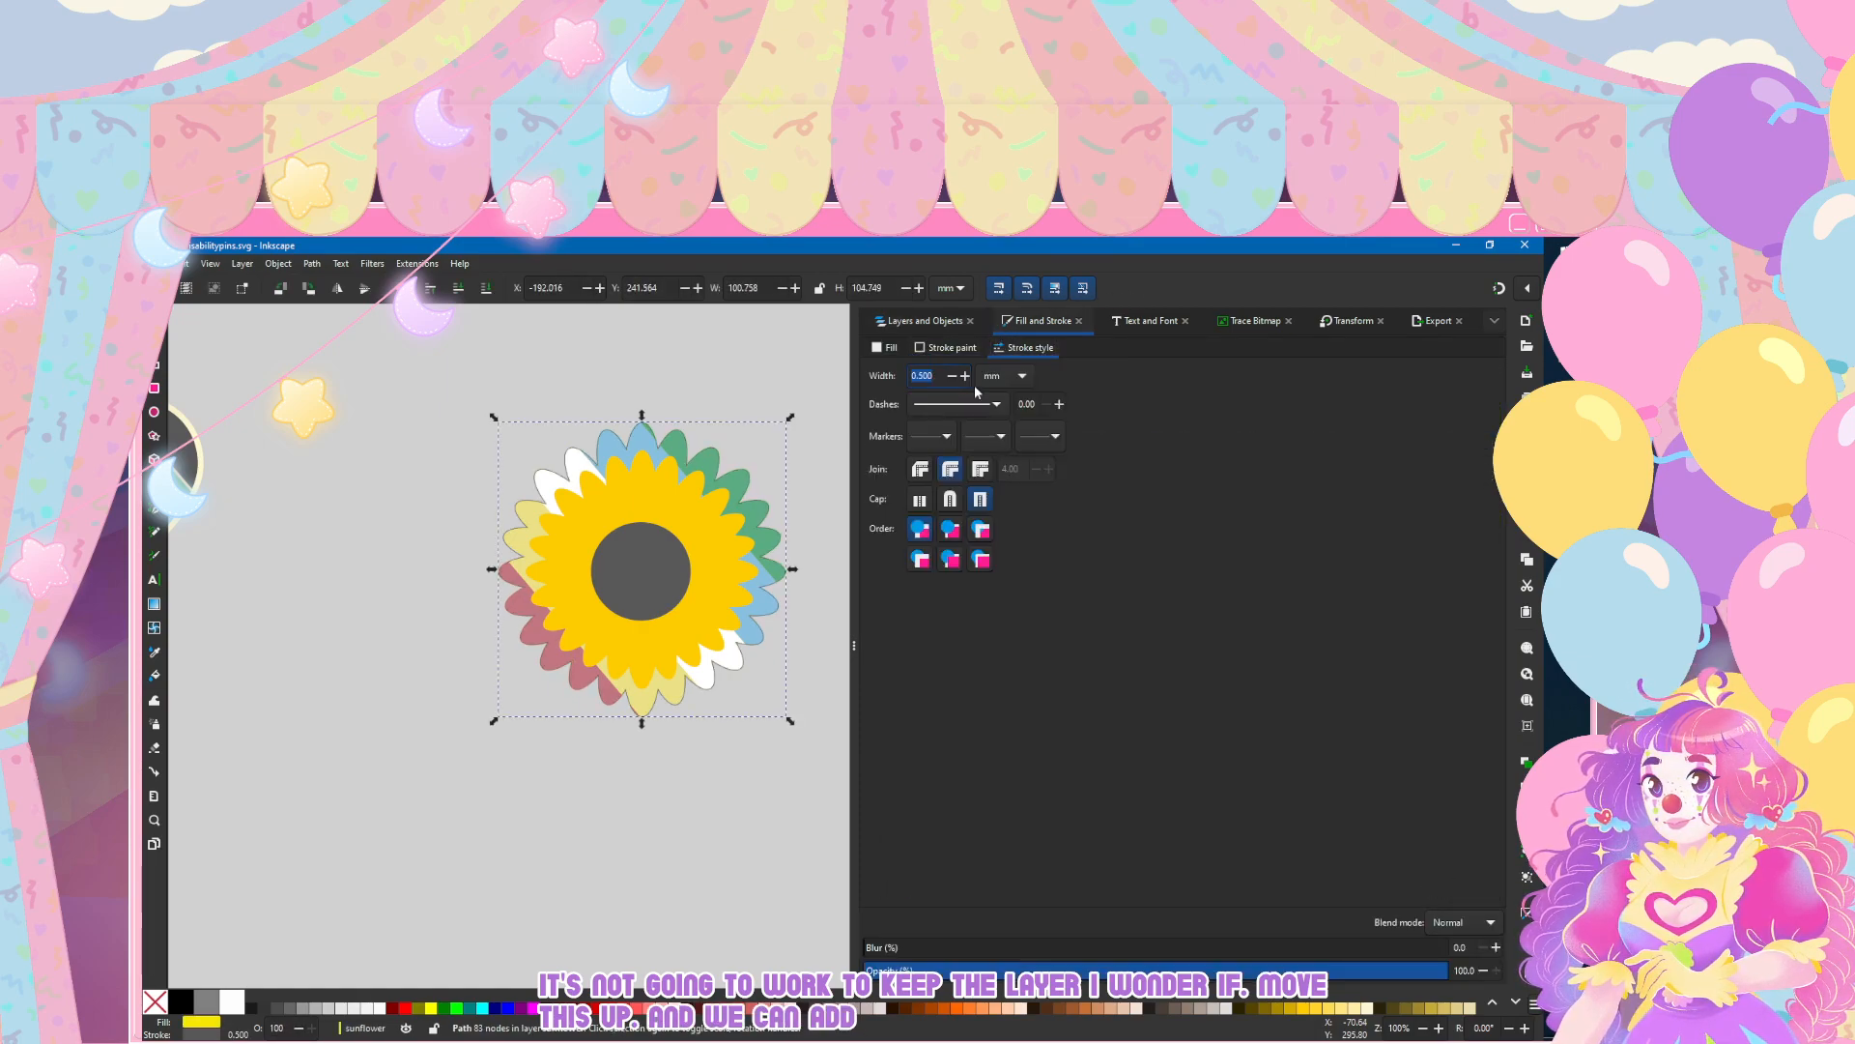
{"action": "key", "text": "Return"}
Step: Apply the cream-to-tan linear gradient 48 to the outer petal stroke and reverse its direction
{"action": "left_click", "coordinate": [930, 350]}
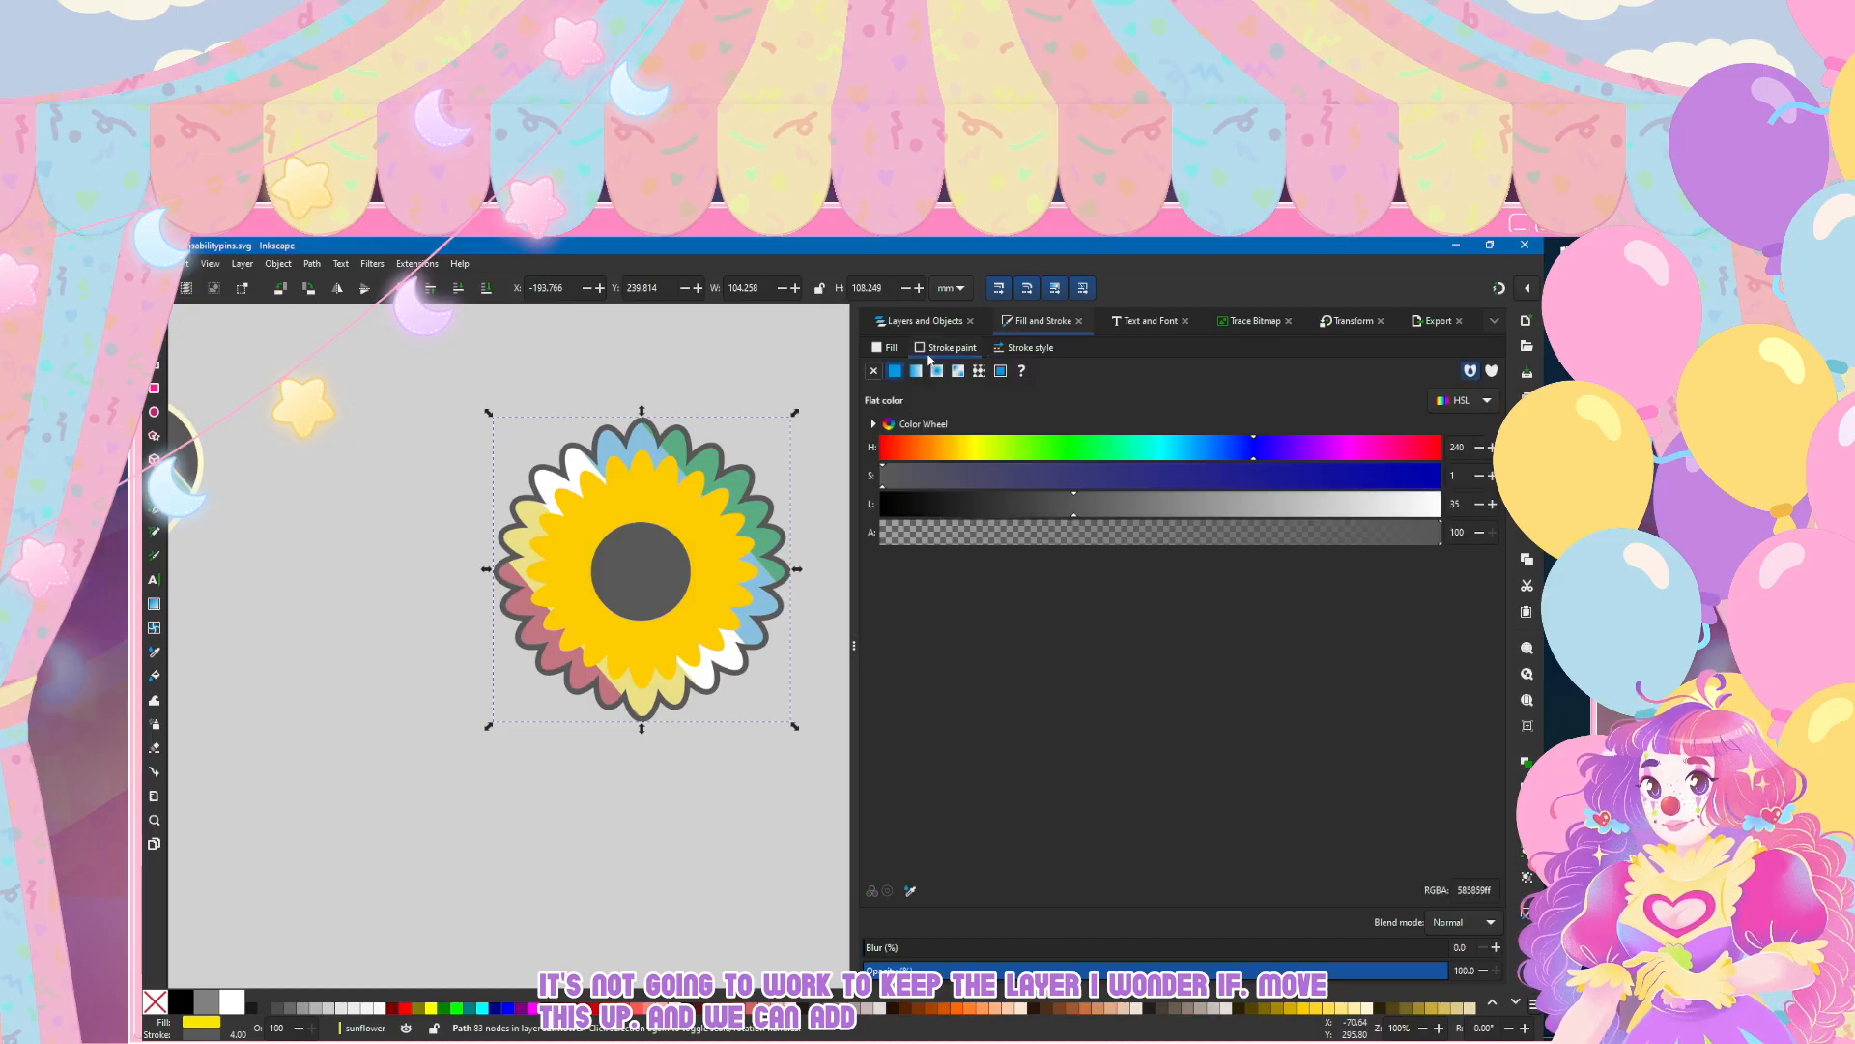
{"action": "left_click", "coordinate": [915, 372]}
{"action": "left_click", "coordinate": [940, 399]}
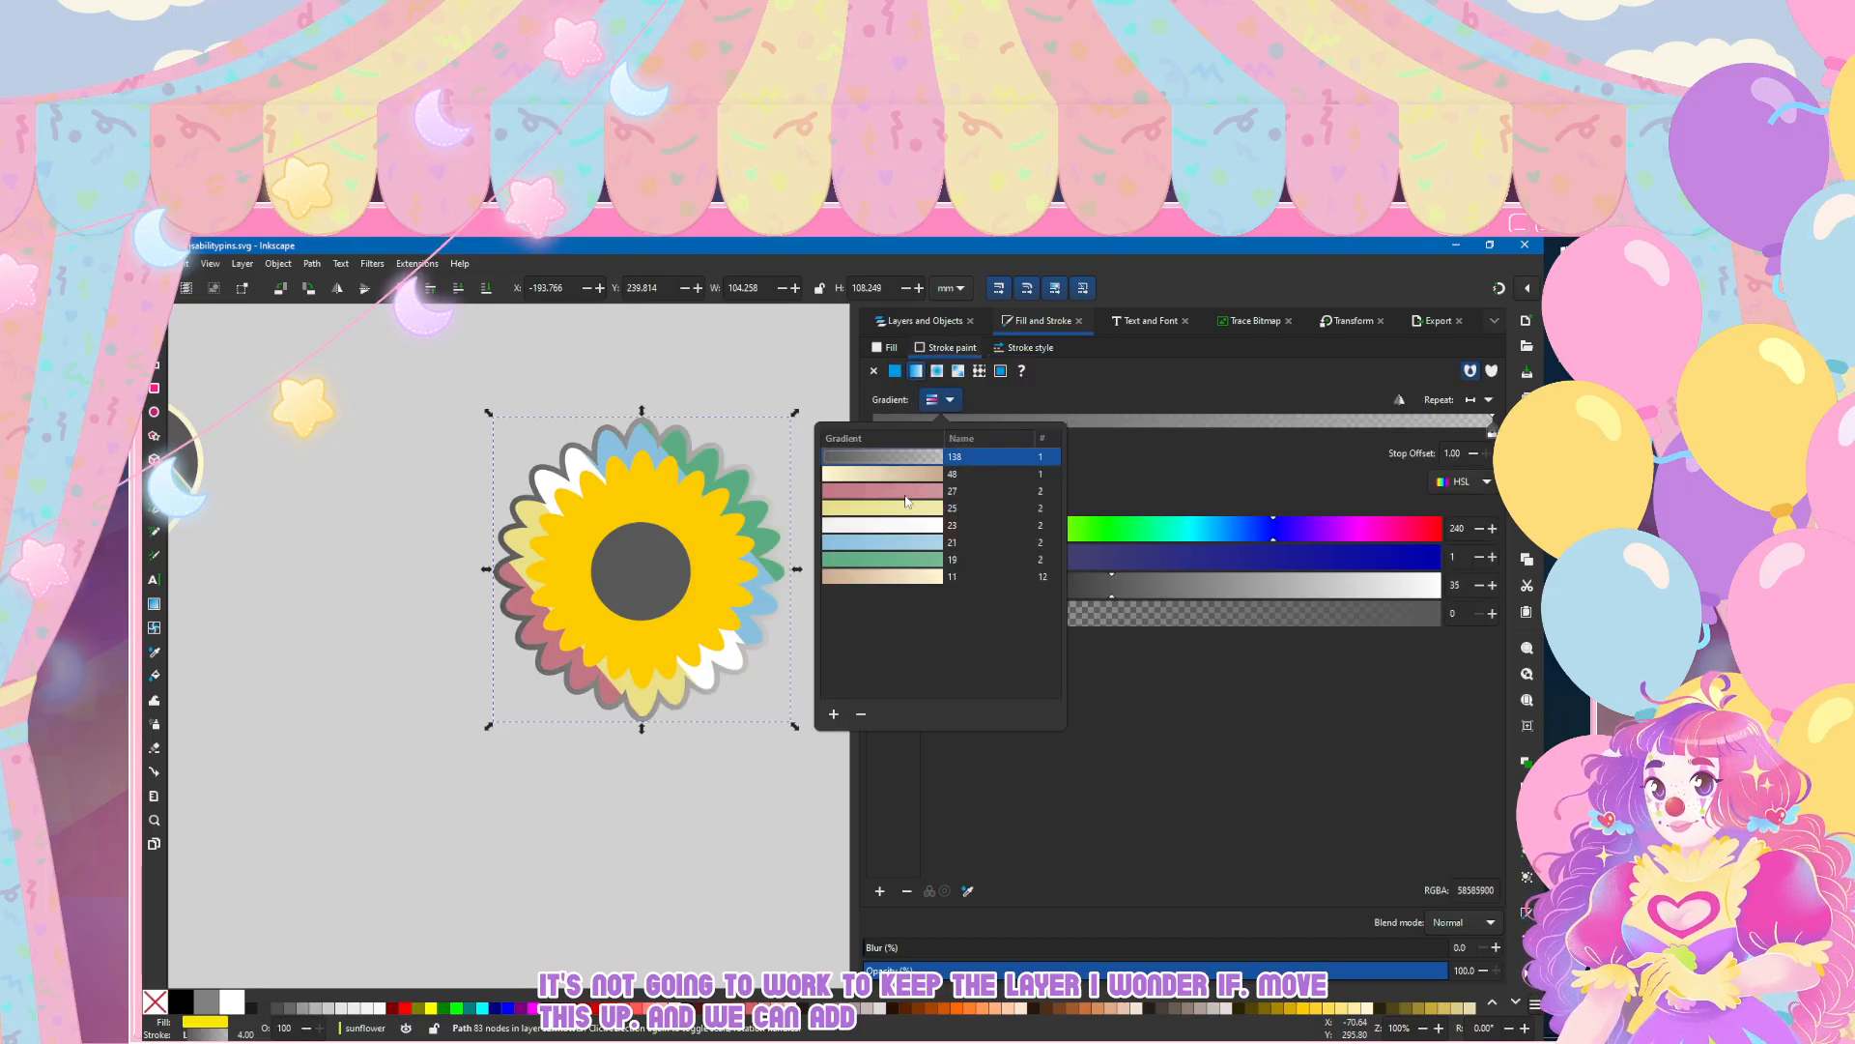
{"action": "left_click", "coordinate": [892, 475]}
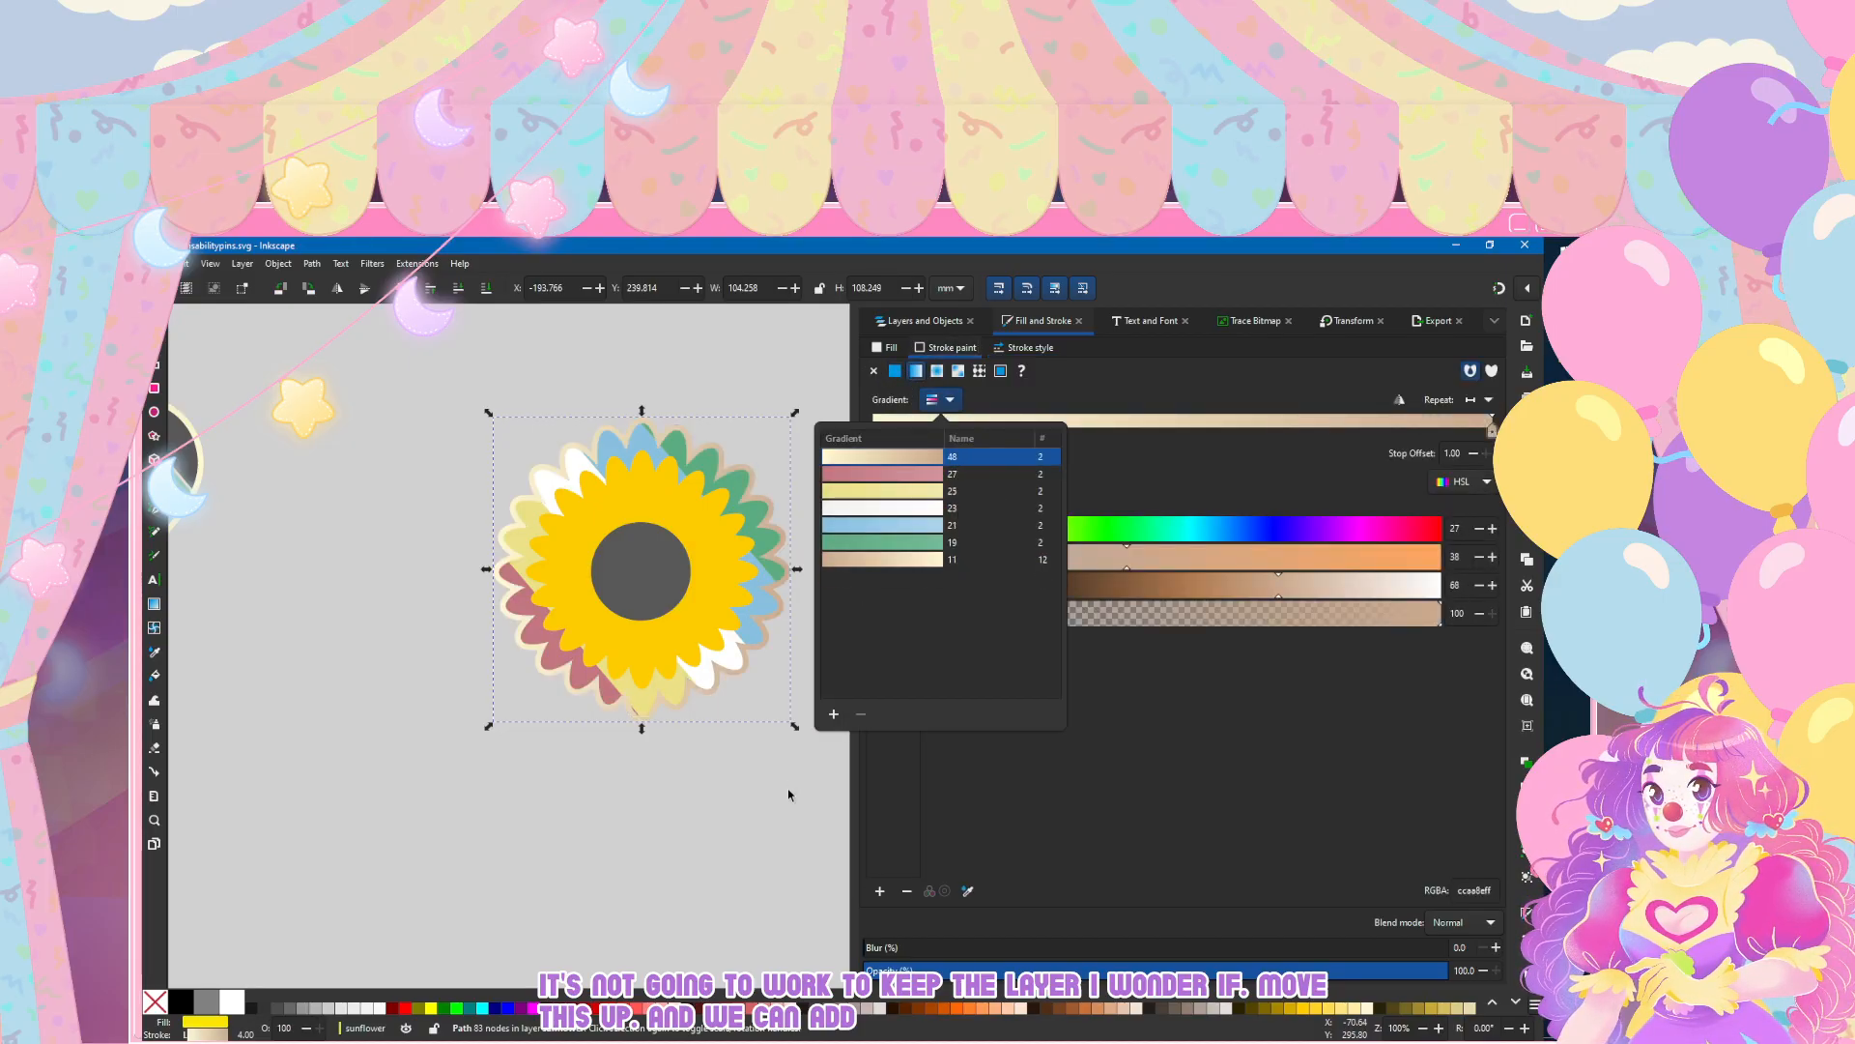
{"action": "left_click", "coordinate": [1400, 402]}
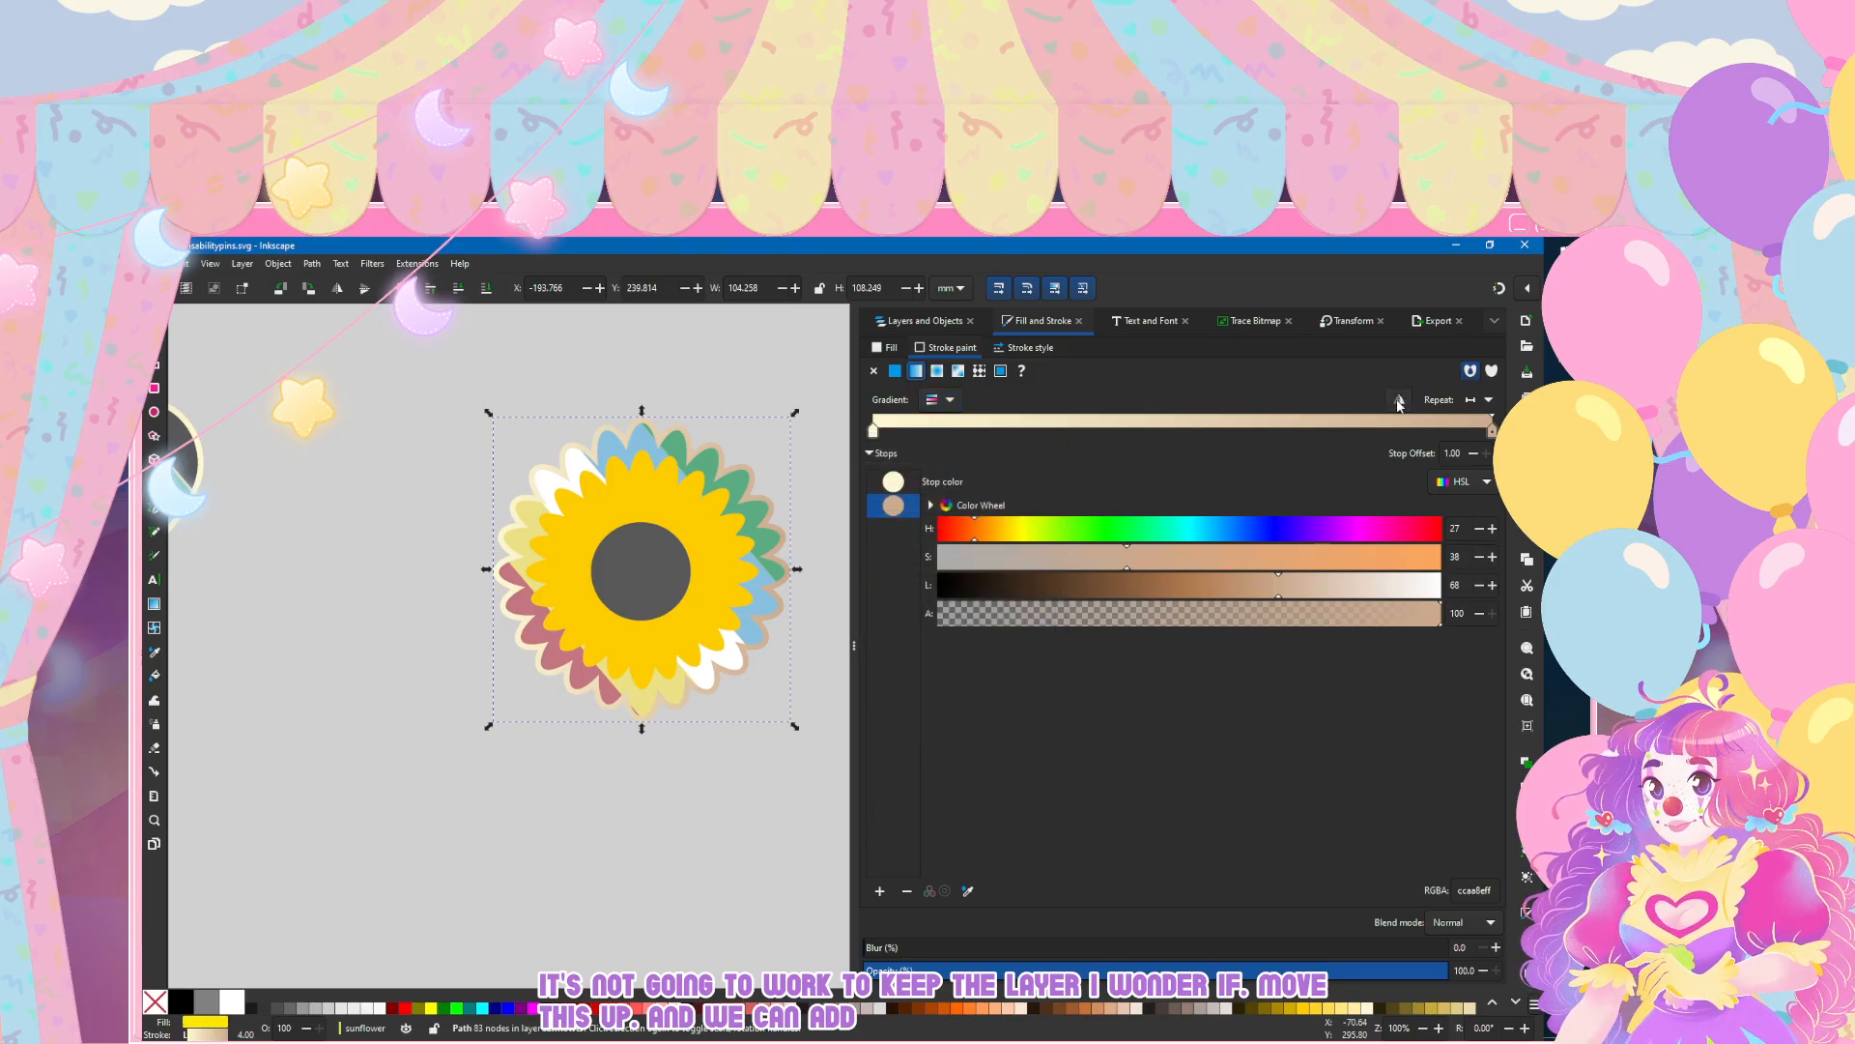
{"action": "left_click", "coordinate": [1400, 402]}
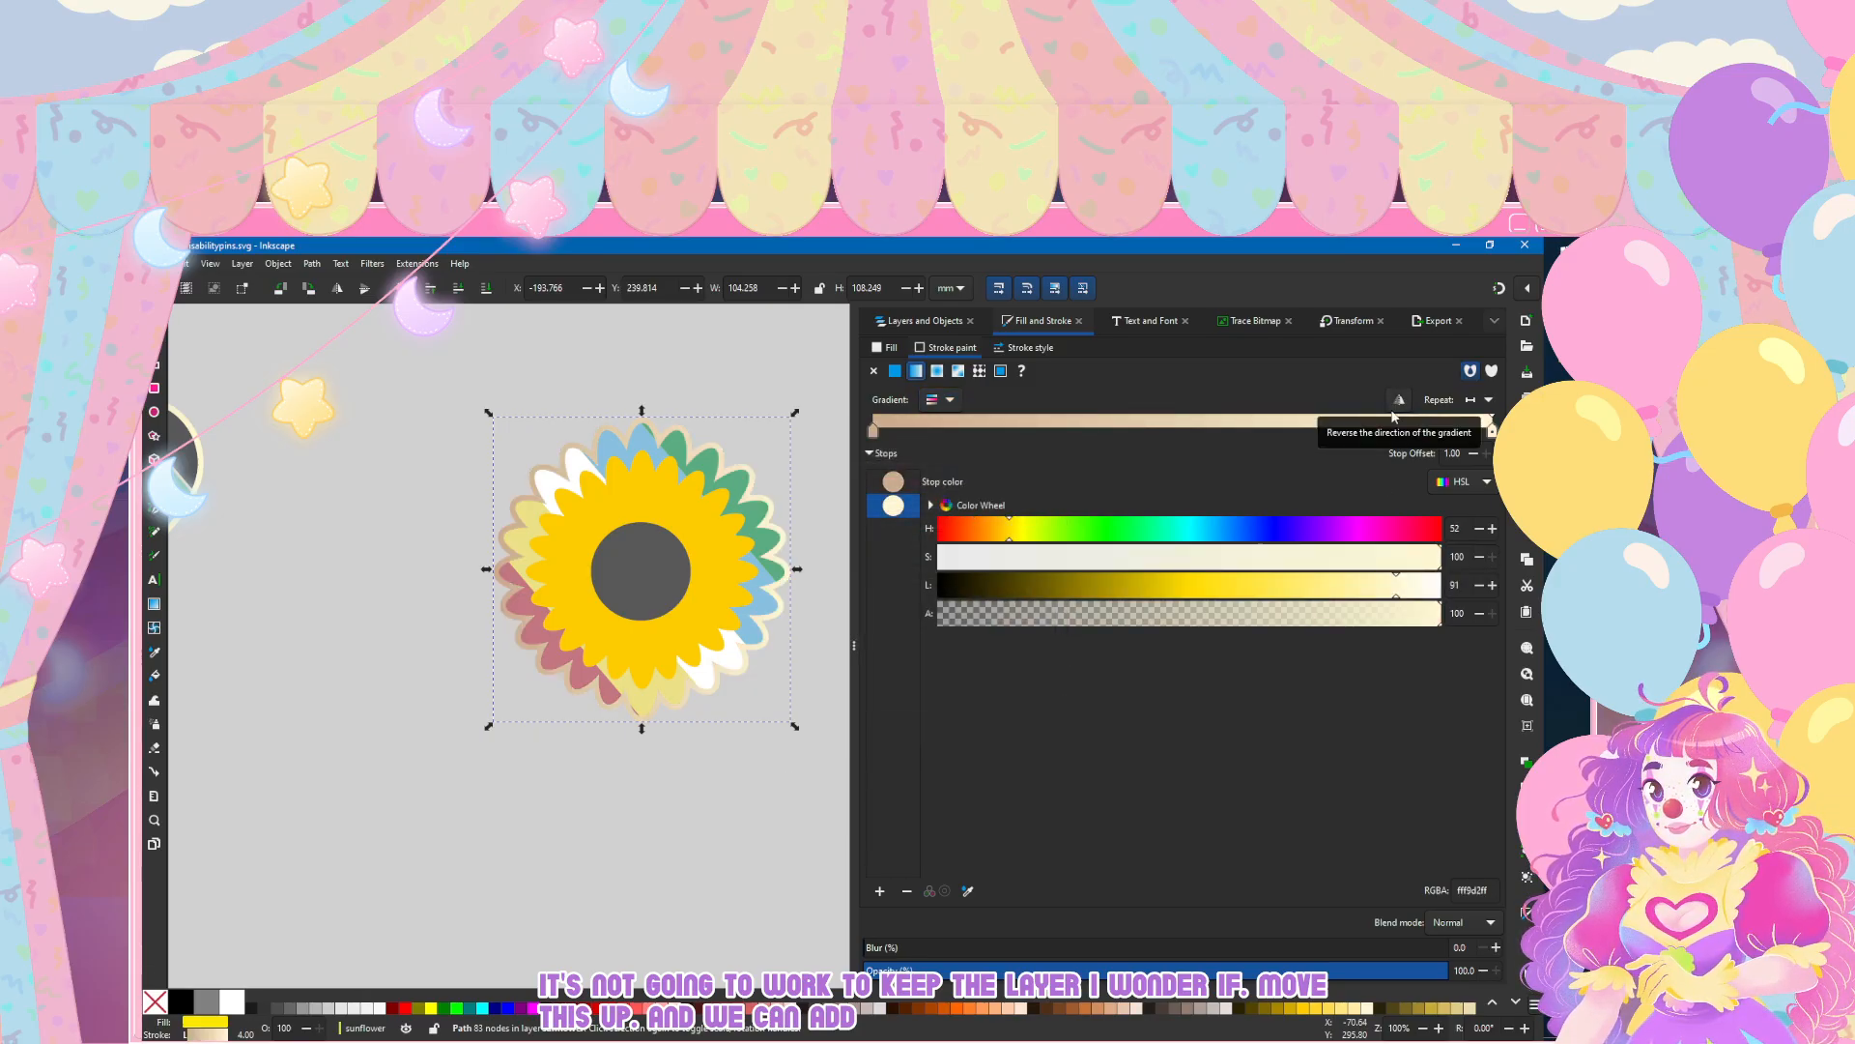
Step: Try a linear gradient stroke on the inner yellow petals, path85, and remove it
{"action": "left_click_drag", "start_coordinate": [576, 552], "coordinate": [515, 552]}
{"action": "scroll", "coordinate": [597, 499], "scroll_direction": "up", "scroll_amount": 1}
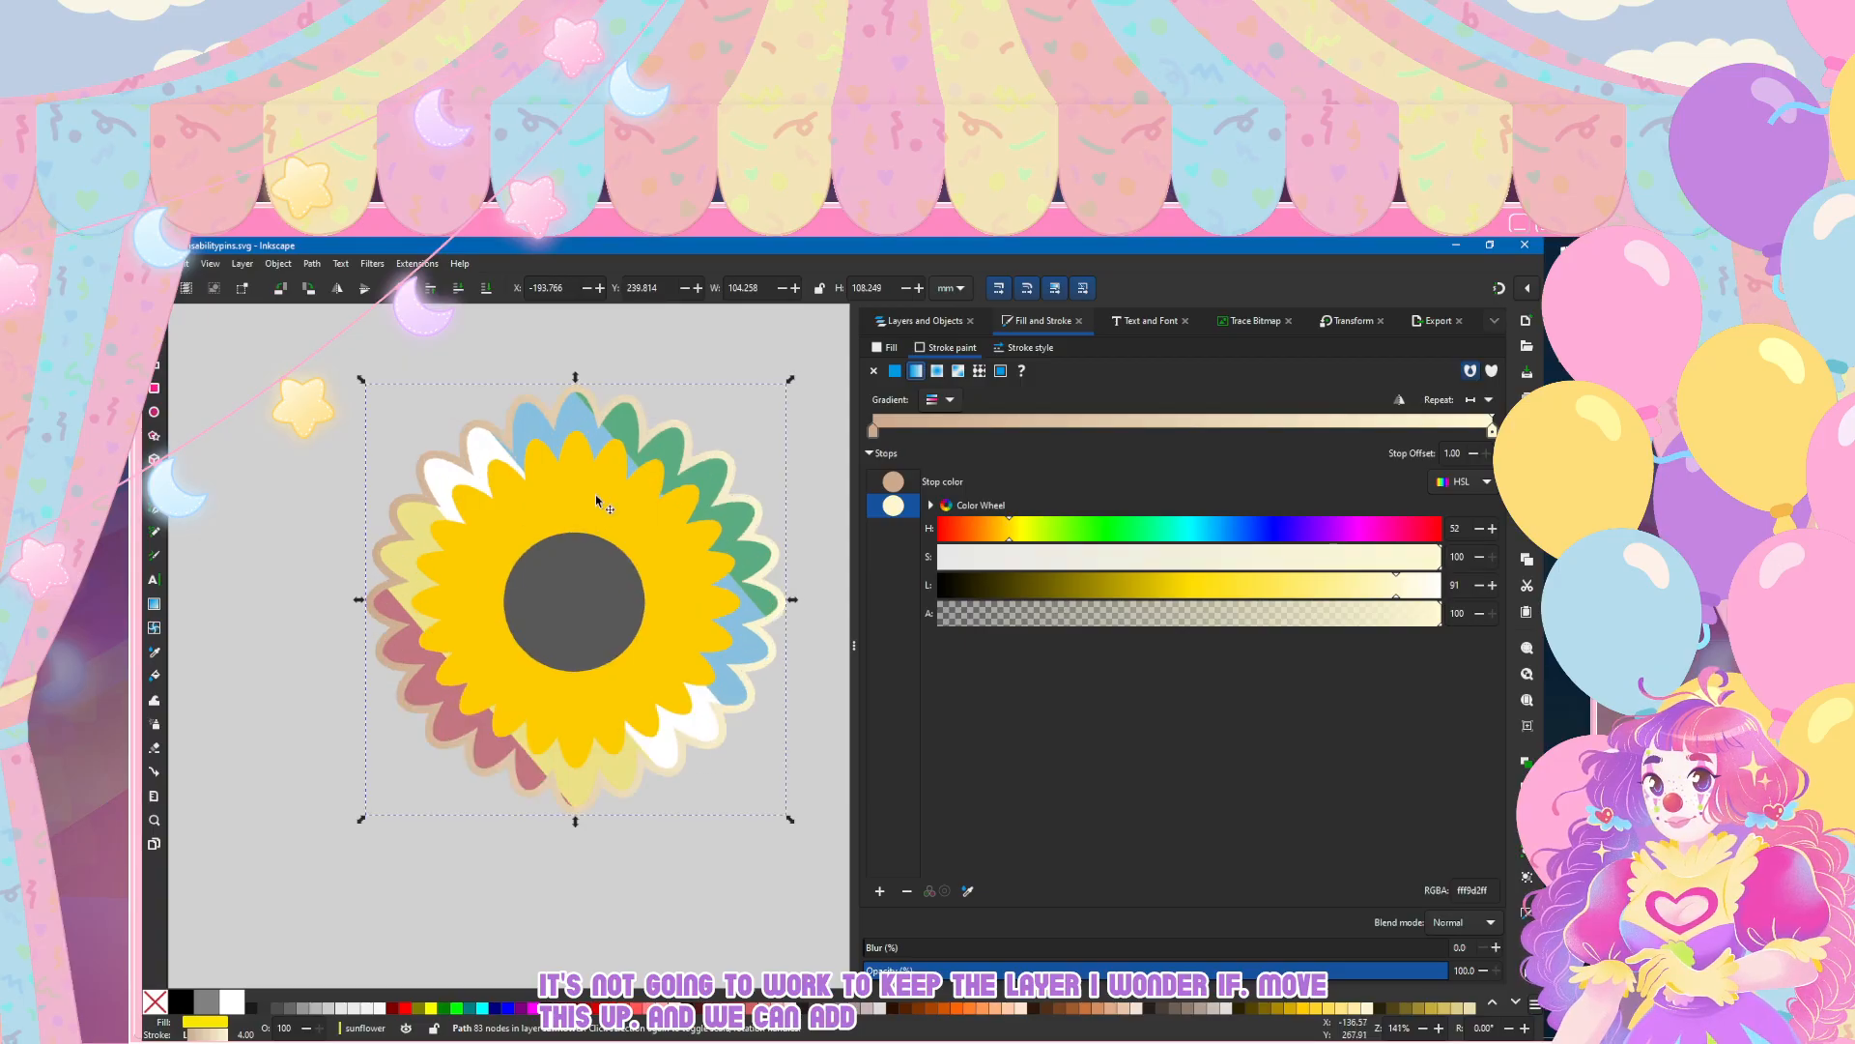
{"action": "left_click", "coordinate": [596, 499]}
{"action": "left_click", "coordinate": [920, 320]}
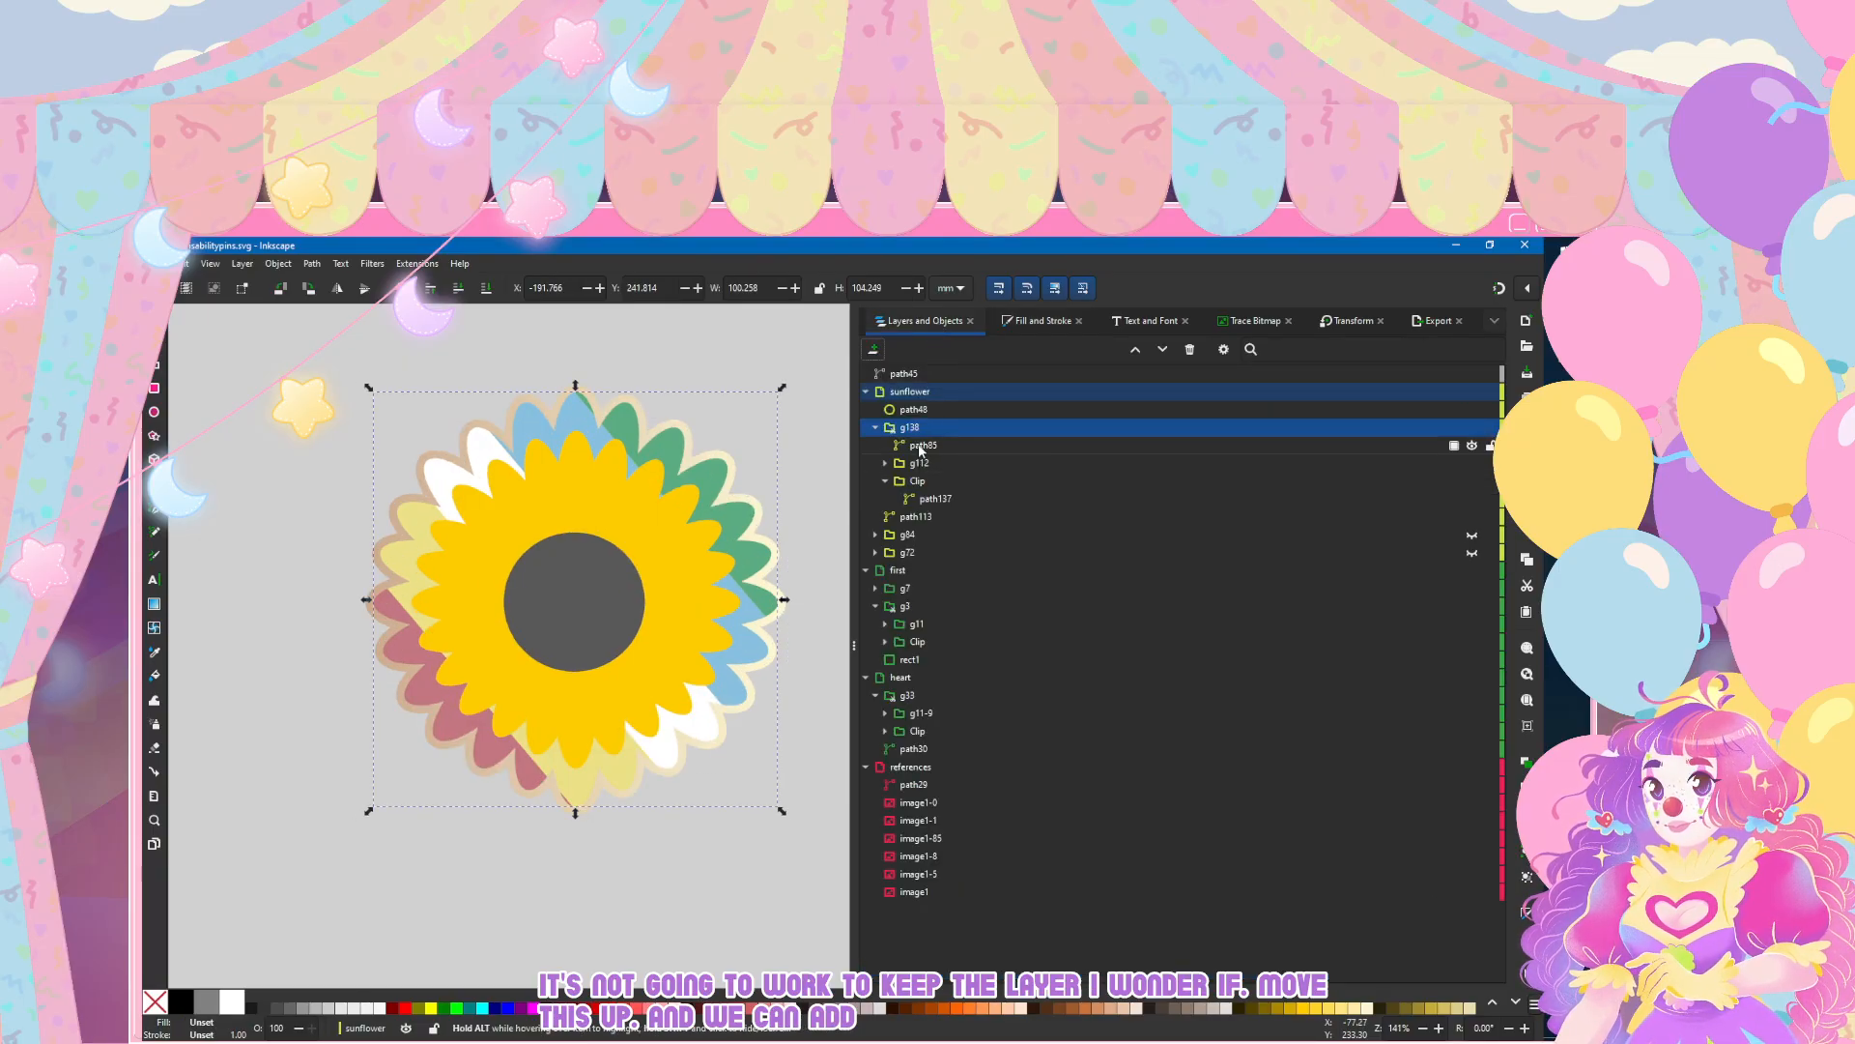
{"action": "left_click", "coordinate": [547, 495], "text": "ctrl"}
{"action": "left_click", "coordinate": [1002, 323]}
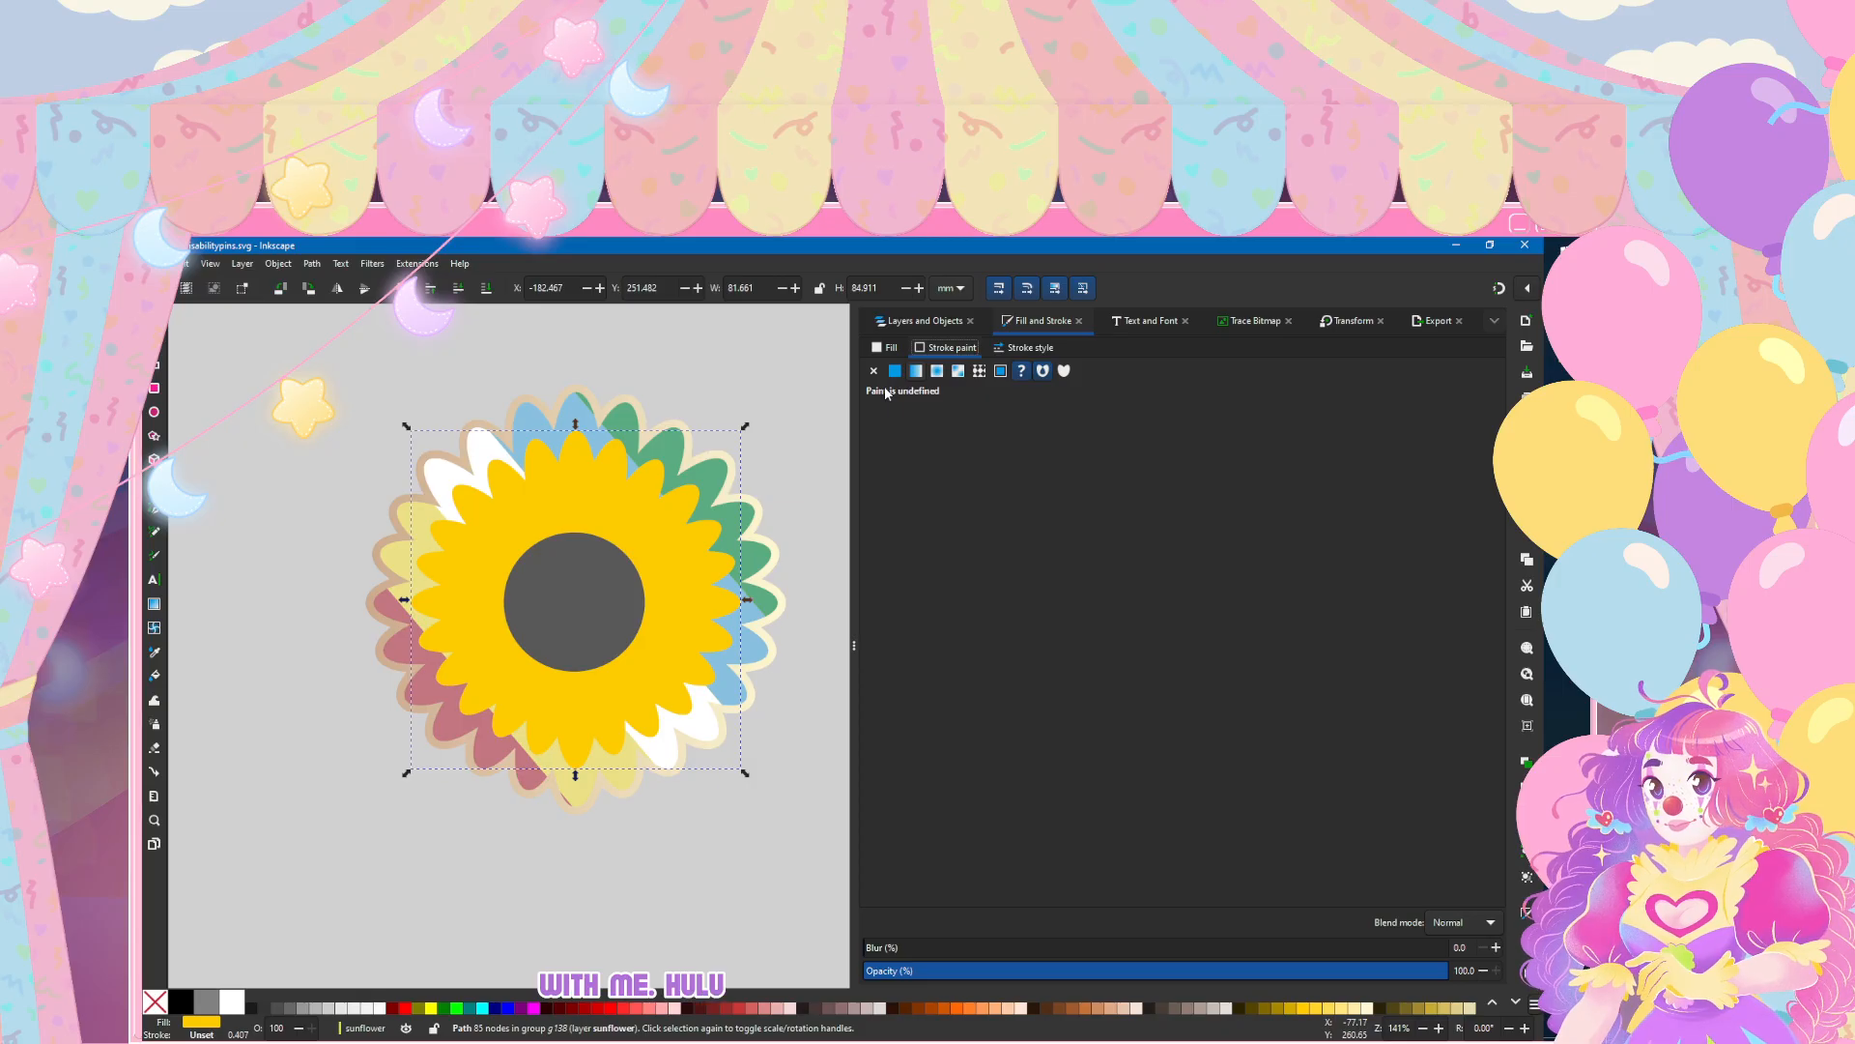
{"action": "left_click", "coordinate": [915, 372]}
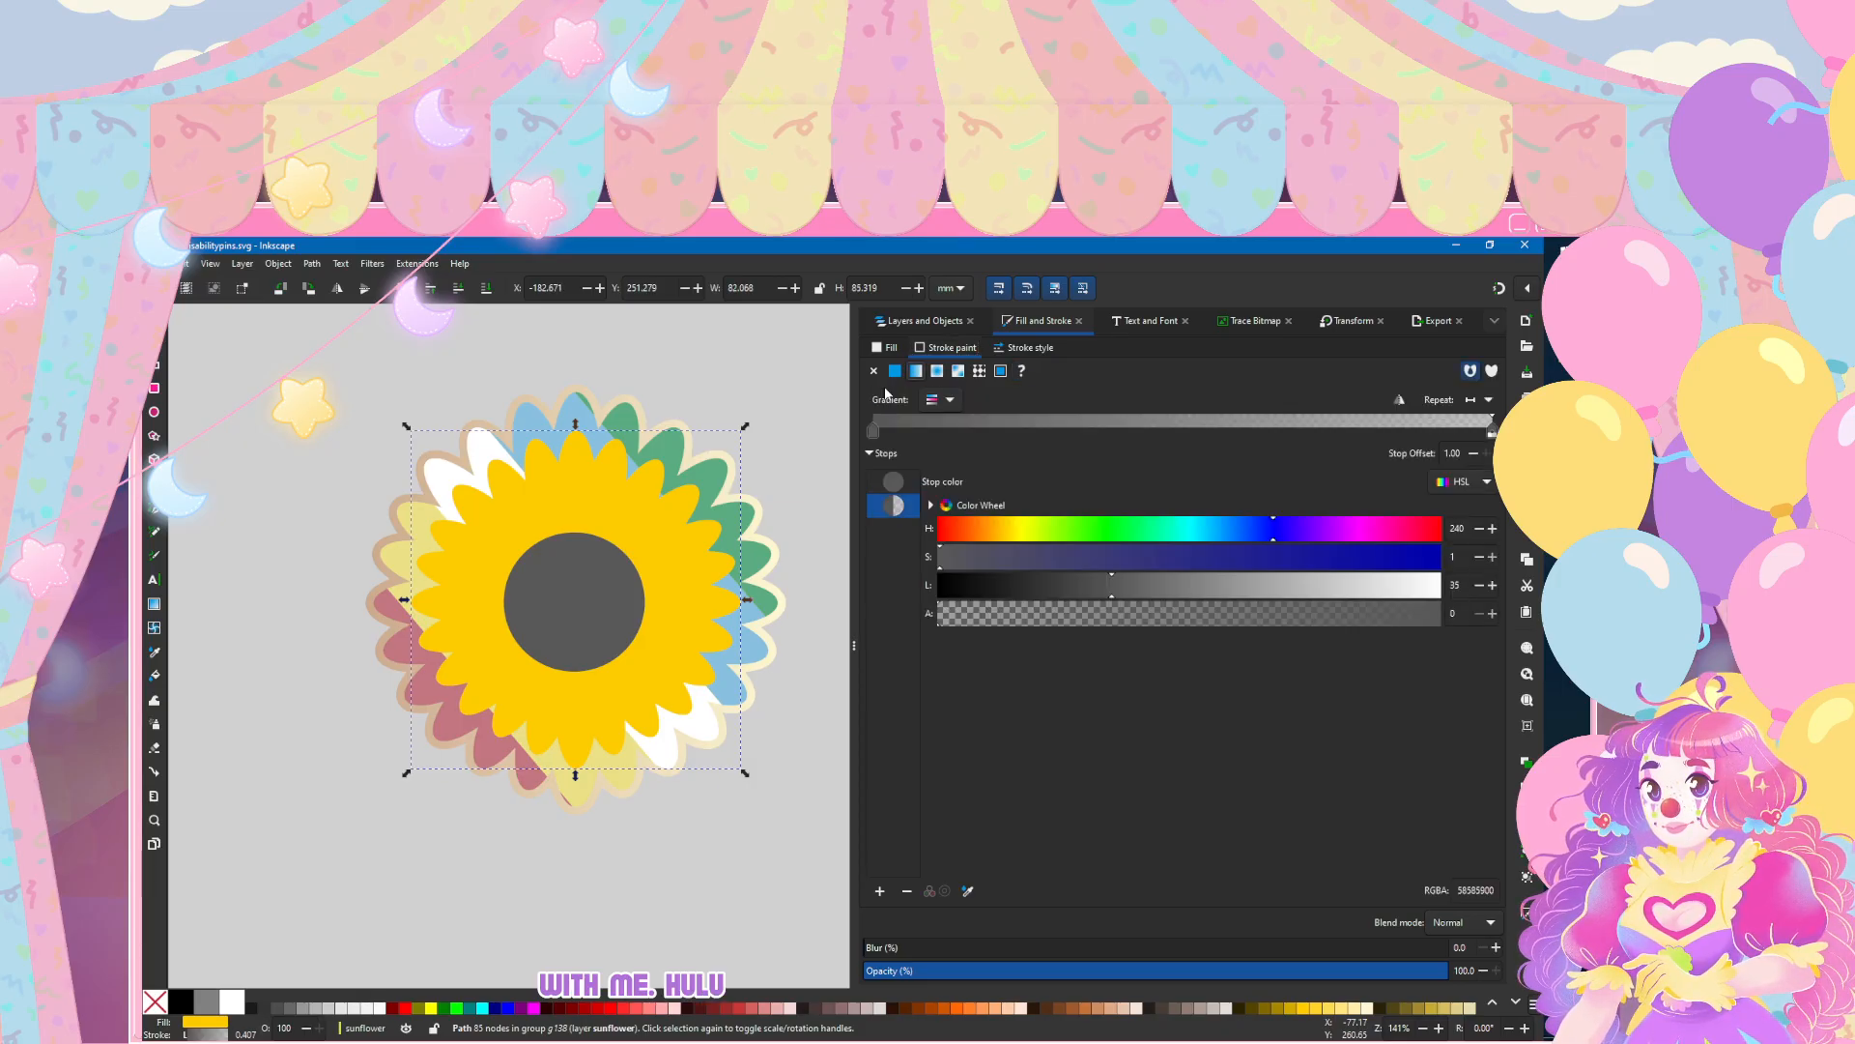
{"action": "left_click", "coordinate": [940, 399]}
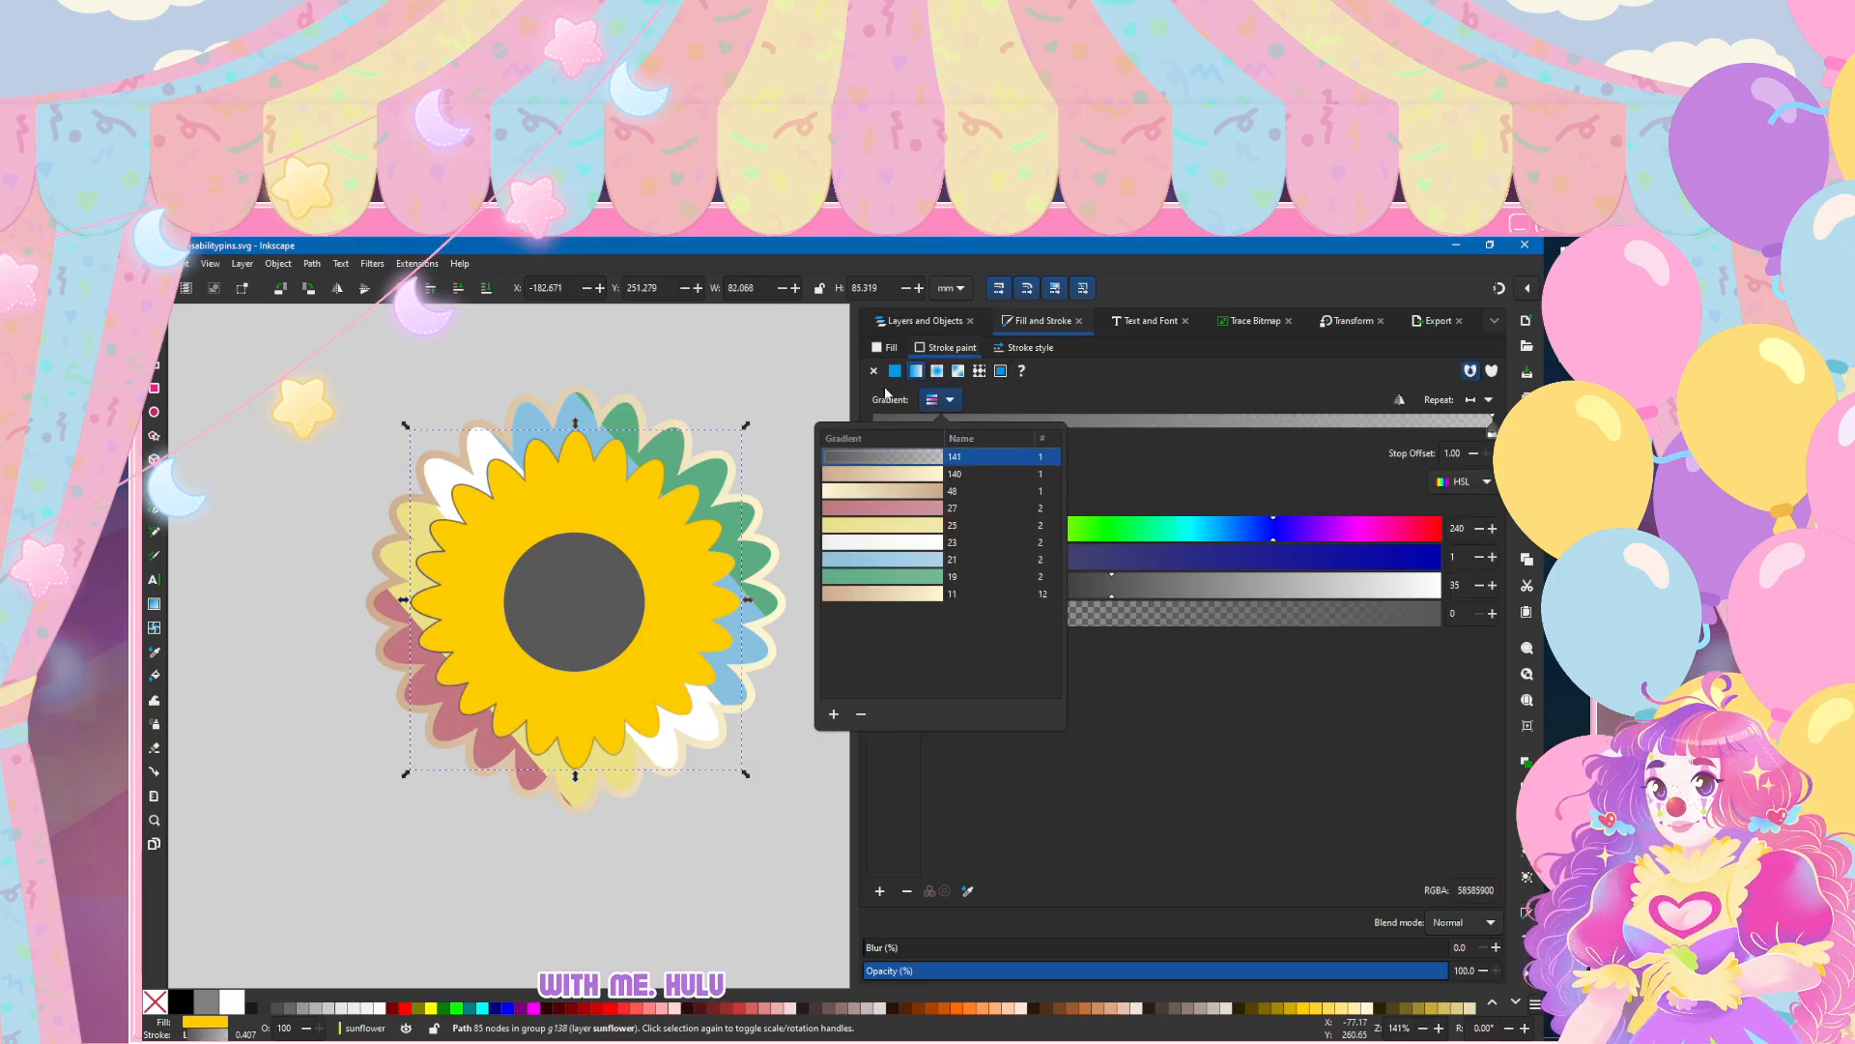
{"action": "left_click", "coordinate": [873, 371]}
{"action": "left_click", "coordinate": [873, 371]}
Step: Try filling the inner yellow petals with the tan-to-cream linear gradient 140
{"action": "left_click", "coordinate": [885, 348]}
{"action": "left_click", "coordinate": [915, 371]}
{"action": "left_click", "coordinate": [940, 399]}
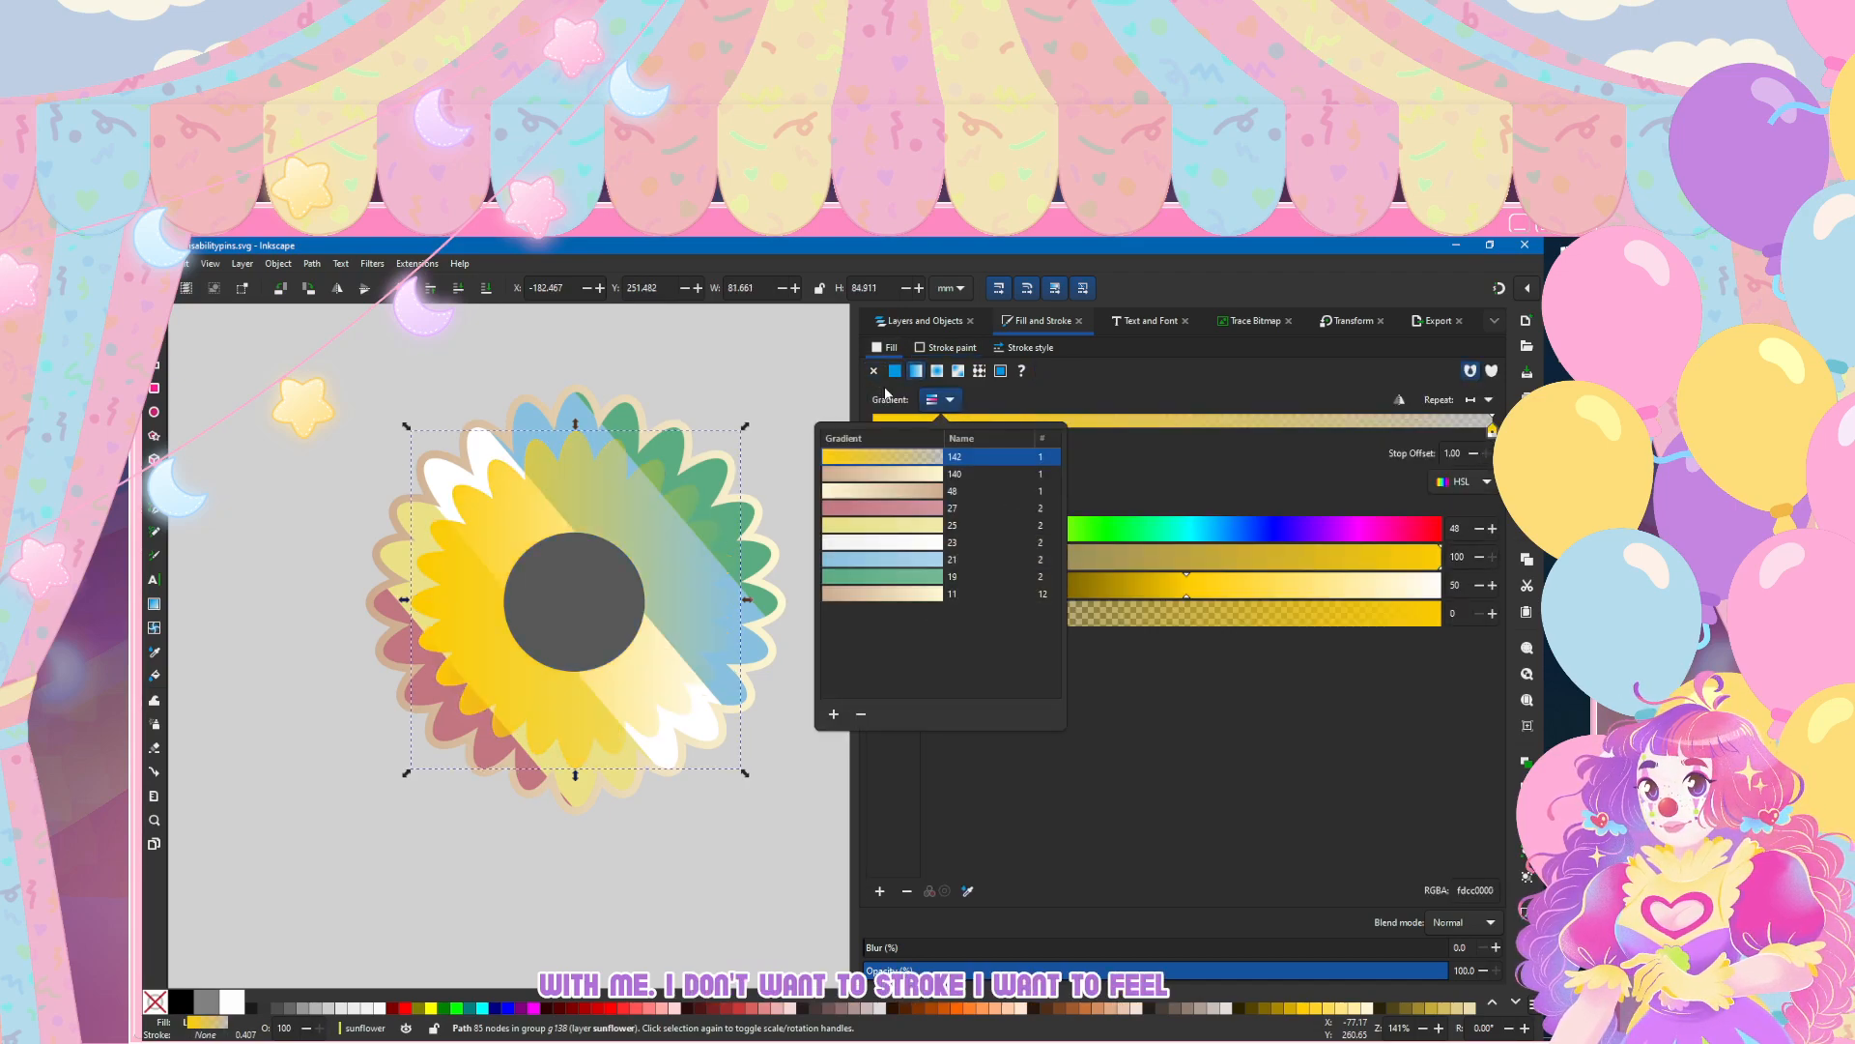
{"action": "left_click", "coordinate": [885, 473]}
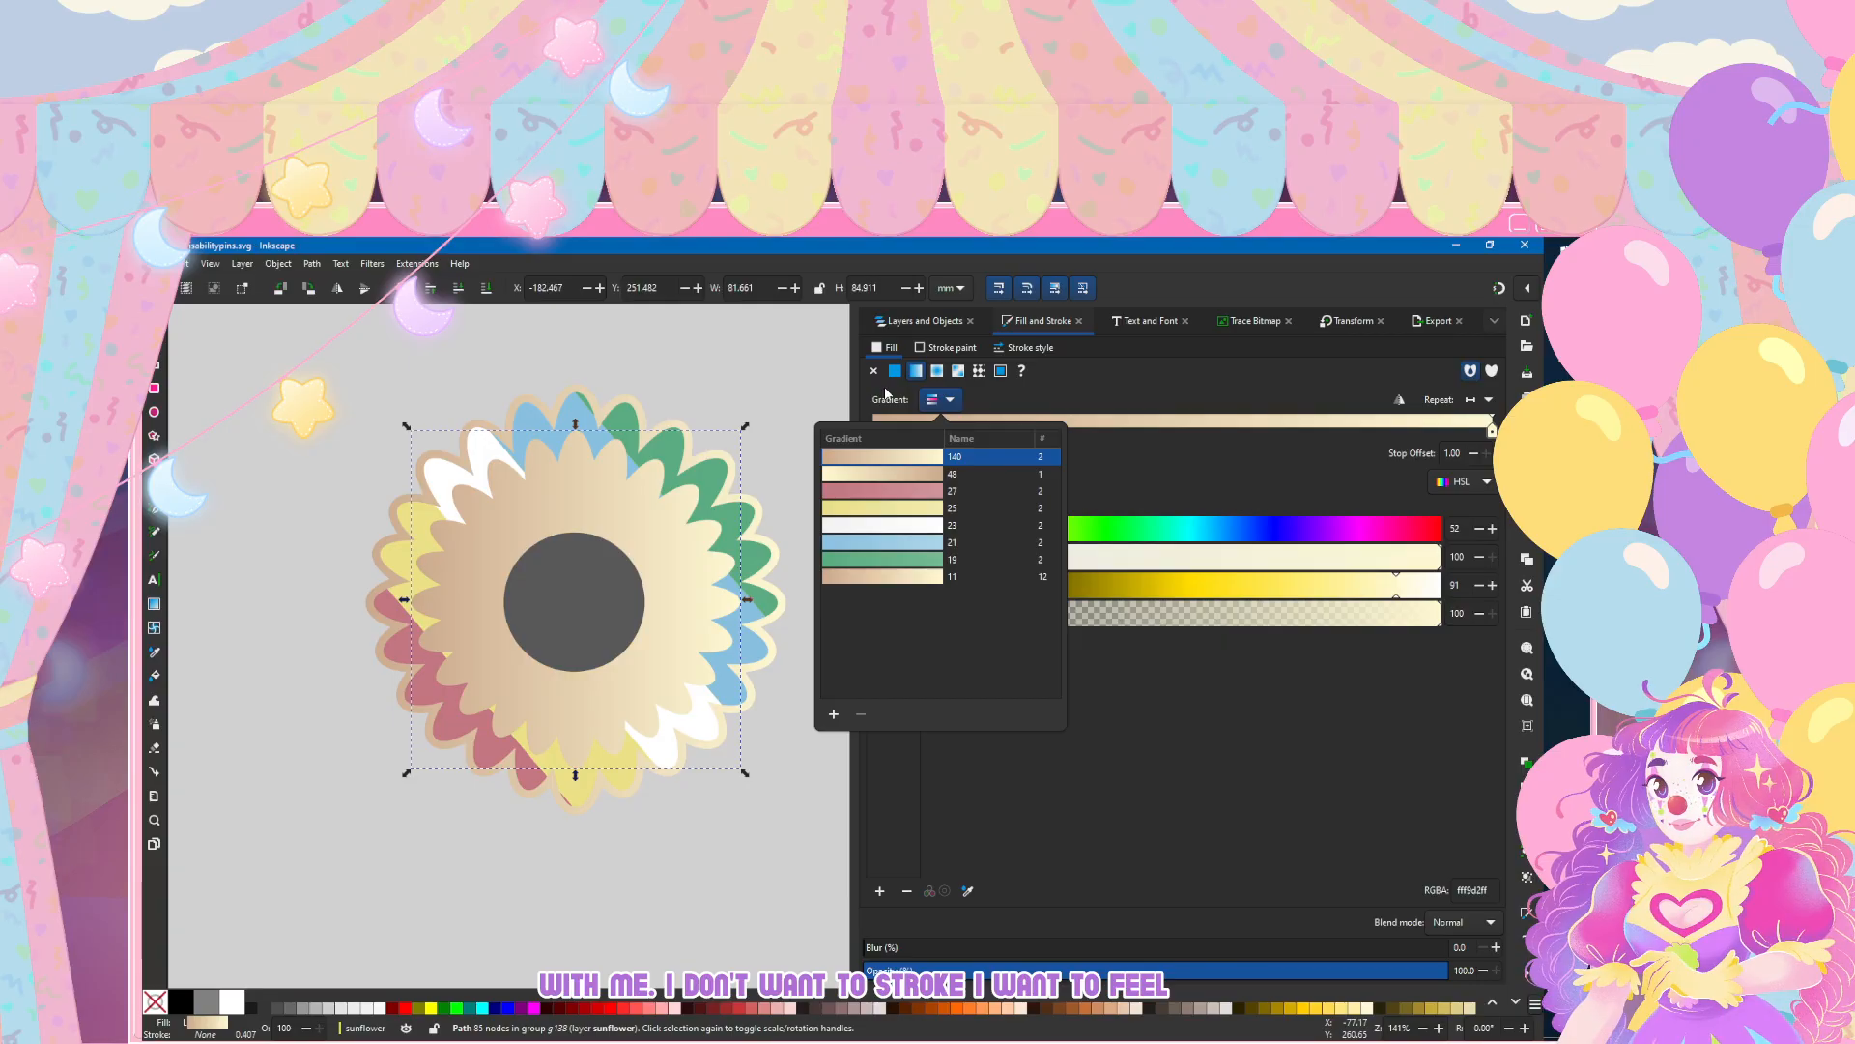
{"action": "left_click", "coordinate": [885, 394]}
{"action": "mouse_move", "coordinate": [1438, 970]}
{"action": "left_mouse_down"}
{"action": "mouse_move", "coordinate": [1019, 970]}
{"action": "mouse_move", "coordinate": [1447, 971]}
{"action": "left_mouse_up"}
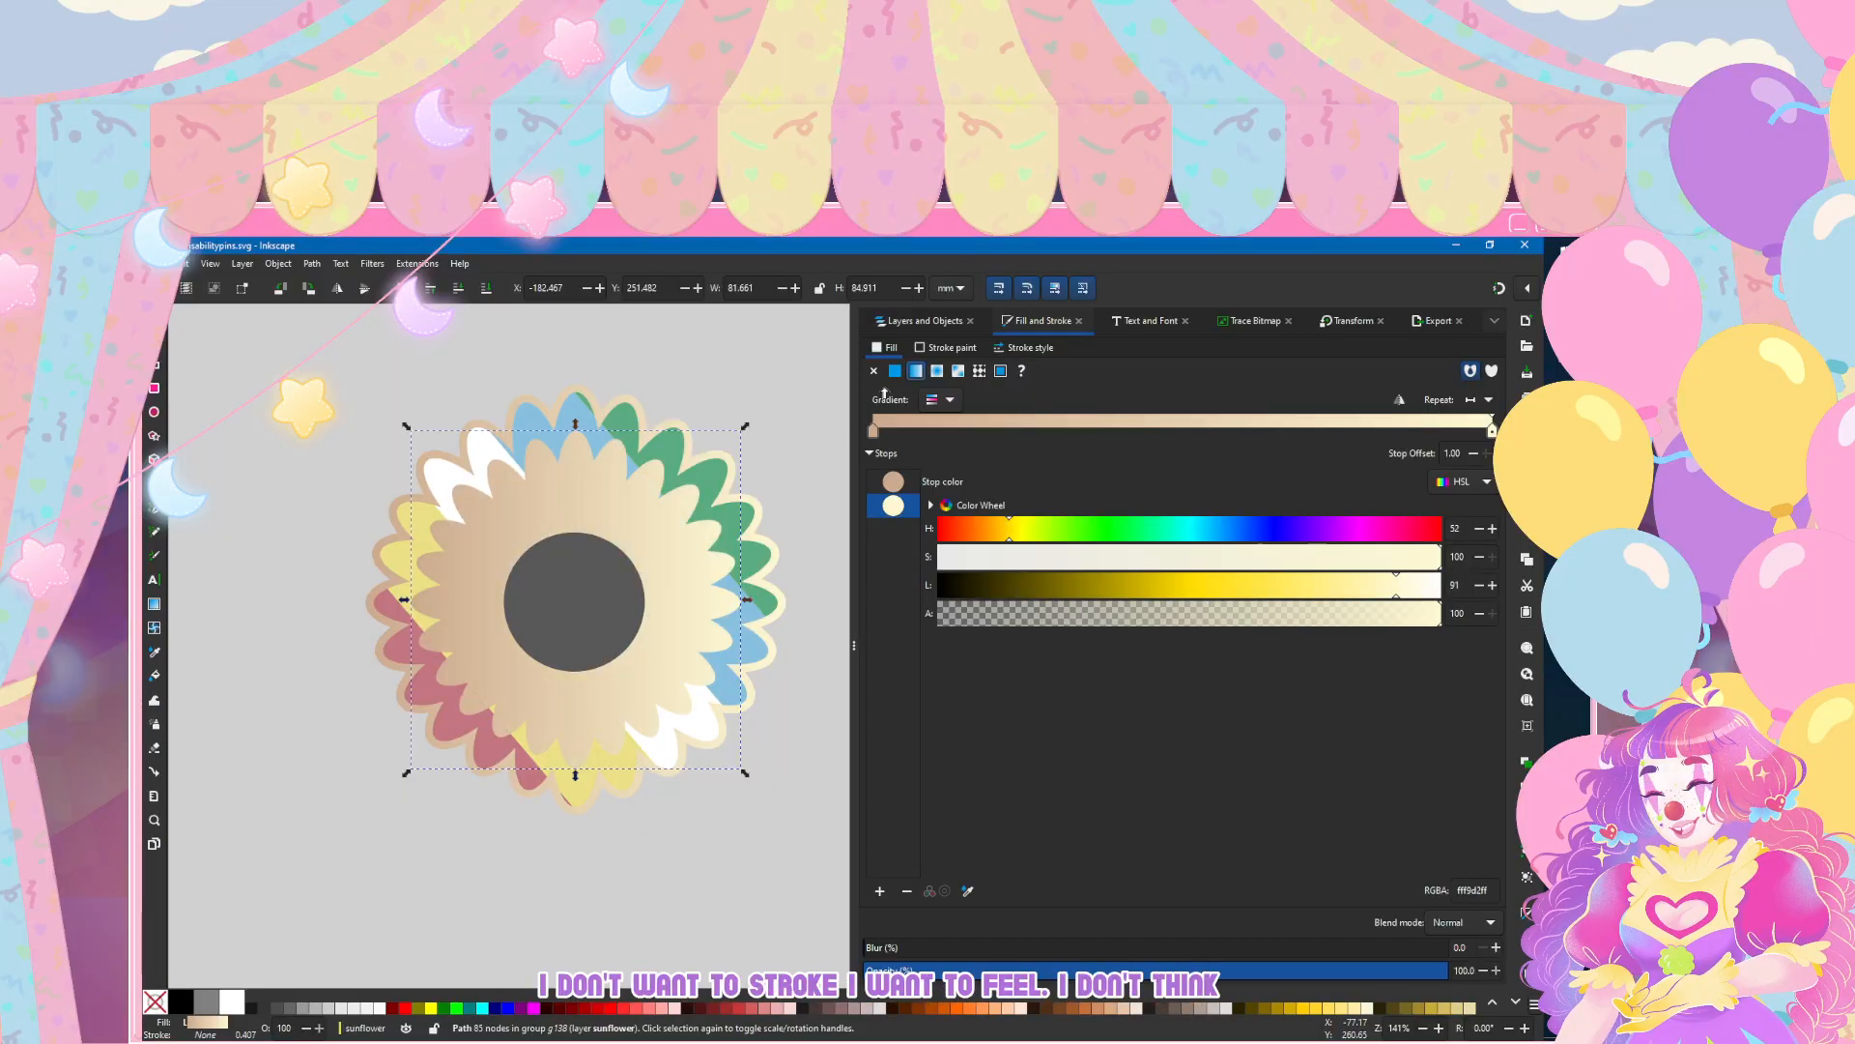
{"action": "scroll", "coordinate": [415, 691], "scroll_direction": "down", "scroll_amount": 1}
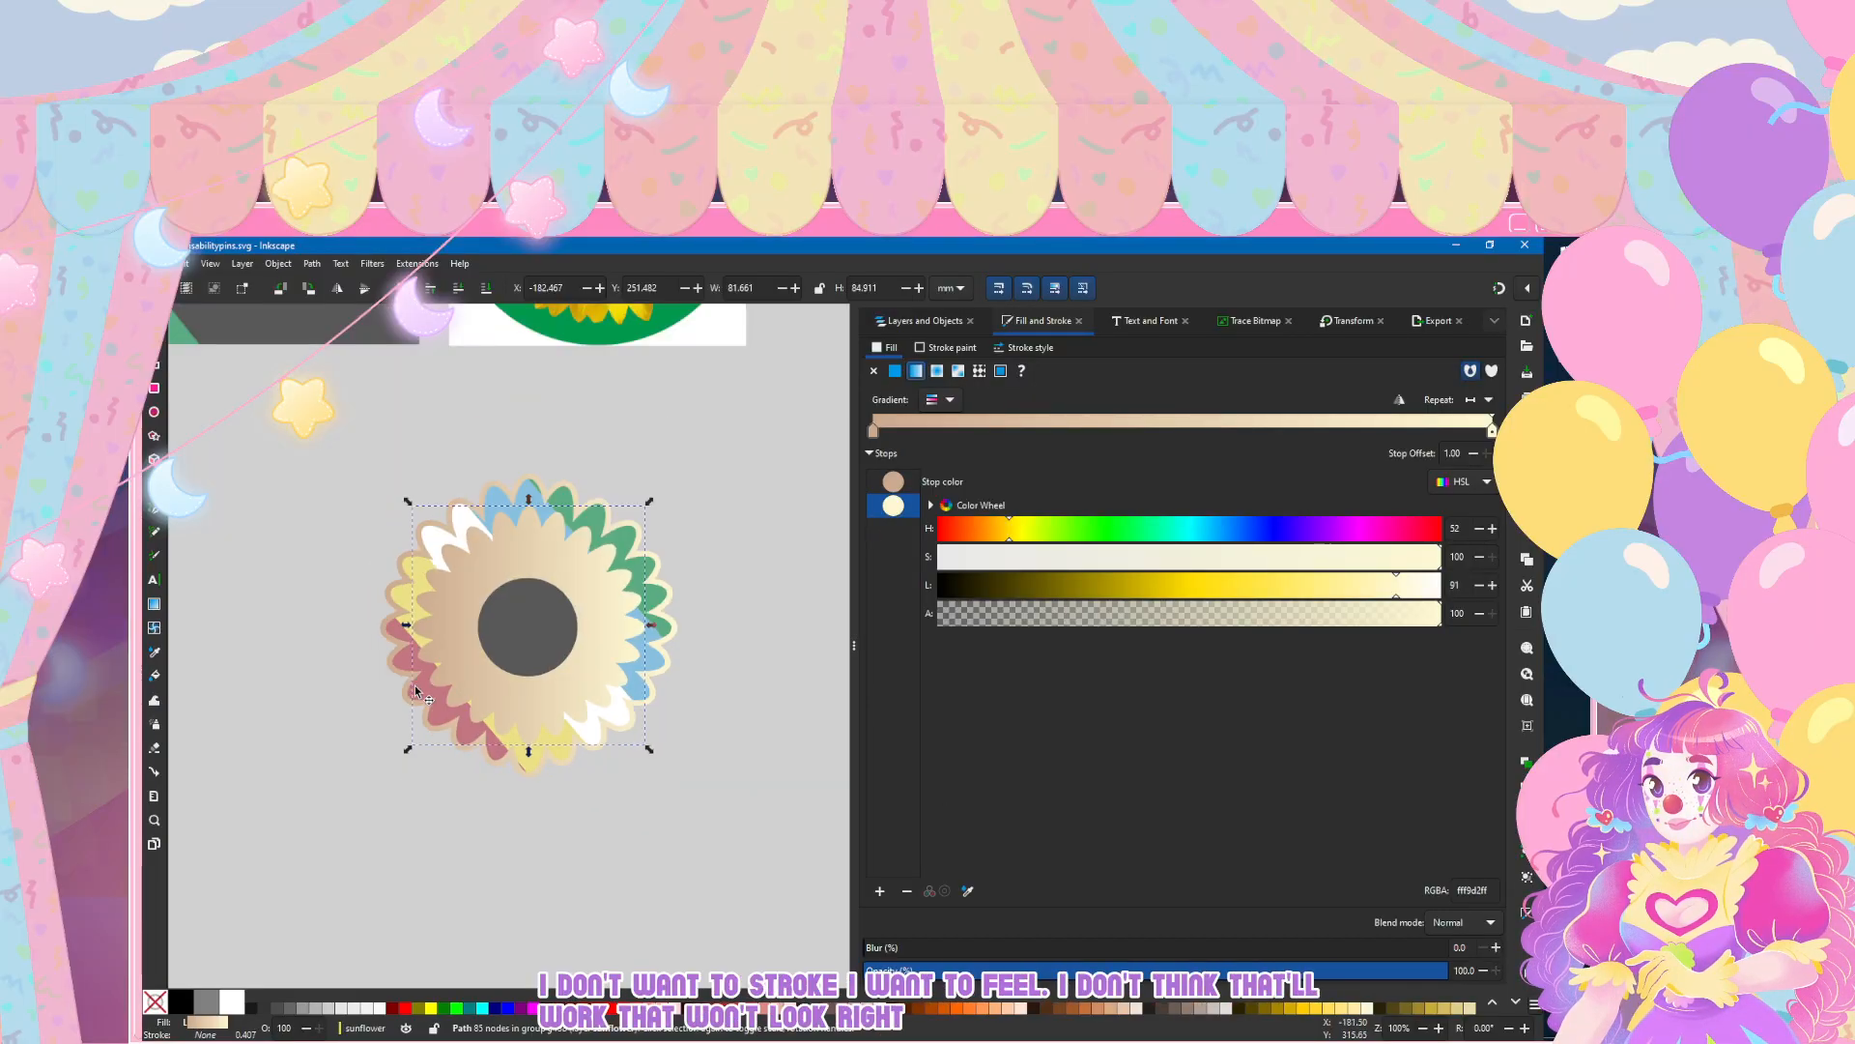
{"action": "scroll", "coordinate": [289, 563], "scroll_direction": "down", "scroll_amount": 1}
{"action": "left_click", "coordinate": [289, 557]}
{"action": "scroll", "coordinate": [289, 561], "scroll_direction": "down", "scroll_amount": 2}
{"action": "scroll", "coordinate": [288, 578], "scroll_direction": "left", "scroll_amount": 2}
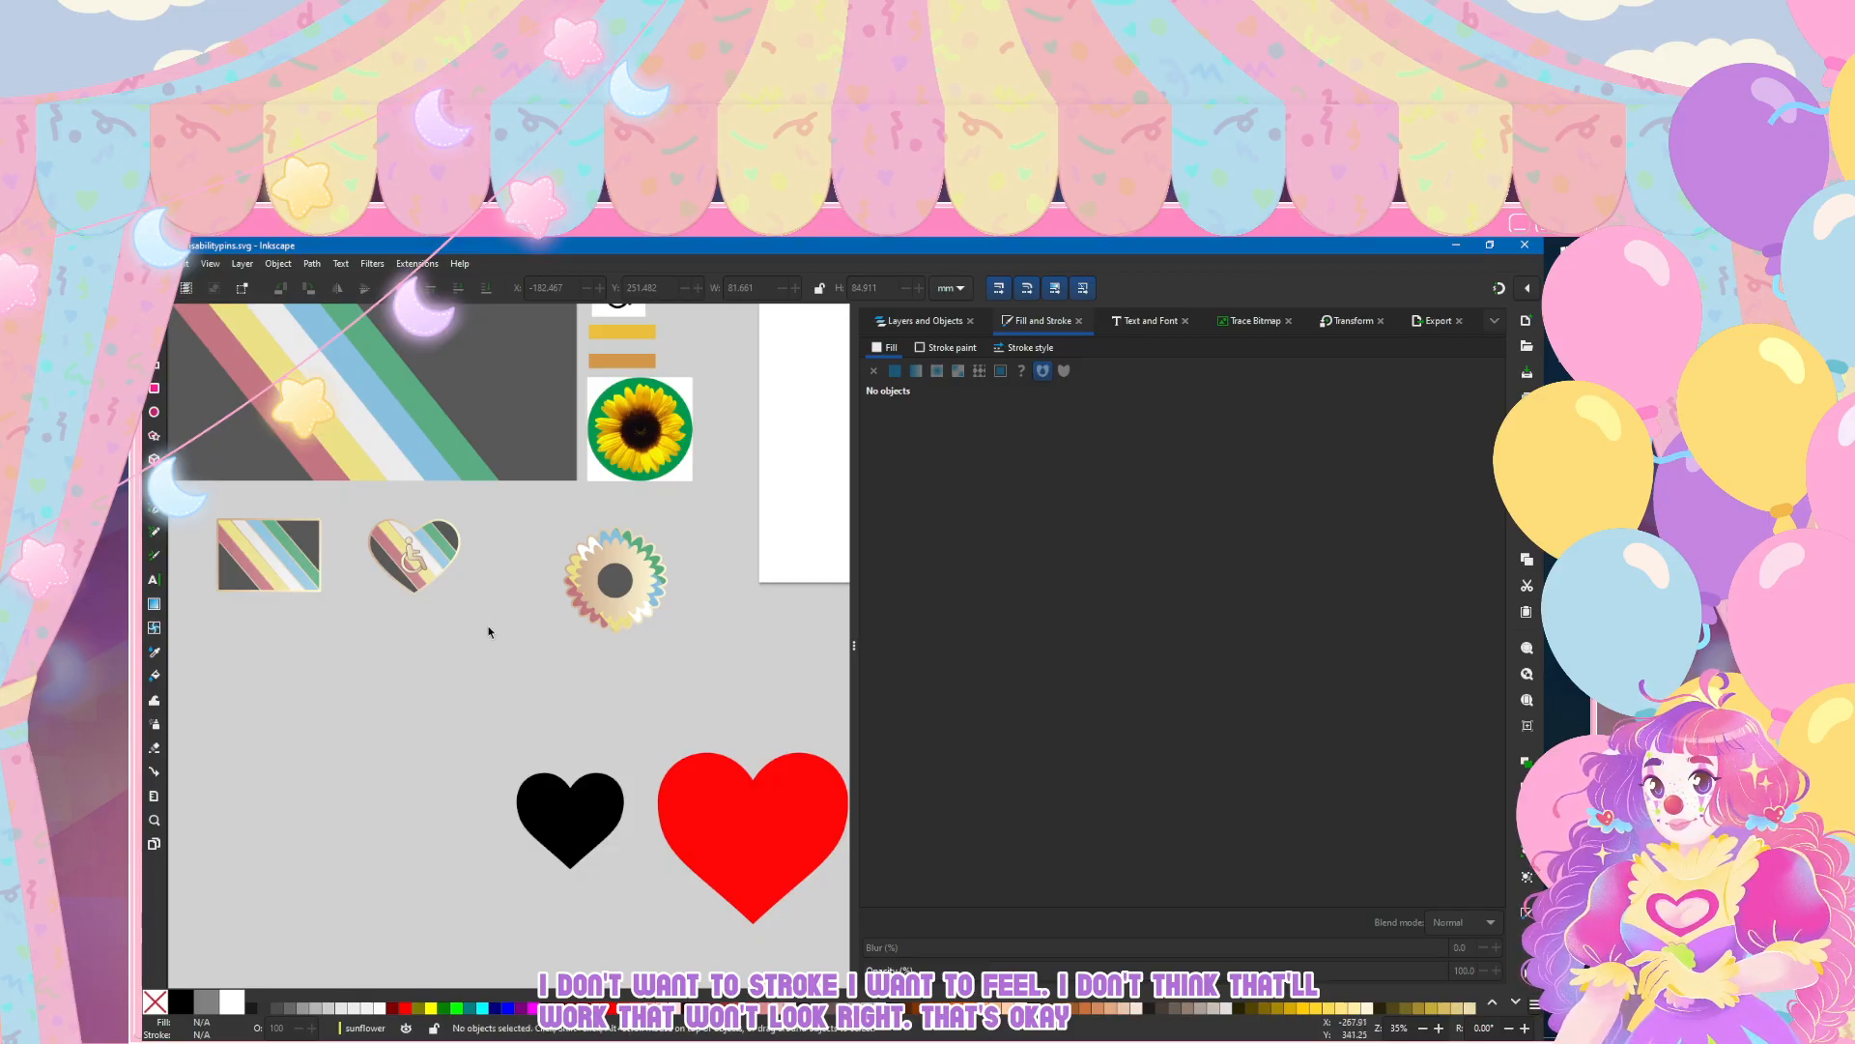
{"action": "scroll", "coordinate": [633, 575], "scroll_direction": "up", "scroll_amount": 4}
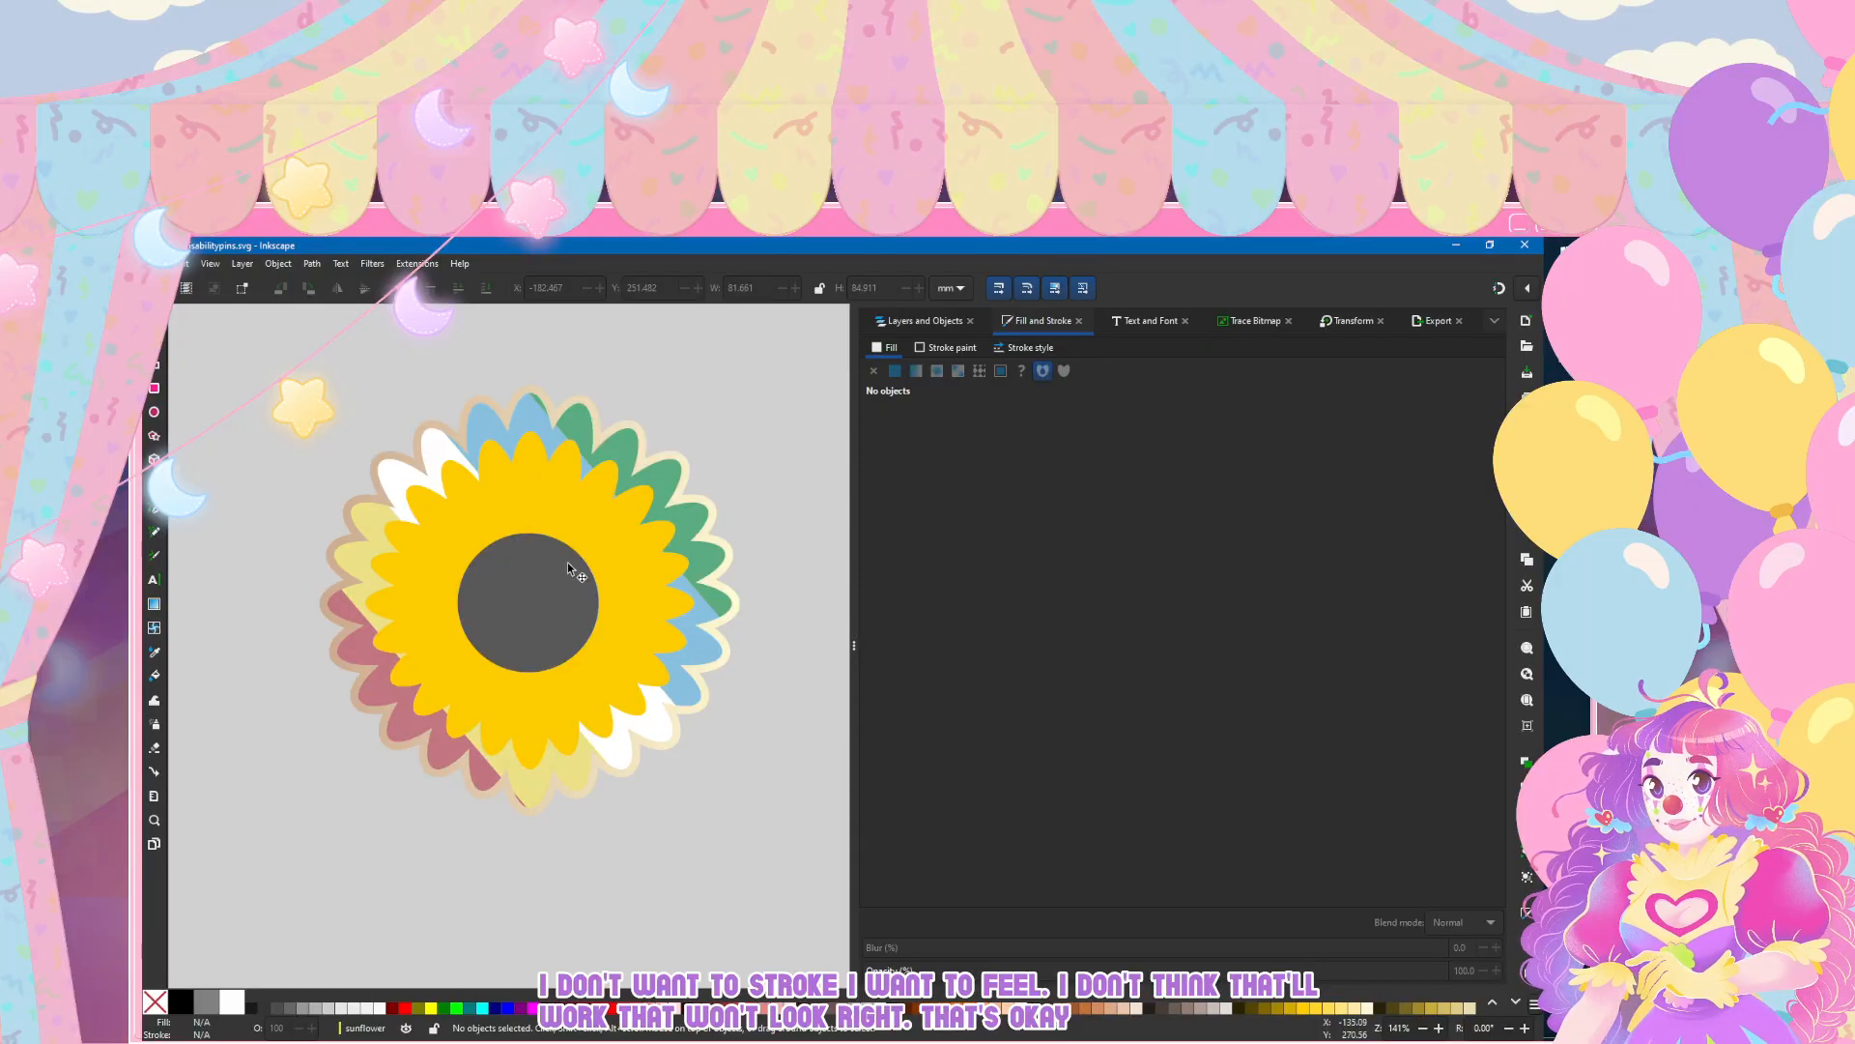
Step: Select the inner yellow petals, path85, and give them a flat-colour stroke
{"action": "left_click", "coordinate": [567, 561]}
{"action": "left_click", "coordinate": [155, 340]}
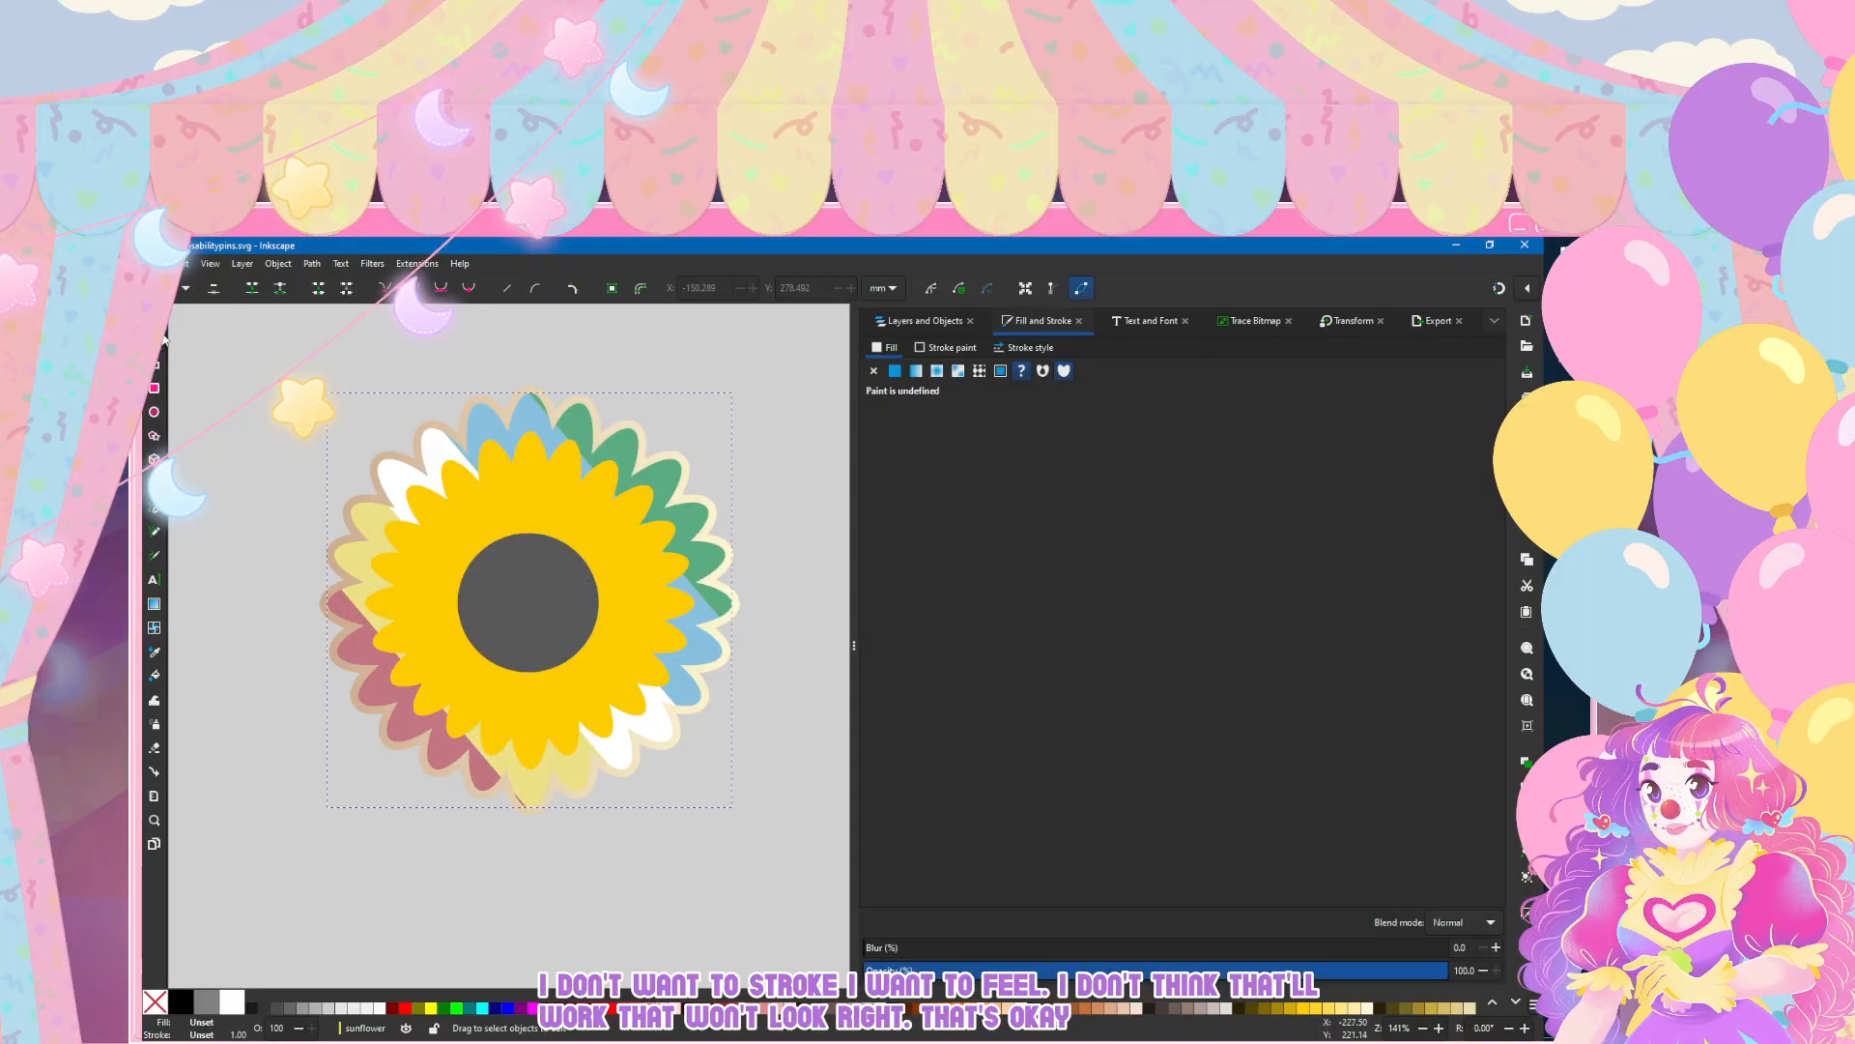
{"action": "left_click", "coordinate": [398, 472]}
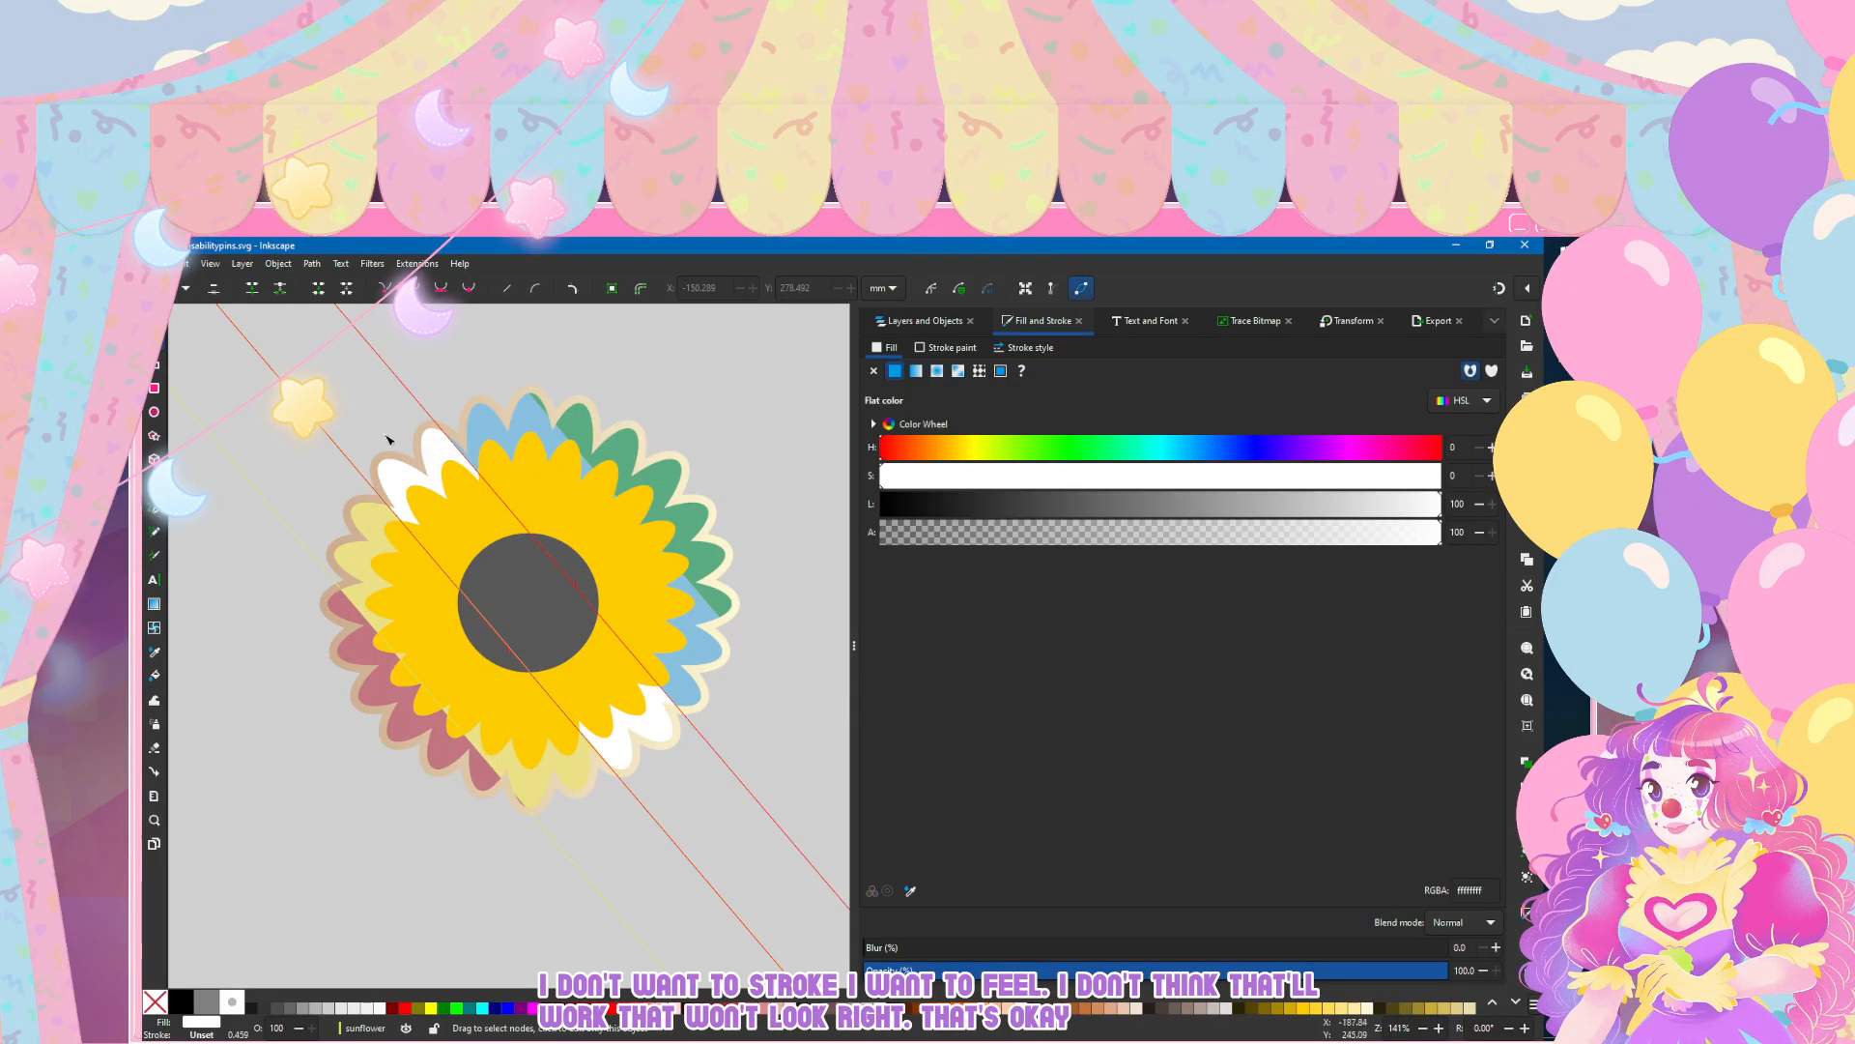
{"action": "left_click", "coordinate": [901, 322]}
{"action": "left_click", "coordinate": [563, 512]}
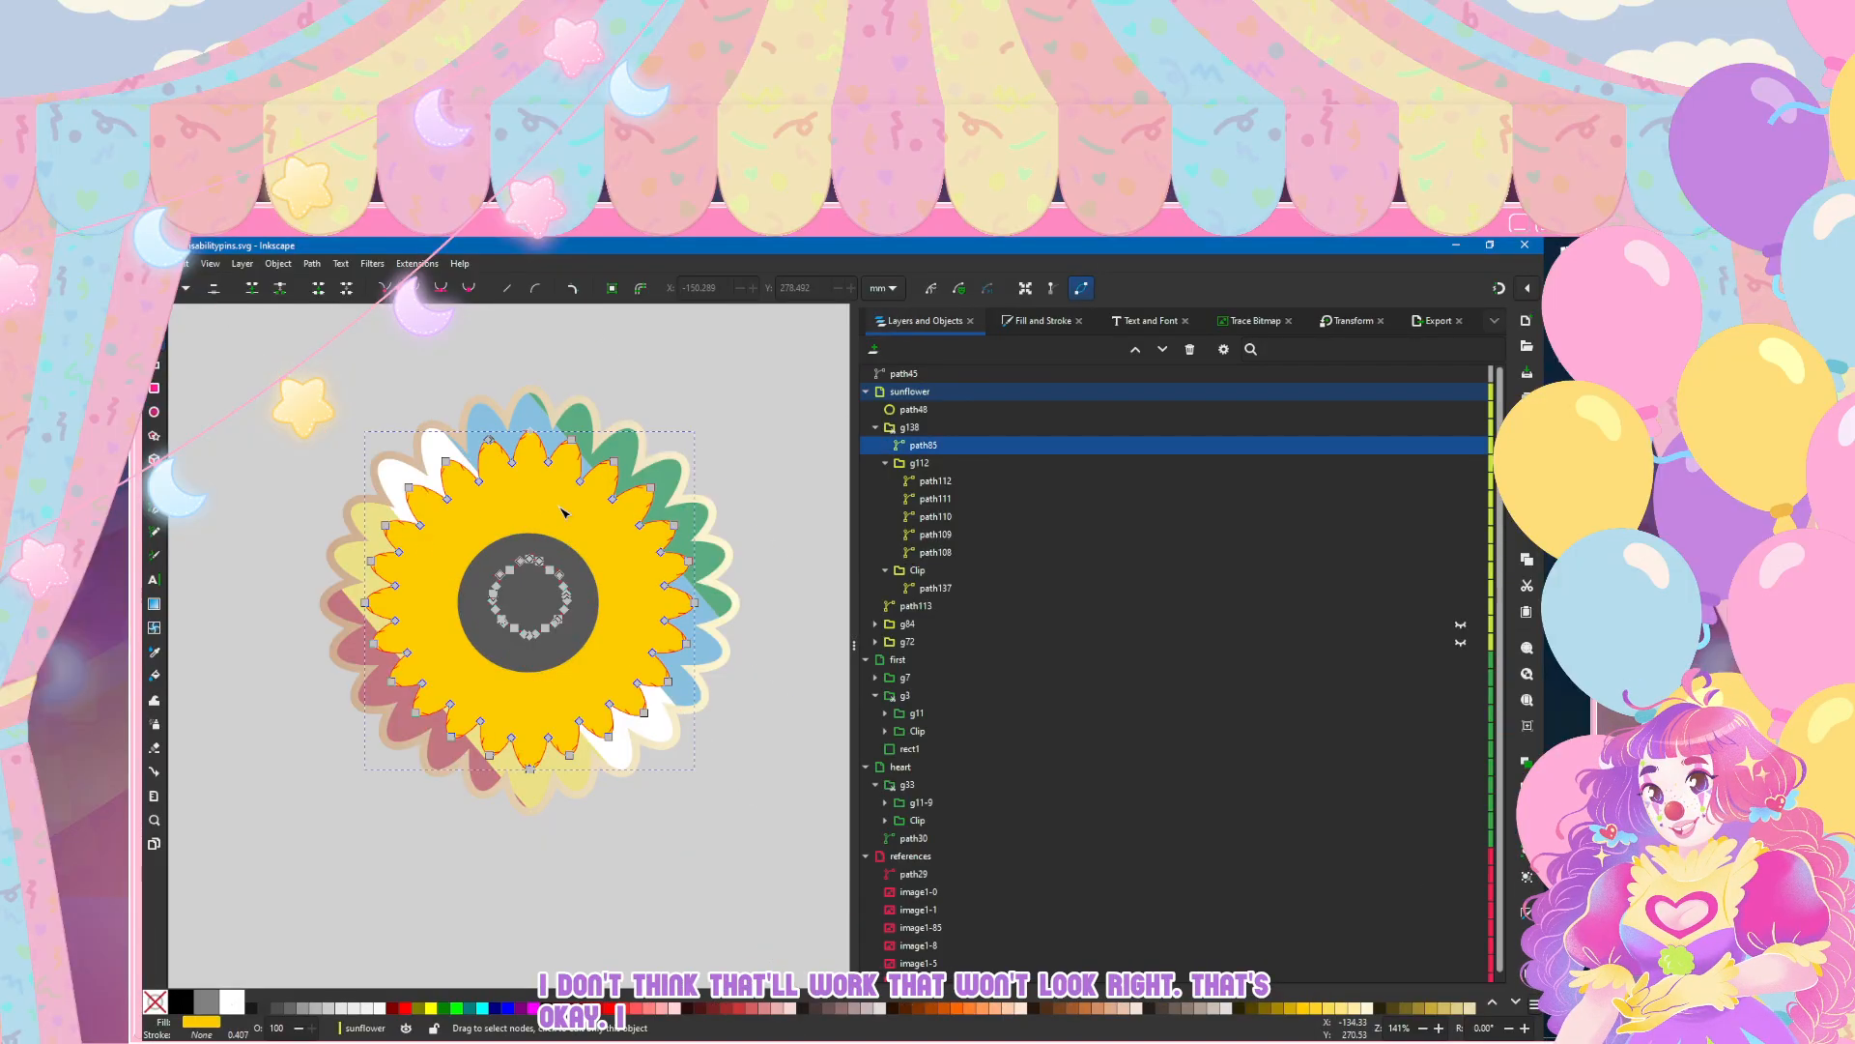
{"action": "left_click", "coordinate": [1039, 322]}
{"action": "left_click", "coordinate": [947, 347]}
{"action": "left_click", "coordinate": [895, 371]}
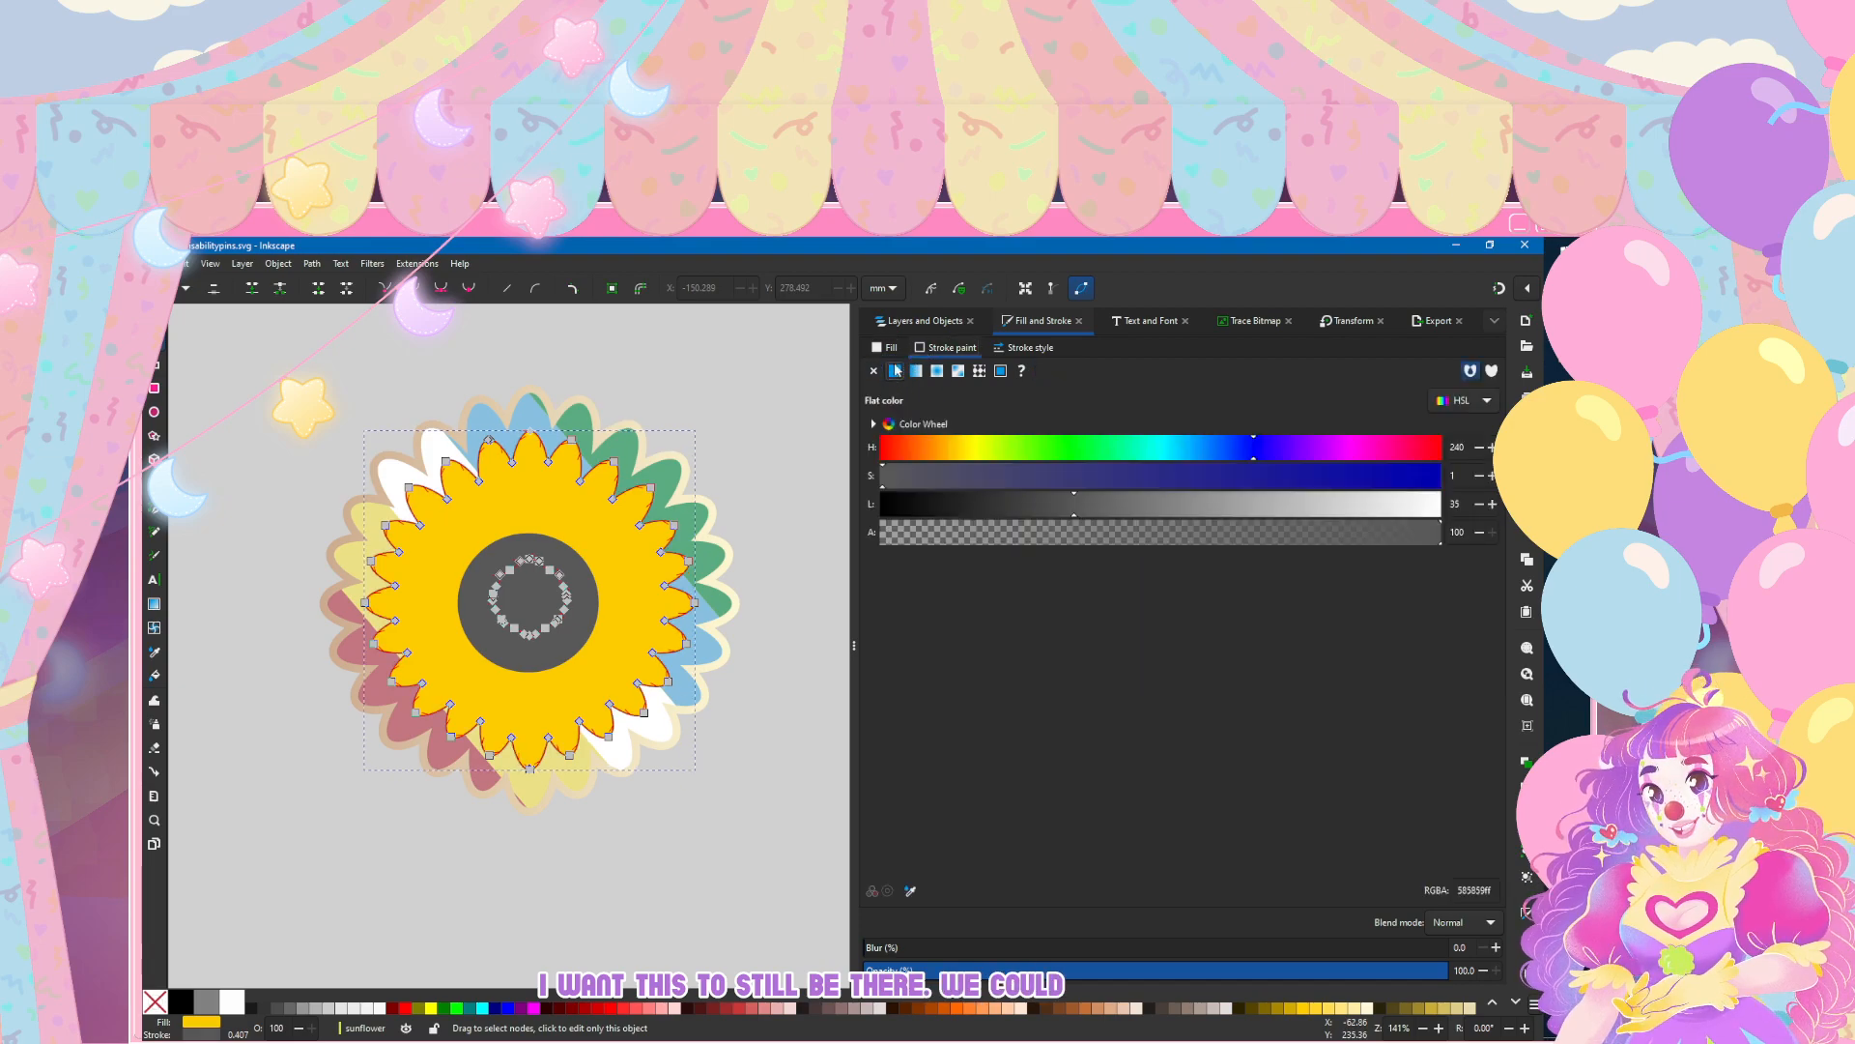
Step: Try a 4 mm stroke width on the inner petals, then set the width to 1 mm
{"action": "left_click", "coordinate": [1030, 348]}
{"action": "type", "text": "4"}
{"action": "key", "text": "Return"}
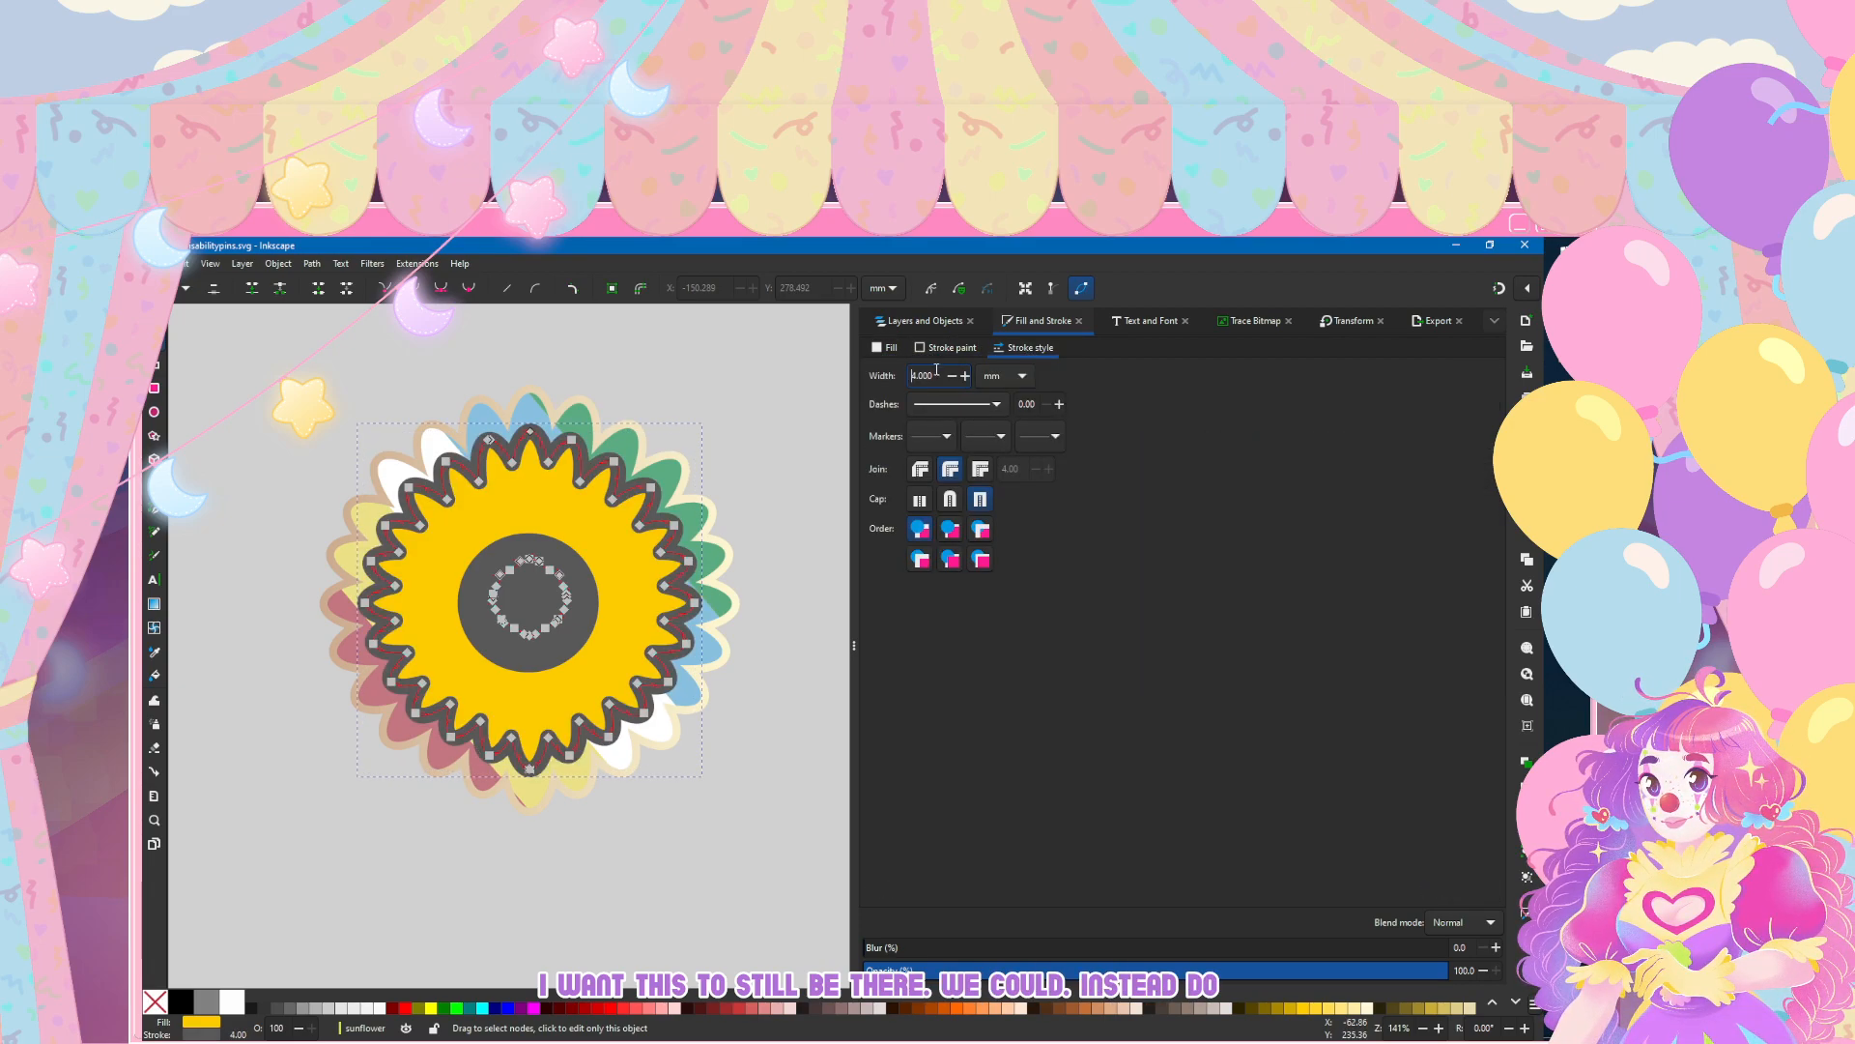
{"action": "key", "text": "BackSpace"}
{"action": "type", "text": "1"}
{"action": "key", "text": "Return"}
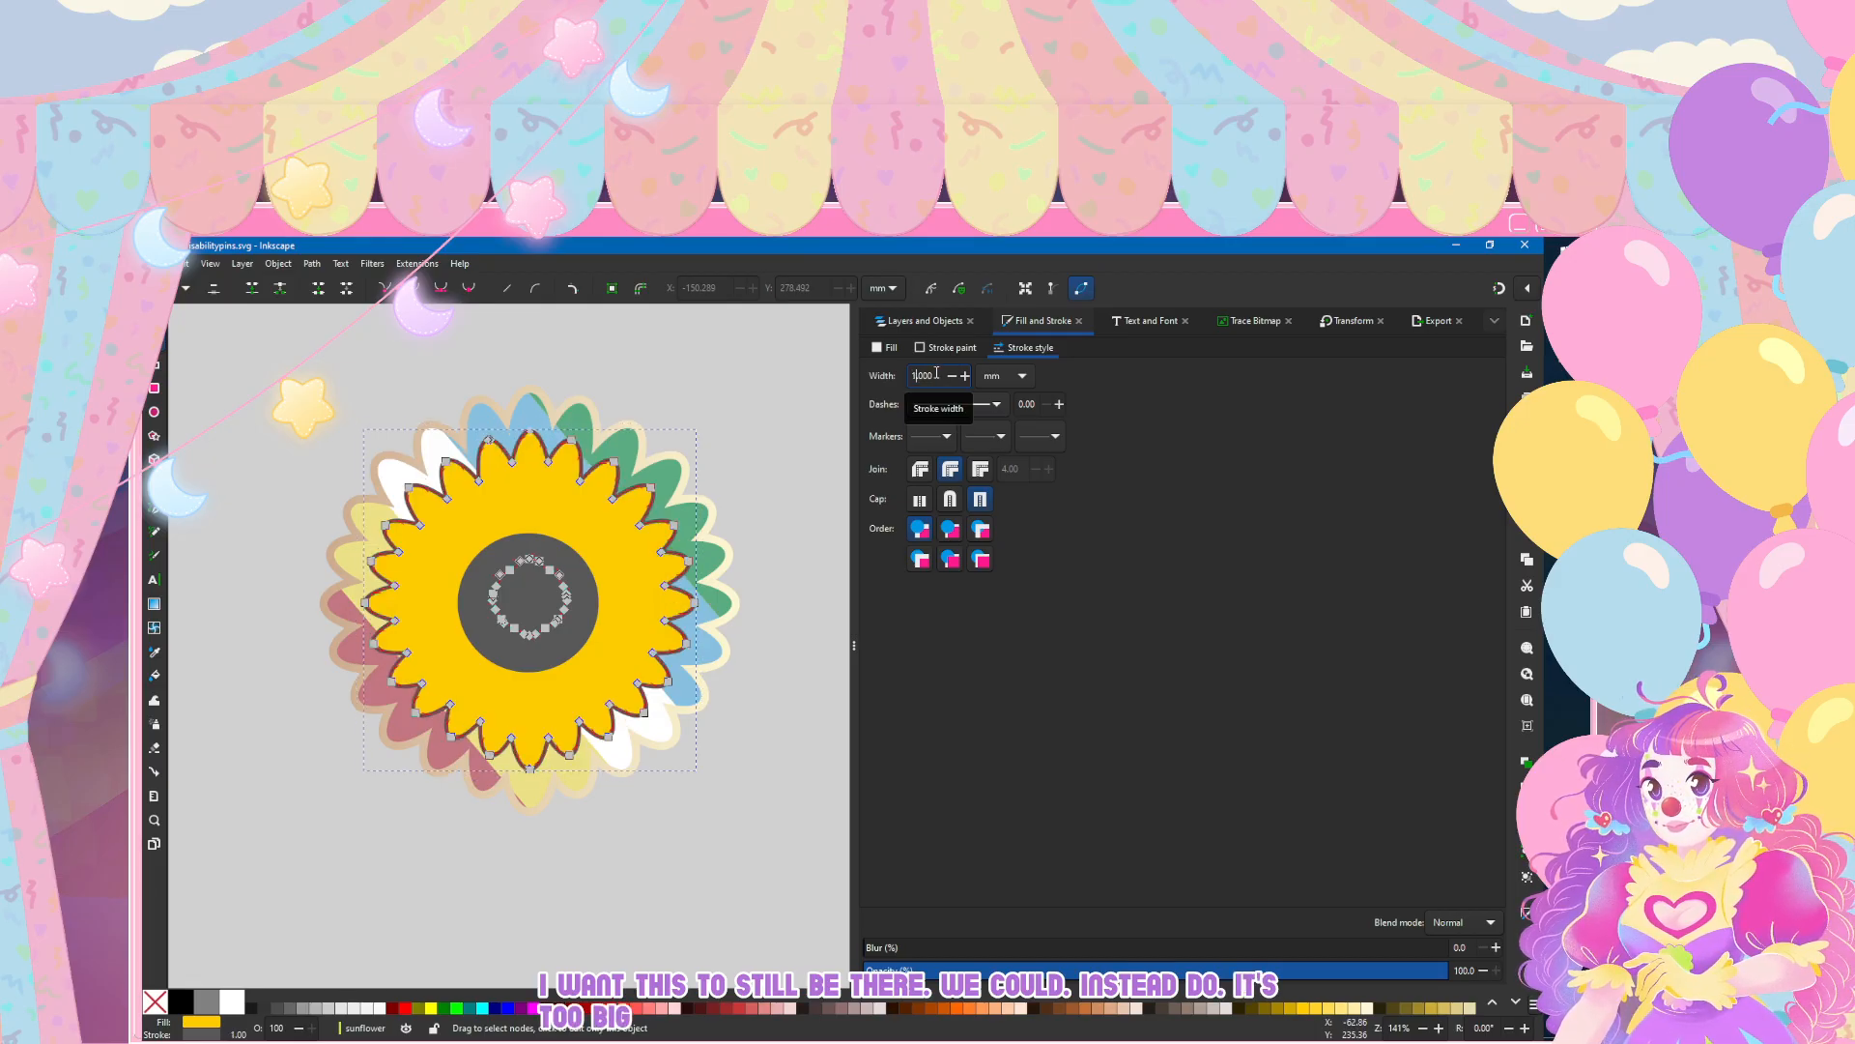
Step: Recolour the inner petal stroke with the yellow sampled from the petals and remove the petals' fill
{"action": "left_click", "coordinate": [887, 348]}
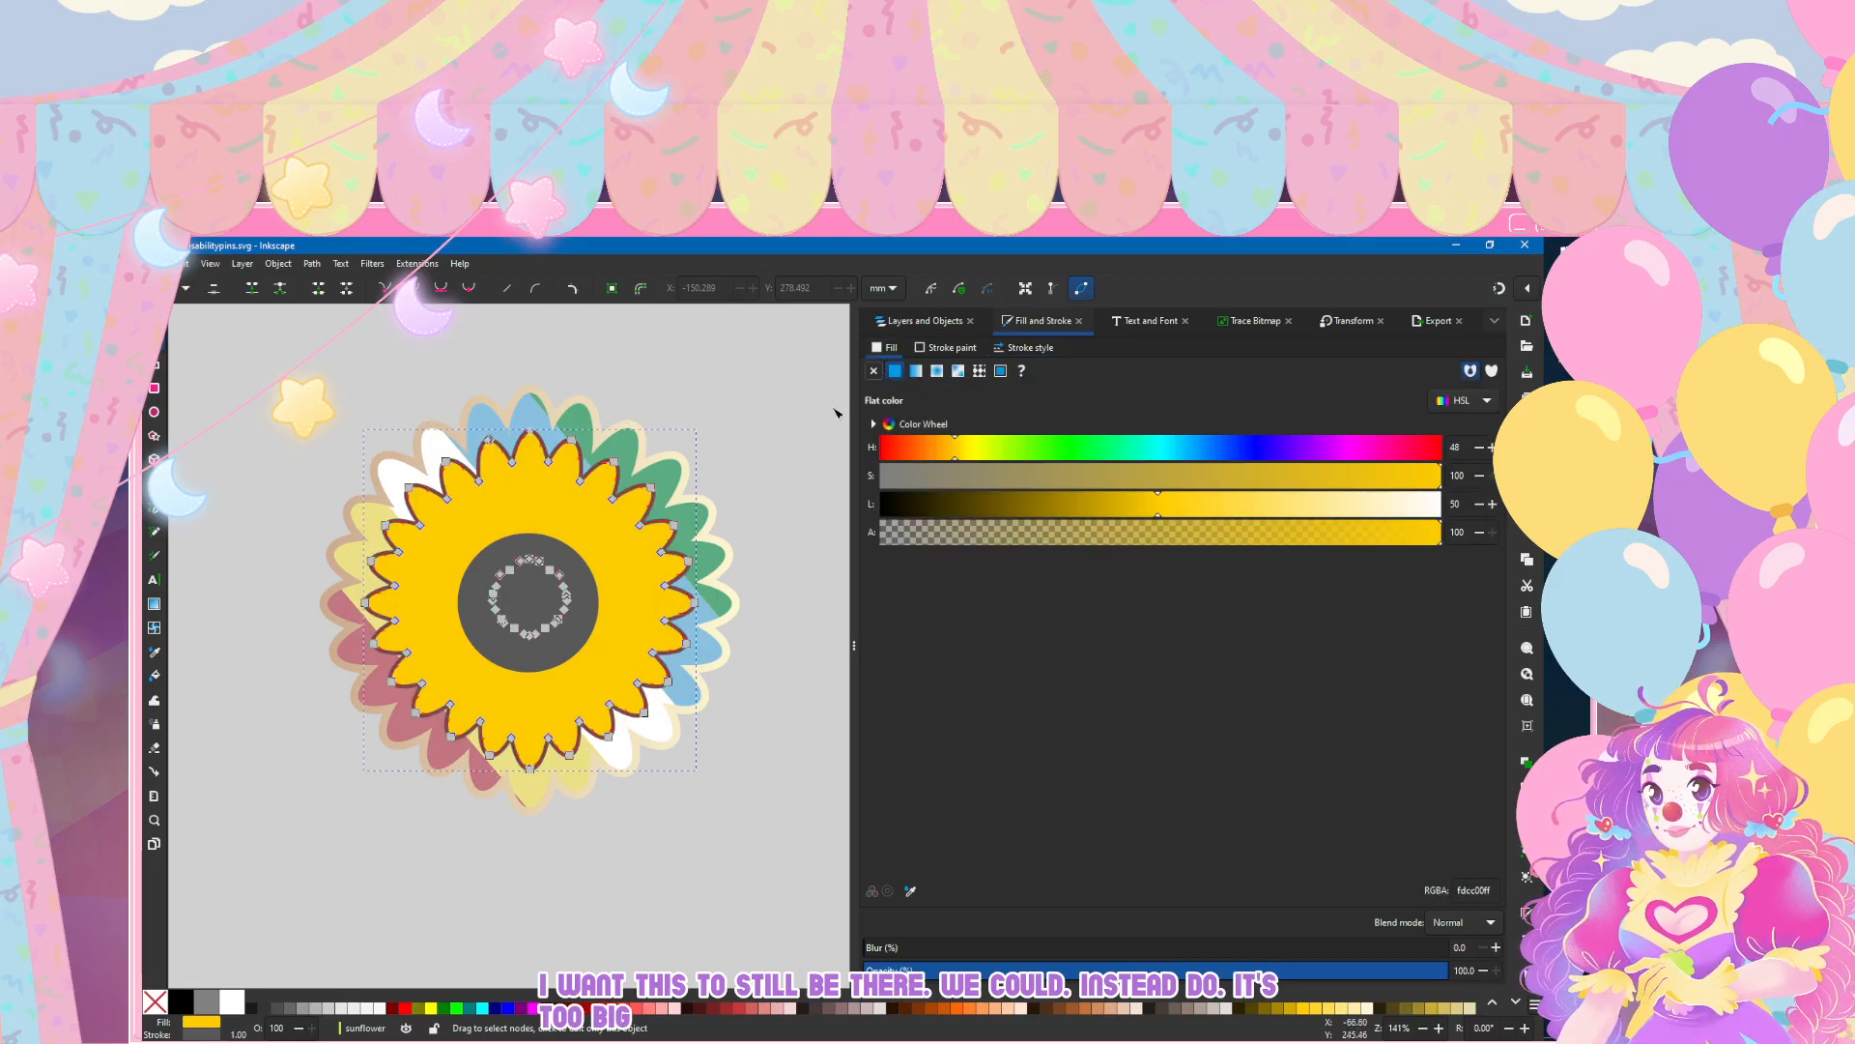
{"action": "left_click", "coordinate": [918, 349]}
{"action": "left_click", "coordinate": [910, 890]}
{"action": "left_click", "coordinate": [622, 471]}
{"action": "left_click", "coordinate": [884, 352]}
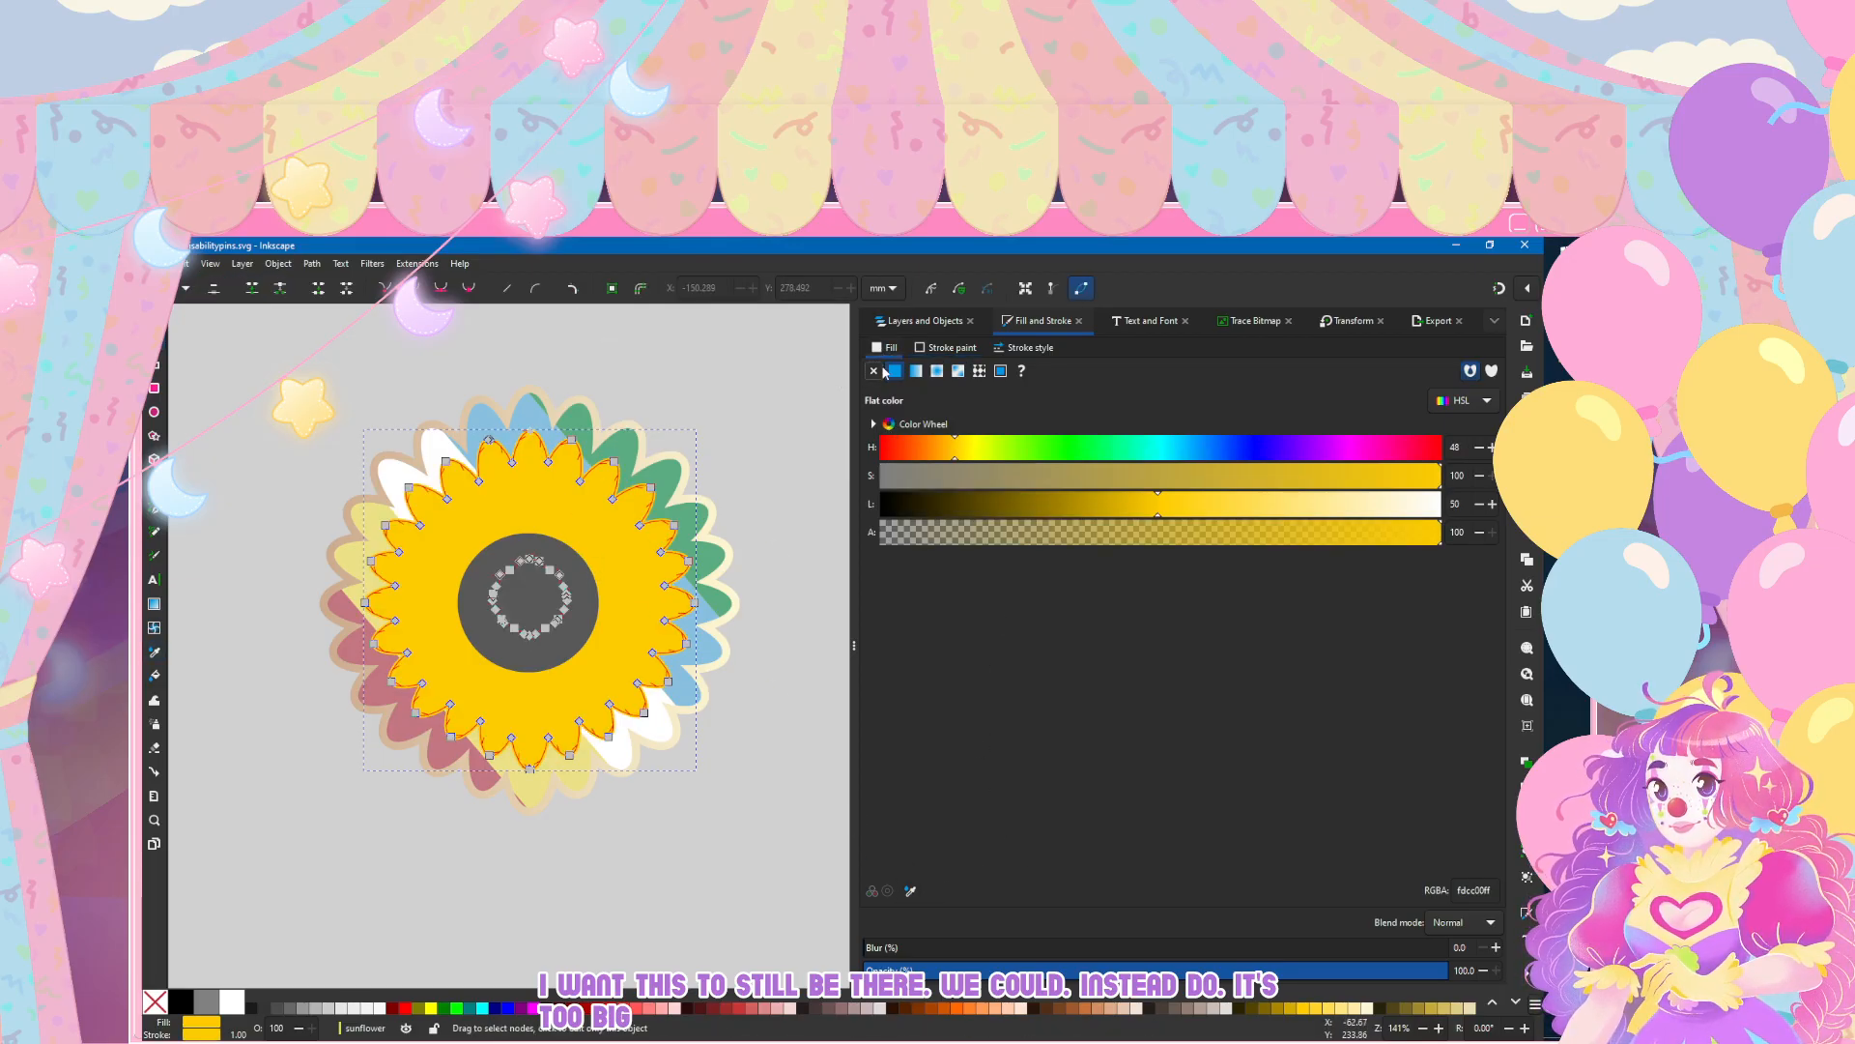
{"action": "left_click", "coordinate": [873, 371]}
{"action": "left_click", "coordinate": [692, 339]}
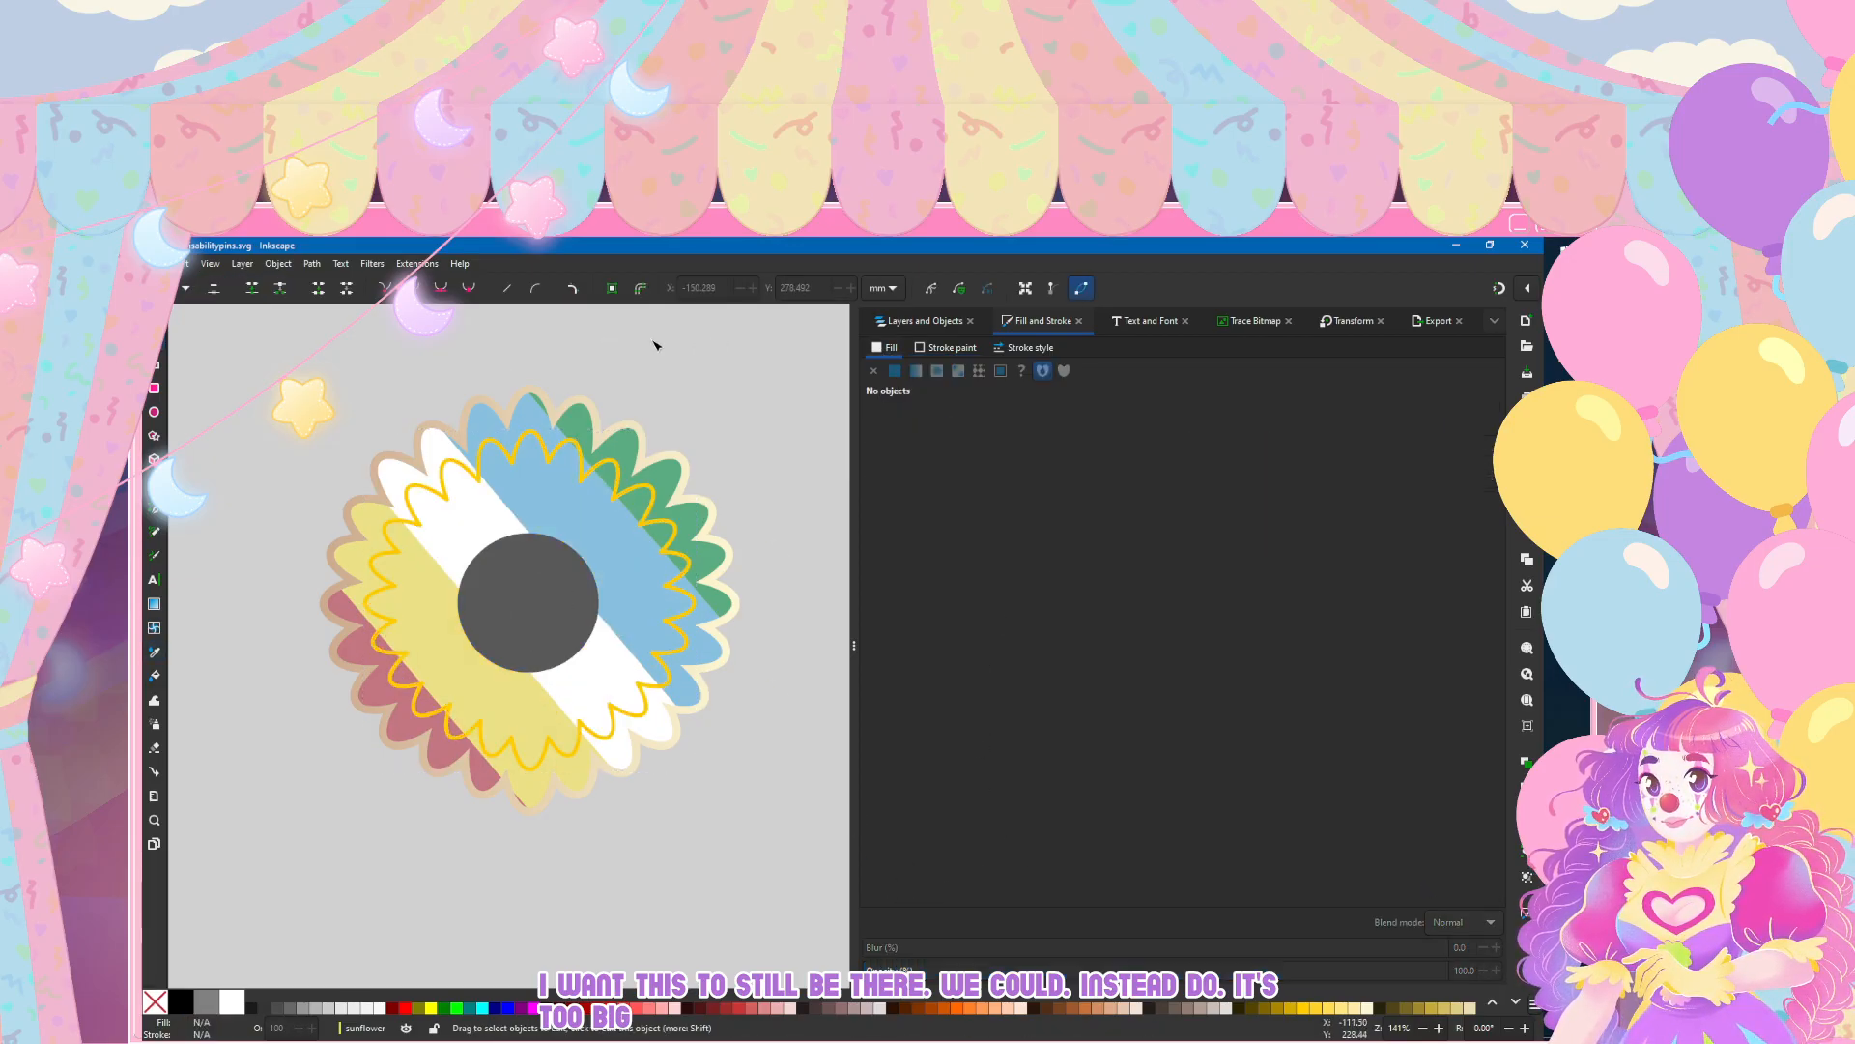
Step: Examine the sunflower's yellow inner petal outline at different scales beside the reference photo and the heart pin
{"action": "scroll", "coordinate": [654, 345], "scroll_direction": "down", "scroll_amount": 2}
{"action": "scroll", "coordinate": [655, 348], "scroll_direction": "up", "scroll_amount": 5}
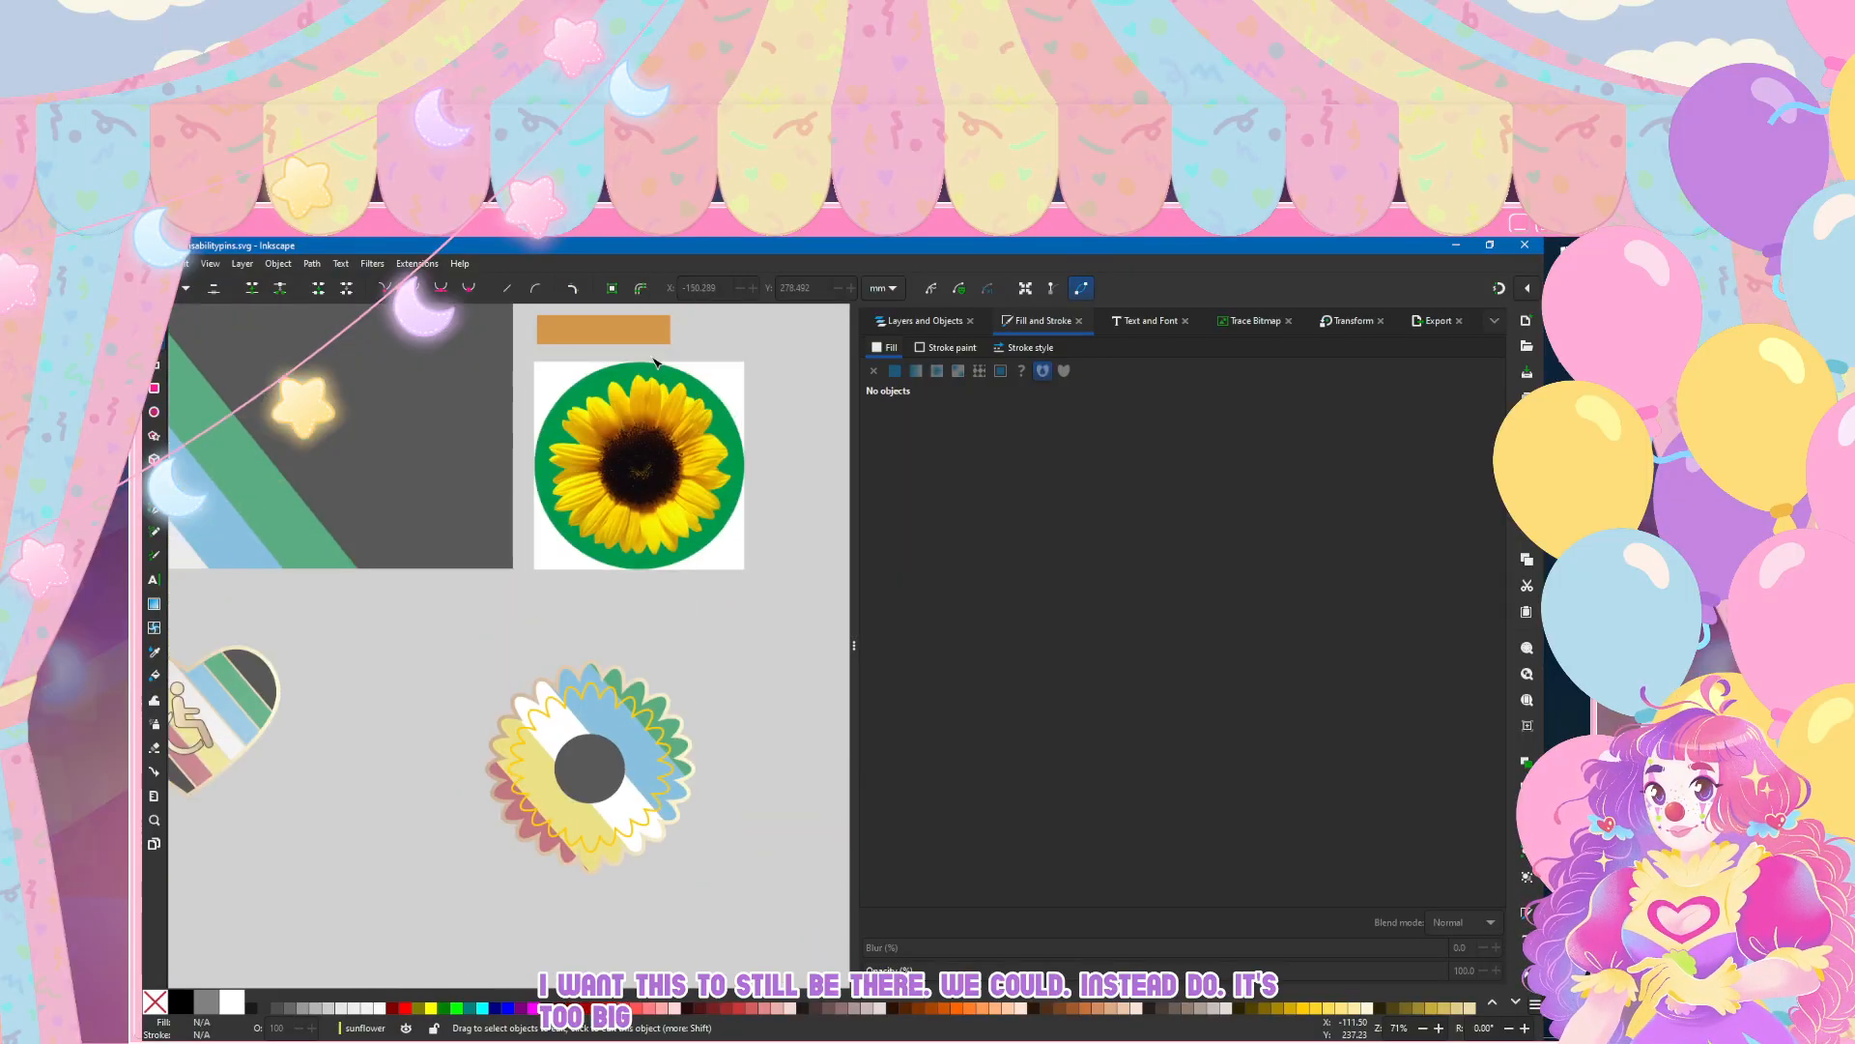
{"action": "scroll", "coordinate": [647, 364], "scroll_direction": "down", "scroll_amount": 2}
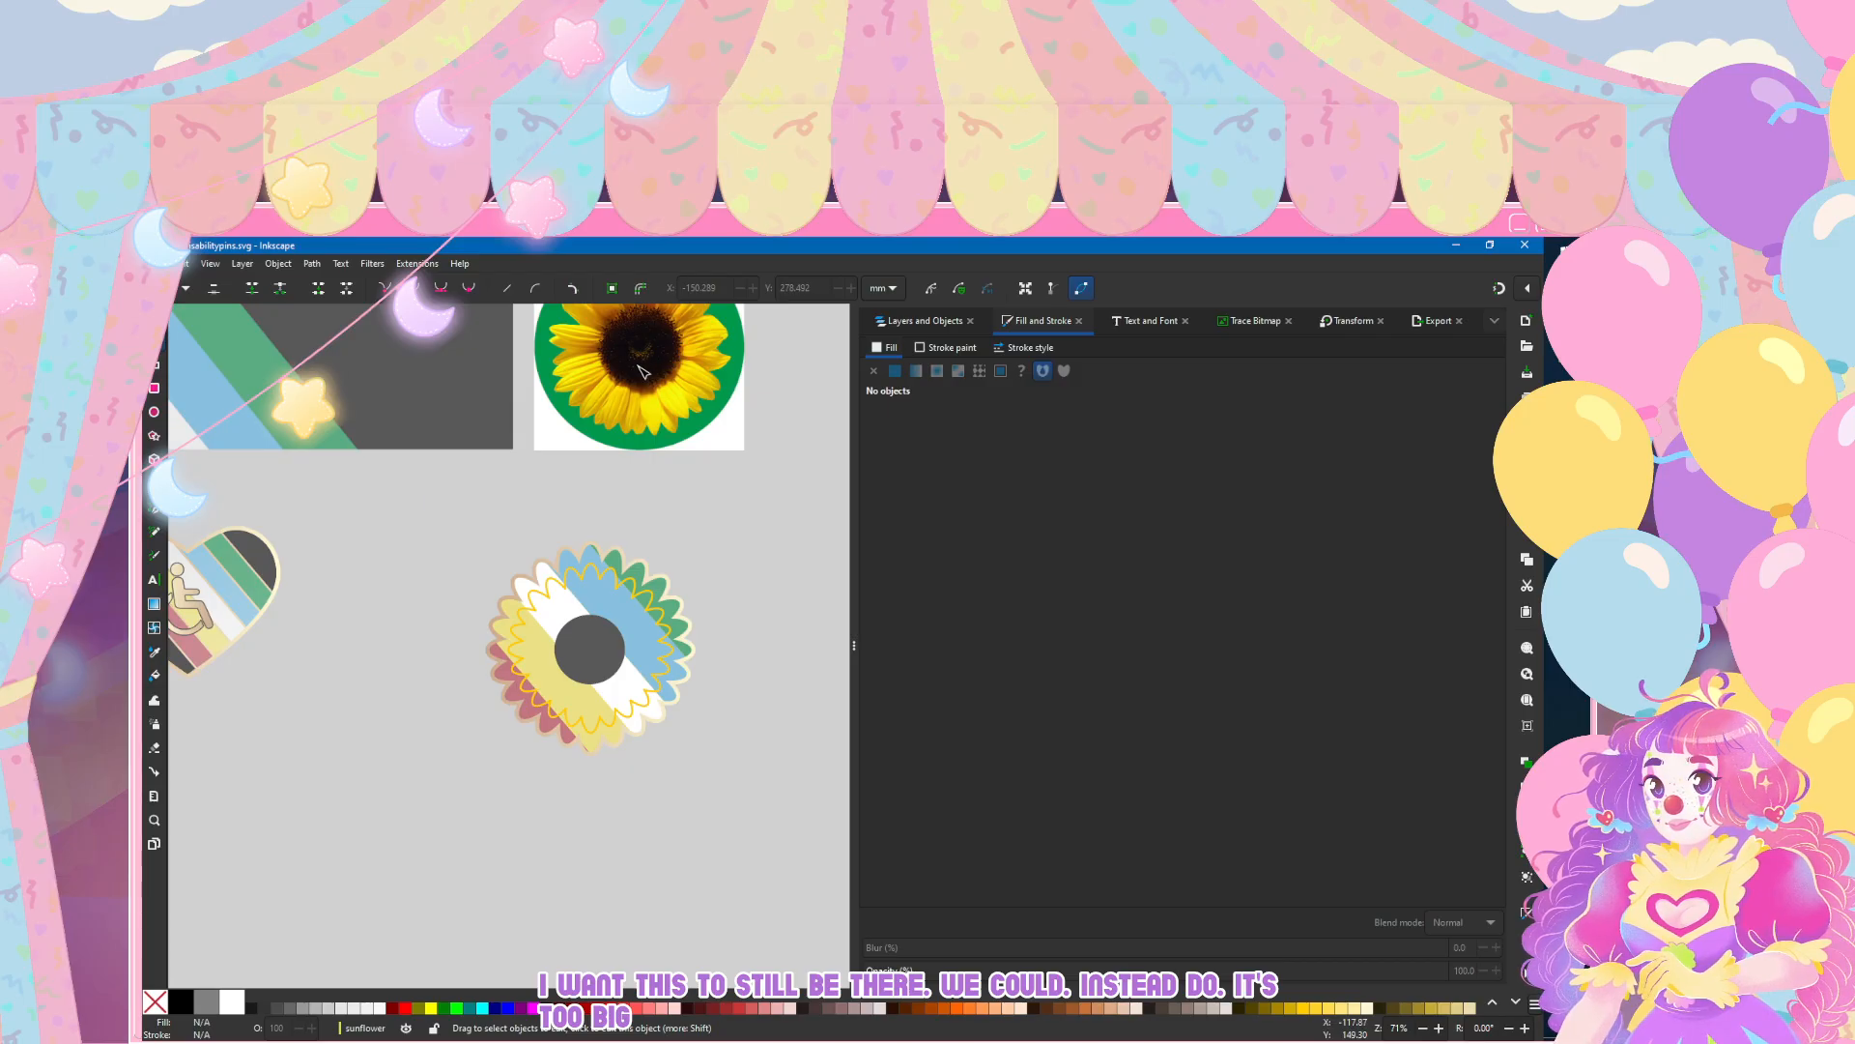
{"action": "scroll", "coordinate": [644, 464], "scroll_direction": "up", "scroll_amount": 1}
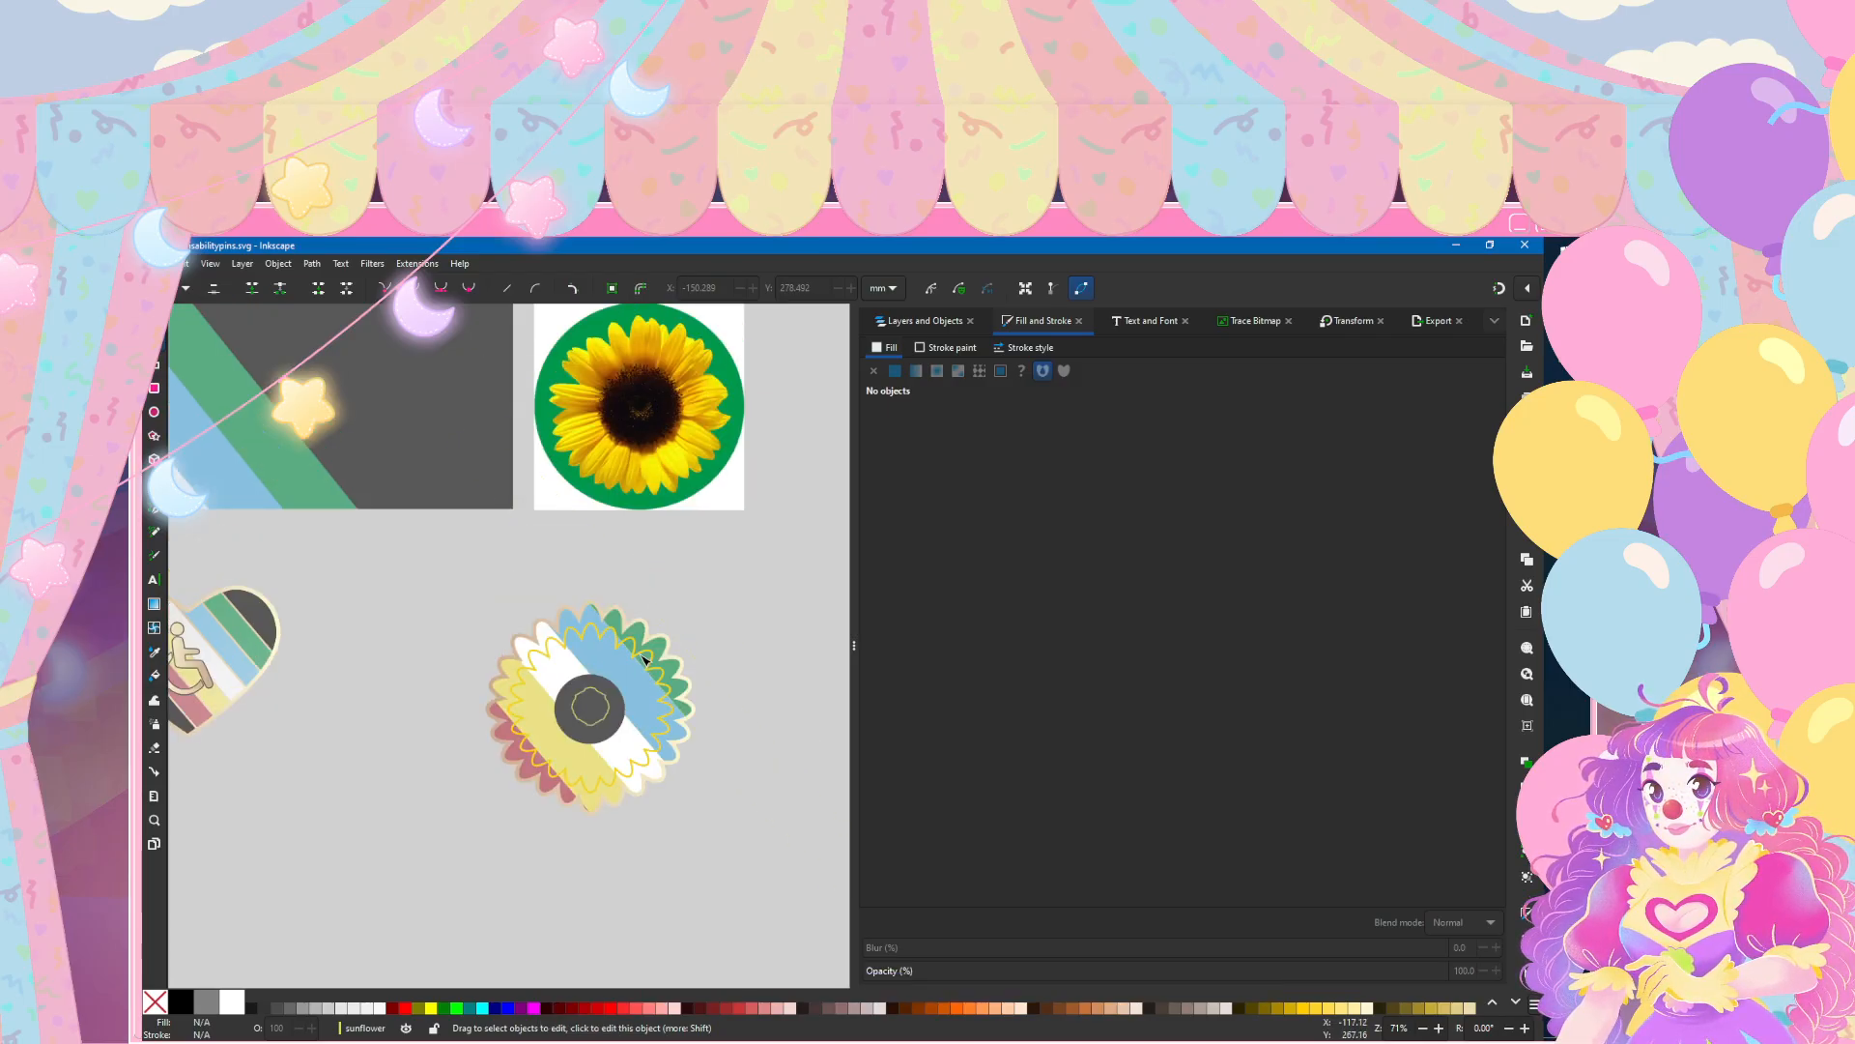
{"action": "scroll", "coordinate": [644, 660], "scroll_direction": "up", "scroll_amount": 3}
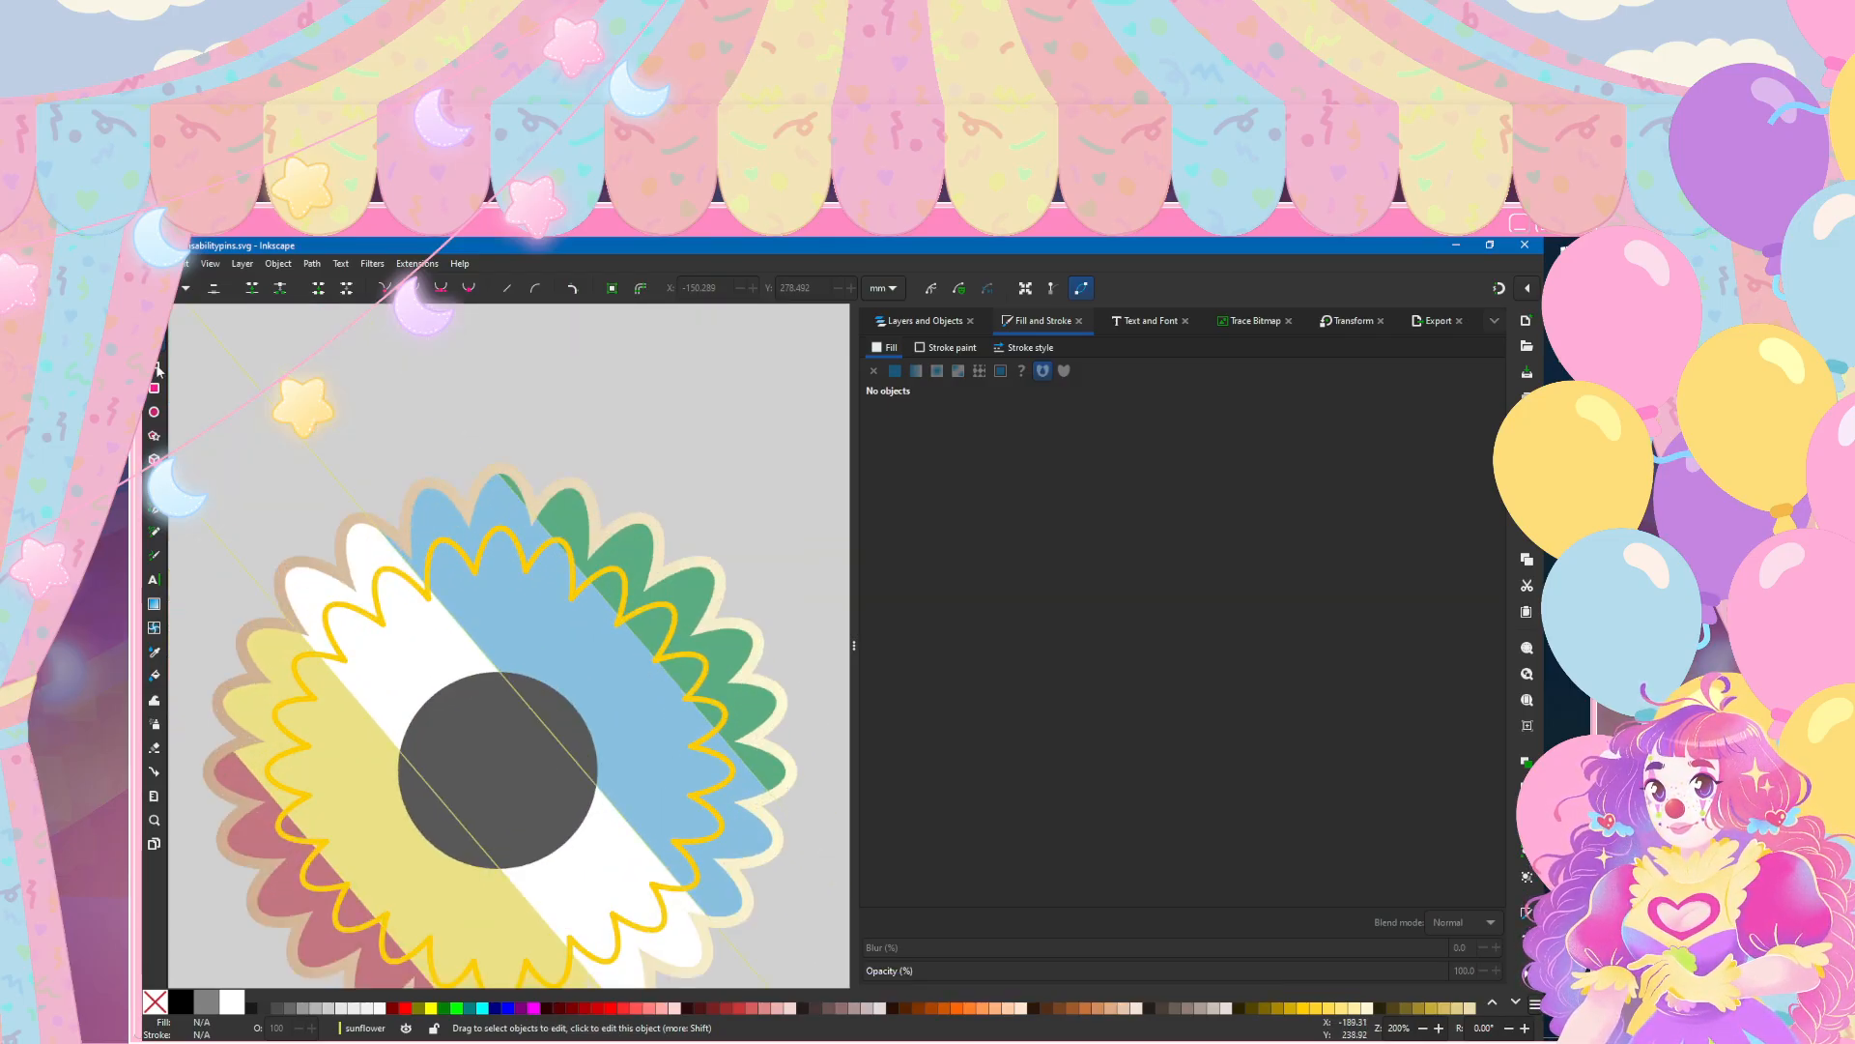
{"action": "left_click", "coordinate": [381, 572]}
{"action": "scroll", "coordinate": [389, 582], "scroll_direction": "down", "scroll_amount": 1}
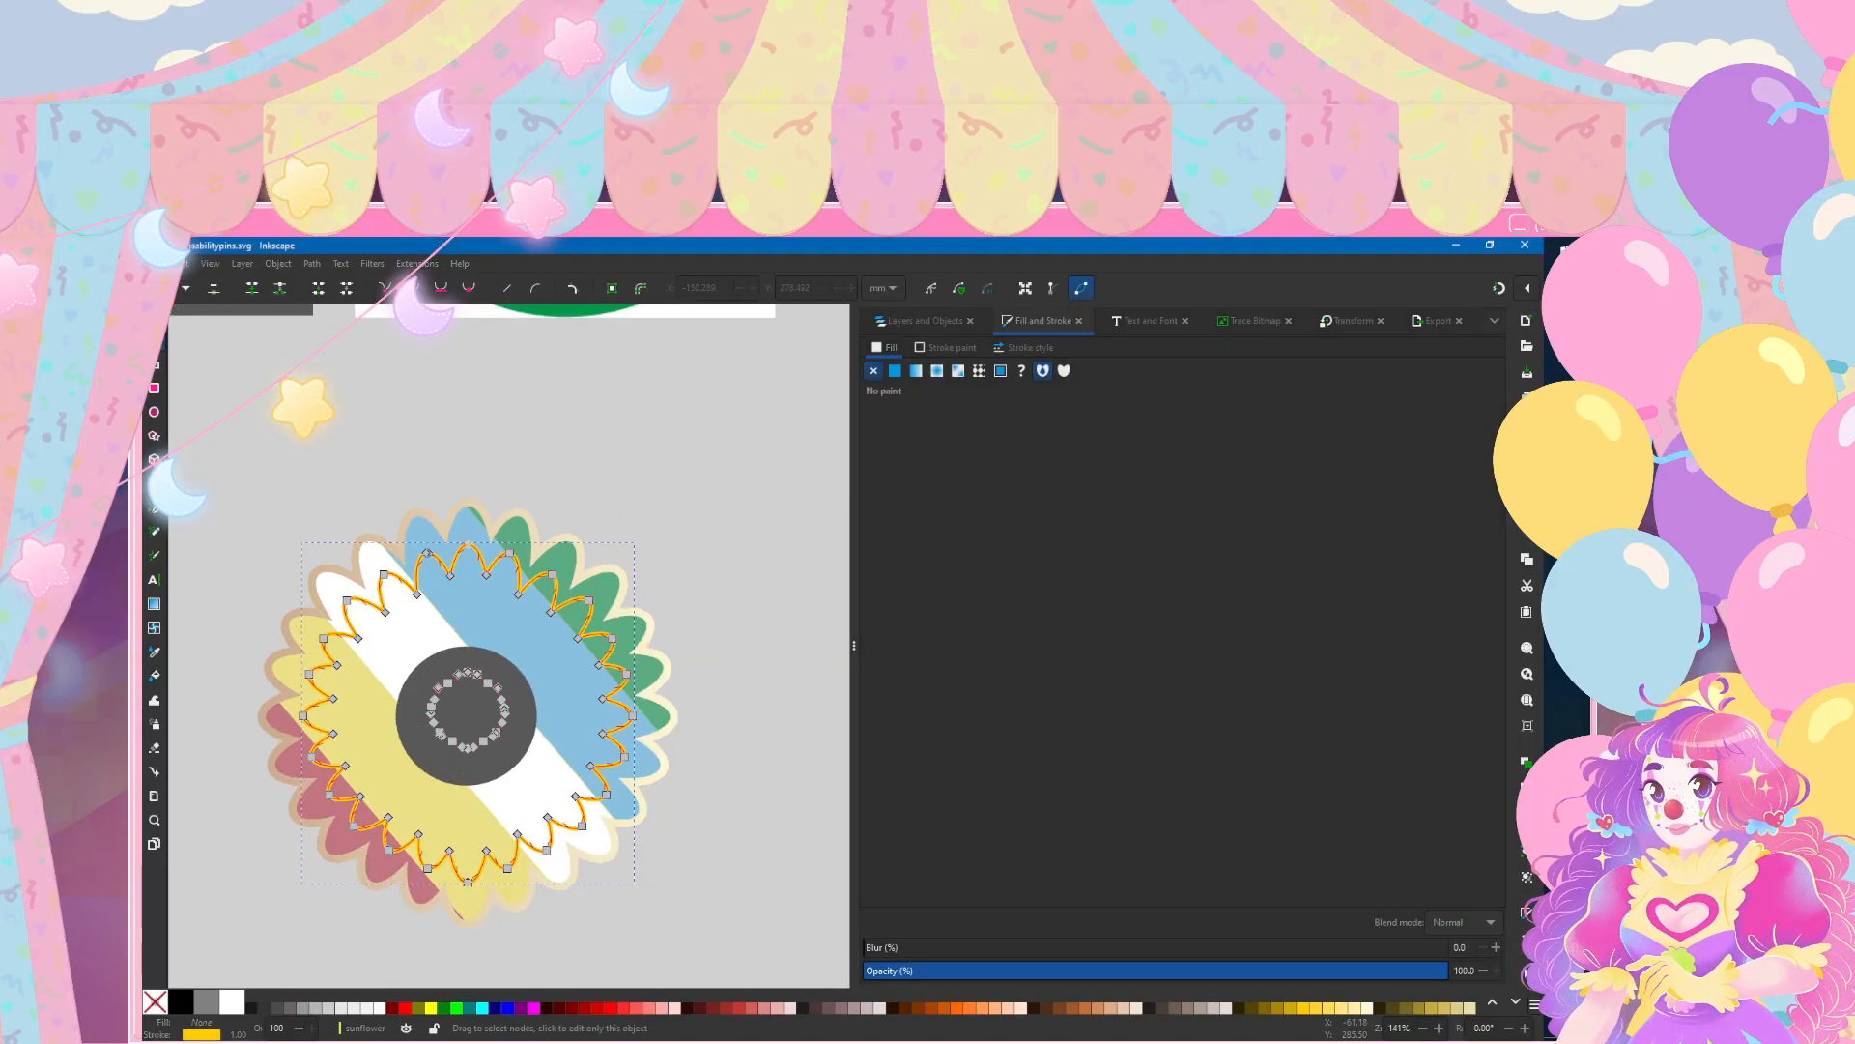
{"action": "left_click", "coordinate": [688, 572]}
{"action": "scroll", "coordinate": [687, 570], "scroll_direction": "down", "scroll_amount": 3}
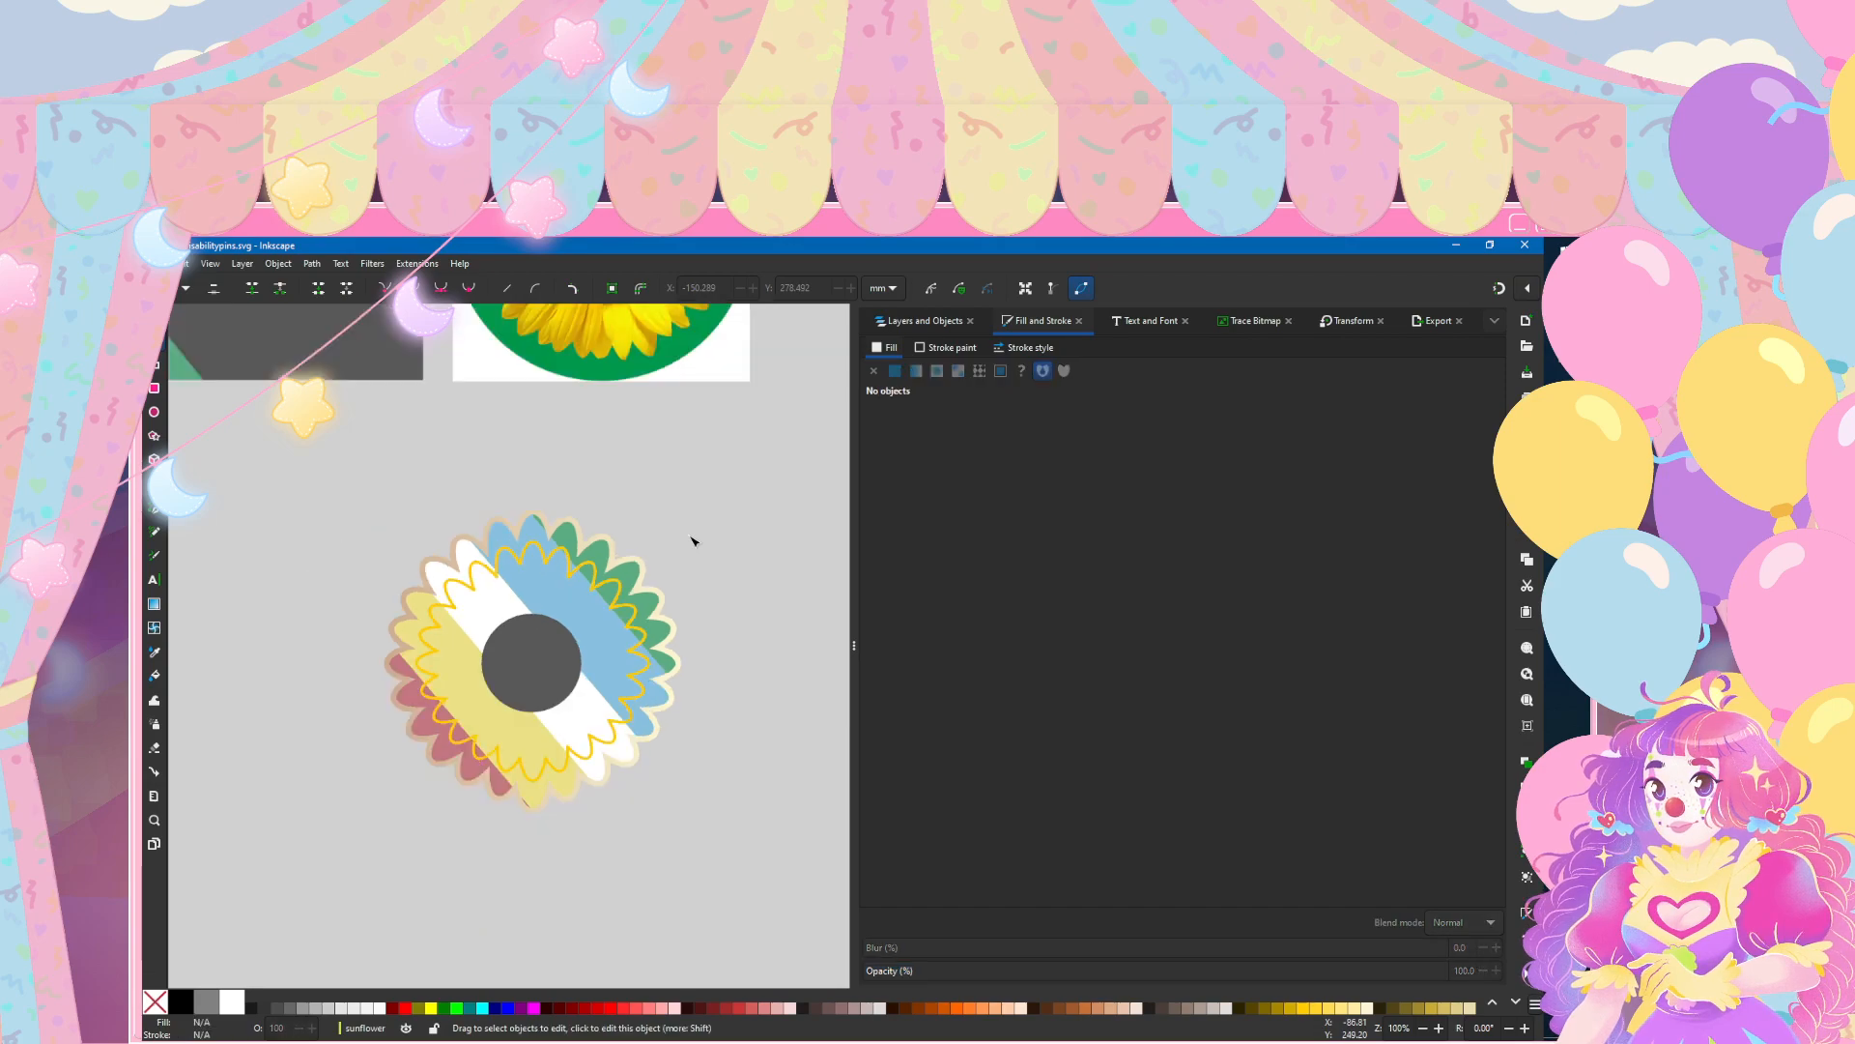
{"action": "scroll", "coordinate": [587, 653], "scroll_direction": "up", "scroll_amount": 2}
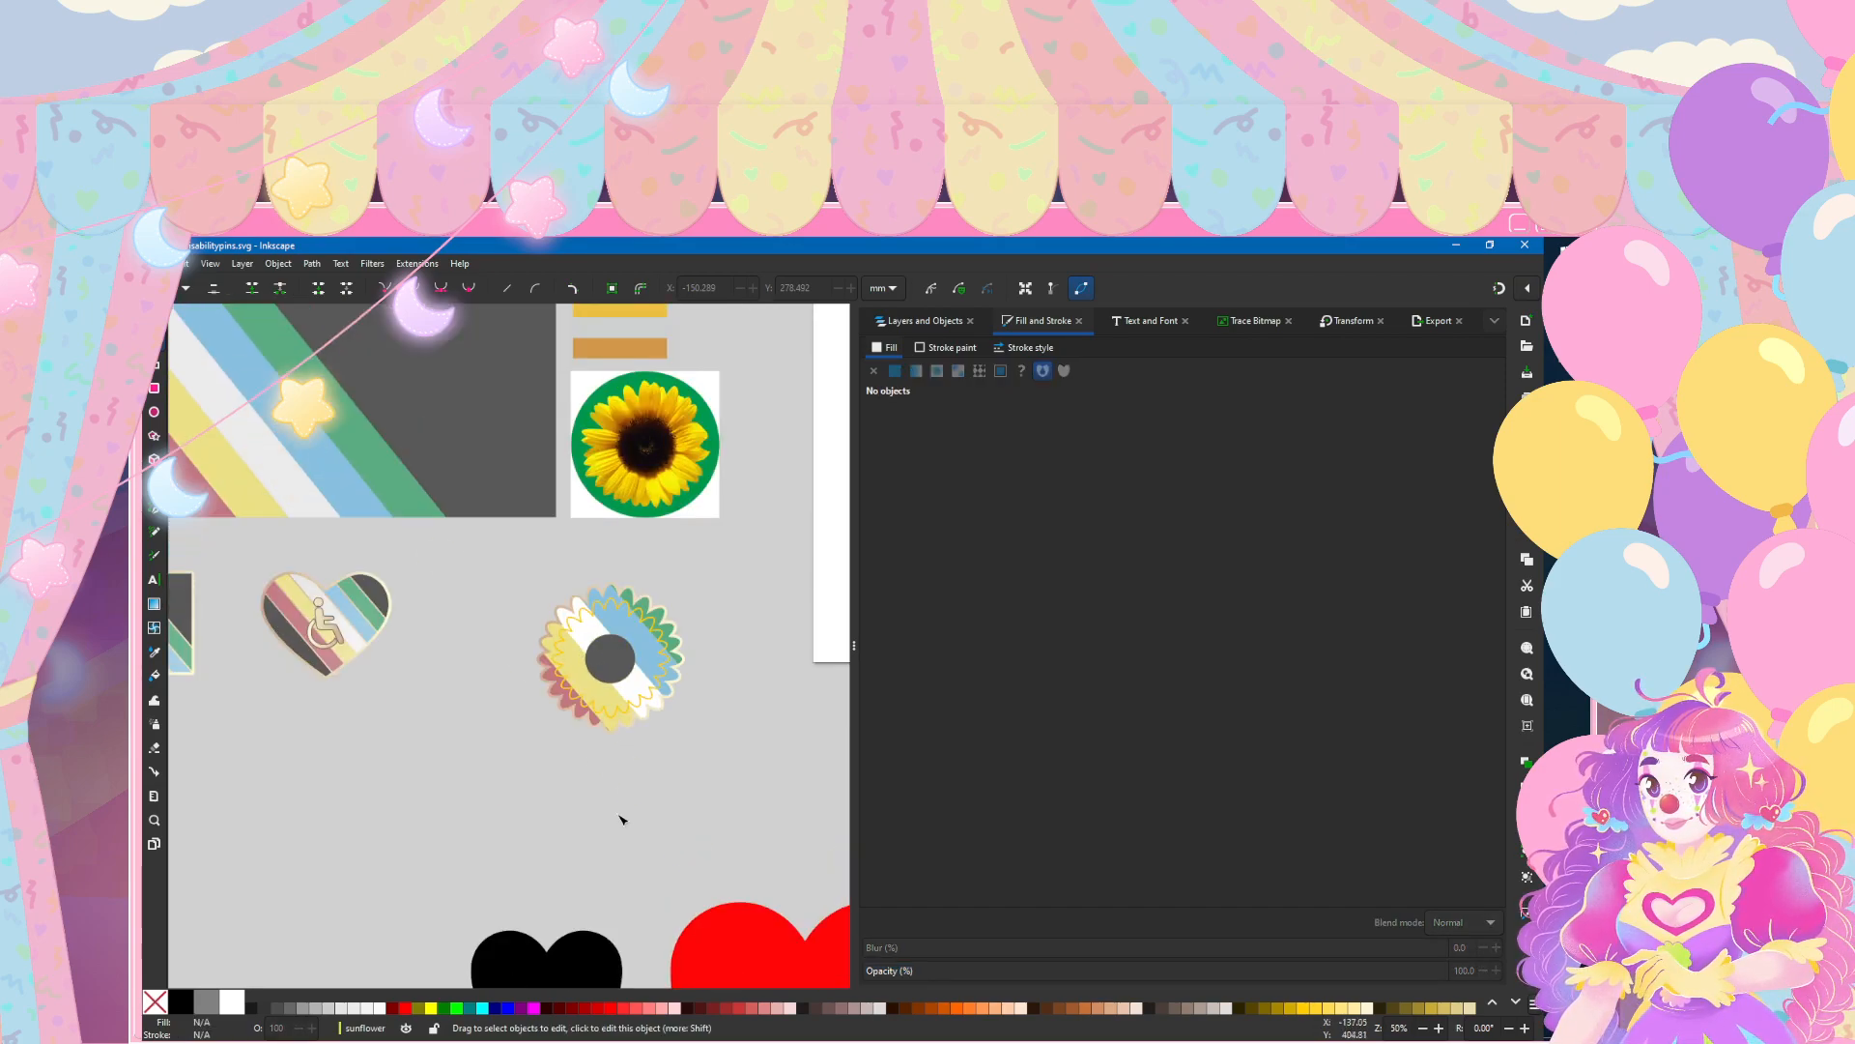
{"action": "scroll", "coordinate": [622, 819], "scroll_direction": "down", "scroll_amount": 2}
{"action": "scroll", "coordinate": [392, 755], "scroll_direction": "up", "scroll_amount": 4}
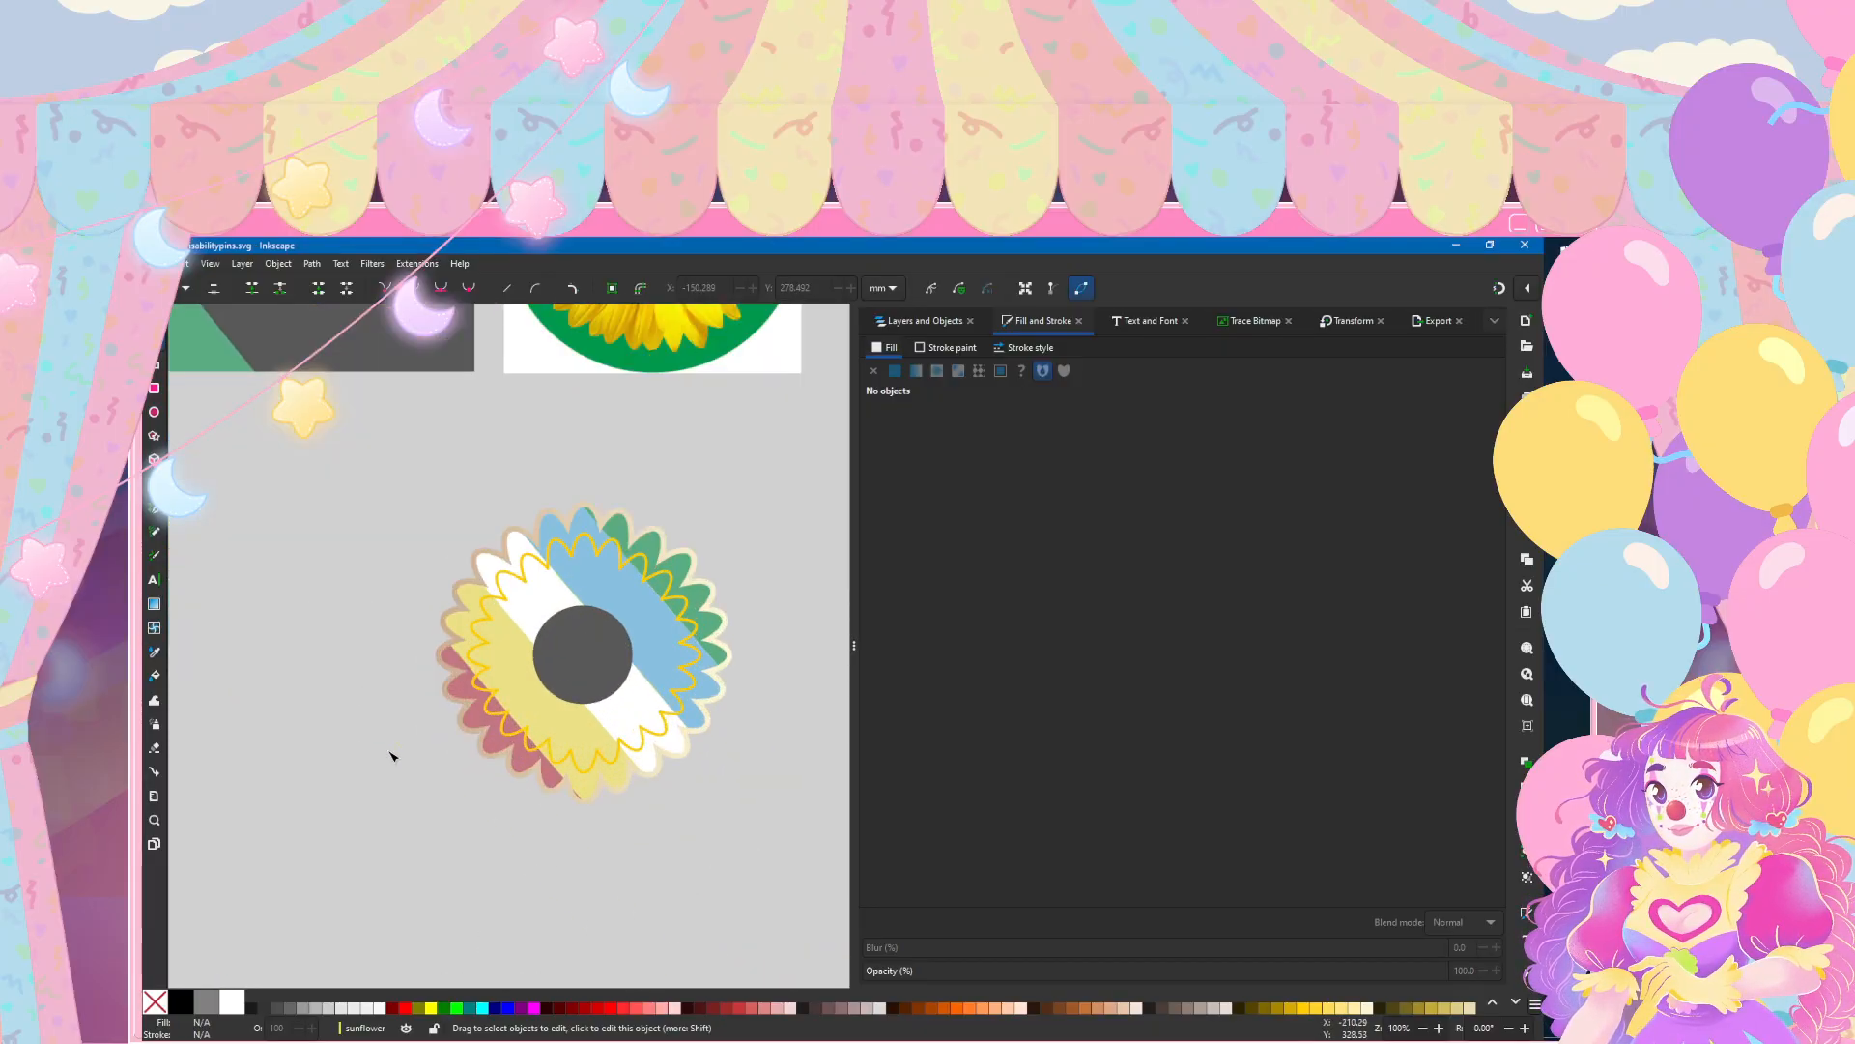
{"action": "scroll", "coordinate": [645, 692], "scroll_direction": "up", "scroll_amount": 1}
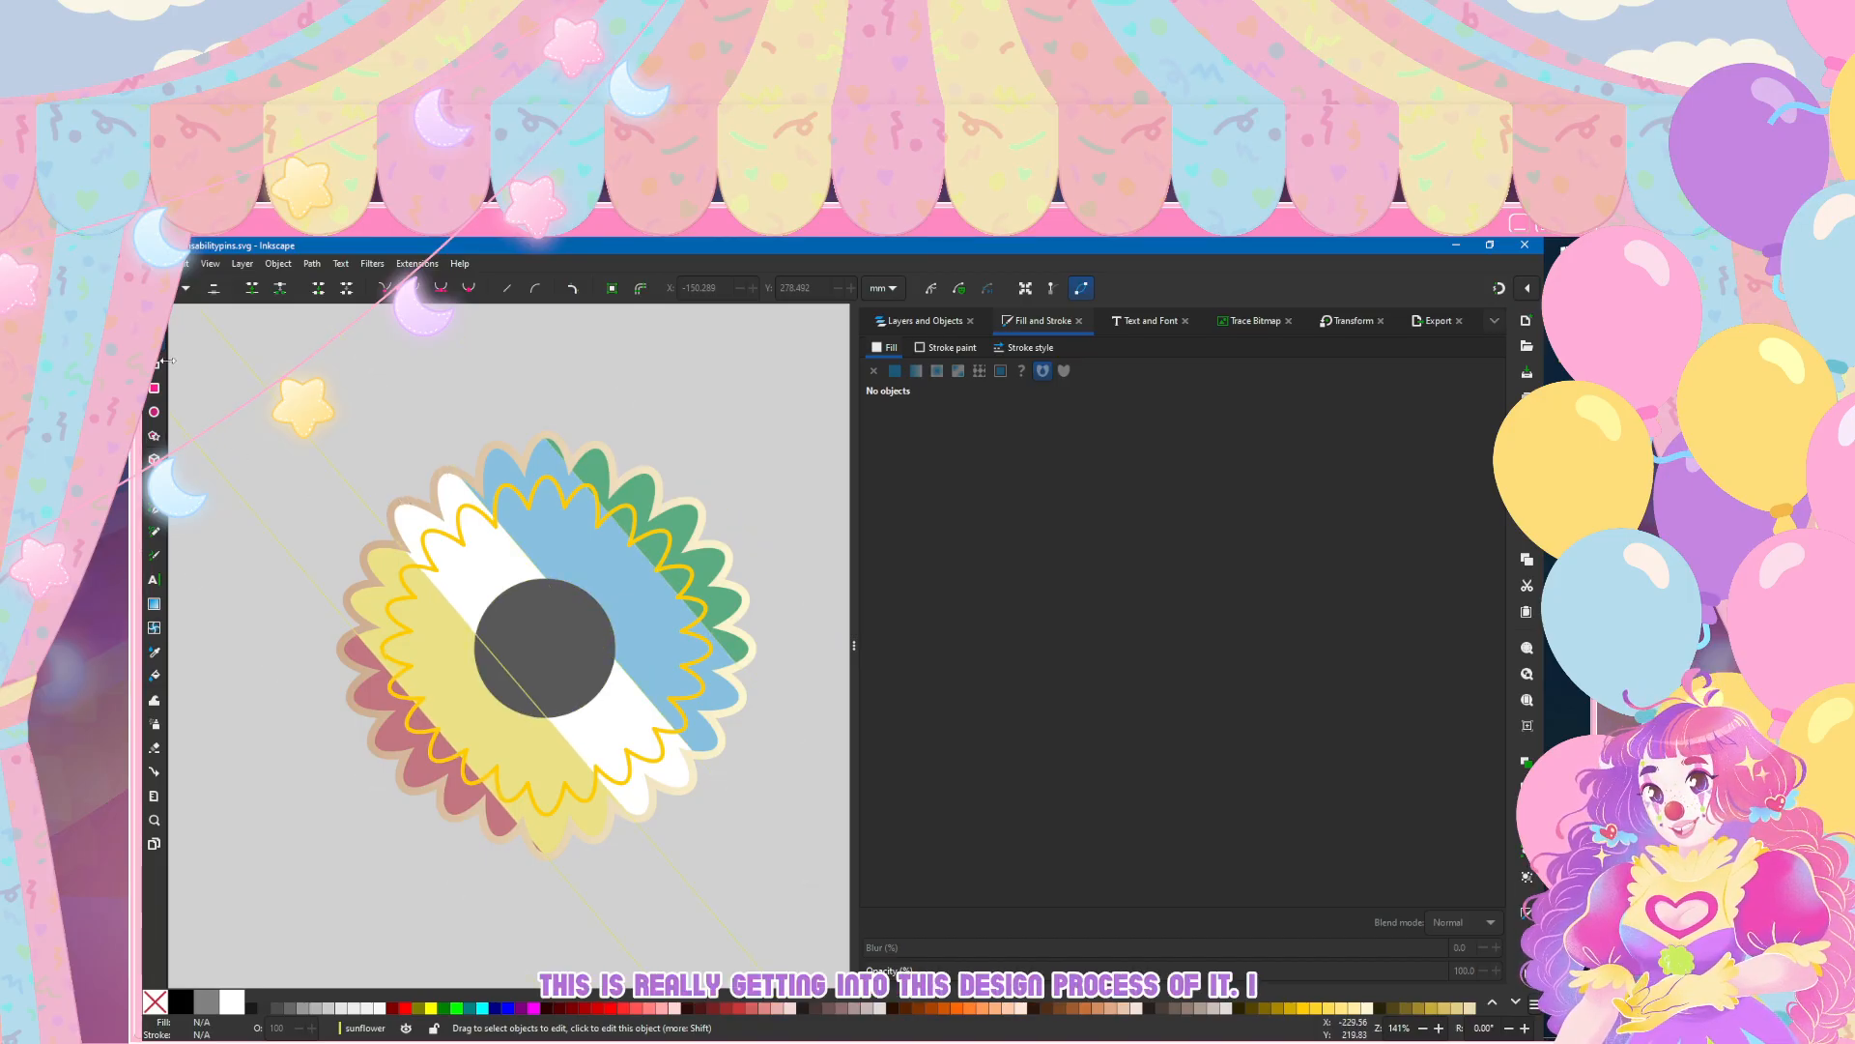
Step: Replace the gradient stroke of the outer petals, path113, with a flat dark grey sampled from the flower's centre
{"action": "left_click", "coordinate": [923, 320]}
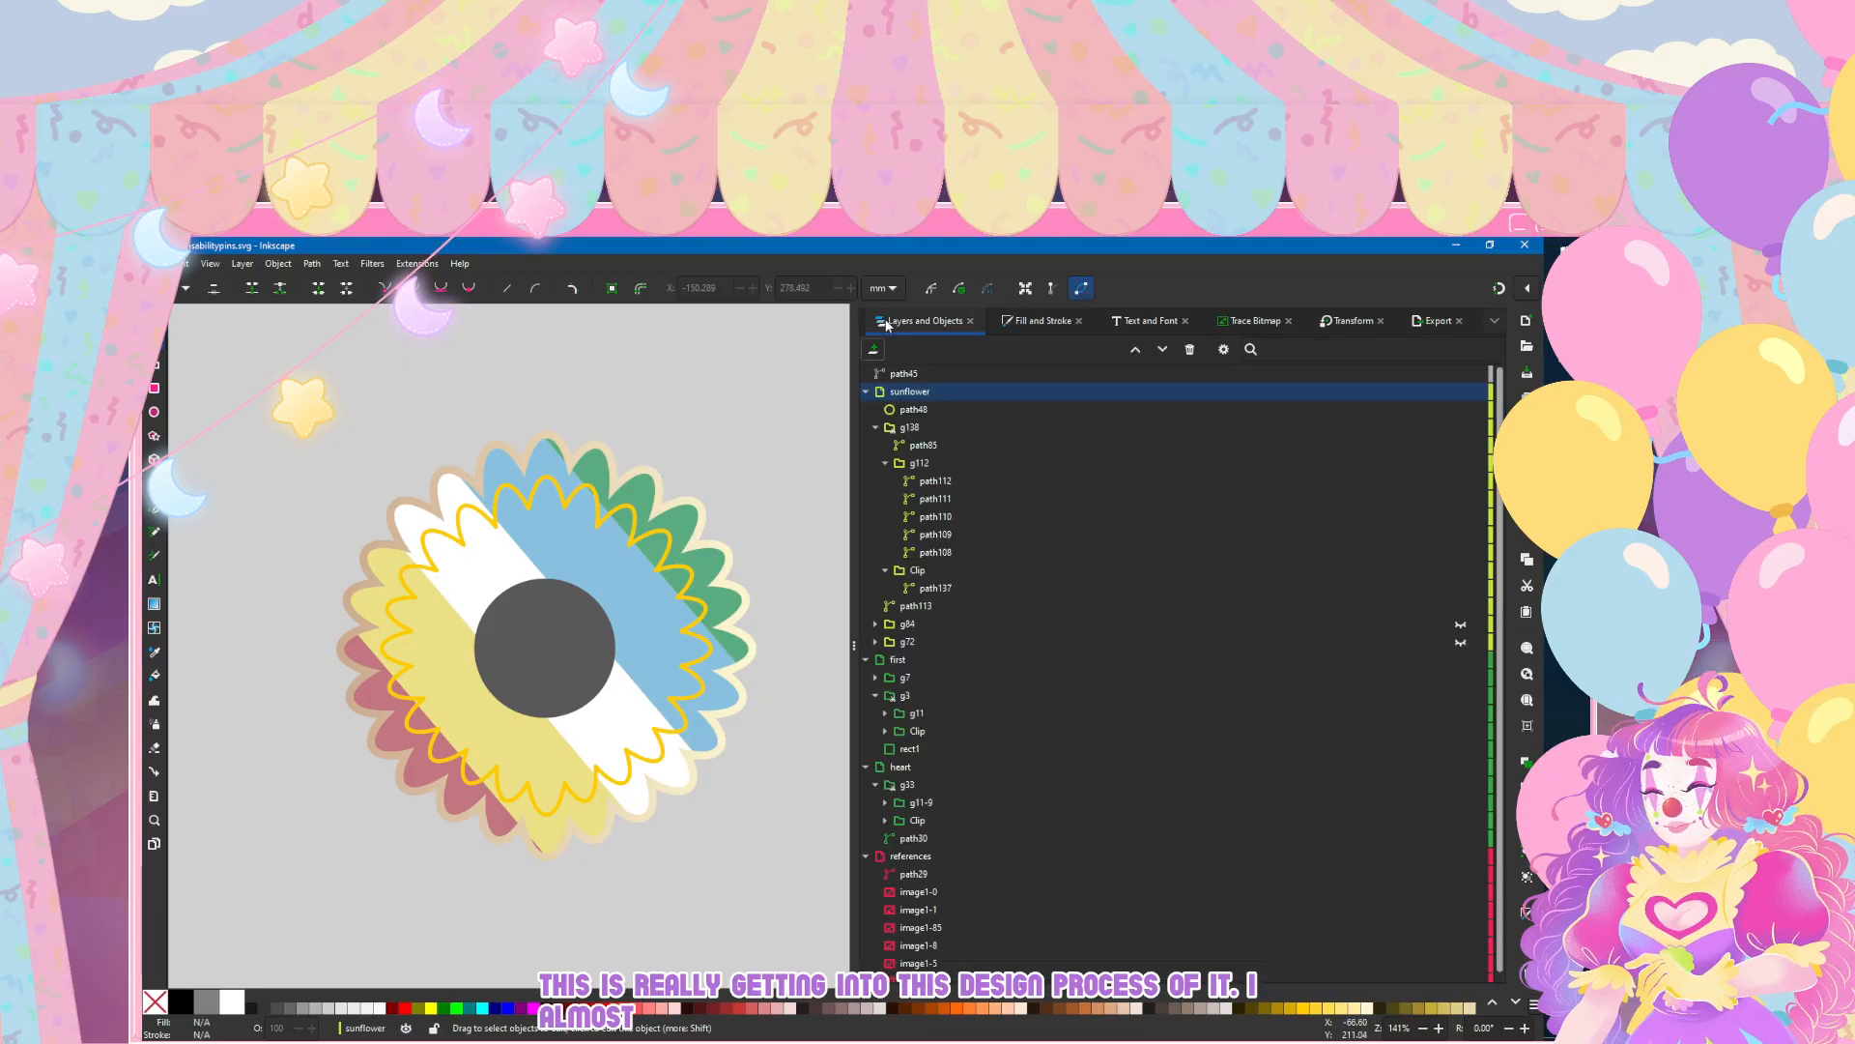
{"action": "left_click", "coordinate": [936, 589]}
{"action": "left_click", "coordinate": [1039, 320]}
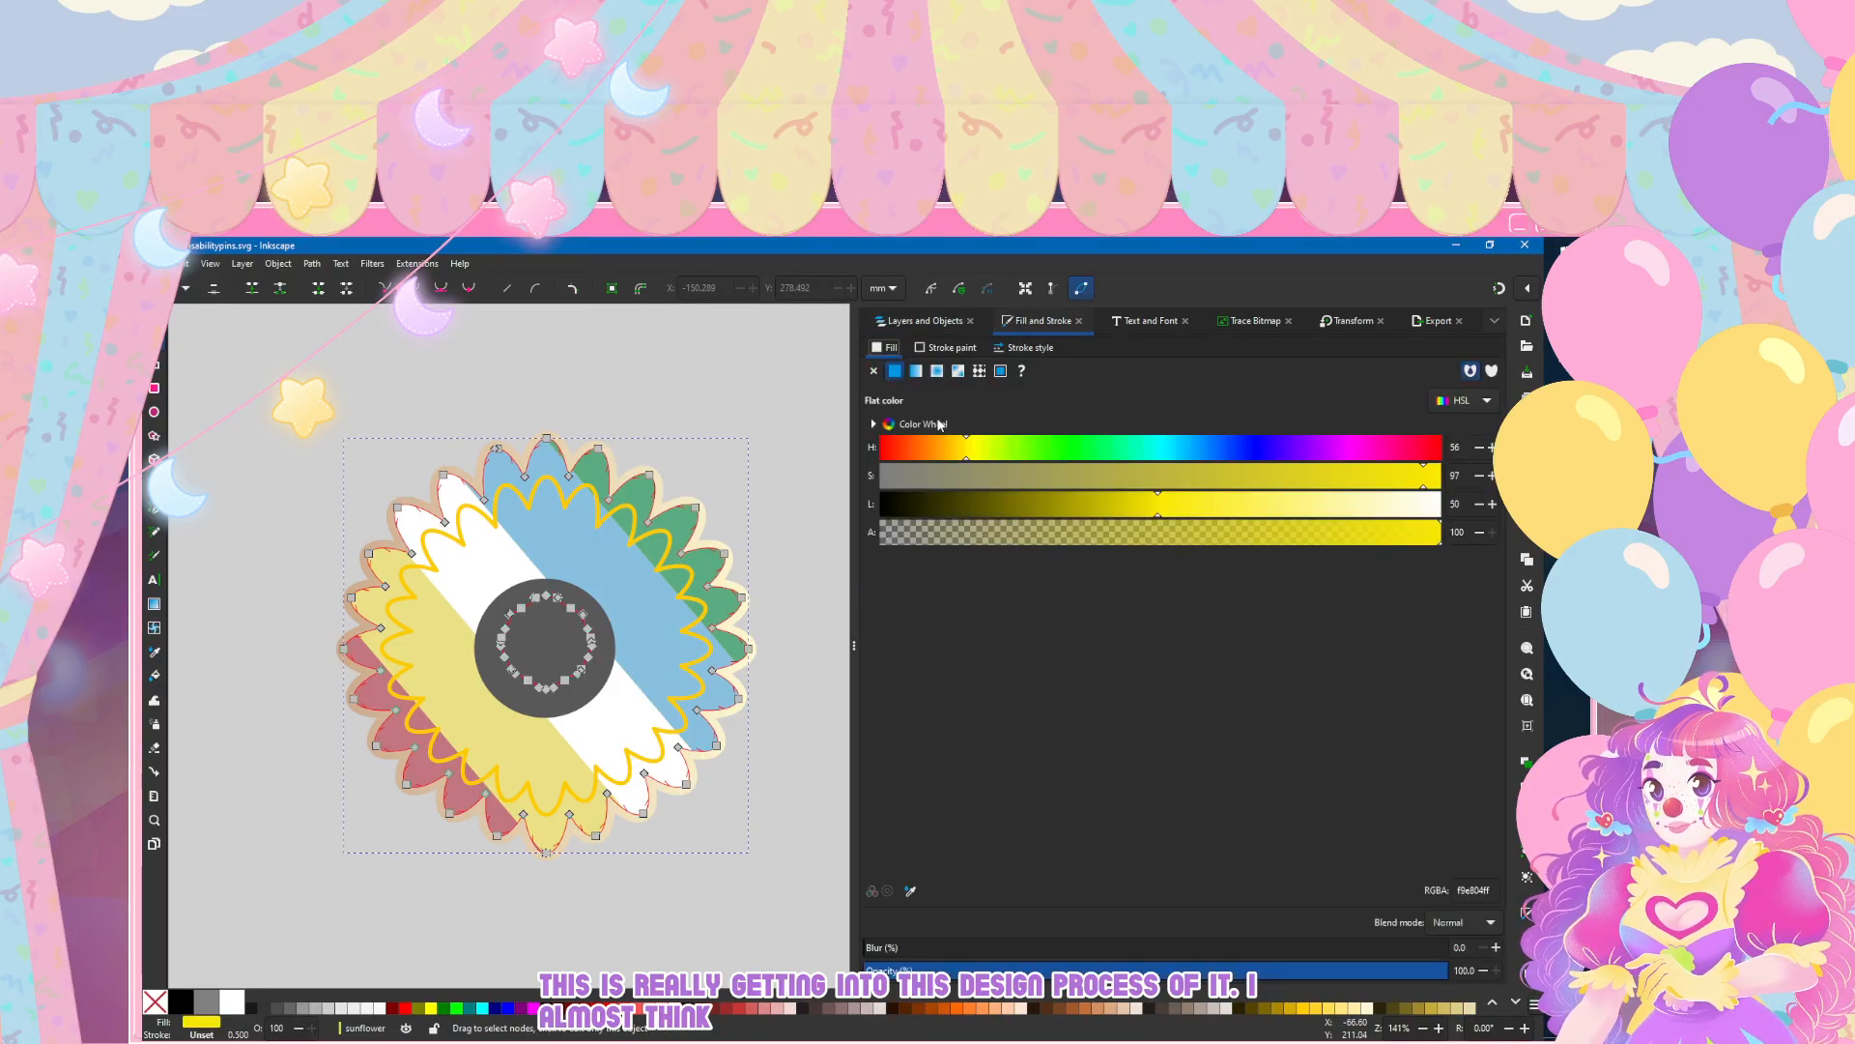
{"action": "left_click", "coordinate": [923, 348]}
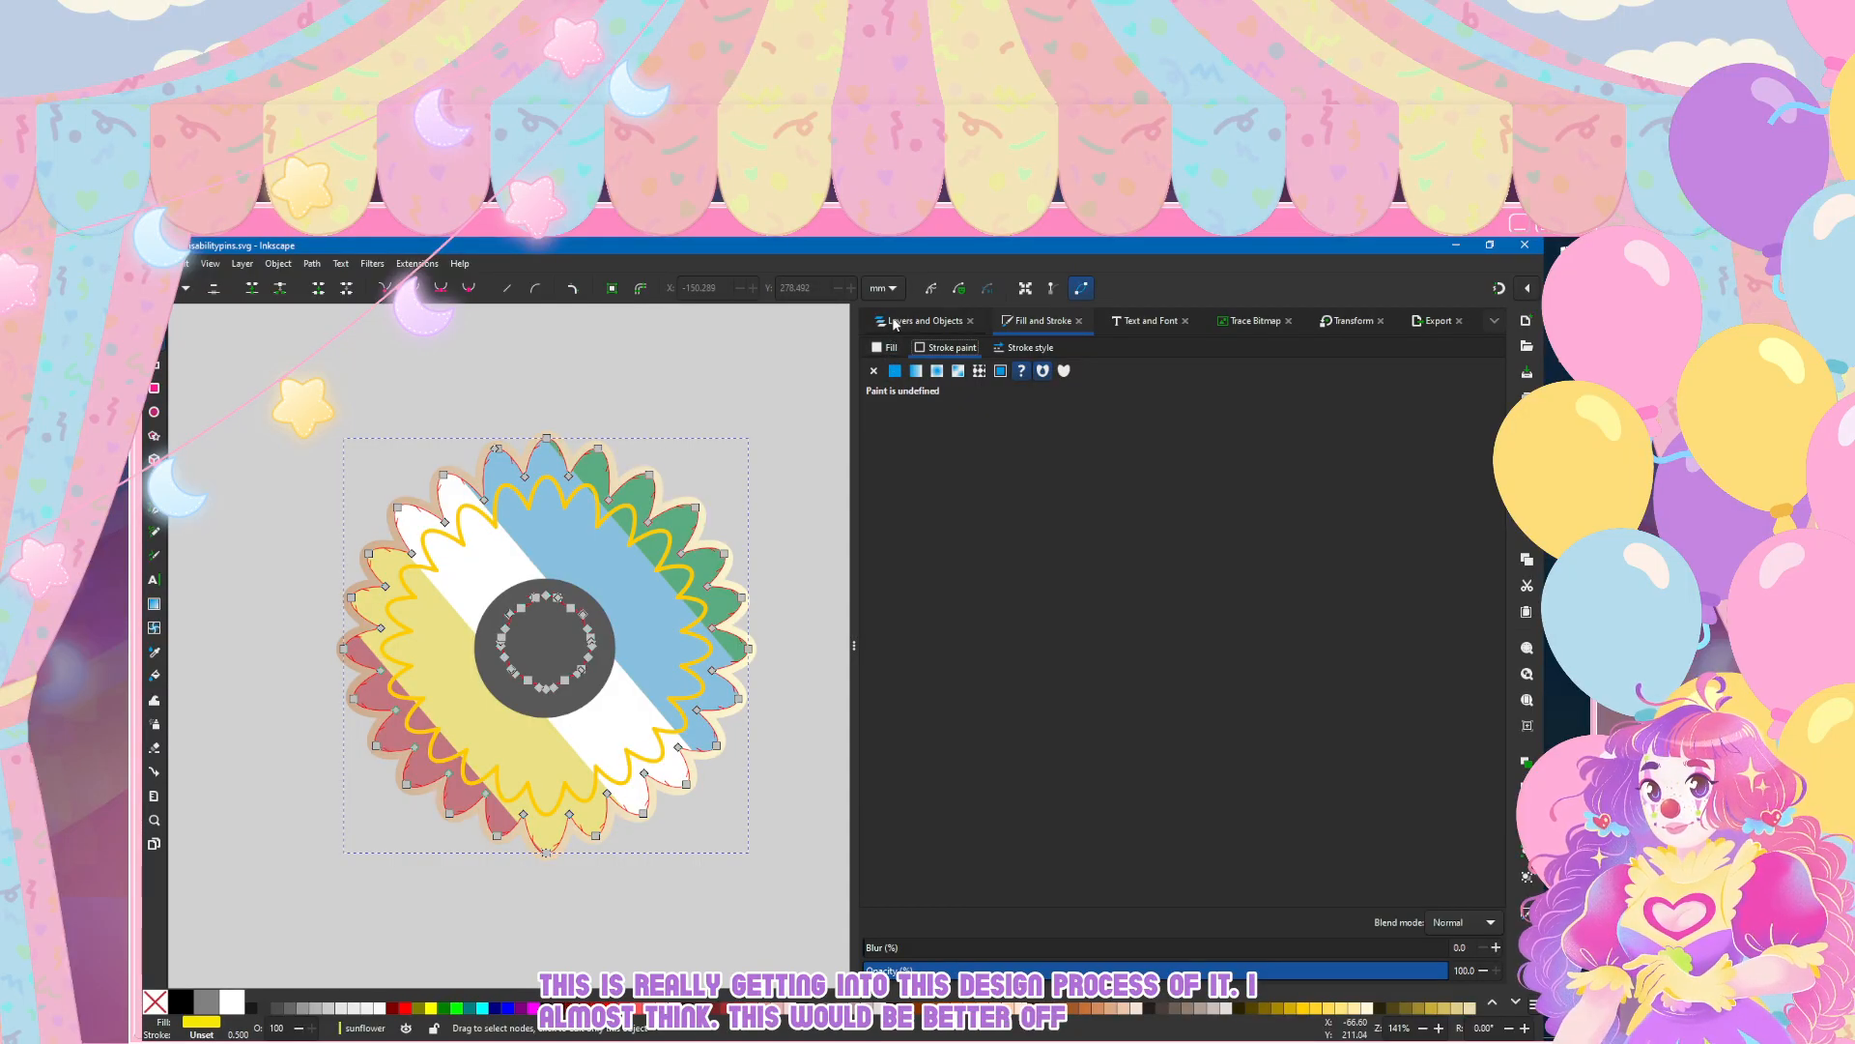
{"action": "left_click", "coordinate": [895, 324]}
{"action": "left_click", "coordinate": [921, 607]}
{"action": "left_click", "coordinate": [1040, 321]}
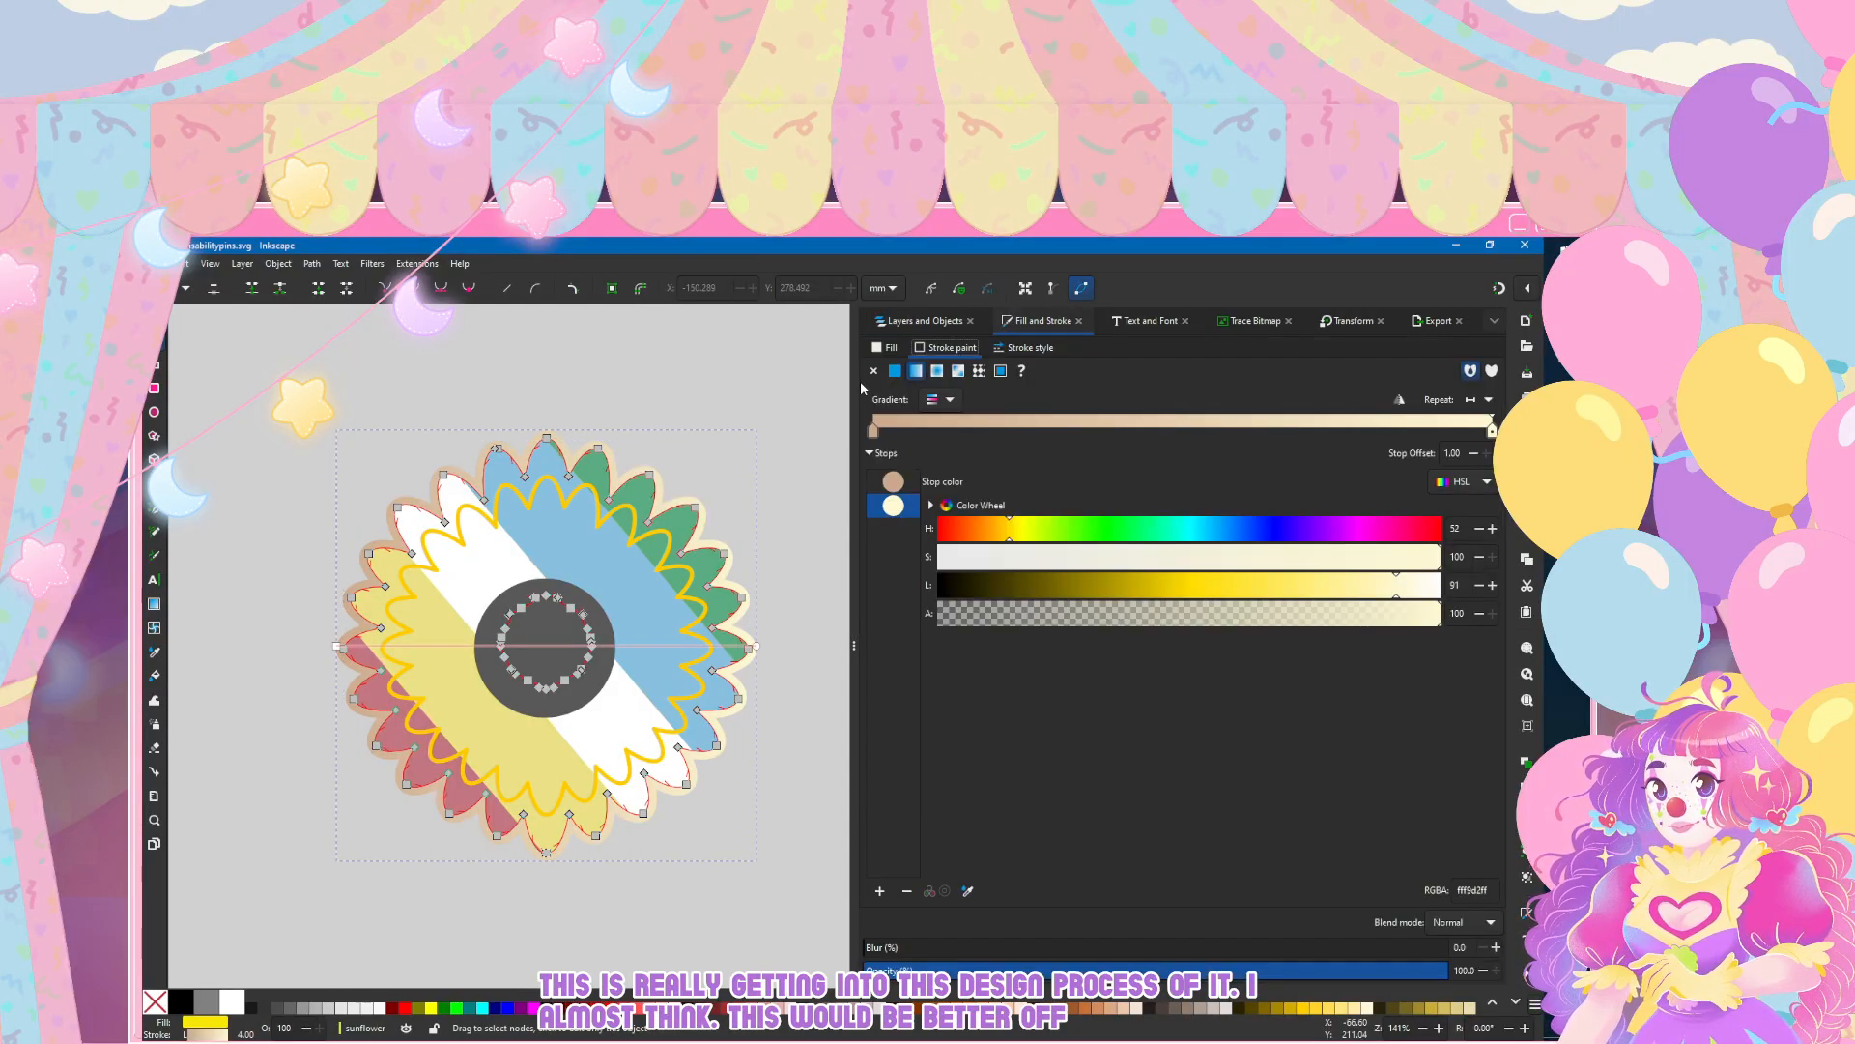
{"action": "left_click", "coordinate": [895, 370]}
{"action": "key", "text": "d"}
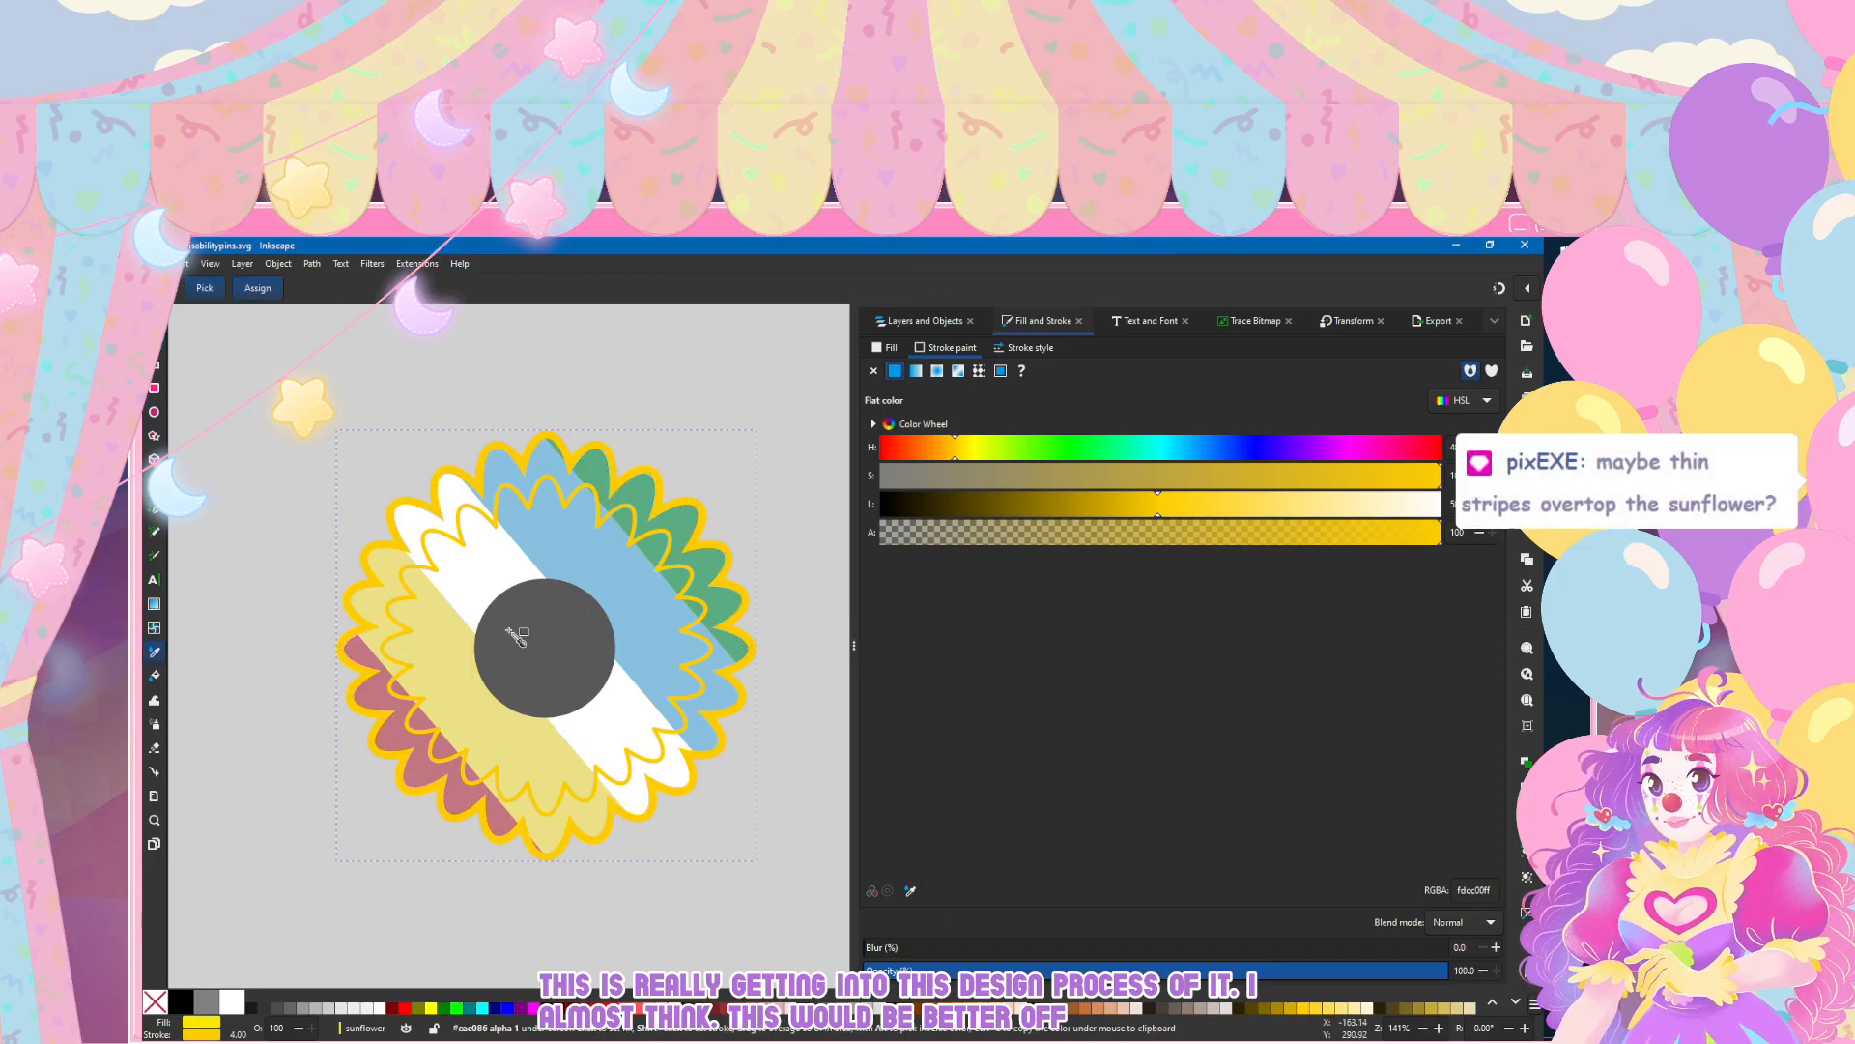
{"action": "left_click", "coordinate": [500, 635]}
{"action": "key", "text": "s"}
{"action": "left_click", "coordinate": [286, 357]}
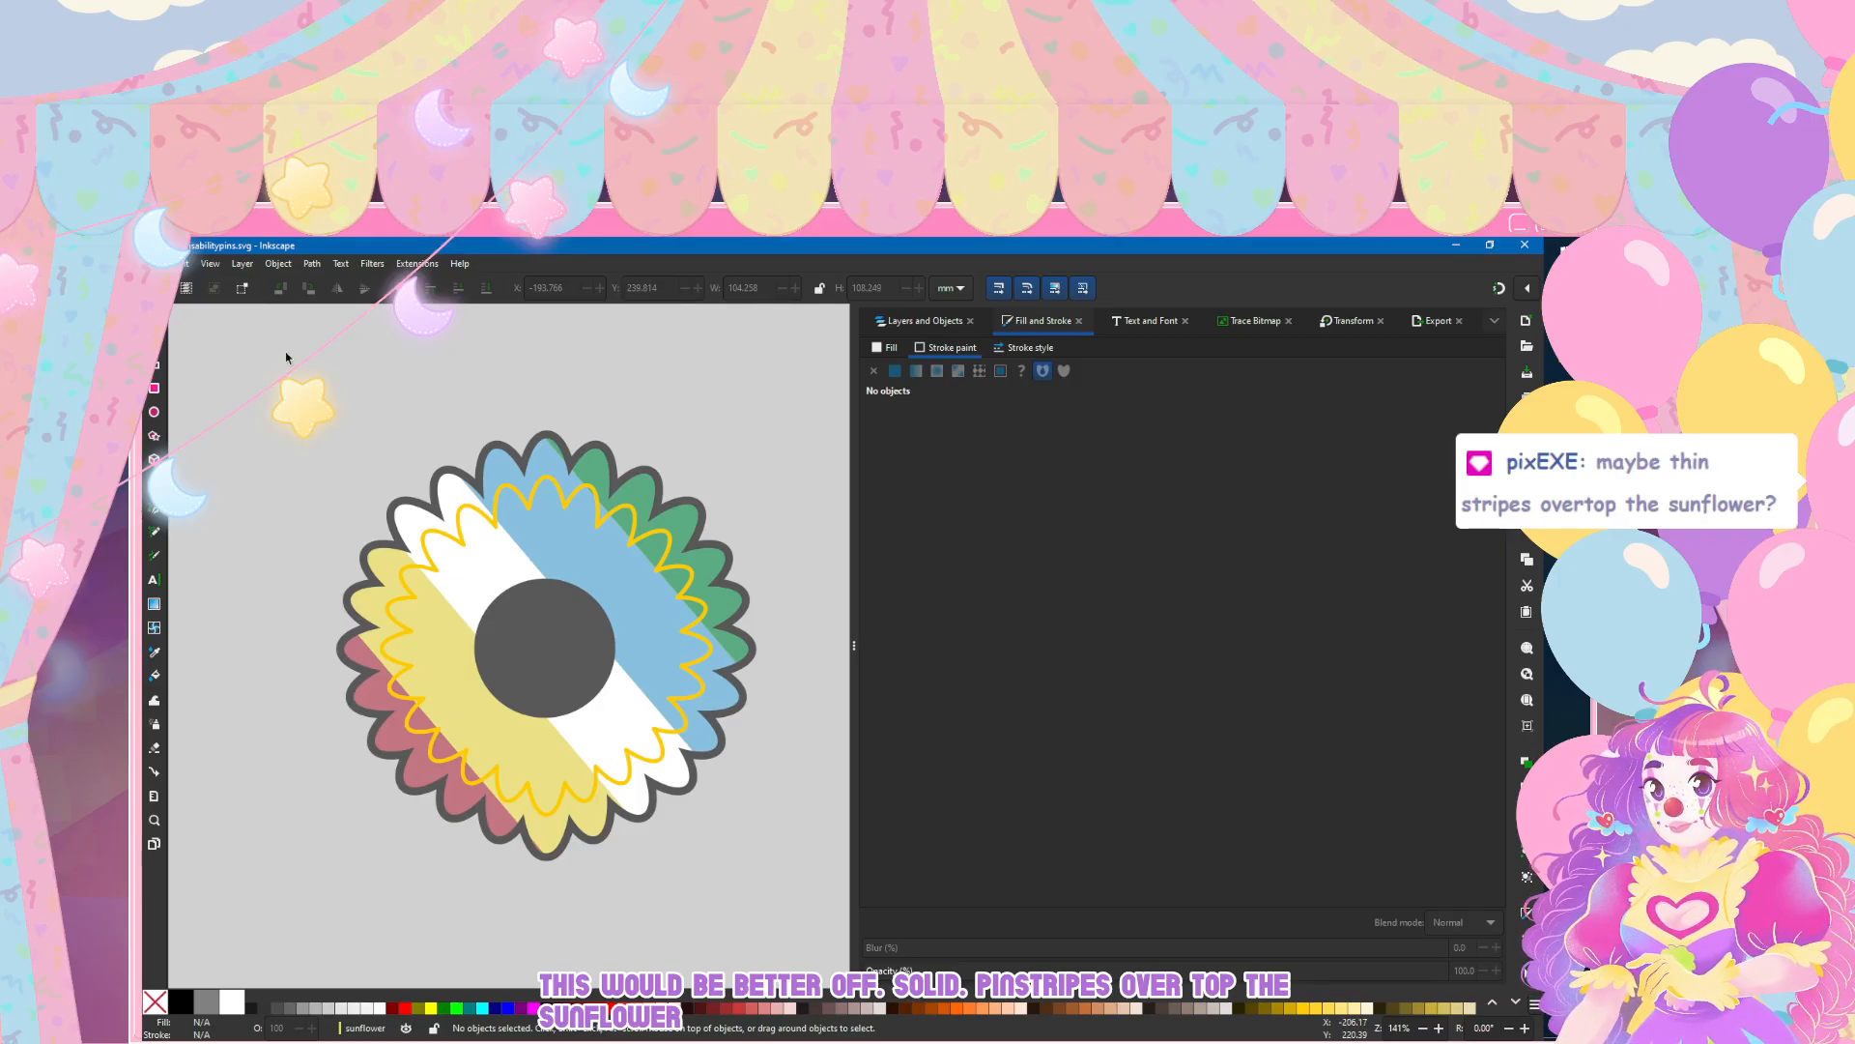
Step: Compare the grey-outlined sunflower with the other pins and the reference photo at different scales
{"action": "scroll", "coordinate": [472, 549], "scroll_direction": "down", "scroll_amount": 3}
{"action": "scroll", "coordinate": [471, 548], "scroll_direction": "down", "scroll_amount": 2}
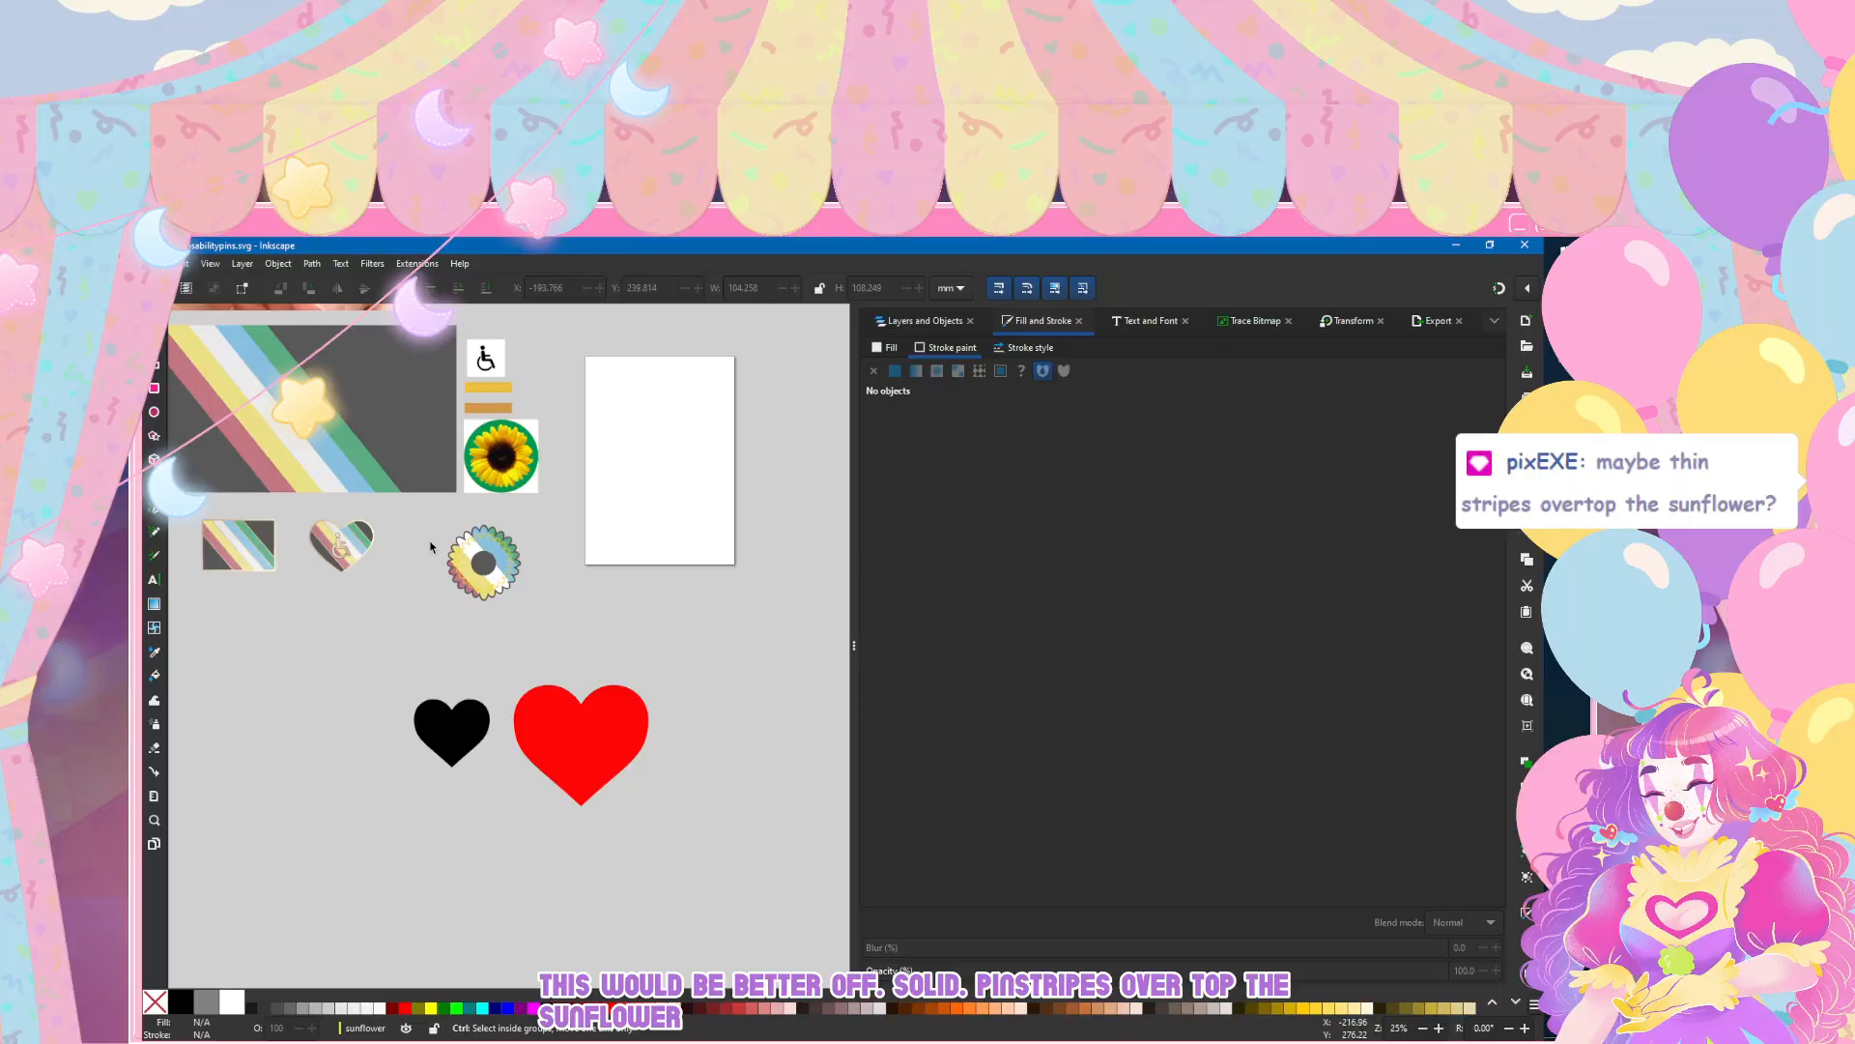
{"action": "scroll", "coordinate": [473, 558], "scroll_direction": "up", "scroll_amount": 5}
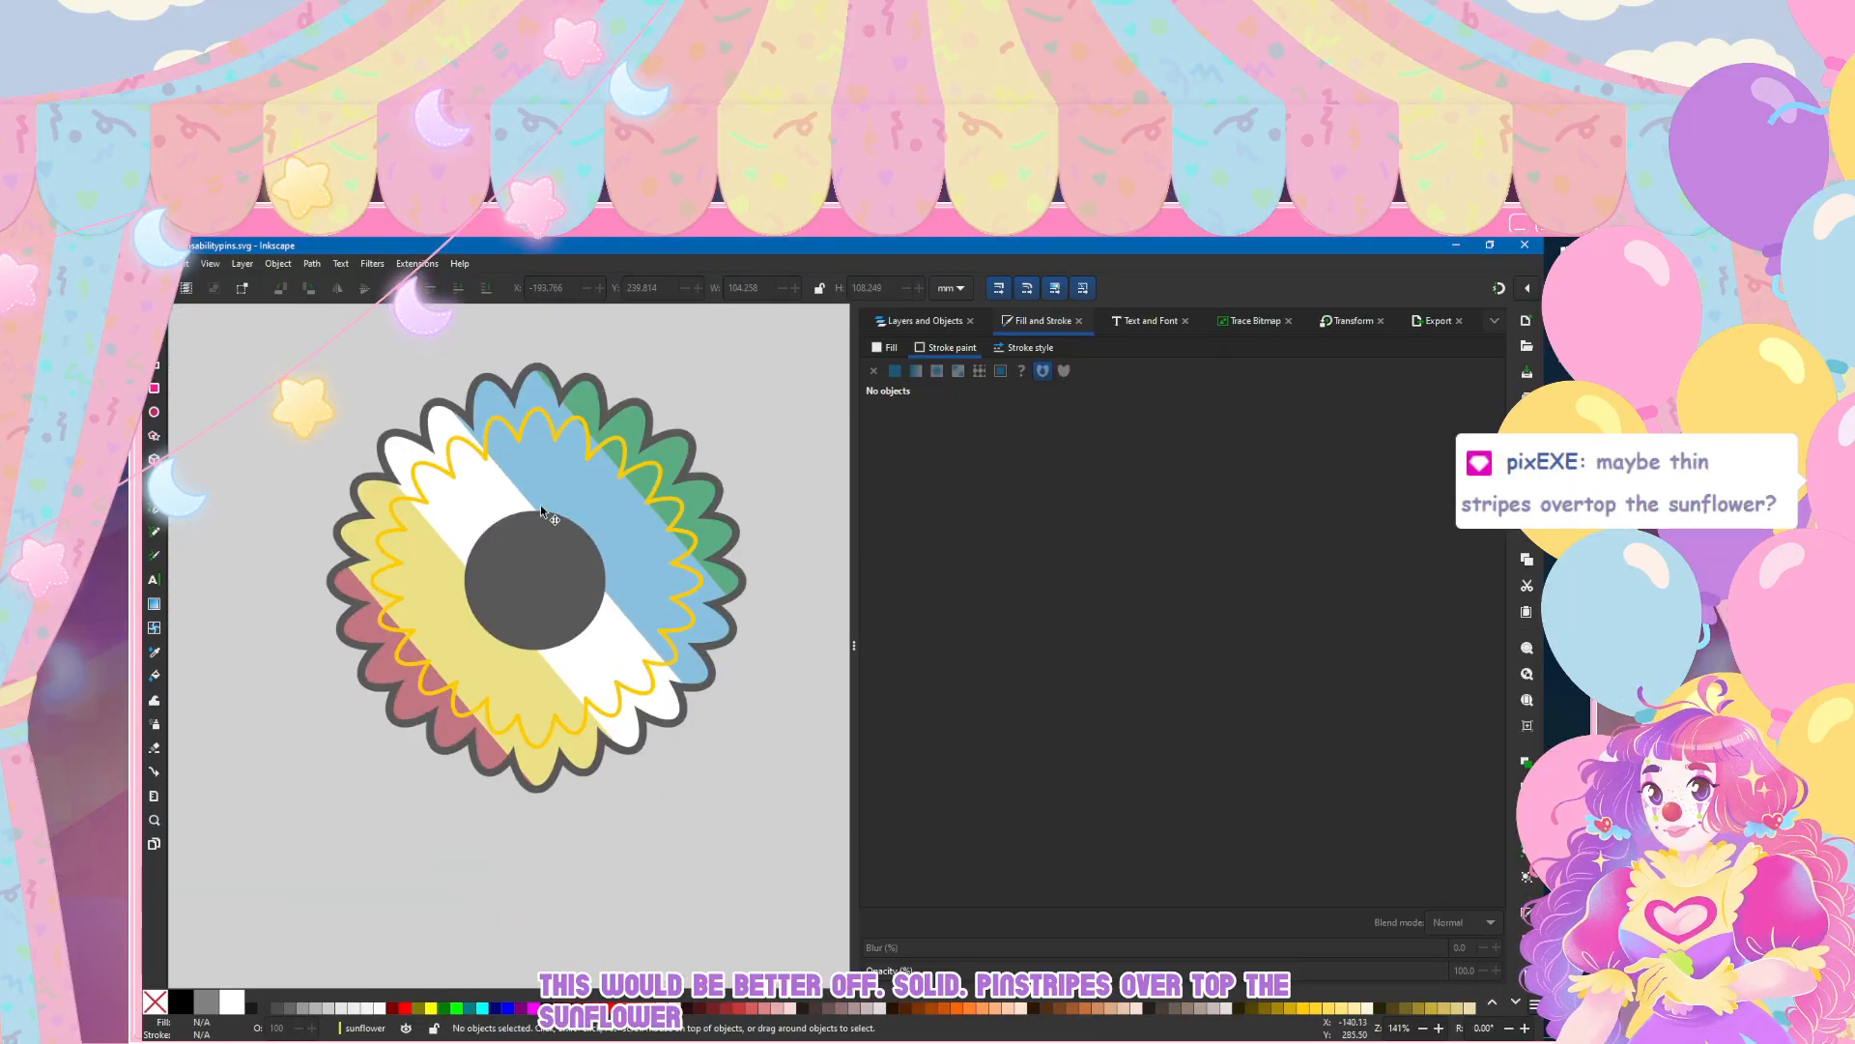
{"action": "left_click", "coordinate": [158, 380]}
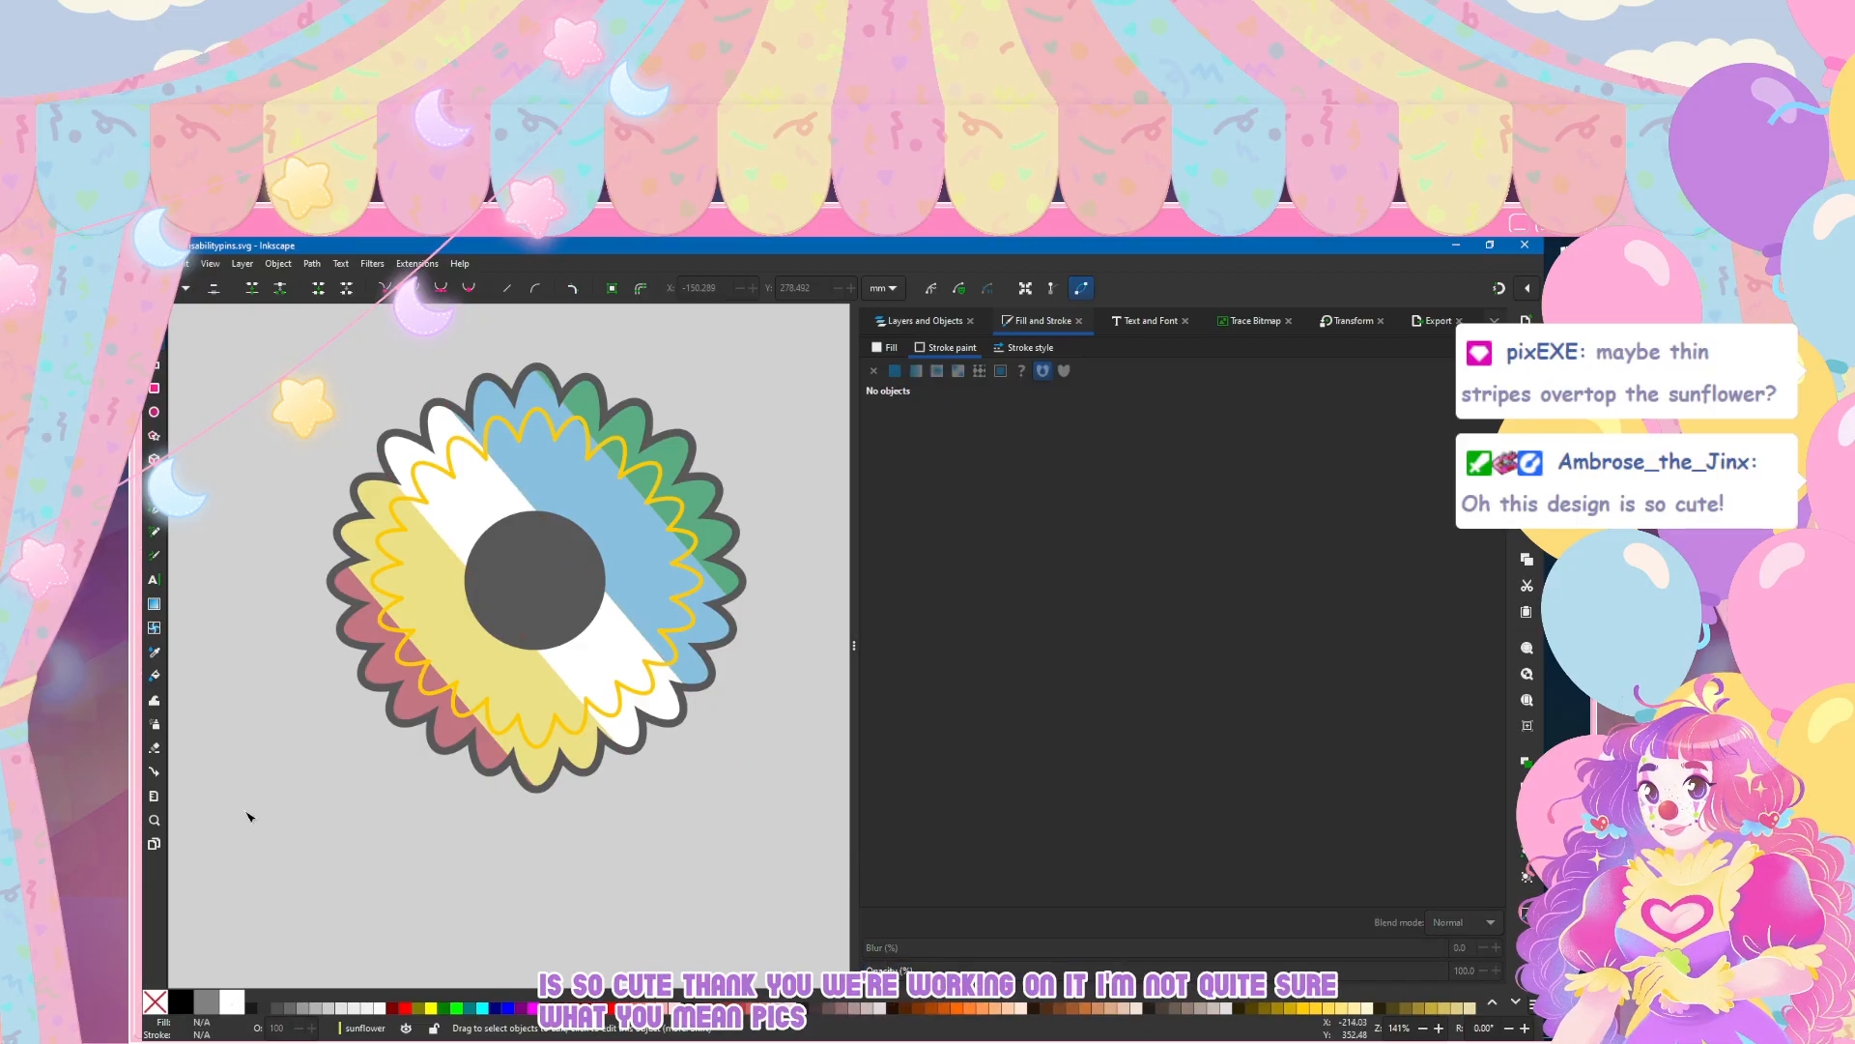
{"action": "scroll", "coordinate": [282, 724], "scroll_direction": "down", "scroll_amount": 3}
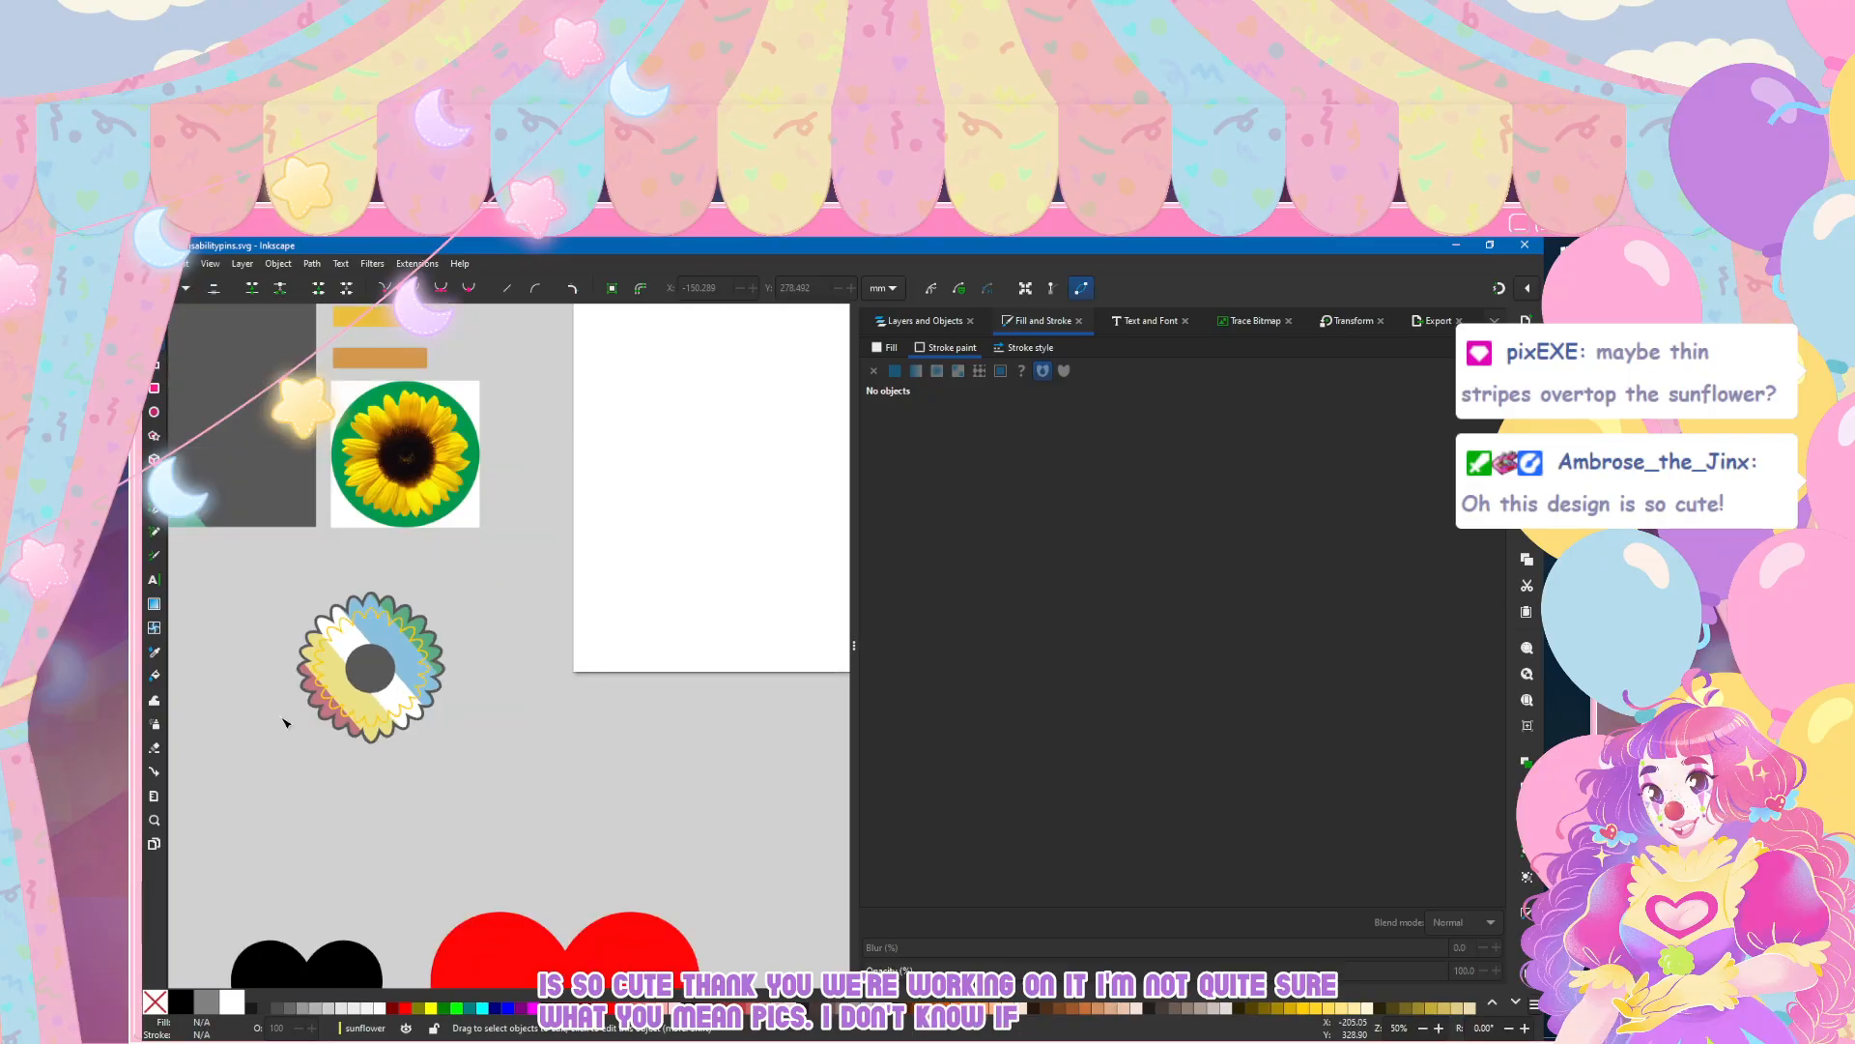
{"action": "scroll", "coordinate": [324, 653], "scroll_direction": "up", "scroll_amount": 2}
{"action": "scroll", "coordinate": [324, 654], "scroll_direction": "up", "scroll_amount": 1}
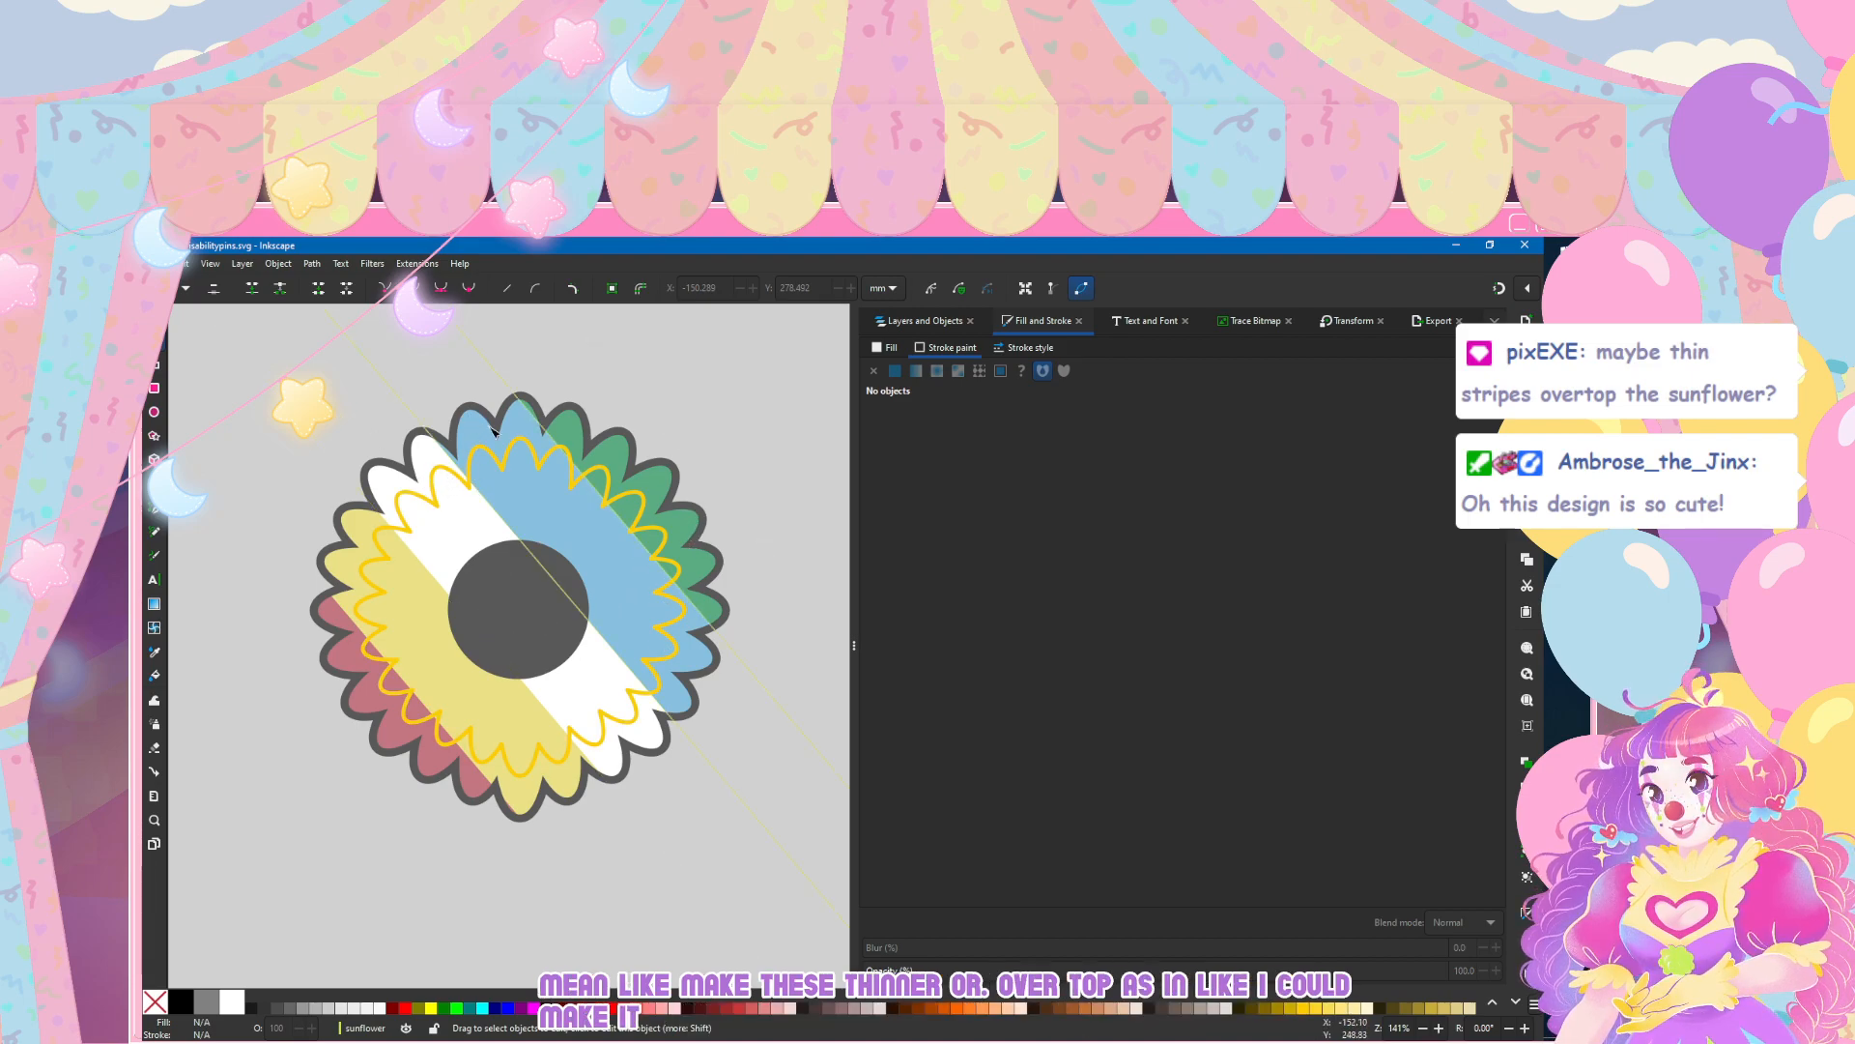
Step: Try clipping the stripes to the inner petals, path85, and moving path137 out of the clip to just above path113
{"action": "left_click", "coordinate": [155, 317]}
{"action": "left_click", "coordinate": [916, 321]}
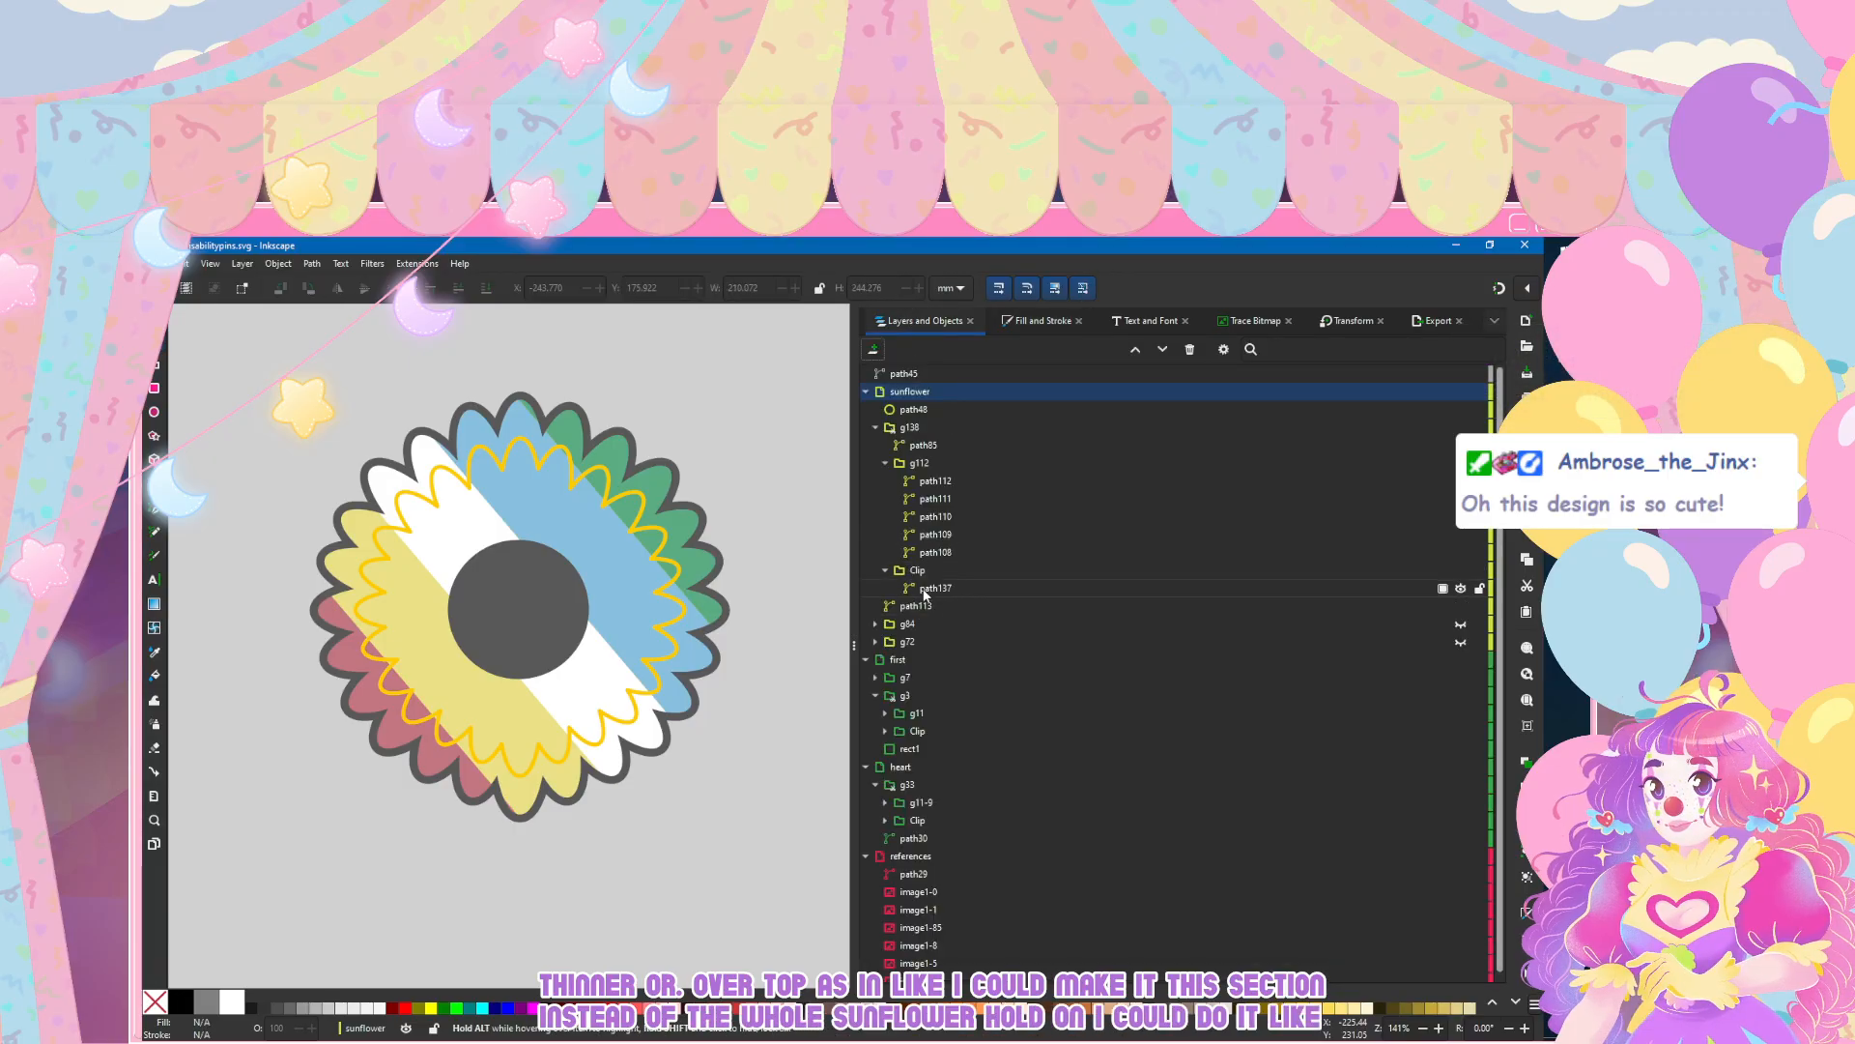
{"action": "left_click", "coordinate": [894, 587]}
{"action": "left_click_drag", "start_coordinate": [942, 444], "coordinate": [961, 607]}
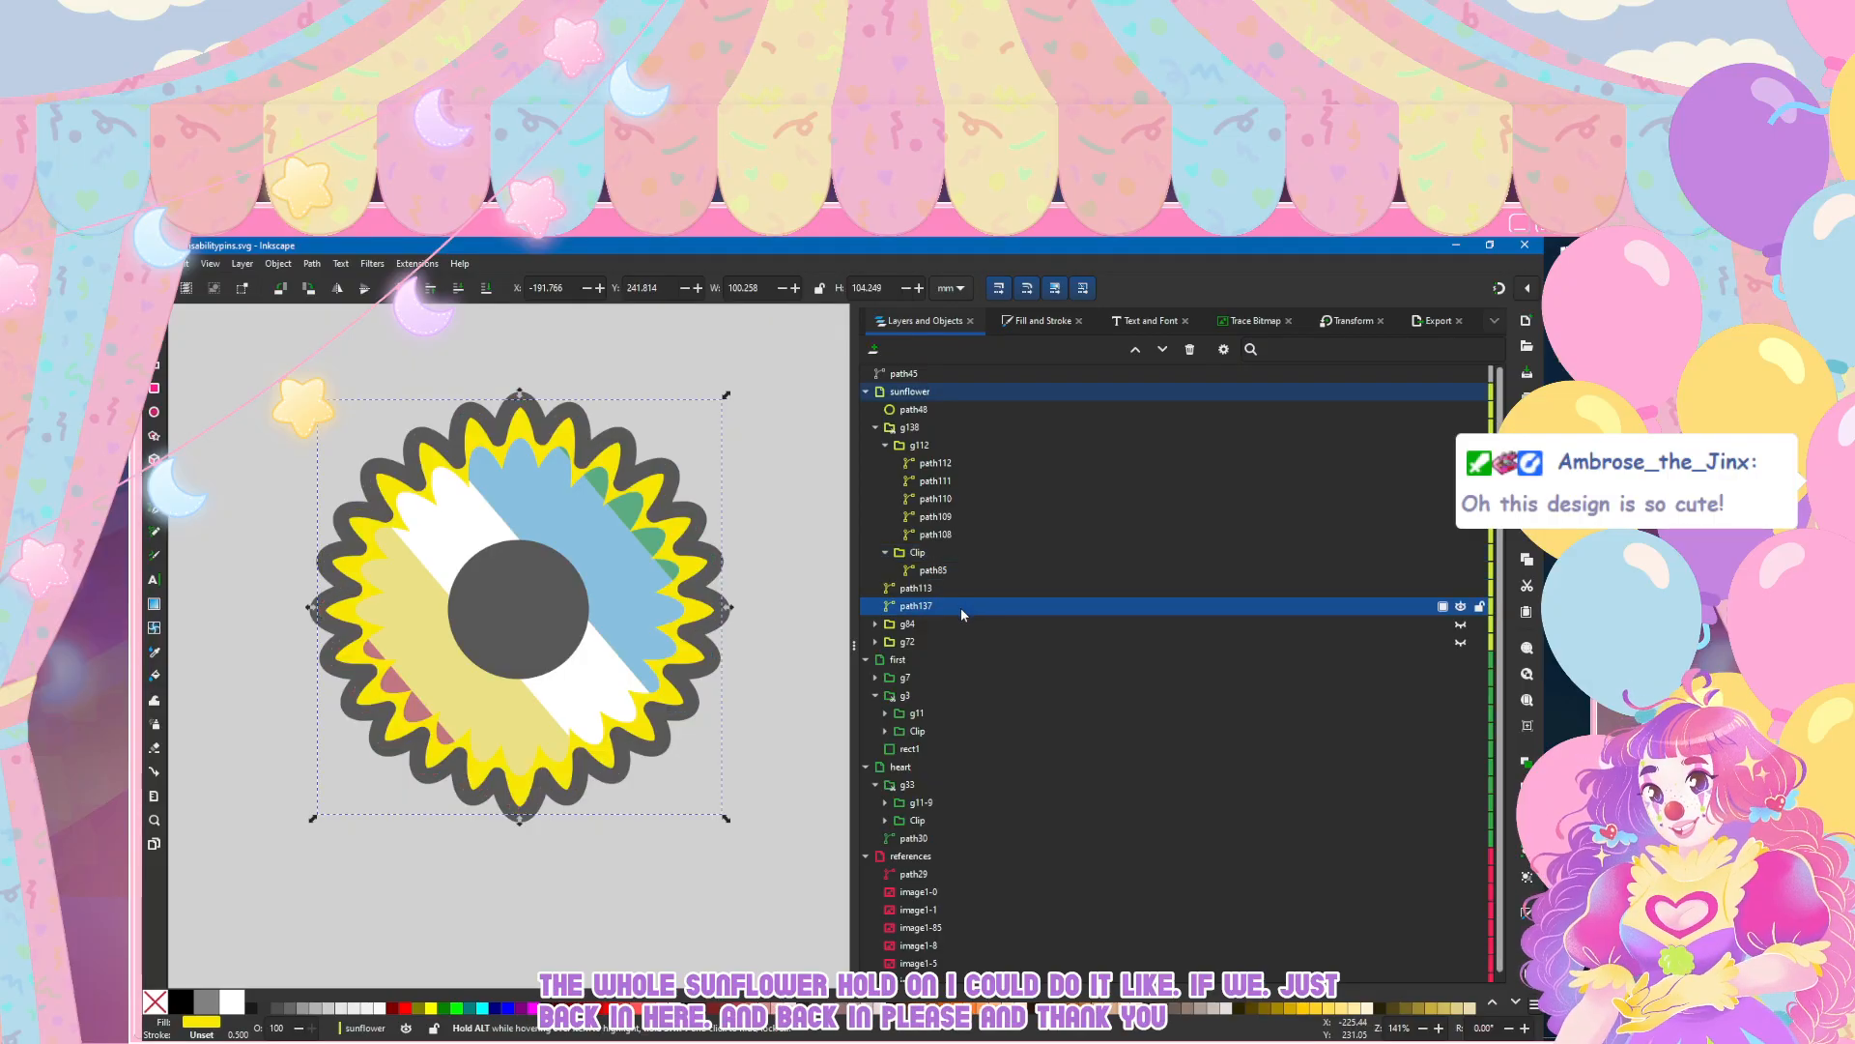
{"action": "left_click_drag", "start_coordinate": [961, 607], "coordinate": [963, 586]}
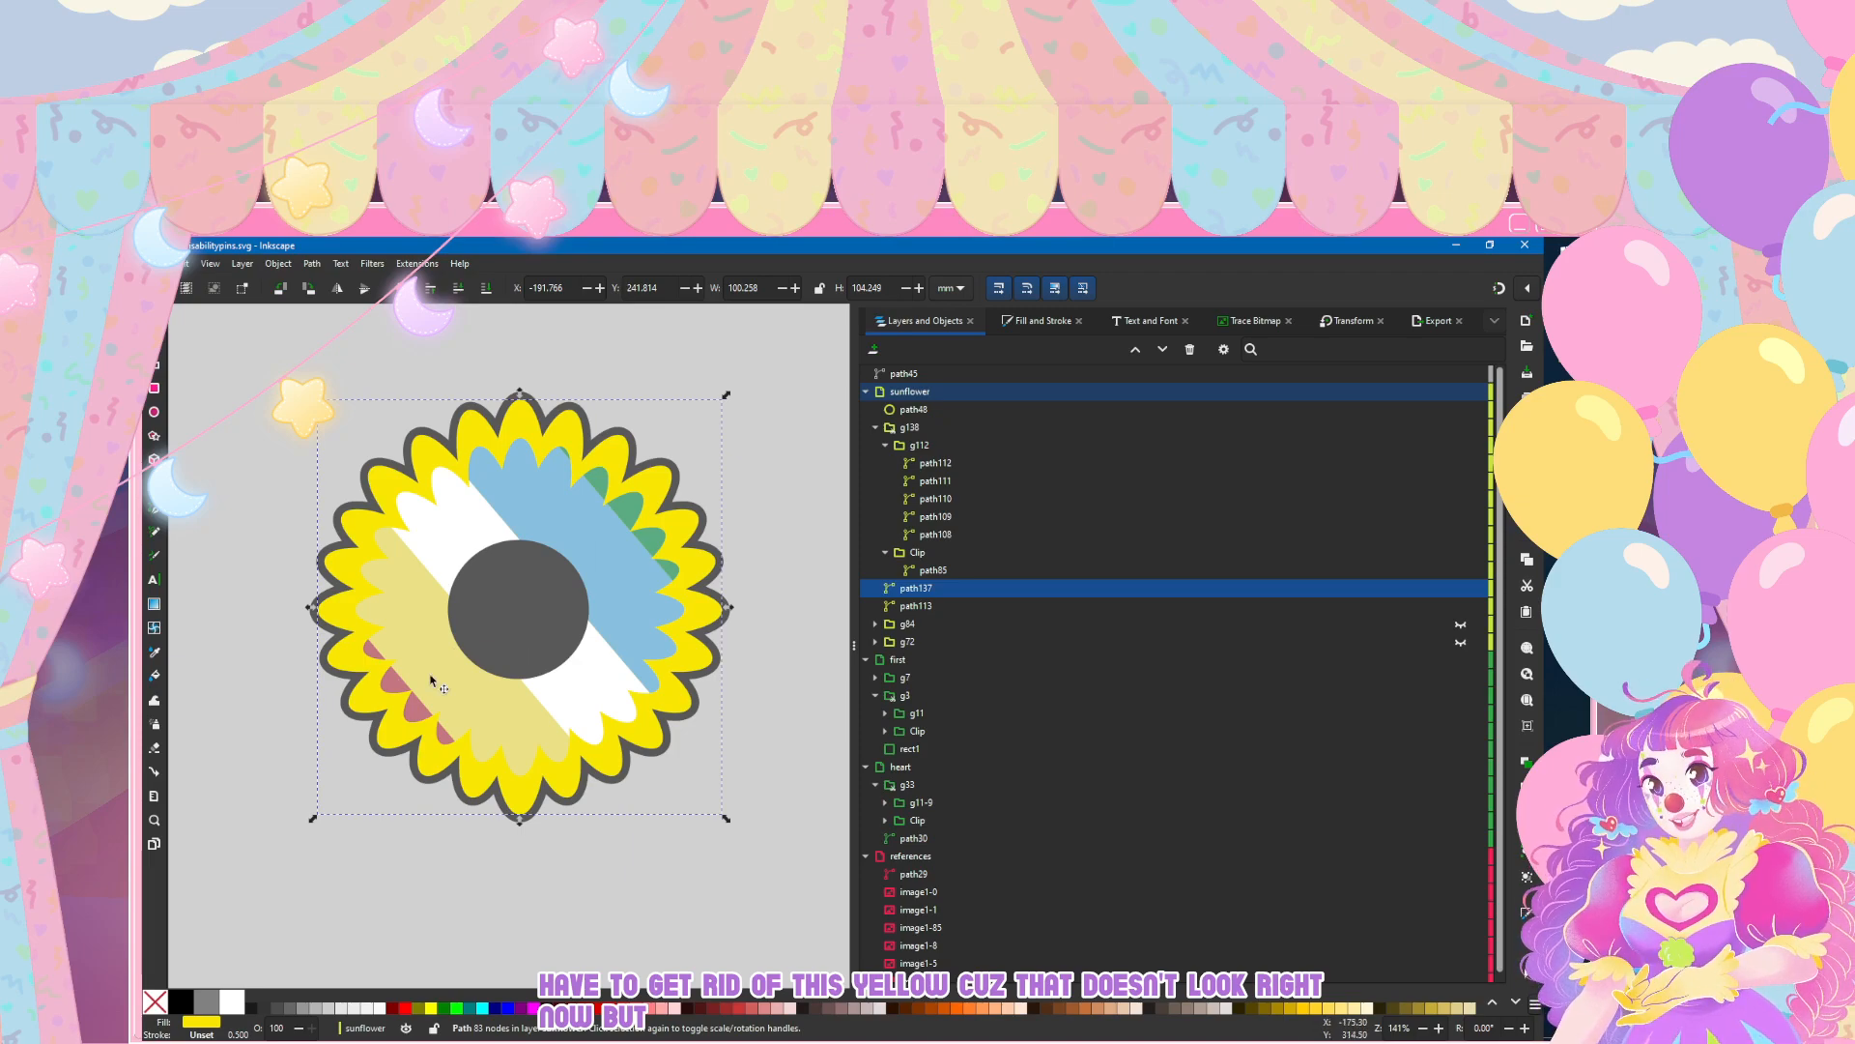
{"action": "scroll", "coordinate": [434, 566], "scroll_direction": "down", "scroll_amount": 3}
{"action": "scroll", "coordinate": [406, 609], "scroll_direction": "left", "scroll_amount": 3}
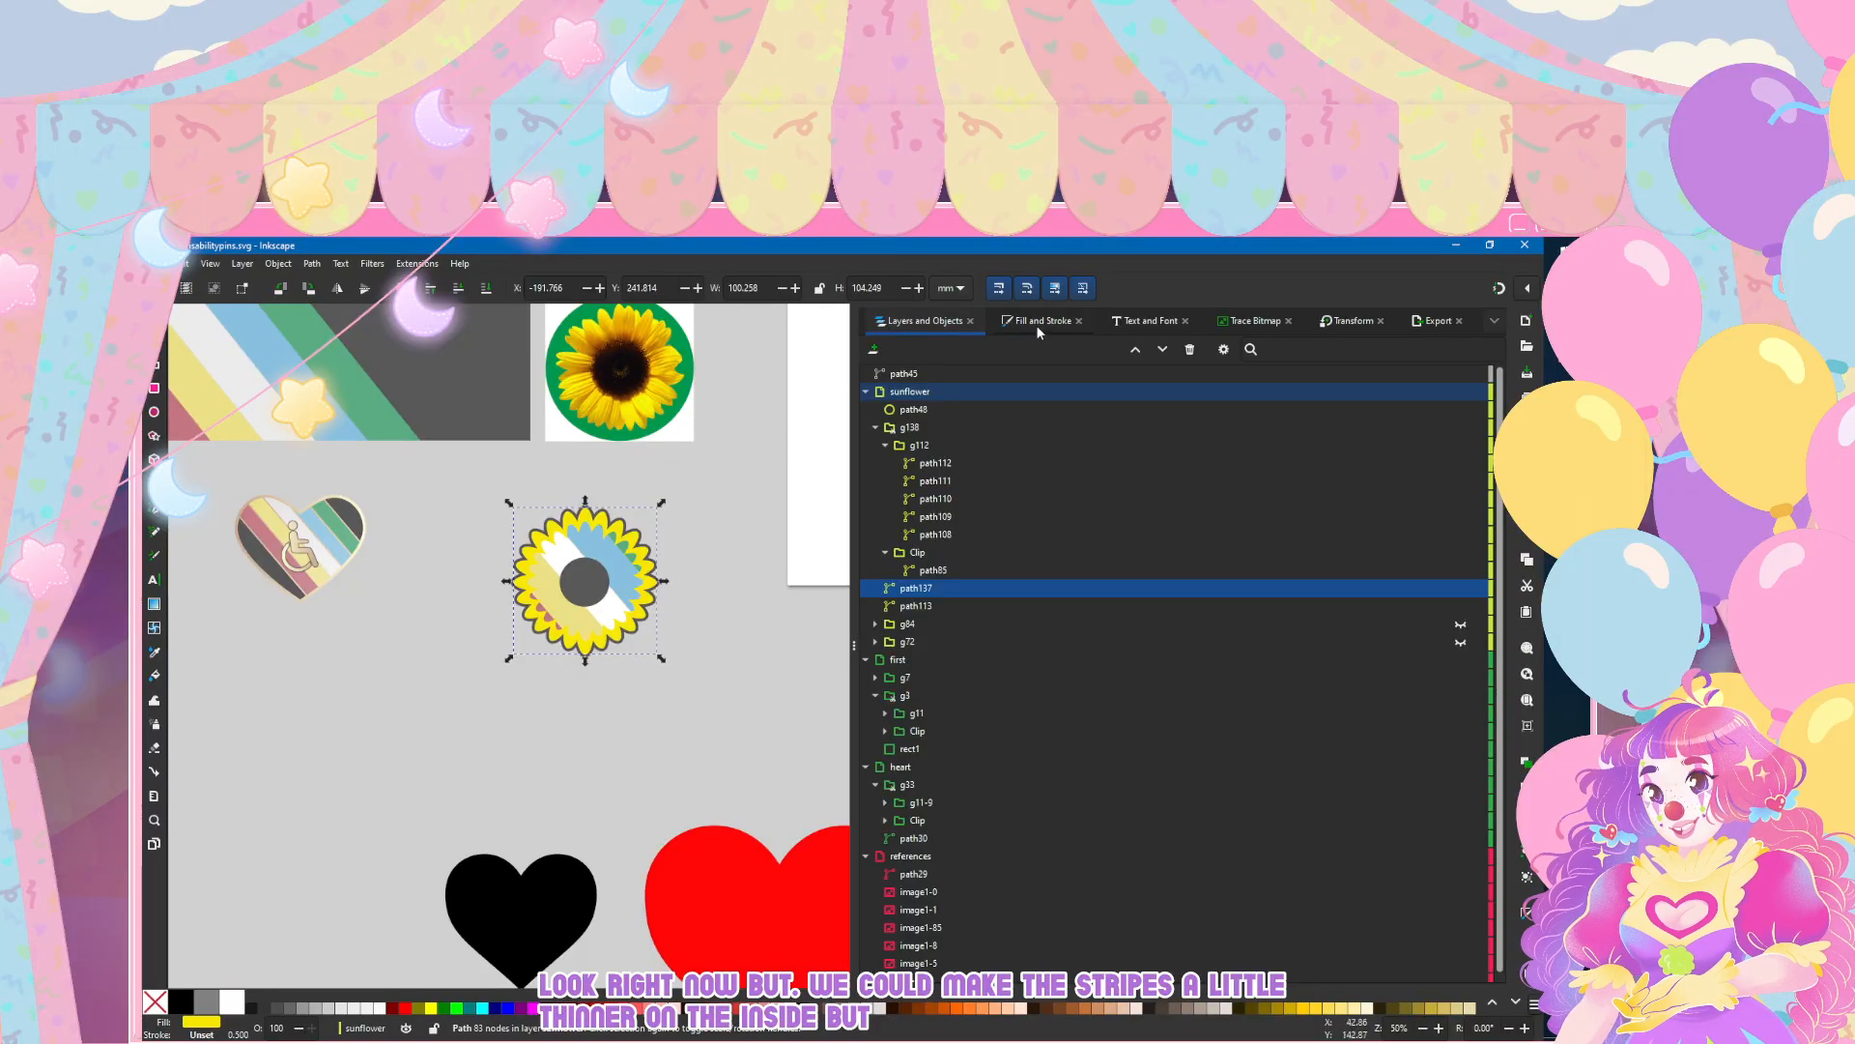
Step: Undo the swap of path85 and path137 in the clip group and the layer reordering
{"action": "left_click", "coordinate": [784, 599]}
{"action": "key", "text": "ctrl+z"}
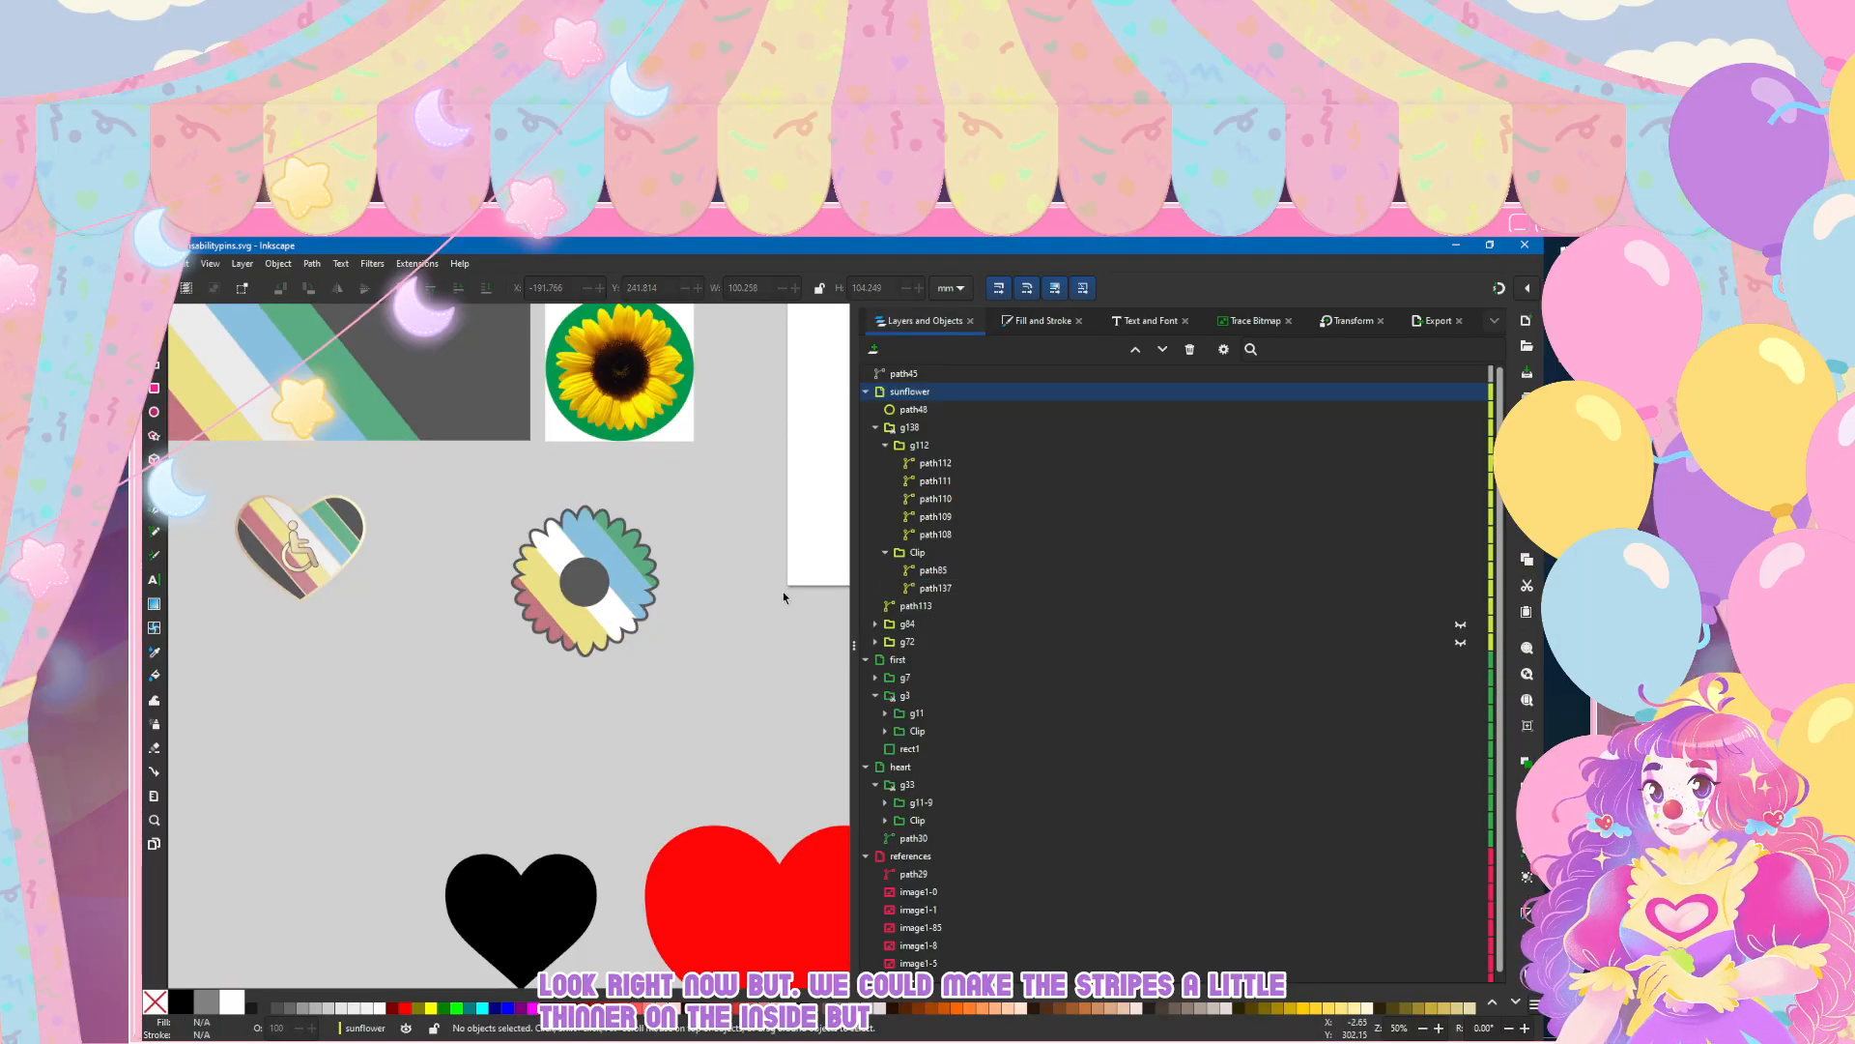
{"action": "key", "text": "ctrl+z"}
{"action": "key", "text": "ctrl+z"}
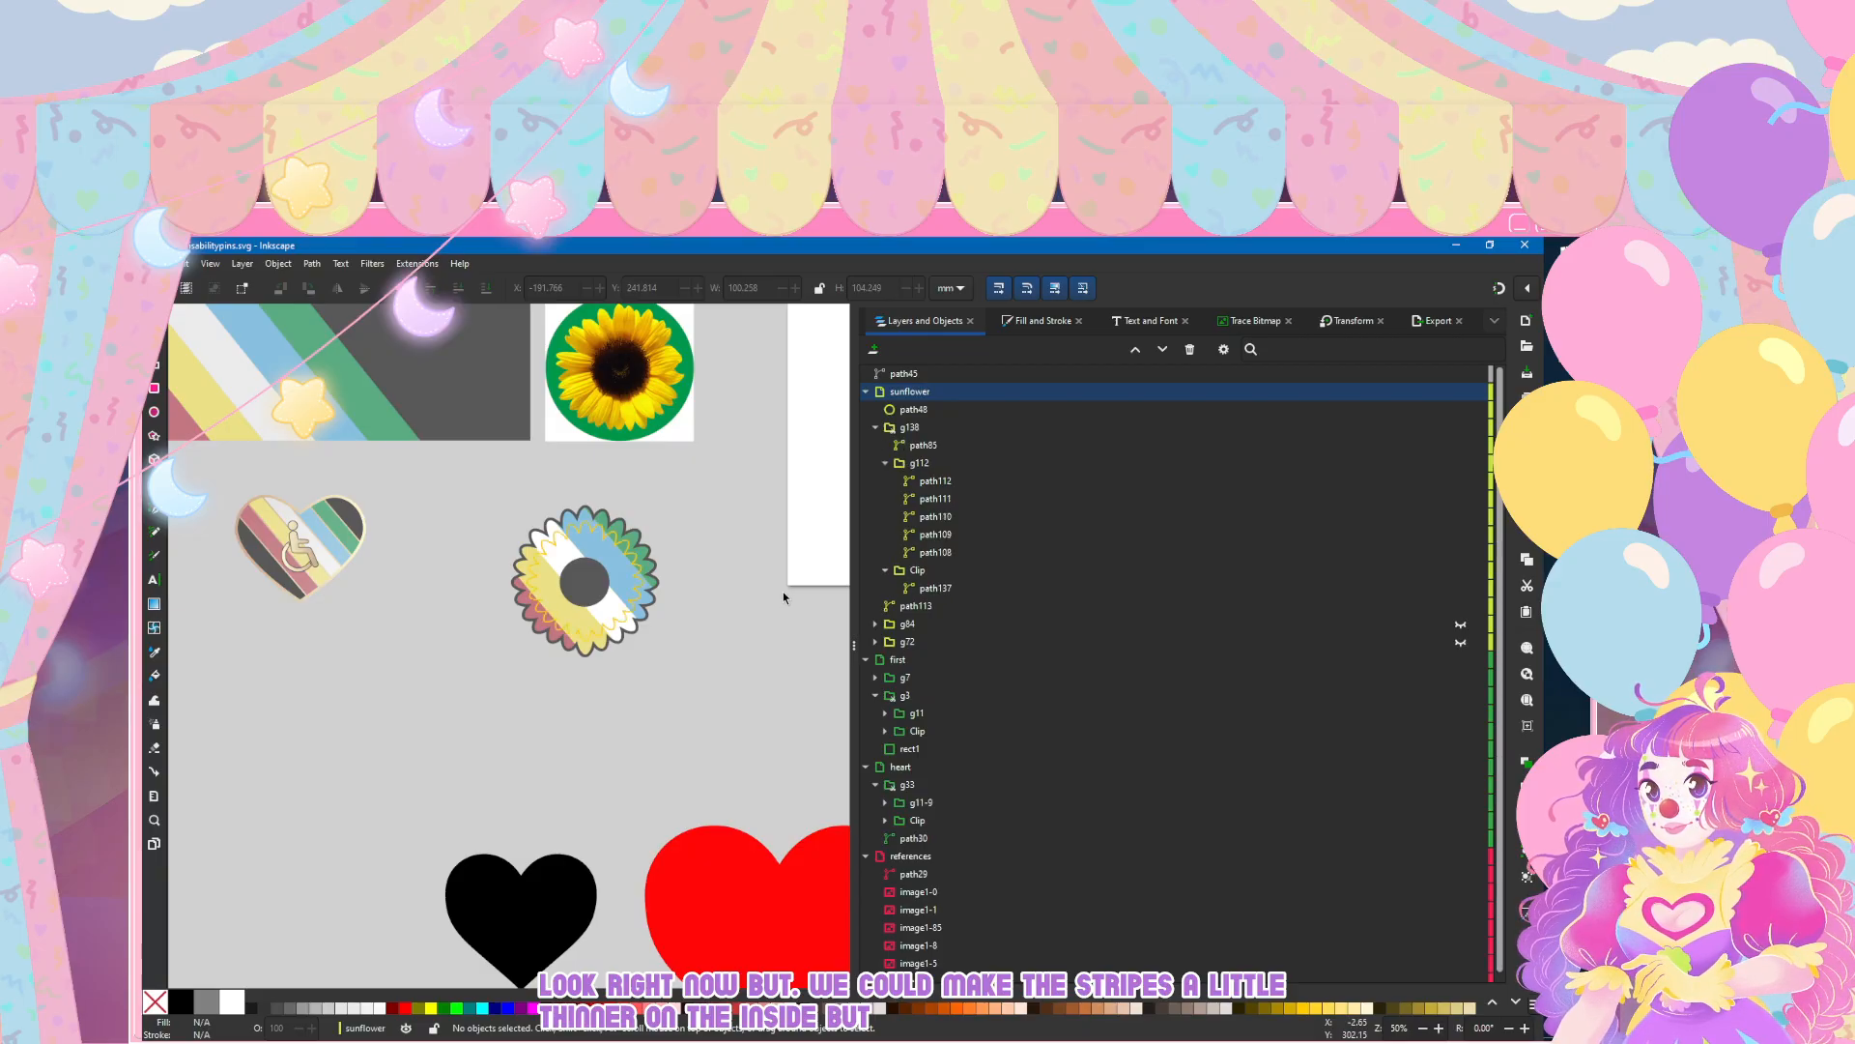
Step: Undo the two latest changes and examine the yellow inner petal outline, path85, on the sunflower up close
{"action": "key", "text": "ctrl+z"}
{"action": "key", "text": "ctrl+z"}
{"action": "scroll", "coordinate": [580, 589], "scroll_direction": "up", "scroll_amount": 3}
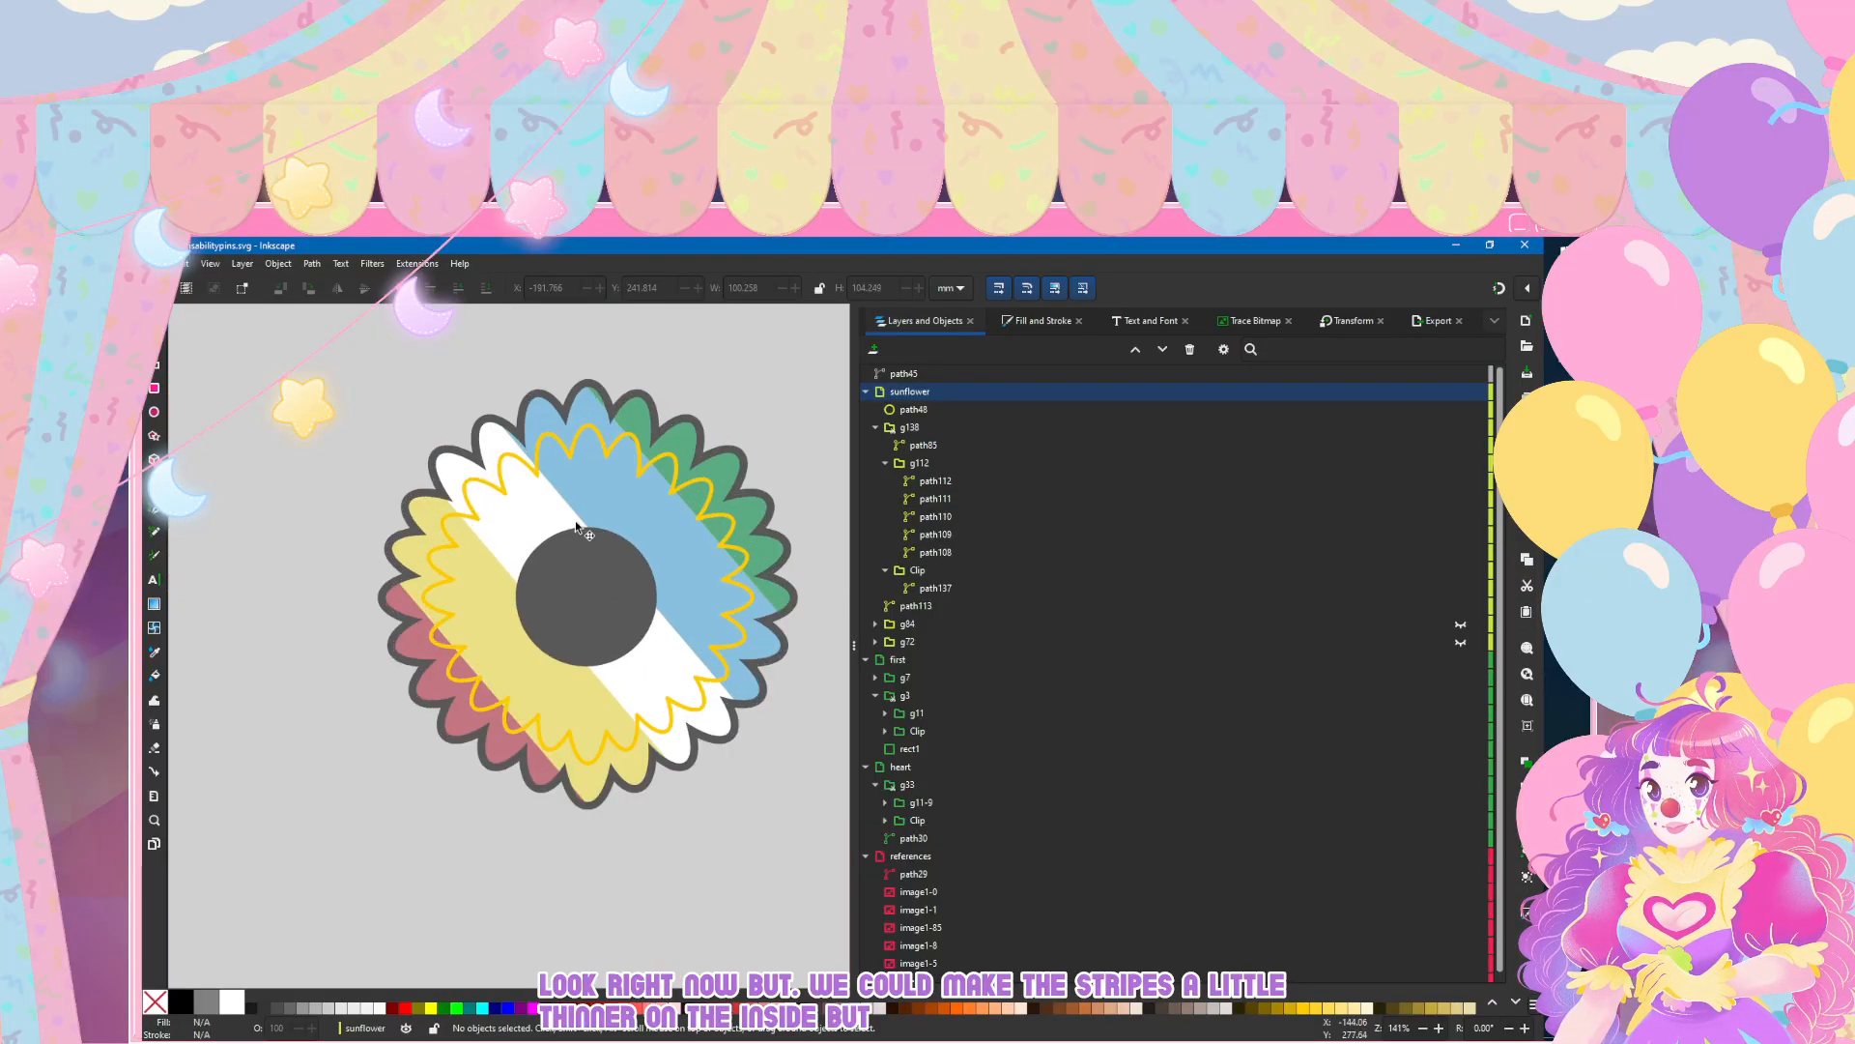
{"action": "key", "text": "n"}
{"action": "left_click", "coordinate": [621, 450]}
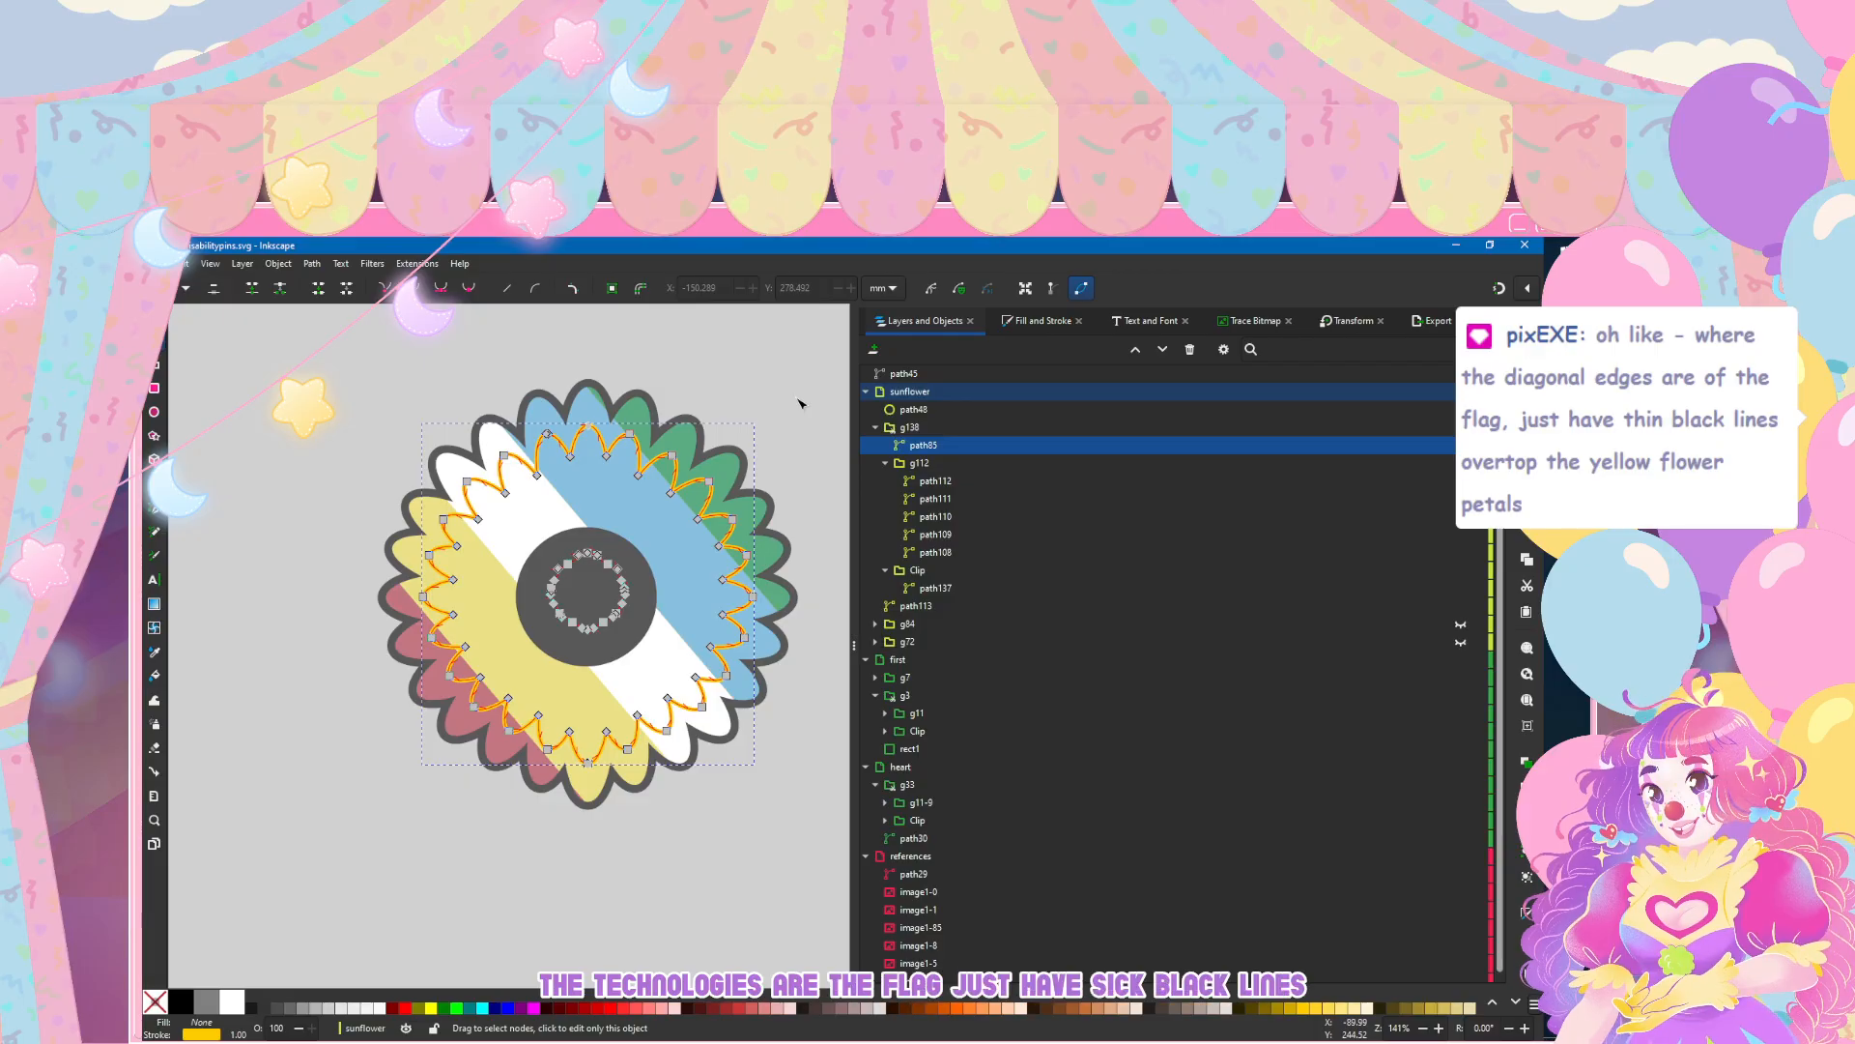
{"action": "left_click", "coordinate": [270, 906]}
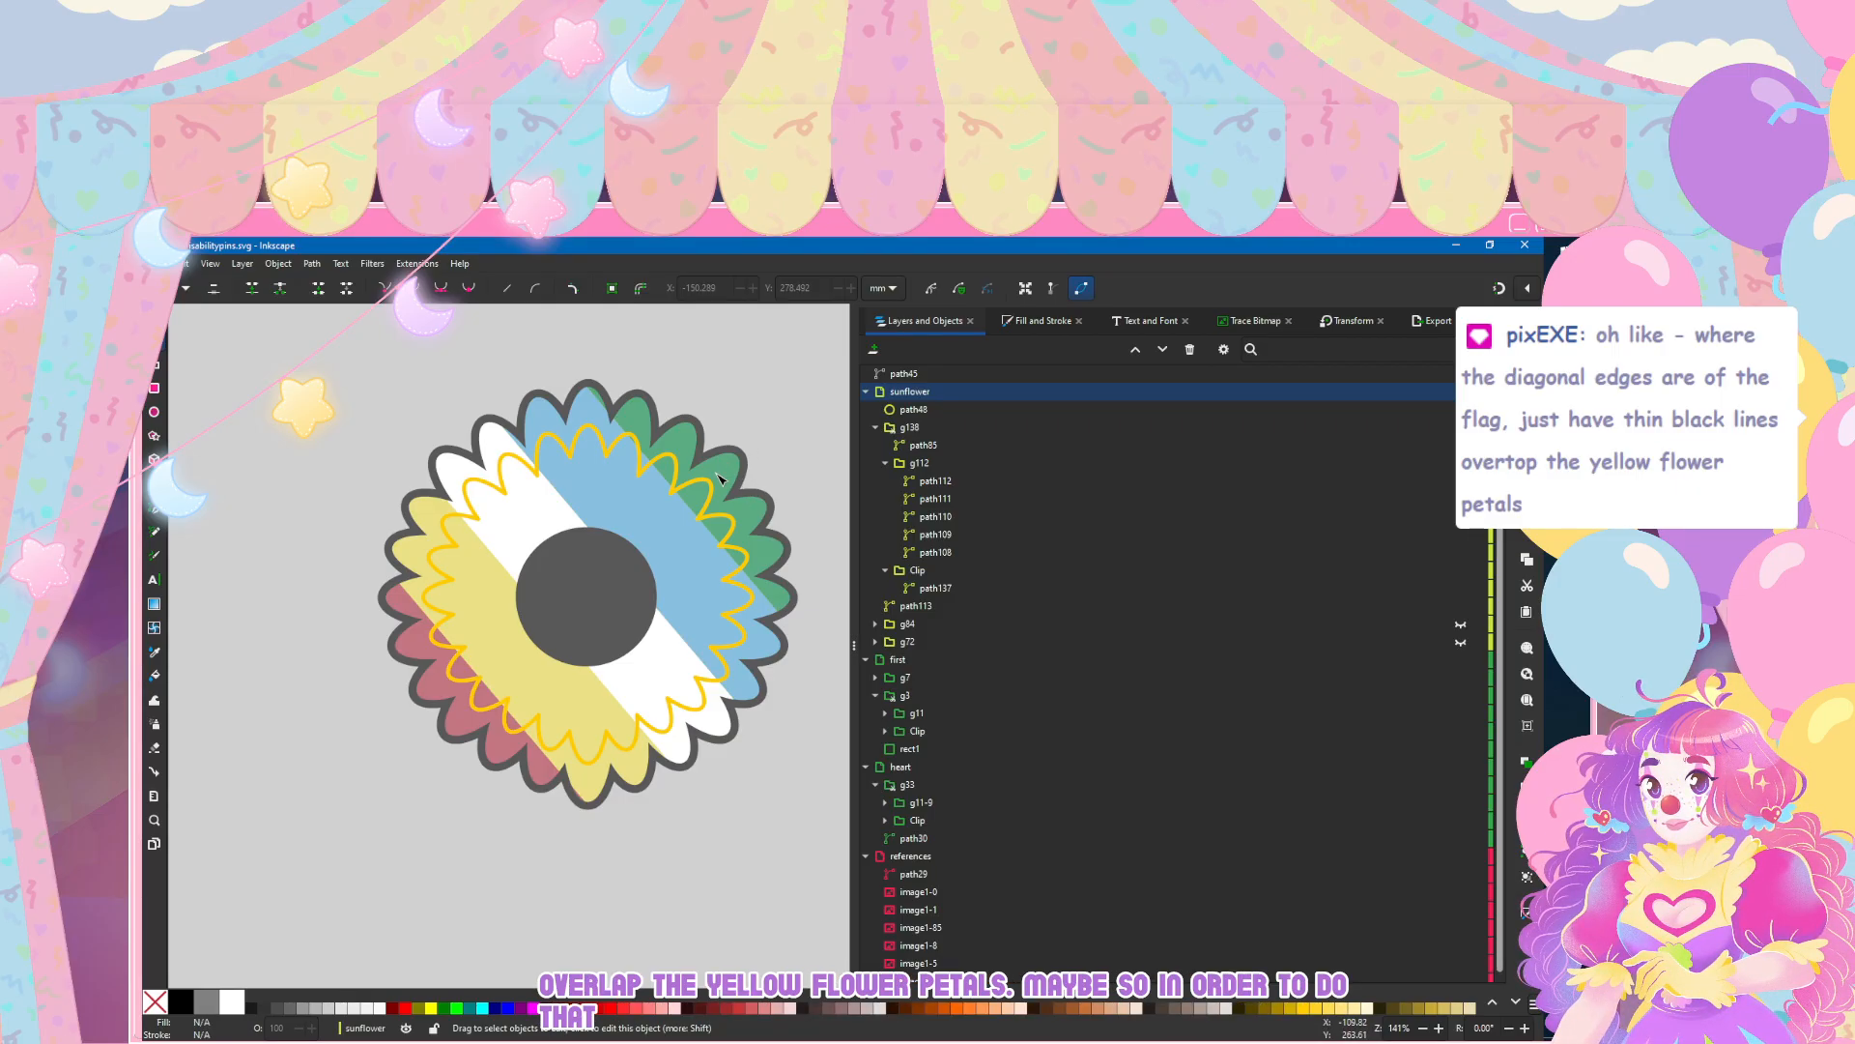
Step: Duplicate the inner petal outline, path85, and turn the copy into a clip group inside g138
{"action": "left_click", "coordinate": [923, 446]}
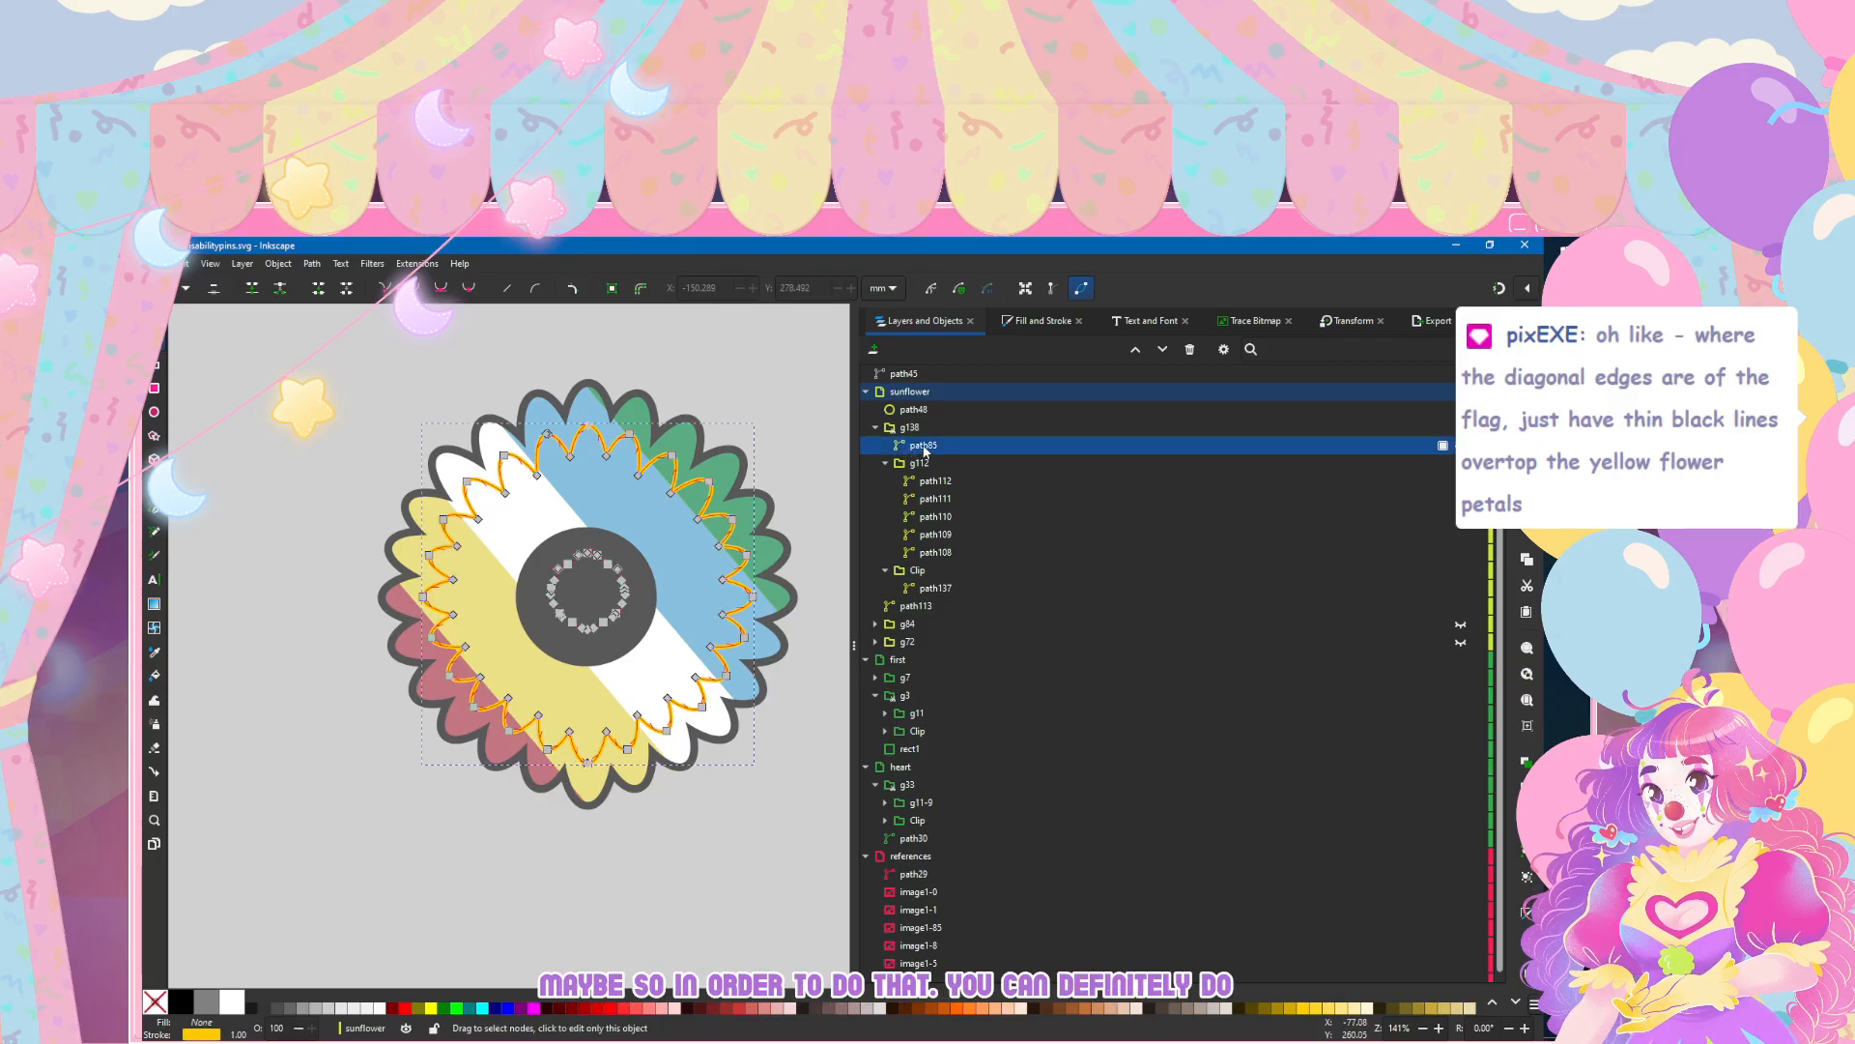
{"action": "key", "text": "ctrl+d"}
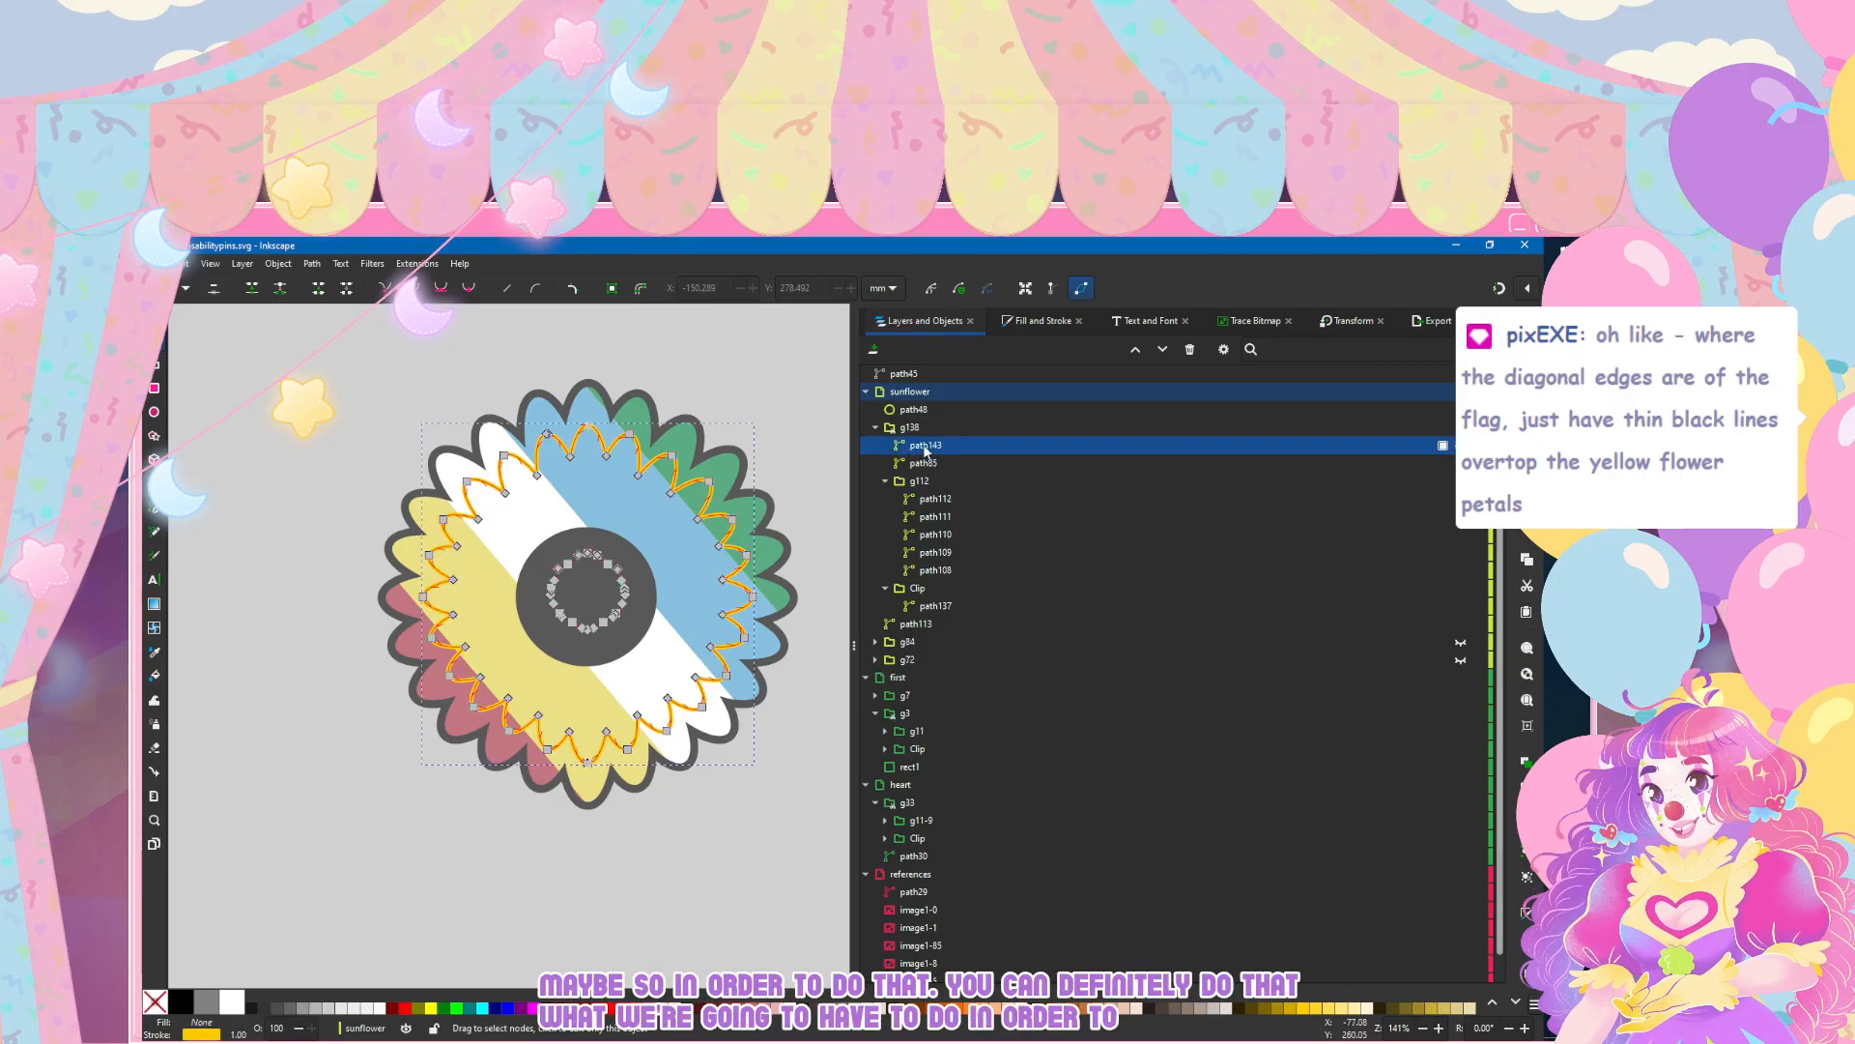
{"action": "right_click", "coordinate": [925, 449]}
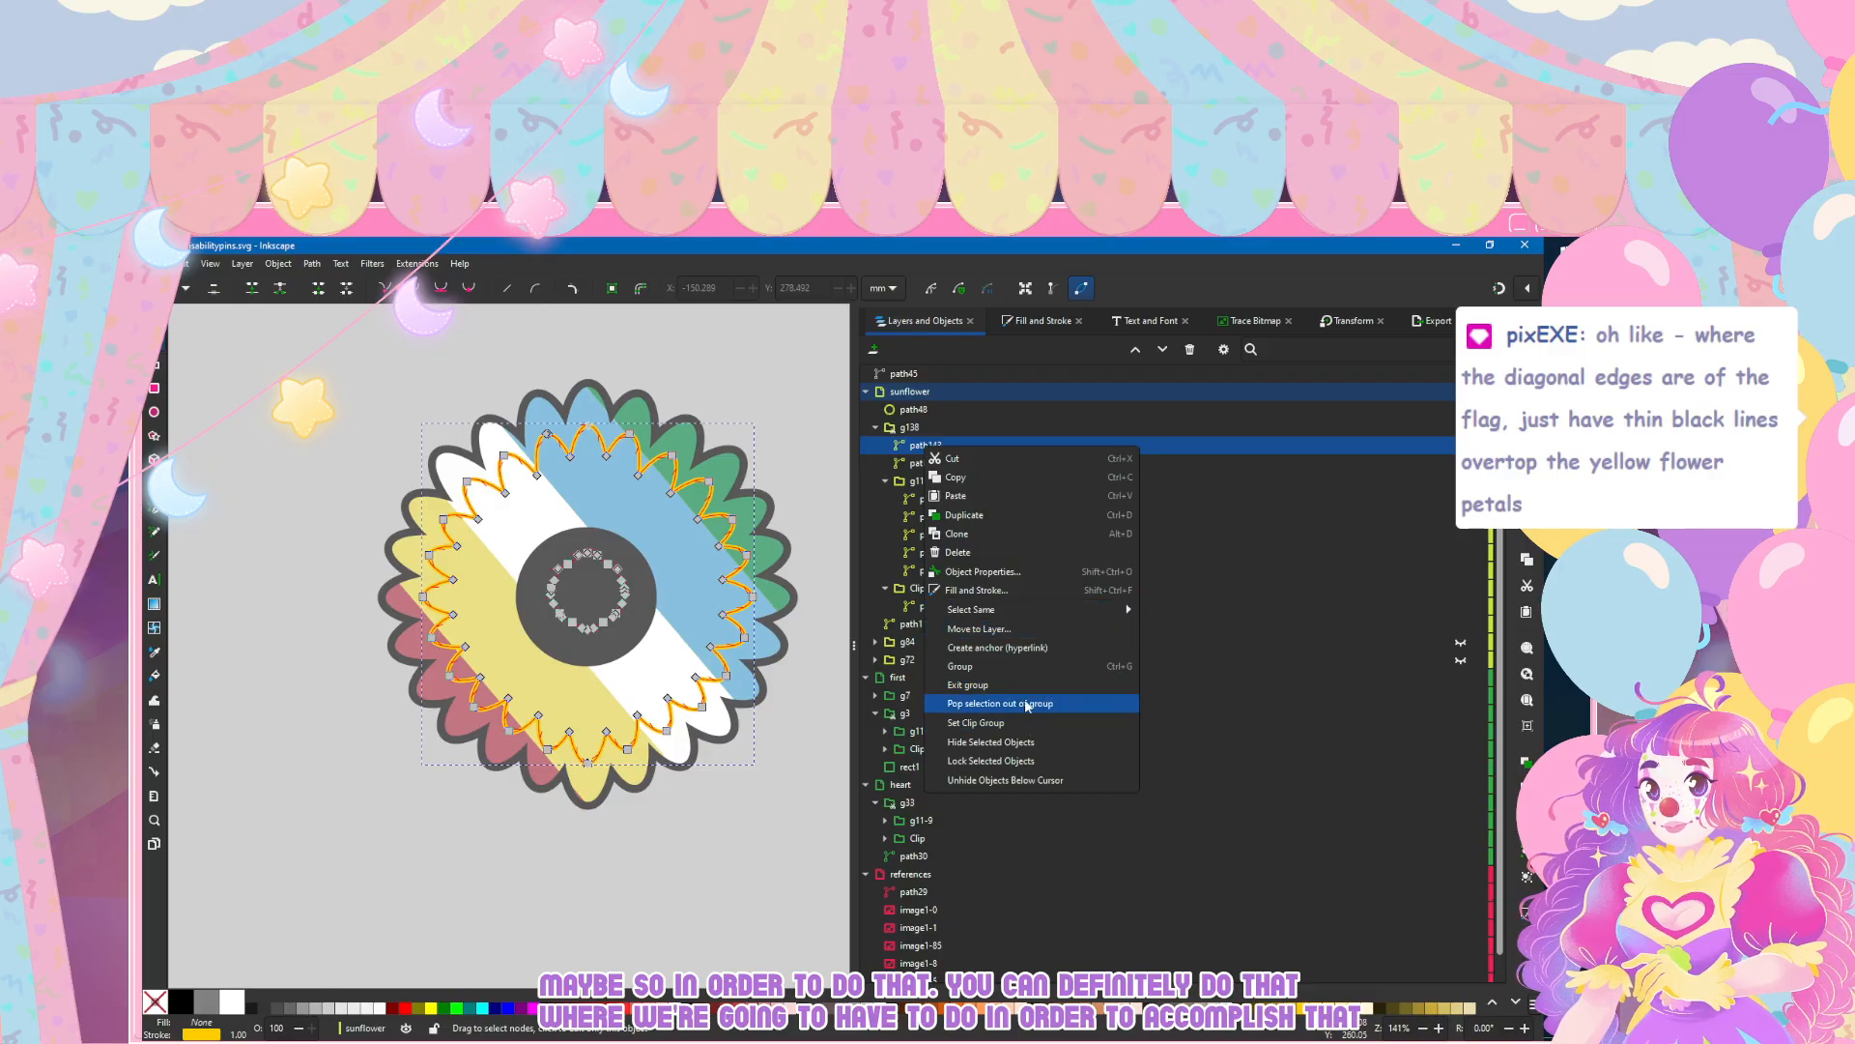
{"action": "left_click", "coordinate": [978, 722]}
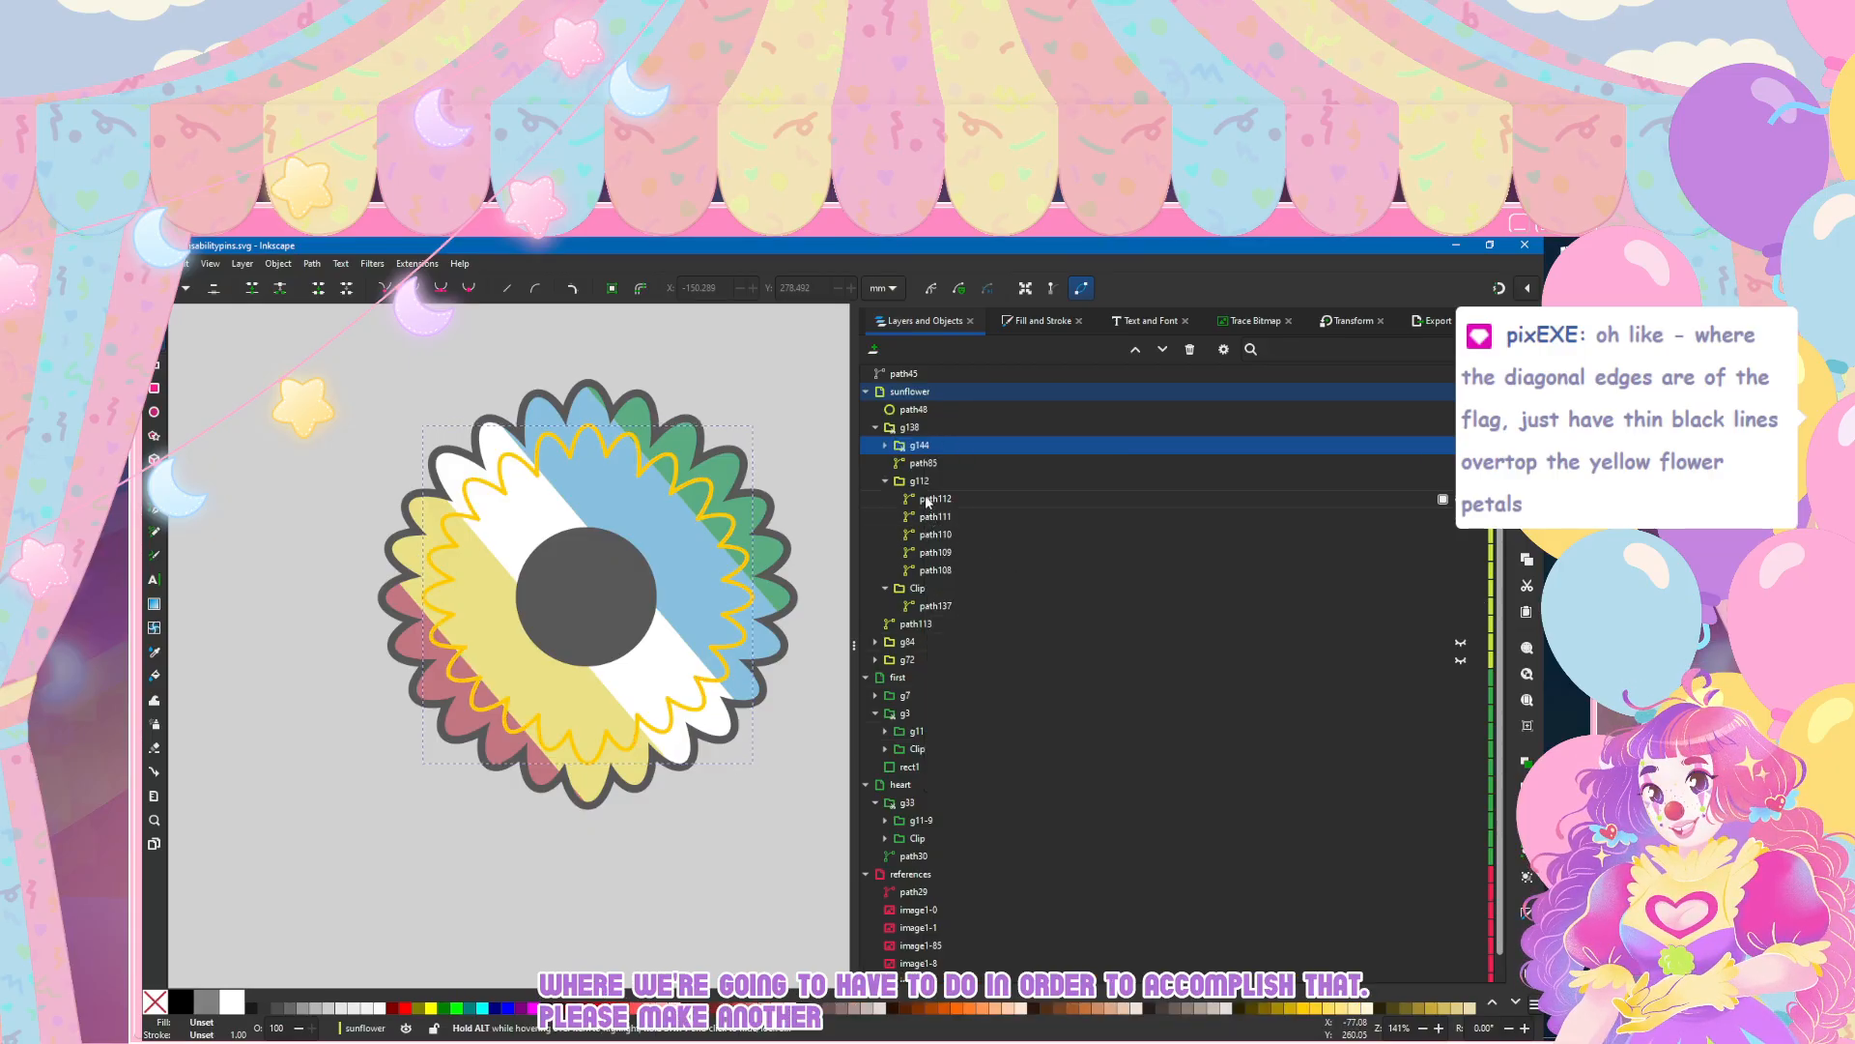
{"action": "left_click", "coordinate": [884, 446]}
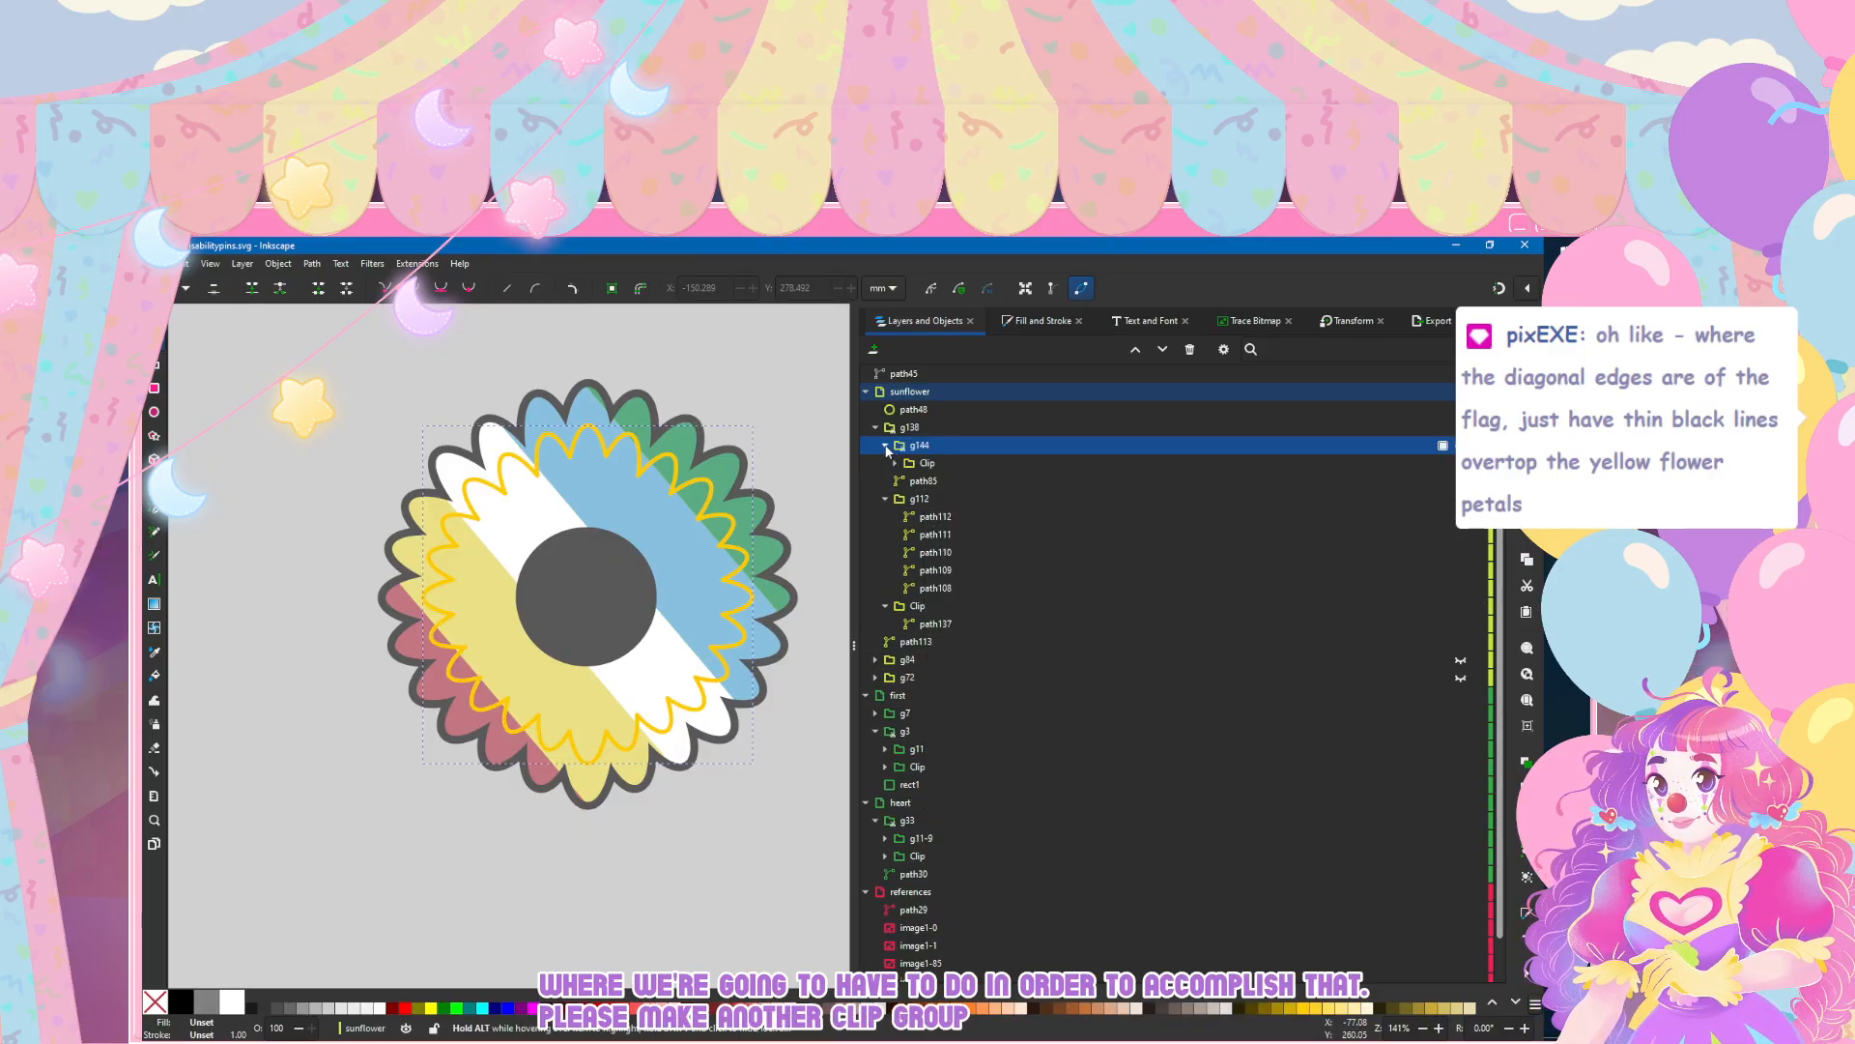
Step: Duplicate the stripe group g112 and place the copy directly below the clip group g144
{"action": "left_click", "coordinate": [917, 500]}
{"action": "left_click", "coordinate": [883, 500]}
{"action": "left_click", "coordinate": [921, 500]}
{"action": "left_click", "coordinate": [884, 499]}
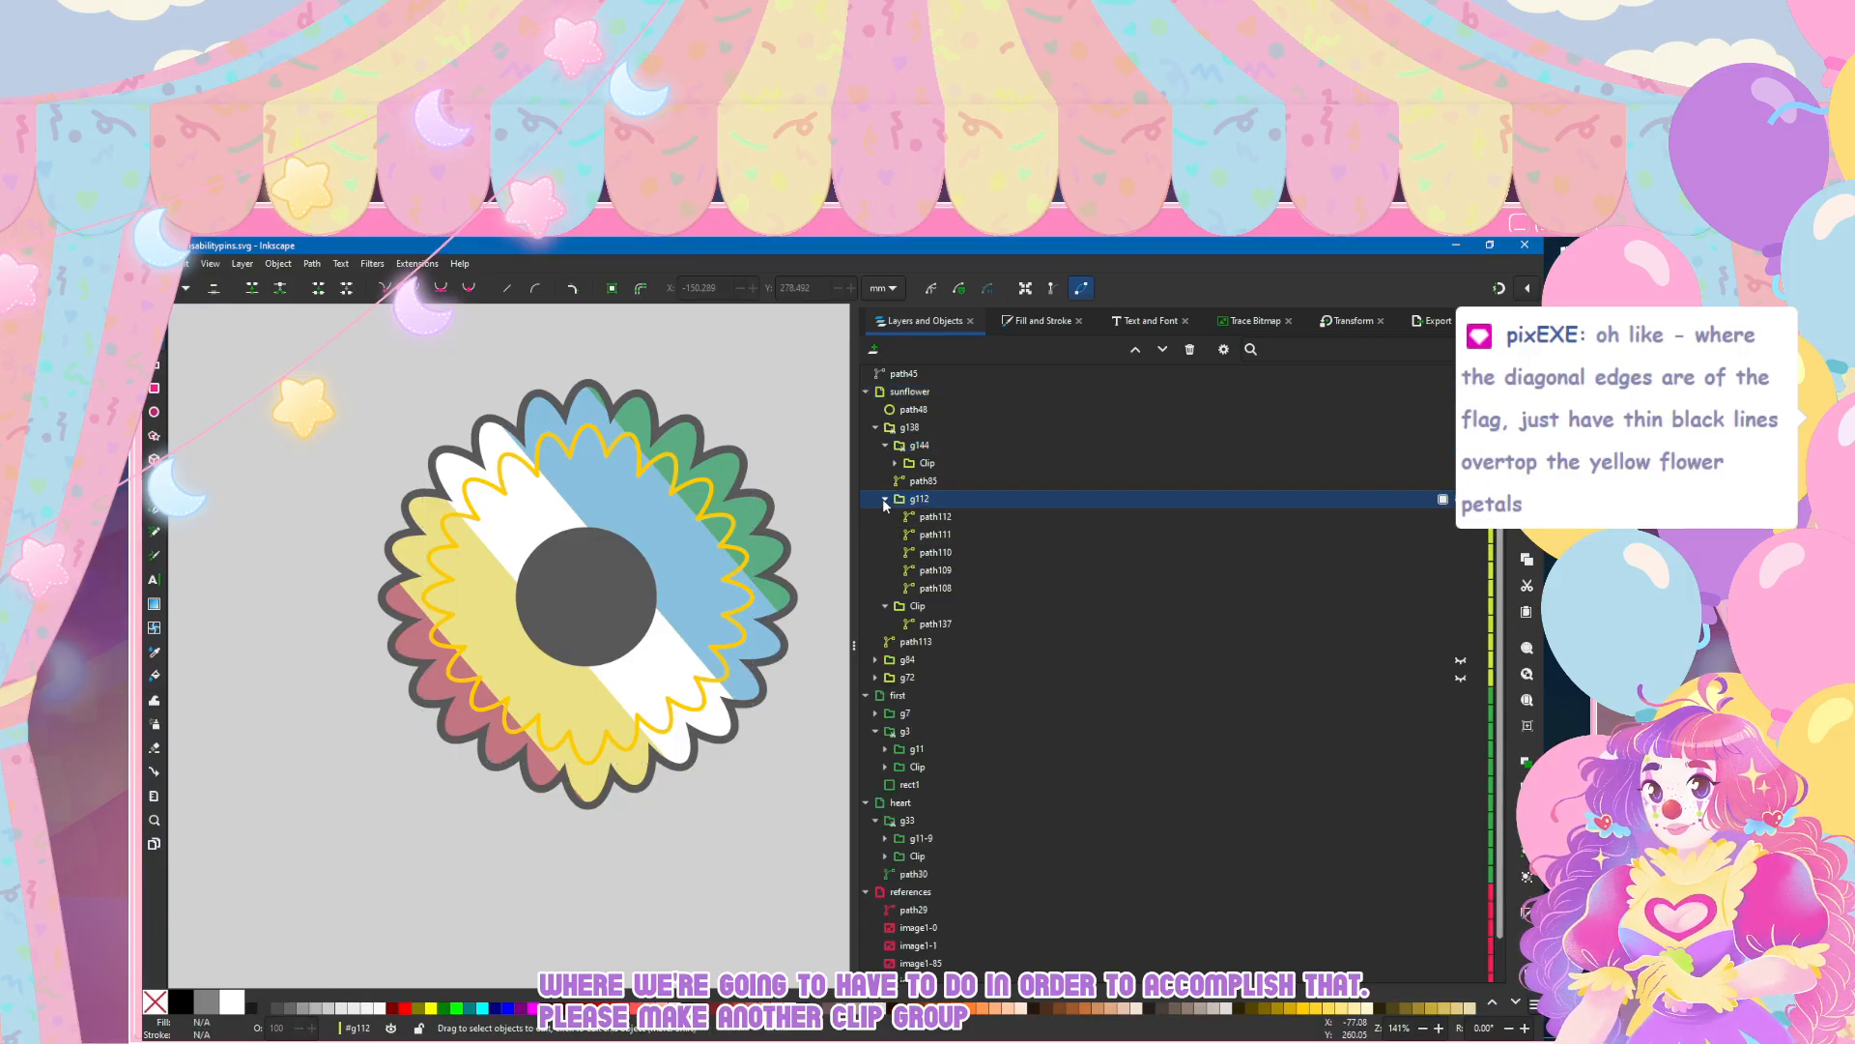
{"action": "left_click", "coordinate": [884, 499]}
{"action": "left_click", "coordinate": [894, 464]}
{"action": "left_click", "coordinate": [894, 464]}
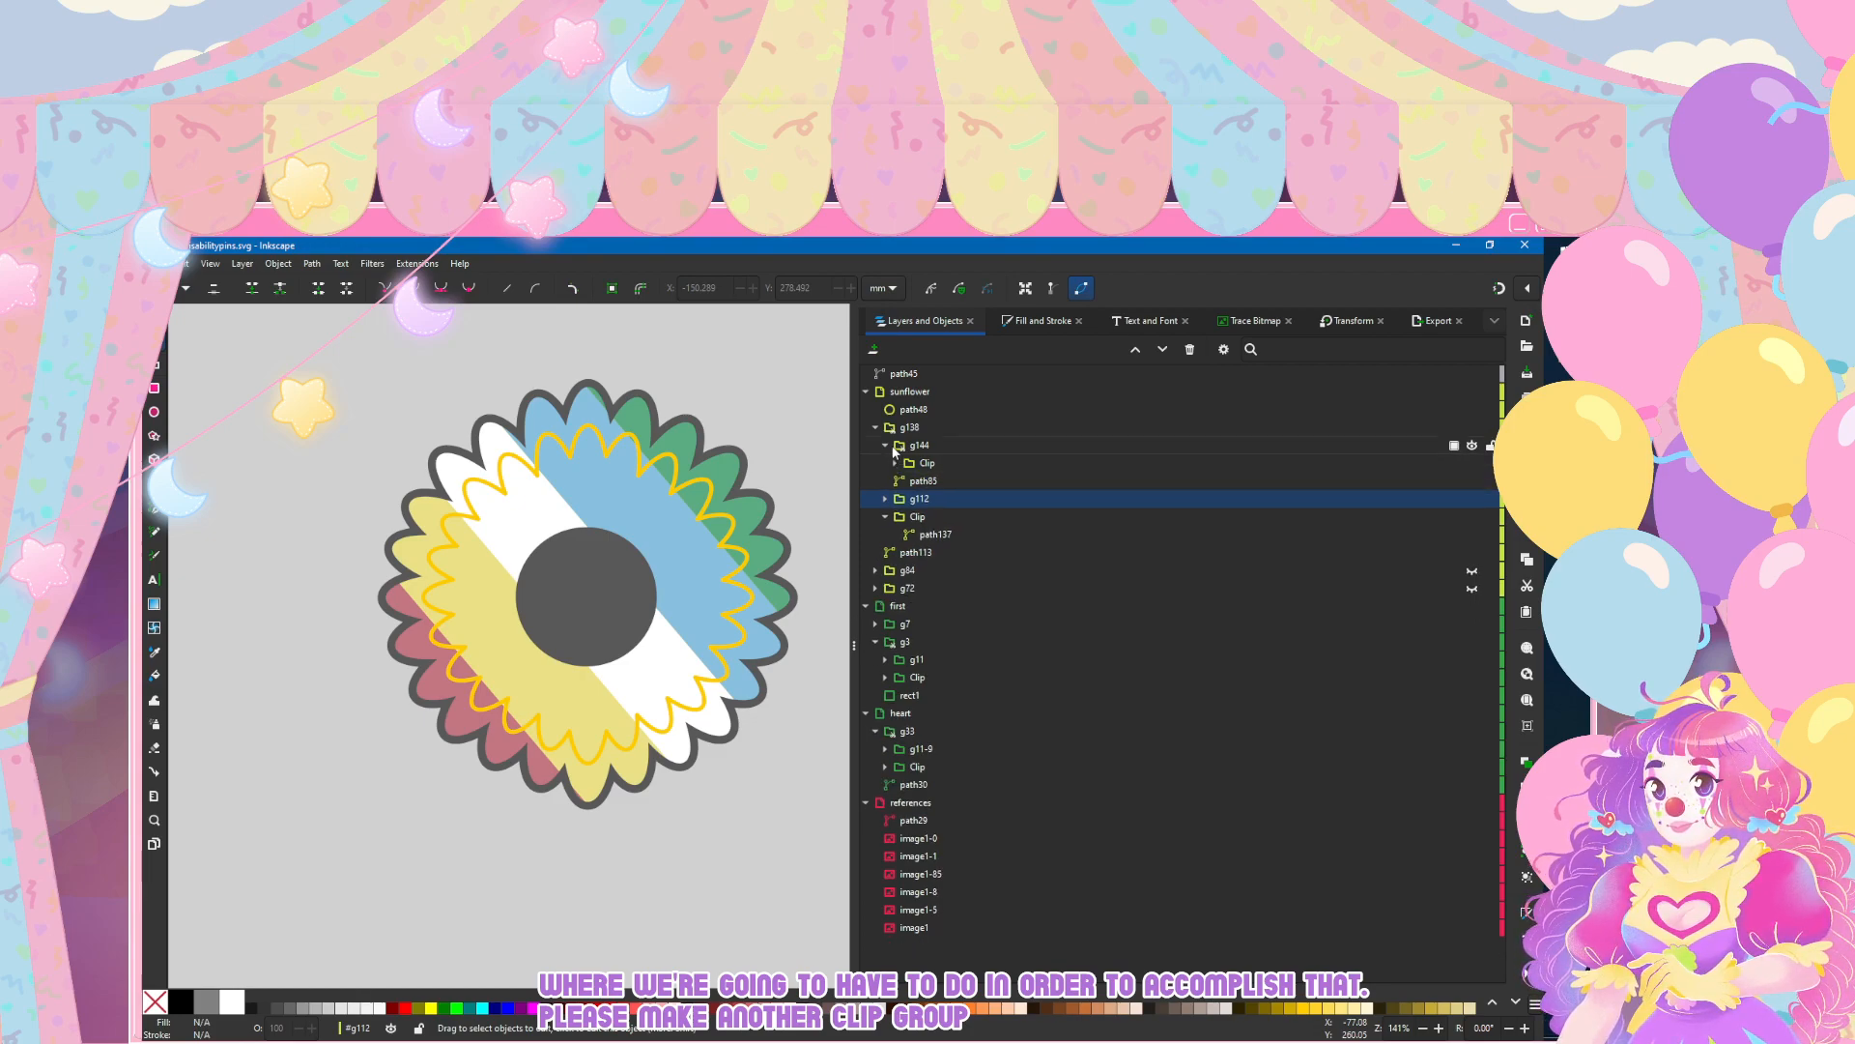
{"action": "left_click", "coordinate": [918, 447]}
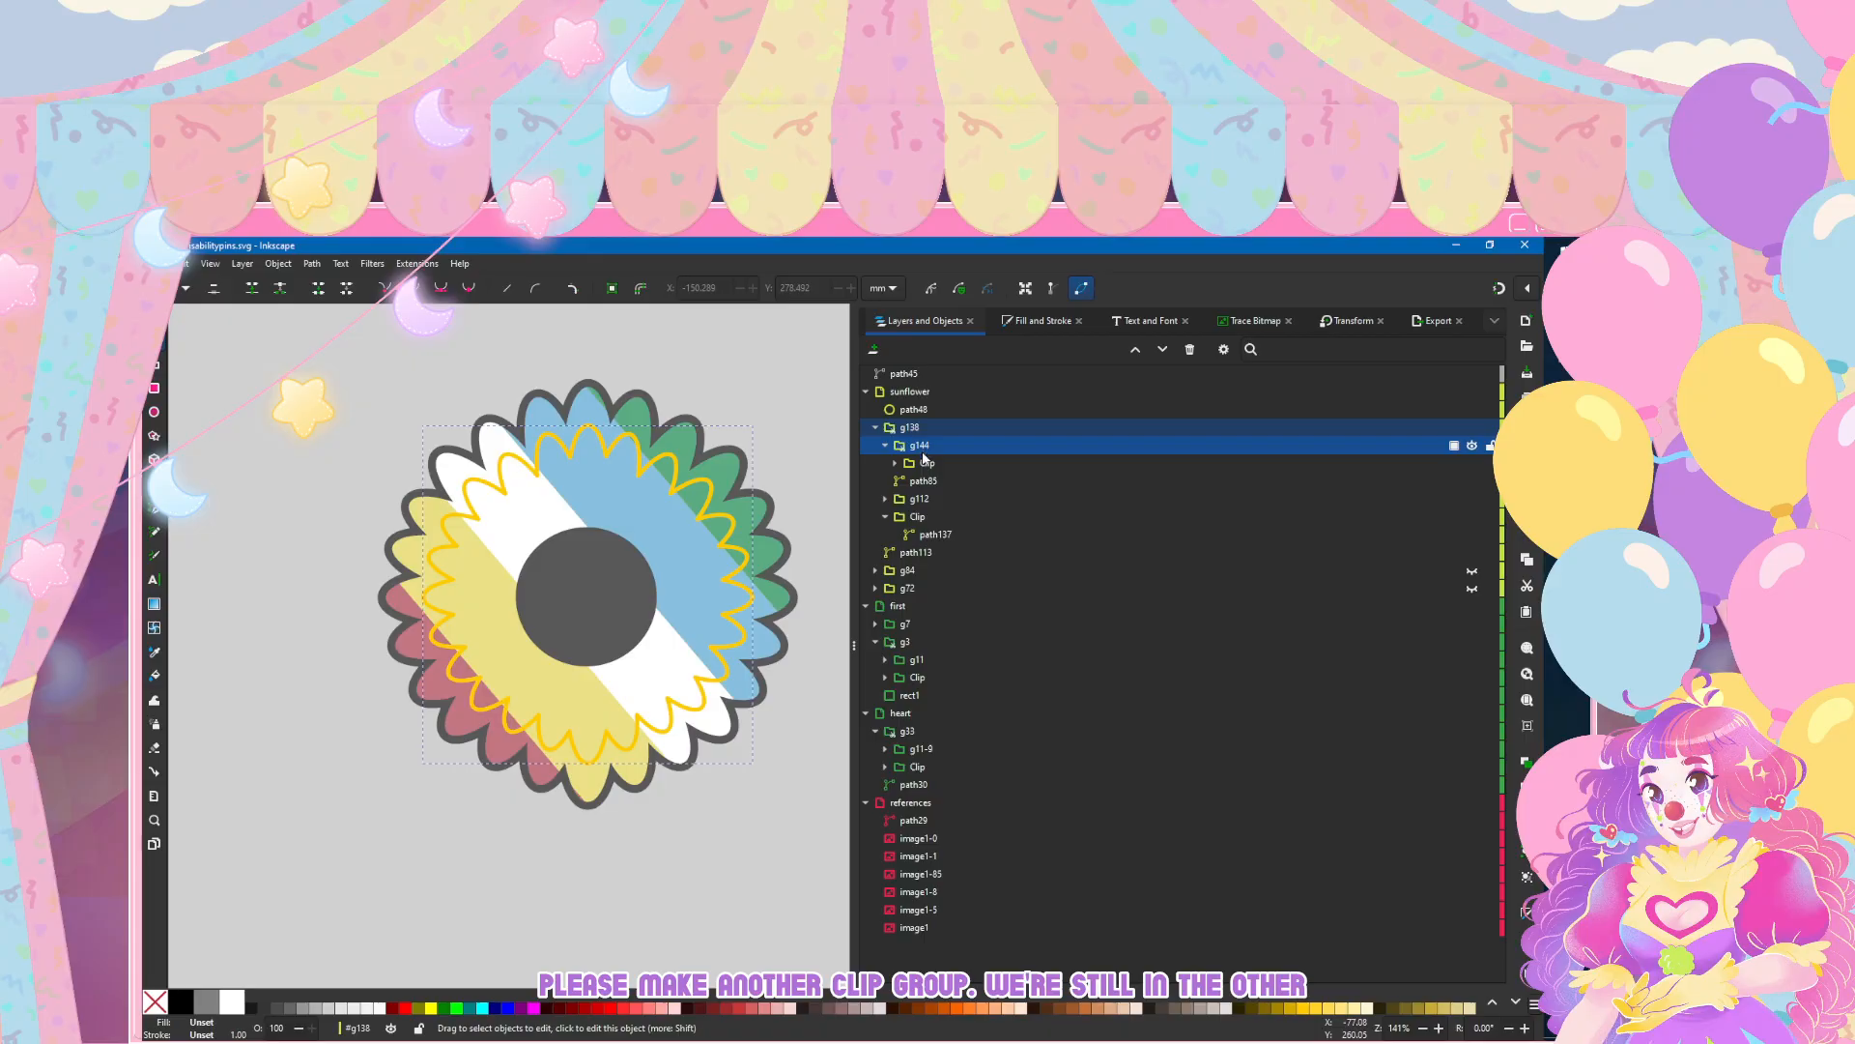
{"action": "left_click", "coordinate": [942, 500]}
{"action": "key", "text": "ctrl+d"}
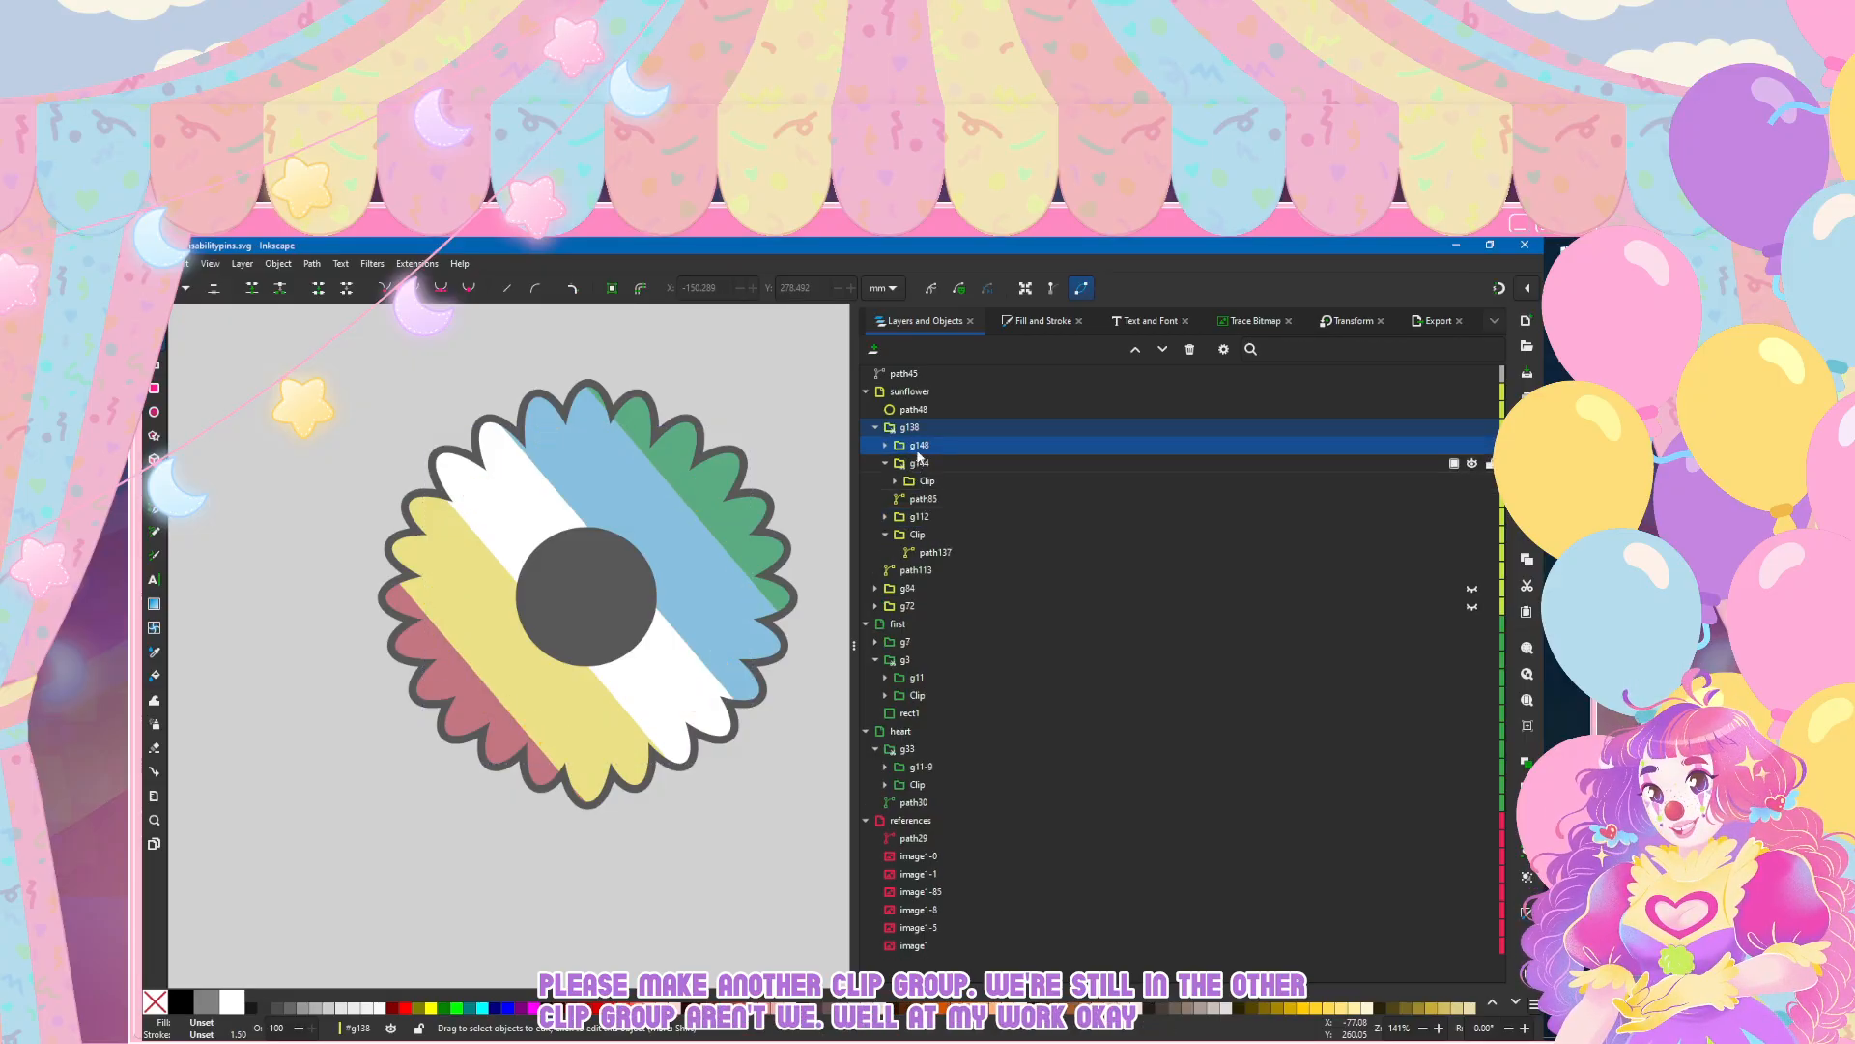
{"action": "left_click_drag", "start_coordinate": [920, 450], "coordinate": [926, 481]}
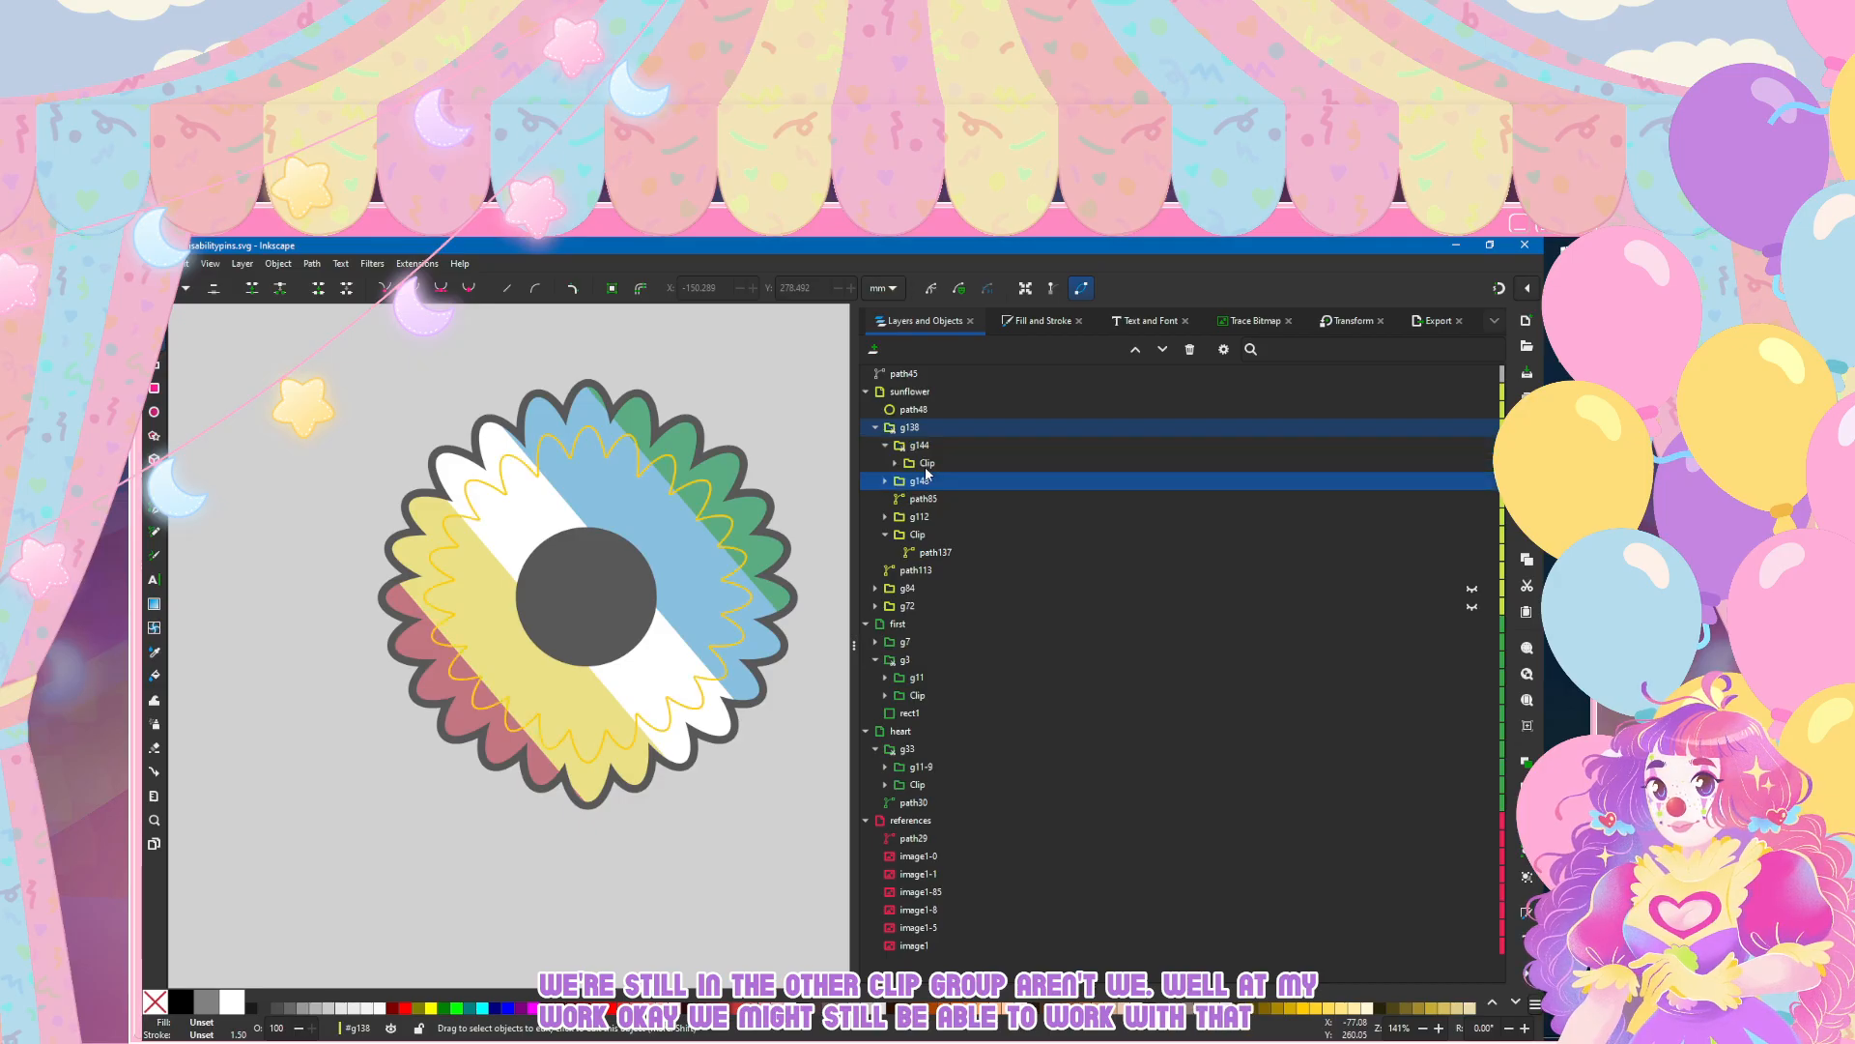
Step: Remove the fill from the duplicated stripe group g148 and give it a flat dark grey stroke
{"action": "left_click", "coordinate": [1036, 321]}
{"action": "left_click", "coordinate": [885, 348]}
{"action": "left_click", "coordinate": [873, 370]}
{"action": "left_click", "coordinate": [934, 350]}
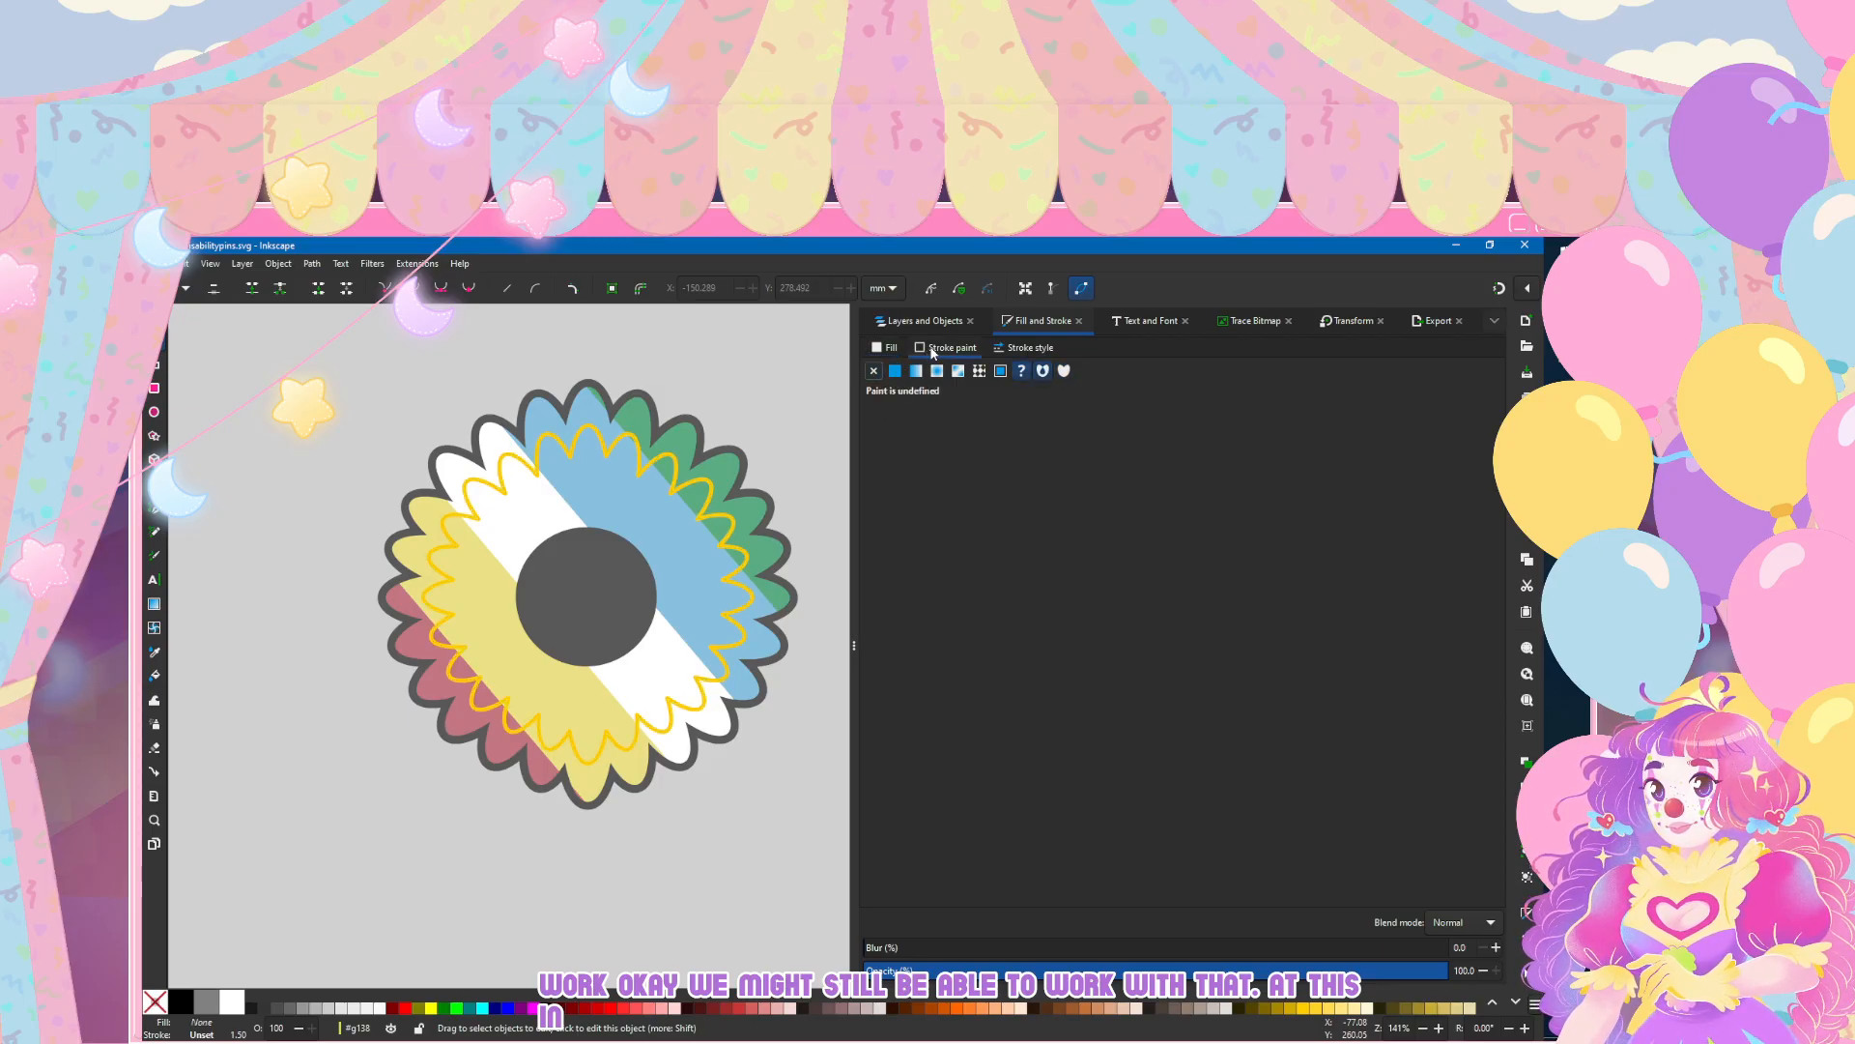
{"action": "left_click", "coordinate": [895, 371]}
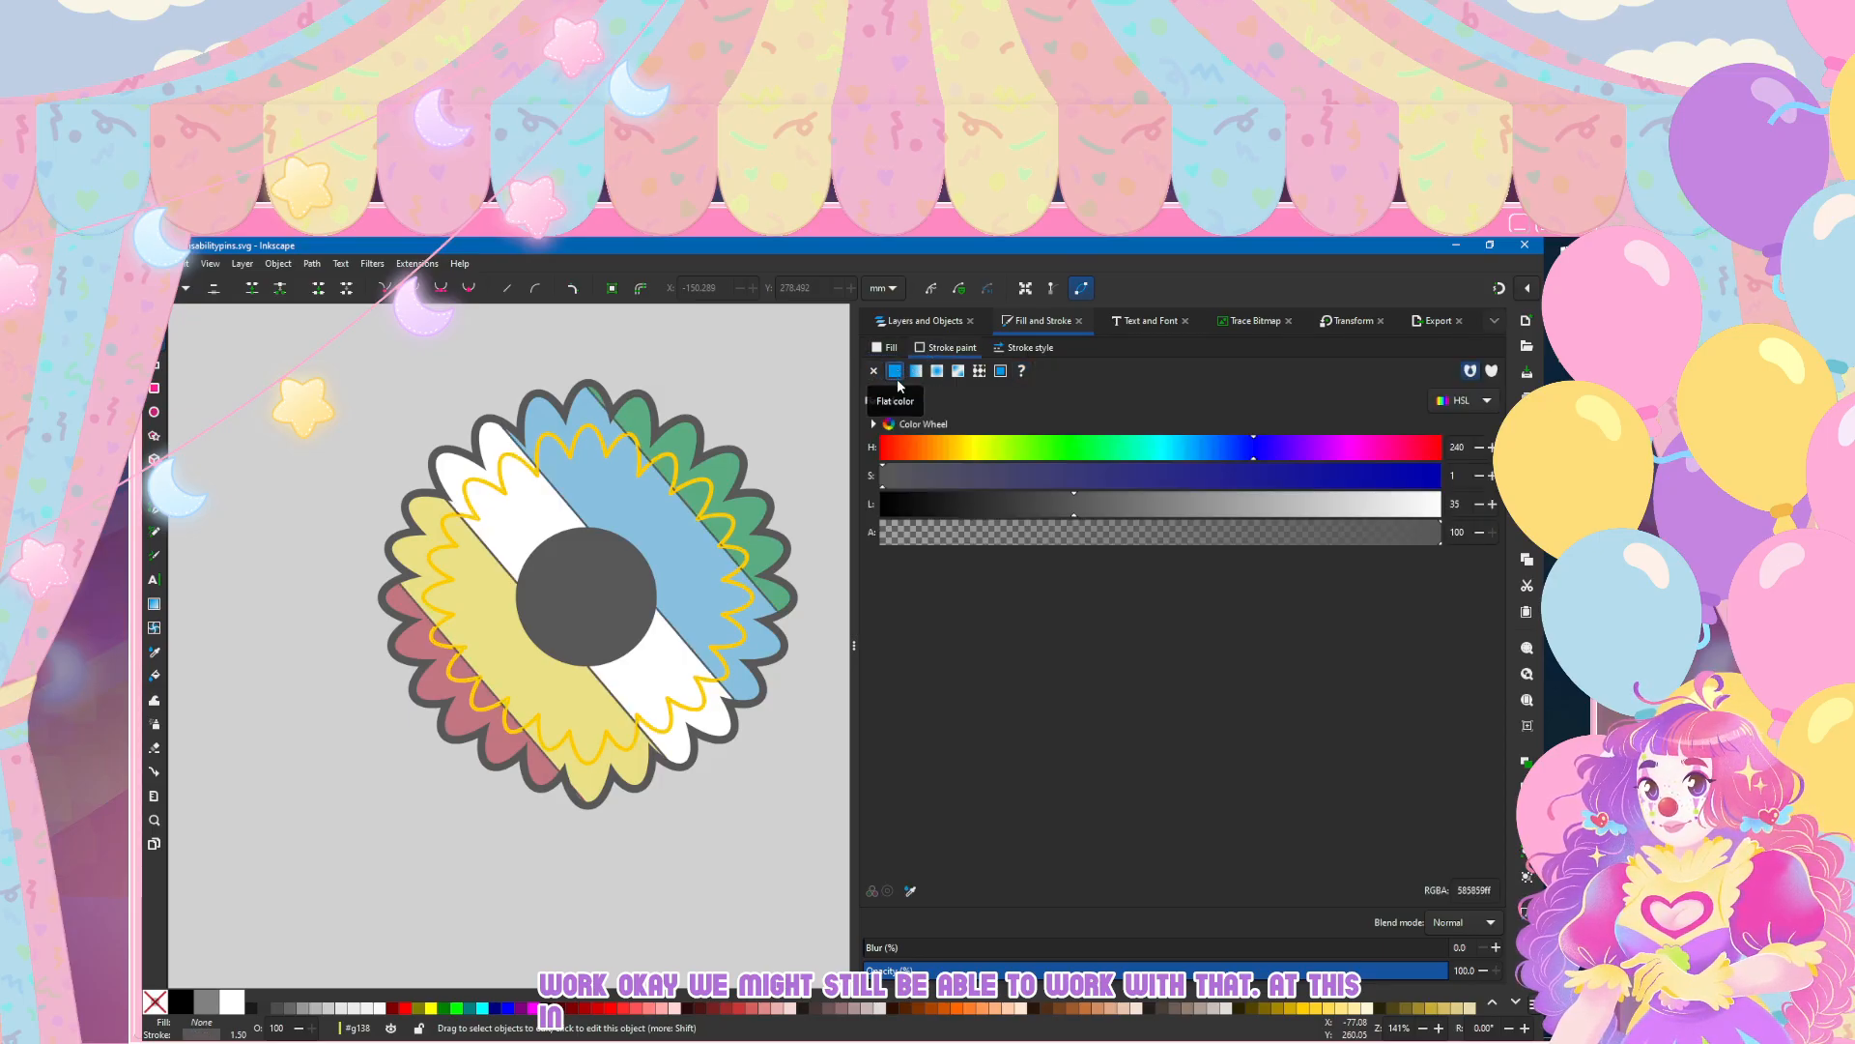
Step: Move the stroked stripe group g148 into the inner petal clip group g144
{"action": "left_click", "coordinate": [918, 323]}
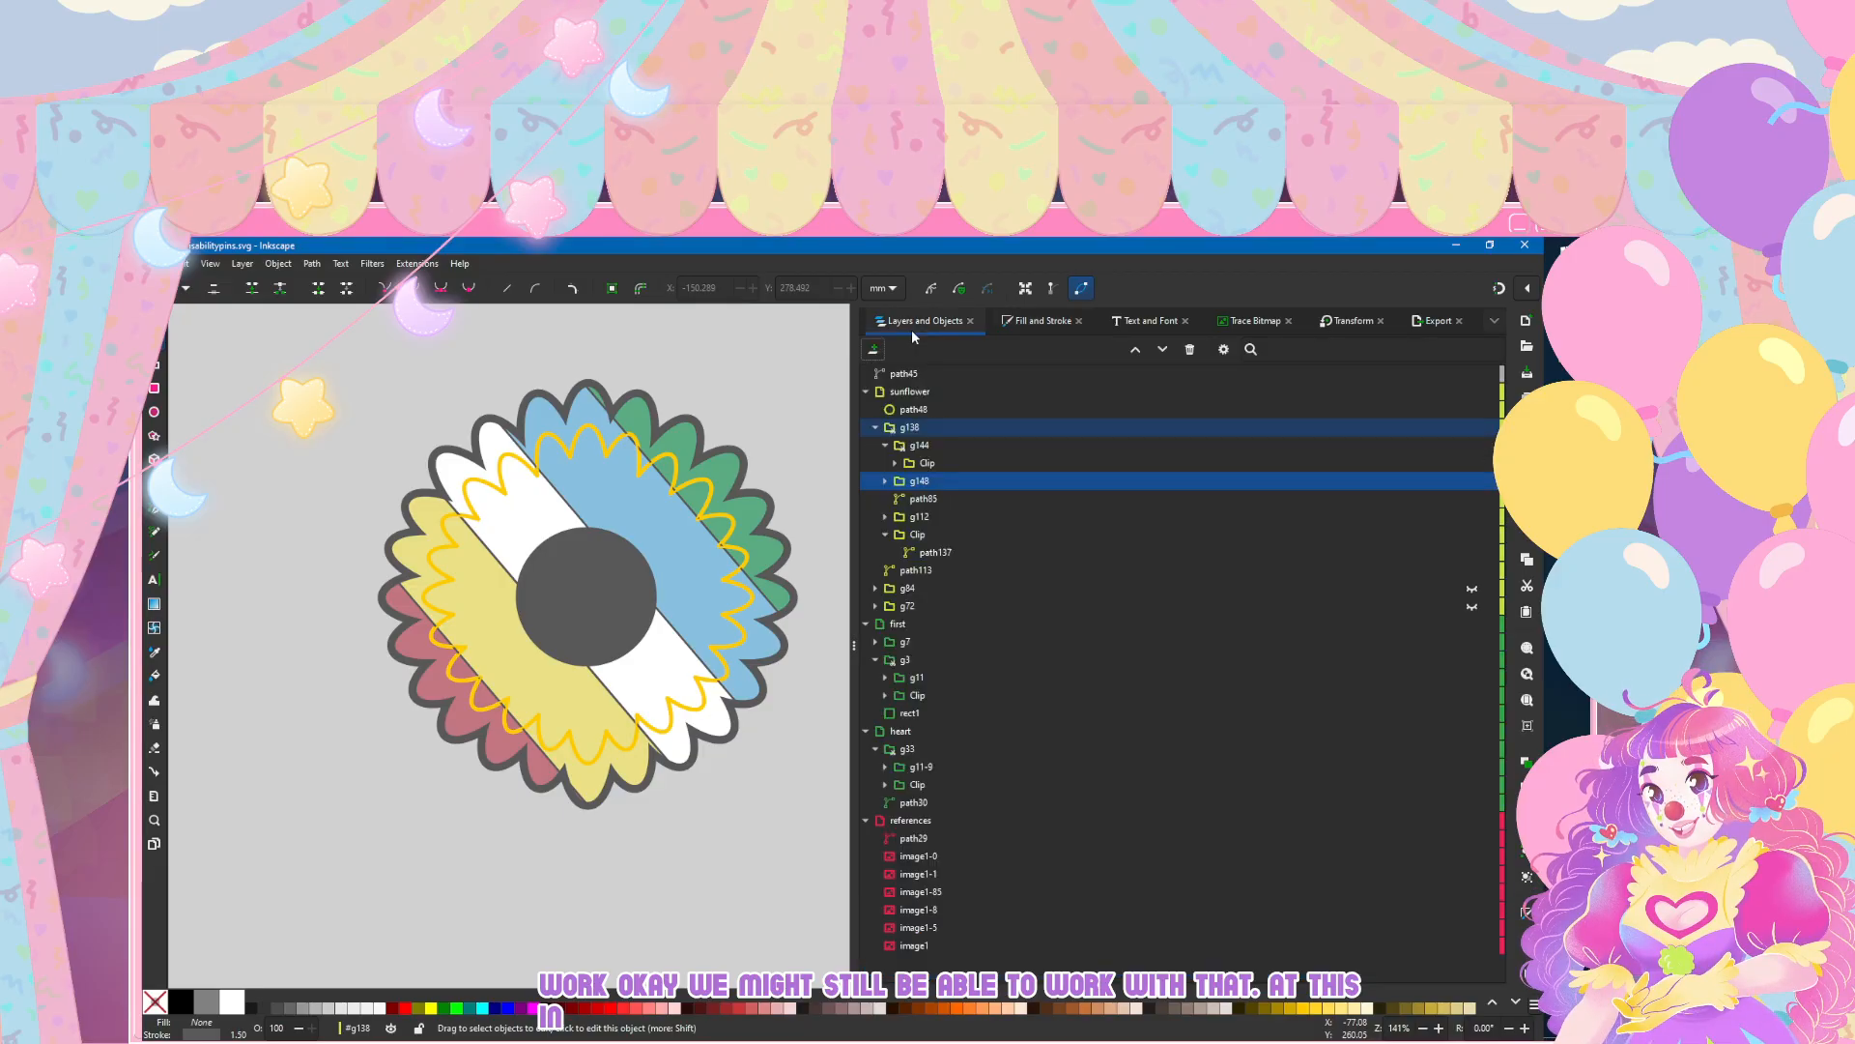
{"action": "left_click_drag", "start_coordinate": [918, 484], "coordinate": [945, 461]}
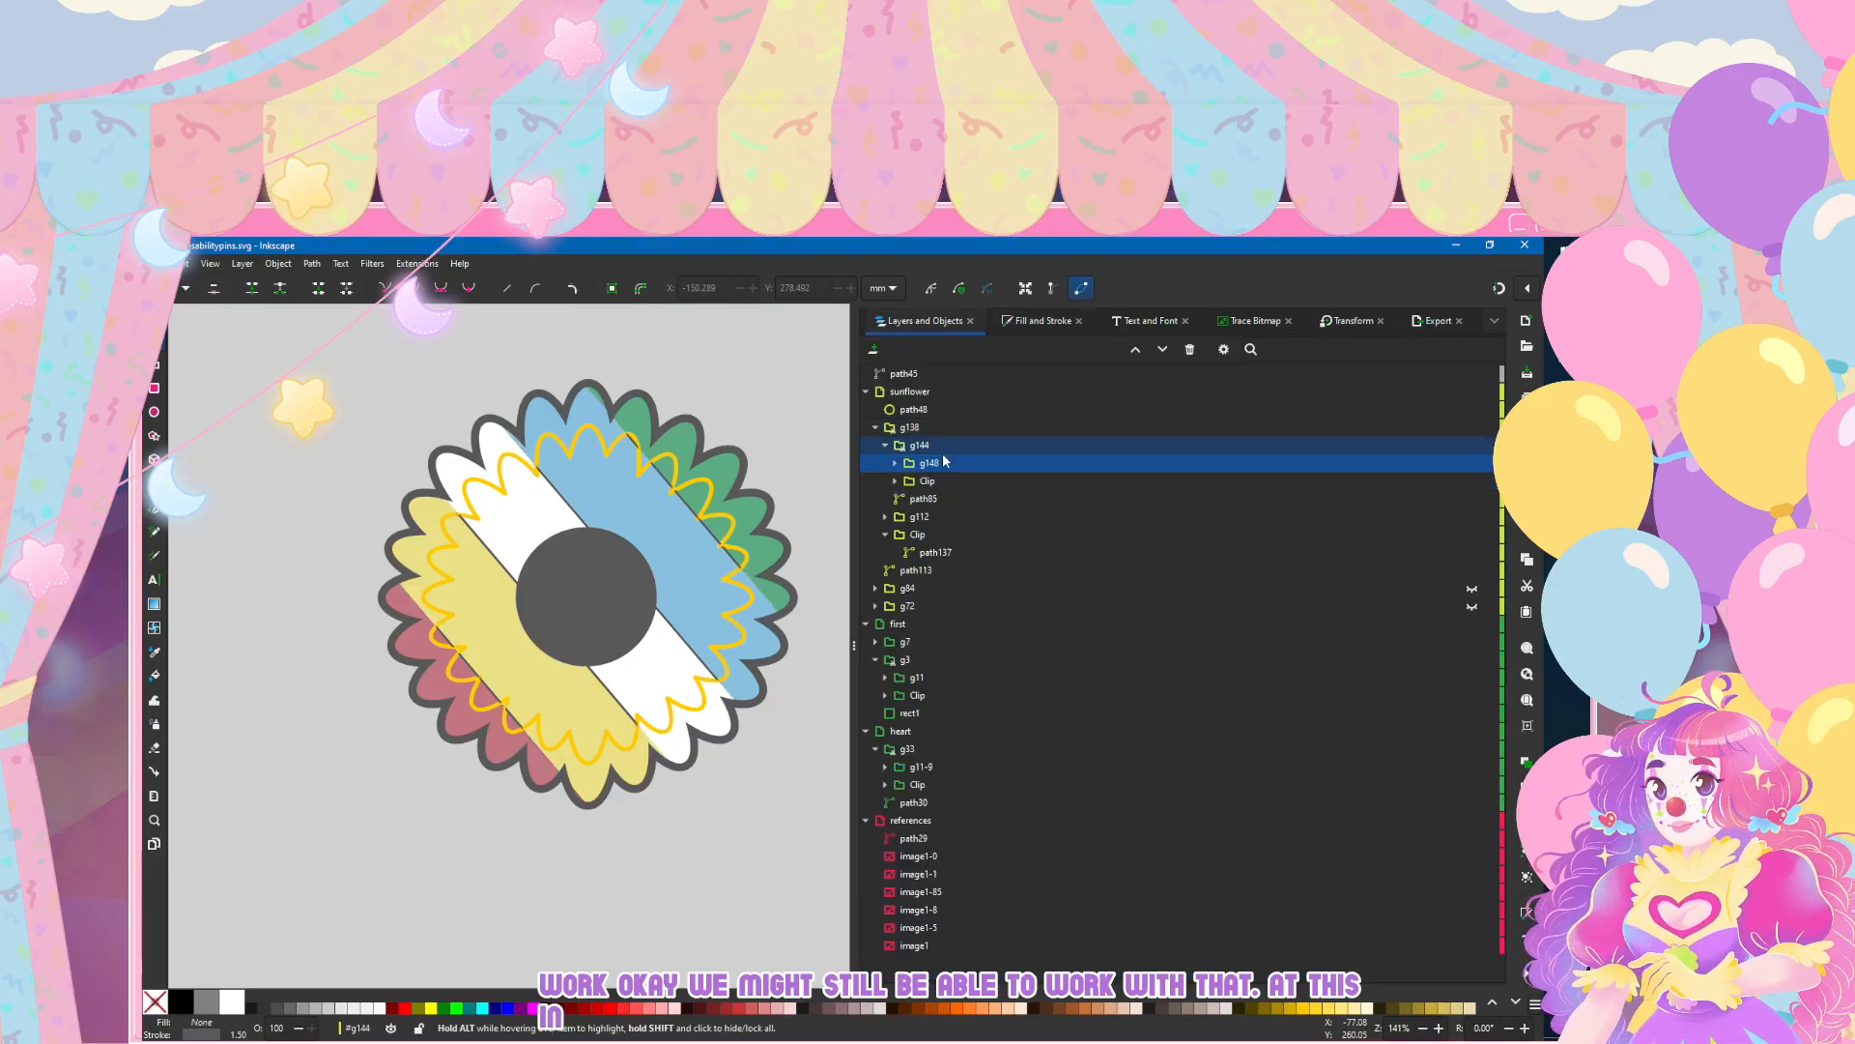
{"action": "key", "text": "ctrl+z"}
{"action": "key", "text": "ctrl+shift+z"}
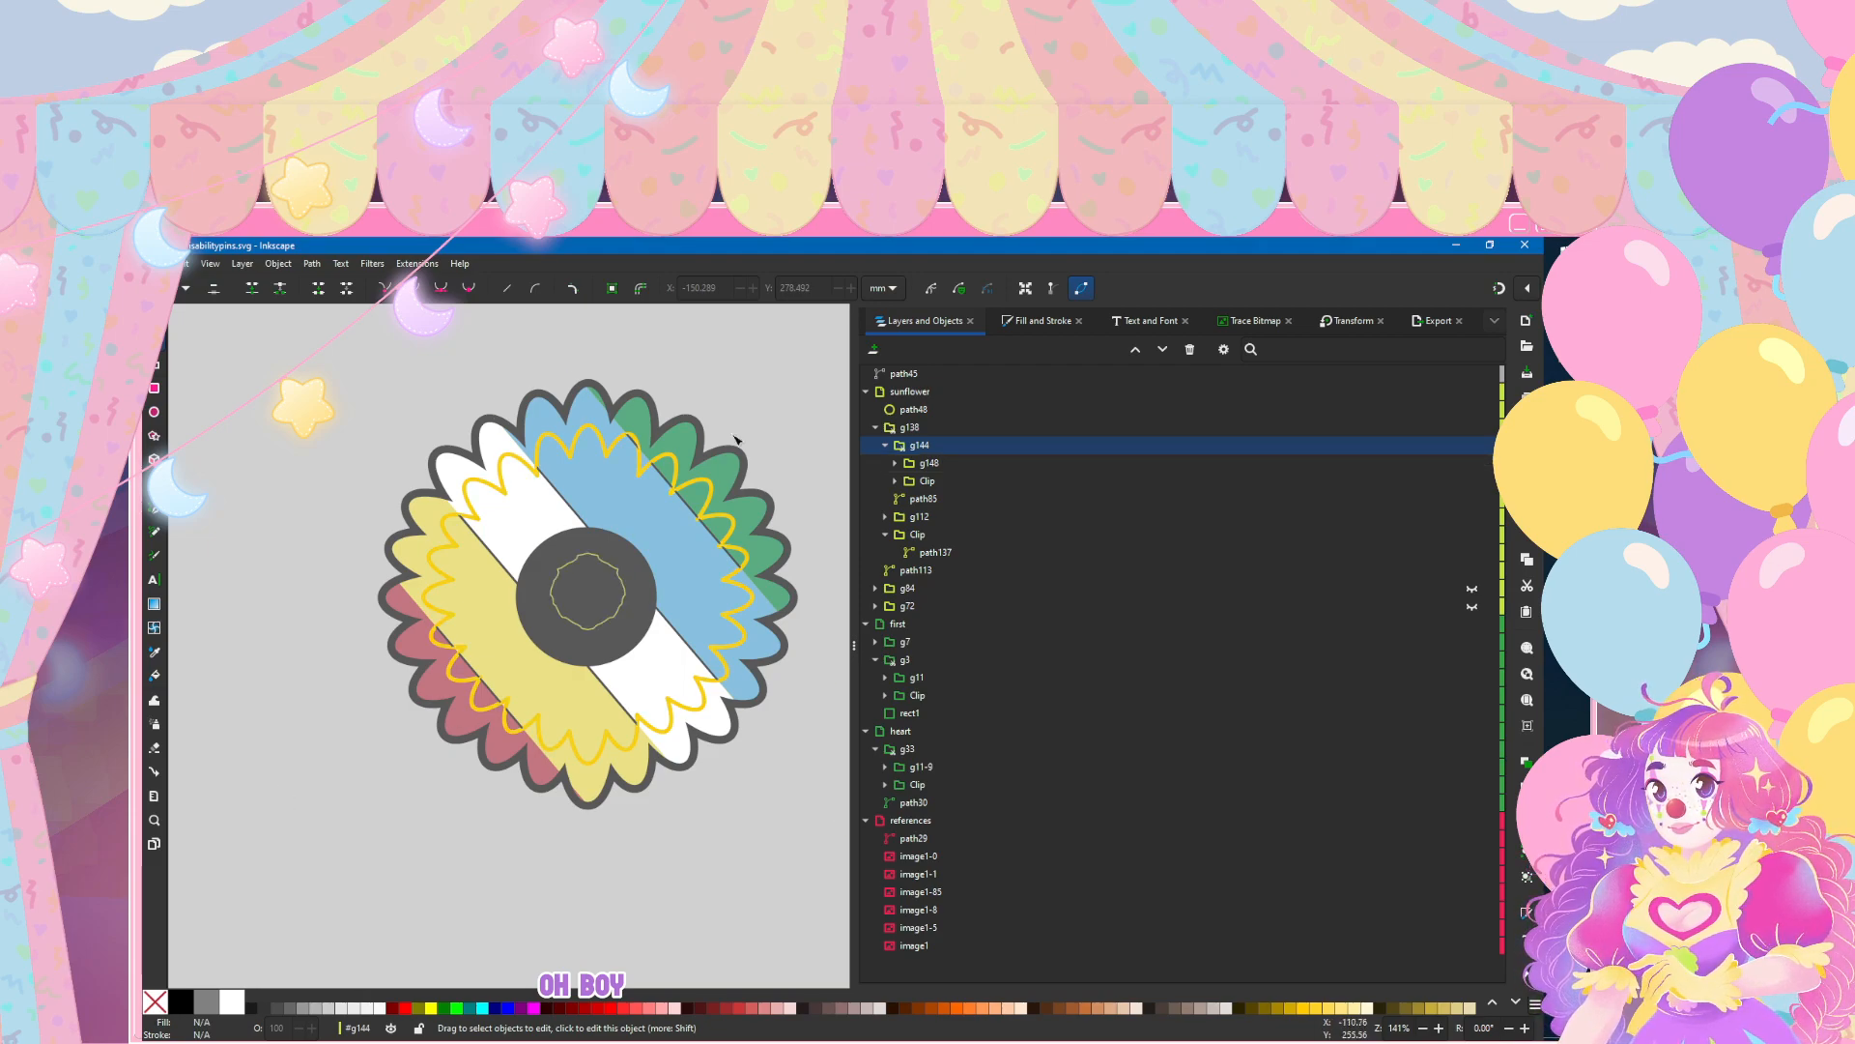
{"action": "left_click", "coordinate": [1013, 325]}
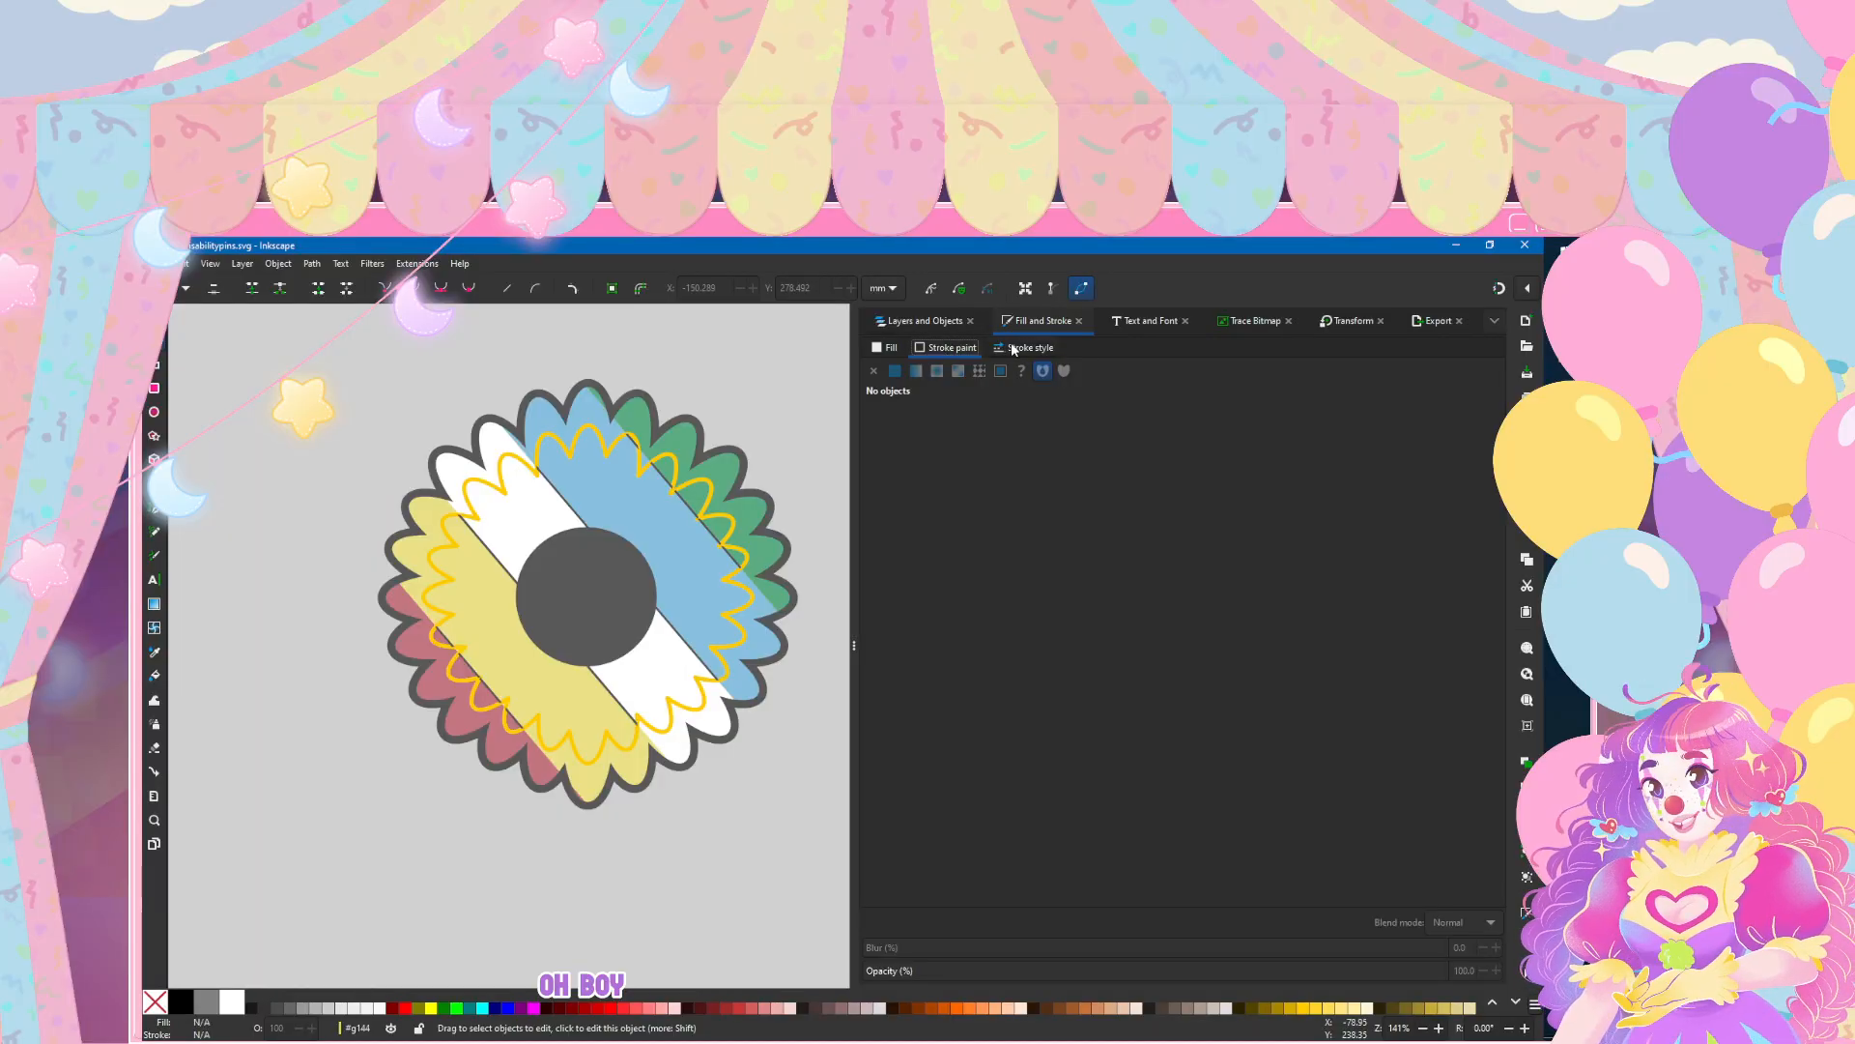
{"action": "left_click", "coordinate": [904, 325]}
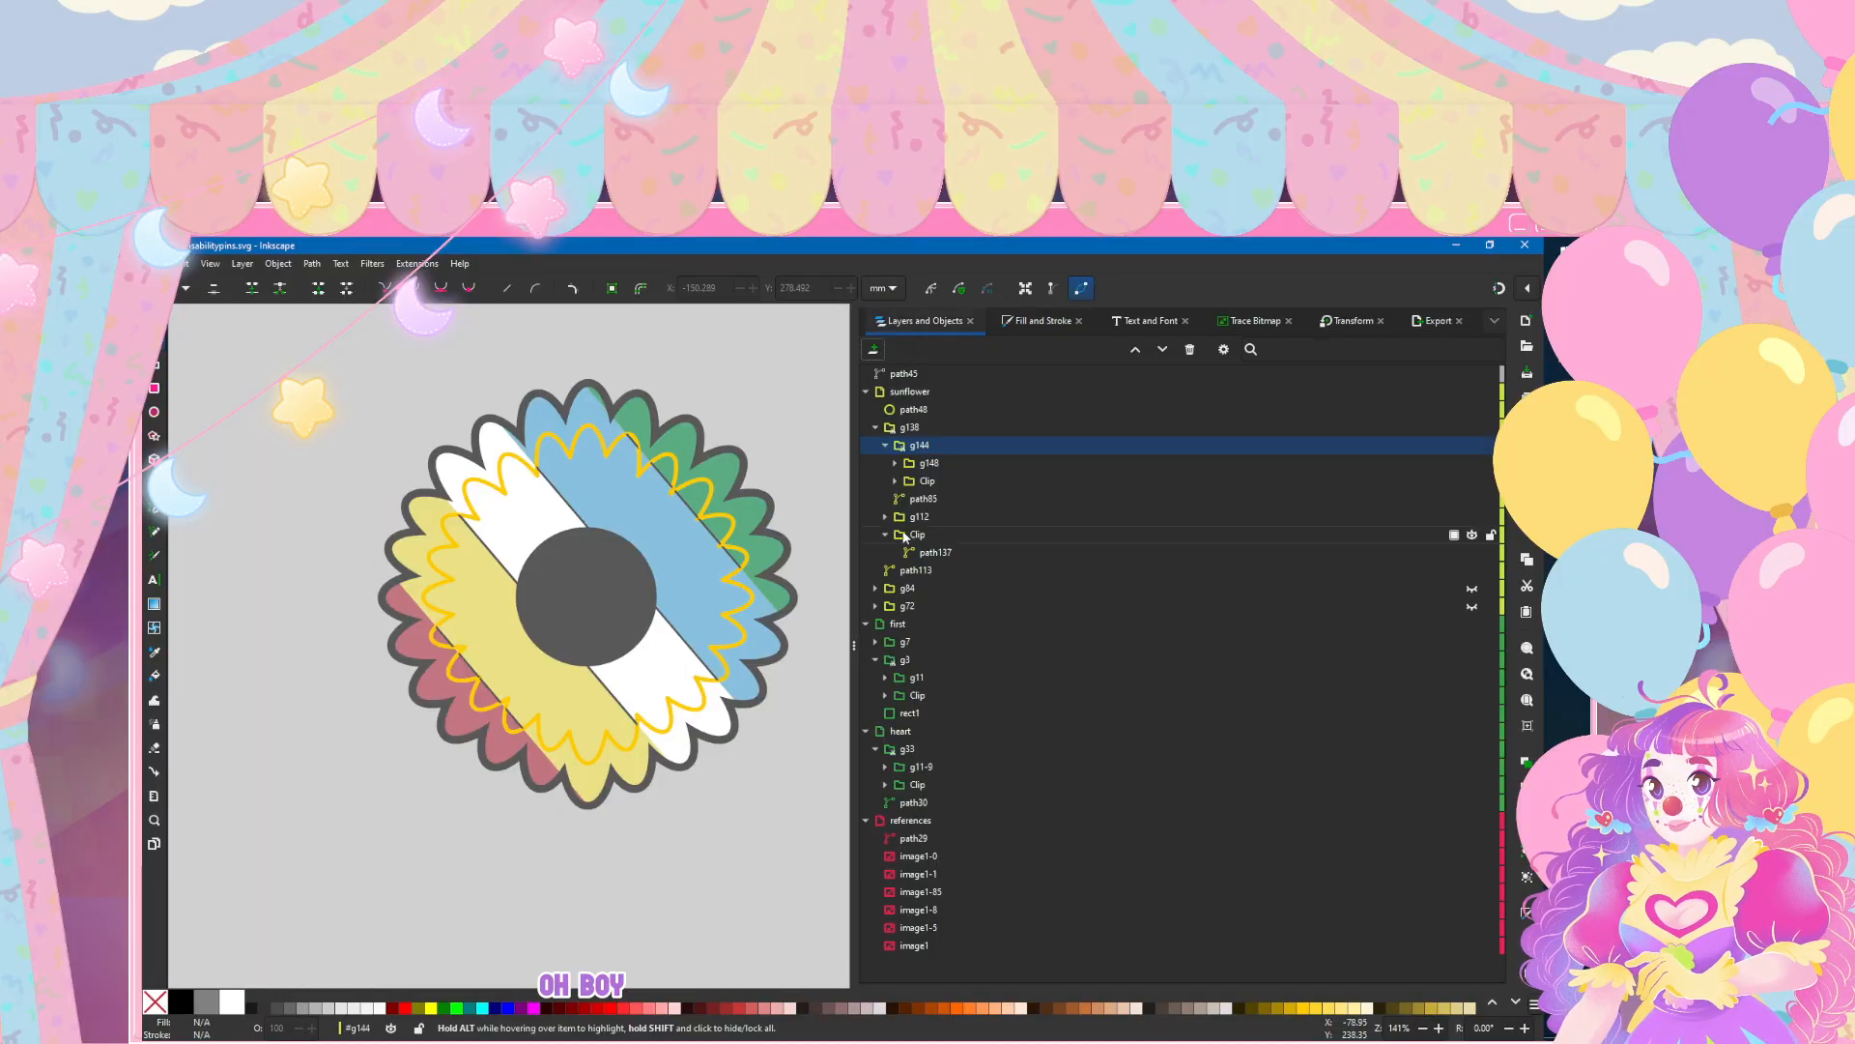
Step: Try a 4 mm stroke width on all five stripe paths in g148 and check the thickness at different scales
{"action": "left_click", "coordinate": [894, 464]}
{"action": "left_click", "coordinate": [921, 482]}
{"action": "left_click", "coordinate": [953, 552], "text": "shift"}
{"action": "left_click", "coordinate": [1002, 325]}
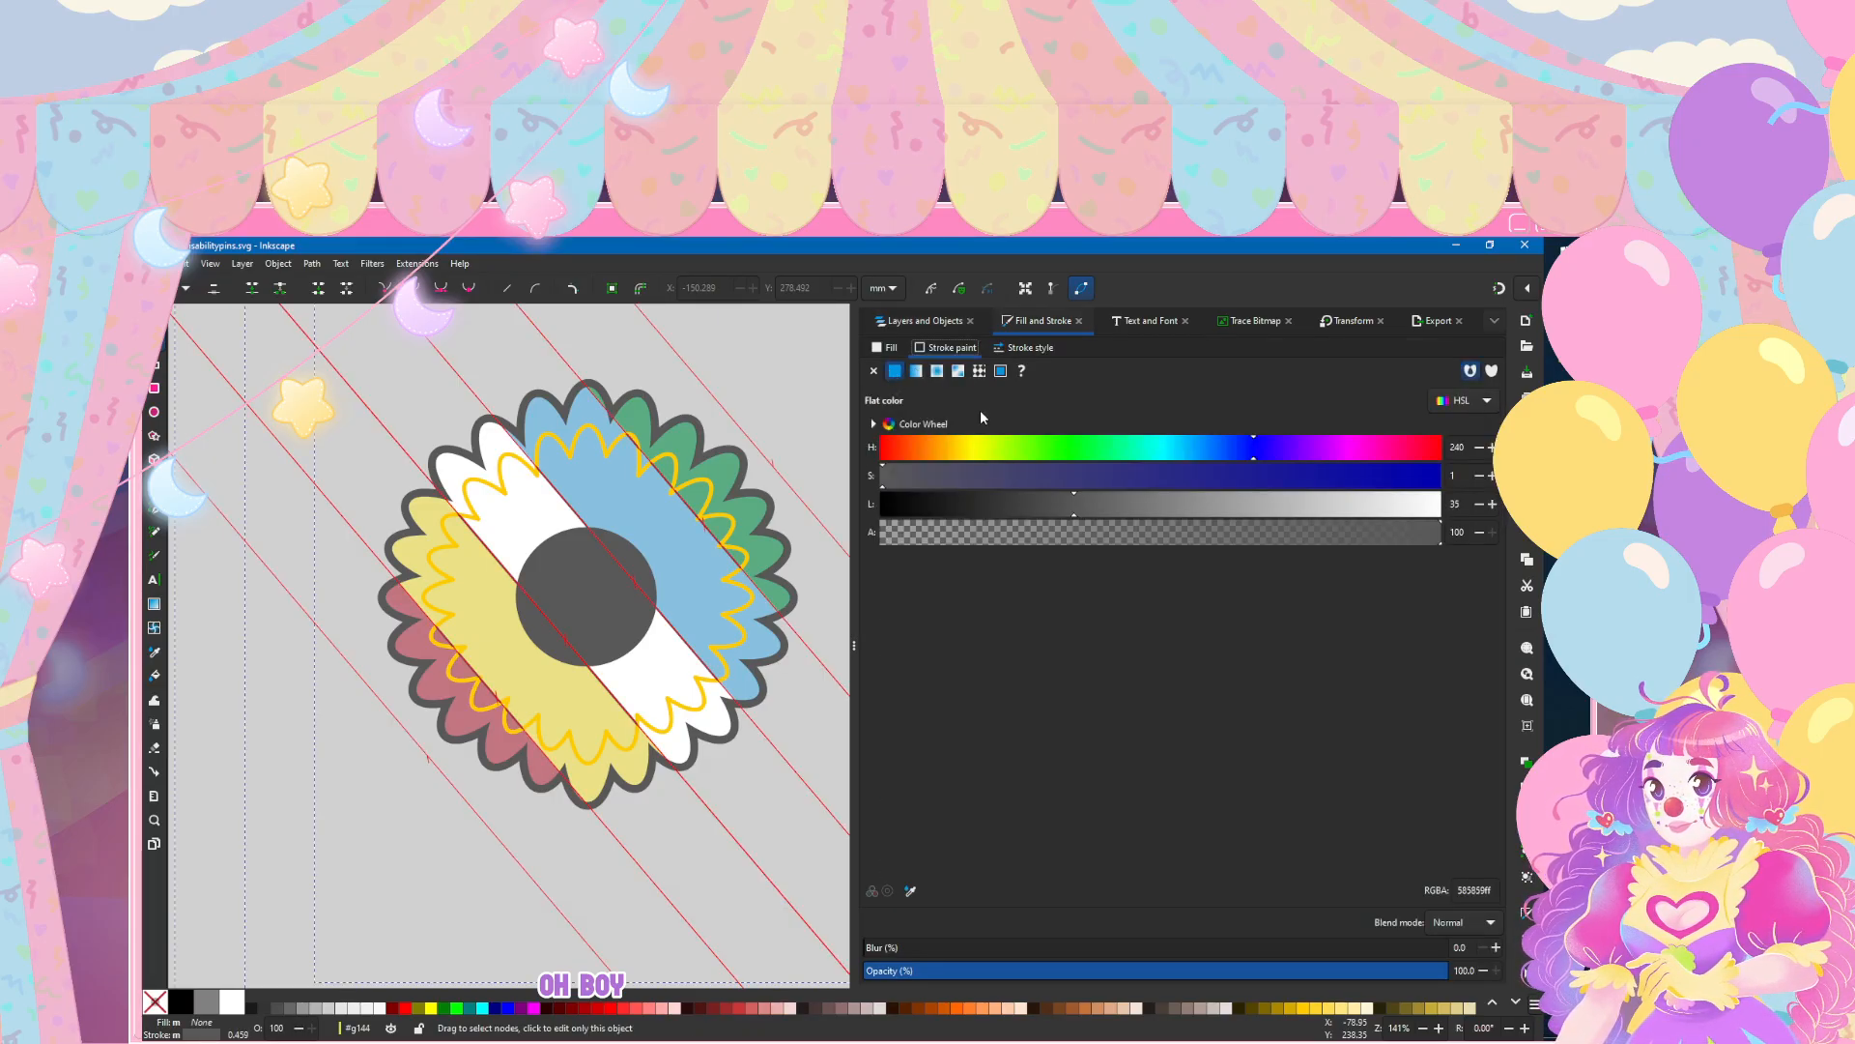
{"action": "left_click", "coordinate": [1026, 348]}
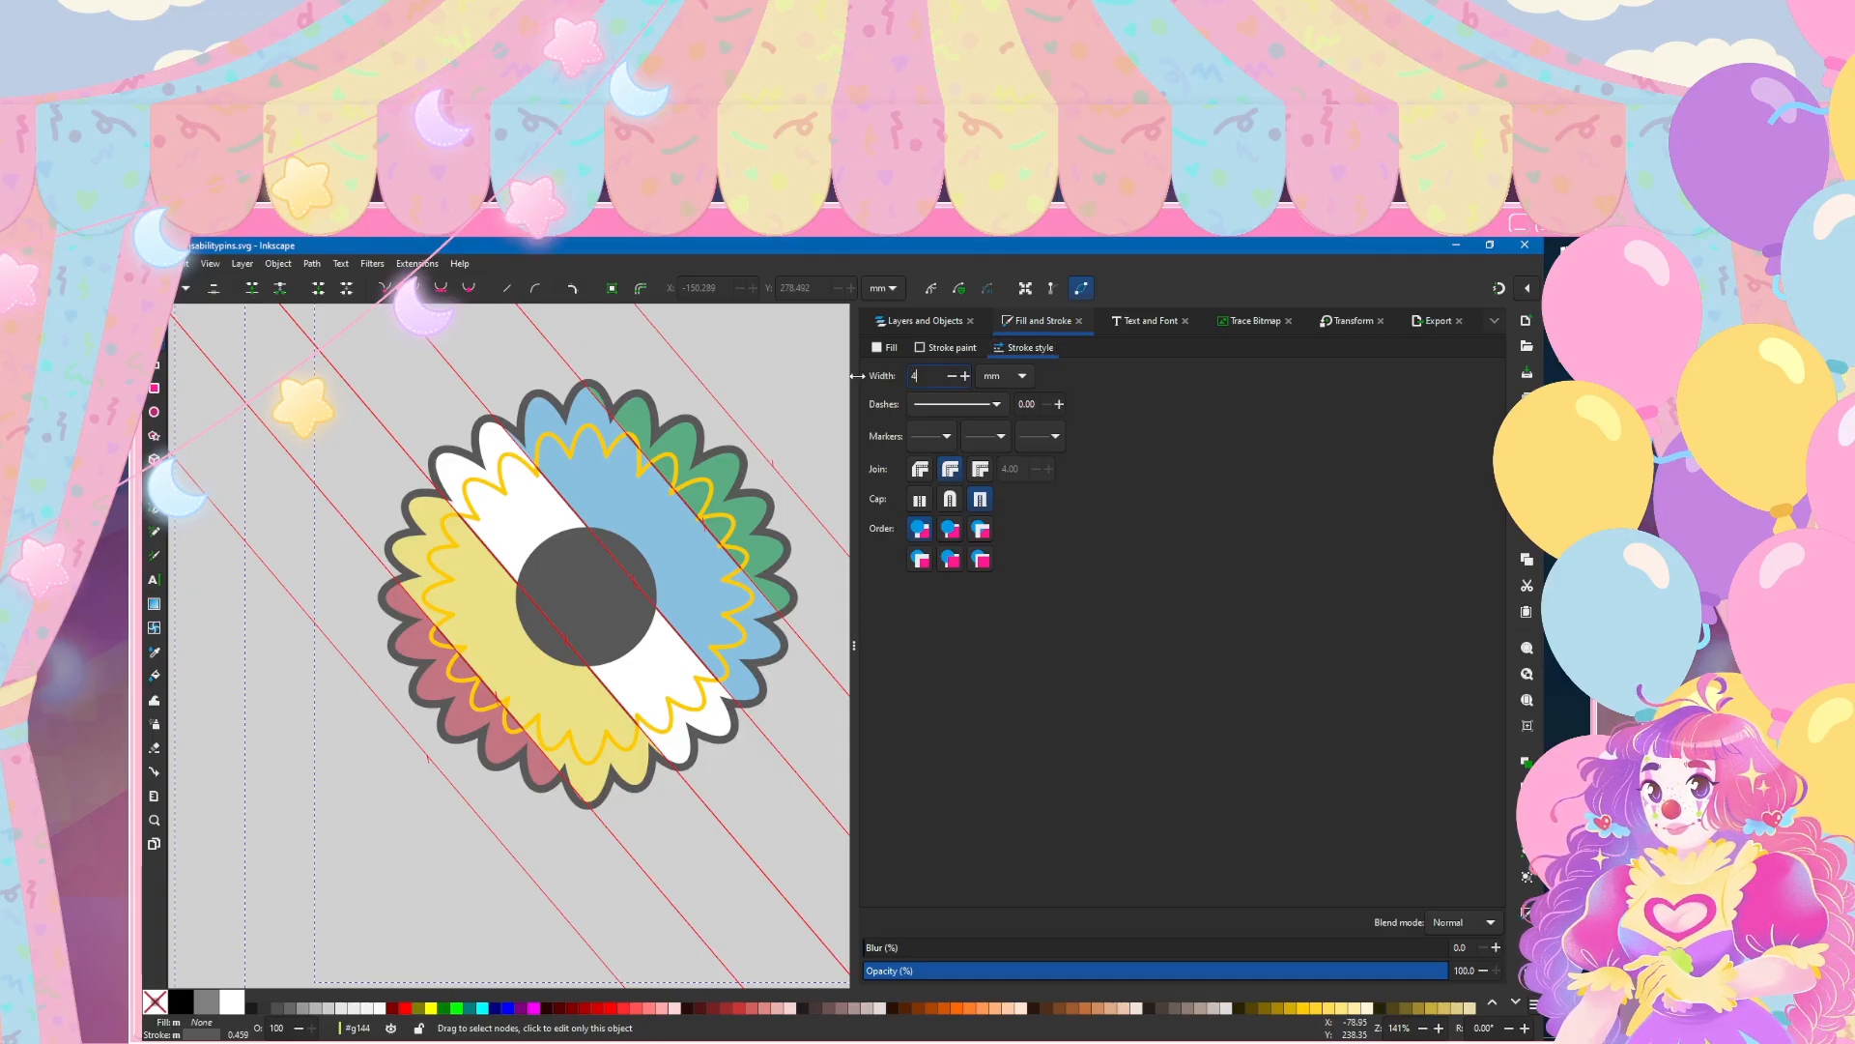
{"action": "type", "text": "4"}
{"action": "key", "text": "Return"}
{"action": "left_click", "coordinate": [780, 345]}
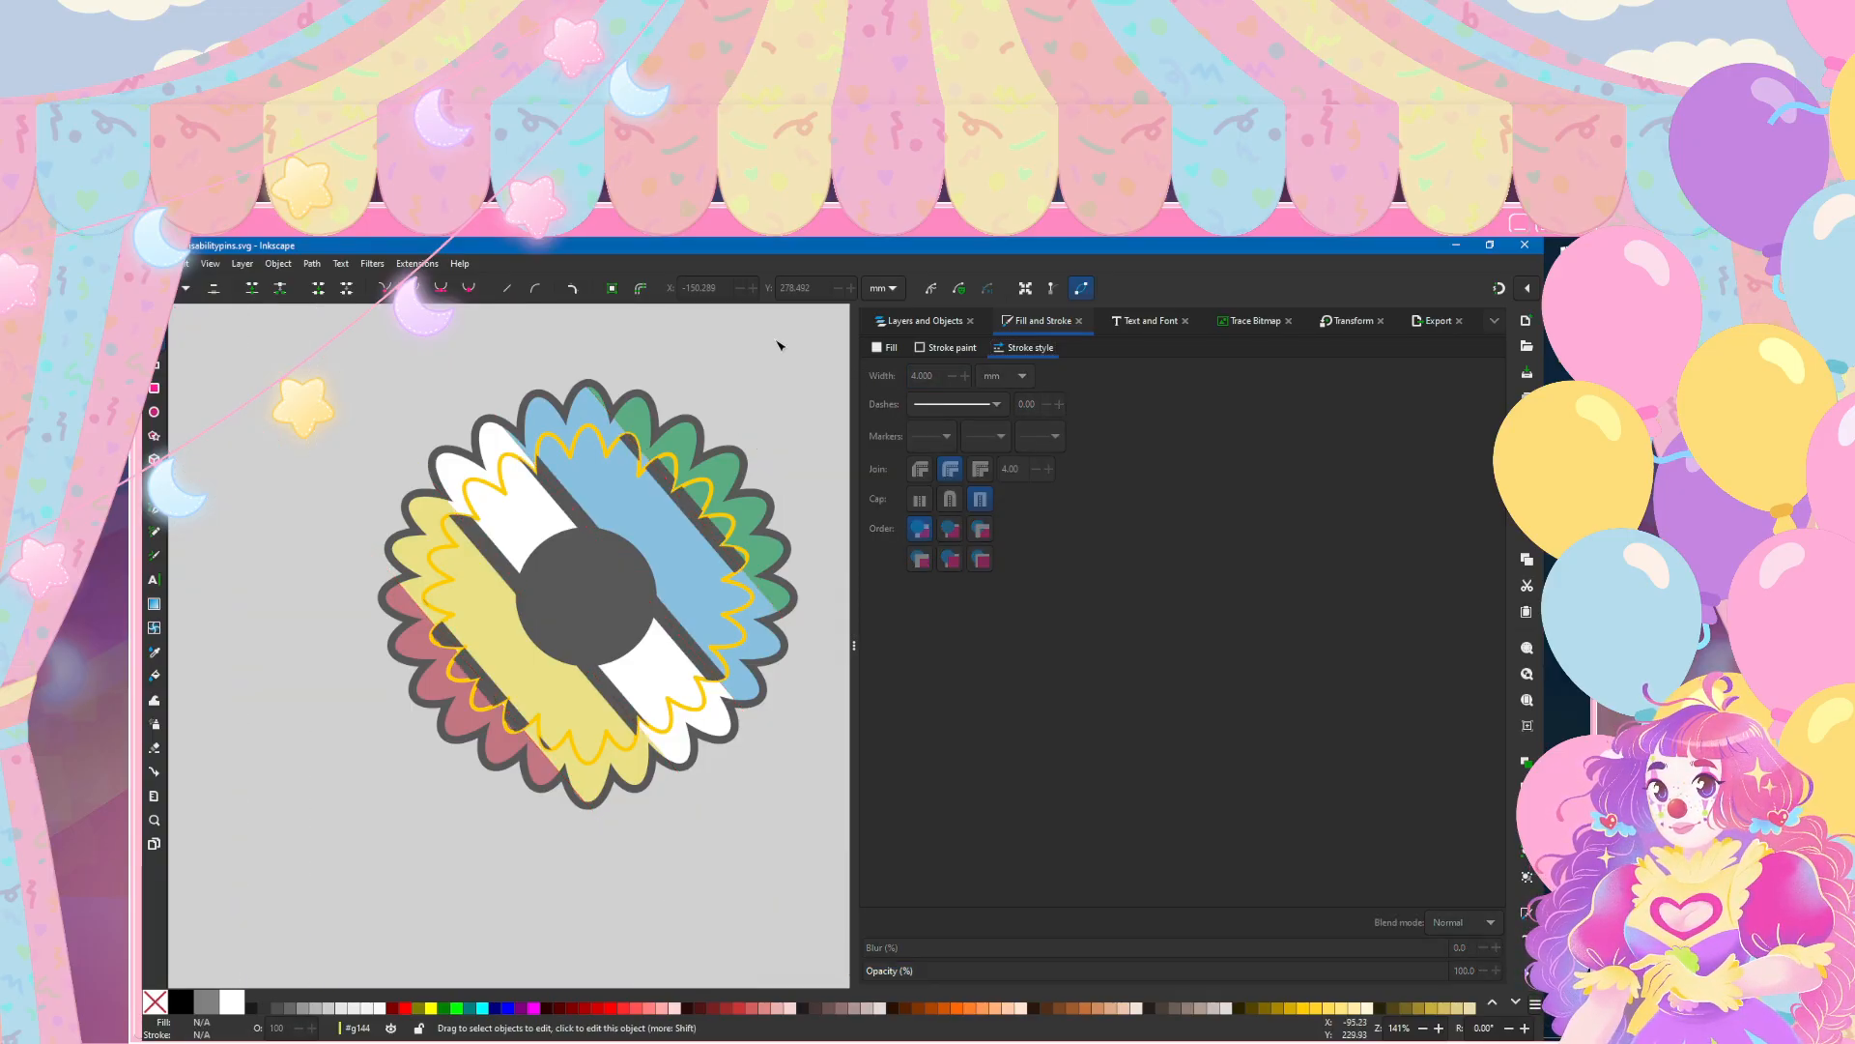
{"action": "scroll", "coordinate": [781, 345], "scroll_direction": "down", "scroll_amount": 3}
{"action": "scroll", "coordinate": [742, 361], "scroll_direction": "up", "scroll_amount": 4}
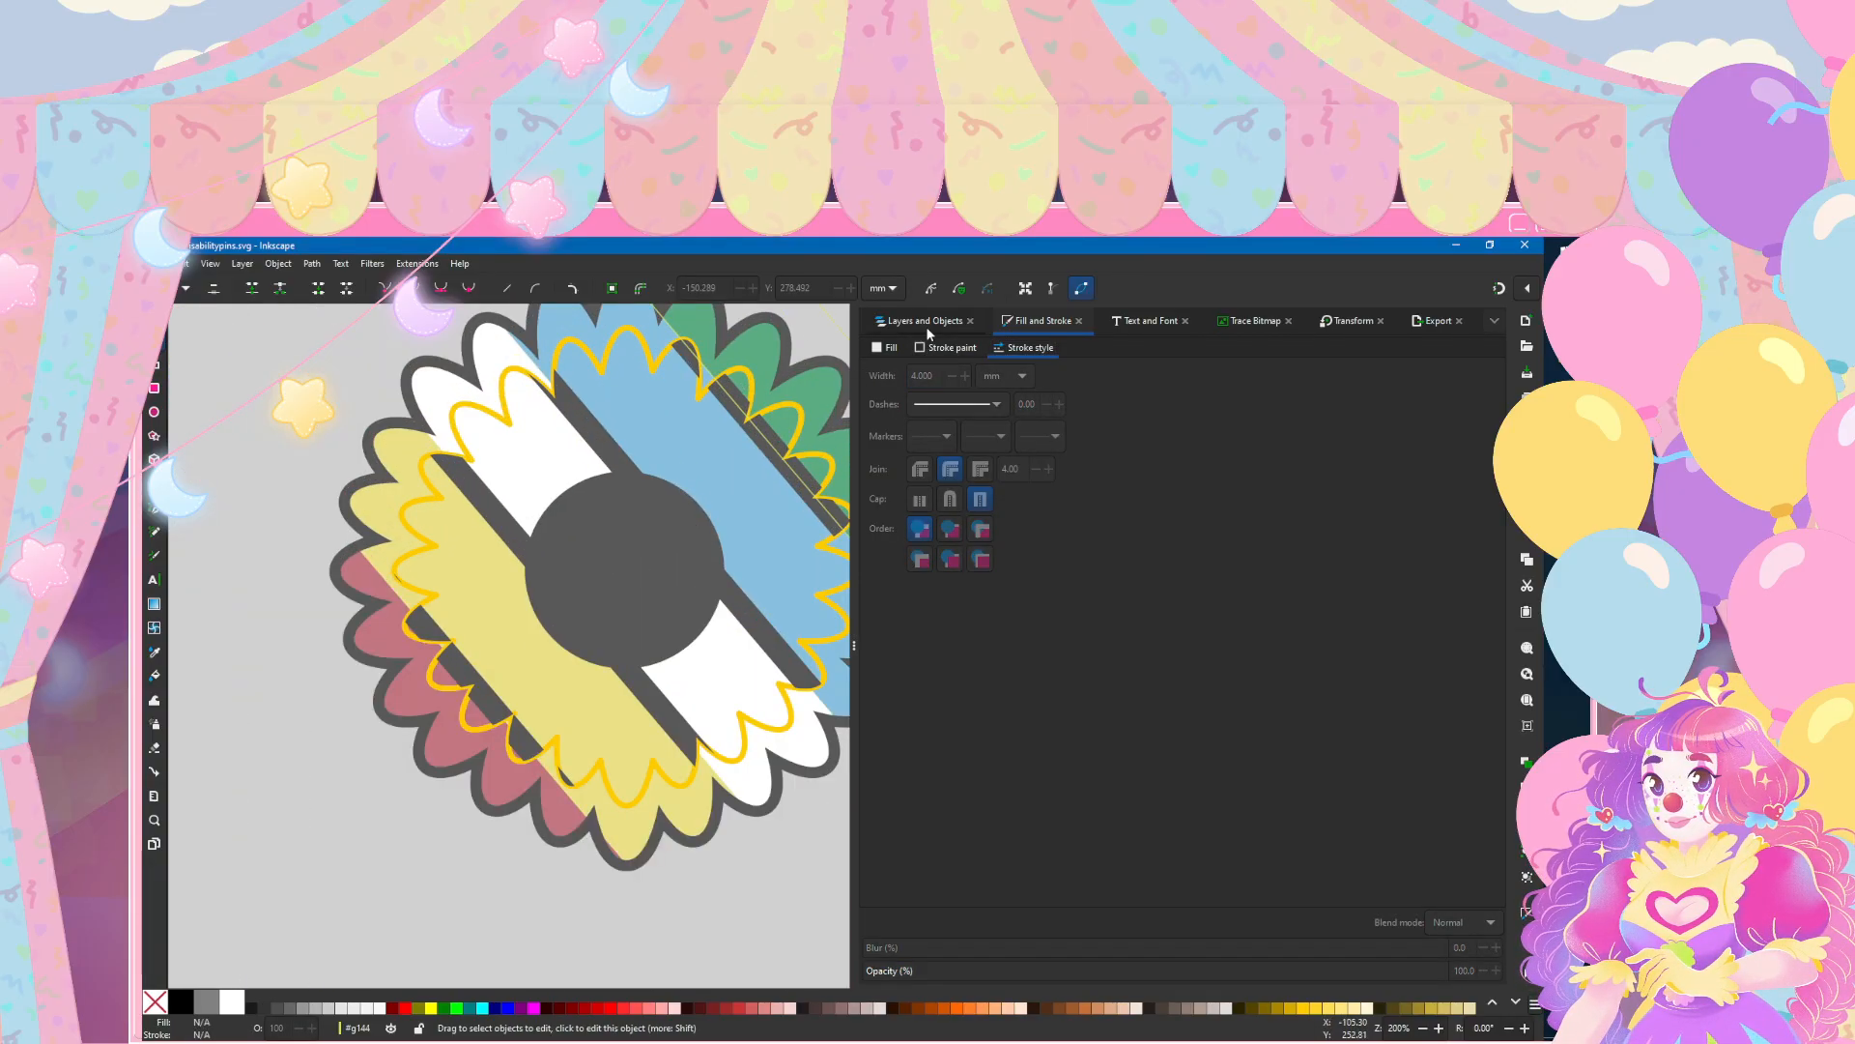
Step: Set the stroke width of the stripe paths path144 to path148 to 3 mm
{"action": "left_click", "coordinate": [925, 320]}
{"action": "left_click", "coordinate": [945, 480]}
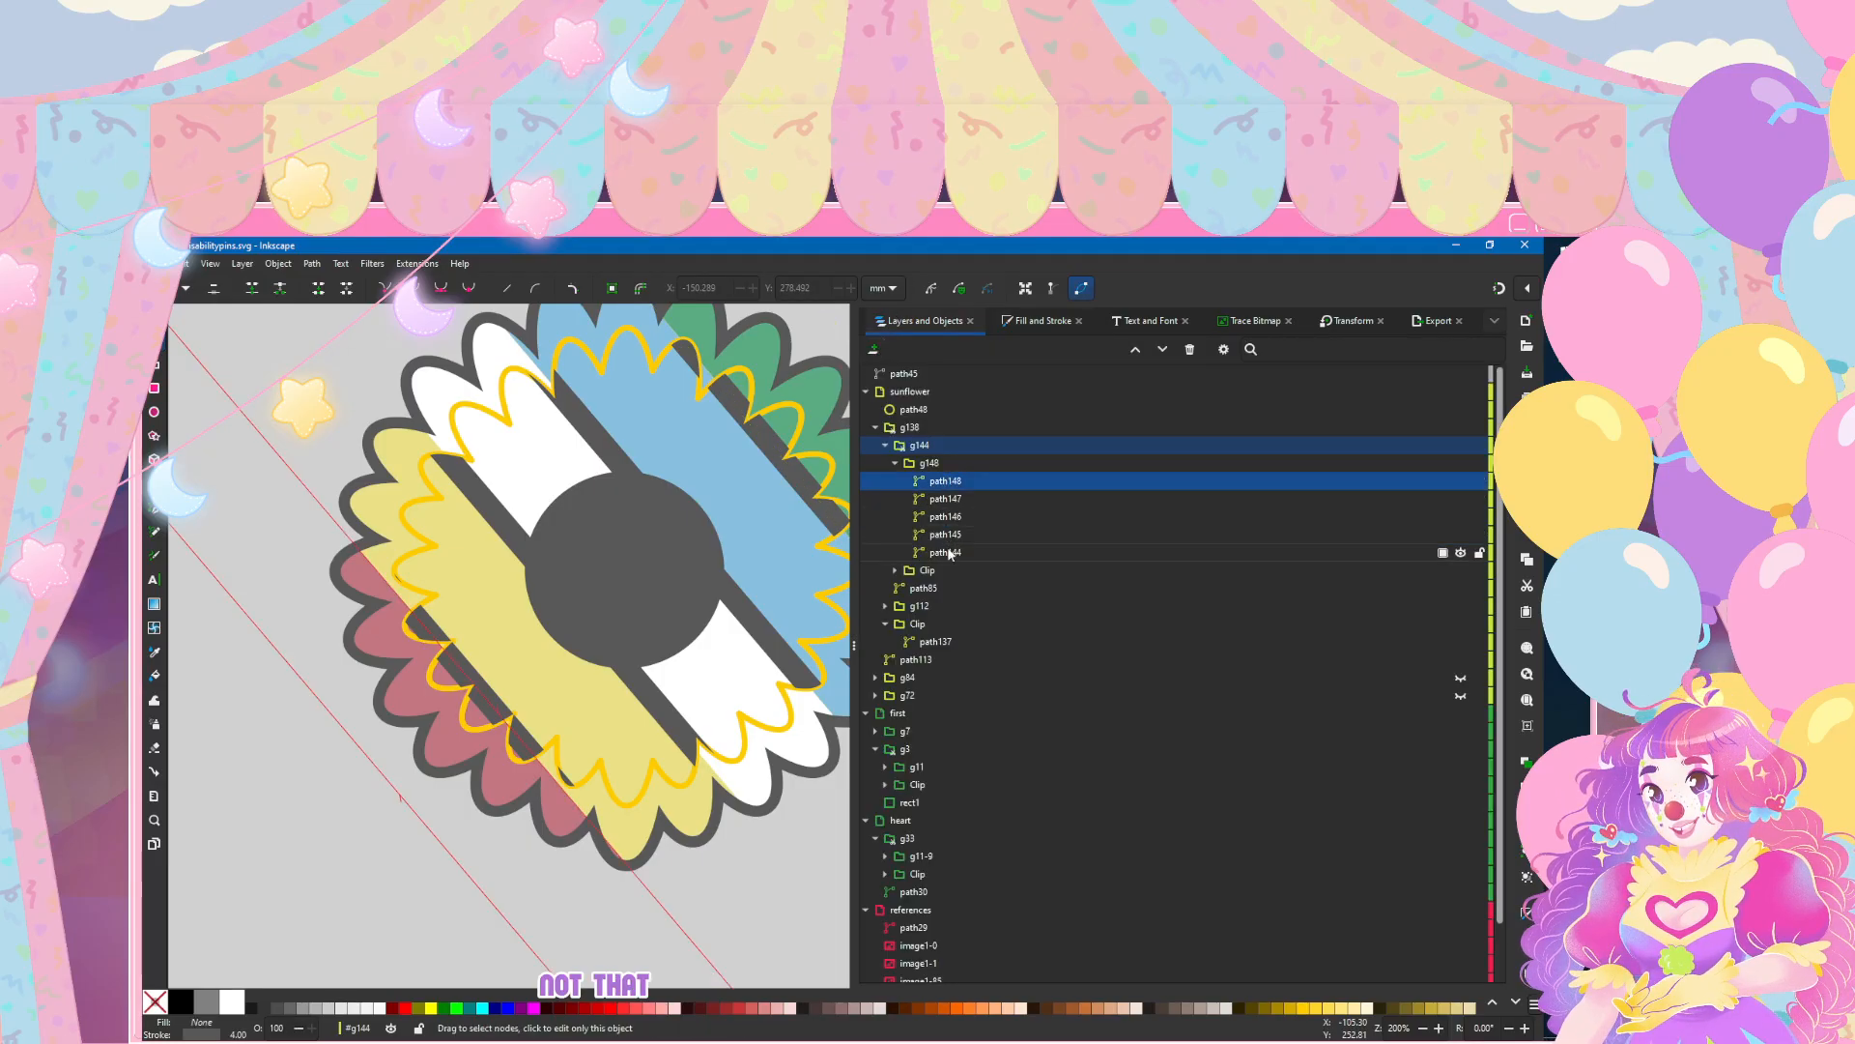
{"action": "left_click", "coordinate": [949, 552], "text": "shift"}
{"action": "key", "text": "ctrl+shift+f"}
{"action": "left_click", "coordinate": [914, 378]}
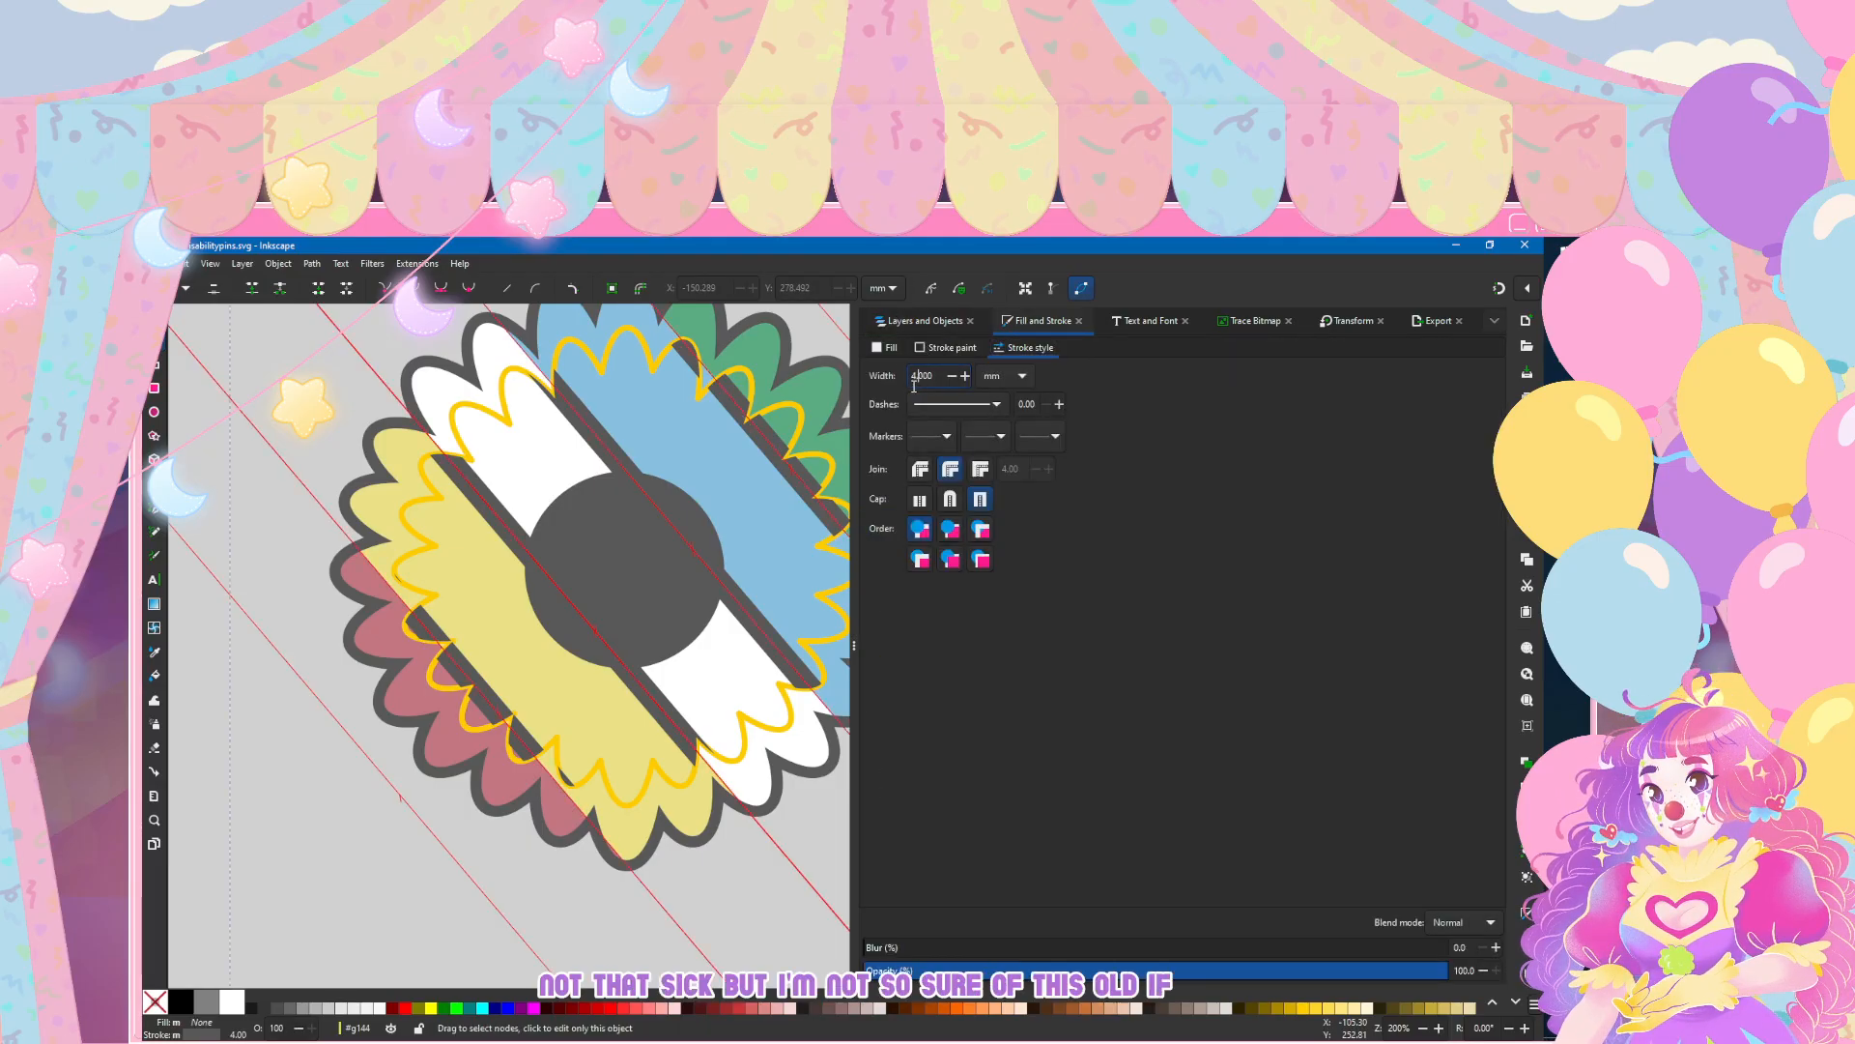
{"action": "left_click", "coordinate": [302, 899]}
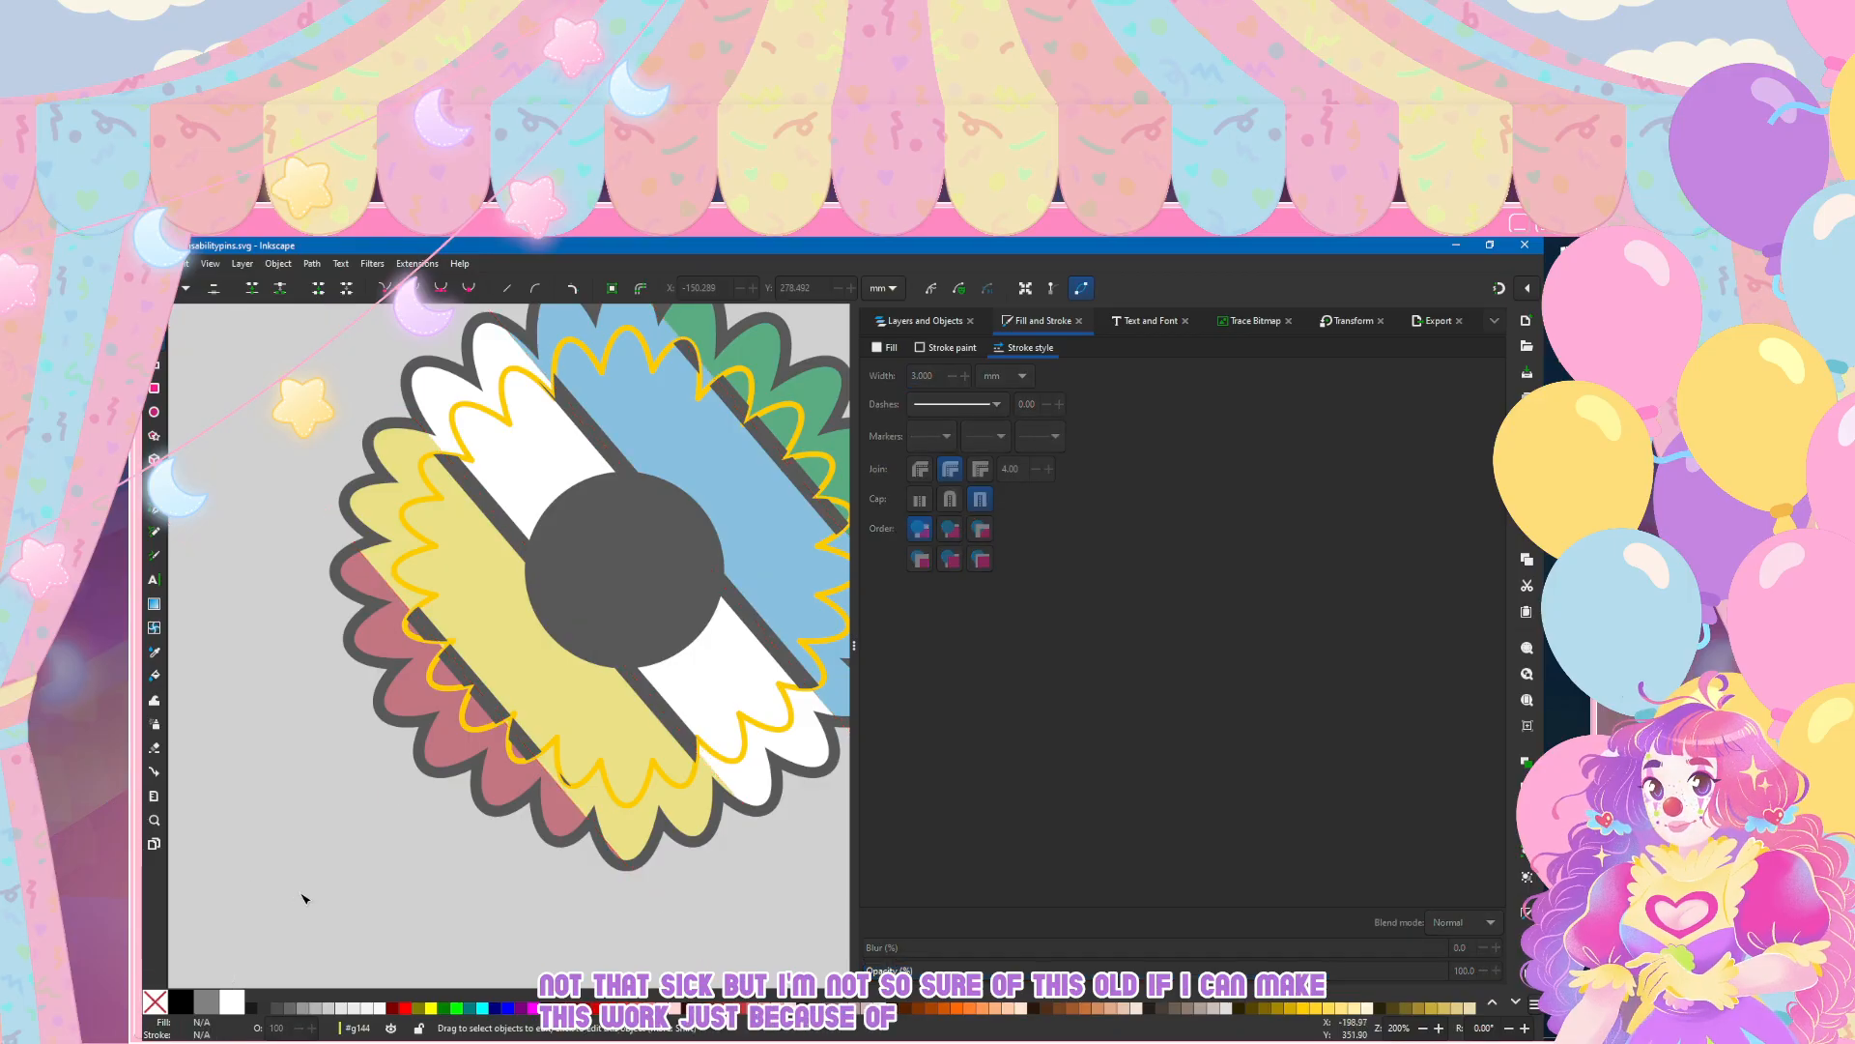
Step: Examine the grey stripe dividers inside the sunflower's inner petals at different scales alongside the other designs
{"action": "scroll", "coordinate": [303, 899], "scroll_direction": "down", "scroll_amount": 3}
{"action": "scroll", "coordinate": [350, 772], "scroll_direction": "left", "scroll_amount": 2}
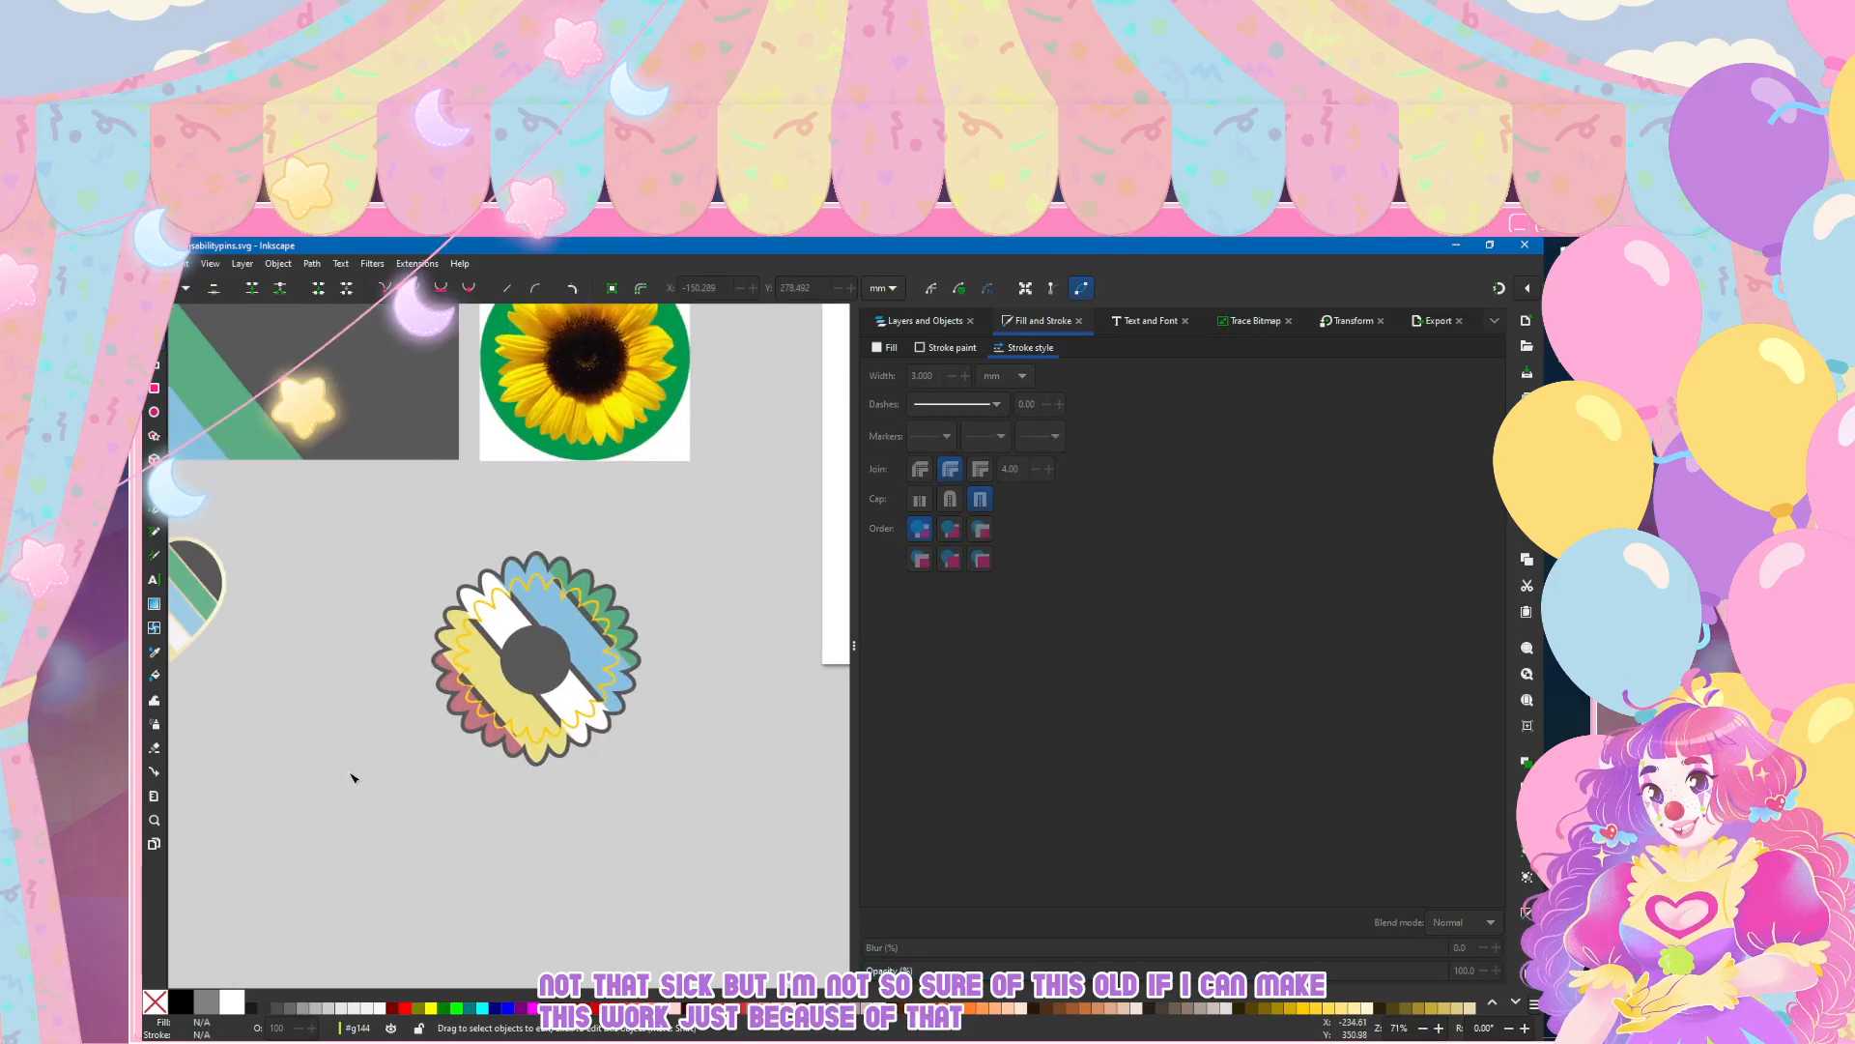
{"action": "scroll", "coordinate": [536, 694], "scroll_direction": "up", "scroll_amount": 2}
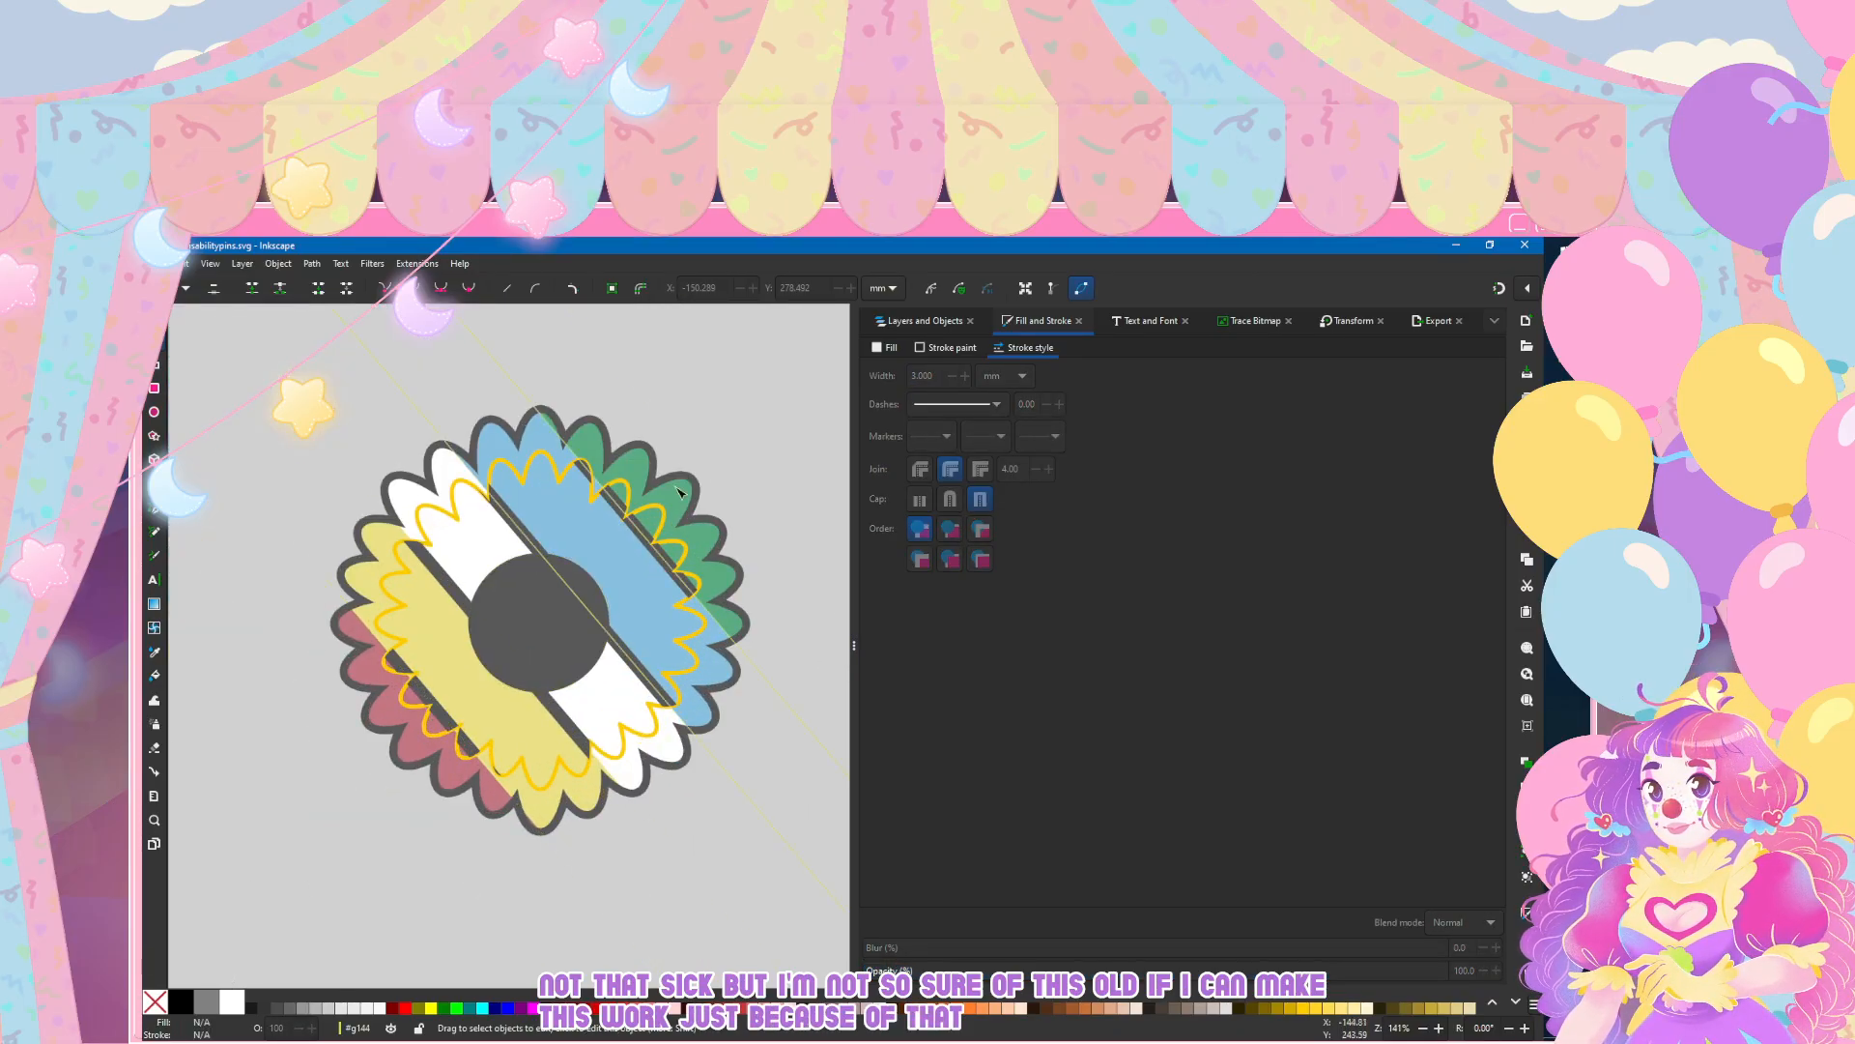
{"action": "scroll", "coordinate": [691, 741], "scroll_direction": "down", "scroll_amount": 4}
{"action": "scroll", "coordinate": [691, 741], "scroll_direction": "up", "scroll_amount": 3}
{"action": "scroll", "coordinate": [558, 647], "scroll_direction": "up", "scroll_amount": 2}
{"action": "scroll", "coordinate": [561, 649], "scroll_direction": "down", "scroll_amount": 2}
{"action": "scroll", "coordinate": [580, 676], "scroll_direction": "up", "scroll_amount": 1}
{"action": "scroll", "coordinate": [595, 700], "scroll_direction": "down", "scroll_amount": 2}
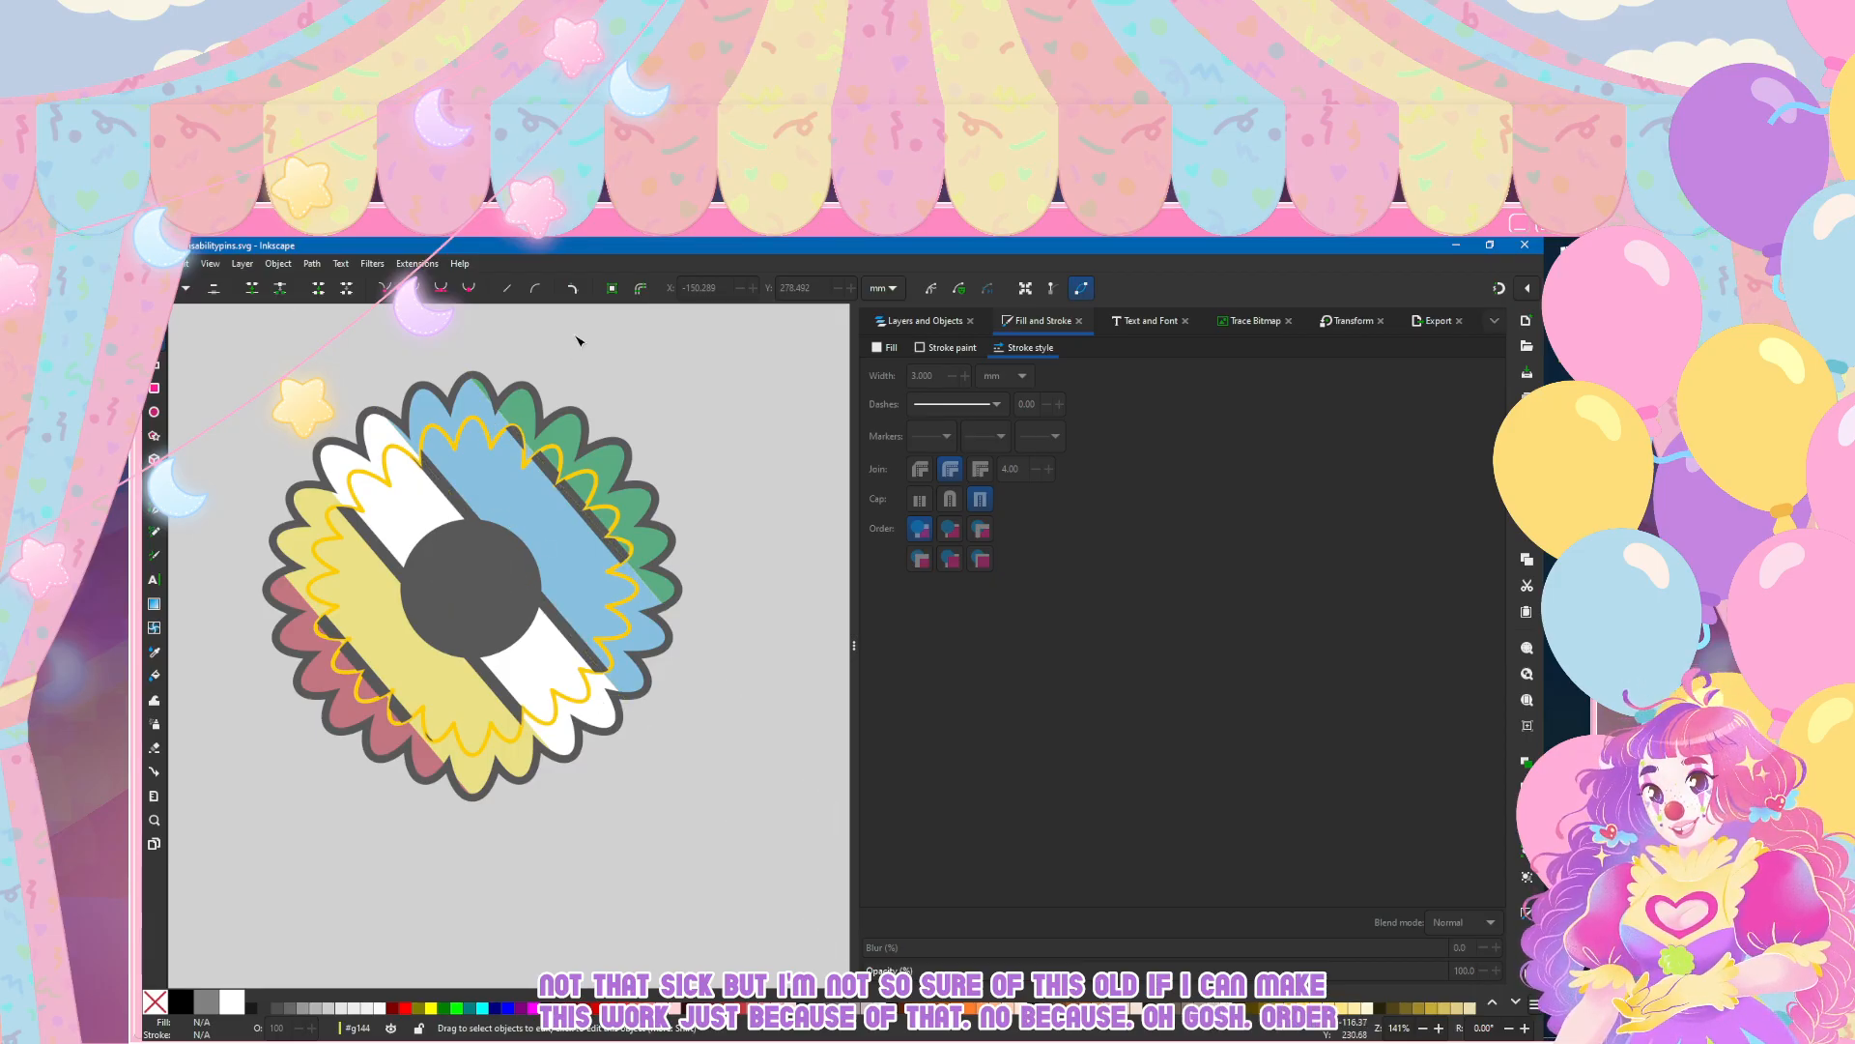
{"action": "scroll", "coordinate": [579, 445], "scroll_direction": "down", "scroll_amount": 3}
{"action": "scroll", "coordinate": [431, 439], "scroll_direction": "up", "scroll_amount": 1}
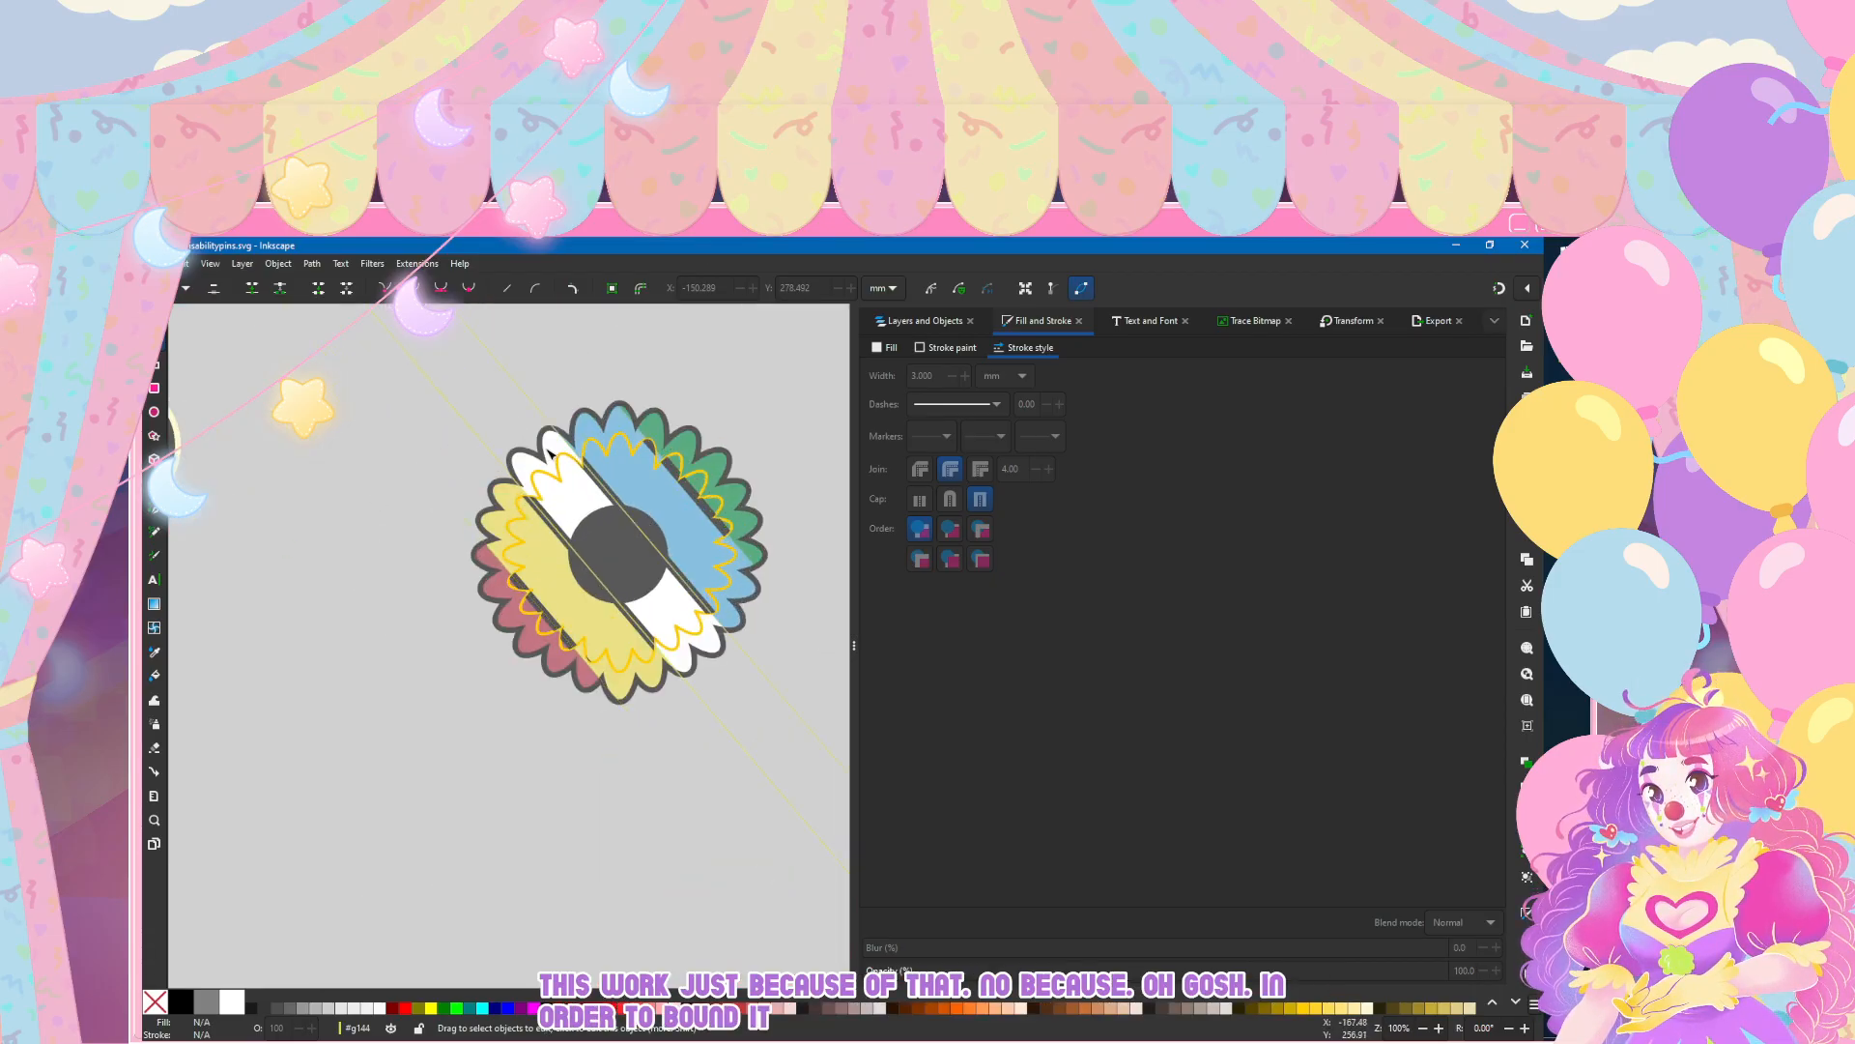
{"action": "scroll", "coordinate": [464, 377], "scroll_direction": "down", "scroll_amount": 1}
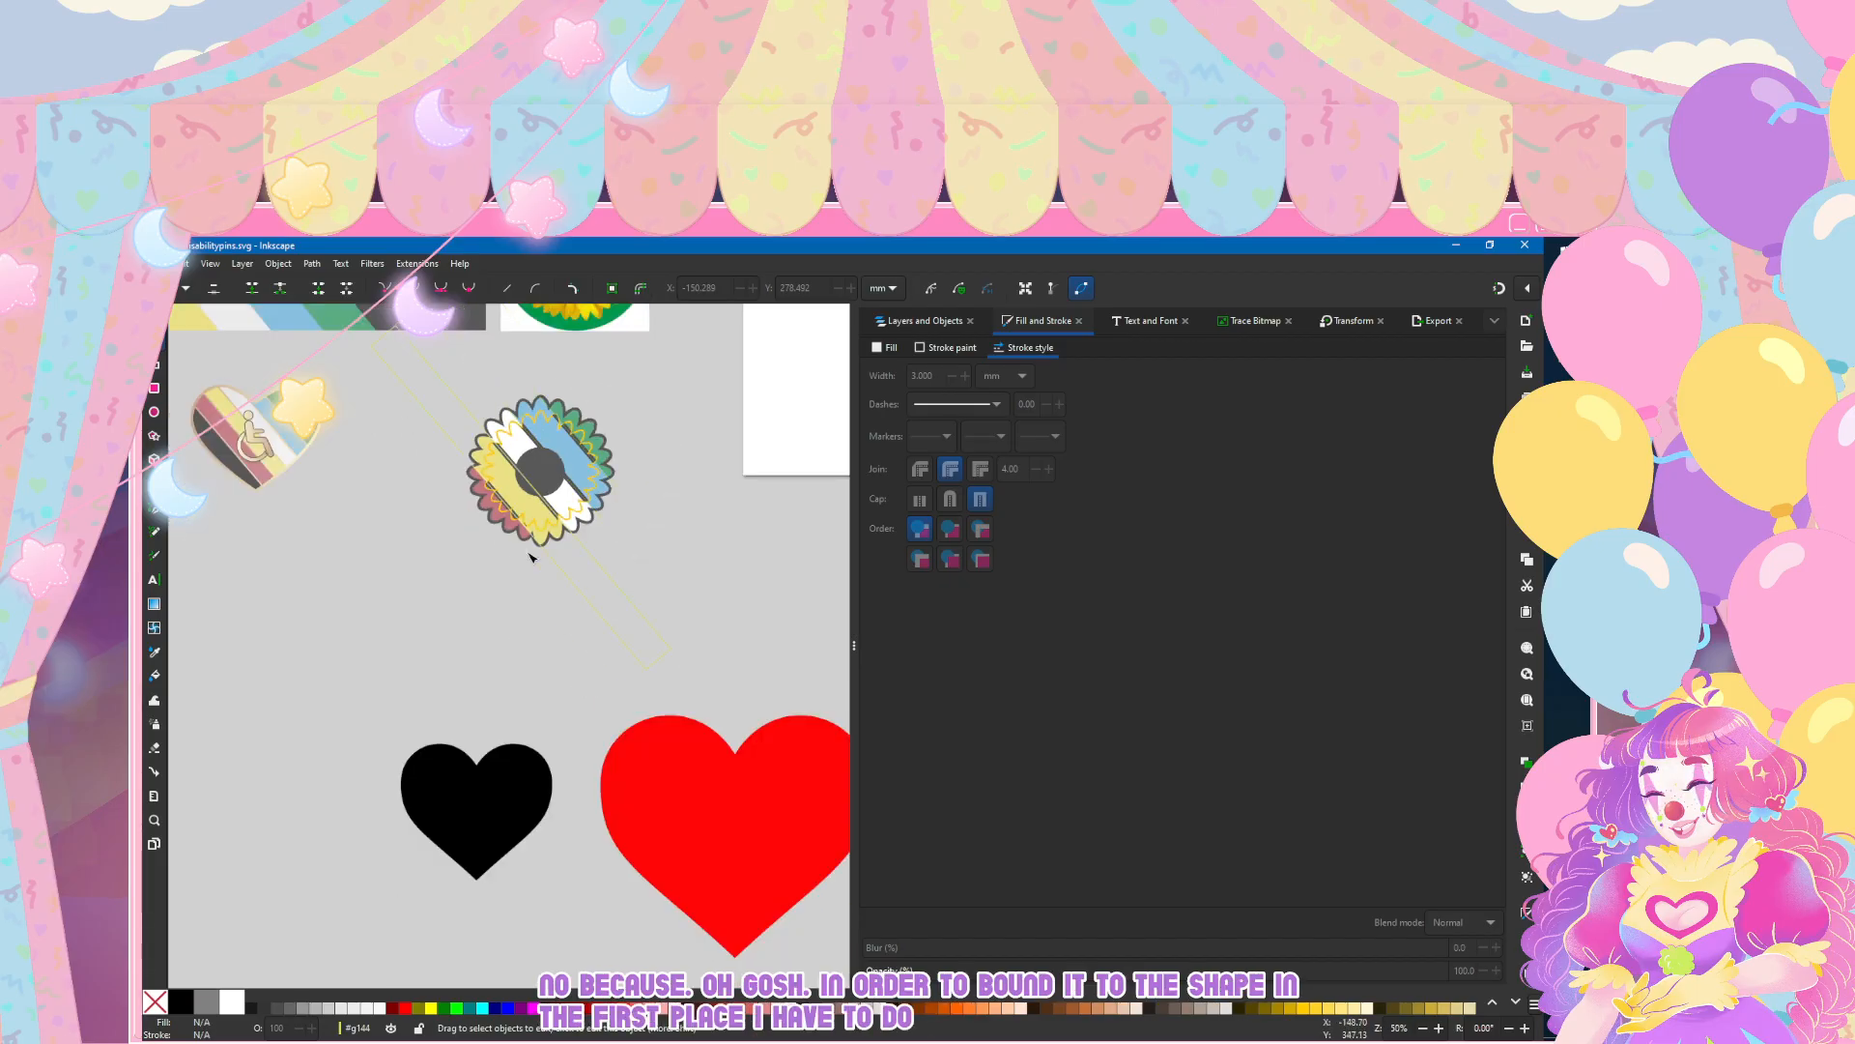
Step: Check how far the yellow stripe extends beyond the sunflower's clipped shape and bring back the object list
{"action": "left_click", "coordinate": [583, 571]}
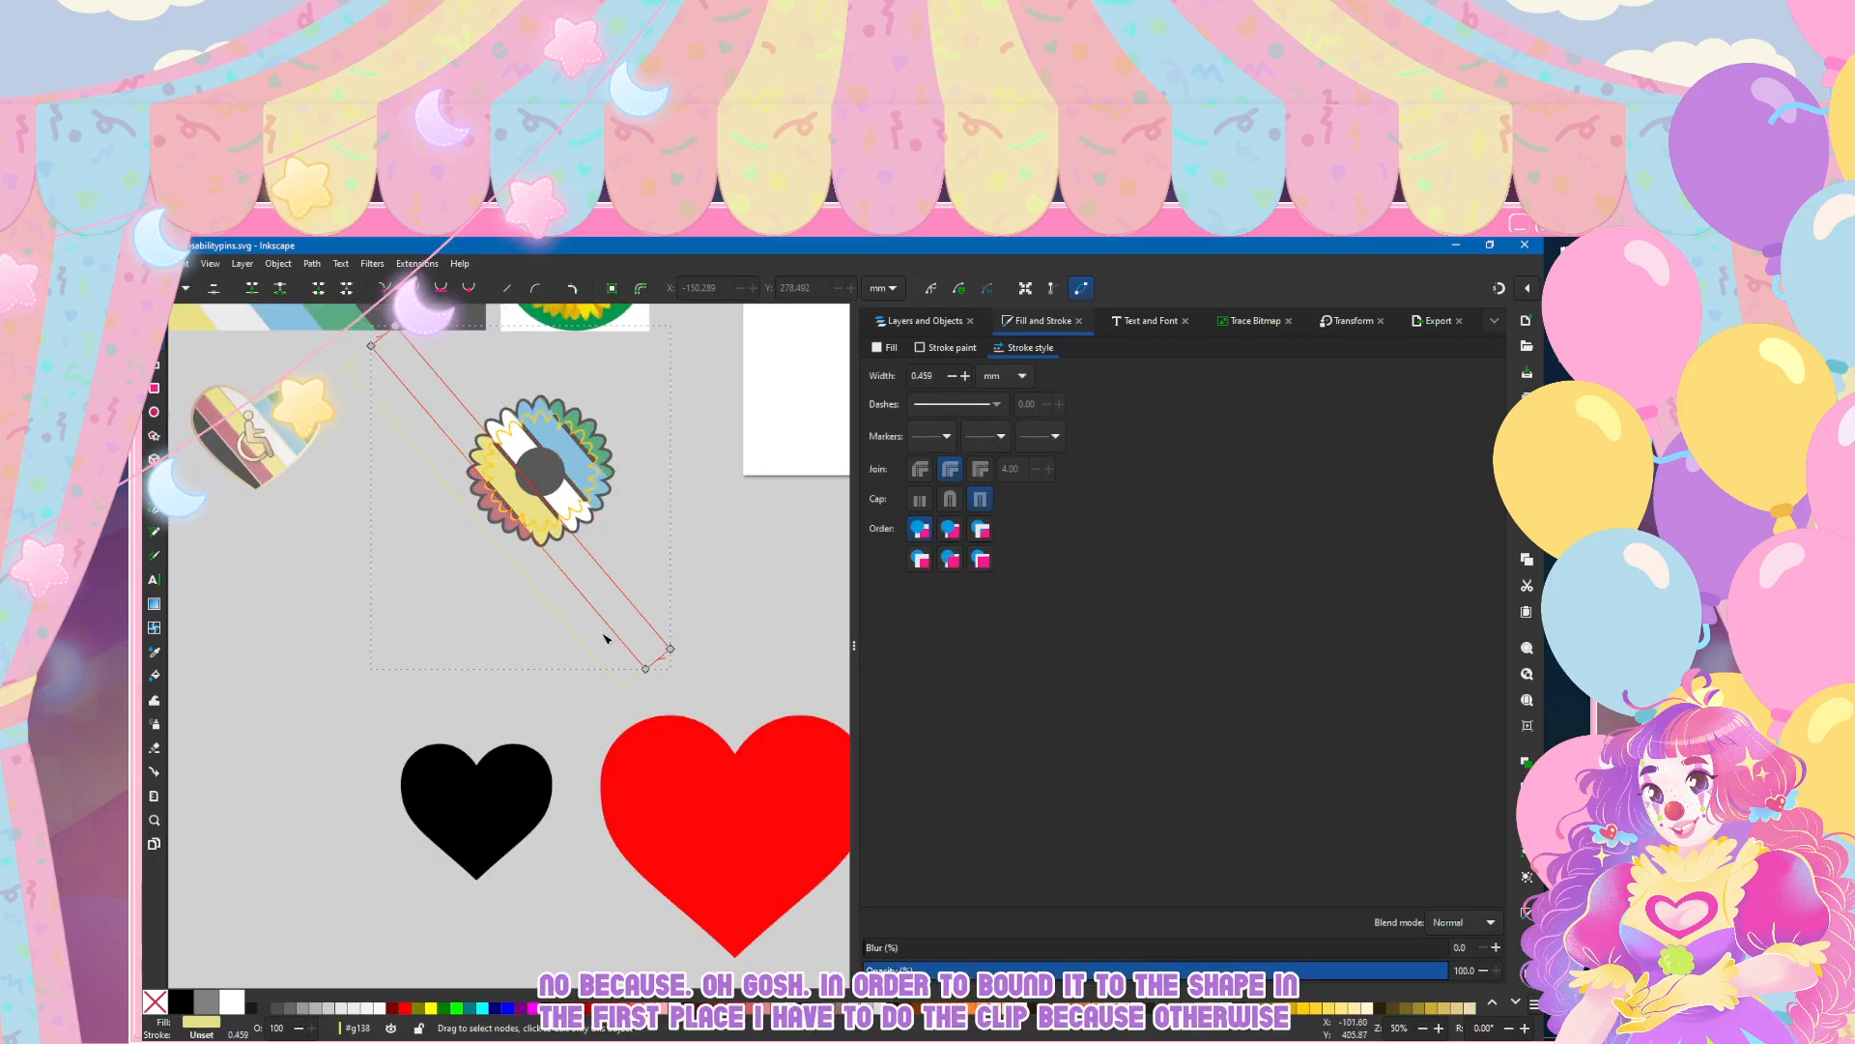
{"action": "left_click", "coordinate": [591, 400]}
{"action": "scroll", "coordinate": [591, 400], "scroll_direction": "up", "scroll_amount": 2}
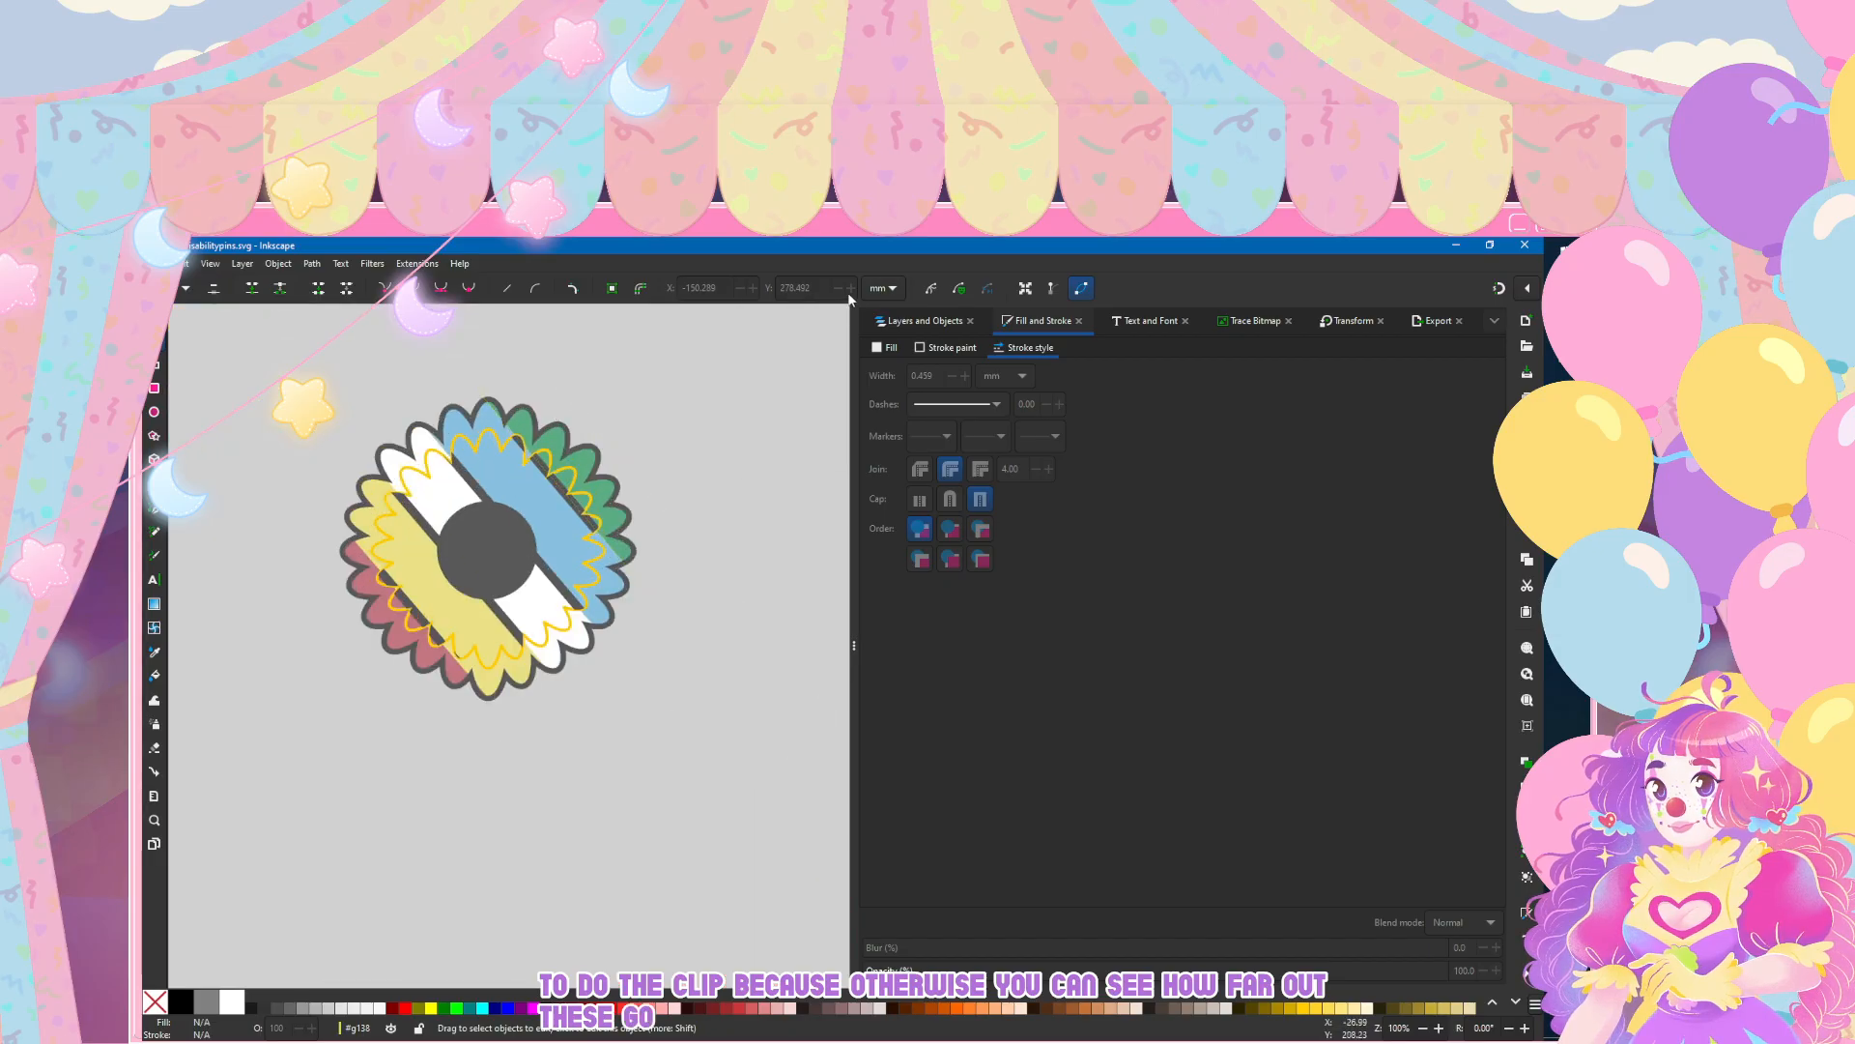
{"action": "left_click", "coordinate": [923, 321]}
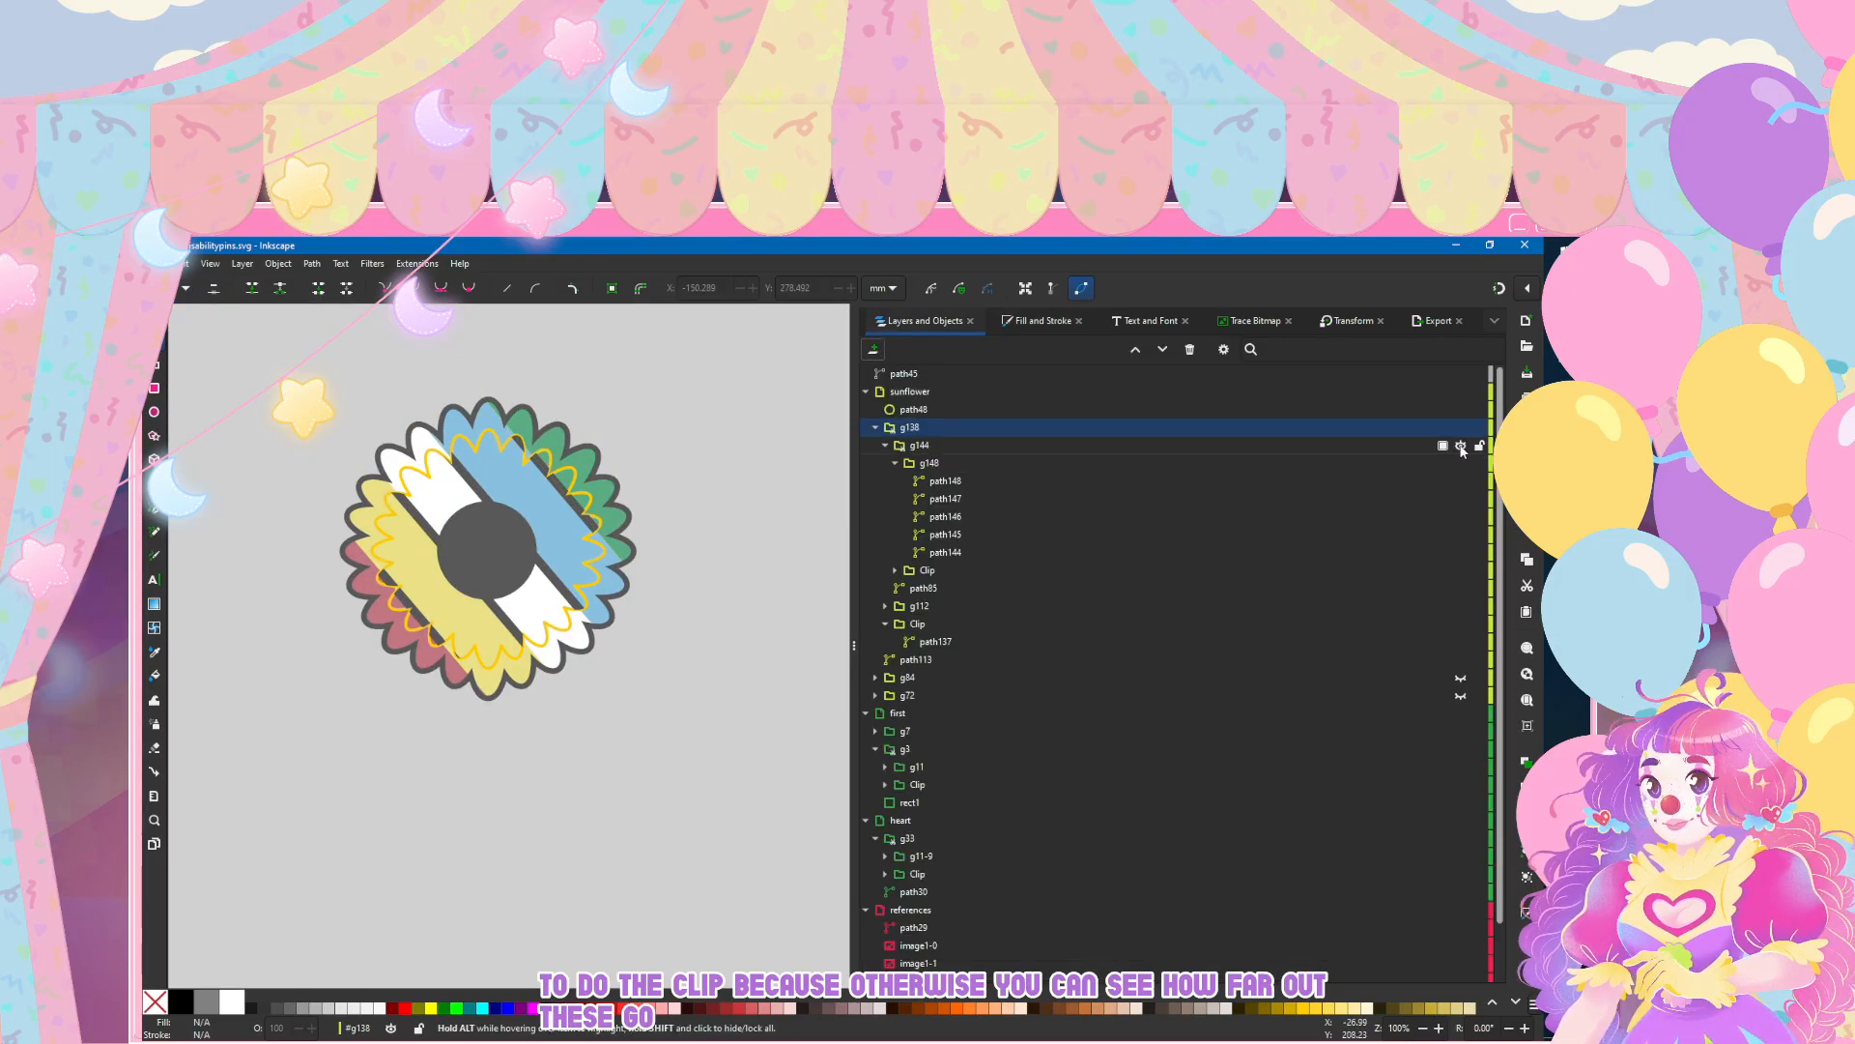
Step: Delete the grey divider group g148 and its leftover Clip from g144 in the sunflower's inner petals
{"action": "left_click", "coordinate": [1449, 463]}
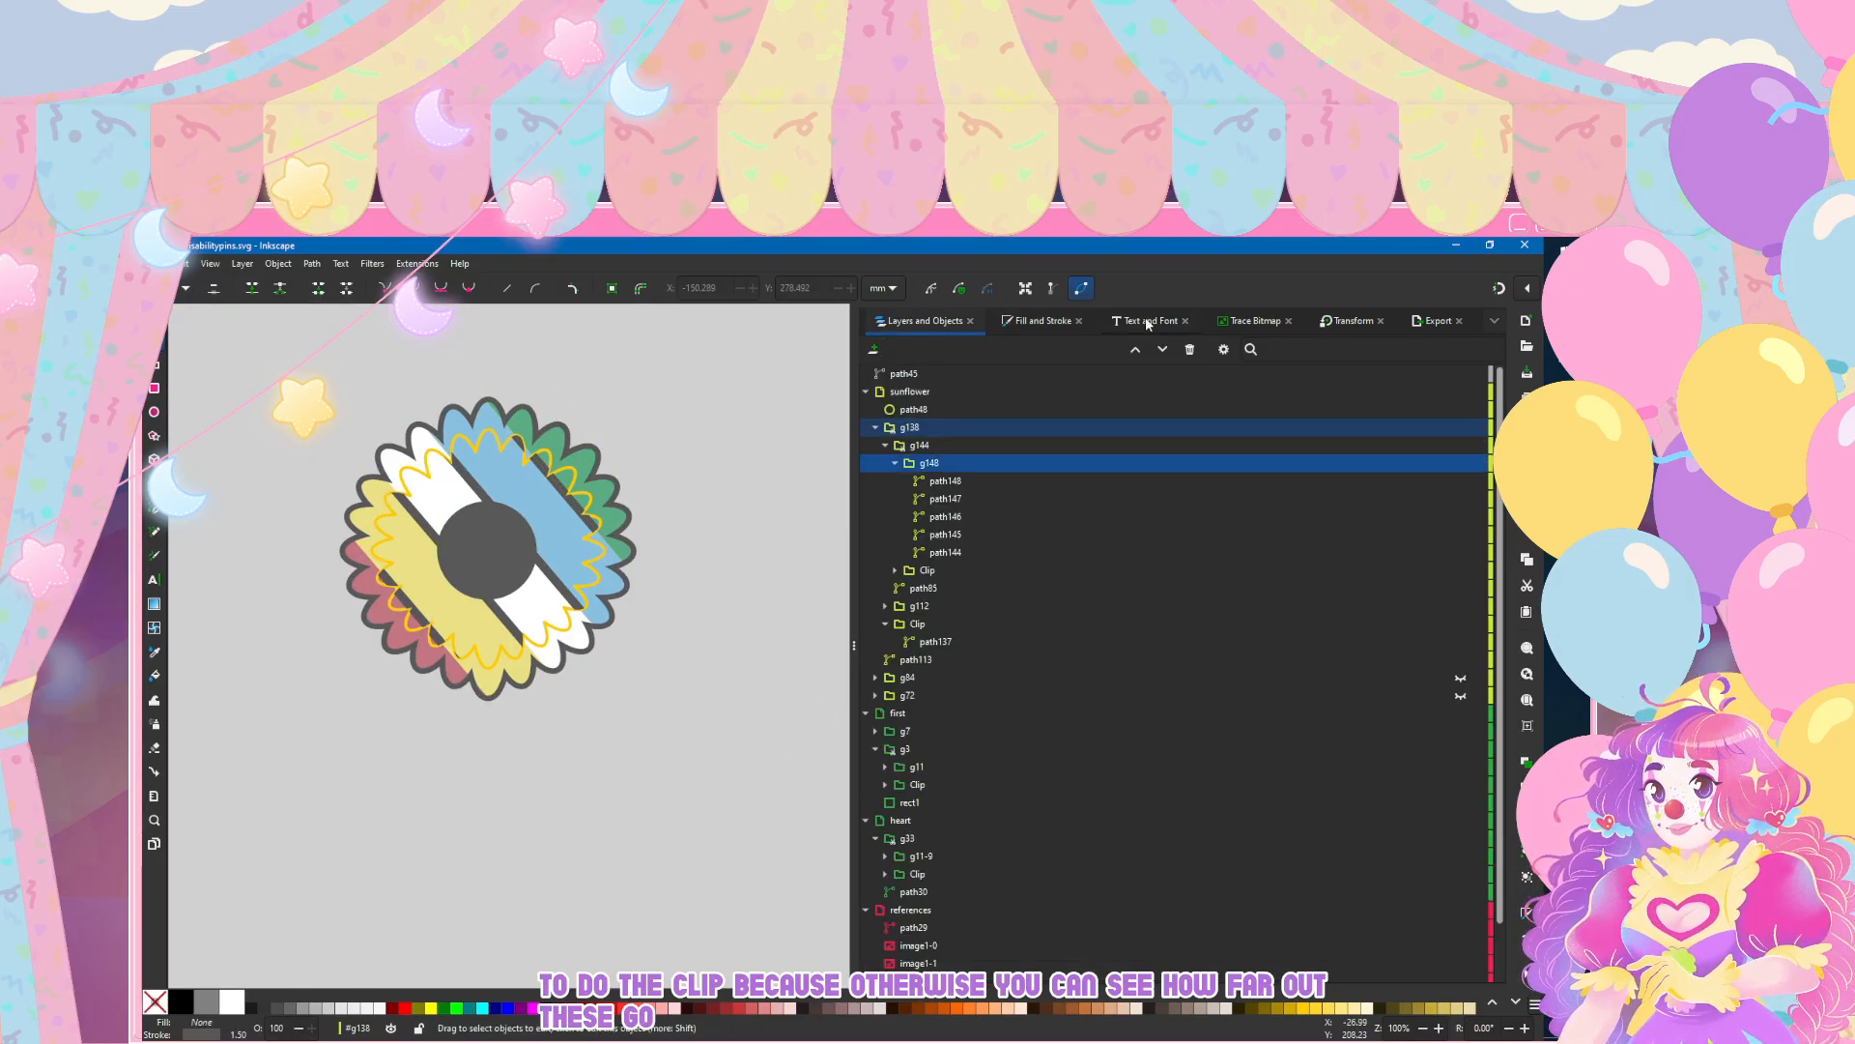
{"action": "left_click", "coordinate": [1189, 350]}
{"action": "left_click", "coordinate": [964, 460]}
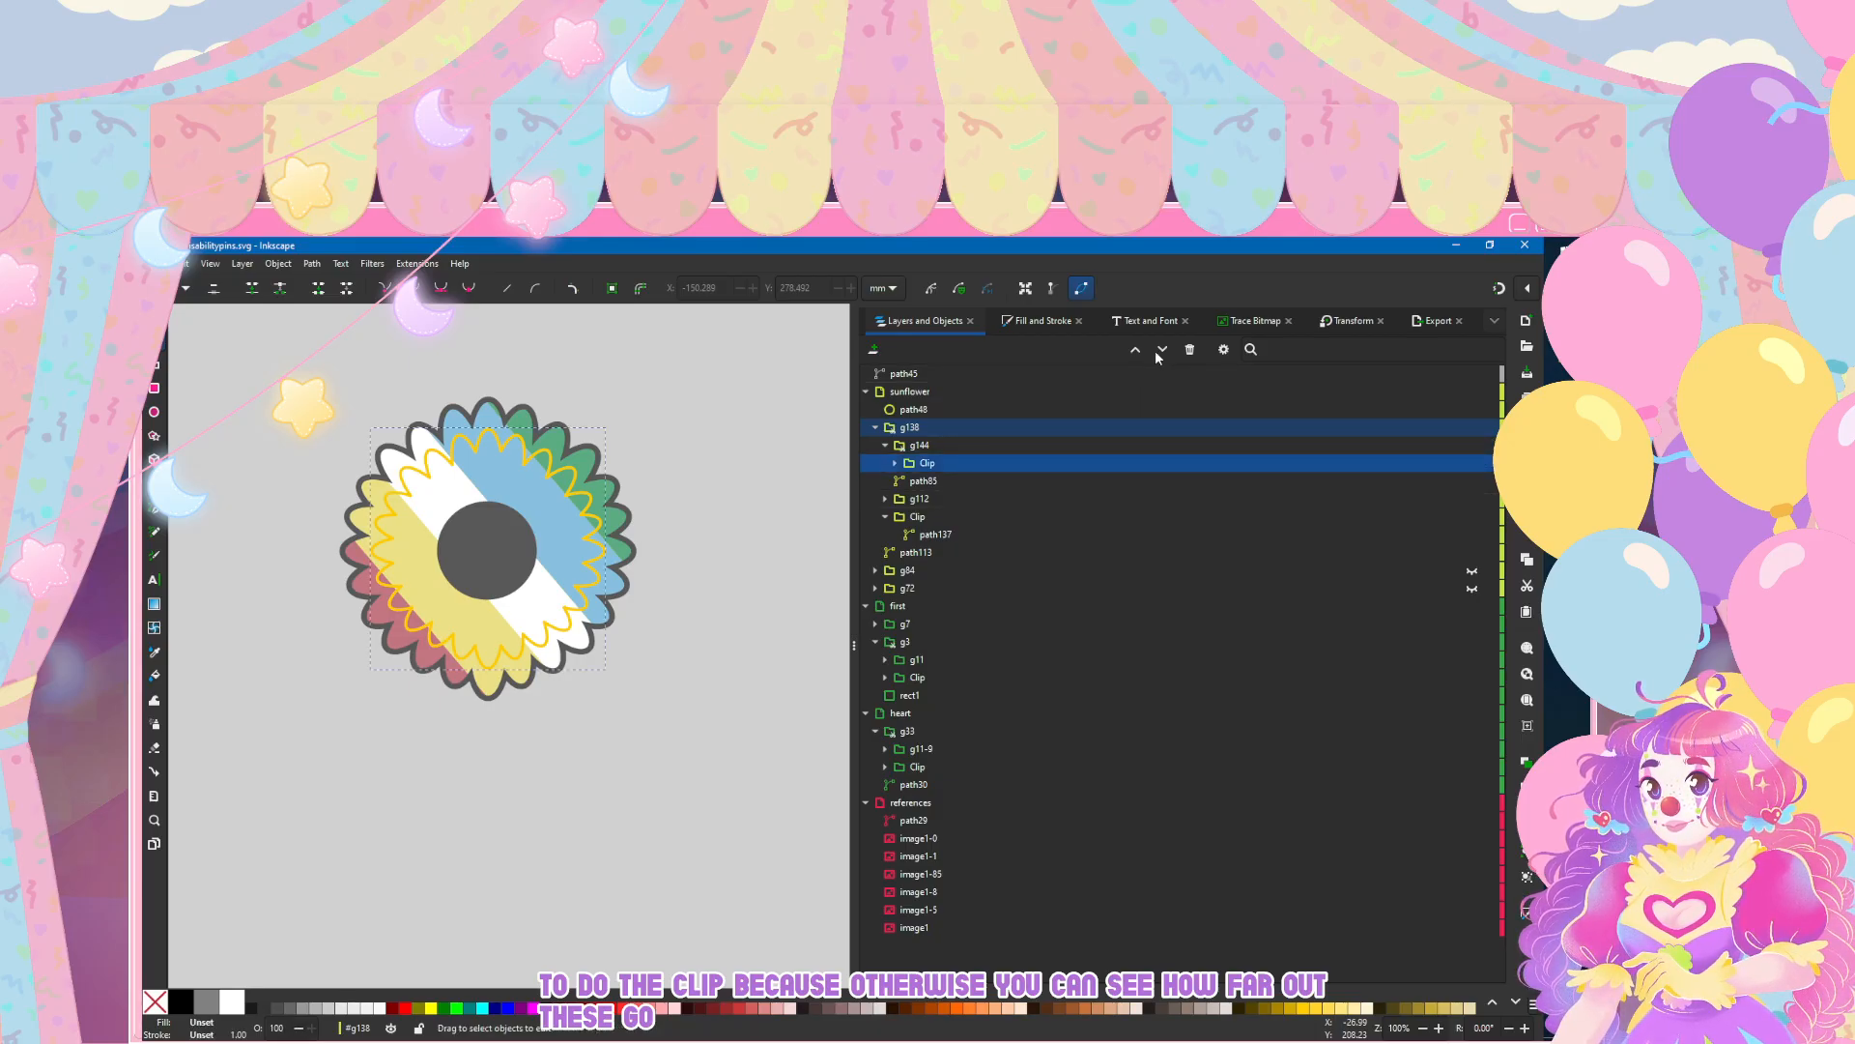
{"action": "left_click", "coordinate": [1190, 350]}
Step: Move the yellow inner petal outline path85 out of group g138 into the sunflower layer, directly below path48
{"action": "left_click", "coordinate": [928, 466]}
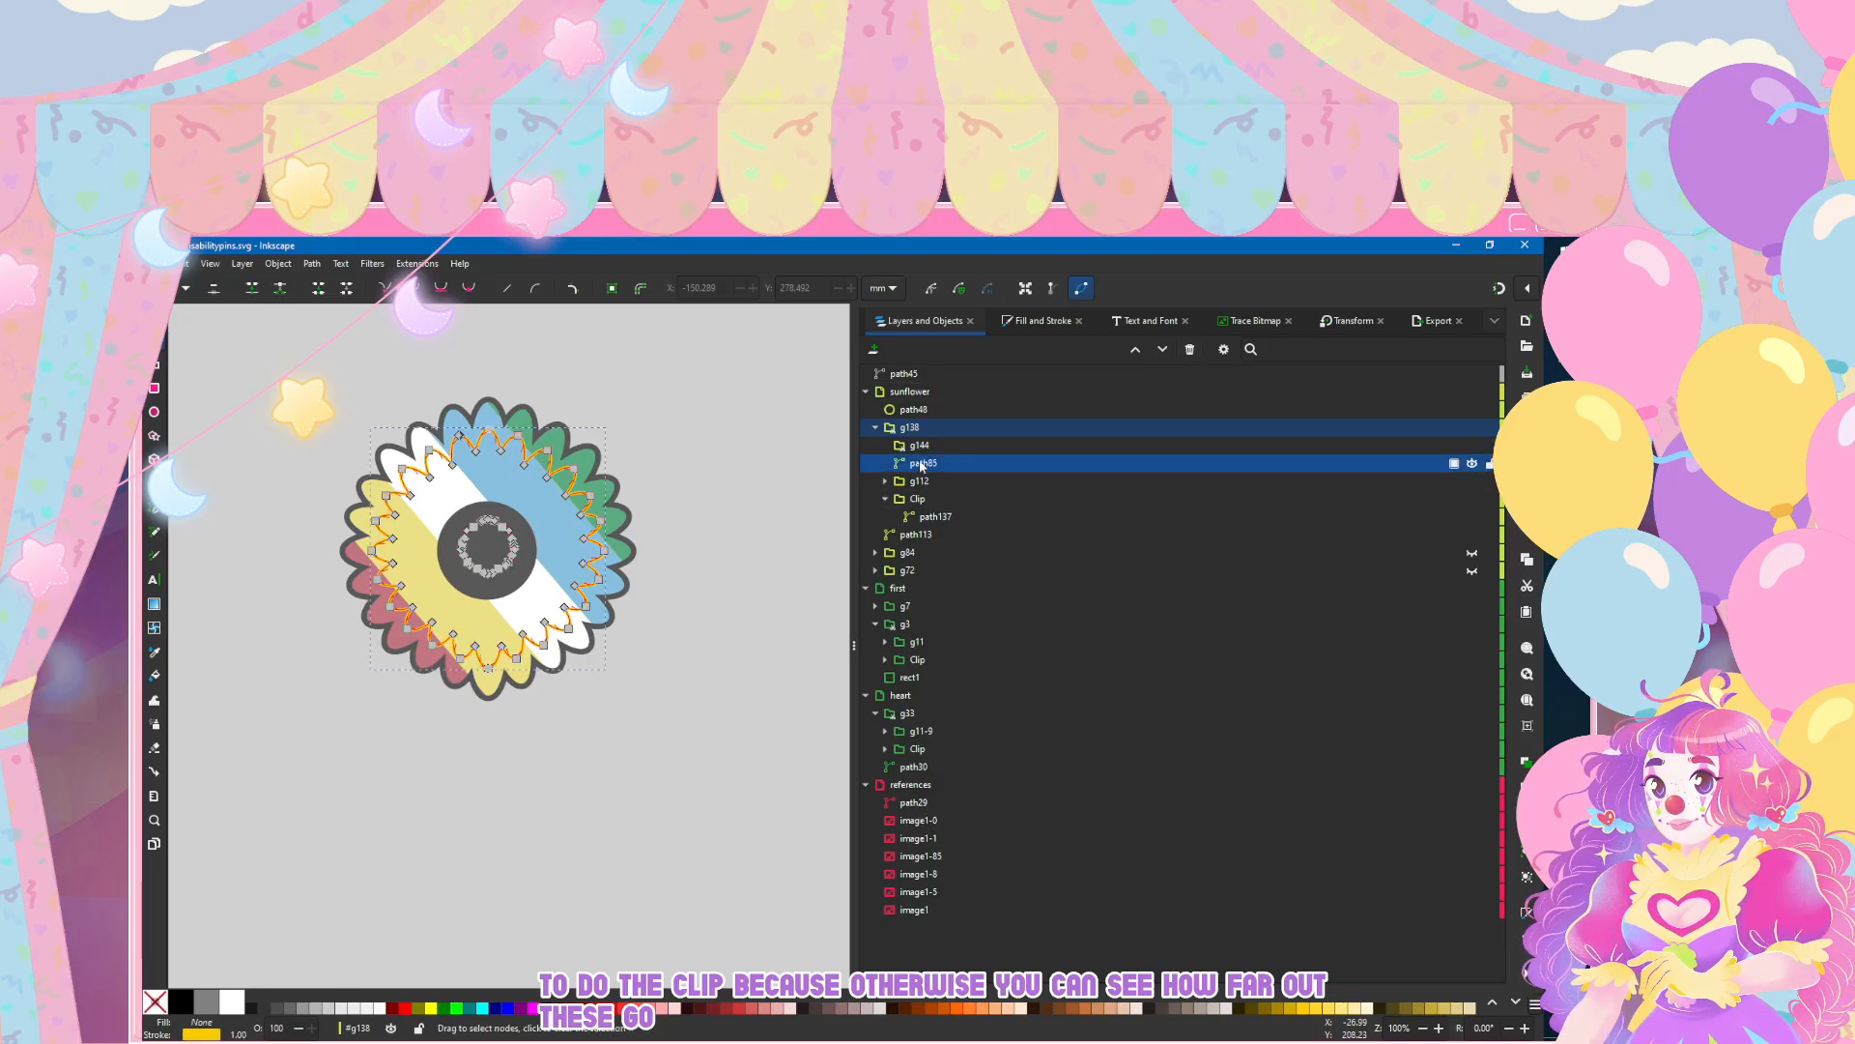
{"action": "left_click", "coordinate": [513, 733]}
{"action": "scroll", "coordinate": [466, 451], "scroll_direction": "up", "scroll_amount": 1}
{"action": "left_click_drag", "start_coordinate": [909, 467], "coordinate": [914, 425]}
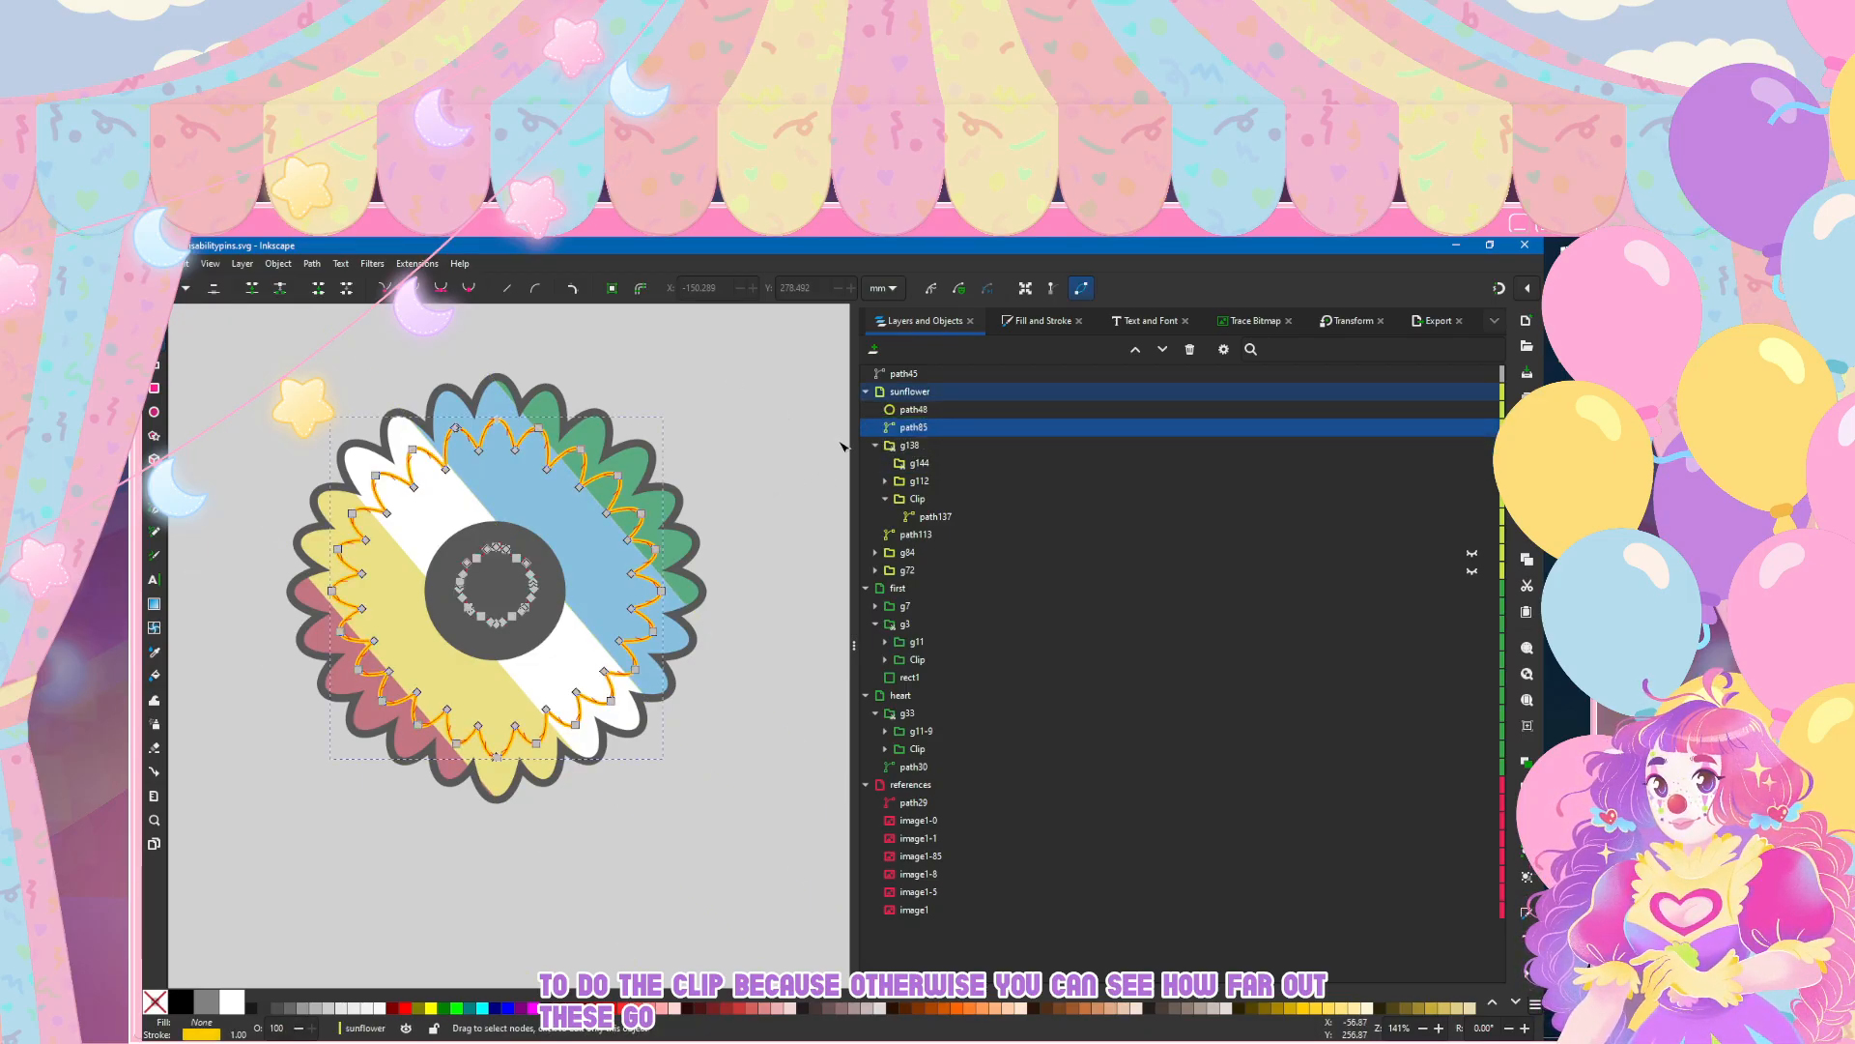
Step: Examine the sunflower's stripes and the effect of its yellow inner petal outline, comparing it with the other pin designs
{"action": "left_click", "coordinate": [874, 446]}
{"action": "left_click", "coordinate": [875, 446]}
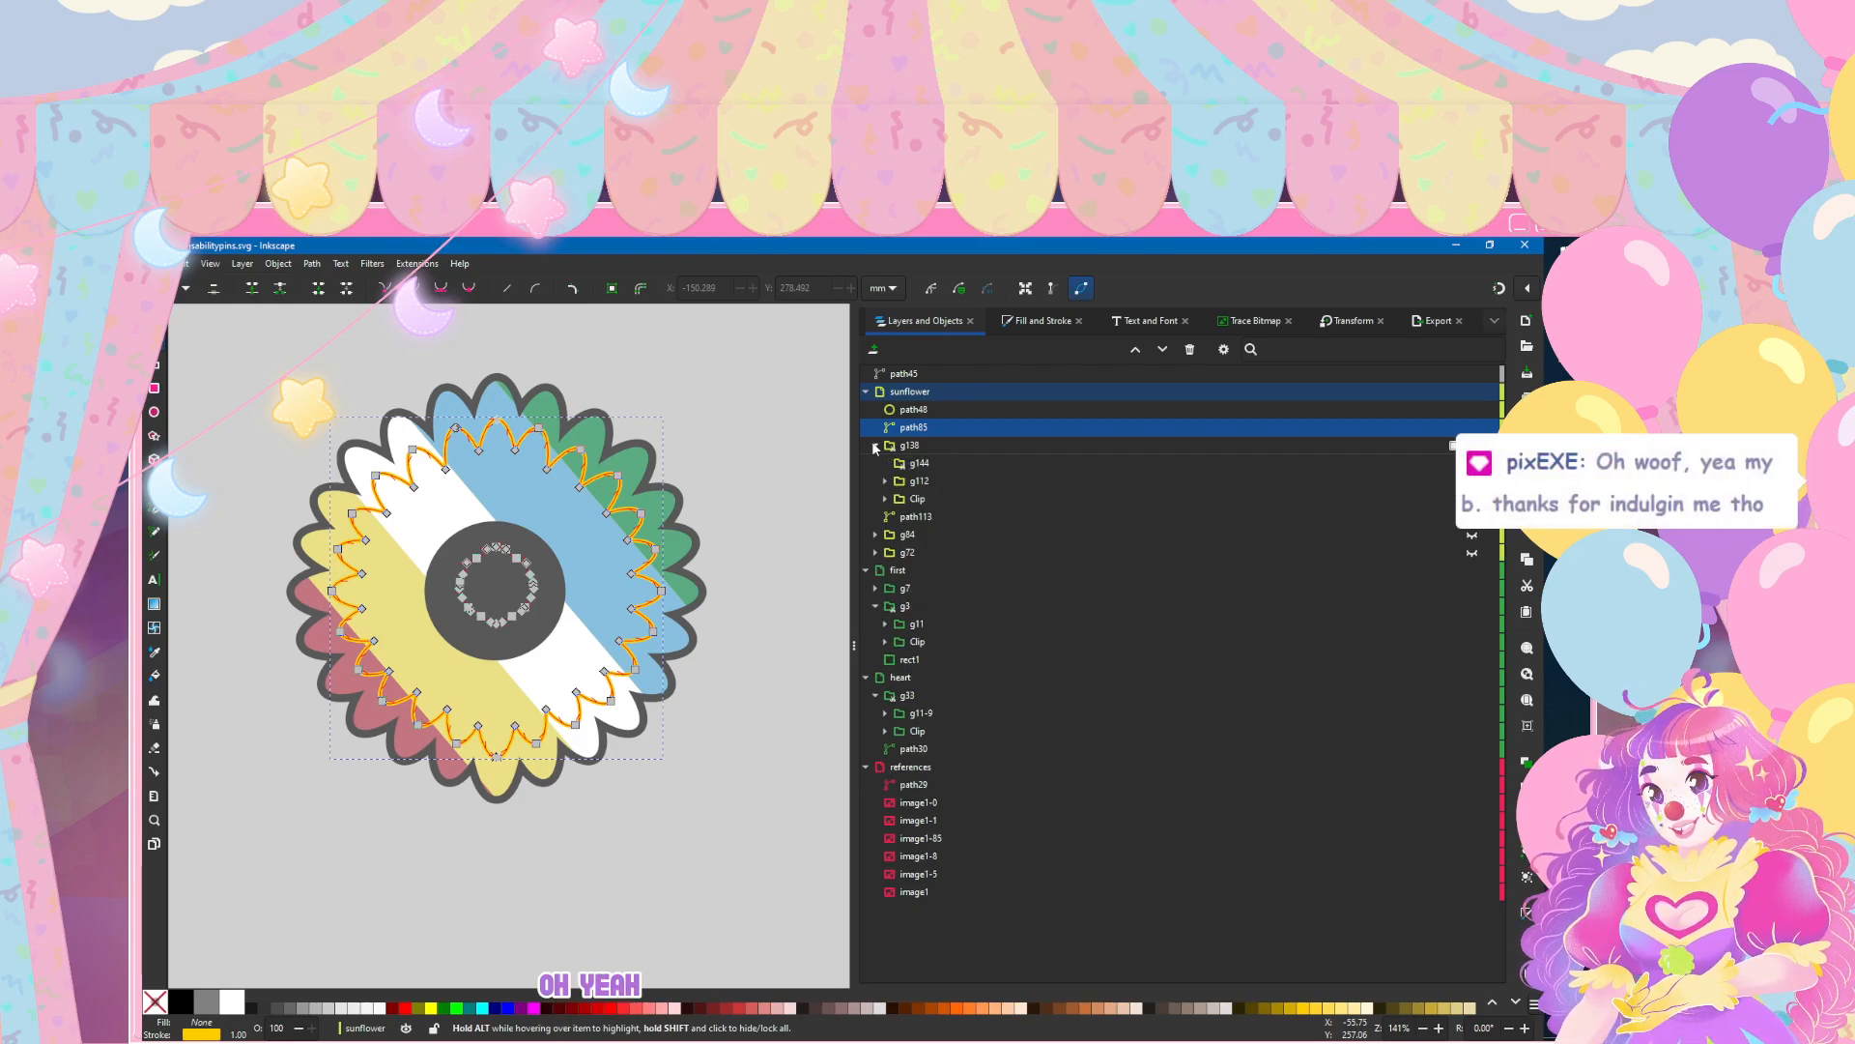
{"action": "left_click", "coordinate": [298, 350]}
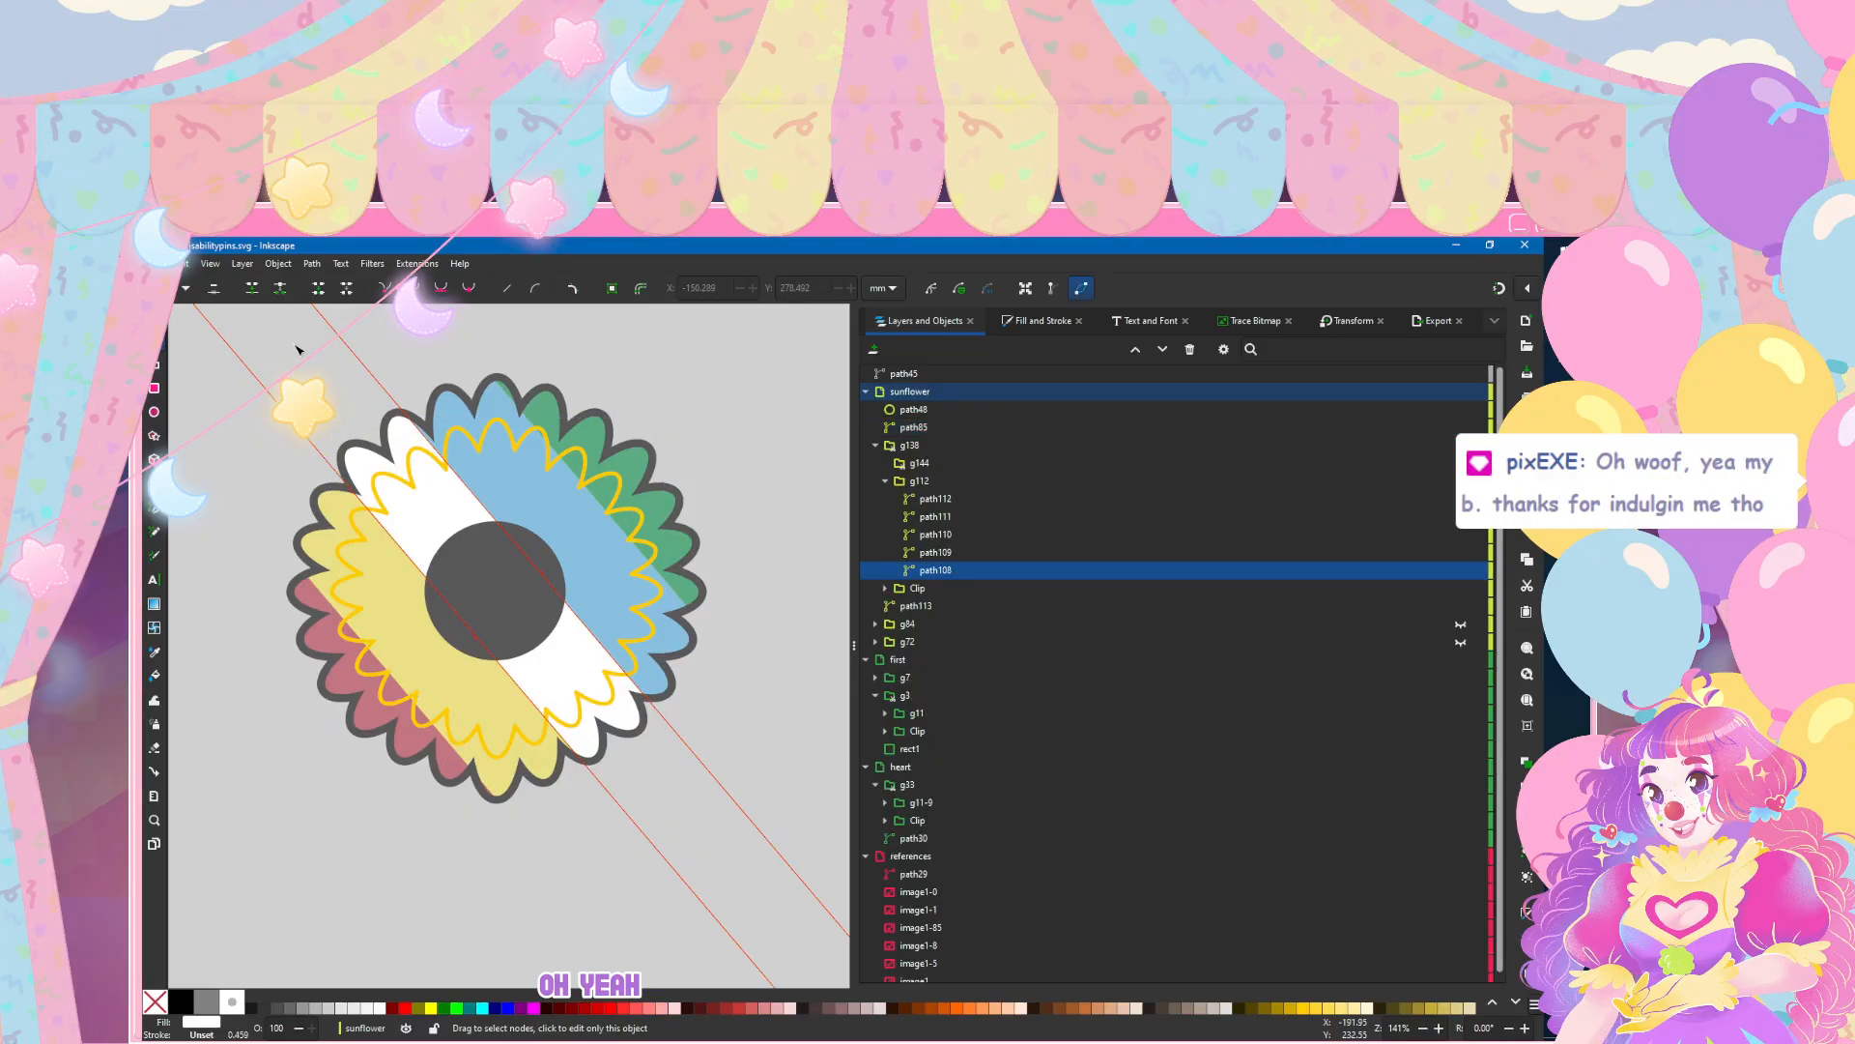
{"action": "left_click", "coordinate": [330, 875]}
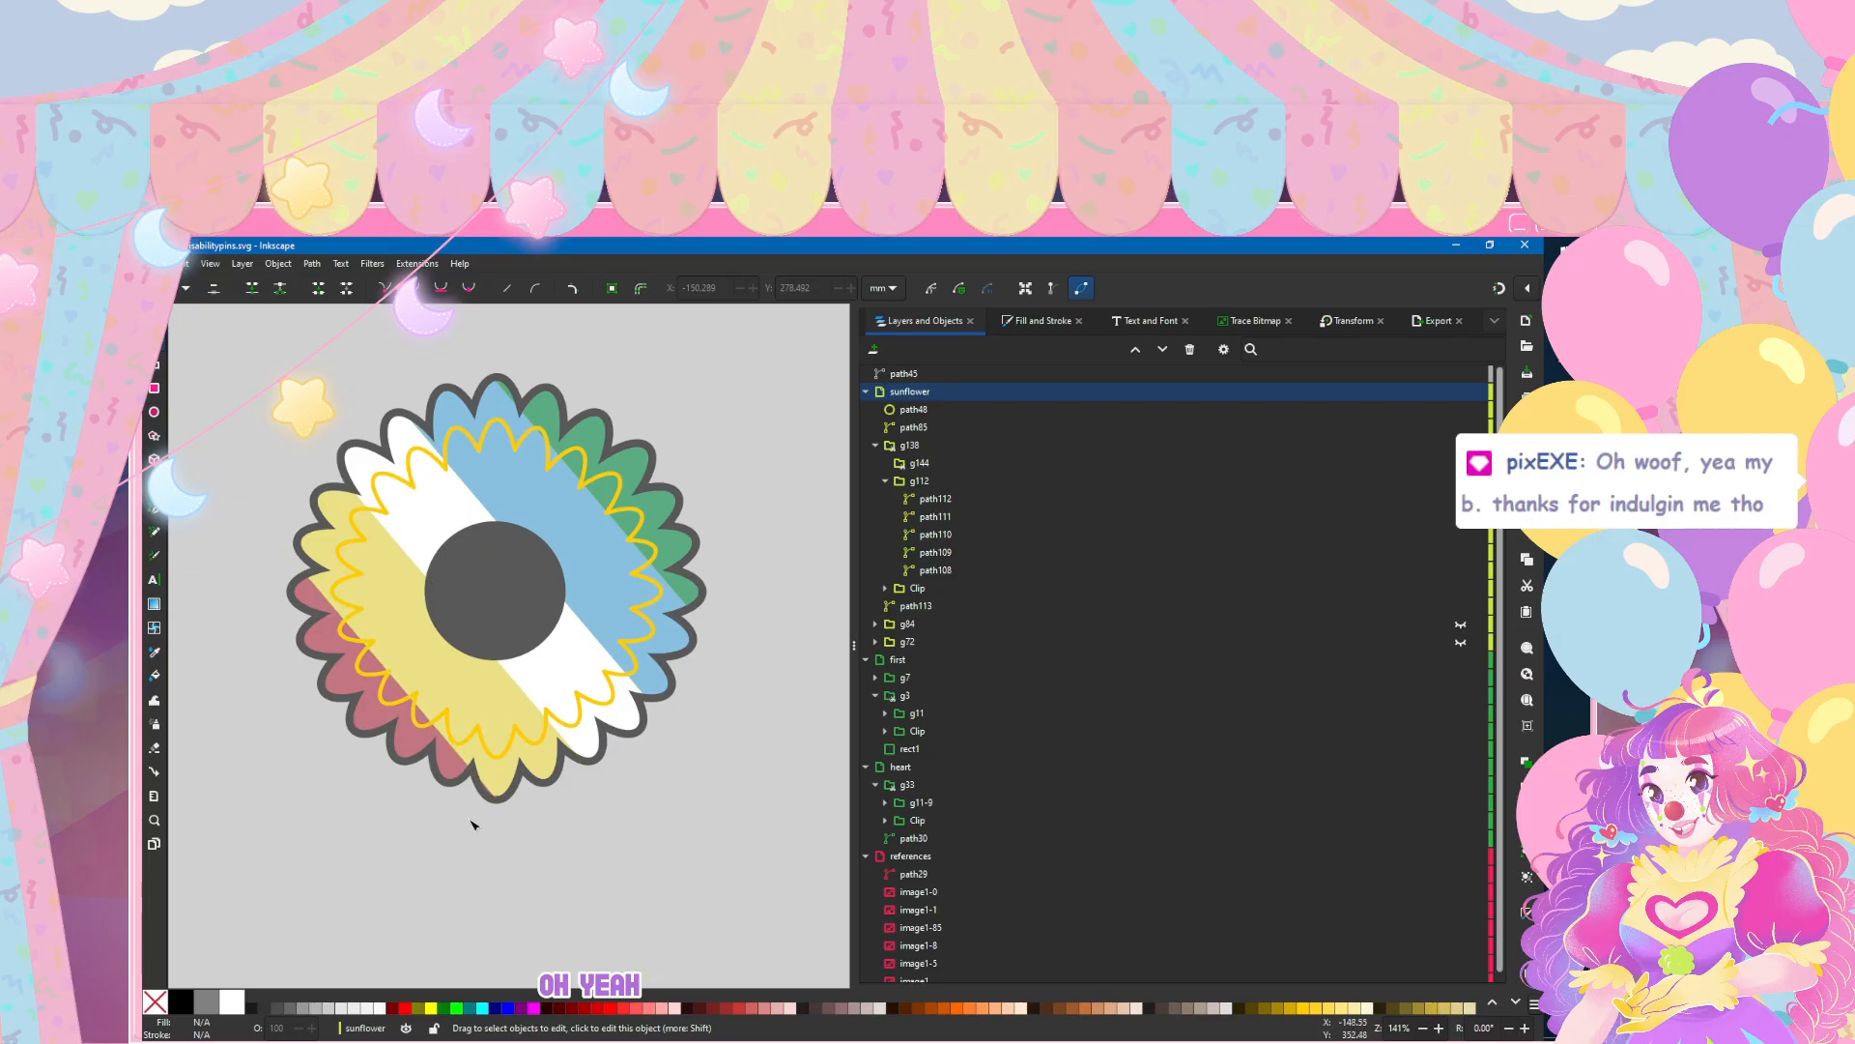
{"action": "scroll", "coordinate": [456, 677], "scroll_direction": "left", "scroll_amount": 1}
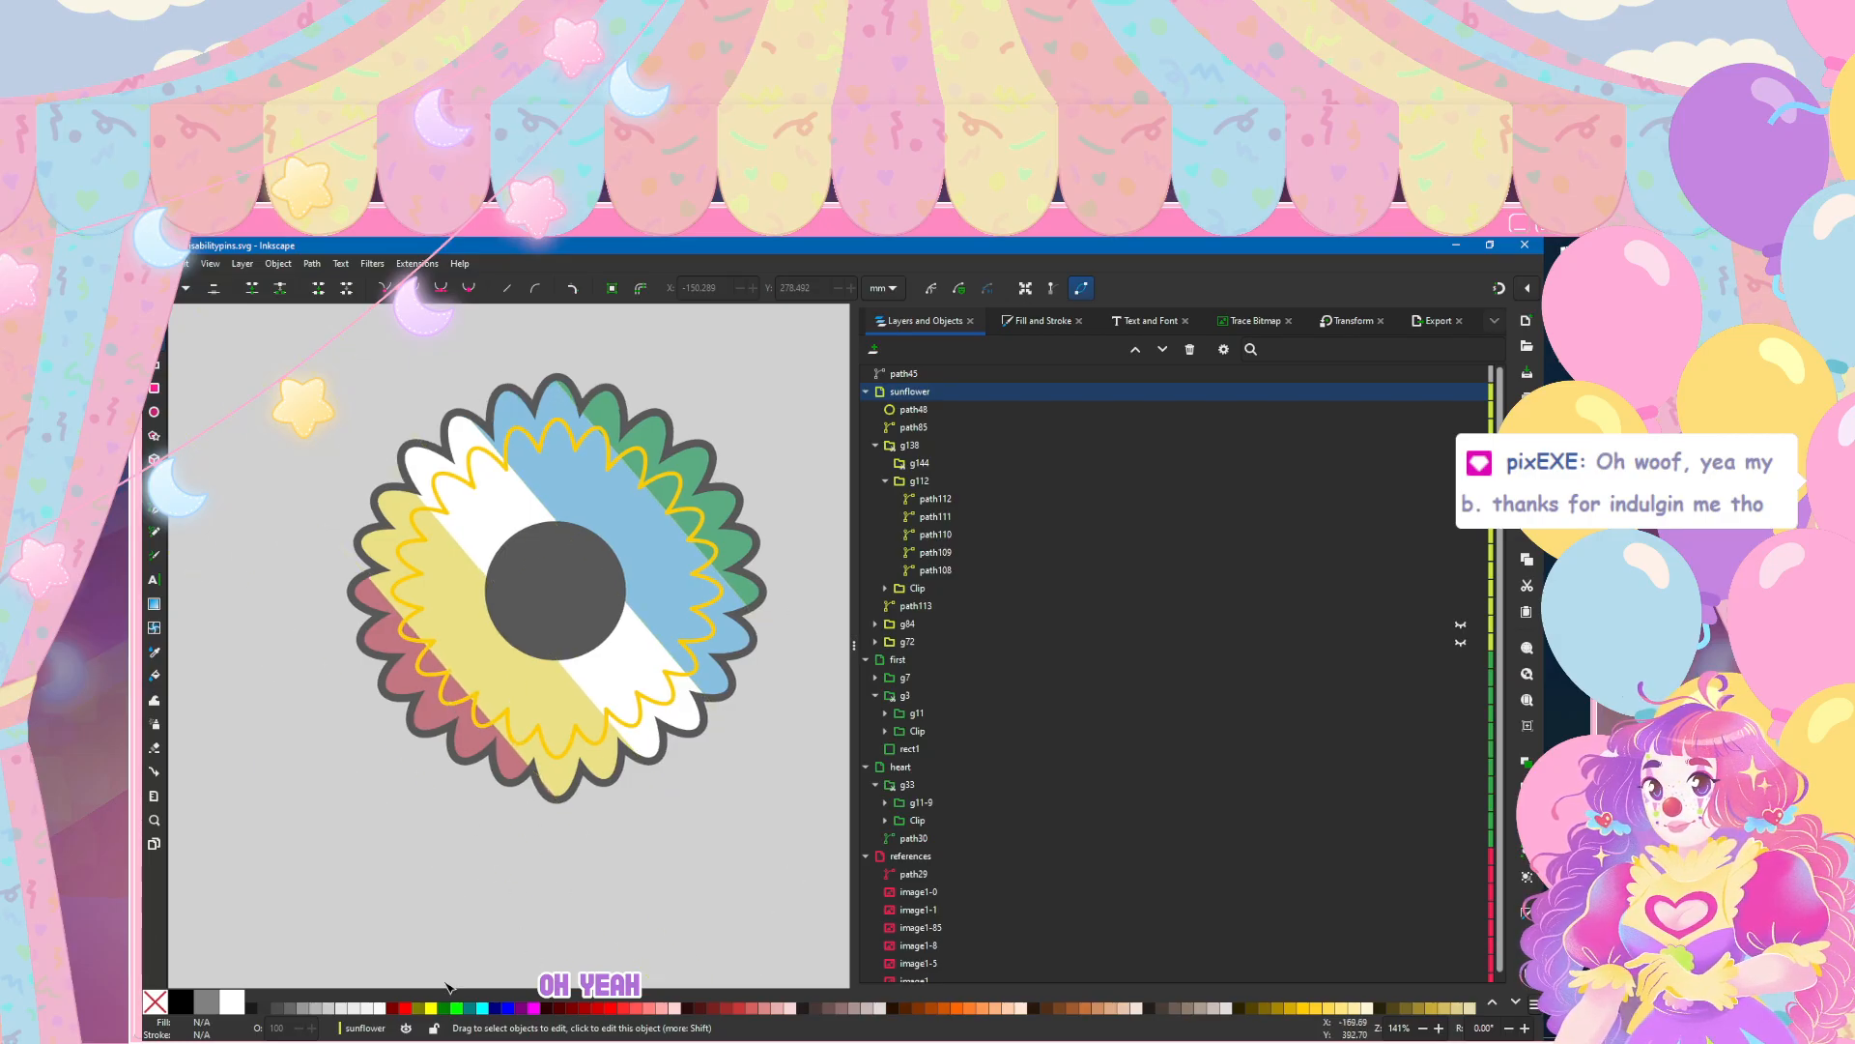
{"action": "left_click", "coordinate": [1461, 428]}
{"action": "left_click", "coordinate": [1461, 427]}
{"action": "scroll", "coordinate": [360, 592], "scroll_direction": "down", "scroll_amount": 4}
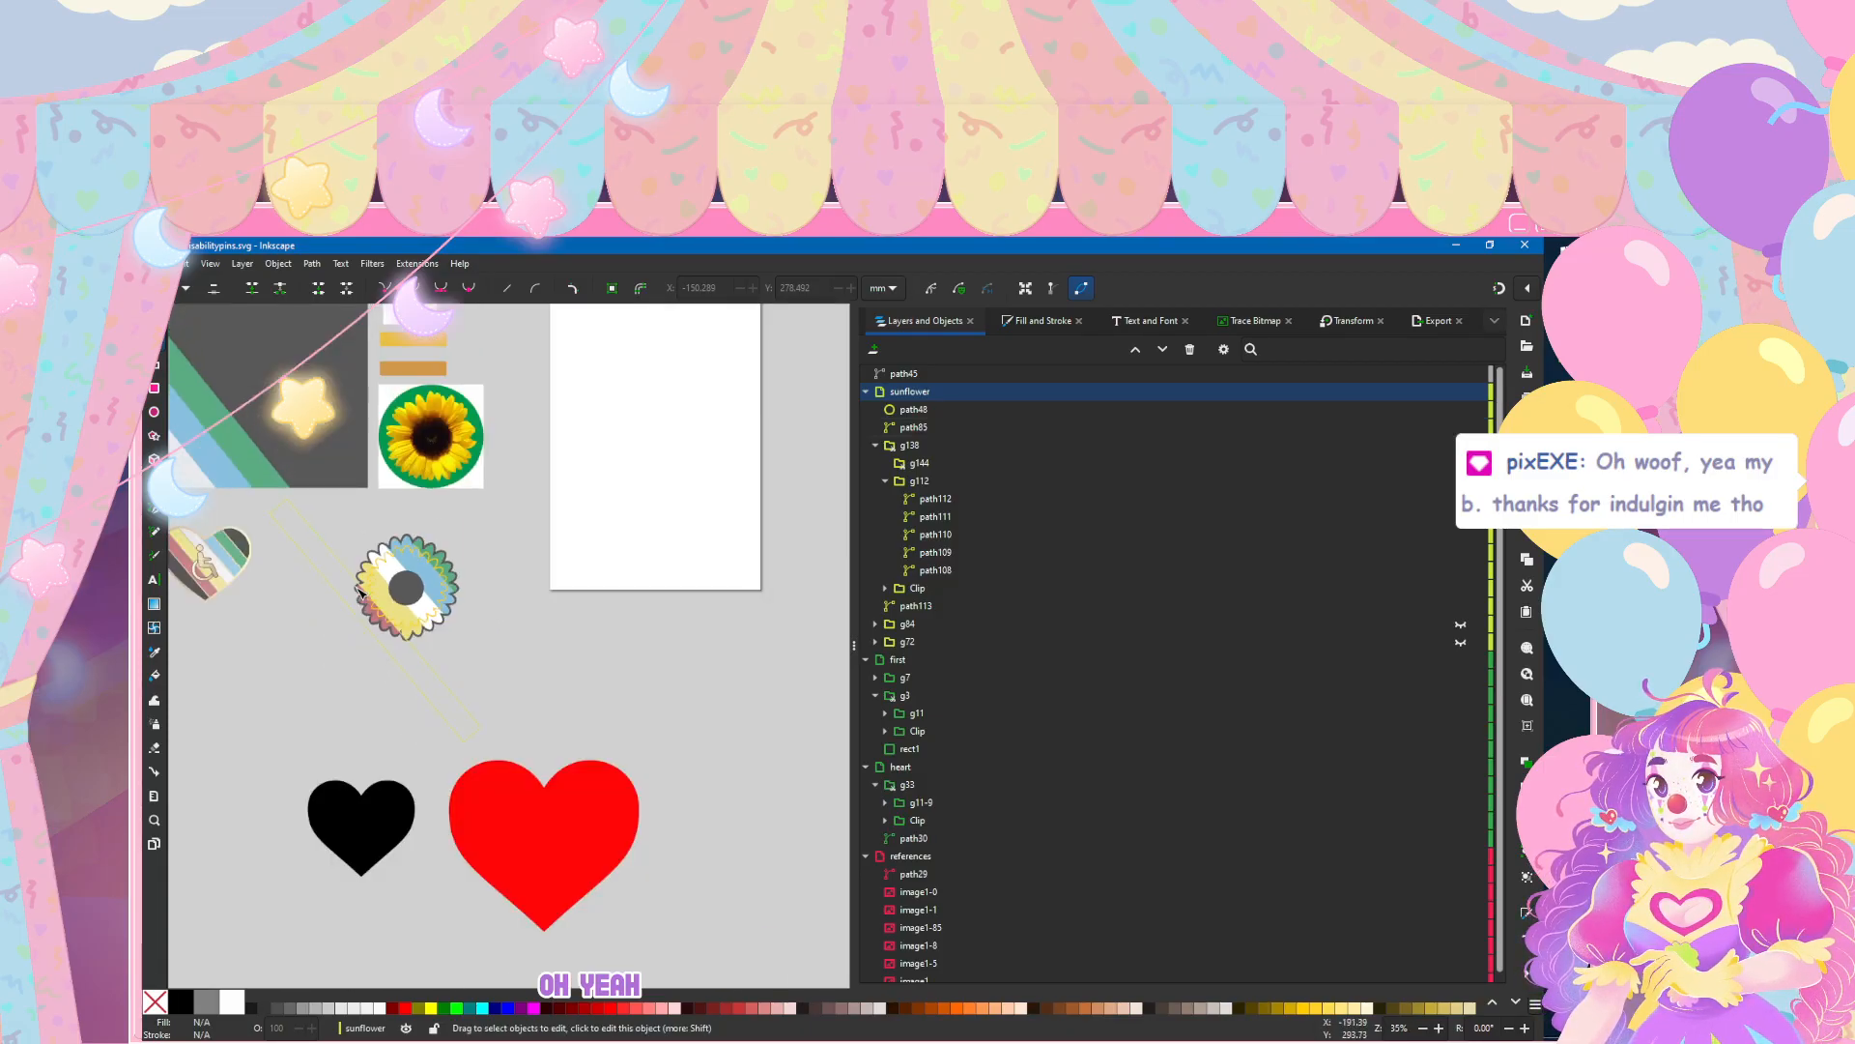
{"action": "scroll", "coordinate": [388, 713], "scroll_direction": "left", "scroll_amount": 3}
{"action": "scroll", "coordinate": [387, 713], "scroll_direction": "left", "scroll_amount": 2}
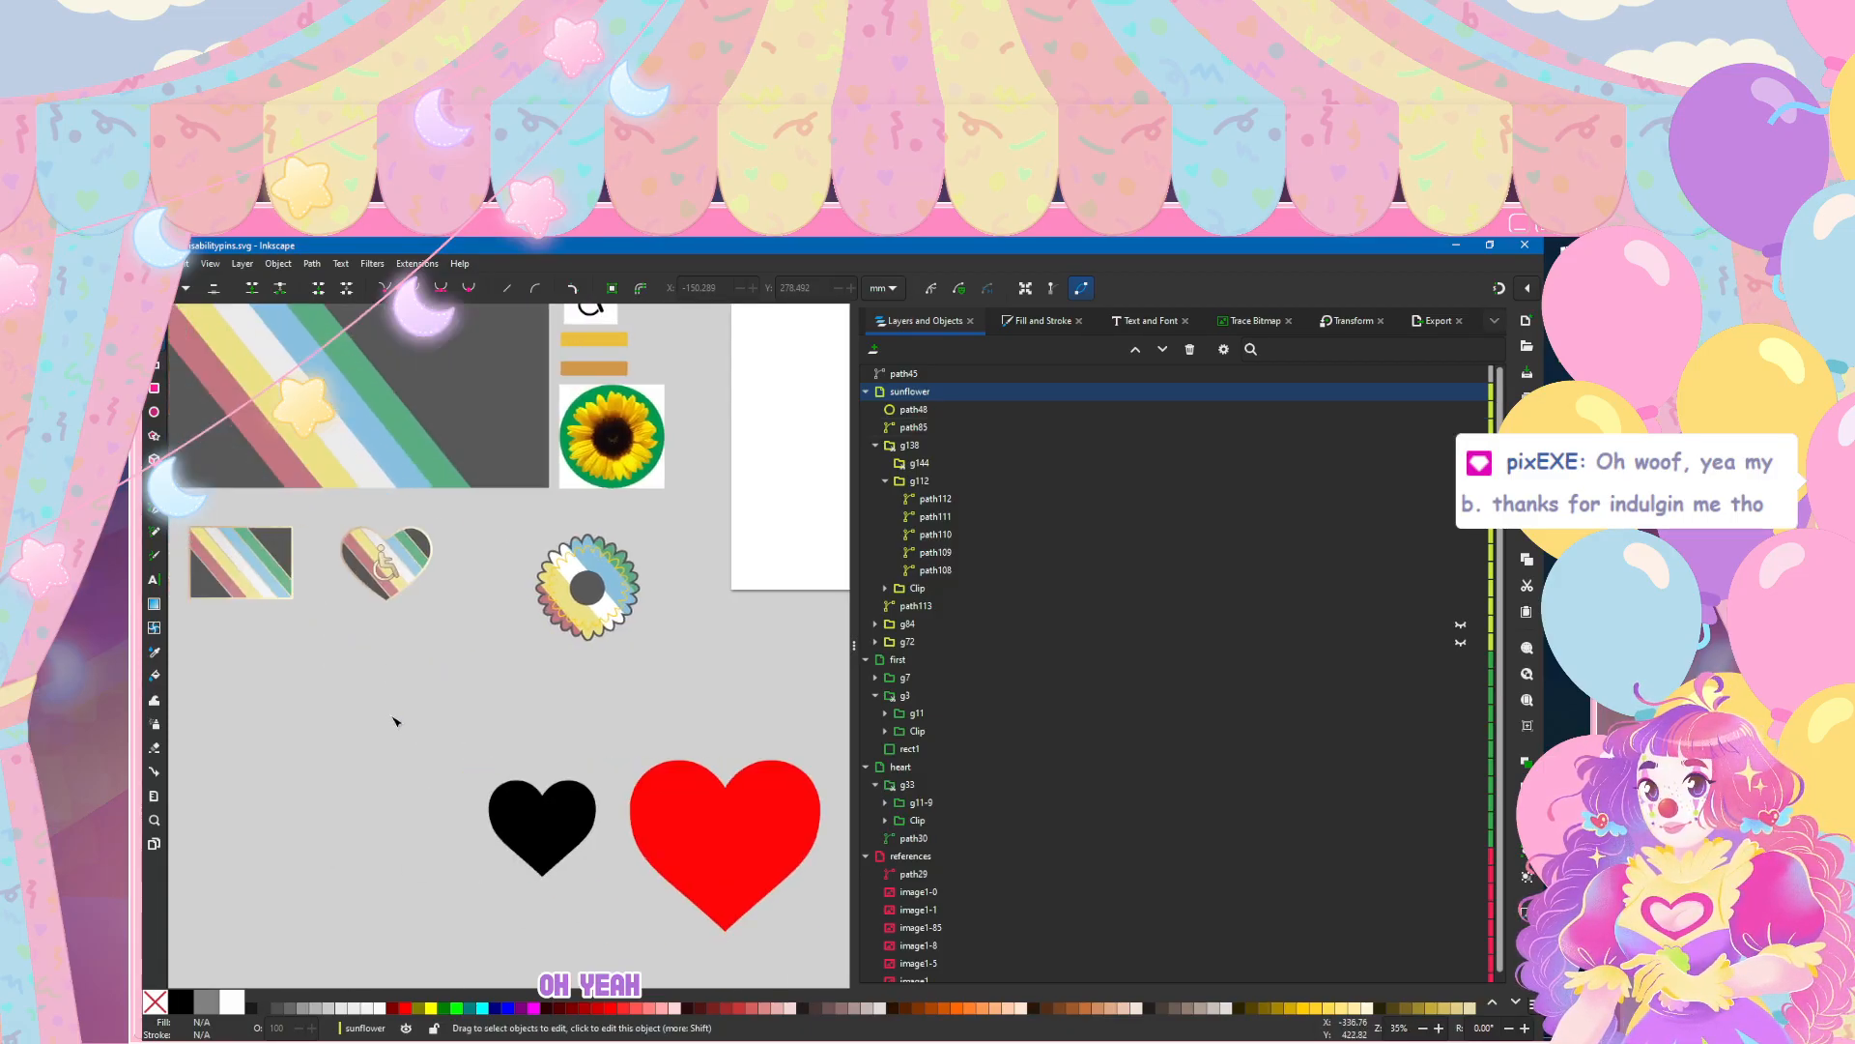
Step: Save the document under its existing name
{"action": "scroll", "coordinate": [230, 447], "scroll_direction": "up", "scroll_amount": 2}
{"action": "left_click", "coordinate": [155, 264]}
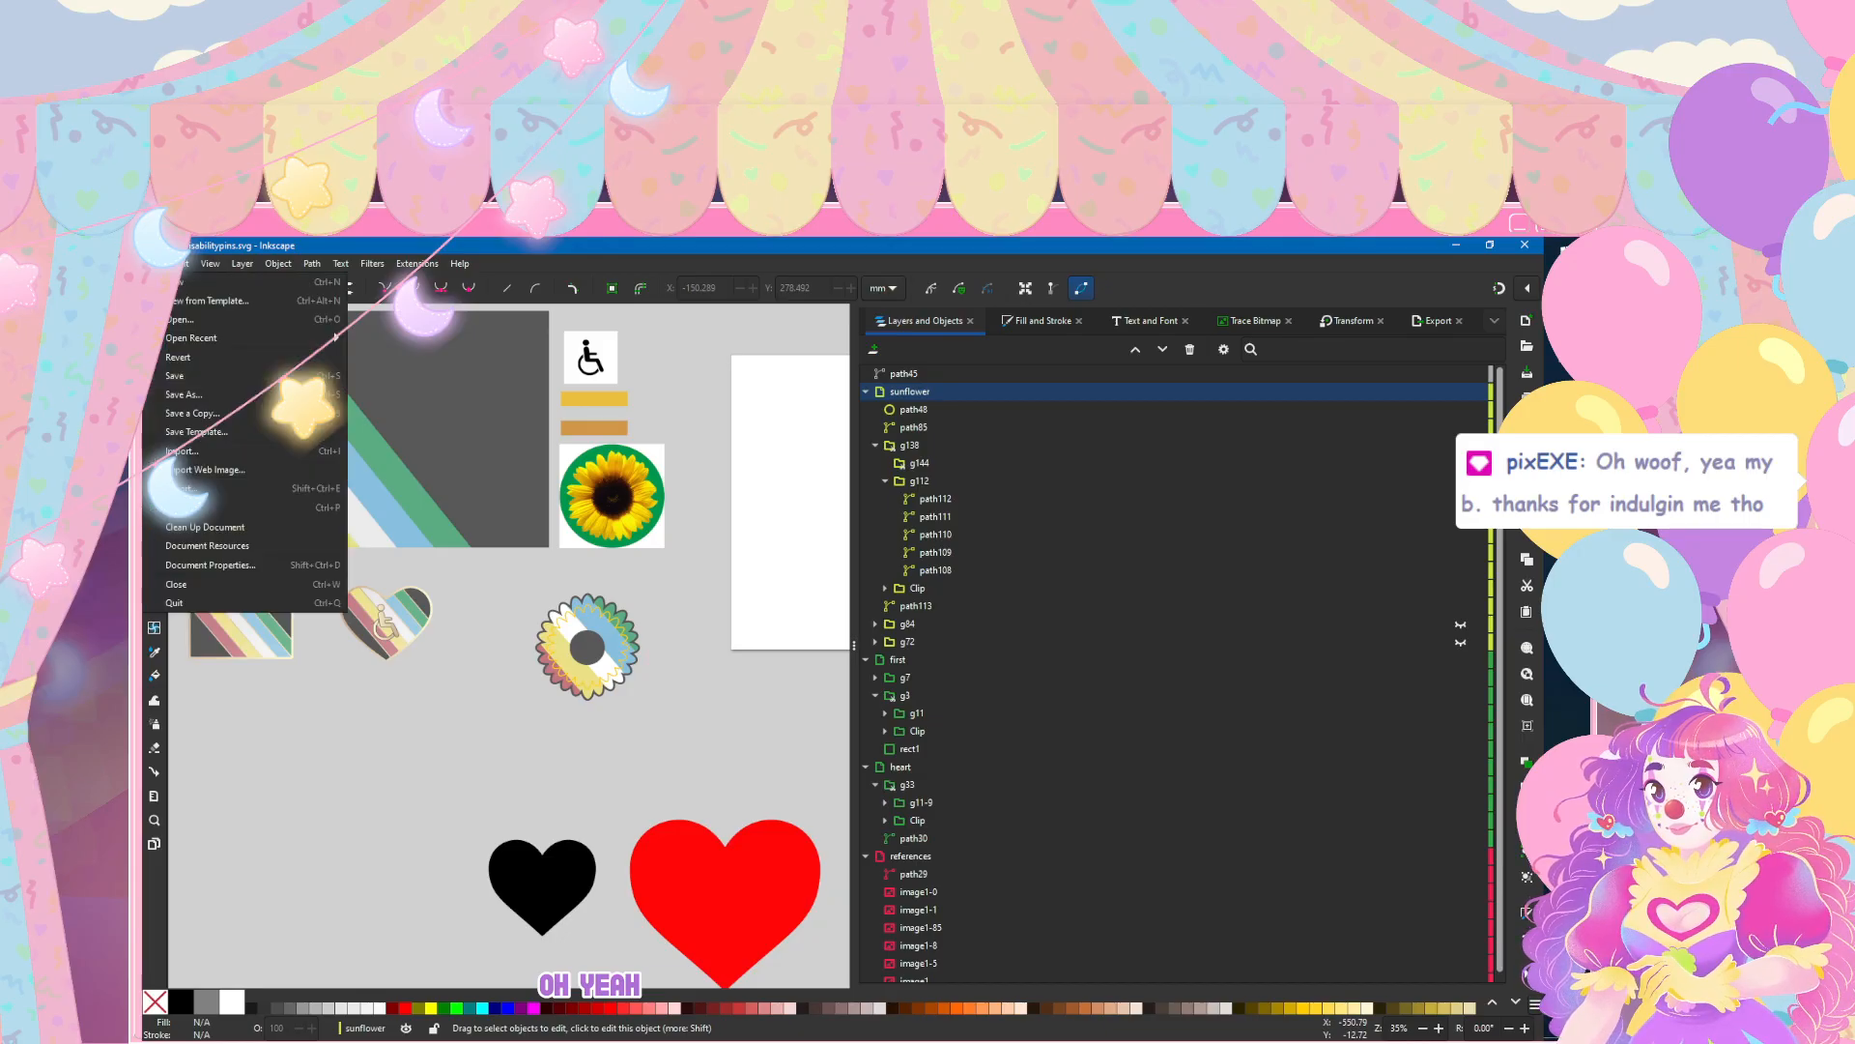
{"action": "left_click", "coordinate": [196, 379]}
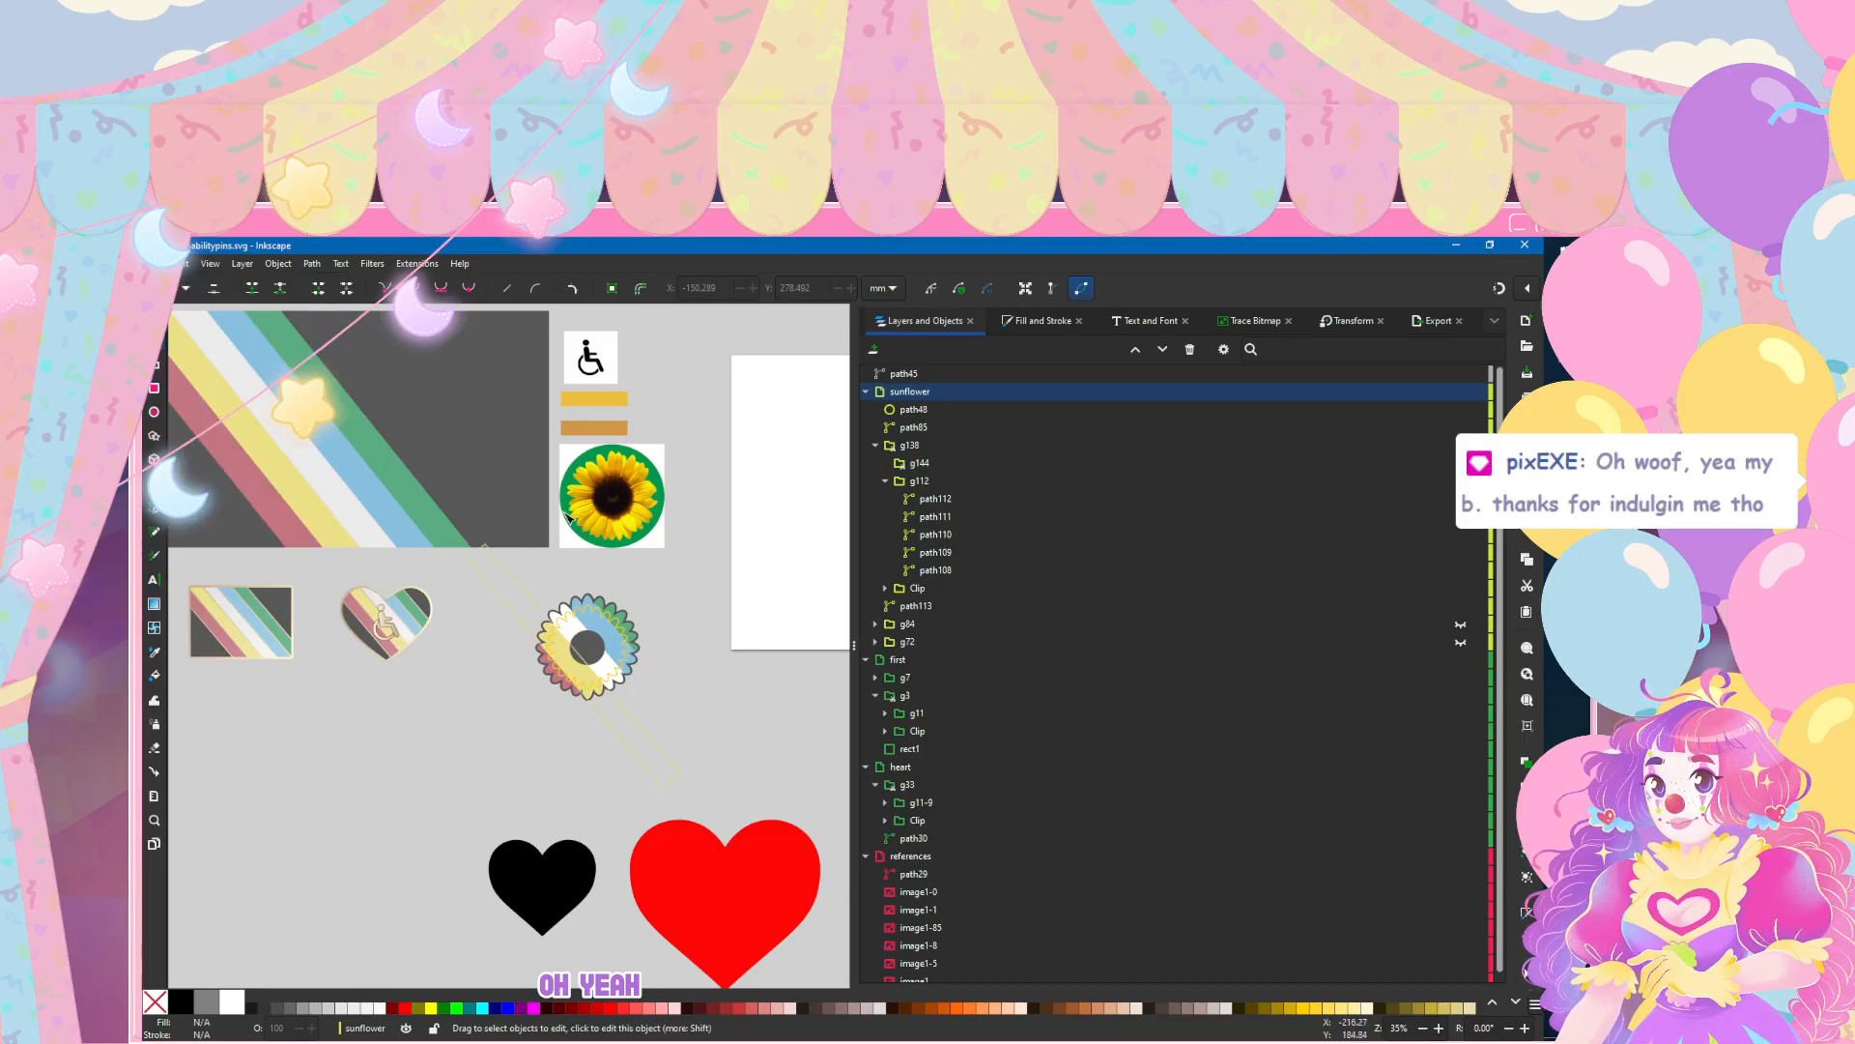
Step: Move the flag stripe group g112 out of the clipped group g138 to the top of the sunflower layer
{"action": "scroll", "coordinate": [665, 613], "scroll_direction": "up", "scroll_amount": 2}
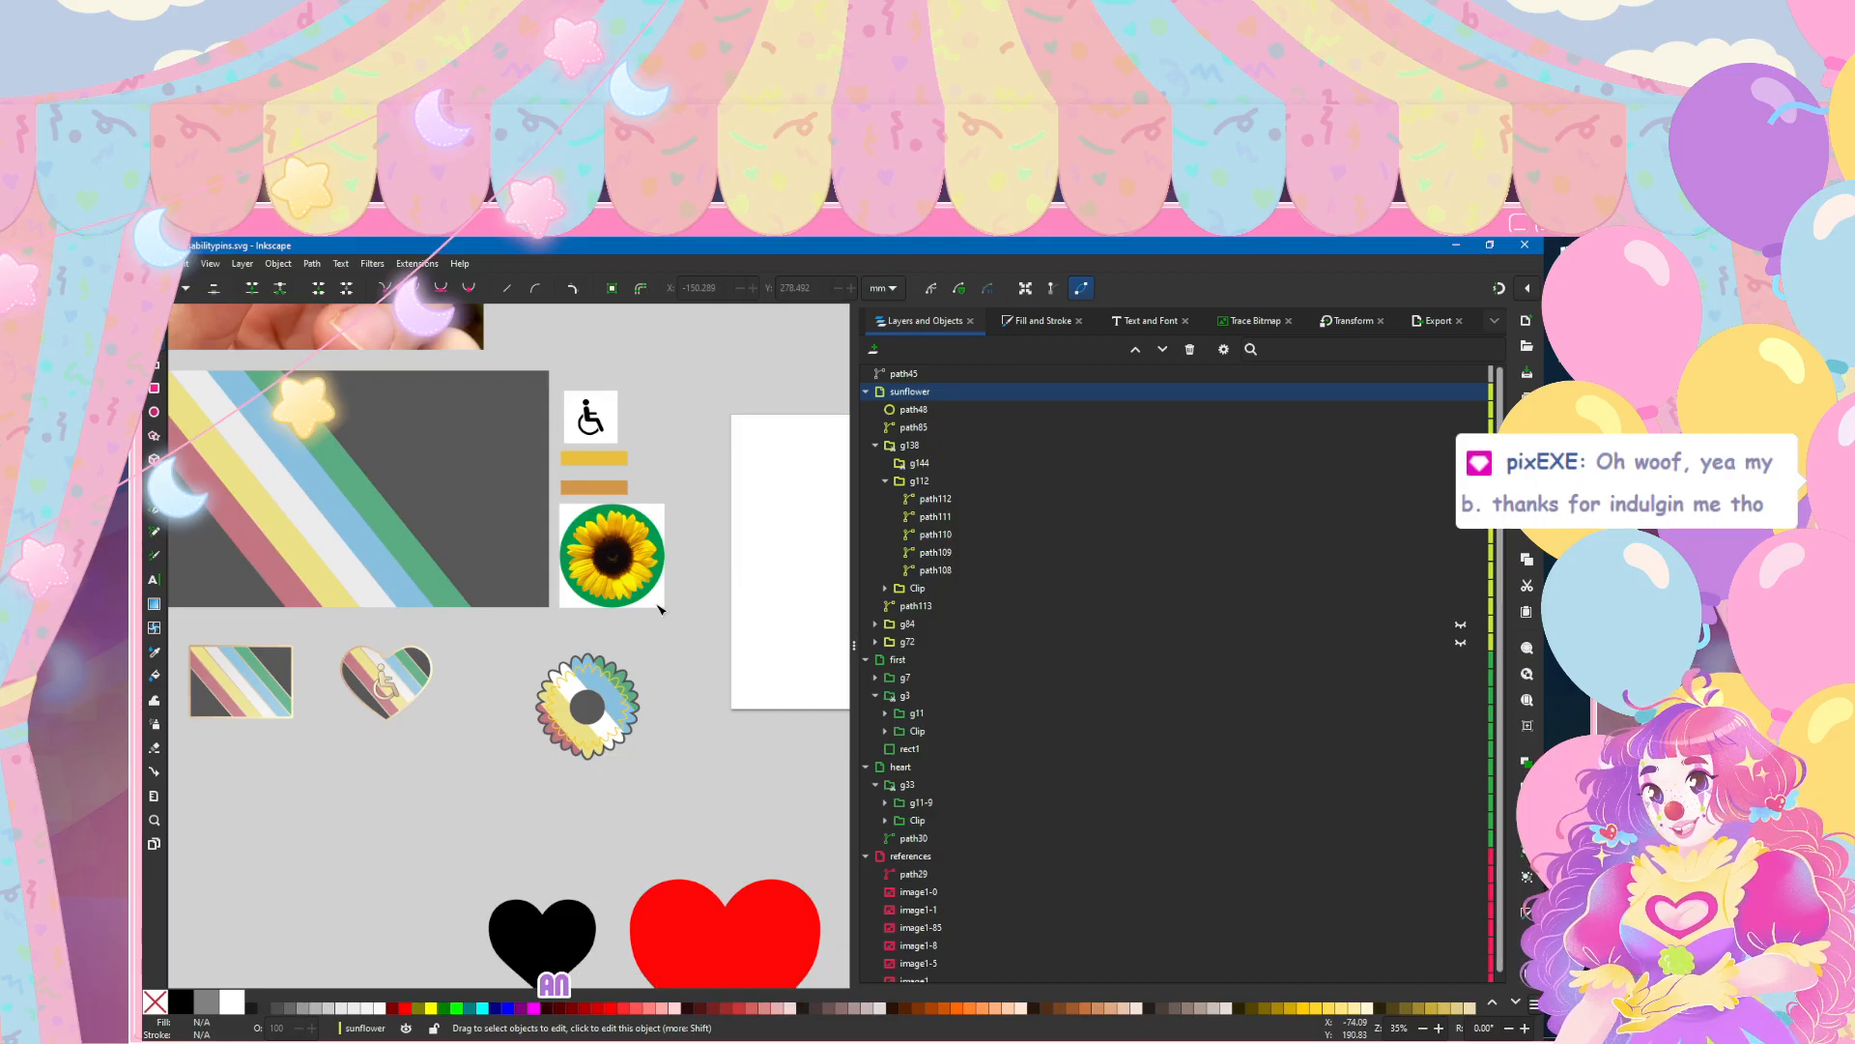
{"action": "scroll", "coordinate": [657, 705], "scroll_direction": "up", "scroll_amount": 2, "text": "ctrl"}
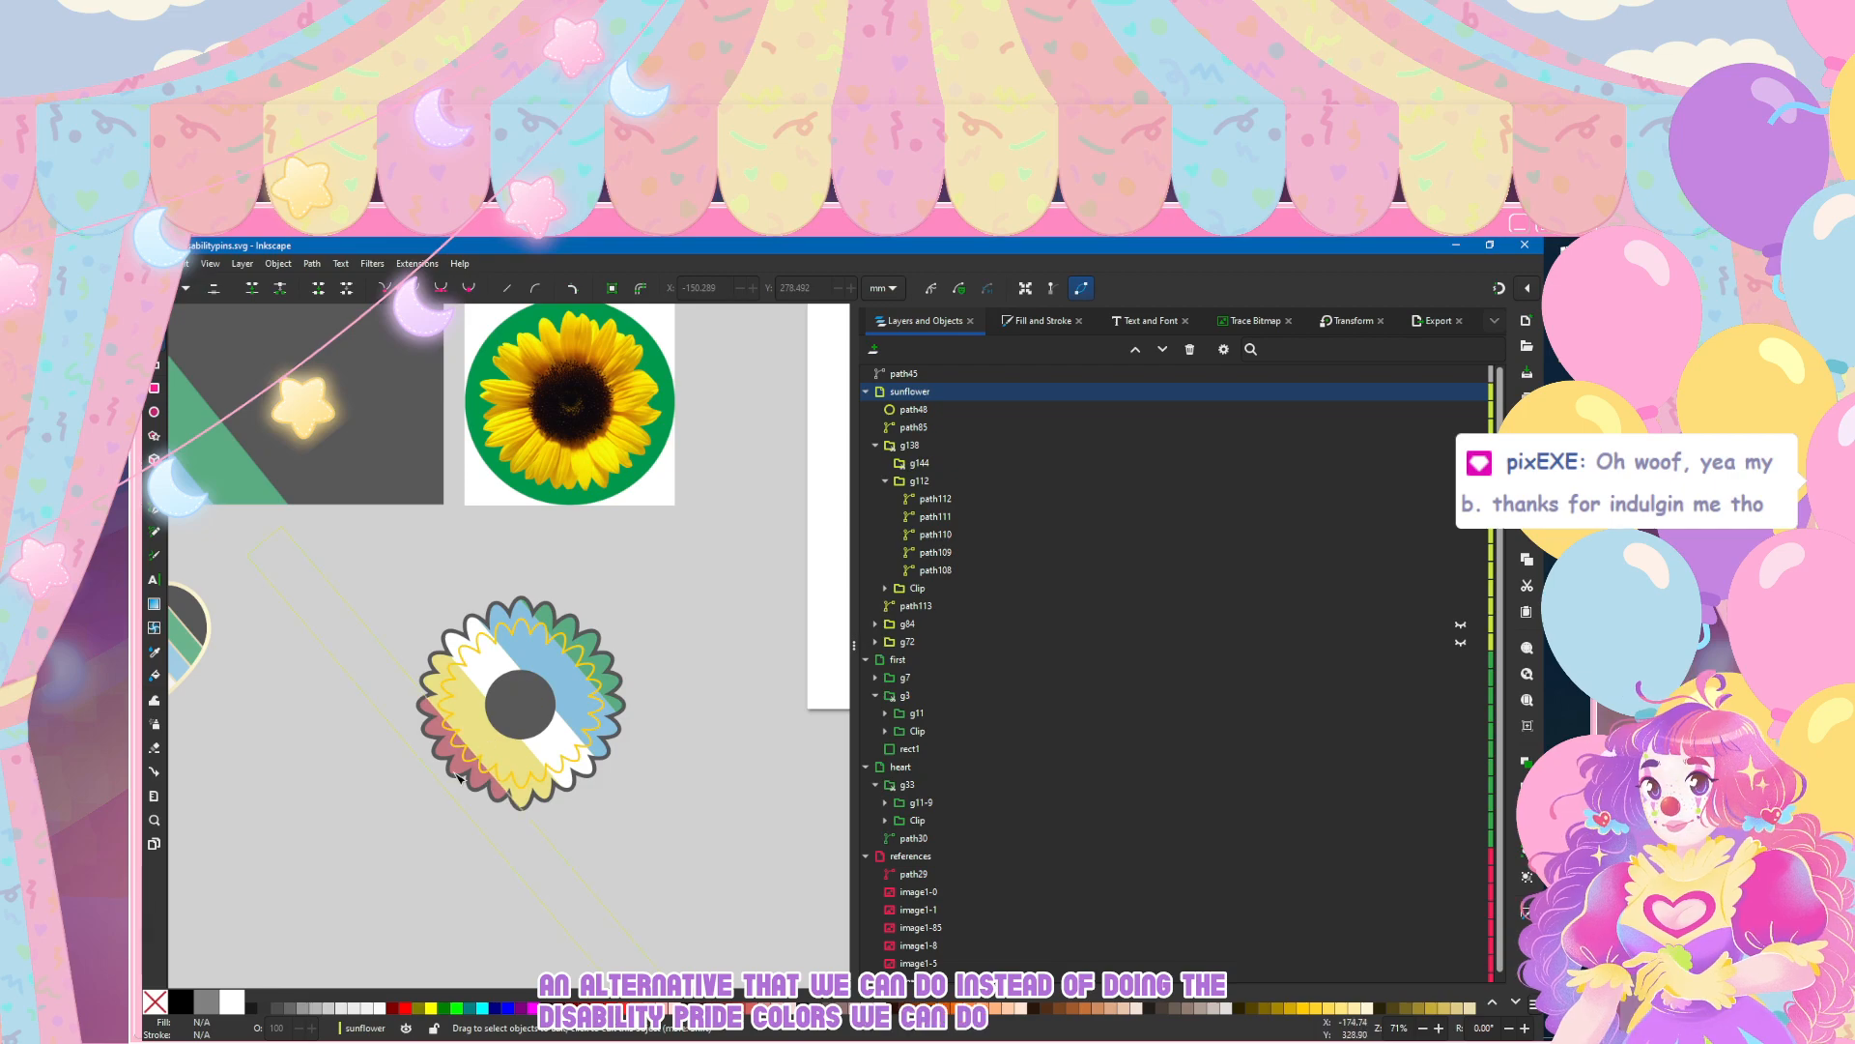
{"action": "left_click", "coordinate": [968, 497]}
{"action": "left_click", "coordinate": [945, 481]}
{"action": "left_click", "coordinate": [885, 481]}
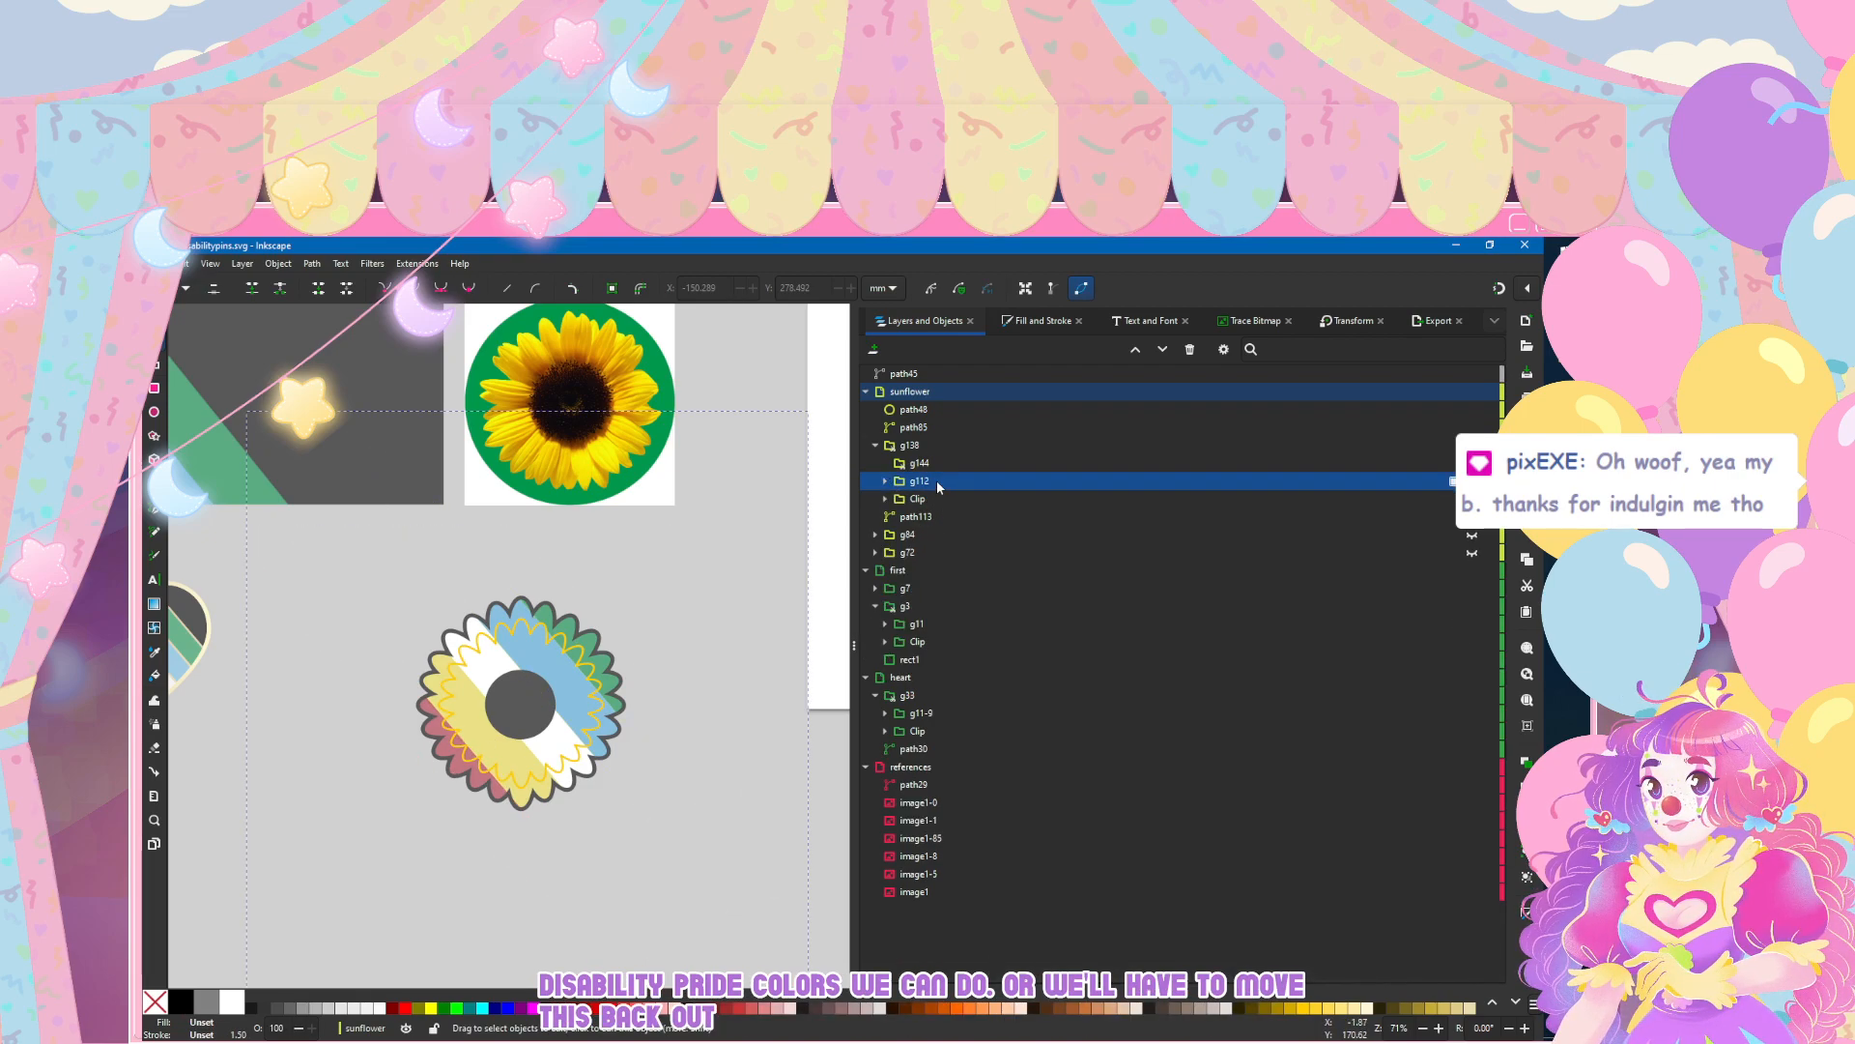
{"action": "left_click_drag", "start_coordinate": [954, 488], "coordinate": [965, 404]}
Step: Move the stripe group g112 off the sunflower onto the empty canvas below the rectangle and heart pins
{"action": "scroll", "coordinate": [397, 563], "scroll_direction": "down", "scroll_amount": 3}
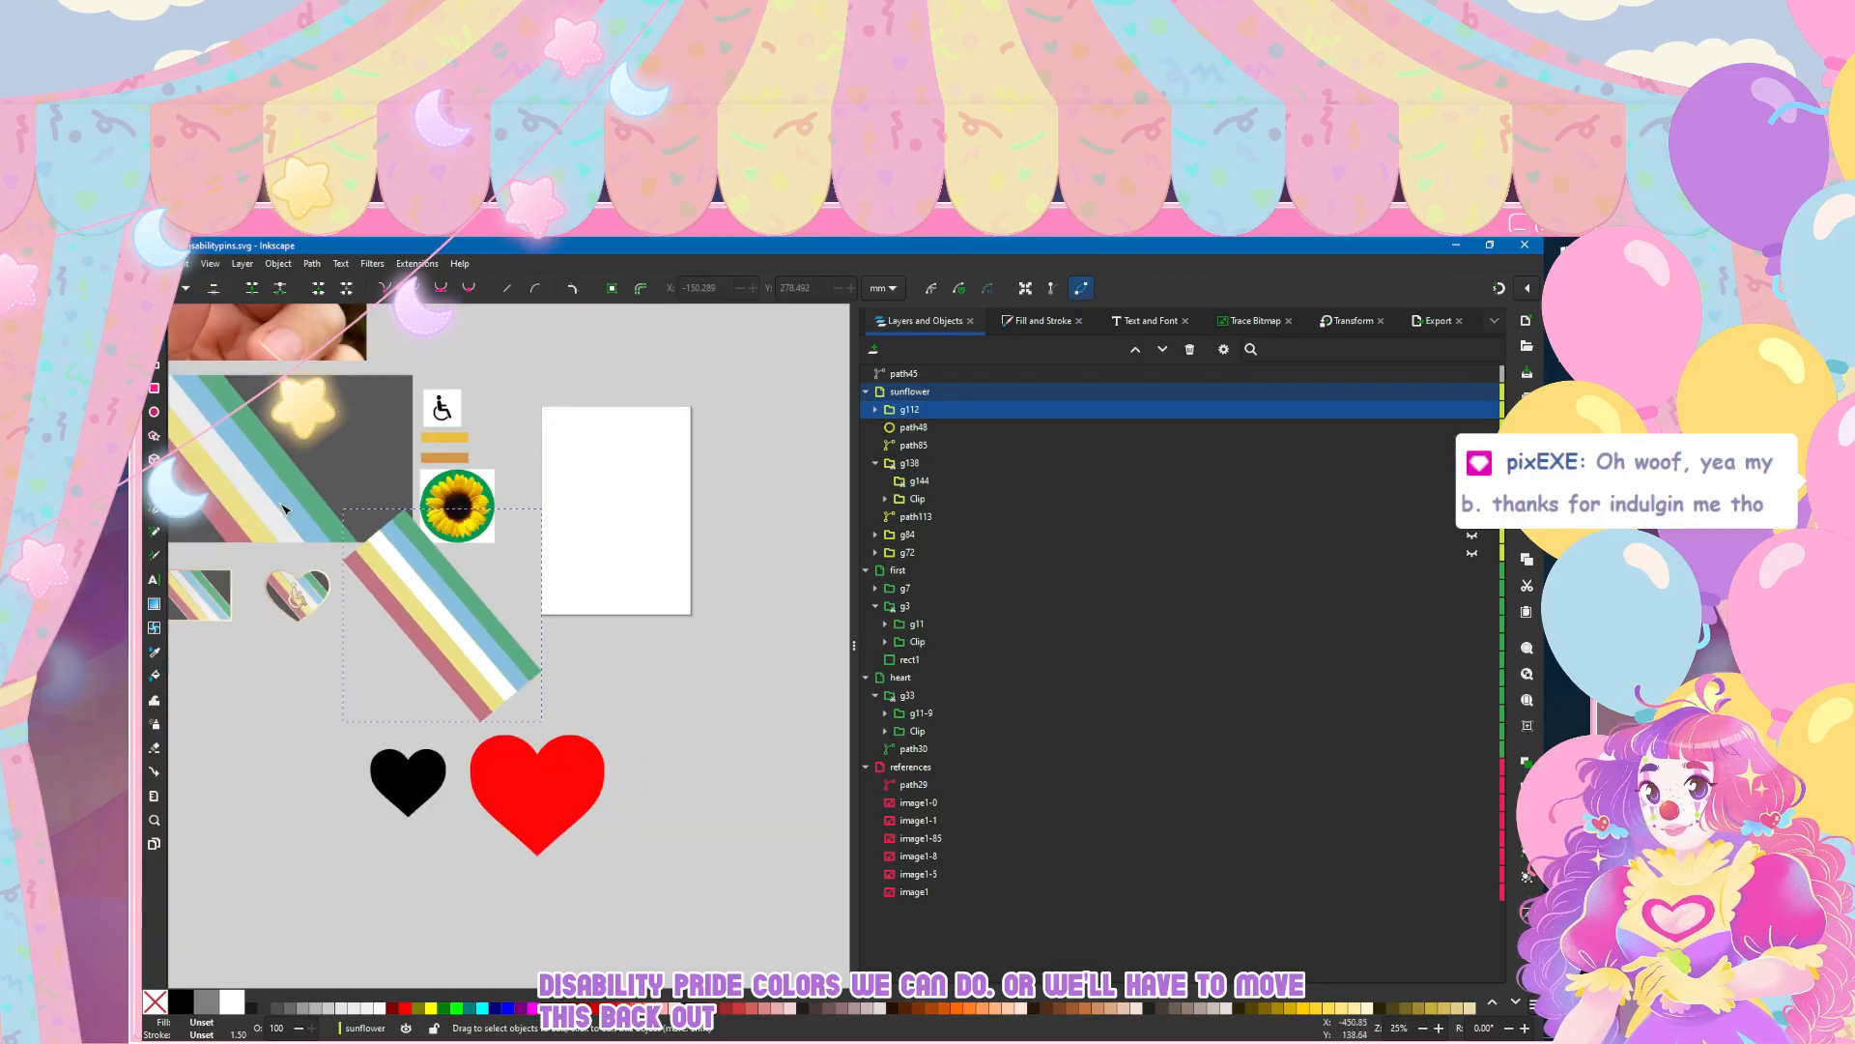
{"action": "scroll", "coordinate": [282, 507], "scroll_direction": "left", "scroll_amount": 5}
{"action": "key", "text": "s"}
{"action": "left_click_drag", "start_coordinate": [699, 618], "coordinate": [462, 759]}
Step: Delete the green and blue stripes from group g112, keeping the white, yellow and red ones
{"action": "key", "text": "n"}
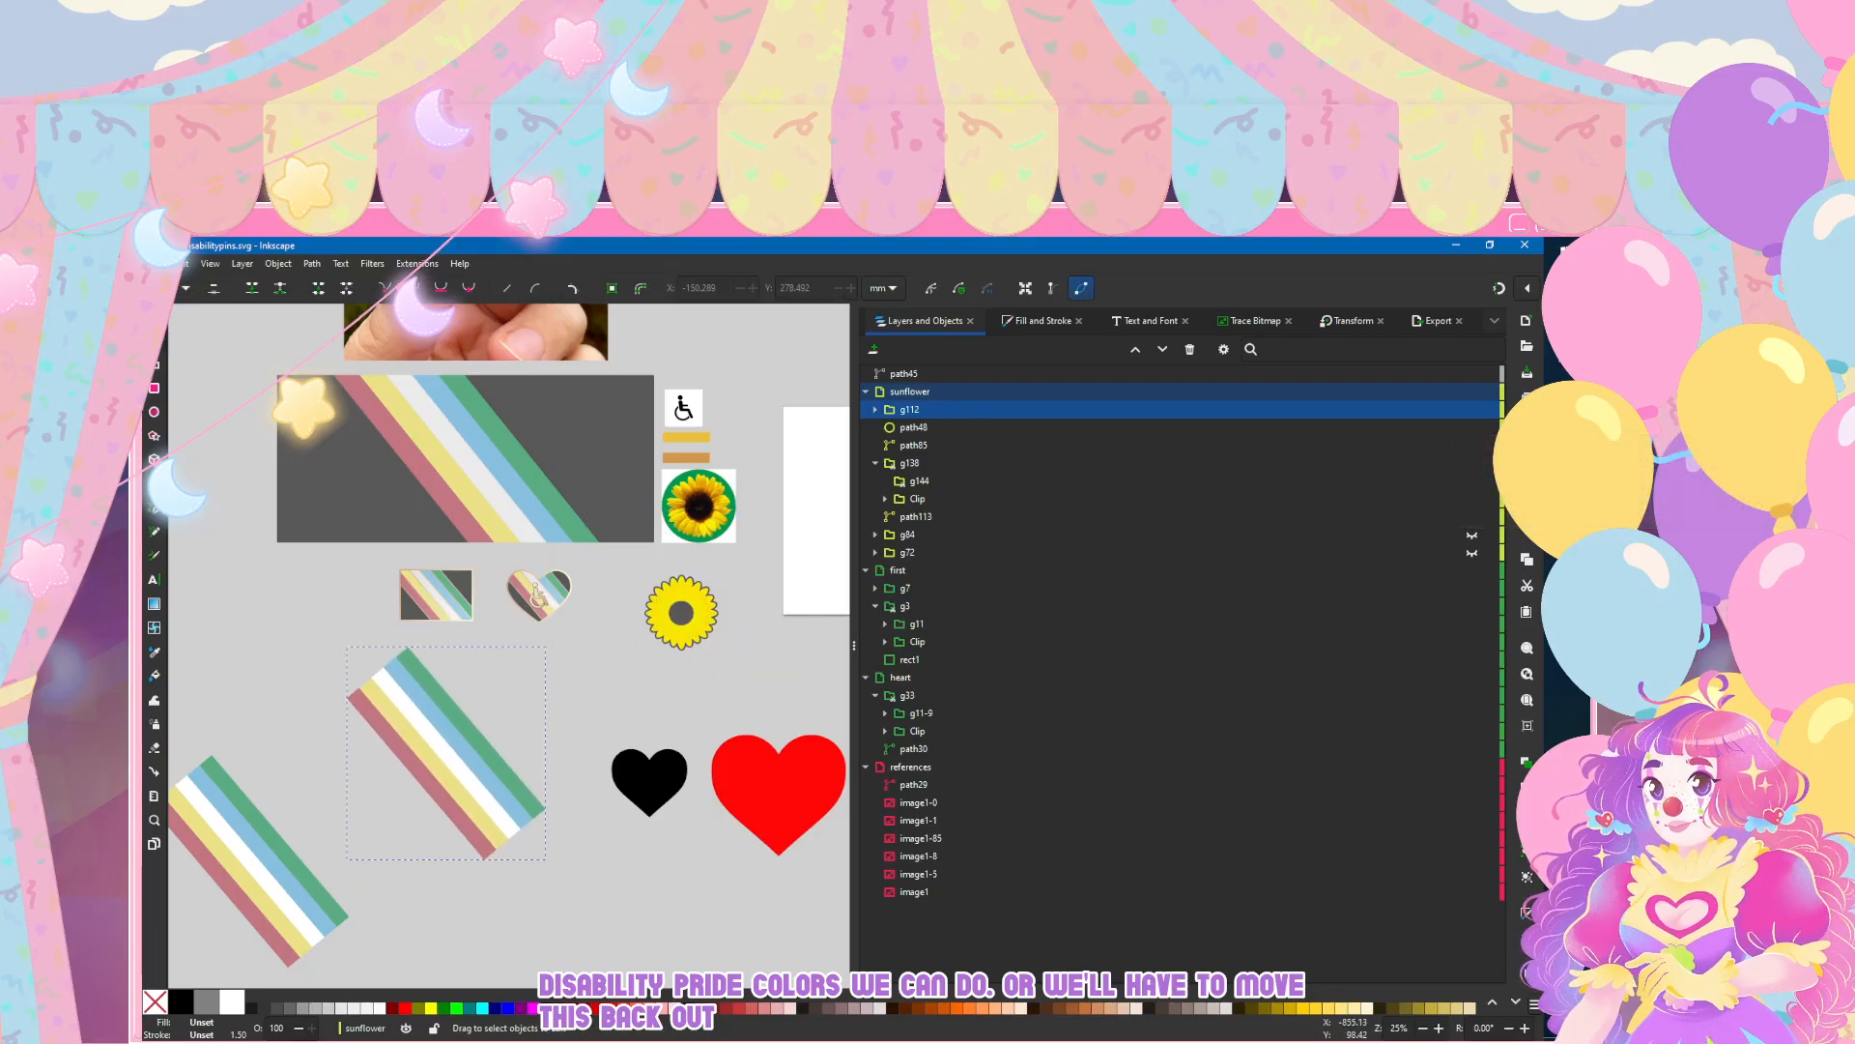
{"action": "left_click", "coordinate": [448, 705]}
{"action": "left_click", "coordinate": [447, 706], "text": "shift"}
{"action": "left_click", "coordinate": [430, 709], "text": "shift"}
{"action": "left_click", "coordinate": [437, 690], "text": "shift"}
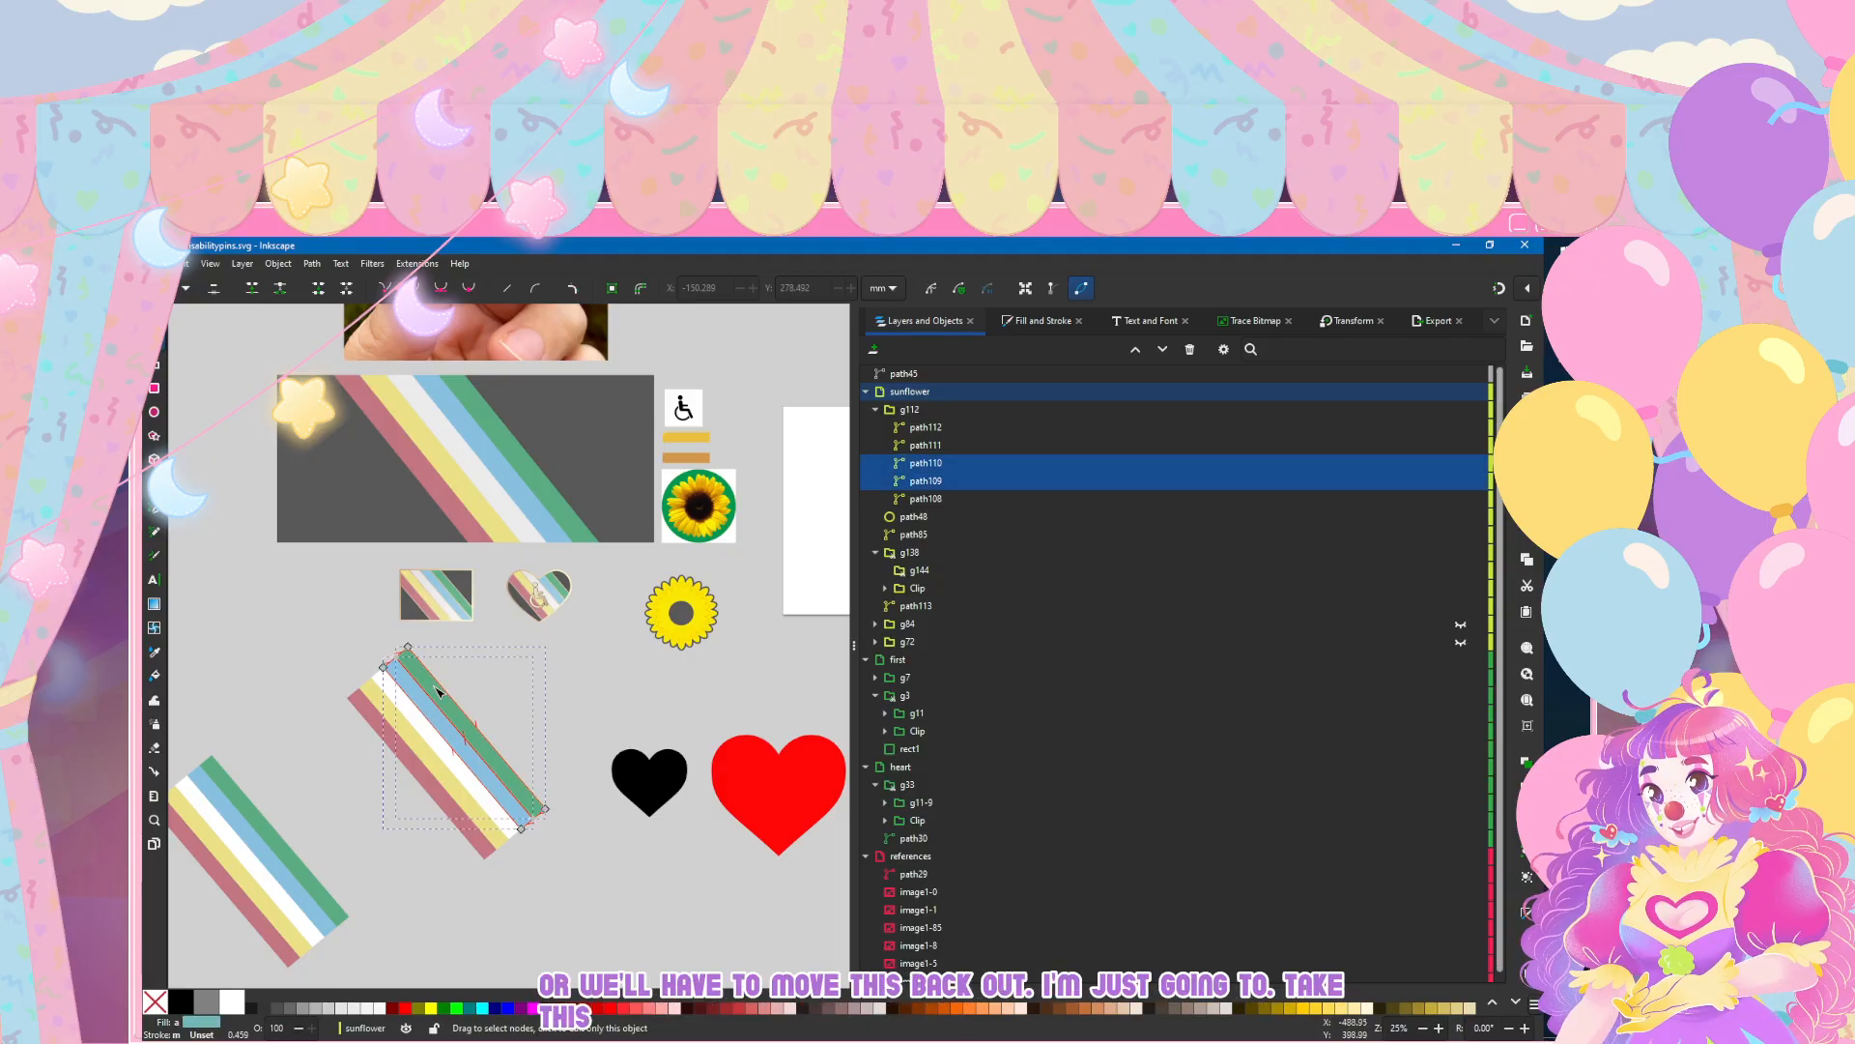
{"action": "key", "text": "s"}
{"action": "key", "text": "Delete"}
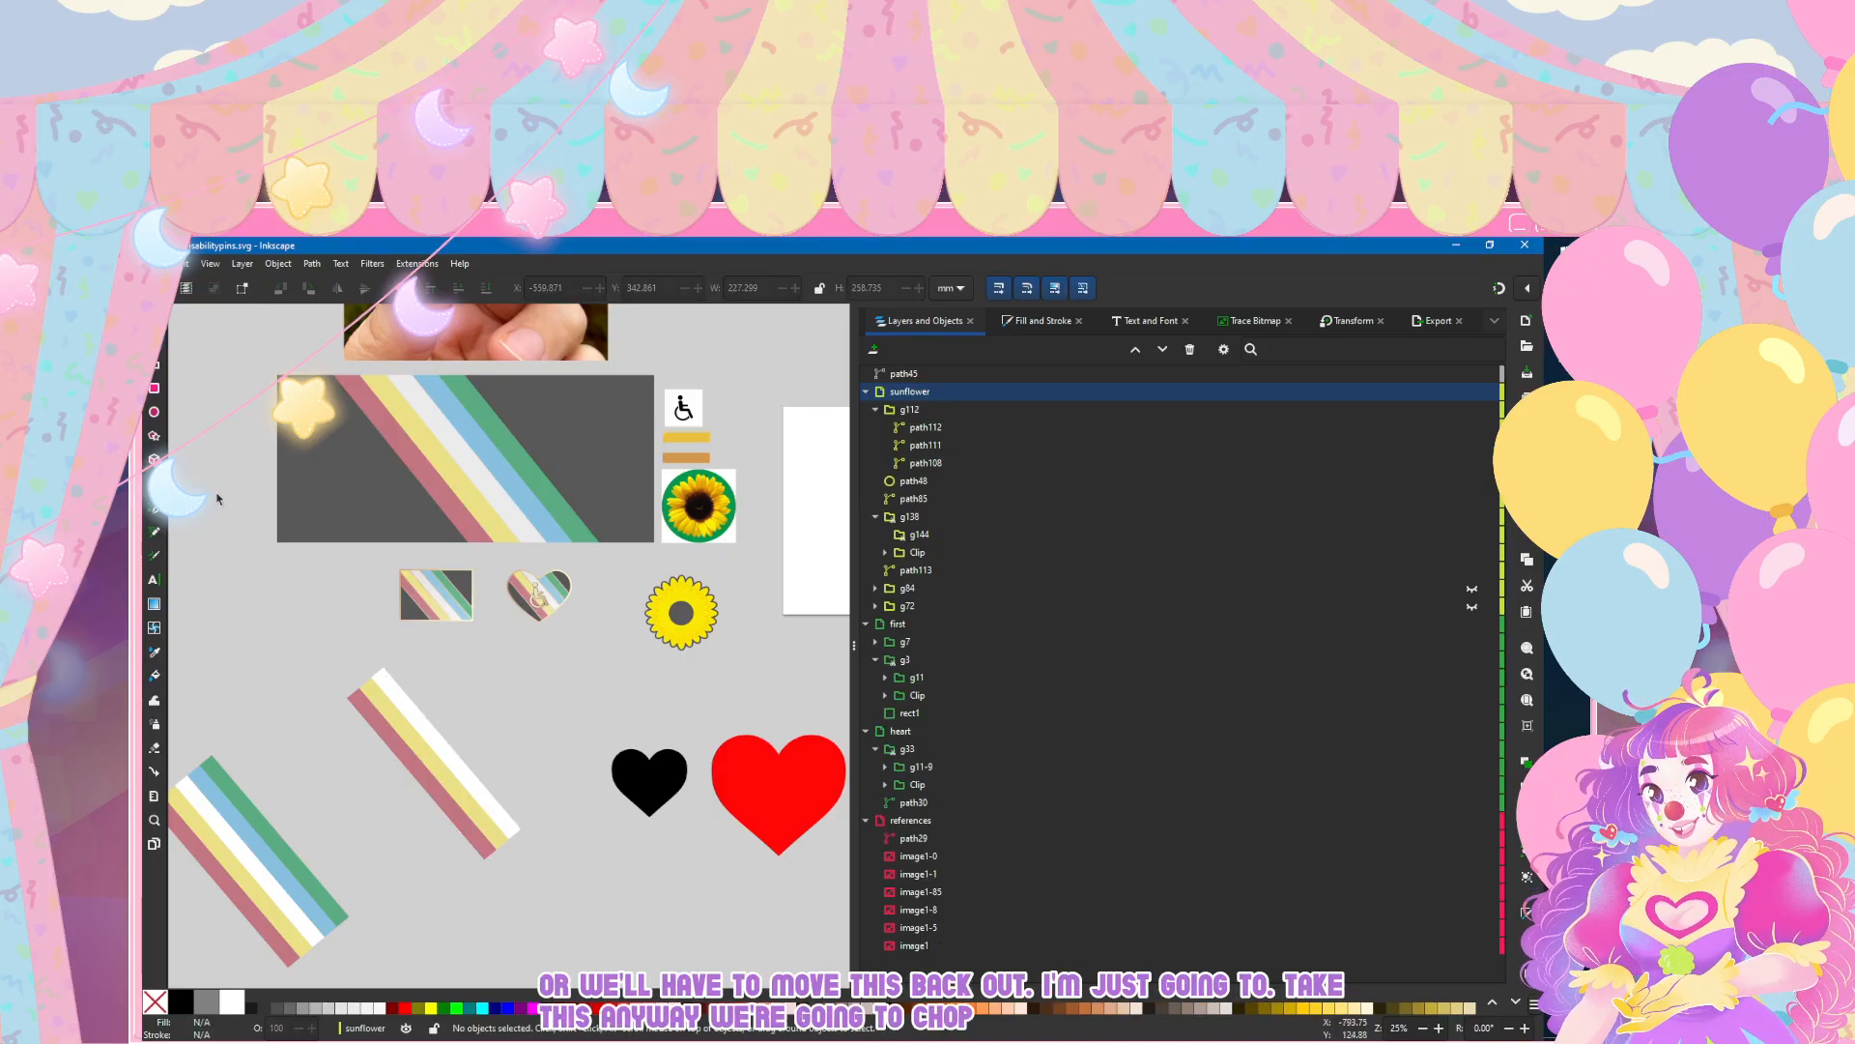
Step: Recolour the white stripe in g112 with the golden yellow sampled from the reference swatch under the wheelchair symbol
{"action": "key", "text": "n"}
{"action": "left_click", "coordinate": [440, 758]}
{"action": "left_click", "coordinate": [1012, 318]}
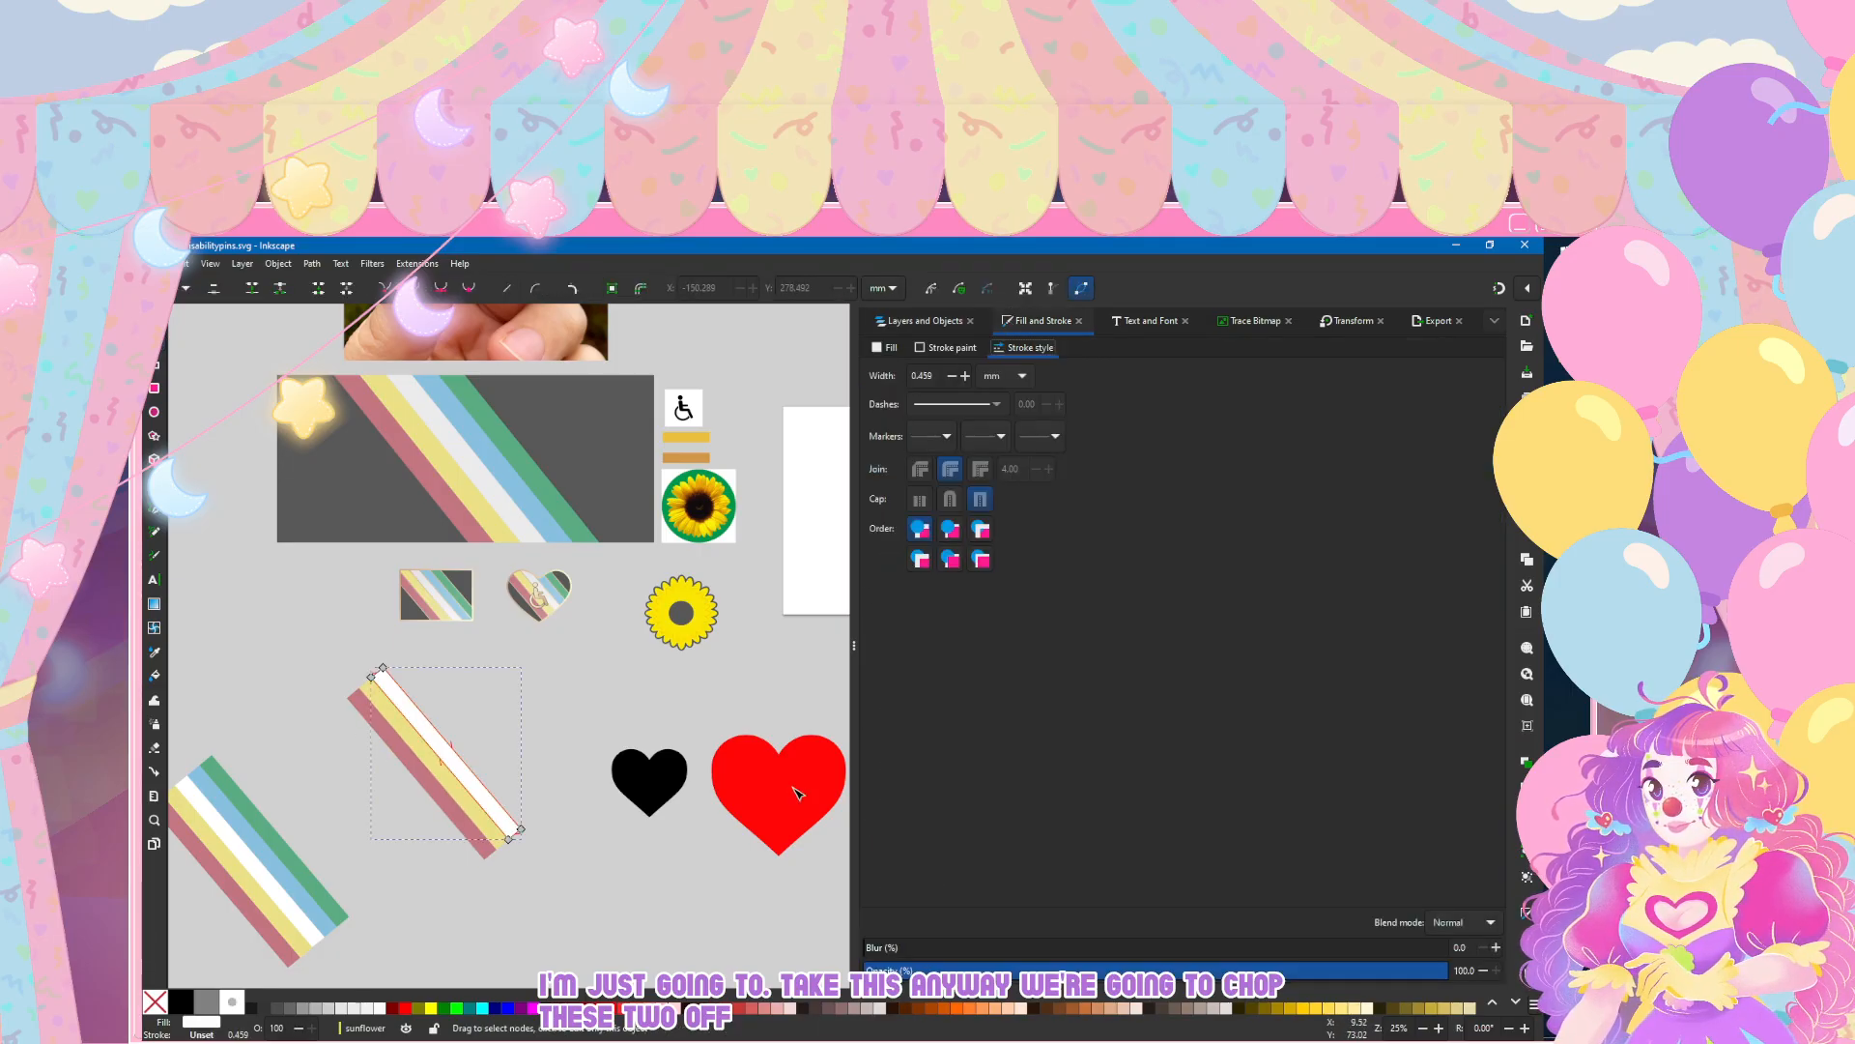
{"action": "left_click", "coordinate": [880, 347]}
{"action": "left_click", "coordinate": [909, 890]}
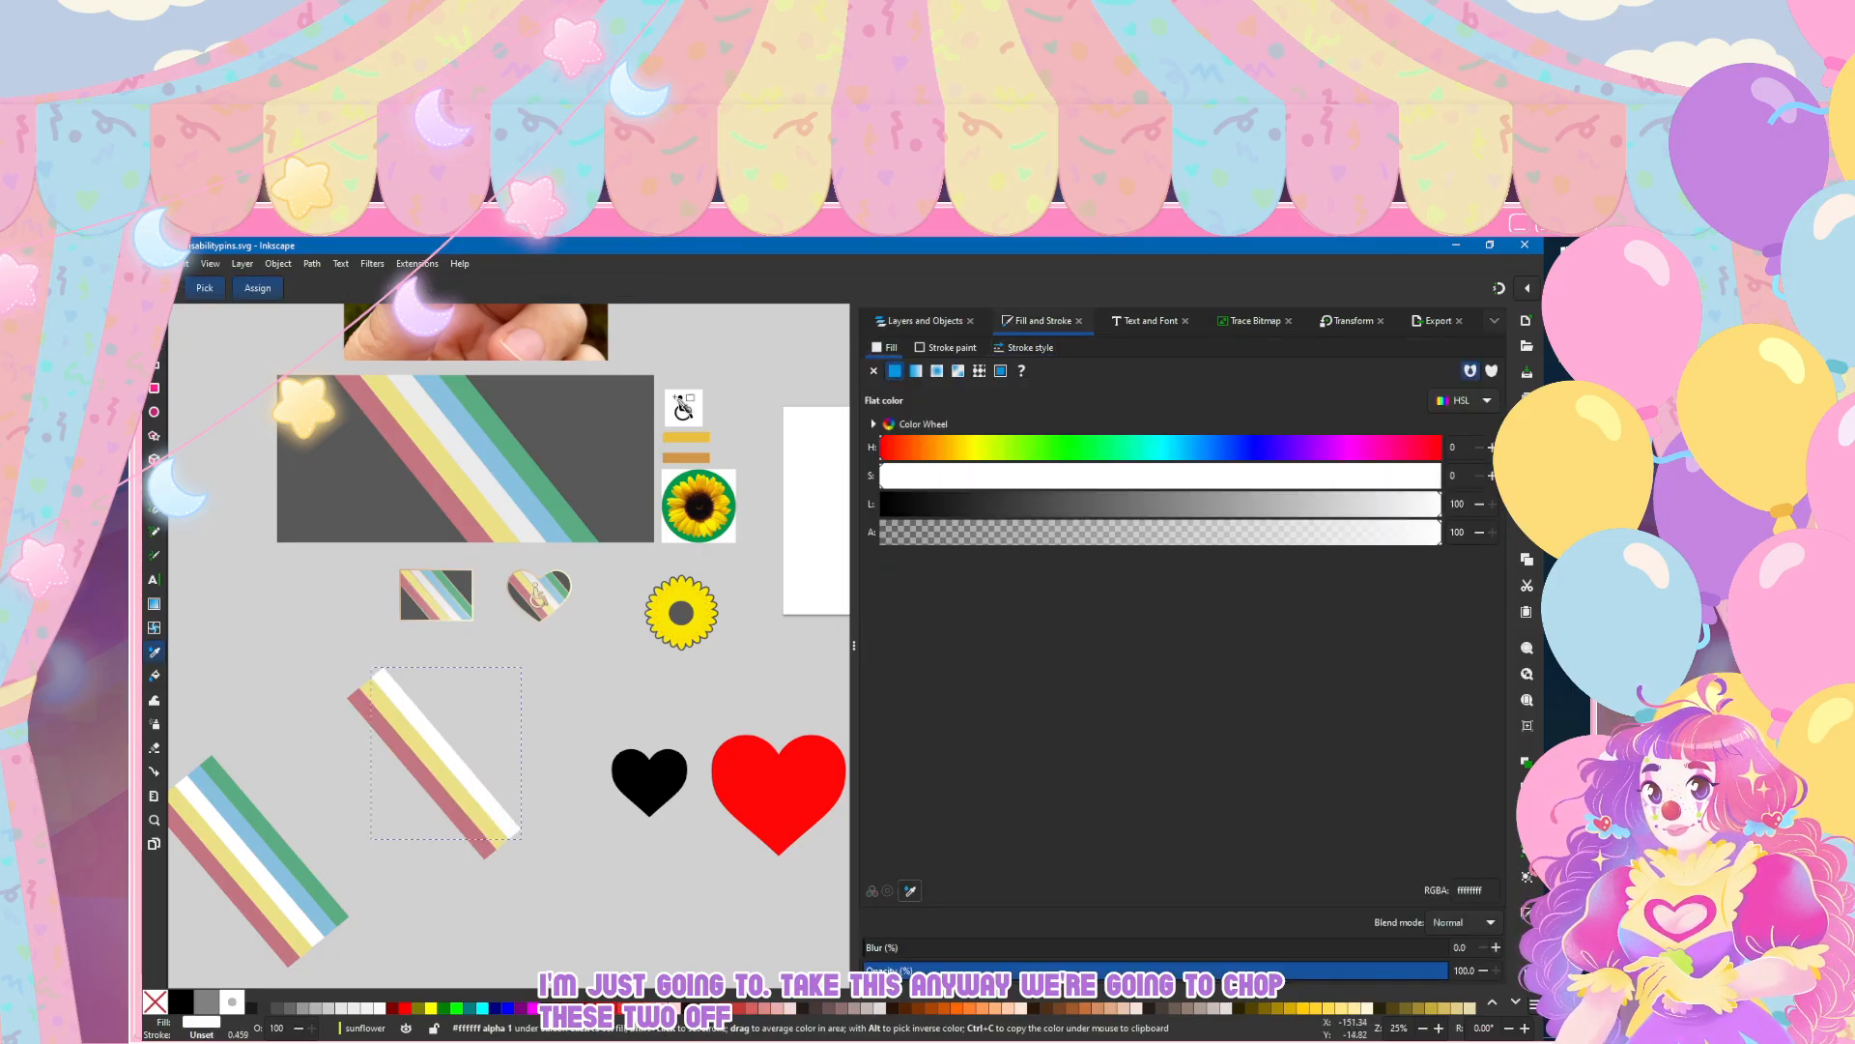
{"action": "left_click", "coordinate": [686, 437]}
{"action": "left_click", "coordinate": [155, 364]}
Step: Make the pale yellow middle stripe's fill transparent by sampling an empty area of the canvas
{"action": "left_click", "coordinate": [412, 740]}
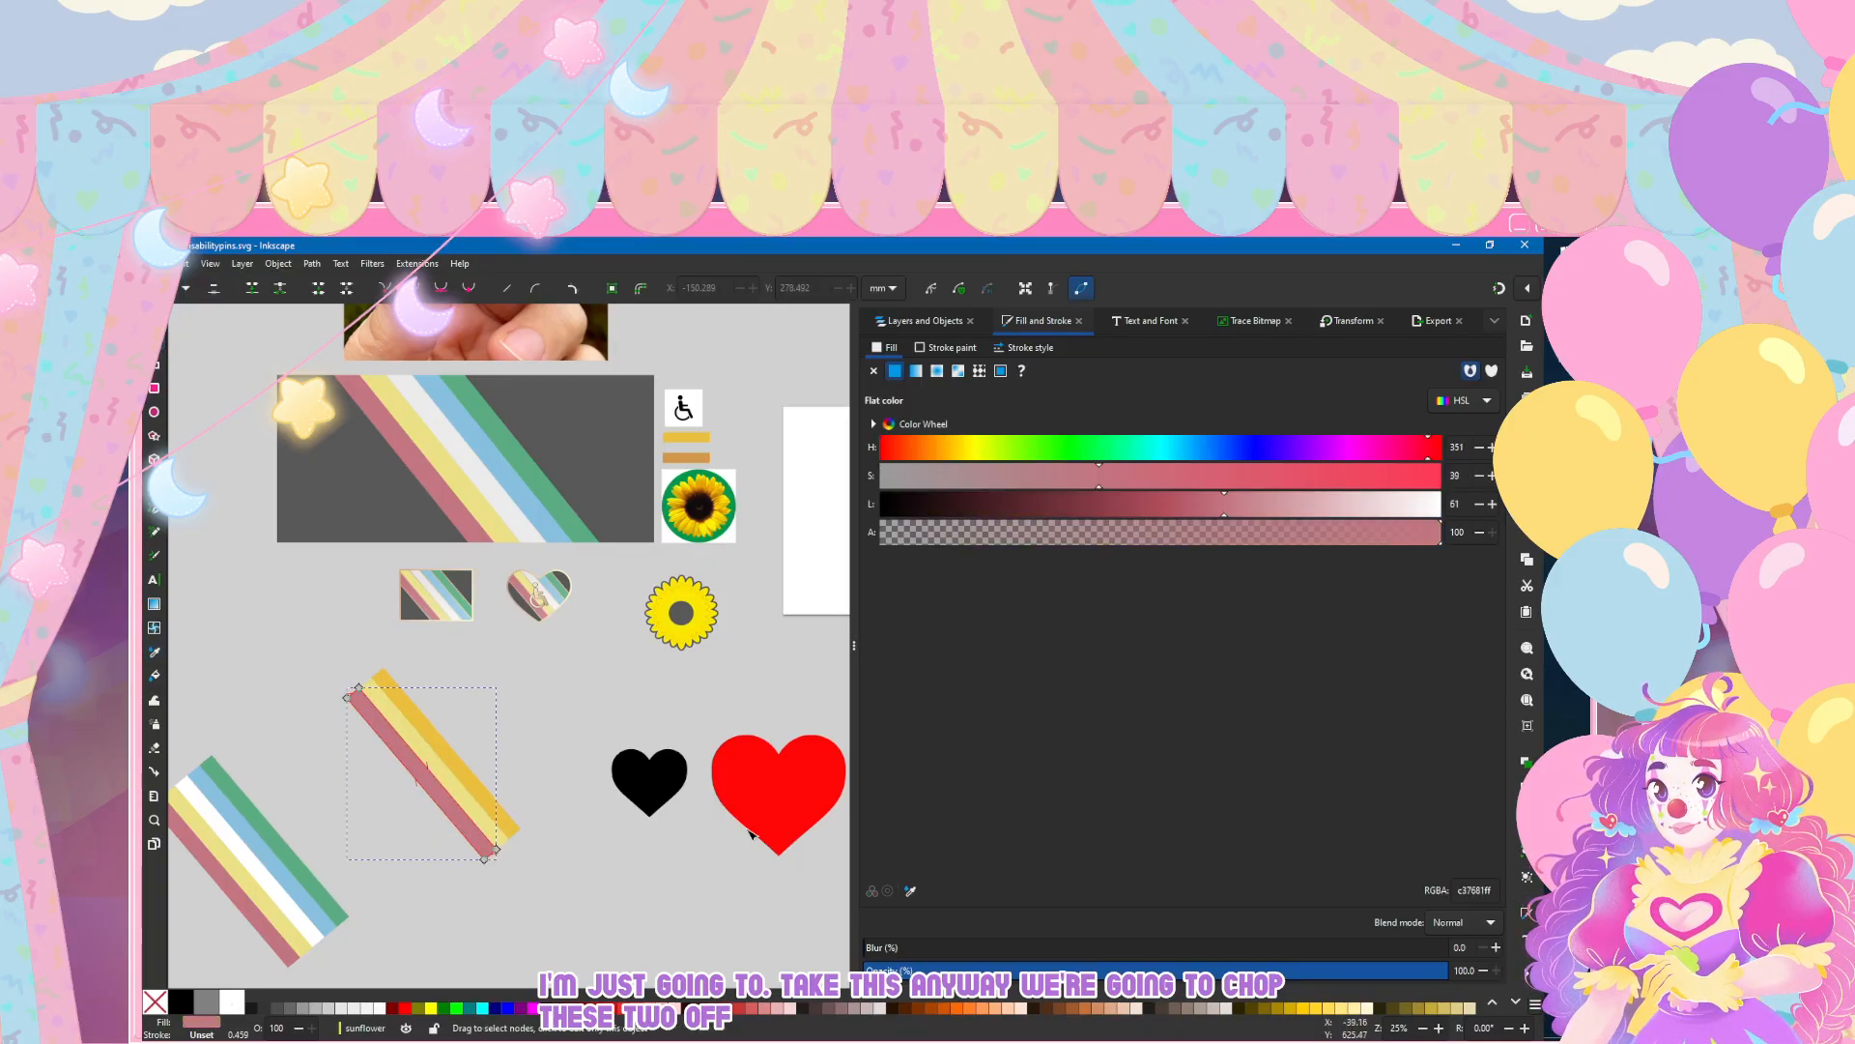
{"action": "left_click", "coordinate": [430, 756]}
{"action": "left_click", "coordinate": [910, 893]}
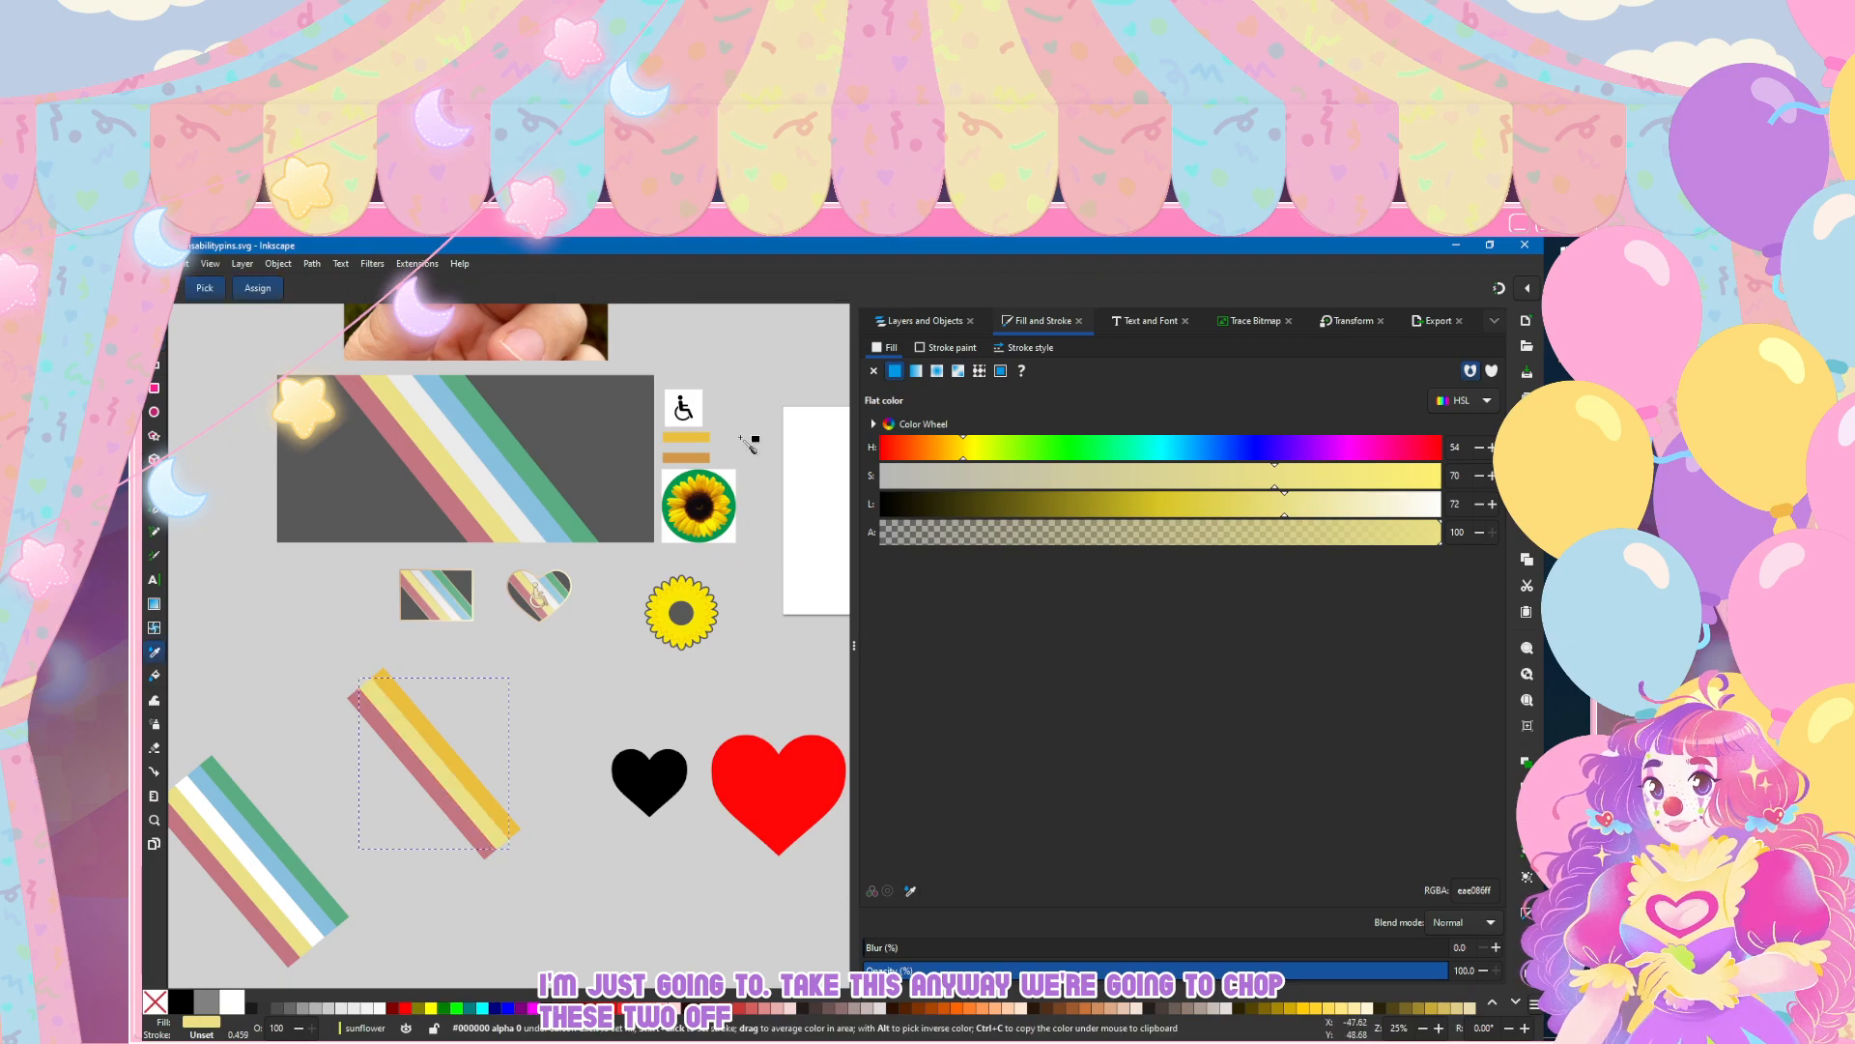
Step: Recolour the red stripe in g112 with the orange-brown d39848 tone sampled from the lower reference swatch
{"action": "left_click", "coordinate": [395, 759]}
{"action": "left_click", "coordinate": [395, 759]}
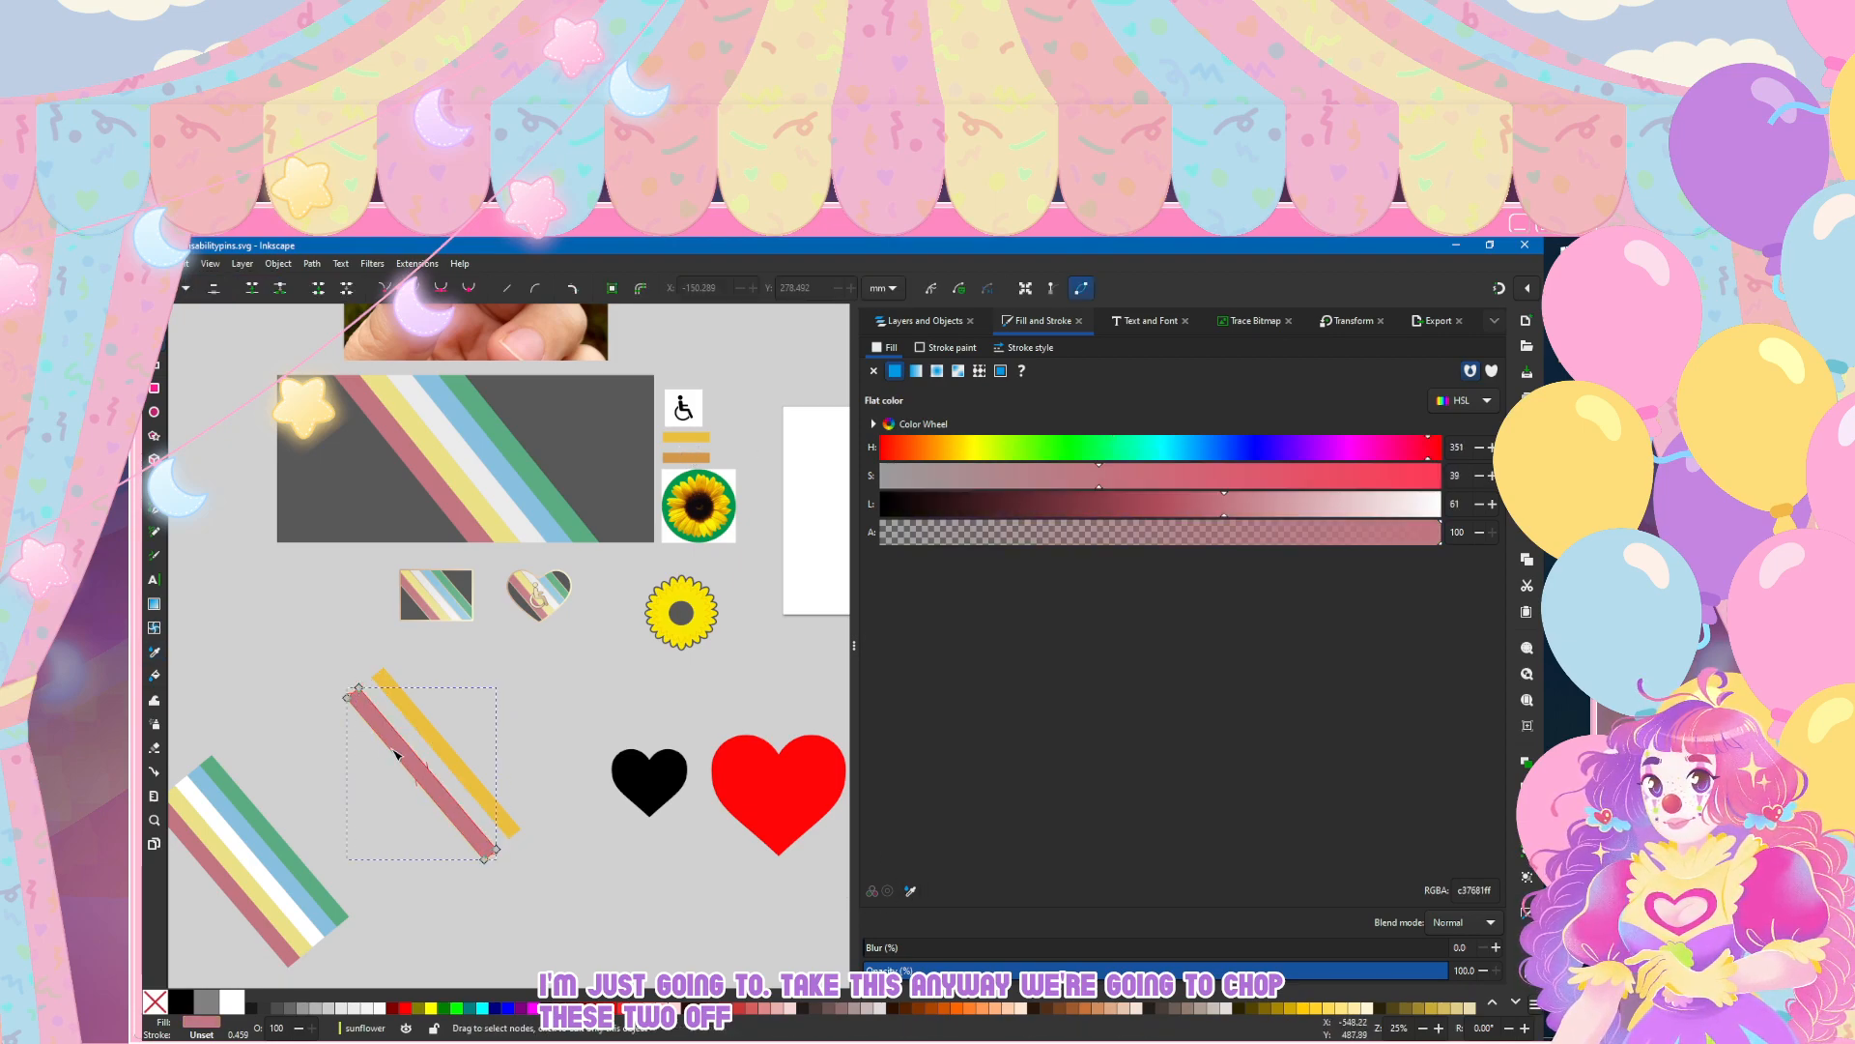
{"action": "left_click", "coordinate": [910, 891]}
{"action": "left_click", "coordinate": [696, 457]}
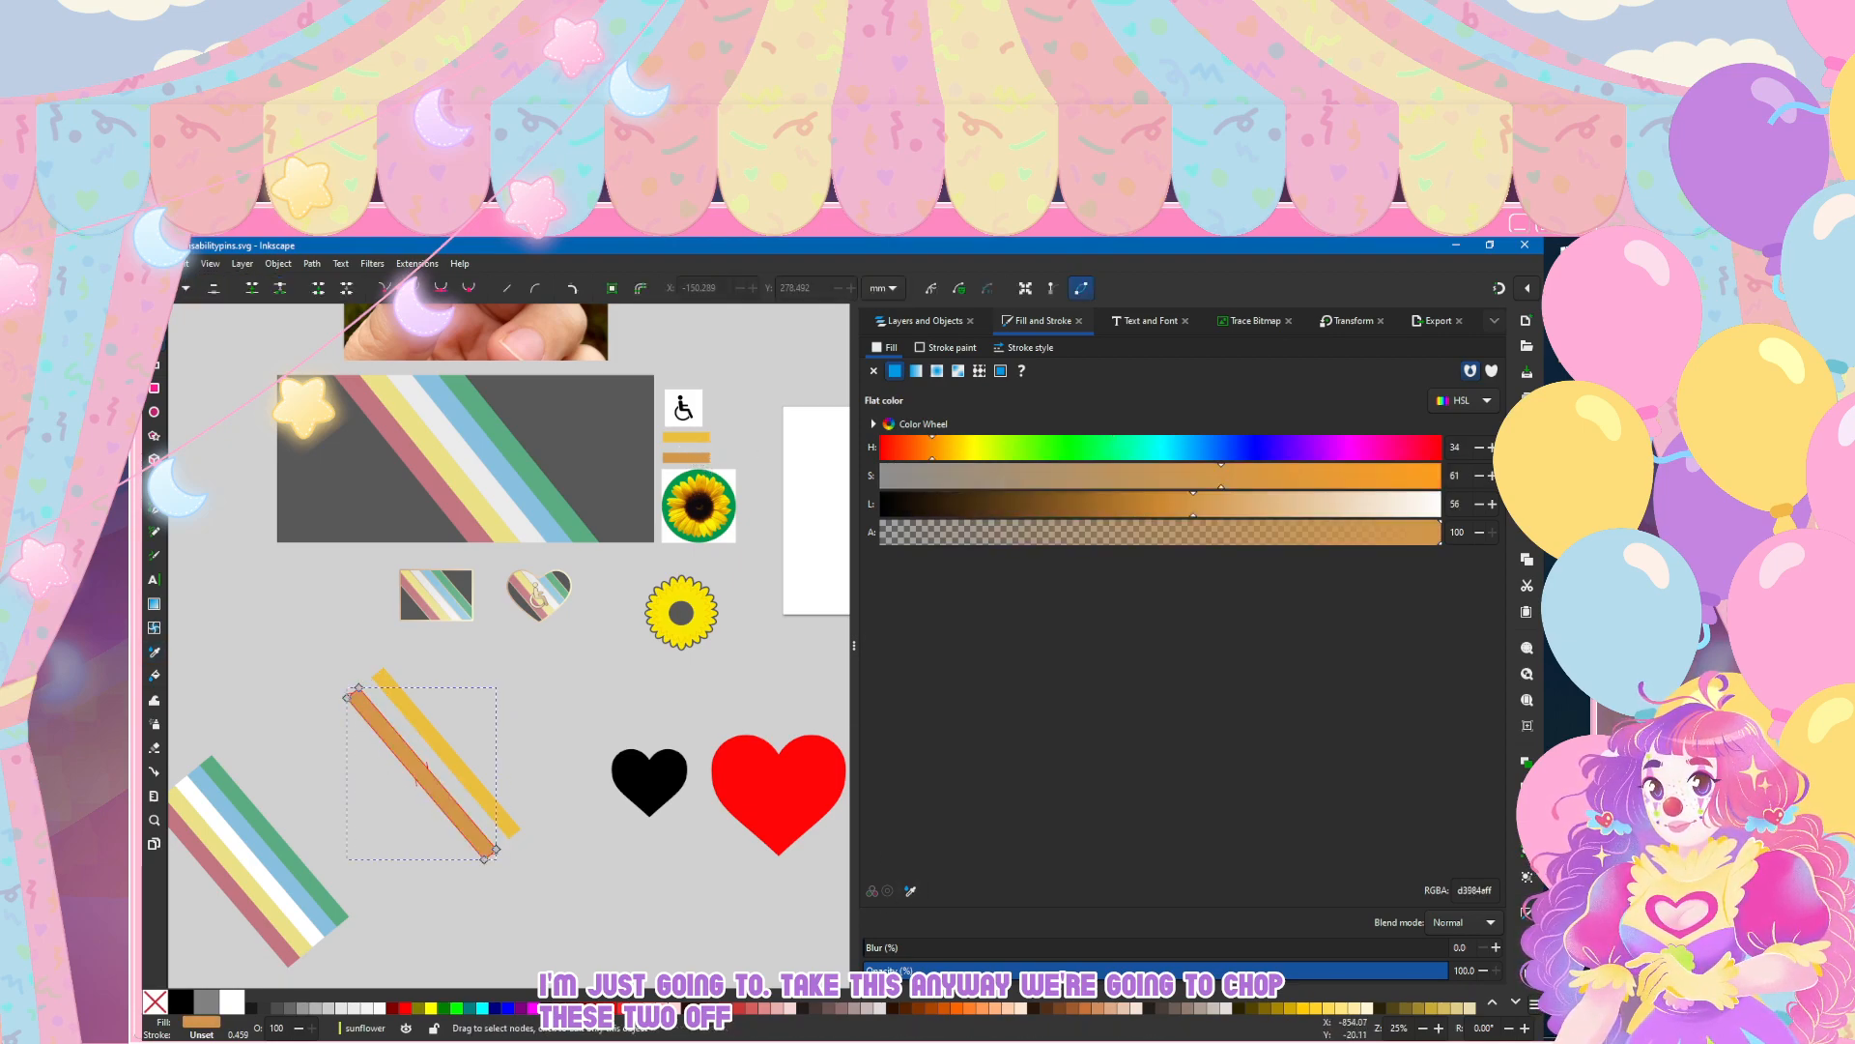
{"action": "key", "text": "s"}
Step: Select the recoloured stripe group g112 and move it over the sunflower
{"action": "left_click", "coordinate": [402, 748]}
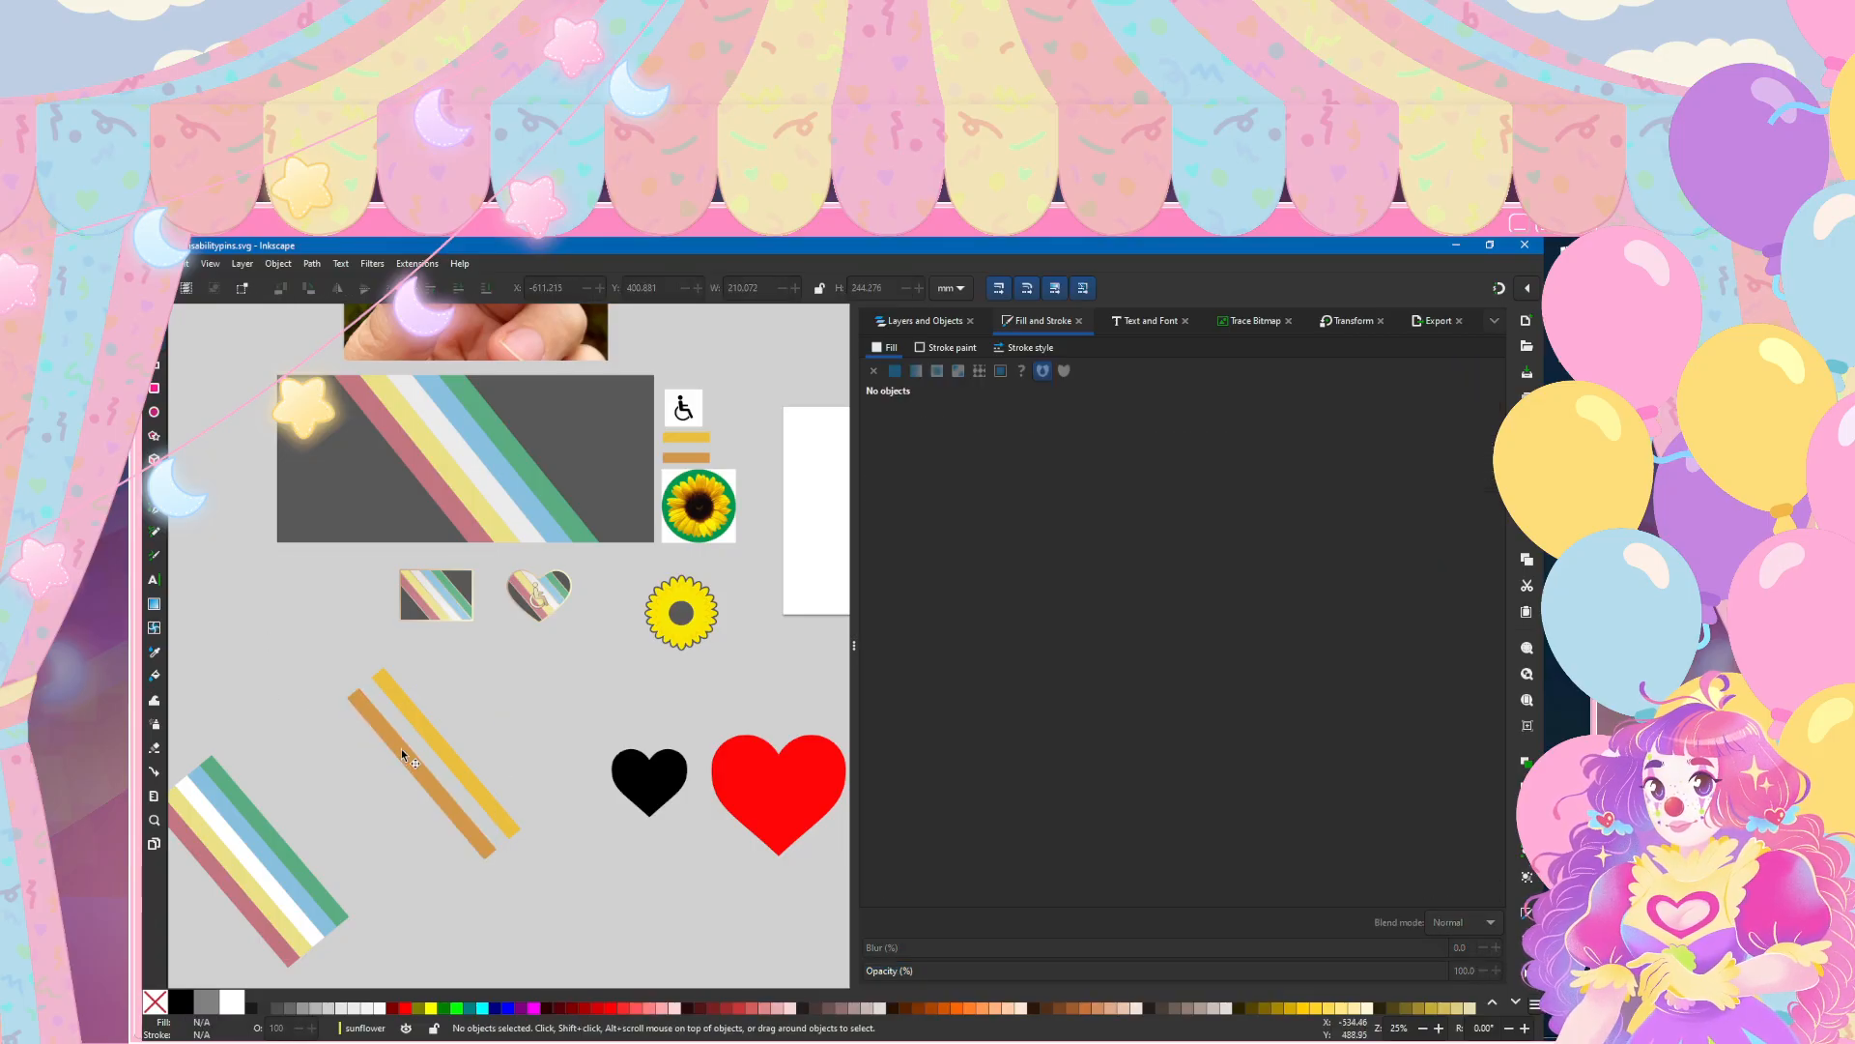
{"action": "left_click", "coordinate": [921, 322]}
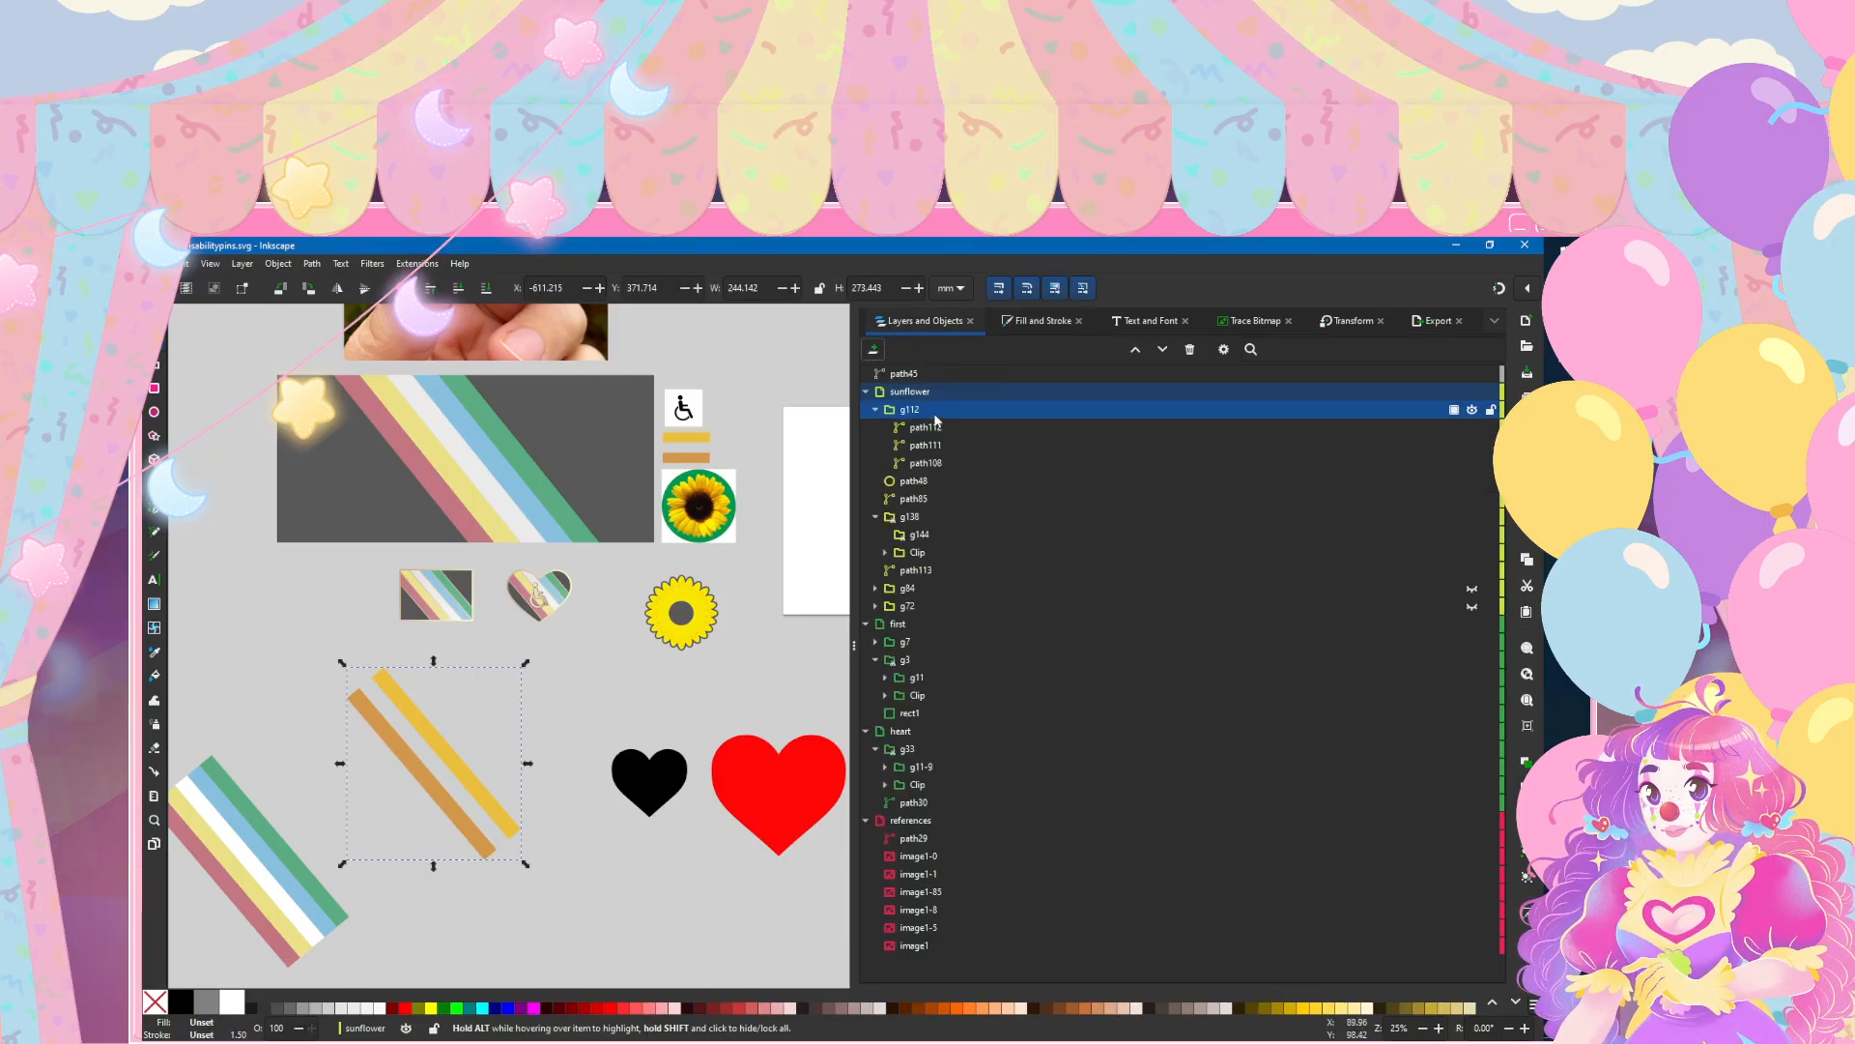
{"action": "left_click_drag", "start_coordinate": [500, 773], "coordinate": [727, 626]}
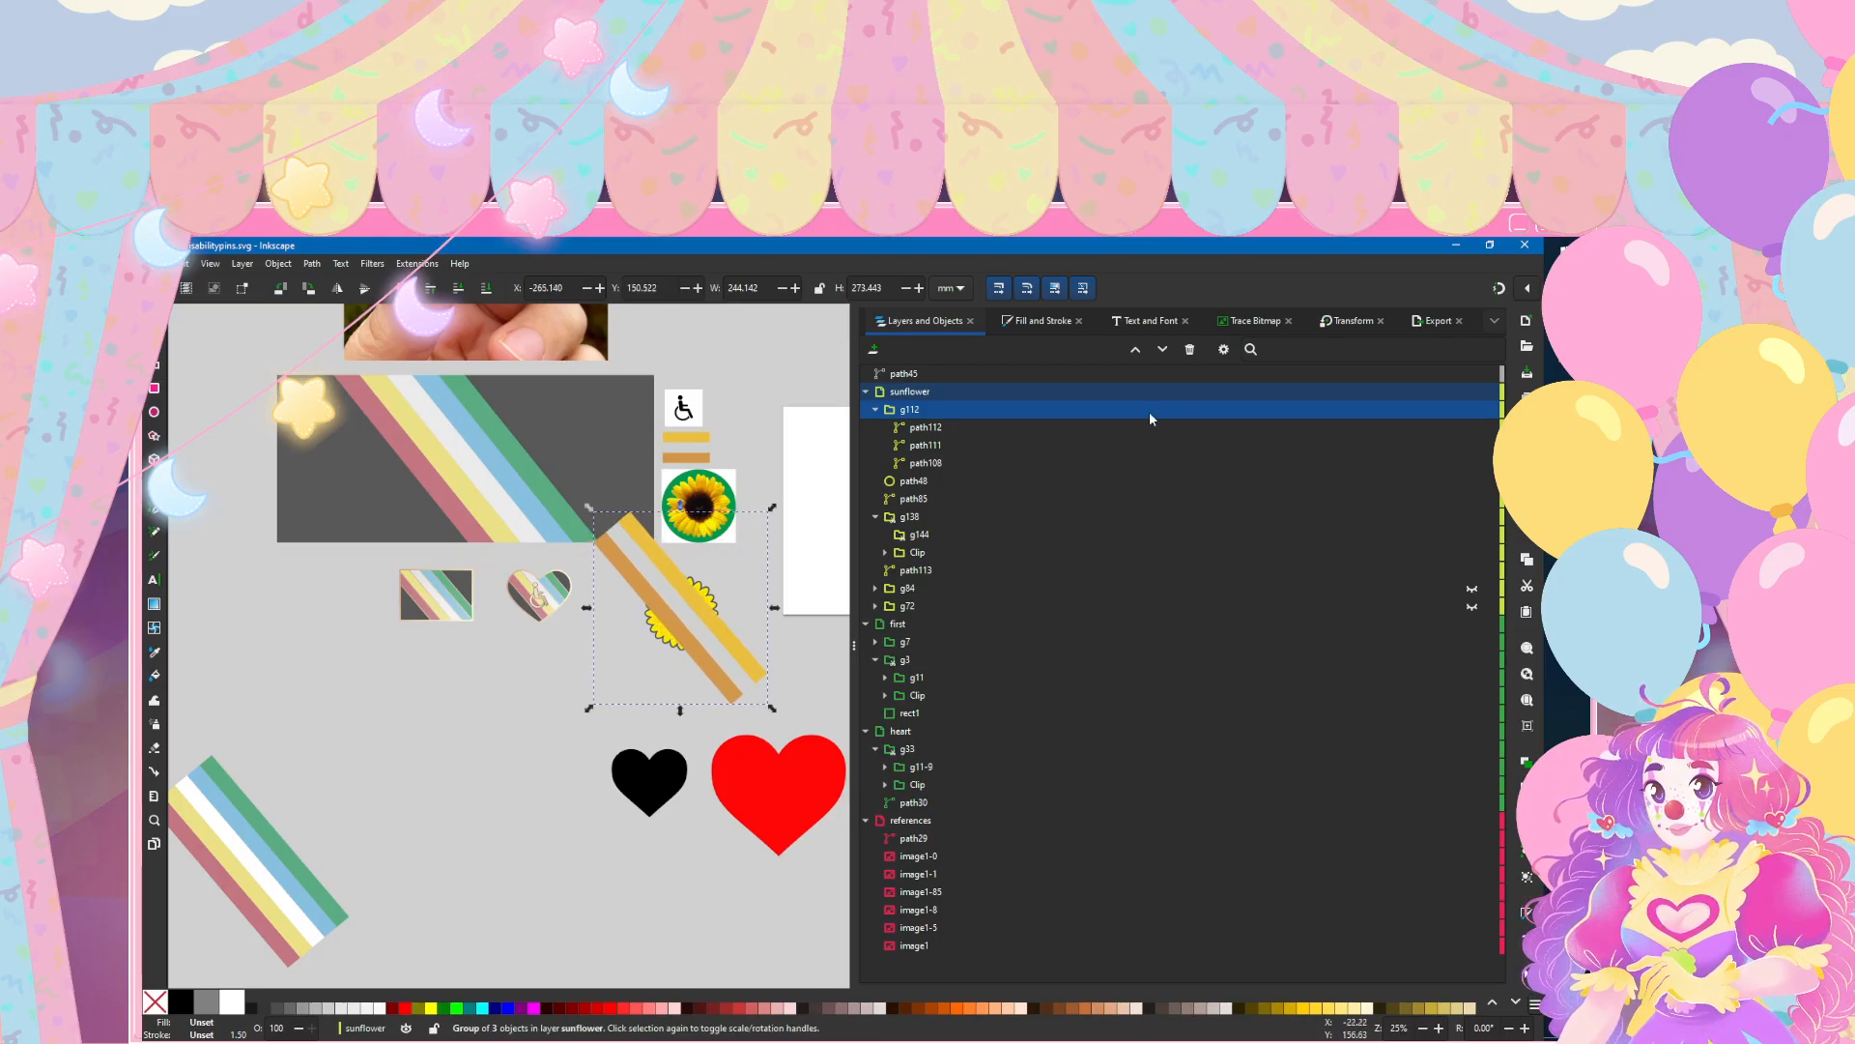
Step: Scale g112 proportionally by 110% repeatedly until it is about 393 mm wide and 440 mm high
{"action": "left_click", "coordinate": [1349, 322]}
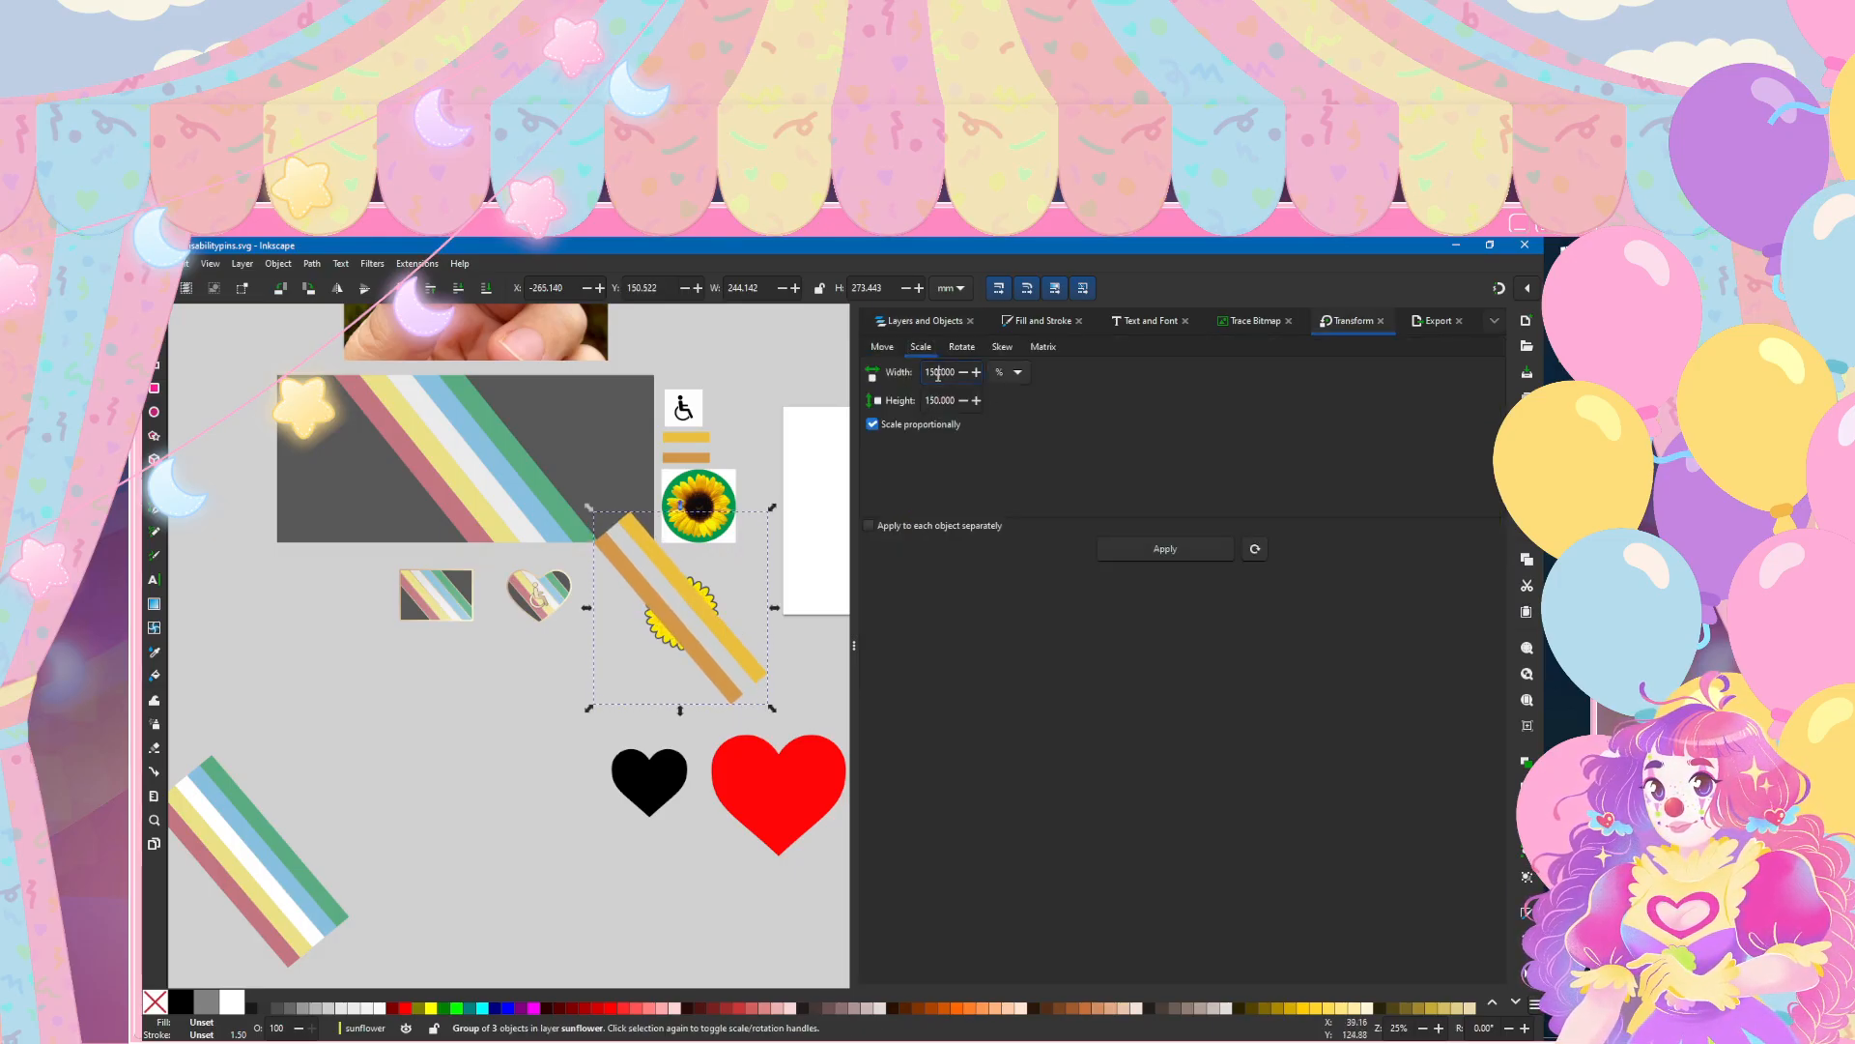
{"action": "key", "text": "Return"}
{"action": "key", "text": "Return"}
{"action": "key", "text": "Return"}
{"action": "key", "text": "Return"}
{"action": "key", "text": "Return"}
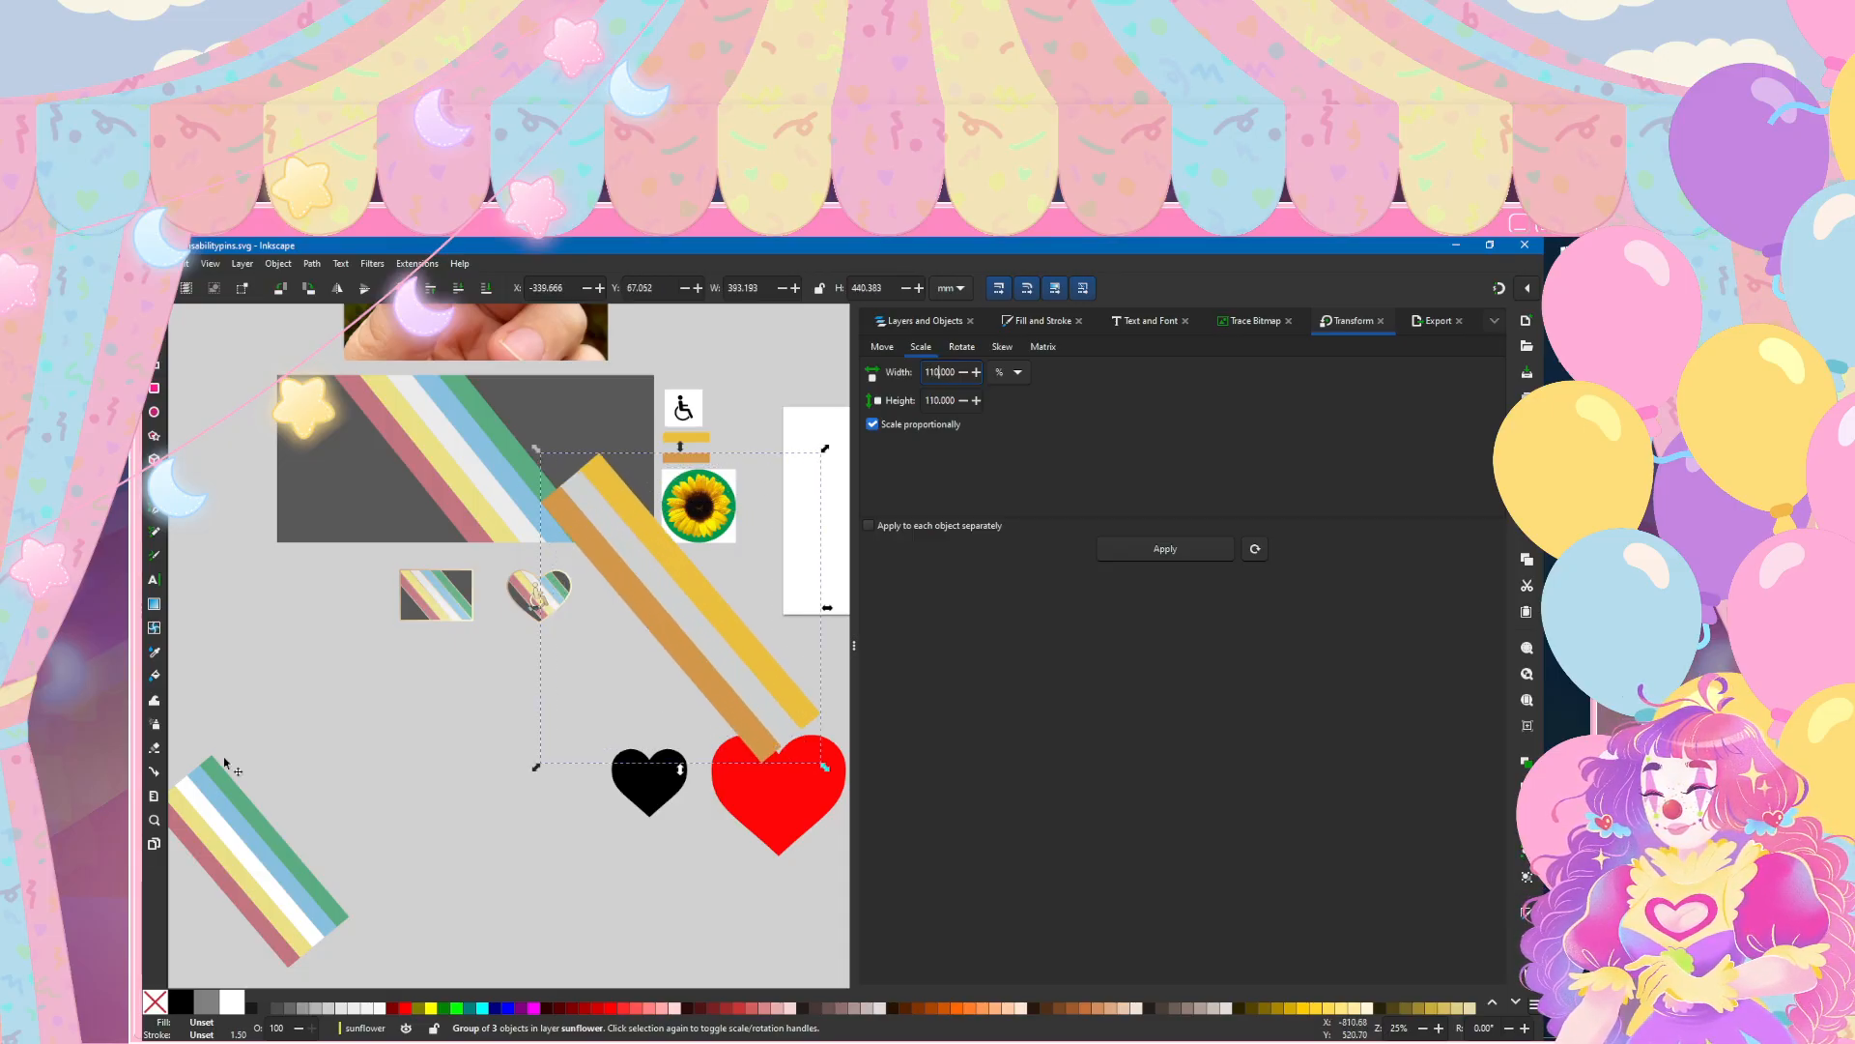
Step: Move g112 into the clipped group g138 above g144 and nudge the stripes to X -341.783, Y 70.227 mm
{"action": "scroll", "coordinate": [683, 554], "scroll_direction": "up", "scroll_amount": 4}
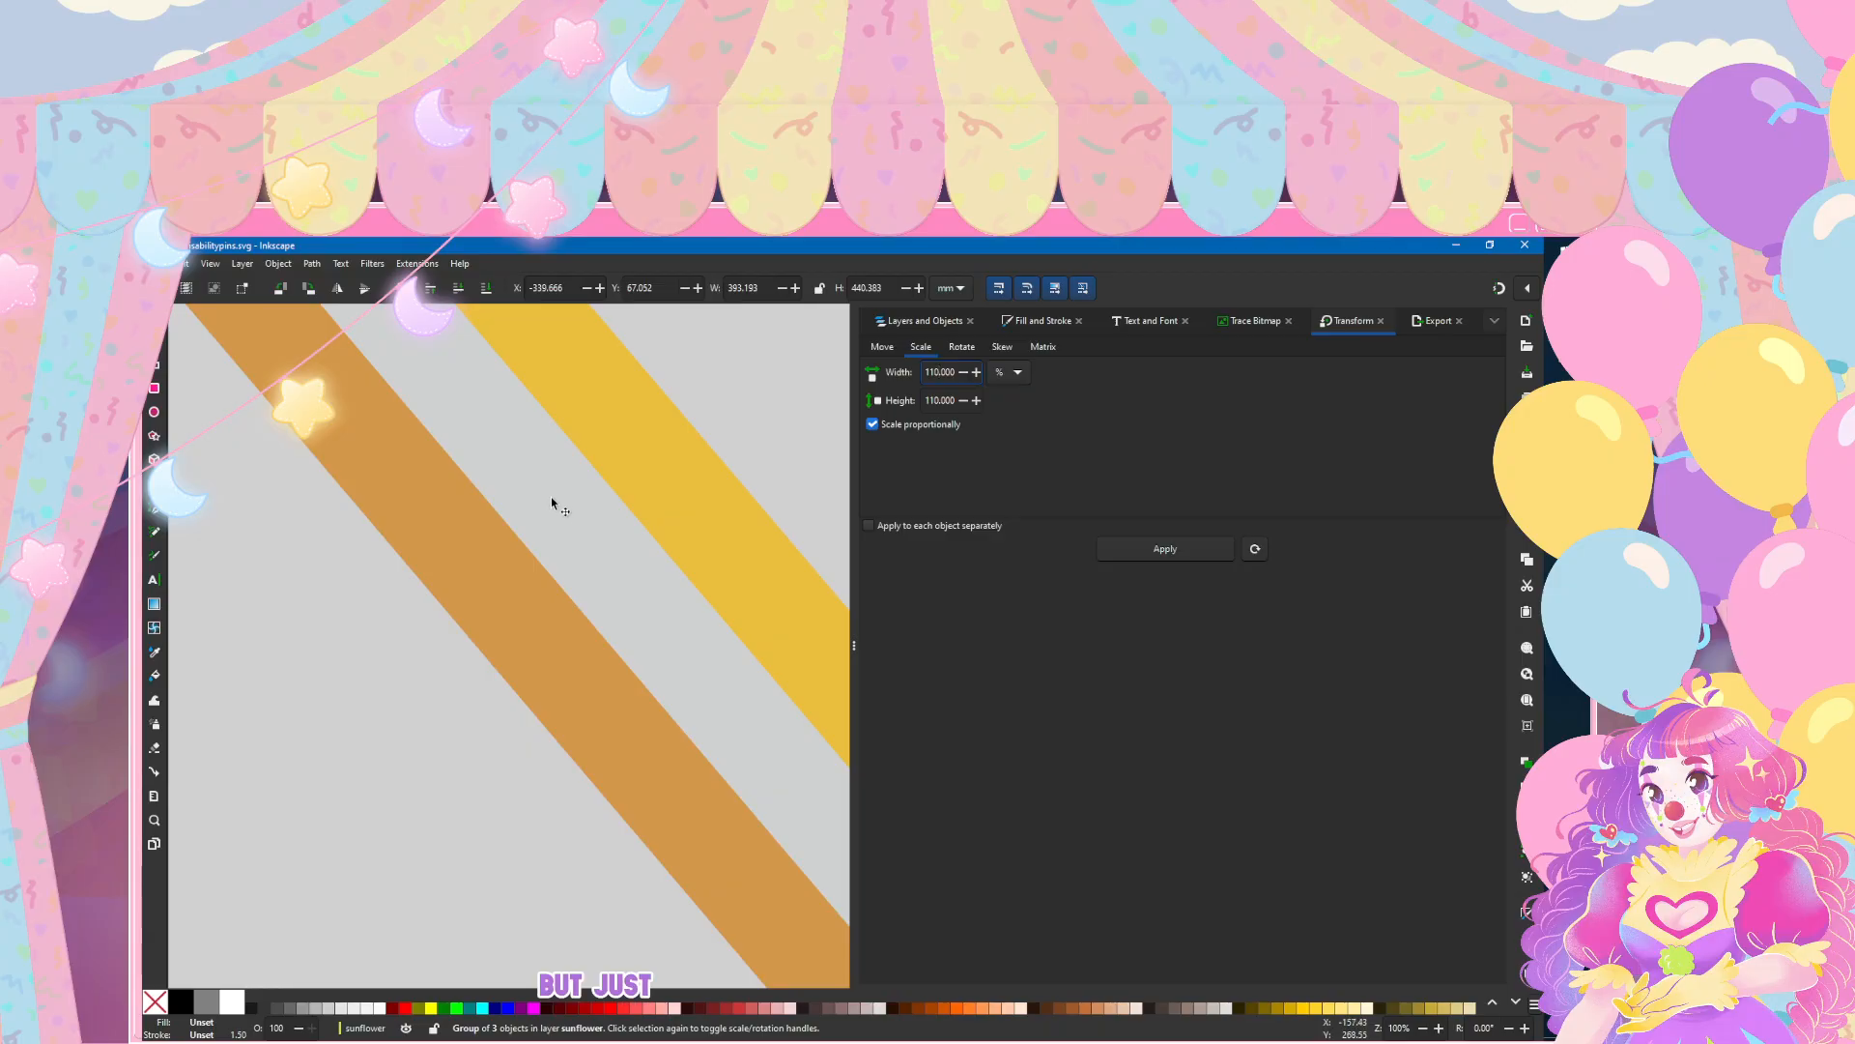
{"action": "key", "text": "ctrl+shift+l"}
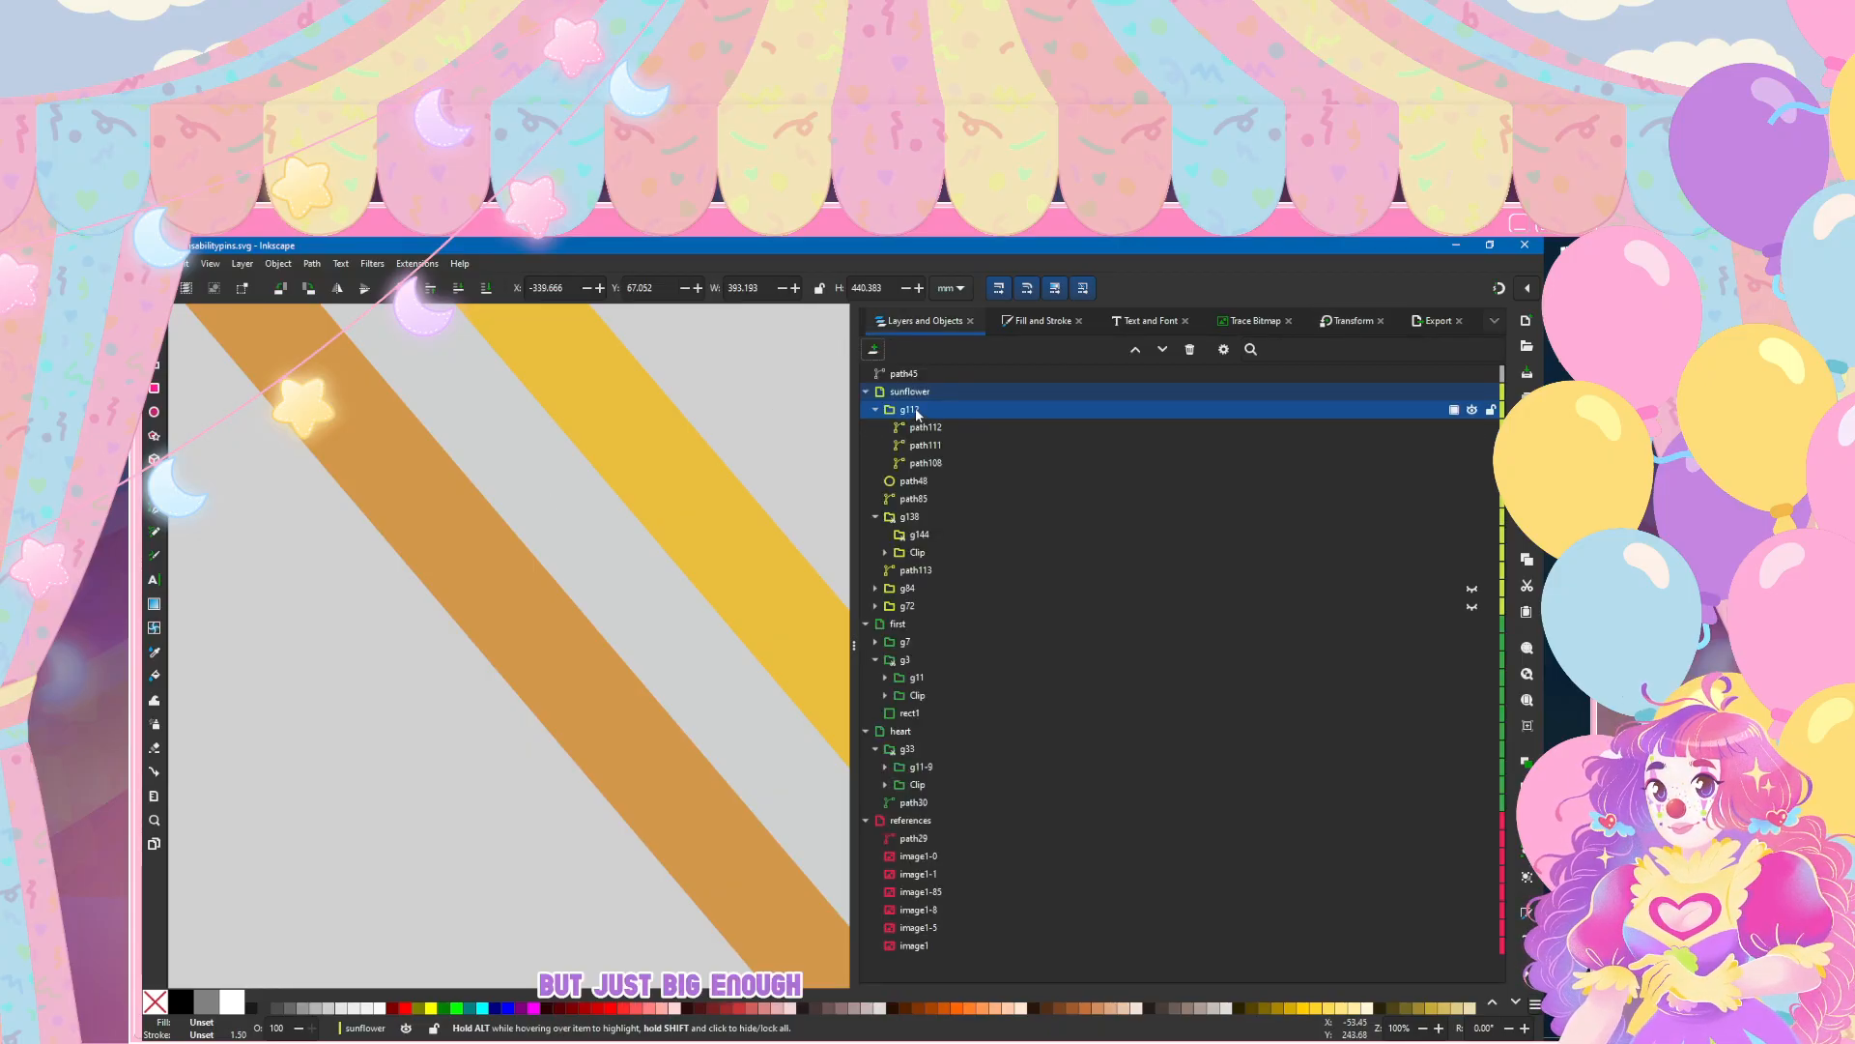
{"action": "left_click_drag", "start_coordinate": [917, 414], "coordinate": [960, 512]}
{"action": "scroll", "coordinate": [587, 518], "scroll_direction": "down", "scroll_amount": 2}
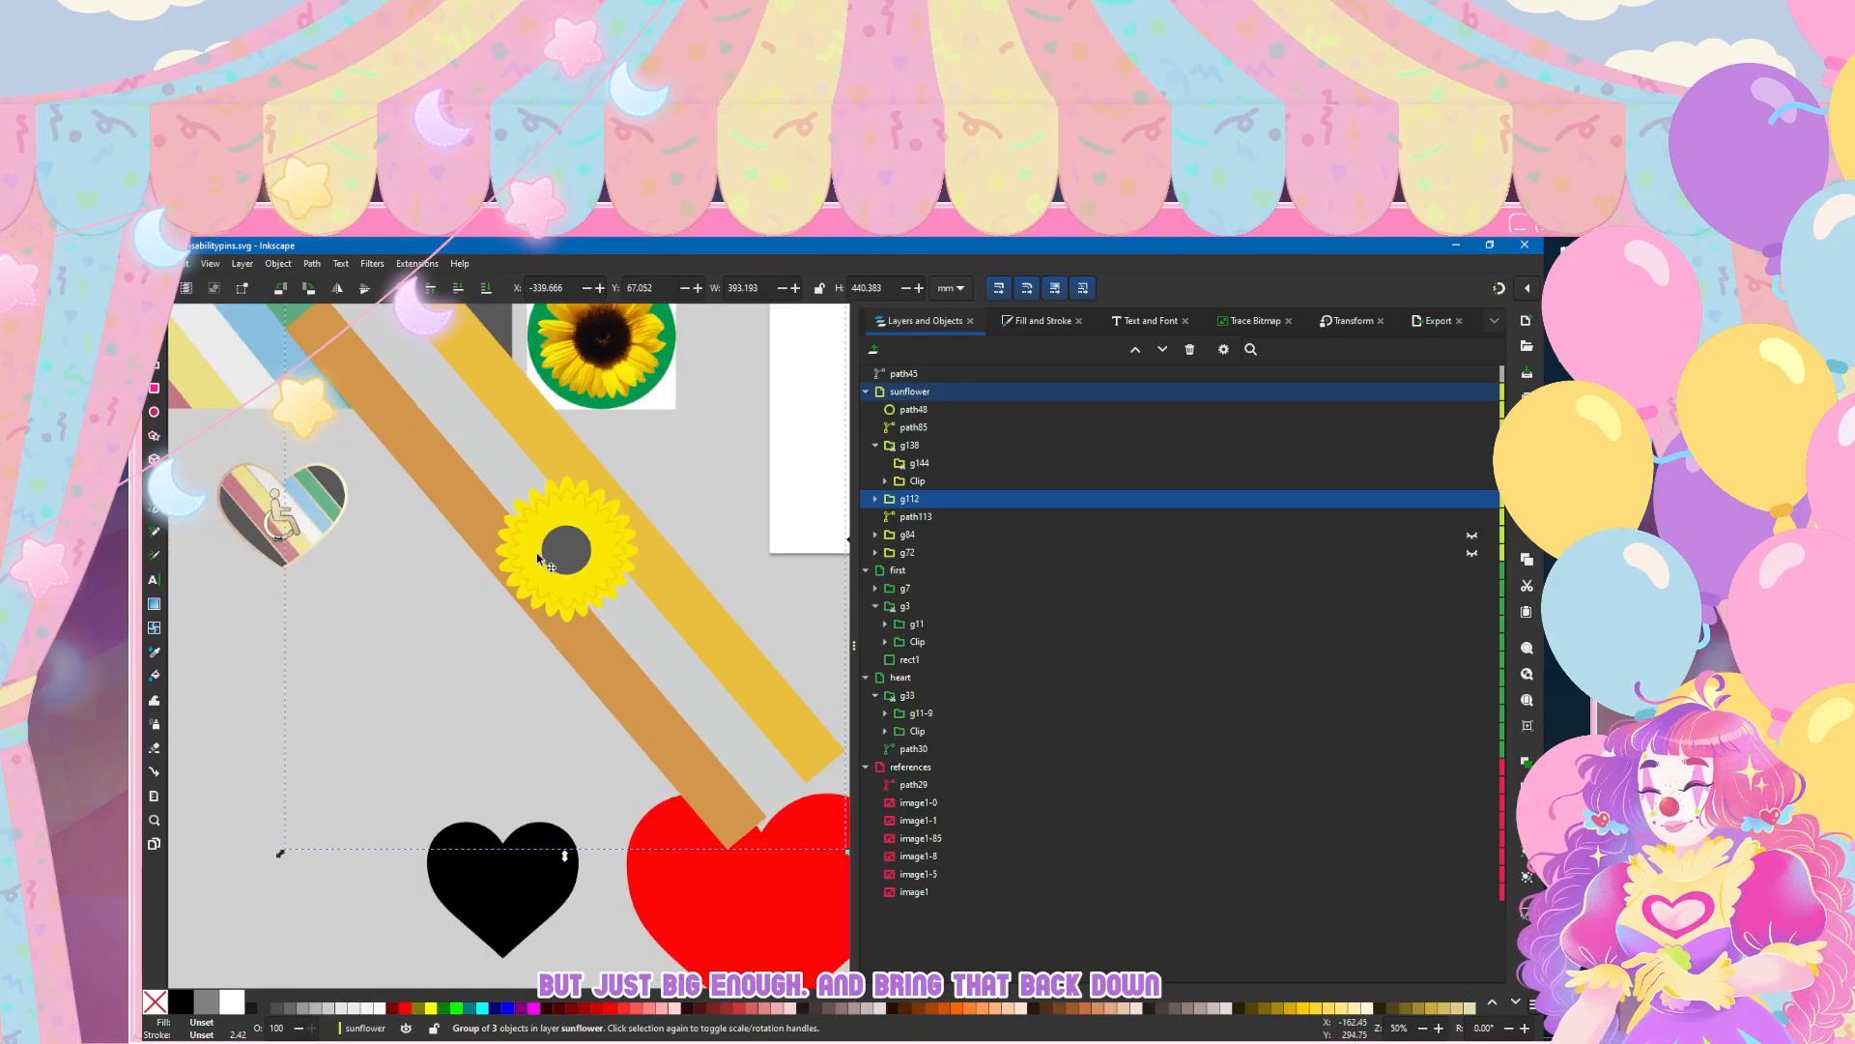
{"action": "scroll", "coordinate": [546, 570], "scroll_direction": "up", "scroll_amount": 2}
{"action": "left_click_drag", "start_coordinate": [913, 500], "coordinate": [935, 463]}
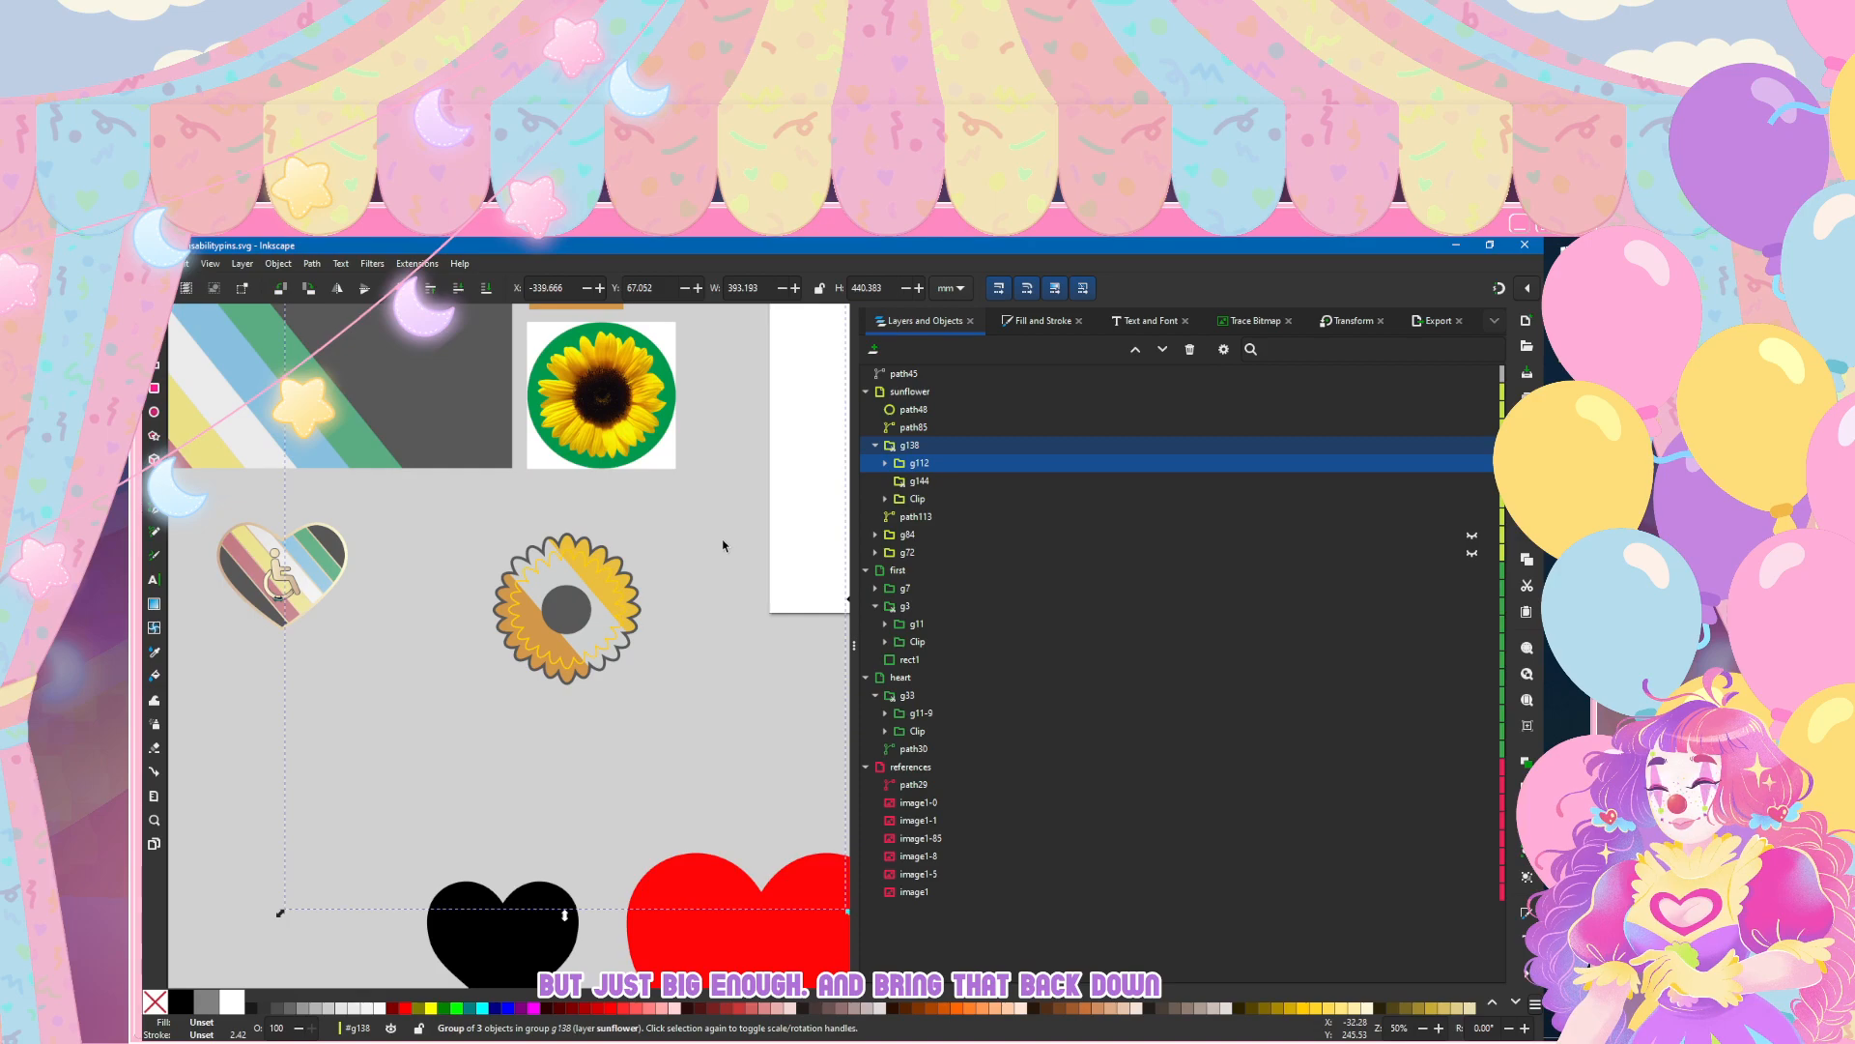
{"action": "left_click_drag", "start_coordinate": [564, 914], "coordinate": [560, 919]}
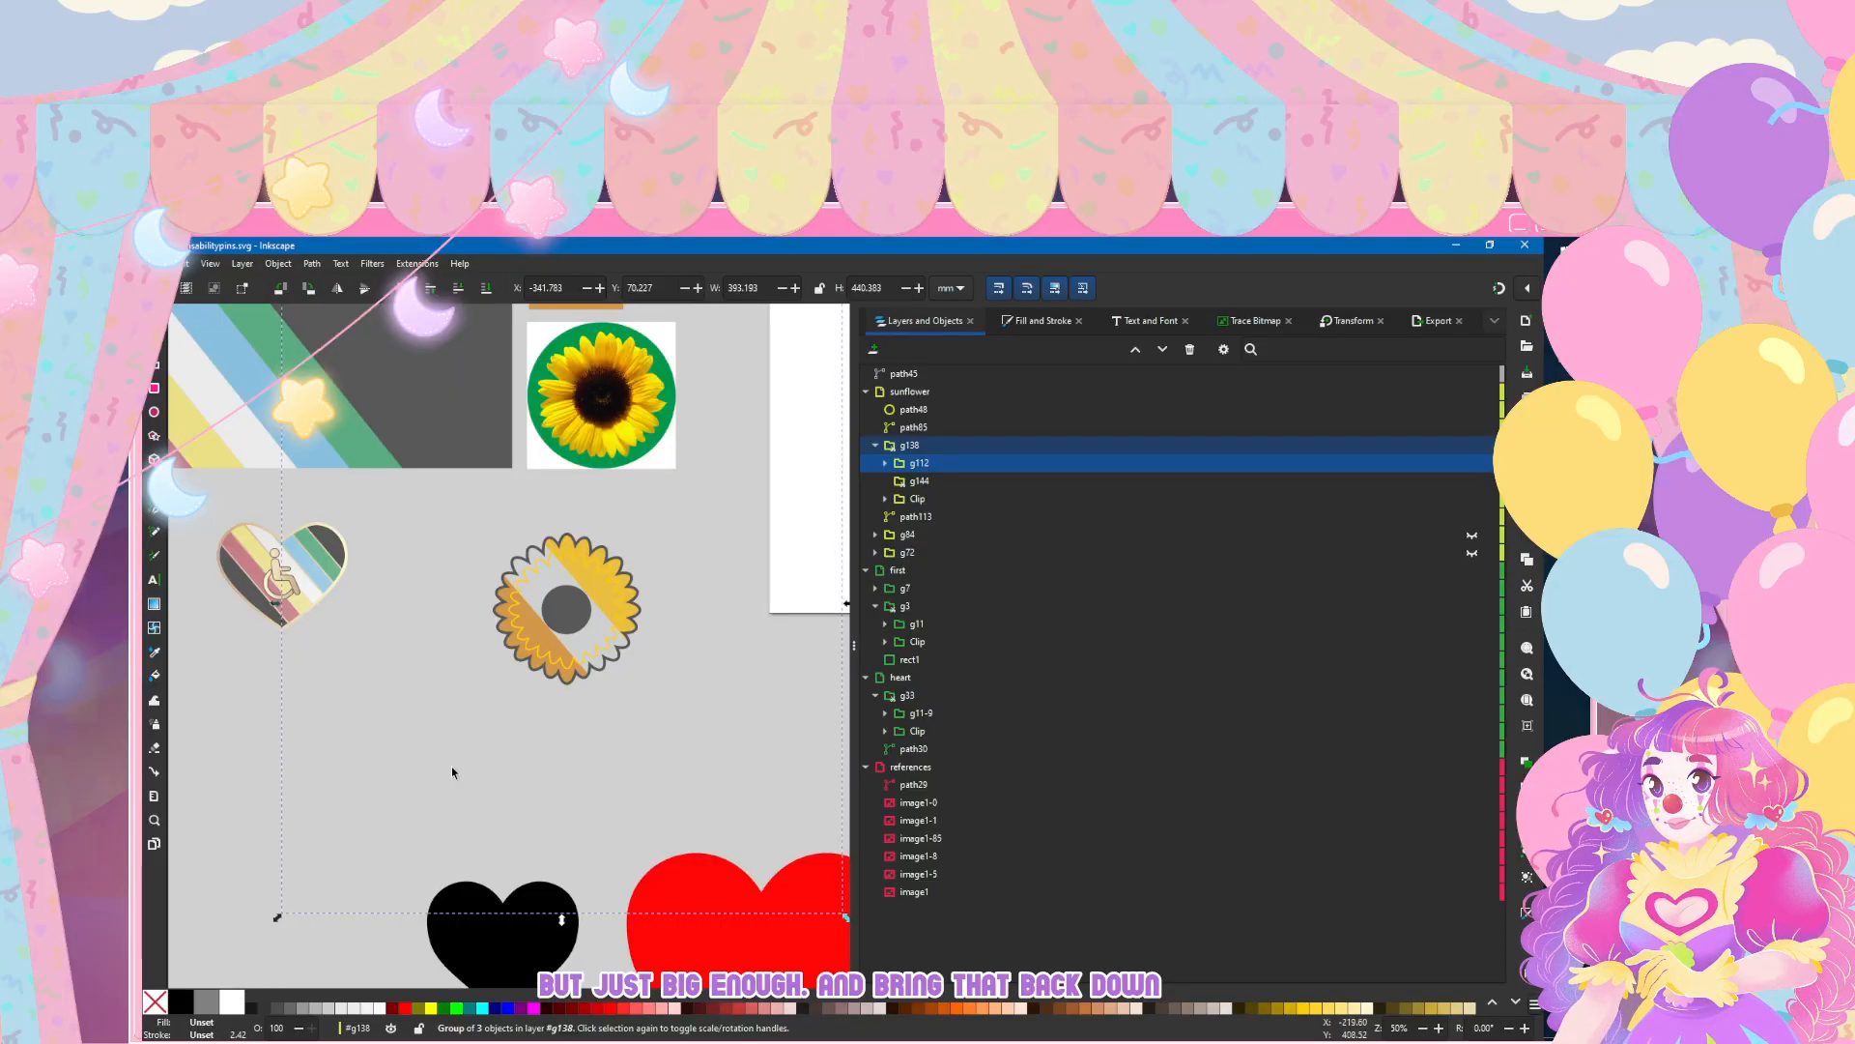
Step: Rotate the stripe group g112 counterclockwise by 50° so its stripes run horizontally through the sunflower
{"action": "left_click", "coordinate": [243, 726]}
{"action": "scroll", "coordinate": [280, 708], "scroll_direction": "down", "scroll_amount": 2}
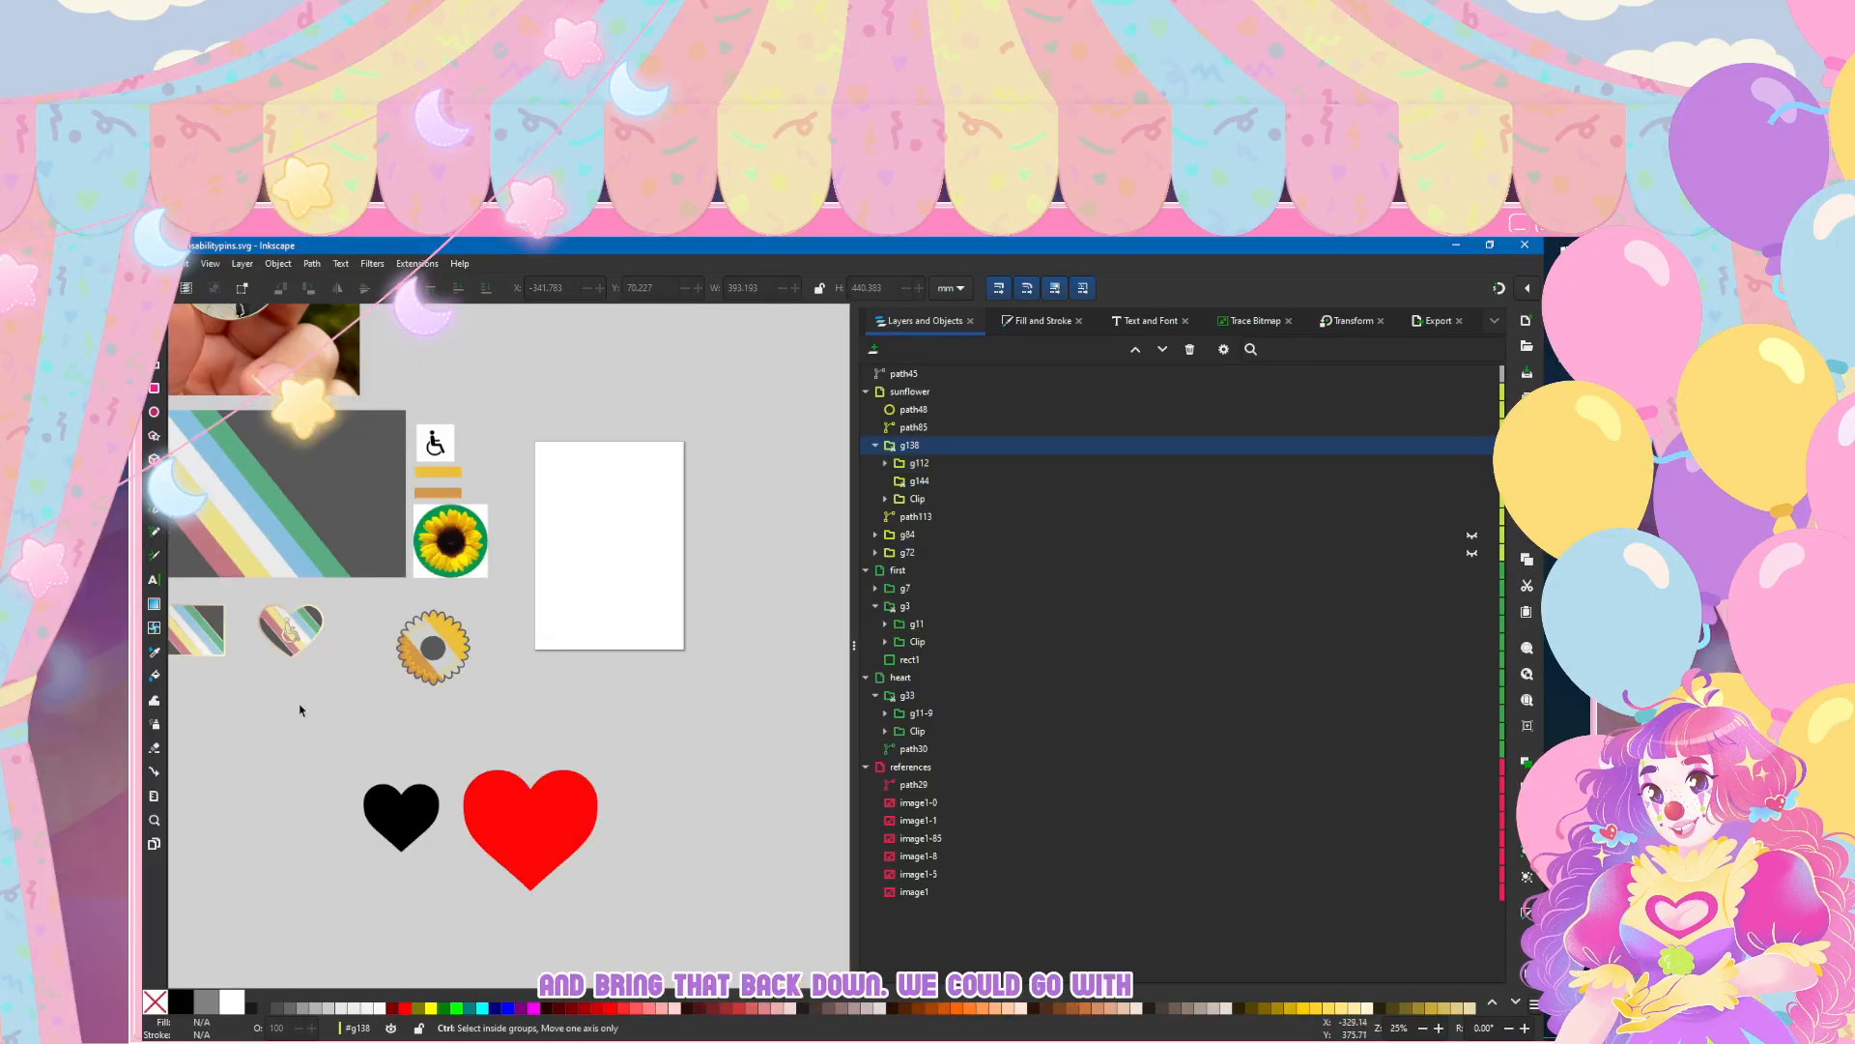
{"action": "scroll", "coordinate": [329, 688], "scroll_direction": "up", "scroll_amount": 1}
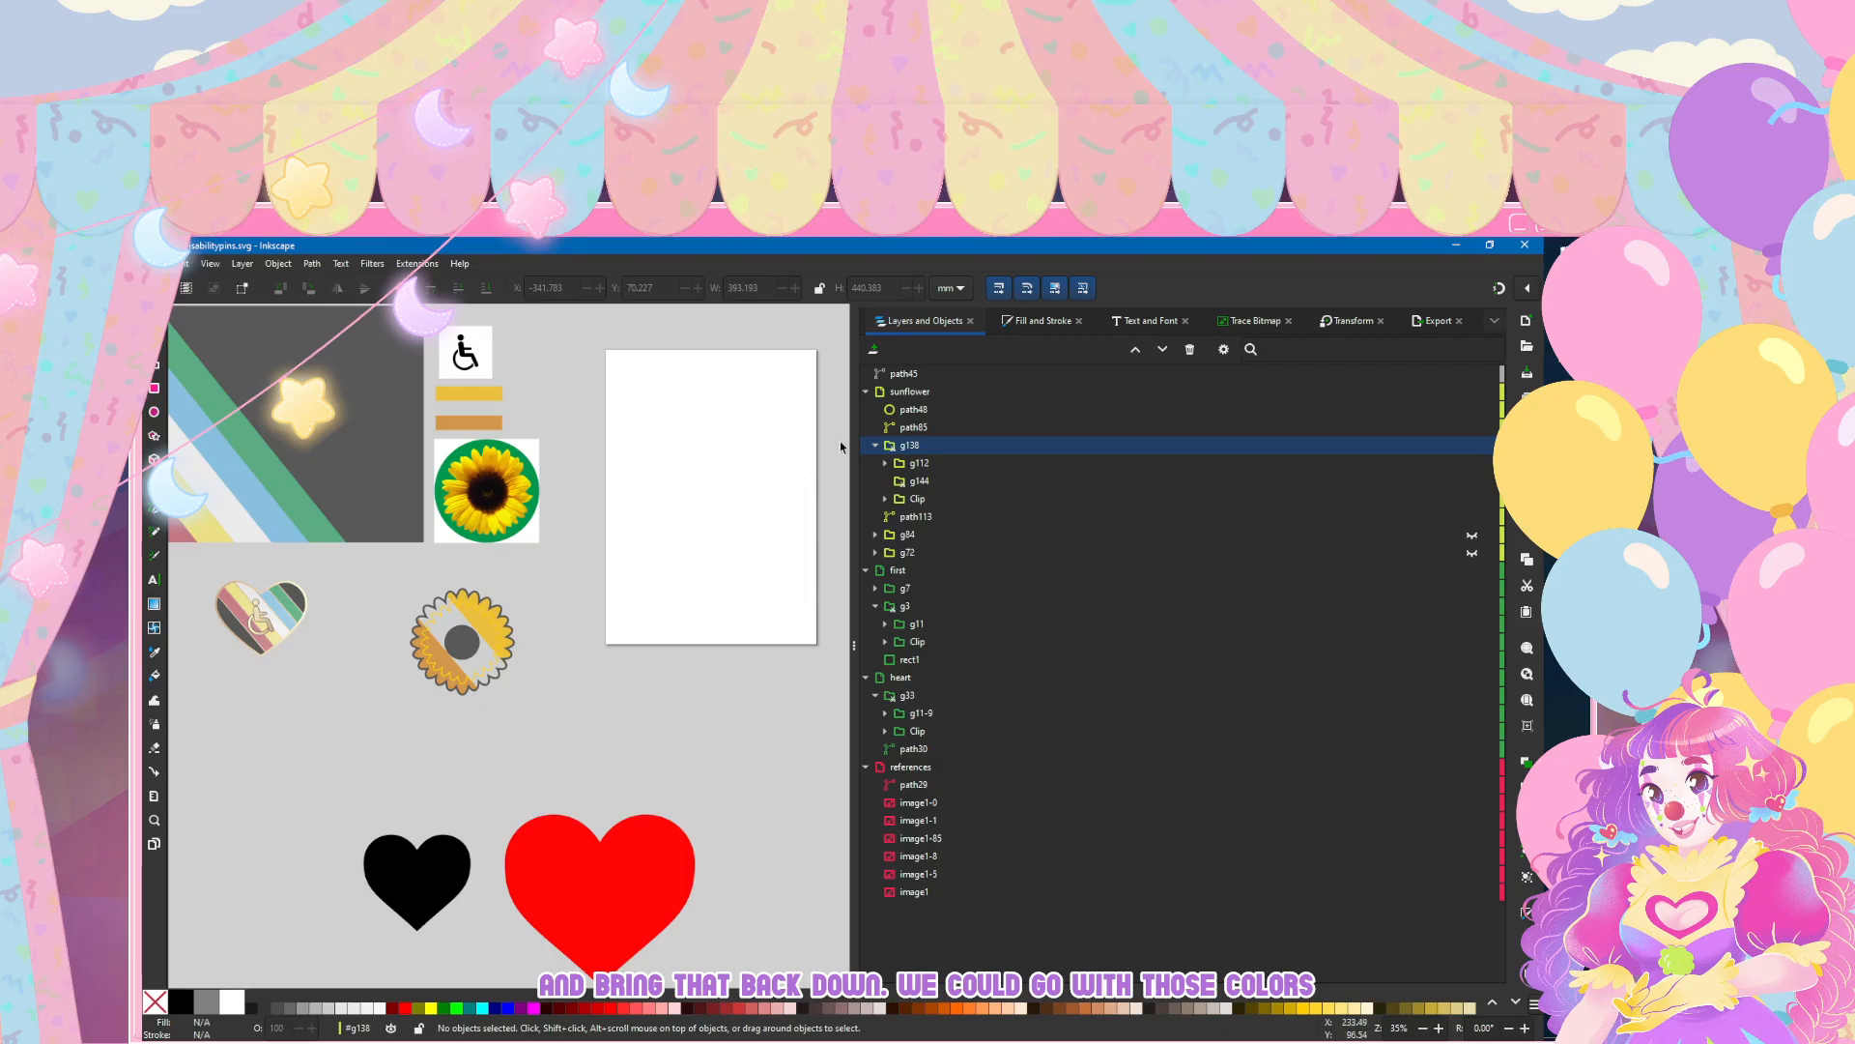
{"action": "left_click", "coordinate": [916, 463]}
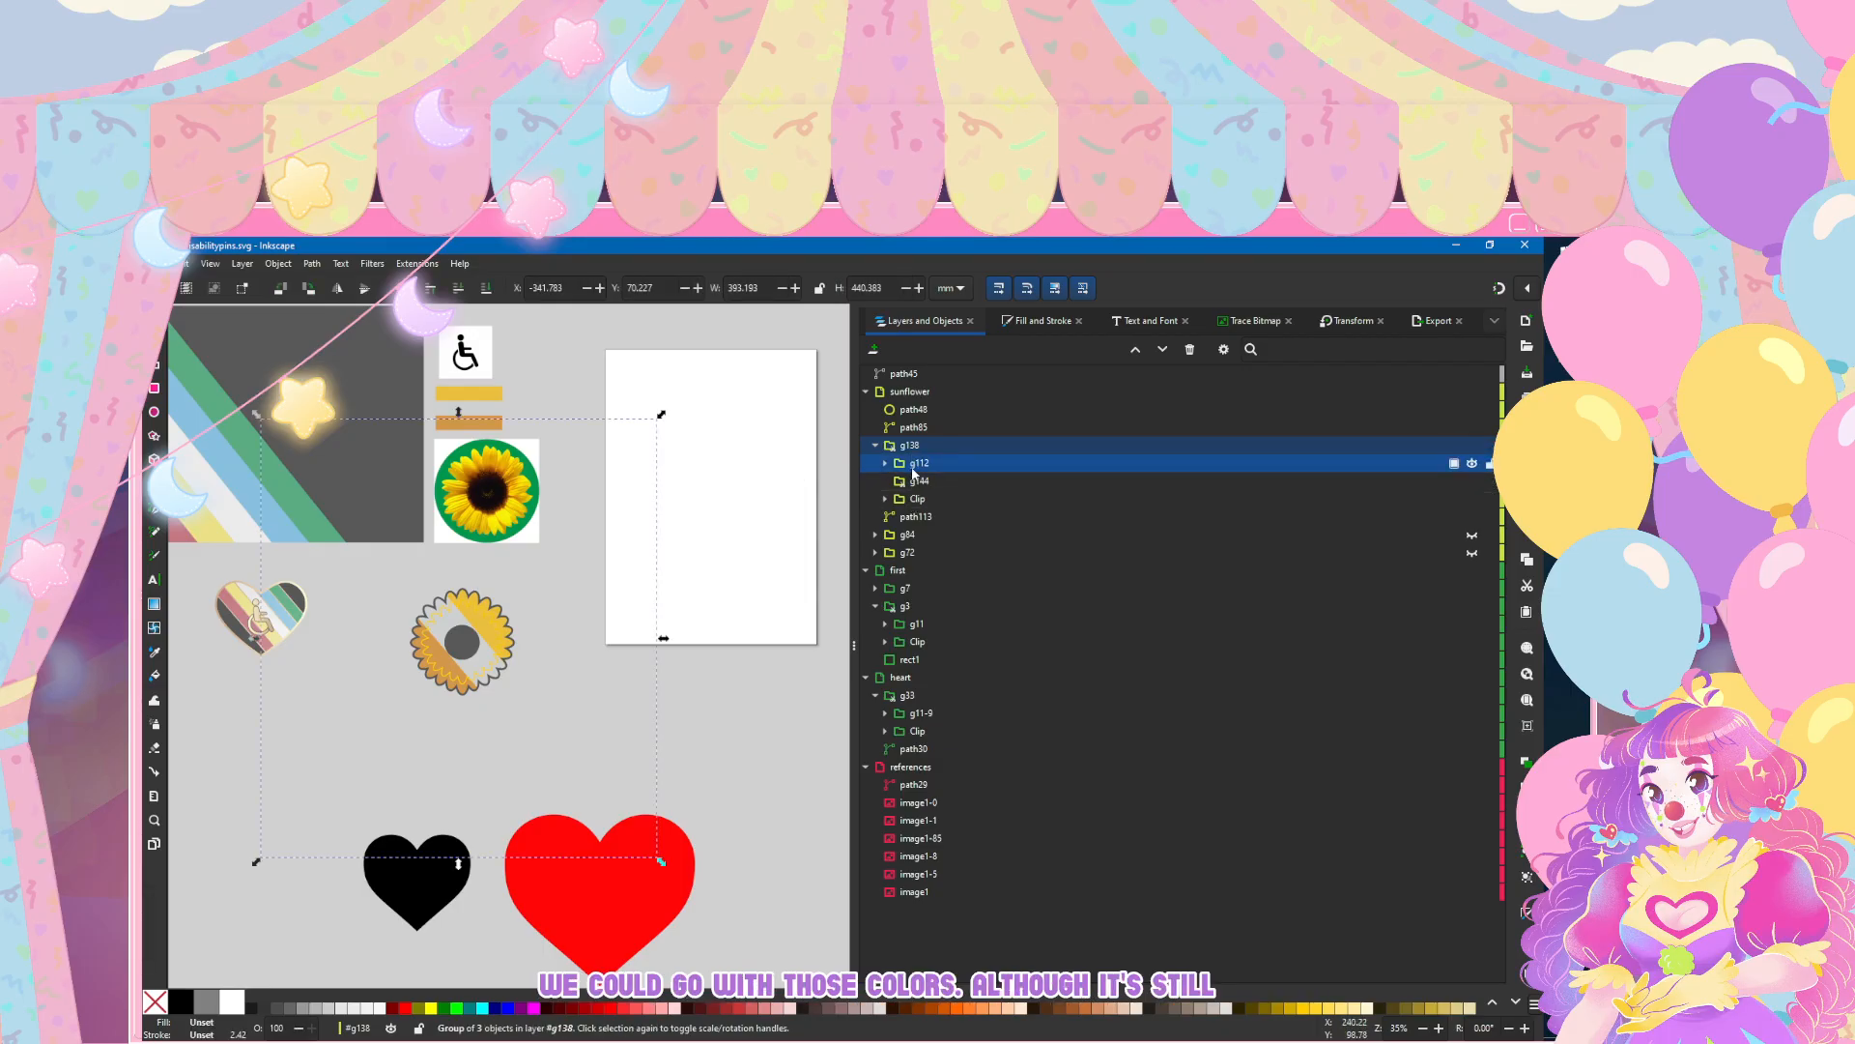
{"action": "left_click", "coordinate": [1350, 319]}
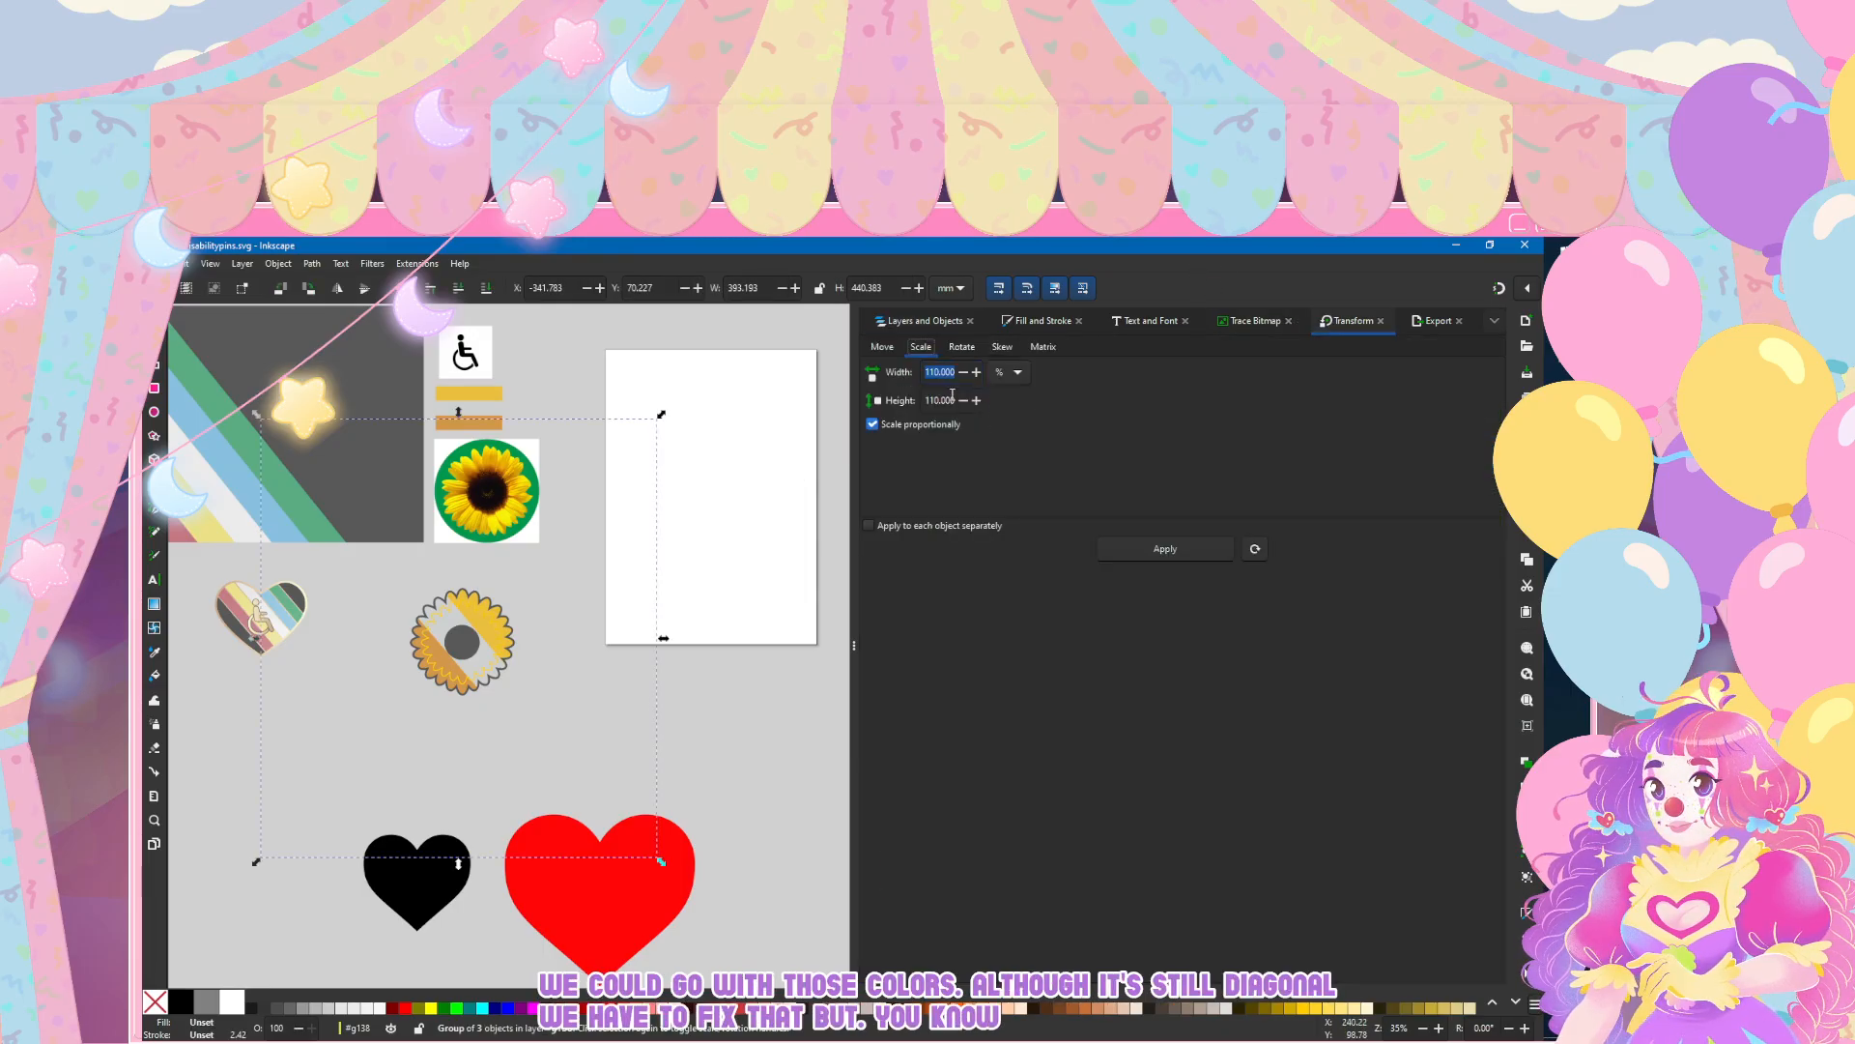
{"action": "left_click", "coordinate": [962, 346]}
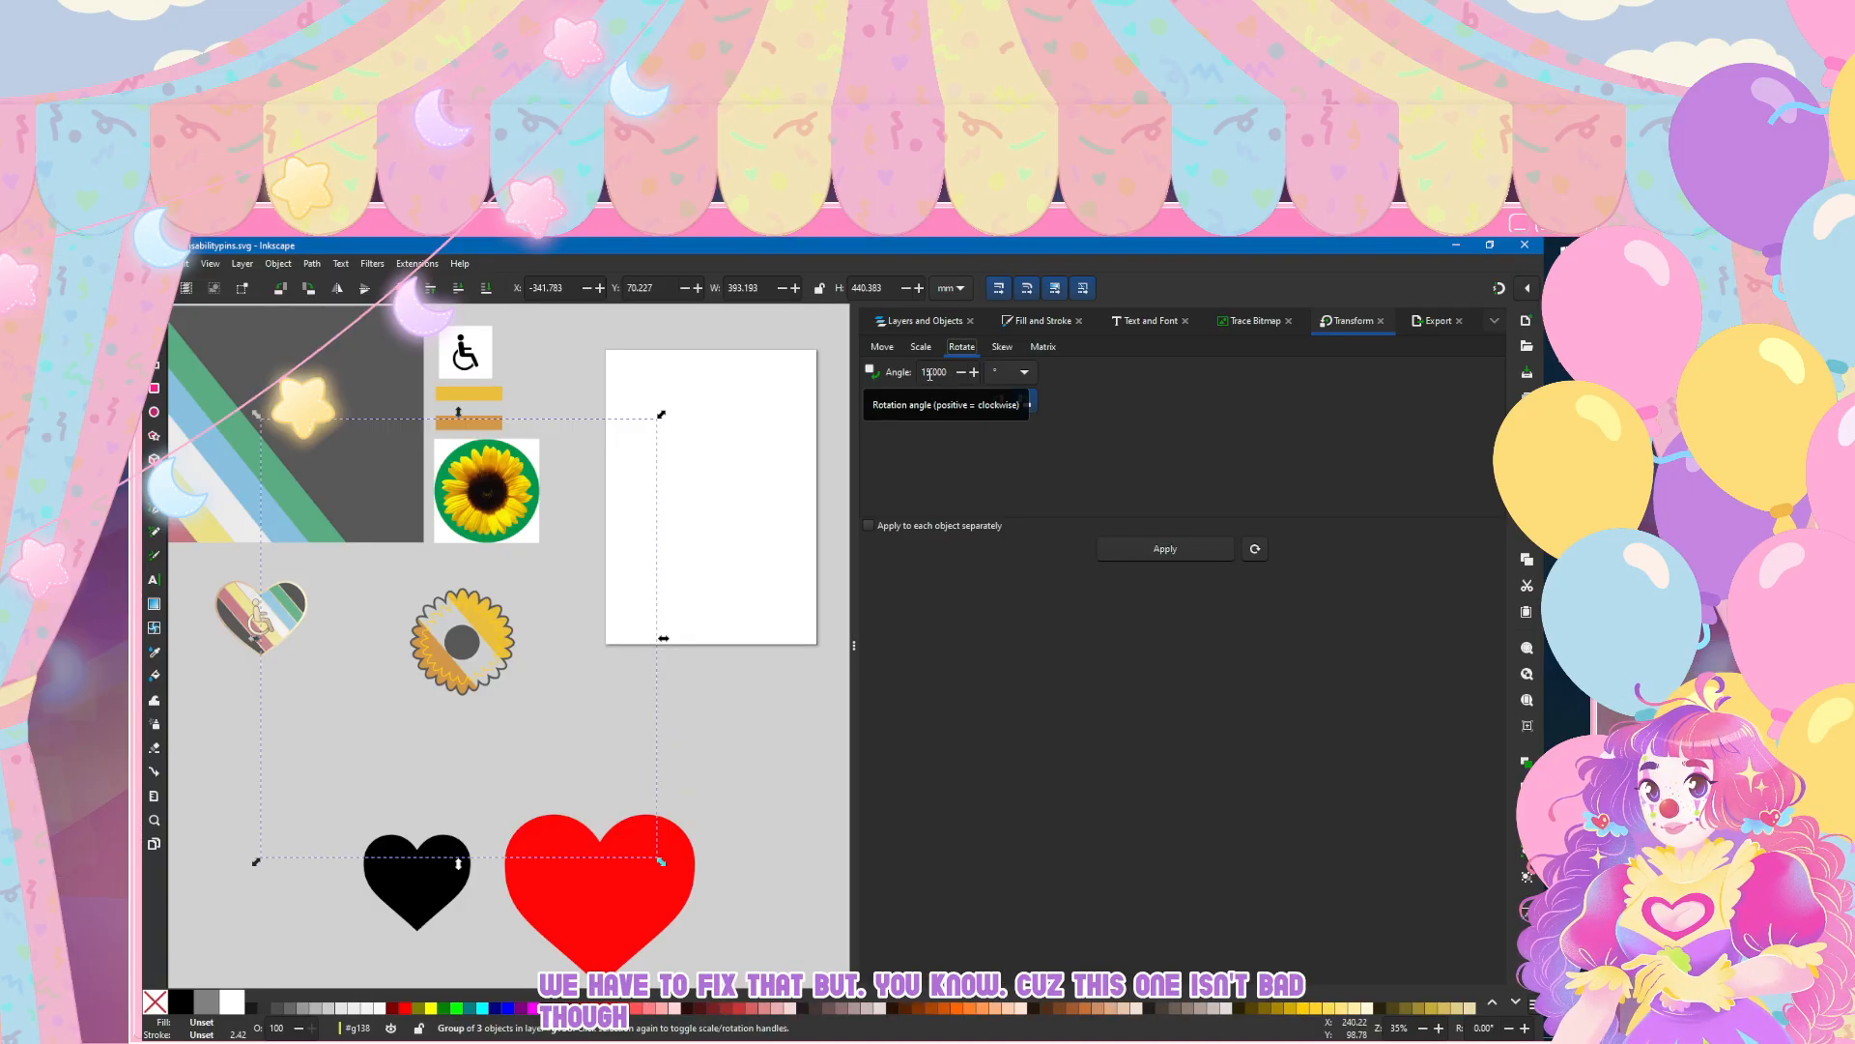
{"action": "left_click", "coordinate": [930, 374]}
{"action": "left_click", "coordinate": [996, 400]}
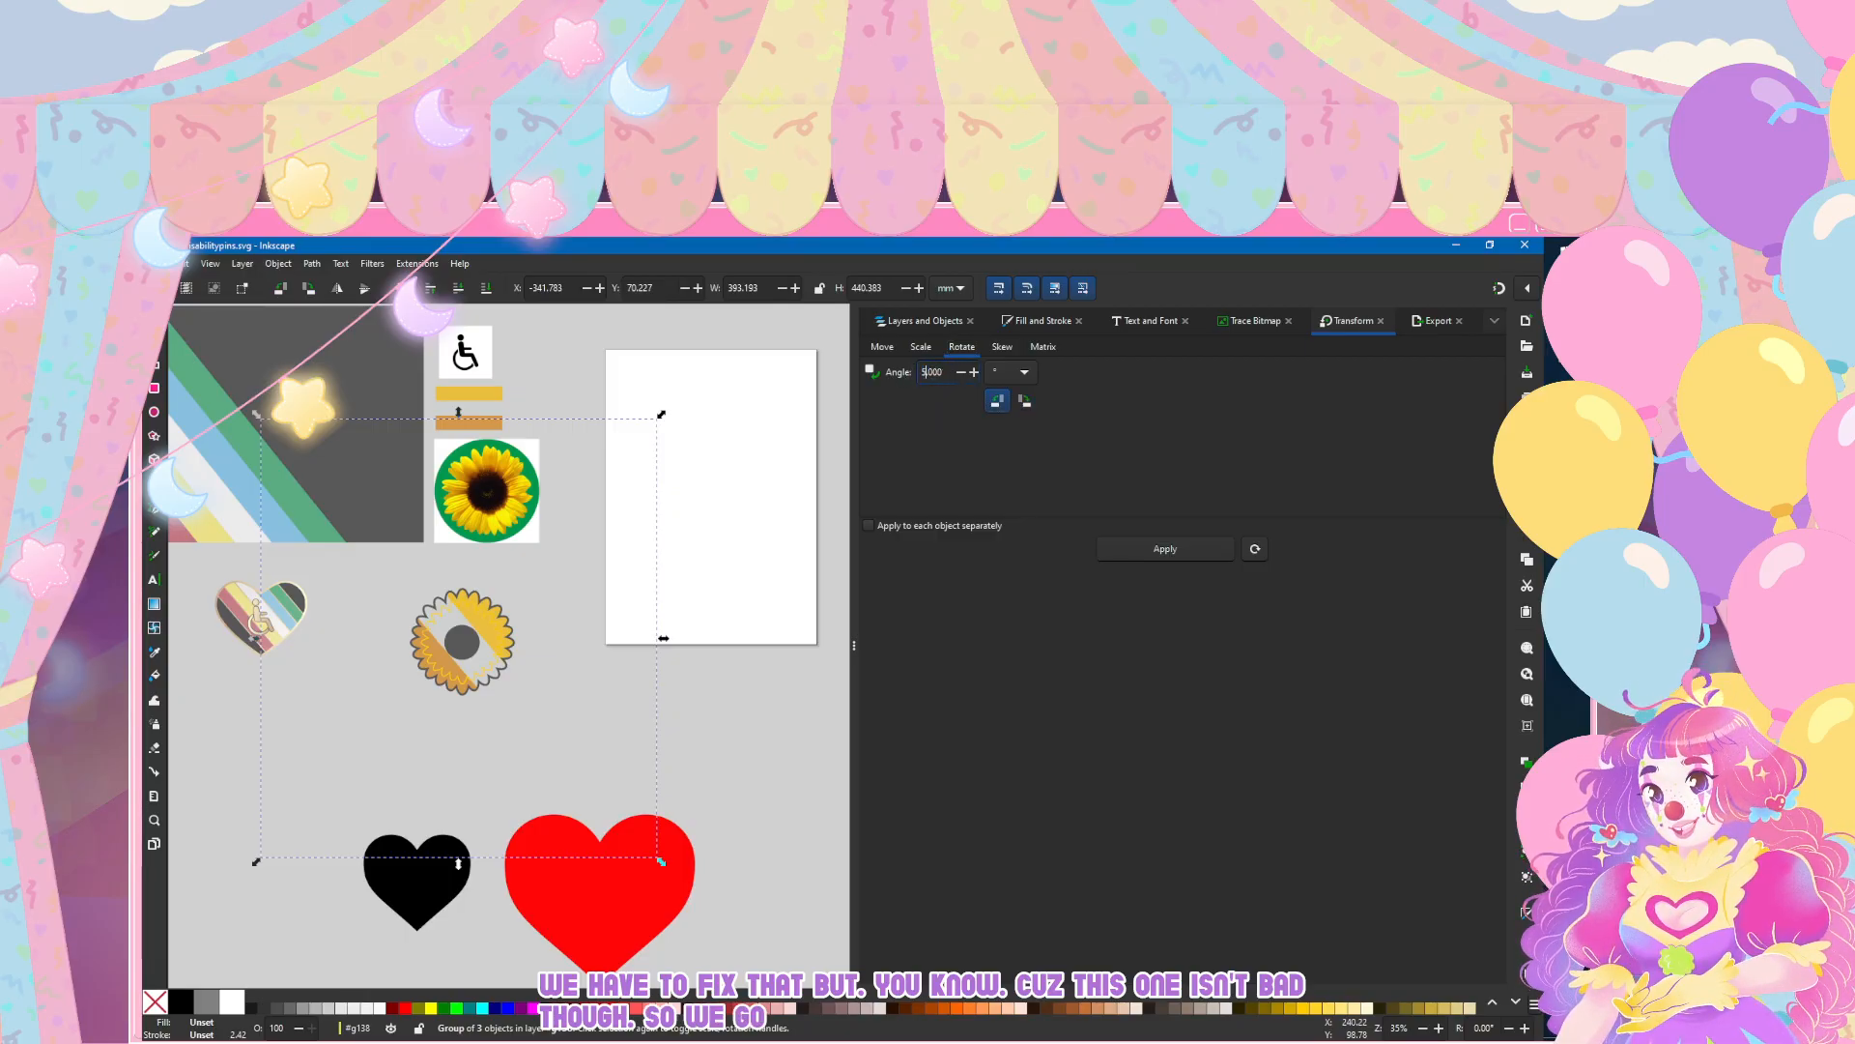
{"action": "type", "text": "0"}
{"action": "key", "text": "Return"}
Step: Nudge the rotated stripes down four steps to centre the clear middle band on the sunflower's centre circle
{"action": "left_click", "coordinate": [154, 340]}
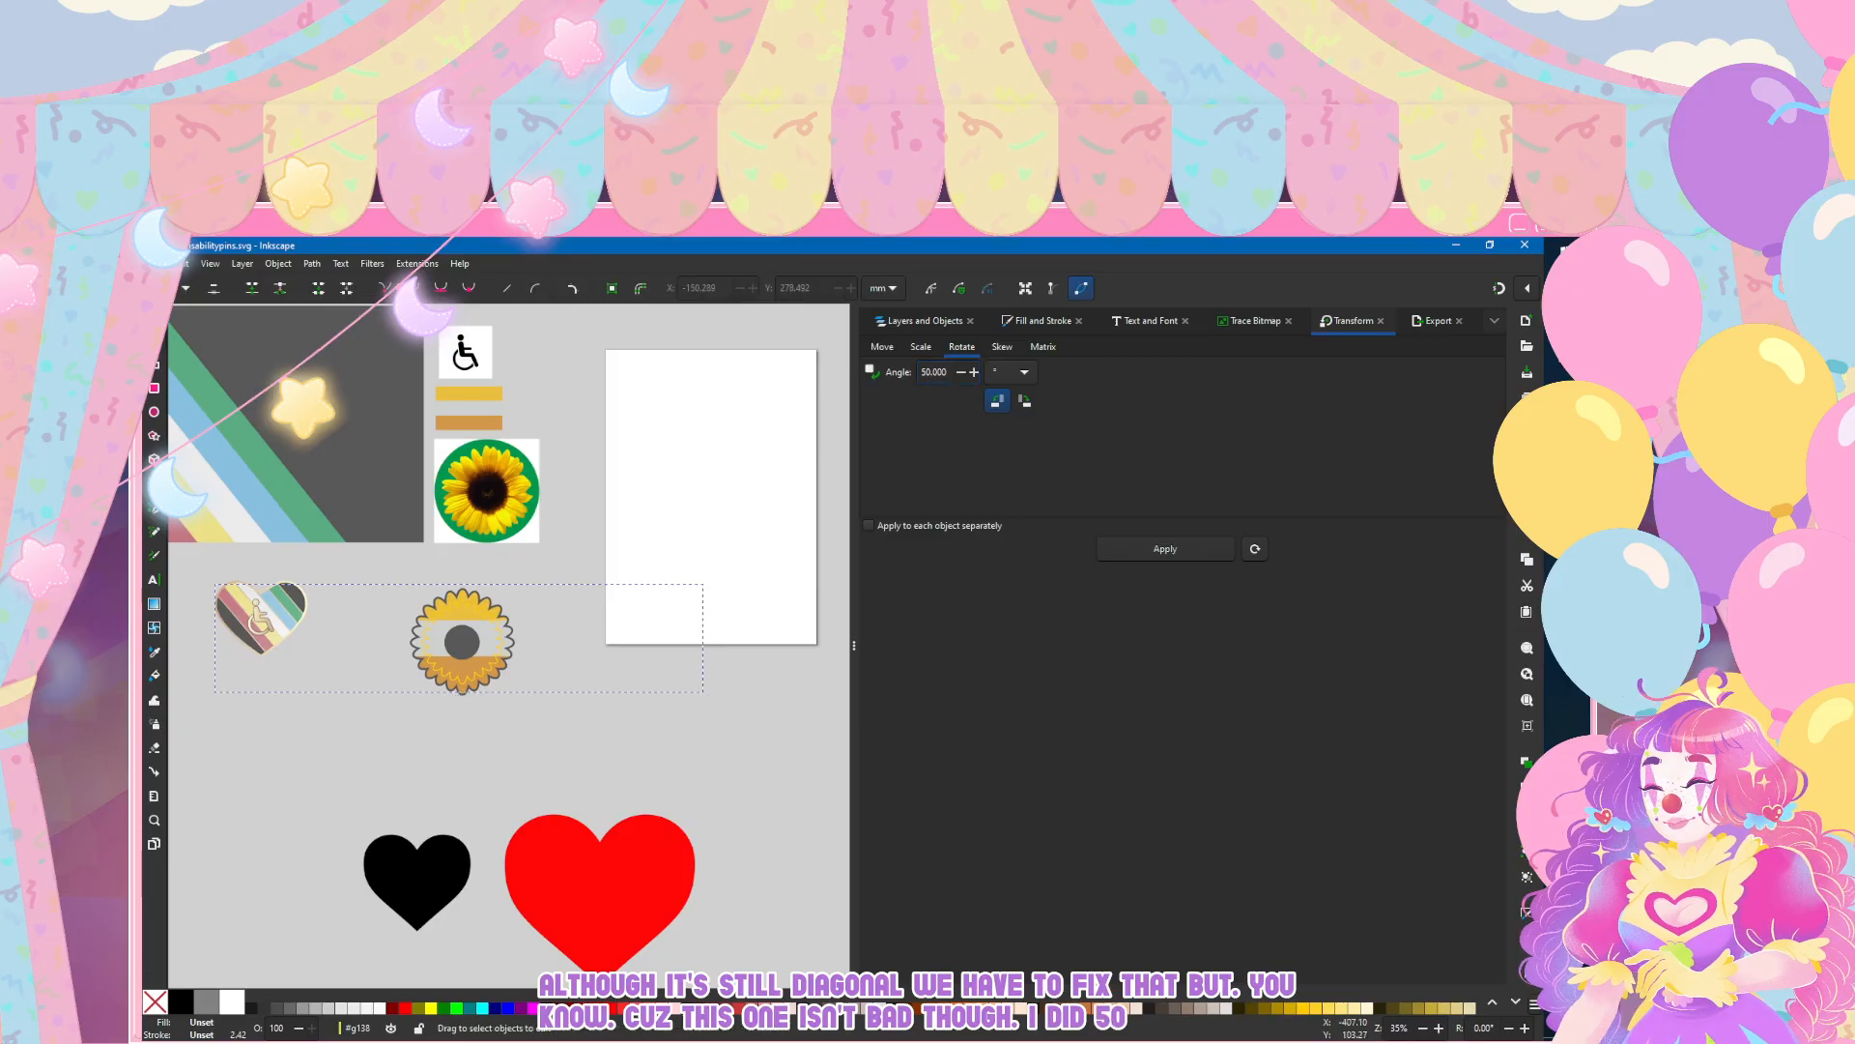
{"action": "left_click", "coordinate": [155, 317]}
{"action": "key", "text": "Down"}
{"action": "key", "text": "Down"}
{"action": "key", "text": "Down"}
{"action": "key", "text": "Down"}
{"action": "key", "text": "Down"}
{"action": "left_click", "coordinate": [258, 812]}
{"action": "scroll", "coordinate": [396, 675], "scroll_direction": "up", "scroll_amount": 4, "text": "ctrl"}
{"action": "scroll", "coordinate": [420, 679], "scroll_direction": "down", "scroll_amount": 6, "text": "ctrl"}
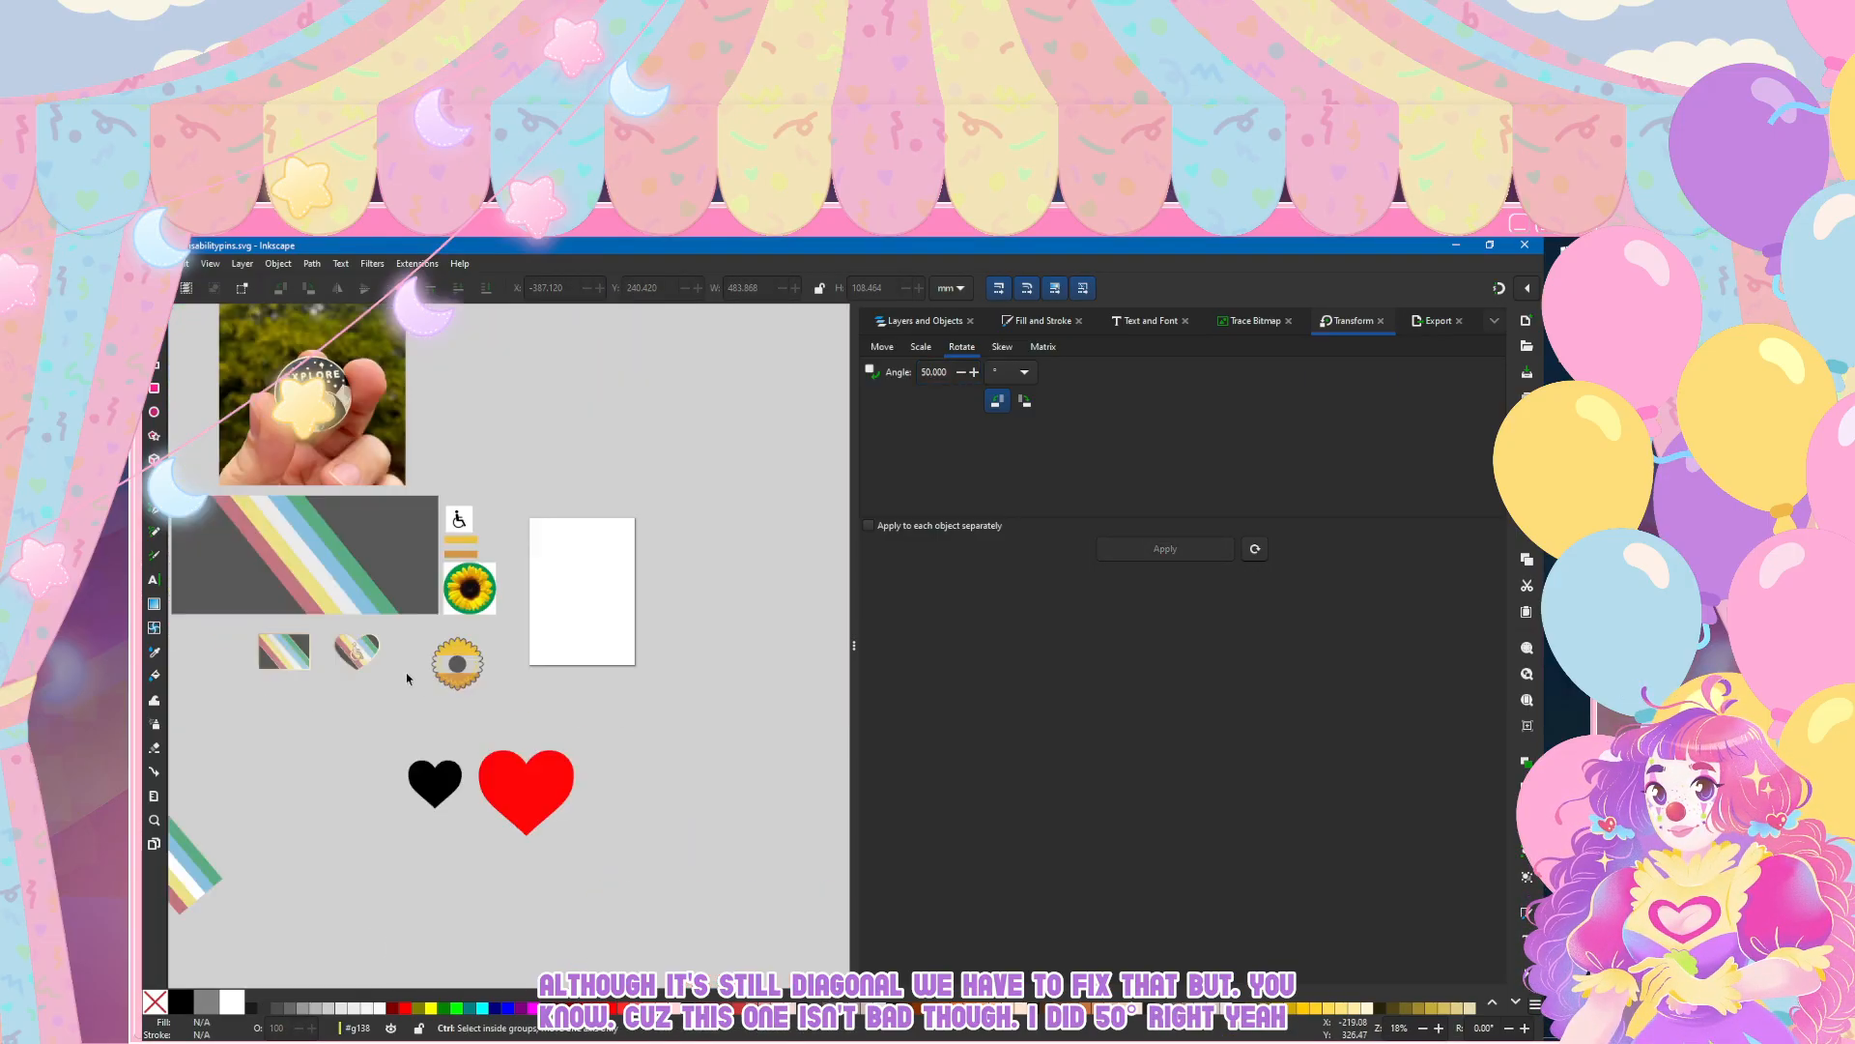
{"action": "scroll", "coordinate": [435, 680], "scroll_direction": "up", "scroll_amount": 3, "text": "ctrl"}
{"action": "scroll", "coordinate": [290, 558], "scroll_direction": "up", "scroll_amount": 3}
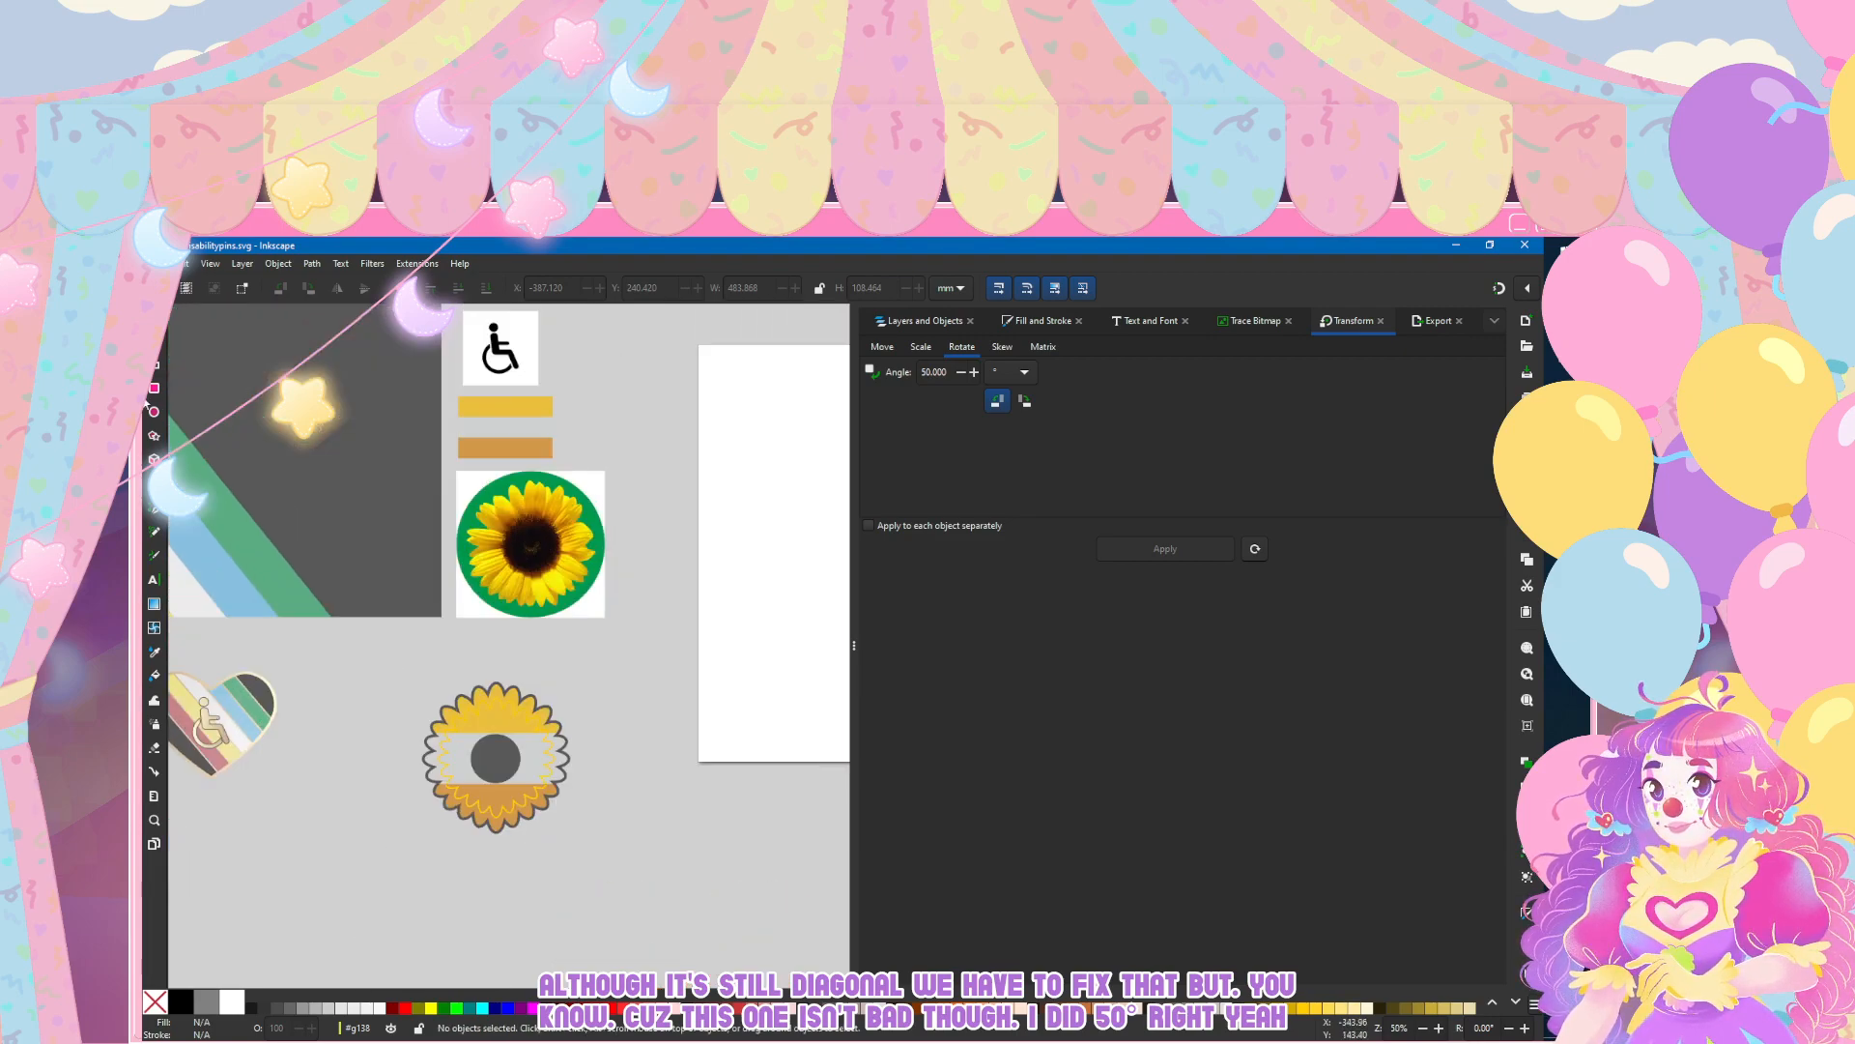
Step: Select the outer petal outline path113 and show its fill and stroke settings
{"action": "key", "text": "n"}
{"action": "scroll", "coordinate": [471, 756], "scroll_direction": "up", "scroll_amount": 2, "text": "ctrl"}
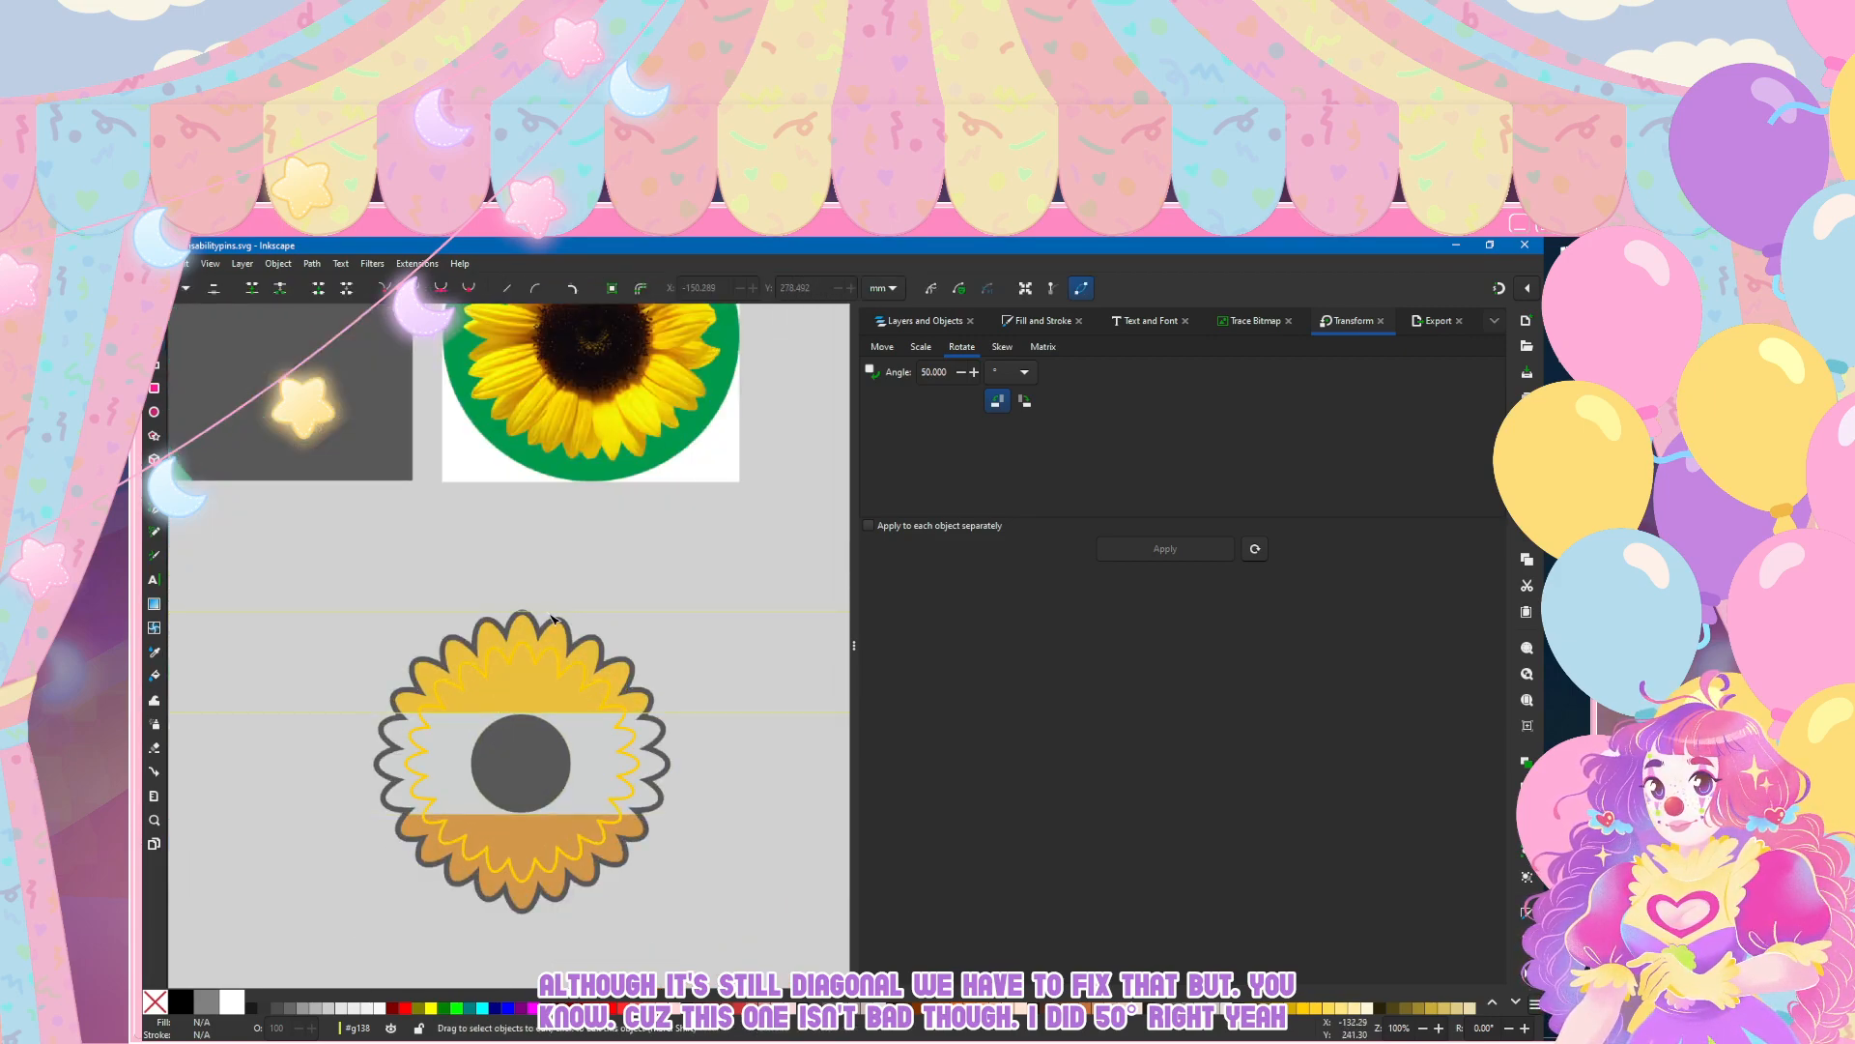
{"action": "left_click", "coordinate": [923, 321]}
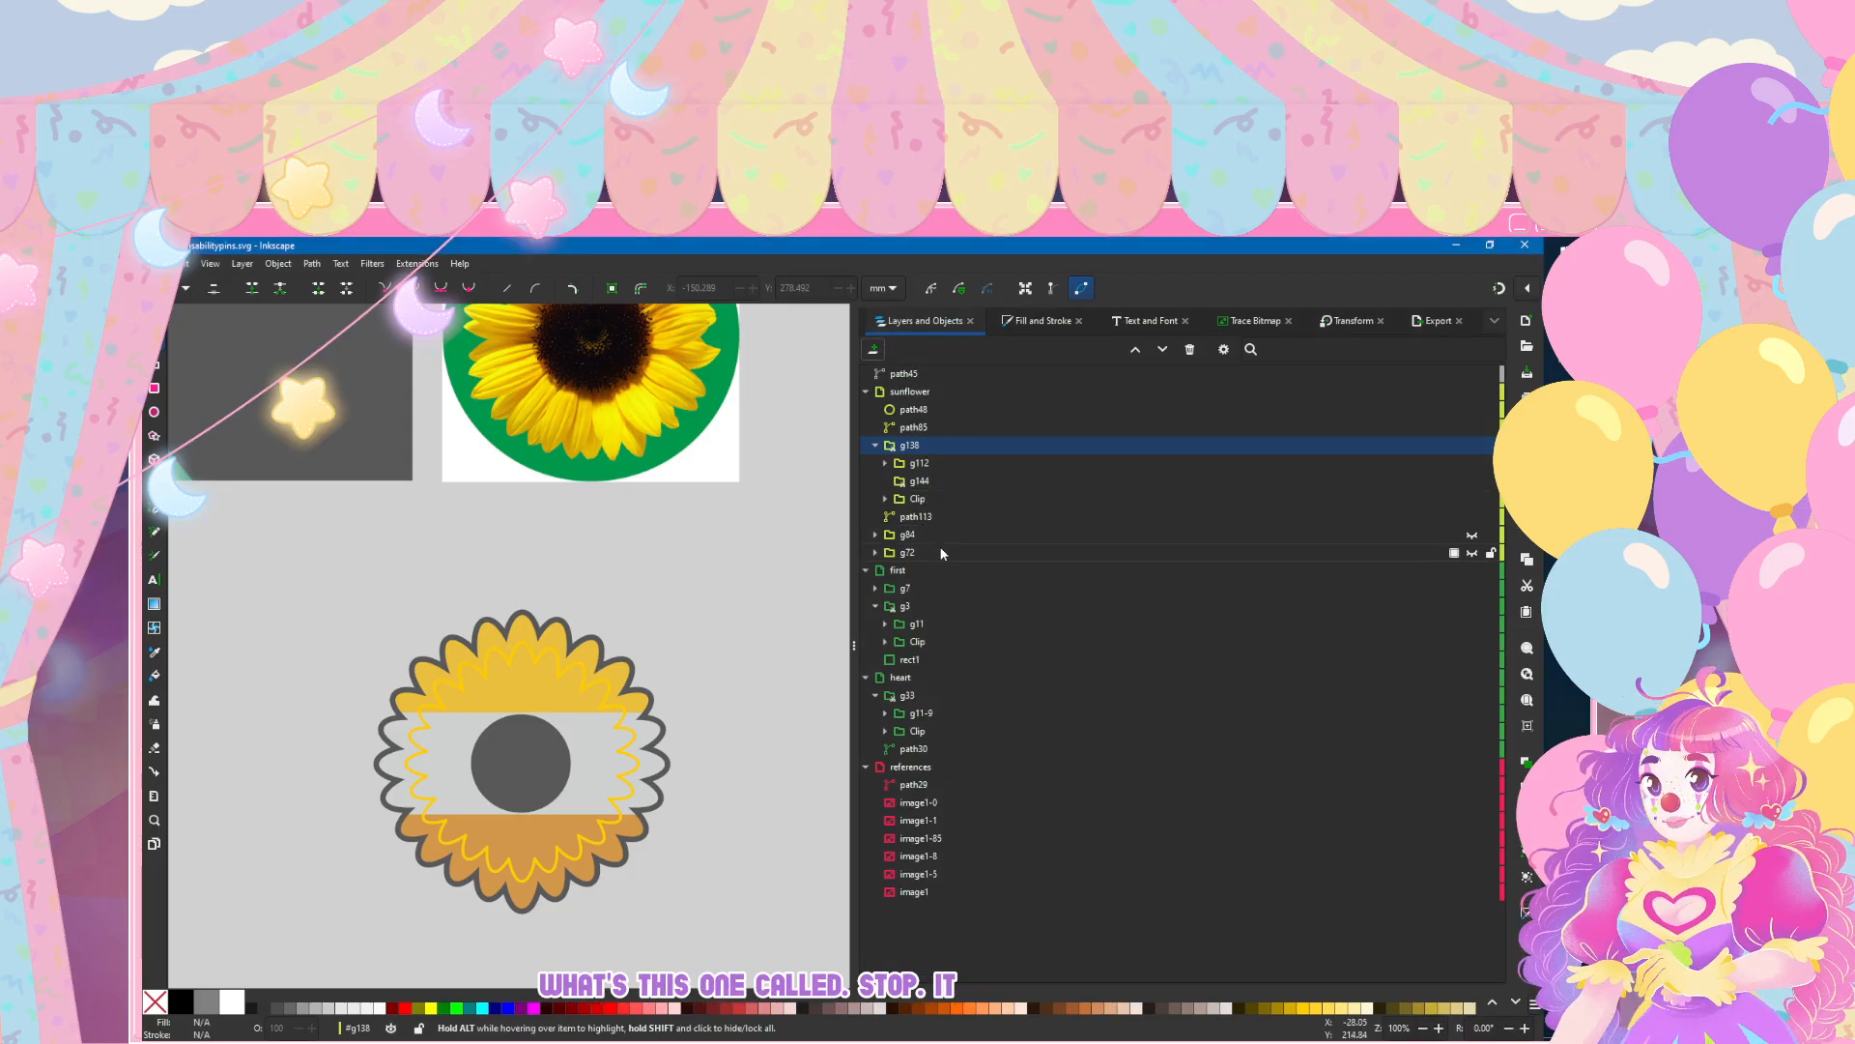
{"action": "left_click", "coordinate": [942, 518]}
{"action": "left_click", "coordinate": [1008, 328]}
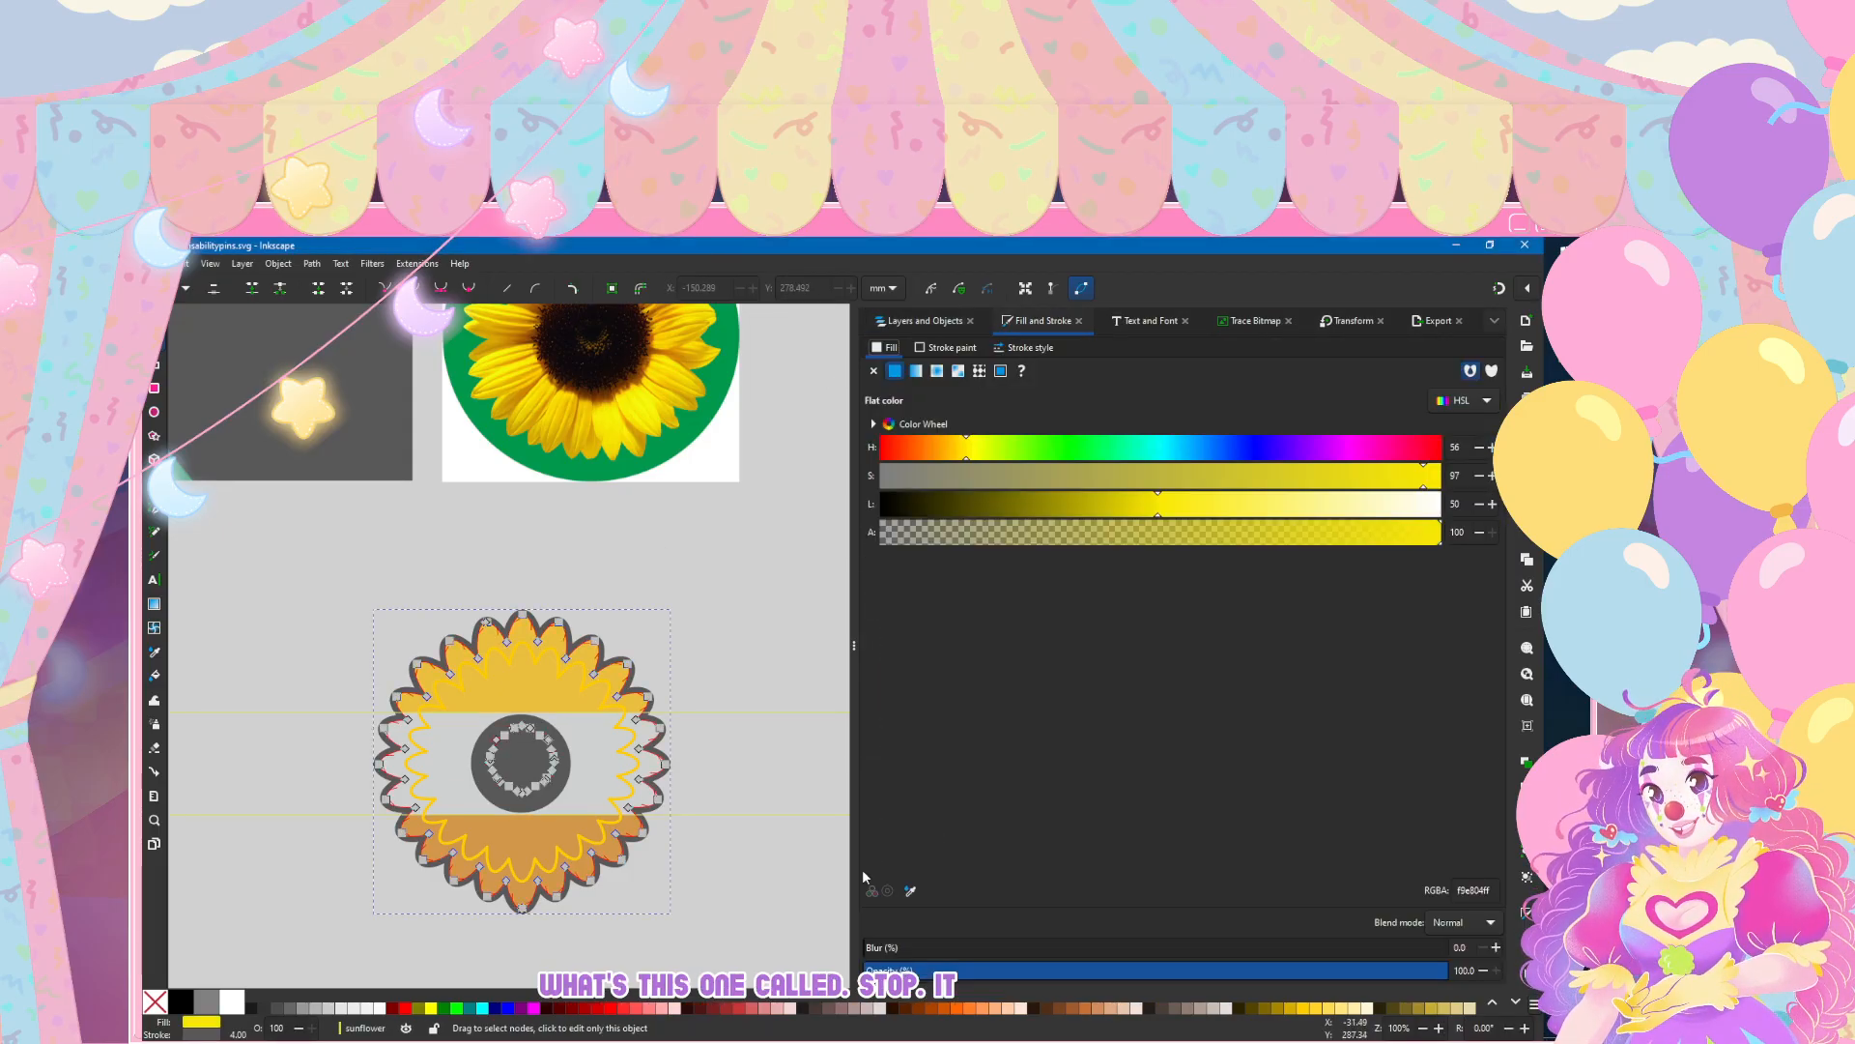
{"action": "left_click", "coordinate": [909, 890]}
{"action": "left_click", "coordinate": [589, 479]}
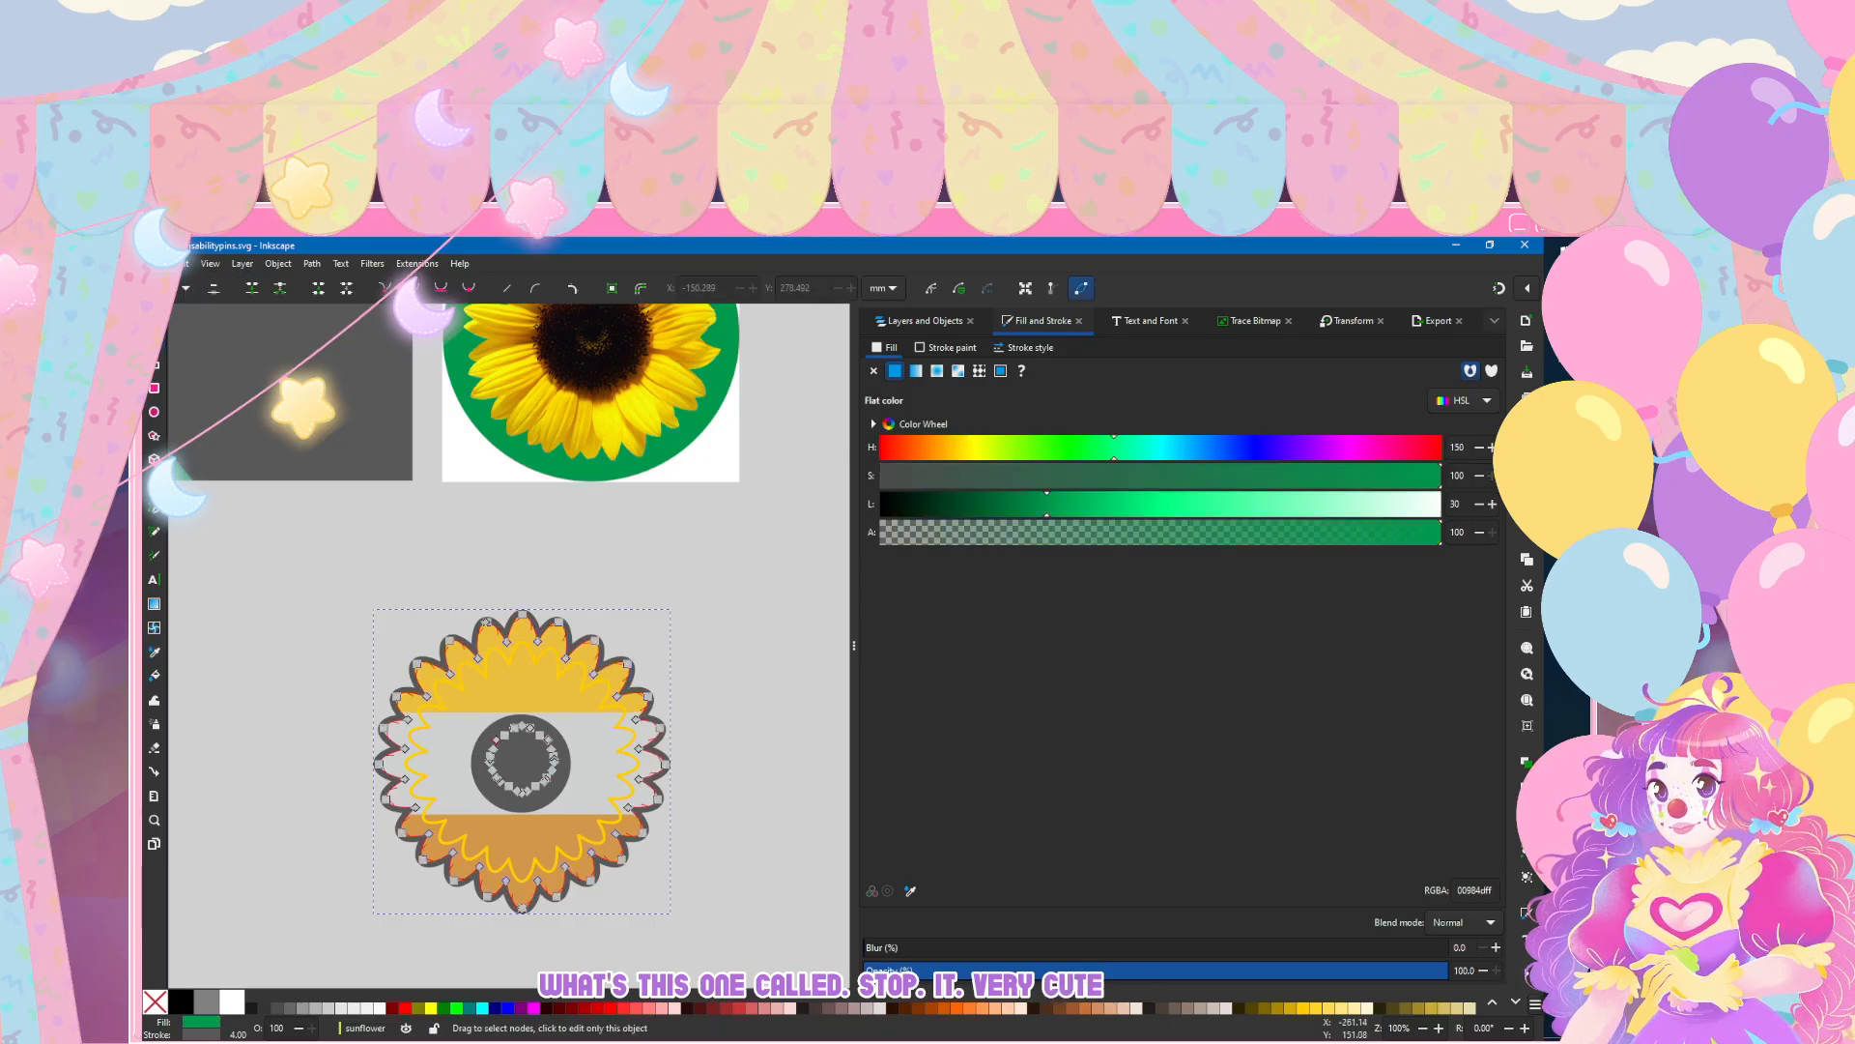
{"action": "key", "text": "ctrl+z"}
Step: Set the stroke of the outer petal outline to green 00984d sampled from the sunflower reference image
{"action": "left_click", "coordinate": [925, 346]}
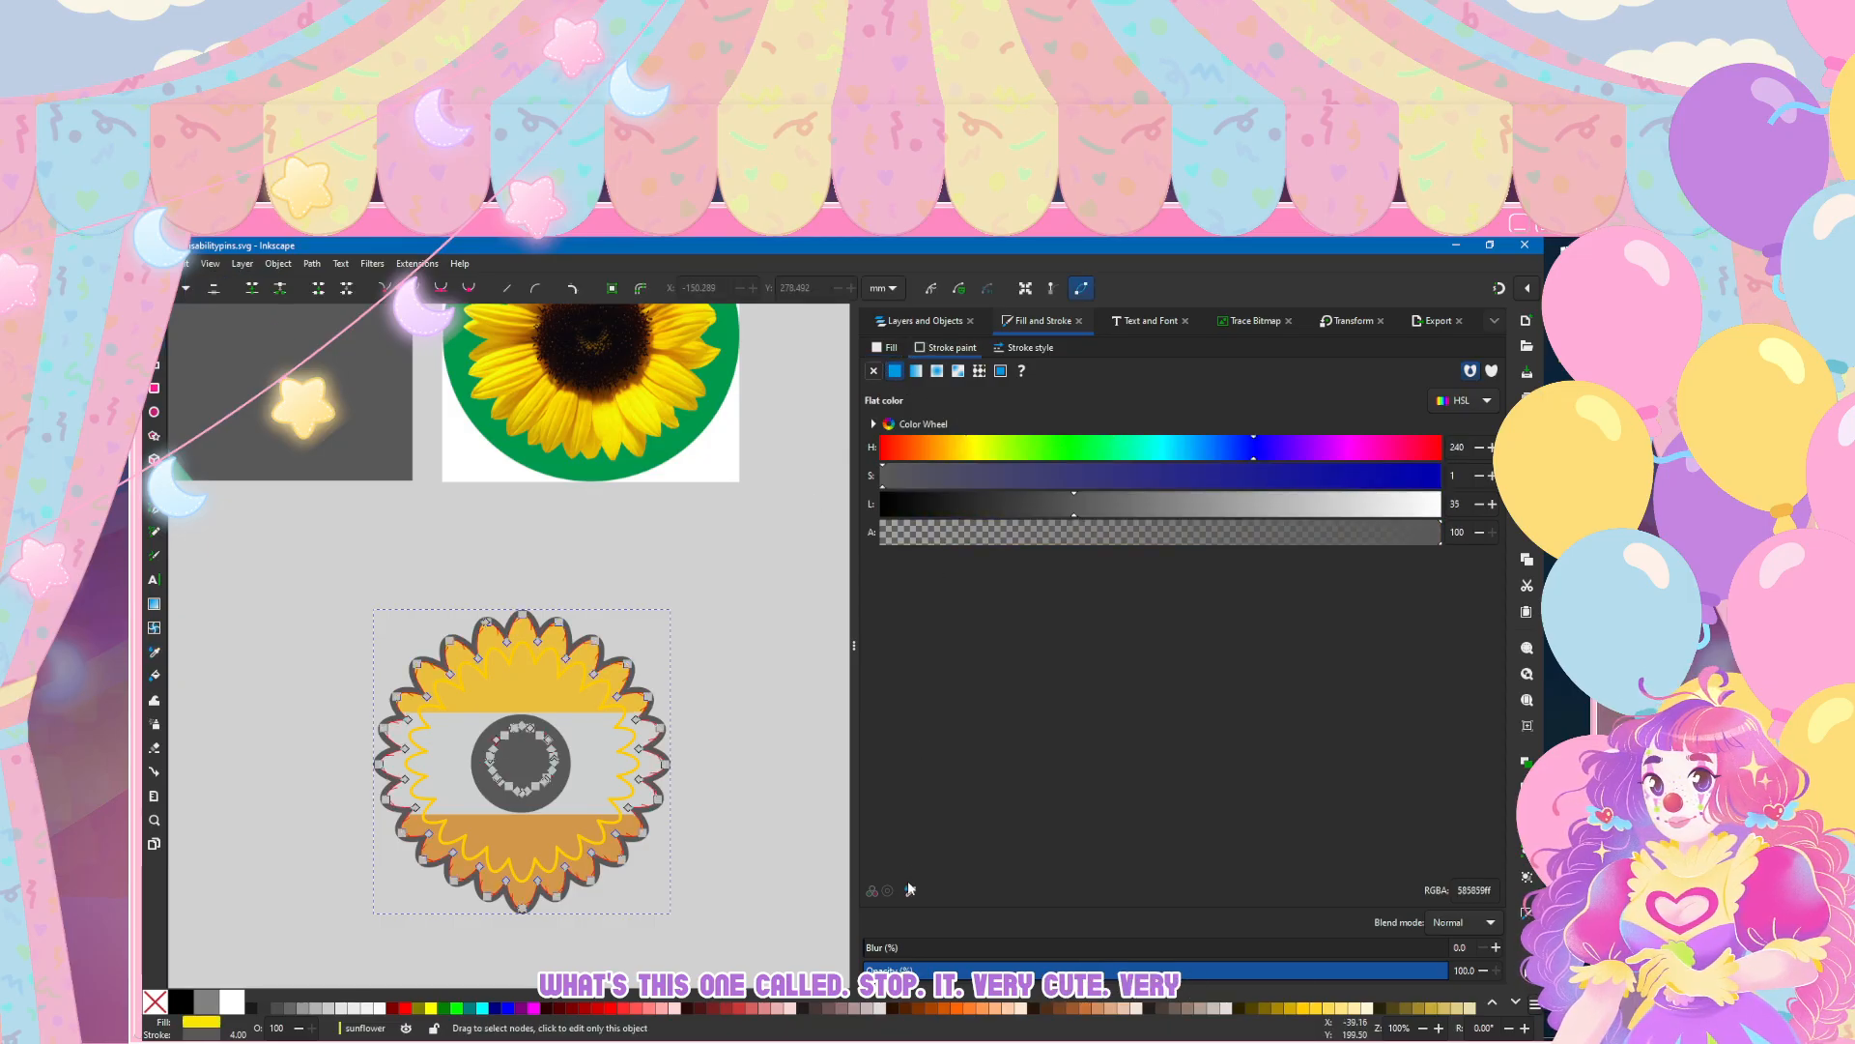
{"action": "left_click", "coordinate": [910, 890]}
{"action": "left_click", "coordinate": [587, 477]}
{"action": "left_click", "coordinate": [155, 317]}
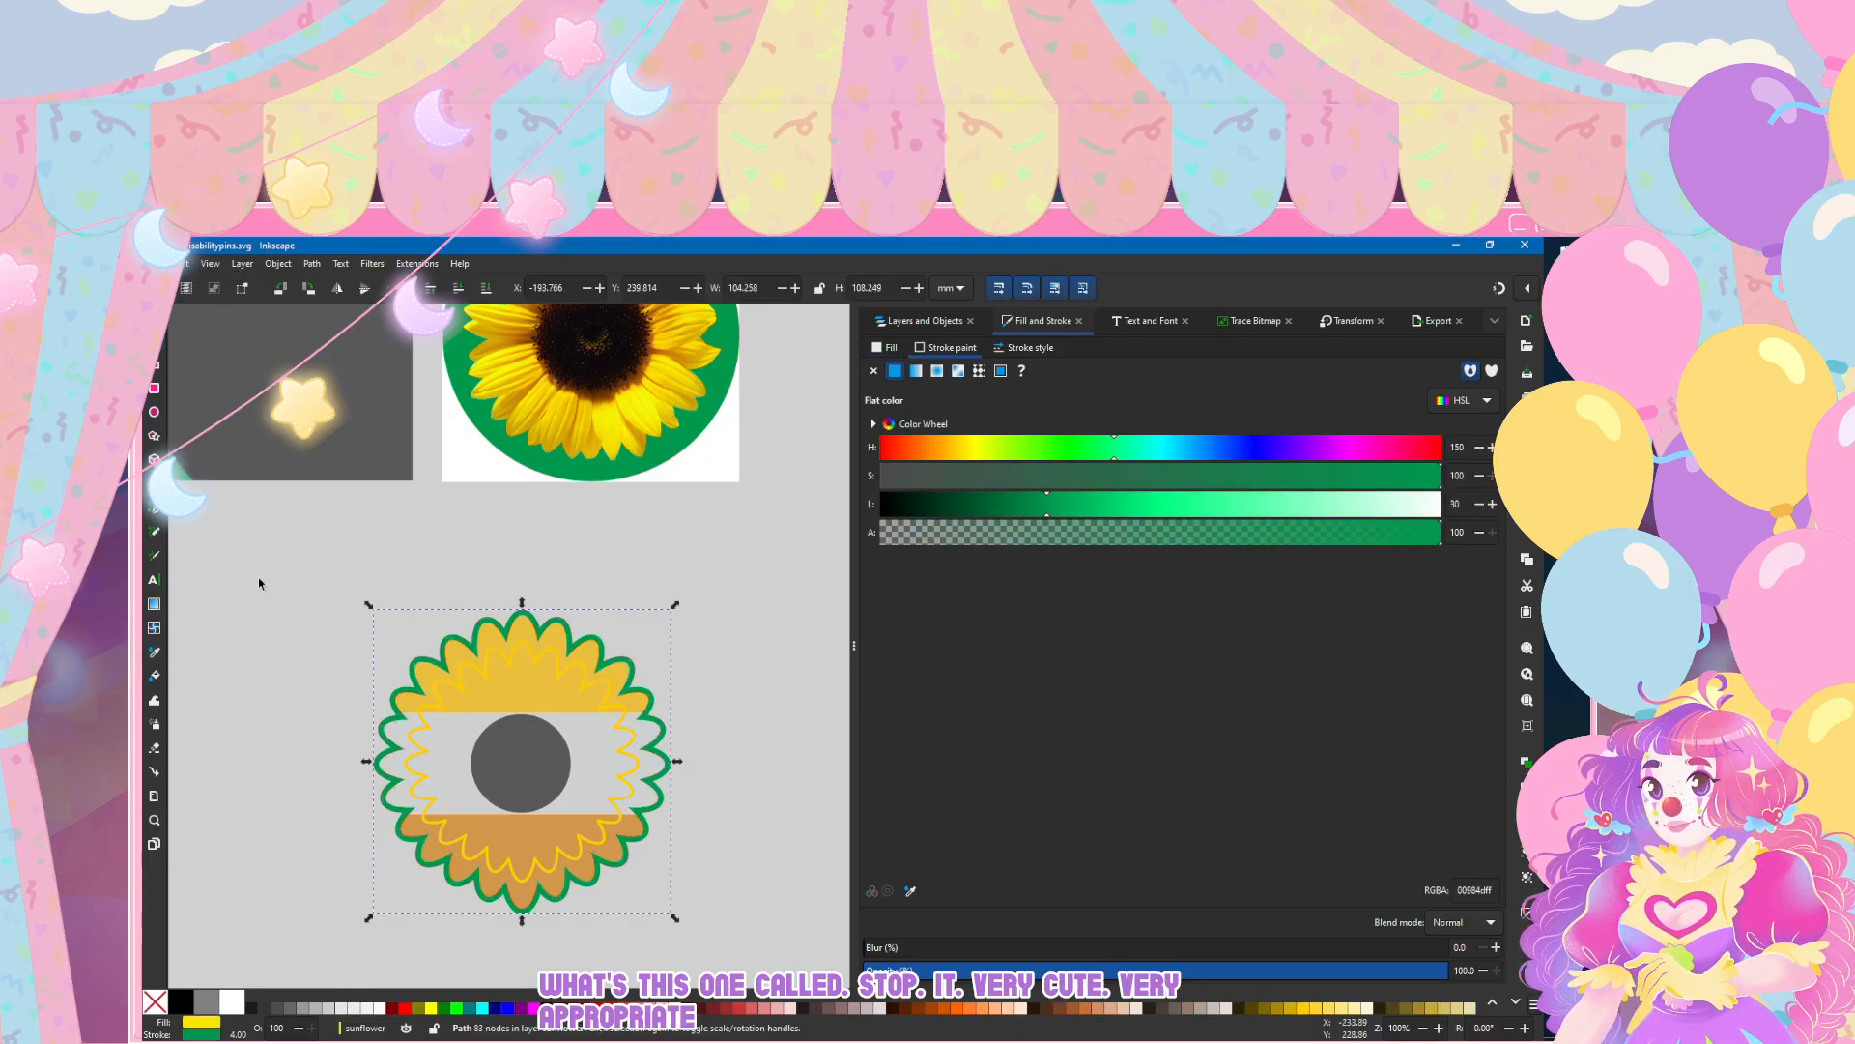
{"action": "left_click", "coordinate": [292, 580]}
{"action": "scroll", "coordinate": [296, 580], "scroll_direction": "down", "scroll_amount": 3}
Step: Try the reference green as the grey centre circle's stroke, undo it and set the circle's stroke to no paint
{"action": "left_click", "coordinate": [154, 341]}
{"action": "left_click", "coordinate": [520, 637]}
{"action": "left_click", "coordinate": [908, 890]}
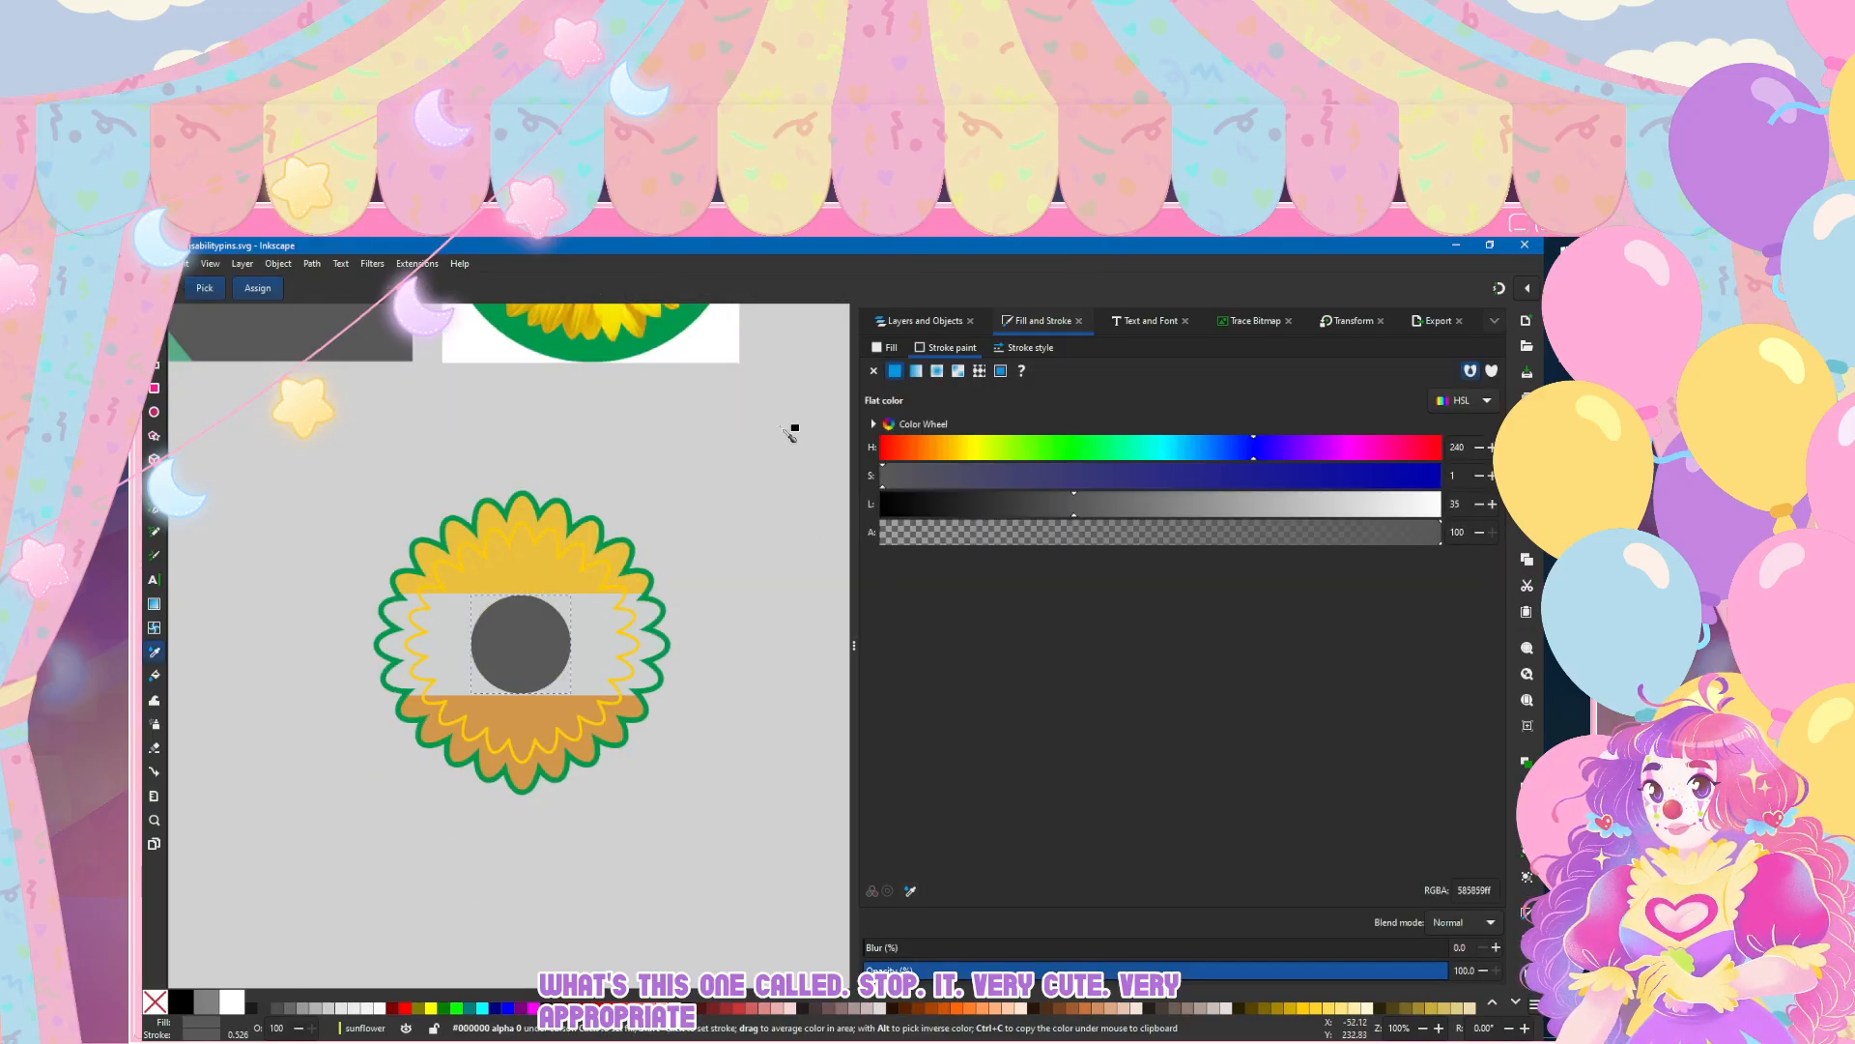
{"action": "left_click", "coordinate": [556, 353]}
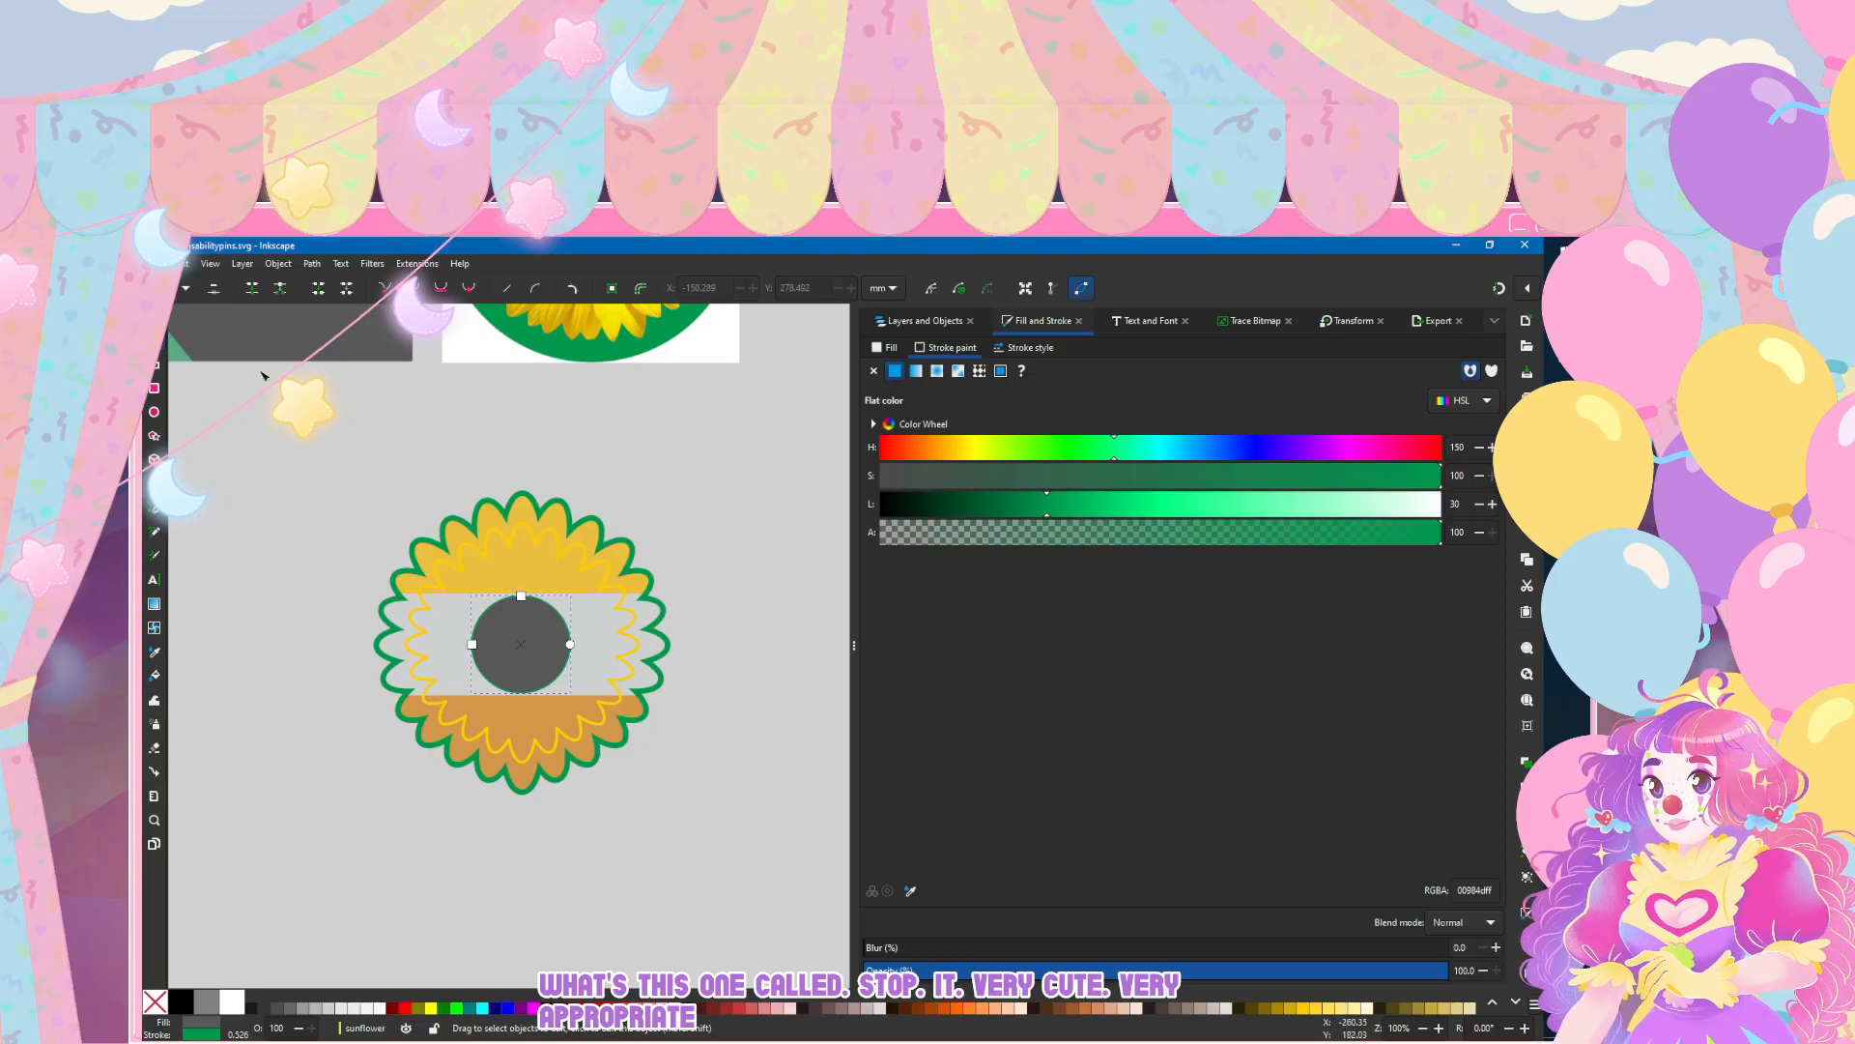
{"action": "key", "text": "ctrl+z"}
{"action": "left_click", "coordinate": [873, 371]}
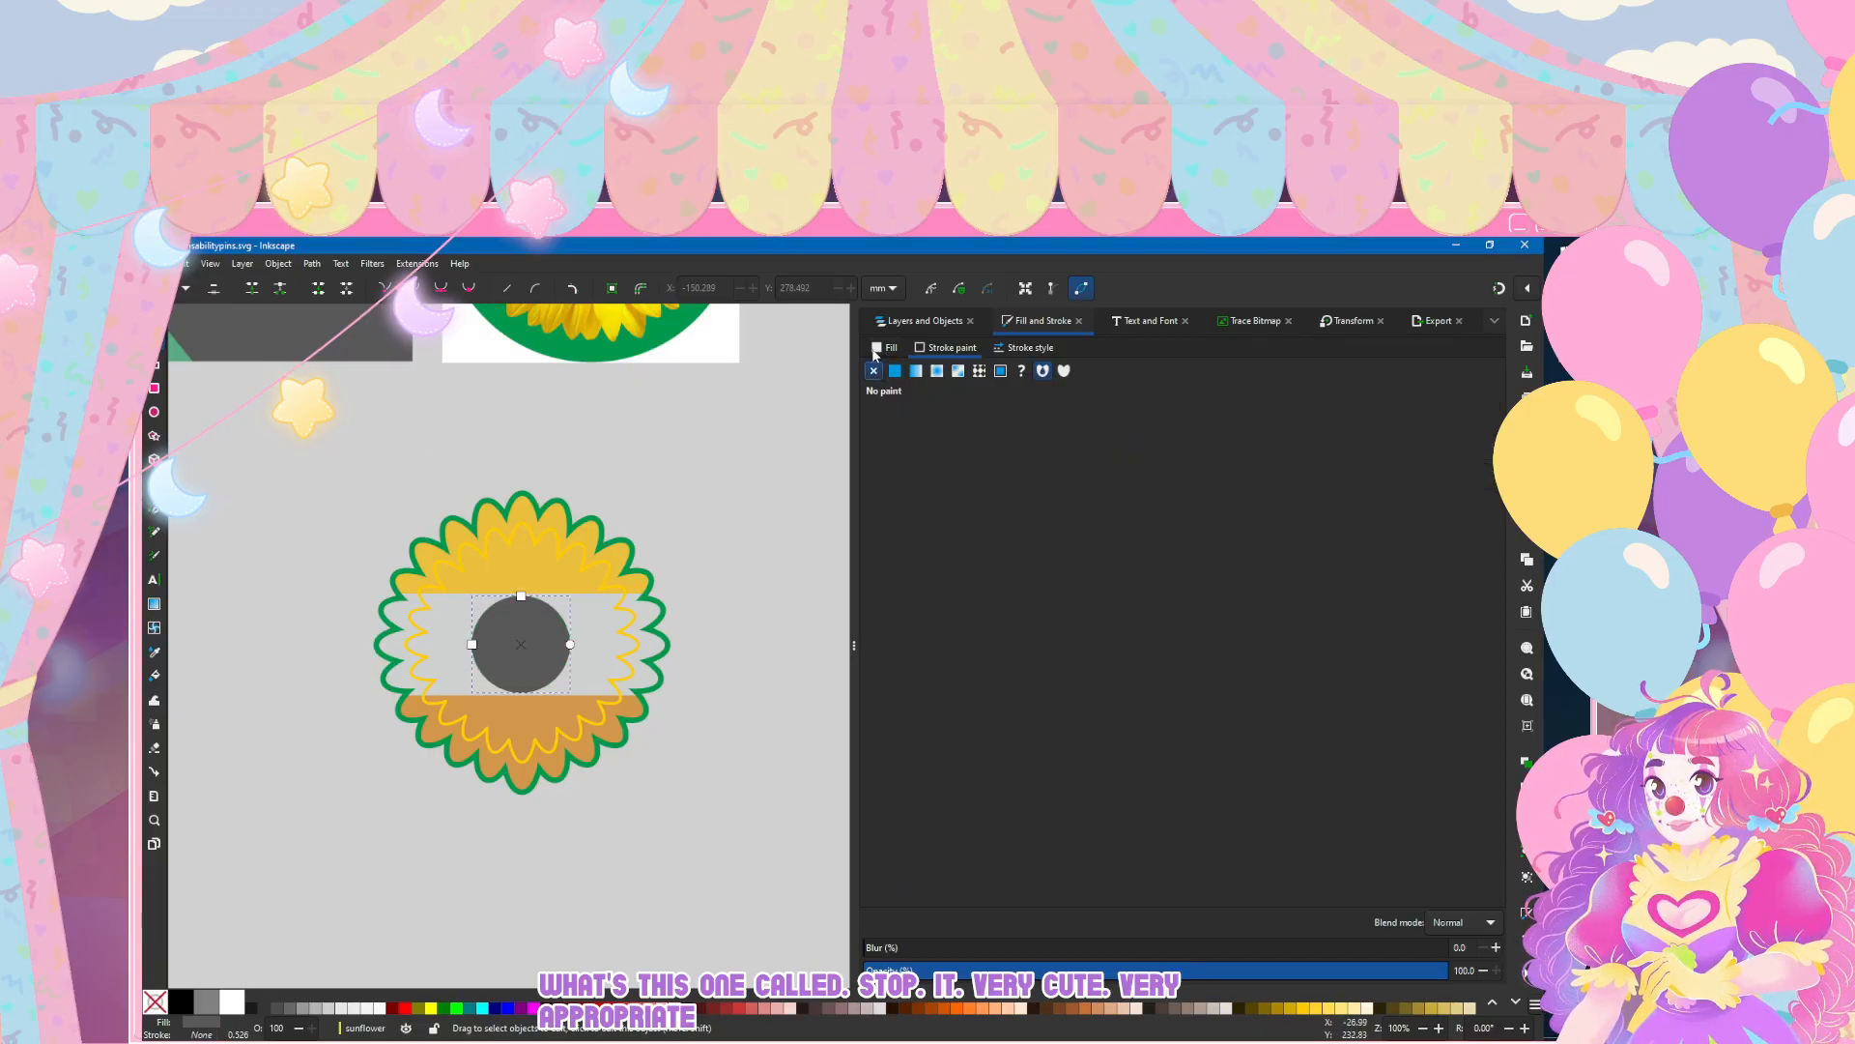
Step: Try filling the centre circle with the green sampled from the sunflower reference image and undo the fill
{"action": "left_click", "coordinate": [884, 348]}
{"action": "left_click", "coordinate": [912, 893]}
{"action": "left_click", "coordinate": [589, 357]}
{"action": "left_click", "coordinate": [154, 317]}
{"action": "left_click", "coordinate": [336, 475]}
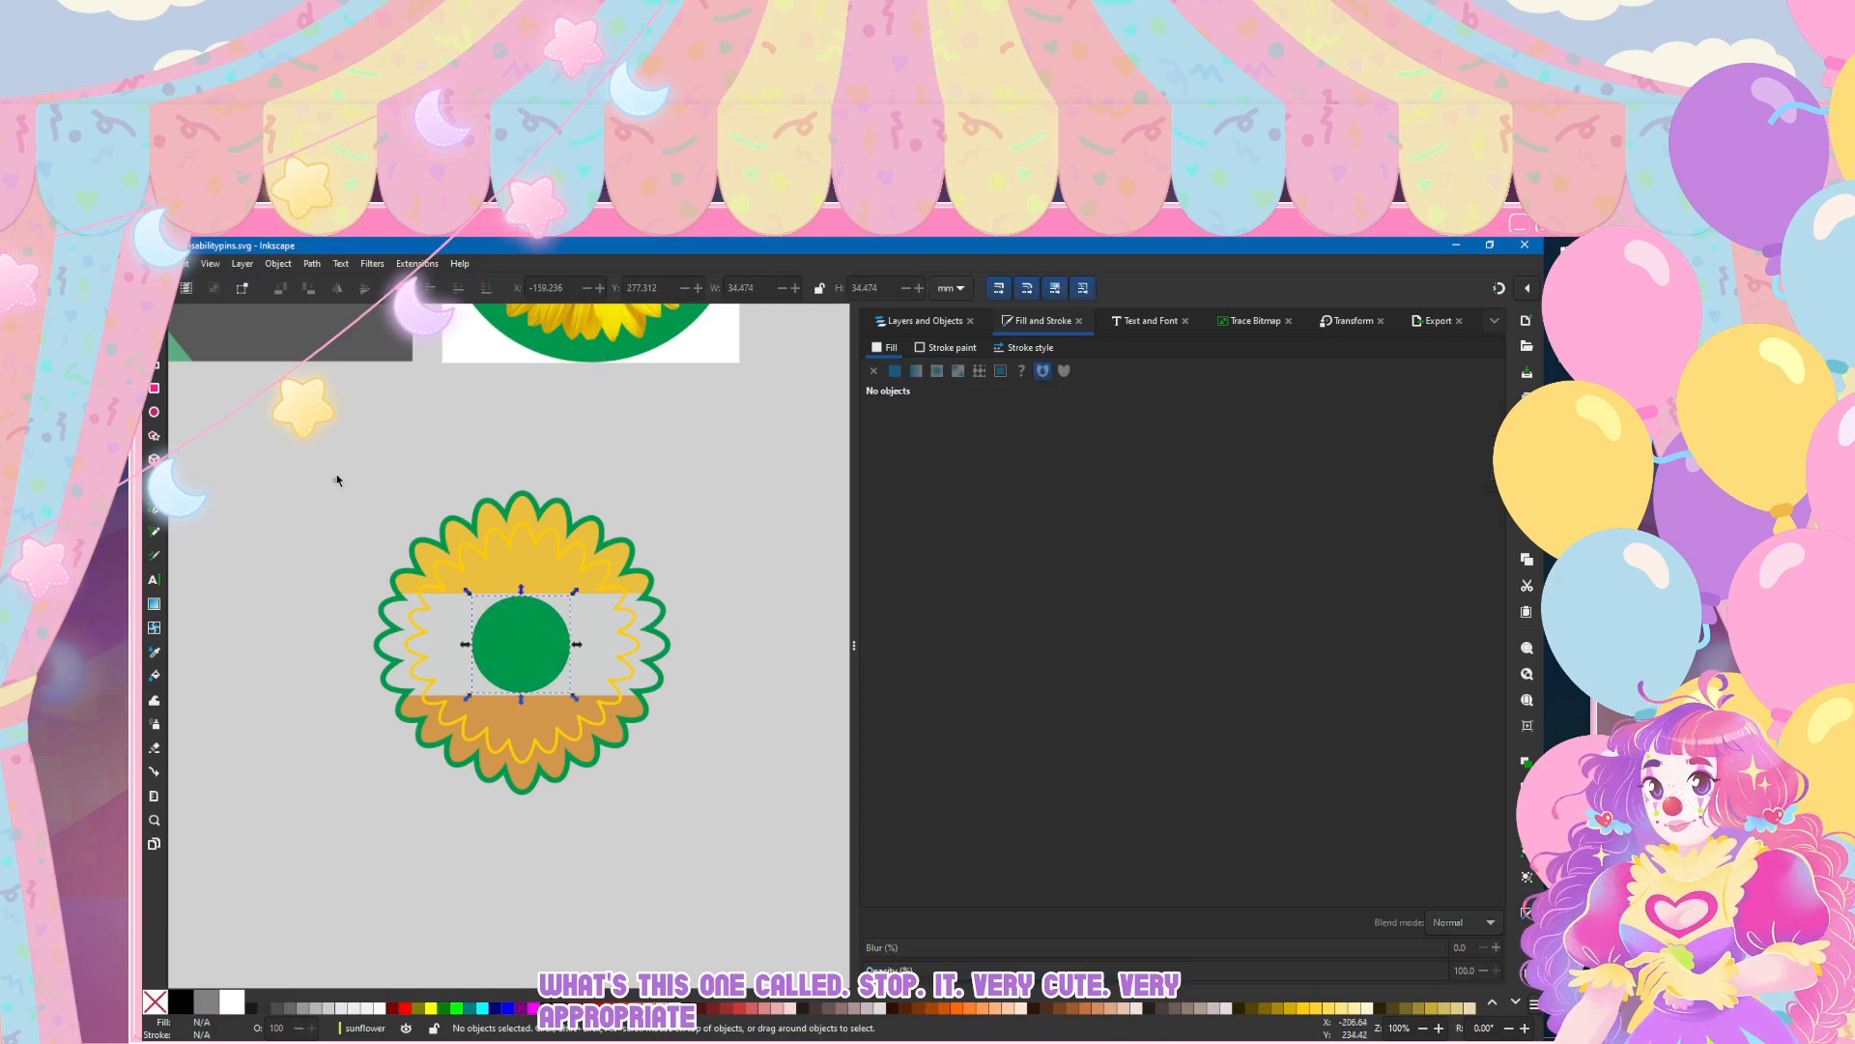
{"action": "scroll", "coordinate": [336, 476], "scroll_direction": "down", "scroll_amount": 3}
{"action": "scroll", "coordinate": [336, 484], "scroll_direction": "up", "scroll_amount": 3}
{"action": "key", "text": "ctrl+z"}
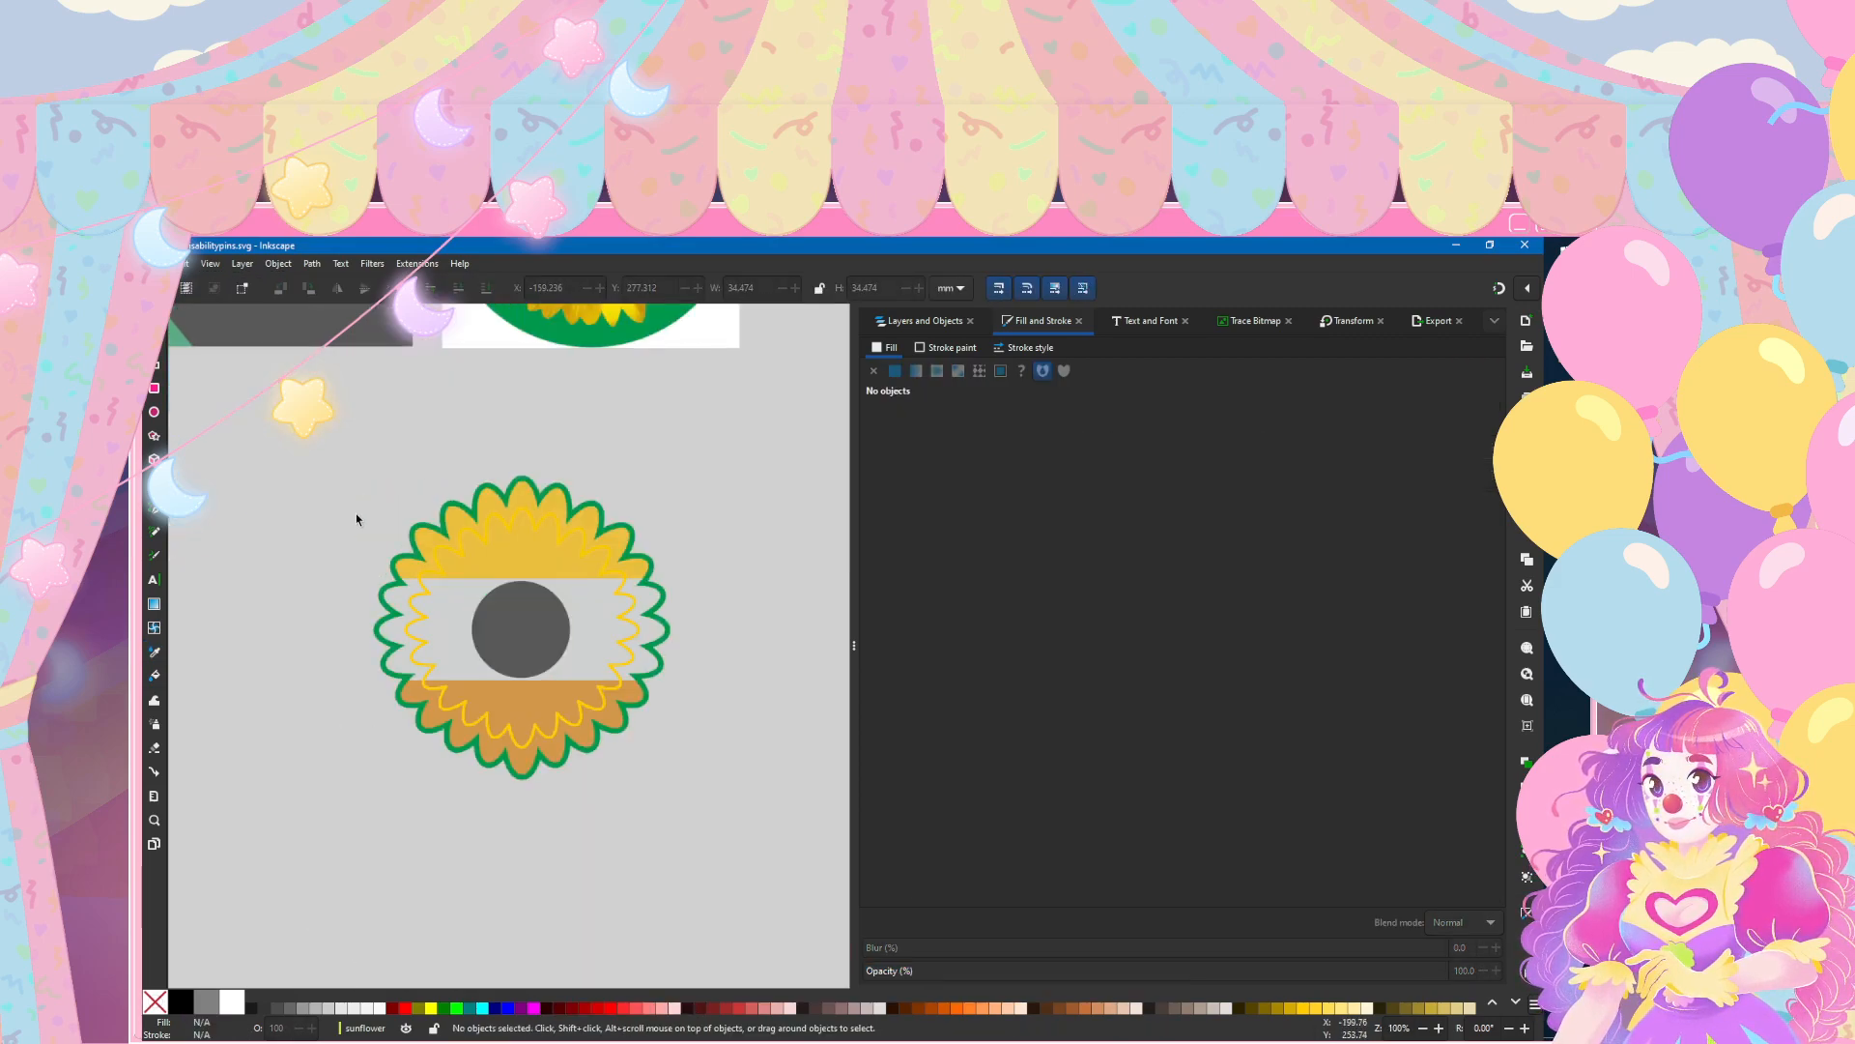
Step: Check the recoloured sunflower beside the other pins and save the document
{"action": "scroll", "coordinate": [356, 514], "scroll_direction": "down", "scroll_amount": 1}
{"action": "scroll", "coordinate": [567, 761], "scroll_direction": "down", "scroll_amount": 2}
{"action": "scroll", "coordinate": [566, 762], "scroll_direction": "down", "scroll_amount": 1}
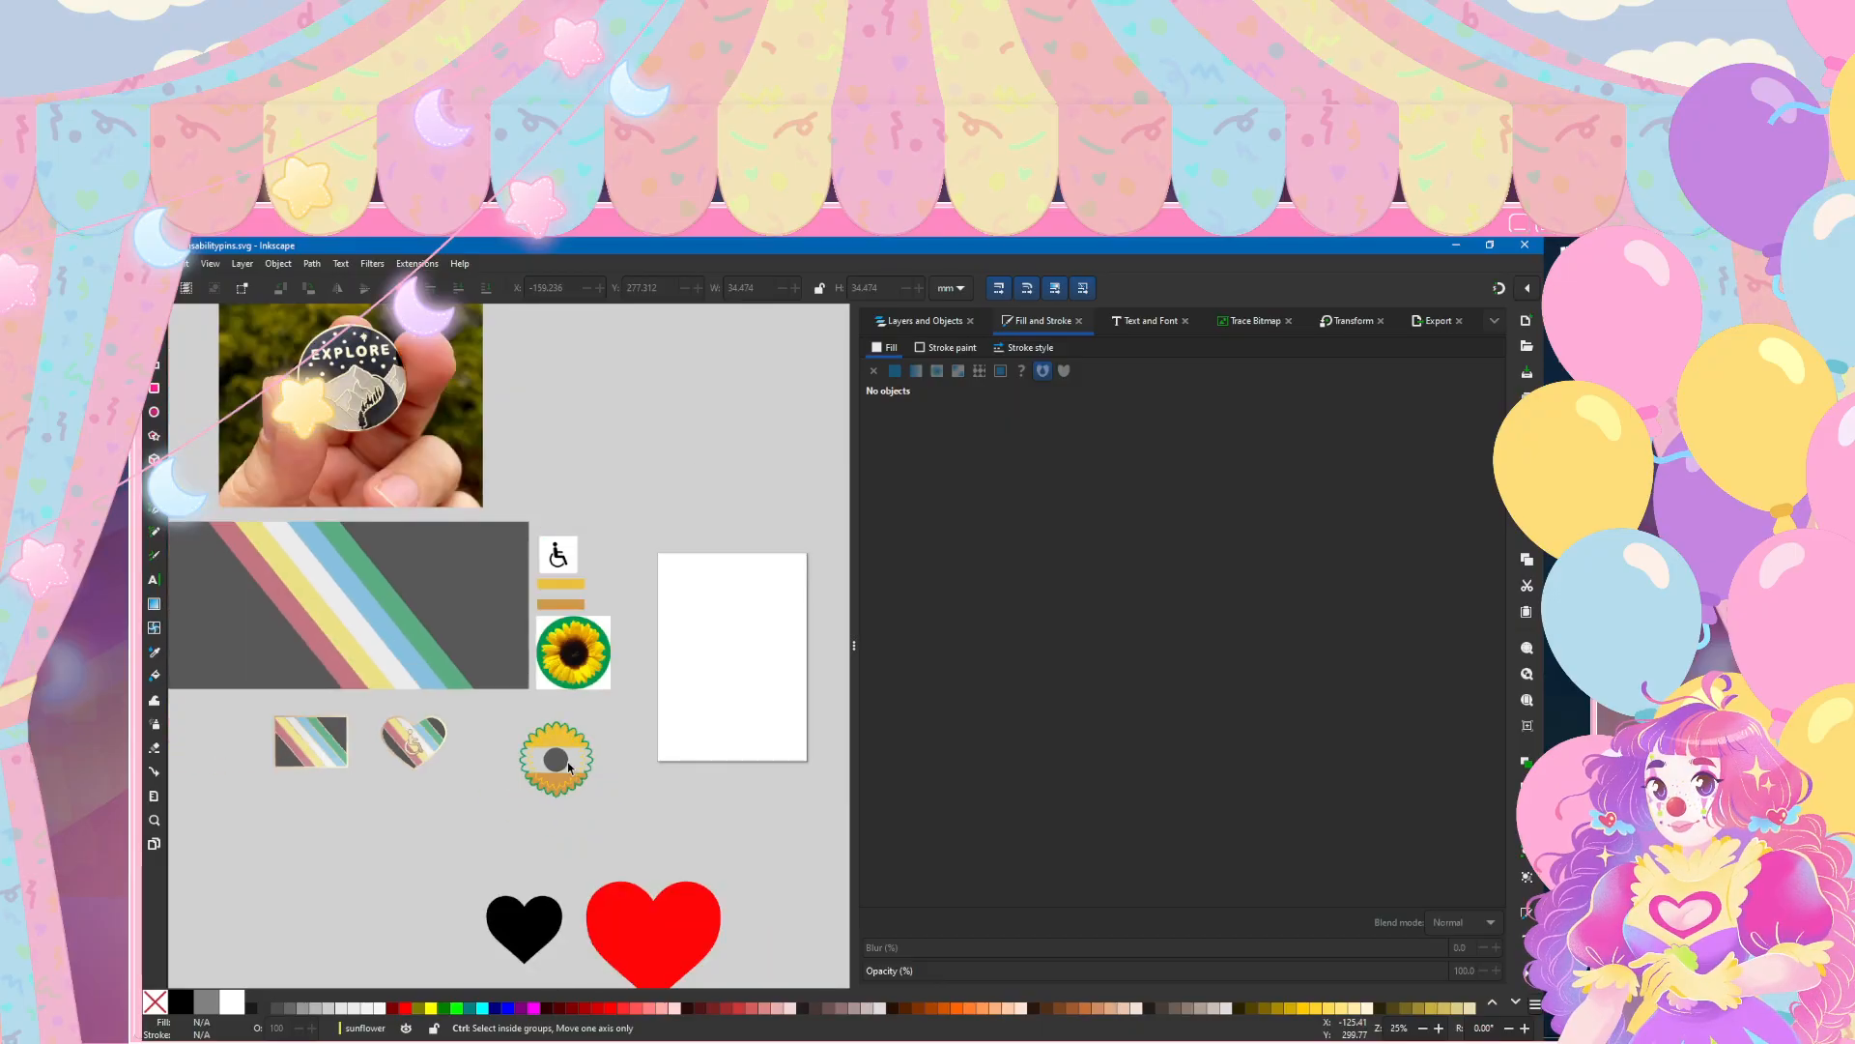
{"action": "scroll", "coordinate": [568, 793], "scroll_direction": "up", "scroll_amount": 3}
{"action": "left_click", "coordinate": [151, 263]}
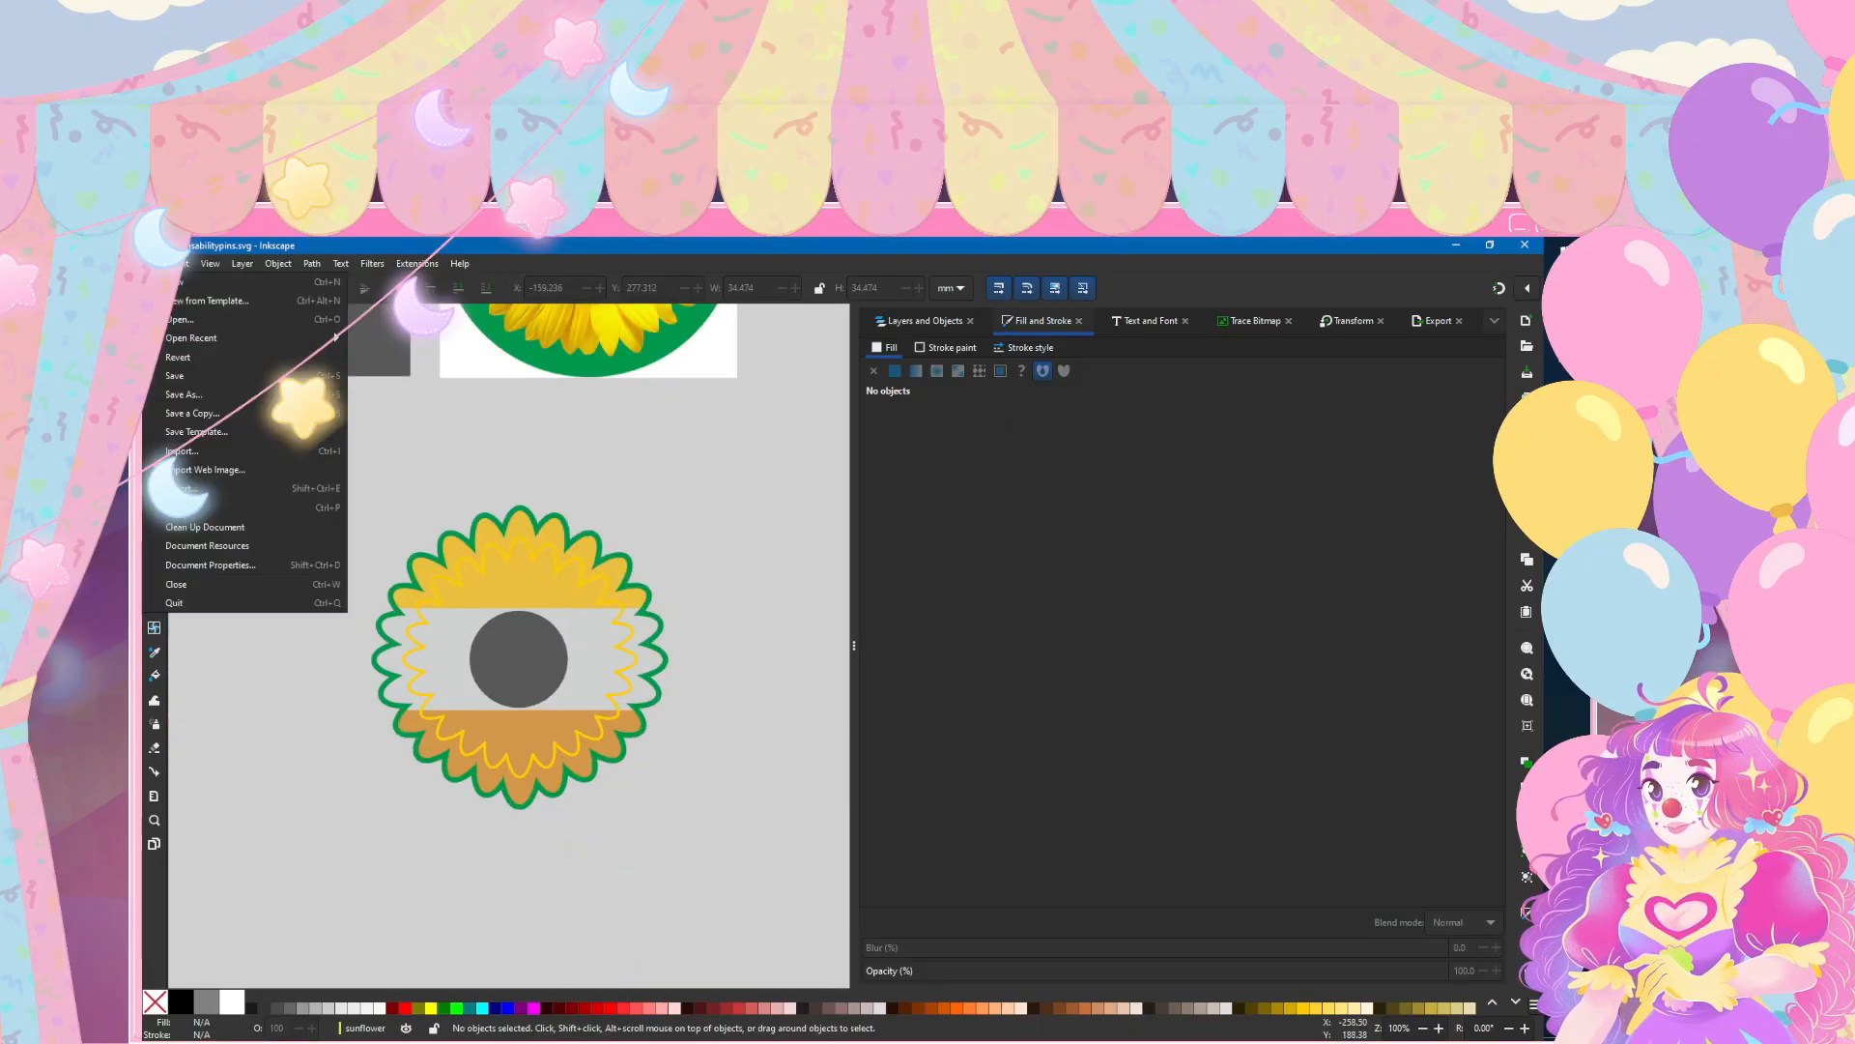
{"action": "left_click", "coordinate": [169, 373]}
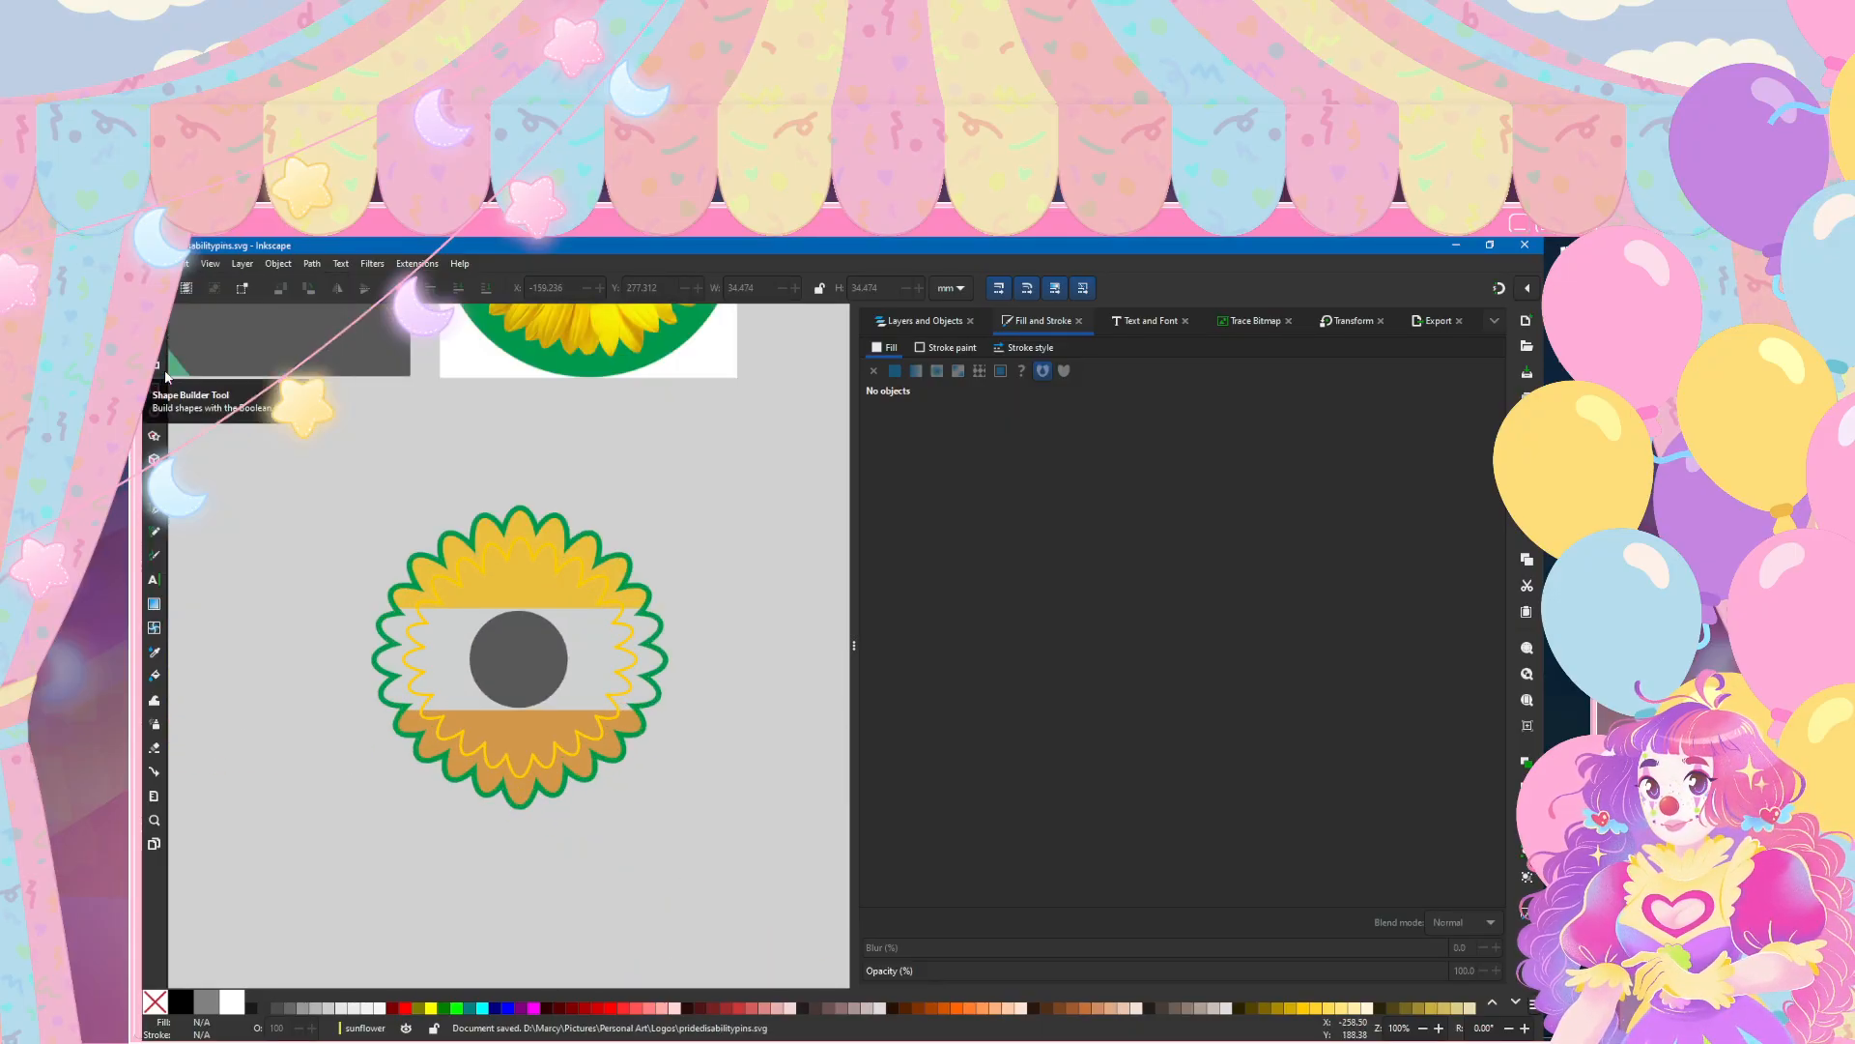
Step: Lighten the stroke of the sunflower's inner petal outline to a lightness of 65
{"action": "scroll", "coordinate": [417, 768], "scroll_direction": "down", "scroll_amount": 5}
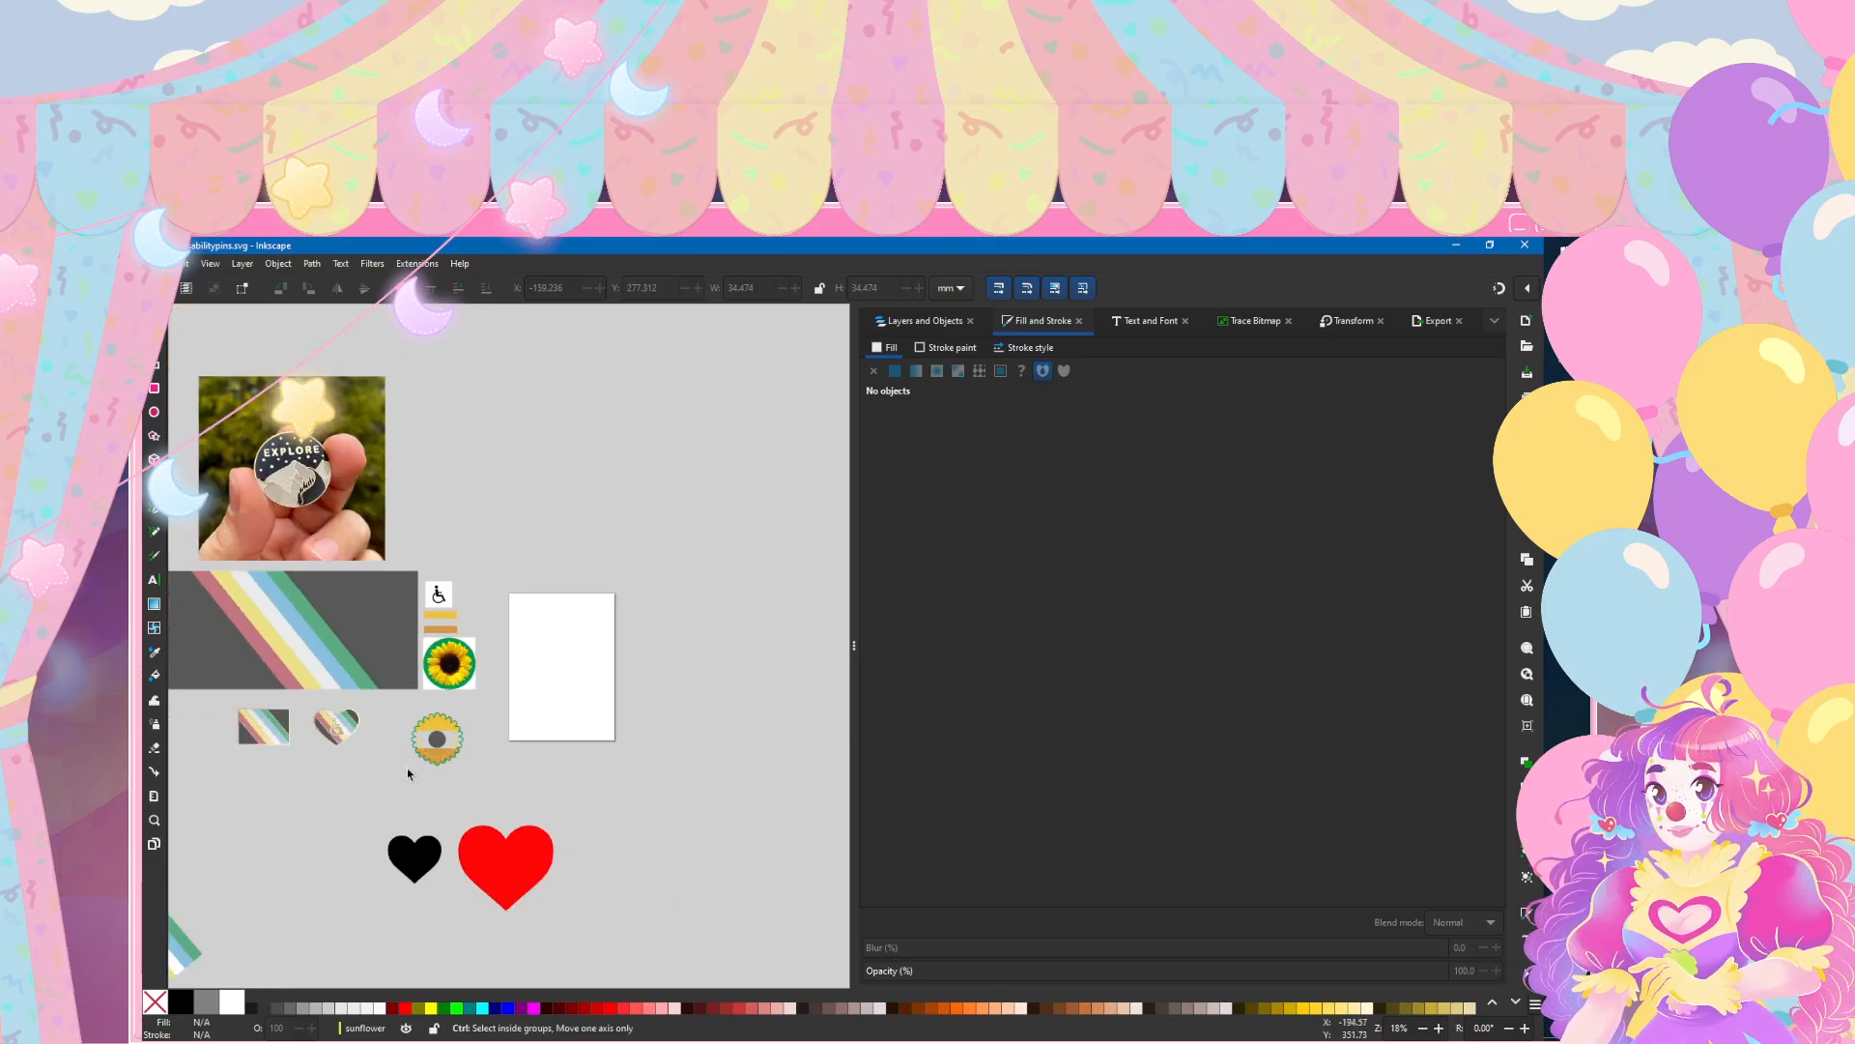
{"action": "scroll", "coordinate": [244, 734], "scroll_direction": "up", "scroll_amount": 4}
{"action": "scroll", "coordinate": [251, 738], "scroll_direction": "down", "scroll_amount": 2}
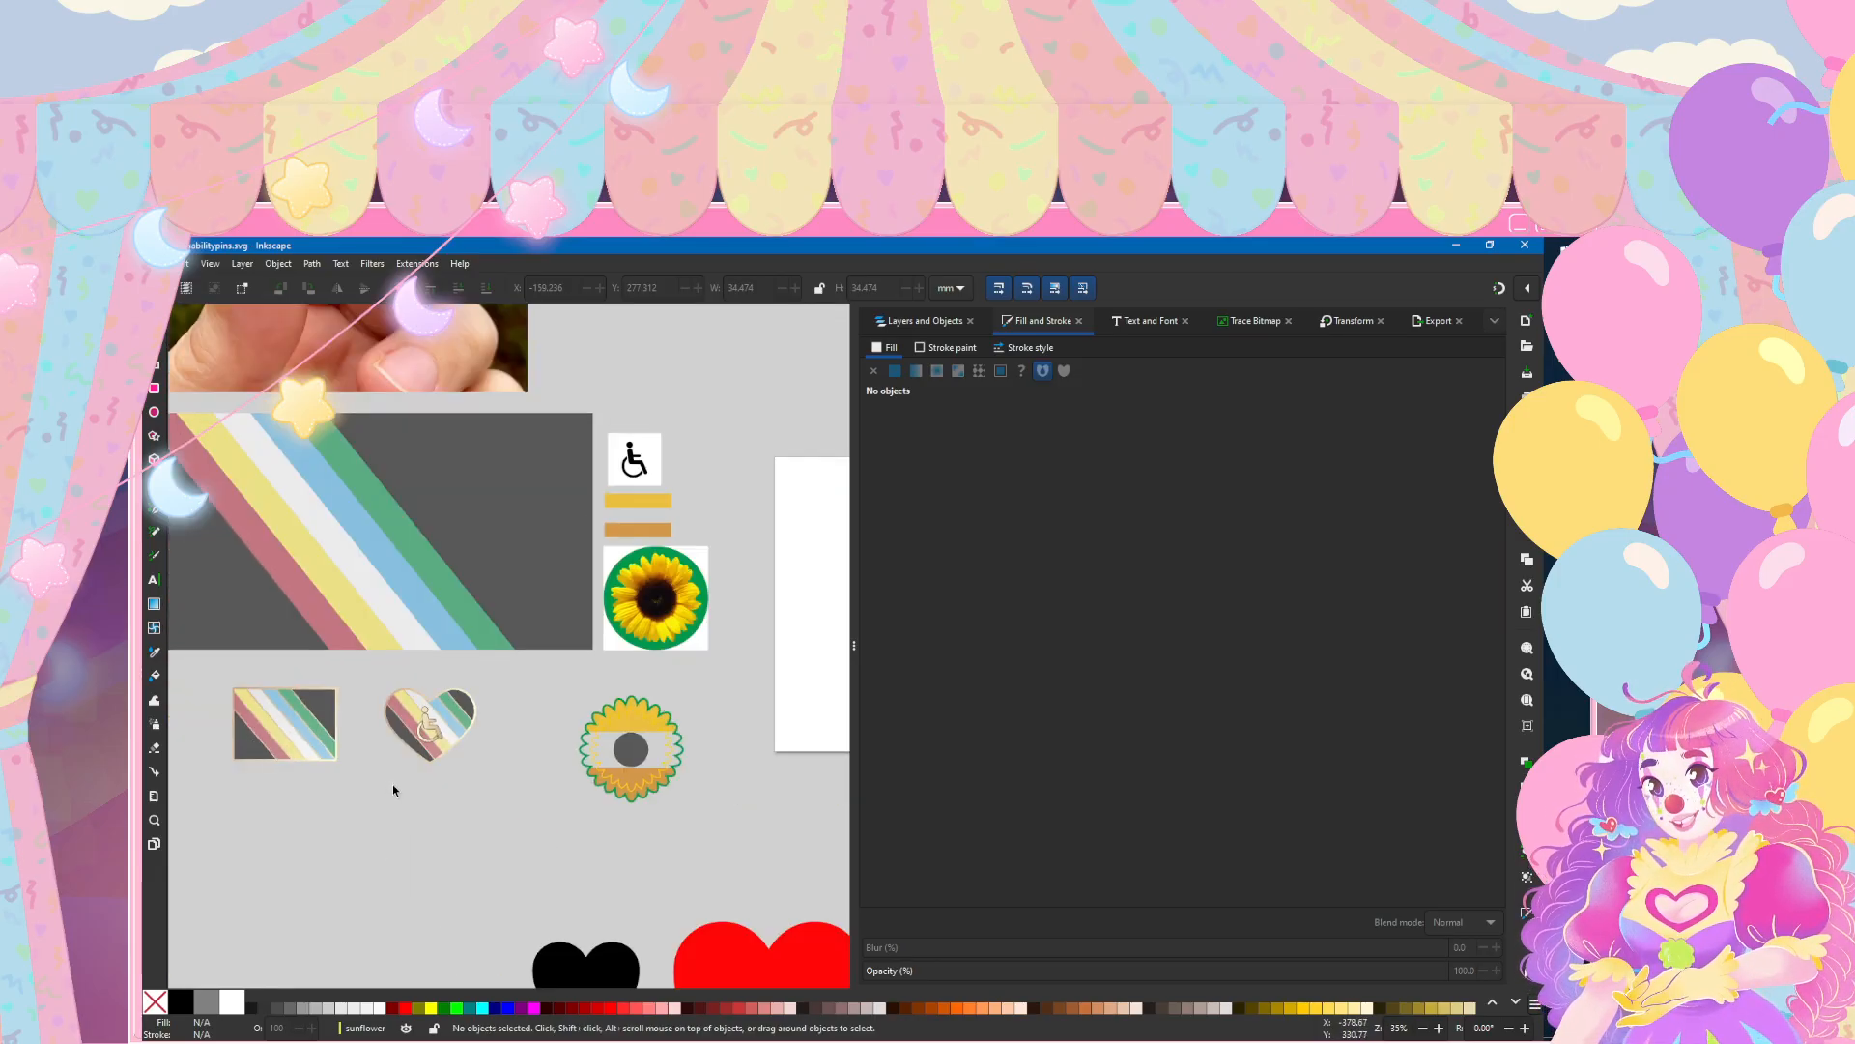
{"action": "scroll", "coordinate": [455, 769], "scroll_direction": "up", "scroll_amount": 2}
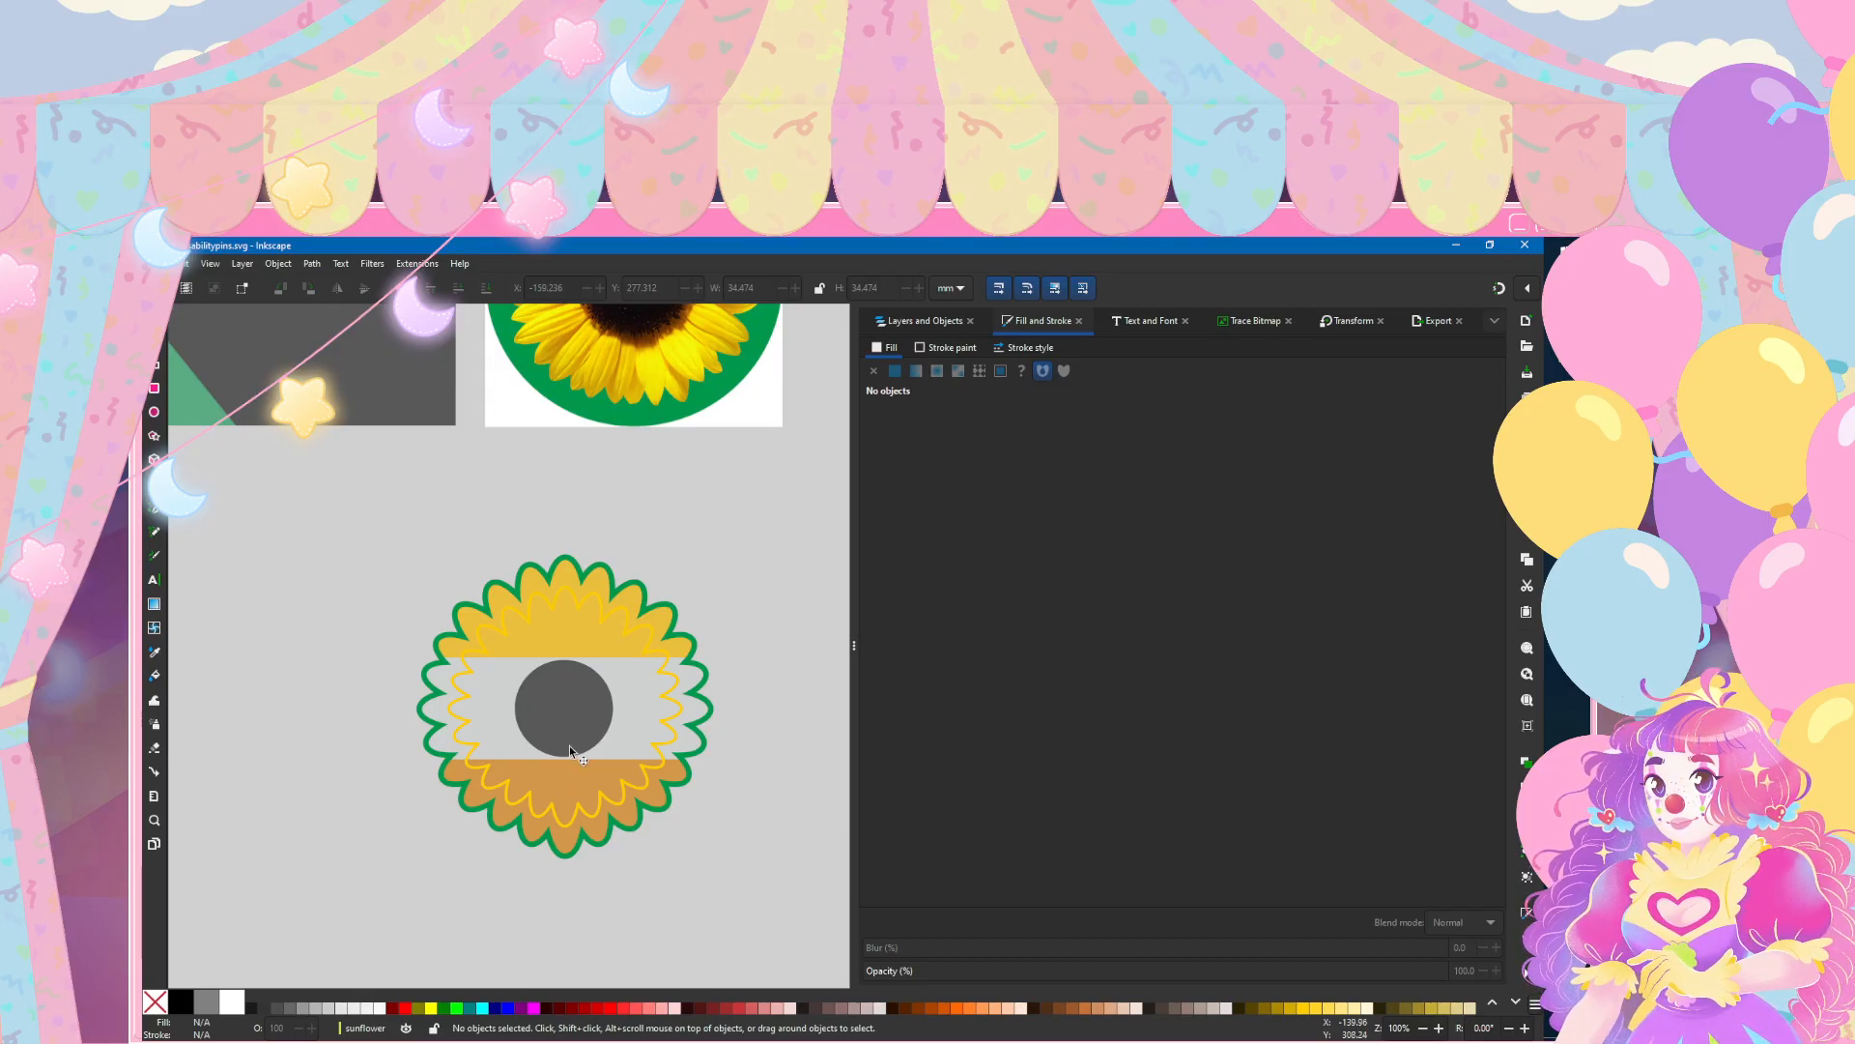
{"action": "key", "text": "n"}
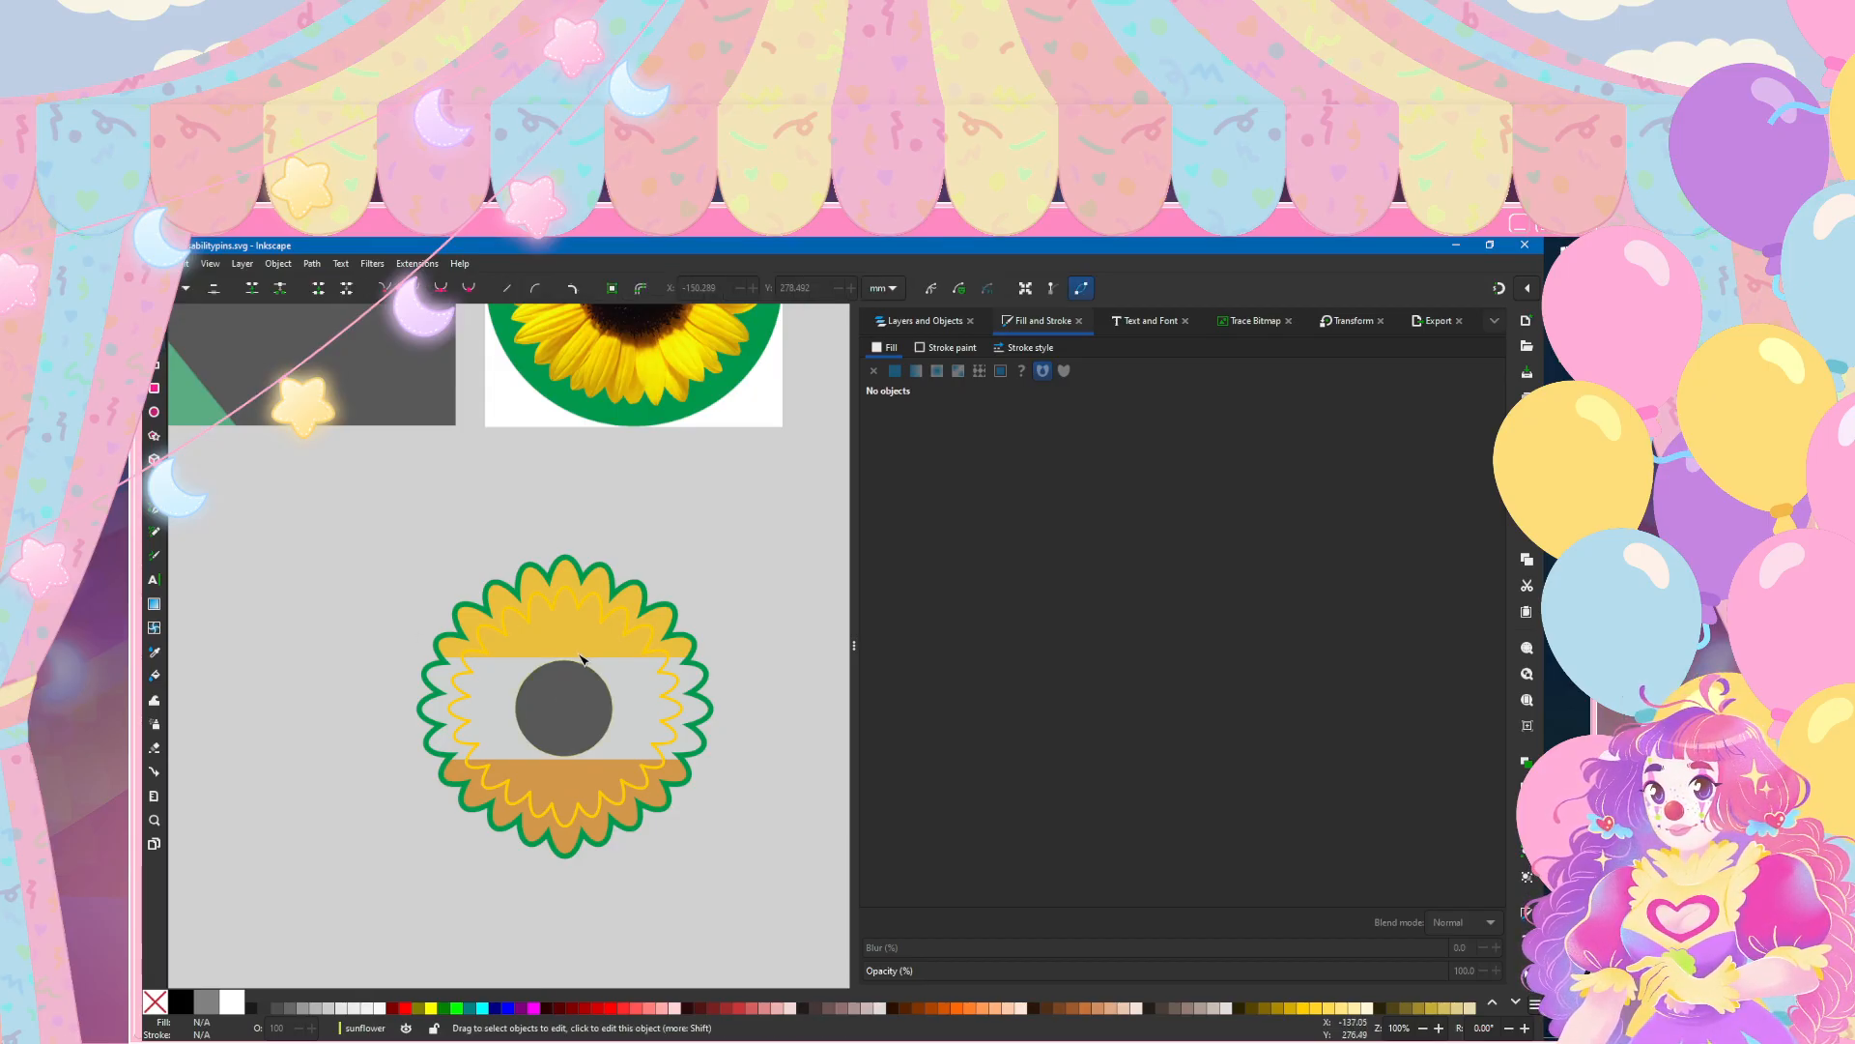
{"action": "left_click", "coordinate": [587, 603]}
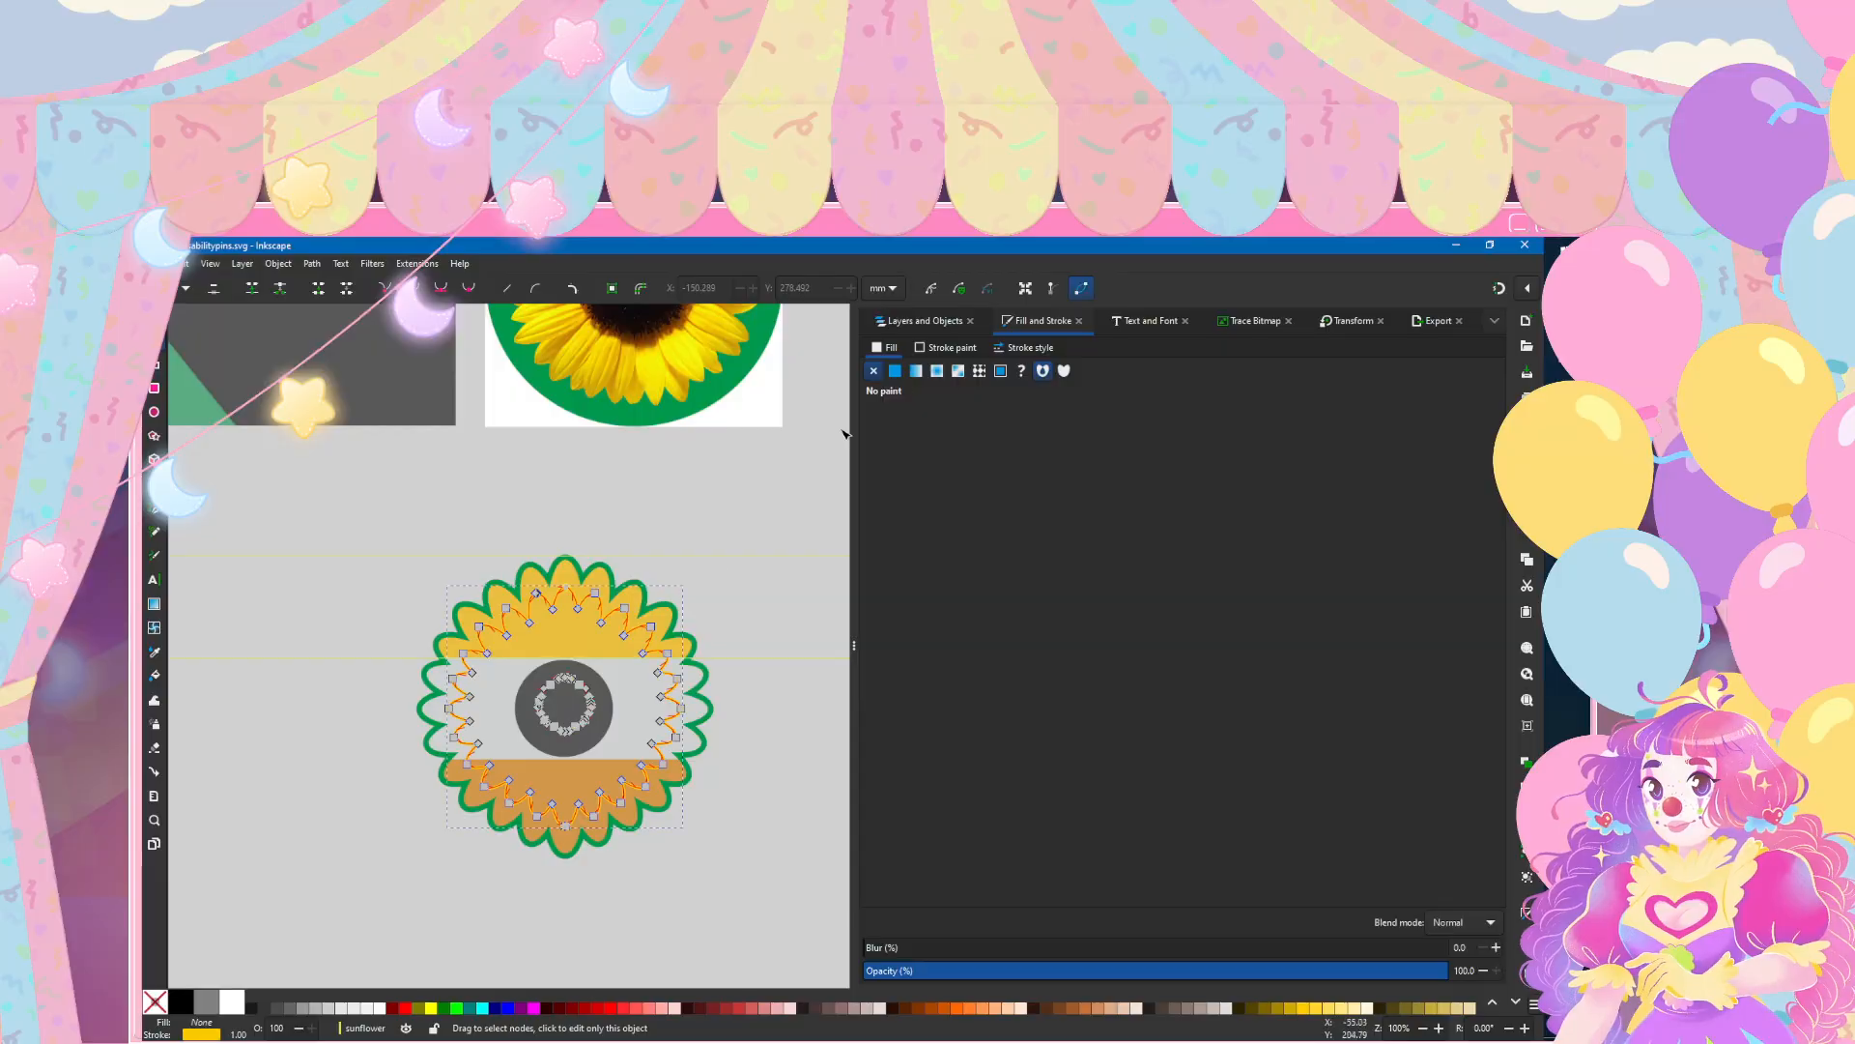
{"action": "left_click", "coordinate": [936, 350]}
{"action": "key", "text": "d"}
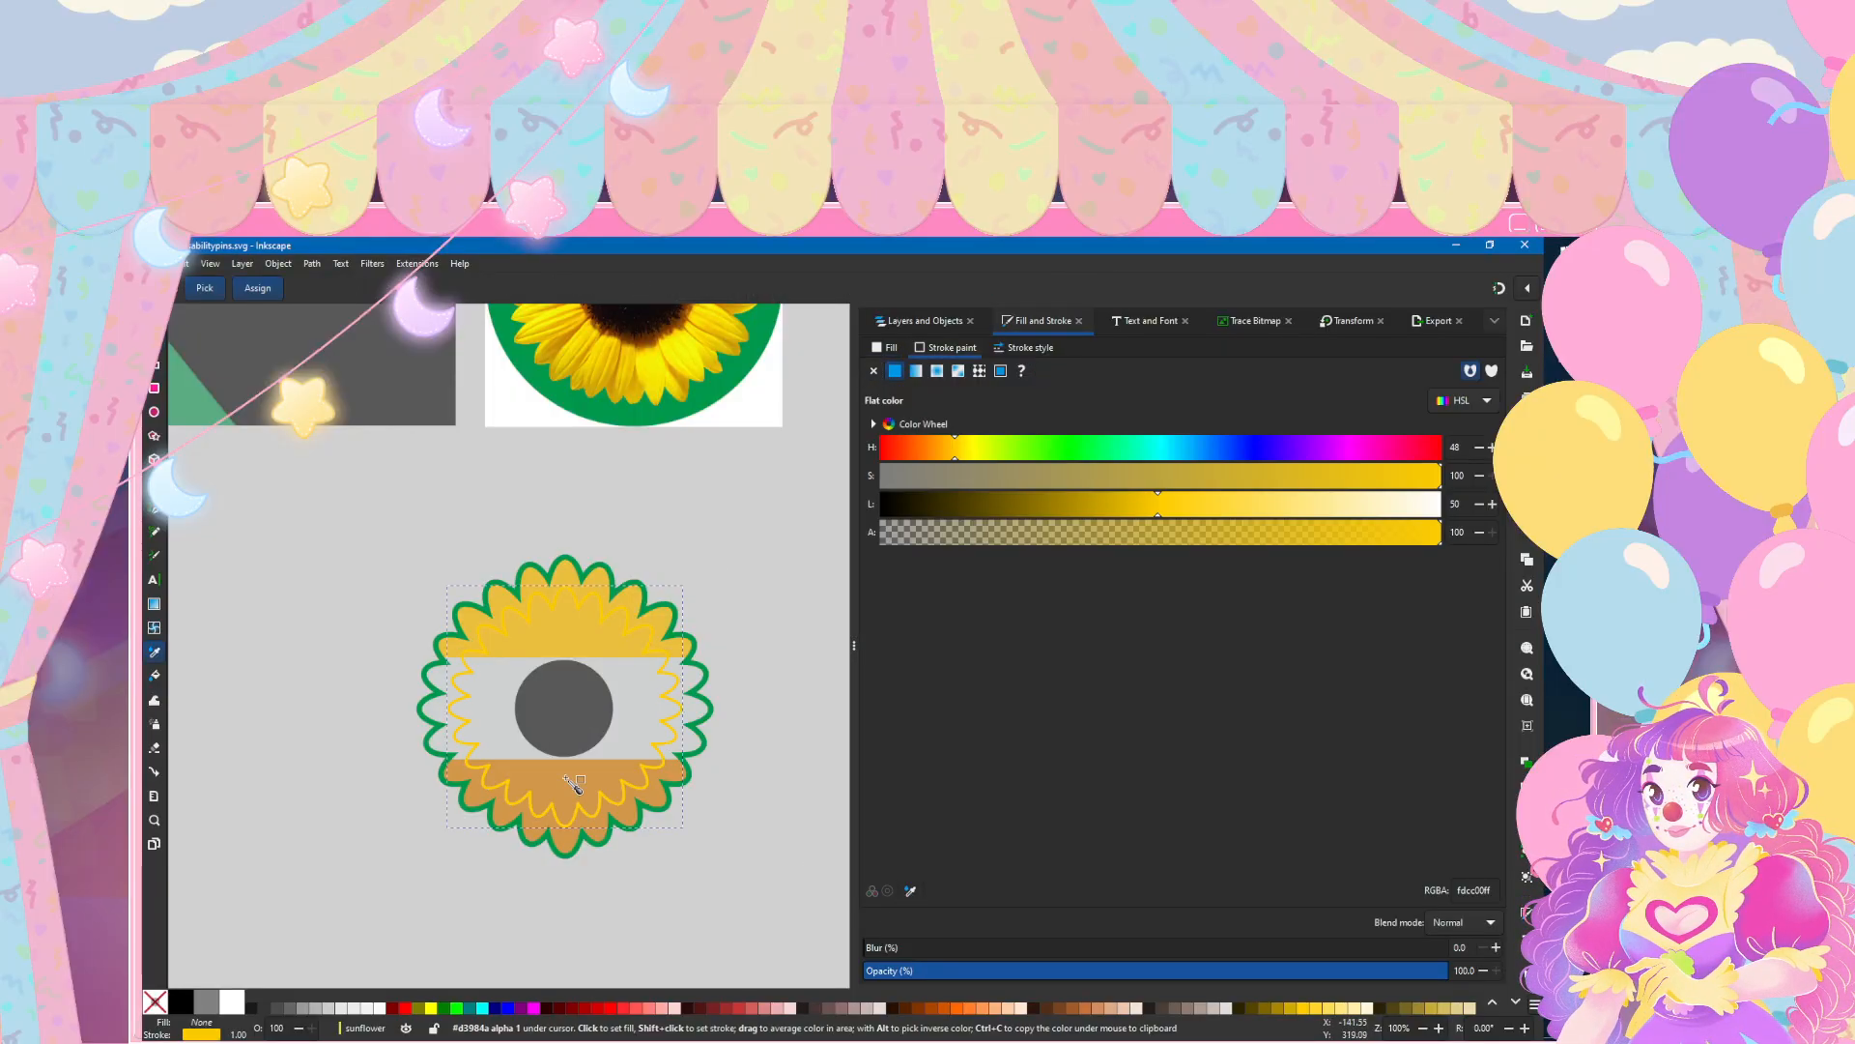
{"action": "left_click_drag", "start_coordinate": [1212, 504], "coordinate": [1245, 509]}
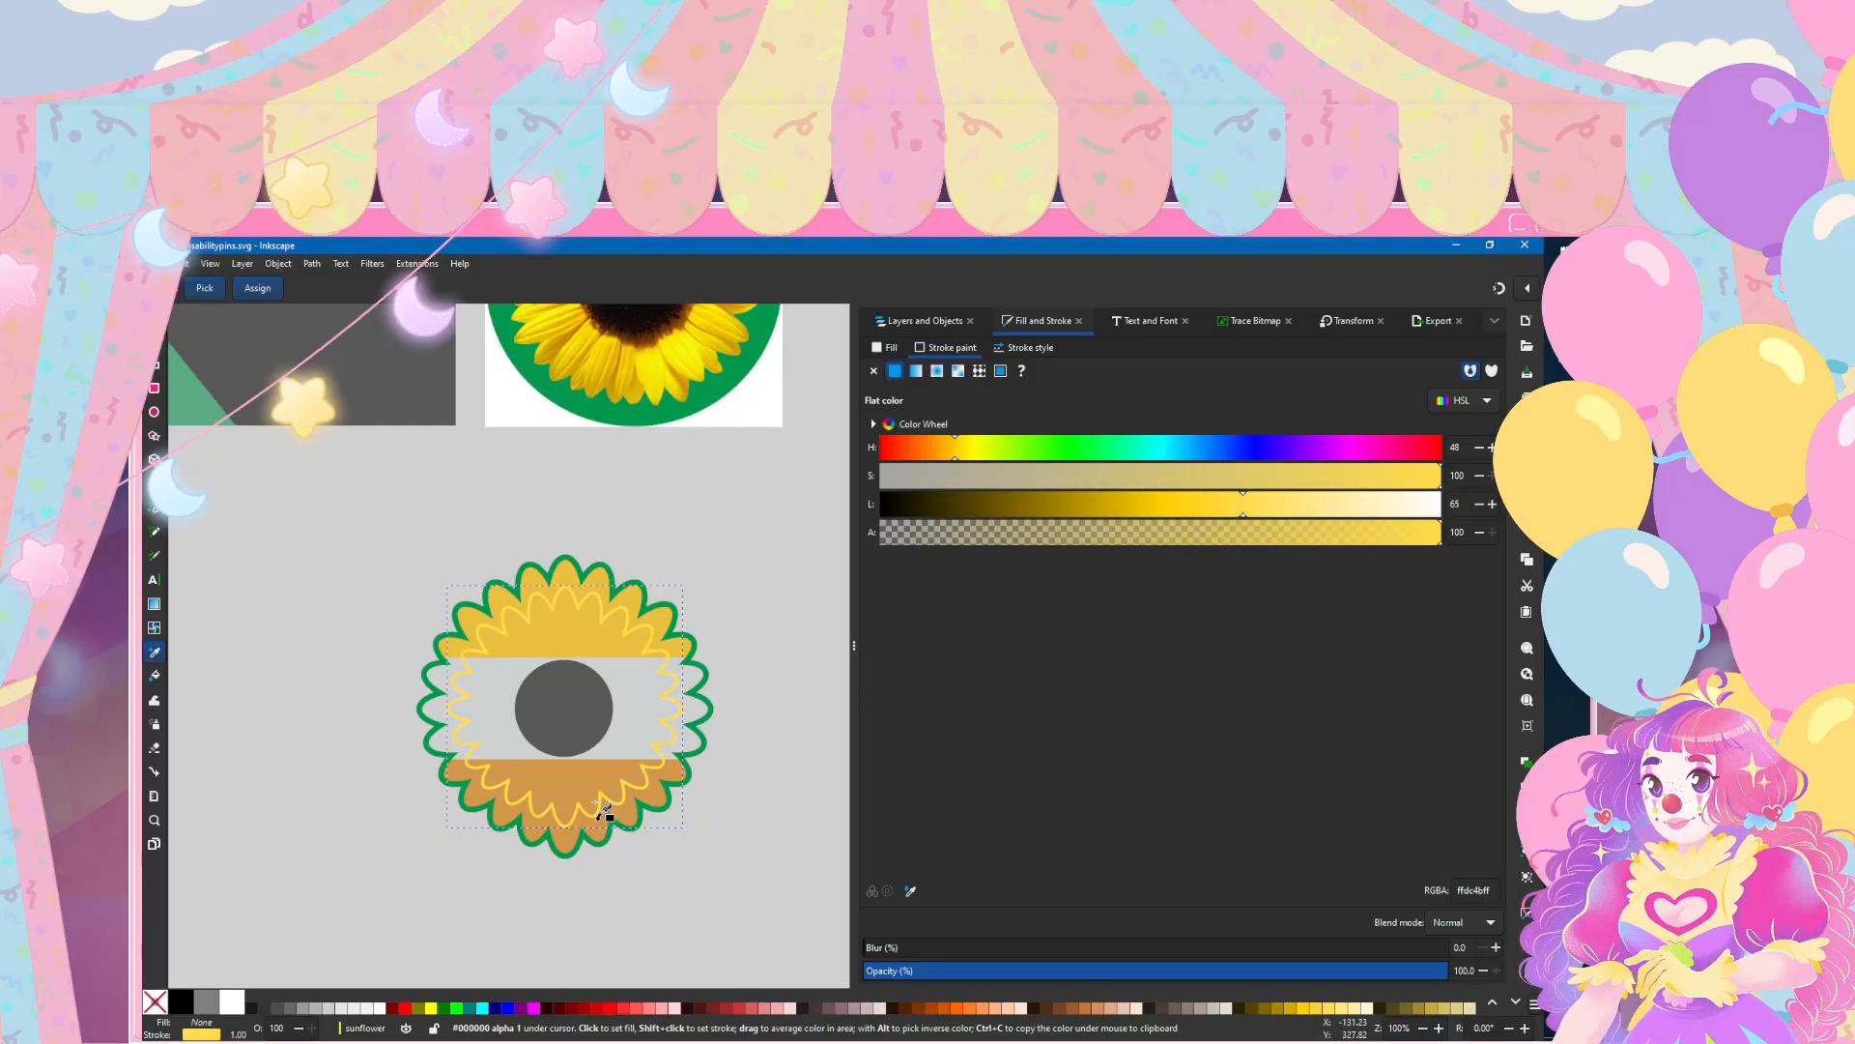
{"action": "scroll", "coordinate": [603, 811], "scroll_direction": "up", "scroll_amount": 2}
{"action": "scroll", "coordinate": [603, 811], "scroll_direction": "down", "scroll_amount": 1}
Step: Give the inner petal shape a flat fill in the light yellow sampled from its own outline
{"action": "left_click", "coordinate": [886, 347]}
{"action": "left_click", "coordinate": [895, 370]}
{"action": "key", "text": "n"}
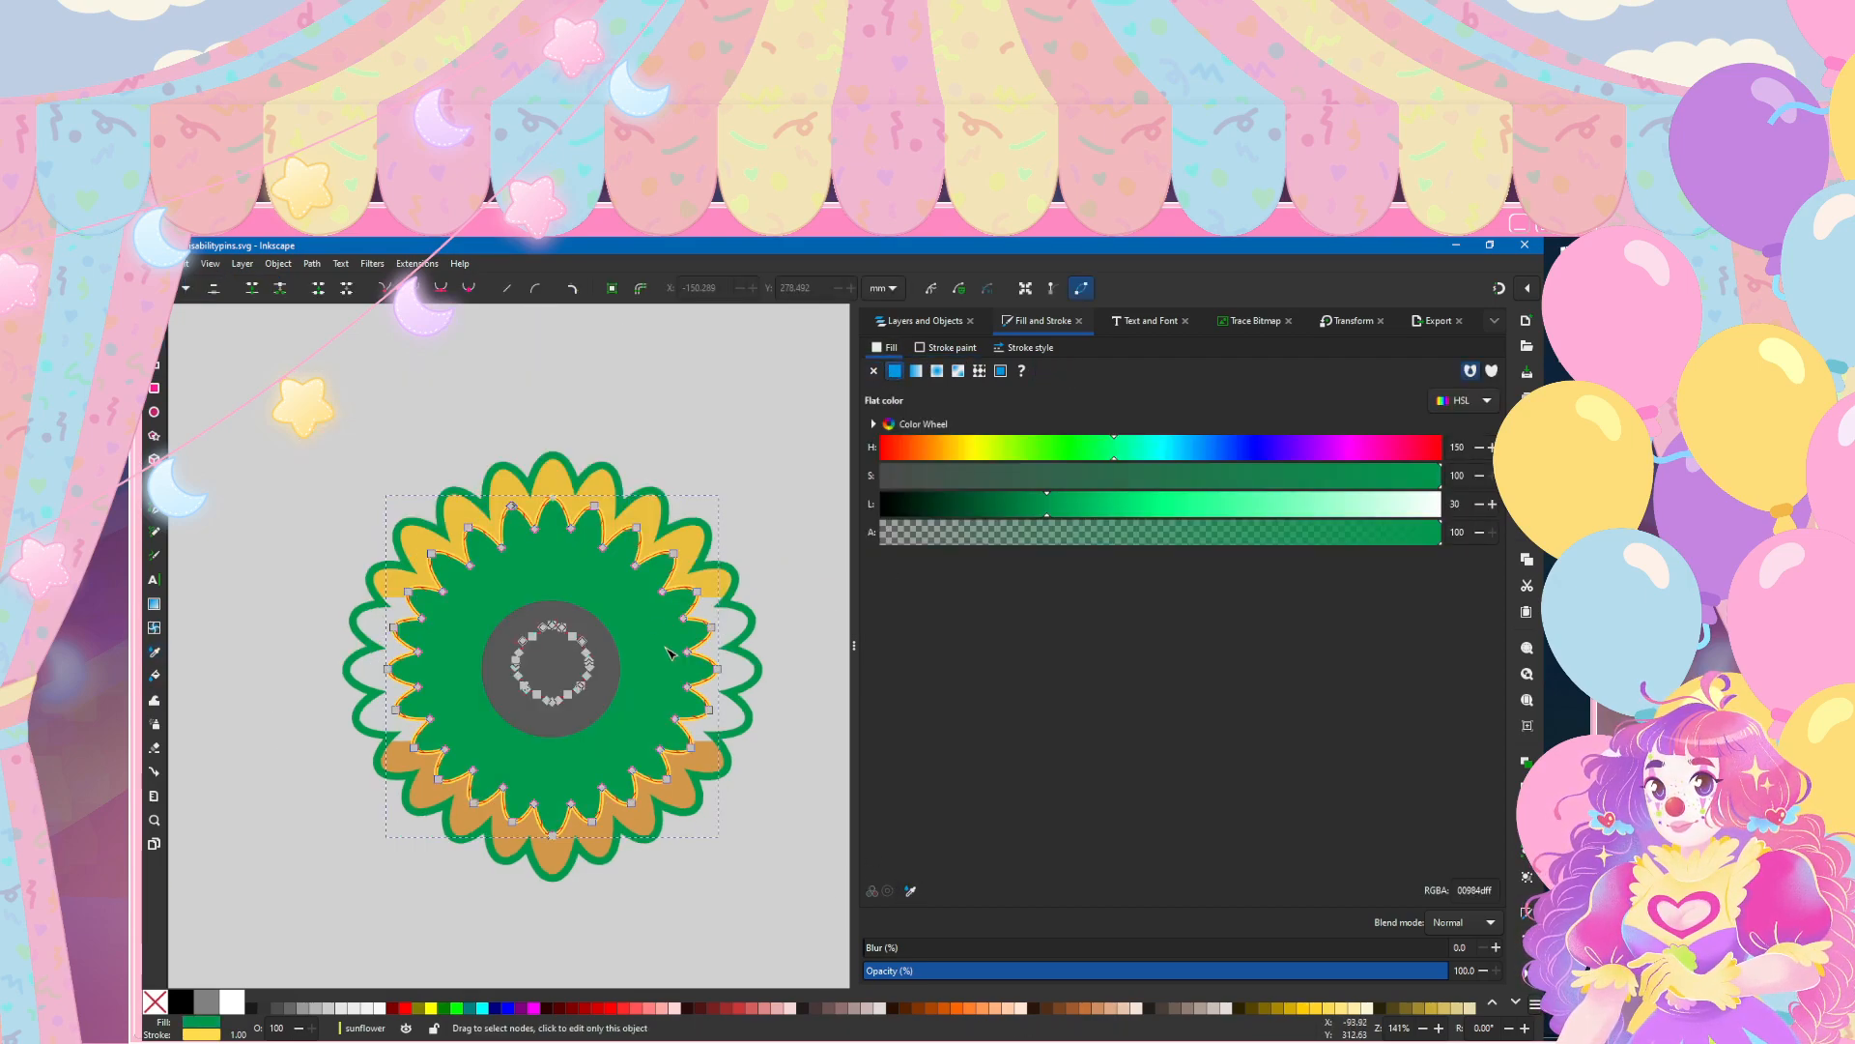
{"action": "left_click", "coordinate": [909, 890]}
{"action": "scroll", "coordinate": [681, 695], "scroll_direction": "up", "scroll_amount": 3}
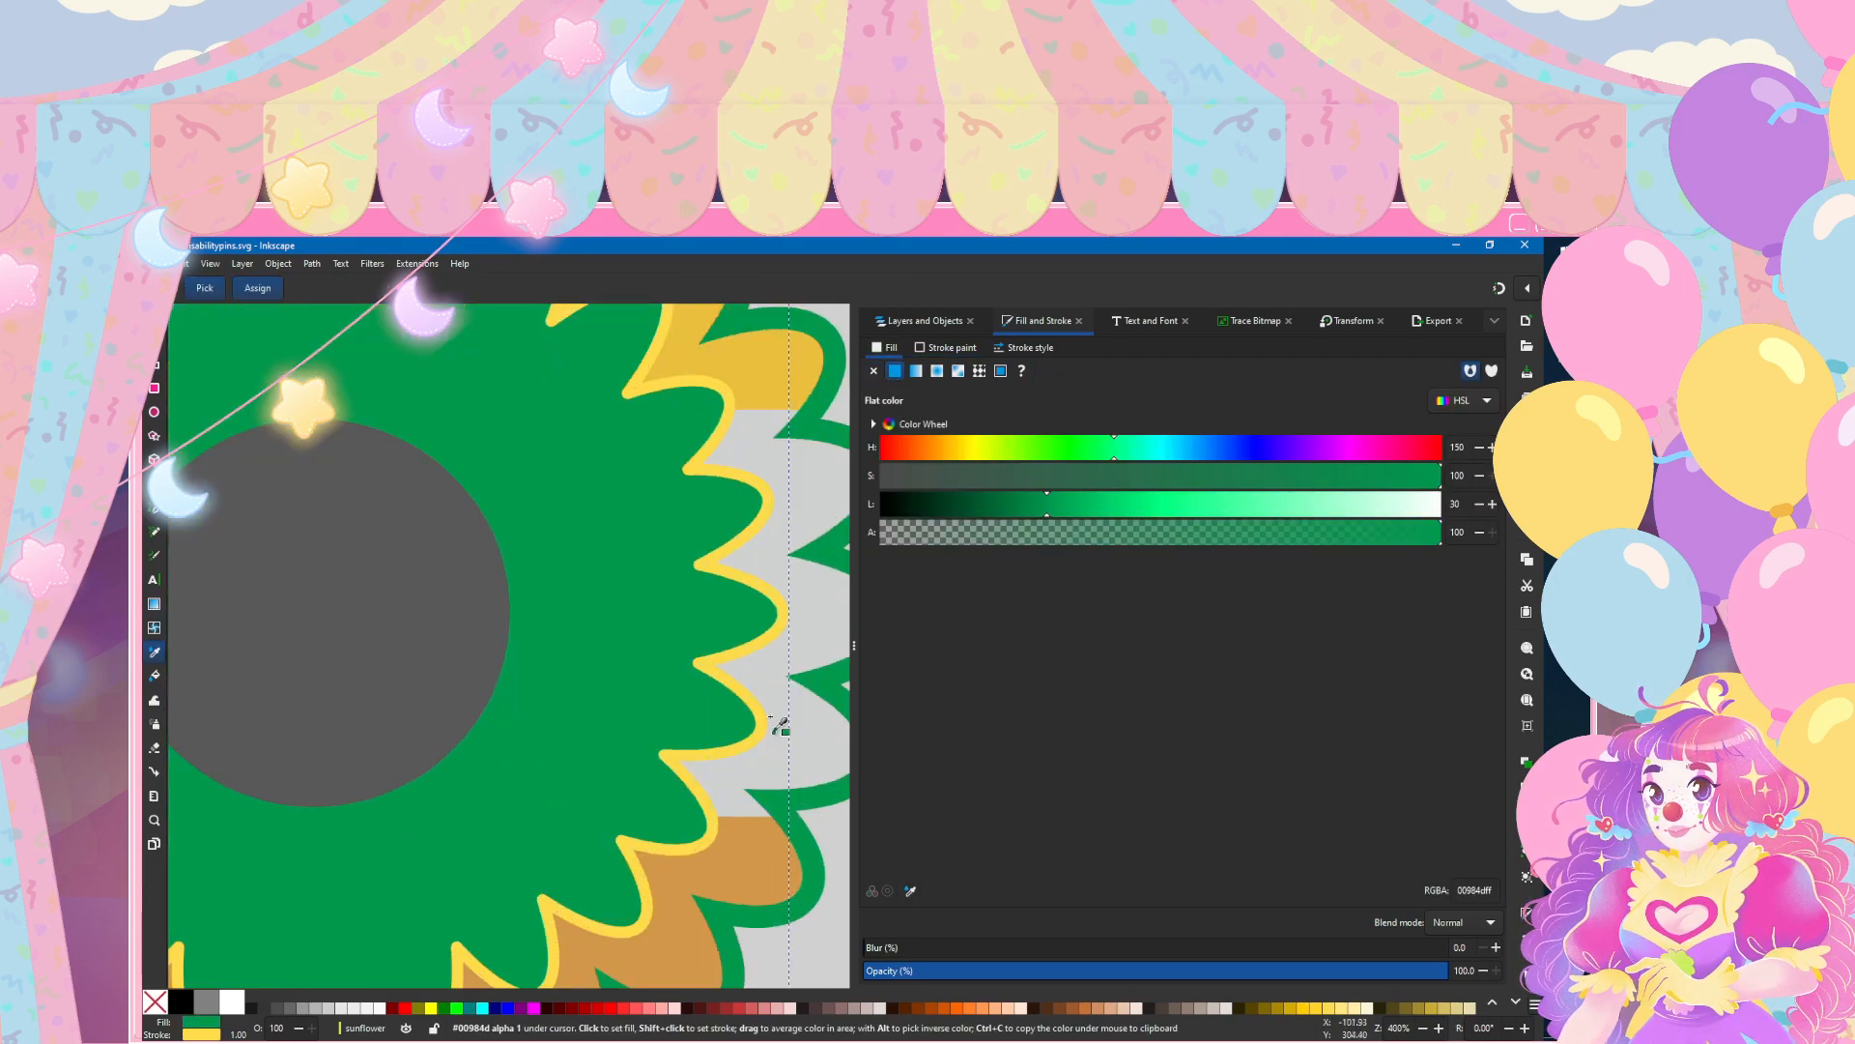
{"action": "left_click", "coordinate": [754, 703]}
{"action": "scroll", "coordinate": [757, 706], "scroll_direction": "down", "scroll_amount": 4}
{"action": "key", "text": "s"}
{"action": "scroll", "coordinate": [440, 522], "scroll_direction": "down", "scroll_amount": 2}
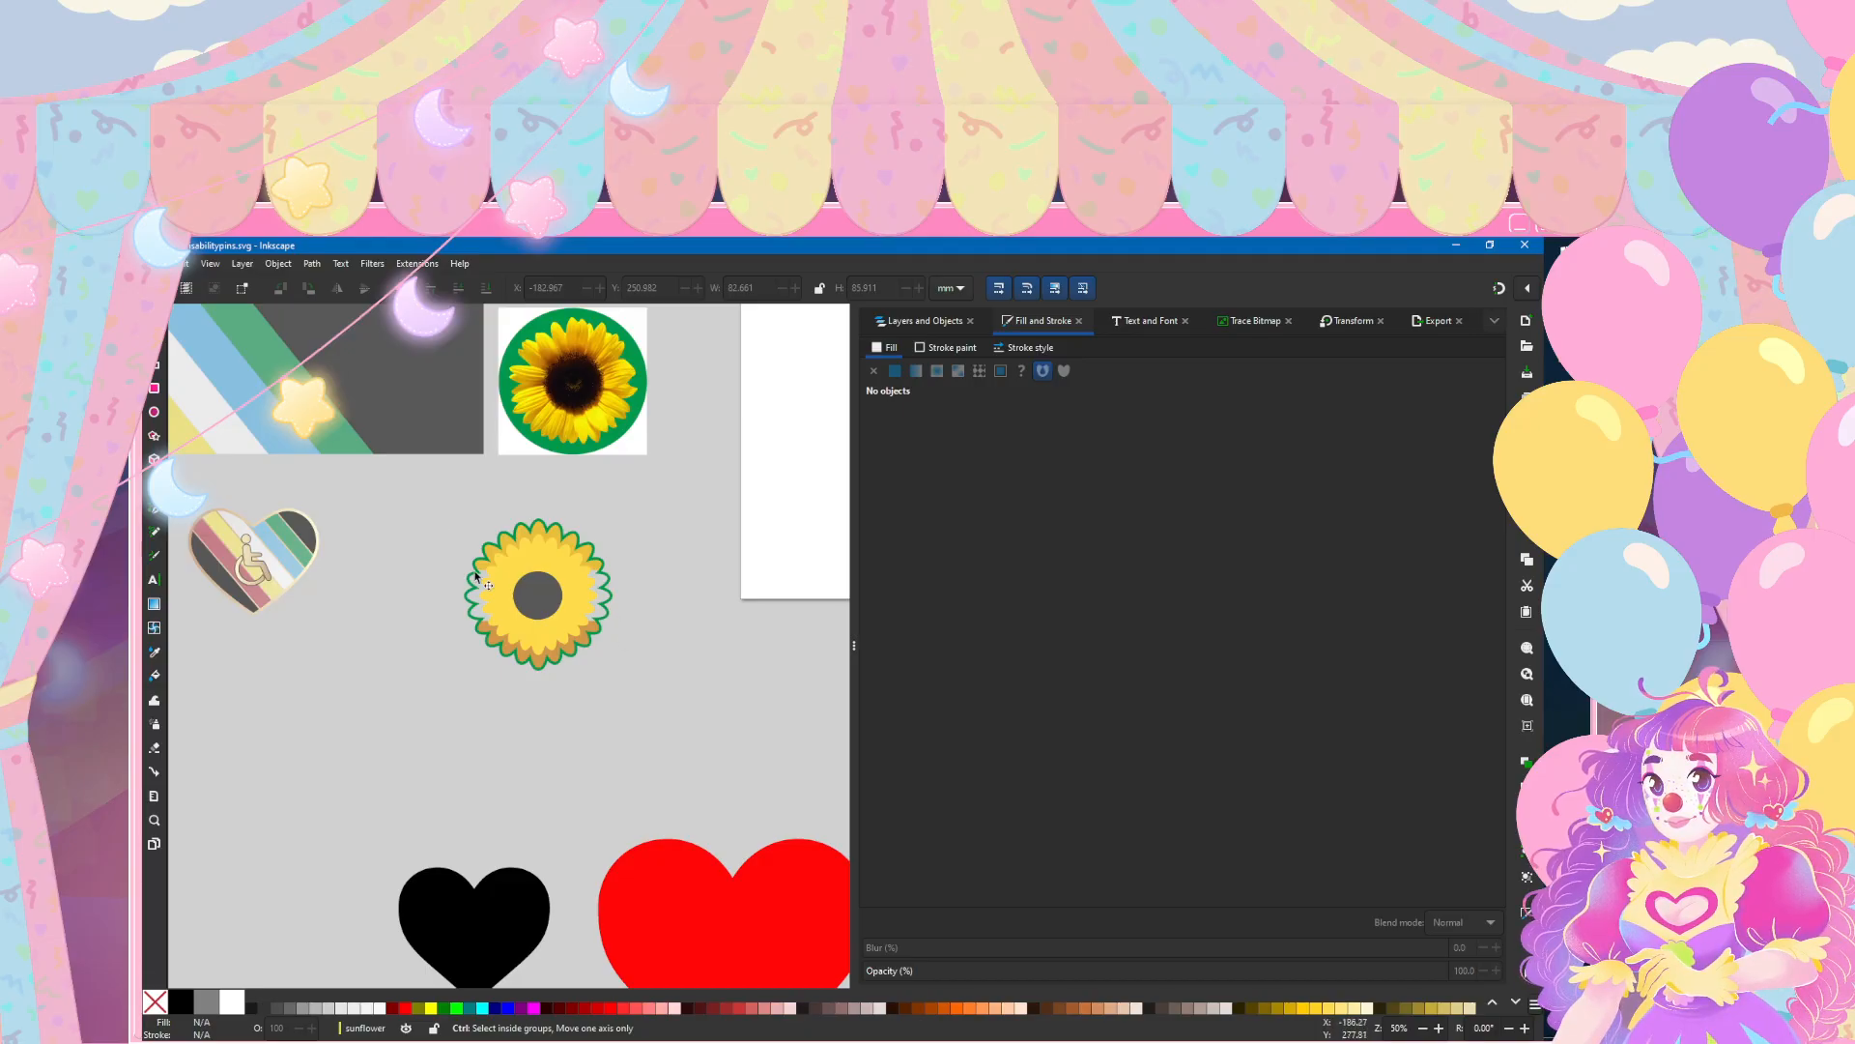
Step: Scale the sunflower's yellow inner petal shape proportionally to 90% width and height
{"action": "scroll", "coordinate": [476, 570], "scroll_direction": "up", "scroll_amount": 3}
{"action": "left_click", "coordinate": [609, 540]}
{"action": "left_click", "coordinate": [1358, 329]}
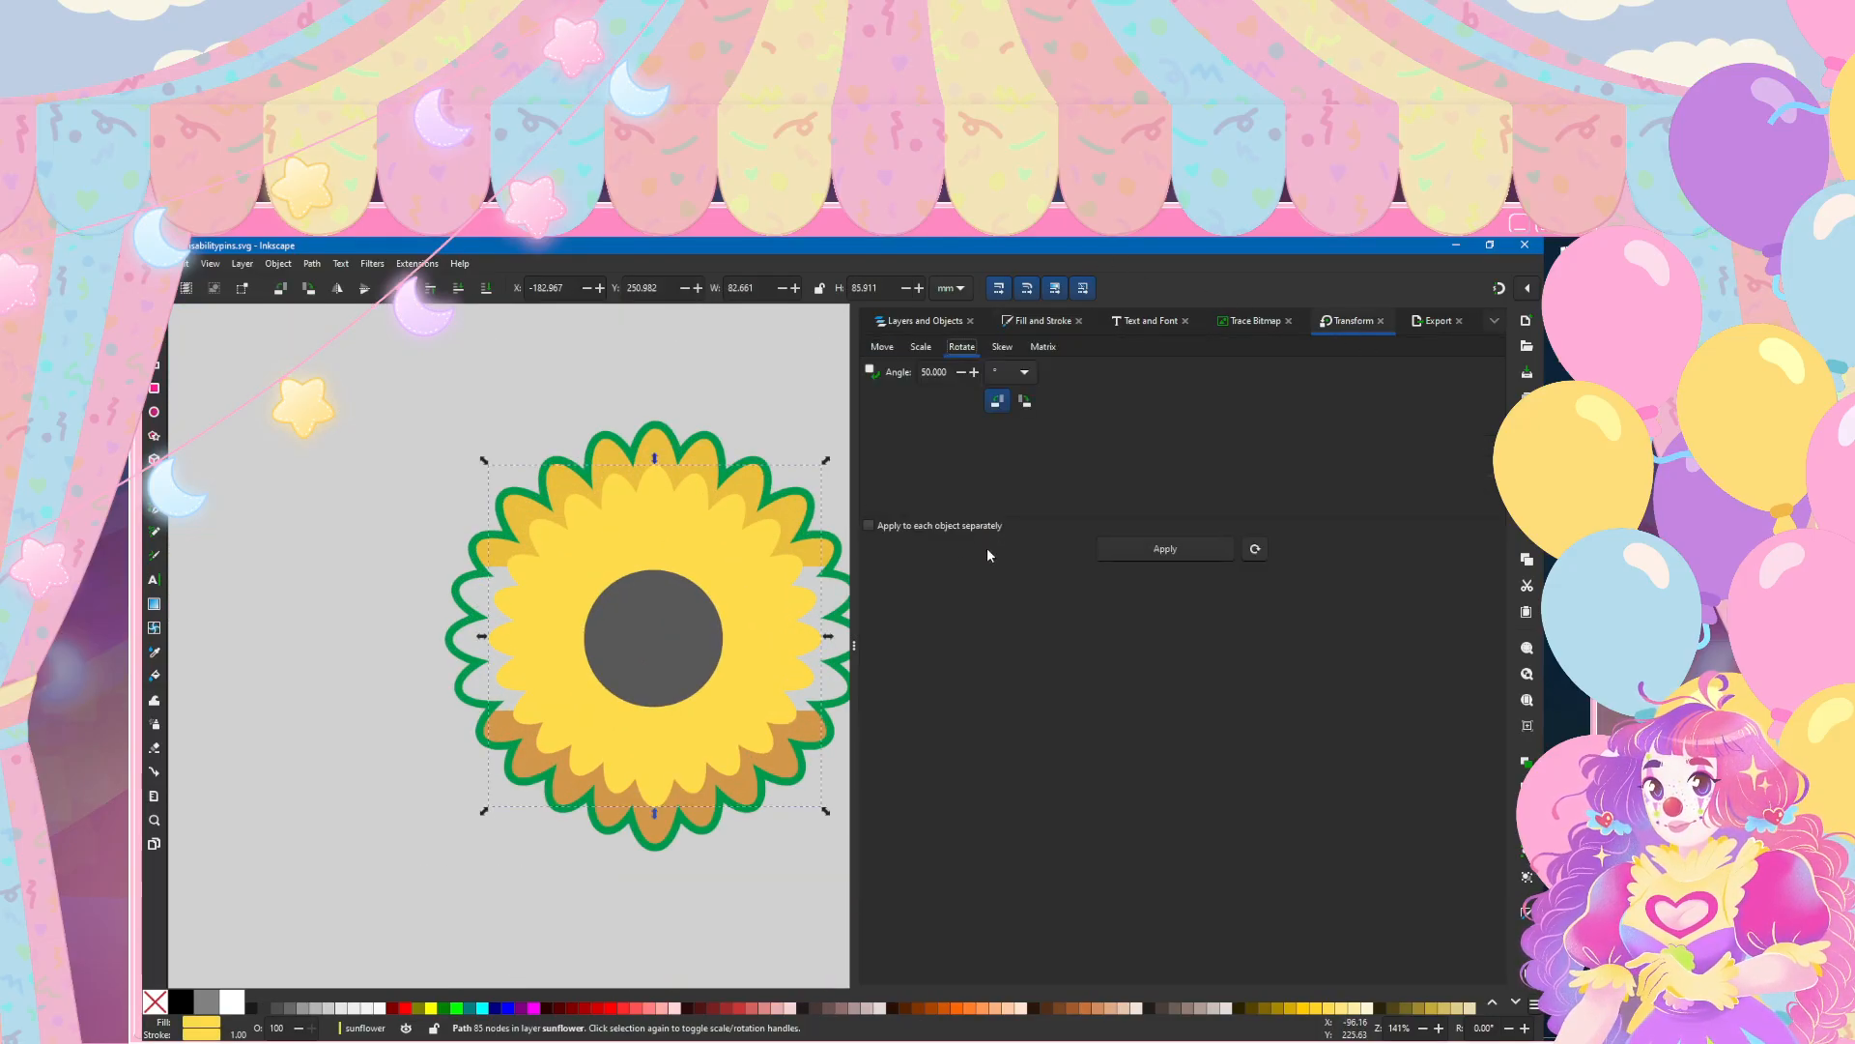
{"action": "left_click", "coordinate": [919, 347]}
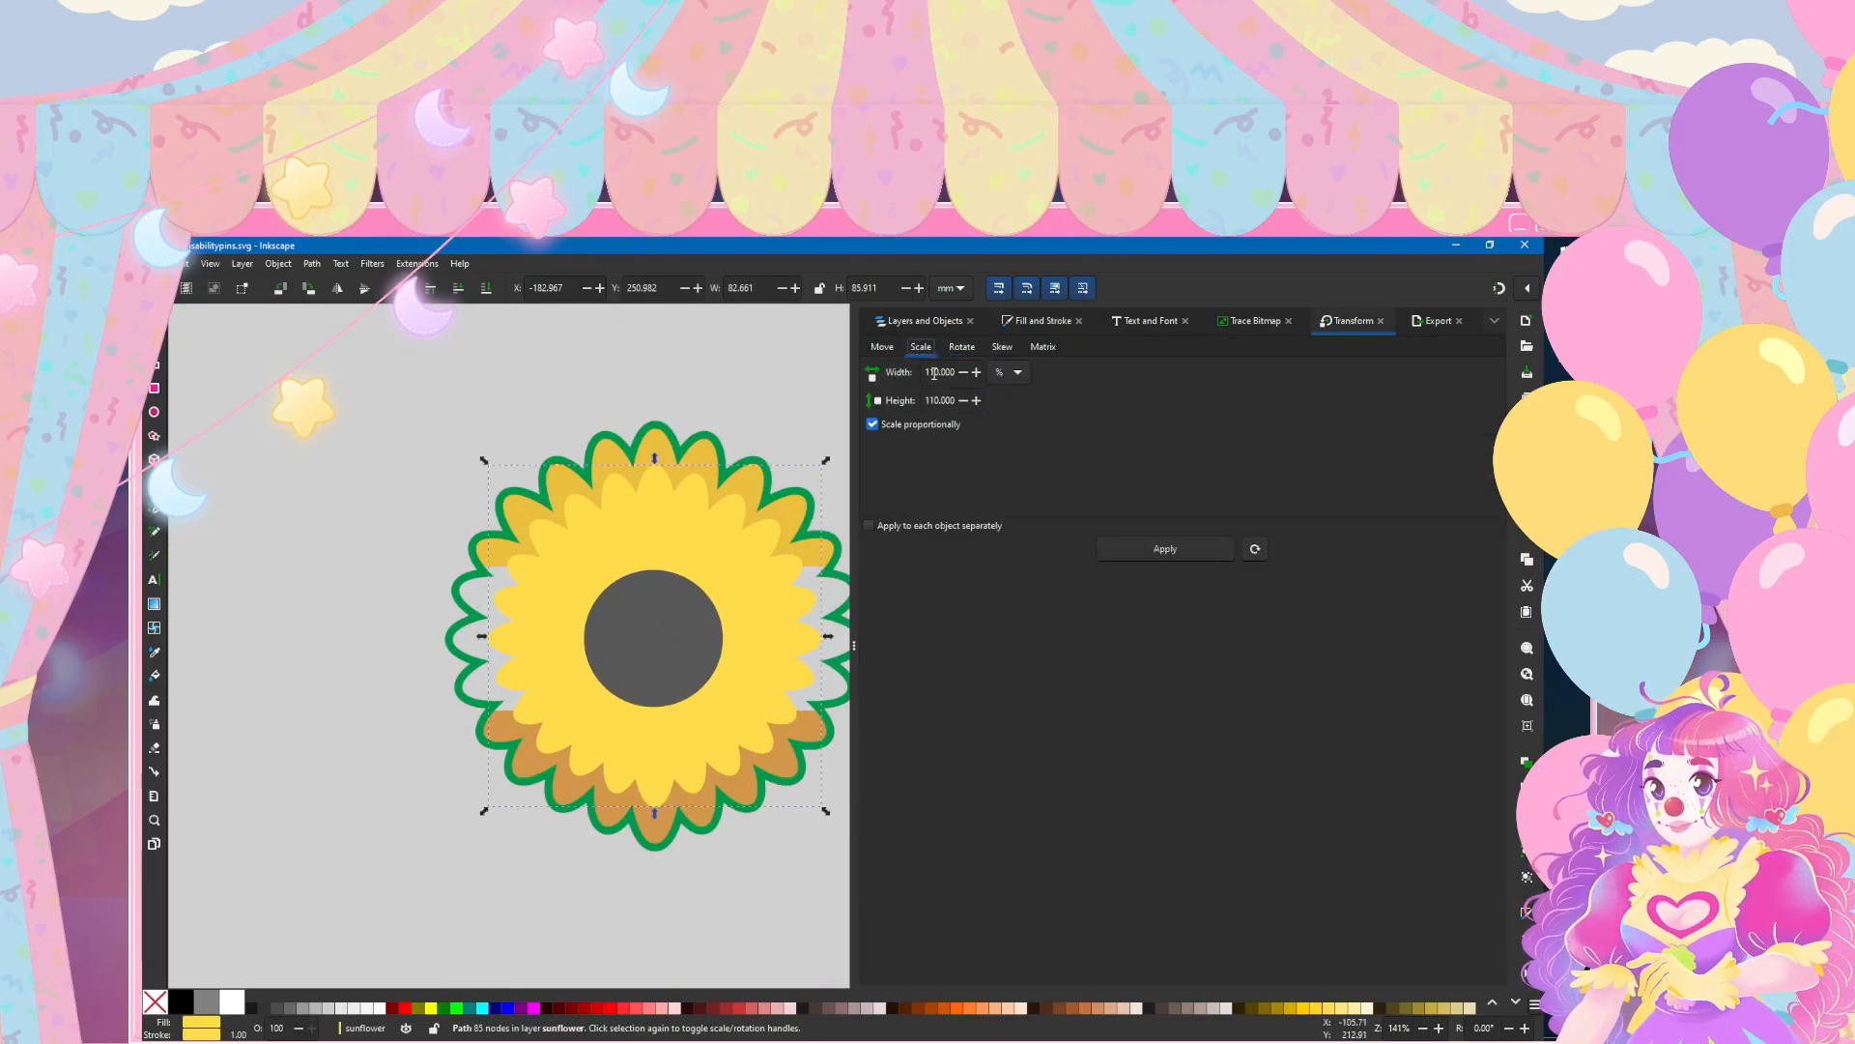
{"action": "left_click", "coordinate": [940, 401]}
{"action": "key", "text": "Return"}
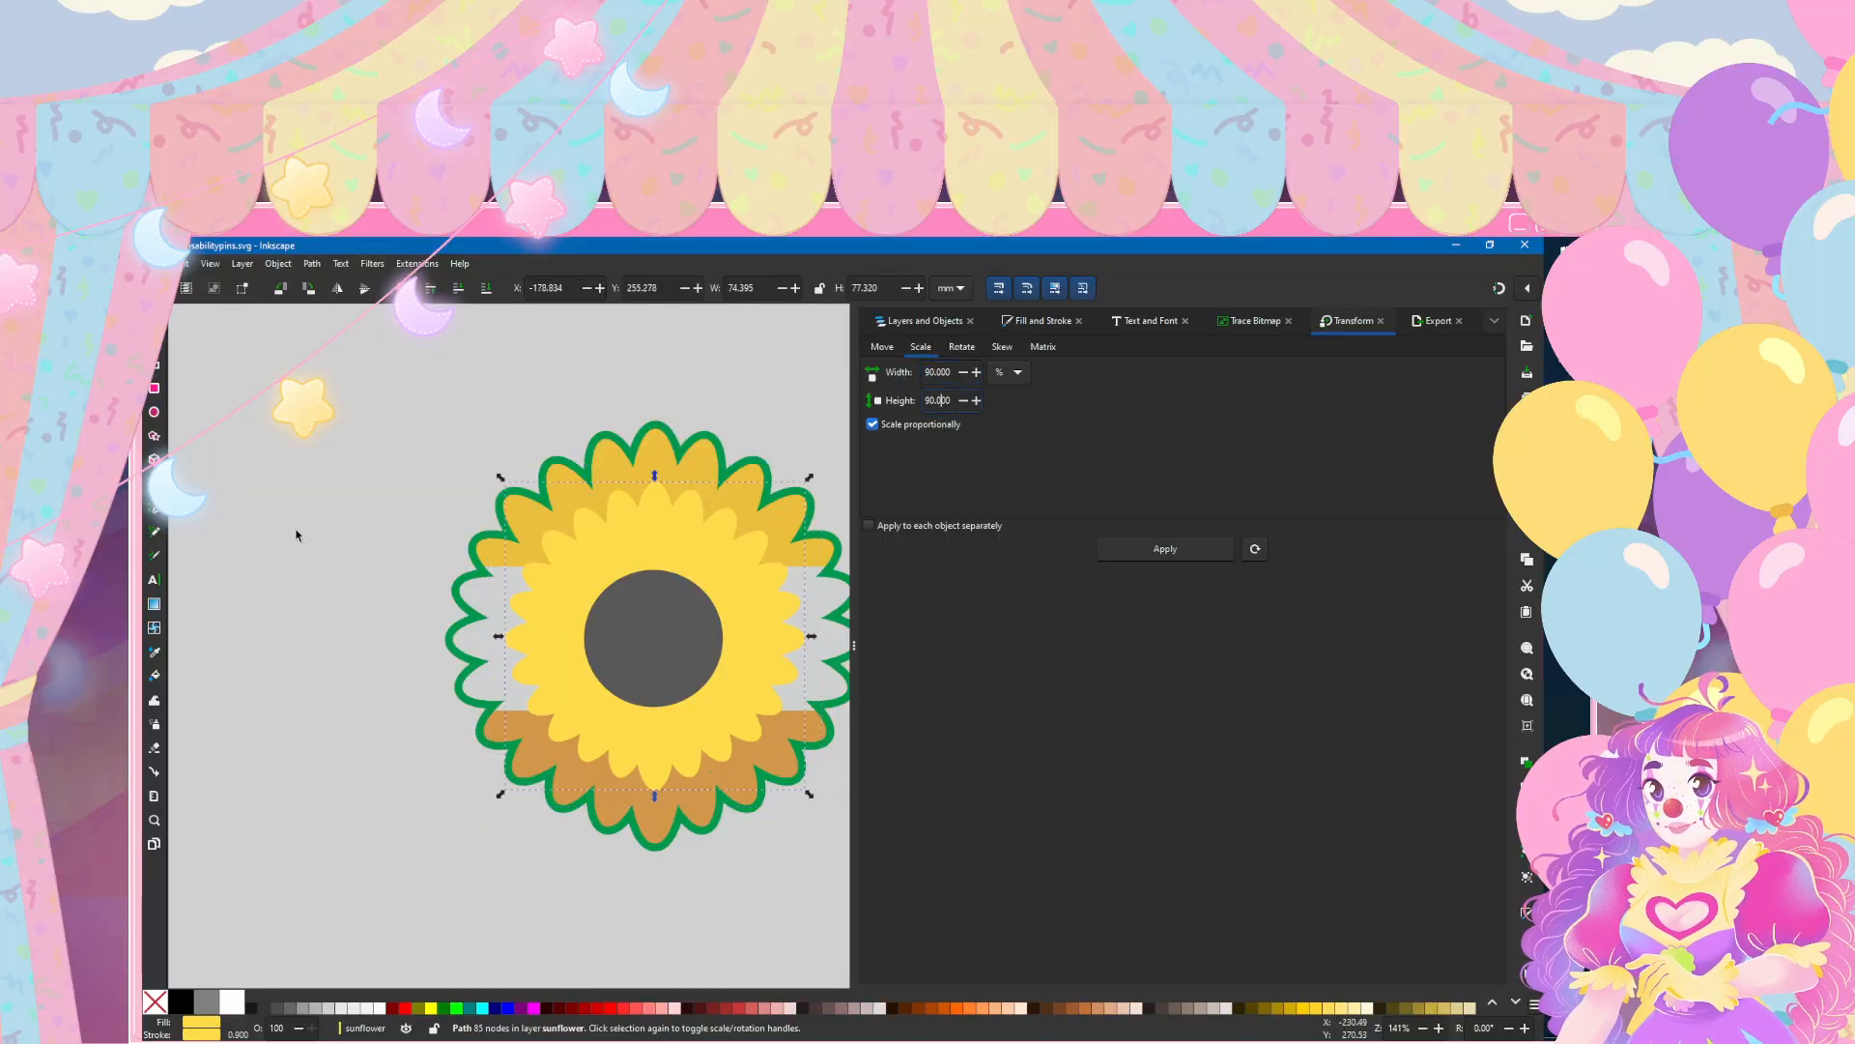
{"action": "left_click", "coordinate": [322, 601]}
{"action": "scroll", "coordinate": [322, 601], "scroll_direction": "down", "scroll_amount": 3}
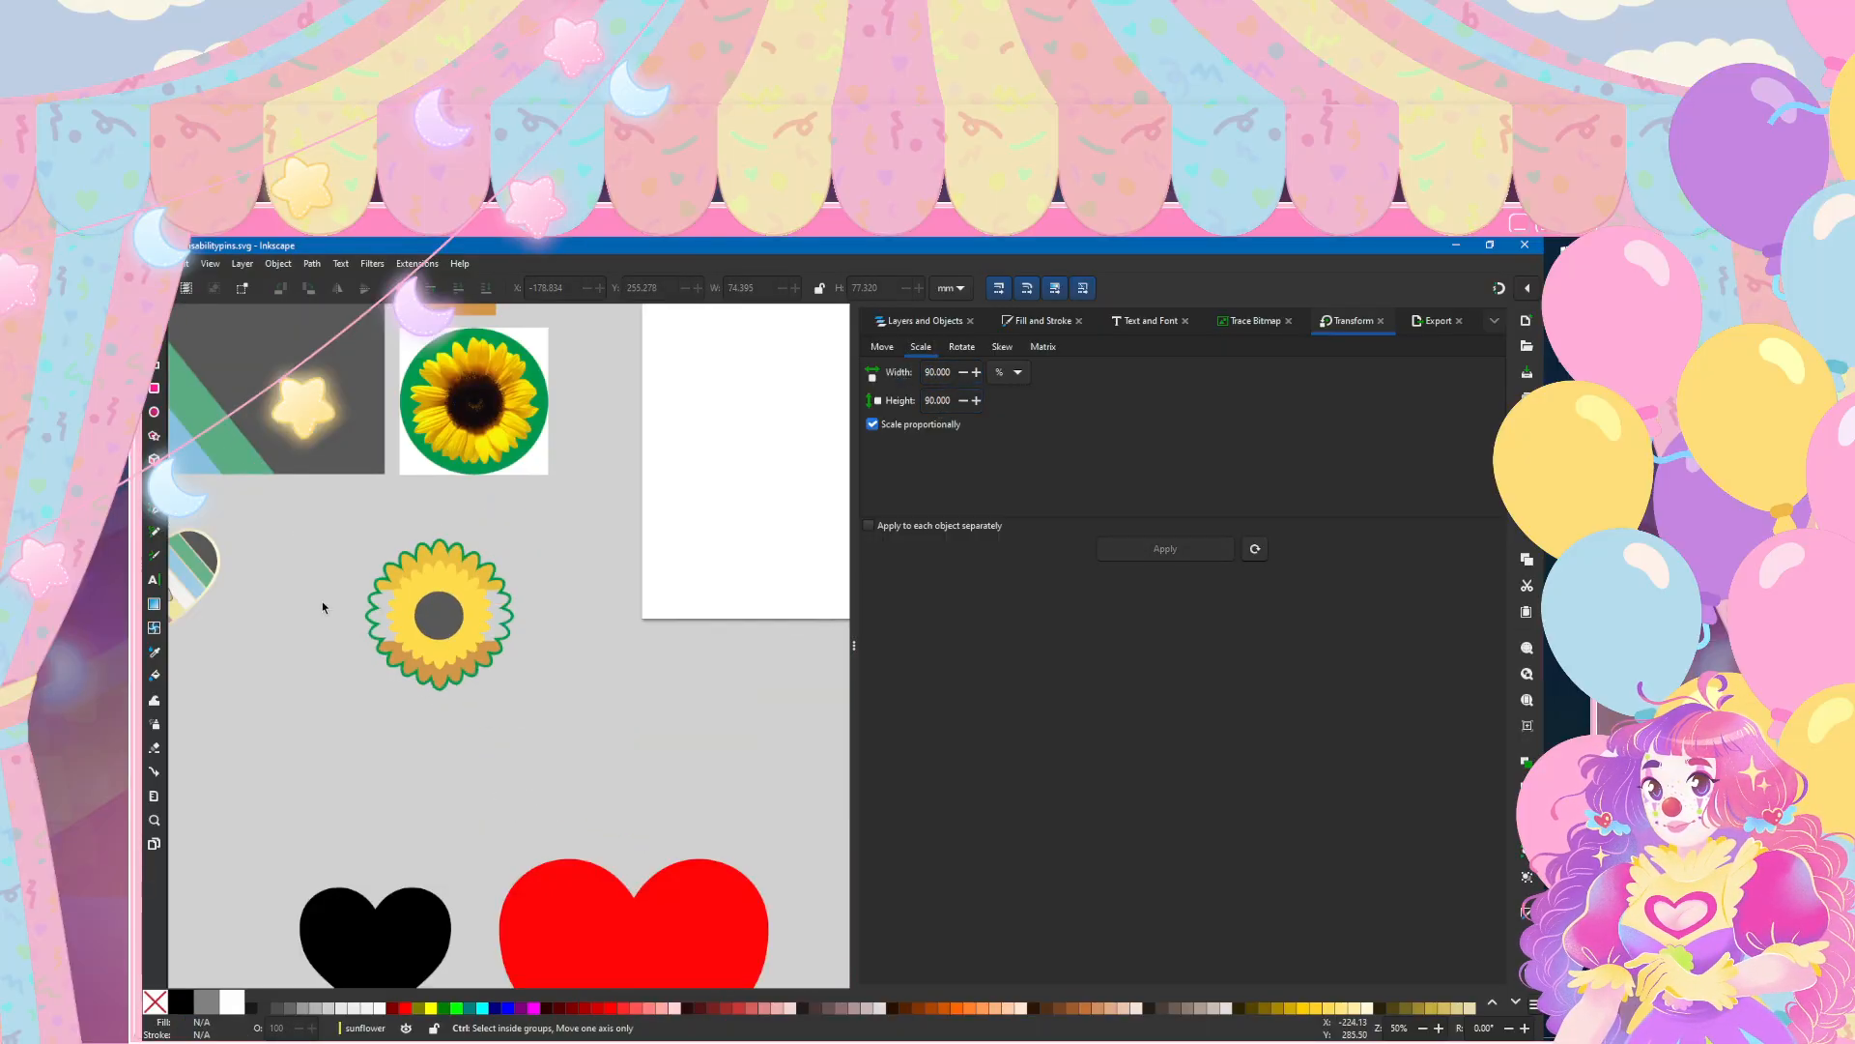
Step: Examine the resized inner petals up close and compare the sunflower with the other pins and its reference photo
{"action": "scroll", "coordinate": [322, 601], "scroll_direction": "up", "scroll_amount": 2}
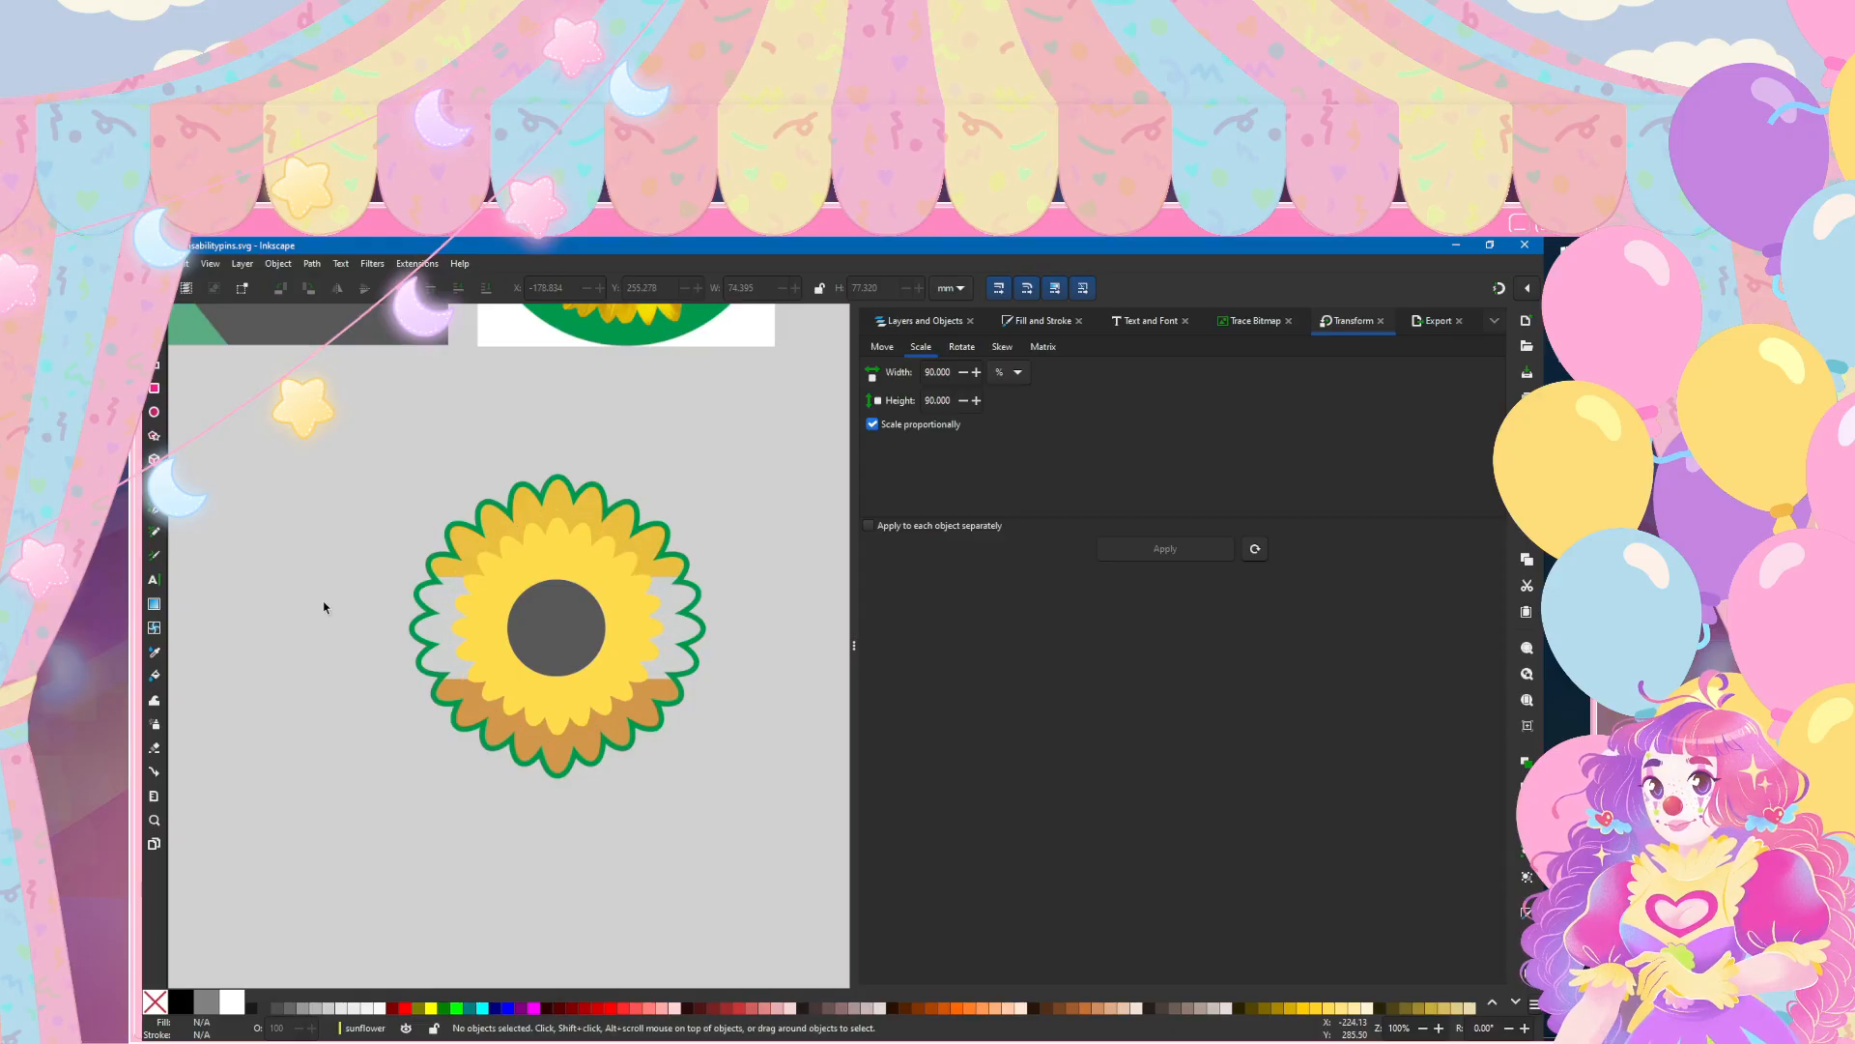
{"action": "scroll", "coordinate": [324, 607], "scroll_direction": "down", "scroll_amount": 4}
{"action": "scroll", "coordinate": [348, 637], "scroll_direction": "left", "scroll_amount": 4}
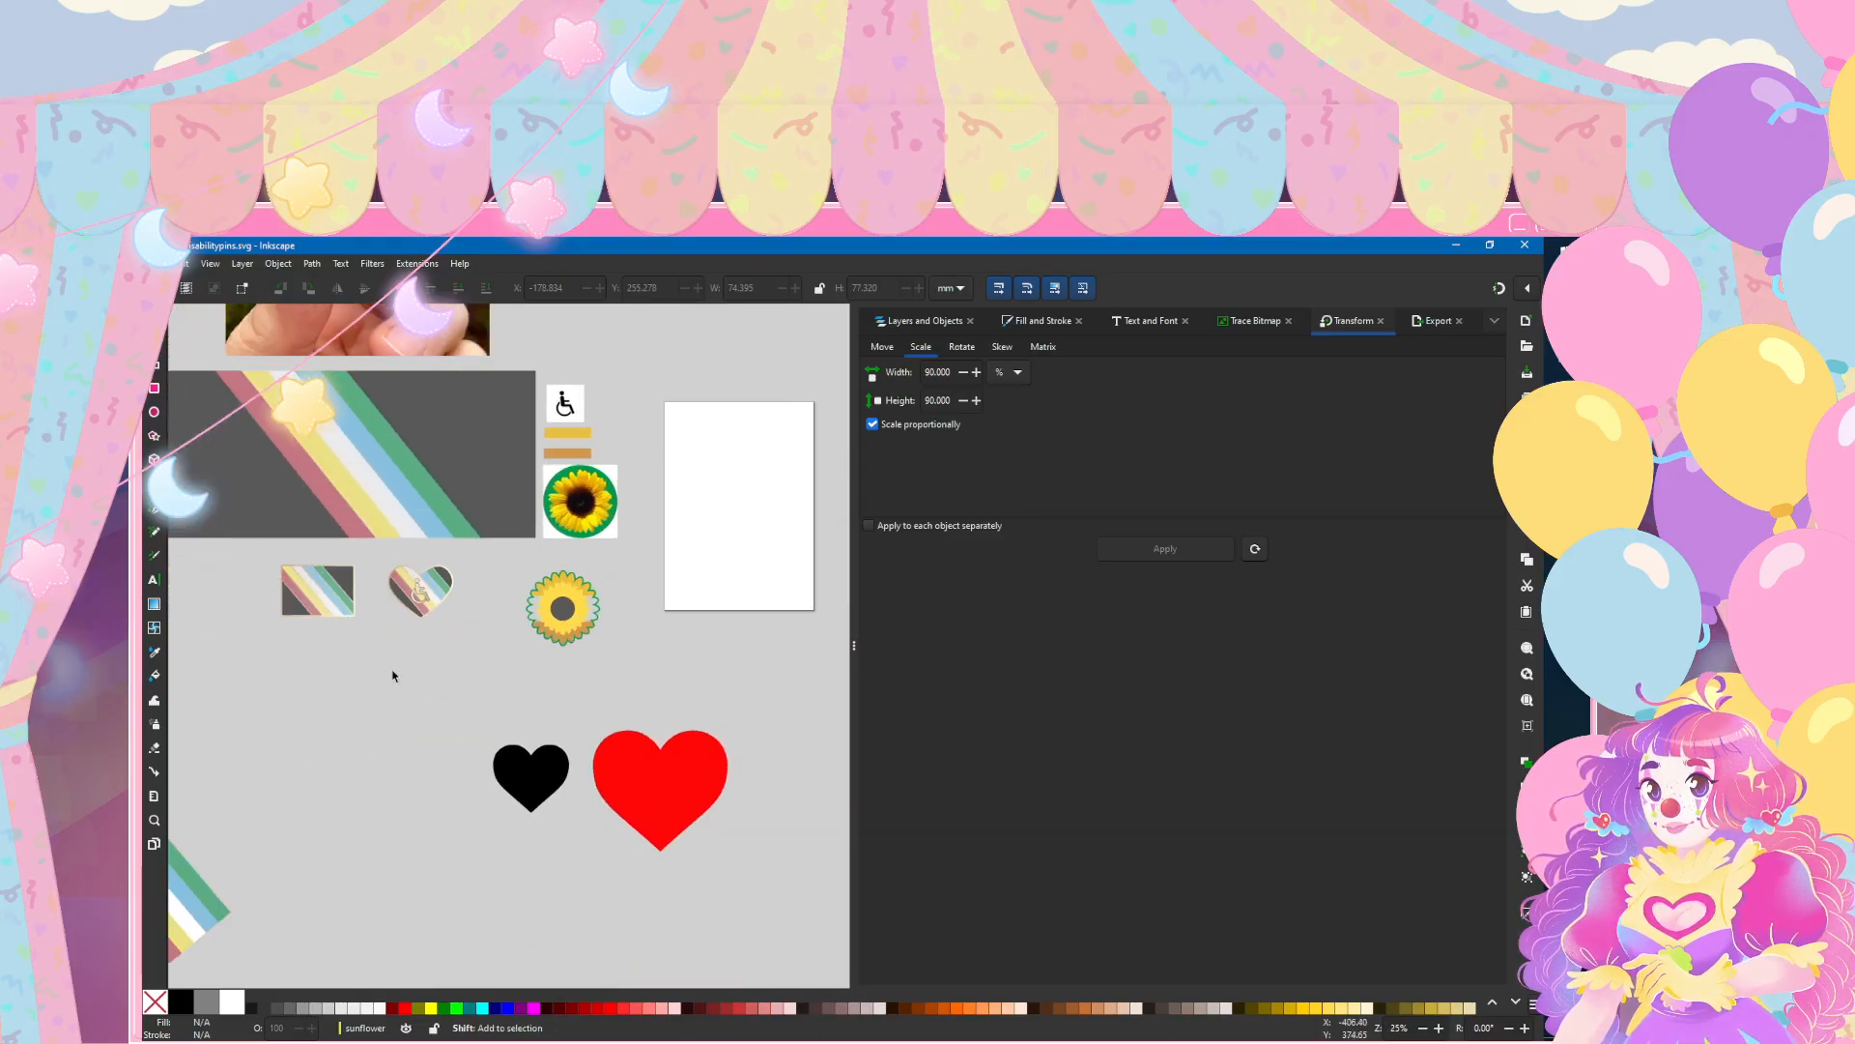
{"action": "scroll", "coordinate": [579, 612], "scroll_direction": "up", "scroll_amount": 3}
{"action": "scroll", "coordinate": [406, 593], "scroll_direction": "up", "scroll_amount": 2}
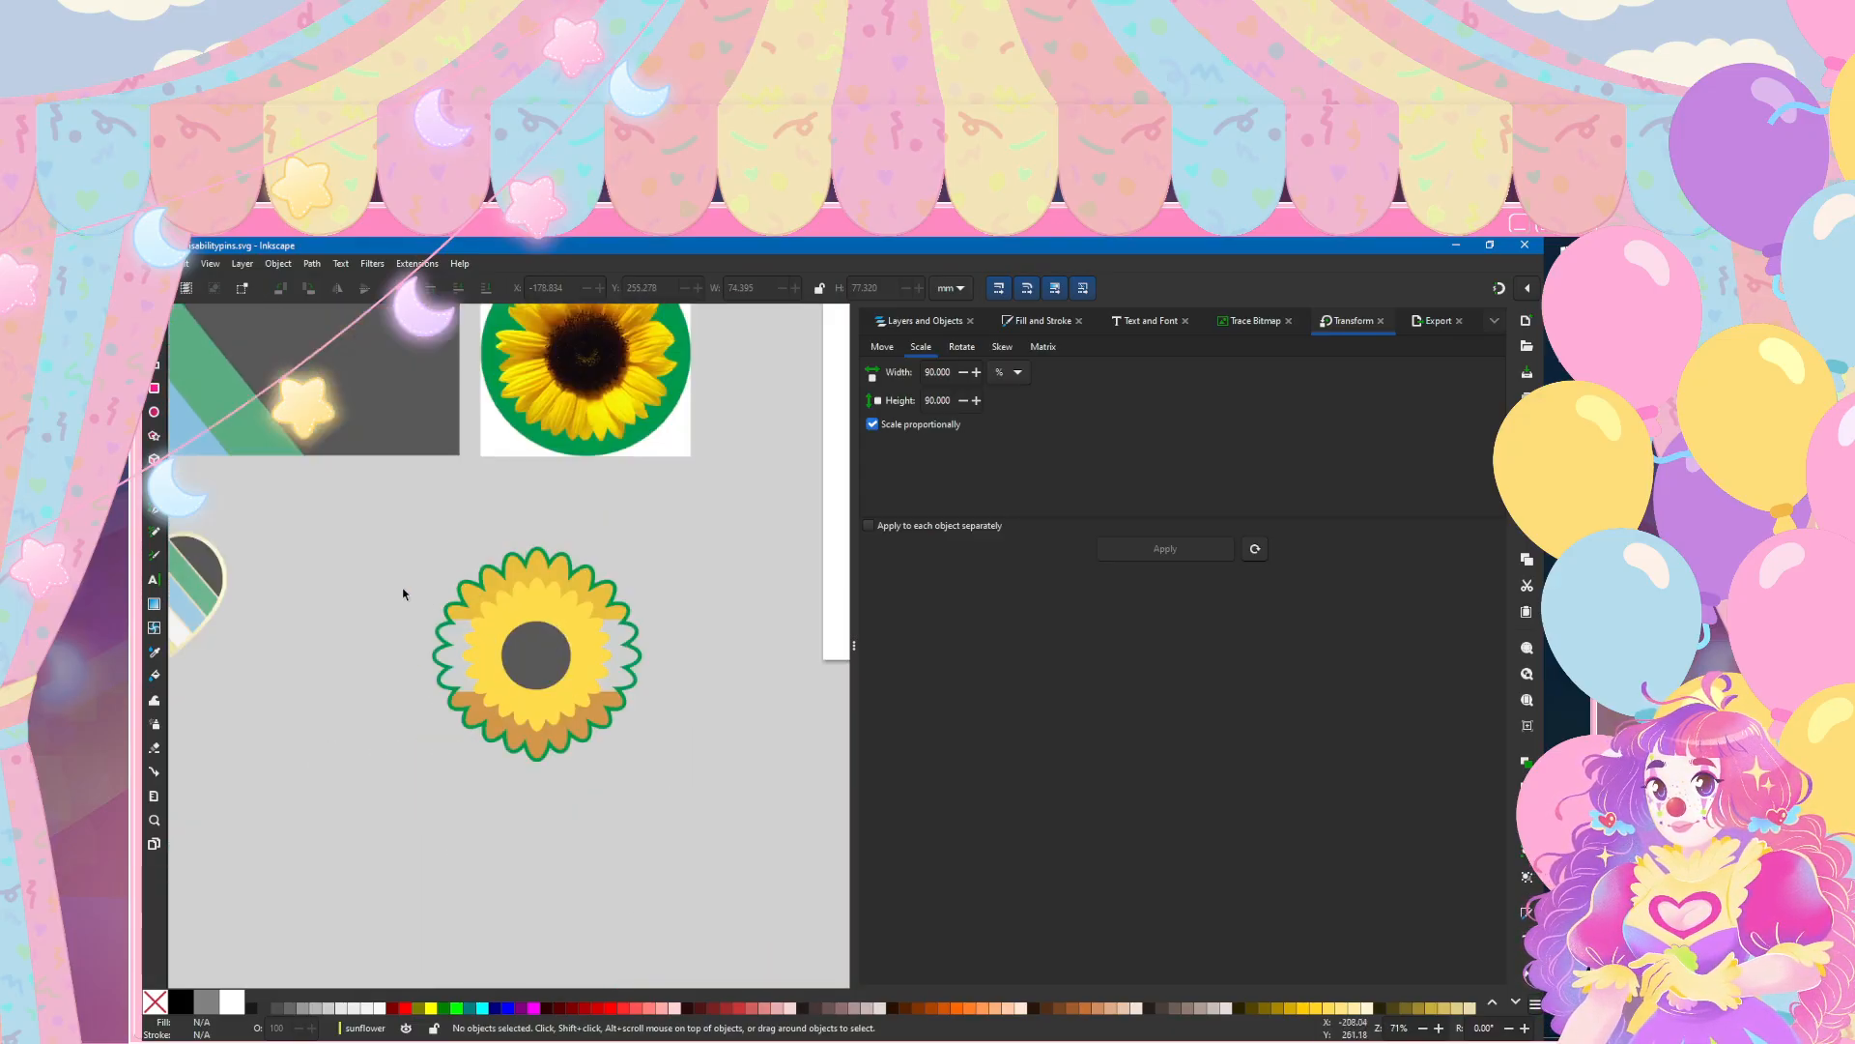
{"action": "key", "text": "n"}
{"action": "scroll", "coordinate": [560, 619], "scroll_direction": "up", "scroll_amount": 3}
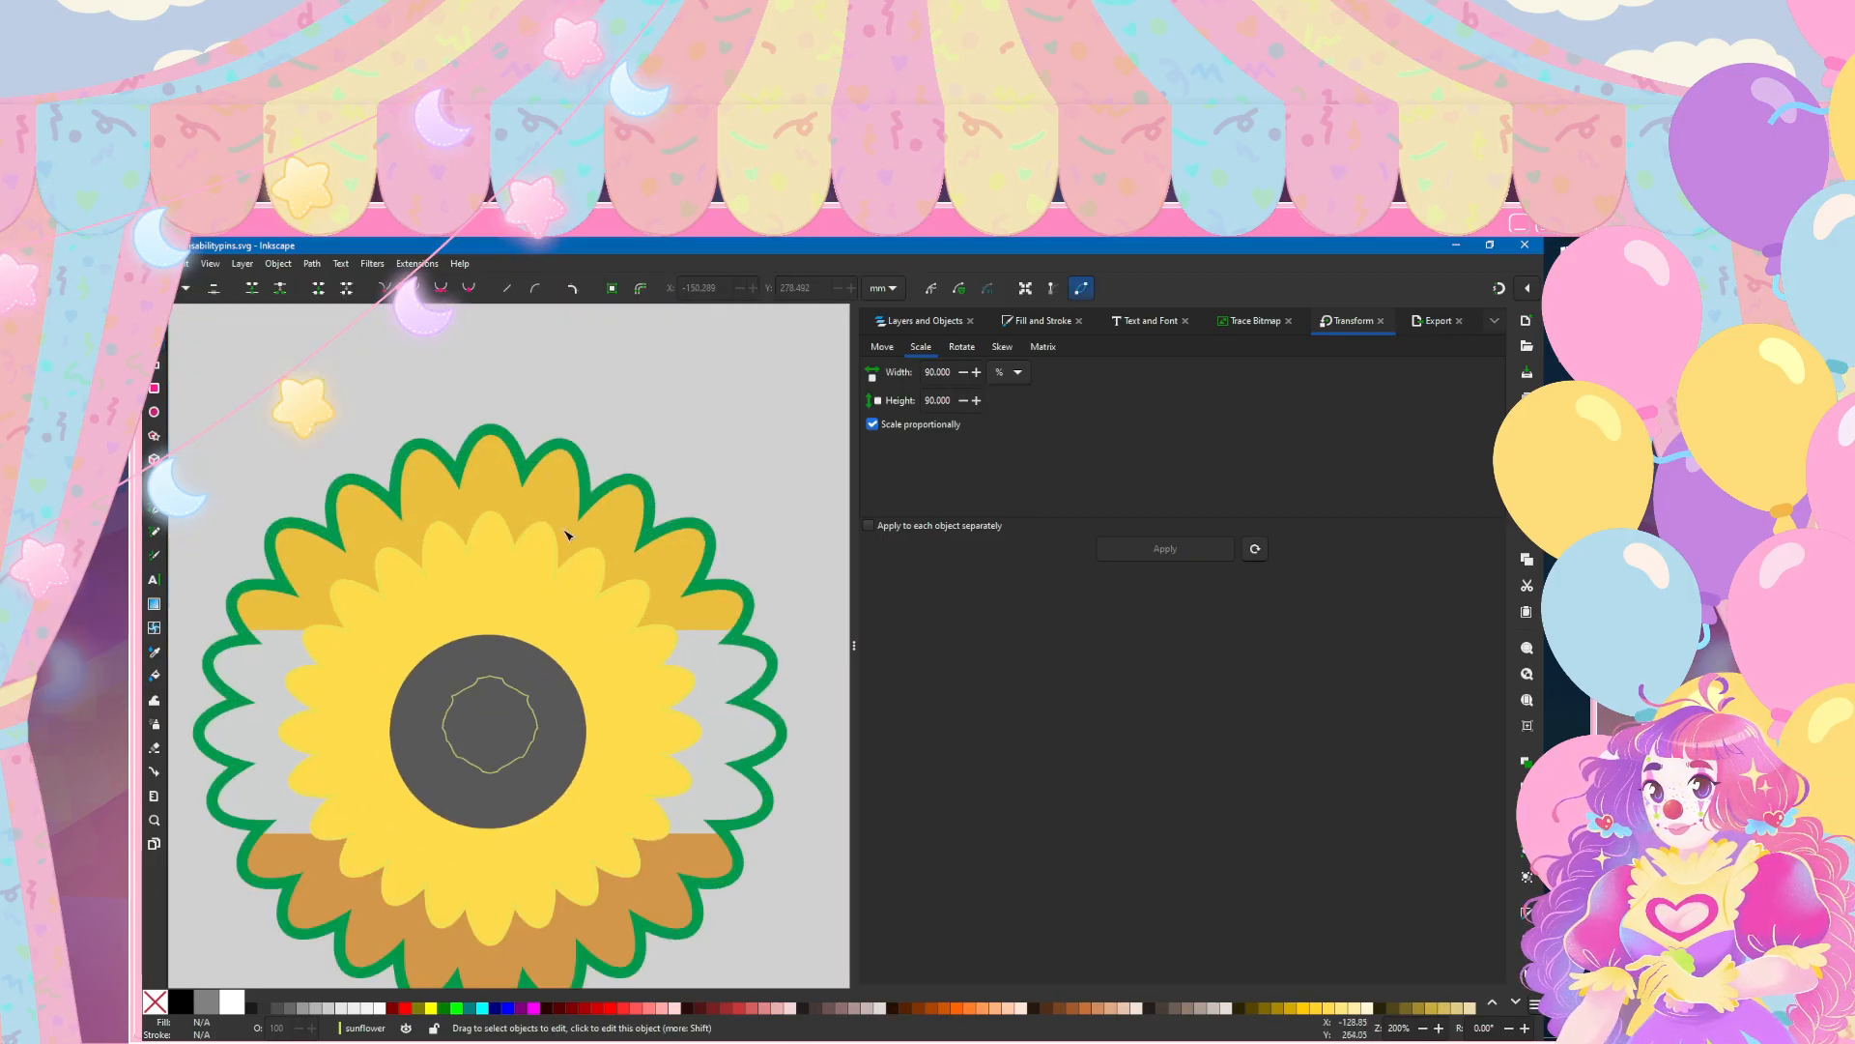
{"action": "left_click", "coordinate": [889, 323]}
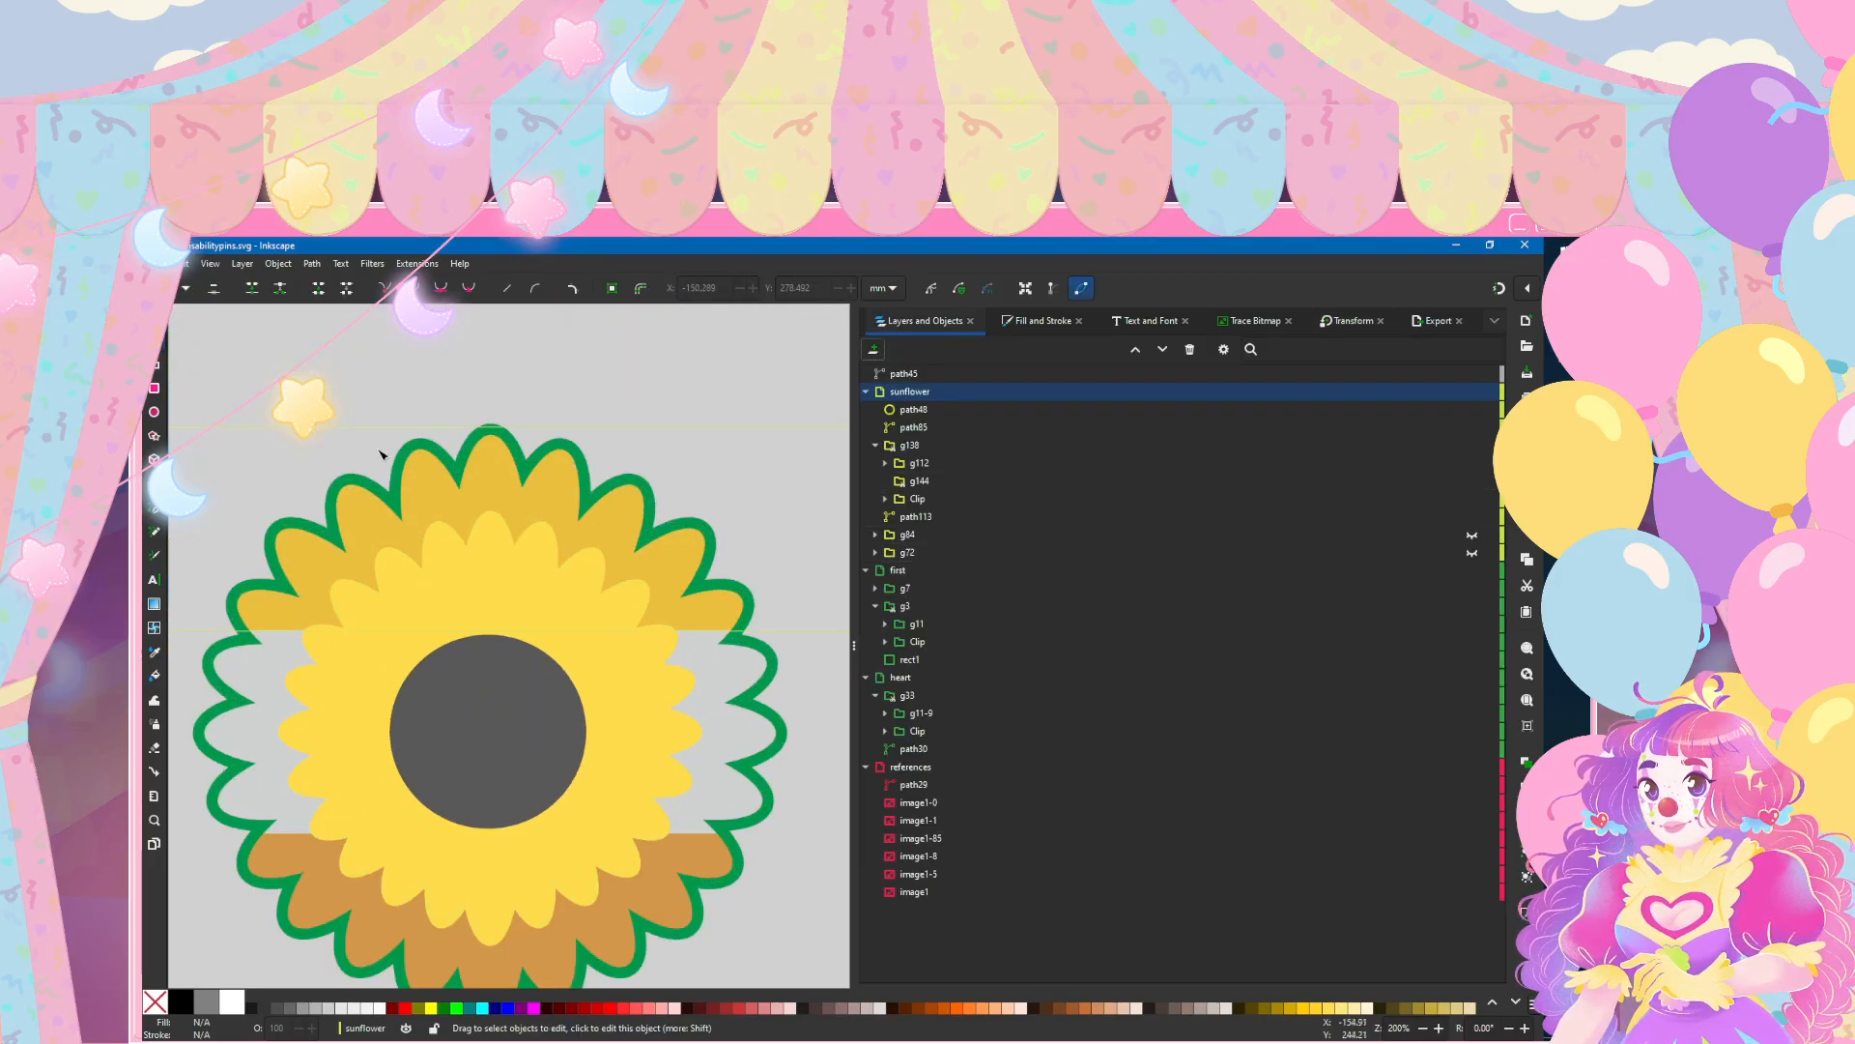
{"action": "scroll", "coordinate": [357, 457], "scroll_direction": "down", "scroll_amount": 3}
{"action": "scroll", "coordinate": [360, 510], "scroll_direction": "up", "scroll_amount": 3}
{"action": "scroll", "coordinate": [356, 514], "scroll_direction": "left", "scroll_amount": 2}
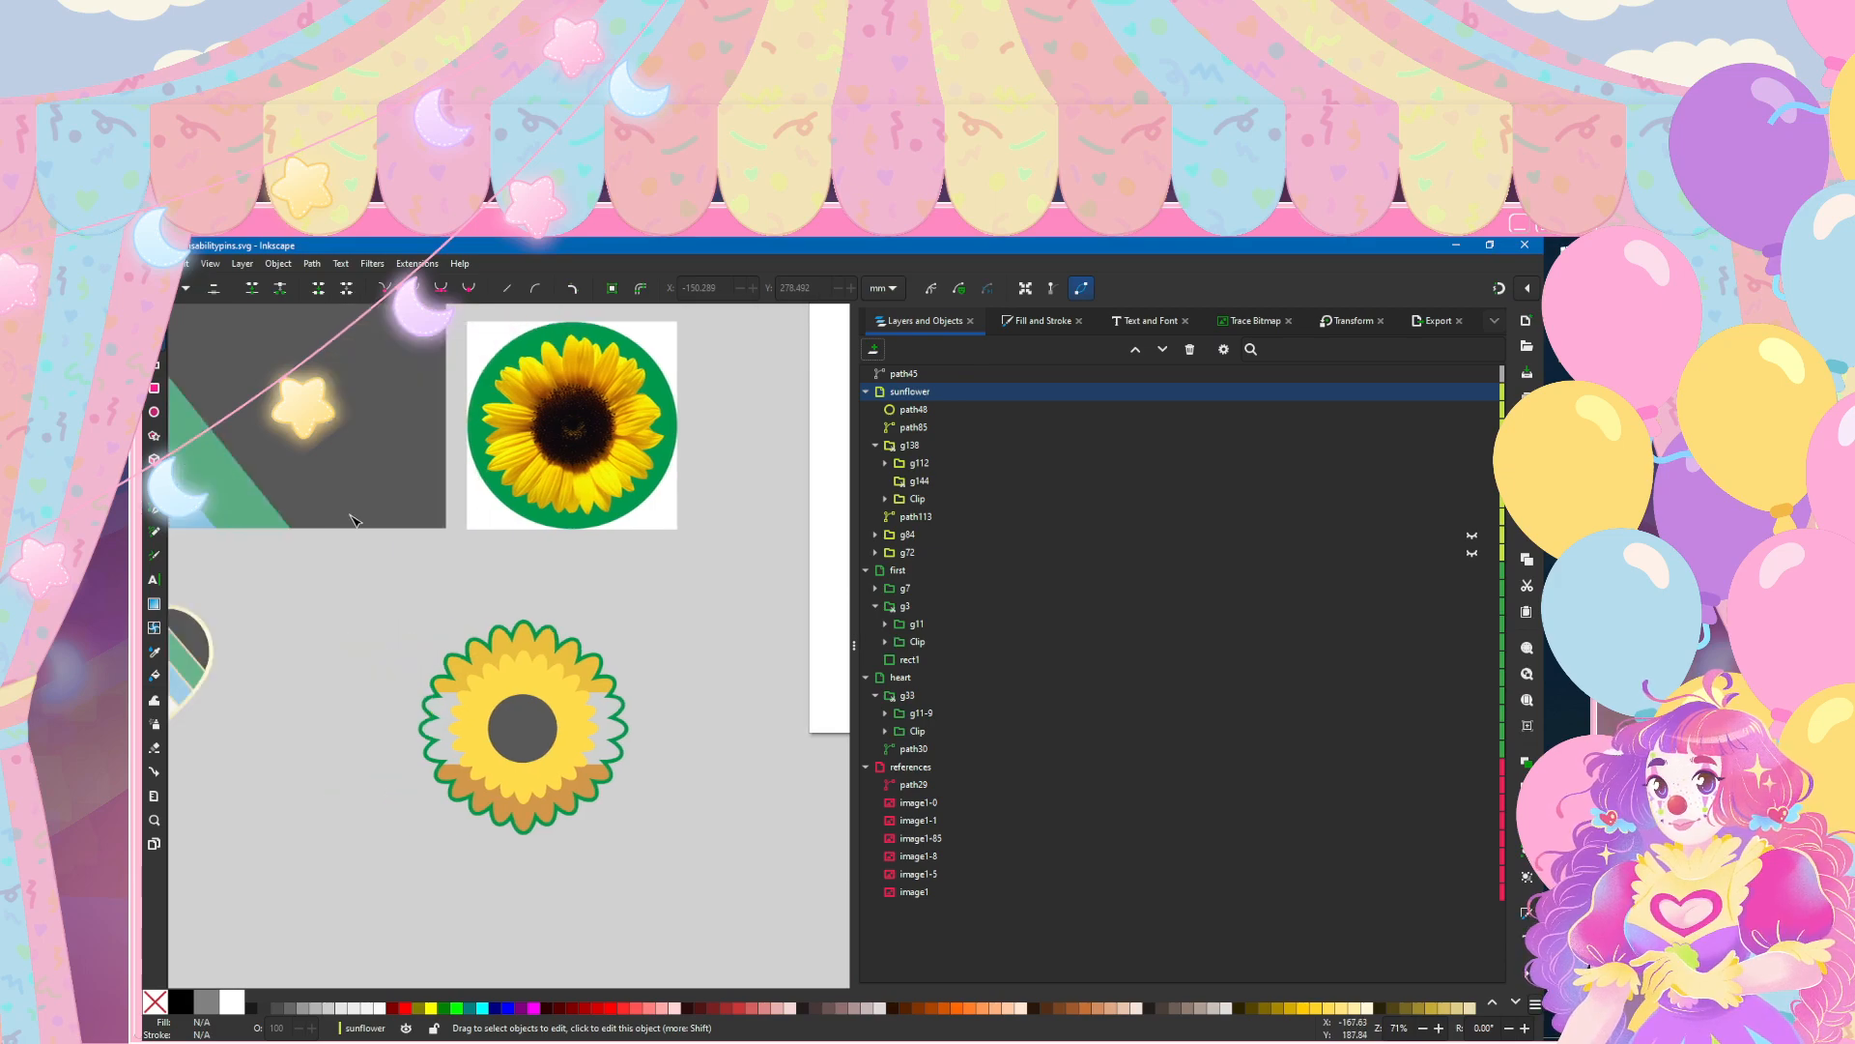
{"action": "left_click", "coordinate": [156, 263]}
{"action": "left_click", "coordinate": [172, 376]}
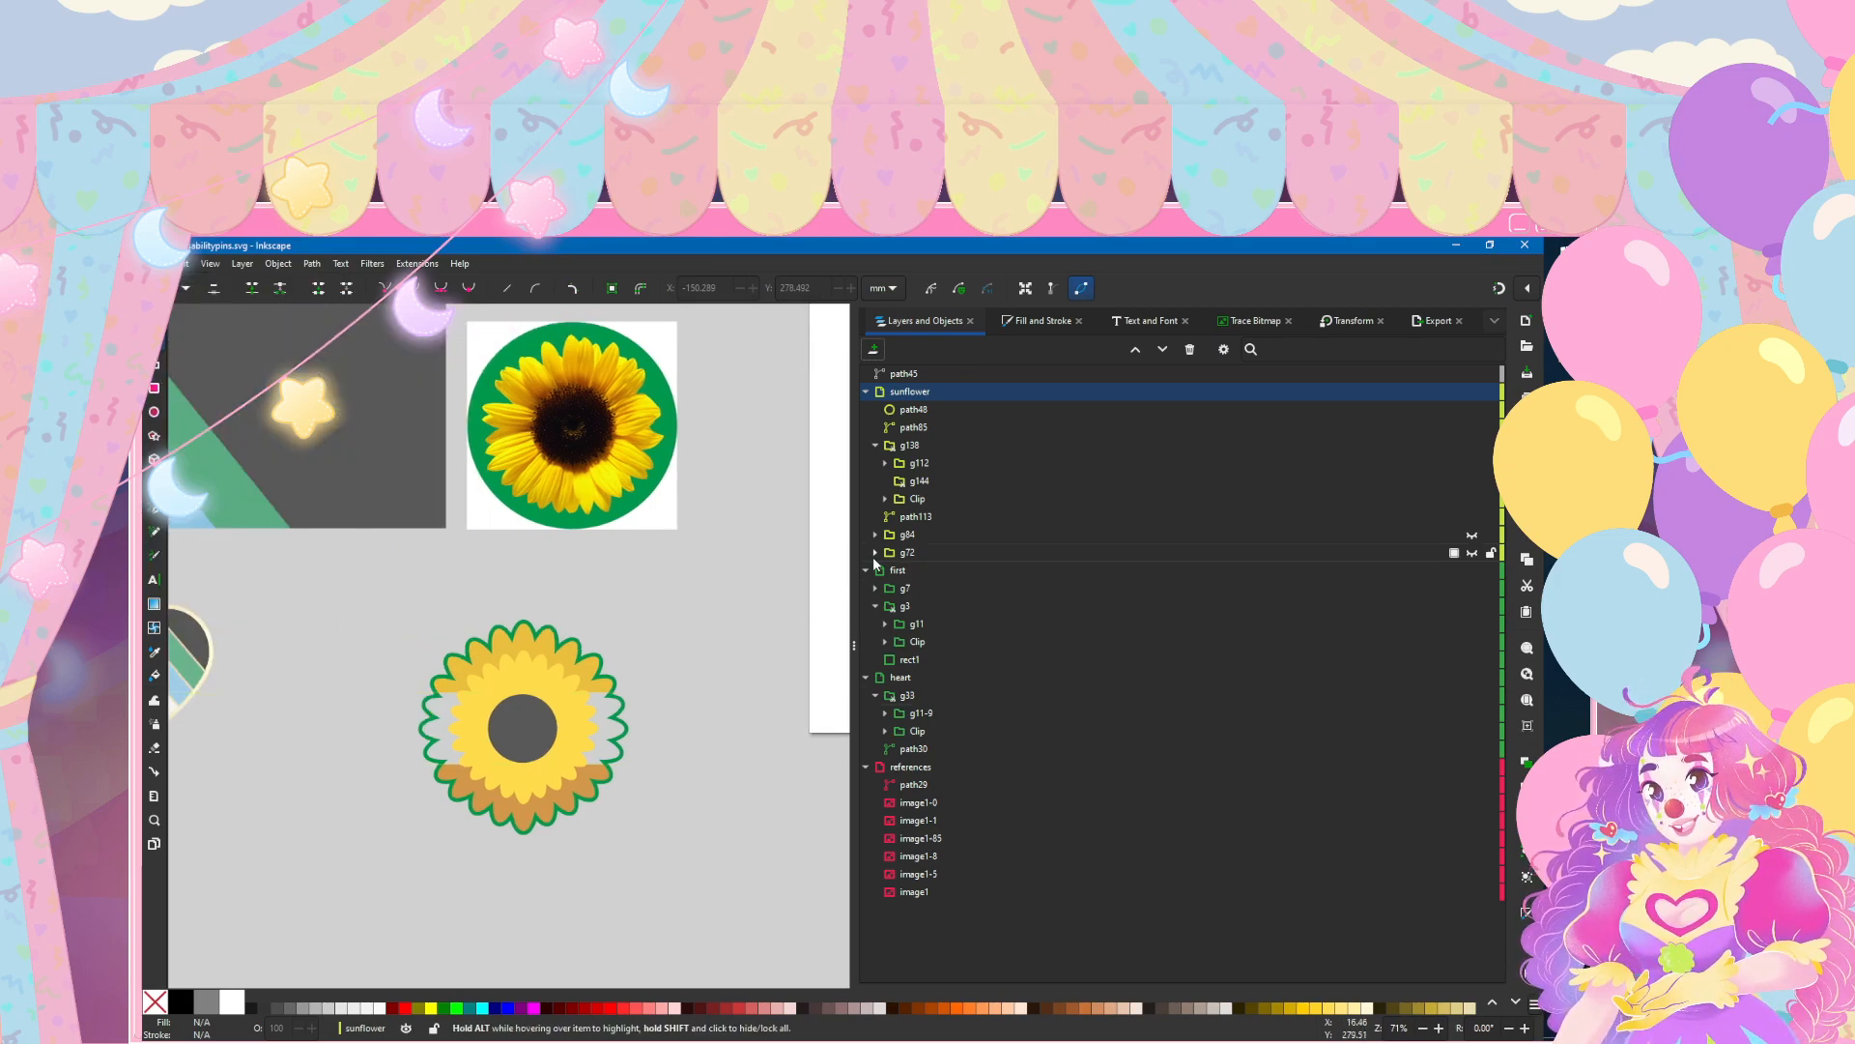
Step: Replace the green stroke on the sunflower's outer petal outline with a linear gradient from cream to tan
{"action": "left_click", "coordinate": [932, 518]}
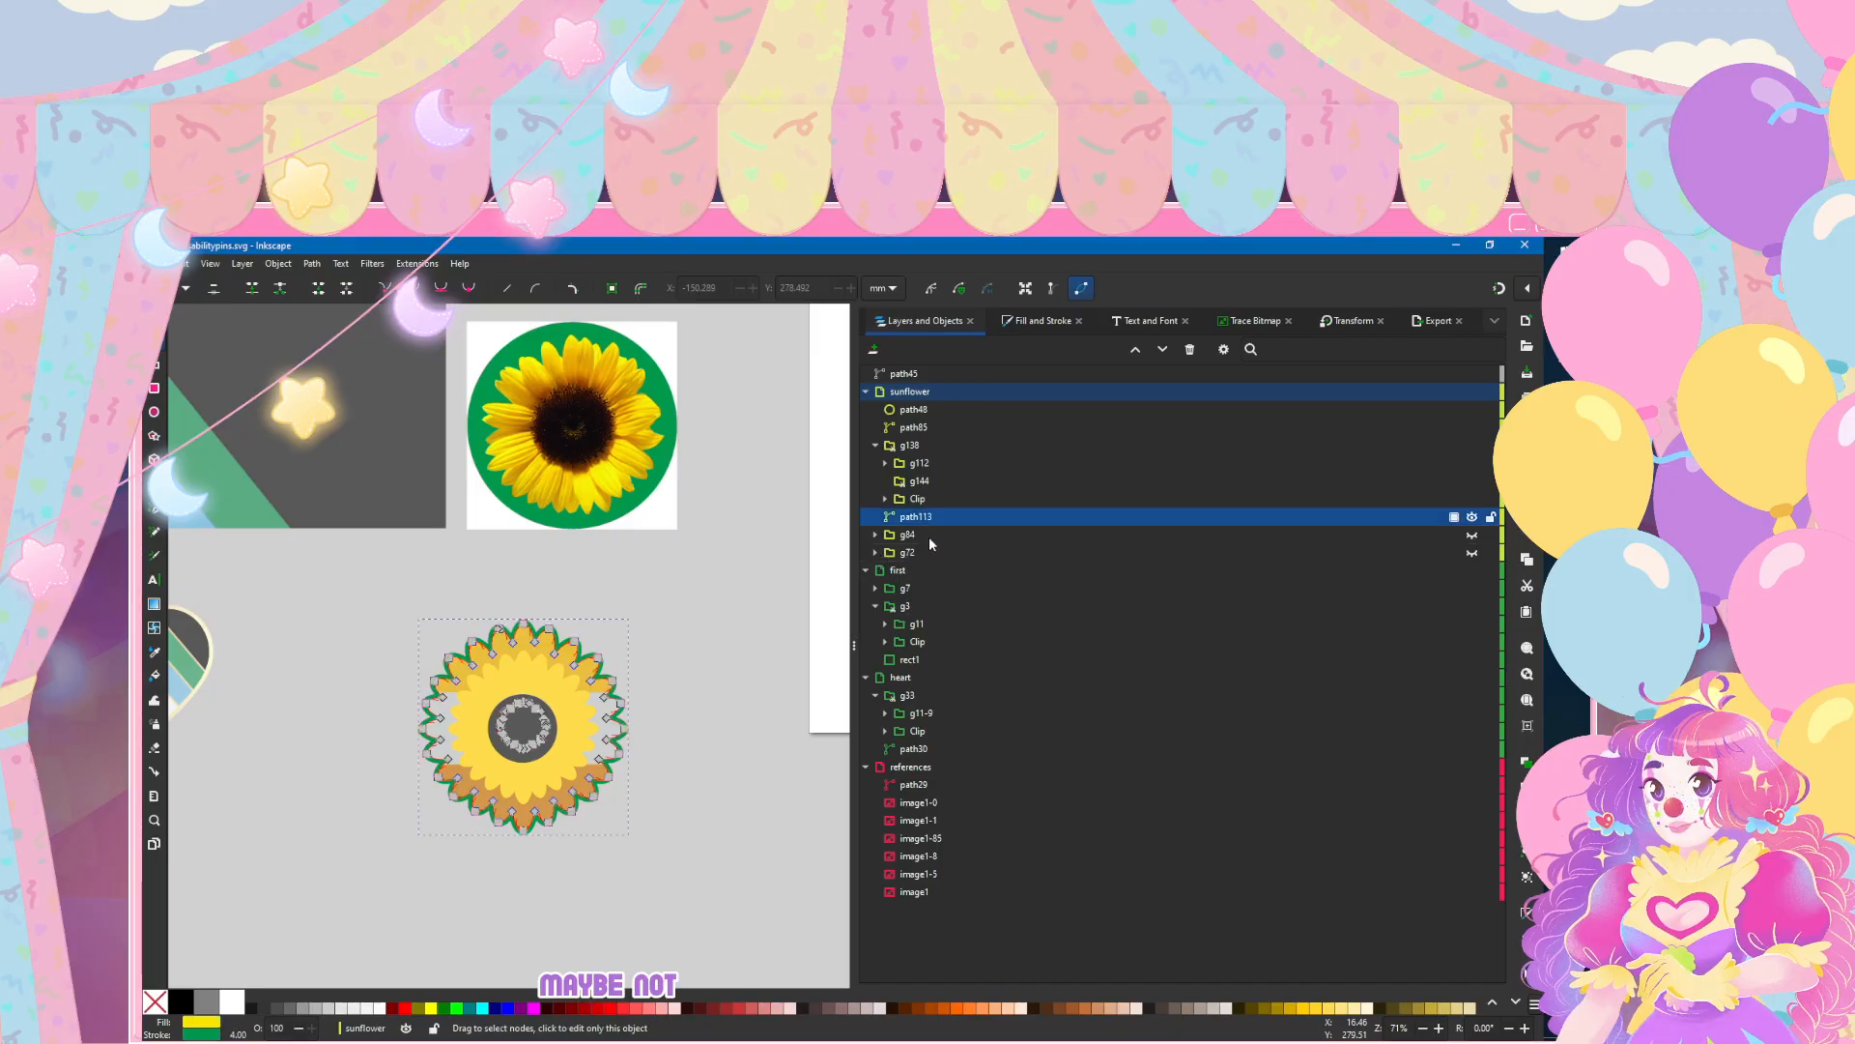
{"action": "key", "text": "ctrl+shift+f"}
{"action": "left_click", "coordinate": [928, 353]}
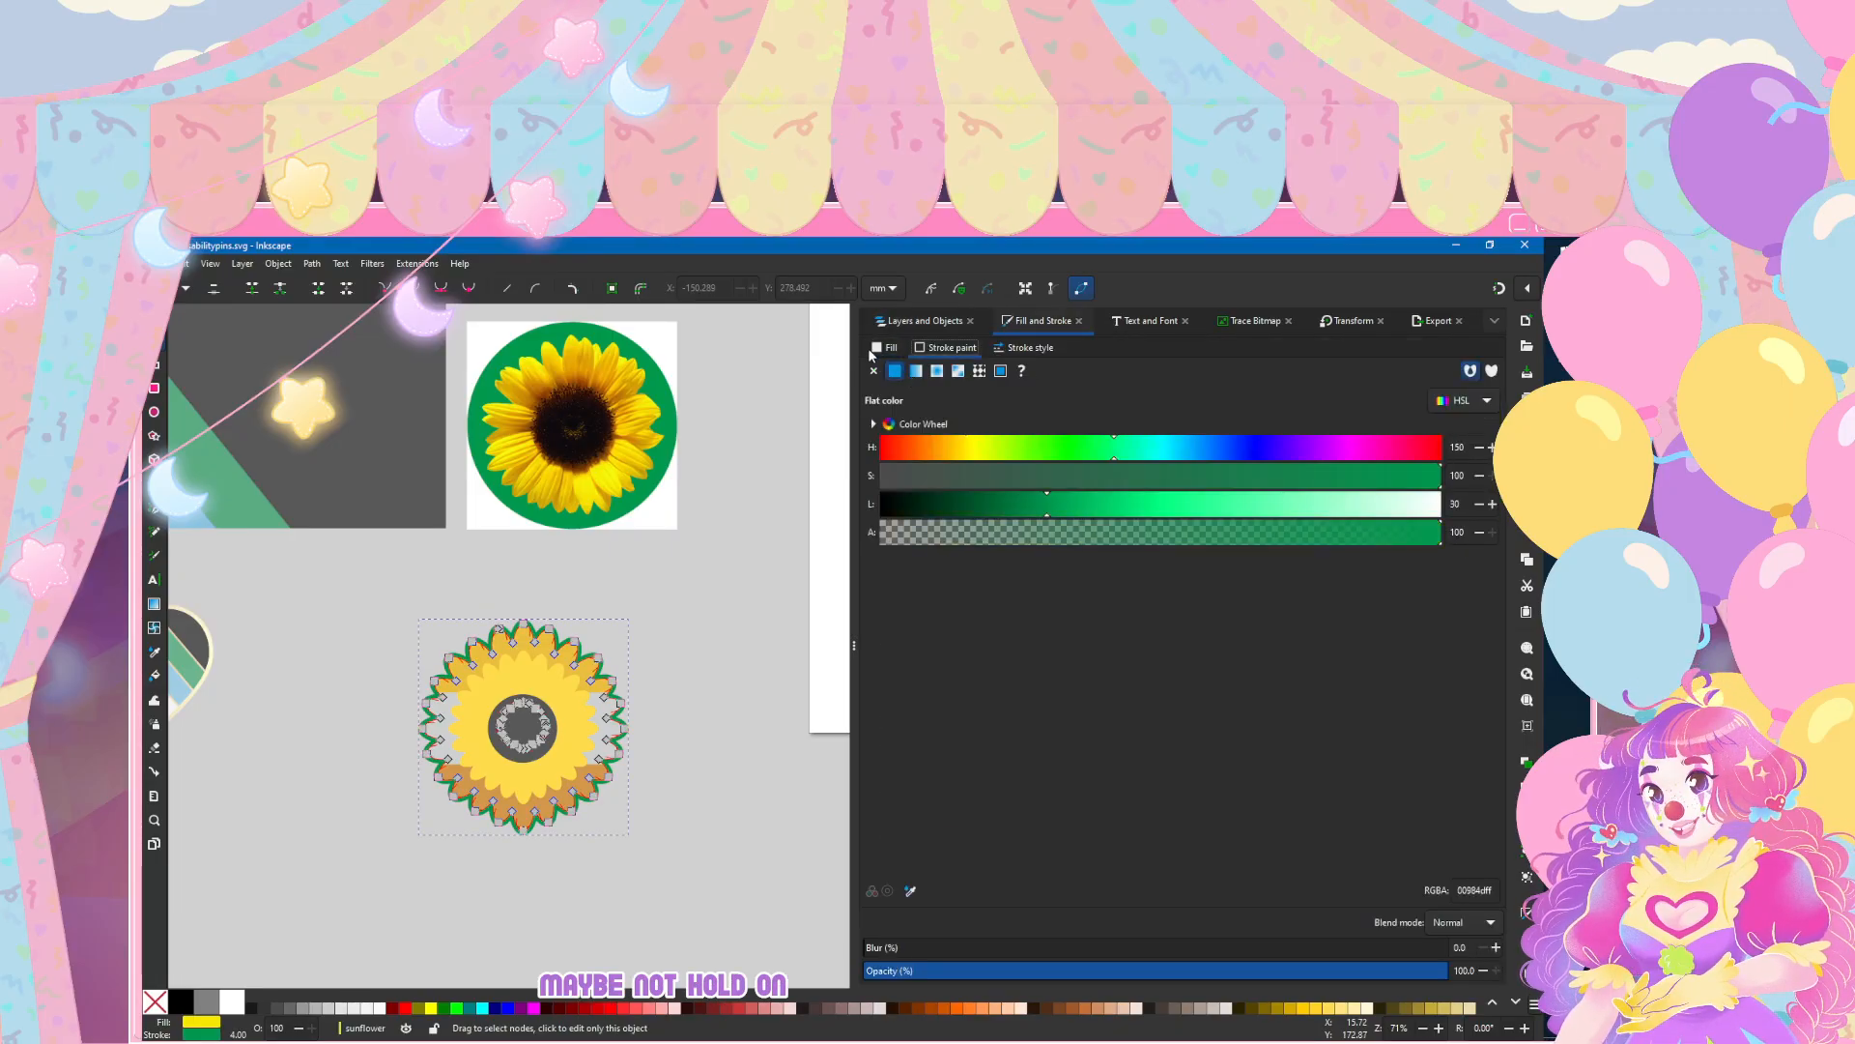
{"action": "left_click", "coordinate": [875, 354]}
{"action": "left_click", "coordinate": [929, 348]}
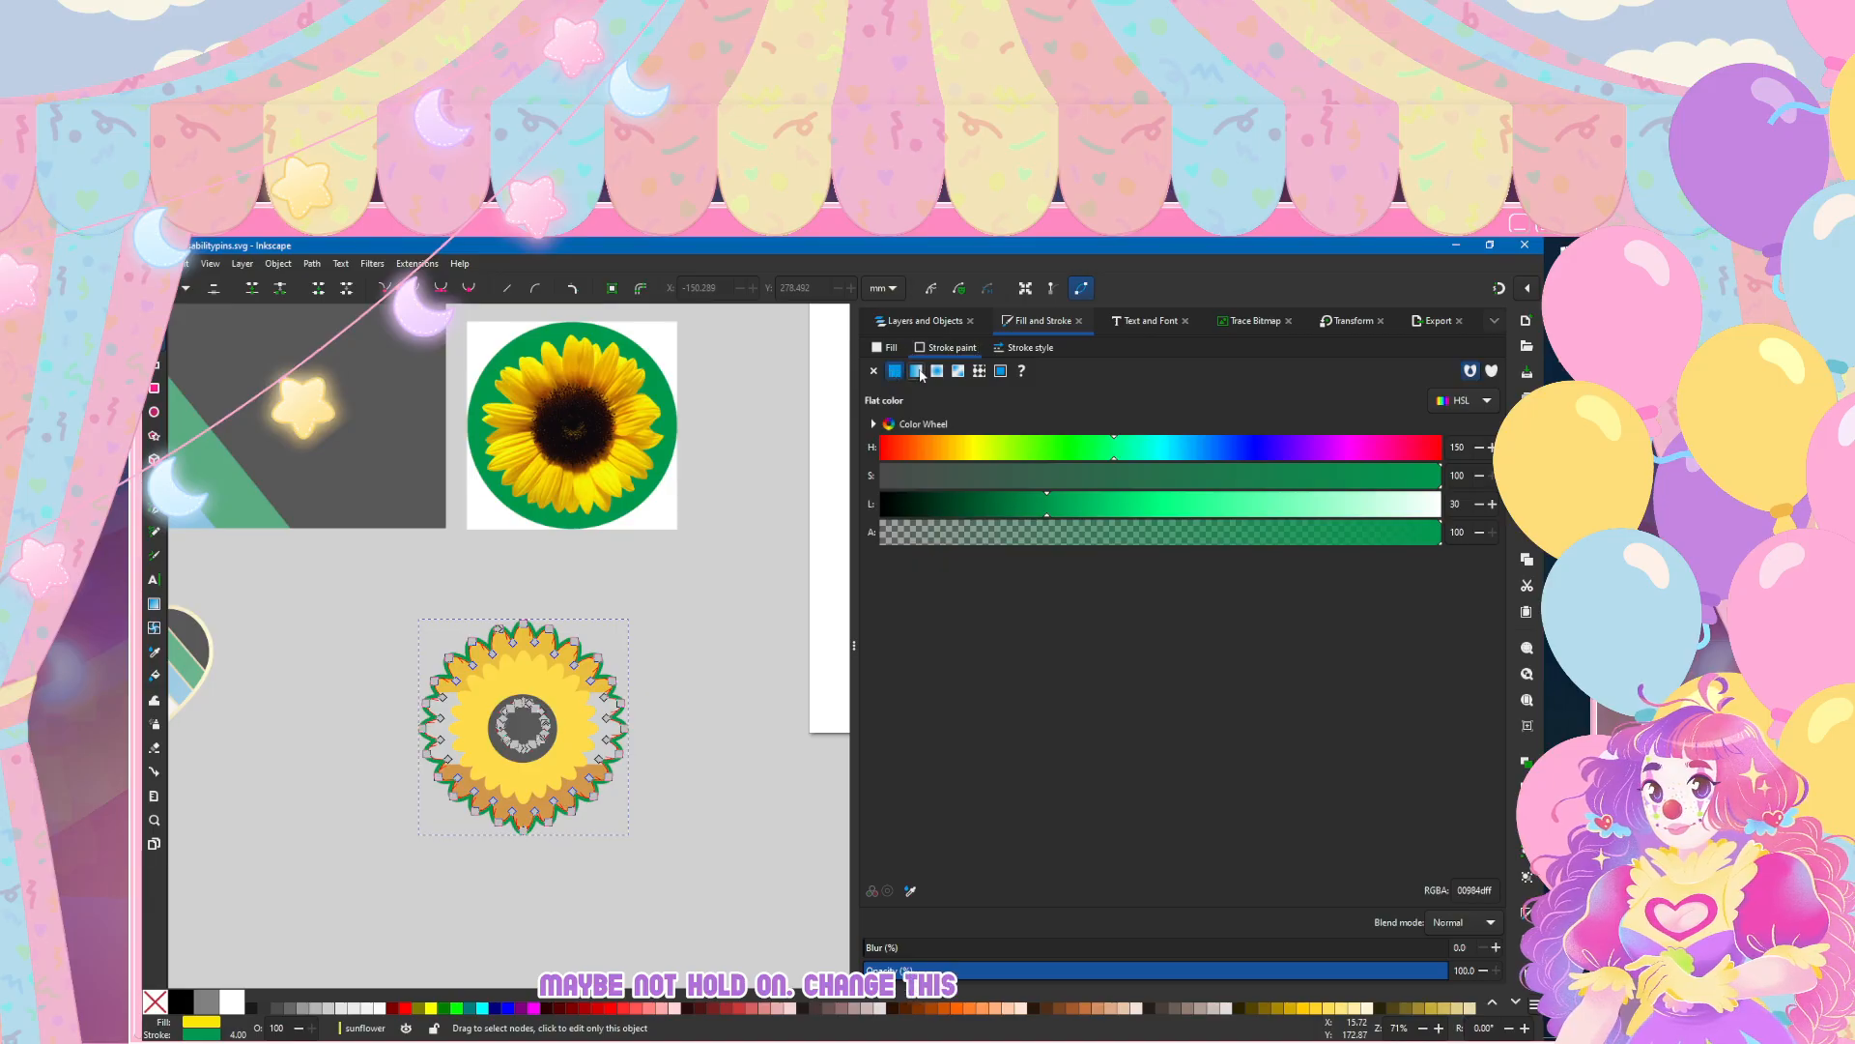
{"action": "left_click", "coordinate": [915, 370]}
{"action": "left_click", "coordinate": [948, 399]}
{"action": "left_click", "coordinate": [905, 476]}
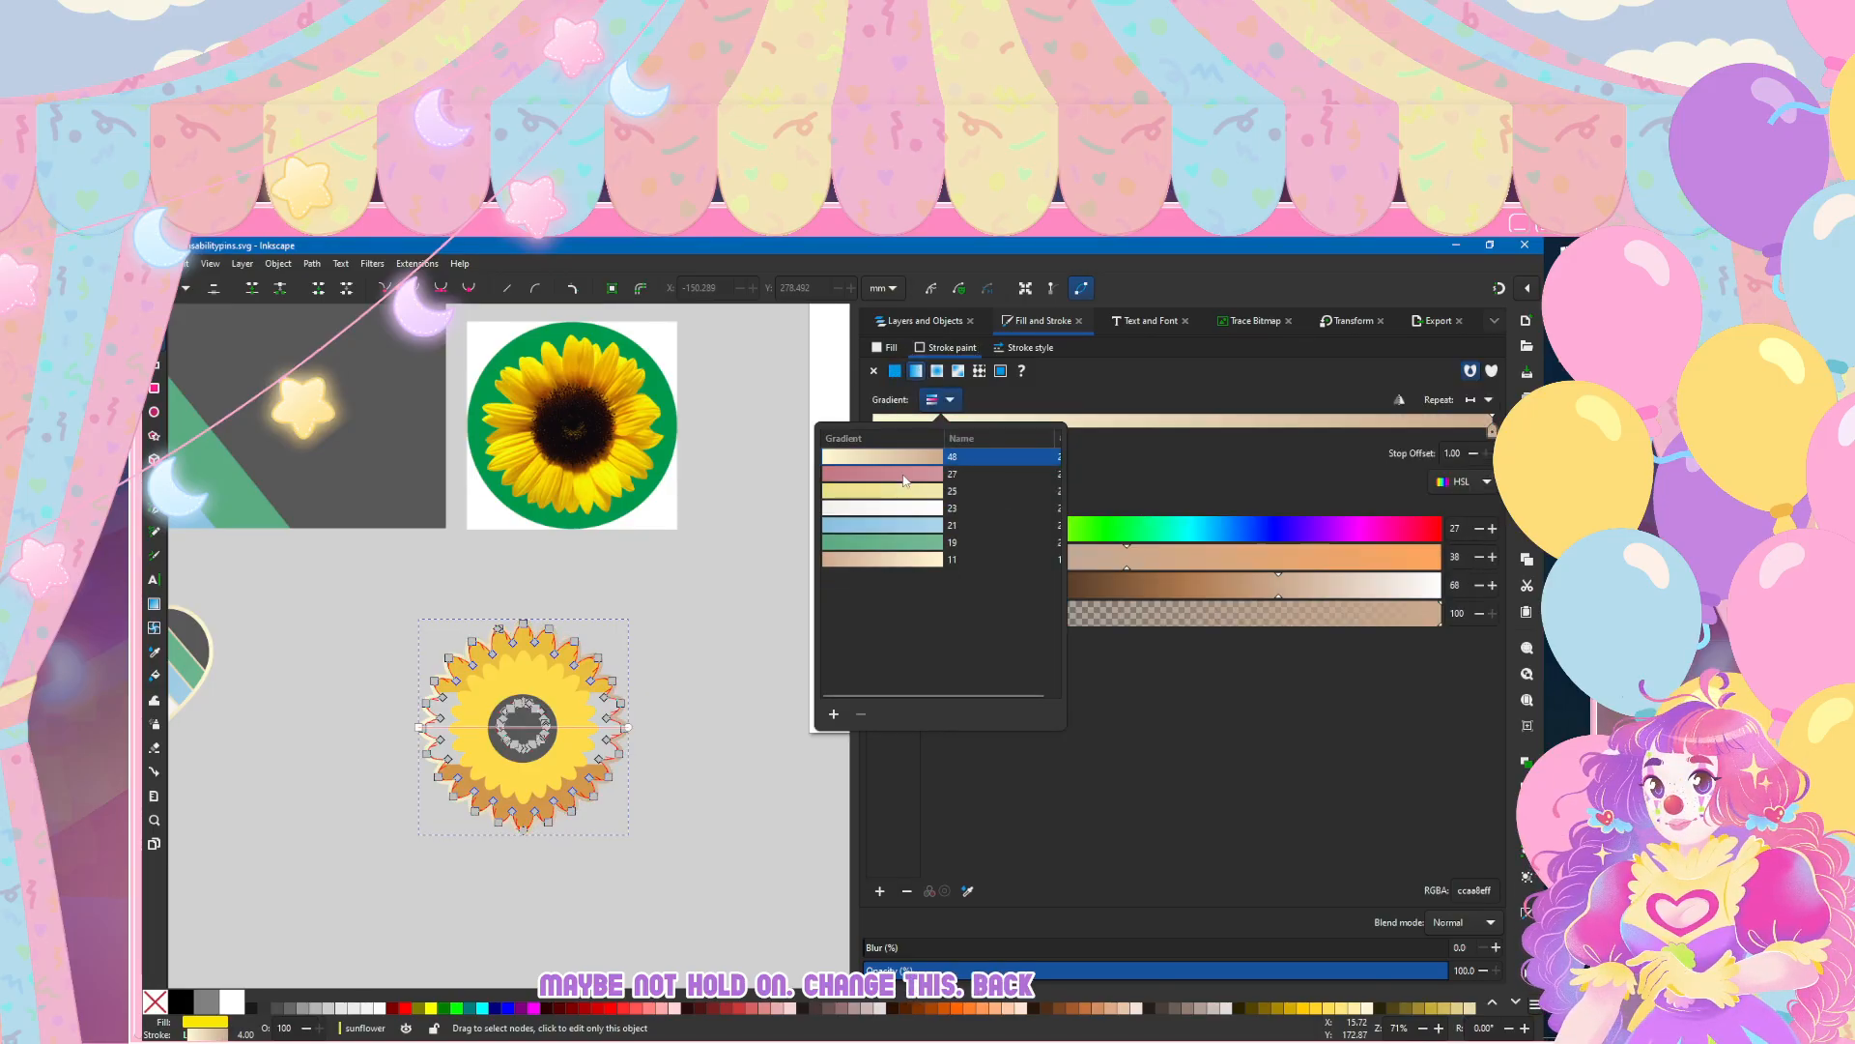
{"action": "left_click", "coordinate": [333, 594]}
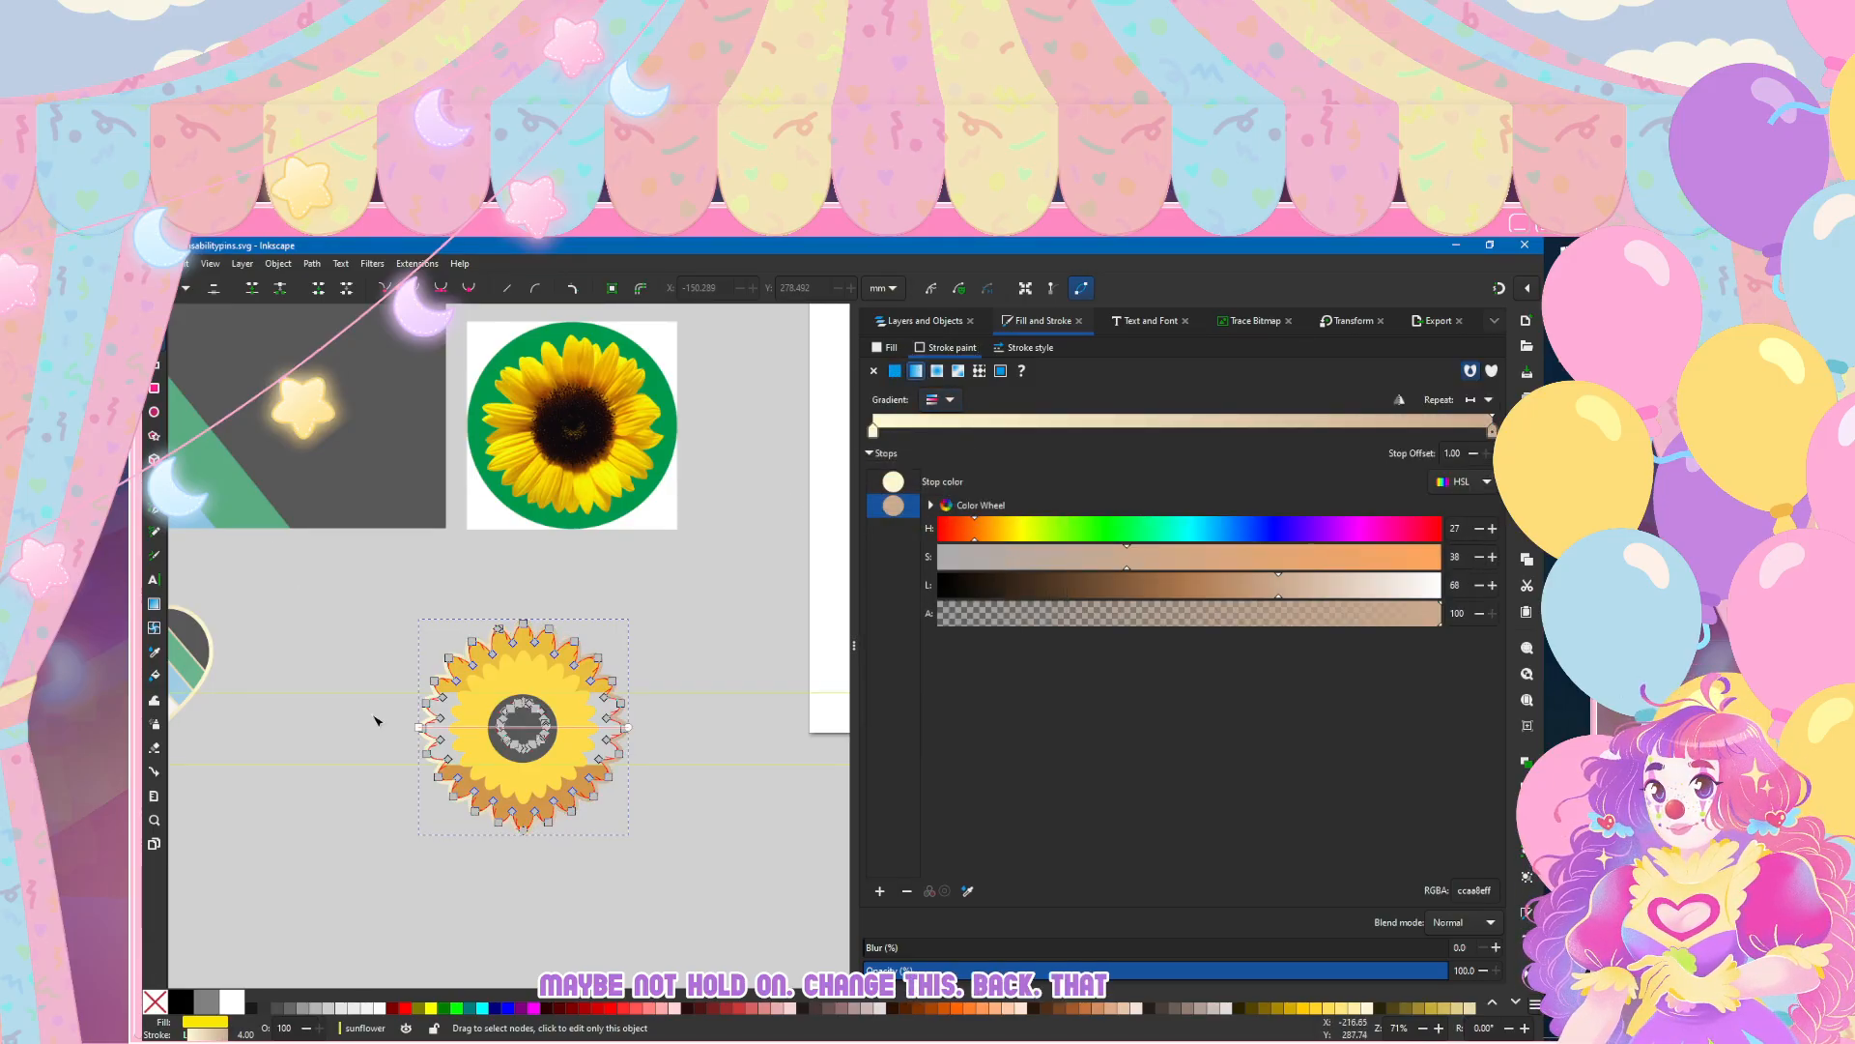
{"action": "scroll", "coordinate": [527, 731], "scroll_direction": "down", "scroll_amount": 2}
{"action": "scroll", "coordinate": [528, 731], "scroll_direction": "up", "scroll_amount": 1}
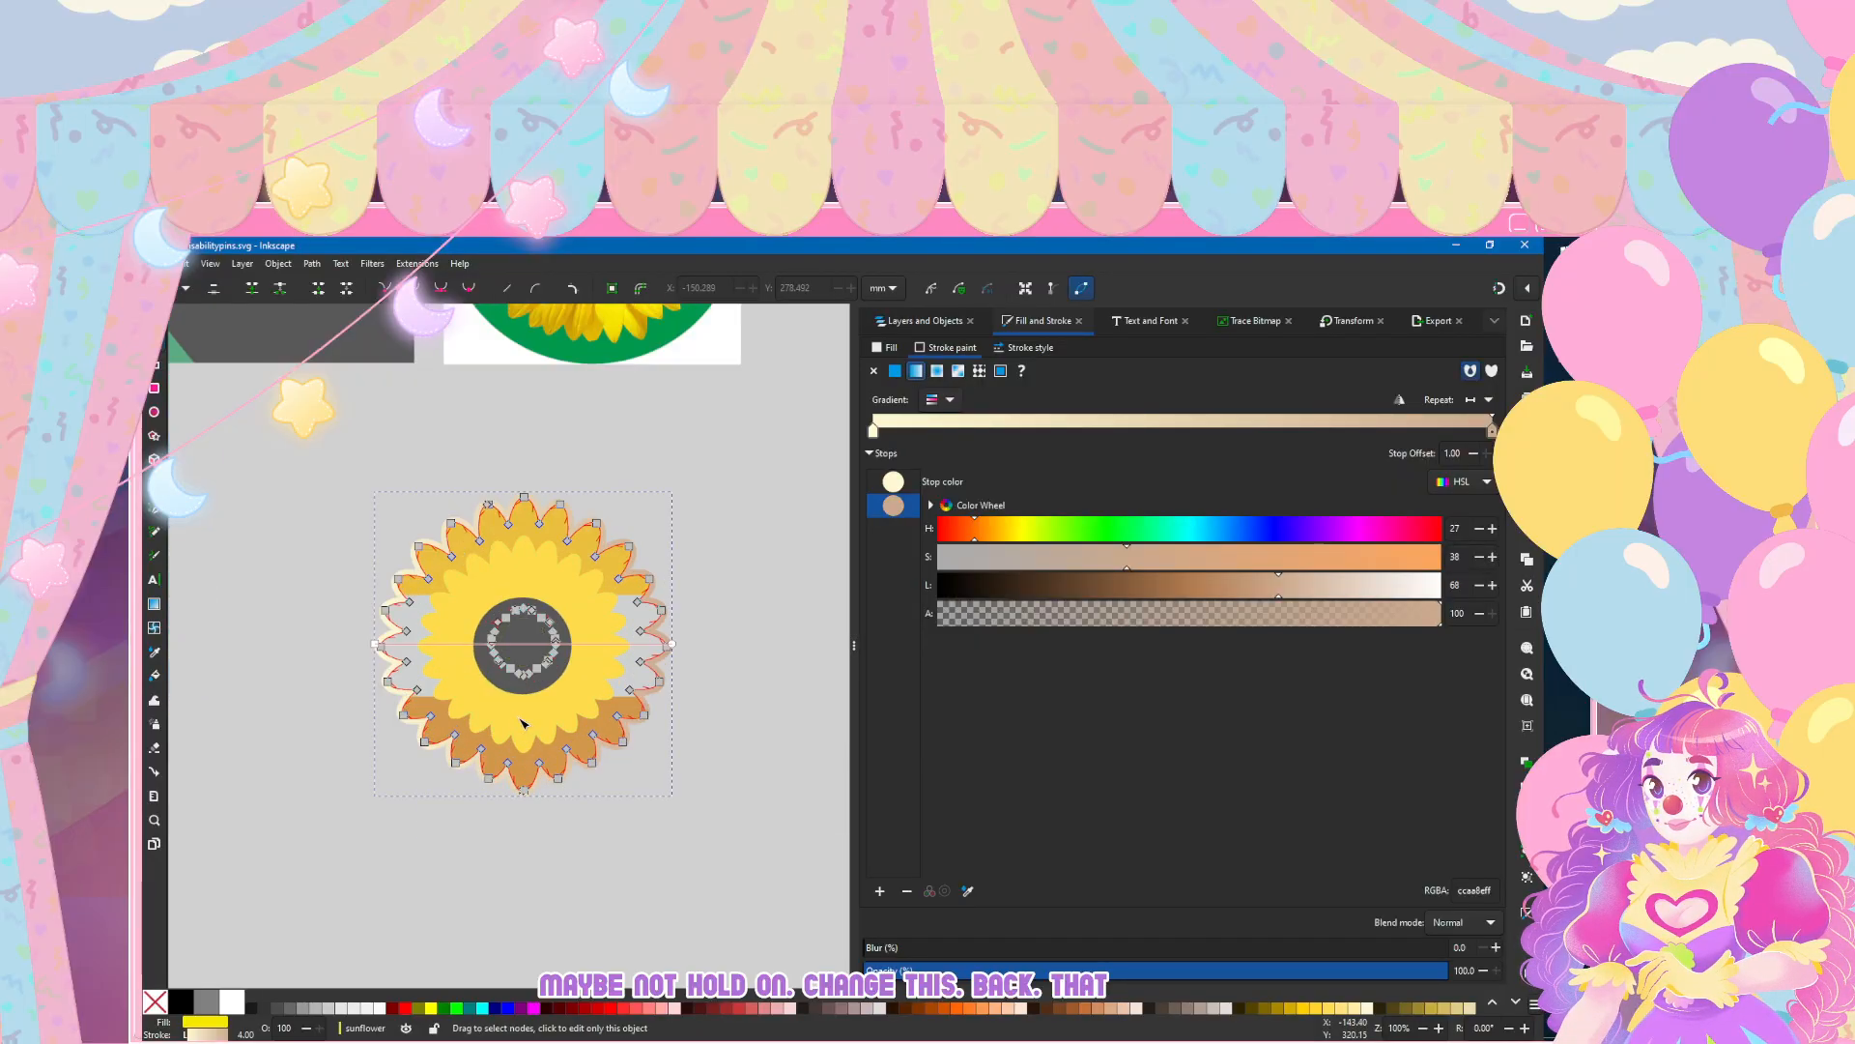
Step: Angle the outer outline's stroke gradient diagonally so the cream end starts at the flower's upper left
{"action": "left_click_drag", "start_coordinate": [375, 644], "coordinate": [416, 523]}
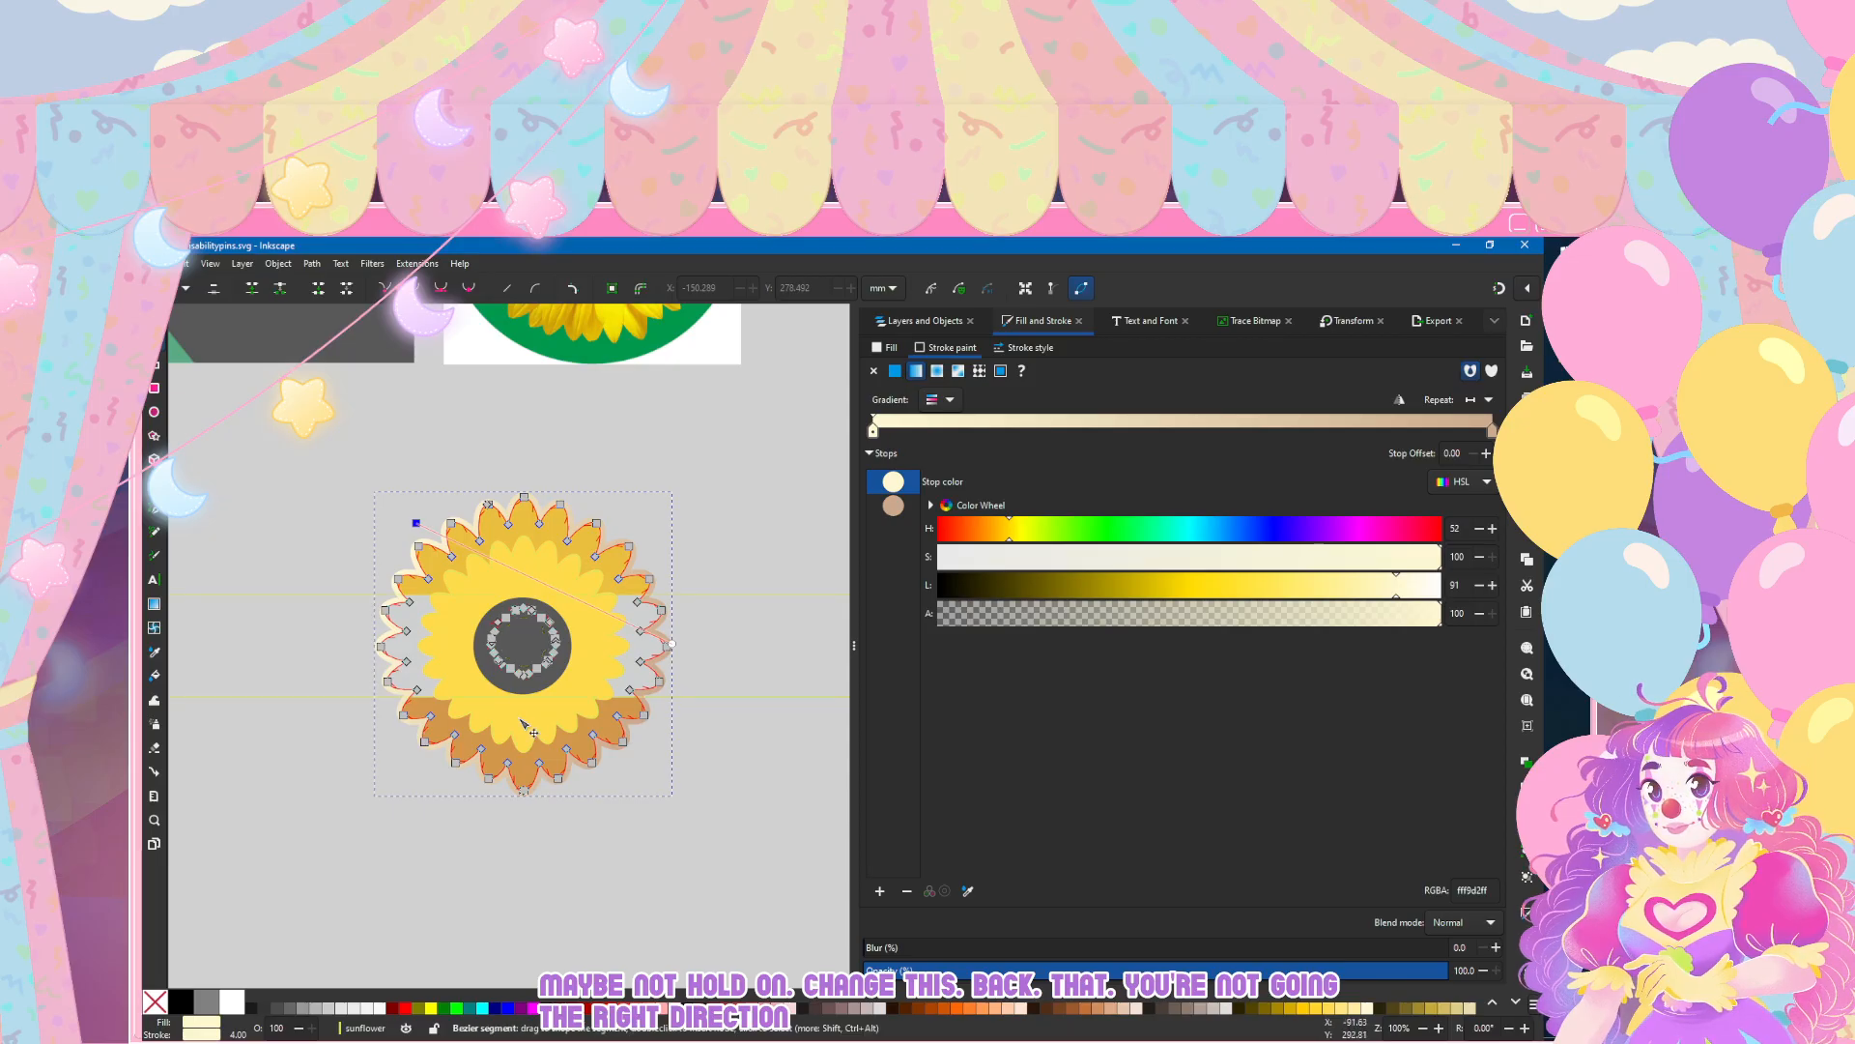
{"action": "left_click_drag", "start_coordinate": [671, 644], "coordinate": [670, 656]}
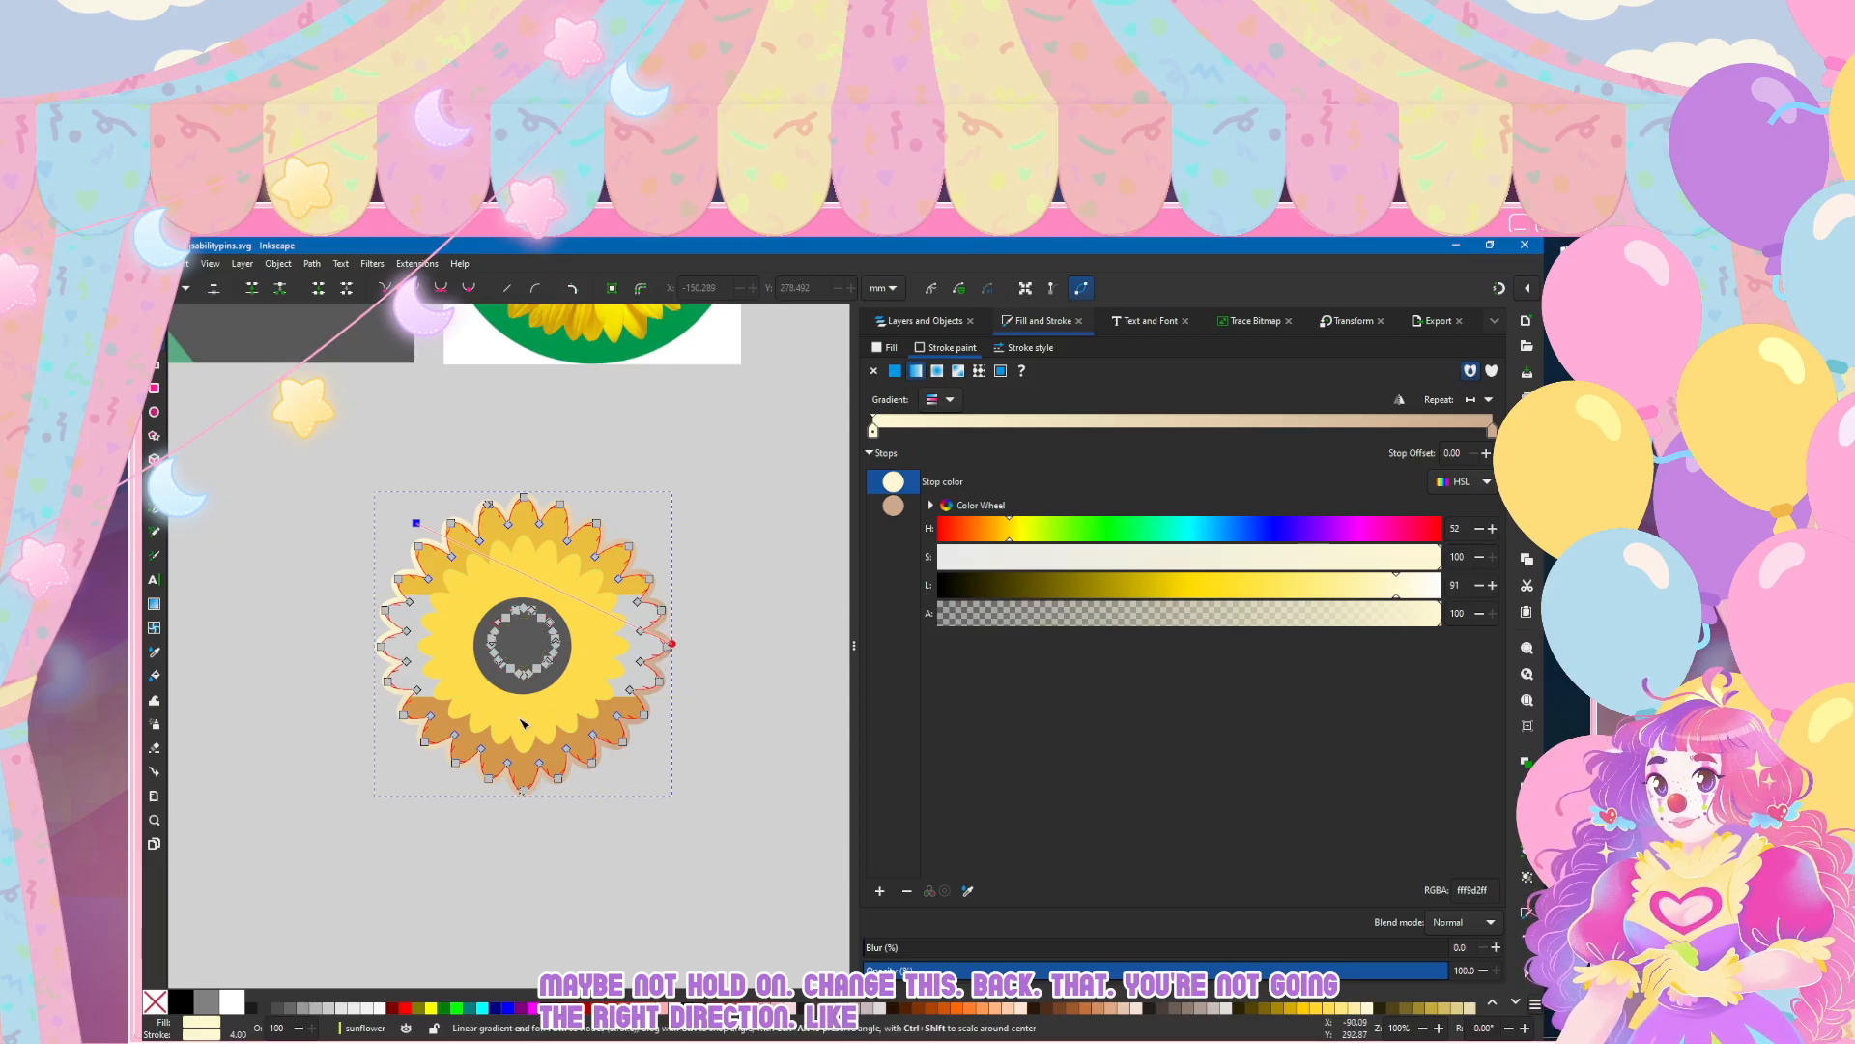
{"action": "left_click", "coordinate": [519, 722]}
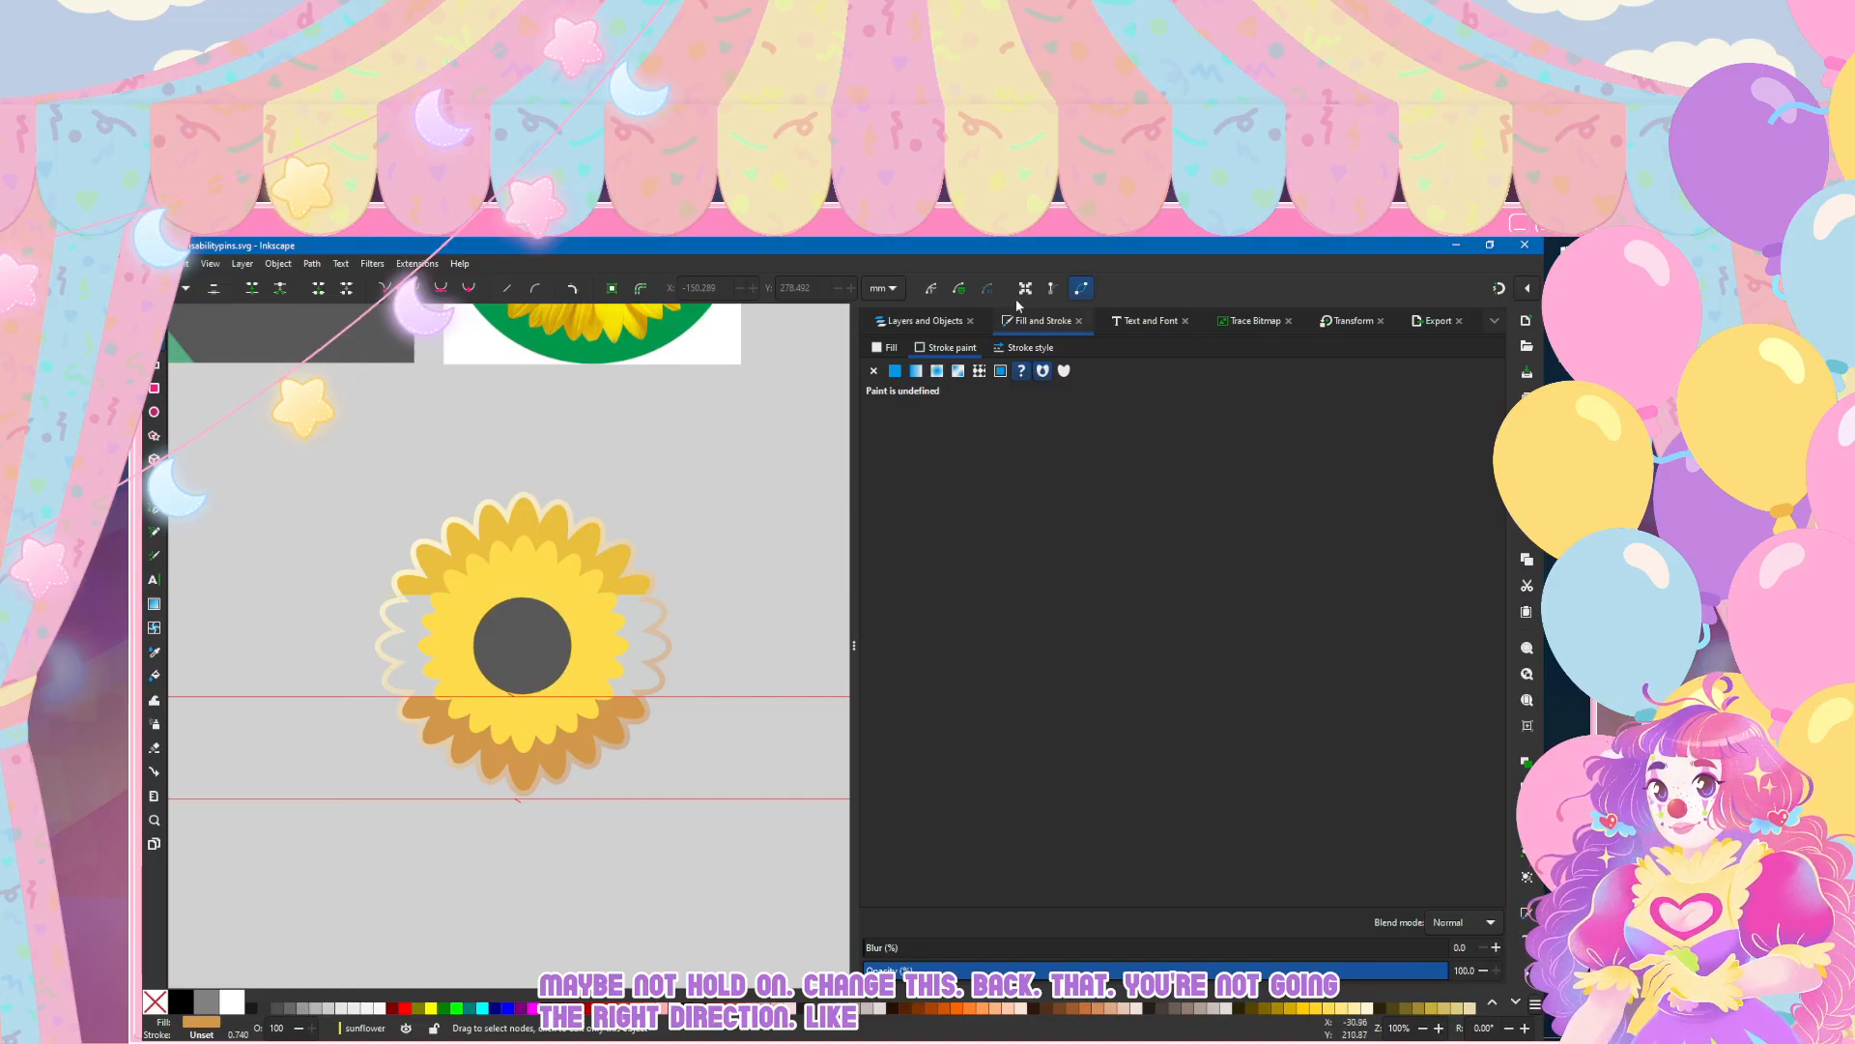
{"action": "key", "text": "s"}
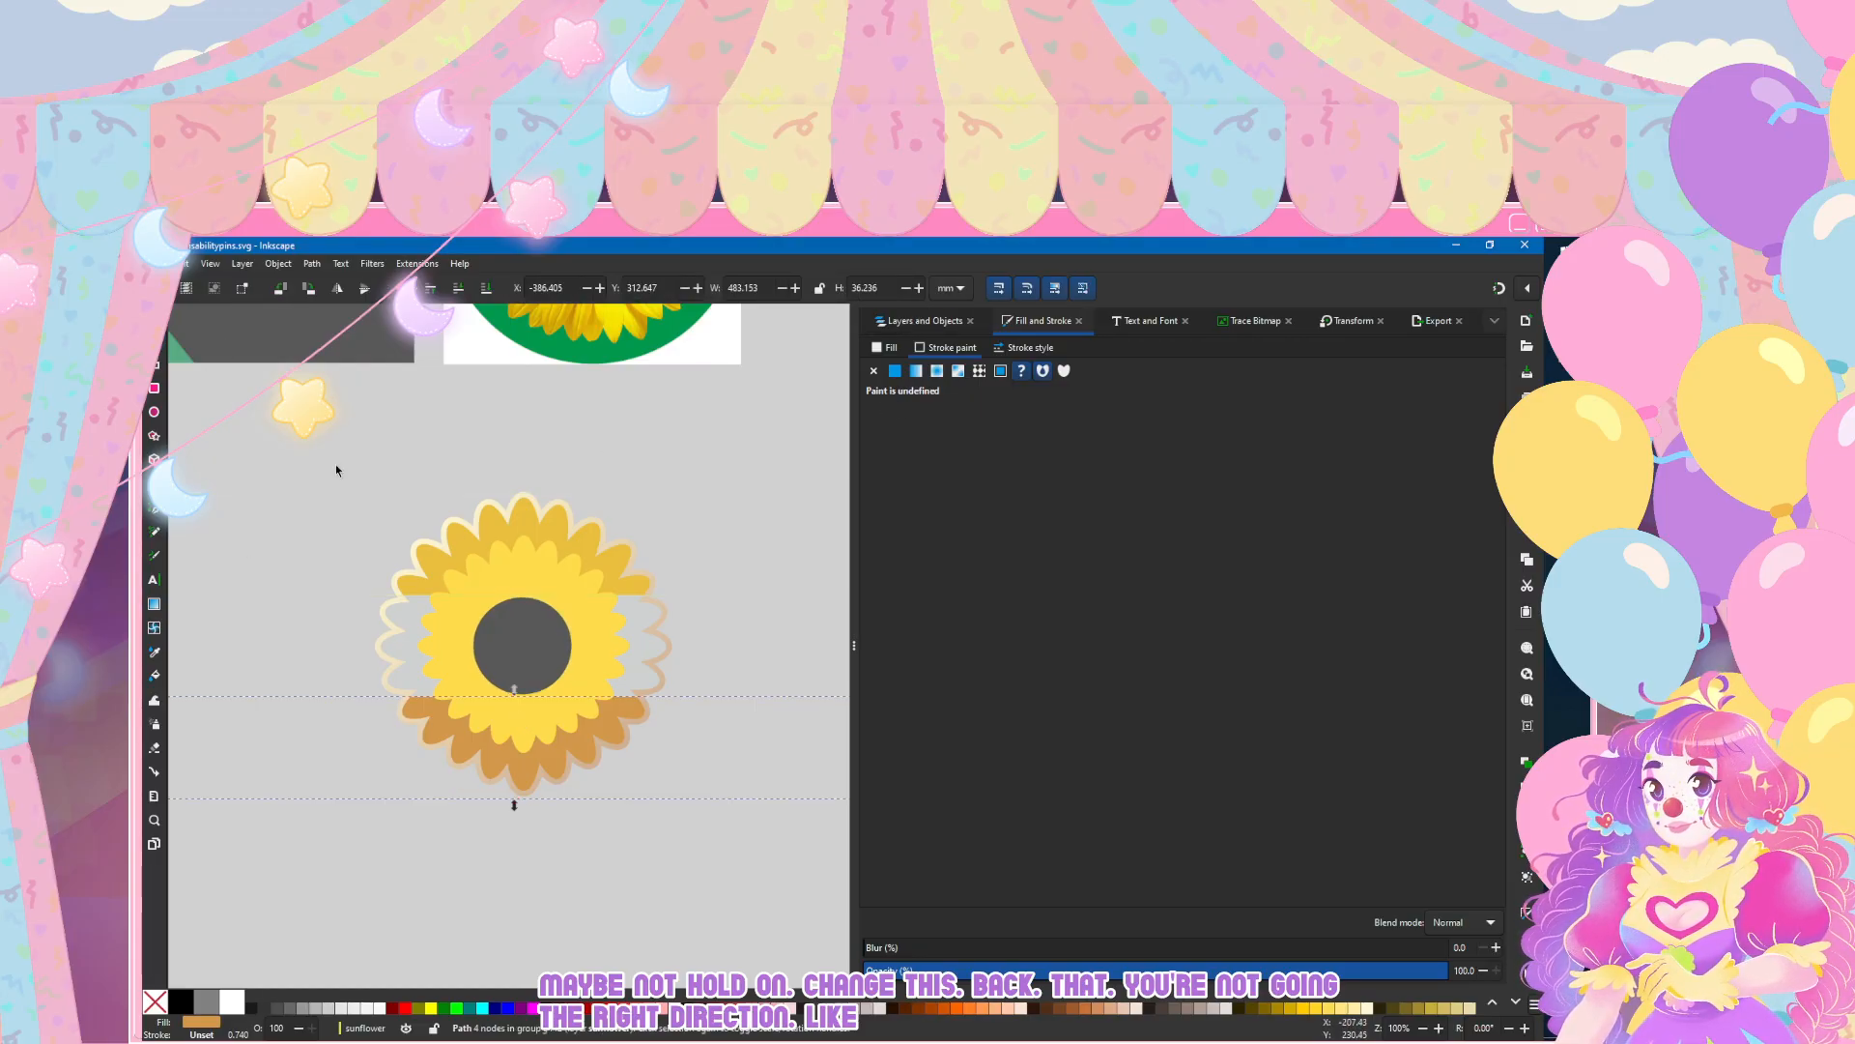
{"action": "left_click", "coordinate": [334, 464]}
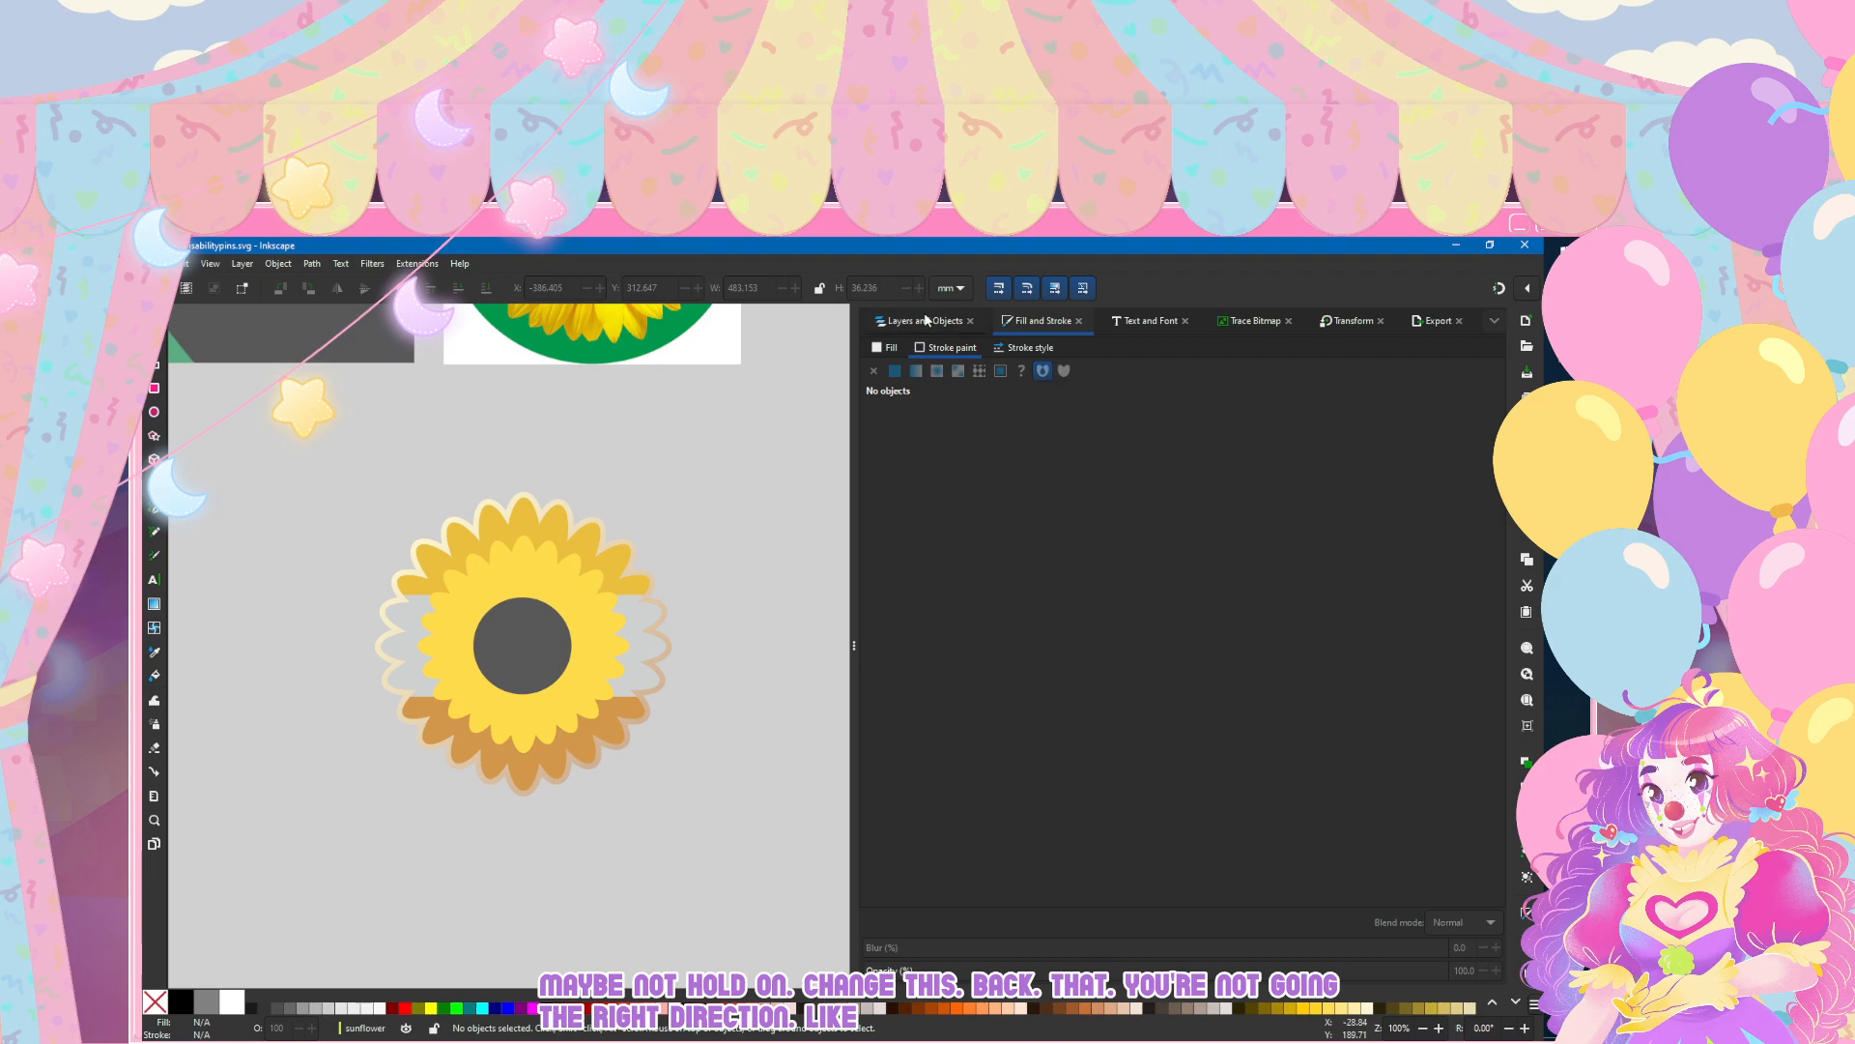
{"action": "scroll", "coordinate": [543, 503], "scroll_direction": "up", "scroll_amount": 2}
{"action": "scroll", "coordinate": [542, 502], "scroll_direction": "down", "scroll_amount": 2}
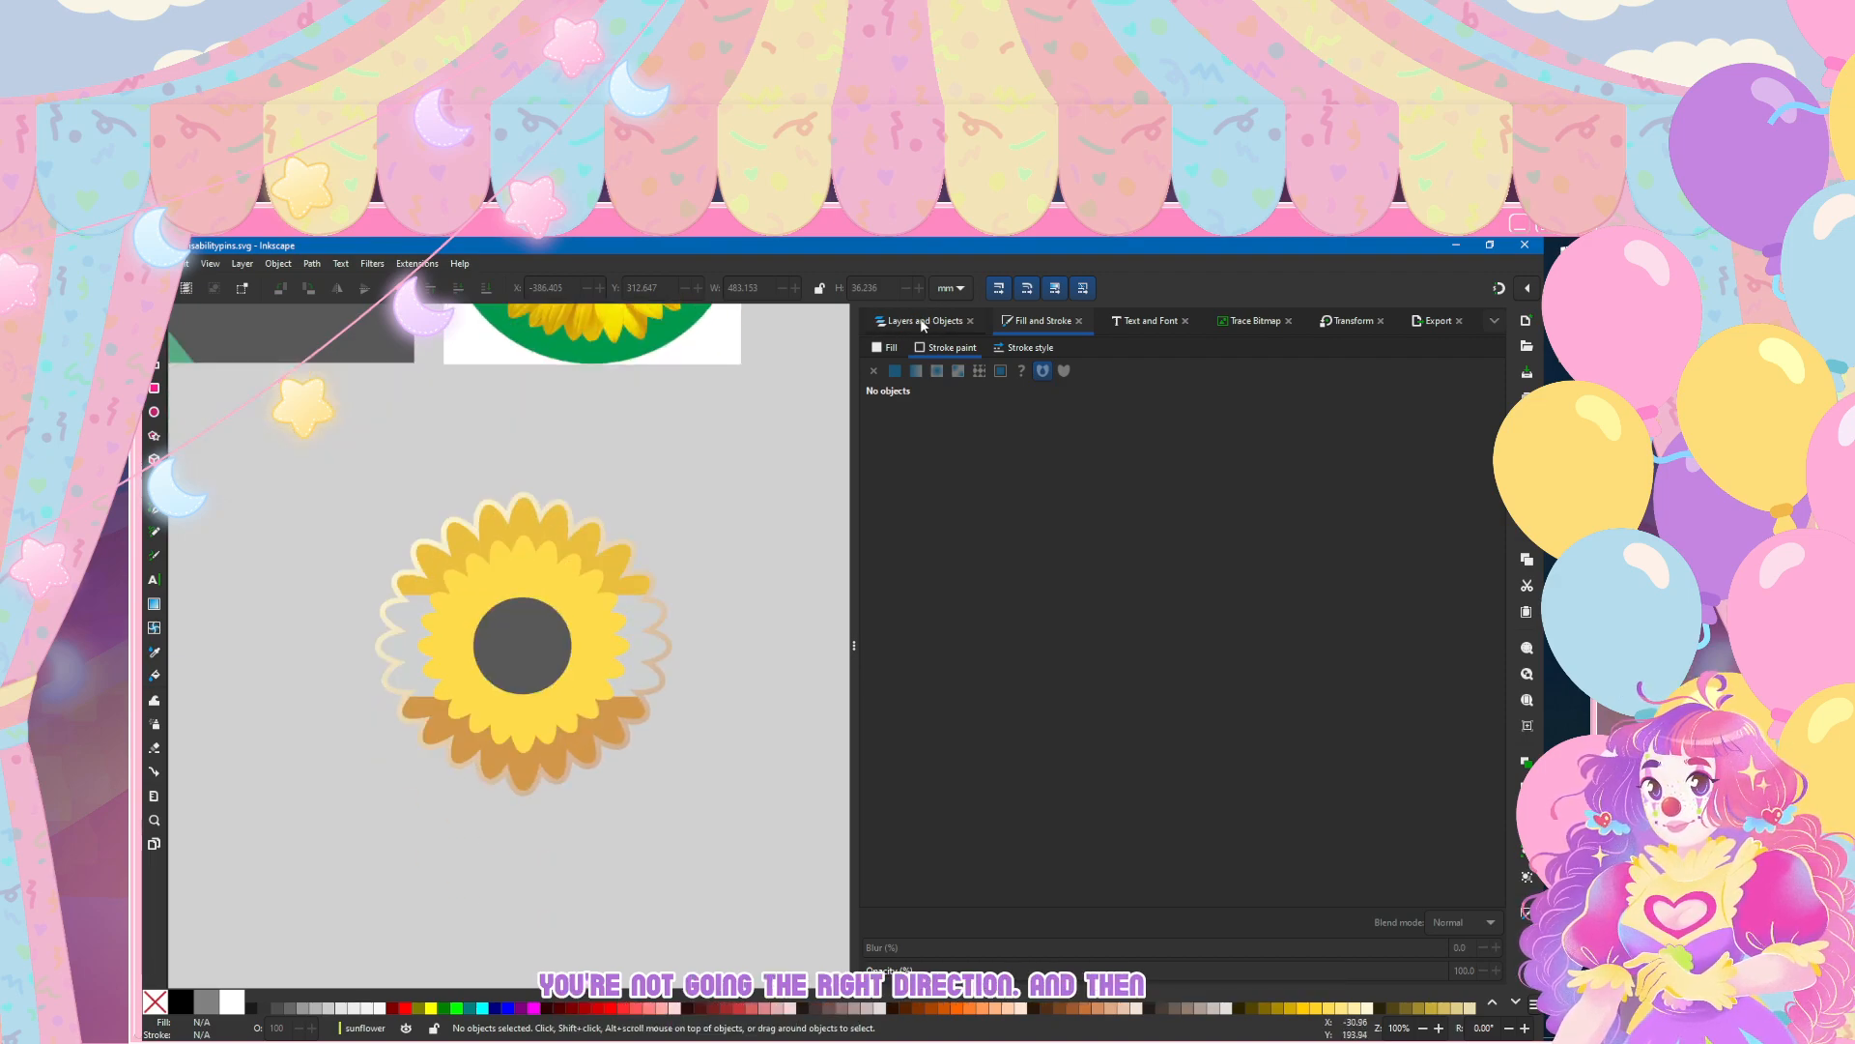
Step: Resize the sunflower's dark grey centre circle to 35 mm wide and 35 mm high
{"action": "left_click", "coordinate": [152, 412]}
{"action": "key", "text": "ctrl+shift+l"}
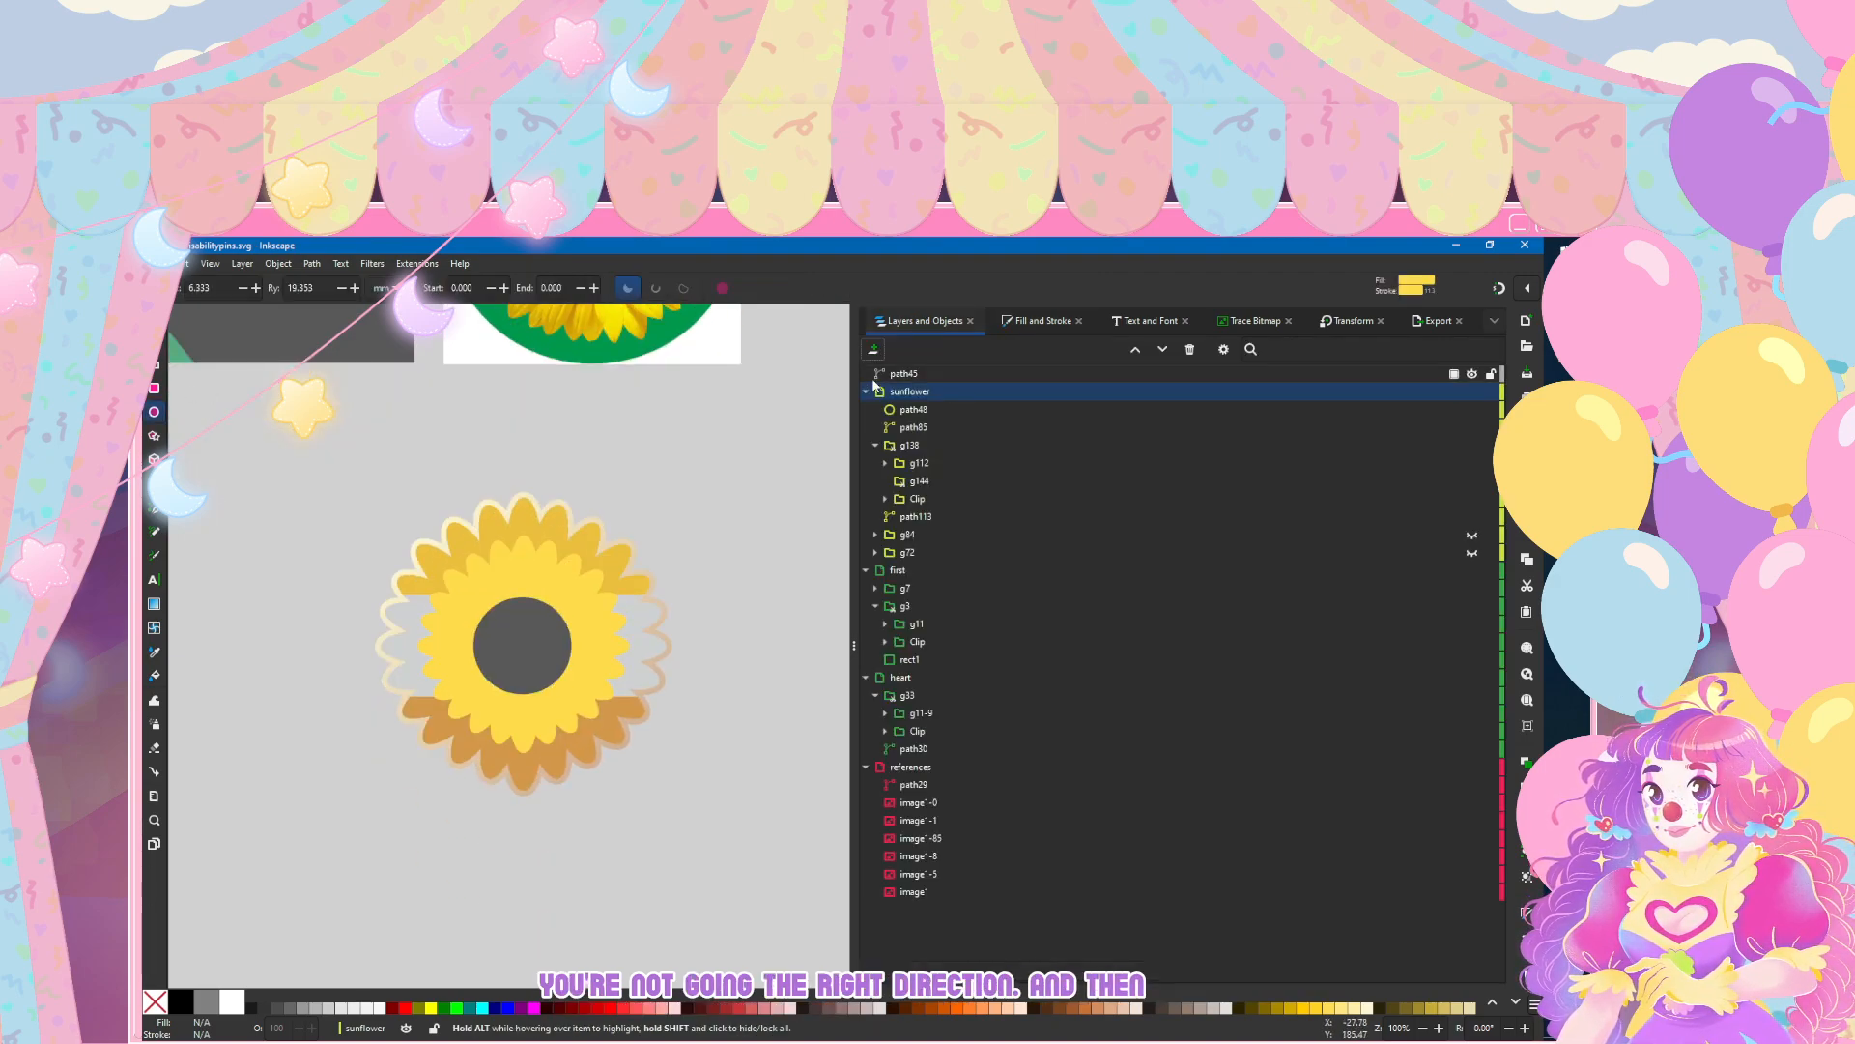
{"action": "left_click", "coordinate": [908, 410]}
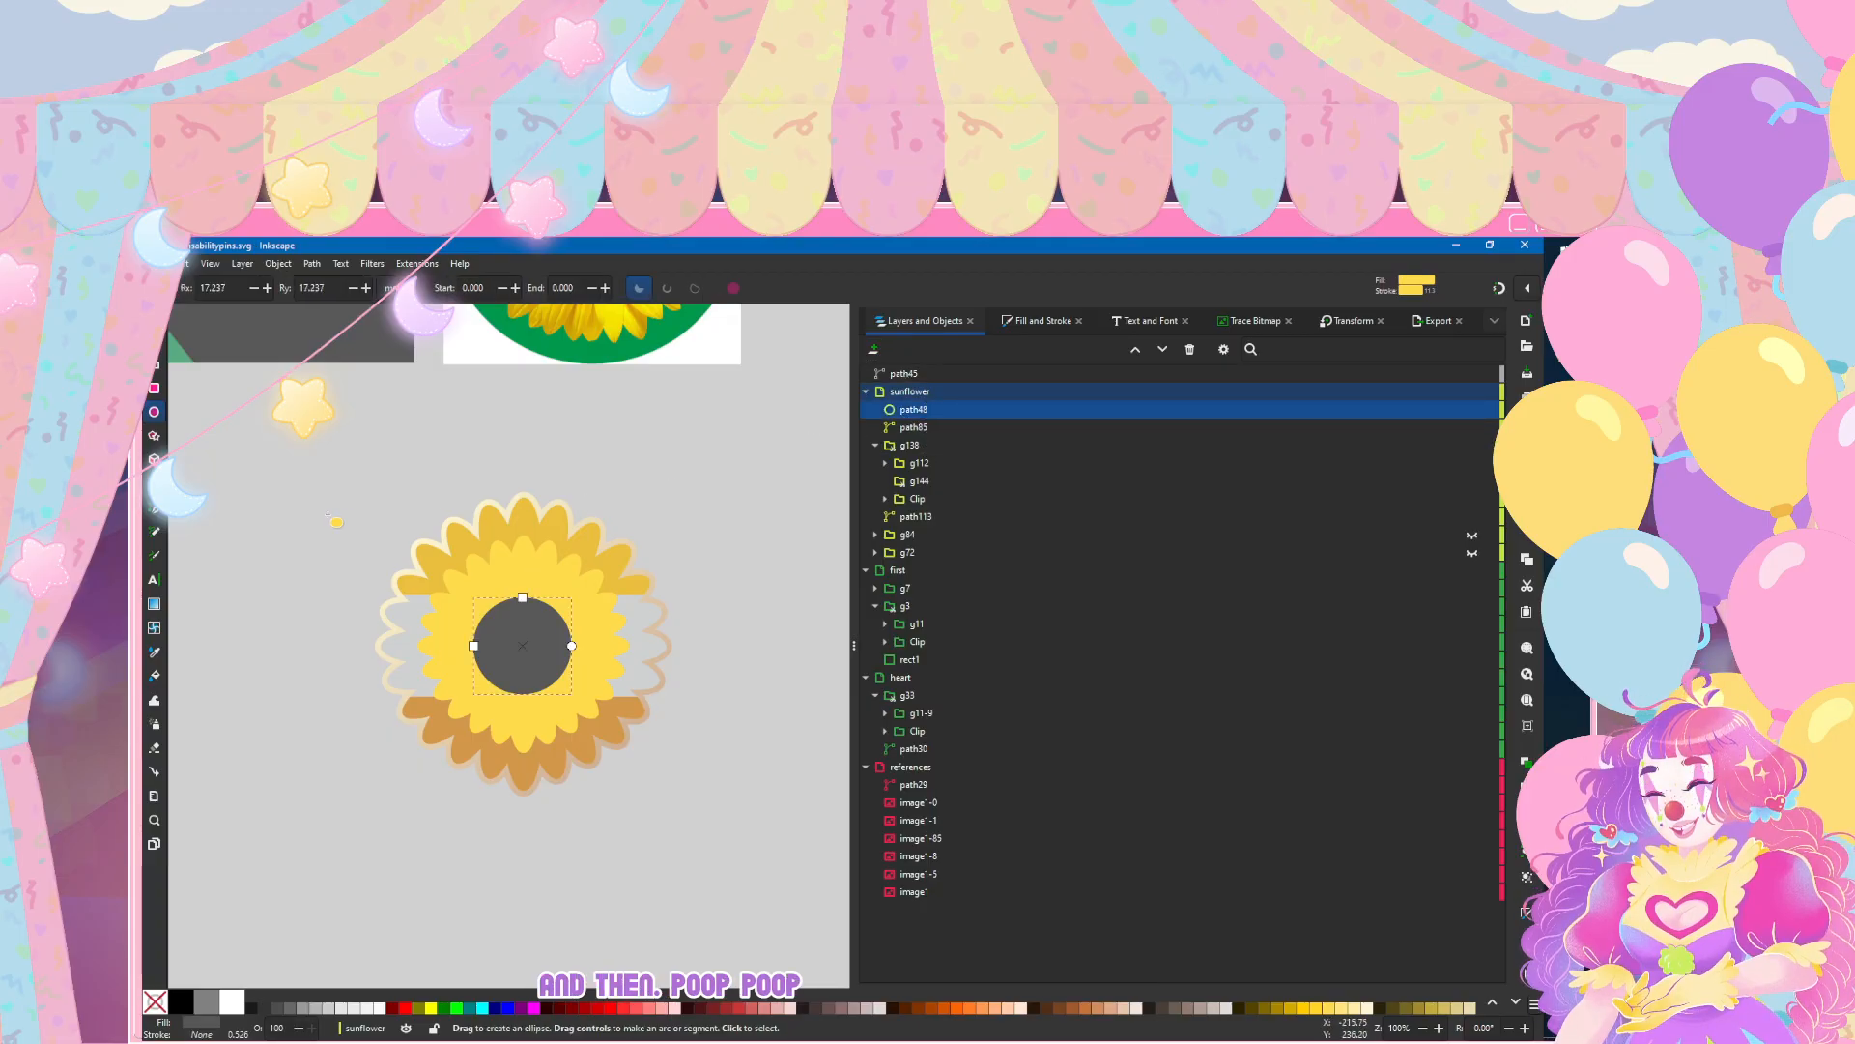
{"action": "key", "text": "s"}
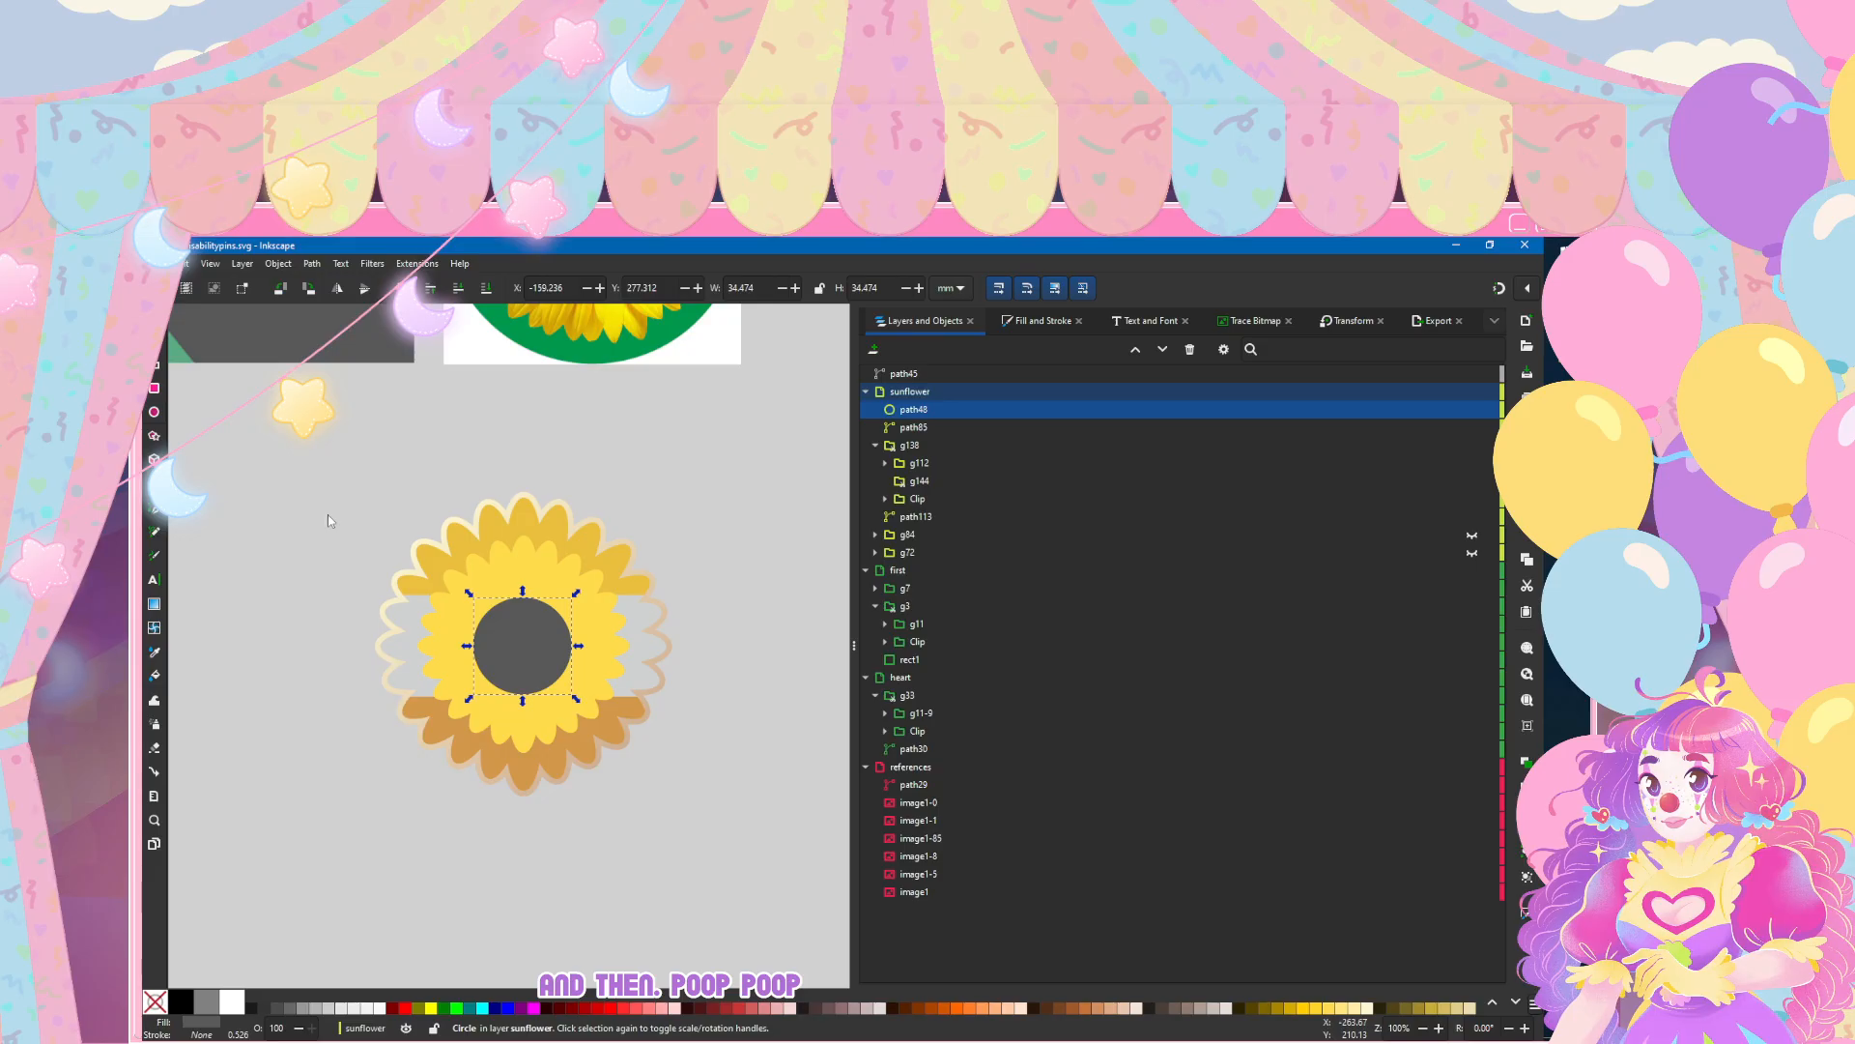
{"action": "type", "text": "35"}
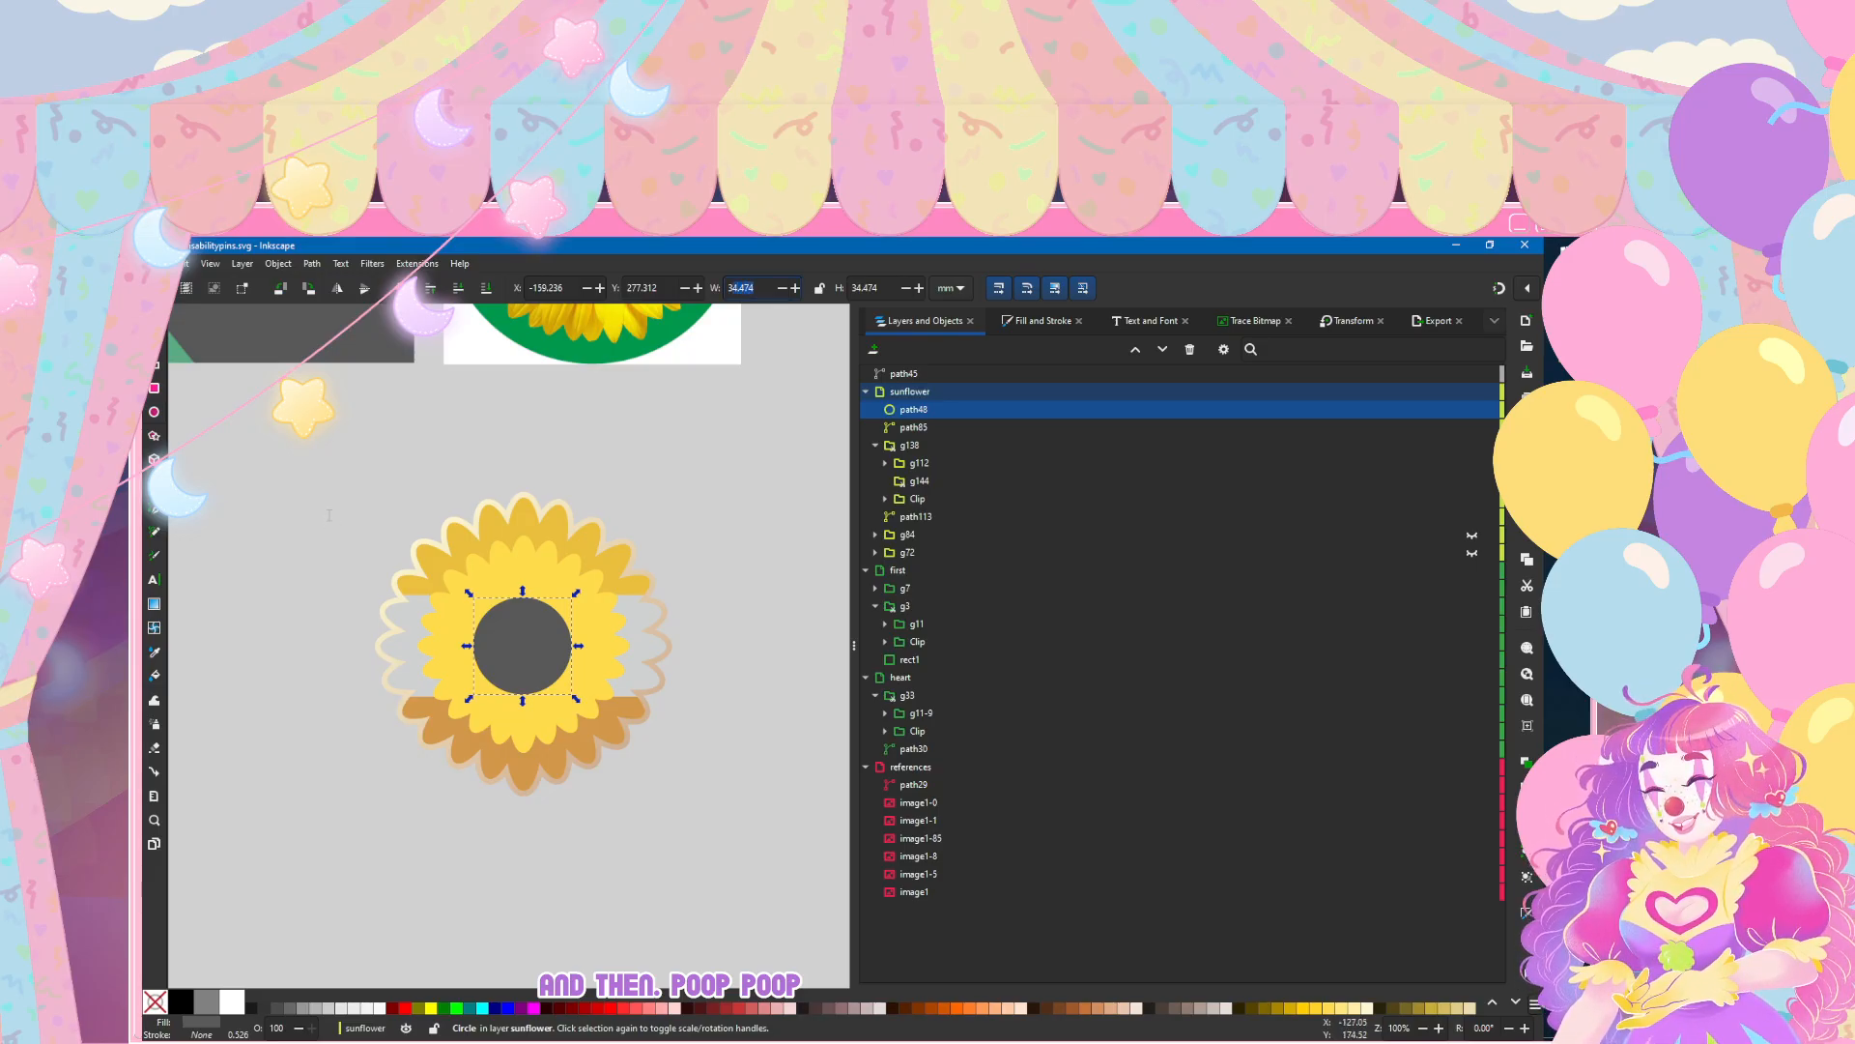
{"action": "key", "text": "Tab"}
{"action": "type", "text": "35"}
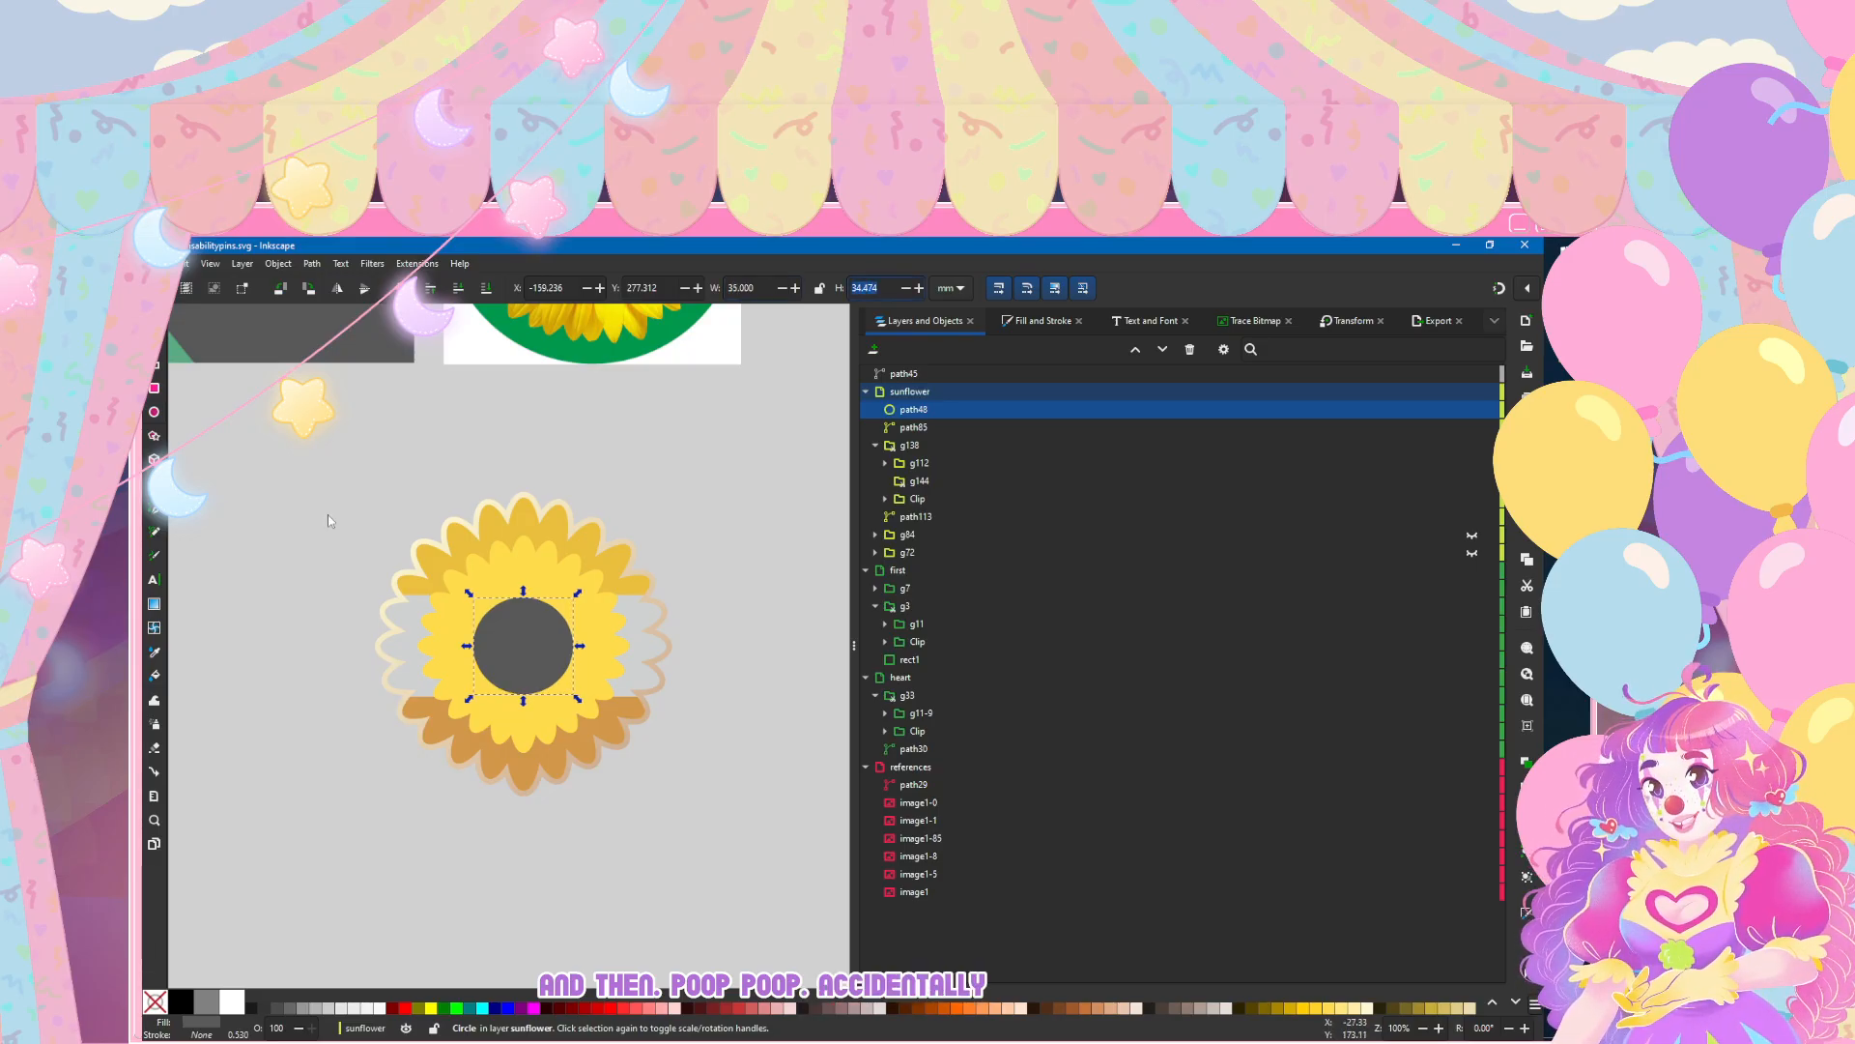
{"action": "key", "text": "Return"}
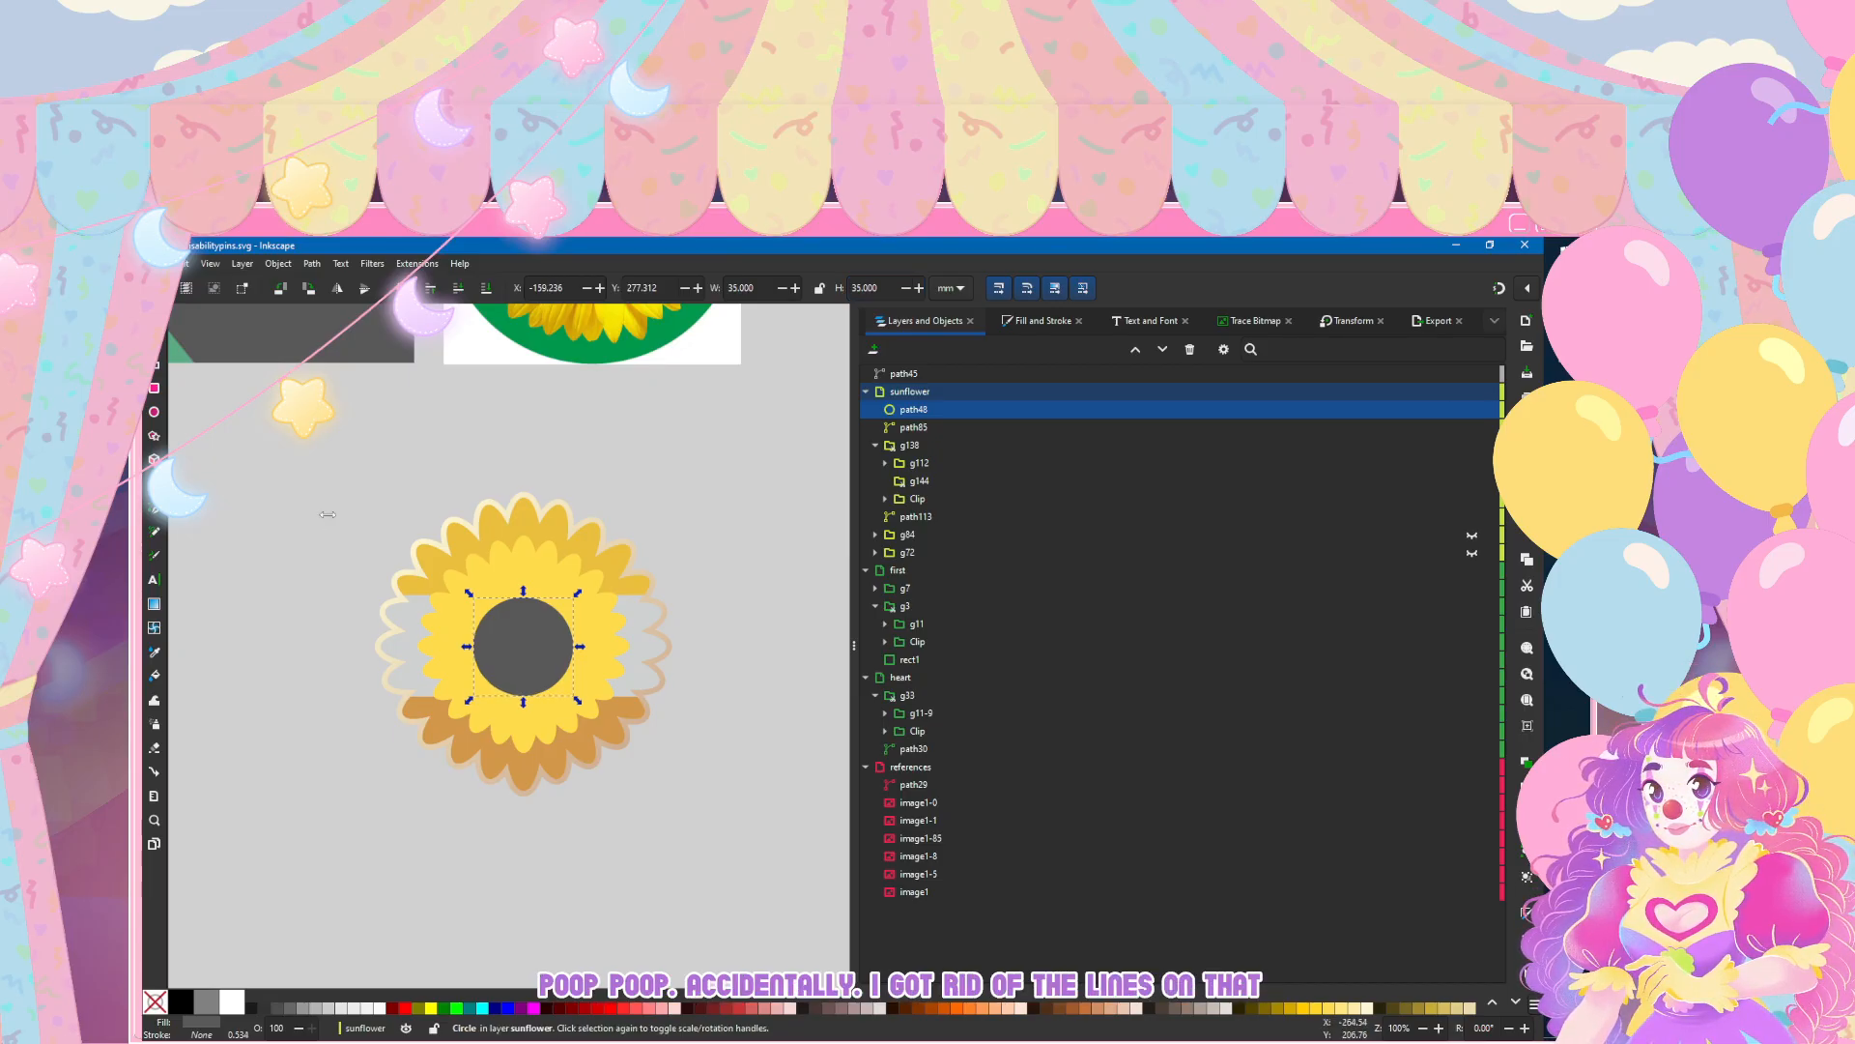
Step: Place a duplicate of the dark grey centre circle, enlarged to 135 by 135 mm, behind the whole sunflower
{"action": "key", "text": "ctrl+d"}
{"action": "left_click_drag", "start_coordinate": [916, 410], "coordinate": [959, 572]}
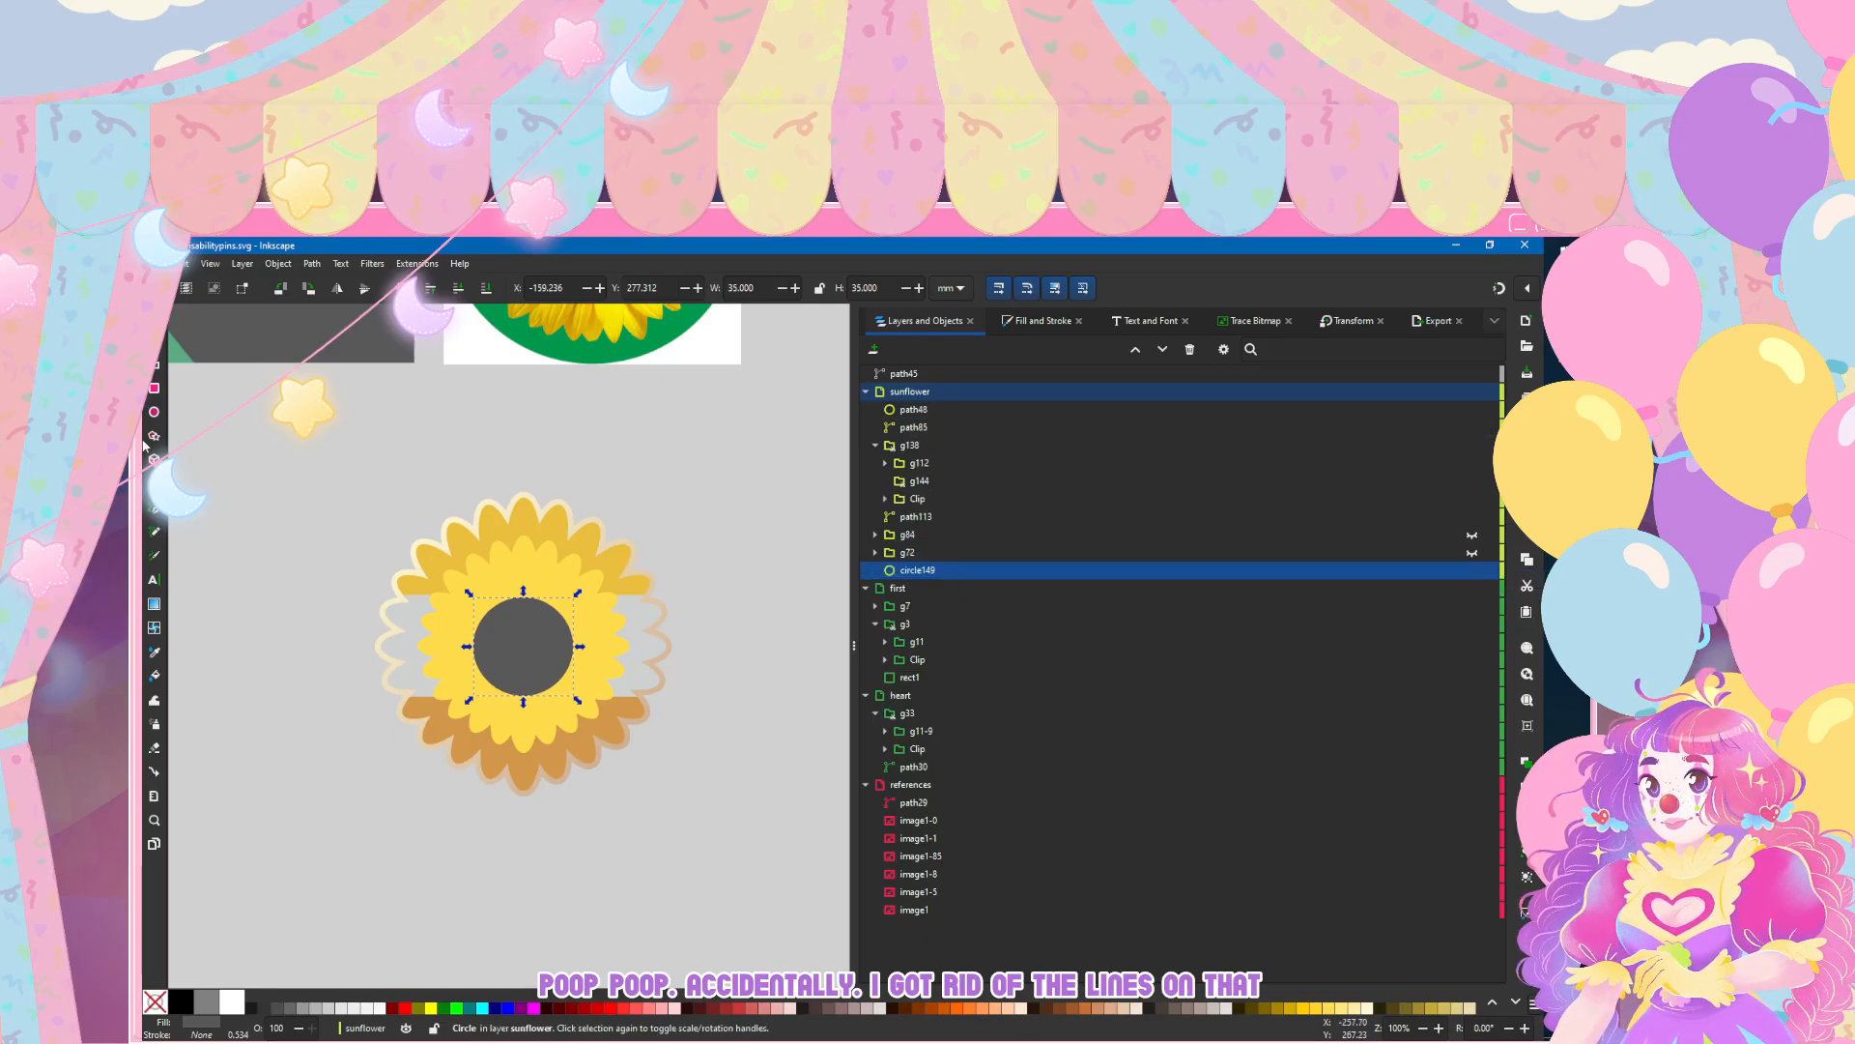
{"action": "double_click", "coordinate": [738, 288]}
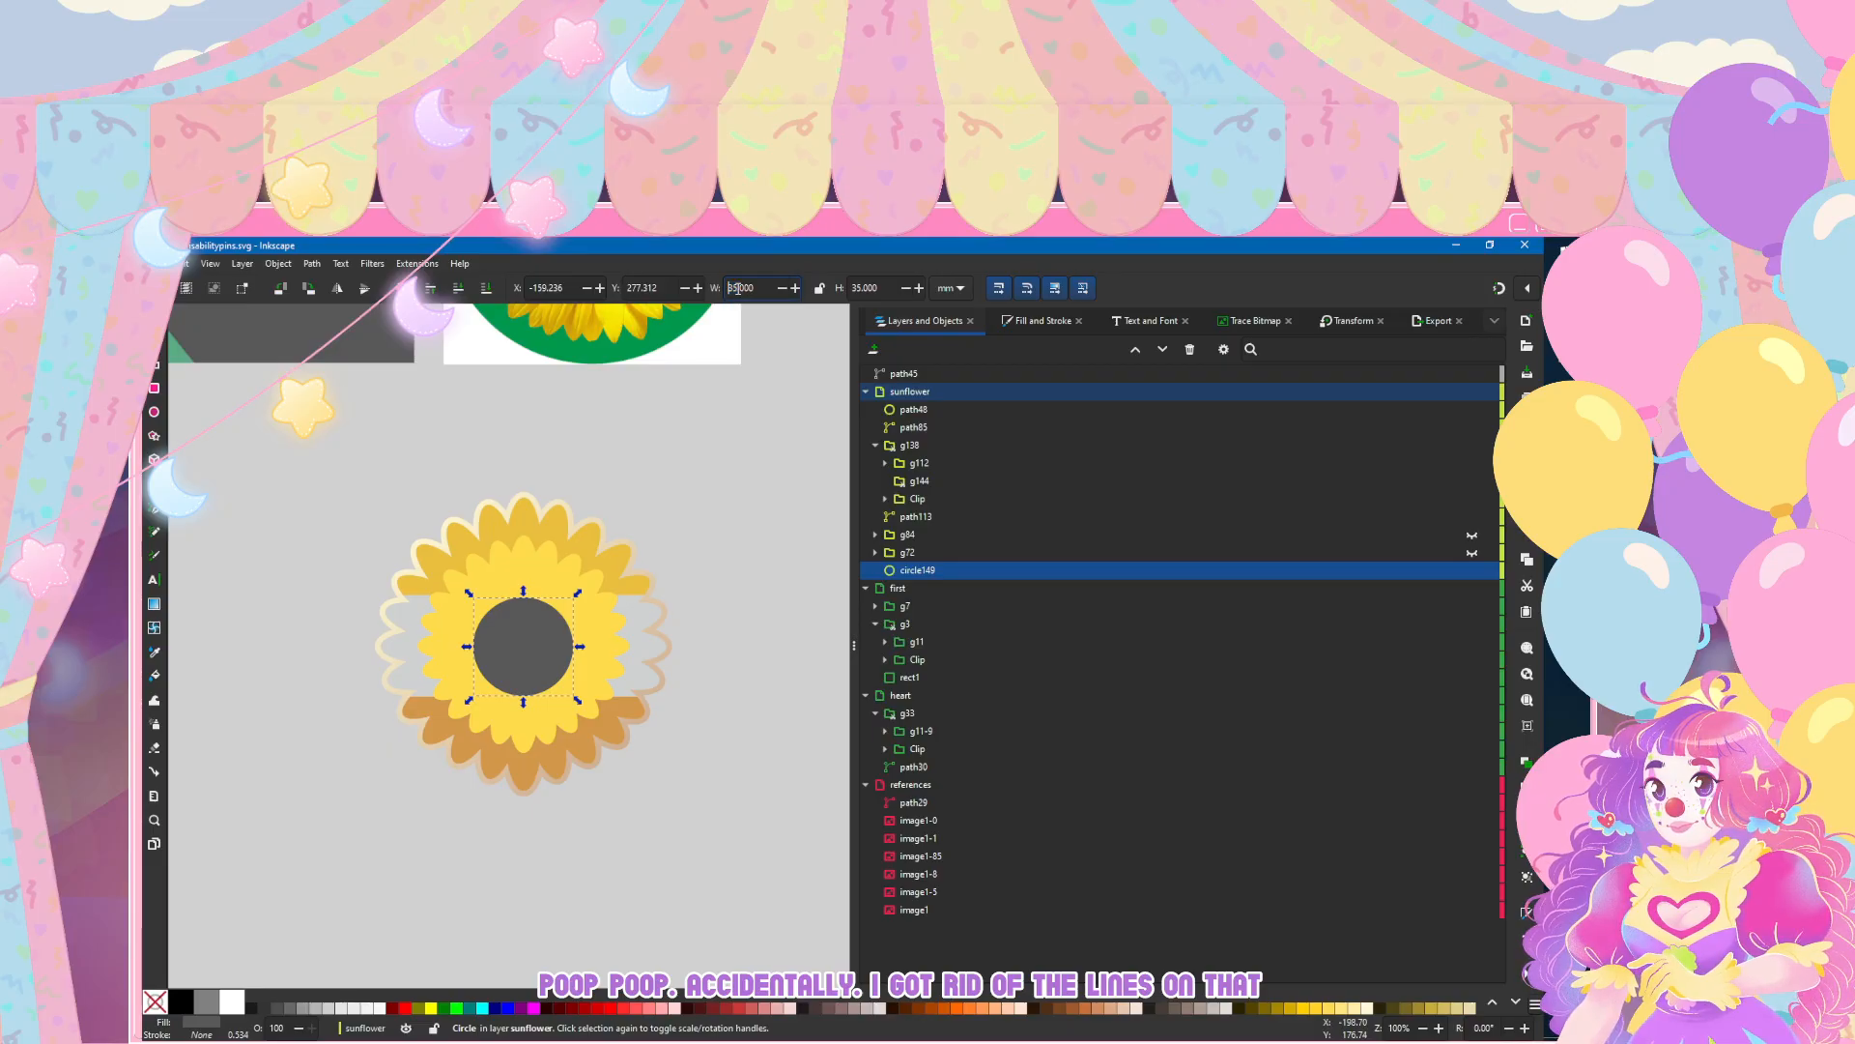
{"action": "key", "text": "Return"}
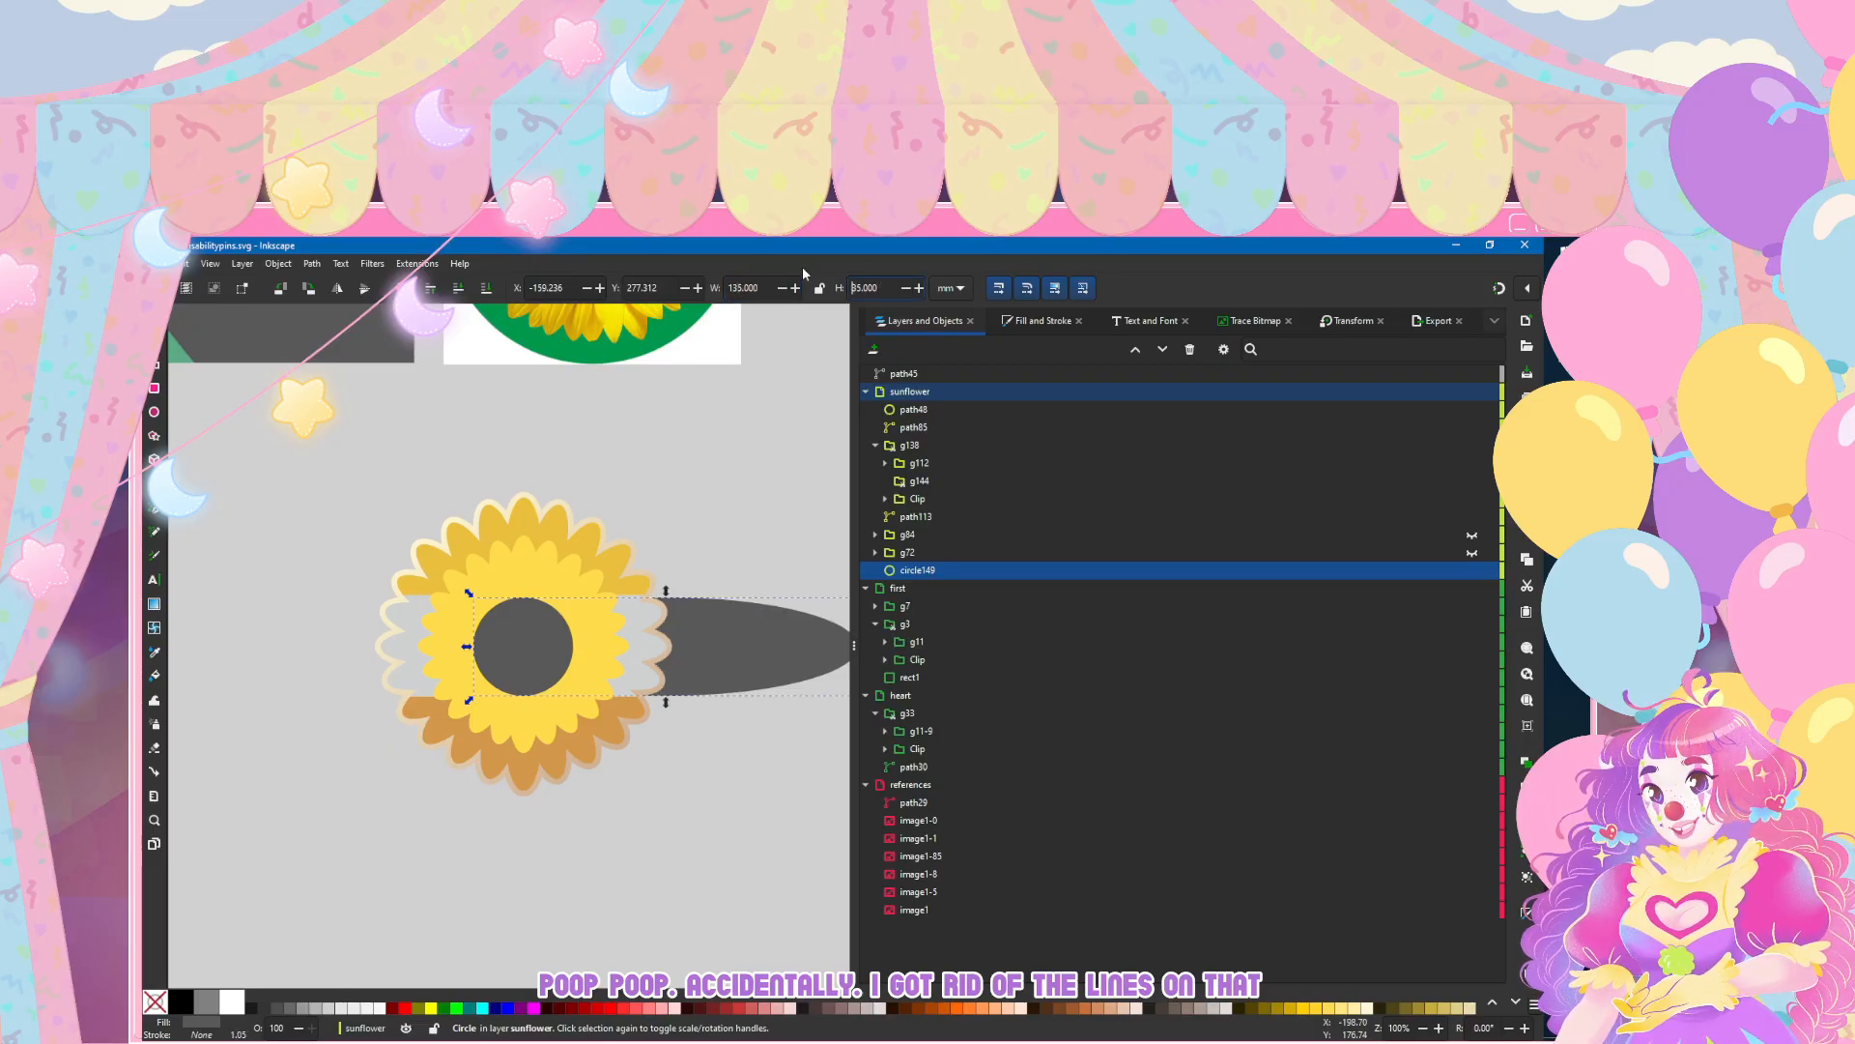
{"action": "type", "text": "1"}
{"action": "key", "text": "Return"}
{"action": "left_click_drag", "start_coordinate": [710, 862], "coordinate": [569, 715]}
Step: Reduce the dark background circle to 115 by 115 mm and centre it behind the sunflower
{"action": "left_click_drag", "start_coordinate": [734, 288], "coordinate": [740, 288]}
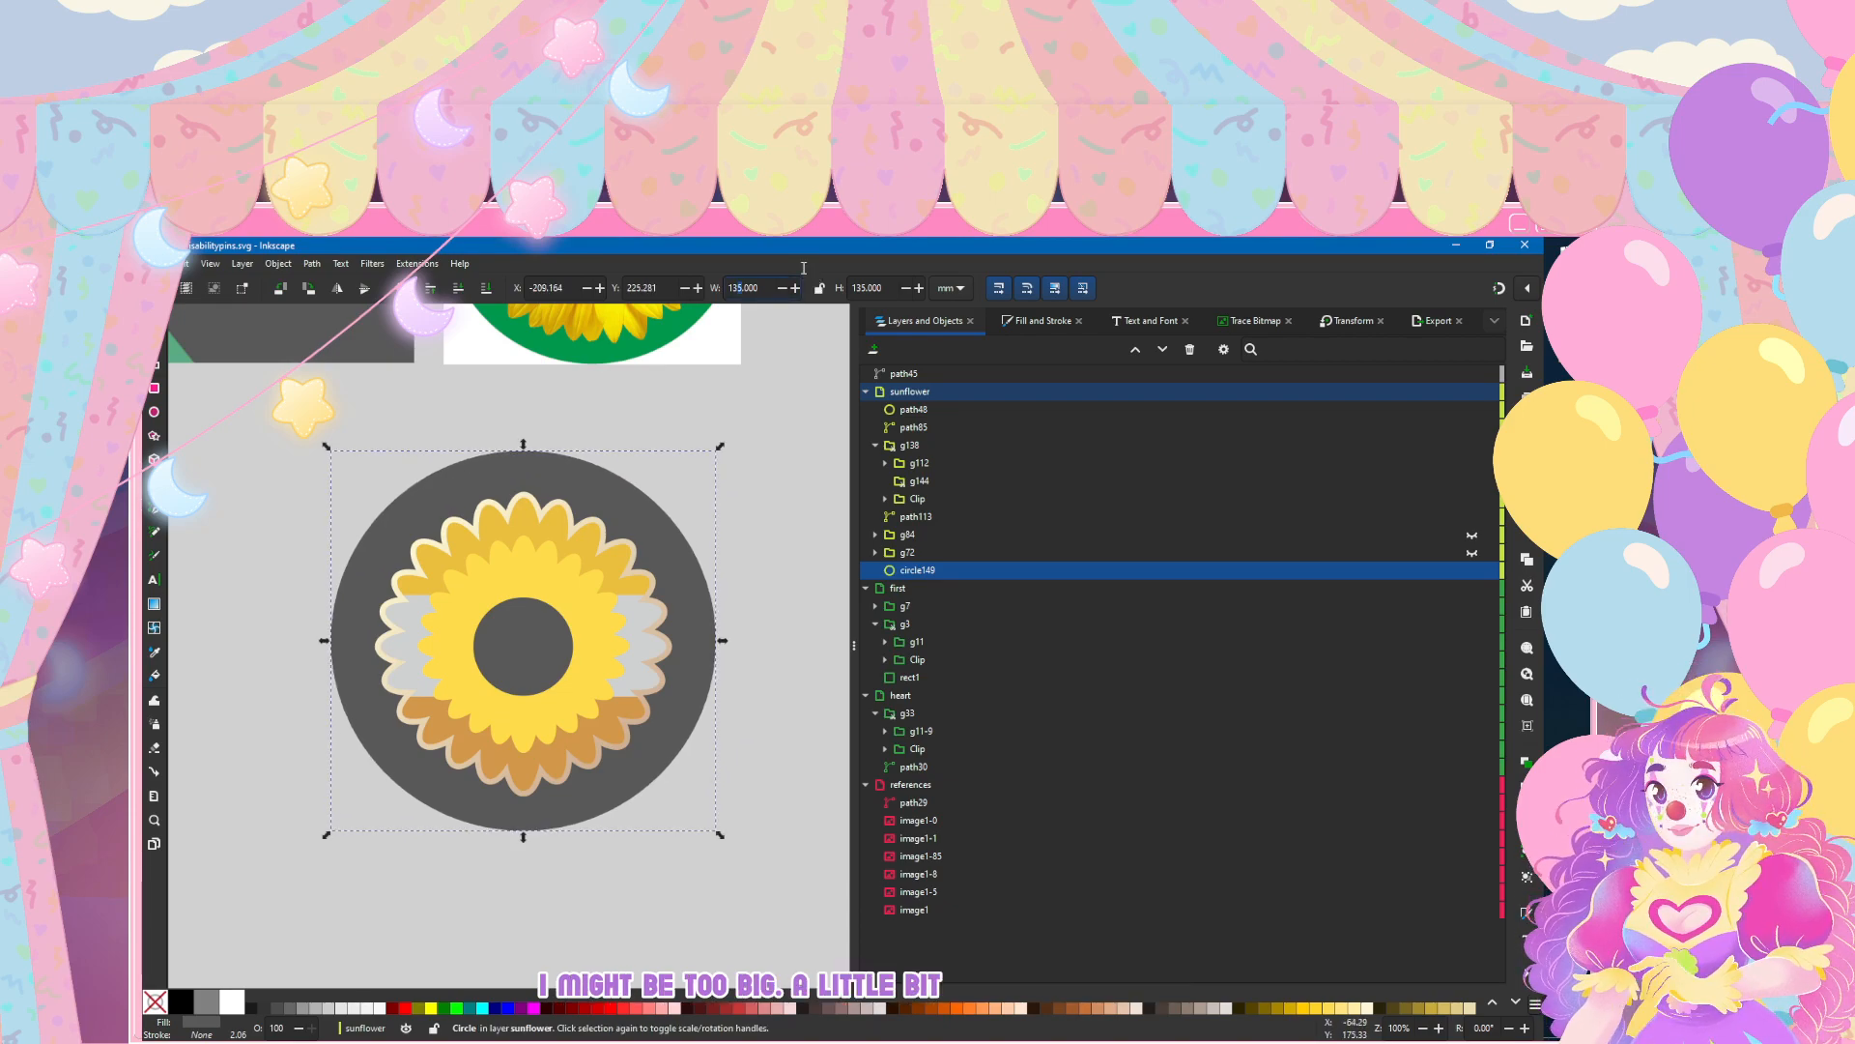
{"action": "type", "text": "1"}
{"action": "key", "text": "Return"}
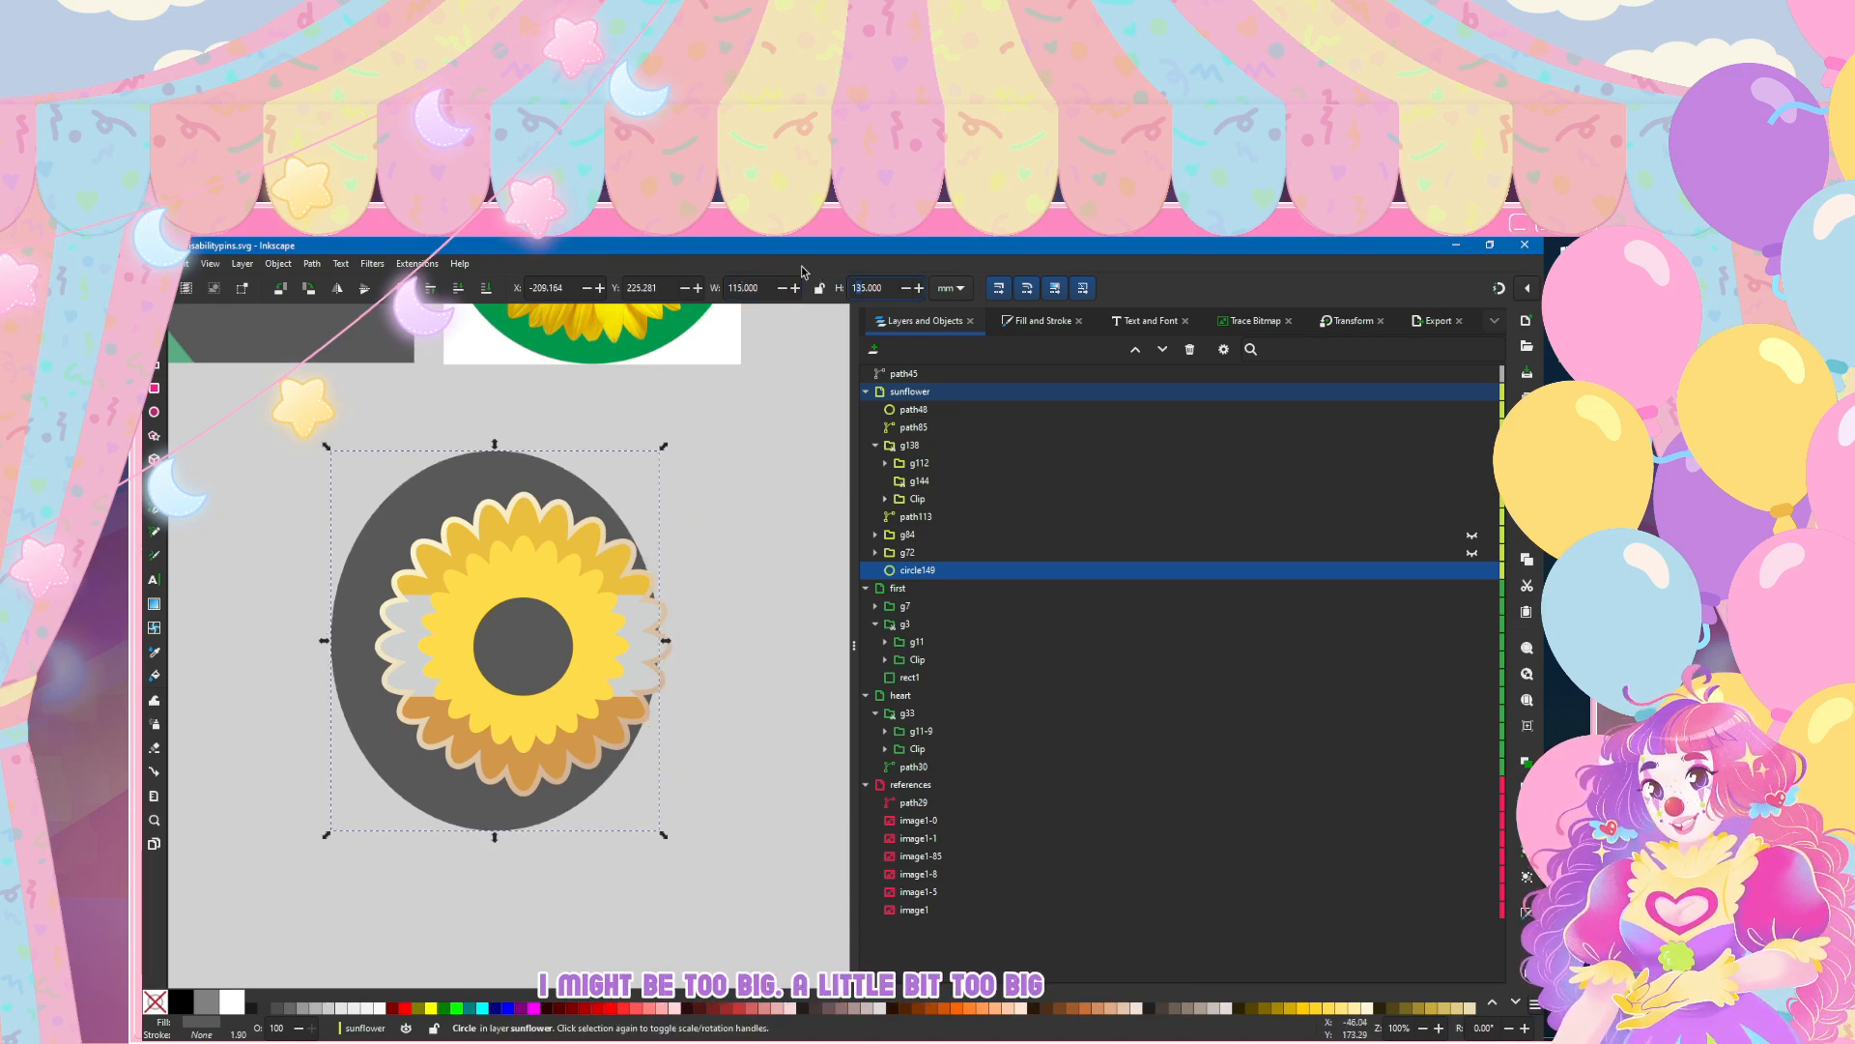
{"action": "left_click_drag", "start_coordinate": [857, 288], "coordinate": [863, 288]}
{"action": "type", "text": "1"}
{"action": "key", "text": "Return"}
{"action": "left_click_drag", "start_coordinate": [450, 488], "coordinate": [480, 520]}
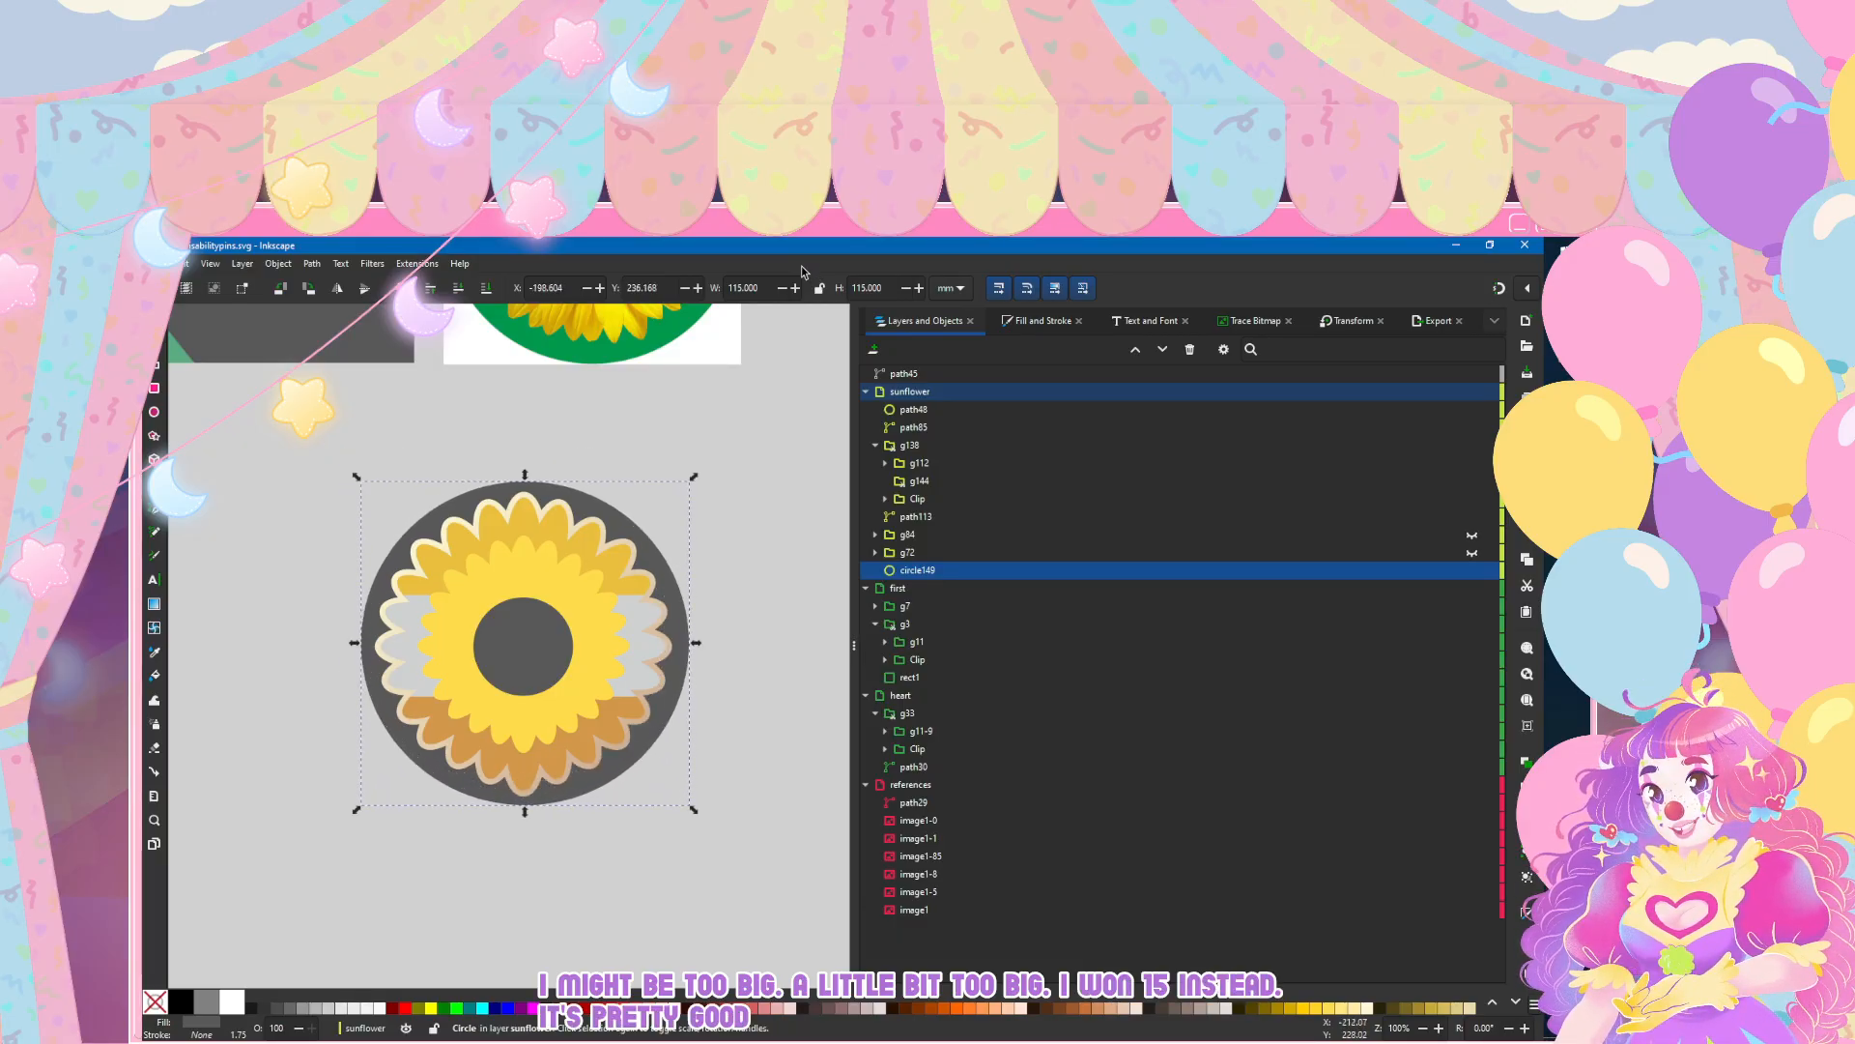
{"action": "key", "text": "Down"}
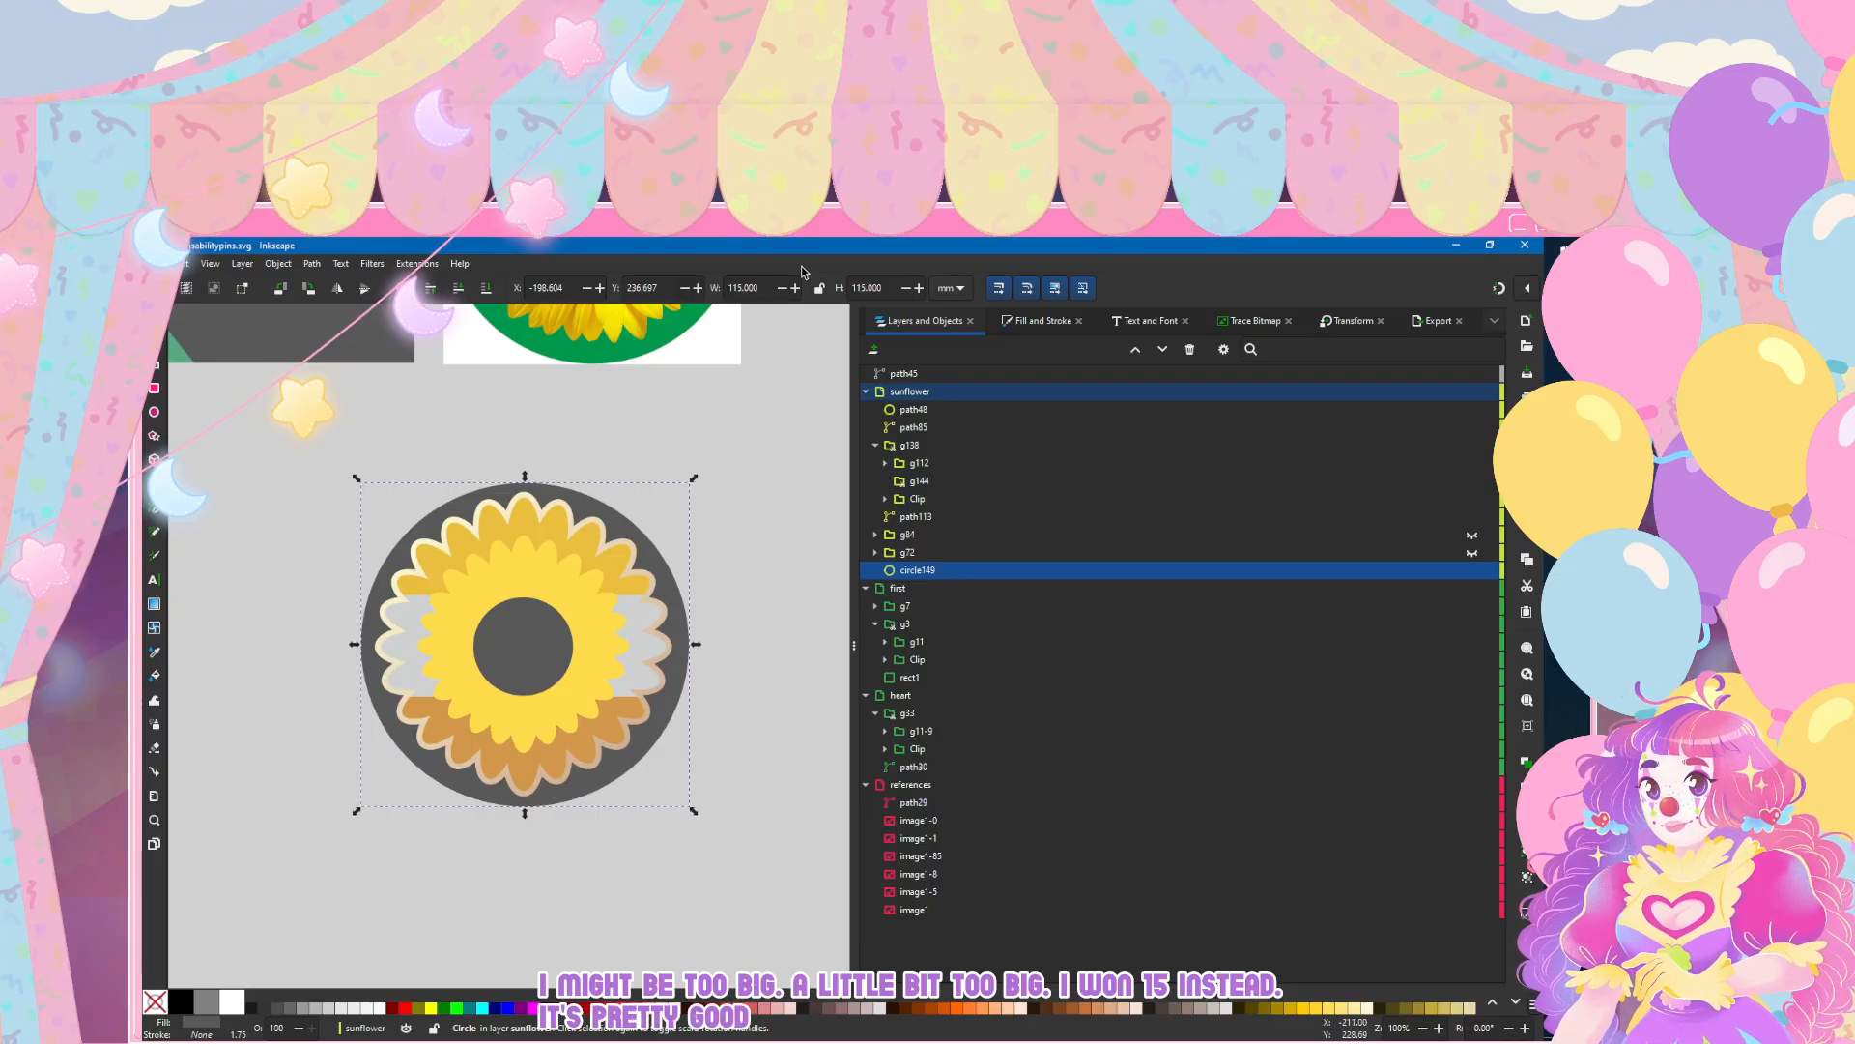
{"action": "key", "text": "Left"}
{"action": "key", "text": "Up"}
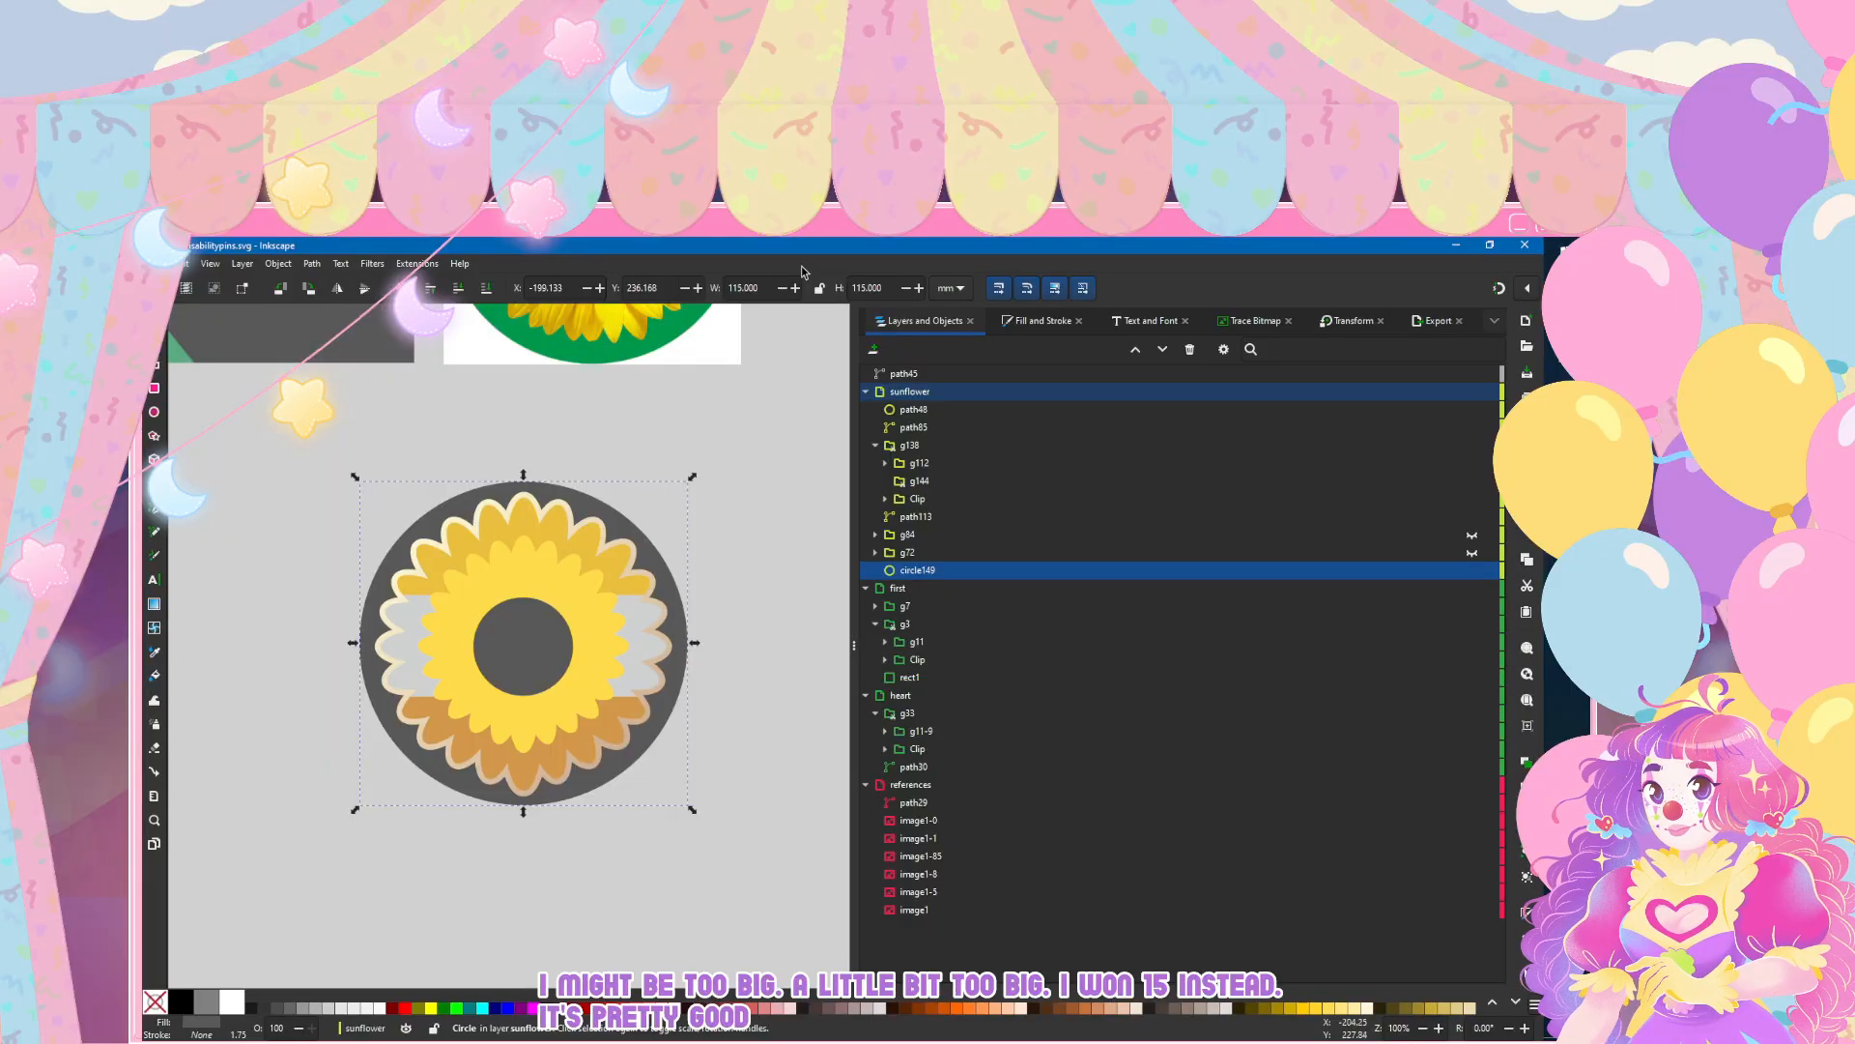
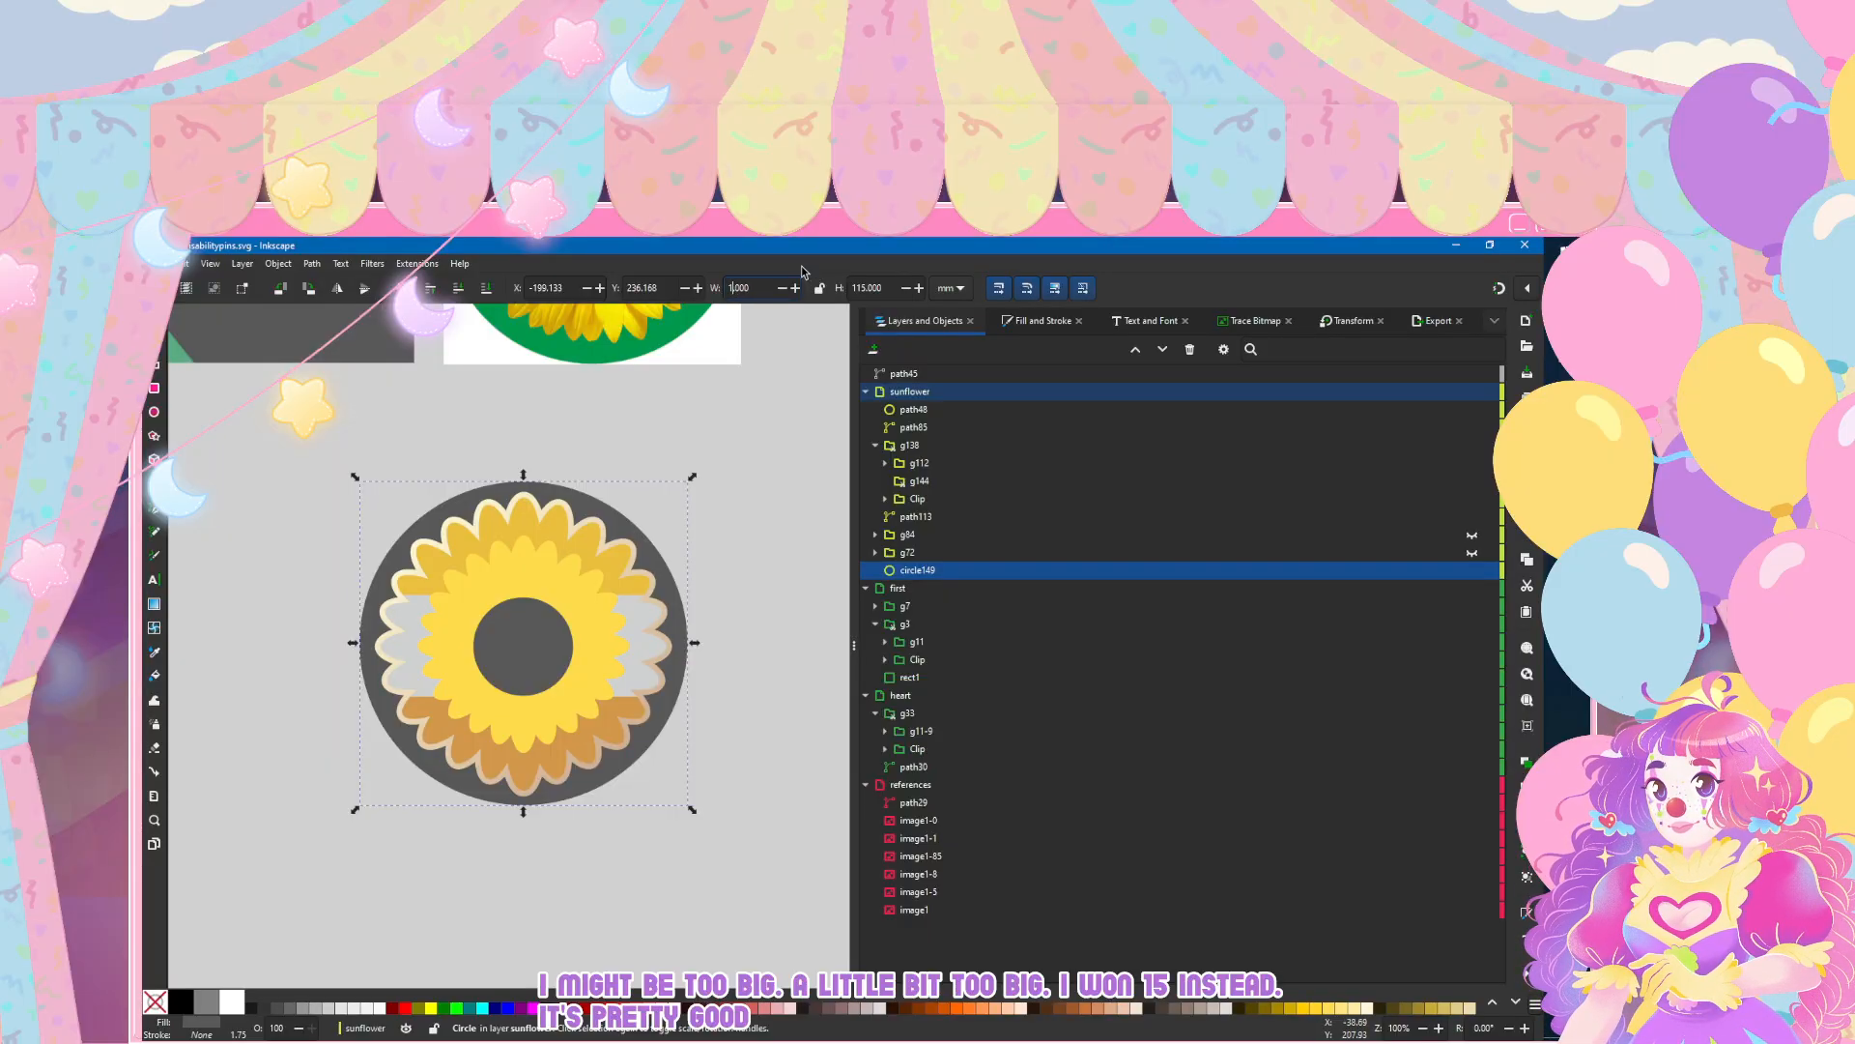
Step: Resize the background circle to 120 × 120 mm and nudge it until it is centred behind the flower
{"action": "key", "text": "Return"}
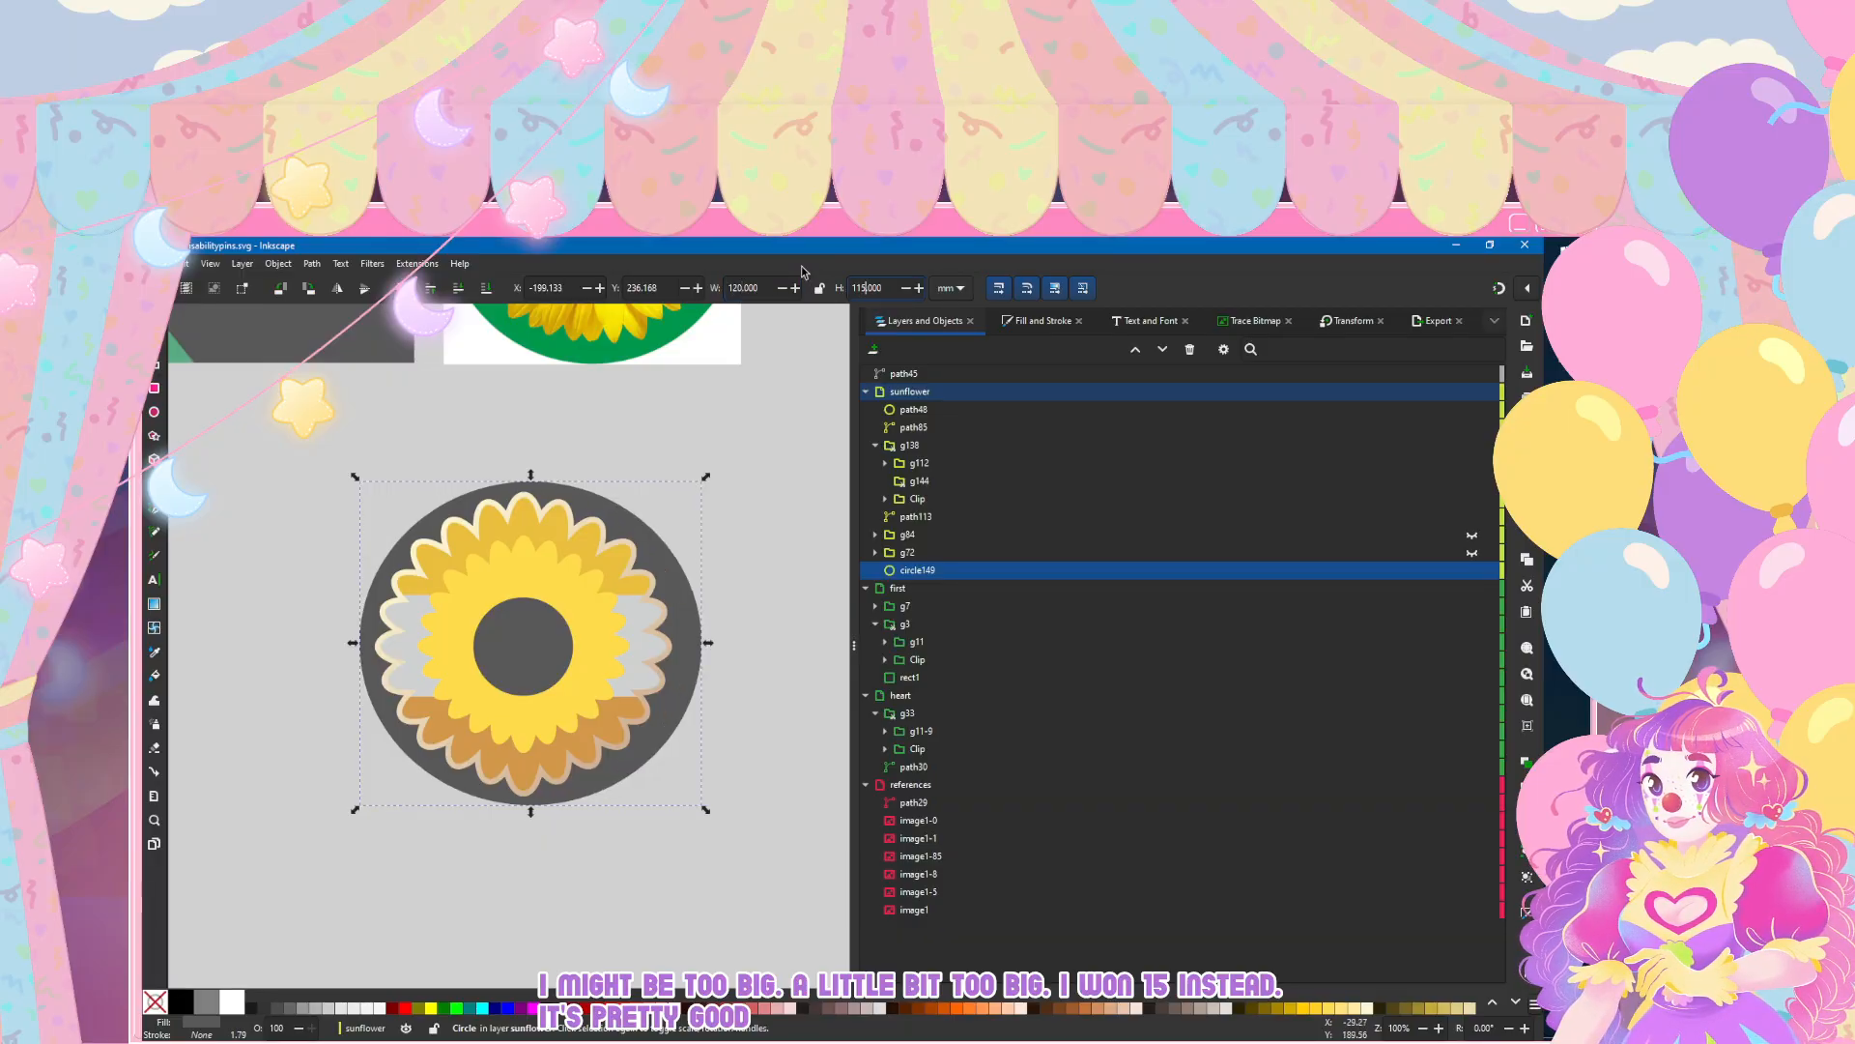
{"action": "key", "text": "Return"}
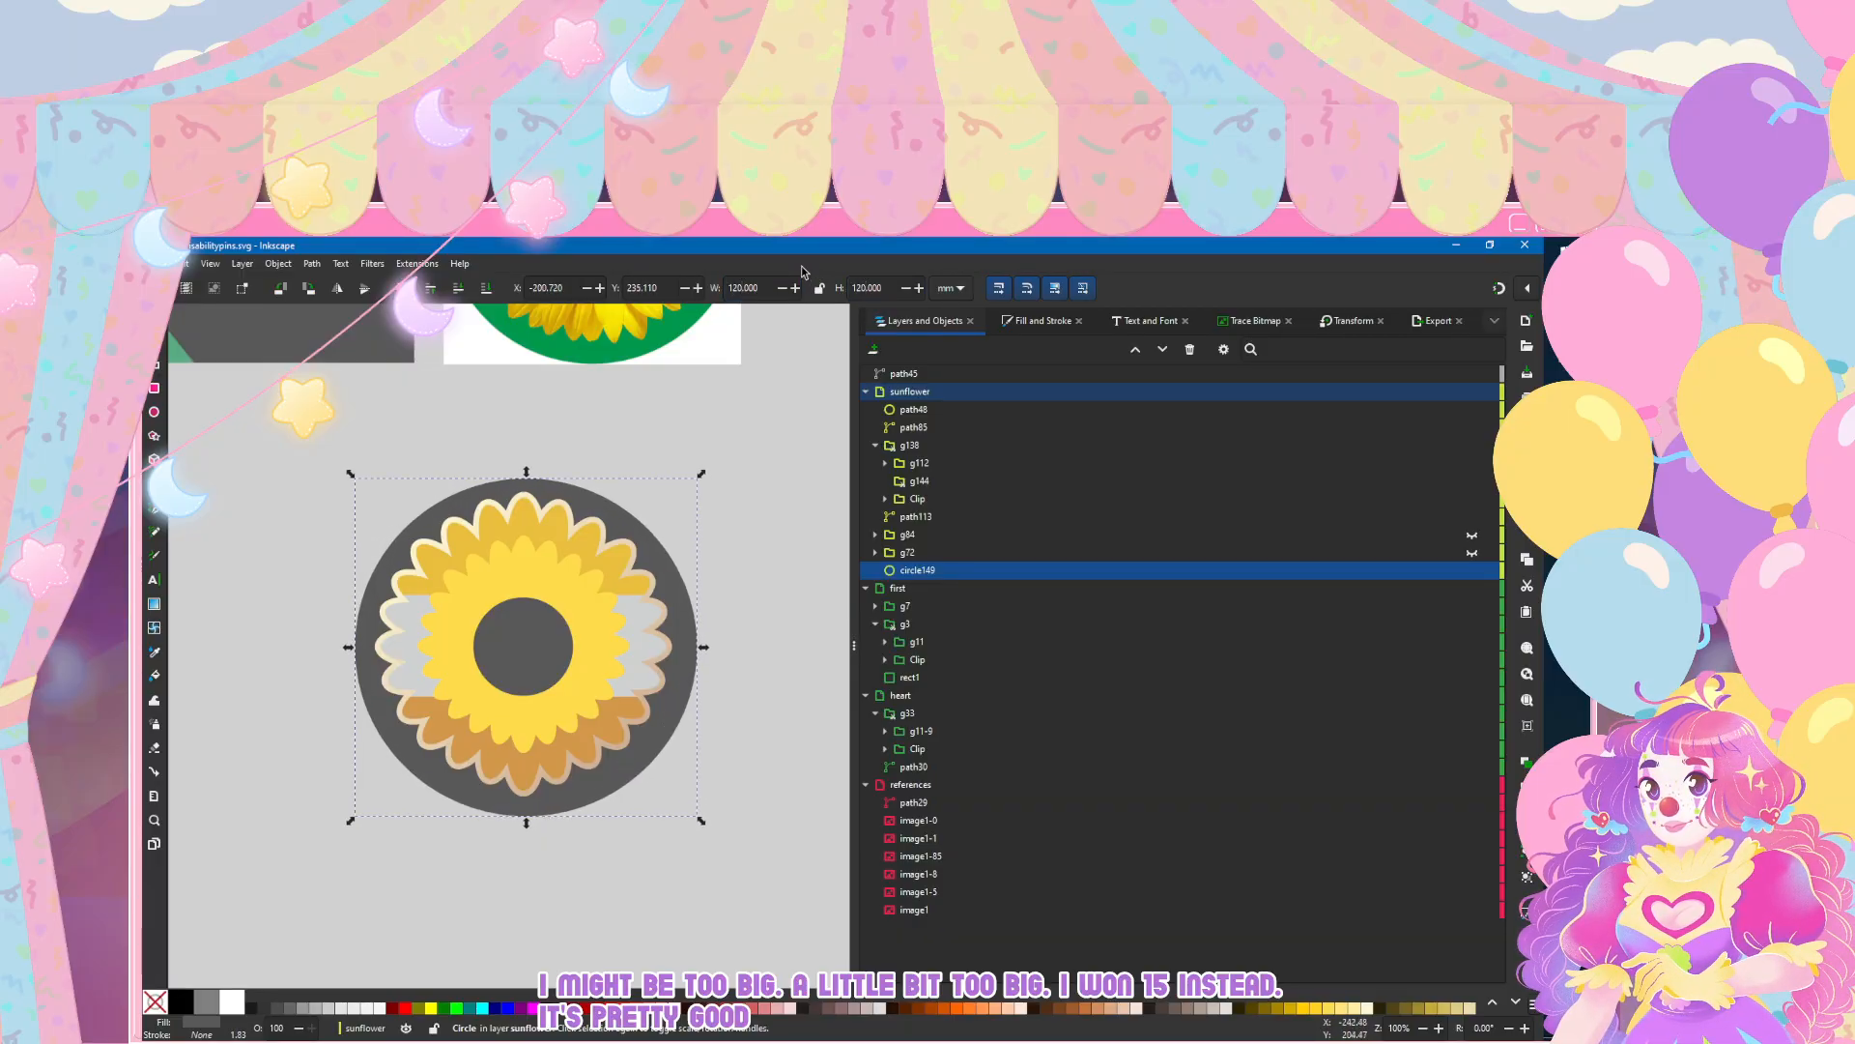
{"action": "key", "text": "Left"}
{"action": "key", "text": "Up"}
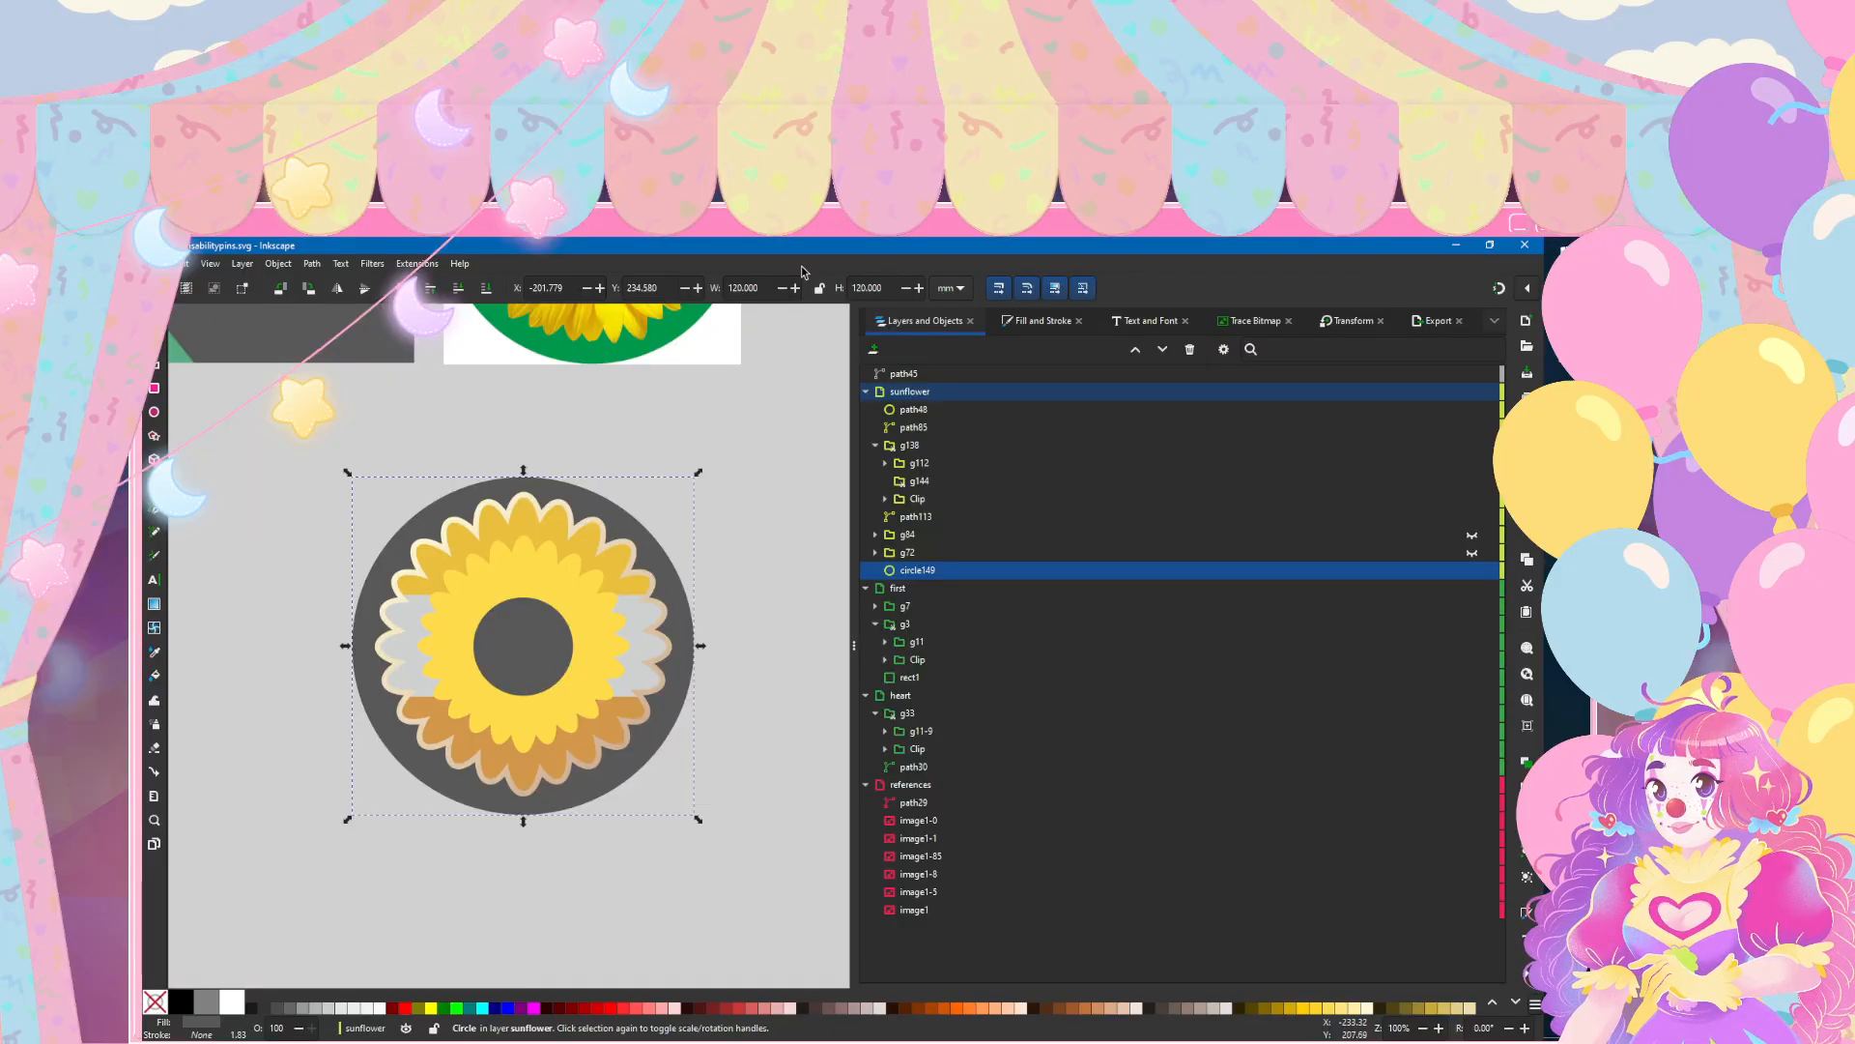
{"action": "key", "text": "Left"}
{"action": "key", "text": "Right"}
{"action": "key", "text": "Up"}
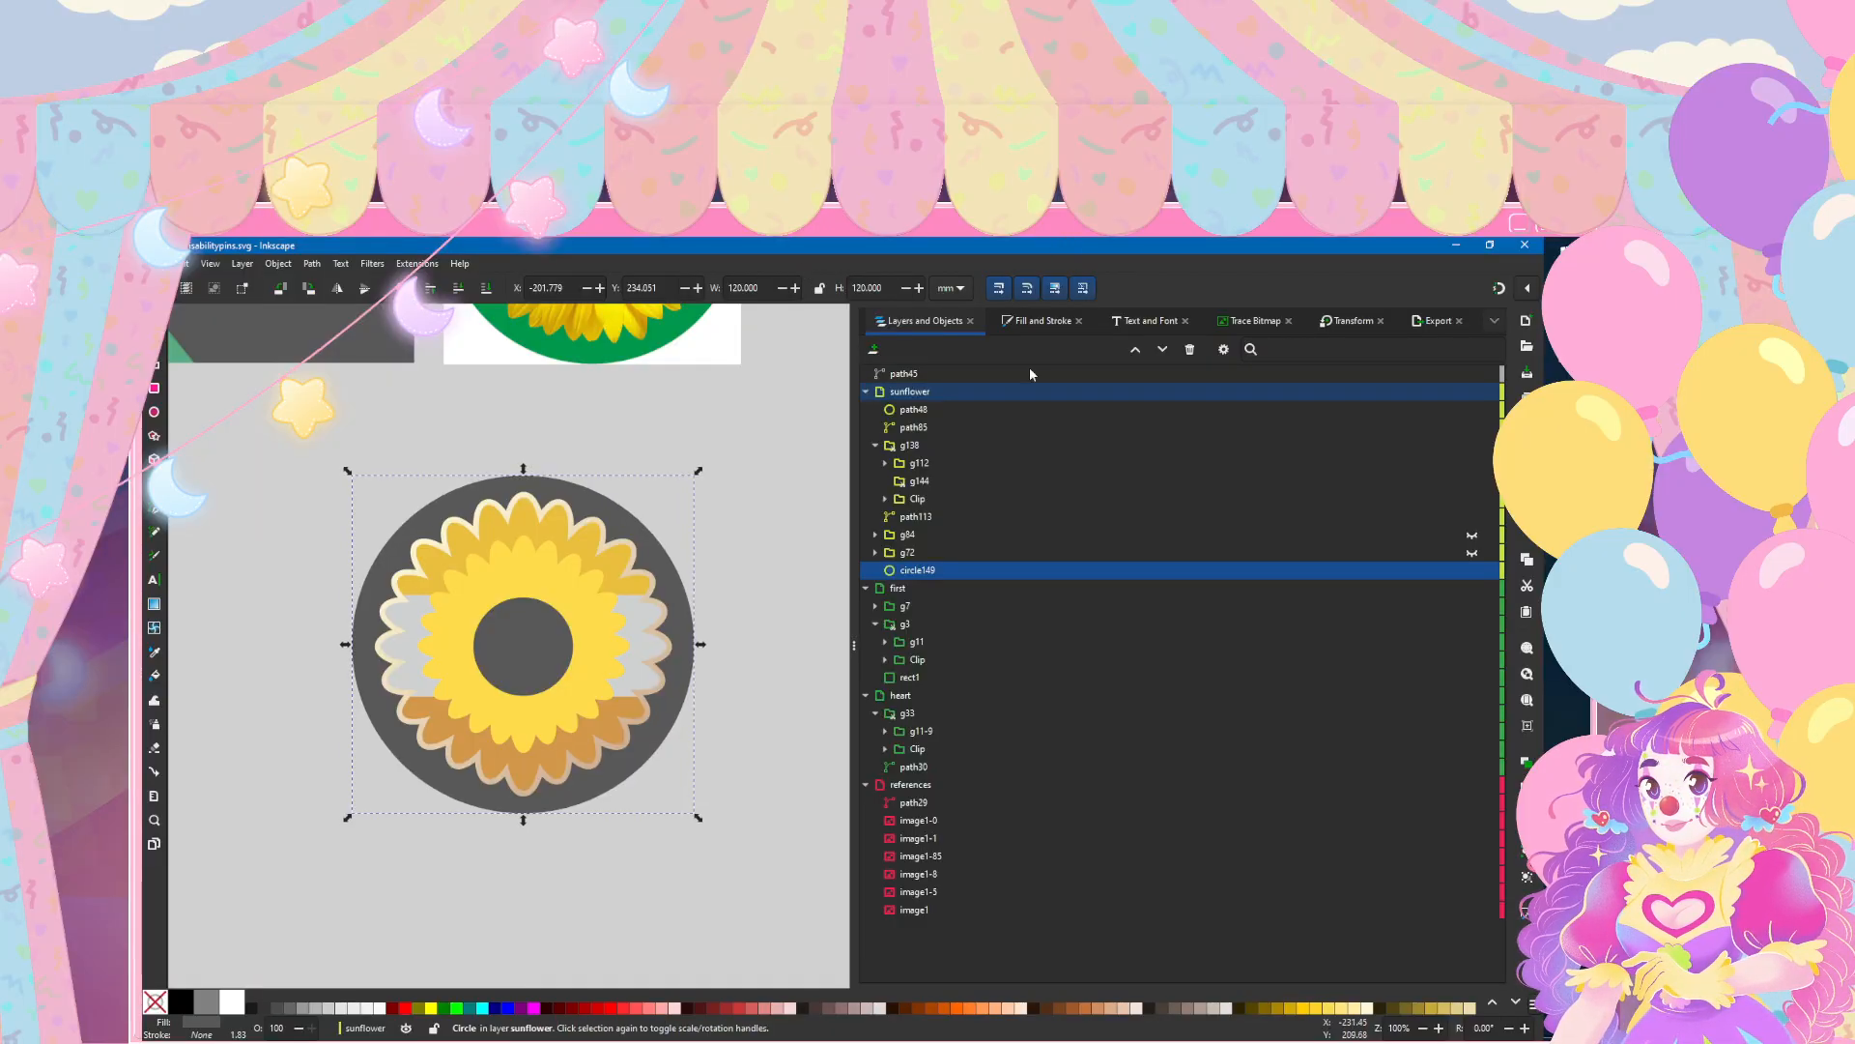
Step: Fill the background circle with the green sampled from the sunflower reference image
{"action": "left_click", "coordinate": [1037, 320]}
{"action": "left_click", "coordinate": [889, 348]}
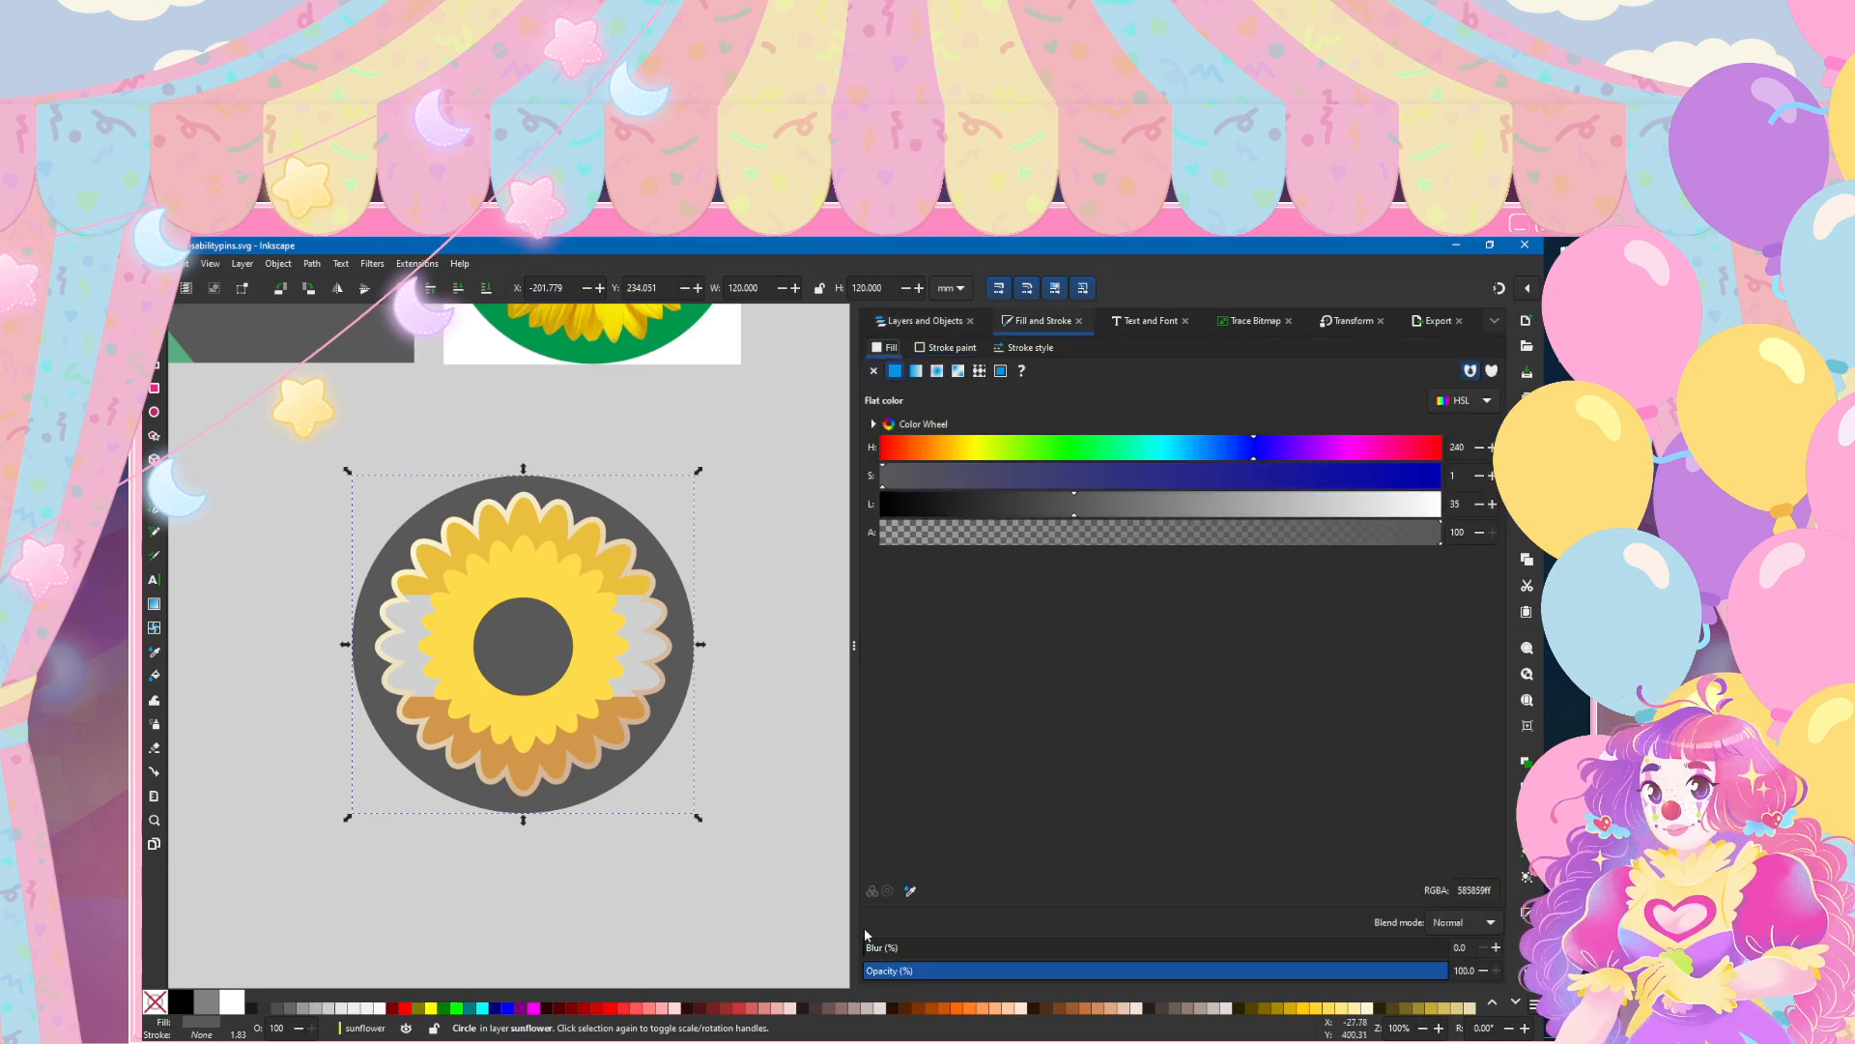
{"action": "left_click", "coordinate": [909, 891]}
{"action": "left_click", "coordinate": [576, 350]}
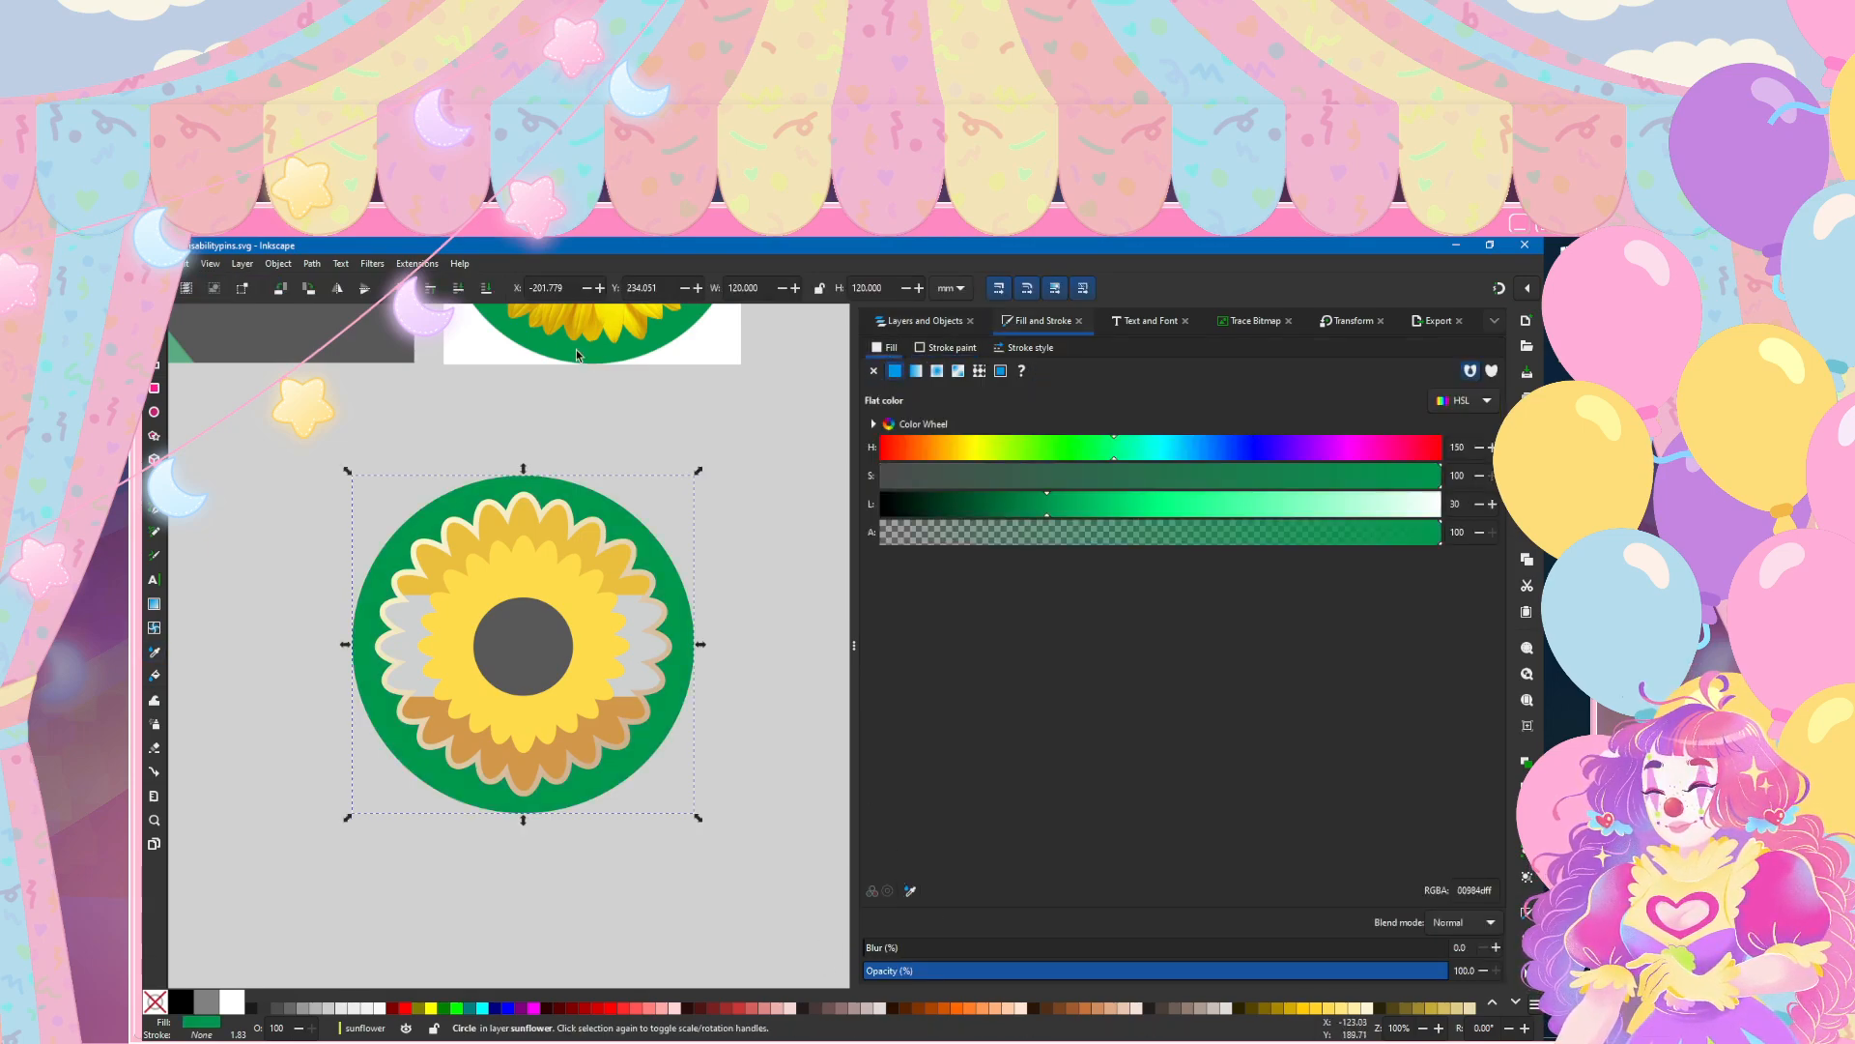
Step: Add a flat-colour stroke to the green circle and set its width to 4 mm
{"action": "left_click", "coordinate": [944, 348]}
{"action": "left_click", "coordinate": [896, 374]}
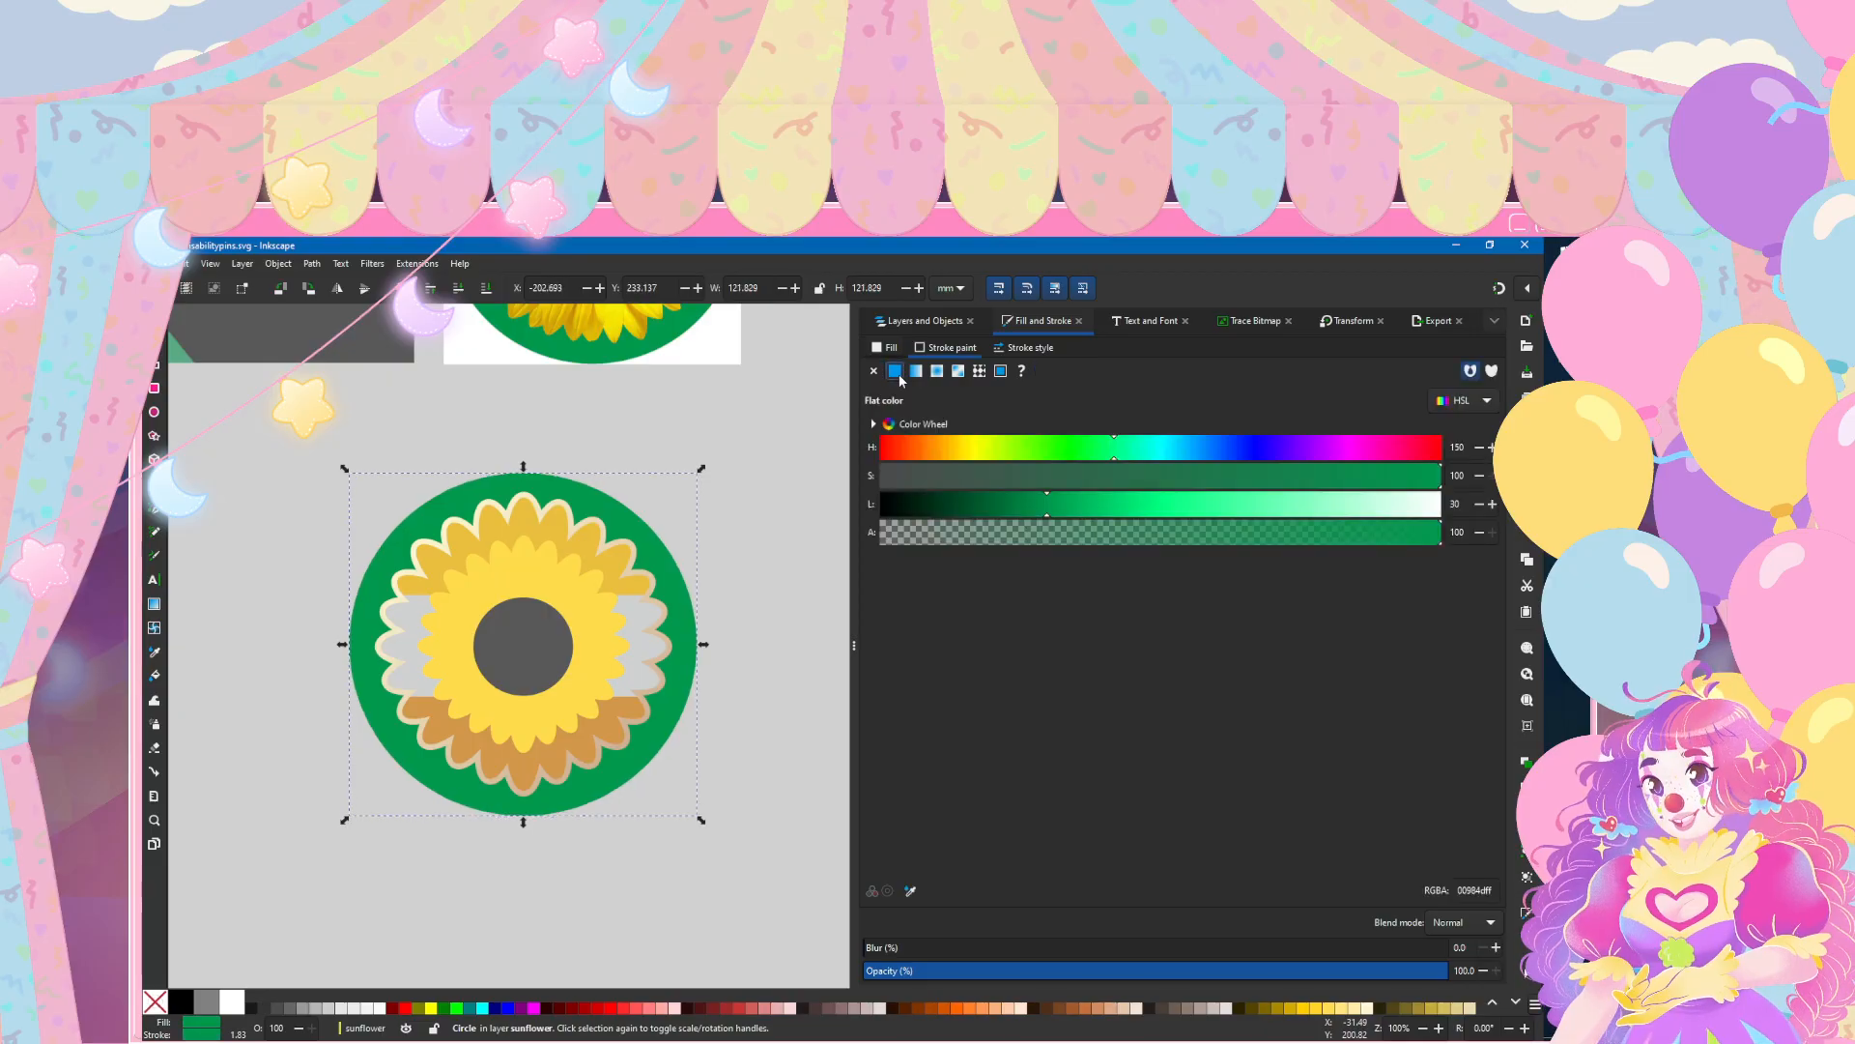
{"action": "left_click", "coordinate": [1024, 350]}
{"action": "type", "text": "4"}
{"action": "key", "text": "Return"}
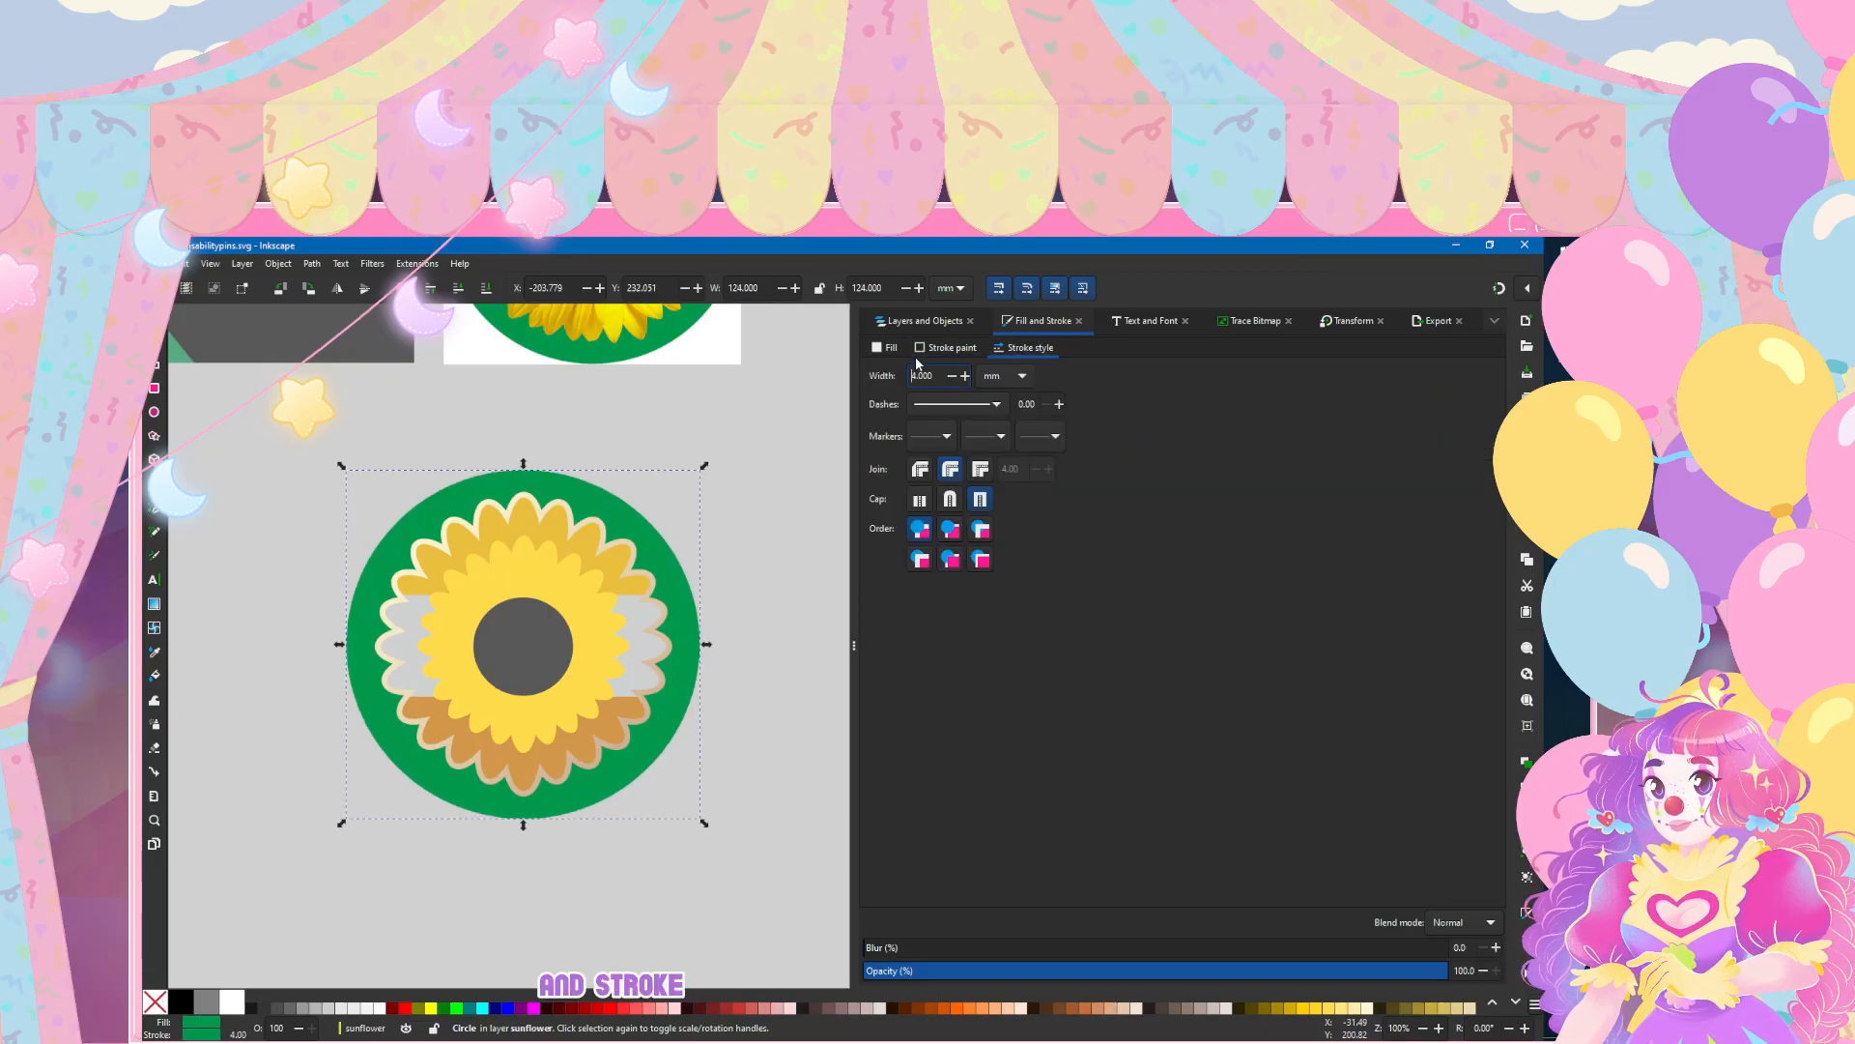
Step: Apply the existing cream-to-tan linear gradient to the green circle's stroke
{"action": "left_click", "coordinate": [926, 349]}
{"action": "left_click", "coordinate": [915, 371]}
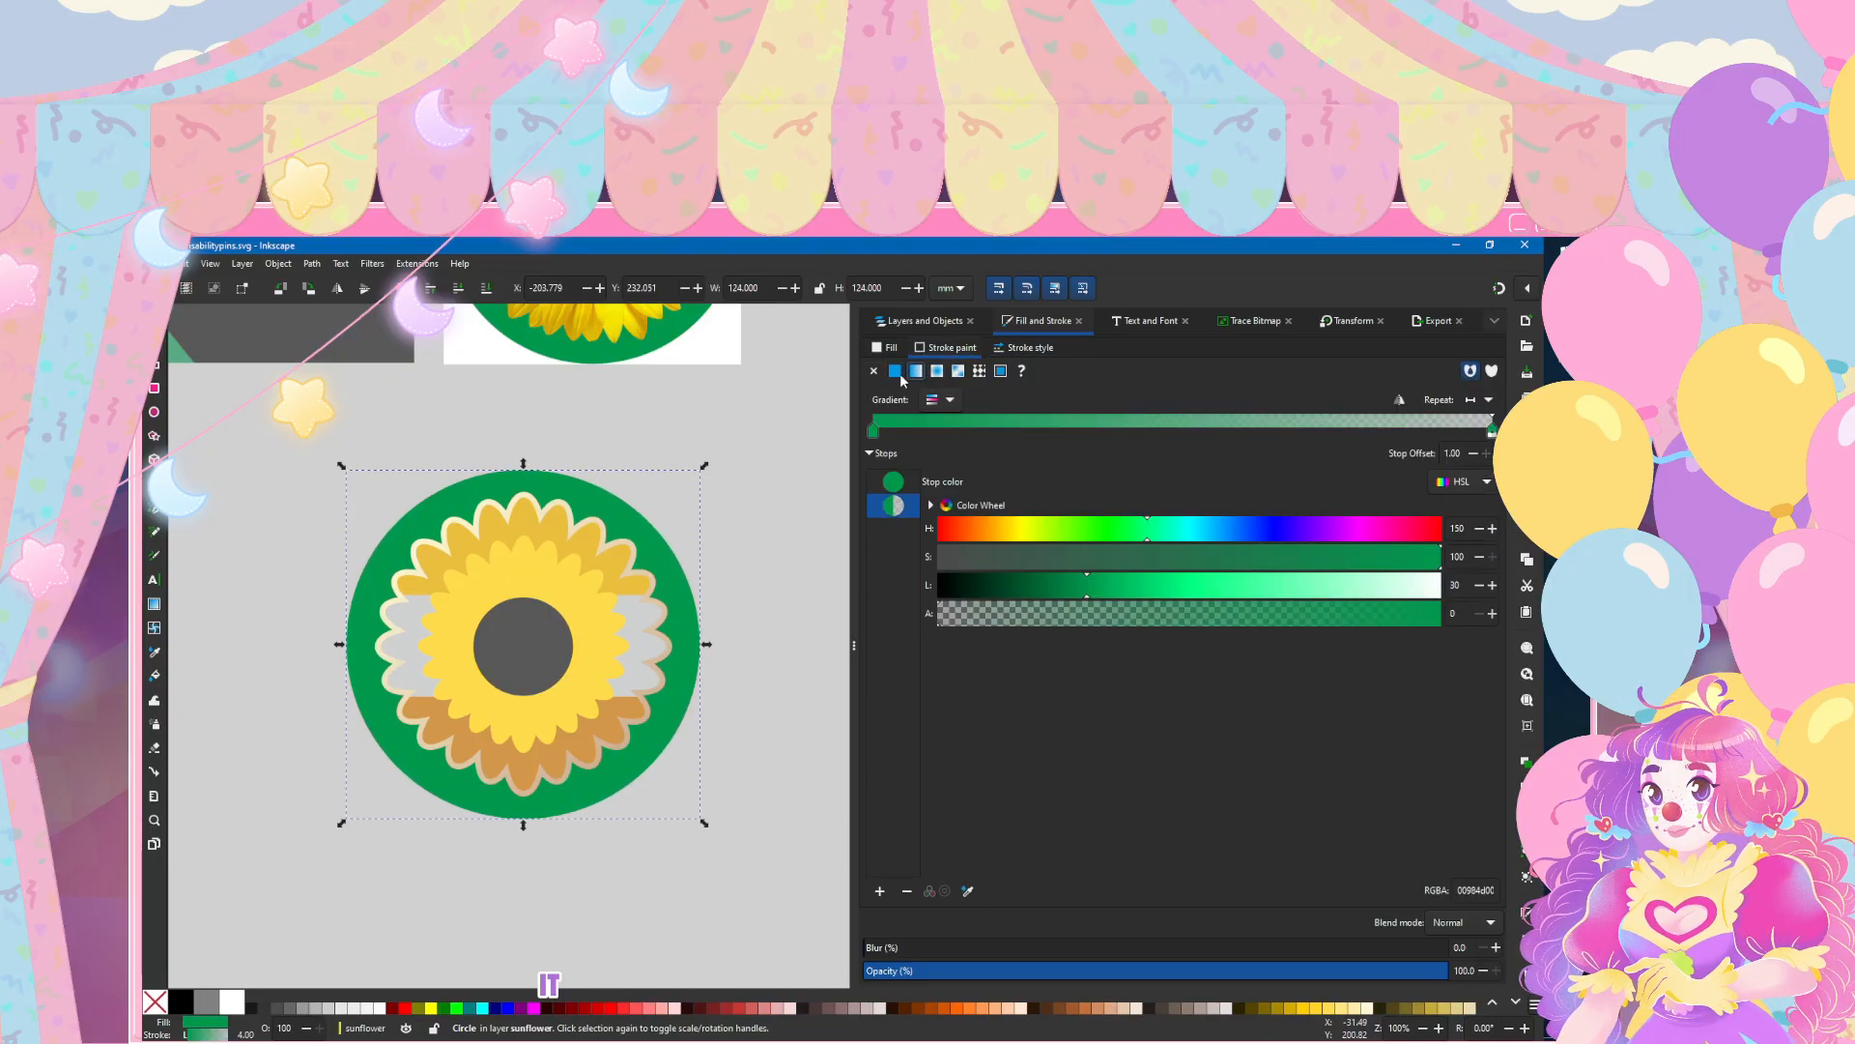
{"action": "left_click", "coordinate": [945, 407]}
{"action": "left_click", "coordinate": [906, 458]}
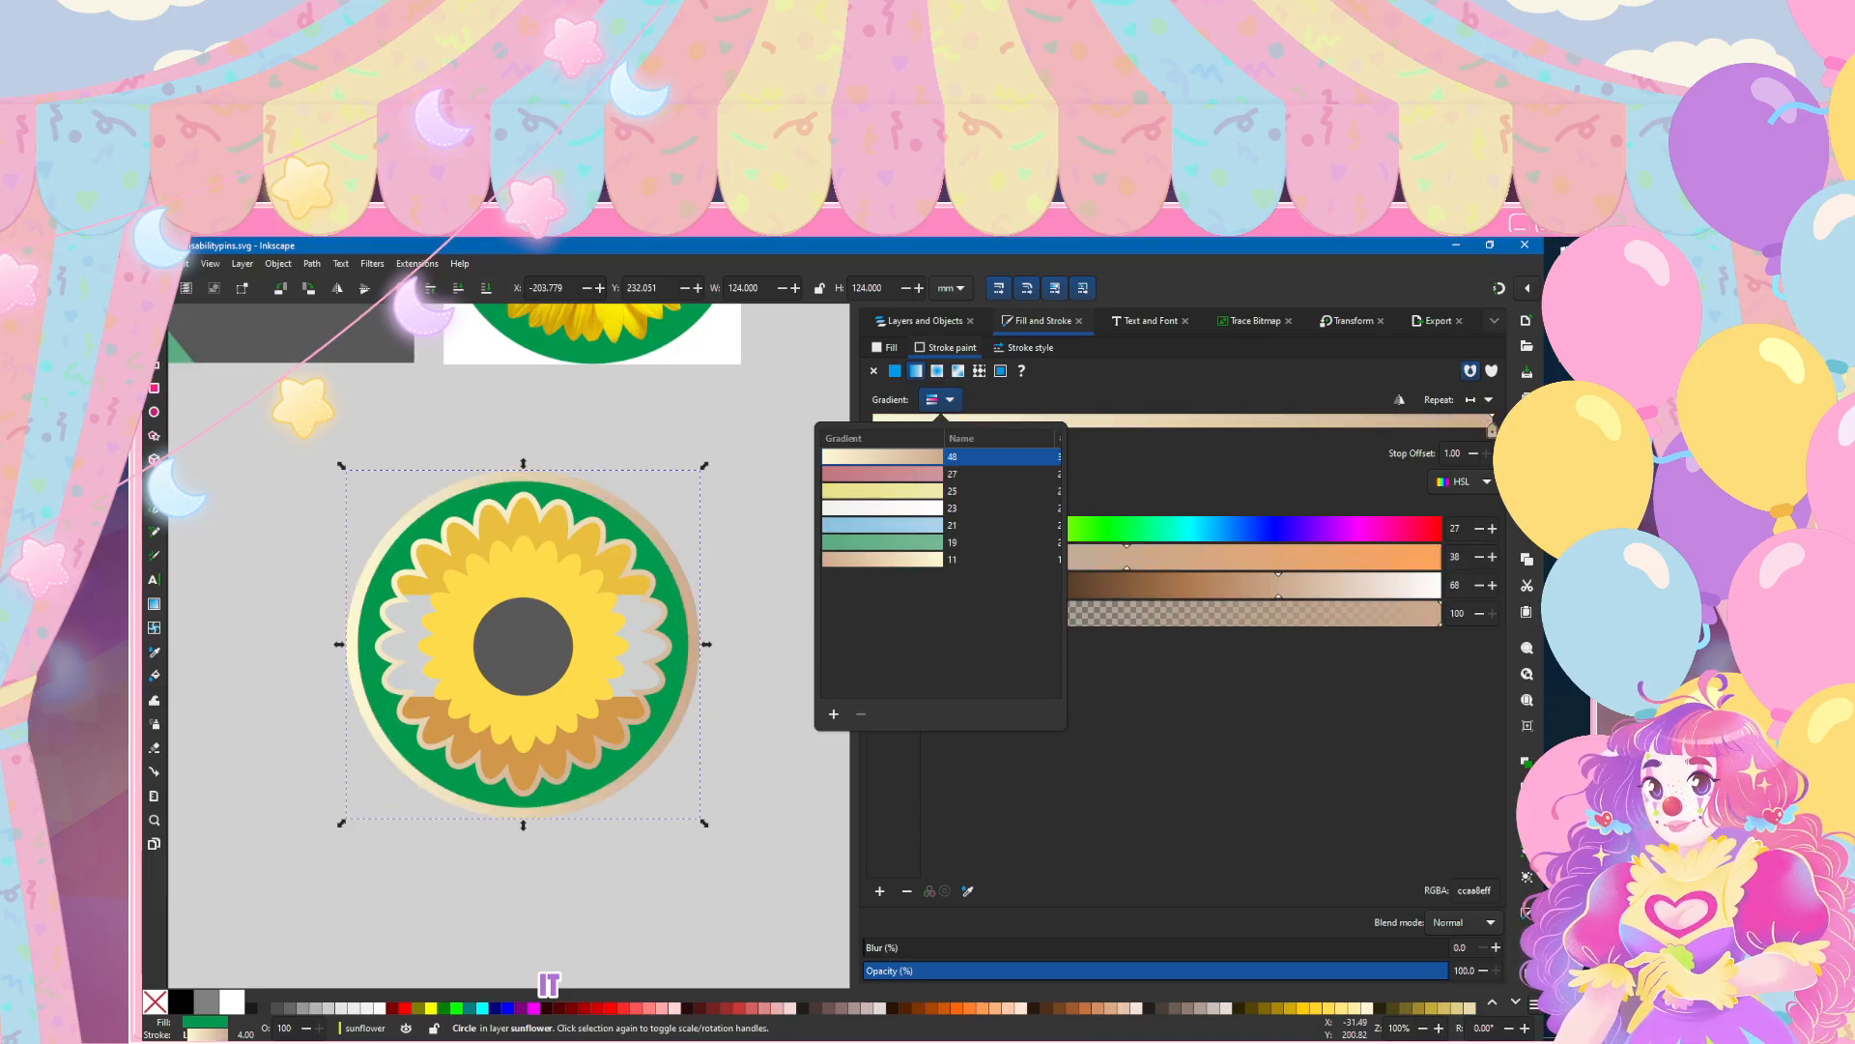
{"action": "key", "text": "Escape"}
Step: Angle the rim's gradient diagonally from the circle's upper-left edge to its lower-right edge, and deselect the circle
{"action": "key", "text": "g"}
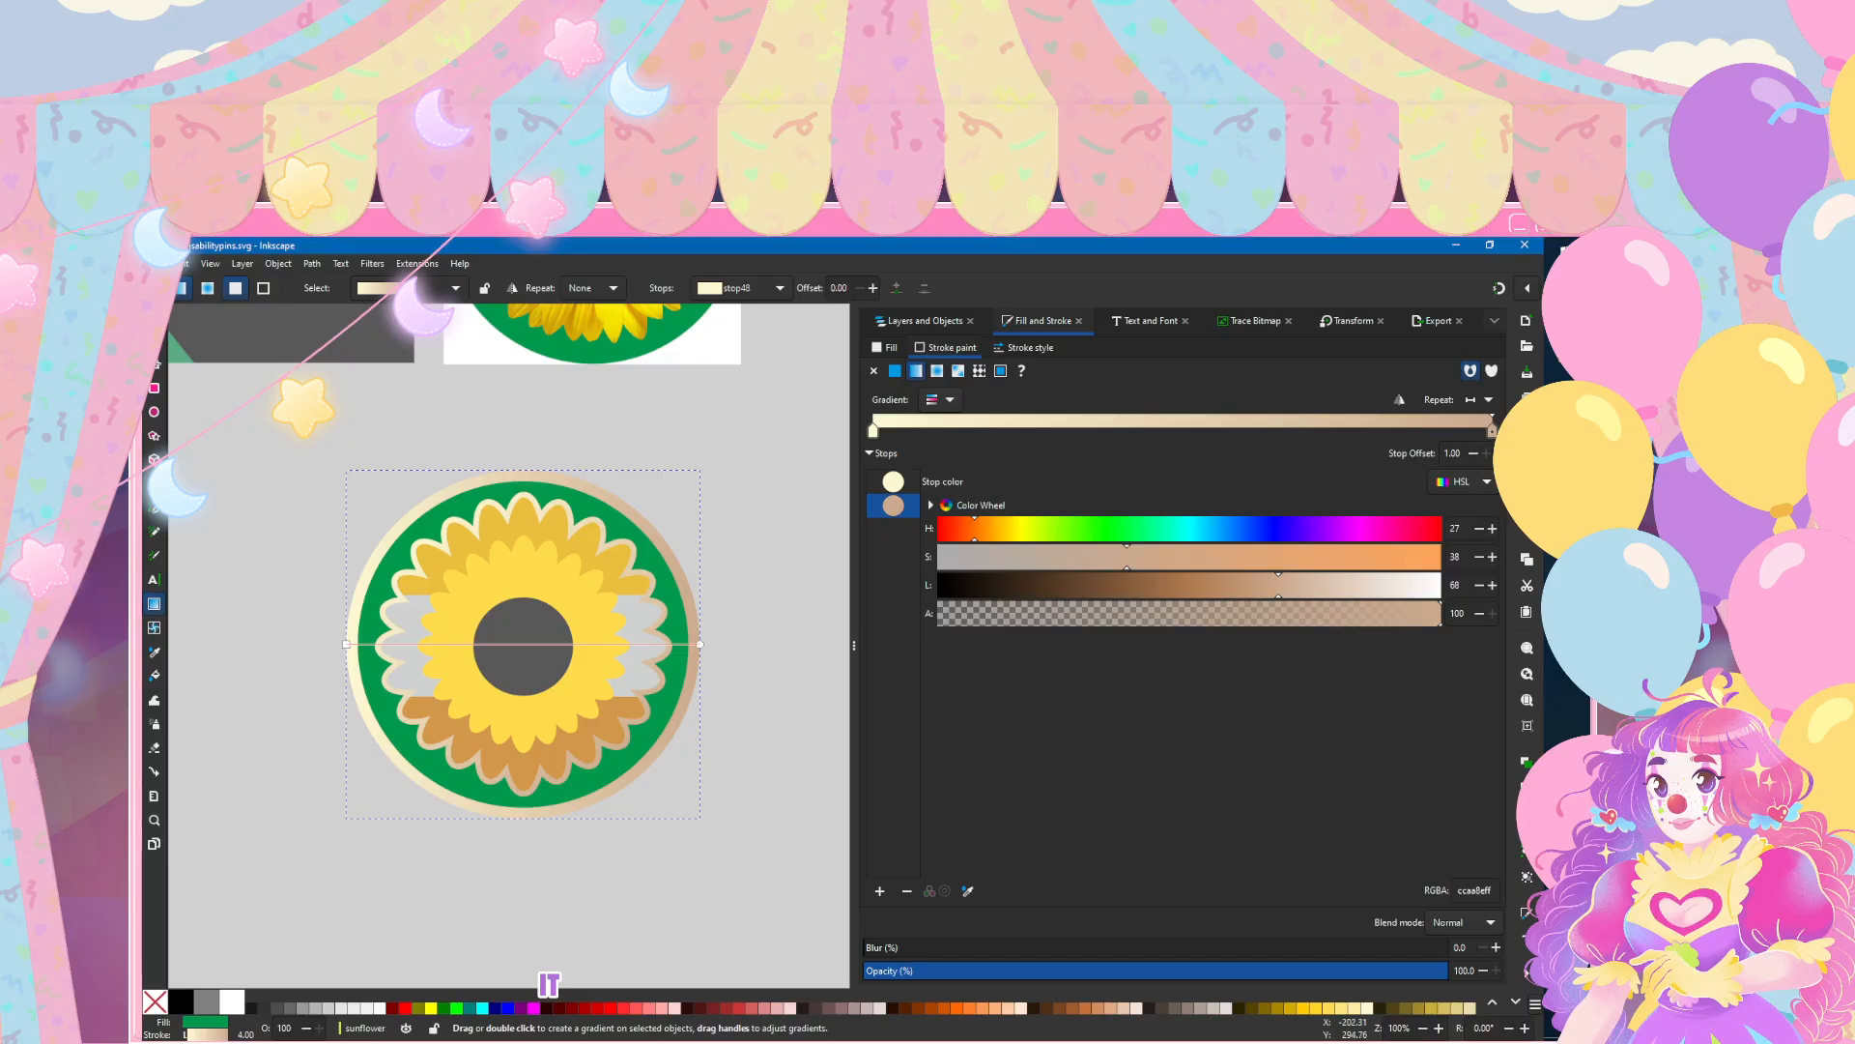
{"action": "left_click_drag", "start_coordinate": [346, 644], "coordinate": [385, 499]}
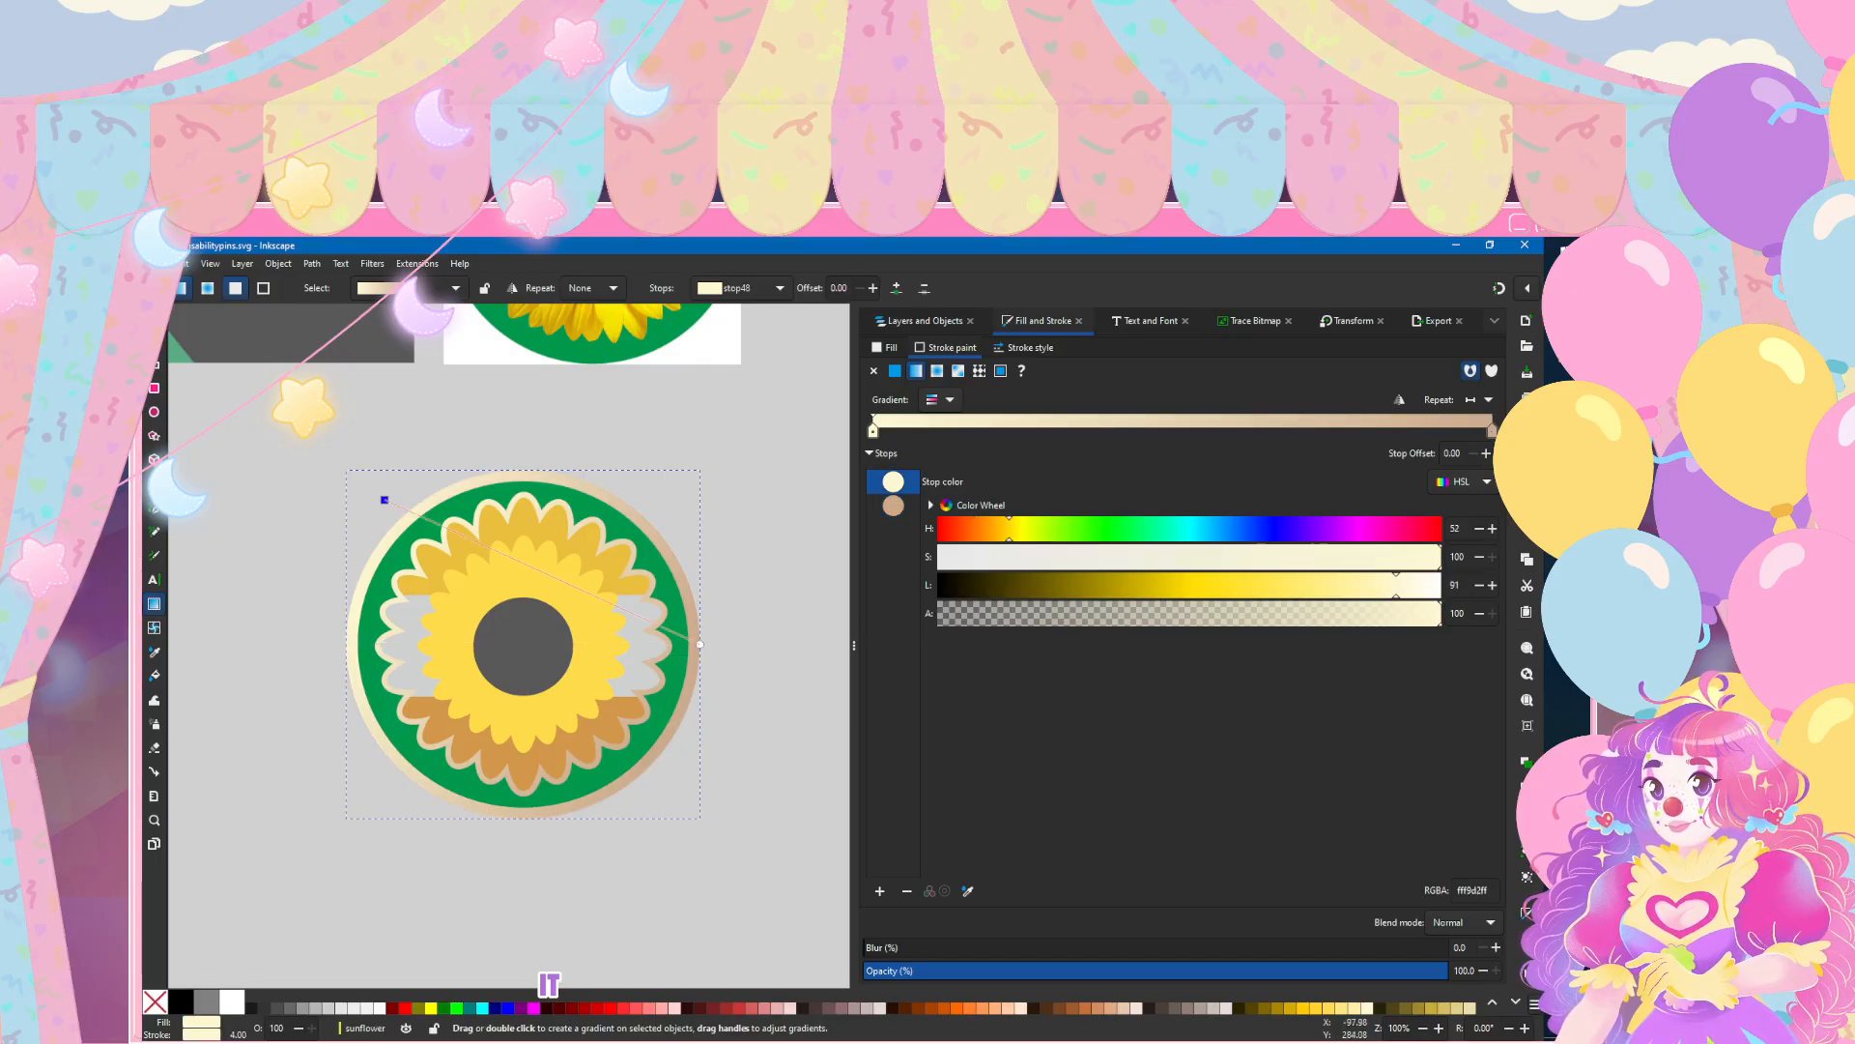
{"action": "left_click_drag", "start_coordinate": [699, 644], "coordinate": [672, 790]}
{"action": "key", "text": "s"}
{"action": "key", "text": "Escape"}
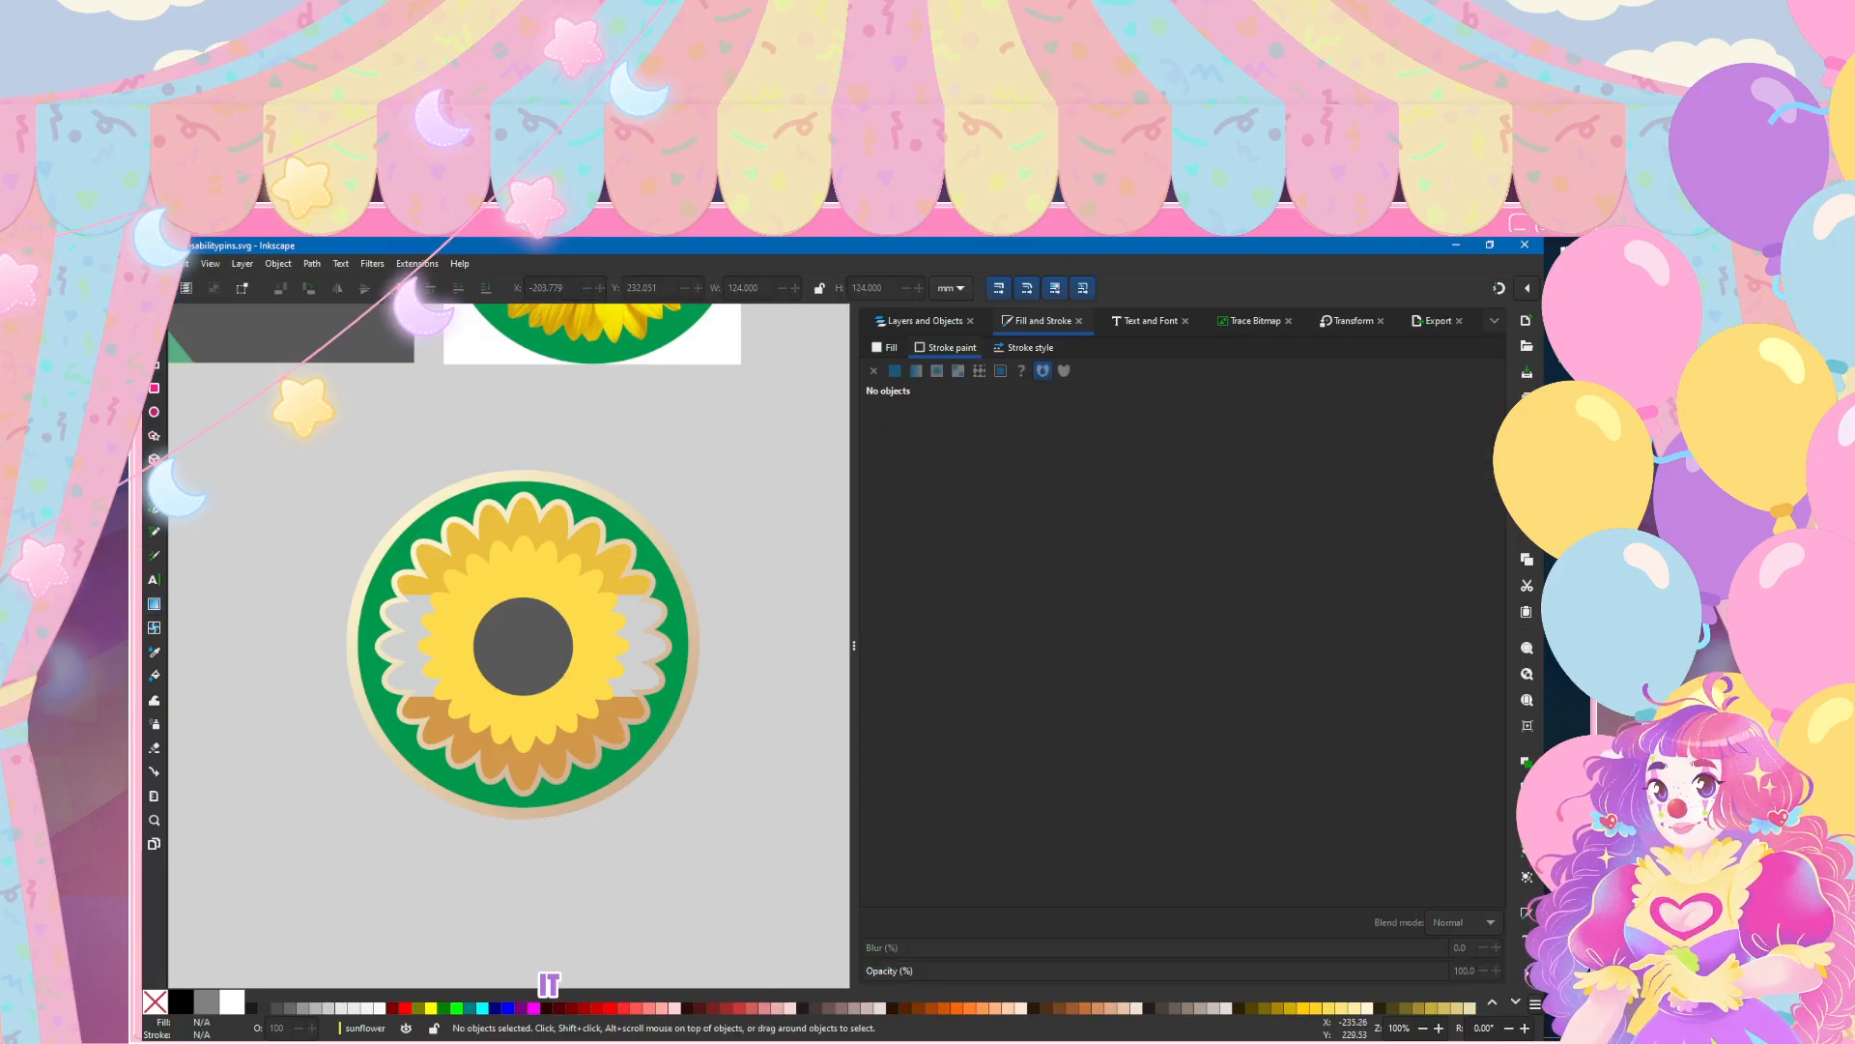
Step: Check the sunflower pin beside the other designs and save the document
{"action": "scroll", "coordinate": [523, 657], "scroll_direction": "down", "scroll_amount": 6}
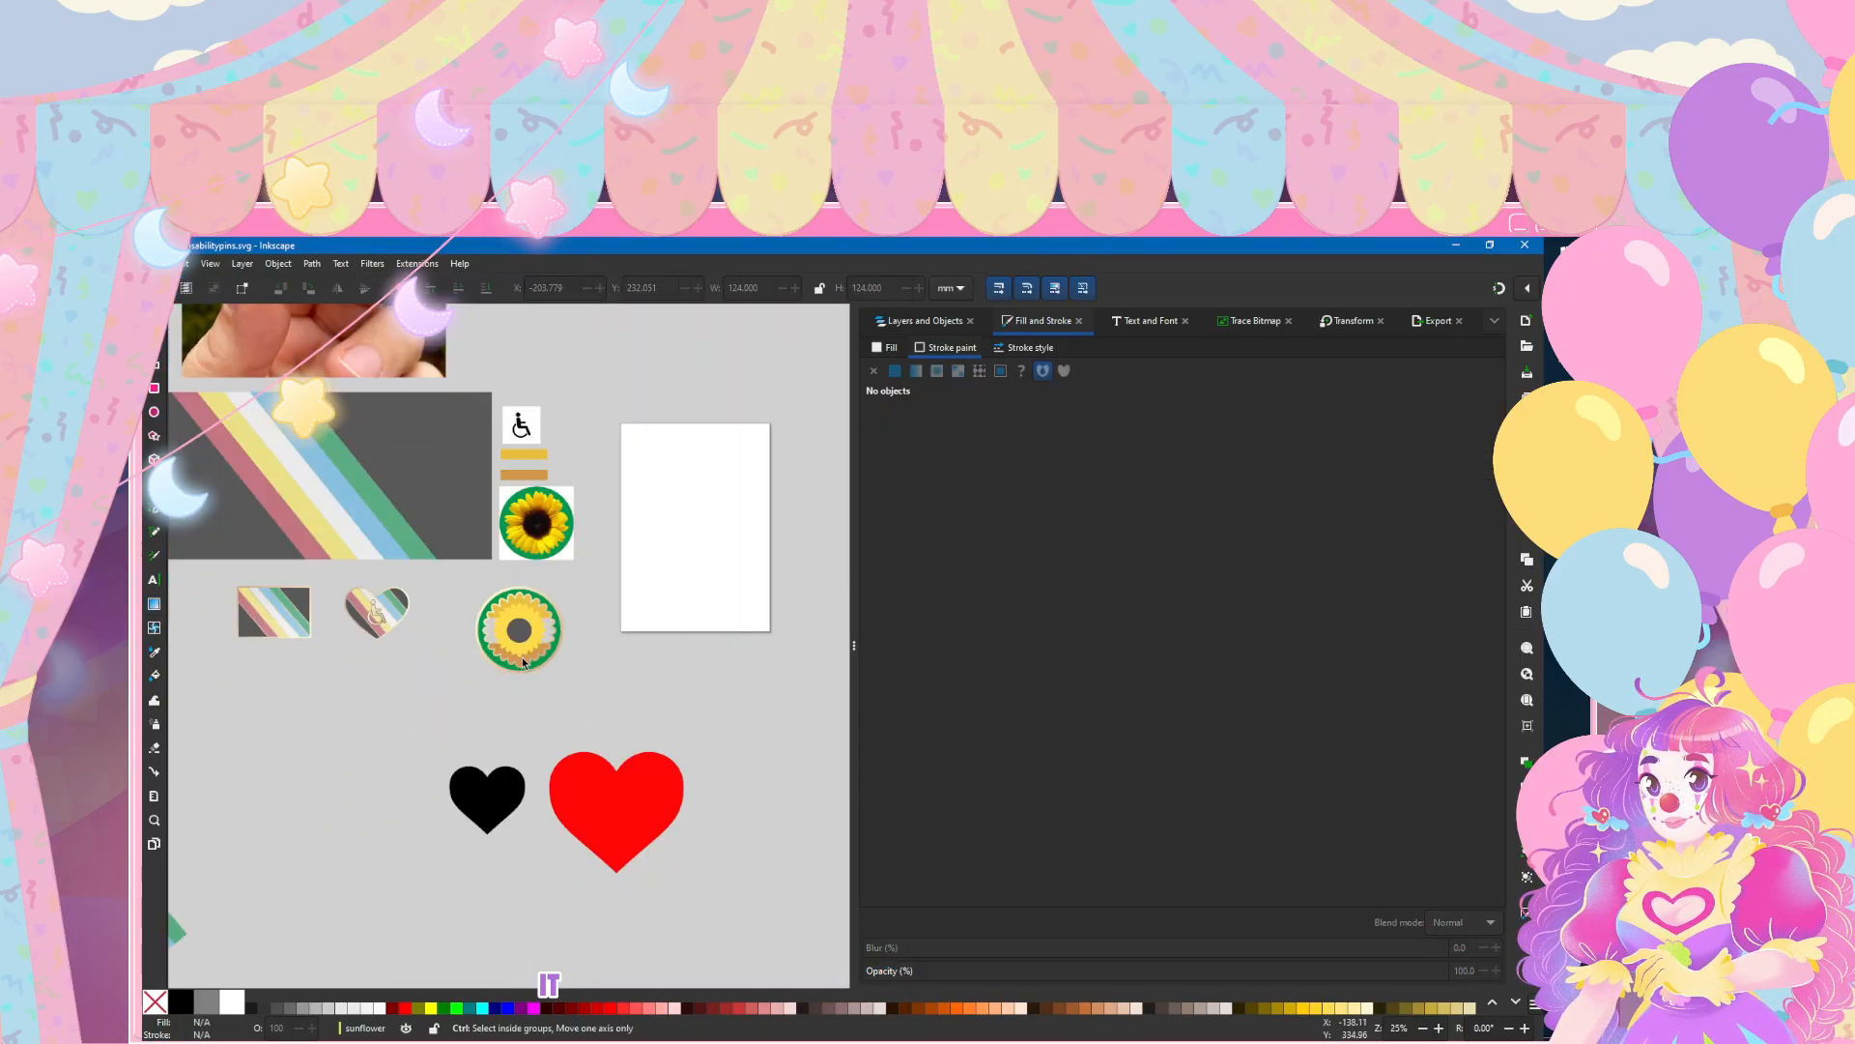
{"action": "scroll", "coordinate": [523, 657], "scroll_direction": "up", "scroll_amount": 5}
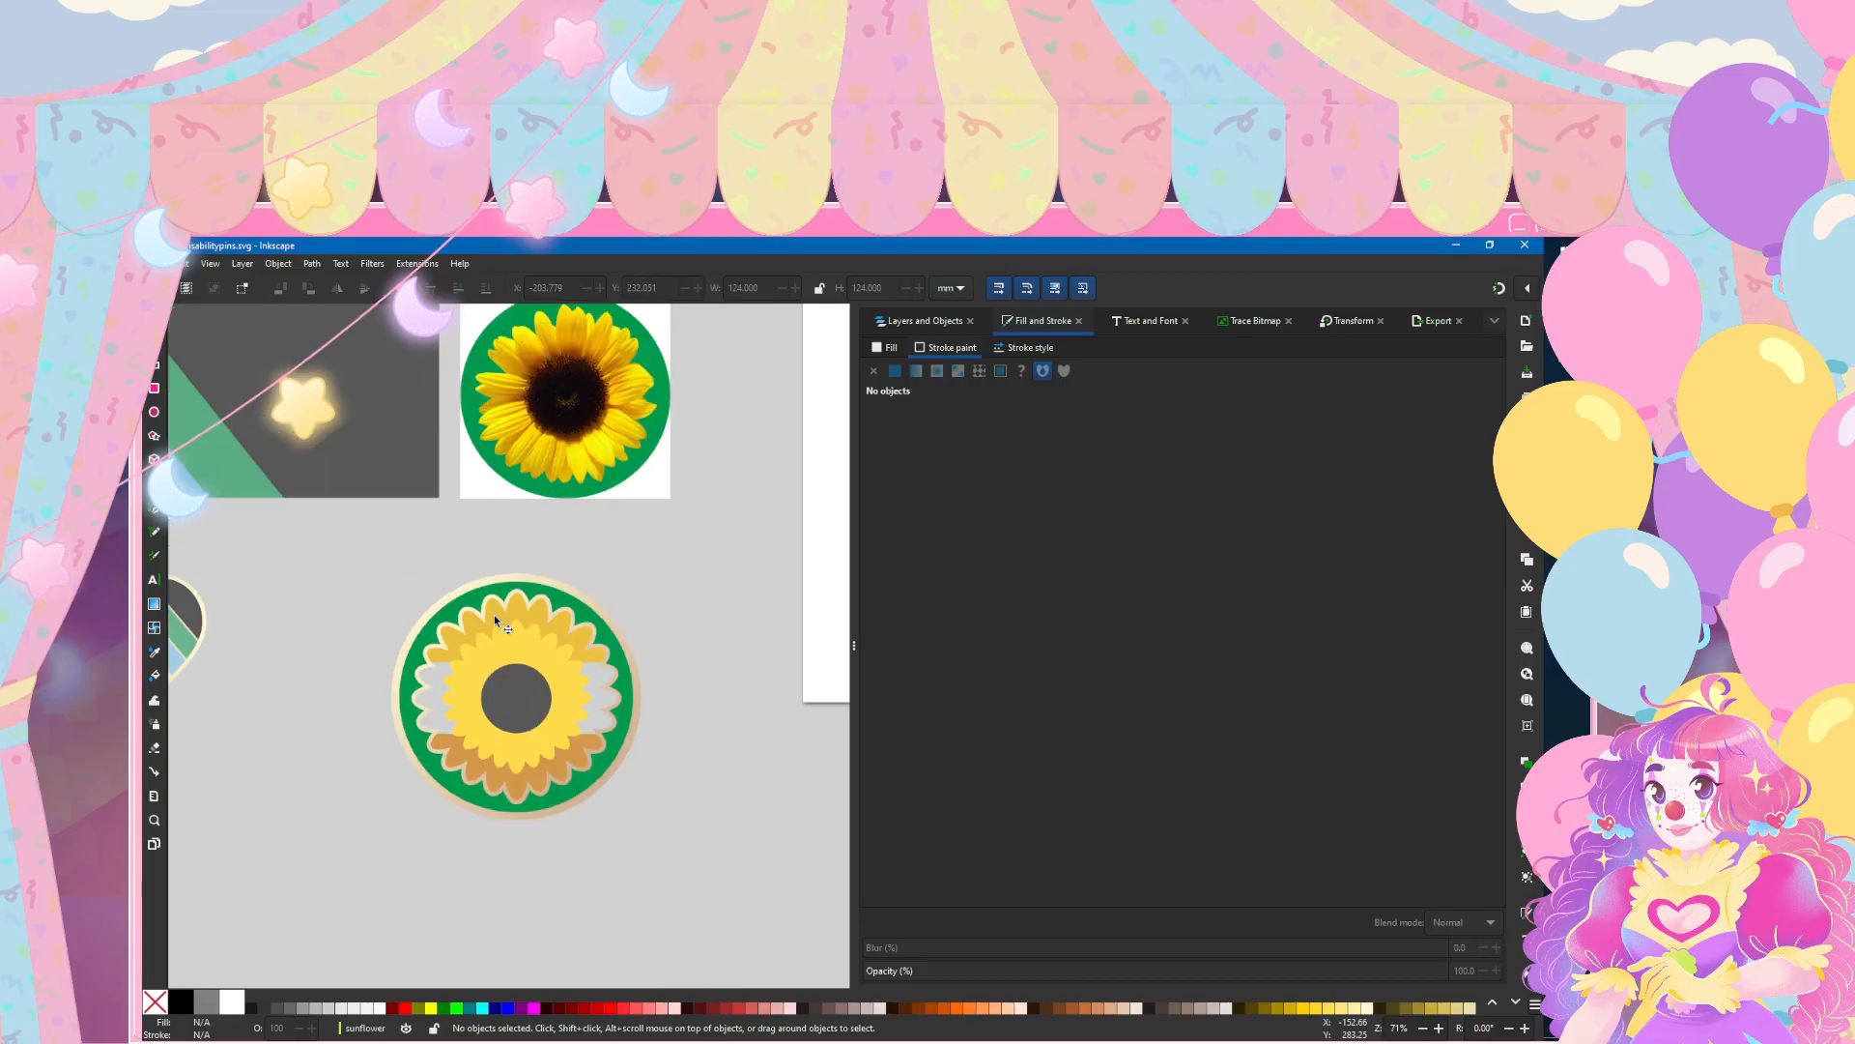
{"action": "left_click", "coordinate": [157, 262]}
{"action": "left_click", "coordinate": [184, 380]}
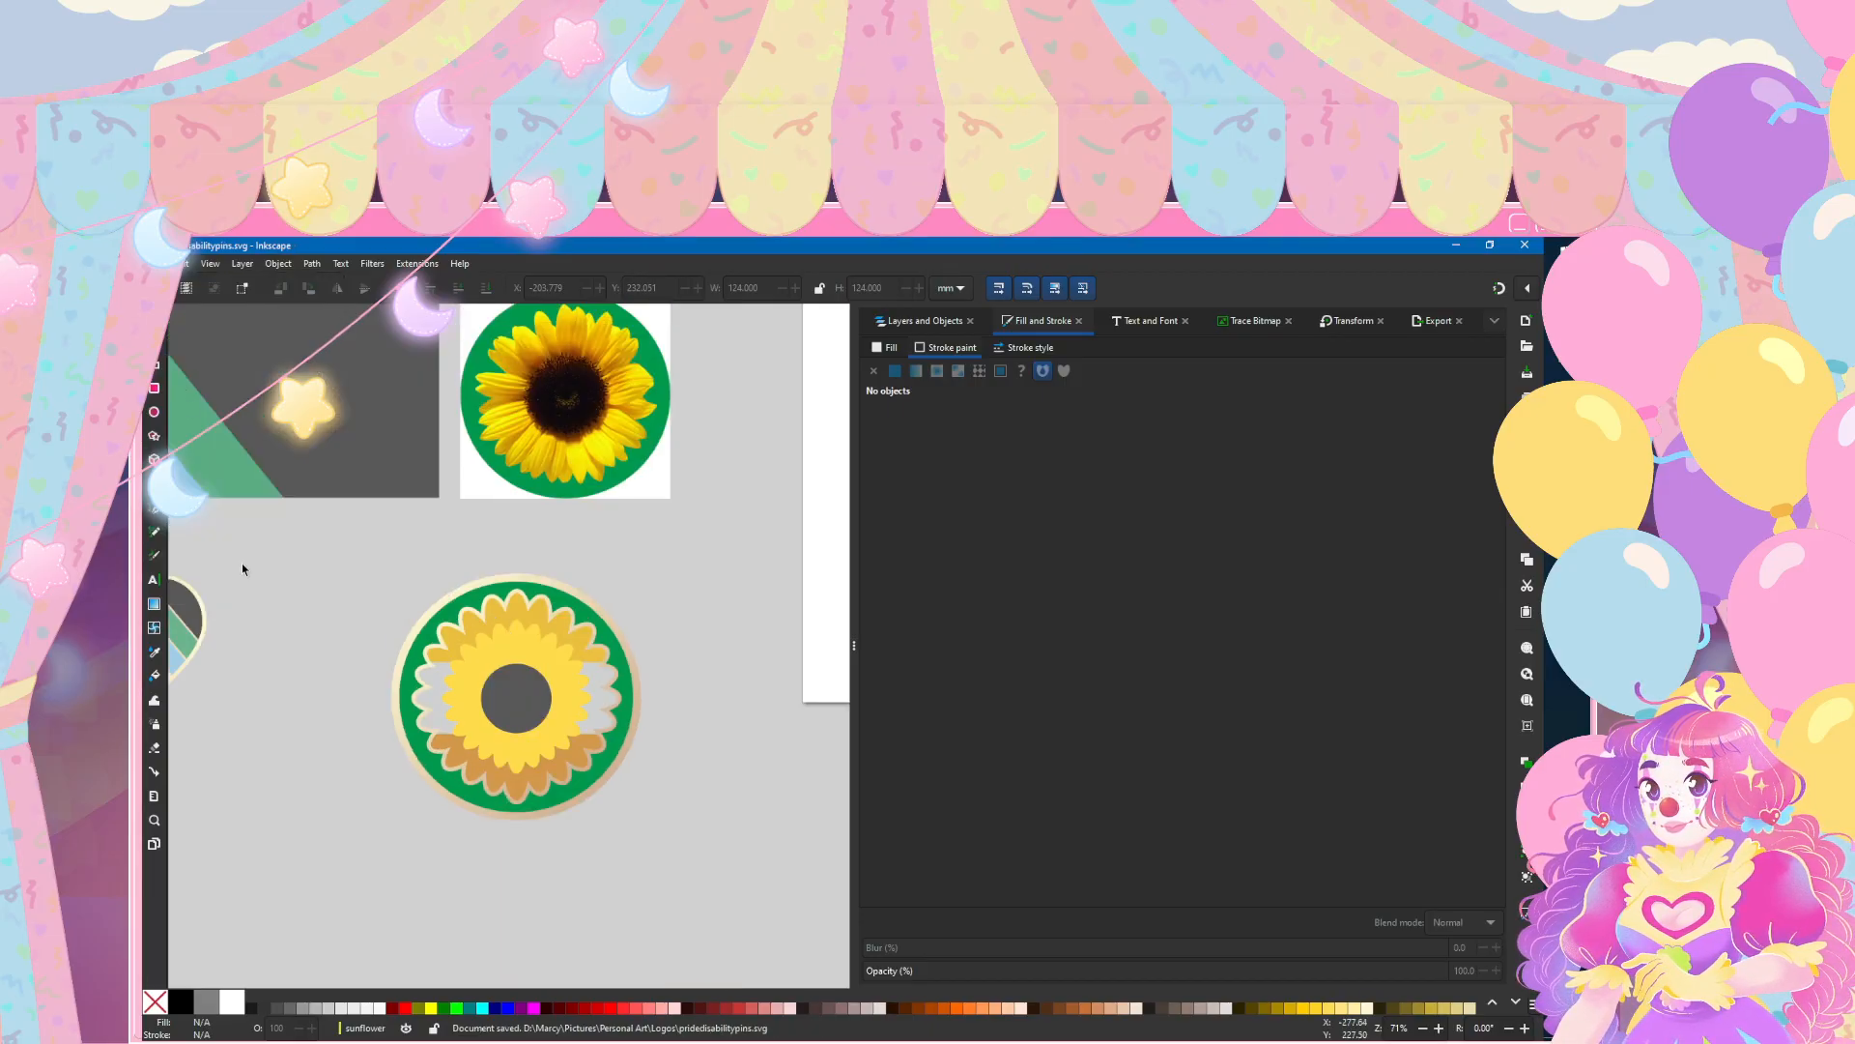
Step: Try a radial gradient from yellow to a darker yellow on the stroke of the inner petal shape
{"action": "scroll", "coordinate": [457, 785], "scroll_direction": "up", "scroll_amount": 2}
{"action": "key", "text": "n"}
{"action": "left_click", "coordinate": [507, 509]}
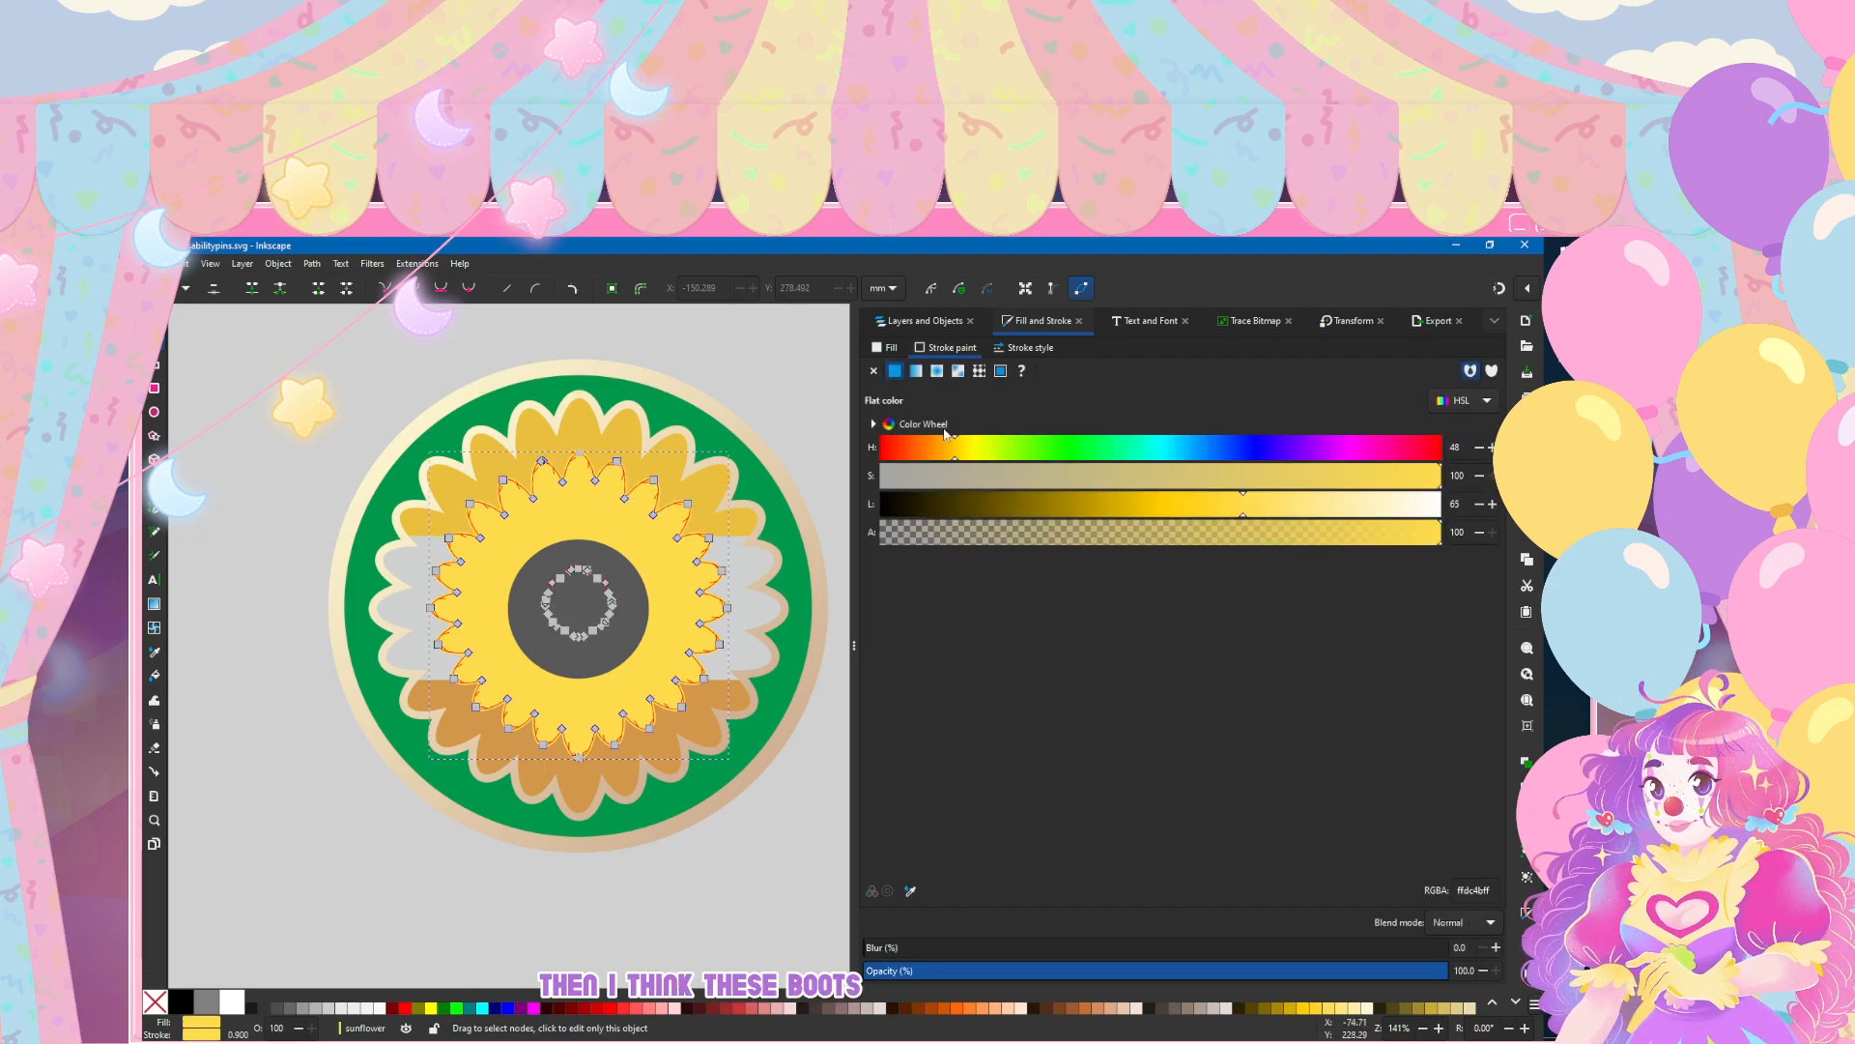
{"action": "left_click", "coordinate": [937, 371]}
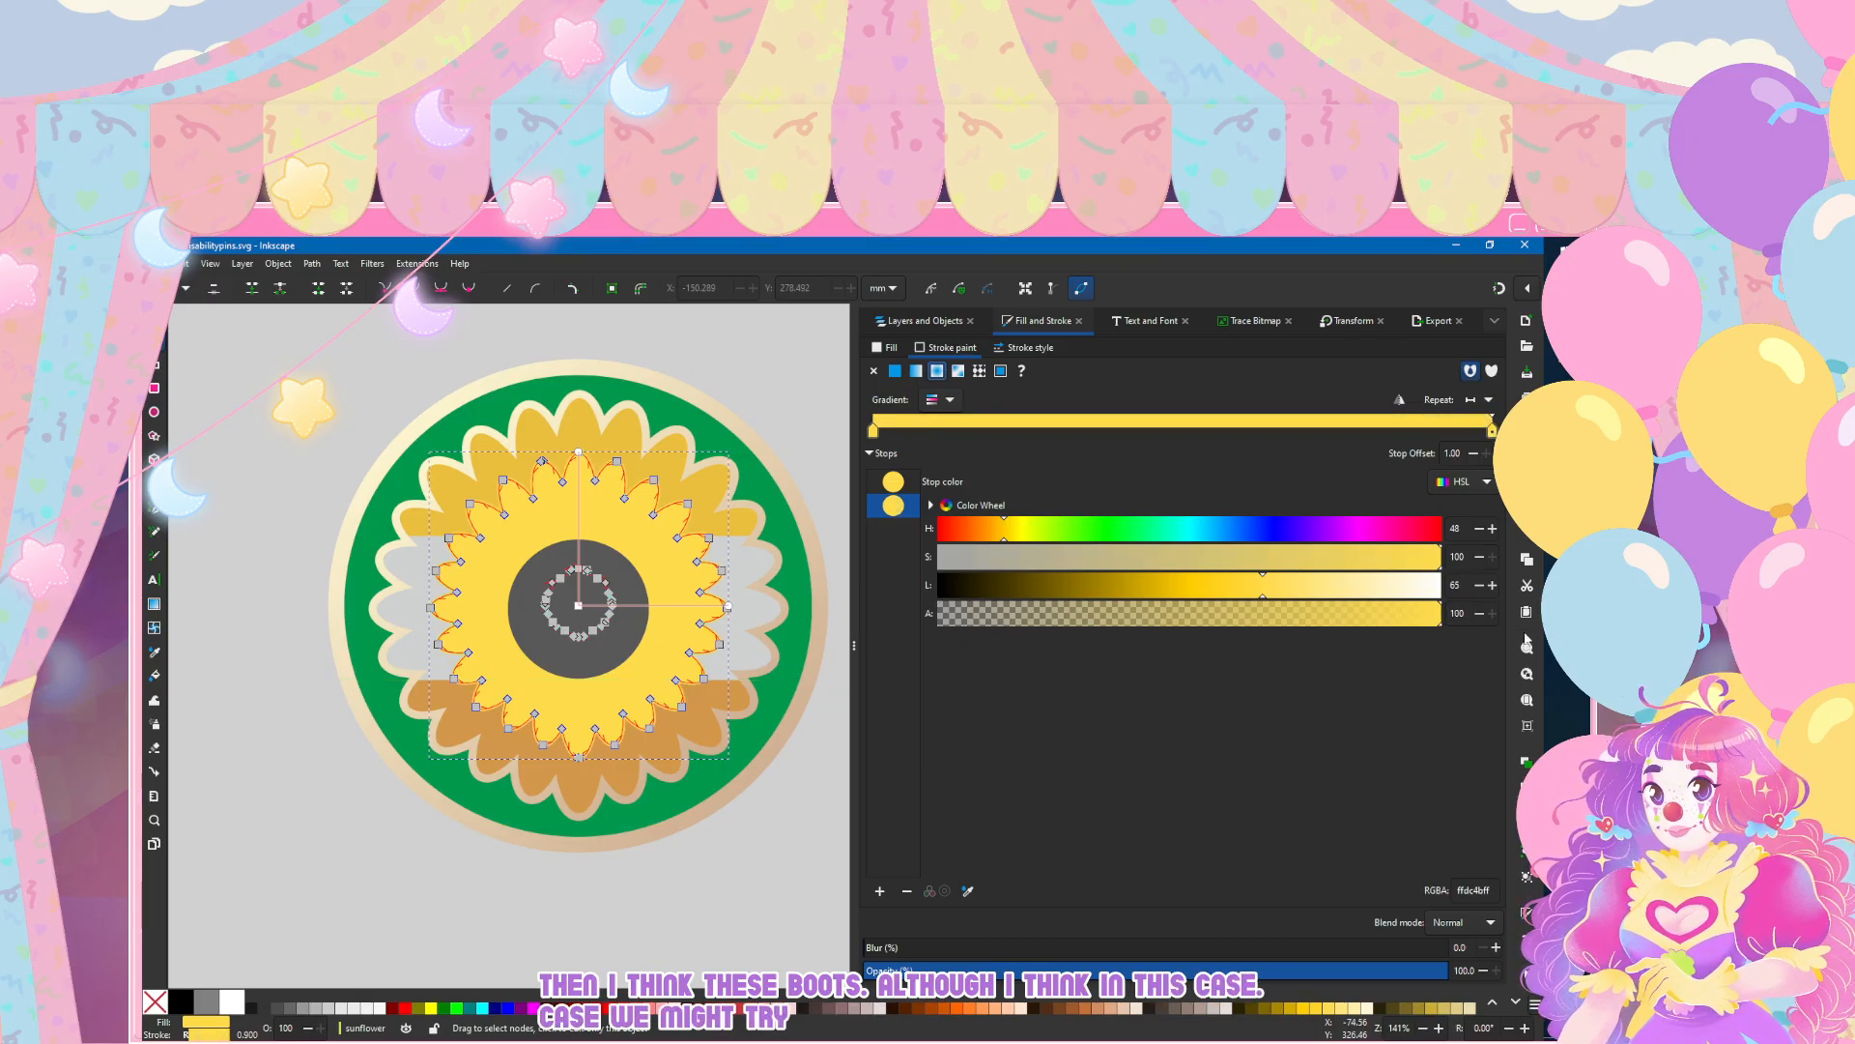
{"action": "left_click", "coordinate": [1227, 584]}
{"action": "left_click_drag", "start_coordinate": [1221, 585], "coordinate": [1197, 585]}
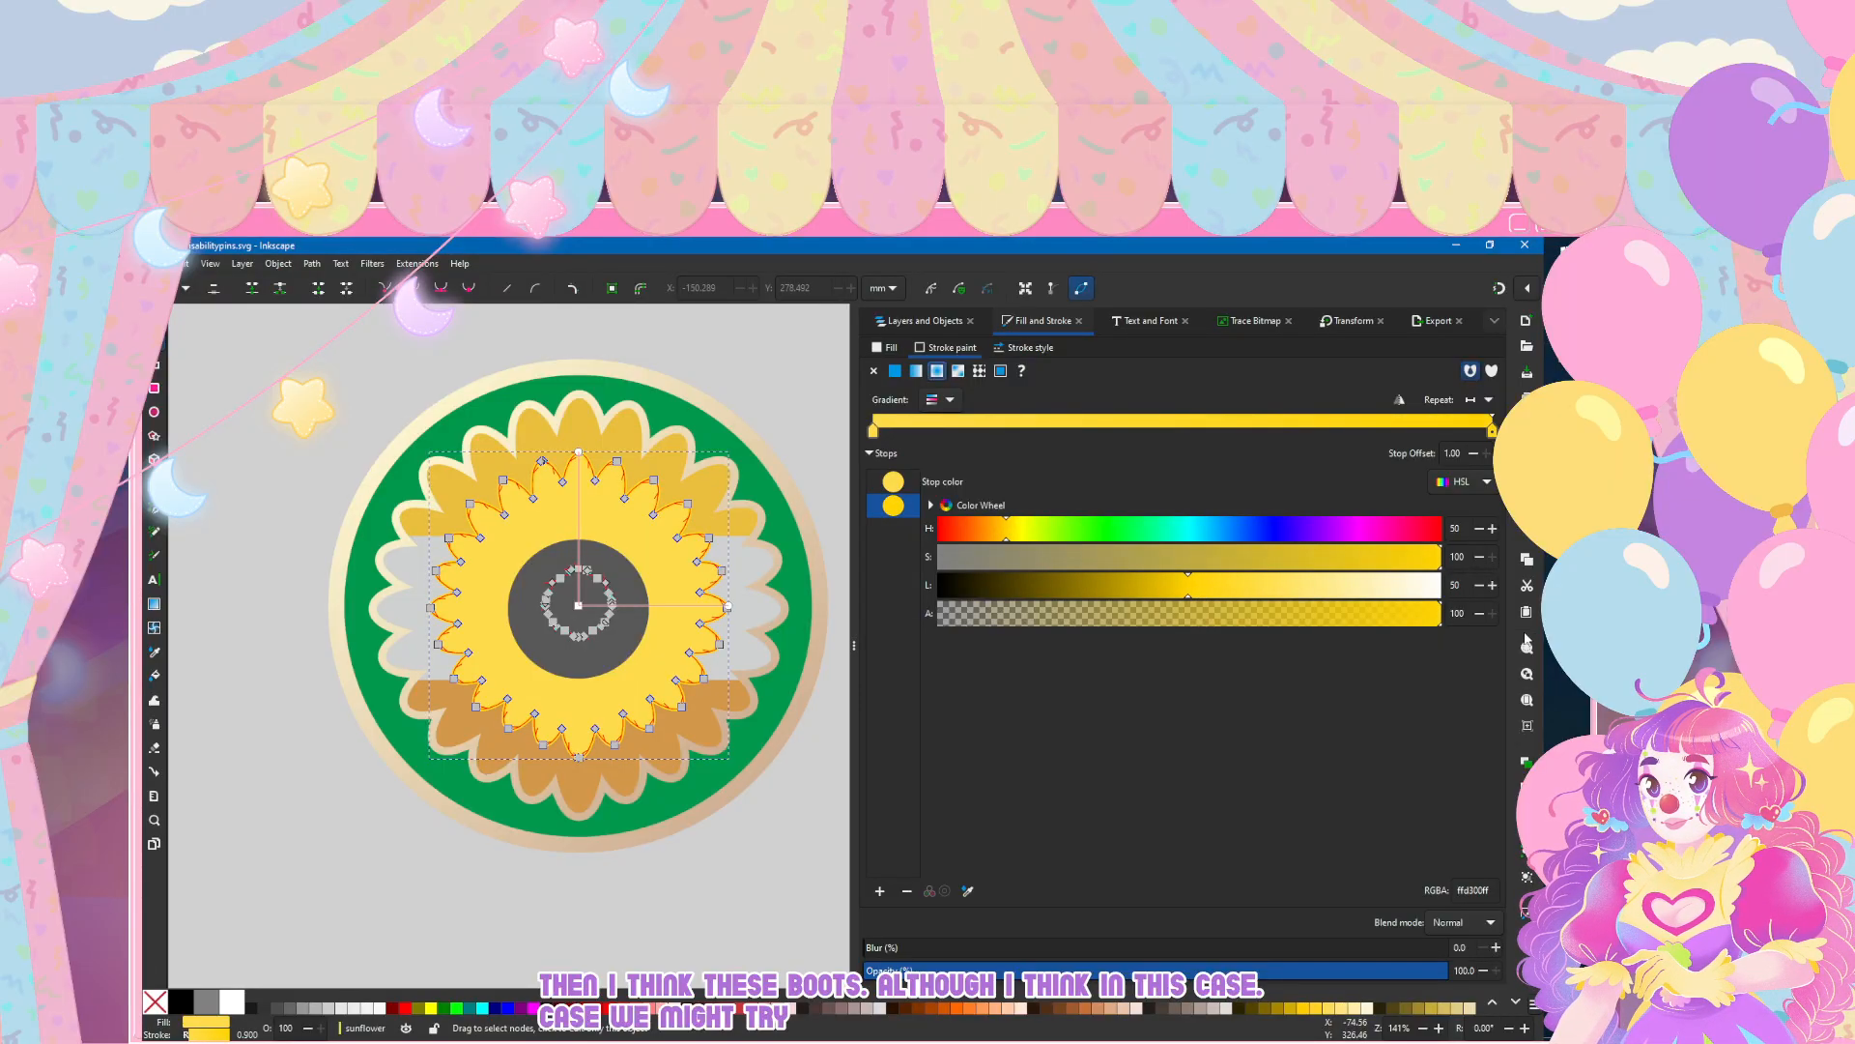
{"action": "left_click", "coordinate": [1263, 584]}
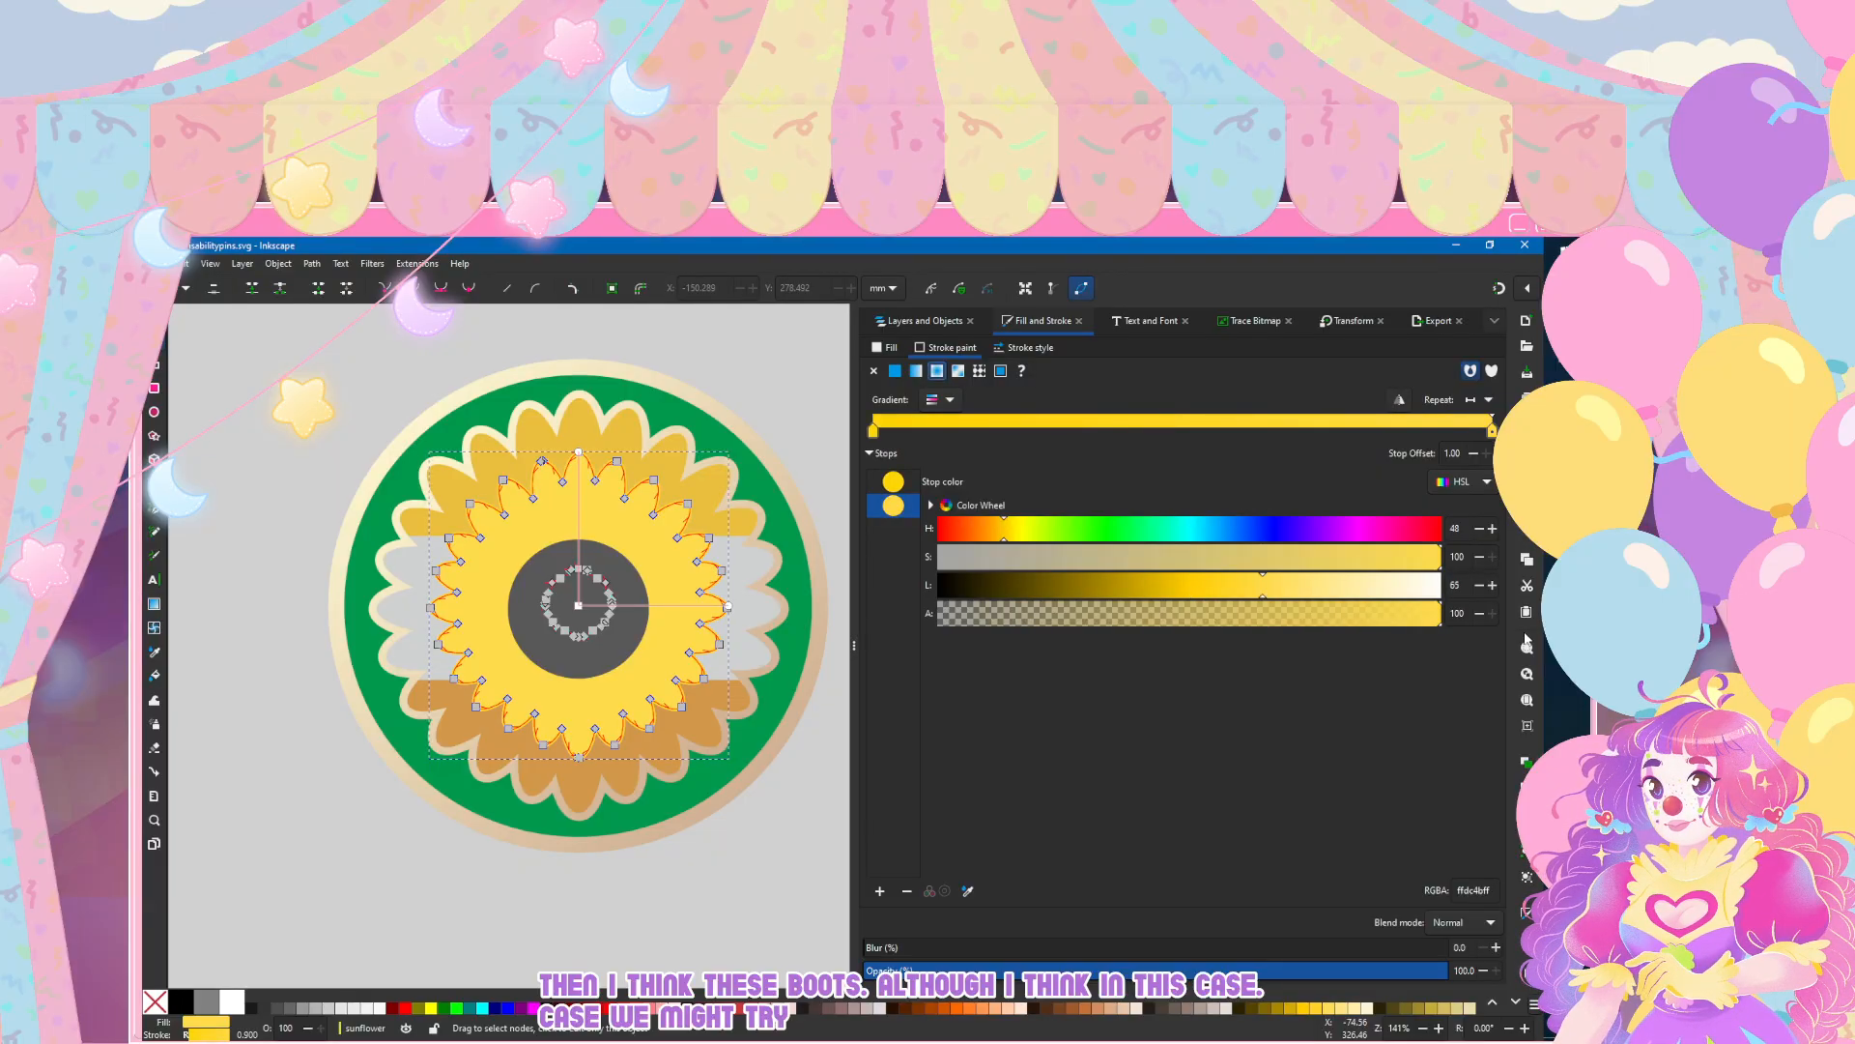
{"action": "left_click", "coordinate": [1400, 399]}
{"action": "left_click_drag", "start_coordinate": [1189, 584], "coordinate": [1155, 585]}
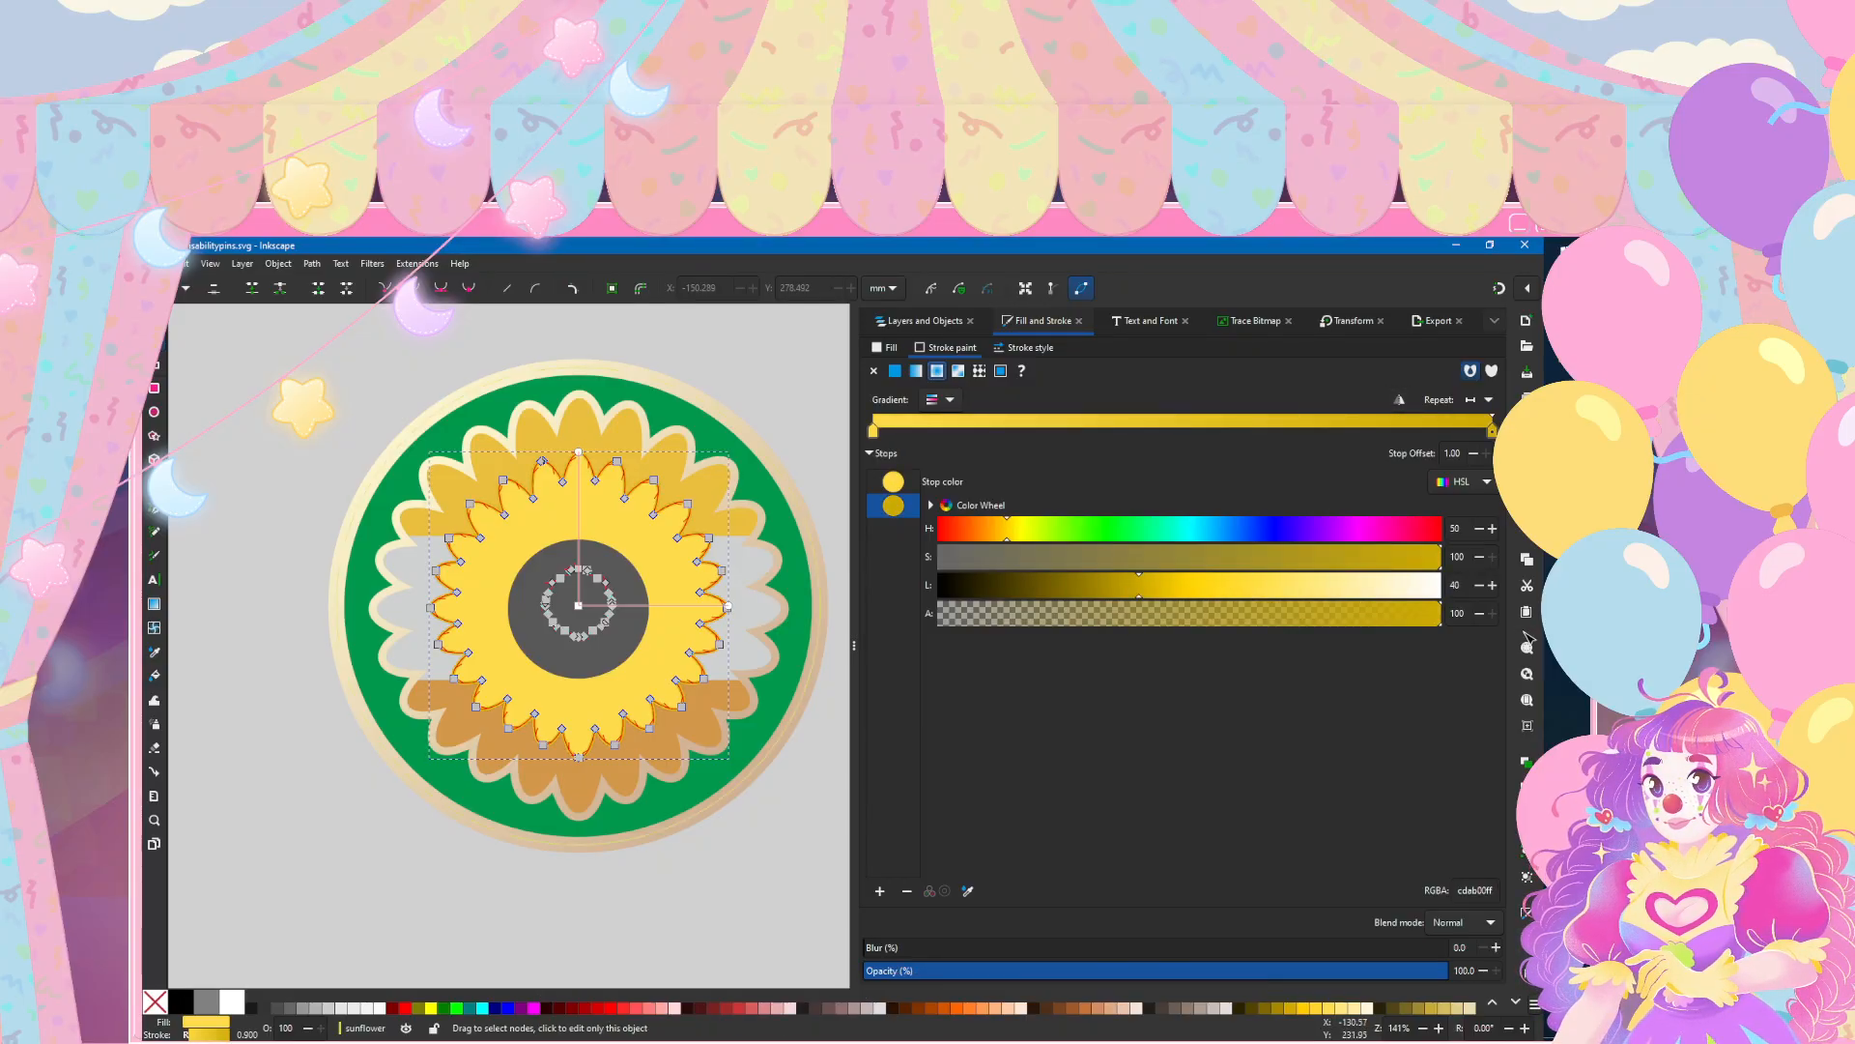
Step: Undo the radial gradient changes made to the inner petals' stroke
{"action": "key", "text": "ctrl+z"}
{"action": "key", "text": "ctrl+z"}
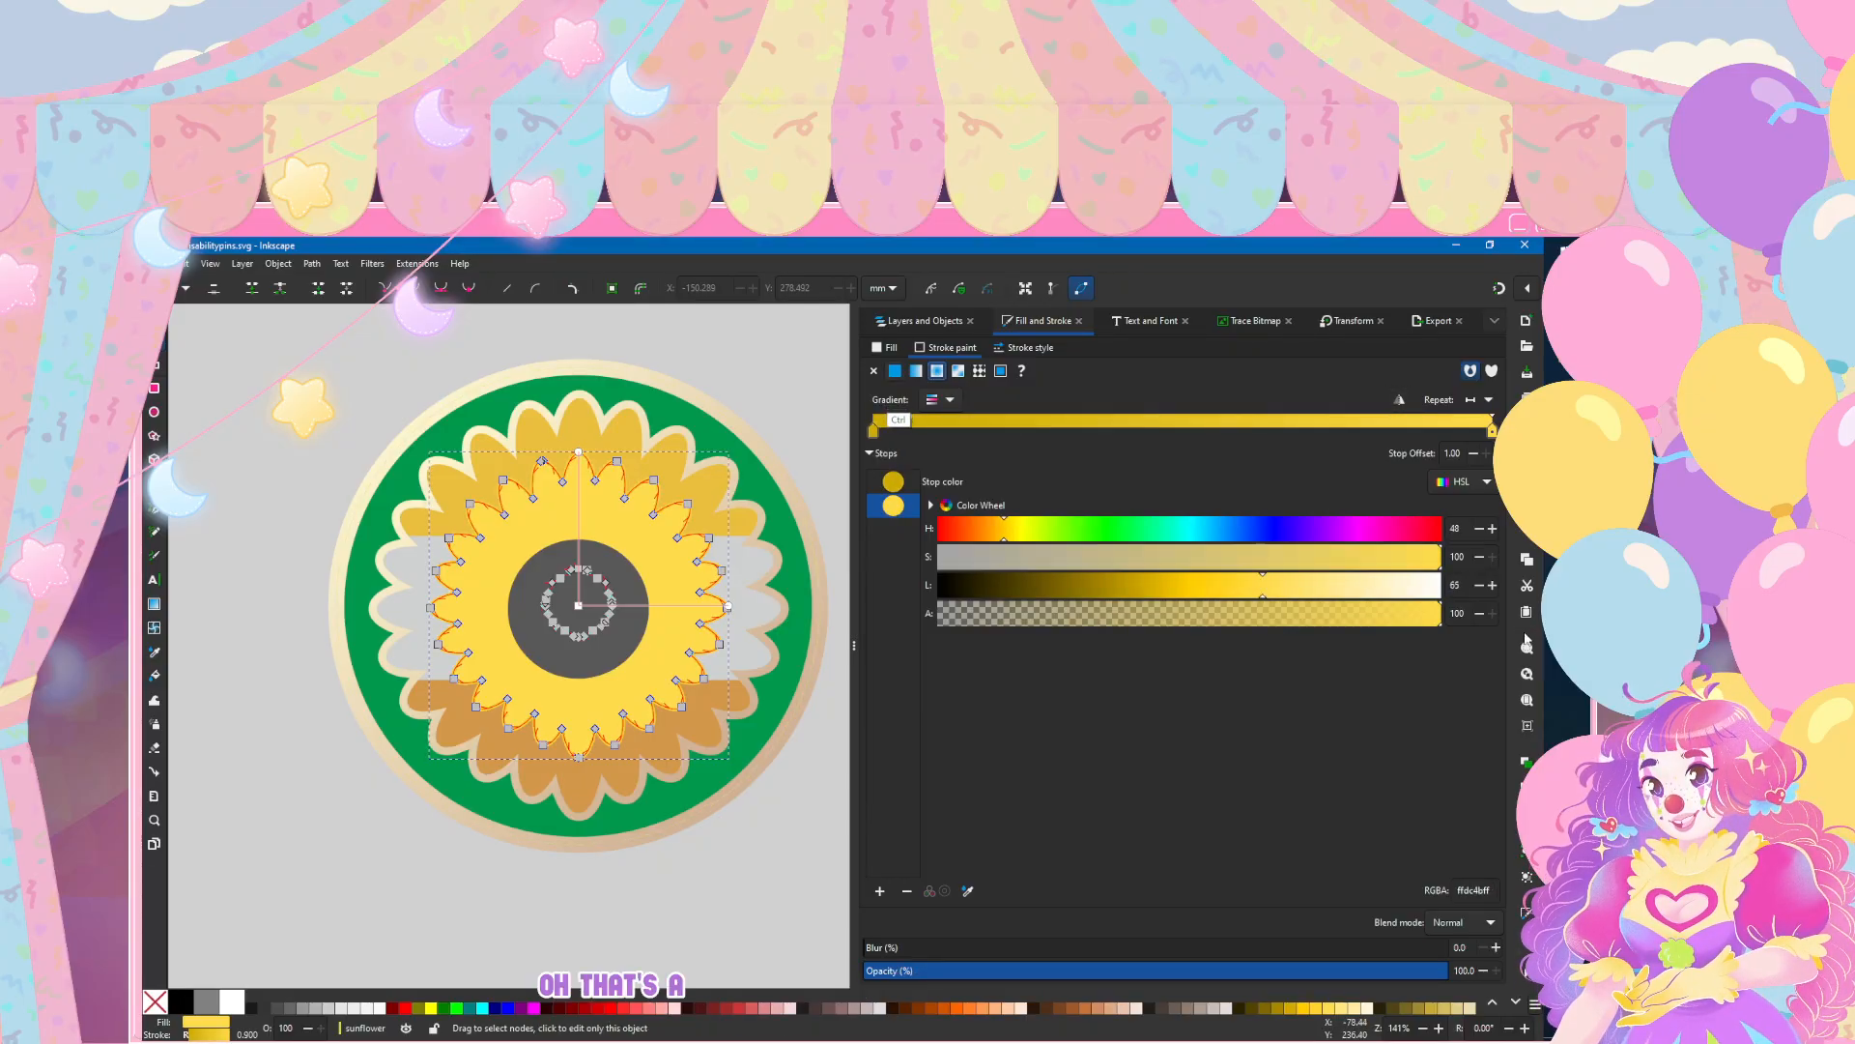
{"action": "key", "text": "ctrl+z"}
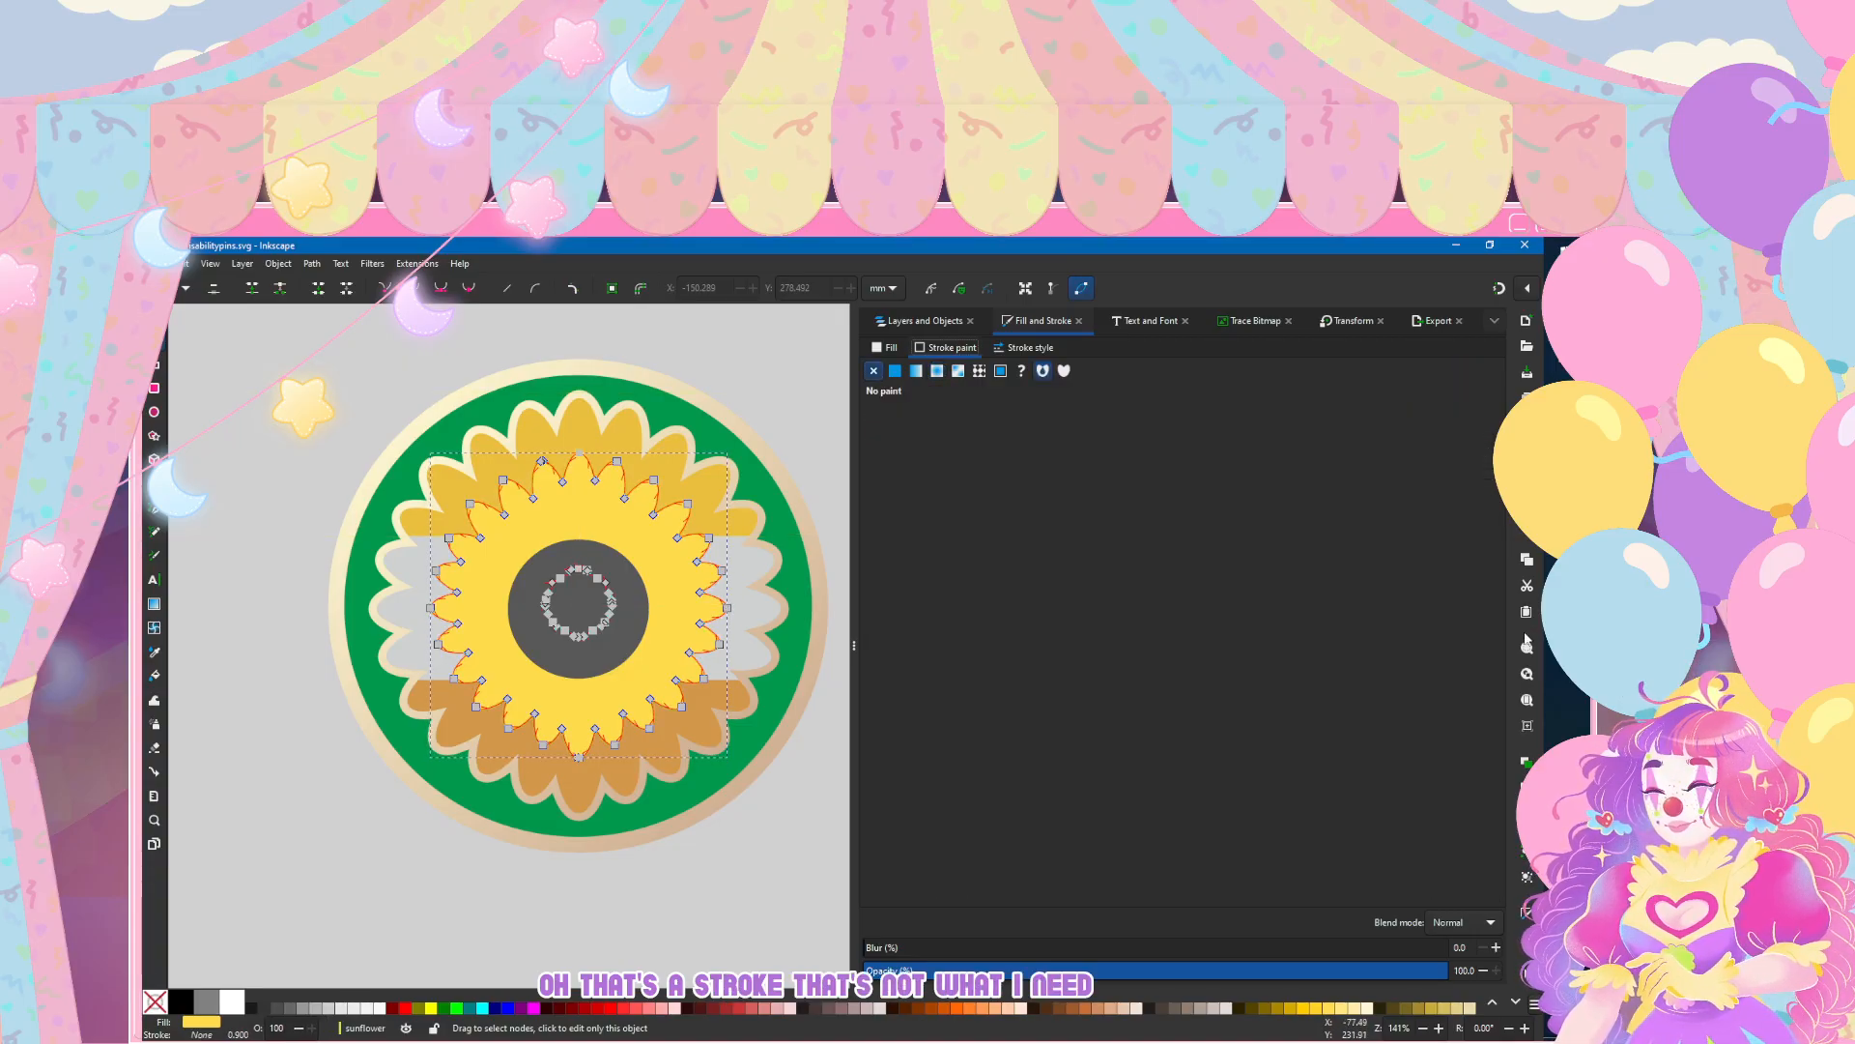
{"action": "key", "text": "ctrl+z"}
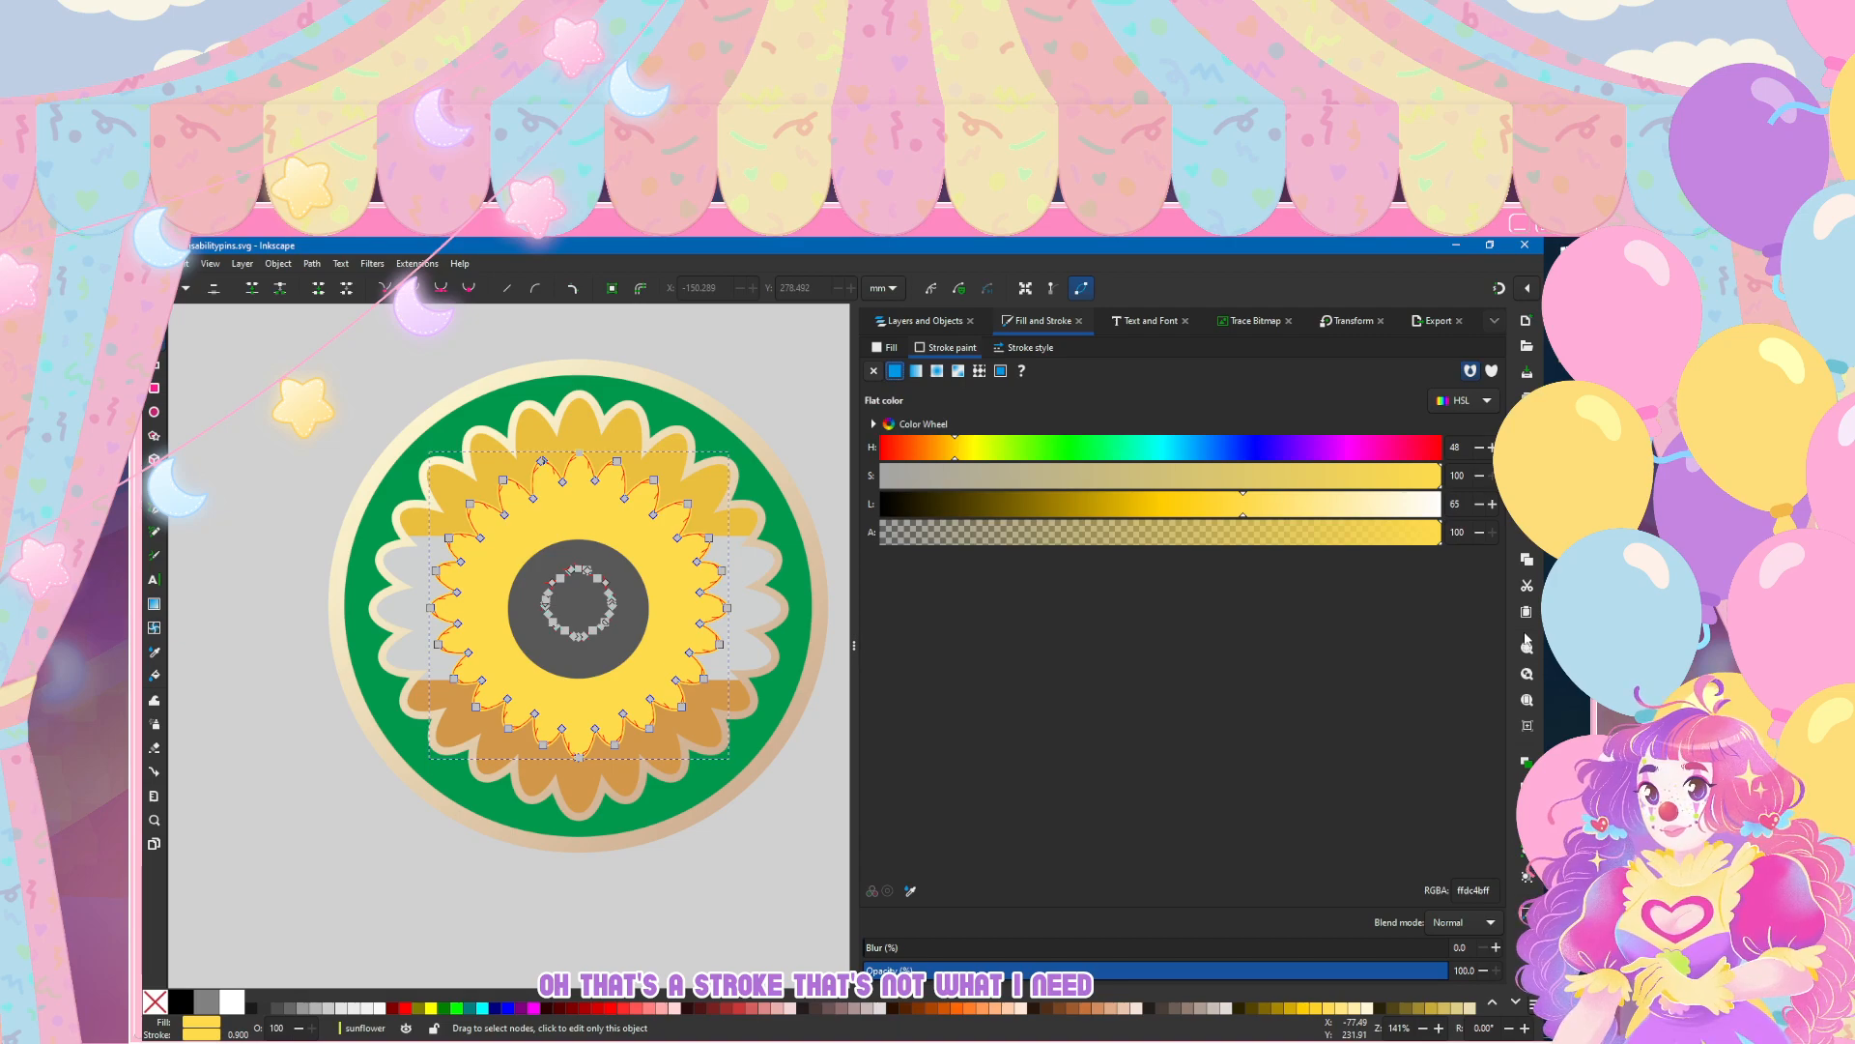
{"action": "key", "text": "ctrl+shift+z"}
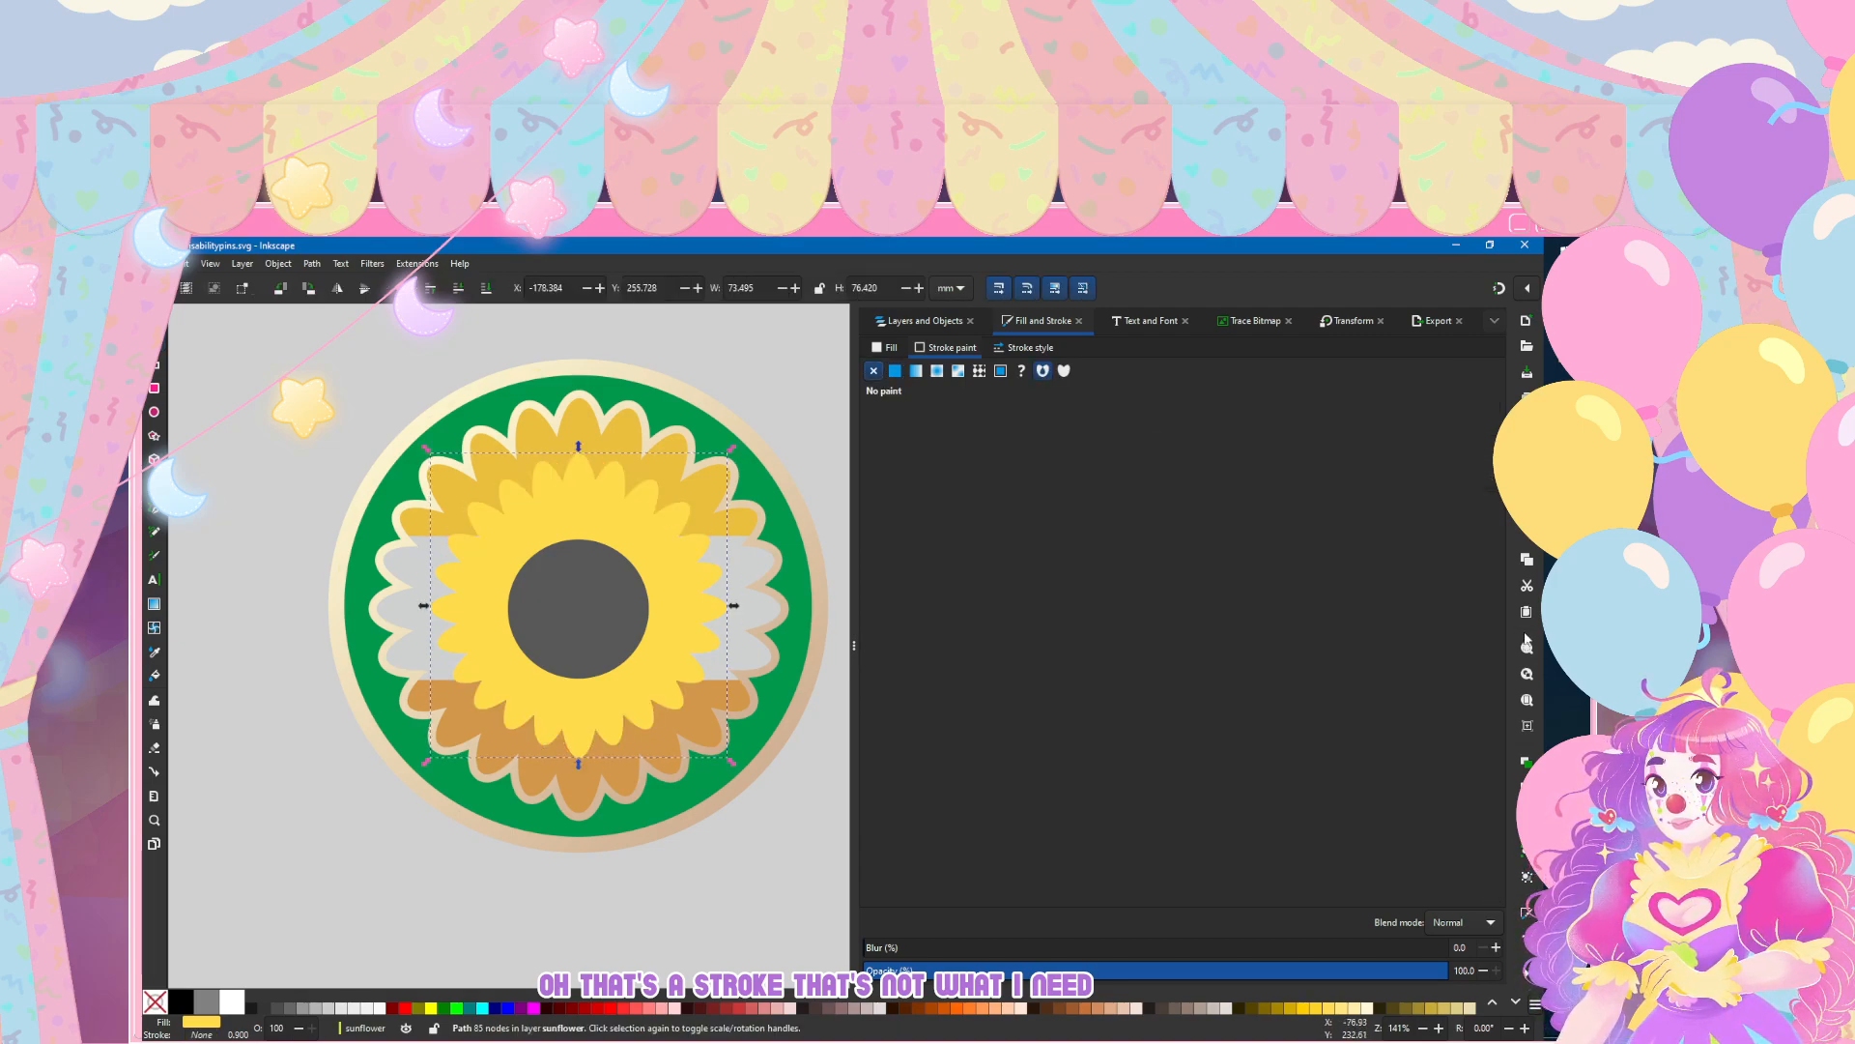
Step: Compare the inner petals with and without a stroke, and leave the stroke on as flat yellow ffdc4b
{"action": "left_click", "coordinate": [895, 371]}
{"action": "left_click", "coordinate": [874, 371]}
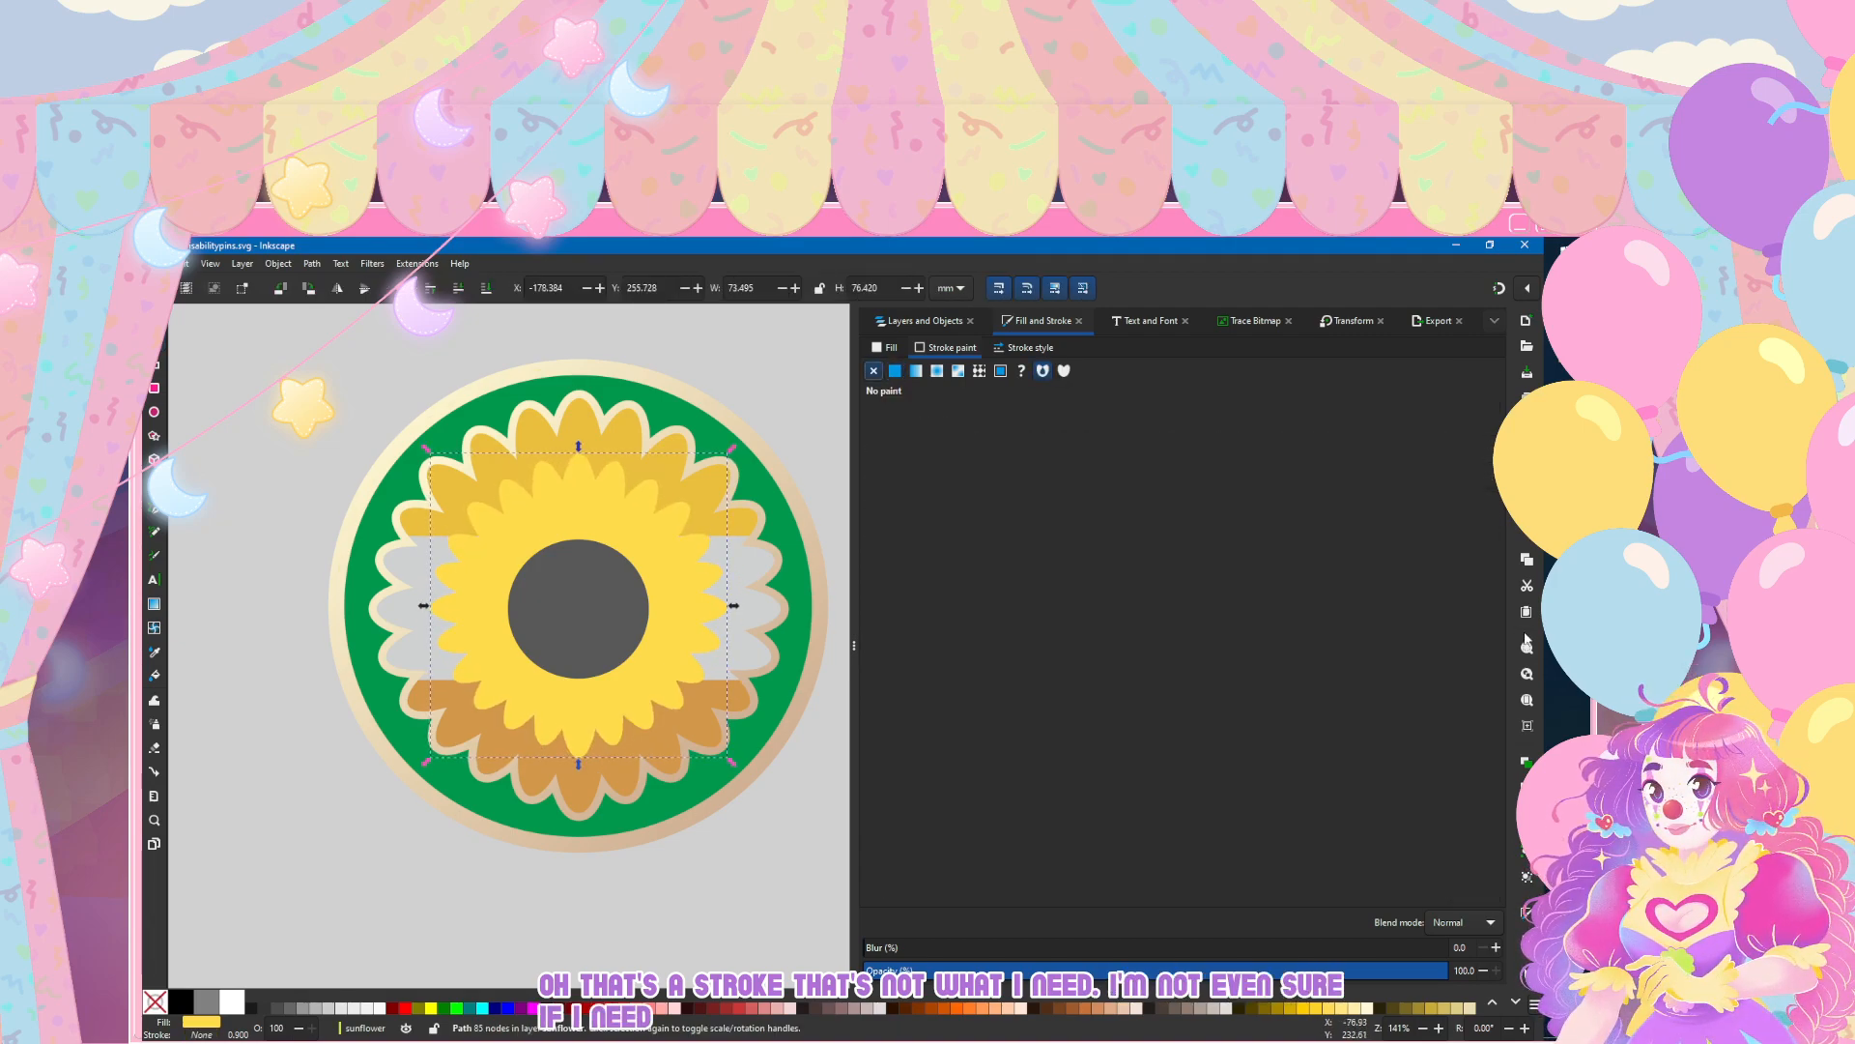
{"action": "key", "text": "ctrl+z"}
{"action": "left_click", "coordinate": [874, 371]}
{"action": "left_click", "coordinate": [895, 371]}
Step: Give the inner petals a radial gradient fill with a fully opaque, deeper yellow outer stop at lightness 50
{"action": "left_click", "coordinate": [885, 348]}
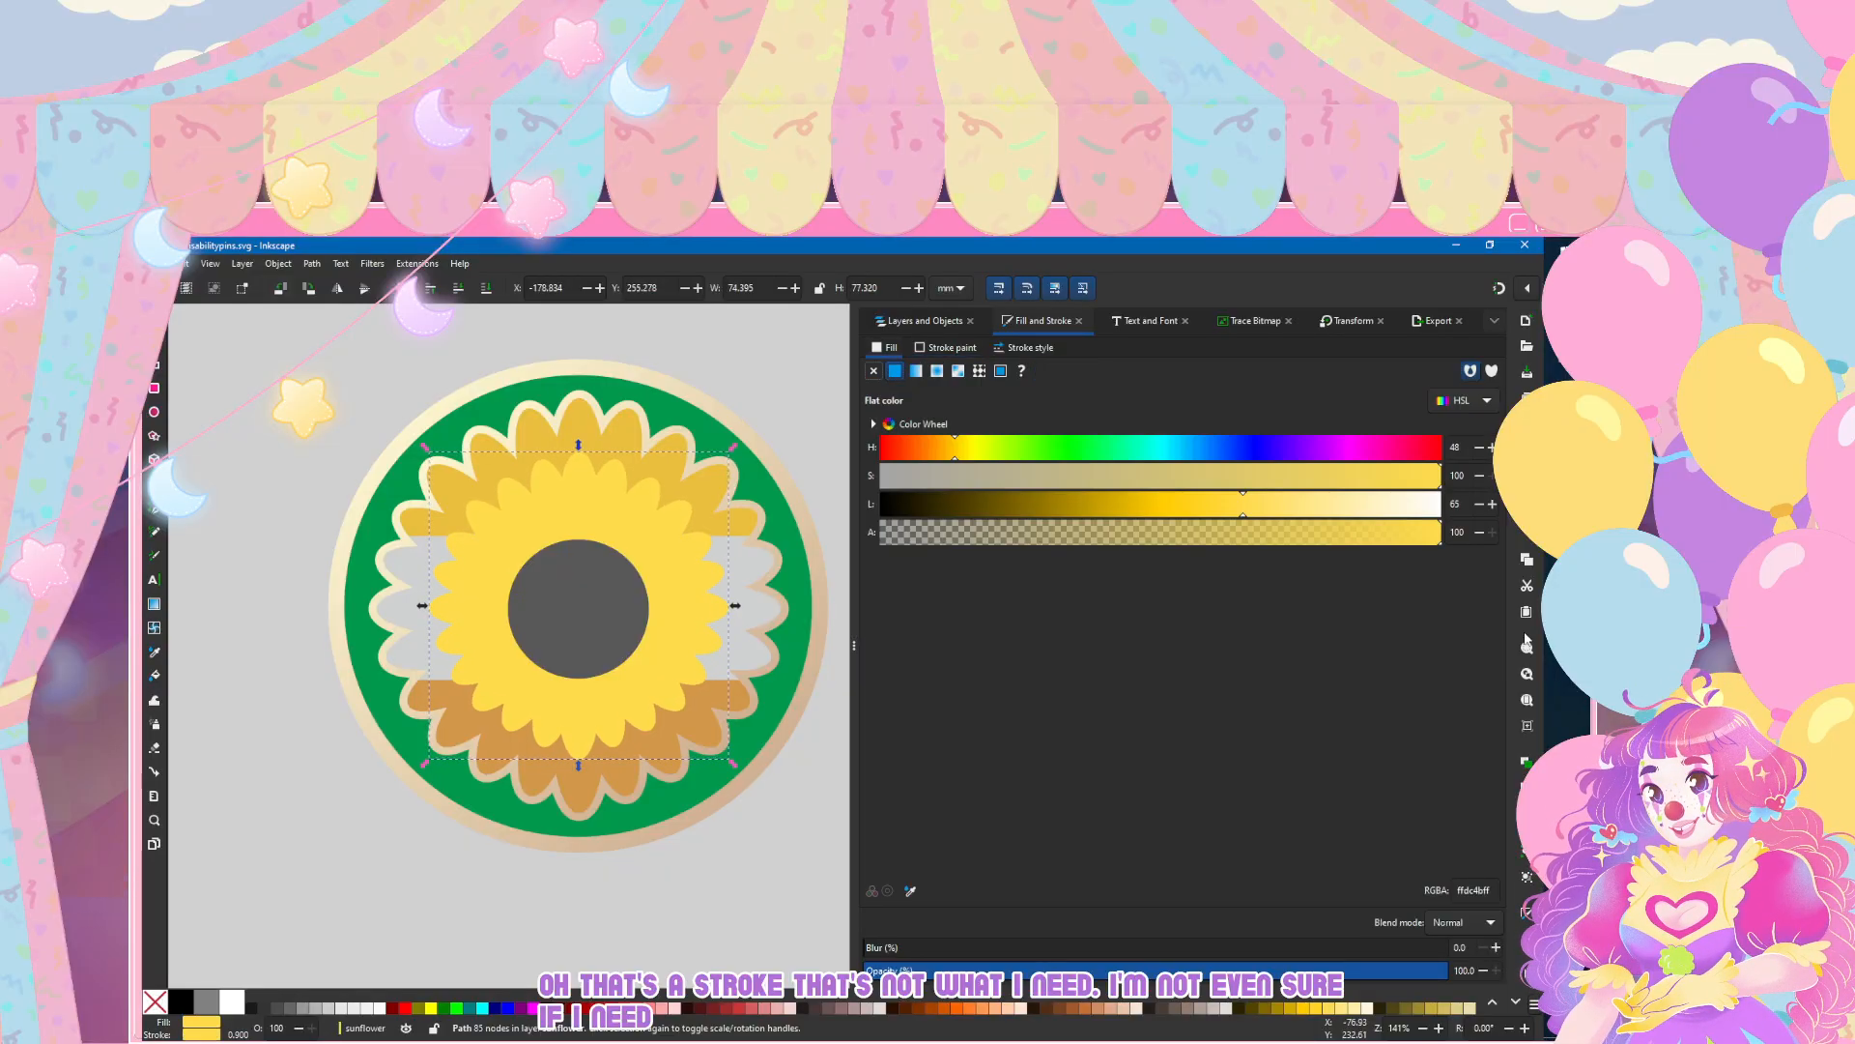
{"action": "left_click", "coordinate": [936, 371]}
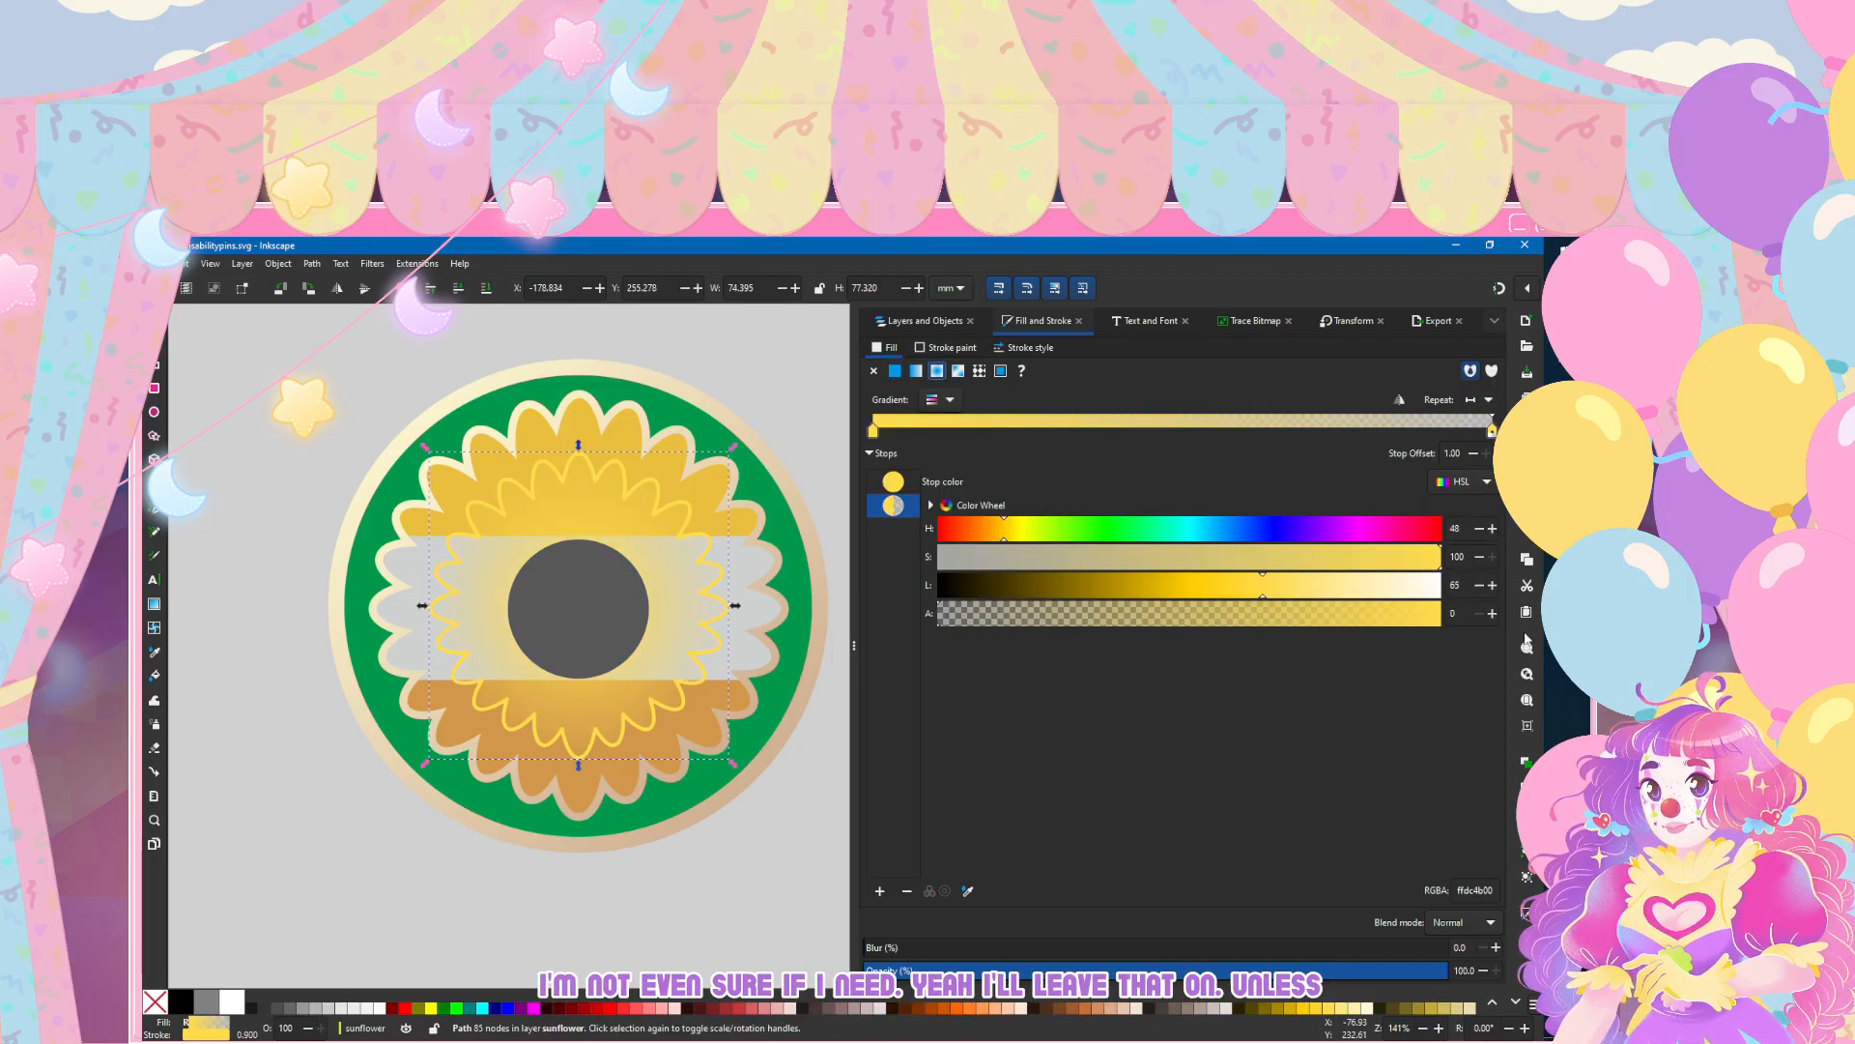
{"action": "left_click_drag", "start_coordinate": [939, 613], "coordinate": [1439, 613]}
{"action": "left_click_drag", "start_coordinate": [1263, 584], "coordinate": [1198, 585]}
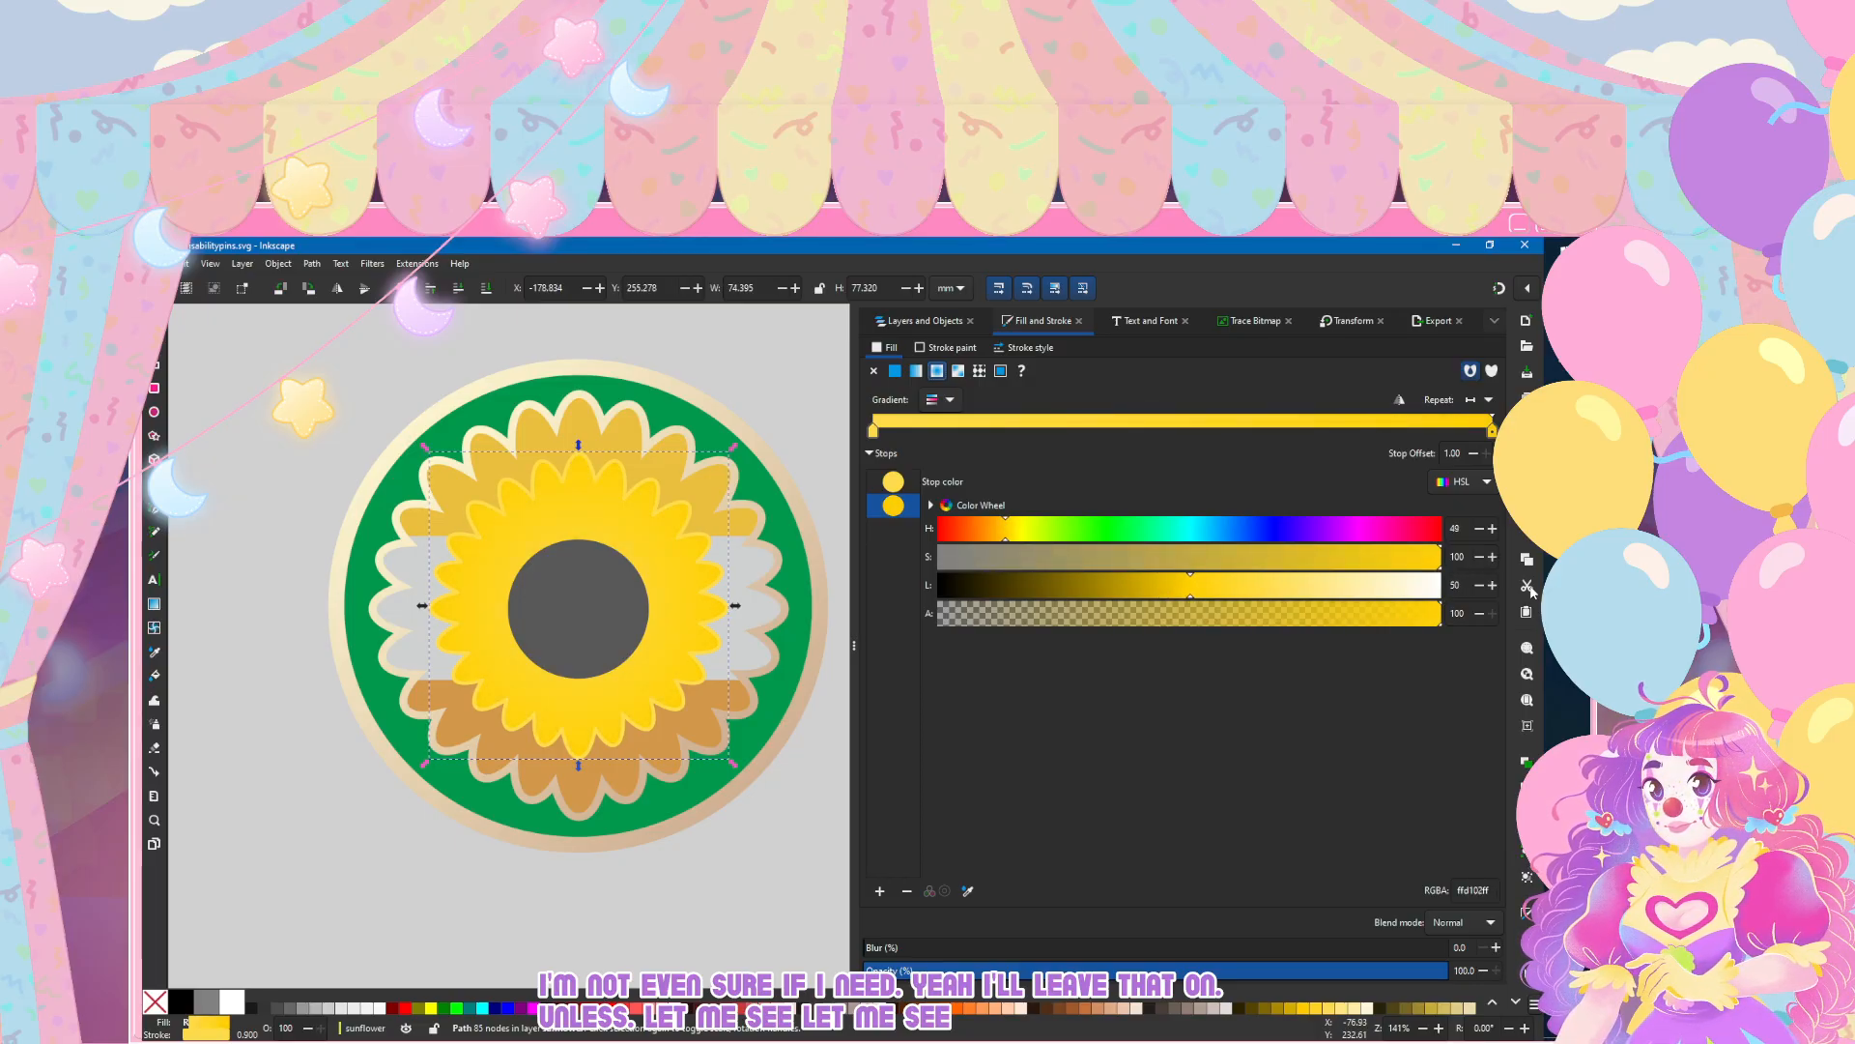
{"action": "key", "text": "ctrl+z"}
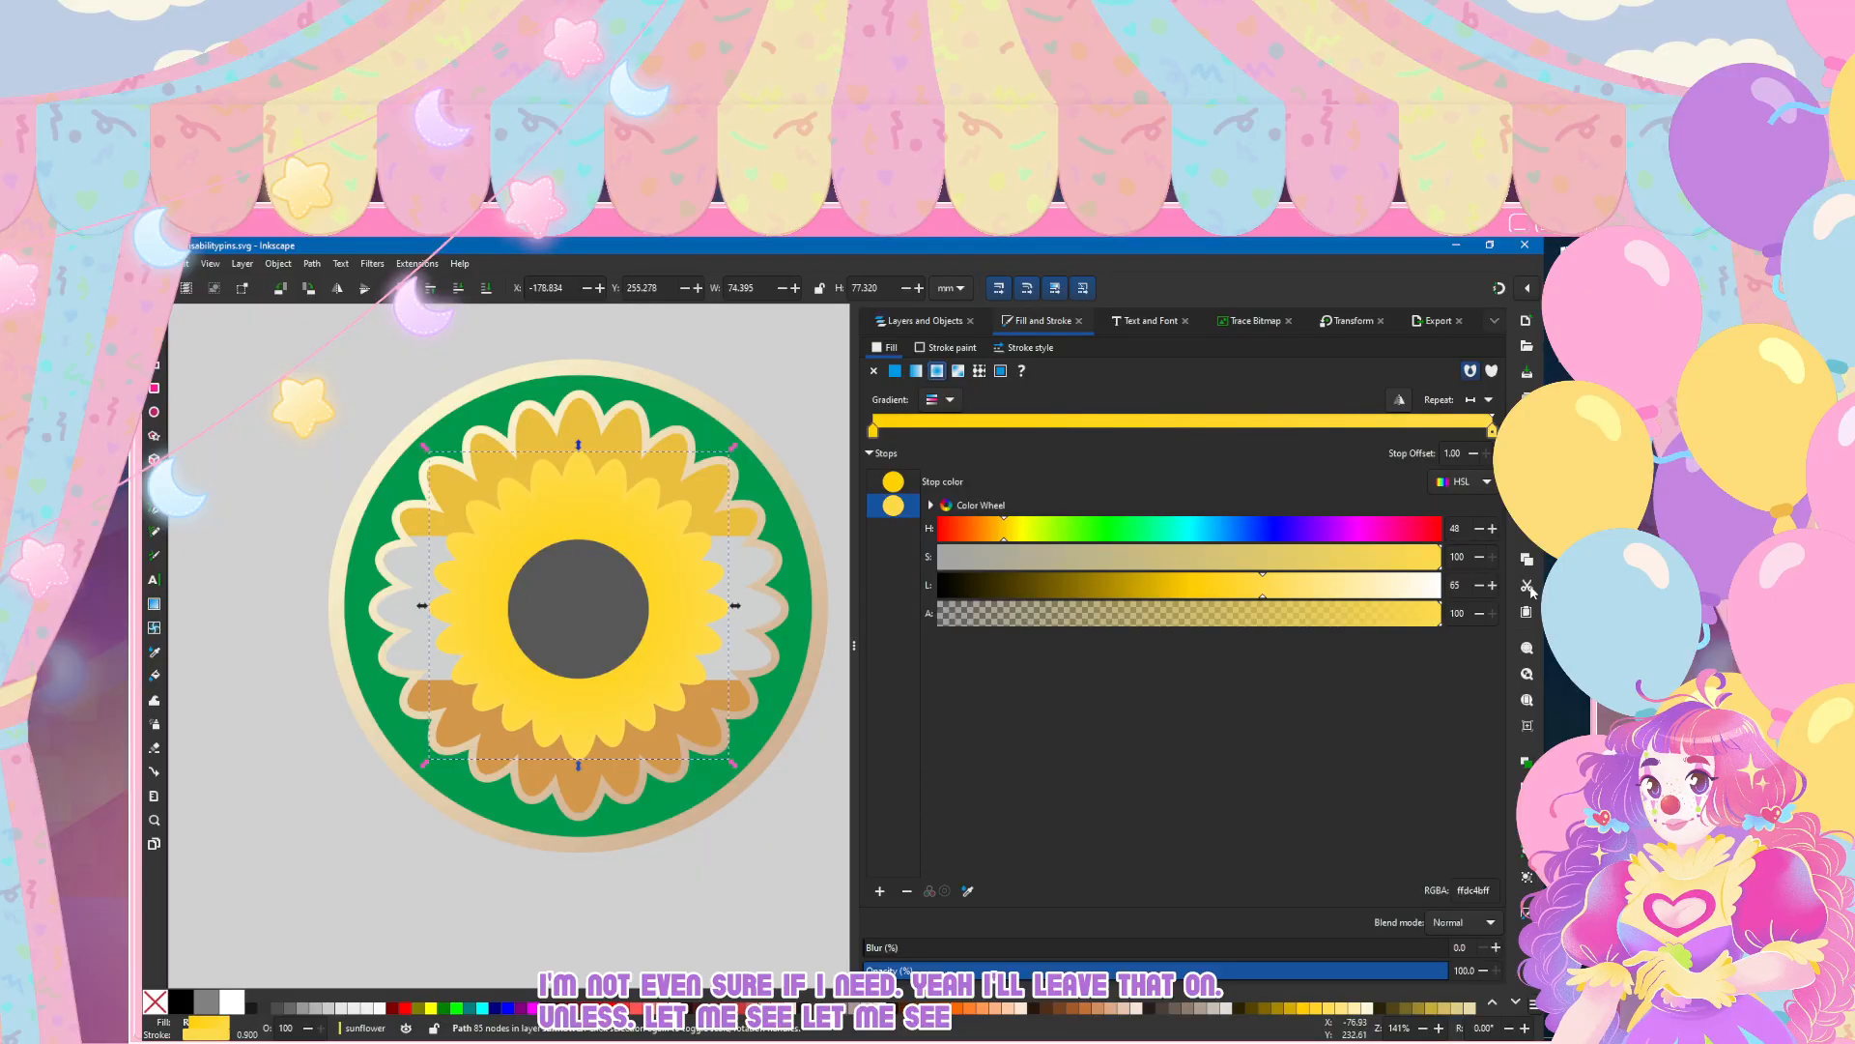
{"action": "key", "text": "ctrl+shift+z"}
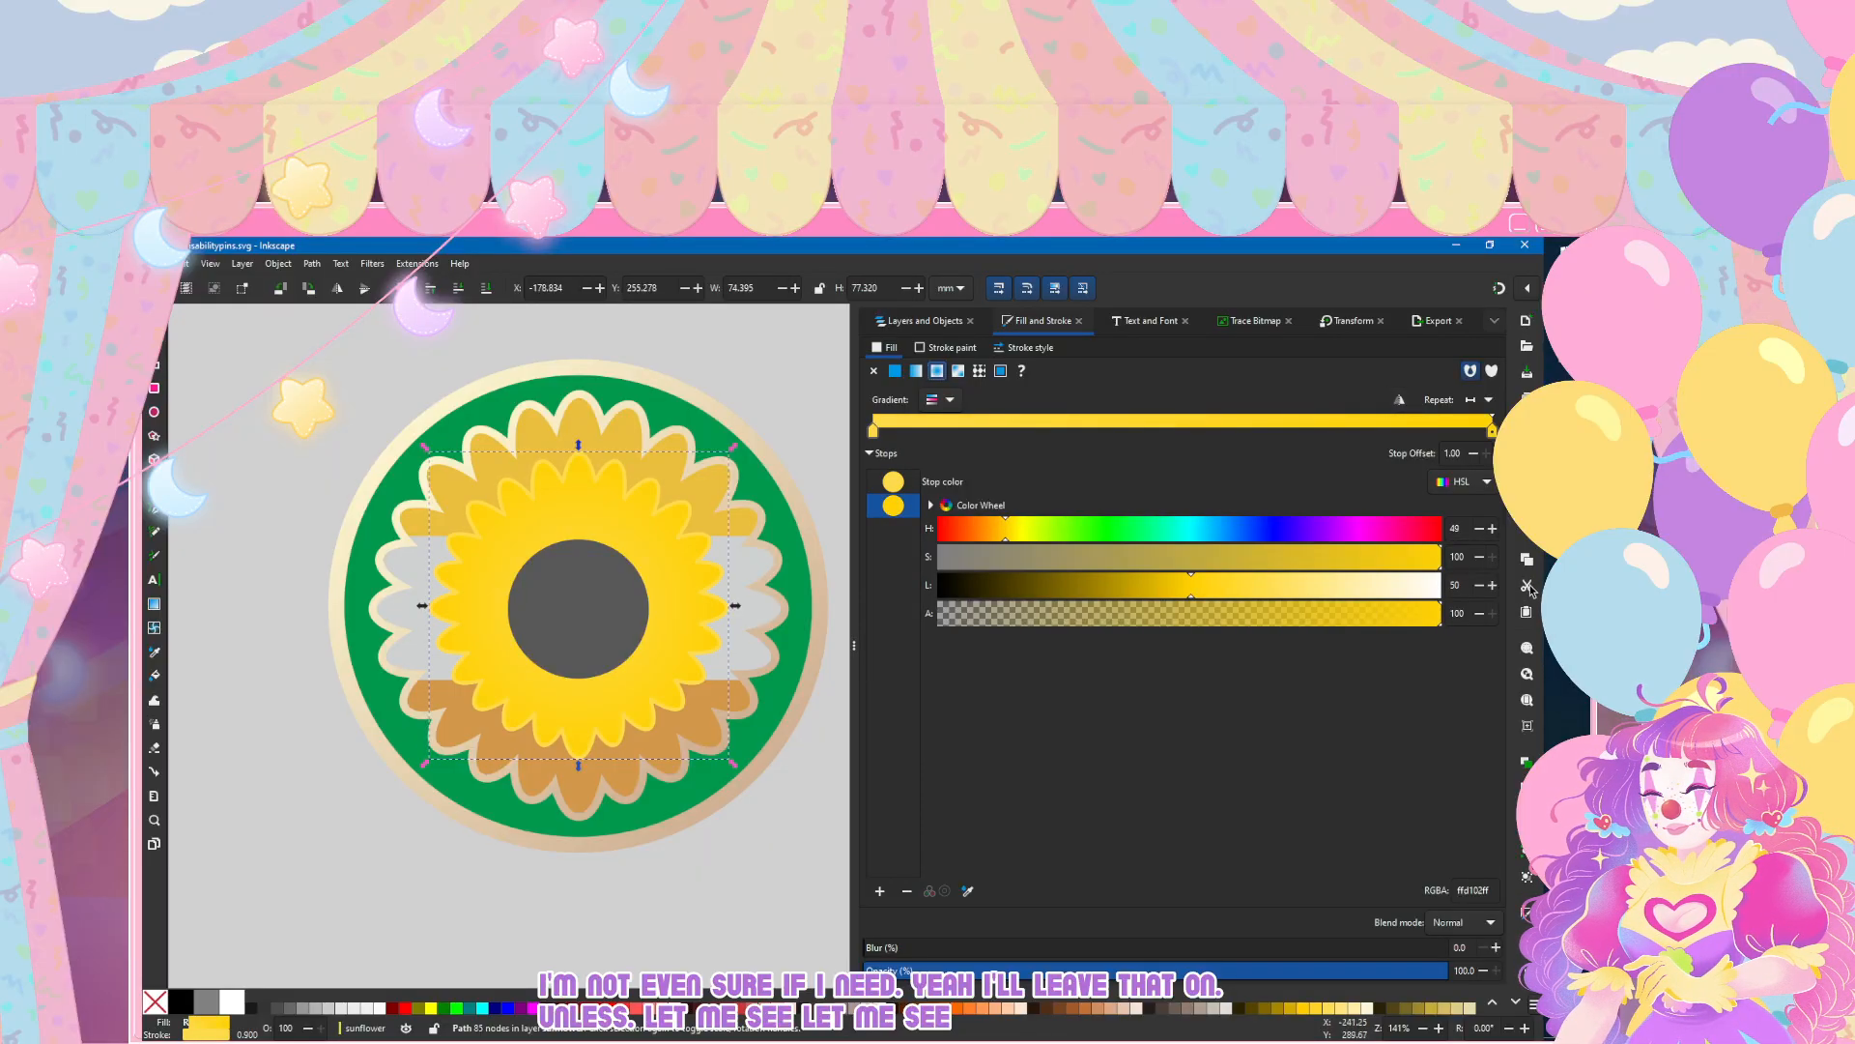
Step: Shrink the petals' radial gradient to just outside the grey centre and set the outer stop's saturation to 91
{"action": "key", "text": "g"}
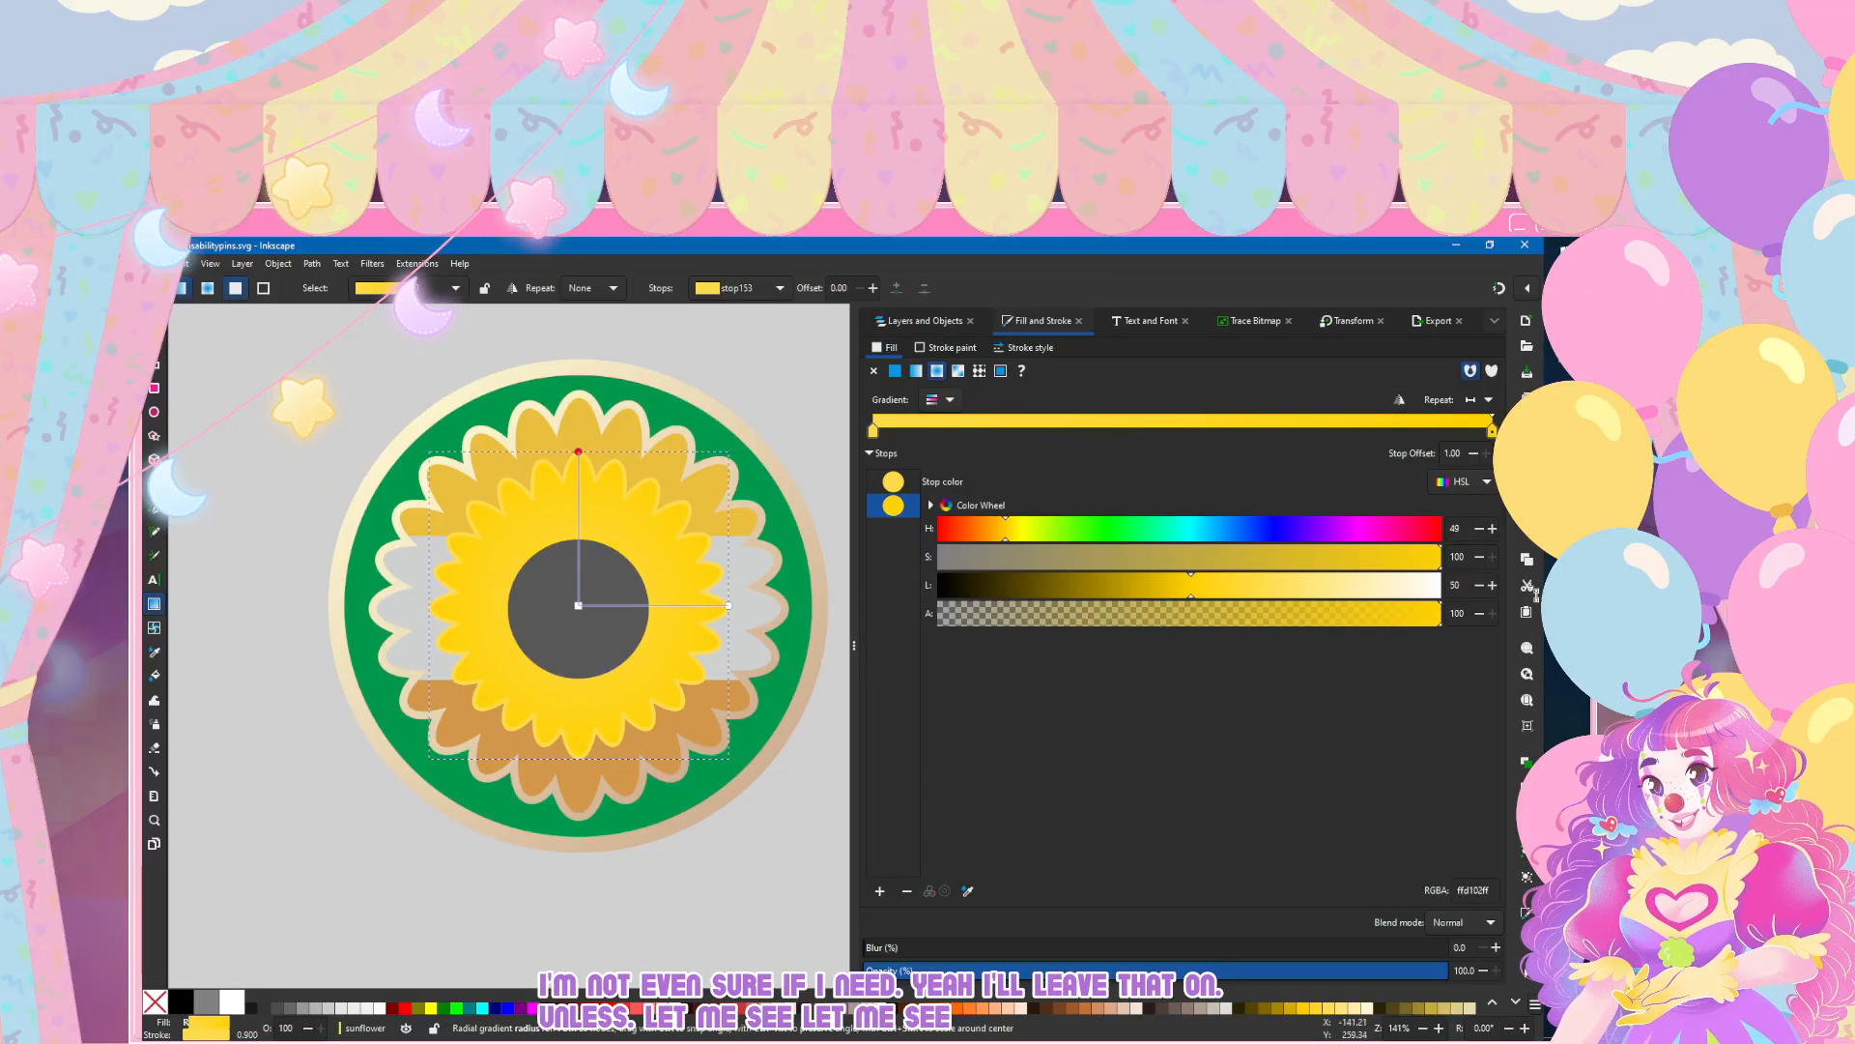
{"action": "left_click_drag", "start_coordinate": [578, 451], "coordinate": [579, 519]}
{"action": "left_click_drag", "start_coordinate": [728, 606], "coordinate": [672, 612]}
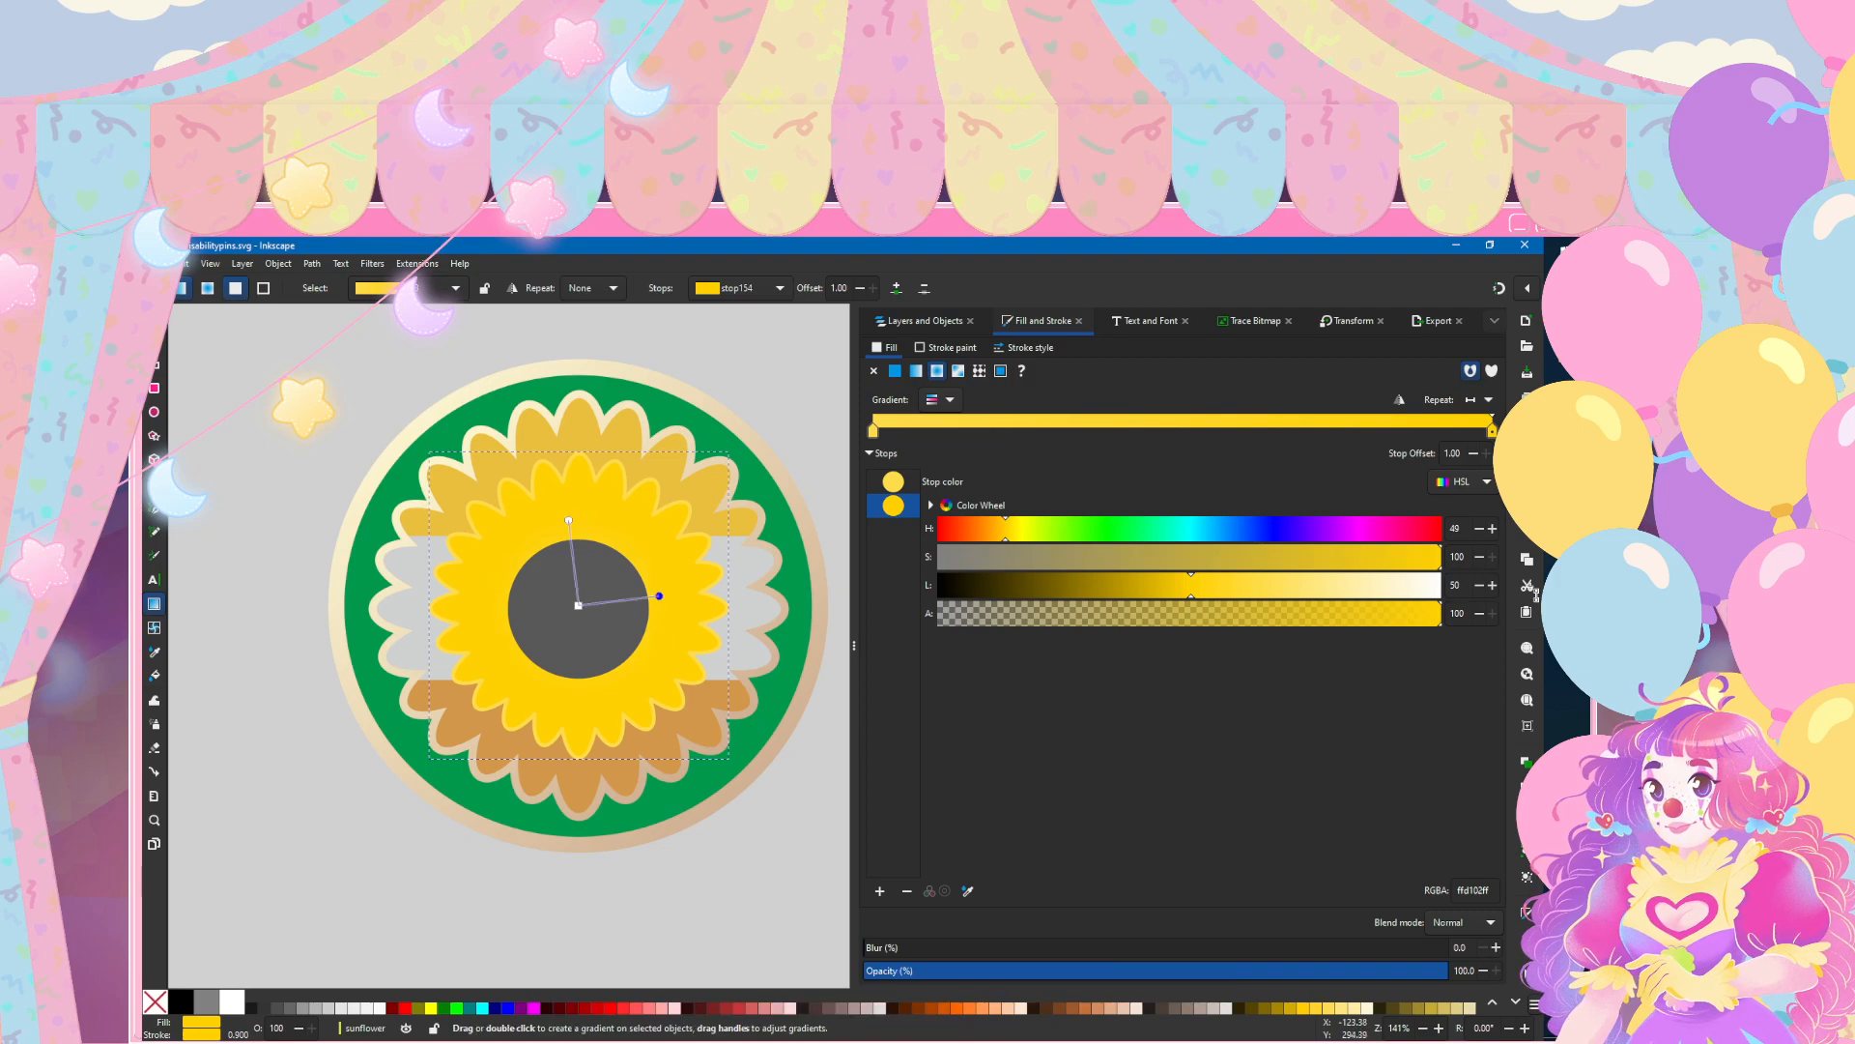
{"action": "left_click_drag", "start_coordinate": [672, 611], "coordinate": [659, 602]}
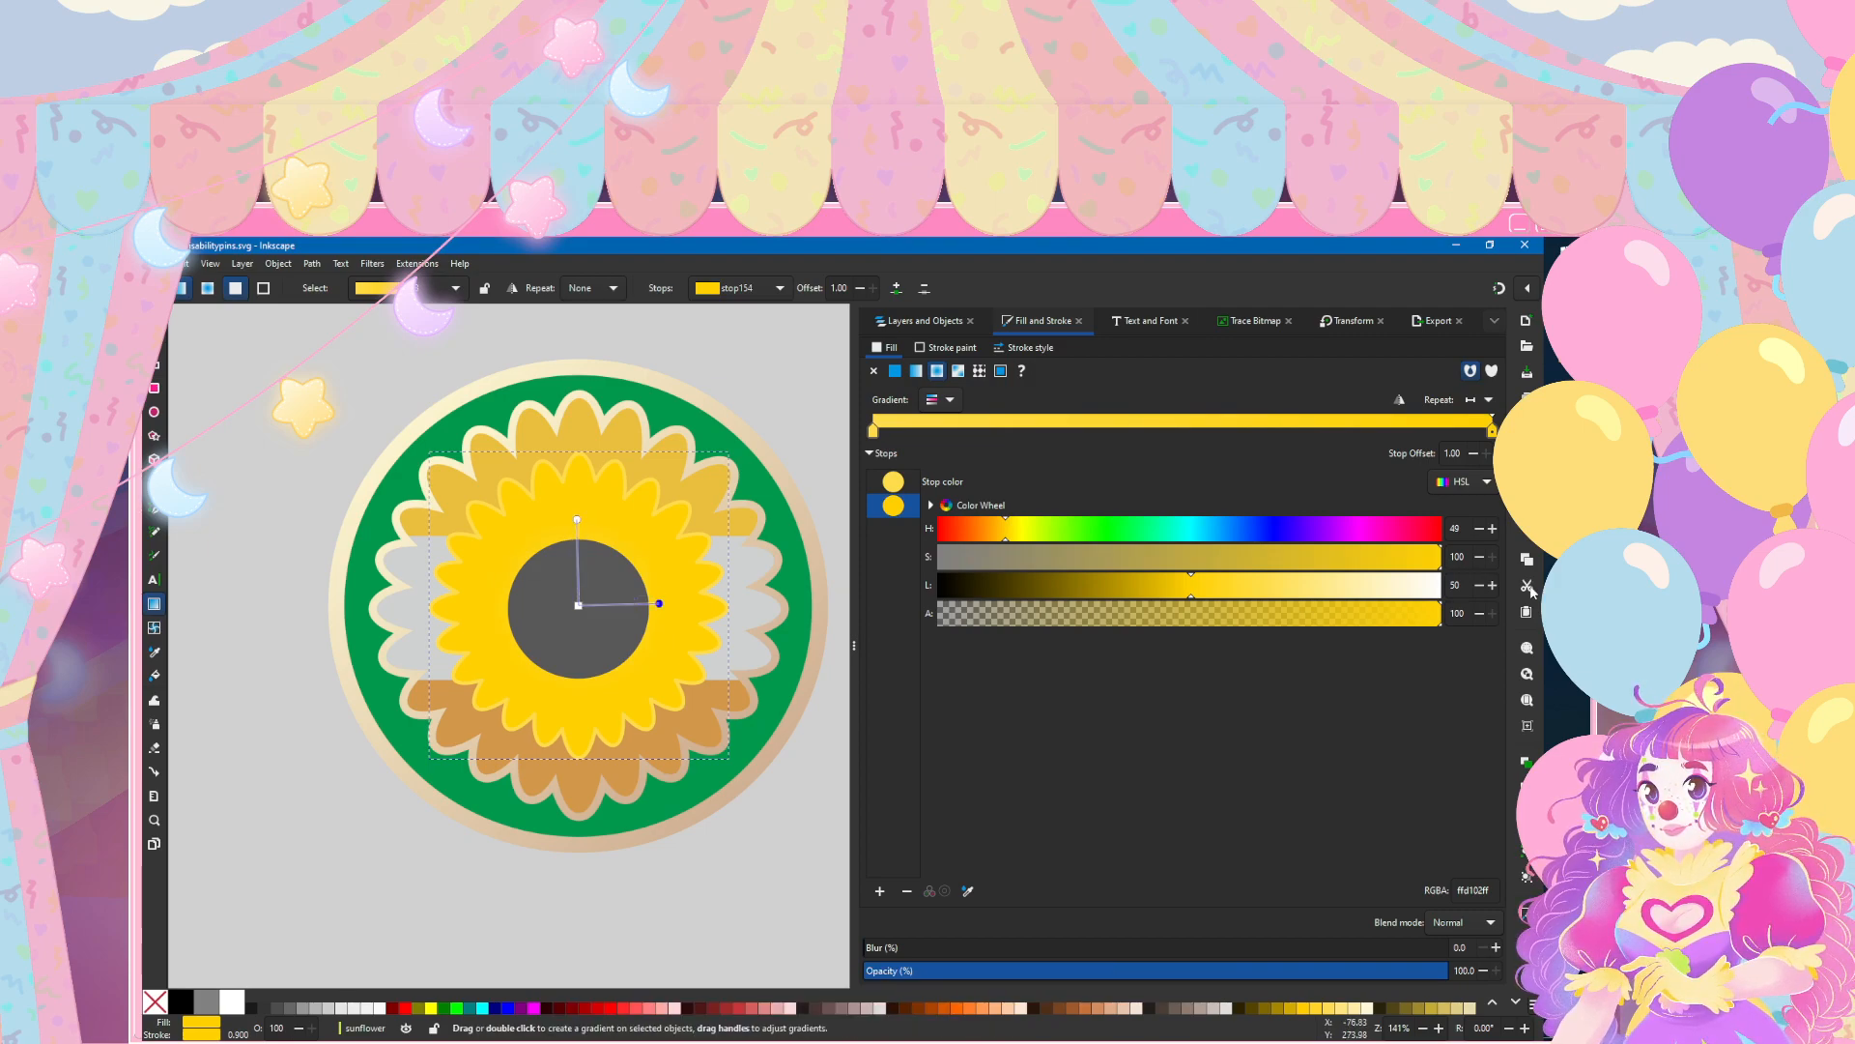
{"action": "key", "text": "Tab"}
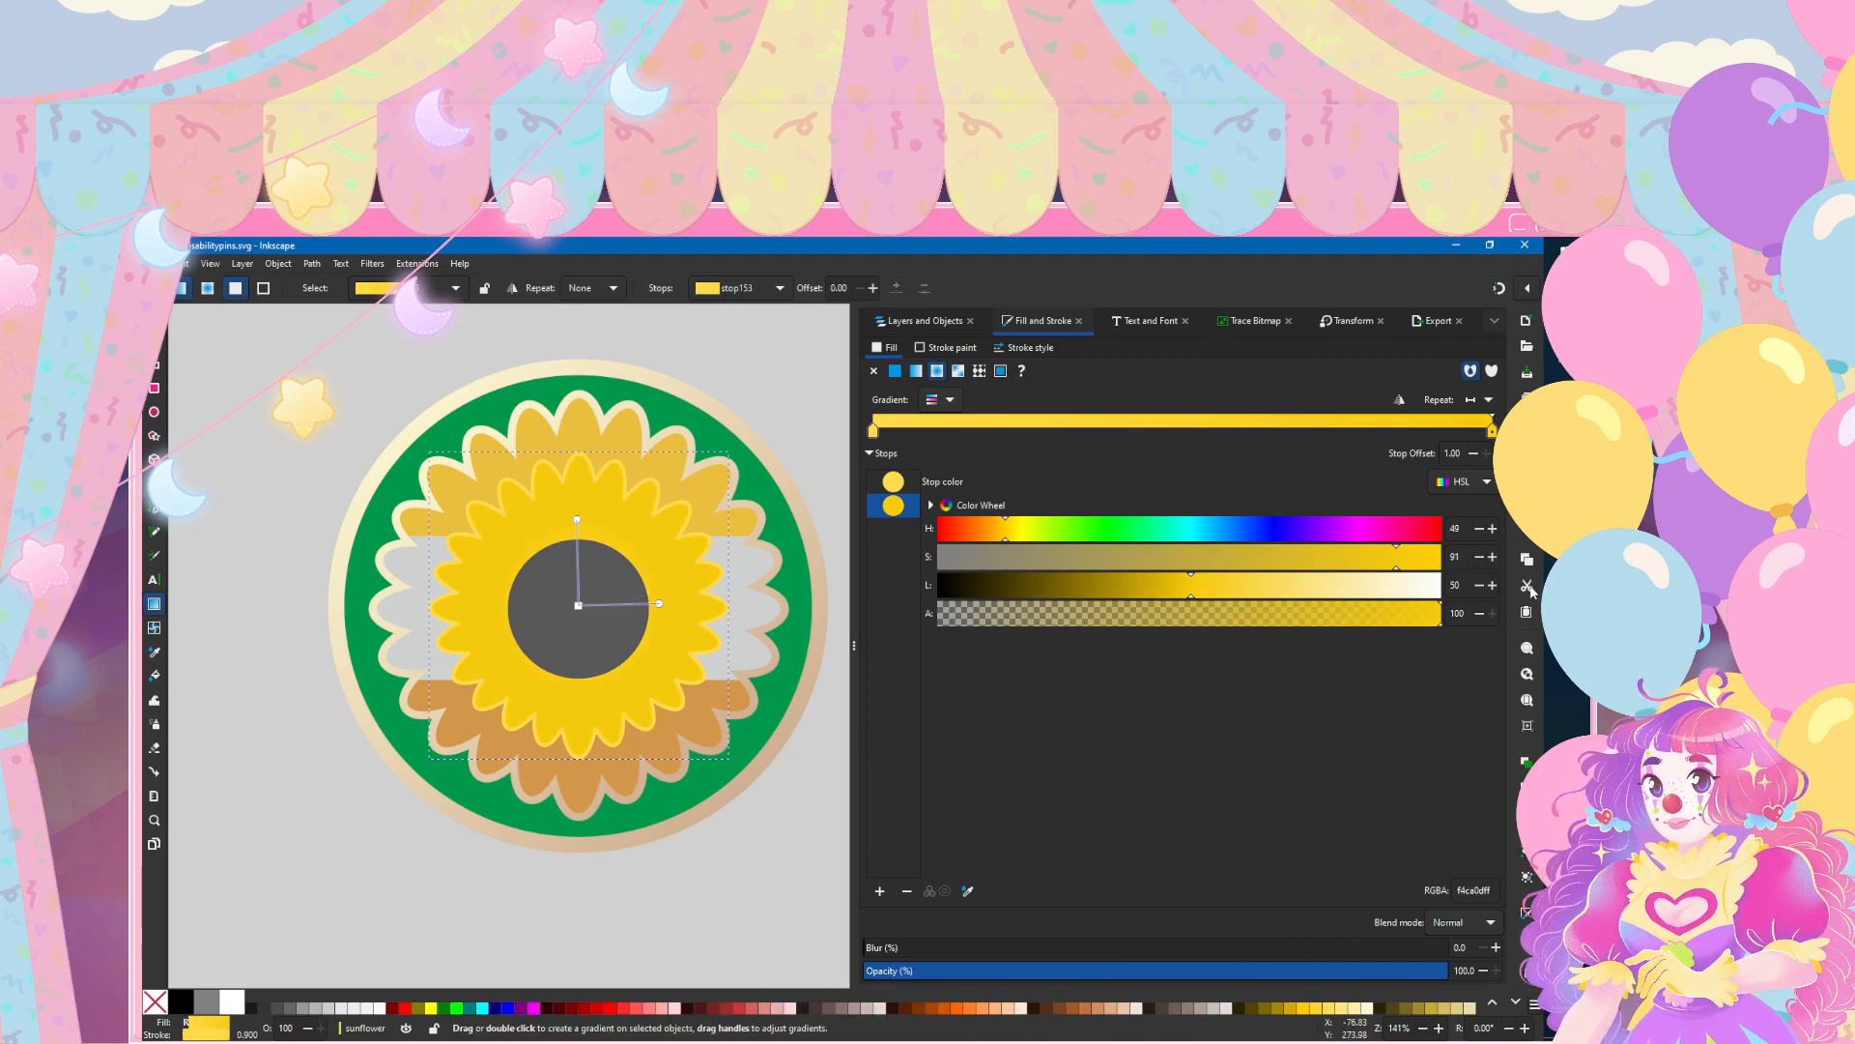
Step: Undo the outer stop's deeper yellow and set the inner petals' centre gradient stop to lightness 28
{"action": "key", "text": "ctrl+shift+z"}
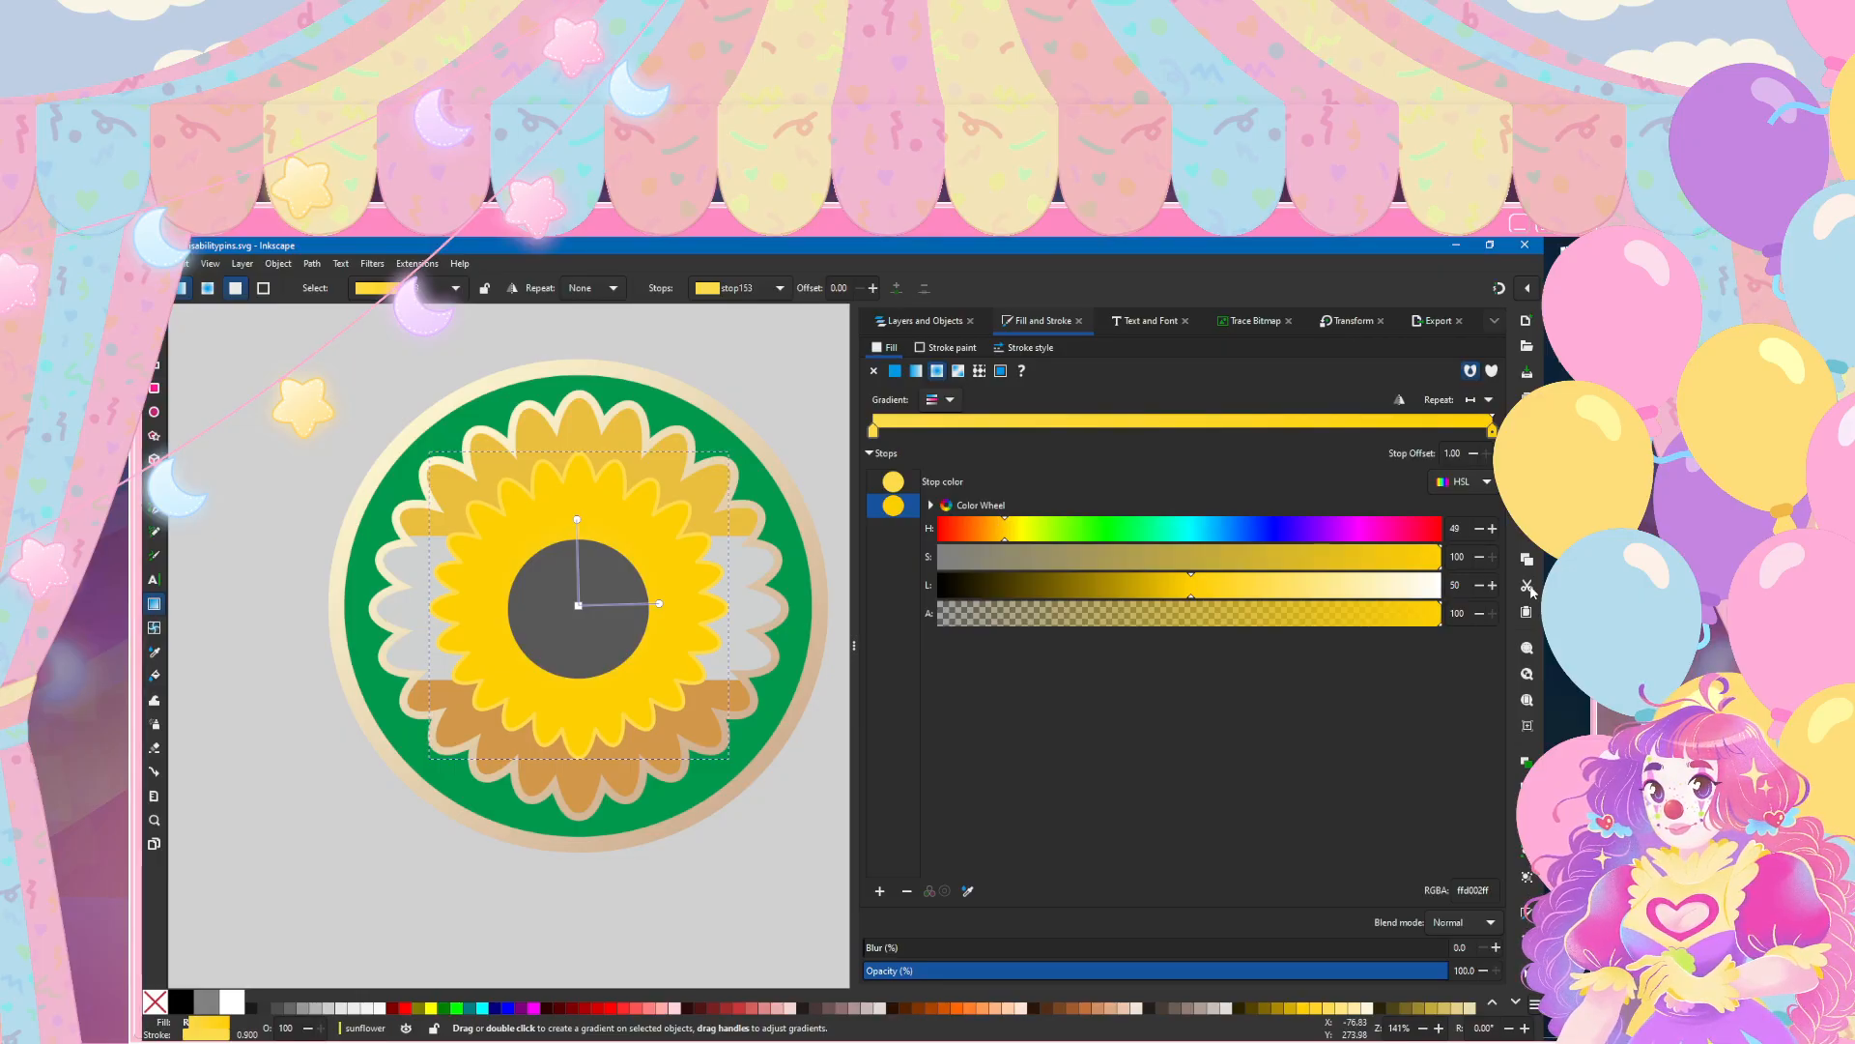
{"action": "key", "text": "ctrl+z"}
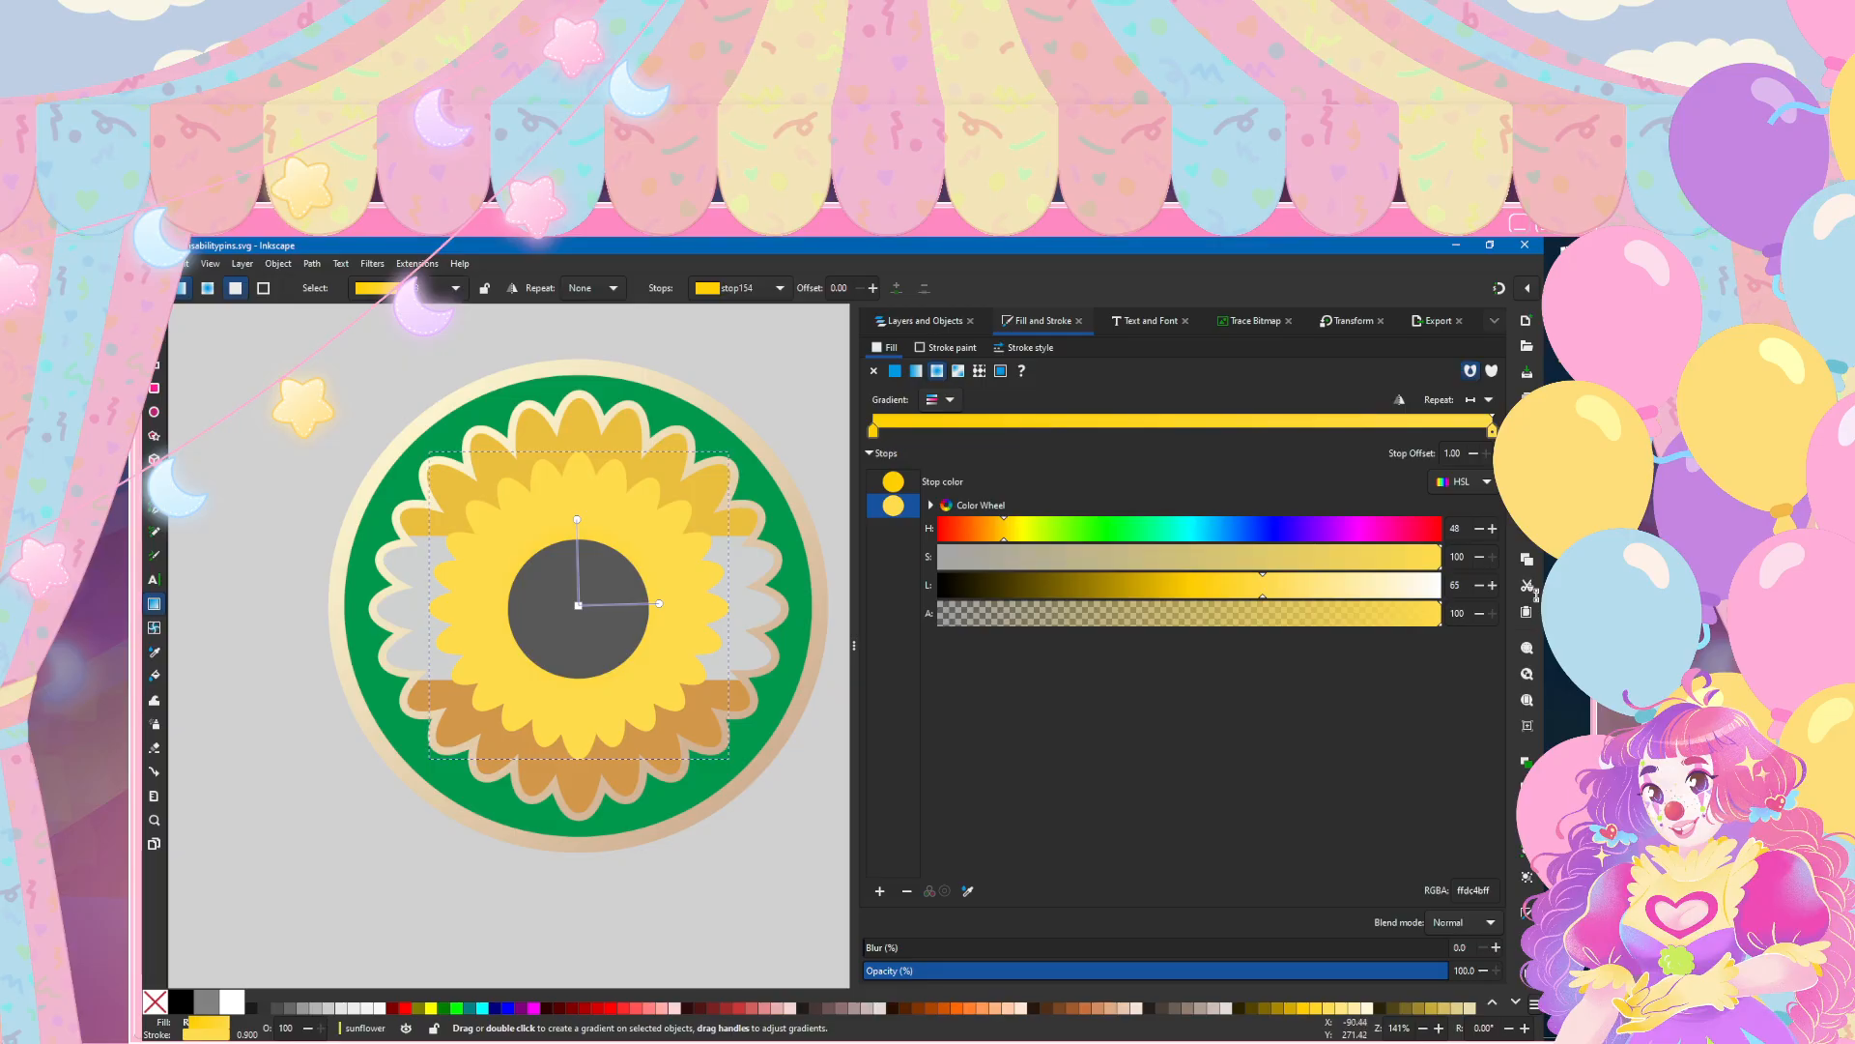
{"action": "left_click", "coordinate": [579, 606]}
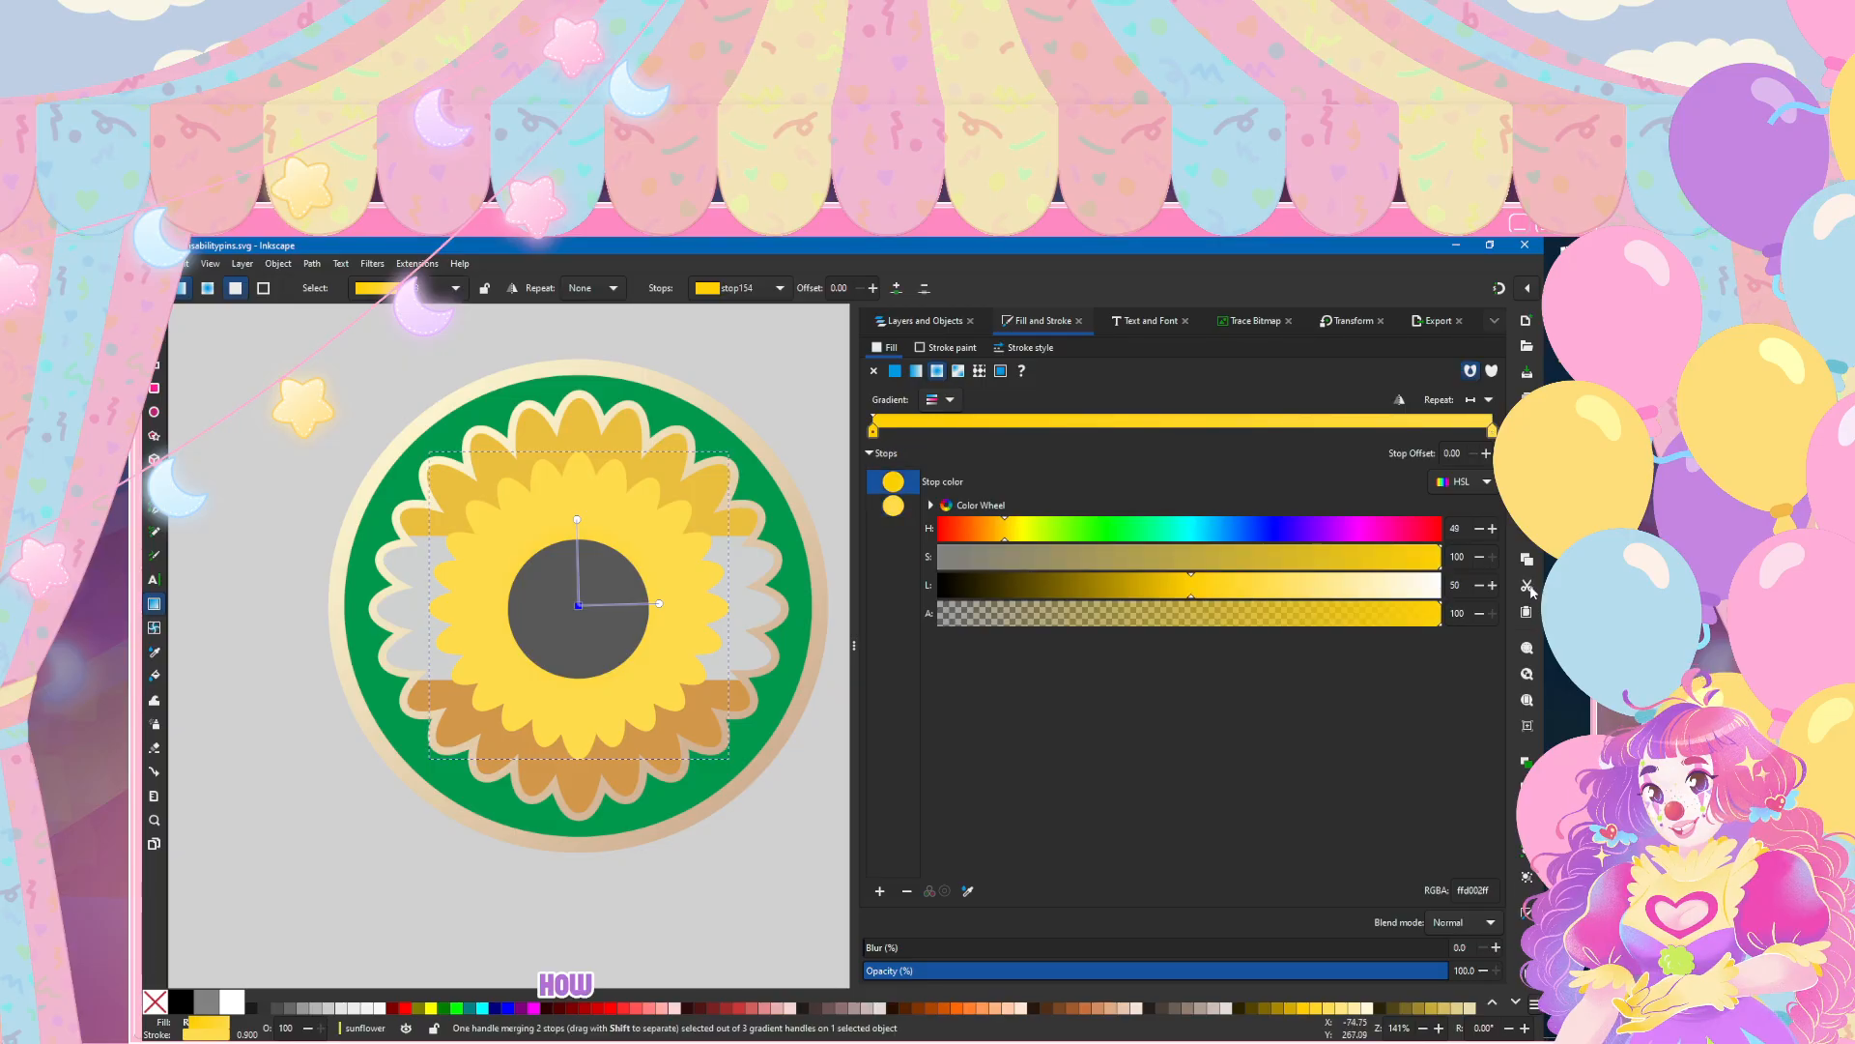
{"action": "left_click", "coordinate": [982, 585]}
{"action": "mouse_move", "coordinate": [982, 585]}
{"action": "left_mouse_down"}
{"action": "mouse_move", "coordinate": [1107, 584]}
{"action": "mouse_move", "coordinate": [1059, 585]}
{"action": "mouse_move", "coordinate": [1078, 584]}
{"action": "left_mouse_up"}
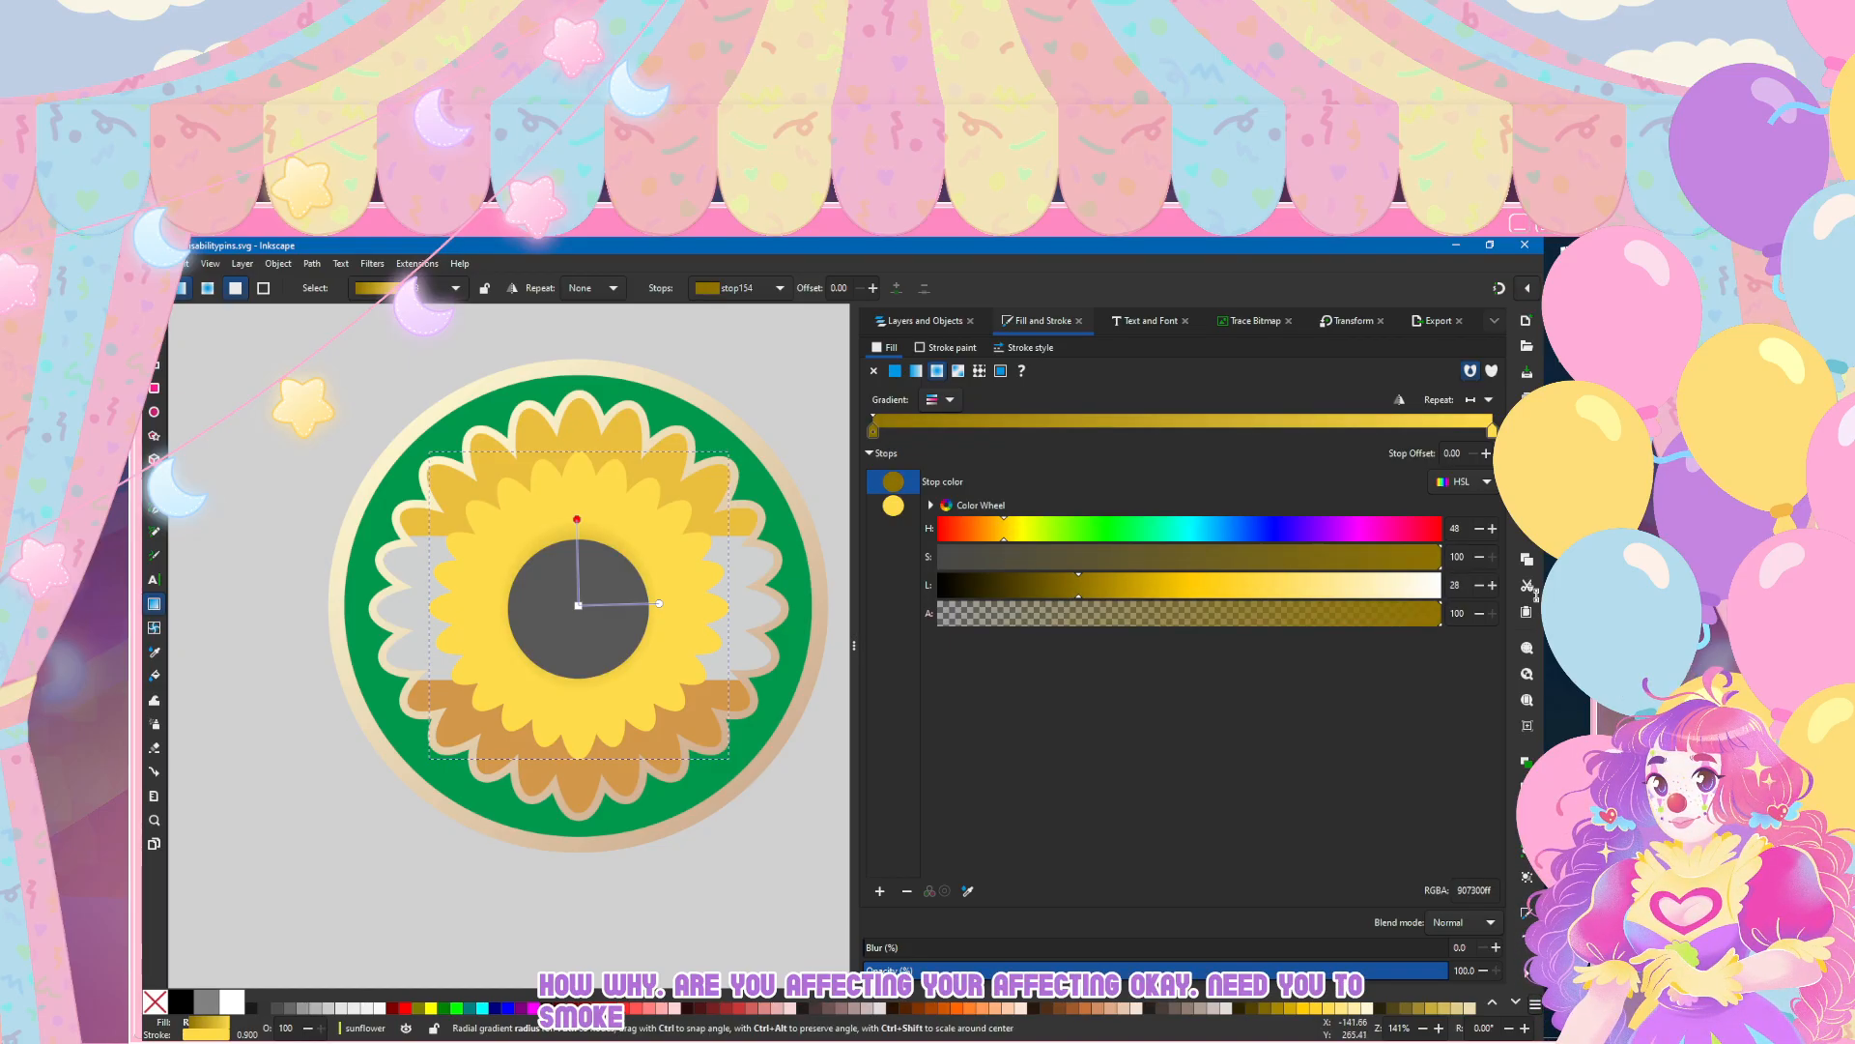
Step: Enlarge the inner petals' radial gradient beyond the grey centre and shift its centre slightly downward
{"action": "left_click_drag", "start_coordinate": [577, 519], "coordinate": [578, 492]}
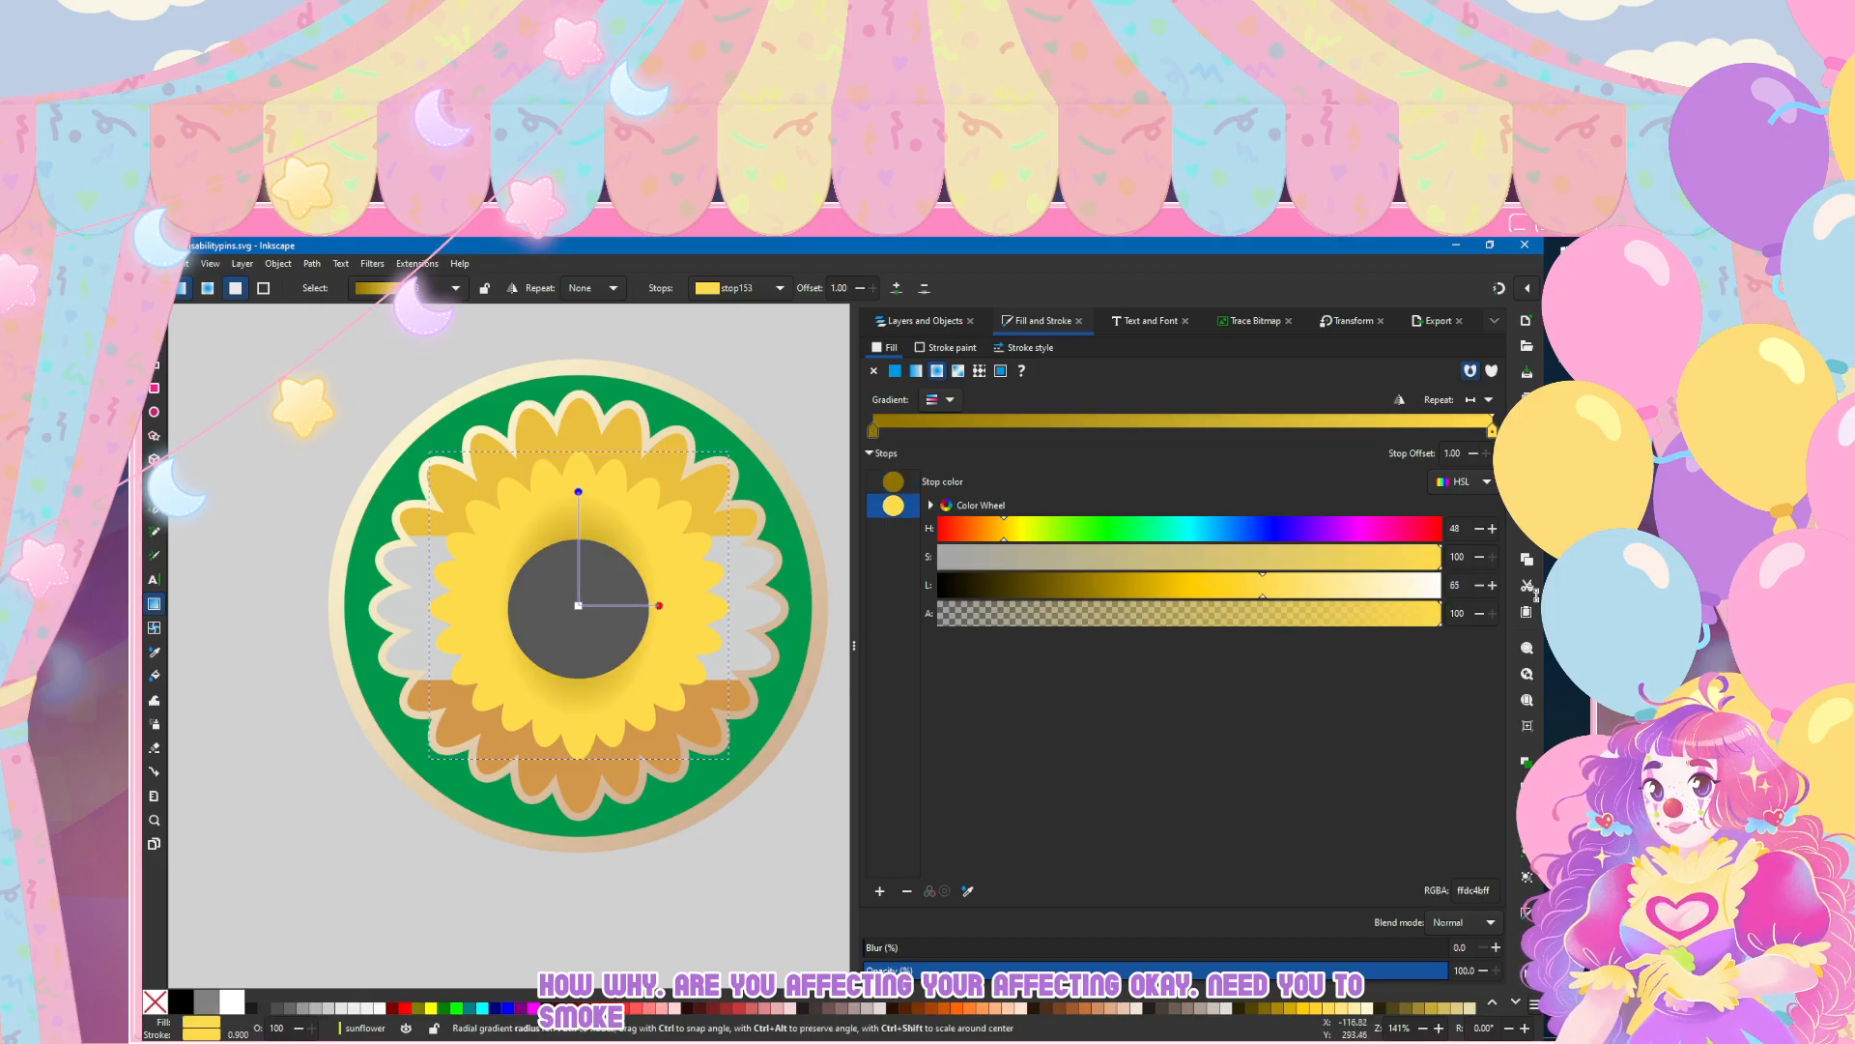
{"action": "left_click_drag", "start_coordinate": [659, 605], "coordinate": [691, 603]}
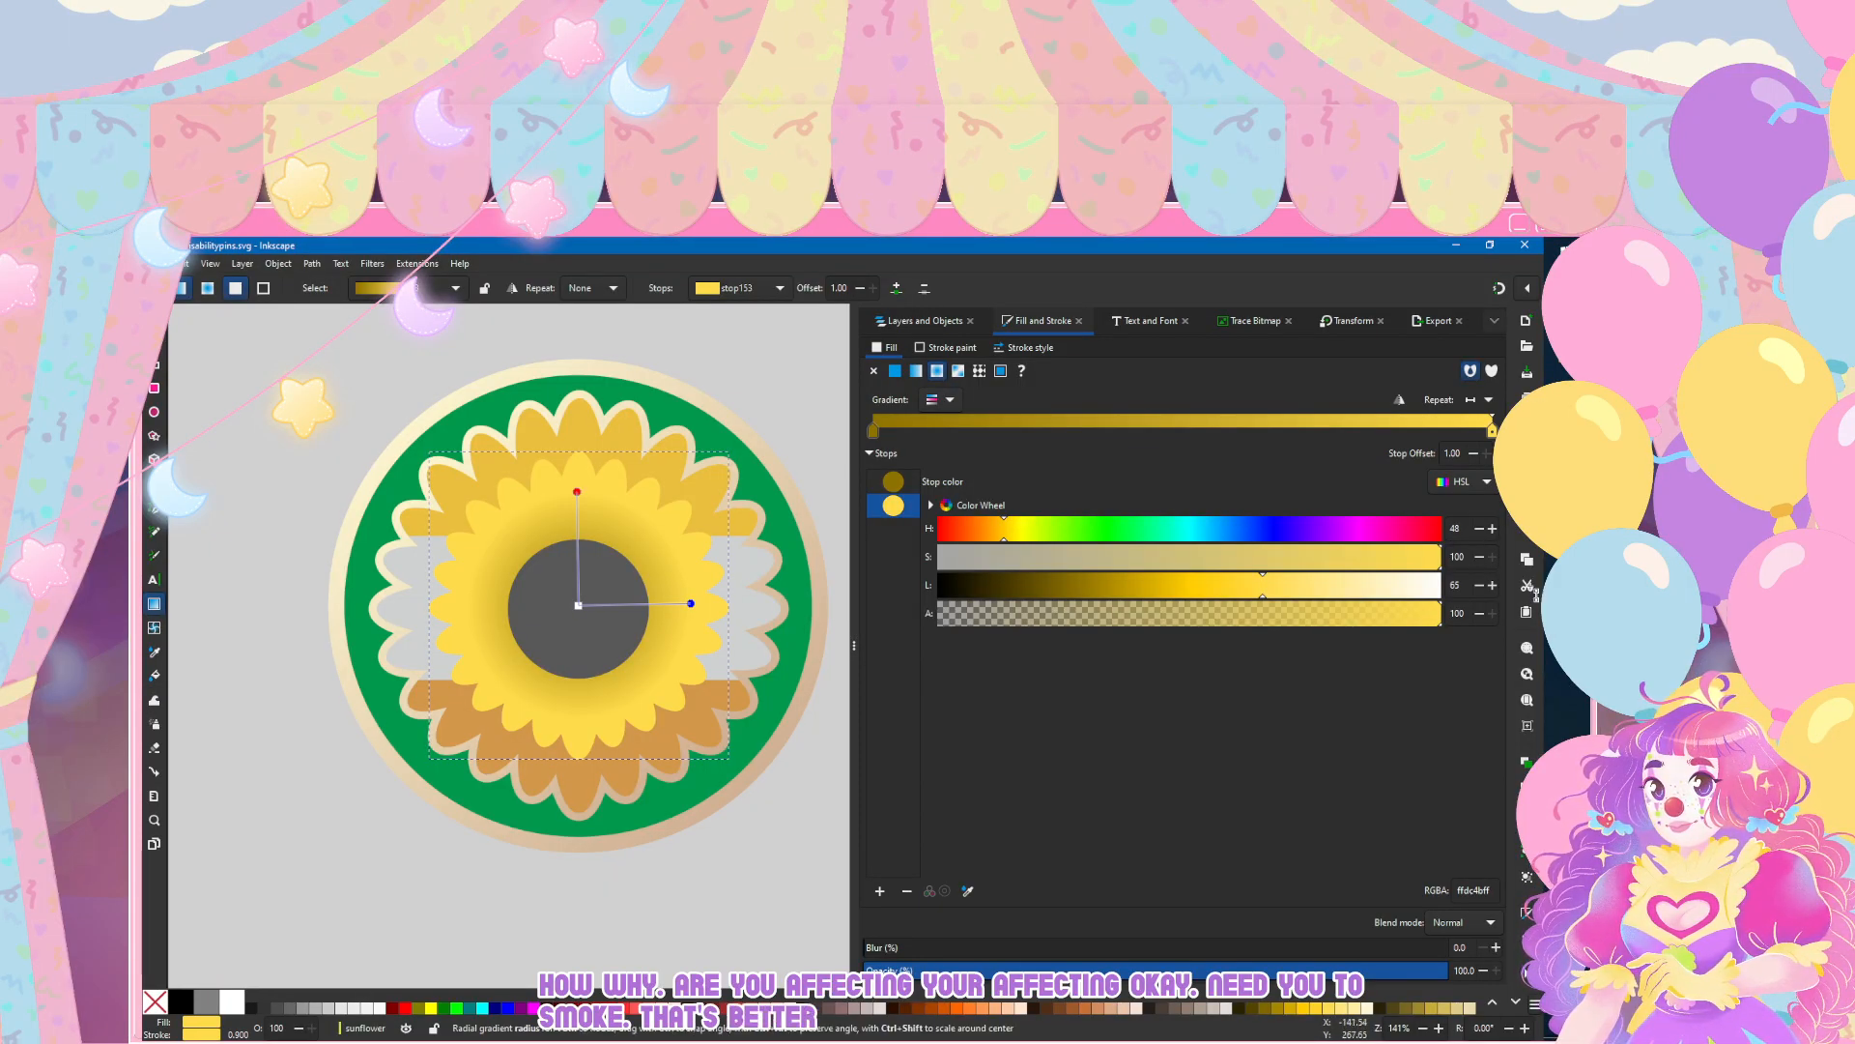
{"action": "left_click_drag", "start_coordinate": [576, 491], "coordinate": [580, 498]}
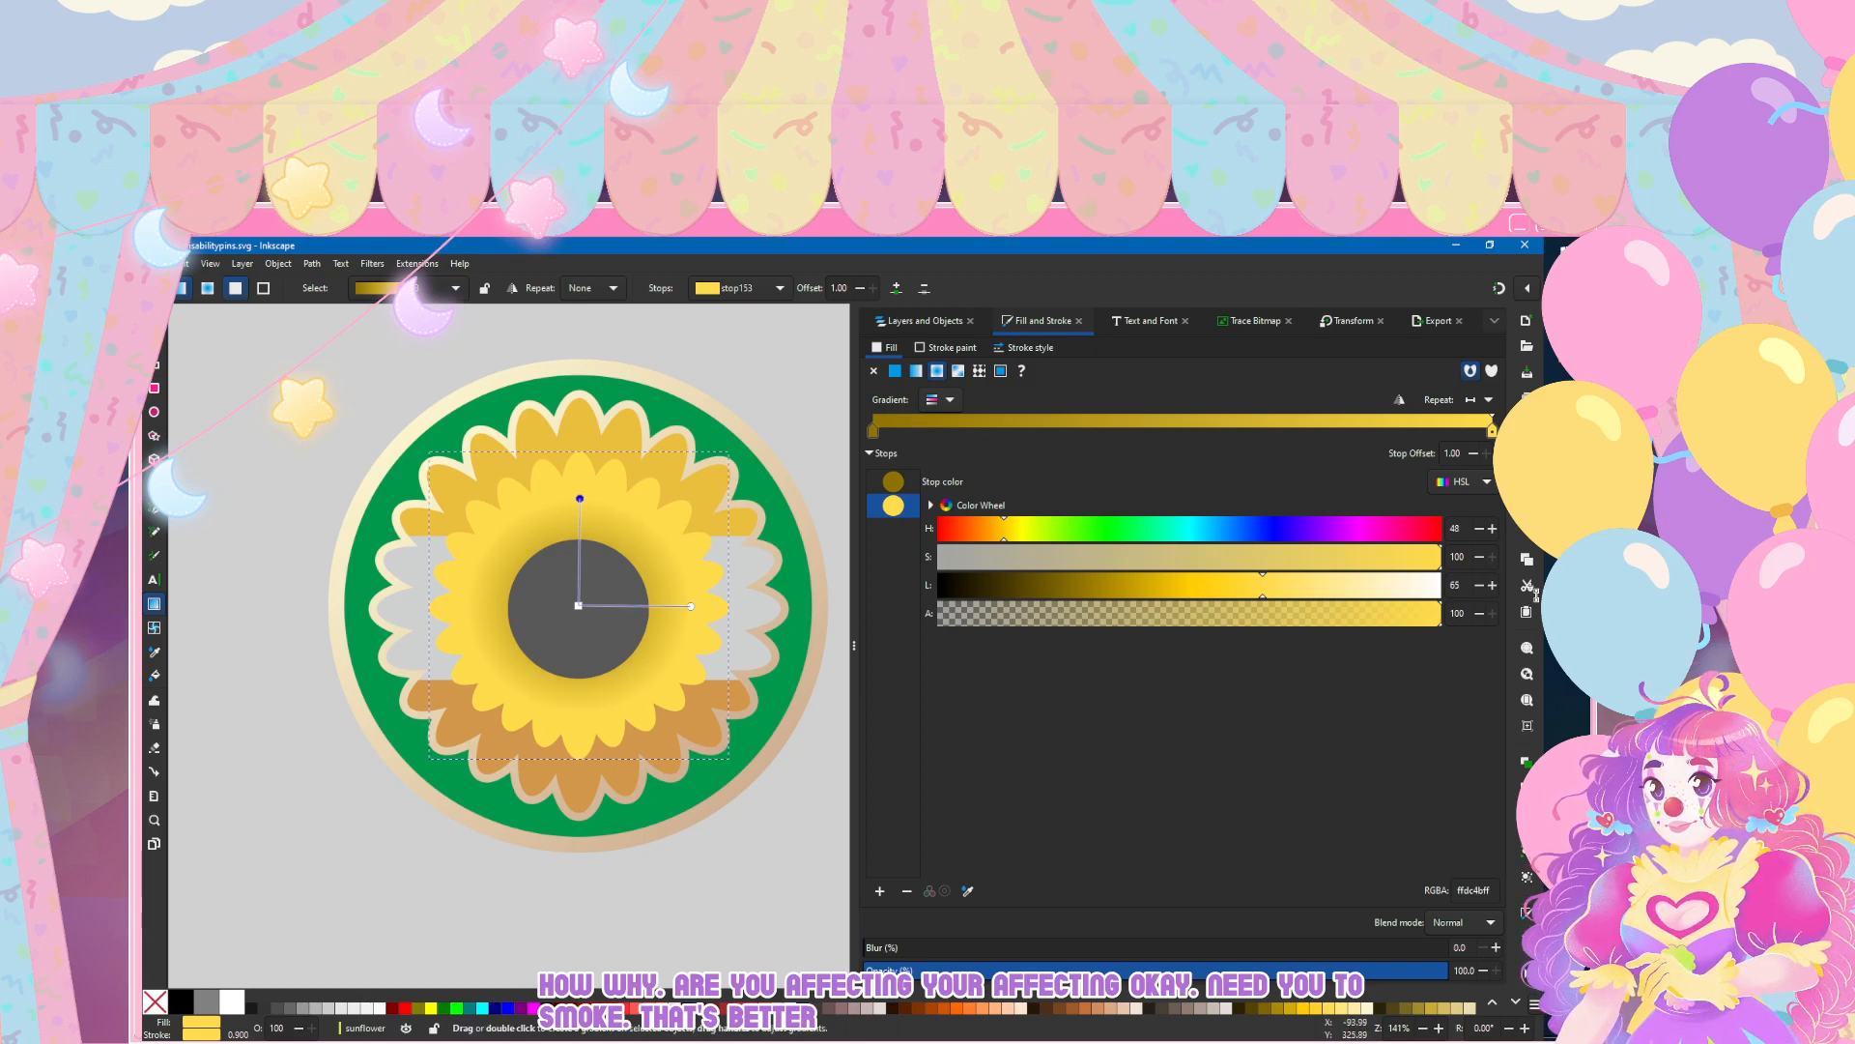
{"action": "left_click_drag", "start_coordinate": [578, 605], "coordinate": [577, 611]}
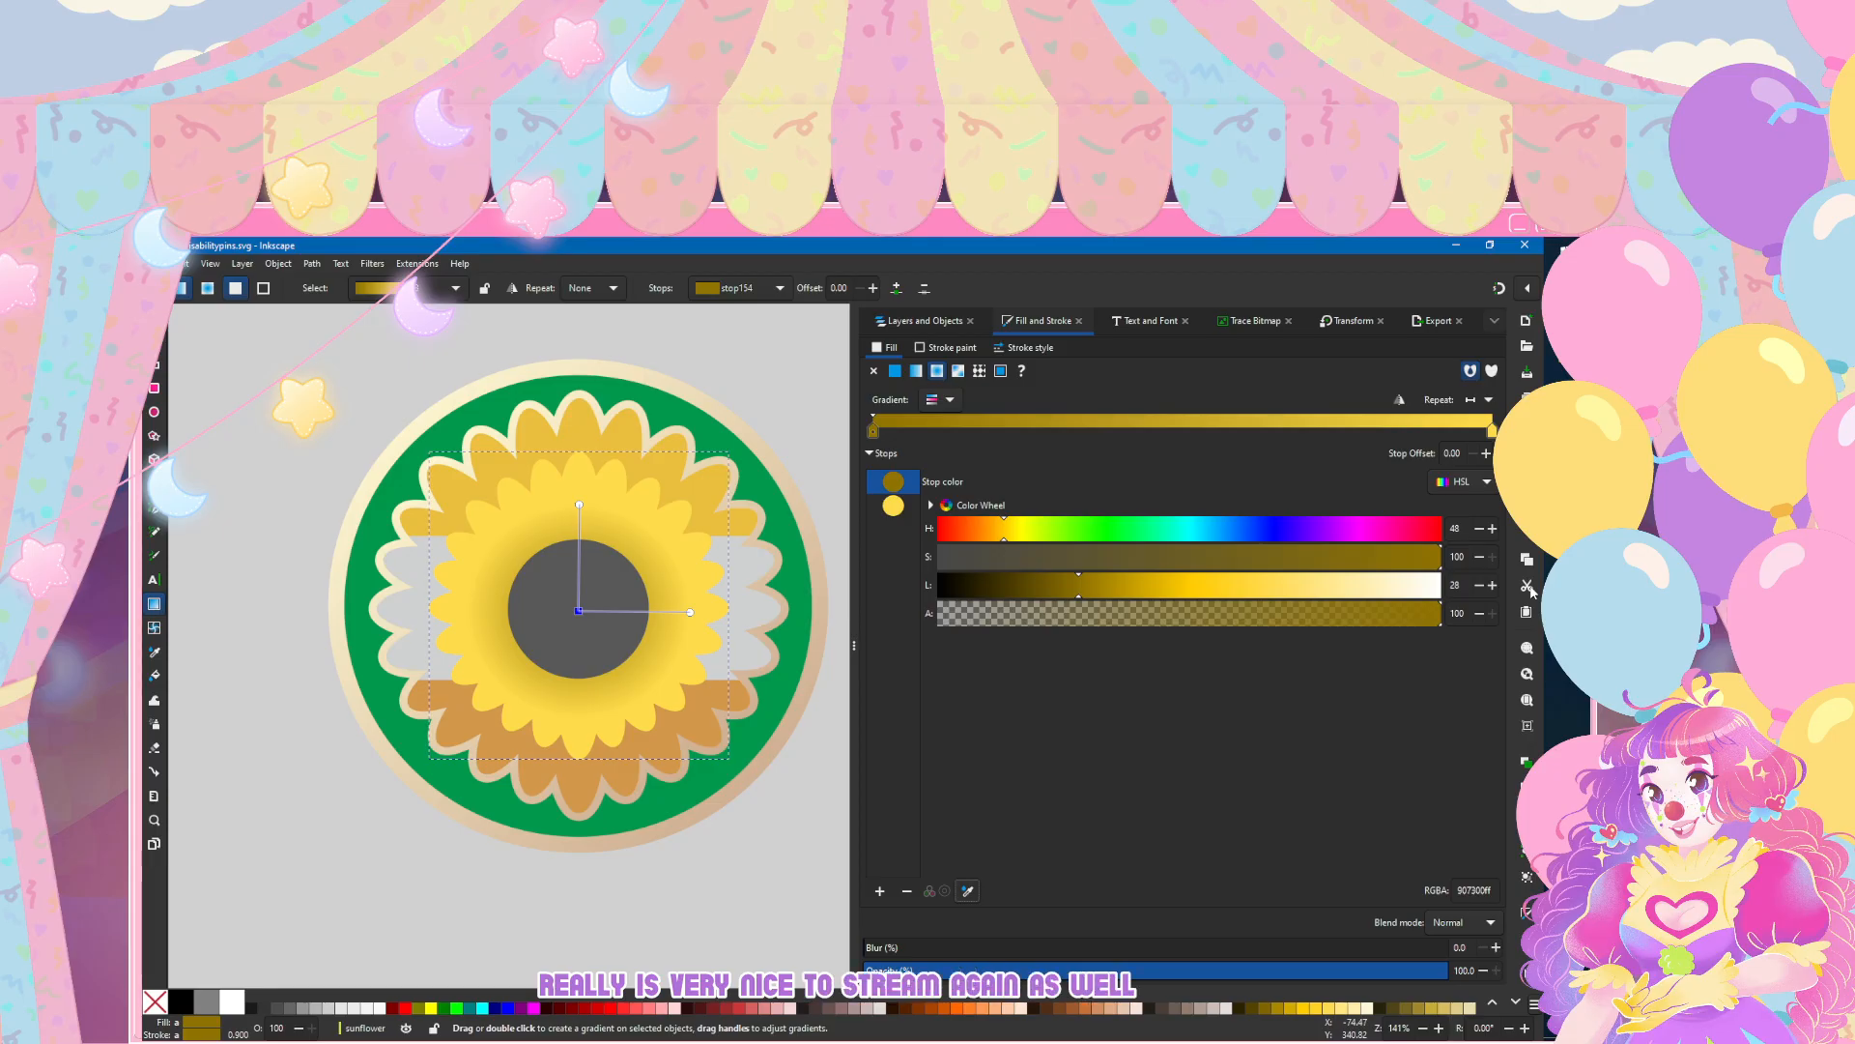
Step: Try the rim's sampled cream and tan colours on the inner petals' centre gradient stop, undoing each one
{"action": "left_click", "coordinate": [967, 891]}
{"action": "left_click", "coordinate": [432, 417]}
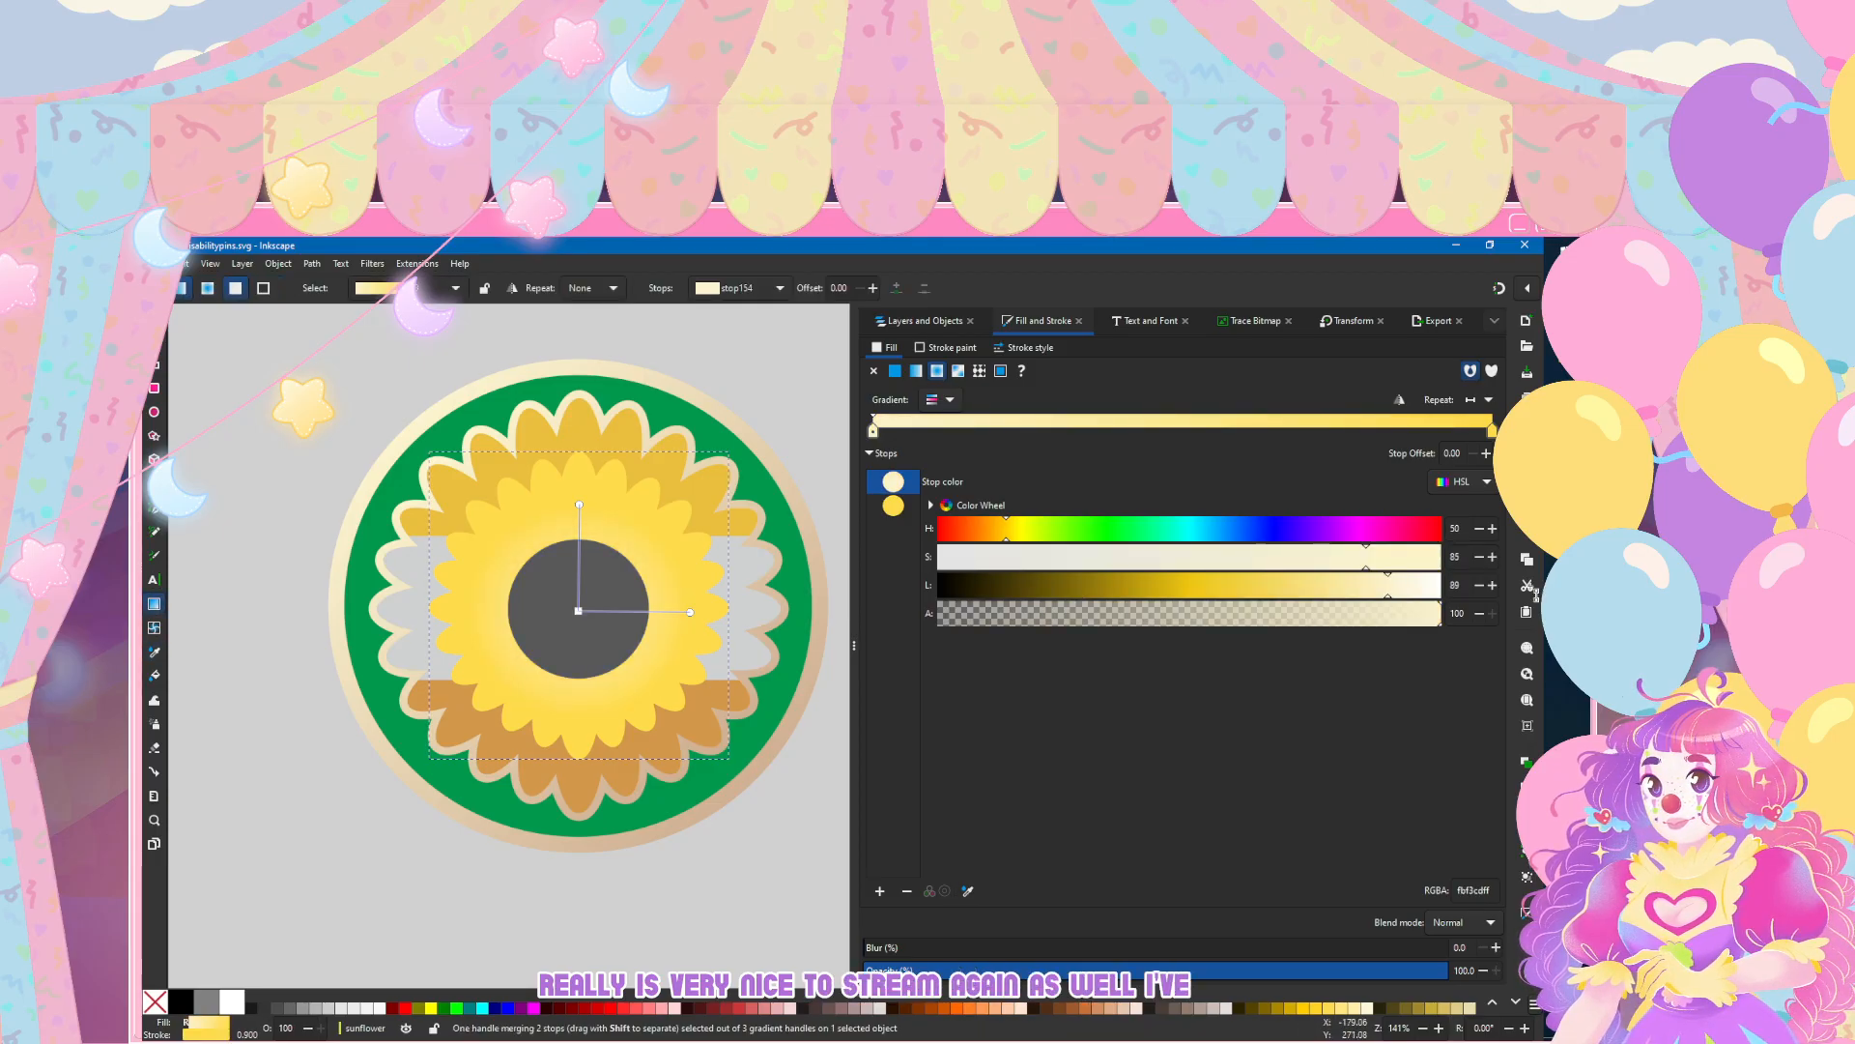
{"action": "key", "text": "ctrl+z"}
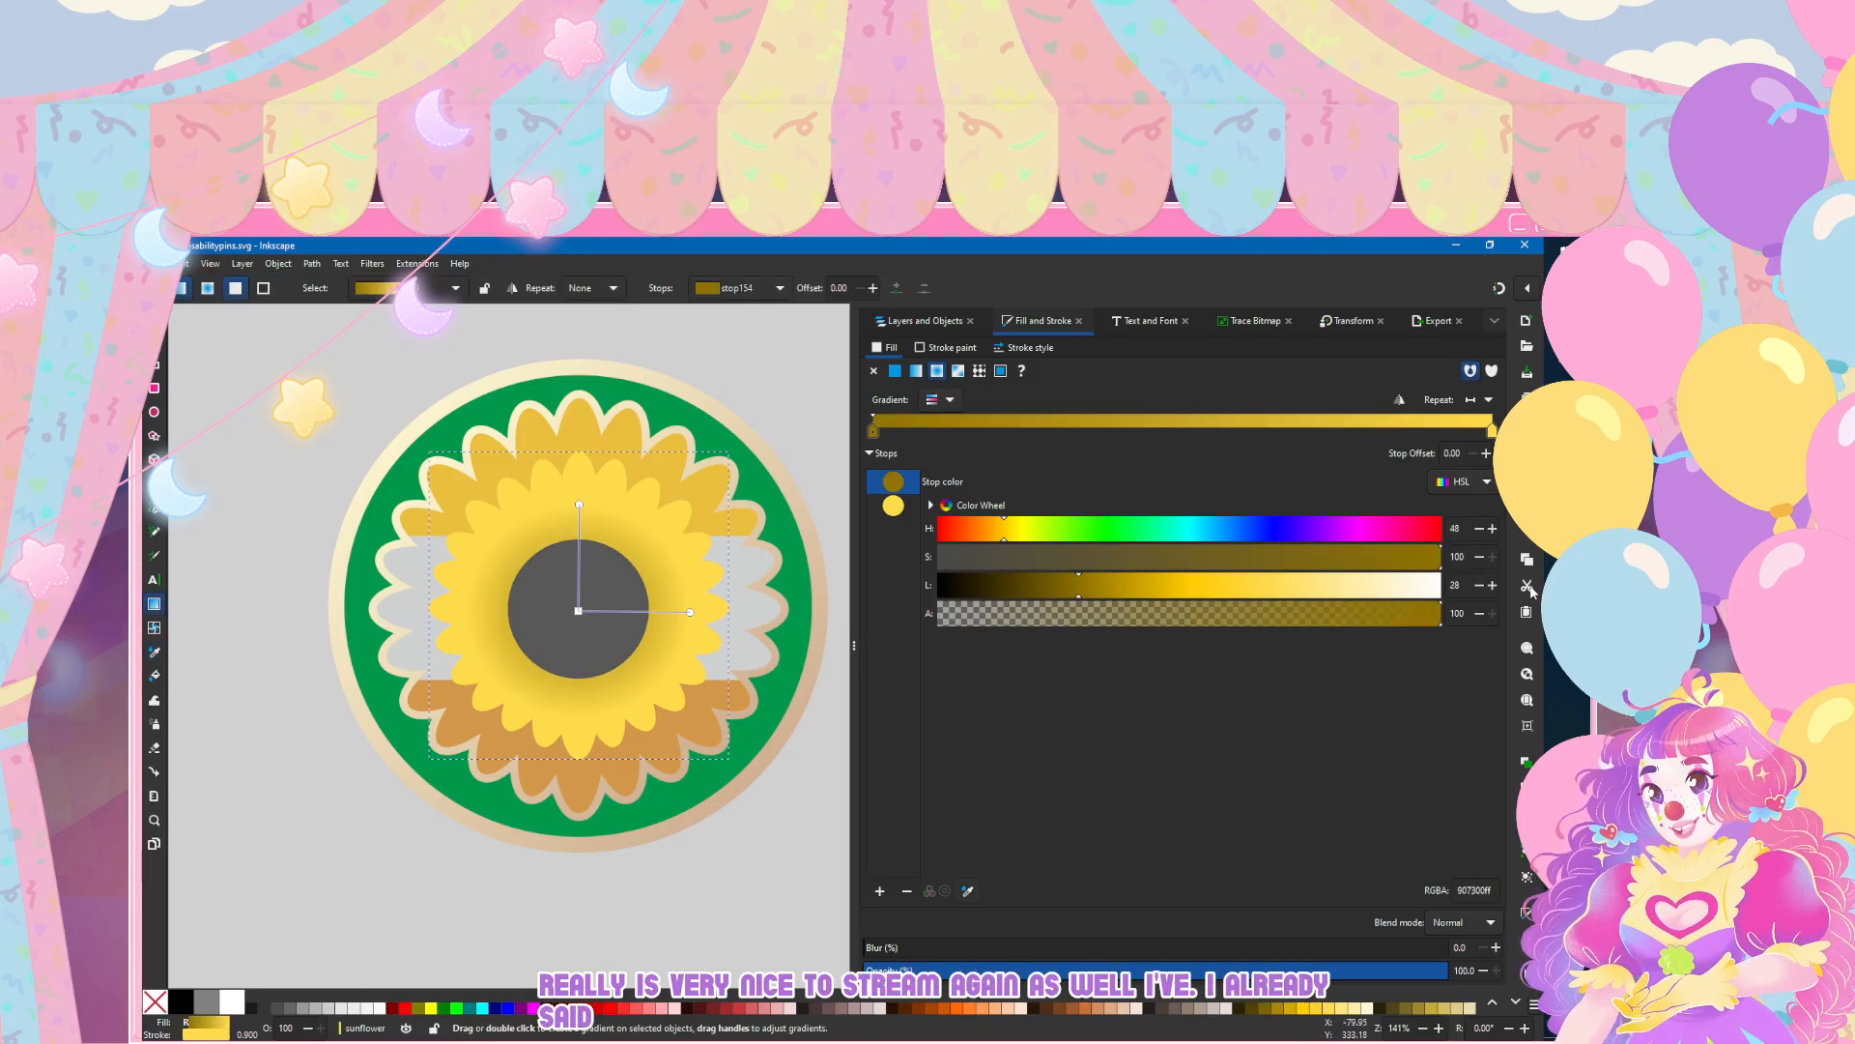
{"action": "left_click", "coordinate": [967, 891]}
{"action": "left_click", "coordinate": [754, 773]}
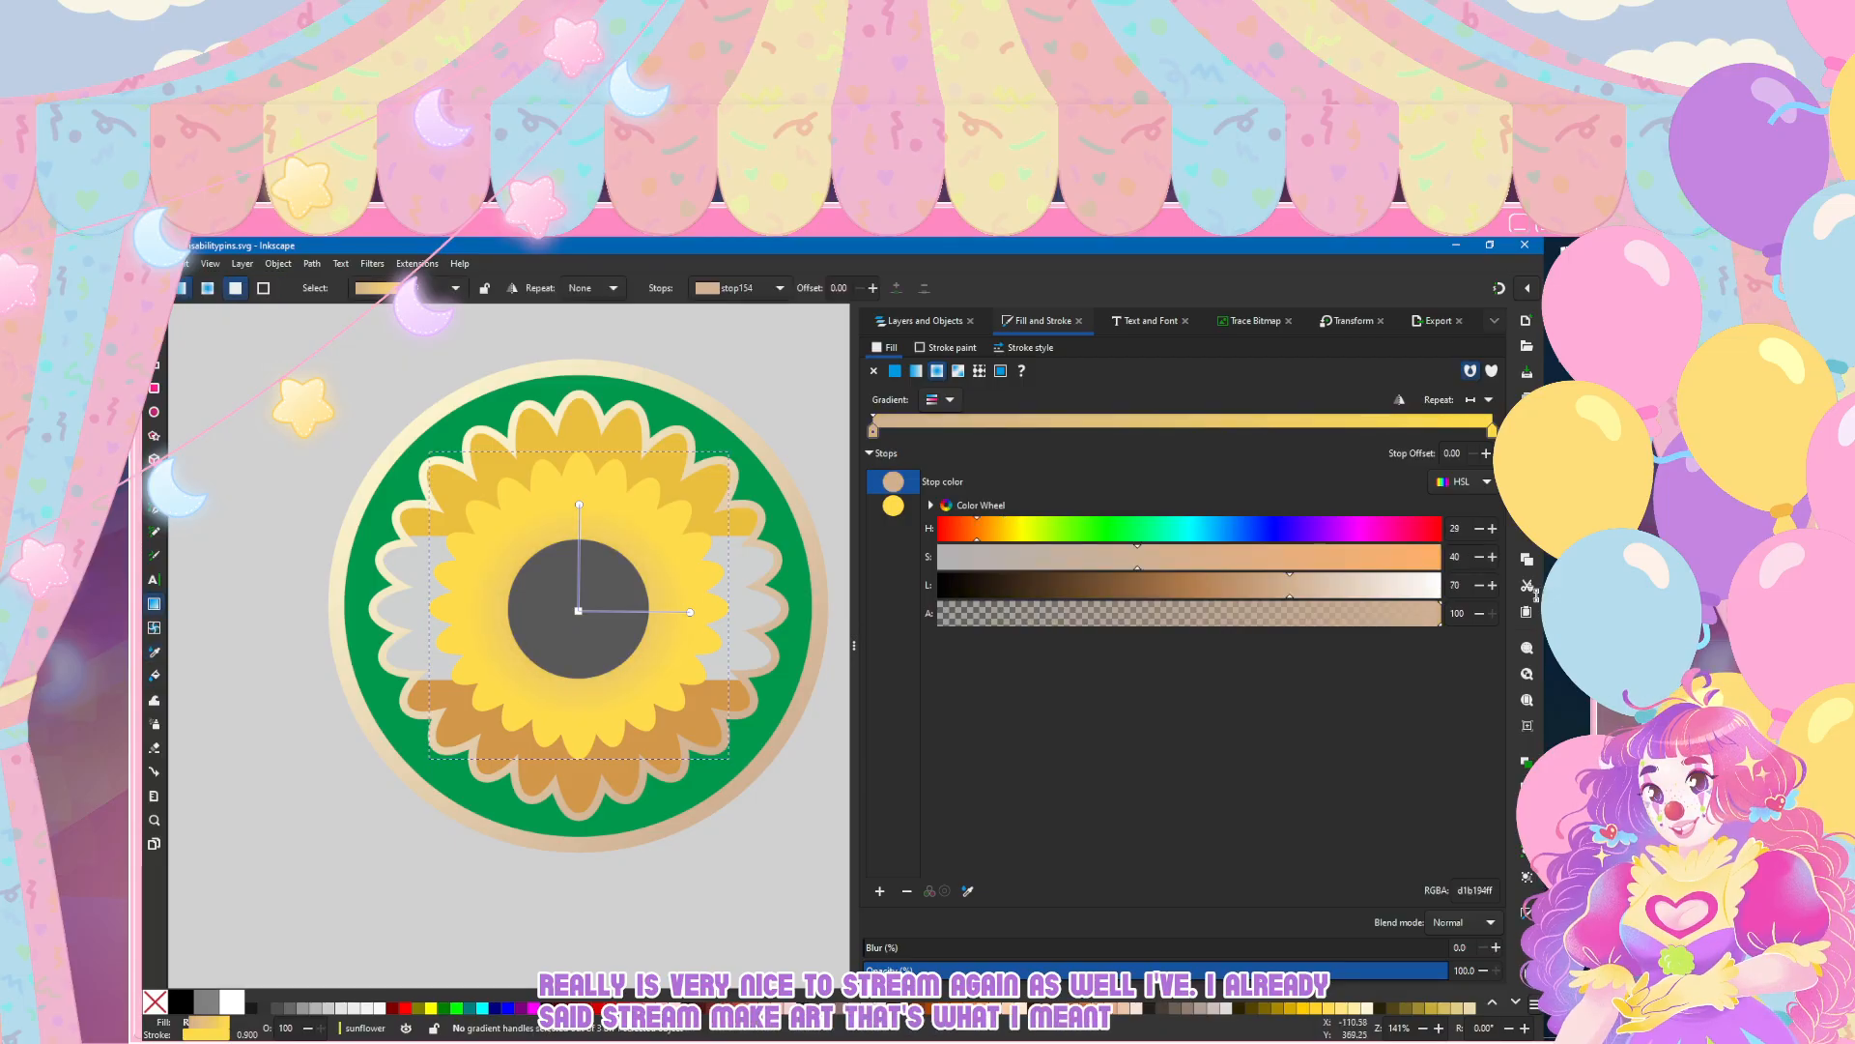
{"action": "key", "text": "ctrl+z"}
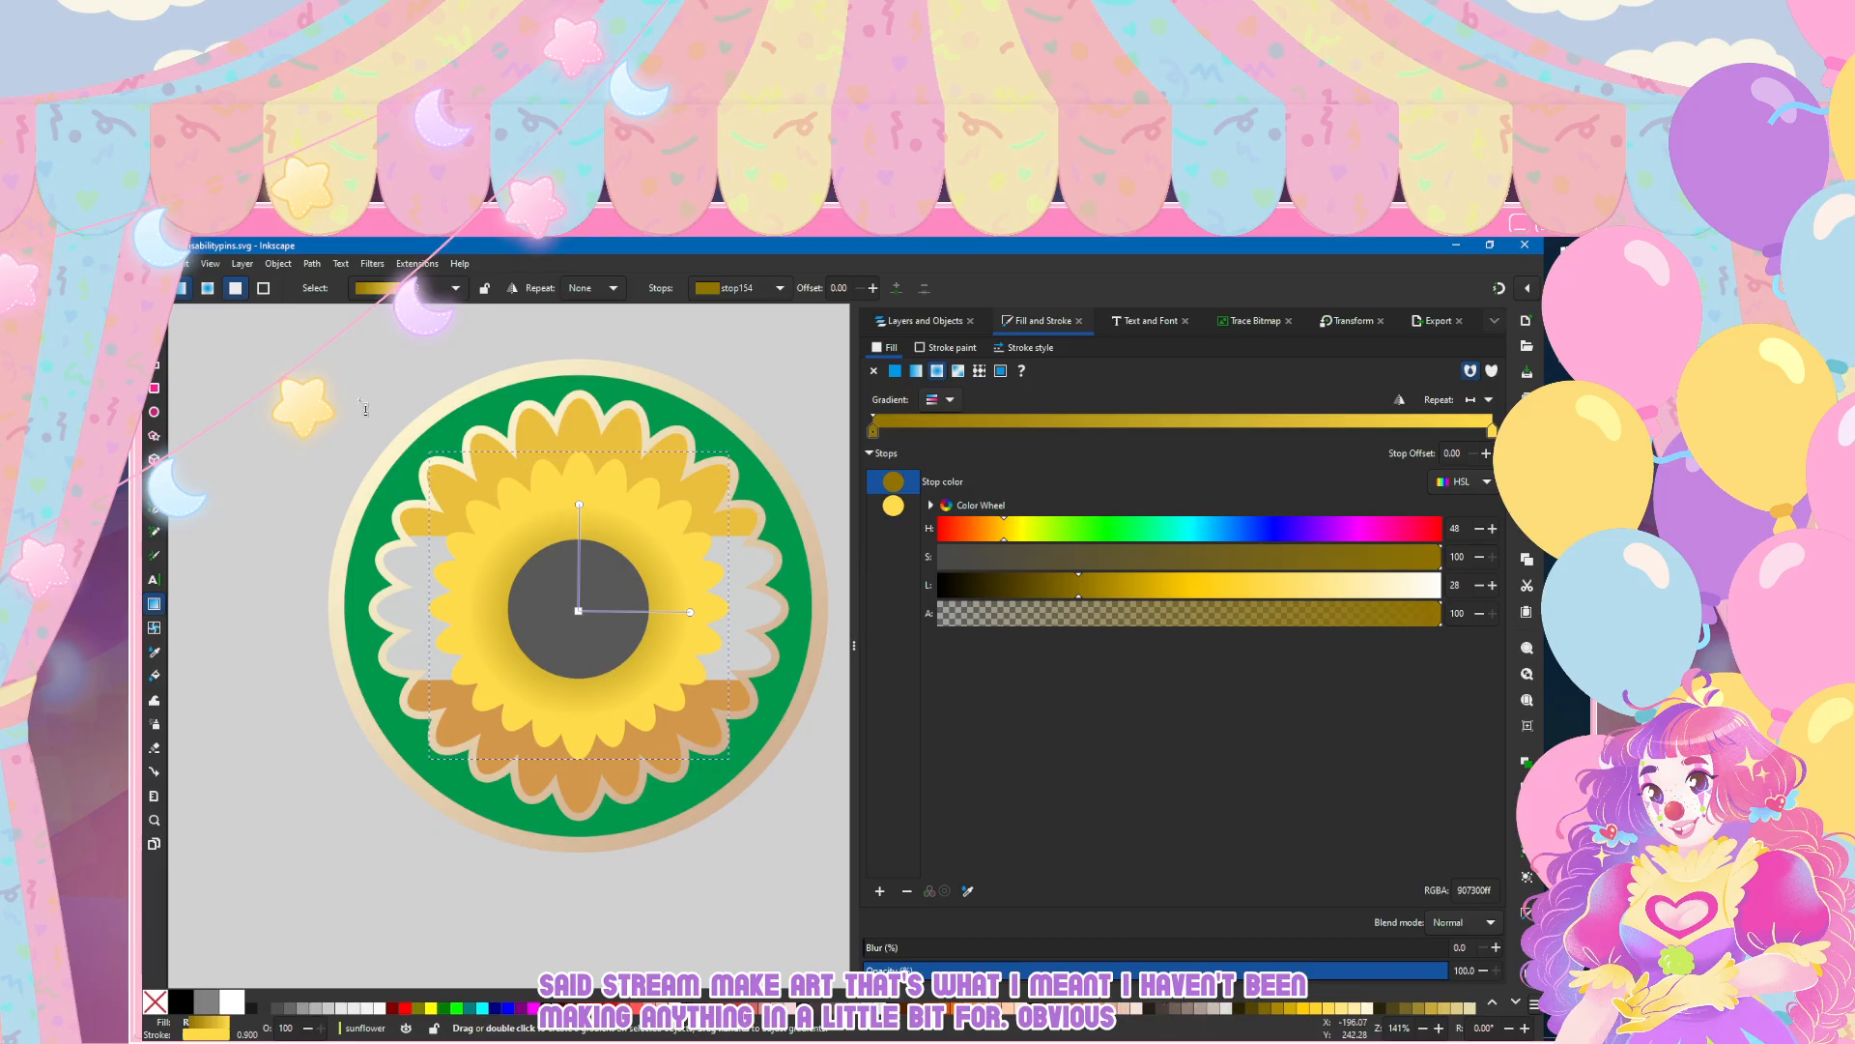
Step: Select the inner petals and give their stroke the existing cream-to-tan linear gradient 48
{"action": "scroll", "coordinate": [463, 505], "scroll_direction": "down", "scroll_amount": 5}
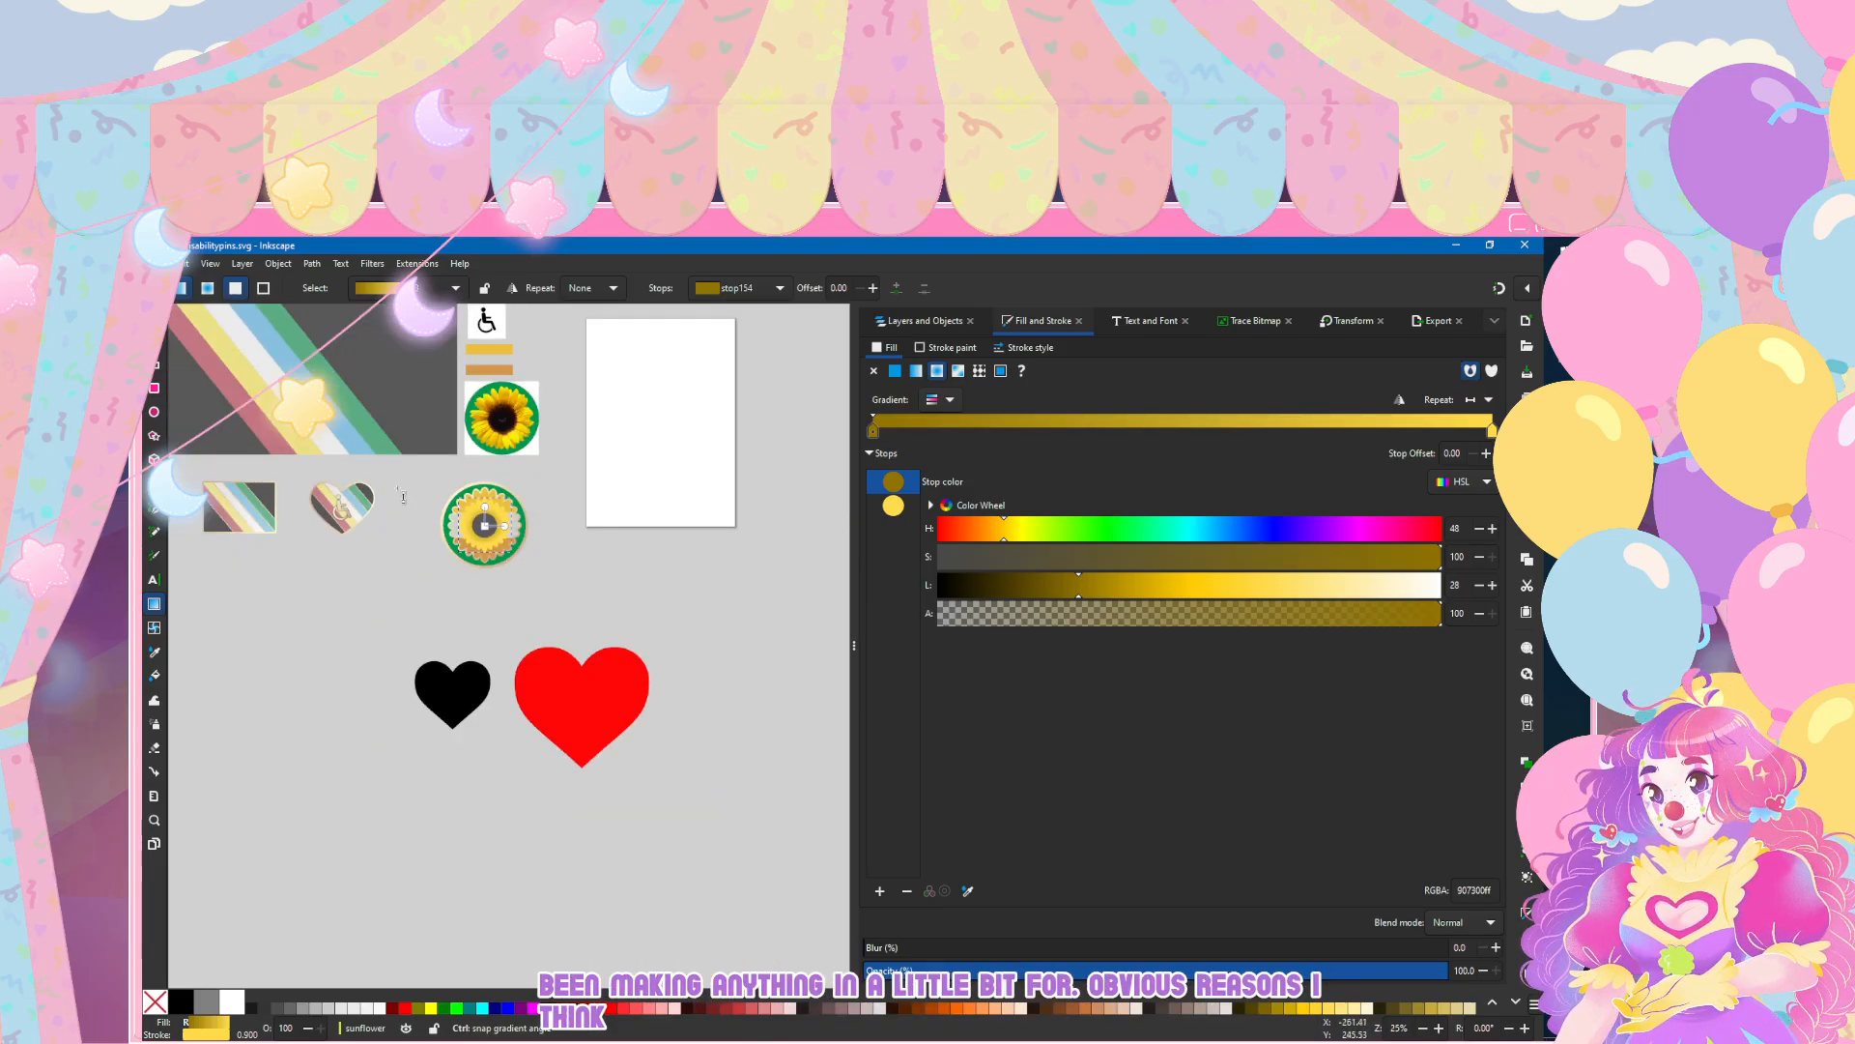
{"action": "key", "text": "s"}
{"action": "key", "text": "Escape"}
{"action": "scroll", "coordinate": [330, 520], "scroll_direction": "up", "scroll_amount": 2}
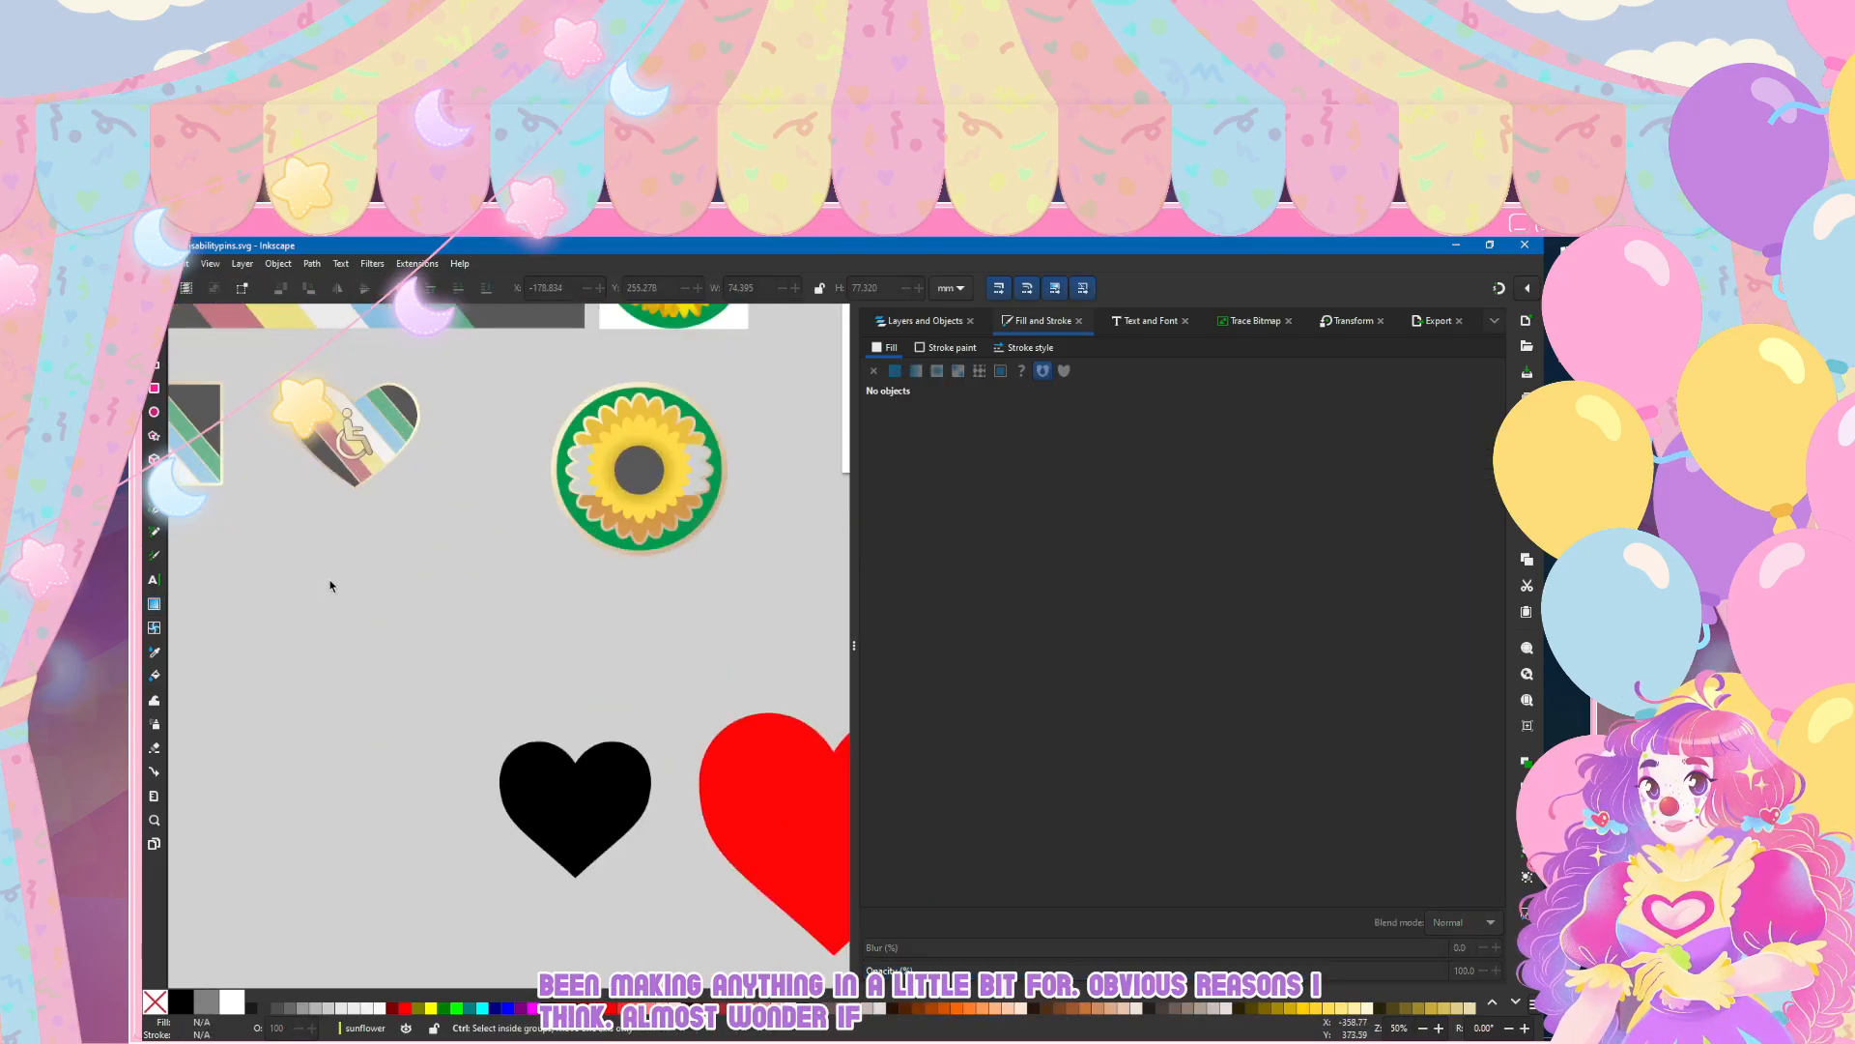
{"action": "scroll", "coordinate": [732, 480], "scroll_direction": "up", "scroll_amount": 2}
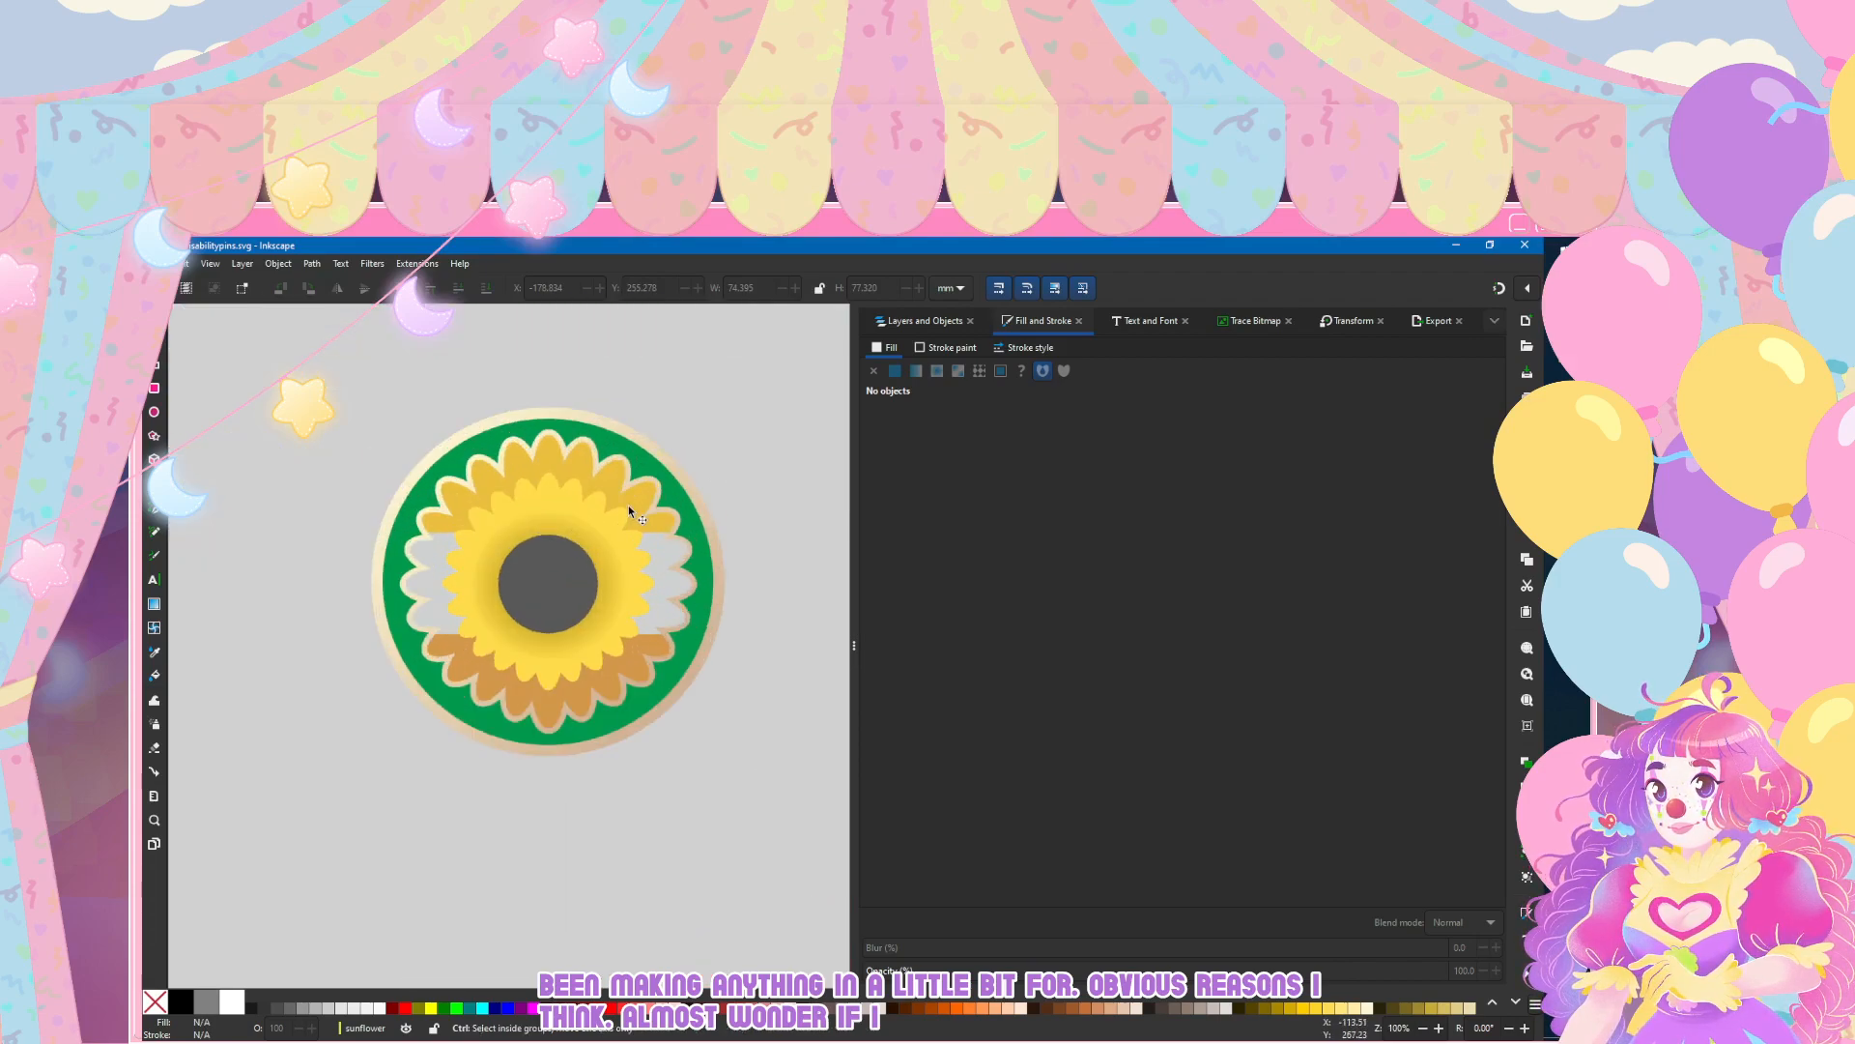
{"action": "scroll", "coordinate": [573, 615], "scroll_direction": "up", "scroll_amount": 1}
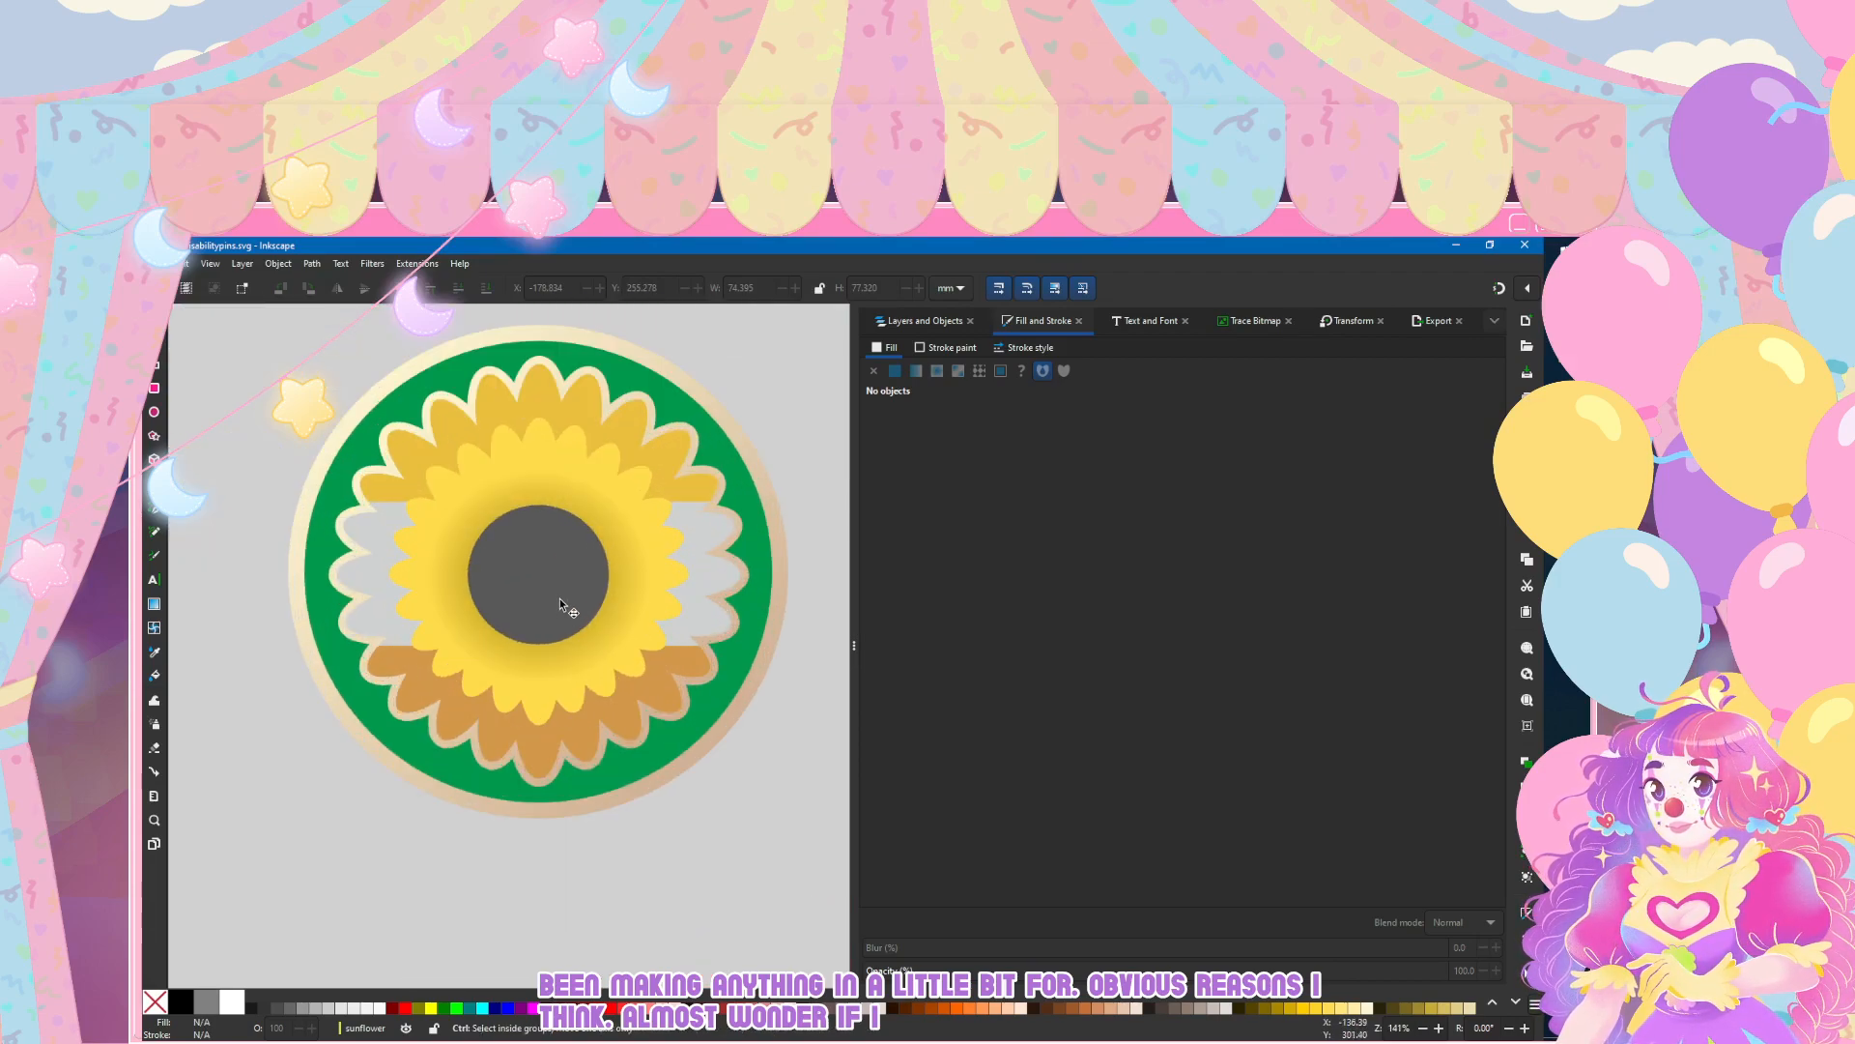
{"action": "key", "text": "n"}
{"action": "left_click", "coordinate": [529, 453]}
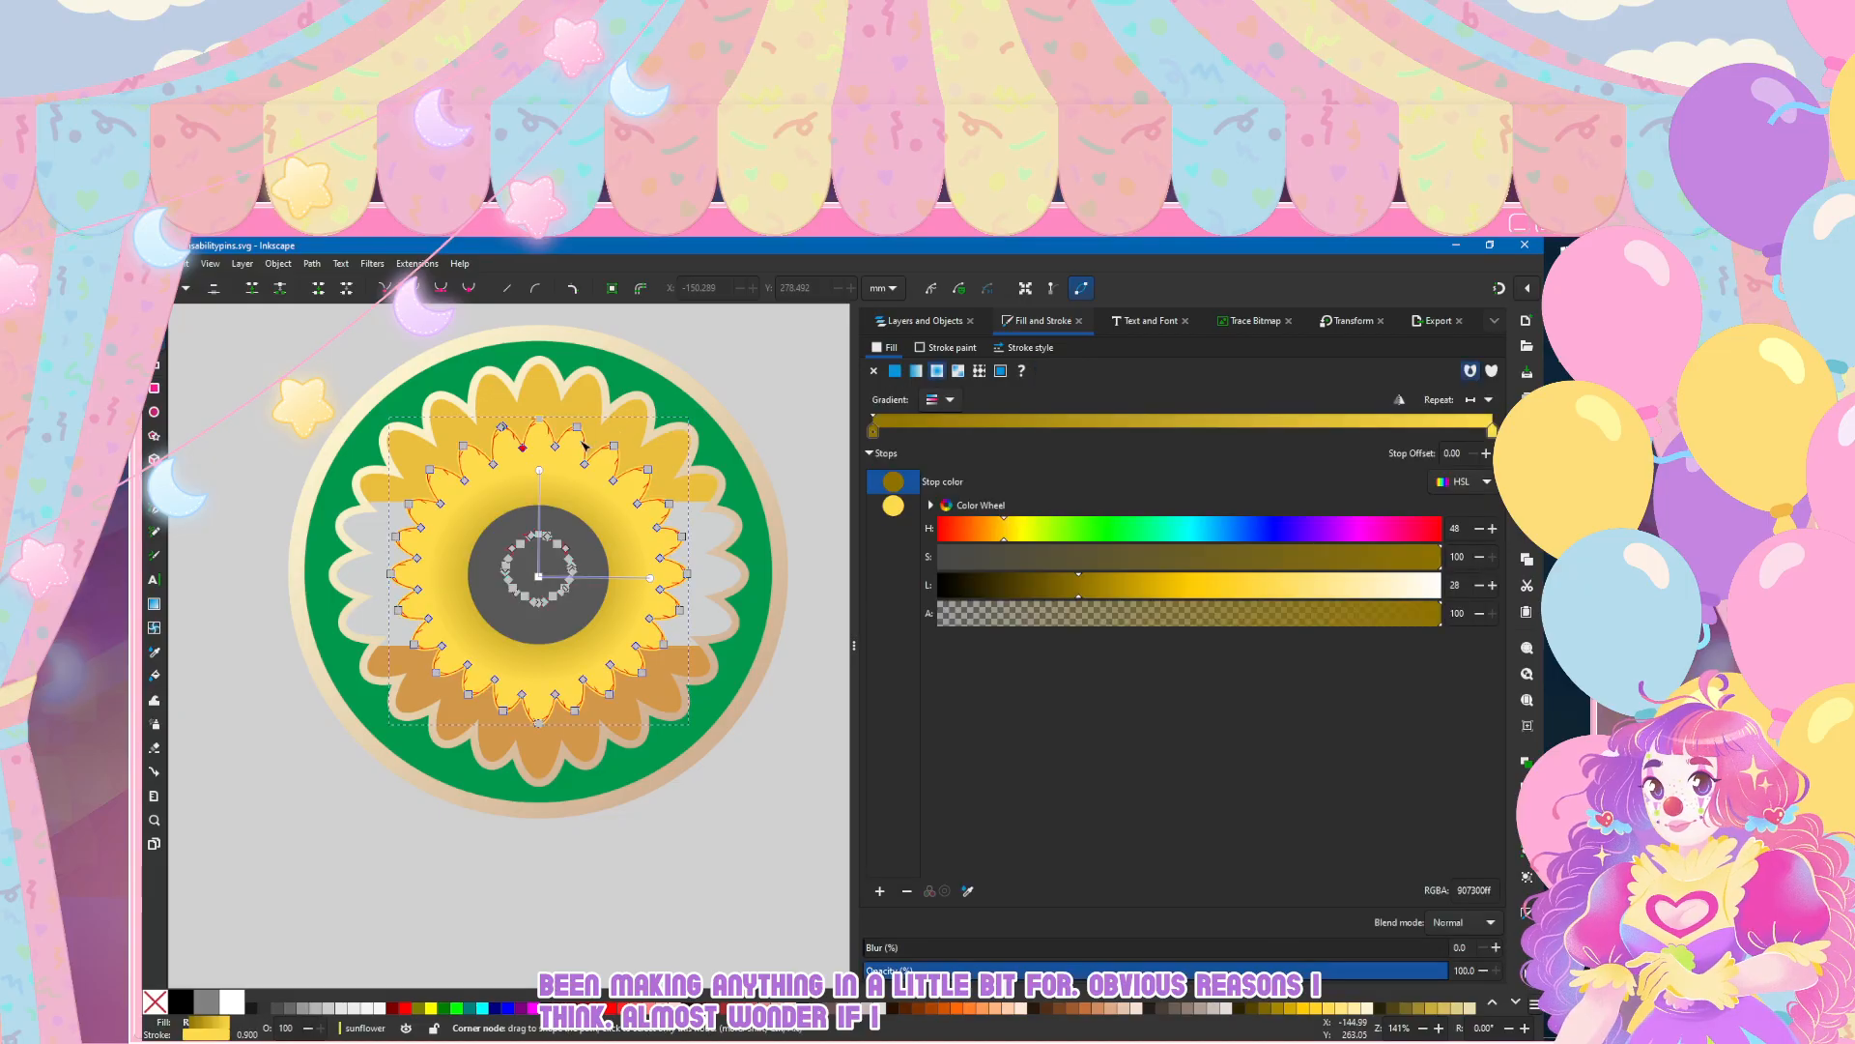
{"action": "left_click", "coordinate": [945, 348]}
{"action": "left_click", "coordinate": [914, 371]}
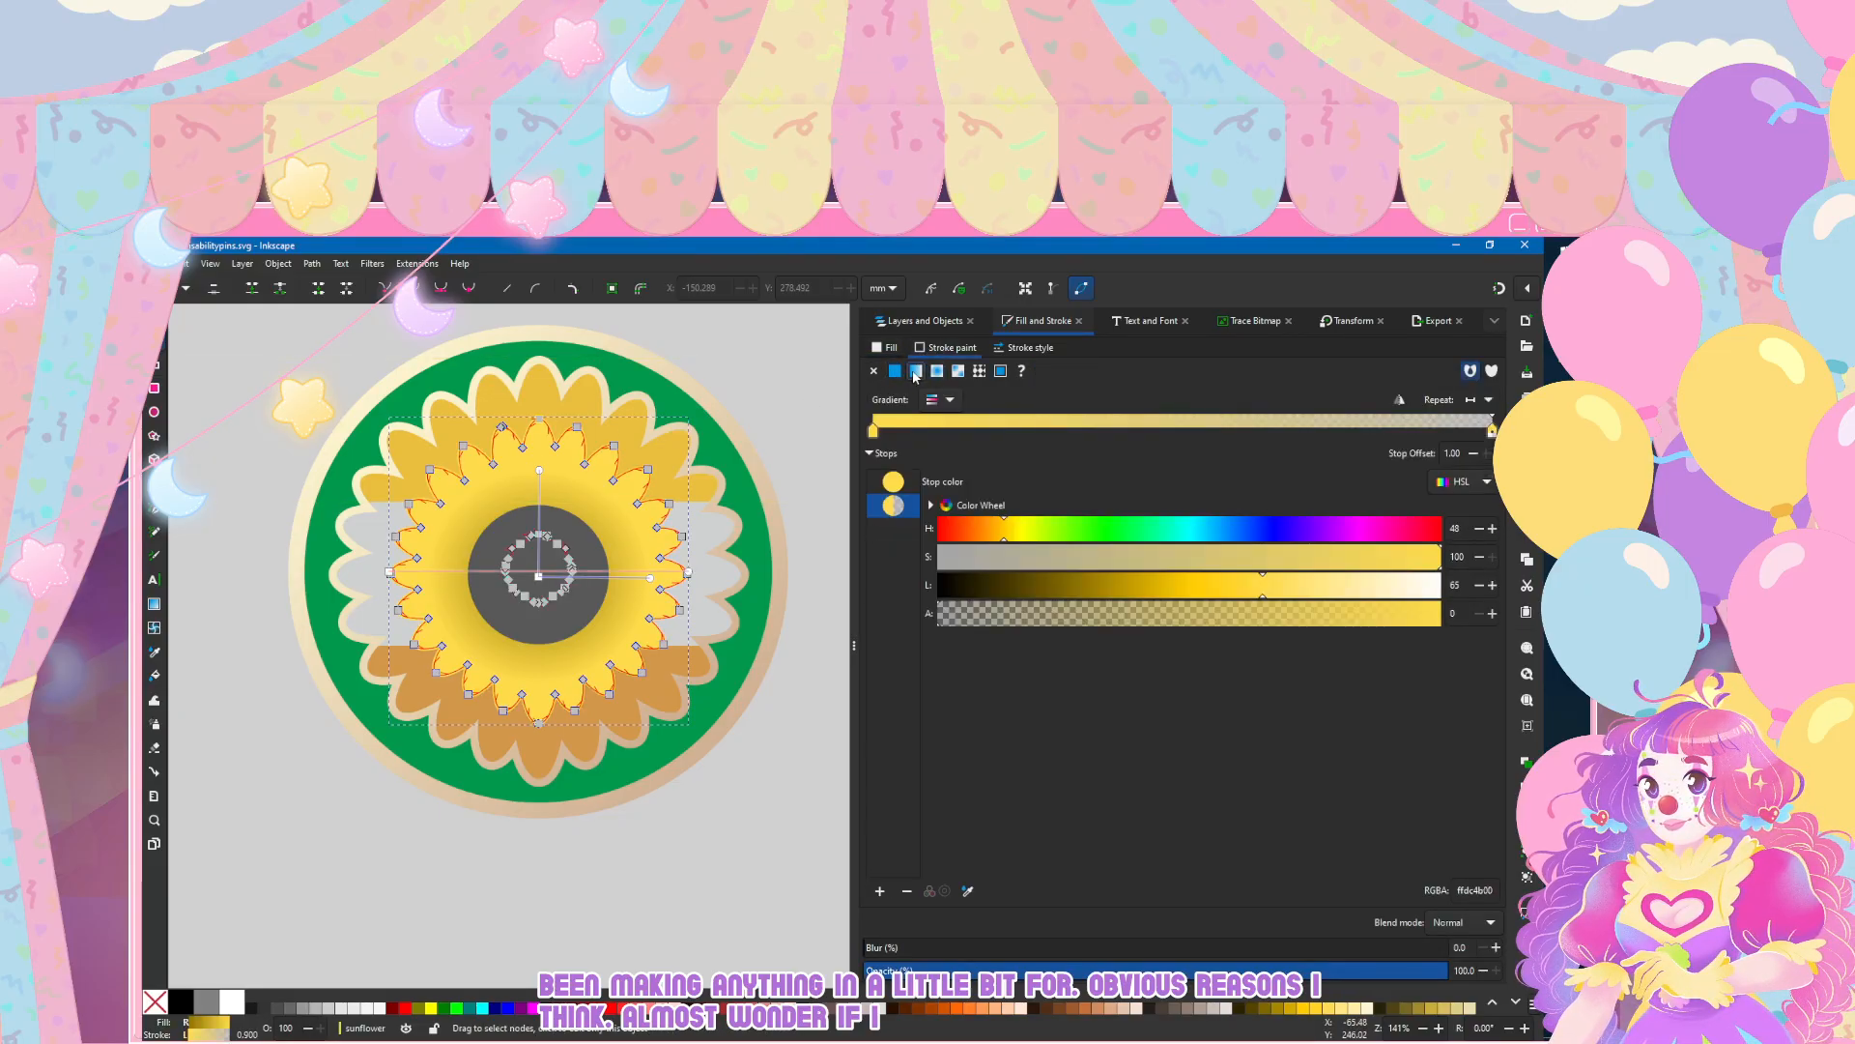
{"action": "left_click", "coordinate": [941, 400]}
{"action": "left_click", "coordinate": [901, 491]}
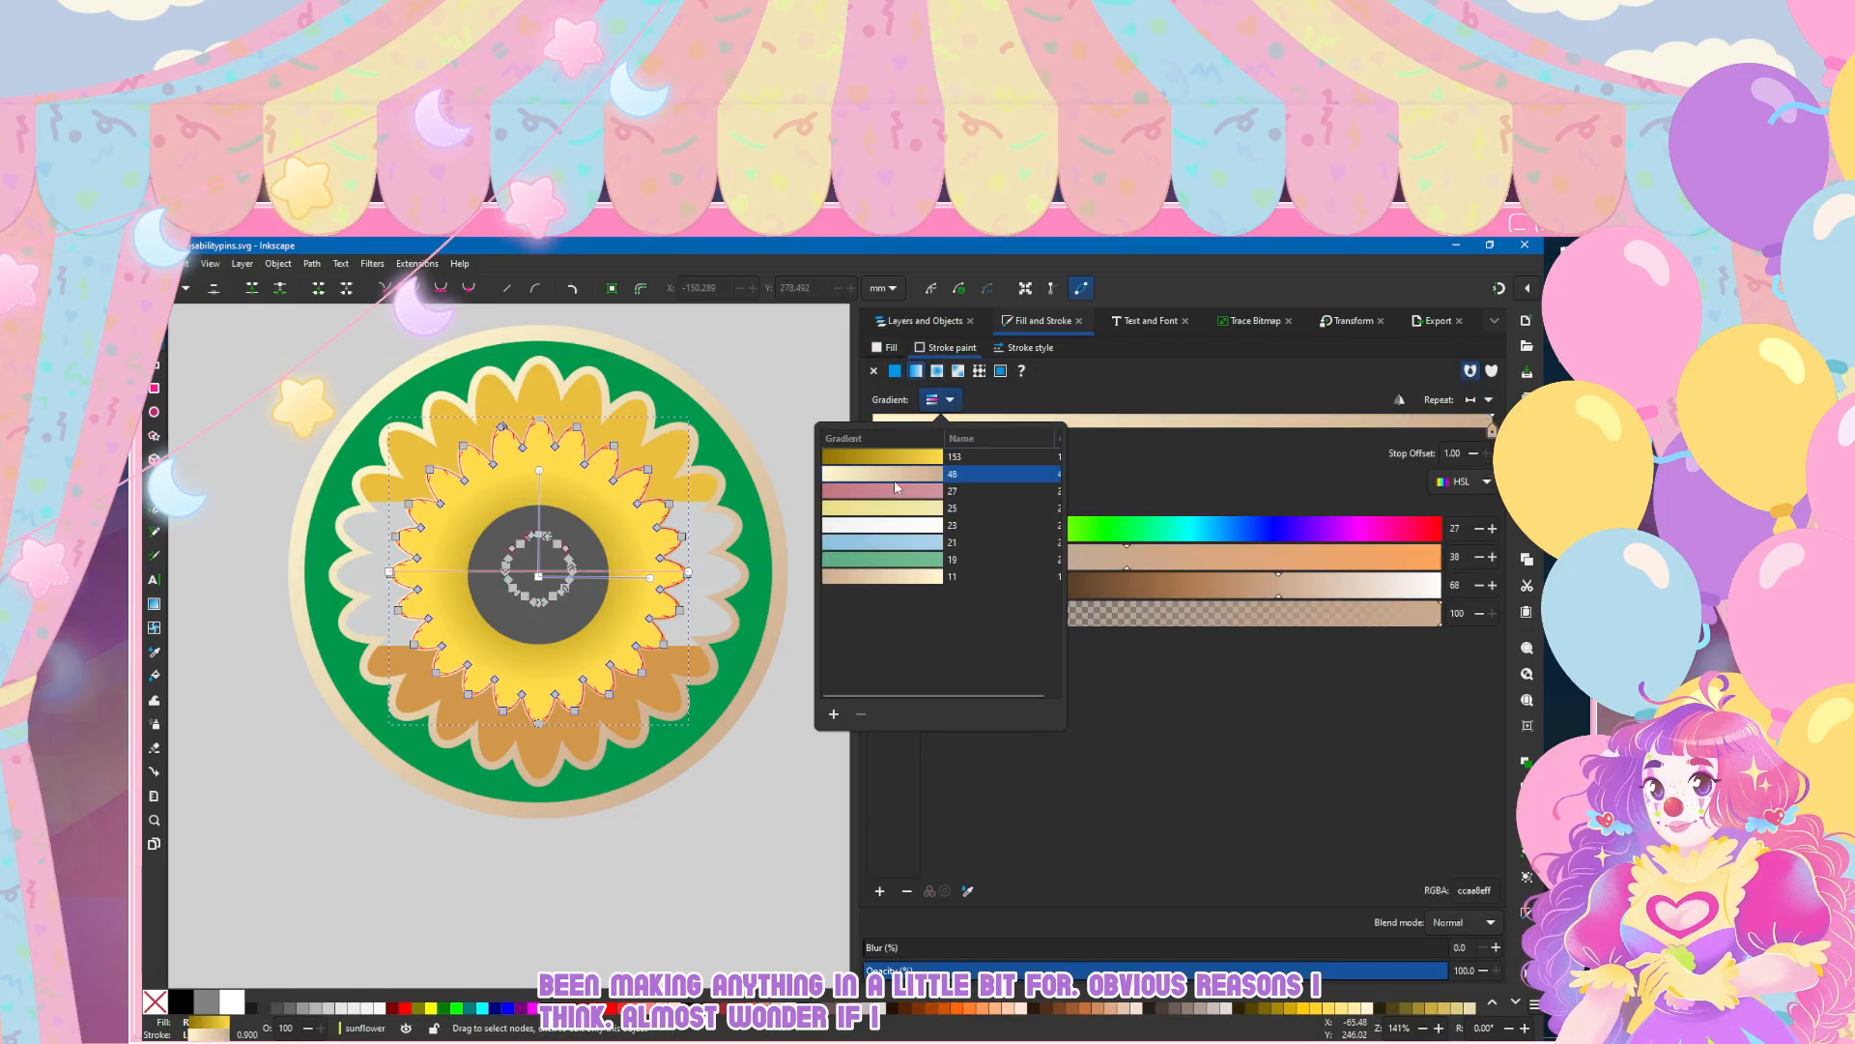
Step: Set the inner petals' stroke width to 1 mm
{"action": "left_click", "coordinate": [1027, 347]}
{"action": "left_click", "coordinate": [1026, 348]}
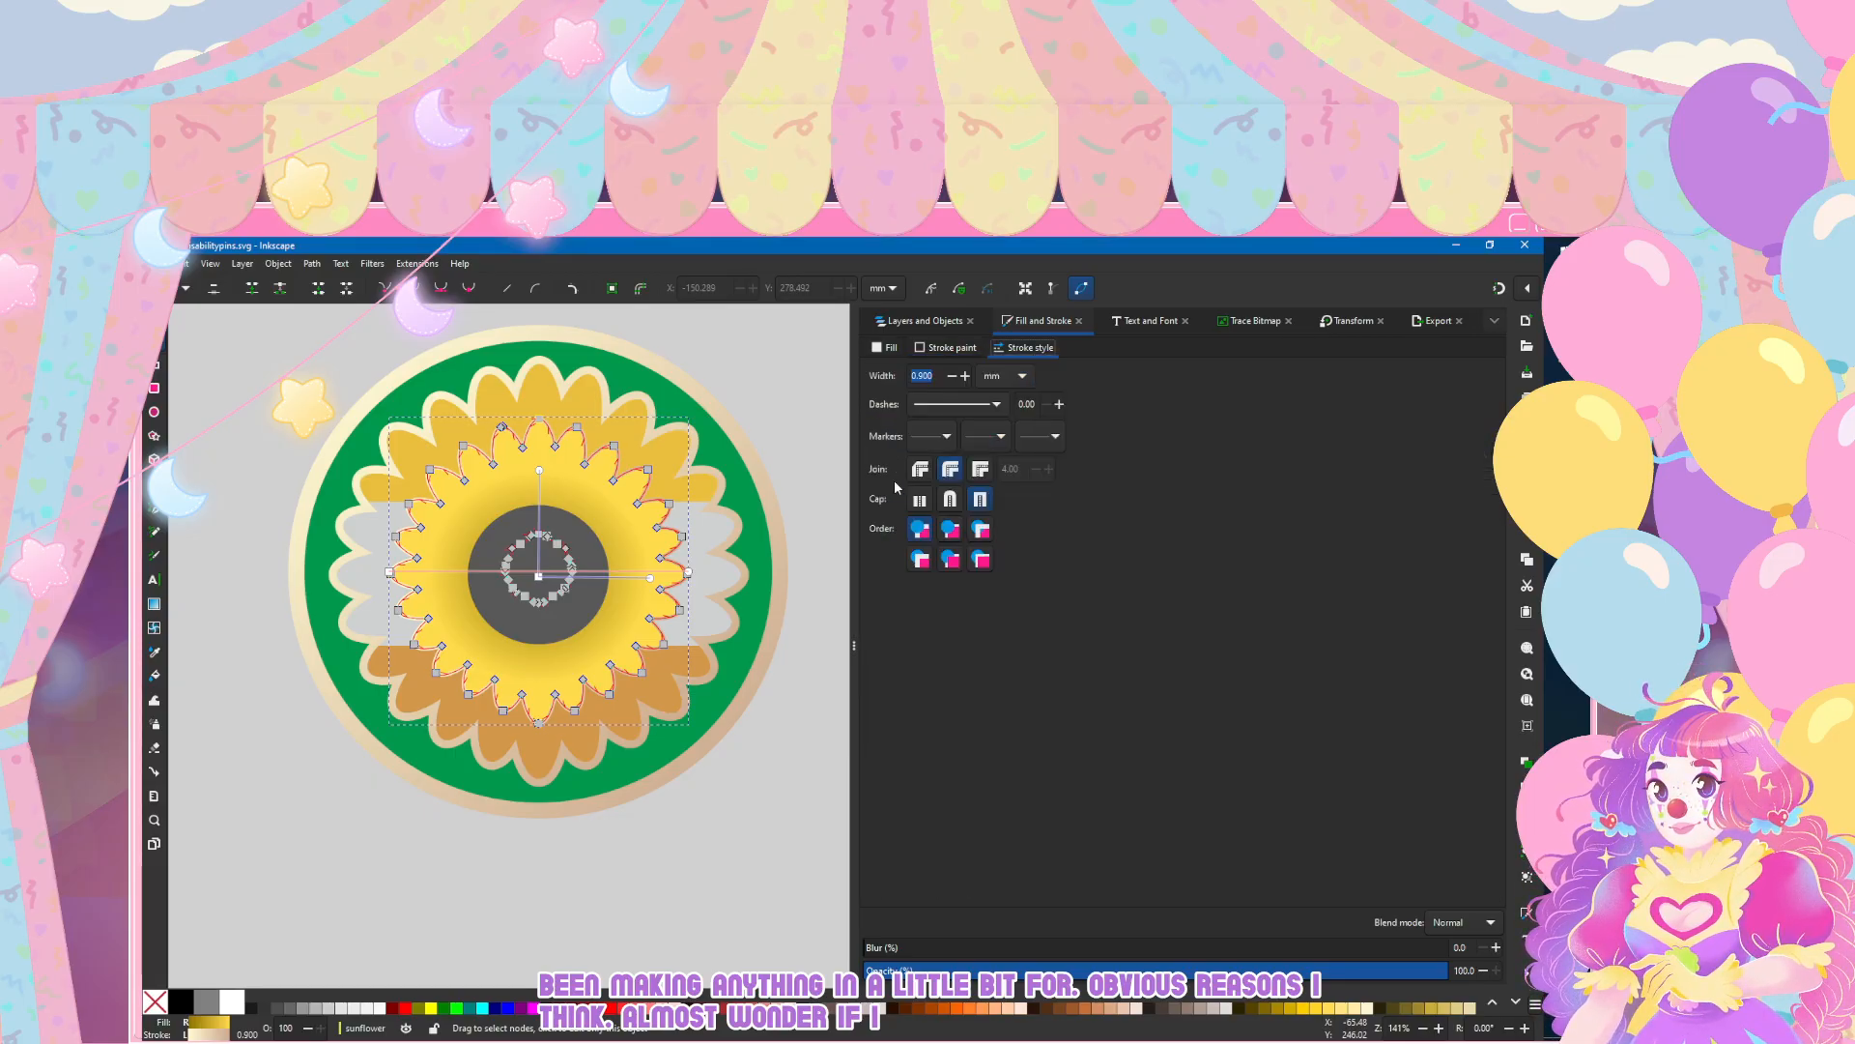
{"action": "scroll", "coordinate": [512, 645], "scroll_direction": "down", "scroll_amount": 1}
{"action": "type", "text": "1"}
{"action": "key", "text": "Return"}
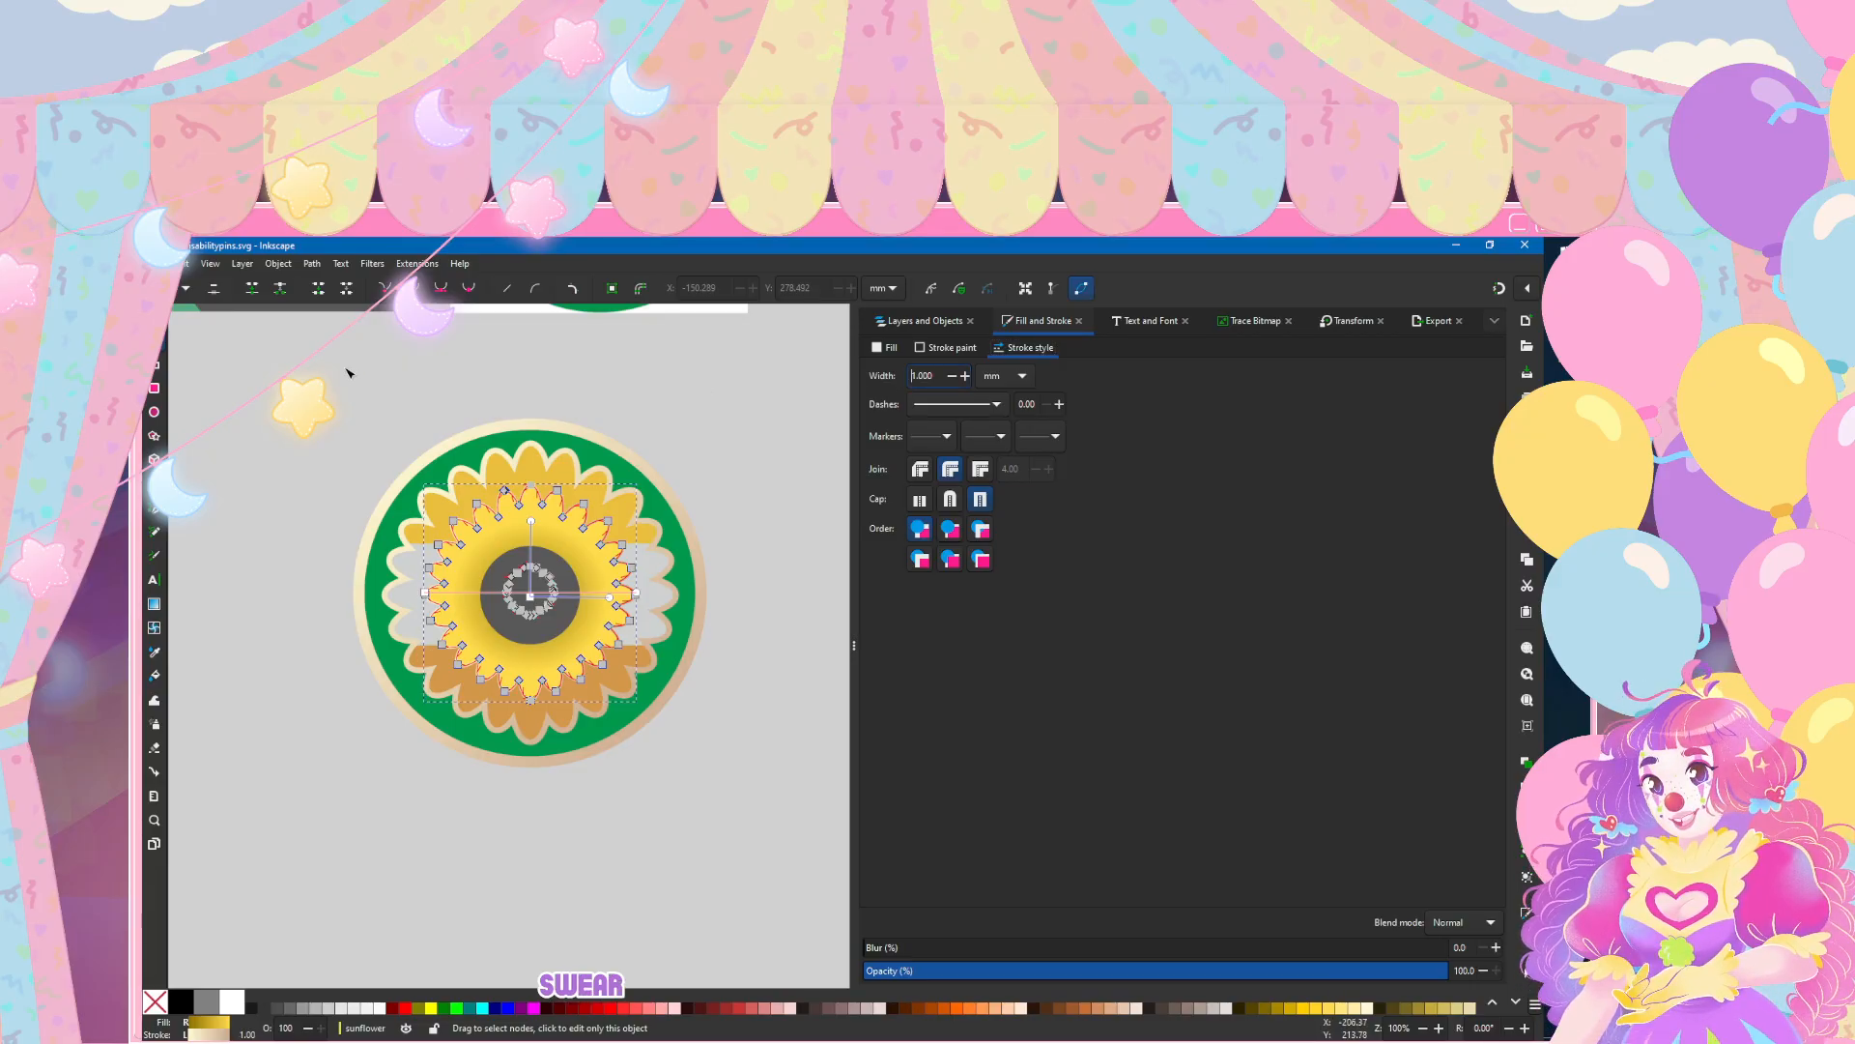
Step: Angle the inner petals' stroke gradient diagonally from the upper left to the lower right of the flower, and deselect the petals
{"action": "left_click", "coordinate": [154, 340]}
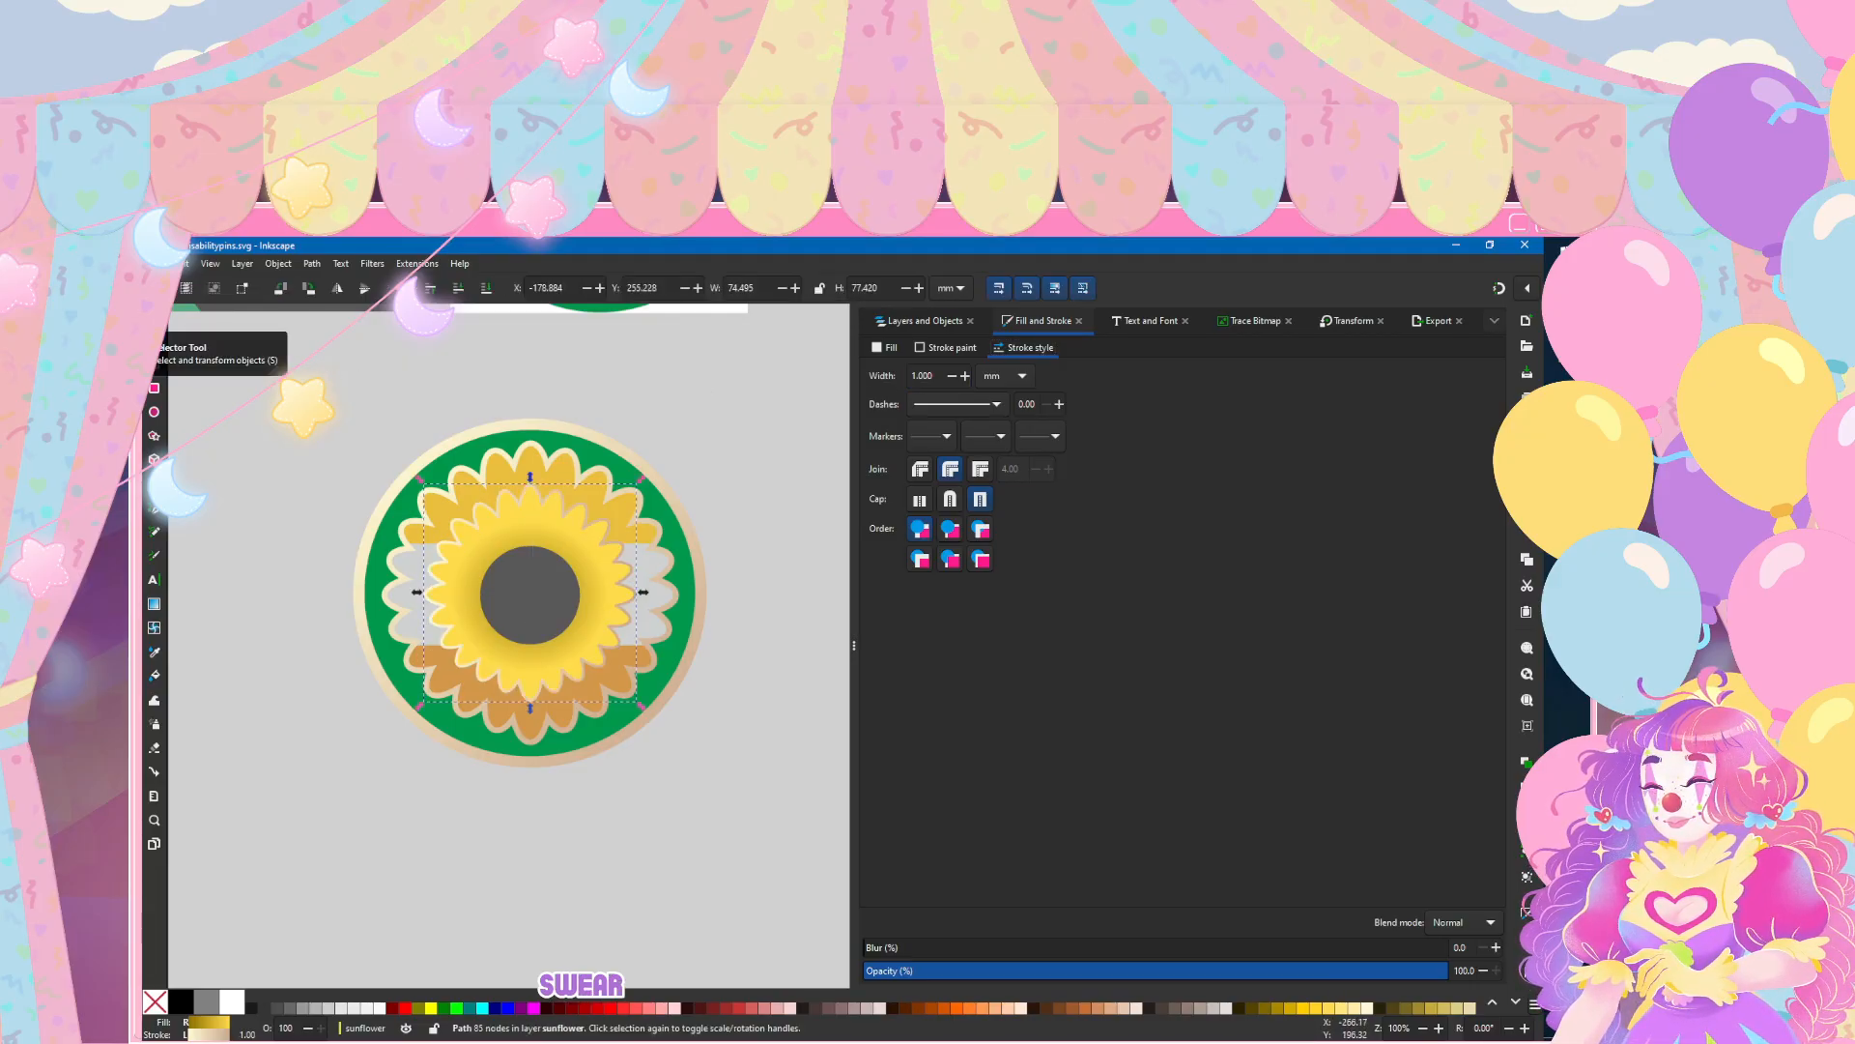
{"action": "key", "text": "n"}
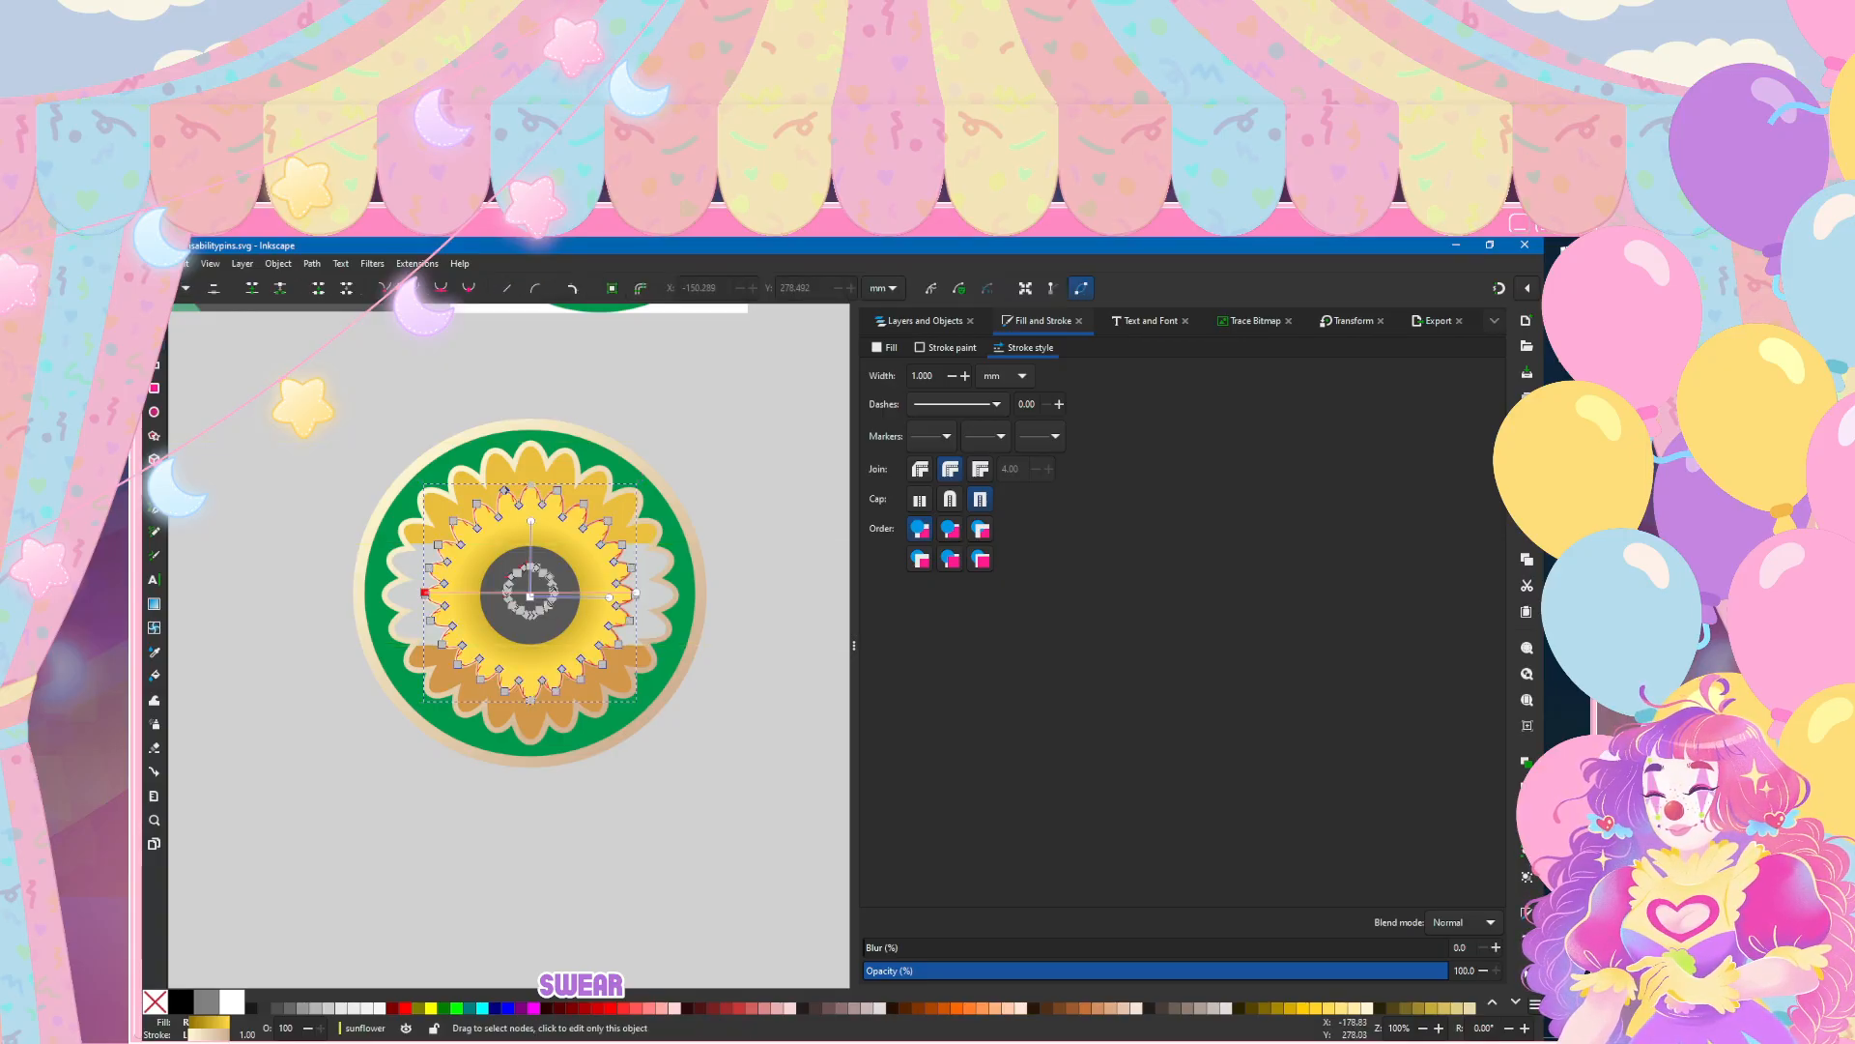
{"action": "key", "text": "g"}
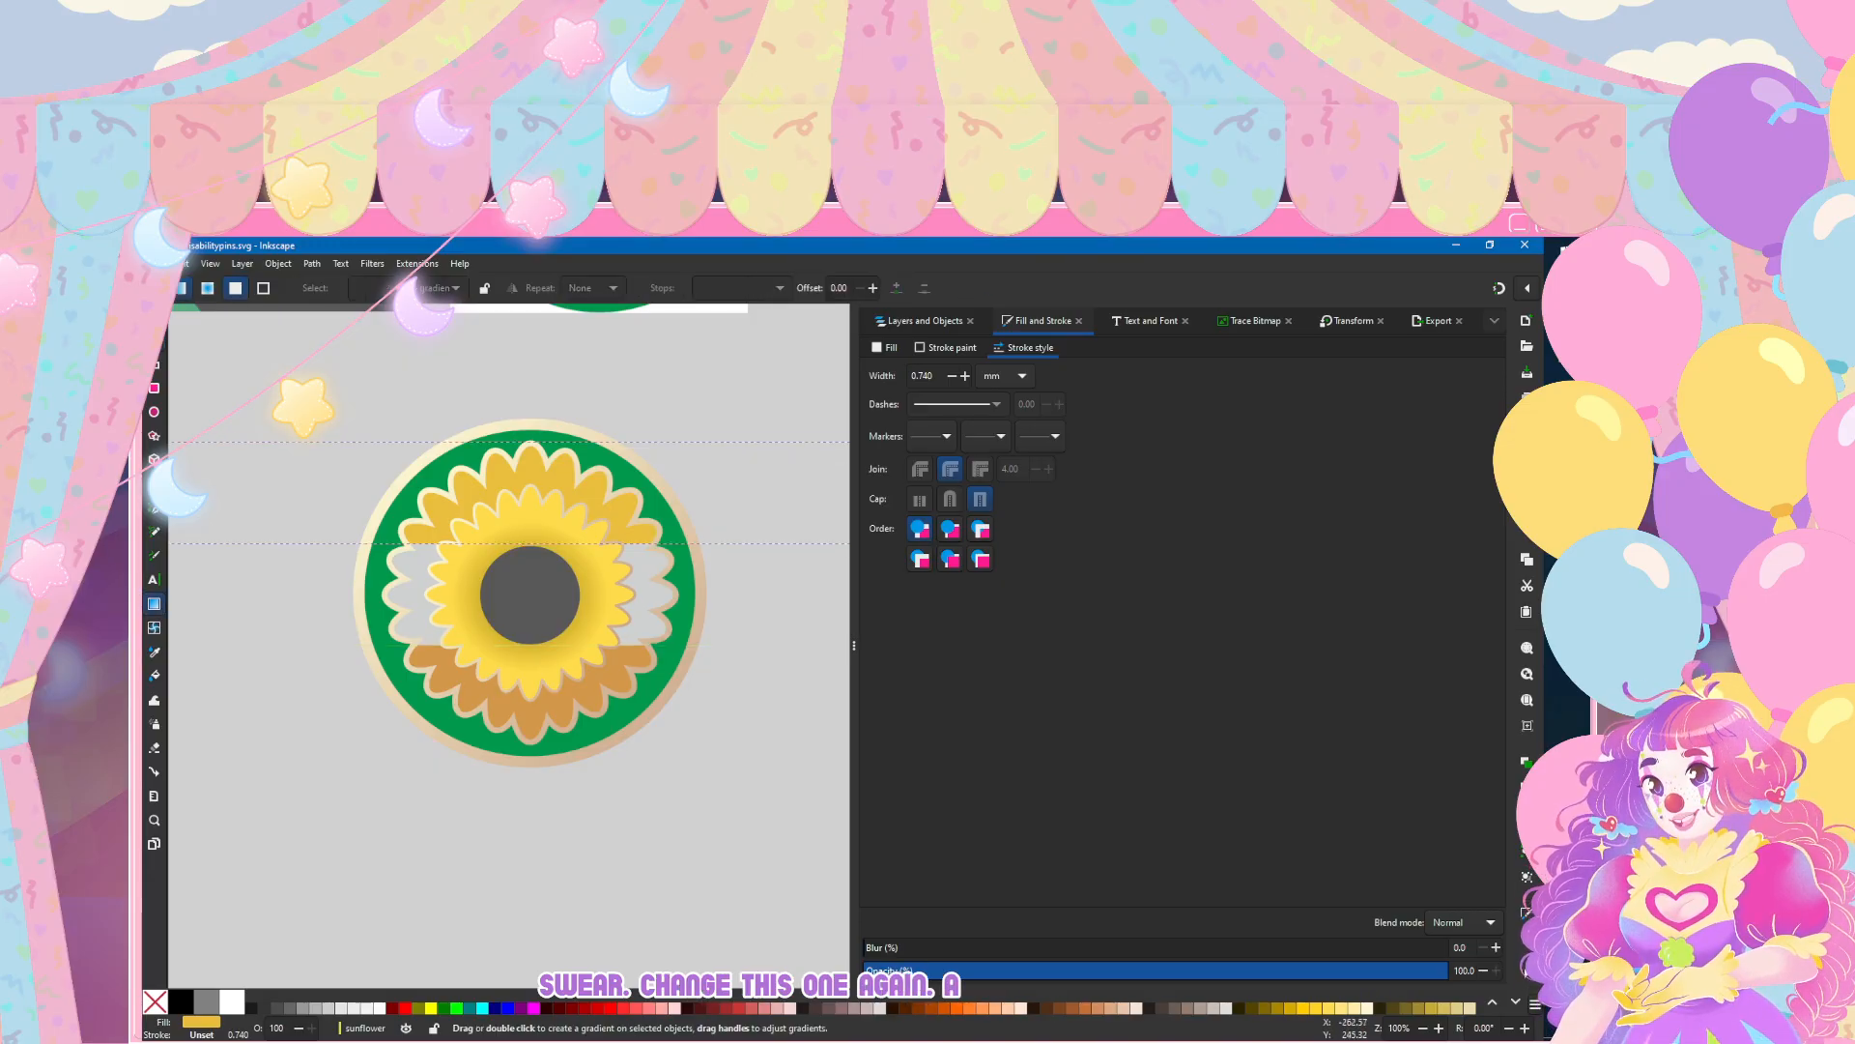
{"action": "key", "text": "n"}
{"action": "left_click", "coordinate": [587, 638]}
{"action": "key", "text": "g"}
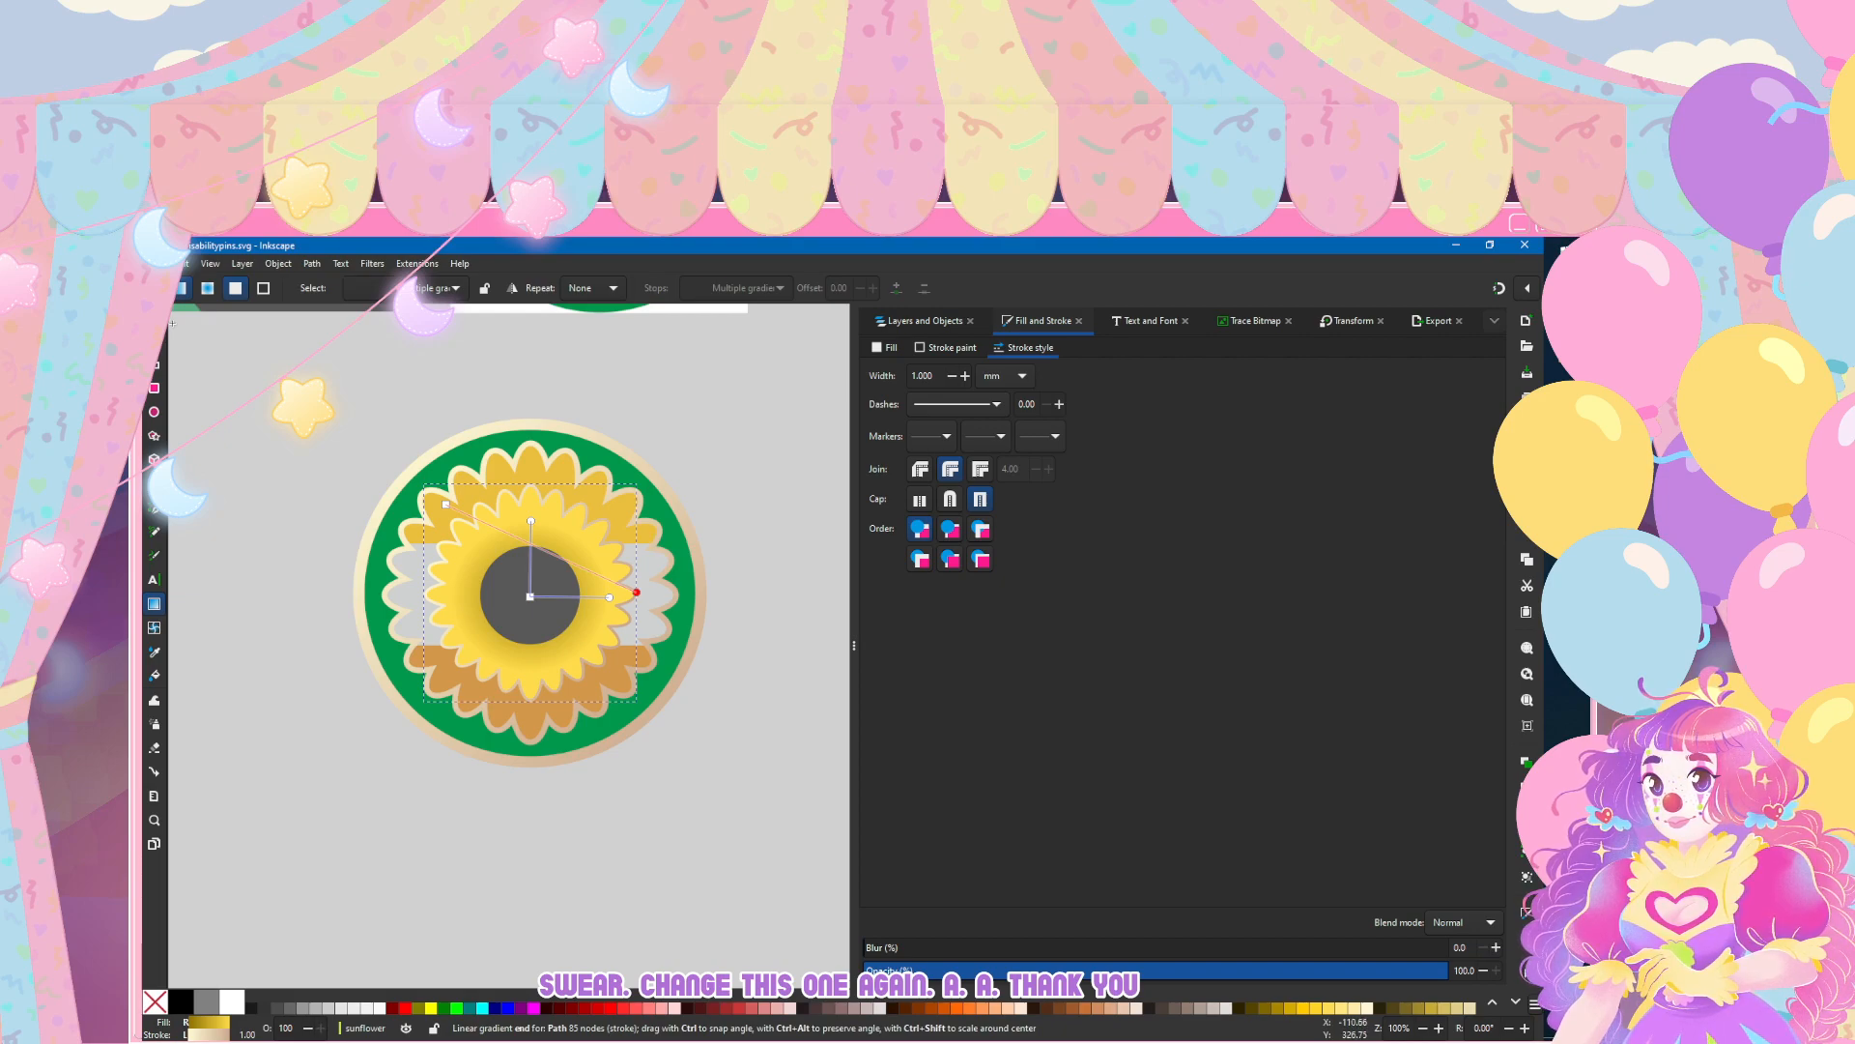
{"action": "left_click_drag", "start_coordinate": [635, 591], "coordinate": [619, 684]}
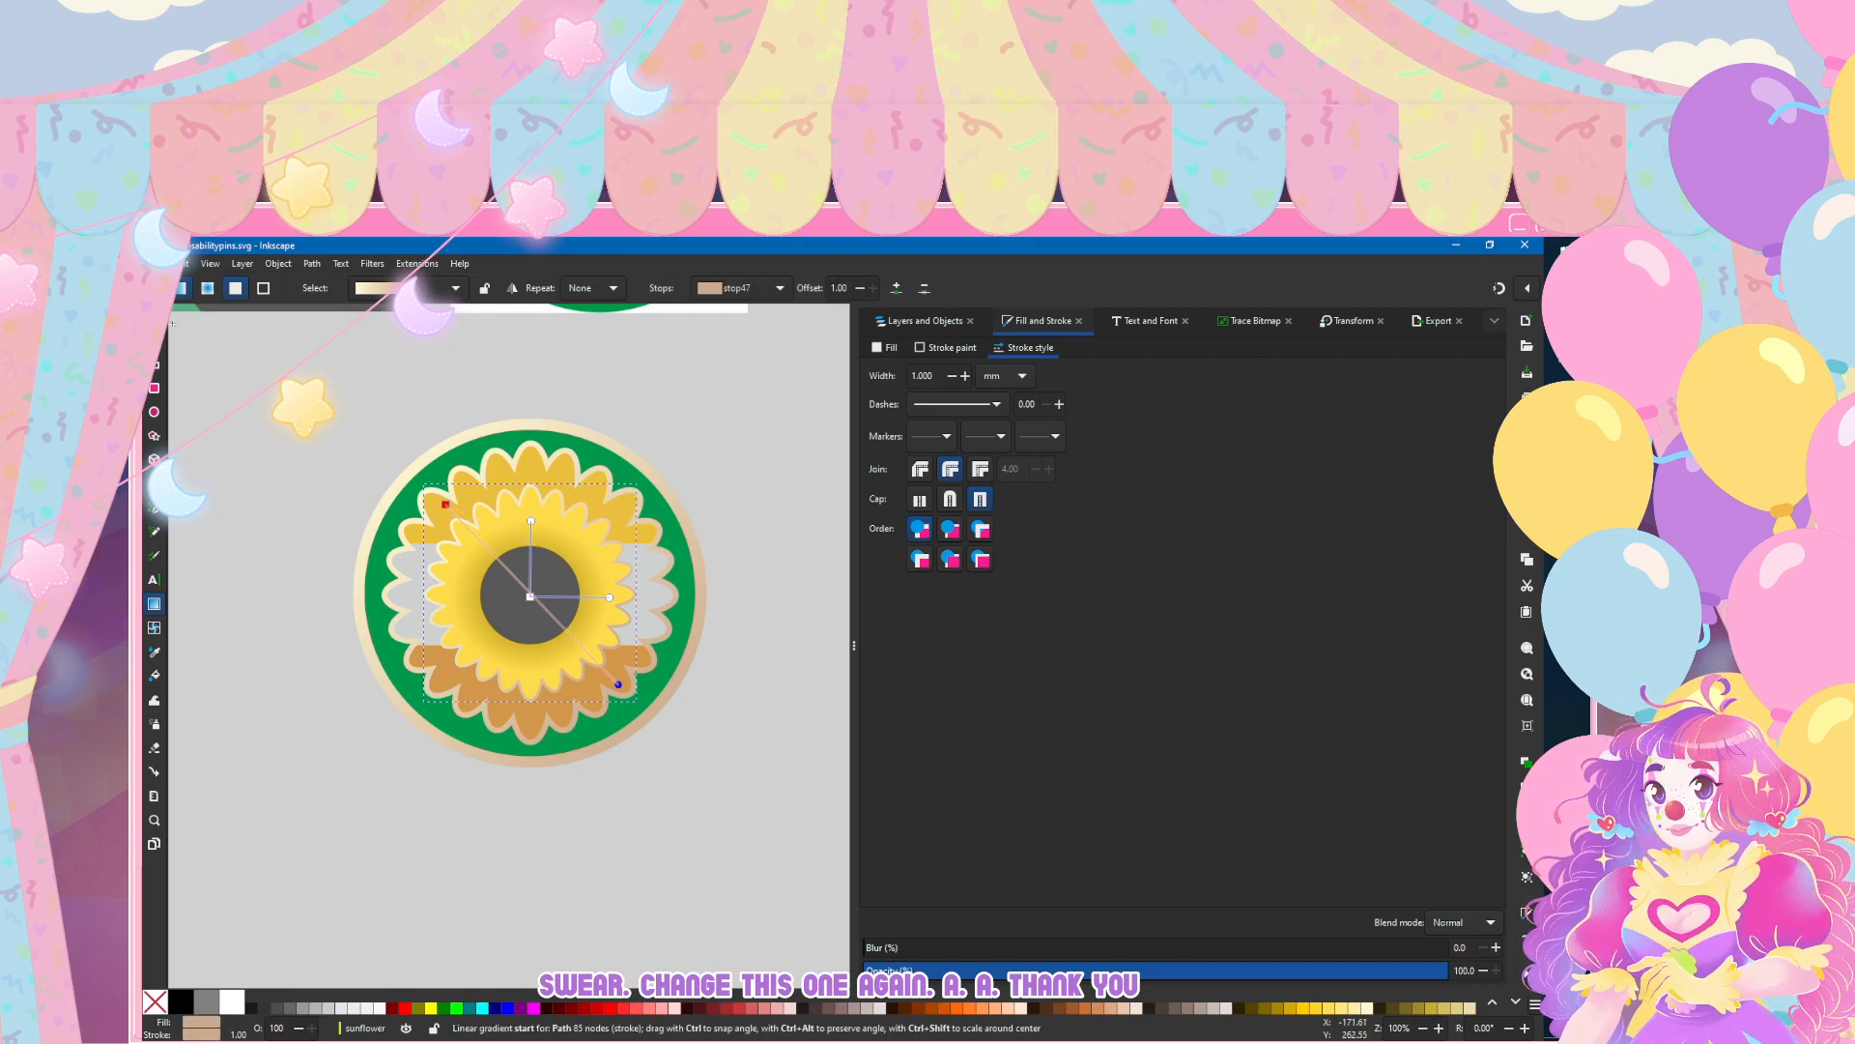
{"action": "key", "text": "s"}
{"action": "left_click", "coordinate": [228, 448]}
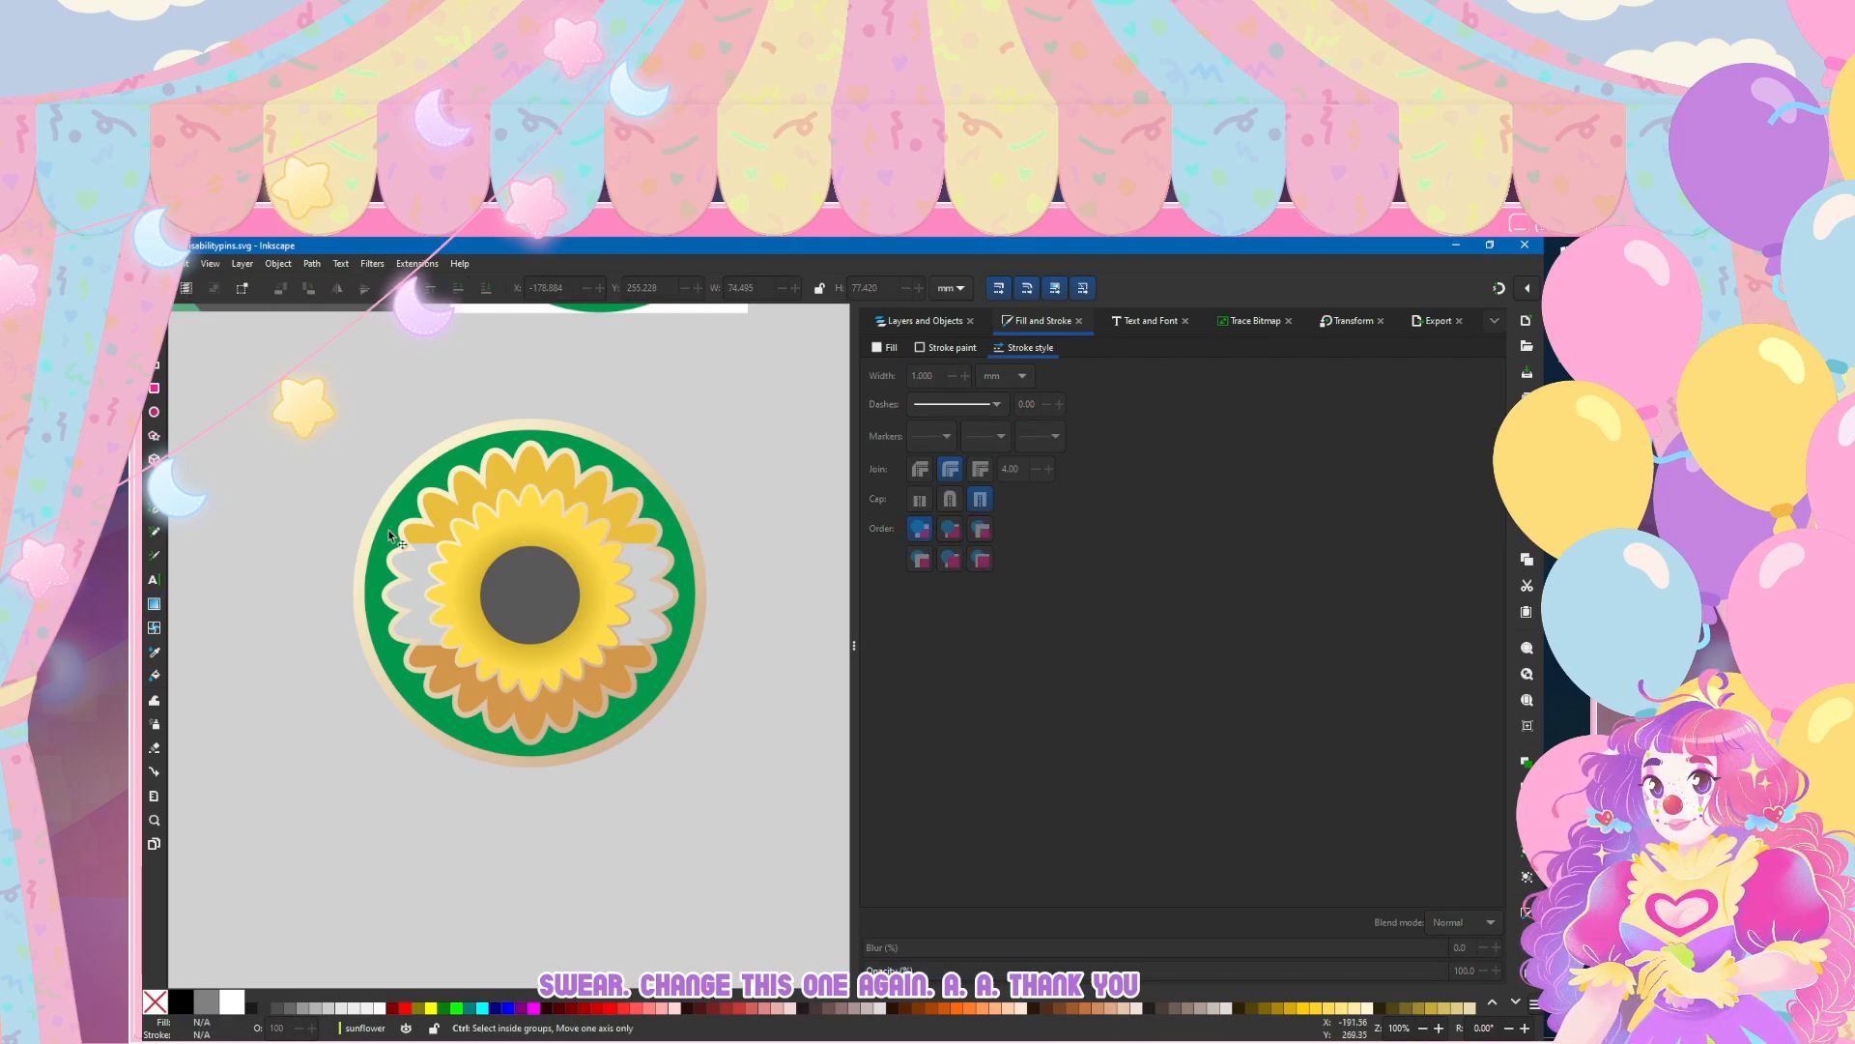
Step: Select the green backing circle and give its fill a linear gradient using the existing muted green gradient
{"action": "scroll", "coordinate": [450, 601], "scroll_direction": "down", "scroll_amount": 4}
{"action": "scroll", "coordinate": [472, 603], "scroll_direction": "up", "scroll_amount": 4}
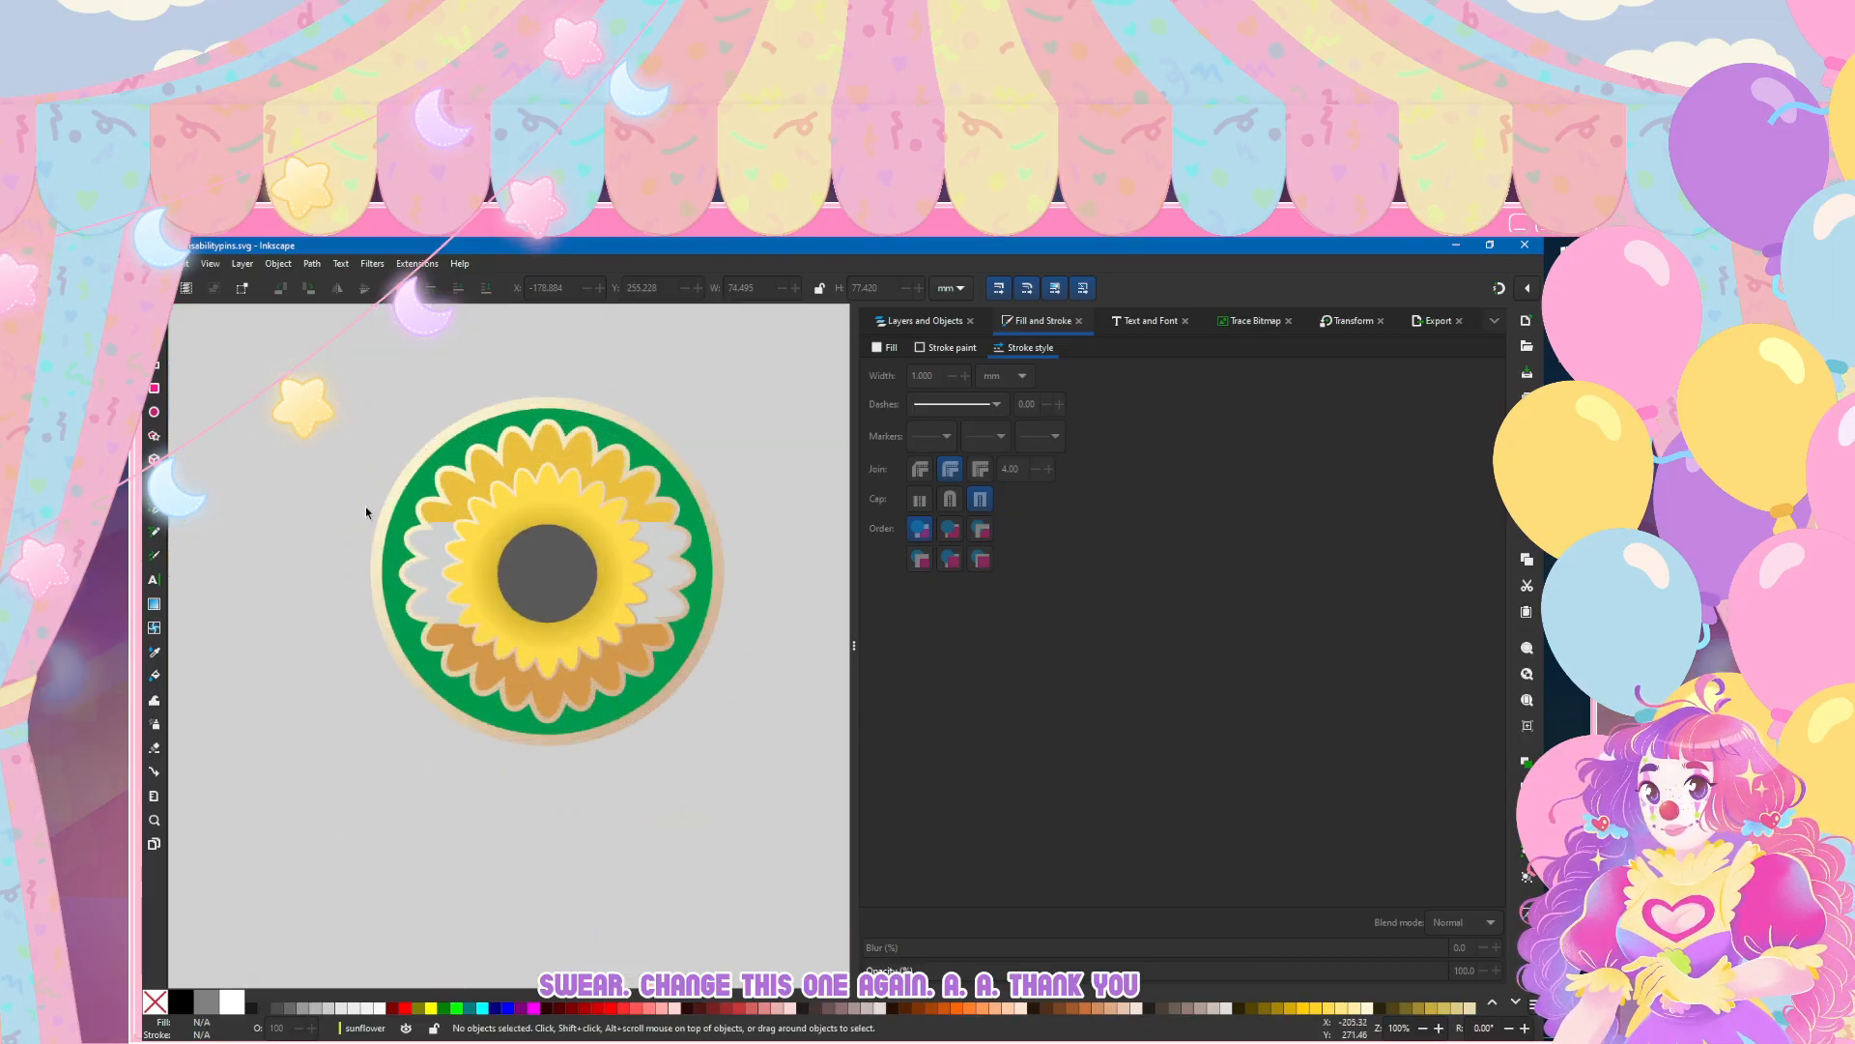
{"action": "key", "text": "n"}
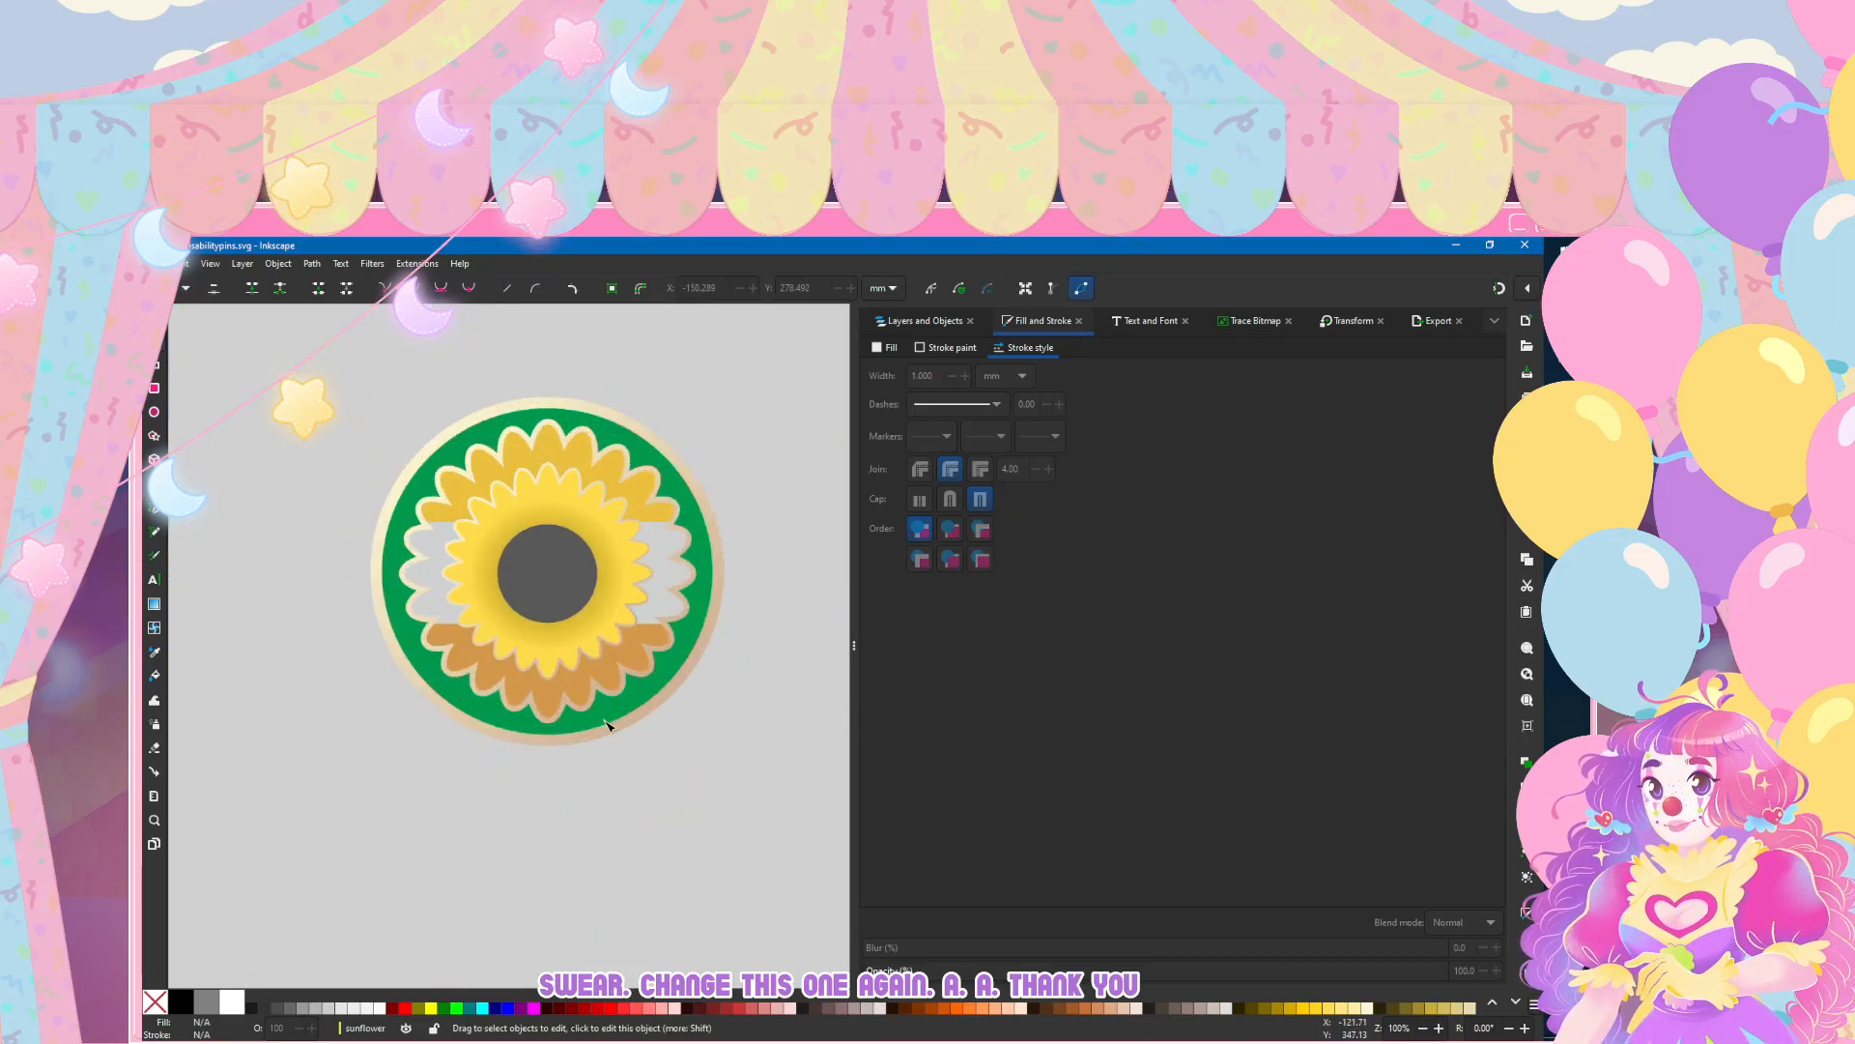
{"action": "scroll", "coordinate": [765, 457], "scroll_direction": "up", "scroll_amount": 1}
{"action": "left_click", "coordinate": [154, 263]}
{"action": "left_click", "coordinate": [164, 375]}
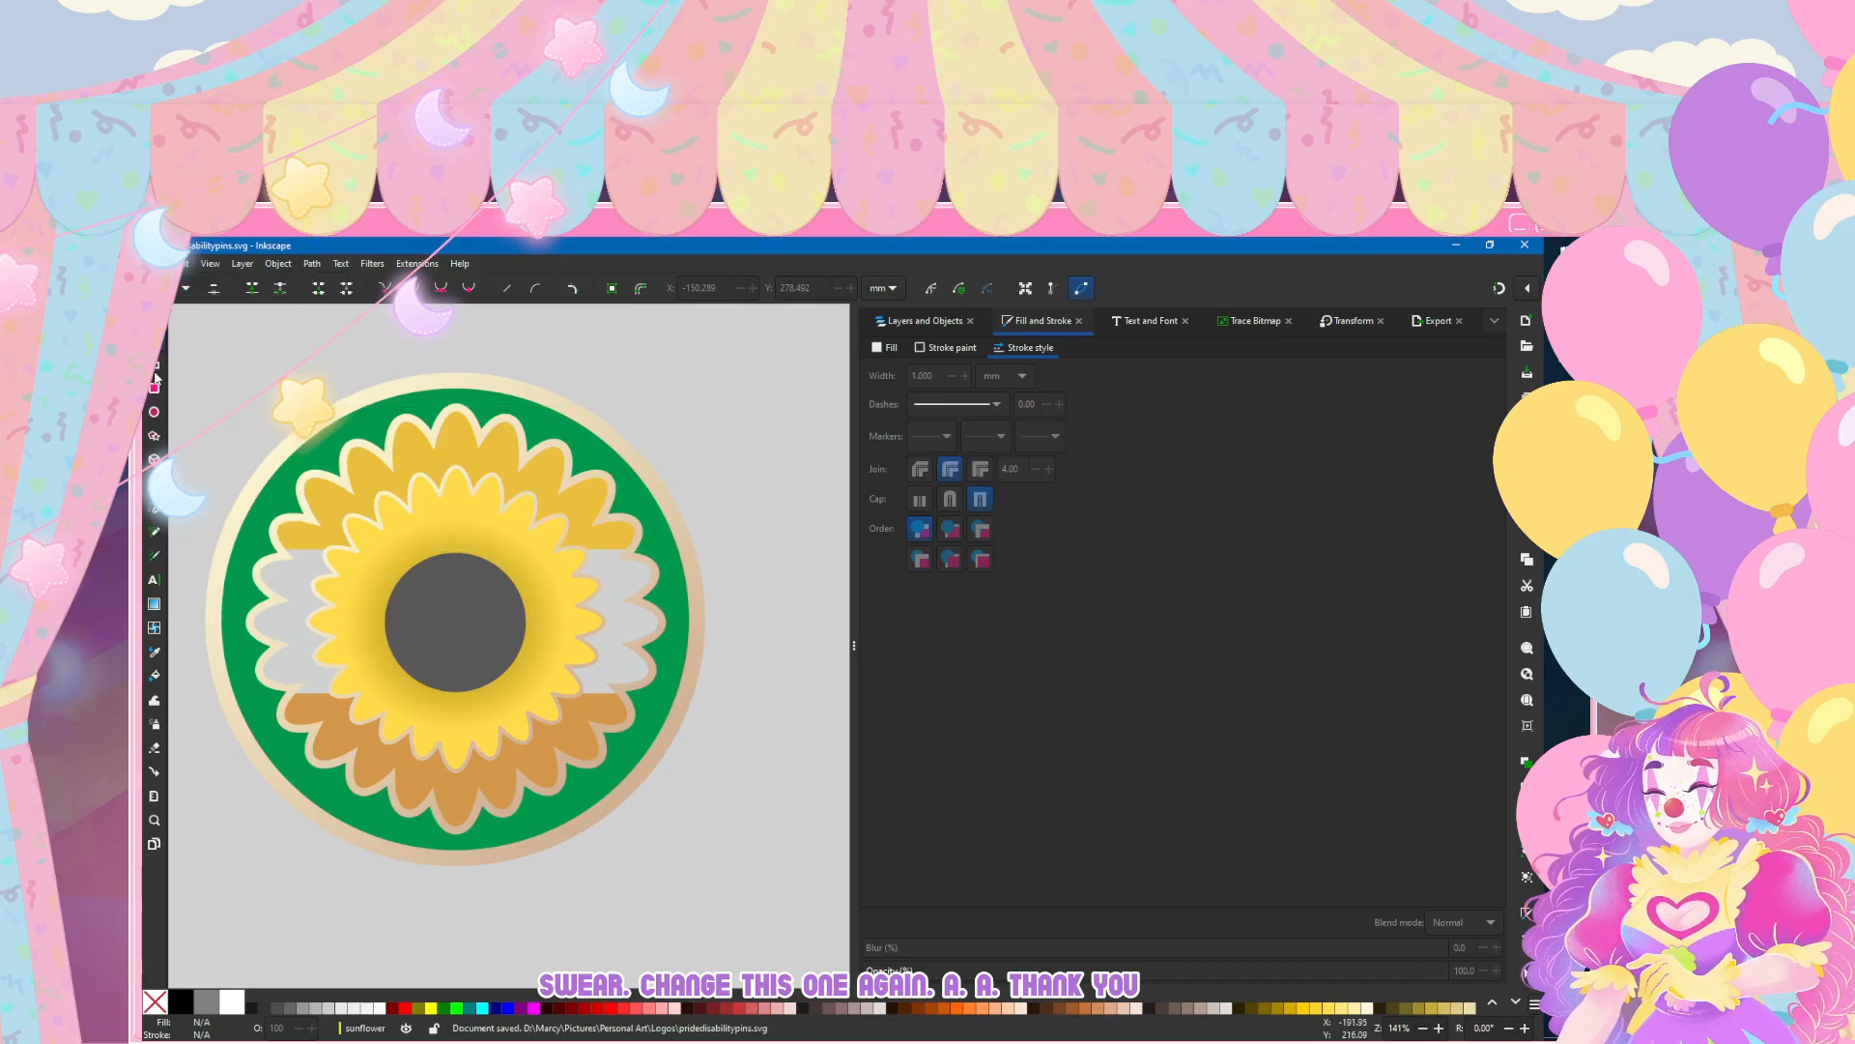
{"action": "left_click", "coordinate": [502, 386]}
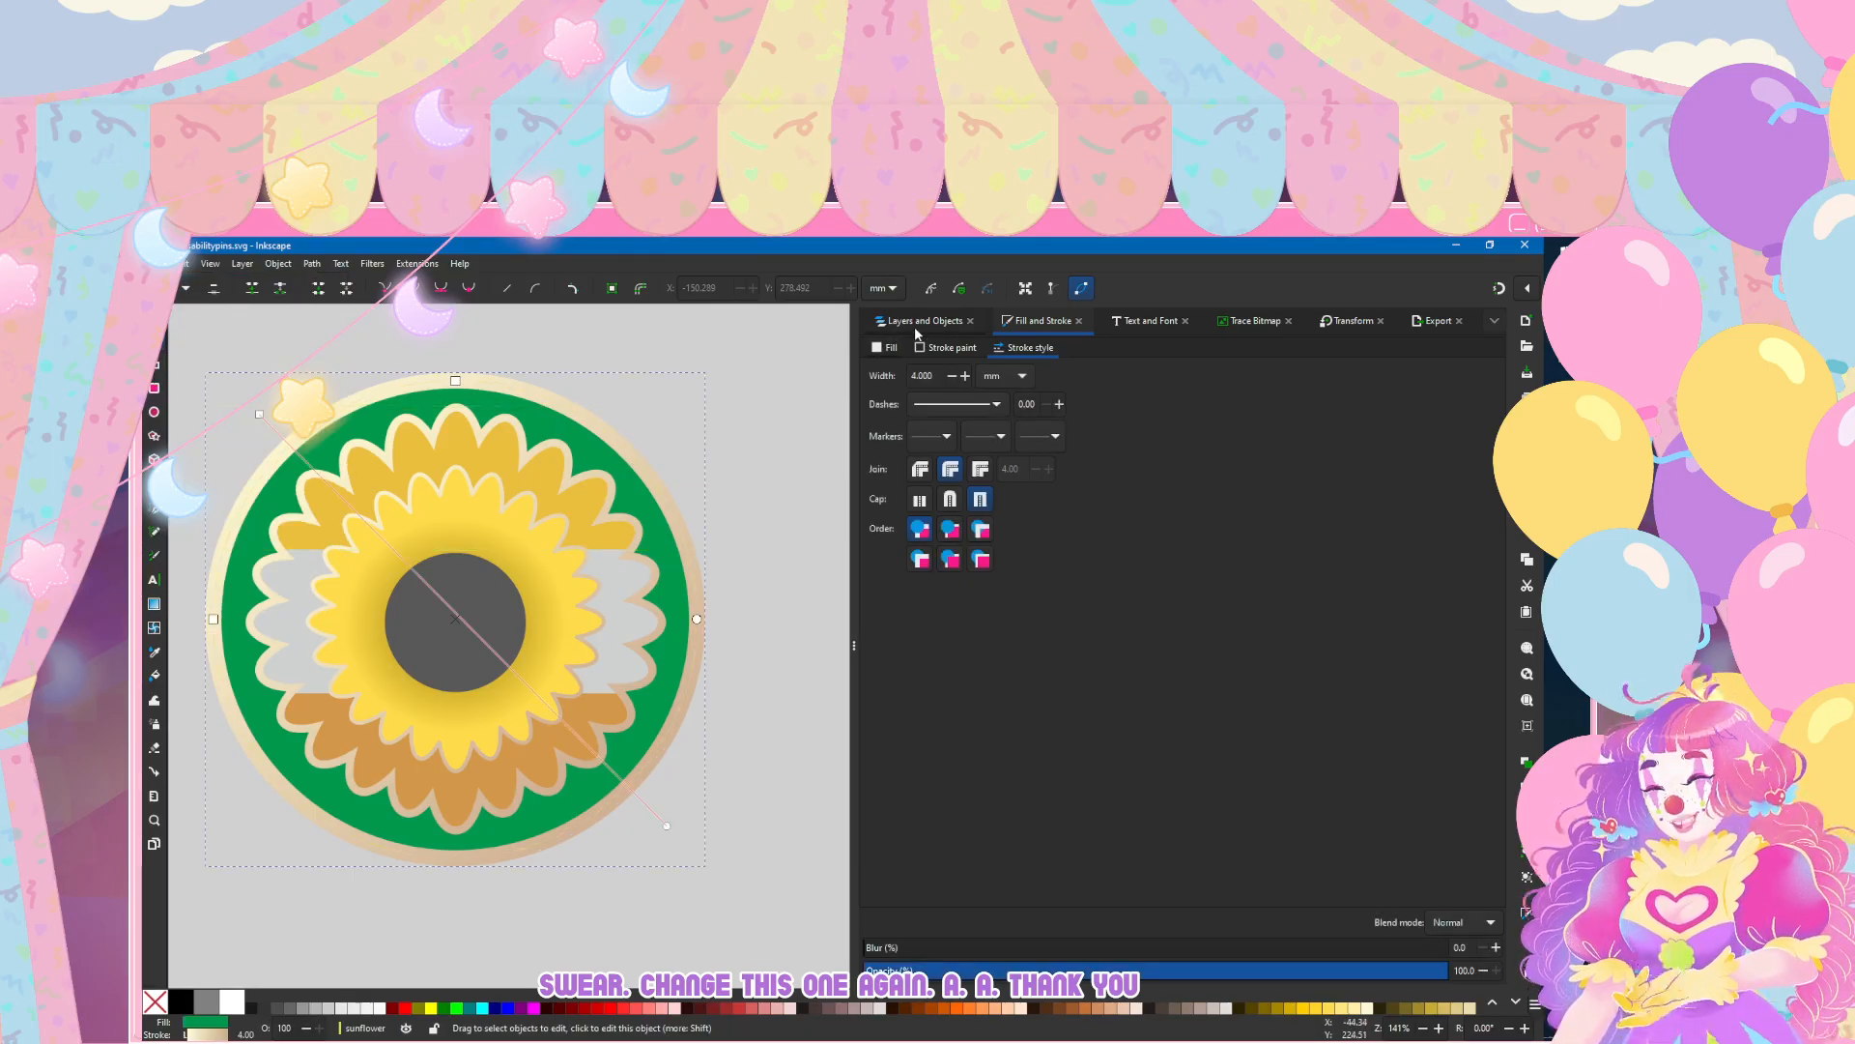
{"action": "left_click", "coordinate": [884, 347]}
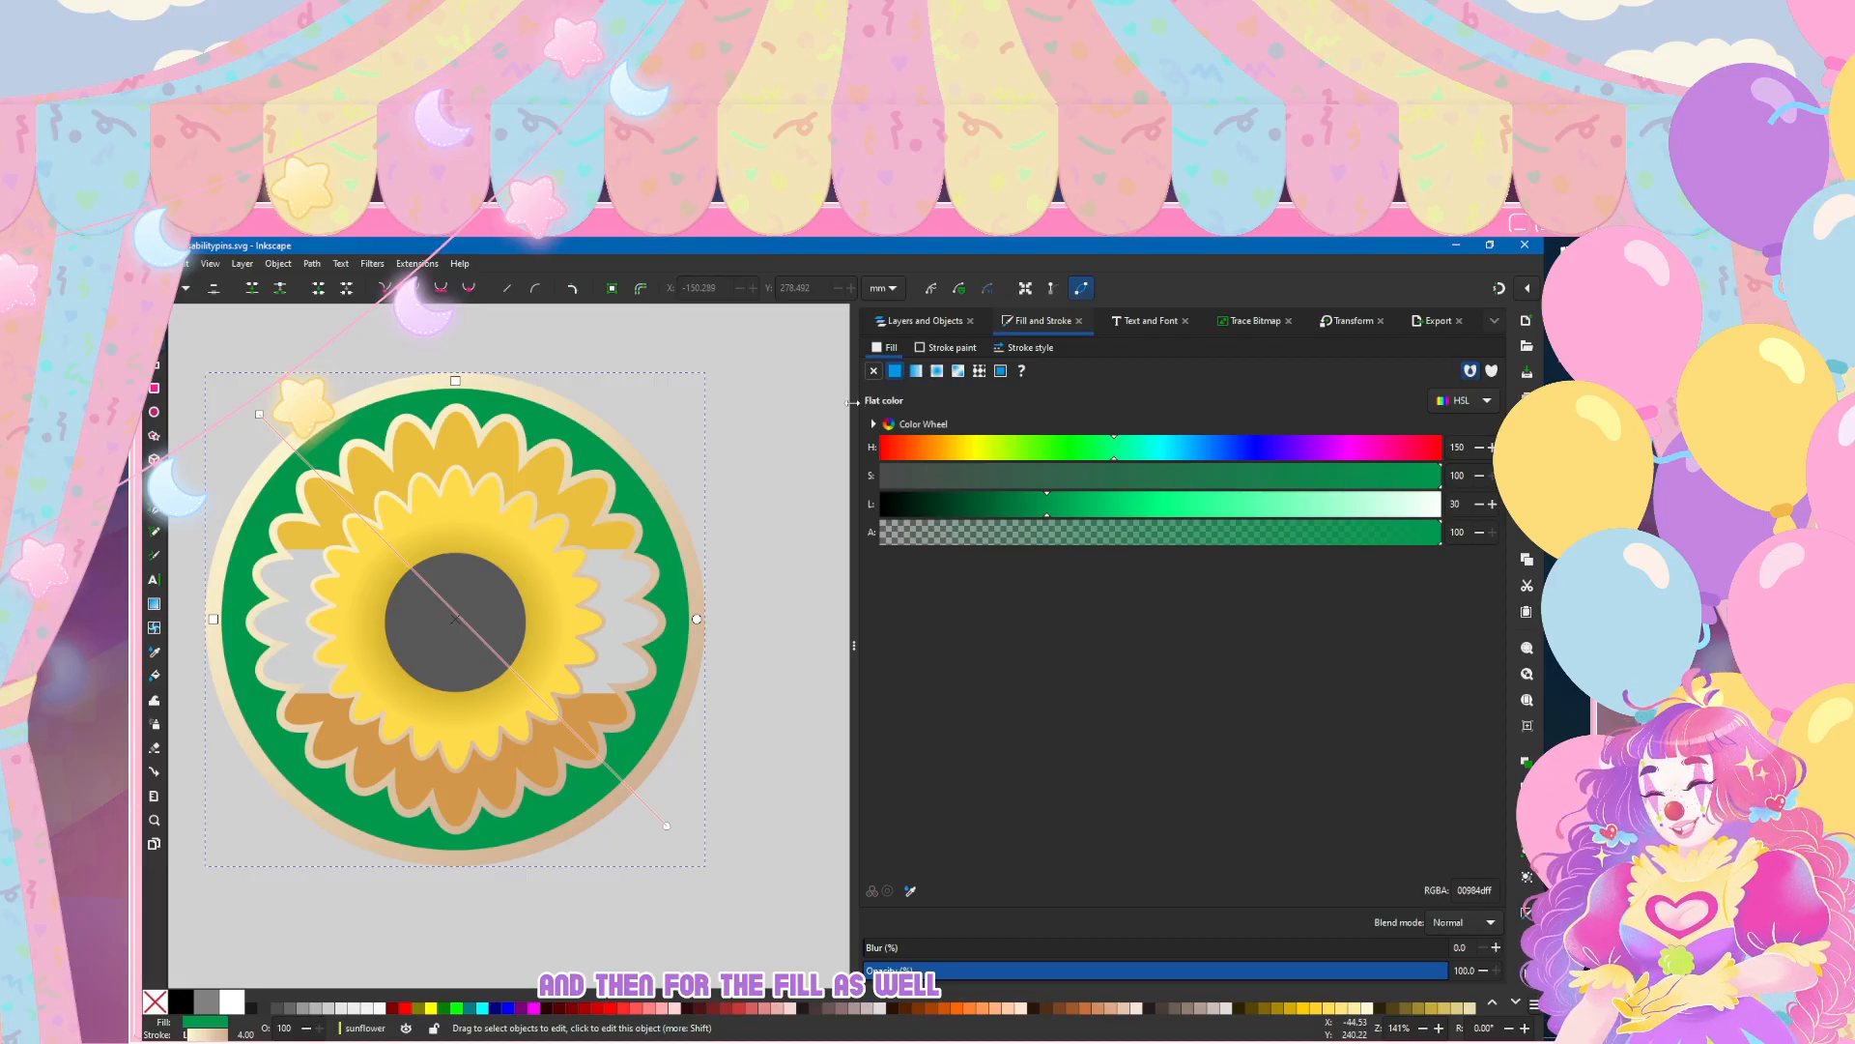
{"action": "left_click", "coordinate": [916, 370]}
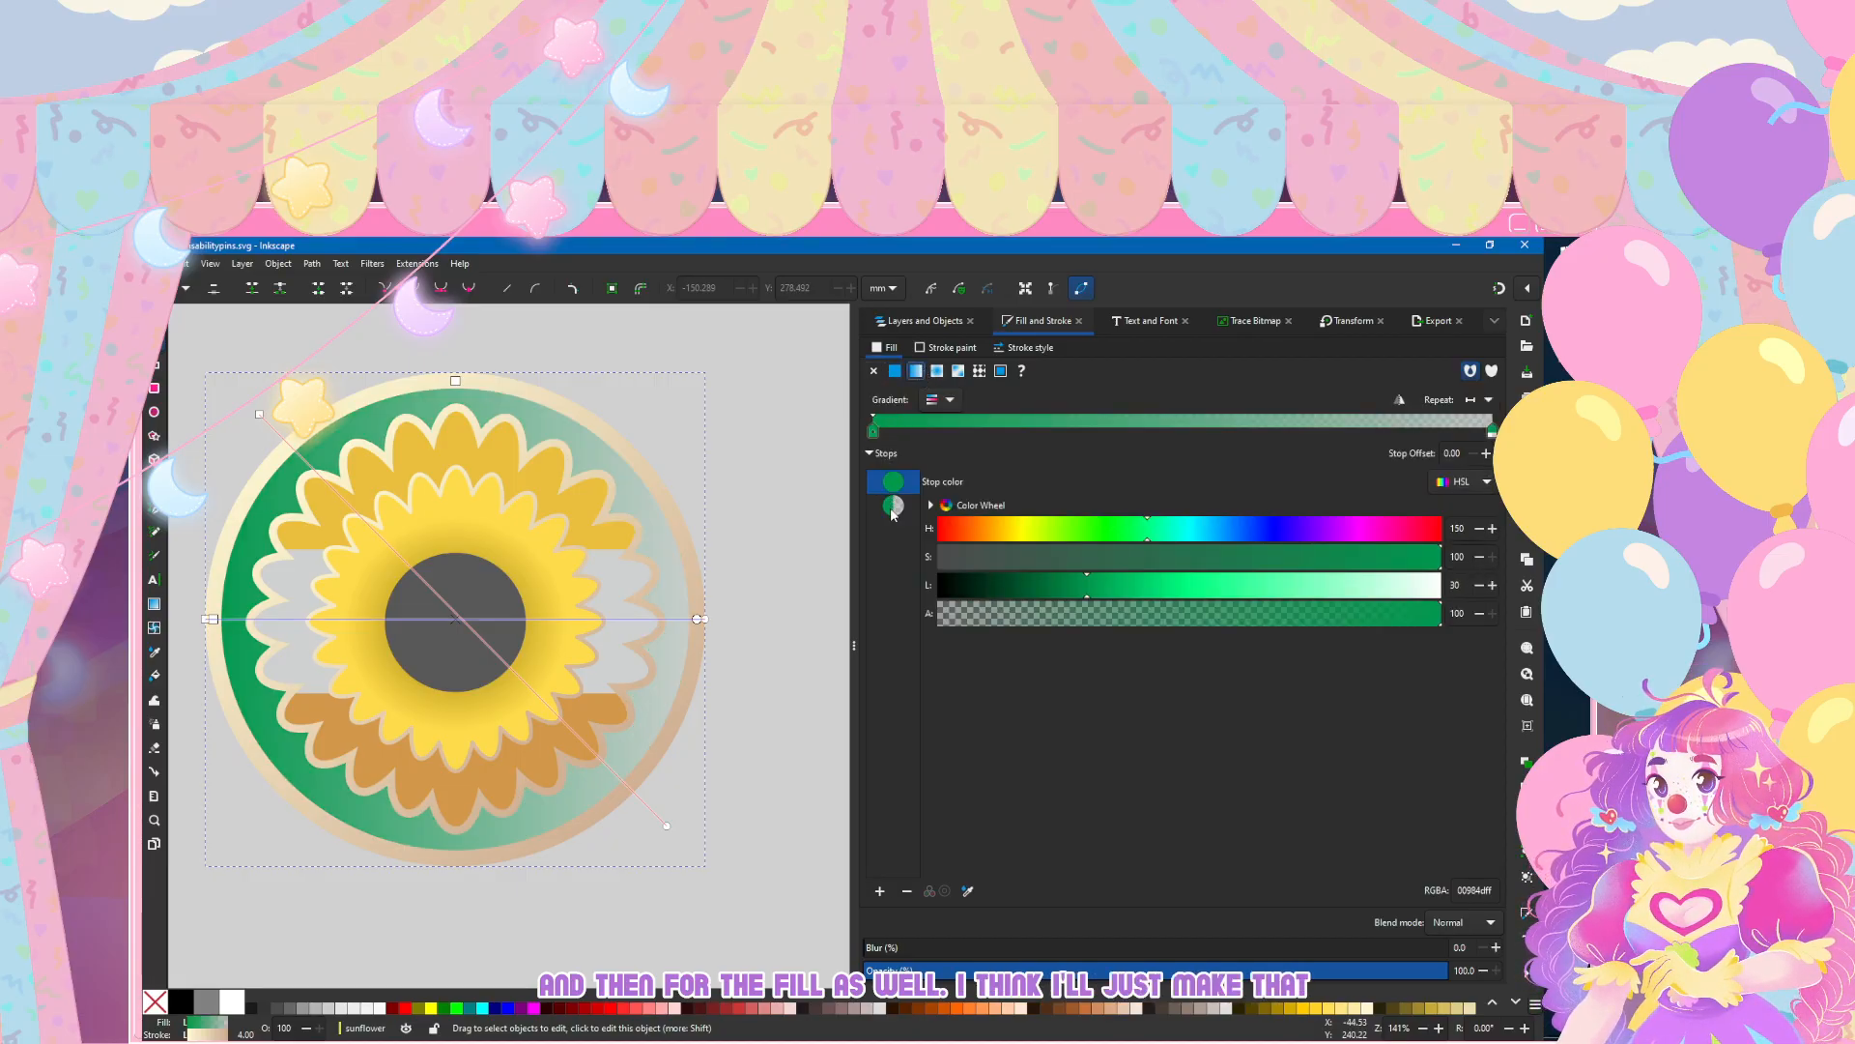
{"action": "left_click", "coordinate": [948, 399]}
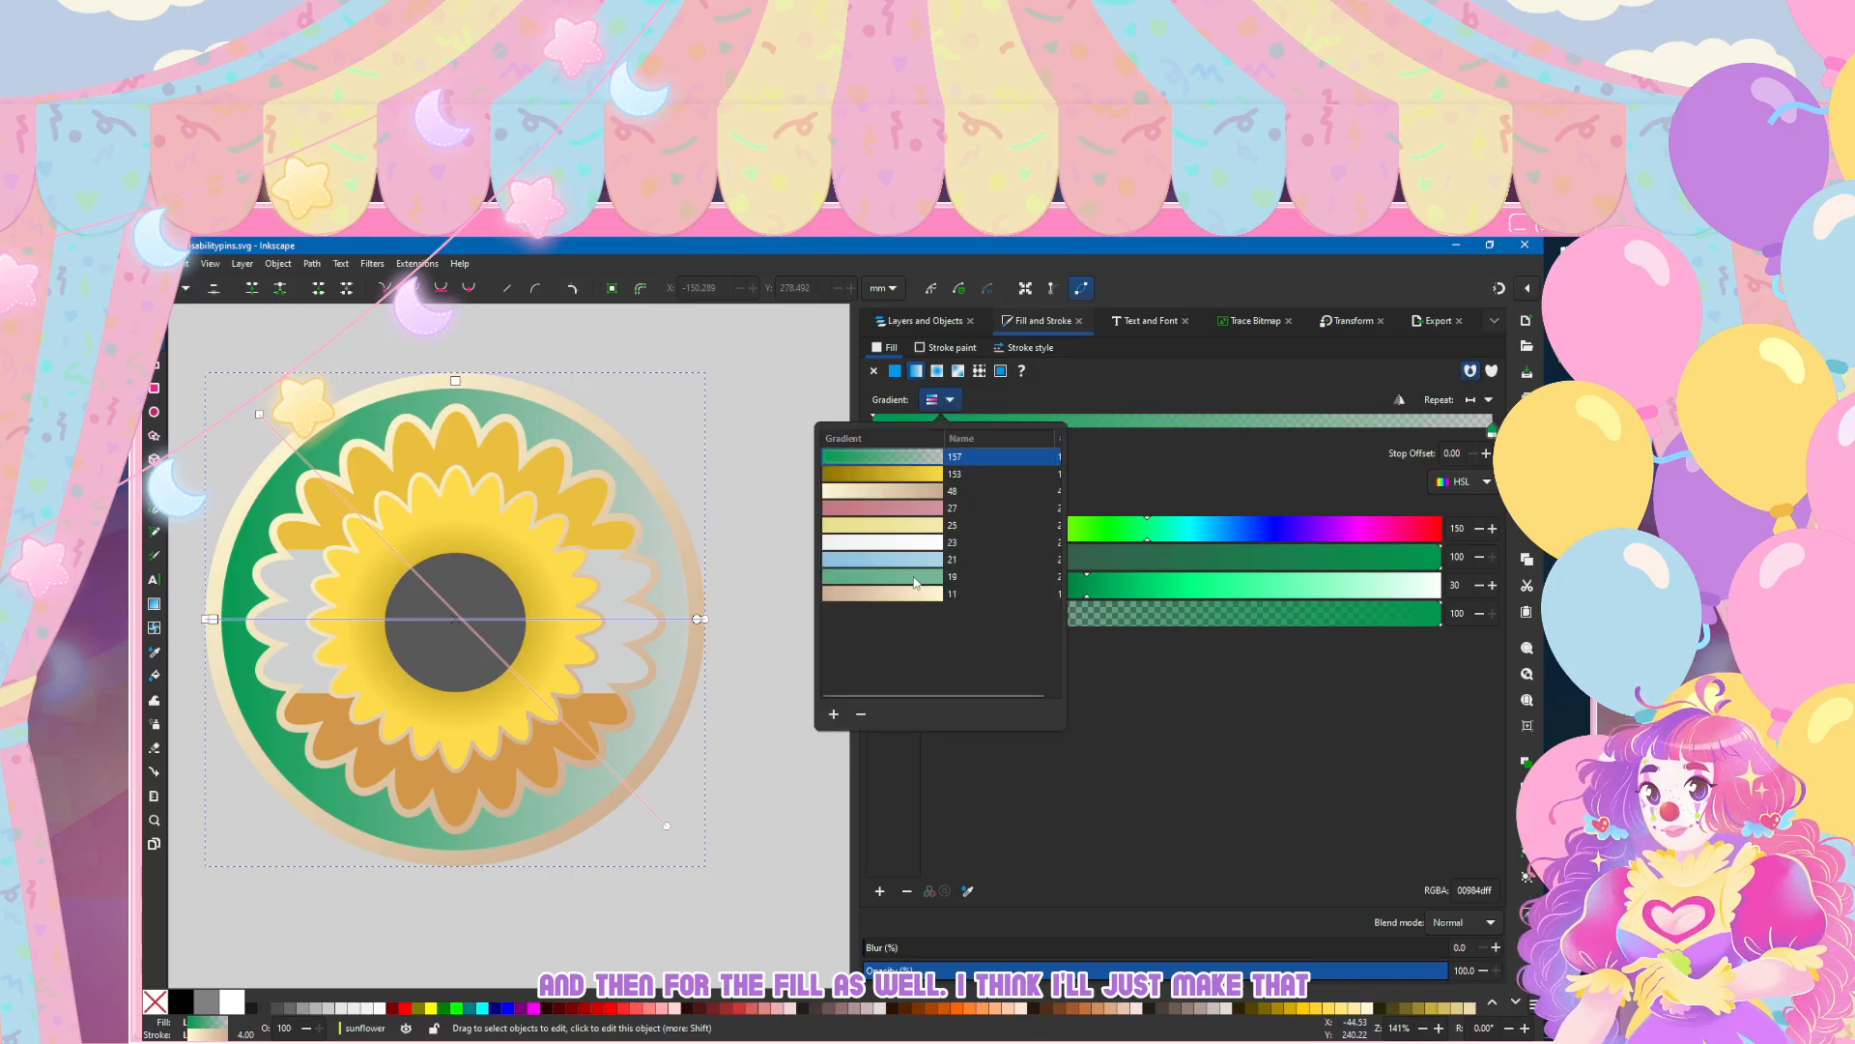
{"action": "left_click", "coordinate": [914, 558]}
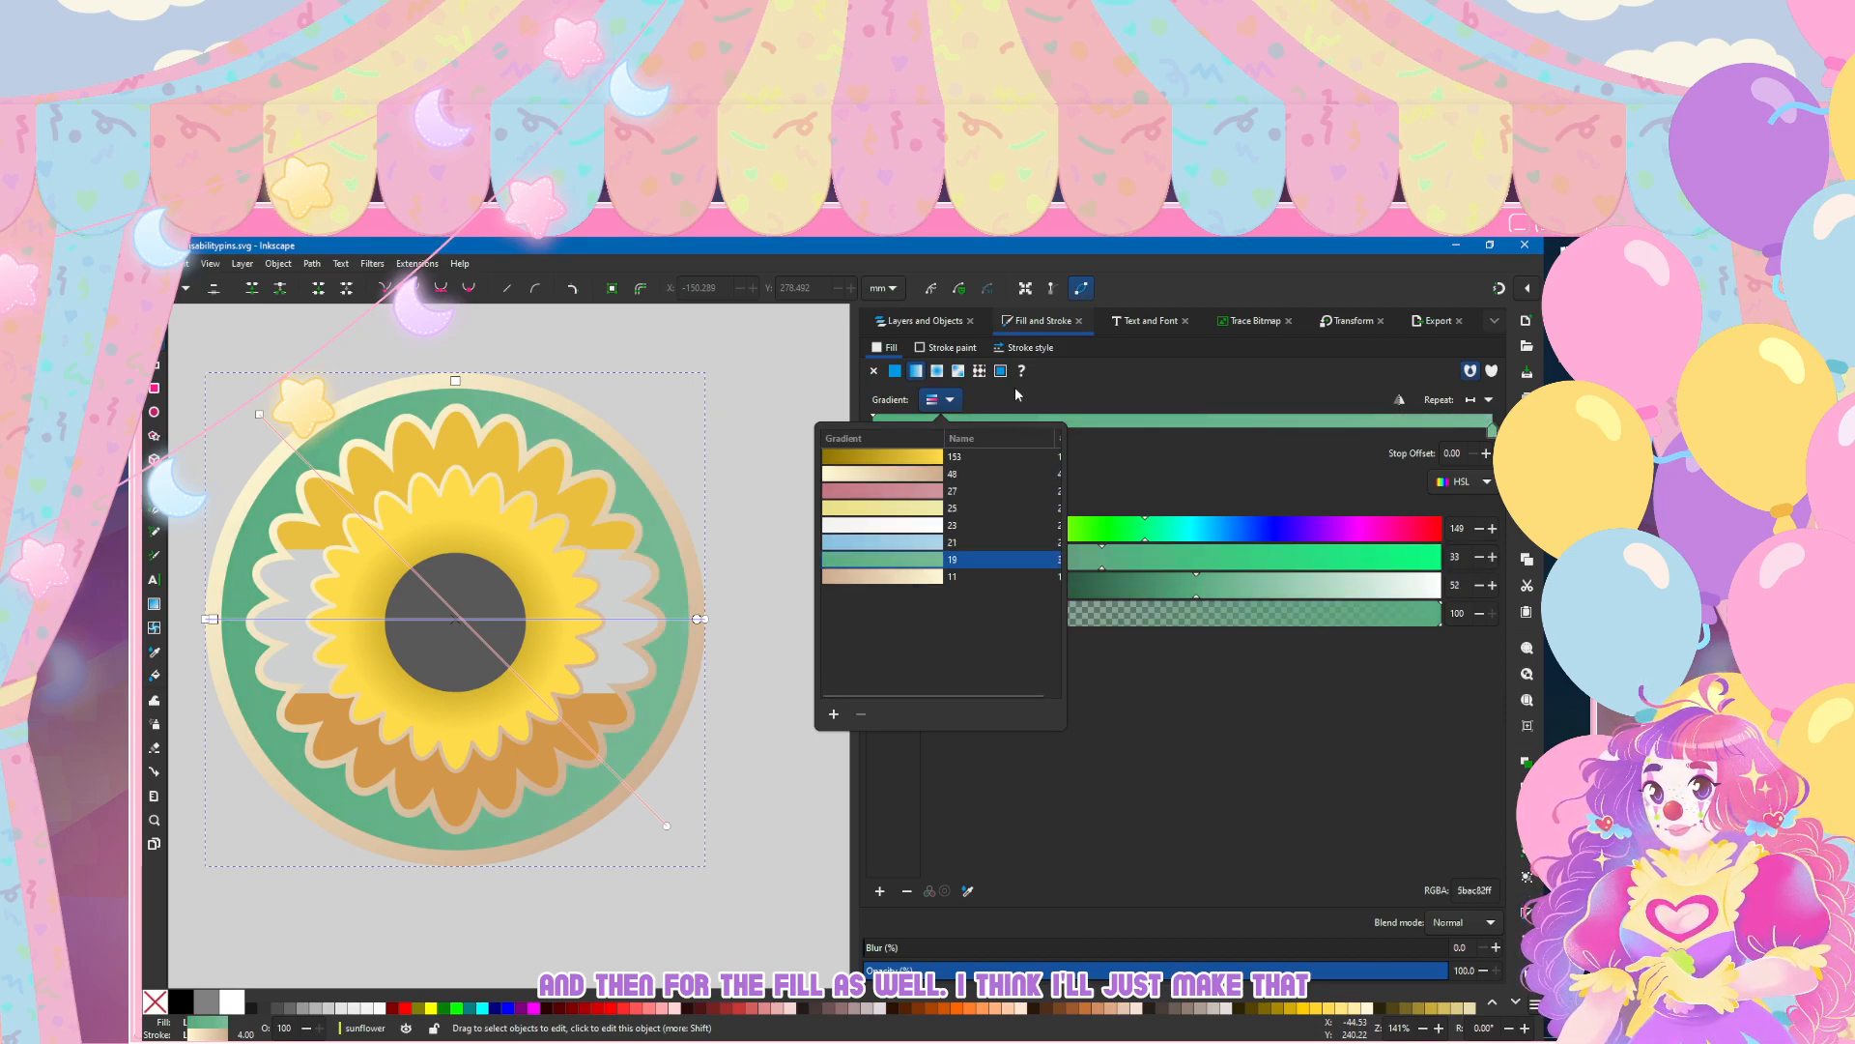
Step: Undo the muted green gradient on the backing circle and set its own green gradient's transparent stop to 100 alpha
{"action": "key", "text": "ctrl+z"}
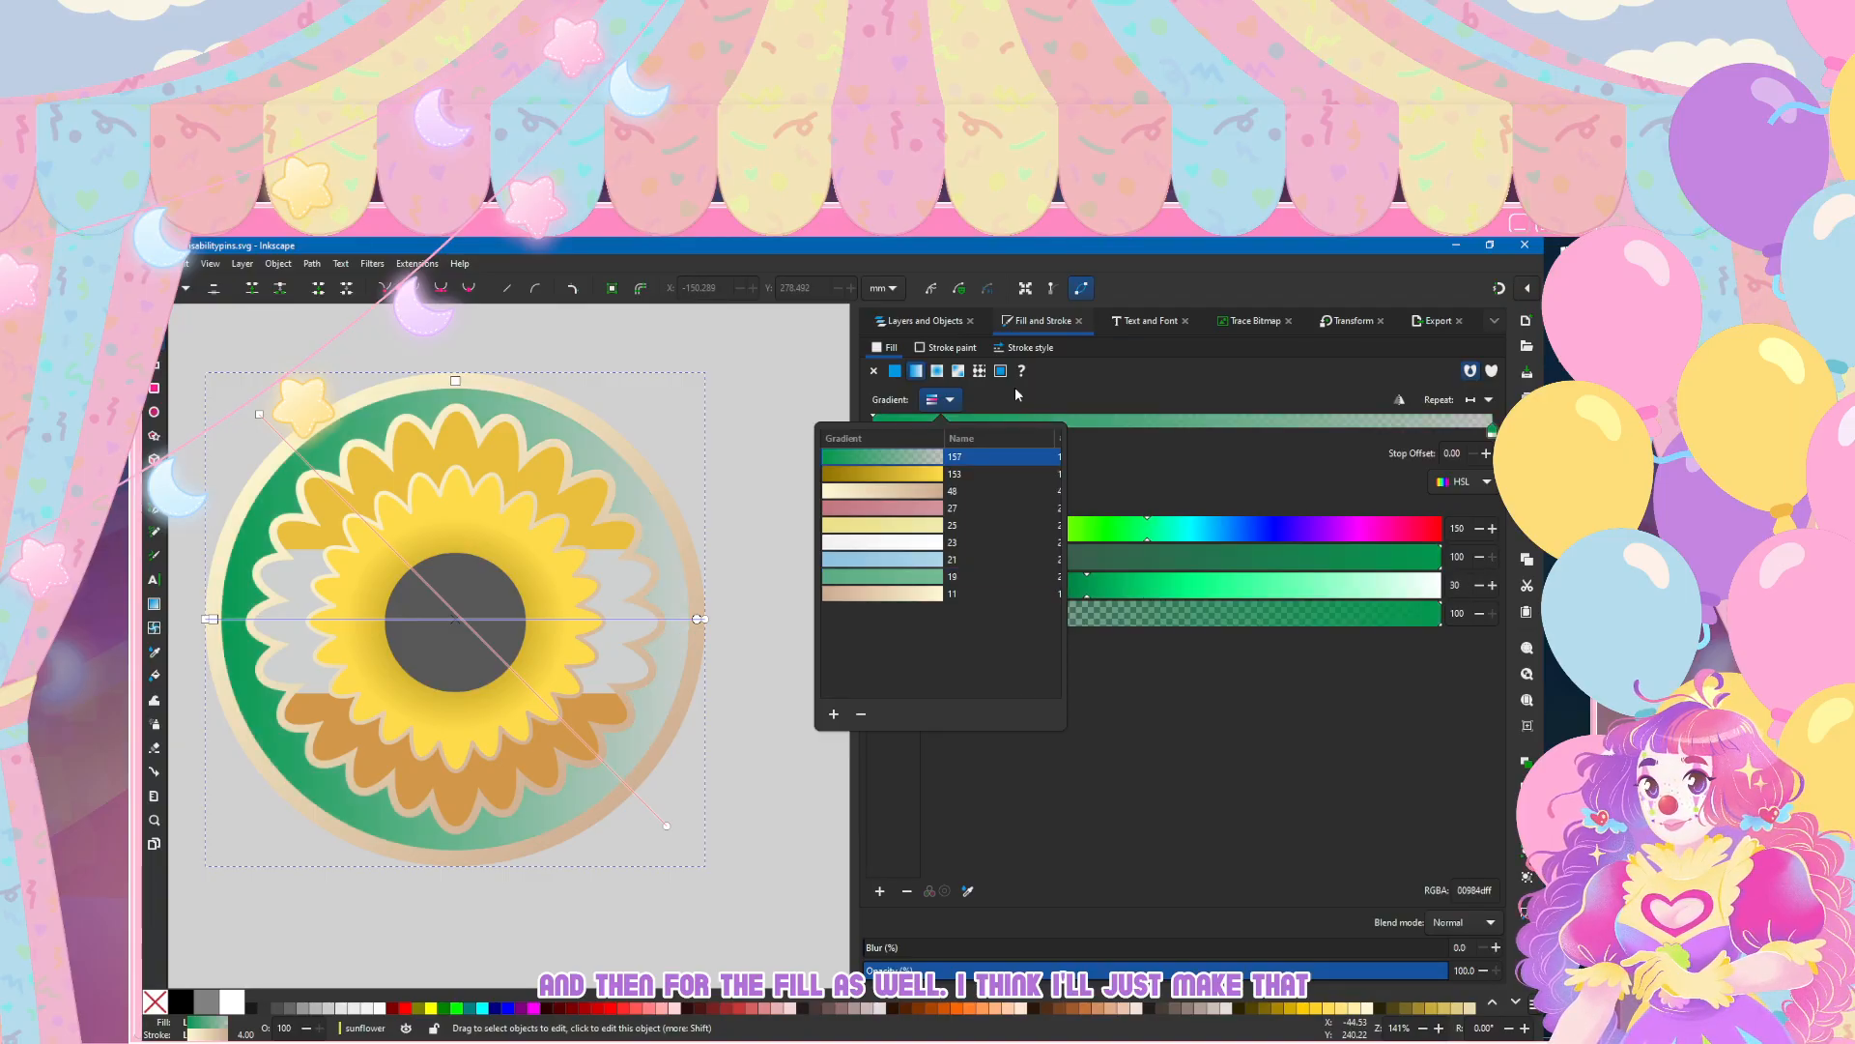
{"action": "key", "text": "ctrl+shift+z"}
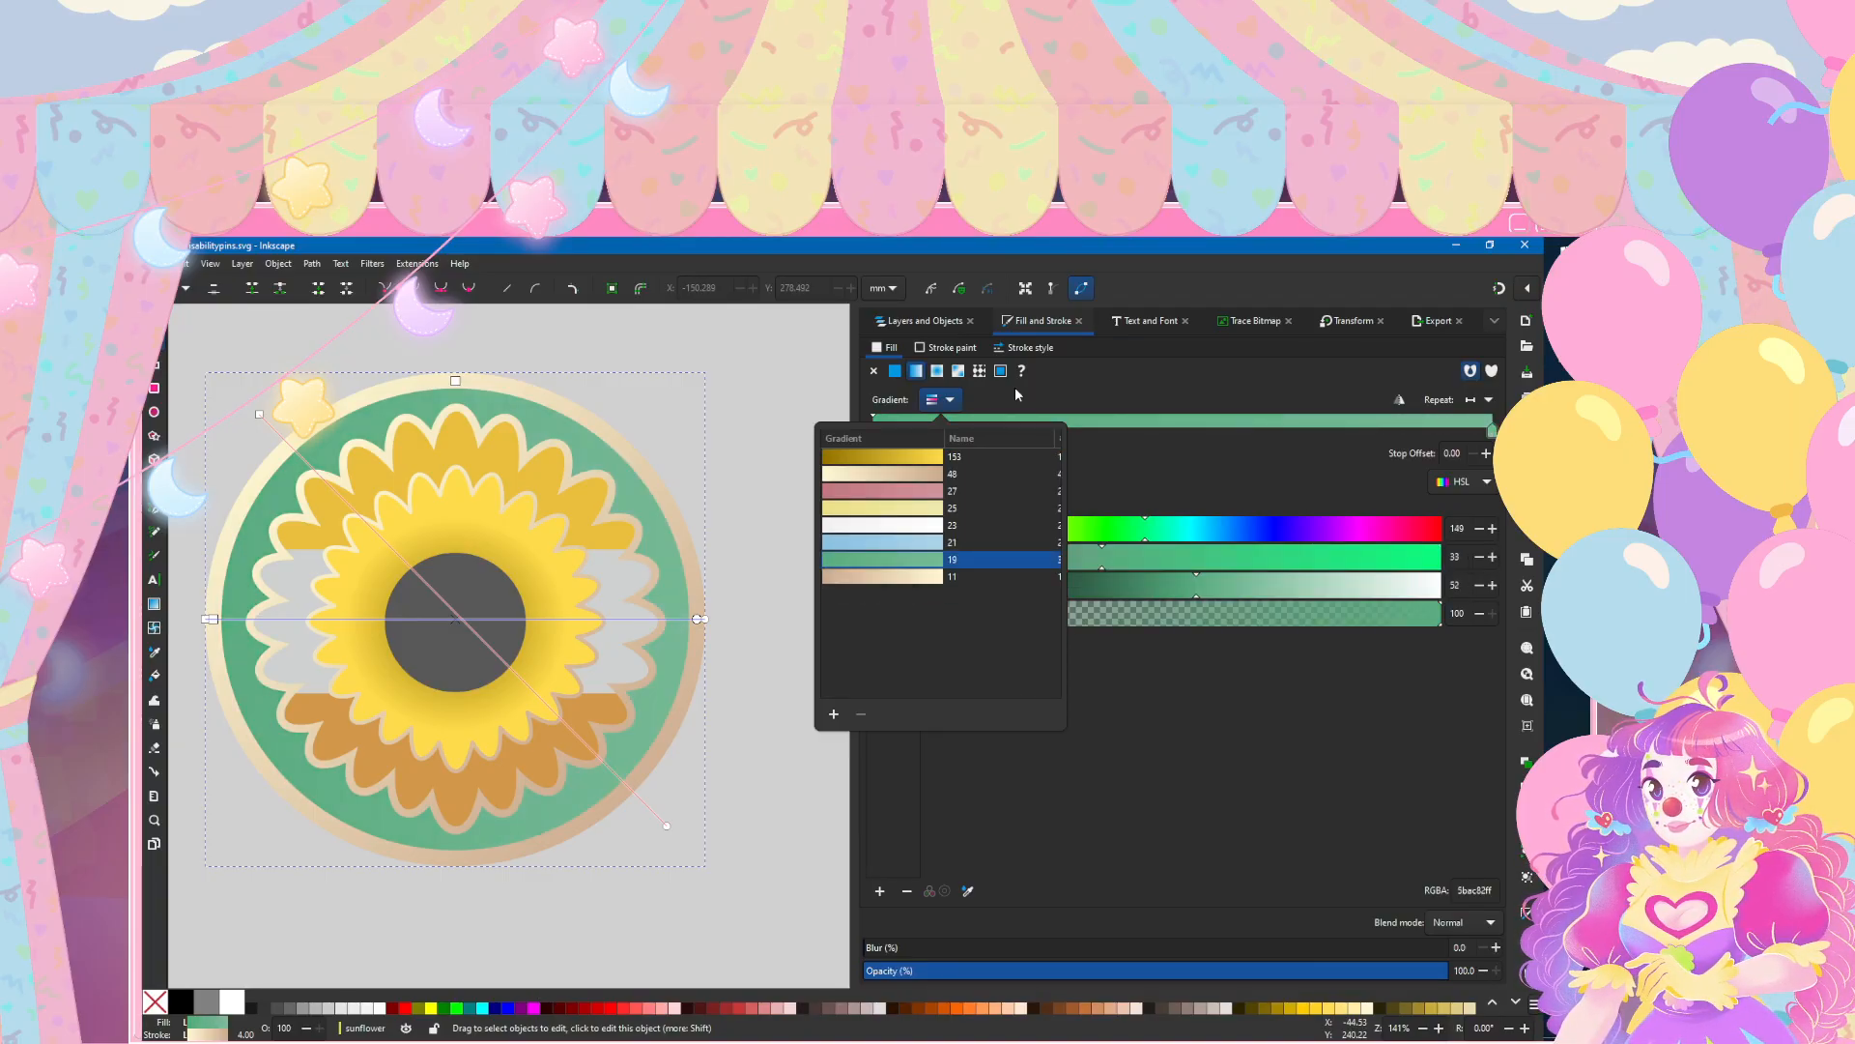
{"action": "key", "text": "ctrl+z"}
{"action": "left_click", "coordinate": [953, 400]}
{"action": "left_click", "coordinate": [893, 505]}
{"action": "left_click_drag", "start_coordinate": [1359, 618], "coordinate": [1444, 619]}
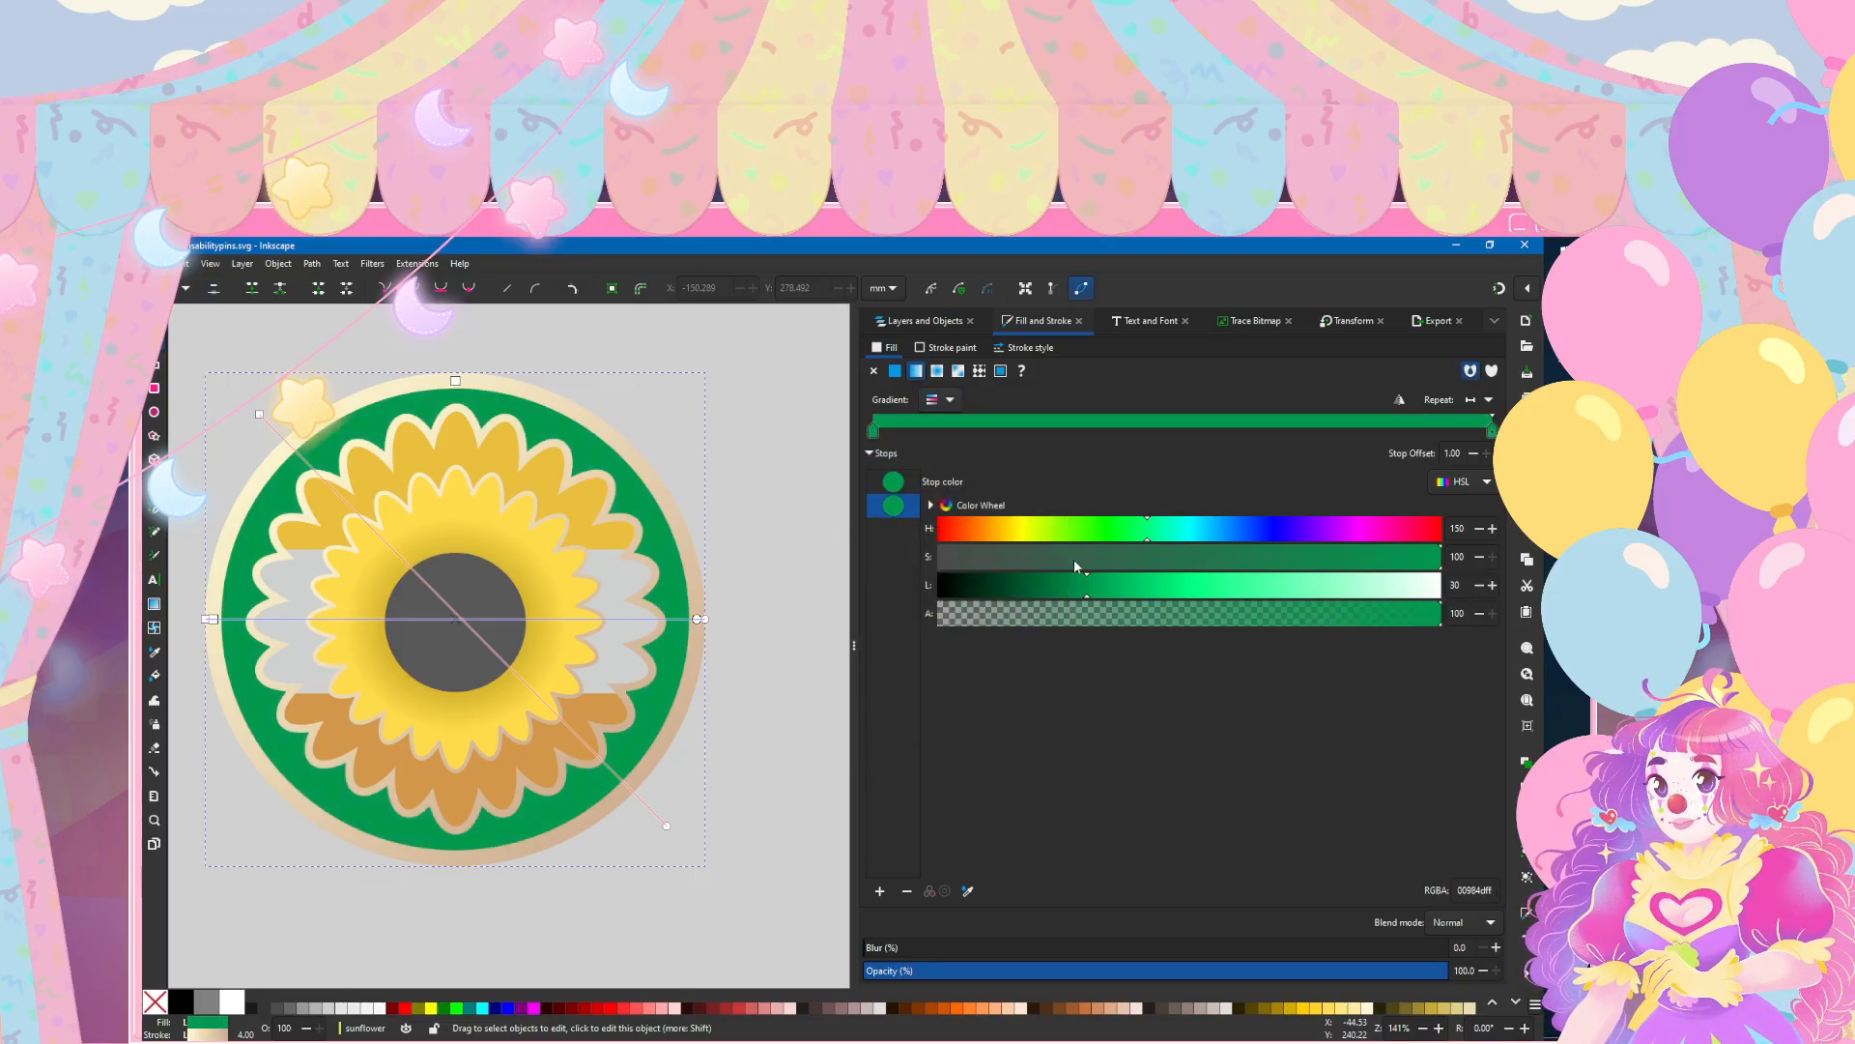
Step: Set the backing circle gradient's end stop to lightness 40, reverse the gradient so the lighter green comes first, and deselect the circle
{"action": "left_click_drag", "start_coordinate": [1127, 586], "coordinate": [1159, 591]}
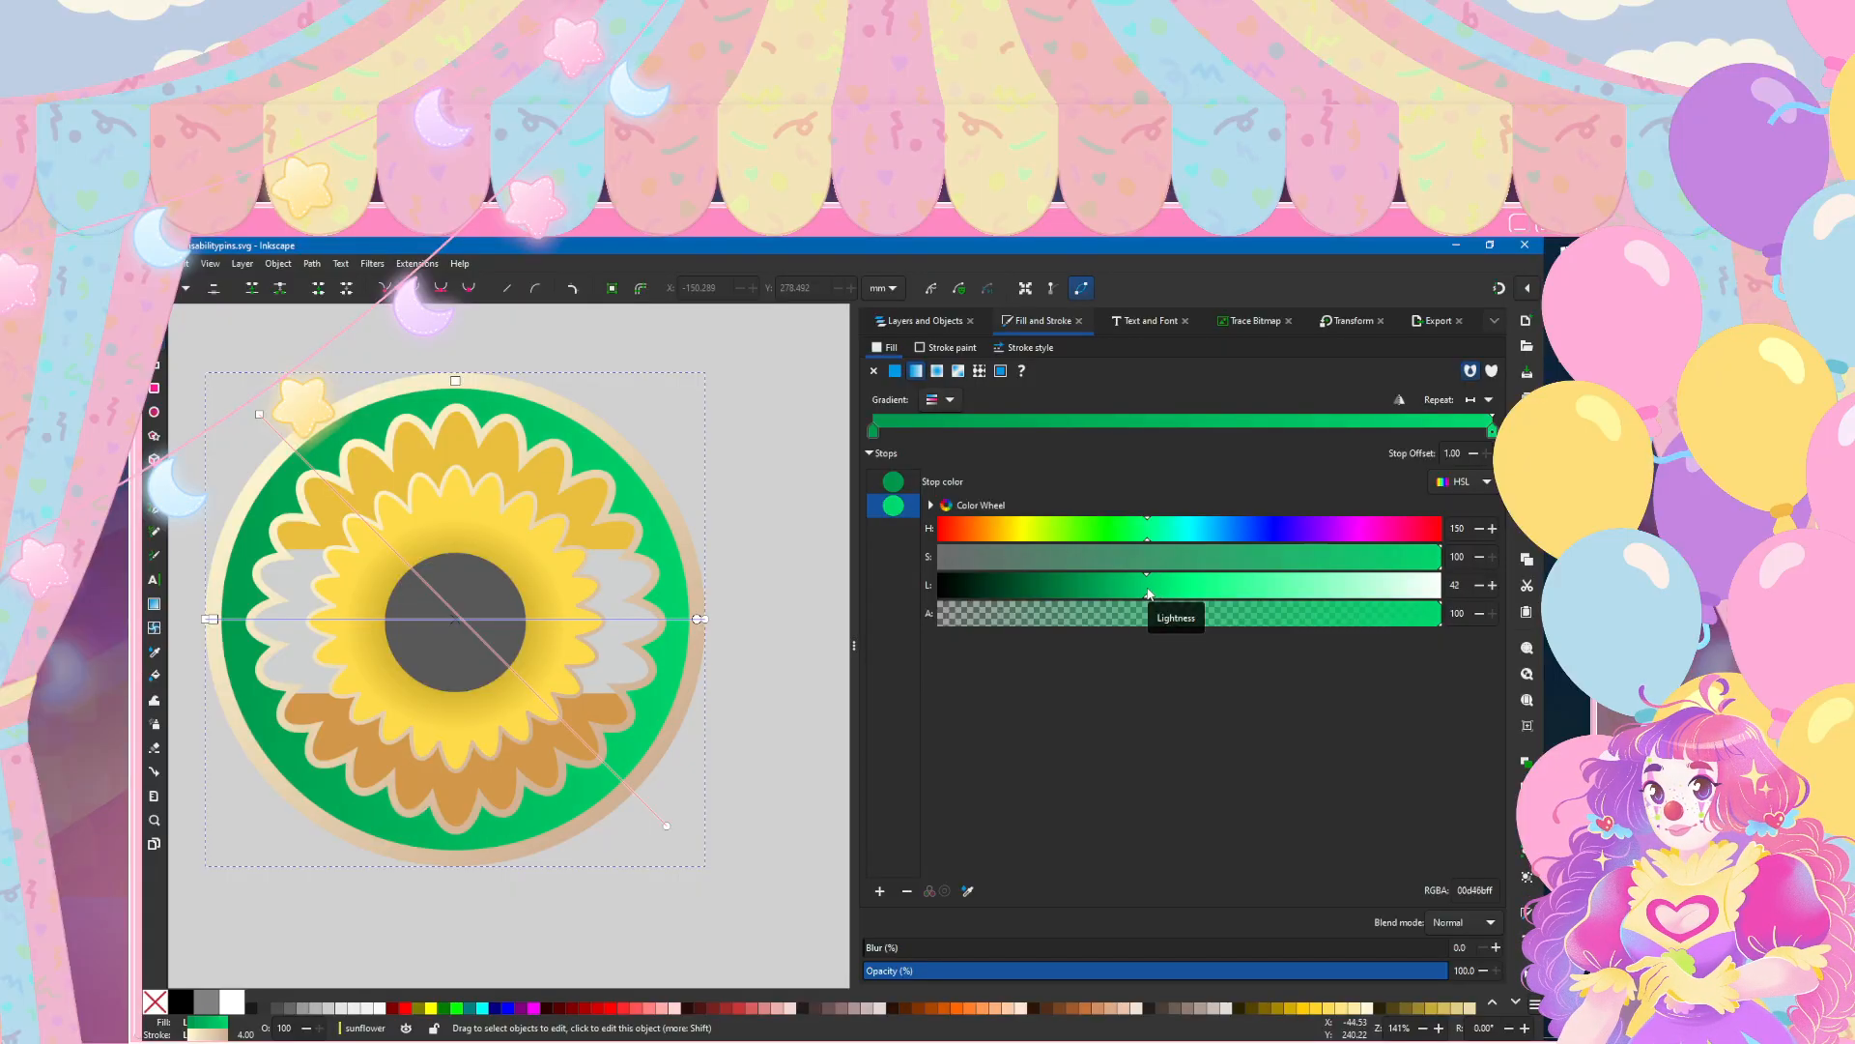
{"action": "left_click", "coordinate": [1479, 586]}
{"action": "left_click", "coordinate": [1479, 585]}
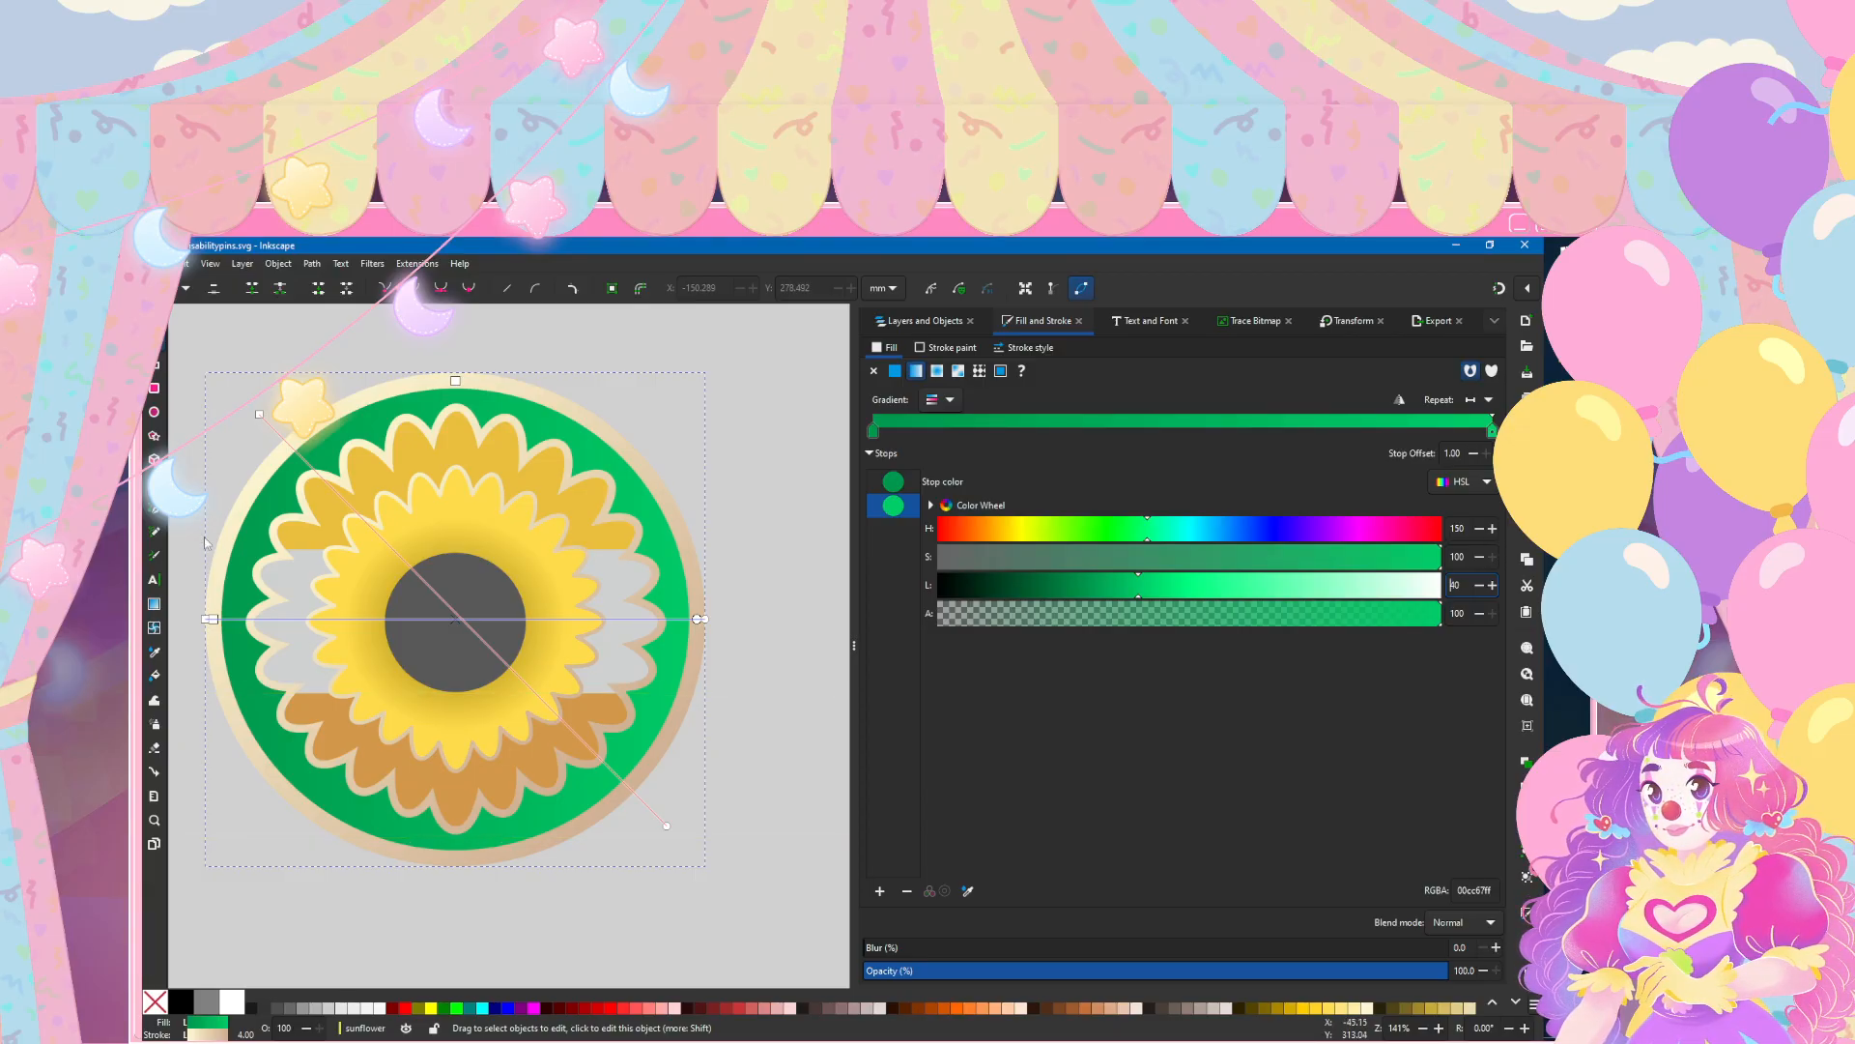
{"action": "key", "text": "Page_Down"}
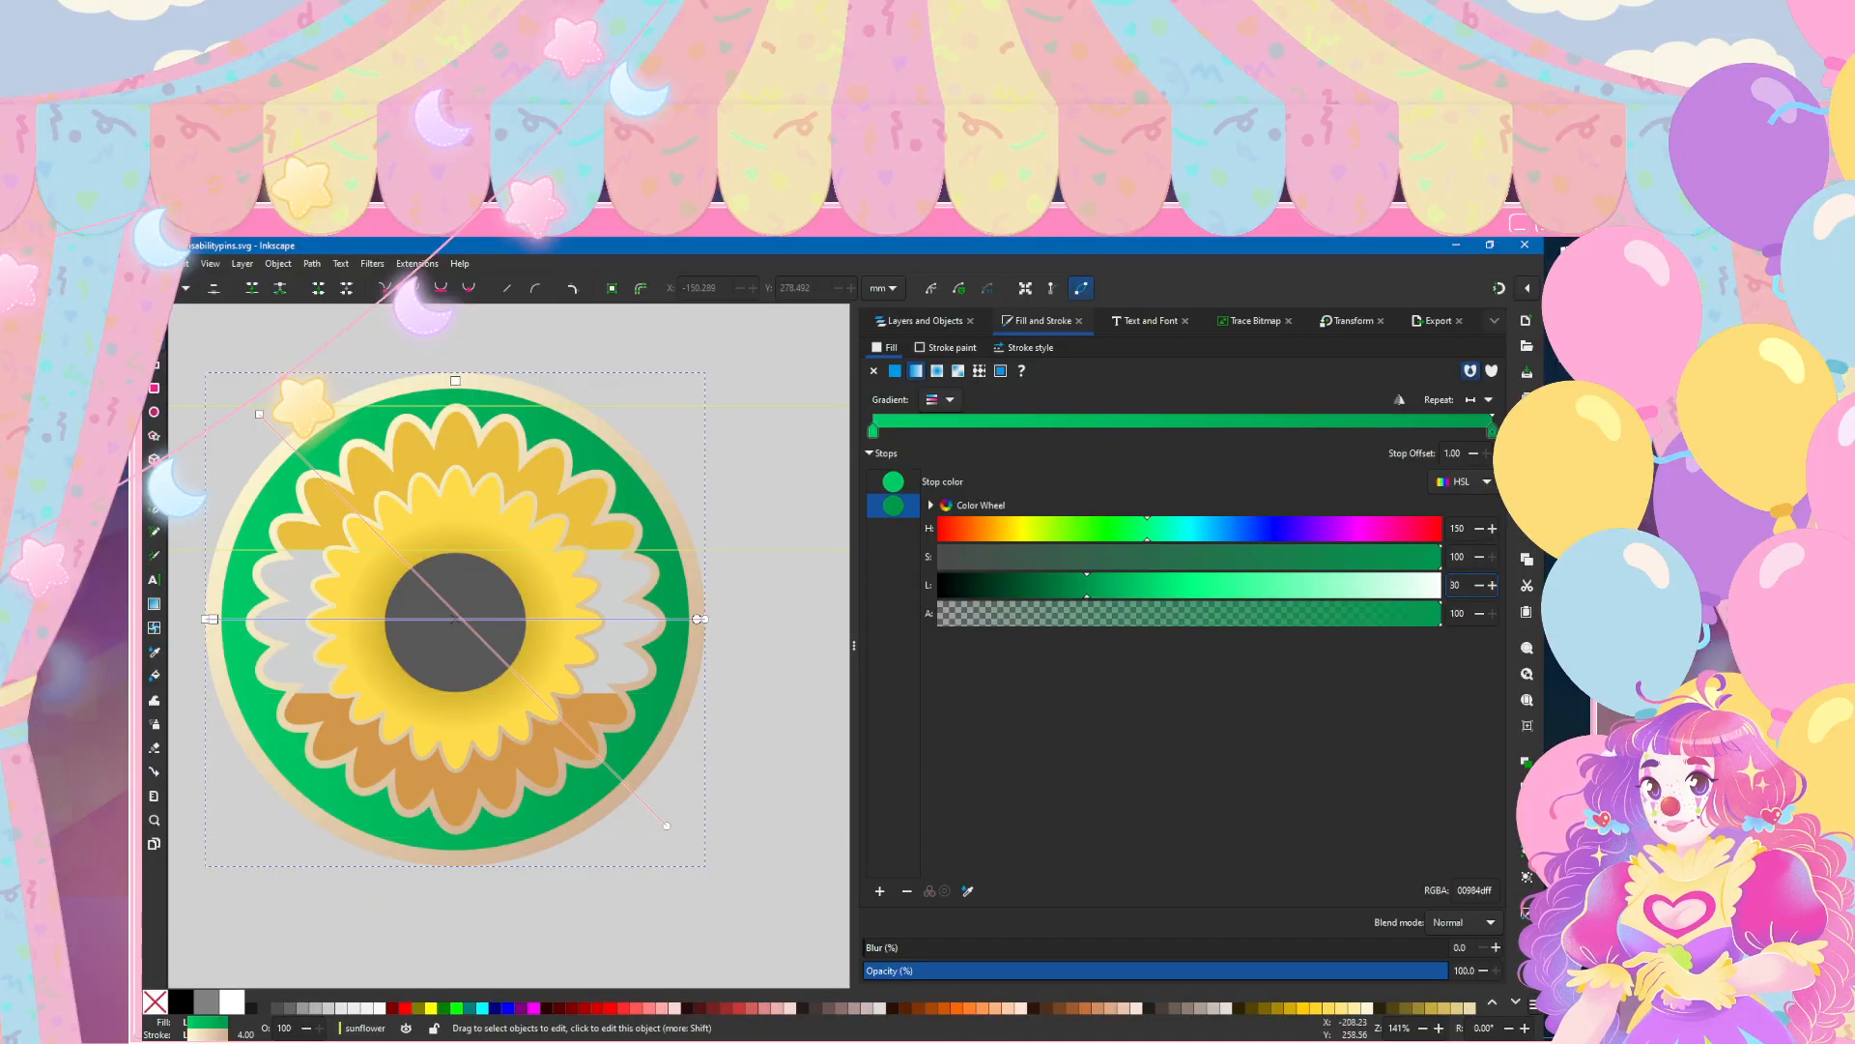
{"action": "left_click", "coordinate": [154, 317]}
{"action": "left_click", "coordinate": [258, 333]}
Step: Save the document
{"action": "scroll", "coordinate": [474, 499], "scroll_direction": "down", "scroll_amount": 1}
{"action": "scroll", "coordinate": [475, 500], "scroll_direction": "down", "scroll_amount": 2}
{"action": "scroll", "coordinate": [516, 624], "scroll_direction": "left", "scroll_amount": 4}
{"action": "scroll", "coordinate": [518, 630], "scroll_direction": "up", "scroll_amount": 3}
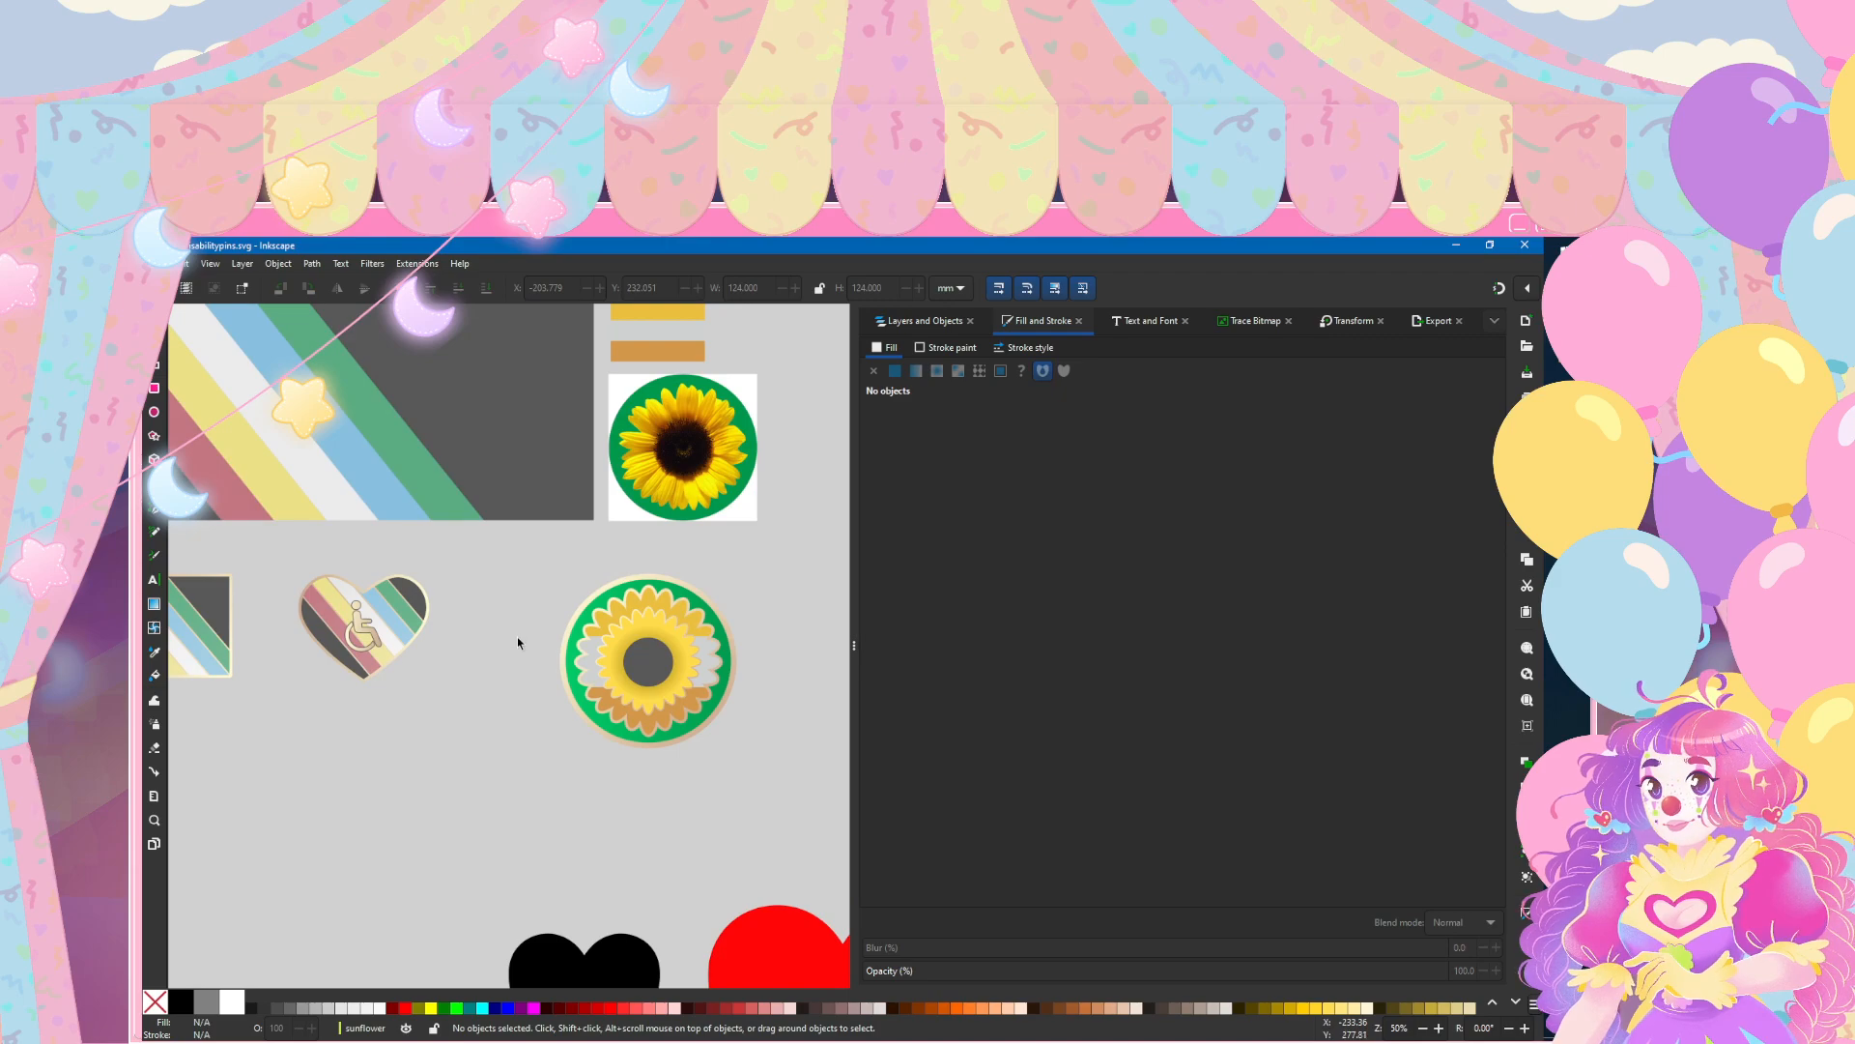
{"action": "scroll", "coordinate": [518, 642], "scroll_direction": "down", "scroll_amount": 2}
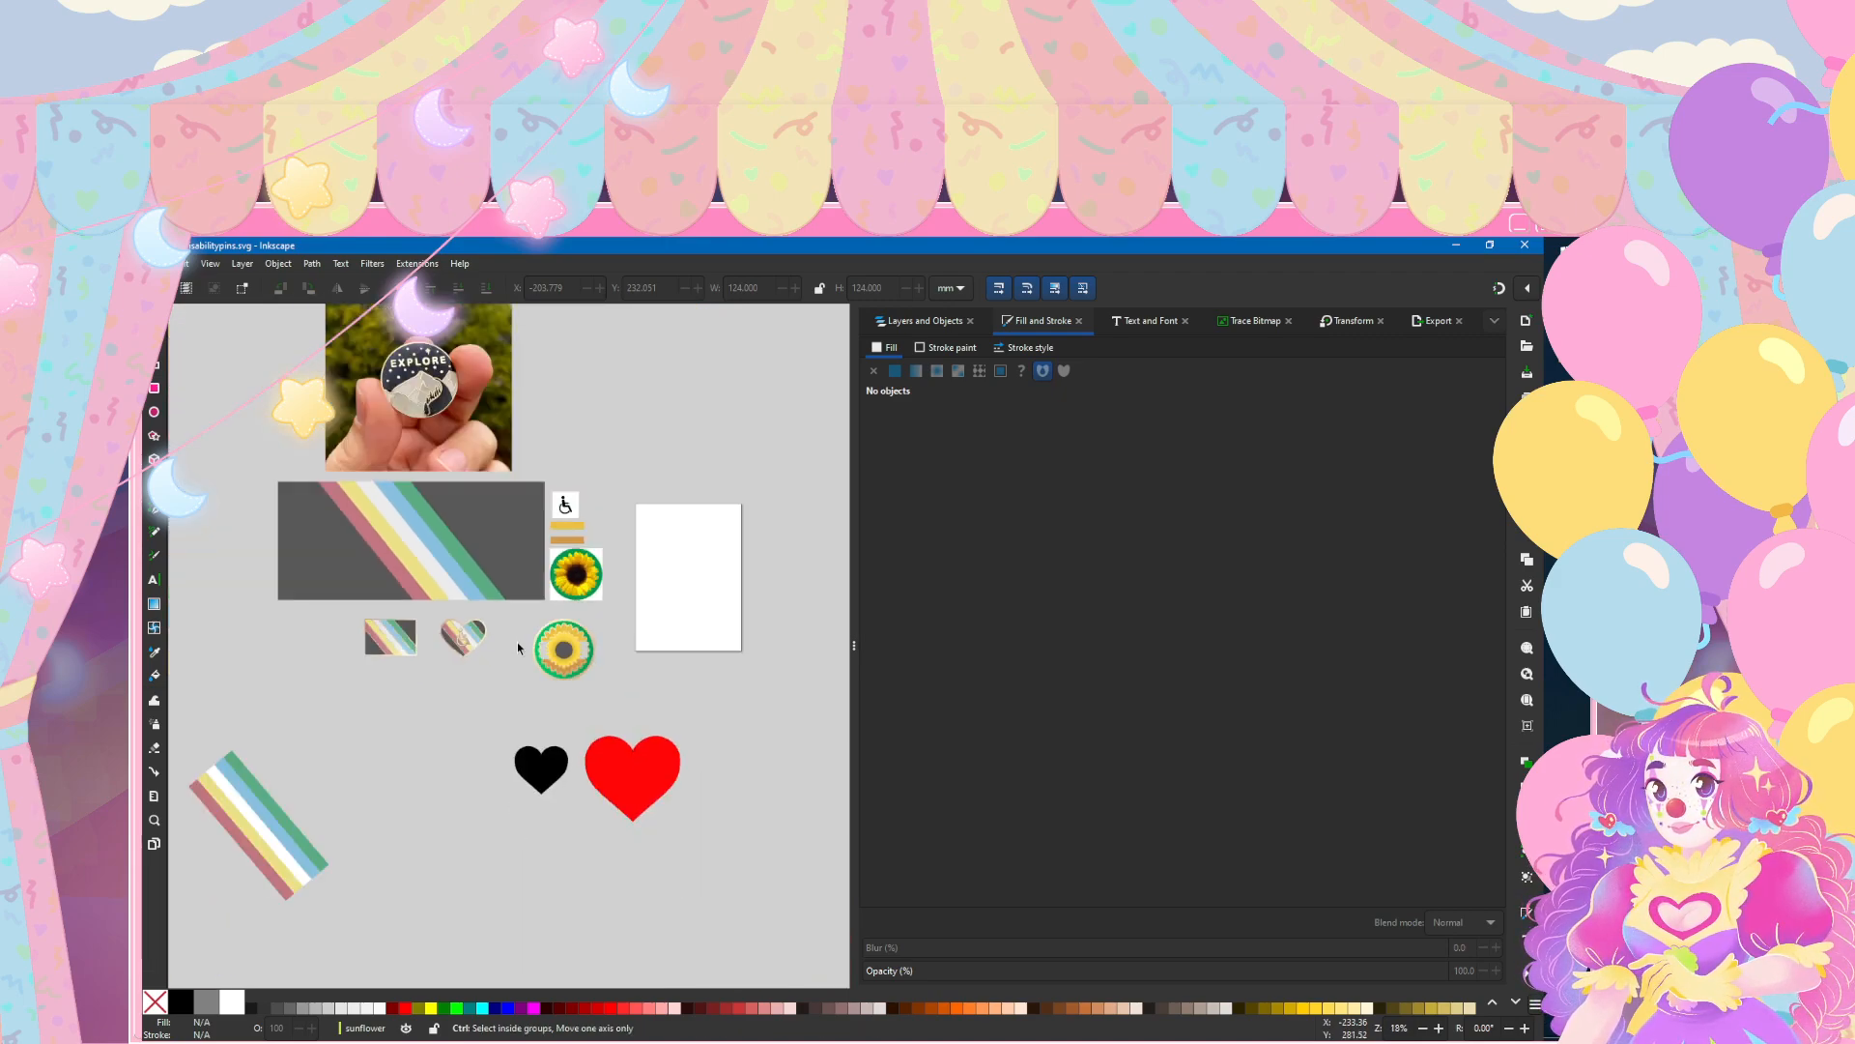
{"action": "scroll", "coordinate": [515, 644], "scroll_direction": "up", "scroll_amount": 1}
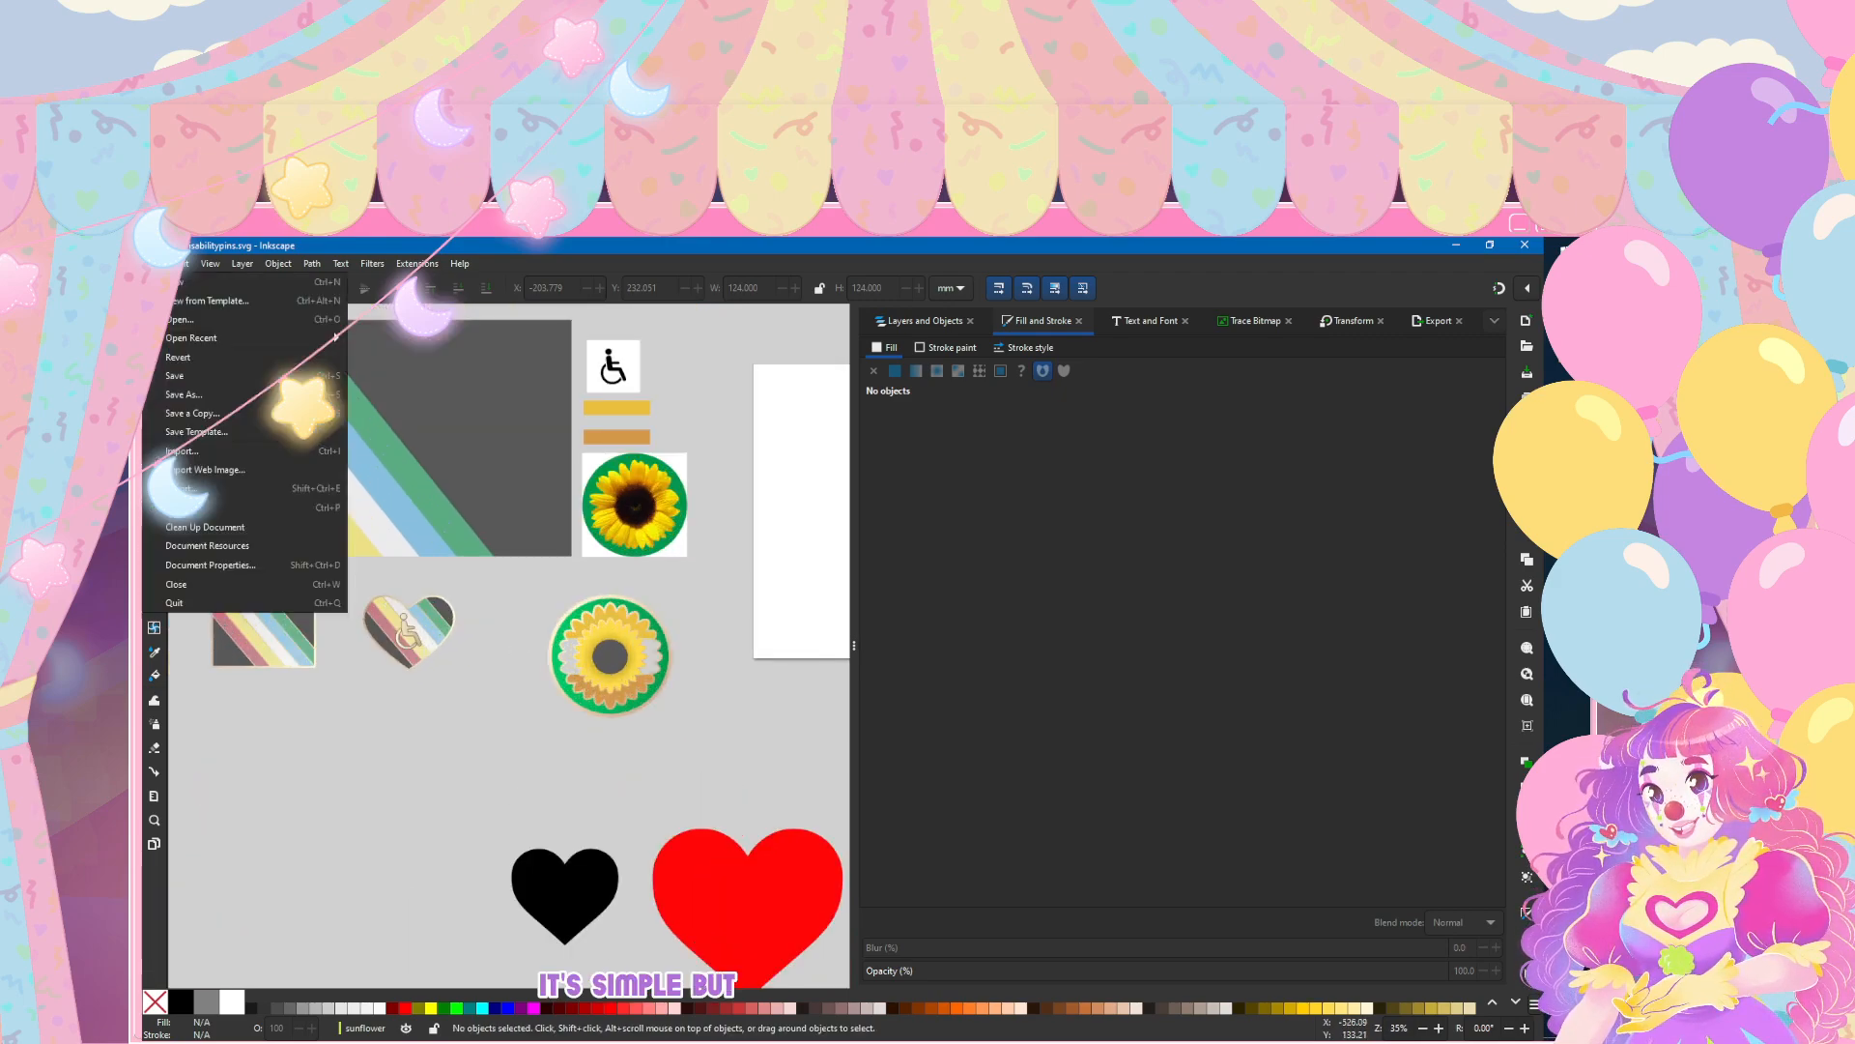
{"action": "left_click", "coordinate": [156, 263]}
{"action": "left_click", "coordinate": [175, 385]}
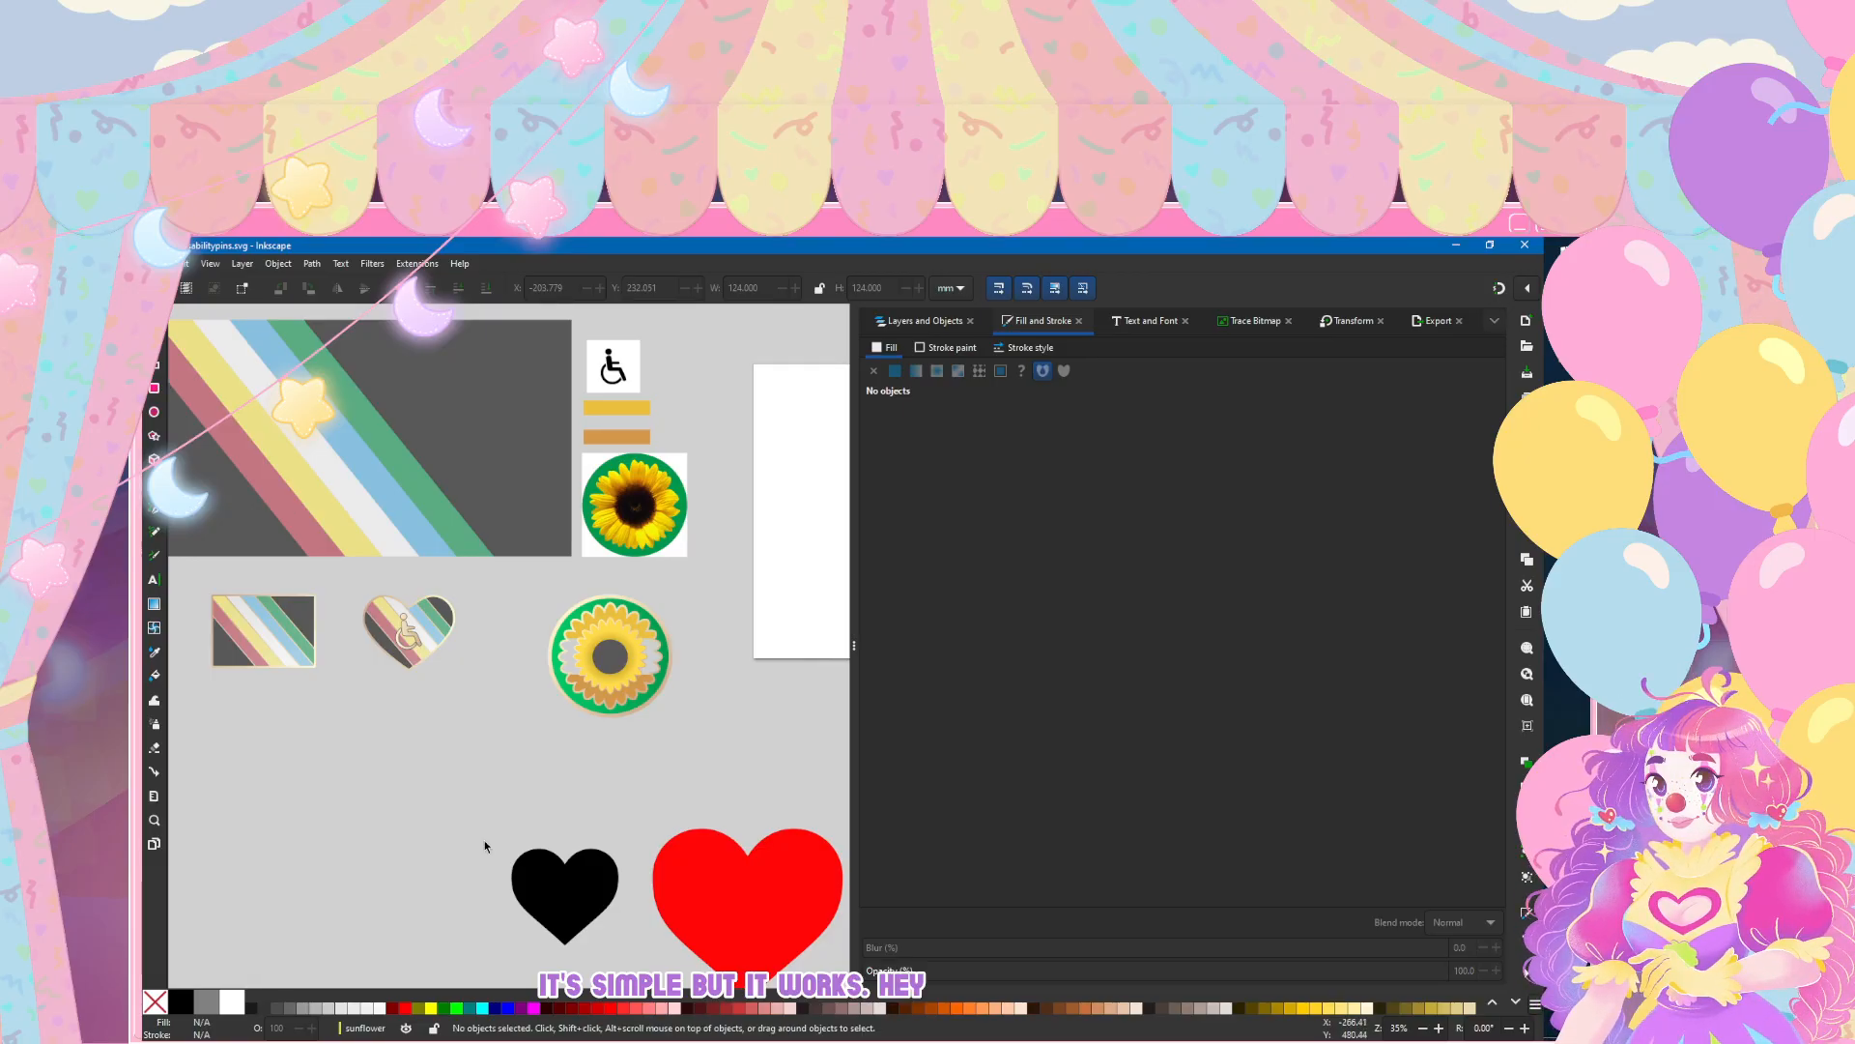
Step: Examine the sunflower pin up close and beside the other pin designs, checking its dark centre and petals
{"action": "scroll", "coordinate": [638, 715], "scroll_direction": "up", "scroll_amount": 3}
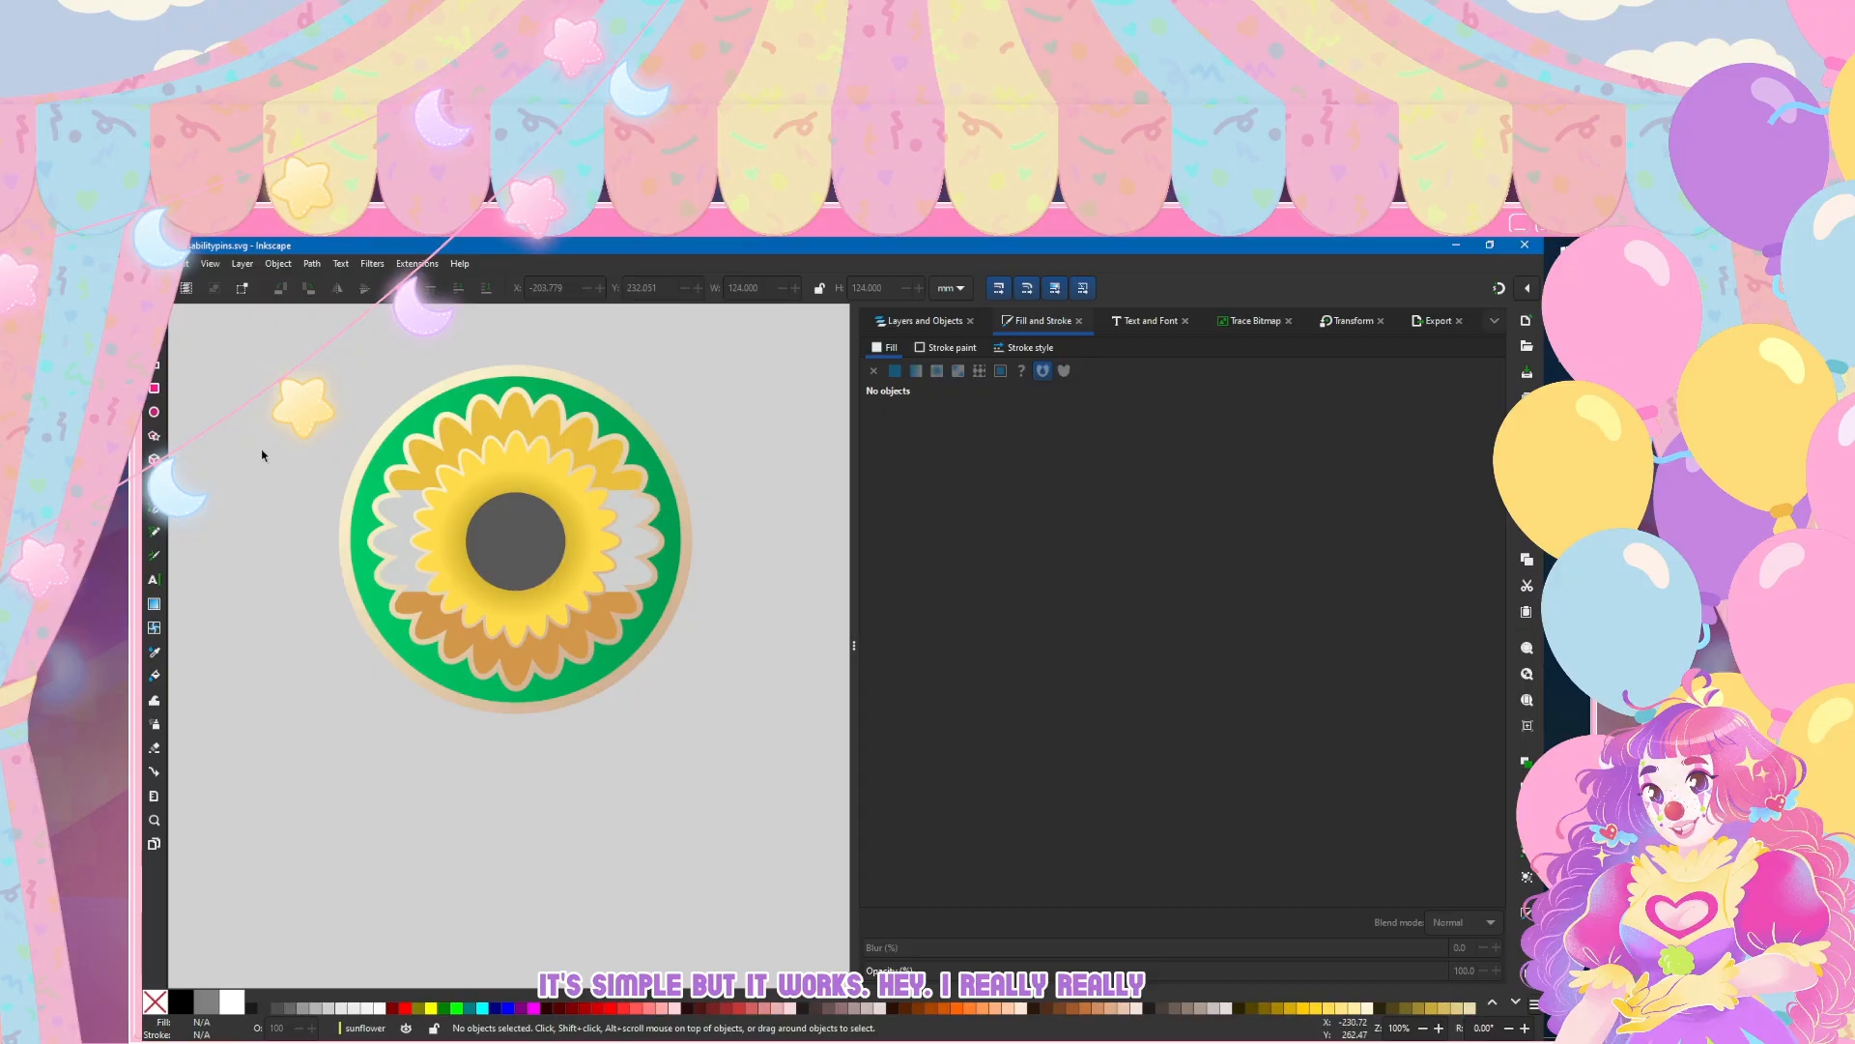
{"action": "scroll", "coordinate": [260, 437], "scroll_direction": "up", "scroll_amount": 1}
{"action": "left_click", "coordinate": [155, 340]}
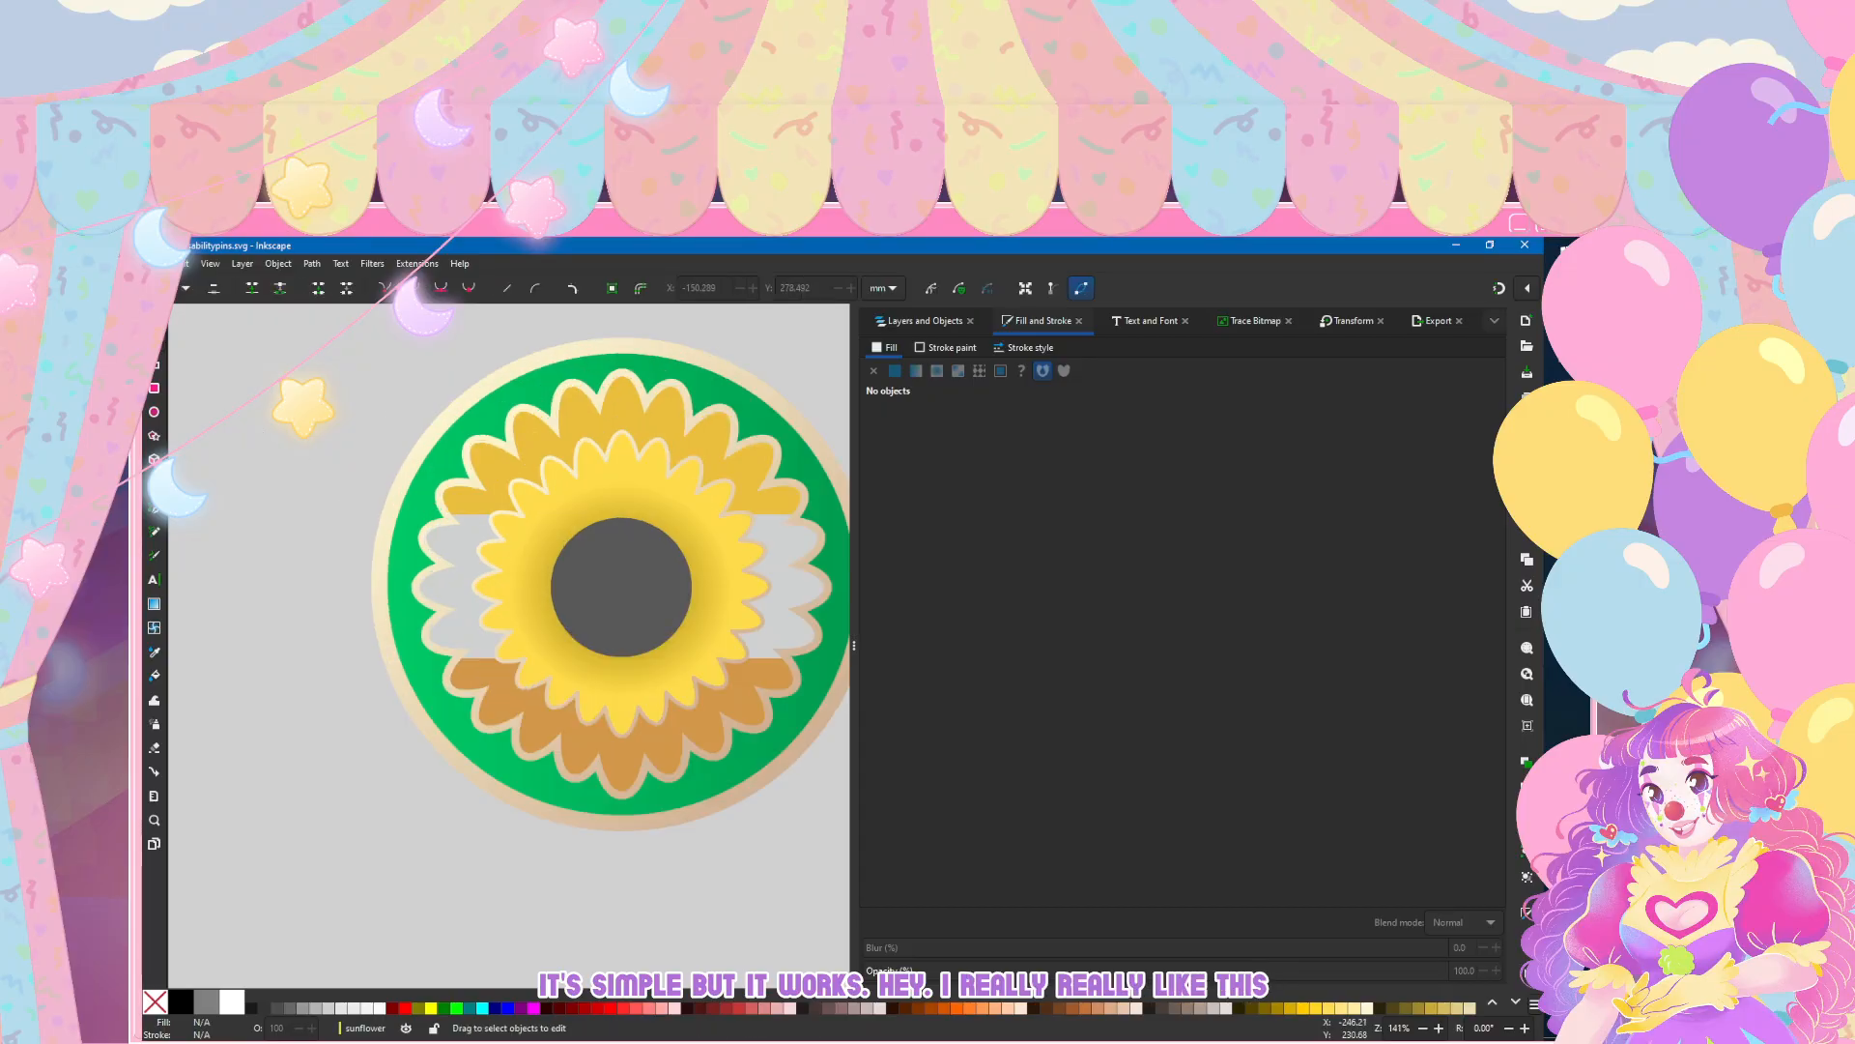
{"action": "left_click", "coordinate": [594, 576]}
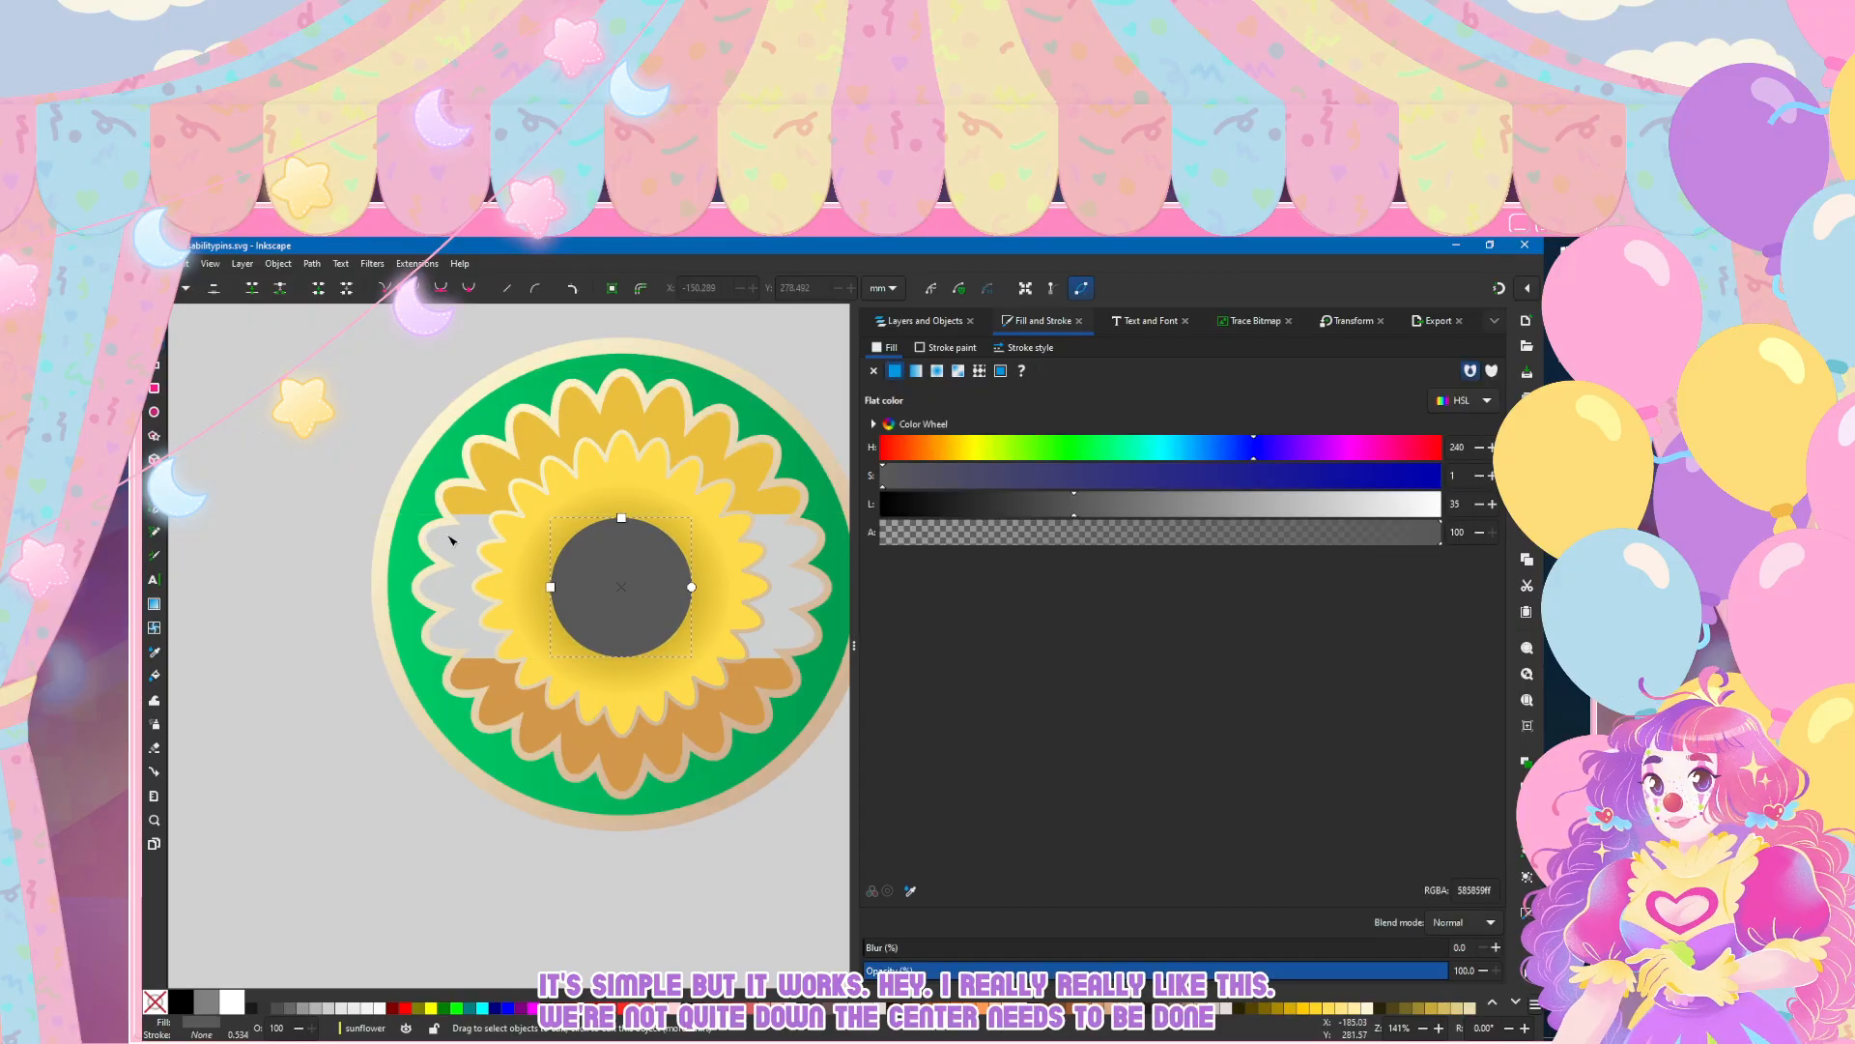
{"action": "left_click", "coordinate": [464, 501]}
{"action": "left_click", "coordinate": [391, 915]}
{"action": "scroll", "coordinate": [391, 915], "scroll_direction": "down", "scroll_amount": 3}
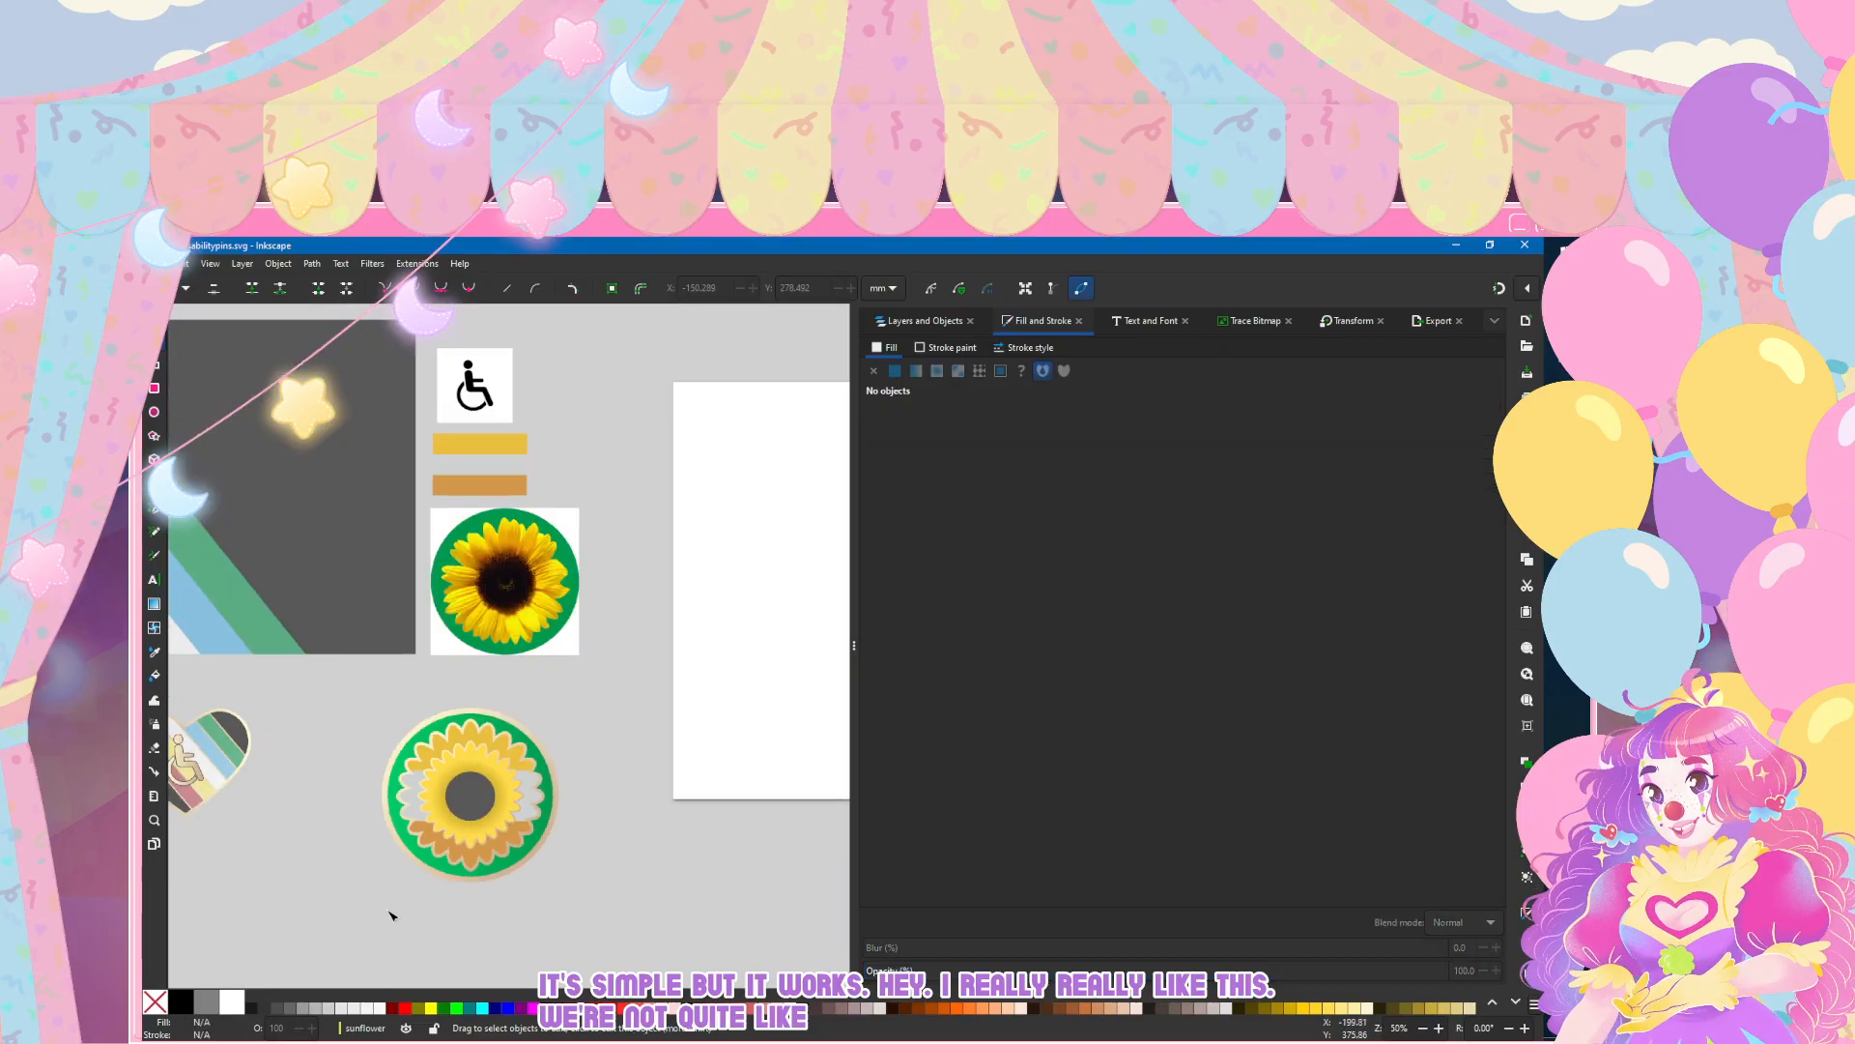
{"action": "scroll", "coordinate": [392, 915], "scroll_direction": "down", "scroll_amount": 1}
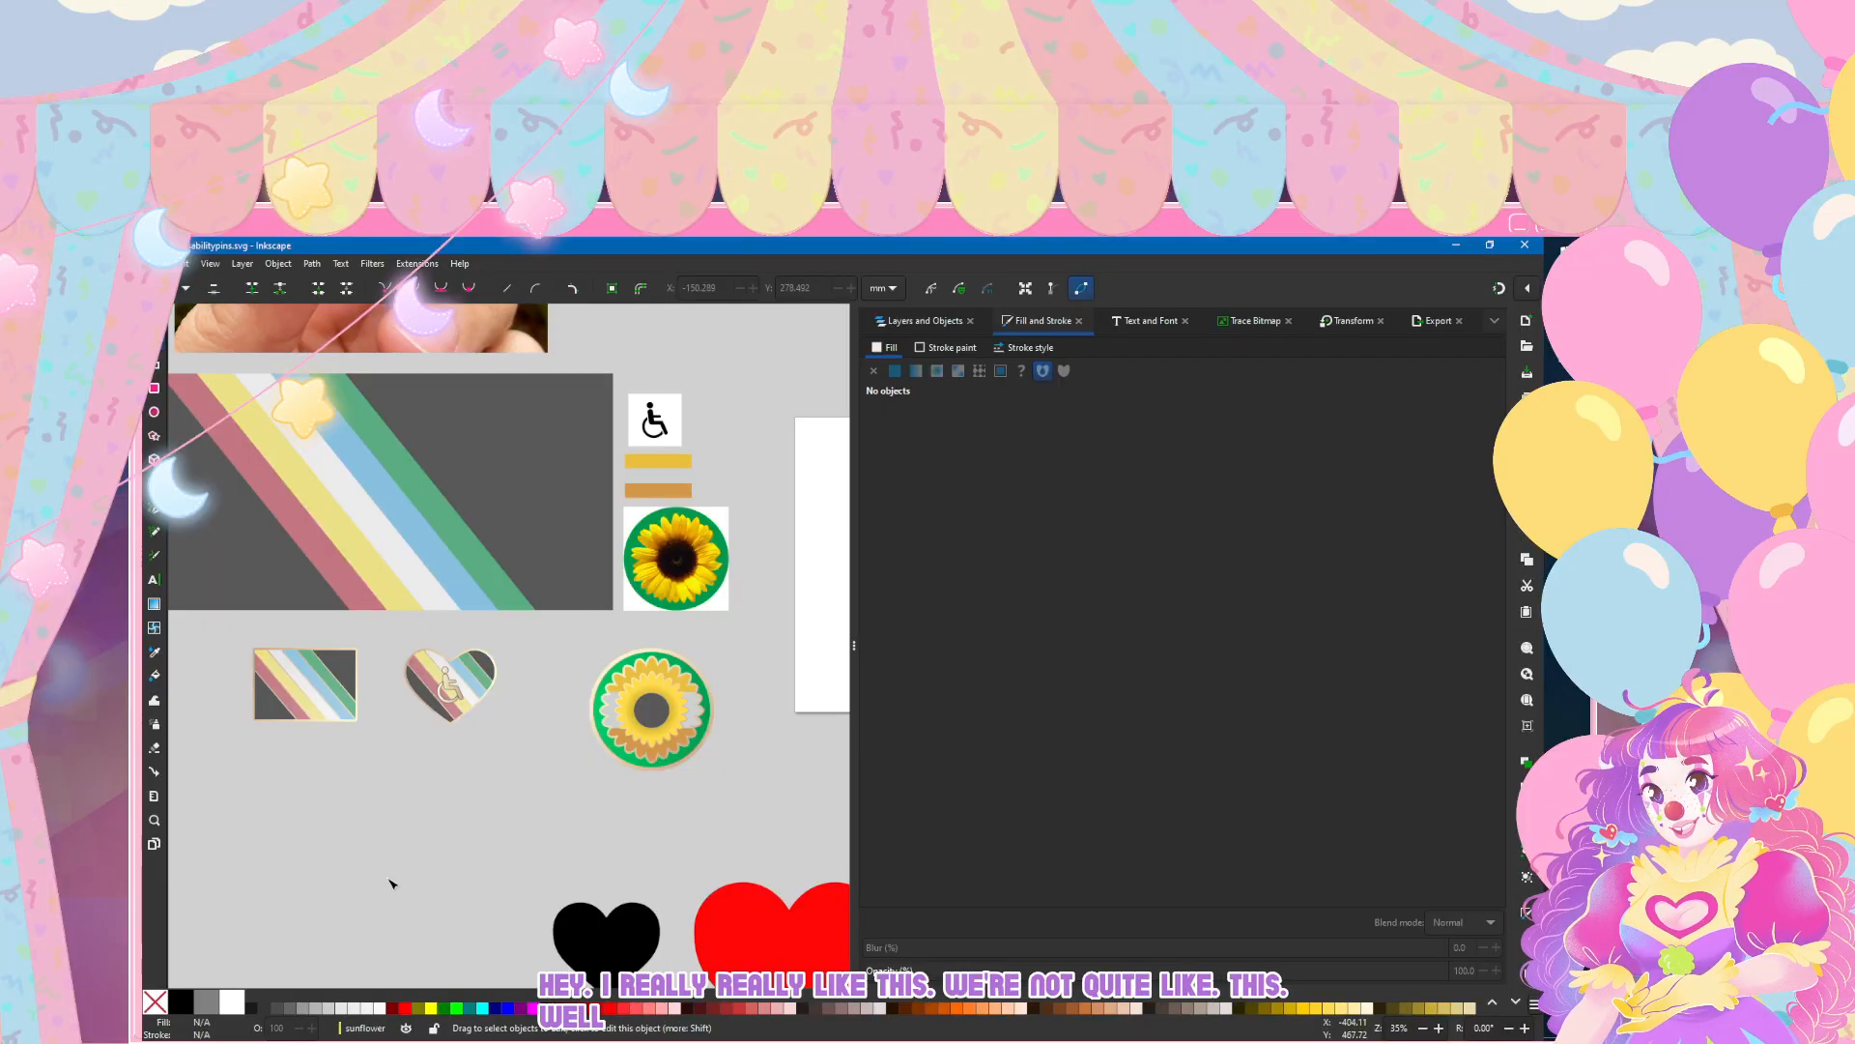
{"action": "scroll", "coordinate": [576, 665], "scroll_direction": "up", "scroll_amount": 3}
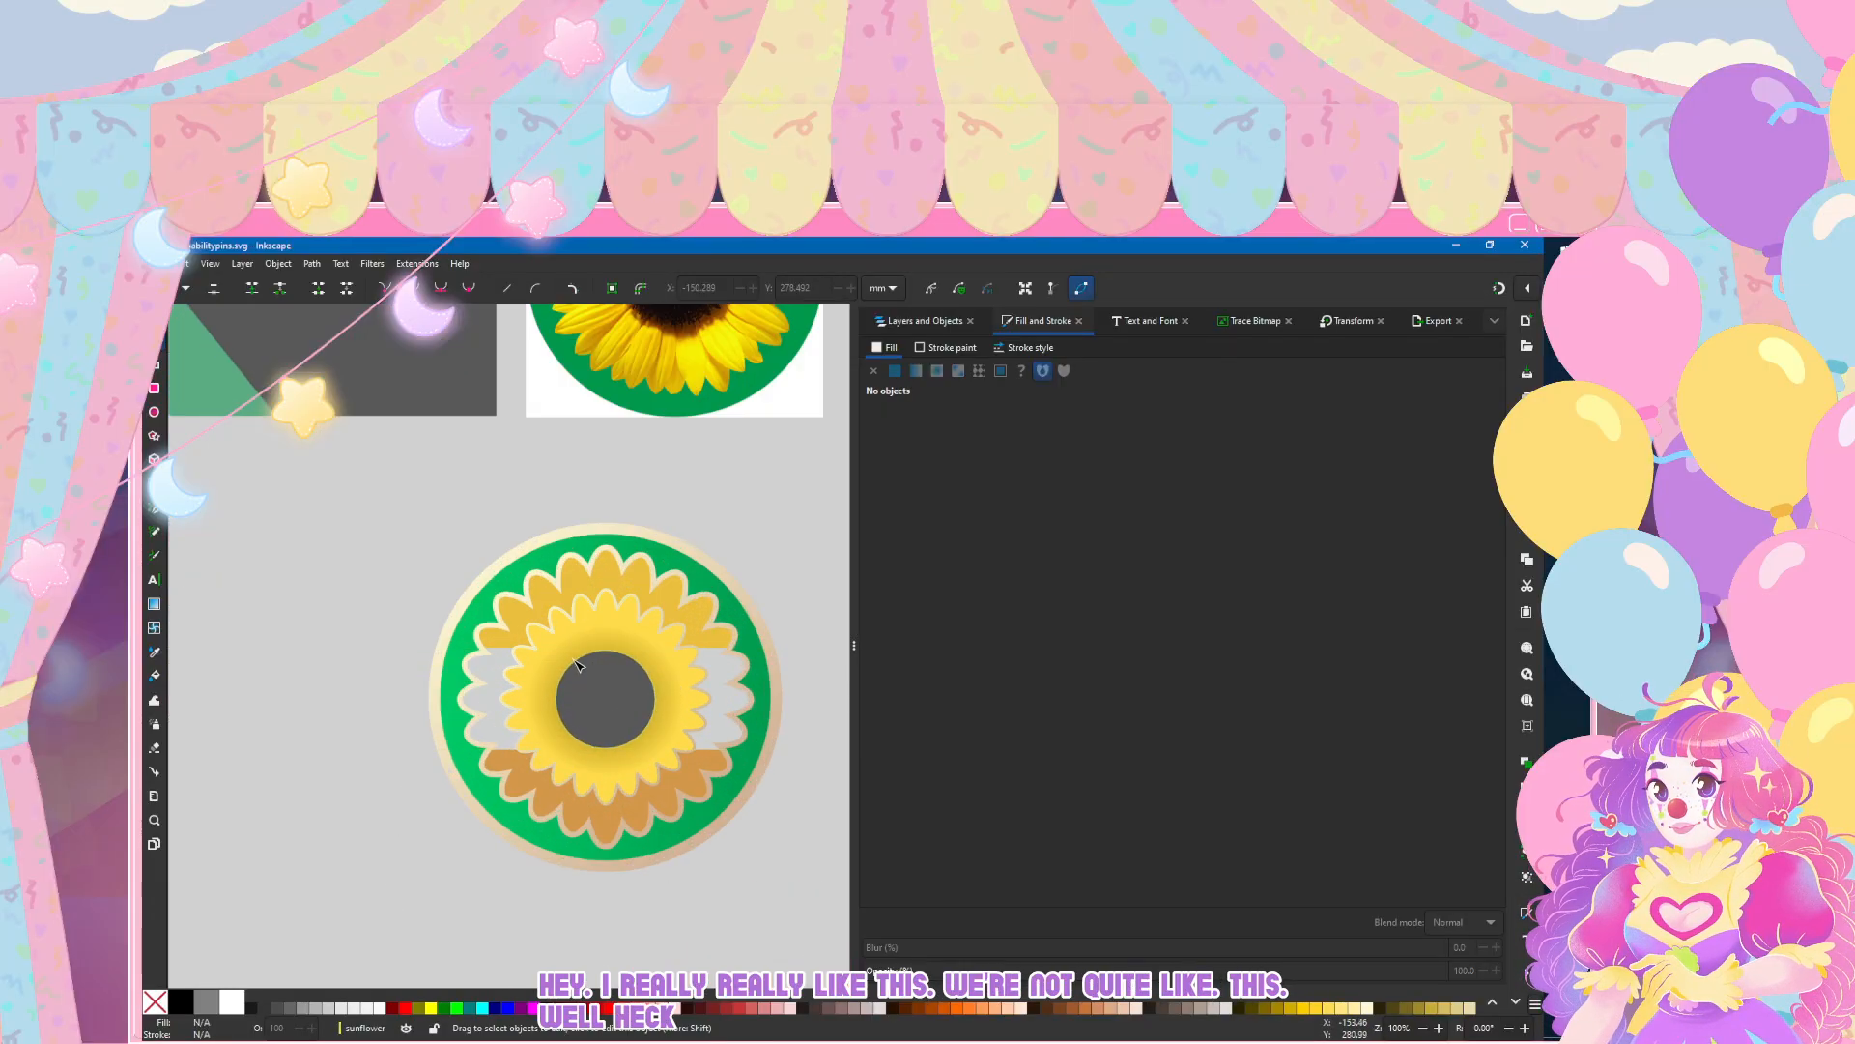
{"action": "left_click", "coordinate": [576, 665]}
{"action": "scroll", "coordinate": [612, 591], "scroll_direction": "right", "scroll_amount": 2}
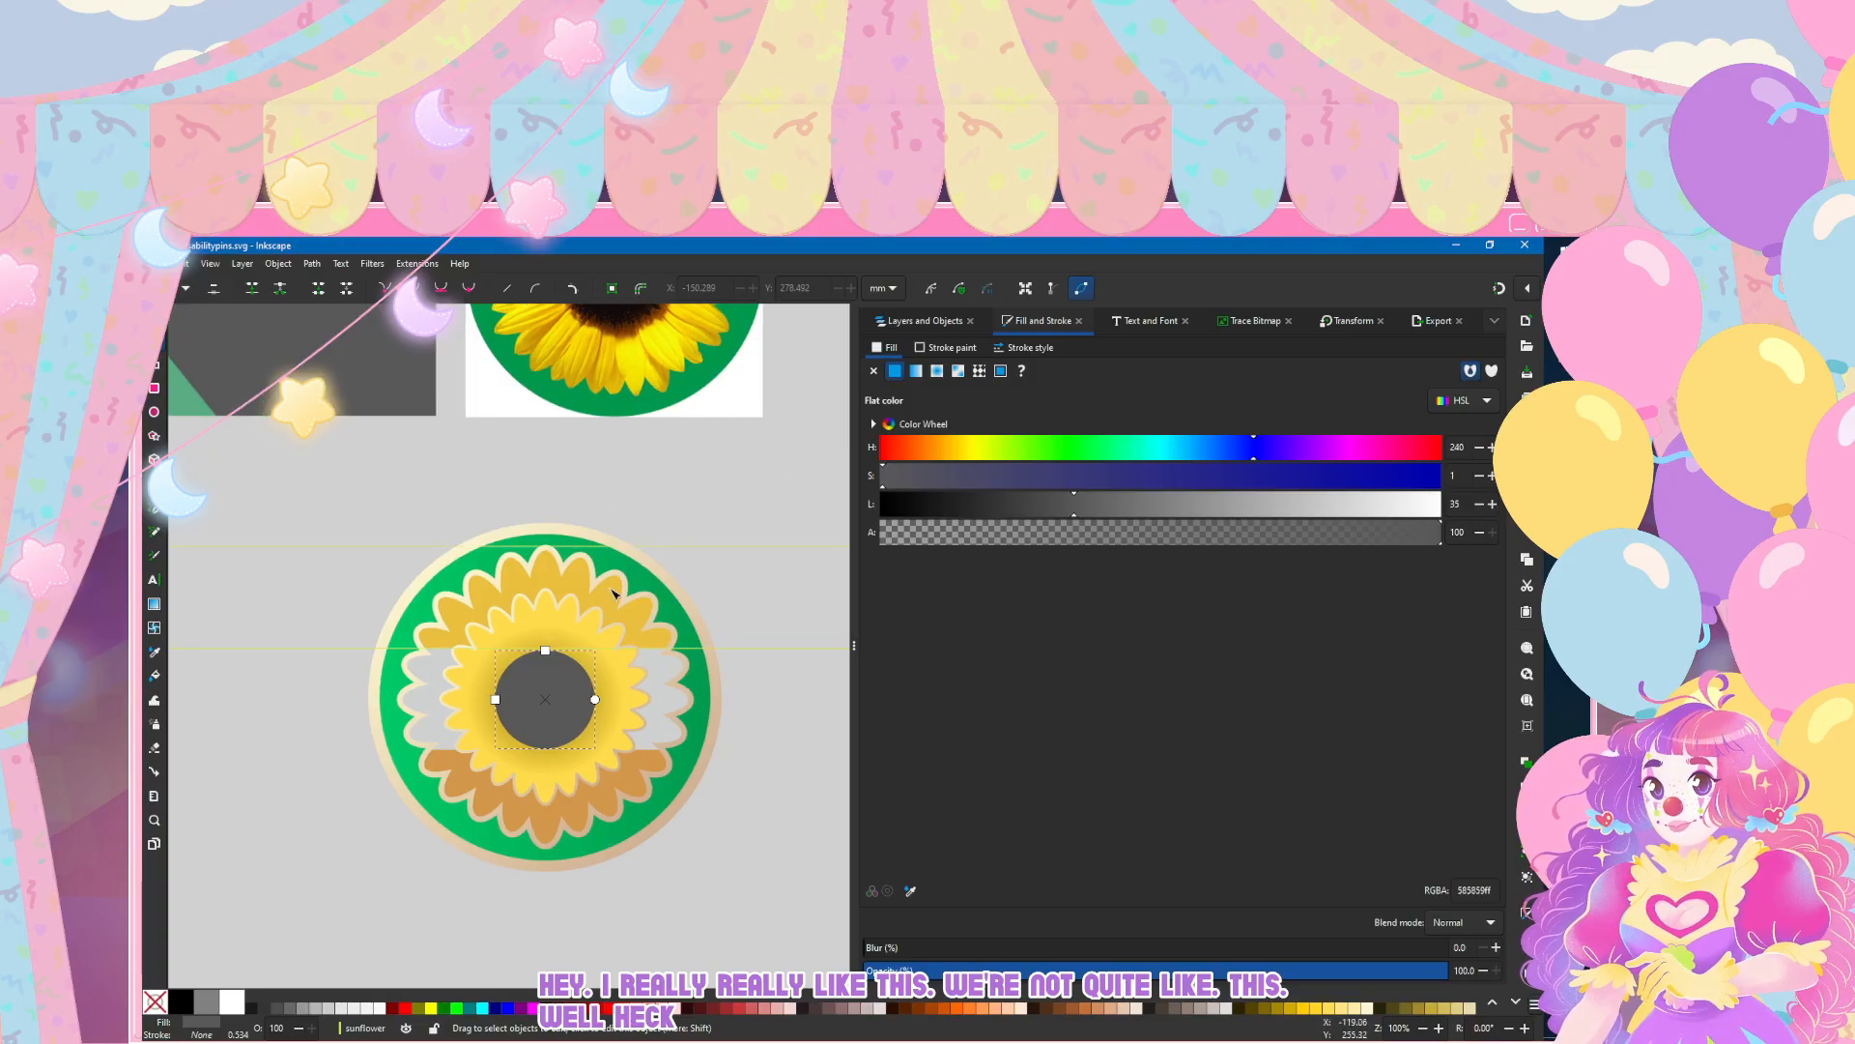
{"action": "scroll", "coordinate": [611, 592], "scroll_direction": "up", "scroll_amount": 1}
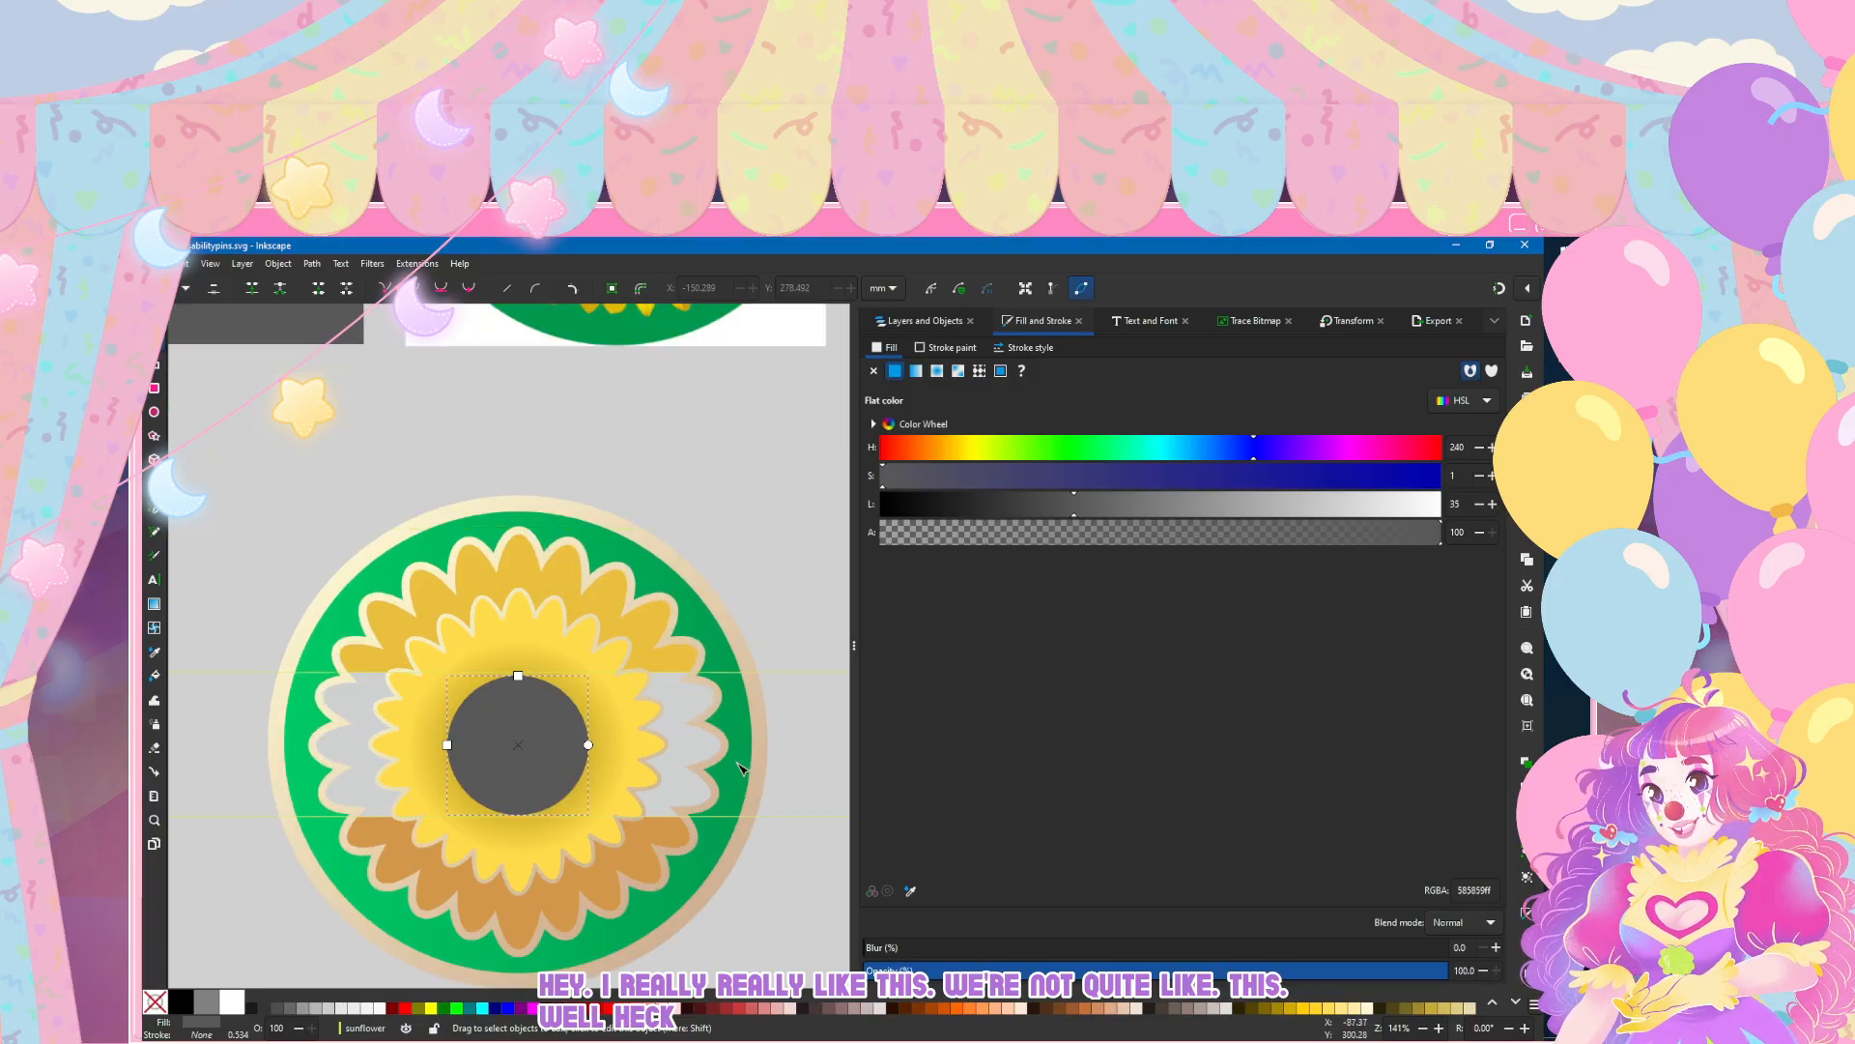
Step: Brighten the silver side petals by setting their fill lightness to 86, and deselect them
{"action": "left_click", "coordinate": [368, 723]}
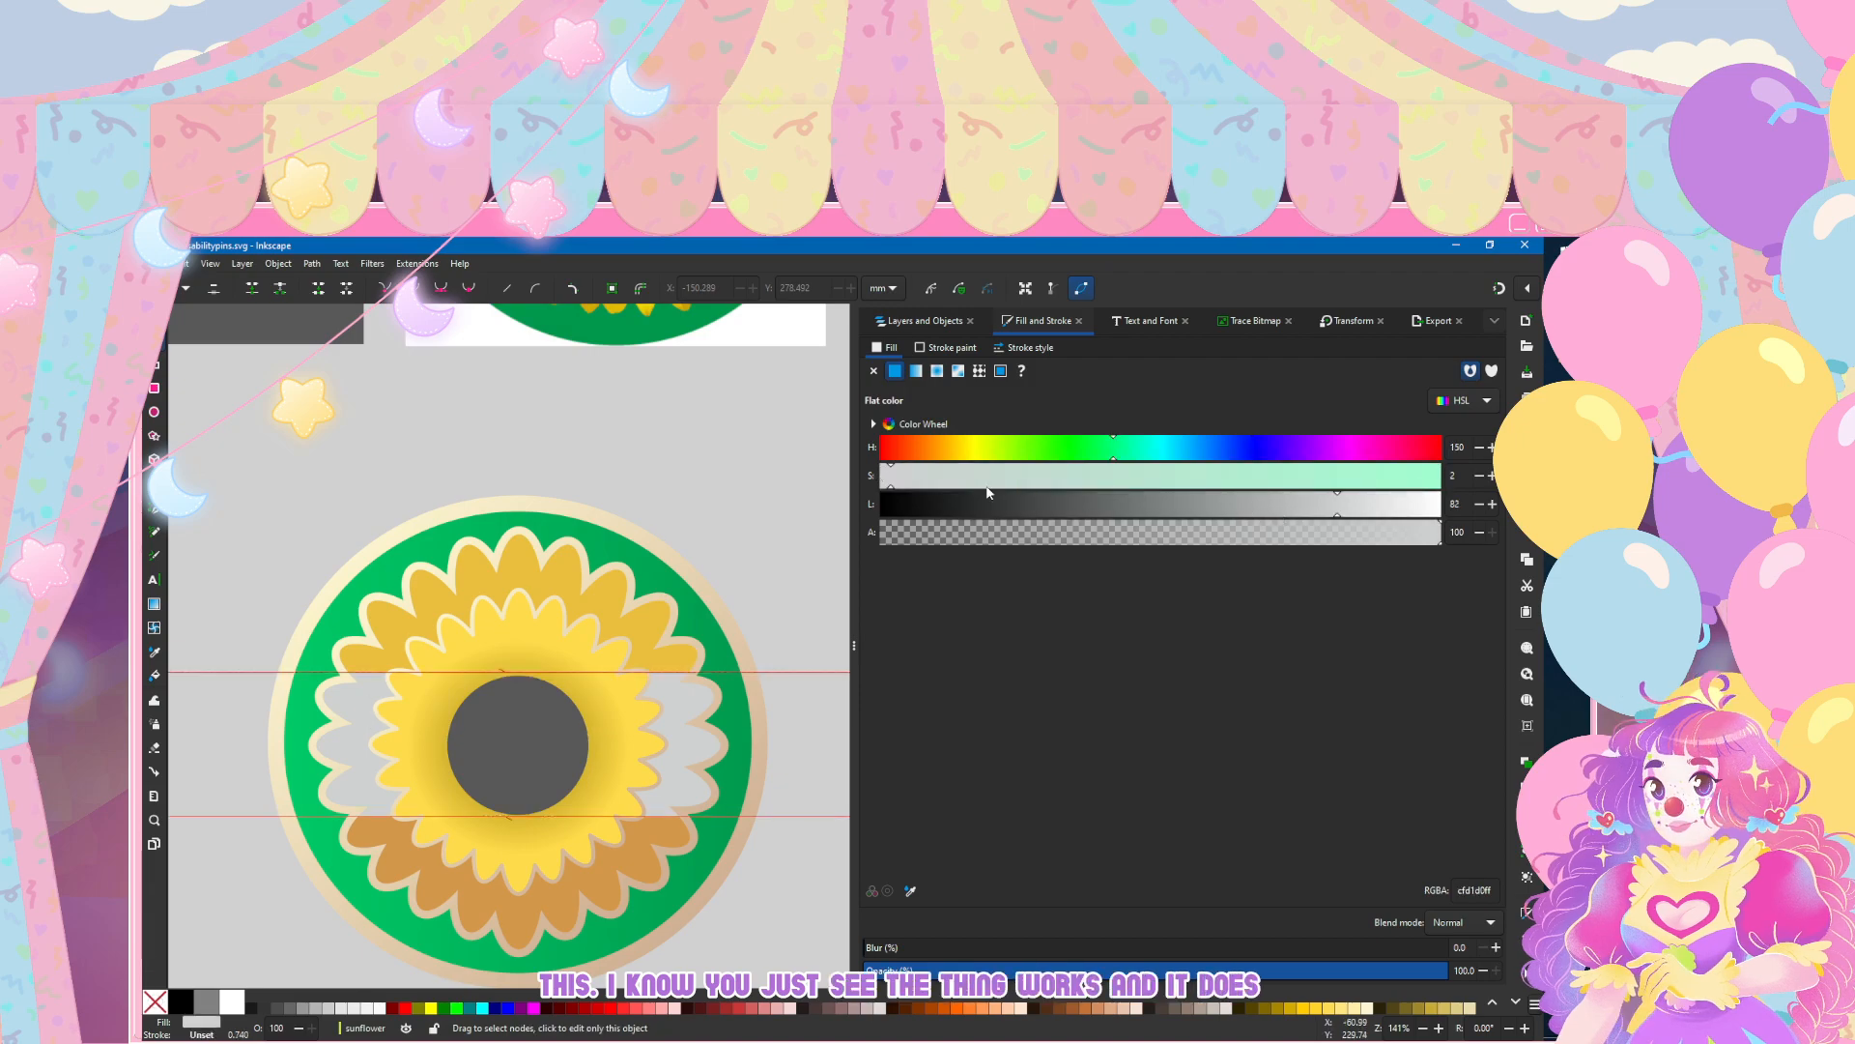
{"action": "left_click", "coordinate": [1378, 512]}
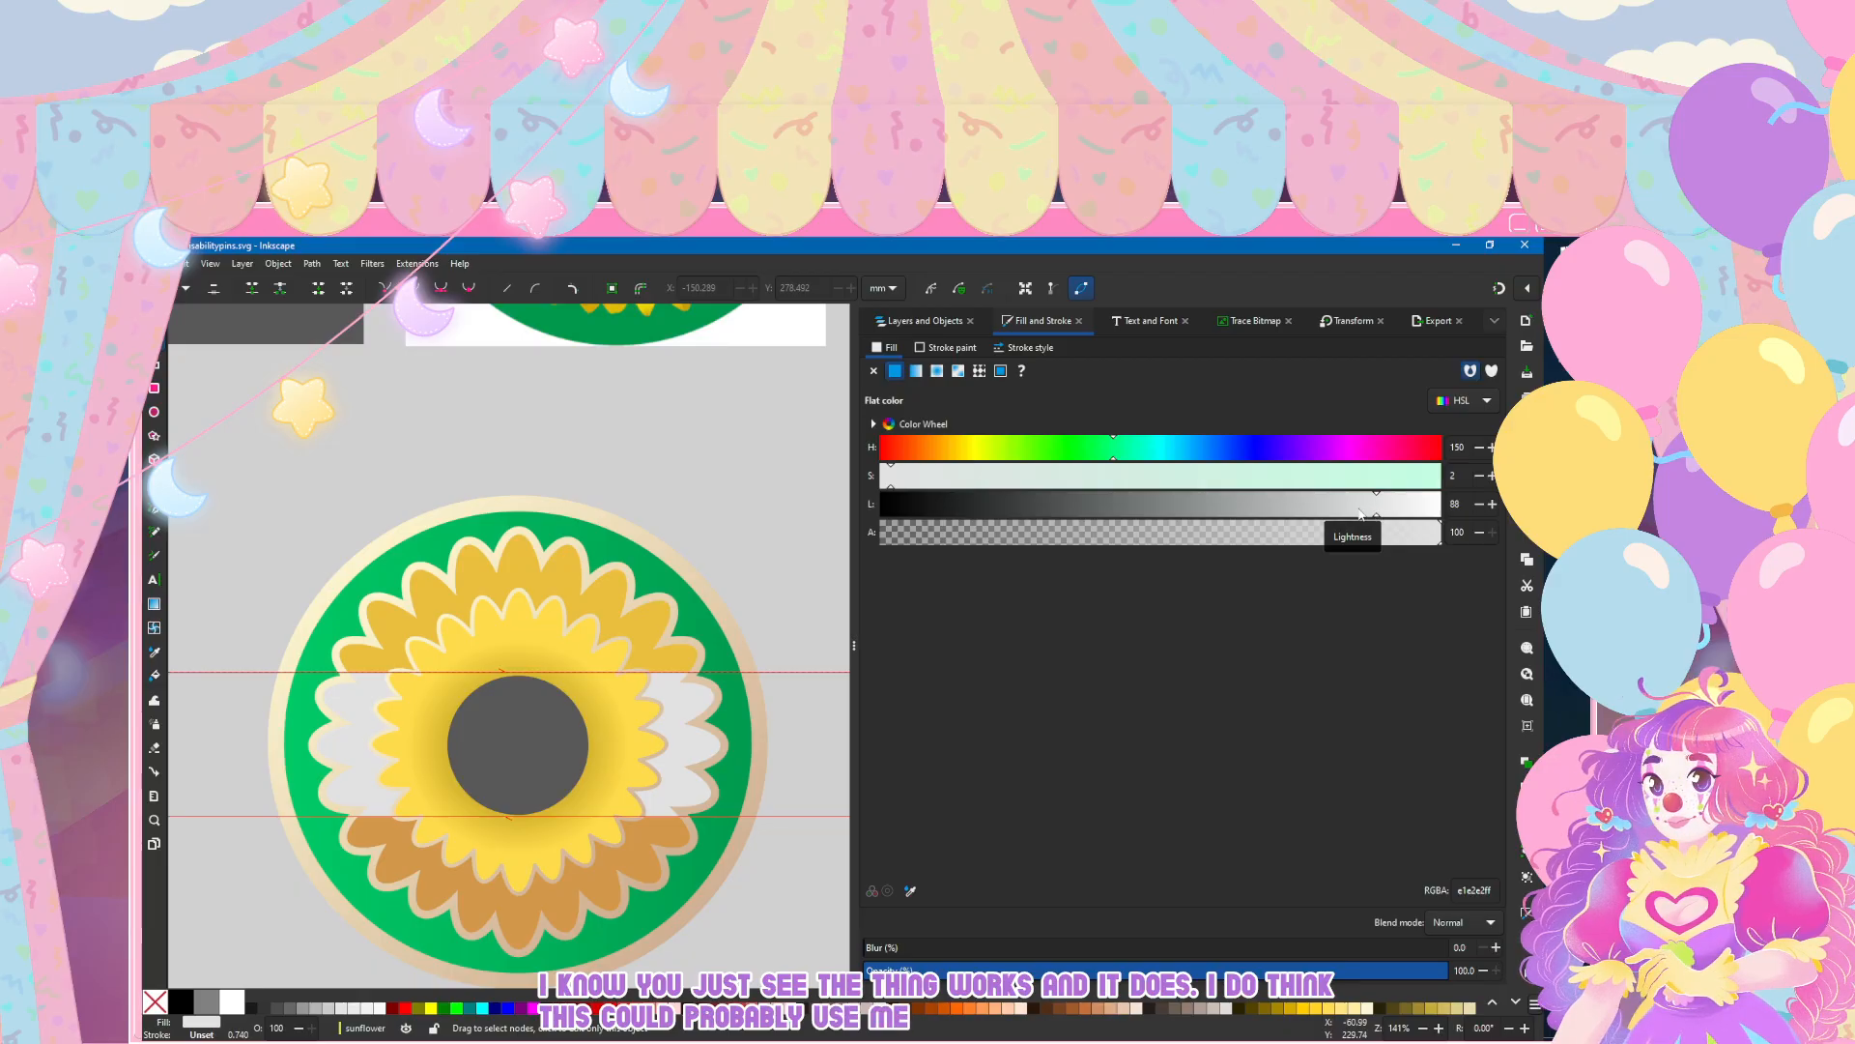
{"action": "key", "text": "ctrl+z"}
{"action": "left_click", "coordinate": [1493, 504]}
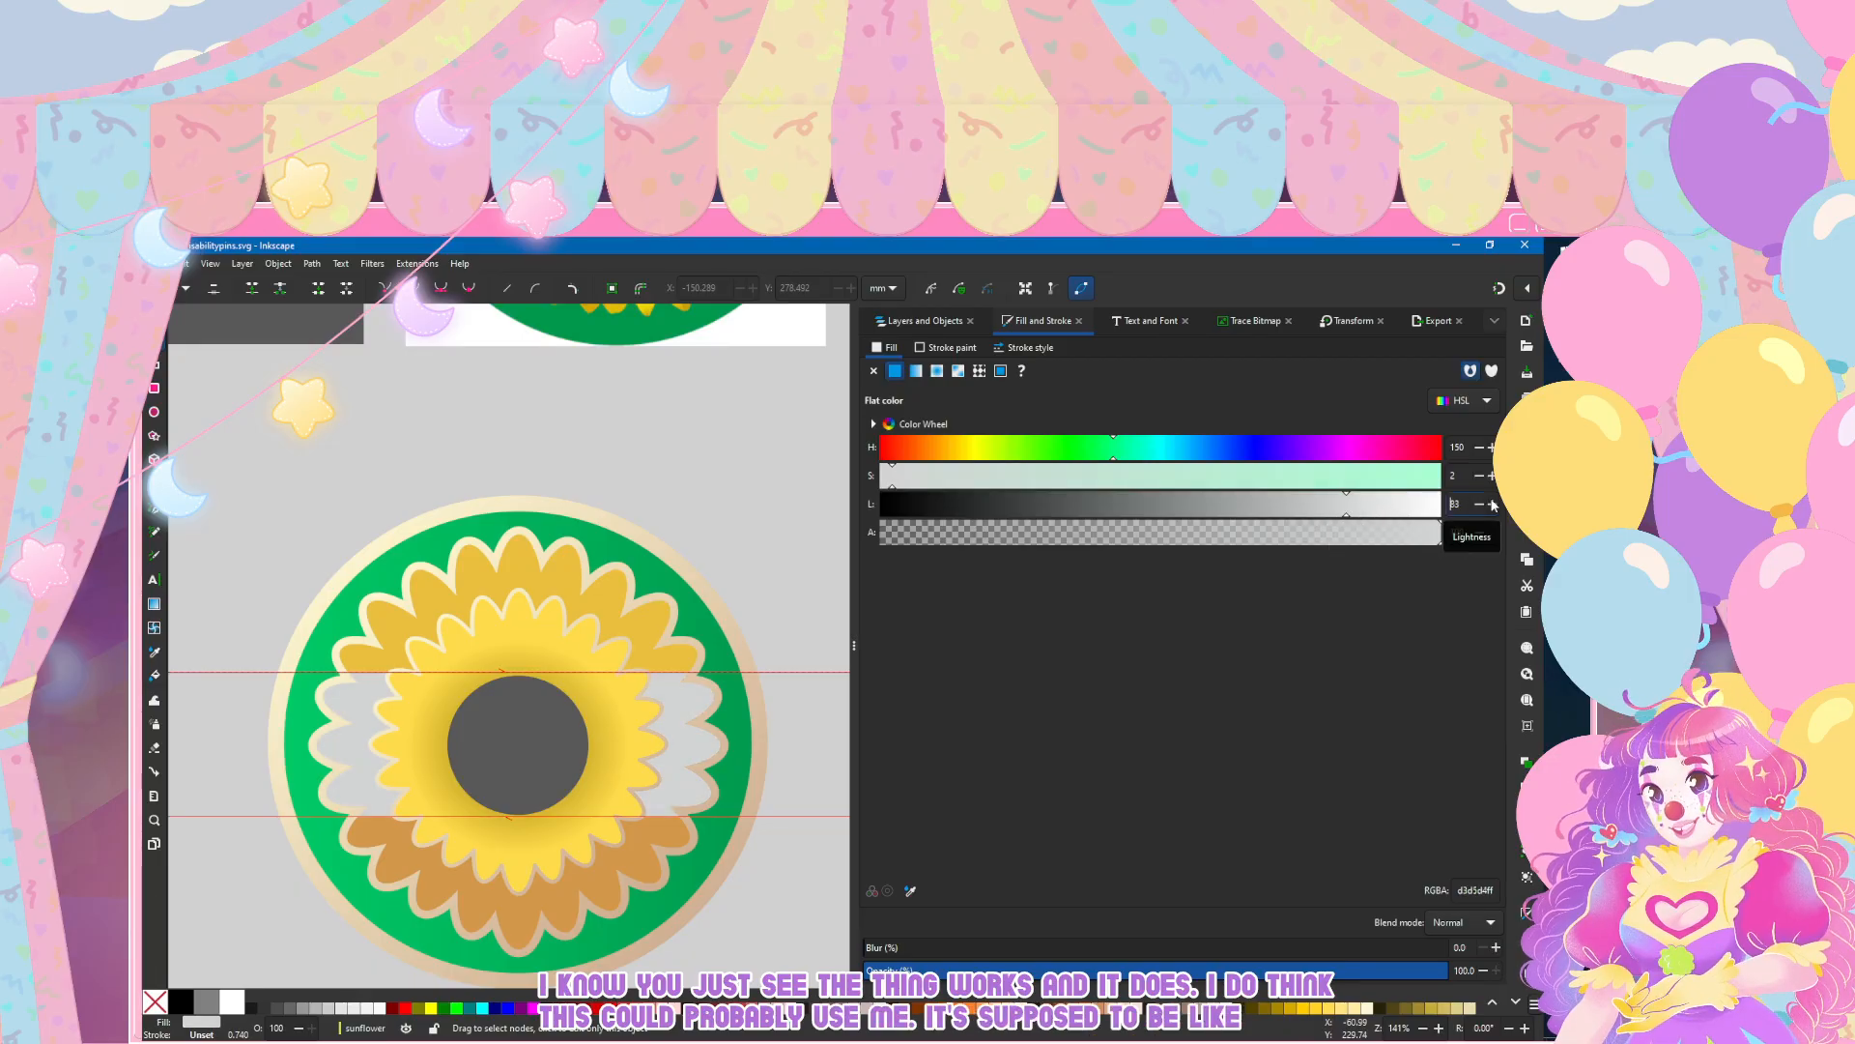
{"action": "left_click", "coordinate": [1493, 504]}
{"action": "left_click", "coordinate": [1493, 504]}
{"action": "left_click", "coordinate": [1493, 504]}
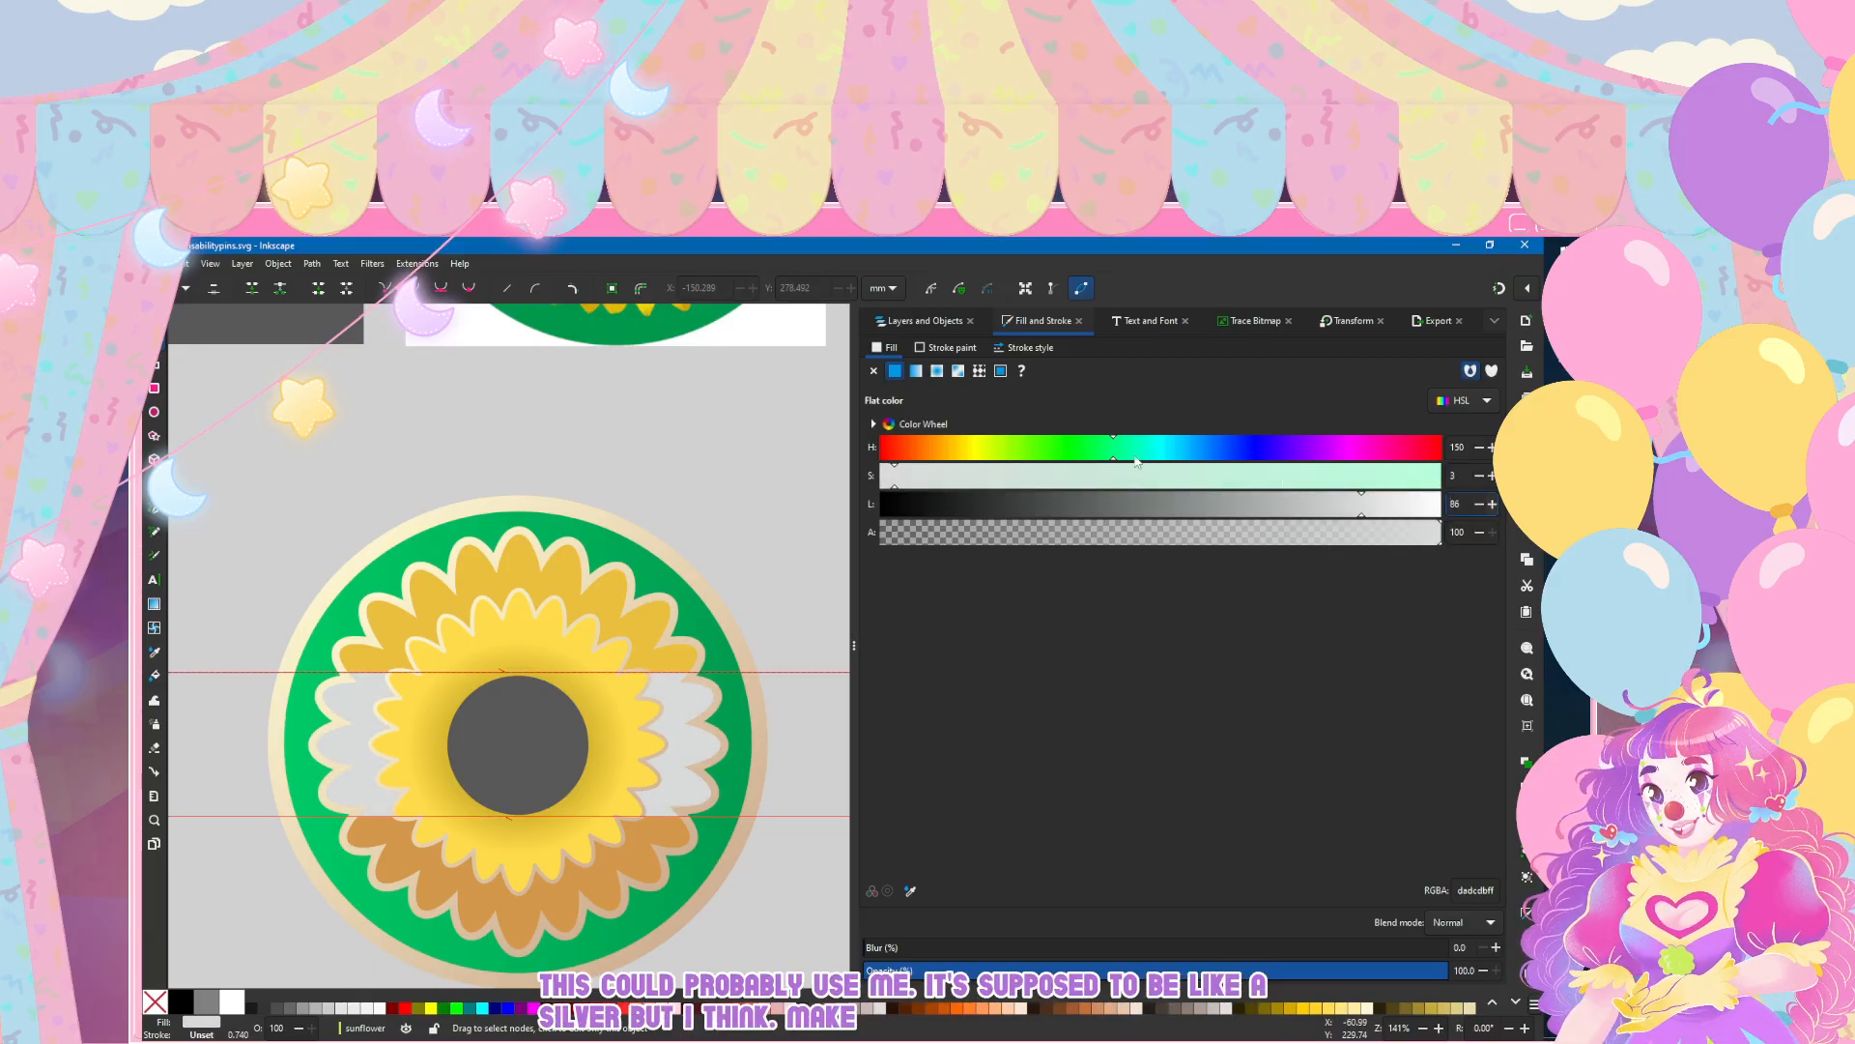
{"action": "left_click", "coordinate": [611, 436]}
Step: Select the grey centre circle, add a flat-colour stroke and set the stroke width to 1 mm
{"action": "scroll", "coordinate": [604, 444], "scroll_direction": "down", "scroll_amount": 2}
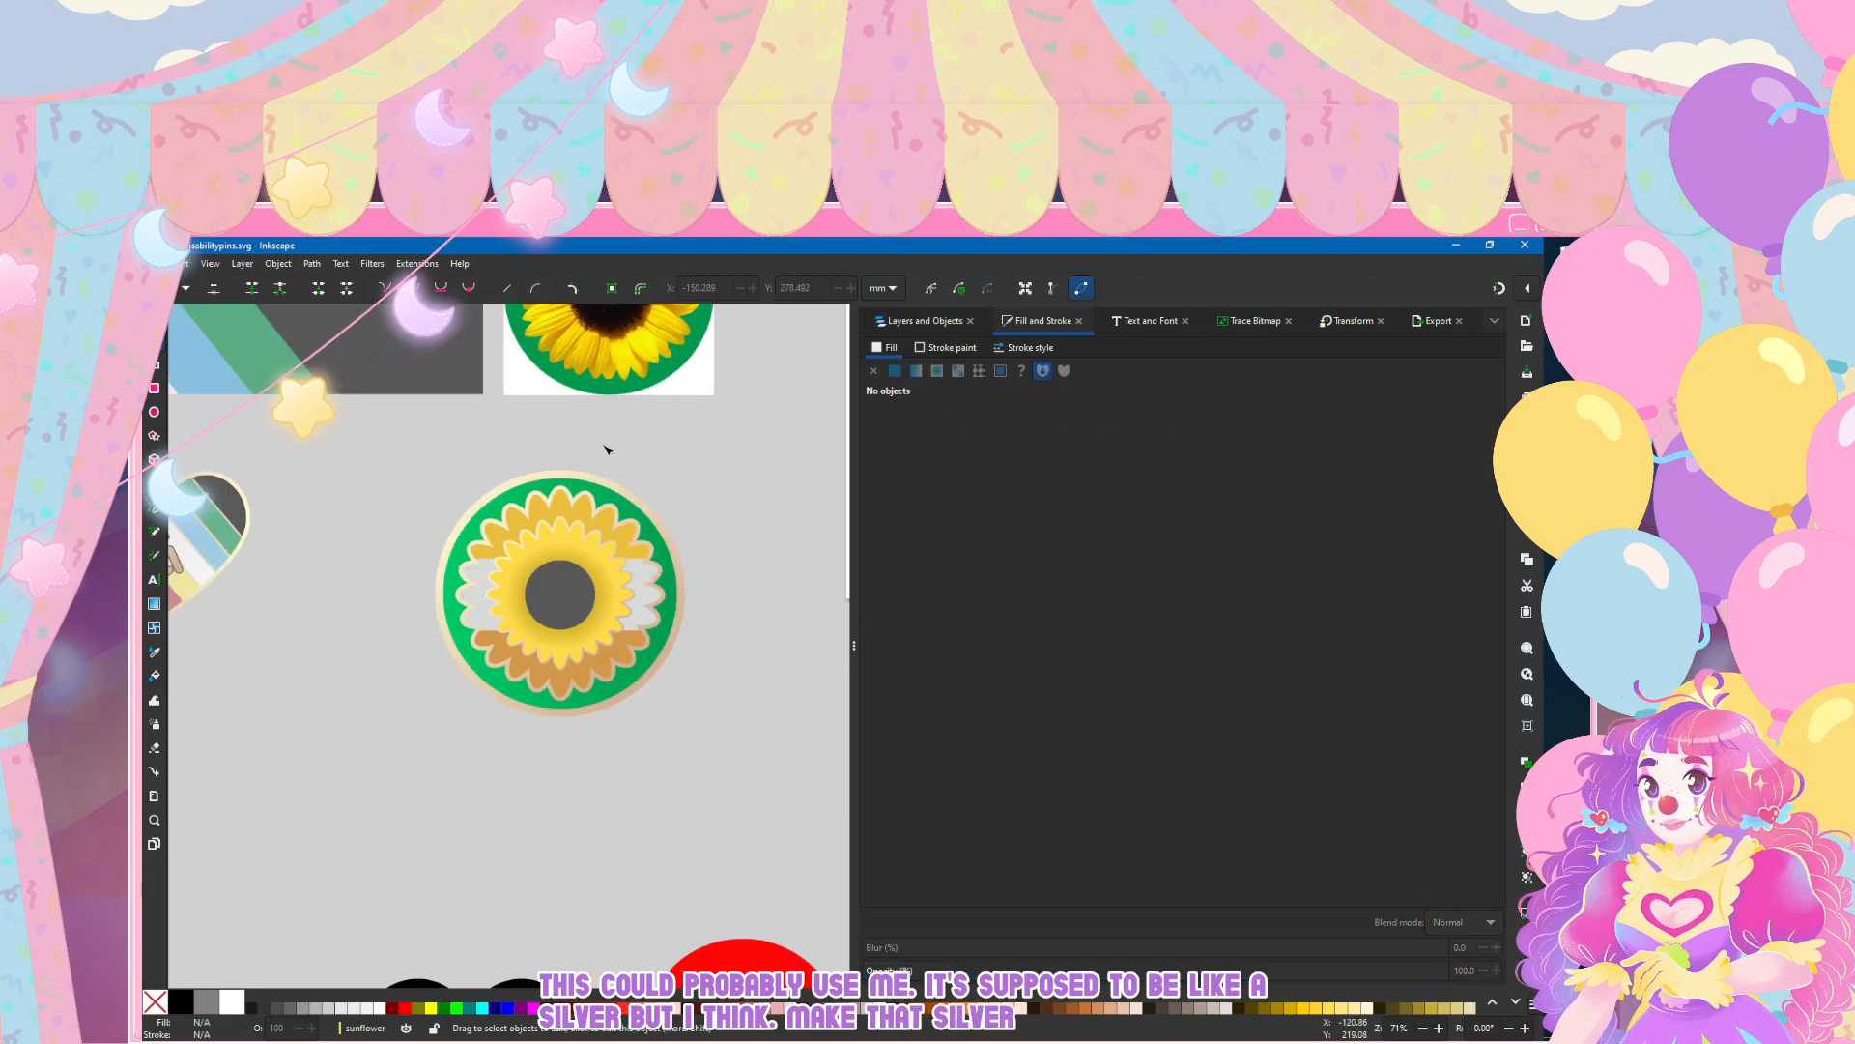
{"action": "scroll", "coordinate": [606, 448], "scroll_direction": "down", "scroll_amount": 2}
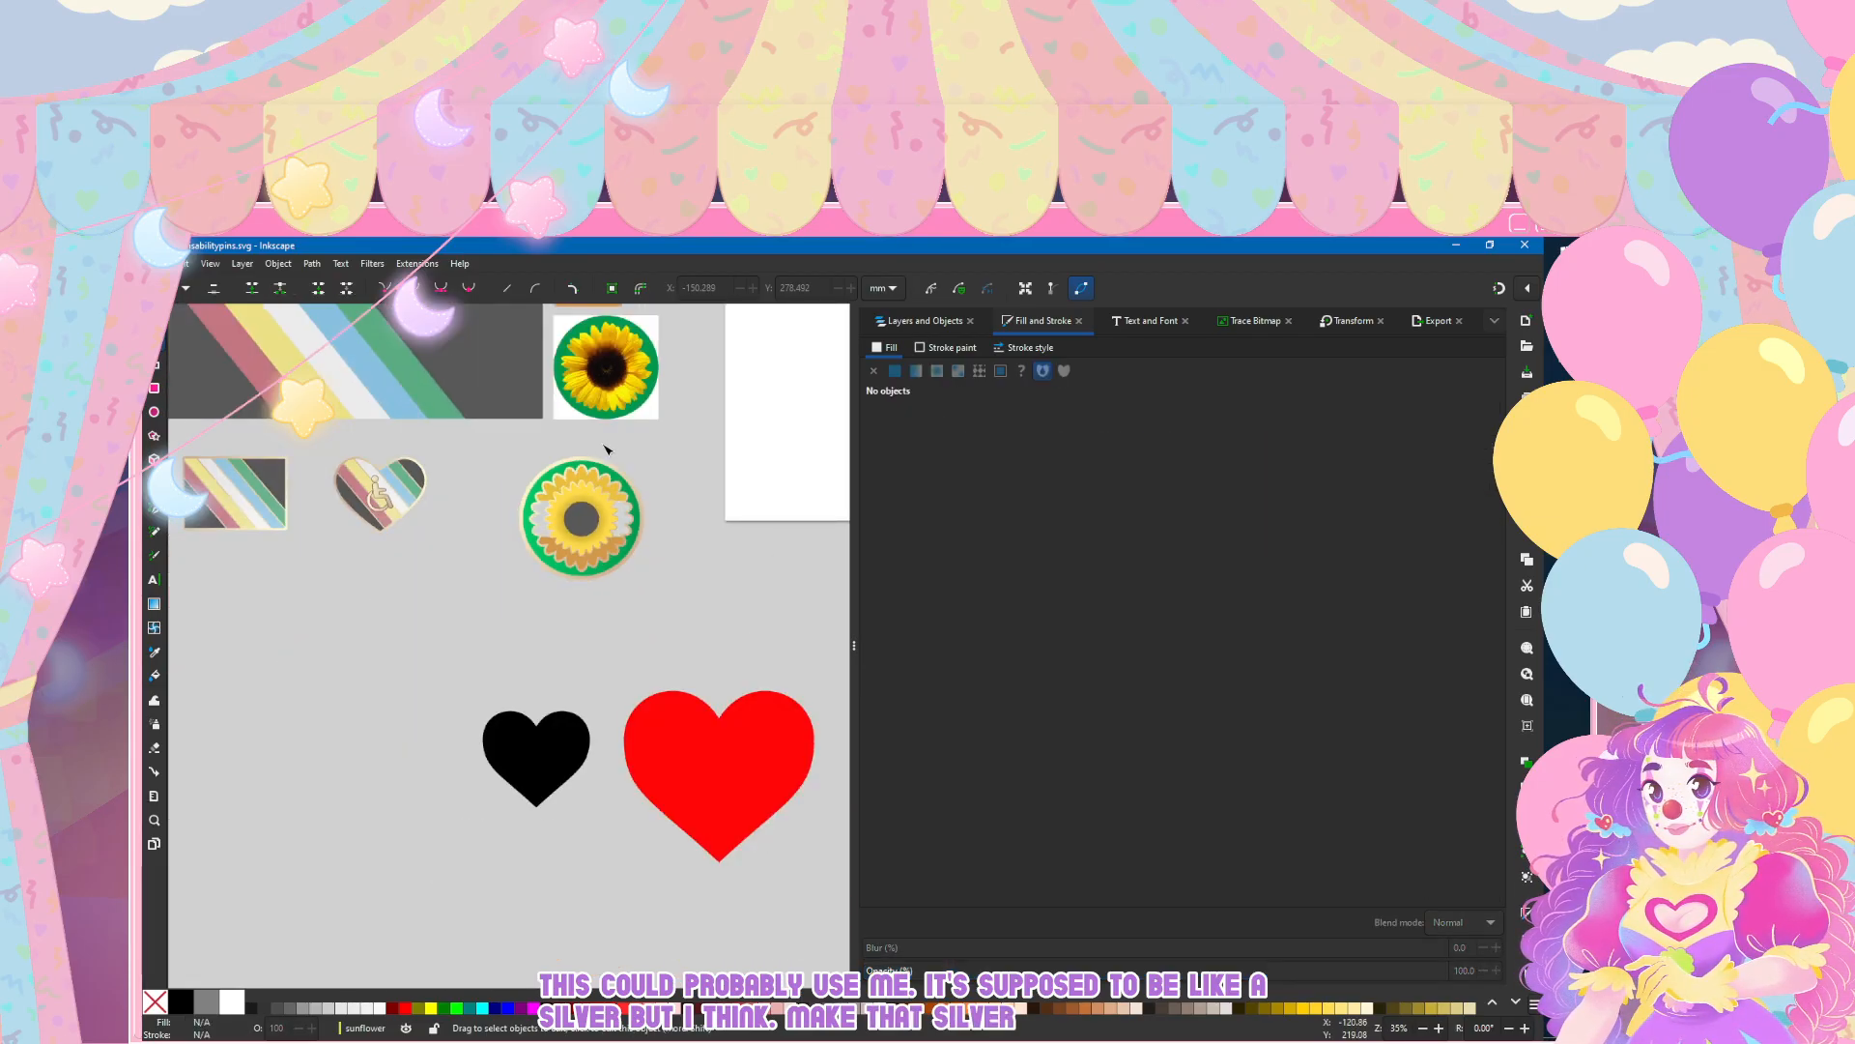
{"action": "scroll", "coordinate": [606, 453], "scroll_direction": "up", "scroll_amount": 2}
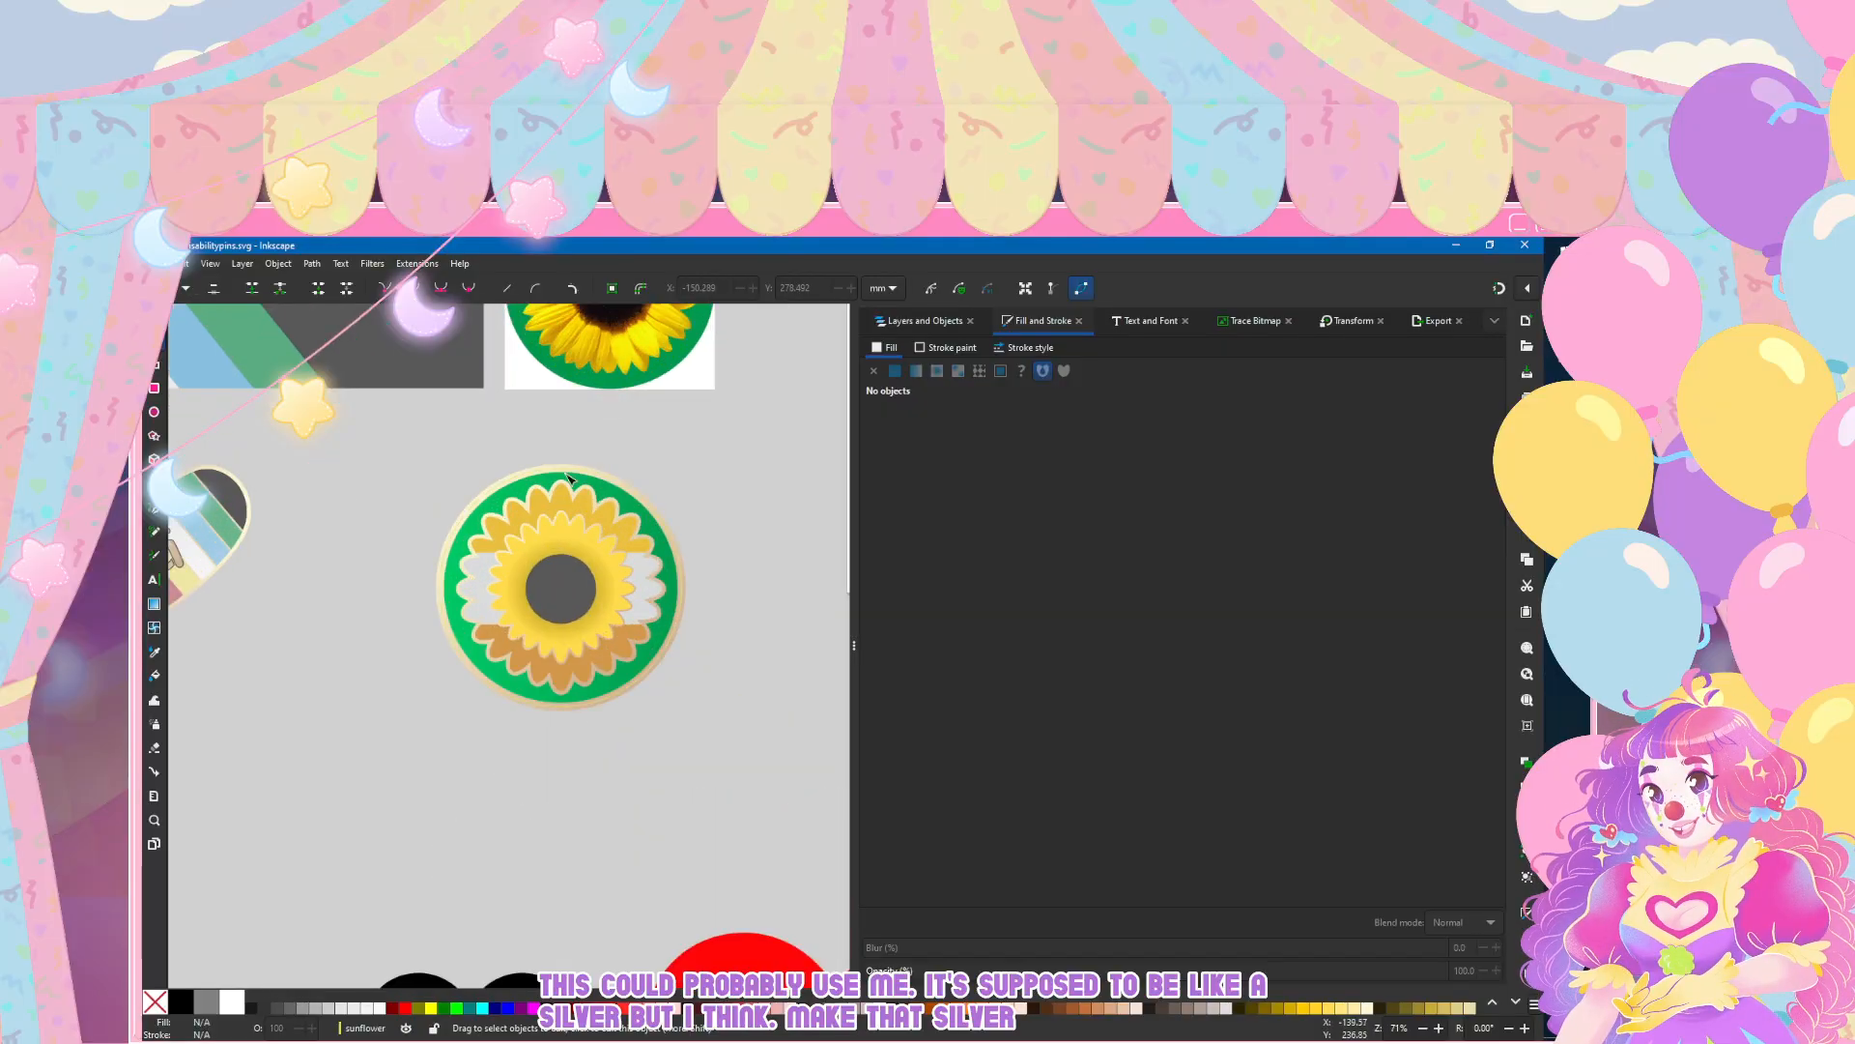
{"action": "scroll", "coordinate": [548, 450], "scroll_direction": "up", "scroll_amount": 1}
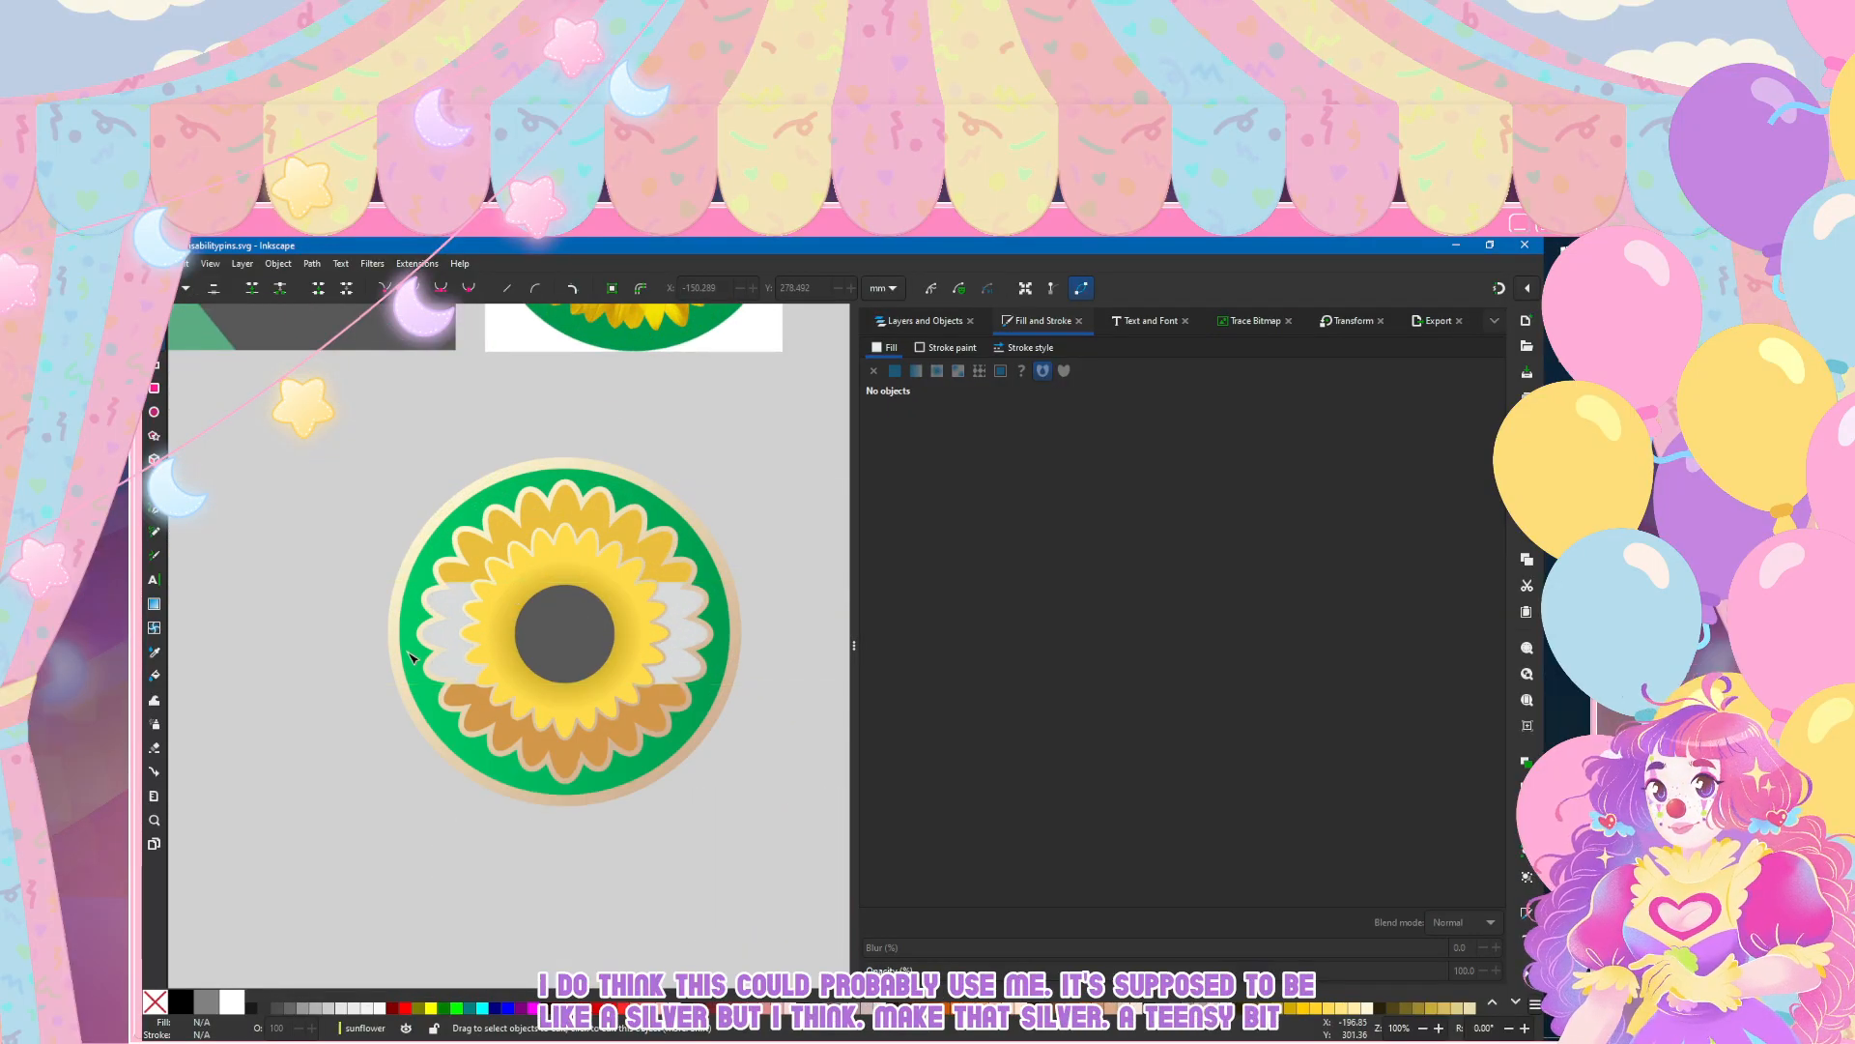
{"action": "scroll", "coordinate": [558, 660], "scroll_direction": "up", "scroll_amount": 1}
{"action": "left_click", "coordinate": [559, 660]}
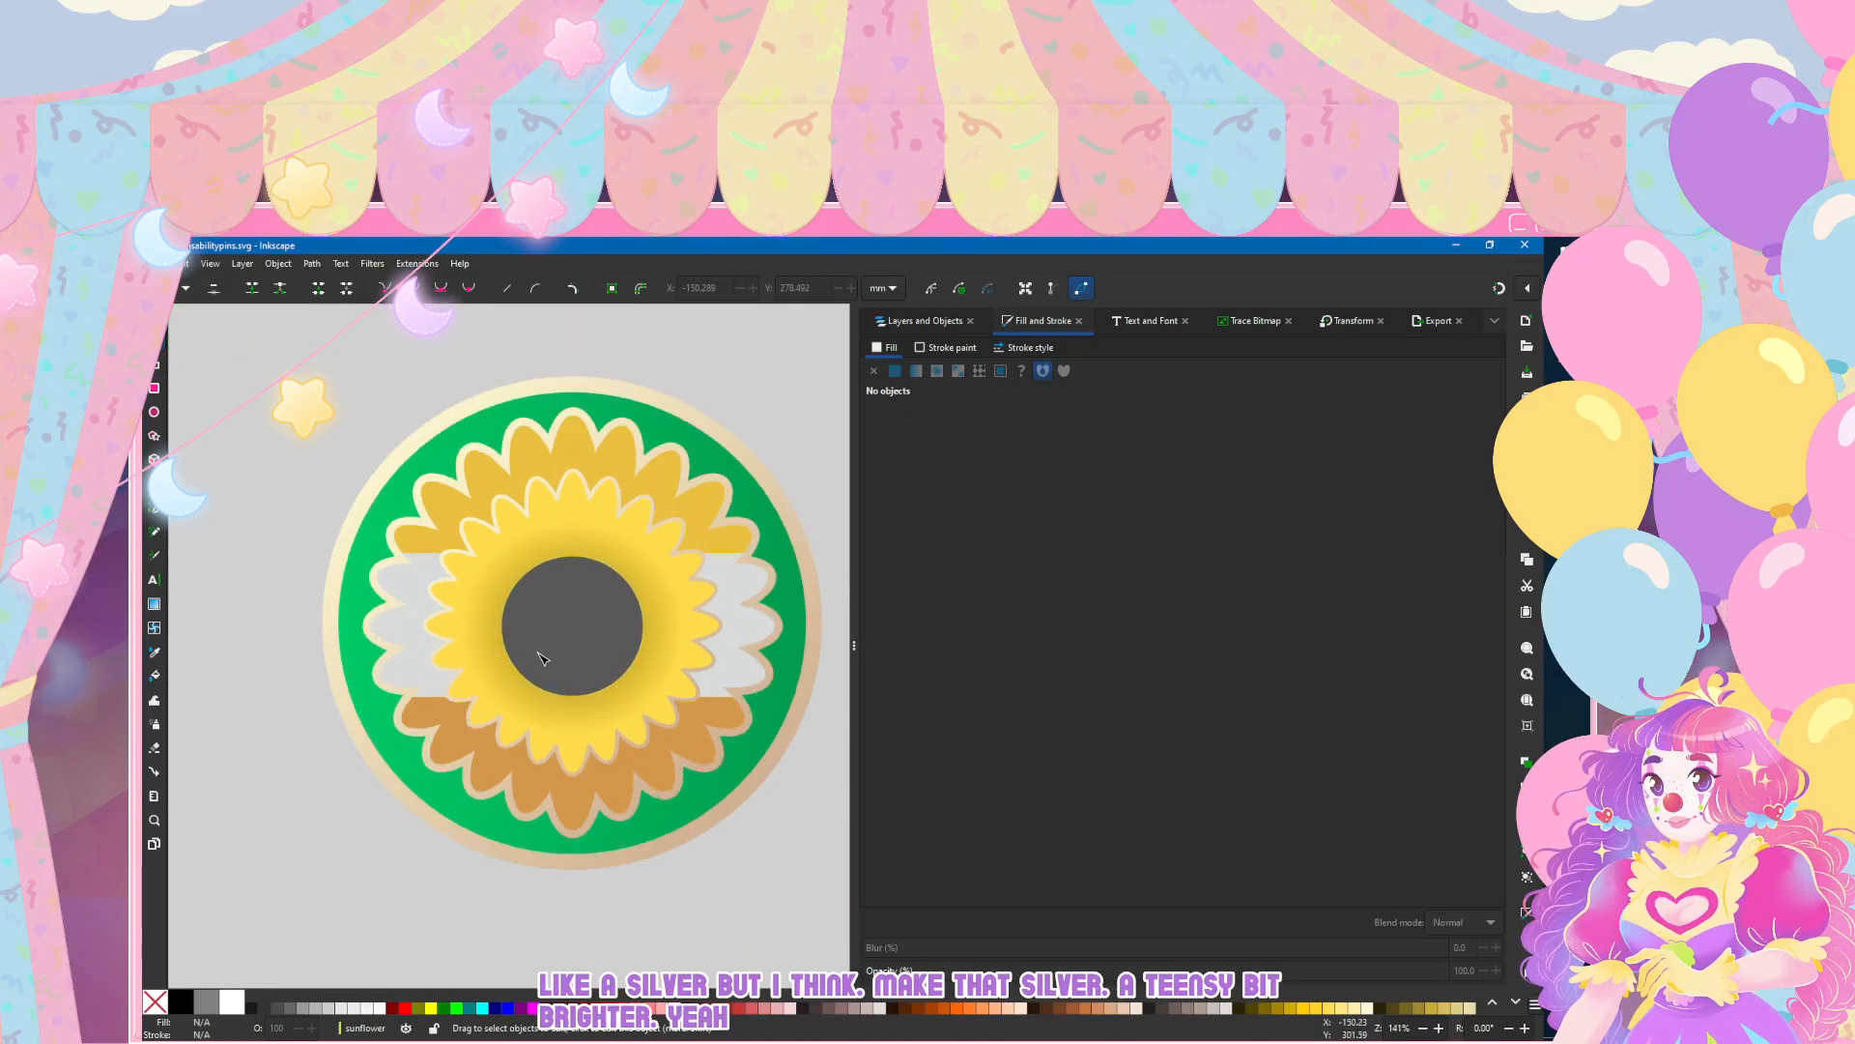
{"action": "left_click", "coordinate": [351, 375]}
{"action": "left_click", "coordinate": [574, 650]}
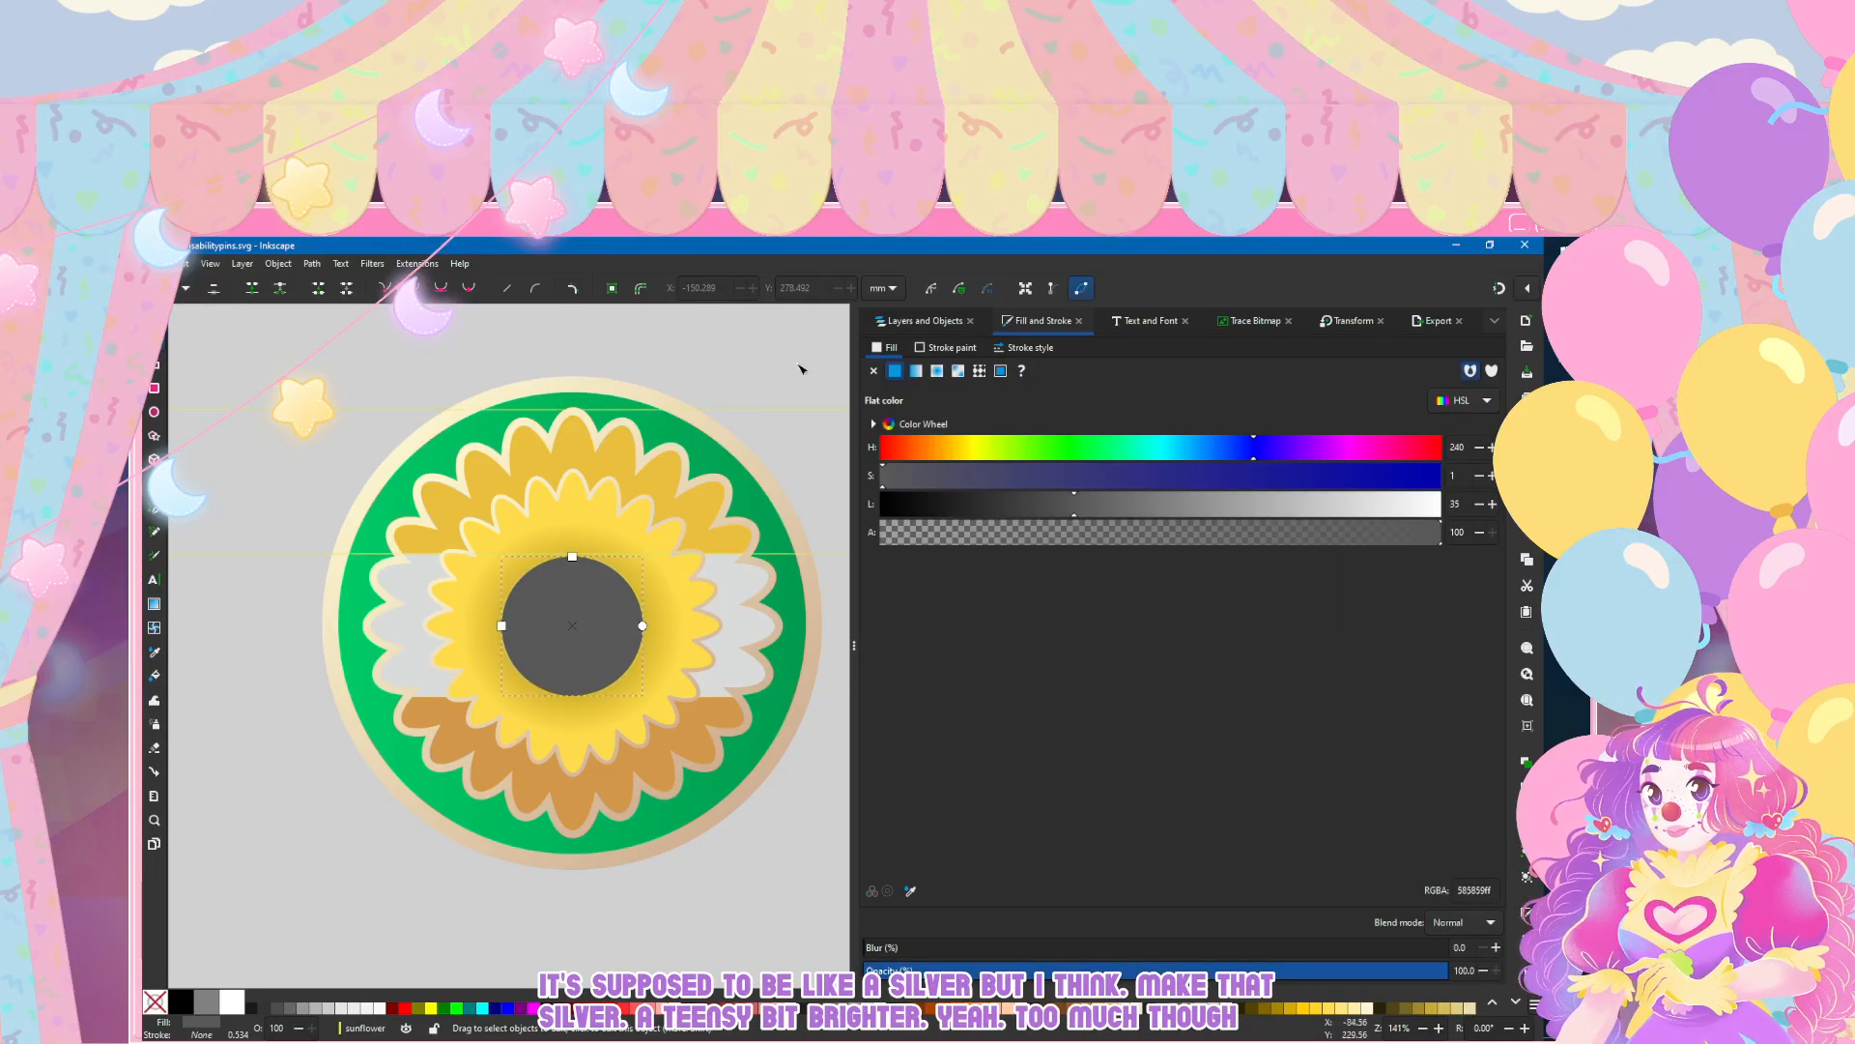
{"action": "left_click", "coordinate": [947, 347]}
{"action": "left_click", "coordinate": [895, 371]}
{"action": "left_click", "coordinate": [1006, 350]}
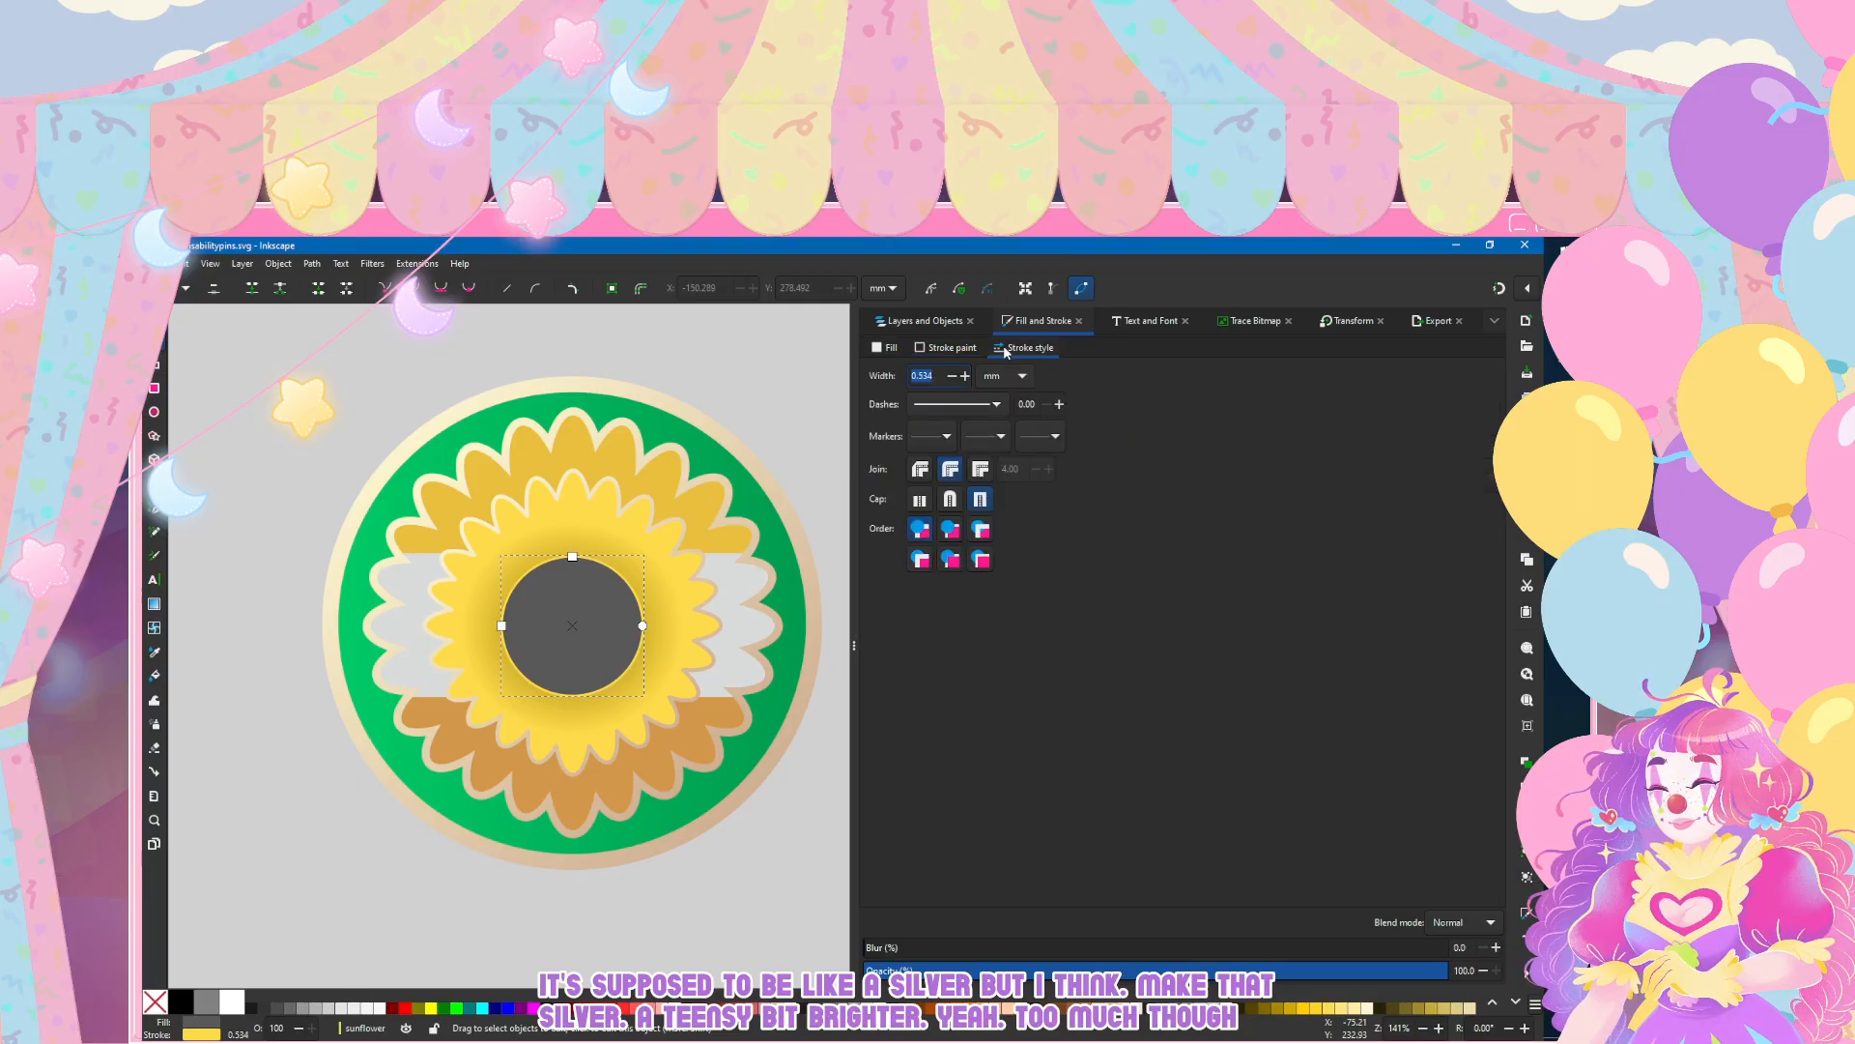
{"action": "key", "text": "Return"}
Step: Give the centre circle's stroke the existing cream-to-tan linear gradient 48, angled diagonally from its upper left to its lower right
{"action": "left_click", "coordinate": [919, 352]}
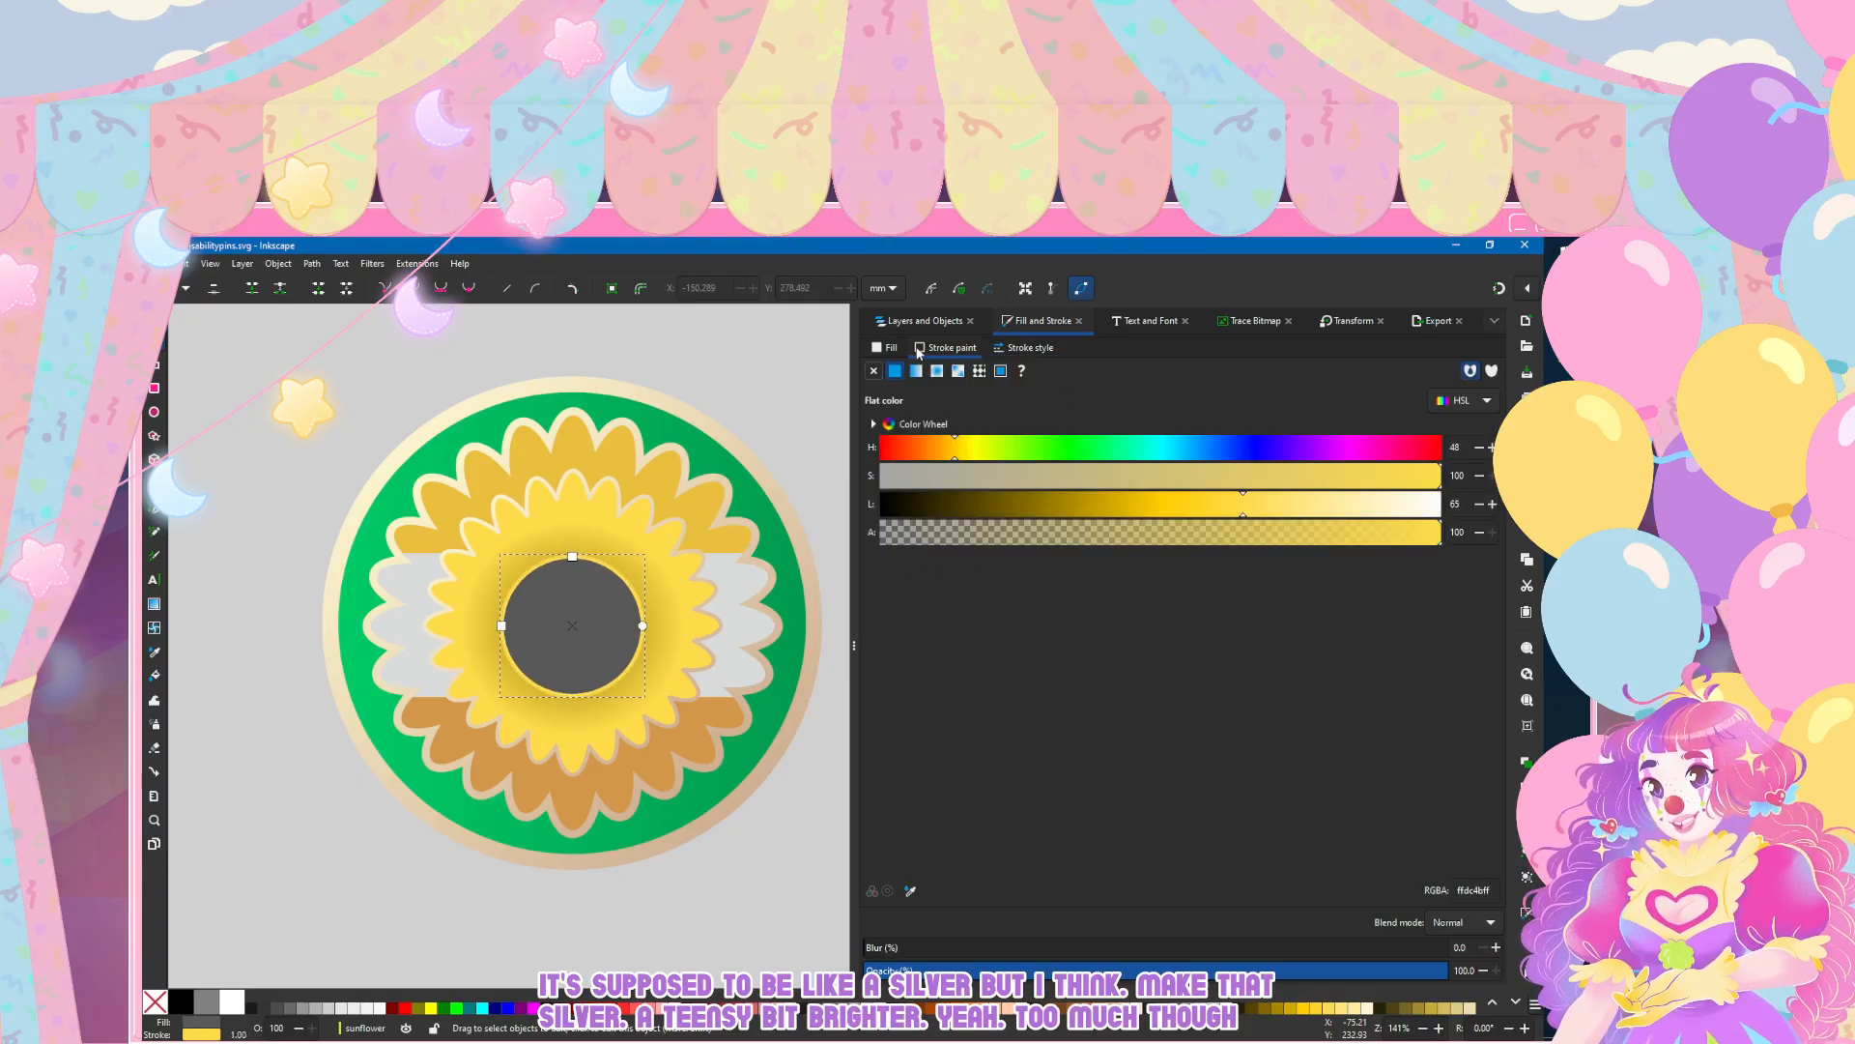
{"action": "left_click", "coordinate": [915, 373]}
{"action": "left_click", "coordinate": [940, 399]}
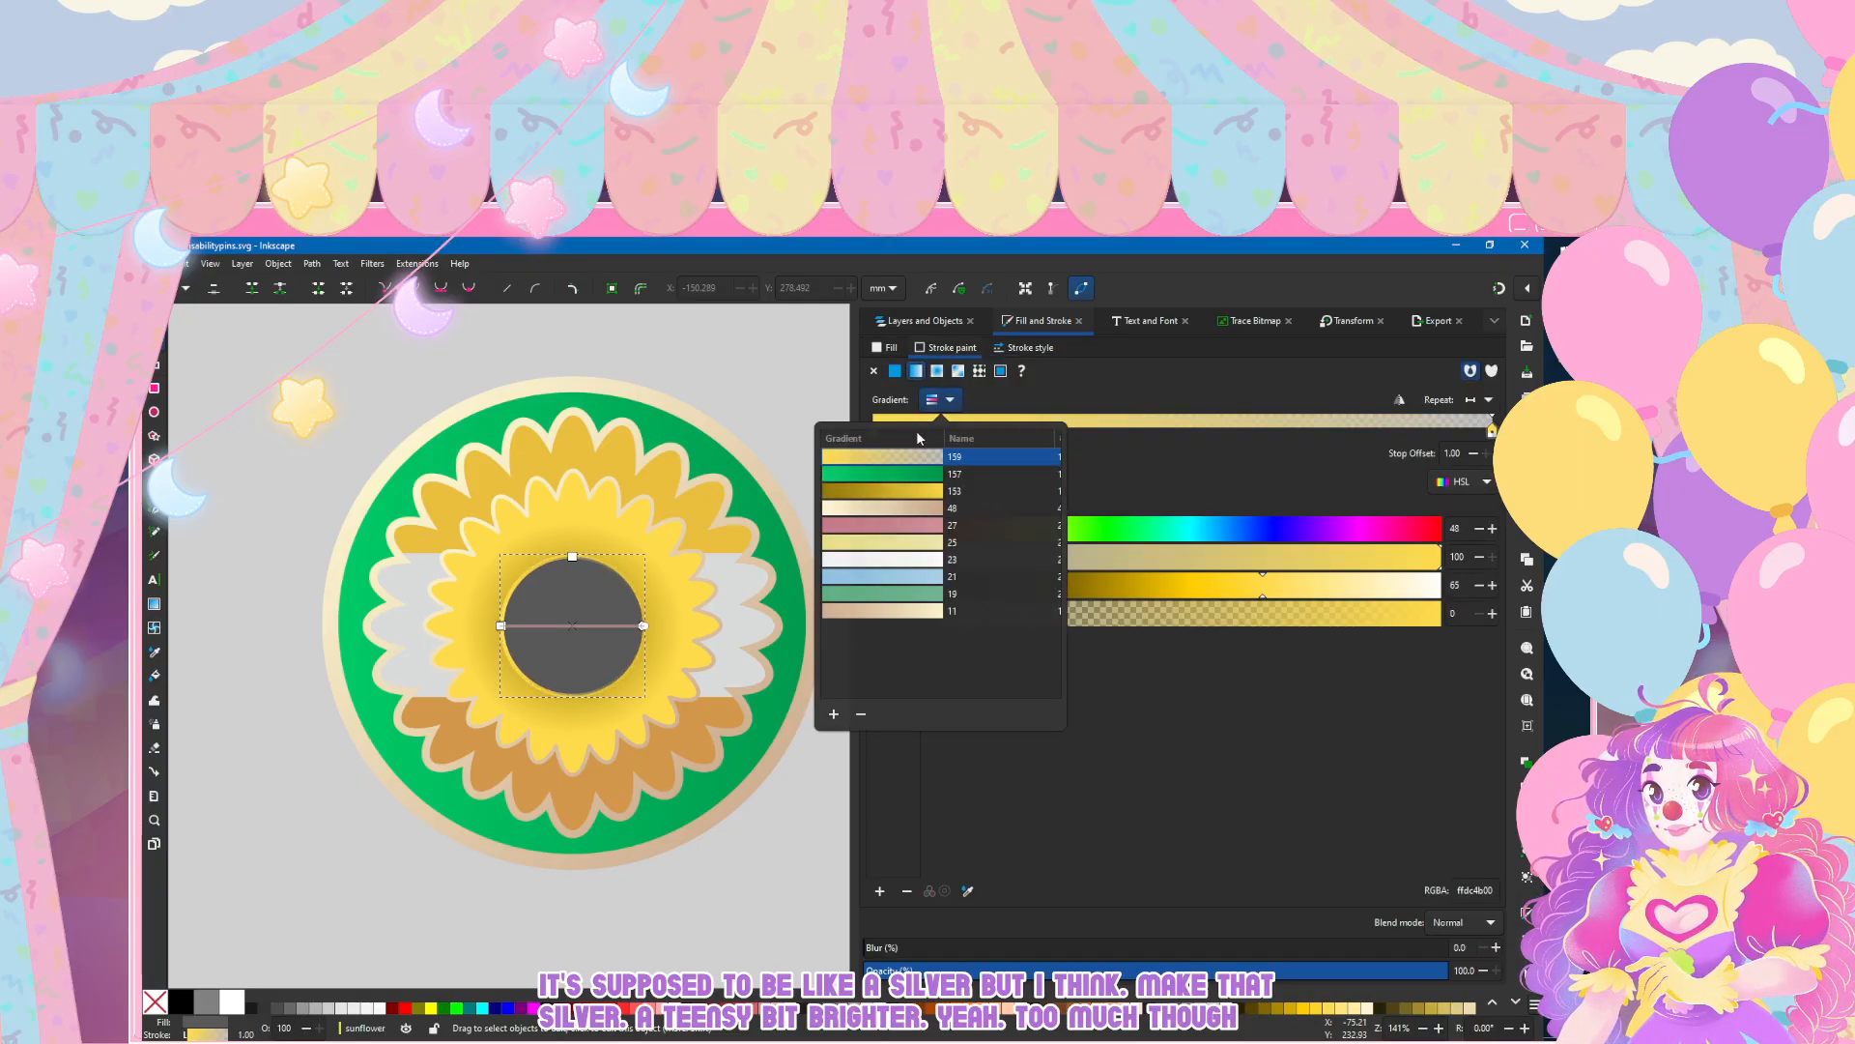
{"action": "left_click", "coordinate": [888, 515]}
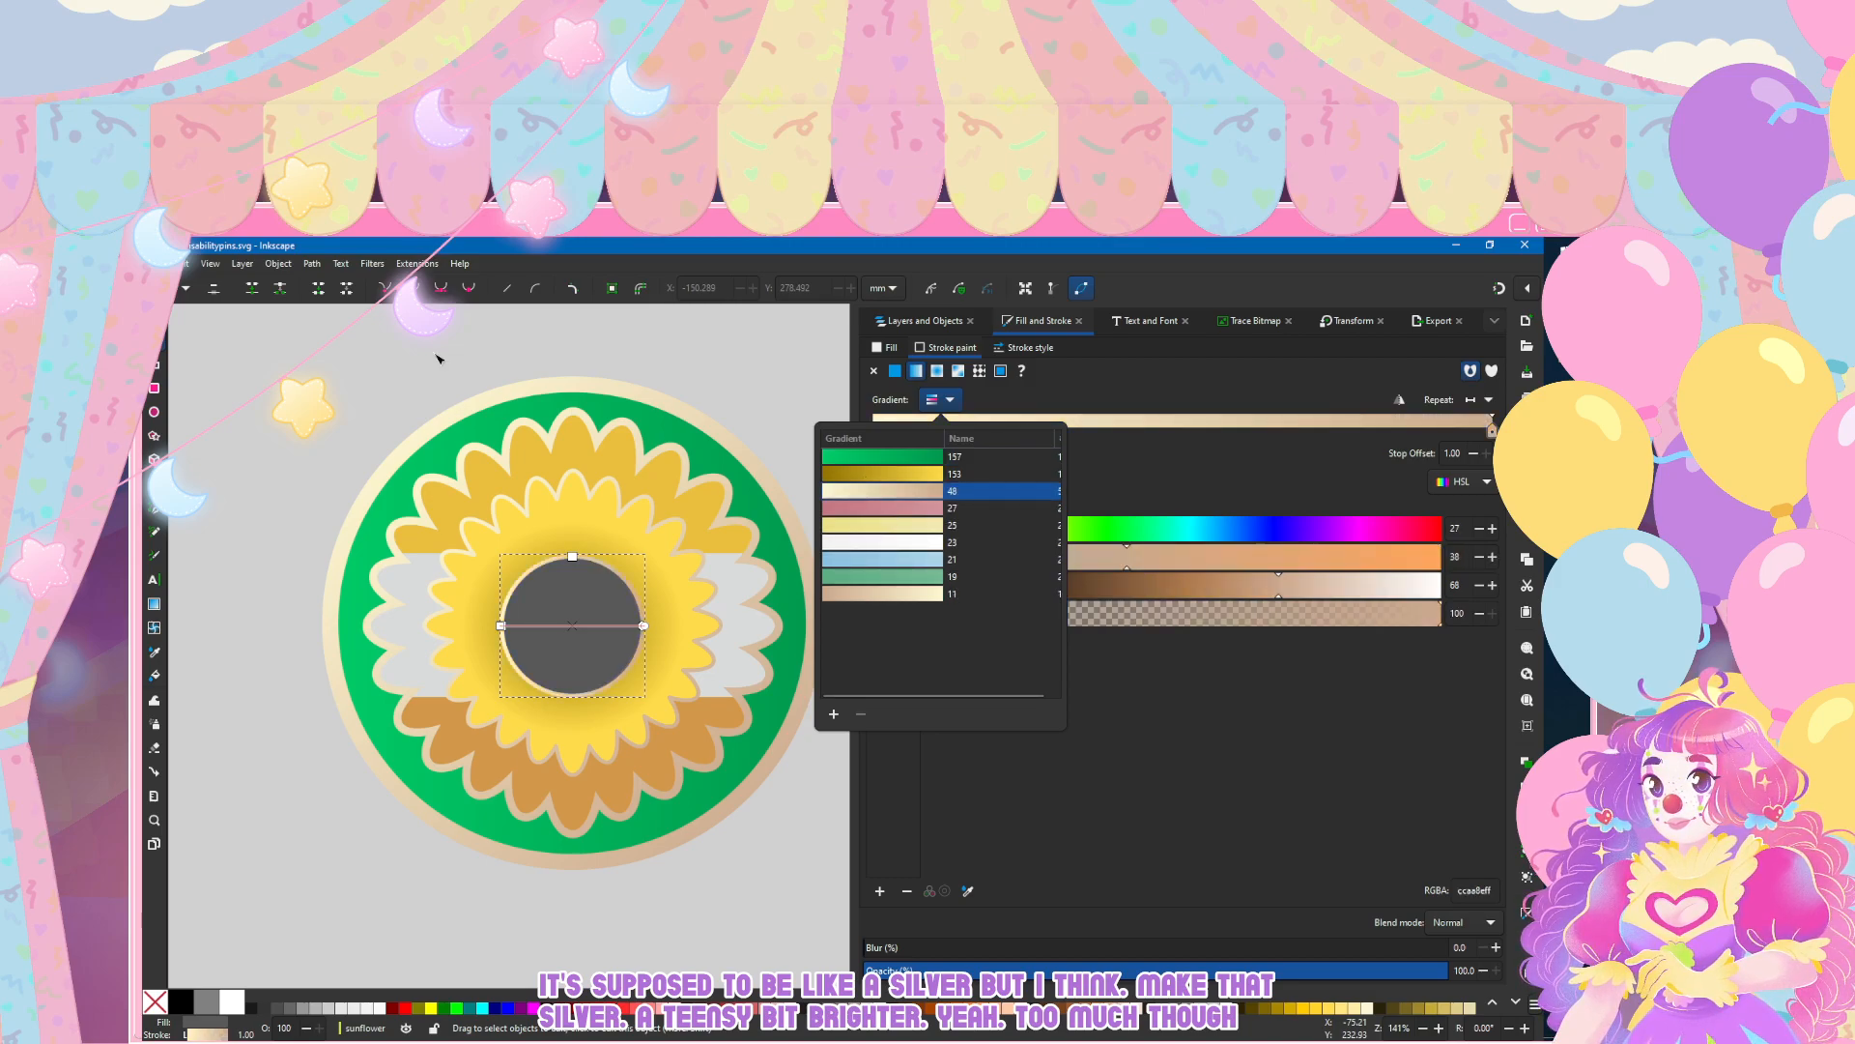
{"action": "left_click", "coordinate": [437, 358]}
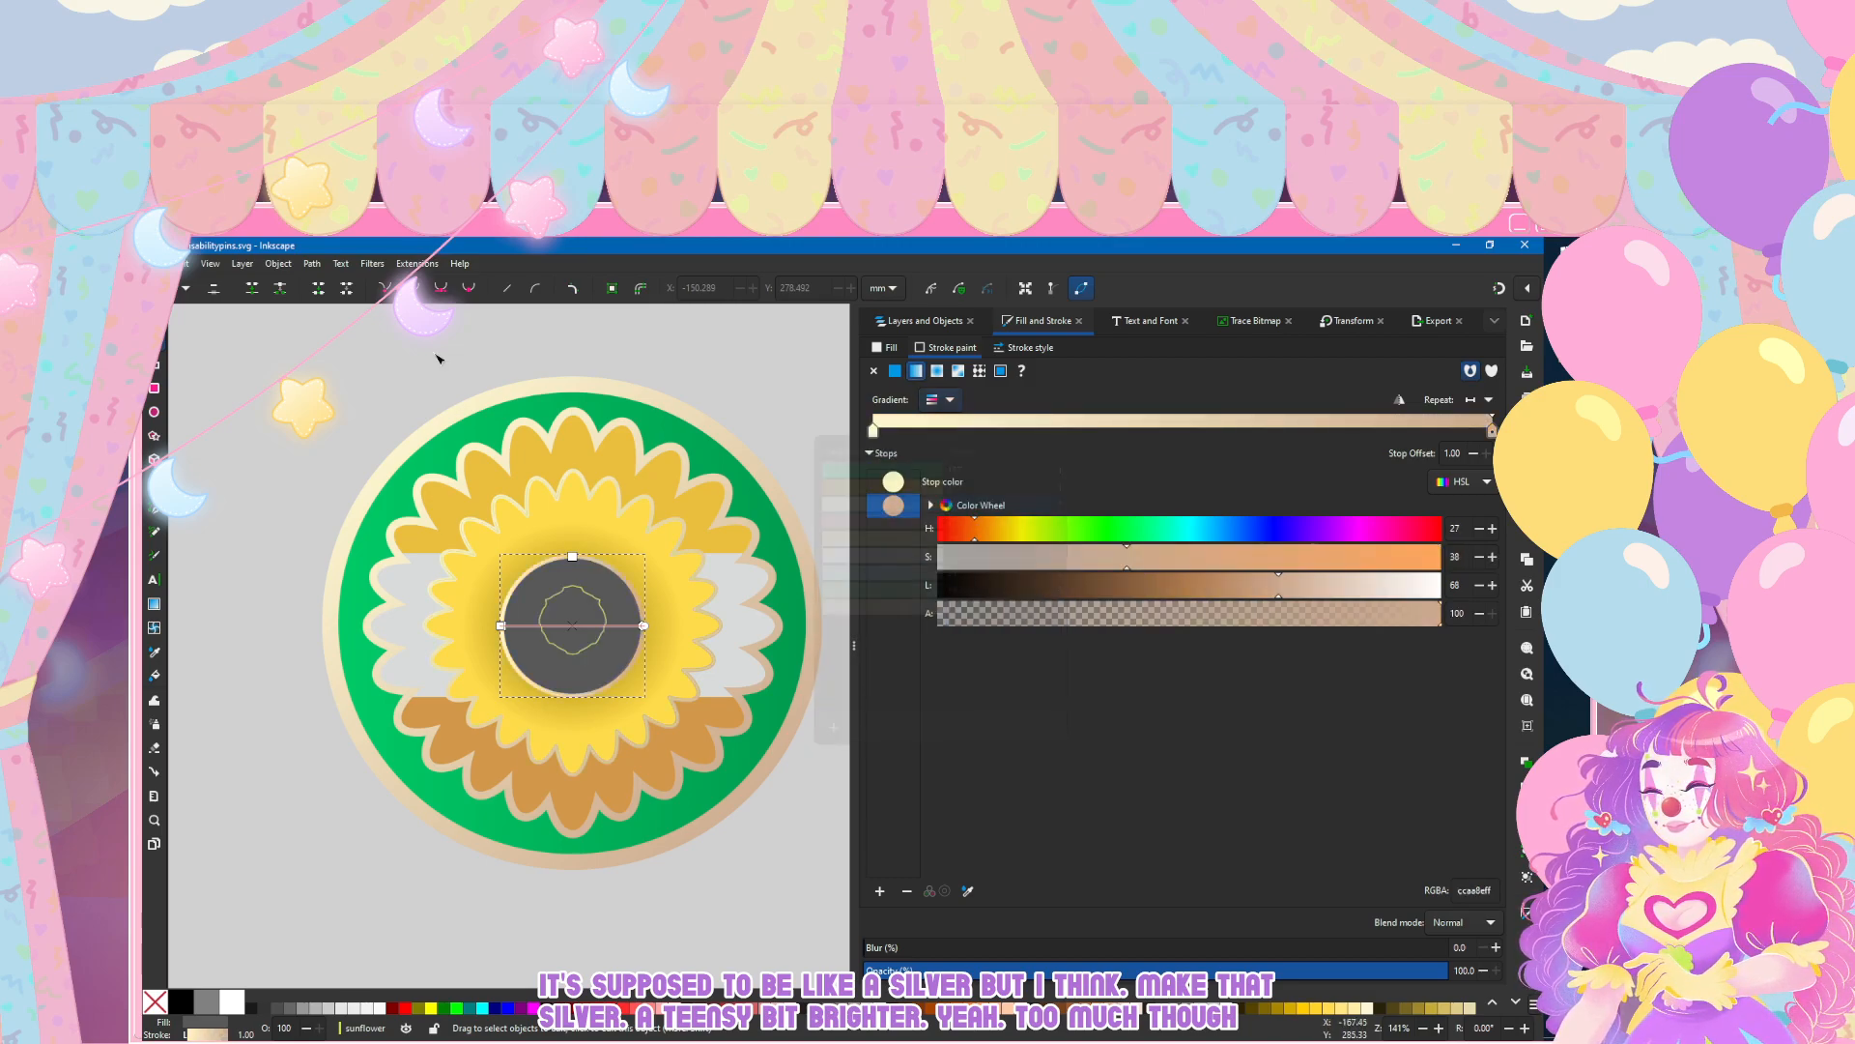
{"action": "left_click_drag", "start_coordinate": [500, 627], "coordinate": [515, 566]}
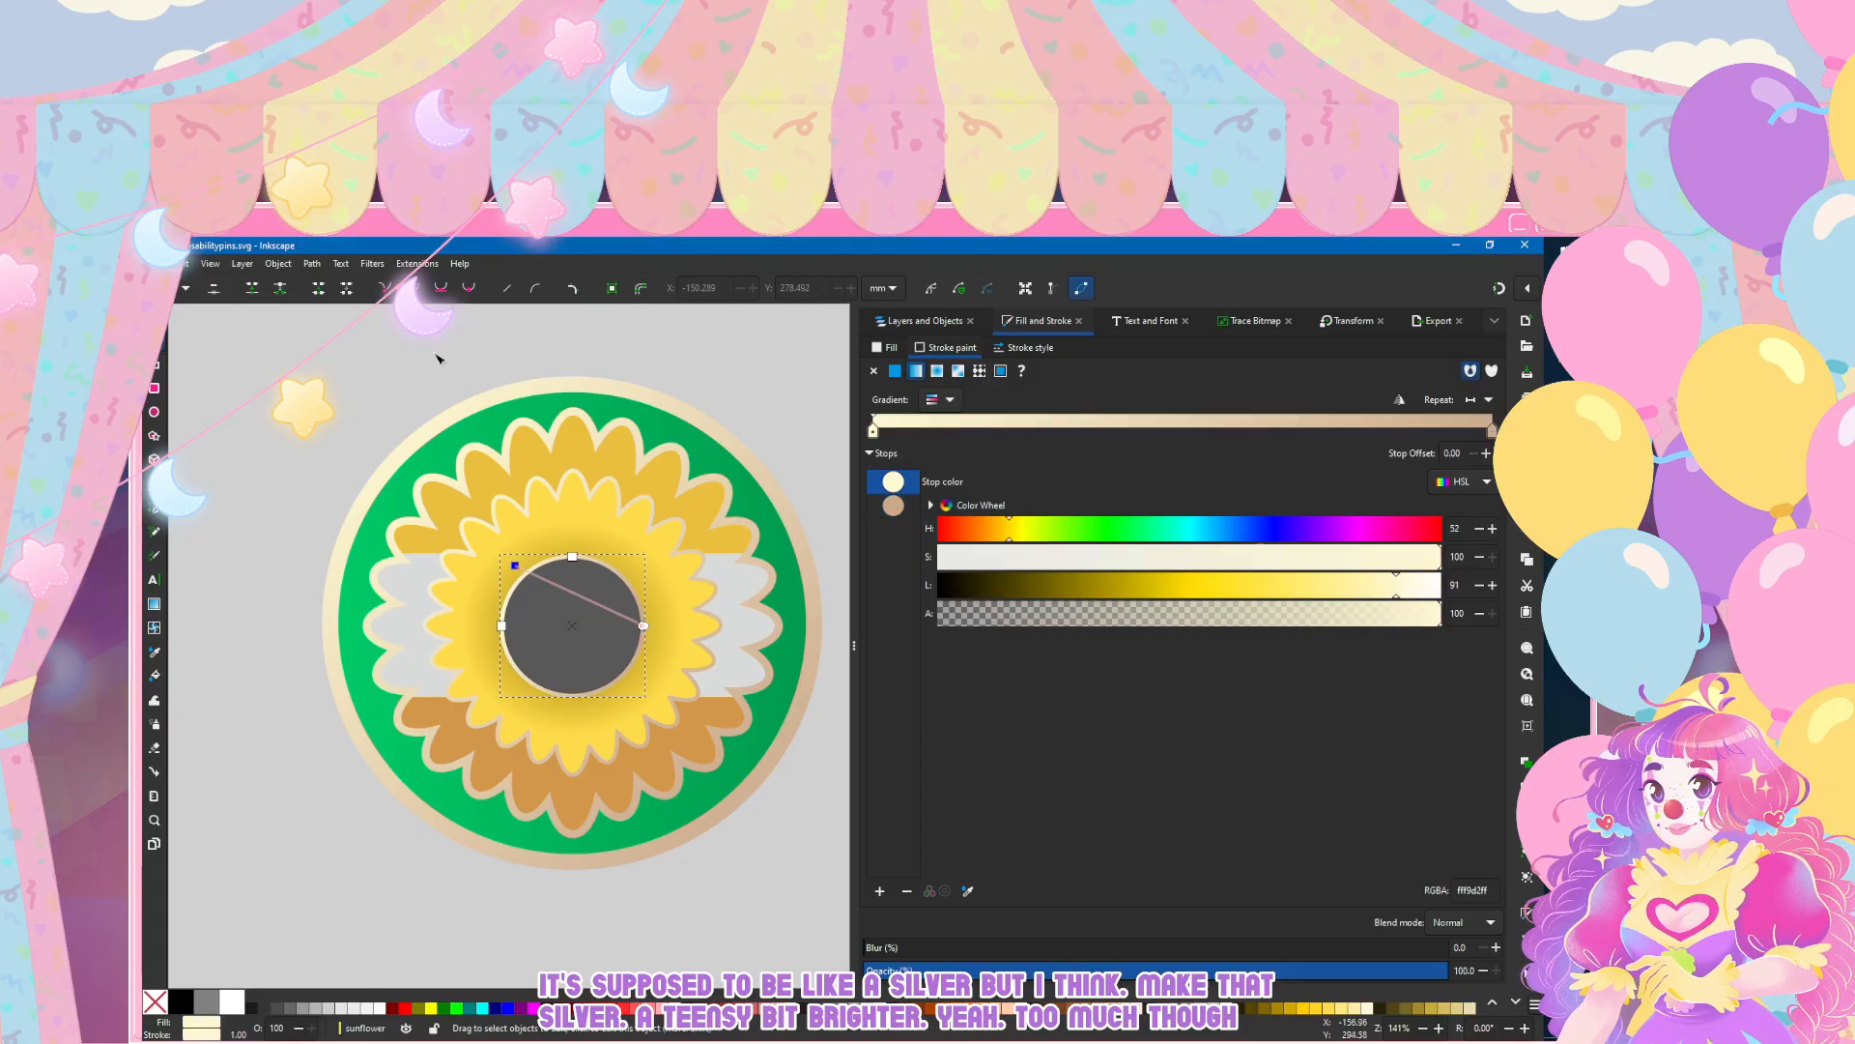
{"action": "left_click_drag", "start_coordinate": [643, 626], "coordinate": [628, 684]}
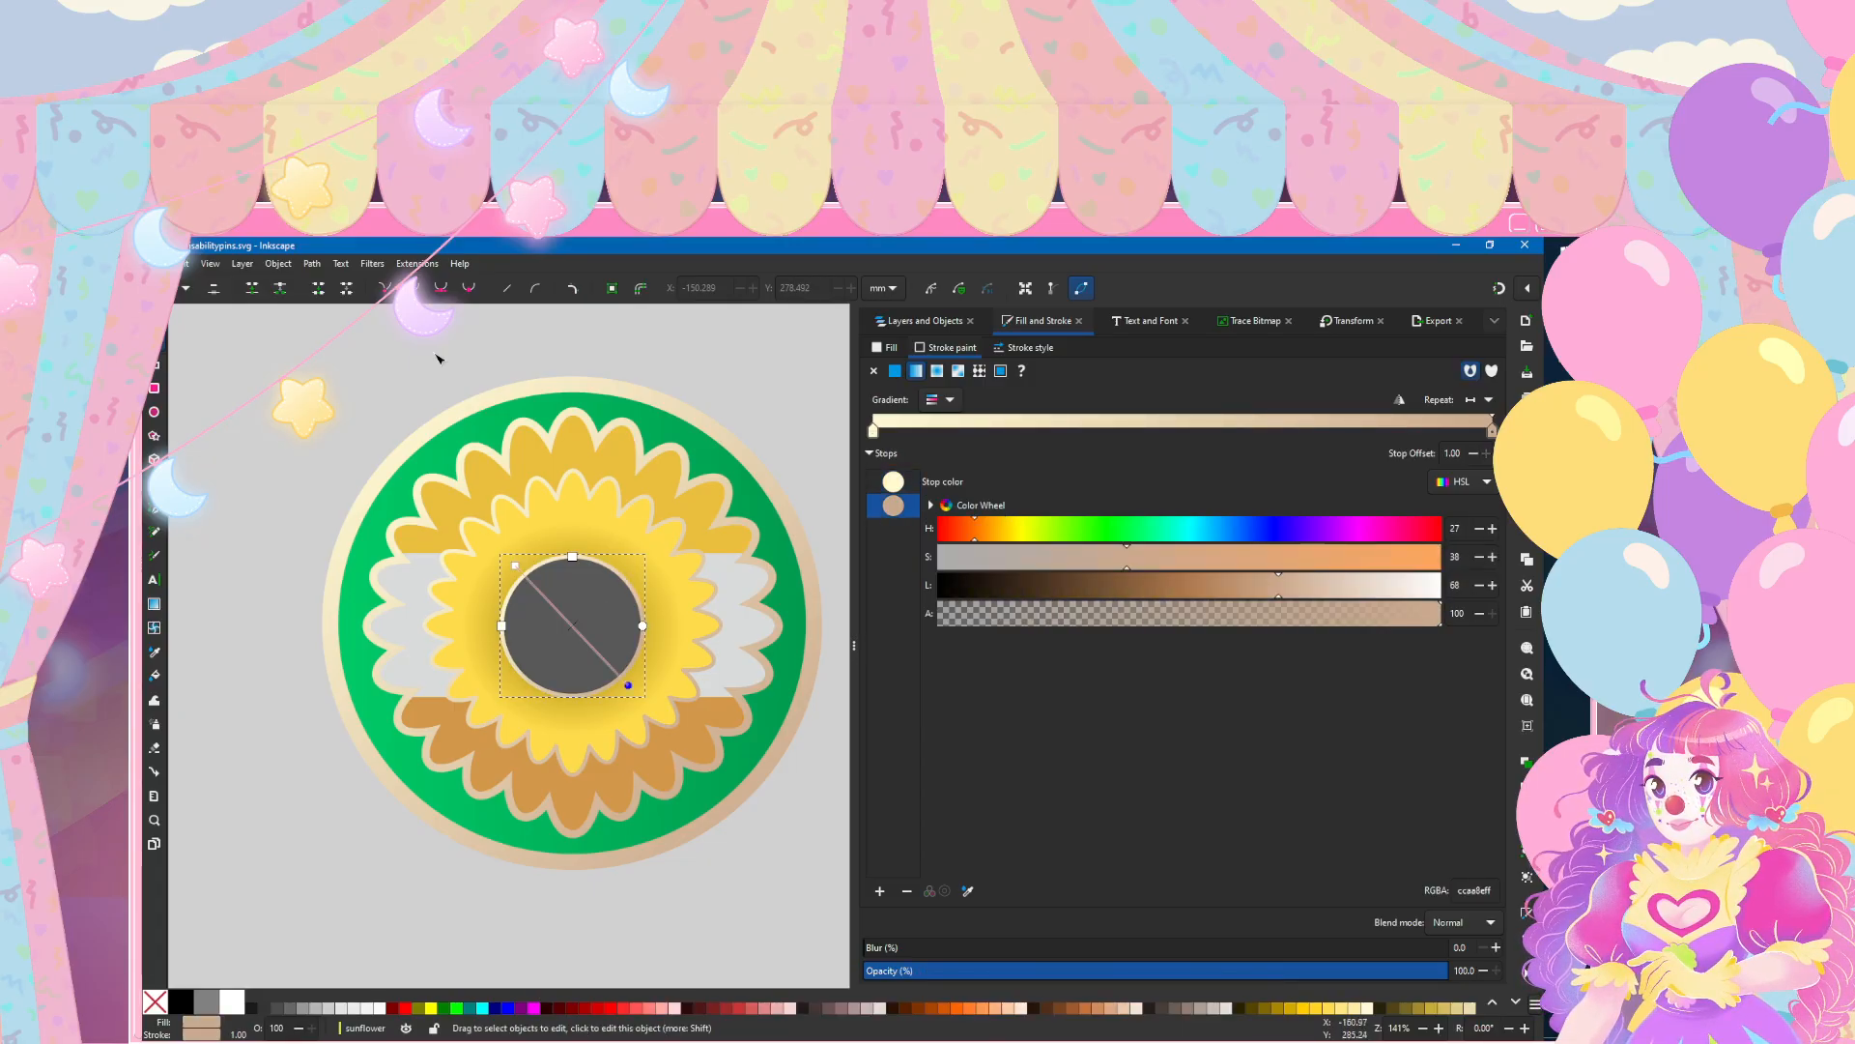
Step: Examine the sunflower pin's outlined centre circle up close and compare the pin with the flag and heart pins
{"action": "left_click", "coordinate": [515, 565]}
{"action": "left_click", "coordinate": [423, 535]}
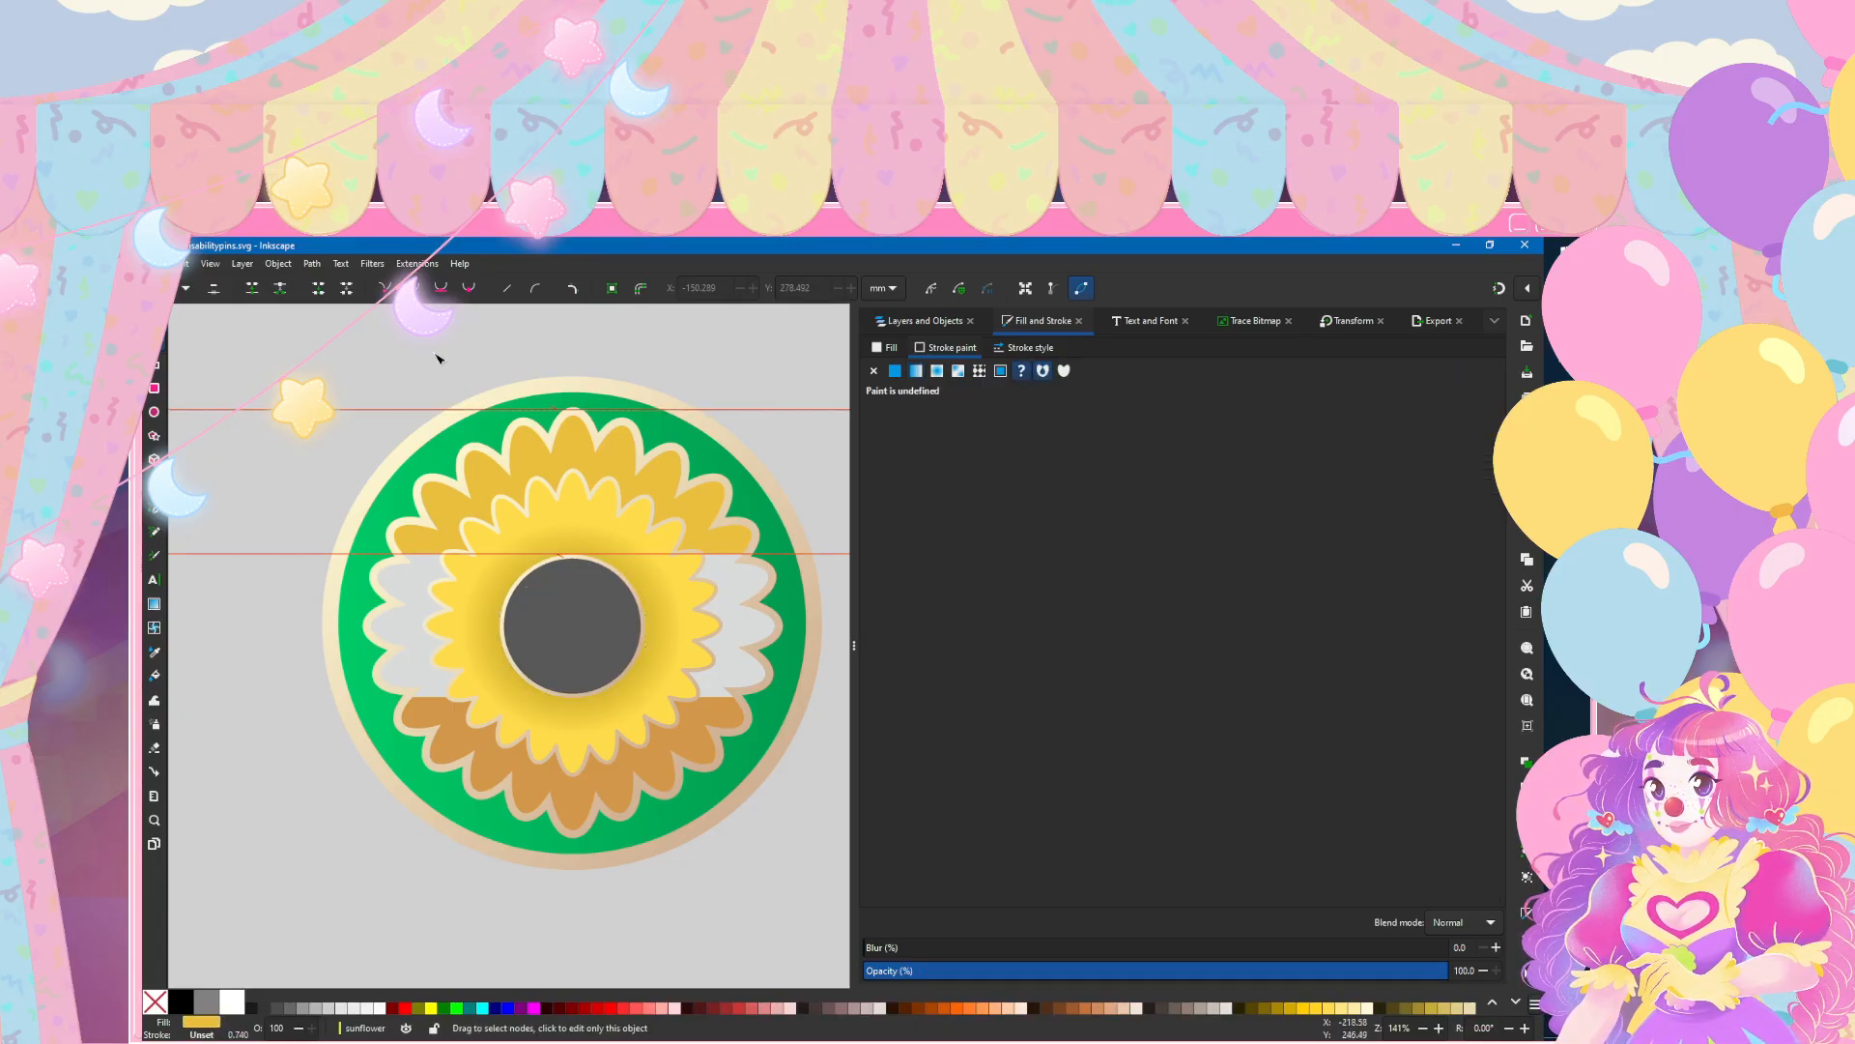
{"action": "scroll", "coordinate": [547, 429], "scroll_direction": "down", "scroll_amount": 3, "text": "ctrl"}
{"action": "scroll", "coordinate": [331, 750], "scroll_direction": "down", "scroll_amount": 1, "text": "ctrl"}
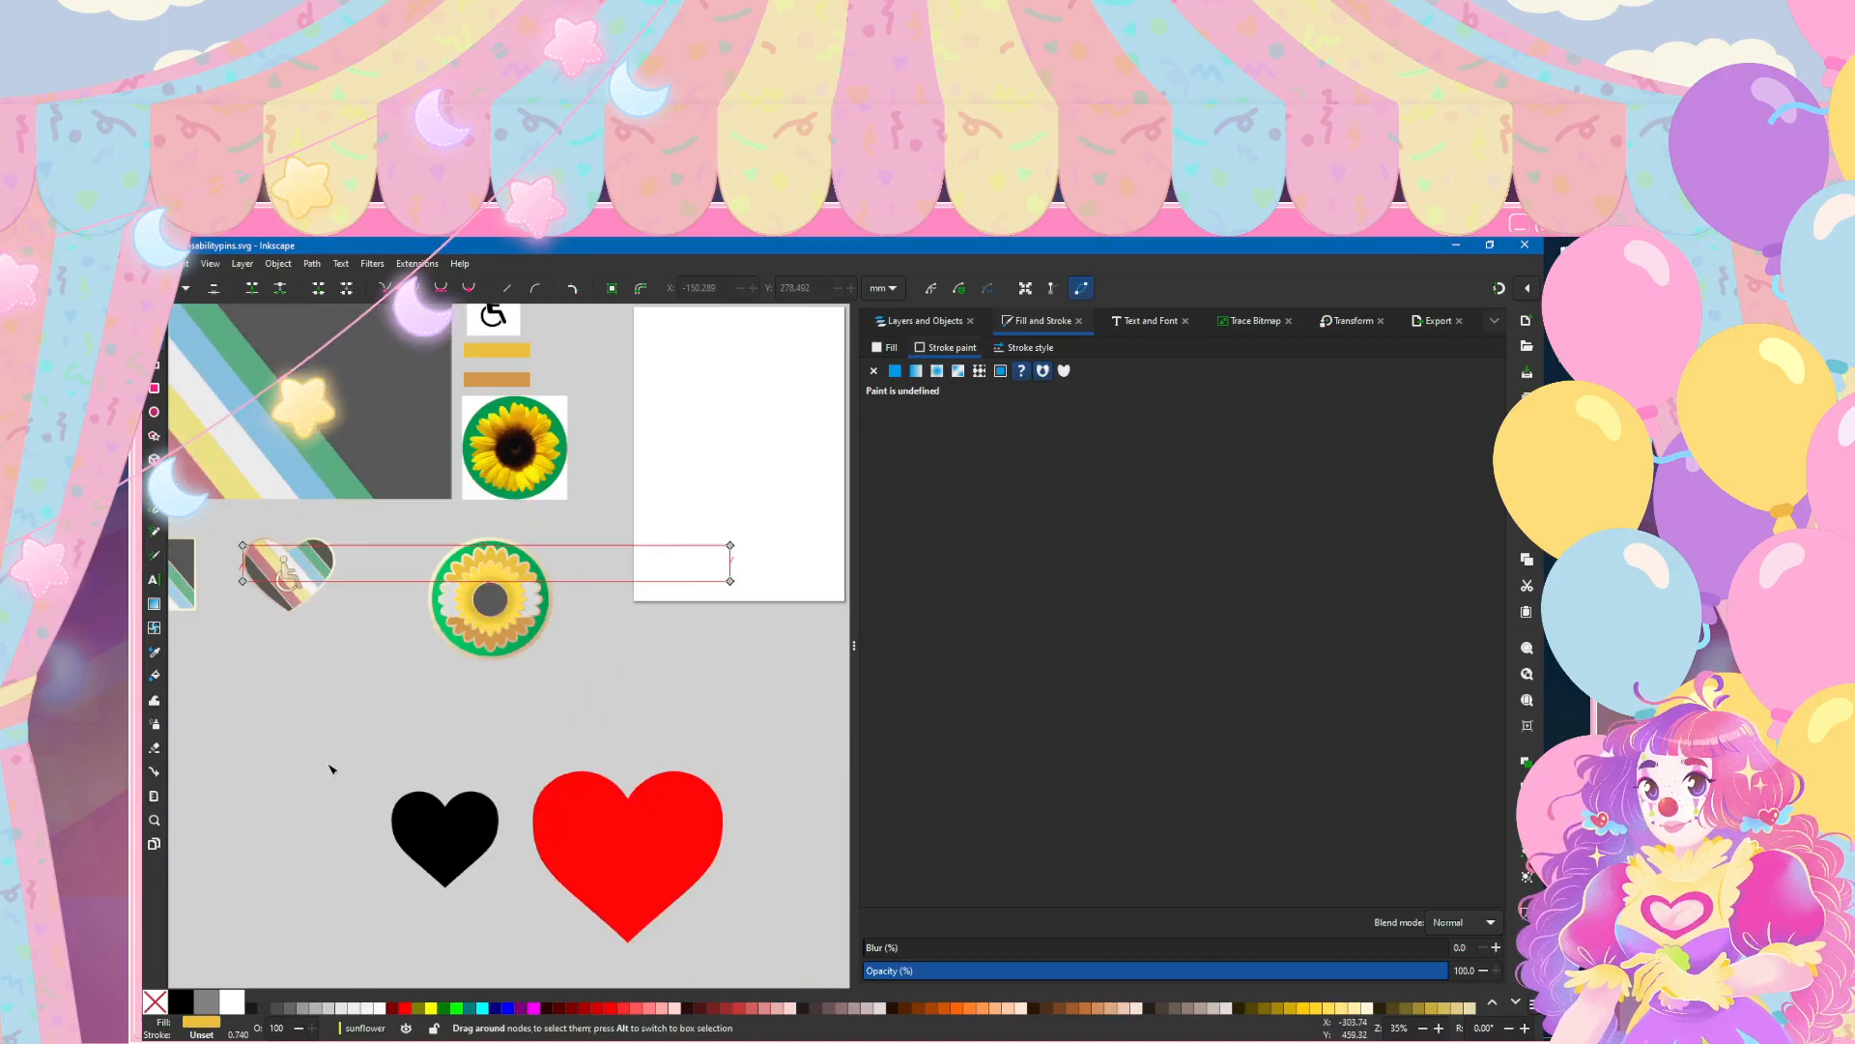
{"action": "scroll", "coordinate": [332, 750], "scroll_direction": "down", "scroll_amount": 3}
{"action": "left_click", "coordinate": [332, 750]}
{"action": "scroll", "coordinate": [410, 507], "scroll_direction": "up", "scroll_amount": 2}
{"action": "scroll", "coordinate": [410, 507], "scroll_direction": "up", "scroll_amount": 3}
{"action": "scroll", "coordinate": [425, 561], "scroll_direction": "left", "scroll_amount": 4}
{"action": "scroll", "coordinate": [431, 583], "scroll_direction": "right", "scroll_amount": 4}
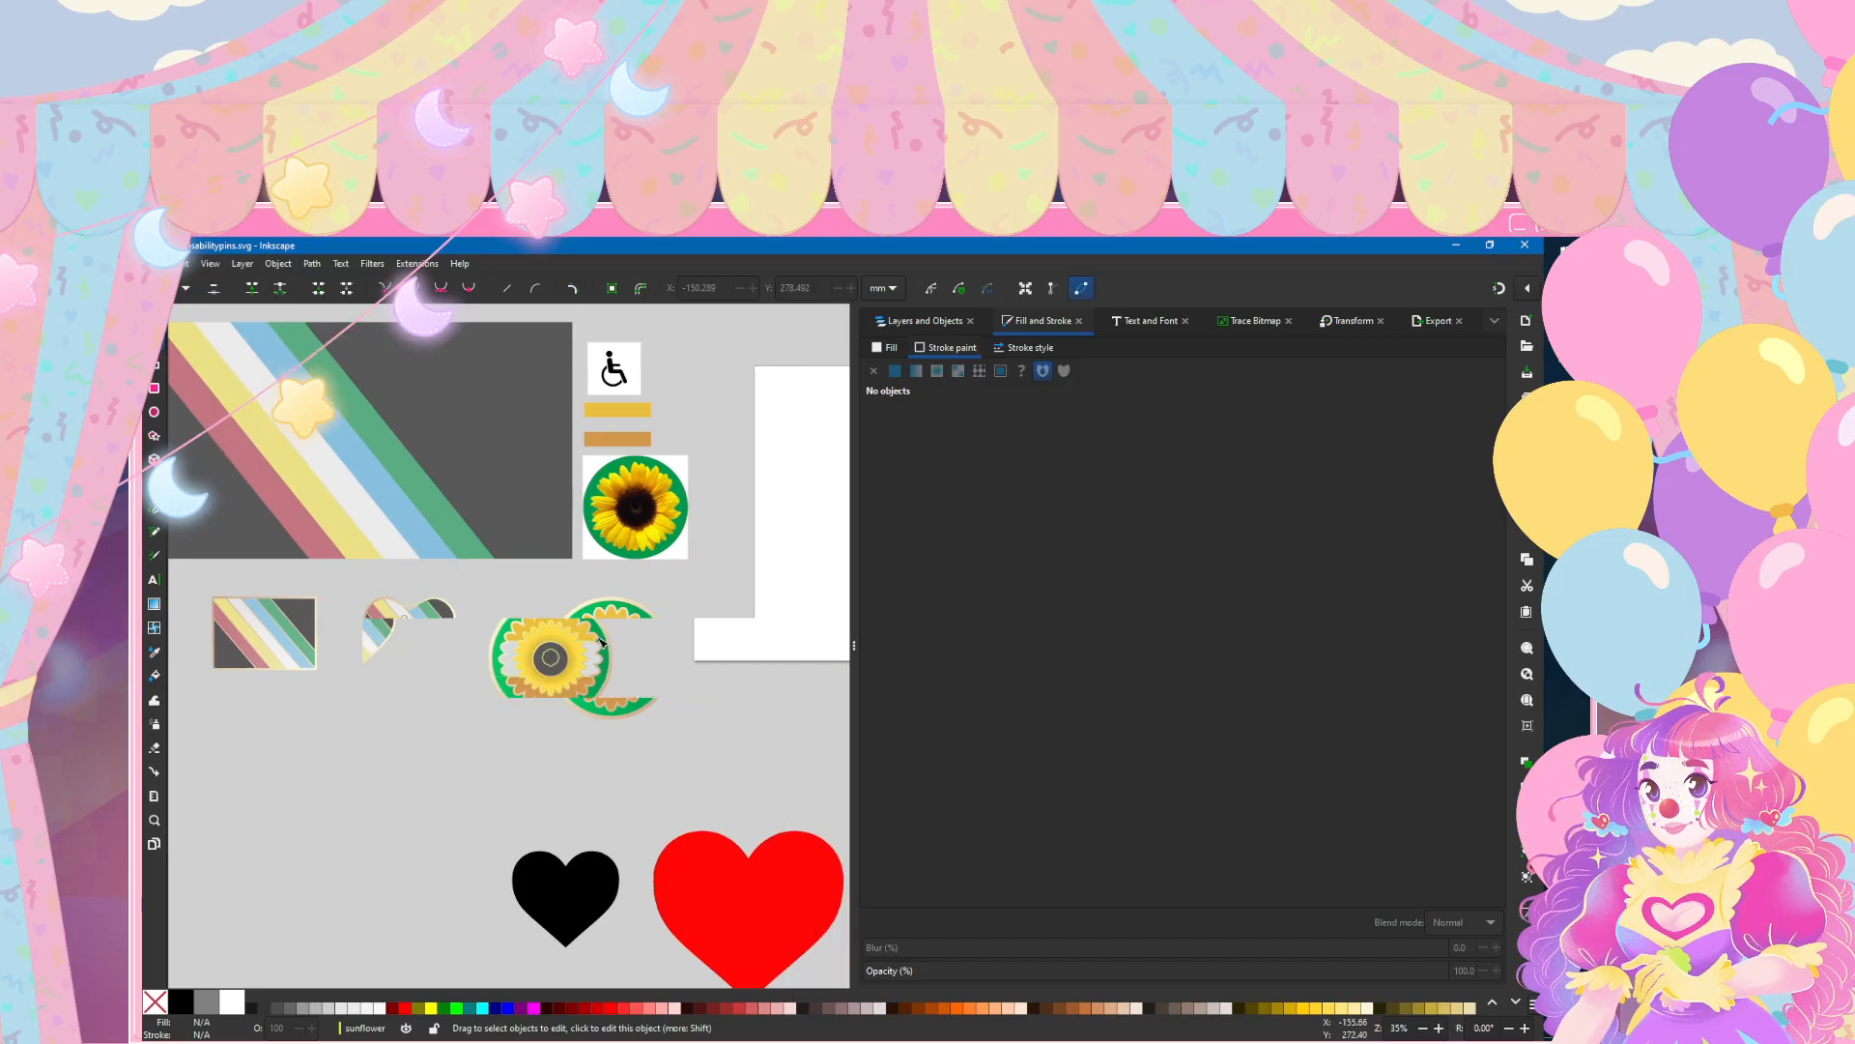
{"action": "scroll", "coordinate": [612, 624], "scroll_direction": "up", "scroll_amount": 6, "text": "ctrl"}
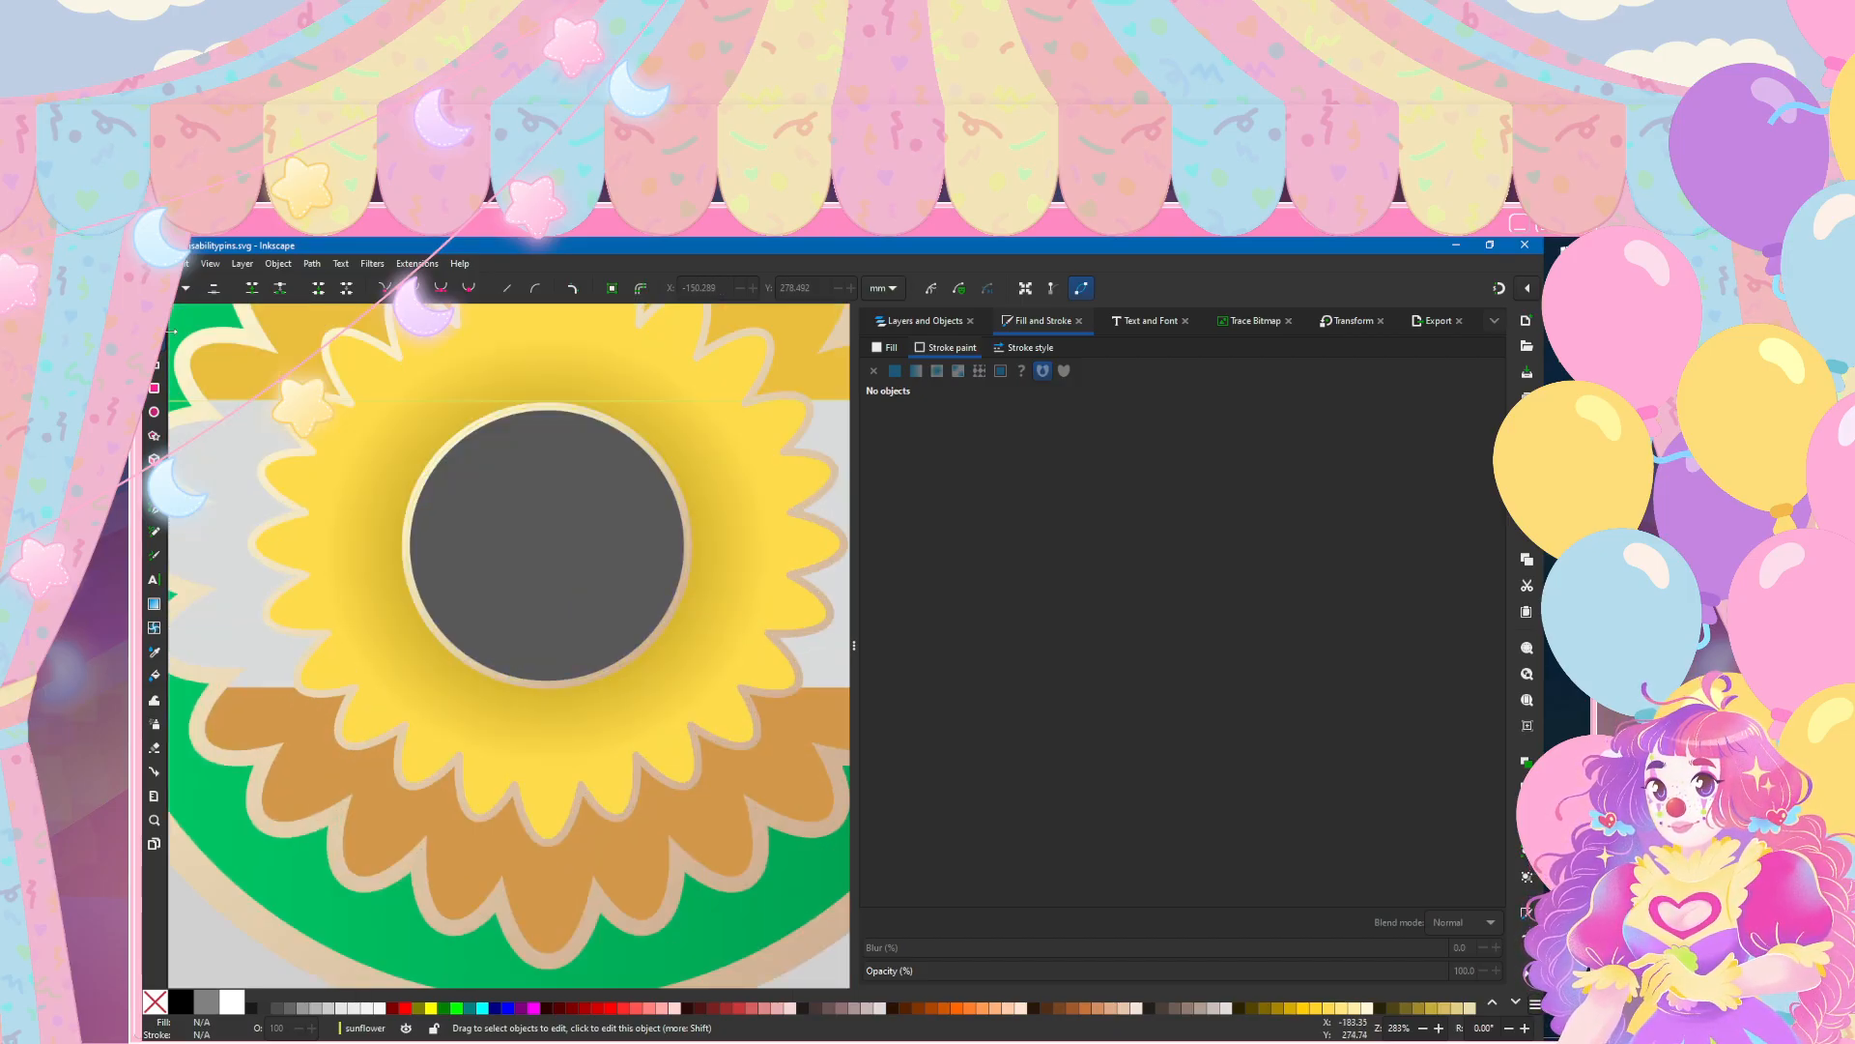
Step: Give the centre circle an opaque grey linear gradient fill with the end stop's lightness at 45, and deselect it
{"action": "left_click", "coordinate": [529, 525]}
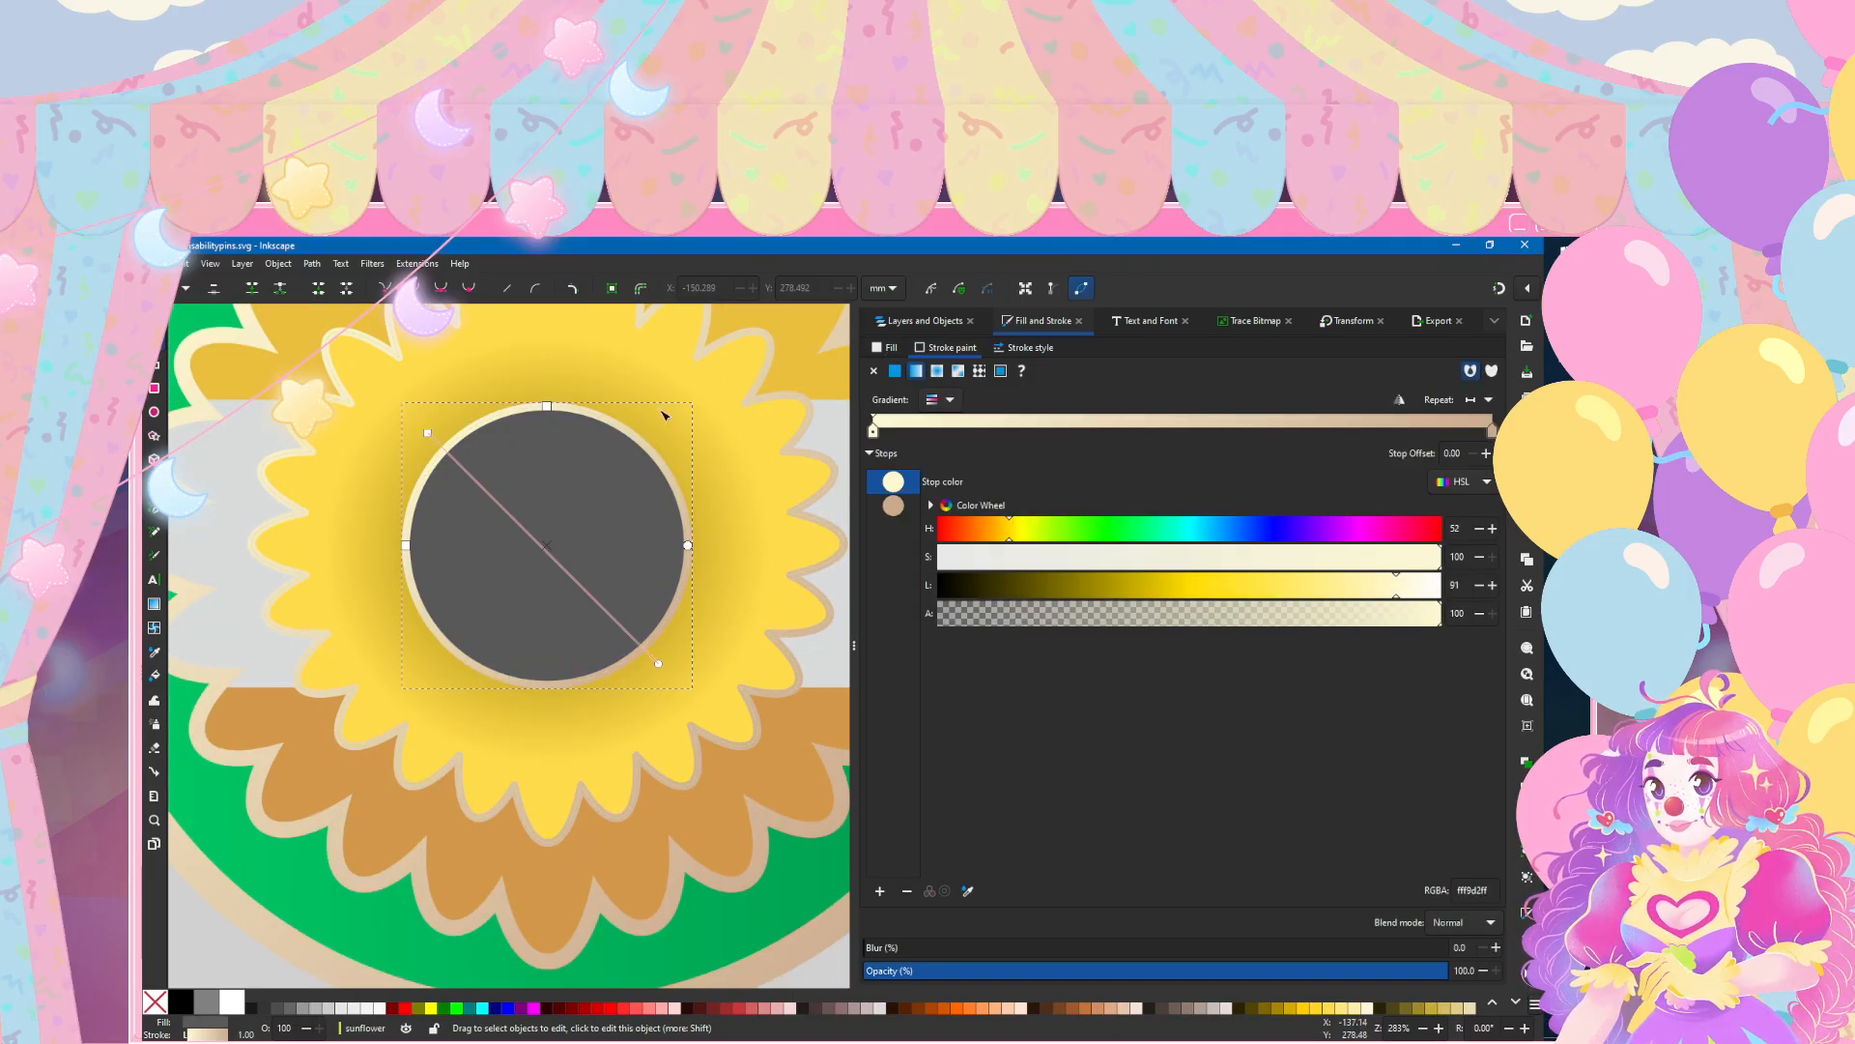
{"action": "left_click", "coordinate": [879, 350]}
{"action": "scroll", "coordinate": [462, 619], "scroll_direction": "down", "scroll_amount": 3, "text": "ctrl"}
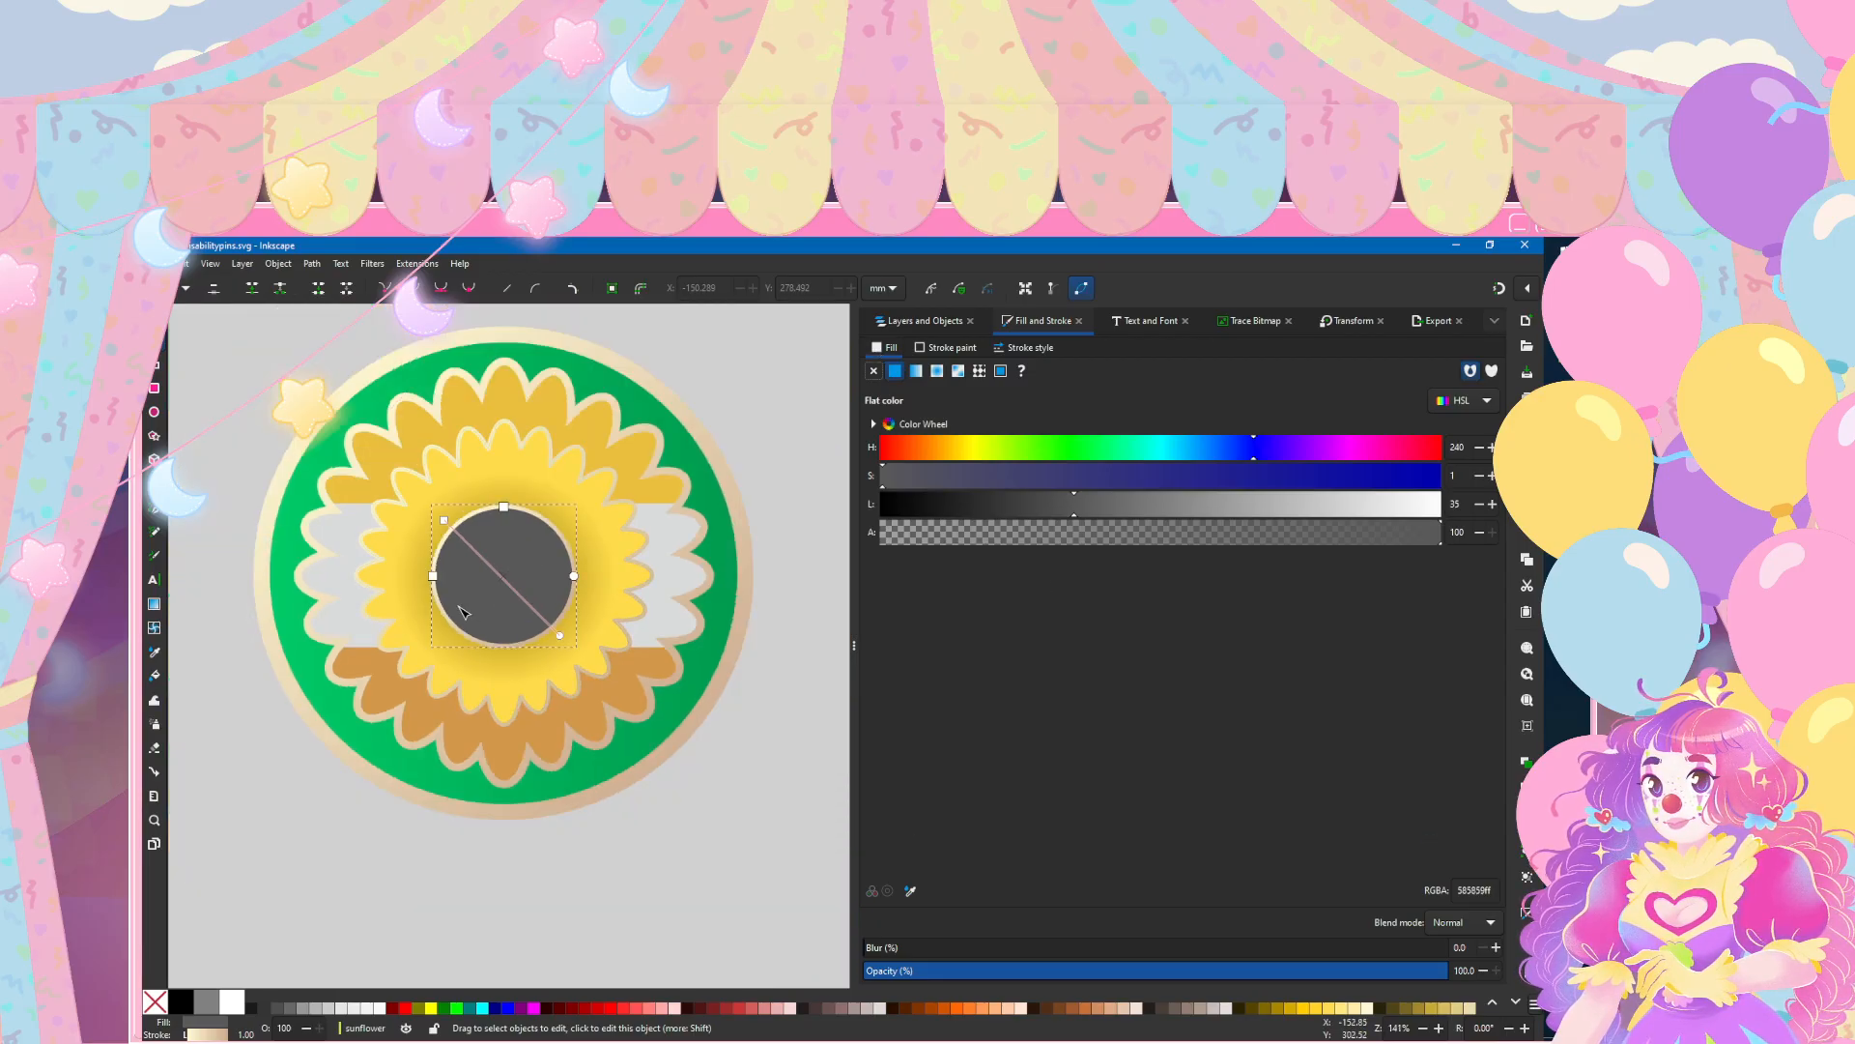
{"action": "scroll", "coordinate": [464, 641], "scroll_direction": "down", "scroll_amount": 1, "text": "ctrl"}
{"action": "scroll", "coordinate": [464, 641], "scroll_direction": "down", "scroll_amount": 1}
{"action": "scroll", "coordinate": [464, 641], "scroll_direction": "up", "scroll_amount": 4}
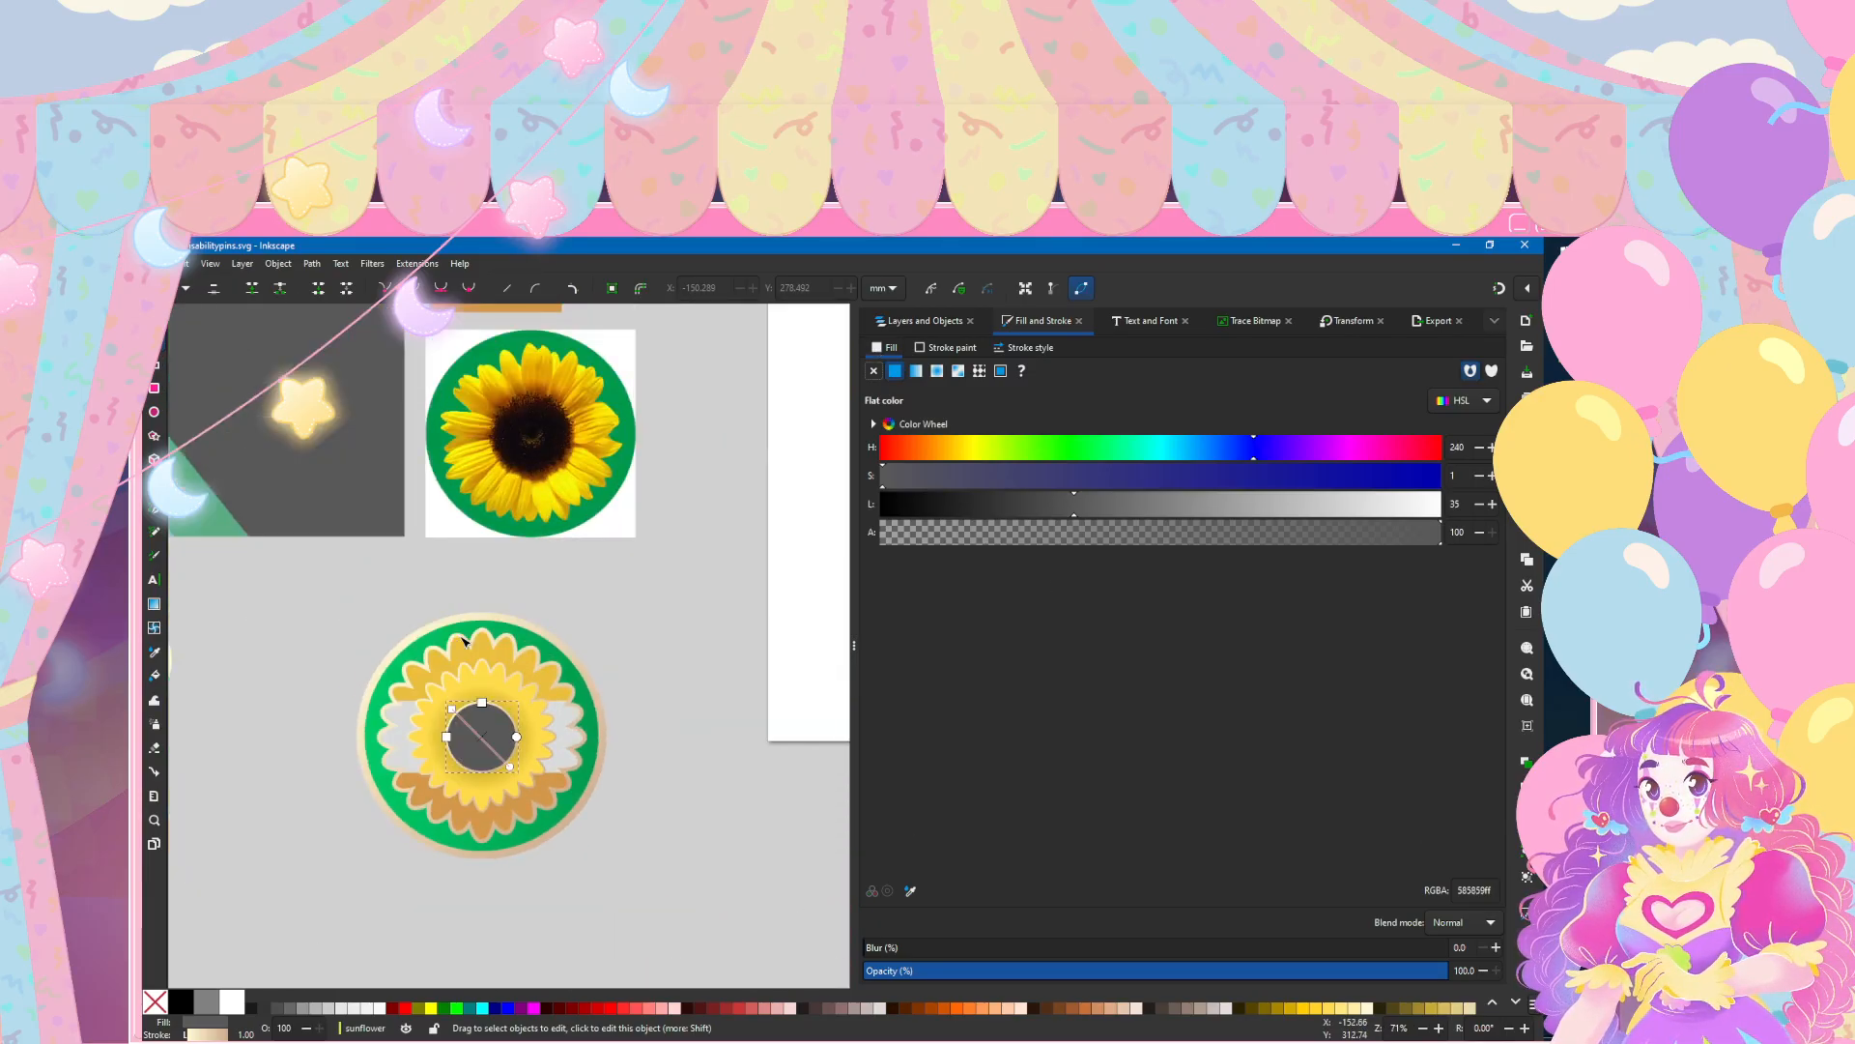
{"action": "scroll", "coordinate": [463, 640], "scroll_direction": "left", "scroll_amount": 2}
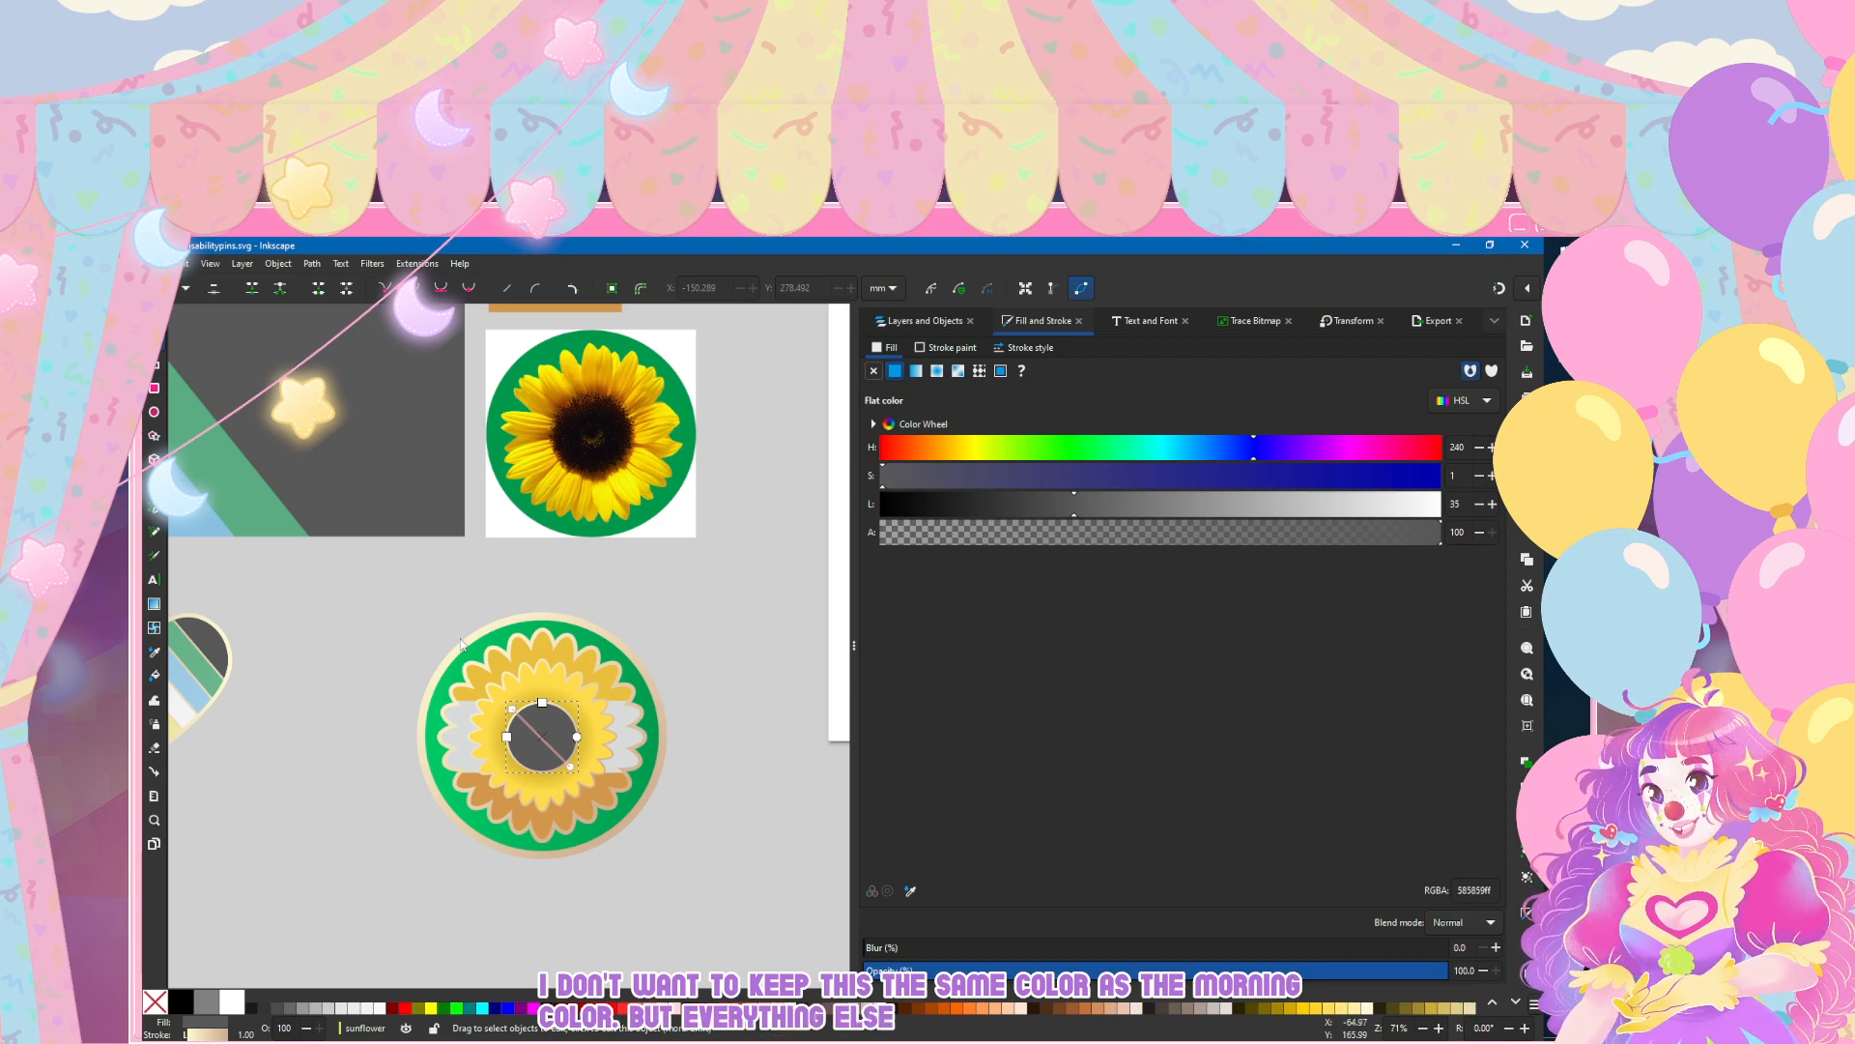
{"action": "left_click", "coordinate": [916, 372]}
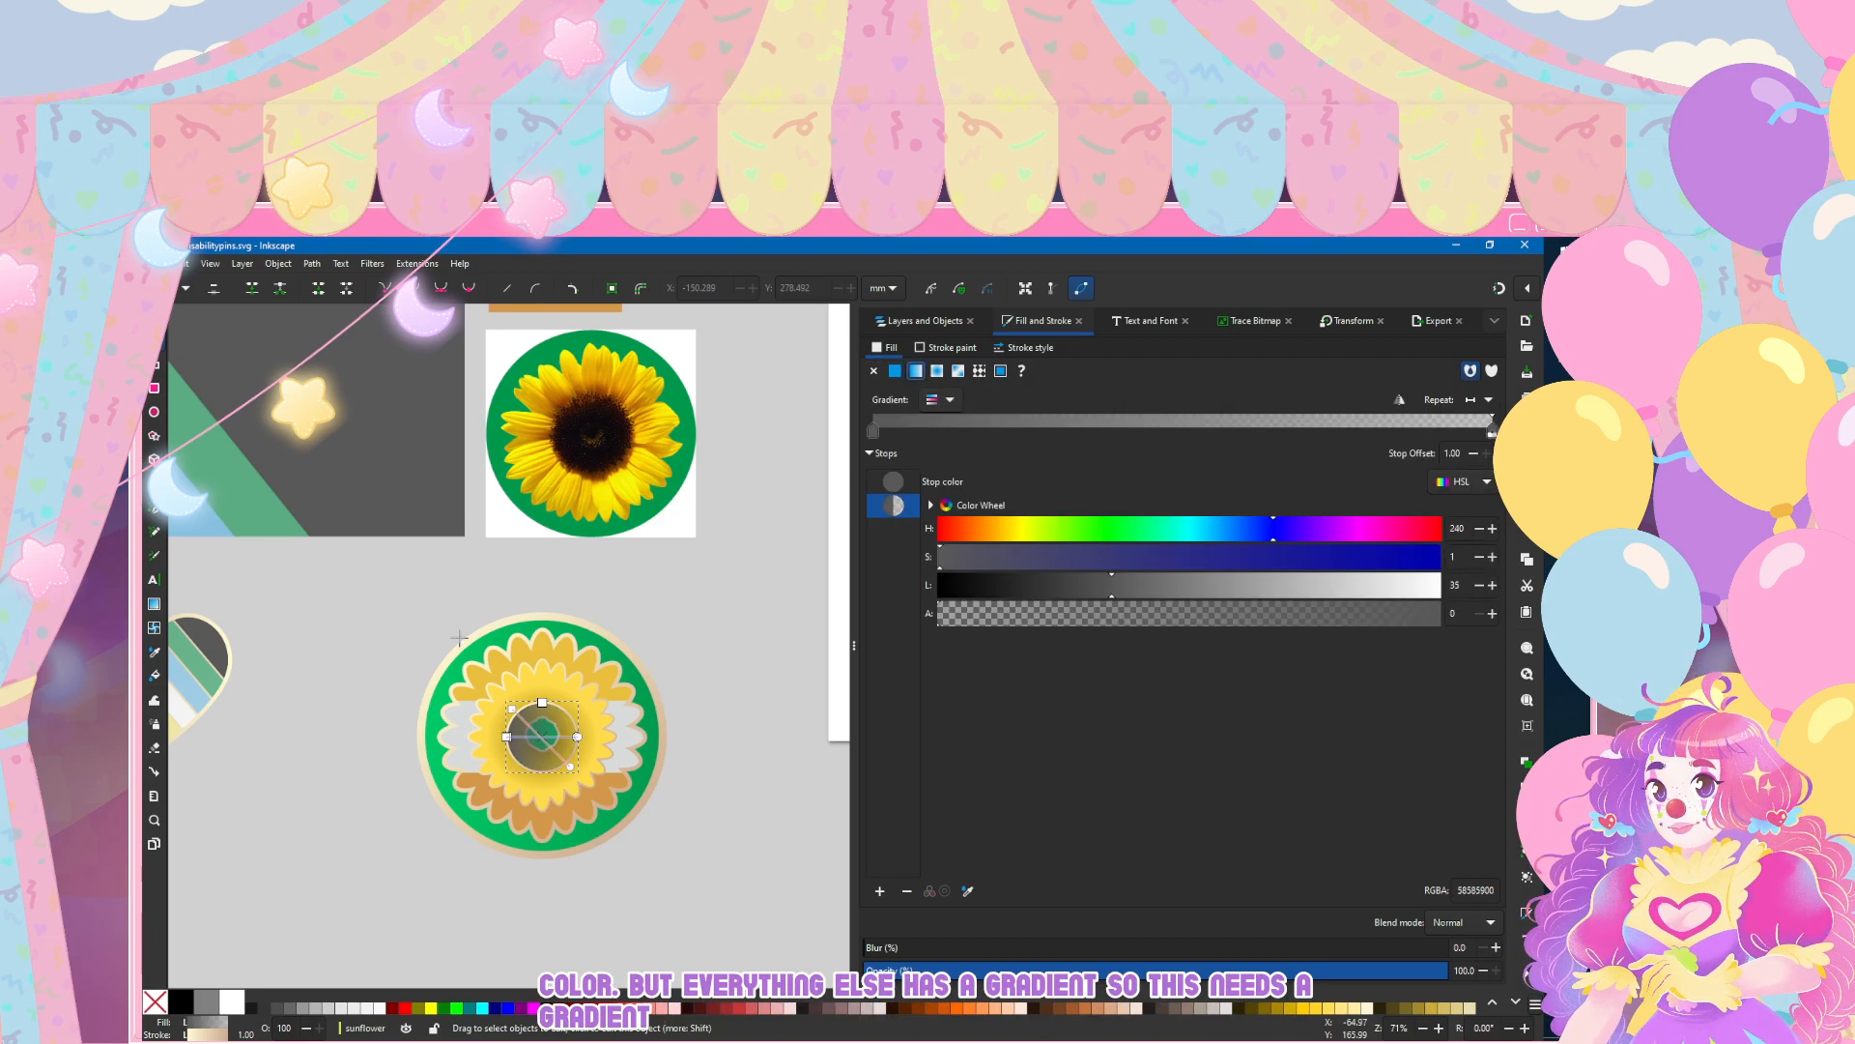
{"action": "left_click_drag", "start_coordinate": [461, 644], "coordinate": [1541, 641]}
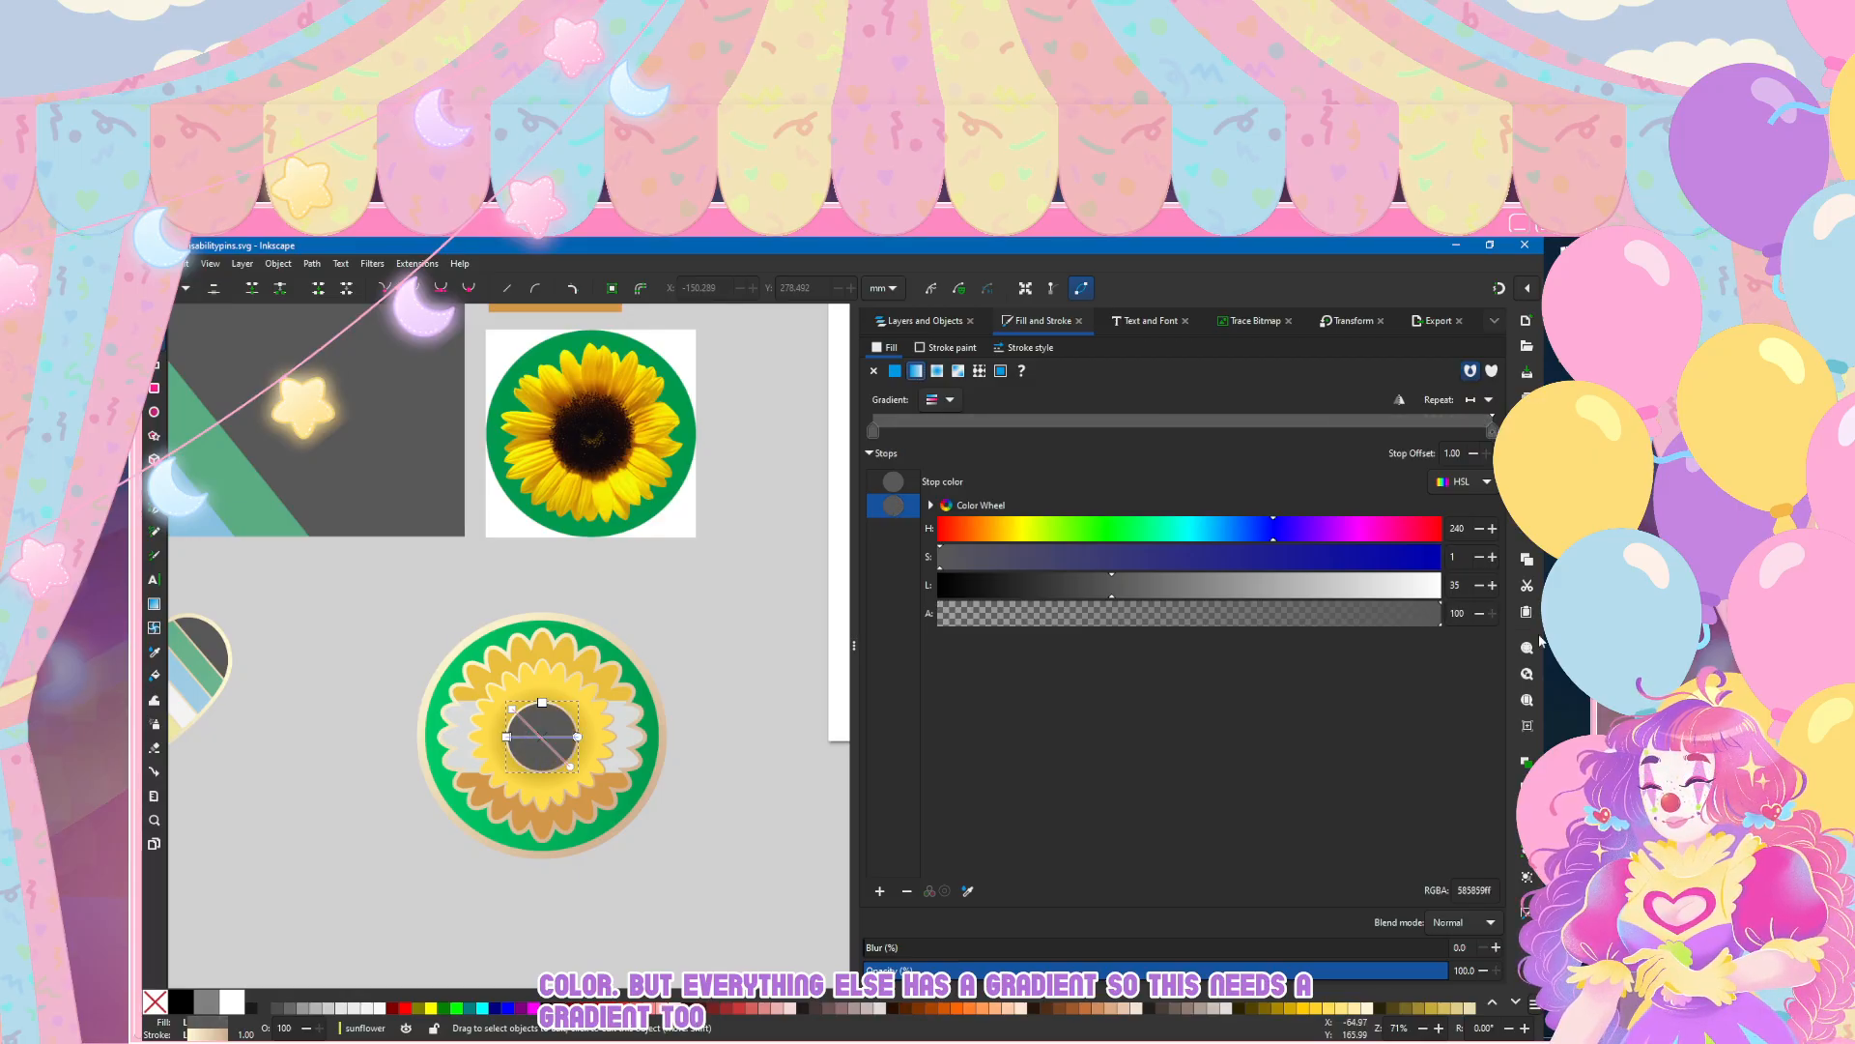
{"action": "left_click", "coordinate": [1166, 585]}
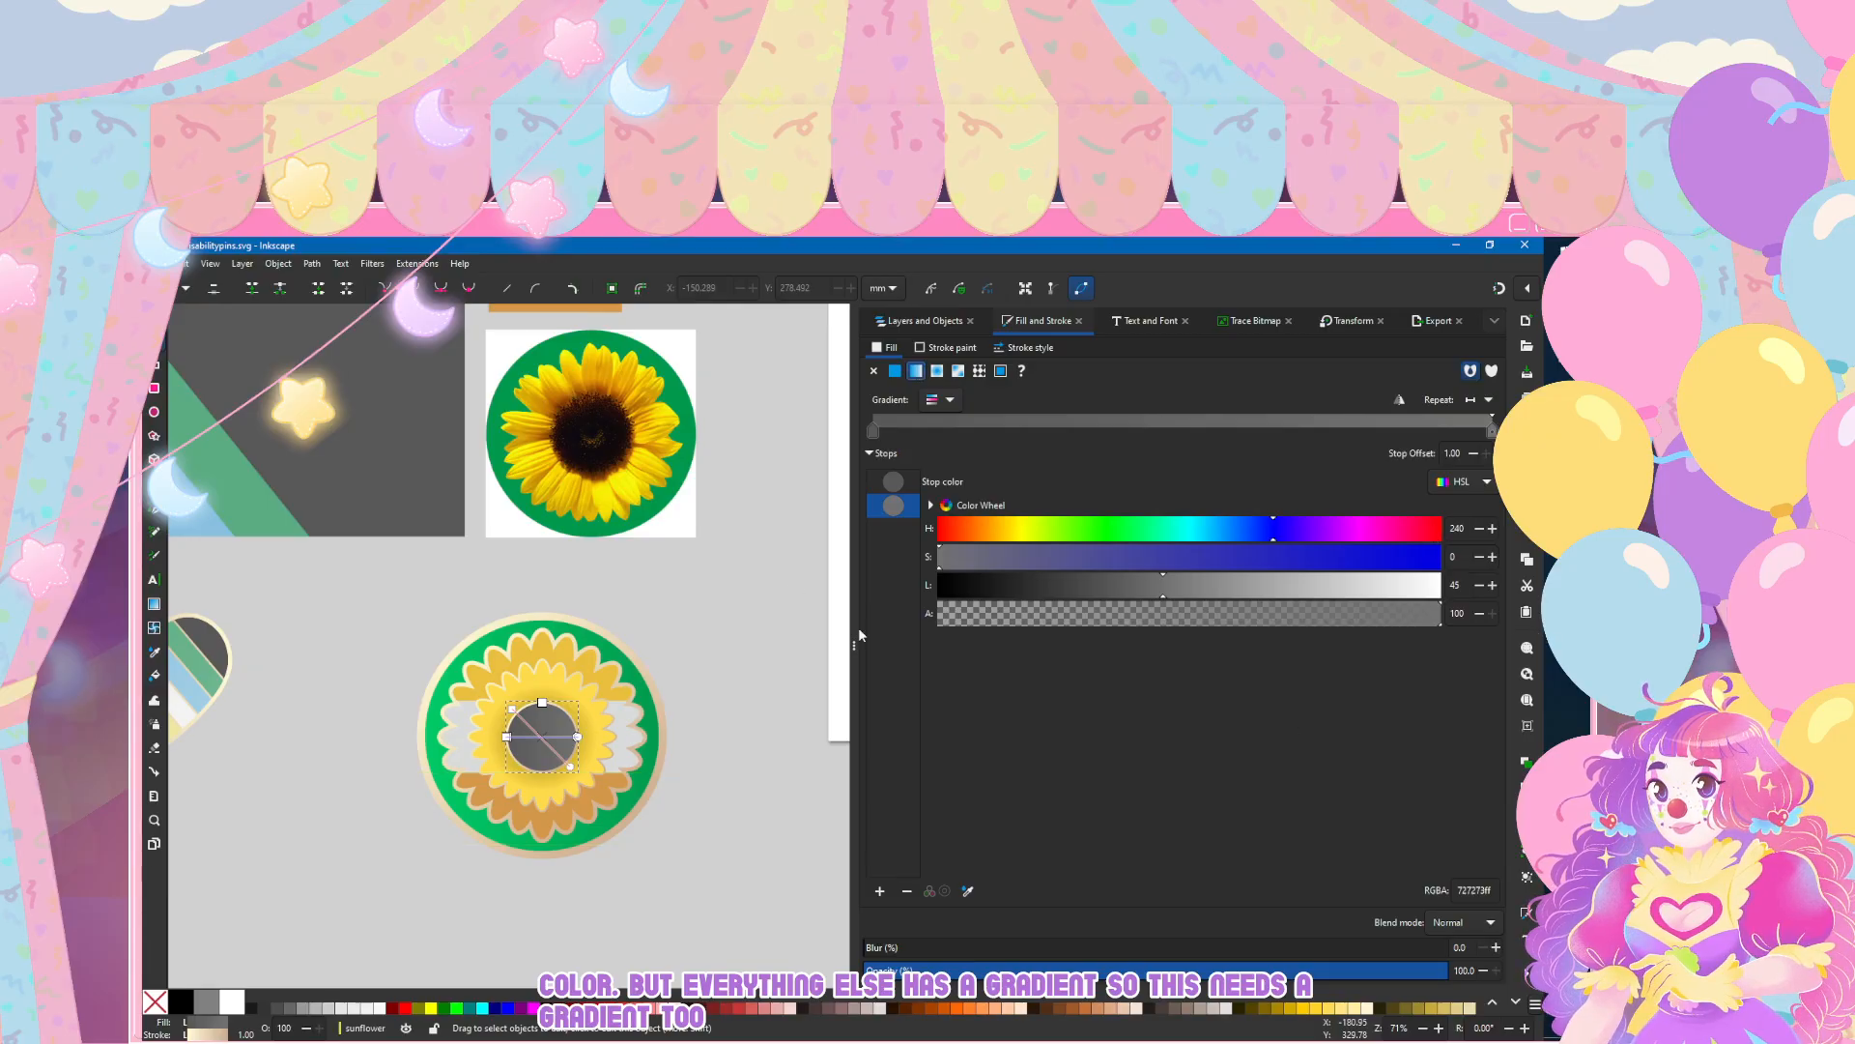
{"action": "left_click", "coordinate": [155, 317]}
{"action": "left_click", "coordinate": [320, 630]}
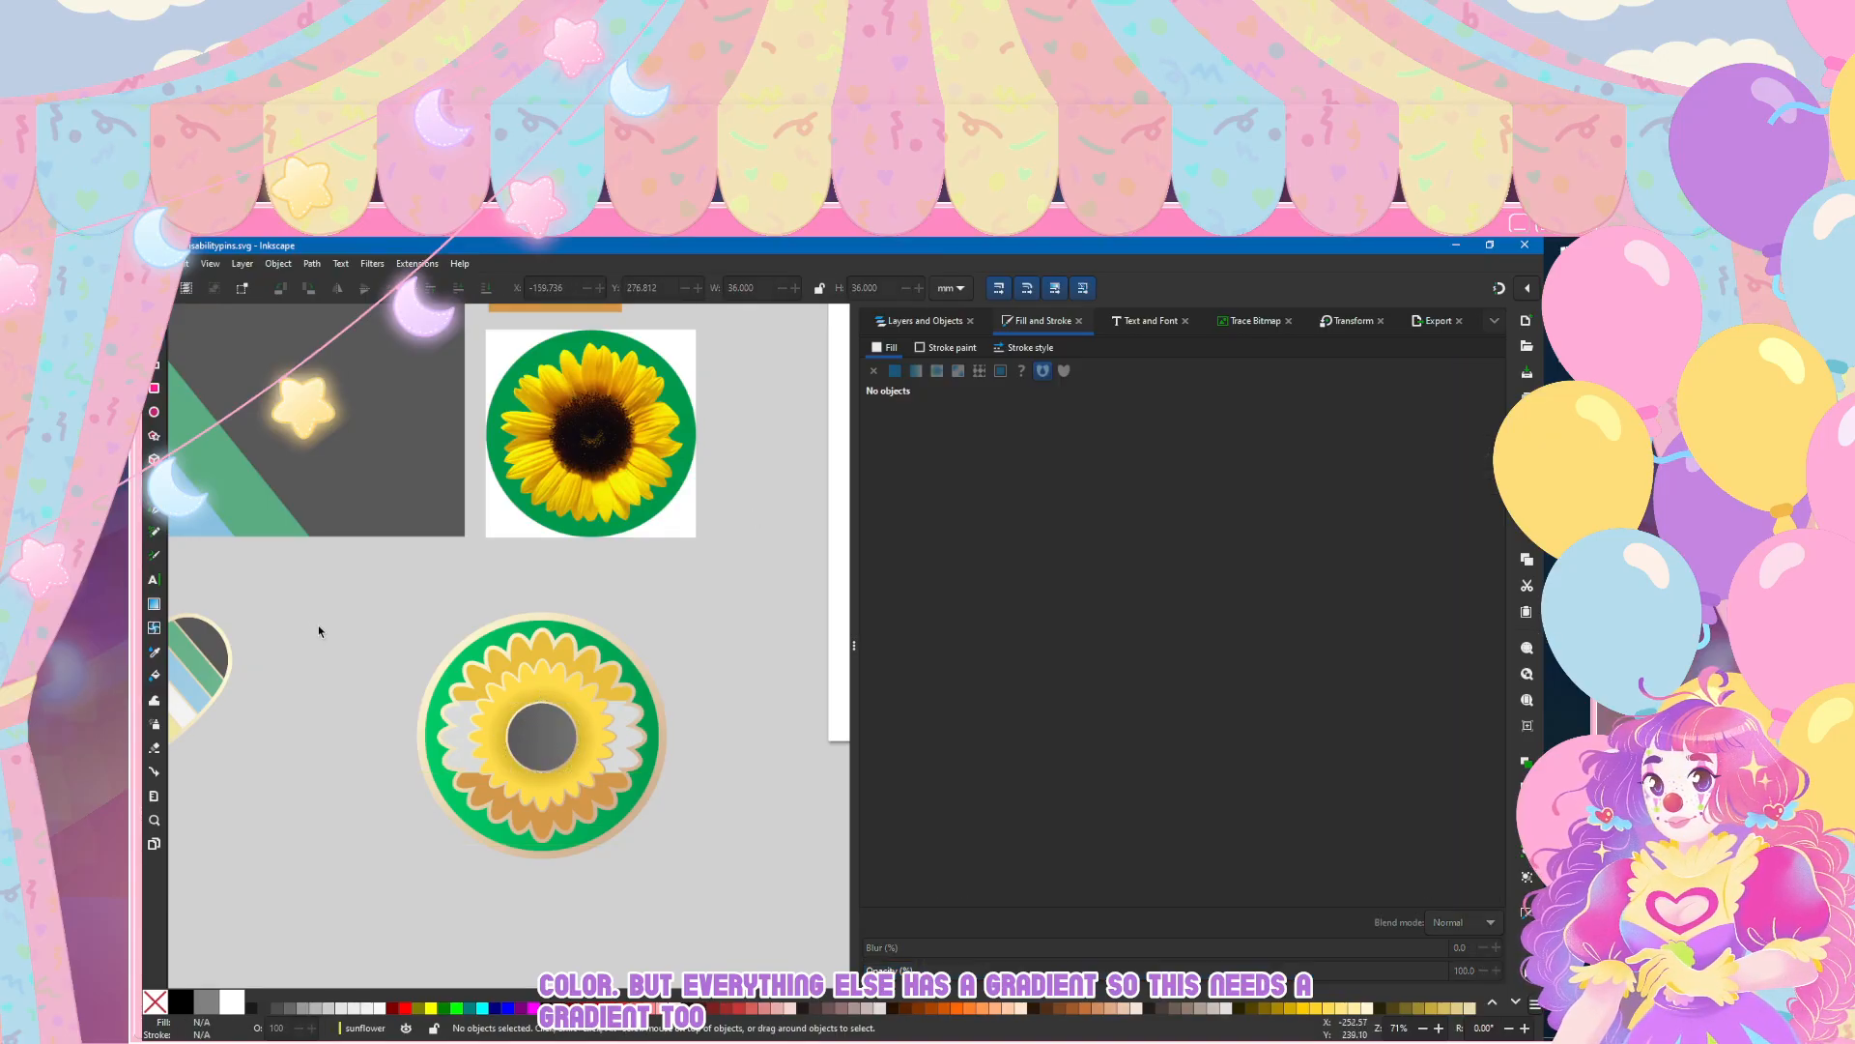
Step: Save the document after checking the sunflower pin beside the flag and heart pins
{"action": "scroll", "coordinate": [327, 637], "scroll_direction": "down", "scroll_amount": 2}
{"action": "scroll", "coordinate": [366, 690], "scroll_direction": "left", "scroll_amount": 6}
{"action": "scroll", "coordinate": [377, 720], "scroll_direction": "left", "scroll_amount": 3}
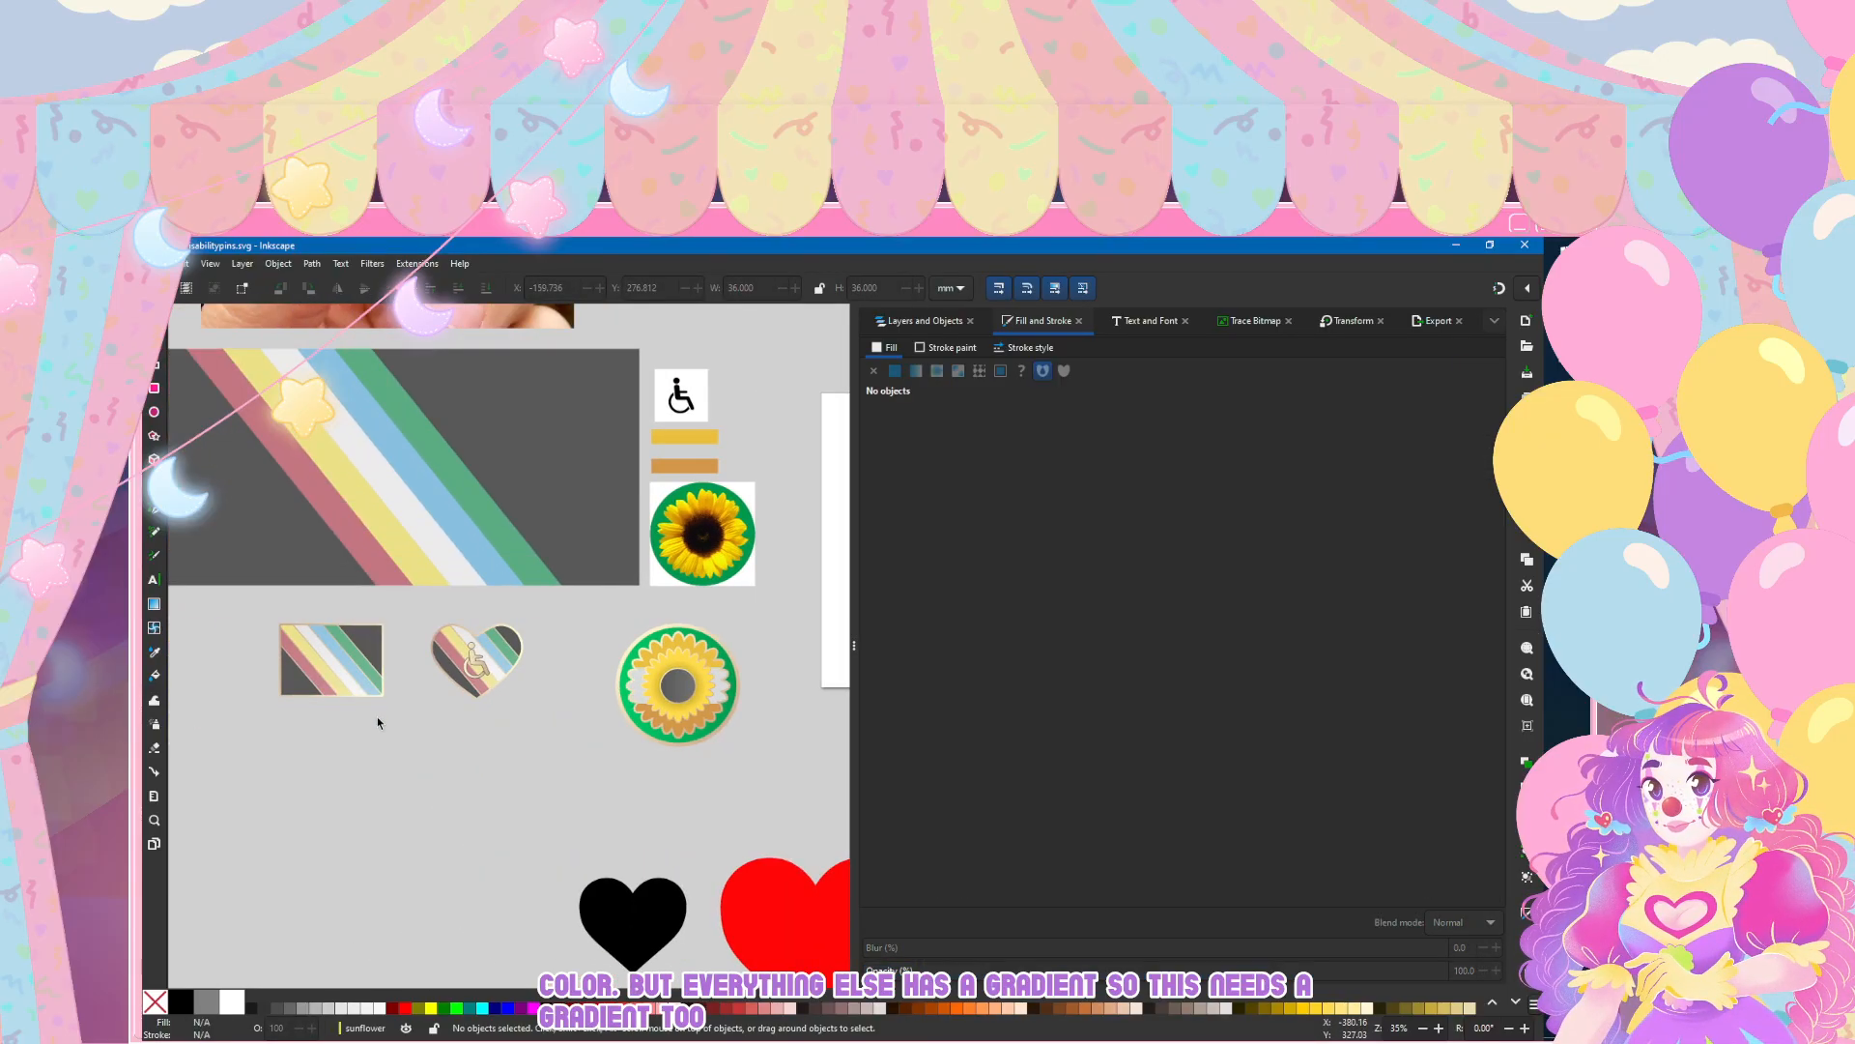
{"action": "left_click", "coordinate": [177, 262]}
{"action": "left_click", "coordinate": [179, 375]}
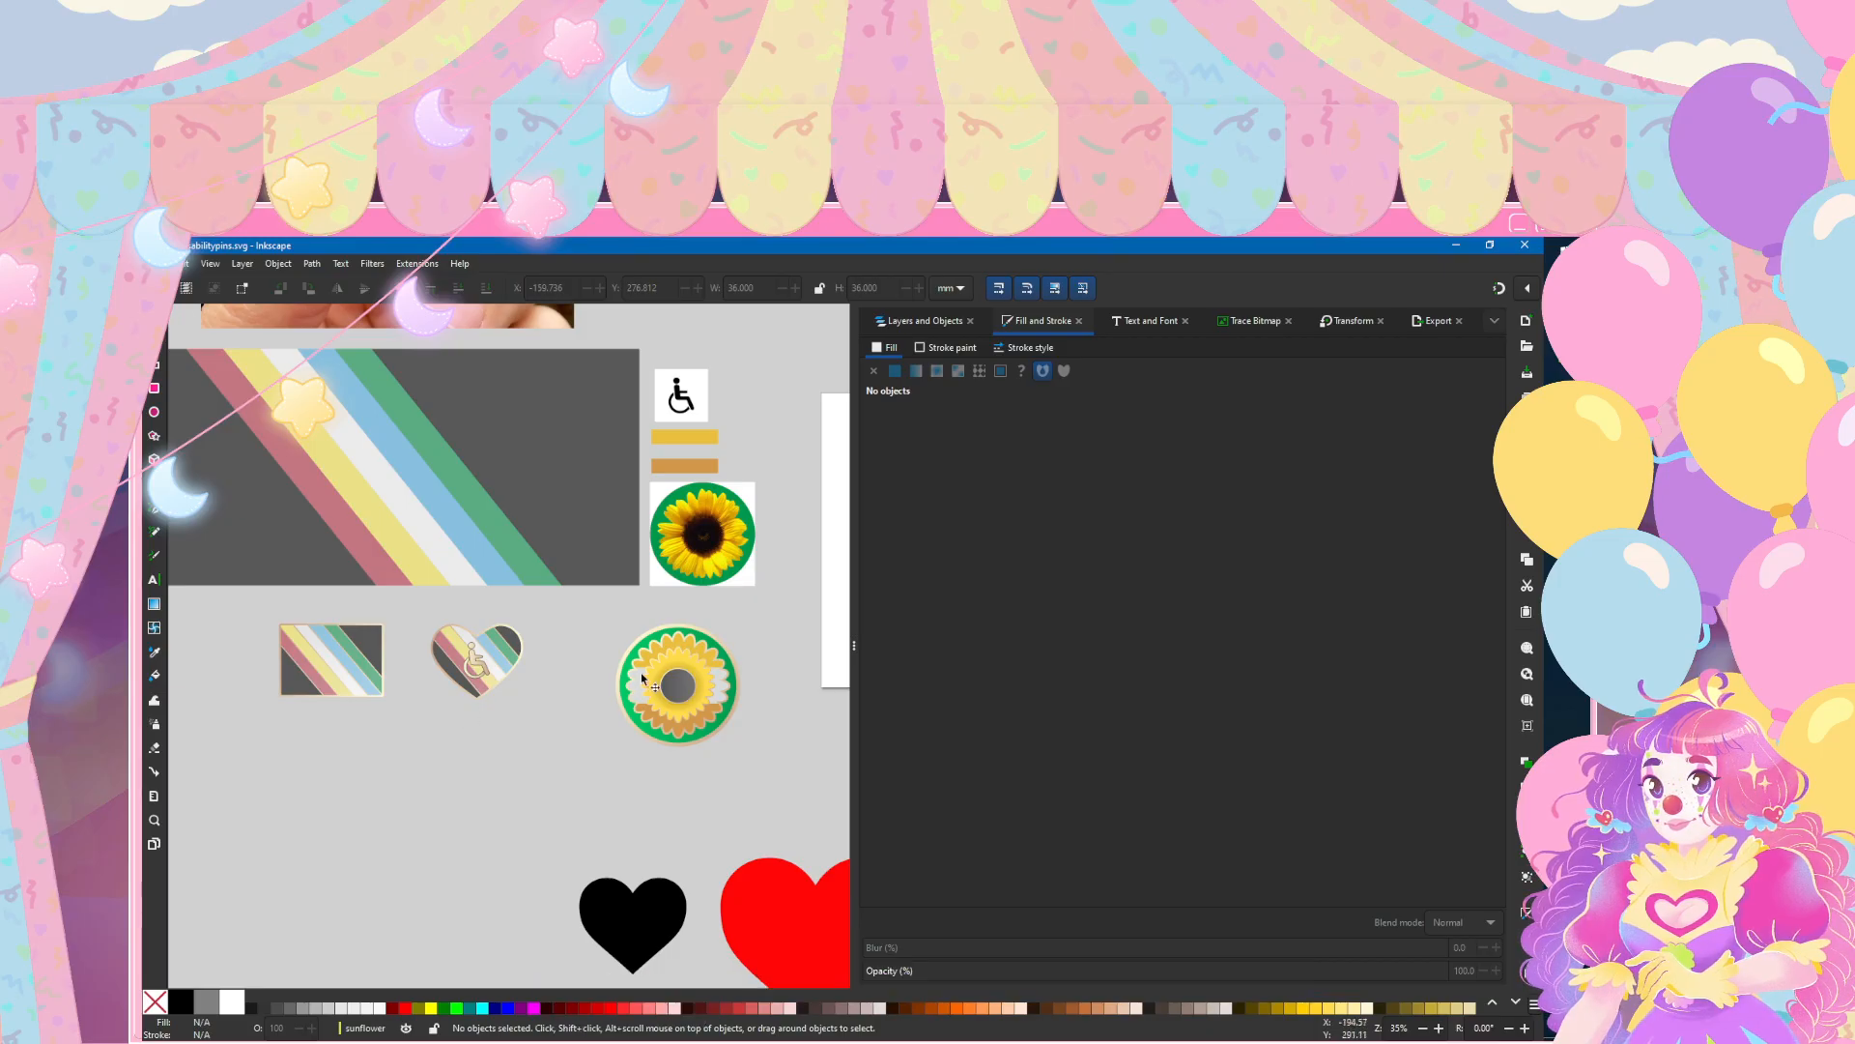
Step: Brighten the upper golden petals by setting their fill lightness to 62, slightly lighten the lower bronze petals, and deselect them
{"action": "key", "text": "1"}
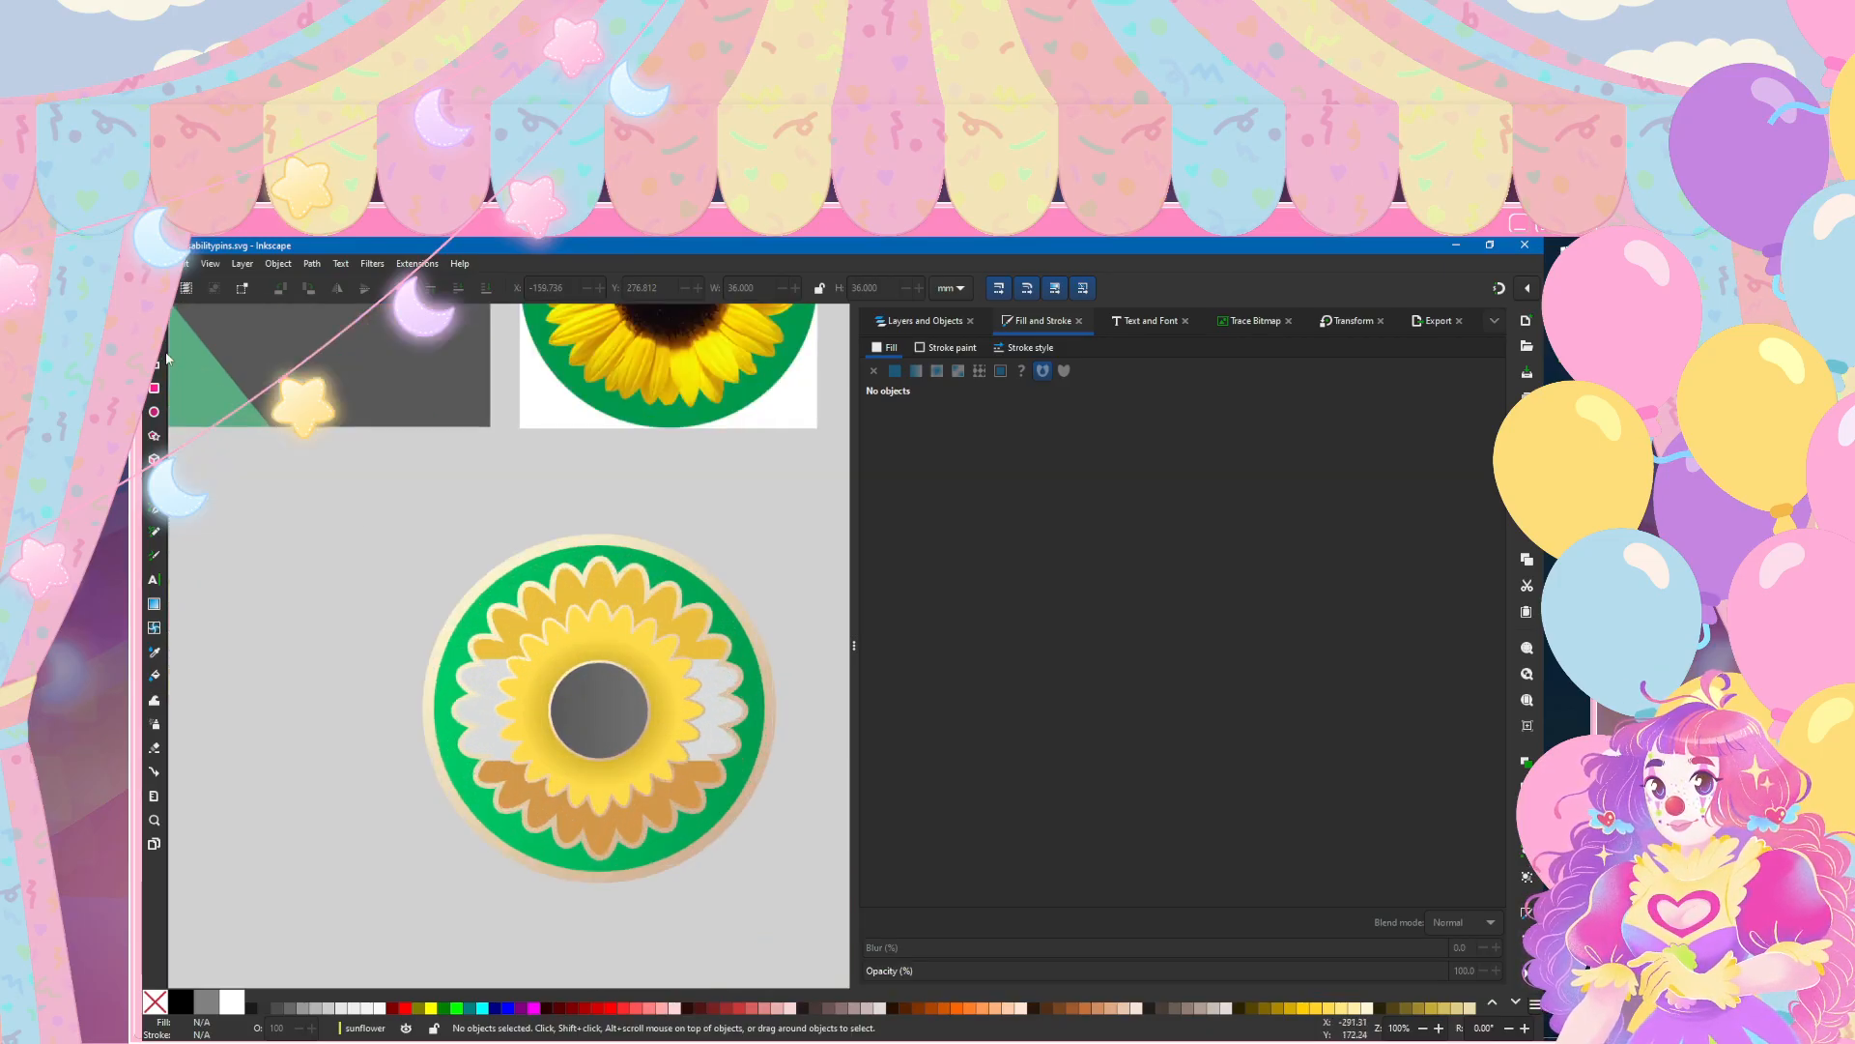
{"action": "double_click", "coordinate": [607, 580]}
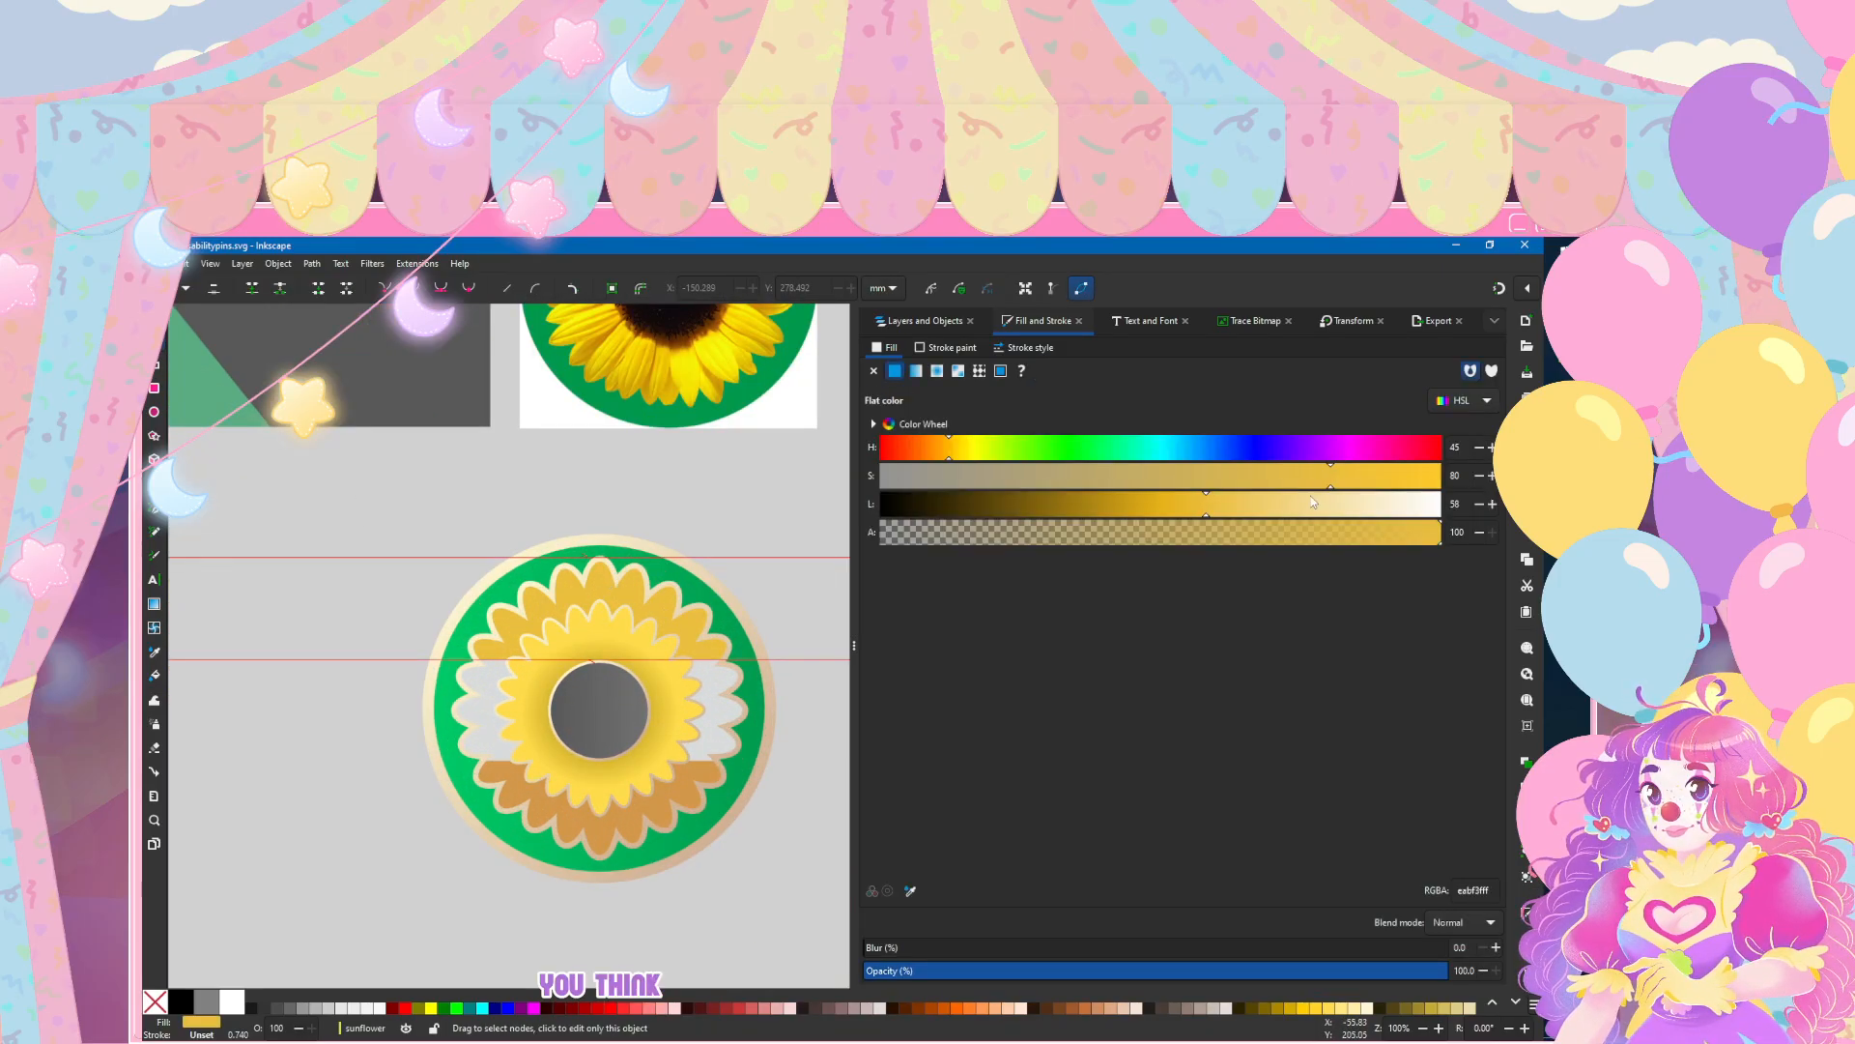
{"action": "left_click", "coordinate": [1492, 504]}
{"action": "left_click", "coordinate": [1492, 504]}
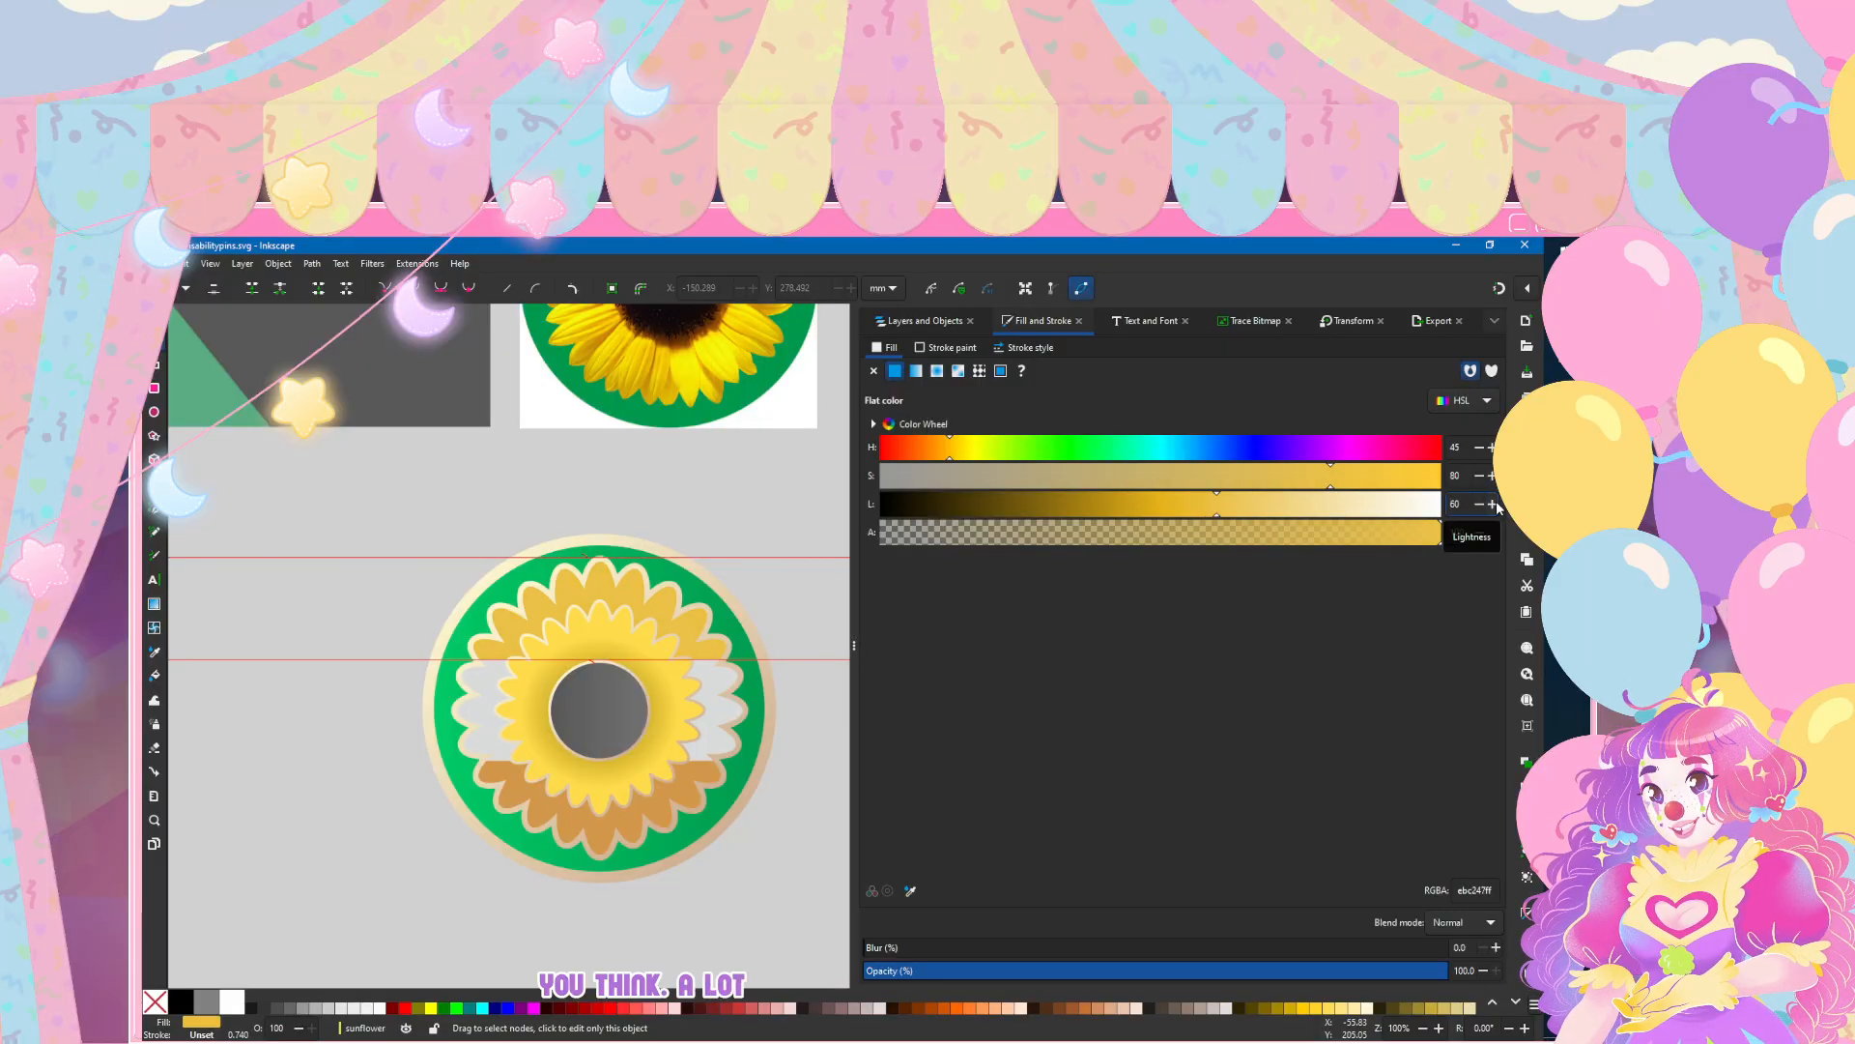
{"action": "left_click", "coordinate": [571, 831]}
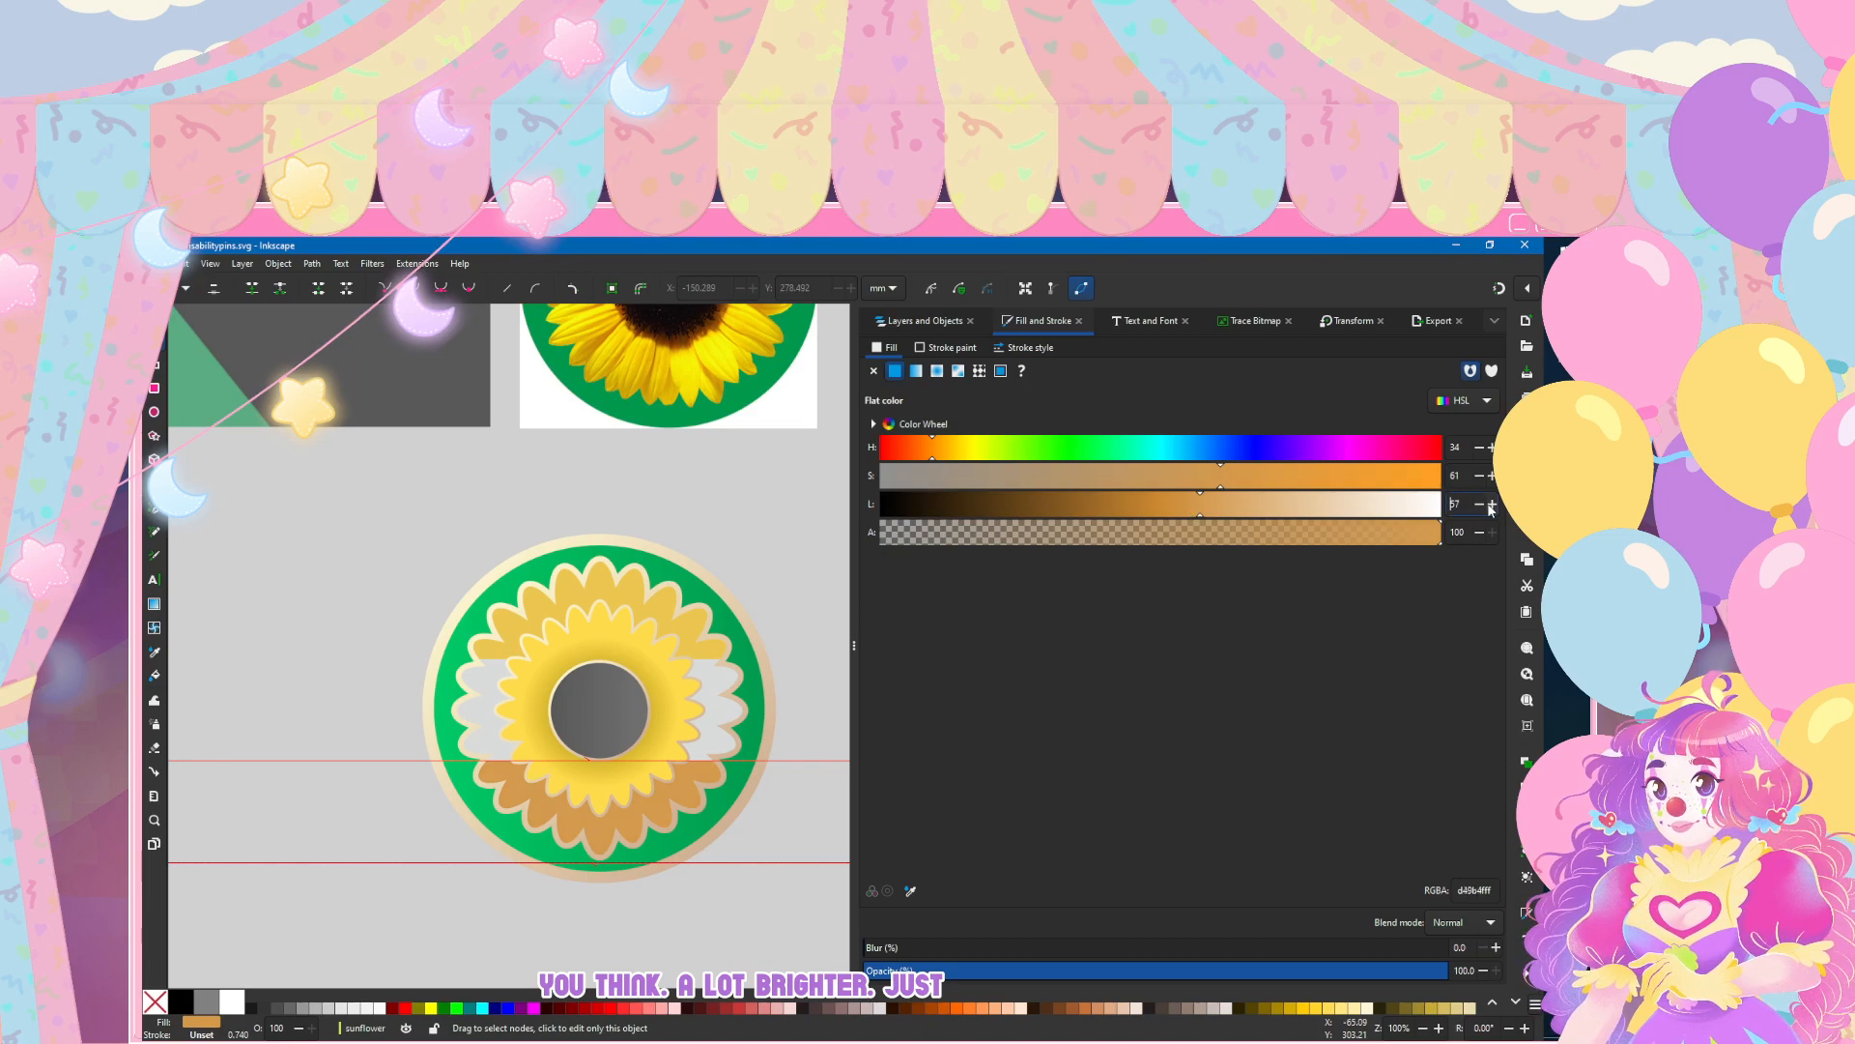
{"action": "left_click", "coordinate": [277, 544]}
Step: Save the document with the brightened petals and compare the sunflower with the other pins and the reference photo
{"action": "scroll", "coordinate": [280, 570], "scroll_direction": "down", "scroll_amount": 5}
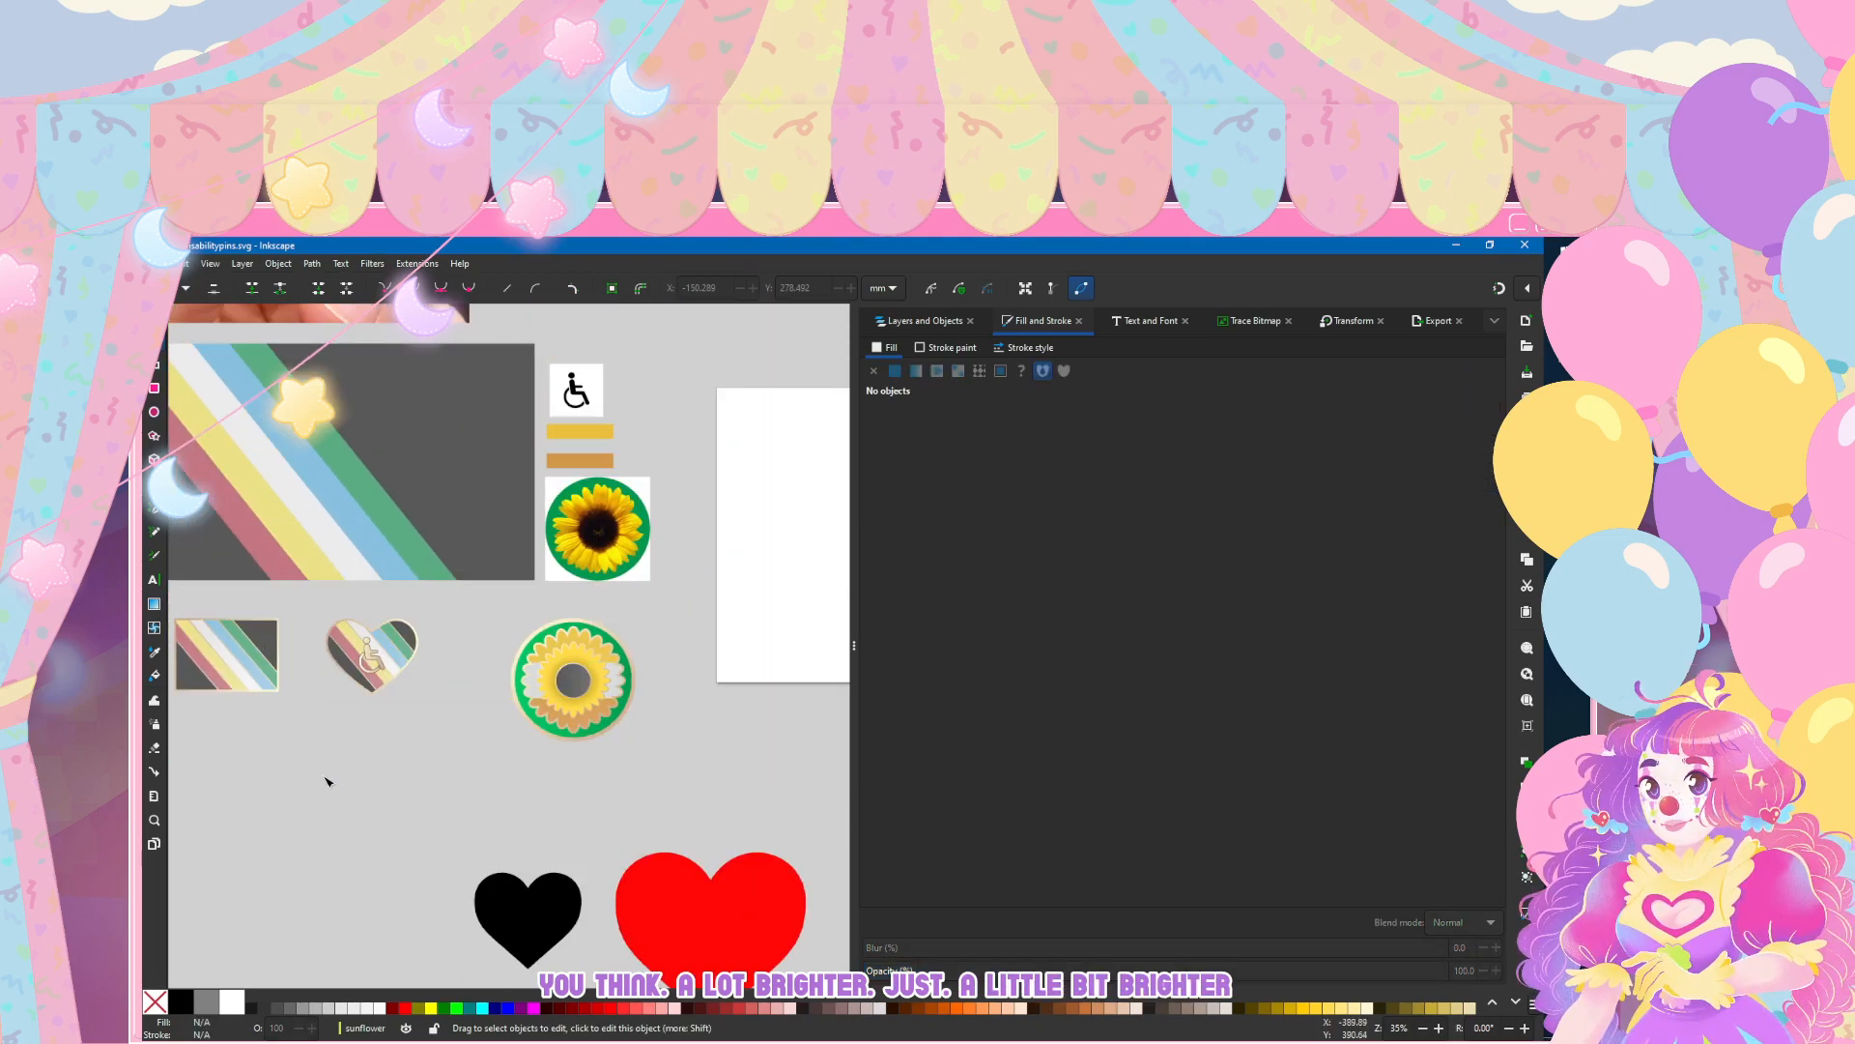
{"action": "scroll", "coordinate": [204, 642], "scroll_direction": "left", "scroll_amount": 2}
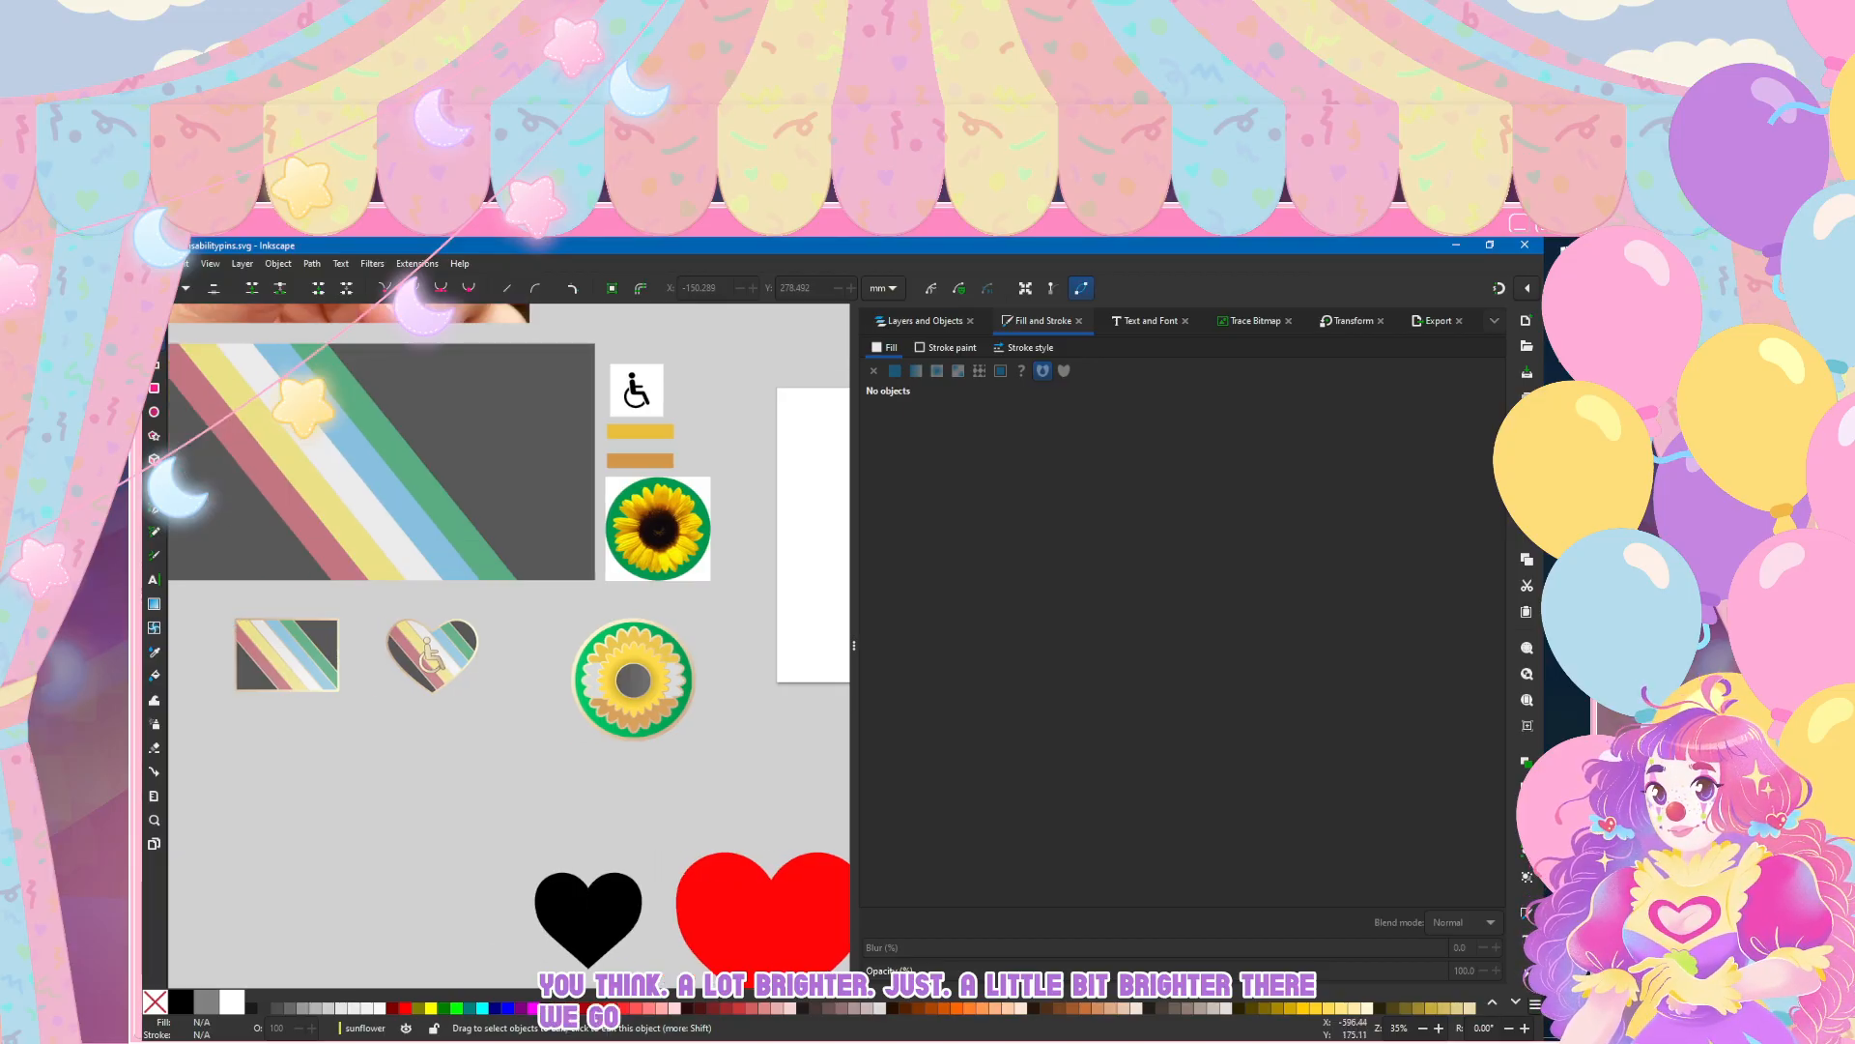
{"action": "left_click", "coordinate": [155, 262]}
{"action": "left_click", "coordinate": [158, 378]}
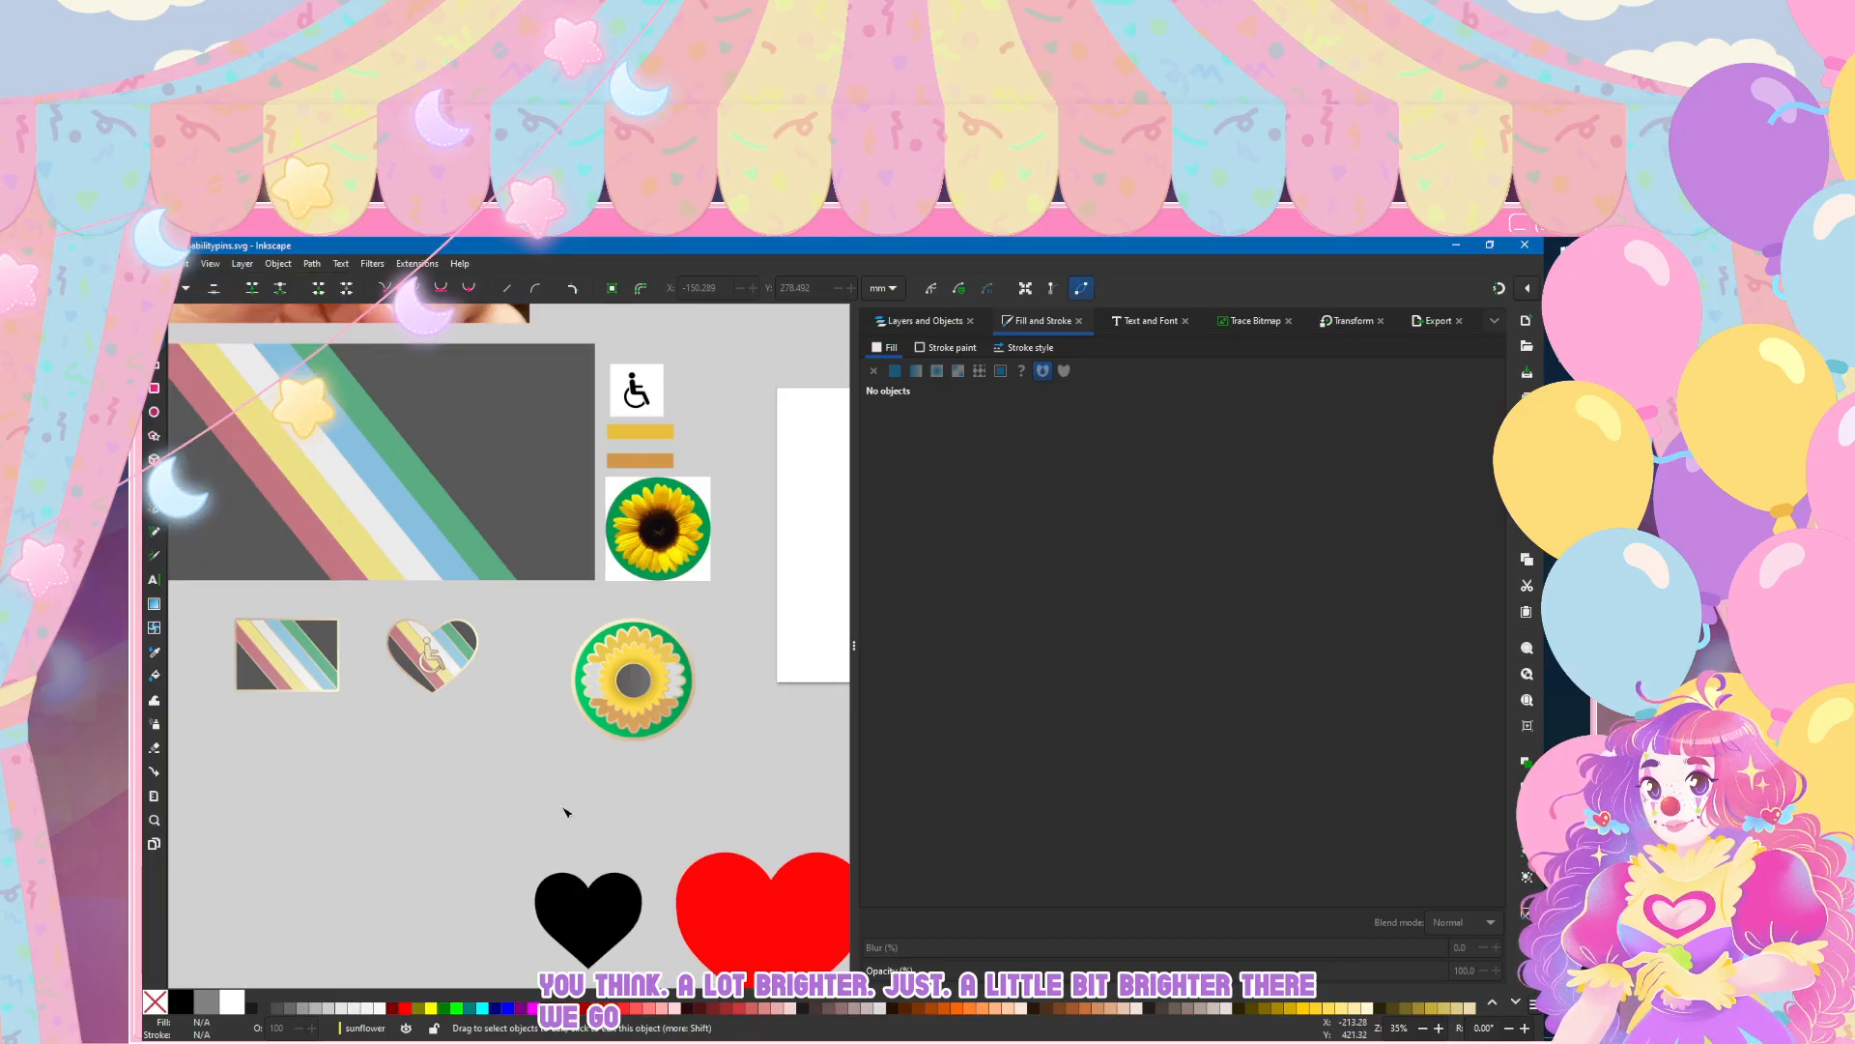
{"action": "scroll", "coordinate": [565, 812], "scroll_direction": "left", "scroll_amount": 4}
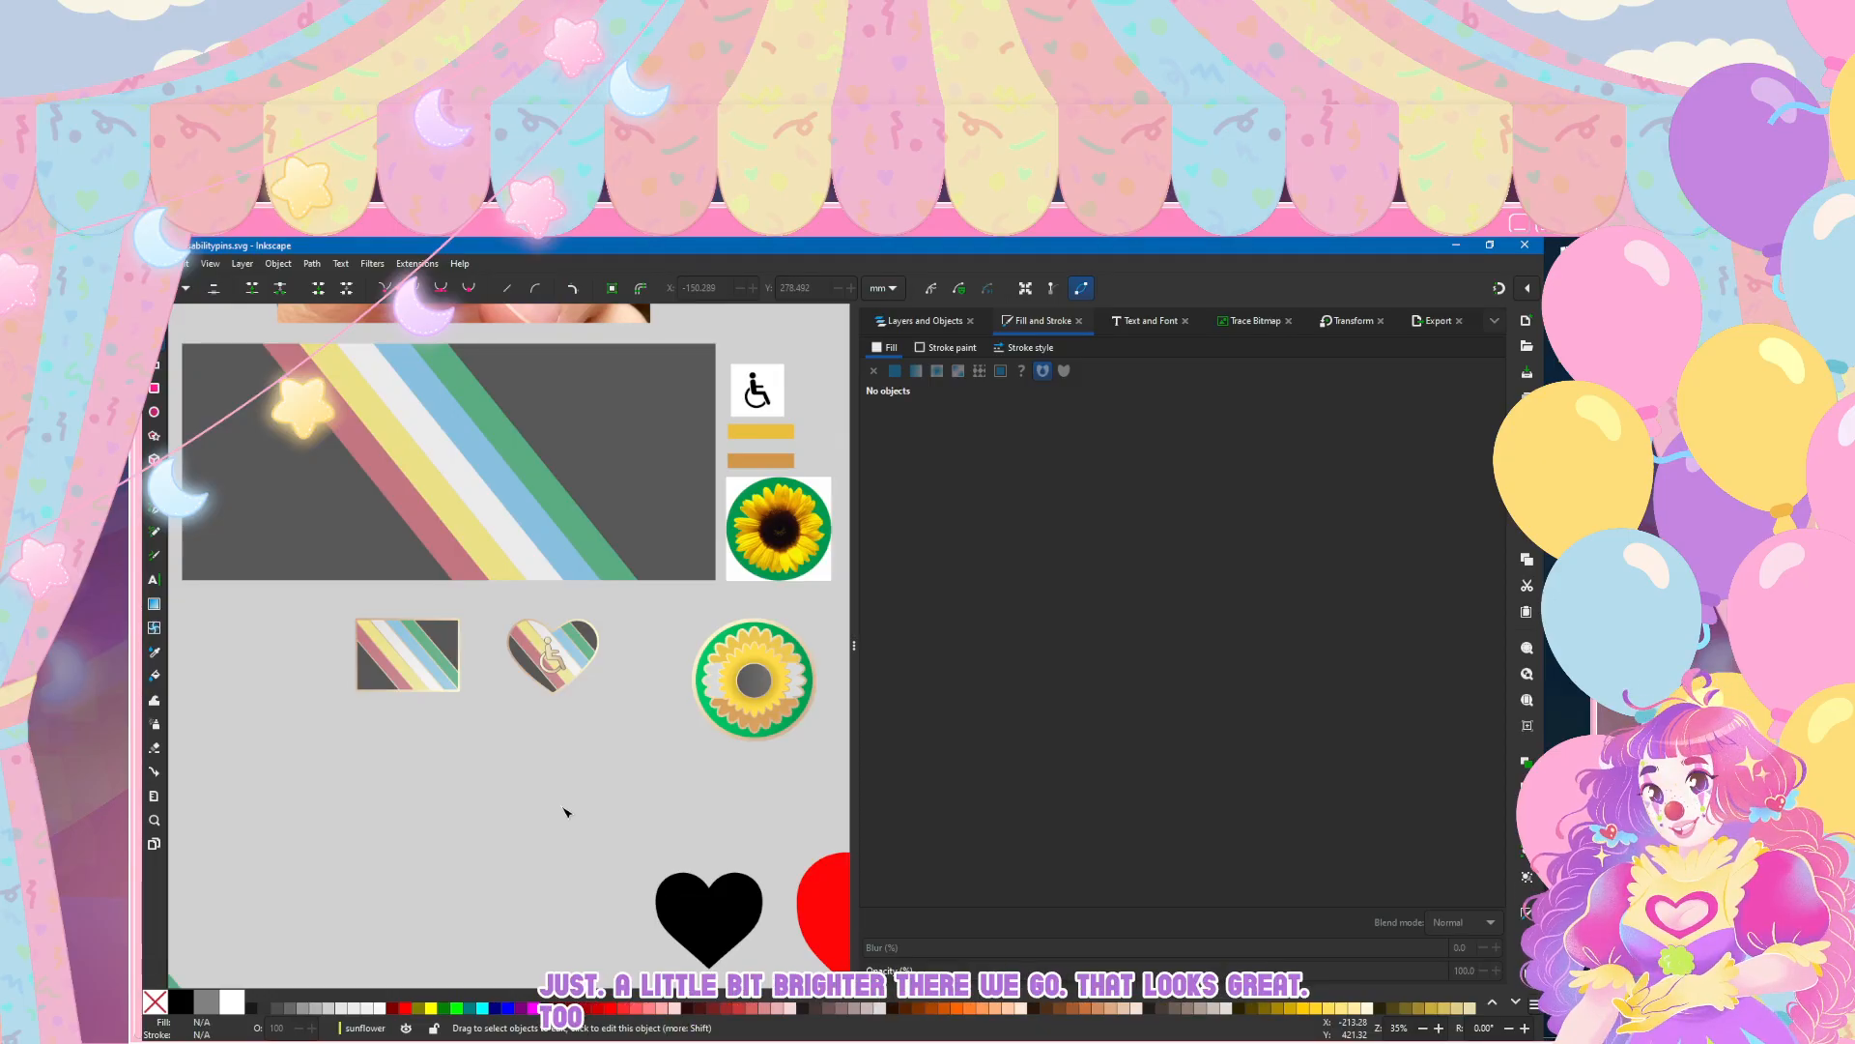
{"action": "left_click", "coordinate": [155, 263]}
{"action": "left_click", "coordinate": [206, 377]}
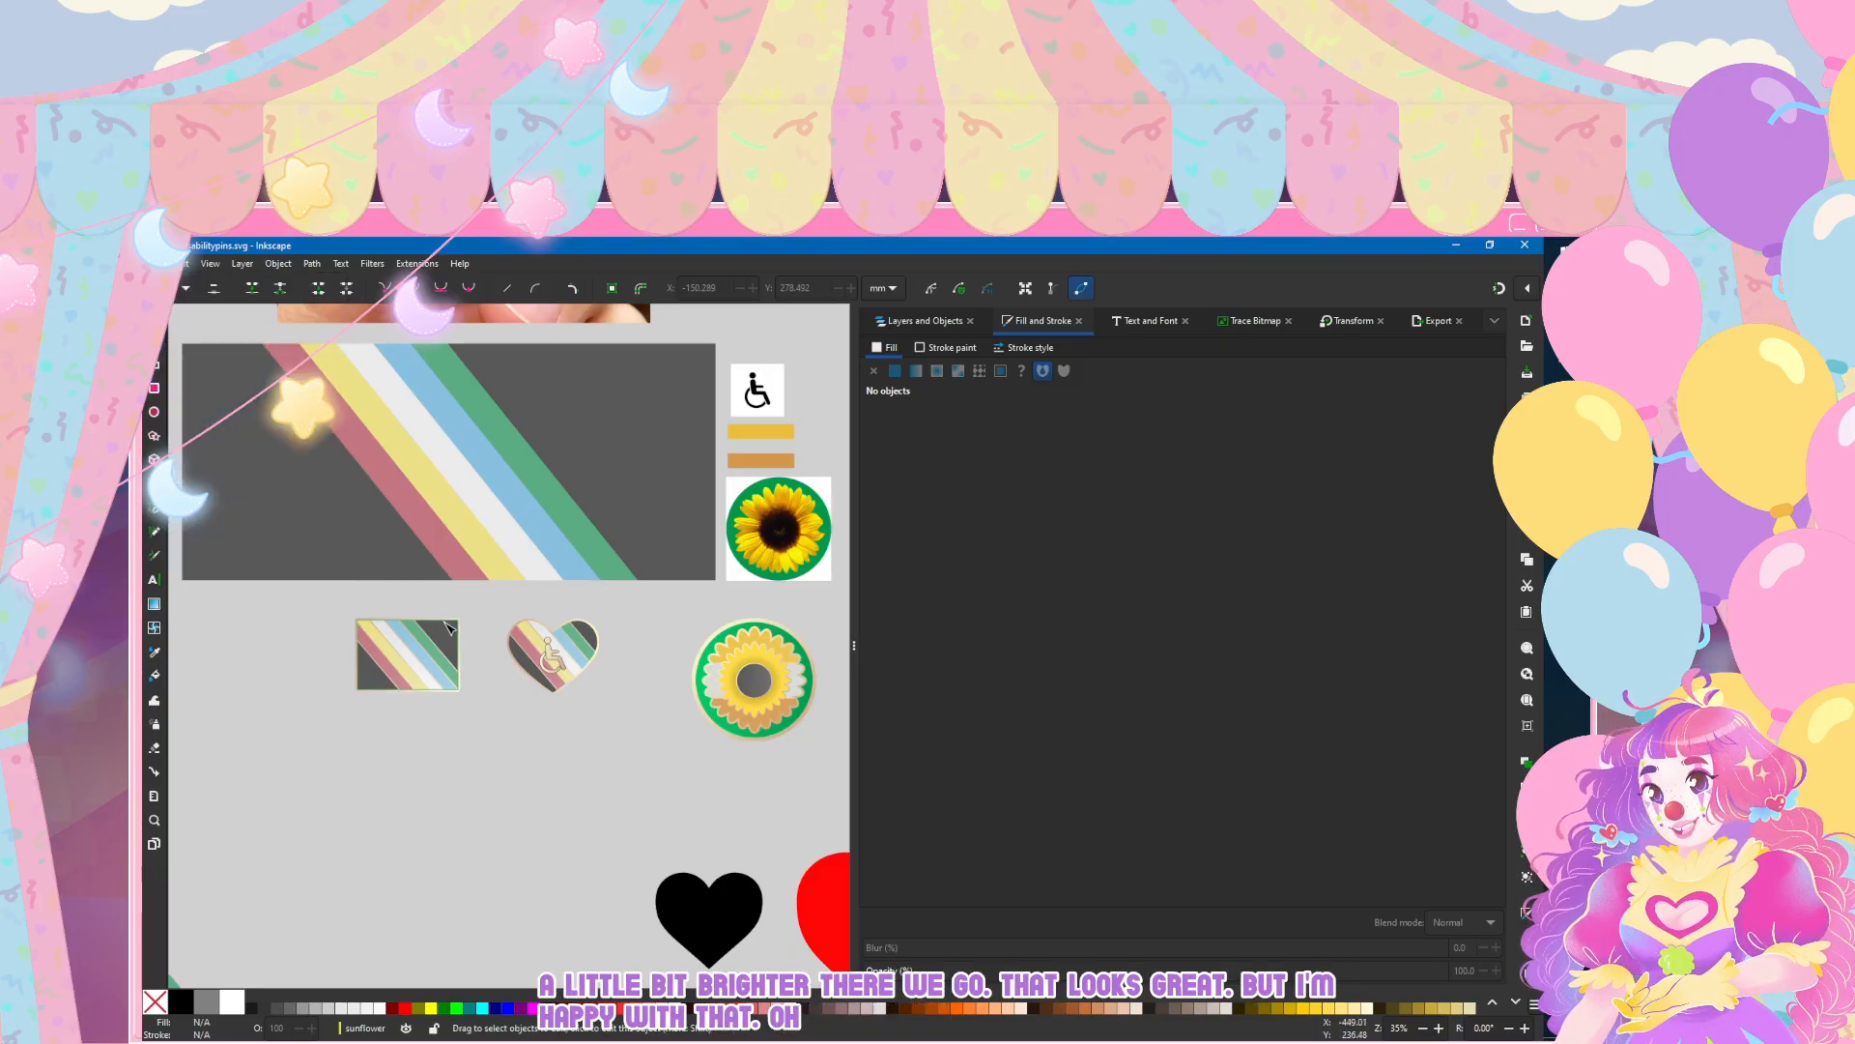
{"action": "scroll", "coordinate": [526, 757], "scroll_direction": "right", "scroll_amount": 3}
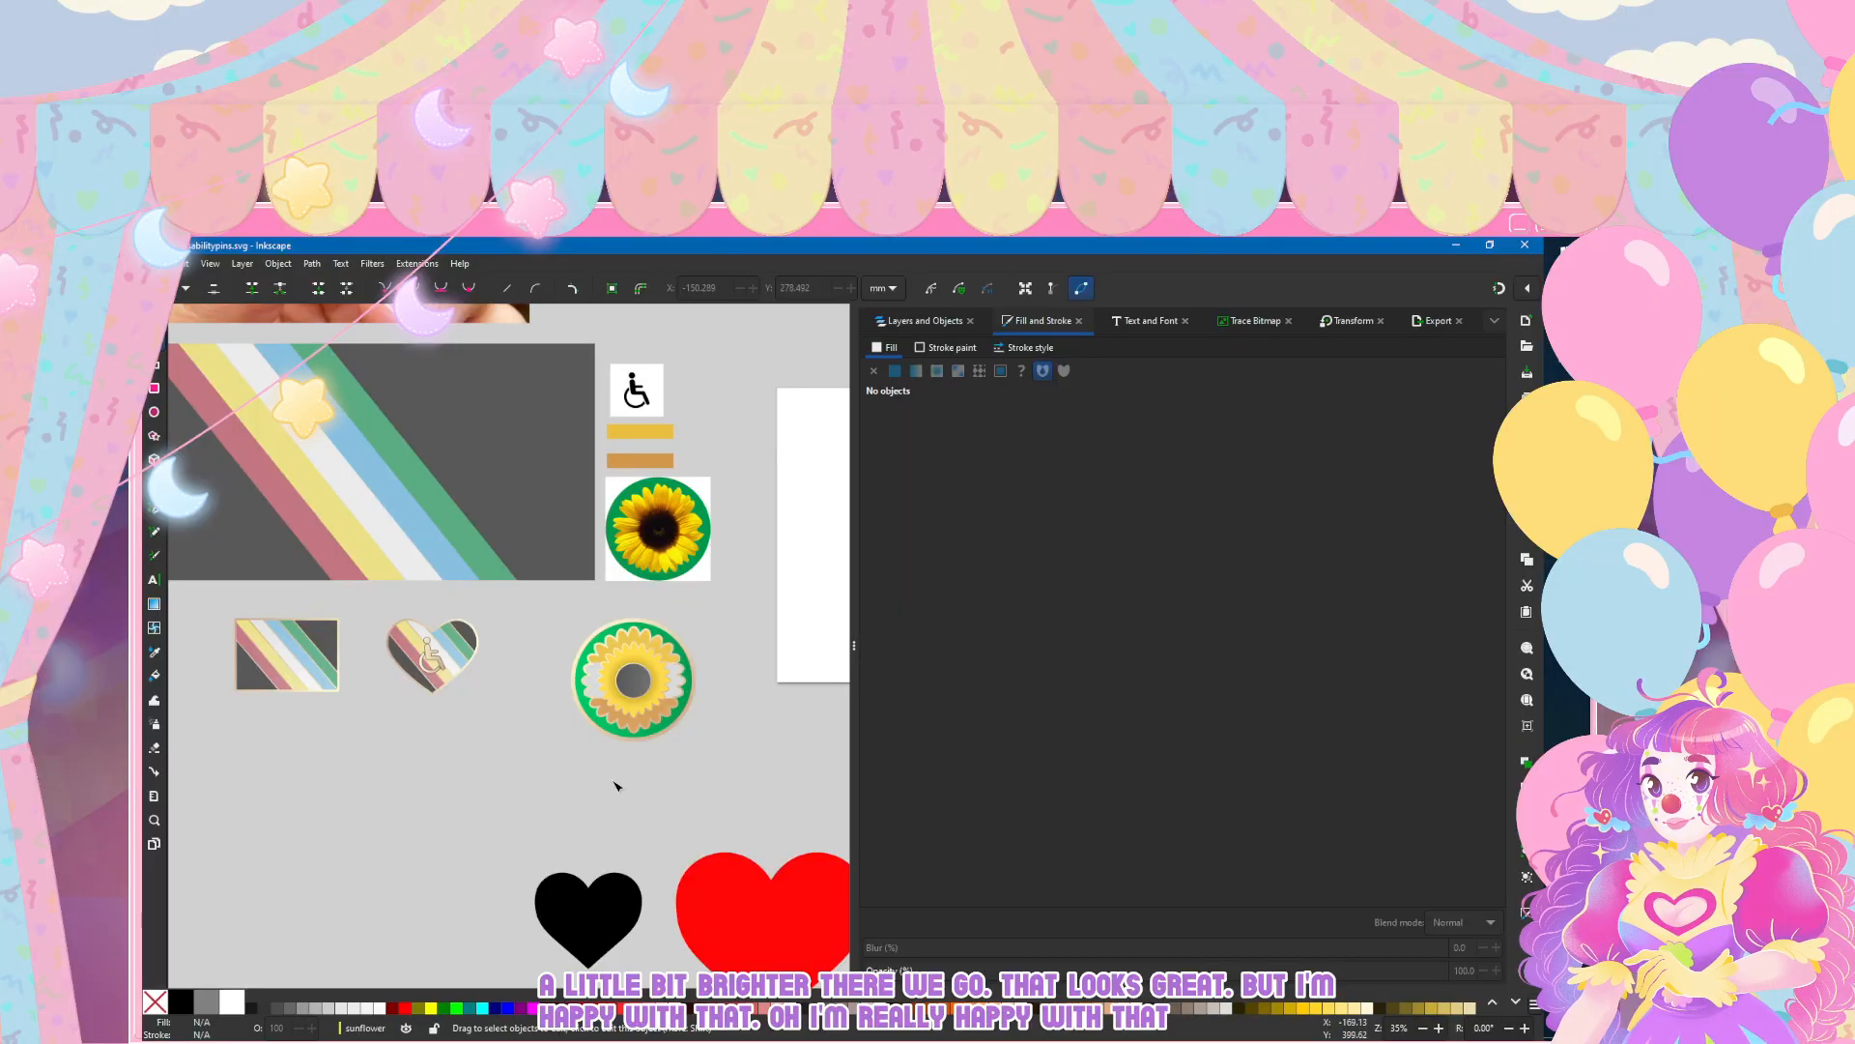
{"action": "scroll", "coordinate": [644, 660], "scroll_direction": "up", "scroll_amount": 2}
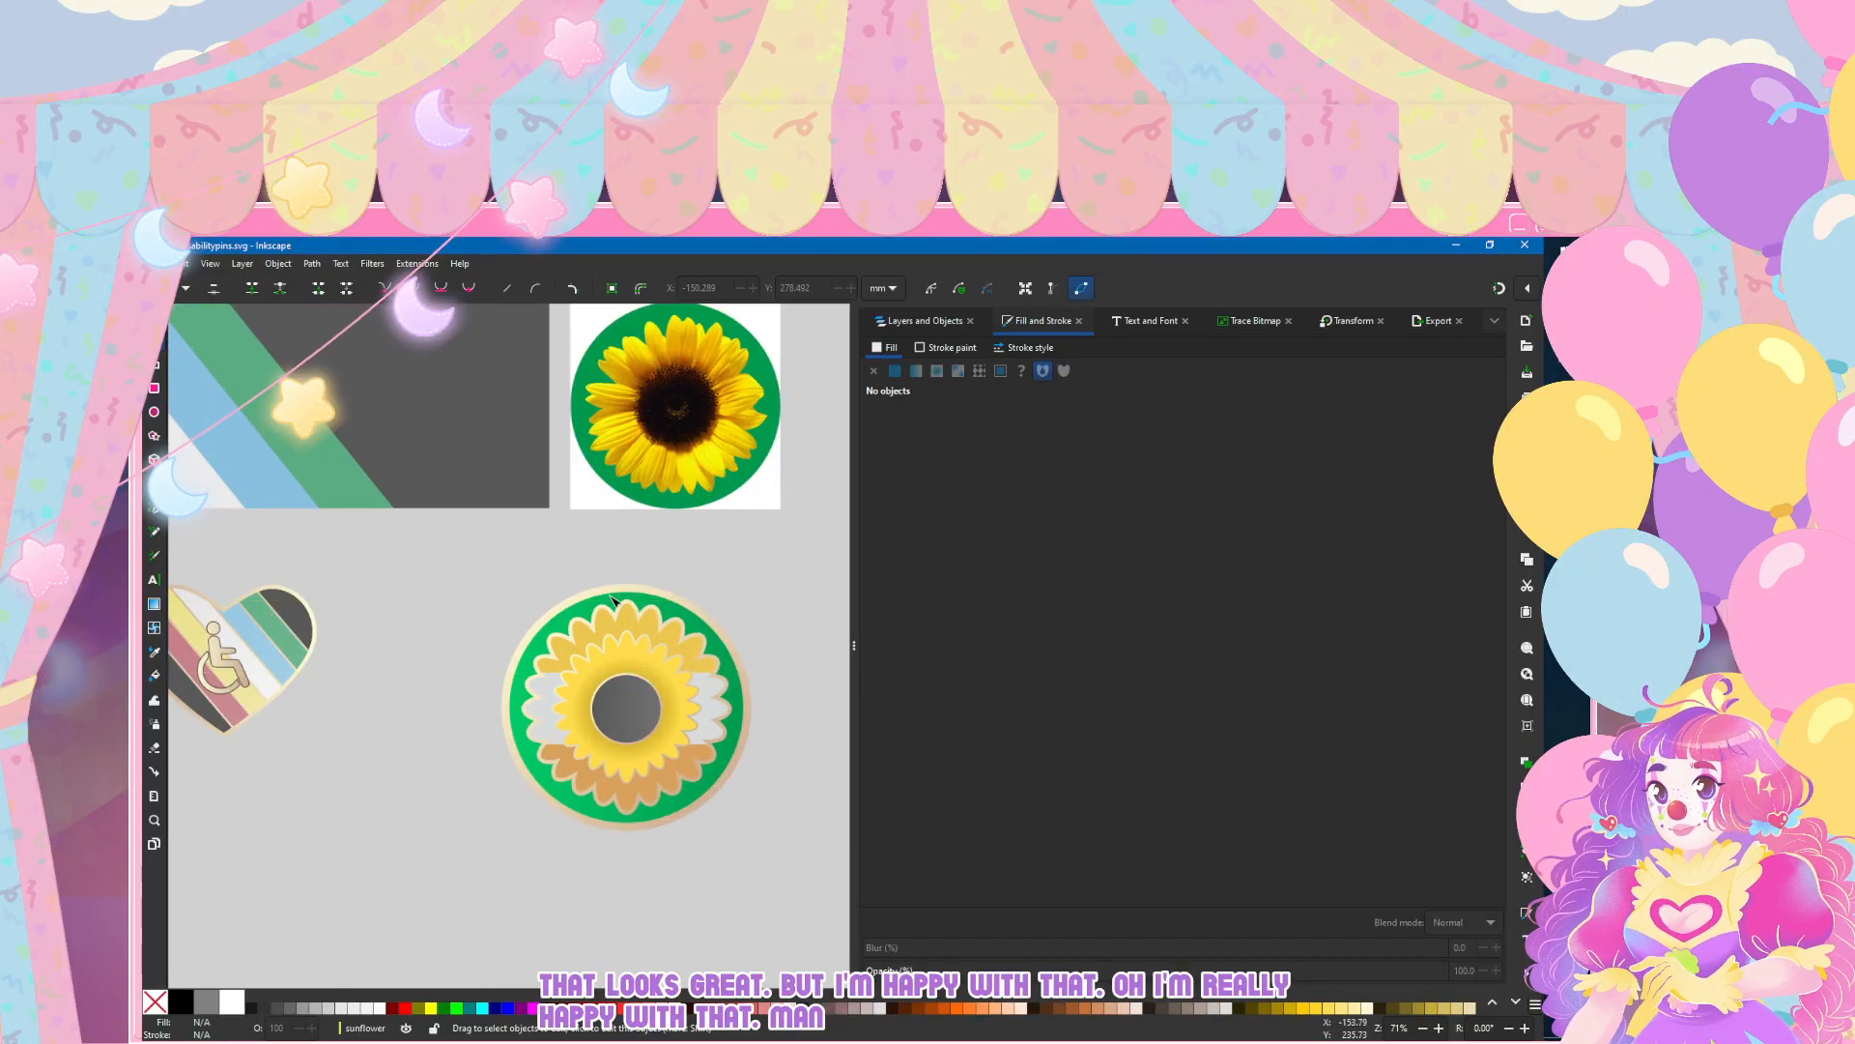
Step: Set the green backing circle's stroke width to 3 mm, deselect it and save the document
{"action": "left_click", "coordinate": [925, 320]}
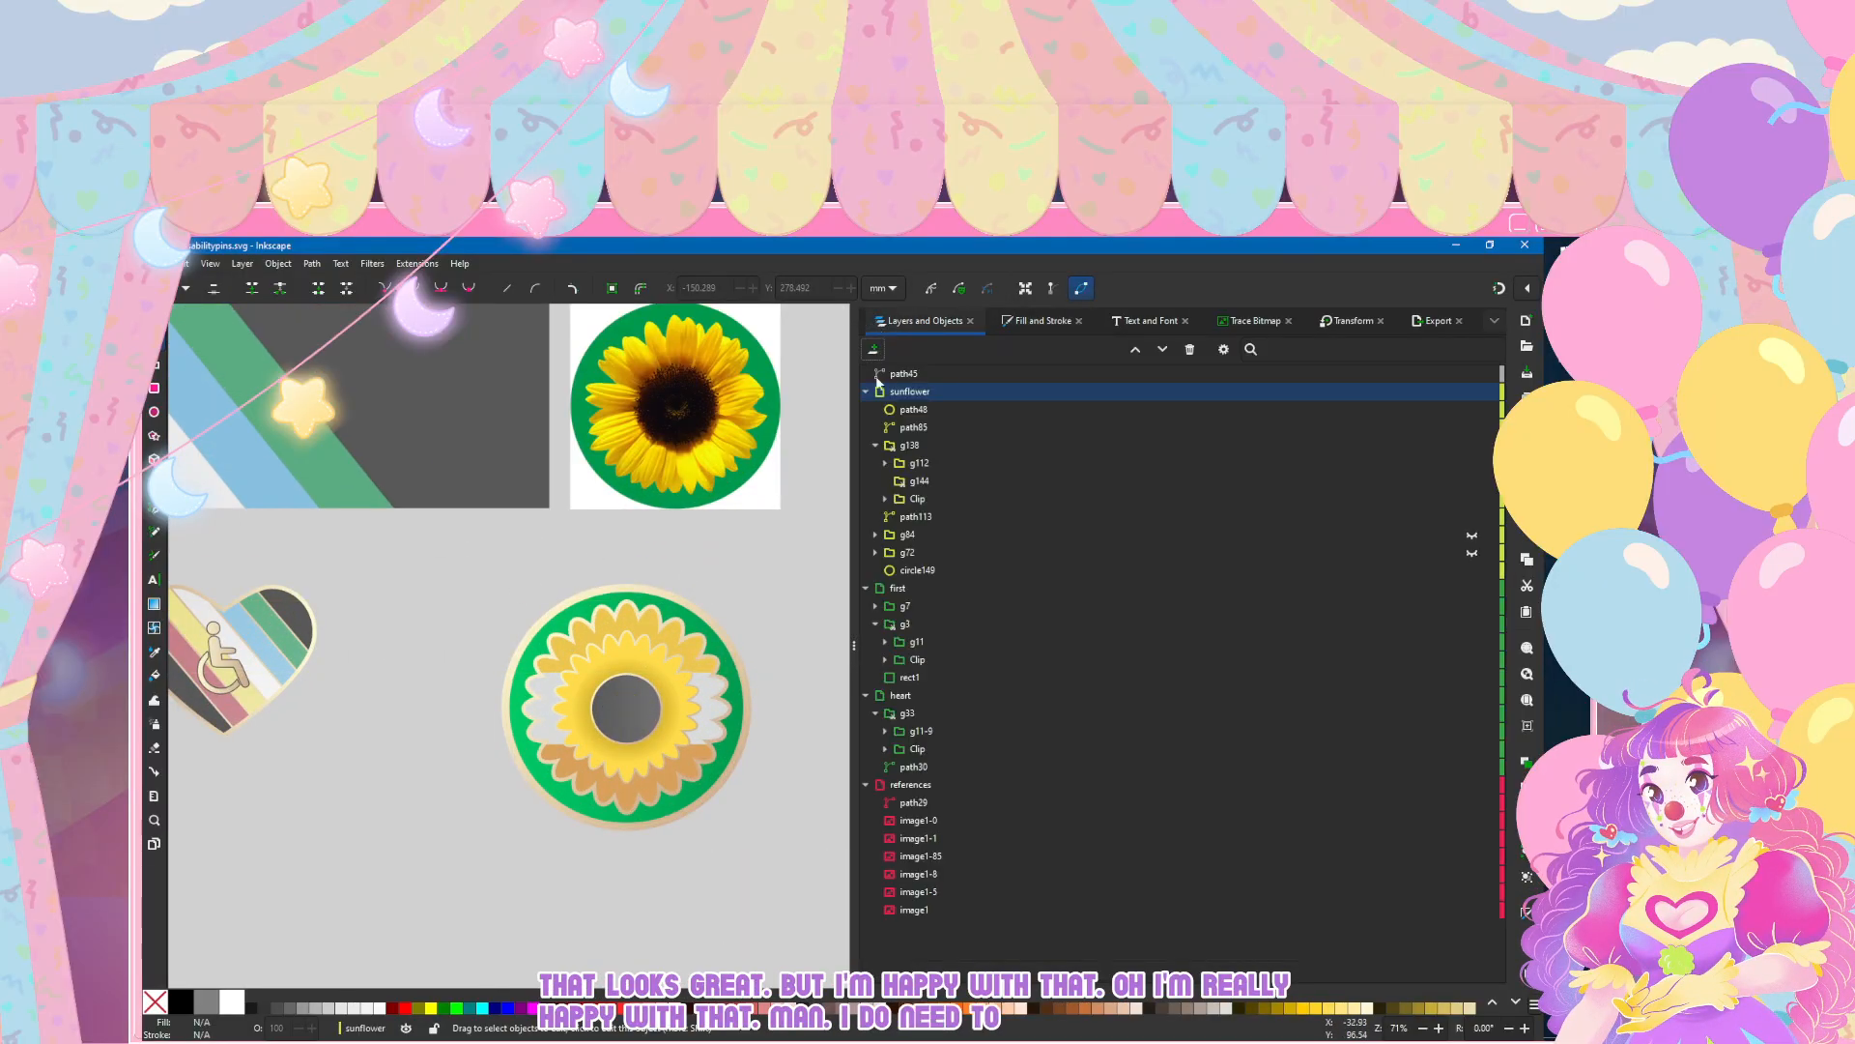
{"action": "left_click", "coordinate": [939, 570]}
{"action": "left_click", "coordinate": [1022, 322]}
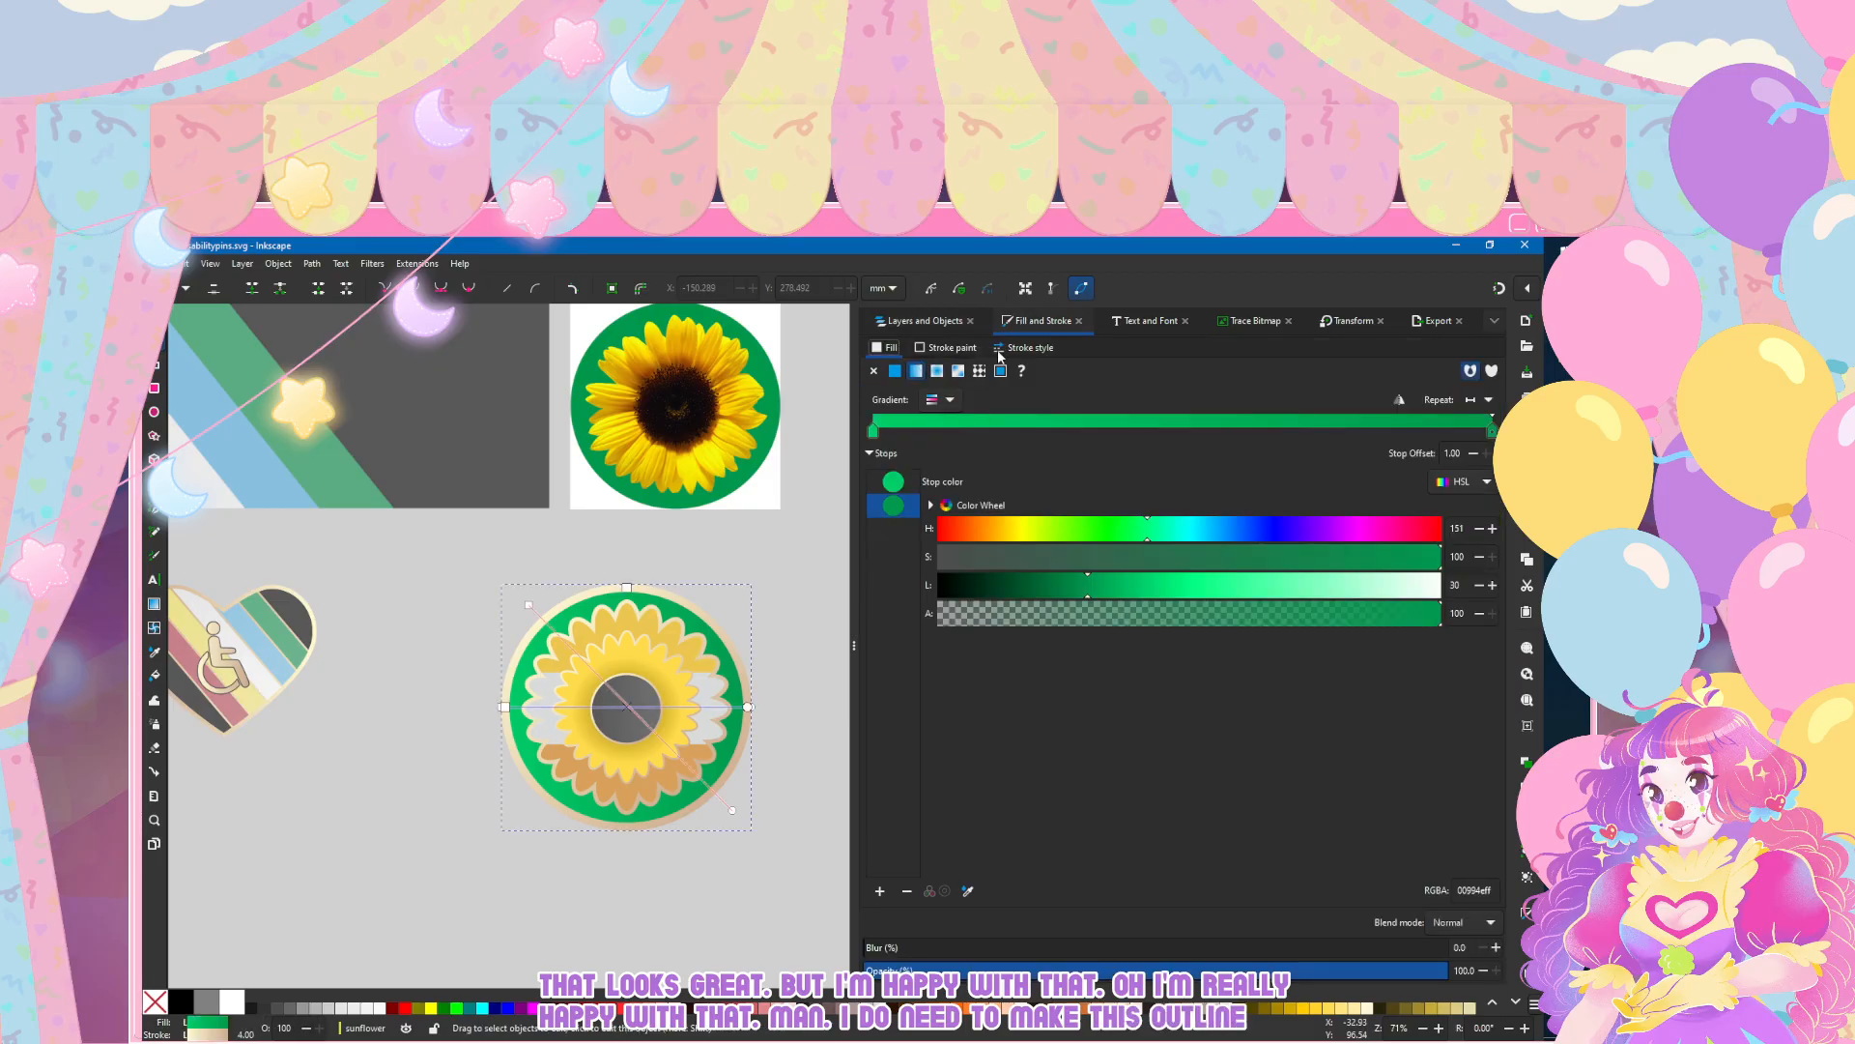
{"action": "left_click", "coordinate": [1027, 347]}
{"action": "key", "text": "BackSpace"}
{"action": "type", "text": "3"}
{"action": "key", "text": "Return"}
{"action": "left_click", "coordinate": [373, 833]}
{"action": "scroll", "coordinate": [373, 833], "scroll_direction": "down", "scroll_amount": 1}
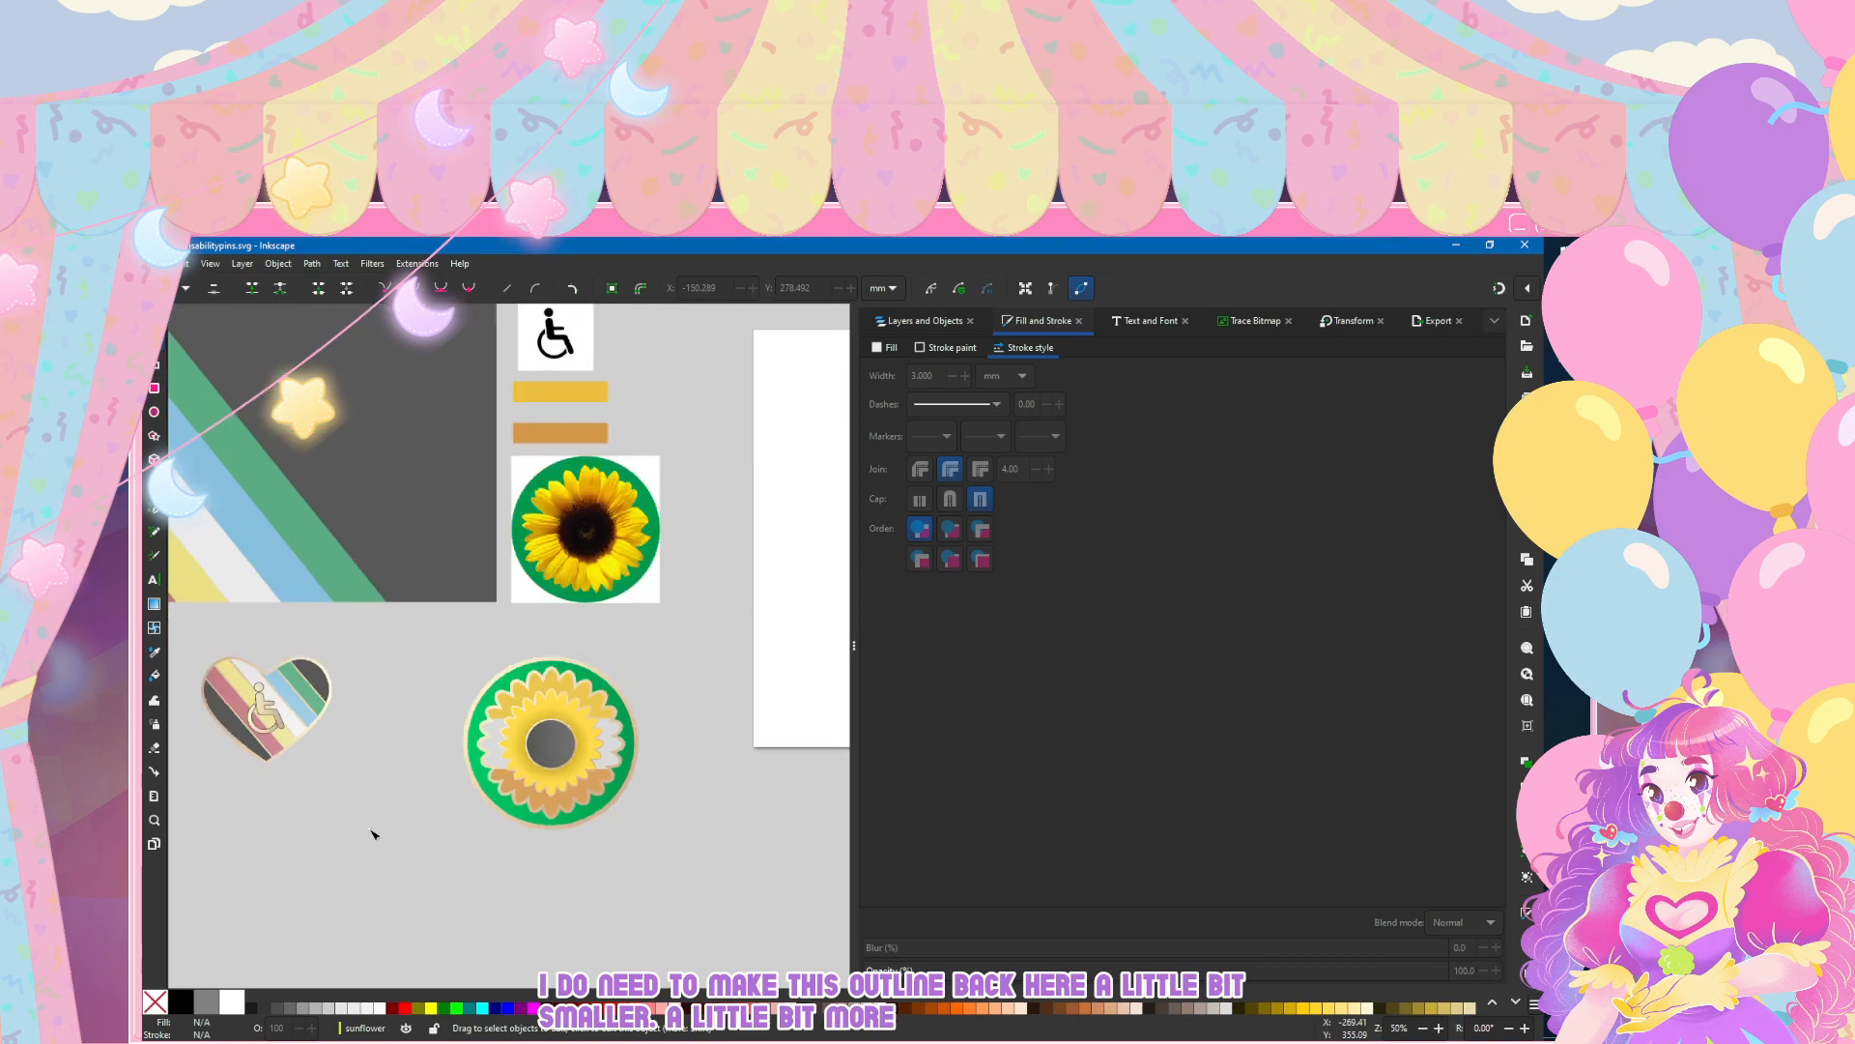
{"action": "left_click", "coordinate": [177, 263]}
{"action": "left_click", "coordinate": [164, 379]}
Step: Select the whole sunflower layer, move the pin beneath the flag and heart pins, and save the document
{"action": "scroll", "coordinate": [670, 752], "scroll_direction": "down", "scroll_amount": 2}
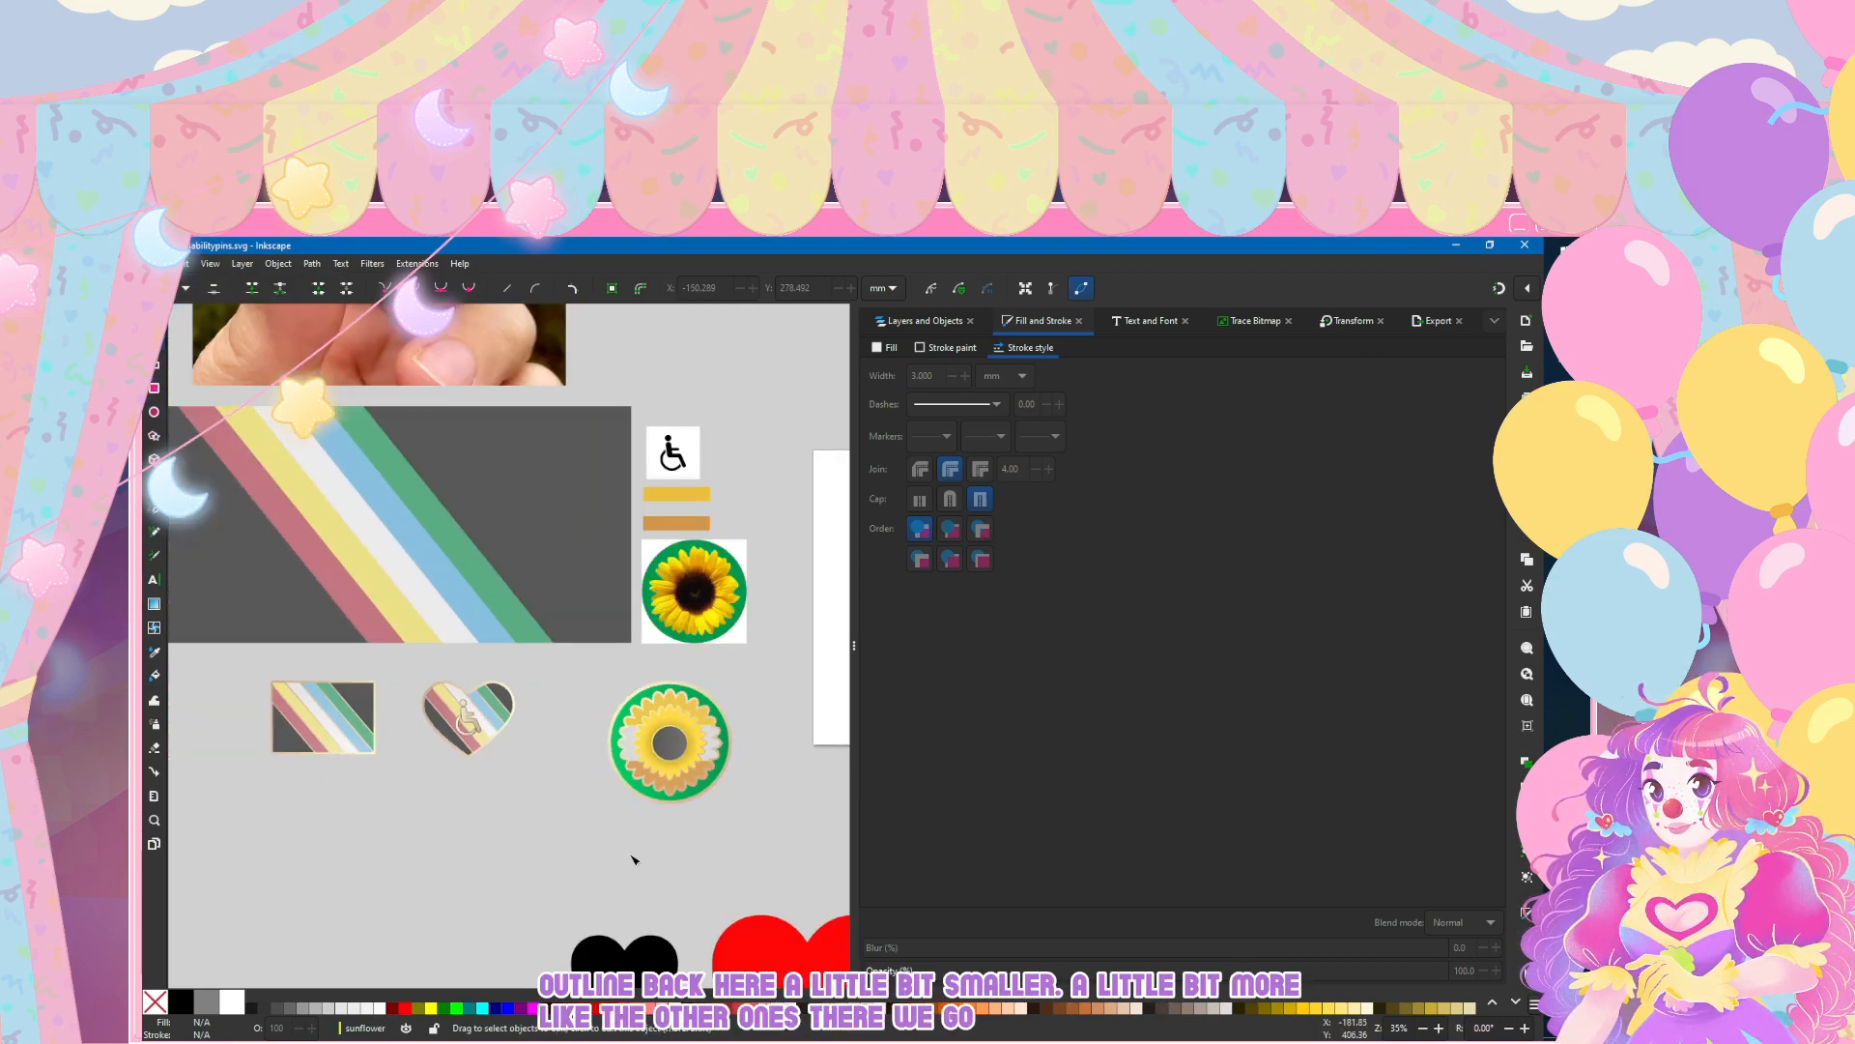
{"action": "scroll", "coordinate": [633, 859], "scroll_direction": "down", "scroll_amount": 2}
{"action": "scroll", "coordinate": [688, 668], "scroll_direction": "left", "scroll_amount": 1}
{"action": "left_click_drag", "start_coordinate": [662, 549], "coordinate": [808, 712]}
{"action": "left_click", "coordinate": [909, 322]}
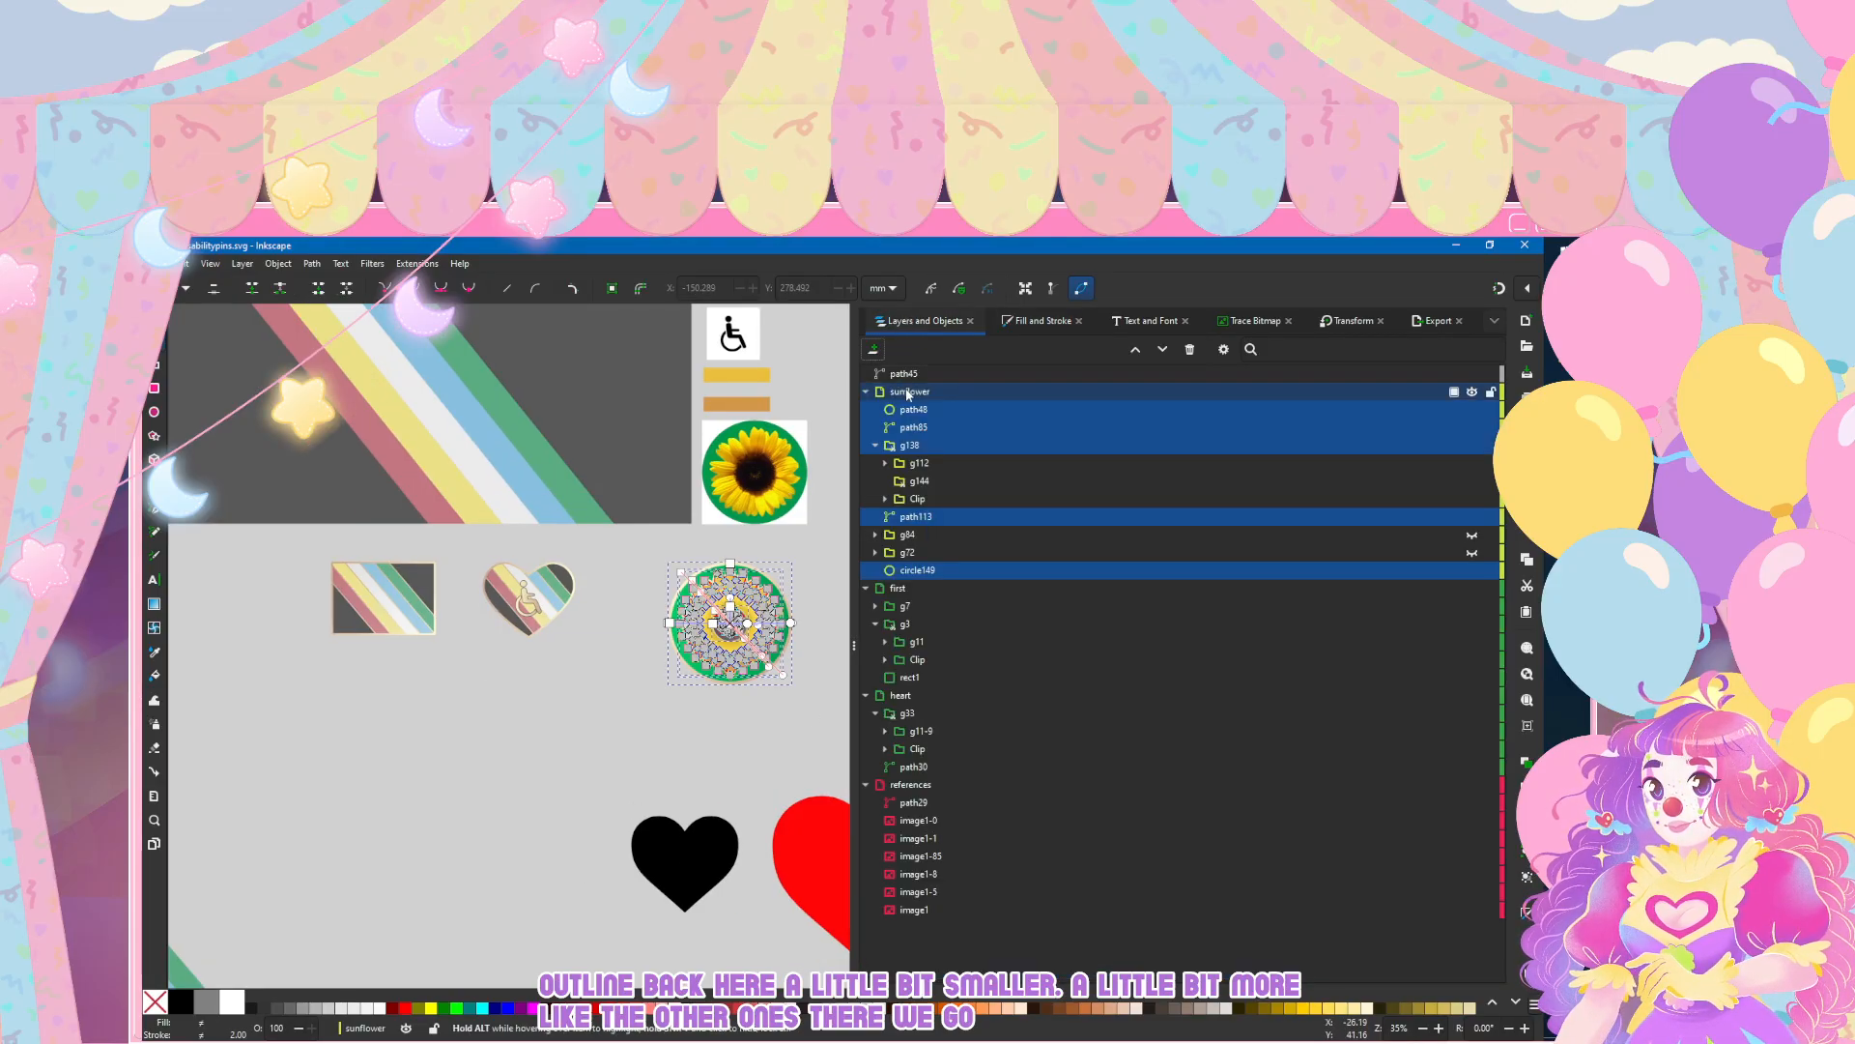
{"action": "left_click", "coordinate": [866, 392]}
{"action": "left_click", "coordinate": [897, 394]}
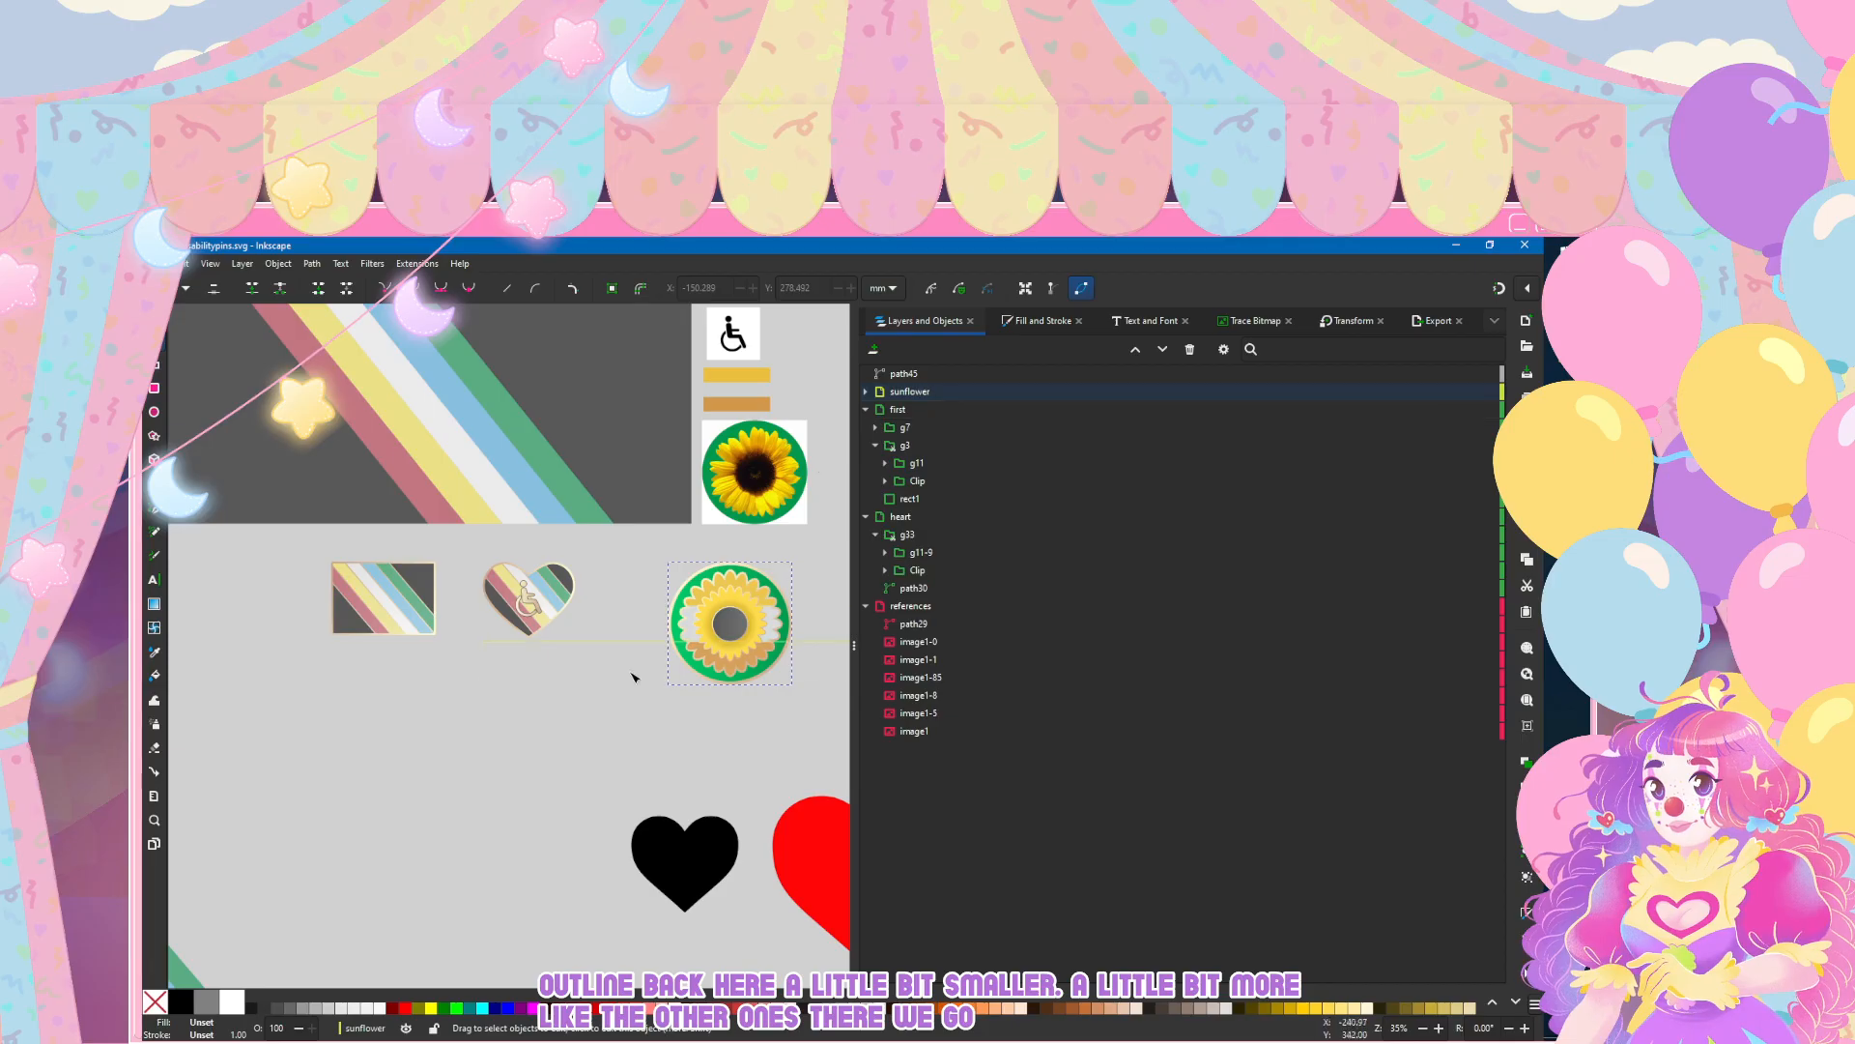
{"action": "left_click_drag", "start_coordinate": [735, 628], "coordinate": [595, 686]}
{"action": "left_click", "coordinate": [154, 317]}
{"action": "left_click", "coordinate": [909, 391]}
{"action": "left_click_drag", "start_coordinate": [726, 628], "coordinate": [460, 694]}
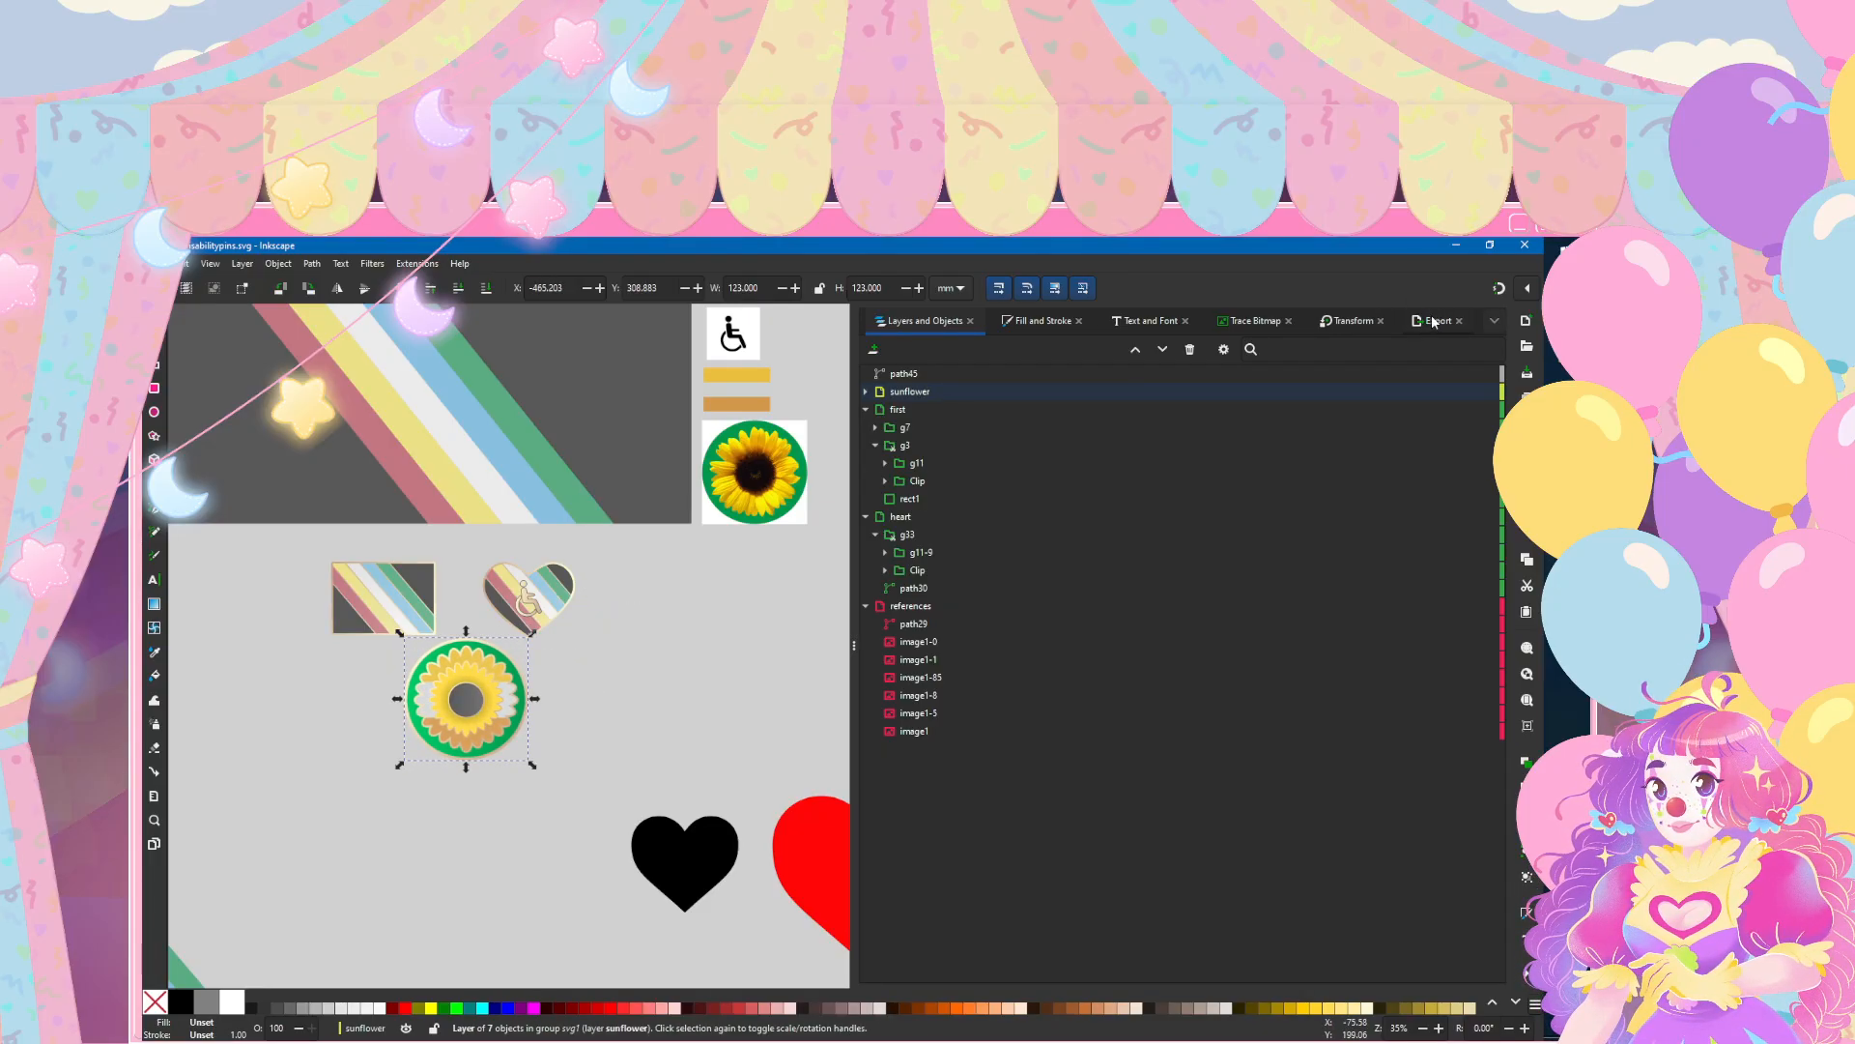
{"action": "left_click", "coordinate": [159, 264]}
{"action": "left_click", "coordinate": [185, 384]}
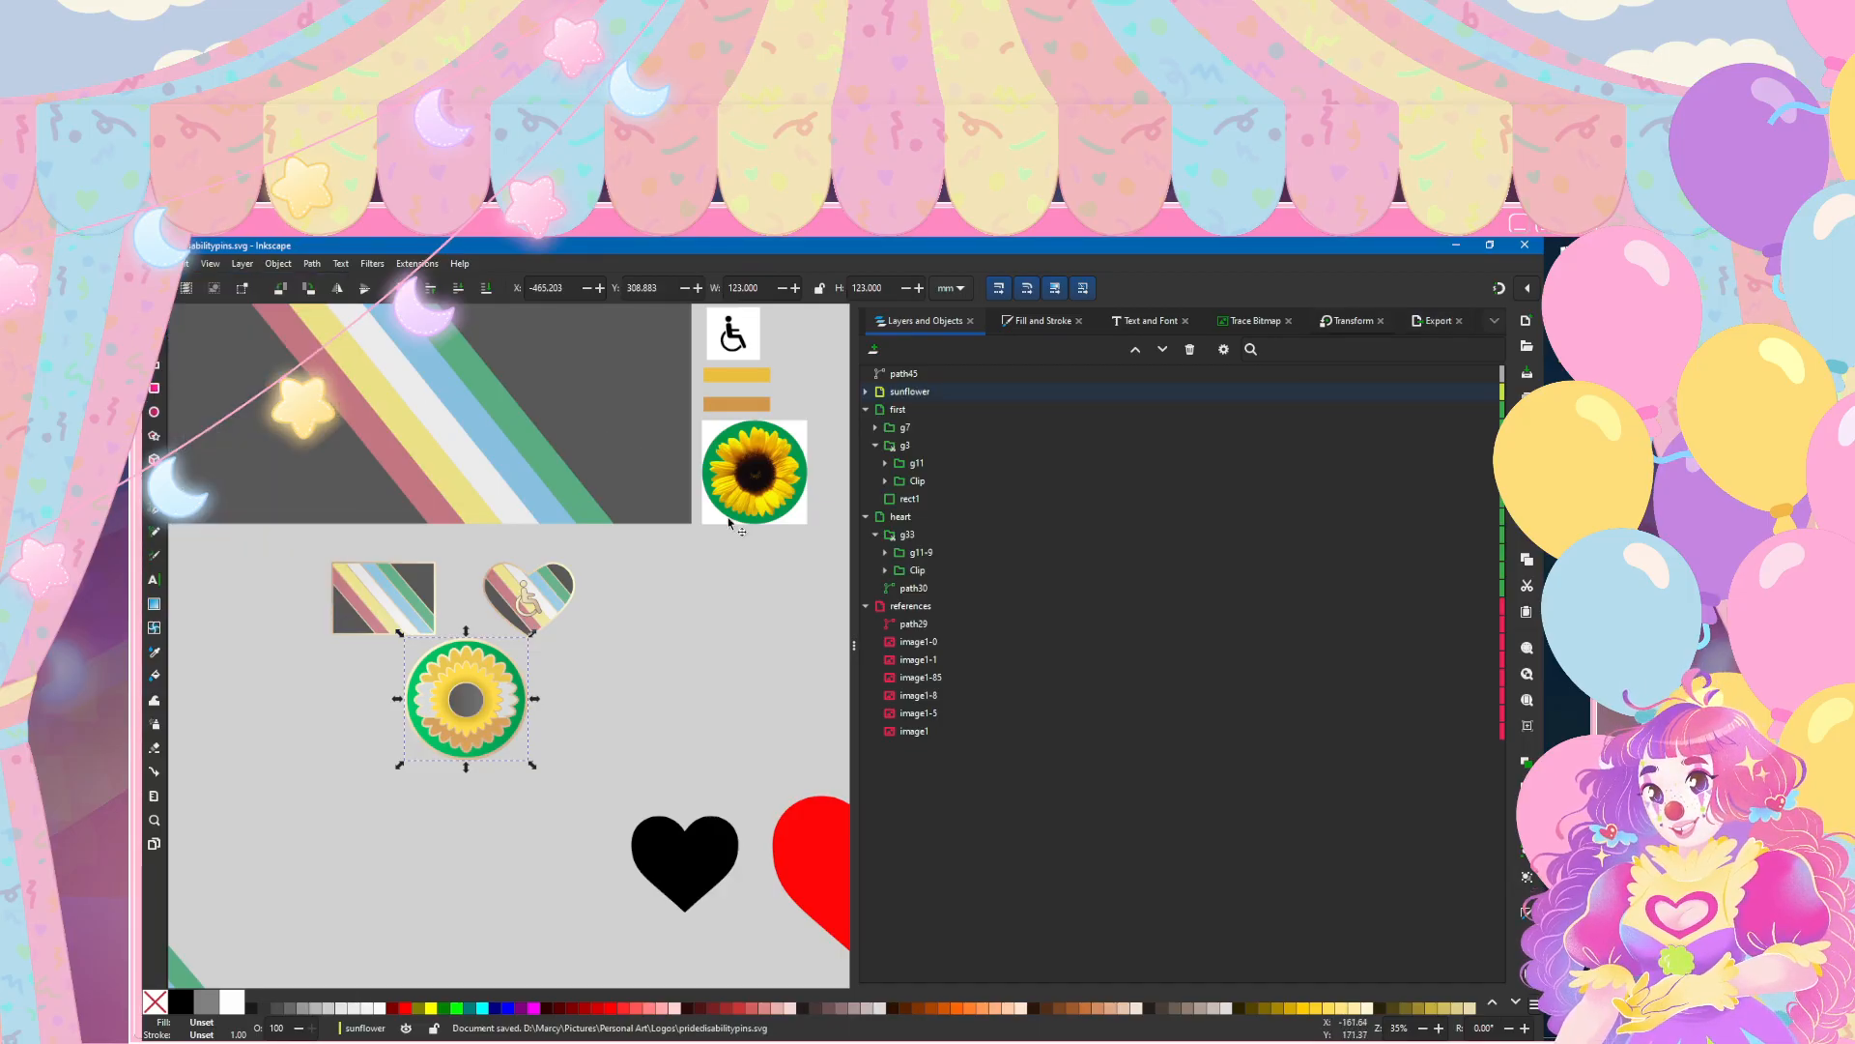
Step: Duplicate the whole sunflower pin and place the copy below the flag and heart pins
{"action": "scroll", "coordinate": [410, 747], "scroll_direction": "down", "scroll_amount": 2}
{"action": "scroll", "coordinate": [580, 677], "scroll_direction": "left", "scroll_amount": 5}
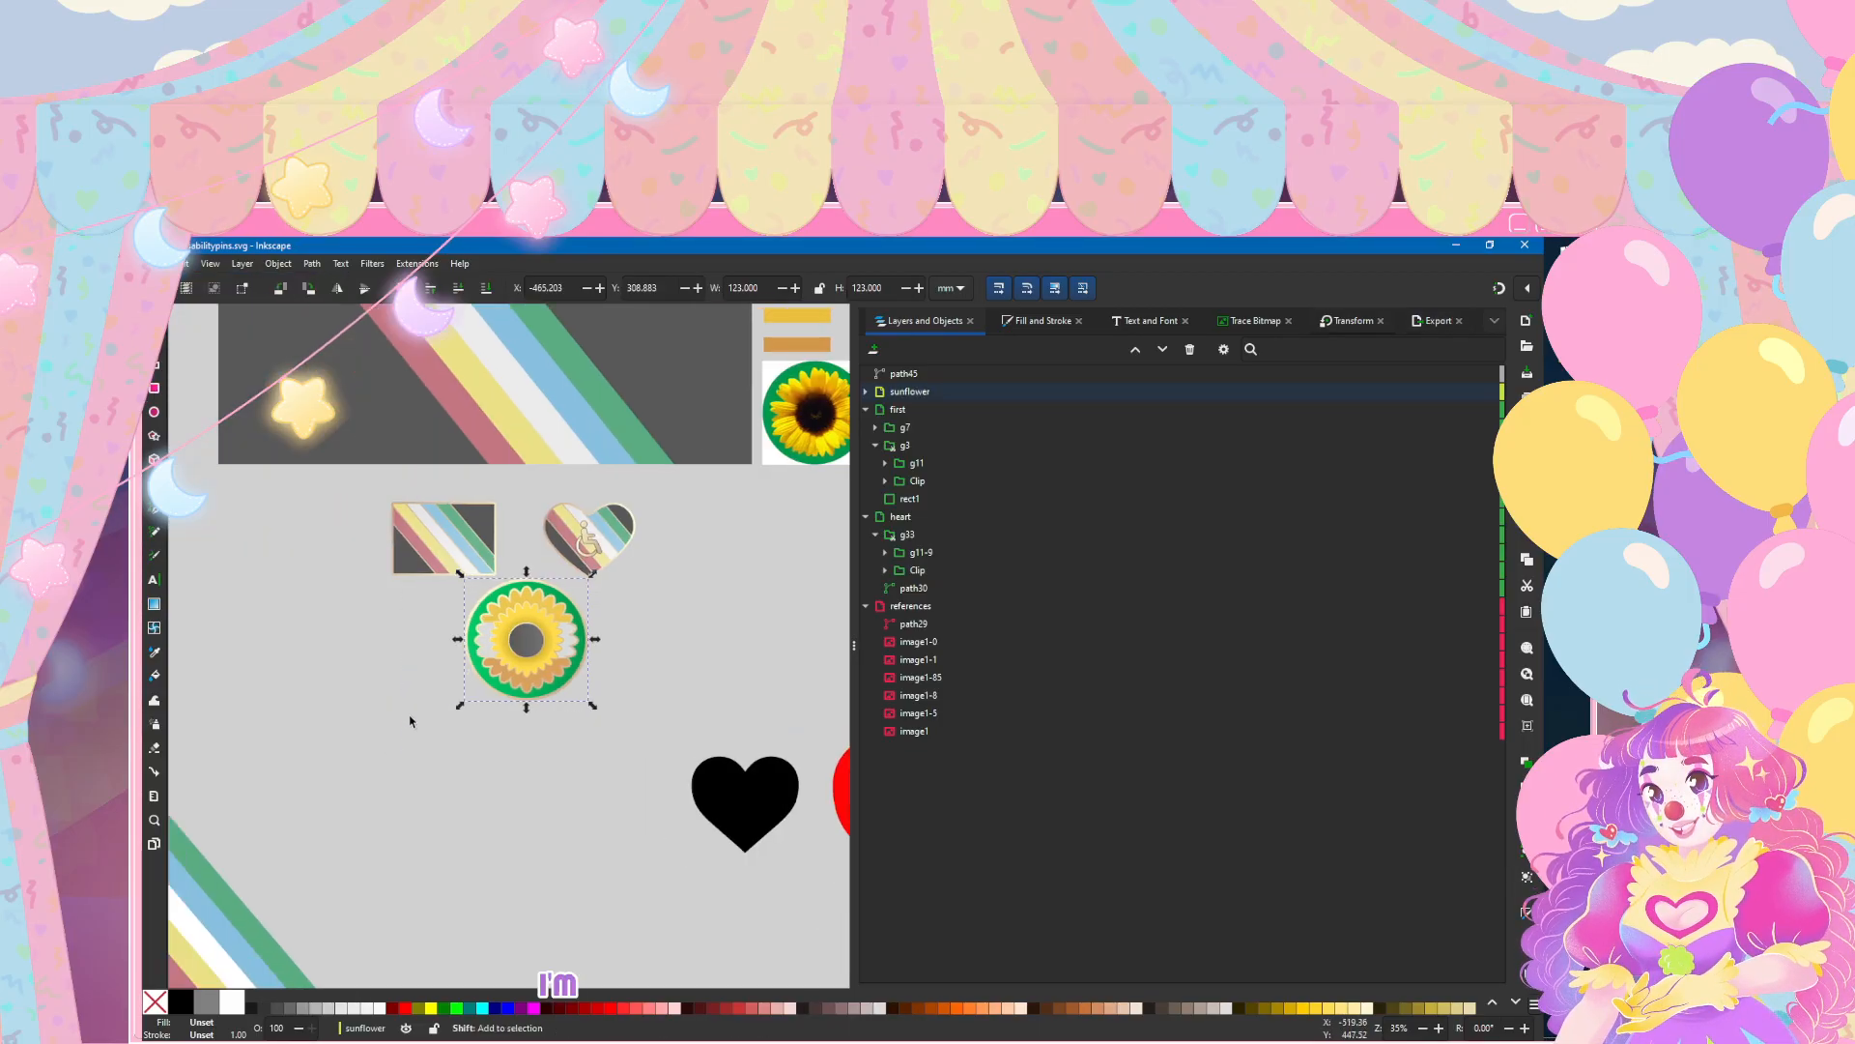
{"action": "scroll", "coordinate": [643, 649], "scroll_direction": "right", "scroll_amount": 5}
{"action": "left_click_drag", "start_coordinate": [385, 635], "coordinate": [371, 670]}
{"action": "key", "text": "ctrl+d"}
{"action": "key", "text": "ctrl+shift+m"}
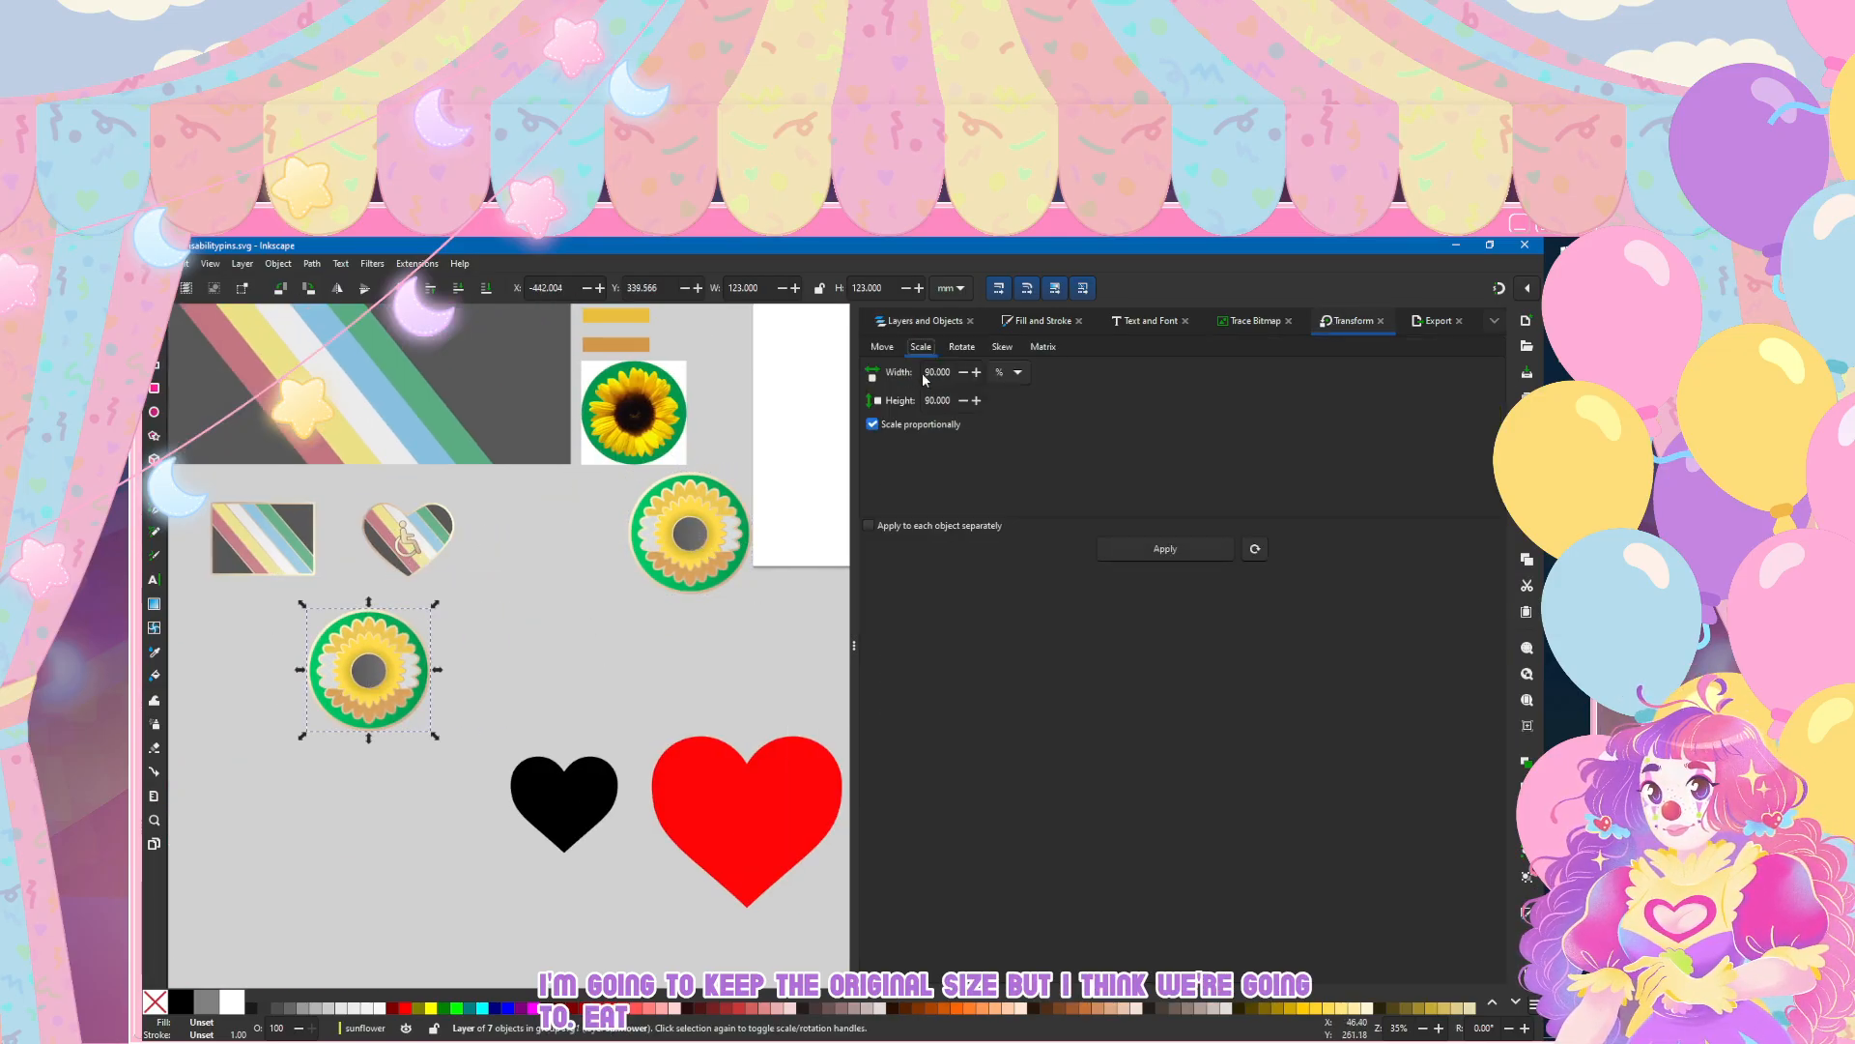
Step: Scale the sunflower copy proportionally to 90% three times, move it directly beneath the flag pin and deselect it
{"action": "left_click", "coordinate": [1111, 549]}
{"action": "left_click", "coordinate": [1111, 549]}
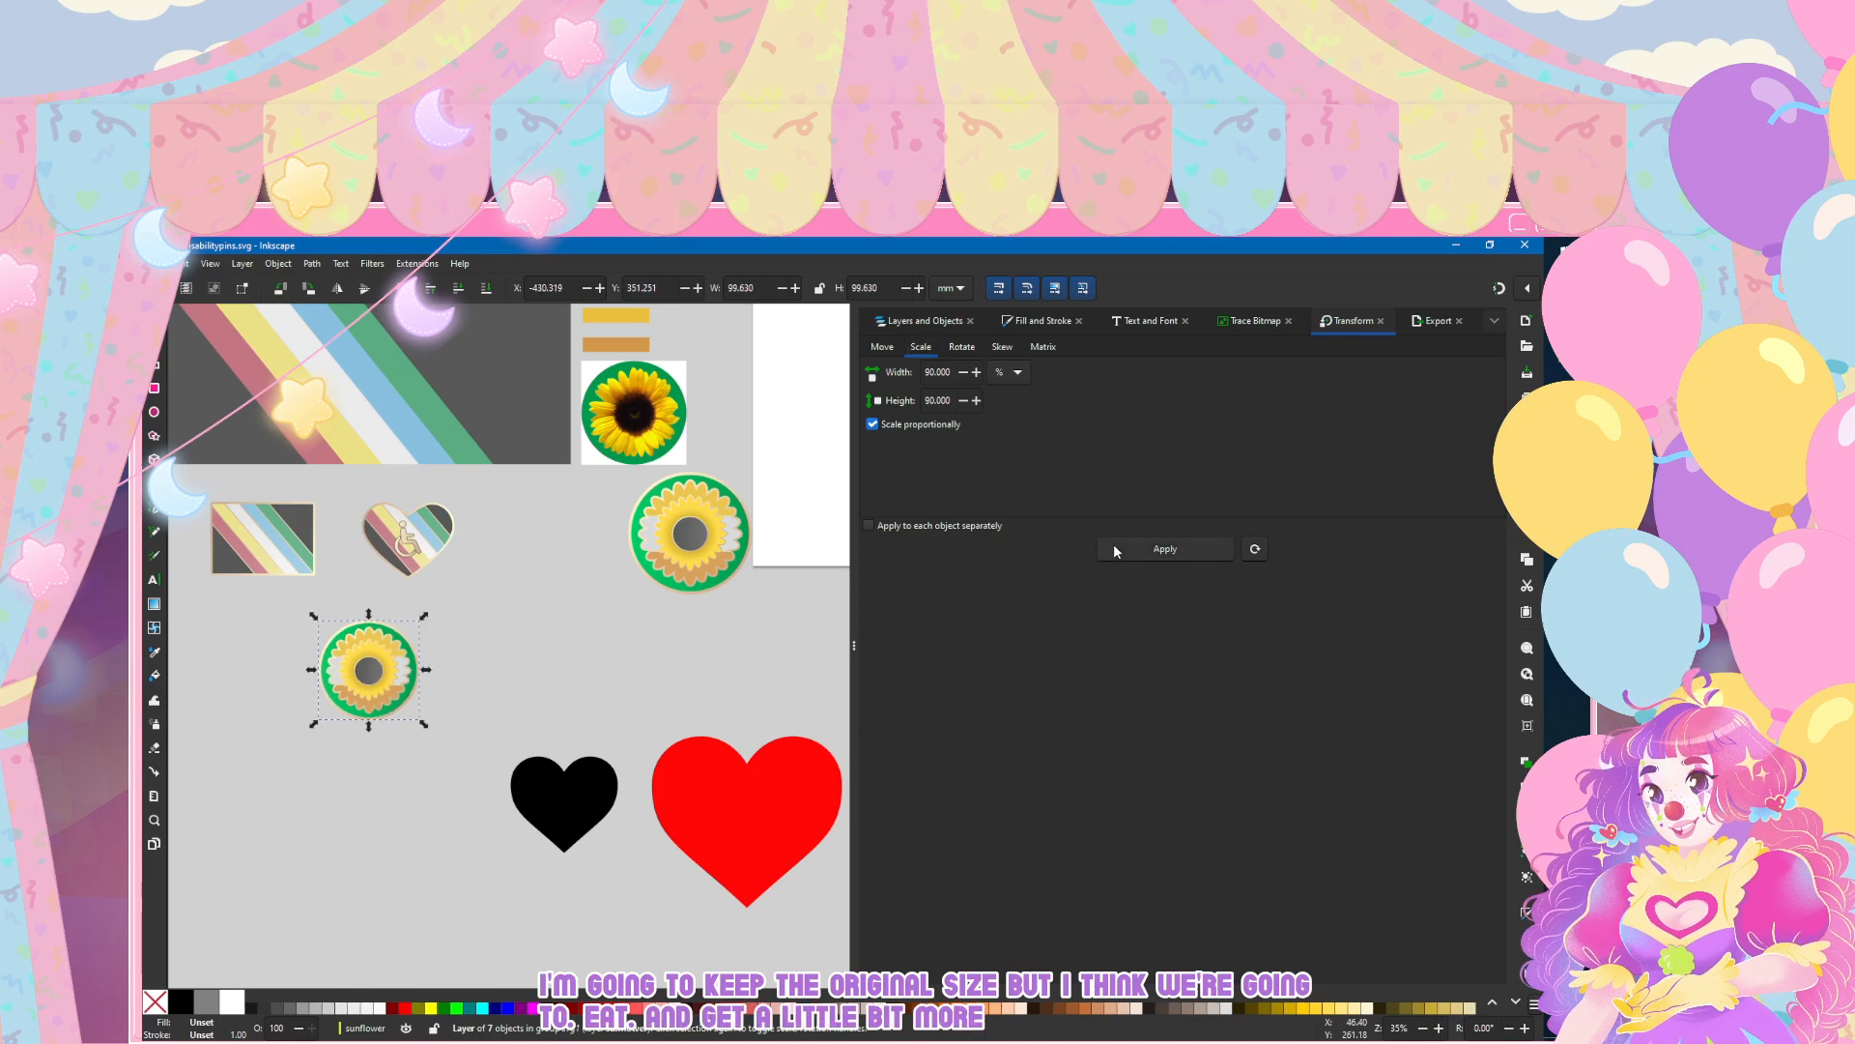
{"action": "left_click", "coordinate": [1111, 549]}
{"action": "left_click_drag", "start_coordinate": [372, 673], "coordinate": [267, 636]}
{"action": "left_click", "coordinate": [450, 716]}
Step: Save the document and compare the reduced sunflower pin with the flag and heart pins
{"action": "scroll", "coordinate": [450, 710], "scroll_direction": "left", "scroll_amount": 10}
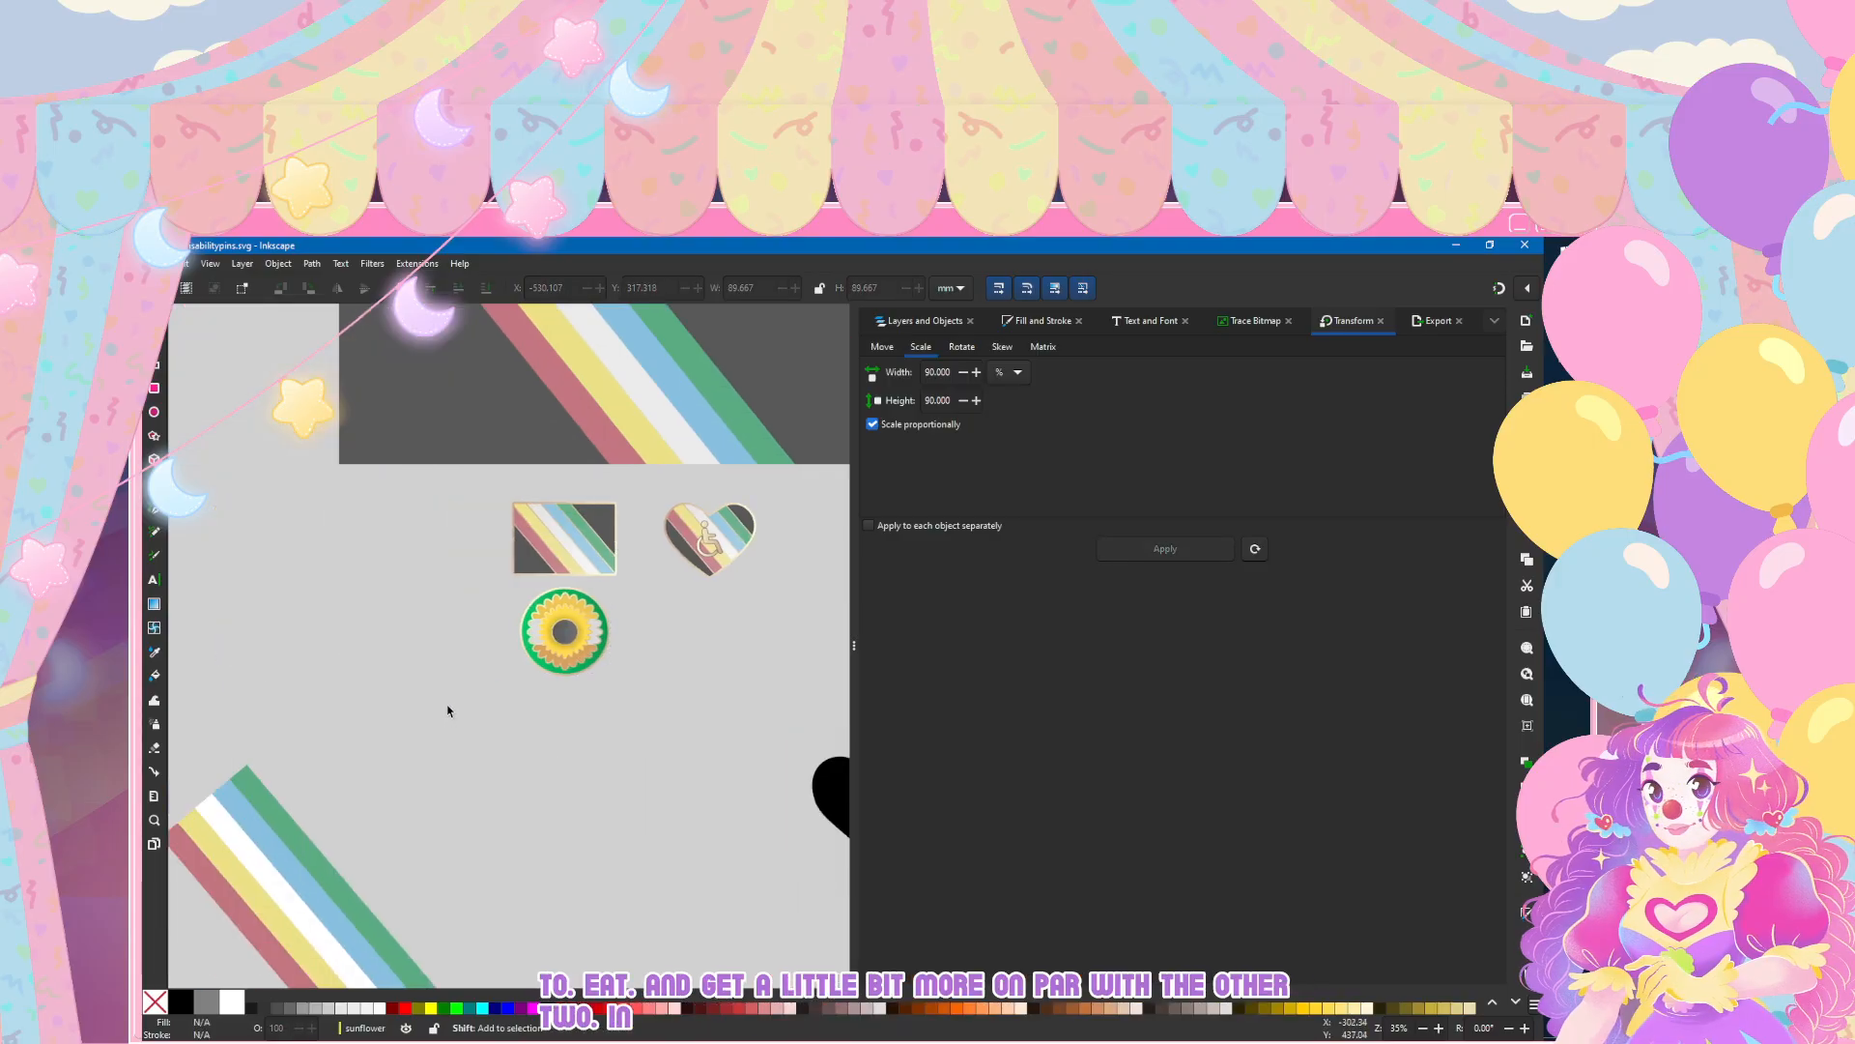
{"action": "left_click", "coordinate": [156, 263]}
{"action": "left_click", "coordinate": [200, 377]}
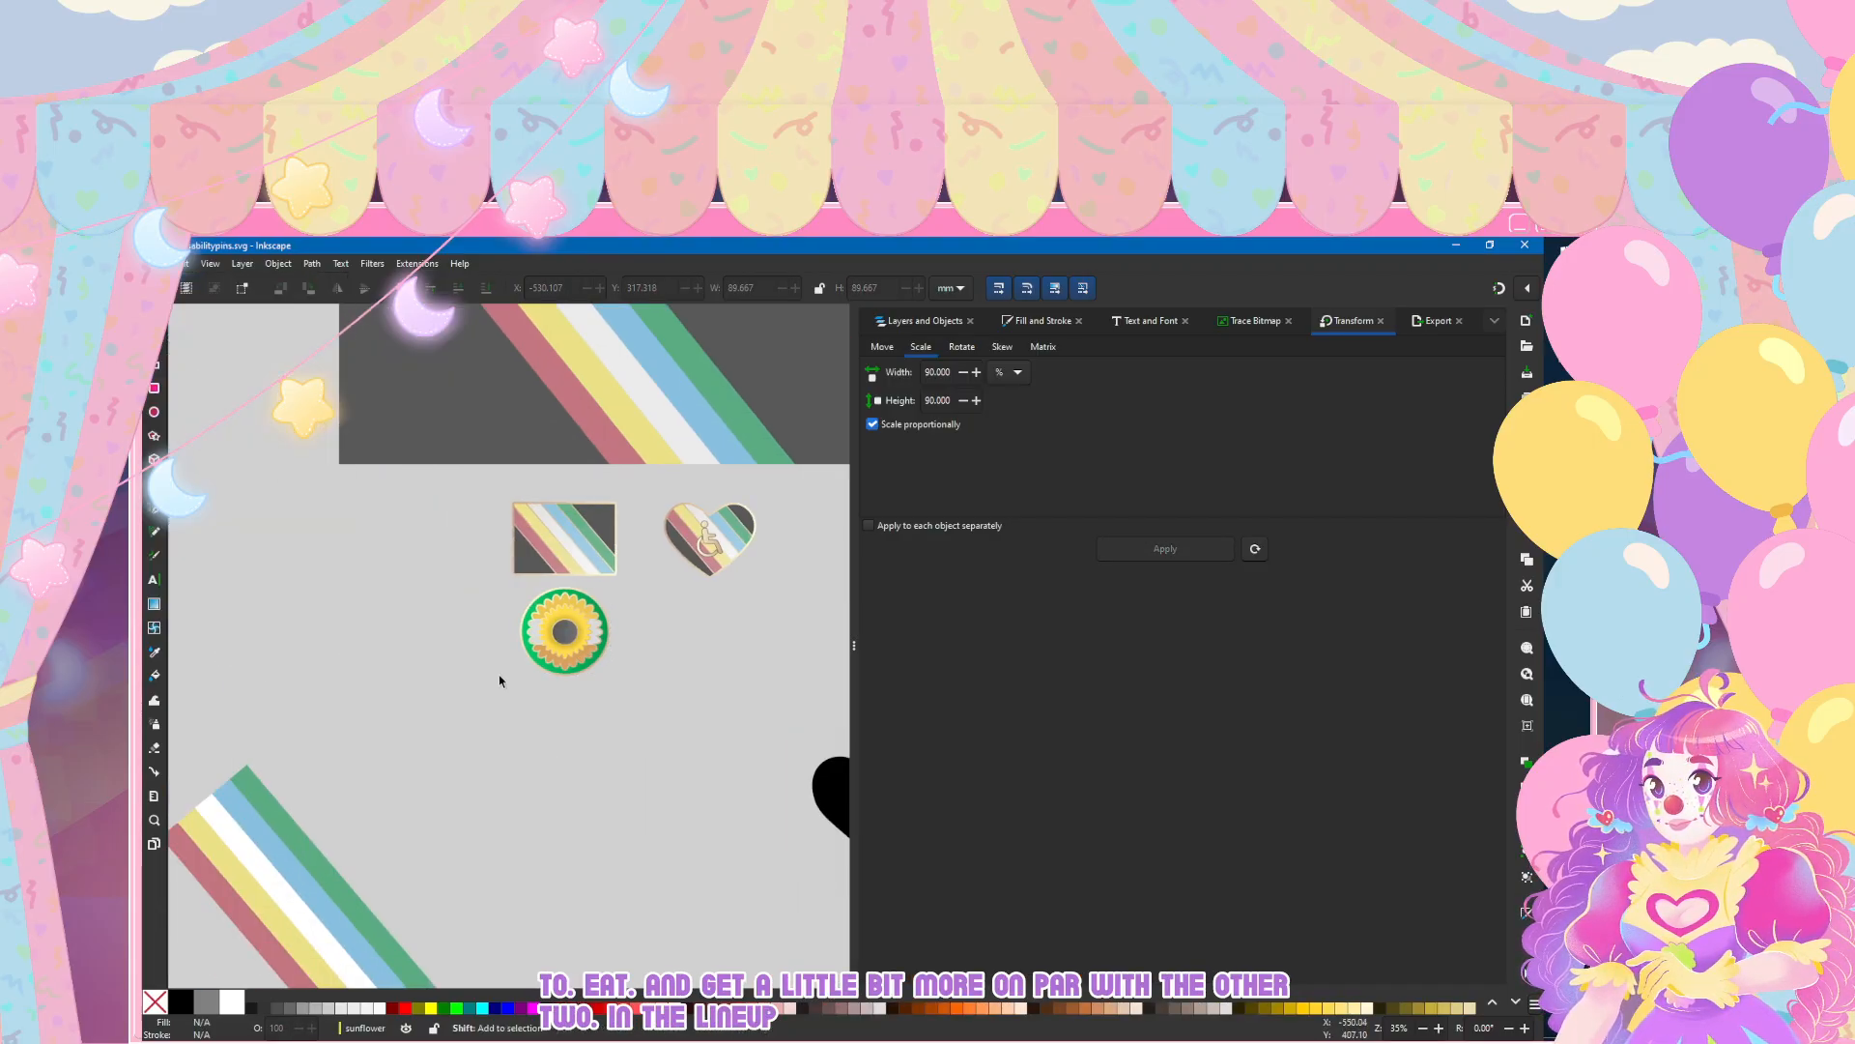
{"action": "scroll", "coordinate": [501, 580], "scroll_direction": "right", "scroll_amount": 1}
{"action": "scroll", "coordinate": [501, 554], "scroll_direction": "up", "scroll_amount": 1}
{"action": "scroll", "coordinate": [502, 557], "scroll_direction": "up", "scroll_amount": 1}
{"action": "key", "text": "ctrl+s"}
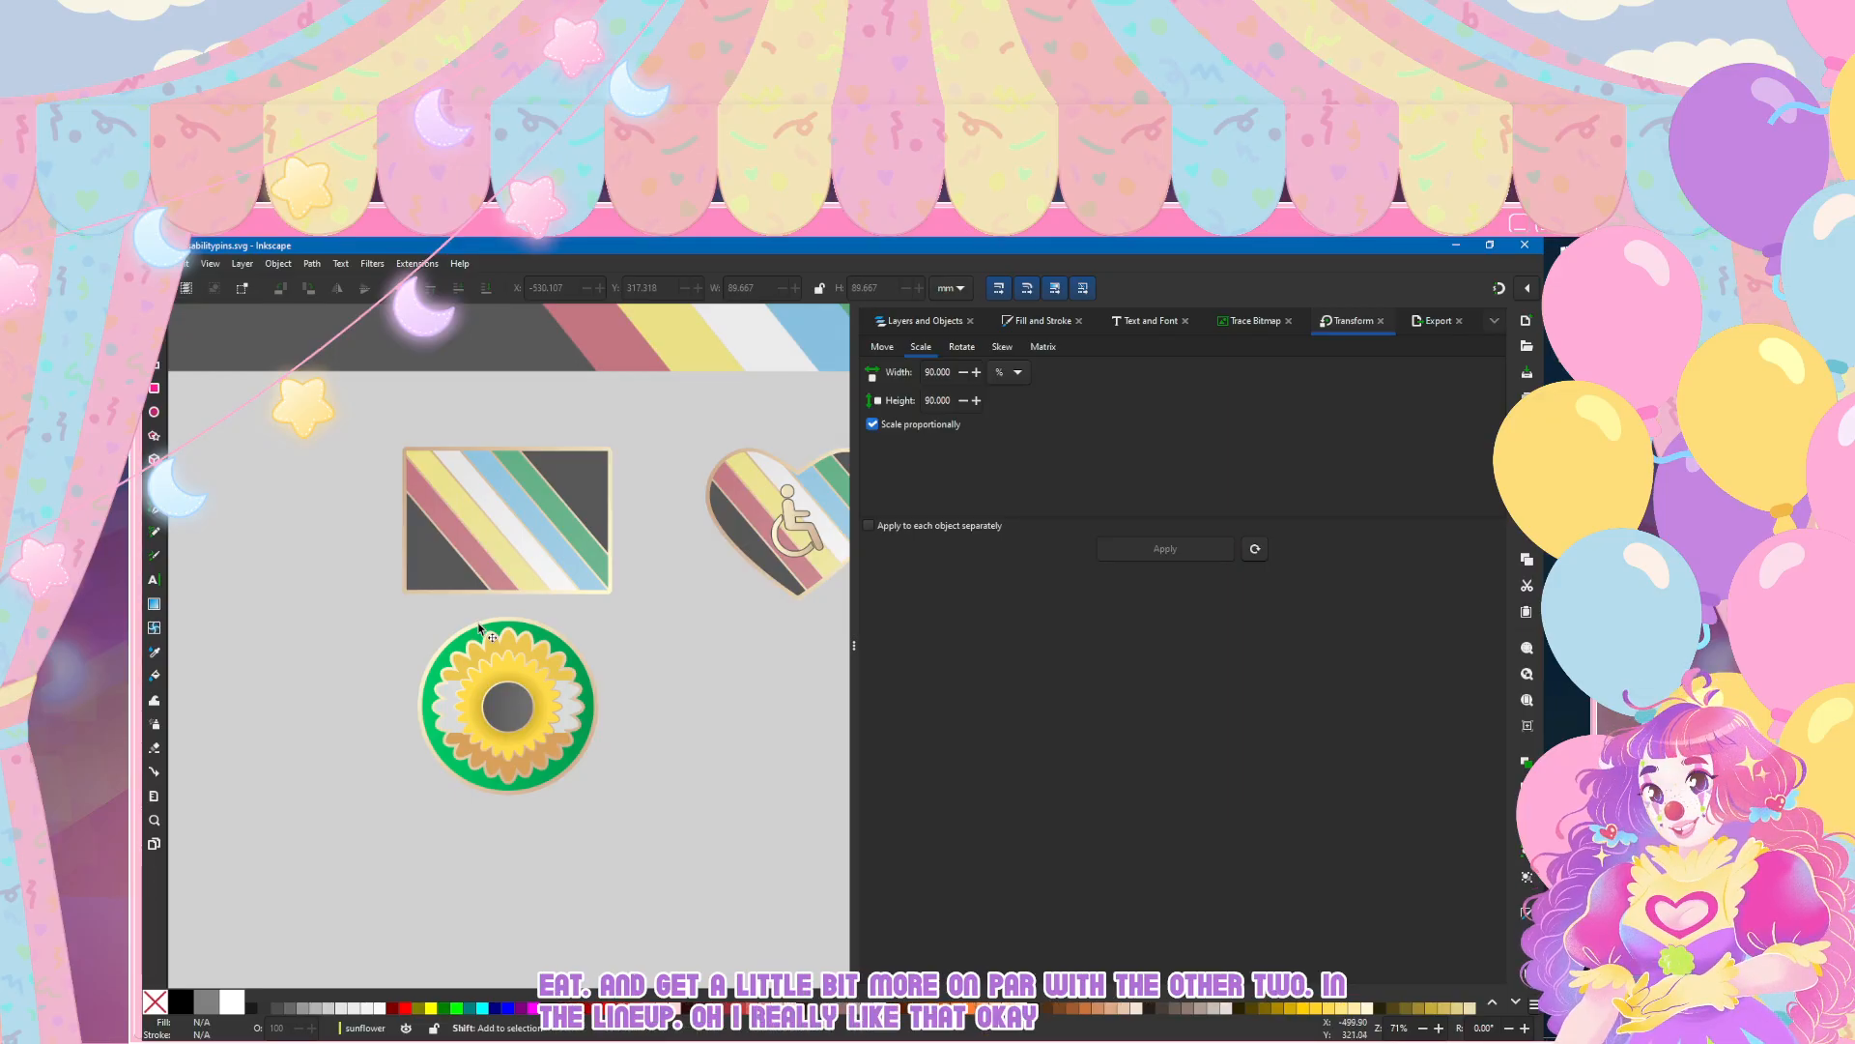
{"action": "scroll", "coordinate": [488, 751], "scroll_direction": "right", "scroll_amount": 3}
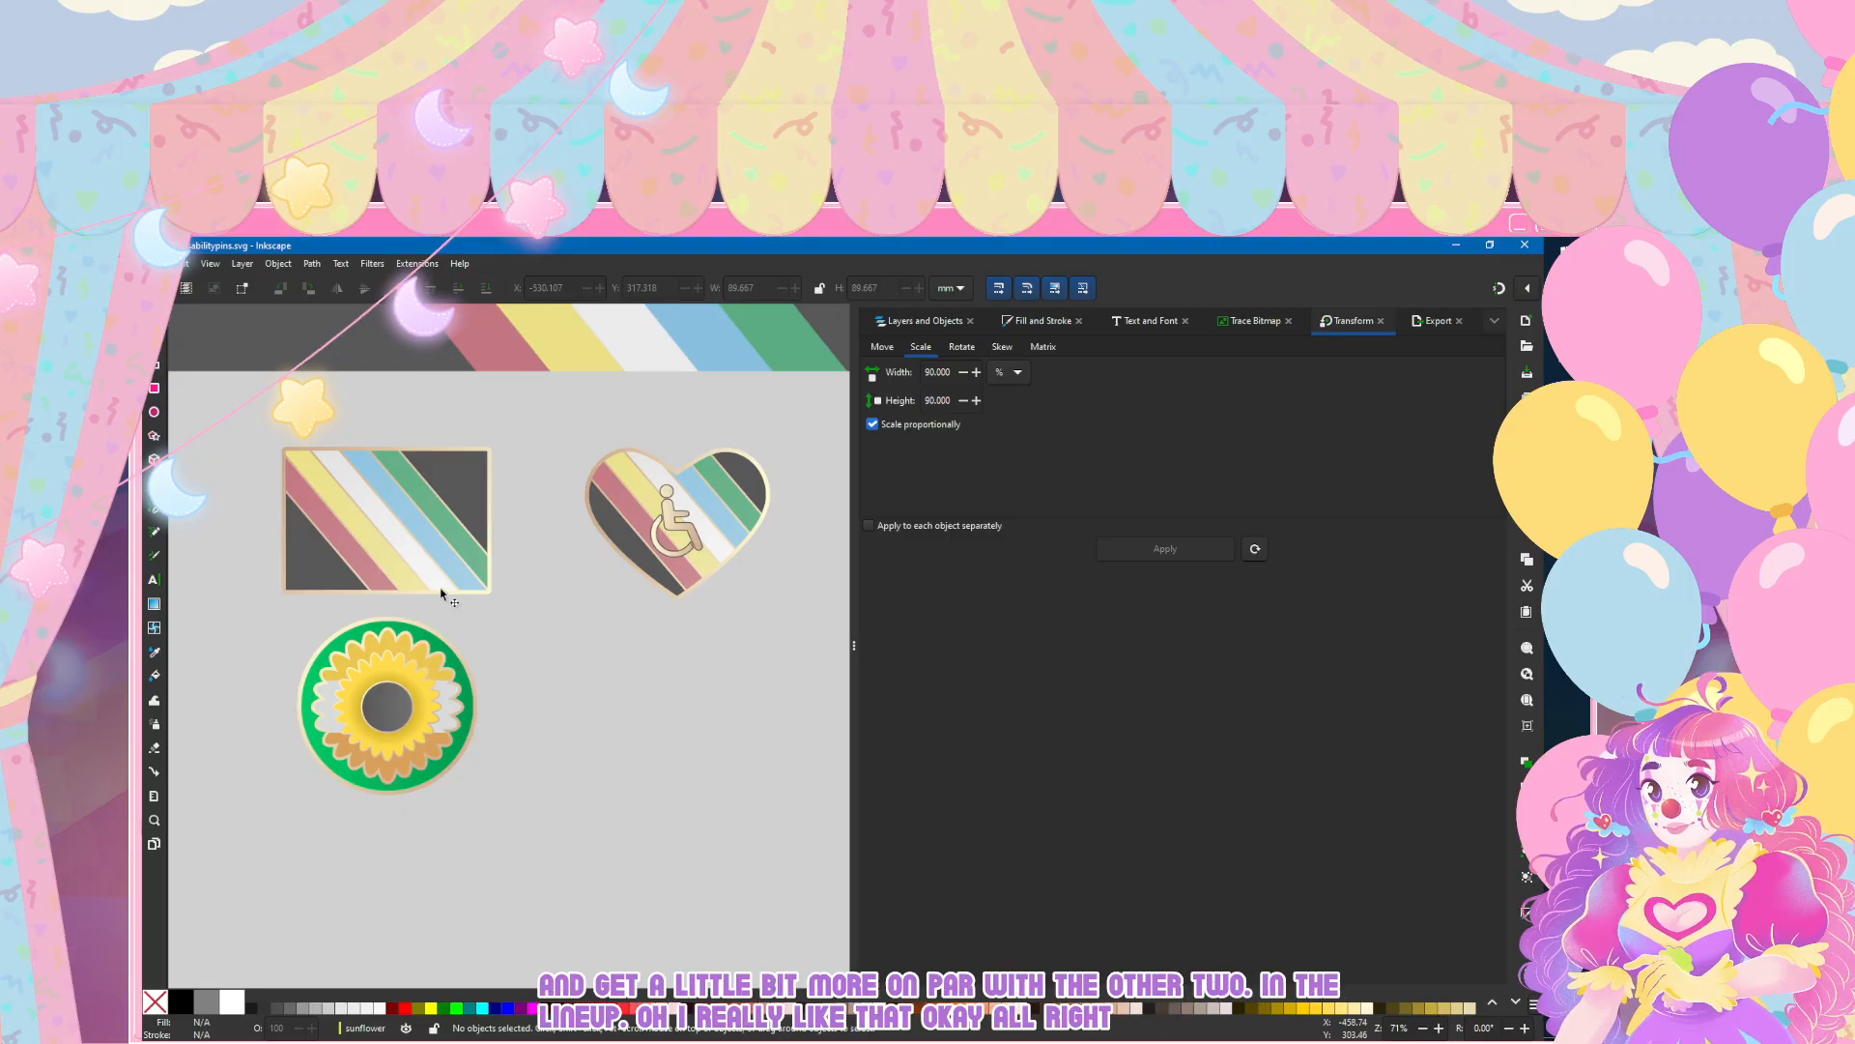
{"action": "scroll", "coordinate": [441, 577], "scroll_direction": "down", "scroll_amount": 2}
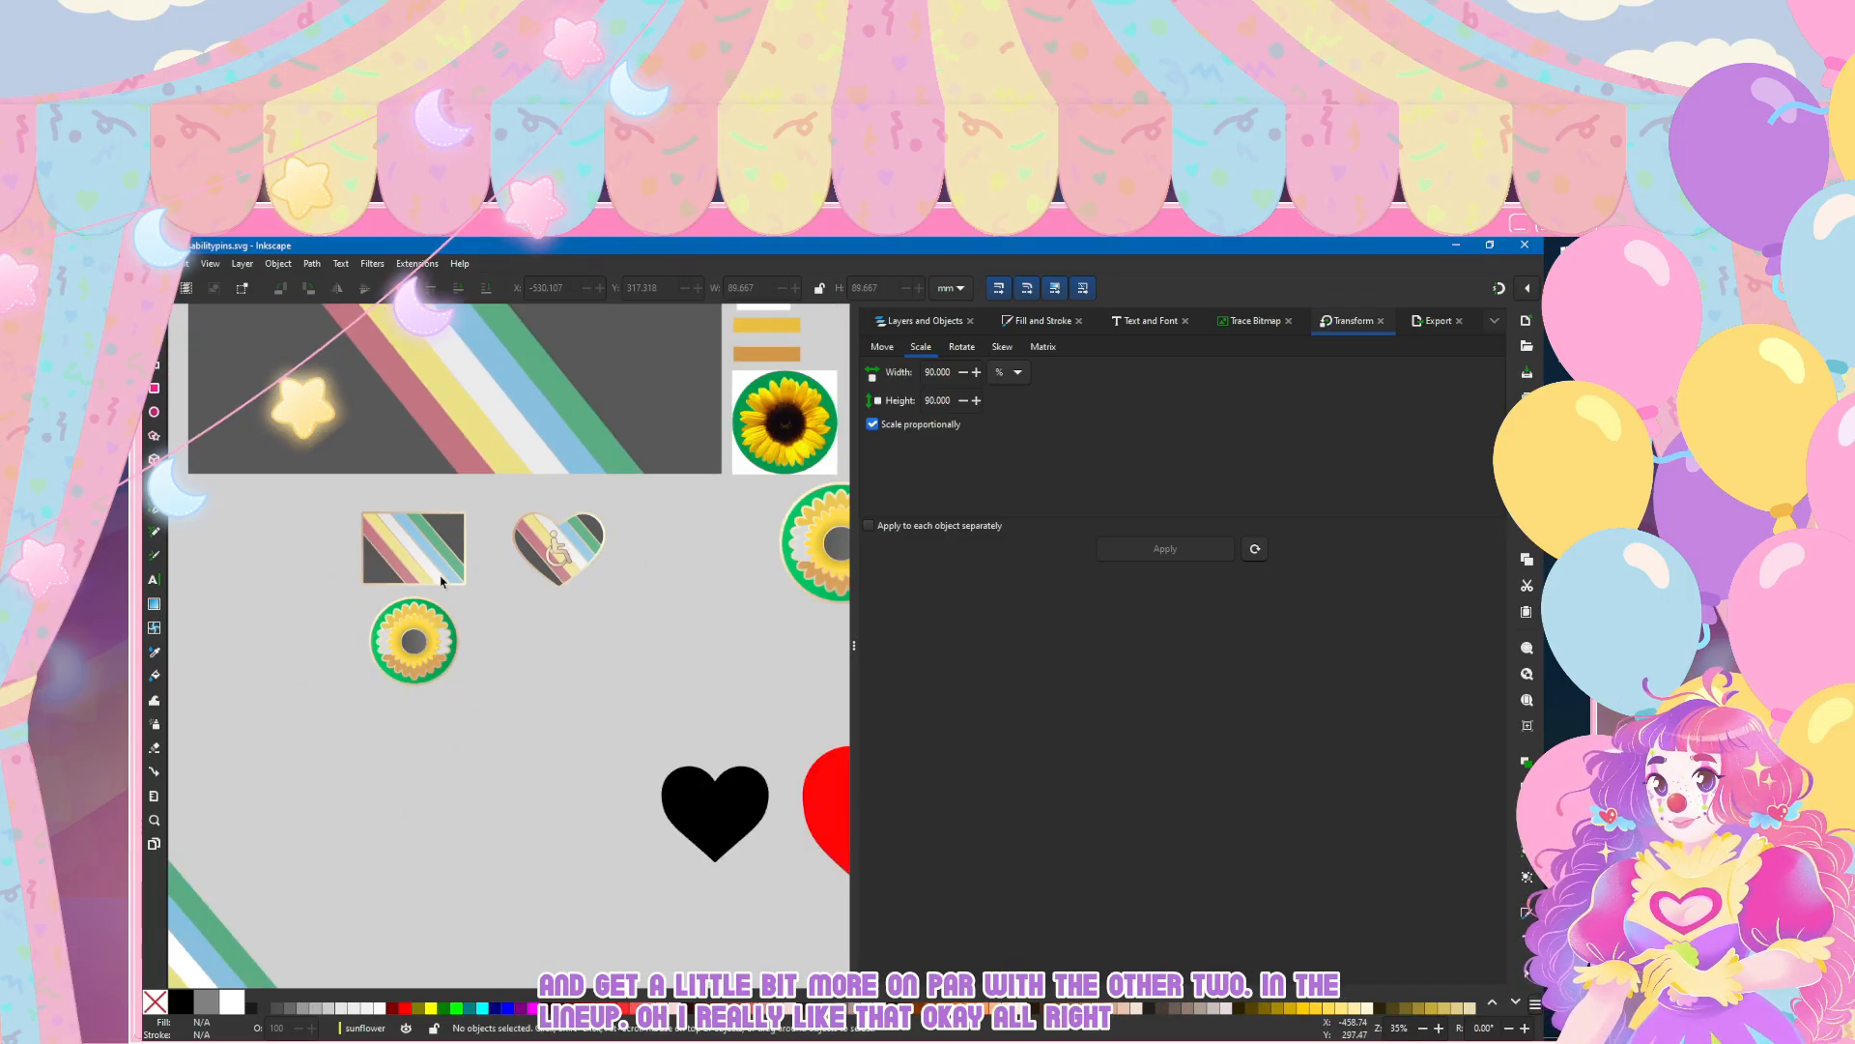
Step: Select the whole layer of the small sunflower, move the pin beneath the heart pin and deselect it
{"action": "double_click", "coordinate": [412, 644]}
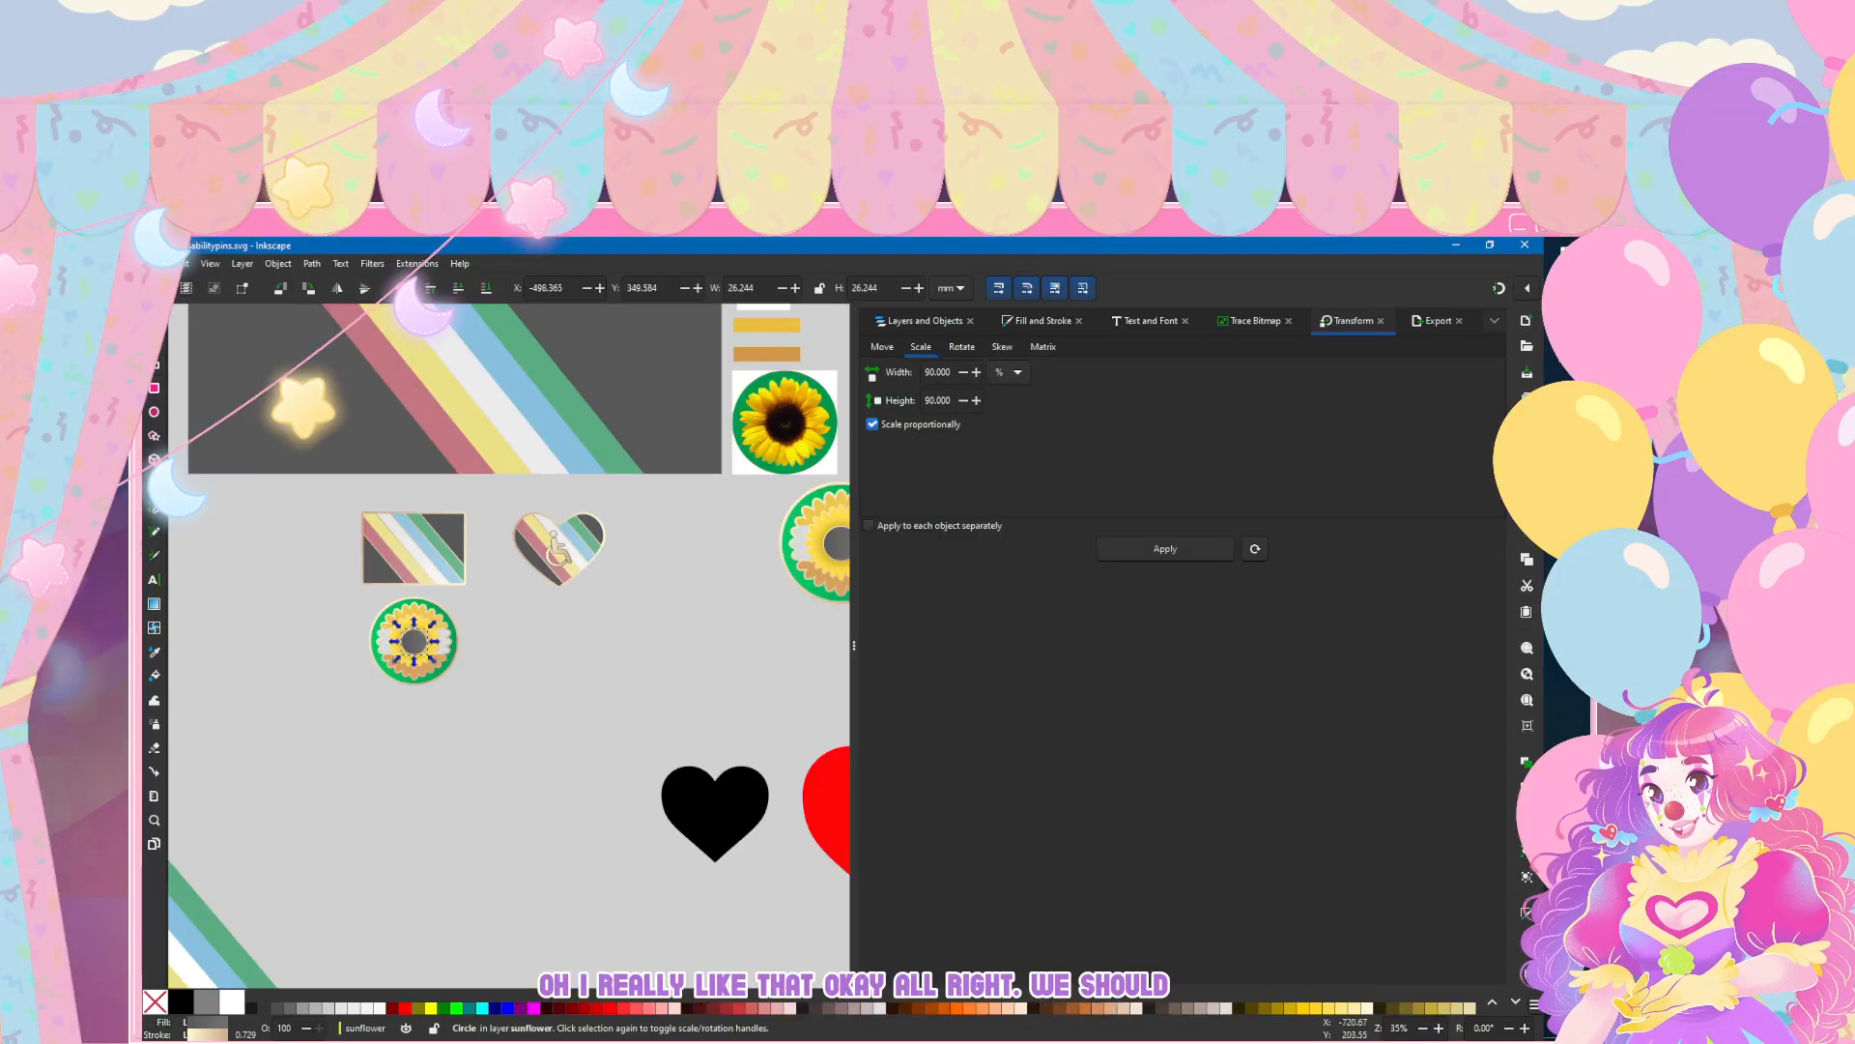
{"action": "left_click", "coordinate": [393, 632]}
{"action": "left_click", "coordinate": [924, 321]}
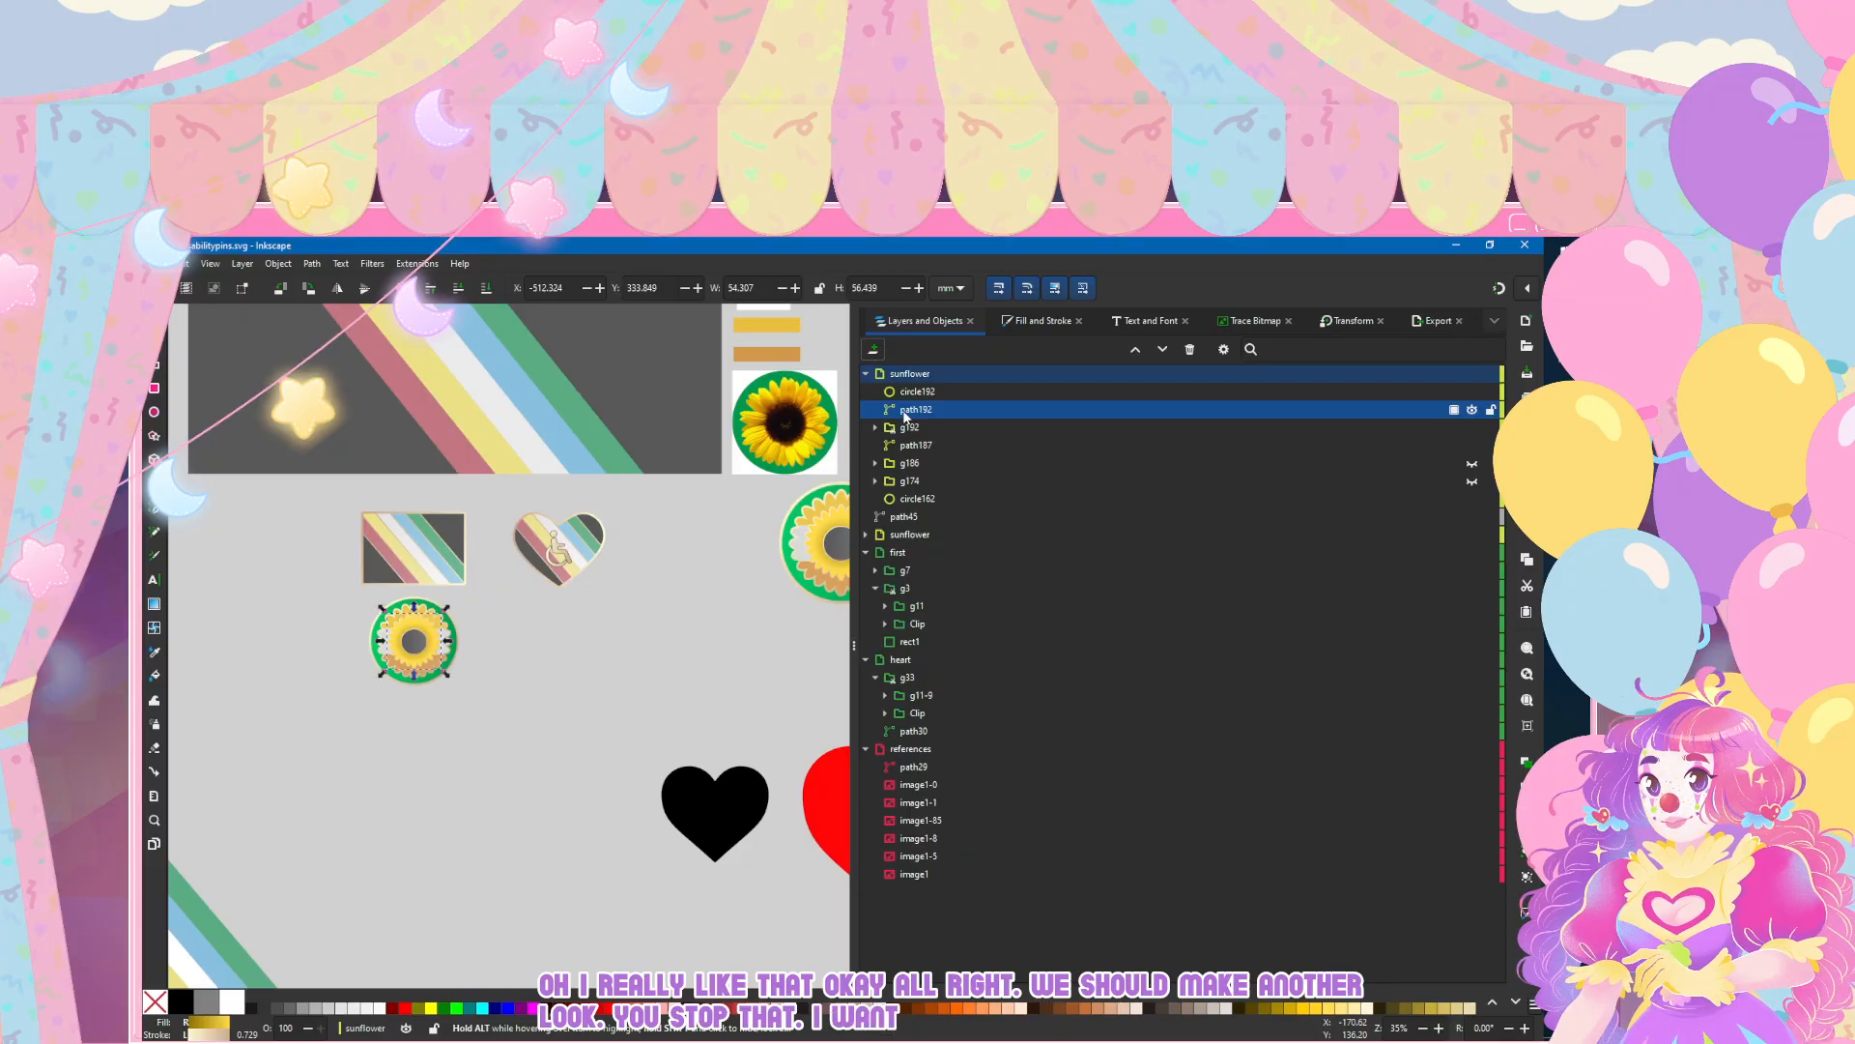
{"action": "left_click", "coordinate": [965, 375]}
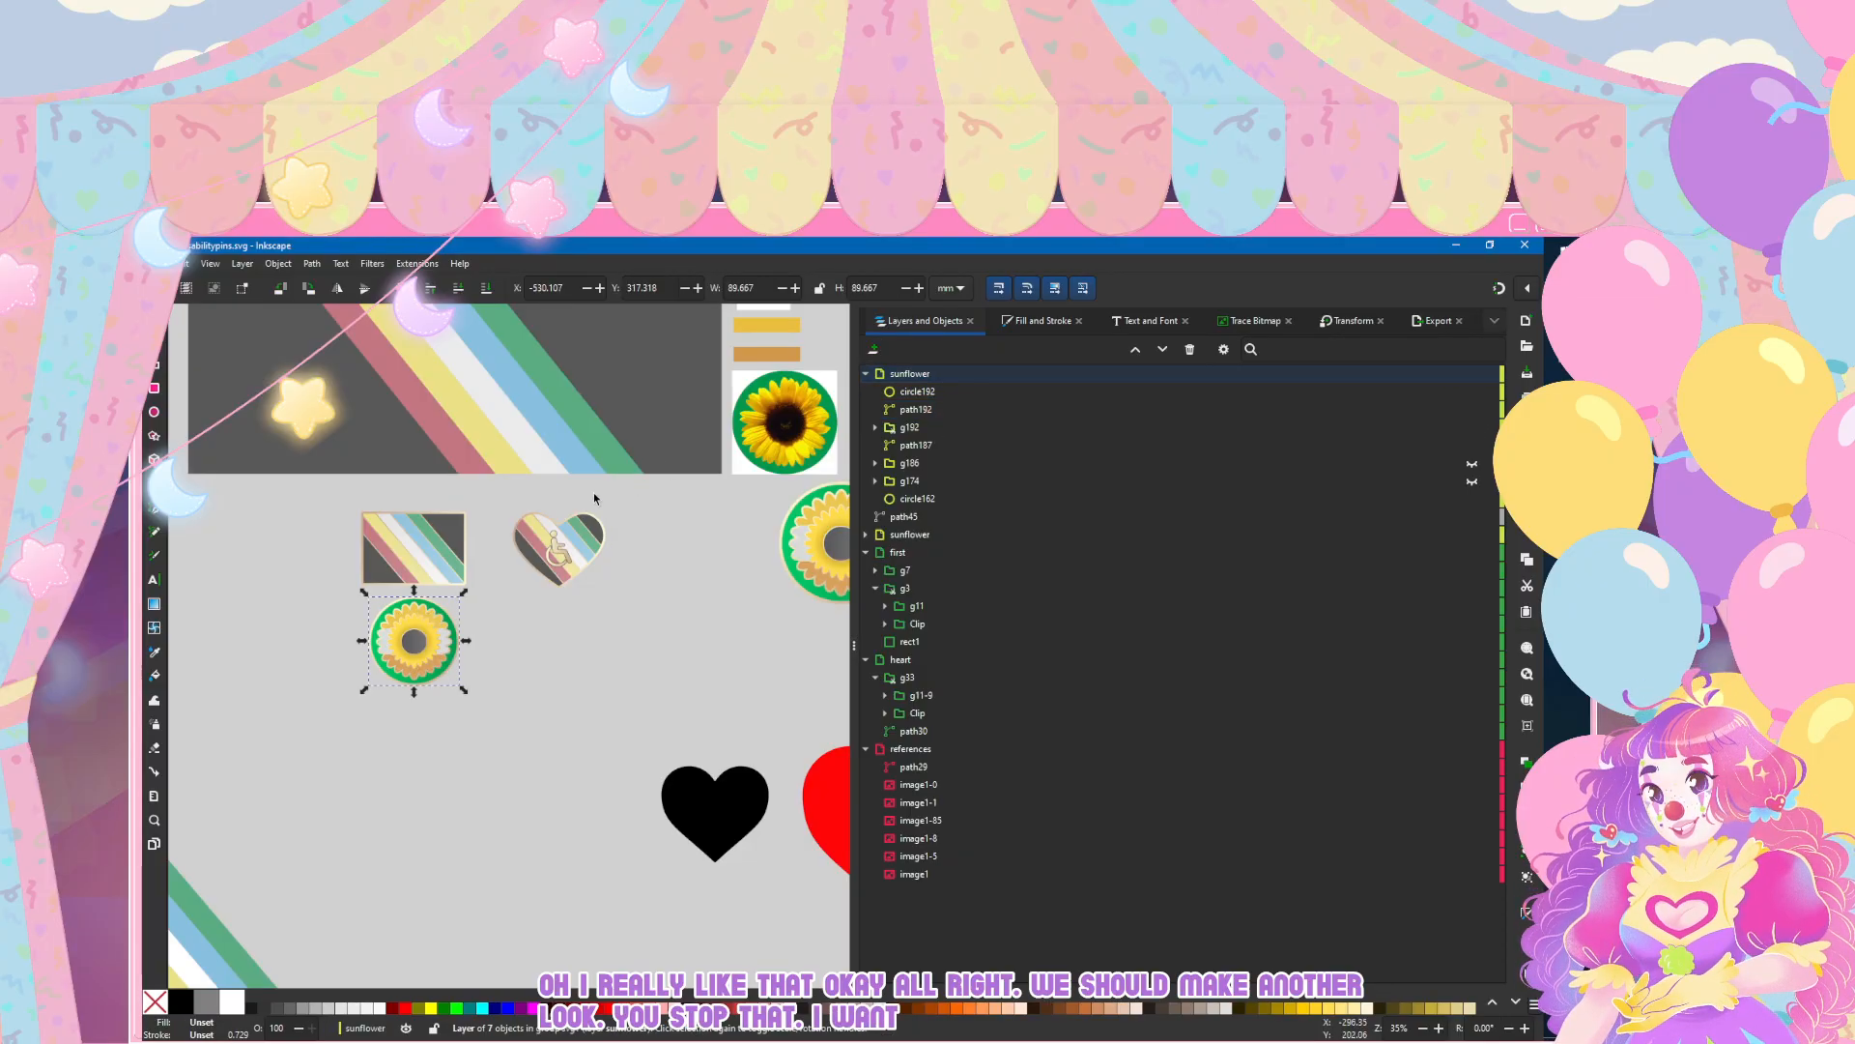
{"action": "left_click", "coordinate": [865, 375]}
{"action": "left_click_drag", "start_coordinate": [417, 650], "coordinate": [556, 659]}
{"action": "left_click", "coordinate": [340, 680]}
Step: Duplicate the flag pin's metallic-outlined base rectangle from the first layer
{"action": "scroll", "coordinate": [544, 579], "scroll_direction": "up", "scroll_amount": 2}
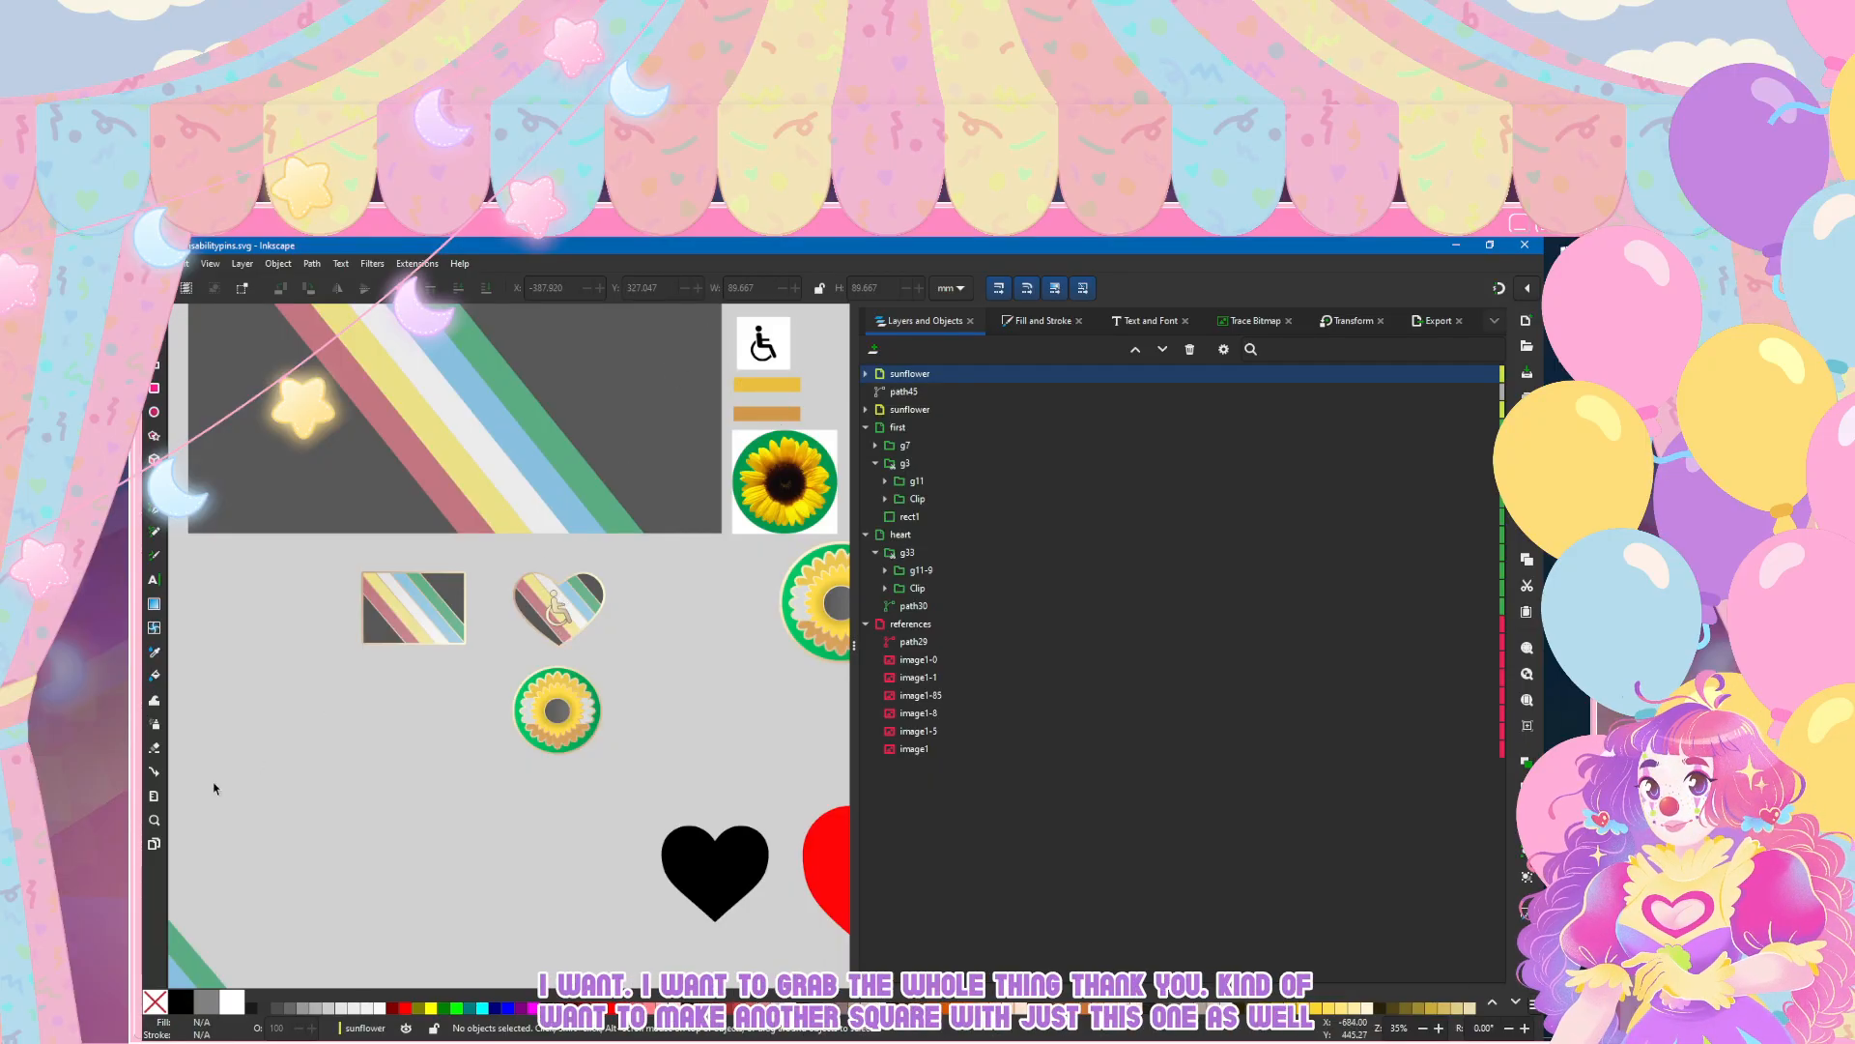
{"action": "scroll", "coordinate": [393, 732], "scroll_direction": "up", "scroll_amount": 1}
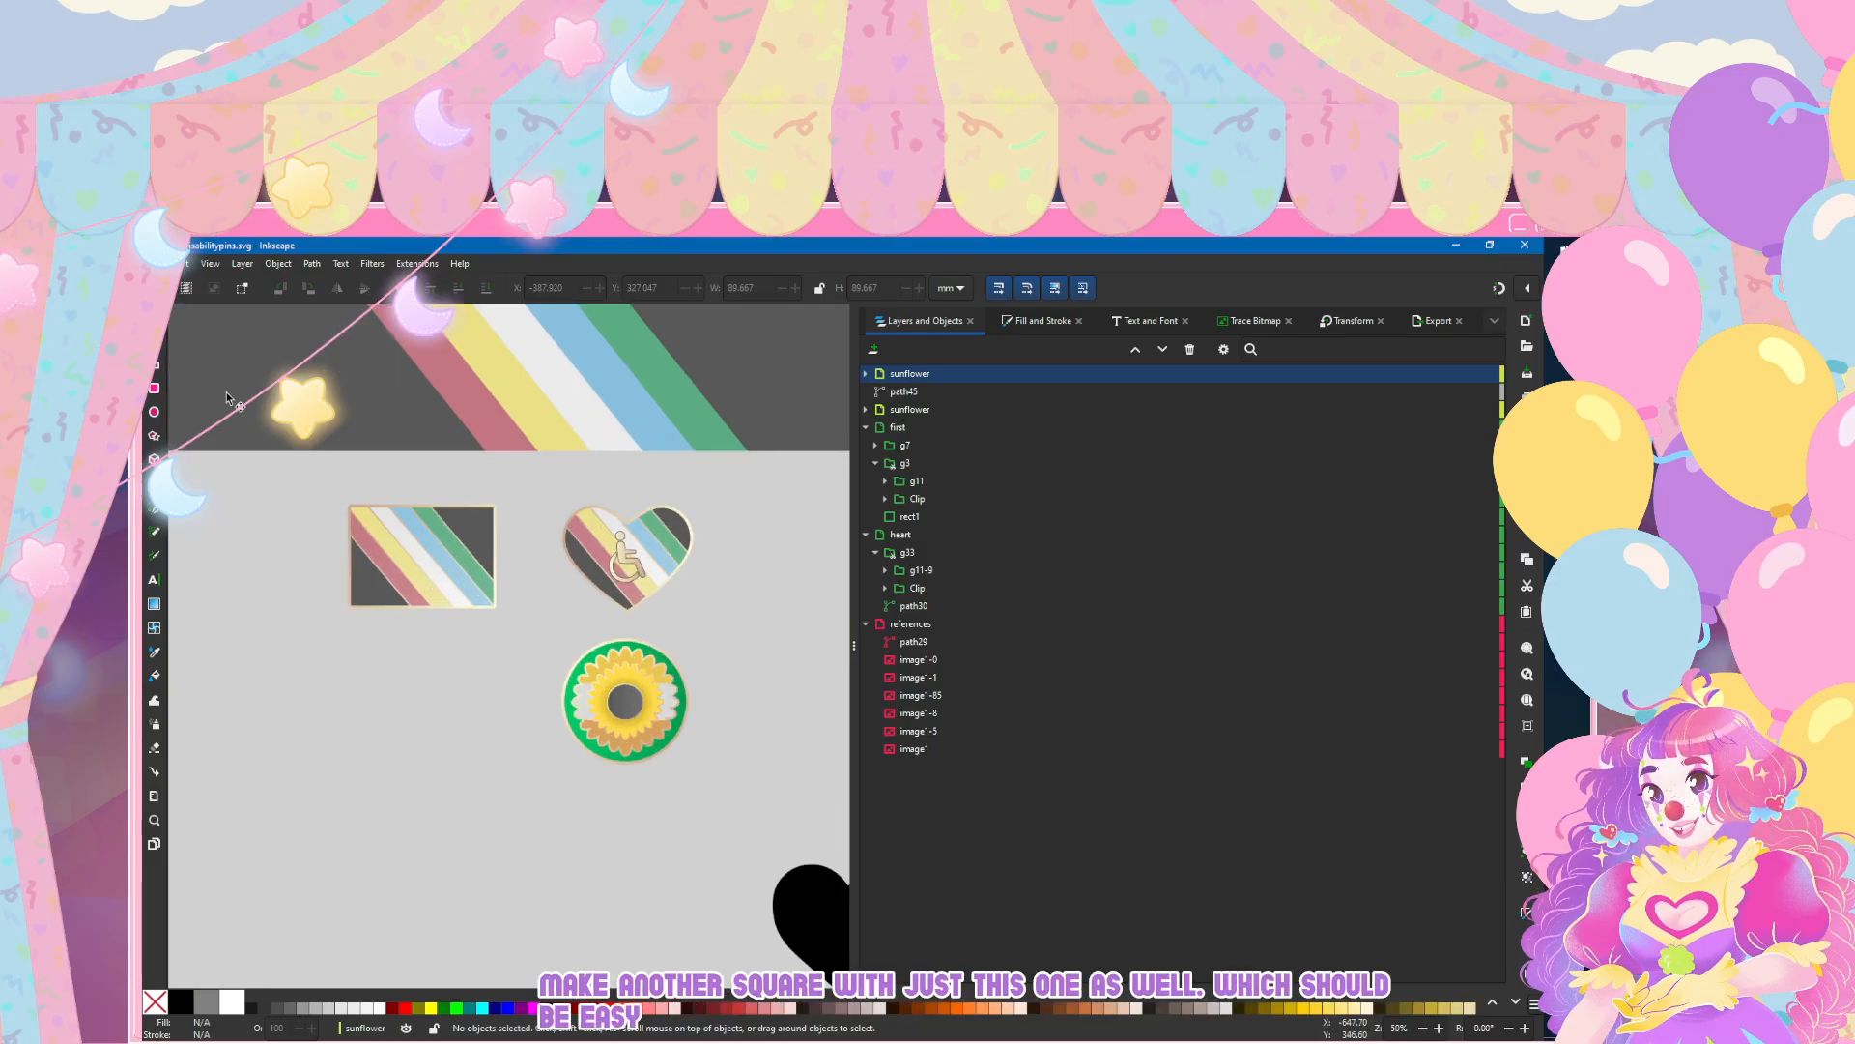
{"action": "left_click", "coordinate": [418, 543]}
{"action": "scroll", "coordinate": [421, 604], "scroll_direction": "up", "scroll_amount": 1}
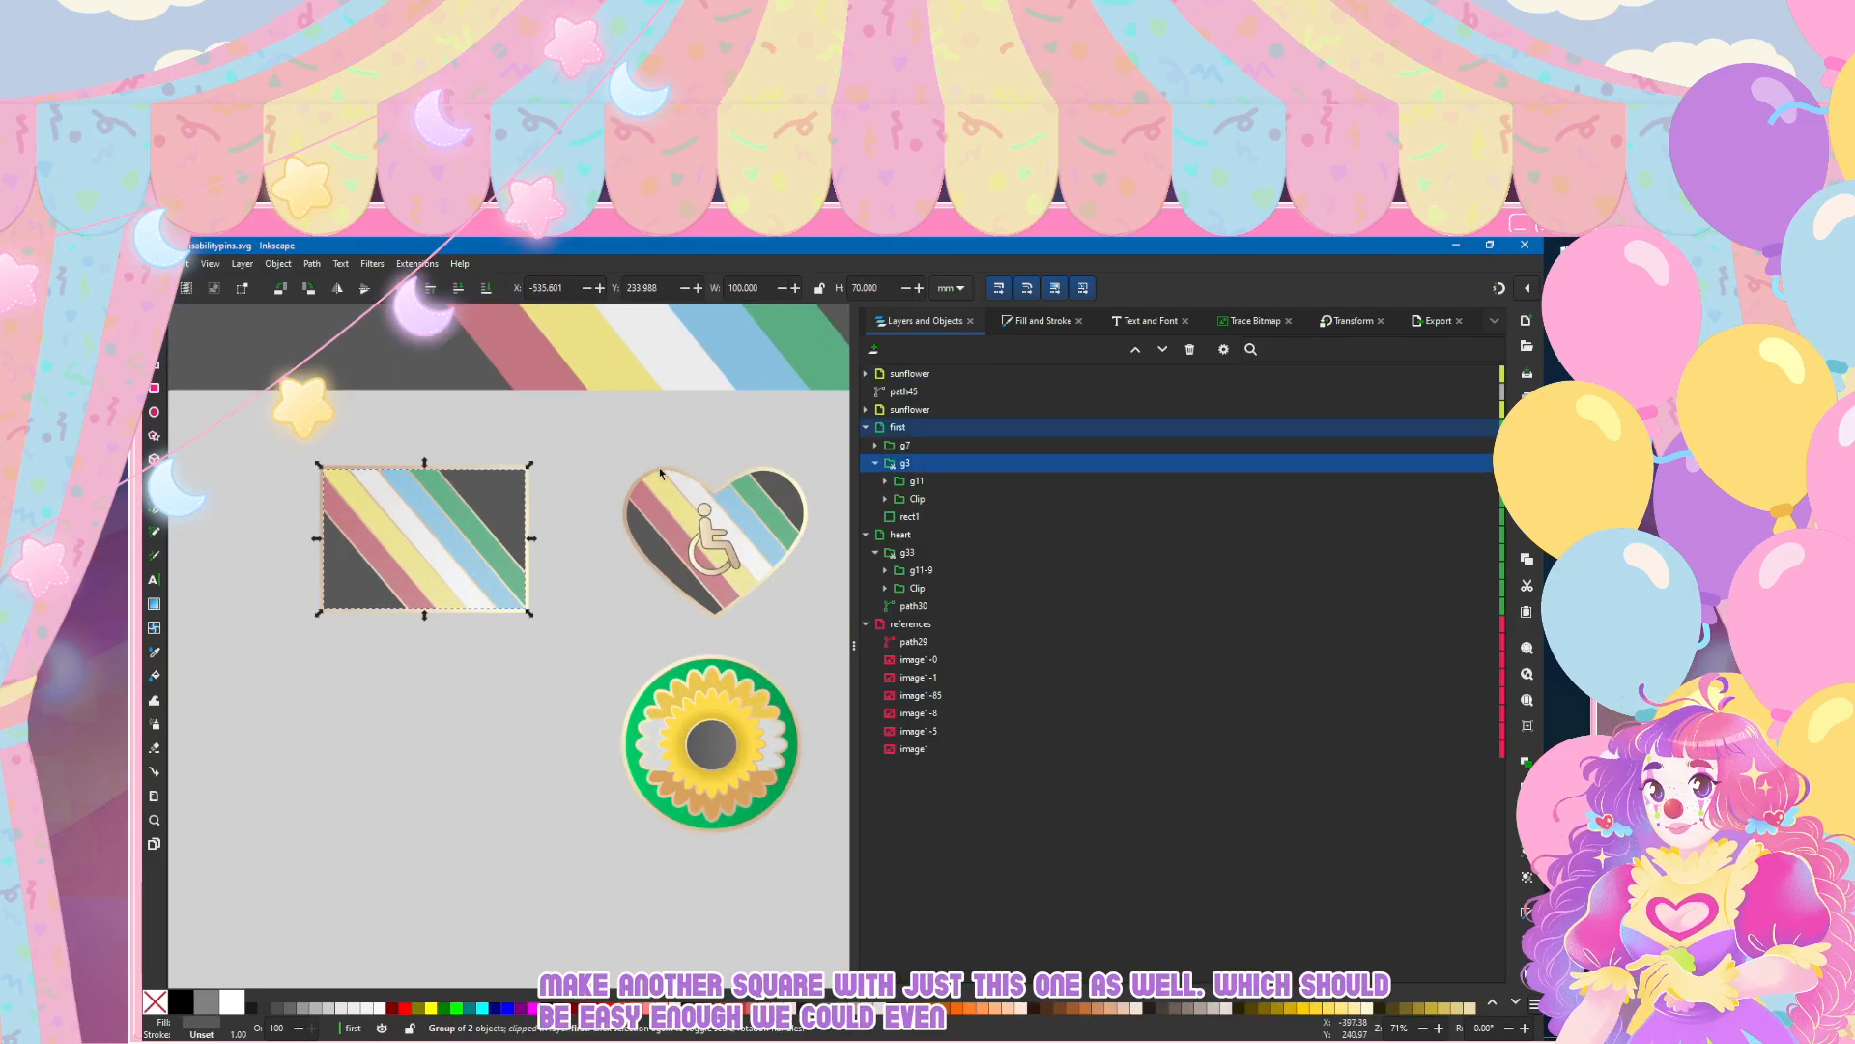
{"action": "left_click", "coordinate": [866, 428]}
{"action": "left_click", "coordinate": [877, 431]}
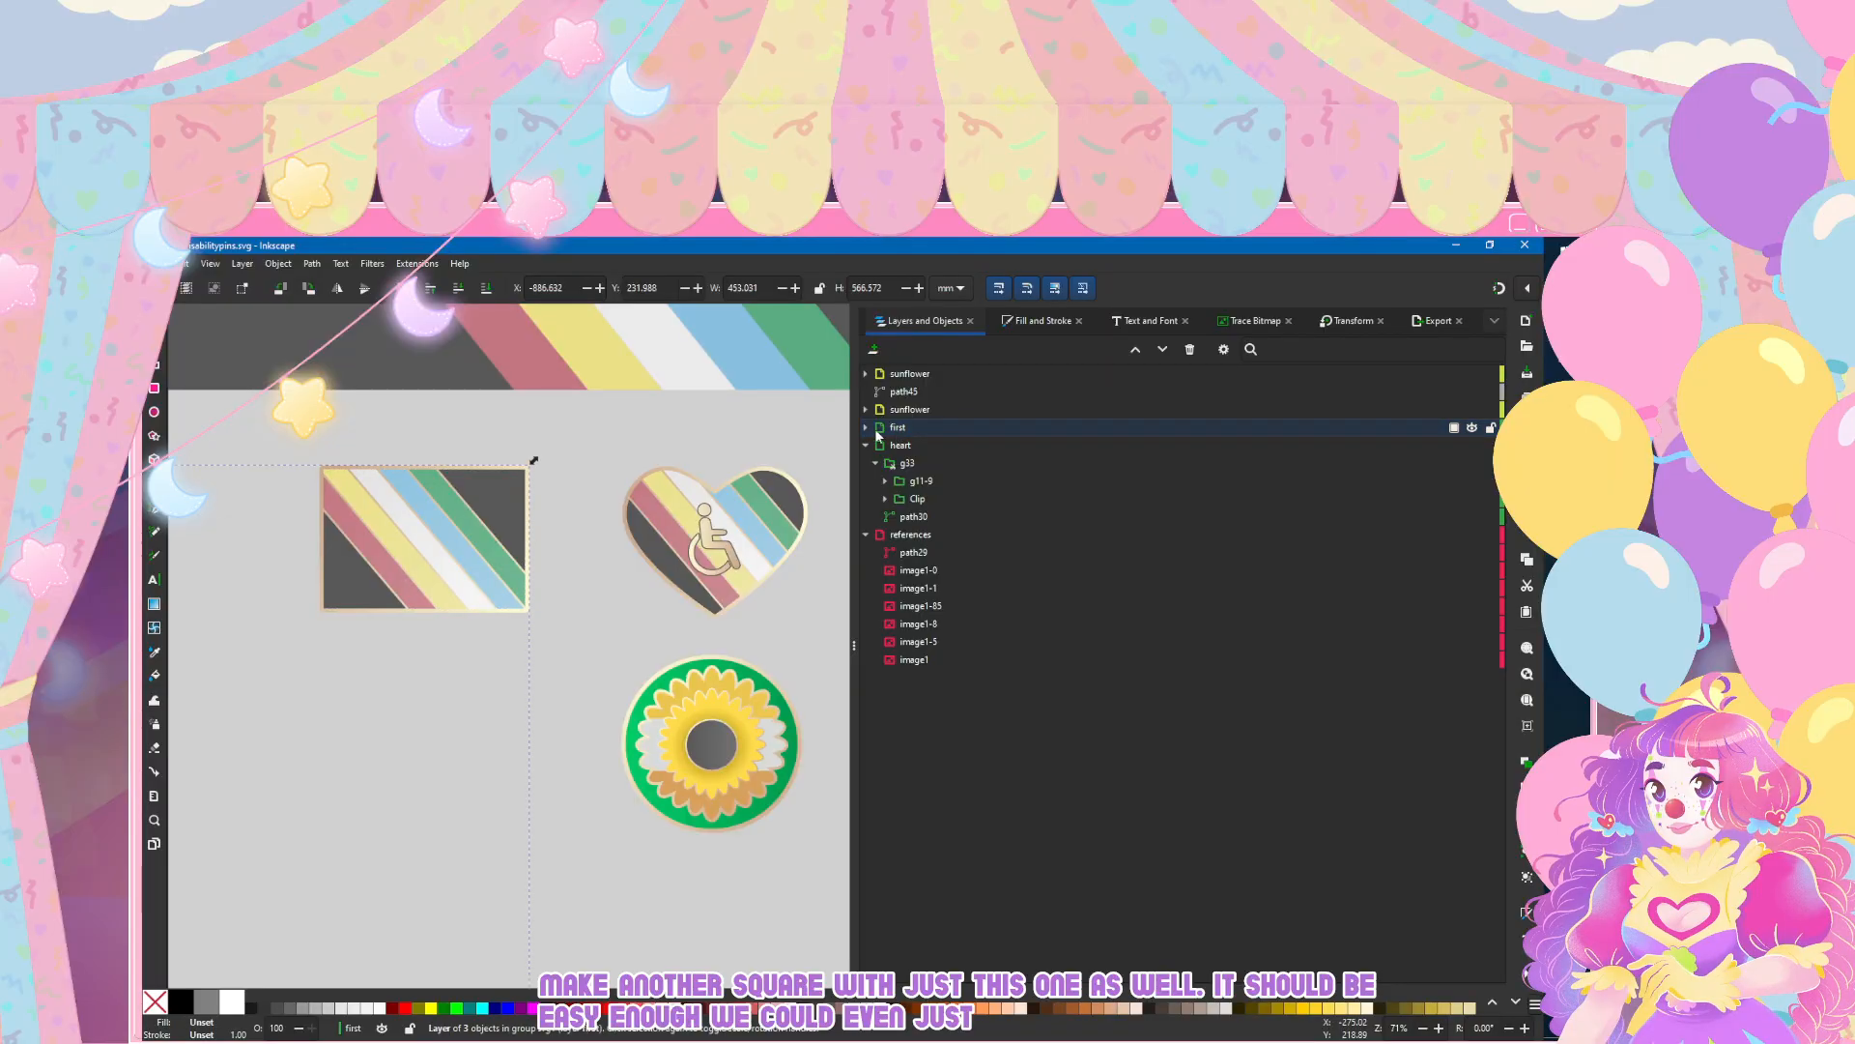
{"action": "left_click", "coordinate": [865, 428]}
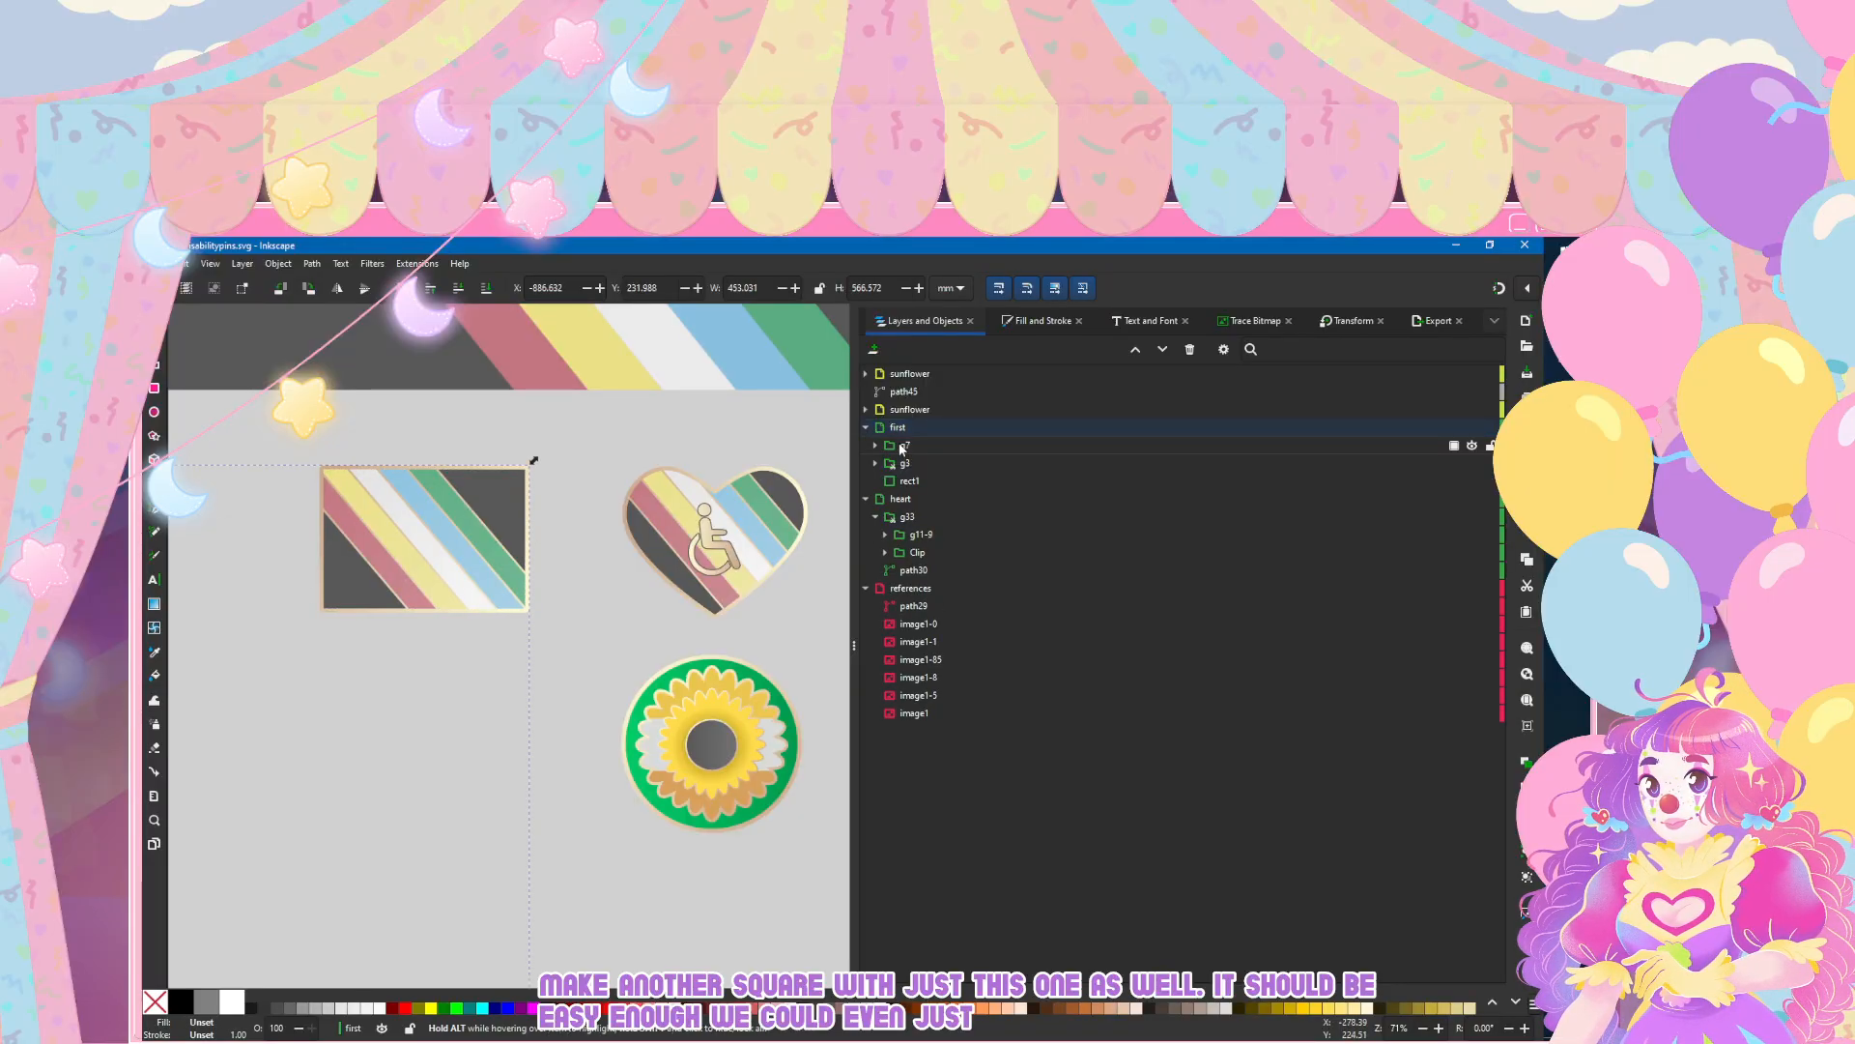
{"action": "scroll", "coordinate": [462, 586], "scroll_direction": "down", "scroll_amount": 5}
{"action": "scroll", "coordinate": [458, 593], "scroll_direction": "up", "scroll_amount": 6}
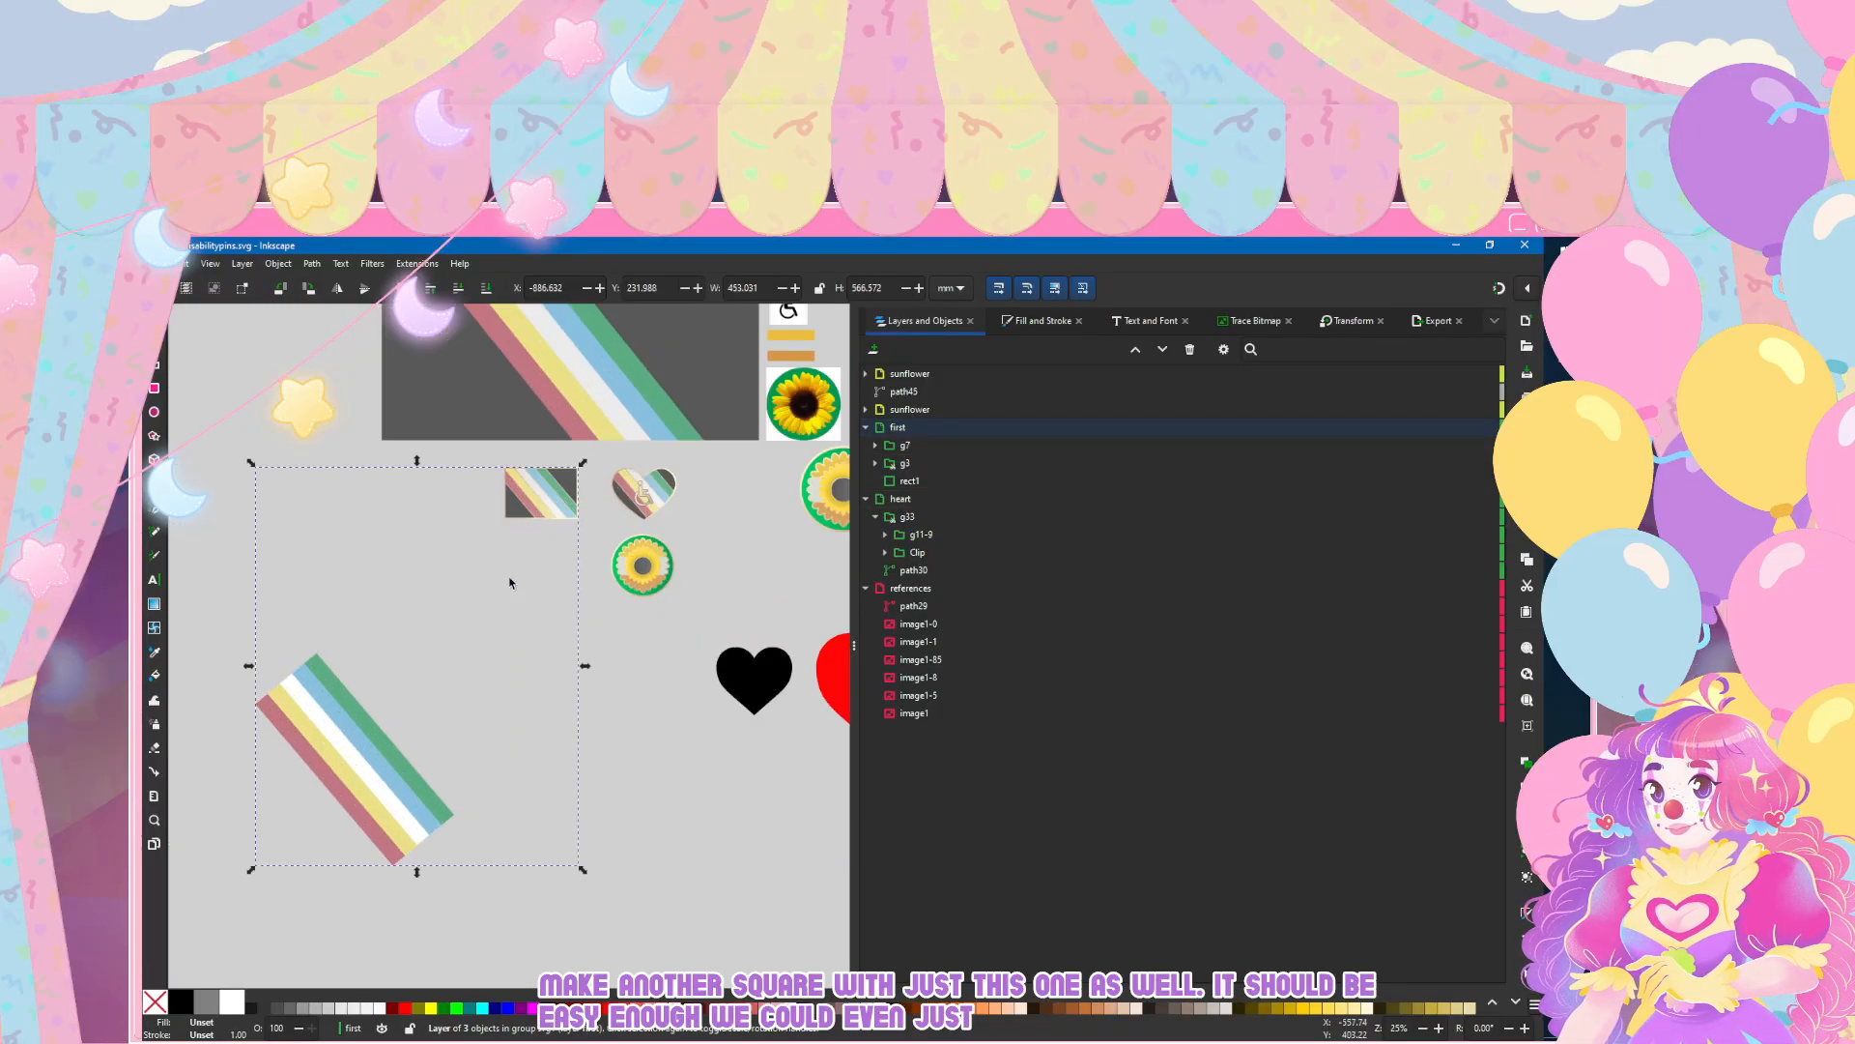
{"action": "scroll", "coordinate": [421, 483], "scroll_direction": "down", "scroll_amount": 1}
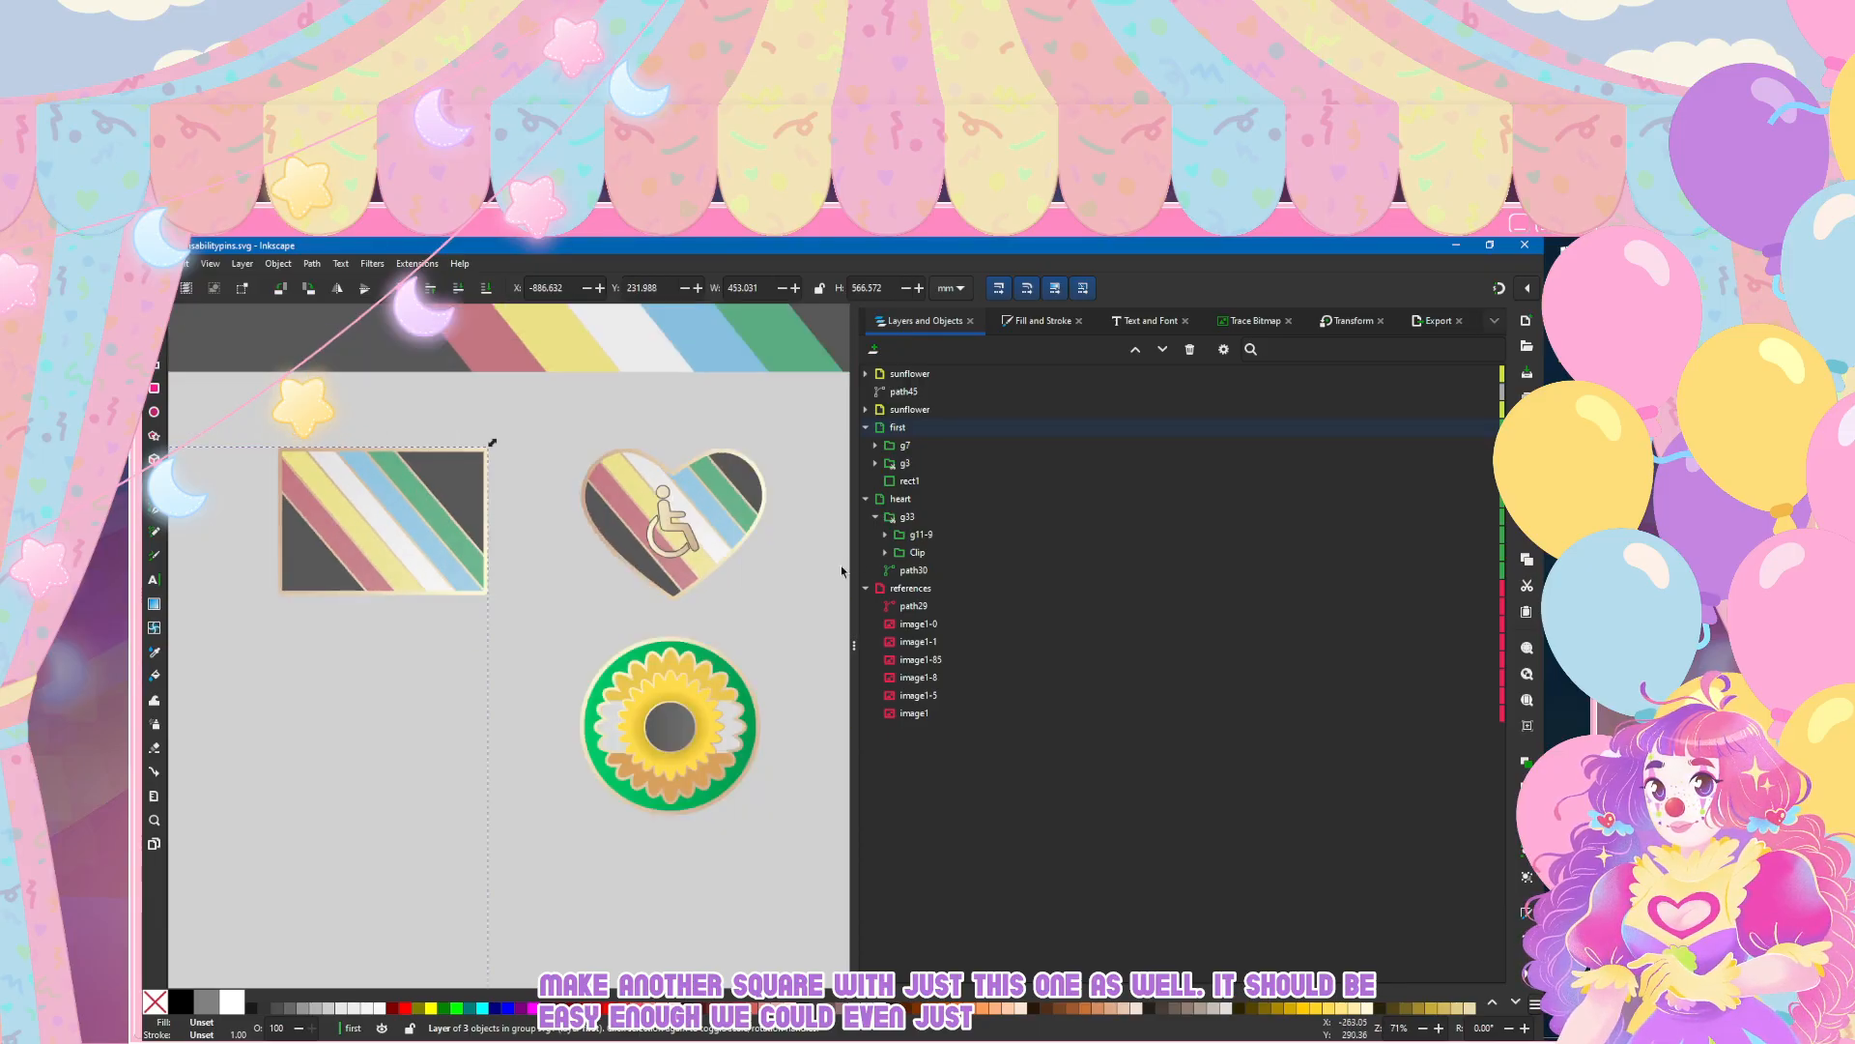
{"action": "left_click", "coordinate": [934, 480]}
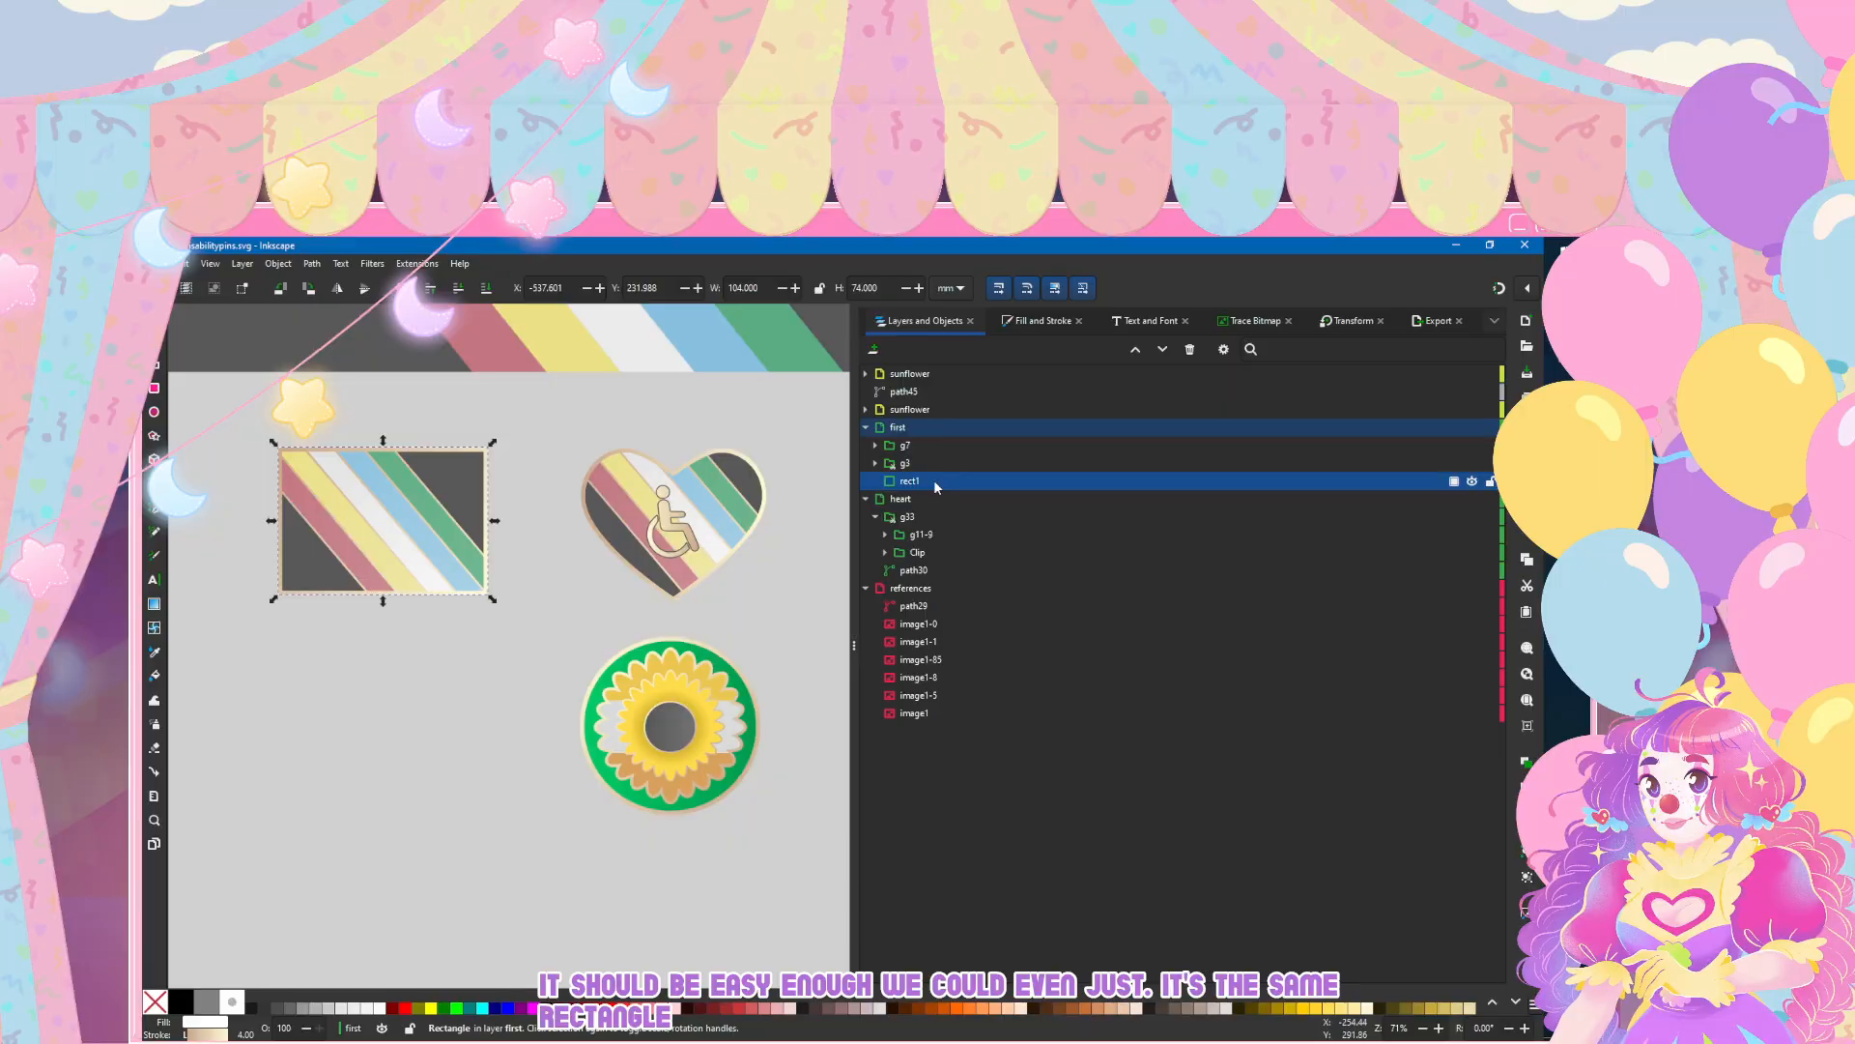
{"action": "left_click", "coordinate": [866, 498]}
{"action": "key", "text": "ctrl+d"}
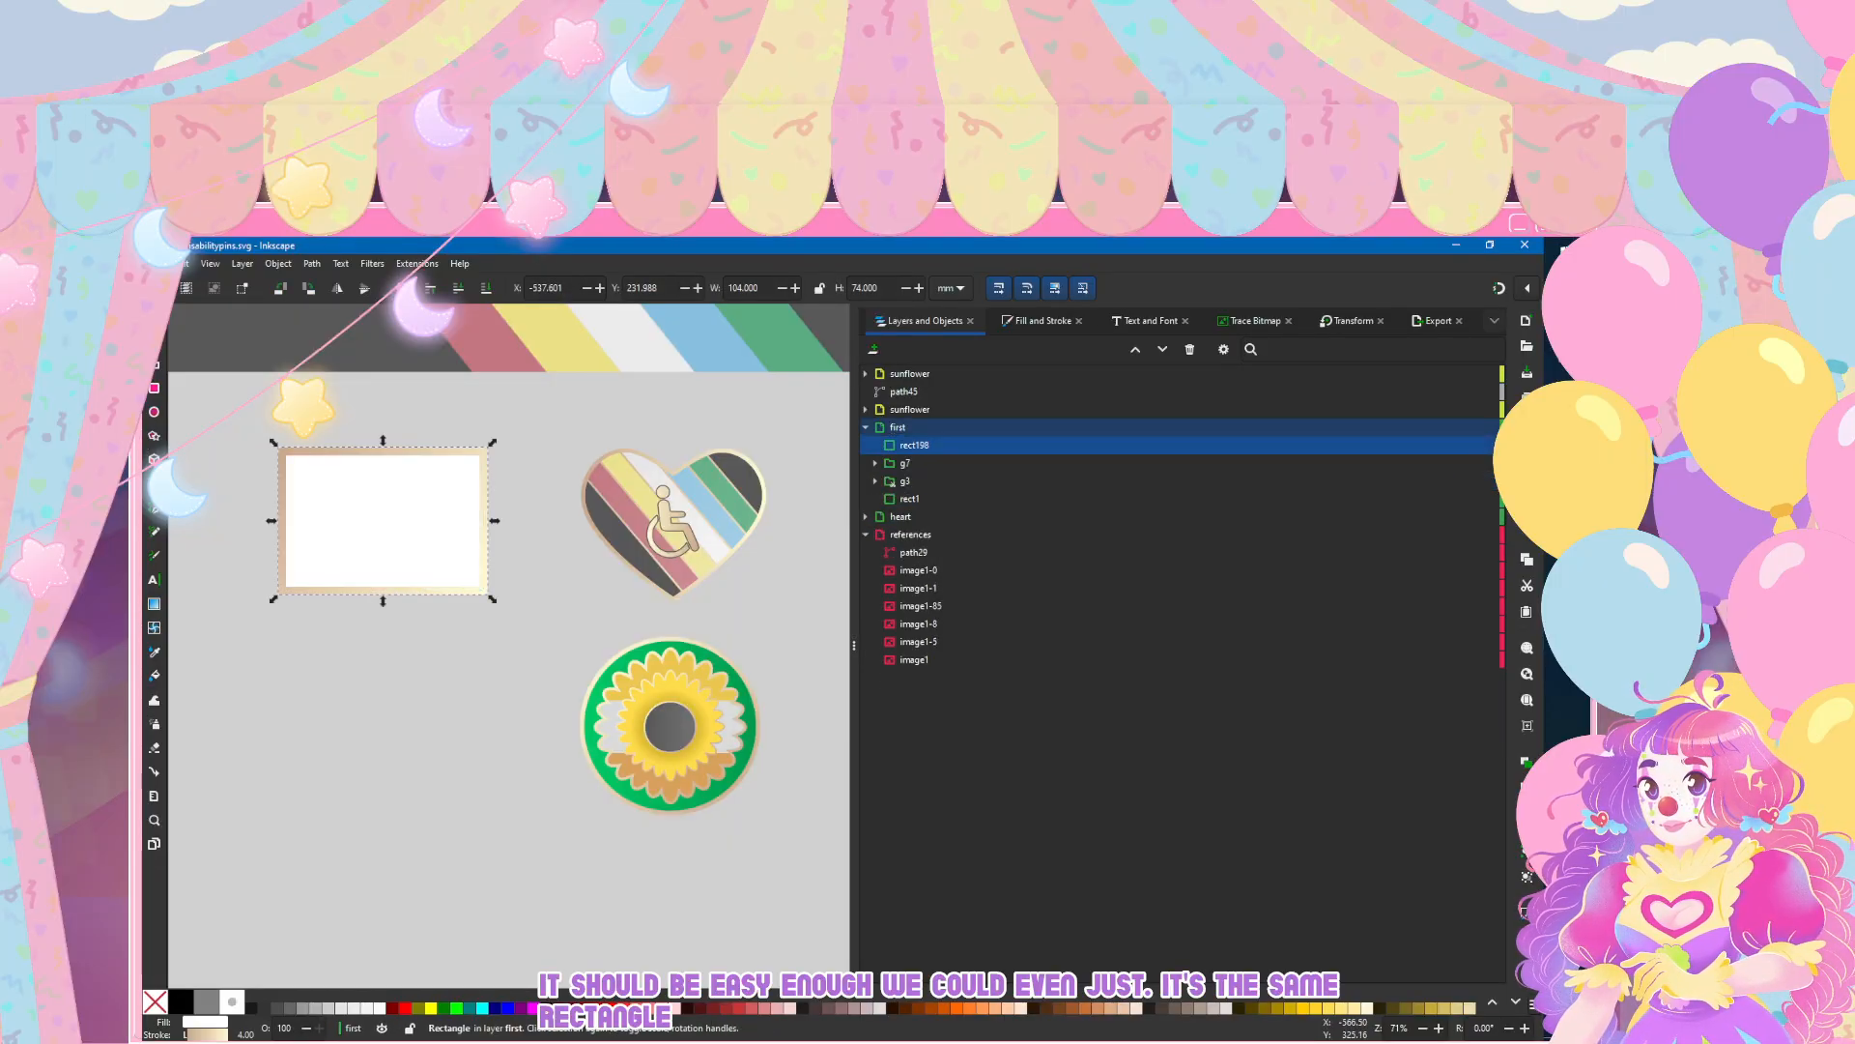
Step: Move the duplicated white rectangle straight down below the flag pin, beside the small sunflower
{"action": "left_click", "coordinate": [154, 364]}
{"action": "left_click", "coordinate": [155, 342]}
{"action": "key", "text": "Down"}
{"action": "key", "text": "Down"}
{"action": "key", "text": "Down"}
{"action": "key", "text": "Down"}
{"action": "key", "text": "Down"}
{"action": "key", "text": "Down"}
{"action": "key", "text": "Down"}
{"action": "key", "text": "Down"}
{"action": "key", "text": "Down"}
{"action": "key", "text": "Down"}
{"action": "key", "text": "Down"}
{"action": "key", "text": "Down"}
{"action": "key", "text": "Down"}
{"action": "key", "text": "Down"}
{"action": "key", "text": "Down"}
{"action": "key", "text": "Down"}
{"action": "key", "text": "Down"}
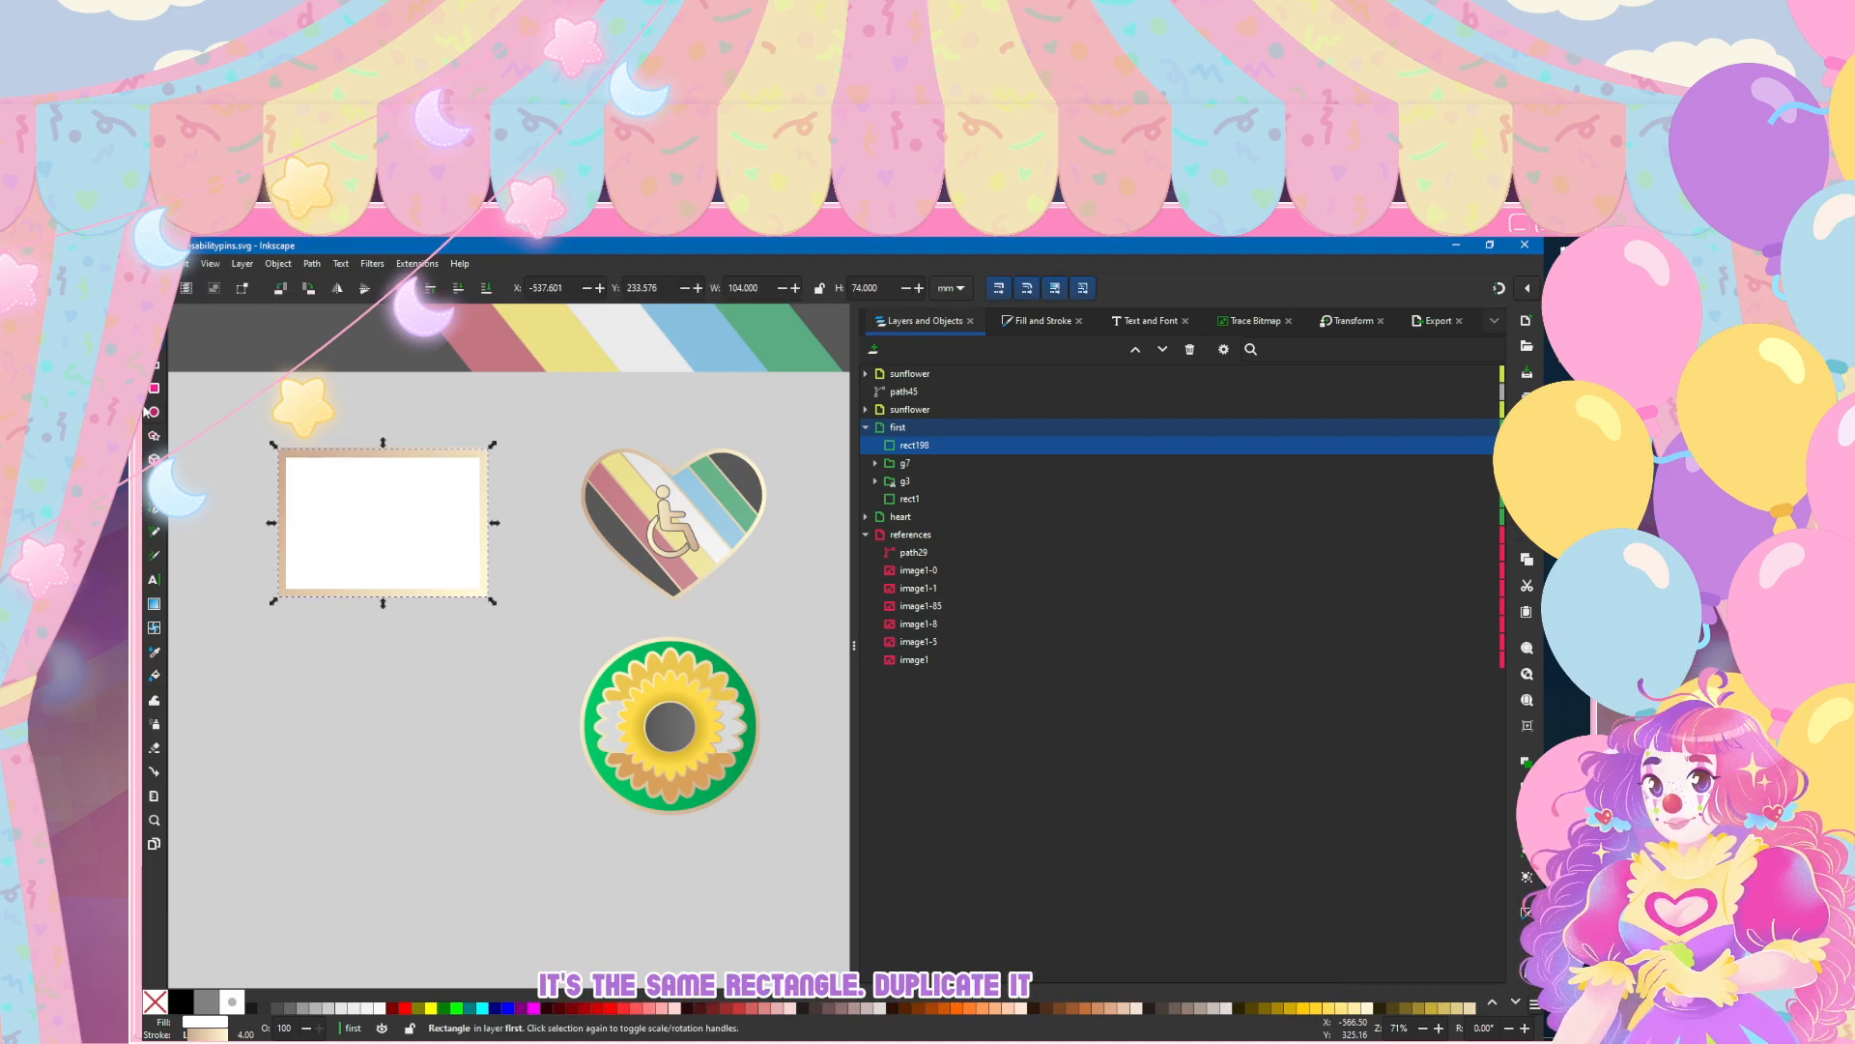
{"action": "key", "text": "Down"}
{"action": "key", "text": "Down"}
{"action": "key", "text": "Down"}
{"action": "key", "text": "Down"}
{"action": "key", "text": "Down"}
{"action": "key", "text": "Down"}
{"action": "key", "text": "Down"}
{"action": "key", "text": "Down"}
{"action": "key", "text": "Down"}
{"action": "key", "text": "Down"}
{"action": "key", "text": "Down"}
{"action": "key", "text": "Down"}
{"action": "key", "text": "Down"}
{"action": "key", "text": "Down"}
{"action": "key", "text": "Down"}
{"action": "key", "text": "Down"}
{"action": "key", "text": "Down"}
{"action": "key", "text": "Down"}
{"action": "key", "text": "Down"}
{"action": "key", "text": "Down"}
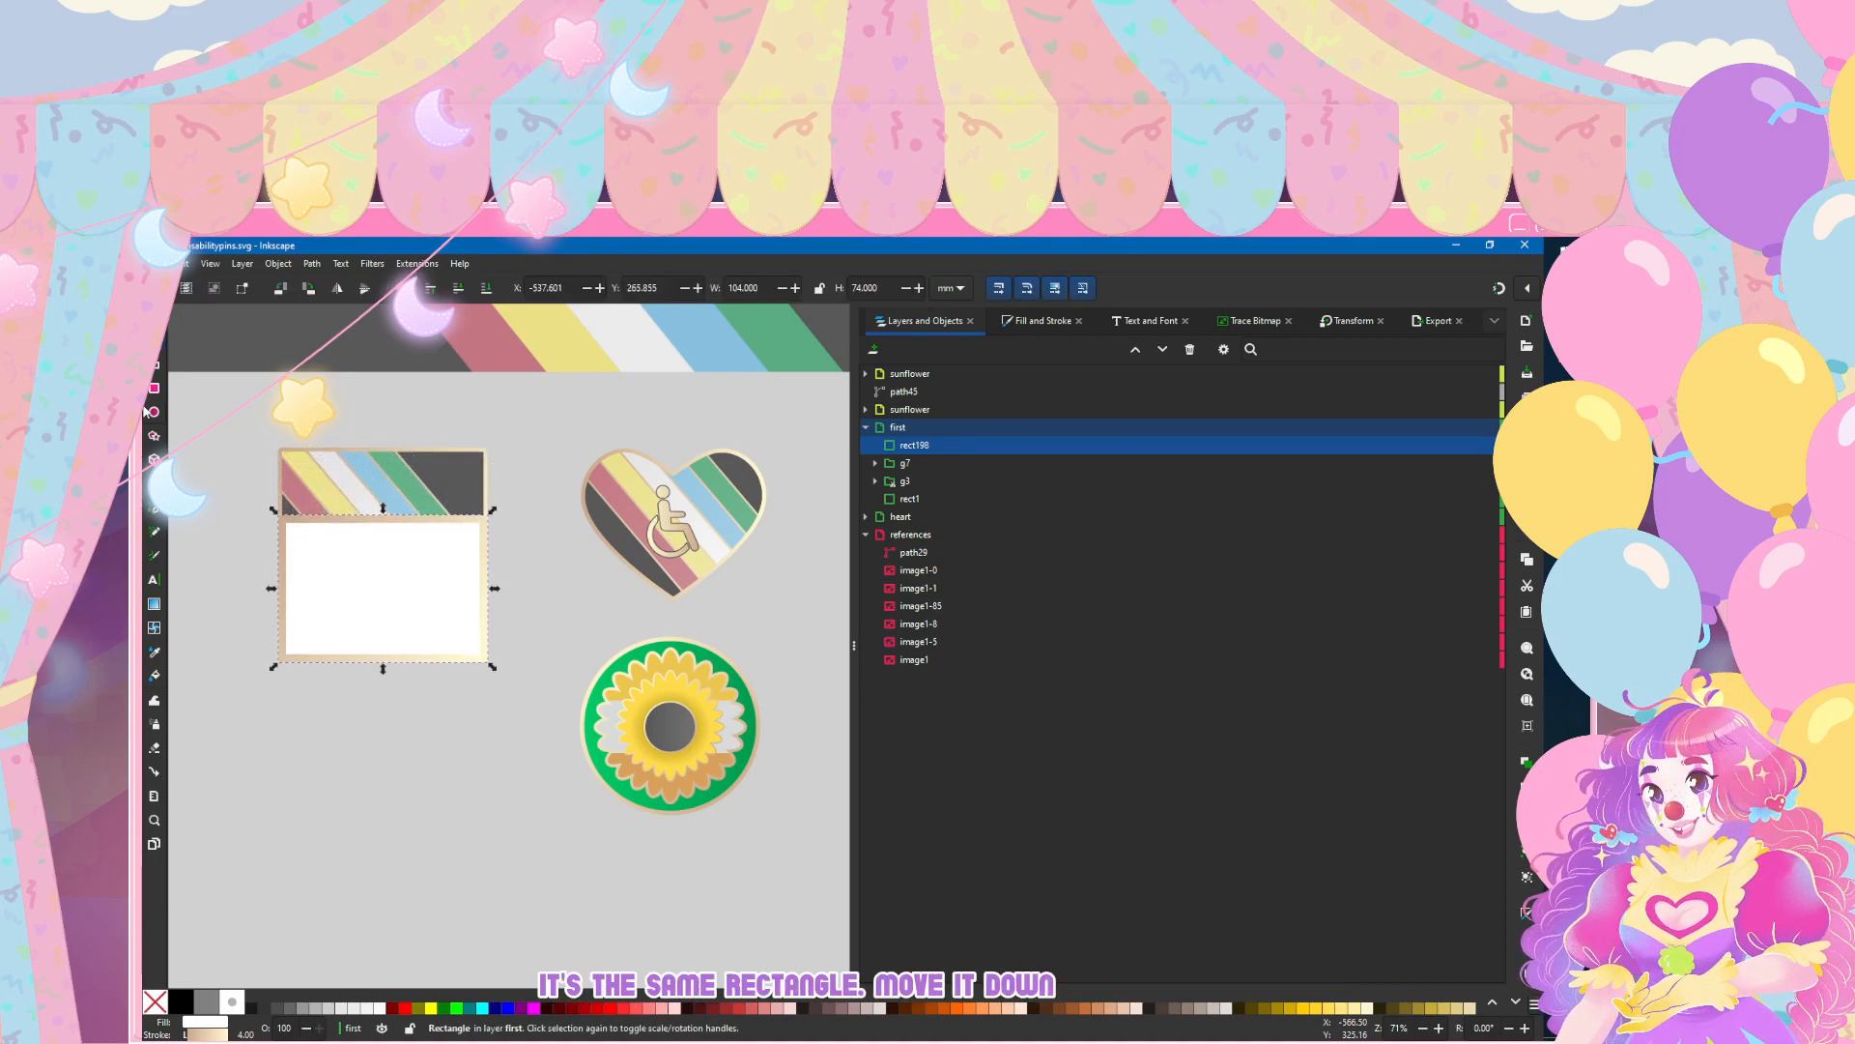
{"action": "key", "text": "Down"}
{"action": "key", "text": "Down"}
{"action": "key", "text": "Down"}
{"action": "key", "text": "Down"}
{"action": "key", "text": "Down"}
{"action": "key", "text": "Down"}
{"action": "key", "text": "Down"}
{"action": "key", "text": "Down"}
{"action": "key", "text": "Down"}
{"action": "key", "text": "Down"}
{"action": "key", "text": "Down"}
{"action": "key", "text": "Down"}
{"action": "key", "text": "Down"}
{"action": "key", "text": "Down"}
{"action": "key", "text": "Down"}
{"action": "key", "text": "Down"}
{"action": "key", "text": "Down"}
{"action": "key", "text": "Down"}
{"action": "key", "text": "Down"}
{"action": "key", "text": "Down"}
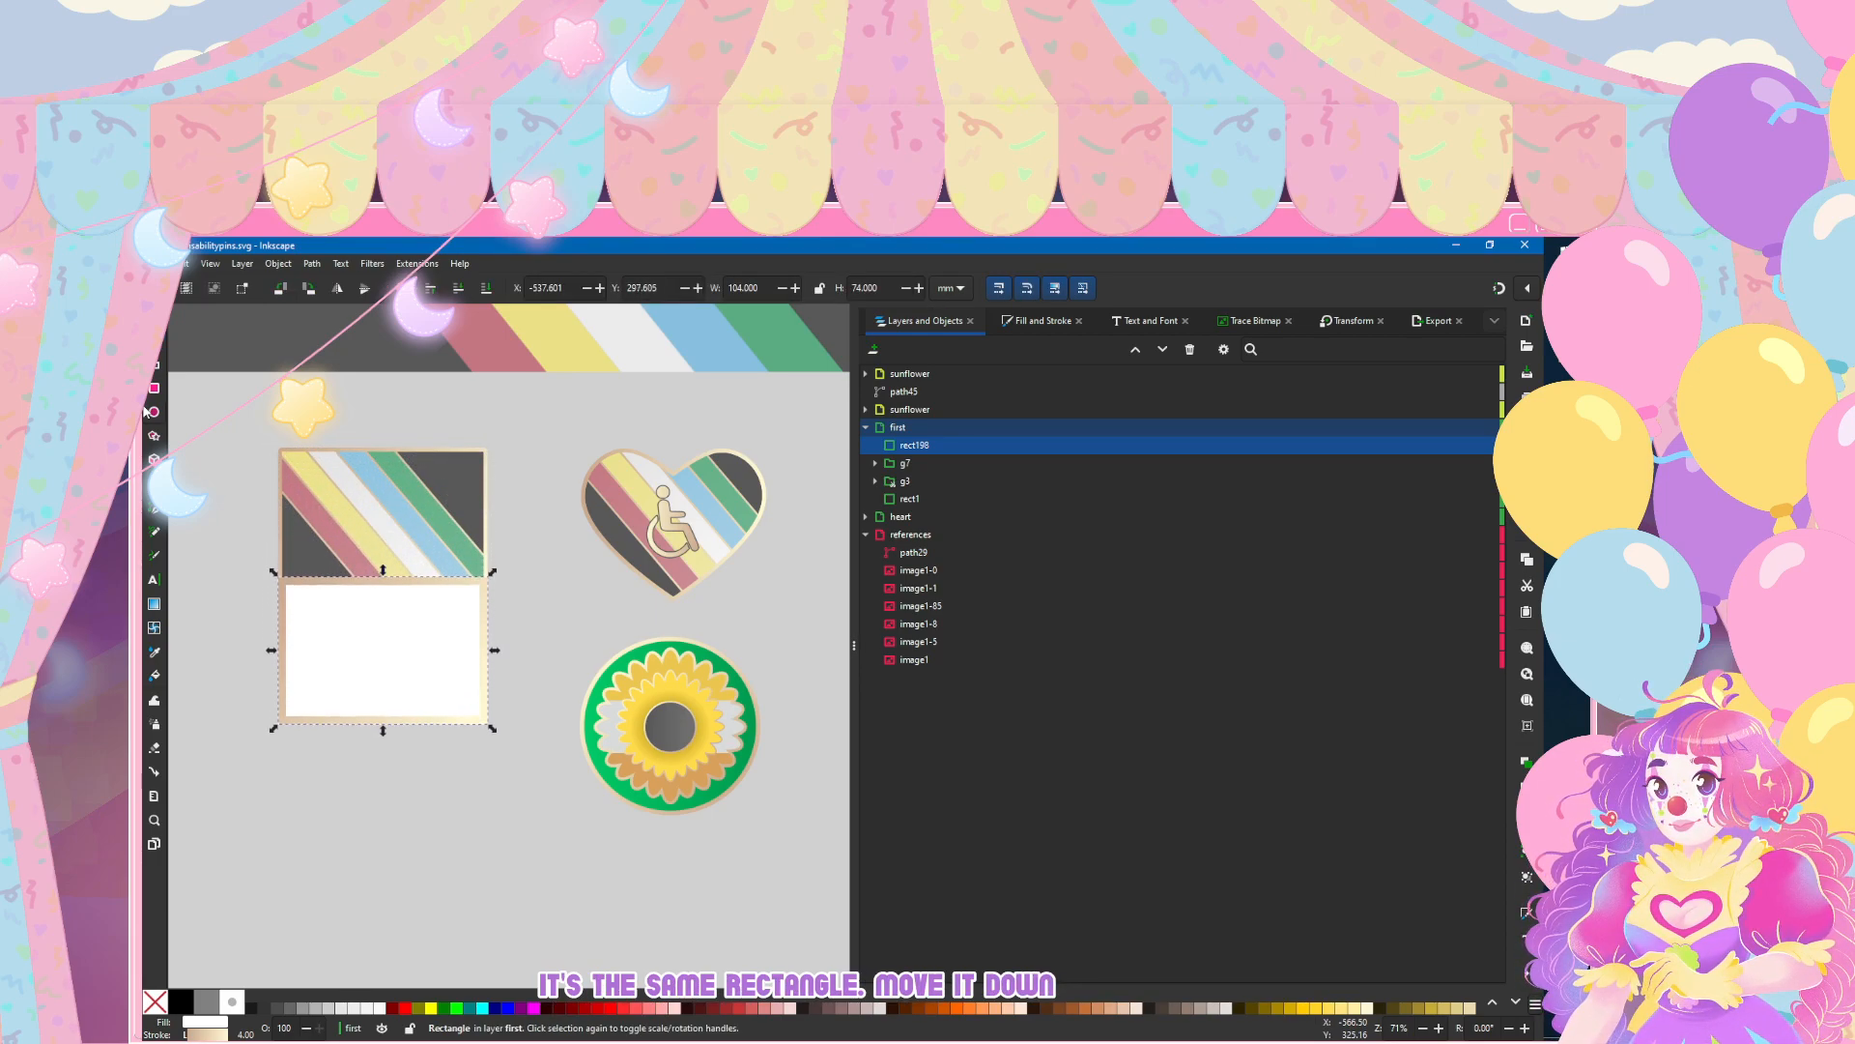
{"action": "key", "text": "Down"}
{"action": "key", "text": "Down"}
{"action": "key", "text": "Down"}
{"action": "key", "text": "Down"}
{"action": "key", "text": "Down"}
{"action": "key", "text": "Down"}
{"action": "key", "text": "Down"}
{"action": "key", "text": "Down"}
{"action": "key", "text": "Down"}
{"action": "key", "text": "Down"}
{"action": "key", "text": "Down"}
{"action": "key", "text": "Down"}
{"action": "key", "text": "Down"}
{"action": "key", "text": "Down"}
{"action": "key", "text": "Down"}
{"action": "key", "text": "Down"}
{"action": "key", "text": "Down"}
{"action": "key", "text": "Down"}
{"action": "key", "text": "Down"}
{"action": "key", "text": "Down"}
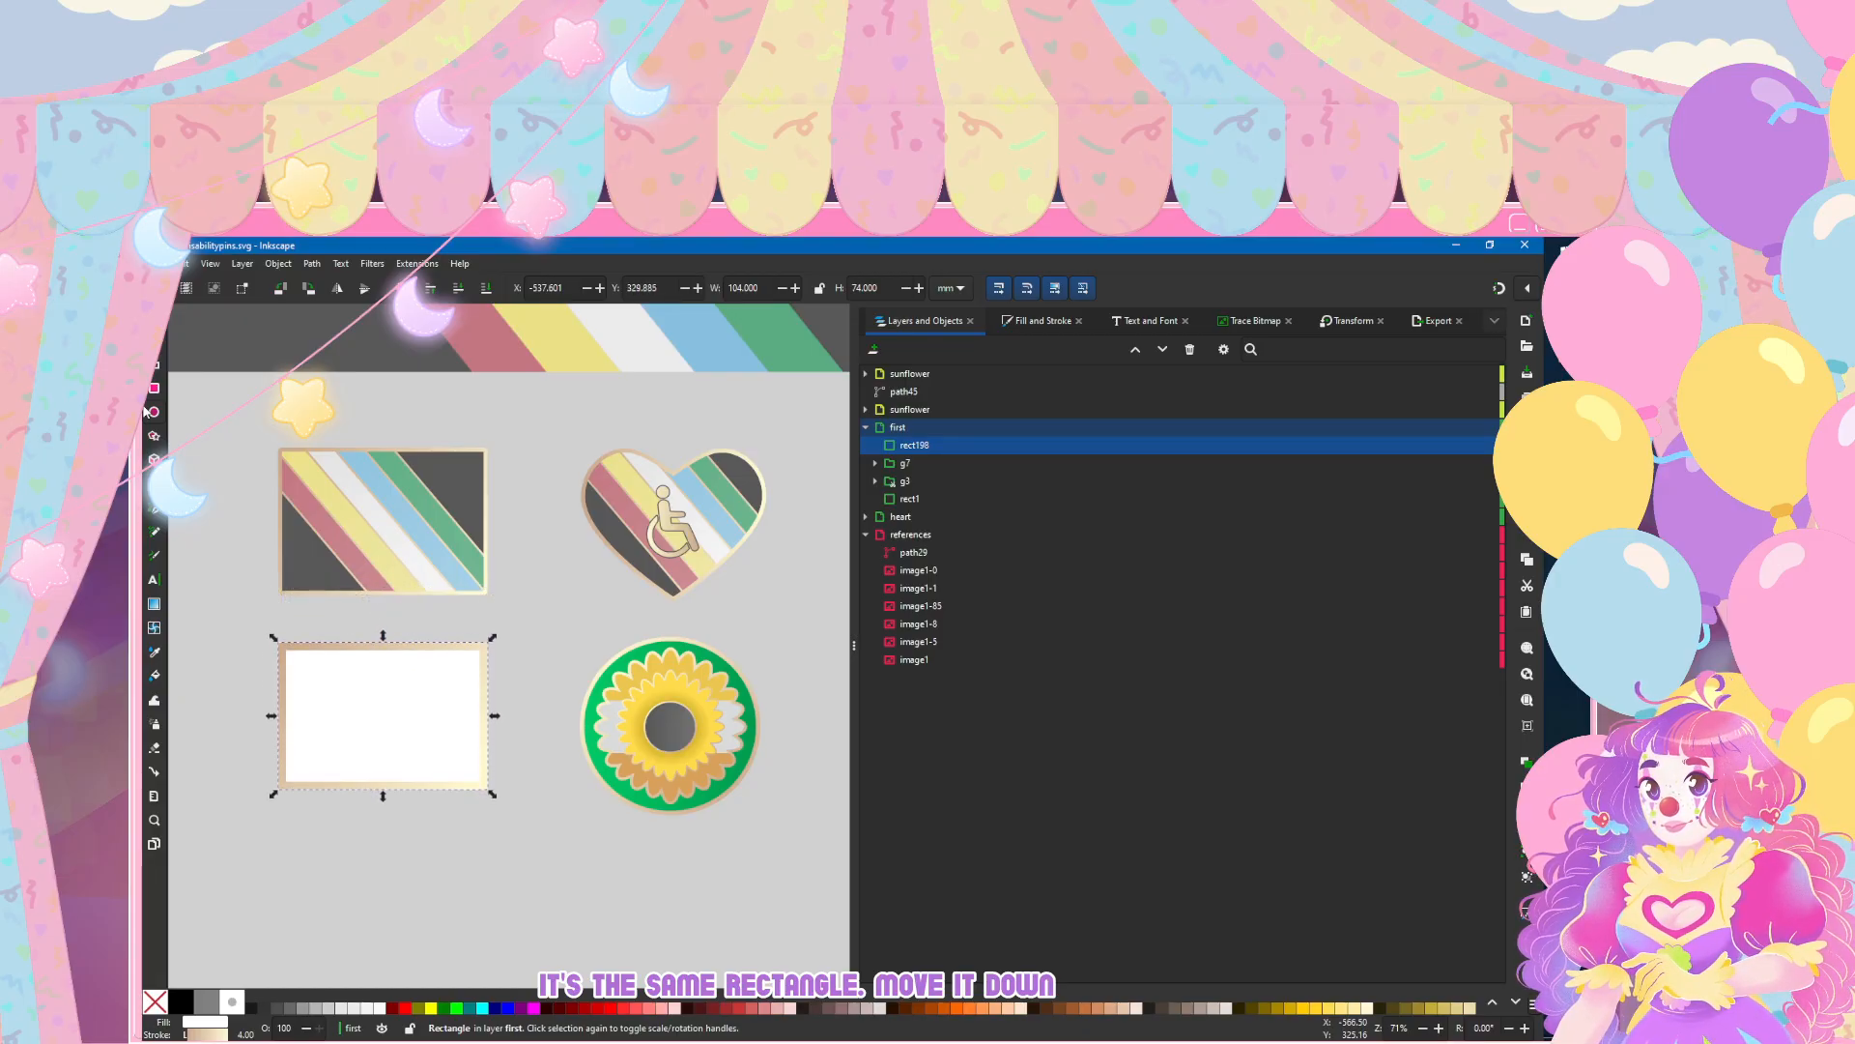
Step: Duplicate the lowered white rectangle and add a new layer named second
{"action": "key", "text": "ctrl+d"}
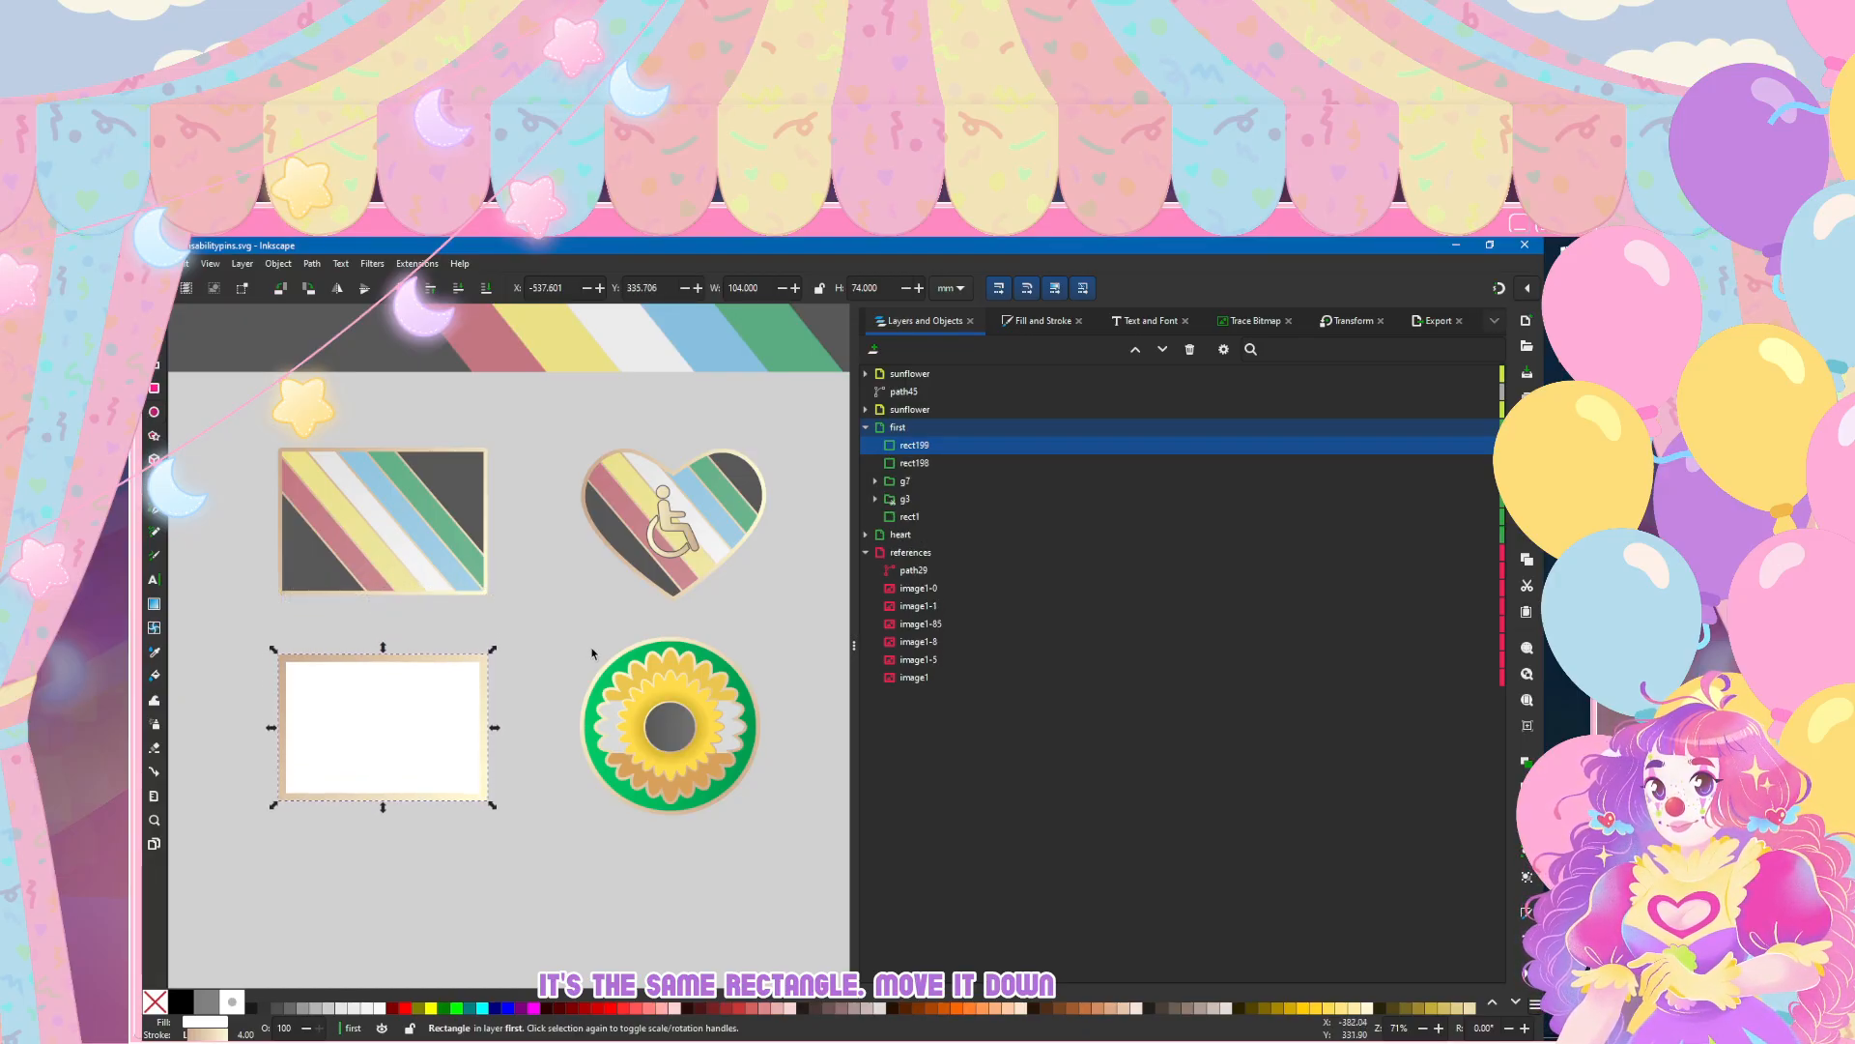
{"action": "left_click", "coordinate": [873, 350]}
{"action": "type", "text": "second"}
{"action": "left_click", "coordinate": [904, 699]}
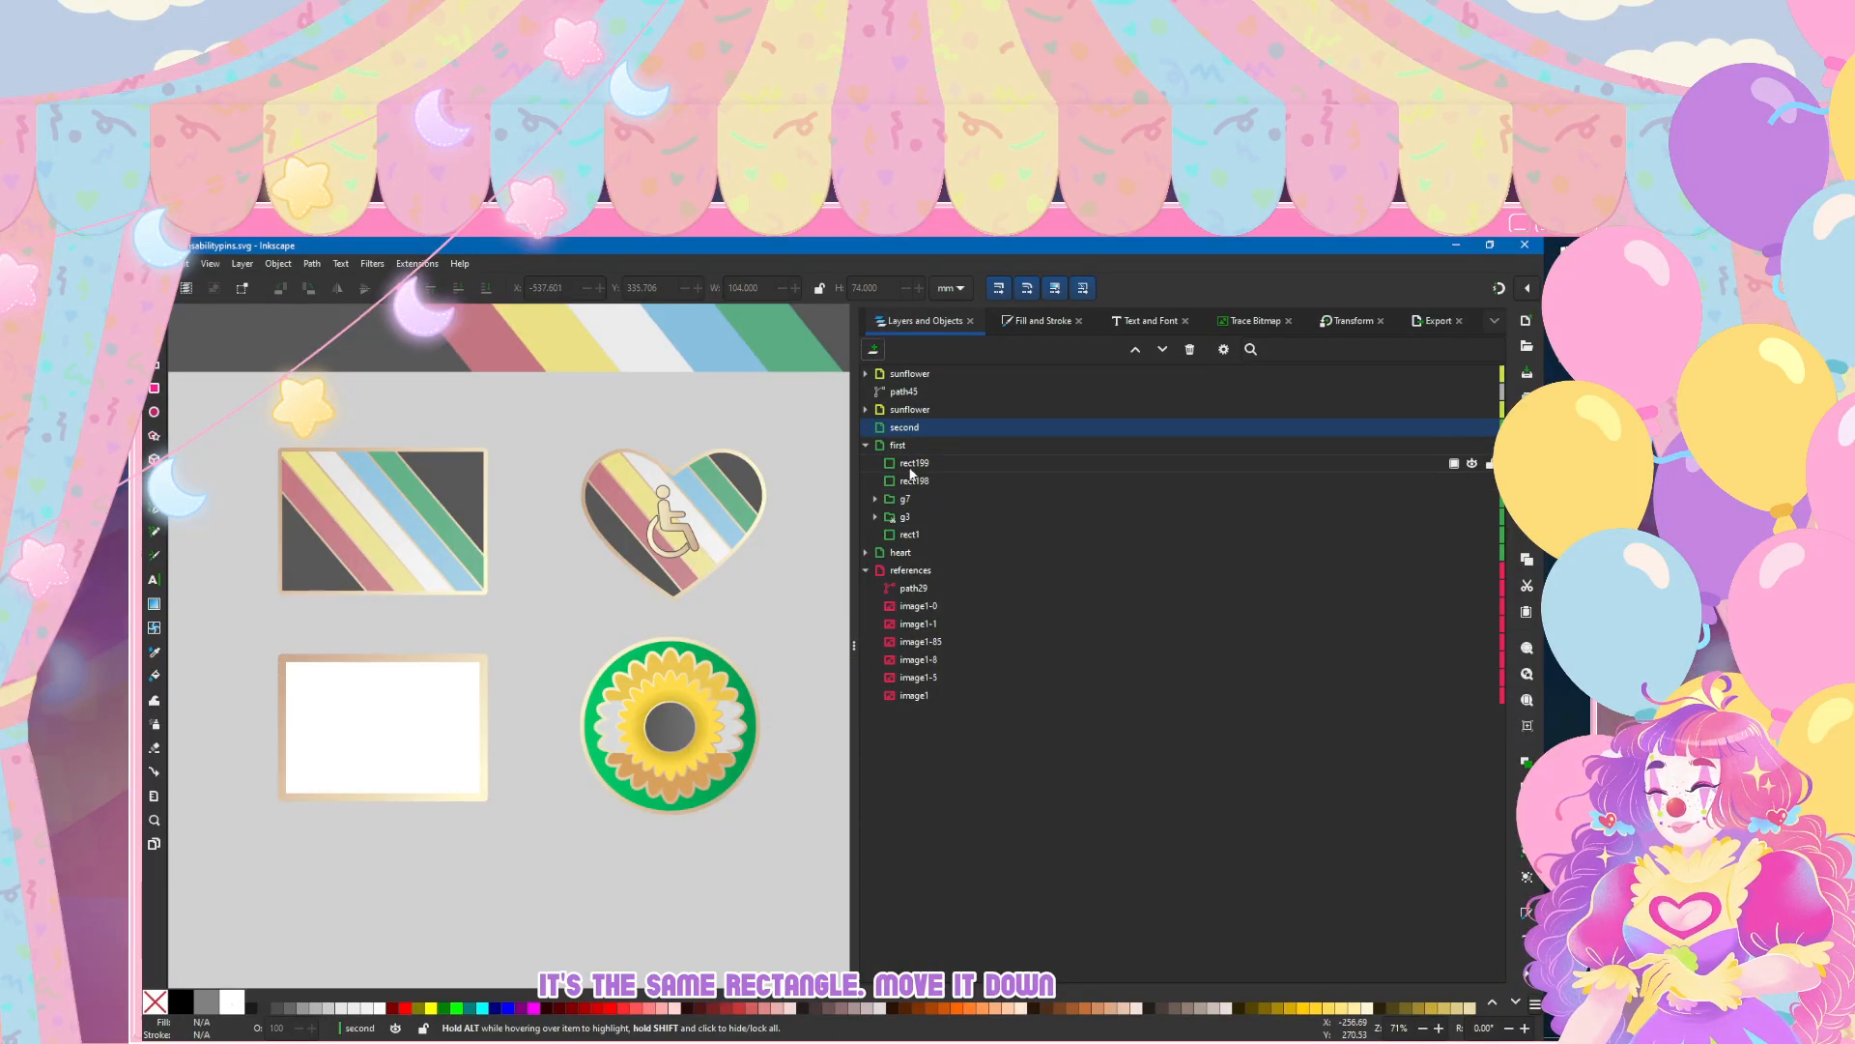
Step: Move both white rectangles into the second layer and turn the upper one into a clip group
{"action": "left_click", "coordinate": [911, 463]}
{"action": "mouse_move", "coordinate": [910, 464]}
{"action": "left_mouse_down"}
{"action": "mouse_move", "coordinate": [924, 429]}
{"action": "mouse_move", "coordinate": [925, 446]}
{"action": "left_mouse_up"}
{"action": "left_click", "coordinate": [925, 447]}
{"action": "right_click", "coordinate": [925, 447]}
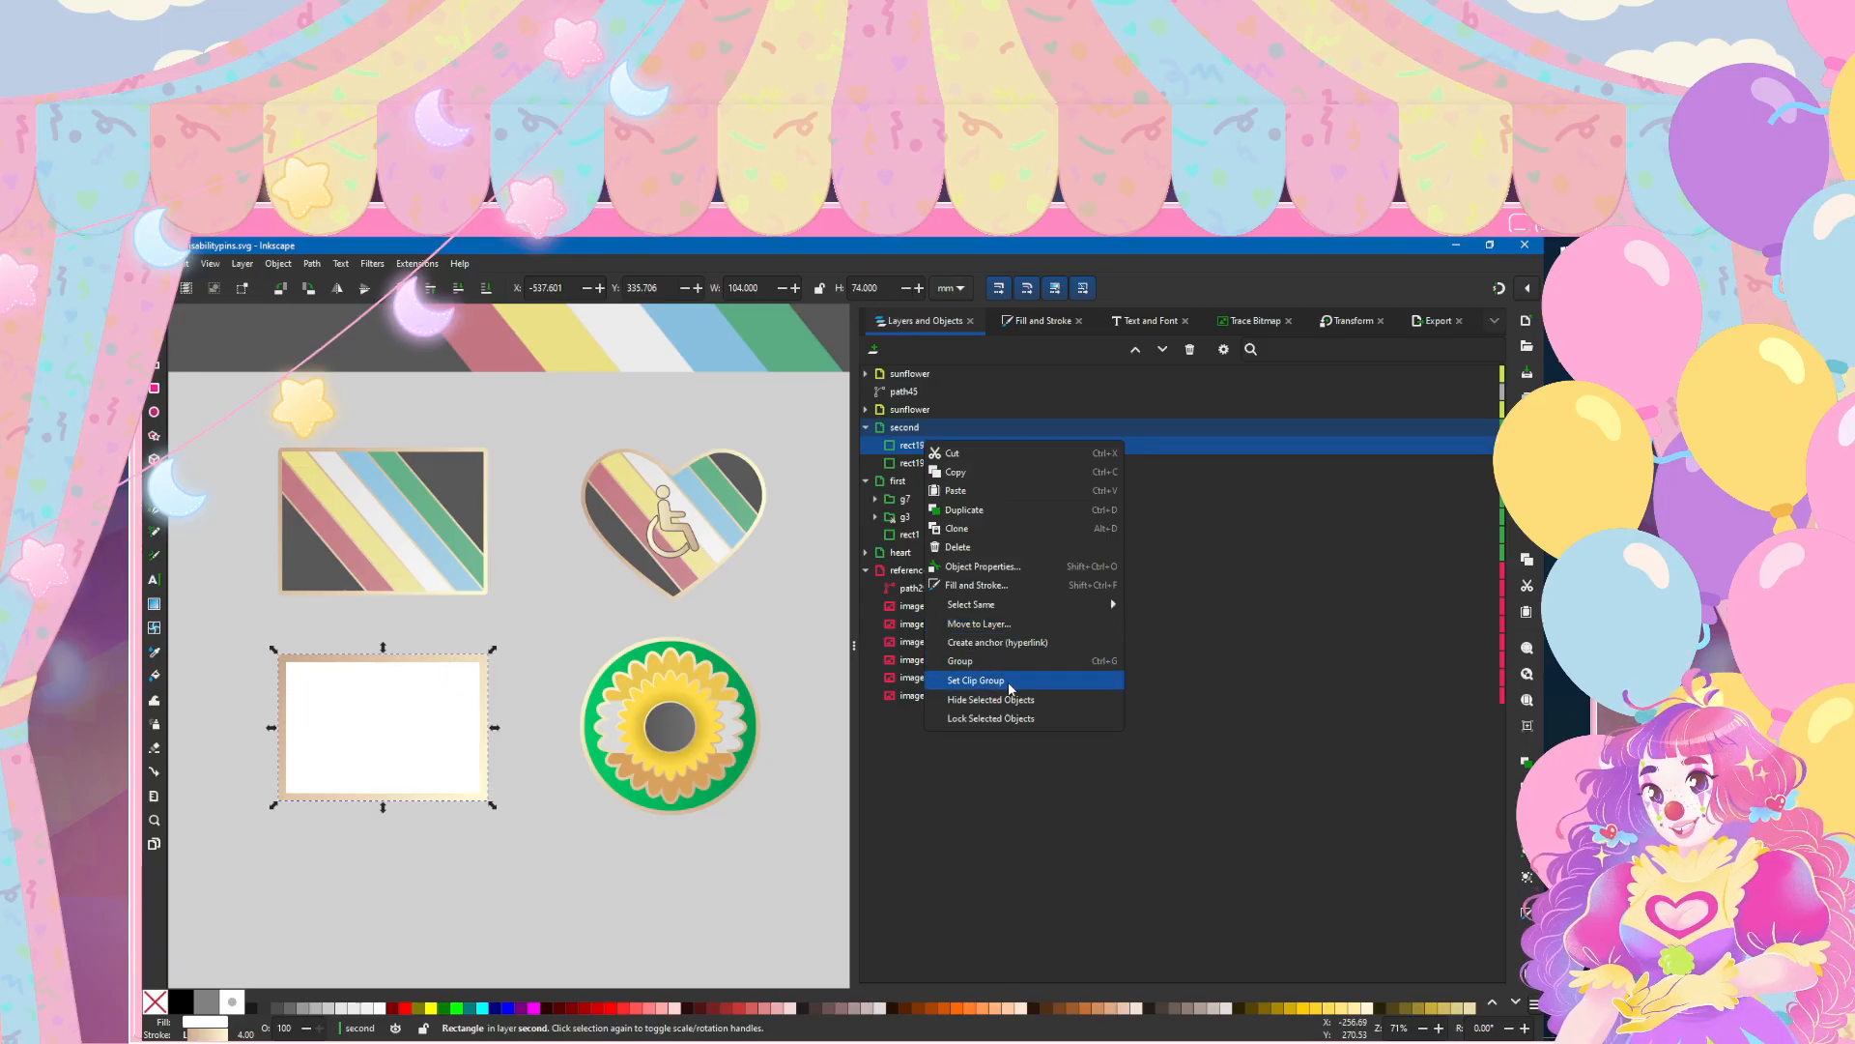
{"action": "left_click", "coordinate": [996, 680]}
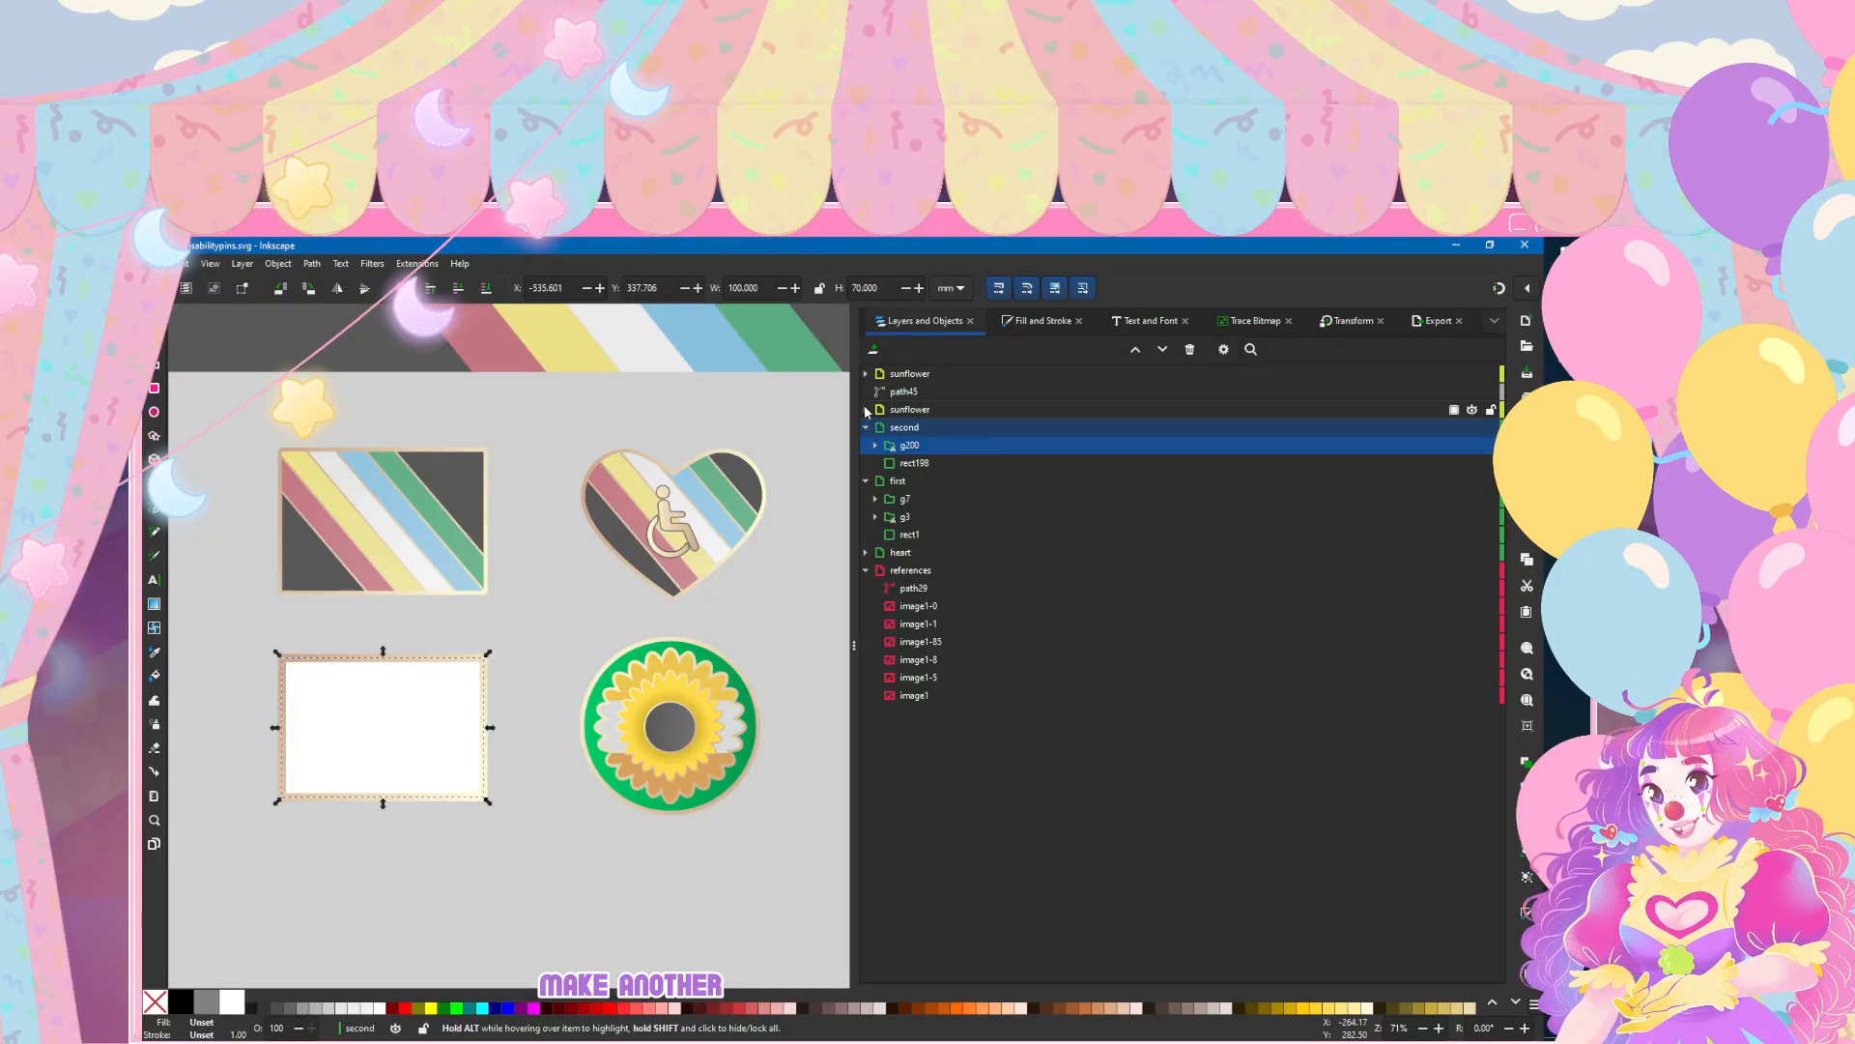
Step: Copy the gold, white and bronze stripe group from the small sunflower's petals into the second layer
{"action": "left_click", "coordinate": [951, 408]}
{"action": "left_click", "coordinate": [867, 374]}
{"action": "left_click", "coordinate": [867, 374]}
{"action": "left_click", "coordinate": [918, 446]}
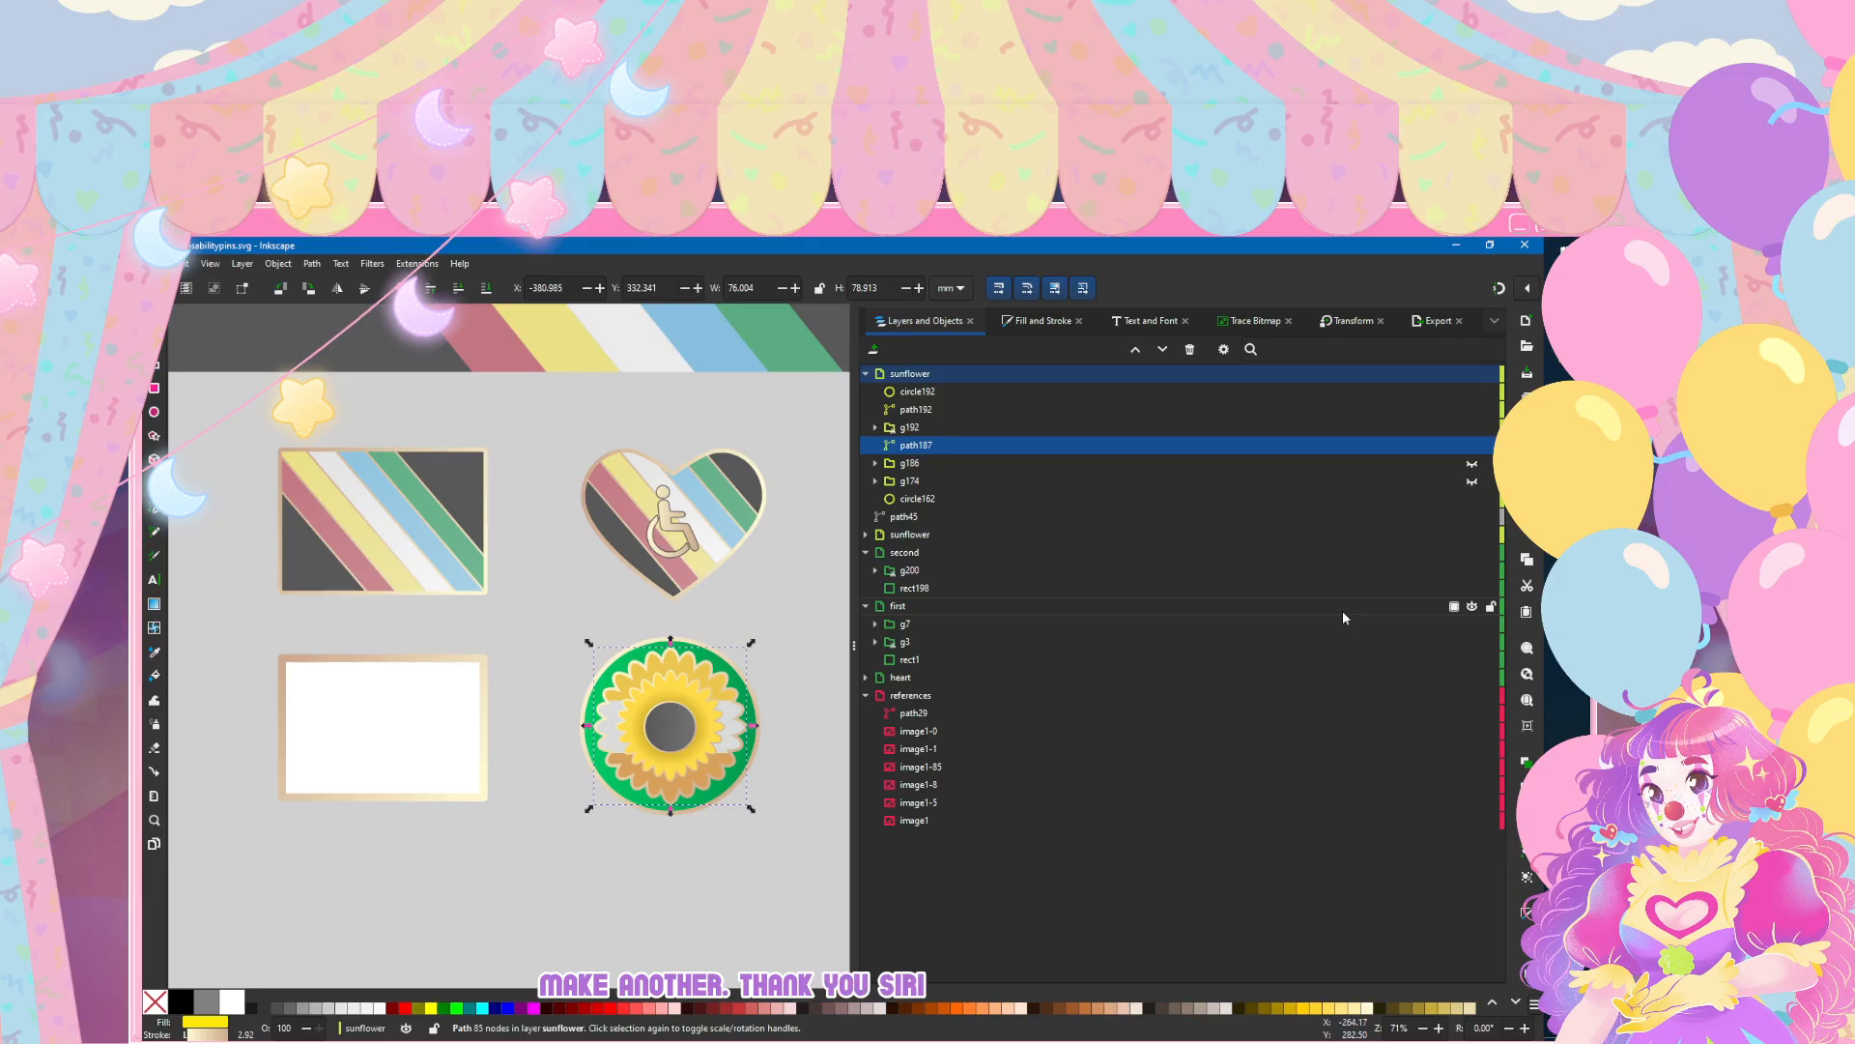
{"action": "left_click", "coordinate": [876, 428]}
{"action": "left_click", "coordinate": [926, 447]}
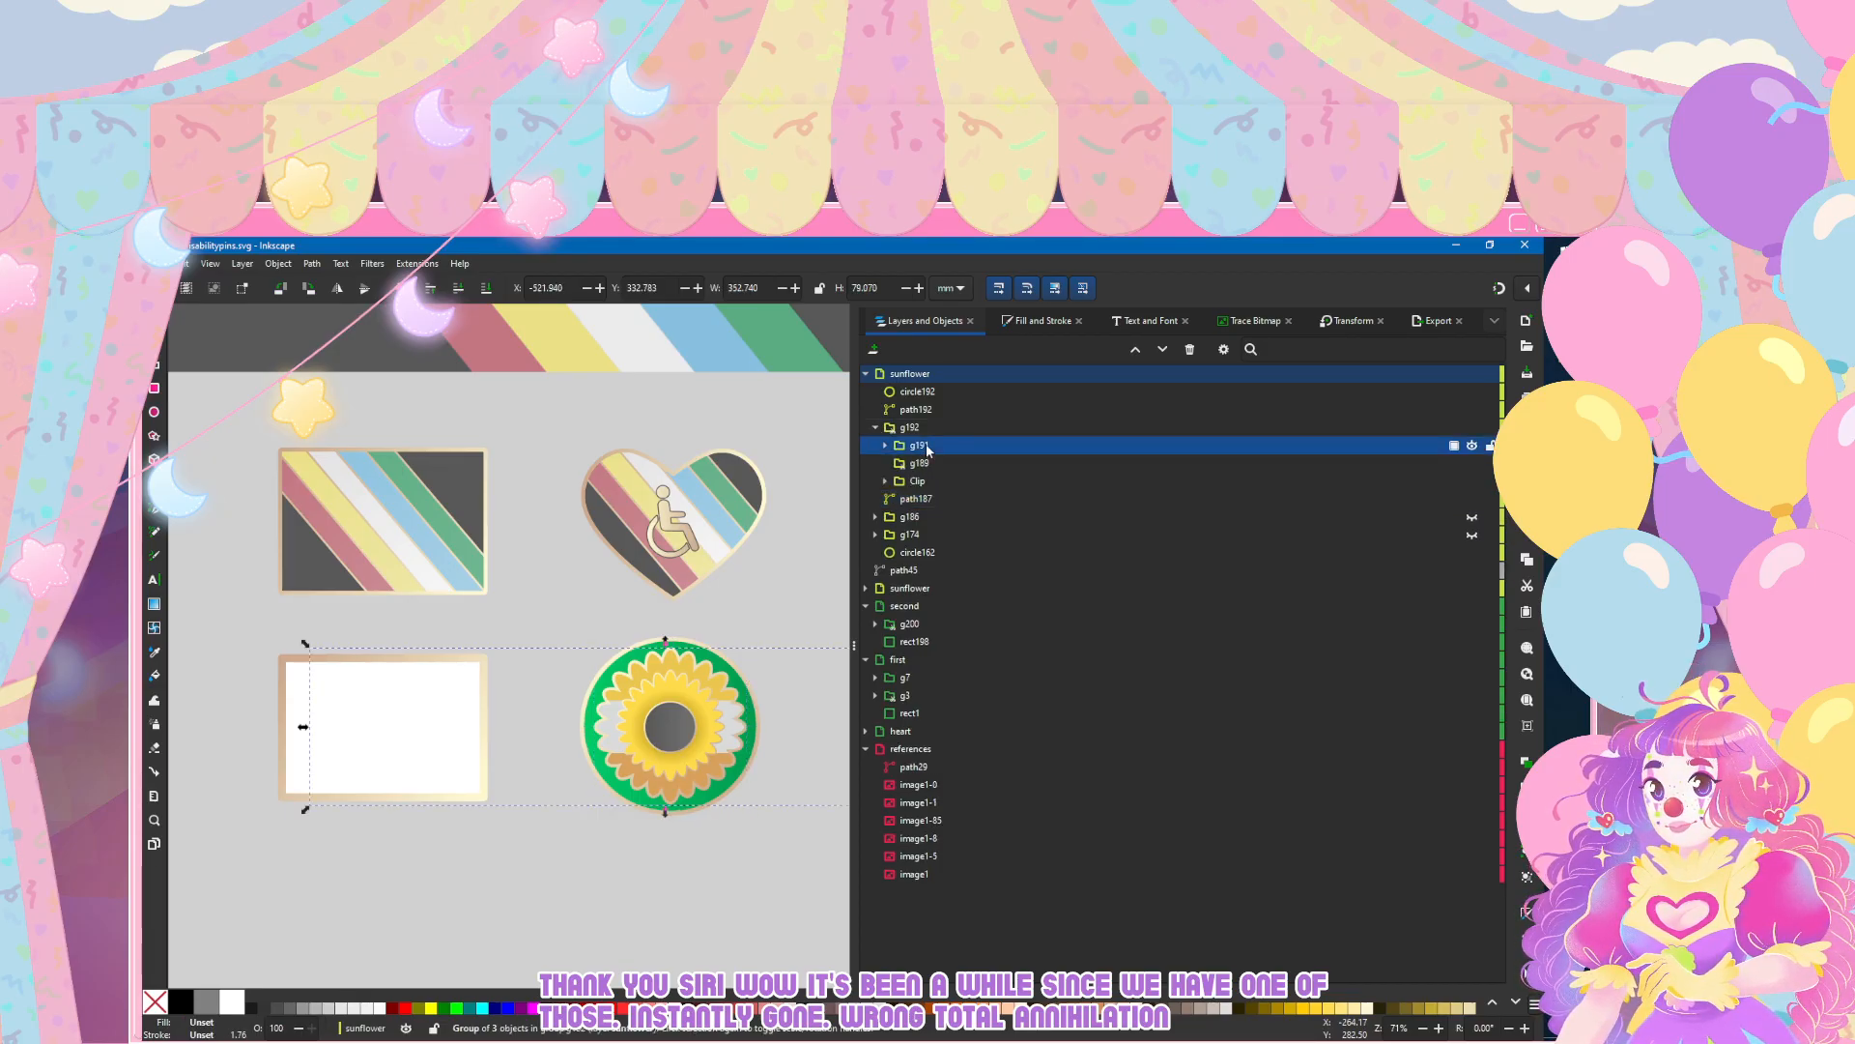
{"action": "left_click", "coordinate": [926, 605]}
{"action": "key", "text": "ctrl+v"}
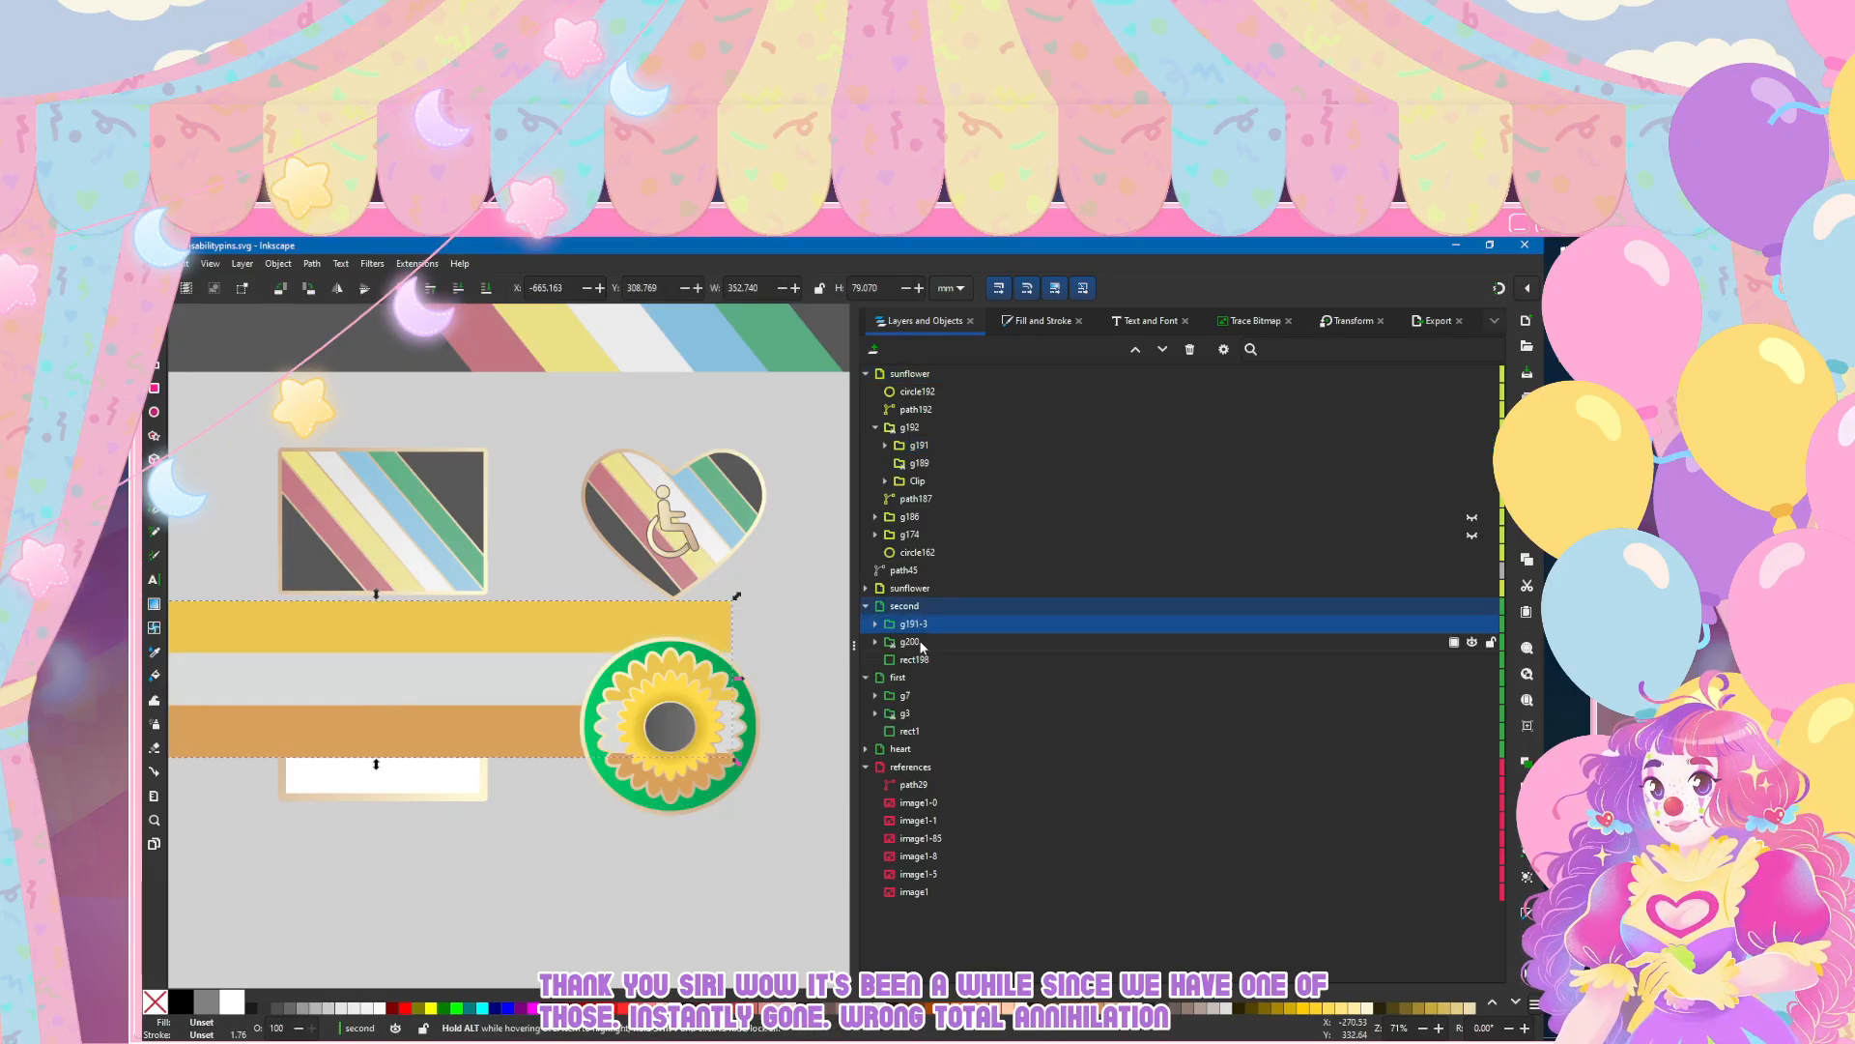
Step: Position the pasted stripes over the white rectangle and move them into its clip group
{"action": "scroll", "coordinate": [357, 700], "scroll_direction": "left", "scroll_amount": 3}
{"action": "left_click_drag", "start_coordinate": [481, 680], "coordinate": [493, 750]}
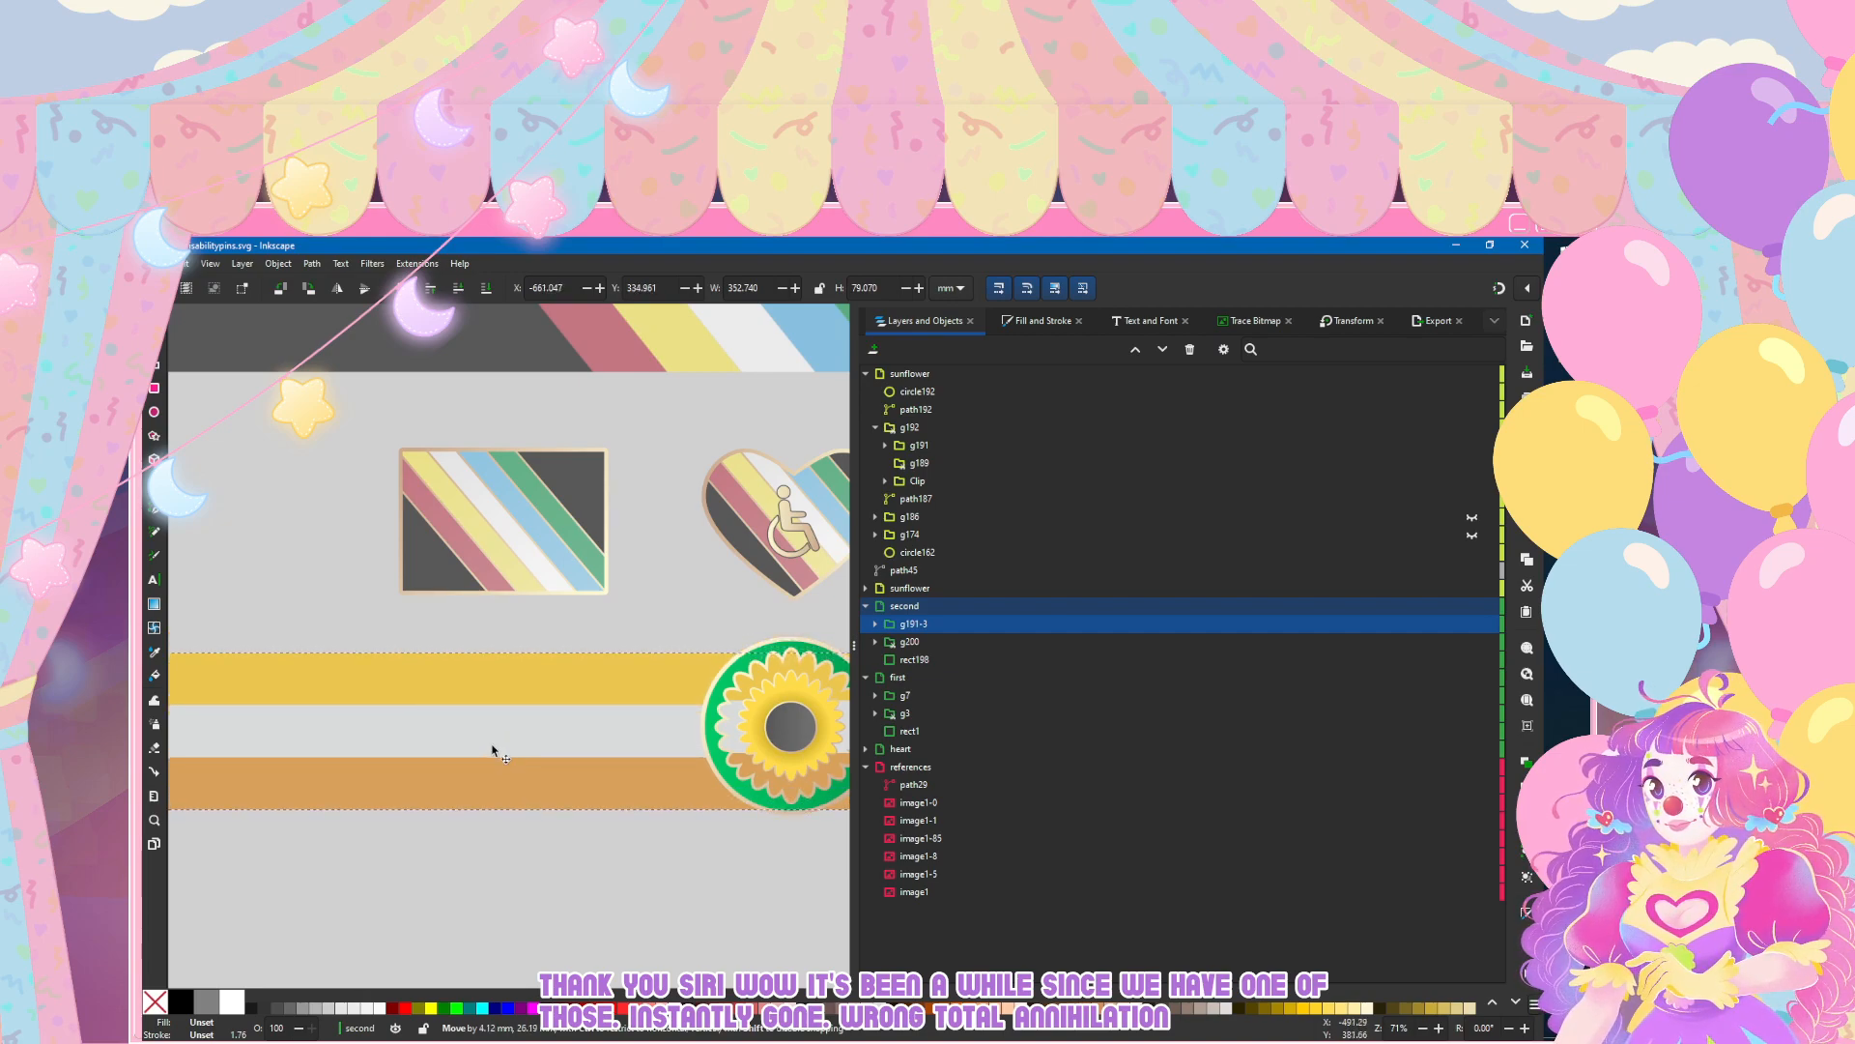
{"action": "left_click_drag", "start_coordinate": [918, 623], "coordinate": [947, 645]}
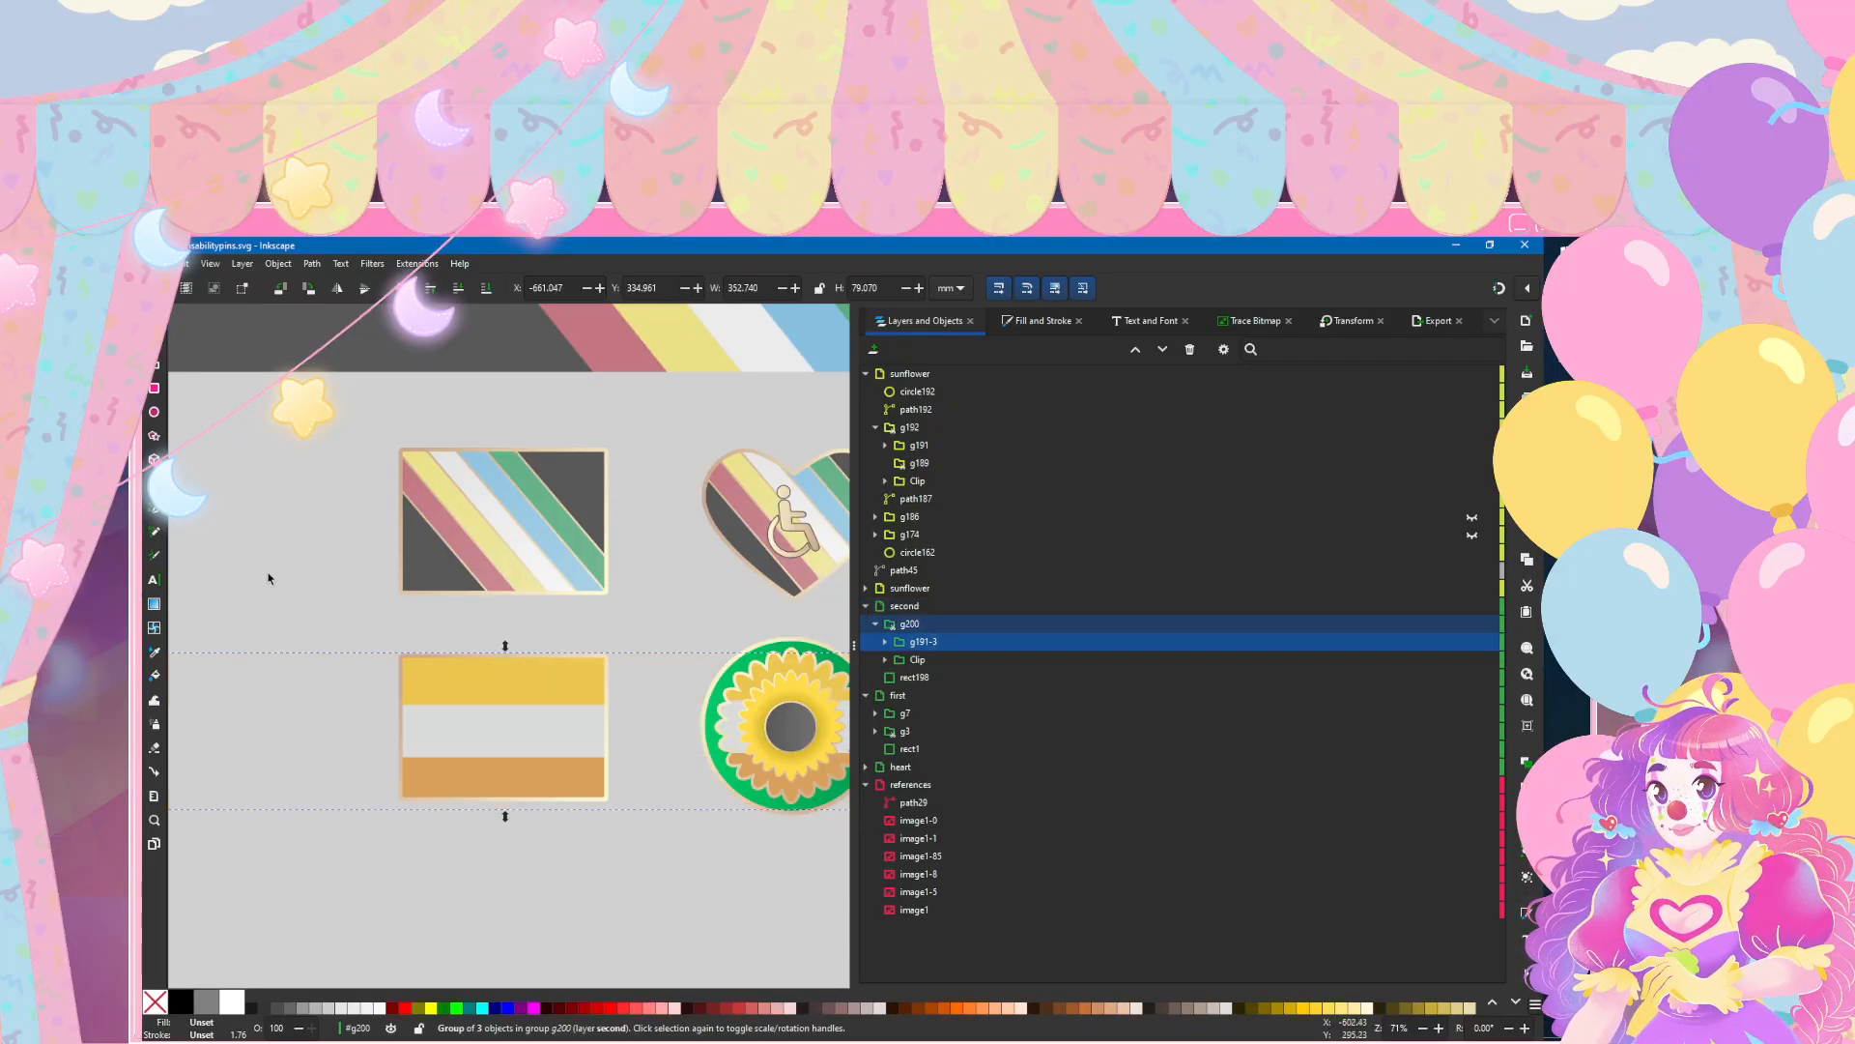
Step: Nudge the clipped stripes vertically to even out their heights within the rectangular pin, and deselect them
{"action": "left_click", "coordinate": [154, 339]}
{"action": "key", "text": "Up"}
{"action": "key", "text": "Up"}
{"action": "key", "text": "Up"}
{"action": "key", "text": "Up"}
{"action": "key", "text": "Up"}
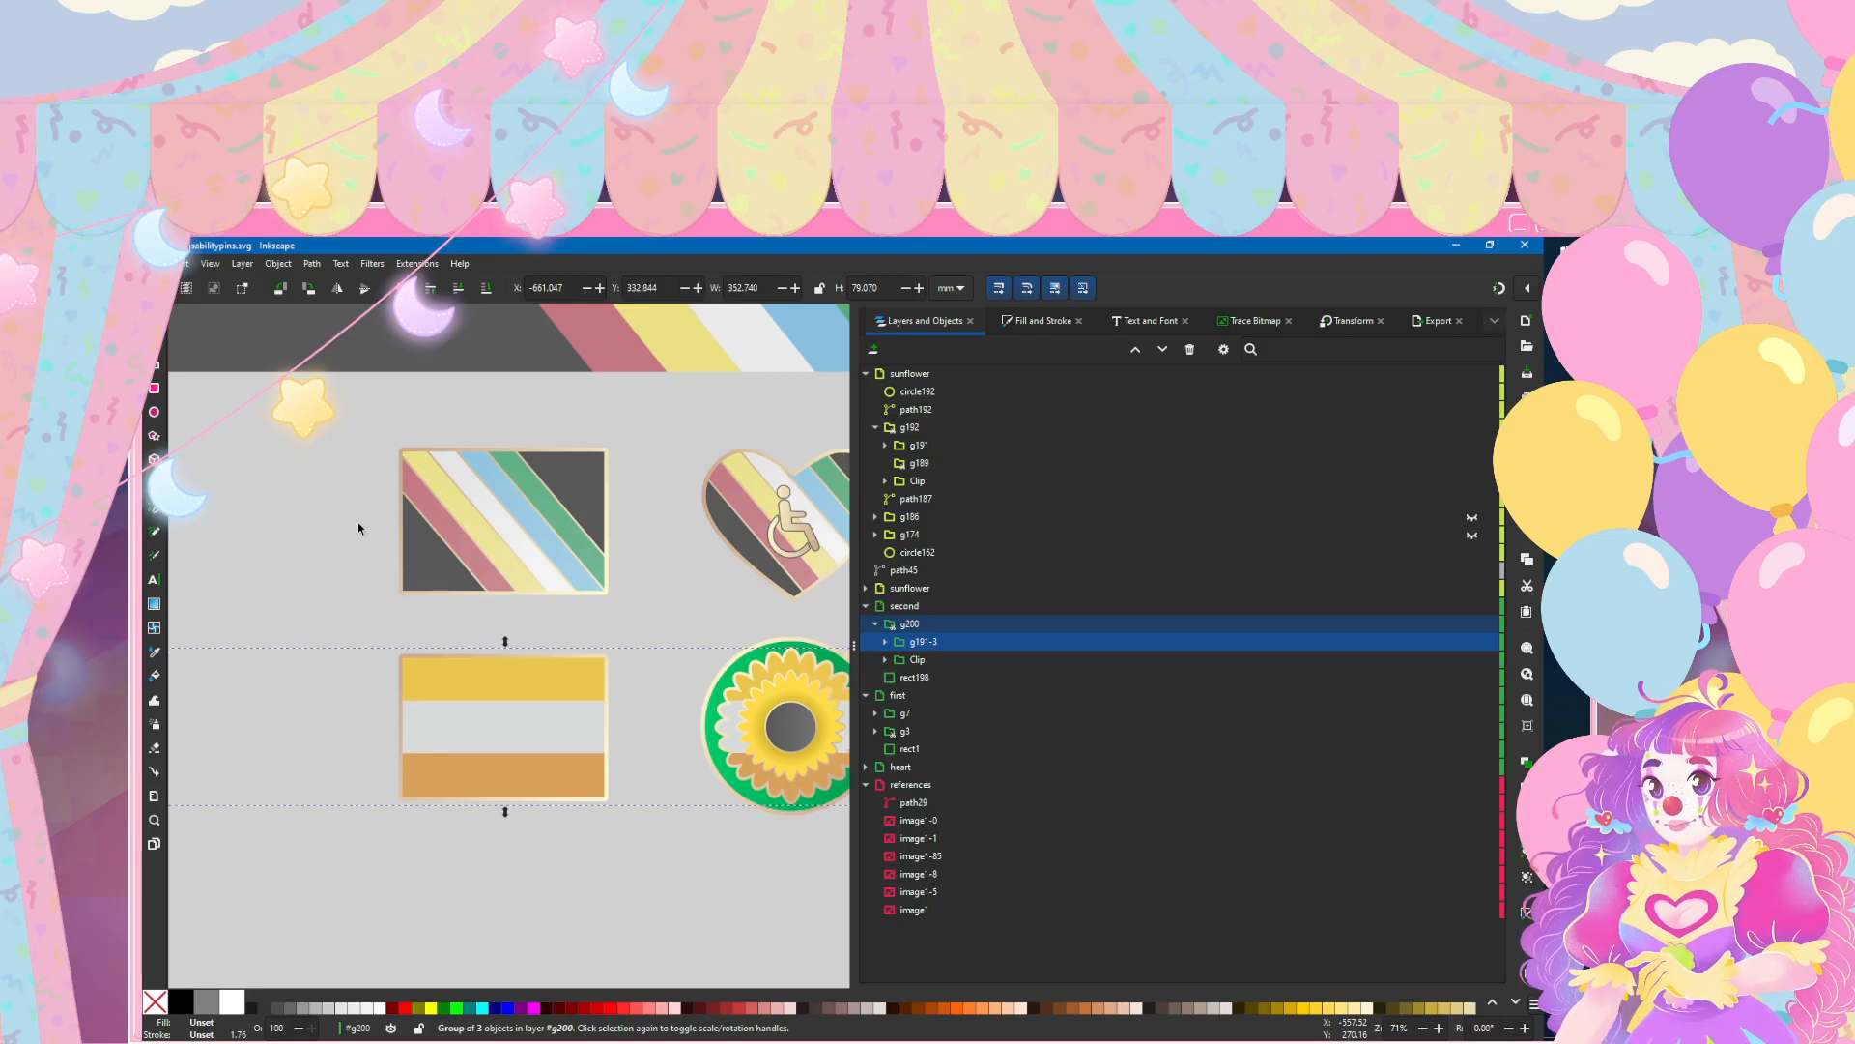
{"action": "key", "text": "Down"}
{"action": "left_click", "coordinate": [295, 503]}
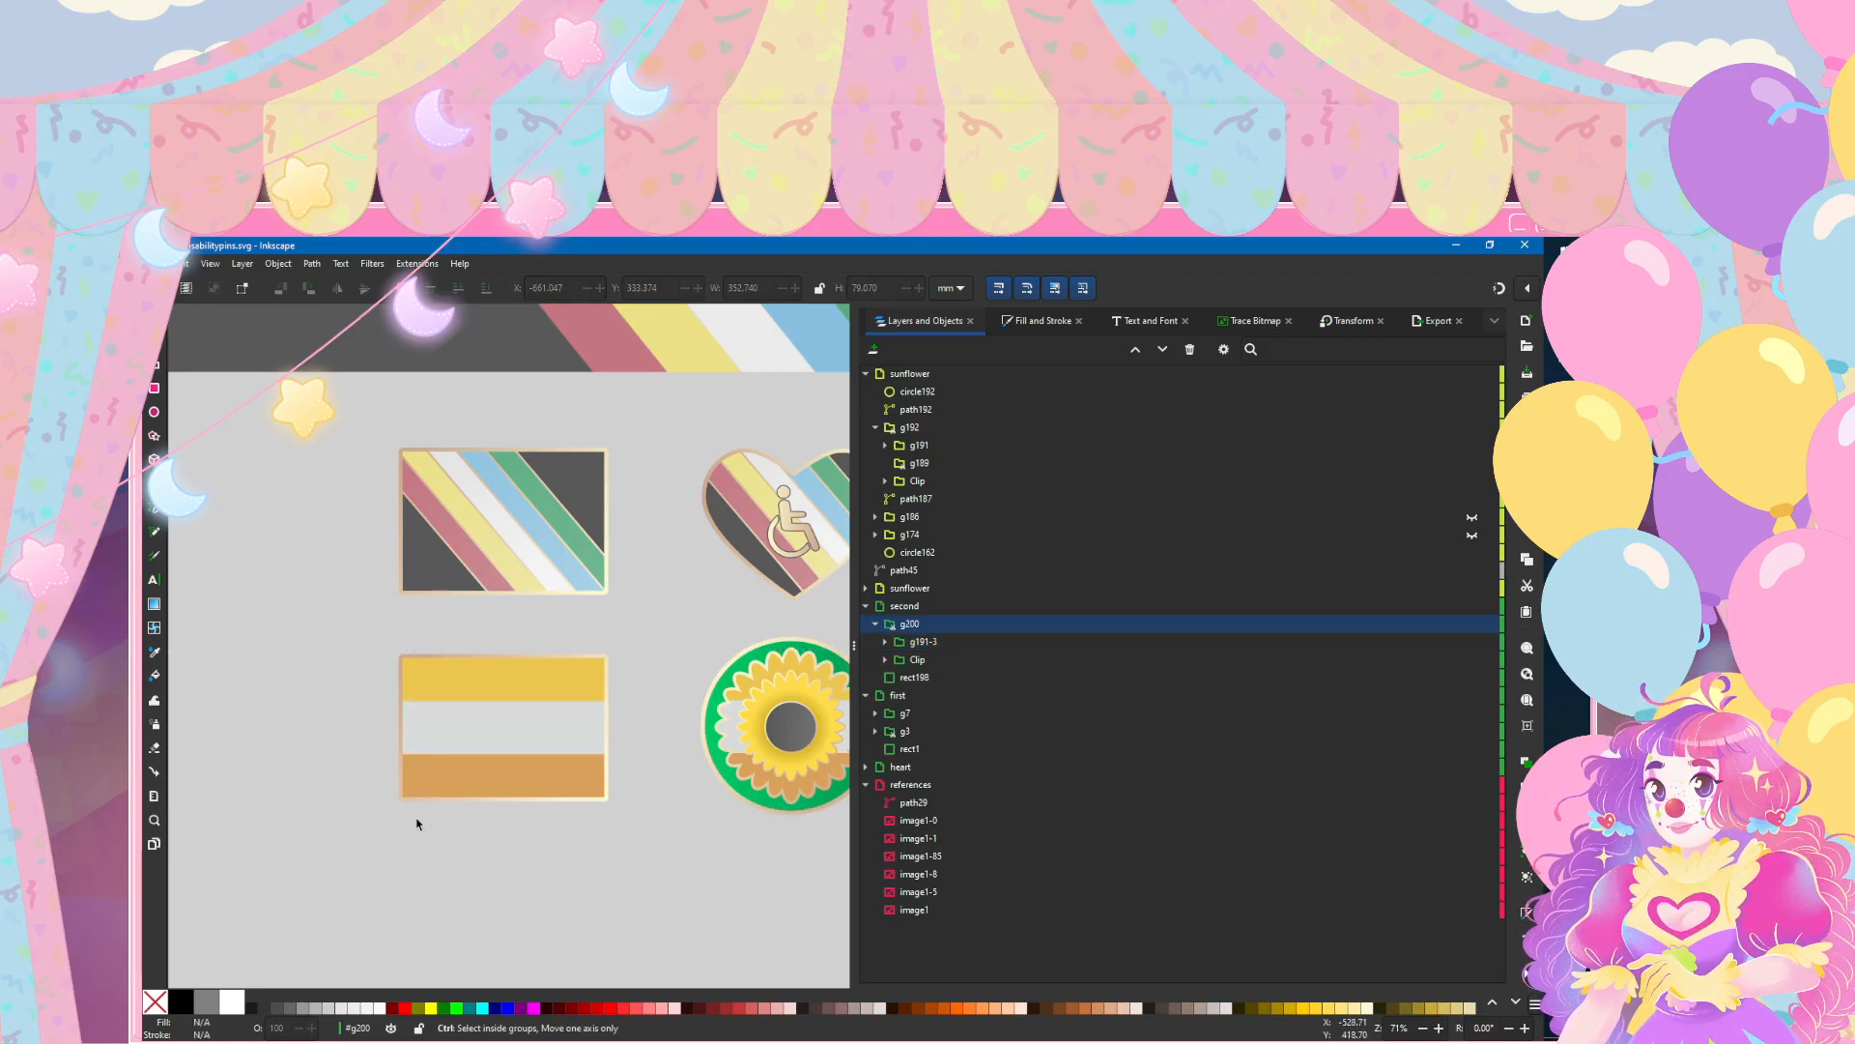
Step: Lock the uppermost sunflower layer and select the gold stripe's path in the second layer for node editing
{"action": "scroll", "coordinate": [435, 860], "scroll_direction": "down", "scroll_amount": 1}
{"action": "scroll", "coordinate": [488, 705], "scroll_direction": "up", "scroll_amount": 3}
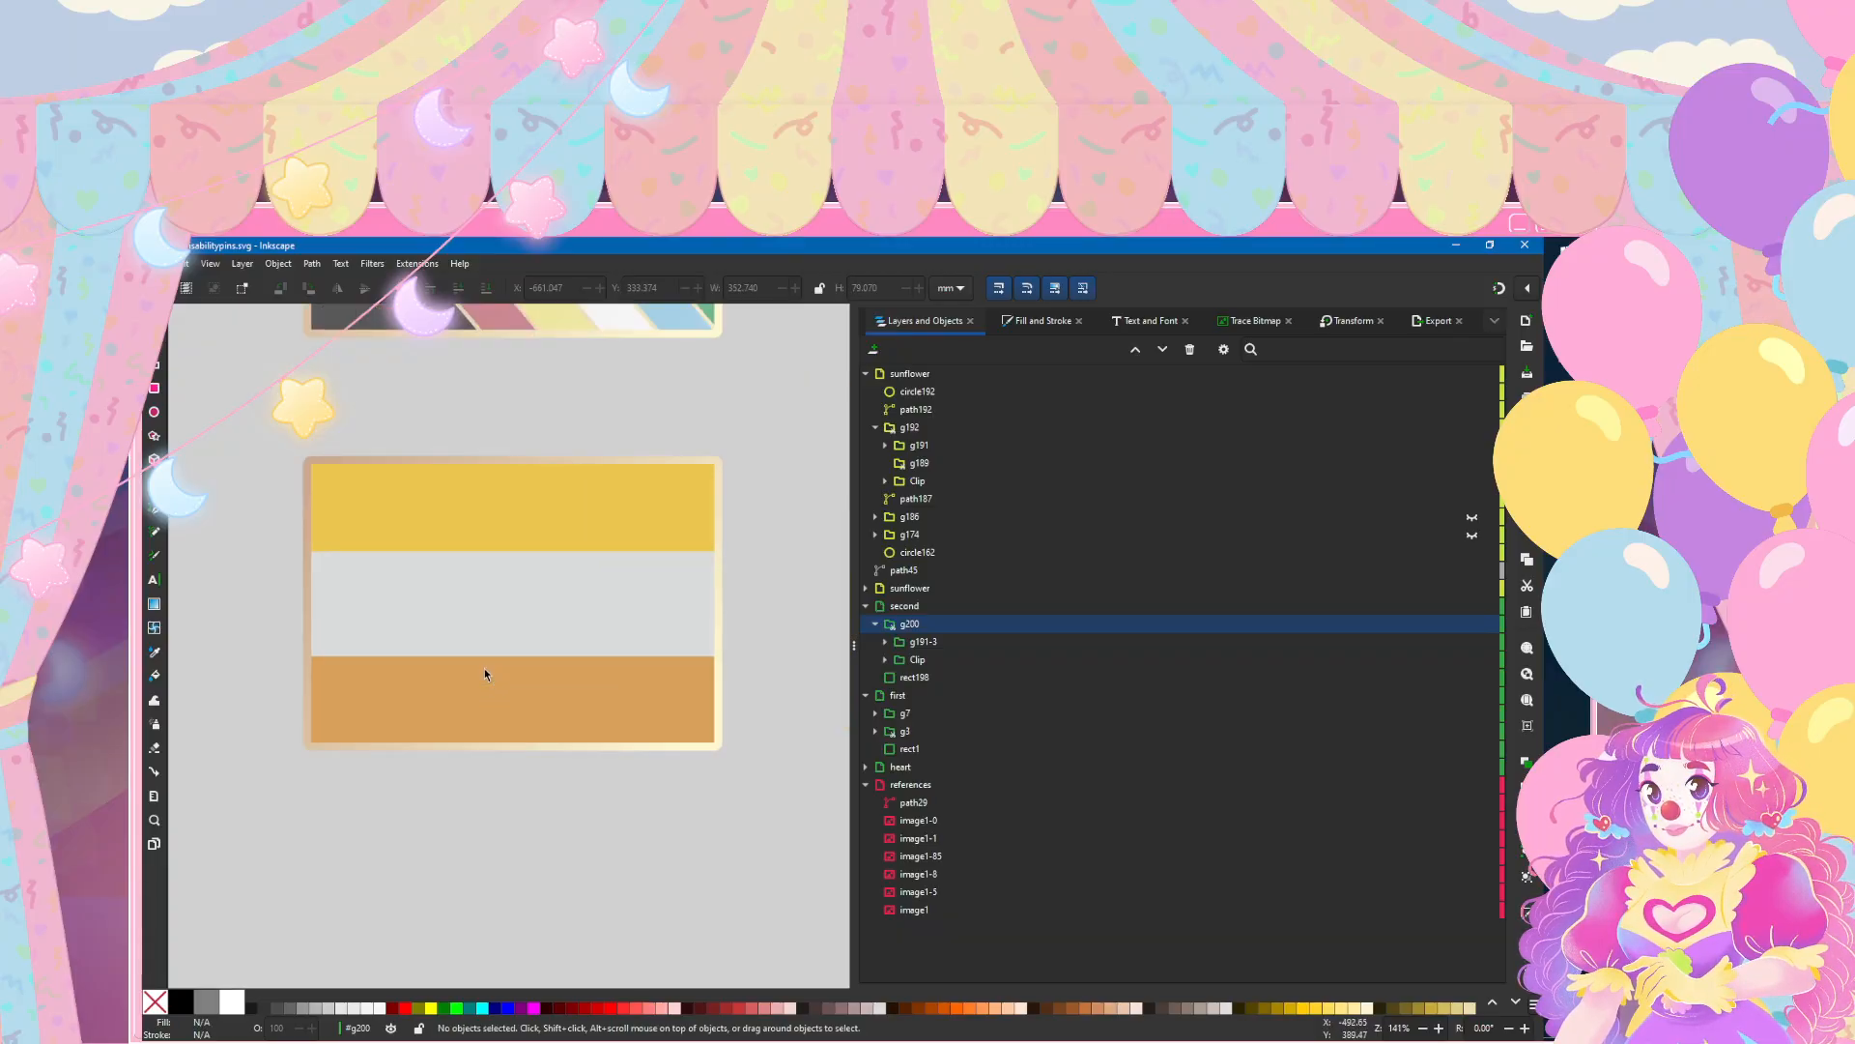
{"action": "key", "text": "n"}
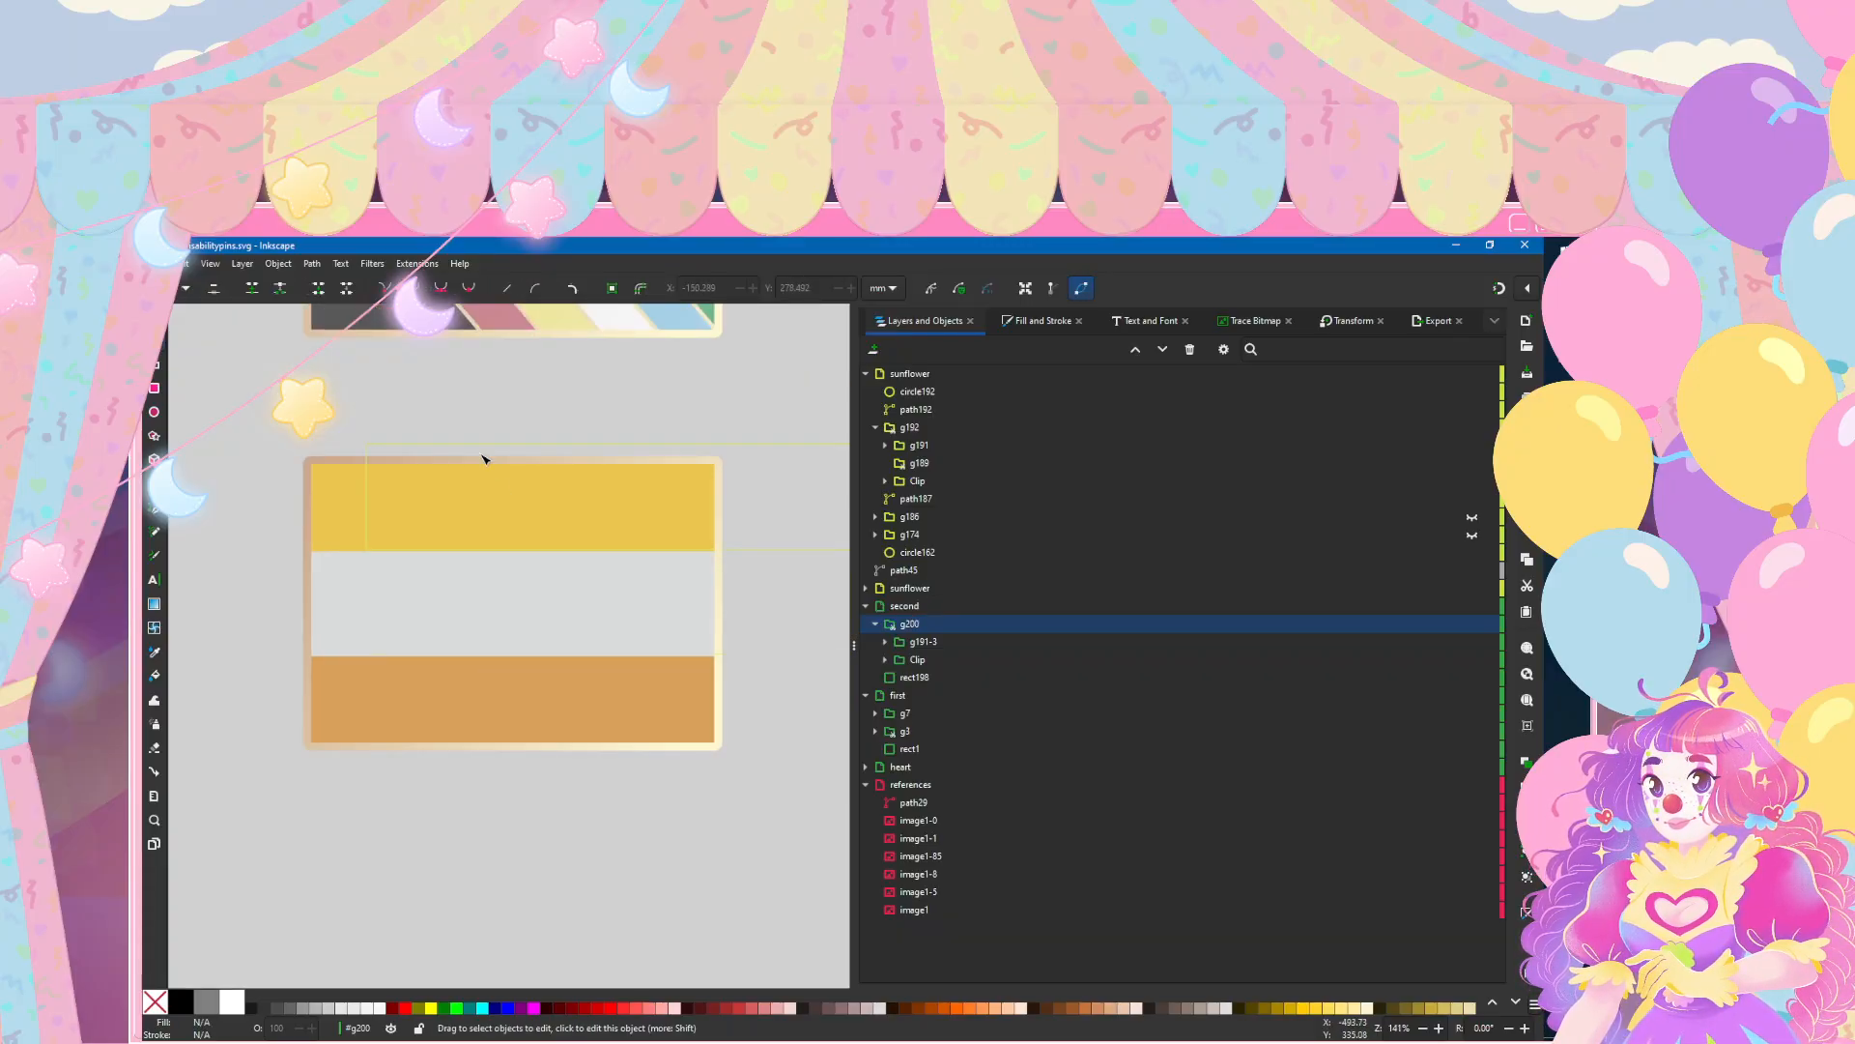
{"action": "left_click", "coordinate": [483, 509]}
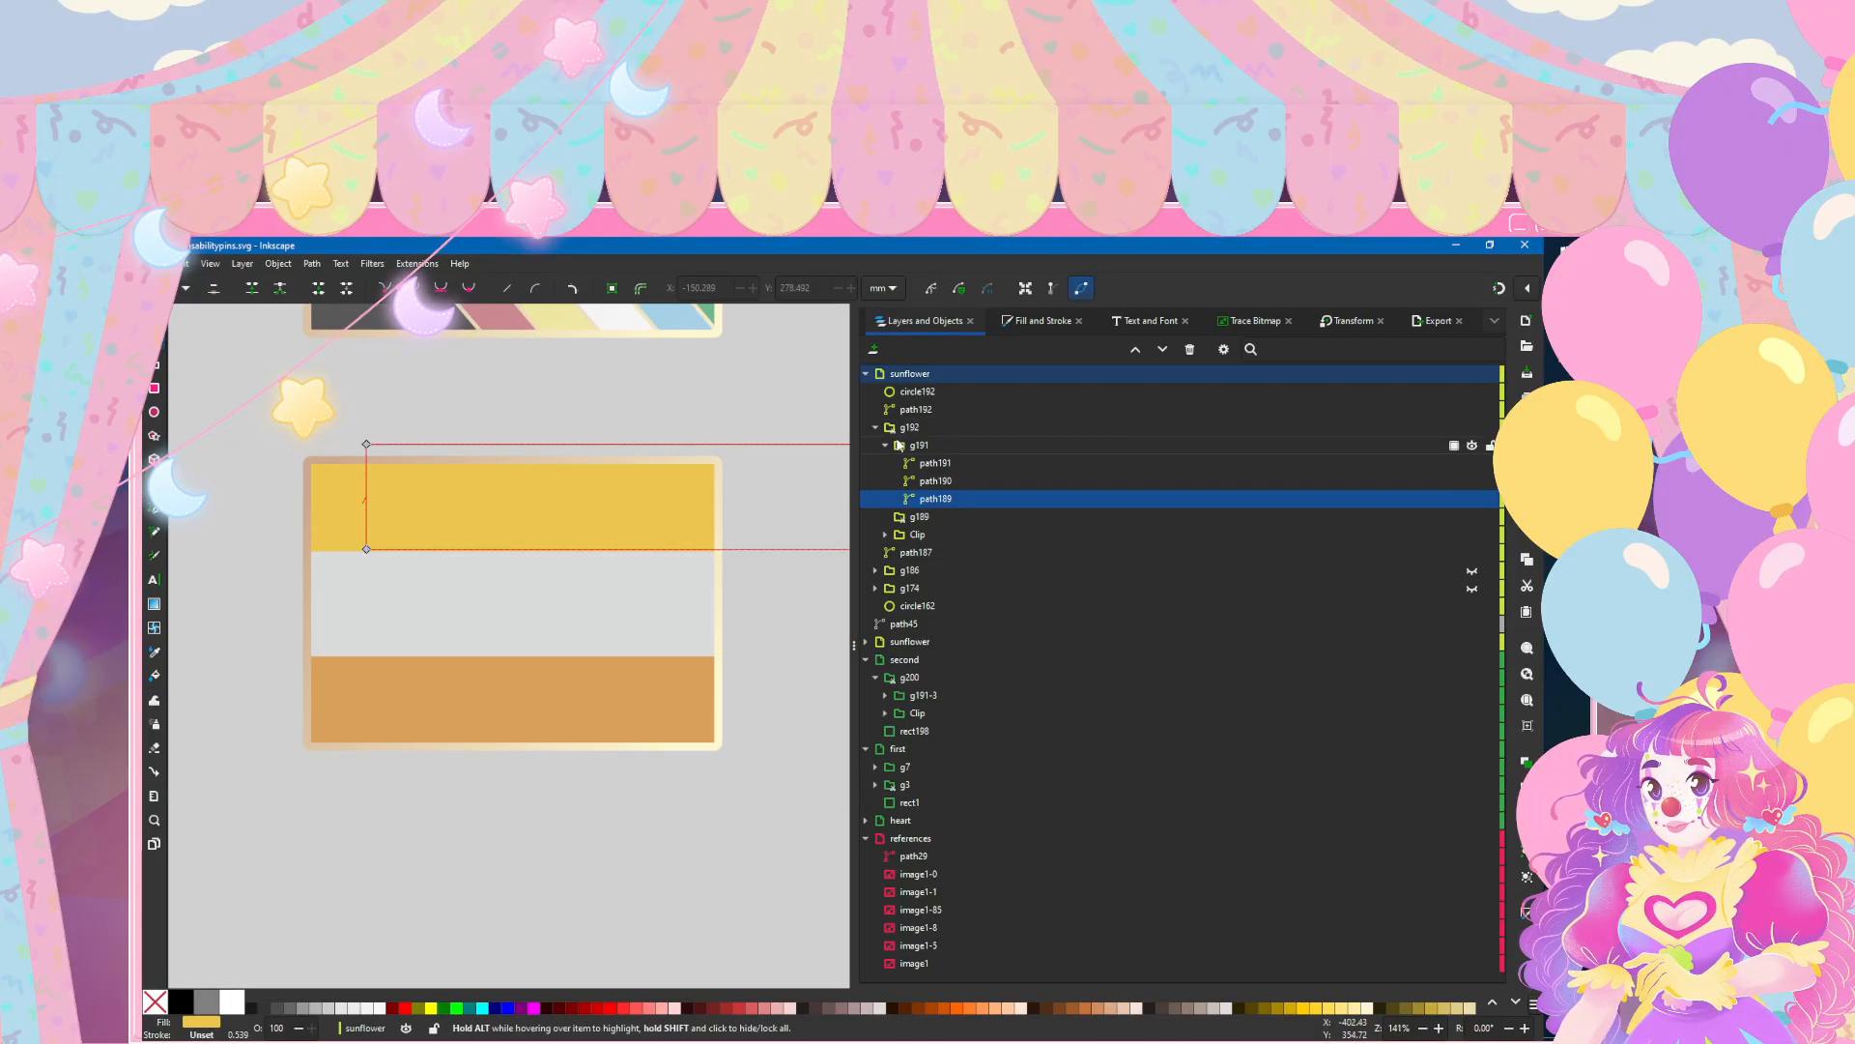
{"action": "left_click", "coordinate": [1491, 374]}
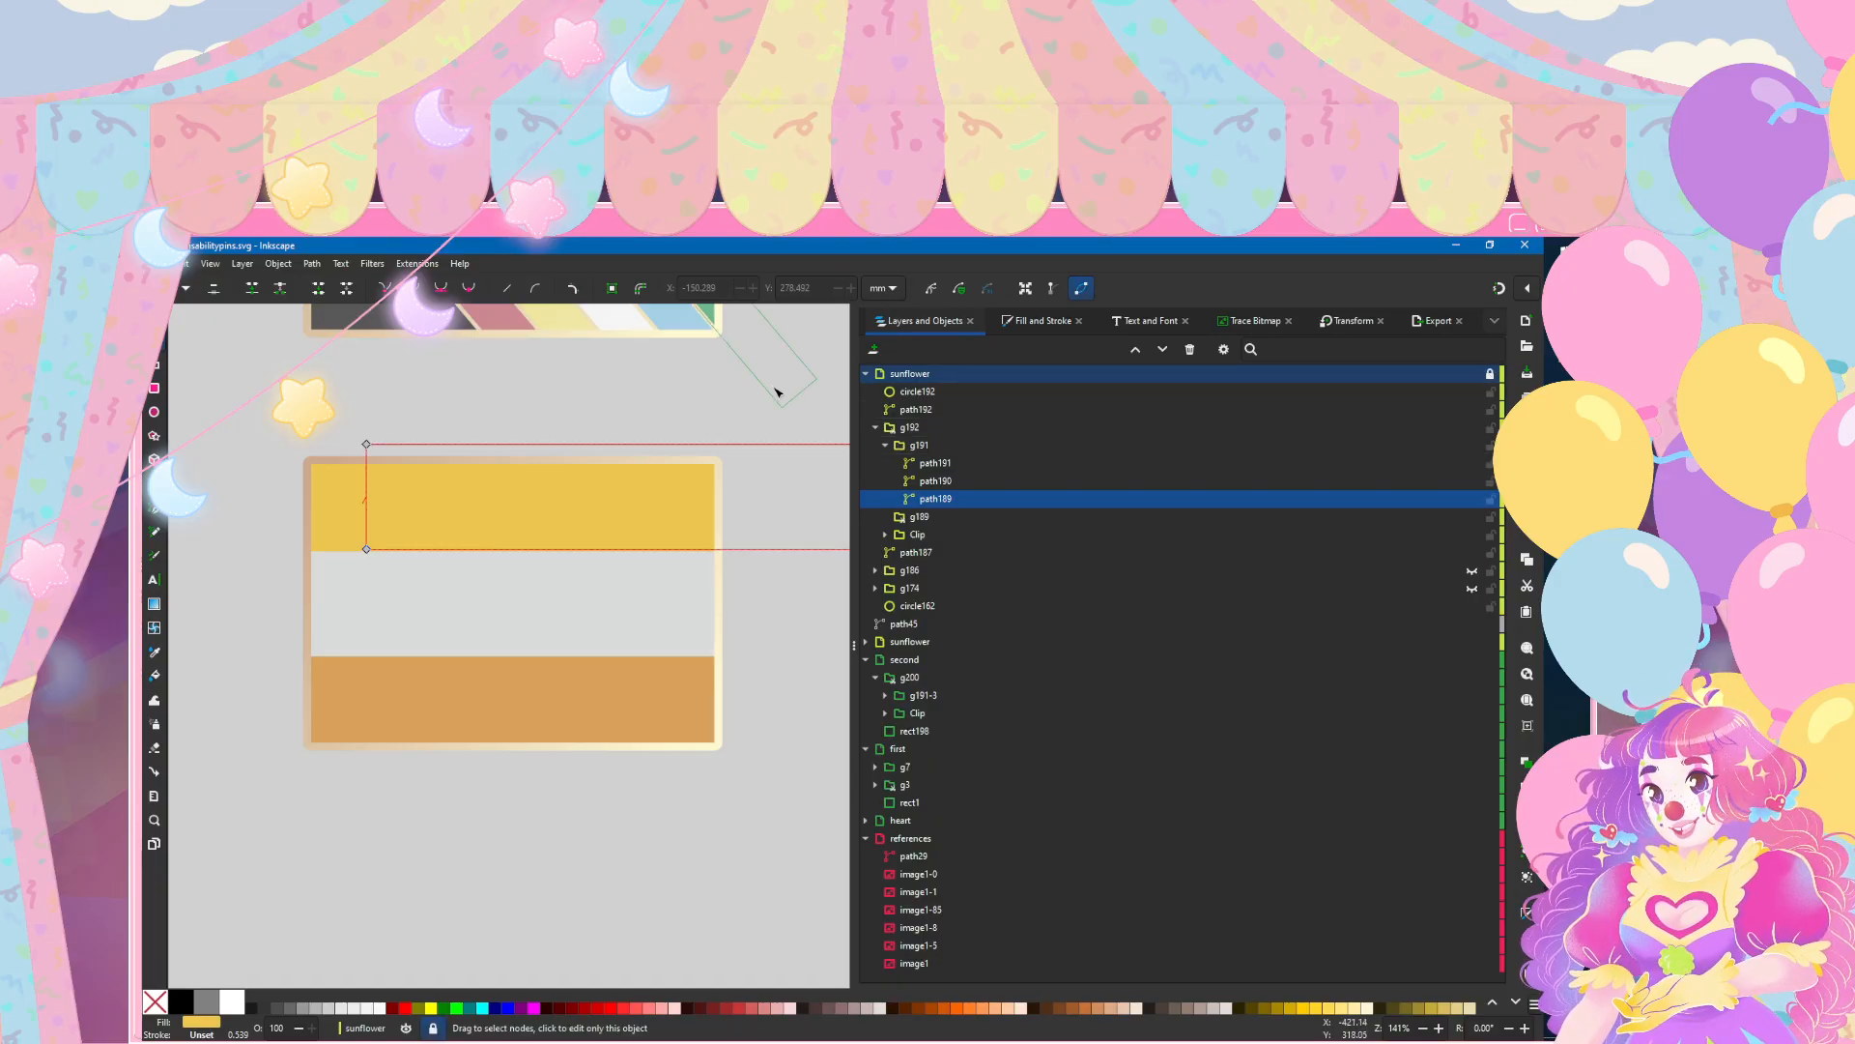
{"action": "left_click", "coordinate": [336, 500]}
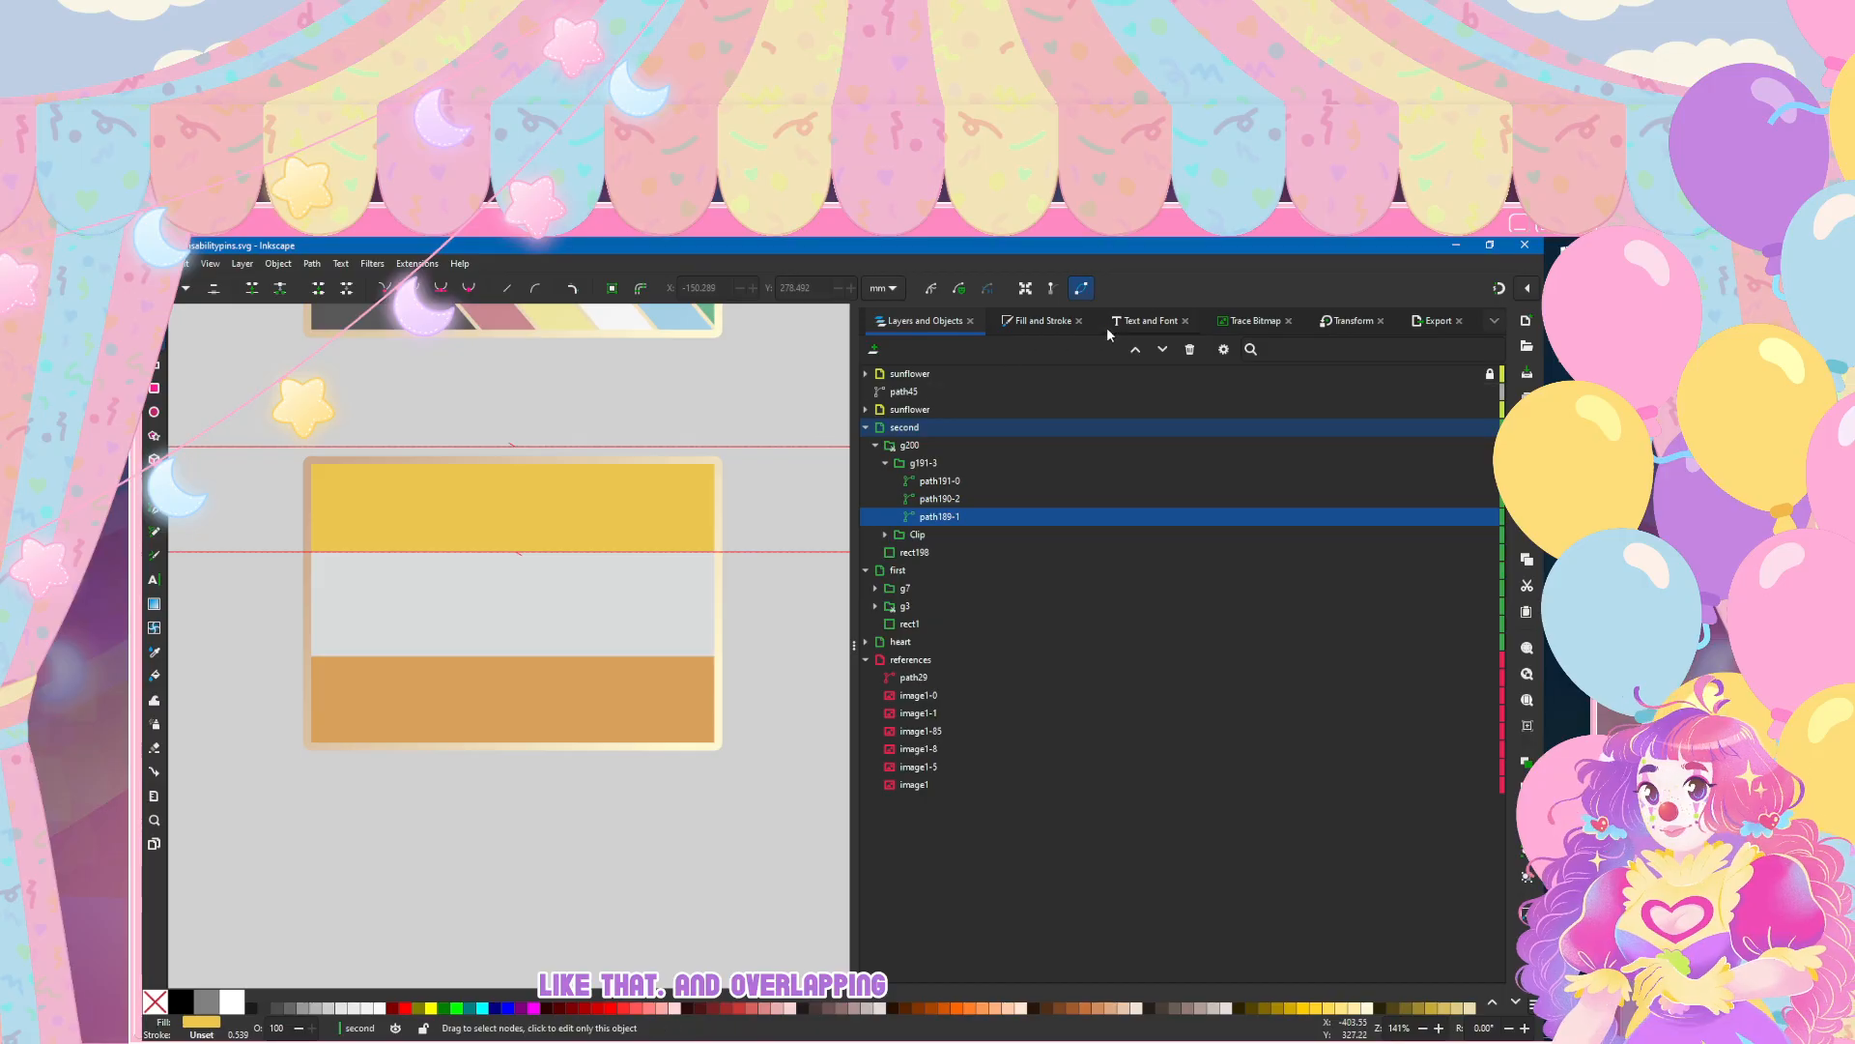
Step: Give the gold stripe a 1 mm outline painted with the tan-to-cream linear gradient 11
{"action": "left_click", "coordinate": [1028, 321]}
{"action": "left_click", "coordinate": [947, 348]}
{"action": "left_click", "coordinate": [894, 372]}
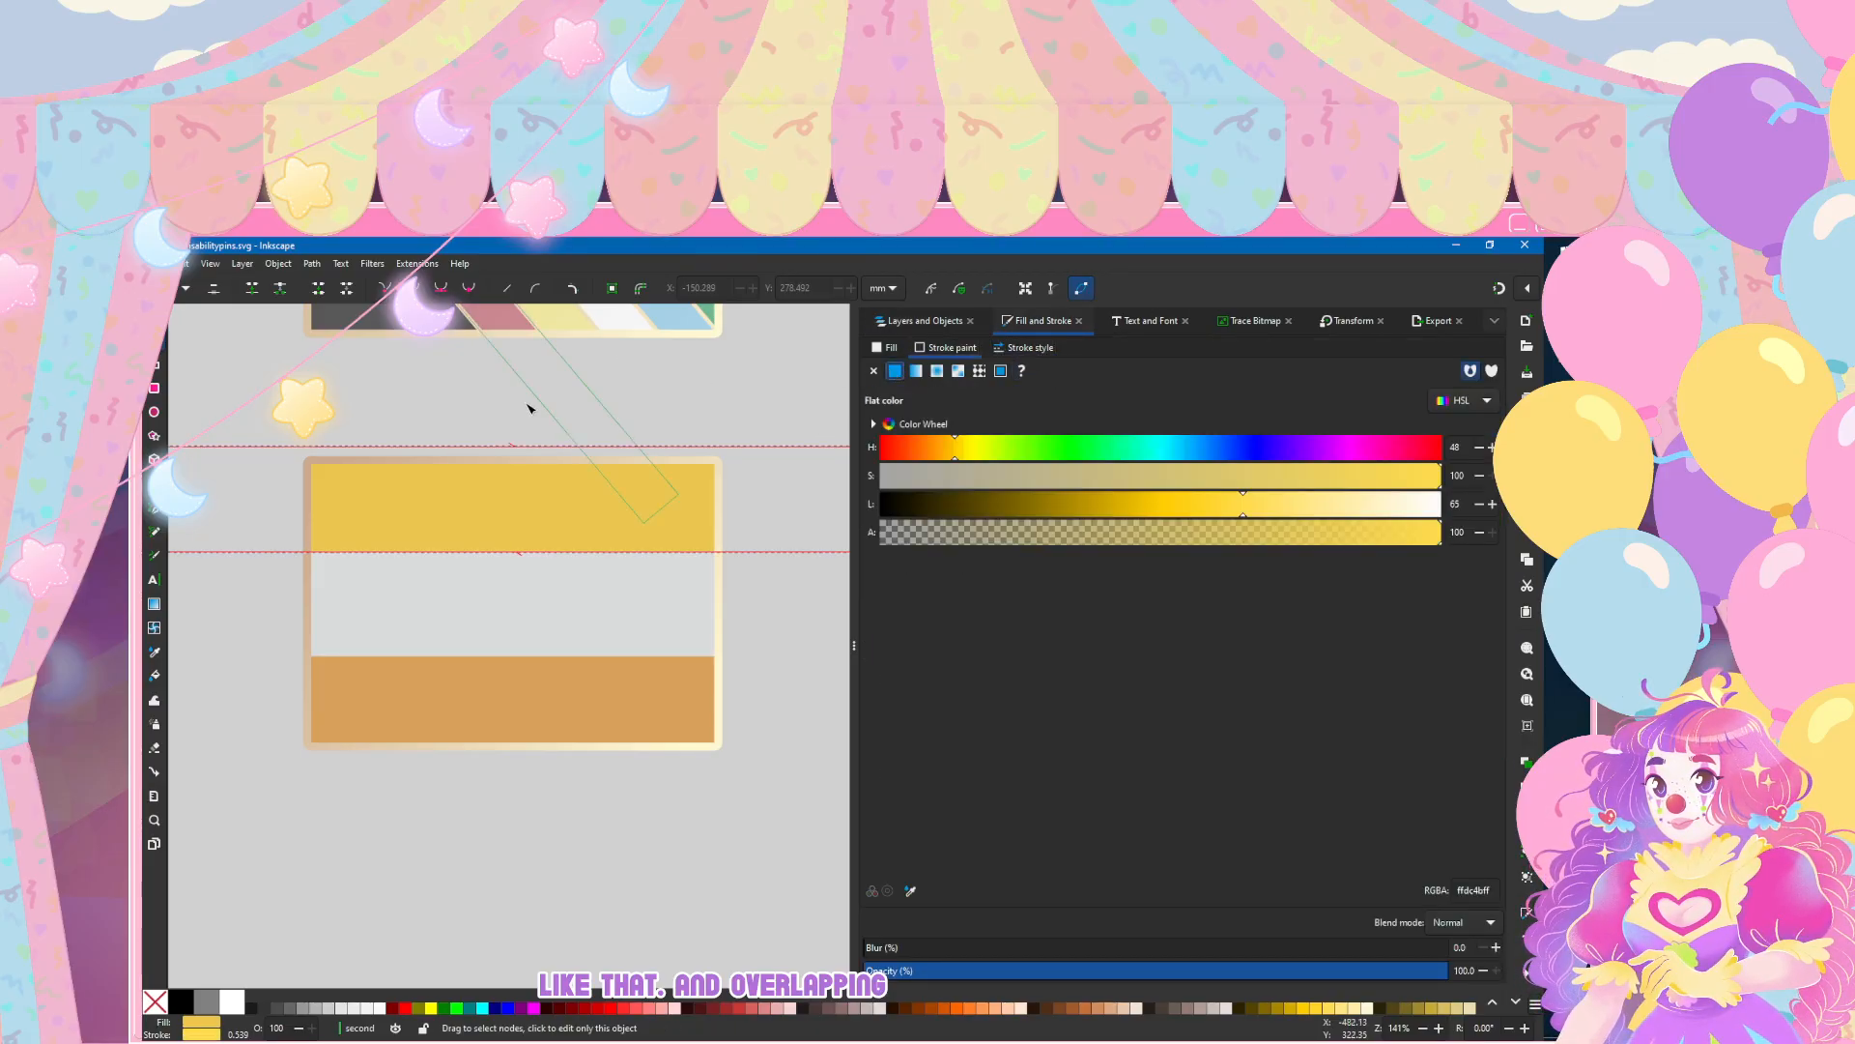
{"action": "left_click", "coordinate": [1005, 347]}
{"action": "type", "text": "1"}
{"action": "left_click", "coordinate": [935, 348]}
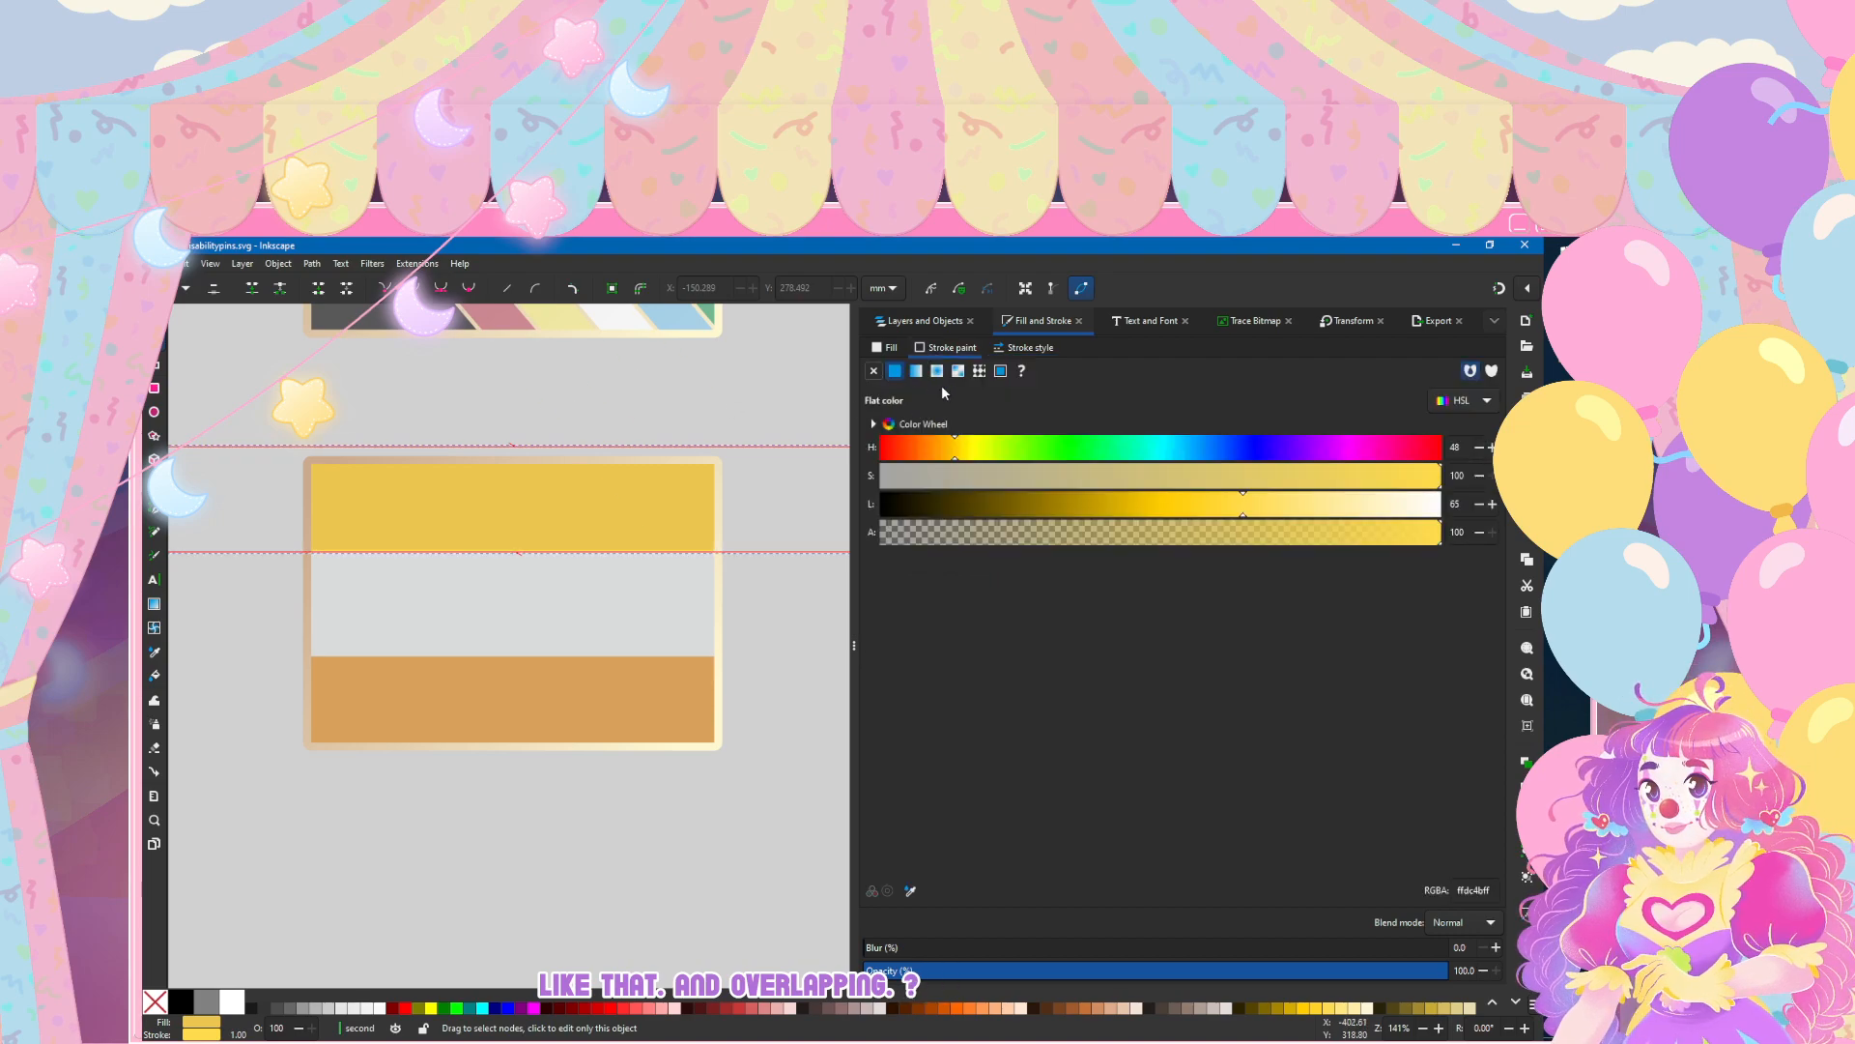
{"action": "scroll", "coordinate": [808, 402], "scroll_direction": "up", "scroll_amount": 2}
{"action": "left_click", "coordinate": [915, 373]}
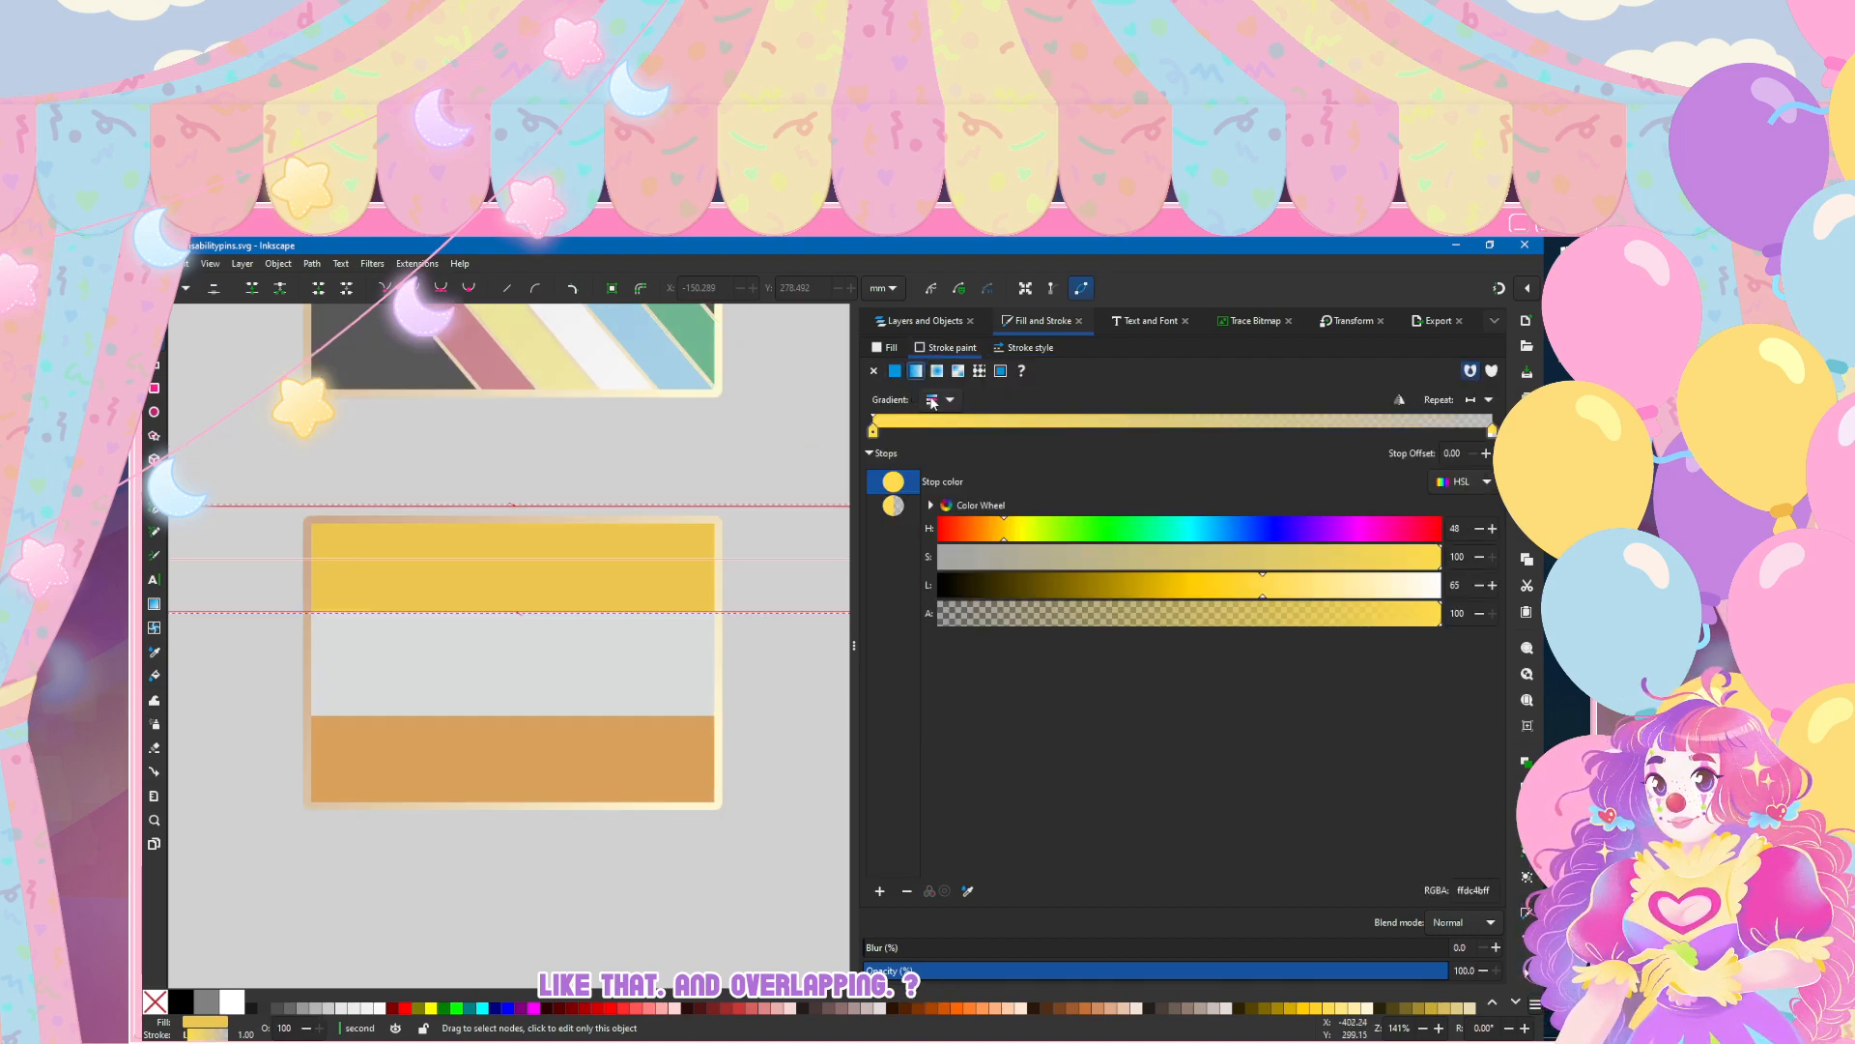
{"action": "left_click", "coordinate": [934, 401]}
{"action": "left_click", "coordinate": [897, 612]}
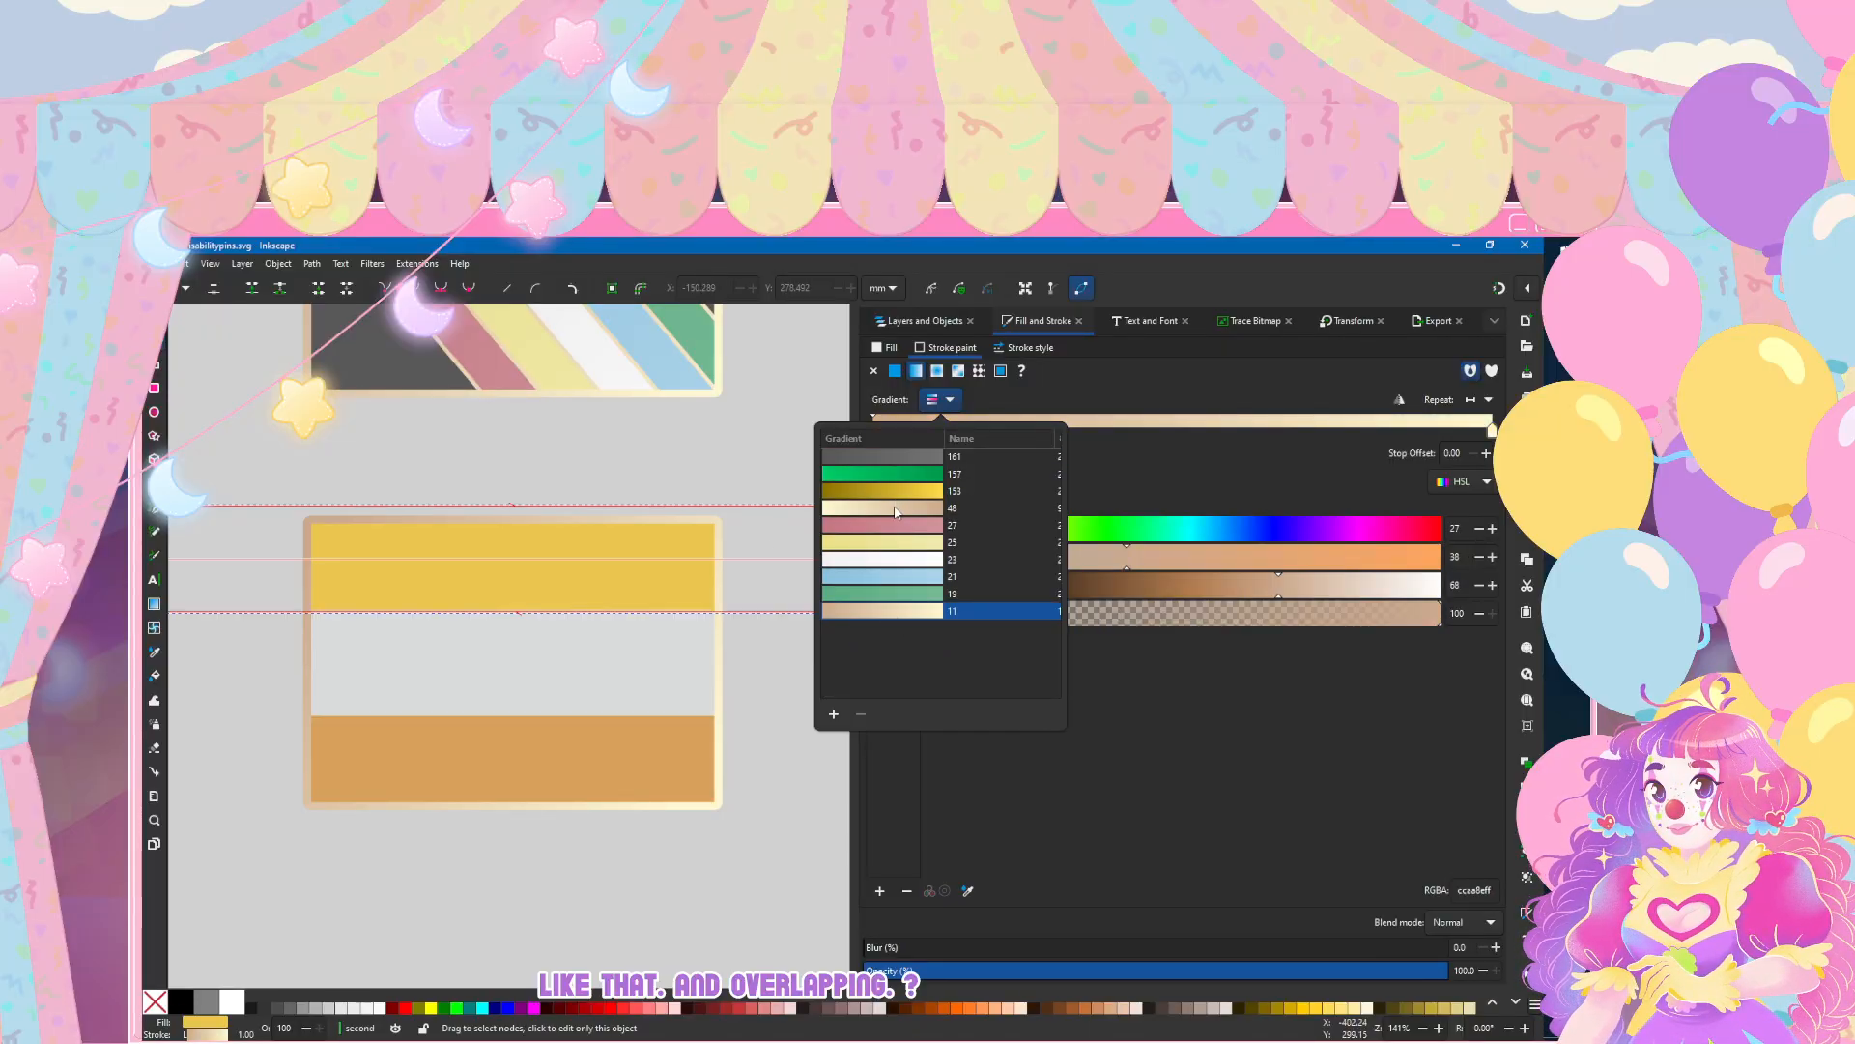
{"action": "left_click", "coordinate": [493, 689]}
Step: Compare with the blue stripe's outline width on the flag above, and set the gold stripe's outline width to 2 mm
{"action": "left_click", "coordinate": [571, 758]}
{"action": "scroll", "coordinate": [572, 570], "scroll_direction": "up", "scroll_amount": 2}
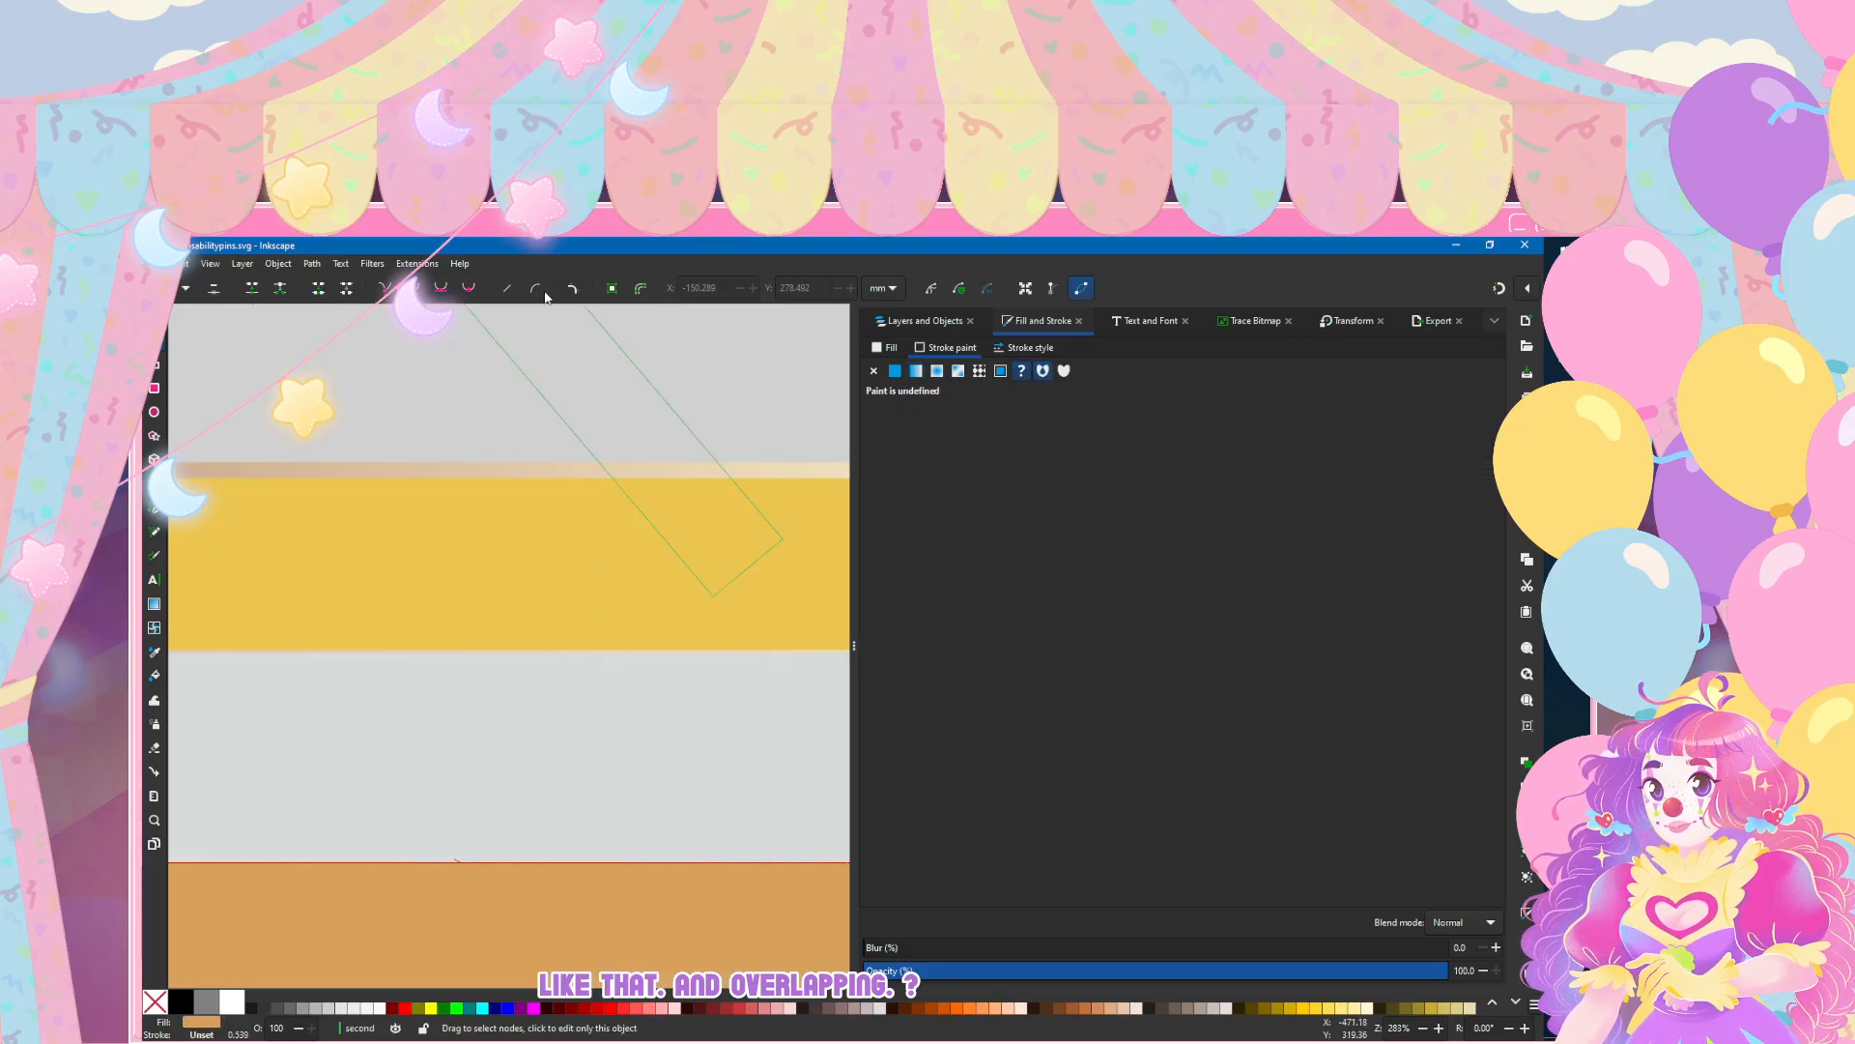
{"action": "scroll", "coordinate": [549, 357], "scroll_direction": "down", "scroll_amount": 1}
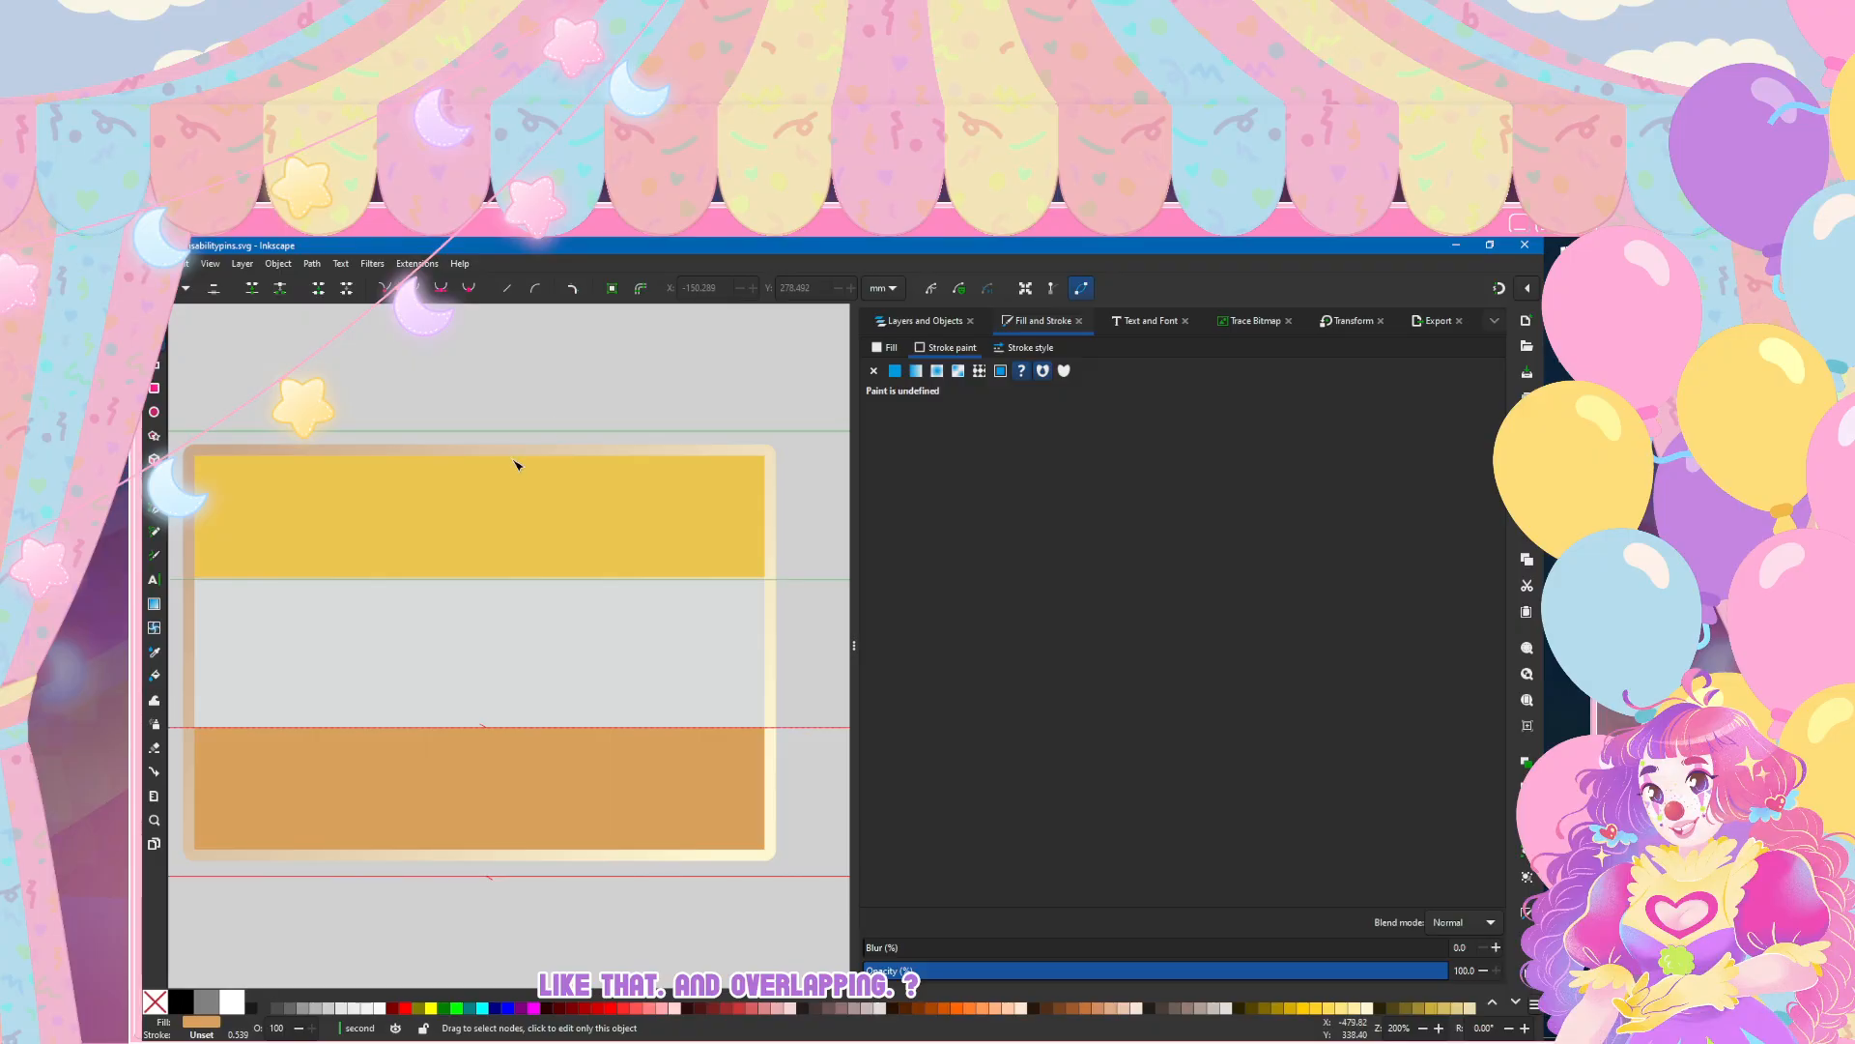
{"action": "scroll", "coordinate": [518, 463], "scroll_direction": "up", "scroll_amount": 3}
{"action": "left_click", "coordinate": [561, 665]}
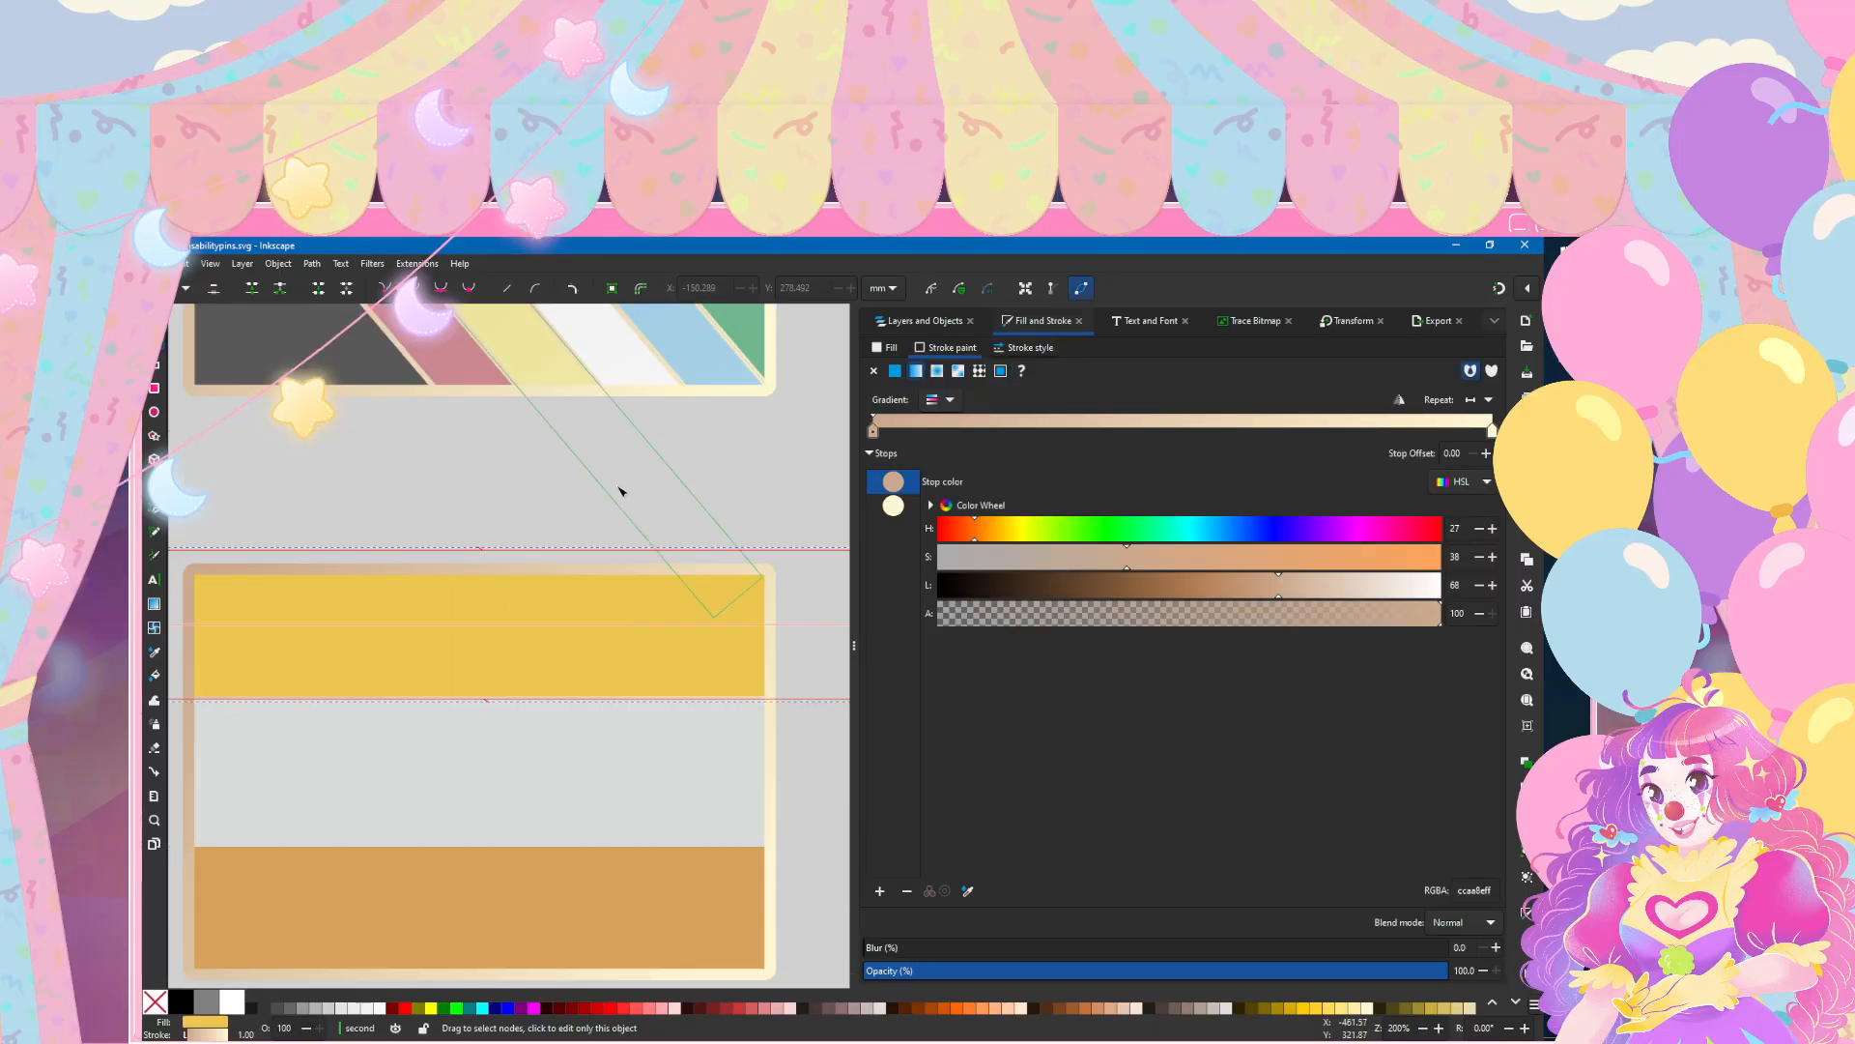
{"action": "left_click", "coordinate": [742, 355]}
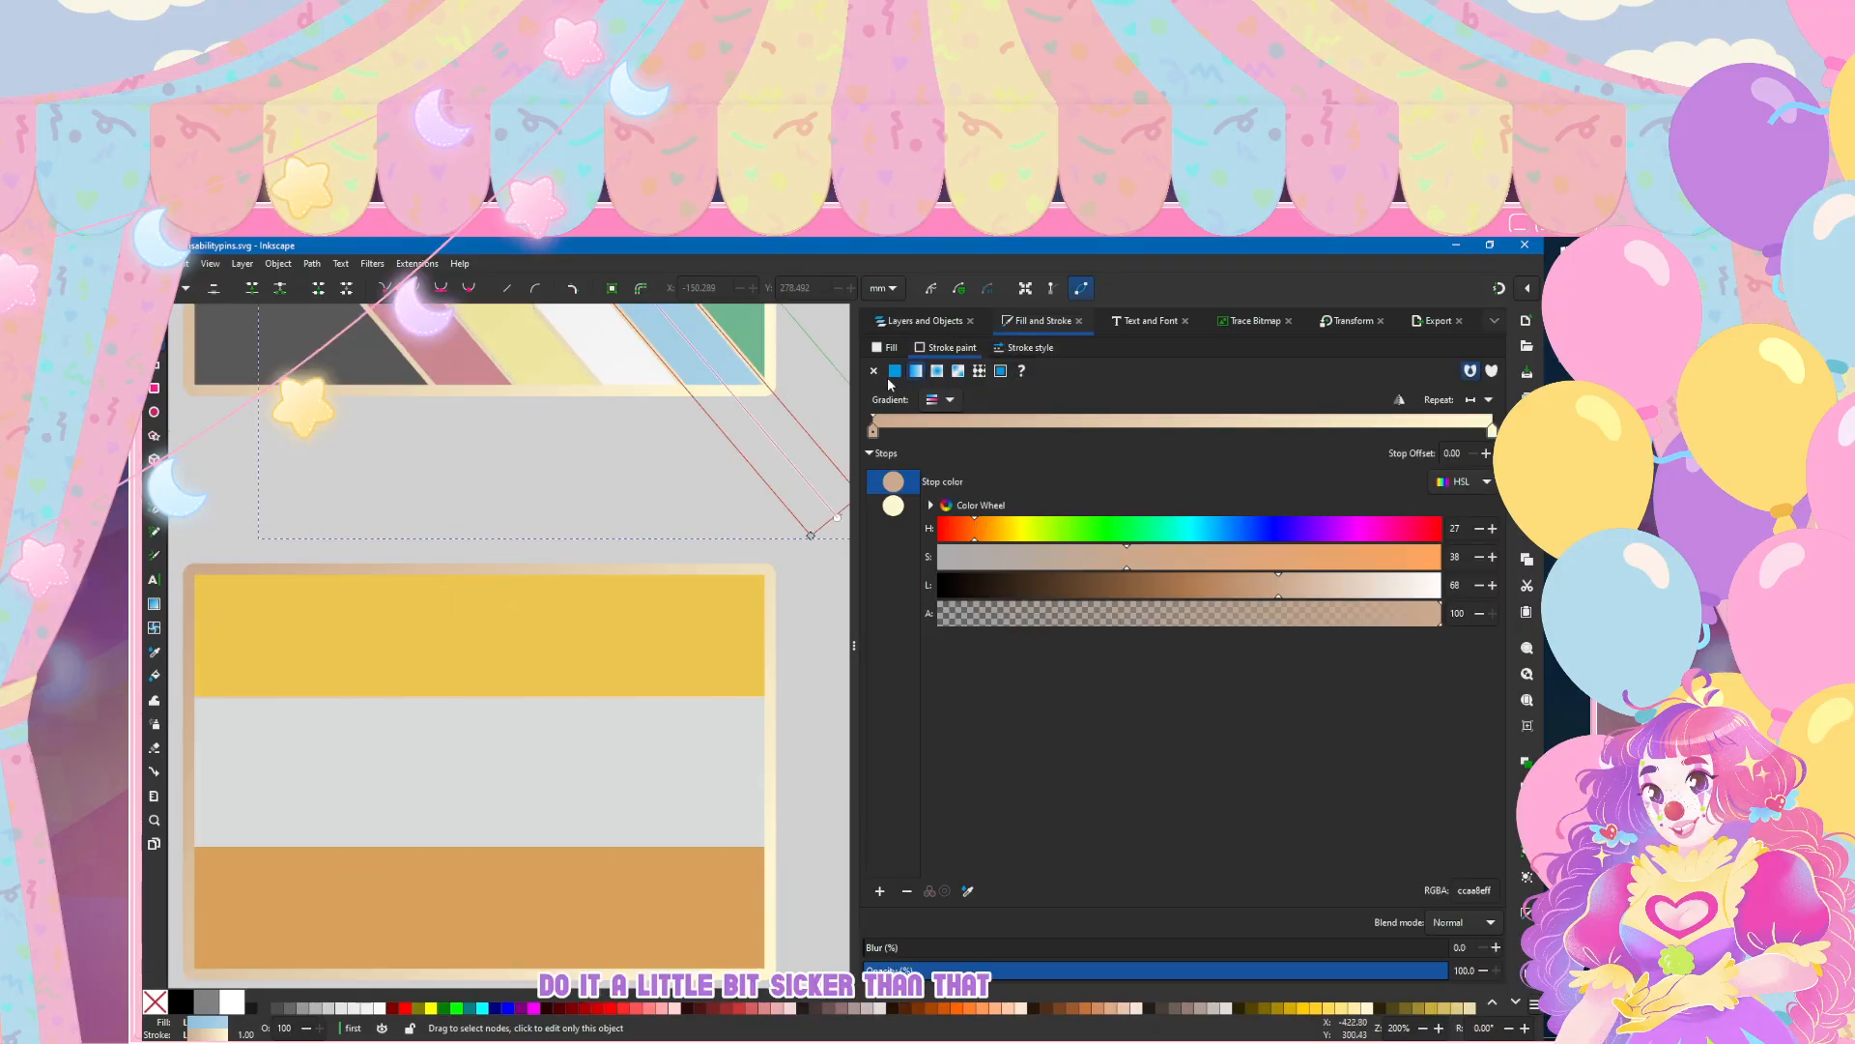
{"action": "left_click", "coordinate": [1026, 348]}
{"action": "left_click", "coordinate": [518, 651]}
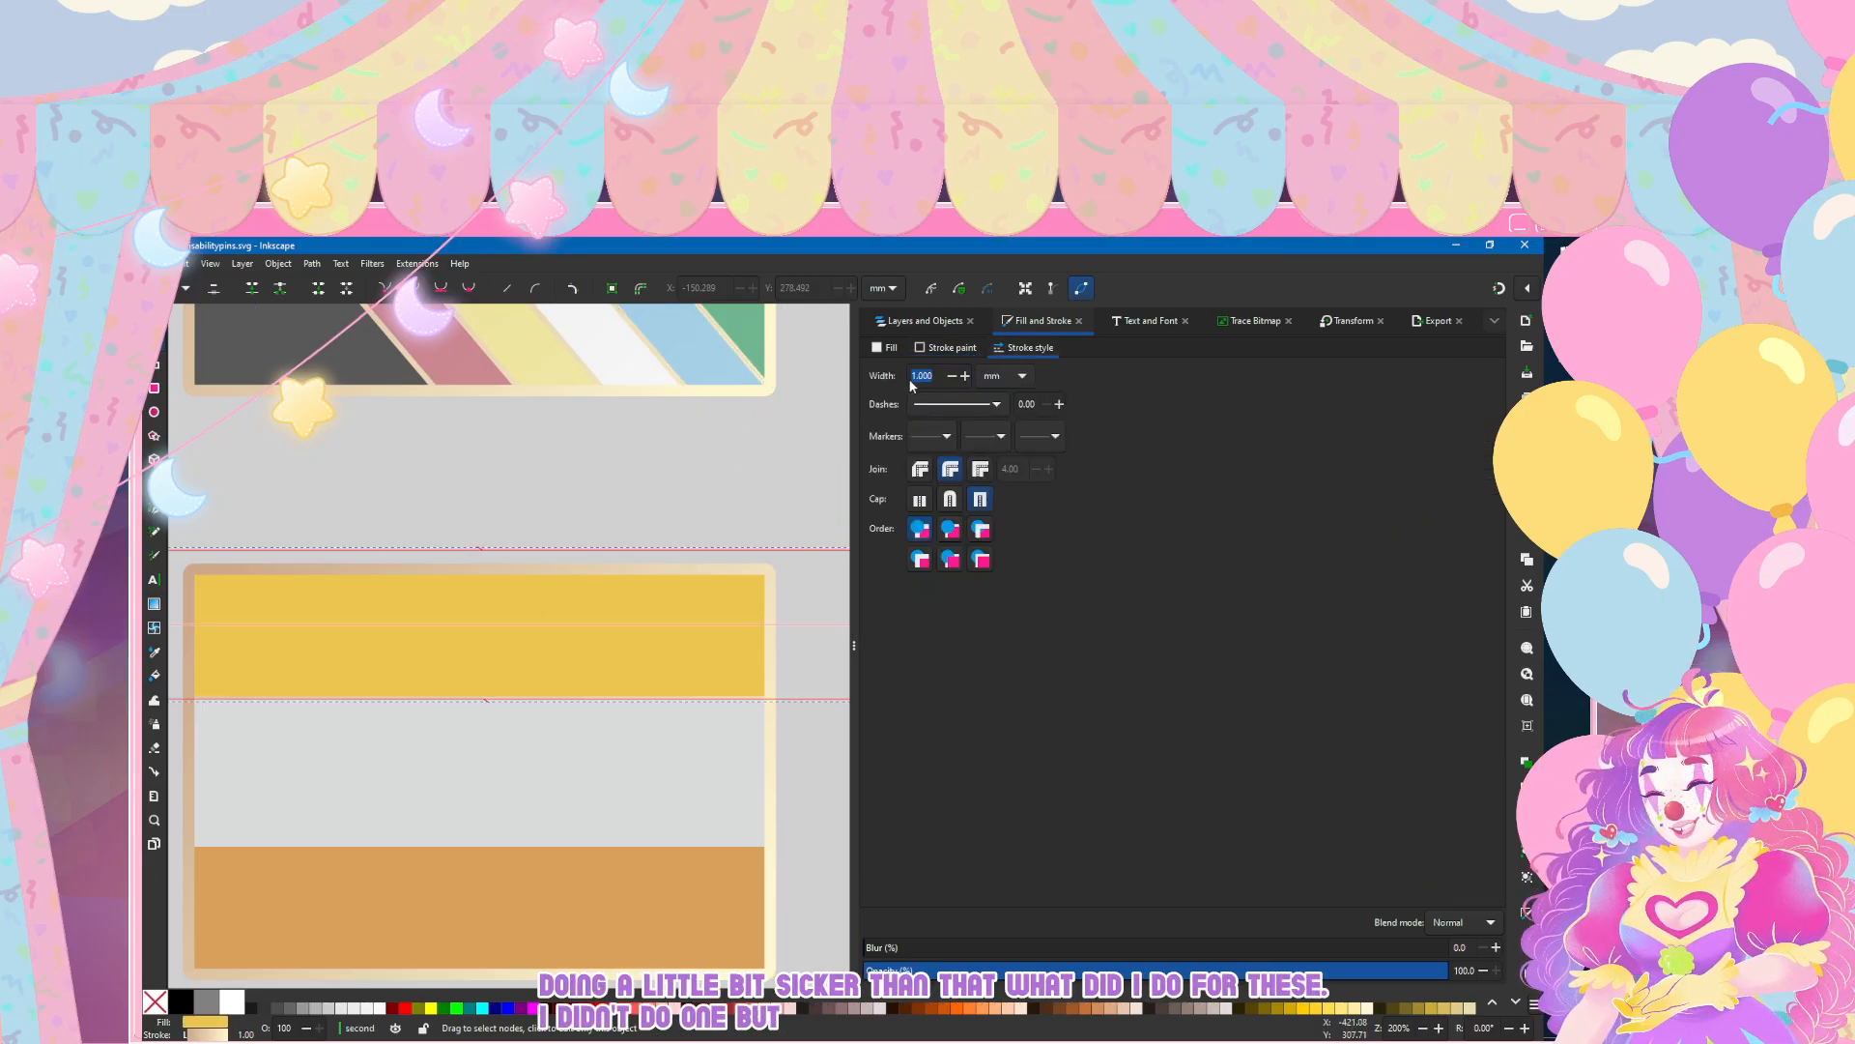
{"action": "key", "text": "2"}
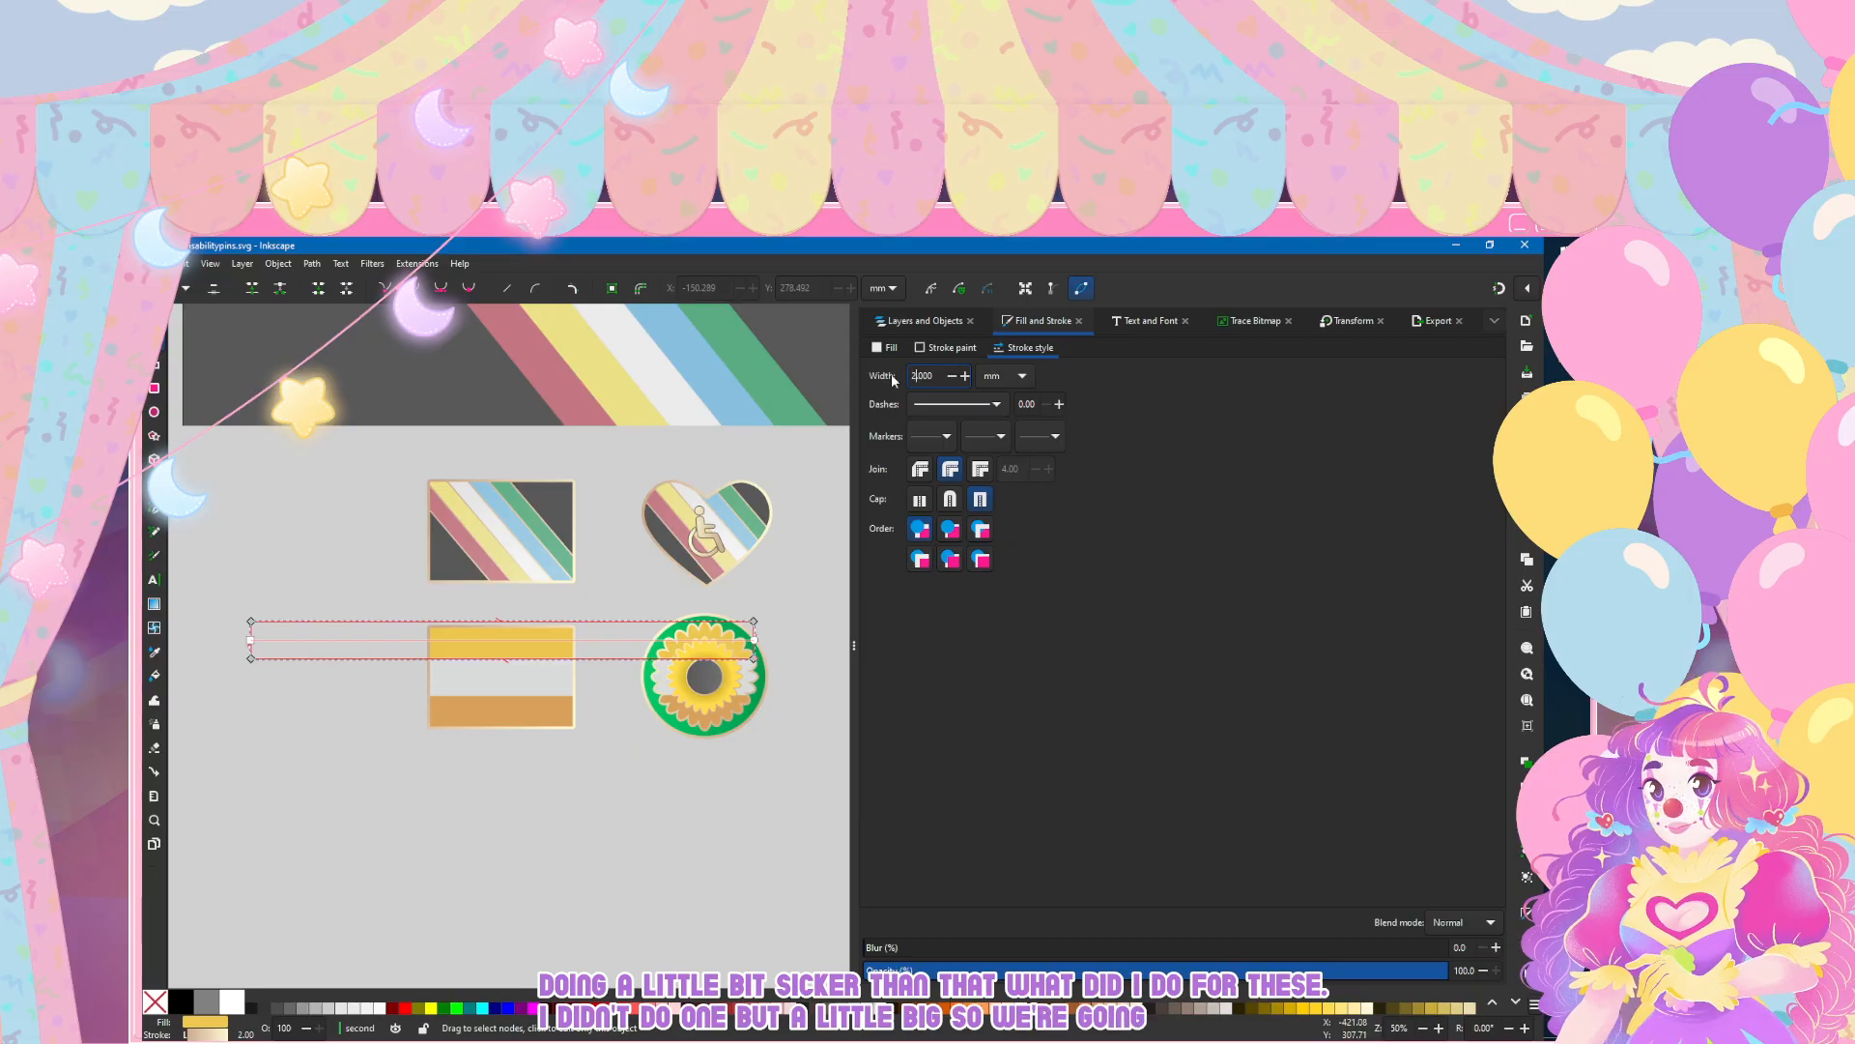
{"action": "left_click", "coordinate": [372, 698]}
{"action": "key", "text": "1"}
{"action": "scroll", "coordinate": [372, 698], "scroll_direction": "up", "scroll_amount": 1}
{"action": "scroll", "coordinate": [604, 687], "scroll_direction": "right", "scroll_amount": 4}
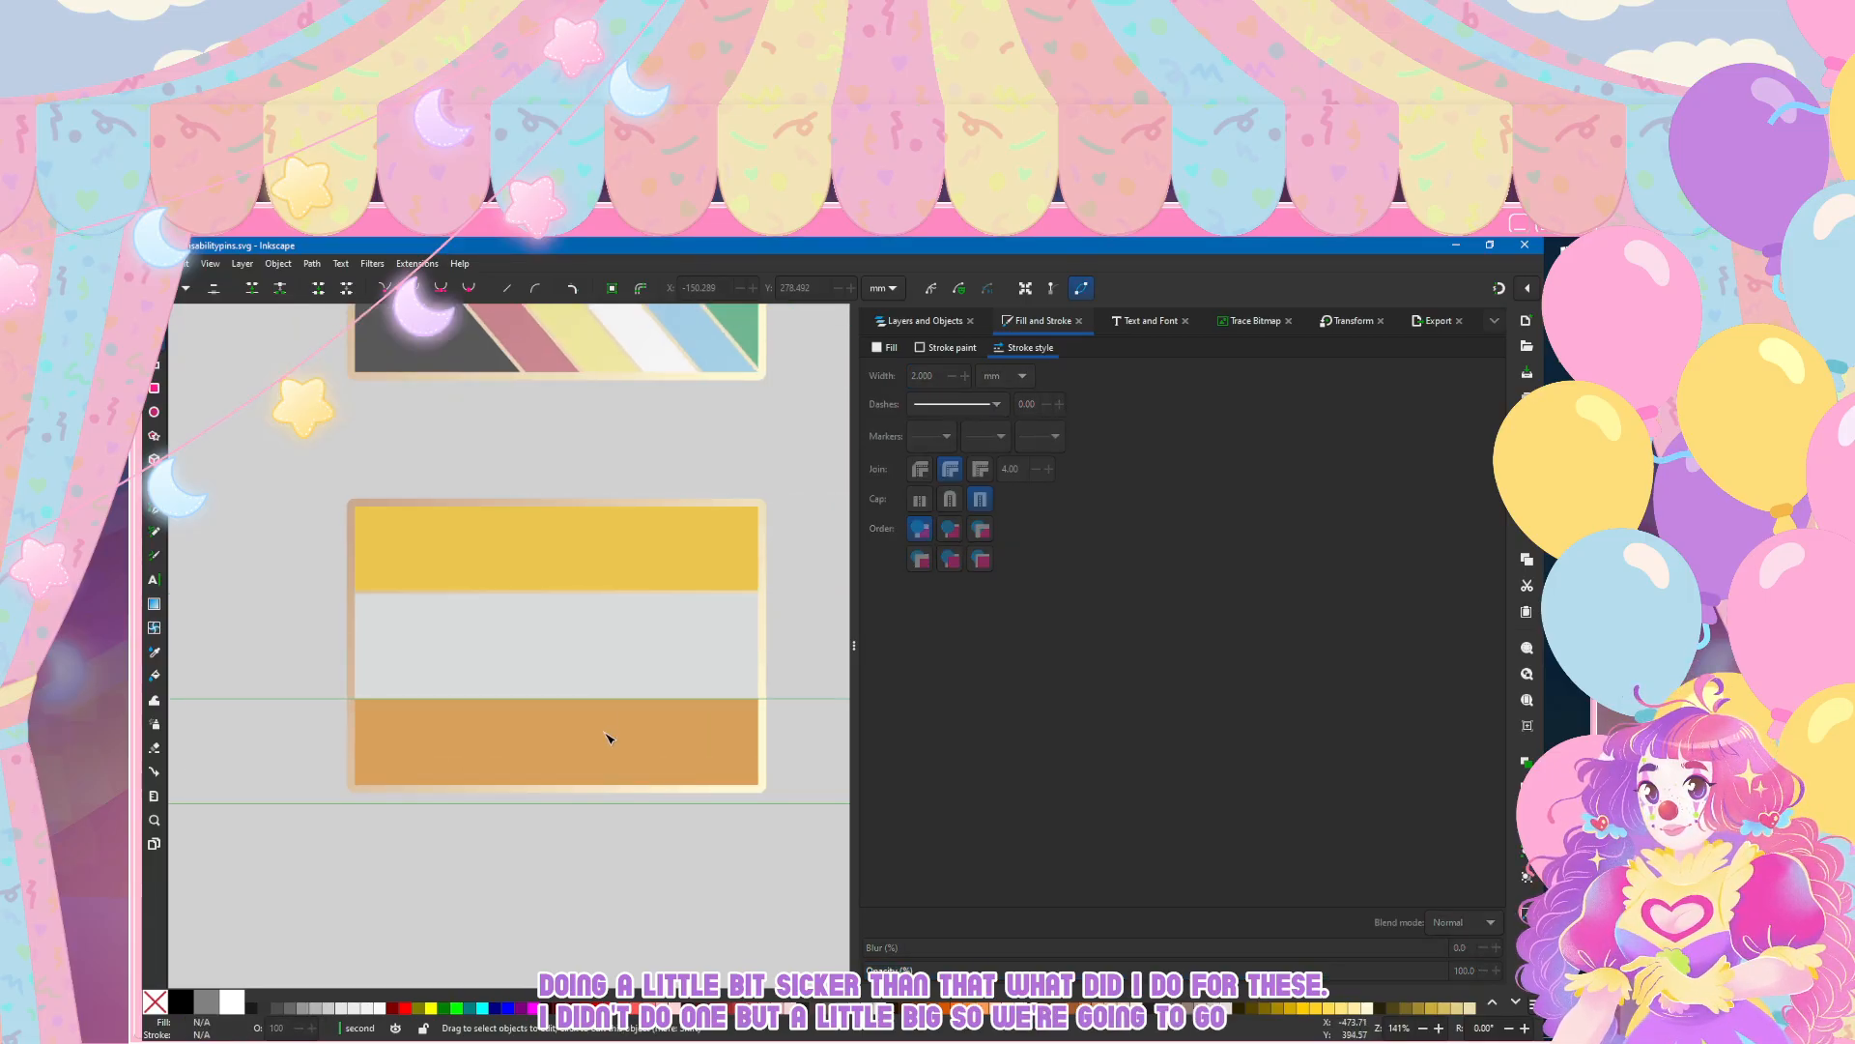
Step: Give the white middle stripe a 2 mm outline painted with the tan-to-cream linear gradient 11
{"action": "left_click", "coordinate": [607, 682]}
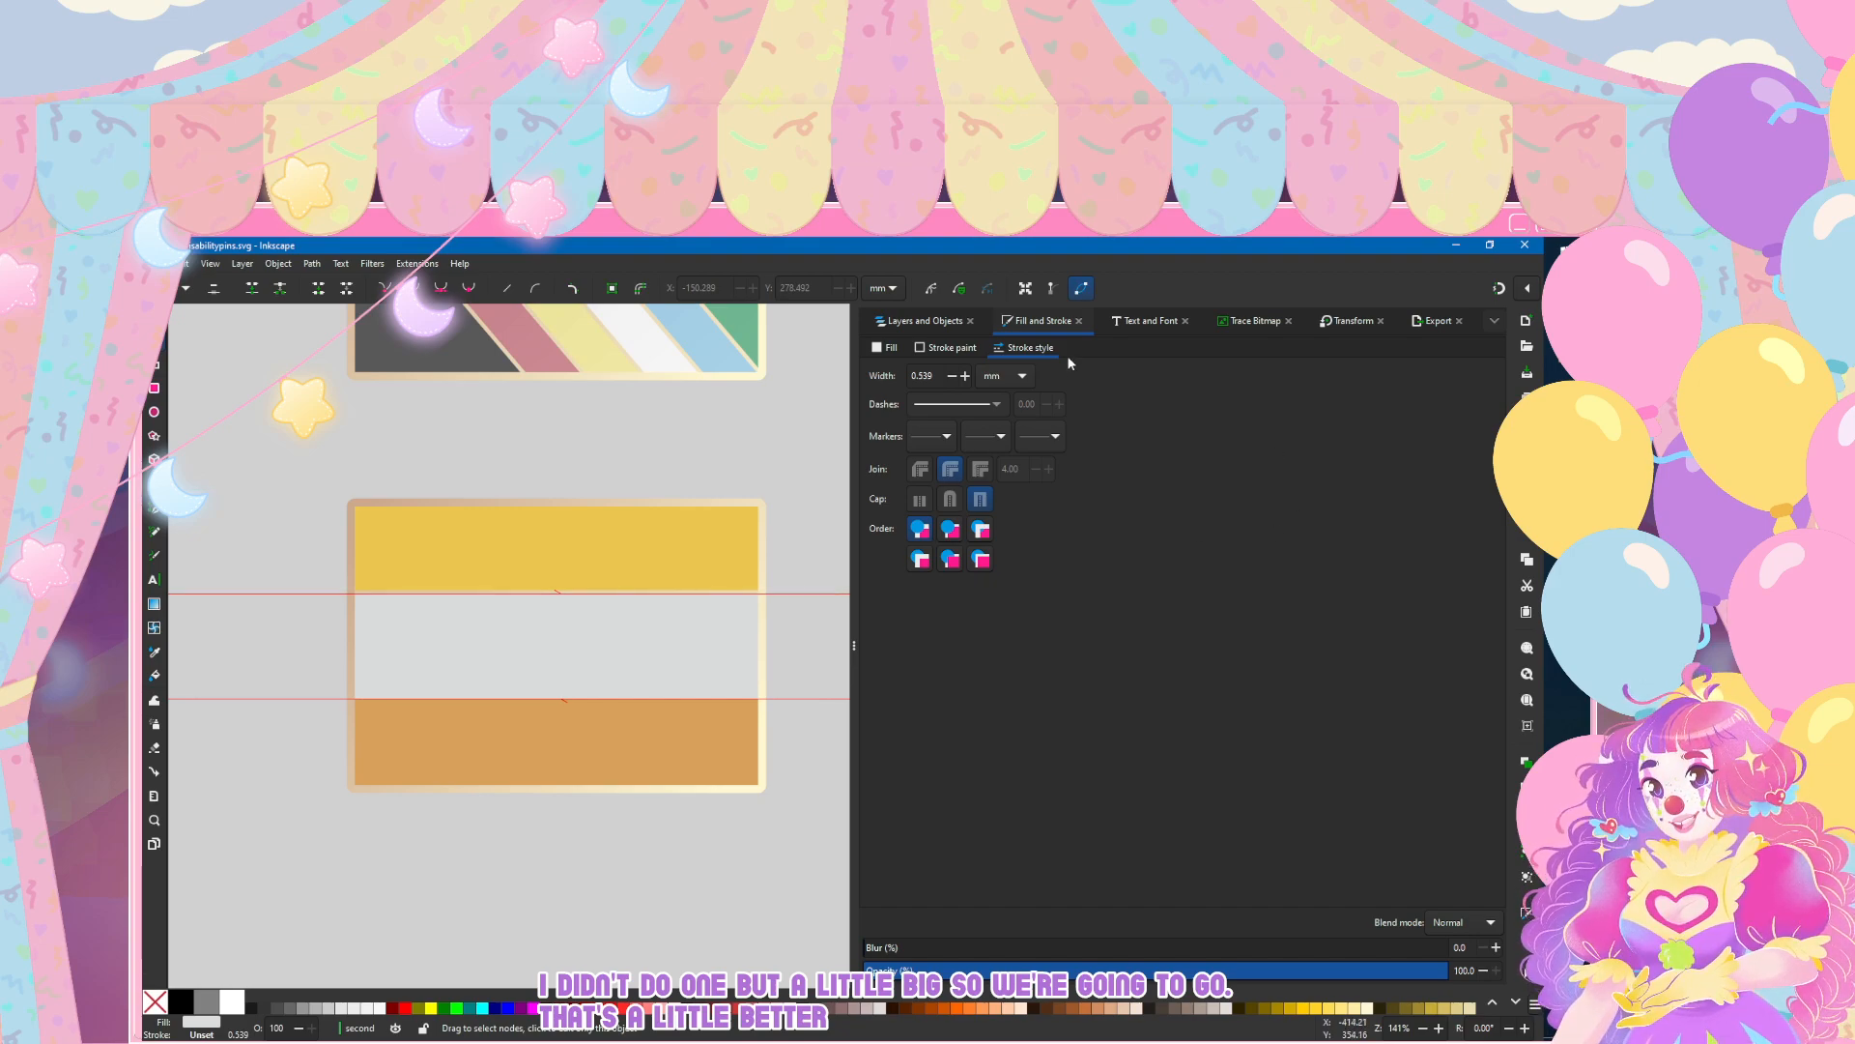
{"action": "left_click_drag", "start_coordinate": [935, 376], "coordinate": [882, 373]}
{"action": "type", "text": "2"}
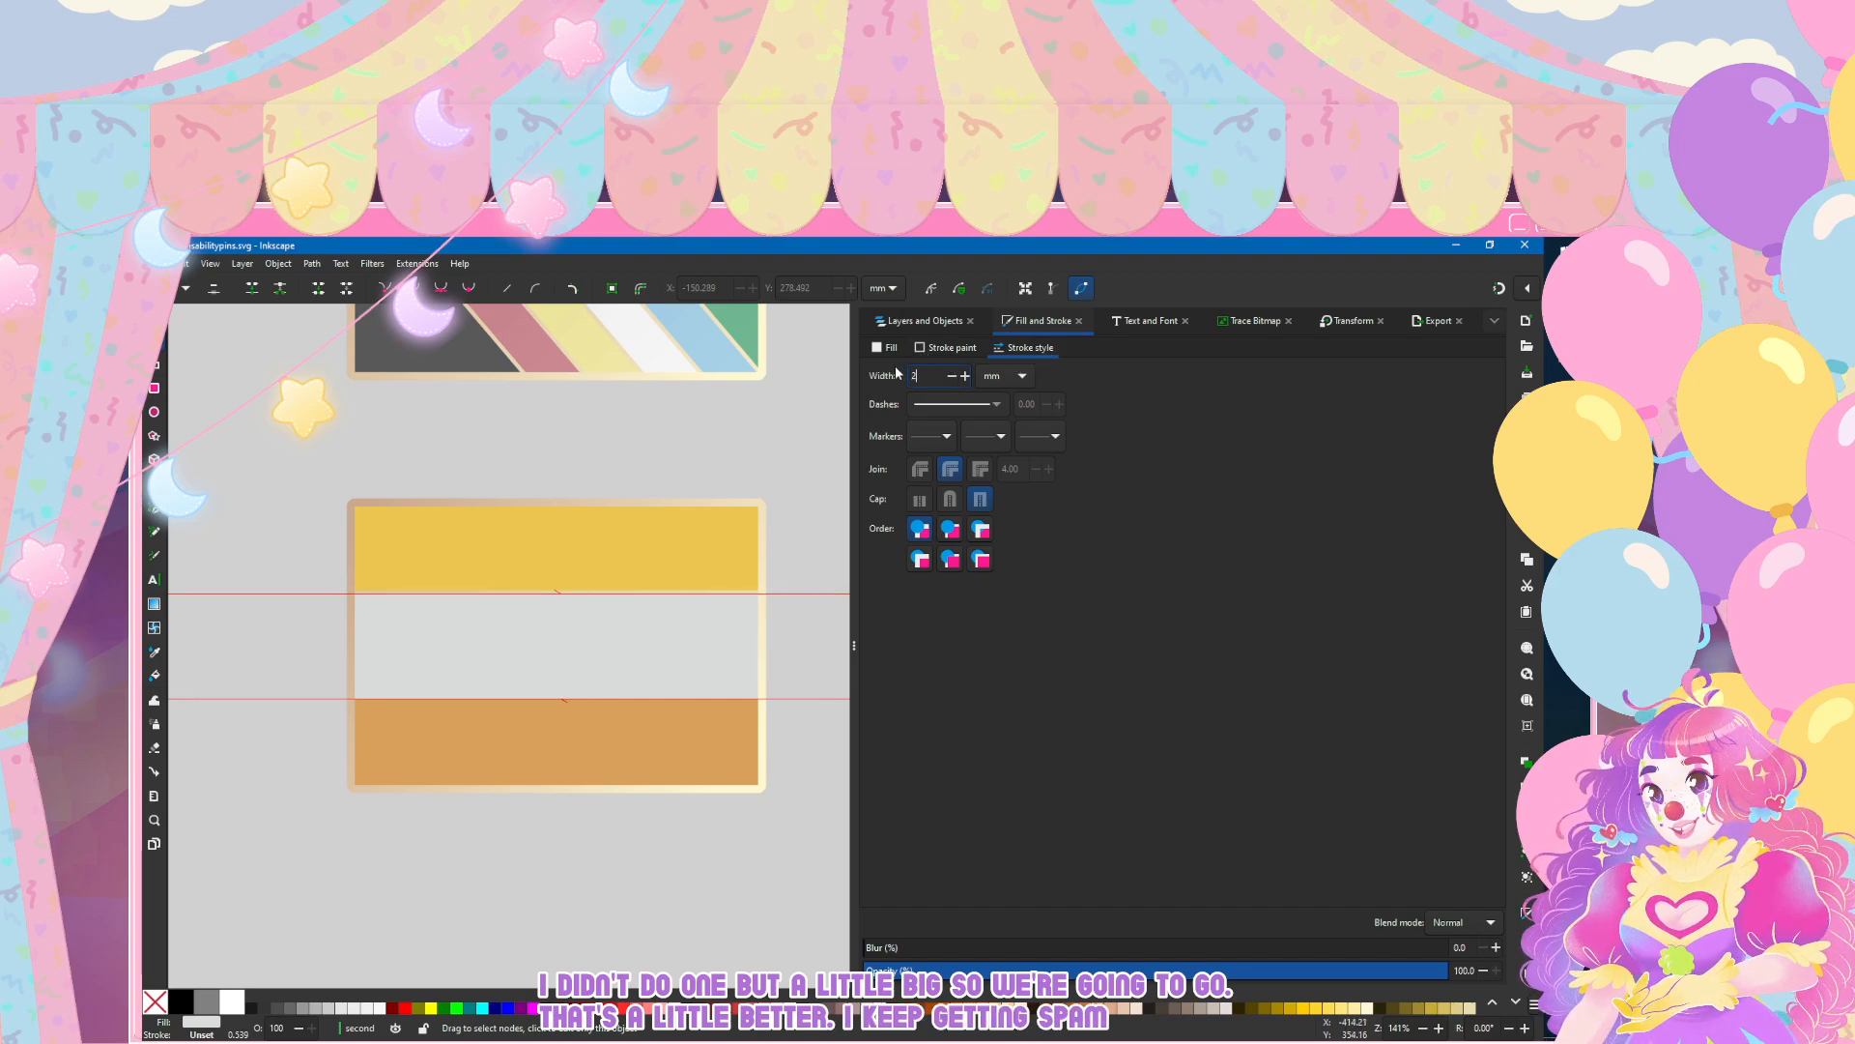
{"action": "key", "text": "Return"}
{"action": "left_click", "coordinate": [937, 349]}
{"action": "left_click", "coordinate": [916, 371]}
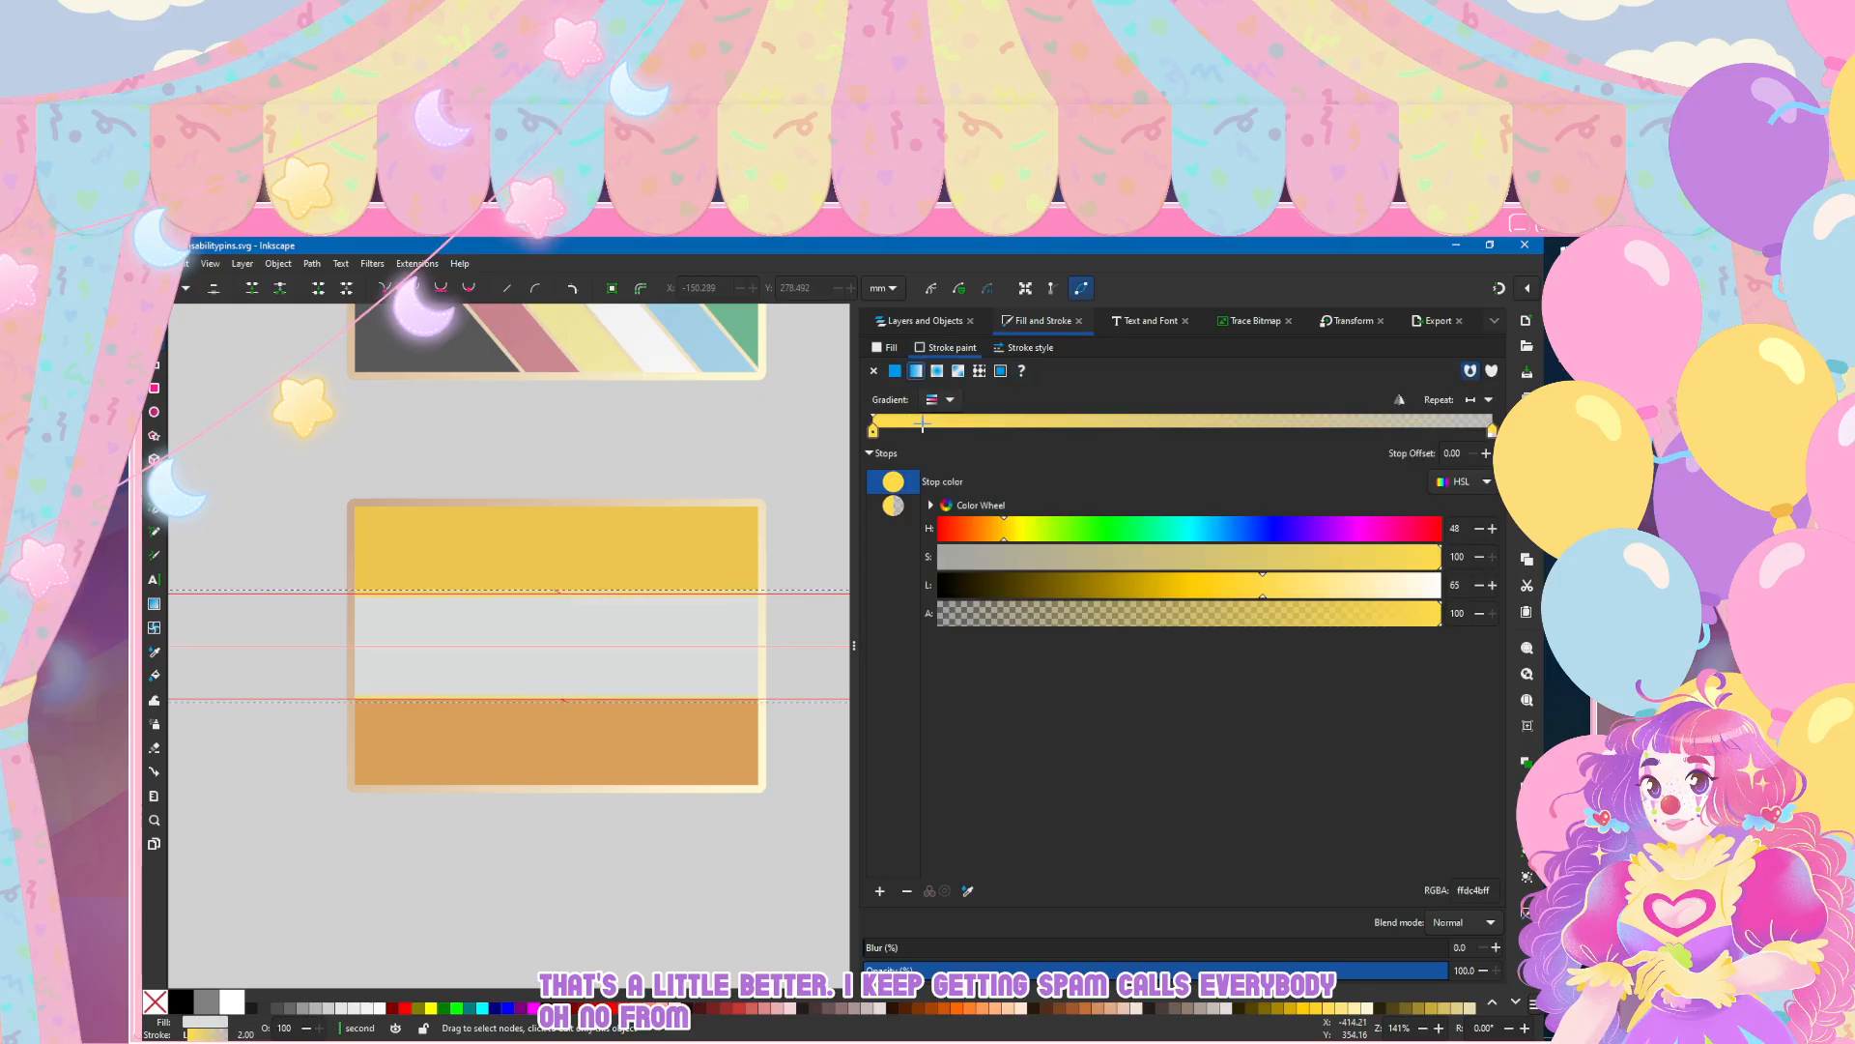
{"action": "left_click", "coordinate": [935, 400]}
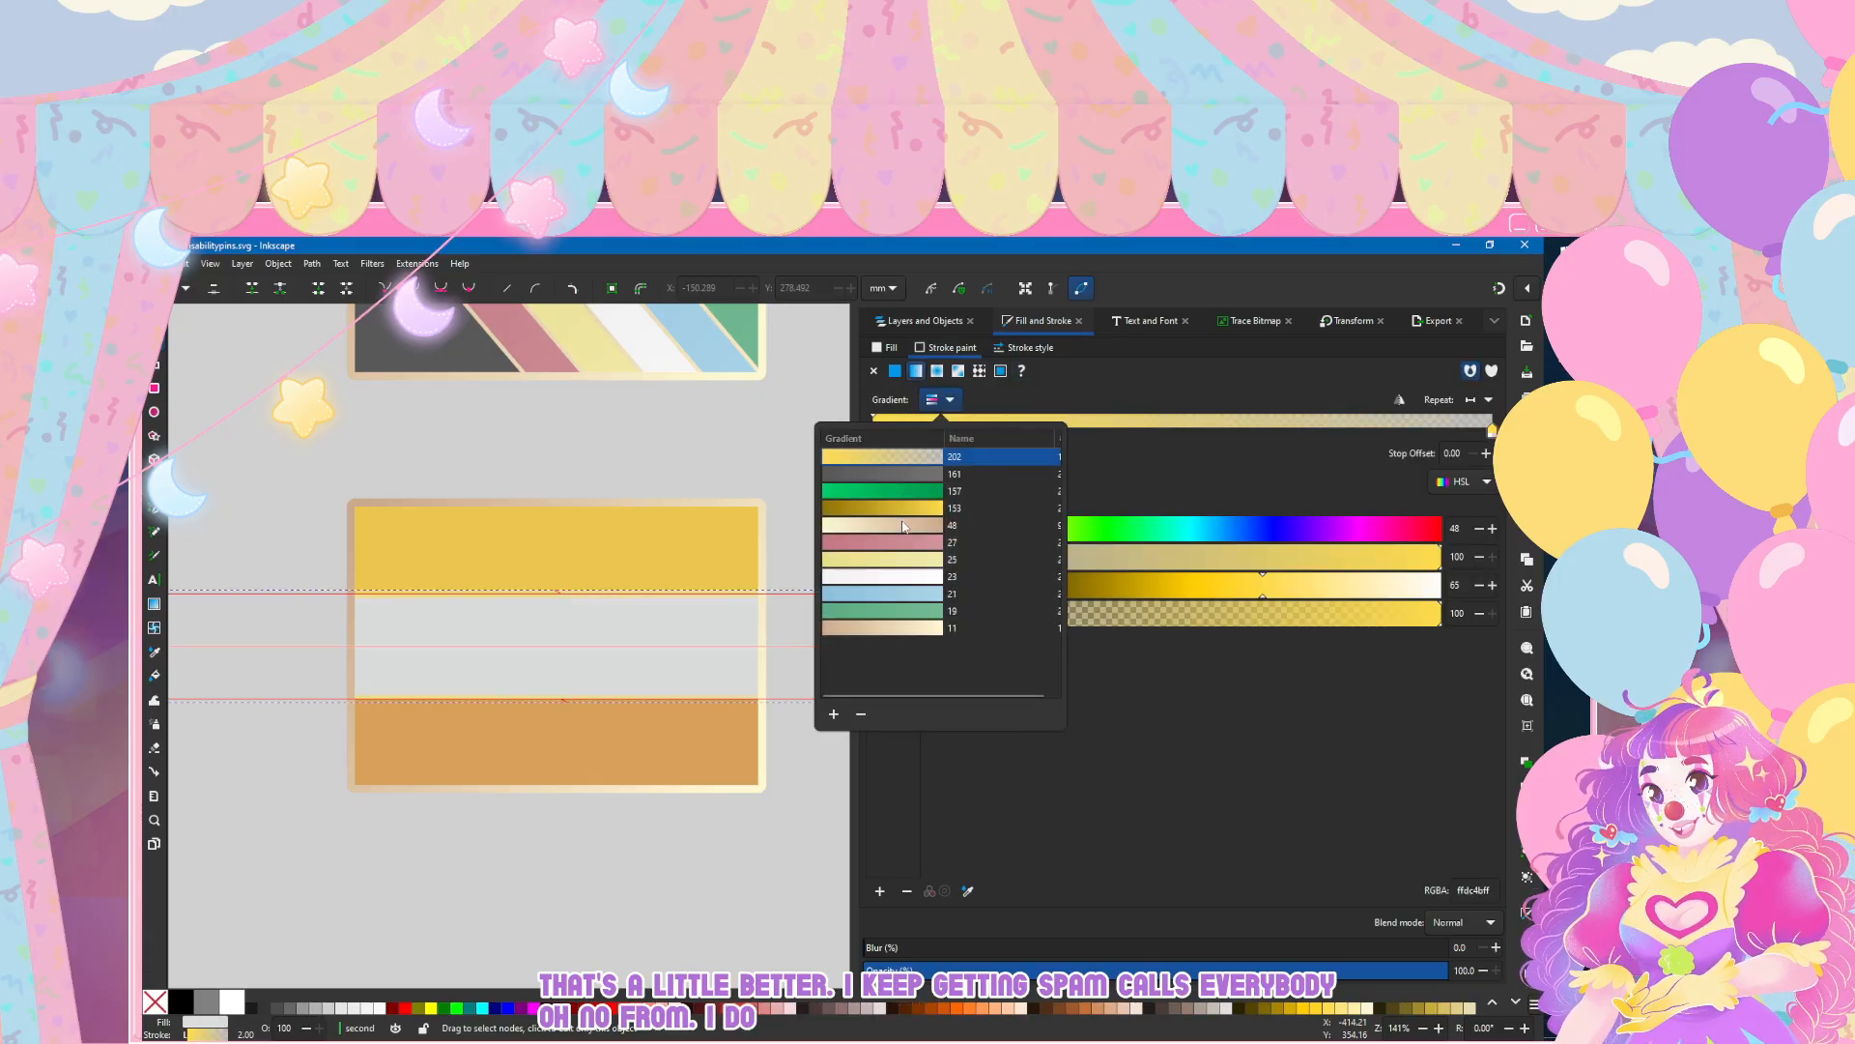
{"action": "left_click", "coordinate": [902, 629]}
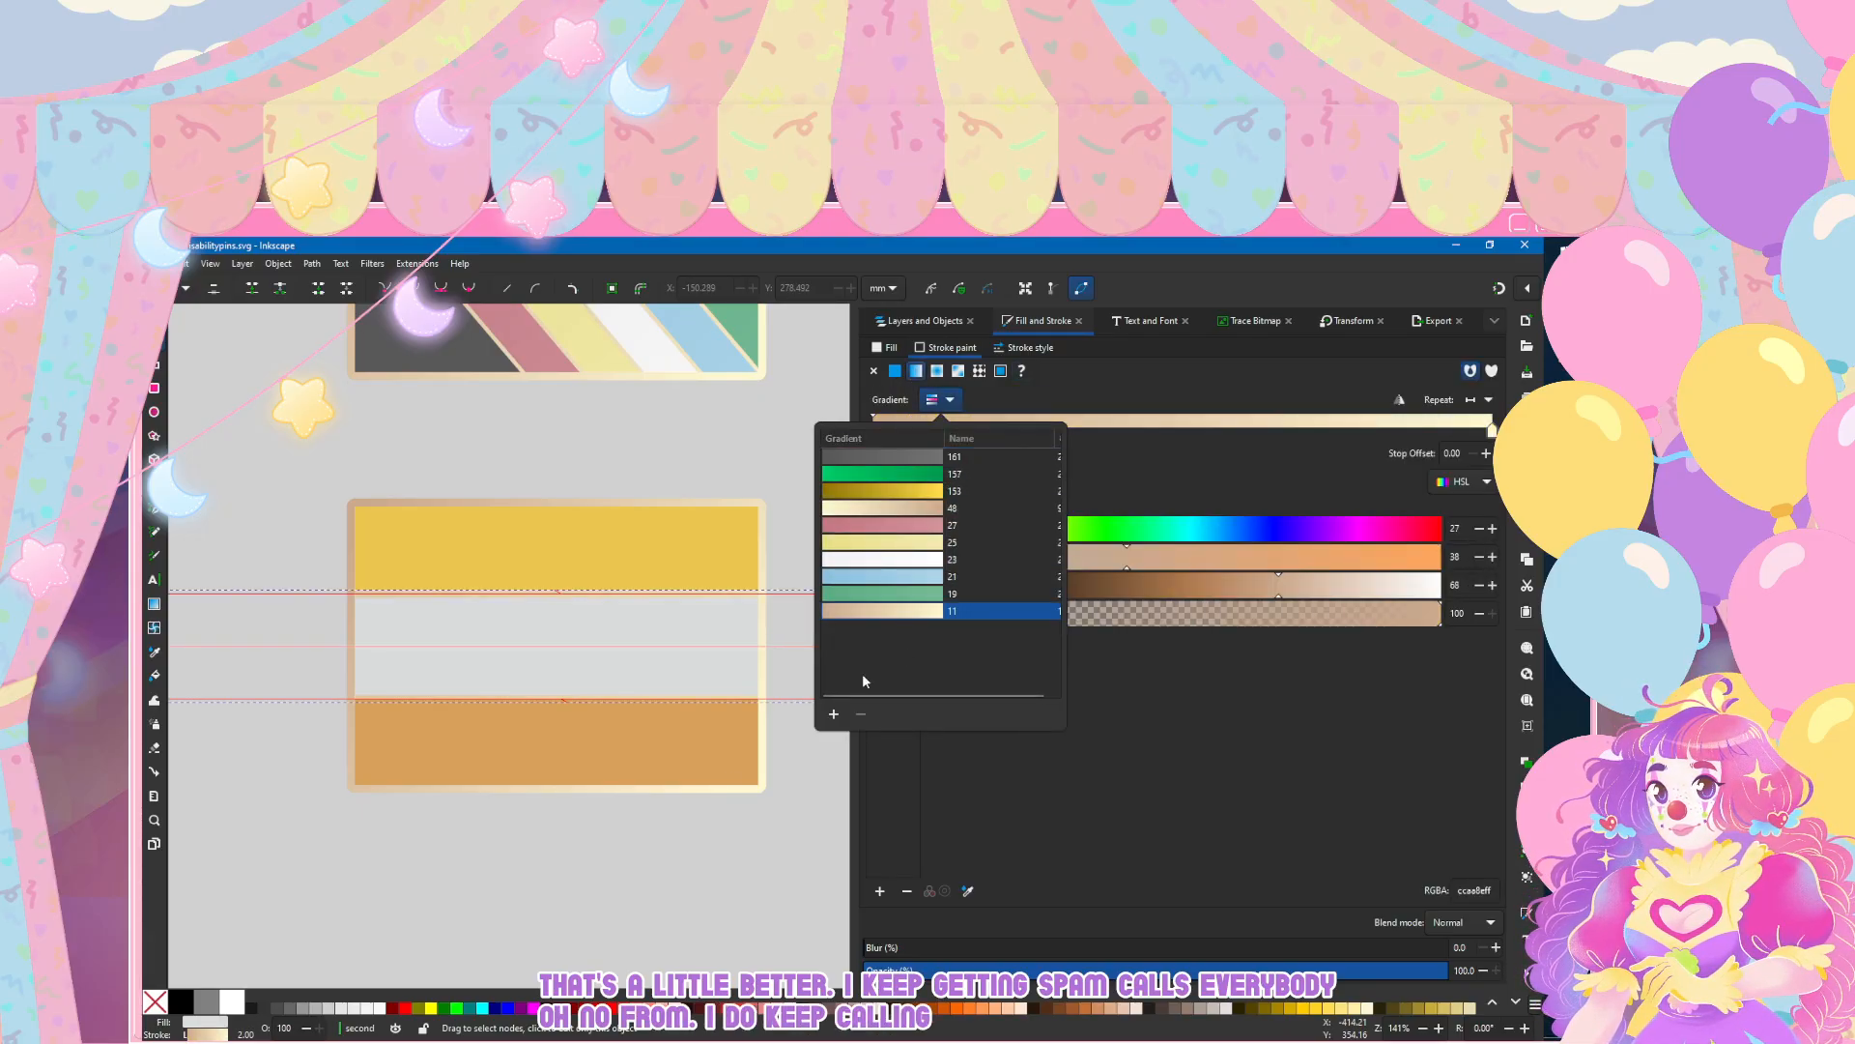
{"action": "left_click", "coordinate": [664, 747]}
Step: Give the bronze stripe a 2 mm outline with the tan-to-cream linear gradient 11, and deselect it
{"action": "left_click", "coordinate": [665, 747]}
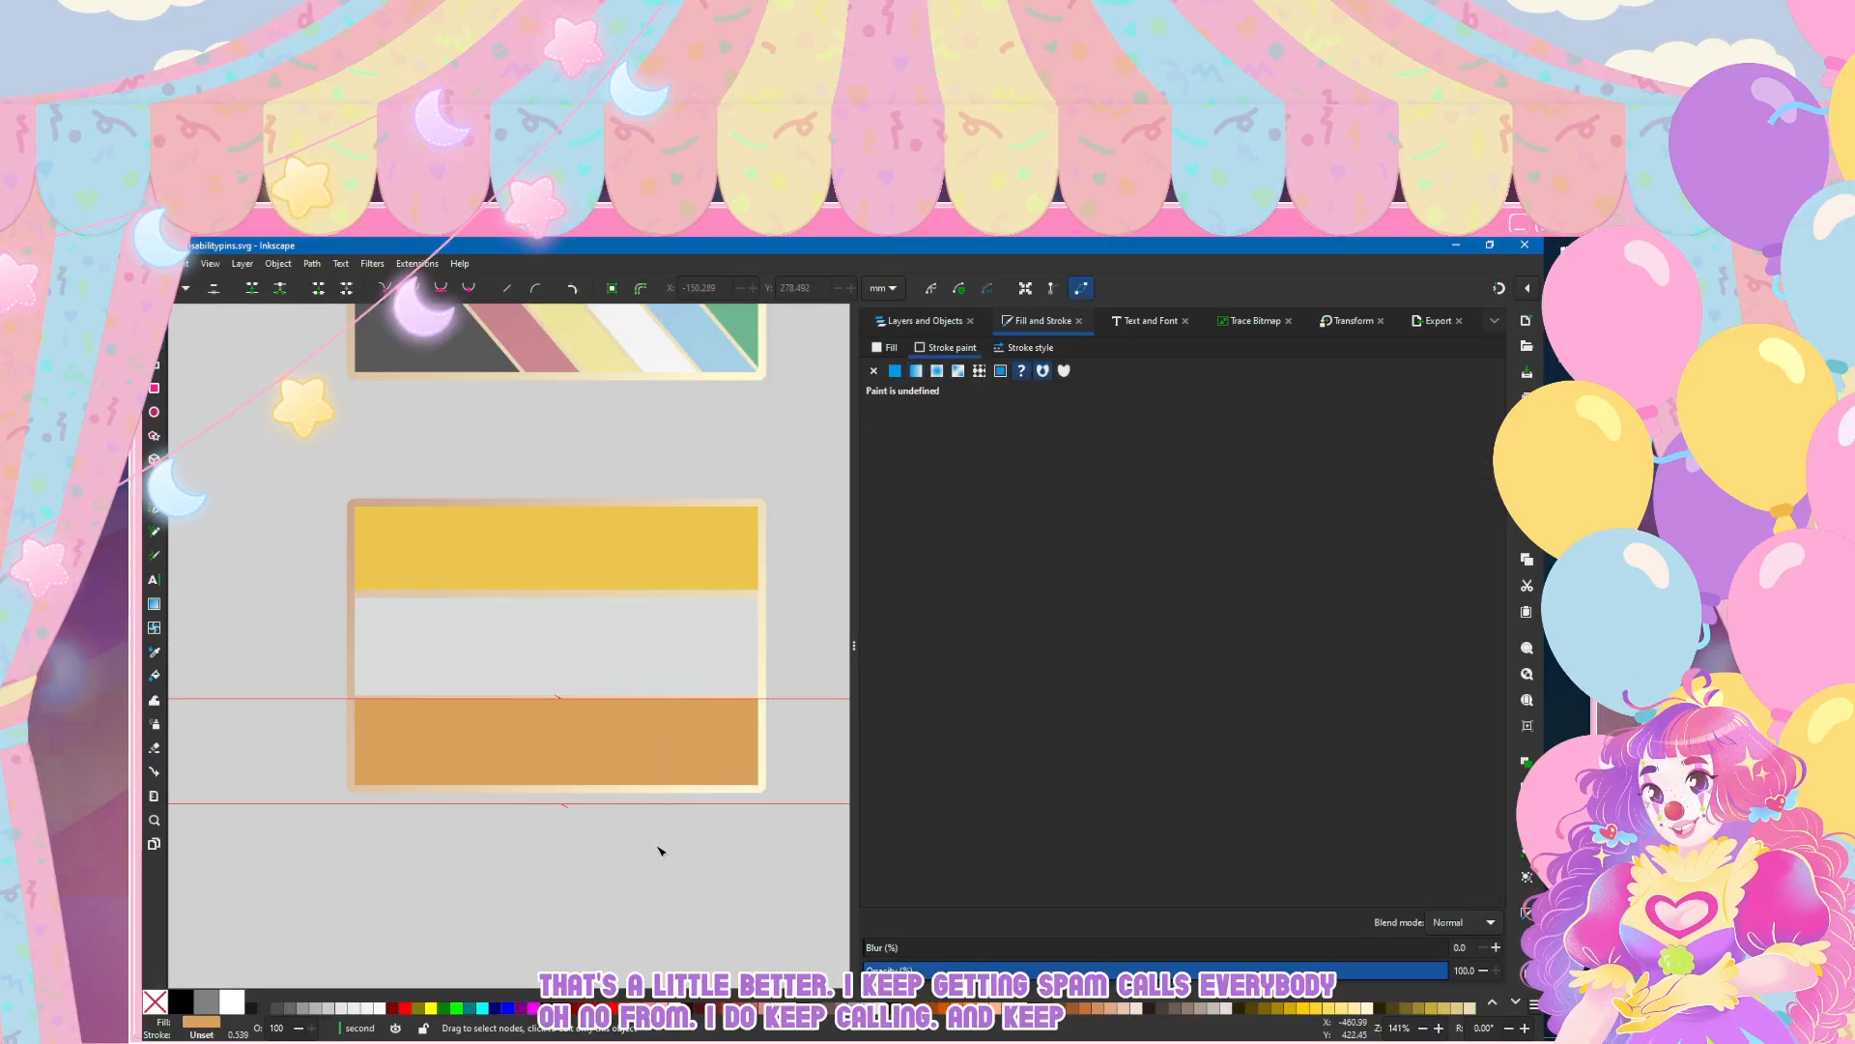
{"action": "left_click", "coordinate": [1030, 346]}
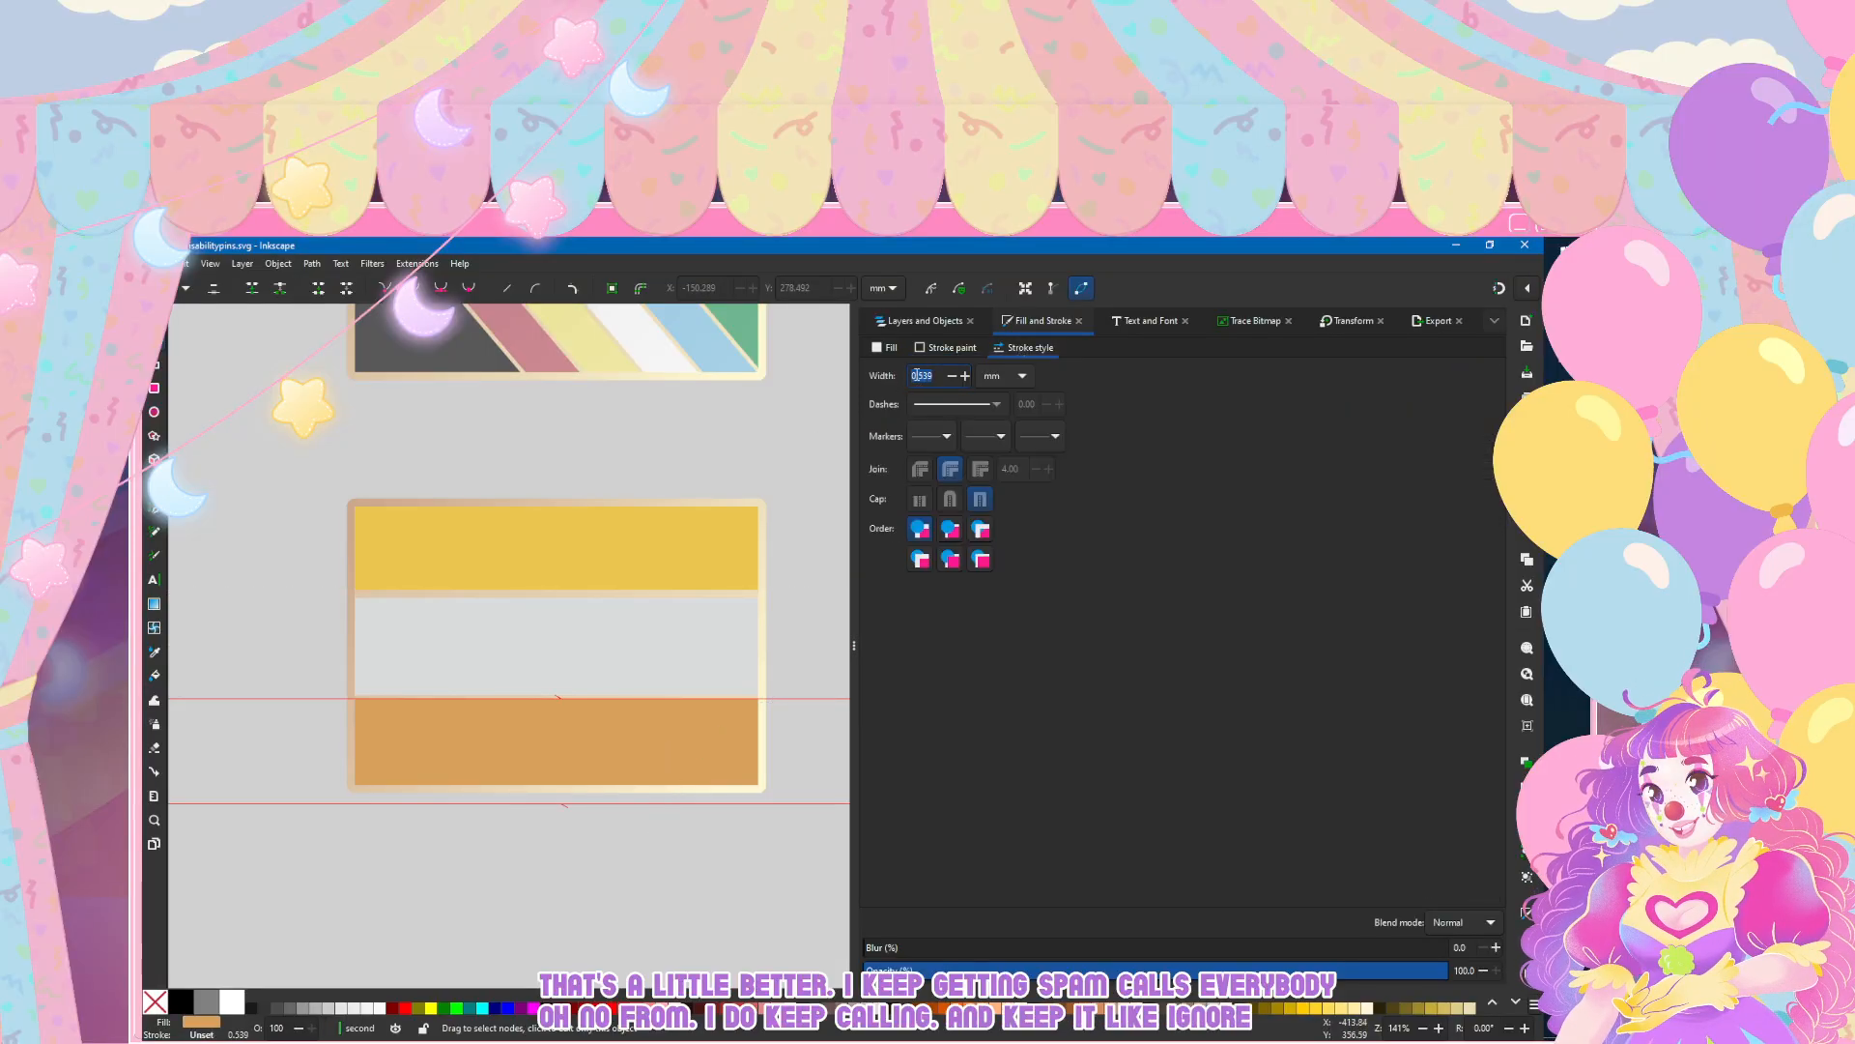
{"action": "double_click", "coordinate": [919, 375]}
{"action": "left_click", "coordinate": [922, 350]}
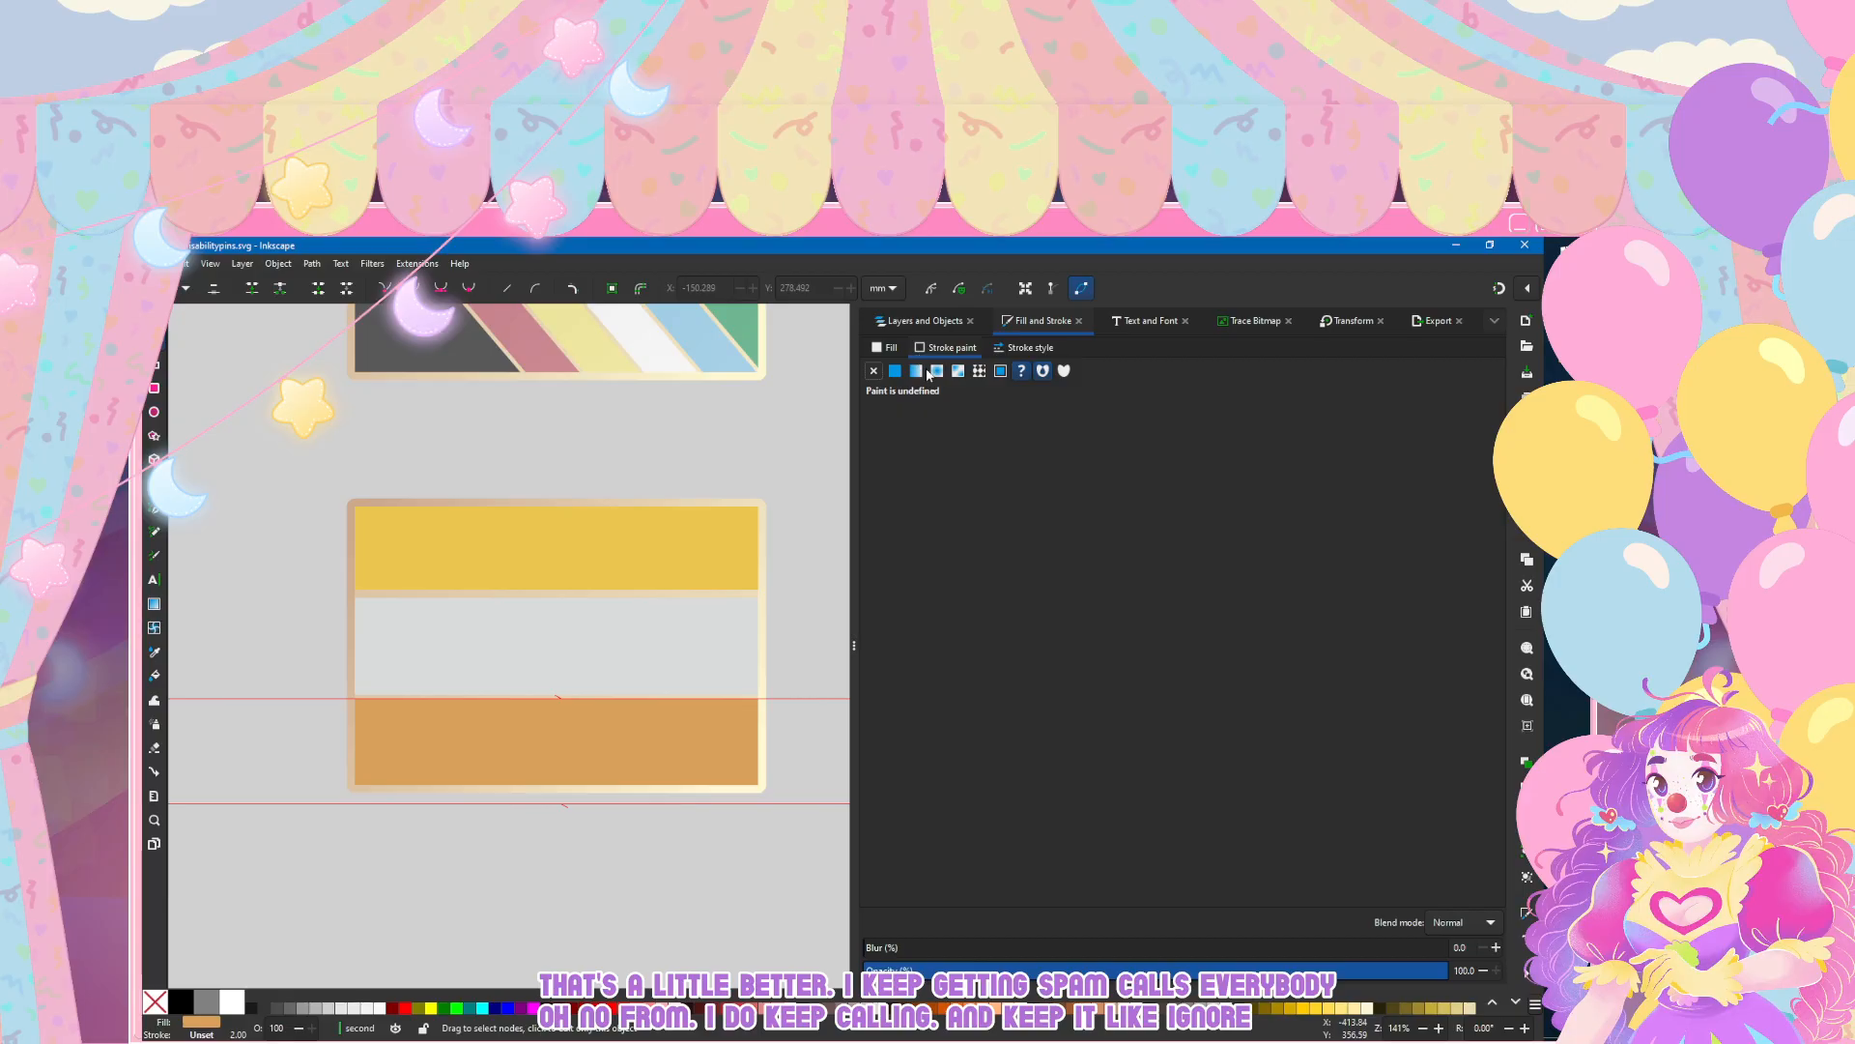
{"action": "left_click", "coordinate": [918, 373]}
{"action": "left_click", "coordinate": [933, 399]}
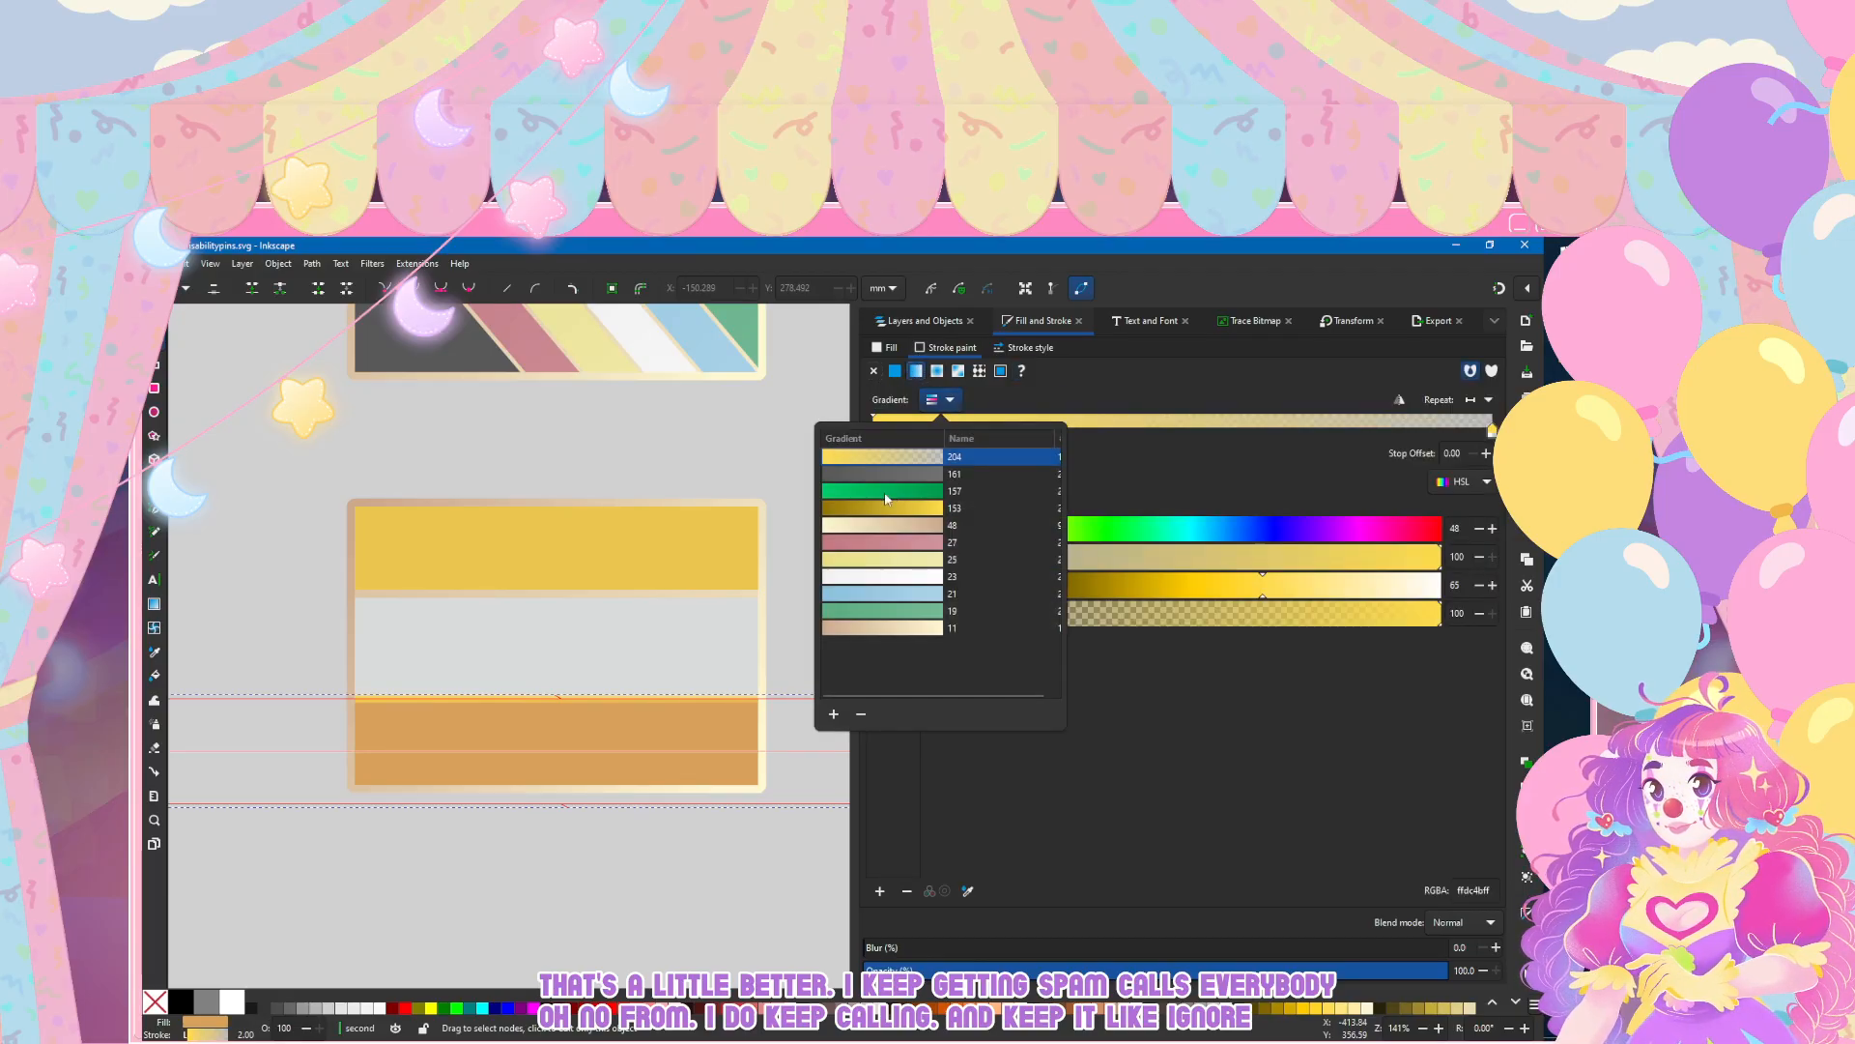
{"action": "left_click", "coordinate": [907, 612]}
{"action": "left_click", "coordinate": [671, 457]}
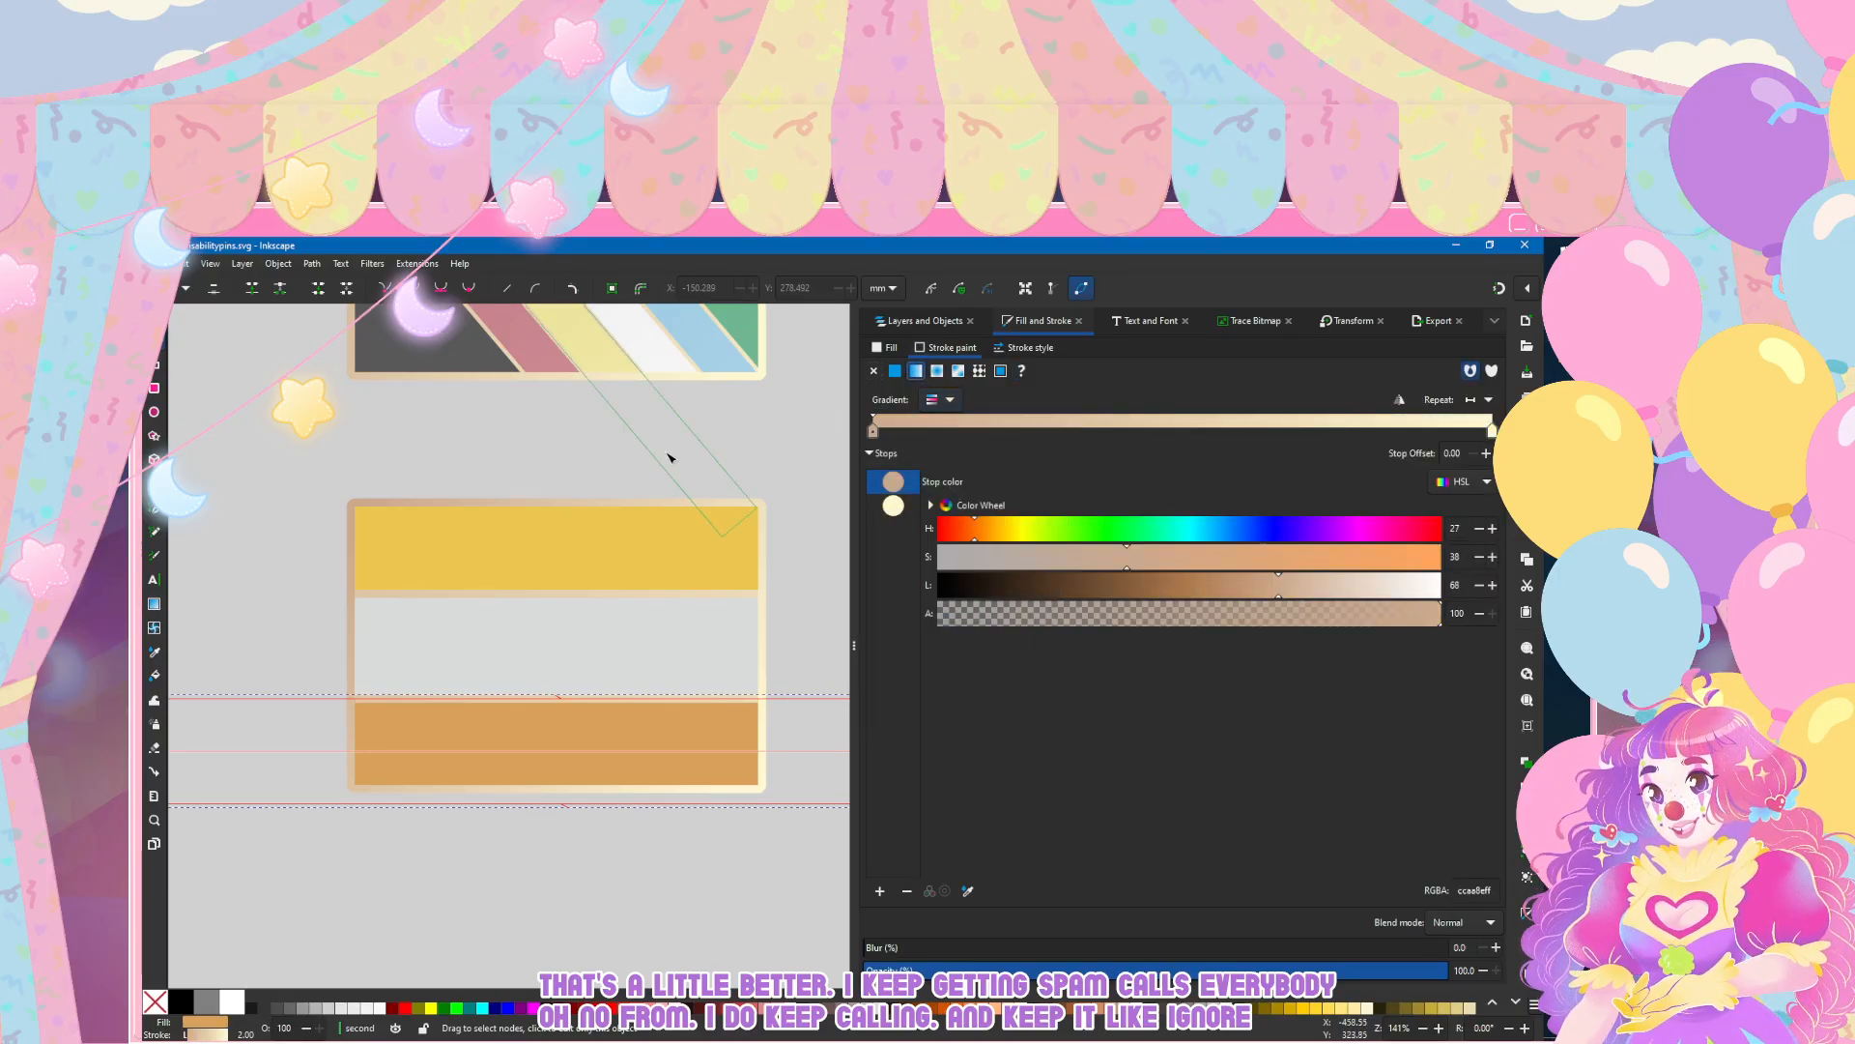
{"action": "left_click", "coordinate": [458, 913]}
Step: Examine how the stripe outlines meet the flag pin's border, and compare them with the diagonal striped flag above
{"action": "scroll", "coordinate": [514, 828], "scroll_direction": "down", "scroll_amount": 2}
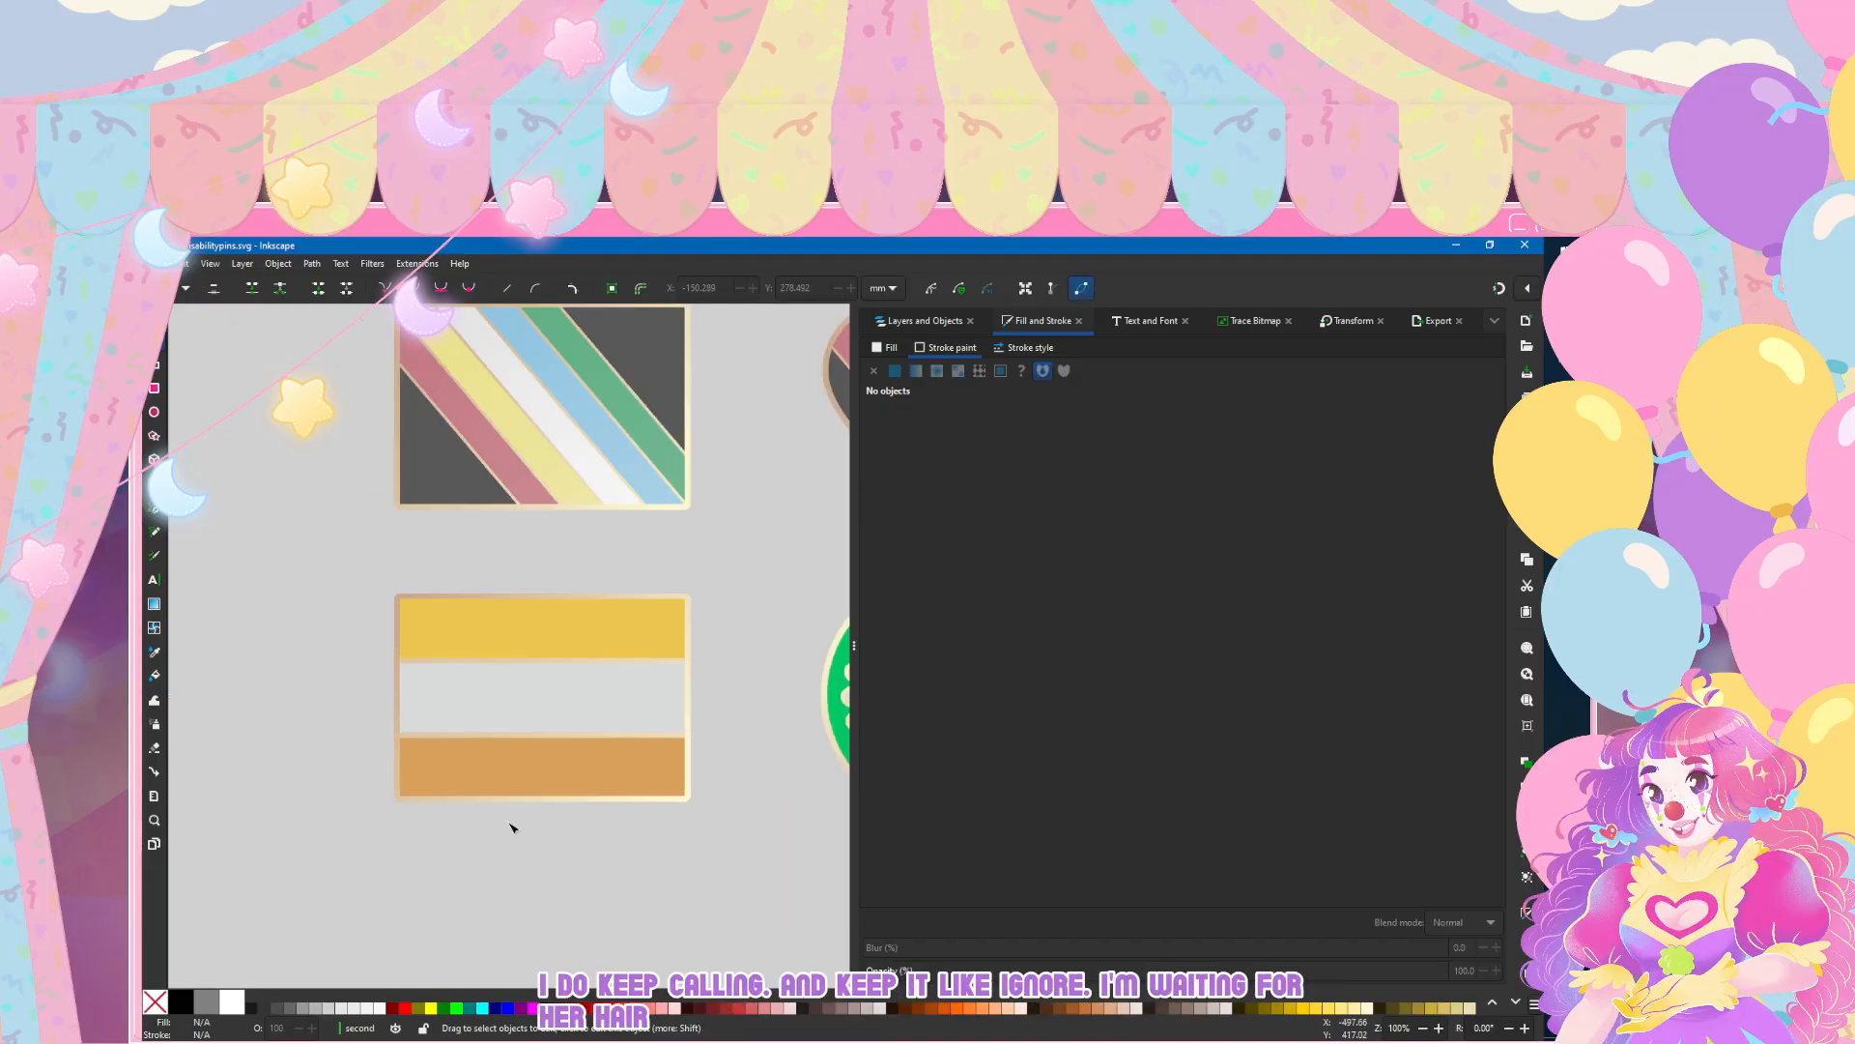
{"action": "scroll", "coordinate": [512, 798], "scroll_direction": "up", "scroll_amount": 1}
{"action": "scroll", "coordinate": [512, 798], "scroll_direction": "up", "scroll_amount": 1}
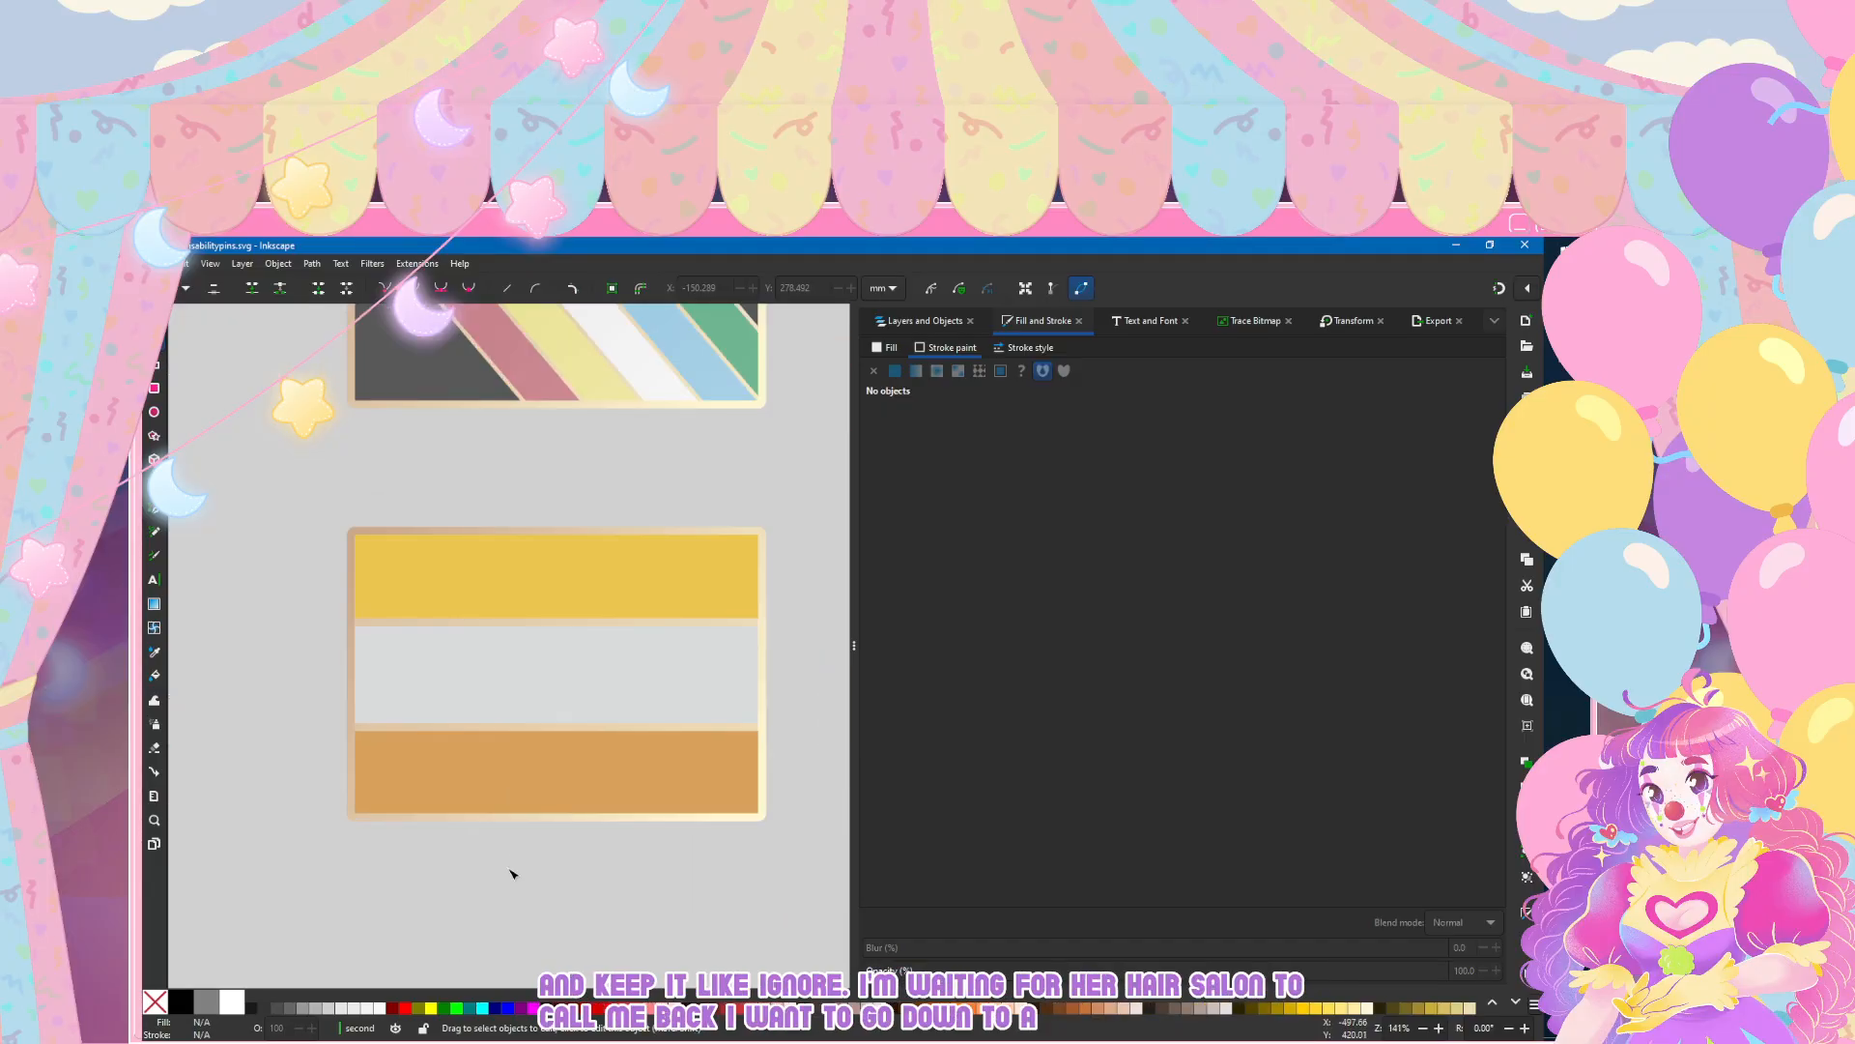
{"action": "scroll", "coordinate": [512, 875], "scroll_direction": "up", "scroll_amount": 1}
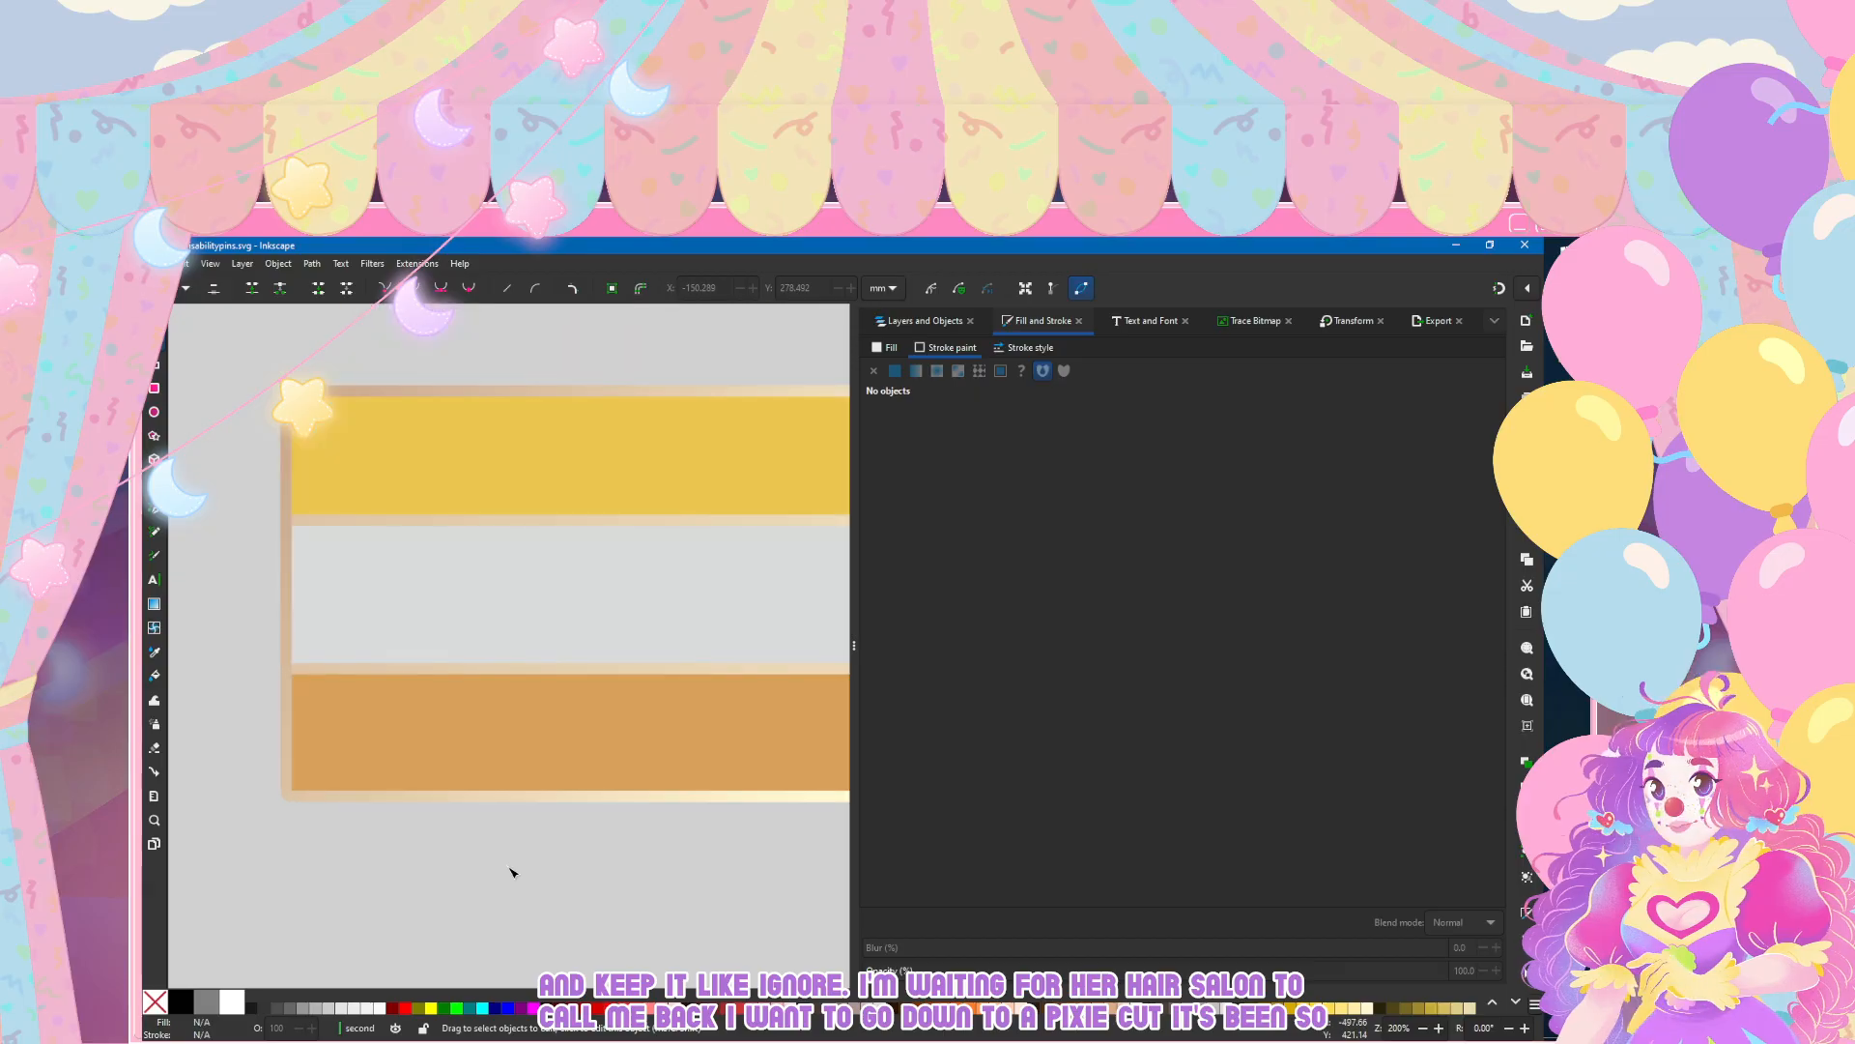
{"action": "scroll", "coordinate": [278, 509], "scroll_direction": "down", "scroll_amount": 1}
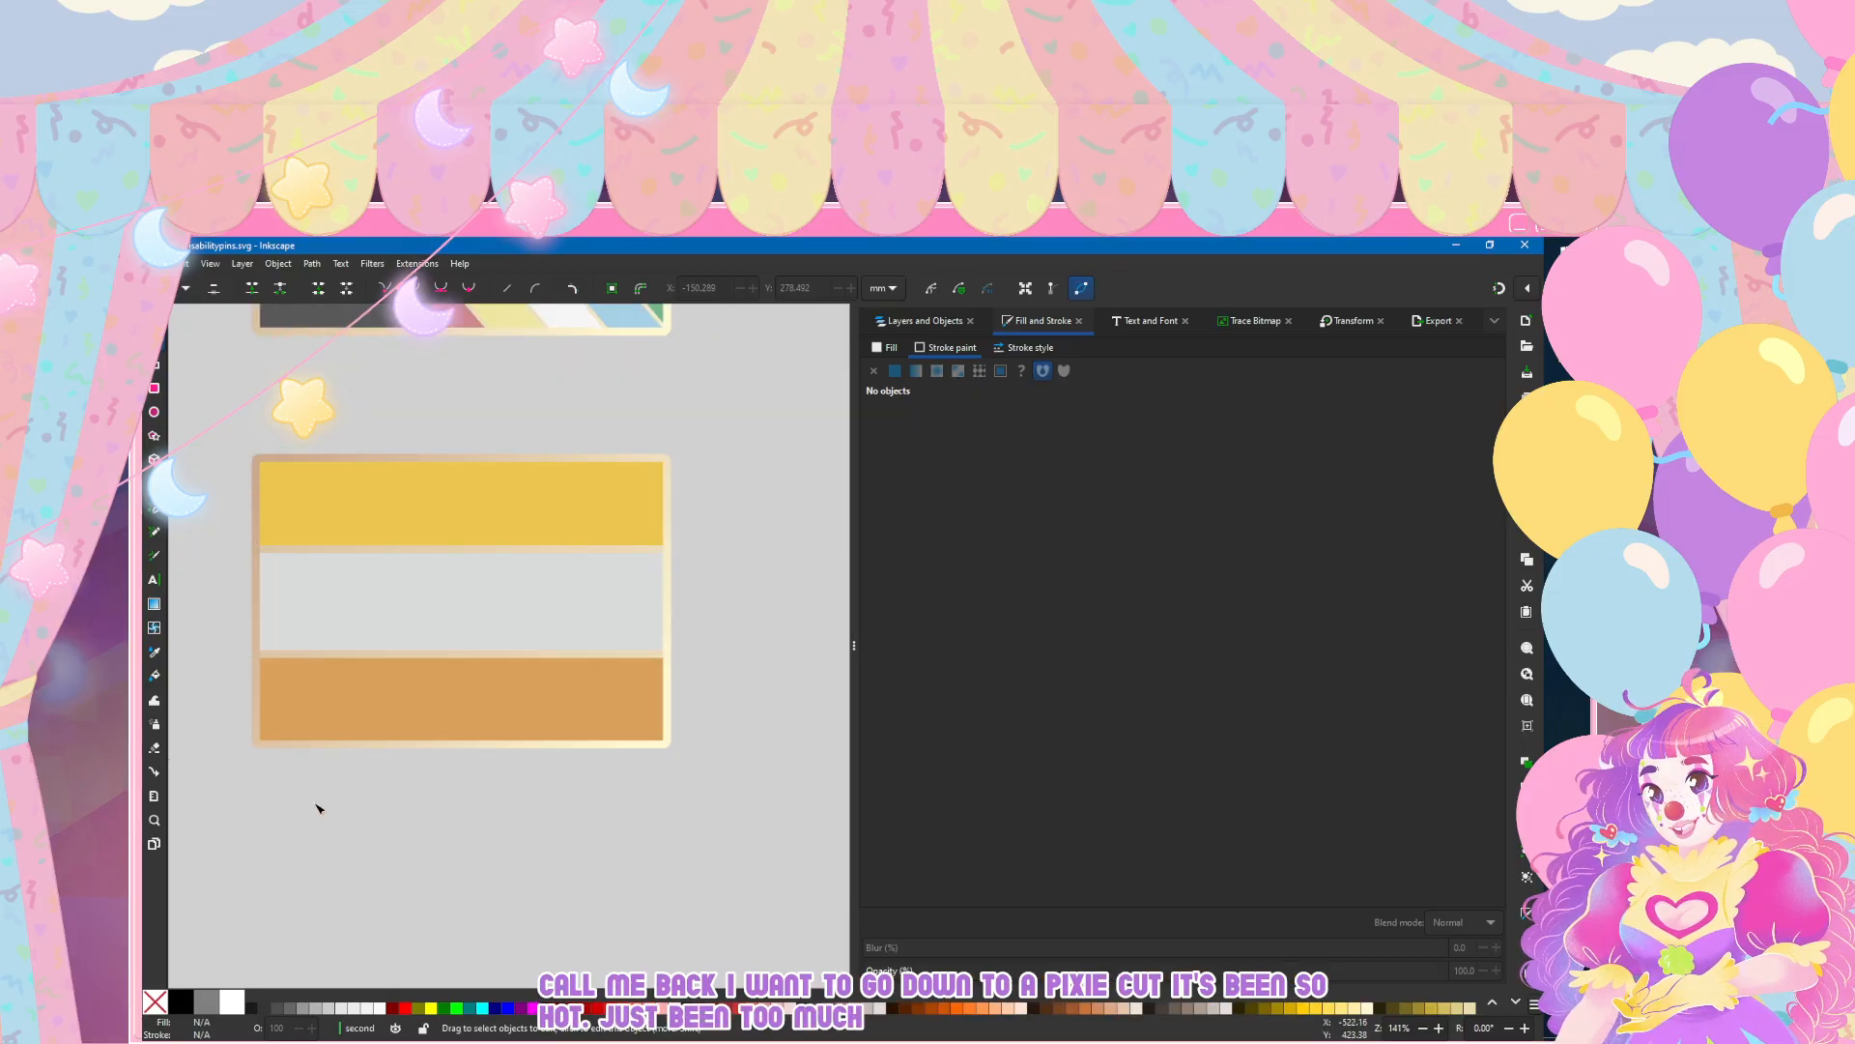
{"action": "scroll", "coordinate": [319, 797], "scroll_direction": "up", "scroll_amount": 4}
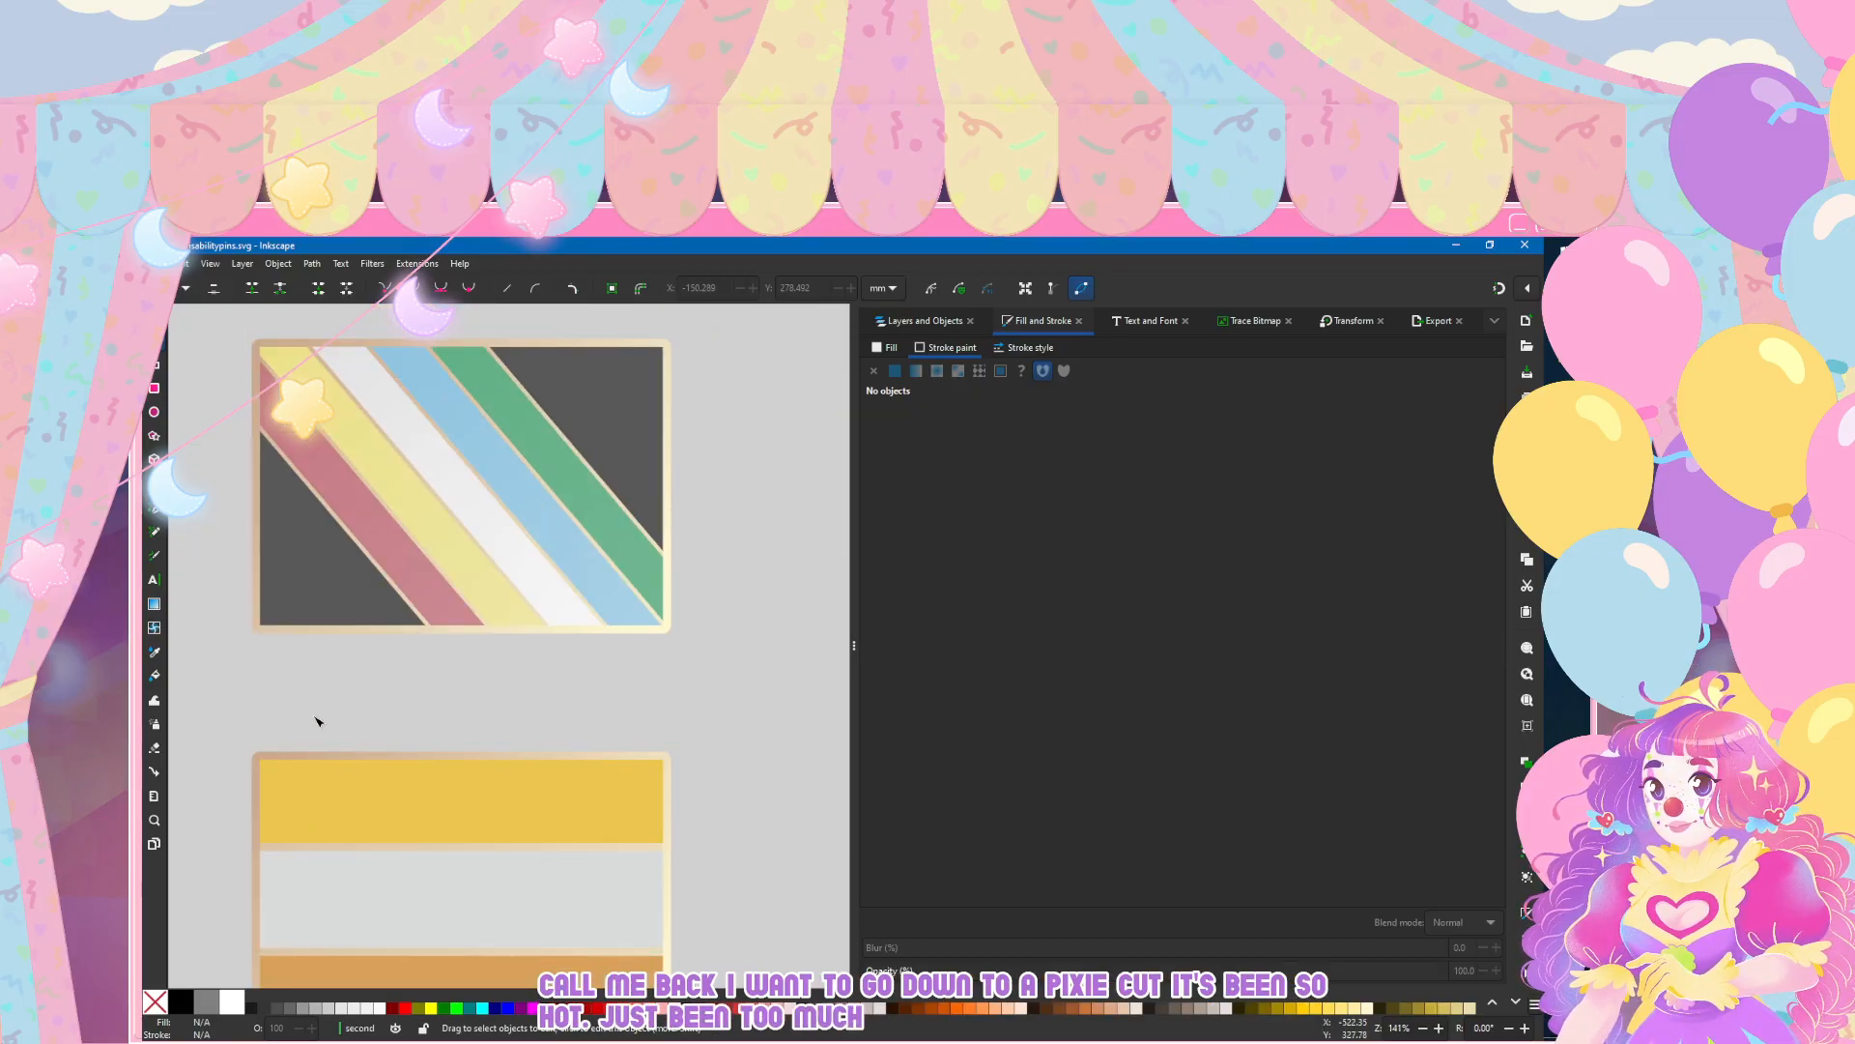
{"action": "scroll", "coordinate": [316, 677], "scroll_direction": "down", "scroll_amount": 1}
{"action": "scroll", "coordinate": [257, 612], "scroll_direction": "down", "scroll_amount": 2}
{"action": "scroll", "coordinate": [280, 637], "scroll_direction": "up", "scroll_amount": 2}
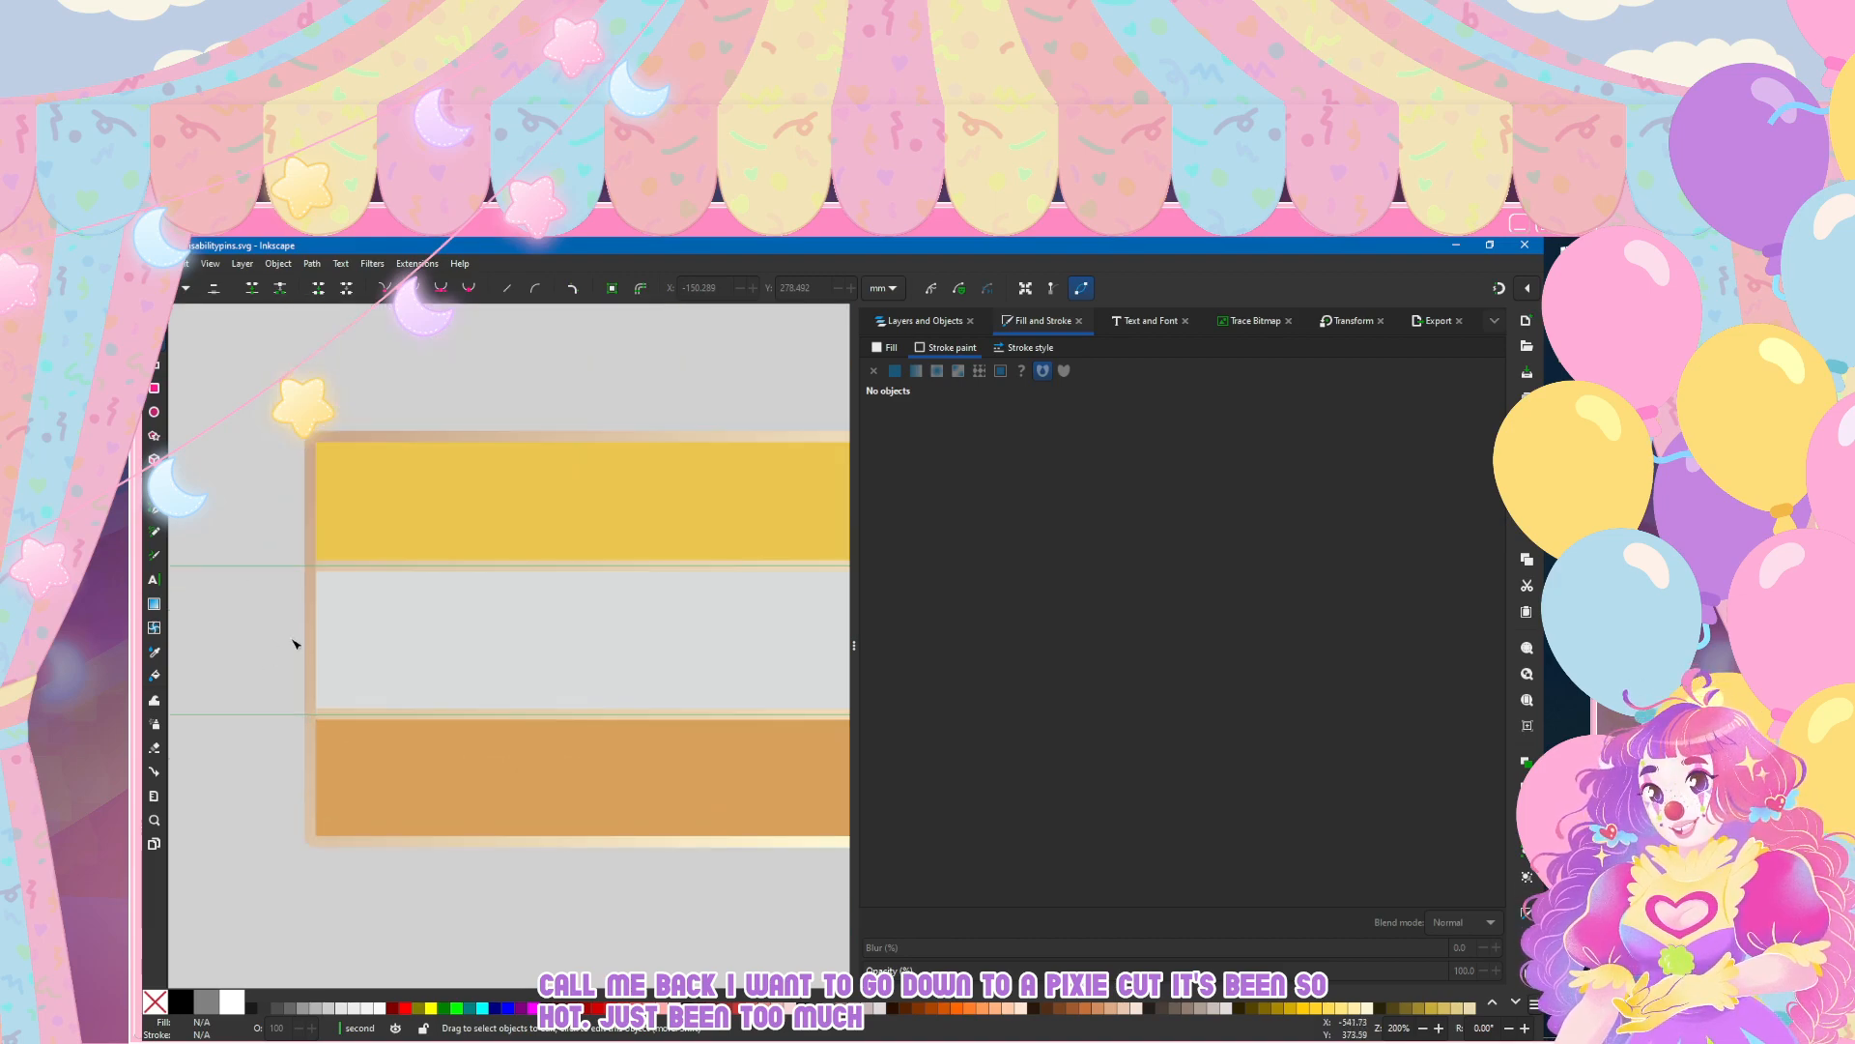
{"action": "scroll", "coordinate": [440, 629], "scroll_direction": "down", "scroll_amount": 1}
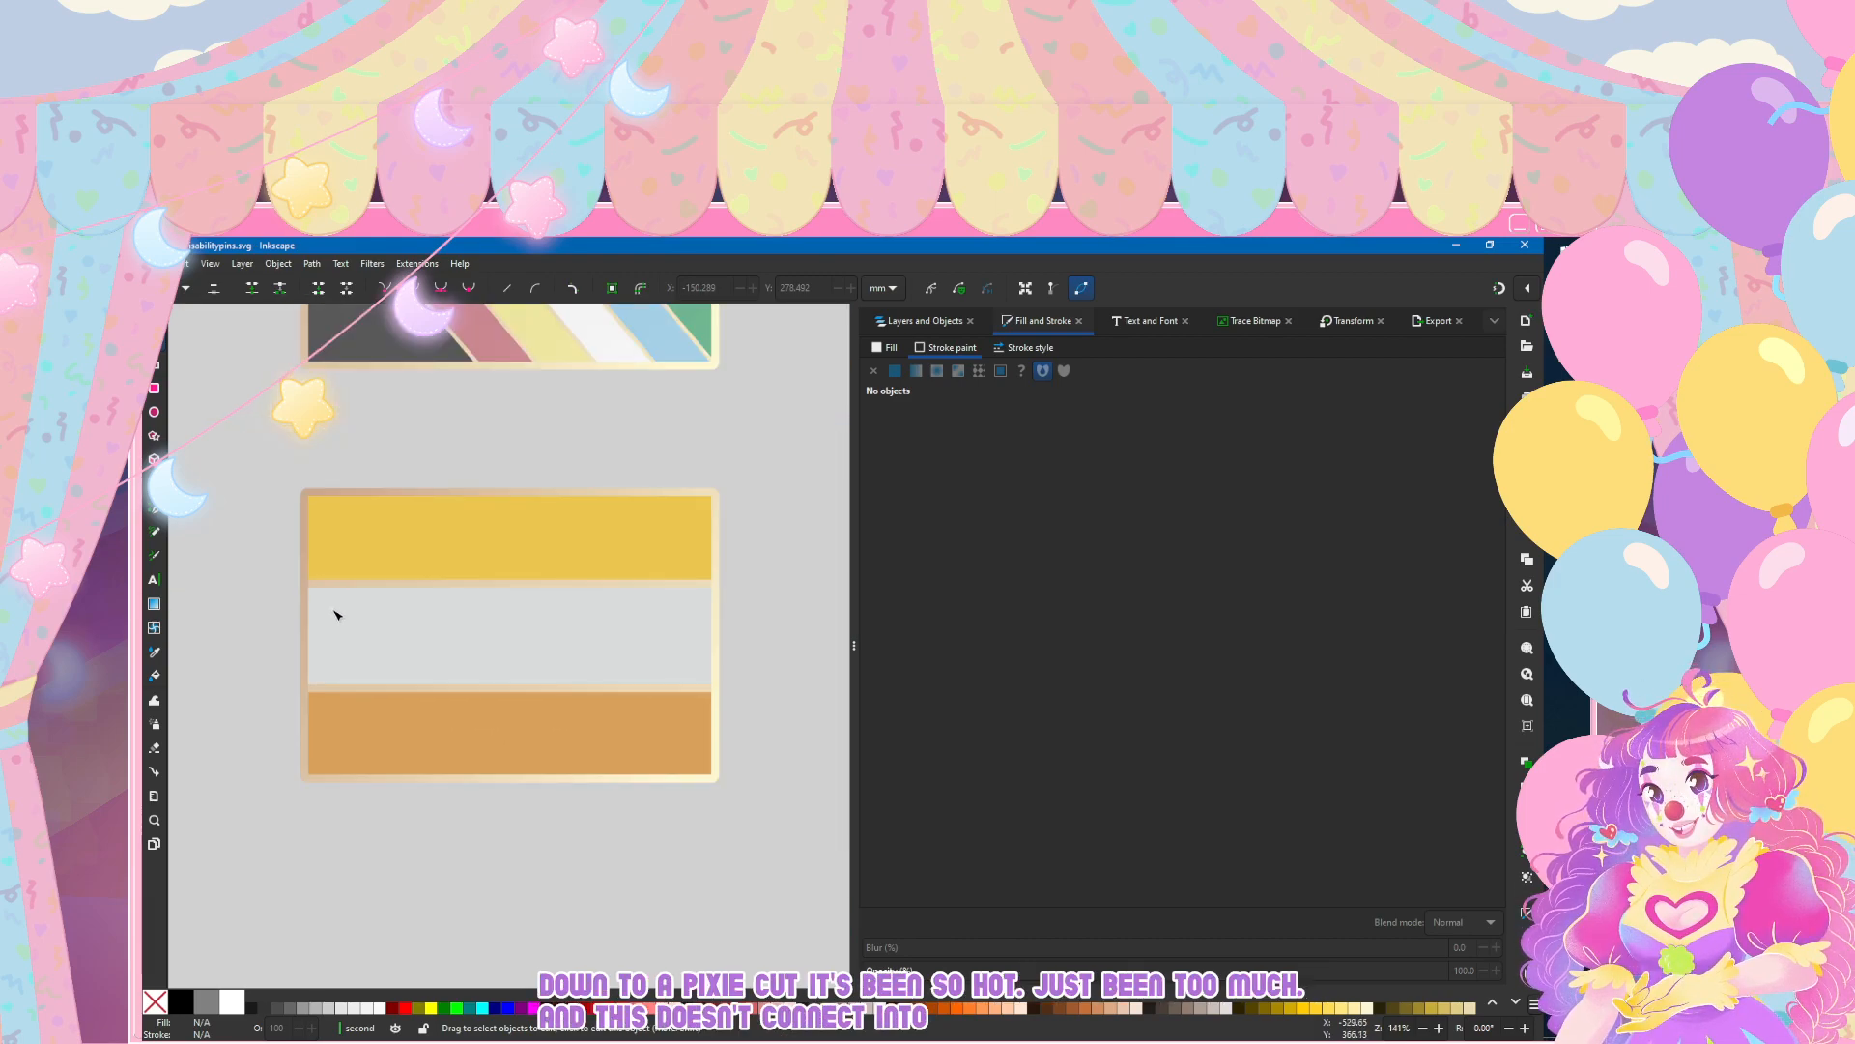
Step: Inspect the gold stripe's outline gradient and its handles against the flag pin's border
{"action": "left_click", "coordinate": [345, 560]}
{"action": "left_click", "coordinate": [348, 553]}
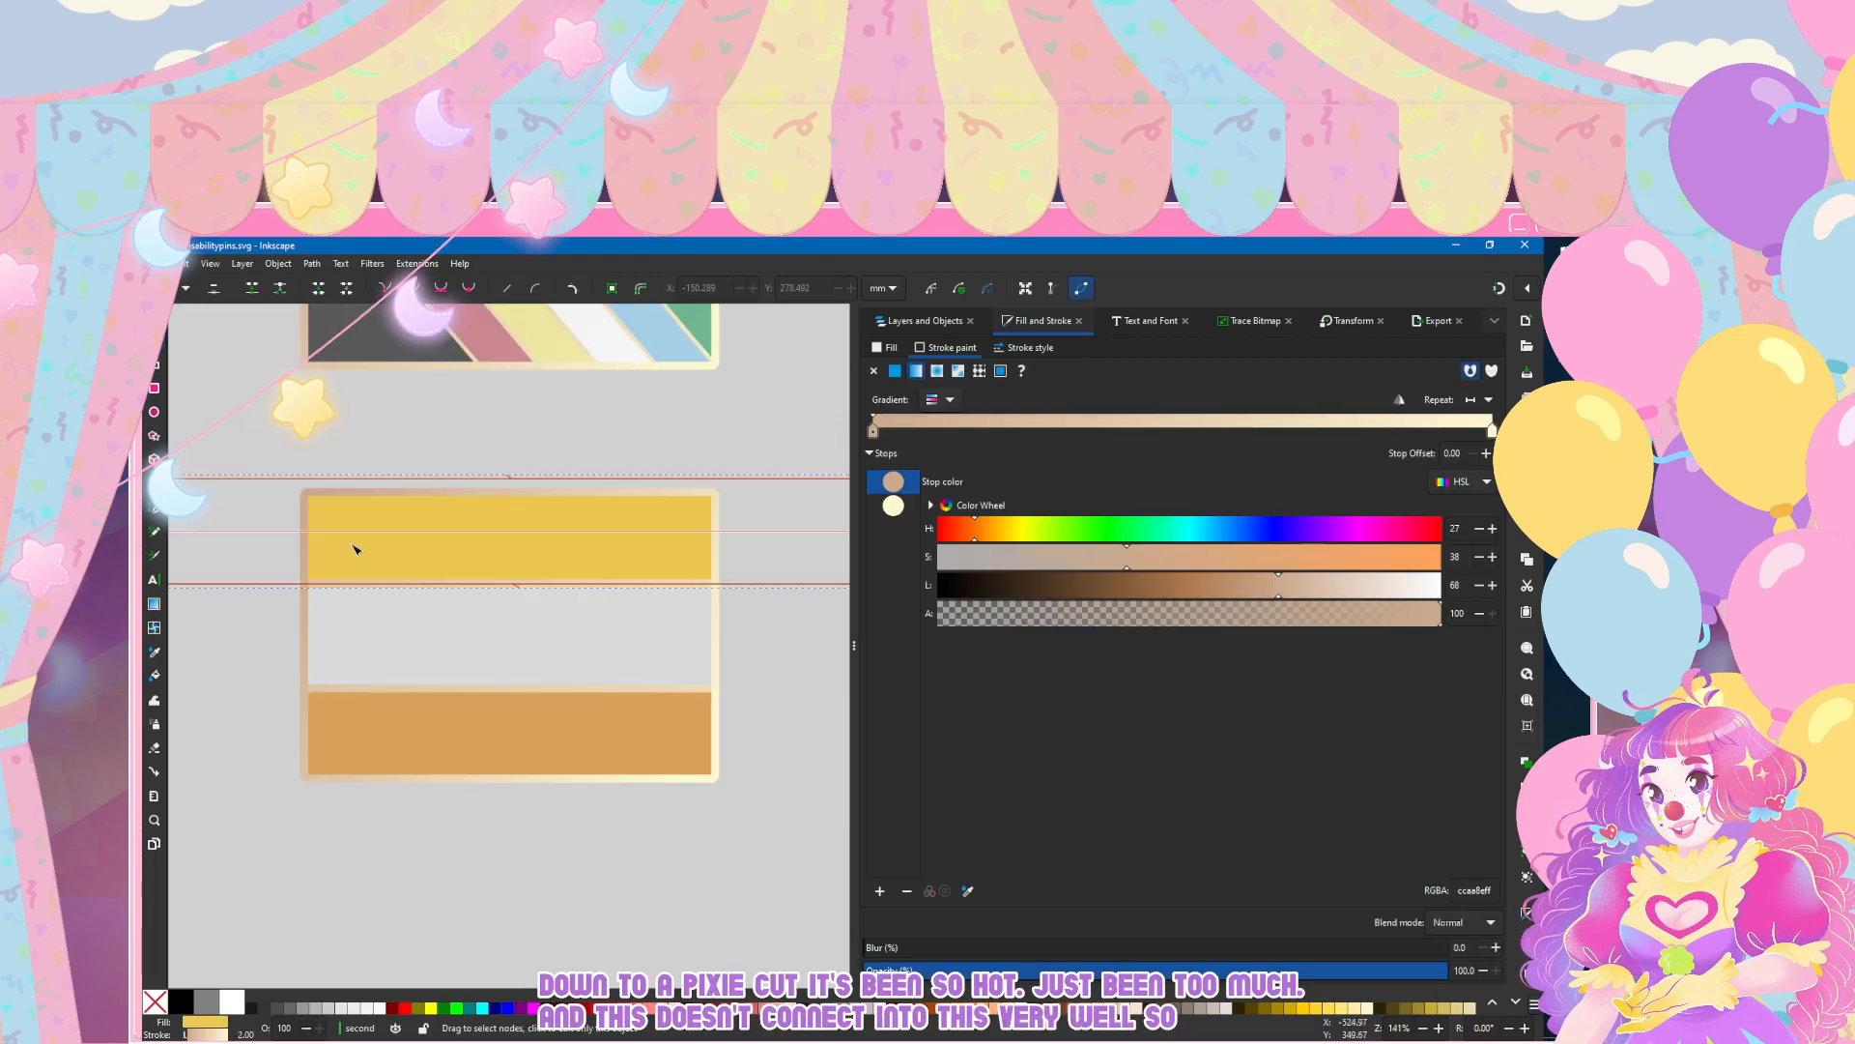
{"action": "left_click", "coordinate": [941, 399]}
{"action": "left_click", "coordinate": [399, 504]}
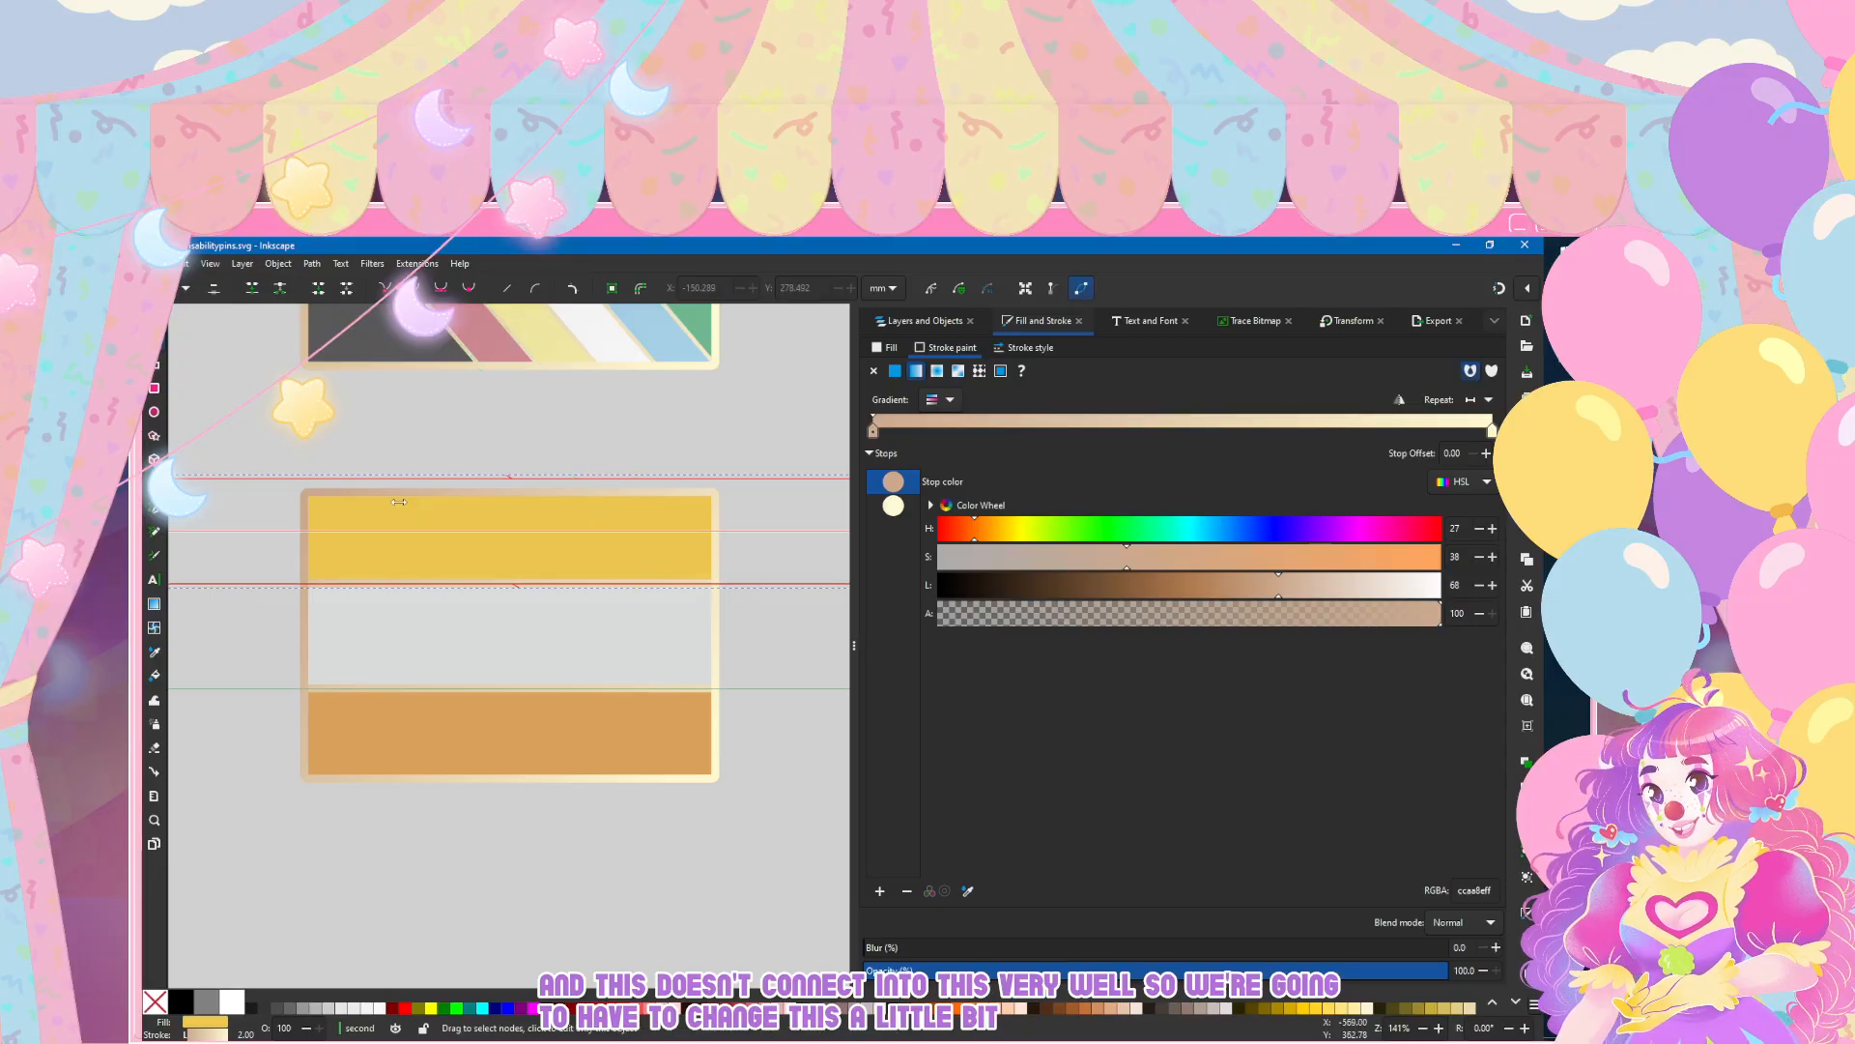
{"action": "key", "text": "g"}
{"action": "scroll", "coordinate": [544, 523], "scroll_direction": "down", "scroll_amount": 2}
{"action": "scroll", "coordinate": [544, 523], "scroll_direction": "left", "scroll_amount": 4}
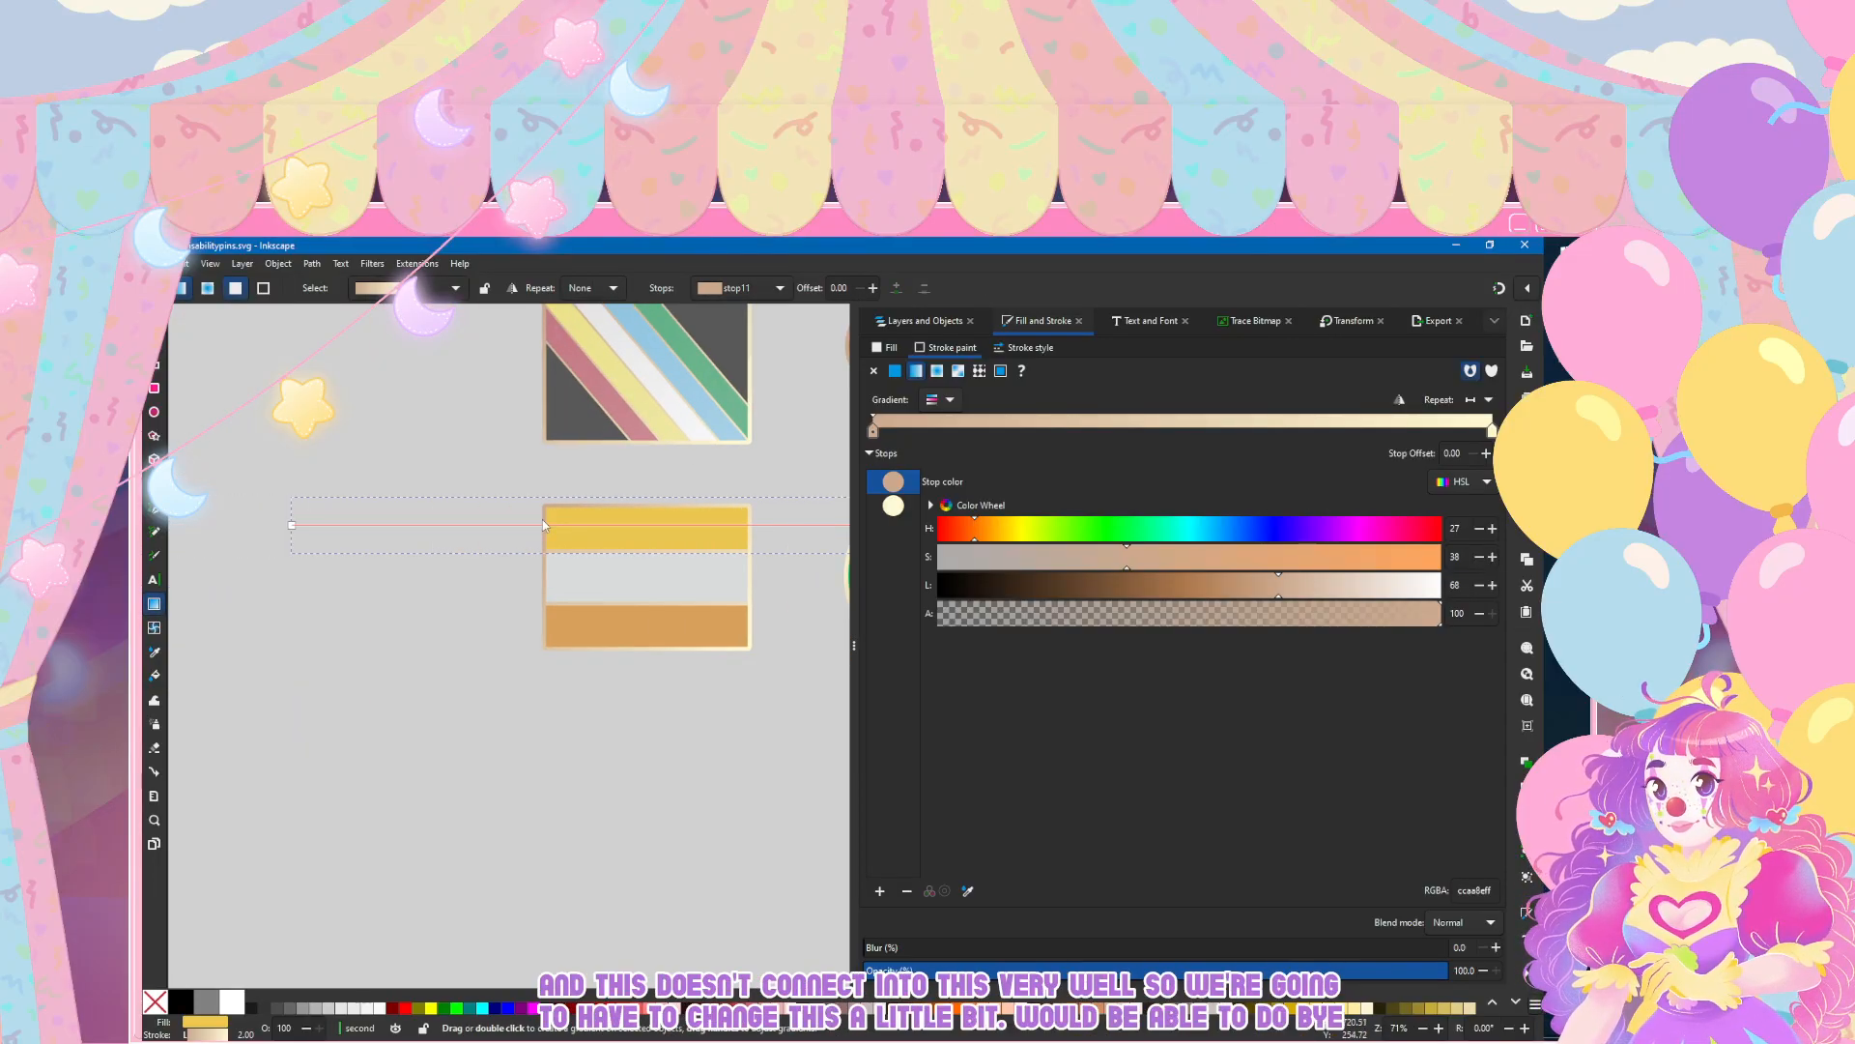
{"action": "key", "text": "s"}
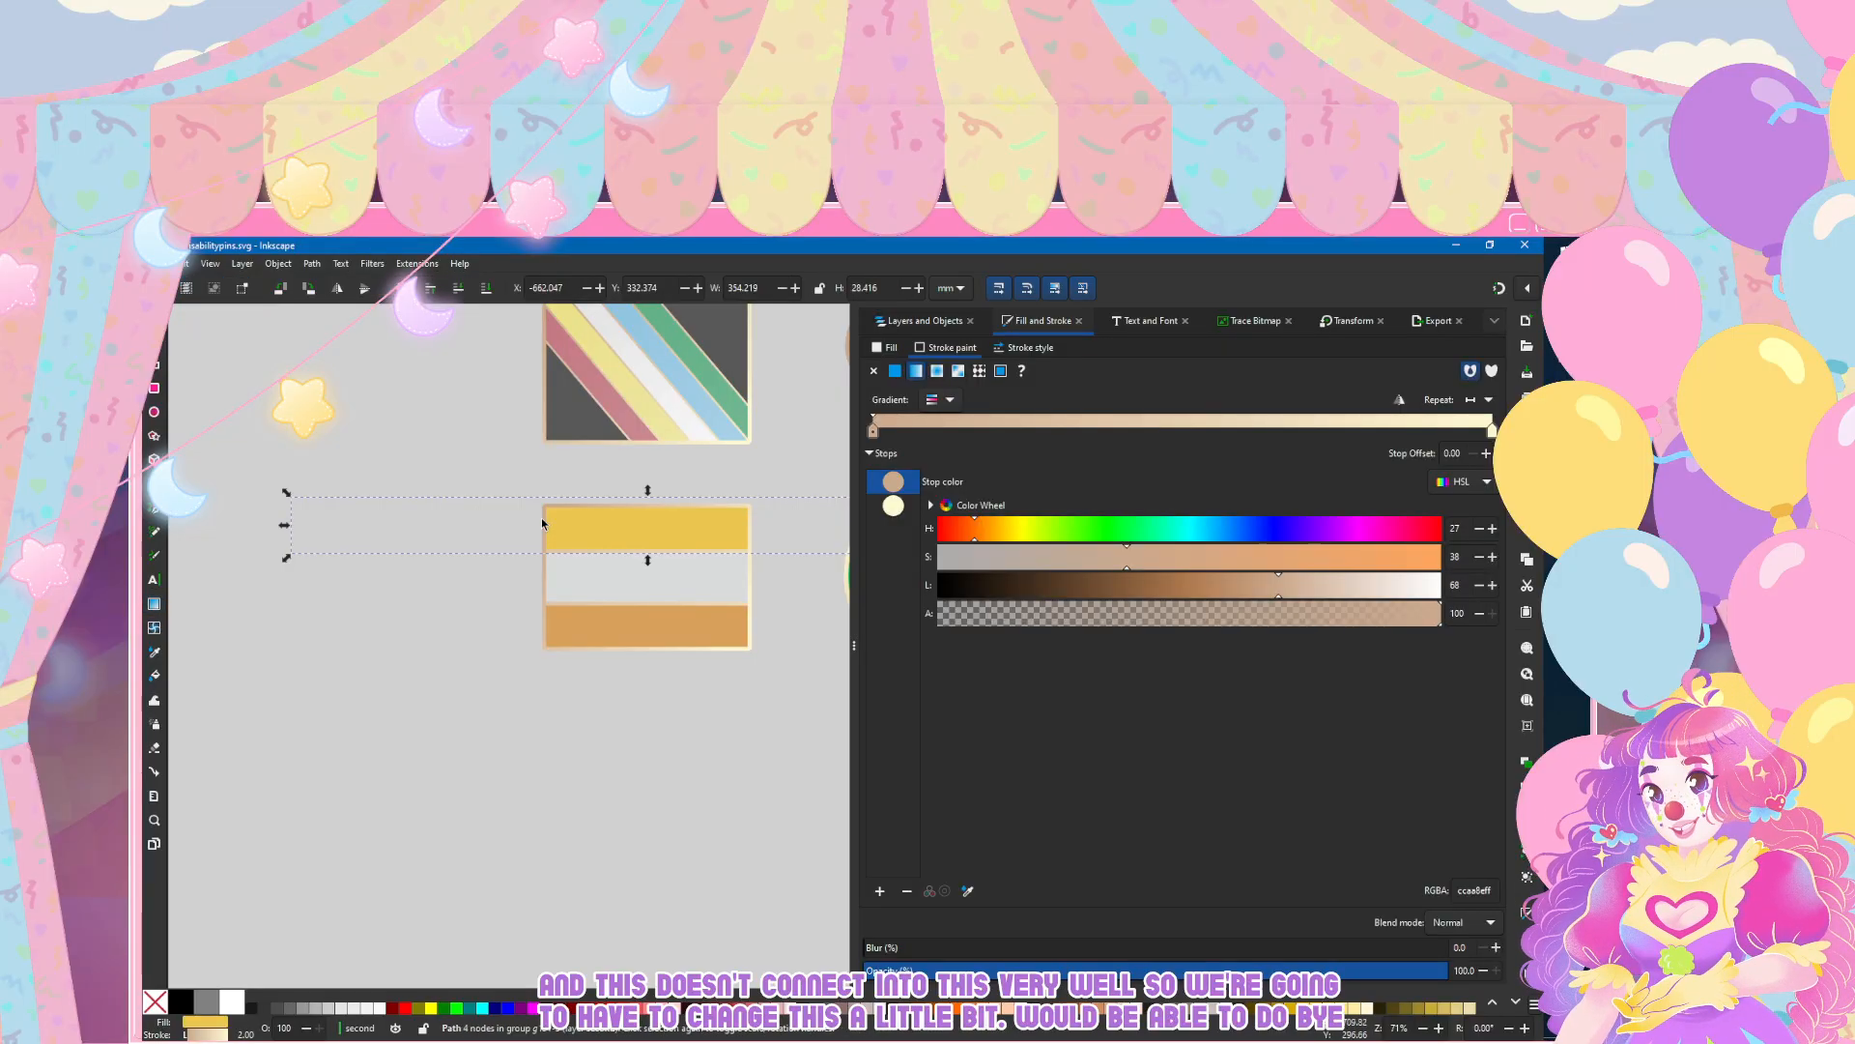
Step: Select the group of all three flag stripes and shift it horizontally rightward to an X position of about -589.55 mm
{"action": "left_click", "coordinate": [925, 321]}
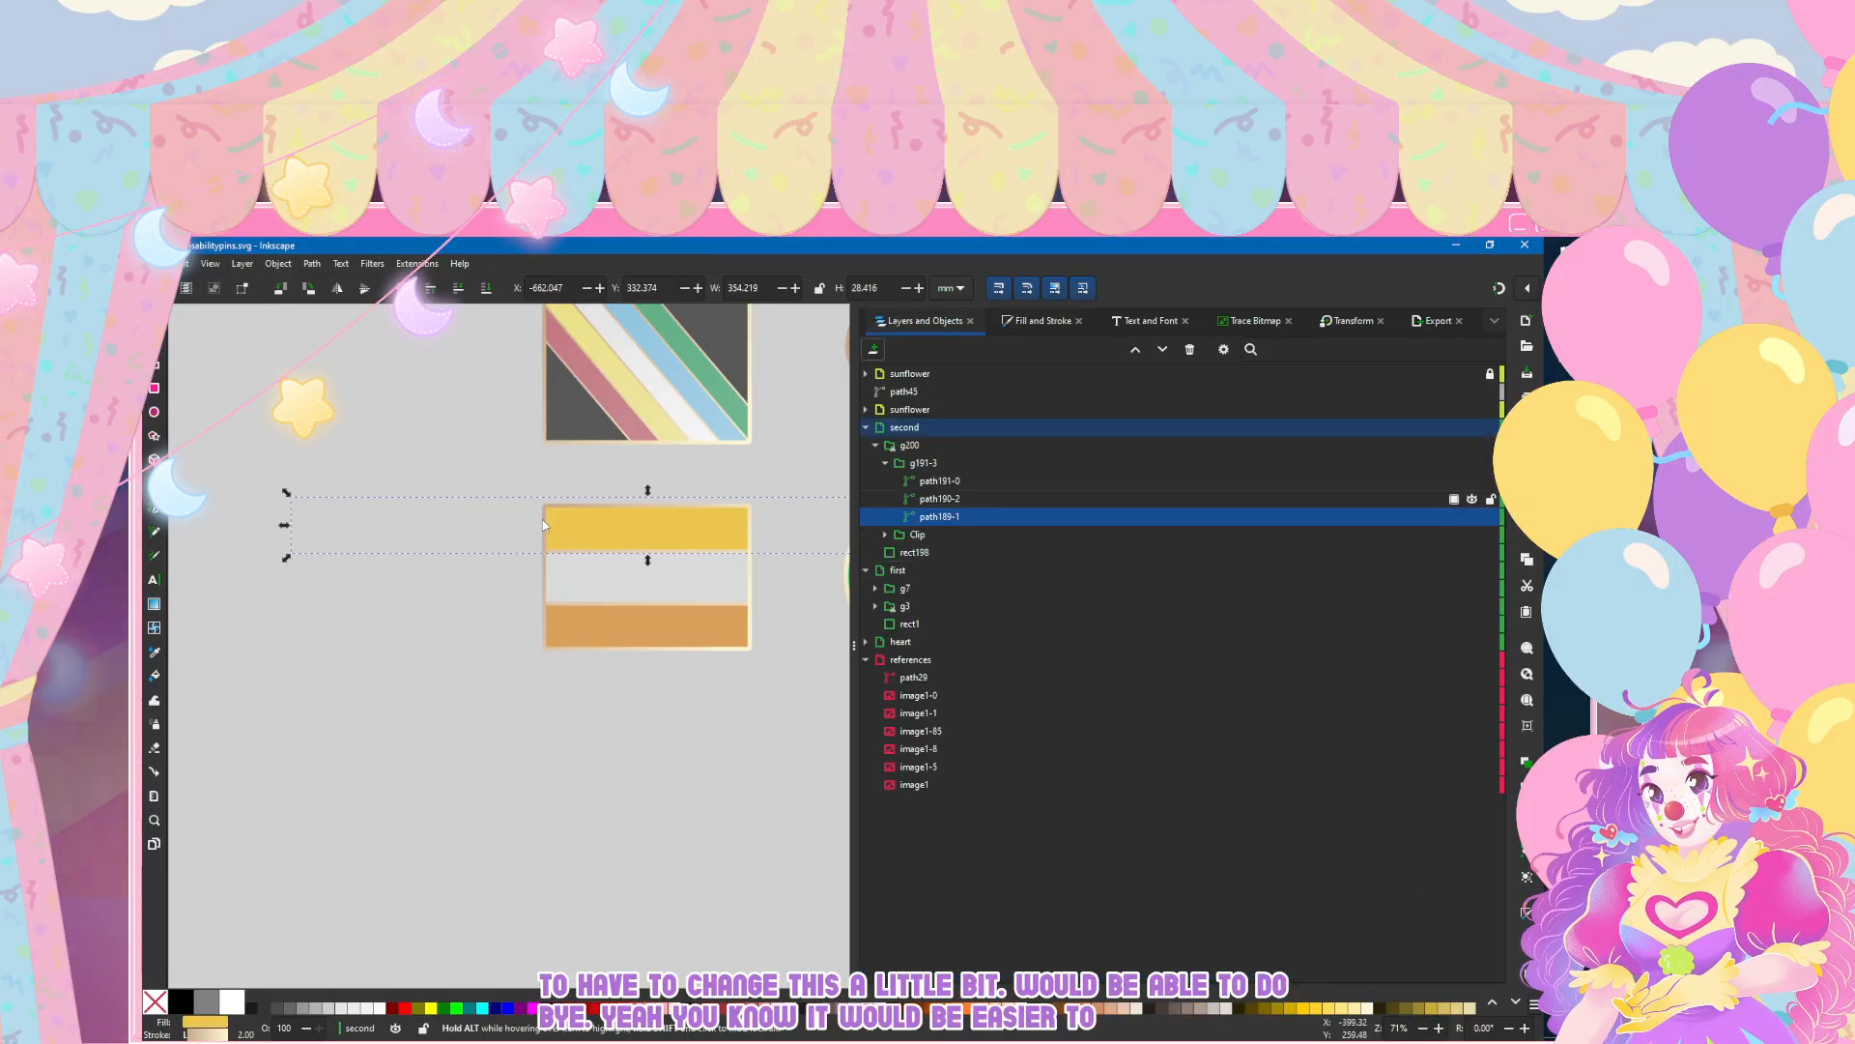
{"action": "left_click", "coordinate": [939, 481]}
{"action": "left_click", "coordinate": [923, 463]}
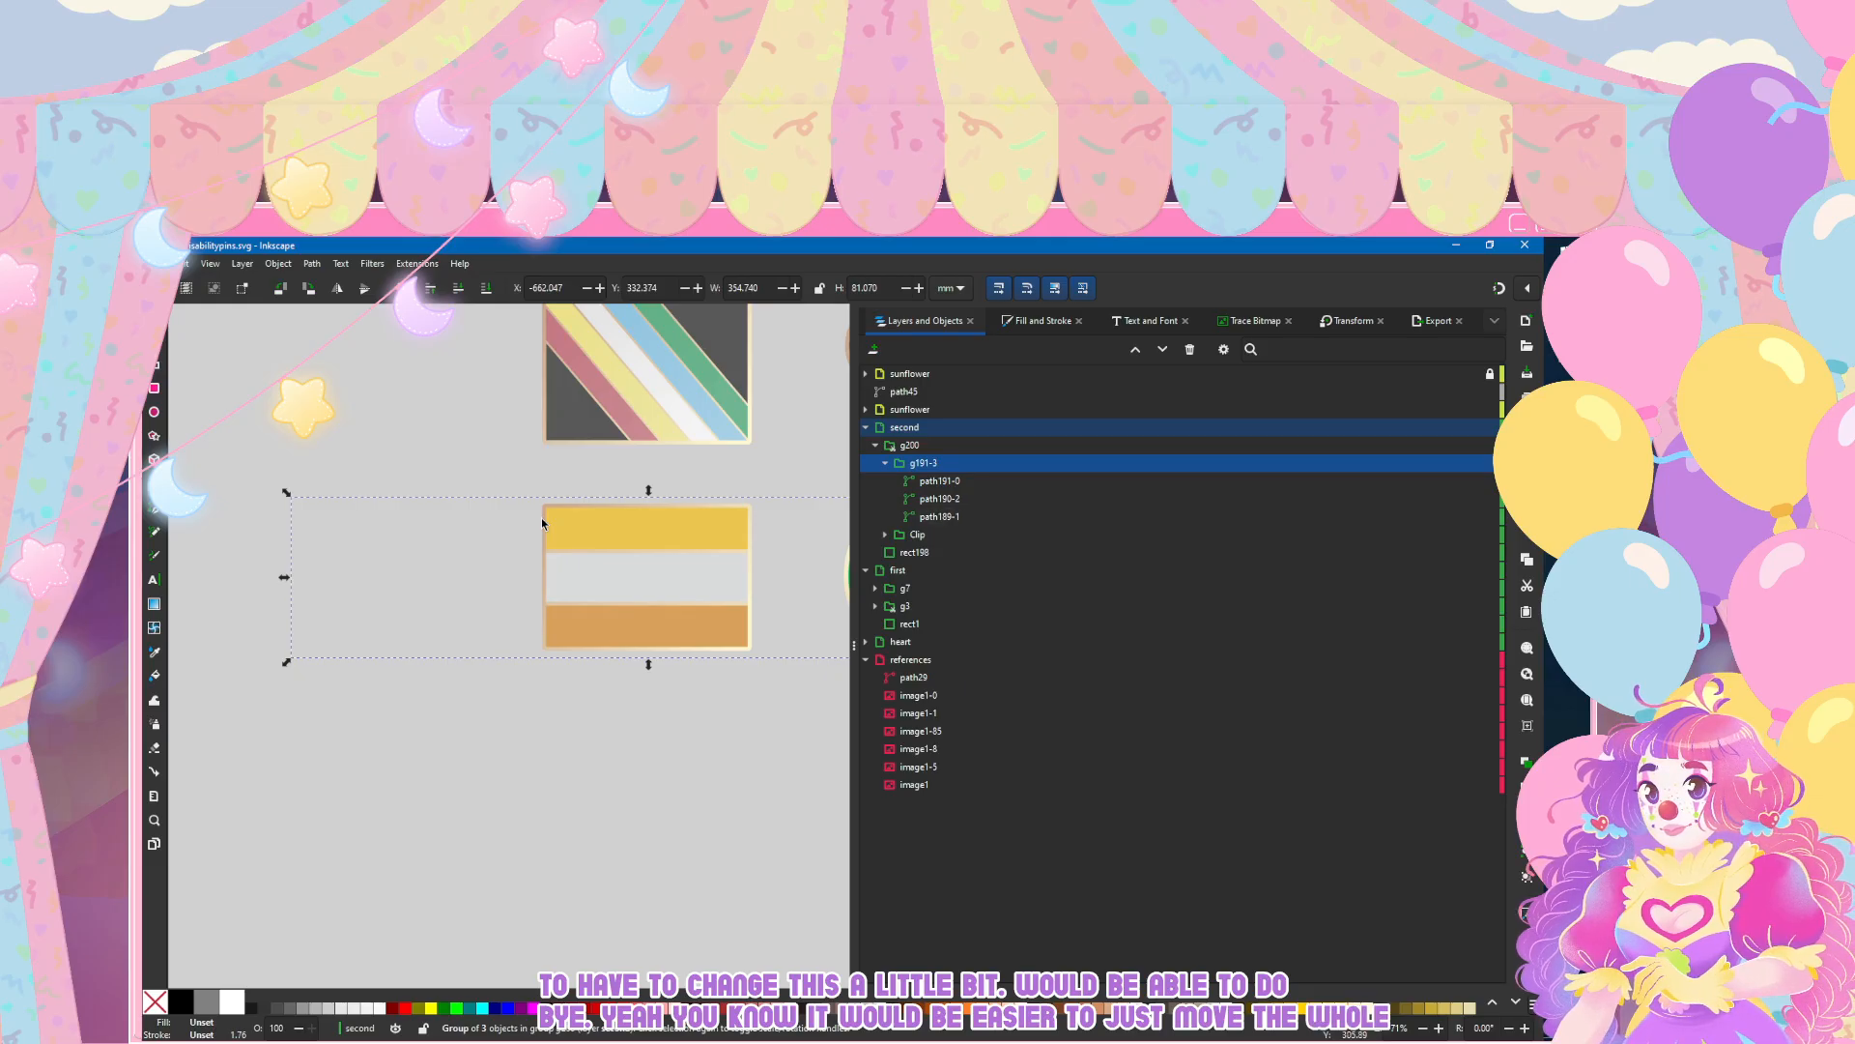
{"action": "key", "text": "n"}
{"action": "key", "text": "s"}
{"action": "scroll", "coordinate": [542, 525], "scroll_direction": "up", "scroll_amount": 2}
{"action": "key", "text": "Right"}
{"action": "key", "text": "Right"}
{"action": "key", "text": "Right"}
{"action": "key", "text": "Right"}
{"action": "key", "text": "Right"}
{"action": "key", "text": "Right"}
{"action": "key", "text": "Right"}
{"action": "key", "text": "Right"}
{"action": "key", "text": "Right"}
{"action": "key", "text": "Right"}
{"action": "key", "text": "Right"}
{"action": "key", "text": "Right"}
{"action": "key", "text": "Right"}
{"action": "key", "text": "Right"}
{"action": "key", "text": "Right"}
{"action": "key", "text": "Right"}
{"action": "key", "text": "Right"}
{"action": "key", "text": "Right"}
{"action": "key", "text": "Right"}
{"action": "key", "text": "Right"}
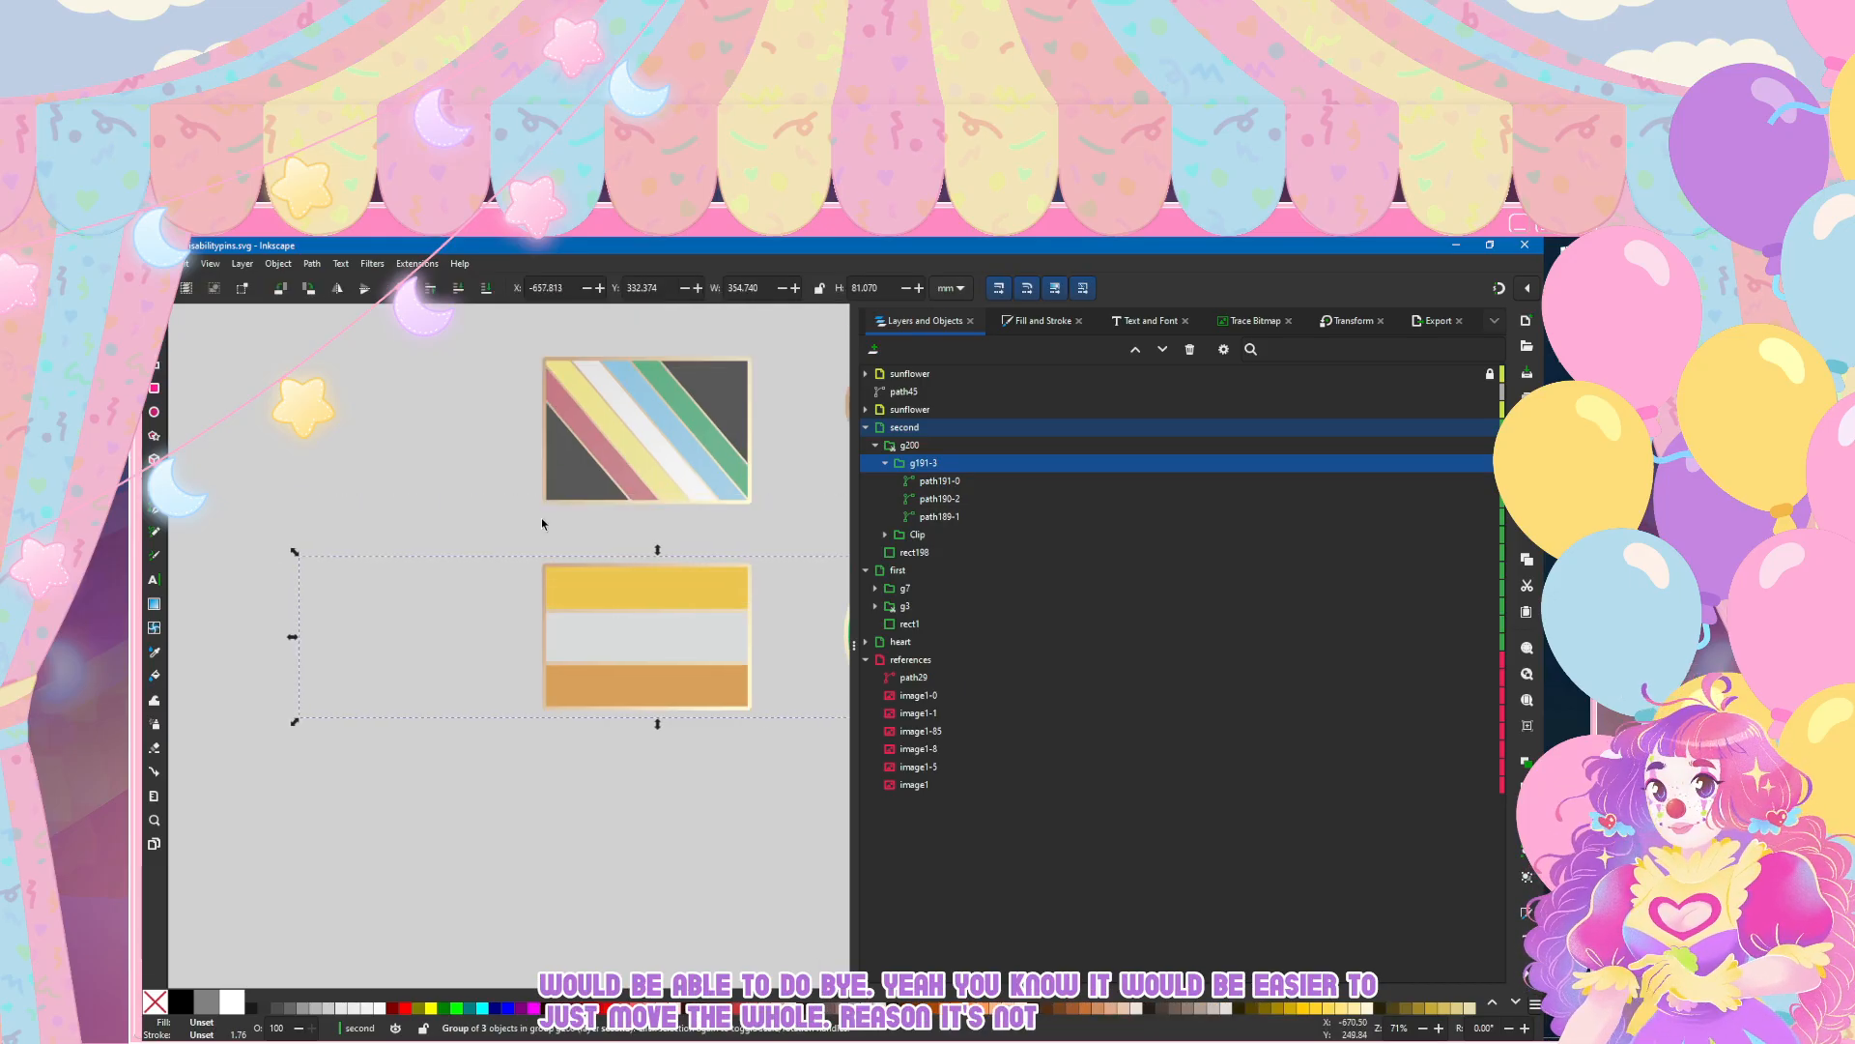
{"action": "key", "text": "Right"}
{"action": "key", "text": "Right"}
{"action": "key", "text": "Right"}
{"action": "key", "text": "Right"}
{"action": "key", "text": "Right"}
{"action": "key", "text": "Right"}
{"action": "key", "text": "Right"}
{"action": "key", "text": "Right"}
{"action": "key", "text": "Right"}
{"action": "key", "text": "Right"}
{"action": "key", "text": "Right"}
{"action": "key", "text": "Right"}
{"action": "key", "text": "Right"}
{"action": "key", "text": "Right"}
{"action": "key", "text": "Right"}
{"action": "key", "text": "Right"}
{"action": "key", "text": "Right"}
{"action": "key", "text": "Right"}
{"action": "key", "text": "Right"}
{"action": "key", "text": "Right"}
{"action": "key", "text": "Right"}
{"action": "key", "text": "Right"}
{"action": "key", "text": "Right"}
{"action": "key", "text": "Right"}
{"action": "key", "text": "Right"}
{"action": "key", "text": "Right"}
{"action": "key", "text": "Right"}
{"action": "key", "text": "Right"}
{"action": "key", "text": "Right"}
{"action": "key", "text": "Right"}
{"action": "key", "text": "Right"}
{"action": "key", "text": "Right"}
{"action": "key", "text": "Right"}
{"action": "key", "text": "Right"}
{"action": "key", "text": "Right"}
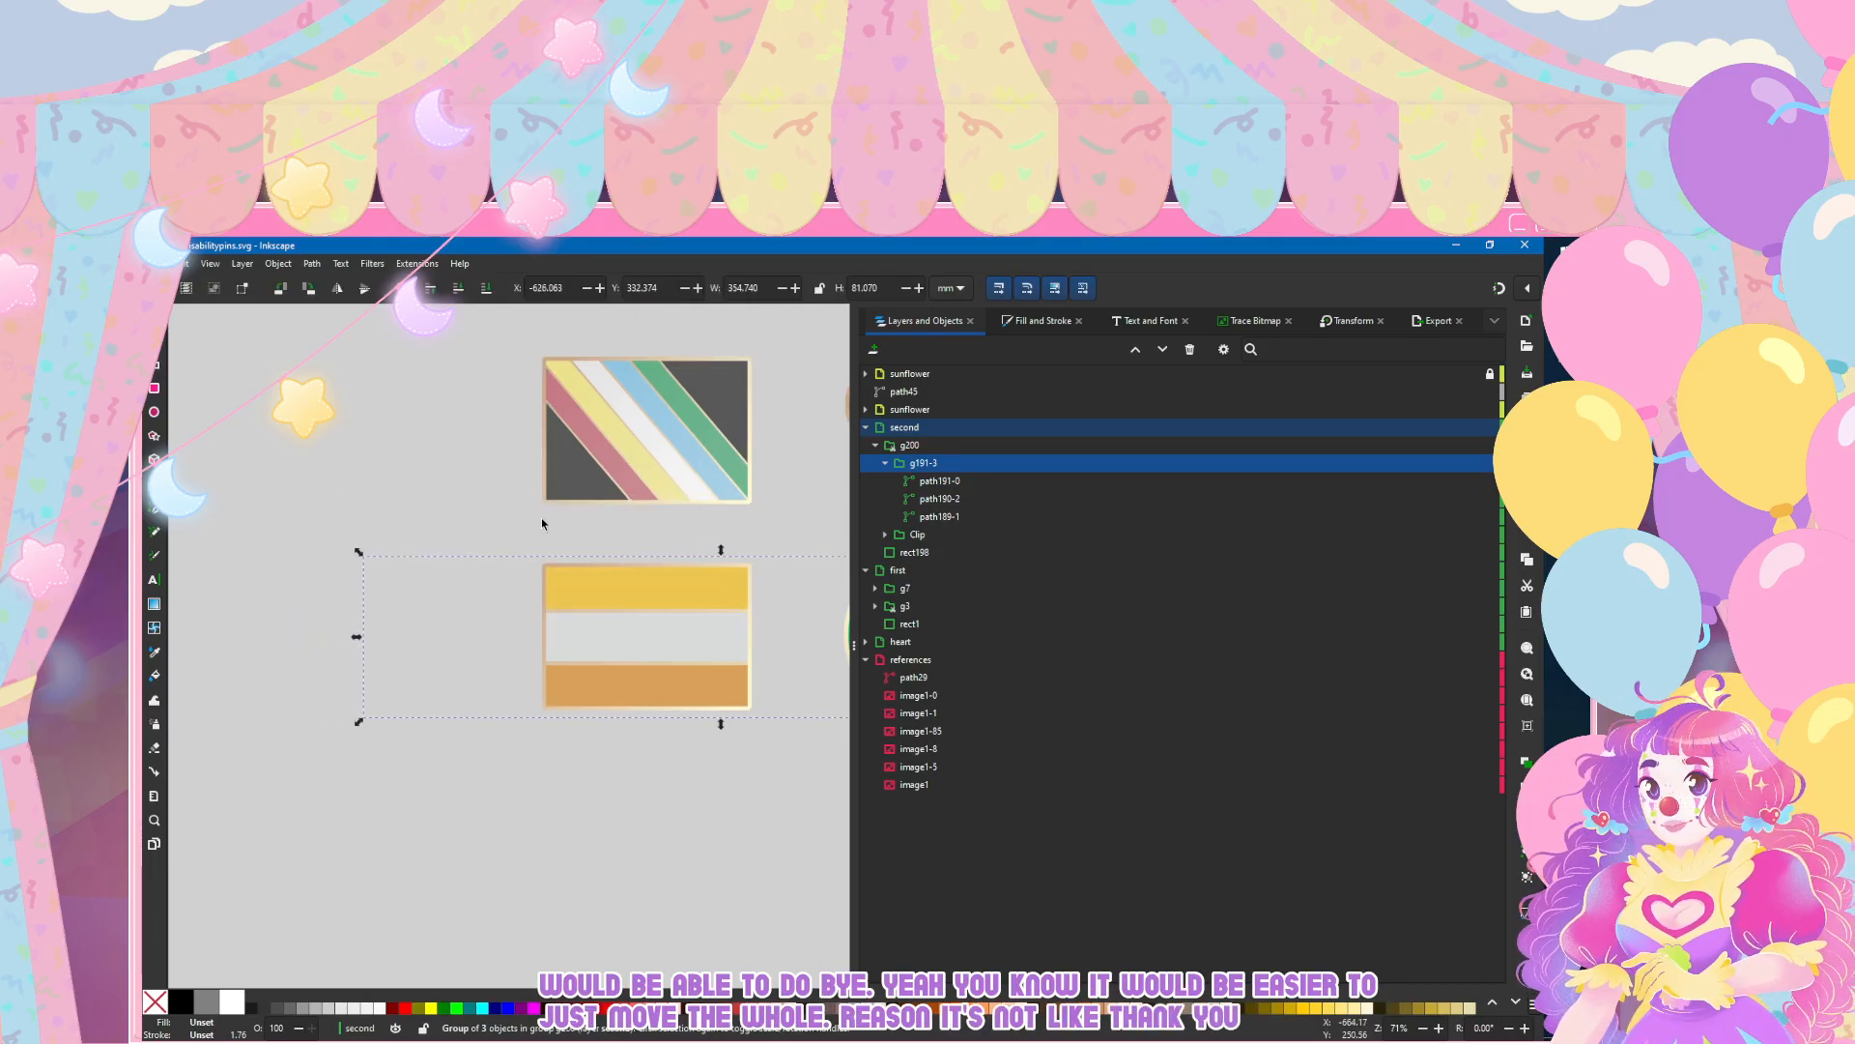
{"action": "key", "text": "Right"}
{"action": "key", "text": "Right"}
{"action": "key", "text": "Right"}
{"action": "key", "text": "Right"}
{"action": "key", "text": "Right"}
{"action": "key", "text": "Right"}
{"action": "key", "text": "Right"}
{"action": "key", "text": "Right"}
{"action": "key", "text": "Right"}
{"action": "key", "text": "Right"}
{"action": "key", "text": "Right"}
{"action": "key", "text": "Right"}
{"action": "key", "text": "Right"}
{"action": "key", "text": "Right"}
{"action": "key", "text": "Right"}
{"action": "key", "text": "Right"}
{"action": "key", "text": "Right"}
{"action": "key", "text": "Right"}
{"action": "key", "text": "Right"}
{"action": "key", "text": "Right"}
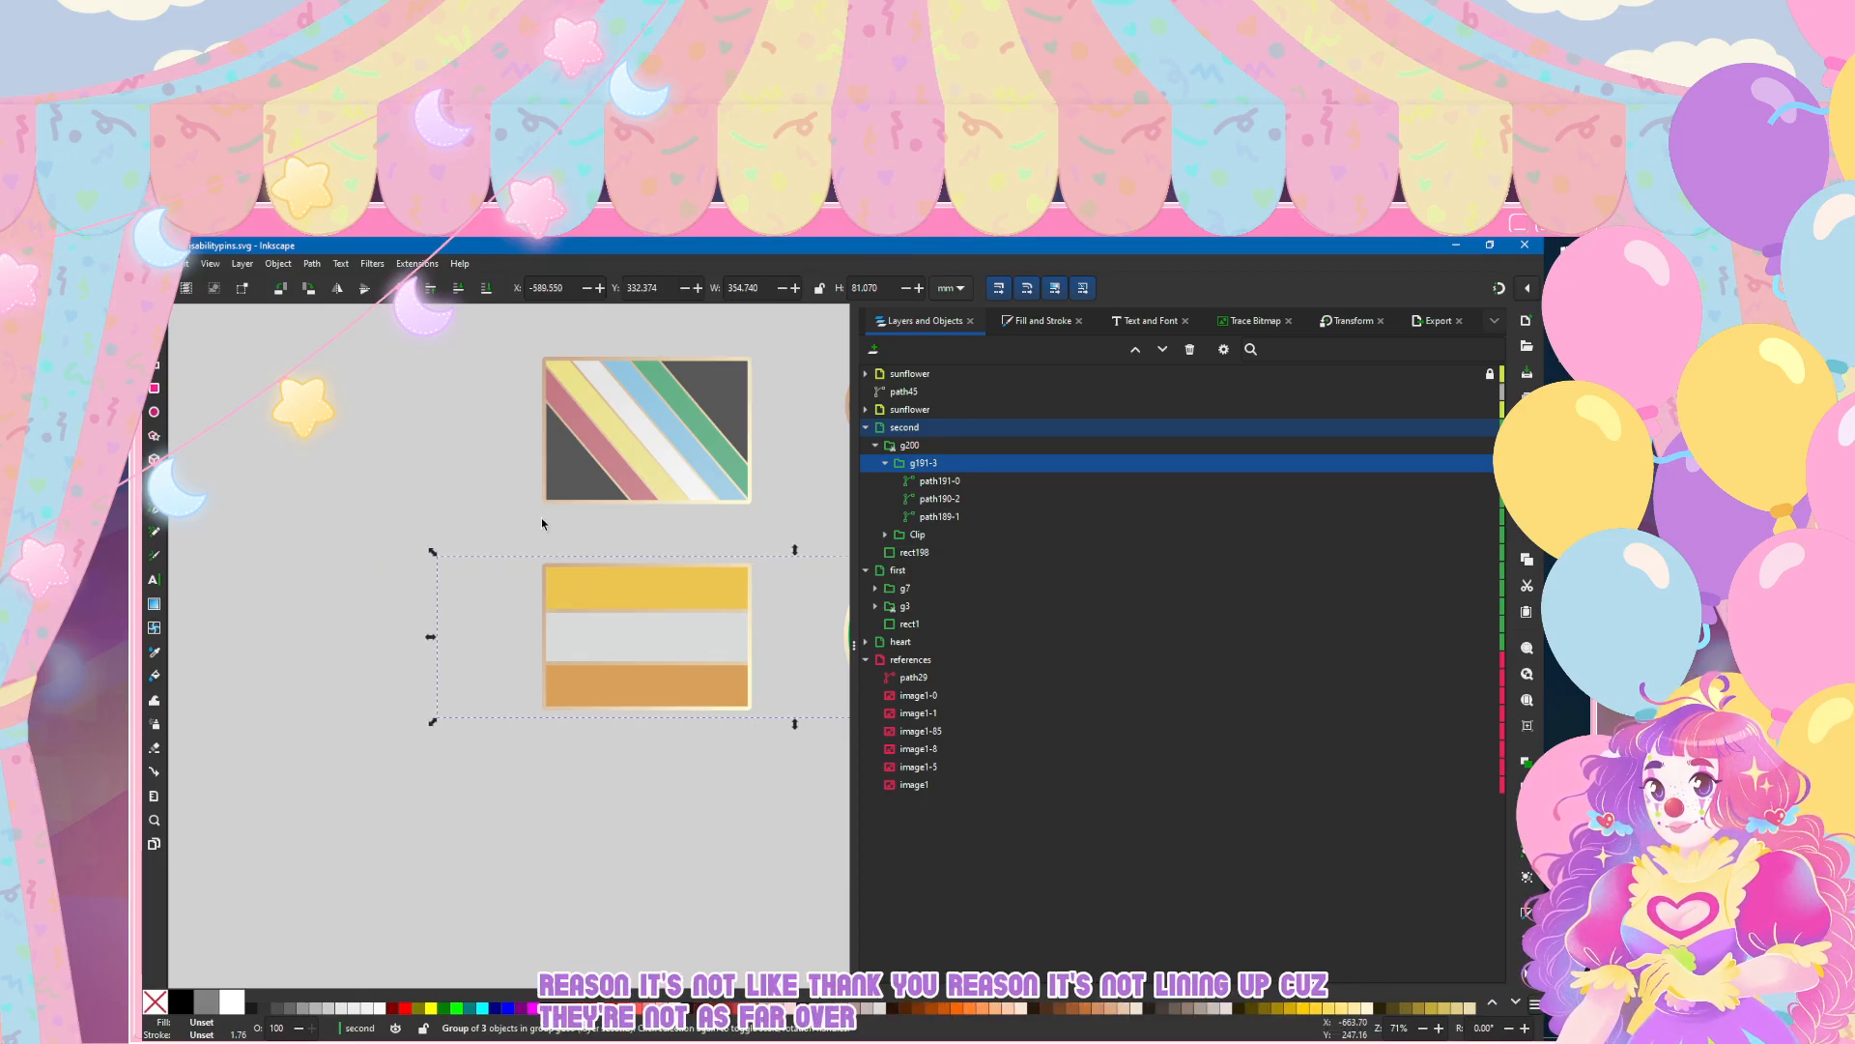
{"action": "scroll", "coordinate": [364, 600], "scroll_direction": "up", "scroll_amount": 2}
{"action": "scroll", "coordinate": [293, 609], "scroll_direction": "up", "scroll_amount": 1}
{"action": "key", "text": "Right"}
{"action": "key", "text": "Right"}
{"action": "key", "text": "Right"}
{"action": "key", "text": "Right"}
{"action": "key", "text": "Right"}
{"action": "key", "text": "Right"}
{"action": "key", "text": "Right"}
{"action": "key", "text": "Right"}
{"action": "key", "text": "Right"}
{"action": "key", "text": "Right"}
{"action": "key", "text": "Right"}
{"action": "key", "text": "Right"}
{"action": "key", "text": "Right"}
{"action": "key", "text": "Right"}
{"action": "key", "text": "Right"}
{"action": "key", "text": "Right"}
{"action": "key", "text": "Right"}
{"action": "key", "text": "Right"}
{"action": "key", "text": "Right"}
{"action": "key", "text": "Right"}
{"action": "key", "text": "Right"}
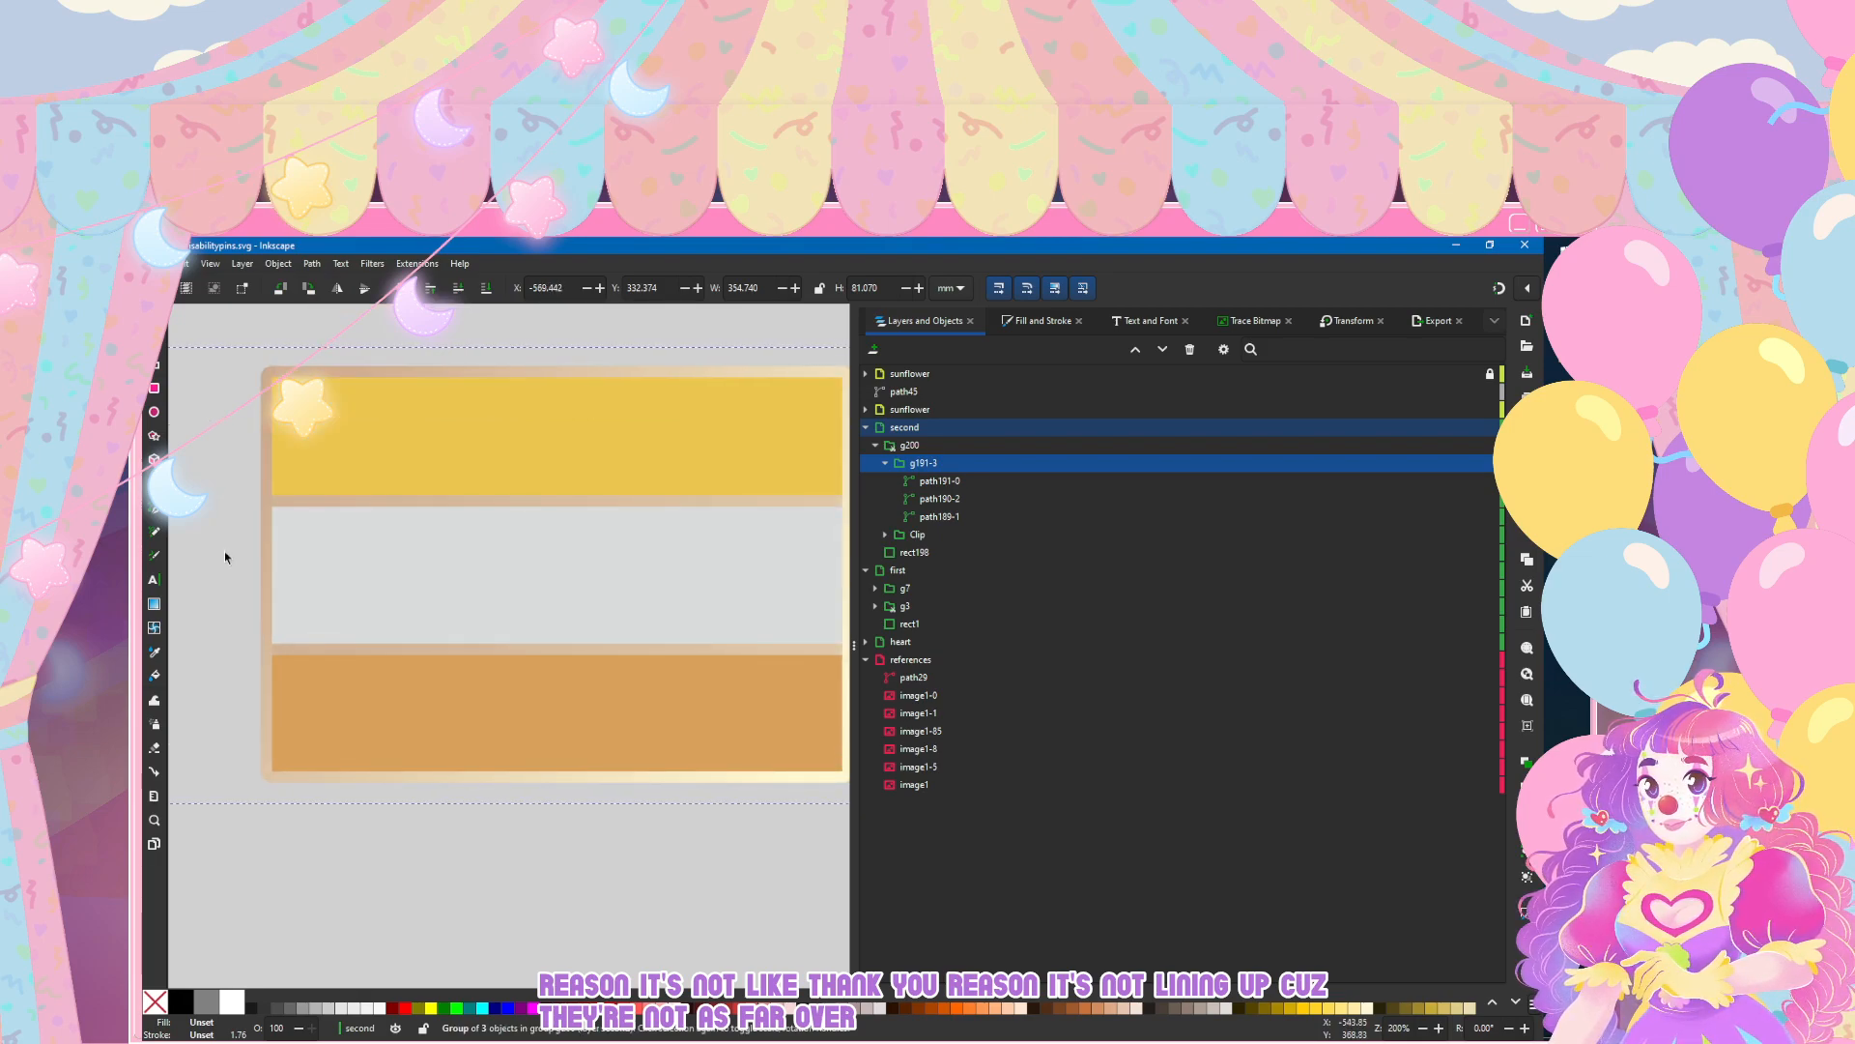
{"action": "key", "text": "Left"}
{"action": "key", "text": "Left"}
{"action": "key", "text": "Left"}
{"action": "key", "text": "Left"}
{"action": "key", "text": "Left"}
{"action": "key", "text": "Left"}
{"action": "key", "text": "Left"}
{"action": "key", "text": "Left"}
{"action": "key", "text": "Left"}
{"action": "key", "text": "Left"}
{"action": "key", "text": "Left"}
{"action": "key", "text": "Left"}
{"action": "key", "text": "Left"}
{"action": "key", "text": "Left"}
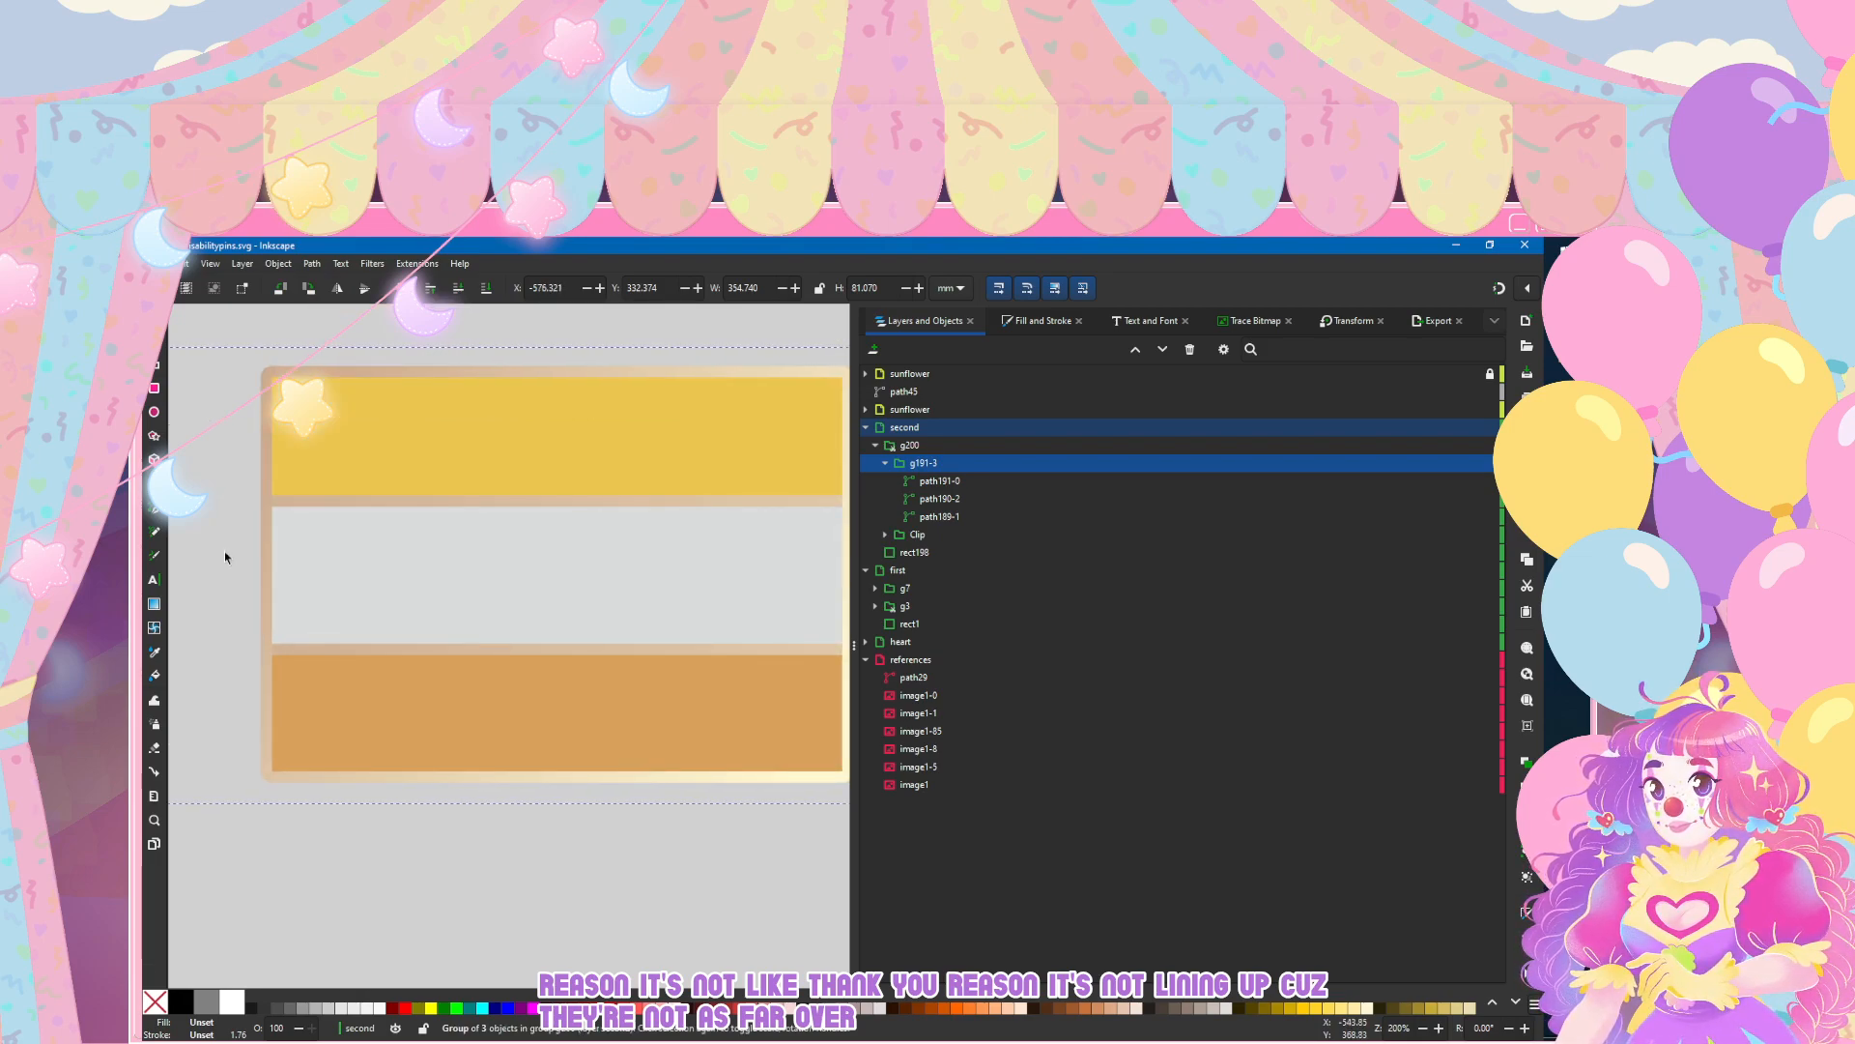
Step: Narrow the stripe group from both sides to about 143 mm wide, just beyond the flag pin's edges, and deselect it
{"action": "scroll", "coordinate": [224, 551], "scroll_direction": "down", "scroll_amount": 4, "text": "ctrl"}
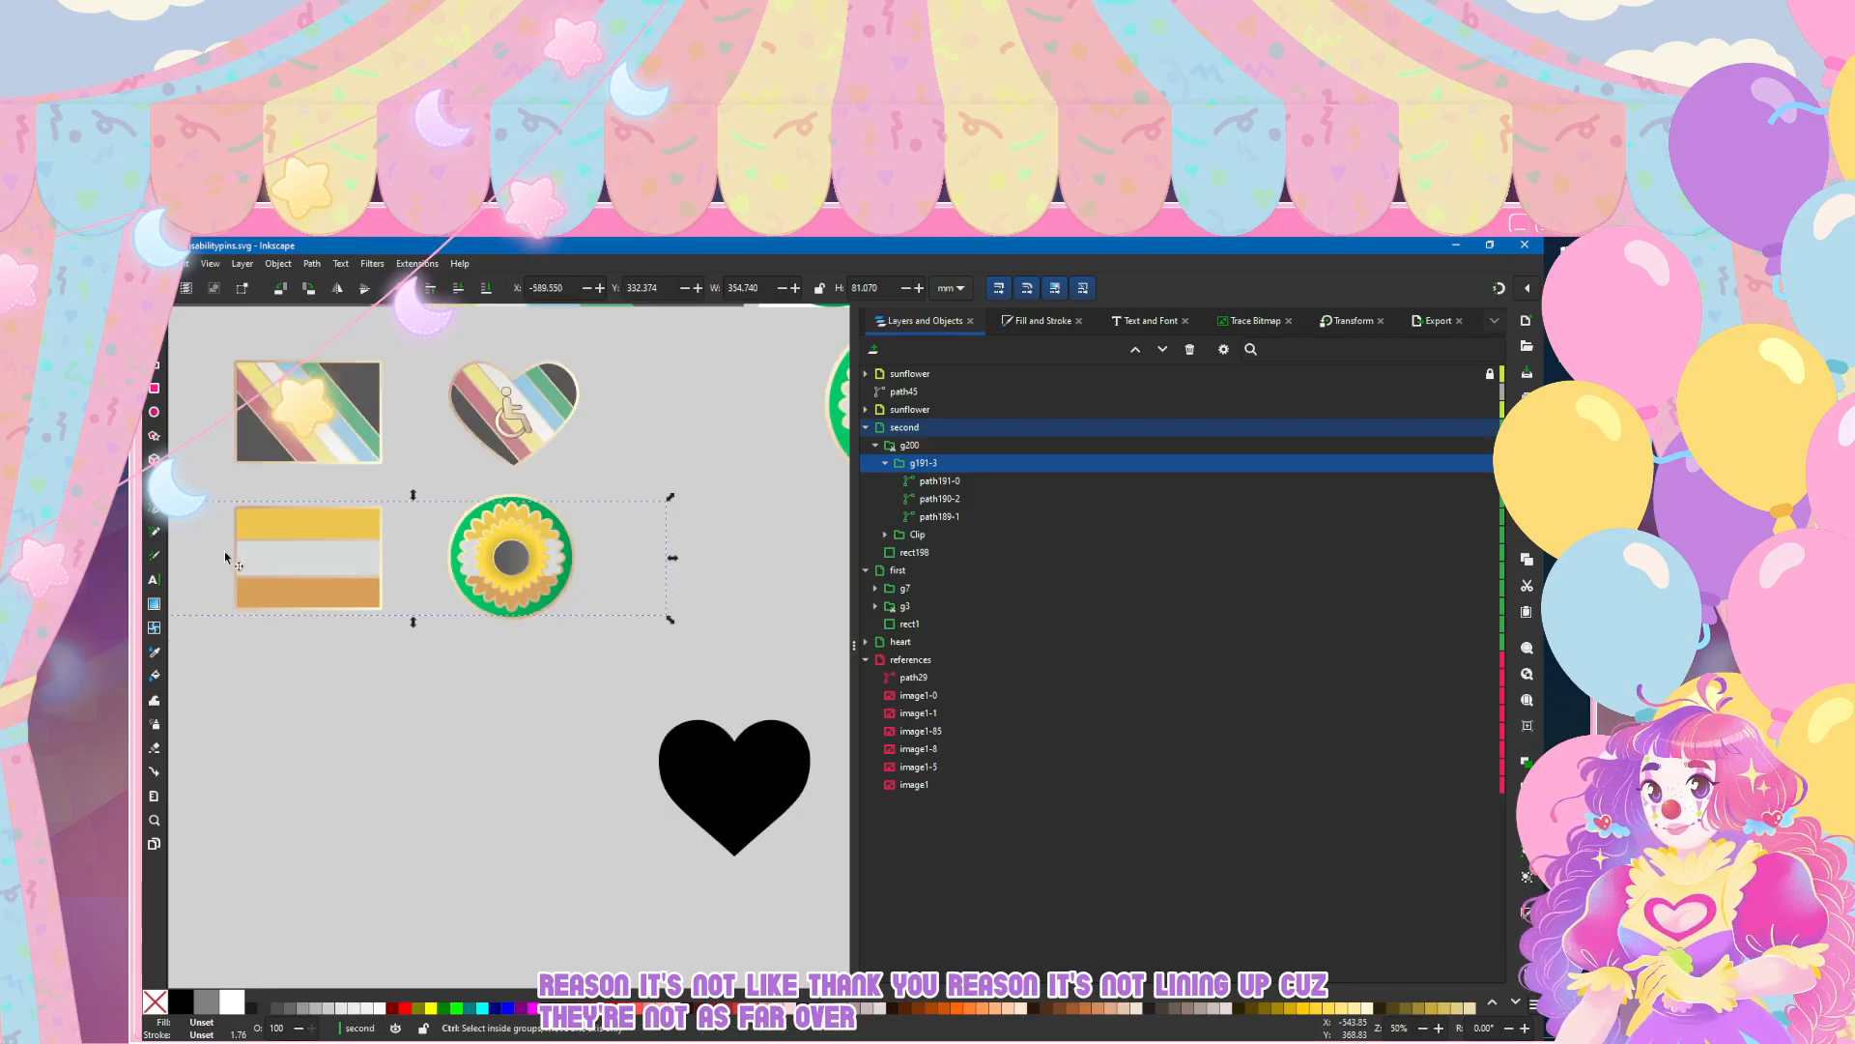
{"action": "scroll", "coordinate": [361, 773], "scroll_direction": "left", "scroll_amount": 3}
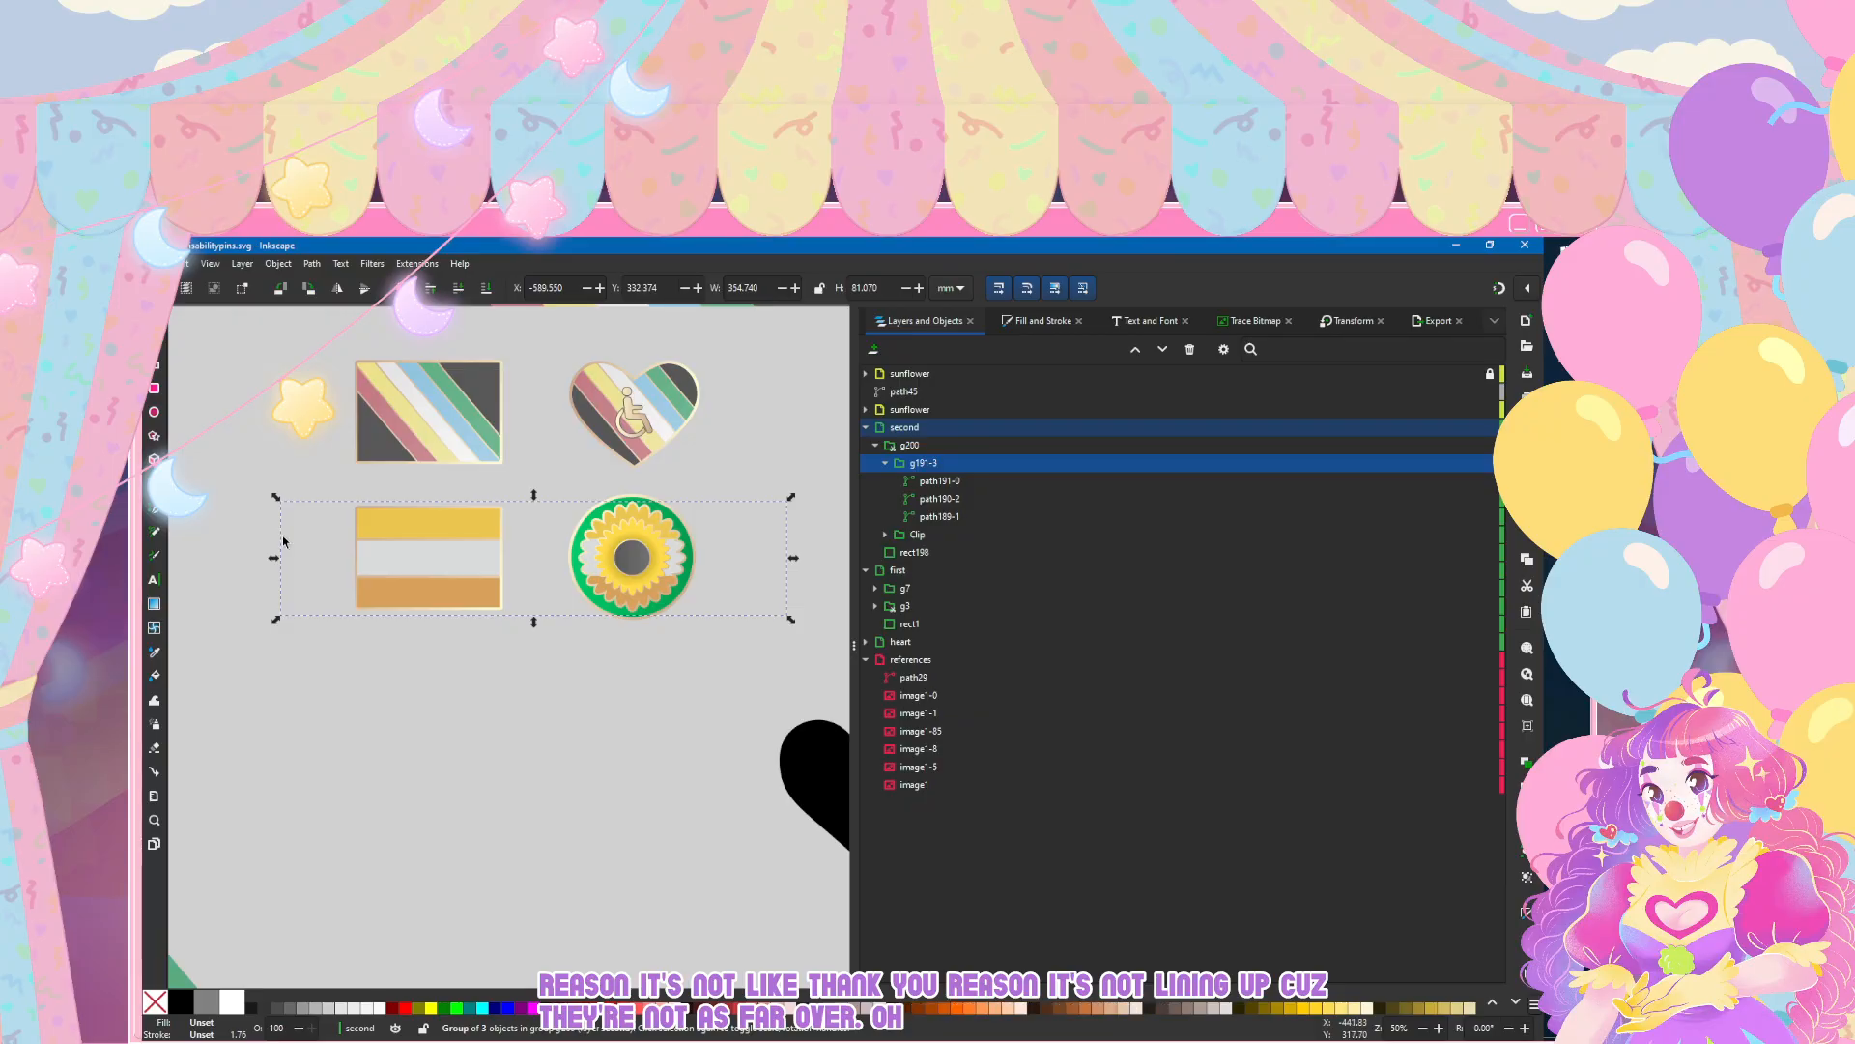
{"action": "left_click_drag", "start_coordinate": [793, 557], "coordinate": [540, 569]}
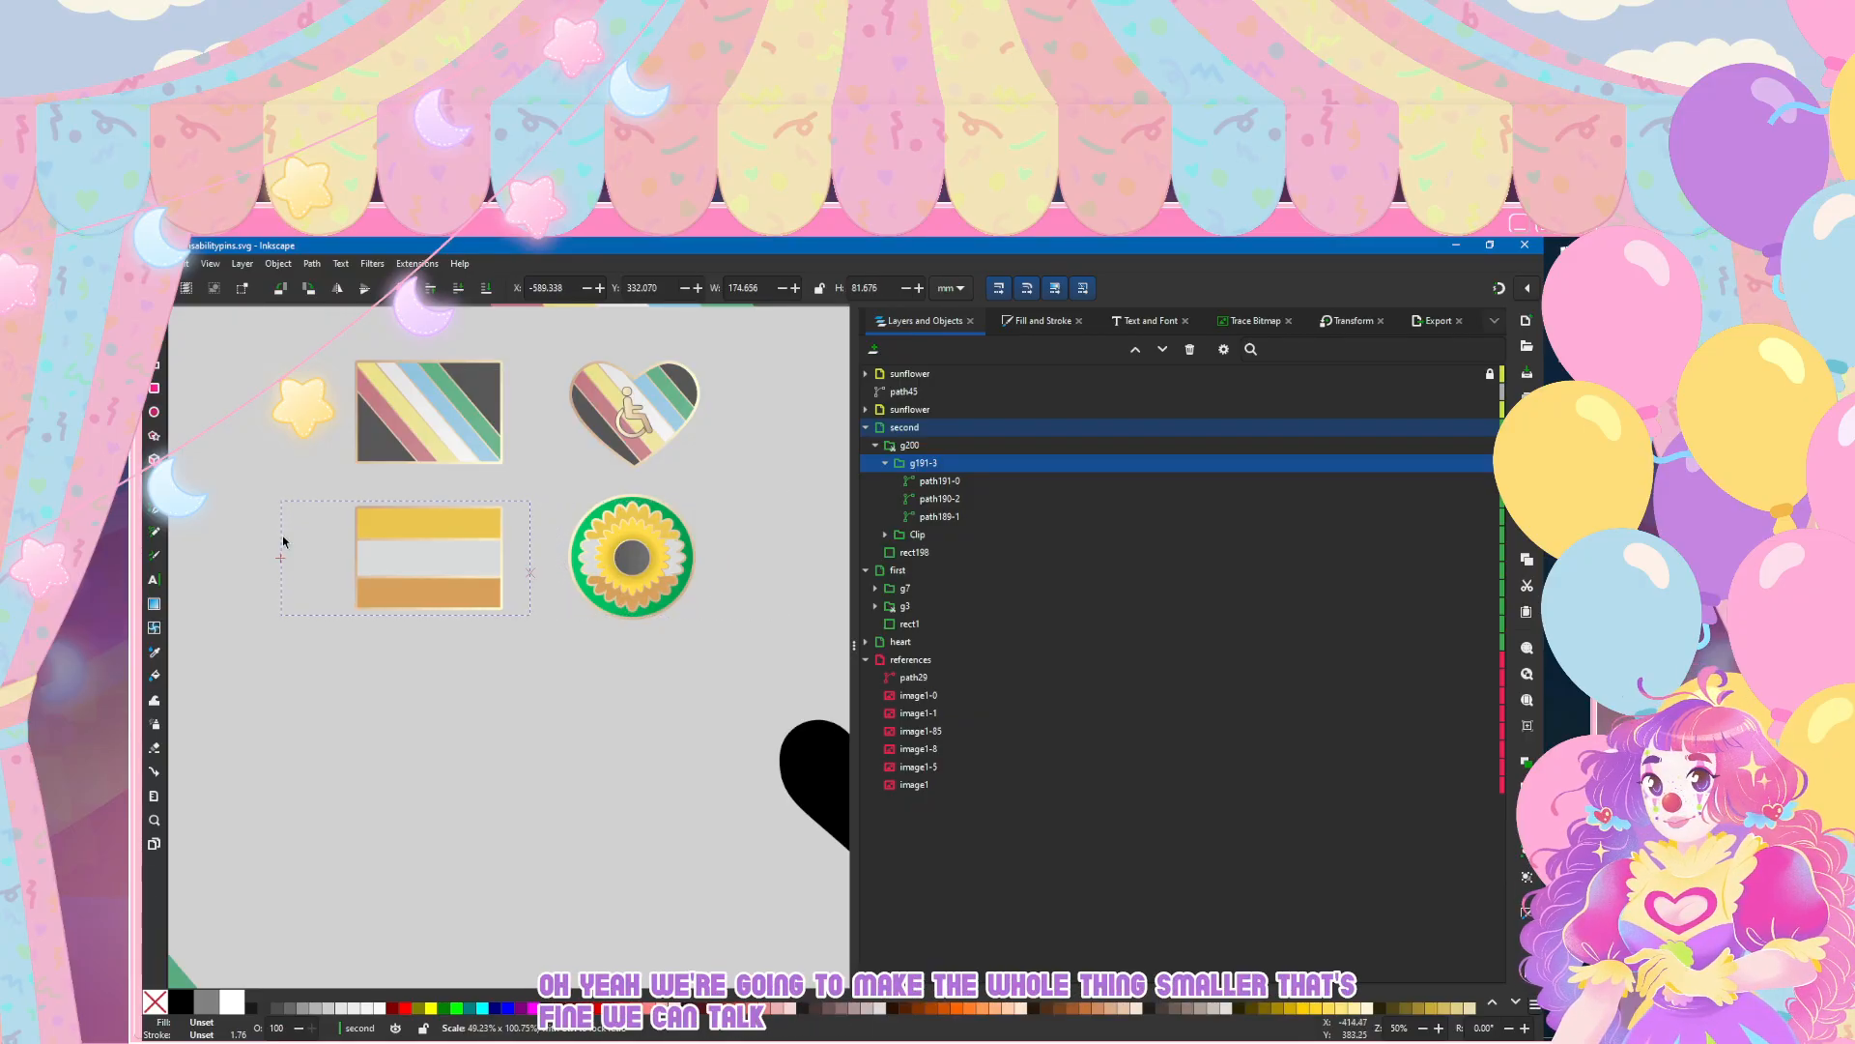
{"action": "left_click_drag", "start_coordinate": [274, 557], "coordinate": [331, 558]}
{"action": "left_click", "coordinate": [230, 454]}
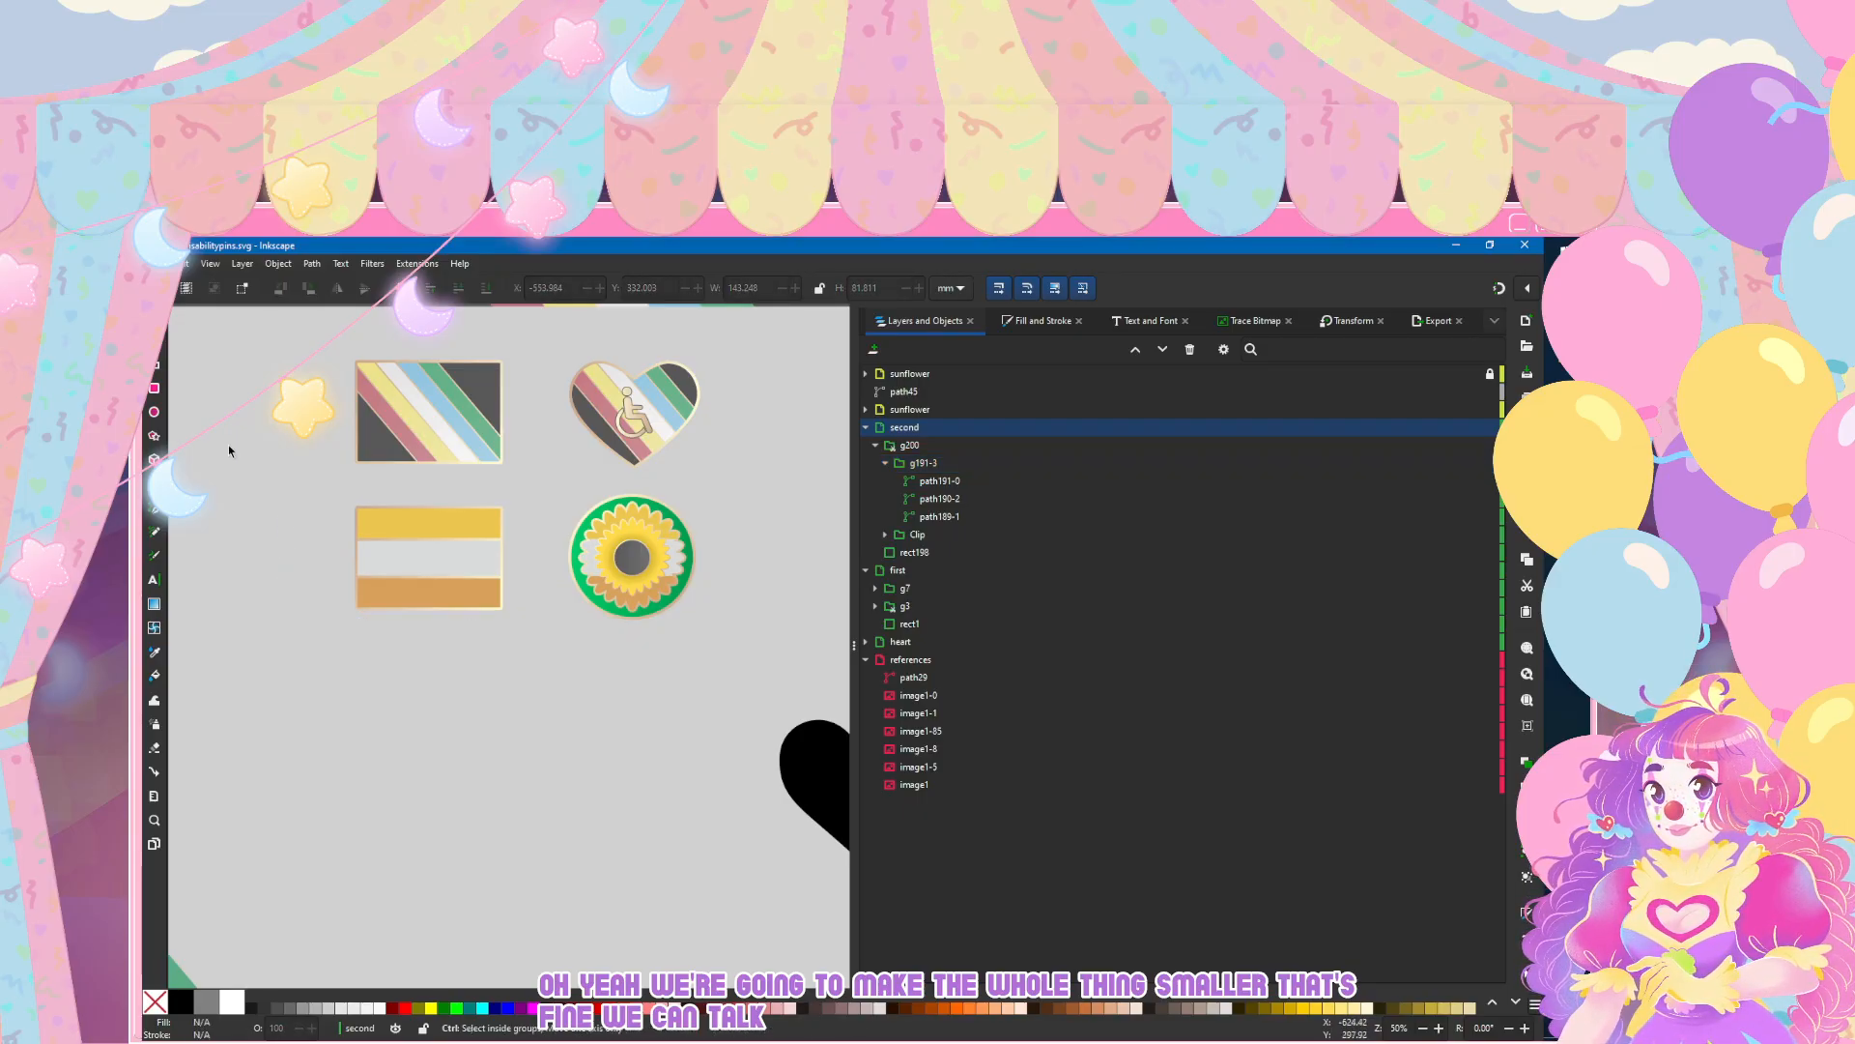
Step: Check the stripe outlines against the pin's border and the neighbouring pins, and save the document
{"action": "scroll", "coordinate": [425, 544], "scroll_direction": "up", "scroll_amount": 3}
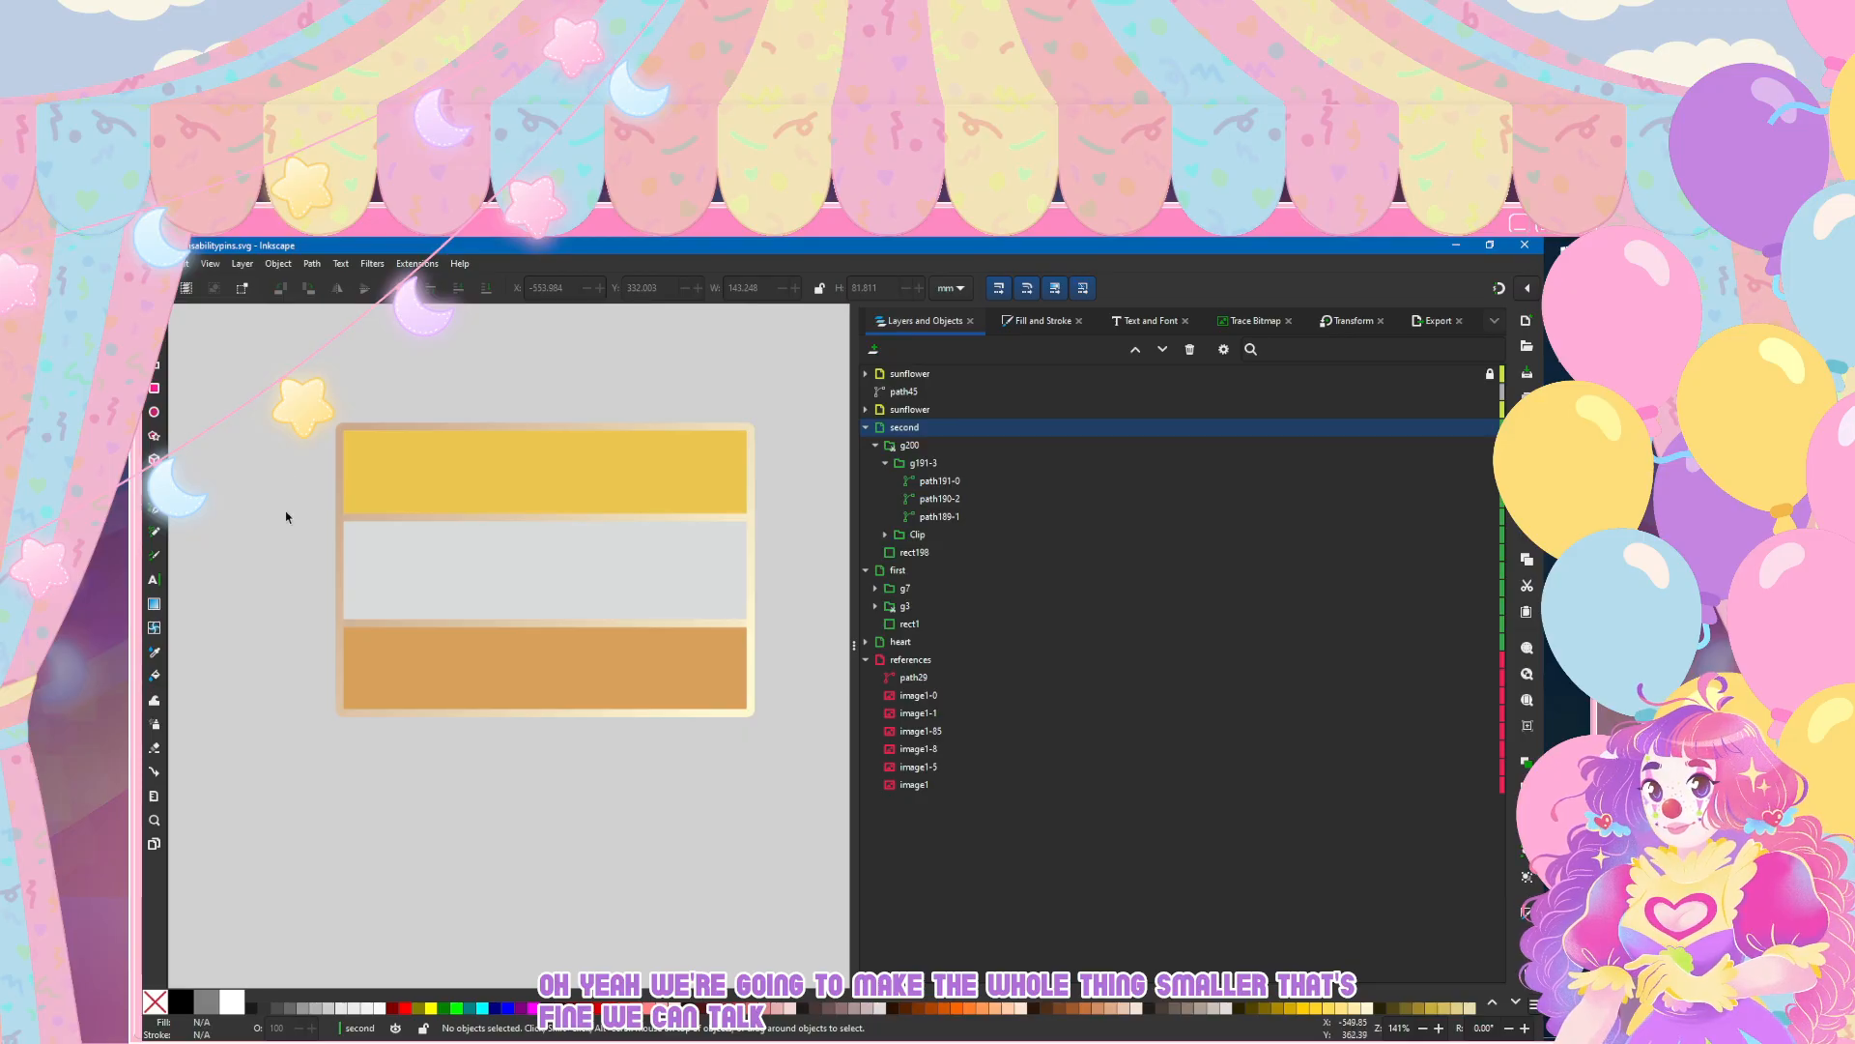
{"action": "scroll", "coordinate": [280, 493], "scroll_direction": "down", "scroll_amount": 3}
{"action": "scroll", "coordinate": [266, 454], "scroll_direction": "up", "scroll_amount": 4}
{"action": "key", "text": "ctrl+s"}
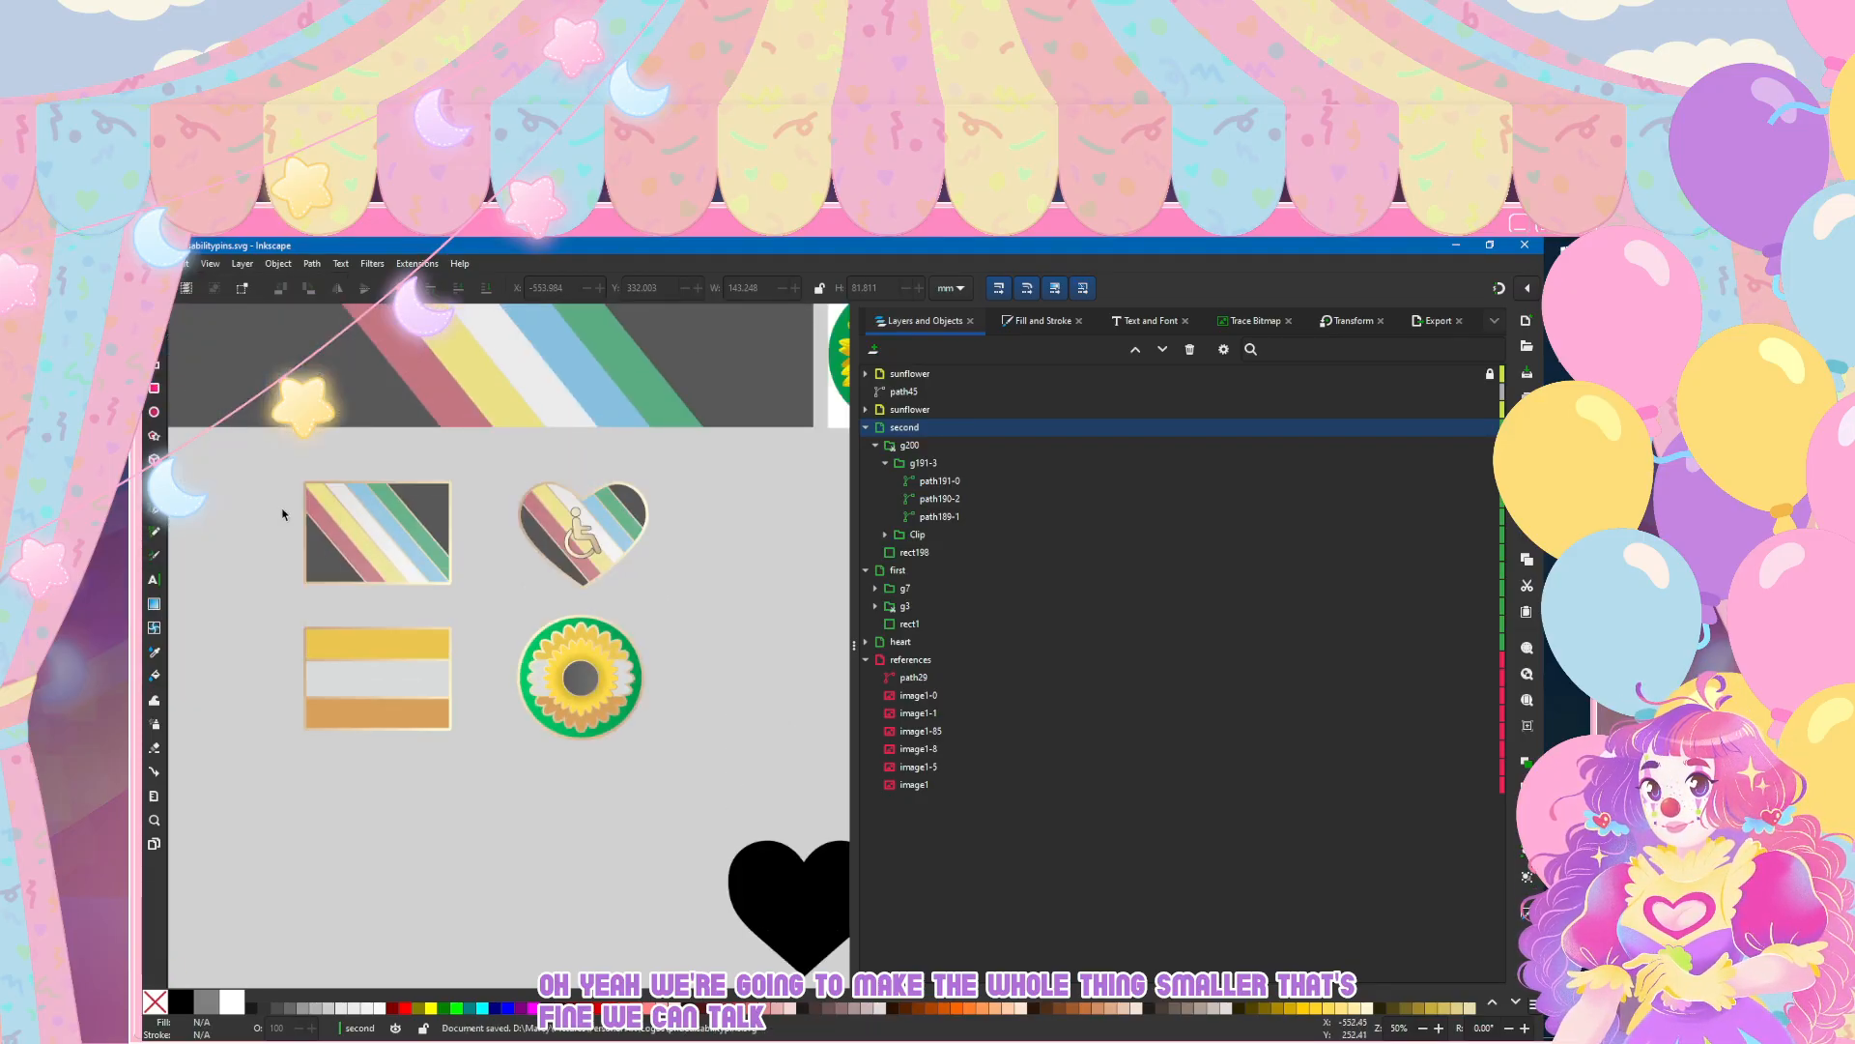
{"action": "scroll", "coordinate": [264, 610], "scroll_direction": "down", "scroll_amount": 5}
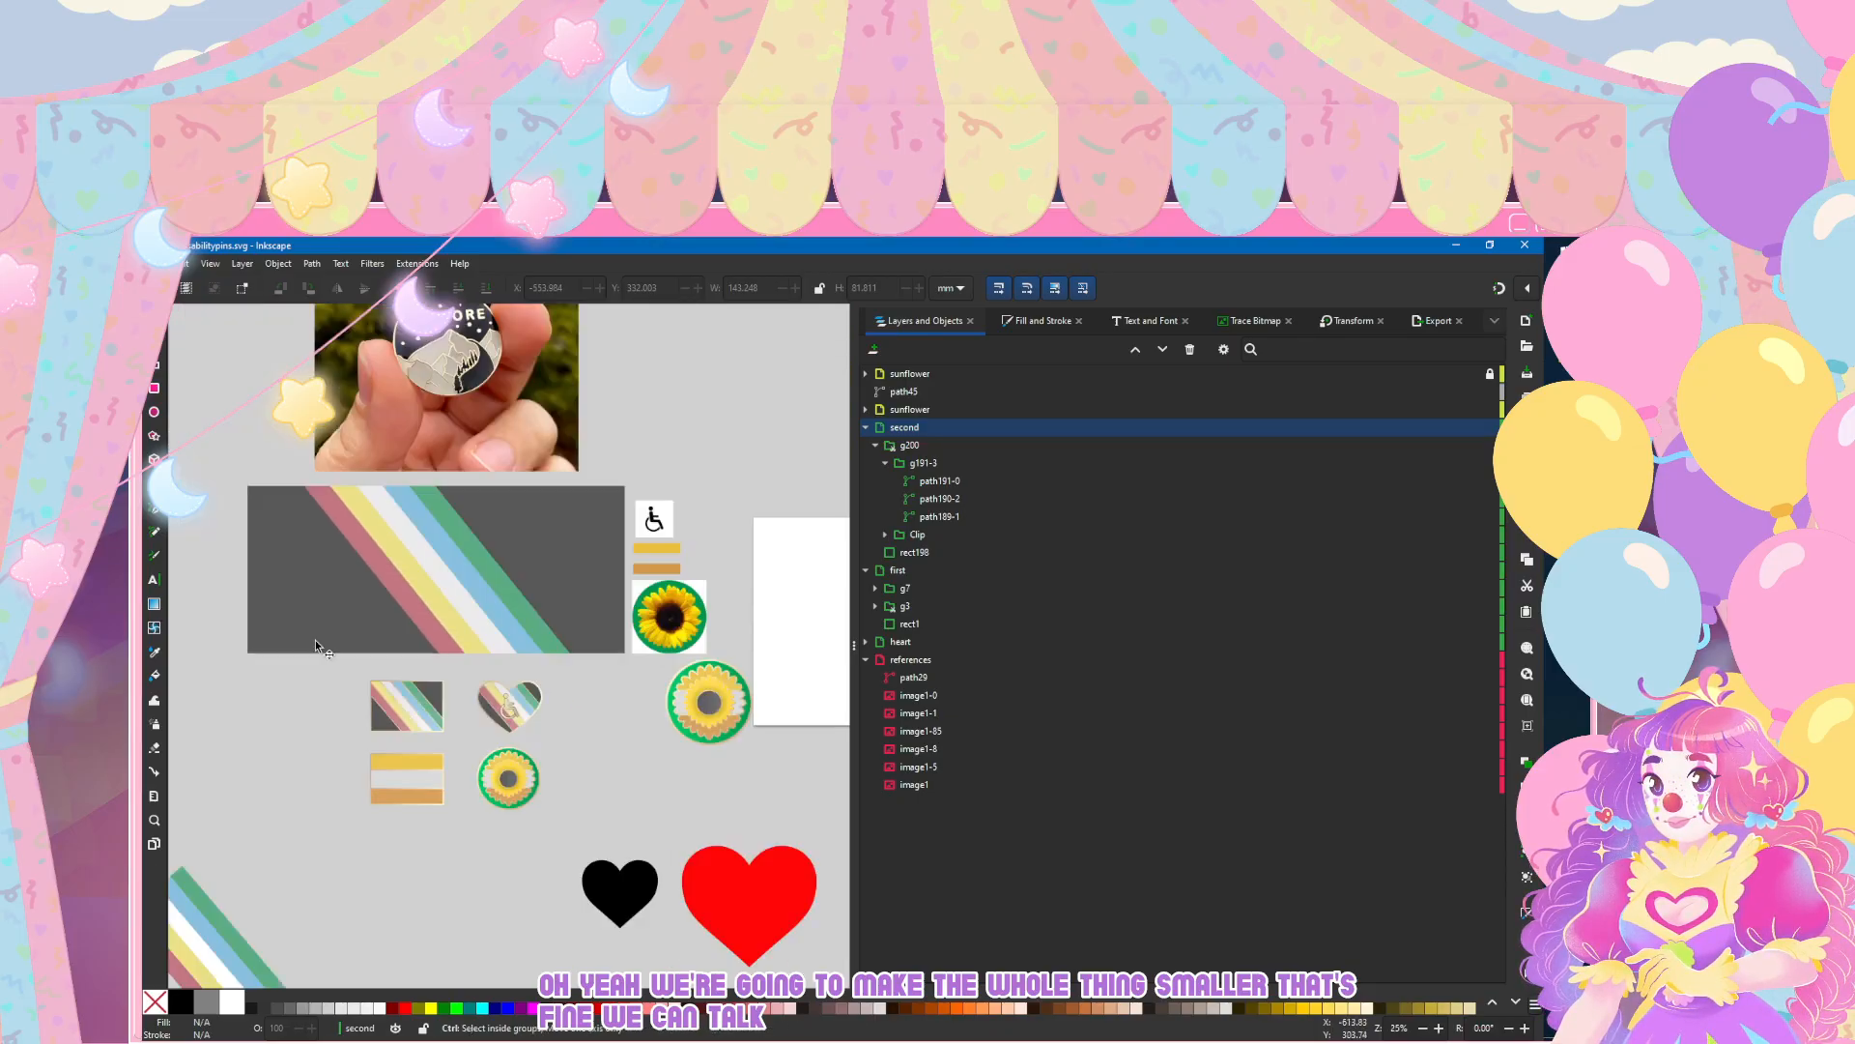
{"action": "scroll", "coordinate": [424, 647], "scroll_direction": "up", "scroll_amount": 6}
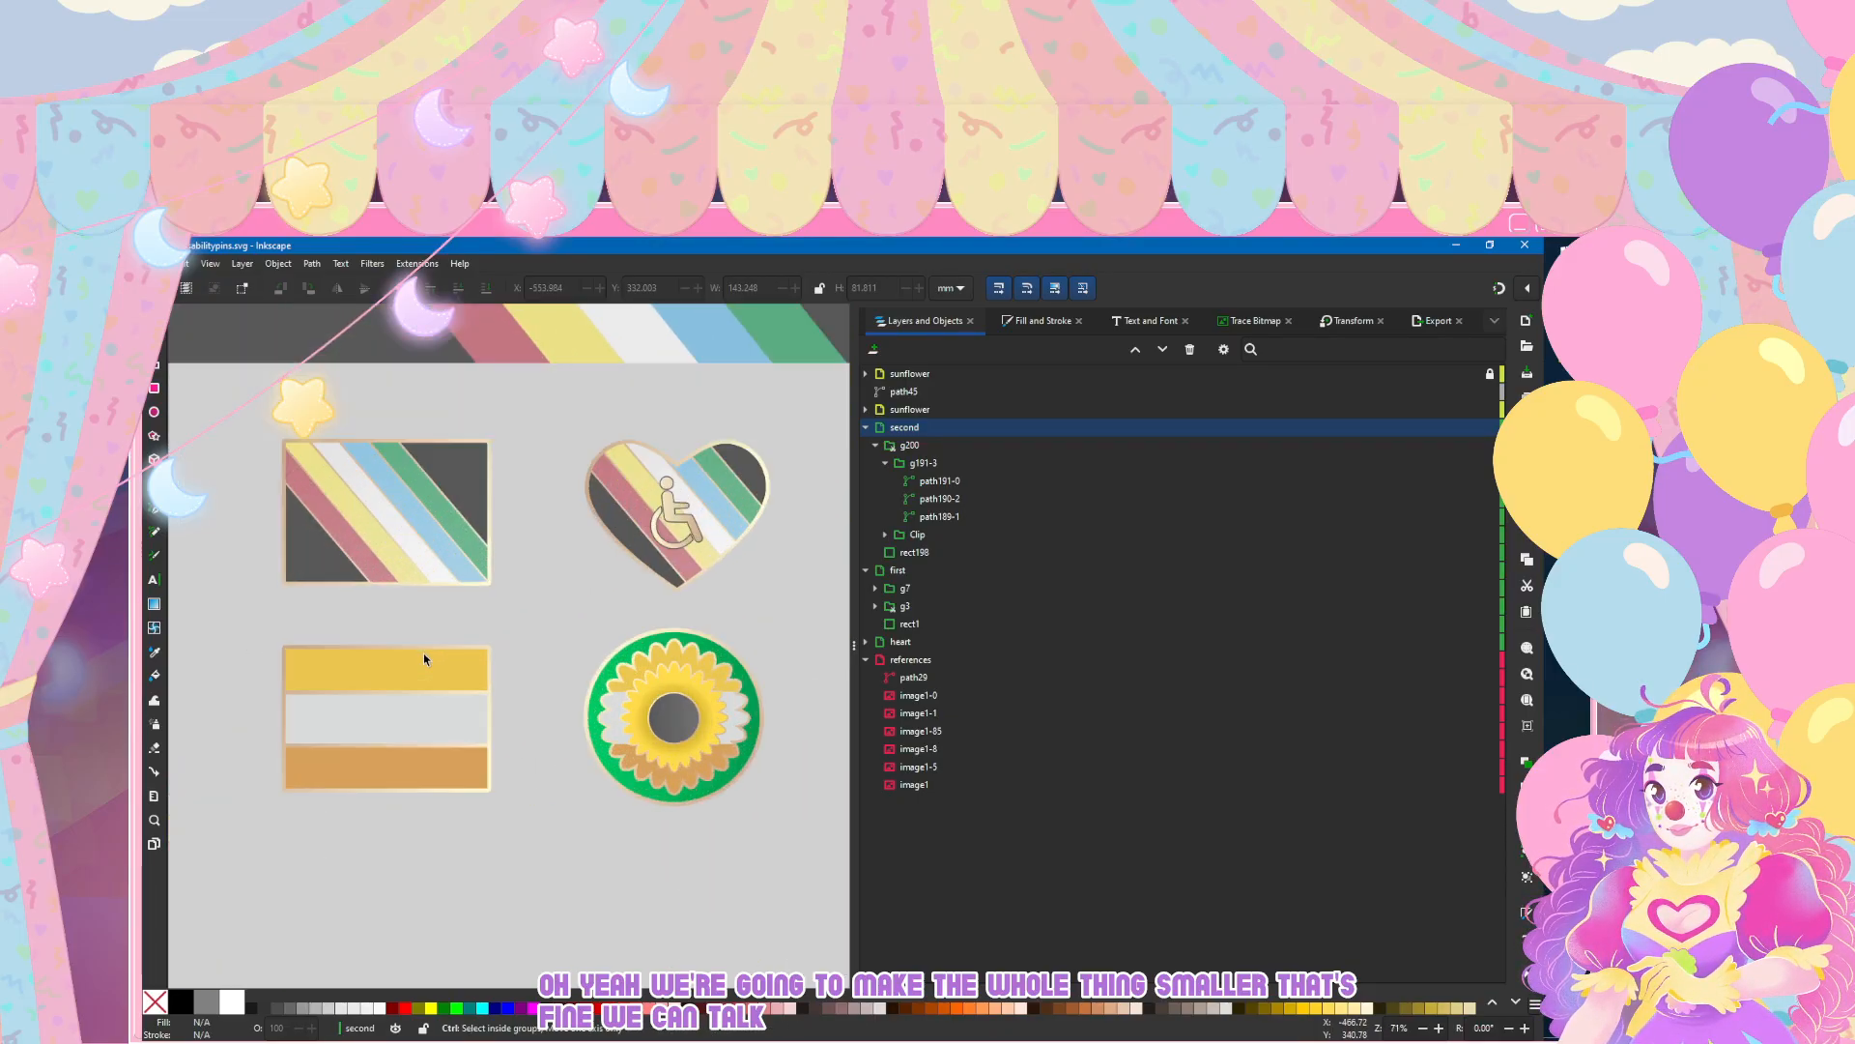
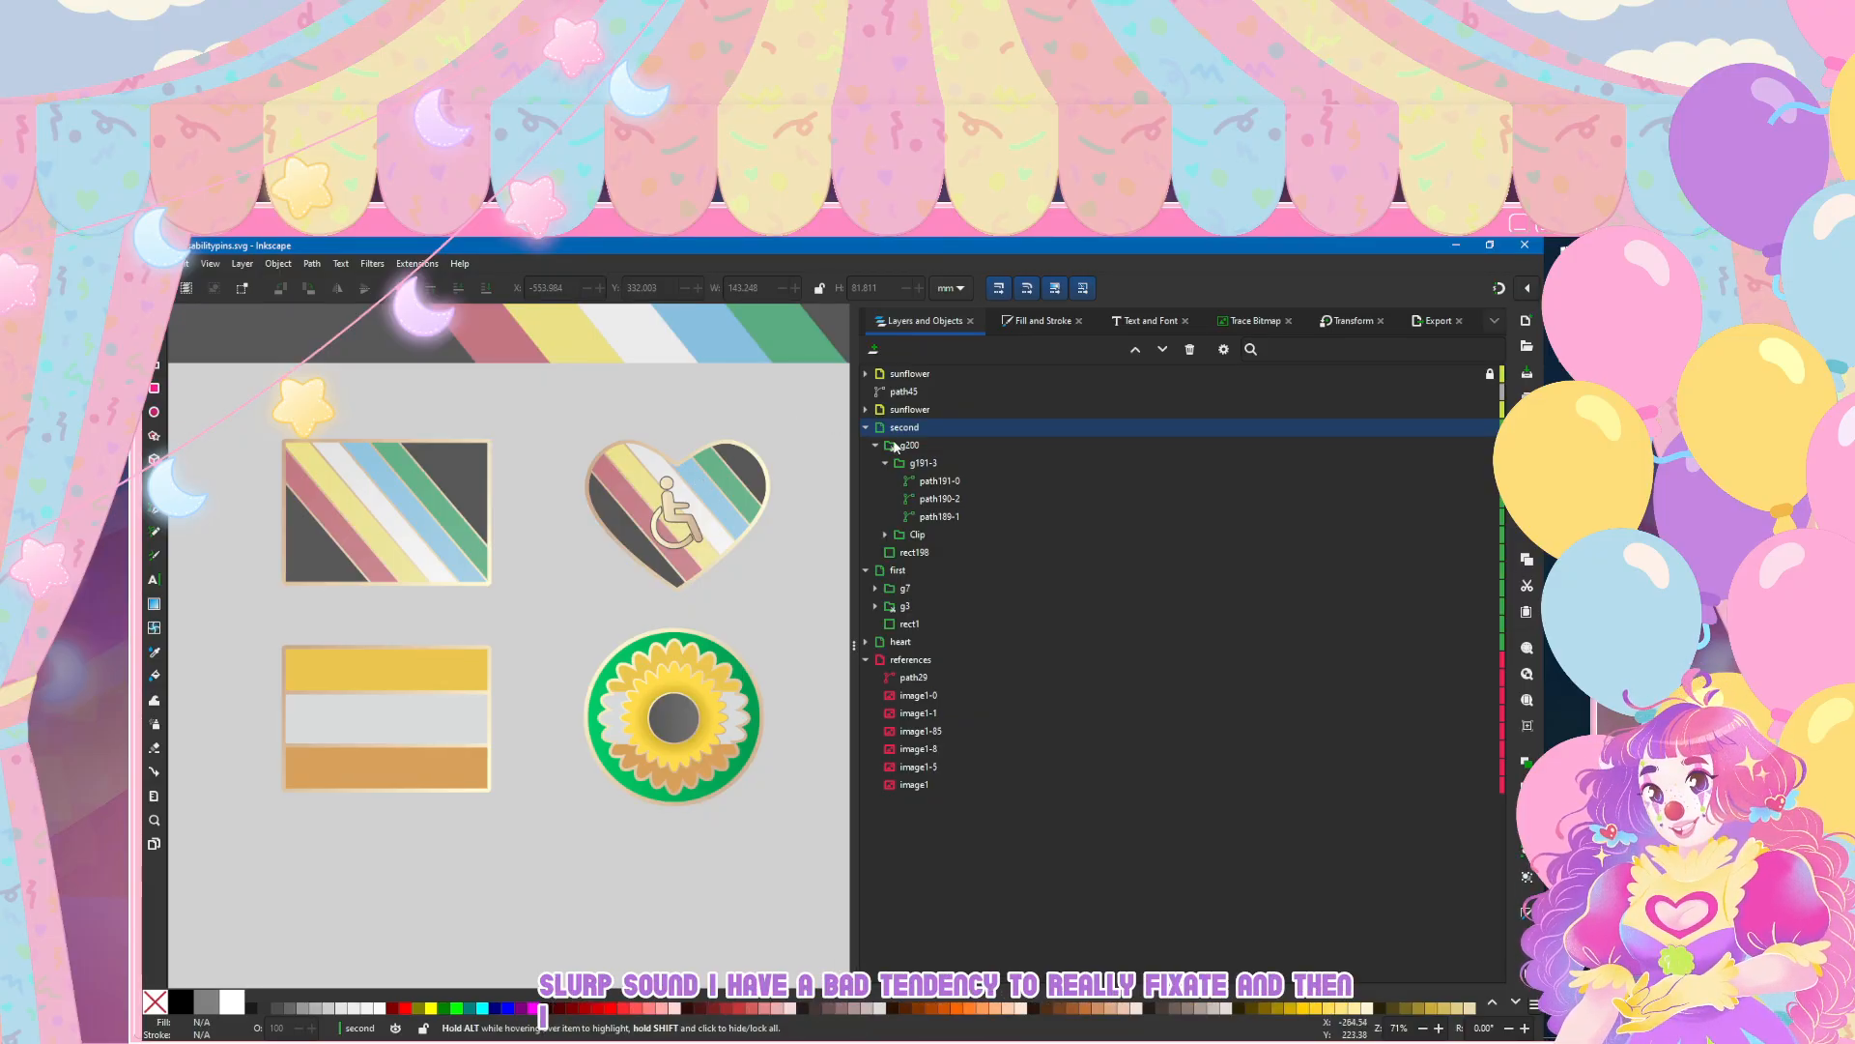
Step: Scale the group of all three gold, white and bronze stripes proportionally to 90% and save the document
{"action": "left_click", "coordinate": [948, 466]}
{"action": "left_click", "coordinate": [1353, 320]}
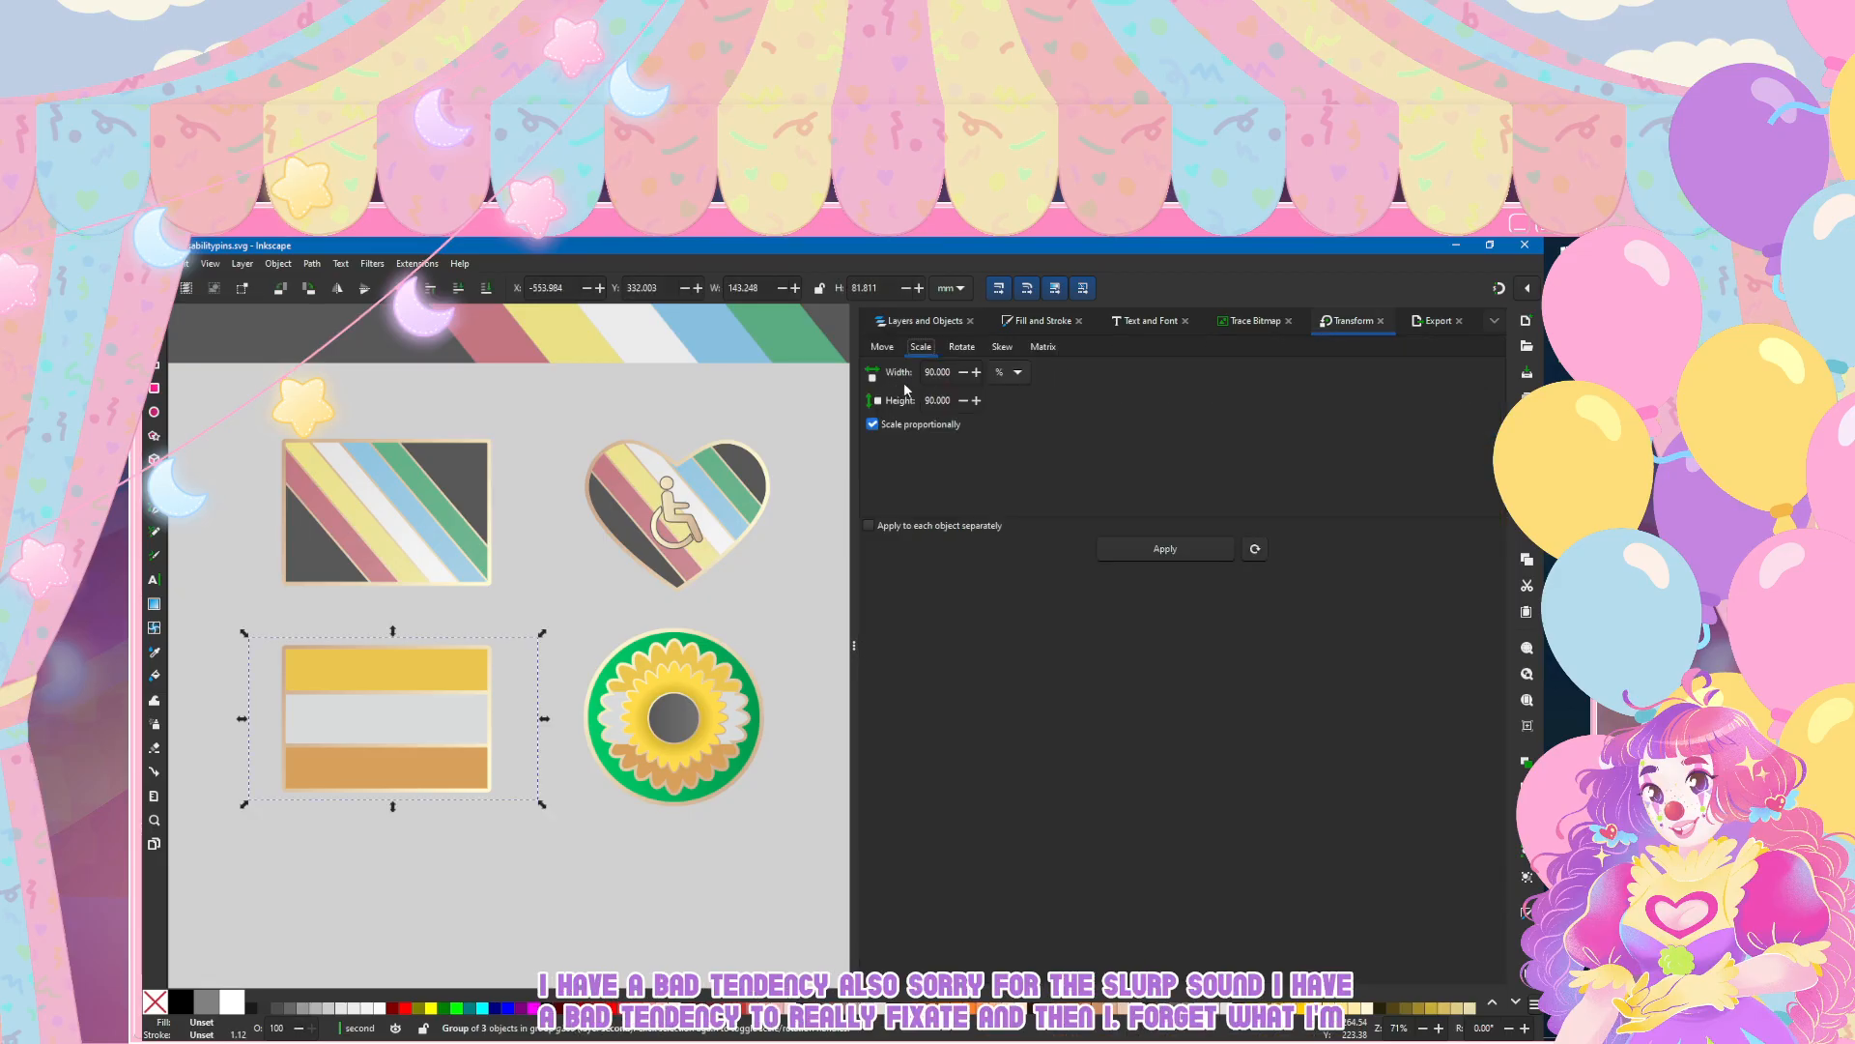
{"action": "left_click", "coordinate": [1177, 549]}
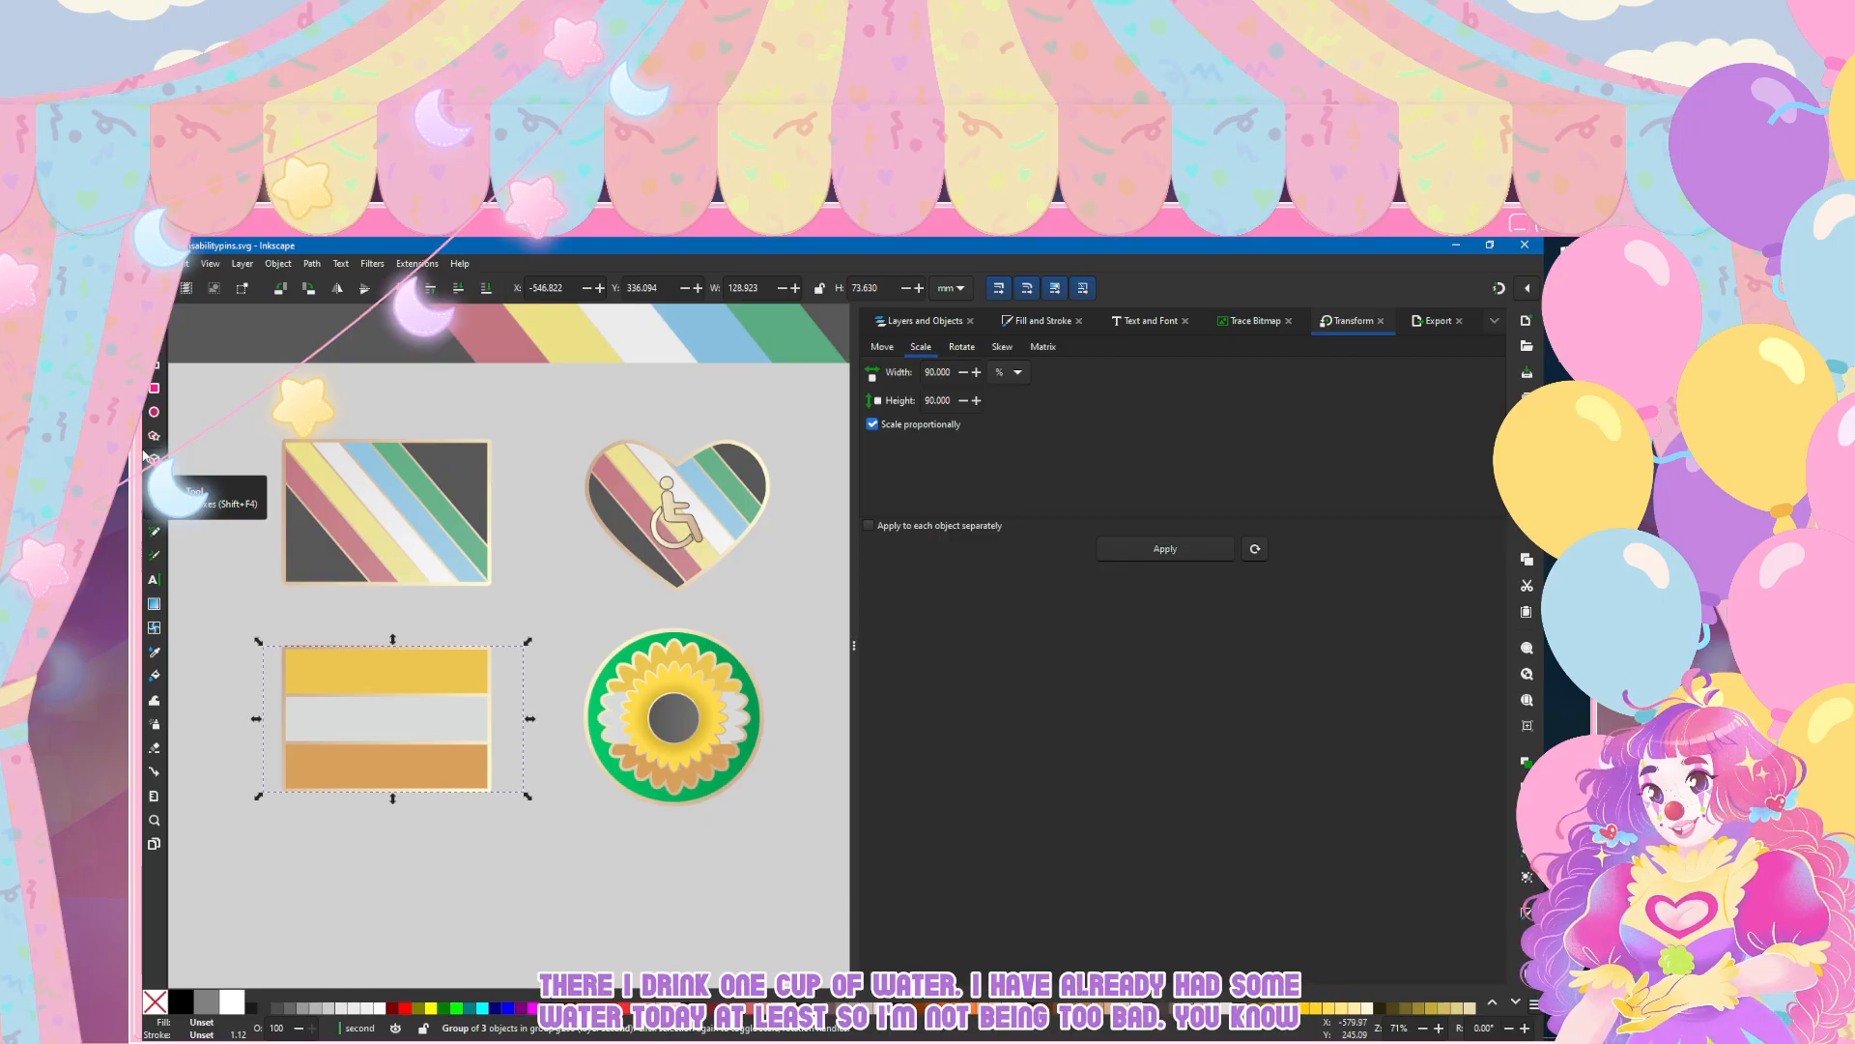
{"action": "left_click", "coordinate": [180, 263]}
{"action": "left_click", "coordinate": [177, 377]}
{"action": "left_click", "coordinate": [316, 392]}
Step: Examine the four pins as a set and up close, especially the sunflower petals and the heart's wheelchair symbol
{"action": "scroll", "coordinate": [317, 392], "scroll_direction": "down", "scroll_amount": 1}
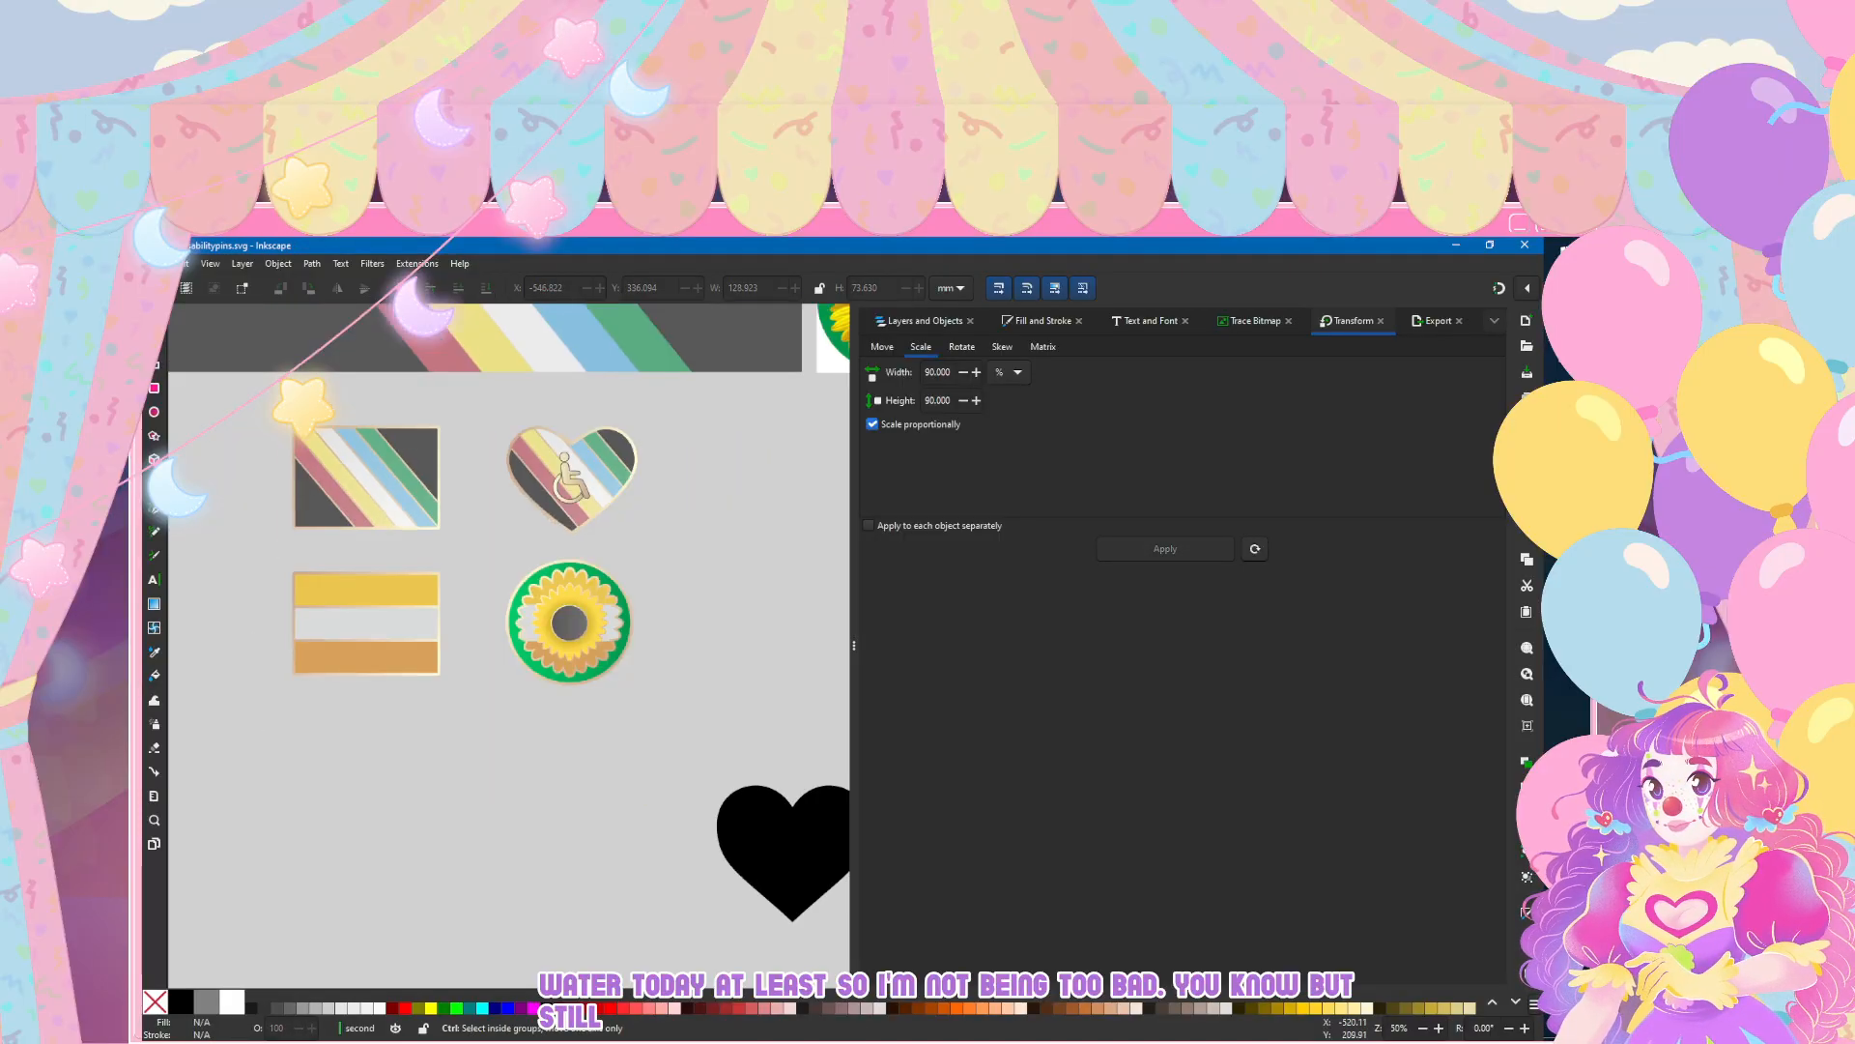
{"action": "scroll", "coordinate": [323, 396], "scroll_direction": "up", "scroll_amount": 1}
{"action": "scroll", "coordinate": [738, 746], "scroll_direction": "left", "scroll_amount": 2}
{"action": "scroll", "coordinate": [738, 746], "scroll_direction": "right", "scroll_amount": 4}
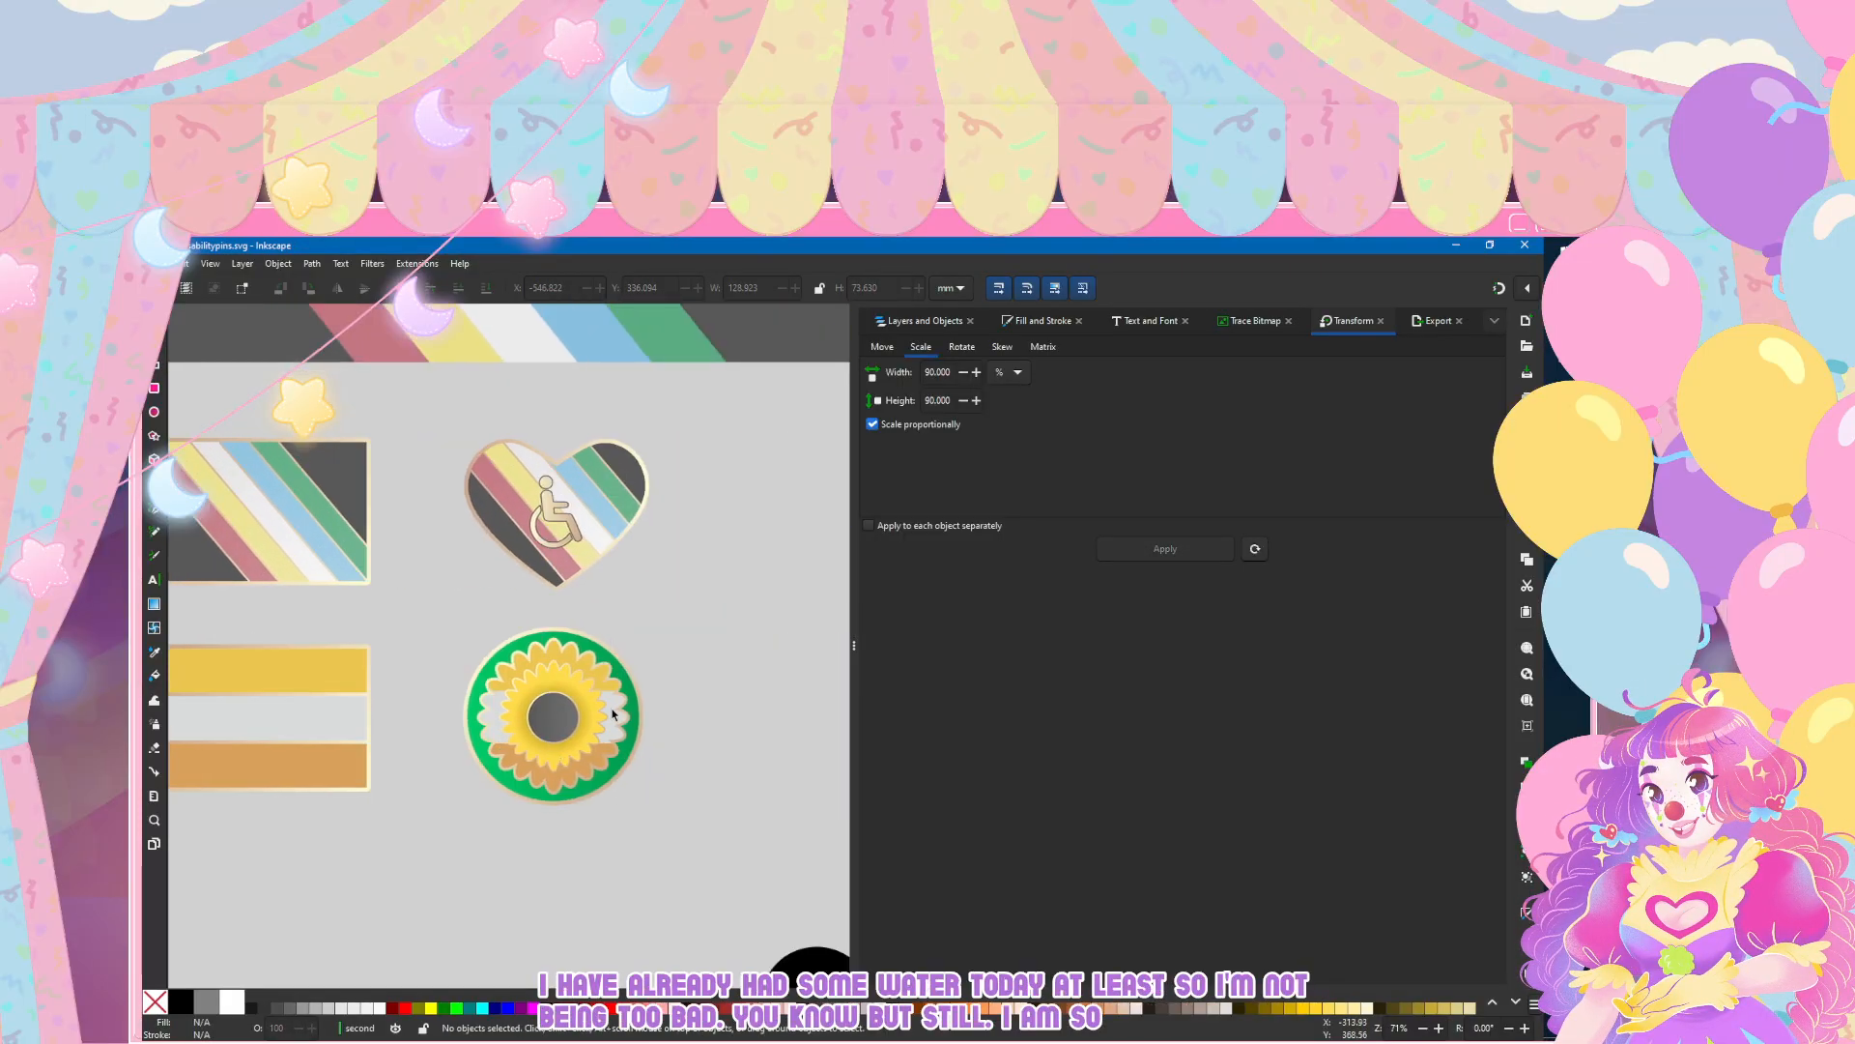
{"action": "scroll", "coordinate": [612, 714], "scroll_direction": "down", "scroll_amount": 3}
{"action": "scroll", "coordinate": [520, 657], "scroll_direction": "up", "scroll_amount": 5}
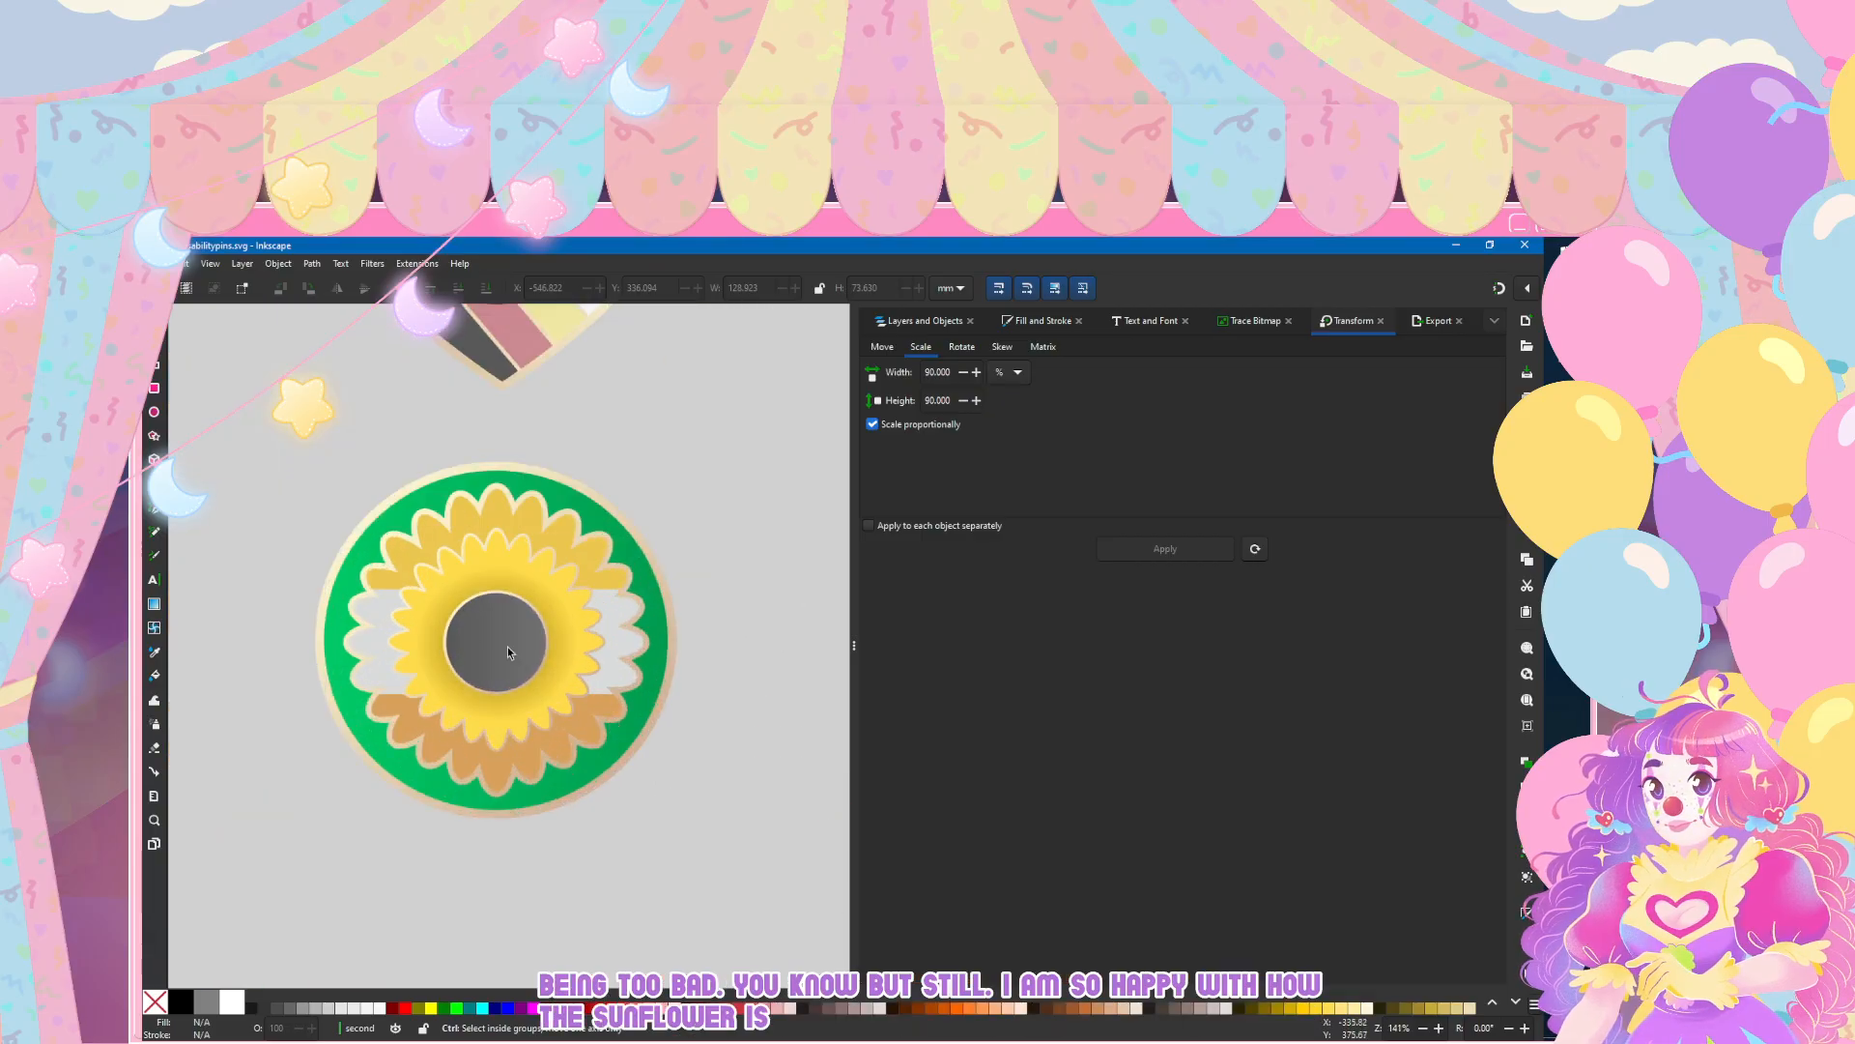
{"action": "scroll", "coordinate": [520, 657], "scroll_direction": "up", "scroll_amount": 1}
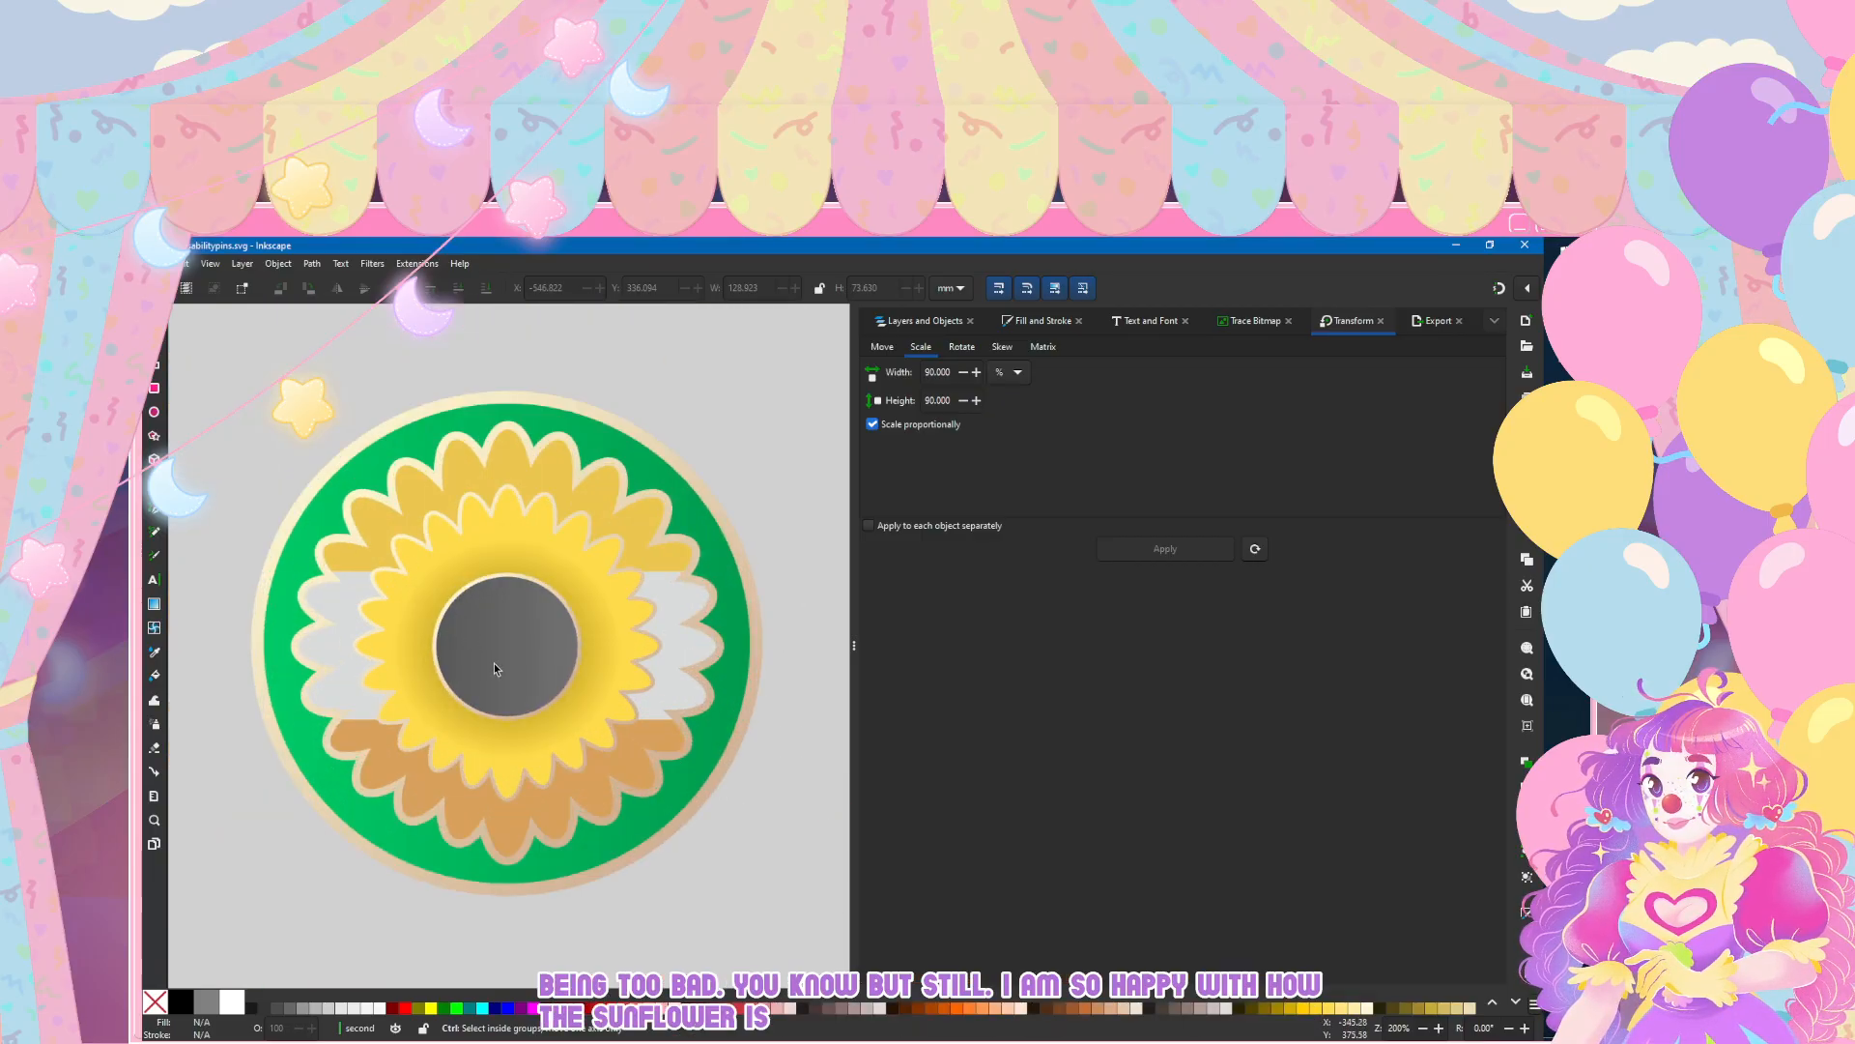
{"action": "scroll", "coordinate": [495, 666], "scroll_direction": "down", "scroll_amount": 6}
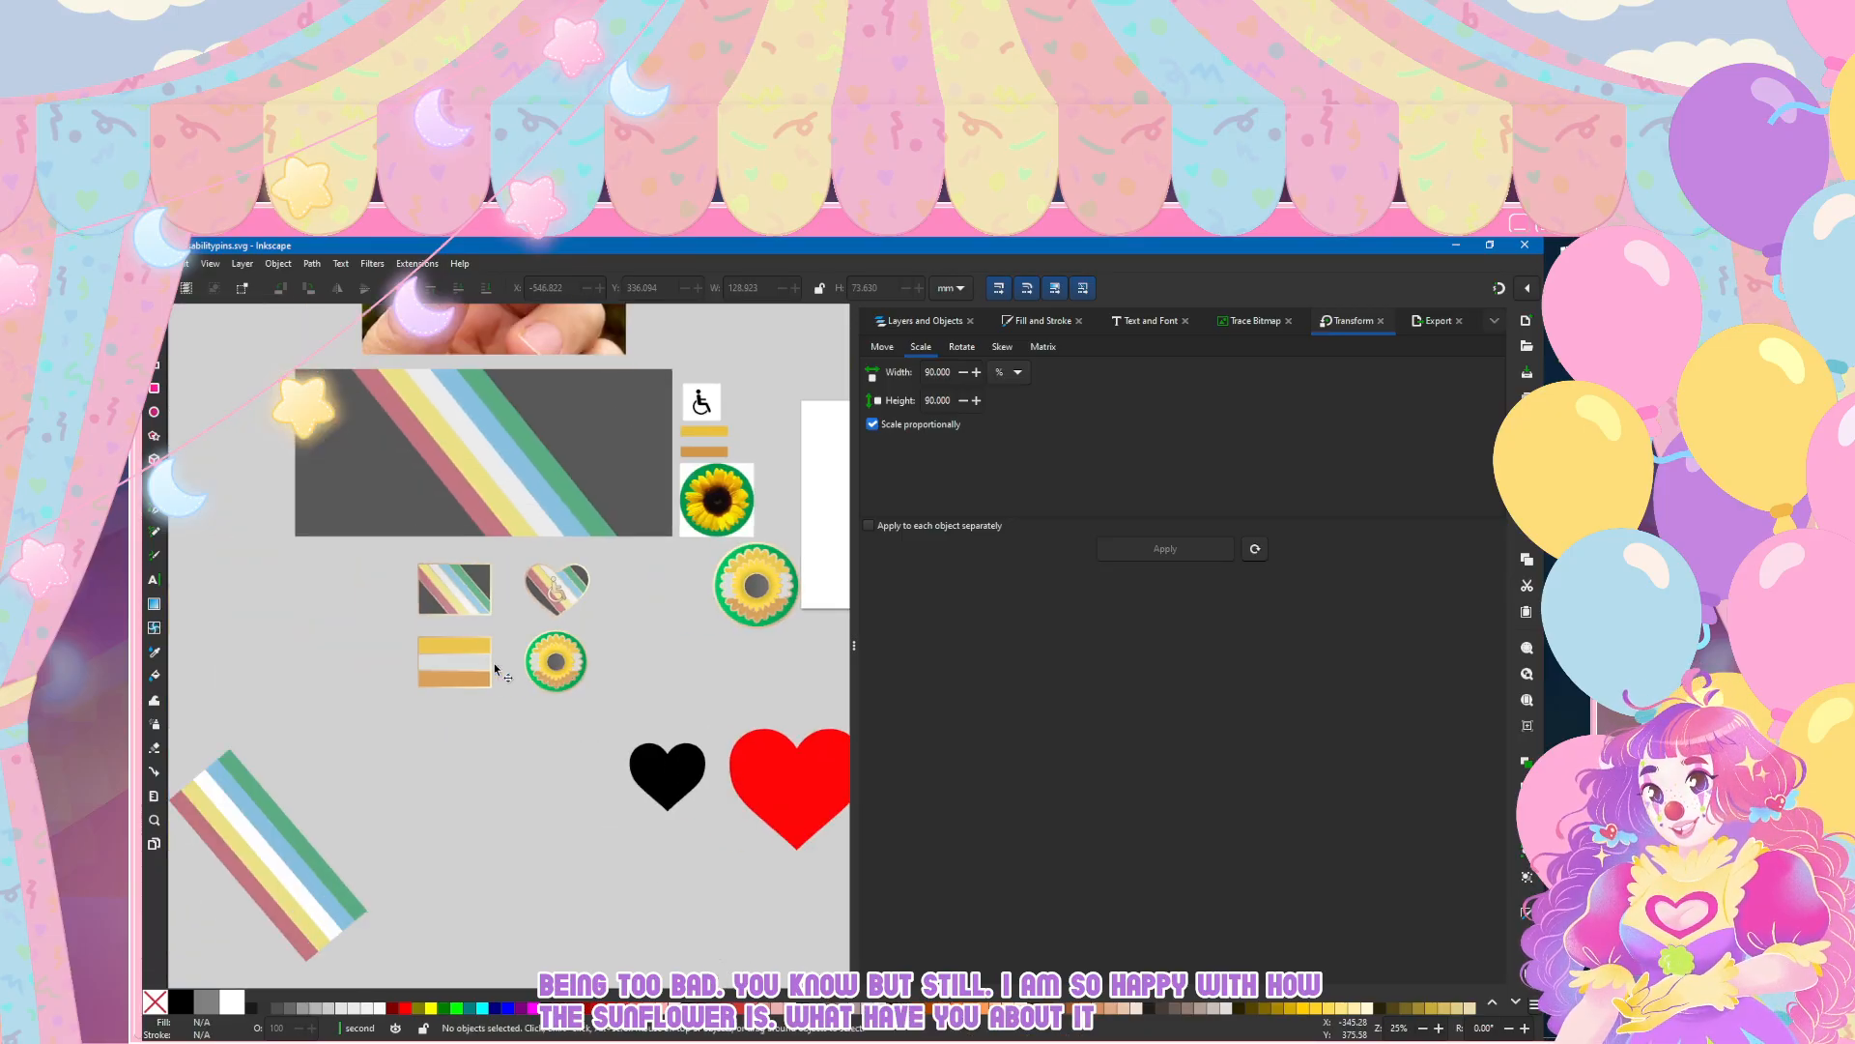
{"action": "scroll", "coordinate": [493, 619], "scroll_direction": "up", "scroll_amount": 2}
{"action": "scroll", "coordinate": [493, 618], "scroll_direction": "up", "scroll_amount": 1}
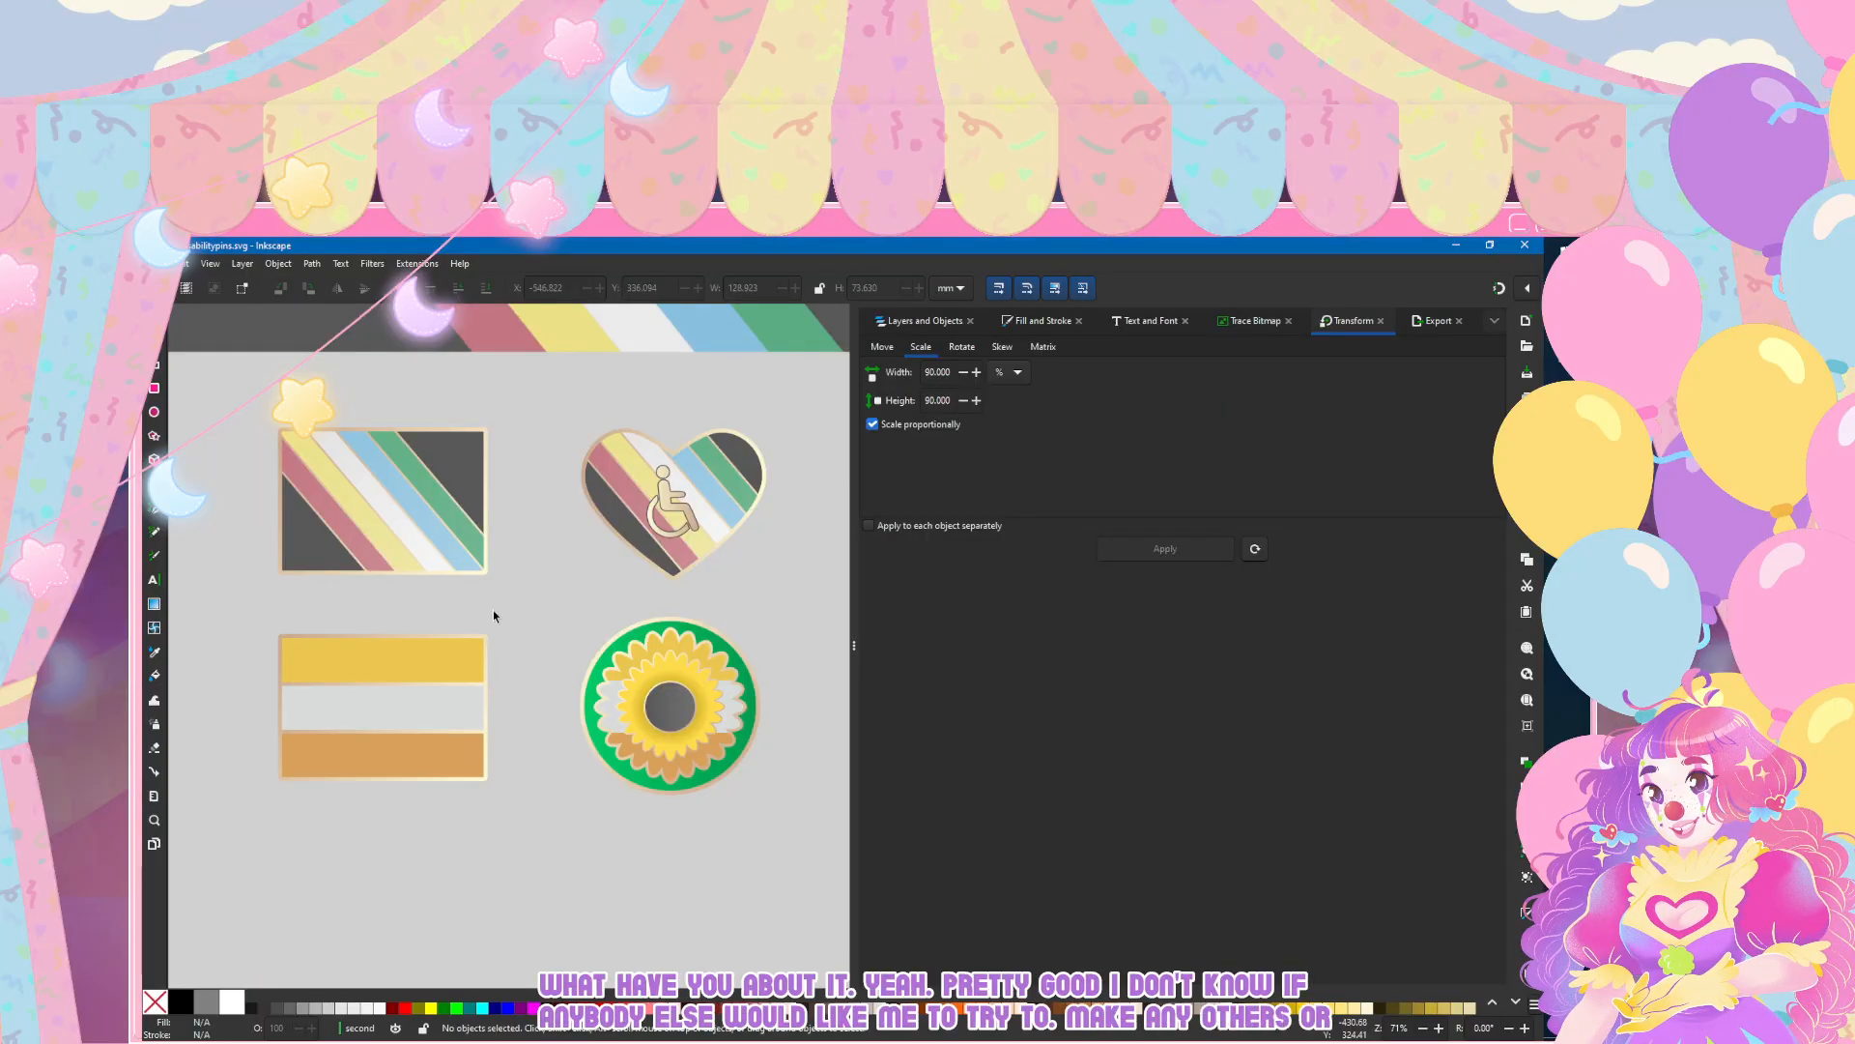
{"action": "scroll", "coordinate": [343, 556], "scroll_direction": "up", "scroll_amount": 1}
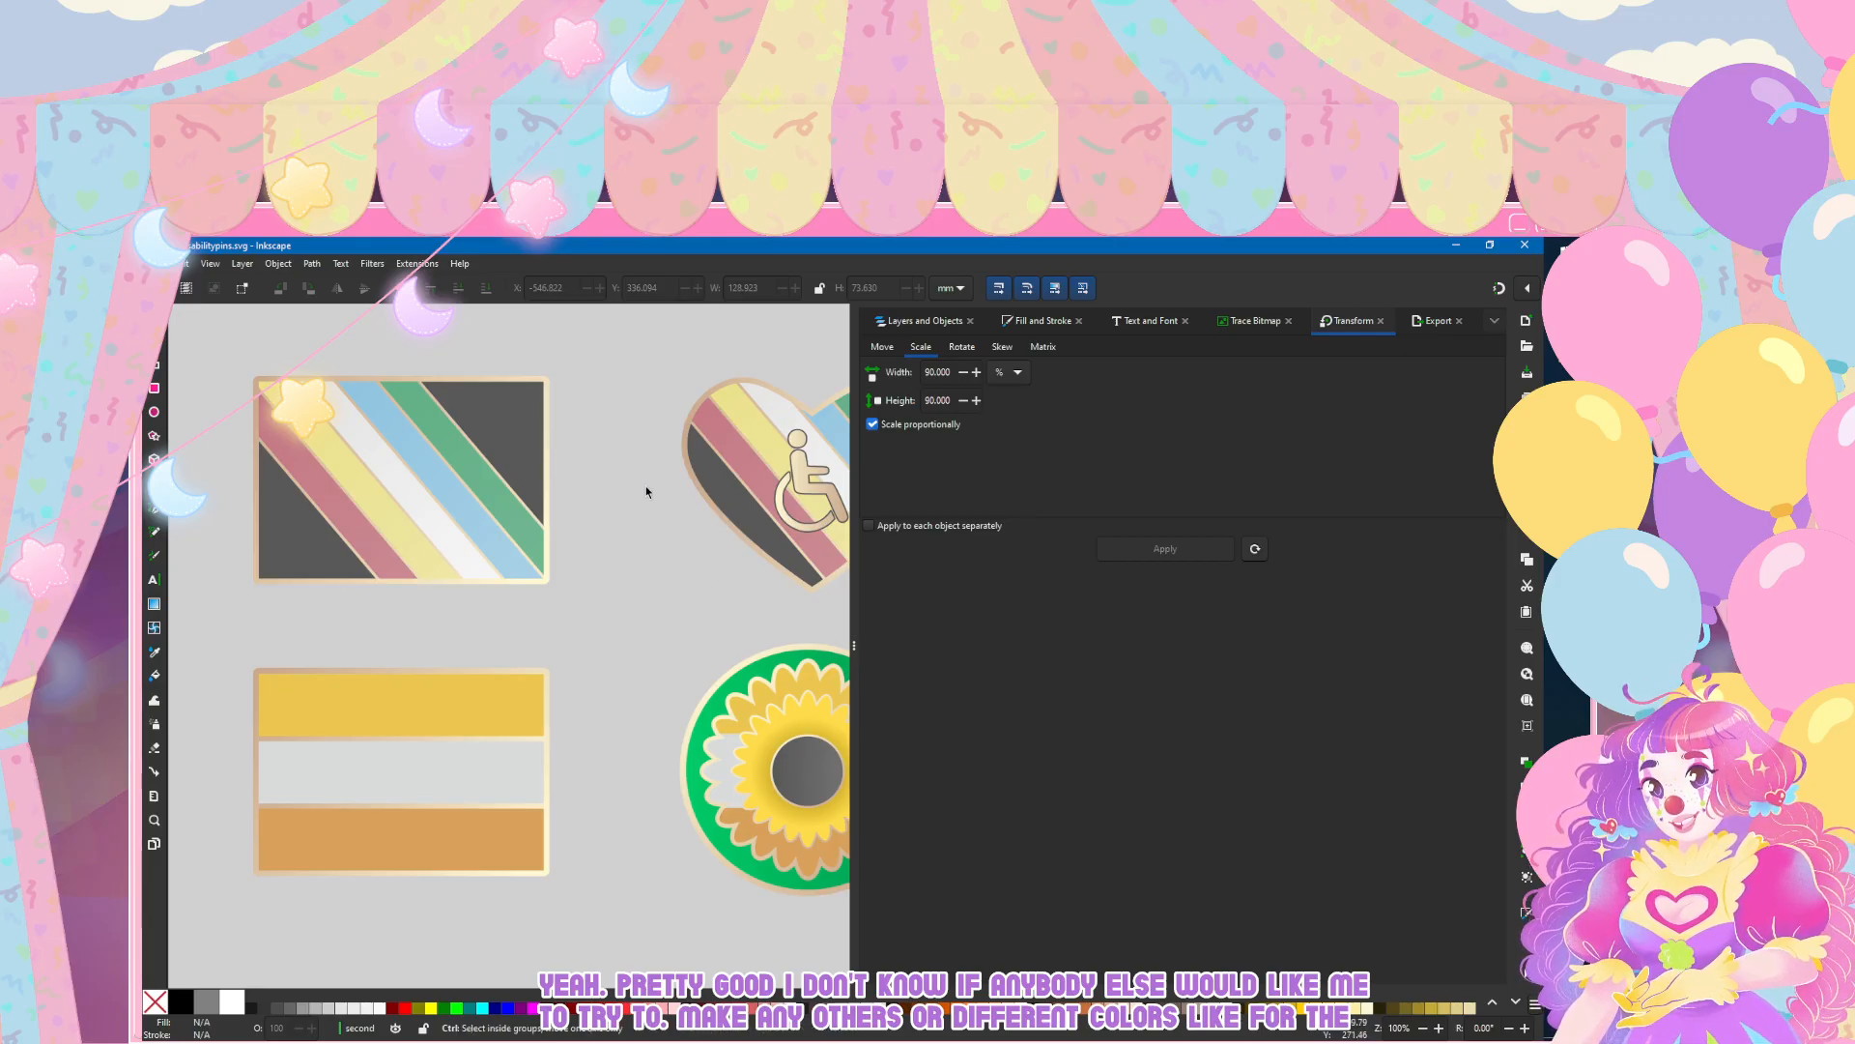
{"action": "scroll", "coordinate": [645, 485], "scroll_direction": "down", "scroll_amount": 1}
{"action": "scroll", "coordinate": [690, 506], "scroll_direction": "up", "scroll_amount": 4}
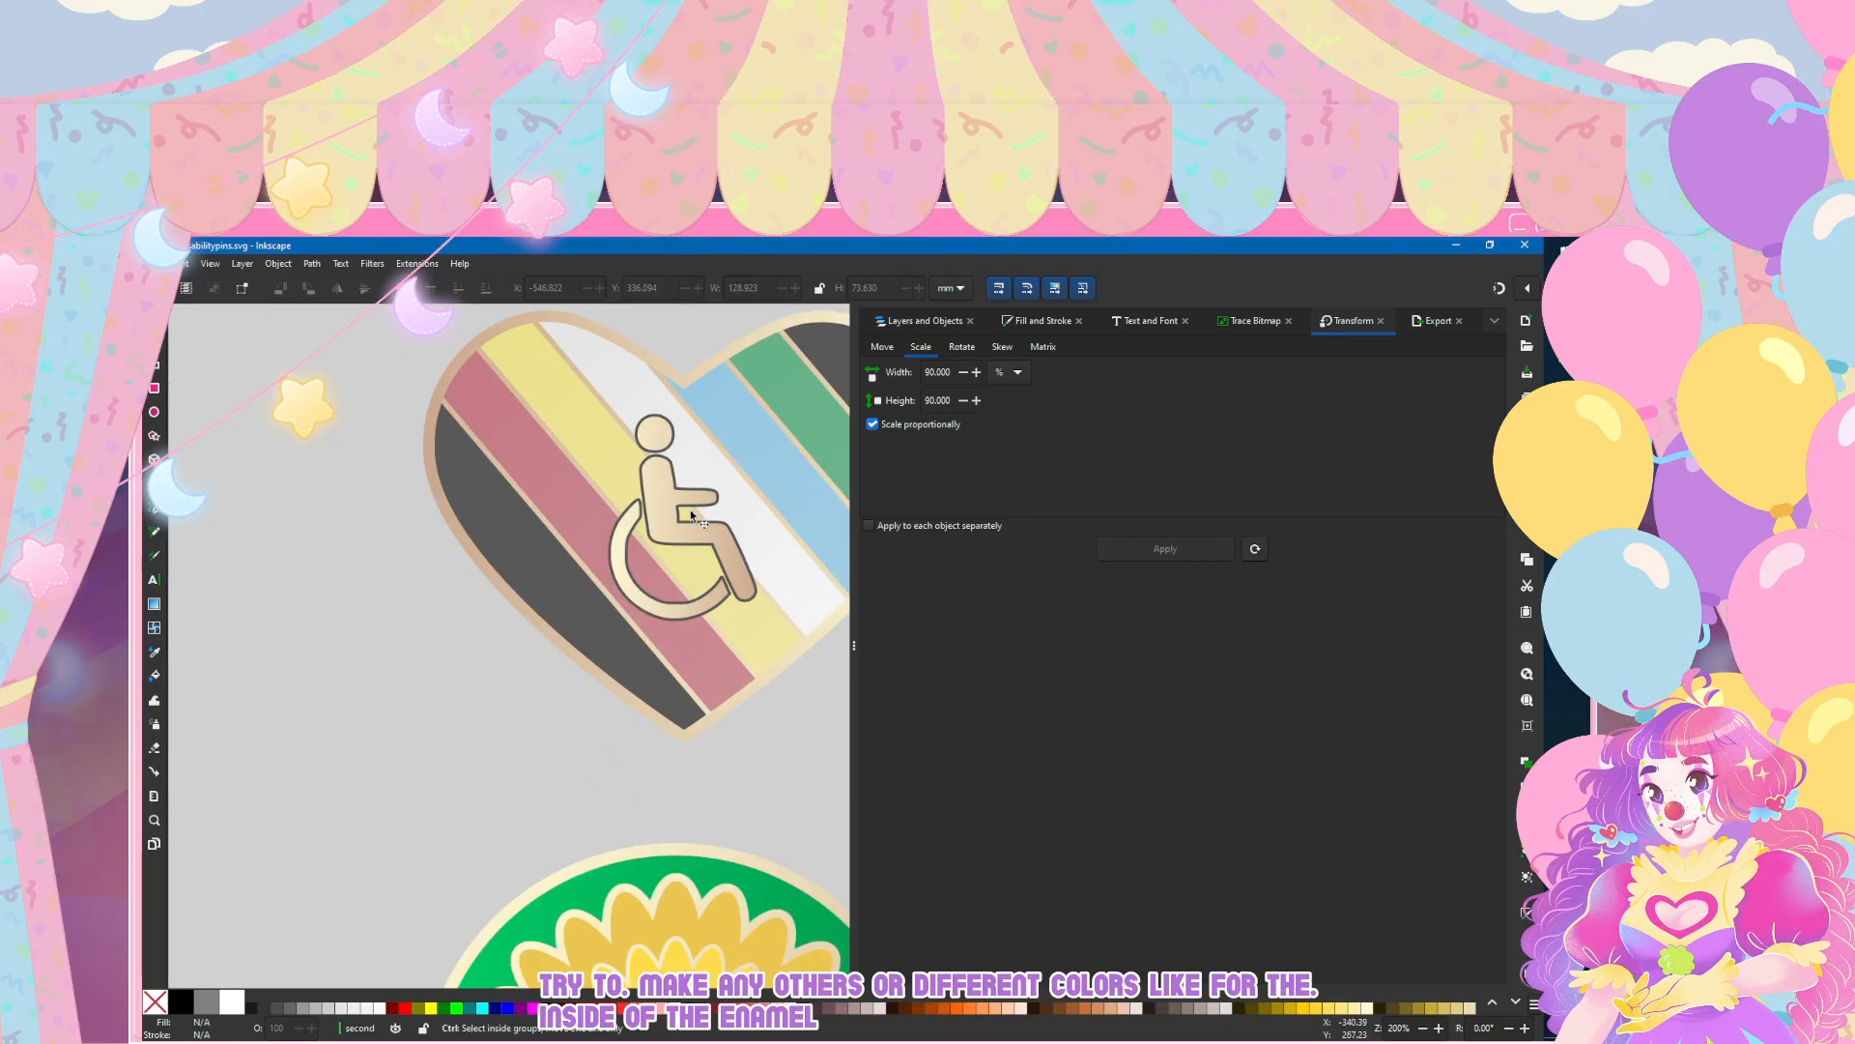
Step: Fill the heart pin's wheelchair symbol with the flat dark grey 585859 sampled from the heart's dark stripe
{"action": "scroll", "coordinate": [618, 514], "scroll_direction": "down", "scroll_amount": 2}
{"action": "left_click", "coordinate": [619, 514]}
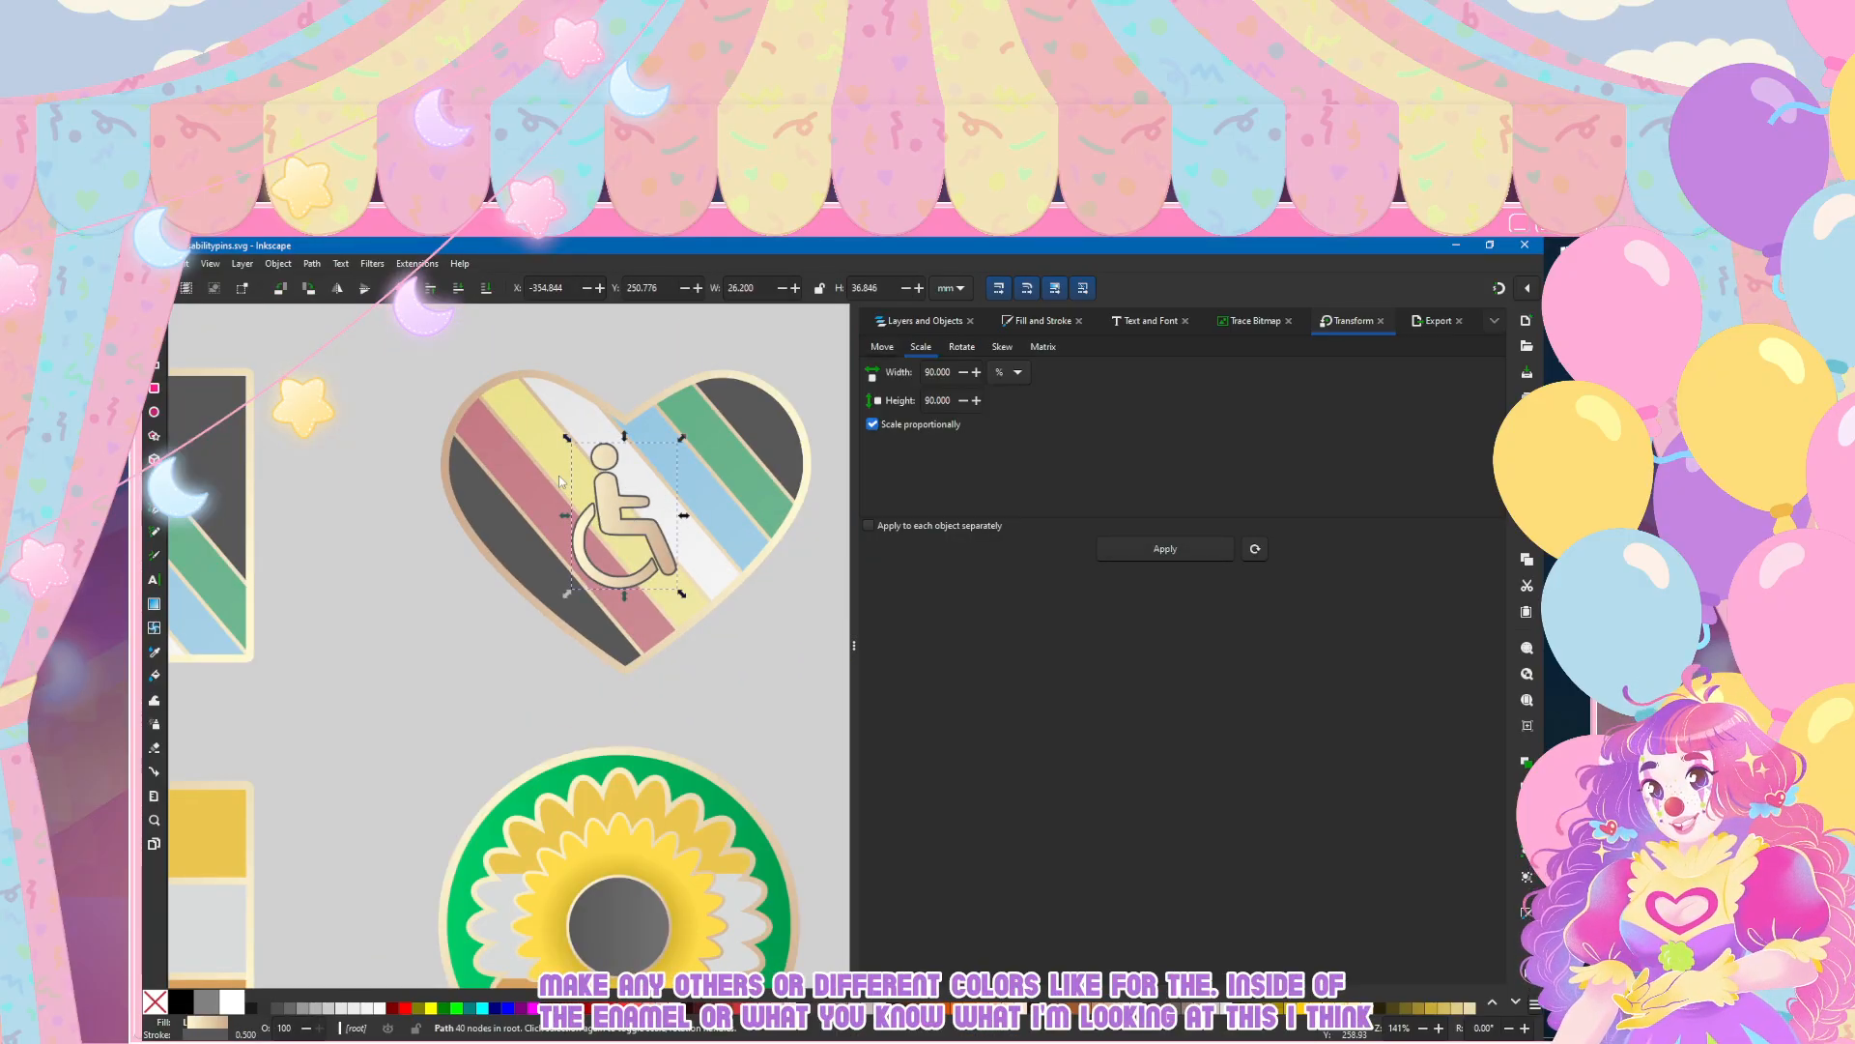
{"action": "key", "text": "ctrl+shift+f"}
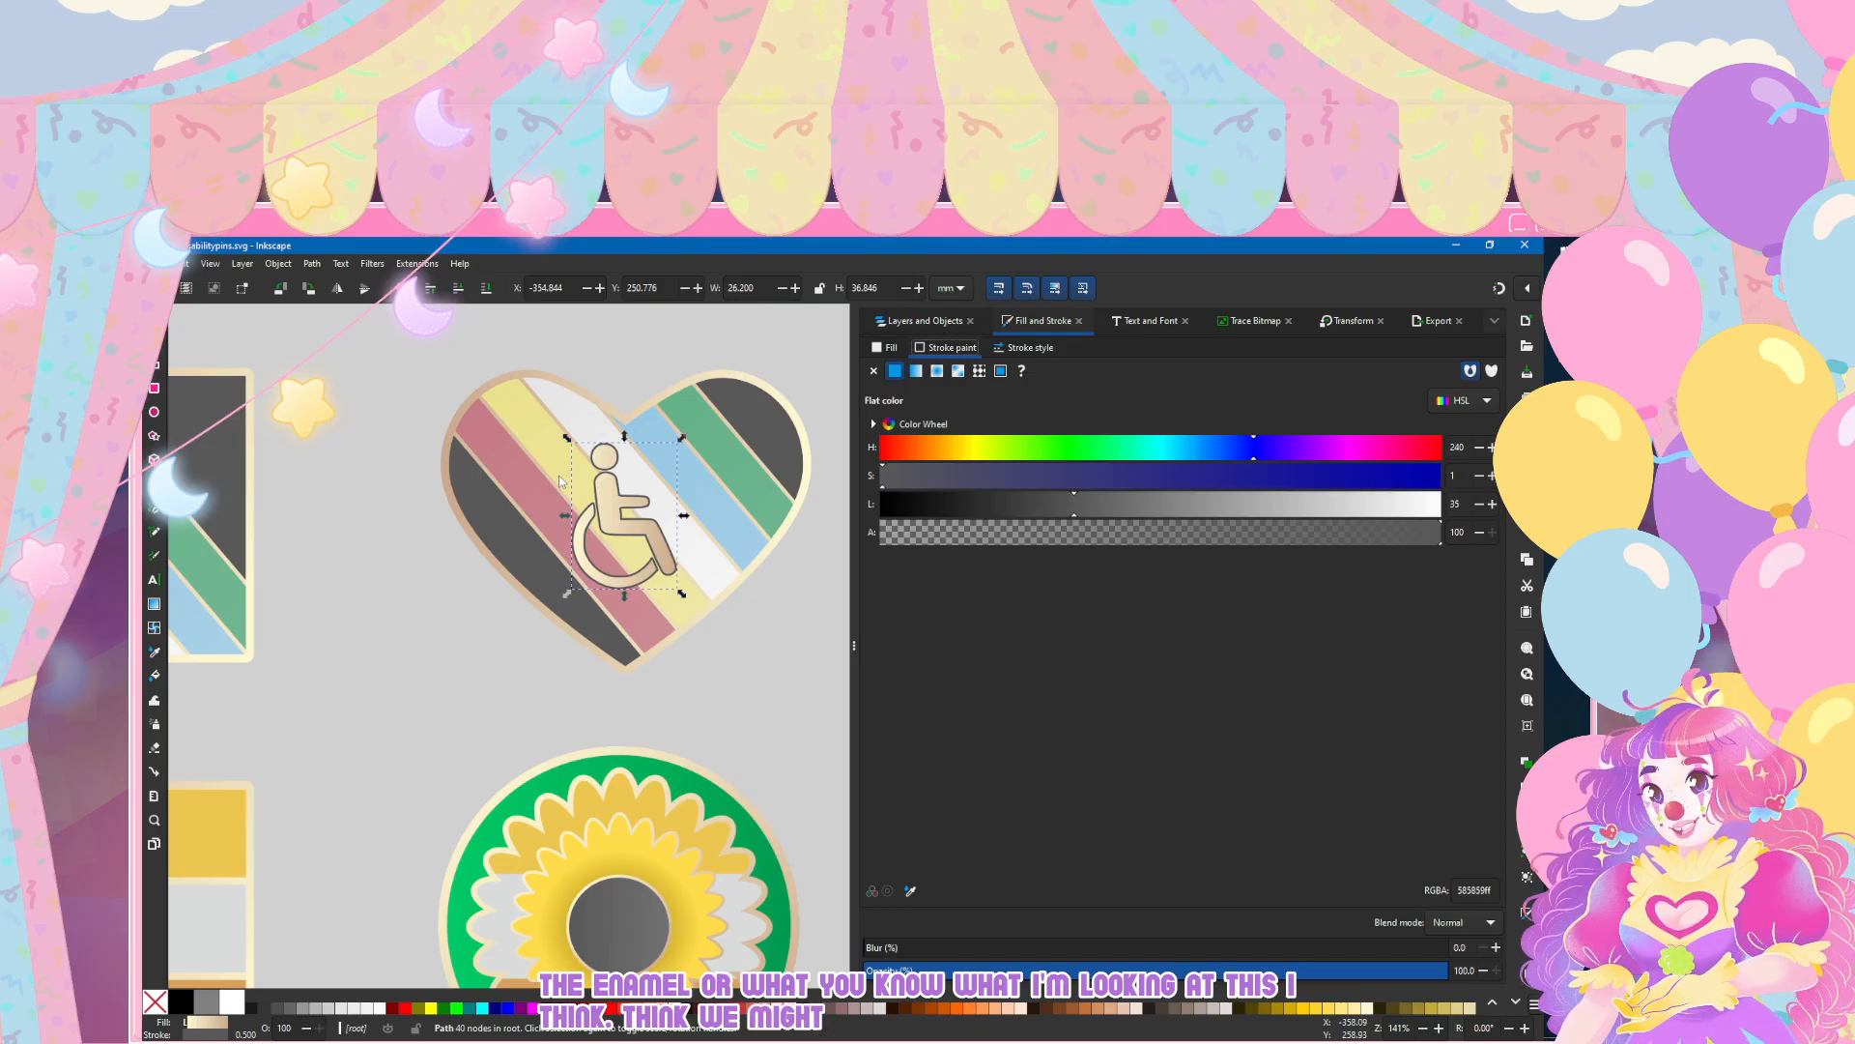
{"action": "key", "text": "Left"}
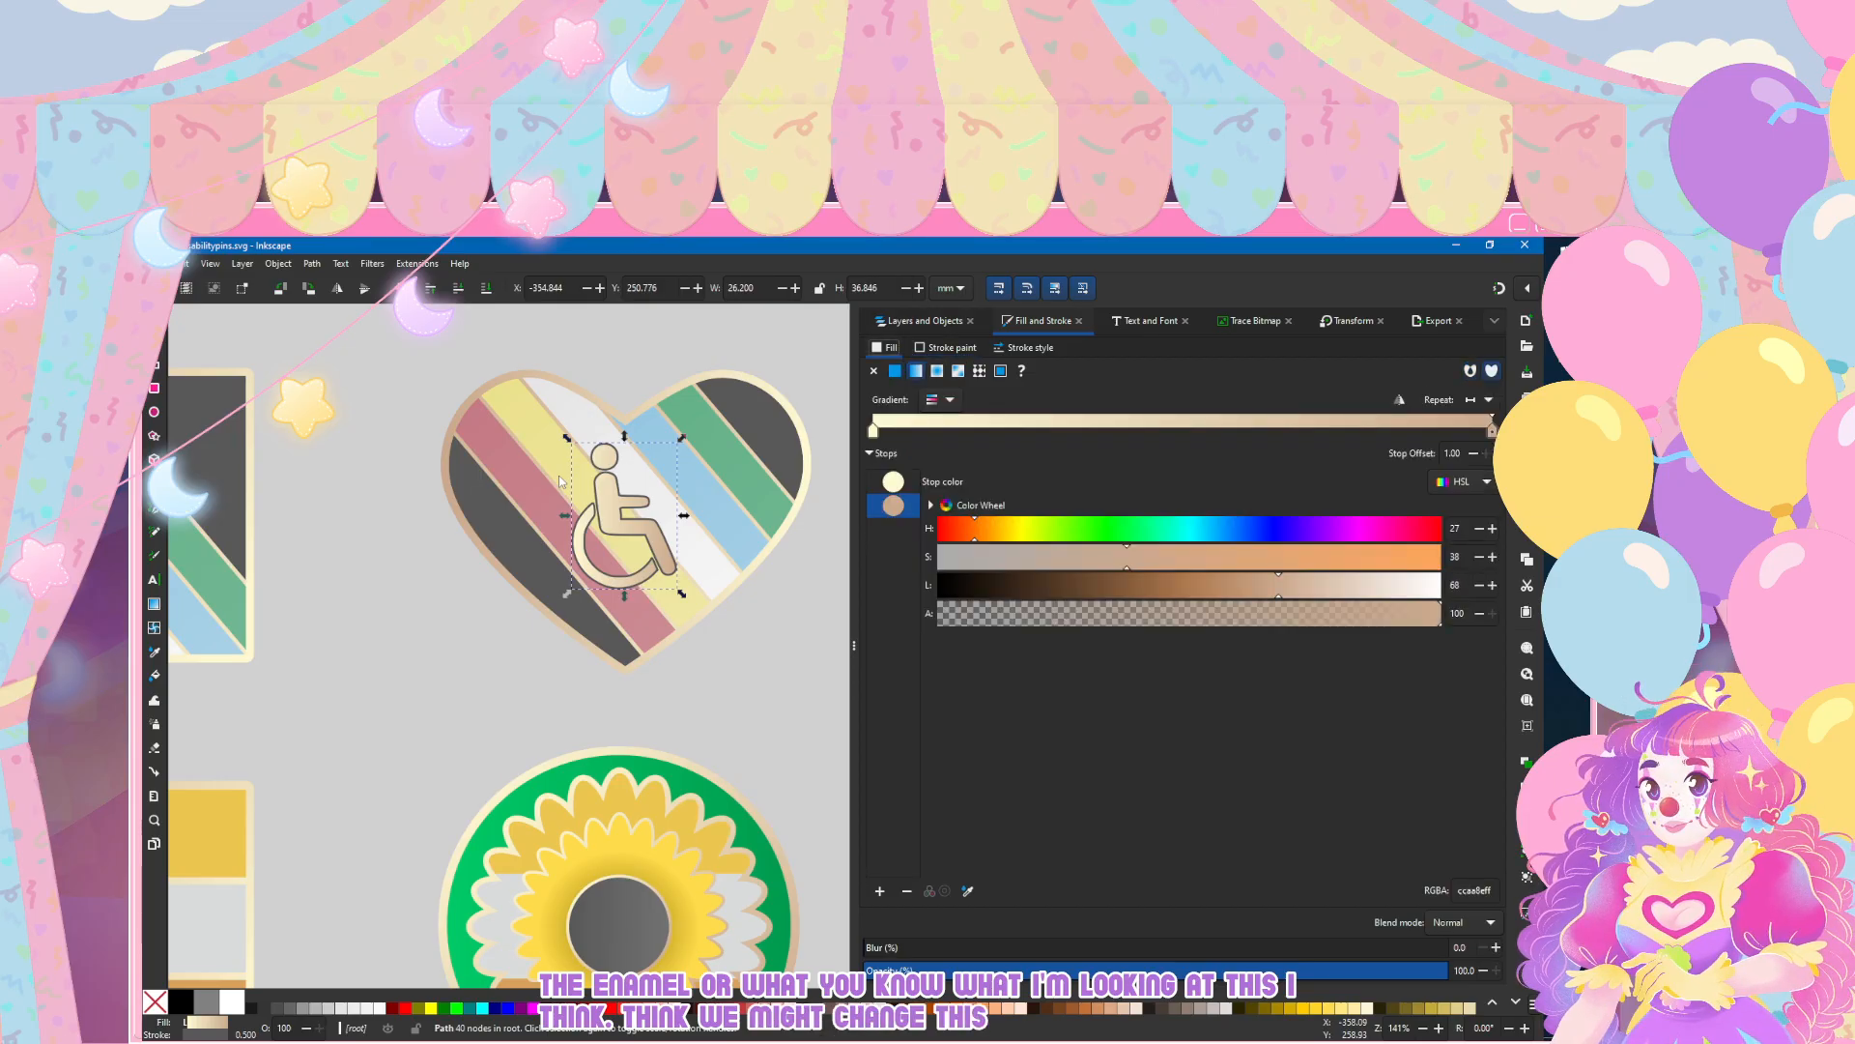
{"action": "key", "text": "ctrl+z"}
{"action": "key", "text": "d"}
{"action": "left_click", "coordinate": [764, 421]}
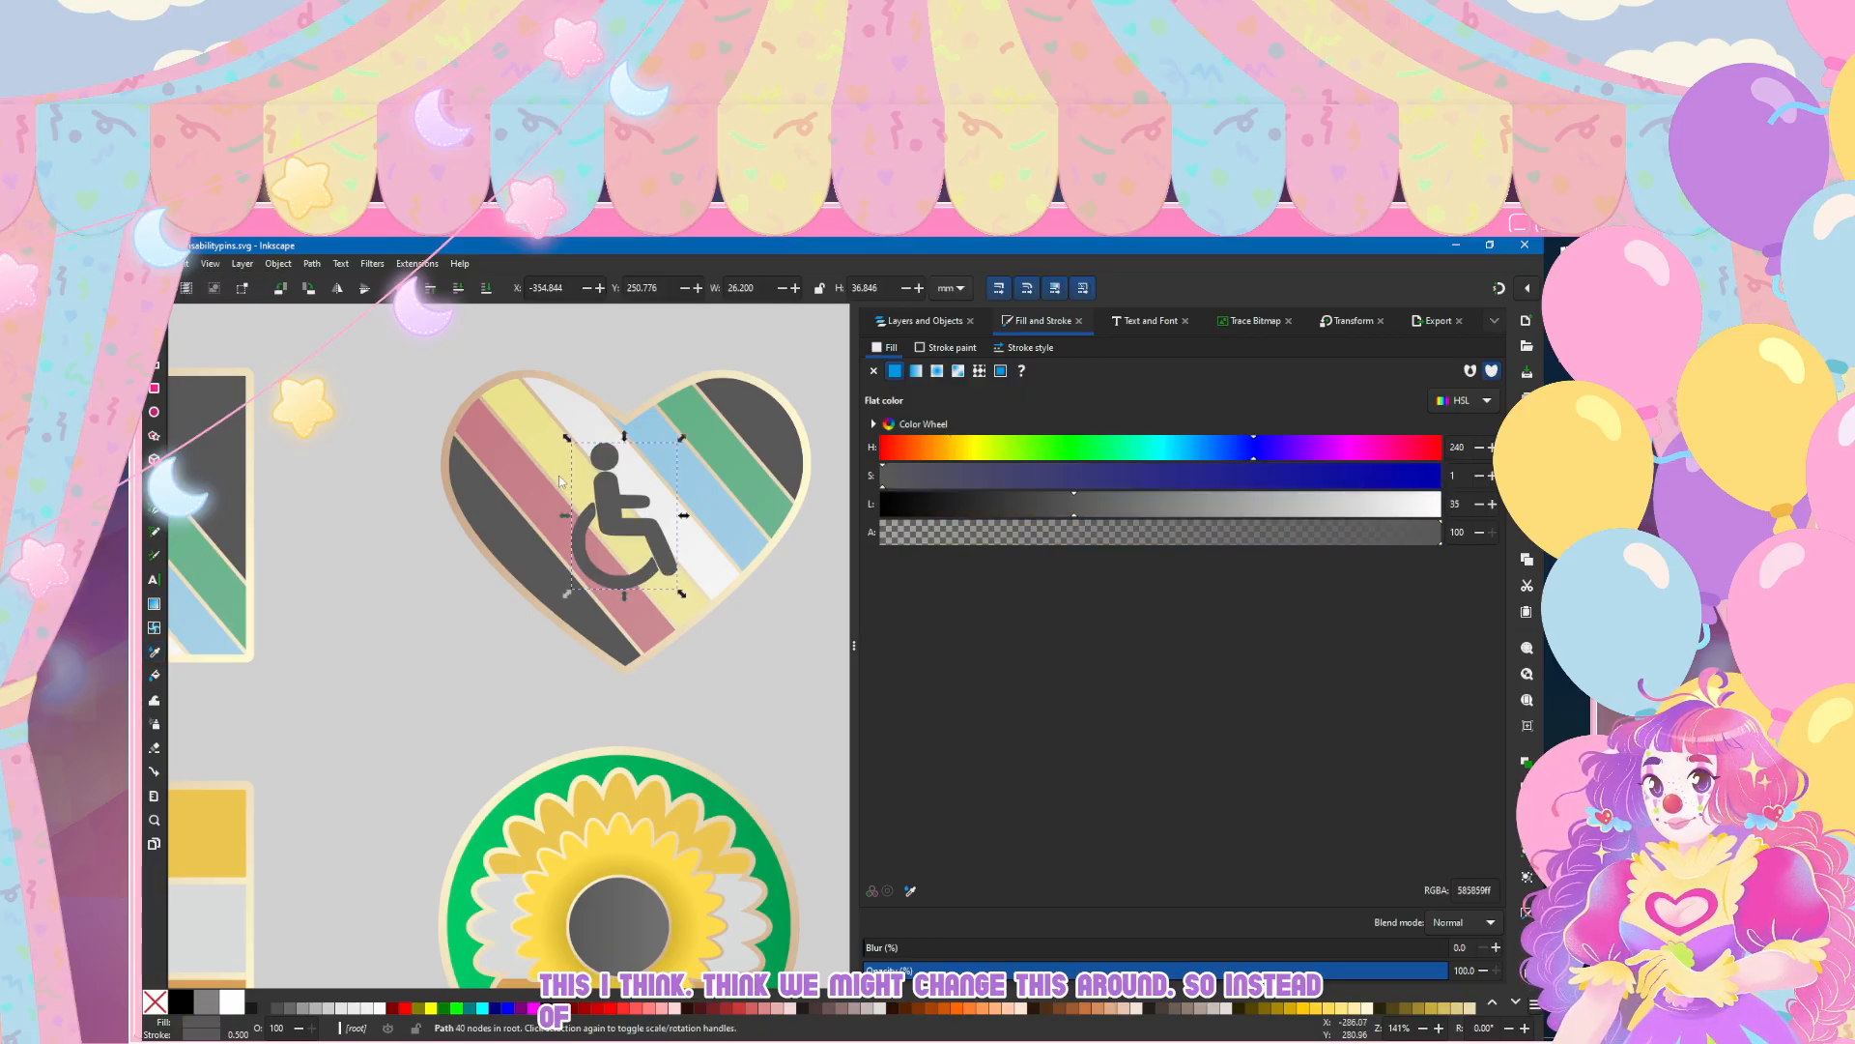
Step: Give the wheelchair symbol a 1 mm outline painted with the cream-to-tan linear gradient 40
{"action": "key", "text": "Right"}
{"action": "left_click", "coordinate": [916, 371]}
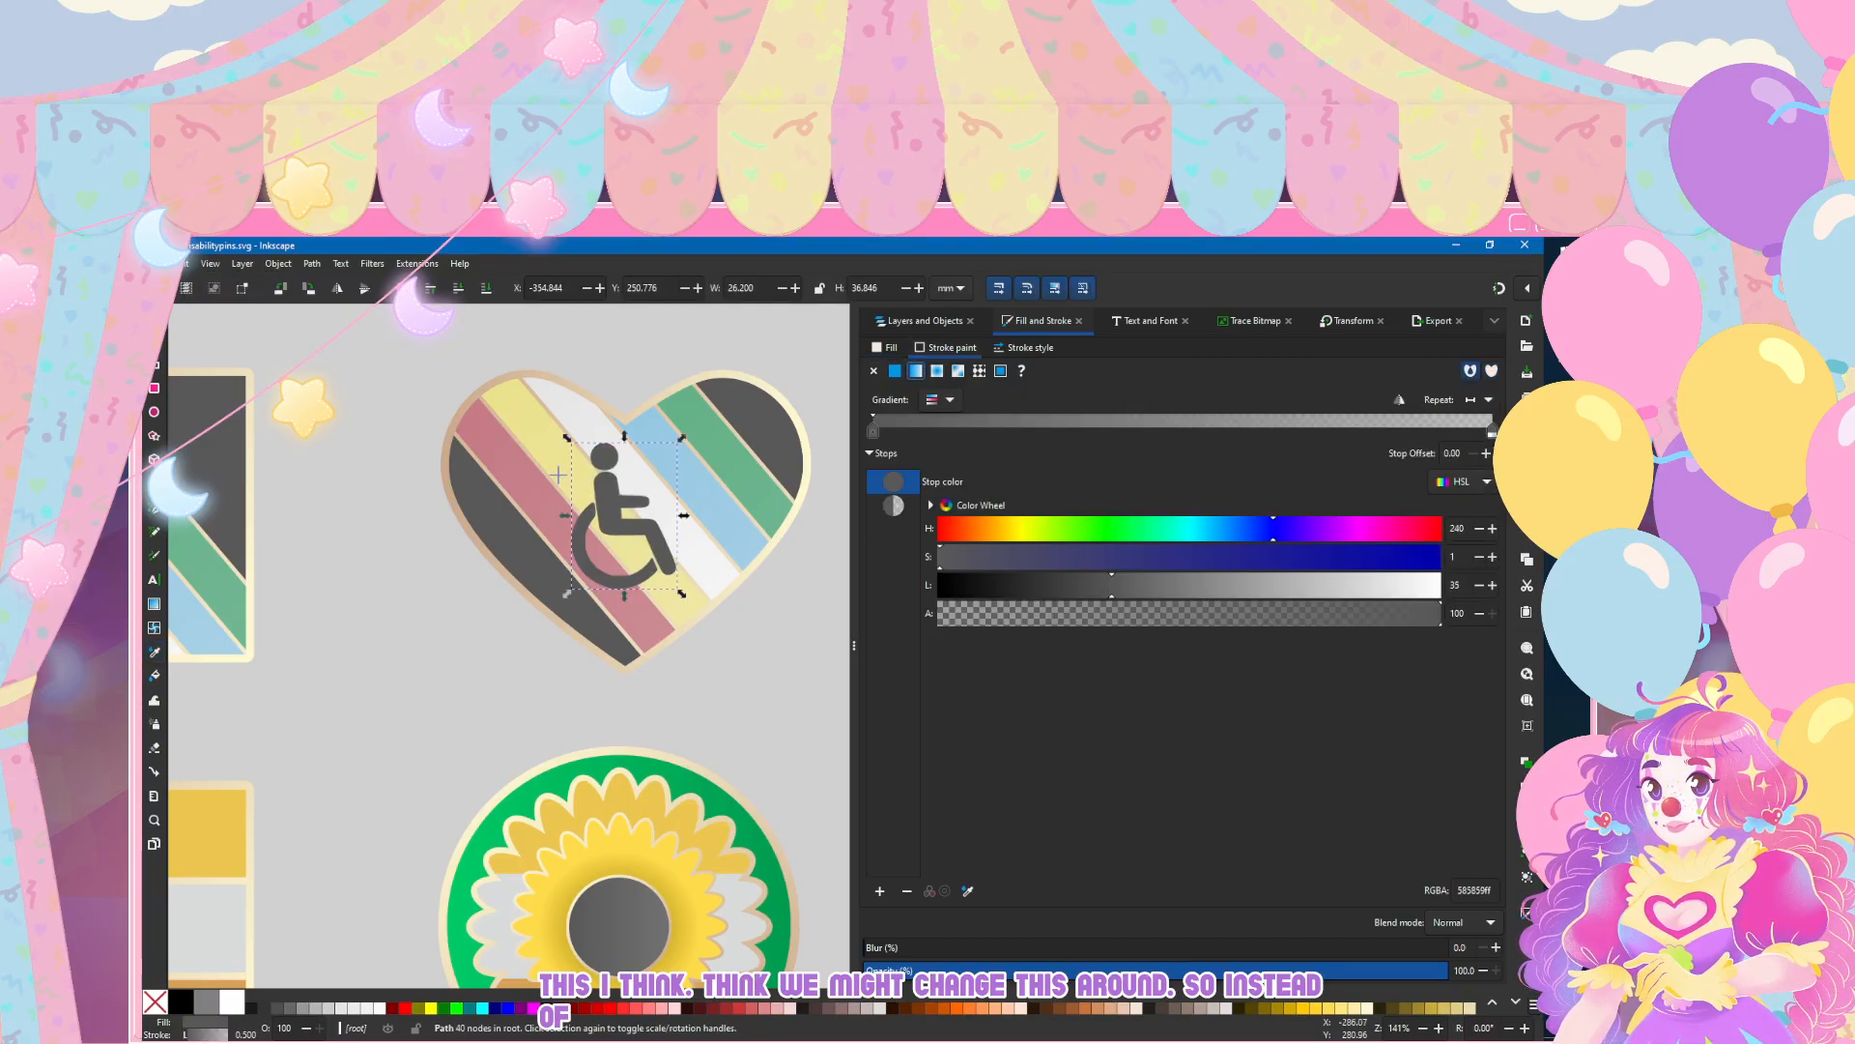
{"action": "left_click", "coordinate": [1026, 348]}
{"action": "key", "text": "Return"}
{"action": "left_click", "coordinate": [946, 348]}
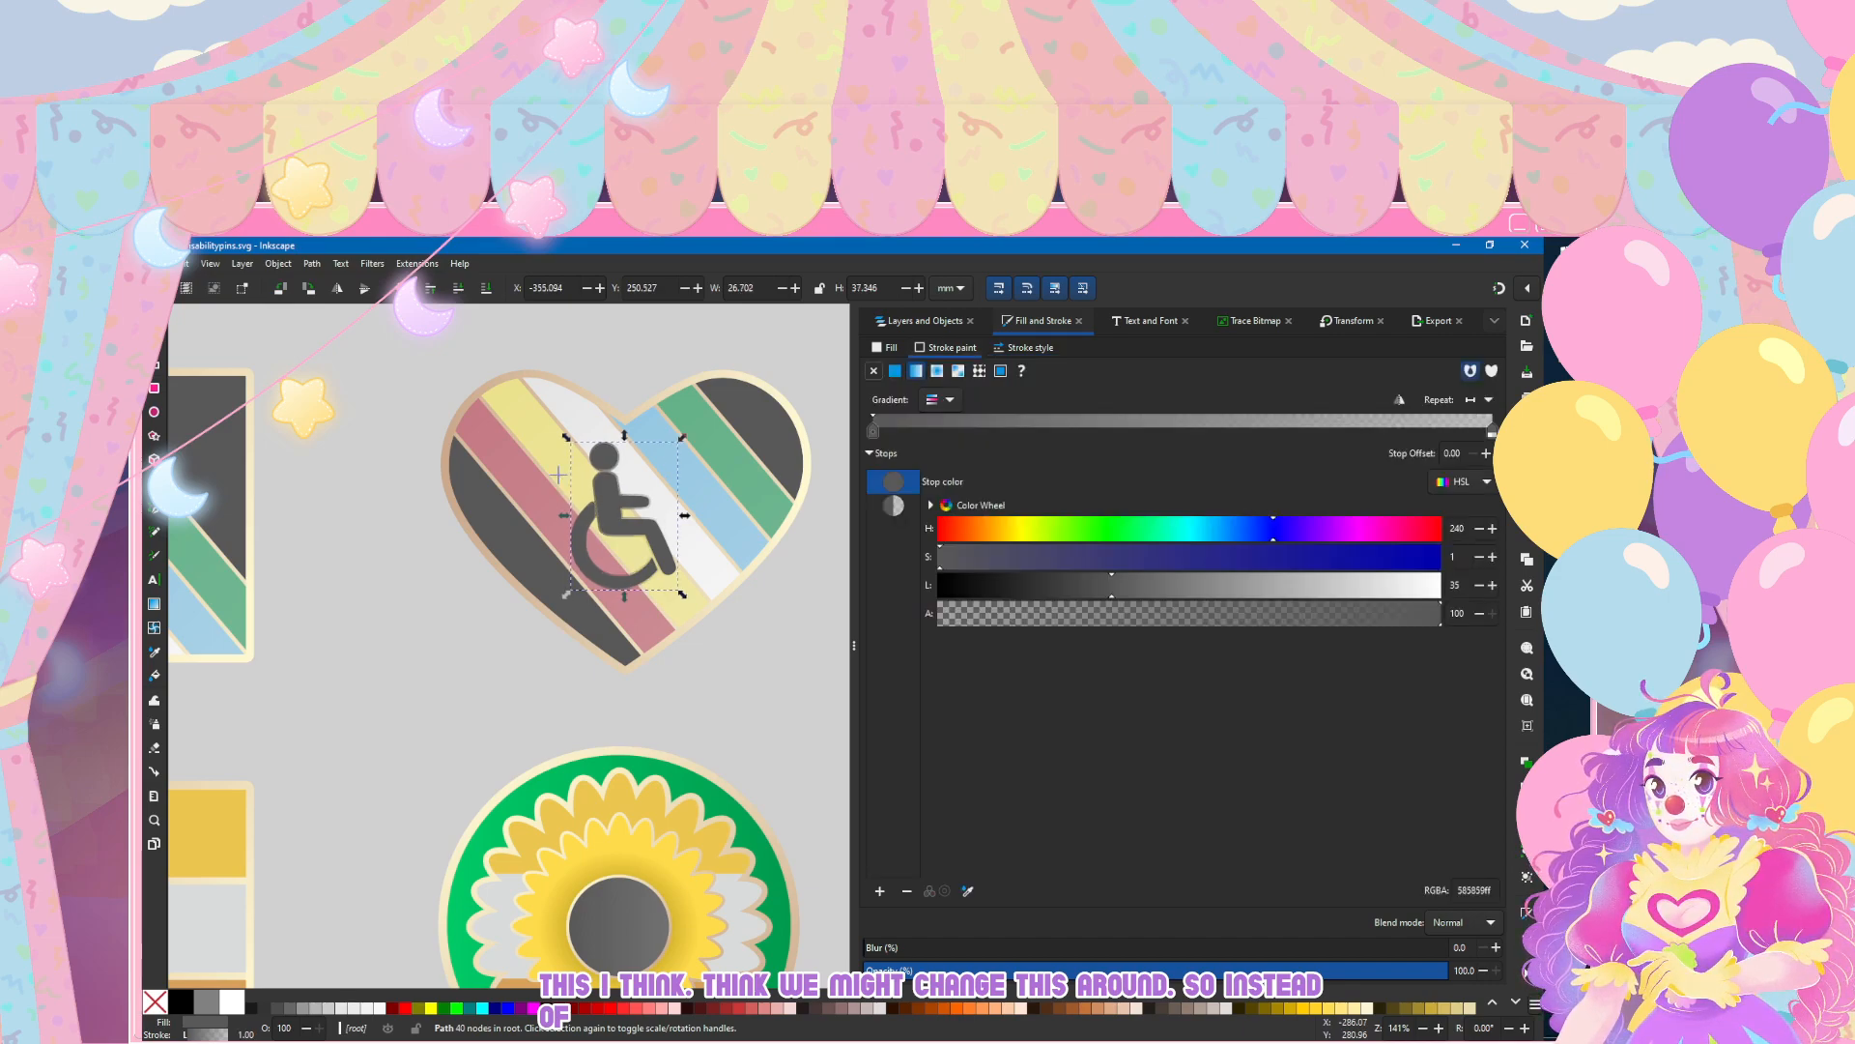
{"action": "left_click", "coordinate": [941, 399]}
{"action": "left_click", "coordinate": [995, 507]}
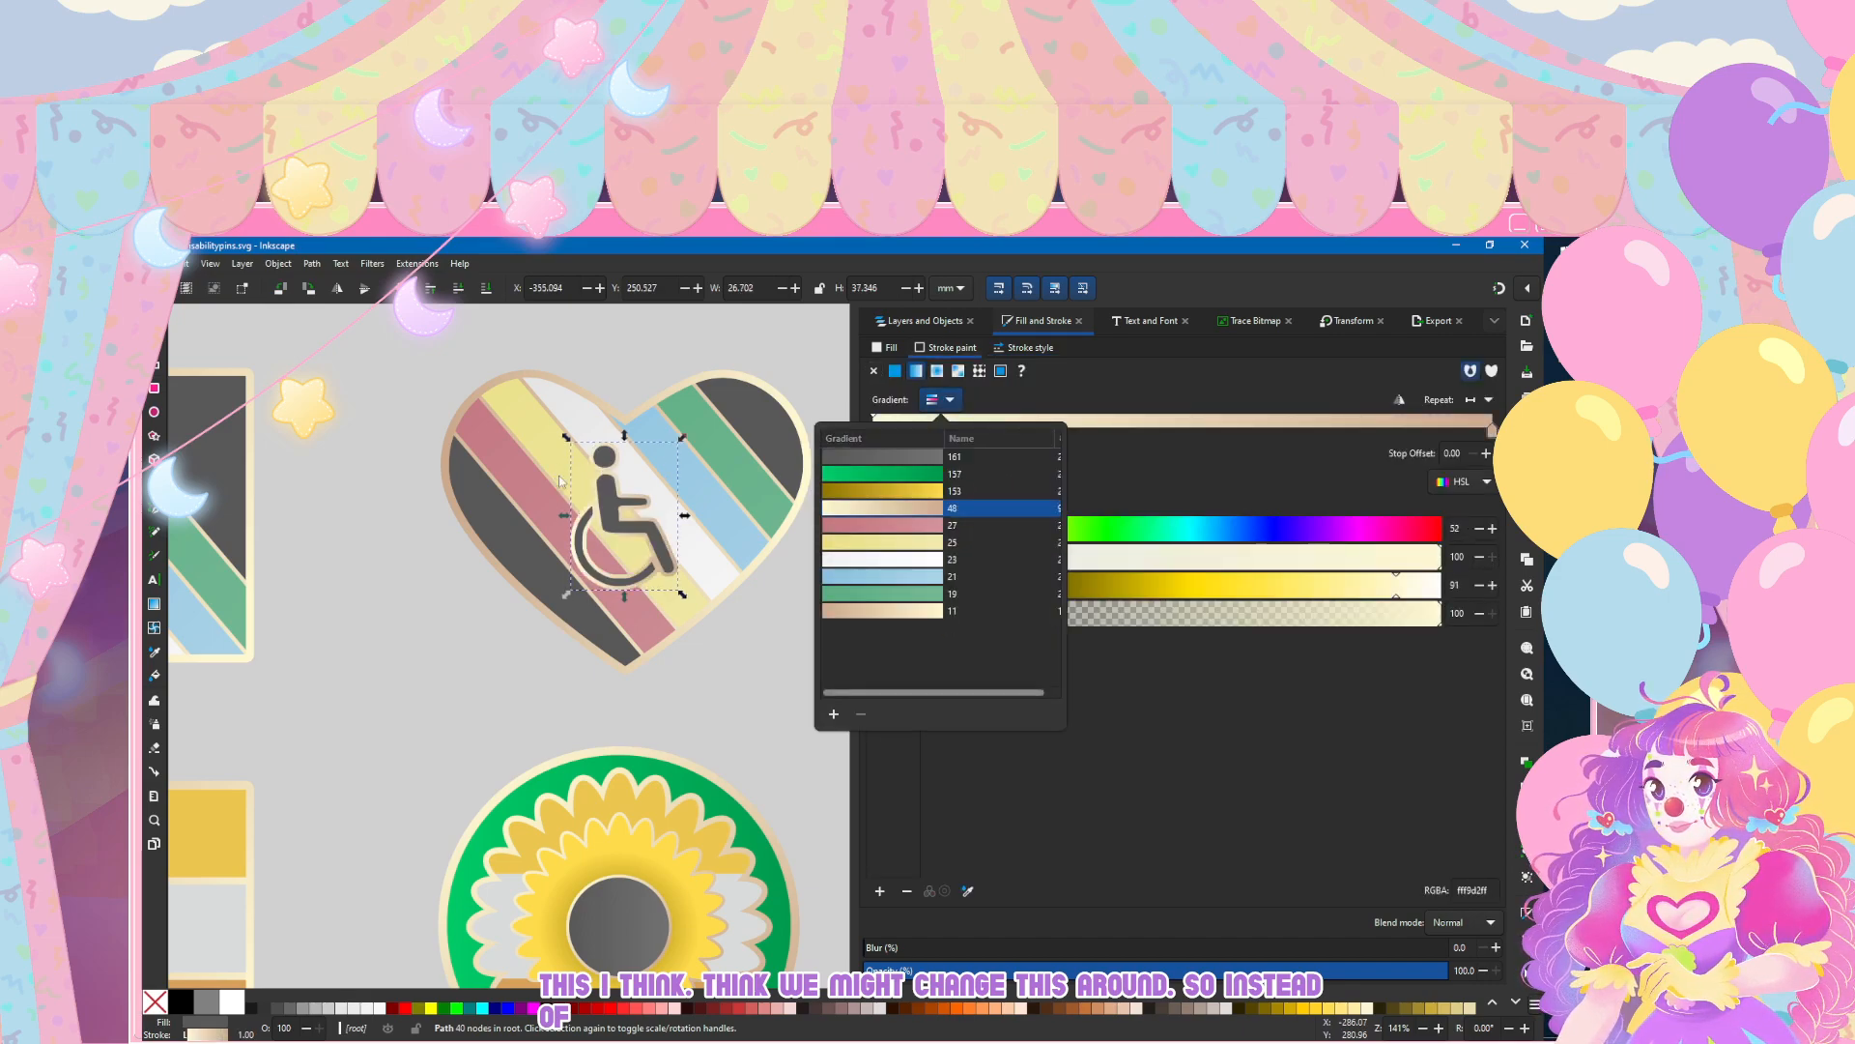
Step: Try outline widths of 0.75, 0.7 and 0.5 mm on the wheelchair symbol and settle on 0.7 mm
{"action": "left_click", "coordinate": [1026, 348]}
{"action": "left_click", "coordinate": [1026, 348]}
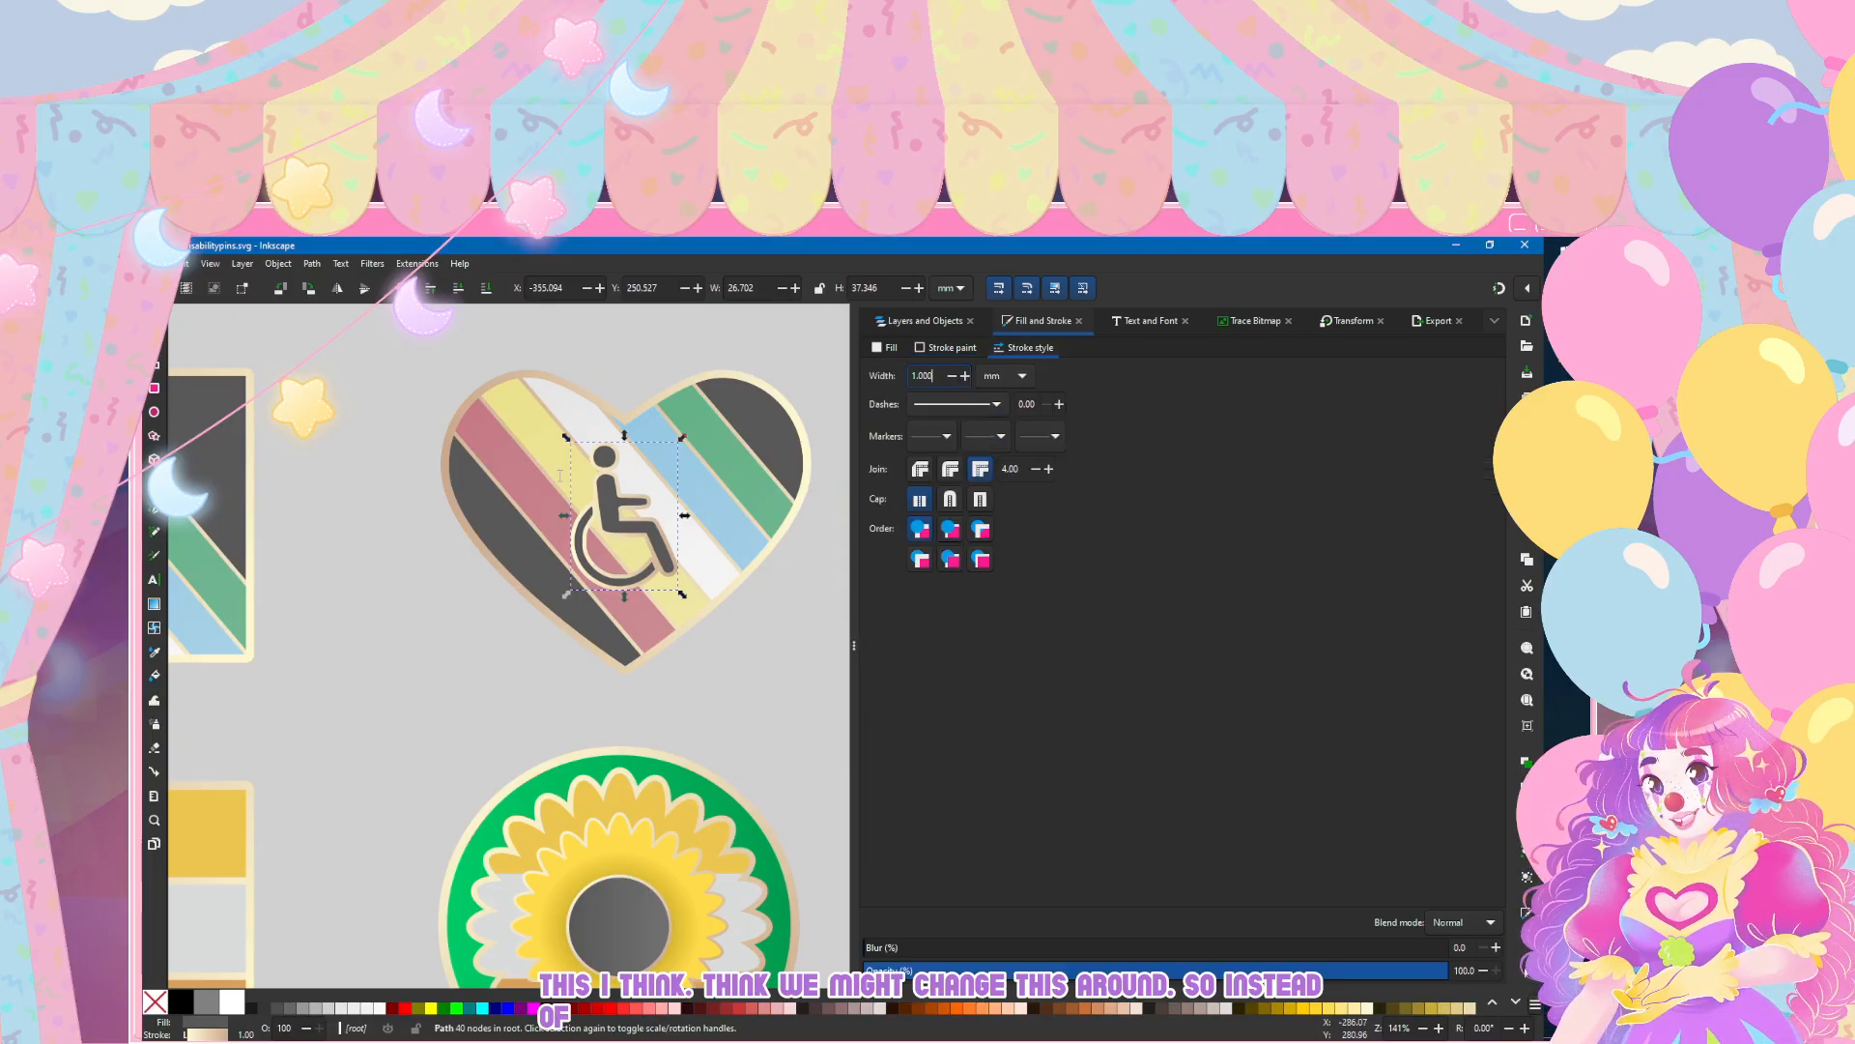
{"action": "type", "text": "0.750"}
{"action": "key", "text": "Return"}
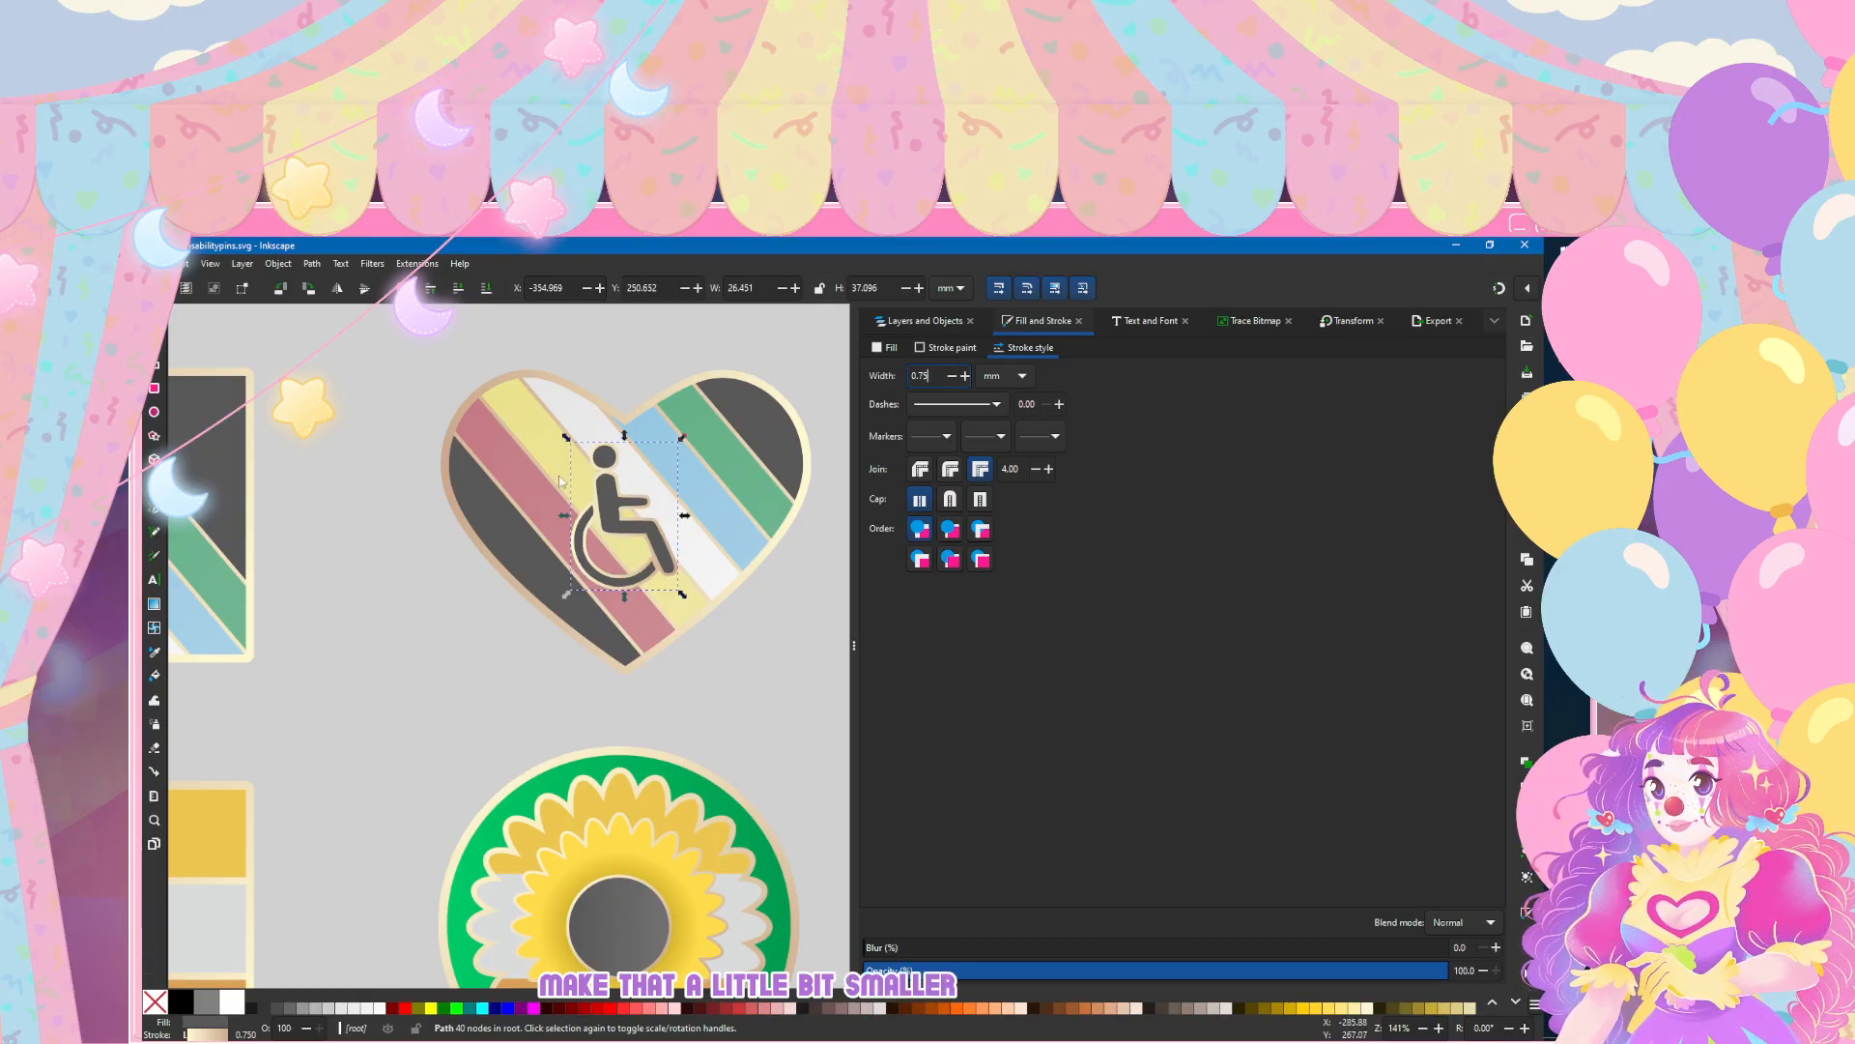
{"action": "key", "text": "Return"}
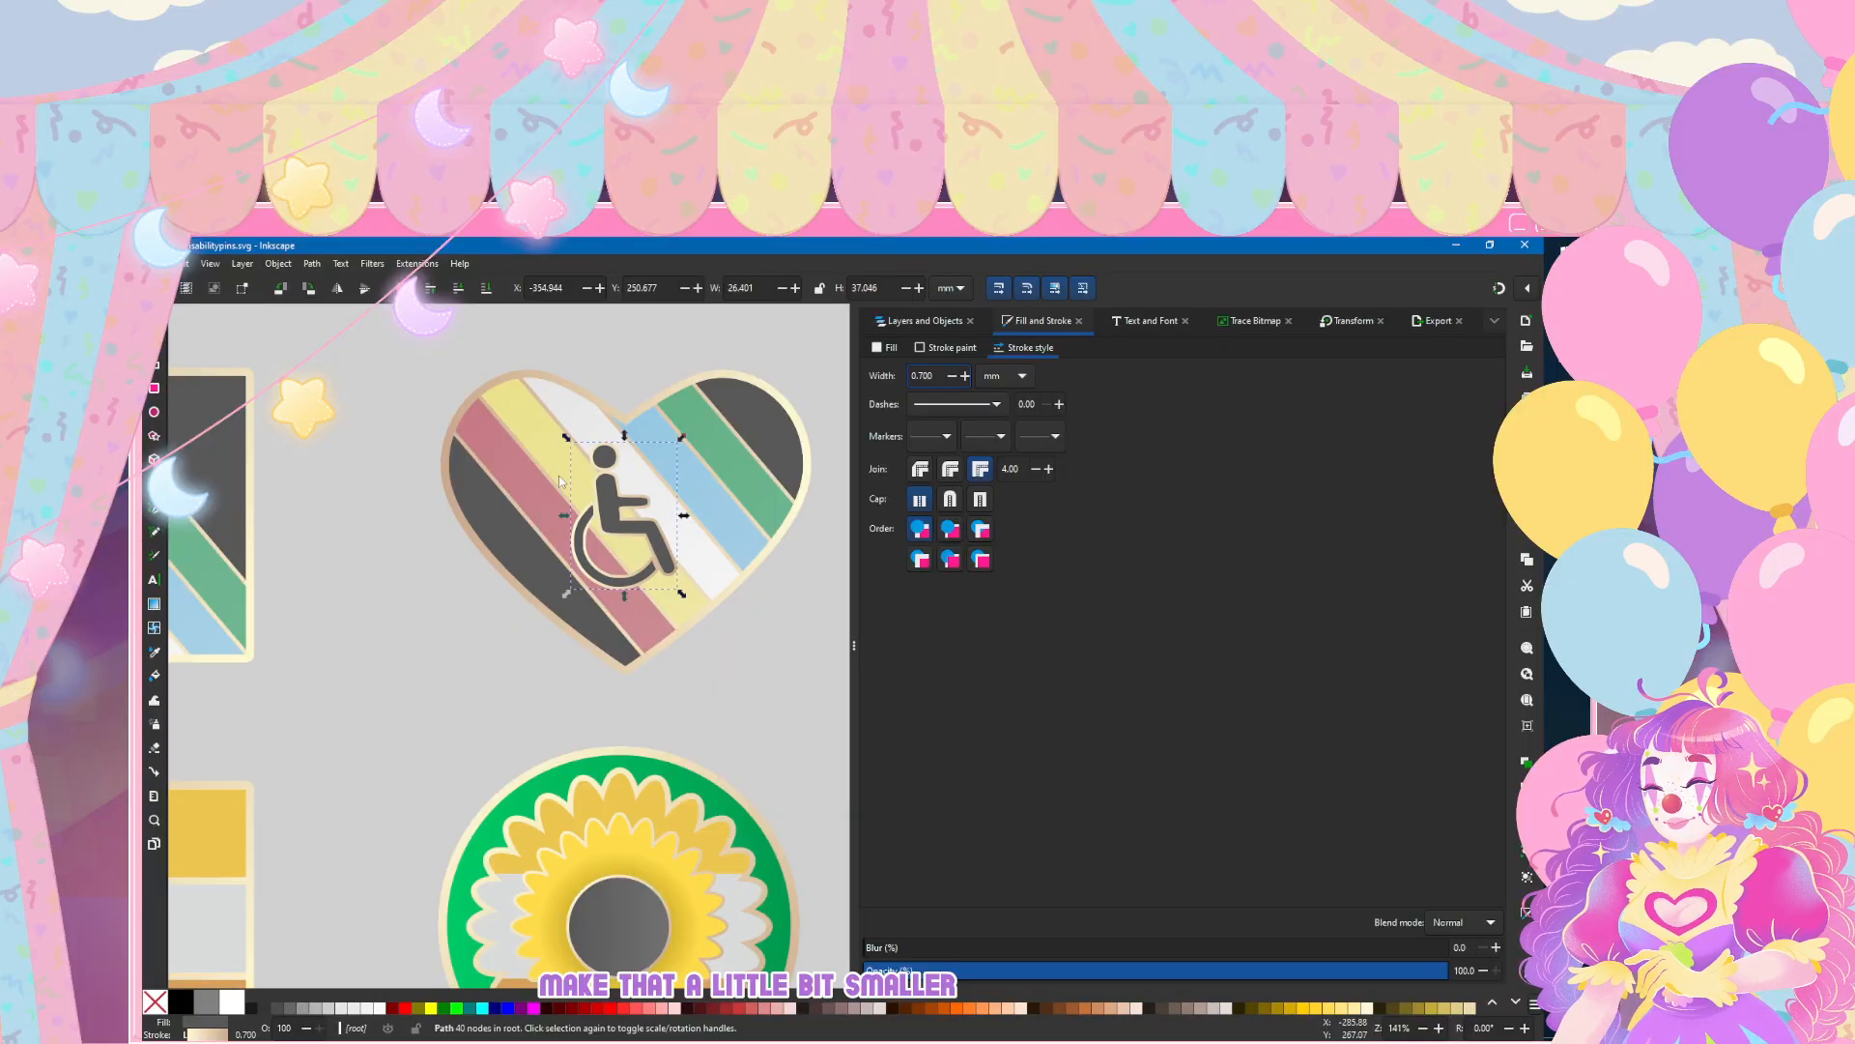
{"action": "type", "text": "0.5"}
{"action": "key", "text": "Return"}
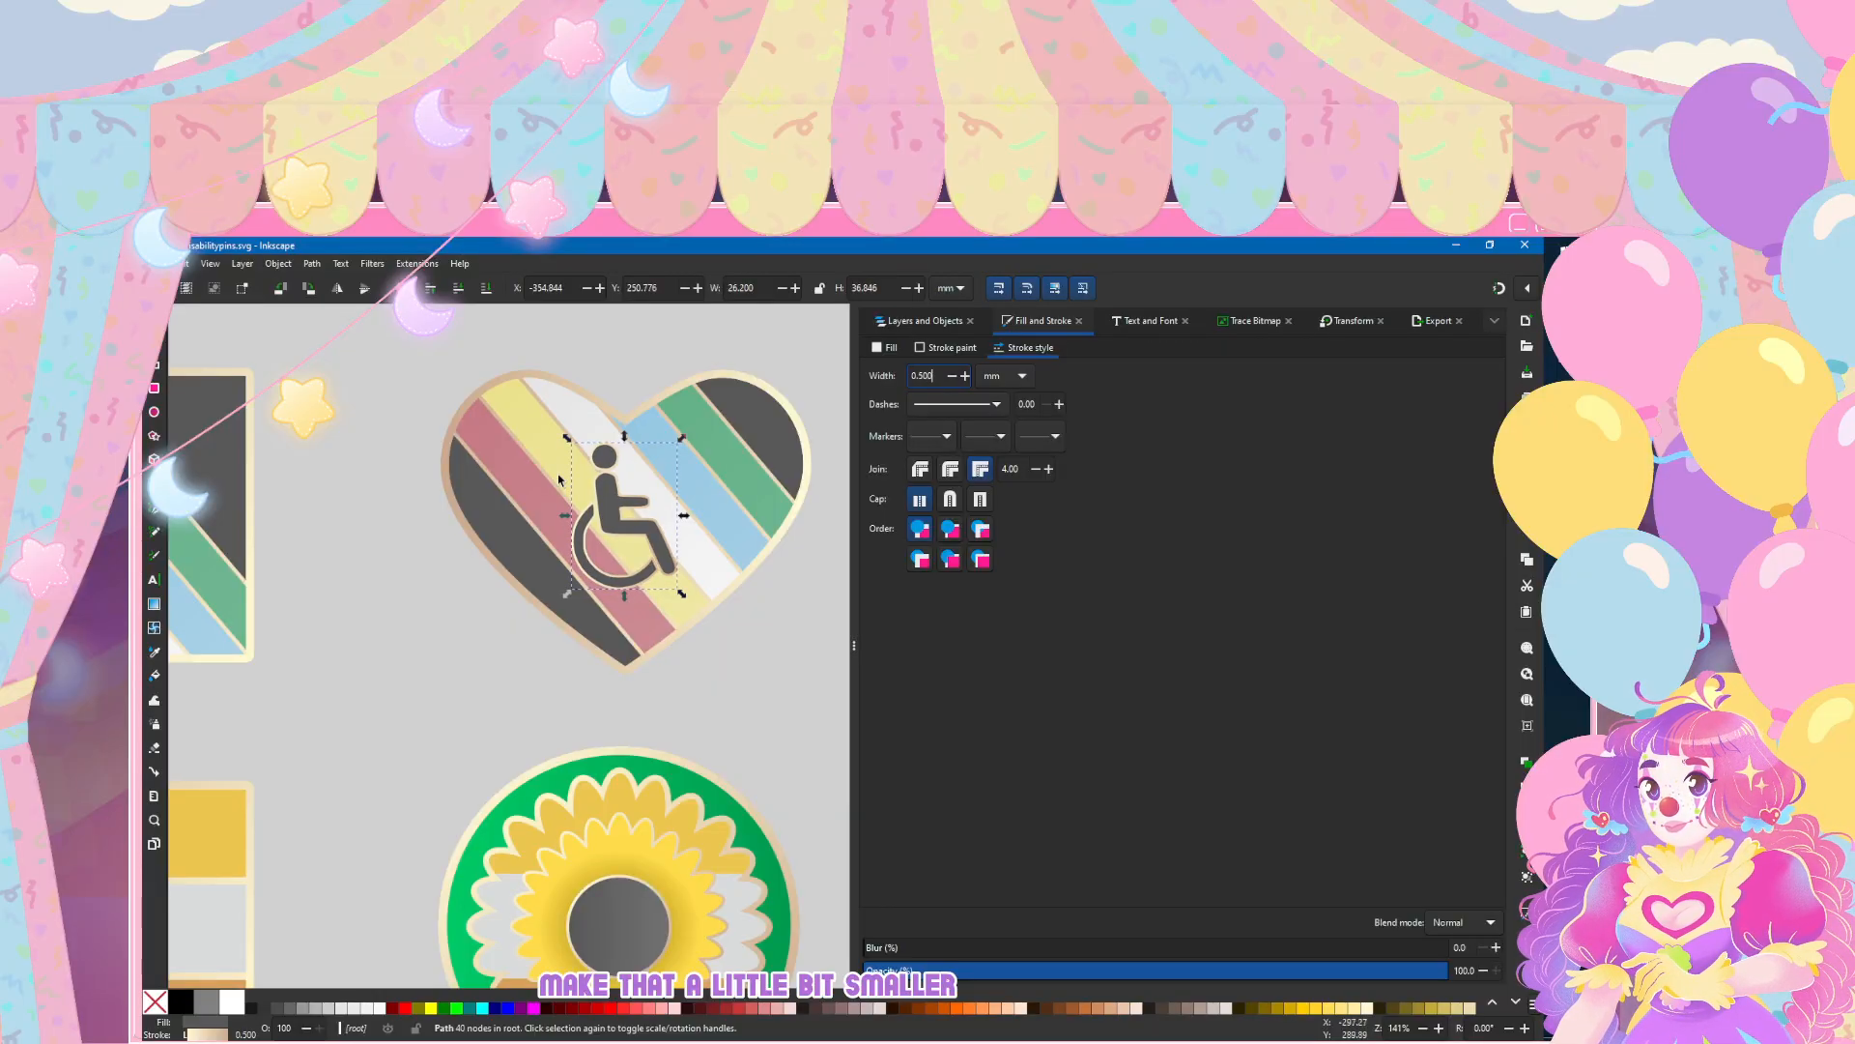
{"action": "type", "text": "0.7"}
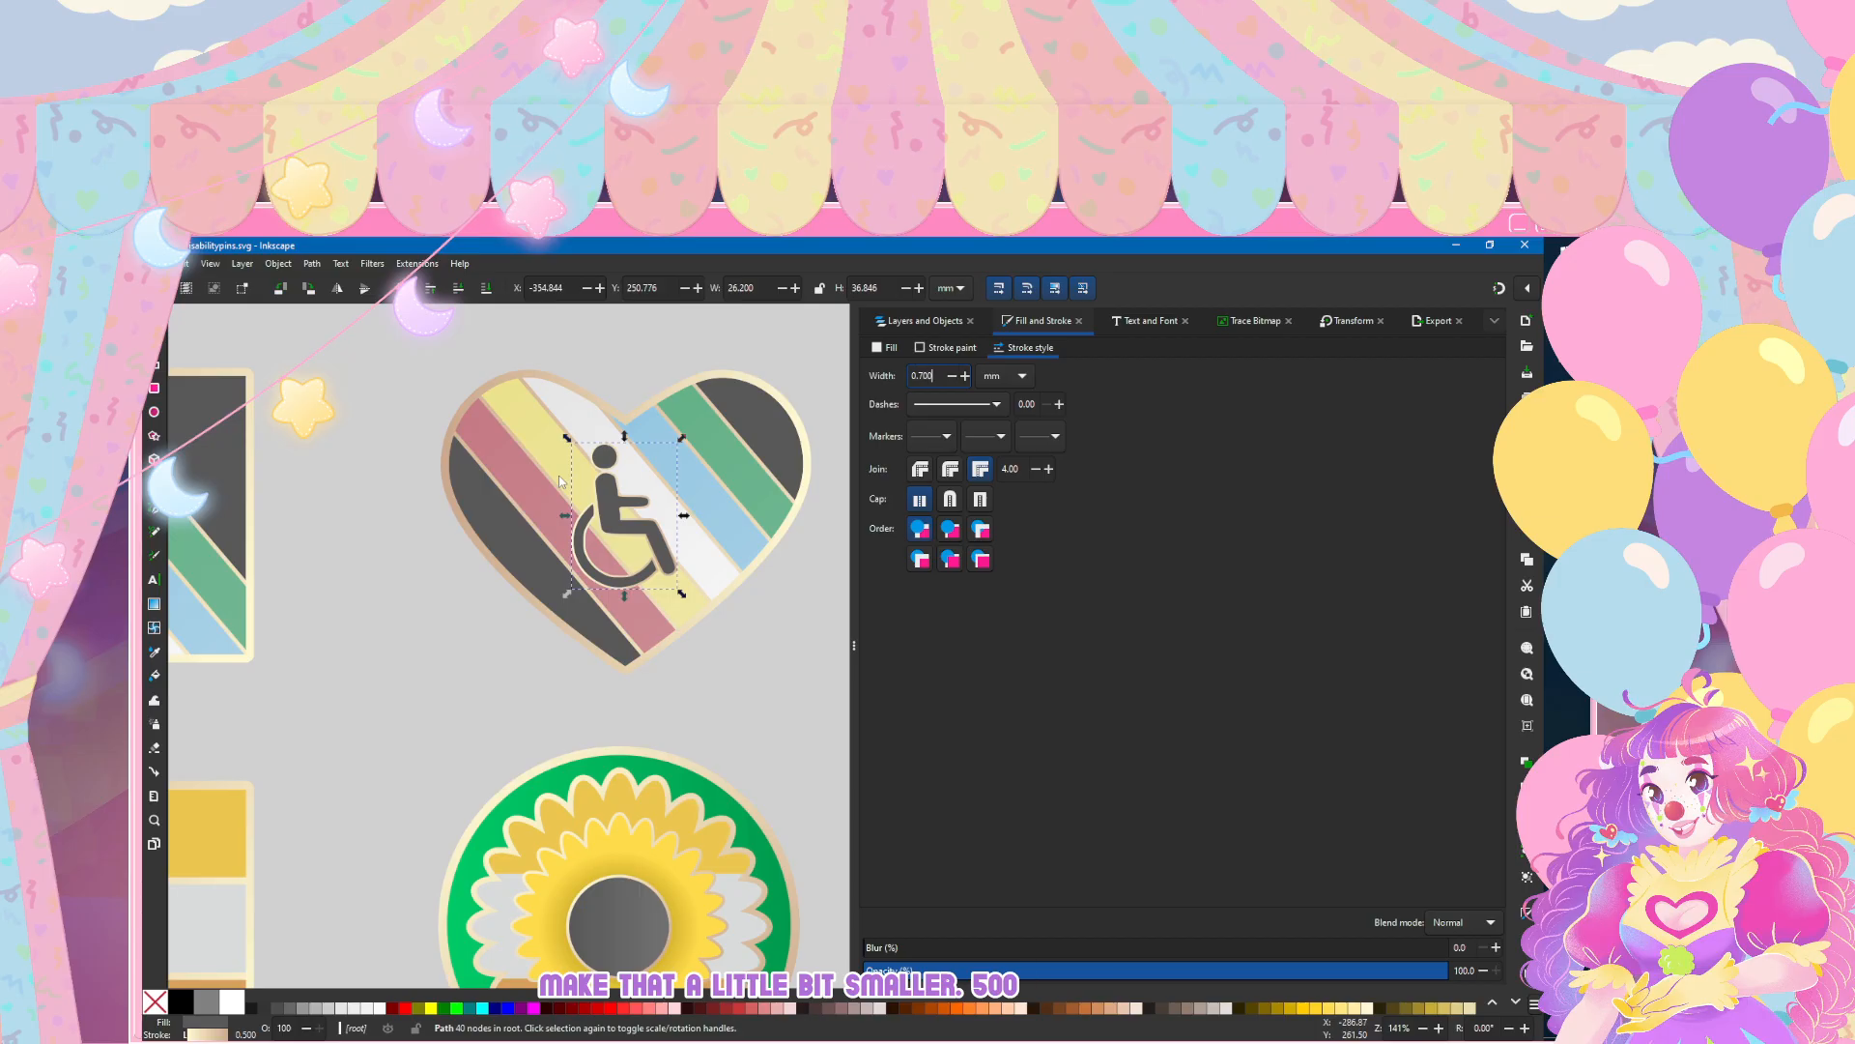
{"action": "key", "text": "Return"}
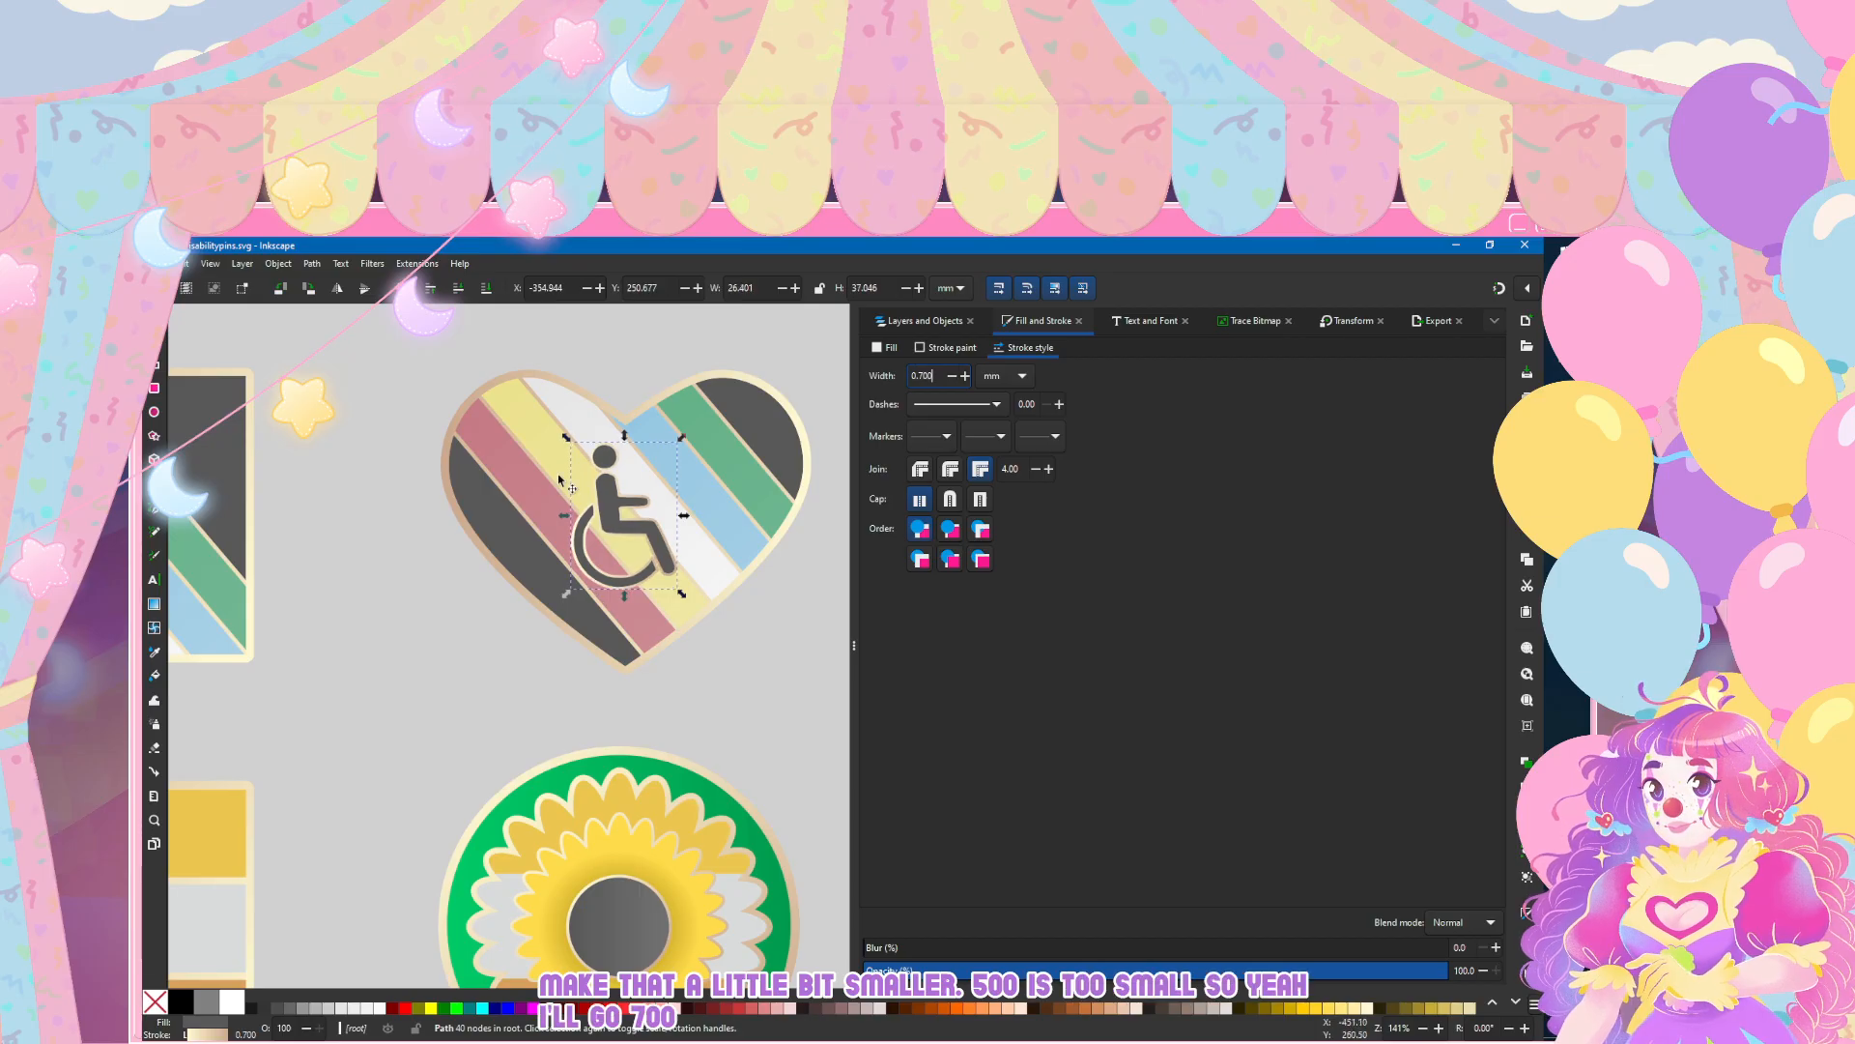
Step: Switch the wheelchair symbol's outline to the tan-to-cream gradient 11 and angle it diagonally from the figure's upper left to its lower right
{"action": "key", "text": "g"}
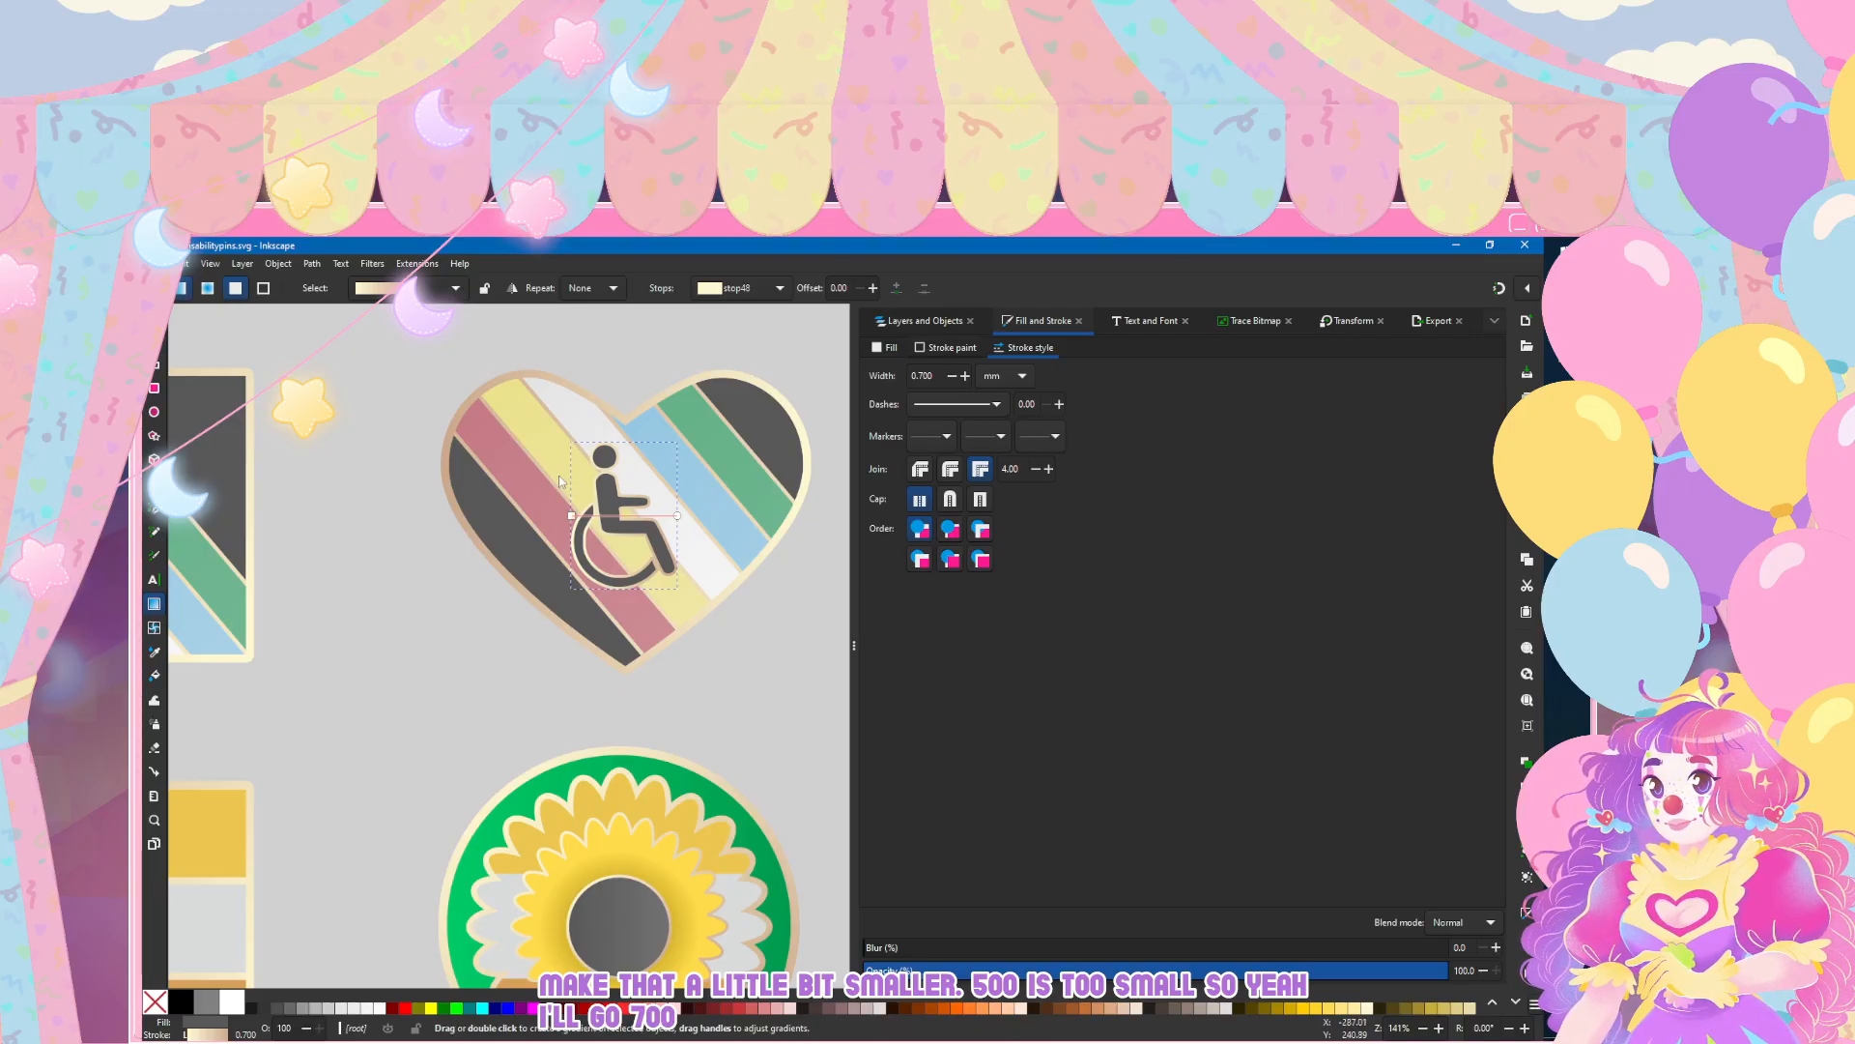
{"action": "left_click", "coordinate": [940, 400]}
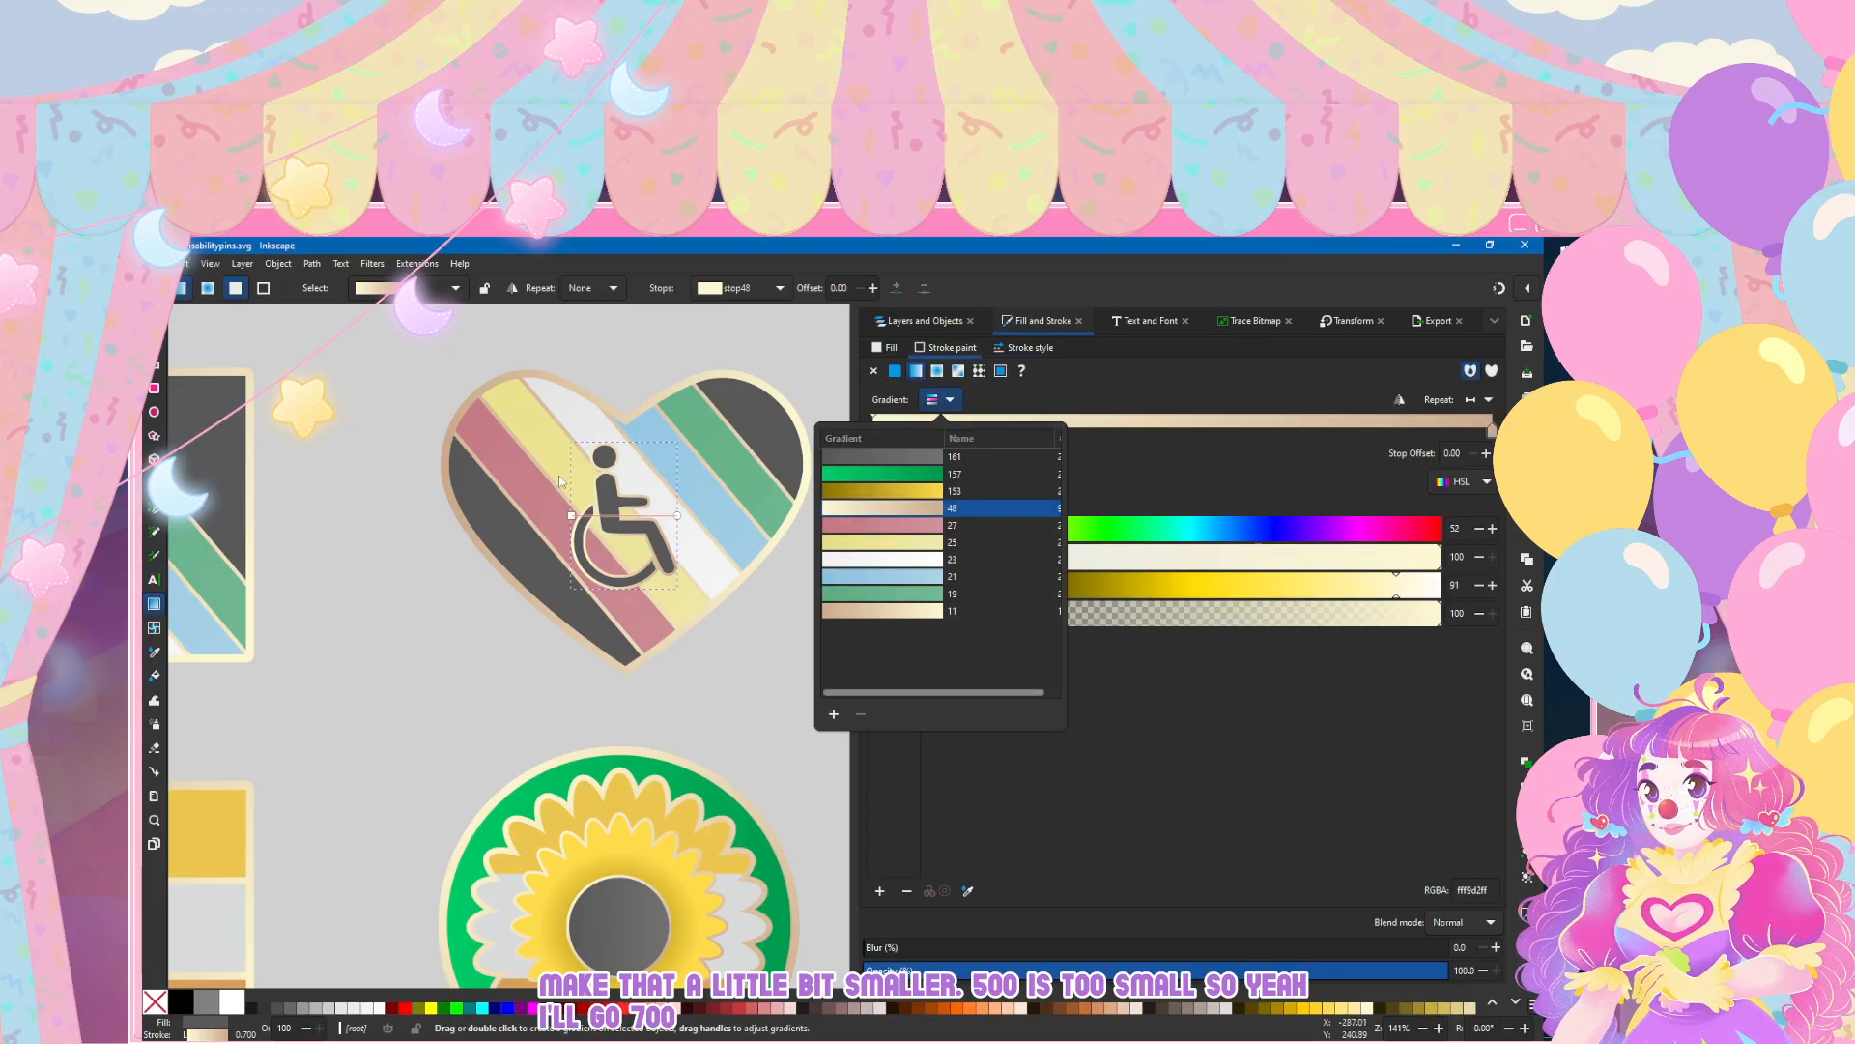
{"action": "left_click", "coordinate": [913, 610]}
{"action": "left_click", "coordinate": [873, 371]}
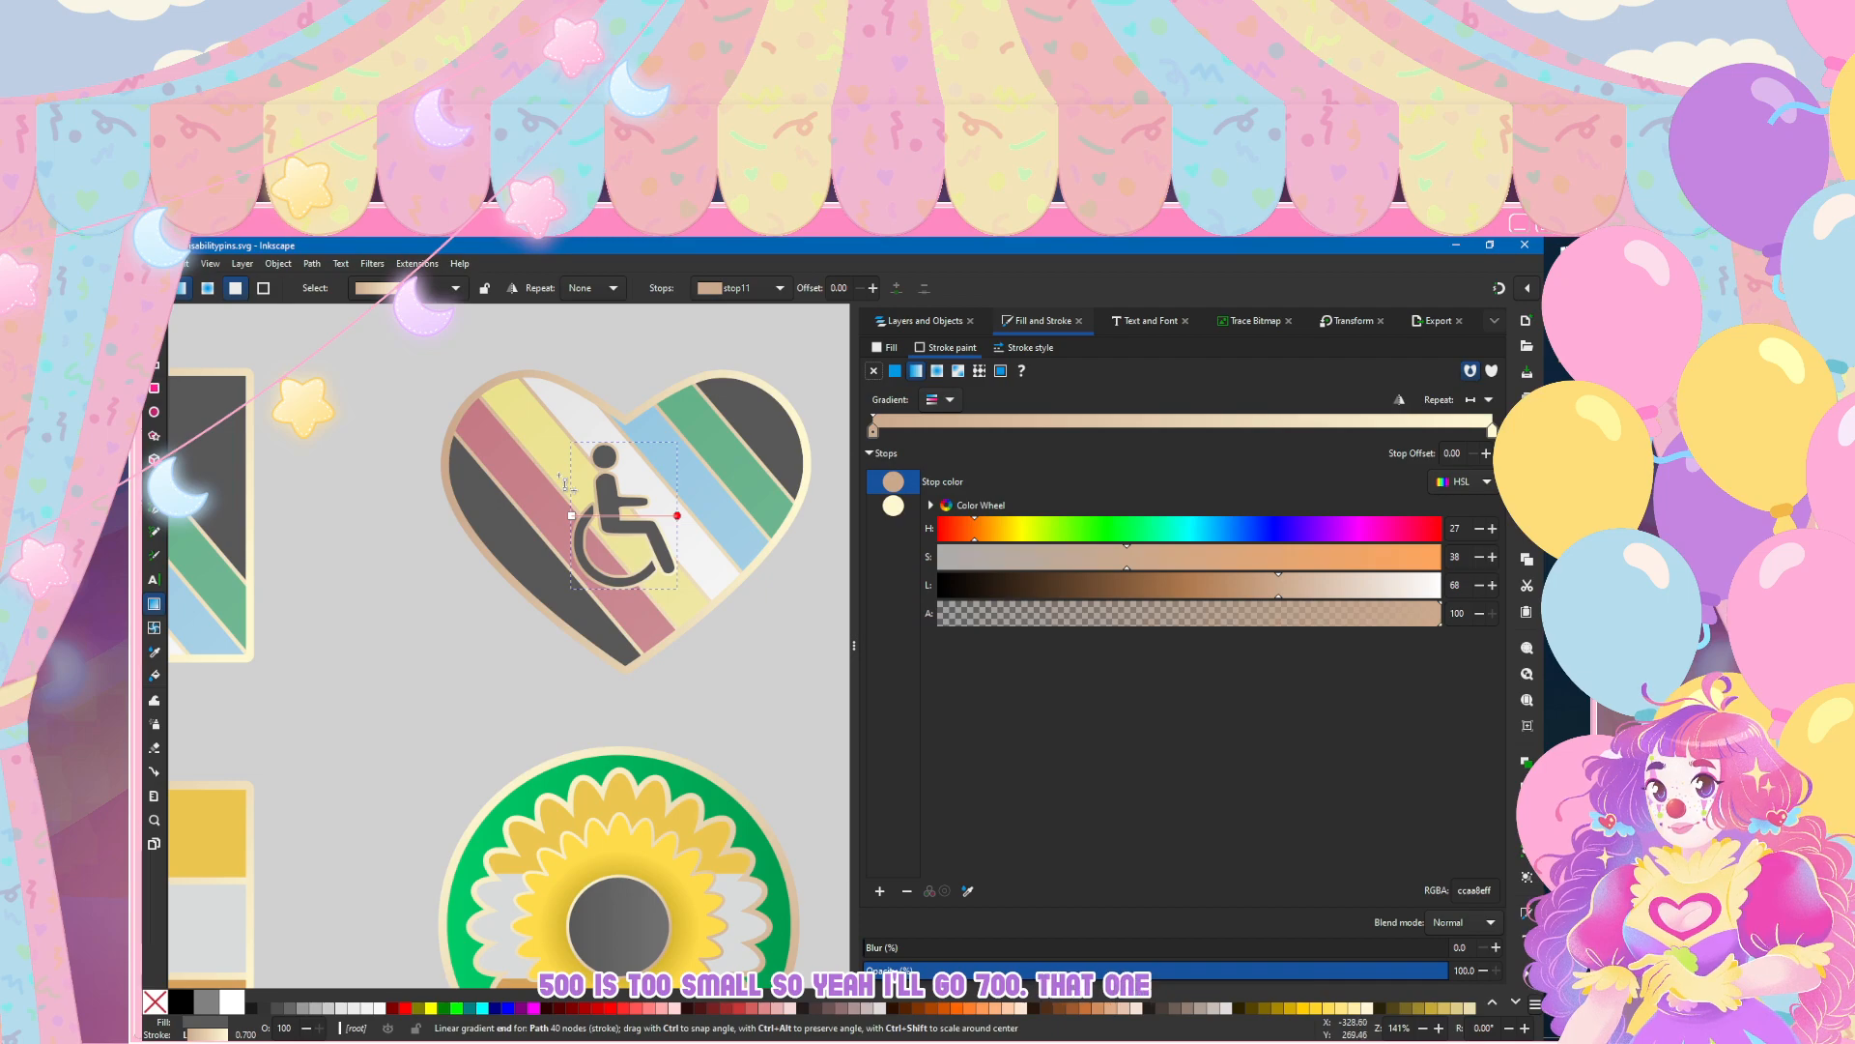
{"action": "left_click_drag", "start_coordinate": [677, 515], "coordinate": [695, 568]}
{"action": "left_click_drag", "start_coordinate": [571, 515], "coordinate": [576, 470]}
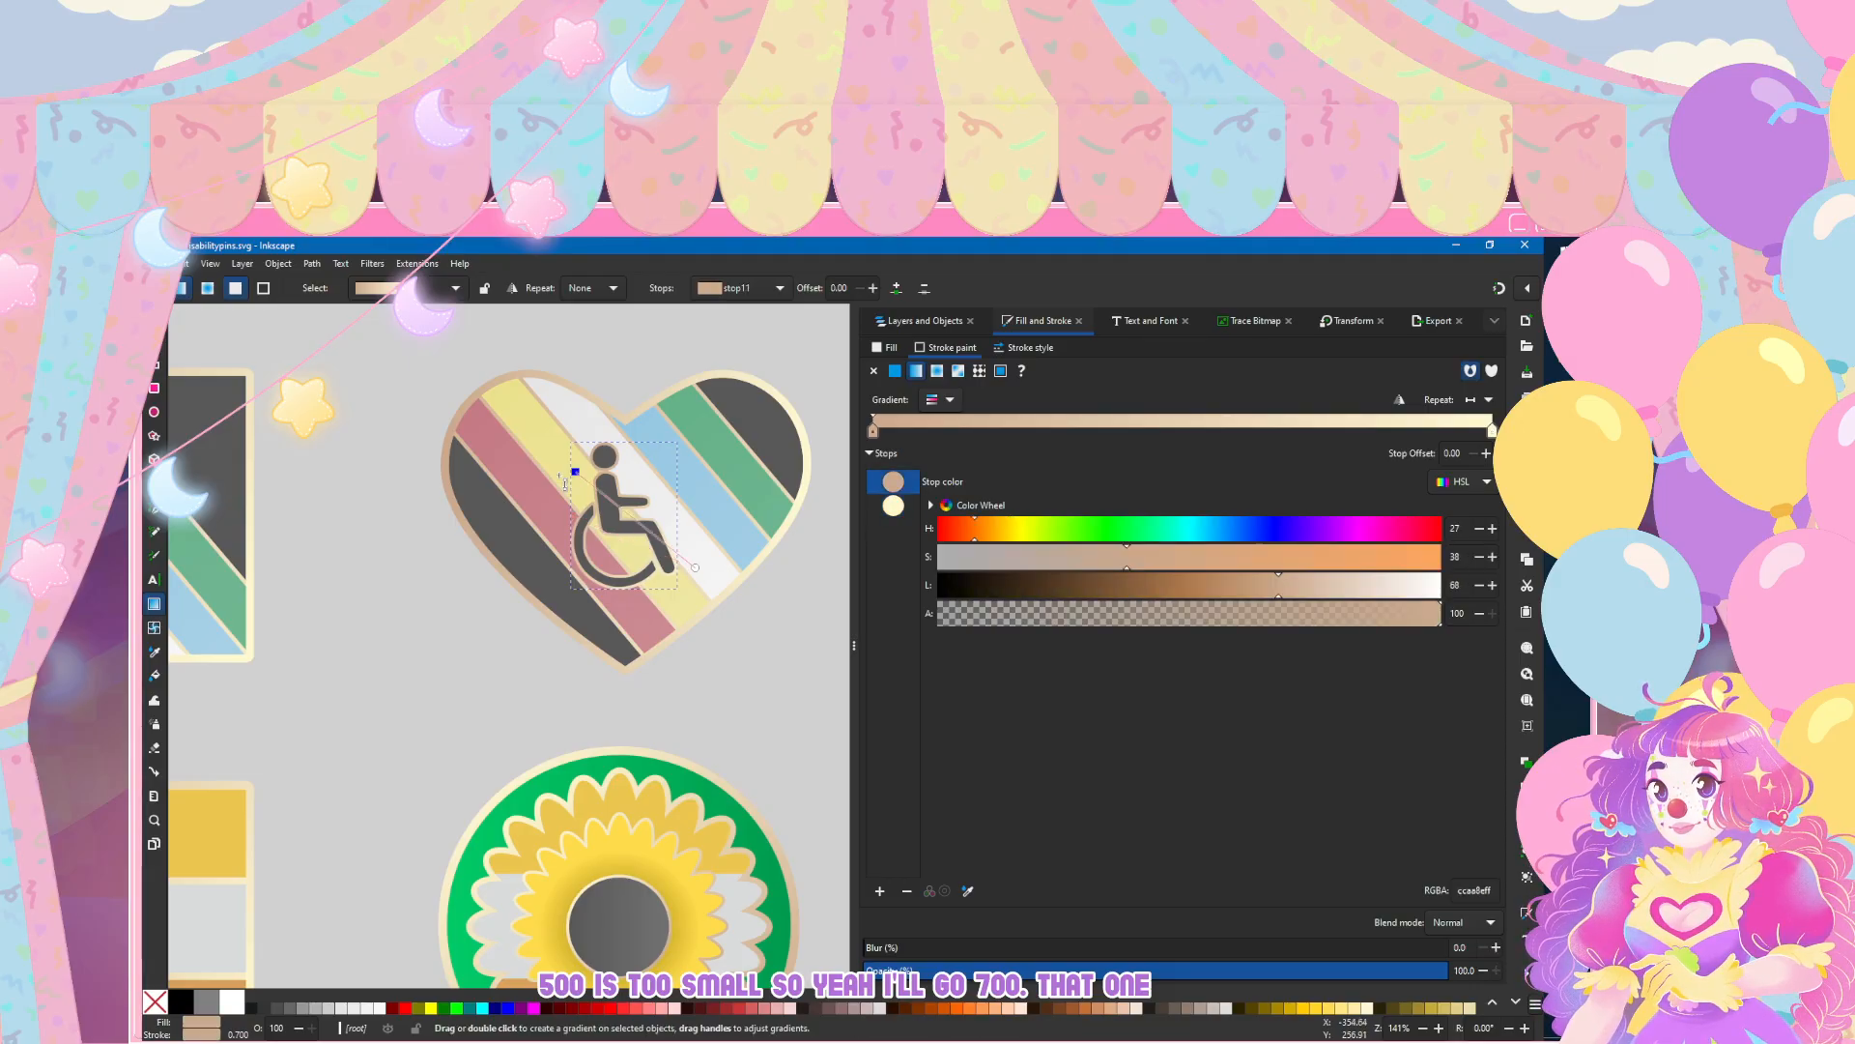
{"action": "left_click_drag", "start_coordinate": [696, 567], "coordinate": [664, 532]}
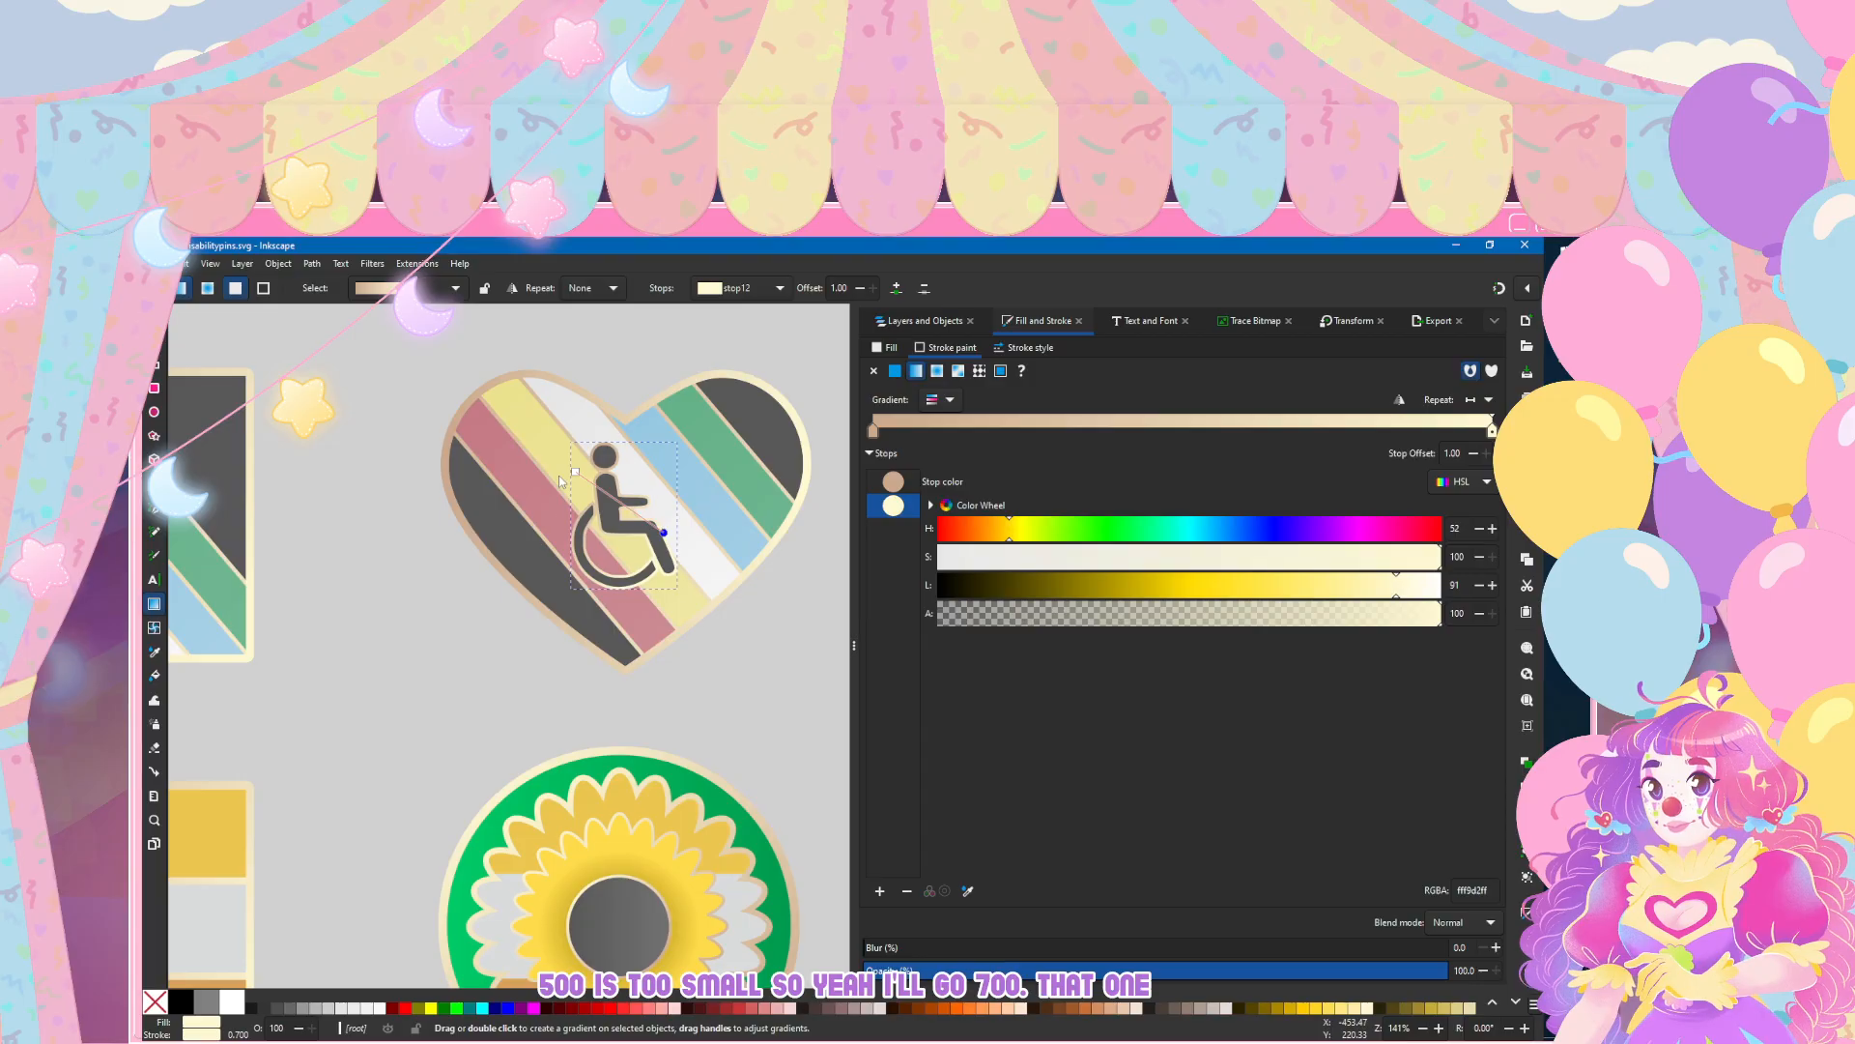
{"action": "key", "text": "s"}
Step: Draw temporary rectangles on both sides of the wheelchair symbol to check its centring in the heart, and undo them
{"action": "scroll", "coordinate": [621, 629], "scroll_direction": "down", "scroll_amount": 5, "text": "ctrl"}
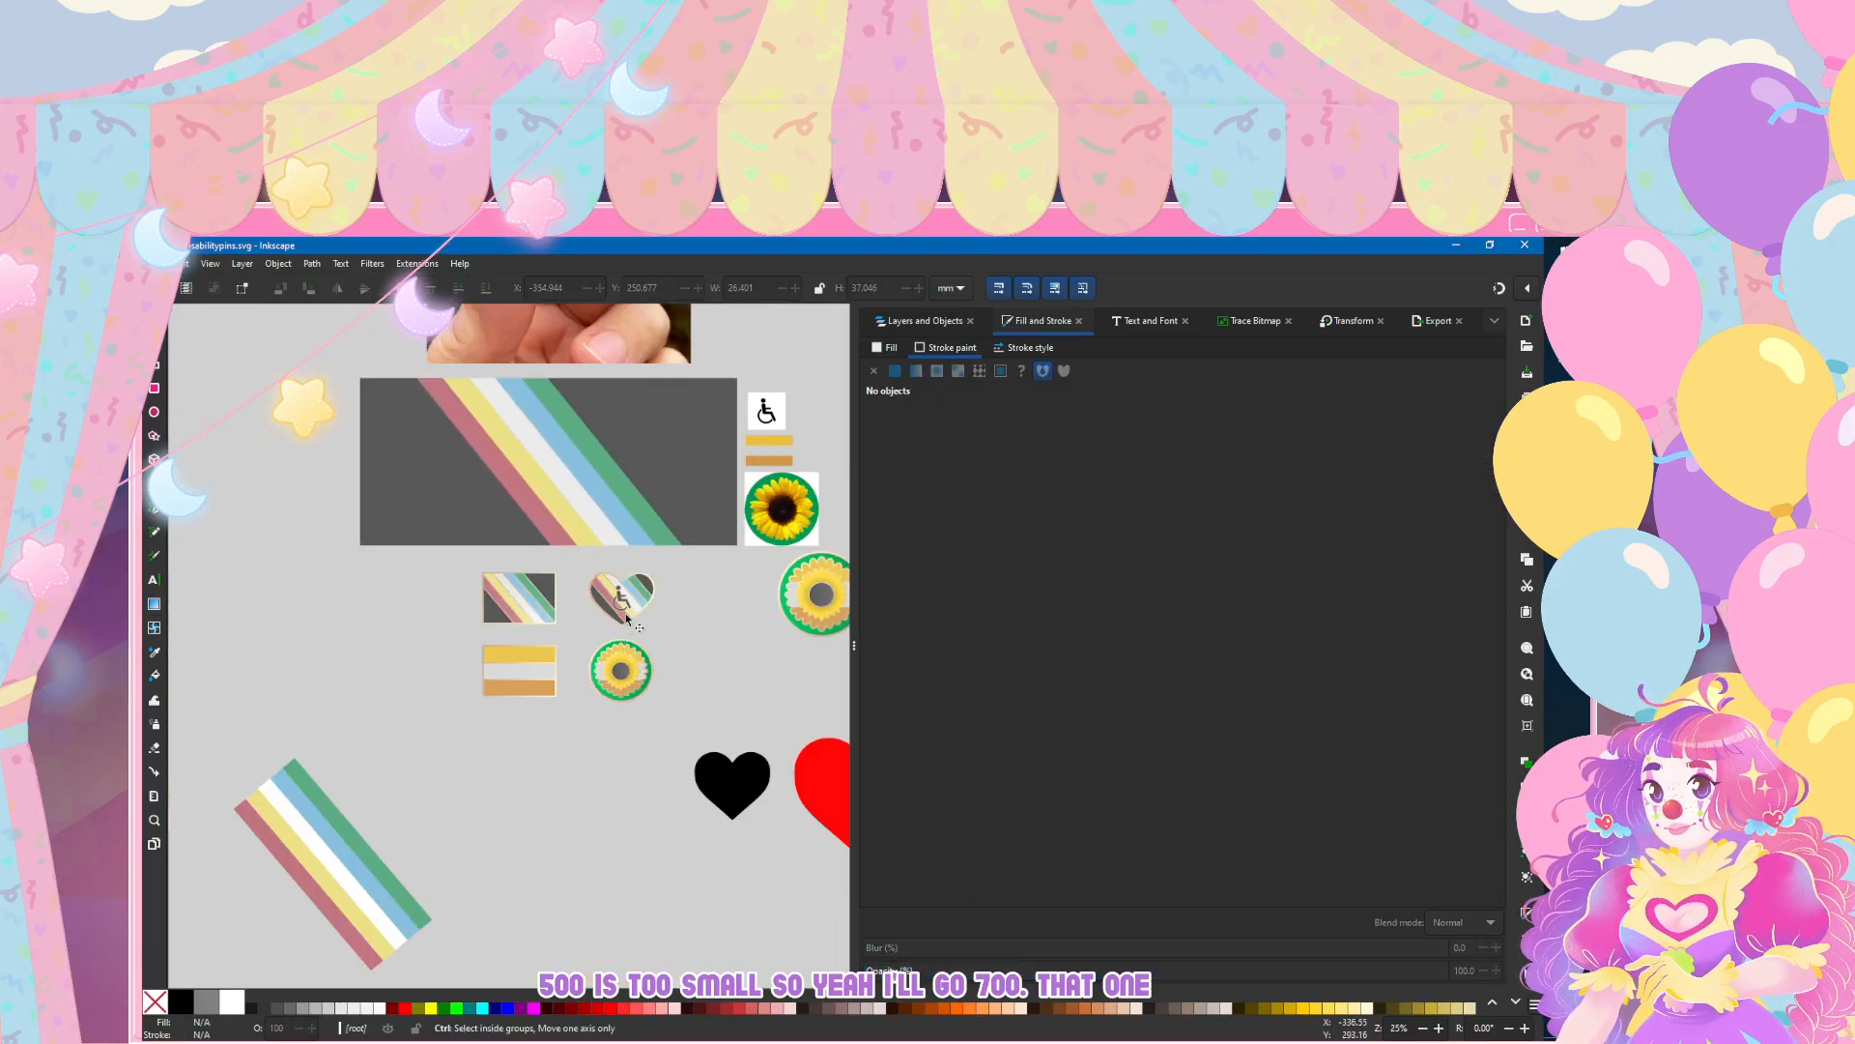
{"action": "scroll", "coordinate": [628, 620], "scroll_direction": "up", "scroll_amount": 5, "text": "ctrl"}
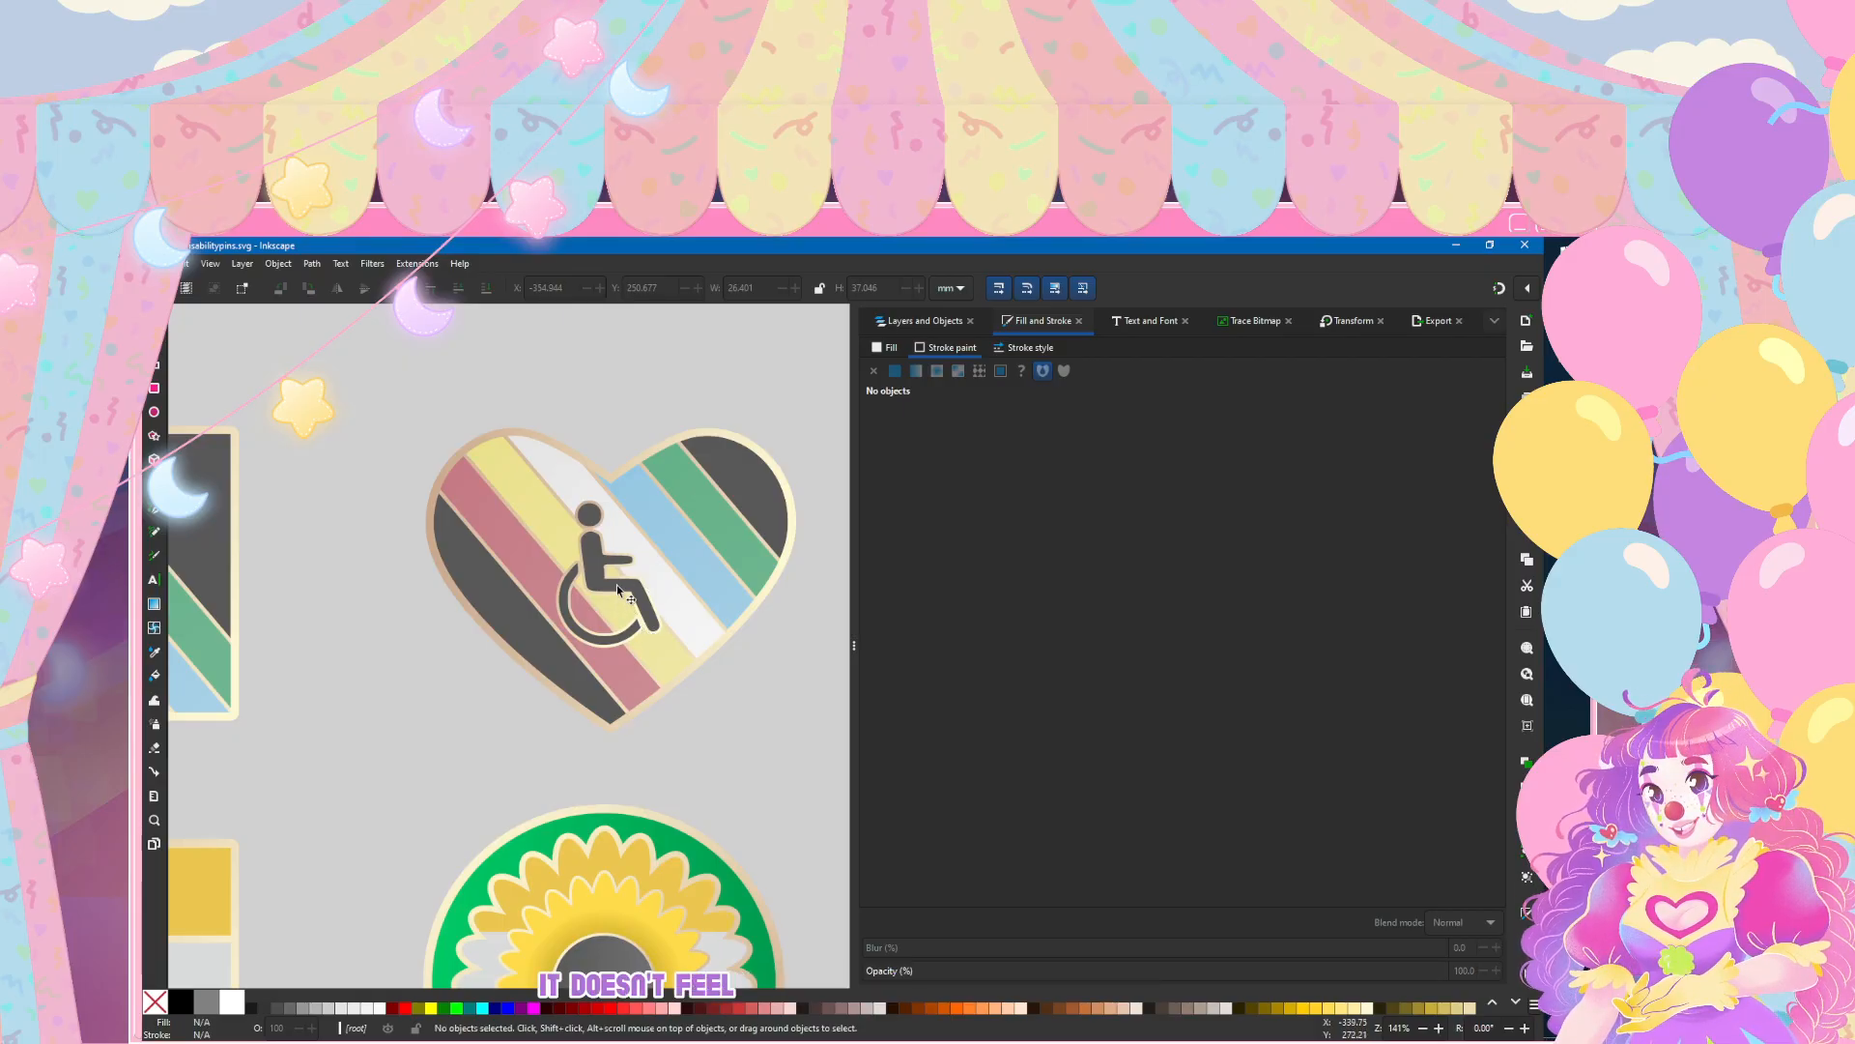
{"action": "key", "text": "r"}
{"action": "mouse_move", "coordinate": [354, 364]}
{"action": "left_mouse_down"}
{"action": "mouse_move", "coordinate": [508, 745]}
{"action": "mouse_move", "coordinate": [554, 750]}
{"action": "left_mouse_up"}
{"action": "left_click_drag", "start_coordinate": [809, 399], "coordinate": [665, 742]}
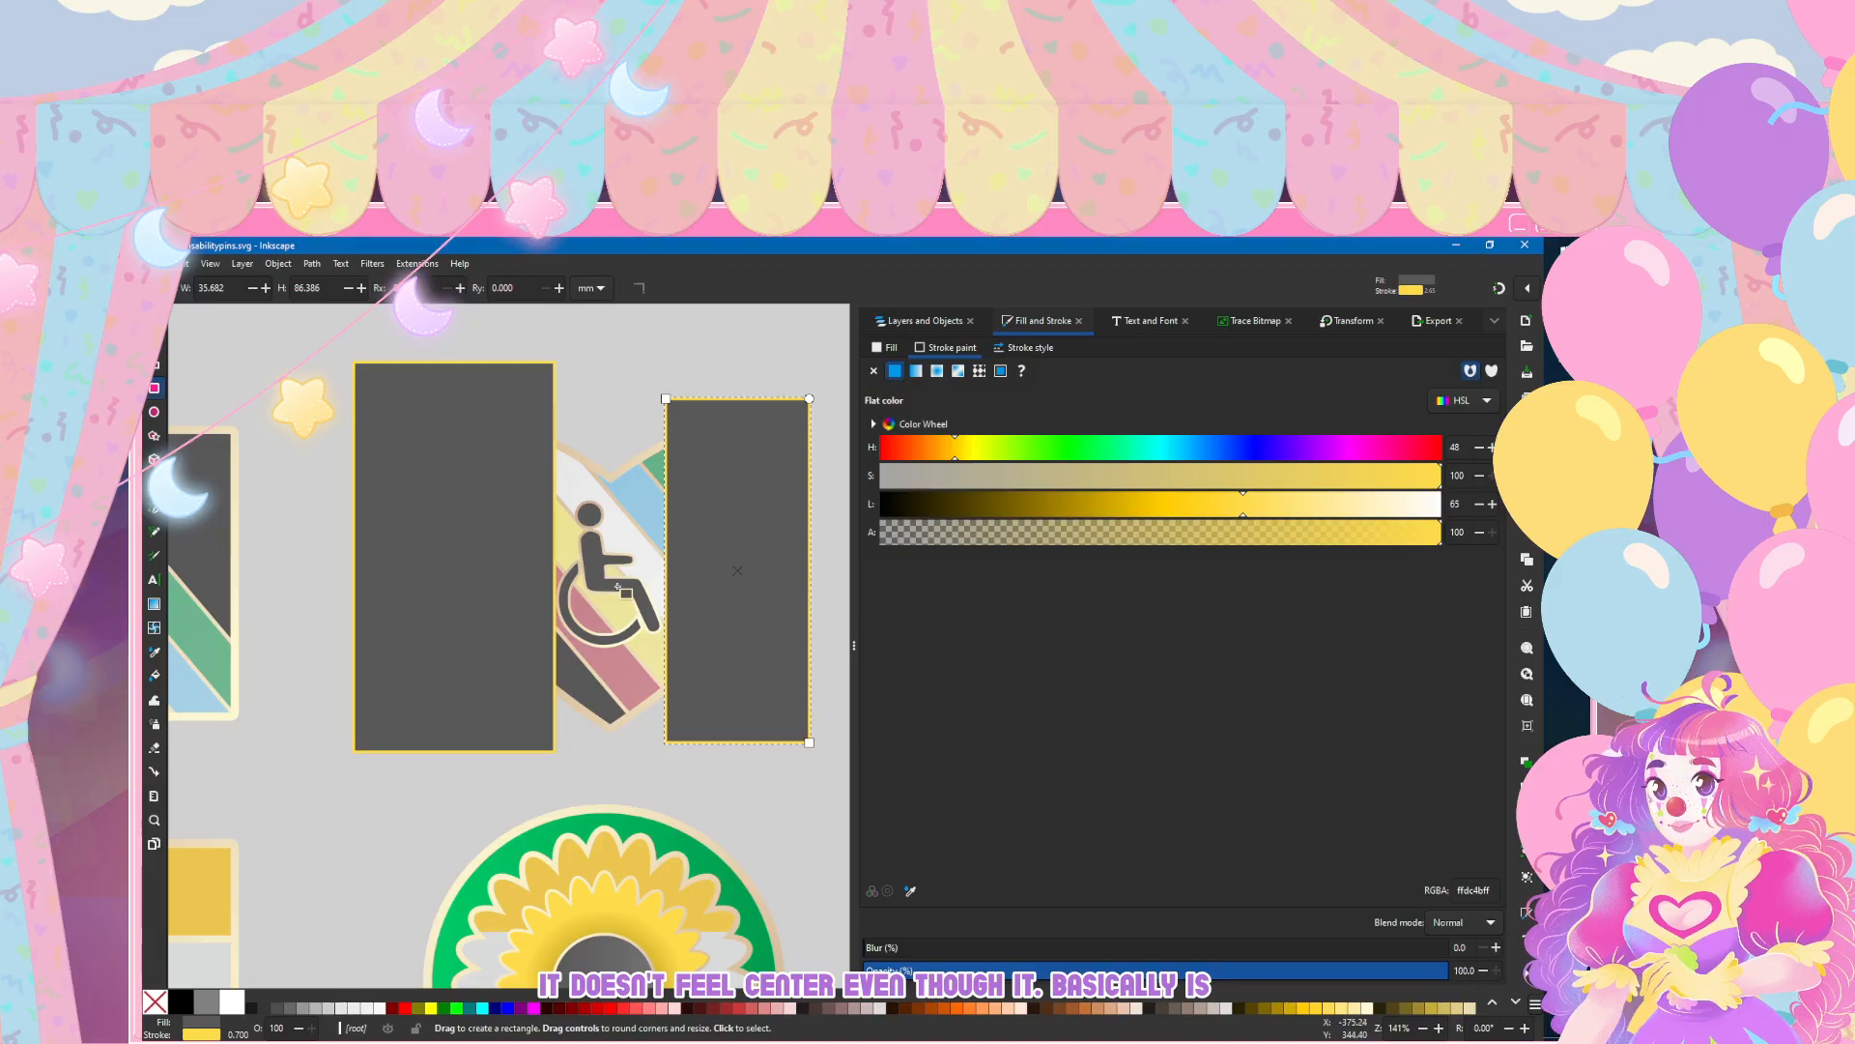
{"action": "key", "text": "ctrl+z"}
{"action": "key", "text": "ctrl+z"}
{"action": "key", "text": "s"}
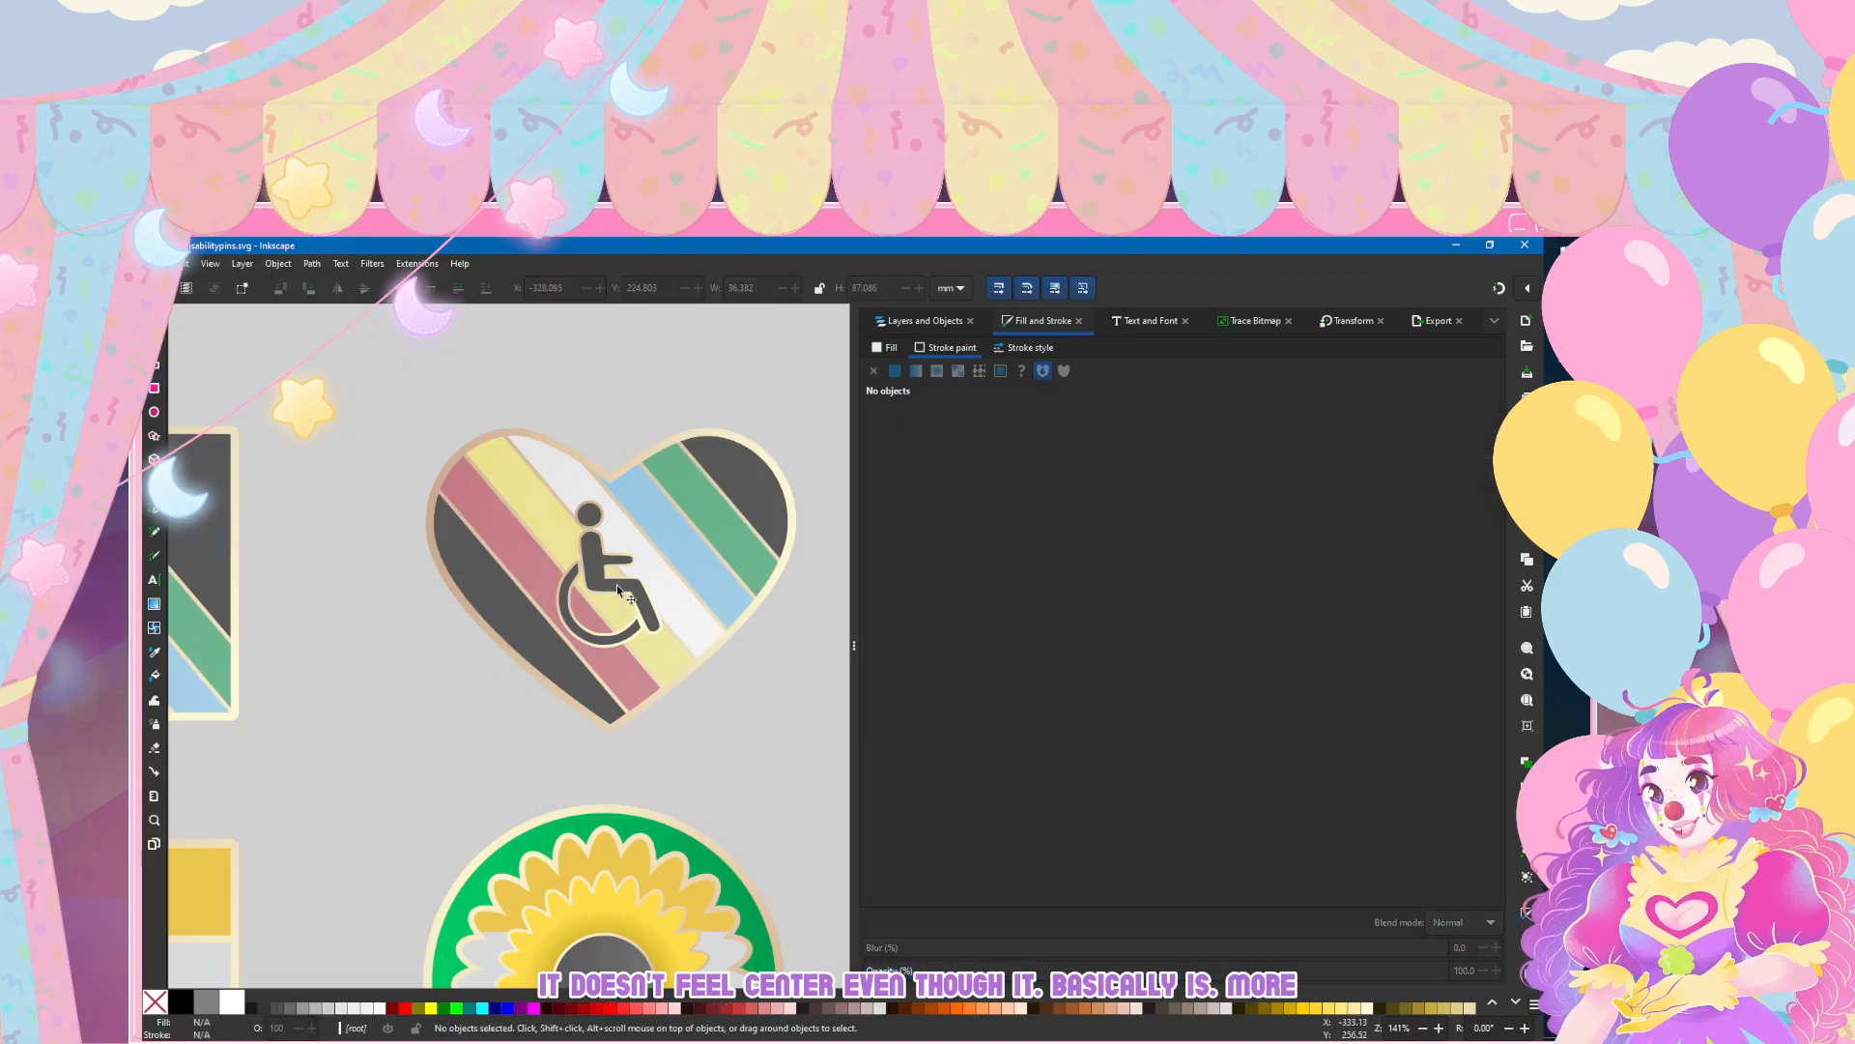
Step: Nudge the wheelchair symbol horizontally rightward to an X position of about -353.89 mm, deselect it and save the document
{"action": "left_click", "coordinate": [616, 586]}
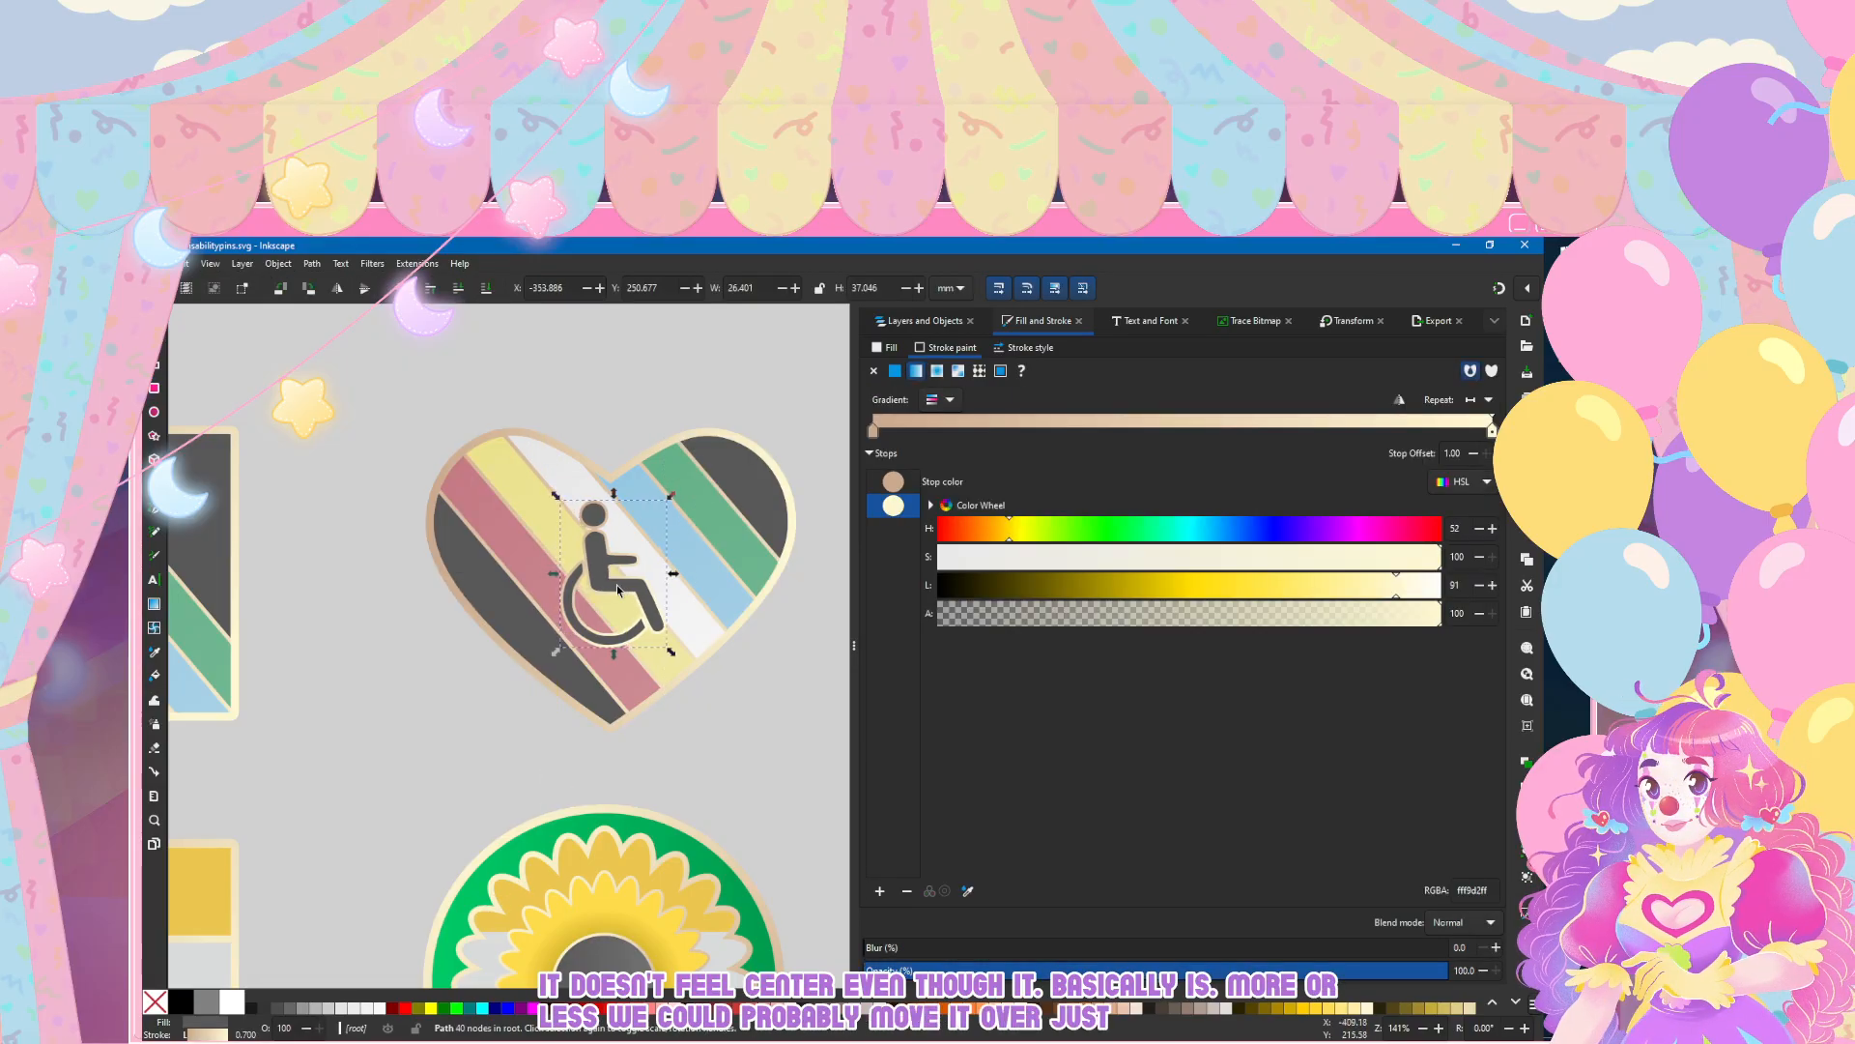
{"action": "key", "text": "Escape"}
{"action": "scroll", "coordinate": [680, 643], "scroll_direction": "down", "scroll_amount": 4}
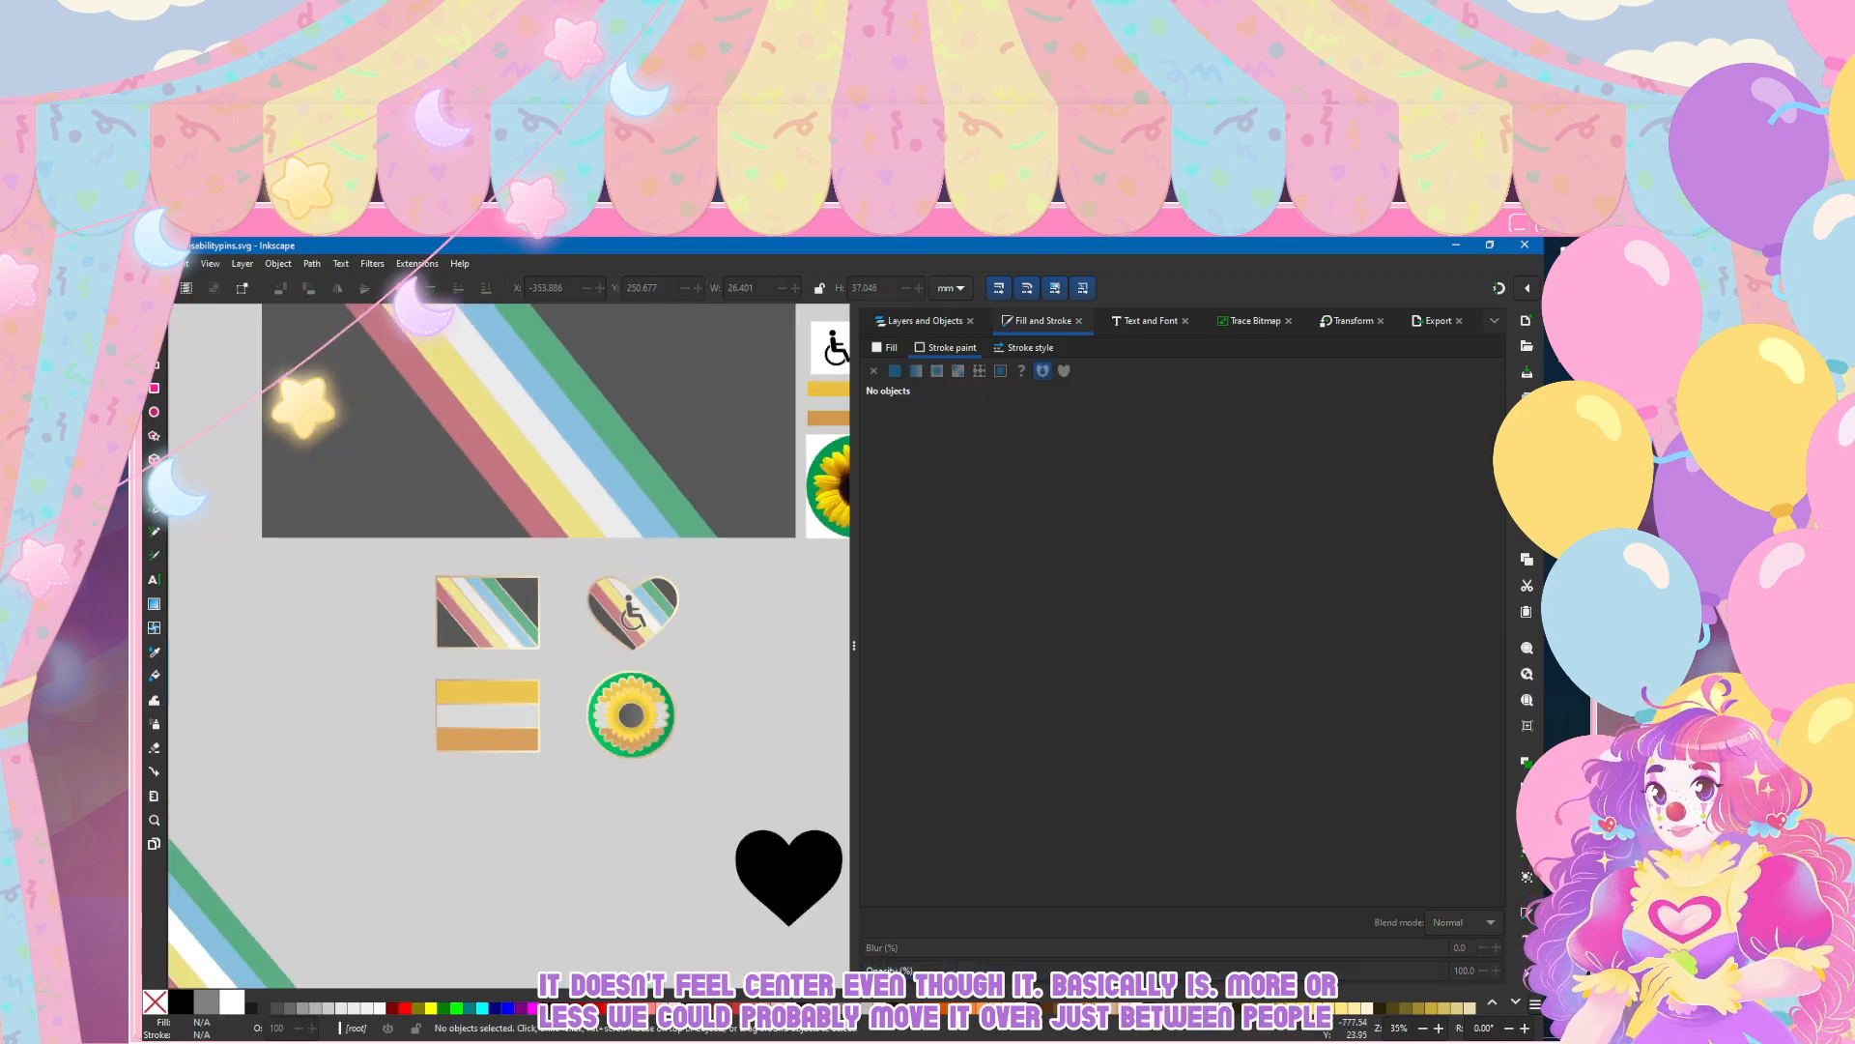
{"action": "left_click", "coordinate": [153, 264]}
{"action": "left_click", "coordinate": [186, 359]}
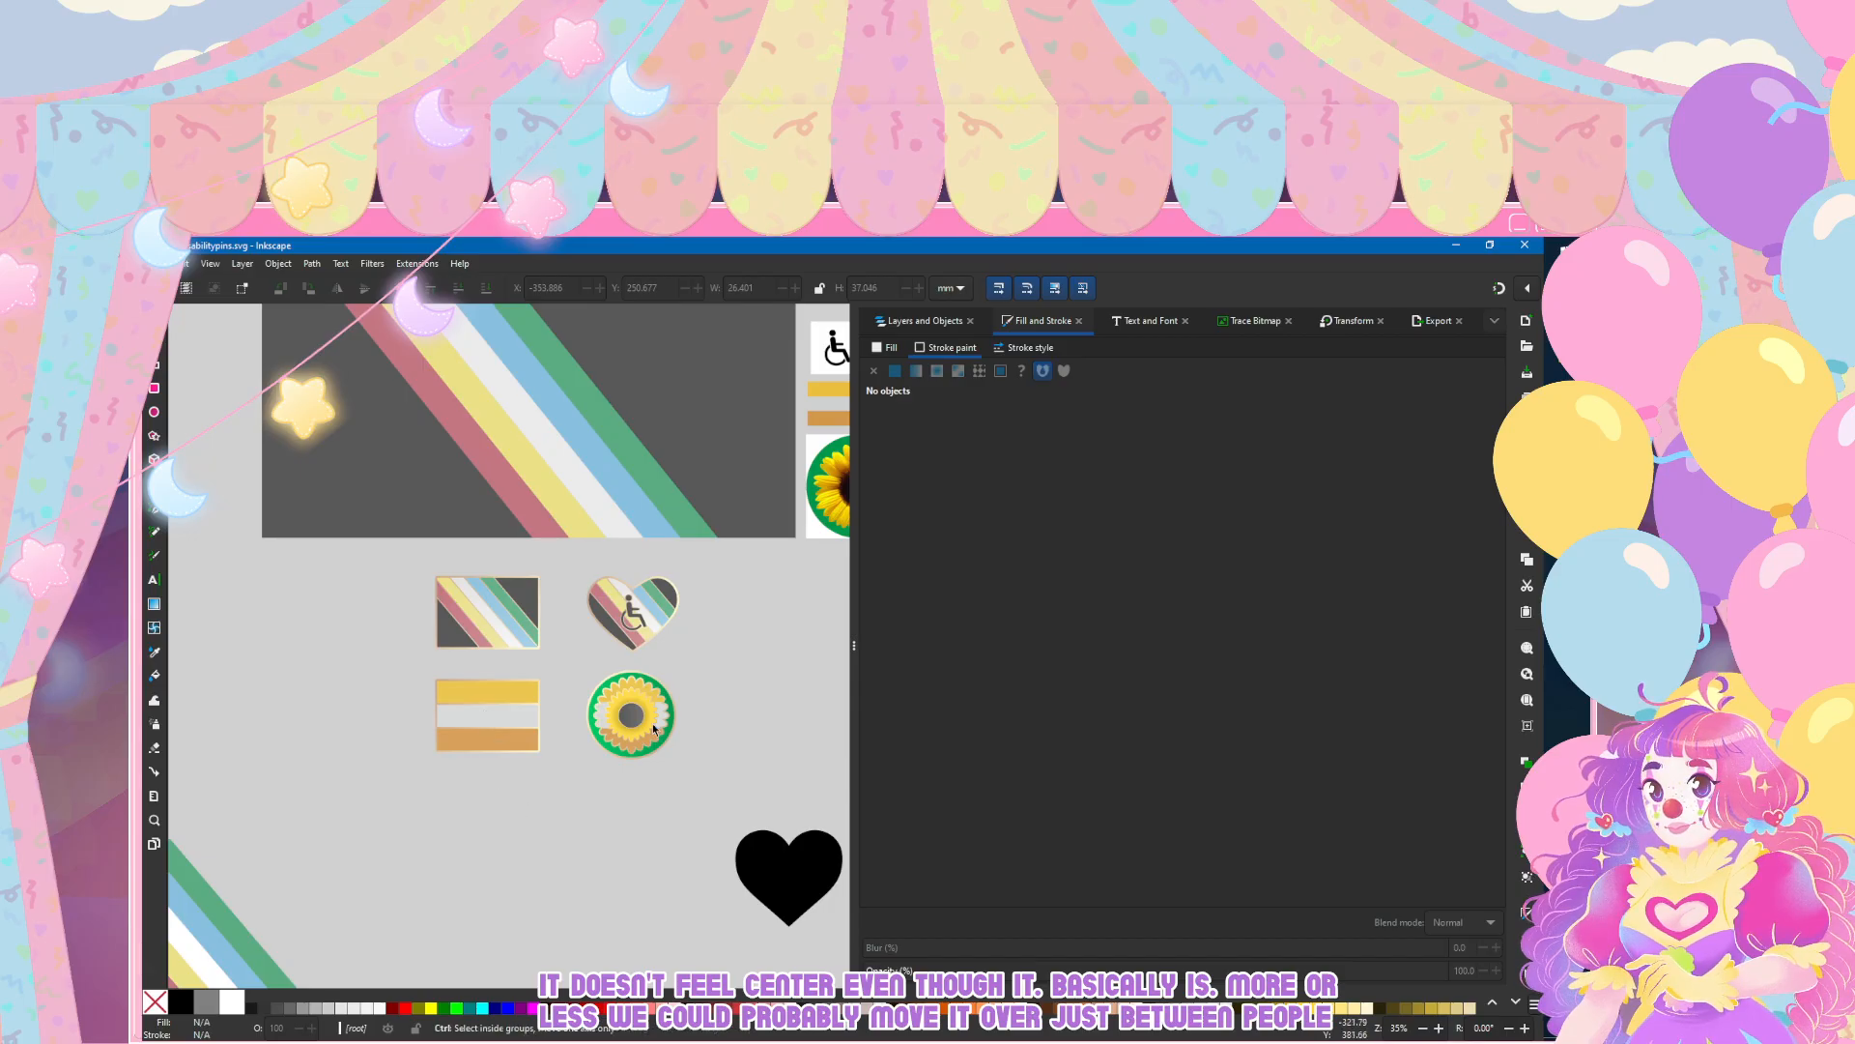
Step: Look over the finished flag, heart and sunflower pins up close and save the document
{"action": "scroll", "coordinate": [652, 725], "scroll_direction": "up", "scroll_amount": 6}
{"action": "scroll", "coordinate": [455, 699], "scroll_direction": "down", "scroll_amount": 2}
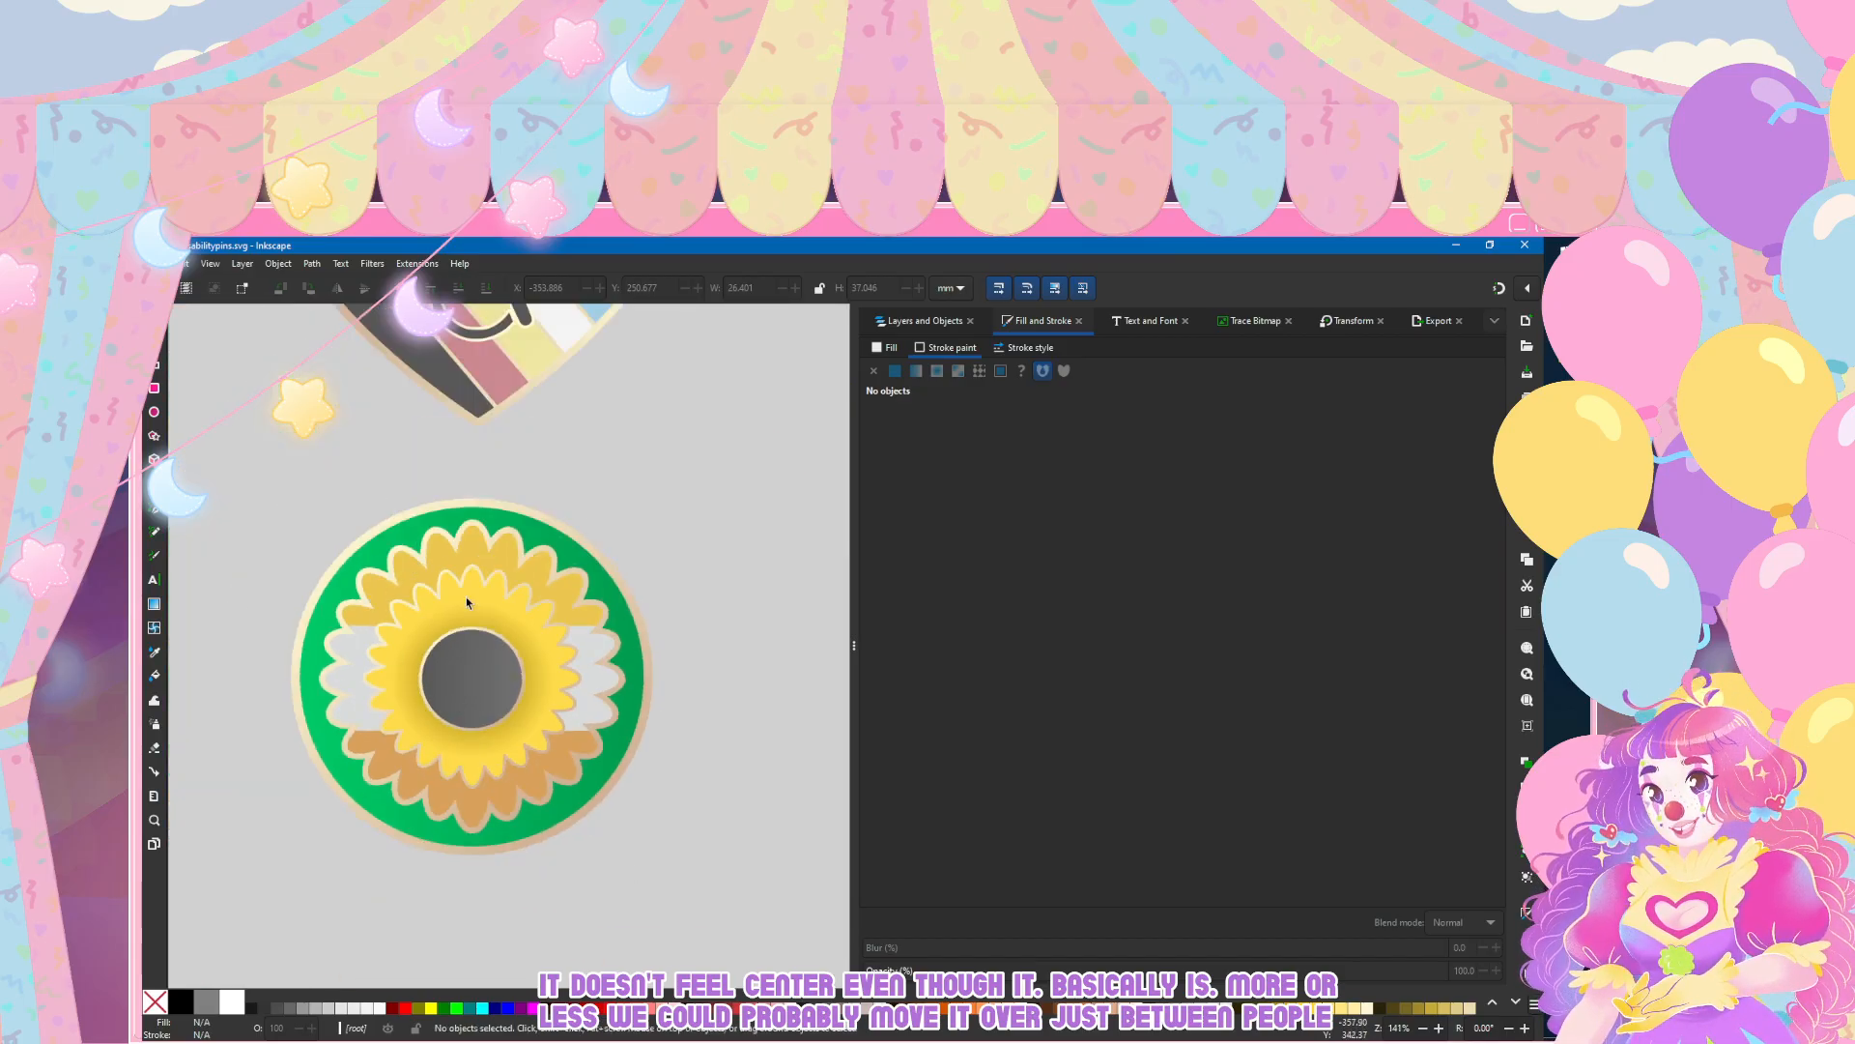
{"action": "scroll", "coordinate": [419, 568], "scroll_direction": "down", "scroll_amount": 4}
{"action": "scroll", "coordinate": [372, 669], "scroll_direction": "up", "scroll_amount": 1}
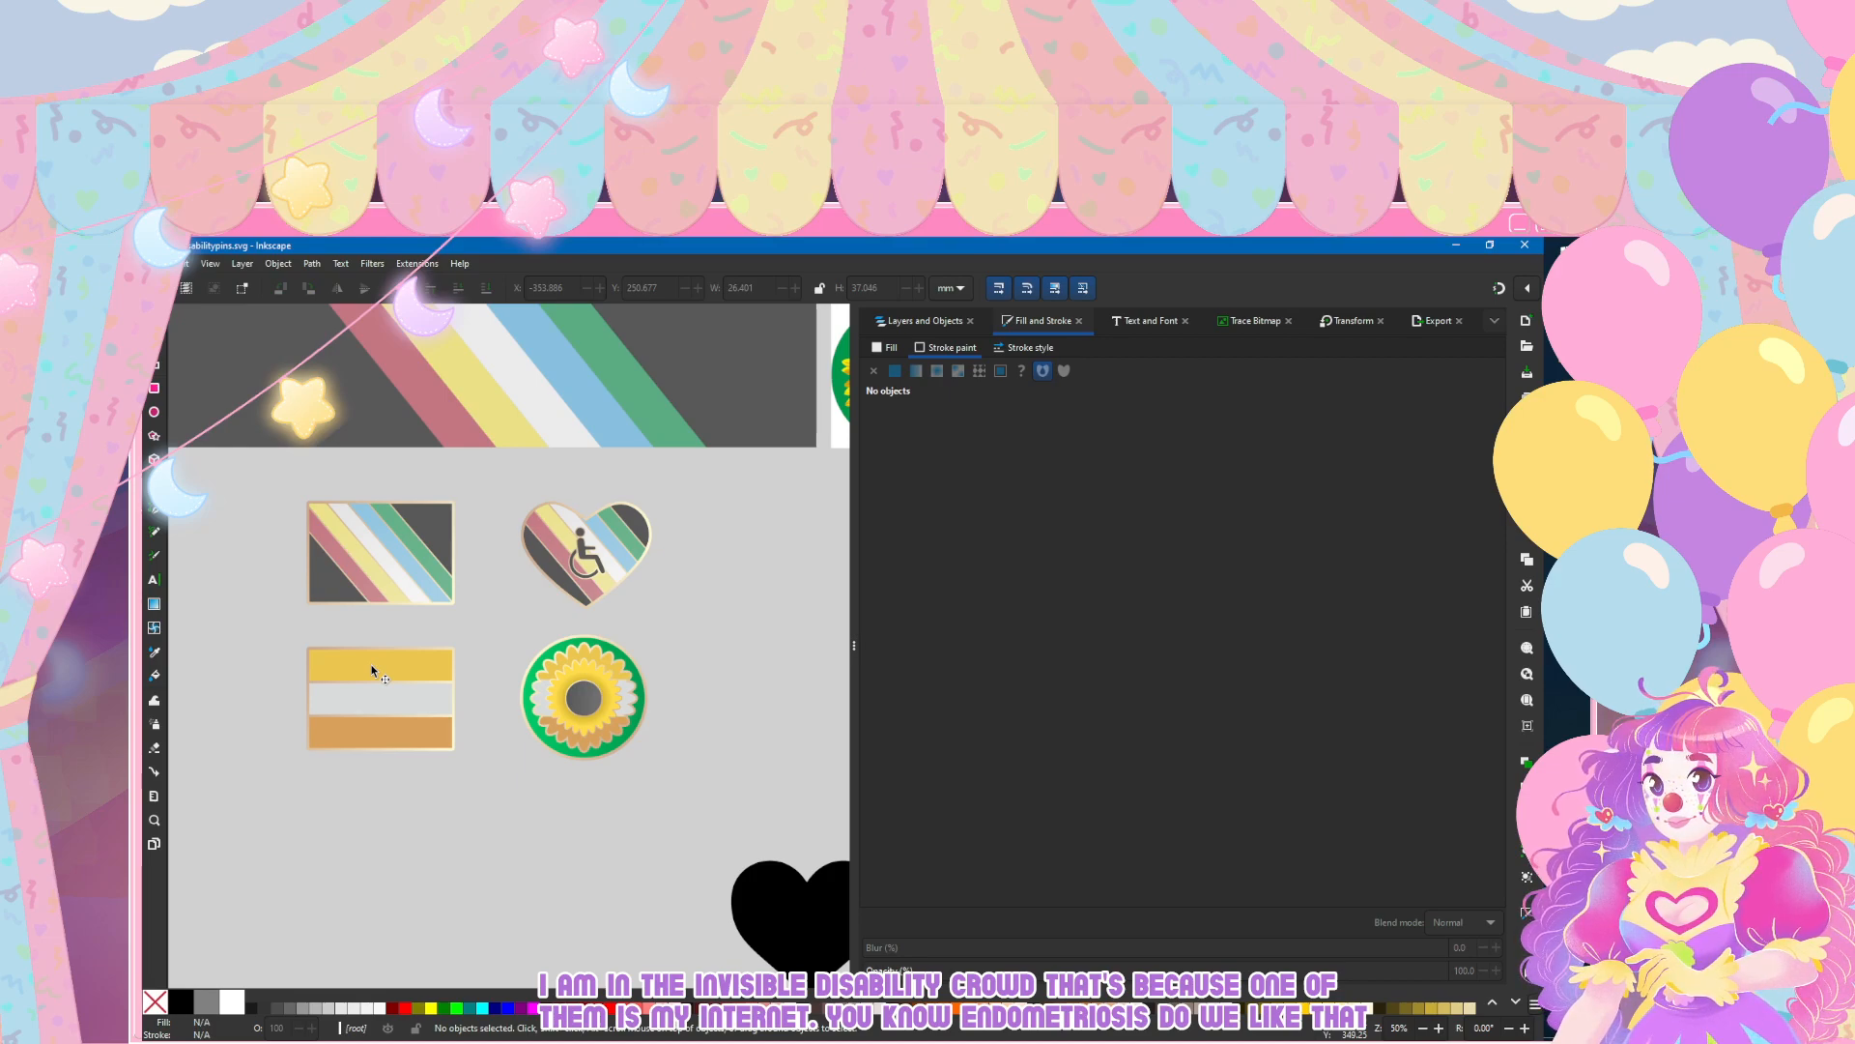
{"action": "scroll", "coordinate": [372, 670], "scroll_direction": "down", "scroll_amount": 2}
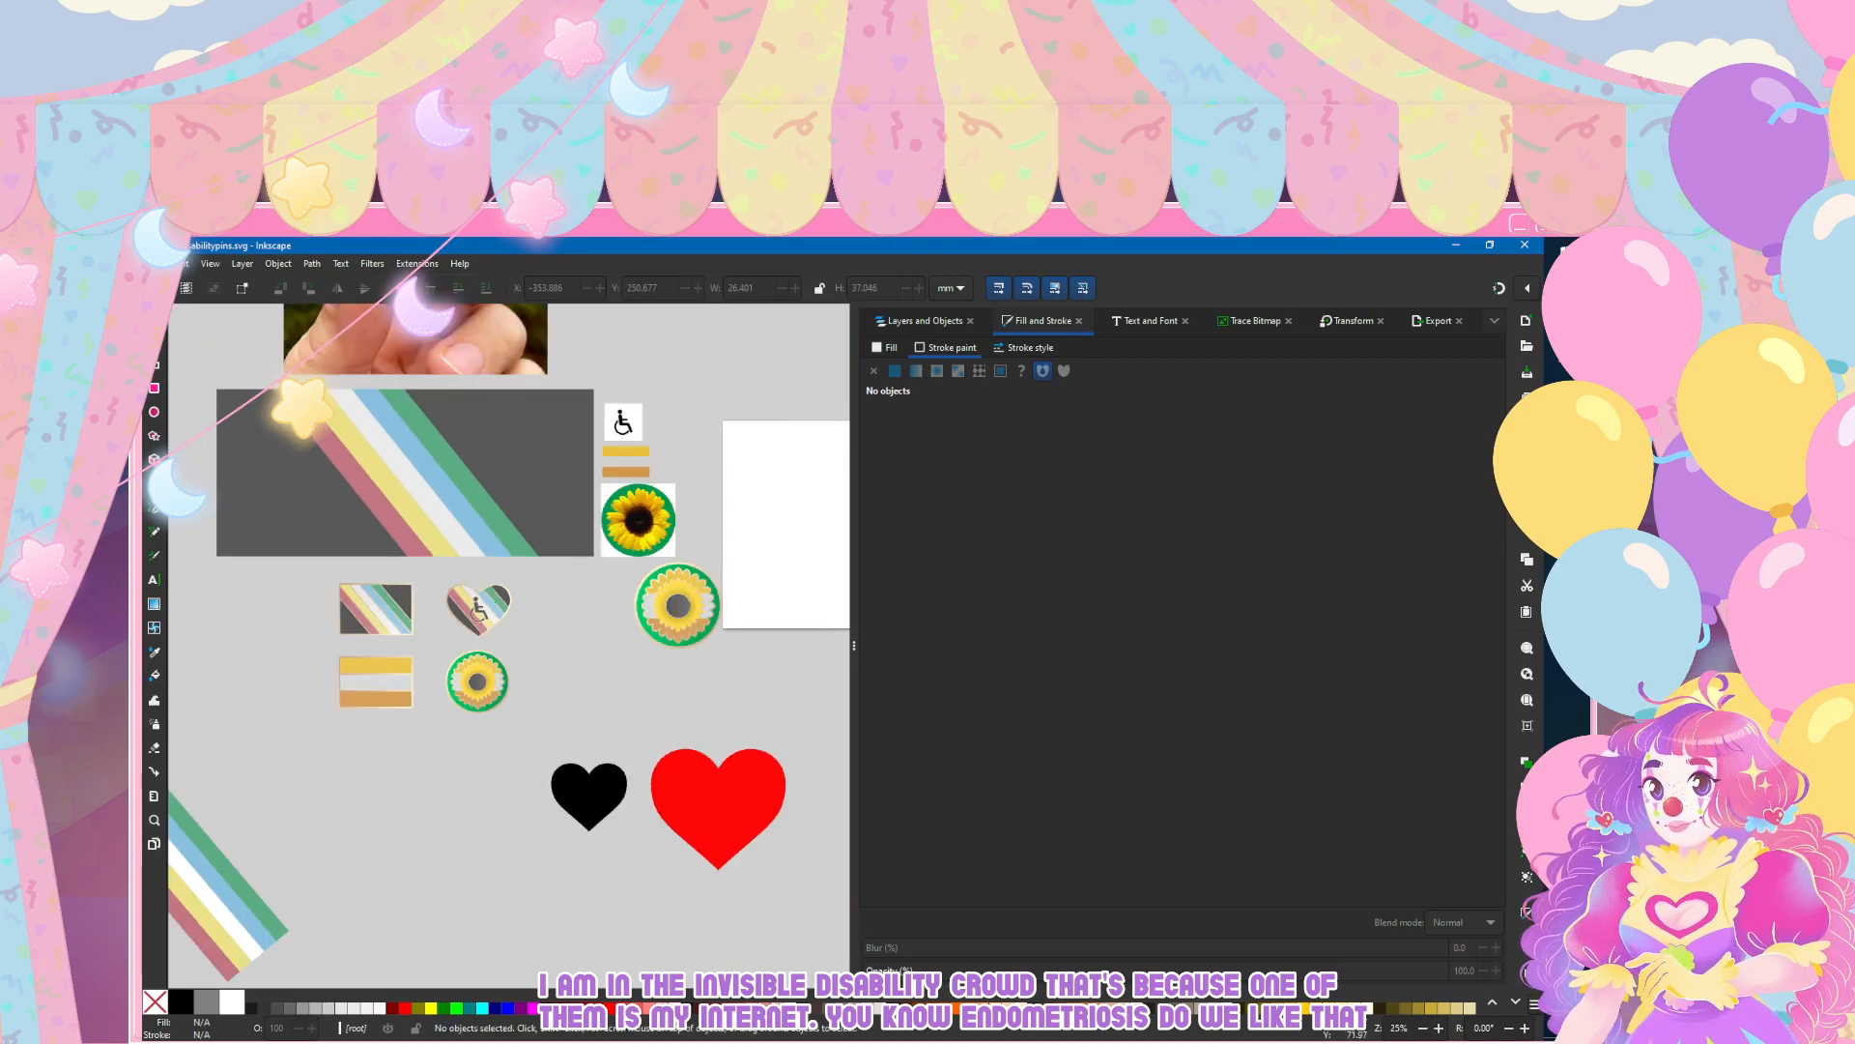
{"action": "left_click", "coordinate": [156, 263]}
{"action": "left_click", "coordinate": [186, 376]}
Step: Create a new layer named "infinity" above the sunflower layer
{"action": "scroll", "coordinate": [334, 642], "scroll_direction": "left", "scroll_amount": 3}
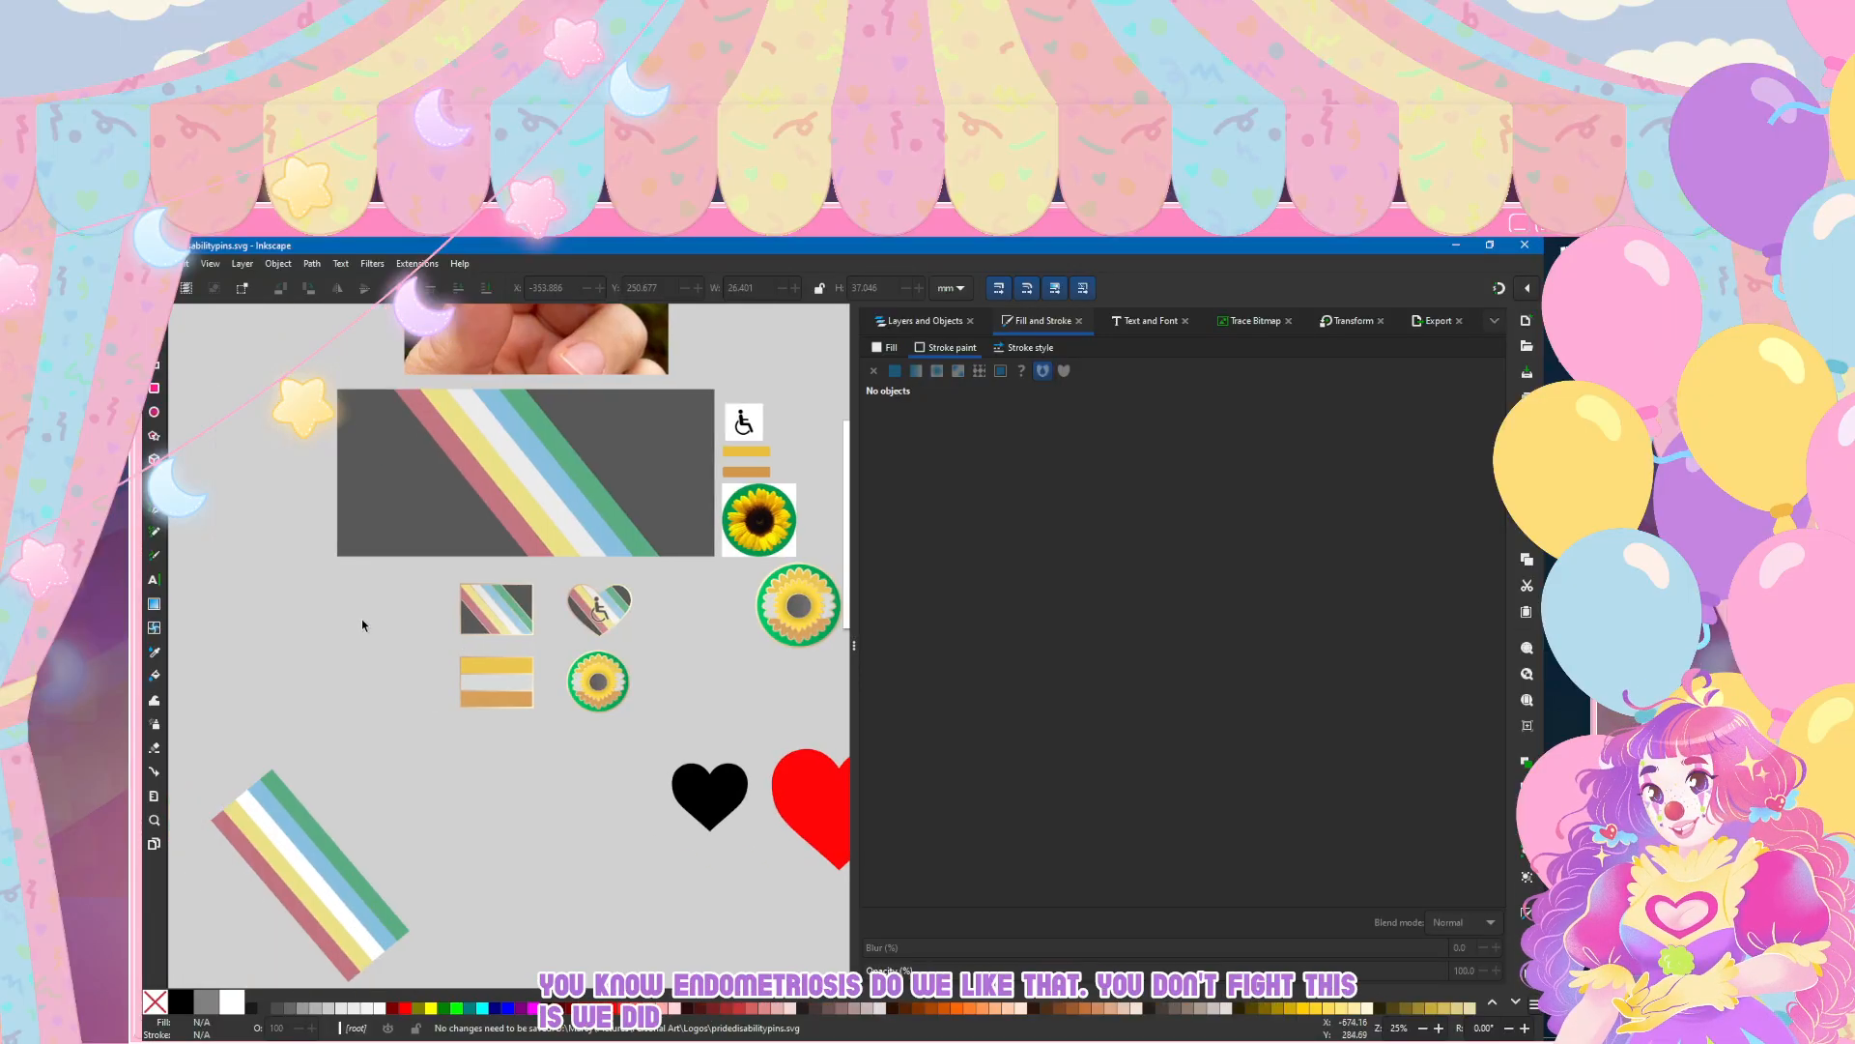
{"action": "scroll", "coordinate": [367, 628], "scroll_direction": "left", "scroll_amount": 2}
{"action": "scroll", "coordinate": [475, 640], "scroll_direction": "up", "scroll_amount": 1}
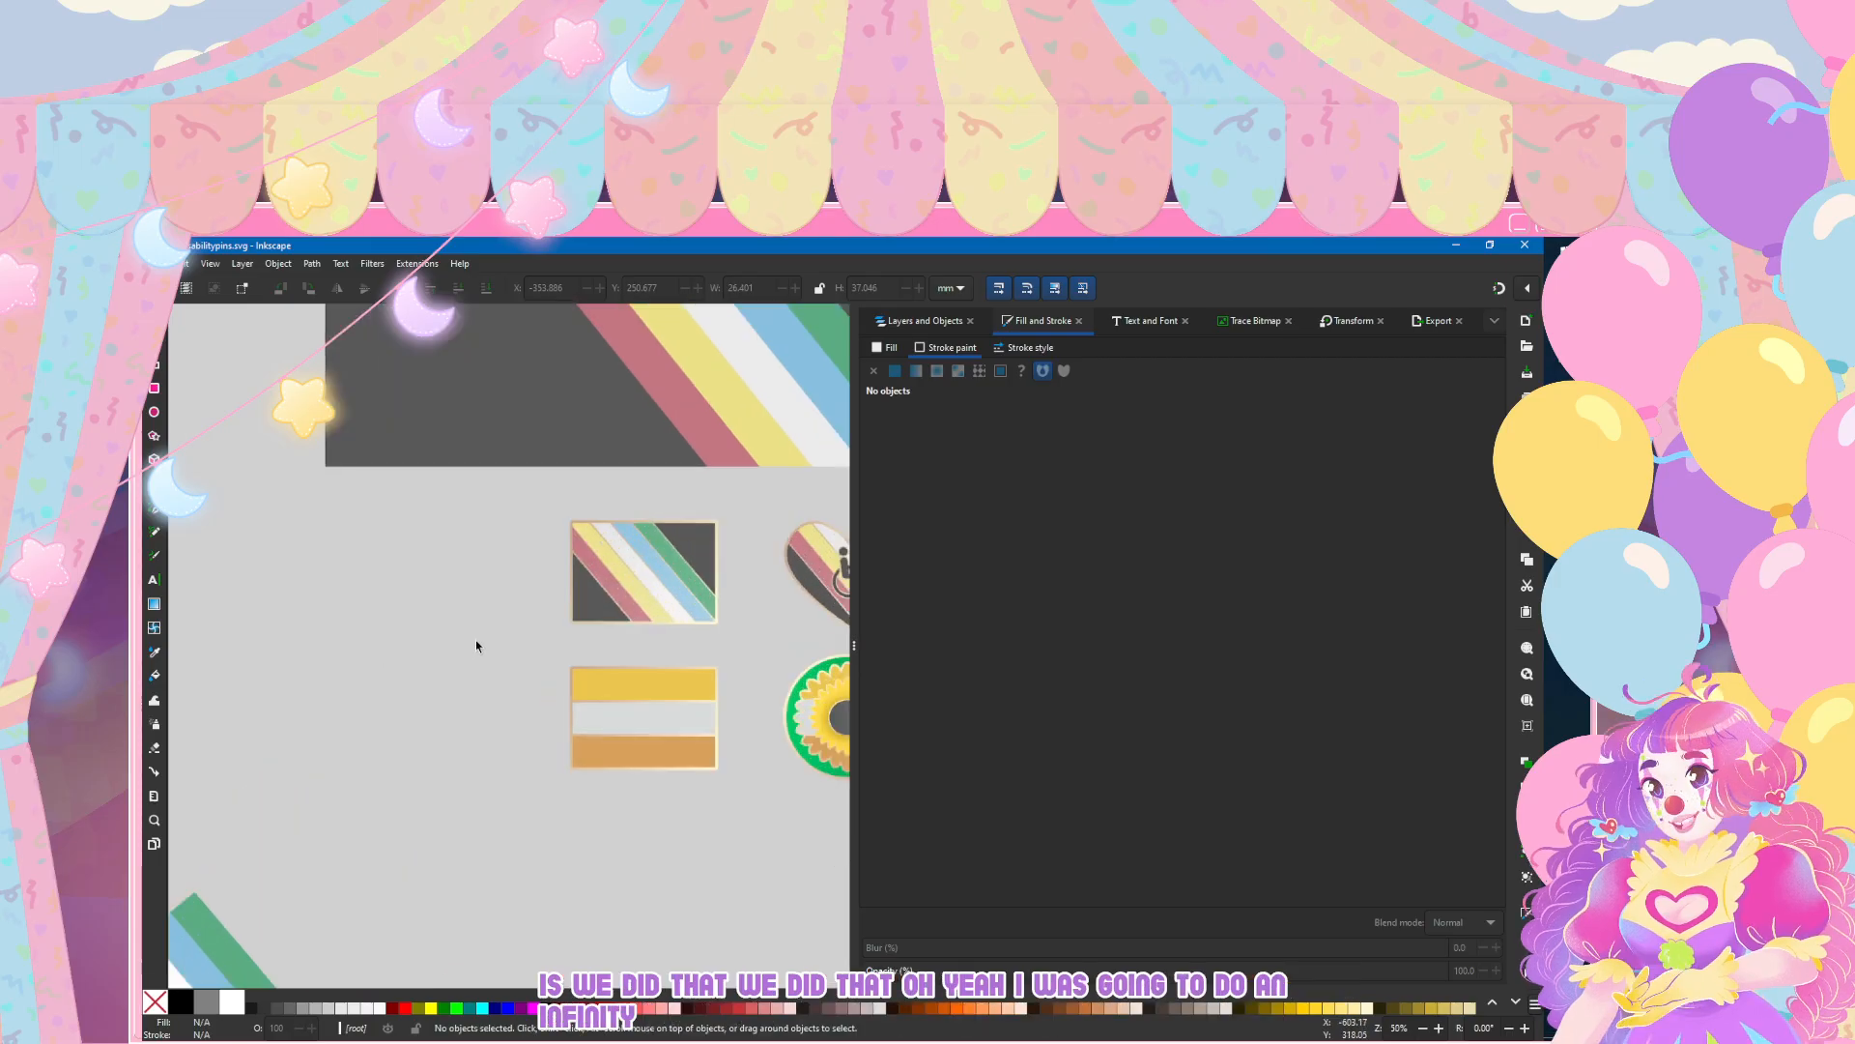
{"action": "scroll", "coordinate": [323, 617], "scroll_direction": "up", "scroll_amount": 1}
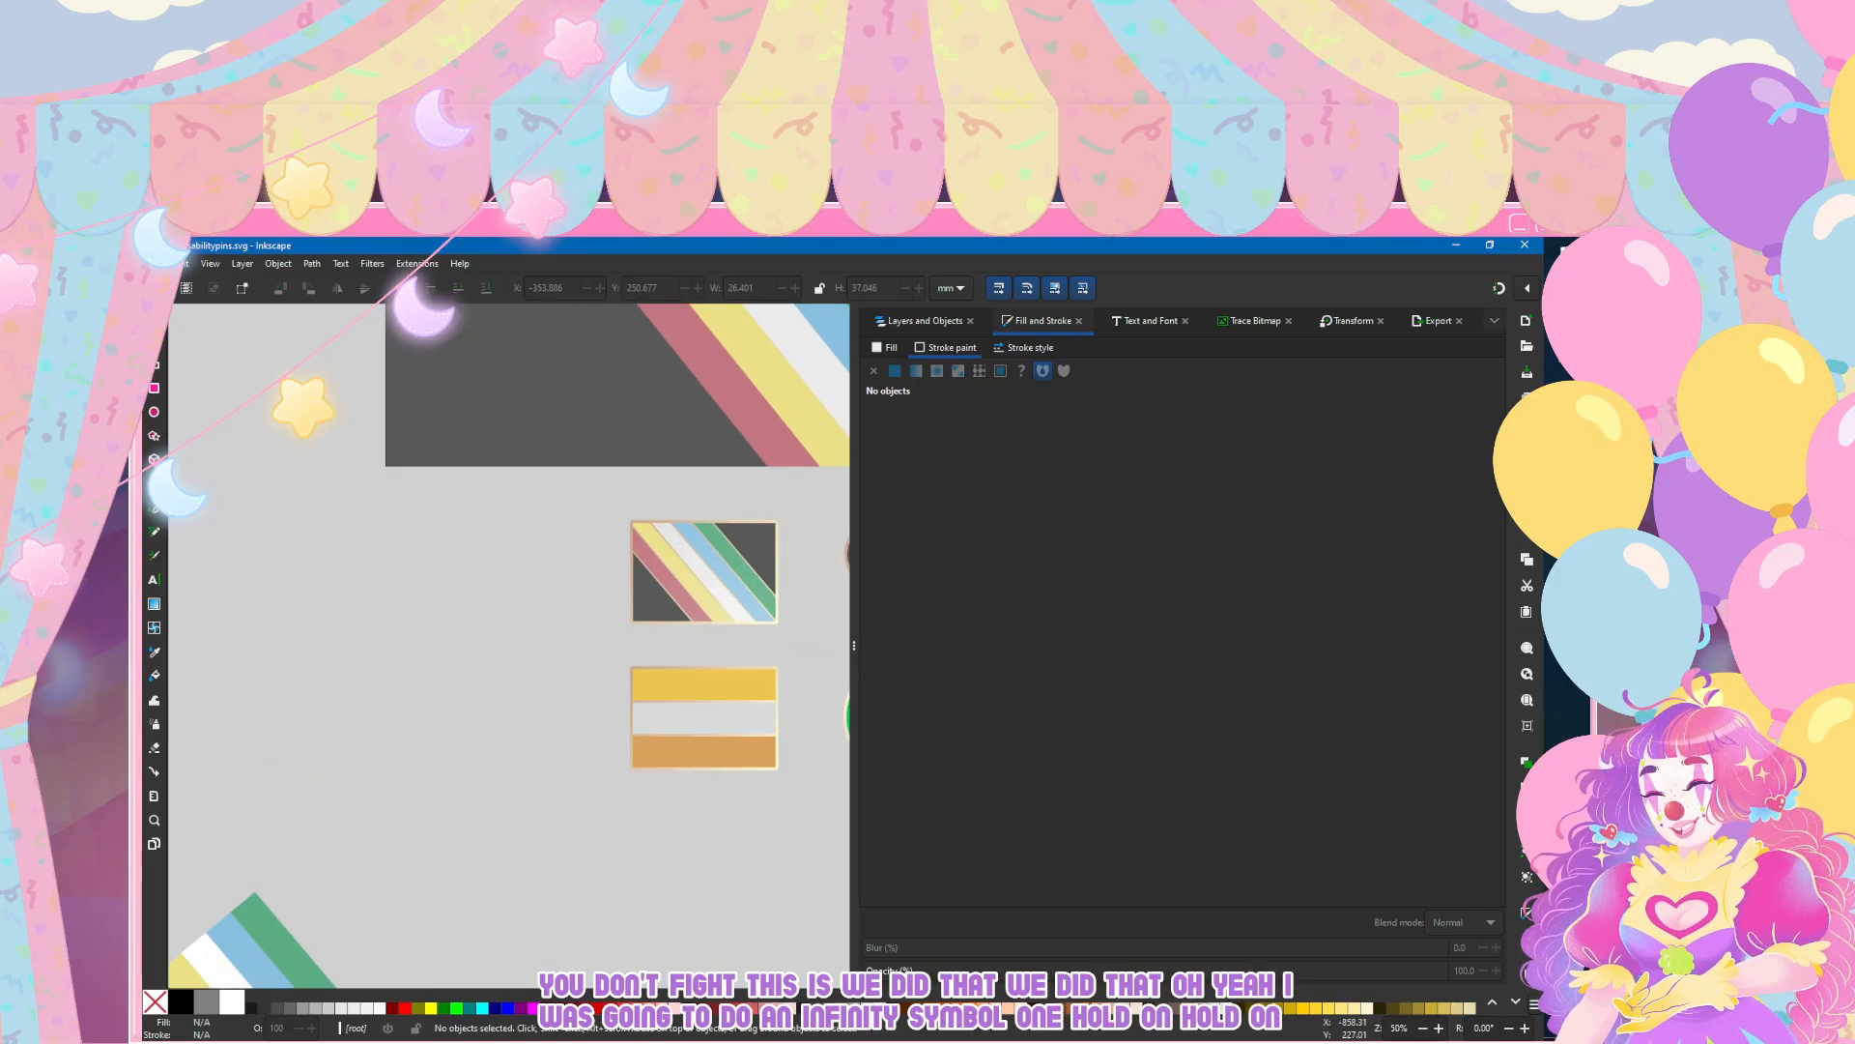
{"action": "left_click", "coordinate": [153, 412]}
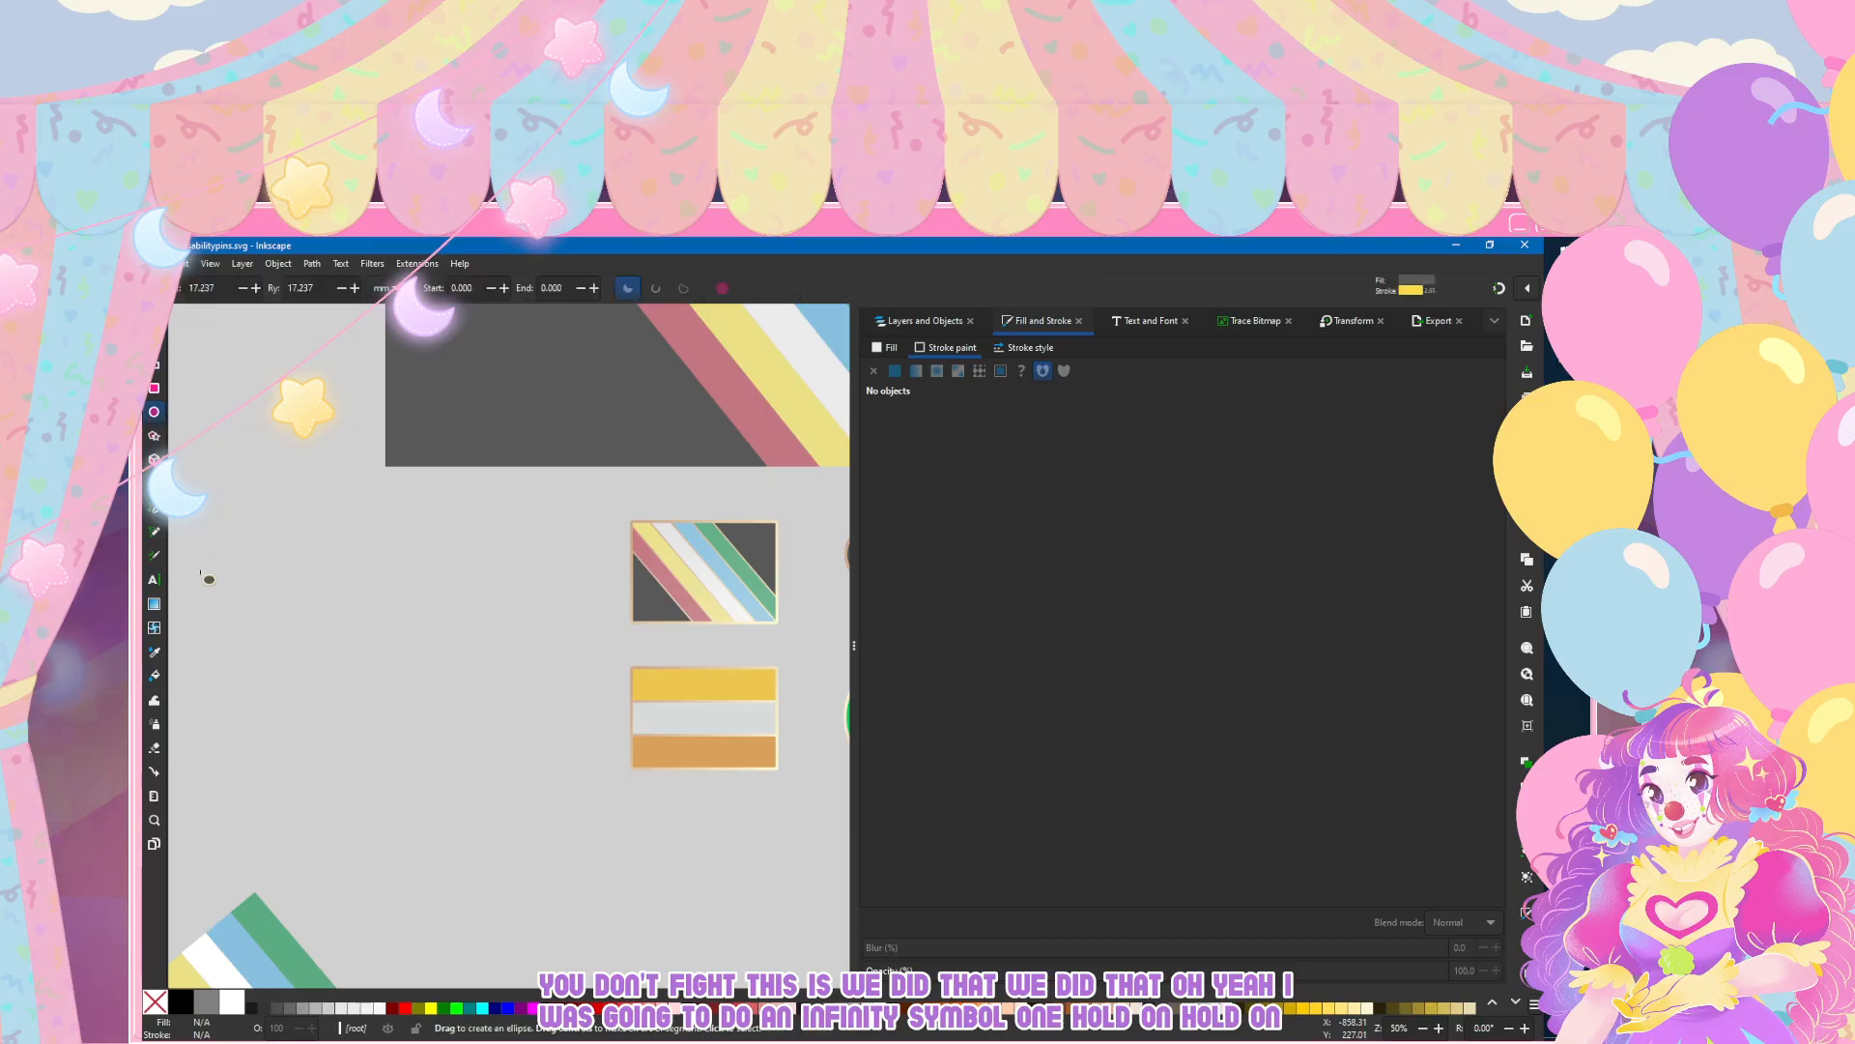
{"action": "scroll", "coordinate": [348, 669], "scroll_direction": "up", "scroll_amount": 1}
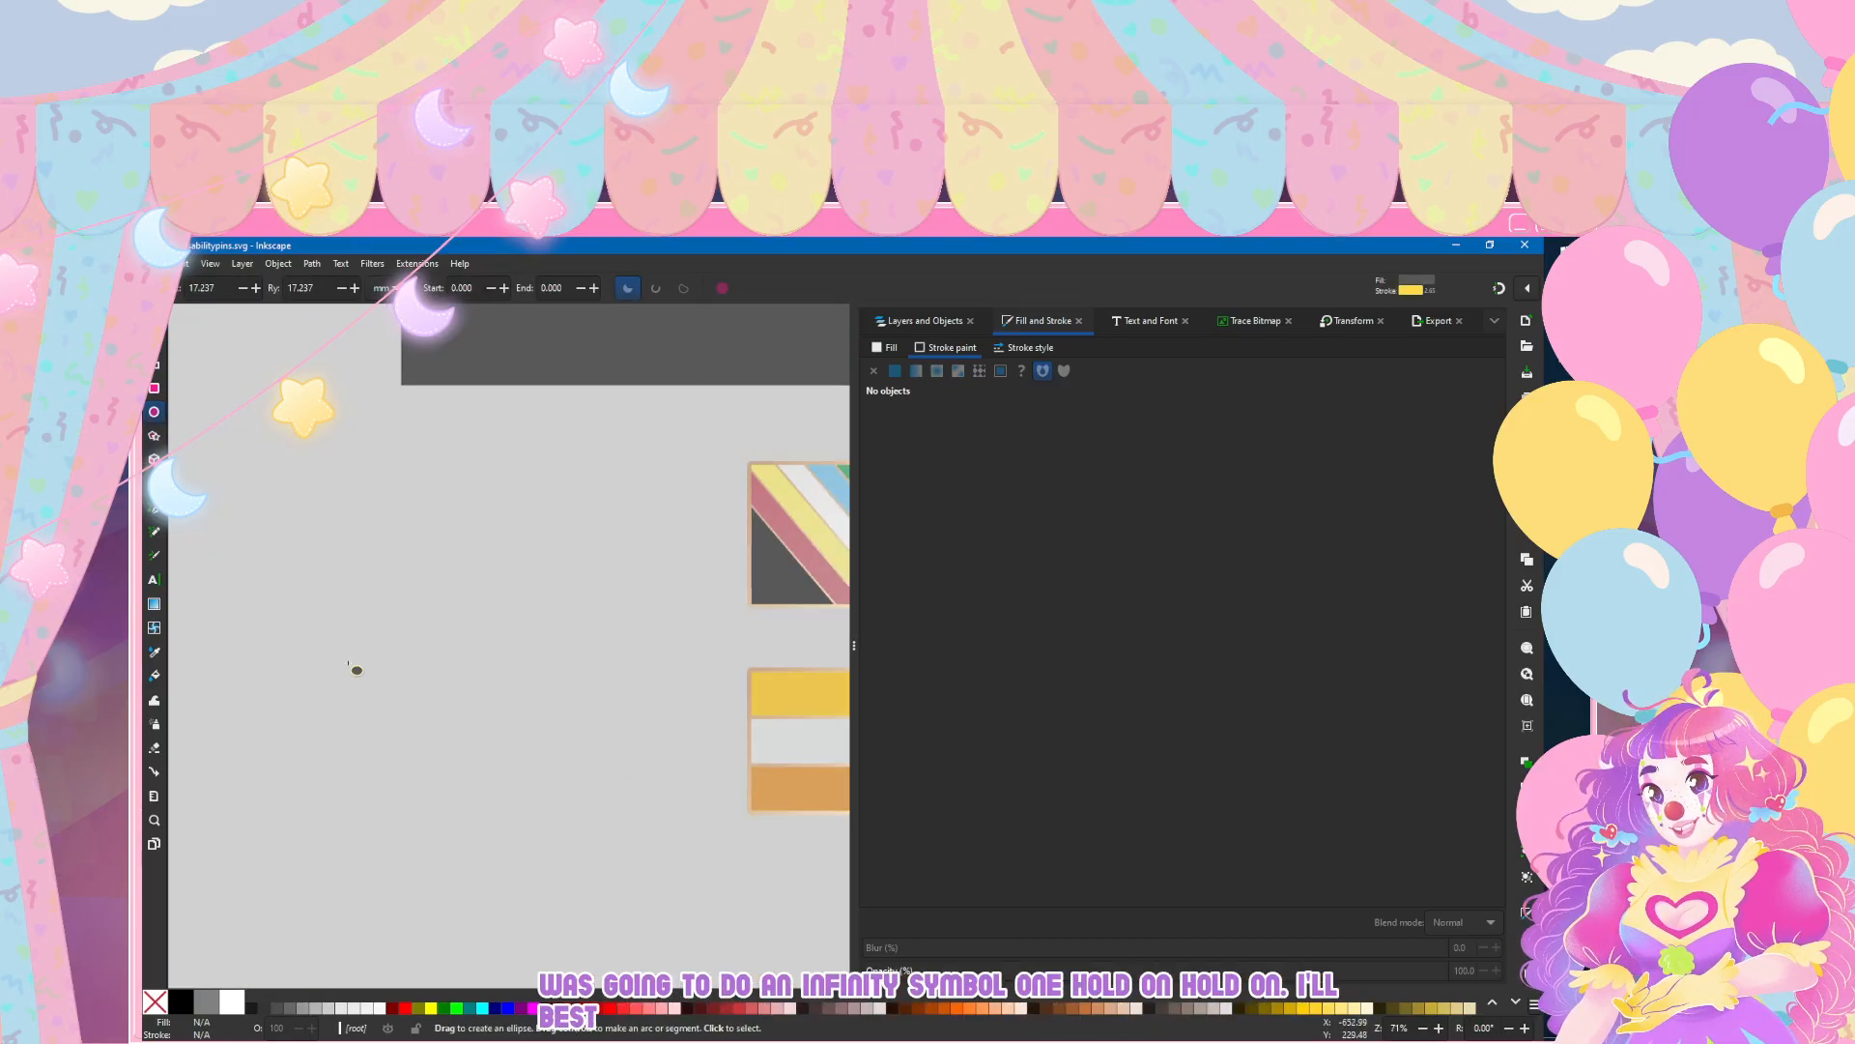
{"action": "key", "text": "ctrl+shift+l"}
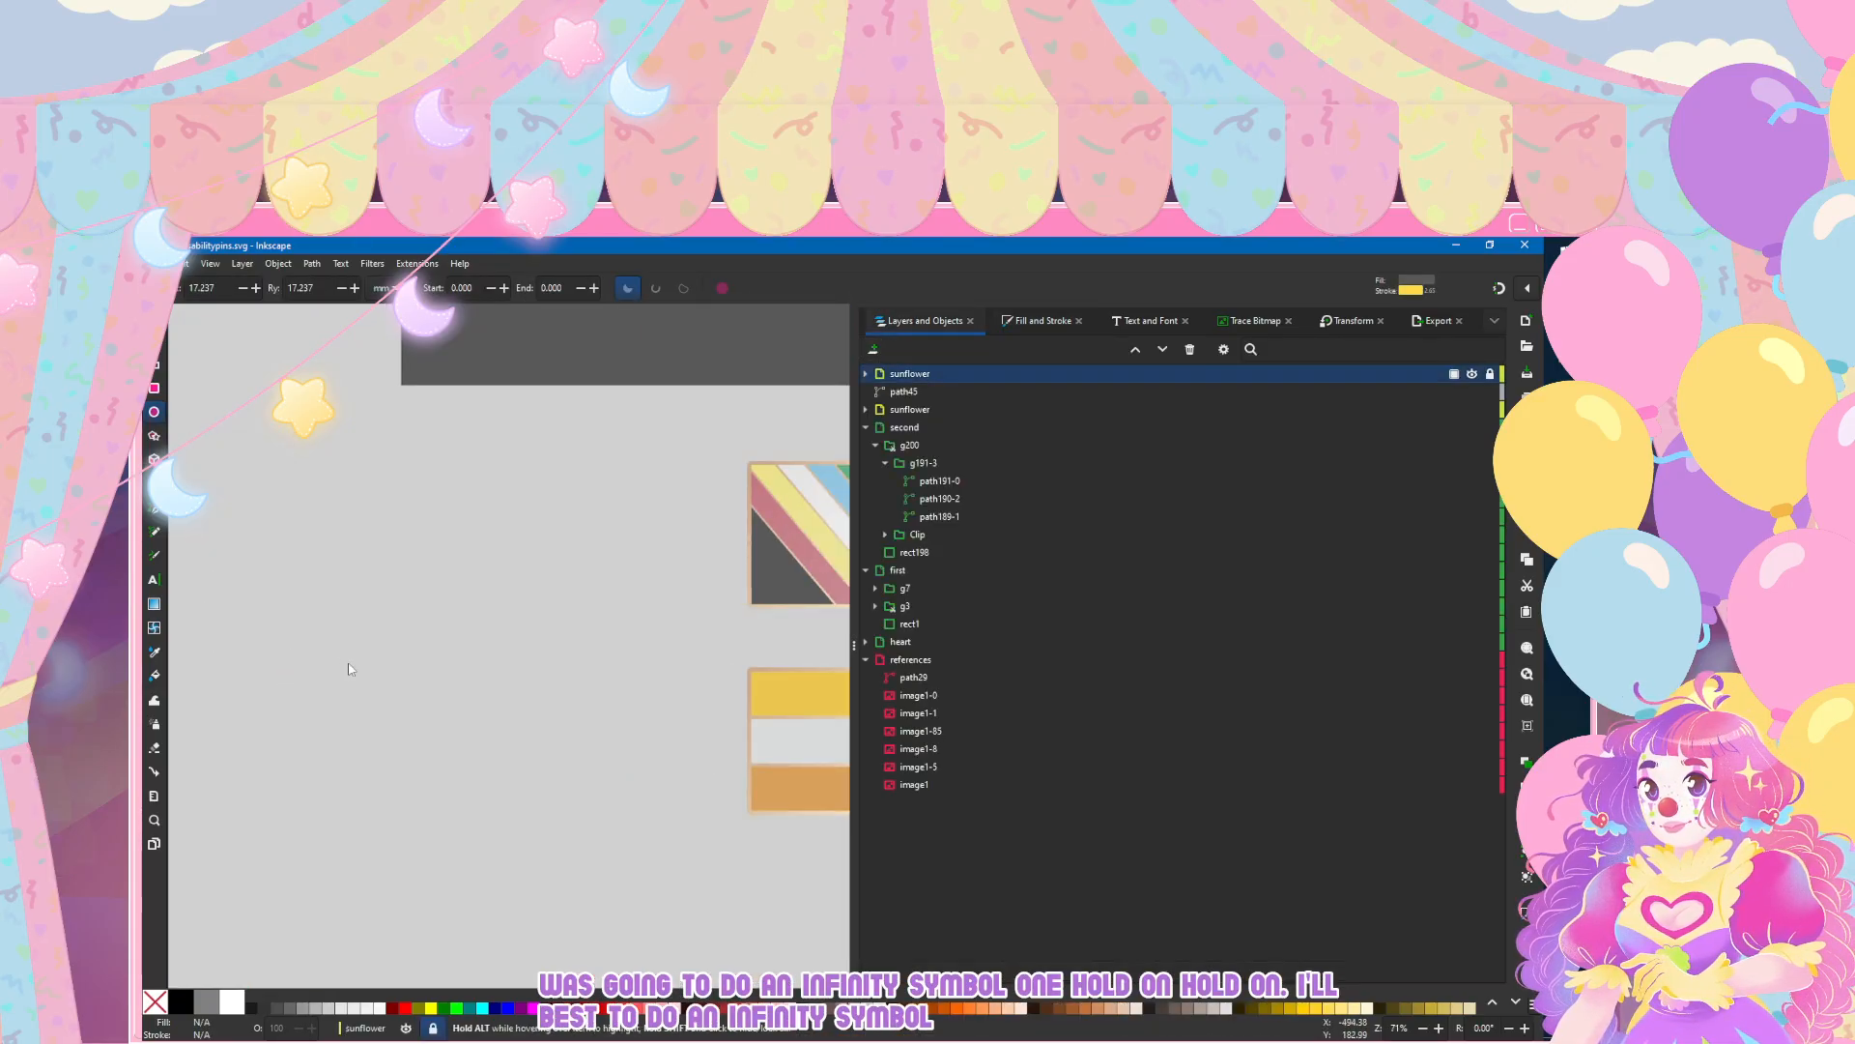
{"action": "key", "text": "ctrl+shift+n"}
{"action": "type", "text": "infinity"}
{"action": "key", "text": "Return"}
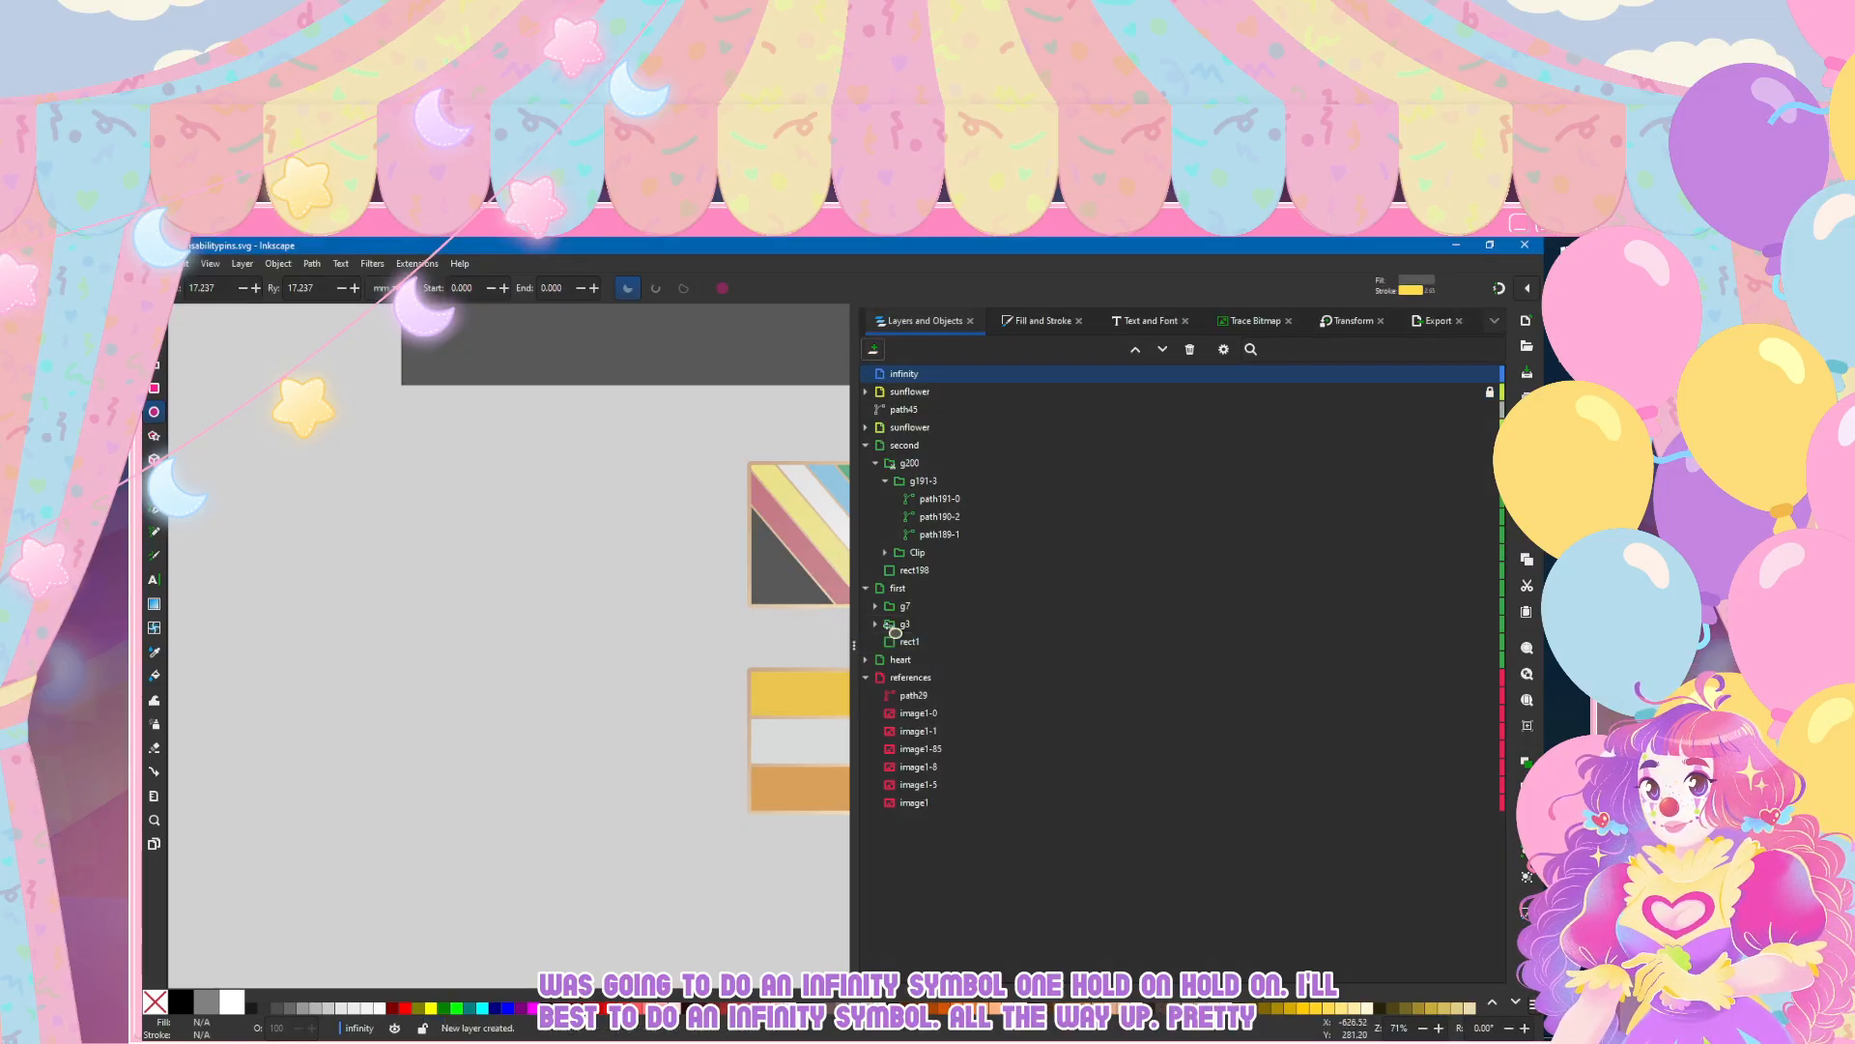
Step: Draw an ellipse about 77 by 54 mm in the empty area beside the flag pins and remove its fill
{"action": "left_click_drag", "start_coordinate": [304, 514], "coordinate": [460, 619]}
{"action": "key", "text": "s"}
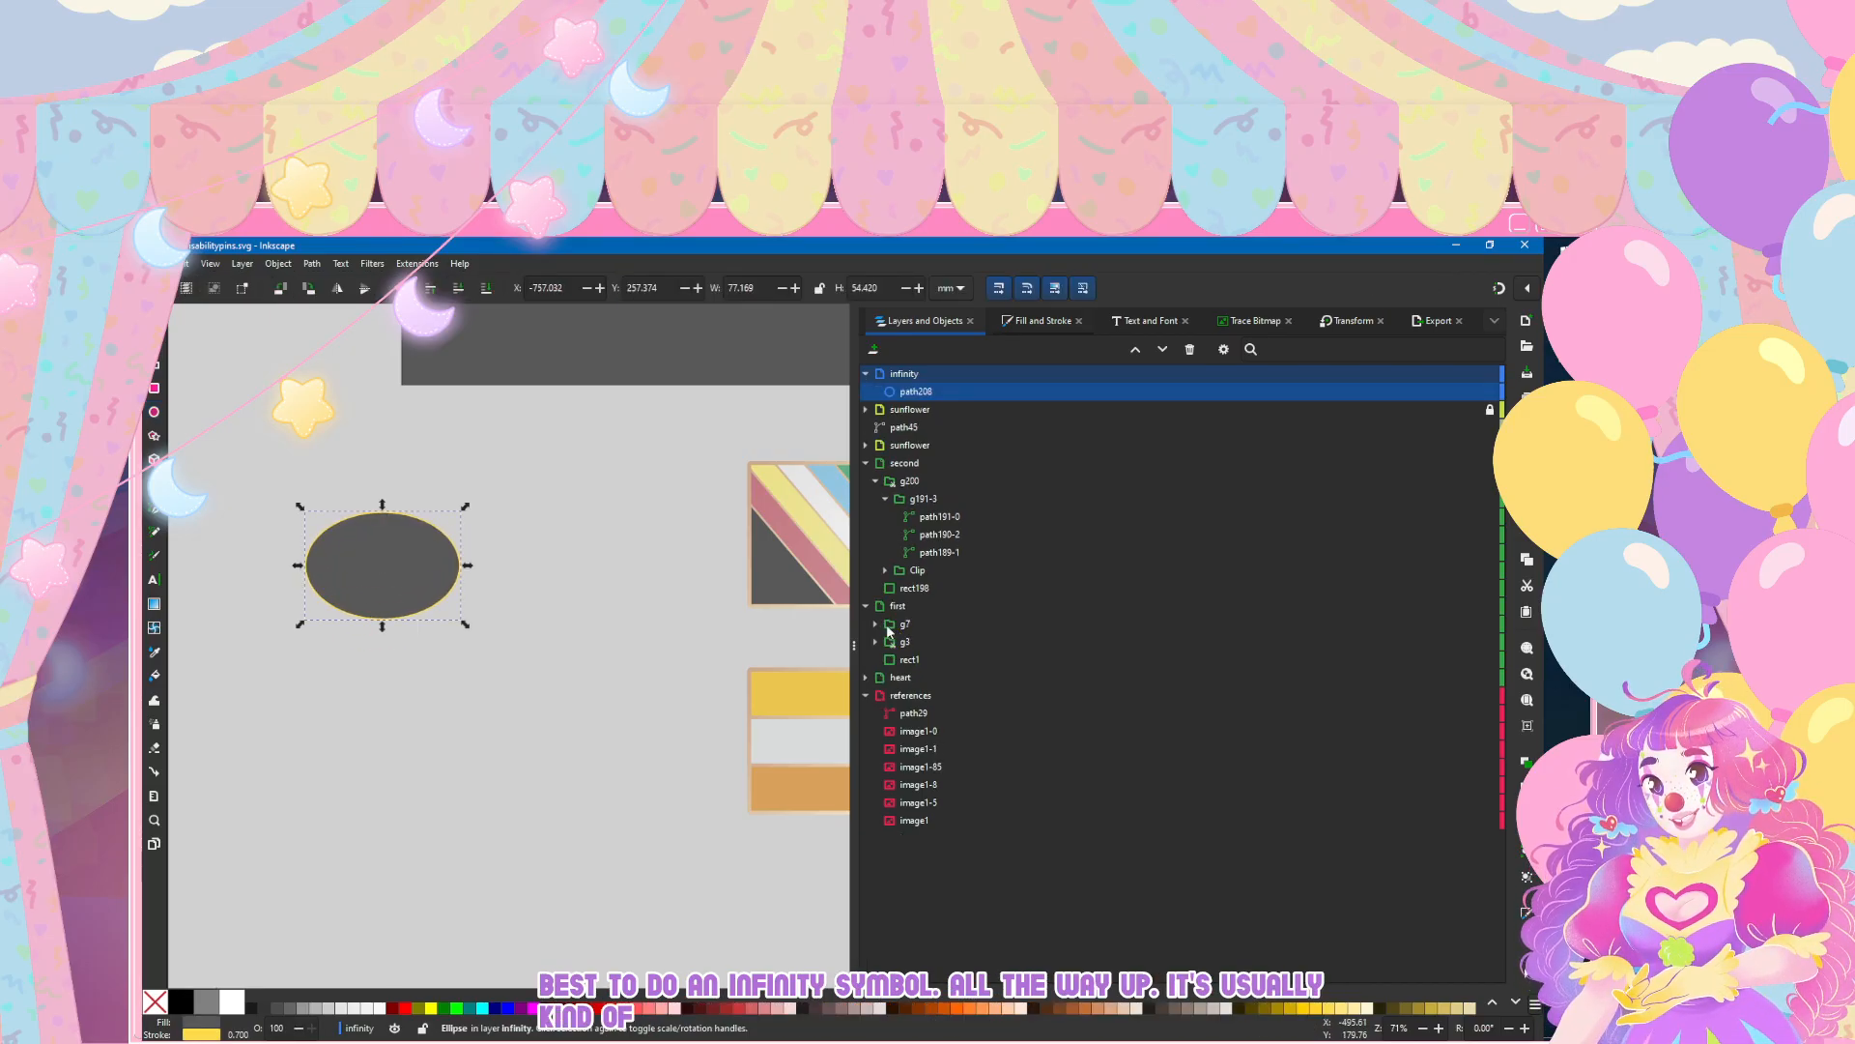
{"action": "key", "text": "ctrl+shift+f"}
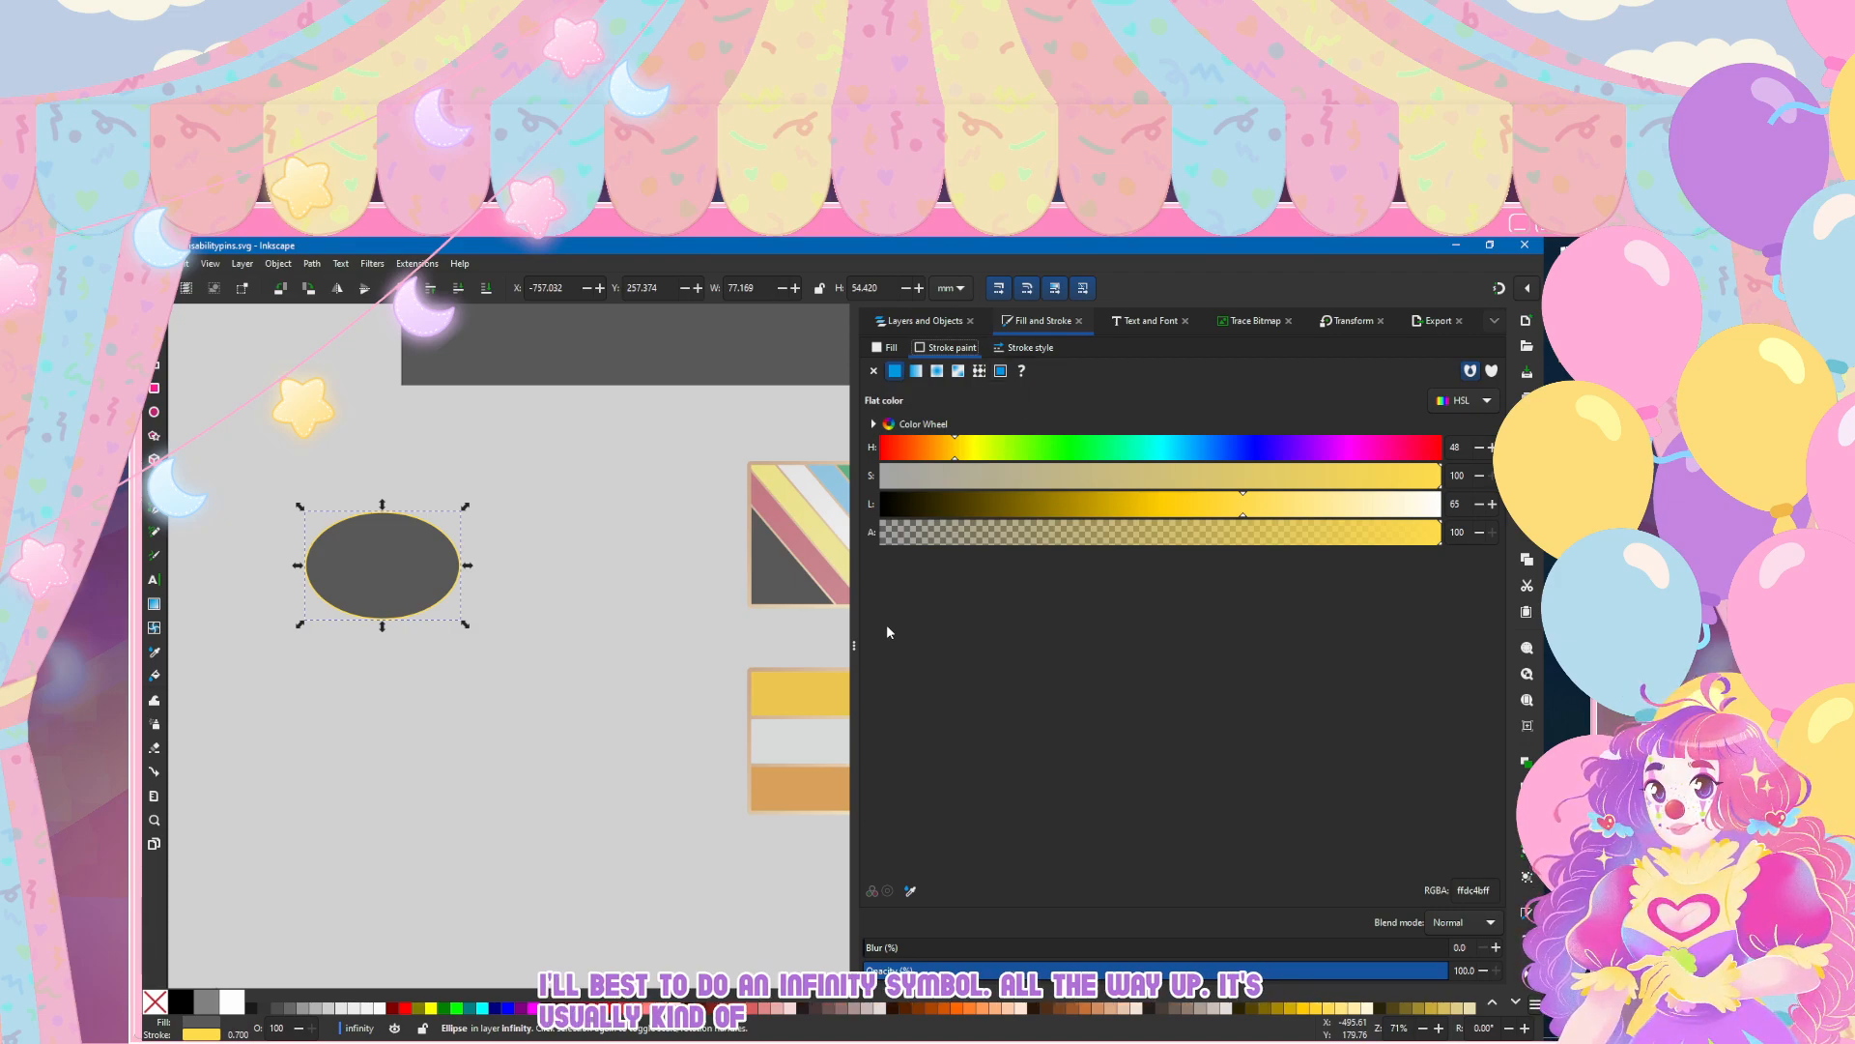
{"action": "left_click", "coordinate": [886, 348]}
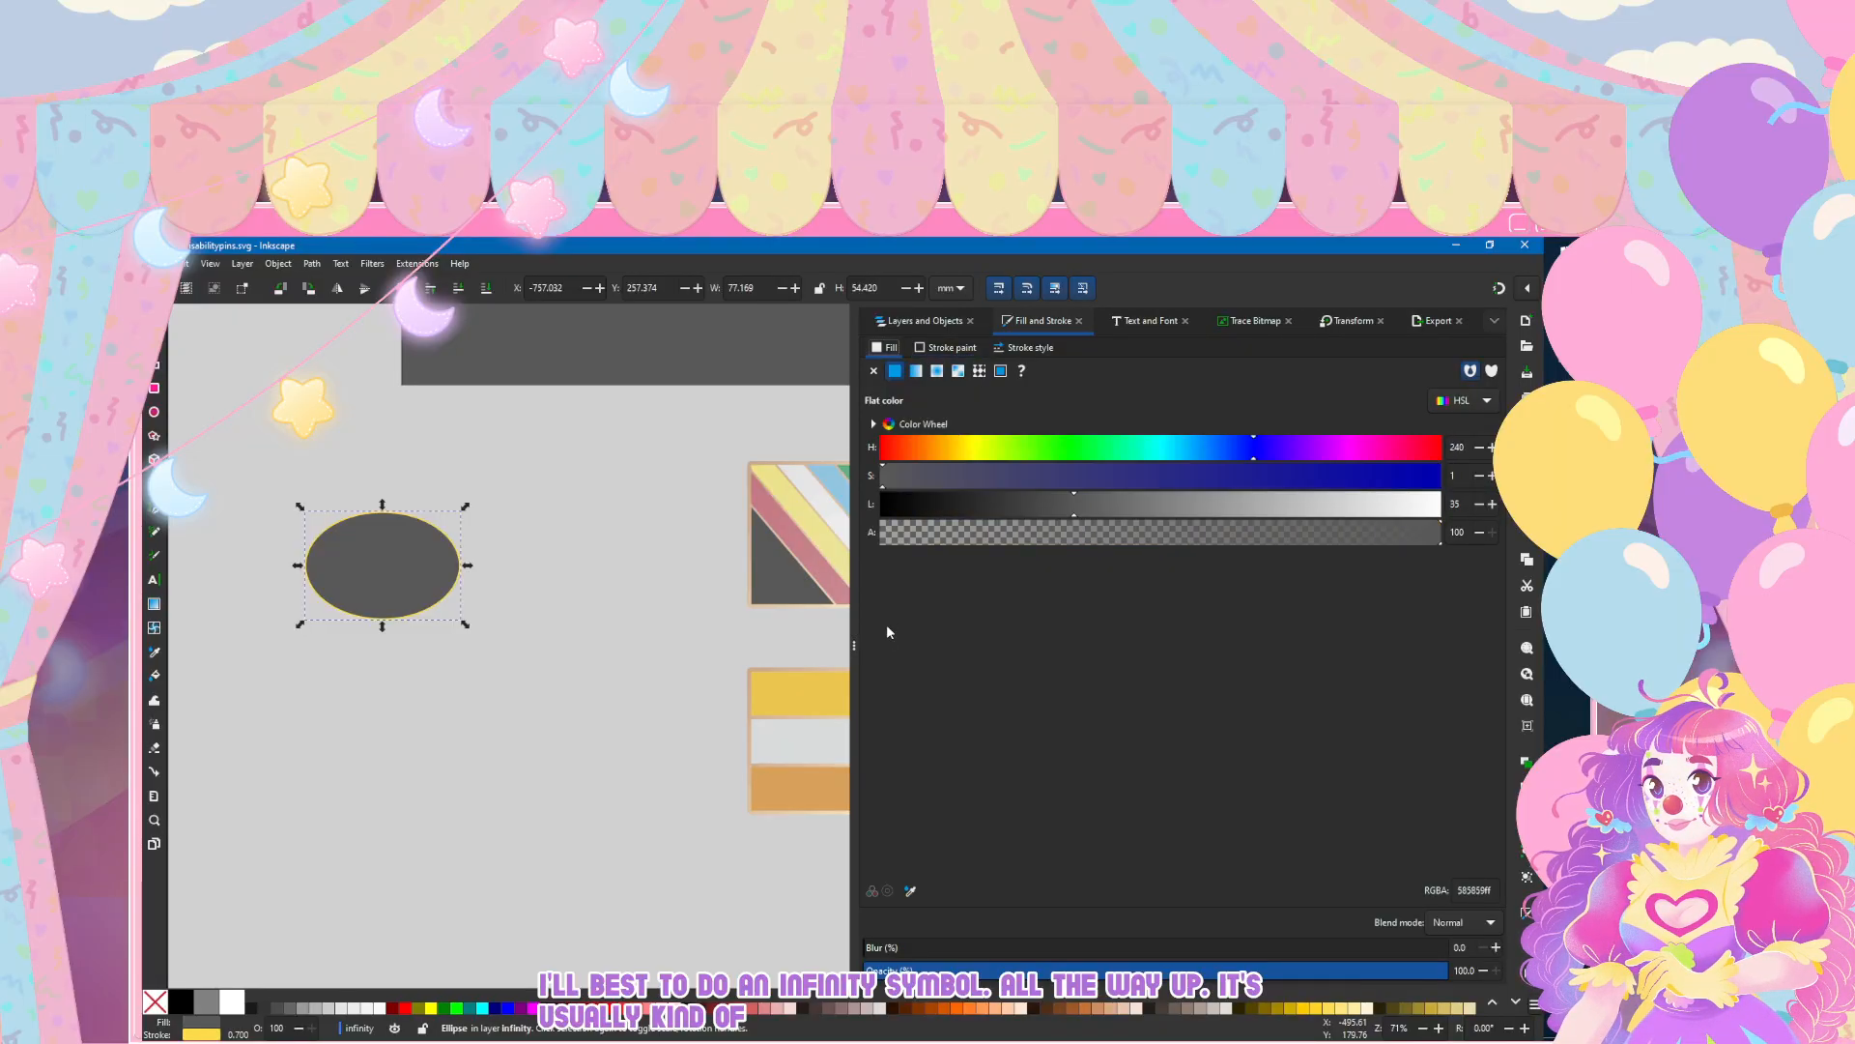
{"action": "left_click", "coordinate": [874, 371]}
{"action": "left_click", "coordinate": [947, 348]}
Step: Try outline widths of 2 and 5 mm on the ellipse, settle on 10 mm and deselect it
{"action": "left_click", "coordinate": [1025, 348]}
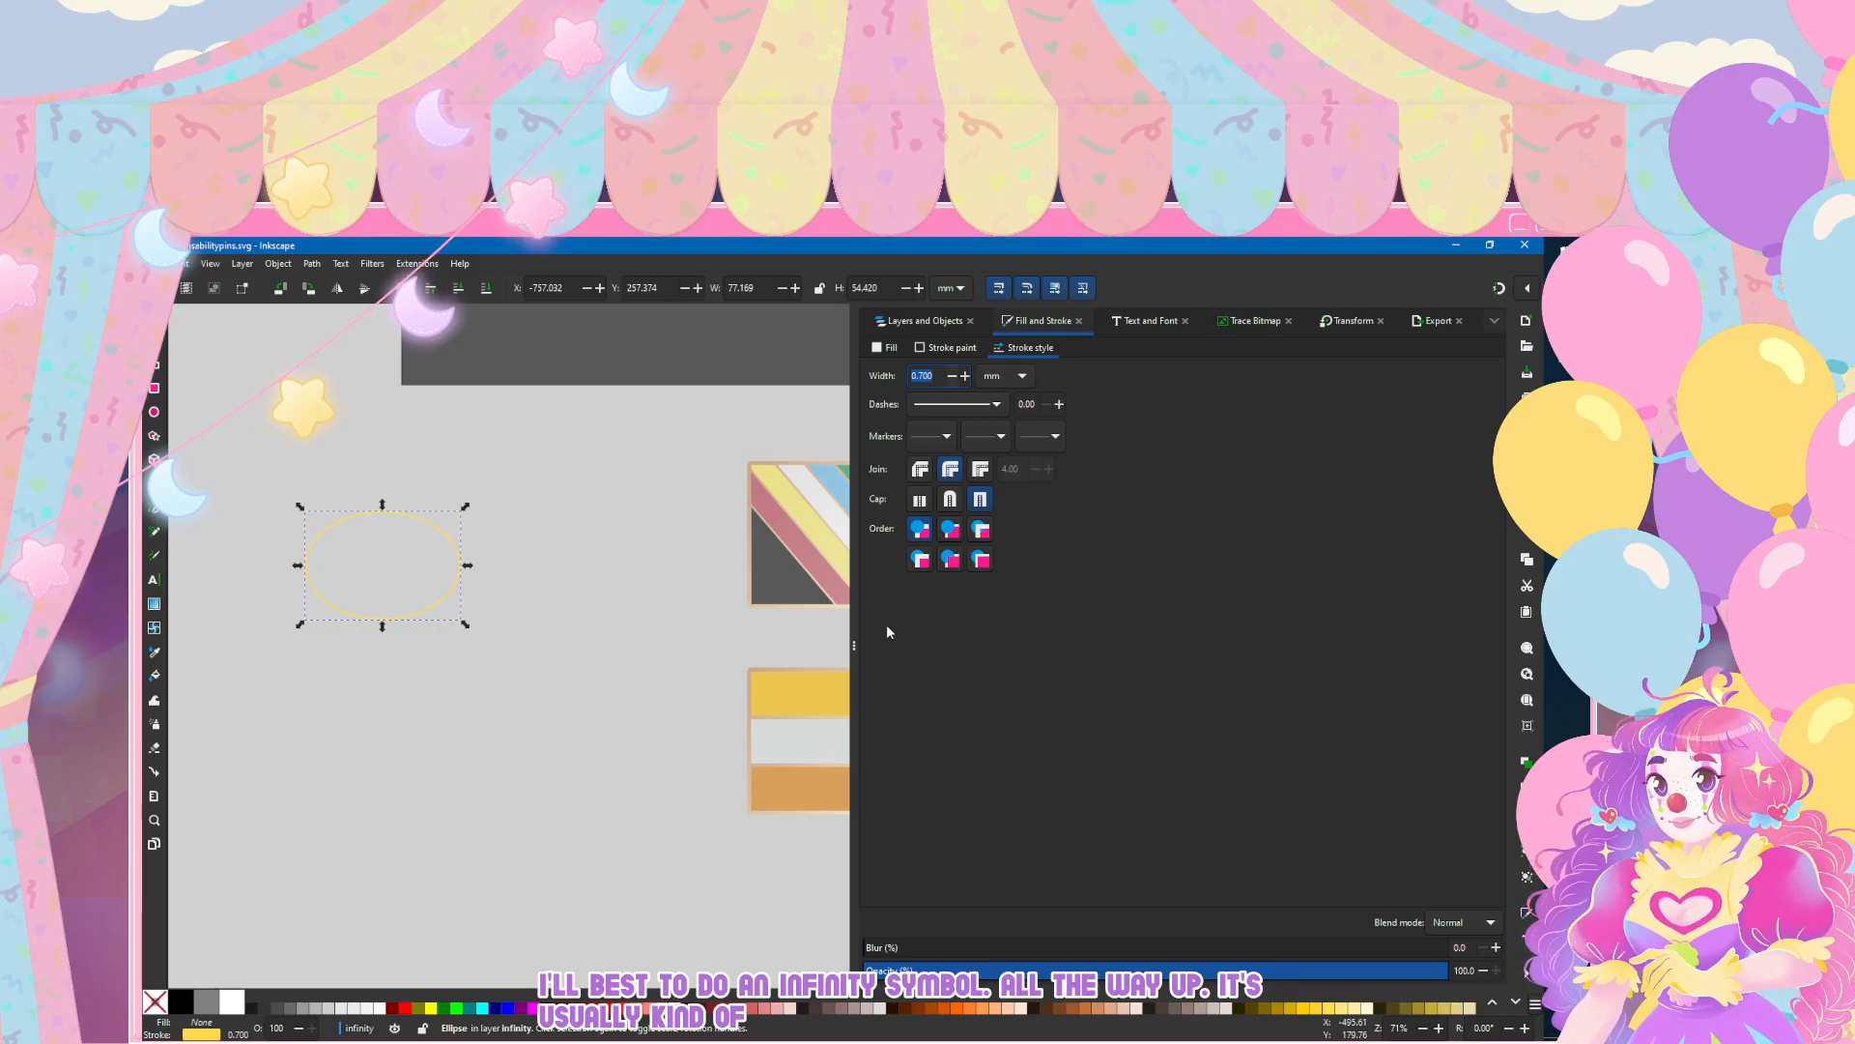
{"action": "type", "text": "2"}
{"action": "key", "text": "Return"}
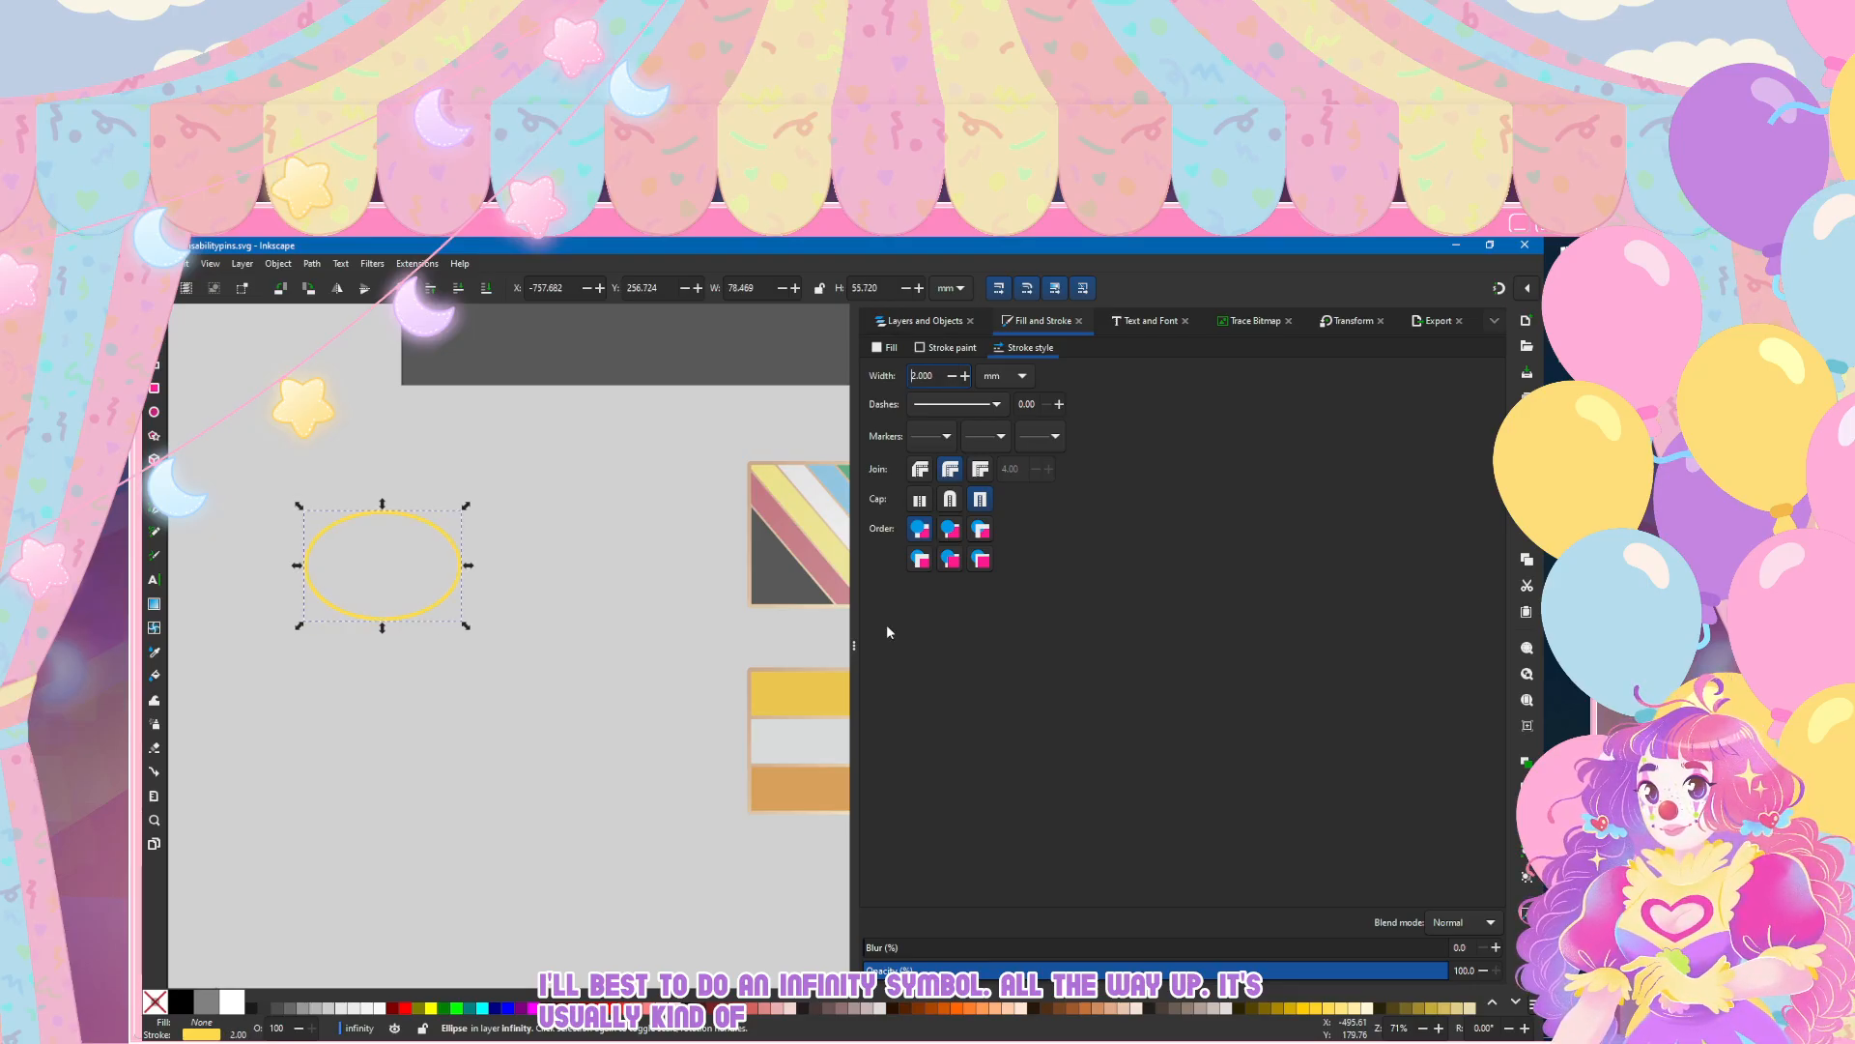
{"action": "type", "text": "5"}
{"action": "key", "text": "Return"}
{"action": "type", "text": "10"}
{"action": "key", "text": "Return"}
{"action": "key", "text": "Escape"}
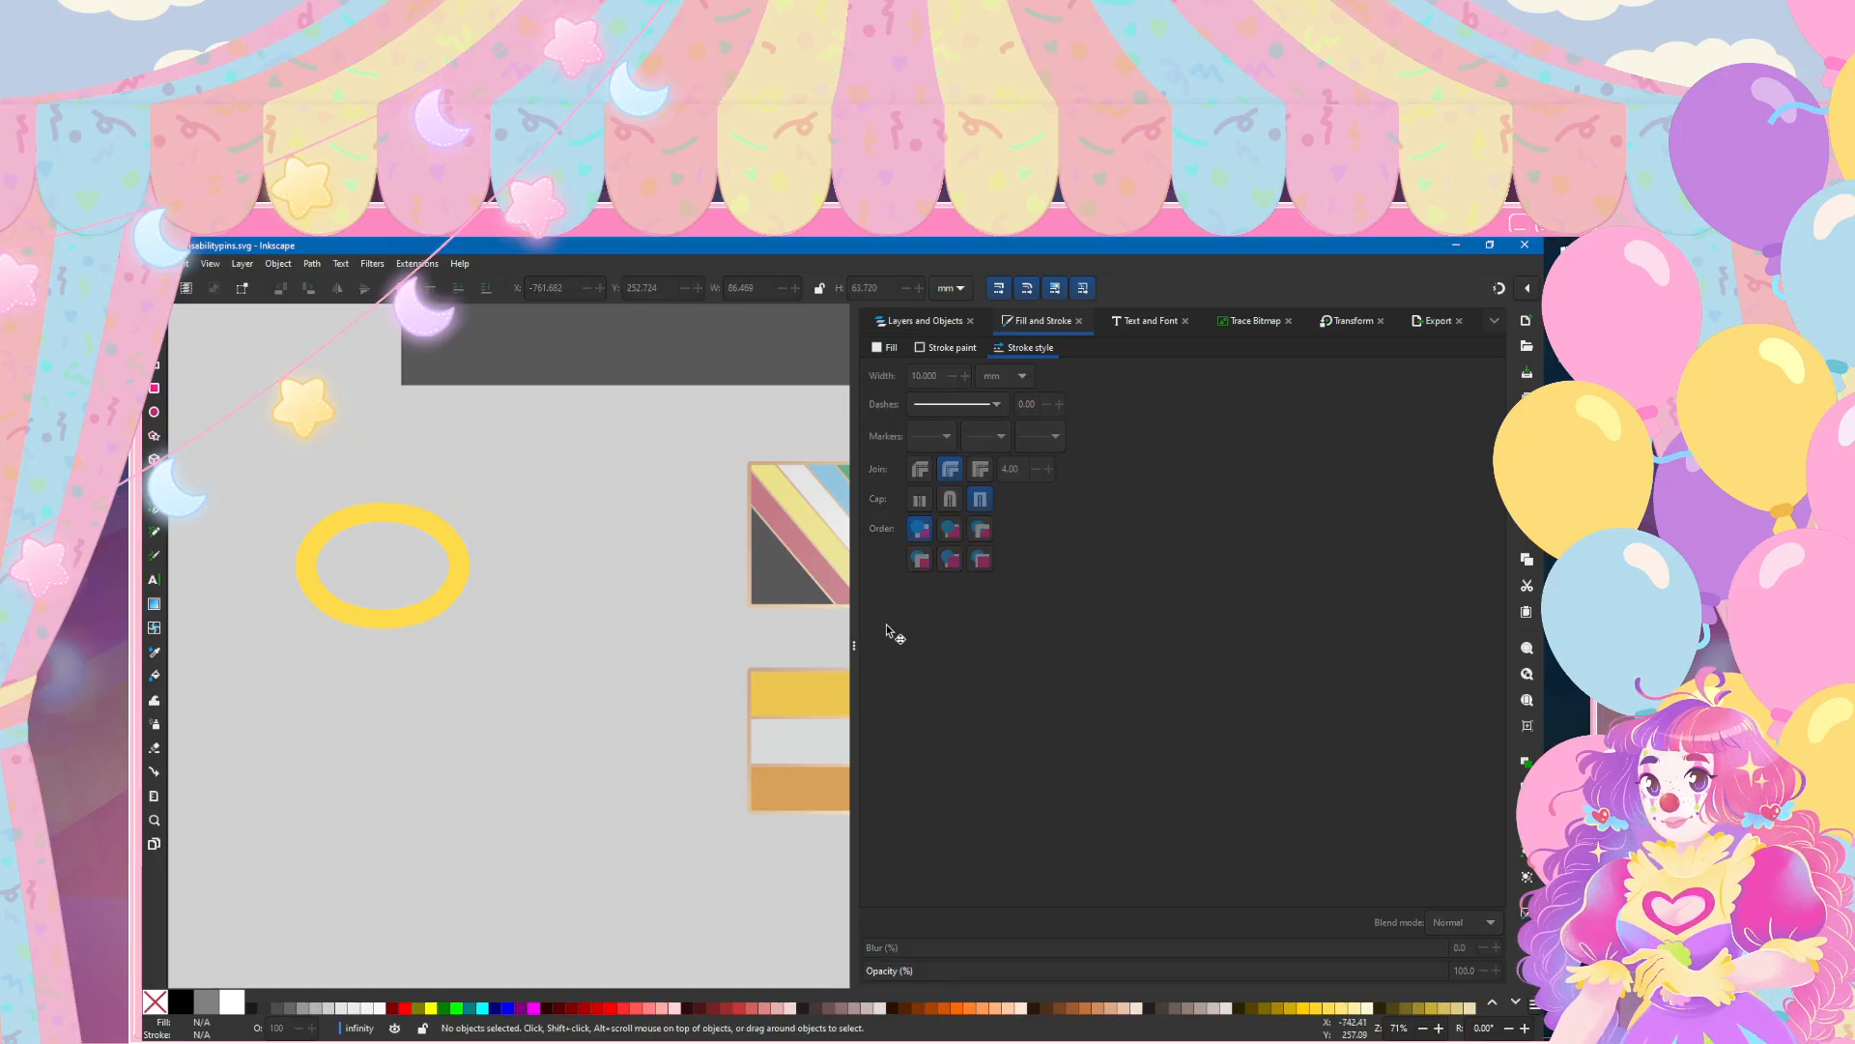
Step: Move the ellipse up and to the left and resize it to 85 mm wide by 60 mm high
{"action": "scroll", "coordinate": [467, 617], "scroll_direction": "left", "scroll_amount": 2}
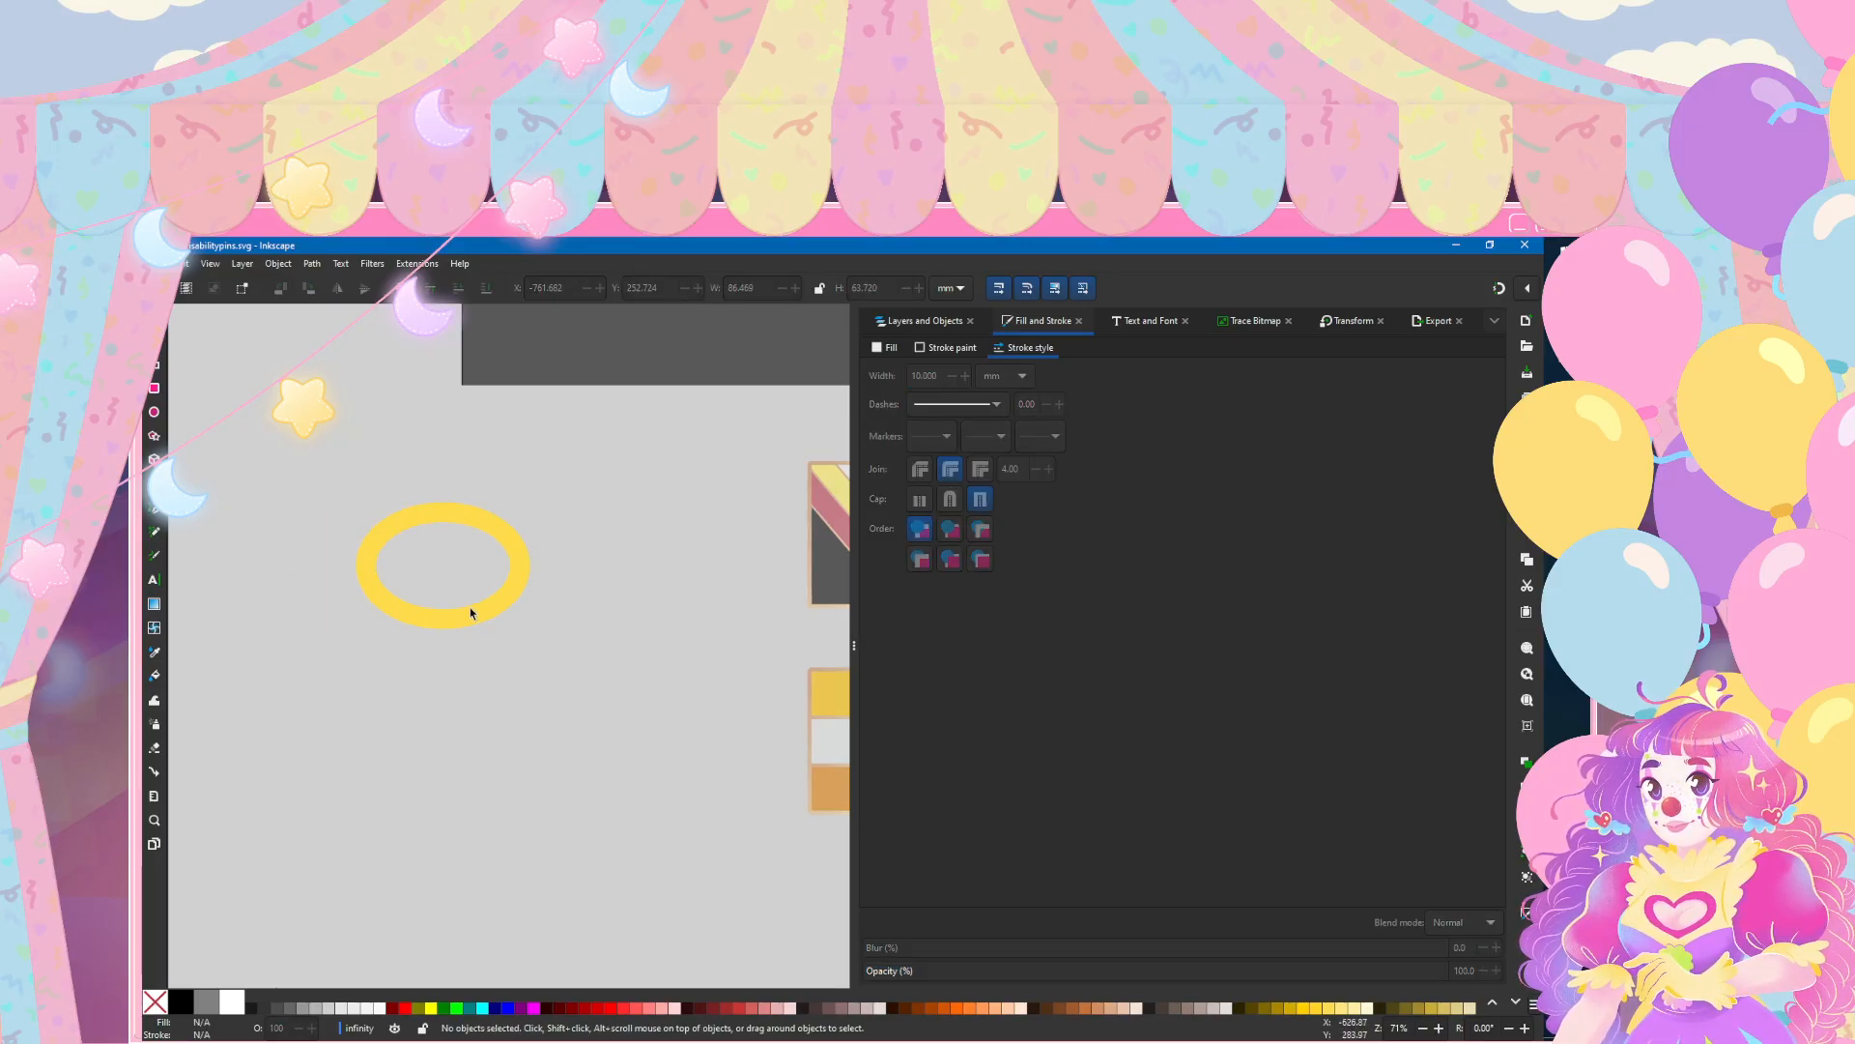
{"action": "left_click_drag", "start_coordinate": [470, 609], "coordinate": [378, 577]}
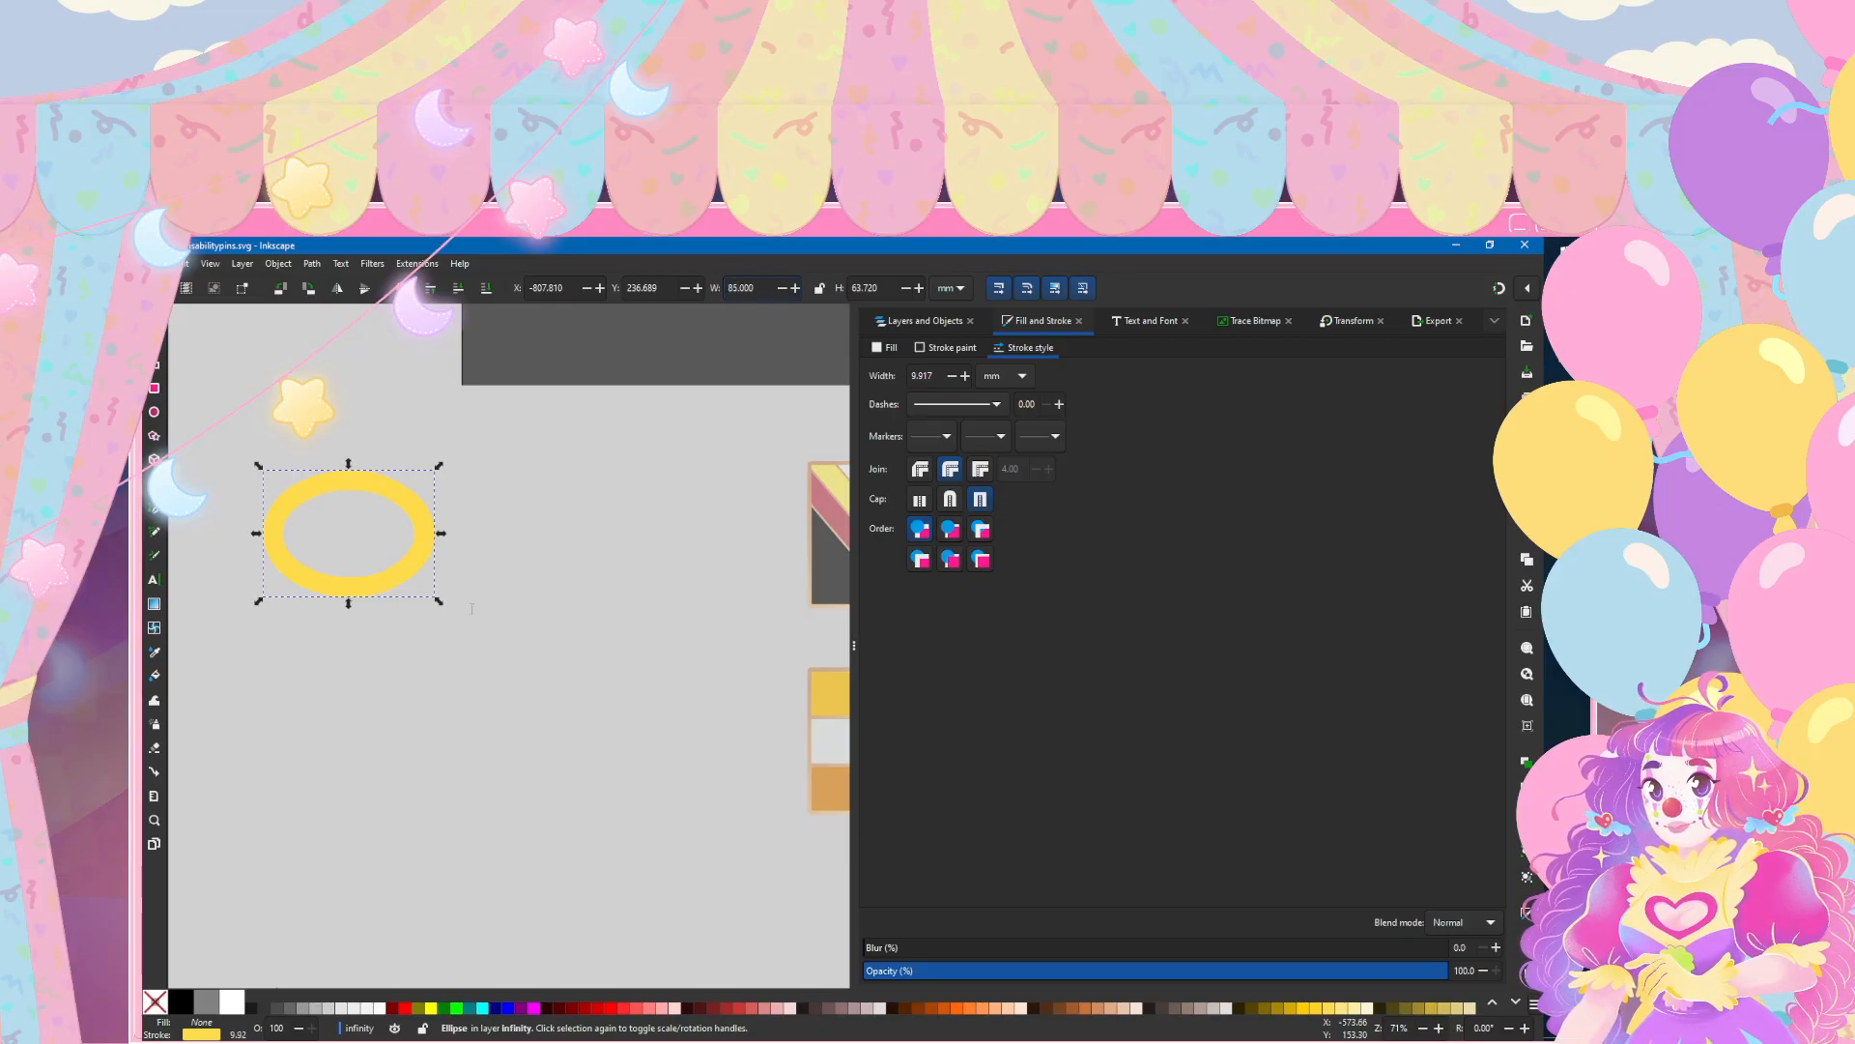
{"action": "key", "text": "Return"}
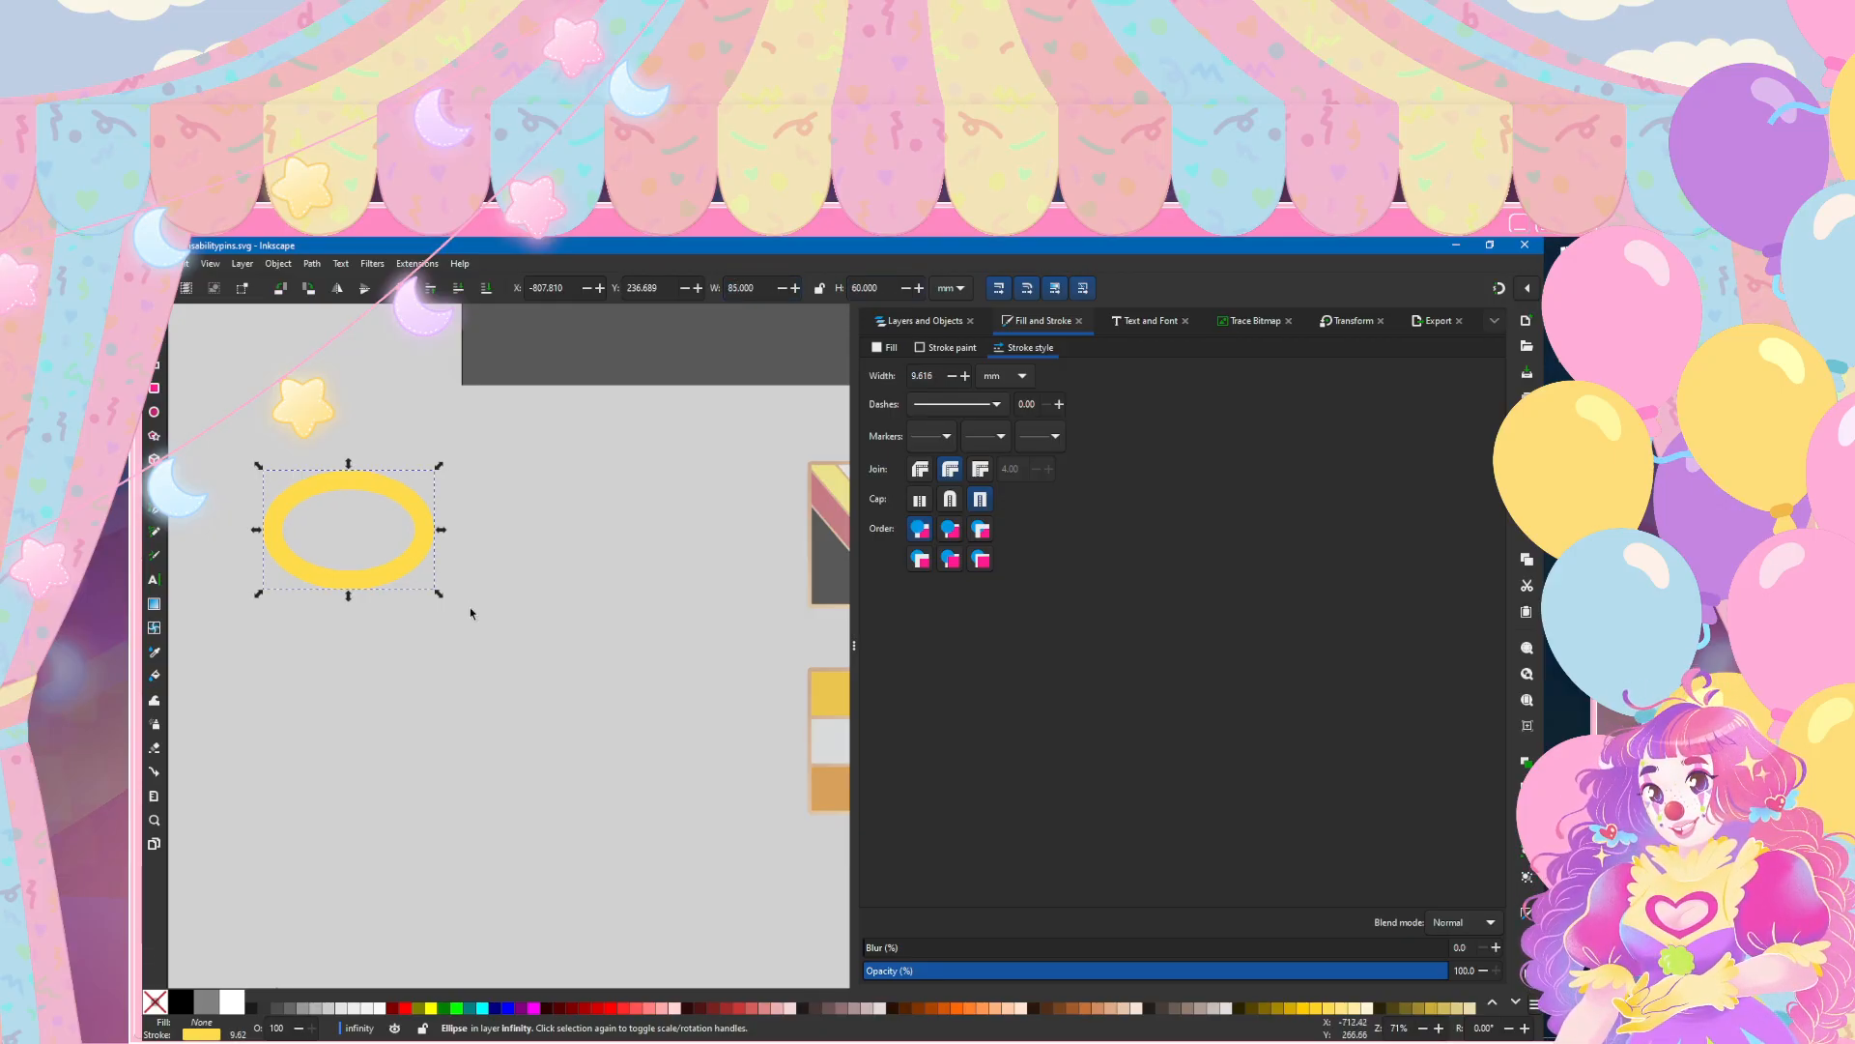
Step: Try placing a duplicate of the ellipse to its right, and undo the move and the duplication
{"action": "key", "text": "ctrl+d"}
{"action": "mouse_move", "coordinate": [349, 593]}
{"action": "left_mouse_down"}
{"action": "mouse_move", "coordinate": [470, 613]}
{"action": "mouse_move", "coordinate": [511, 594]}
{"action": "mouse_move", "coordinate": [433, 594]}
{"action": "mouse_move", "coordinate": [552, 593]}
{"action": "left_mouse_up"}
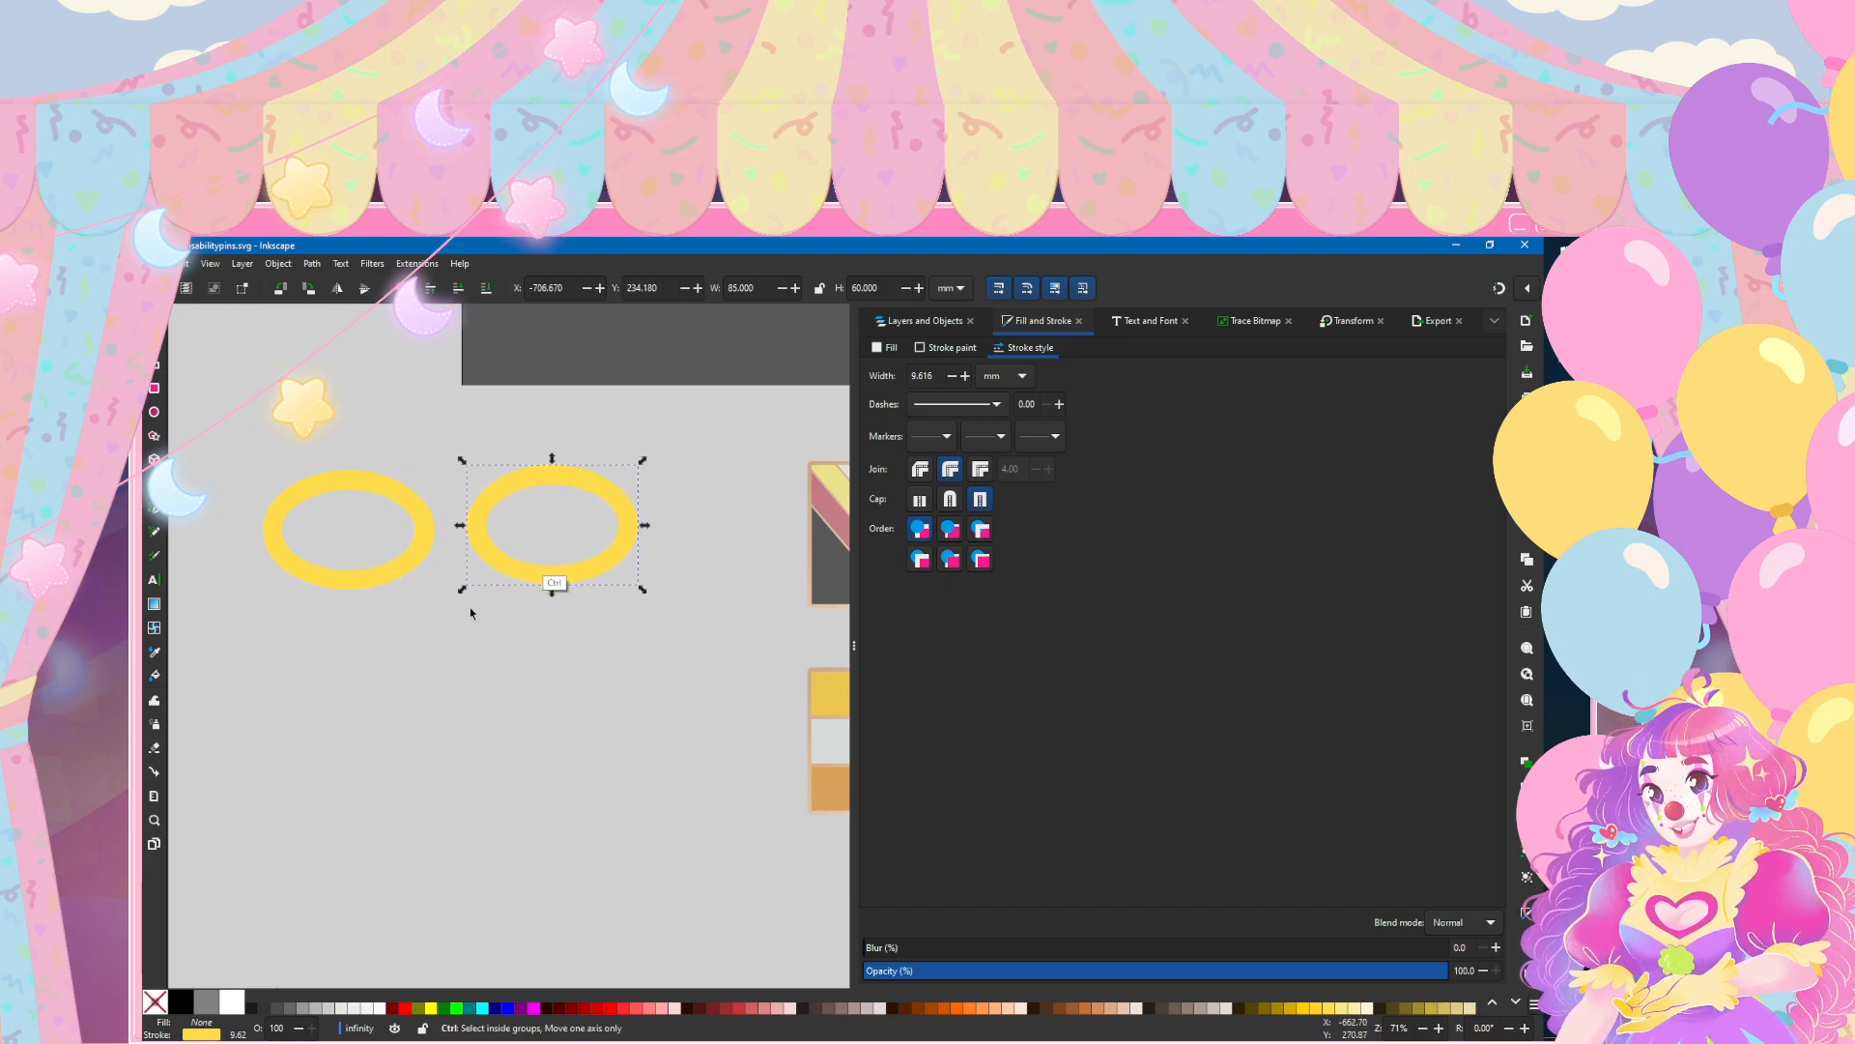
{"action": "key", "text": "ctrl+z"}
{"action": "key", "text": "ctrl+z"}
Step: Reposition the yellow ellipse to about X -763.8 mm and Y 251 mm
{"action": "left_click", "coordinate": [371, 483]}
{"action": "left_click_drag", "start_coordinate": [371, 482], "coordinate": [459, 510]}
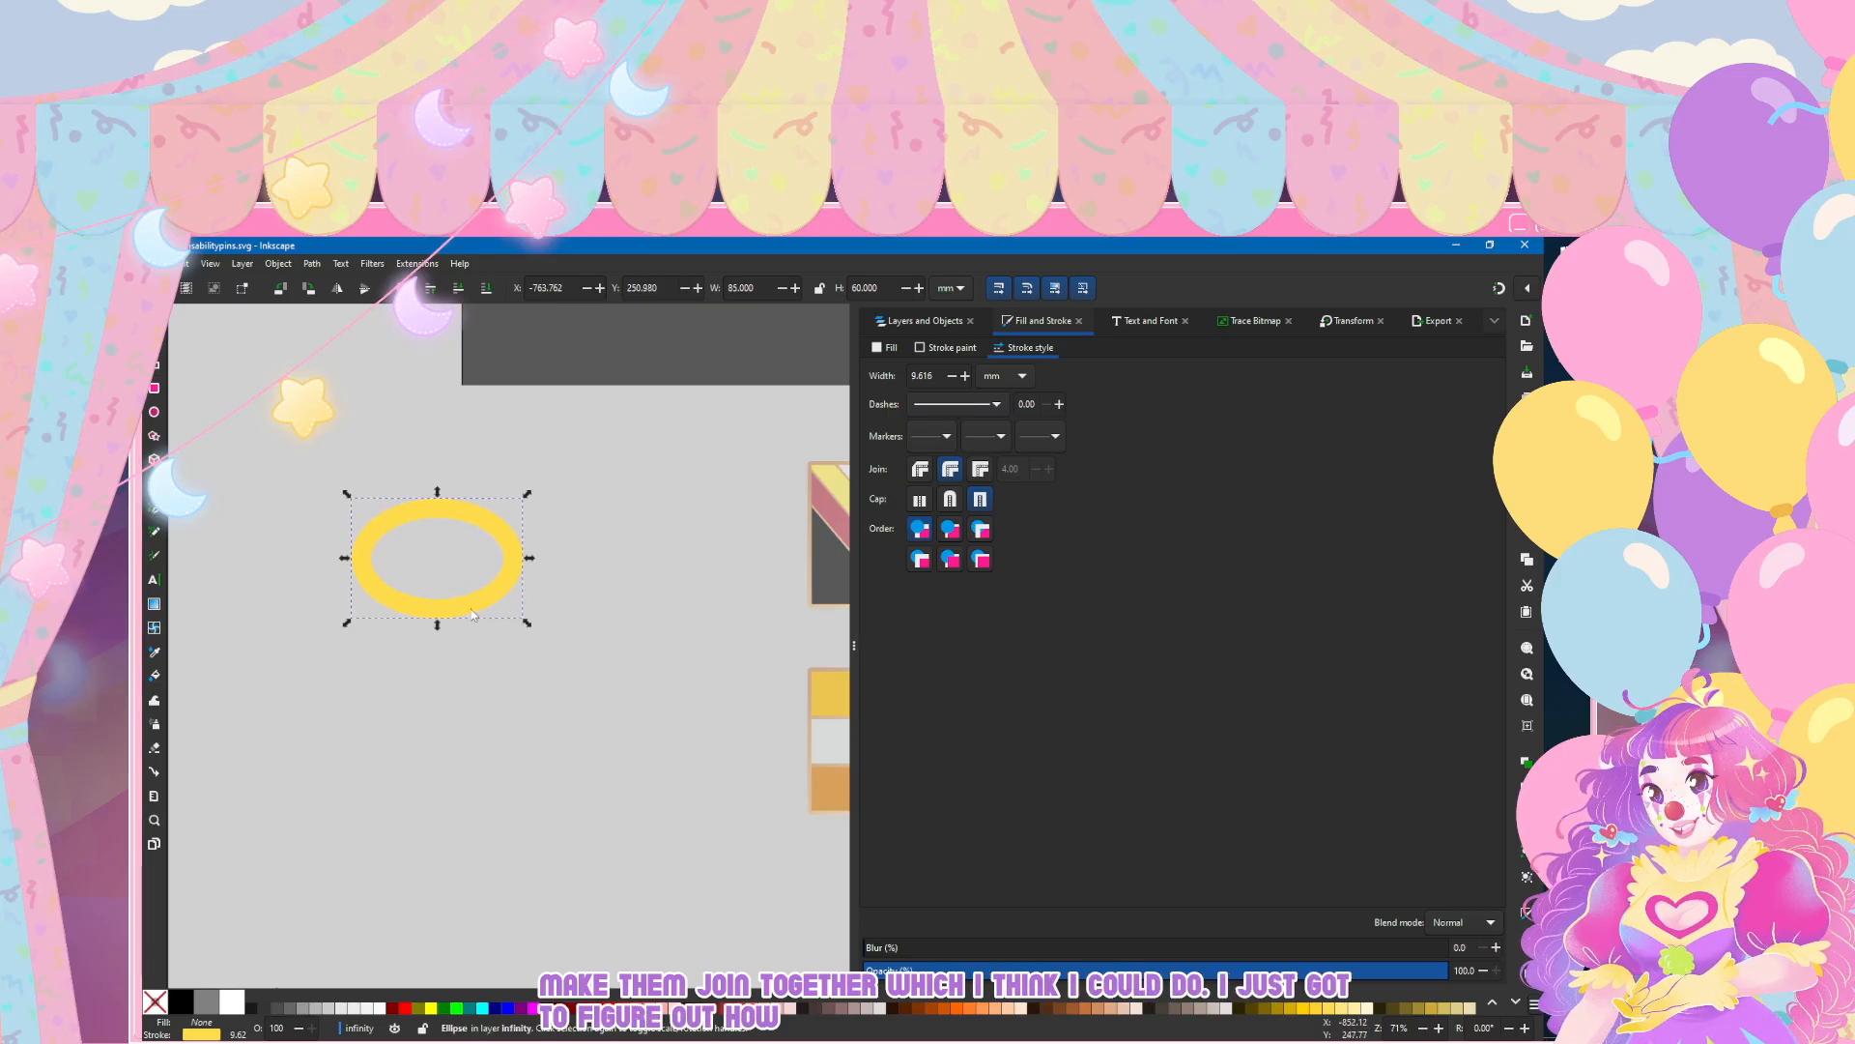
Step: Try drawing spiral arcs above the ellipse as a base for the infinity loop, and delete them
{"action": "left_click", "coordinate": [155, 483]}
{"action": "mouse_move", "coordinate": [294, 418]}
{"action": "left_mouse_down"}
{"action": "mouse_move", "coordinate": [401, 466]}
{"action": "mouse_move", "coordinate": [396, 379]}
{"action": "mouse_move", "coordinate": [307, 338]}
{"action": "left_mouse_up"}
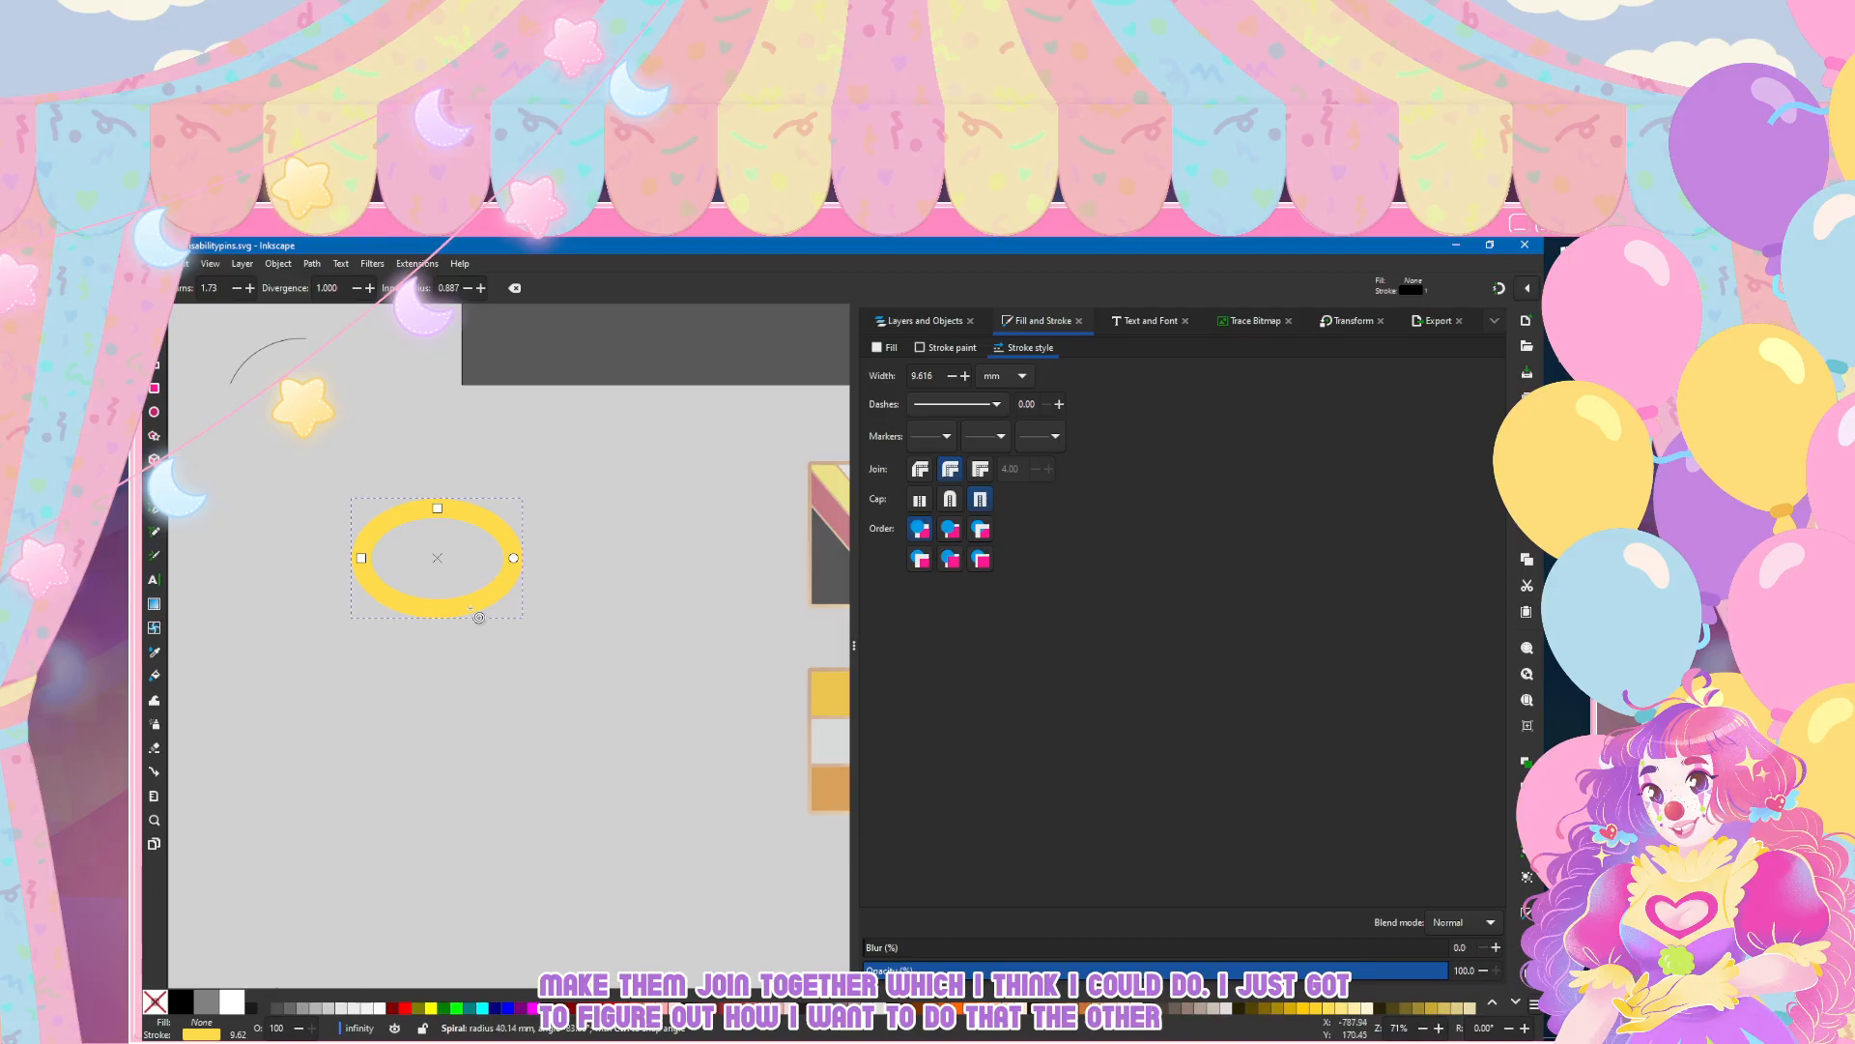
{"action": "left_click_drag", "start_coordinate": [315, 411], "coordinate": [380, 458]}
{"action": "mouse_move", "coordinate": [243, 302]}
{"action": "left_mouse_down"}
{"action": "mouse_move", "coordinate": [439, 443]}
{"action": "mouse_move", "coordinate": [251, 572]}
{"action": "mouse_move", "coordinate": [426, 369]}
{"action": "mouse_move", "coordinate": [247, 514]}
{"action": "mouse_move", "coordinate": [384, 443]}
{"action": "left_mouse_up"}
{"action": "mouse_move", "coordinate": [346, 354]}
{"action": "left_mouse_down"}
{"action": "mouse_move", "coordinate": [252, 356]}
{"action": "mouse_move", "coordinate": [330, 464]}
{"action": "mouse_move", "coordinate": [285, 468]}
{"action": "left_mouse_up"}
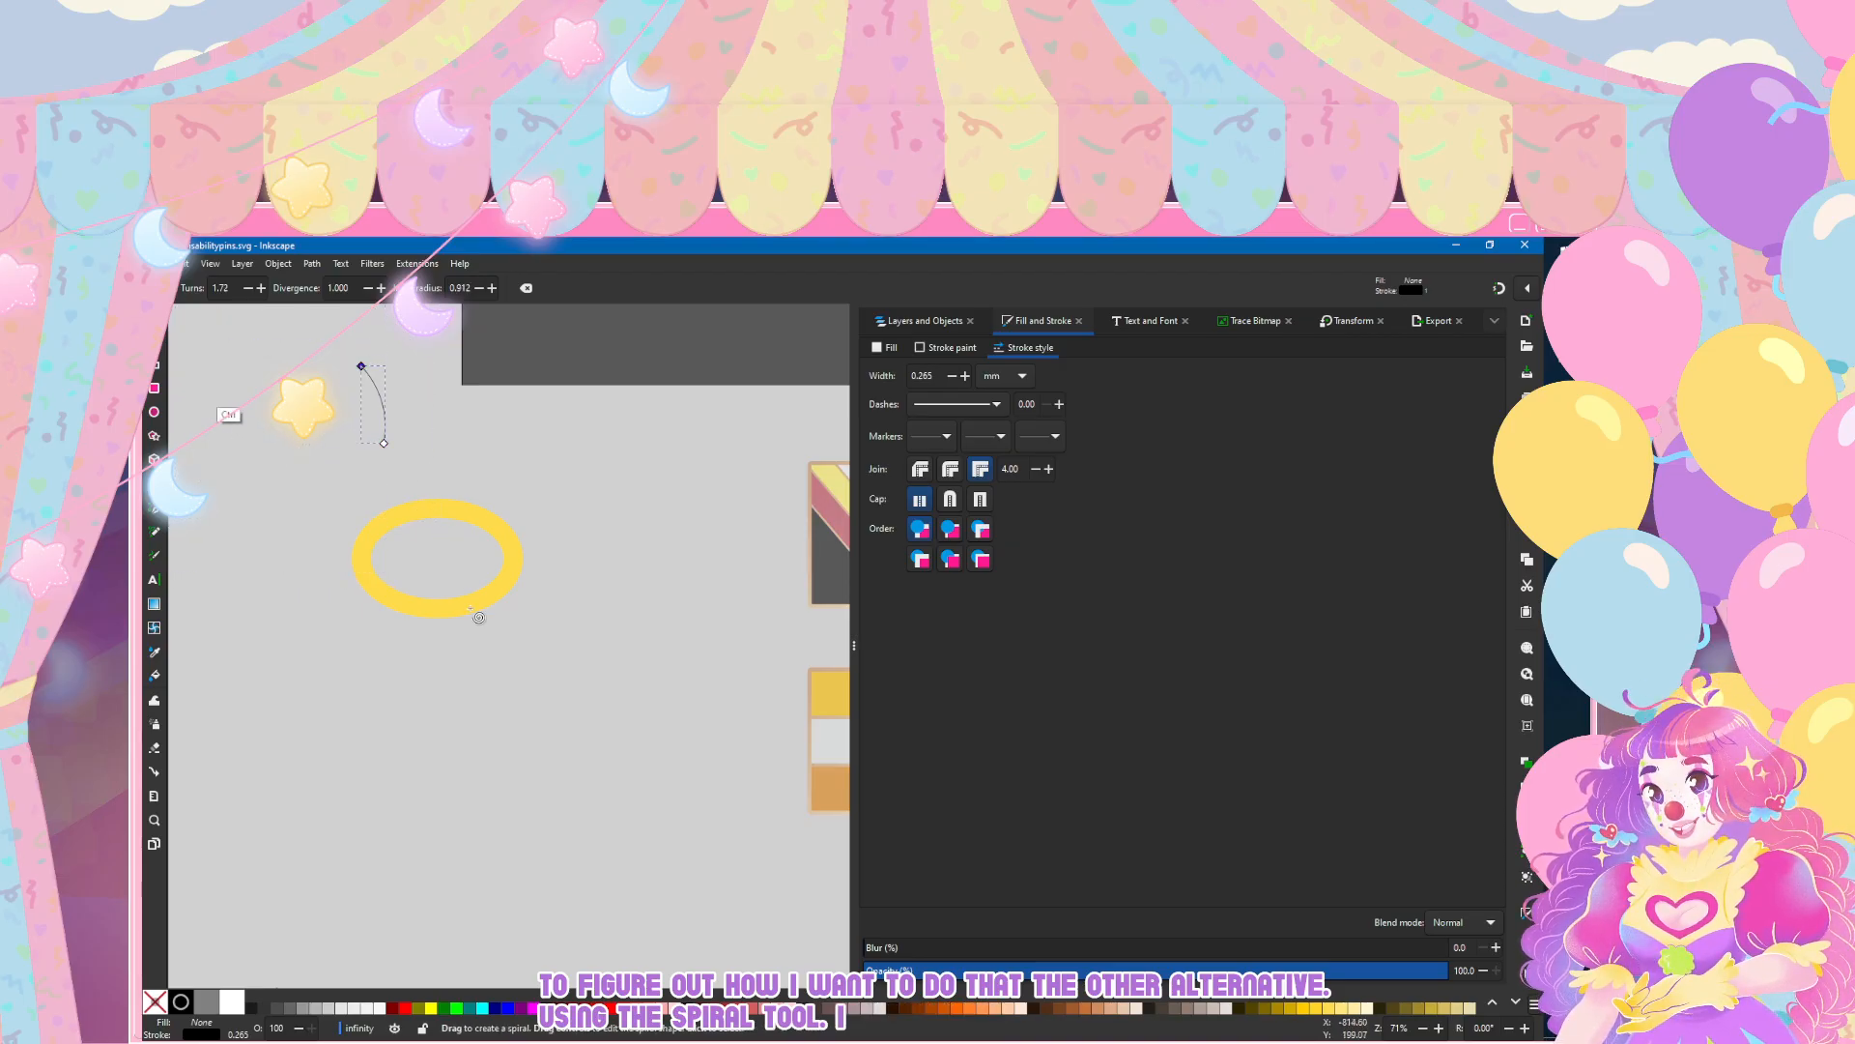
{"action": "key", "text": "Delete"}
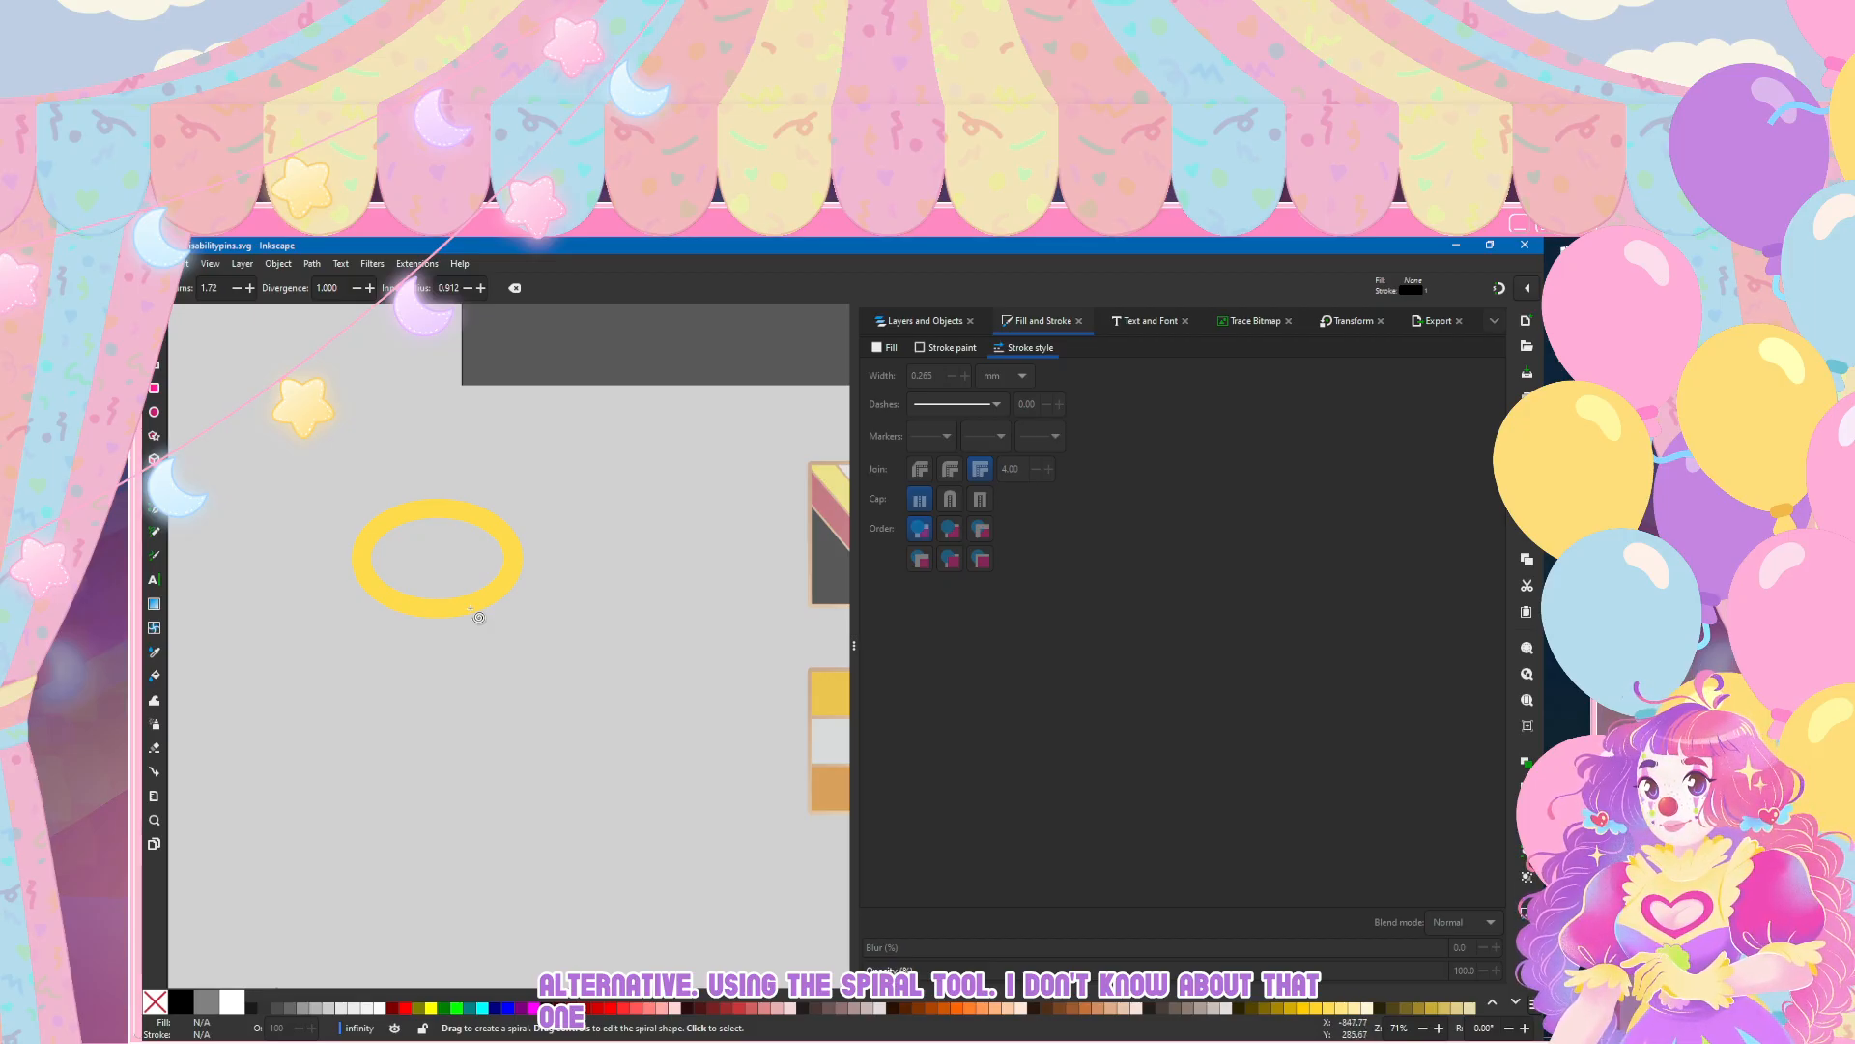
Step: Add the text "8" below the ellipse, remove its outline and set its font size to 144 pt
{"action": "key", "text": "t"}
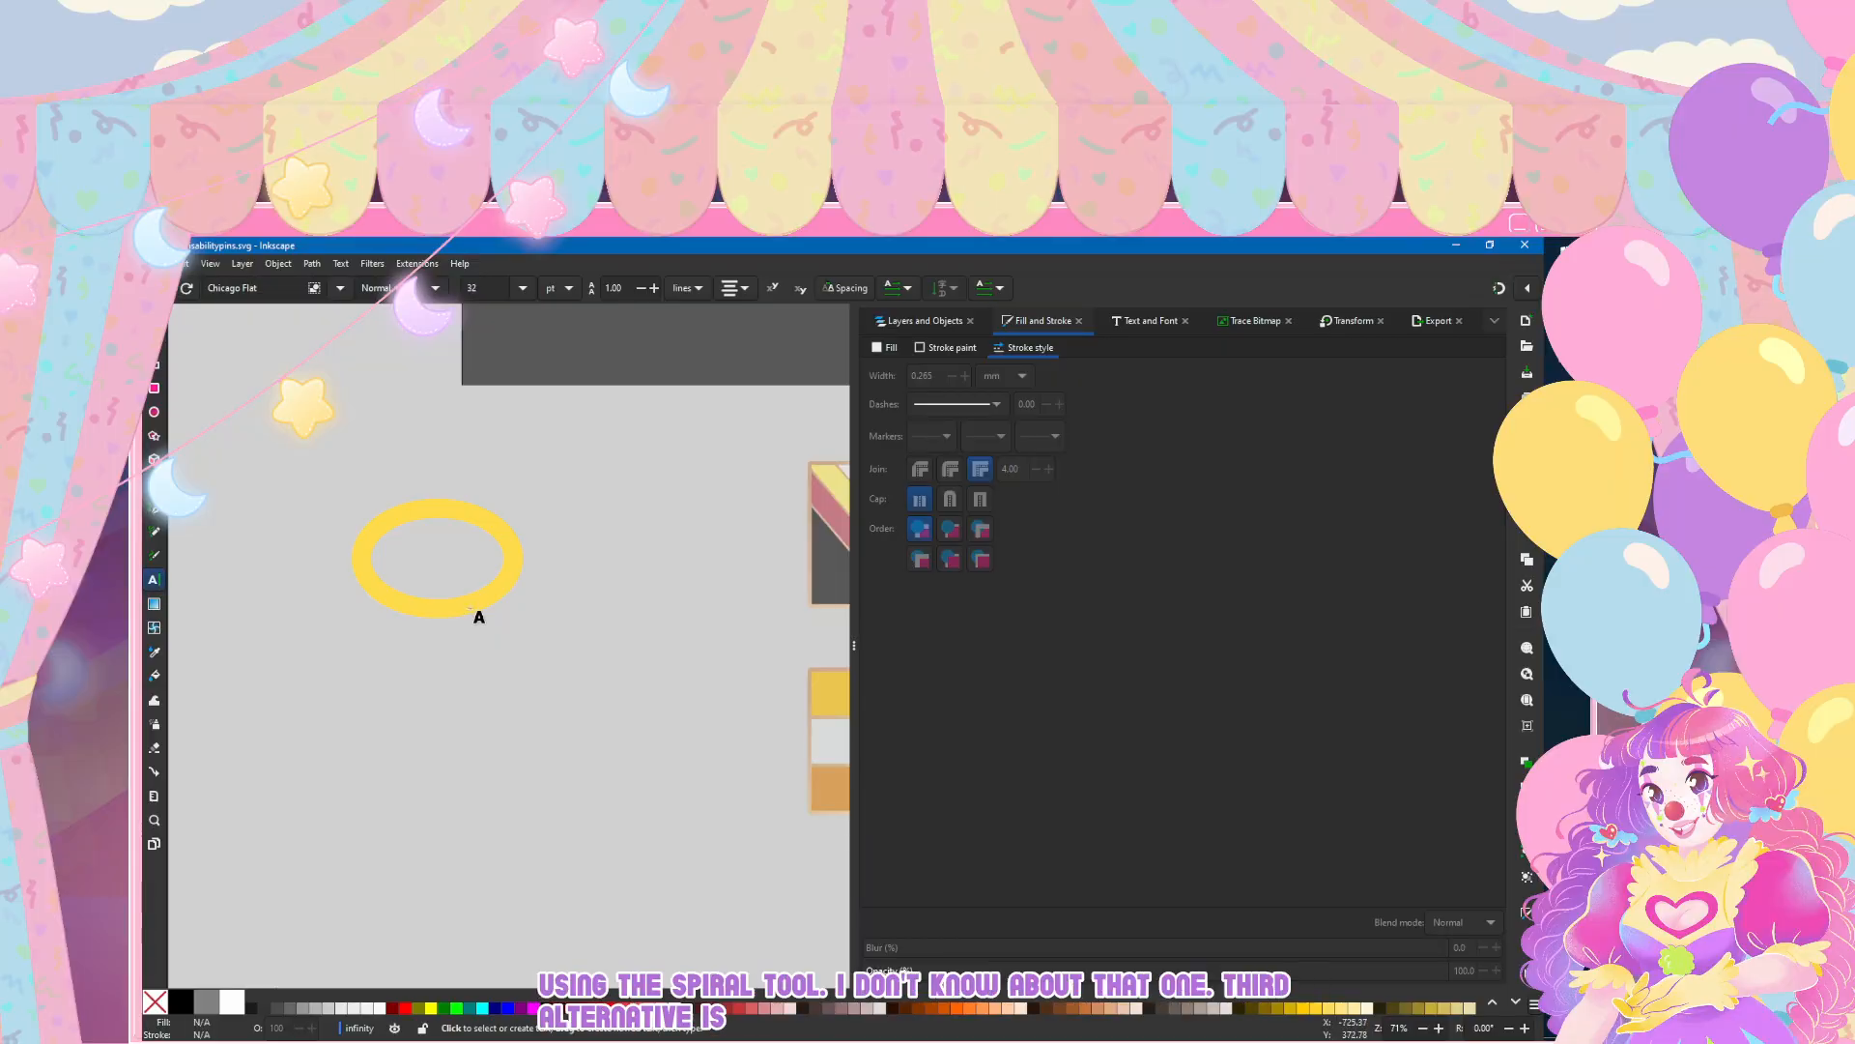
{"action": "type", "text": "8"}
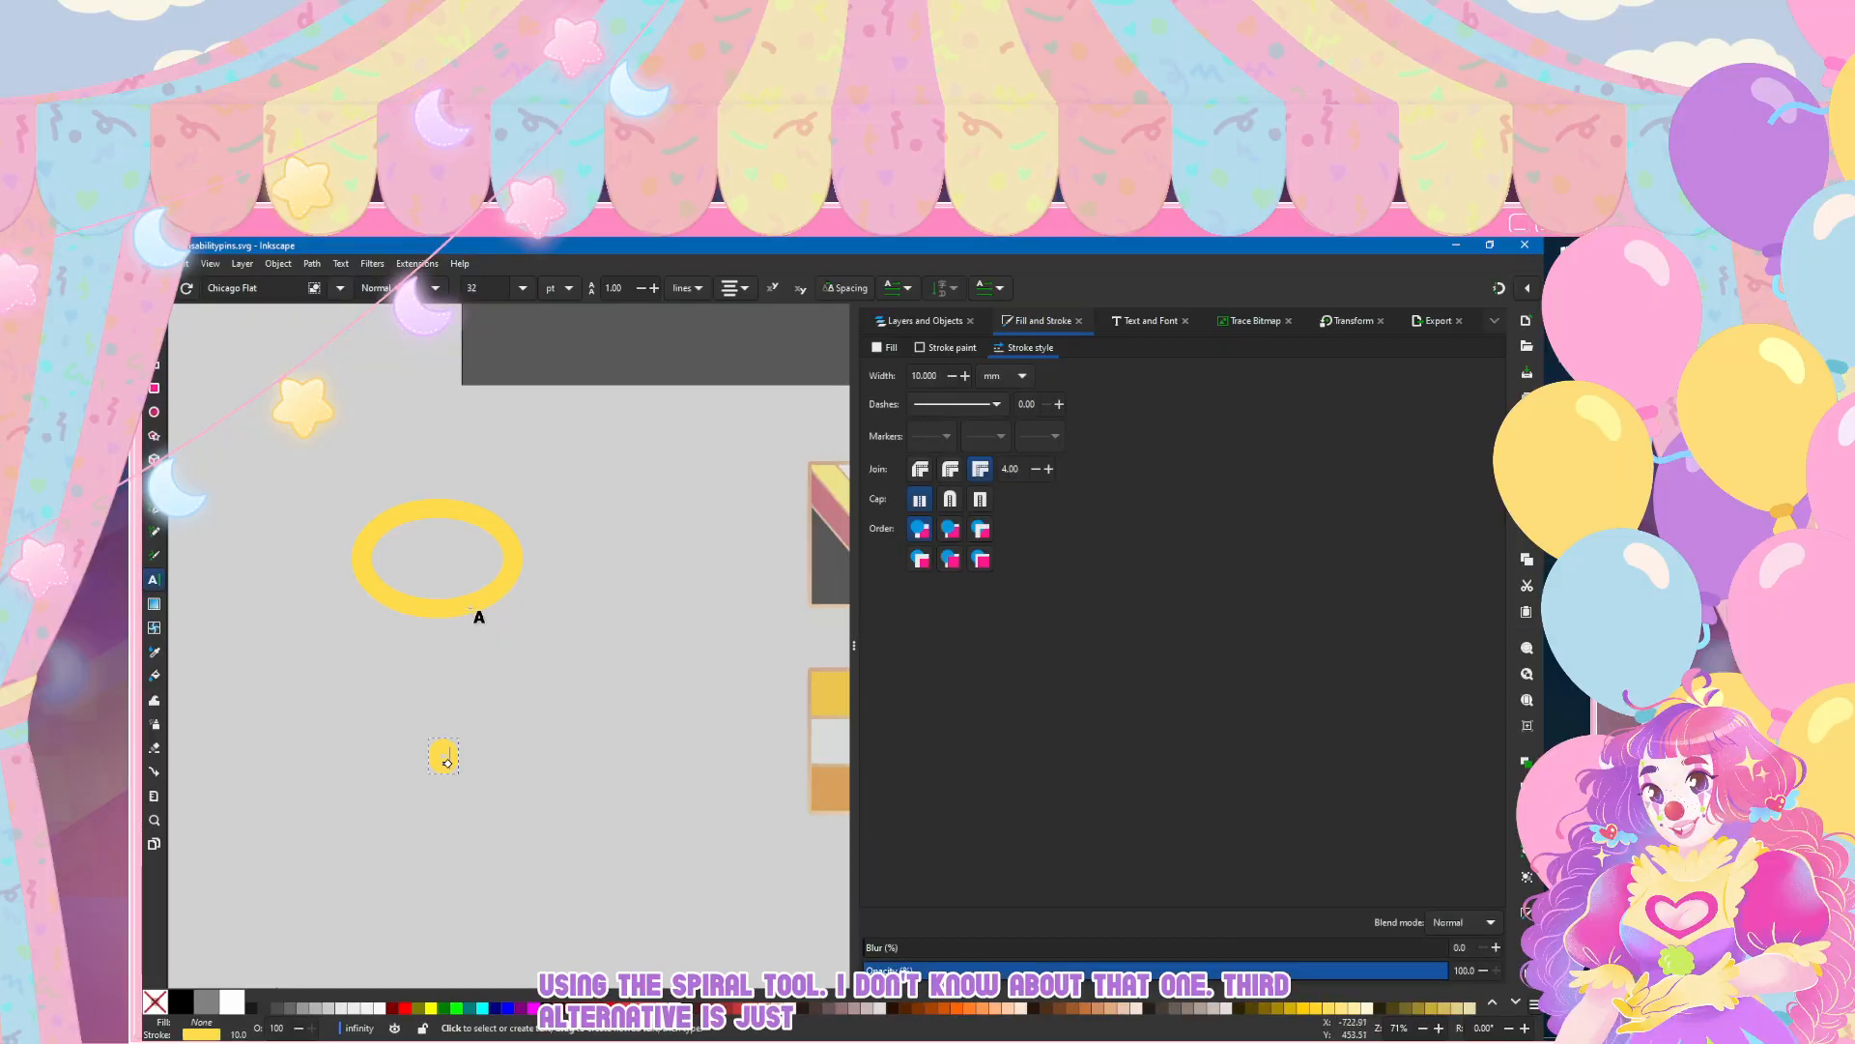
{"action": "left_click", "coordinate": [946, 348]}
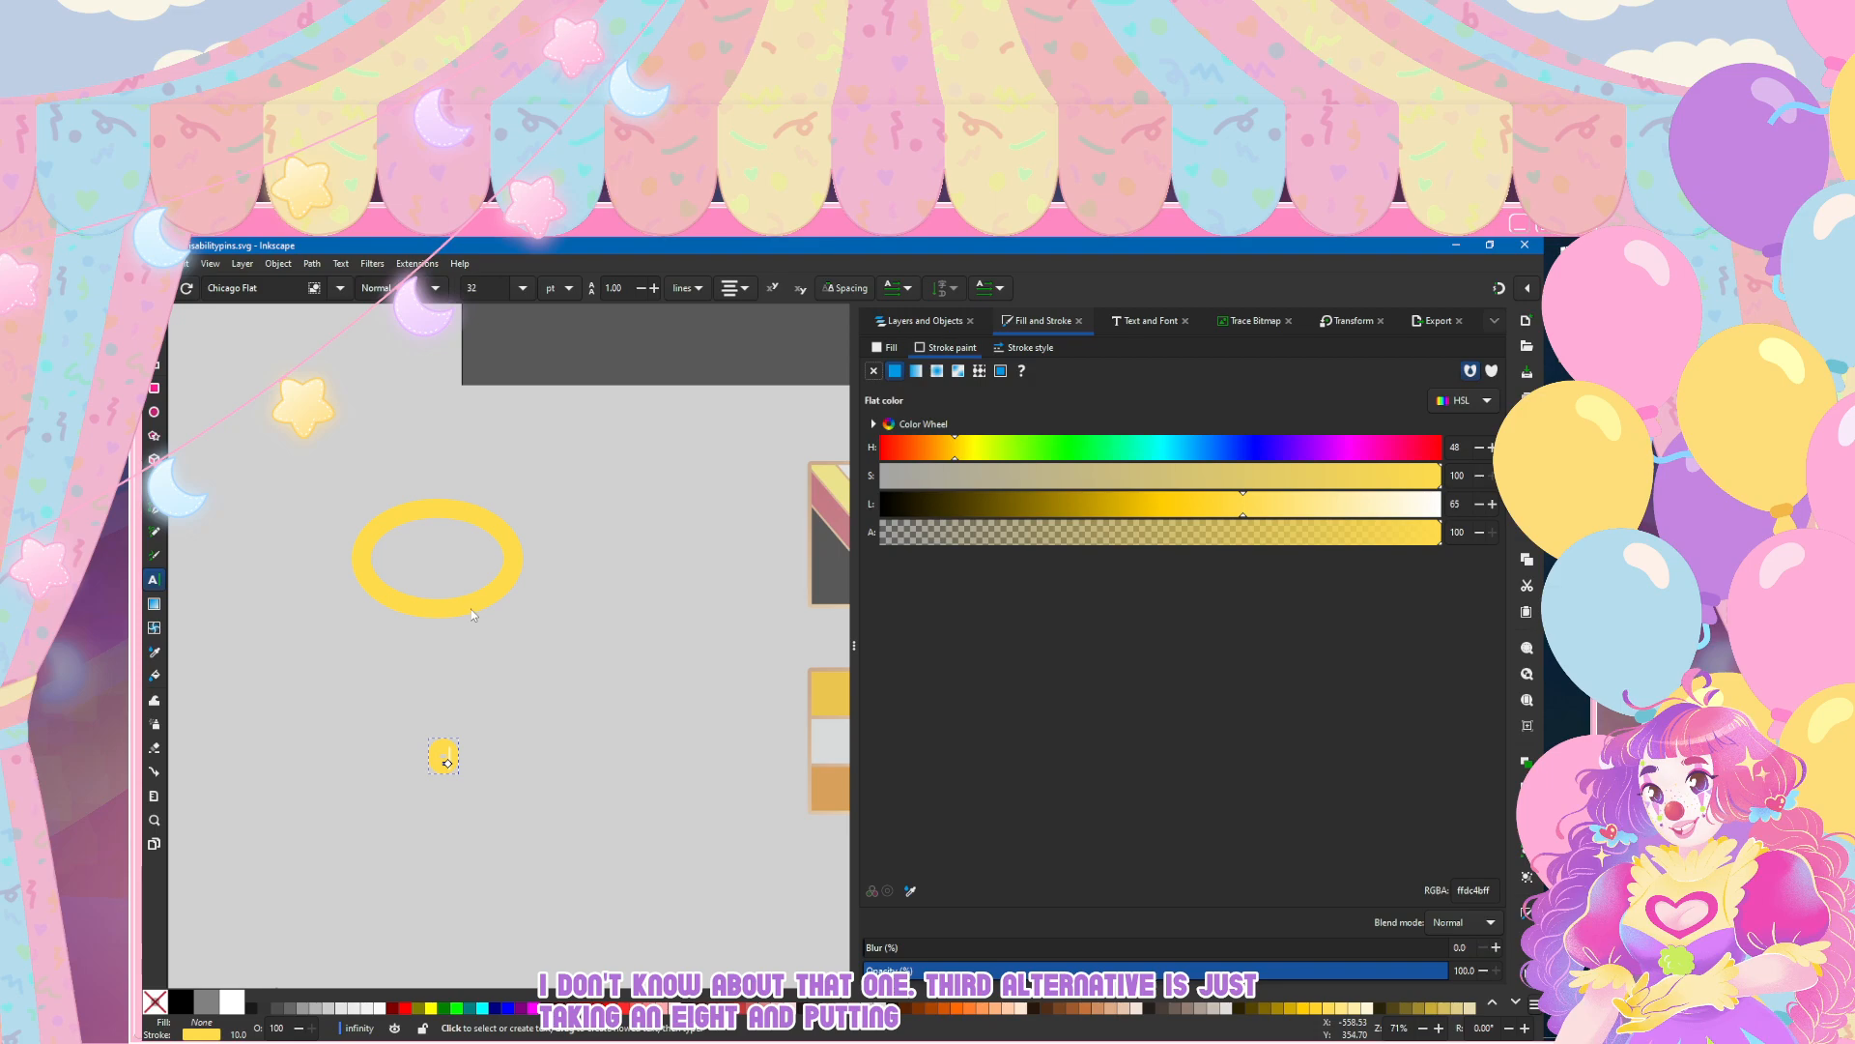
{"action": "left_click", "coordinate": [874, 371]}
{"action": "left_click", "coordinate": [895, 371]}
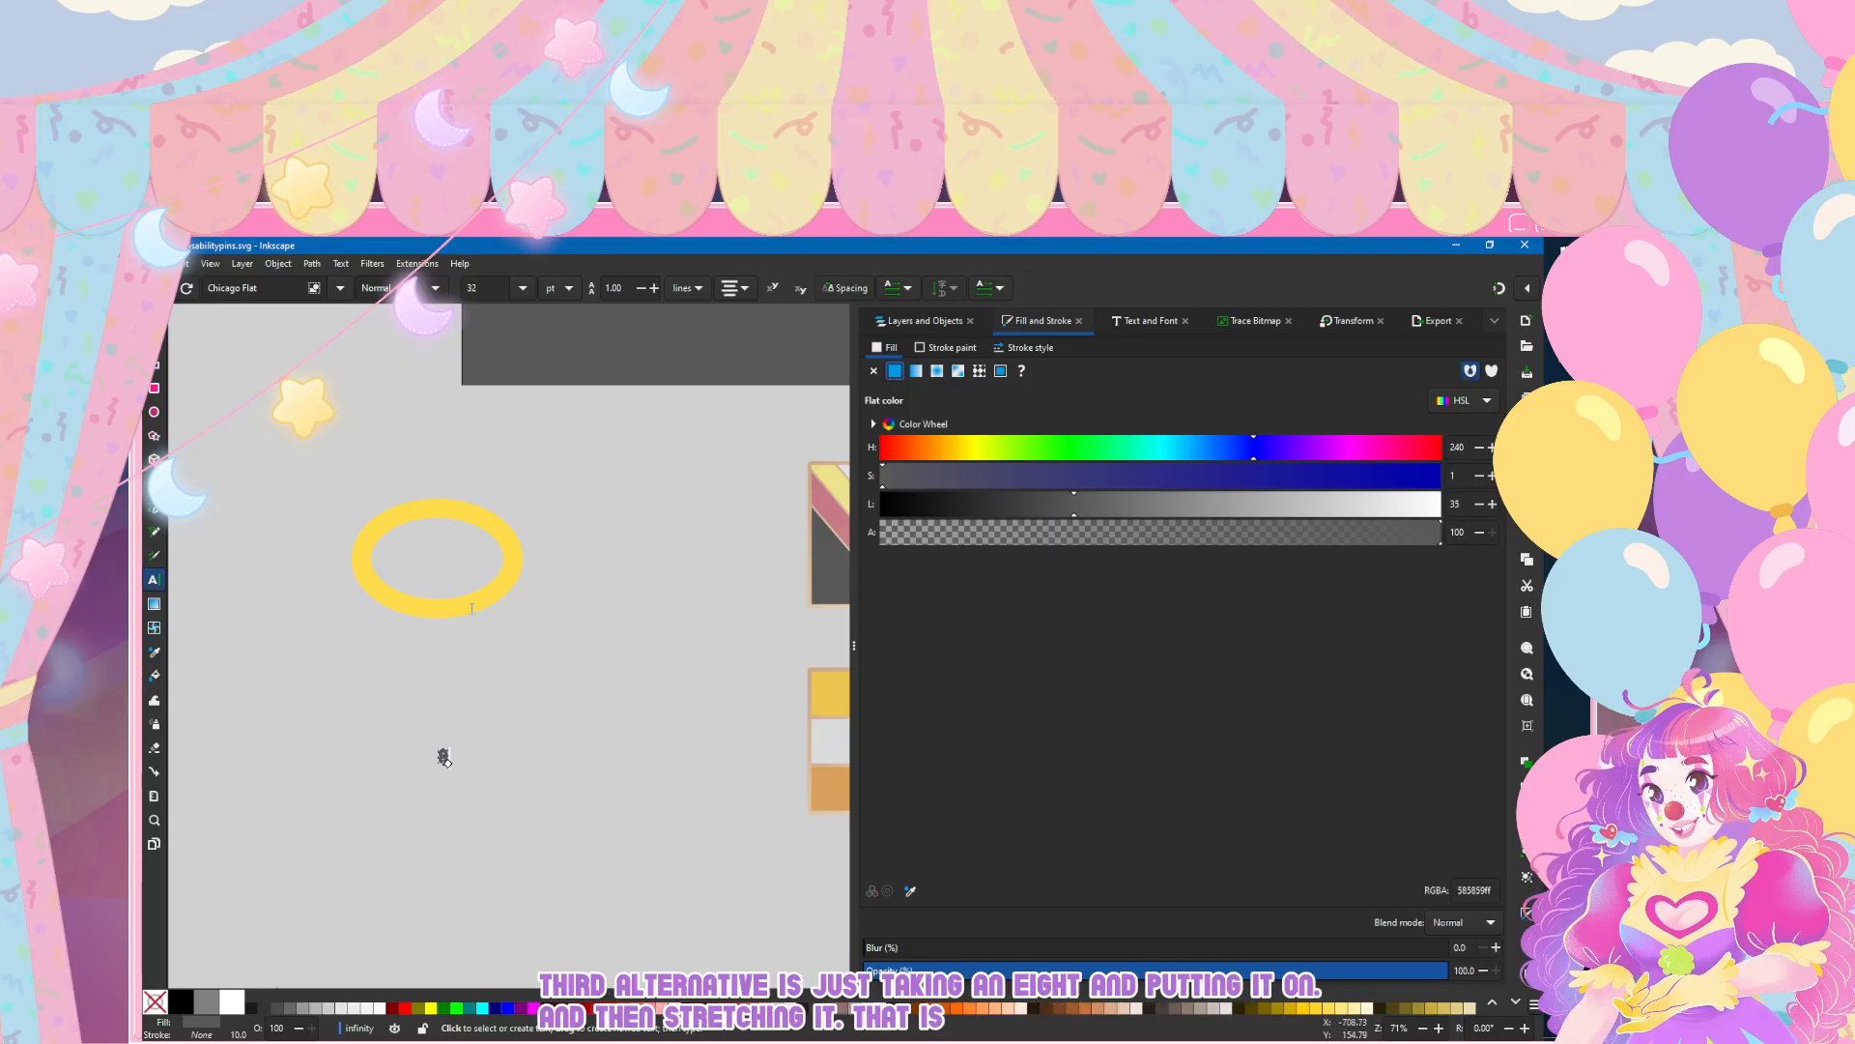
{"action": "left_click", "coordinate": [523, 288]}
{"action": "key", "text": "Return"}
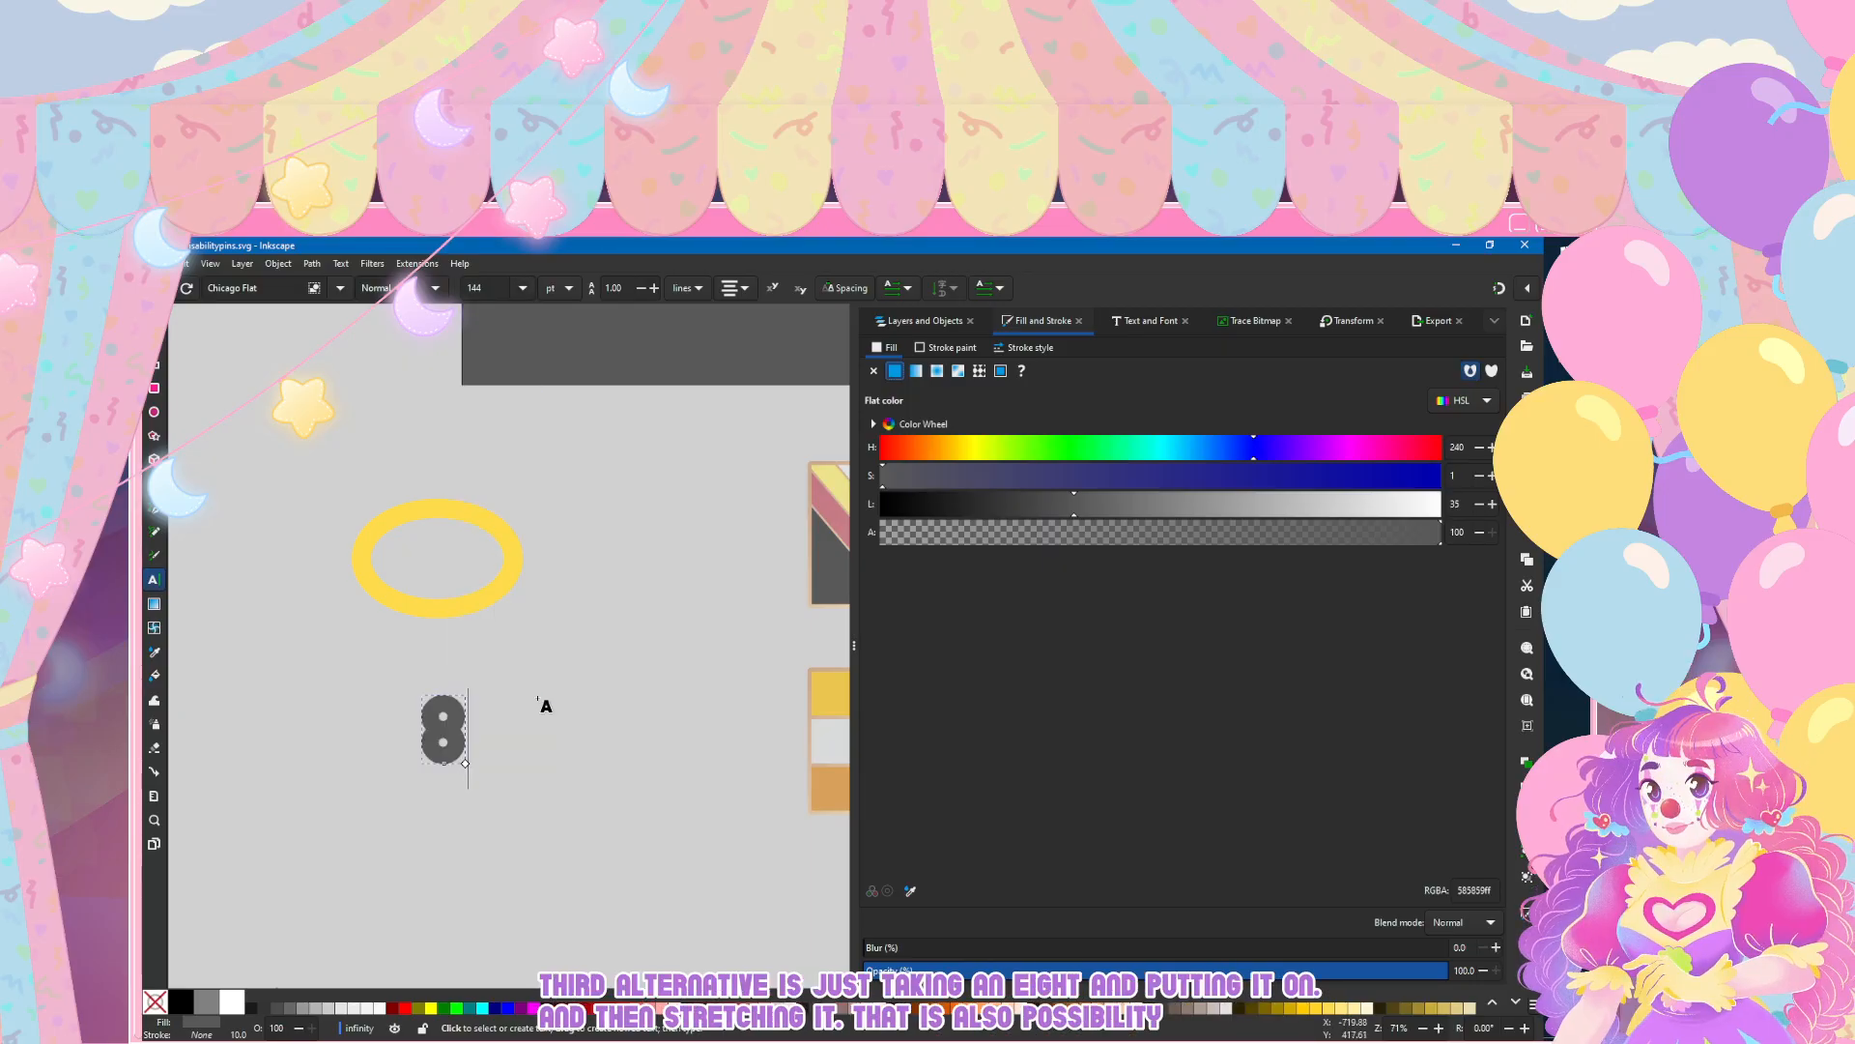
Step: Try Arial on the digit 8, switch it to Bahnschrift and inspect its shape up close
{"action": "left_click", "coordinate": [340, 288]}
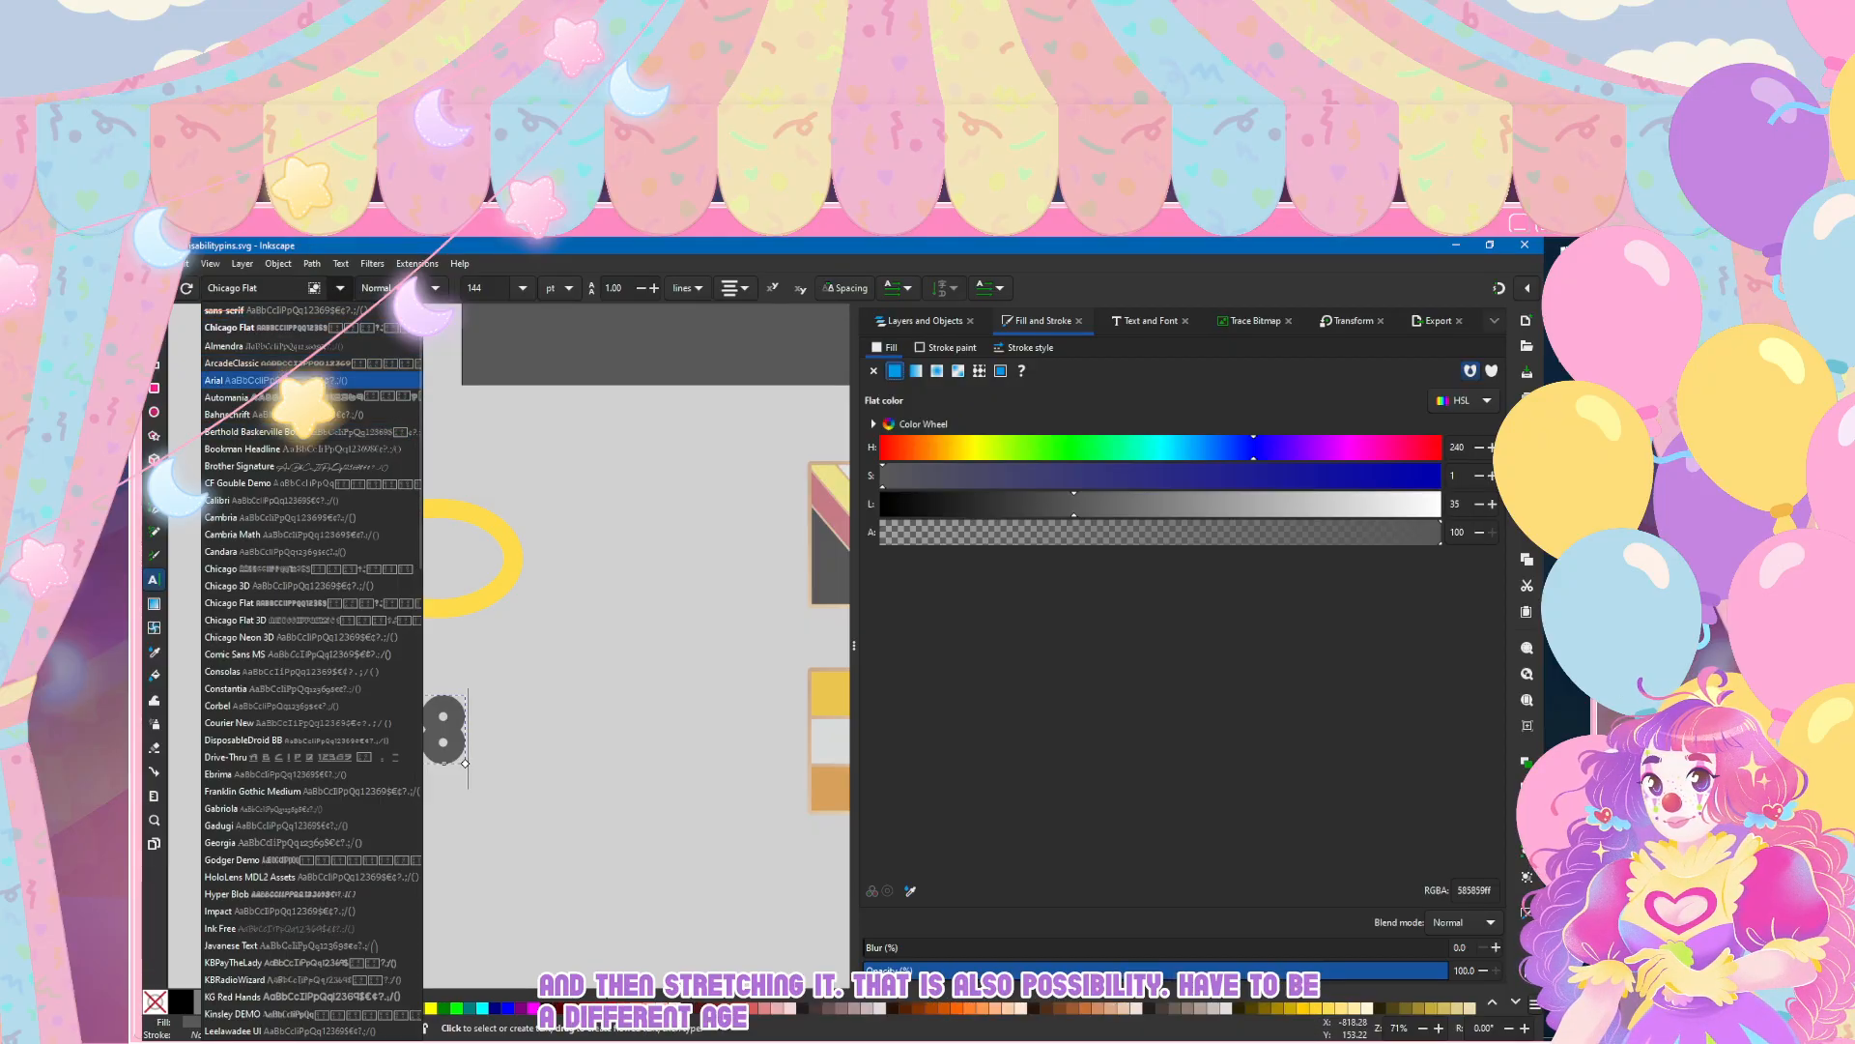
{"action": "left_click", "coordinate": [282, 380]}
{"action": "left_click", "coordinate": [340, 288]}
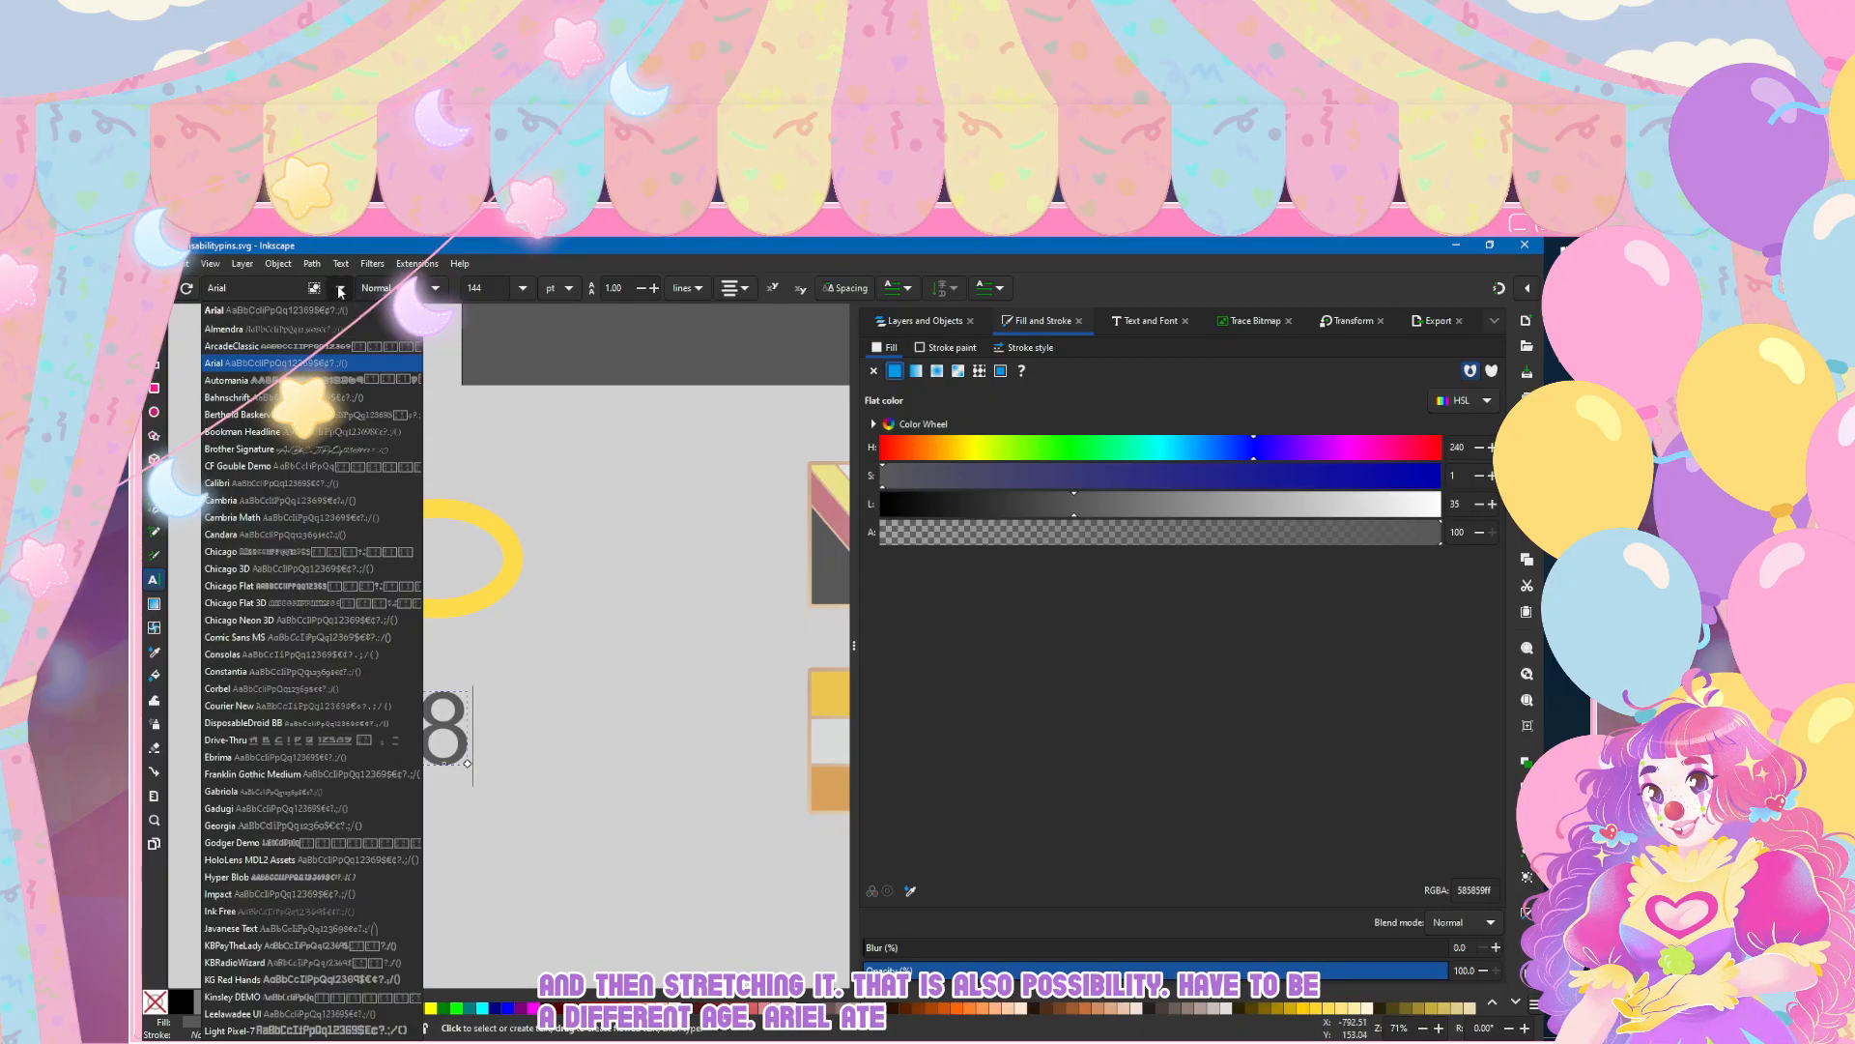
{"action": "left_click", "coordinate": [252, 397]}
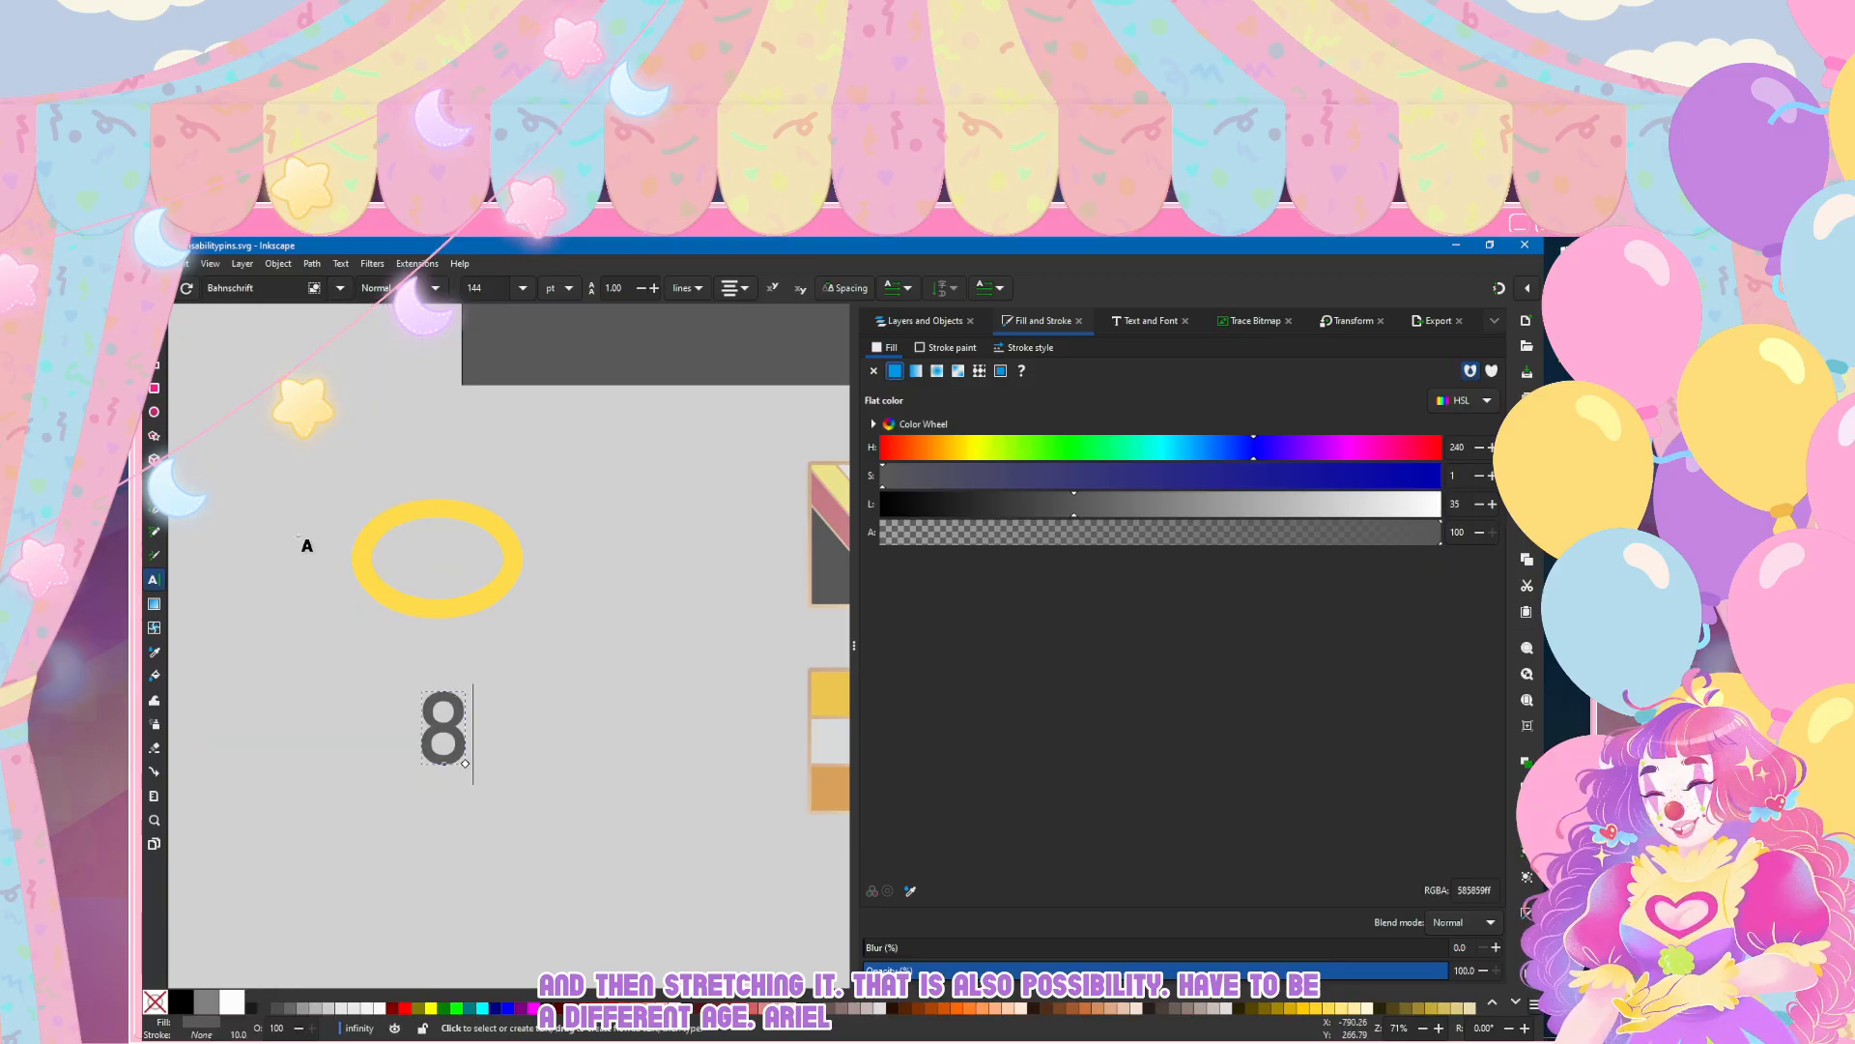
{"action": "left_click", "coordinate": [155, 317]}
{"action": "scroll", "coordinate": [444, 788], "scroll_direction": "up", "scroll_amount": 3}
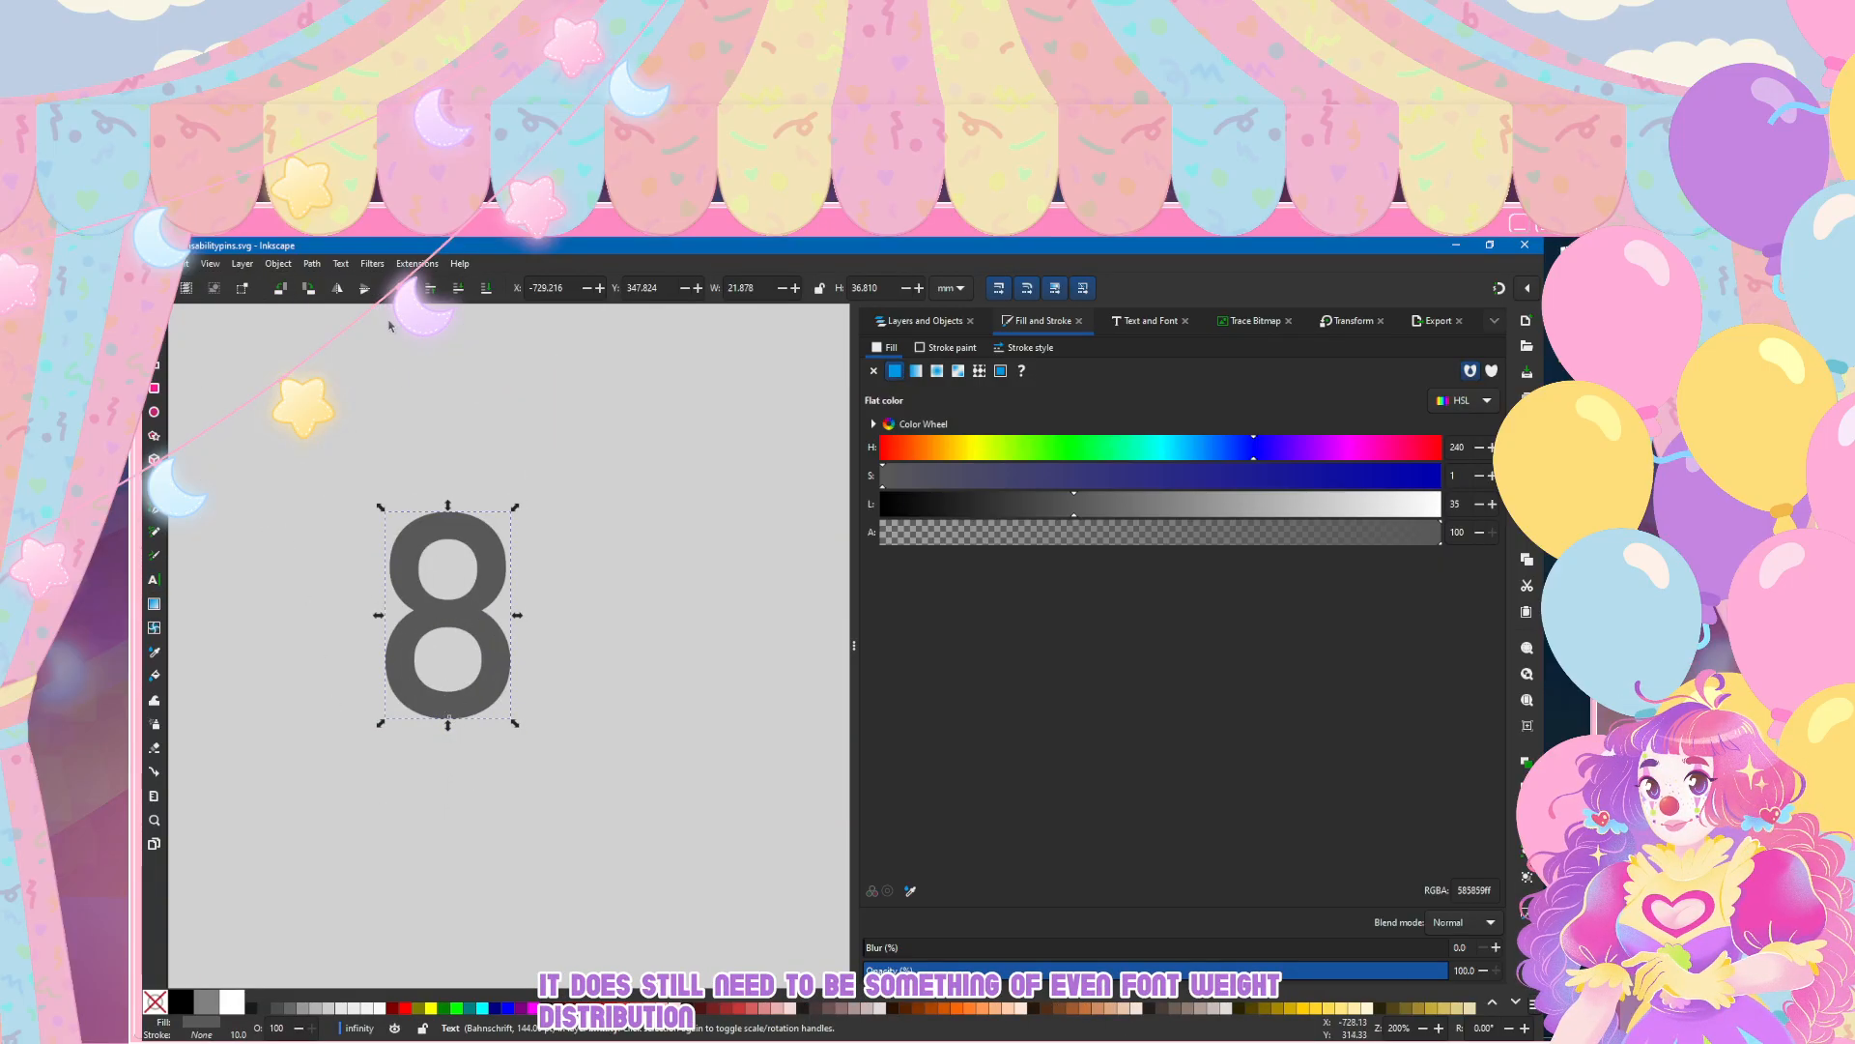
Step: Try Chicago 3D, Gouble Demo, Bahnschrift and Arial on the digit 8 to compare its loops
{"action": "left_click", "coordinate": [153, 579]}
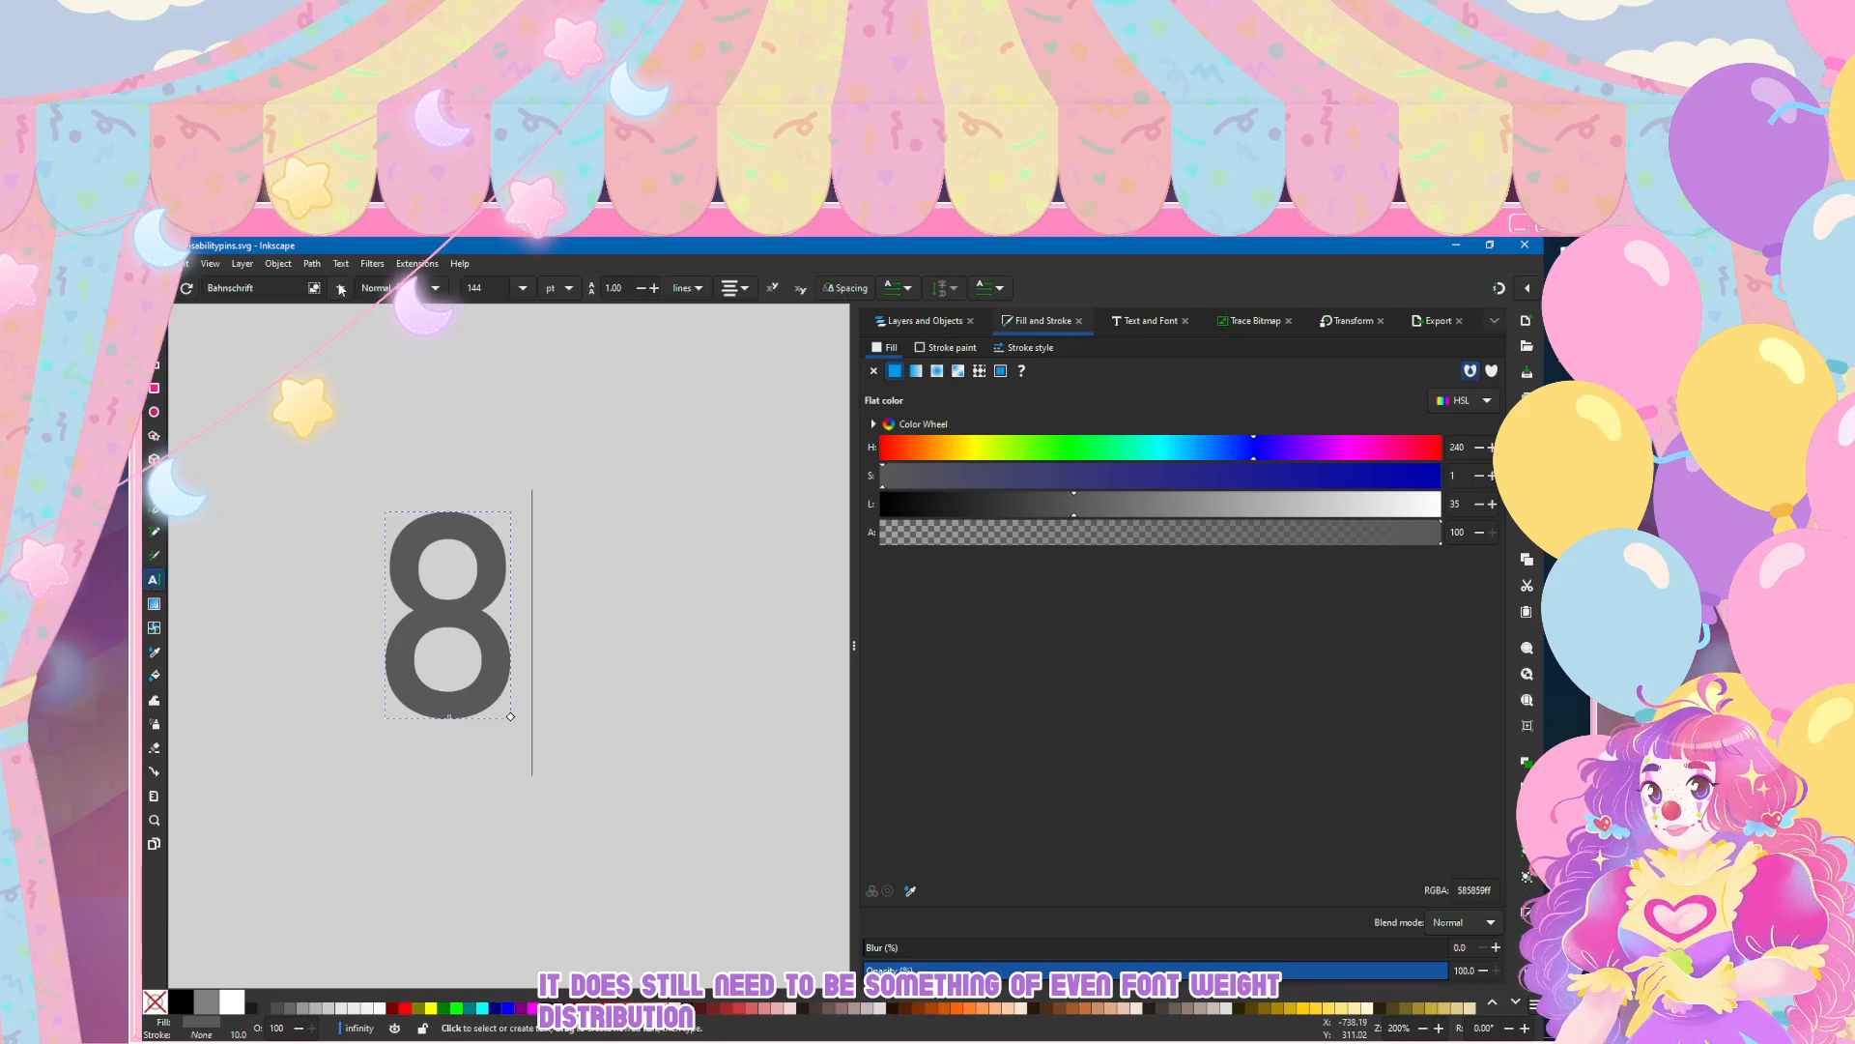
{"action": "left_click", "coordinate": [340, 288]}
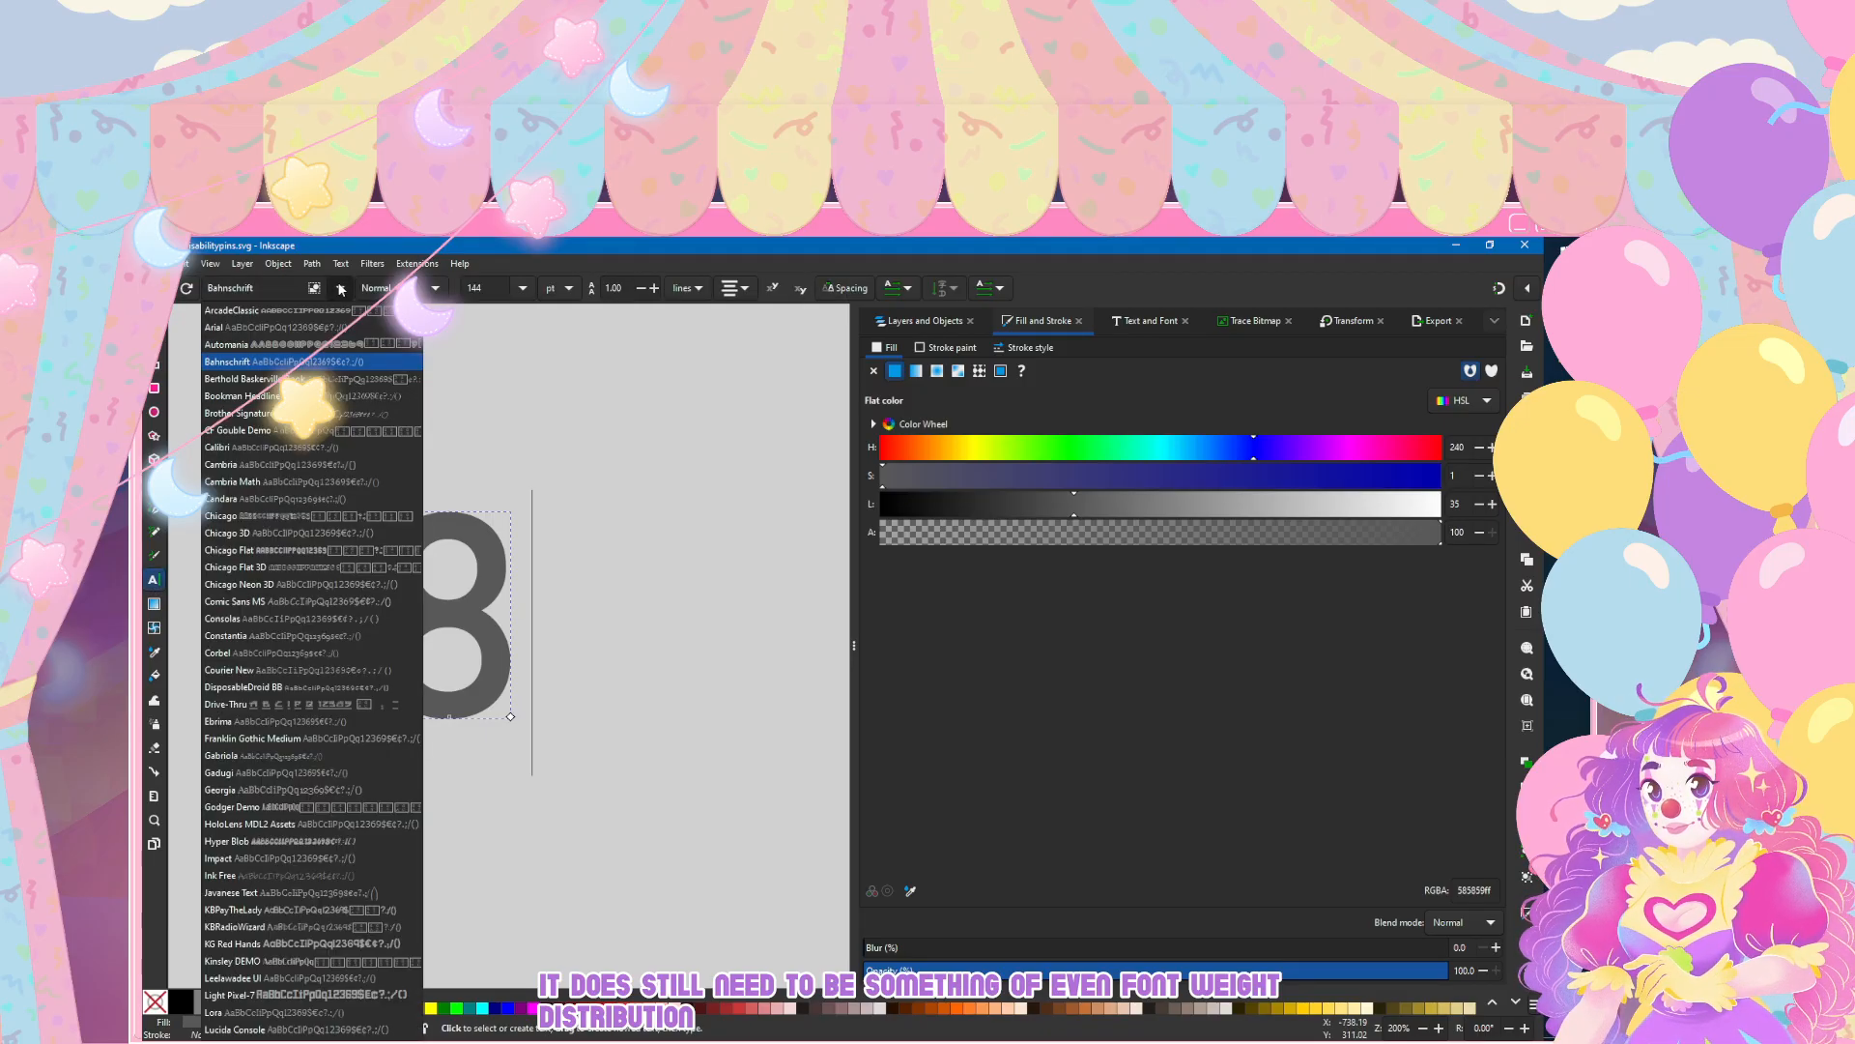
{"action": "left_click", "coordinate": [344, 533]}
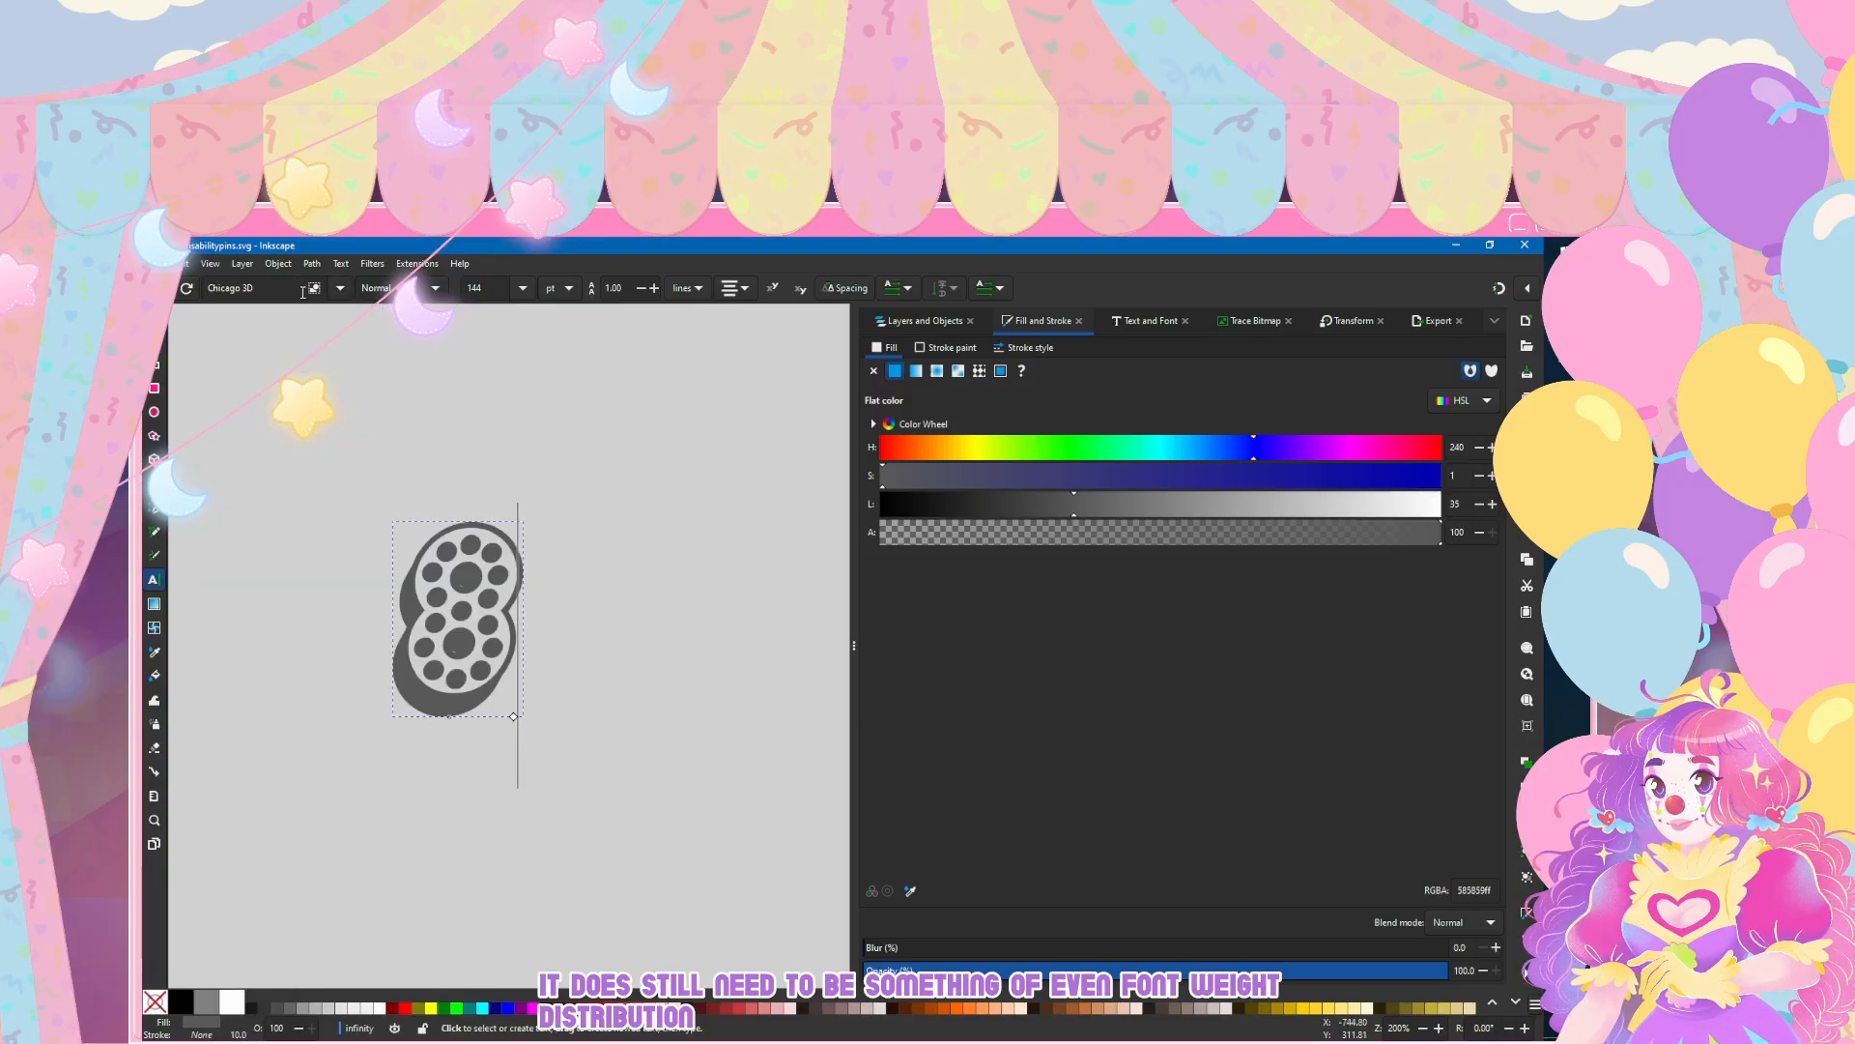
{"action": "left_click", "coordinate": [340, 288]}
{"action": "left_click", "coordinate": [277, 431]}
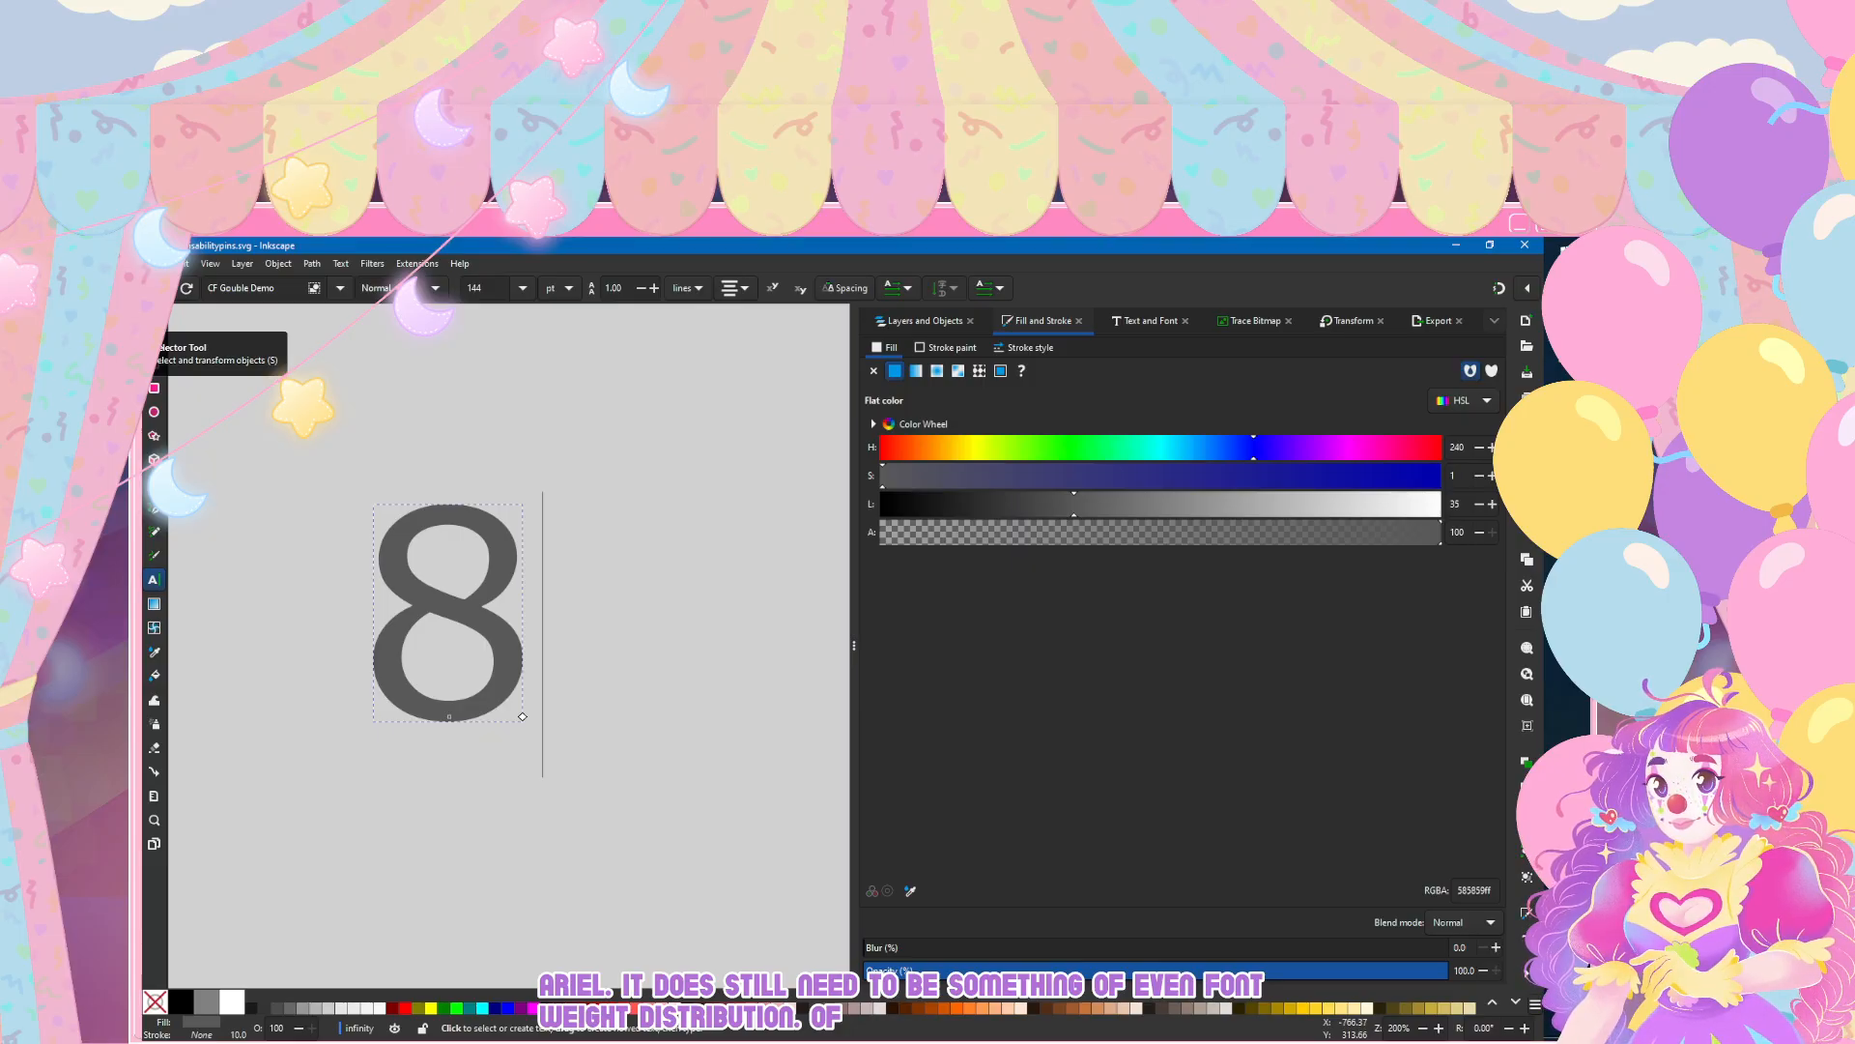
{"action": "left_click", "coordinate": [340, 287]}
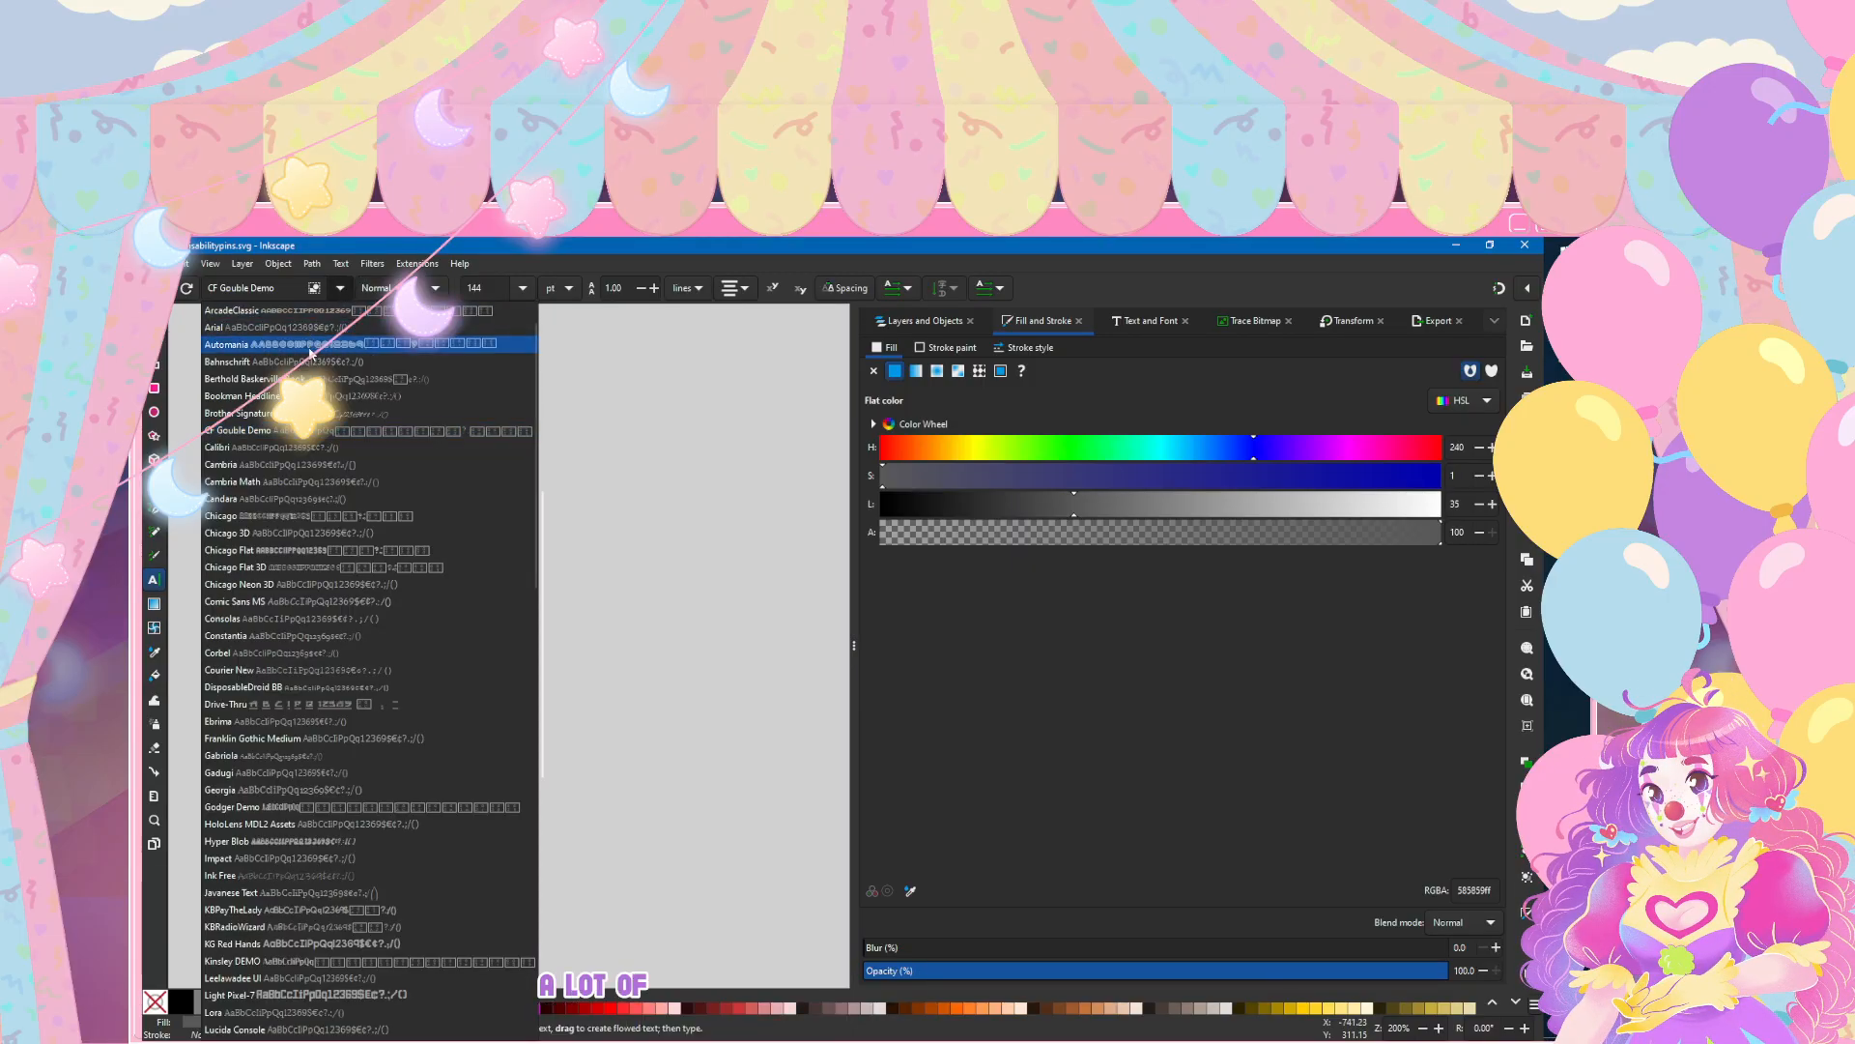
{"action": "left_click", "coordinate": [324, 338]}
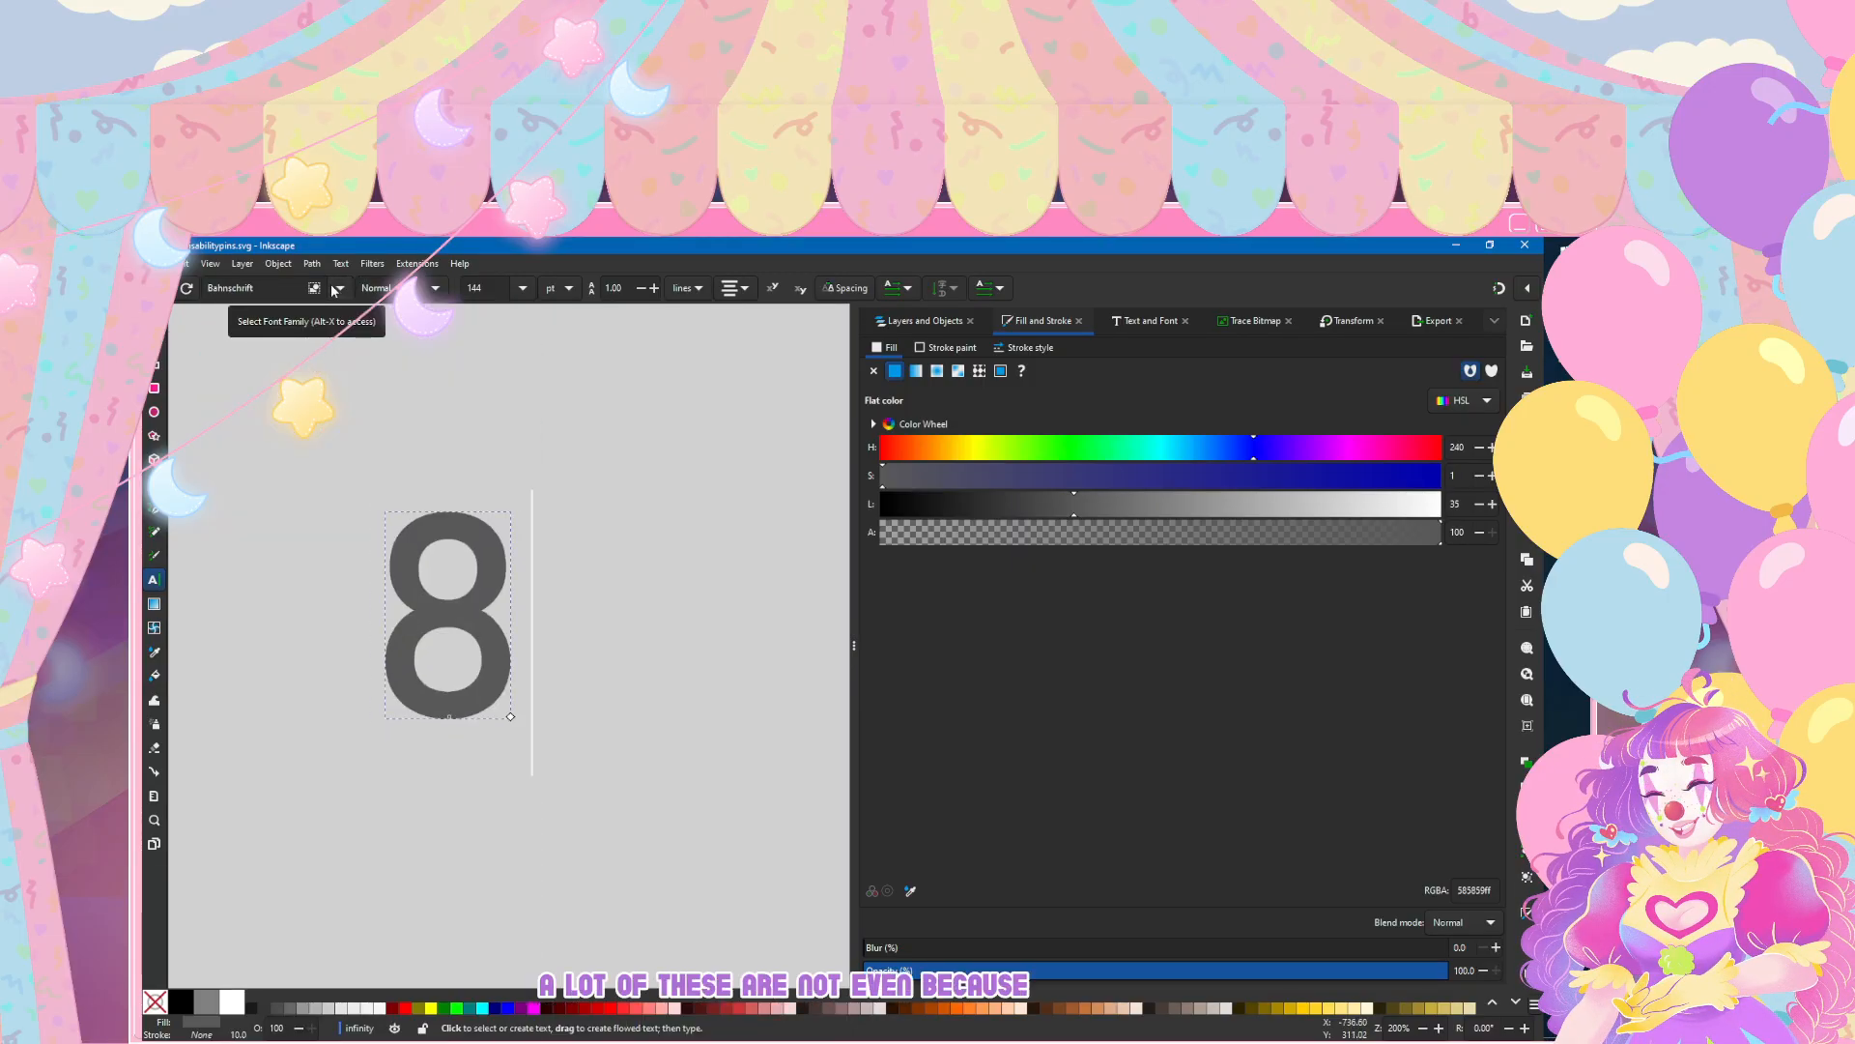
{"action": "left_click", "coordinate": [336, 288]}
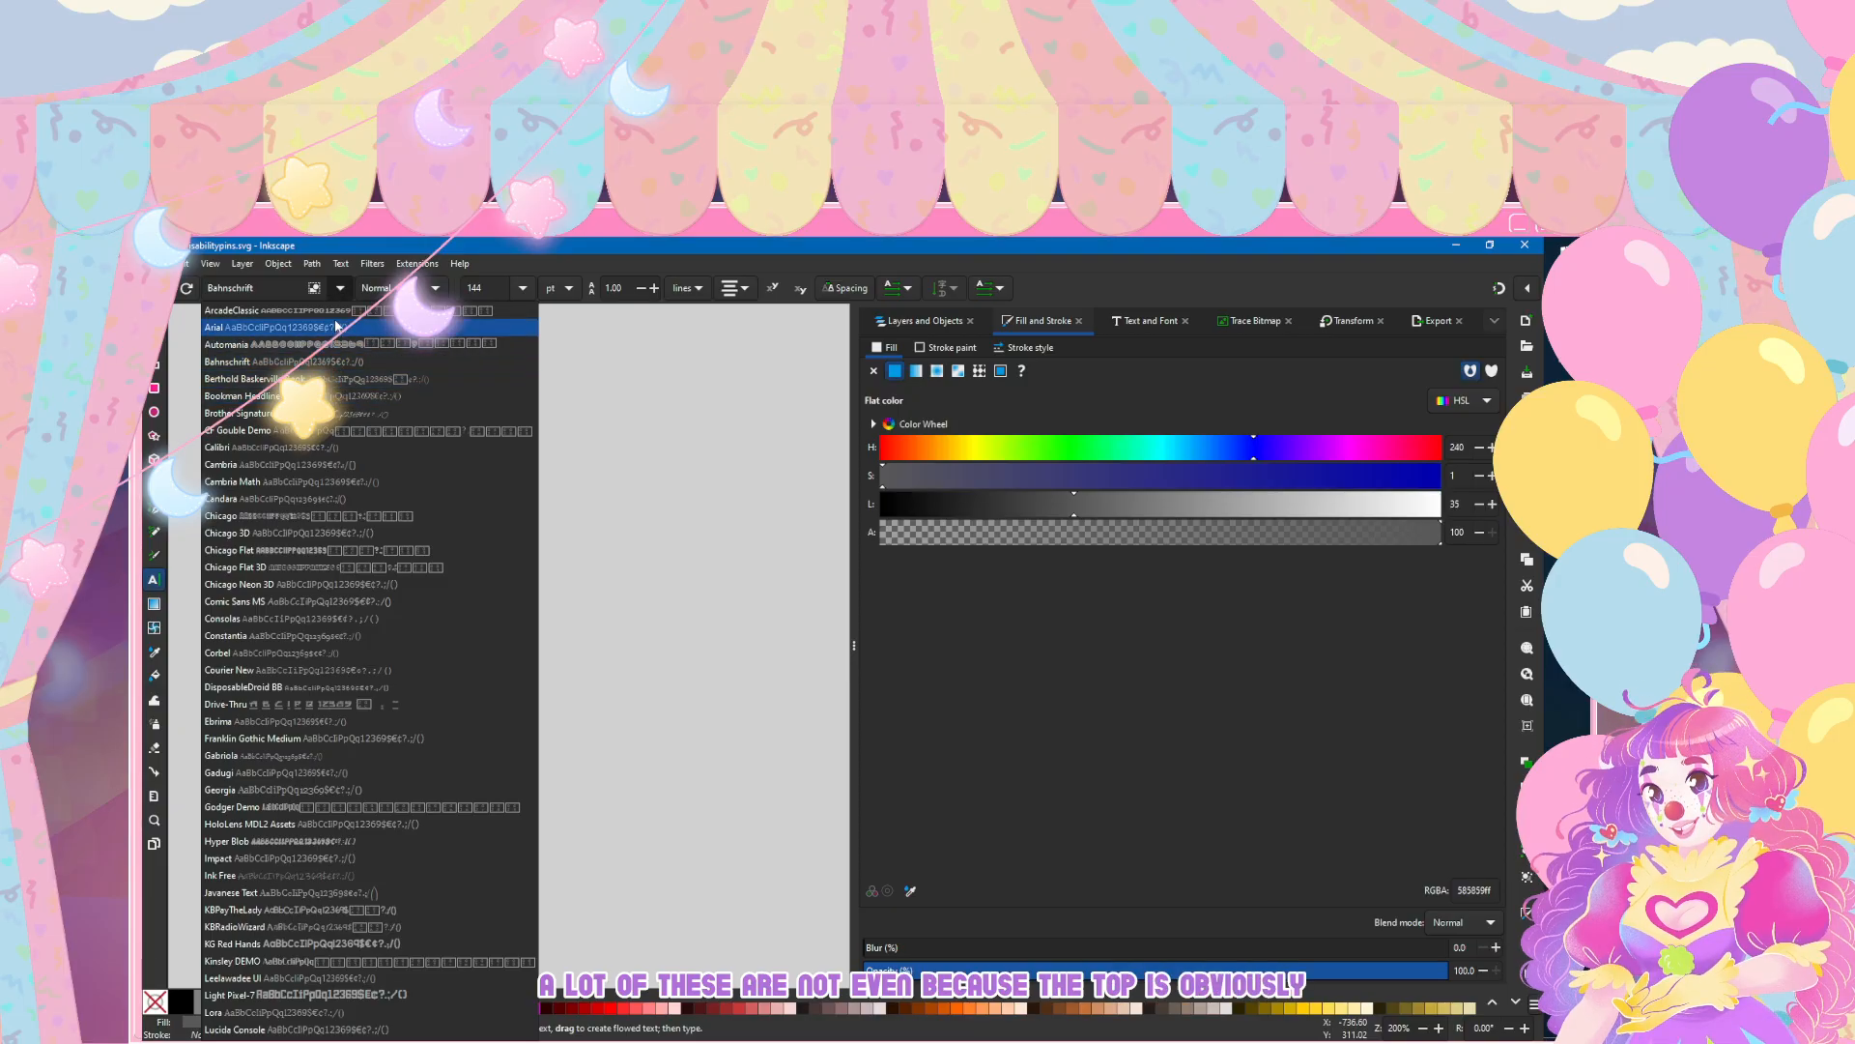
{"action": "left_click", "coordinate": [343, 328]}
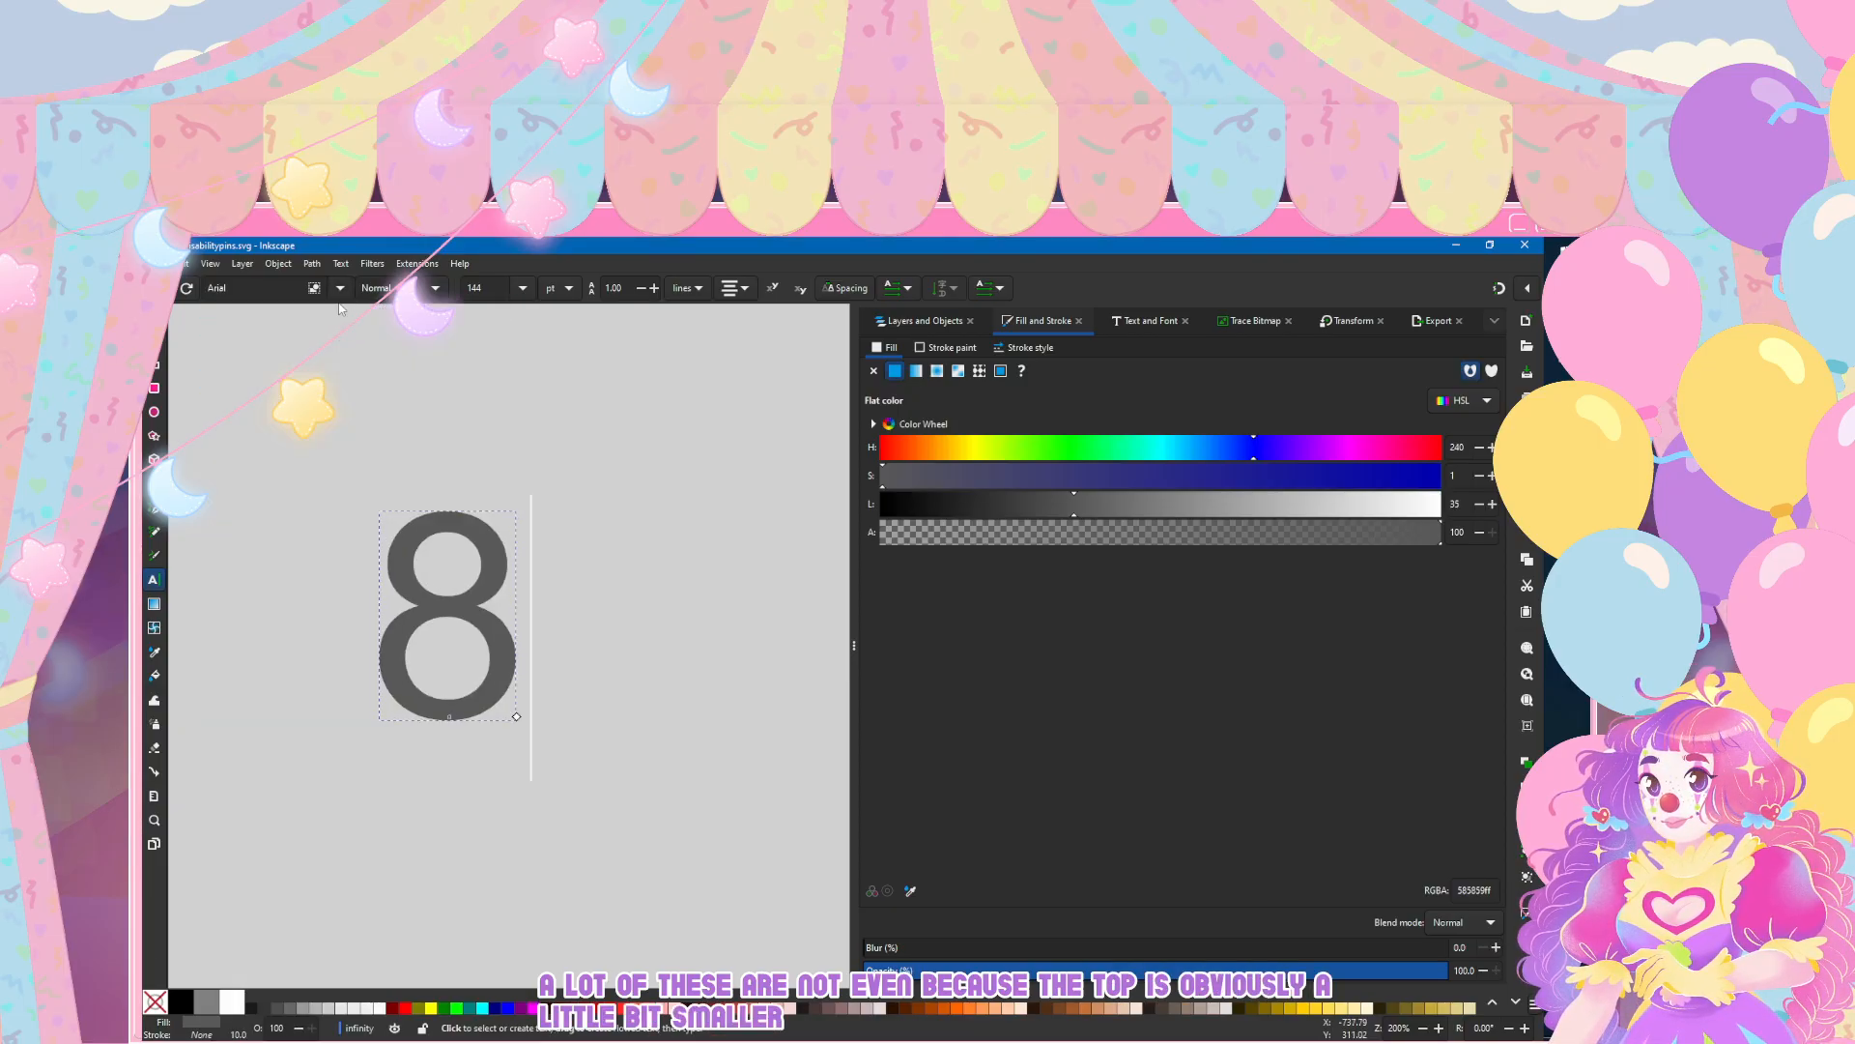
Step: Try Cambria, Chicago Flat 3D, Constantia and Corbel on the digit 8
{"action": "left_click", "coordinate": [340, 288]}
{"action": "left_click", "coordinate": [306, 471]}
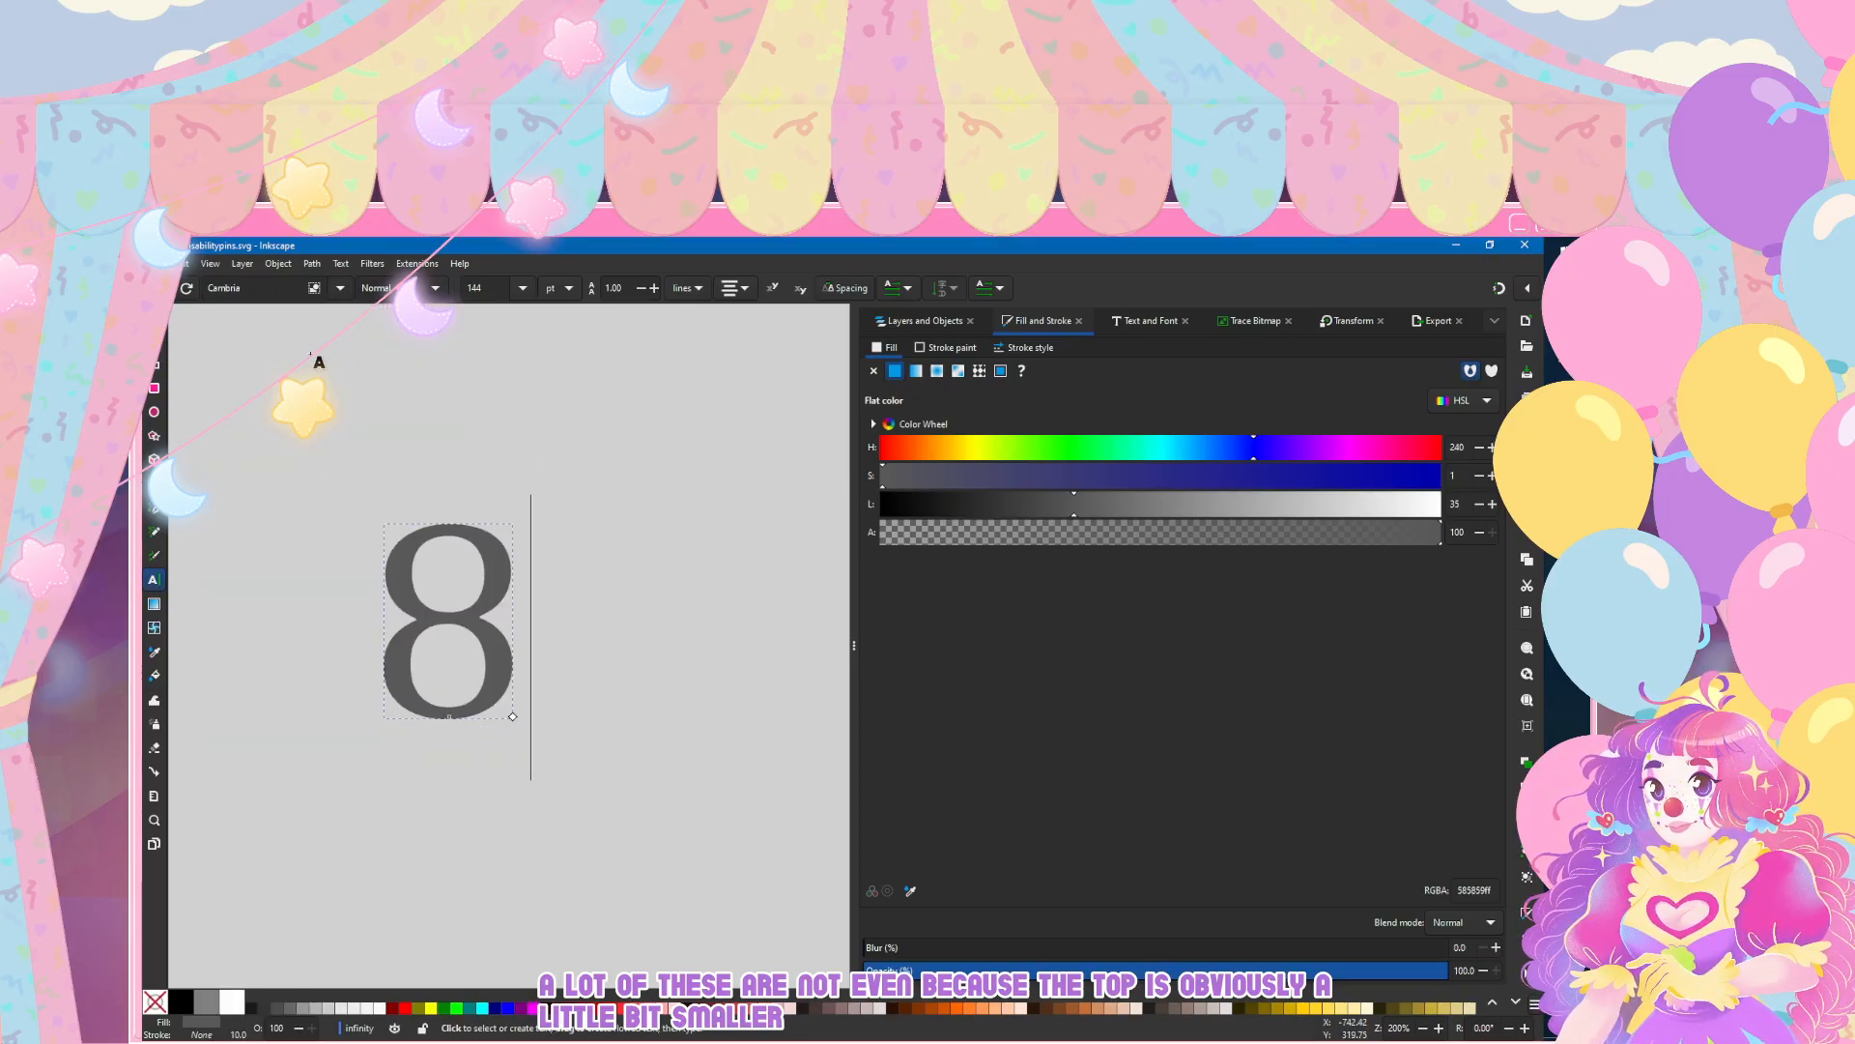
{"action": "left_click", "coordinate": [340, 287]}
{"action": "left_click", "coordinate": [335, 567]}
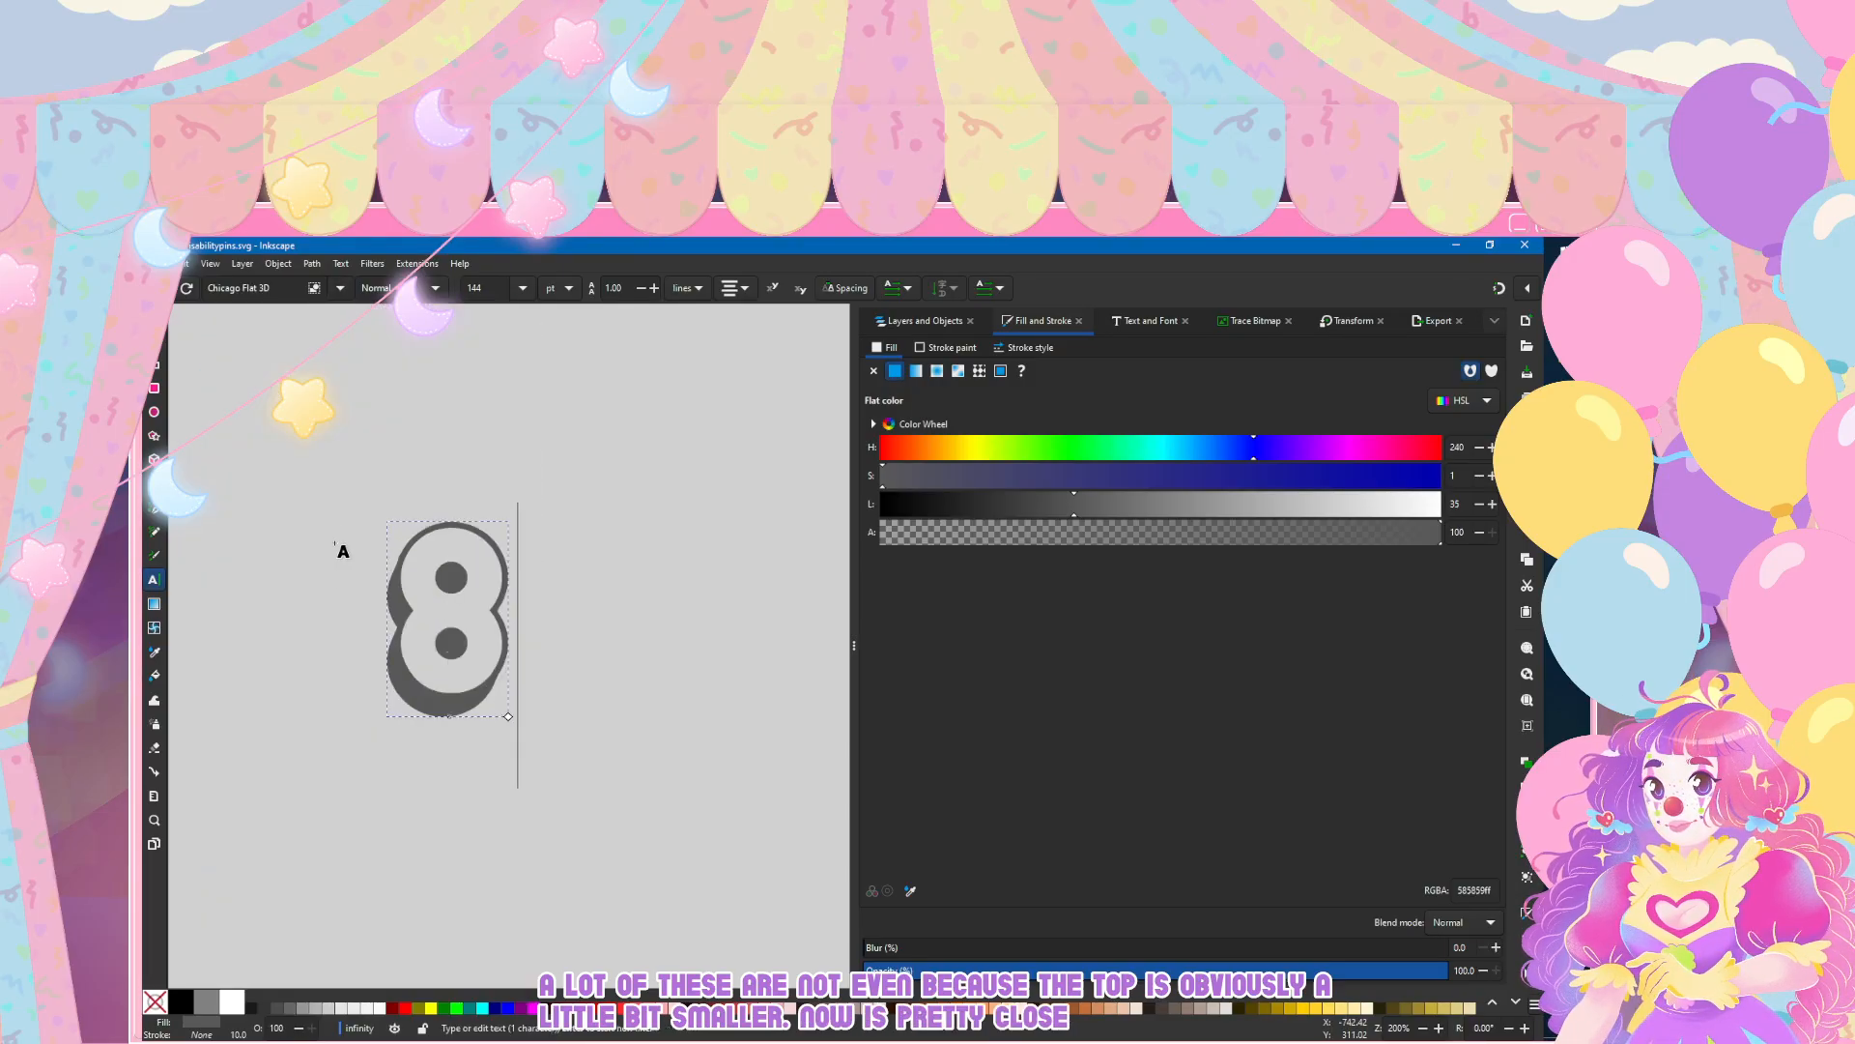
{"action": "left_click", "coordinate": [340, 288]}
{"action": "left_click", "coordinate": [253, 636]}
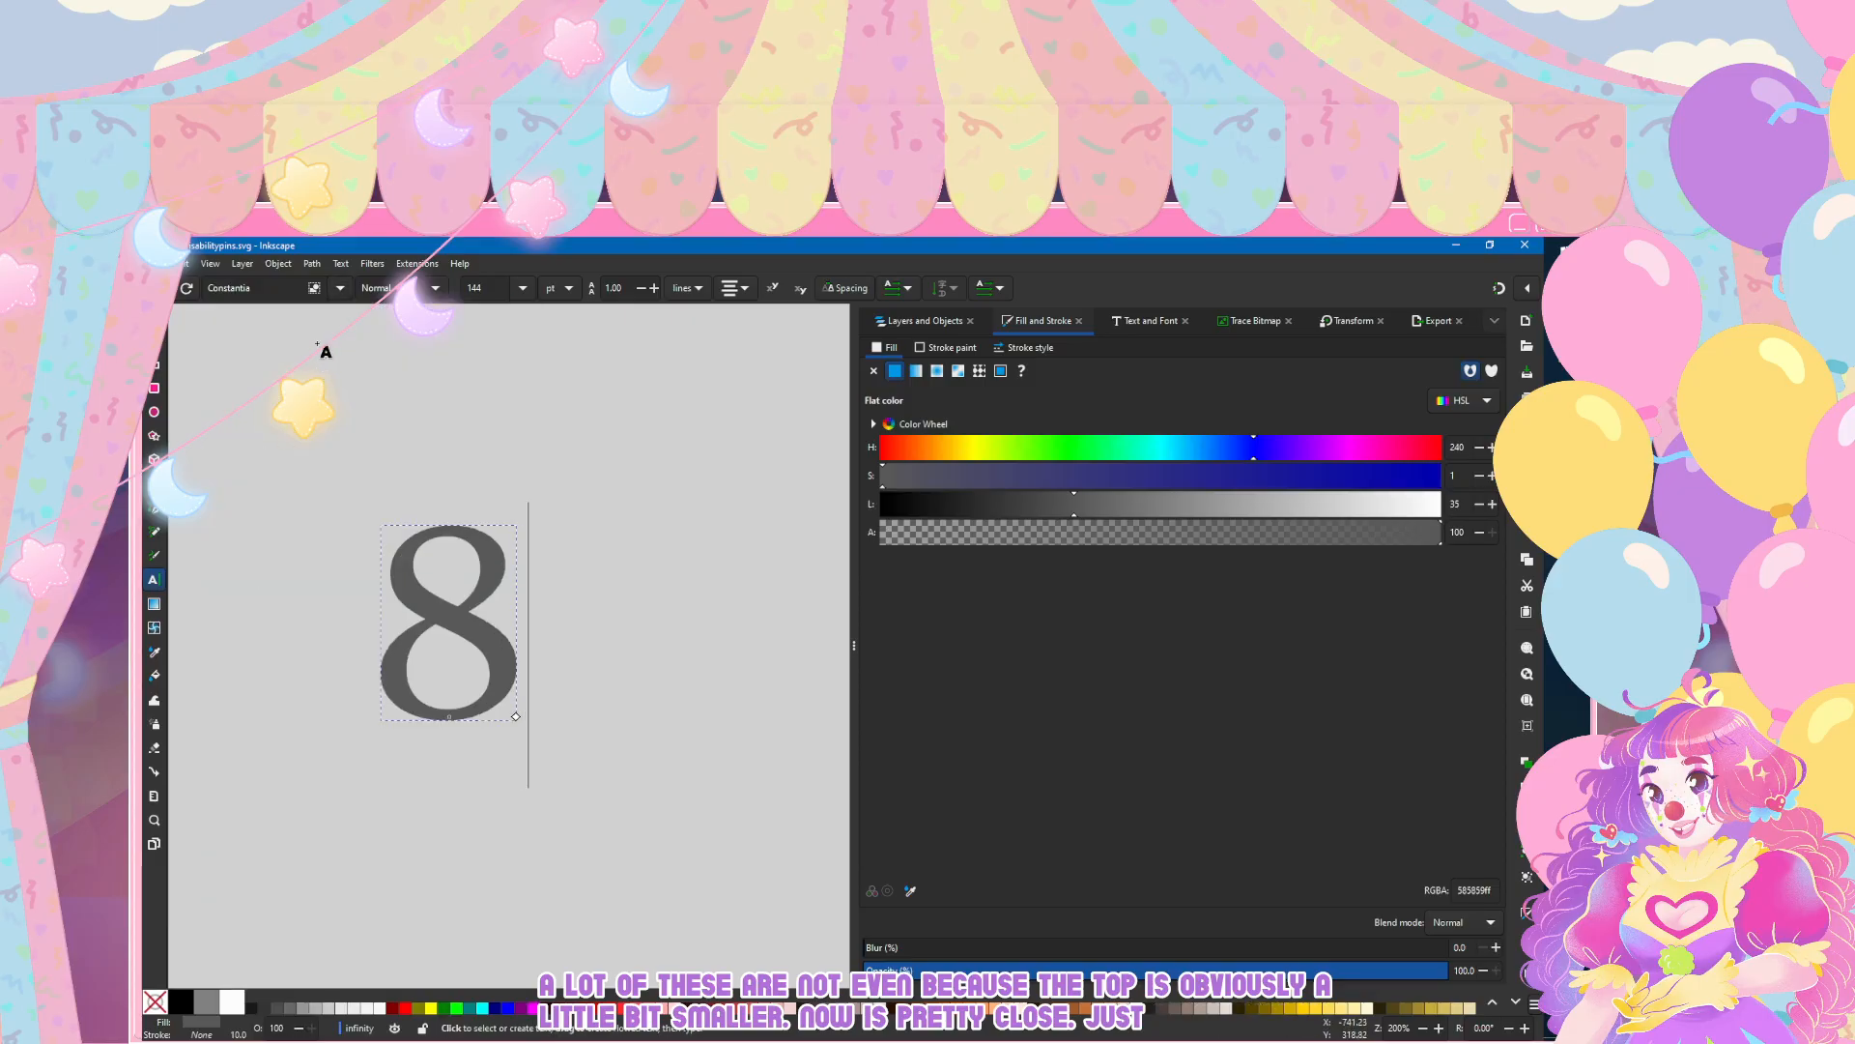
{"action": "left_click", "coordinate": [338, 289]}
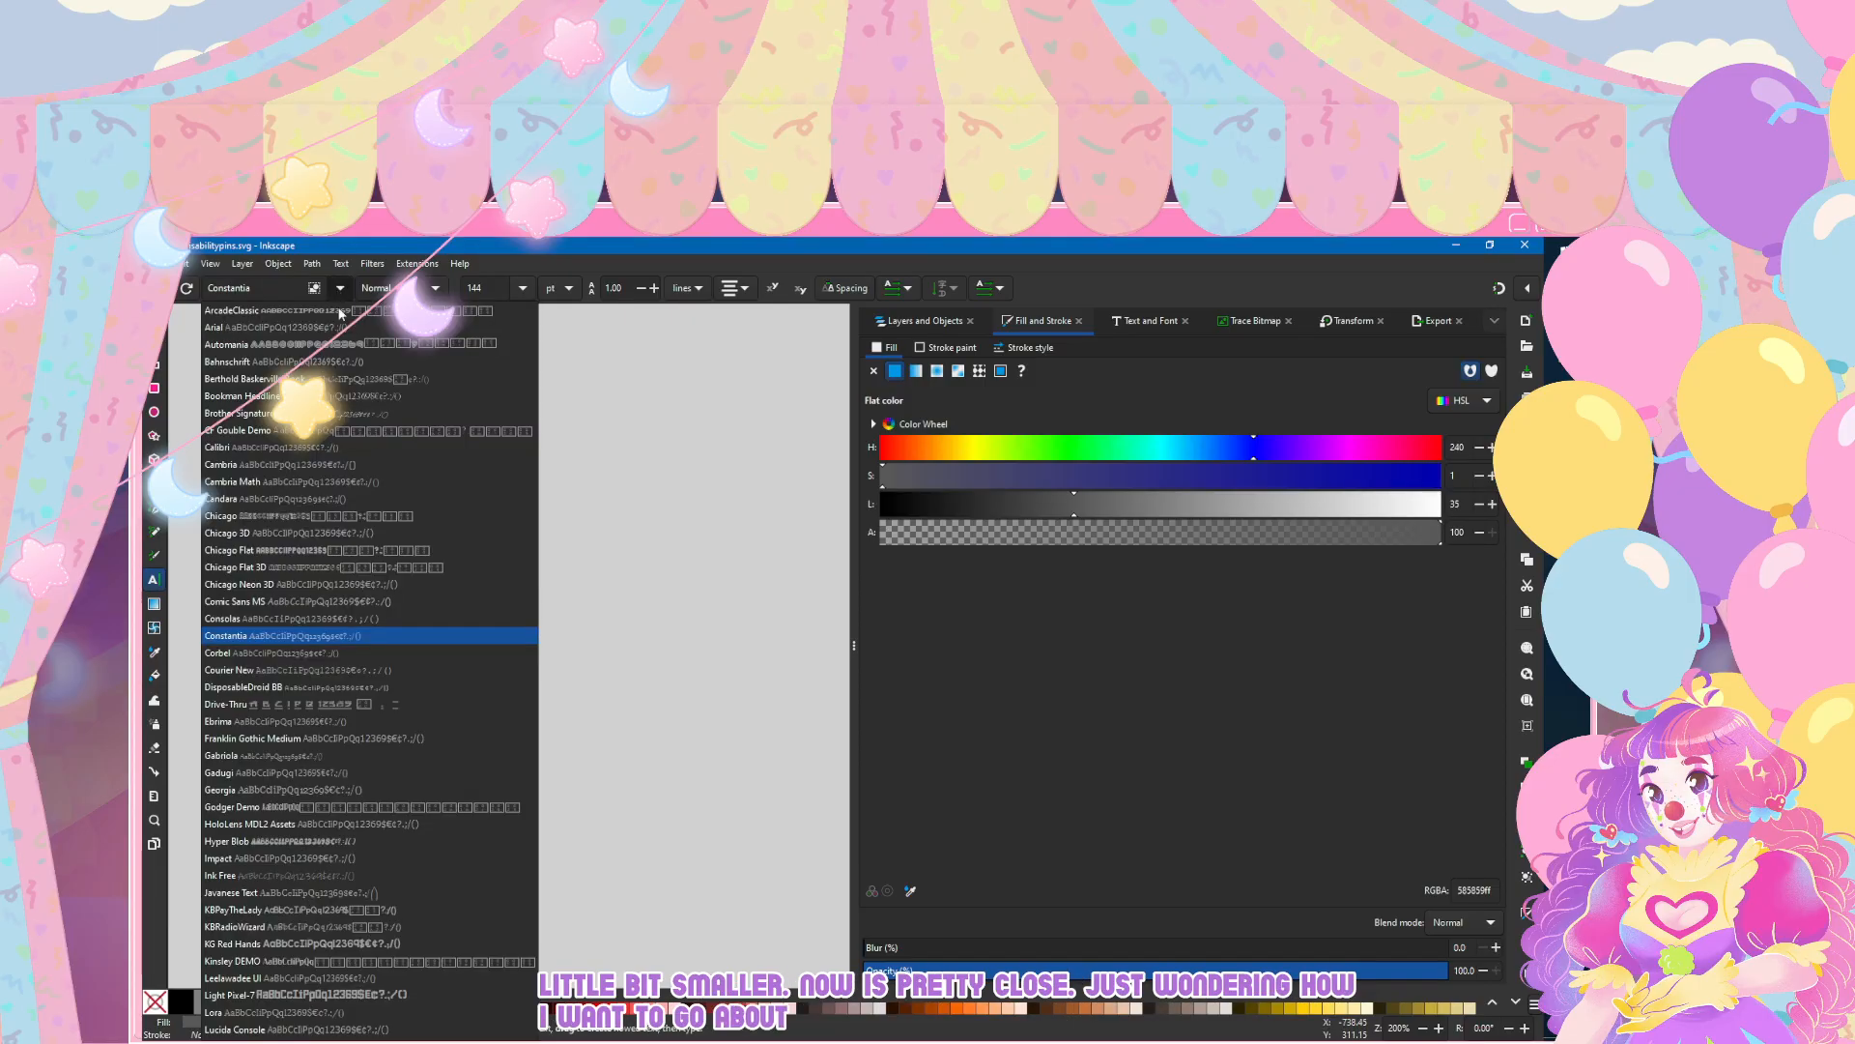
{"action": "left_click", "coordinate": [277, 665]}
Step: Delete the digit 8 from below the yellow ellipse
{"action": "left_click", "coordinate": [153, 317]}
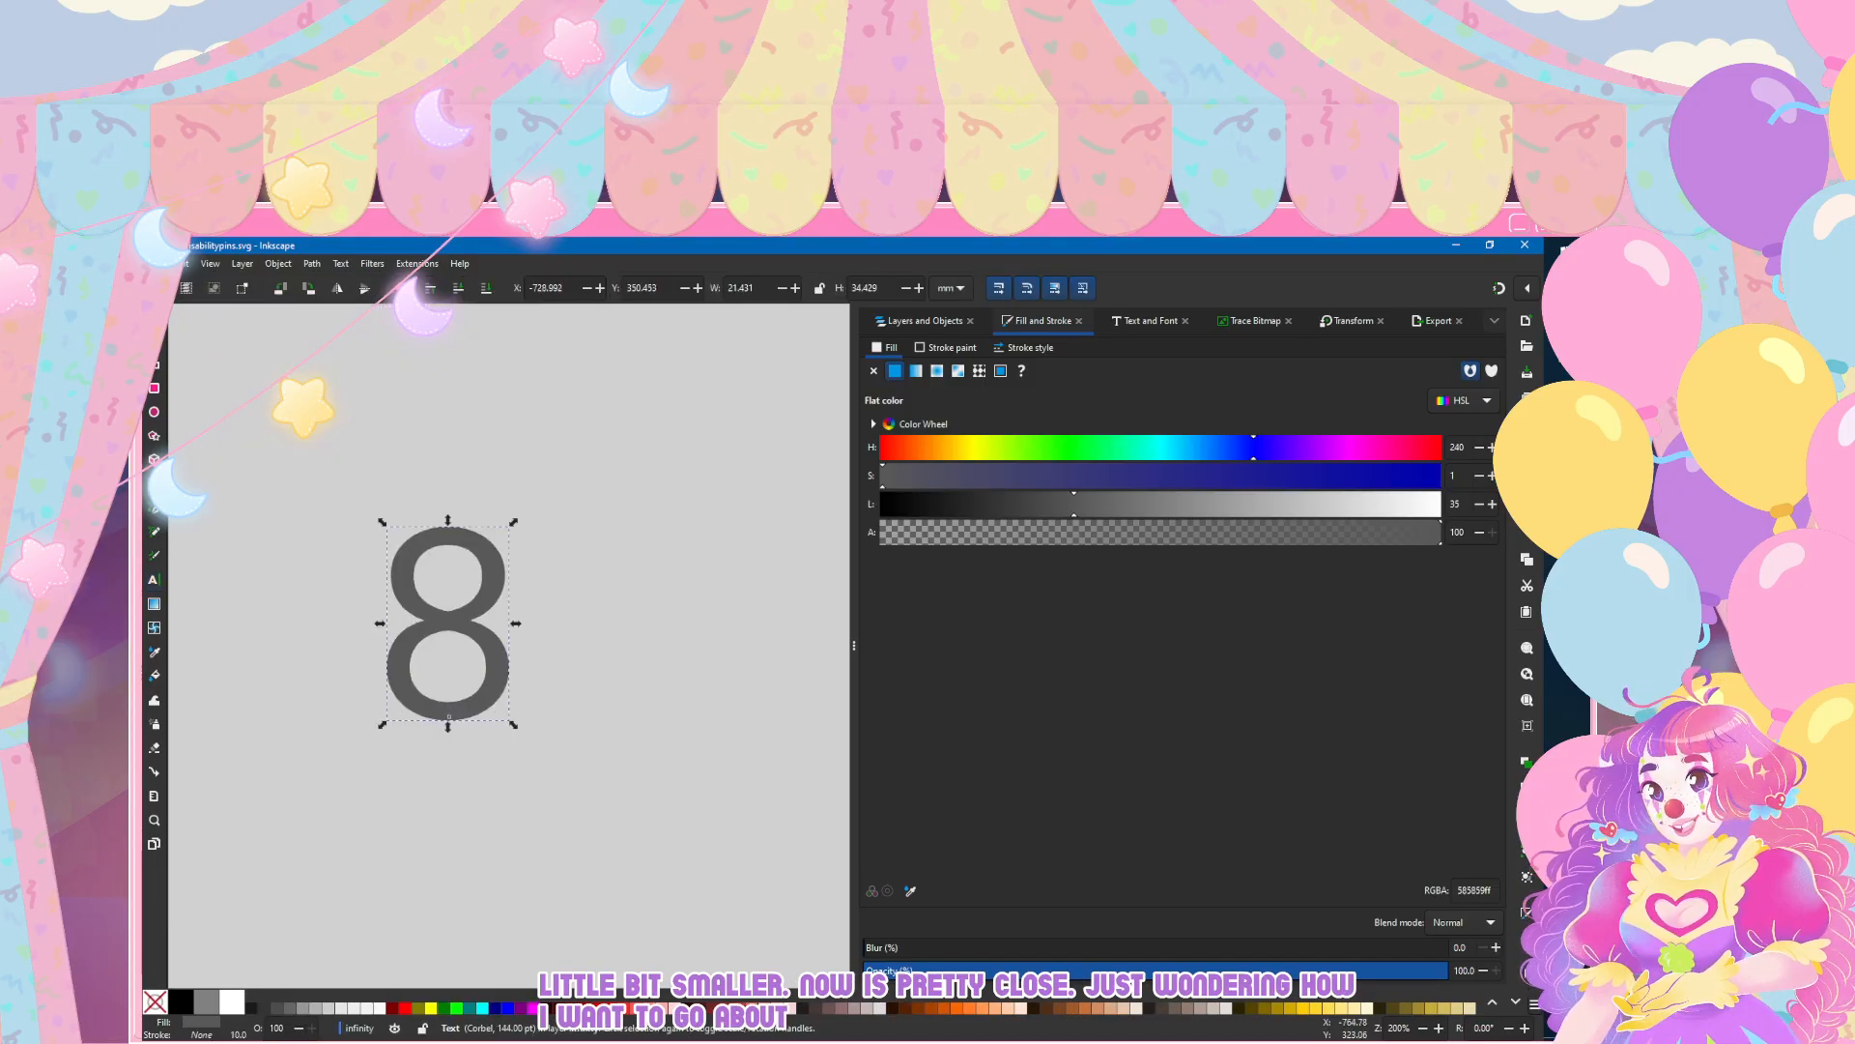
{"action": "key", "text": "Delete"}
{"action": "scroll", "coordinate": [374, 495], "scroll_direction": "down", "scroll_amount": 4}
{"action": "scroll", "coordinate": [372, 495], "scroll_direction": "up", "scroll_amount": 3}
{"action": "scroll", "coordinate": [373, 498], "scroll_direction": "up", "scroll_amount": 1}
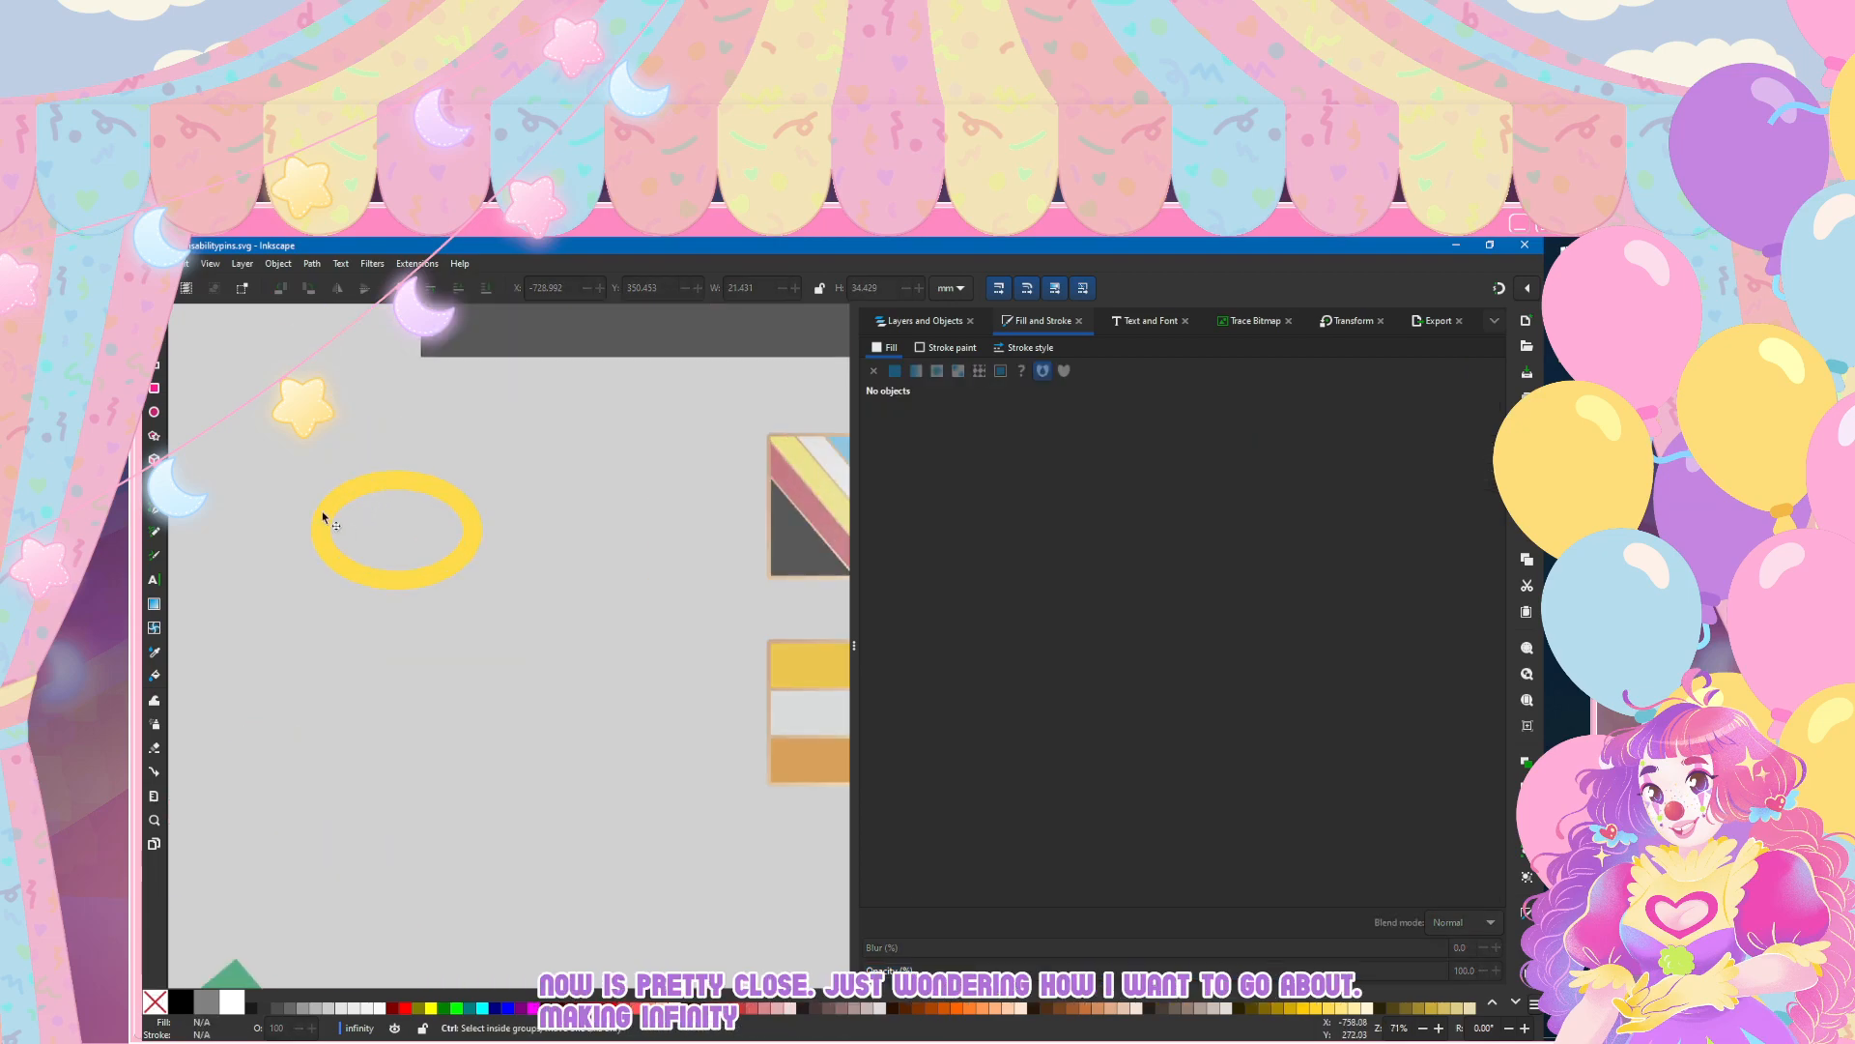
Step: Try sketching an infinity loop below the ellipse with the calligraphy pen and the pencil, undoing each stroke
{"action": "key", "text": "c"}
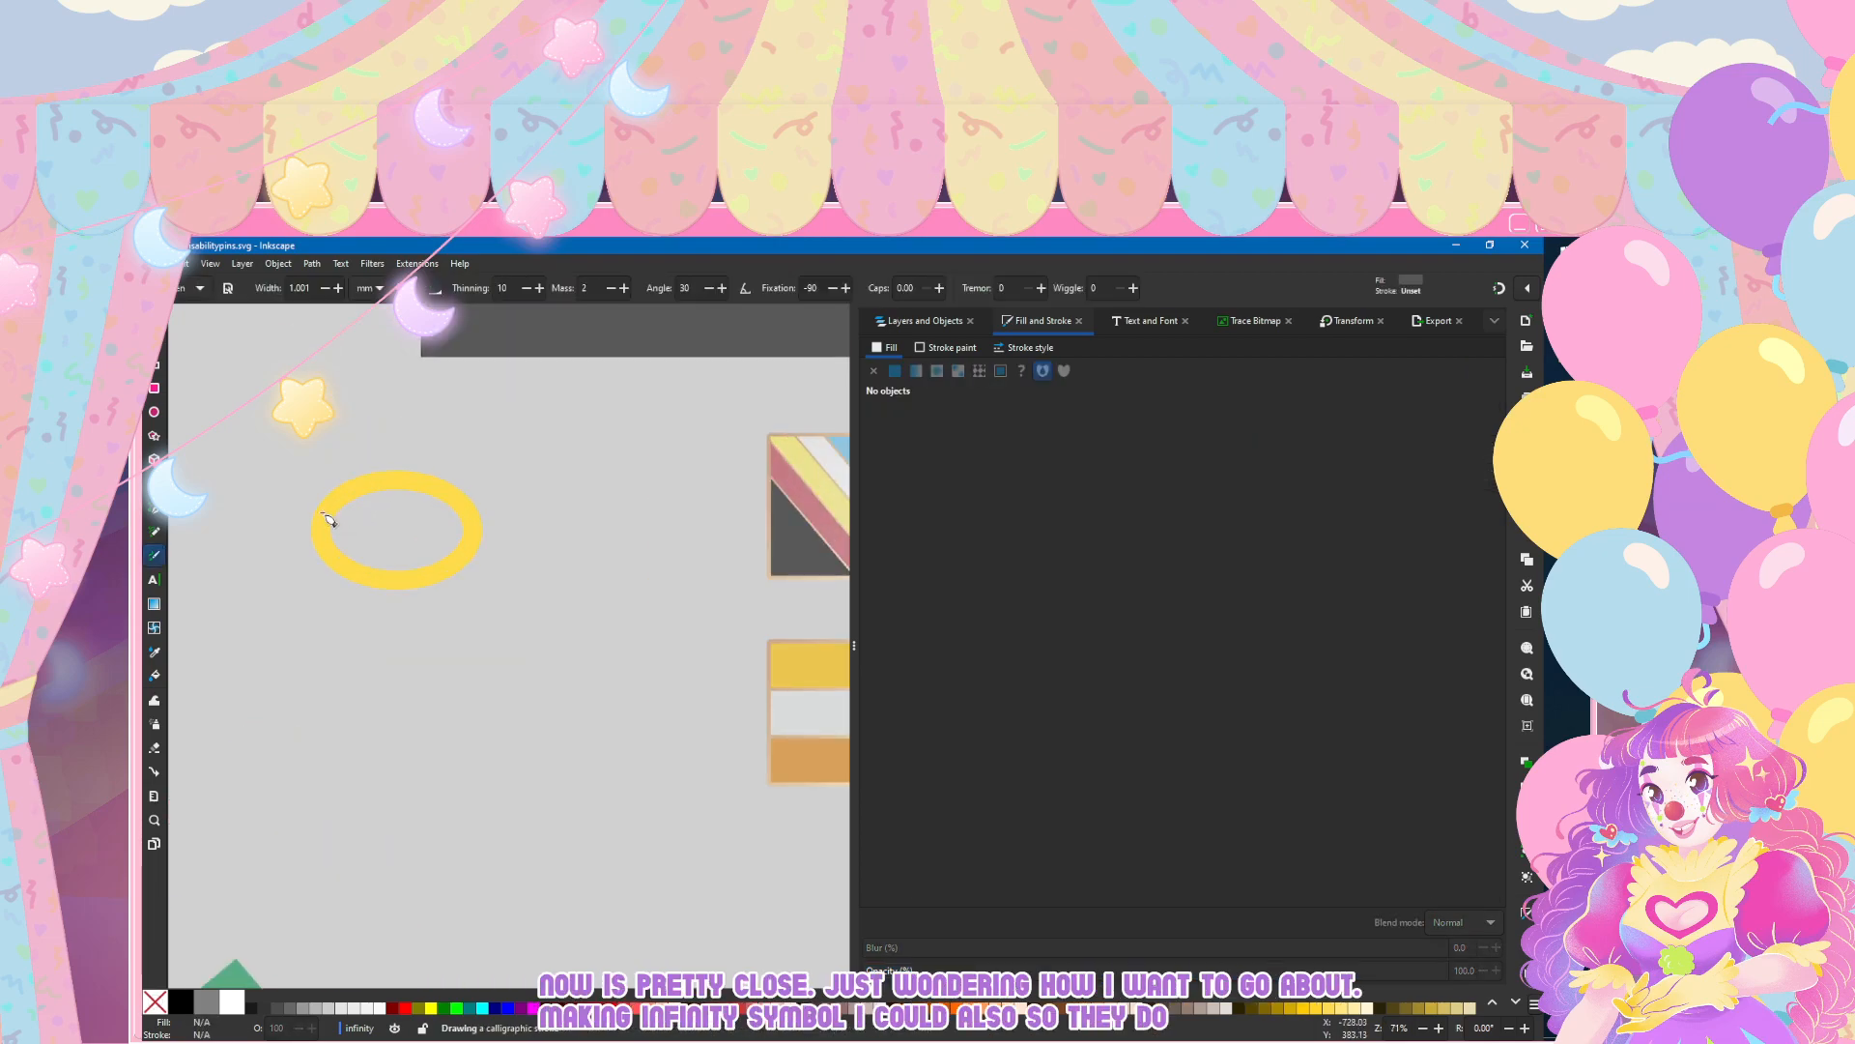
{"action": "left_click_drag", "start_coordinate": [374, 739], "coordinate": [501, 775]}
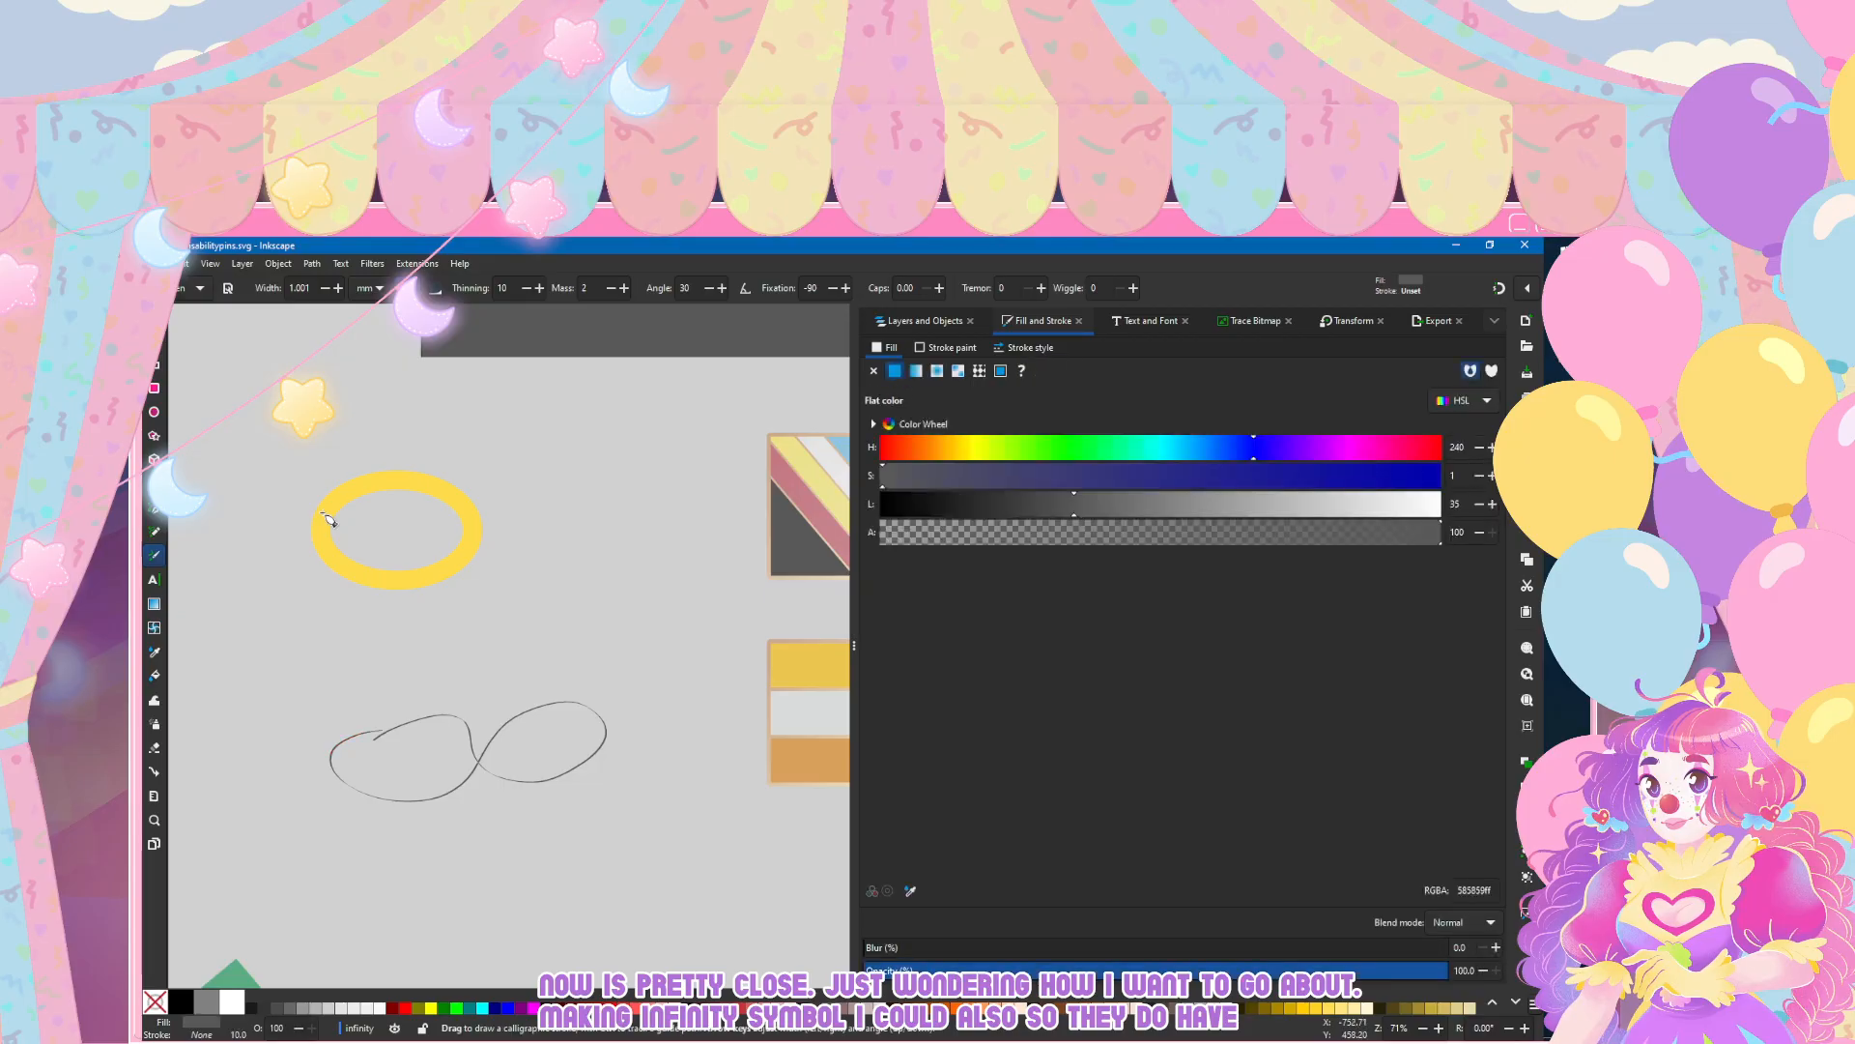
{"action": "key", "text": "ctrl+z"}
{"action": "key", "text": "p"}
{"action": "mouse_move", "coordinate": [316, 716]}
{"action": "left_mouse_down"}
{"action": "mouse_move", "coordinate": [446, 768]}
{"action": "mouse_move", "coordinate": [628, 725]}
{"action": "mouse_move", "coordinate": [284, 742]}
{"action": "left_mouse_up"}
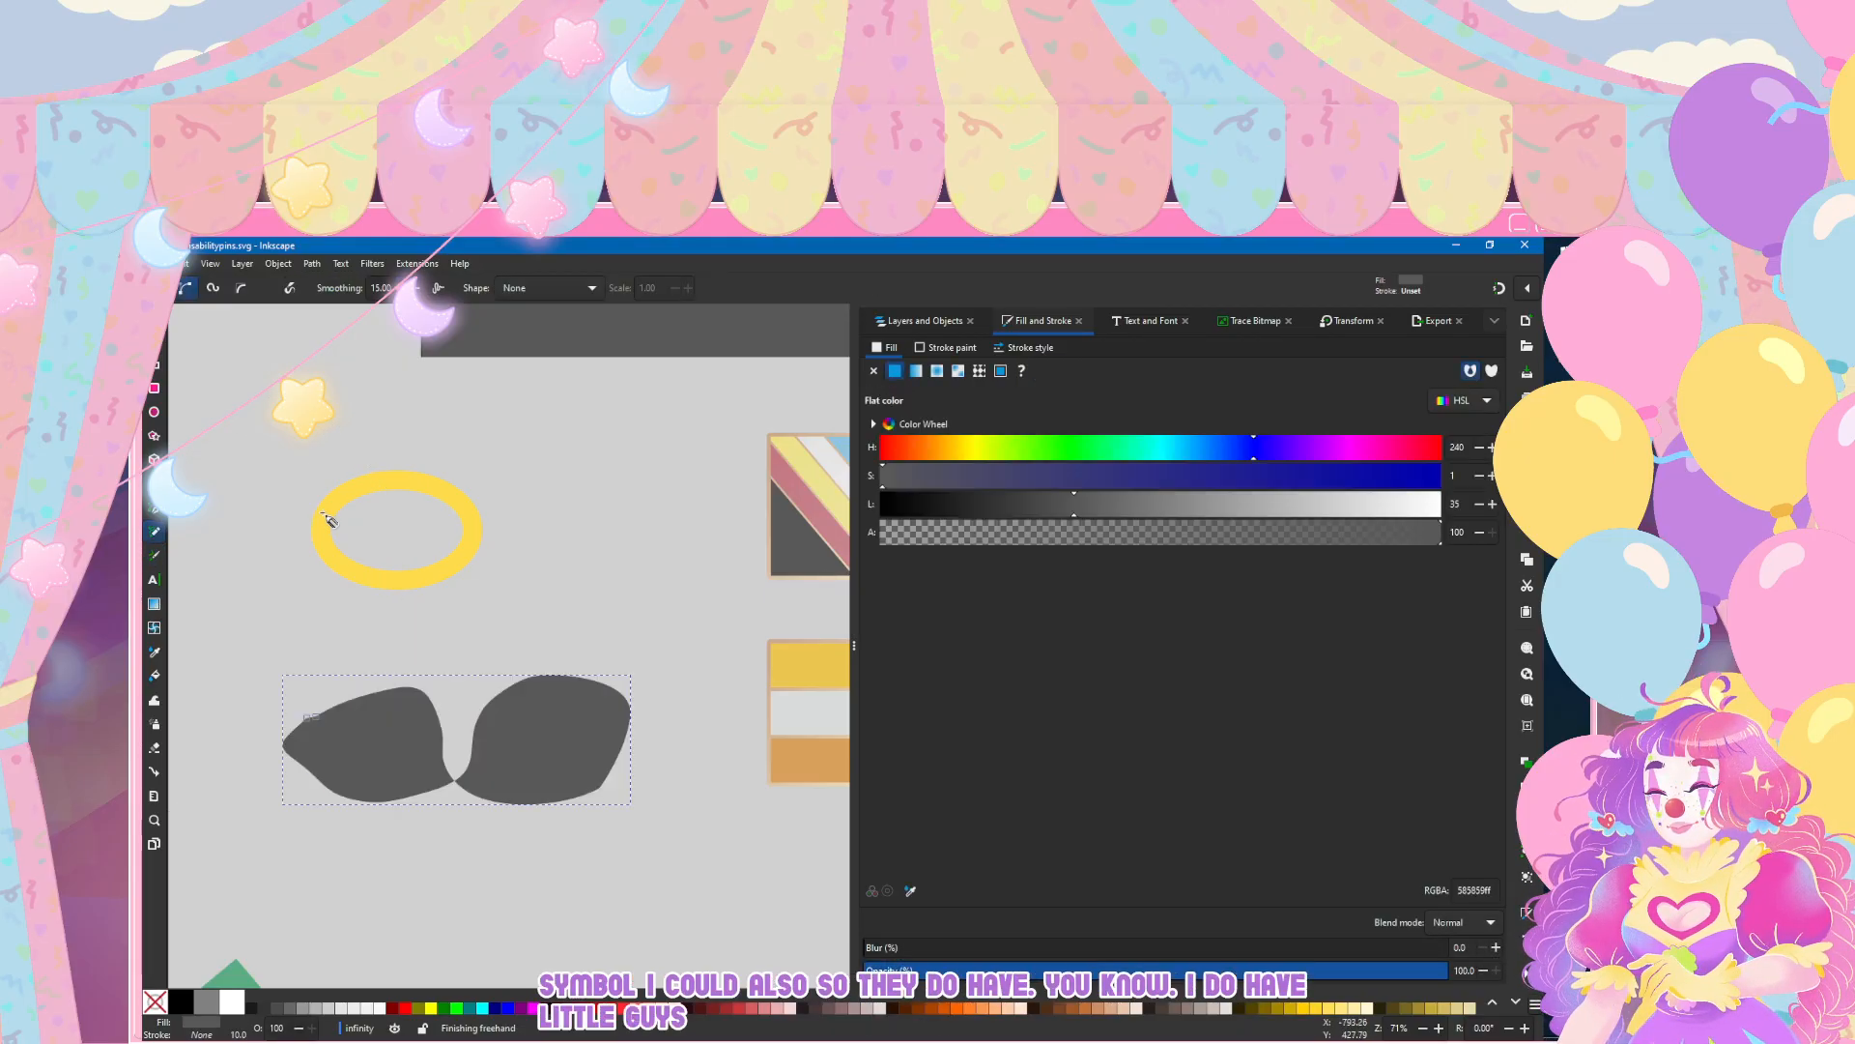
{"action": "key", "text": "ctrl+z"}
{"action": "key", "text": "b"}
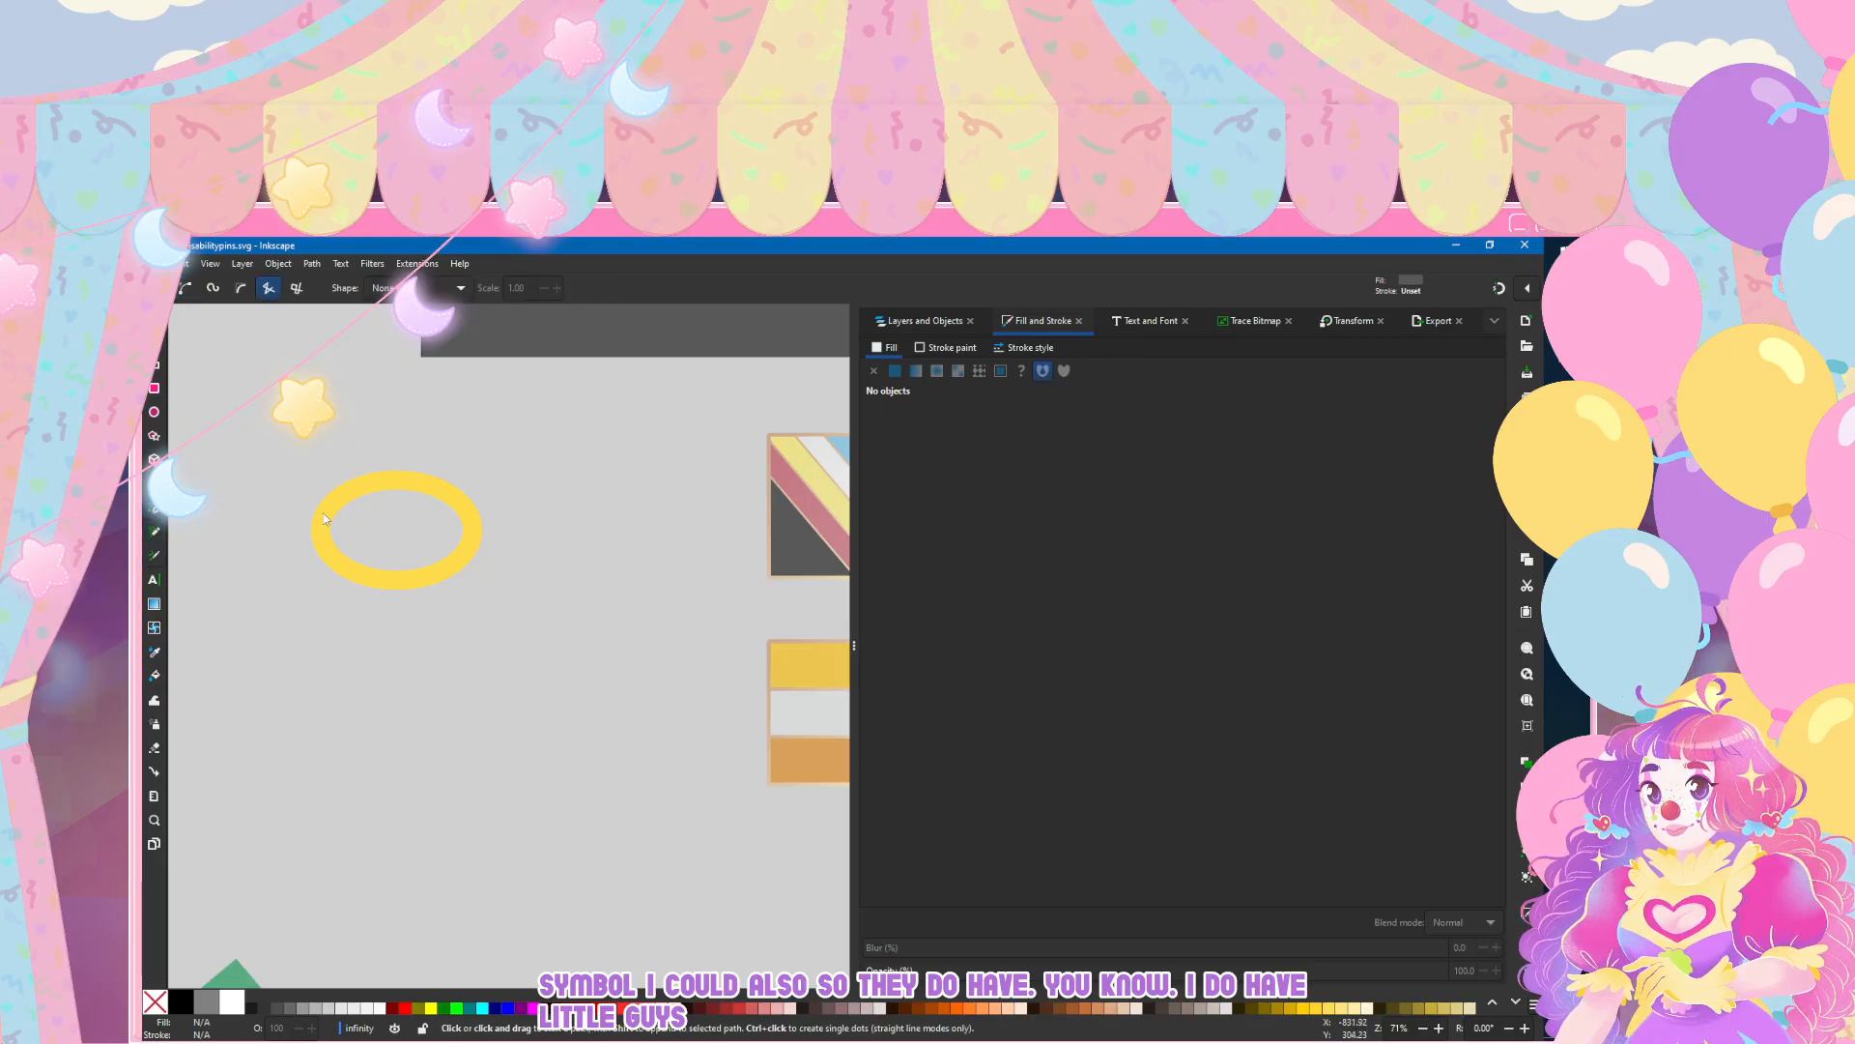
Step: Try hand-drawn infinity loops with a calligraphy preset of thinning 0, angle 90 and caps 1.00, check the nodes, and undo them
{"action": "key", "text": "c"}
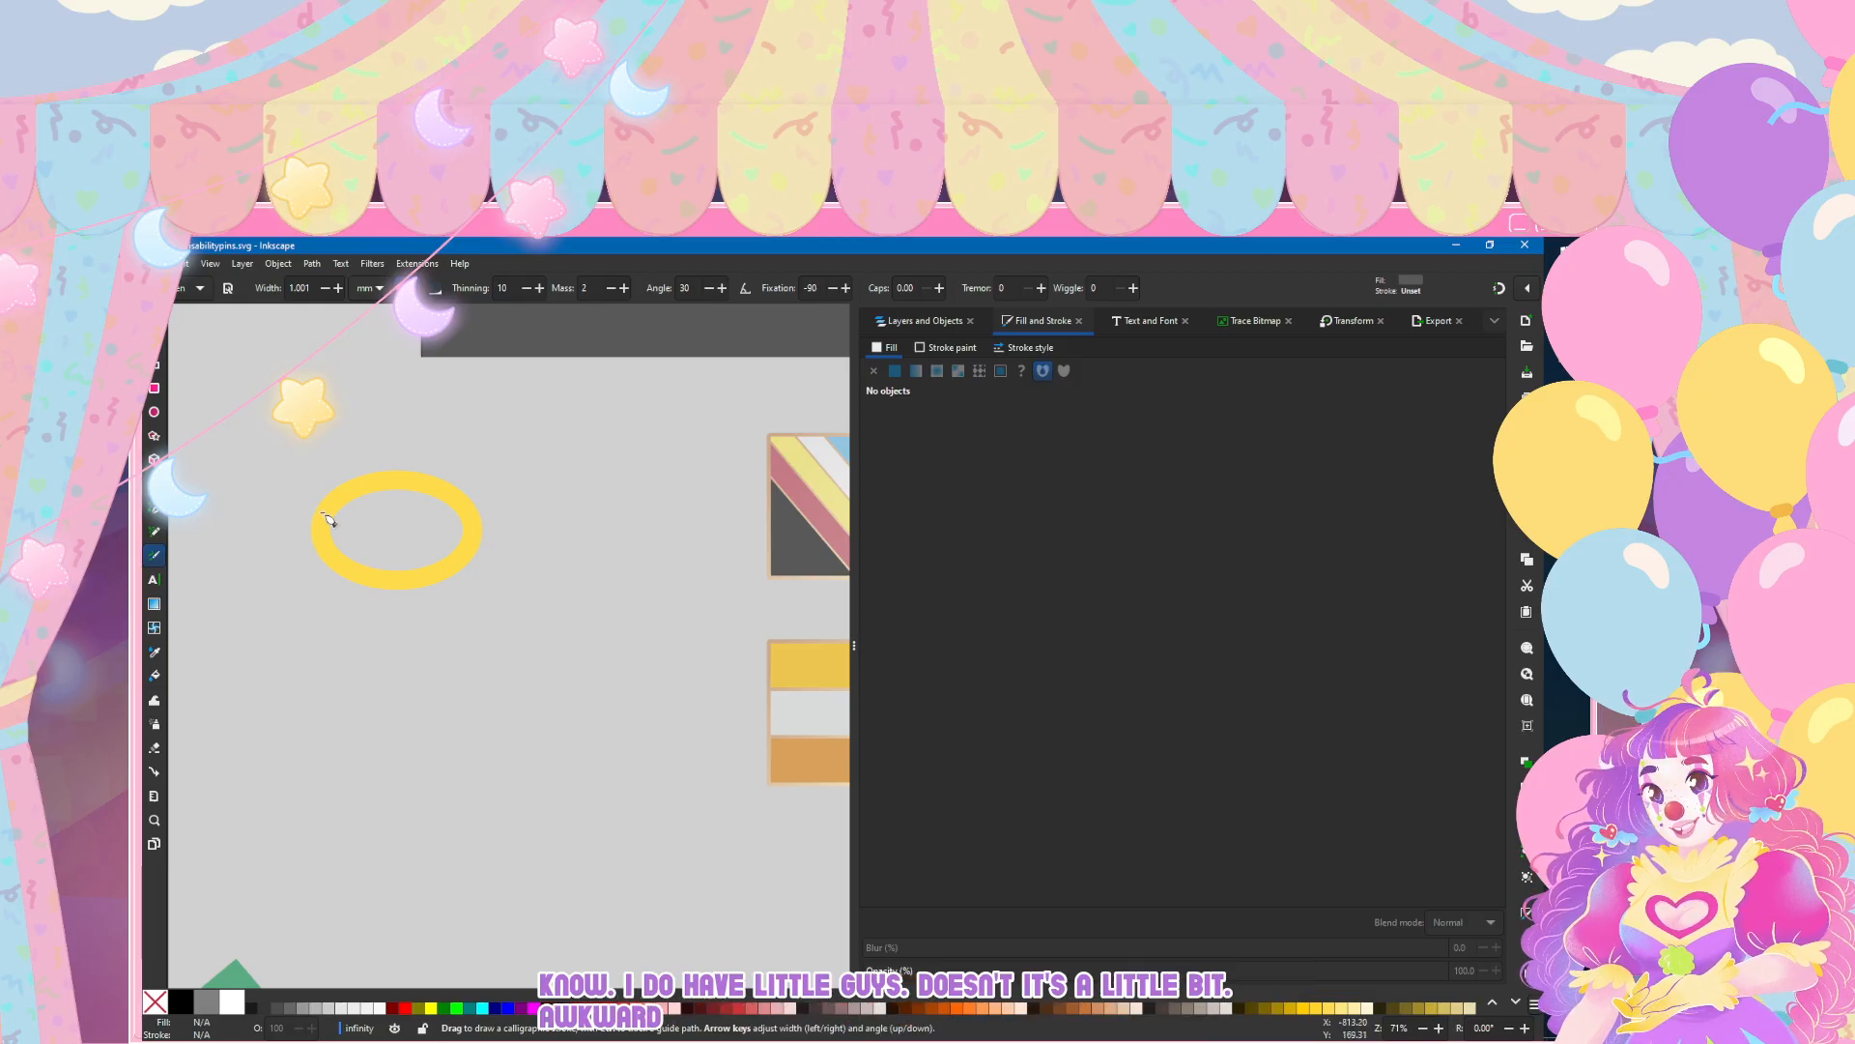
{"action": "left_click", "coordinate": [202, 289]}
{"action": "left_click", "coordinate": [193, 311]}
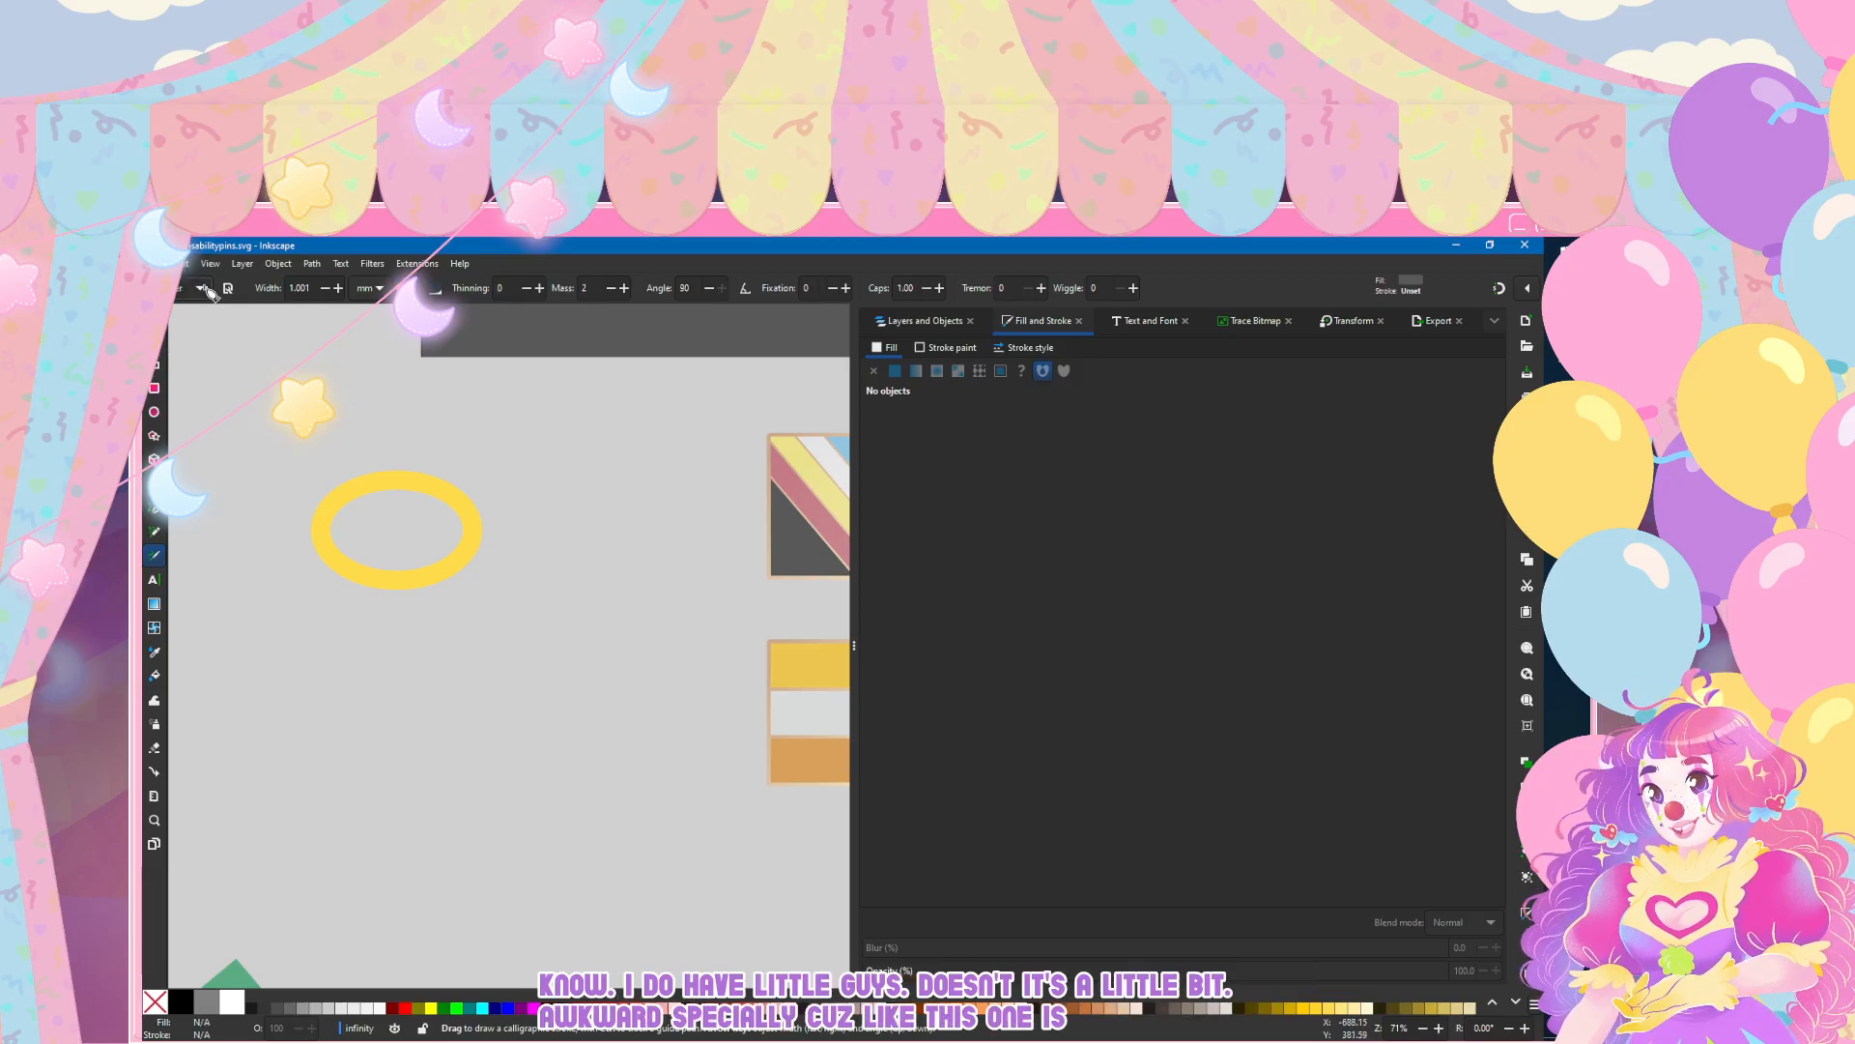
{"action": "mouse_move", "coordinate": [442, 671]}
{"action": "left_mouse_down"}
{"action": "mouse_move", "coordinate": [359, 742]}
{"action": "mouse_move", "coordinate": [445, 674]}
{"action": "mouse_move", "coordinate": [512, 715]}
{"action": "mouse_move", "coordinate": [456, 682]}
{"action": "mouse_move", "coordinate": [303, 739]}
{"action": "left_mouse_up"}
{"action": "key", "text": "ctrl+z"}
{"action": "left_click_drag", "start_coordinate": [568, 645], "coordinate": [413, 665]}
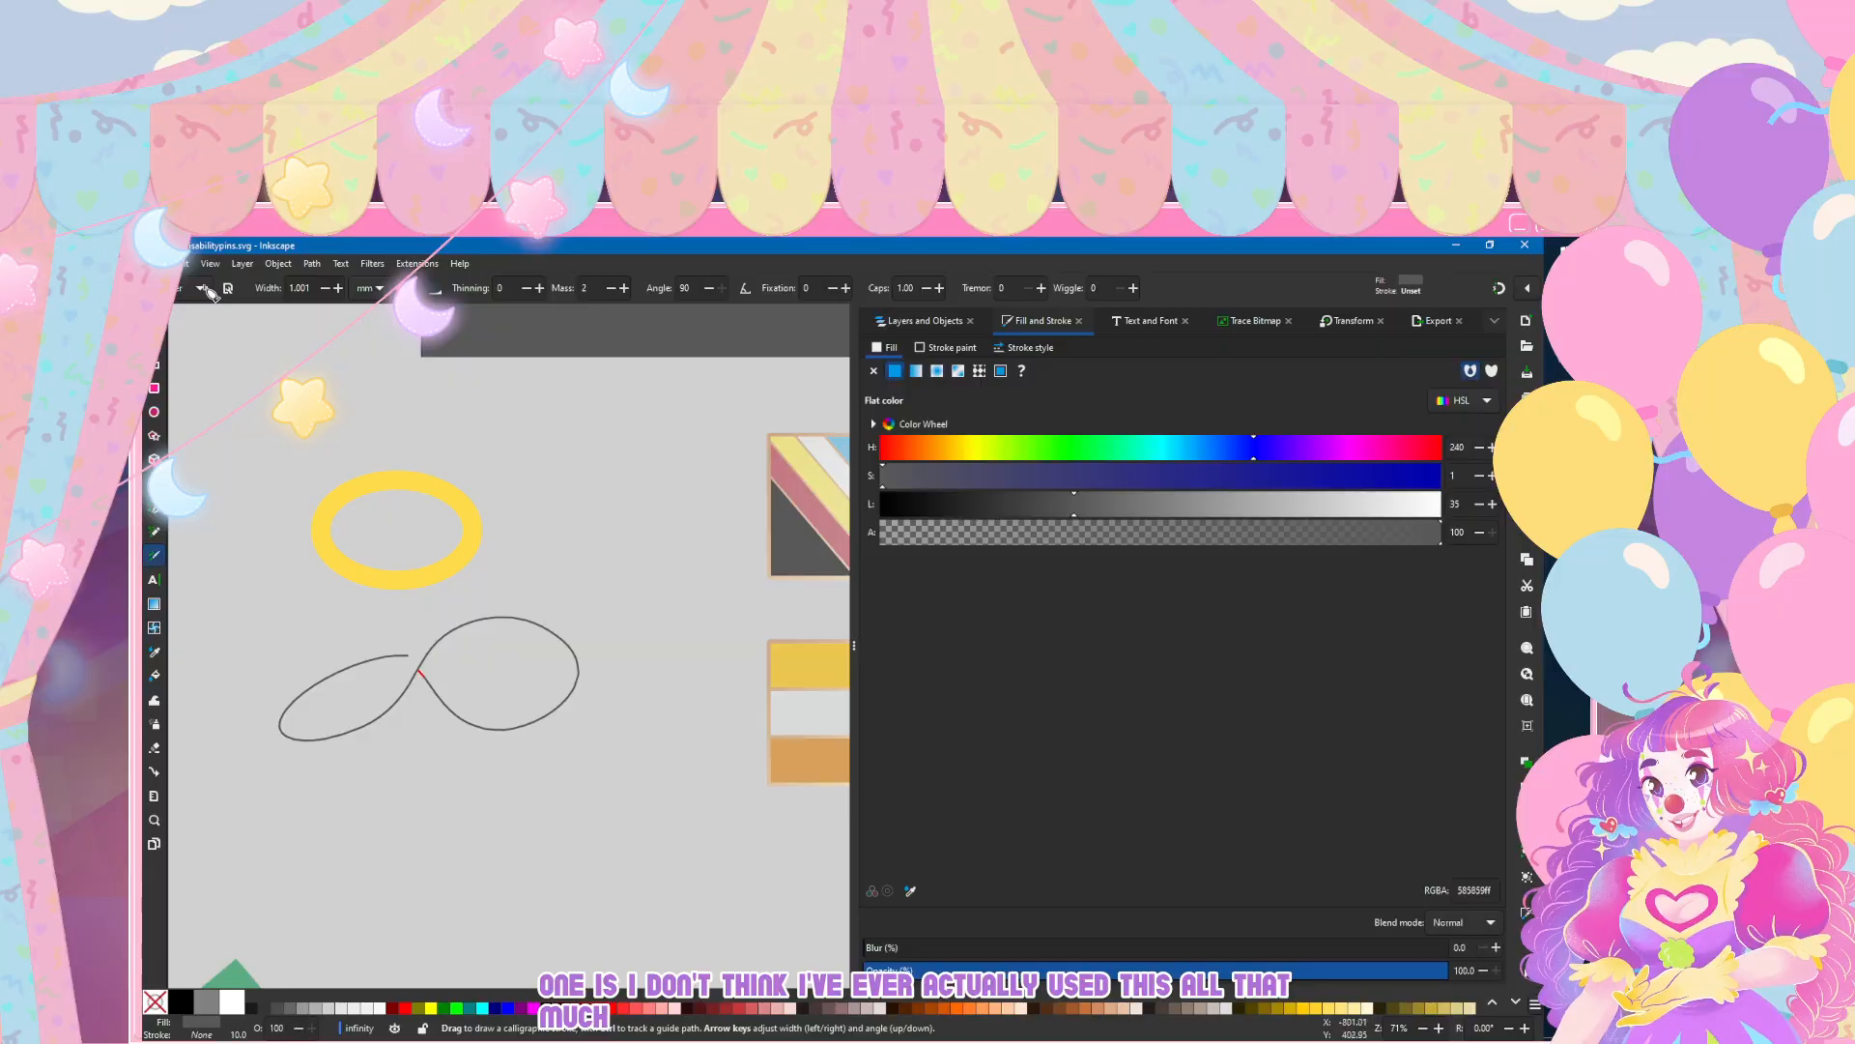
{"action": "left_click", "coordinate": [154, 316]}
{"action": "key", "text": "n"}
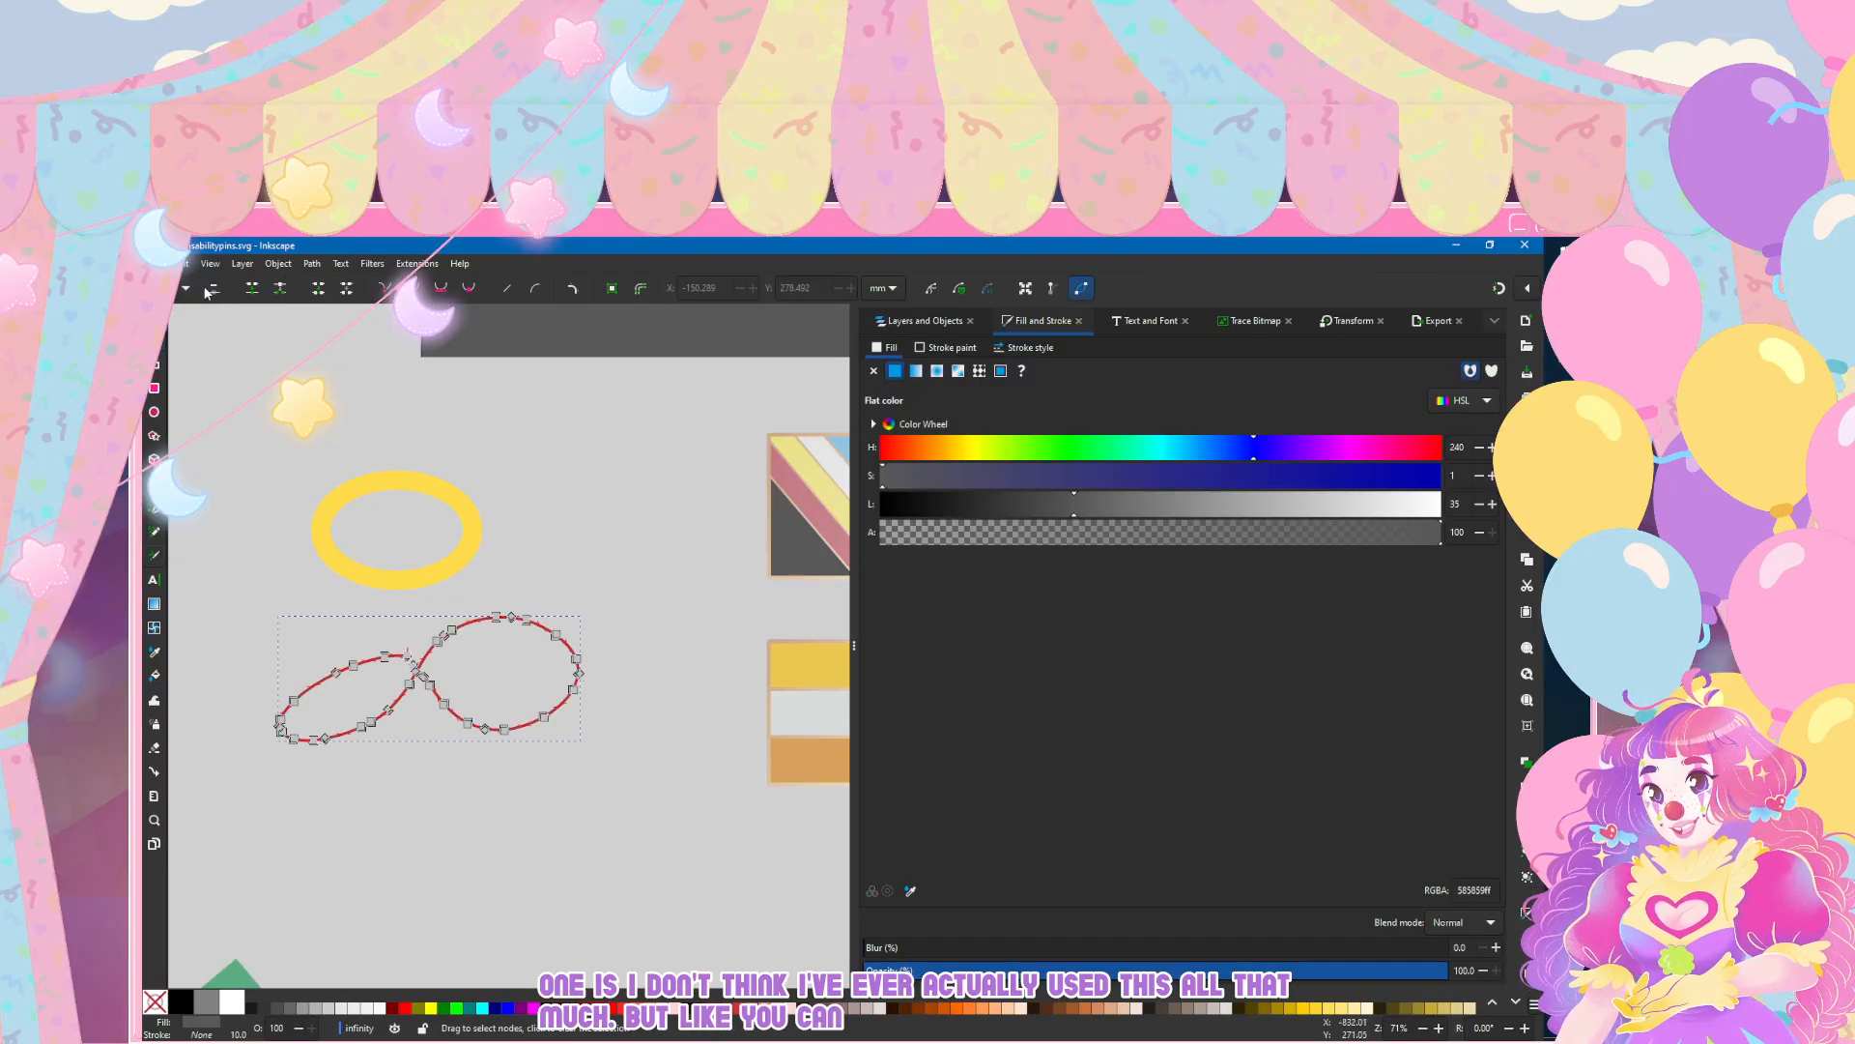
{"action": "key", "text": "c"}
{"action": "key", "text": "ctrl+z"}
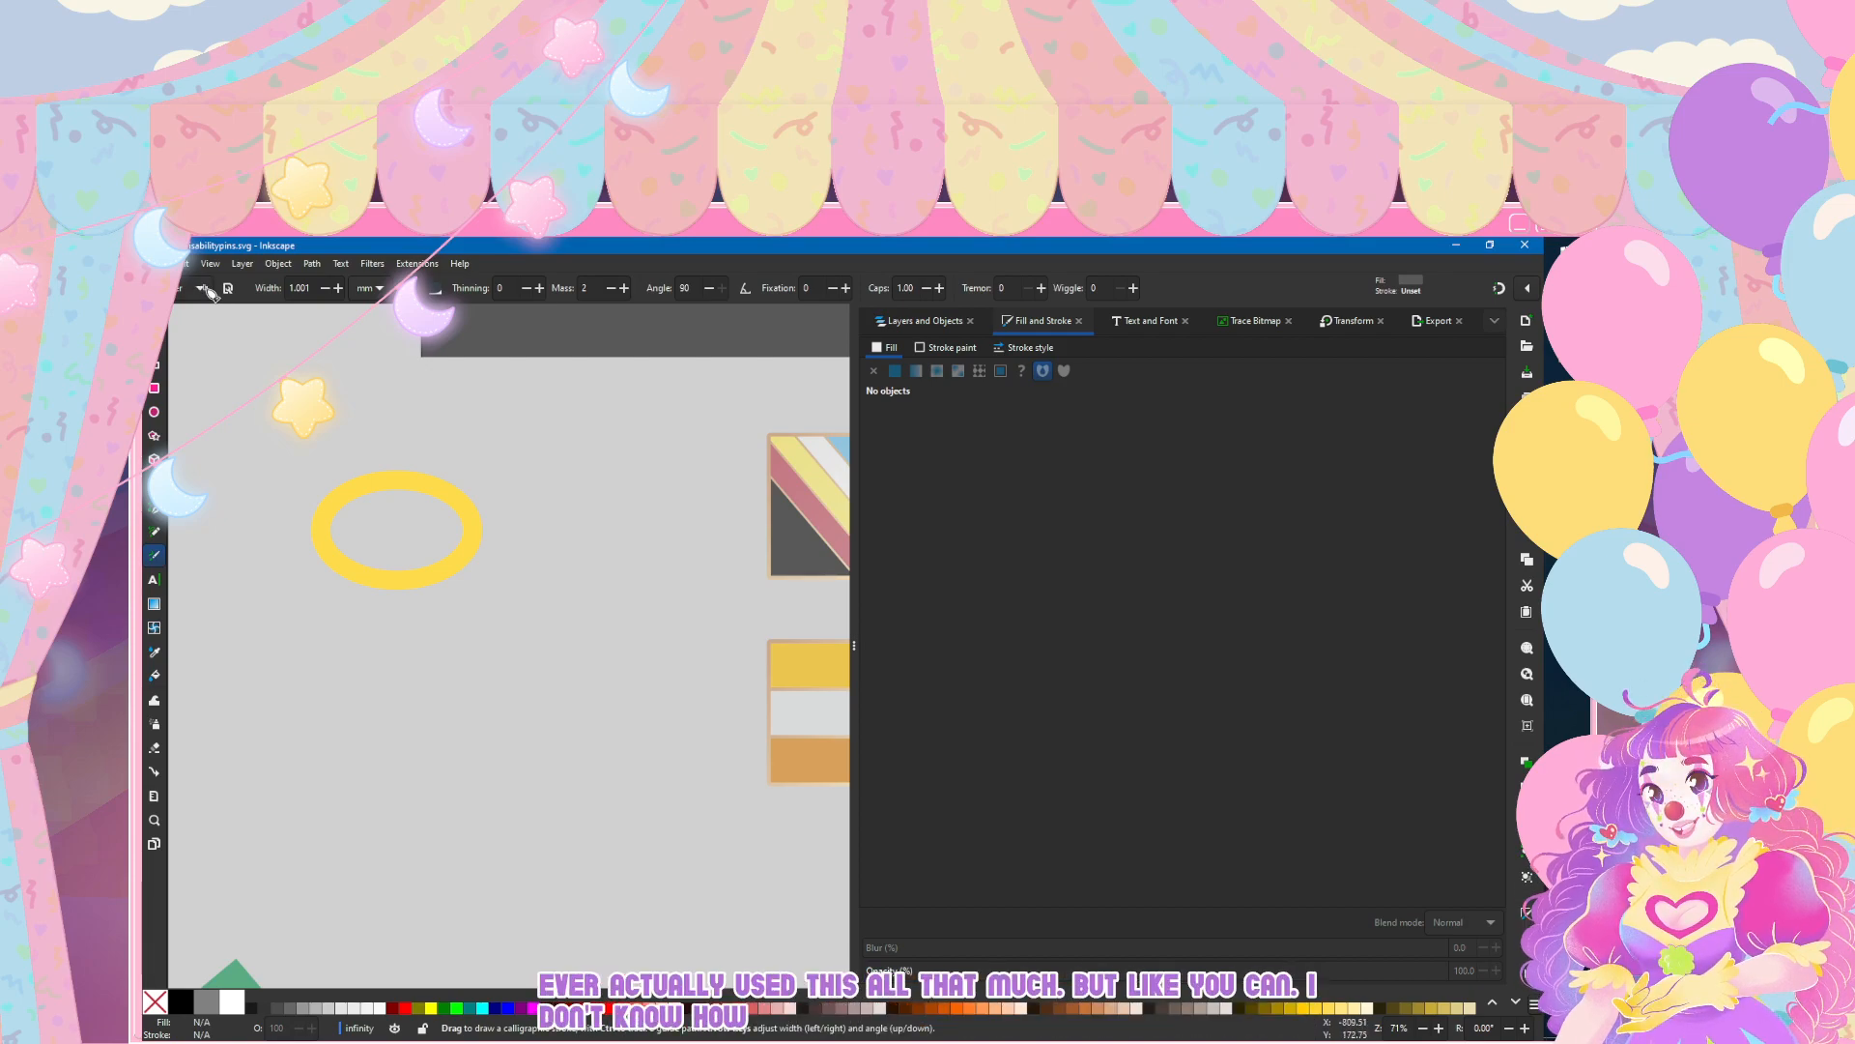
Step: Try a small and a wider infinity loop with the same calligraphy preset below the ellipse, undoing both
{"action": "left_click", "coordinate": [202, 288]}
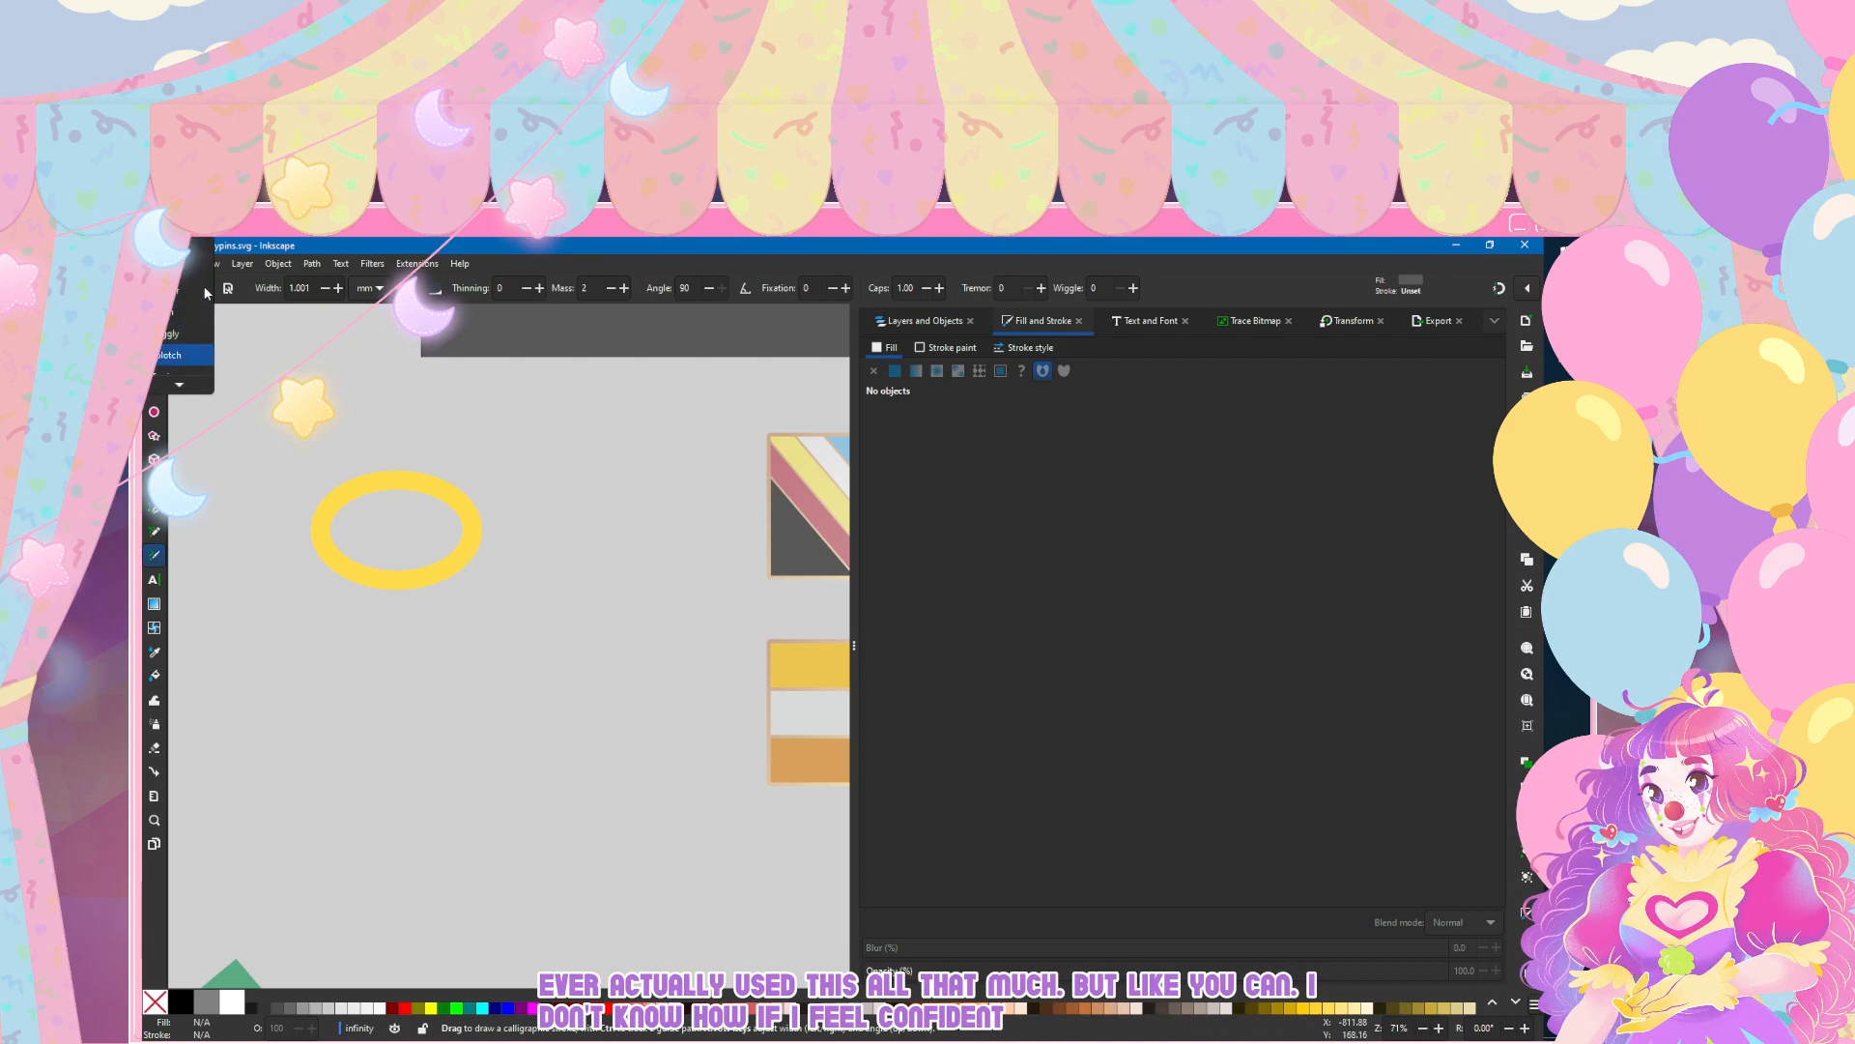
{"action": "left_click", "coordinate": [202, 287]}
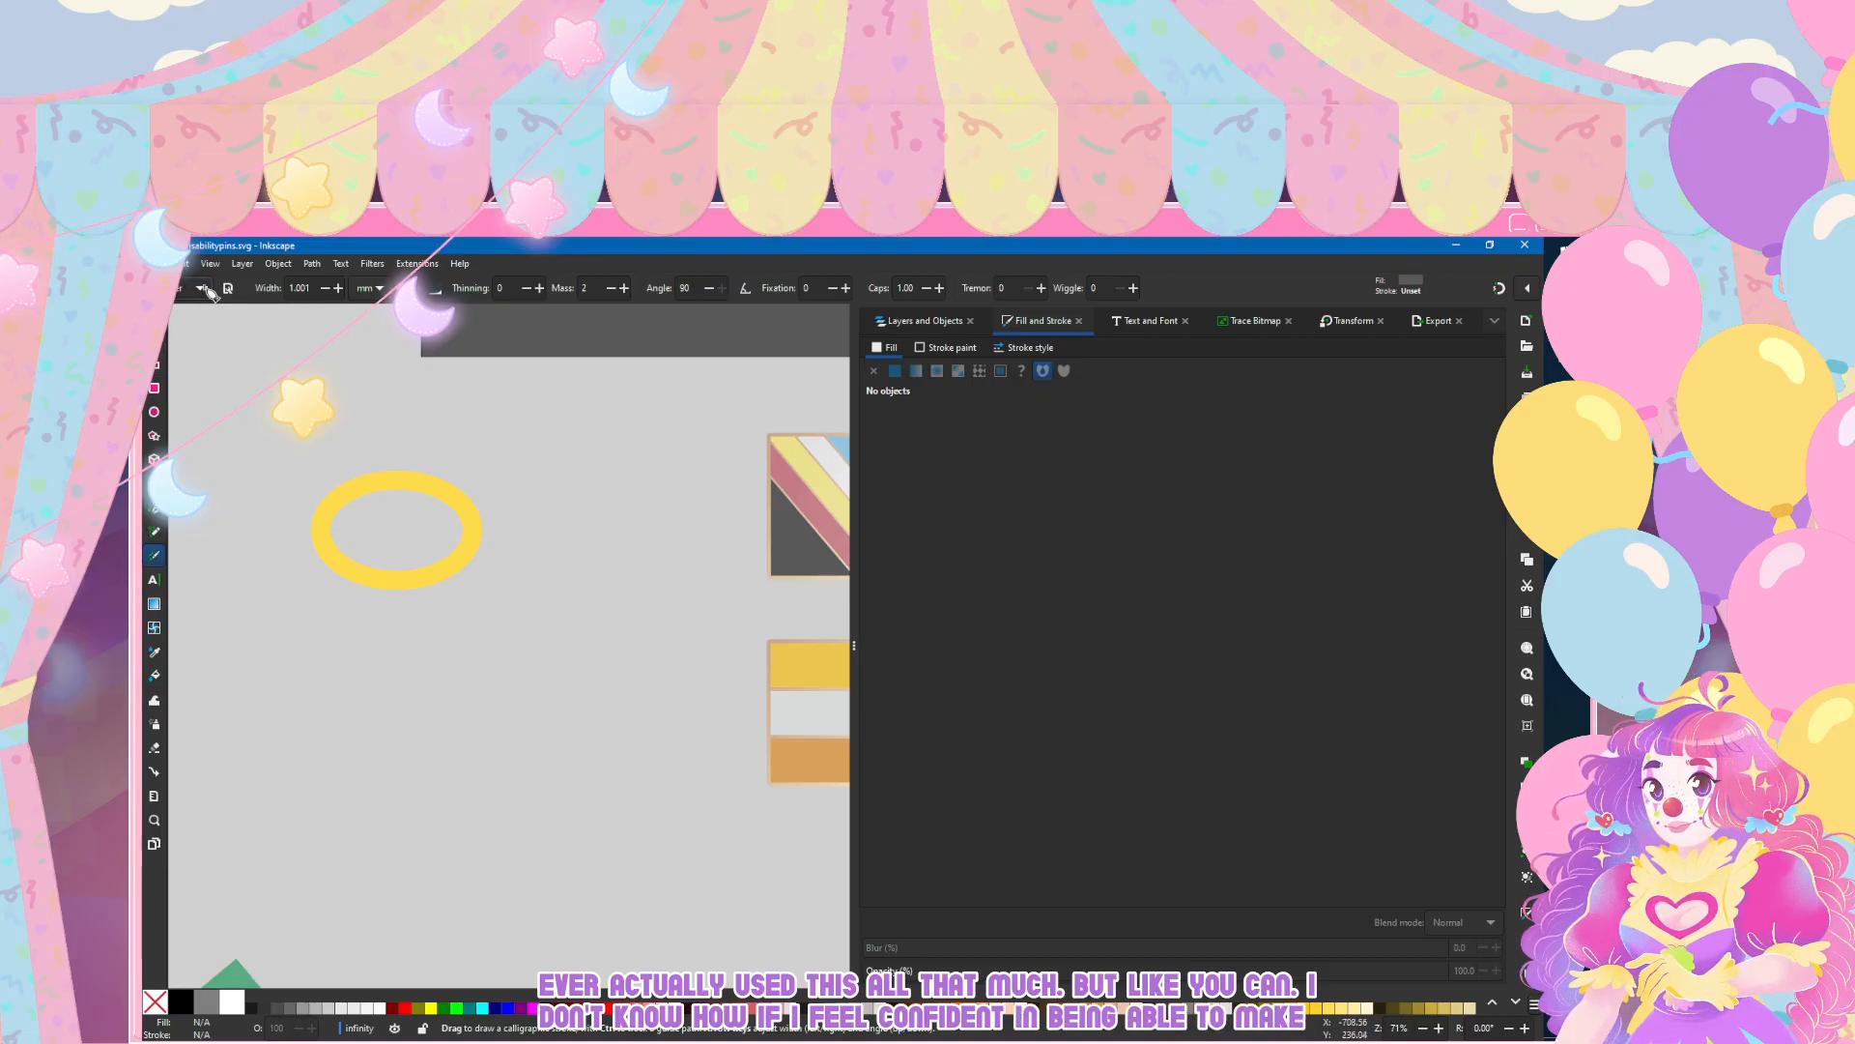
{"action": "mouse_move", "coordinate": [436, 655]}
{"action": "left_mouse_down"}
{"action": "mouse_move", "coordinate": [394, 685]}
{"action": "mouse_move", "coordinate": [468, 653]}
{"action": "mouse_move", "coordinate": [485, 672]}
{"action": "mouse_move", "coordinate": [445, 669]}
{"action": "left_mouse_up"}
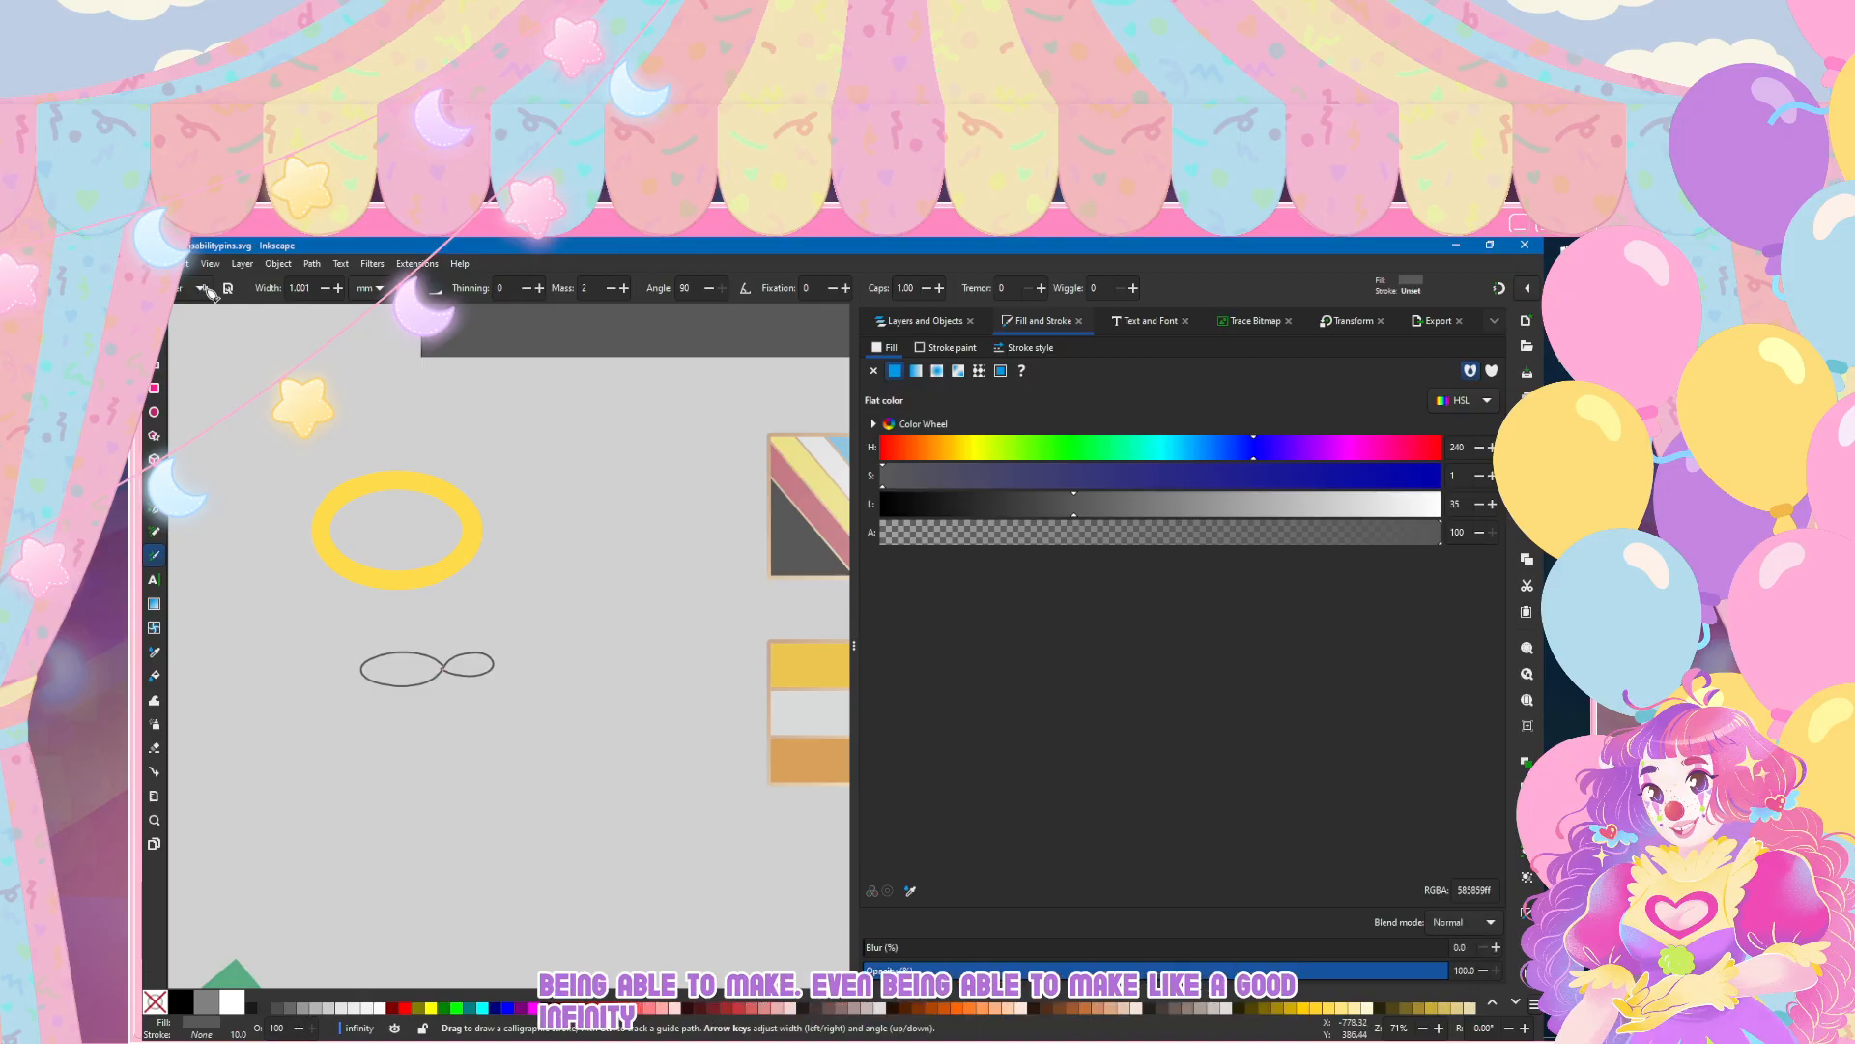
{"action": "key", "text": "ctrl+z"}
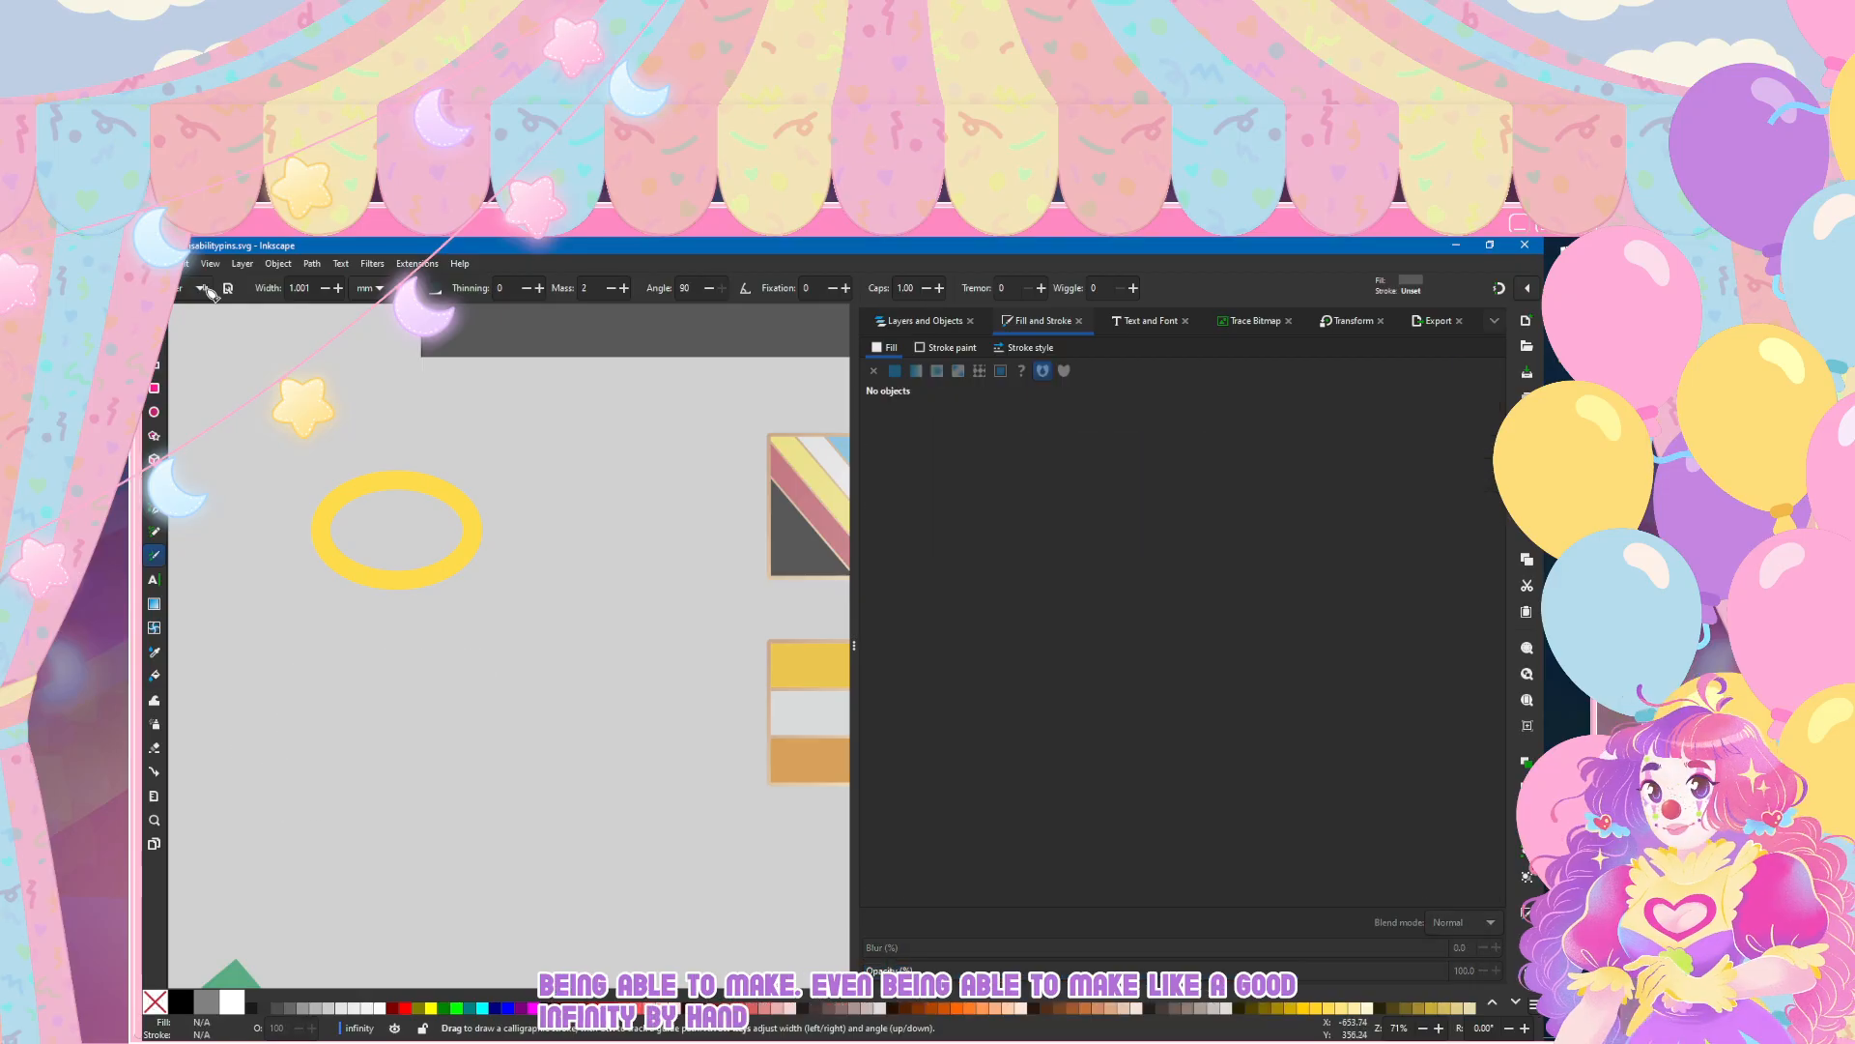
{"action": "mouse_move", "coordinate": [466, 683]}
{"action": "left_mouse_down"}
{"action": "mouse_move", "coordinate": [359, 731]}
{"action": "mouse_move", "coordinate": [549, 643]}
{"action": "mouse_move", "coordinate": [497, 713]}
{"action": "left_mouse_up"}
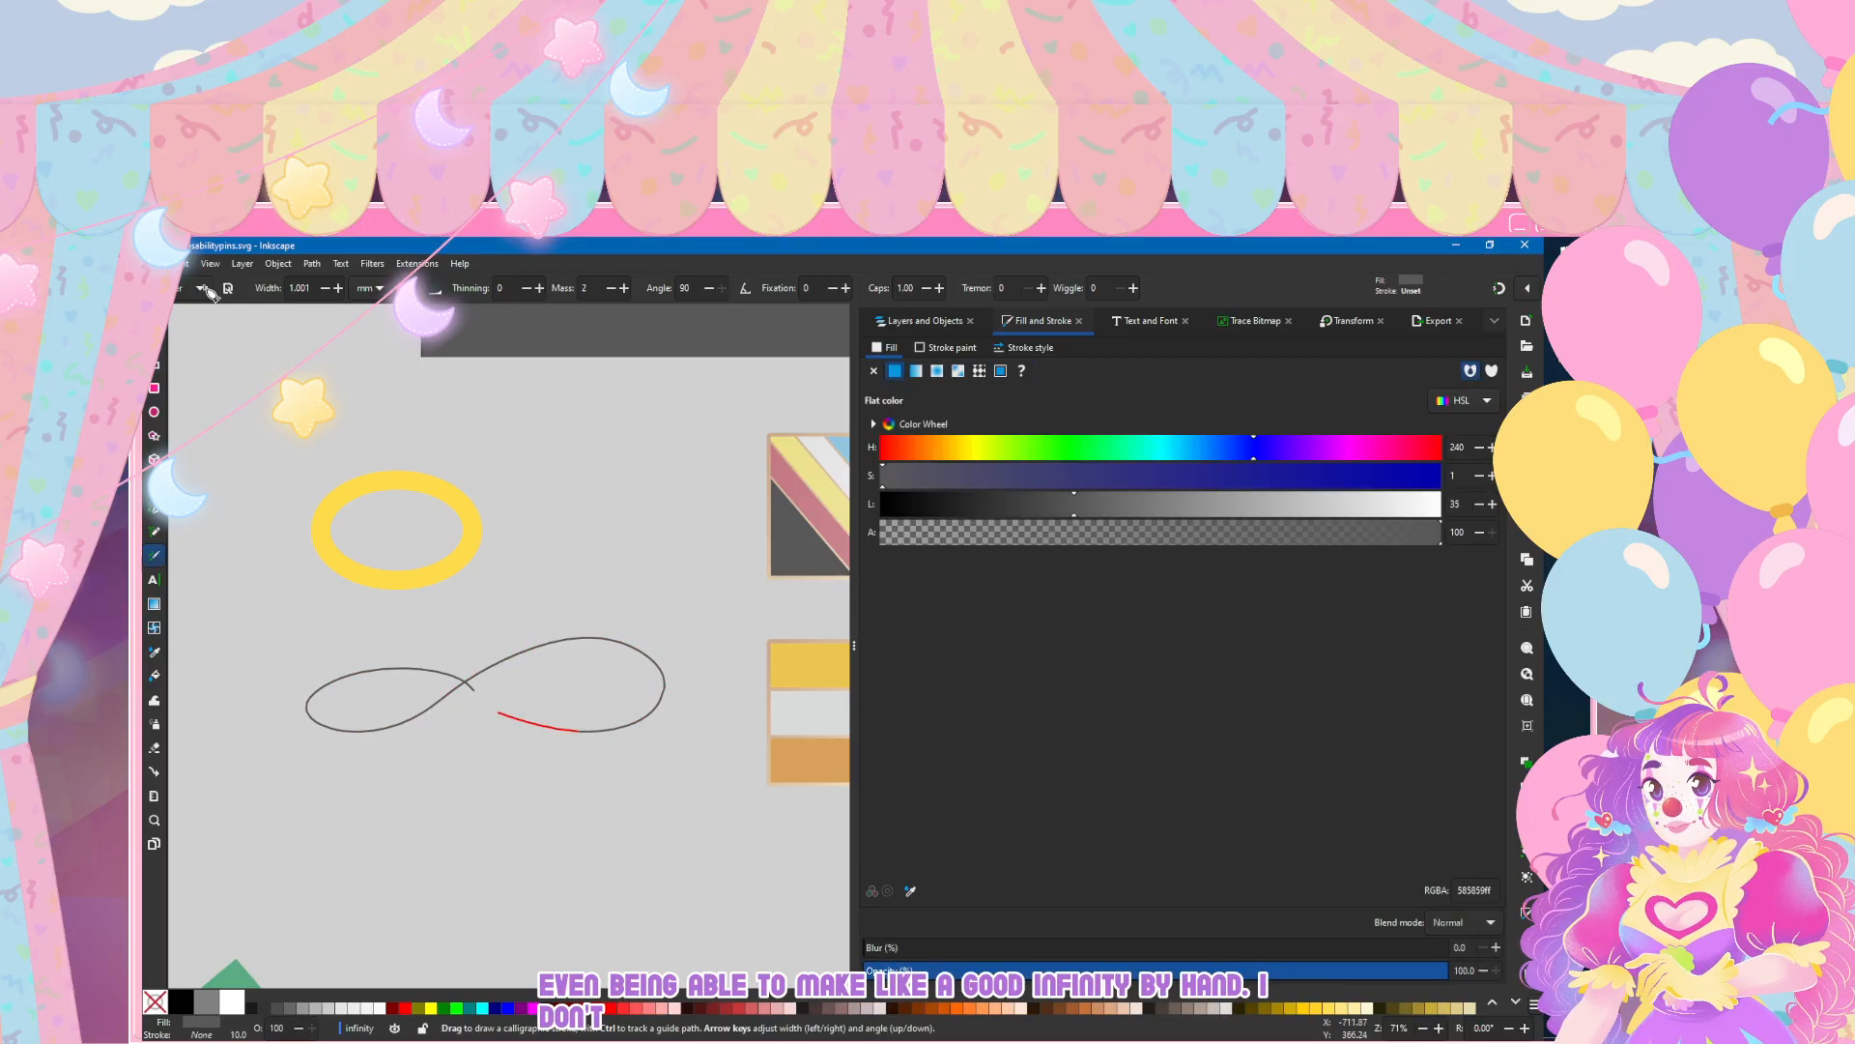
{"action": "key", "text": "ctrl+z"}
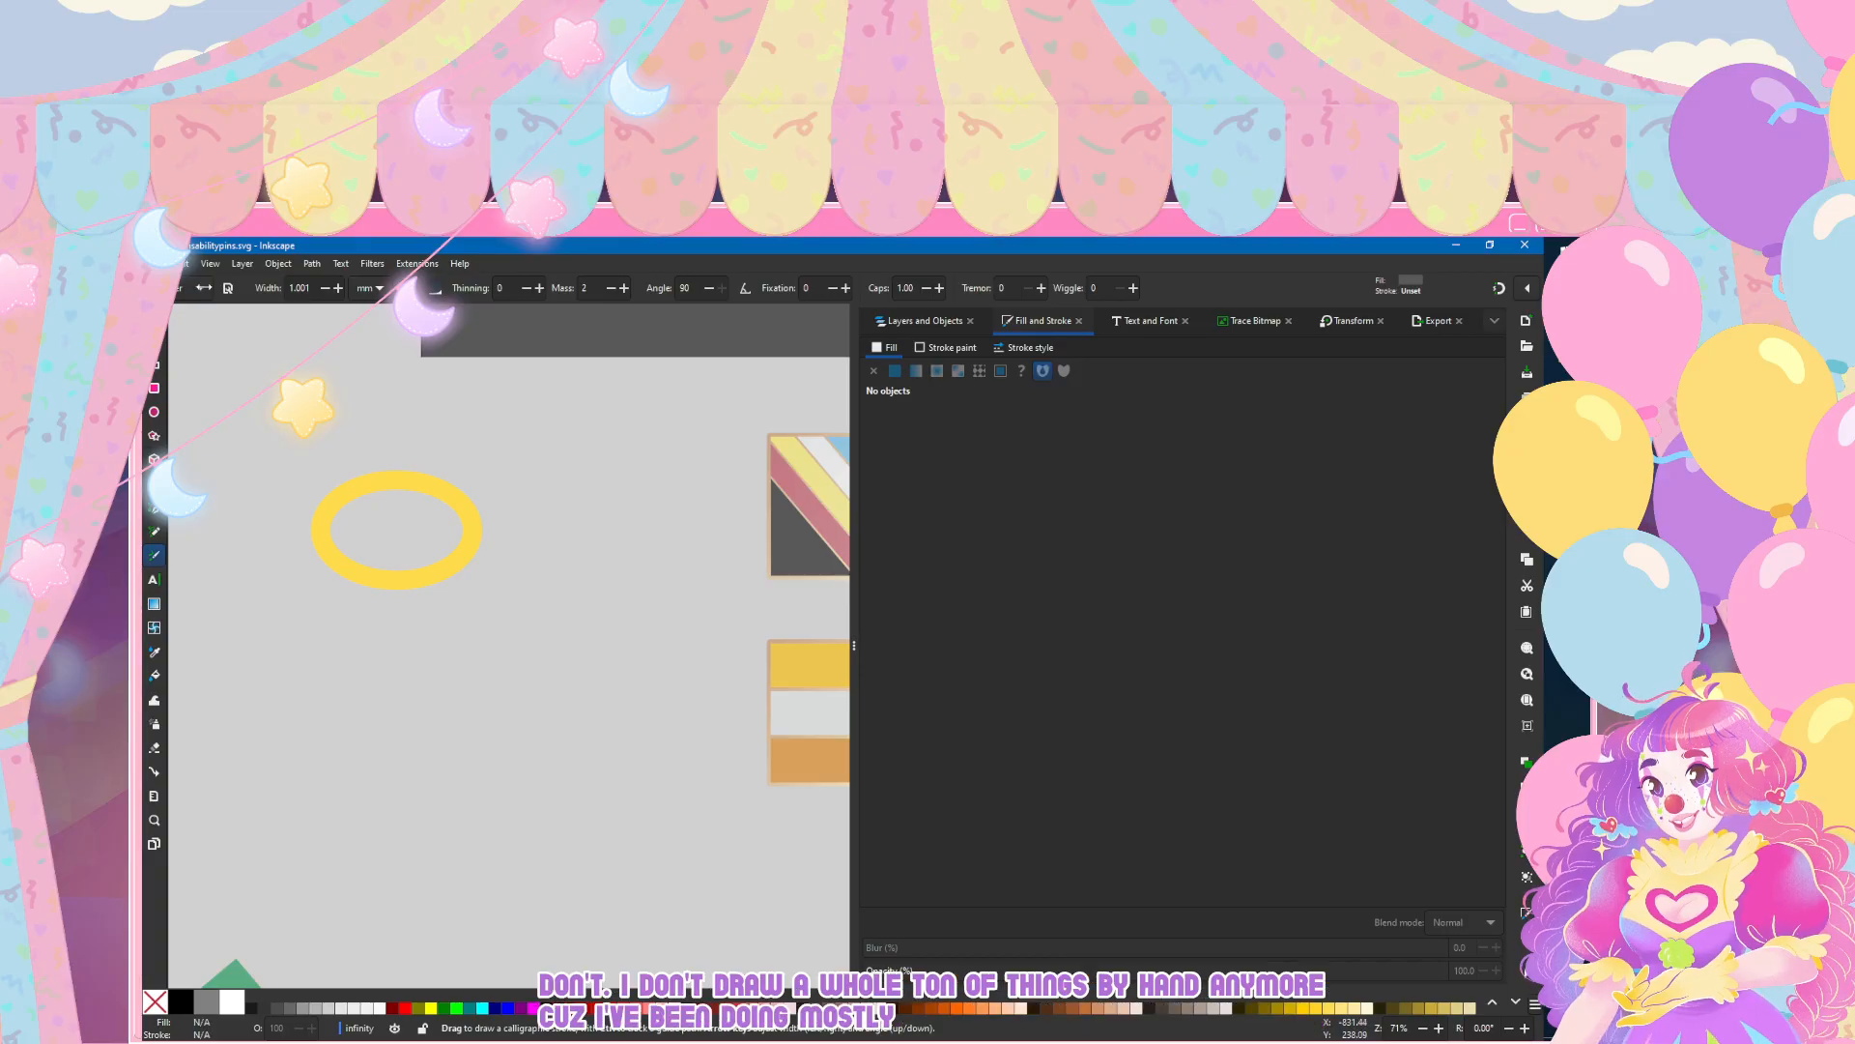
Step: Try the Shape Builder on the yellow ellipse and leave it without applying anything
{"action": "key", "text": "x"}
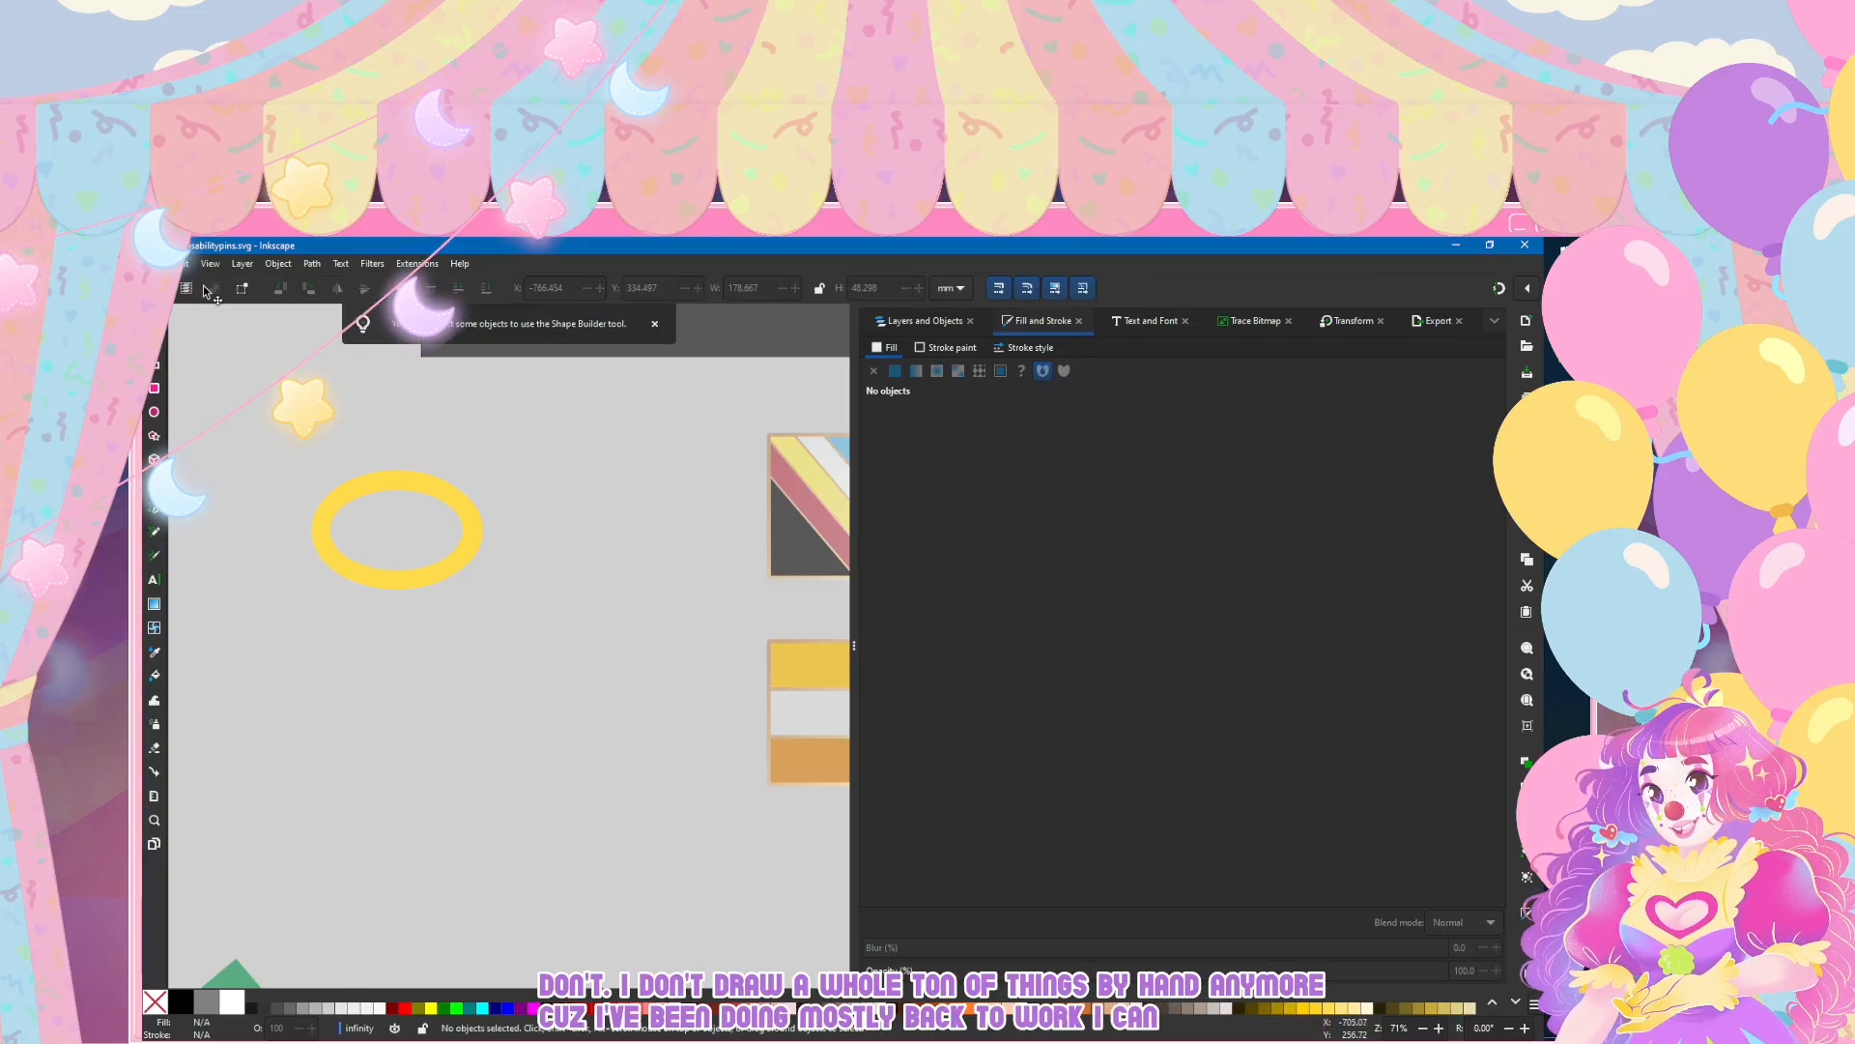
{"action": "key", "text": "ctrl+a"}
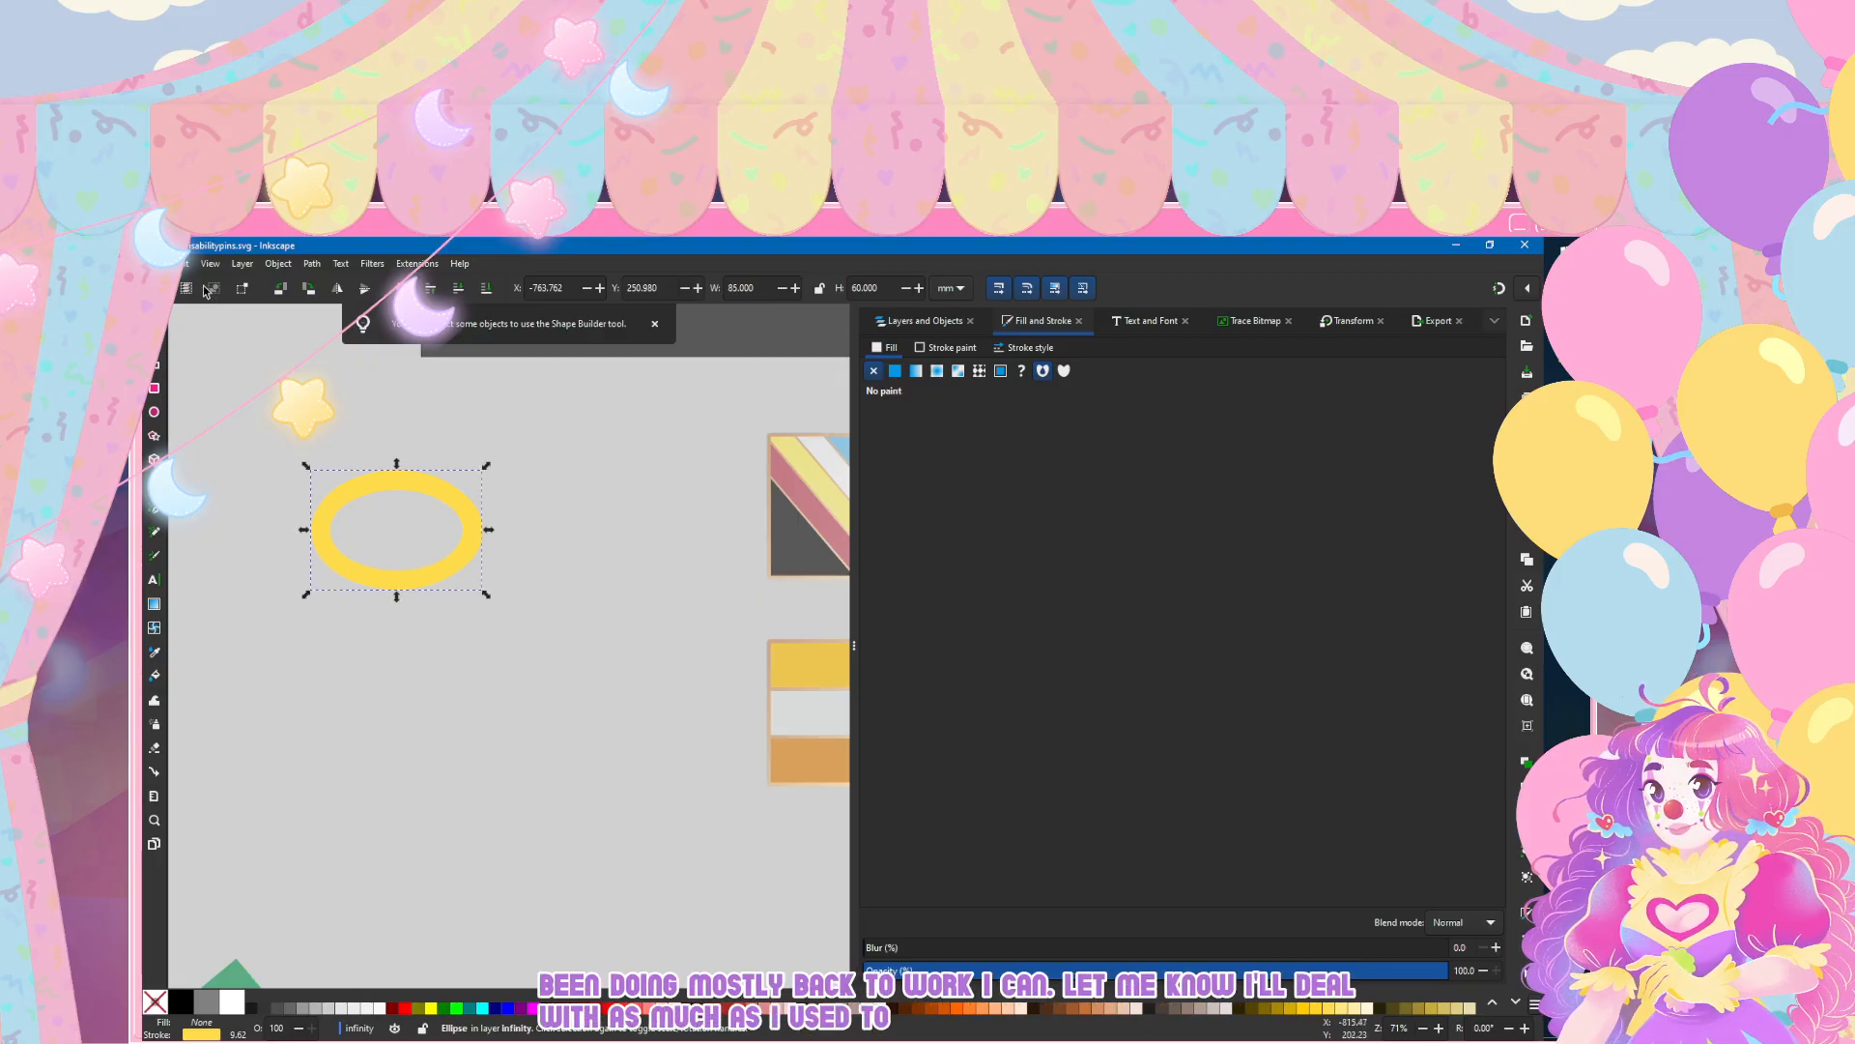
{"action": "key", "text": "x"}
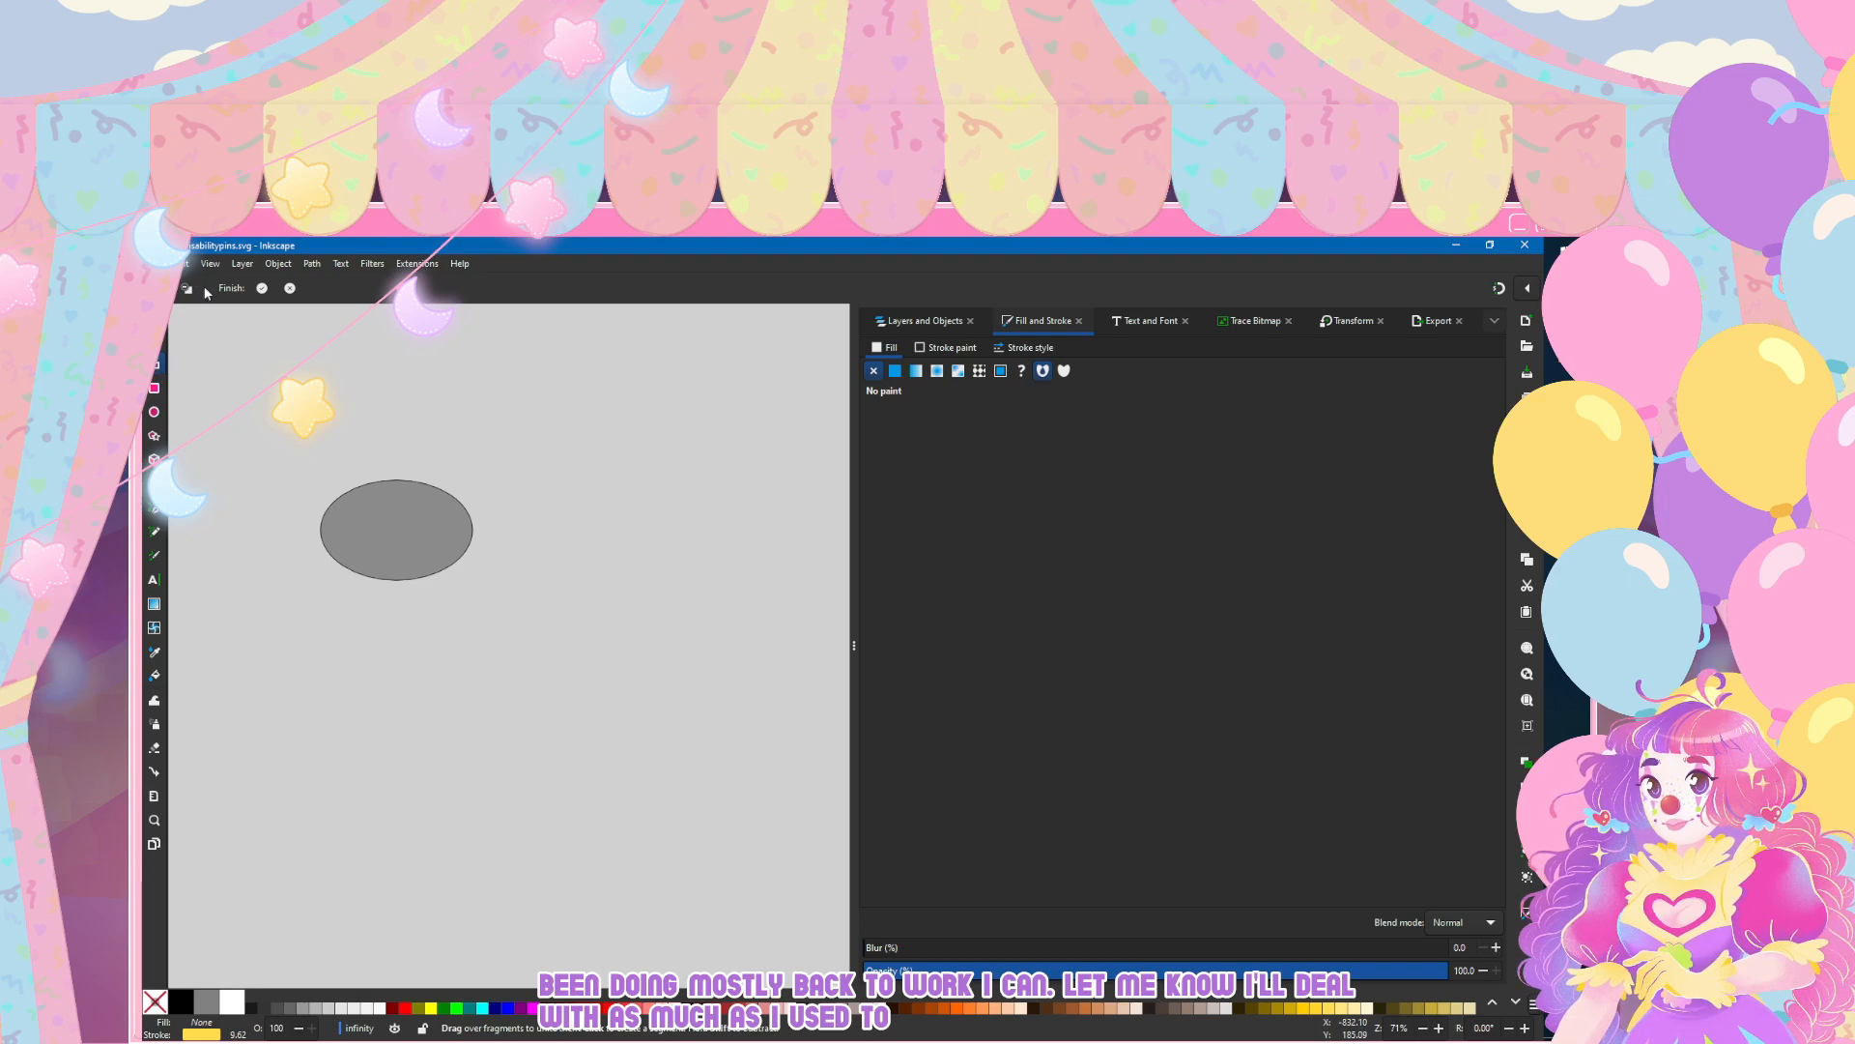
{"action": "key", "text": "Escape"}
{"action": "key", "text": "ctrl"}
{"action": "scroll", "coordinate": [338, 498], "scroll_direction": "up", "scroll_amount": 2}
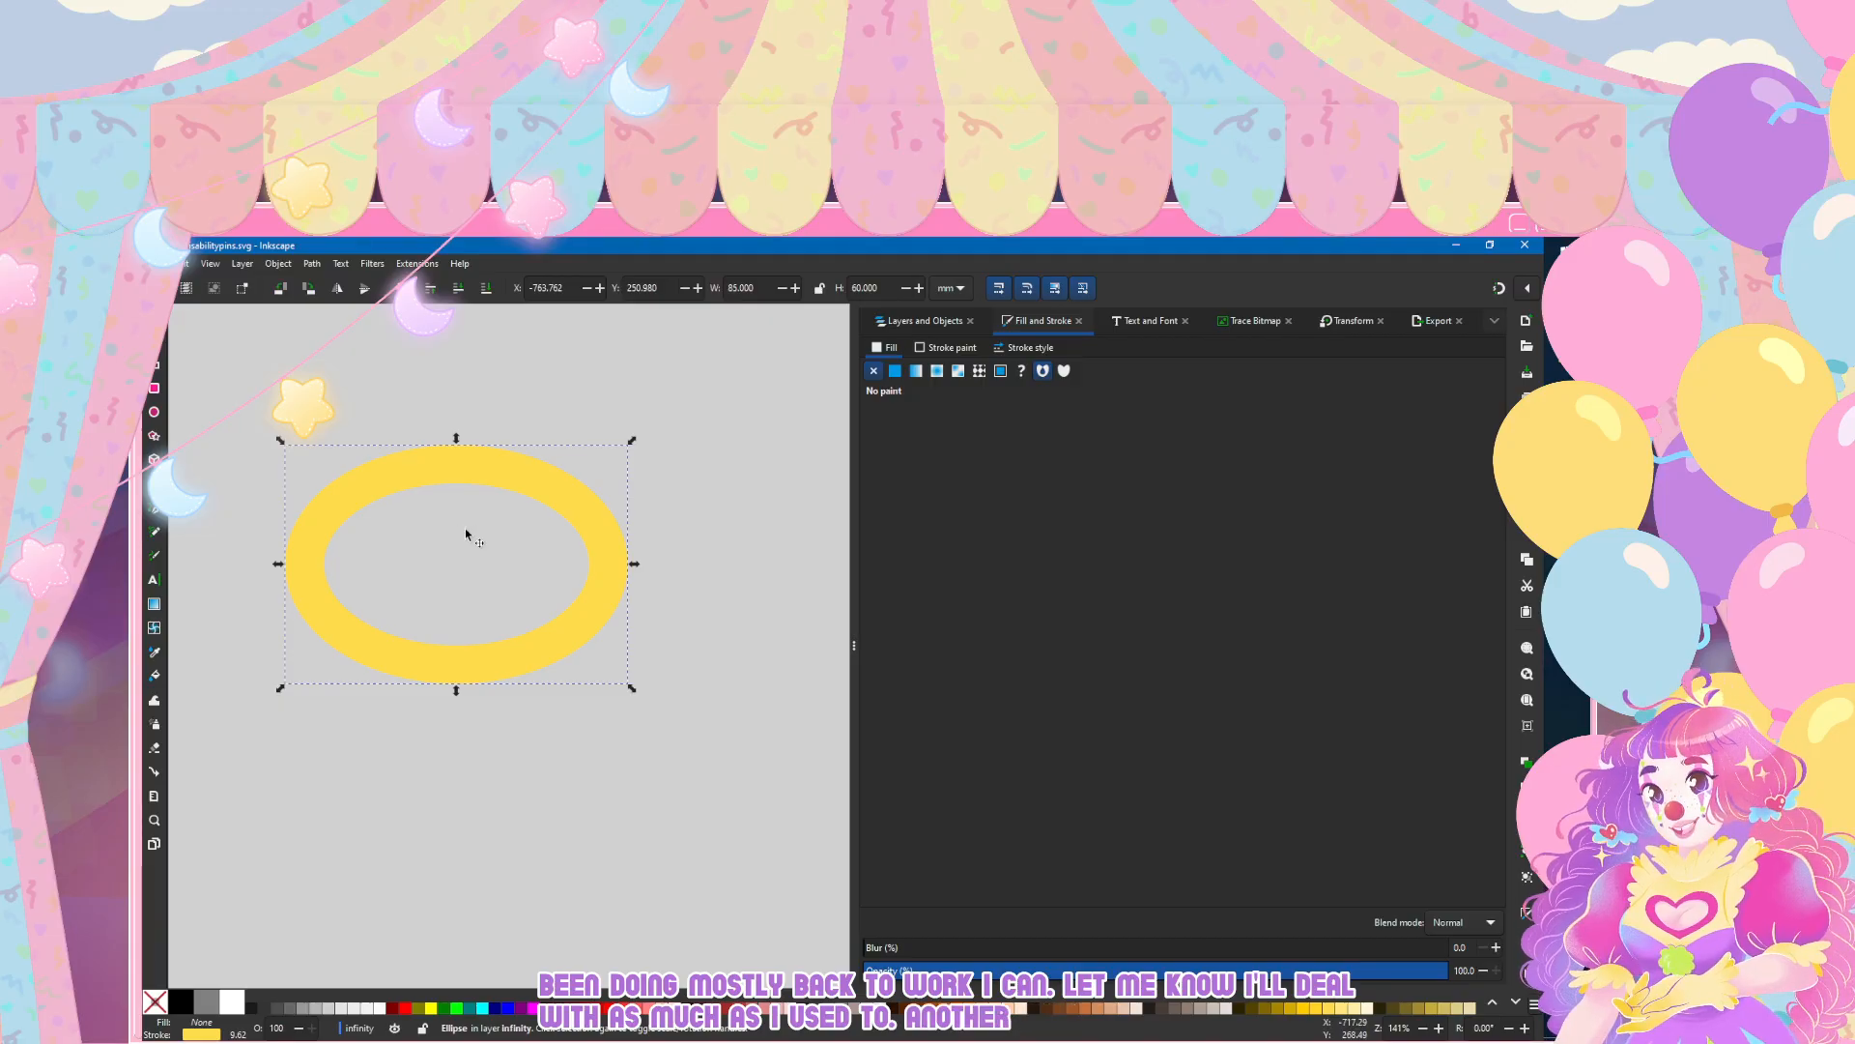
Step: Try erasing a gap through the right end of the yellow ellipse and undo it
{"action": "key", "text": "shift+e"}
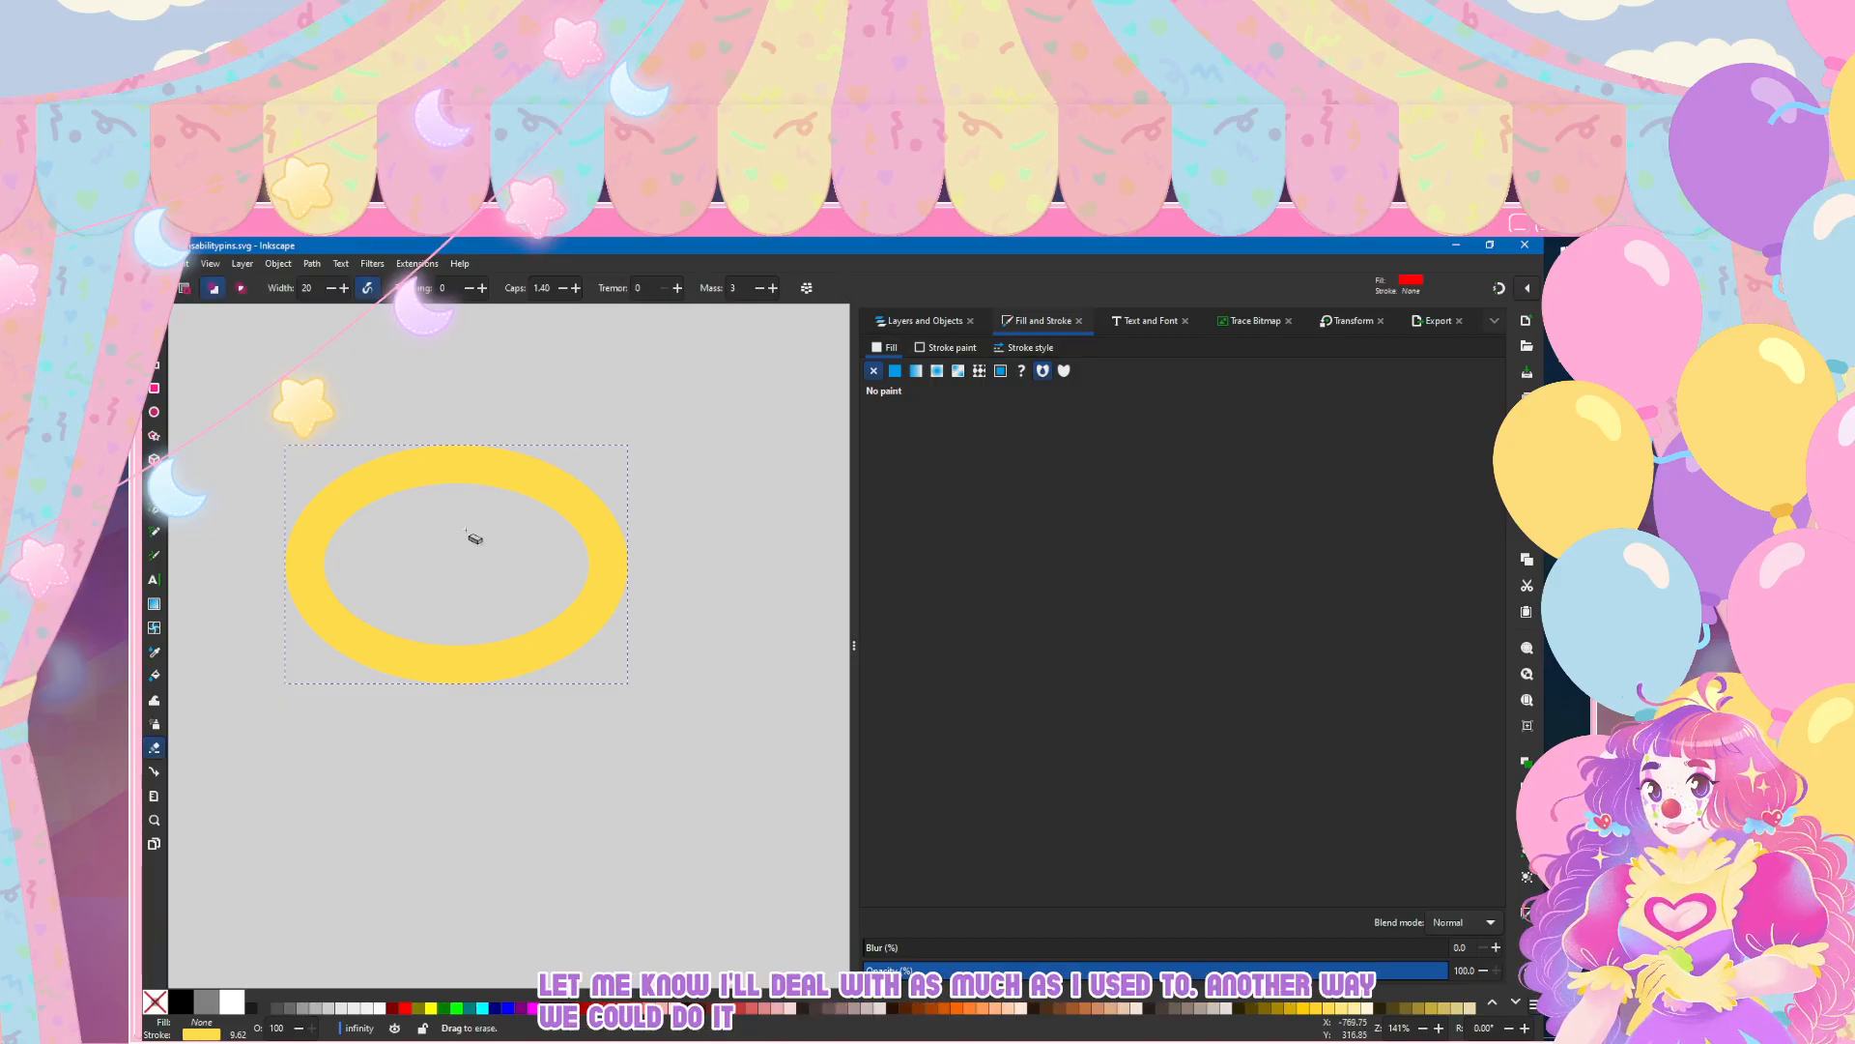
{"action": "left_click_drag", "start_coordinate": [539, 570], "coordinate": [701, 570]}
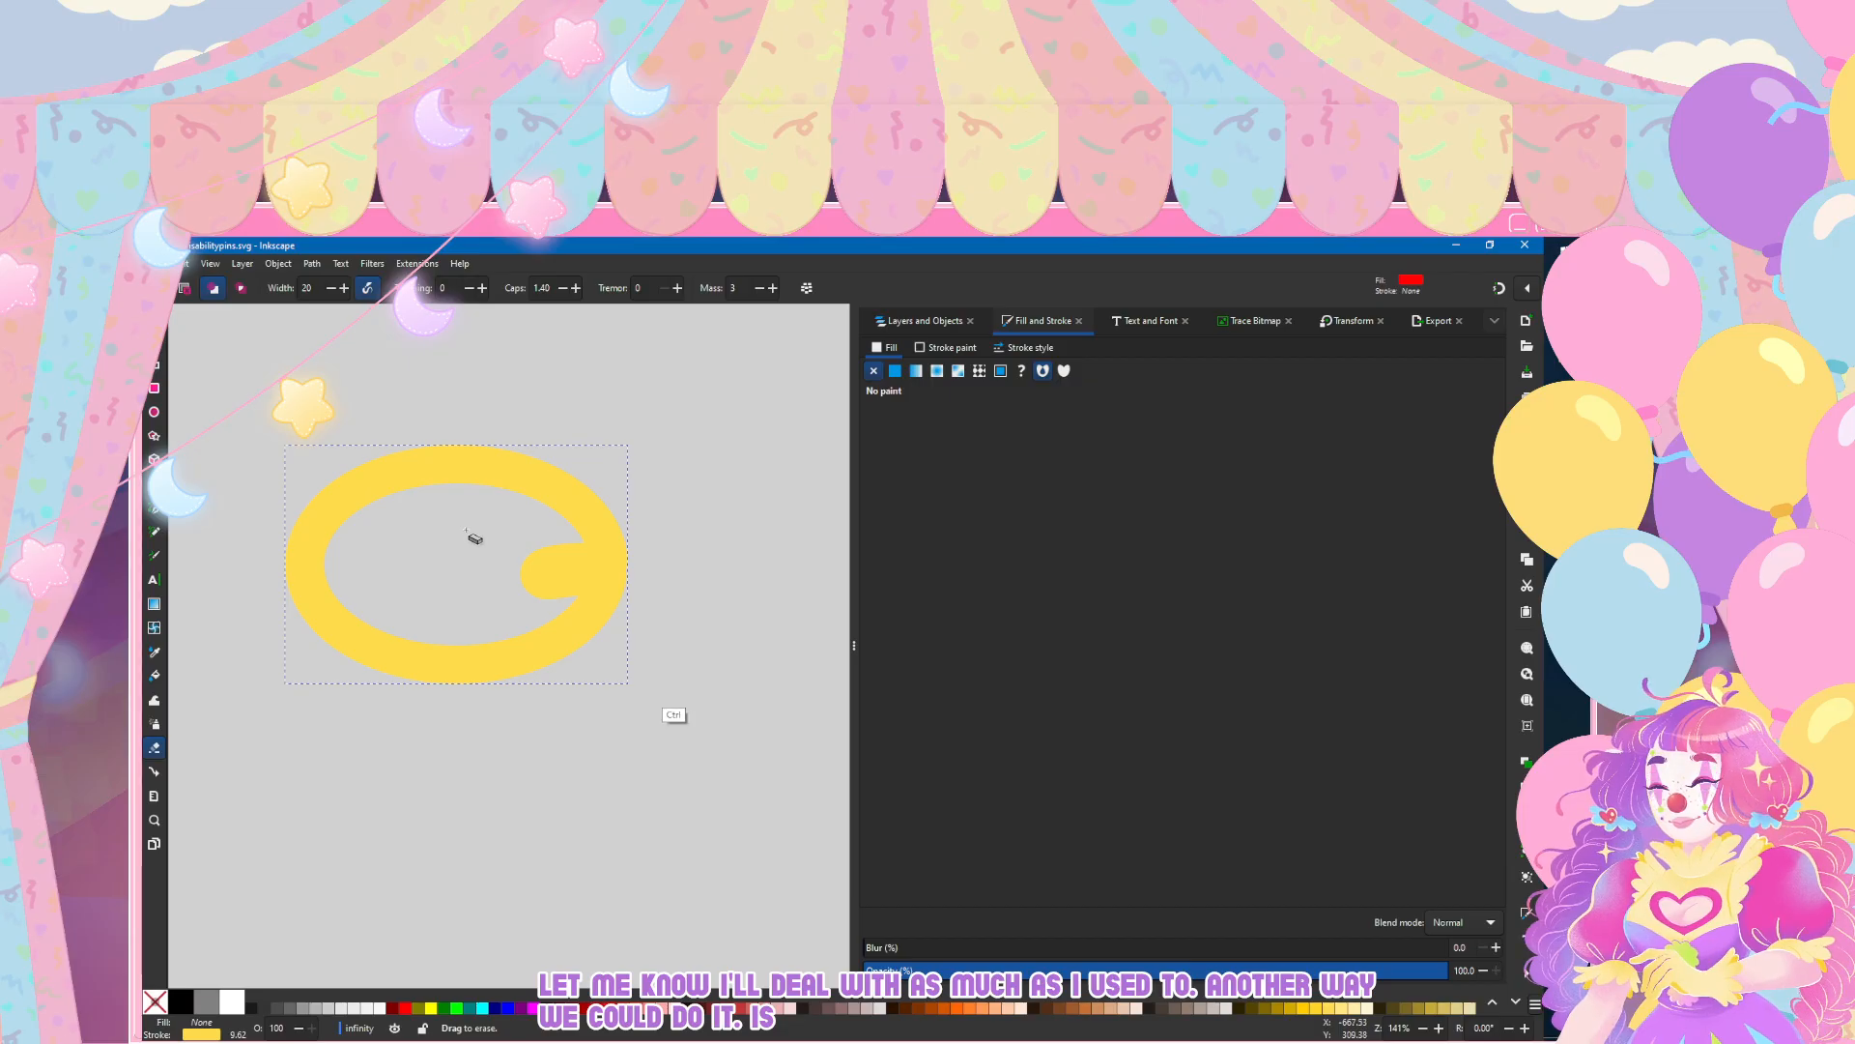
{"action": "key", "text": "ctrl+z"}
{"action": "scroll", "coordinate": [338, 480], "scroll_direction": "down", "scroll_amount": 2}
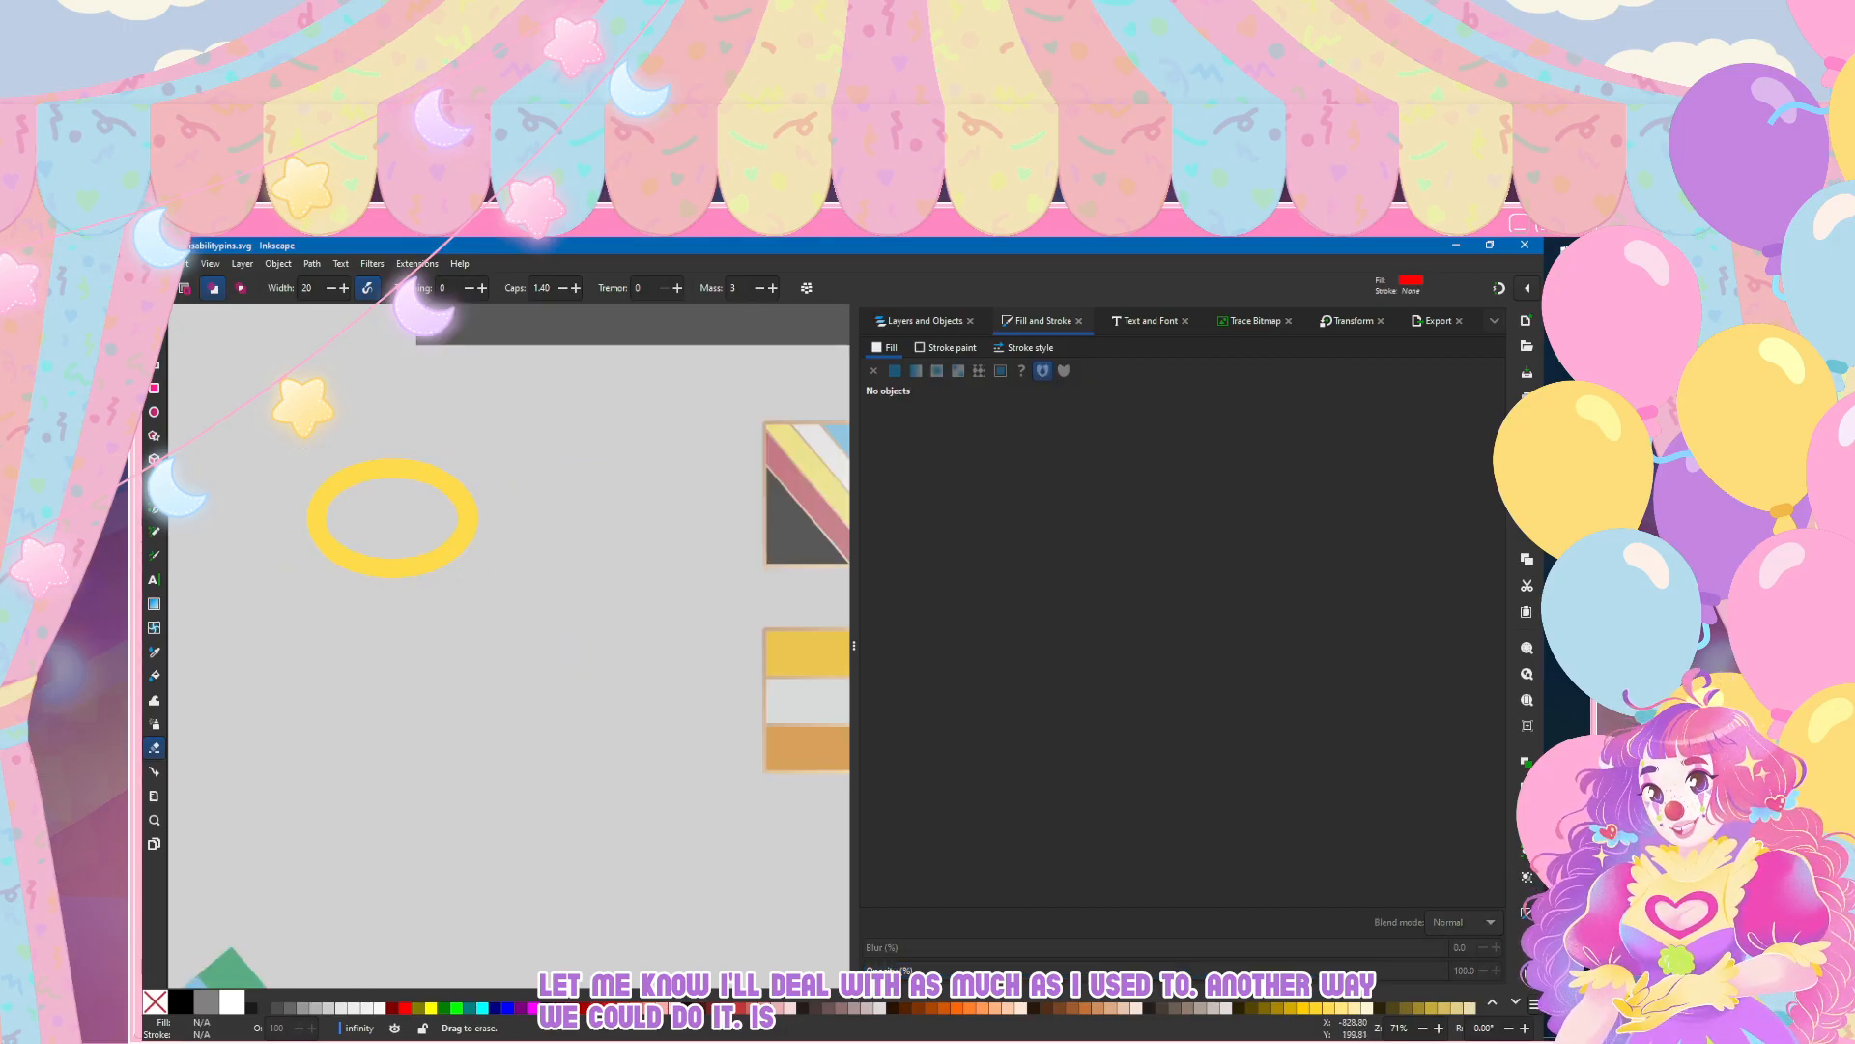
Step: Try converting the yellow ellipse to a path and erasing through its right end, undoing the result
{"action": "key", "text": "s"}
{"action": "left_click", "coordinate": [373, 462]}
{"action": "left_click", "coordinate": [341, 264]}
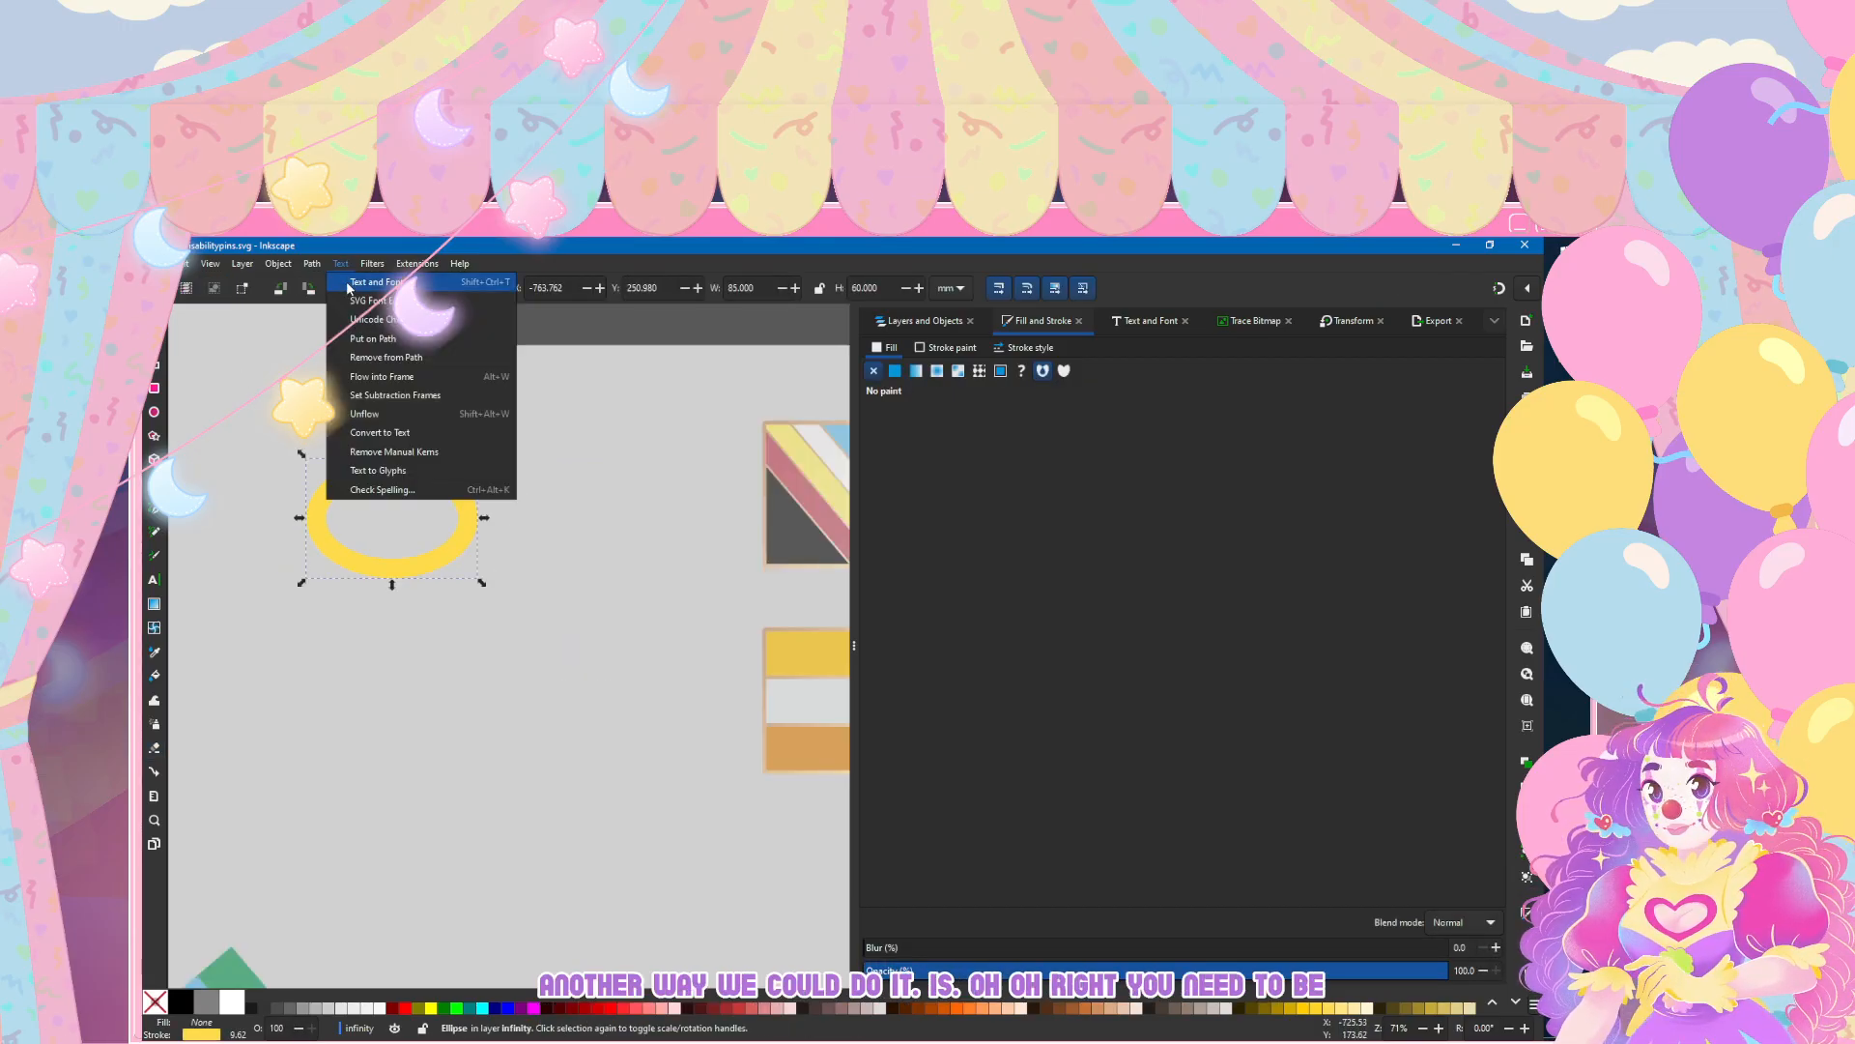
{"action": "left_click", "coordinate": [348, 281]}
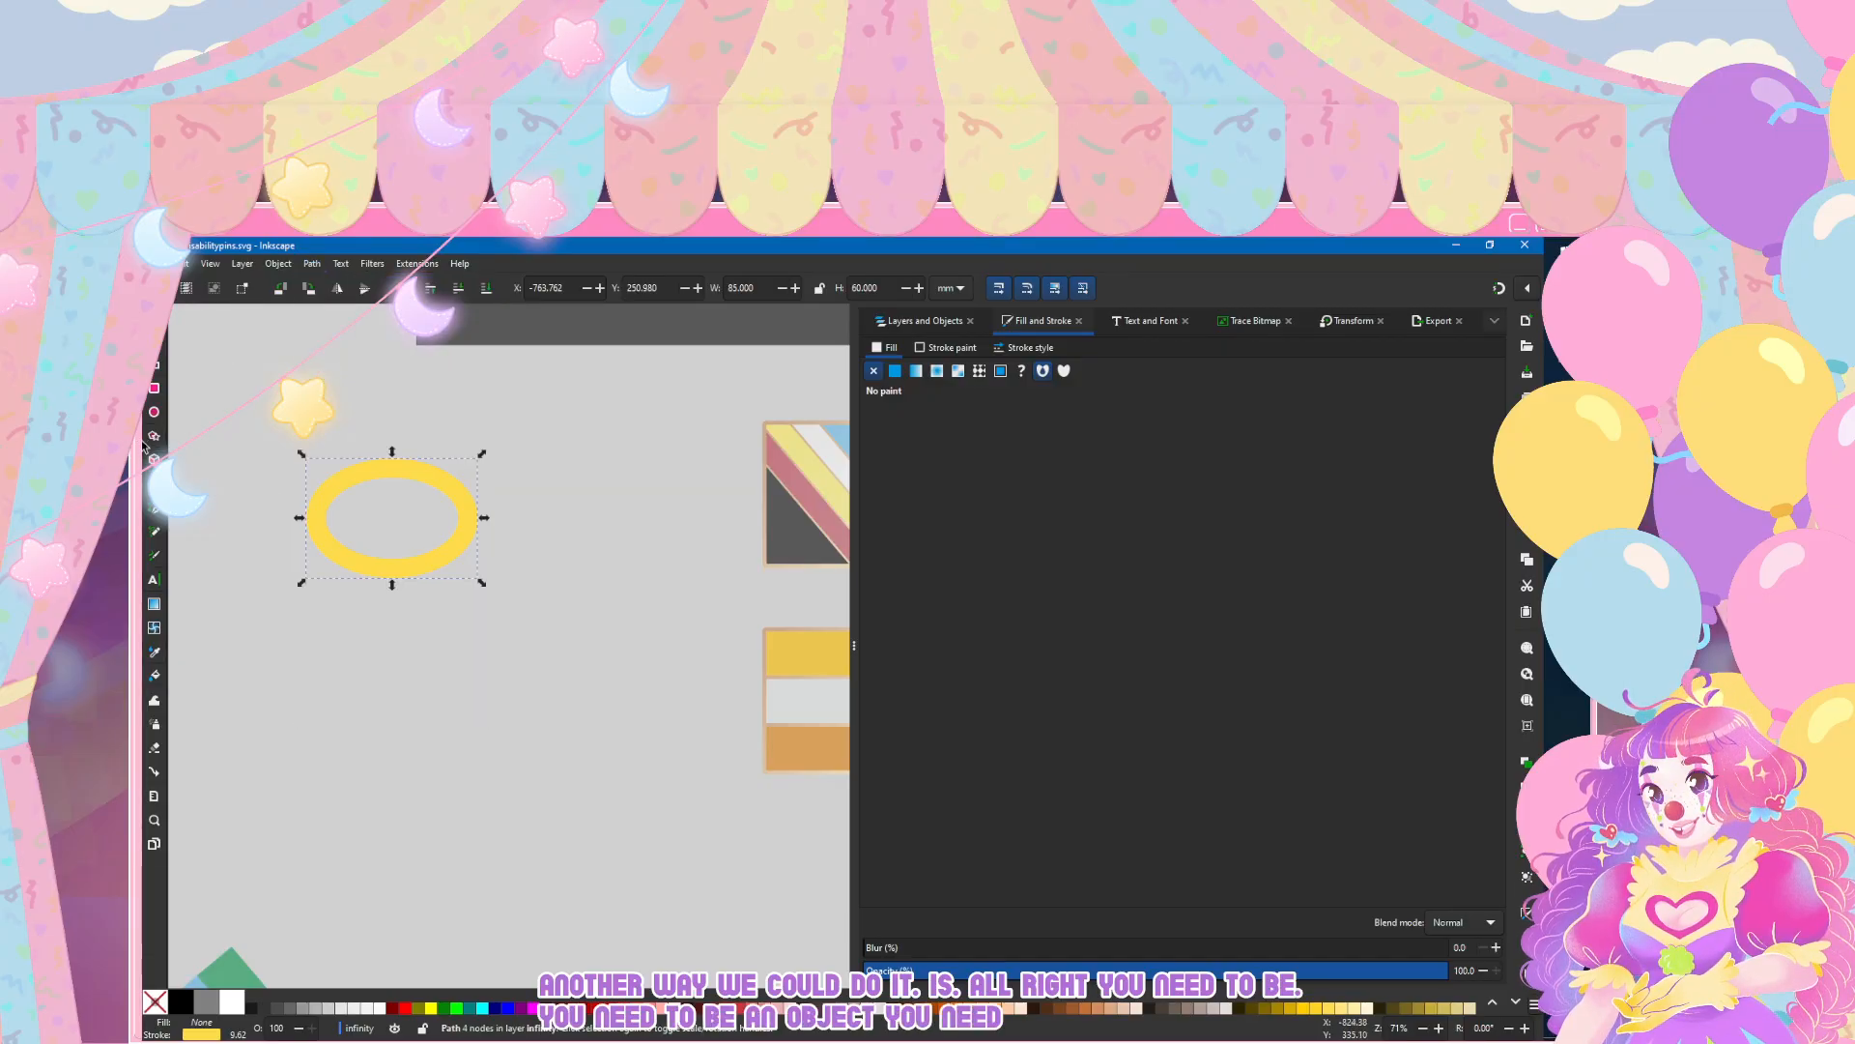
{"action": "key", "text": "a"}
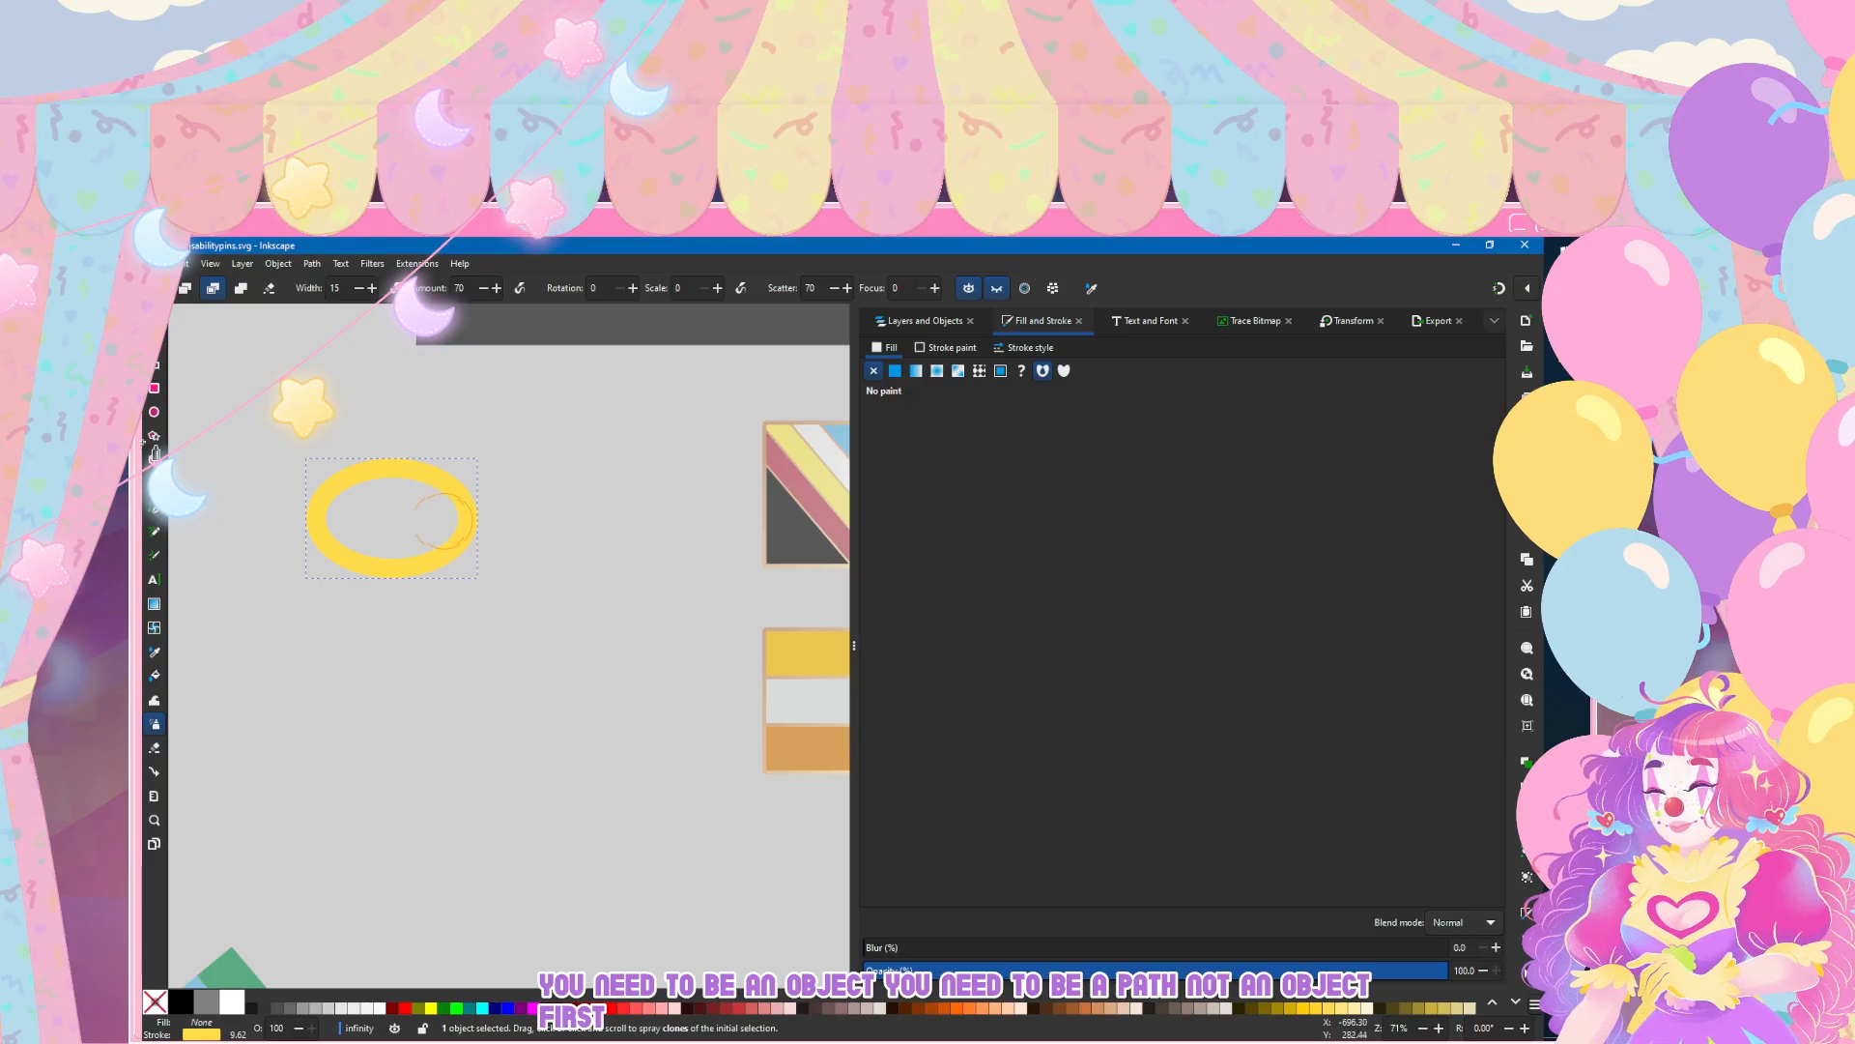
{"action": "left_click", "coordinate": [154, 748]}
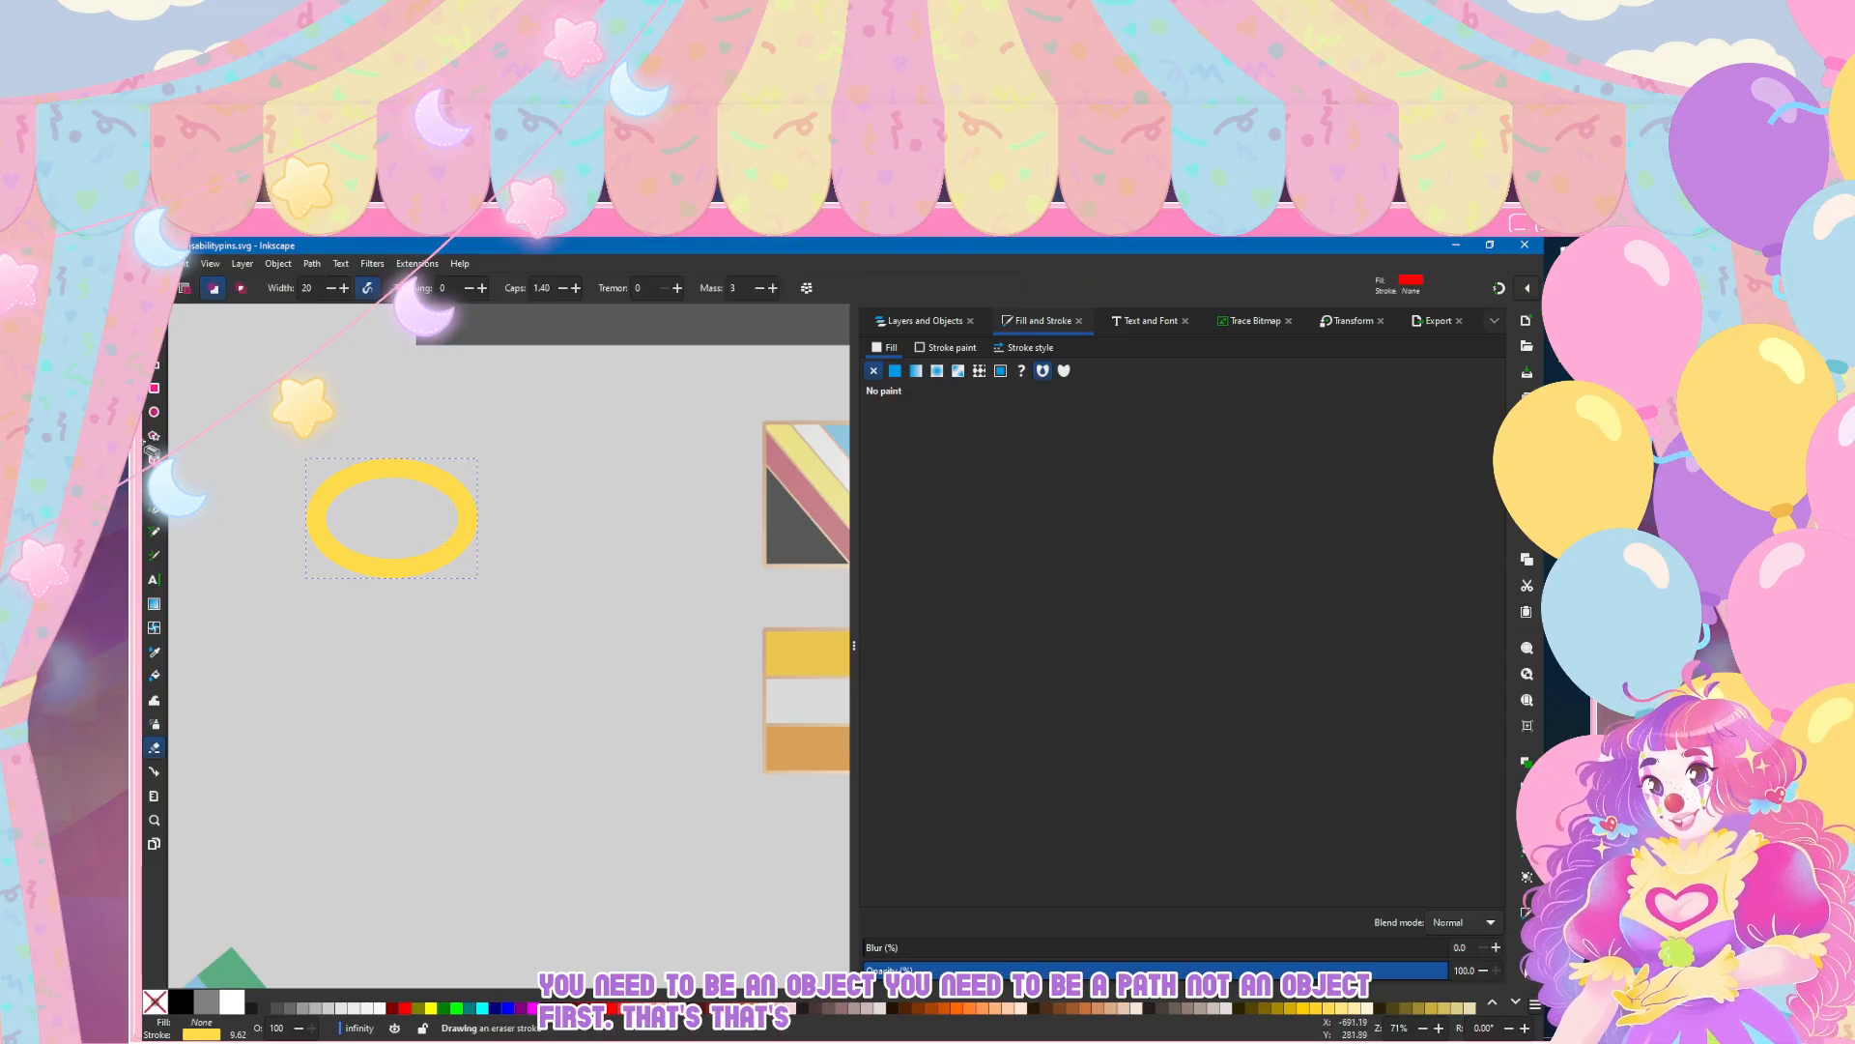
{"action": "left_click_drag", "start_coordinate": [442, 520], "coordinate": [502, 517]}
{"action": "key", "text": "ctrl+z"}
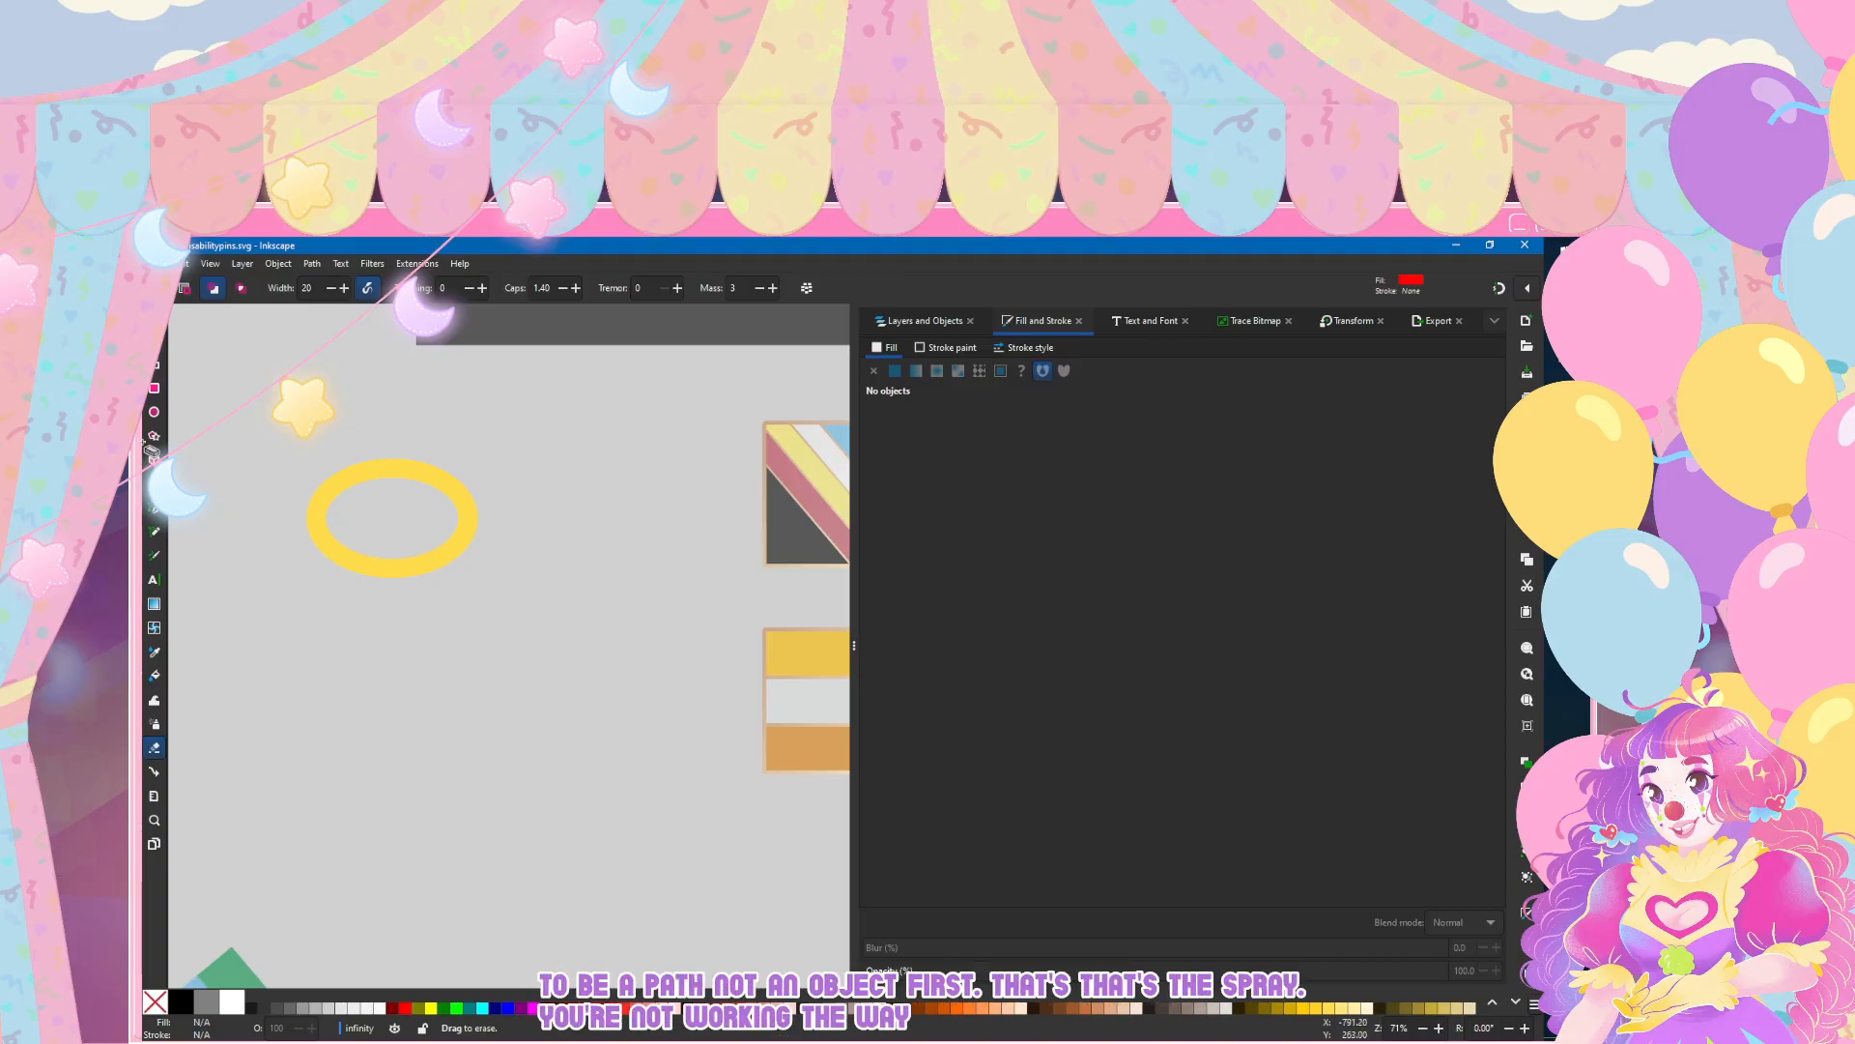
Step: Undo the ellipse's yellow outline styling back to its solid dark gray fill
{"action": "left_click", "coordinate": [154, 340]}
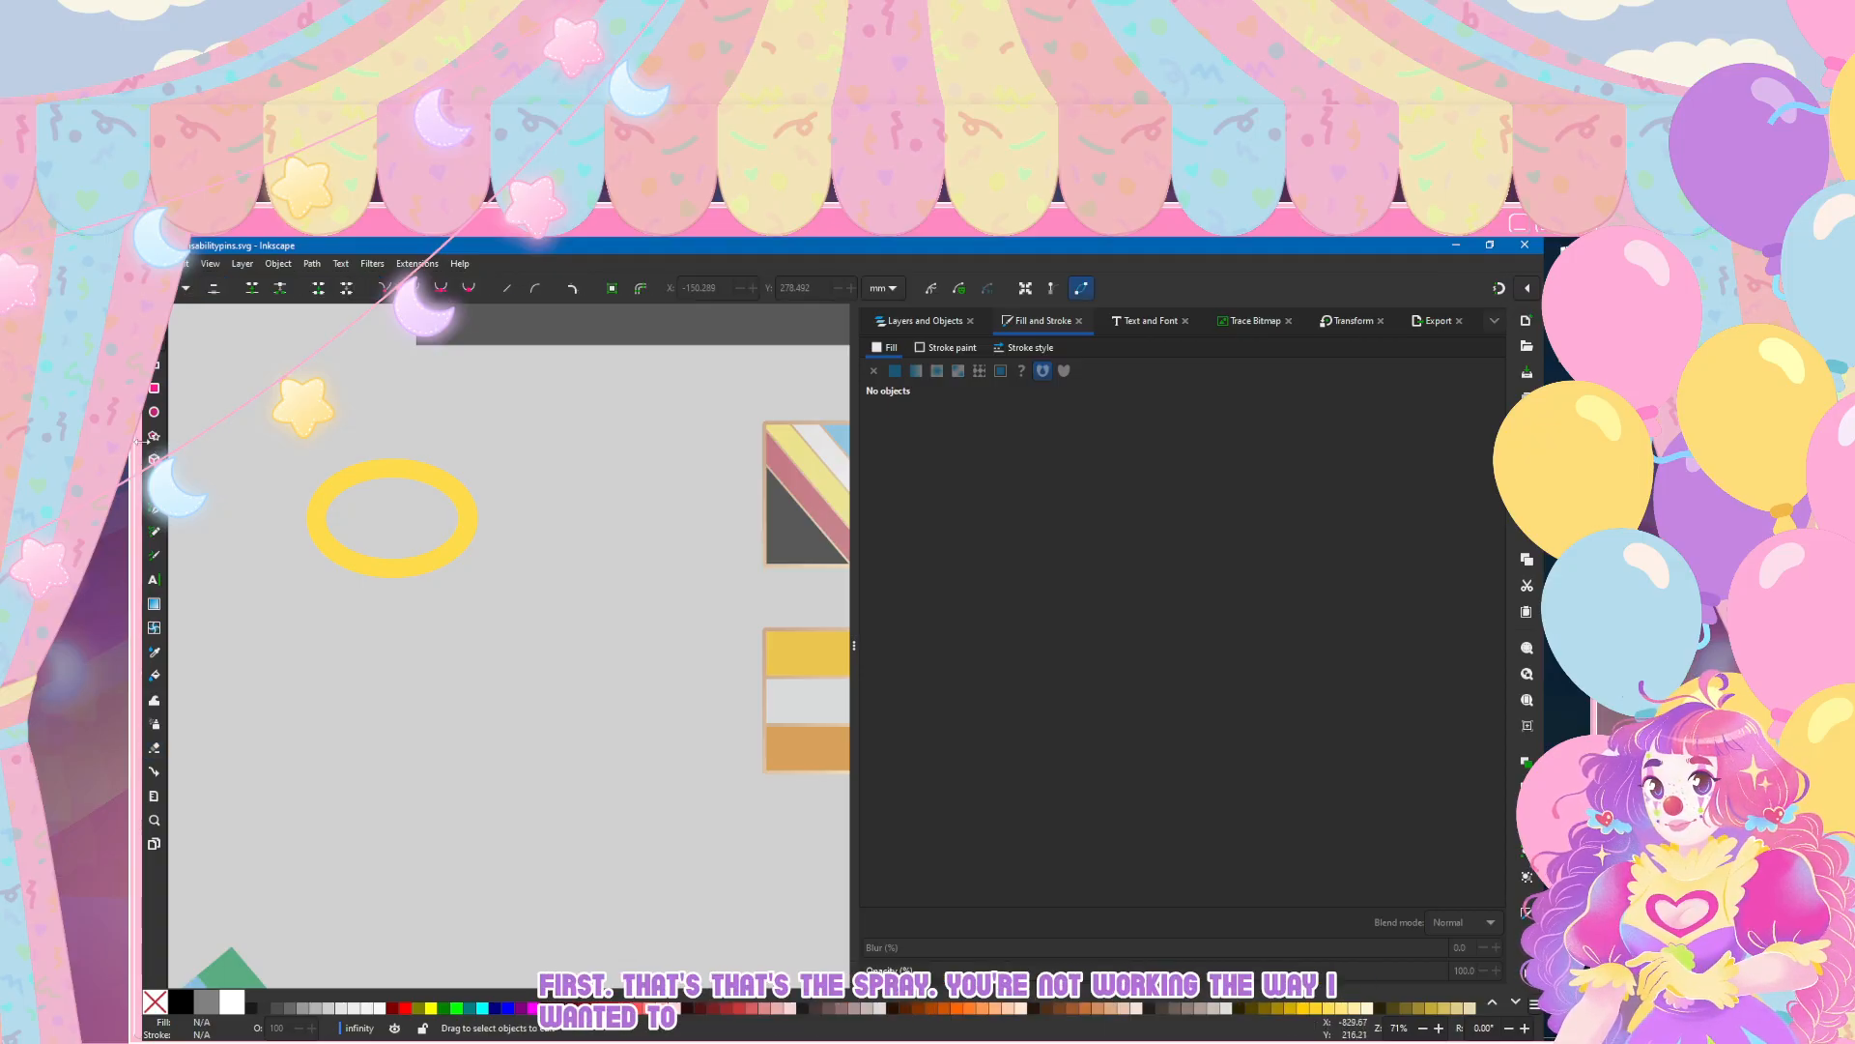
{"action": "left_click", "coordinate": [324, 496]}
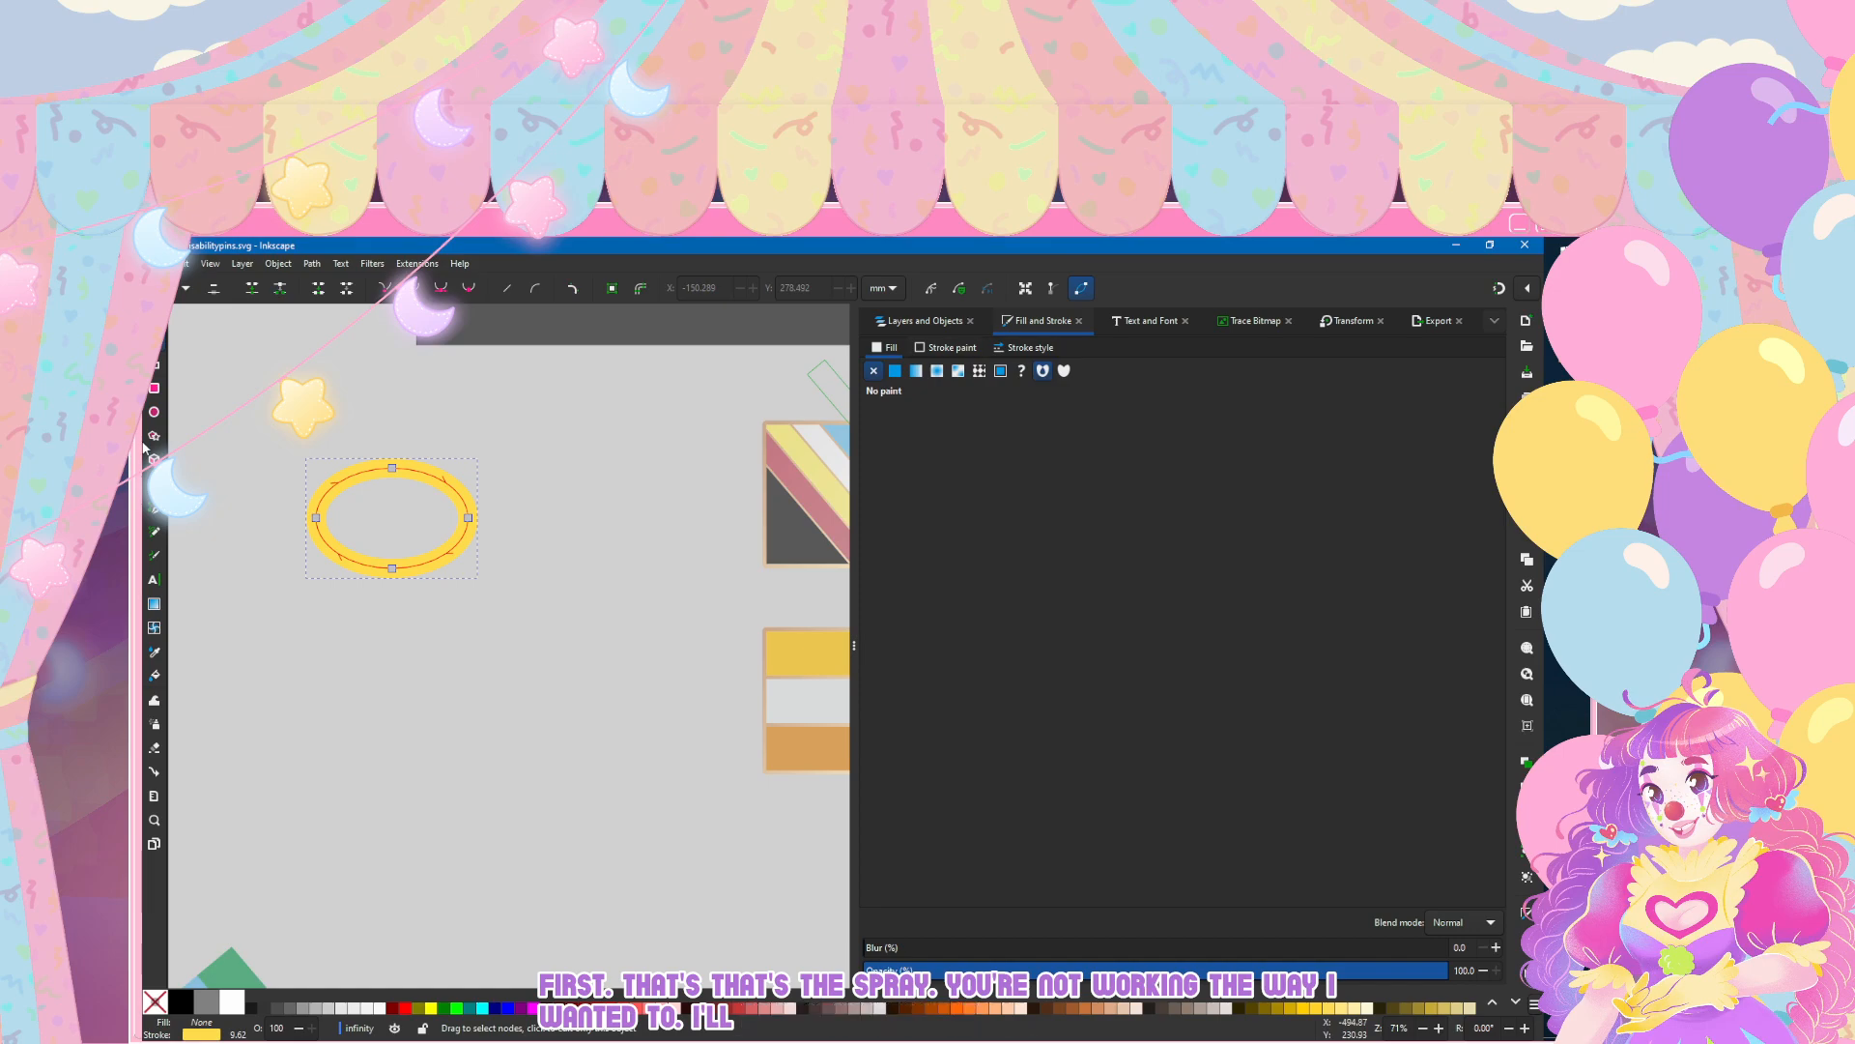
{"action": "left_click", "coordinate": [946, 347]}
{"action": "key", "text": "ctrl+z"}
{"action": "key", "text": "ctrl+z"}
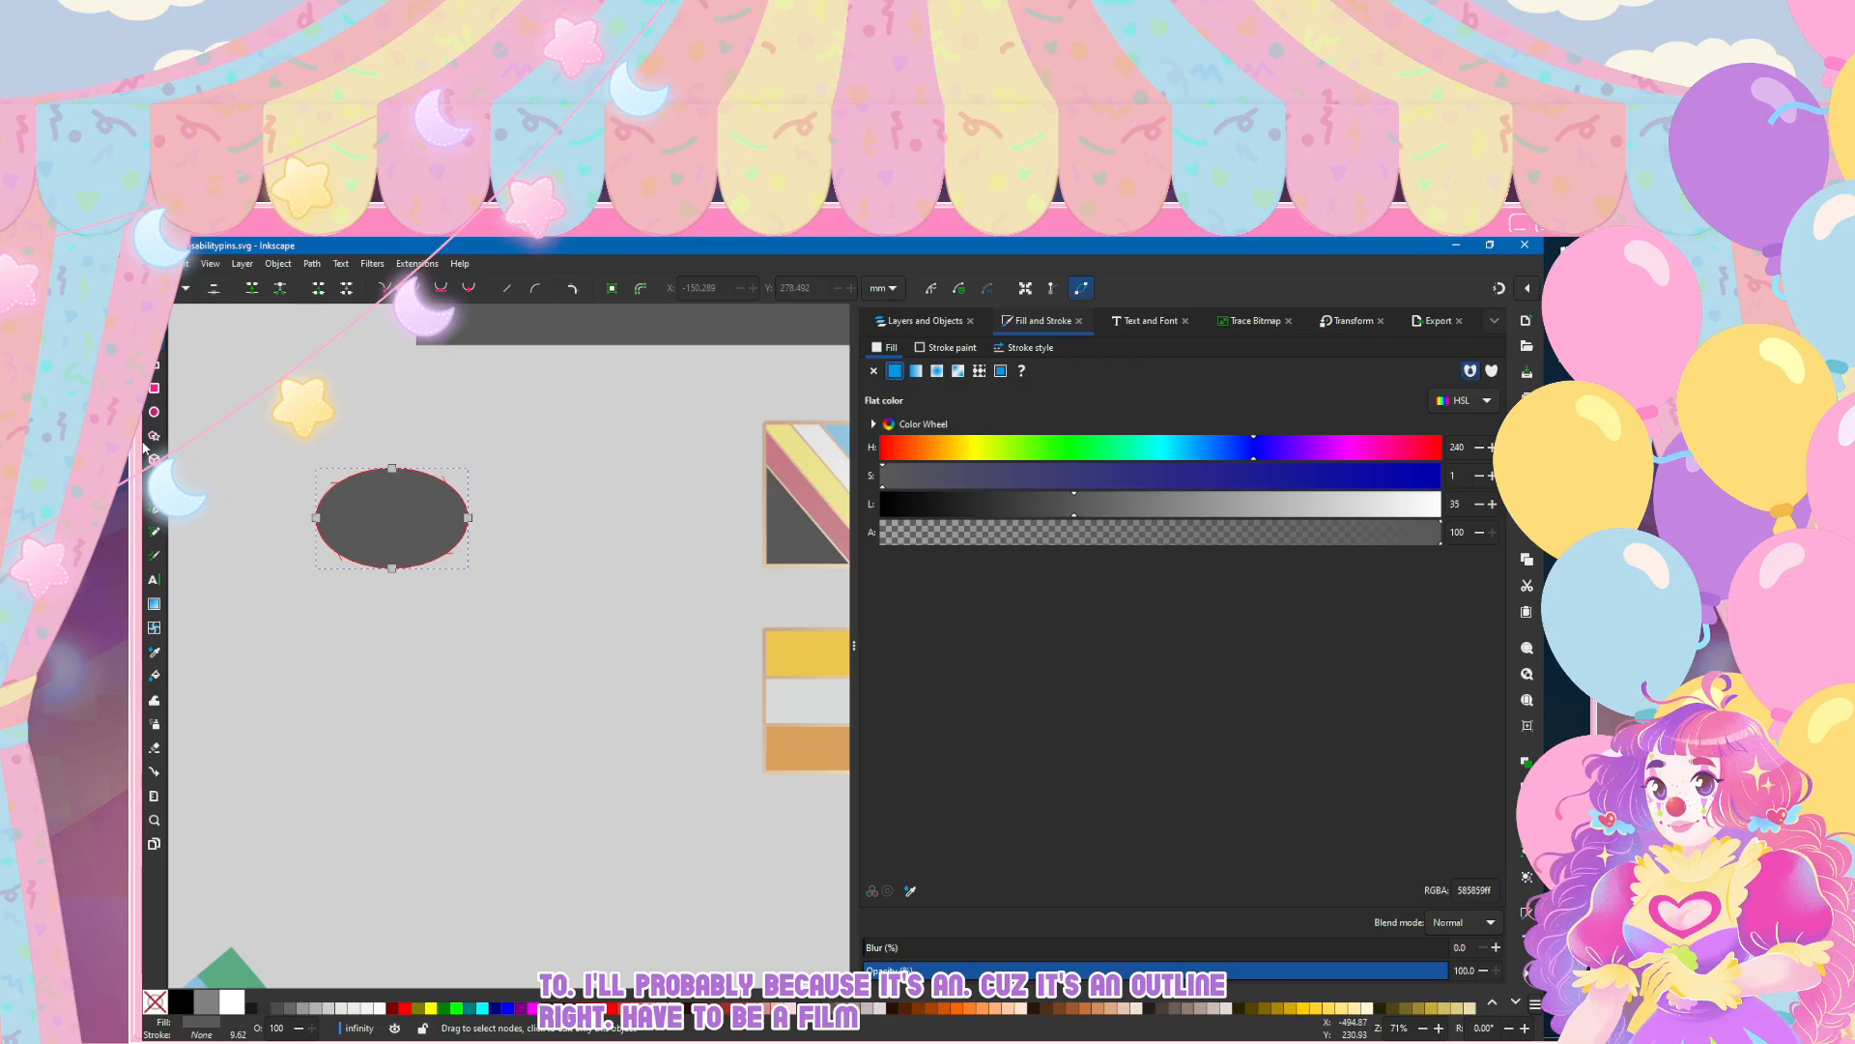
Step: Duplicate the gray ellipse in place, fill the copy white, and scale it proportionally to 90% three times
{"action": "scroll", "coordinate": [401, 494], "scroll_direction": "up", "scroll_amount": 3}
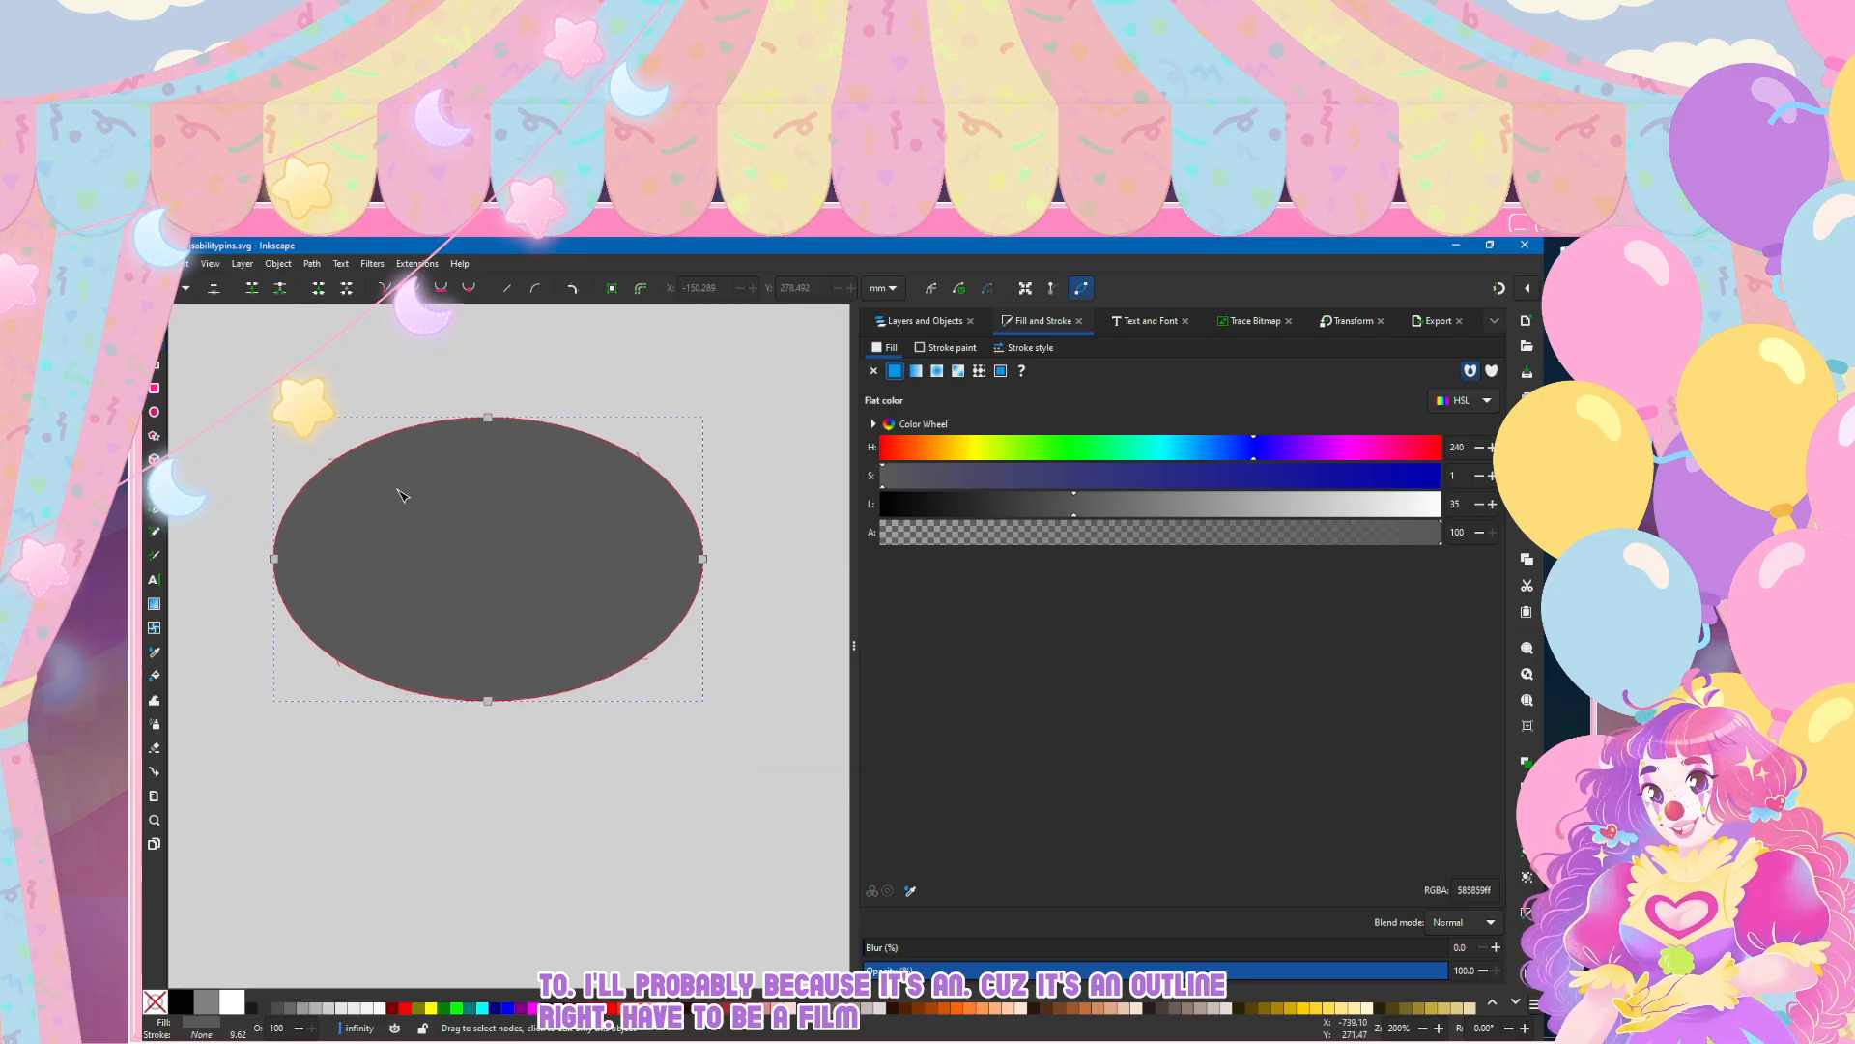
{"action": "key", "text": "ctrl+shift+m"}
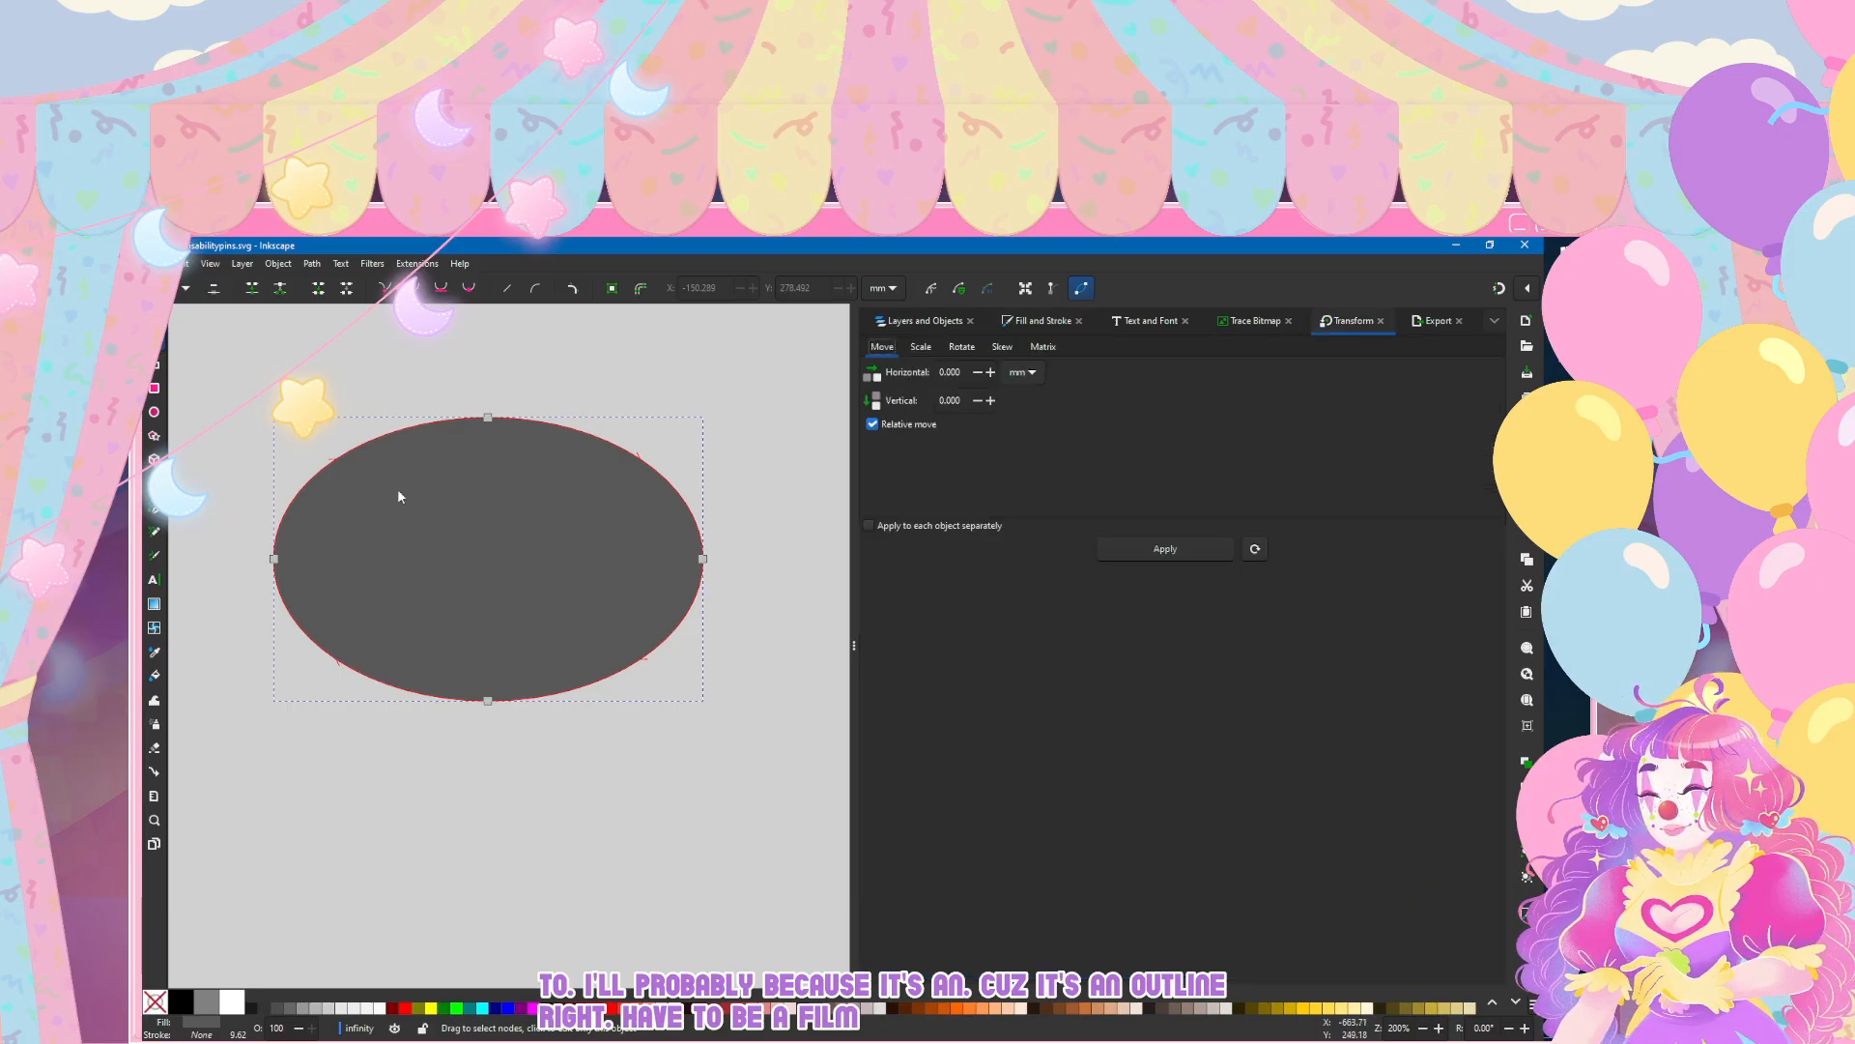
{"action": "key", "text": "Right"}
{"action": "key", "text": "ctrl+shift+f"}
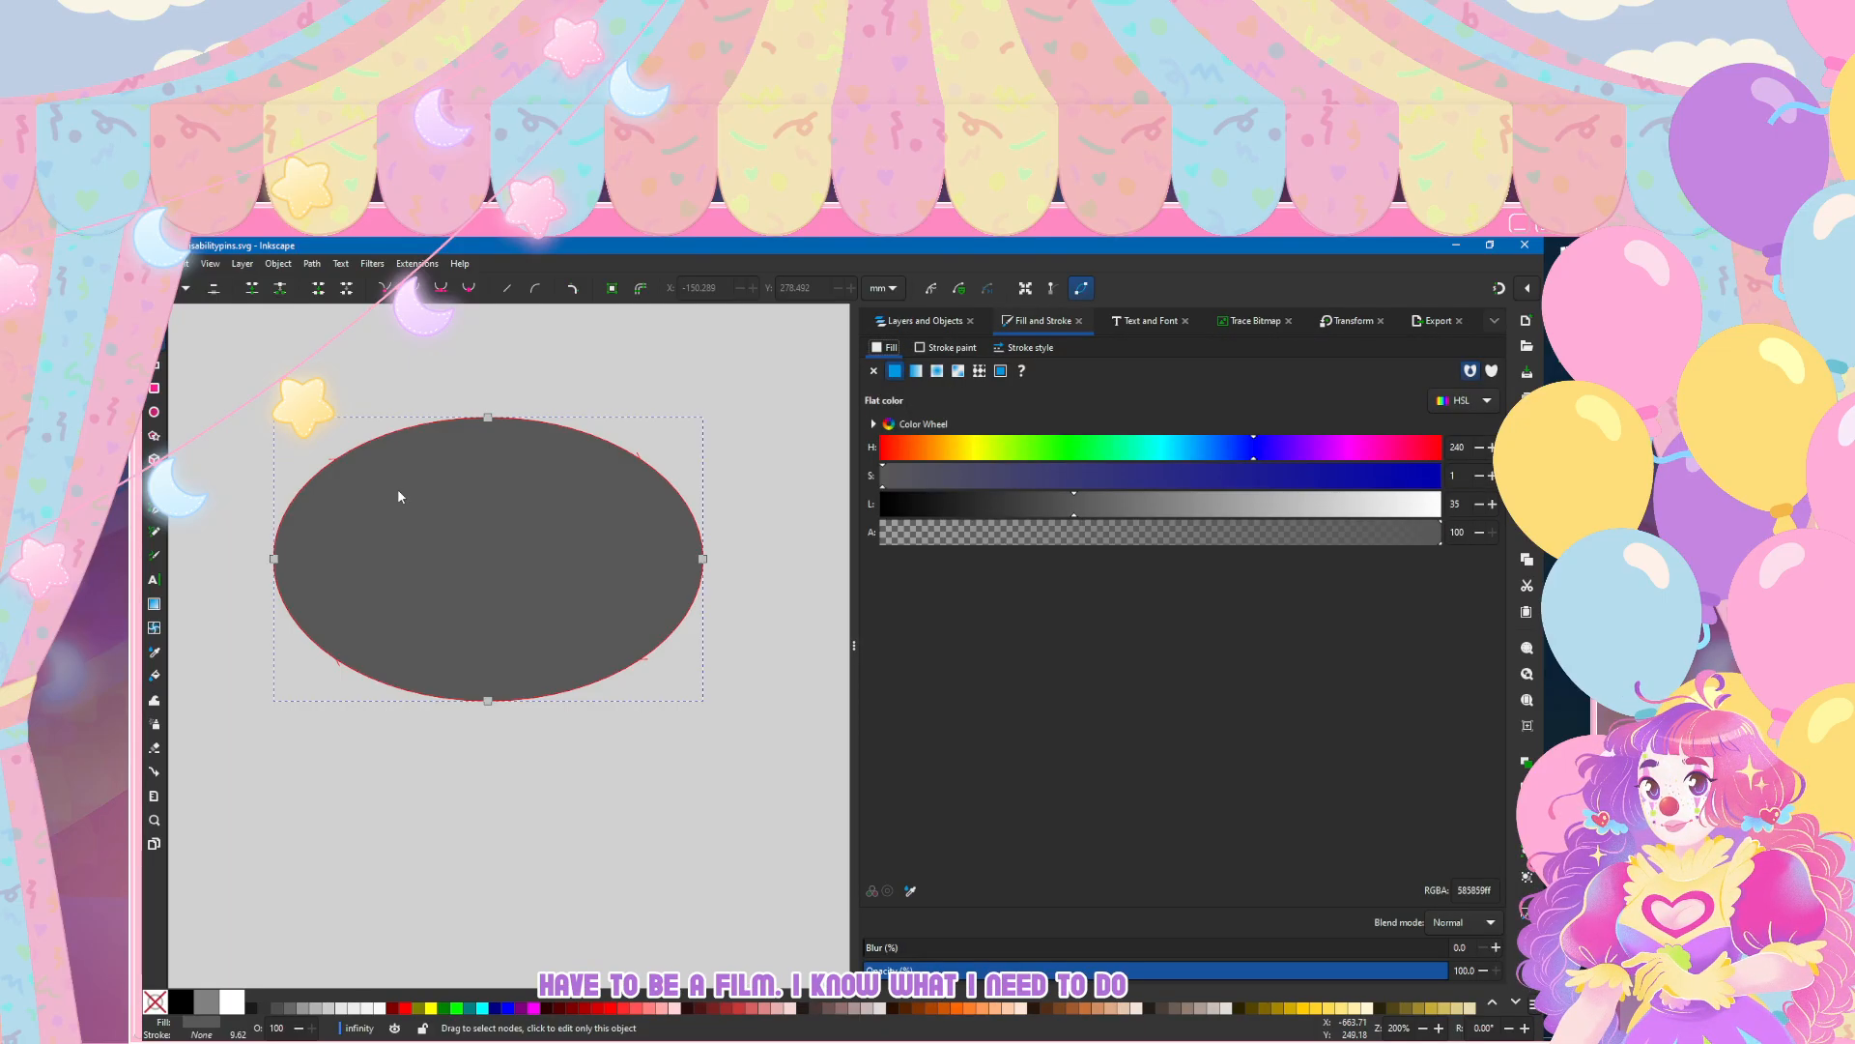
{"action": "key", "text": "ctrl+shift+v"}
{"action": "key", "text": "ctrl+shift+m"}
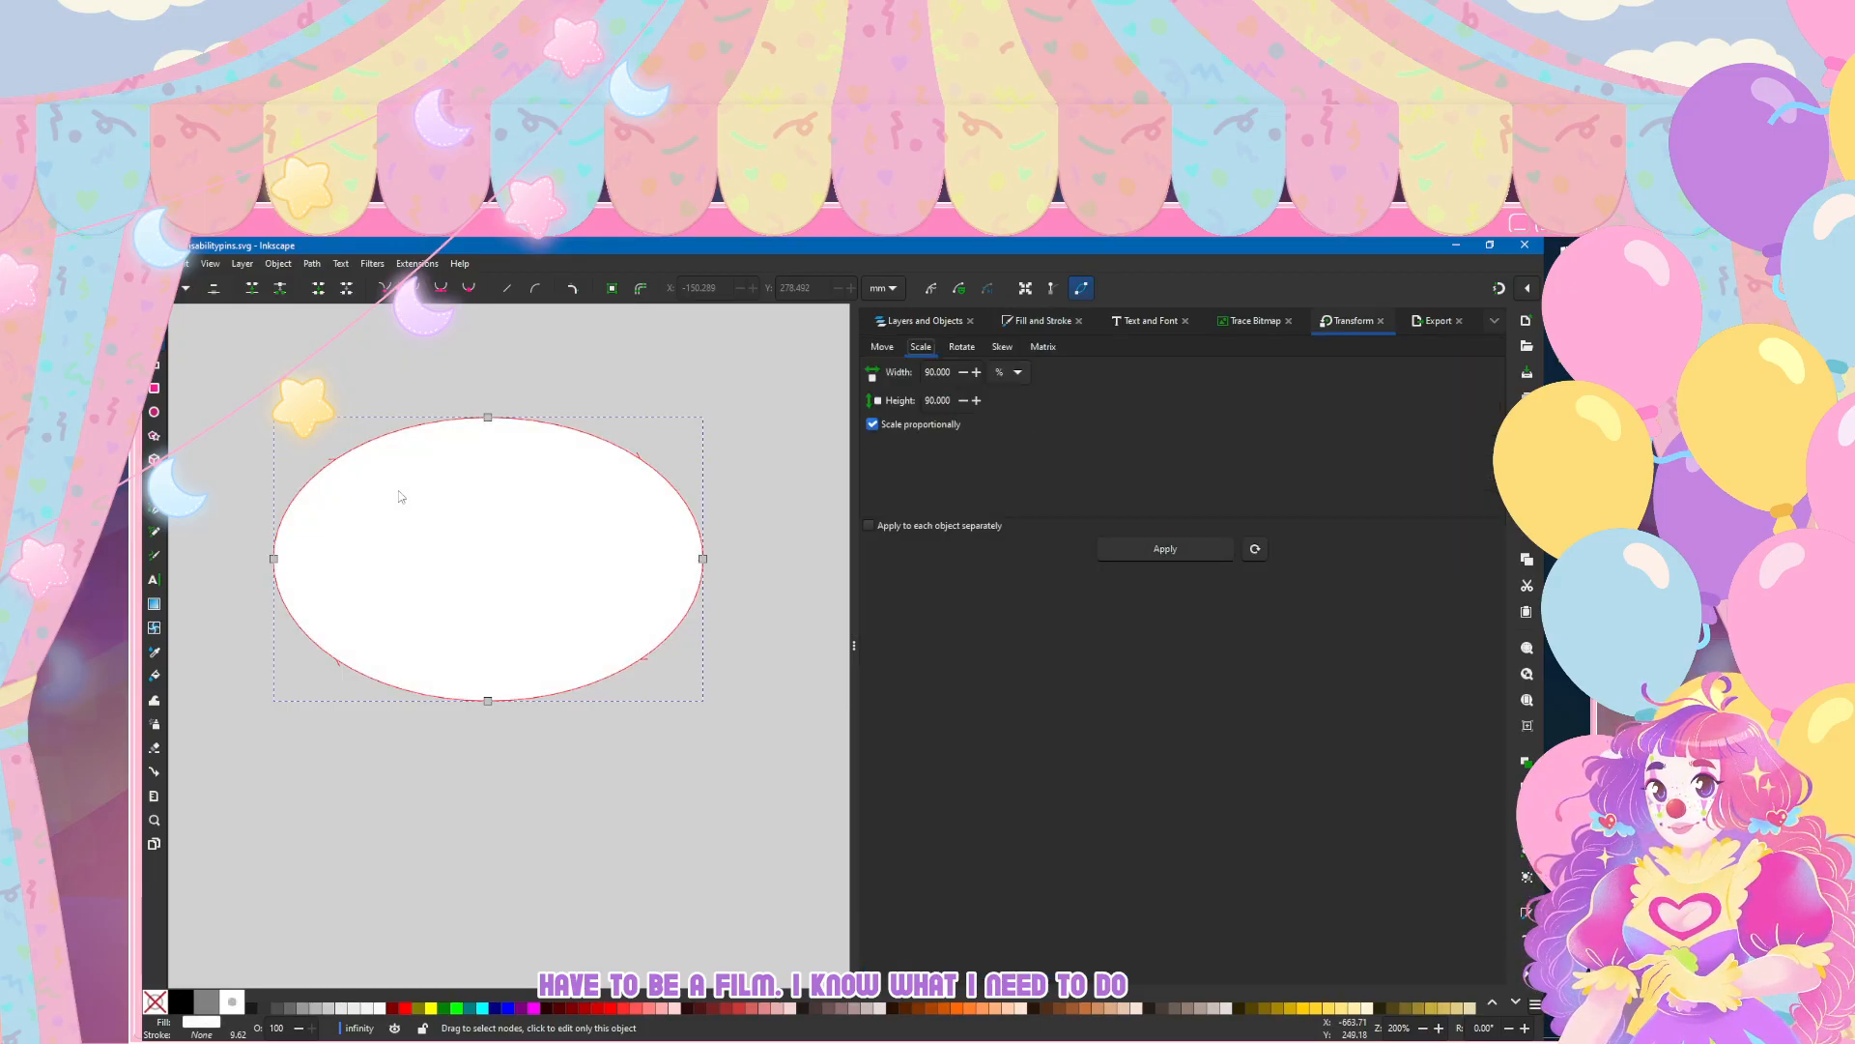
{"action": "key", "text": "Return"}
{"action": "key", "text": "Return"}
{"action": "key", "text": "Return"}
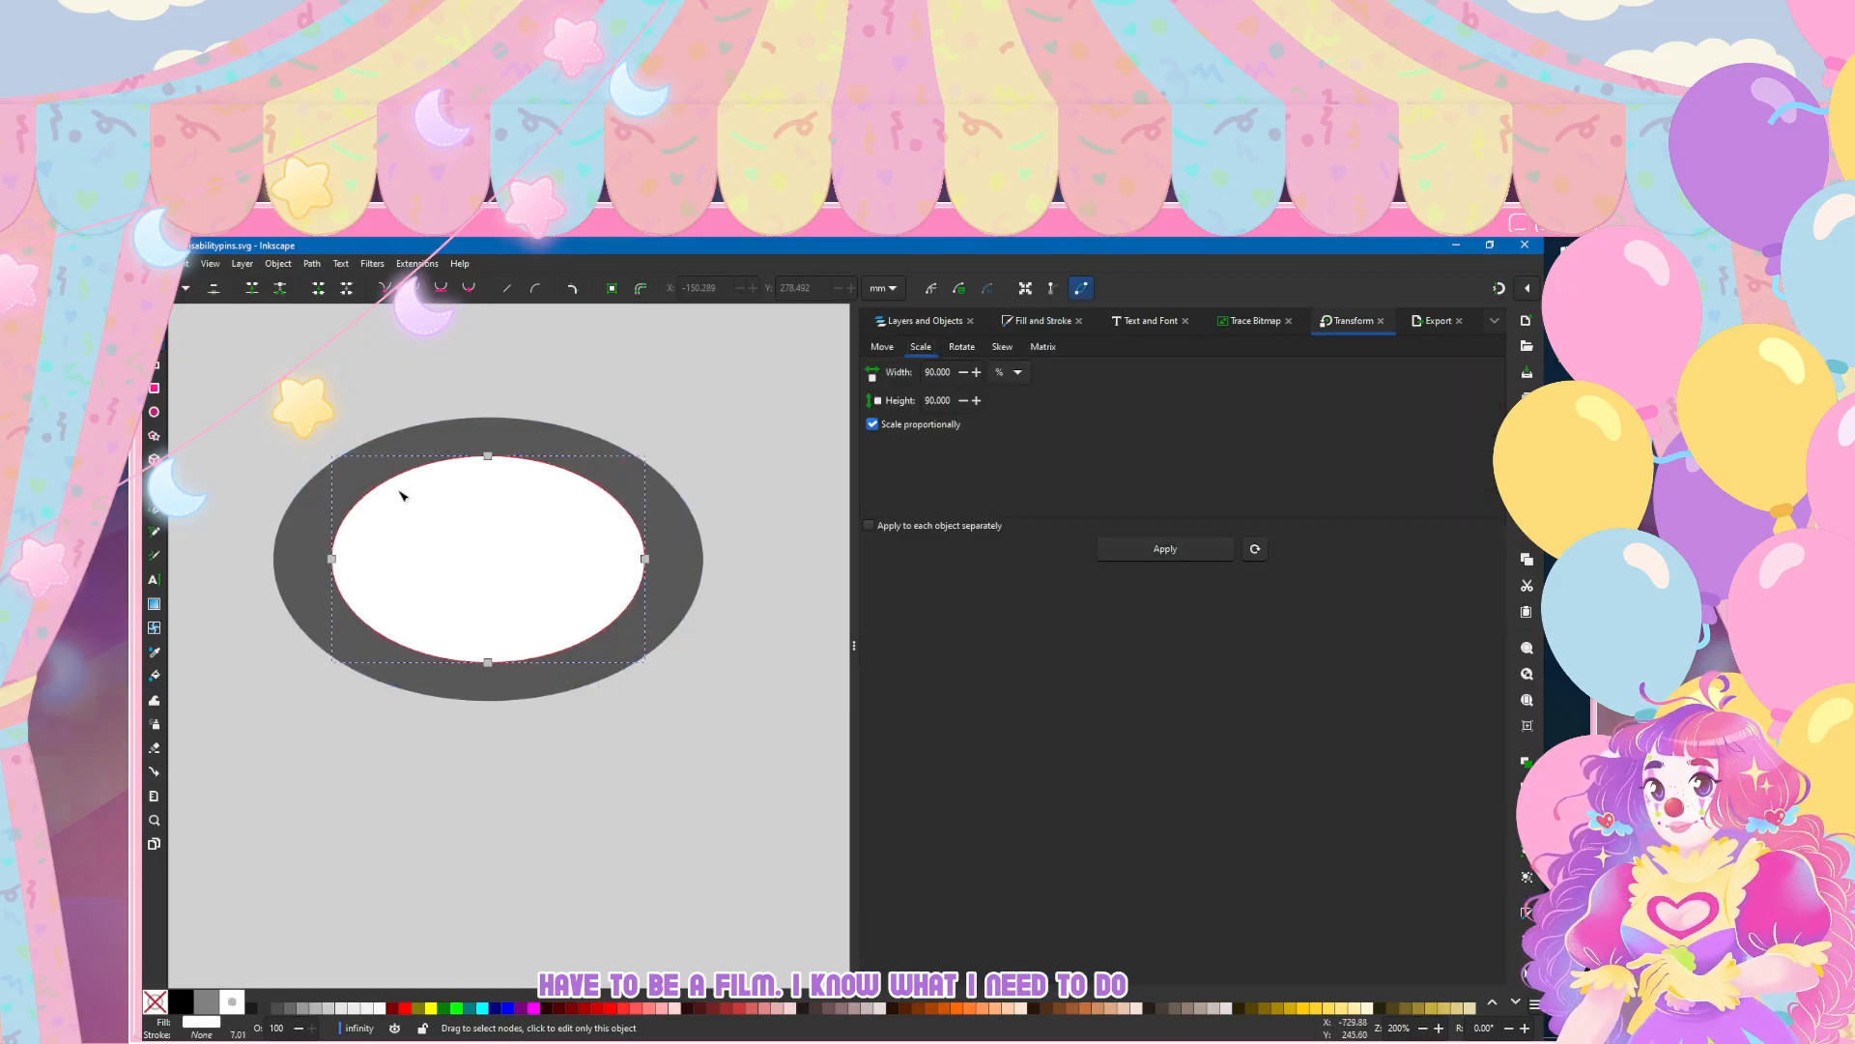
Step: Try a path operation on the gray and white ellipses together and undo it
{"action": "left_click", "coordinate": [446, 447], "text": "shift"}
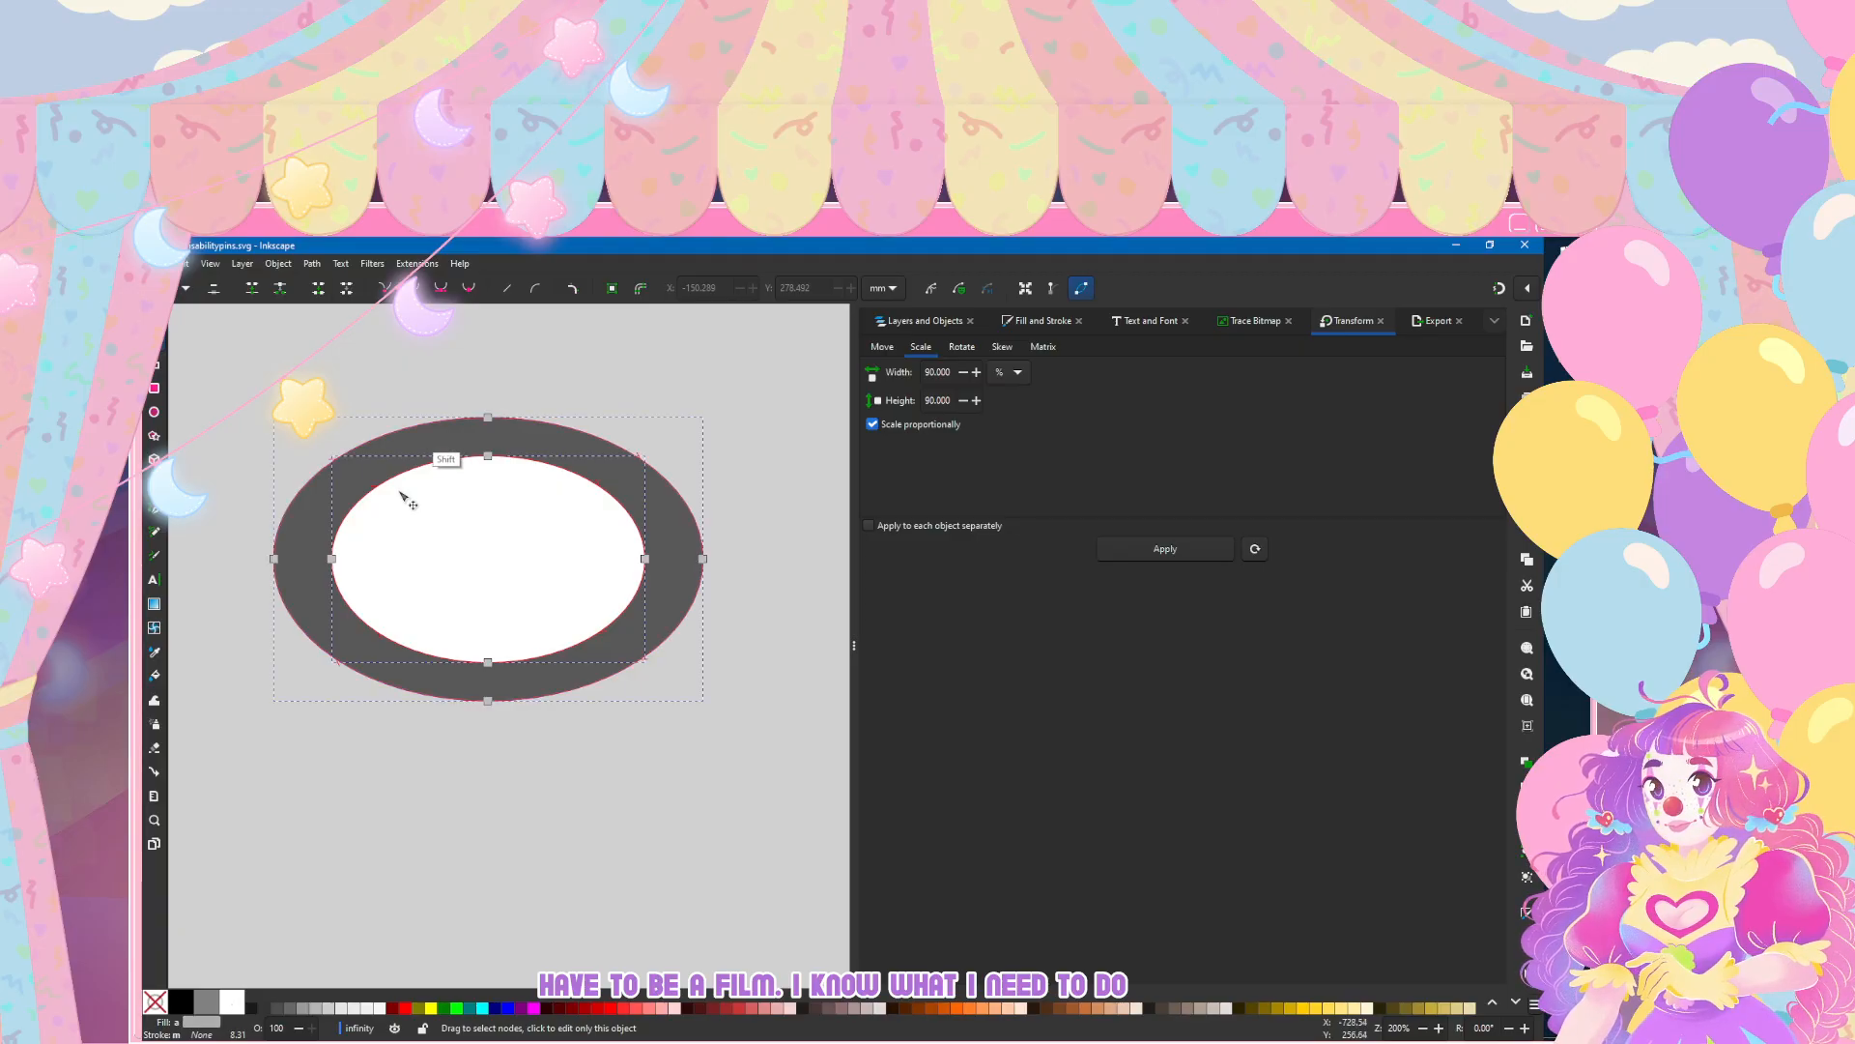
{"action": "left_click", "coordinate": [312, 263]}
{"action": "key", "text": "Down"}
{"action": "key", "text": "Down"}
{"action": "key", "text": "Up"}
{"action": "key", "text": "Return"}
{"action": "key", "text": "ctrl+z"}
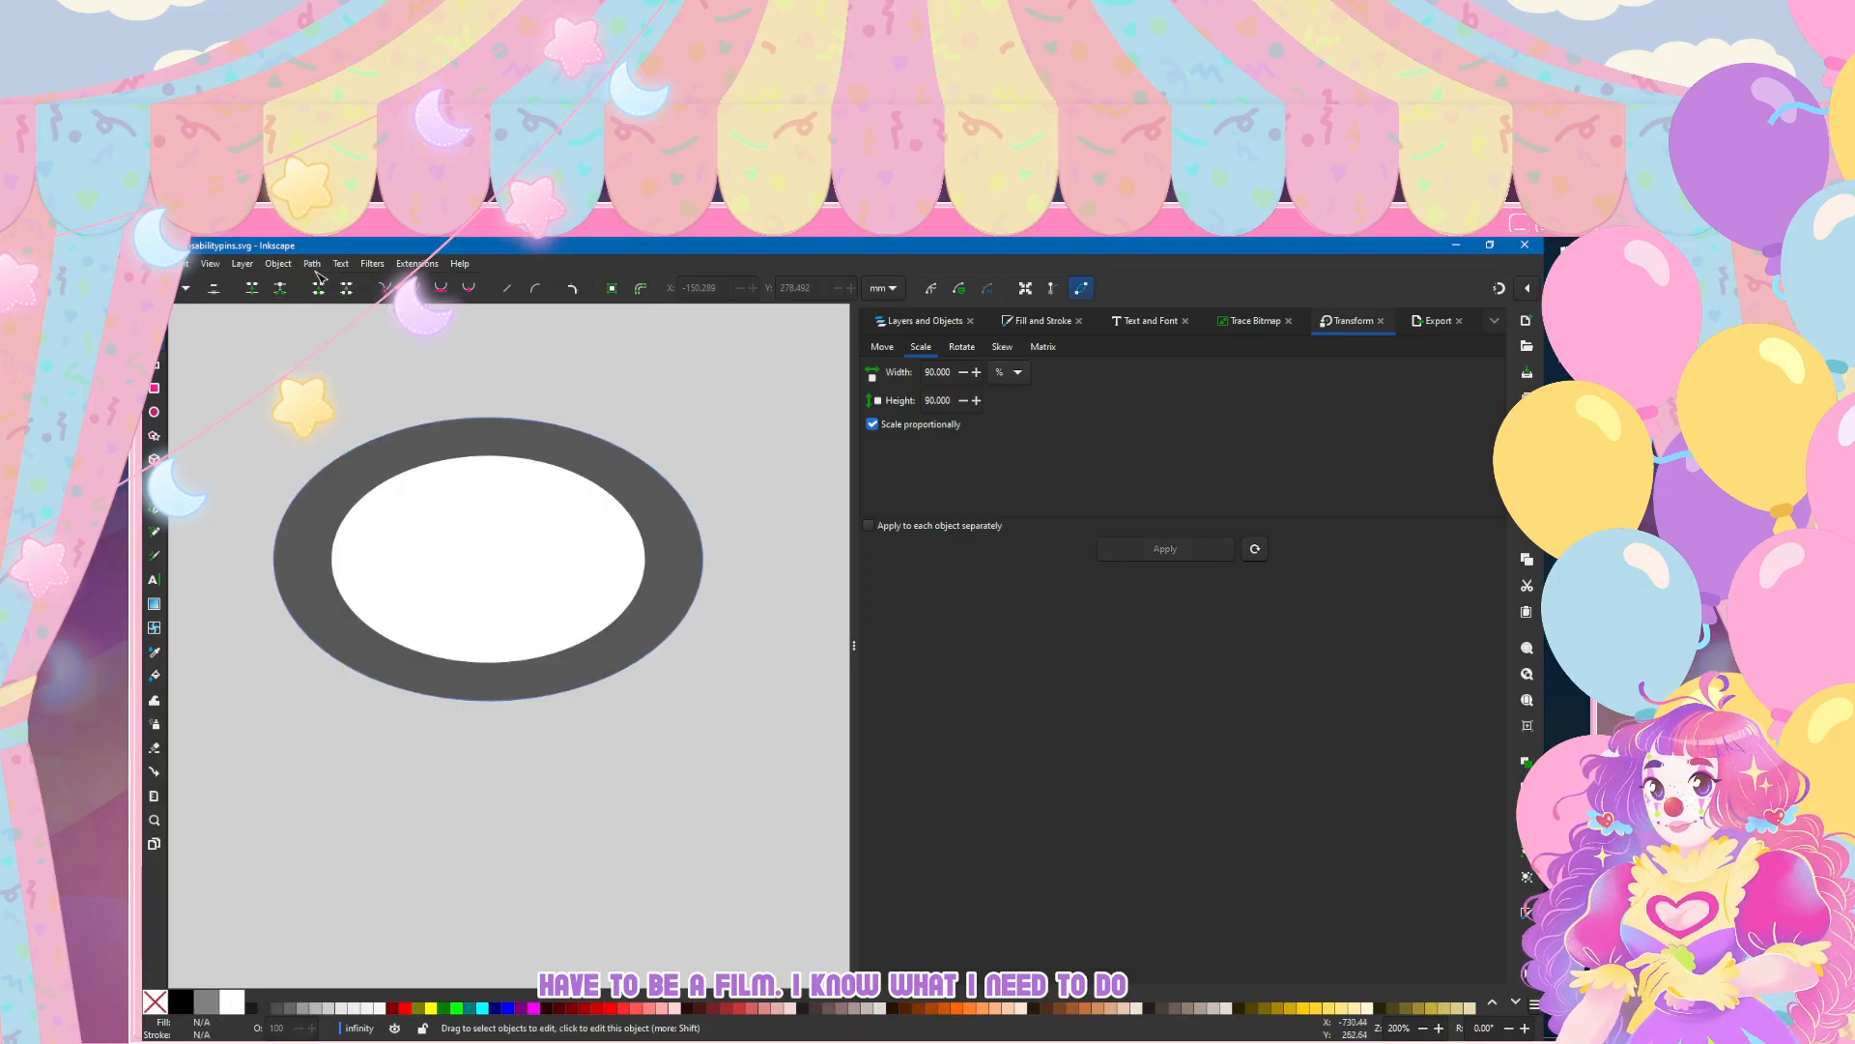
Step: Cut the white ellipse out of the gray one with Difference and move the ring slightly up and right
{"action": "left_click", "coordinate": [317, 268]}
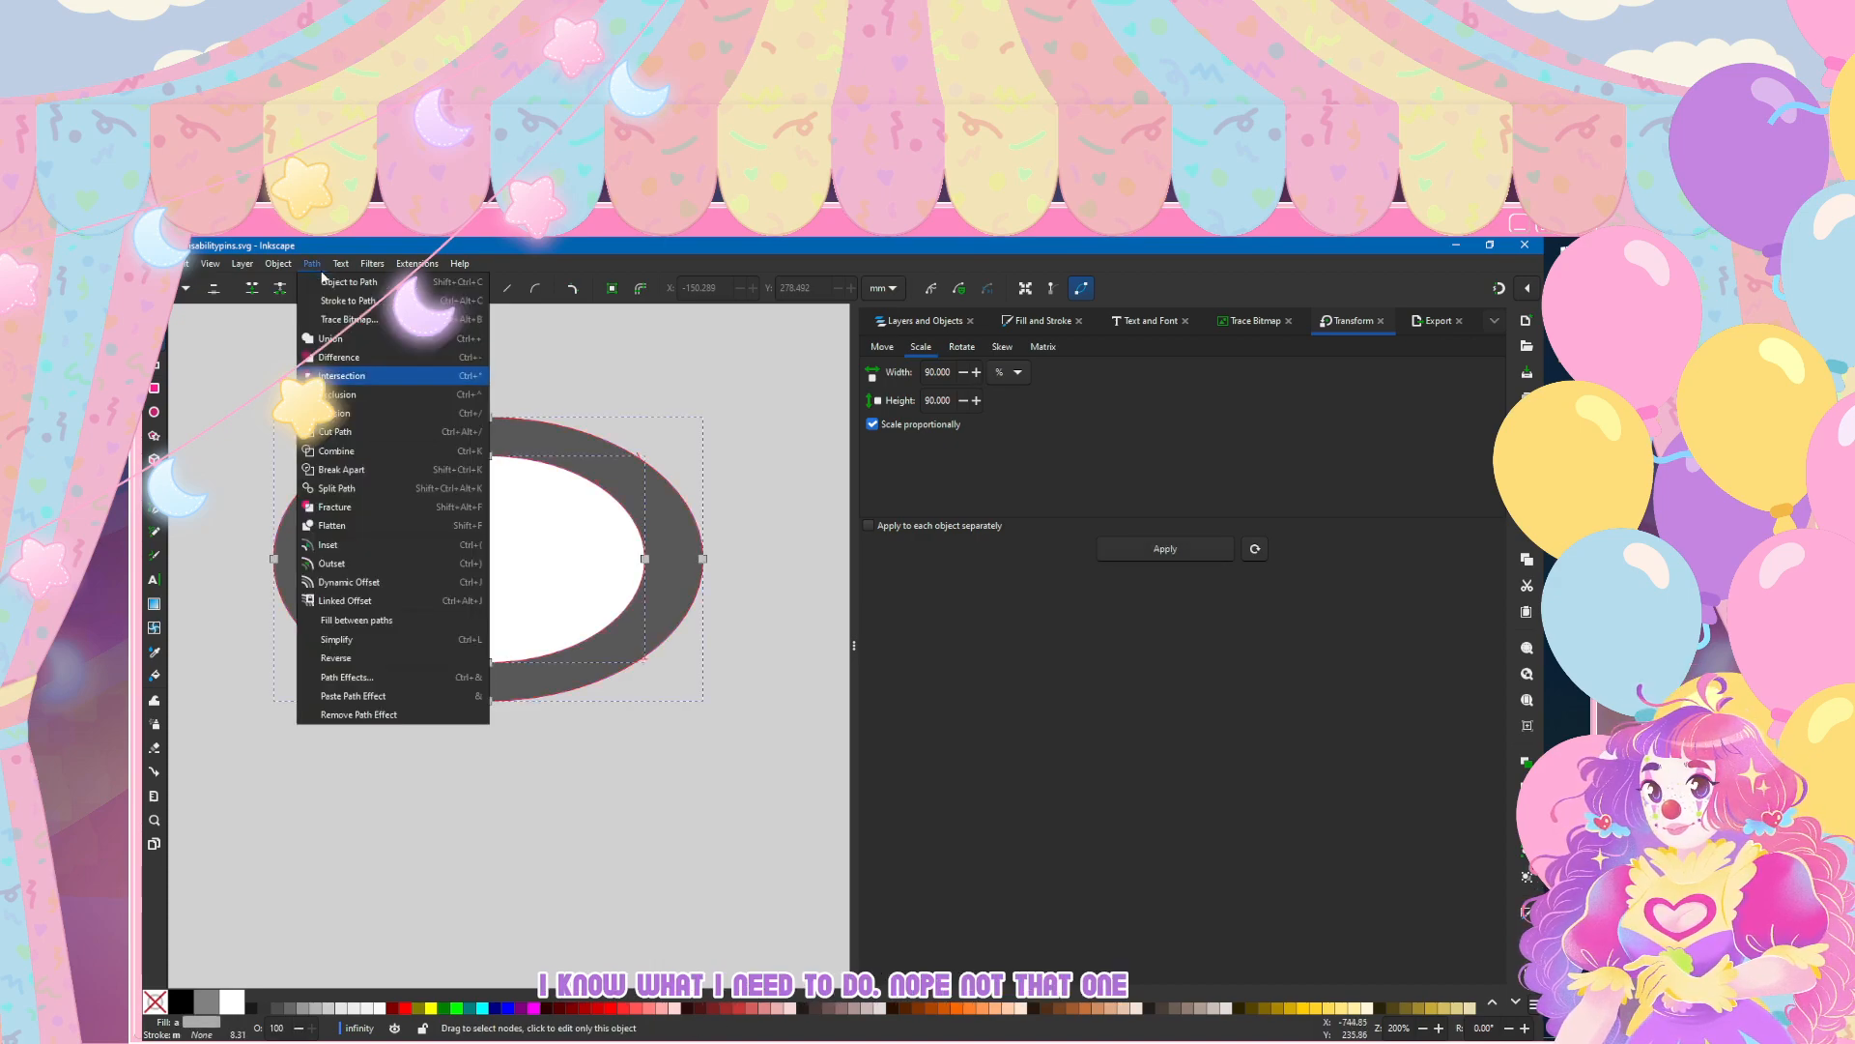
{"action": "left_click", "coordinate": [338, 357]}
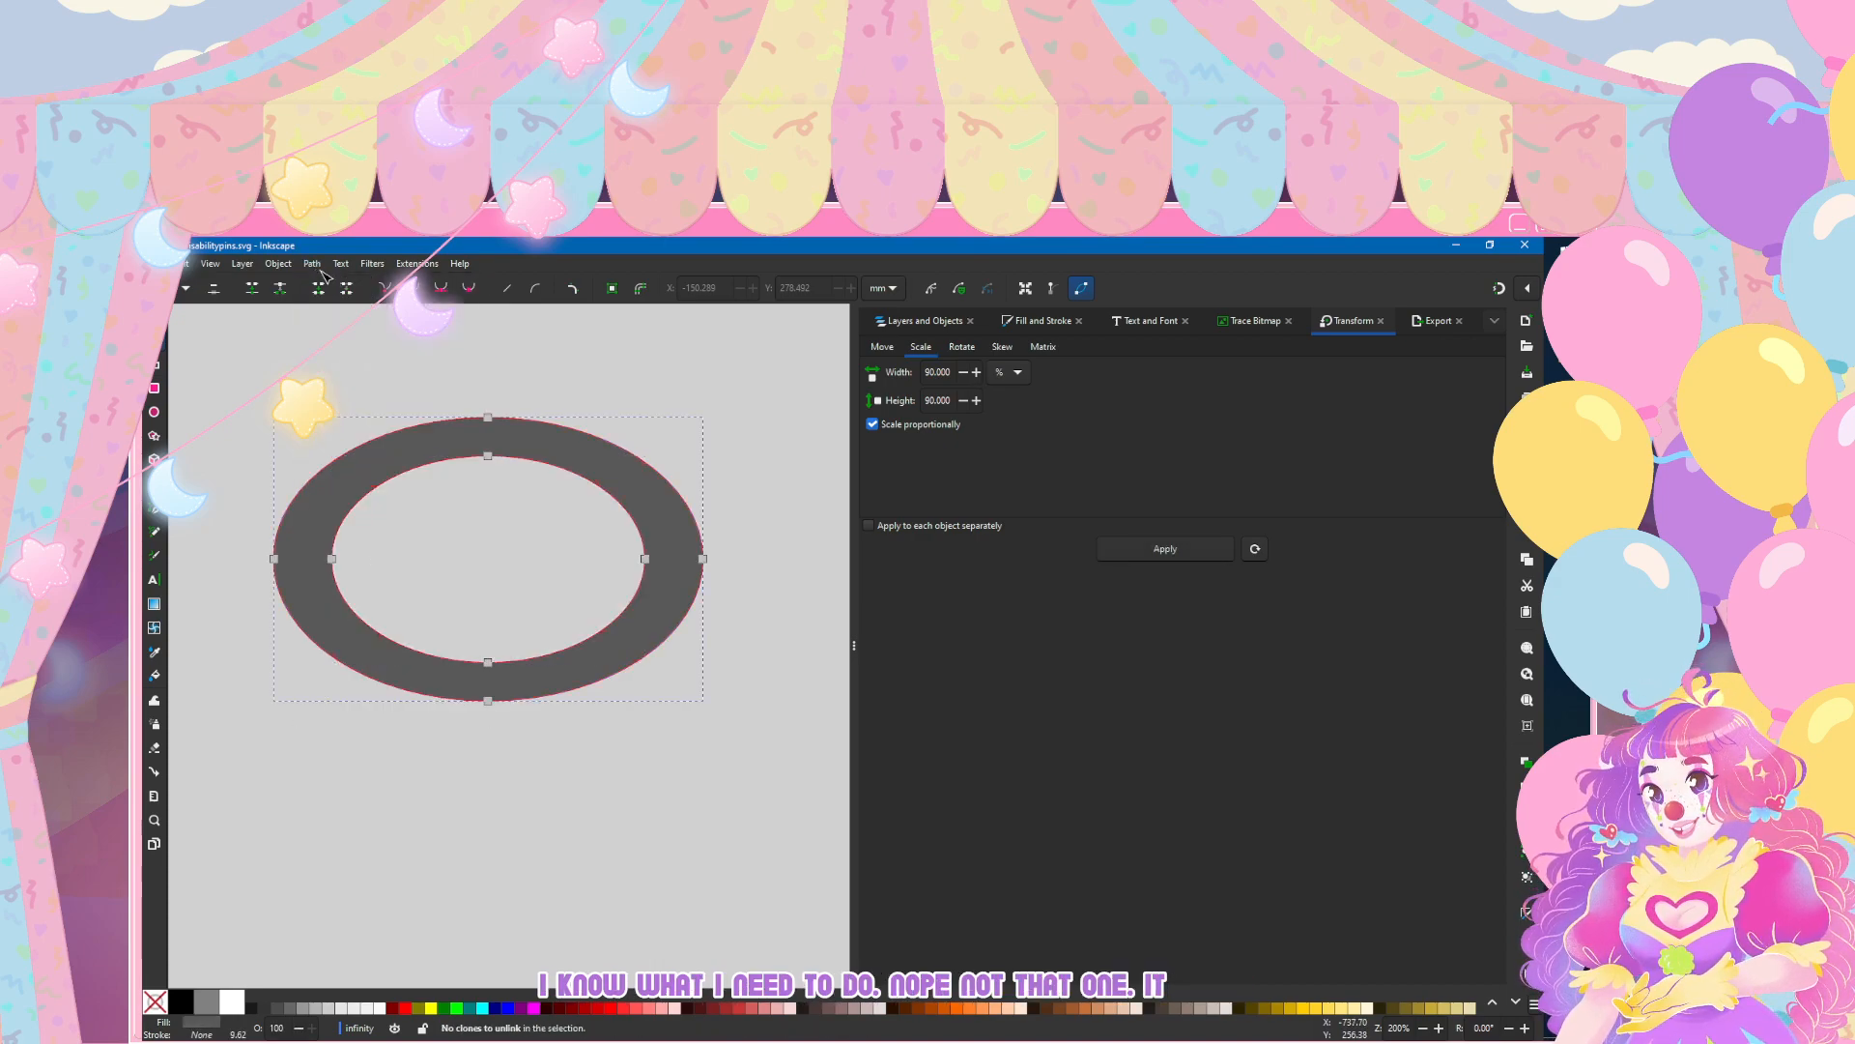
{"action": "key", "text": "s"}
{"action": "mouse_move", "coordinate": [406, 448]}
{"action": "left_mouse_down"}
{"action": "mouse_move", "coordinate": [523, 437]}
{"action": "mouse_move", "coordinate": [431, 420]}
{"action": "left_mouse_up"}
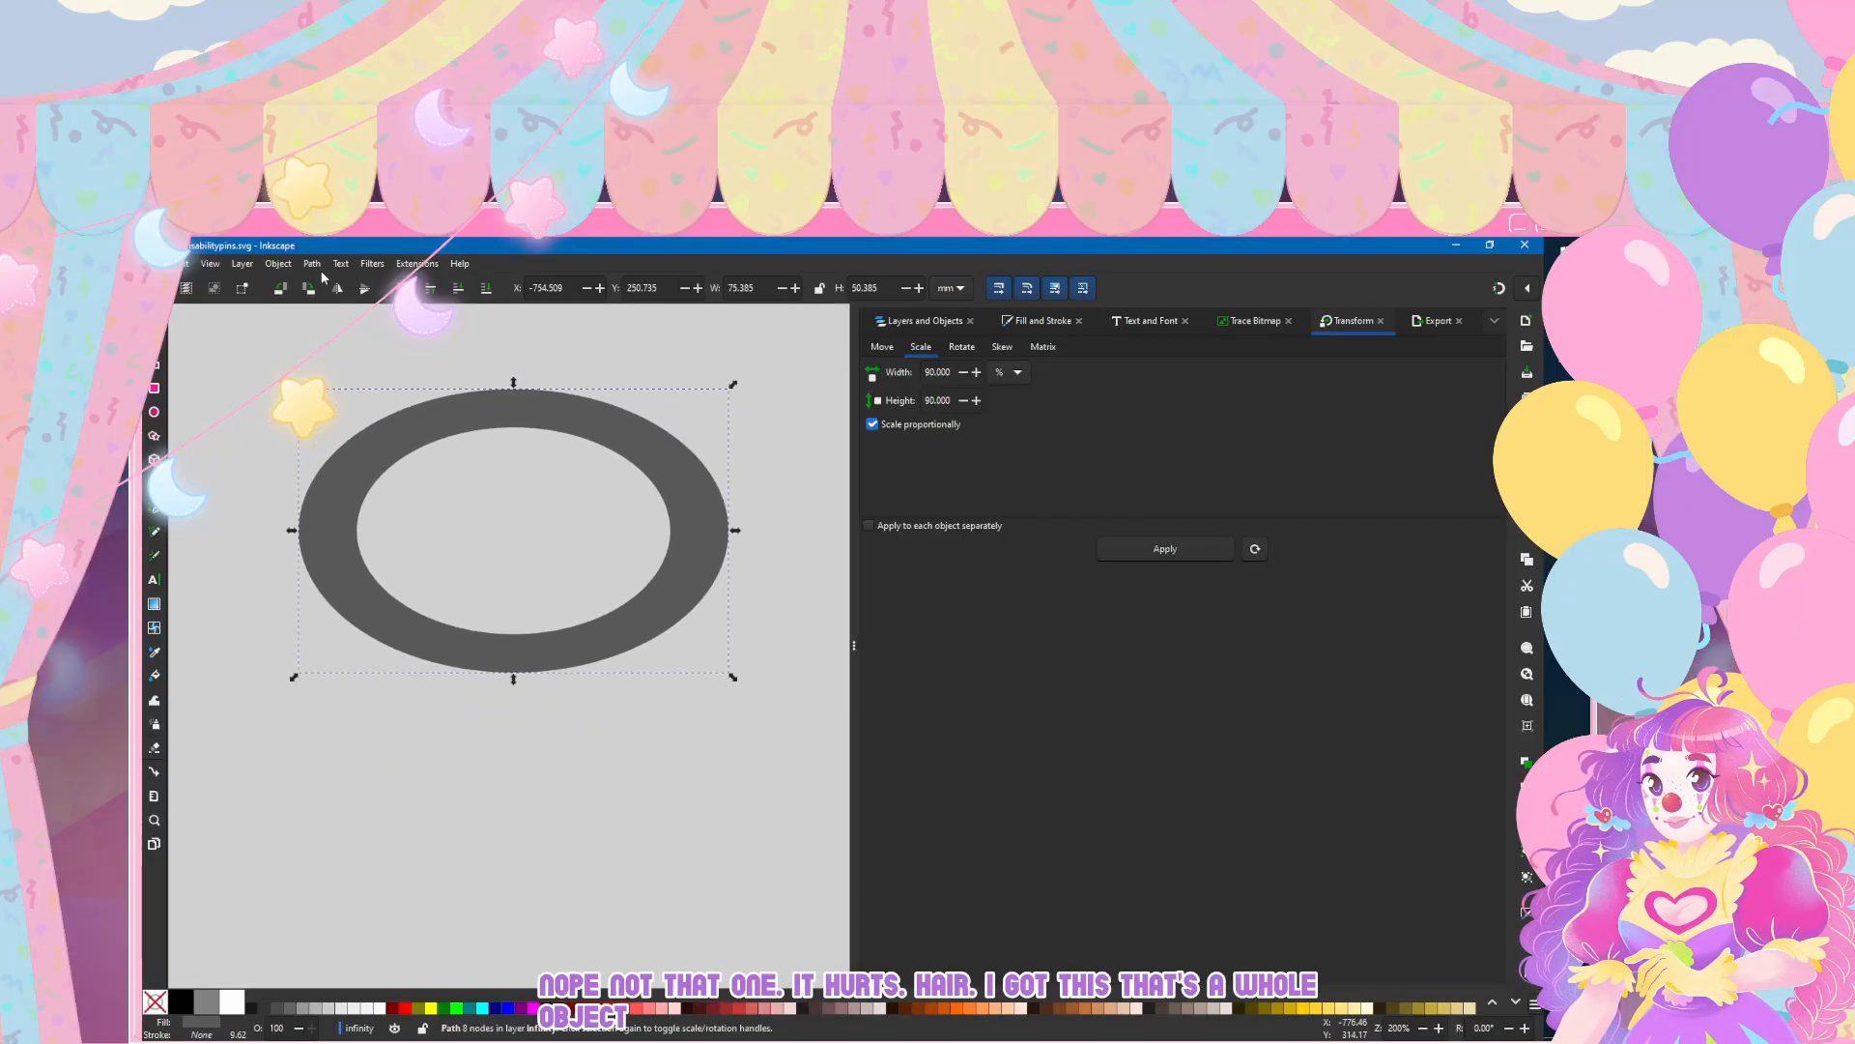
Step: Try erasing a narrow gap through the ring's right end at eraser width 20 and undo it
{"action": "key", "text": "shift+e"}
{"action": "left_click_drag", "start_coordinate": [623, 539], "coordinate": [828, 526]}
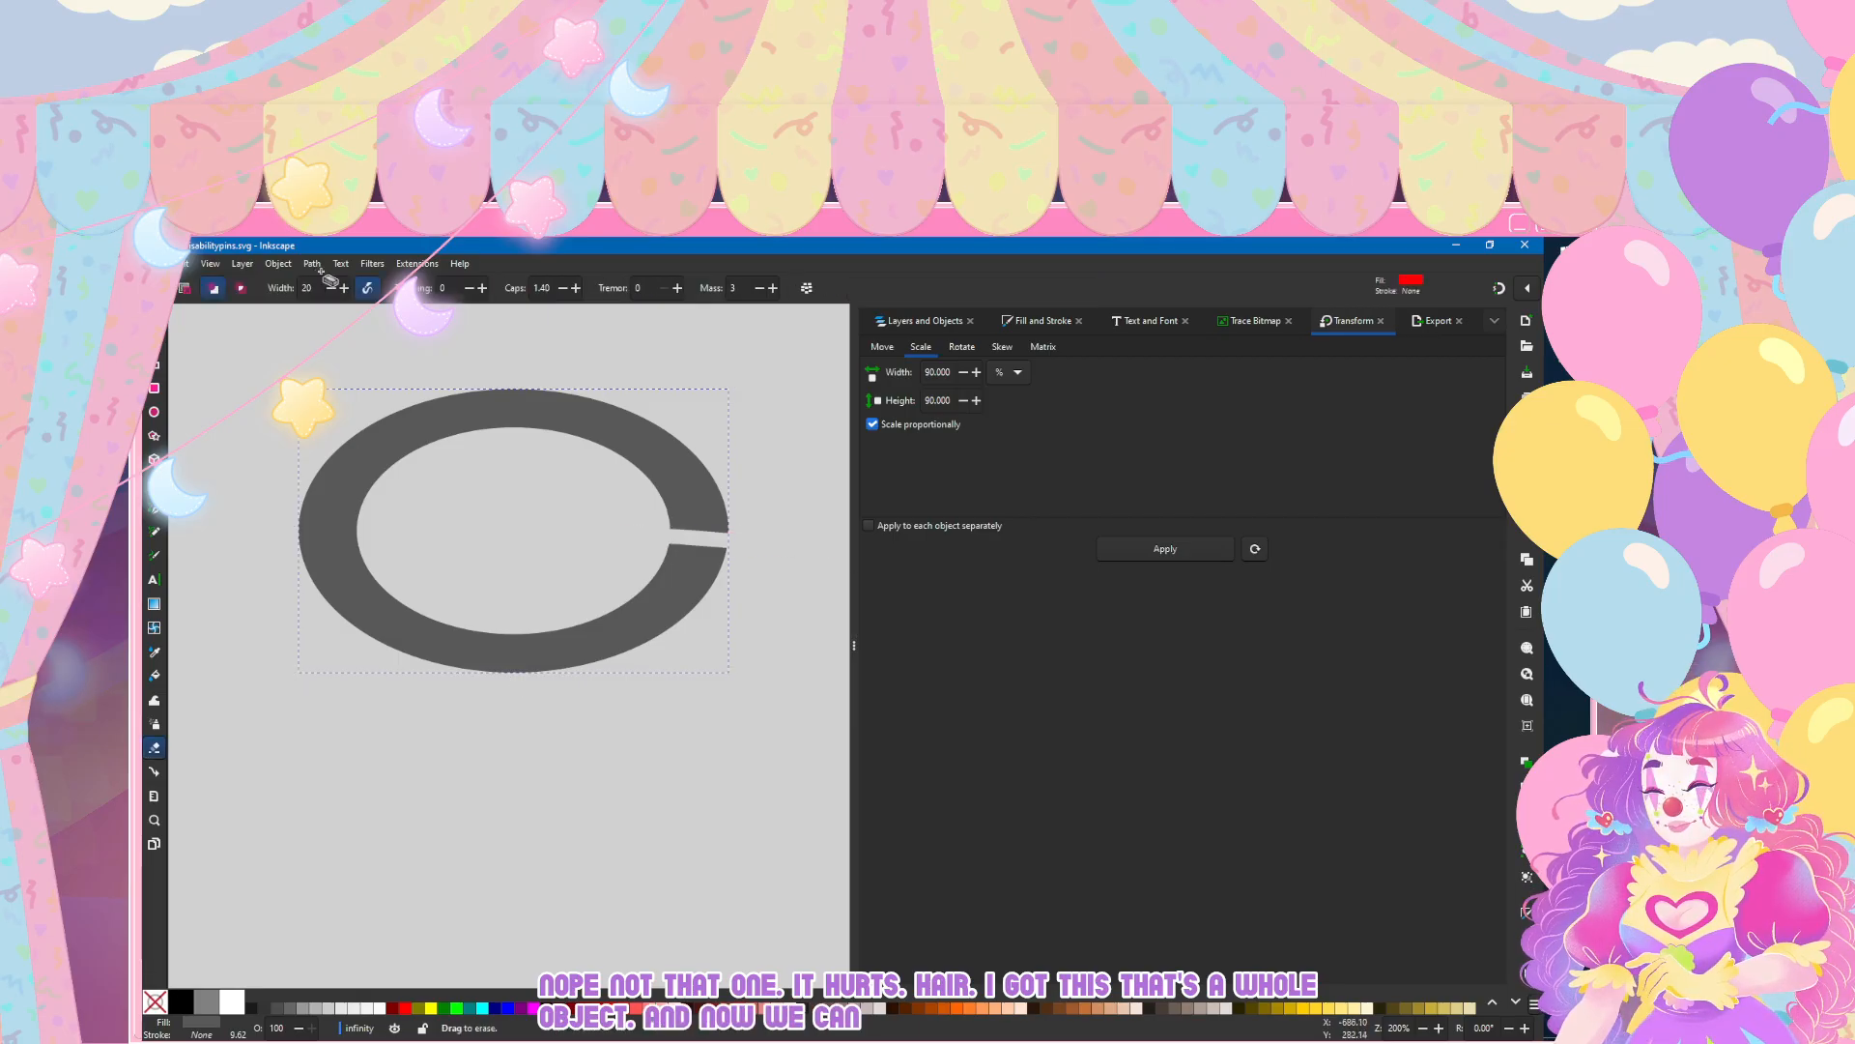
{"action": "key", "text": "ctrl+z"}
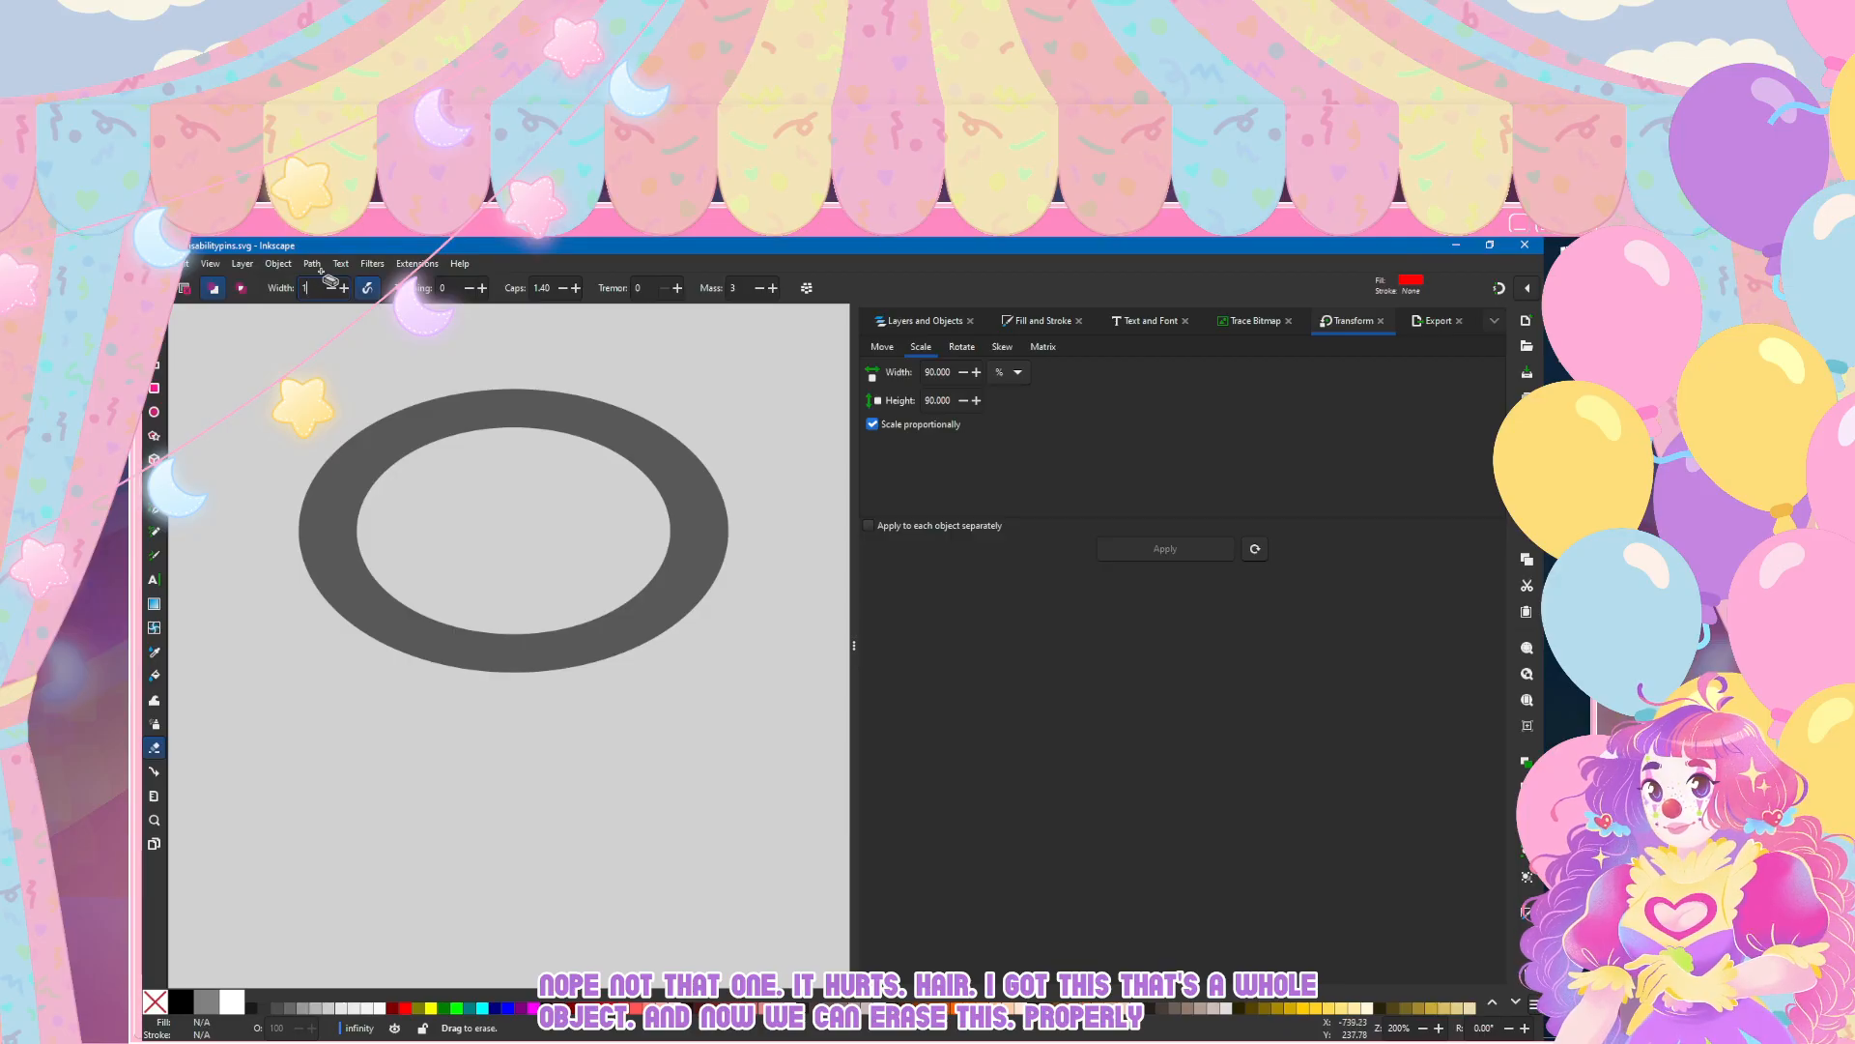
Step: Try wider cuts through the ring's right end with the eraser width set to 60, undoing each one
{"action": "left_click_drag", "start_coordinate": [595, 538], "coordinate": [851, 534]}
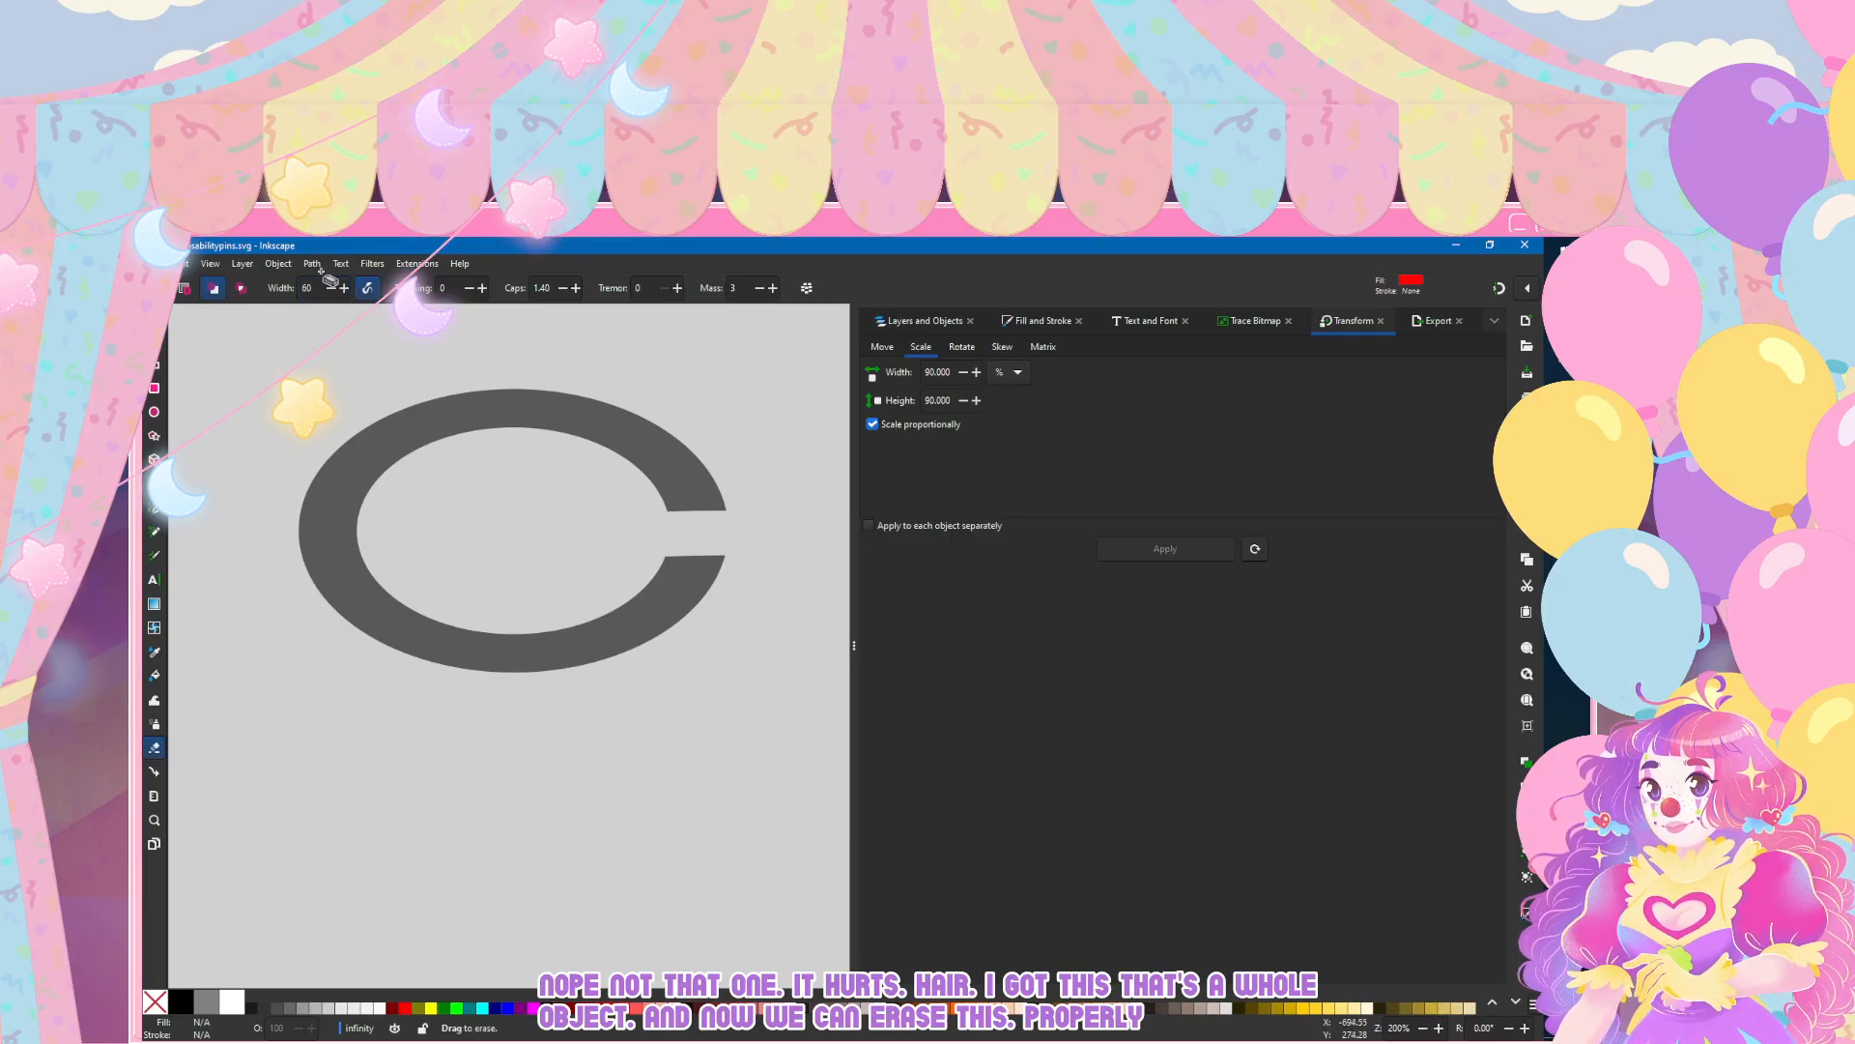
{"action": "scroll", "coordinate": [519, 674], "scroll_direction": "down", "scroll_amount": 2}
{"action": "scroll", "coordinate": [523, 669], "scroll_direction": "right", "scroll_amount": 1}
{"action": "scroll", "coordinate": [524, 665], "scroll_direction": "up", "scroll_amount": 2}
{"action": "key", "text": "ctrl+z"}
{"action": "mouse_move", "coordinate": [478, 512]}
{"action": "left_mouse_down"}
{"action": "mouse_move", "coordinate": [692, 520]}
{"action": "mouse_move", "coordinate": [467, 545]}
{"action": "mouse_move", "coordinate": [734, 570]}
{"action": "left_mouse_up"}
{"action": "key", "text": "ctrl+z"}
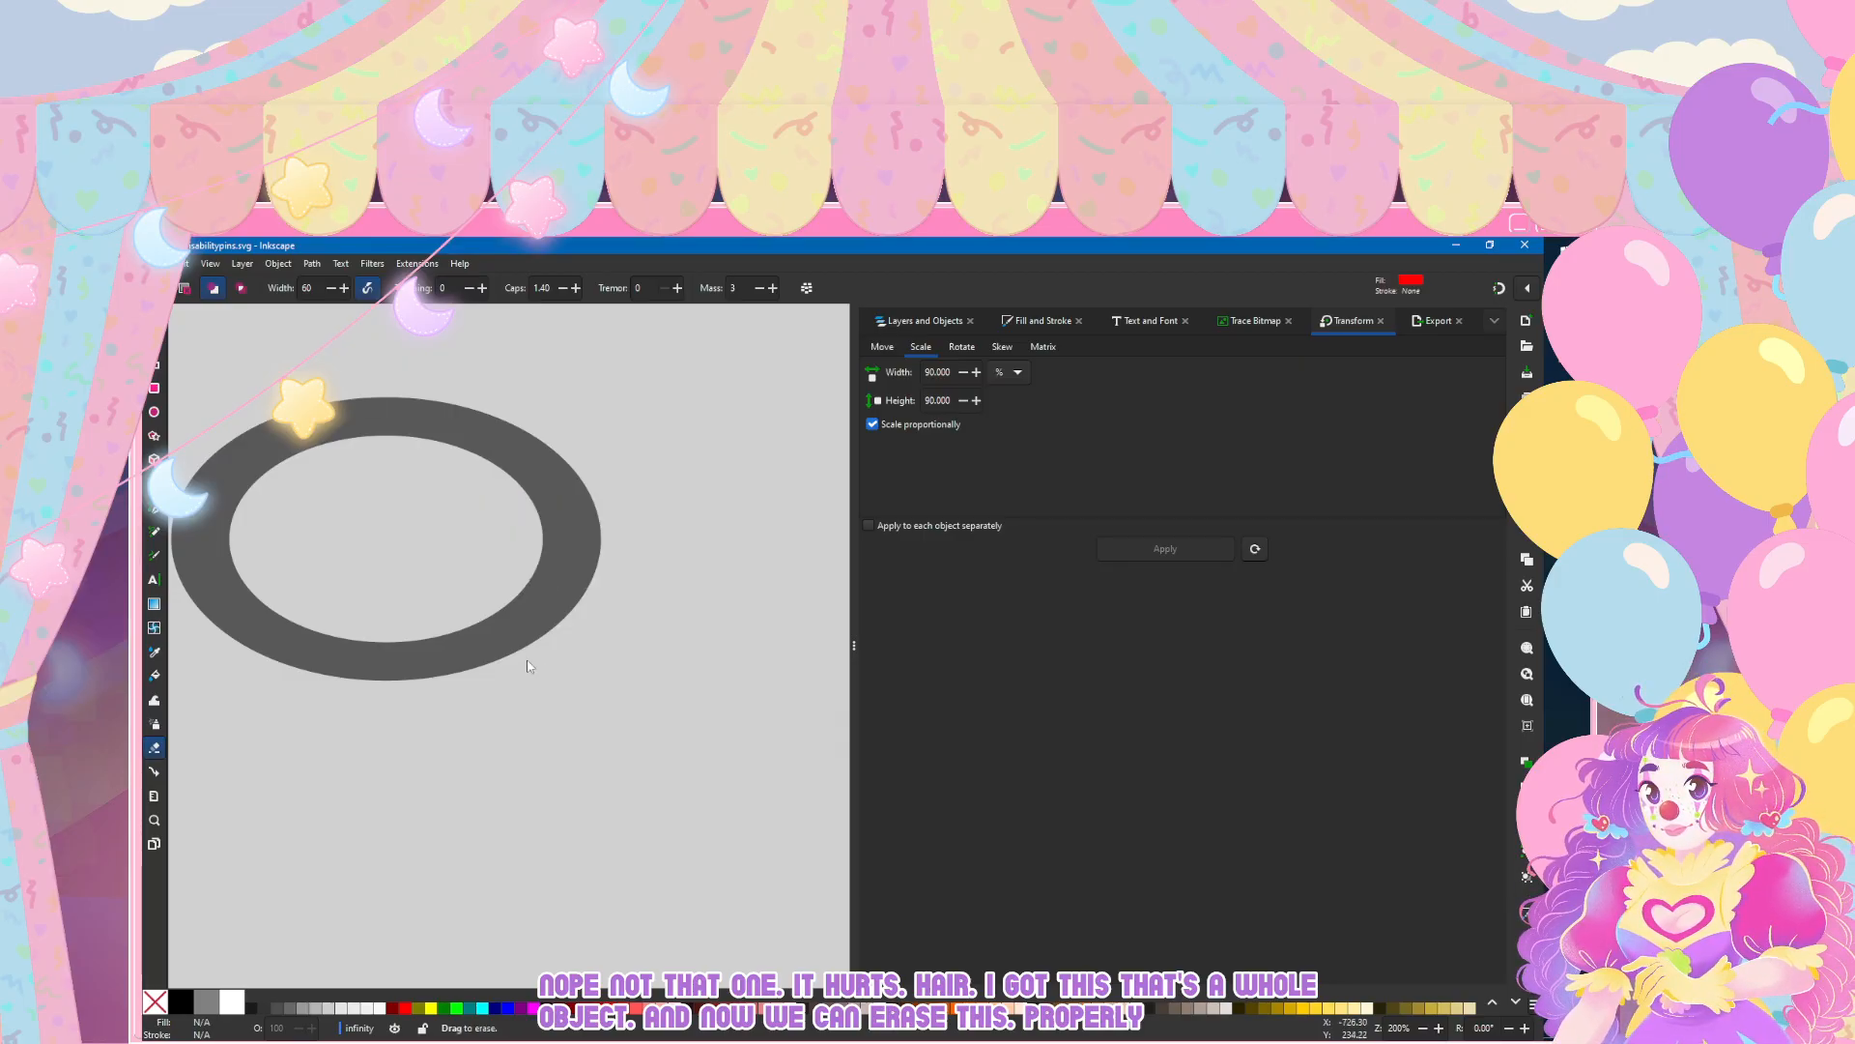
Step: Set the eraser width to 100 and erase an even horizontal gap through the ring's right end
{"action": "type", "text": "0"}
{"action": "key", "text": "Return"}
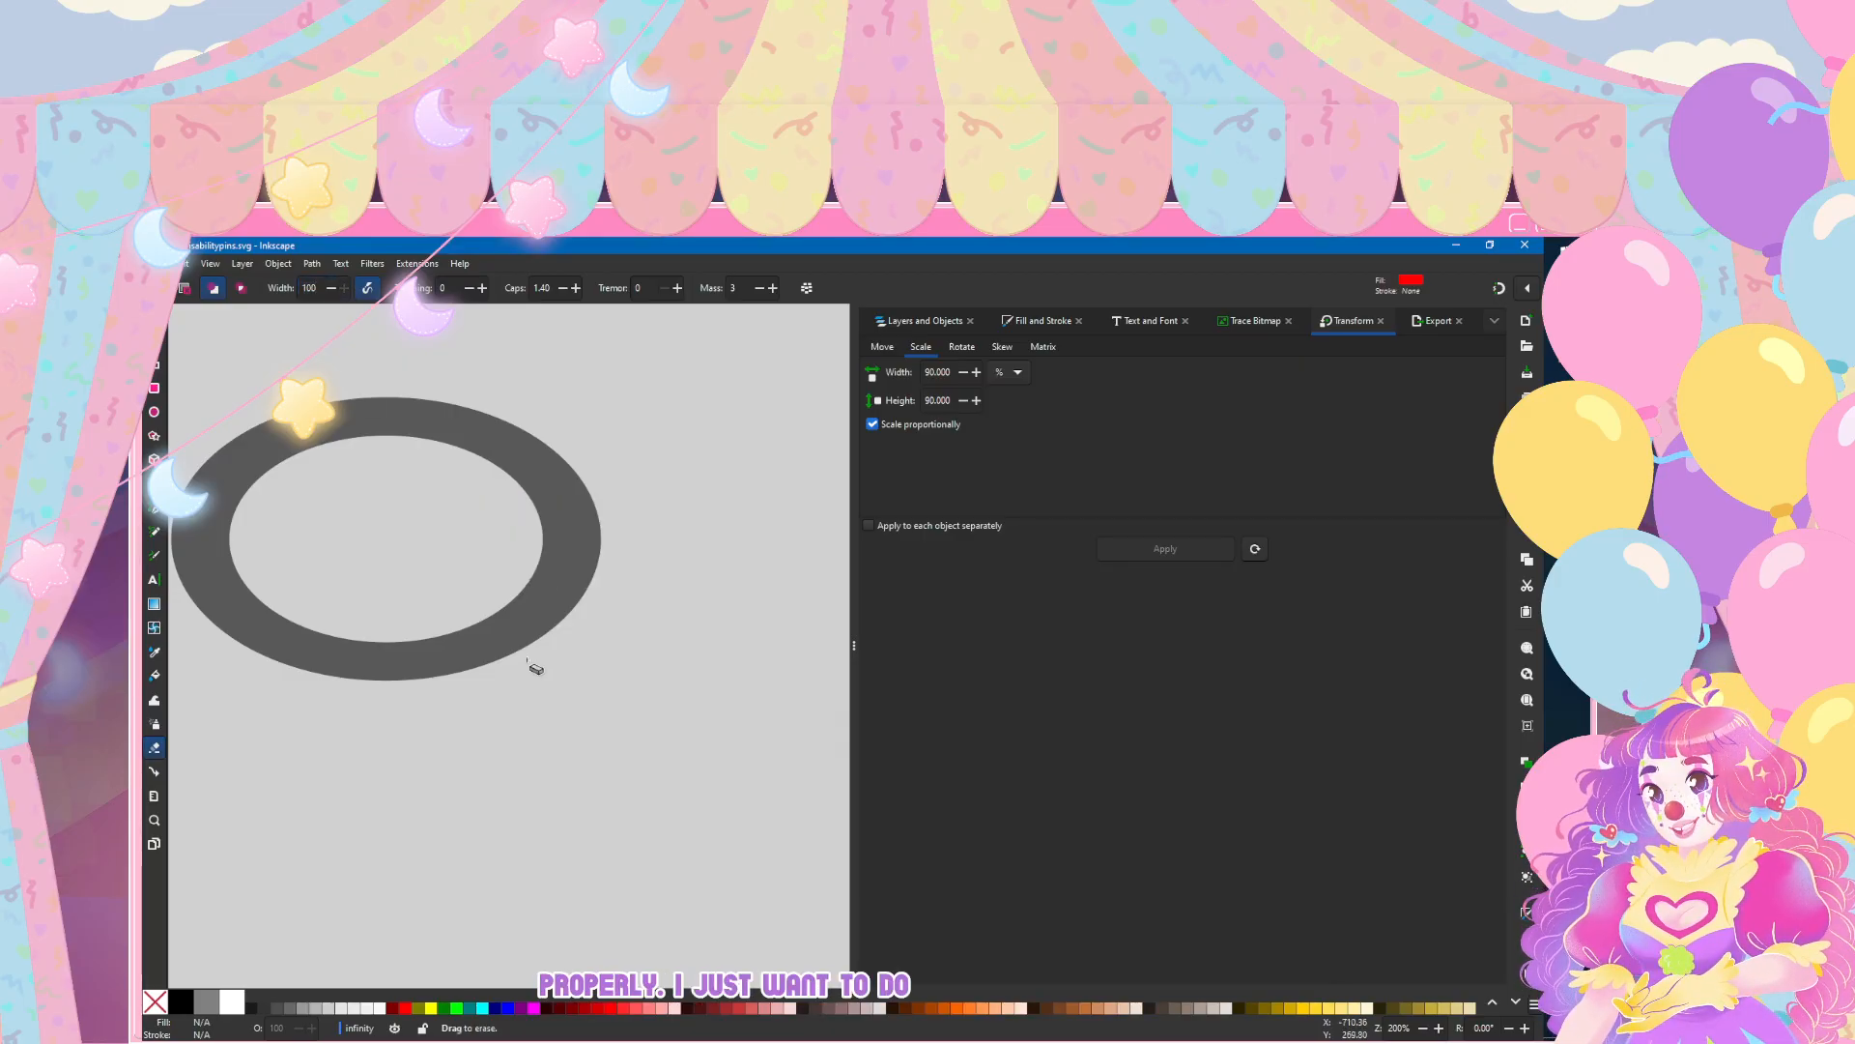
{"action": "left_click_drag", "start_coordinate": [440, 543], "coordinate": [604, 543]}
{"action": "key", "text": "ctrl+z"}
{"action": "left_click_drag", "start_coordinate": [421, 546], "coordinate": [689, 551]}
{"action": "key", "text": "ctrl+z"}
{"action": "key", "text": "ctrl+shift+z"}
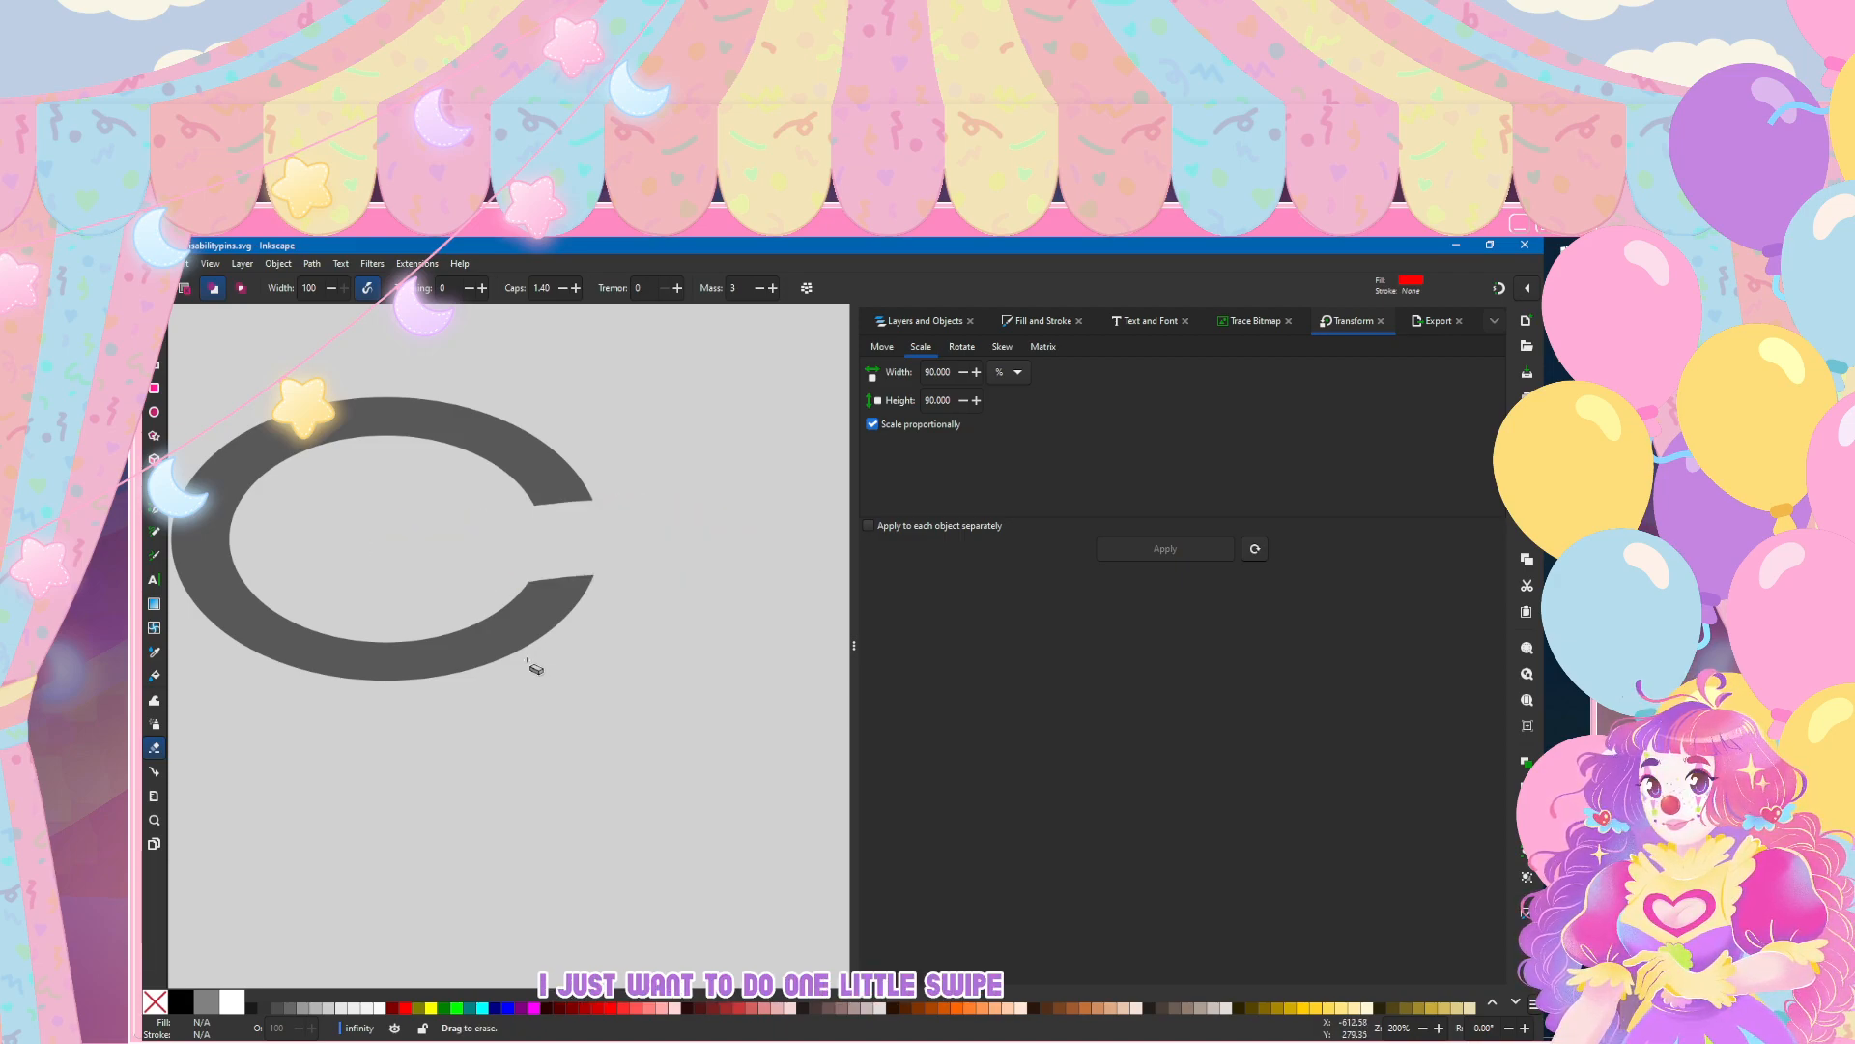
{"action": "key", "text": "ctrl+z"}
{"action": "key", "text": "ctrl+shift+z"}
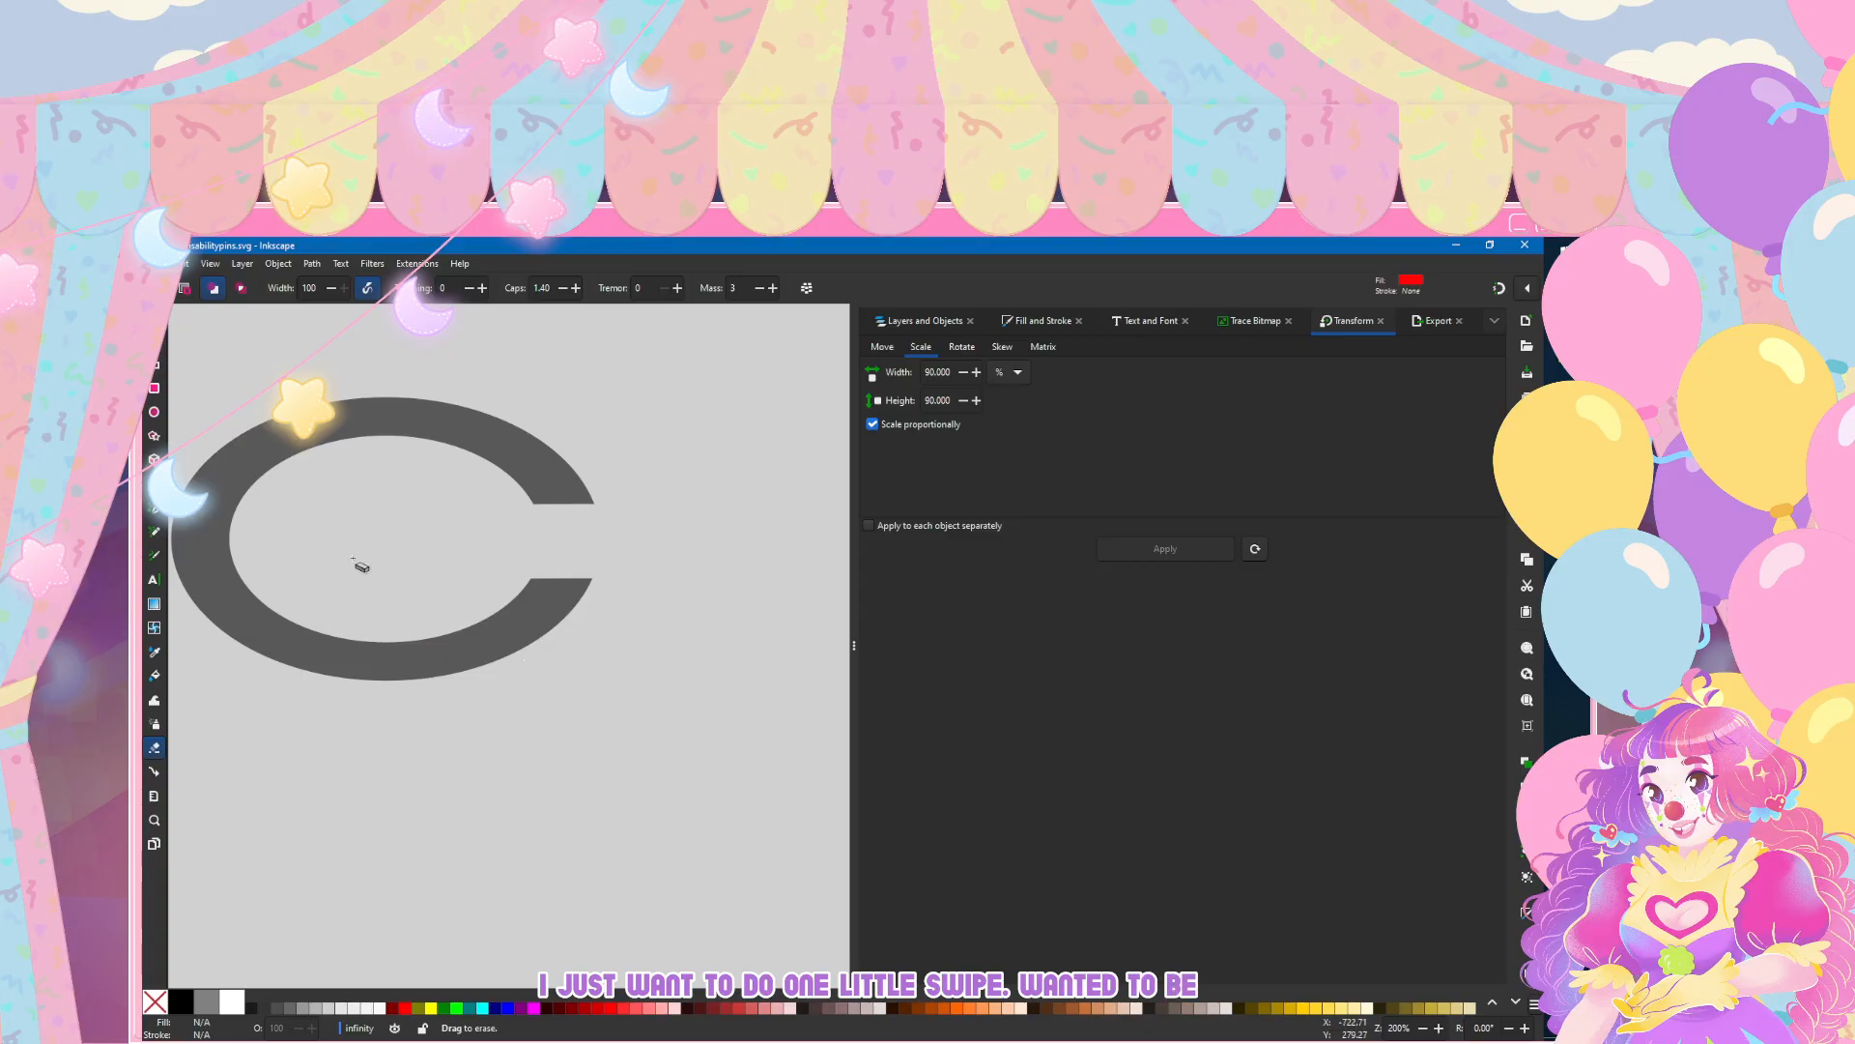
Step: Move the end nodes of the ring's upper arm down and right, level with the lower arm's end
{"action": "scroll", "coordinate": [409, 577], "scroll_direction": "left", "scroll_amount": 4}
{"action": "scroll", "coordinate": [409, 576], "scroll_direction": "right", "scroll_amount": 3}
{"action": "scroll", "coordinate": [665, 504], "scroll_direction": "up", "scroll_amount": 1}
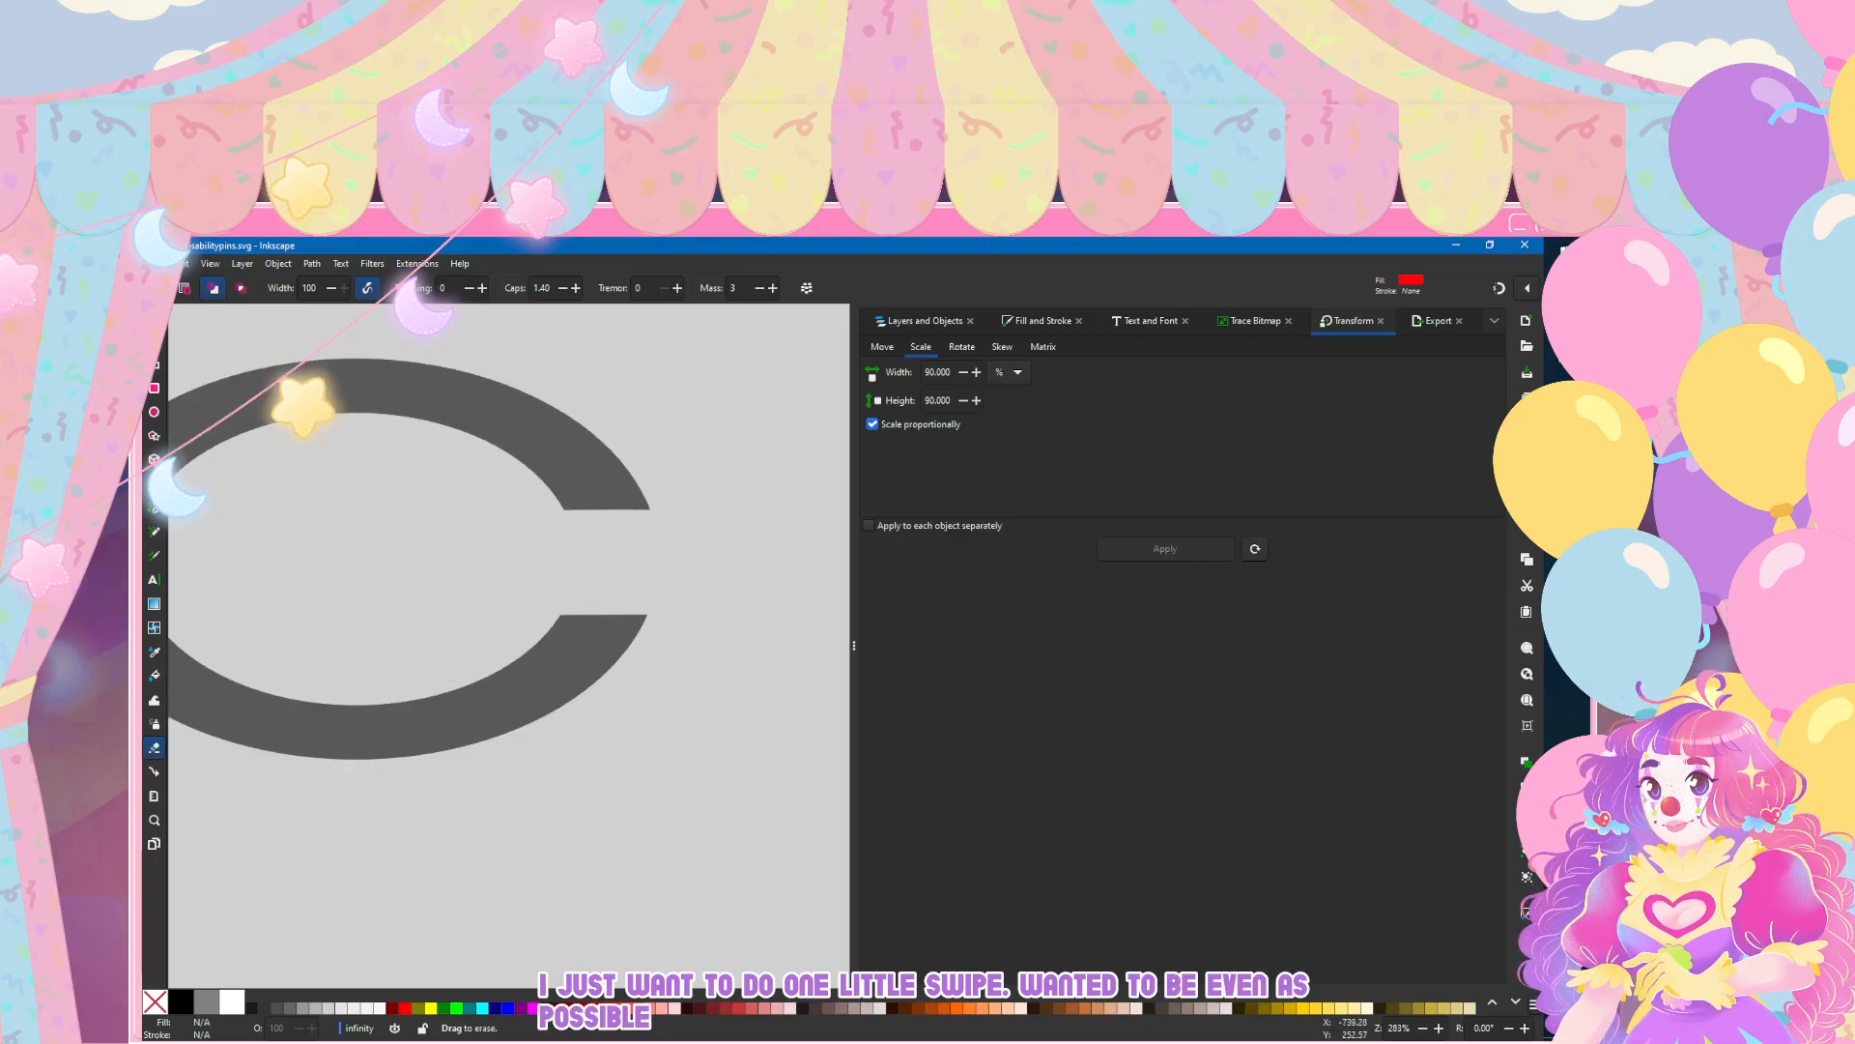
{"action": "key", "text": "n"}
{"action": "left_click", "coordinate": [607, 475]}
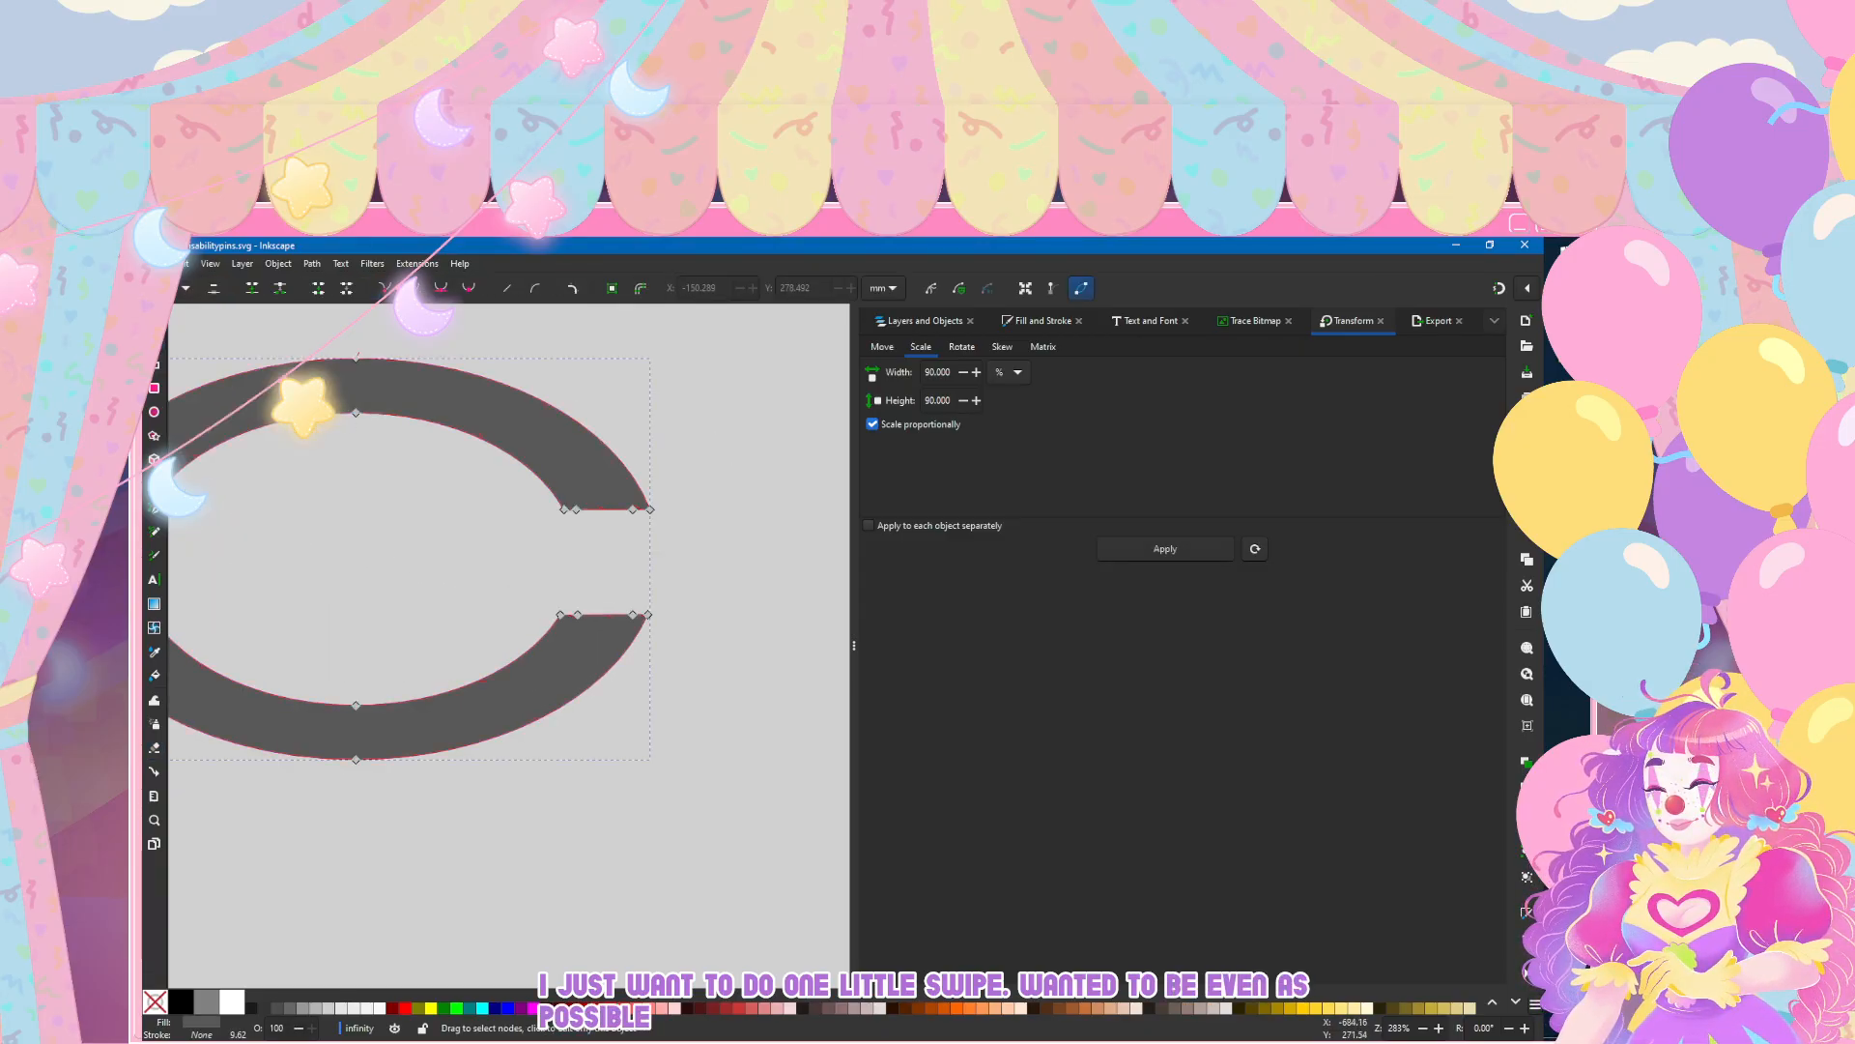
{"action": "left_click_drag", "start_coordinate": [523, 482], "coordinate": [690, 539]}
{"action": "left_click_drag", "start_coordinate": [565, 509], "coordinate": [673, 612]}
{"action": "key", "text": "Escape"}
{"action": "key", "text": "ctrl+z"}
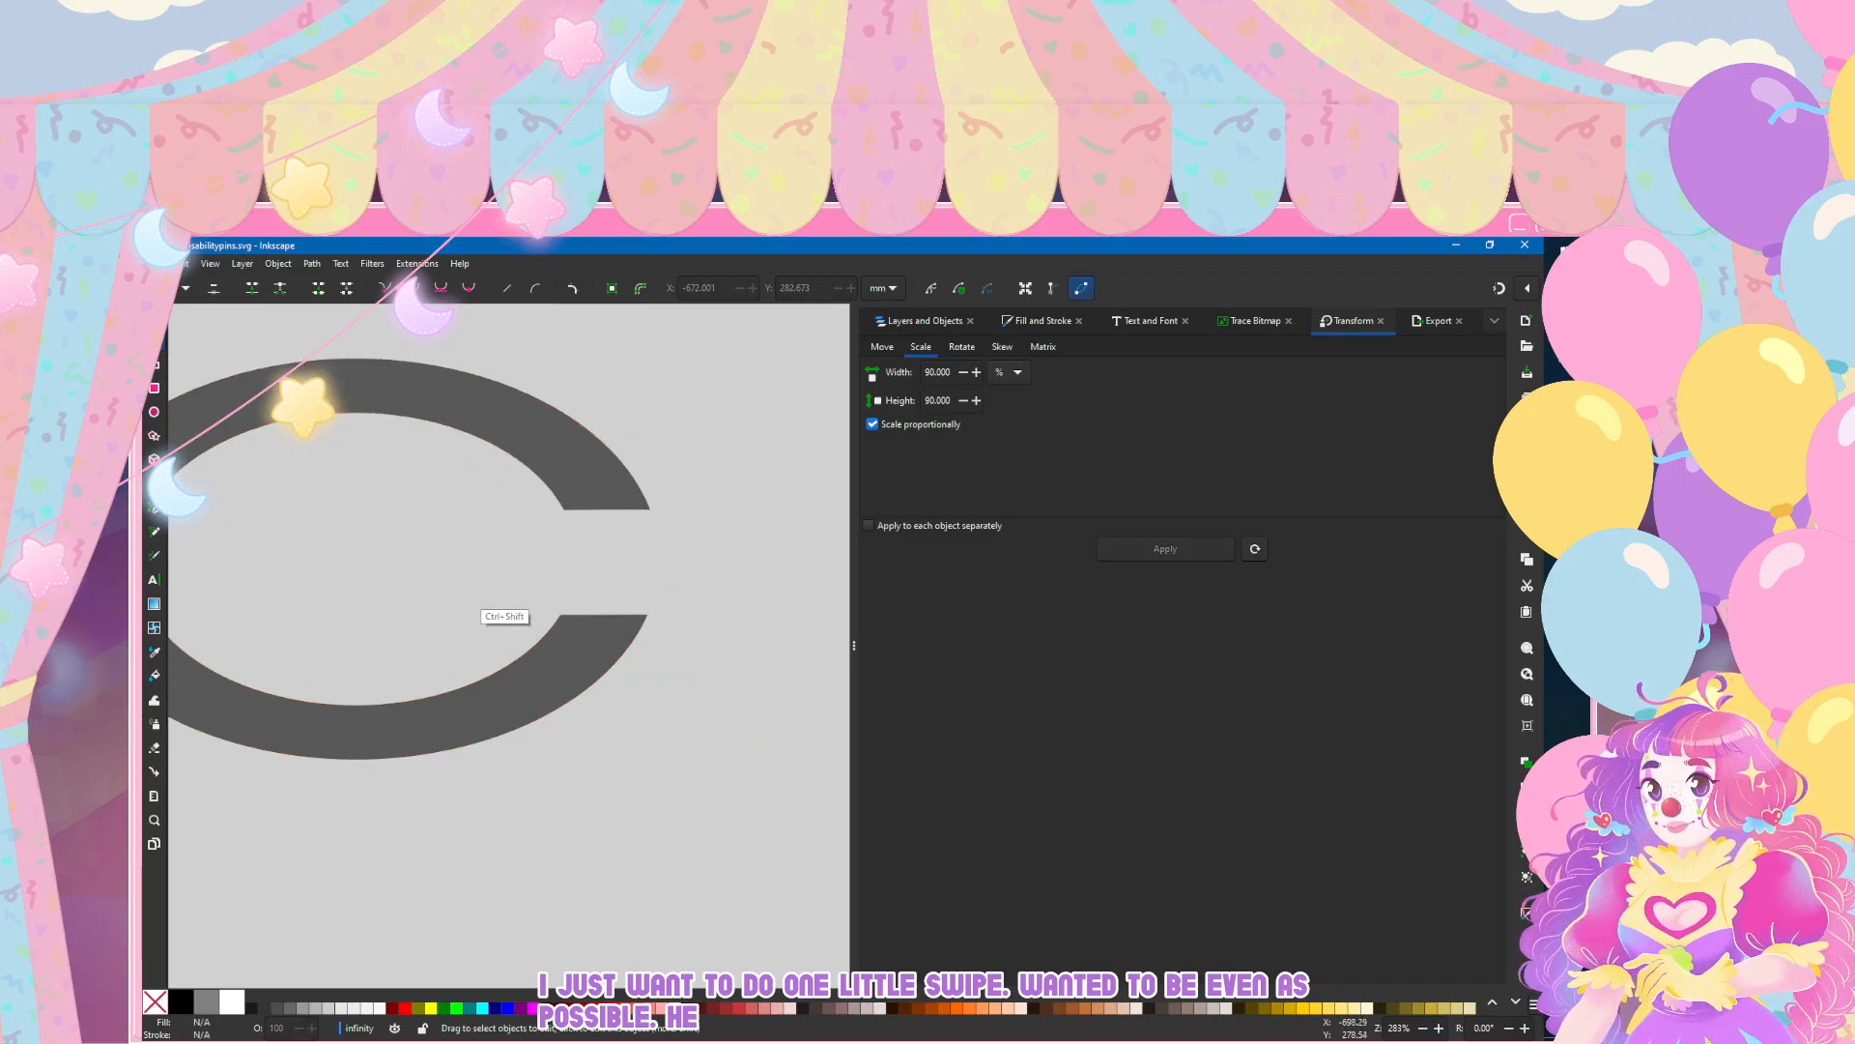
{"action": "key", "text": "ctrl+shift+z"}
Step: Try moving the lower arm's end nodes up past the upper arm, undo the move, and deselect the path
{"action": "left_click_drag", "start_coordinate": [486, 551], "coordinate": [671, 651]}
{"action": "left_click", "coordinate": [599, 643]}
{"action": "mouse_move", "coordinate": [500, 594]}
{"action": "left_mouse_down"}
{"action": "mouse_move", "coordinate": [654, 635]}
{"action": "mouse_move", "coordinate": [711, 554]}
{"action": "mouse_move", "coordinate": [788, 493]}
{"action": "mouse_move", "coordinate": [779, 451]}
{"action": "mouse_move", "coordinate": [741, 597]}
{"action": "mouse_move", "coordinate": [795, 470]}
{"action": "mouse_move", "coordinate": [697, 451]}
{"action": "mouse_move", "coordinate": [708, 464]}
{"action": "left_mouse_up"}
{"action": "key", "text": "ctrl+z"}
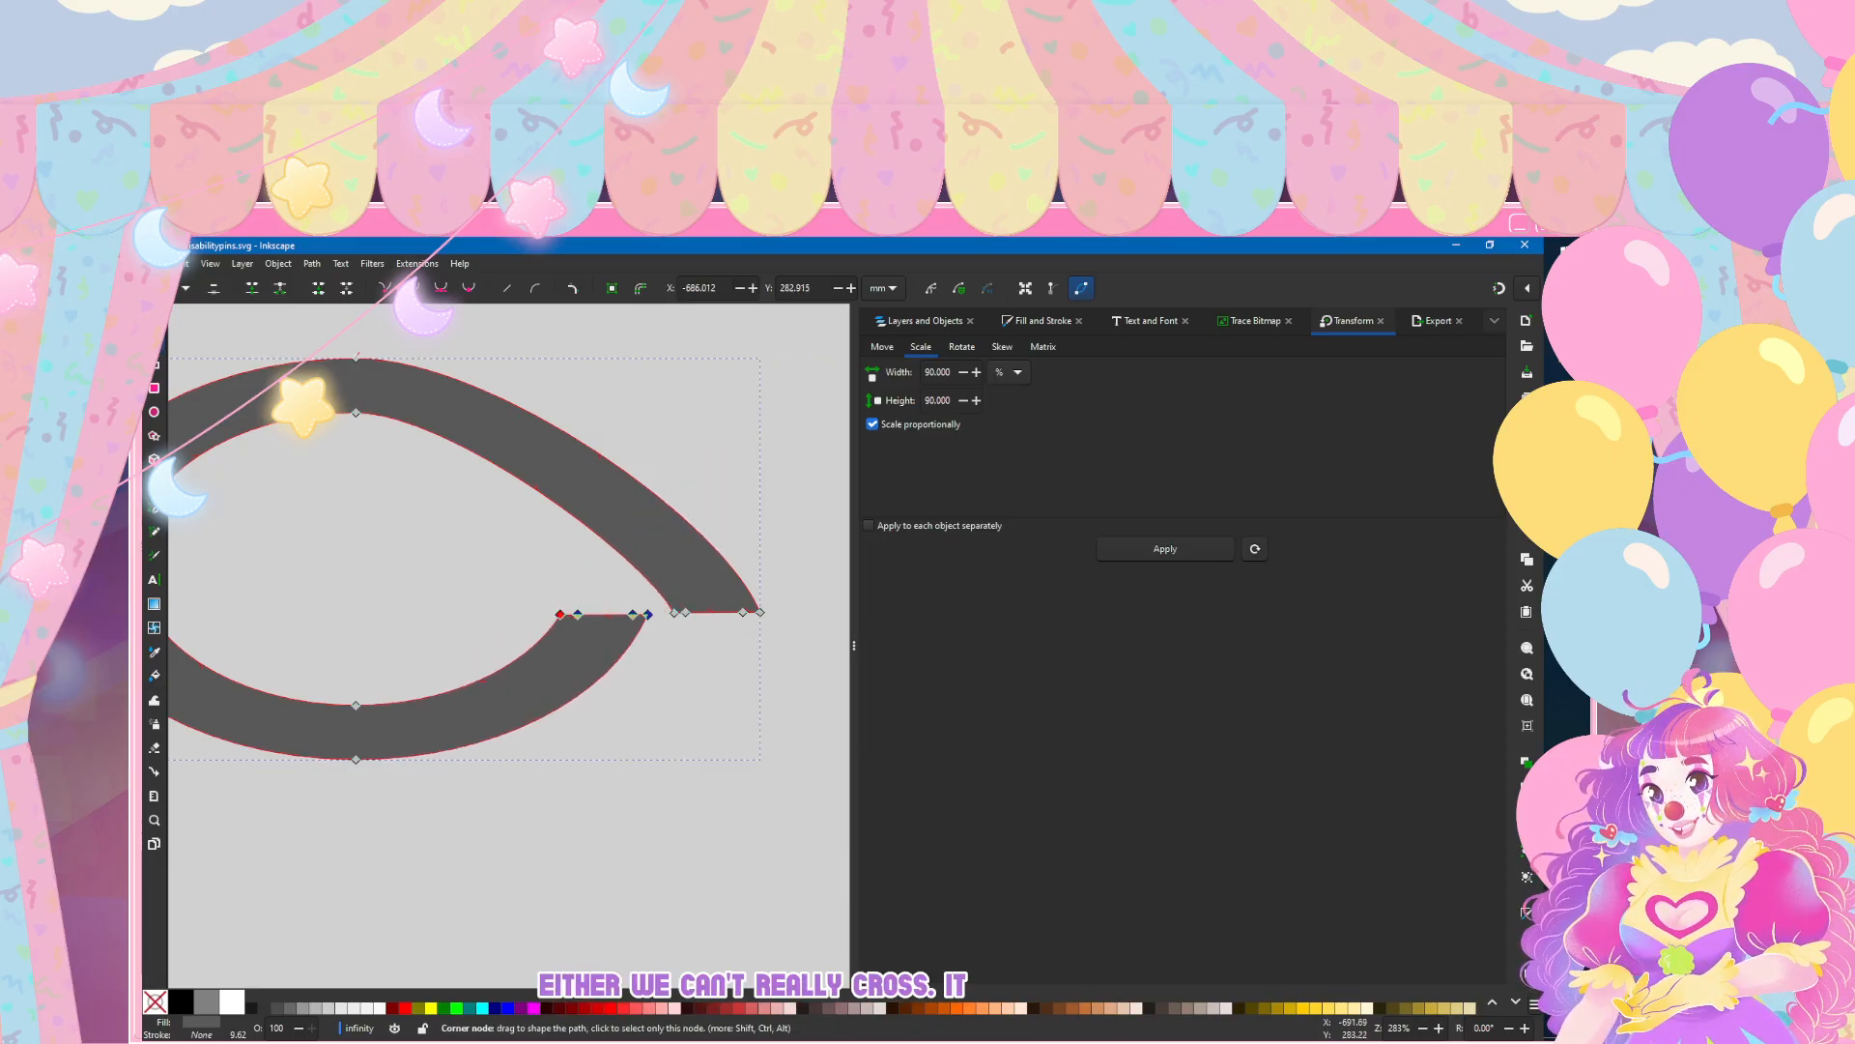
{"action": "scroll", "coordinate": [276, 455], "scroll_direction": "down", "scroll_amount": 2}
{"action": "left_click_drag", "start_coordinate": [247, 452], "coordinate": [365, 451]}
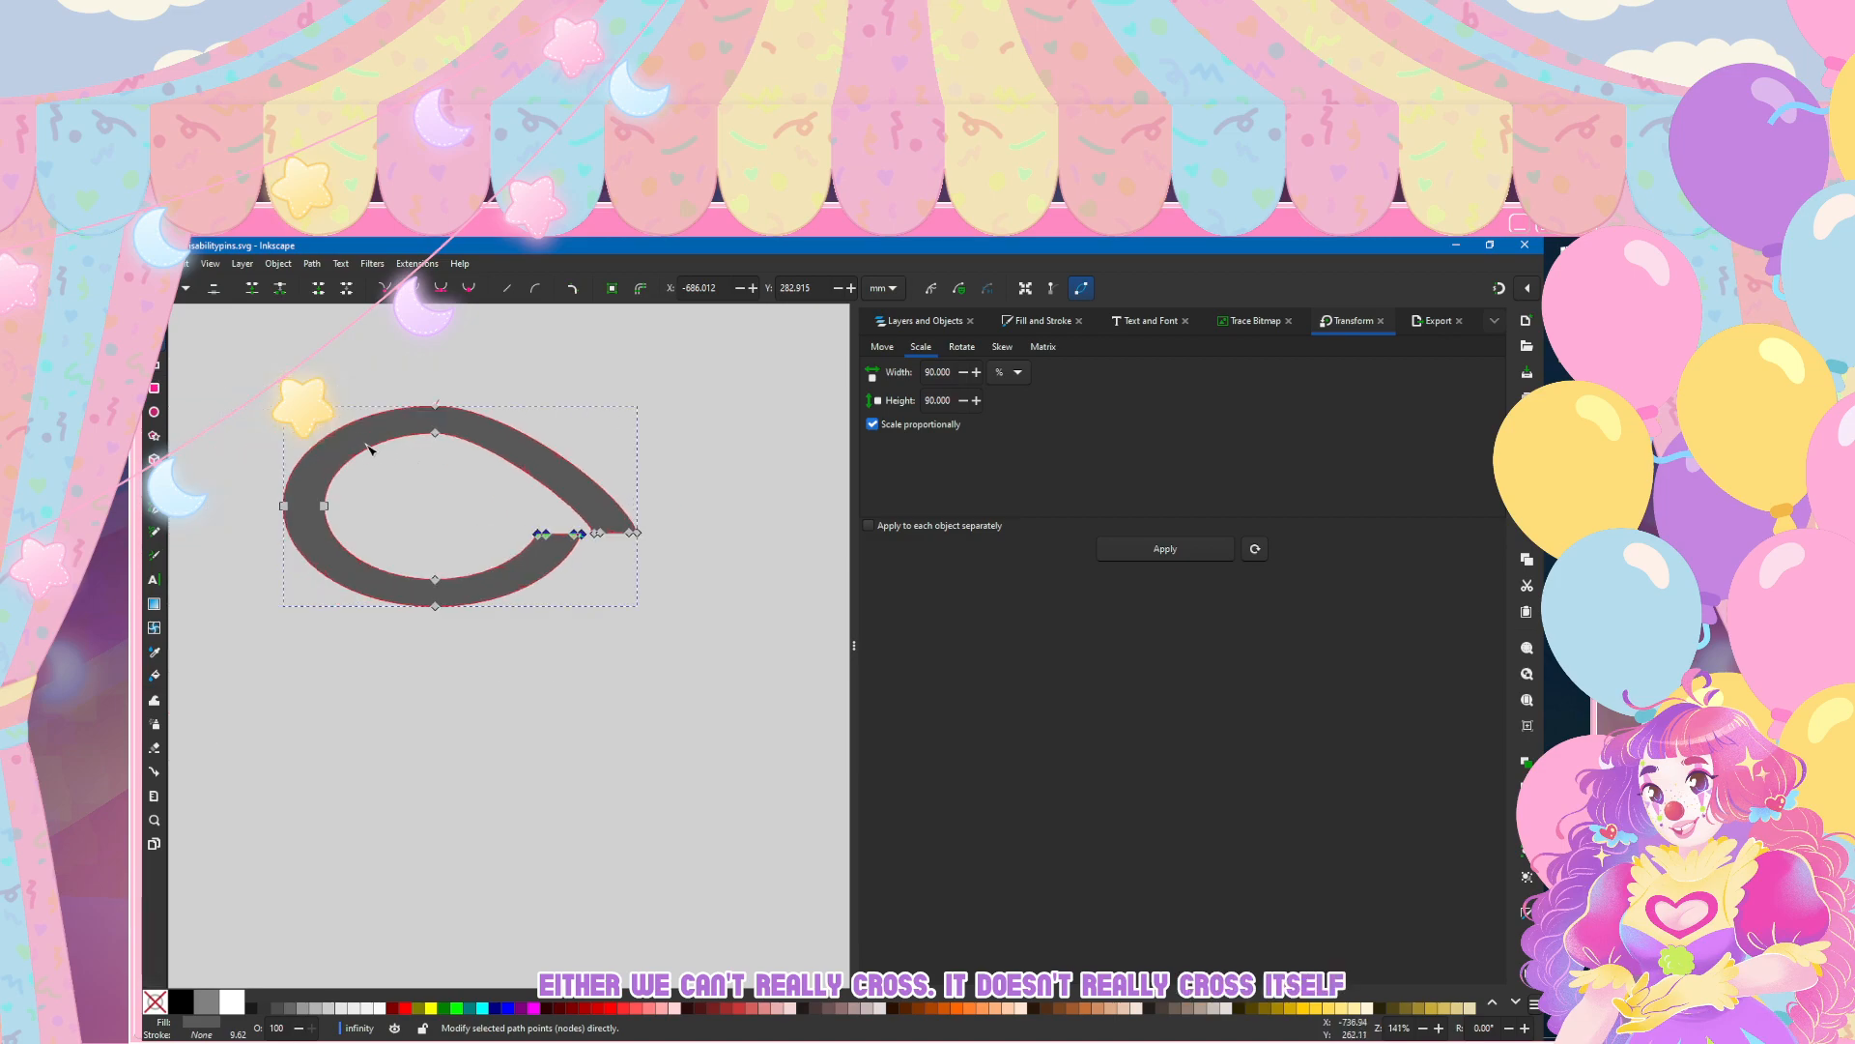
{"action": "scroll", "coordinate": [497, 378], "scroll_direction": "up", "scroll_amount": 1}
{"action": "scroll", "coordinate": [496, 378], "scroll_direction": "left", "scroll_amount": 1}
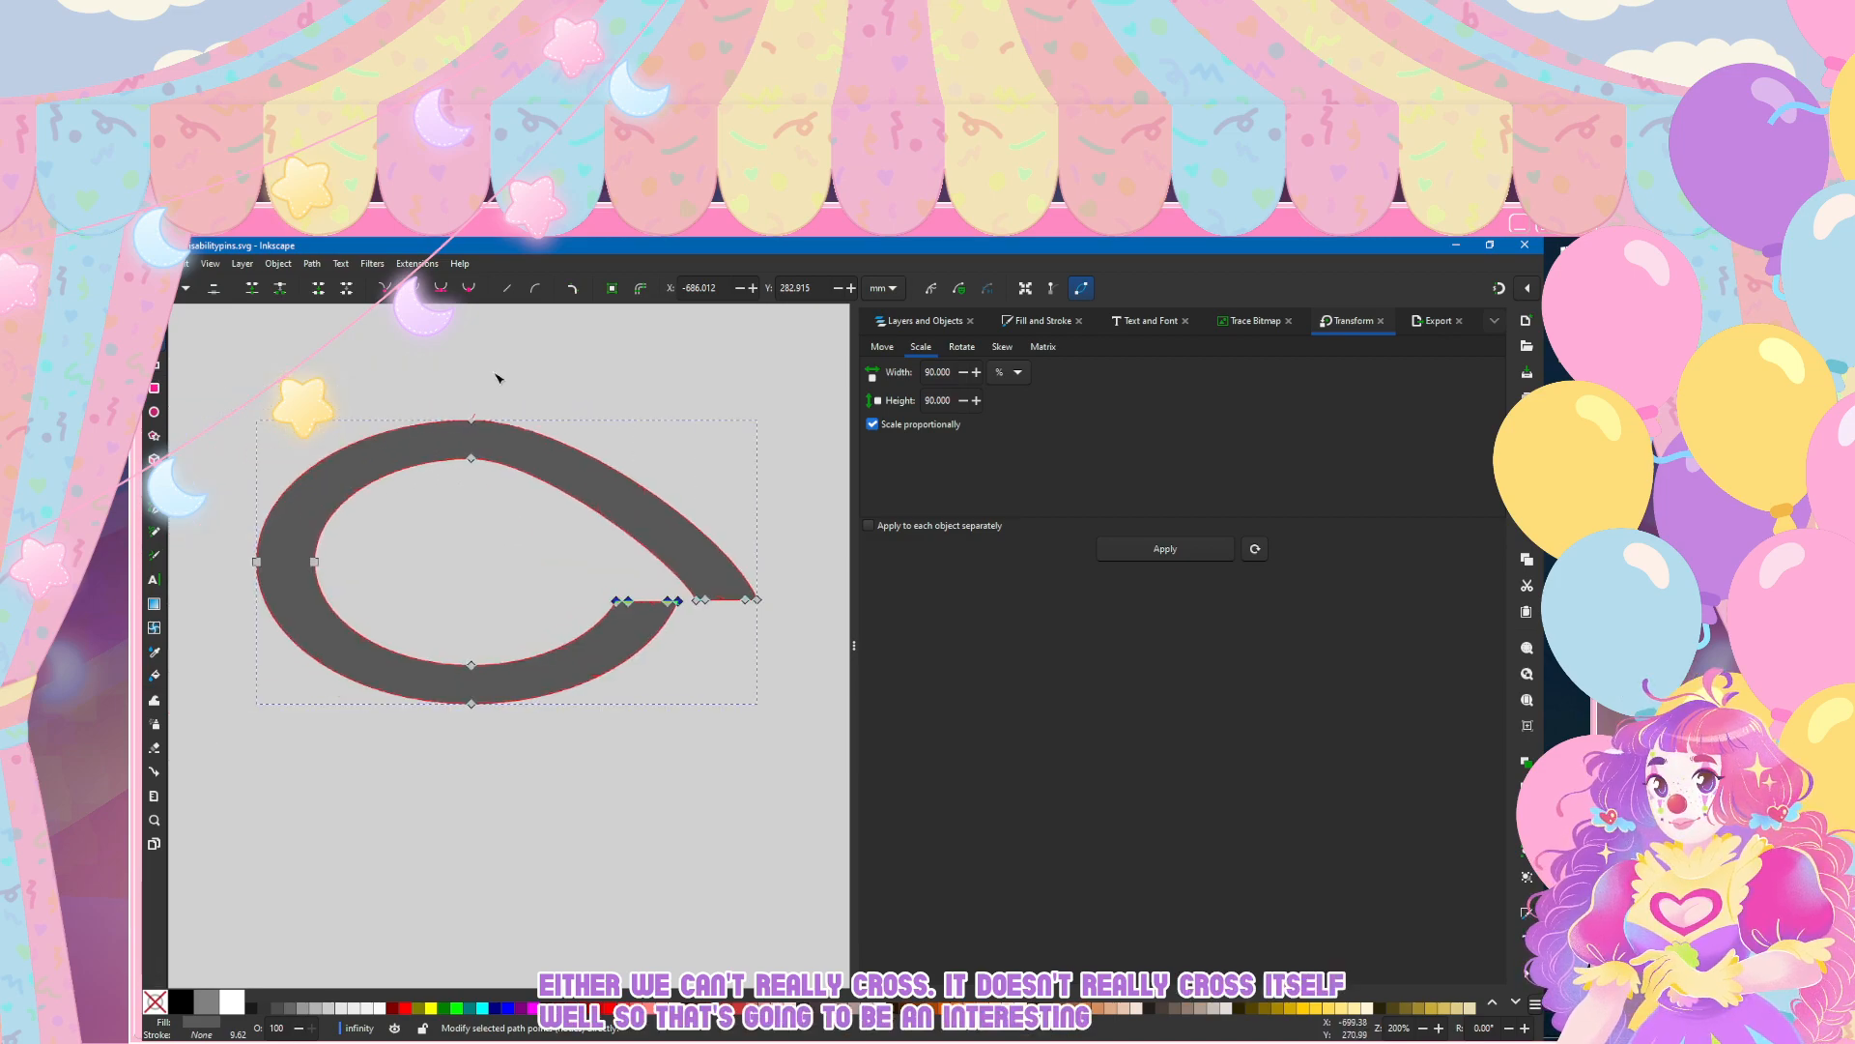
{"action": "left_click", "coordinate": [497, 377]}
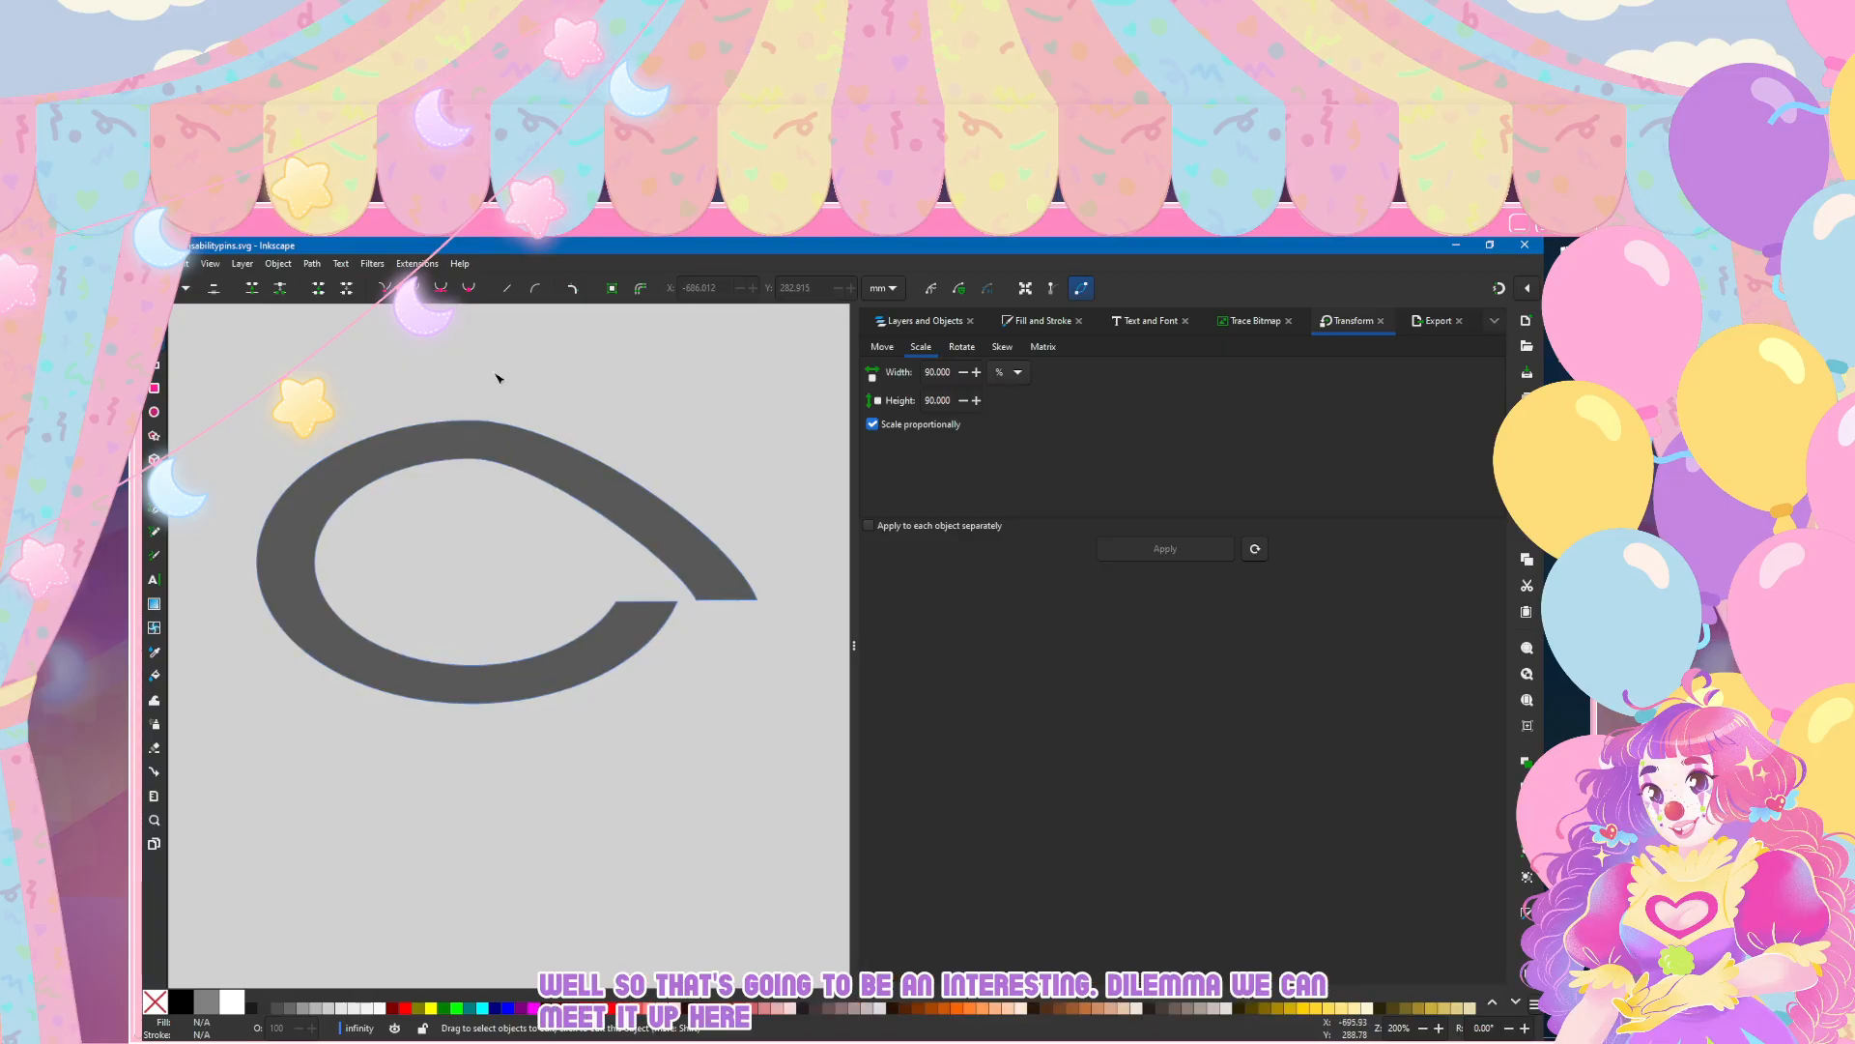
Step: Insert a node on the upper-left part of both the outer and inner curves, and delete the topmost node of each
{"action": "left_click", "coordinate": [591, 490]}
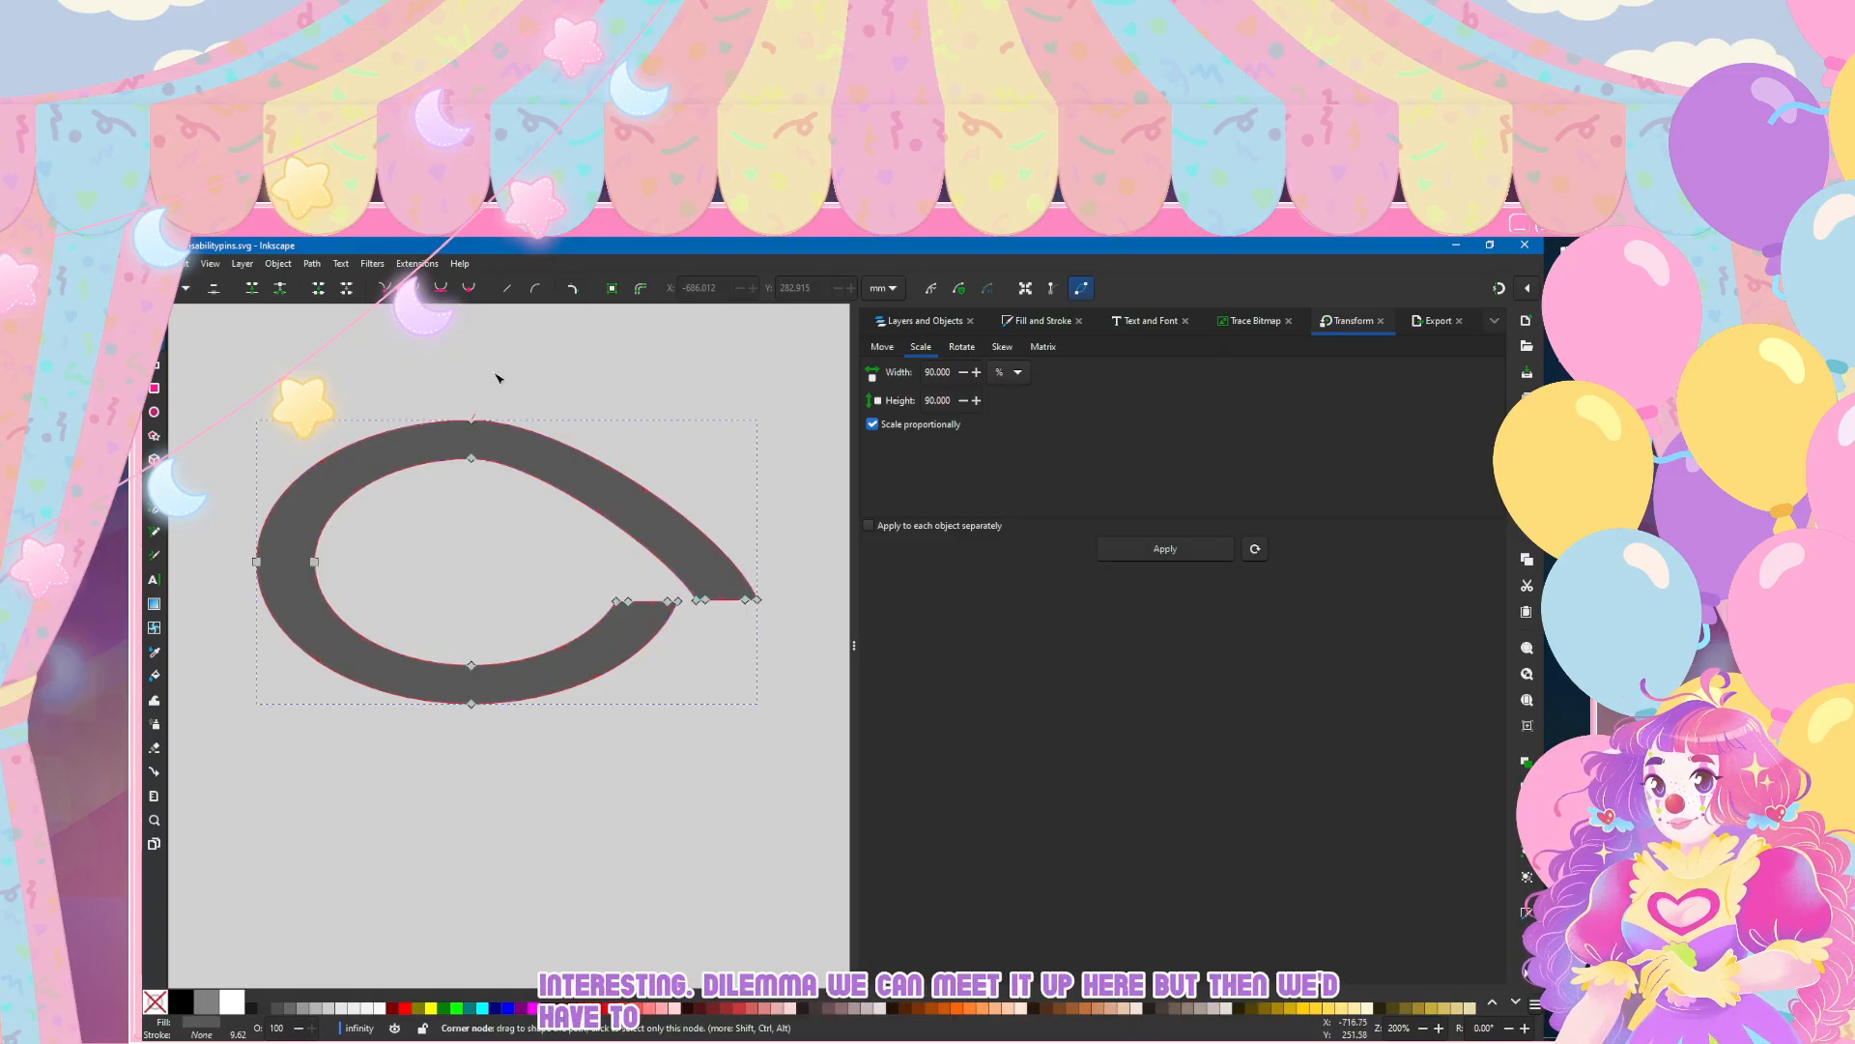
{"action": "left_click", "coordinate": [471, 419]}
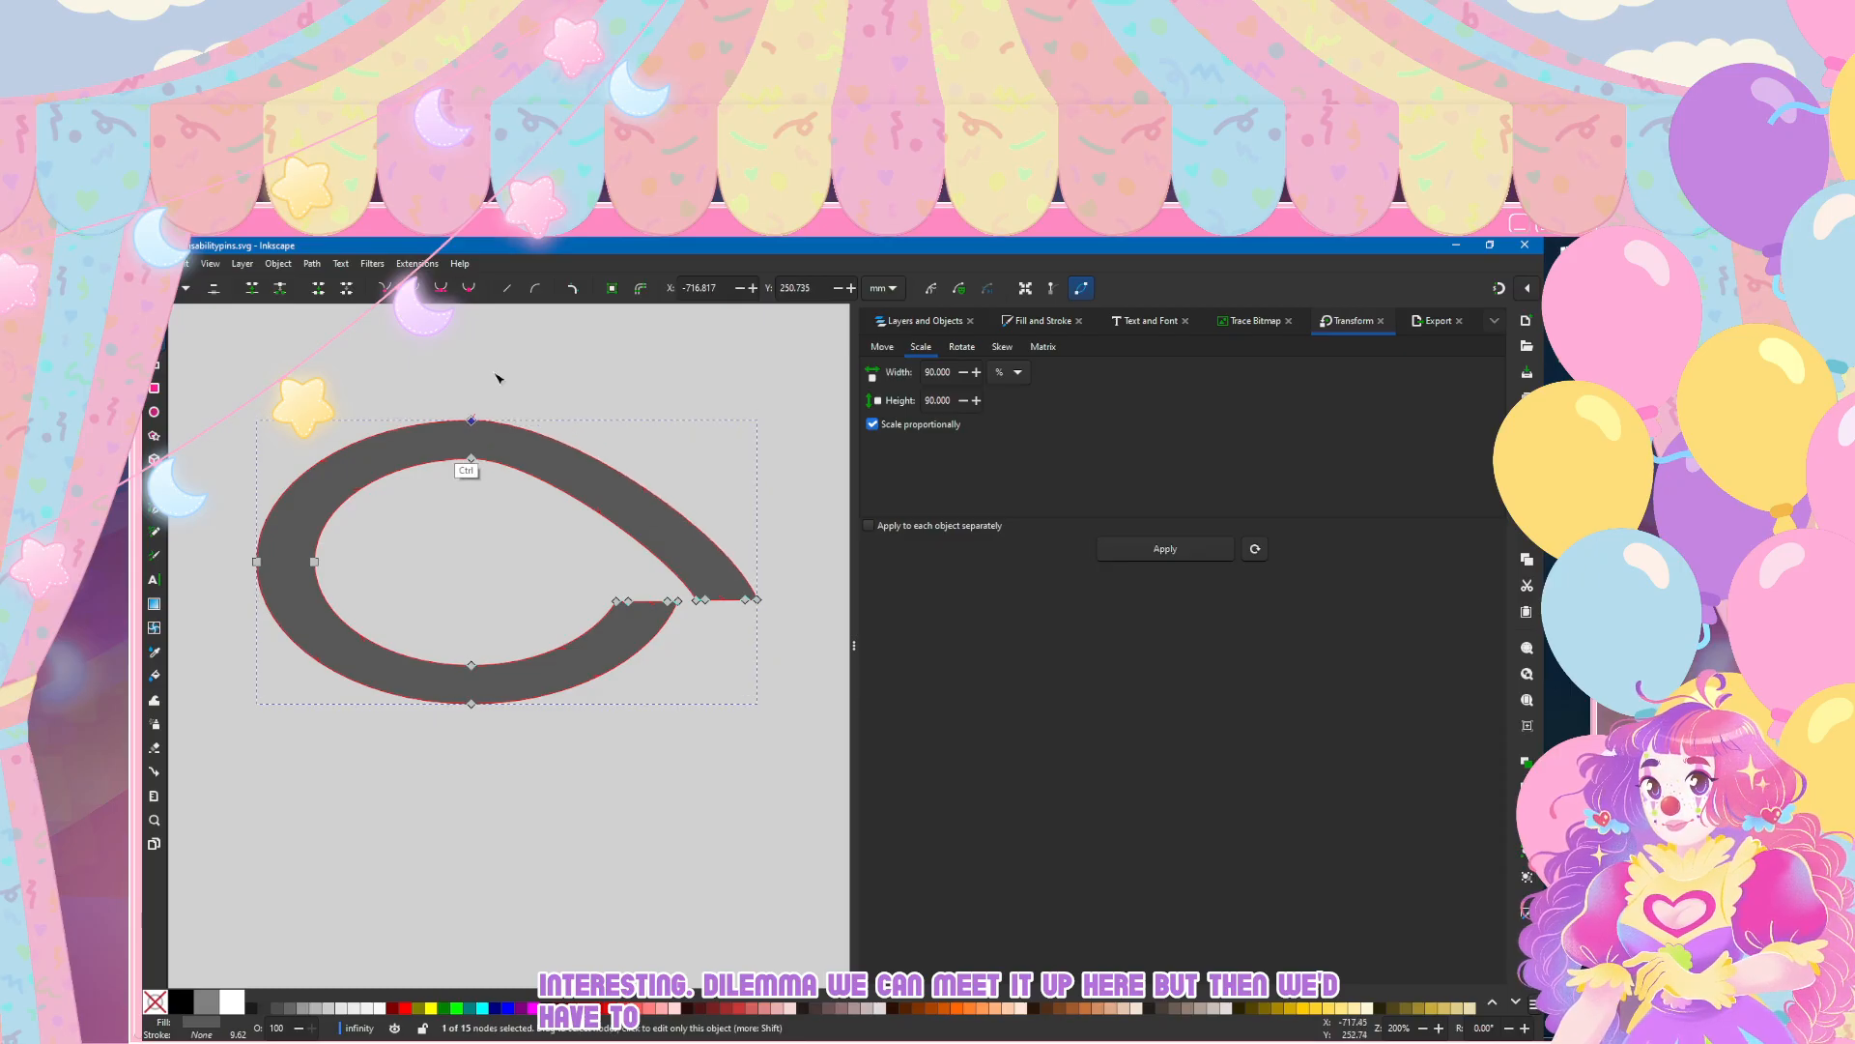
{"action": "left_click", "coordinate": [495, 373]}
{"action": "left_click", "coordinate": [494, 373]}
{"action": "left_click", "coordinate": [352, 449]}
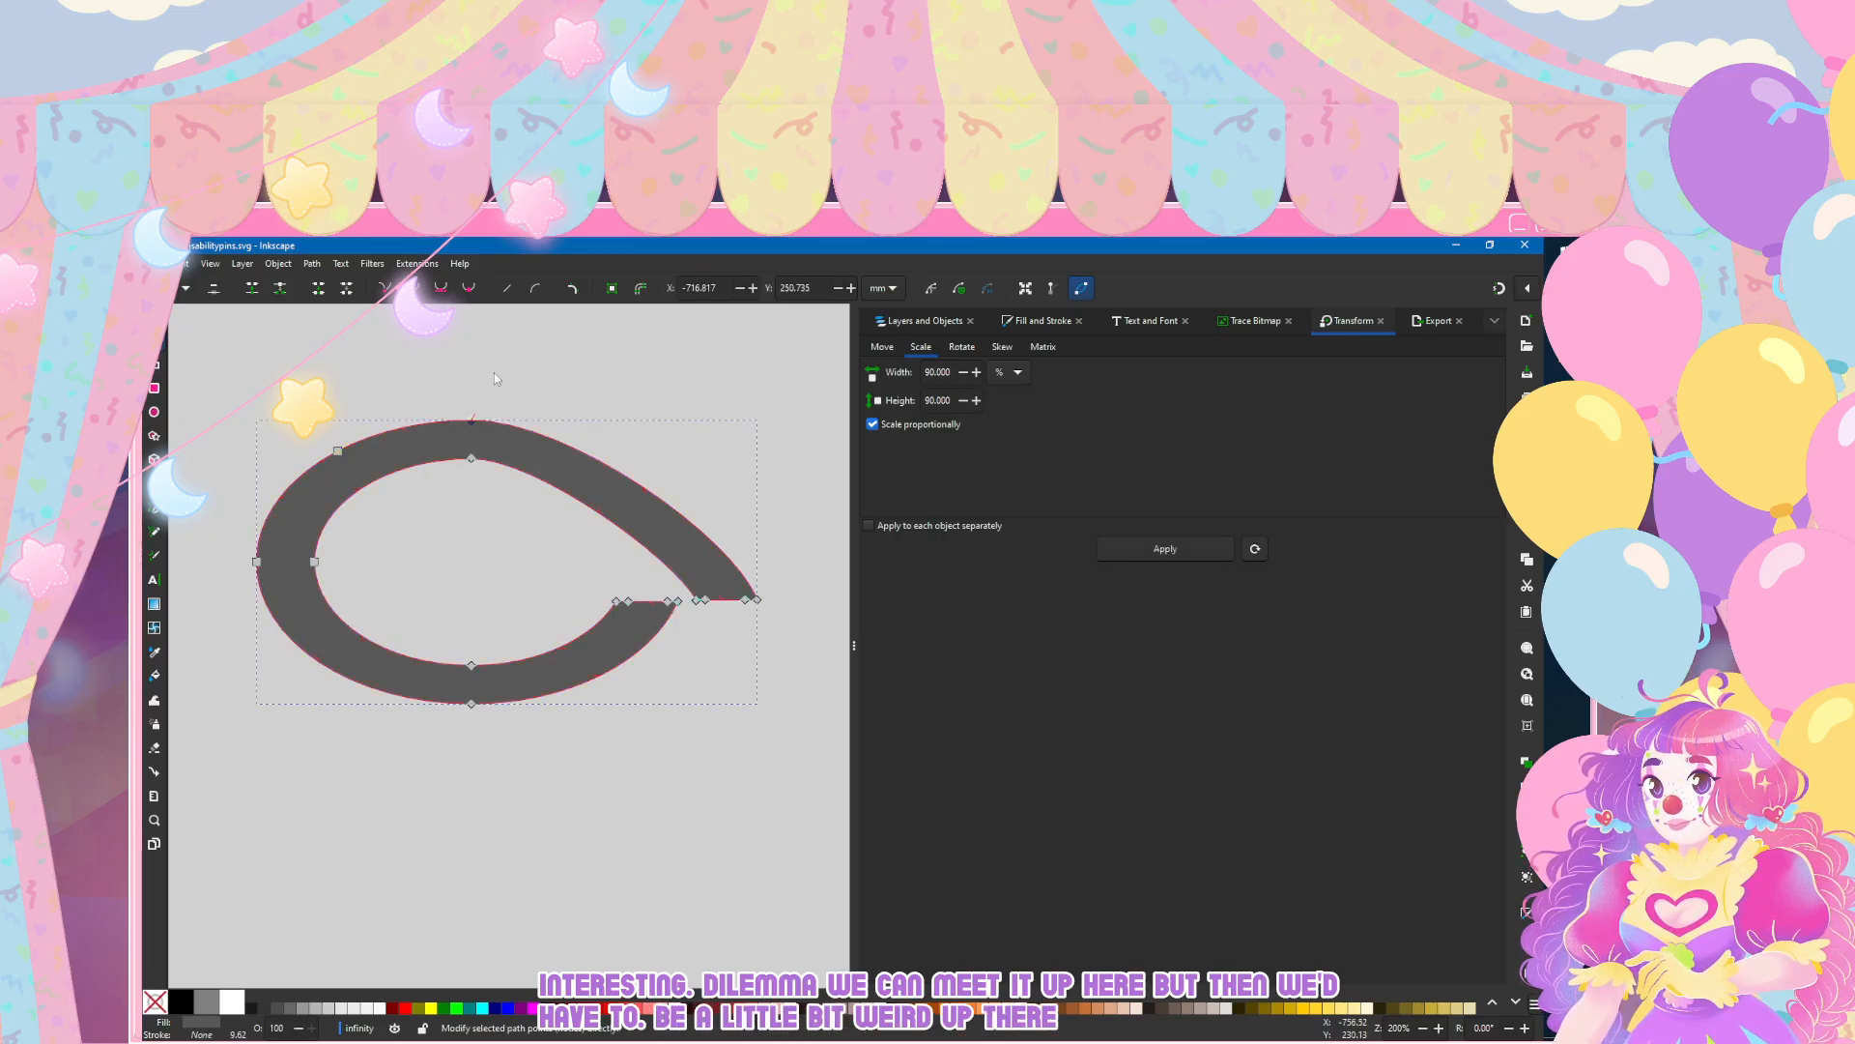
{"action": "left_click", "coordinate": [496, 376]}
{"action": "left_click", "coordinate": [459, 448]}
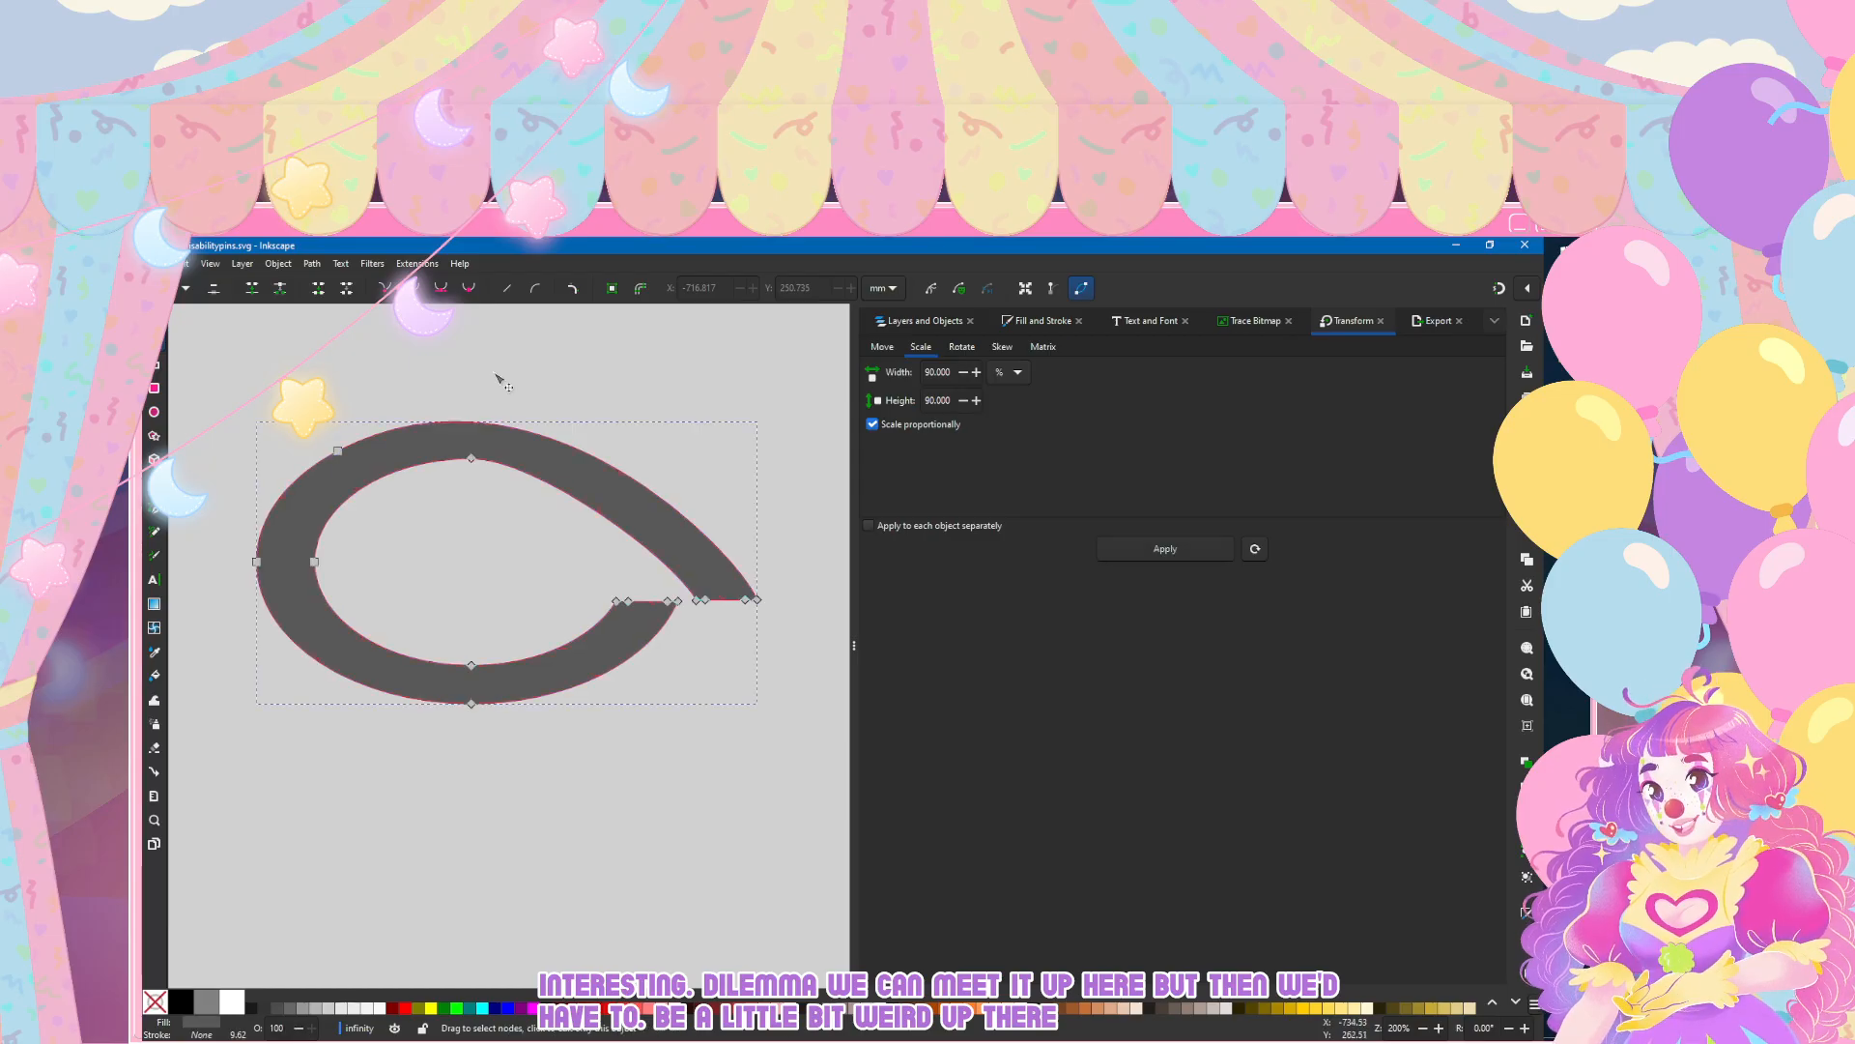
{"action": "left_click", "coordinate": [472, 458]}
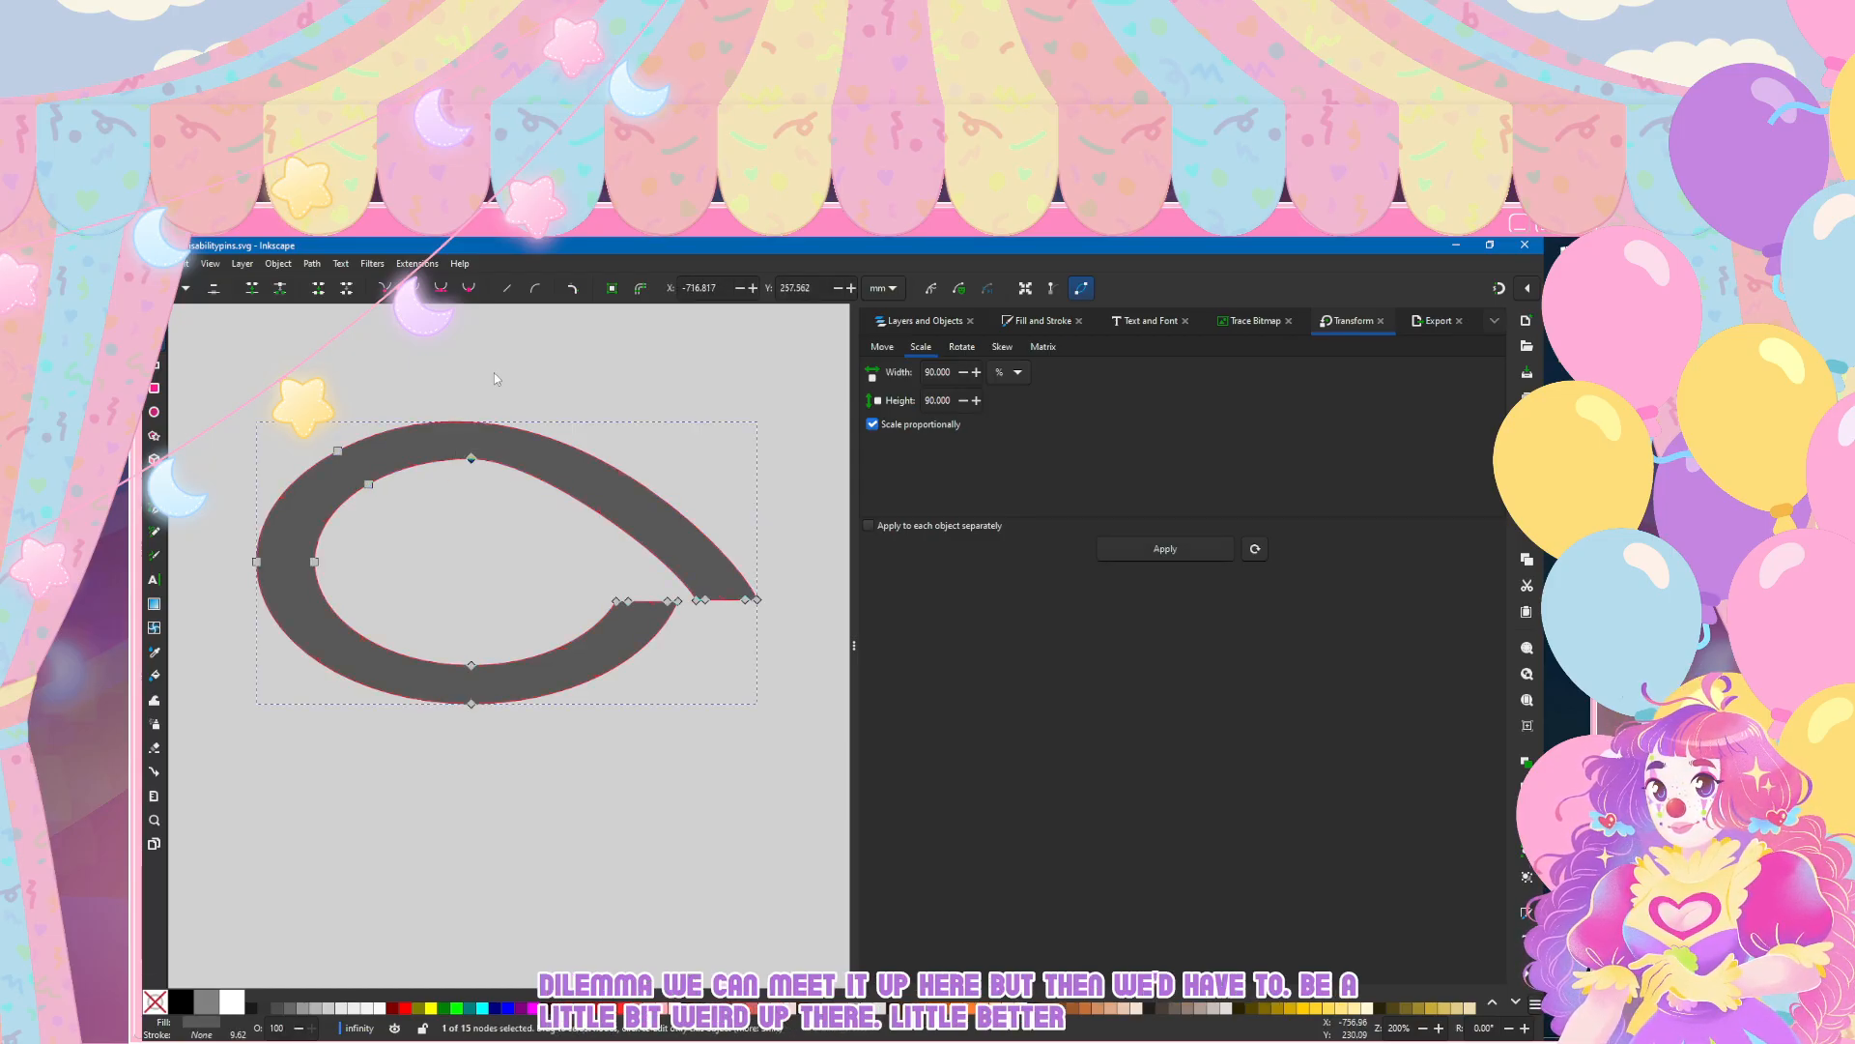
{"action": "left_click", "coordinate": [495, 377]}
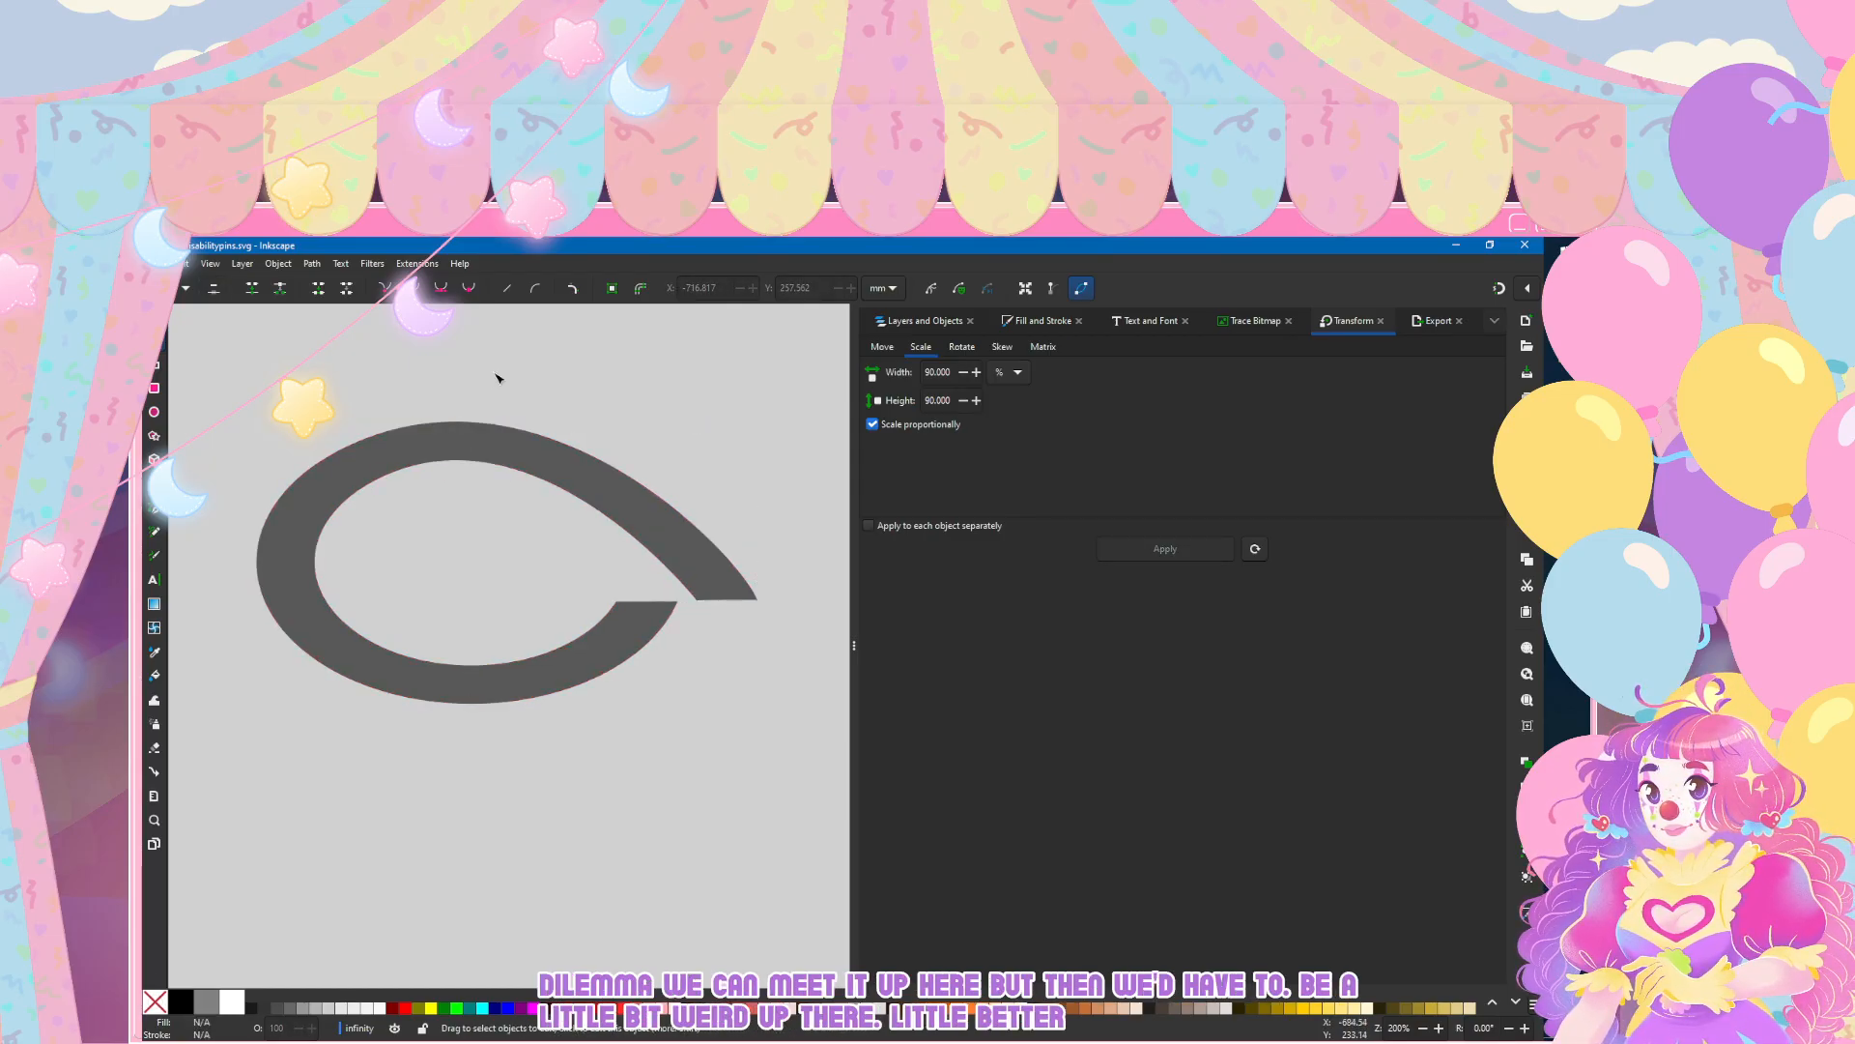
Step: Move the leftmost outer node slightly inward and the upper-left outer node slightly up and right to even out the band
{"action": "left_click", "coordinate": [426, 448]}
{"action": "left_click_drag", "start_coordinate": [256, 561], "coordinate": [264, 560]}
{"action": "left_click", "coordinate": [496, 377]}
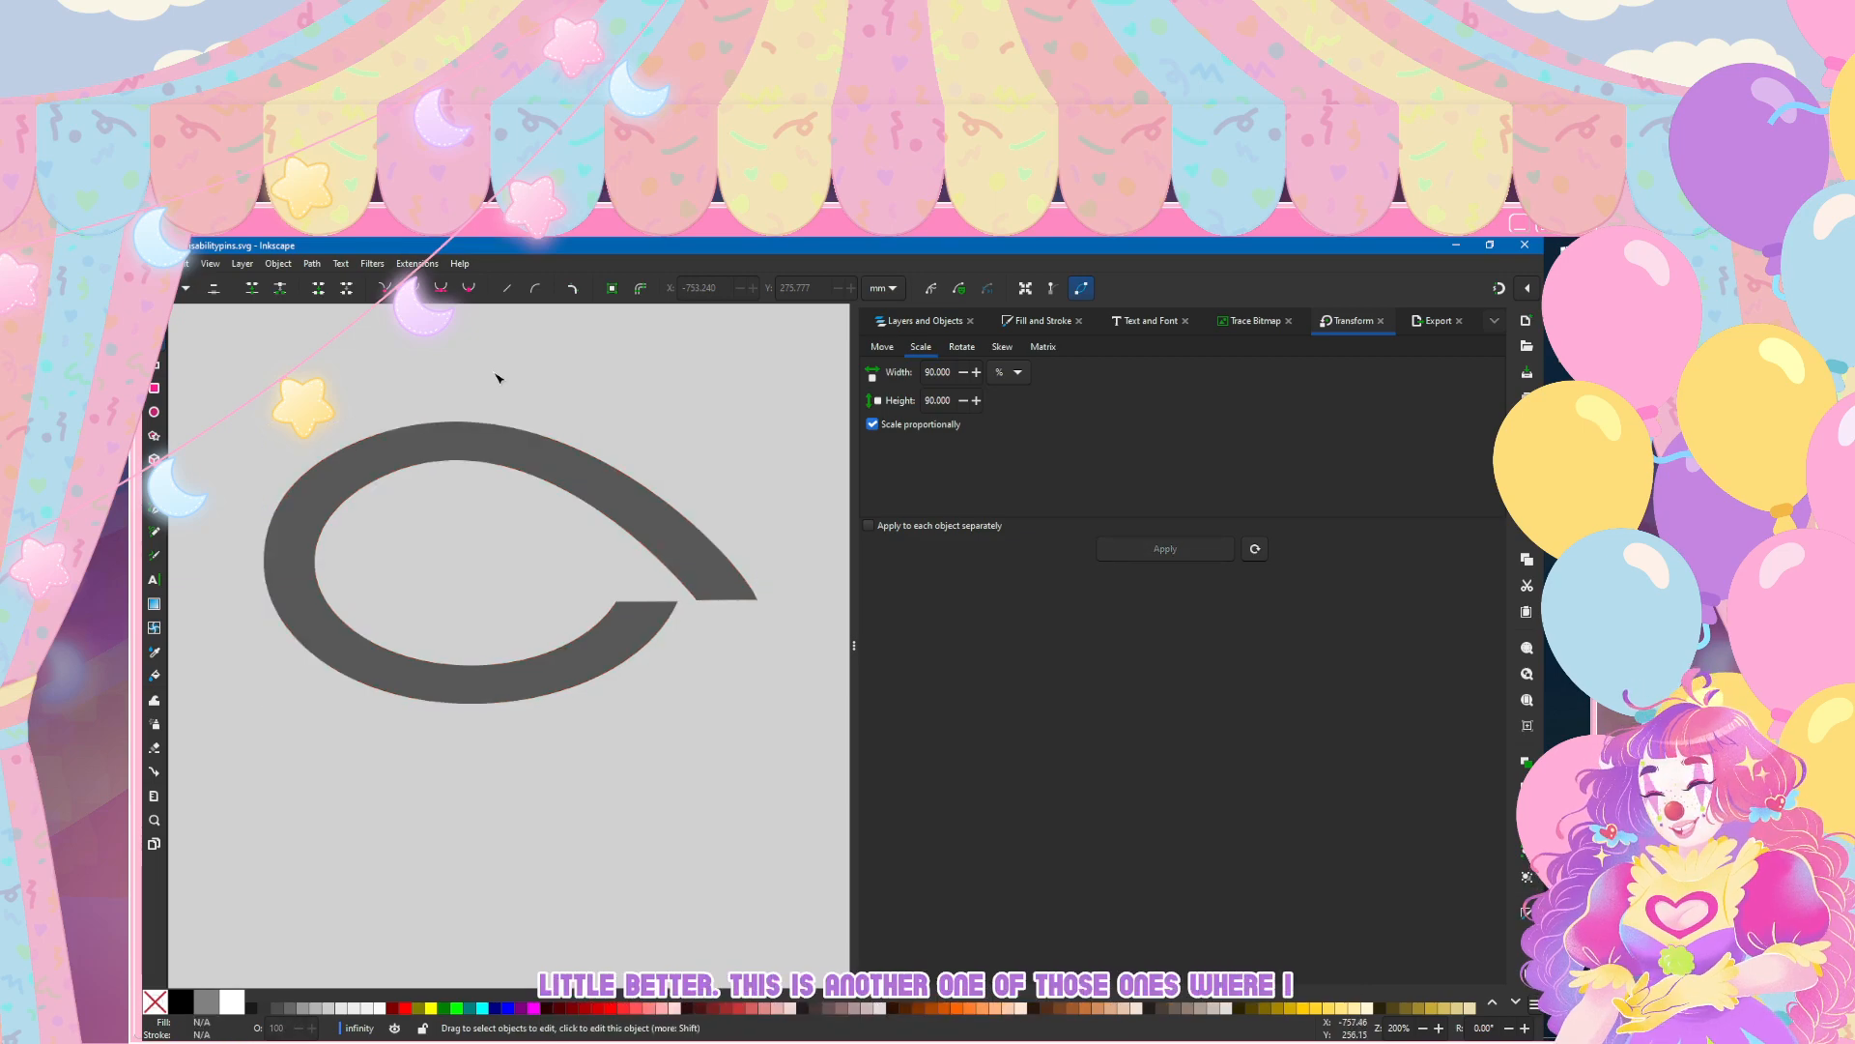
{"action": "scroll", "coordinate": [650, 493], "scroll_direction": "down", "scroll_amount": 3}
{"action": "scroll", "coordinate": [650, 493], "scroll_direction": "down", "scroll_amount": 3}
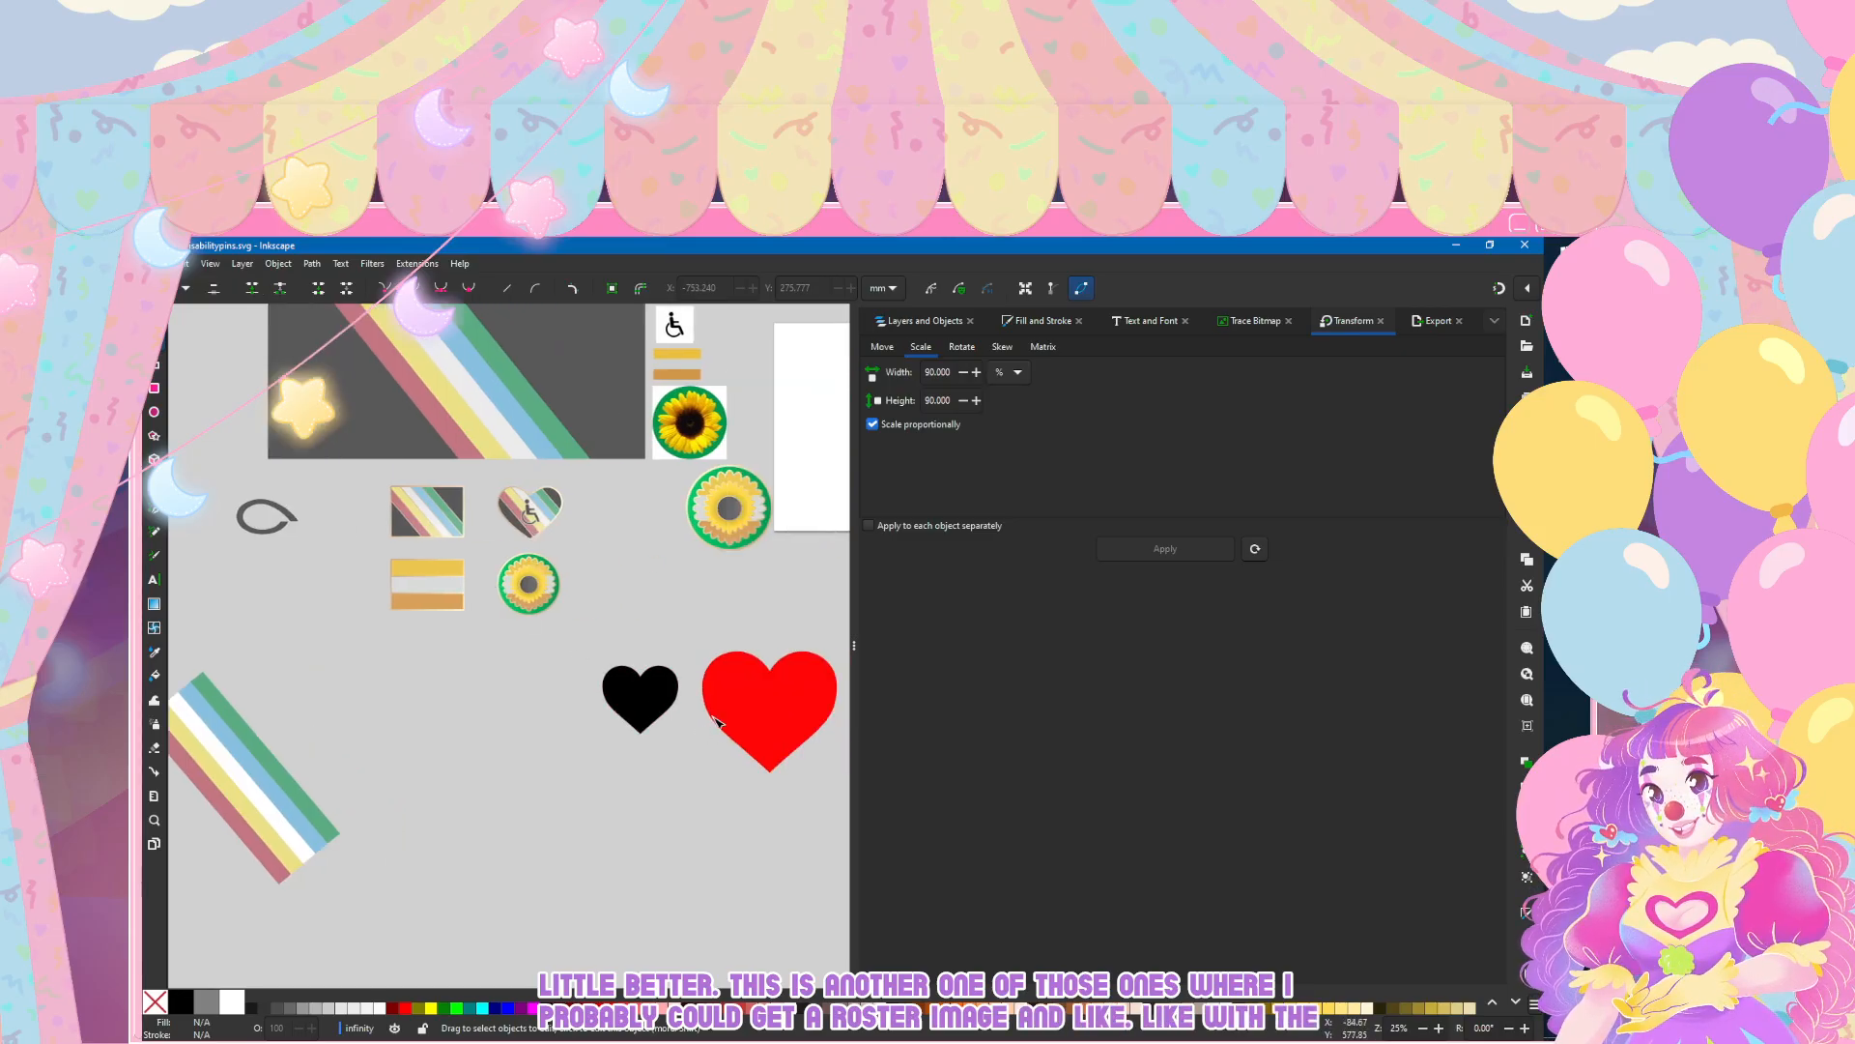
{"action": "scroll", "coordinate": [450, 532], "scroll_direction": "left", "scroll_amount": 3}
{"action": "scroll", "coordinate": [474, 509], "scroll_direction": "up", "scroll_amount": 2}
{"action": "scroll", "coordinate": [473, 510], "scroll_direction": "up", "scroll_amount": 4}
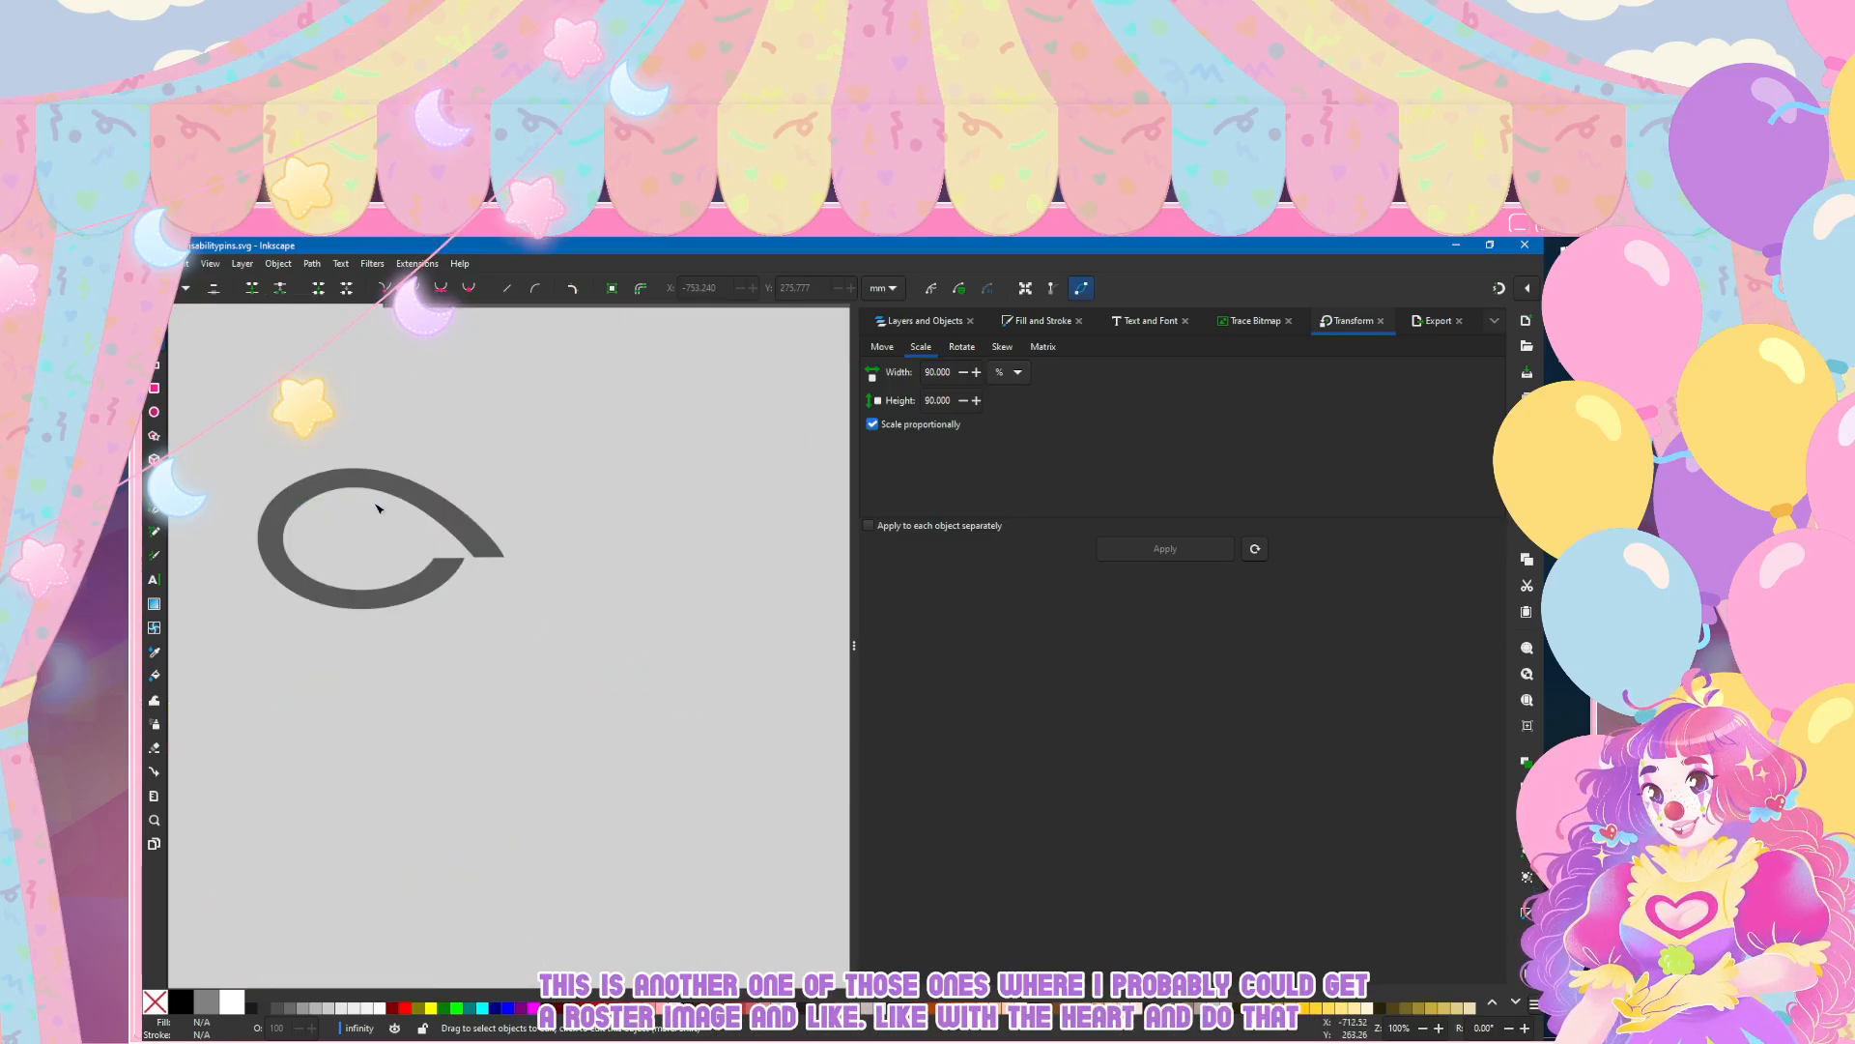
{"action": "left_click", "coordinate": [316, 496]}
{"action": "left_click_drag", "start_coordinate": [298, 467], "coordinate": [307, 462]}
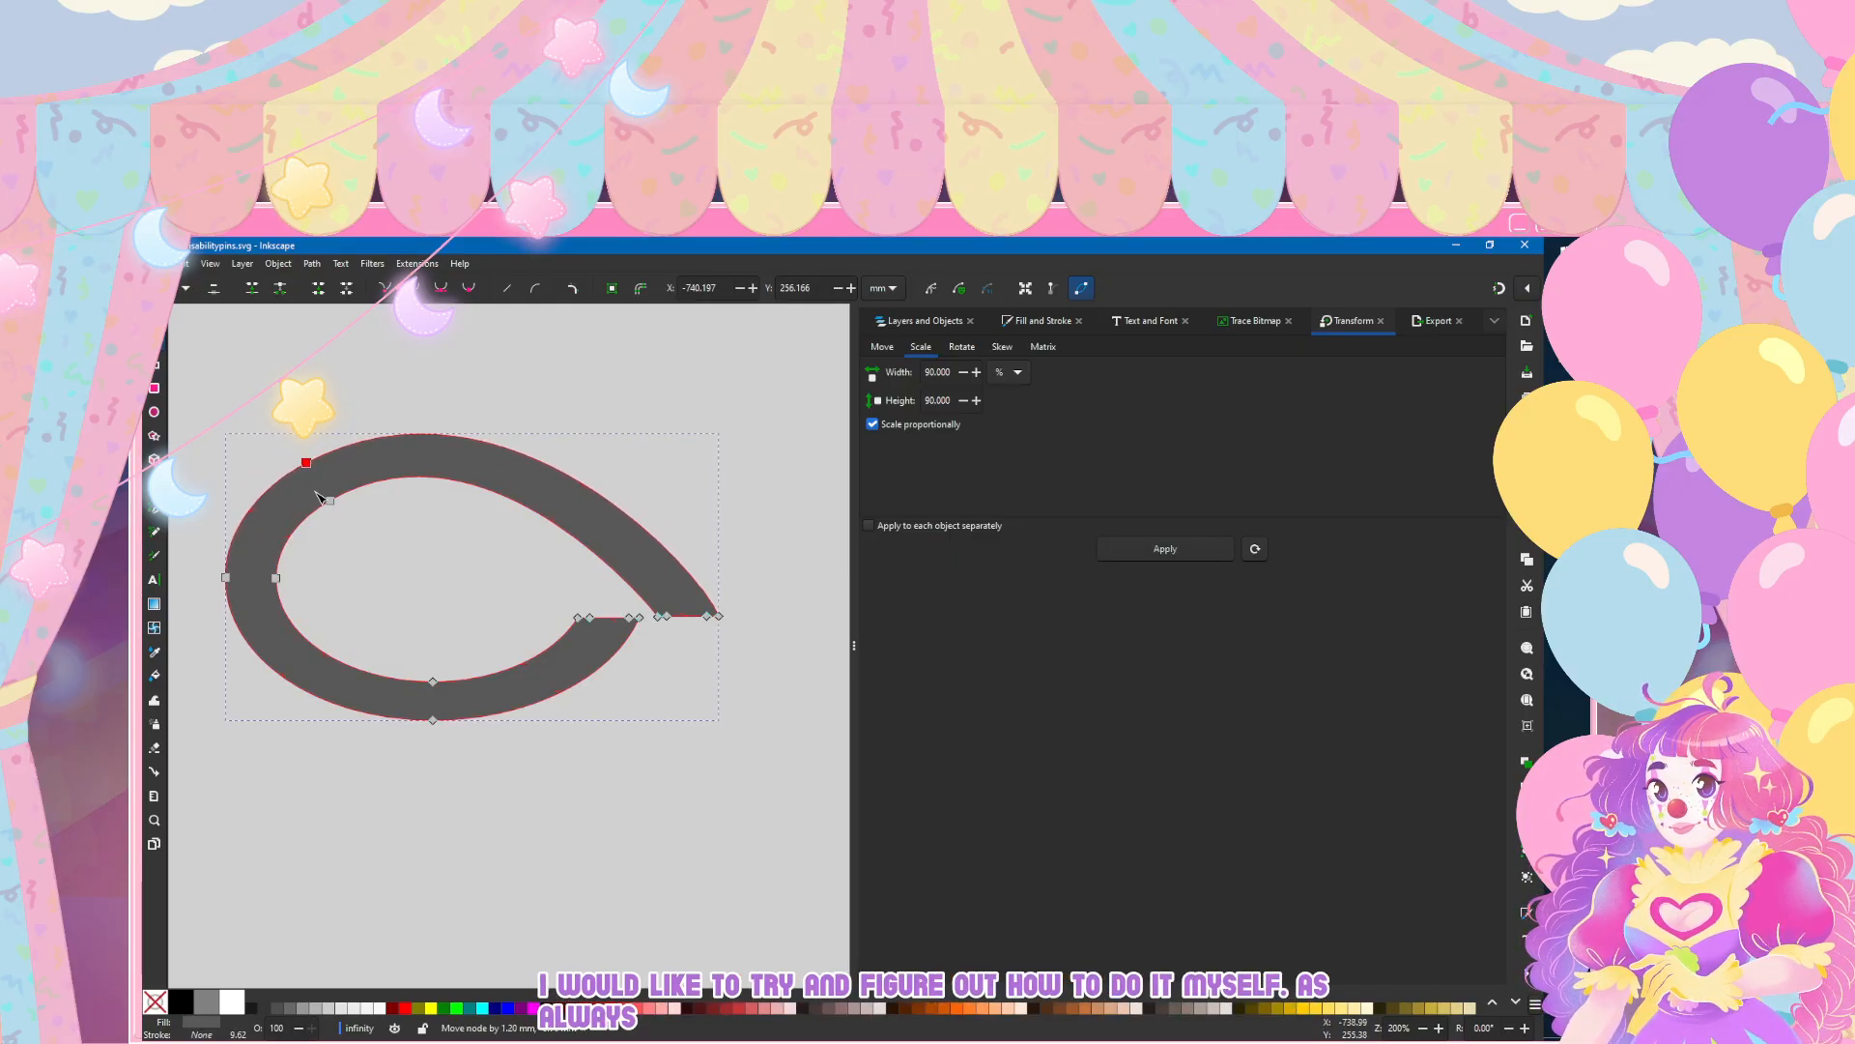
{"action": "key", "text": "Escape"}
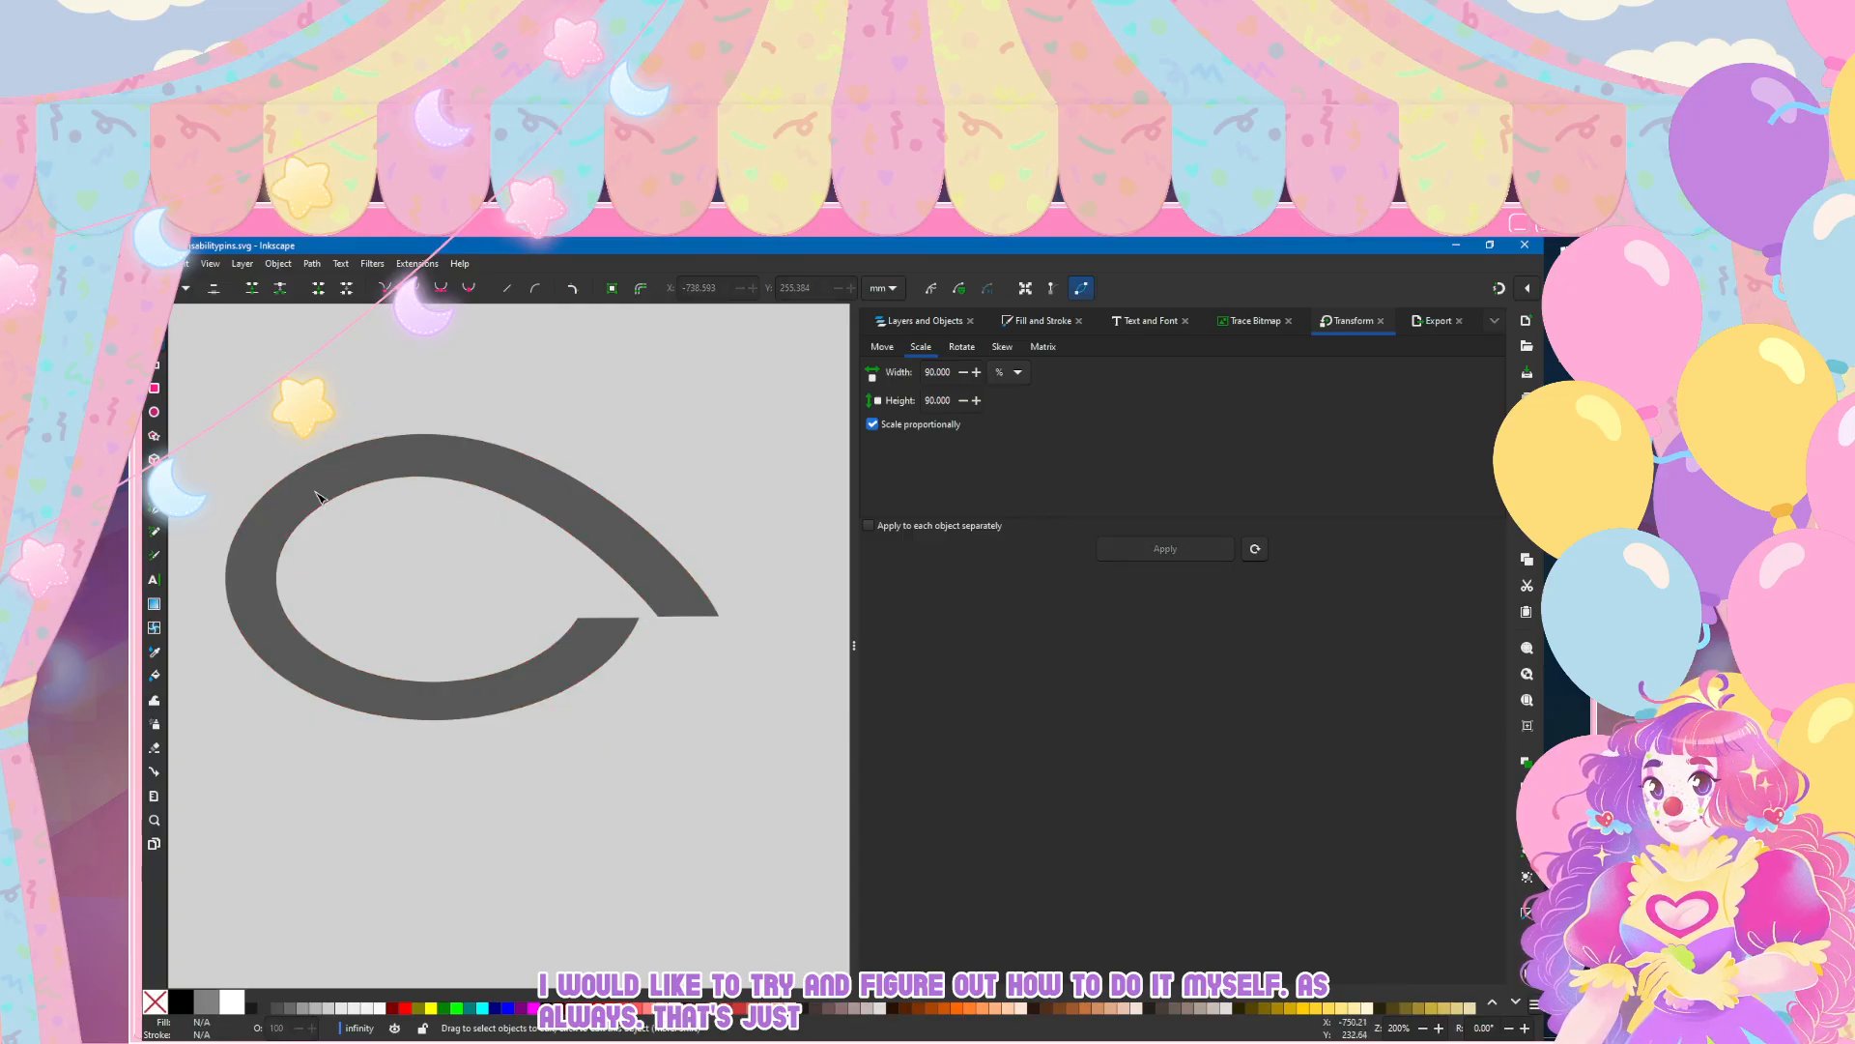
Step: Undo the last two node moves and redo them
{"action": "left_click", "coordinate": [320, 499]}
{"action": "key", "text": "ctrl+z"}
{"action": "left_click", "coordinate": [327, 853]}
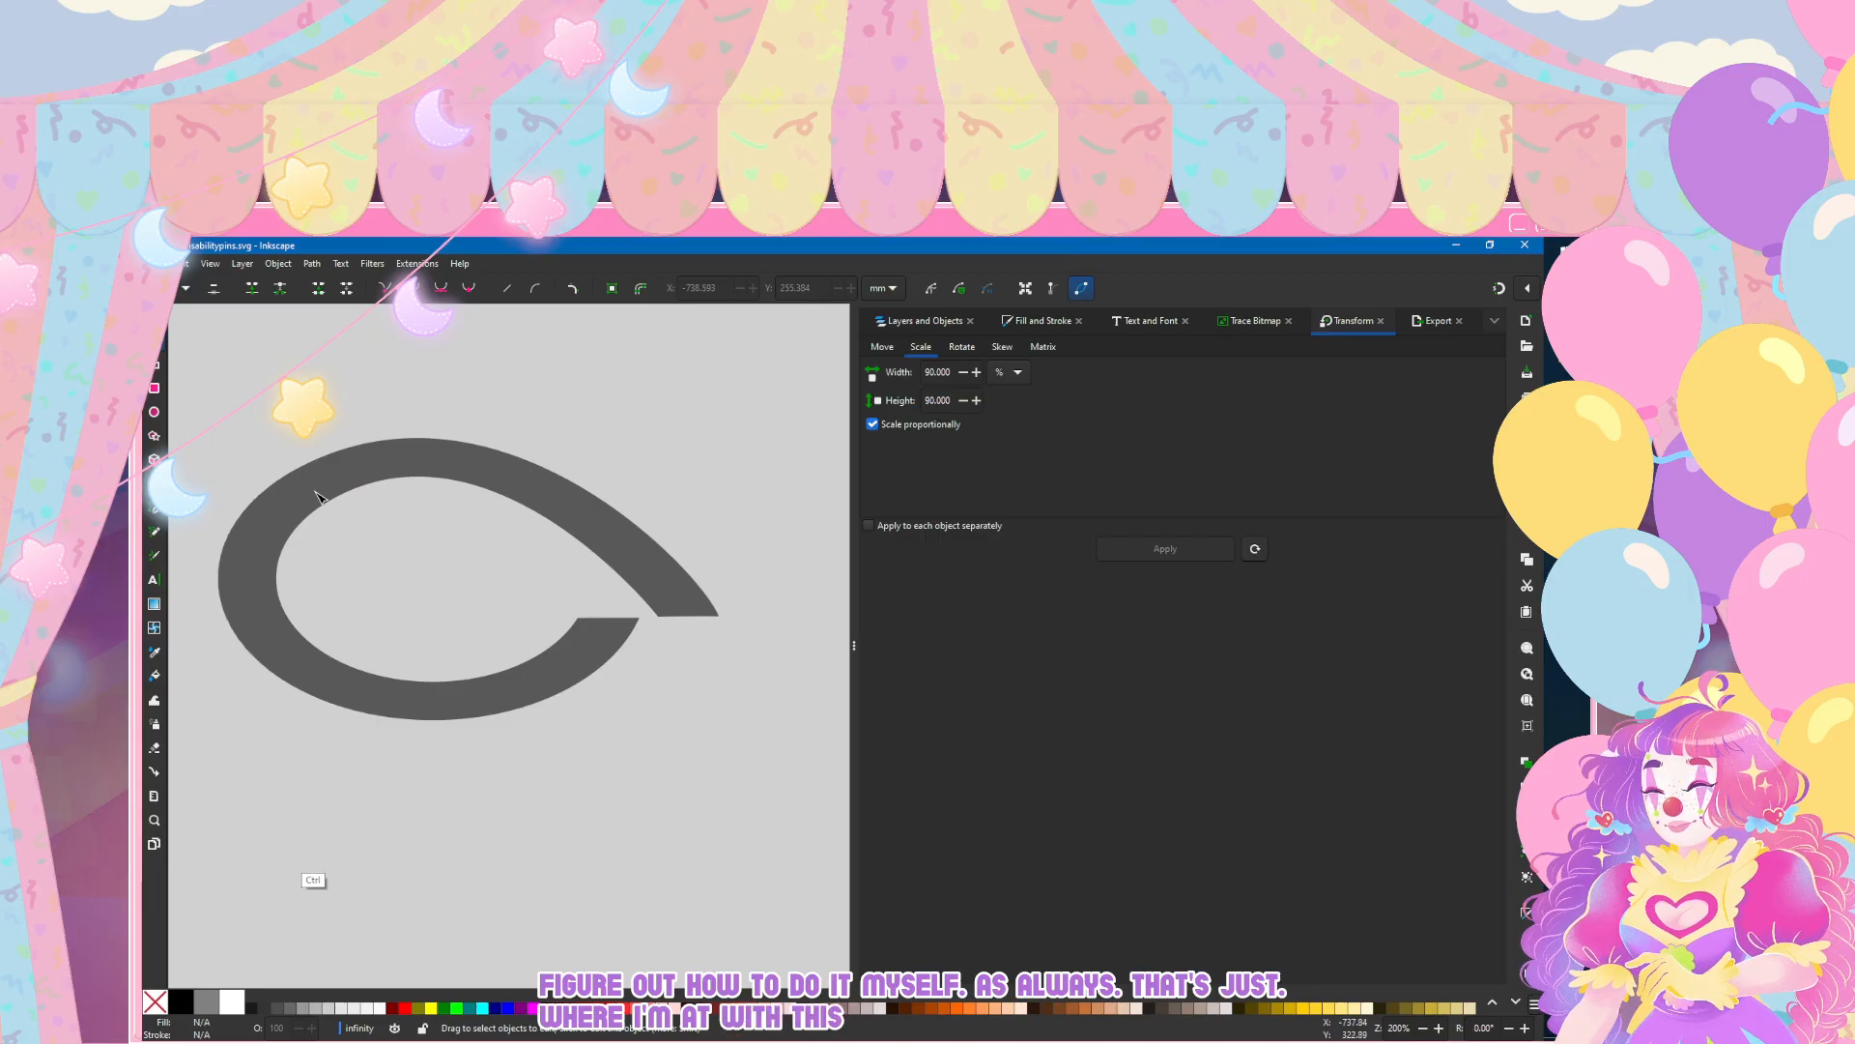
{"action": "key", "text": "ctrl+shift+z"}
Step: Insert a node on the lower-left outer curve, delete the bottommost outer node, and shift the new node slightly to smooth the curve
{"action": "left_click", "coordinate": [320, 499]}
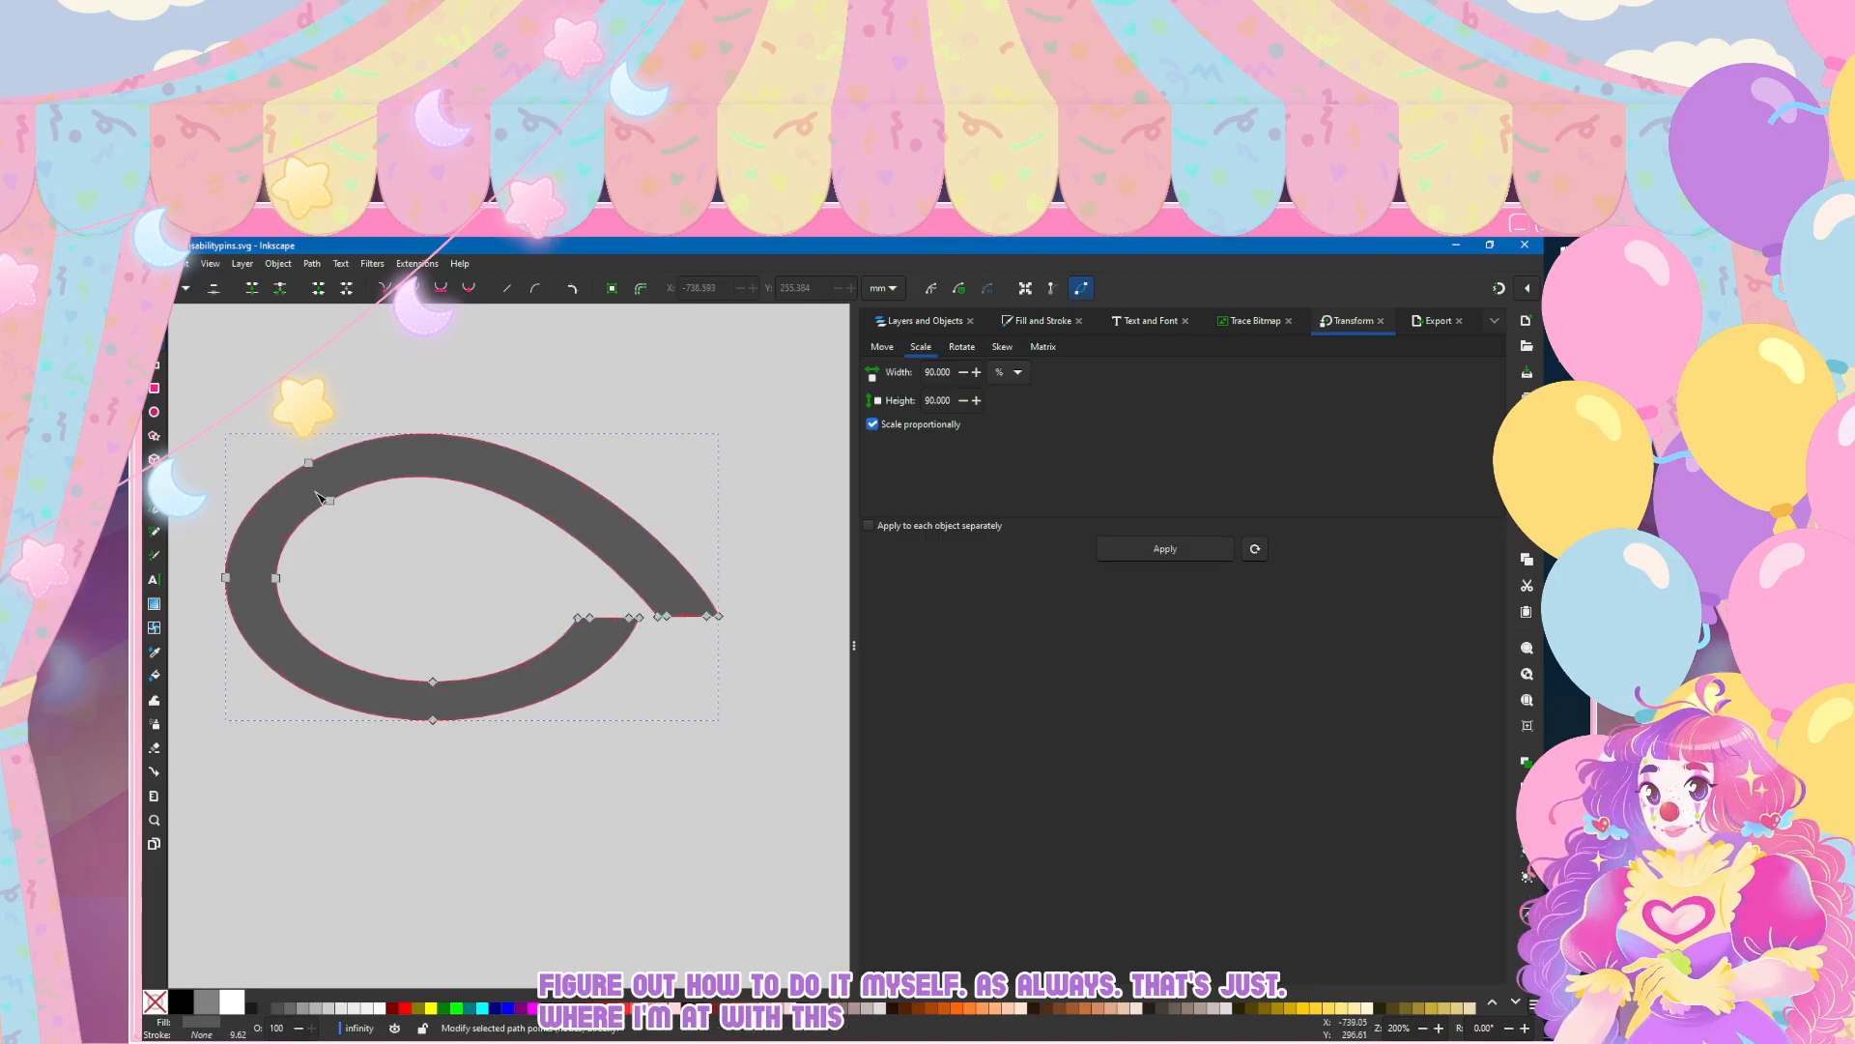
{"action": "left_click", "coordinate": [320, 498]}
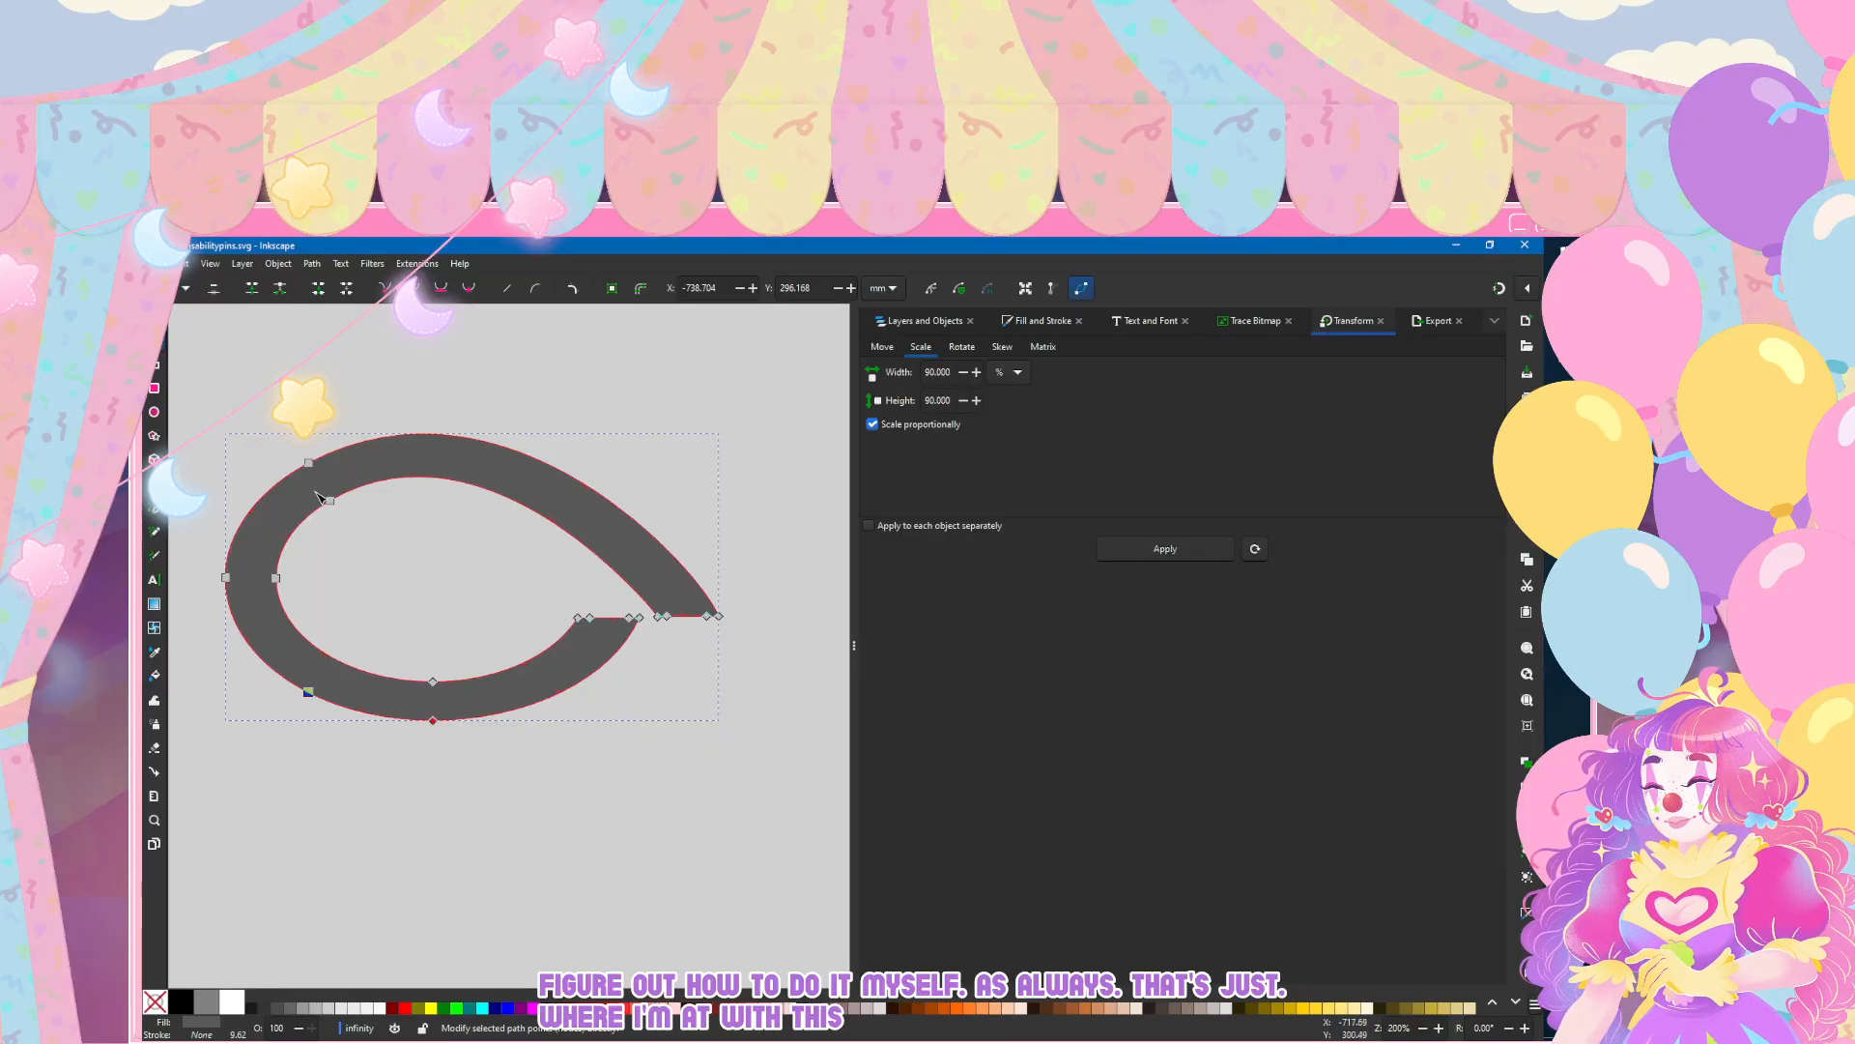
{"action": "left_click", "coordinate": [185, 288]}
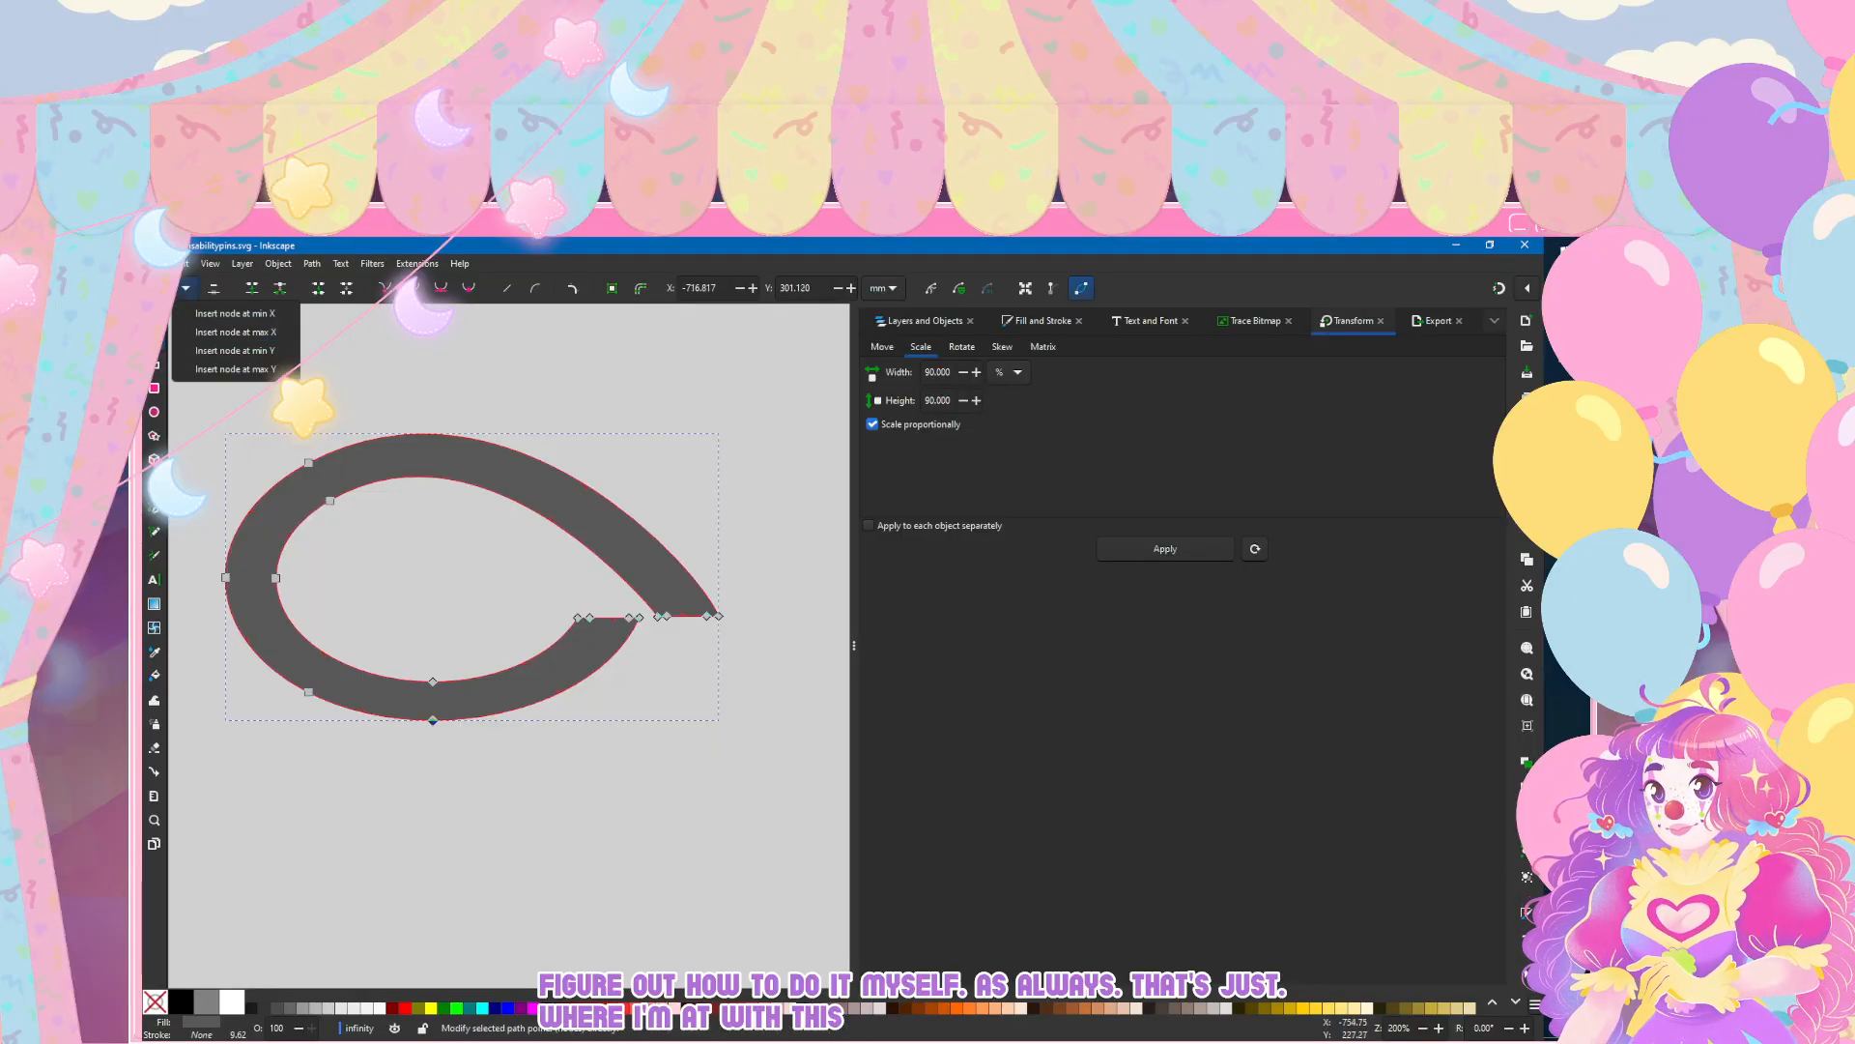
{"action": "left_click", "coordinate": [221, 299]}
{"action": "left_click", "coordinate": [220, 296]}
{"action": "left_click_drag", "start_coordinate": [308, 691], "coordinate": [310, 691]}
{"action": "left_click", "coordinate": [274, 865]}
{"action": "left_click", "coordinate": [317, 835]}
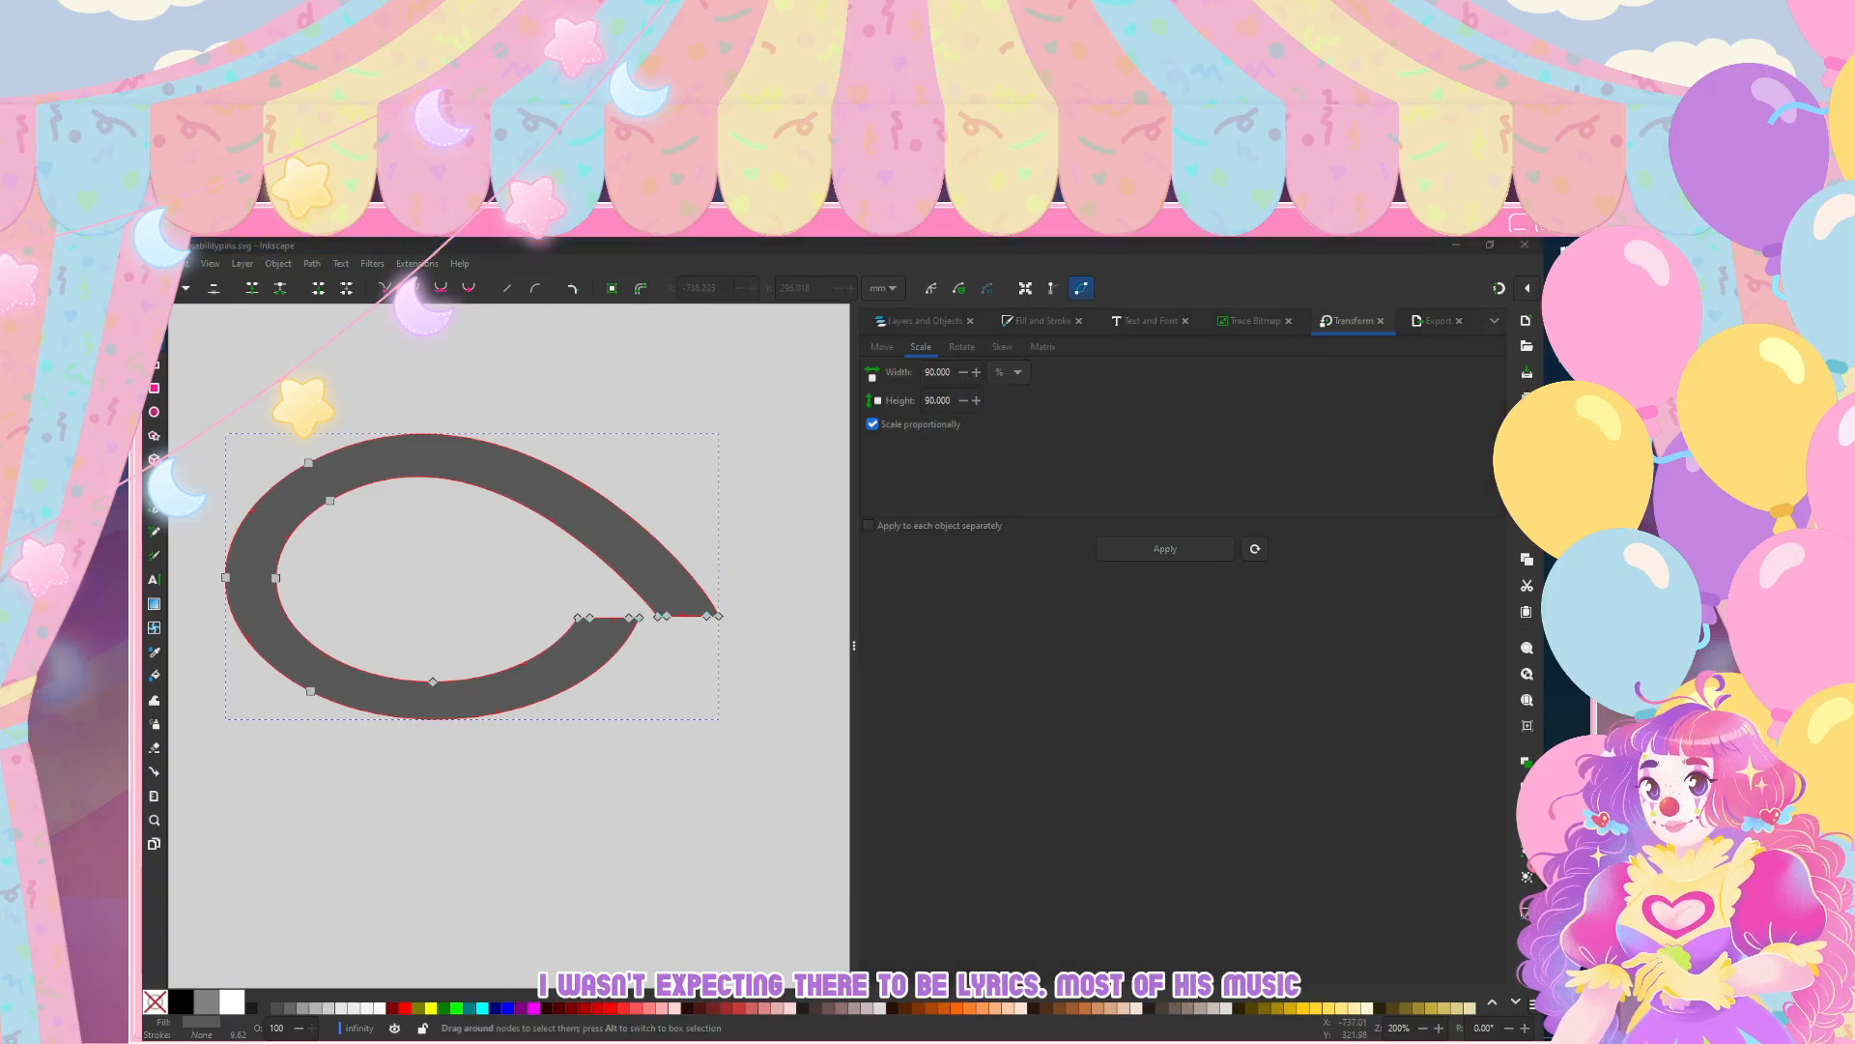
{"action": "left_click", "coordinate": [1438, 259]}
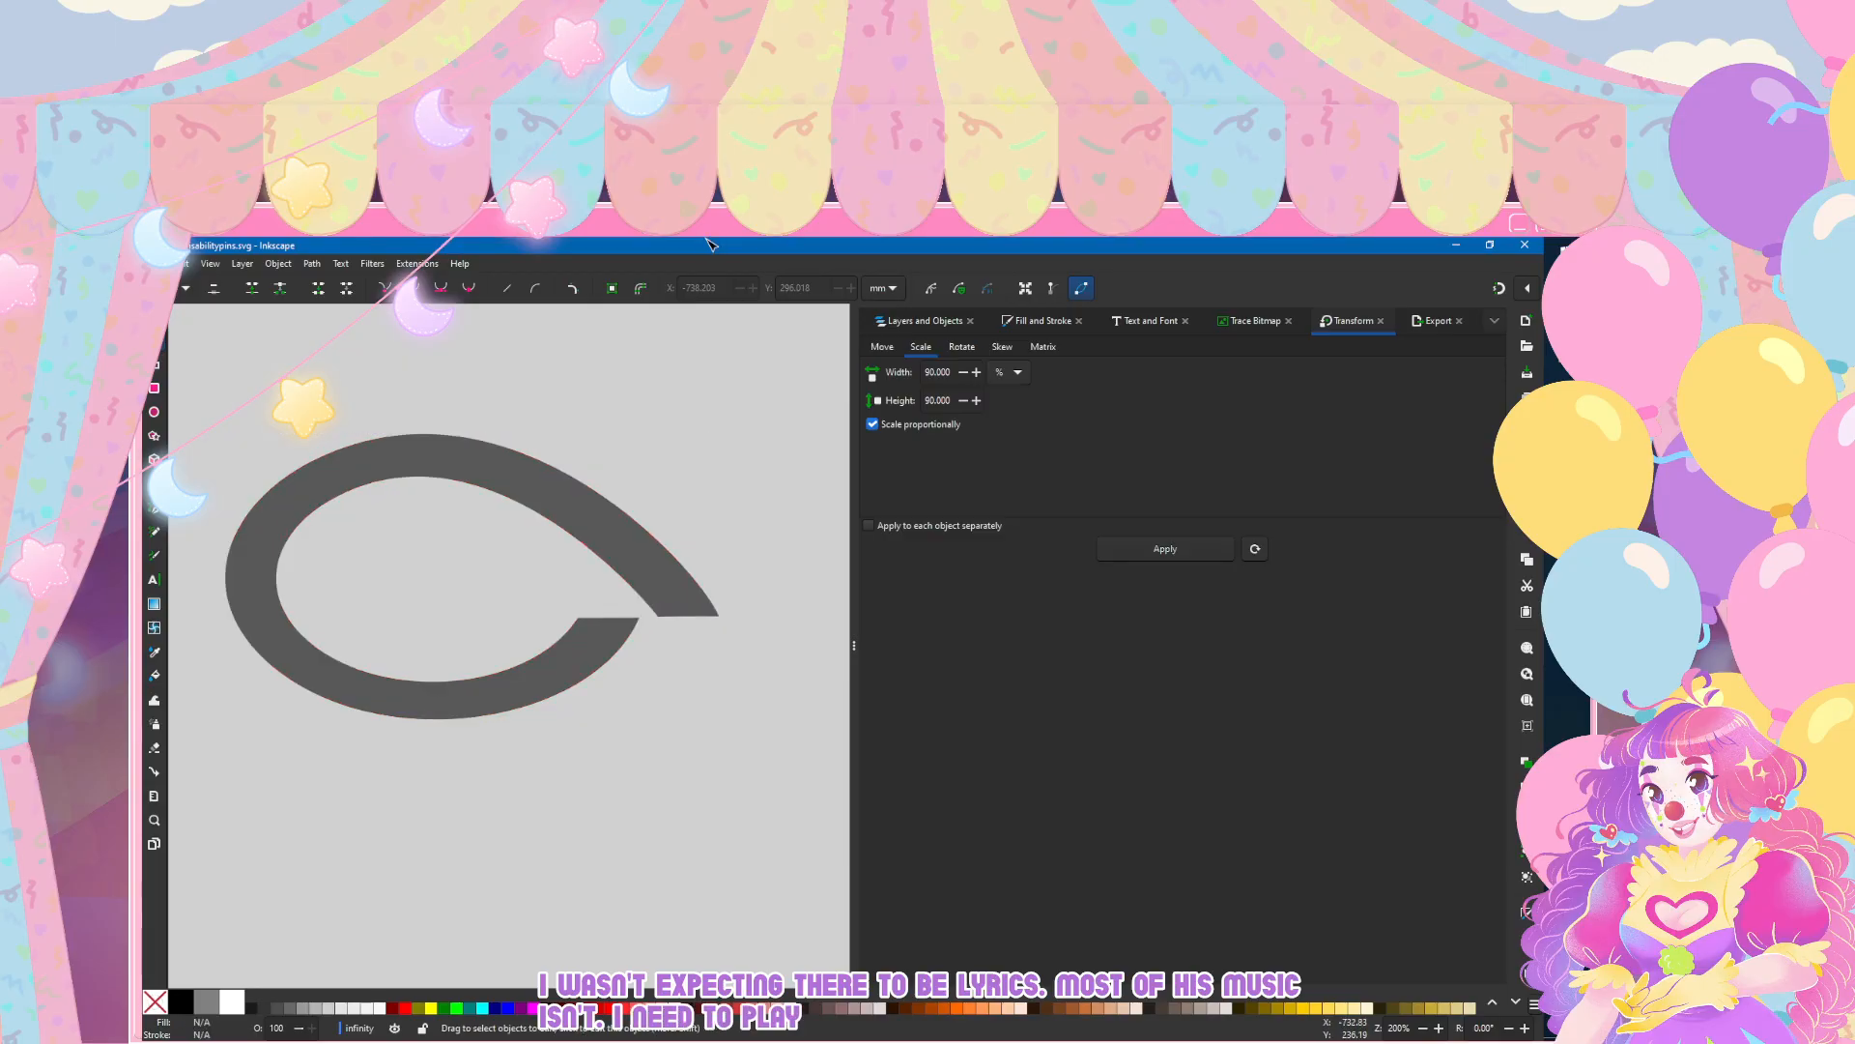
{"action": "key", "text": "Escape"}
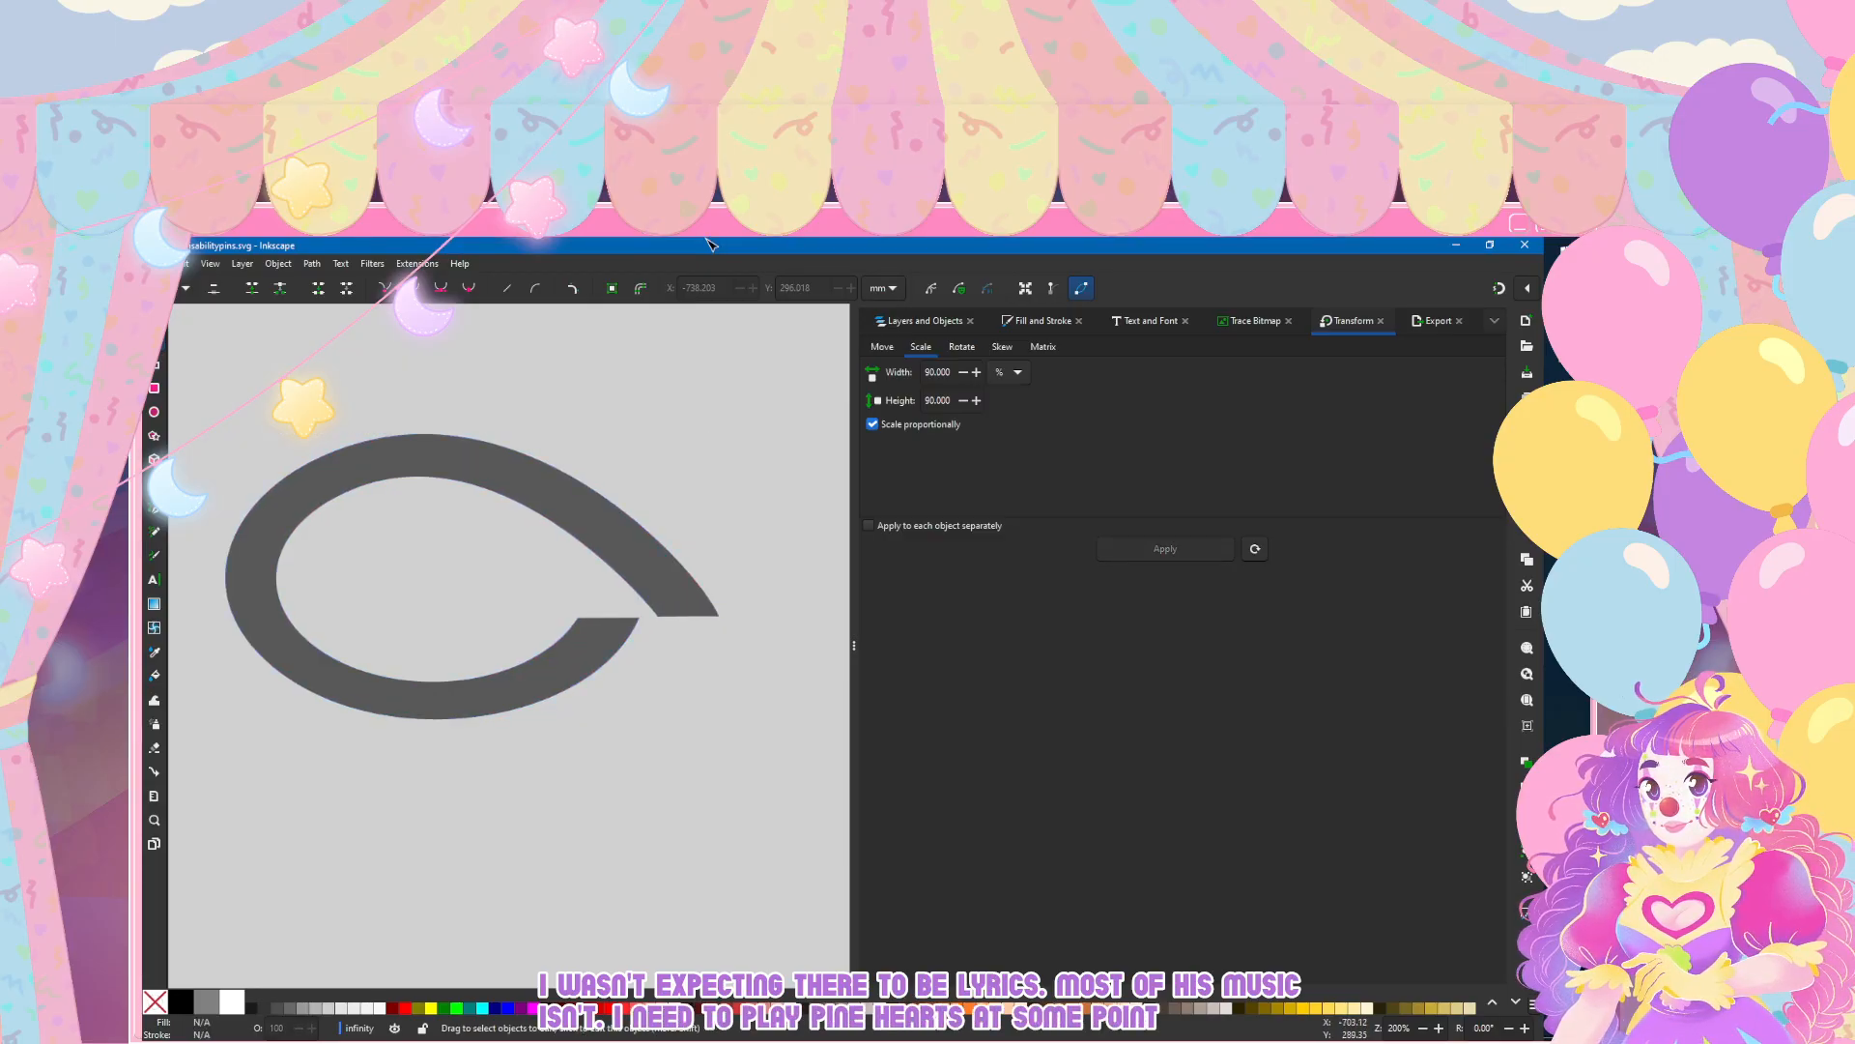
Step: Duplicate the loop, flip the copy horizontally and vertically, and move it right so the long arms overlap into an infinity shape
{"action": "scroll", "coordinate": [557, 549], "scroll_direction": "right", "scroll_amount": 3}
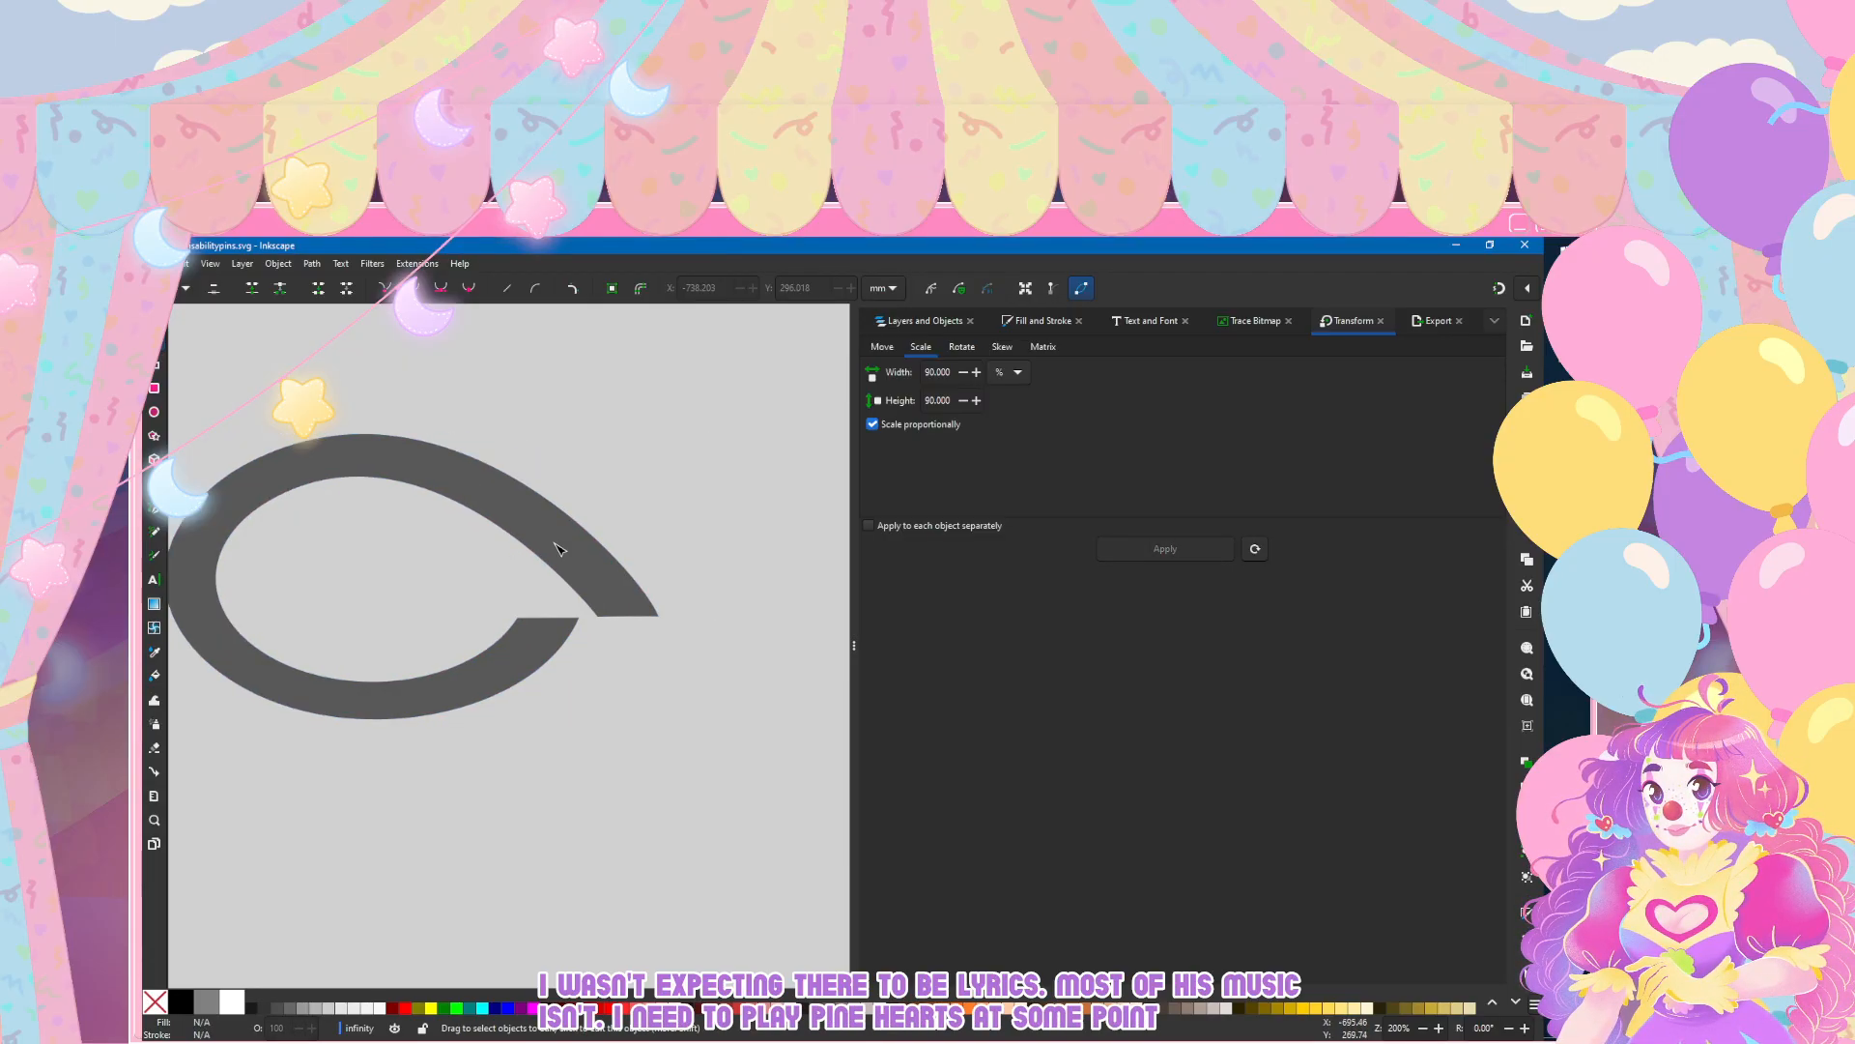
{"action": "scroll", "coordinate": [557, 549], "scroll_direction": "left", "scroll_amount": 3}
{"action": "left_click", "coordinate": [534, 497]}
{"action": "key", "text": "s"}
{"action": "key", "text": "ctrl+d"}
{"action": "key", "text": "h"}
{"action": "scroll", "coordinate": [414, 361], "scroll_direction": "right", "scroll_amount": 3}
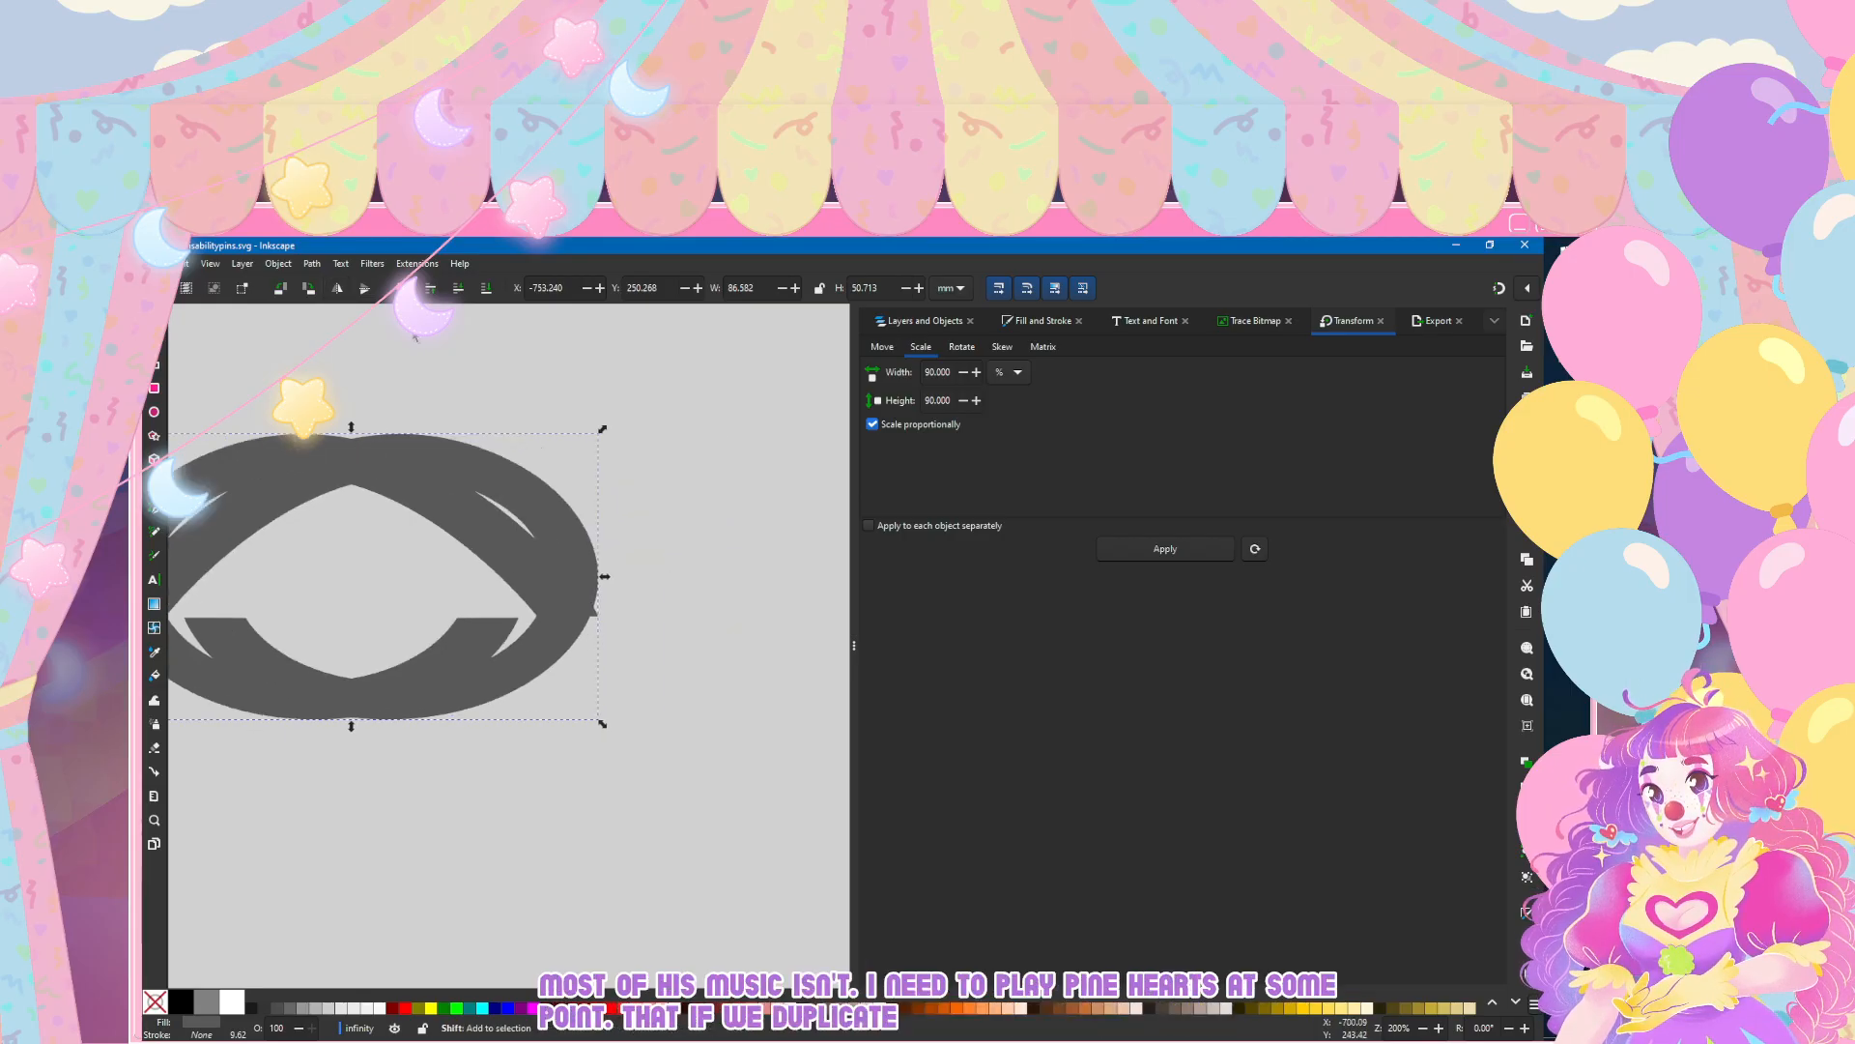
{"action": "left_click", "coordinate": [337, 281]}
{"action": "left_click_drag", "start_coordinate": [443, 458], "coordinate": [812, 464]}
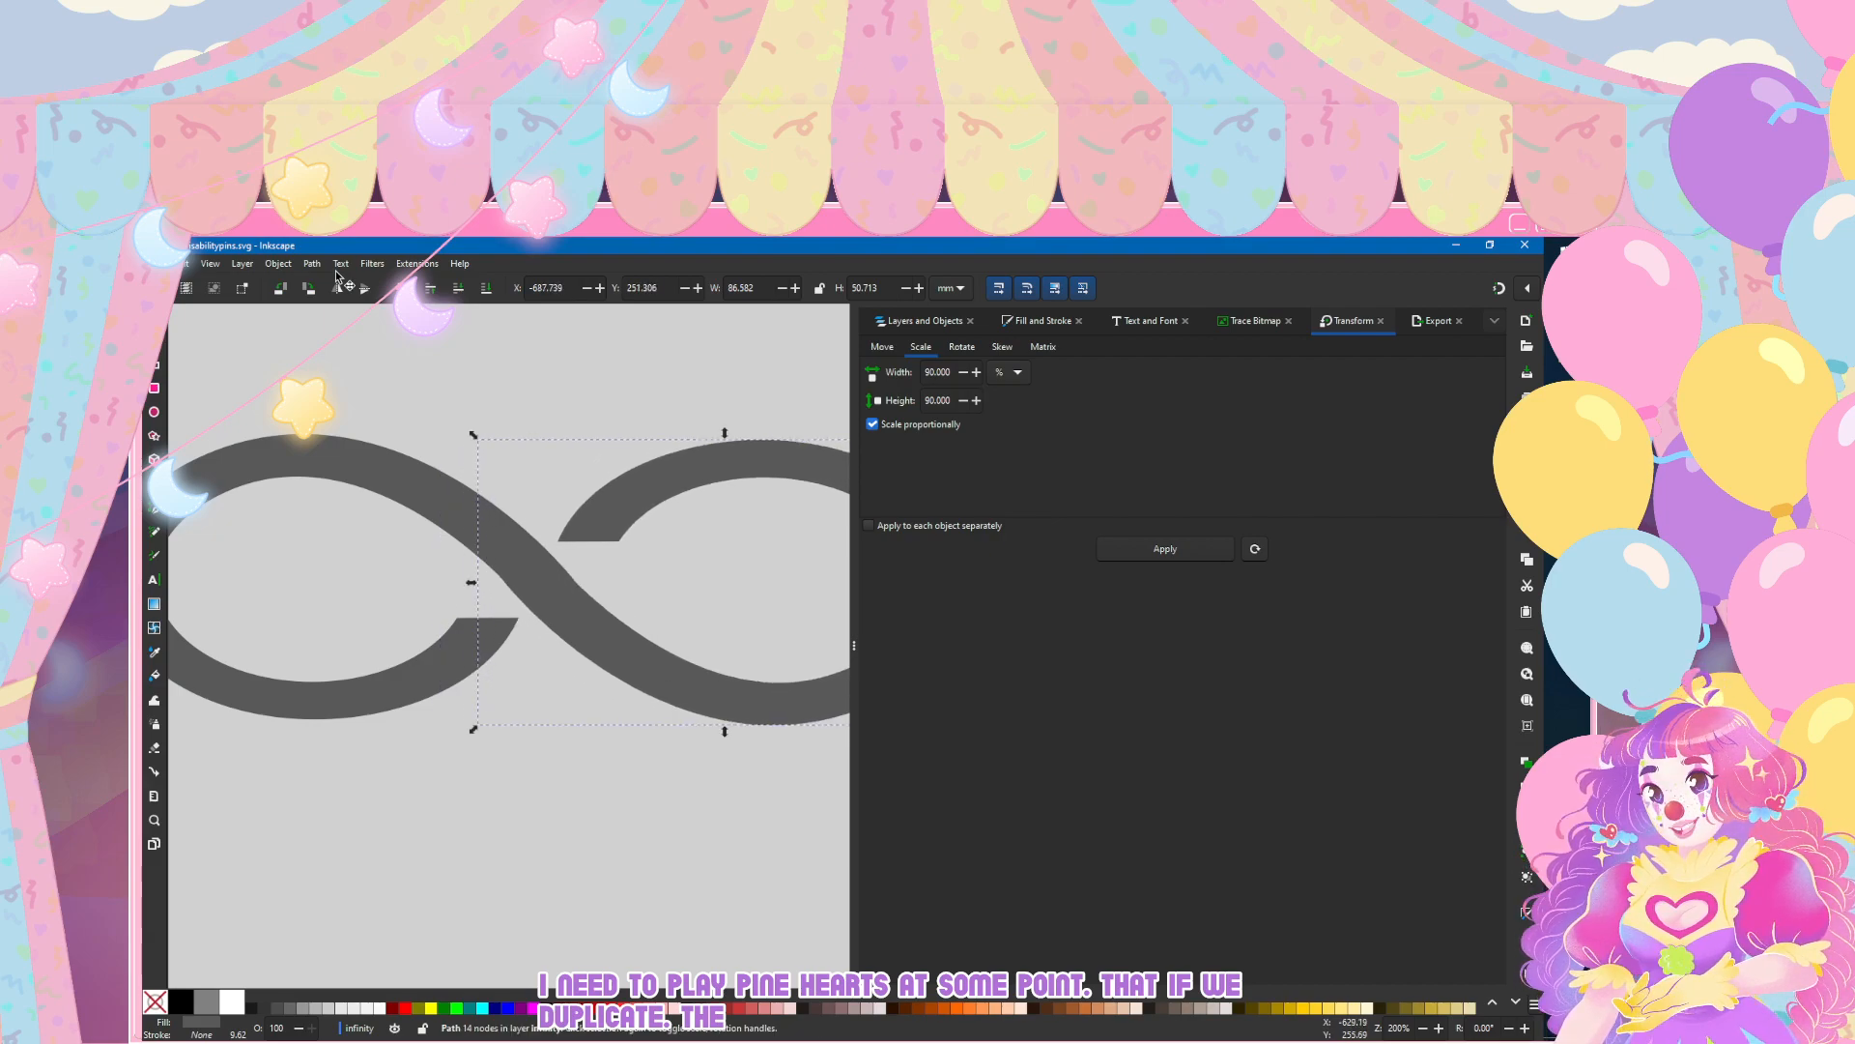
Step: Nudge the flipped copy slightly left and up to align the diagonal arms, and deselect it
{"action": "scroll", "coordinate": [397, 524], "scroll_direction": "down", "scroll_amount": 1}
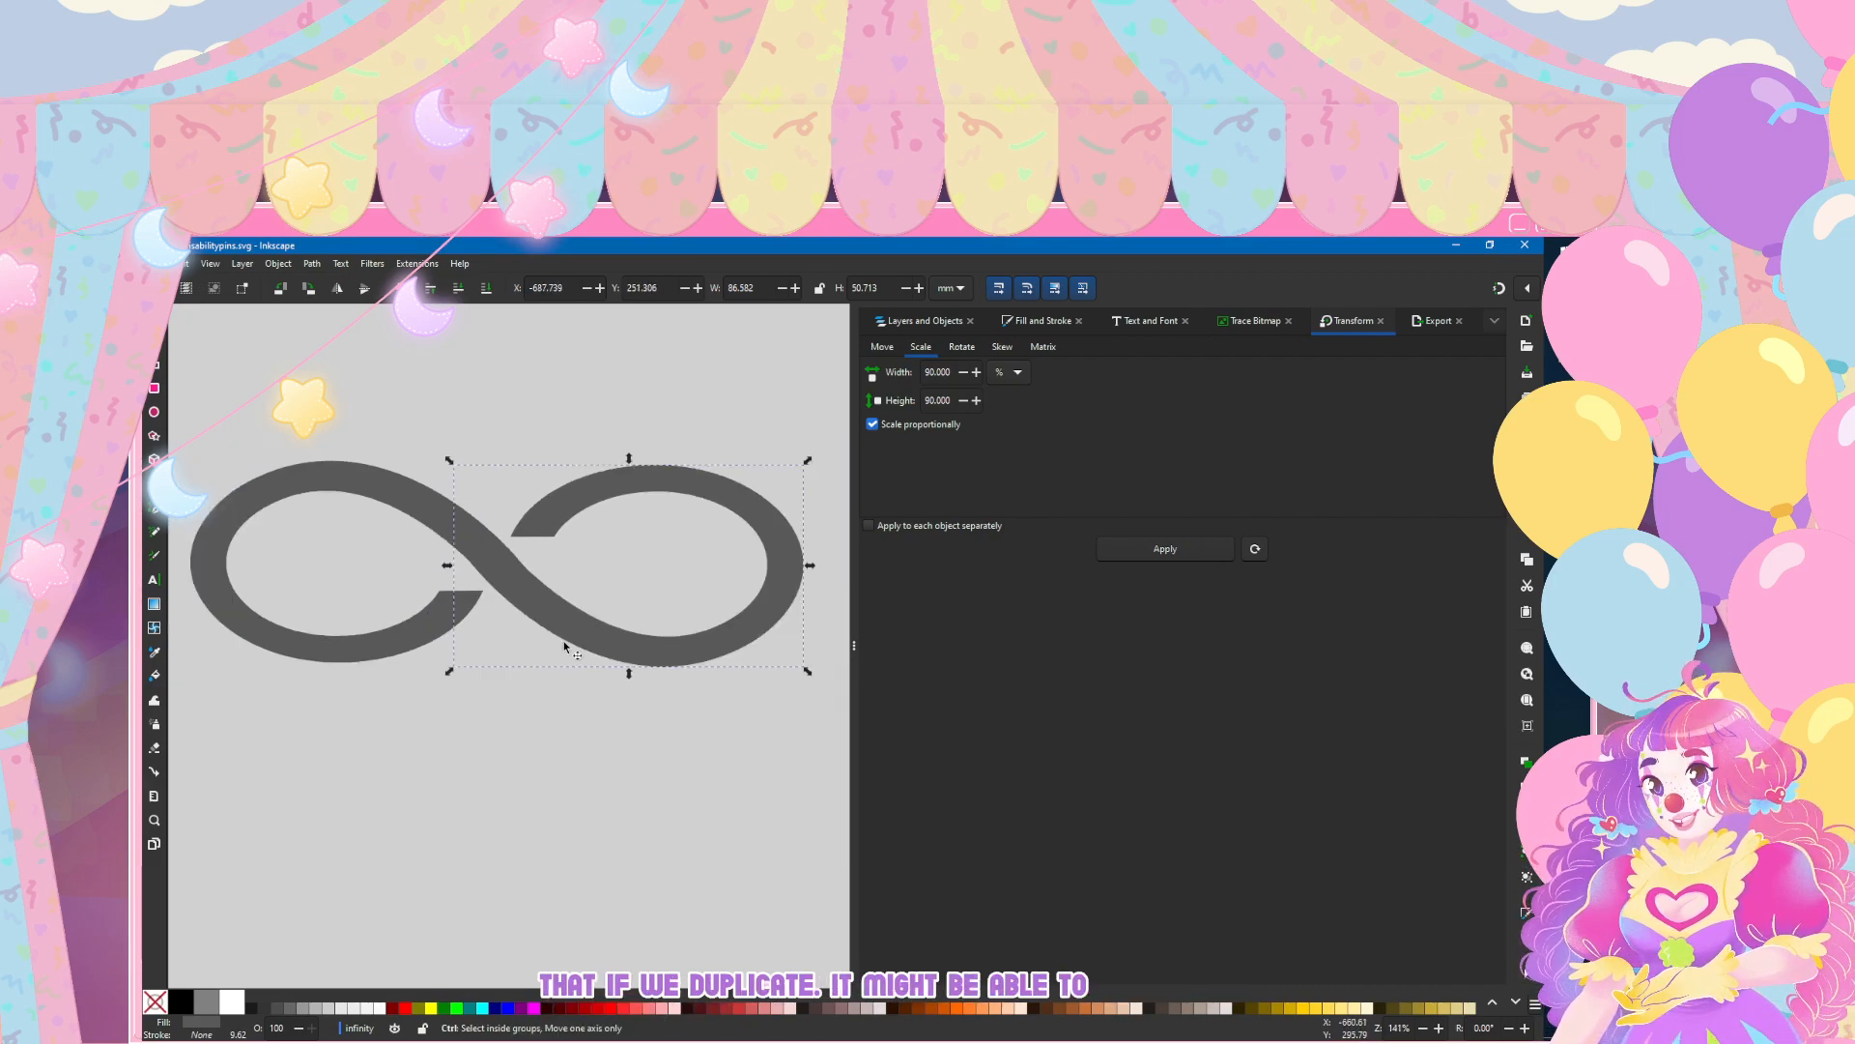
{"action": "scroll", "coordinate": [565, 647], "scroll_direction": "up", "scroll_amount": 1}
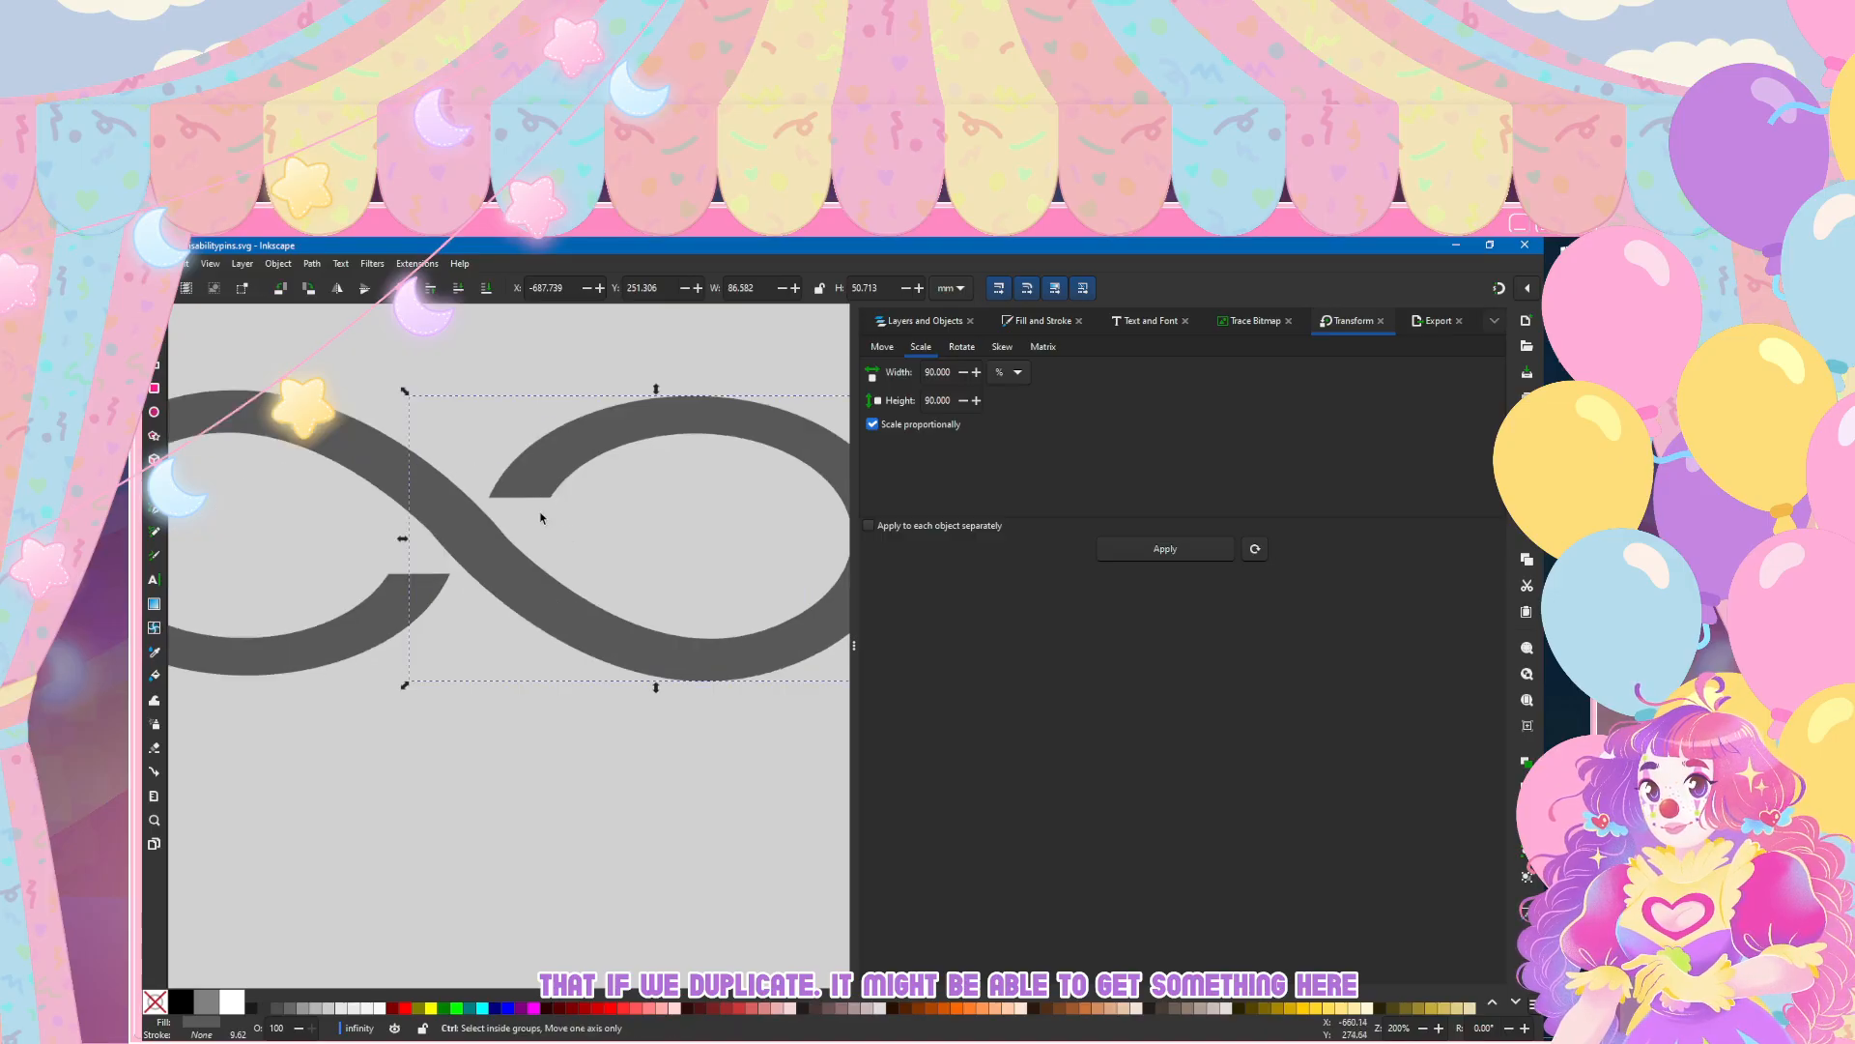
{"action": "left_click_drag", "start_coordinate": [514, 508], "coordinate": [514, 508]}
{"action": "scroll", "coordinate": [514, 513], "scroll_direction": "down", "scroll_amount": 3}
{"action": "left_click", "coordinate": [530, 710]}
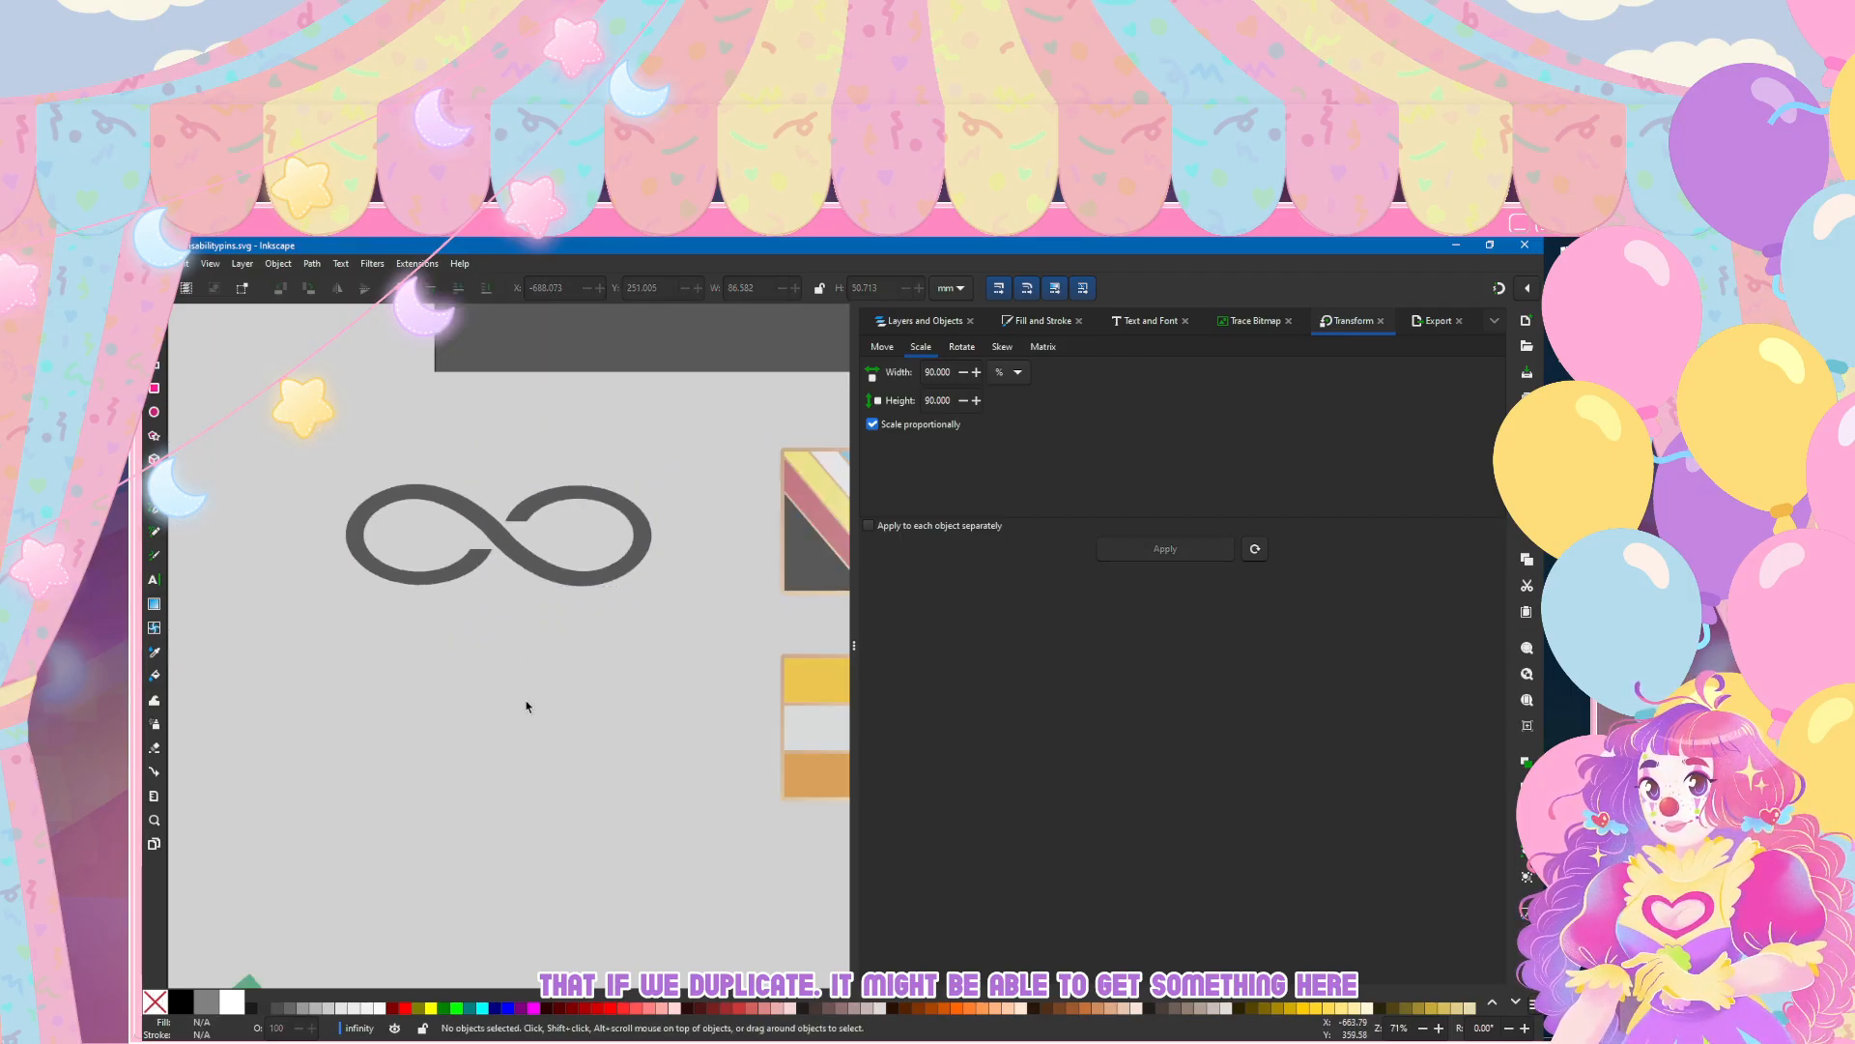
Step: Move the lower-edge end node of the left loop's diagonal arm up and left to smooth its join with the right loop
{"action": "scroll", "coordinate": [594, 493], "scroll_direction": "down", "scroll_amount": 3}
{"action": "scroll", "coordinate": [571, 492], "scroll_direction": "up", "scroll_amount": 6}
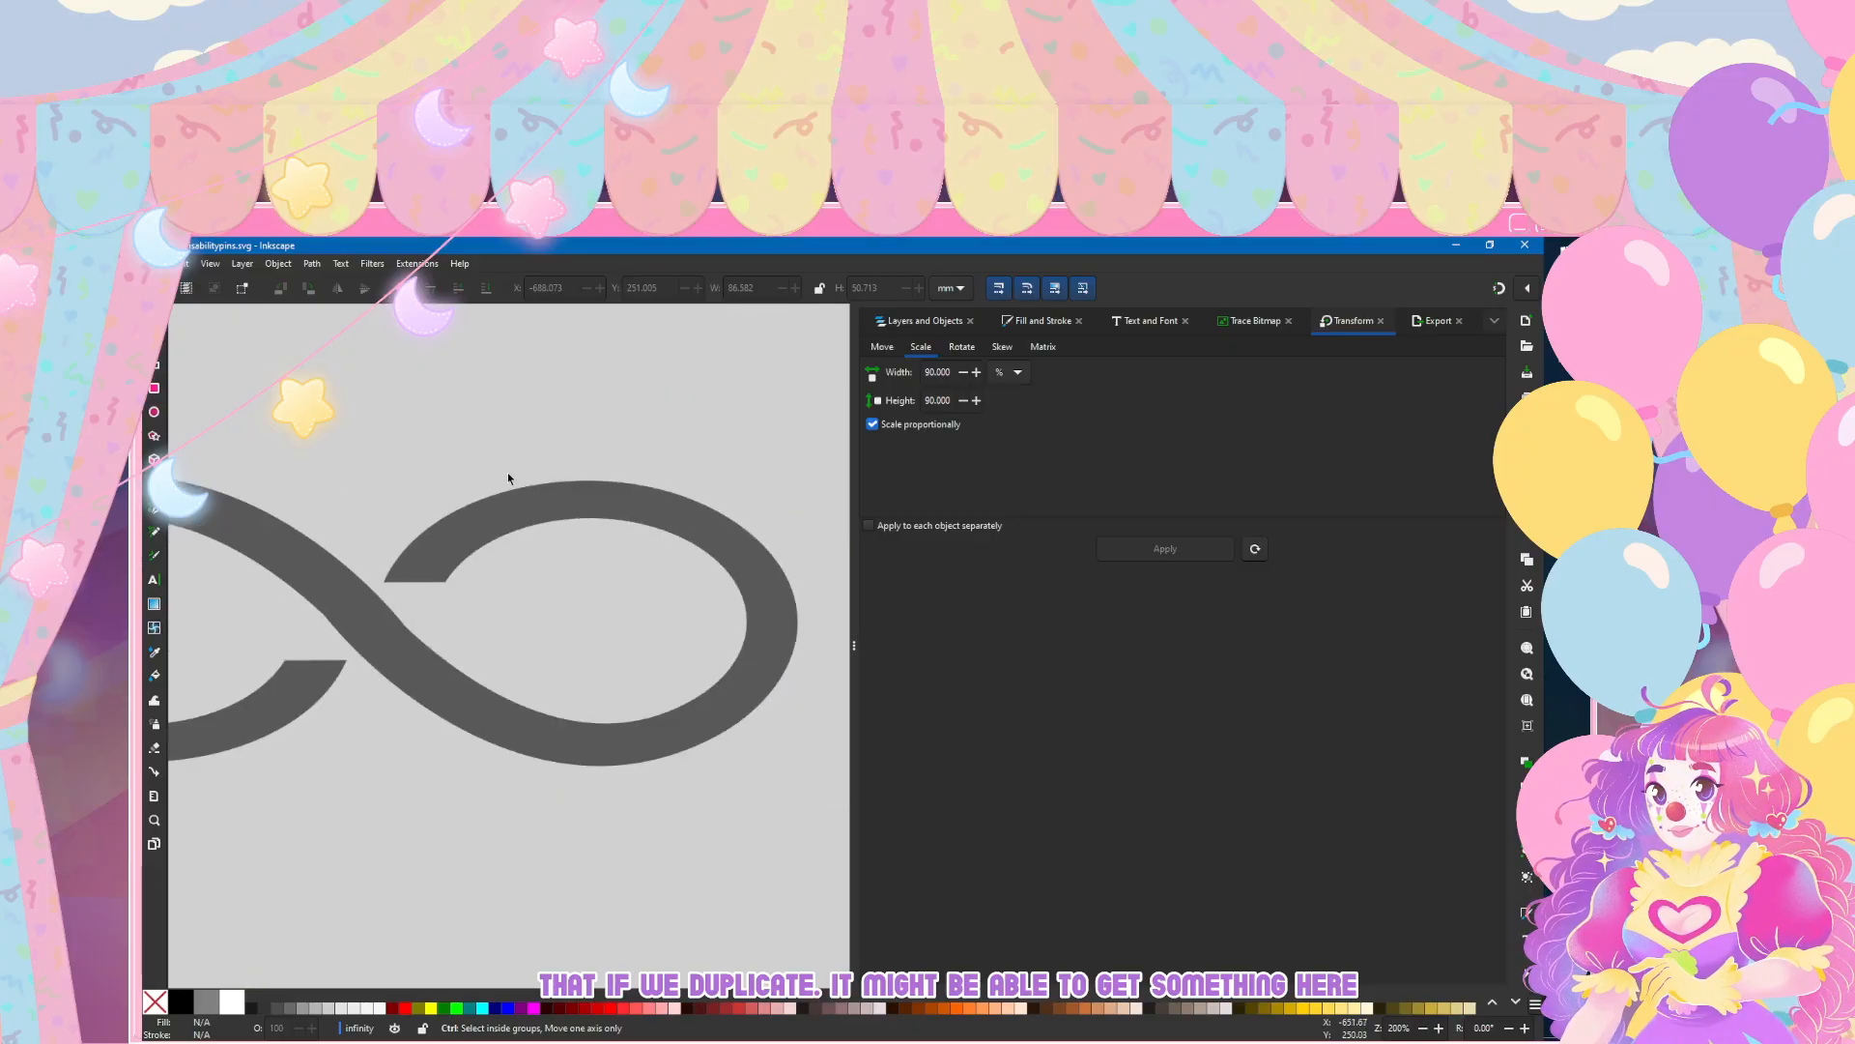
{"action": "scroll", "coordinate": [409, 564], "scroll_direction": "down", "scroll_amount": 4}
{"action": "scroll", "coordinate": [402, 568], "scroll_direction": "up", "scroll_amount": 3}
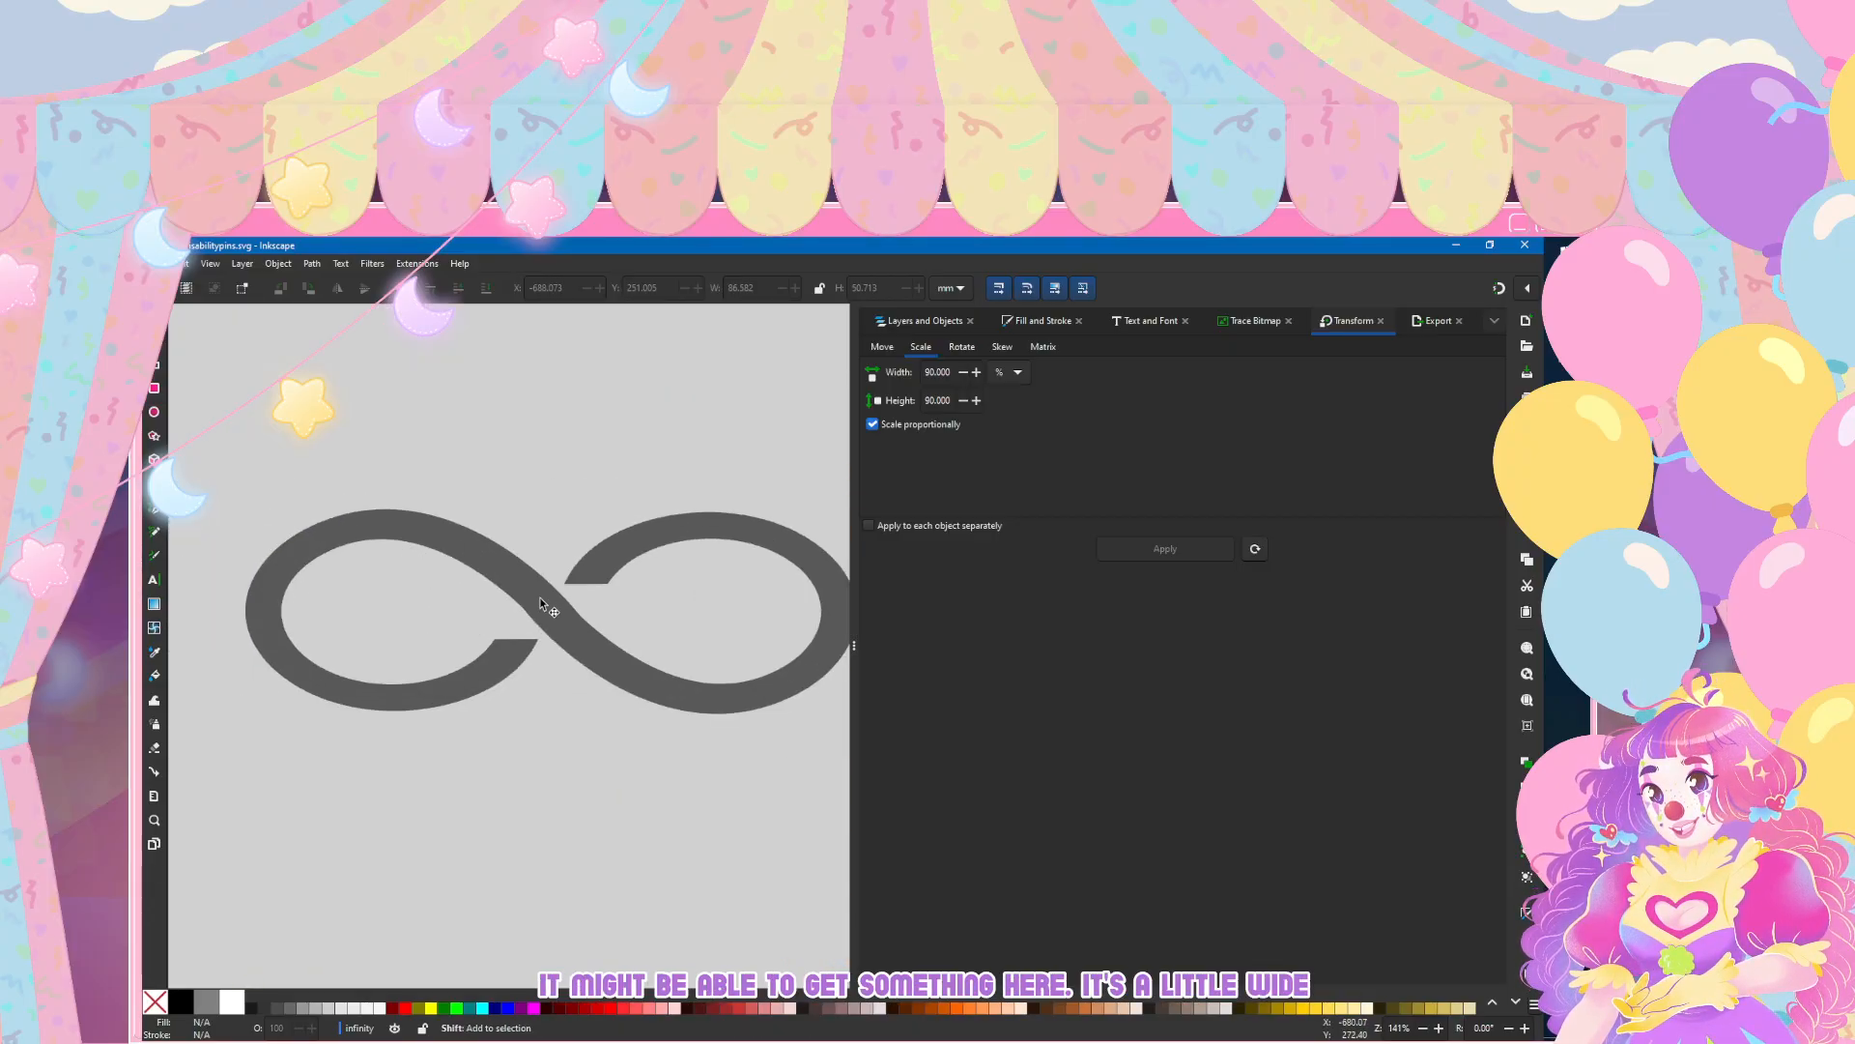
{"action": "scroll", "coordinate": [462, 635], "scroll_direction": "right", "scroll_amount": 3}
{"action": "scroll", "coordinate": [462, 636], "scroll_direction": "up", "scroll_amount": 3}
{"action": "left_click", "coordinate": [525, 650]}
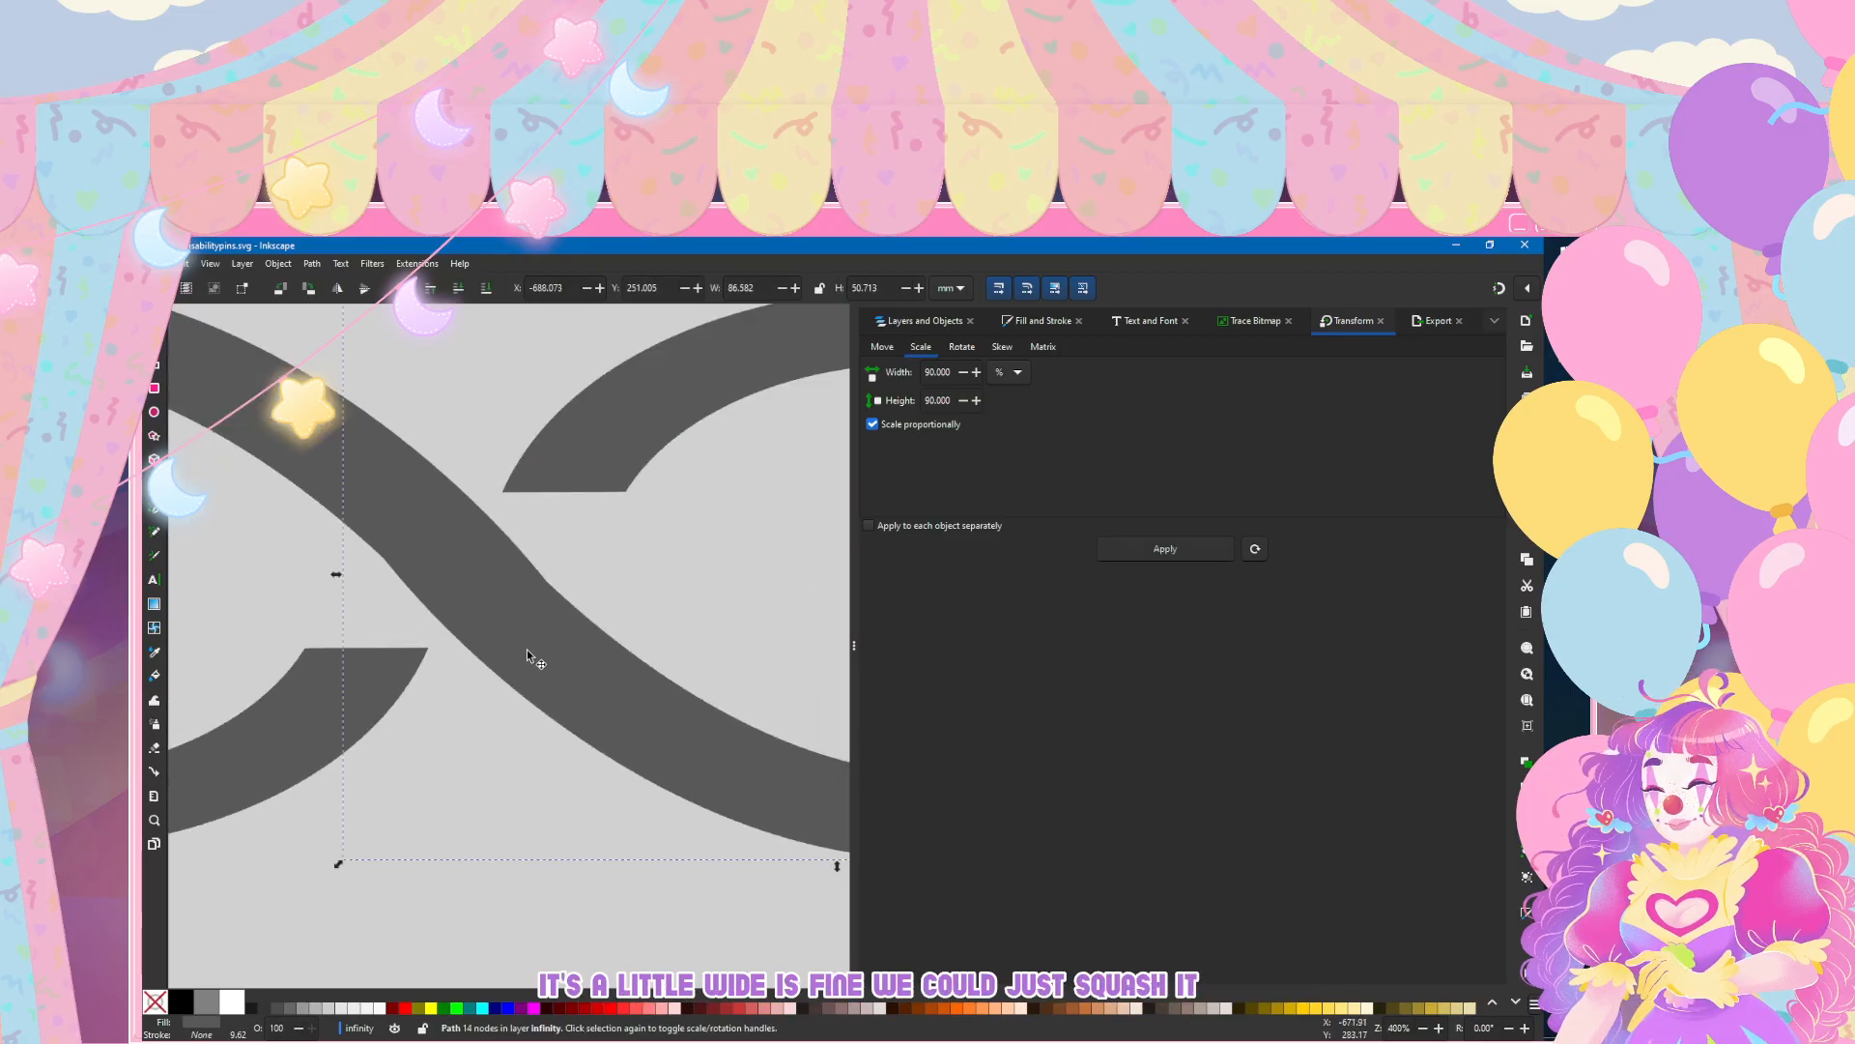
{"action": "double_click", "coordinate": [527, 650]}
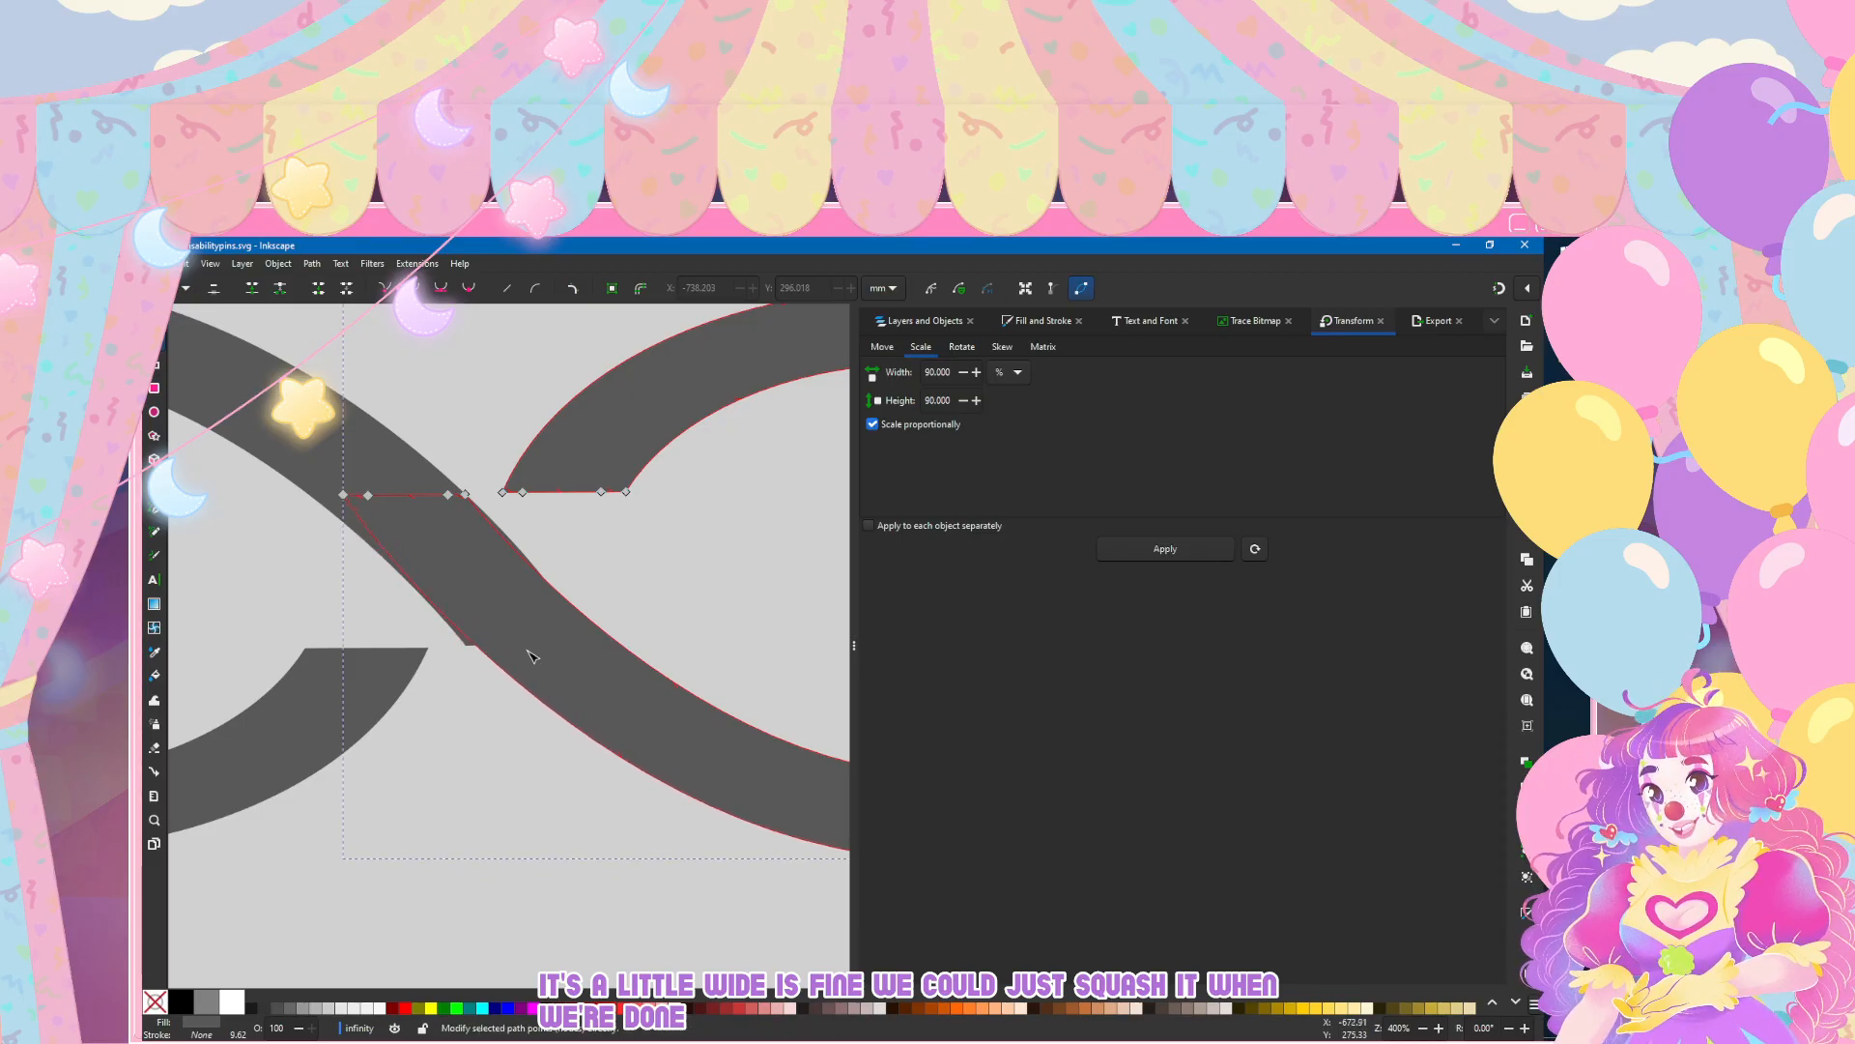
{"action": "left_click", "coordinate": [534, 660]}
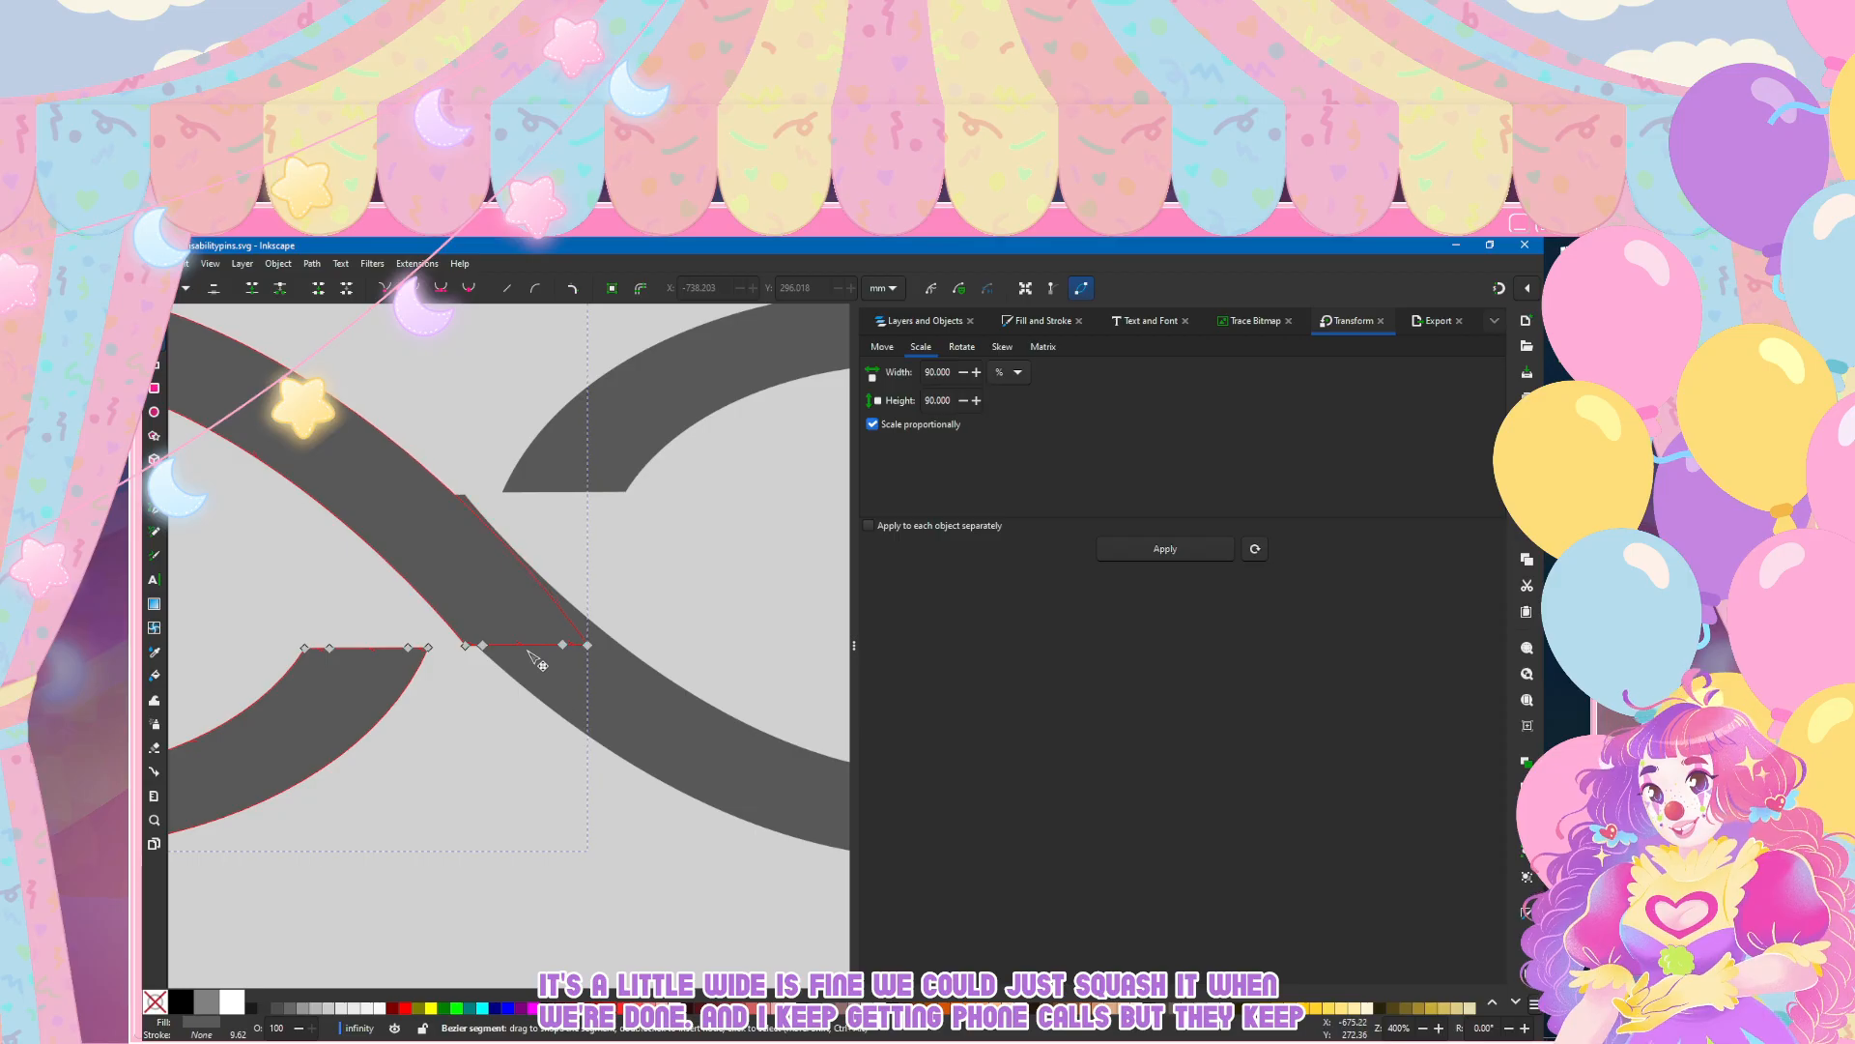
{"action": "left_click", "coordinate": [532, 658]}
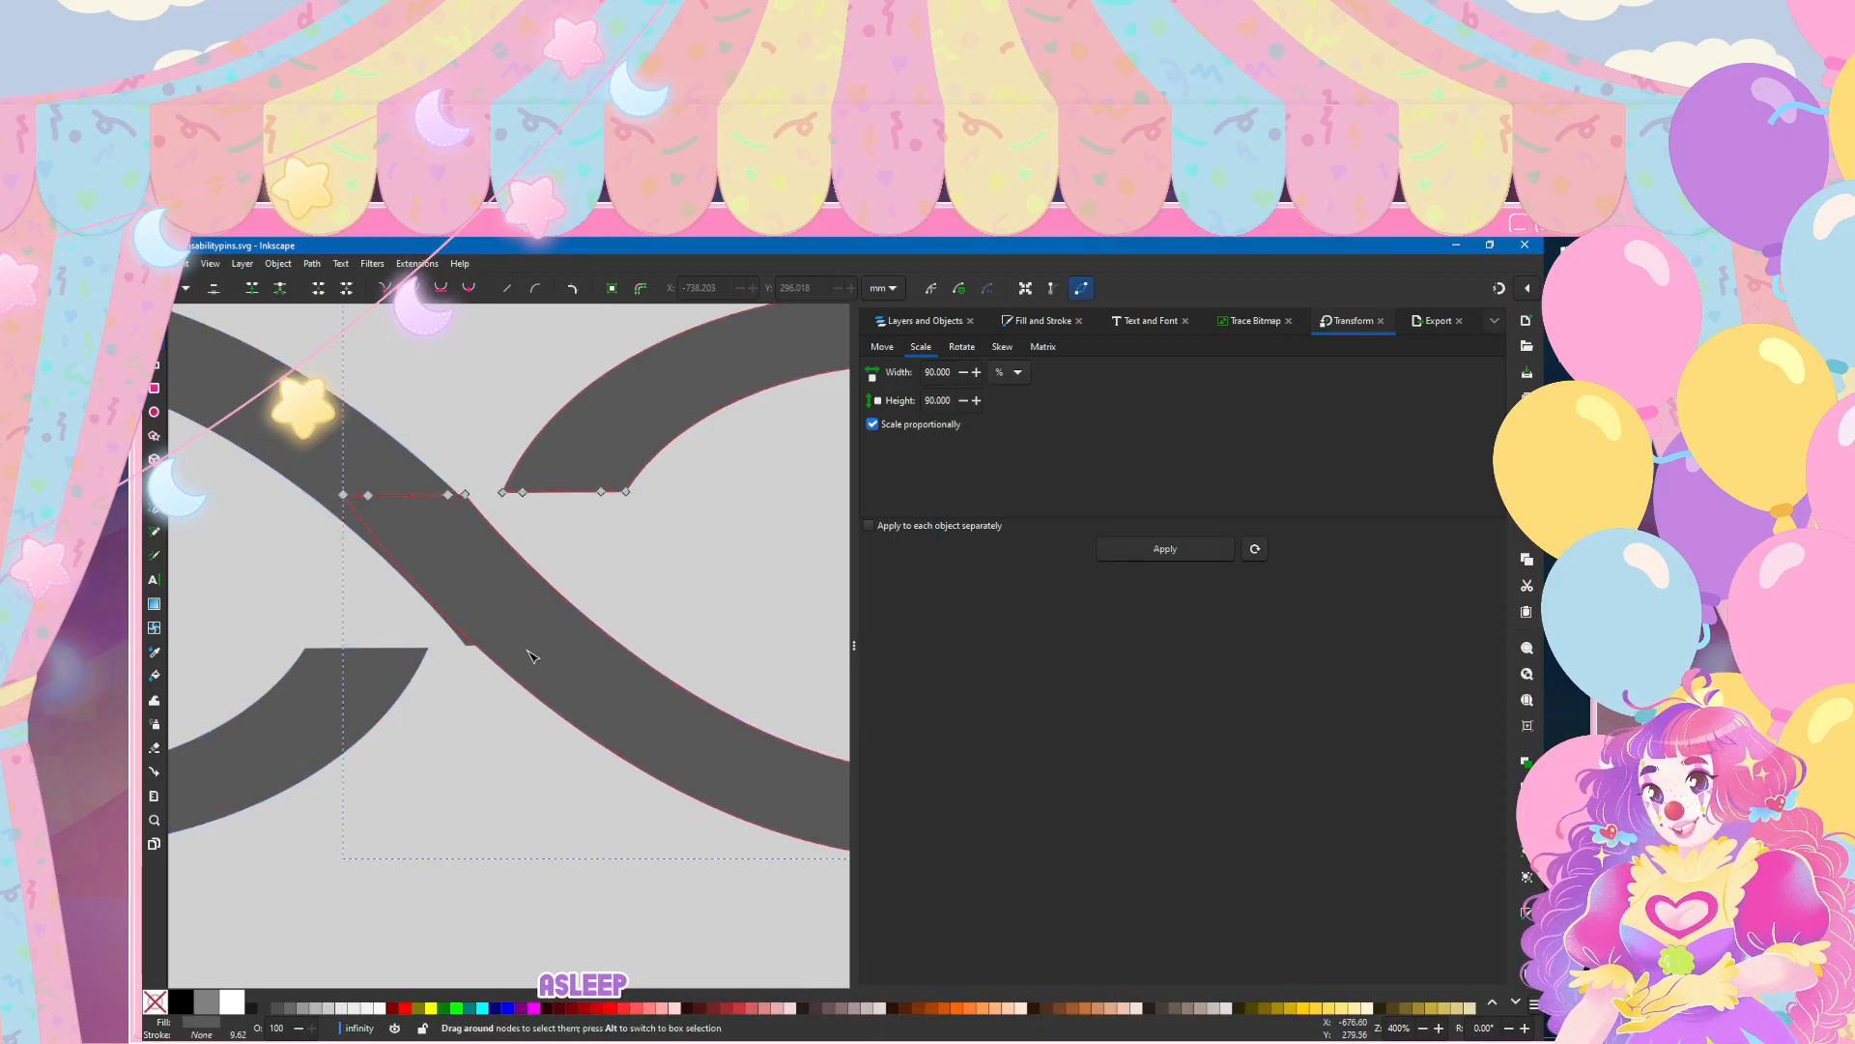
{"action": "left_click", "coordinate": [532, 657]}
{"action": "left_click_drag", "start_coordinate": [465, 644], "coordinate": [427, 596]}
{"action": "left_click", "coordinate": [444, 928]}
{"action": "key", "text": "Escape"}
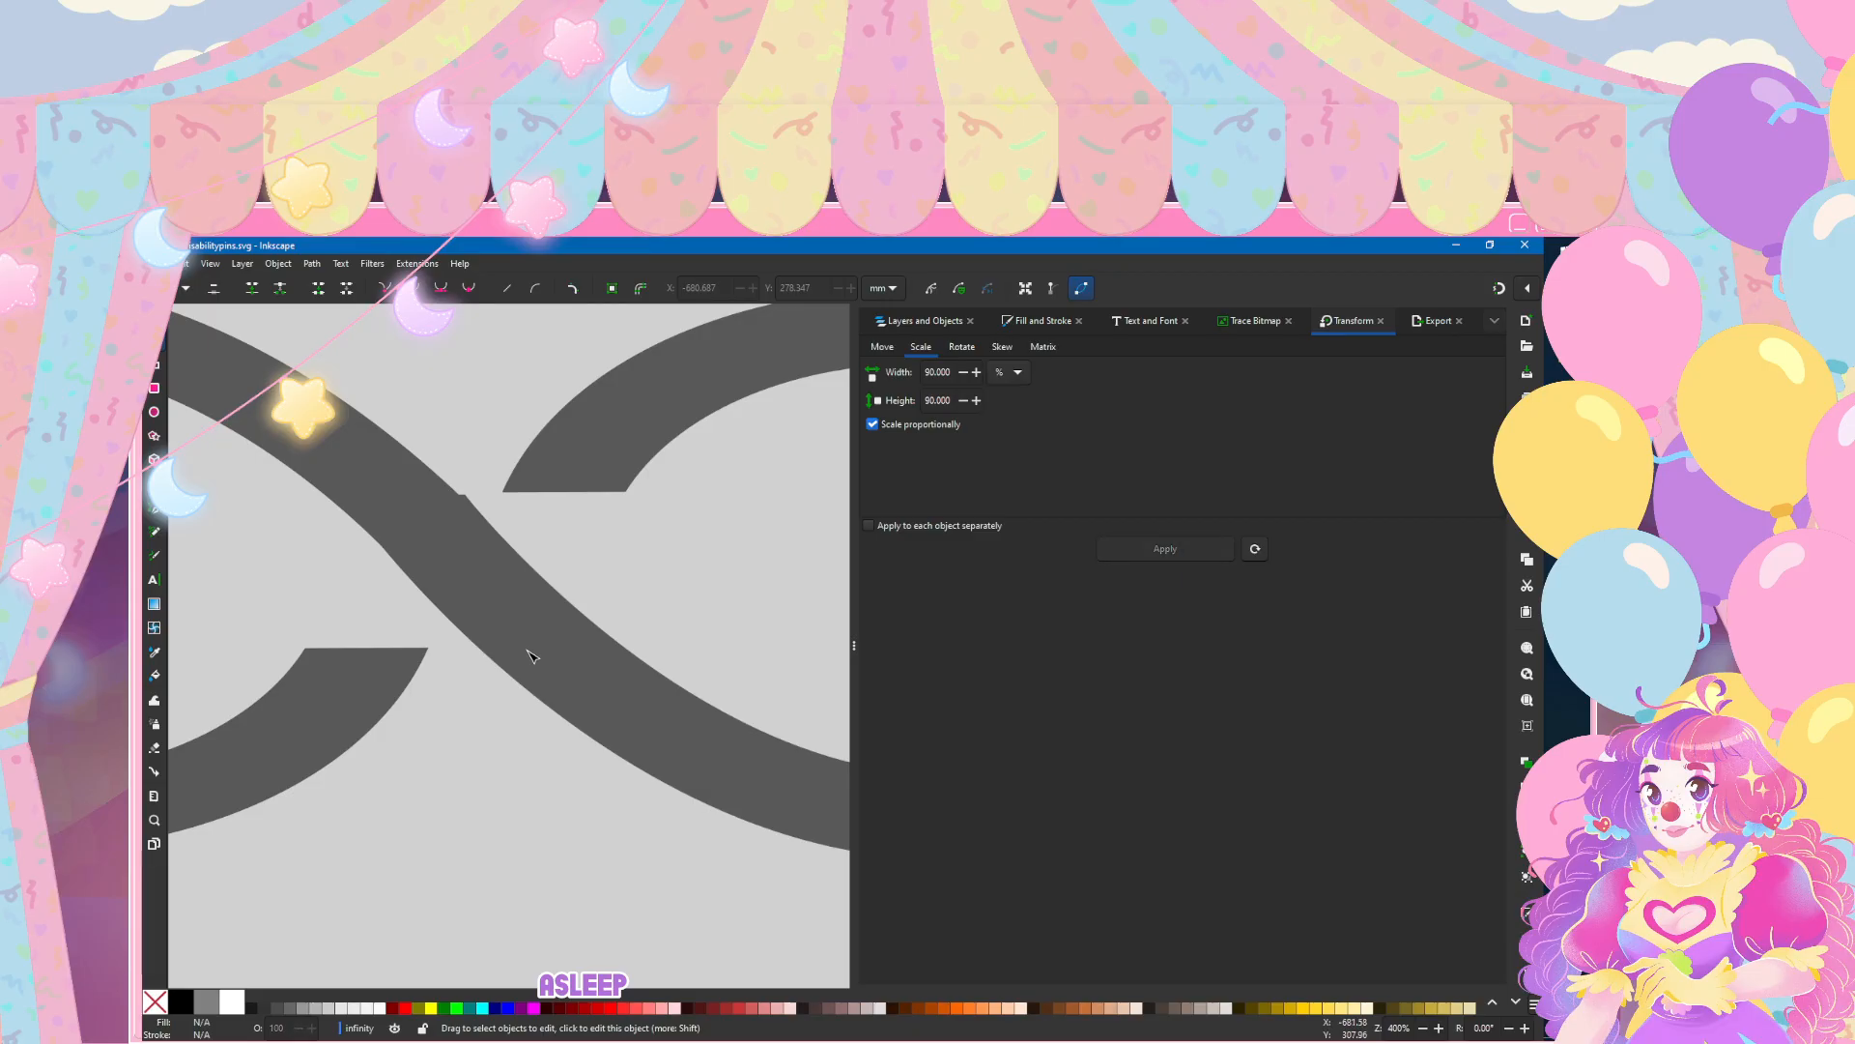
Step: Shift the right loop's corner node at the upper edge of the join slightly down and left, and delete the node beside it
{"action": "left_click", "coordinate": [527, 651]}
{"action": "left_click_drag", "start_coordinate": [464, 494], "coordinate": [464, 499]}
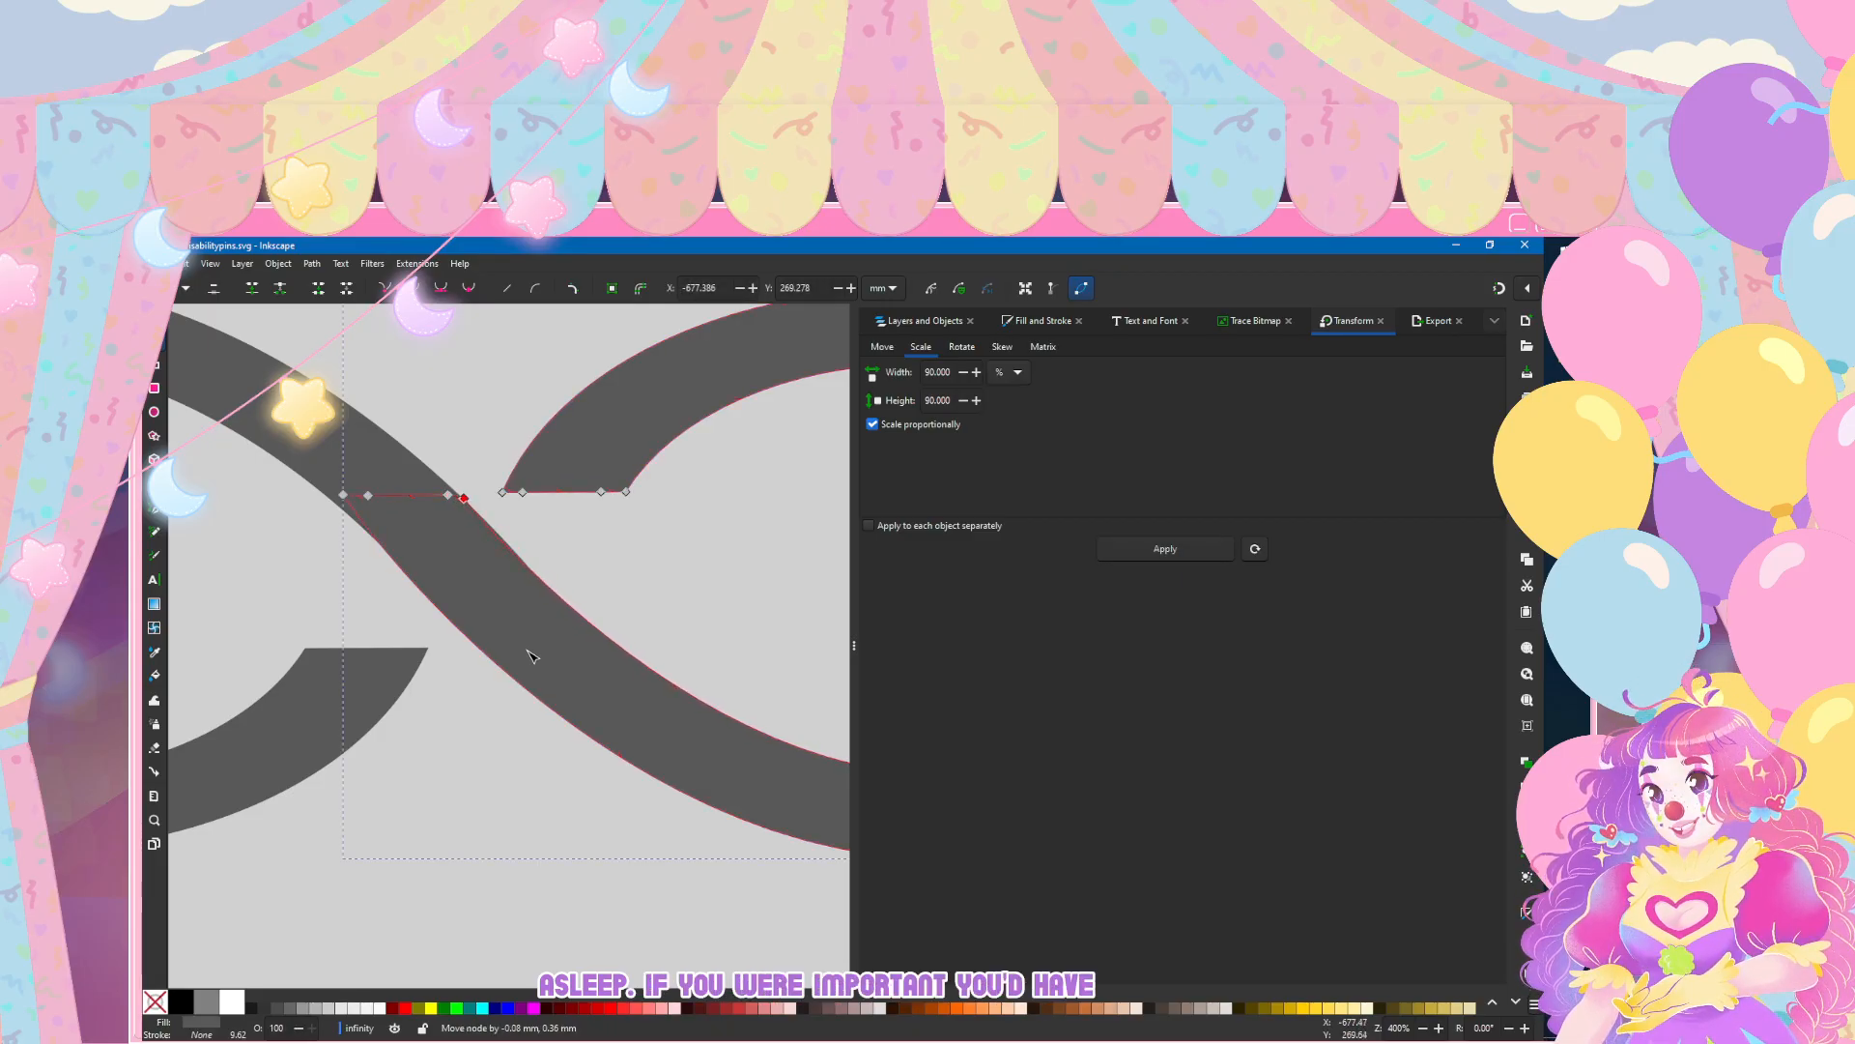
{"action": "key", "text": "Escape"}
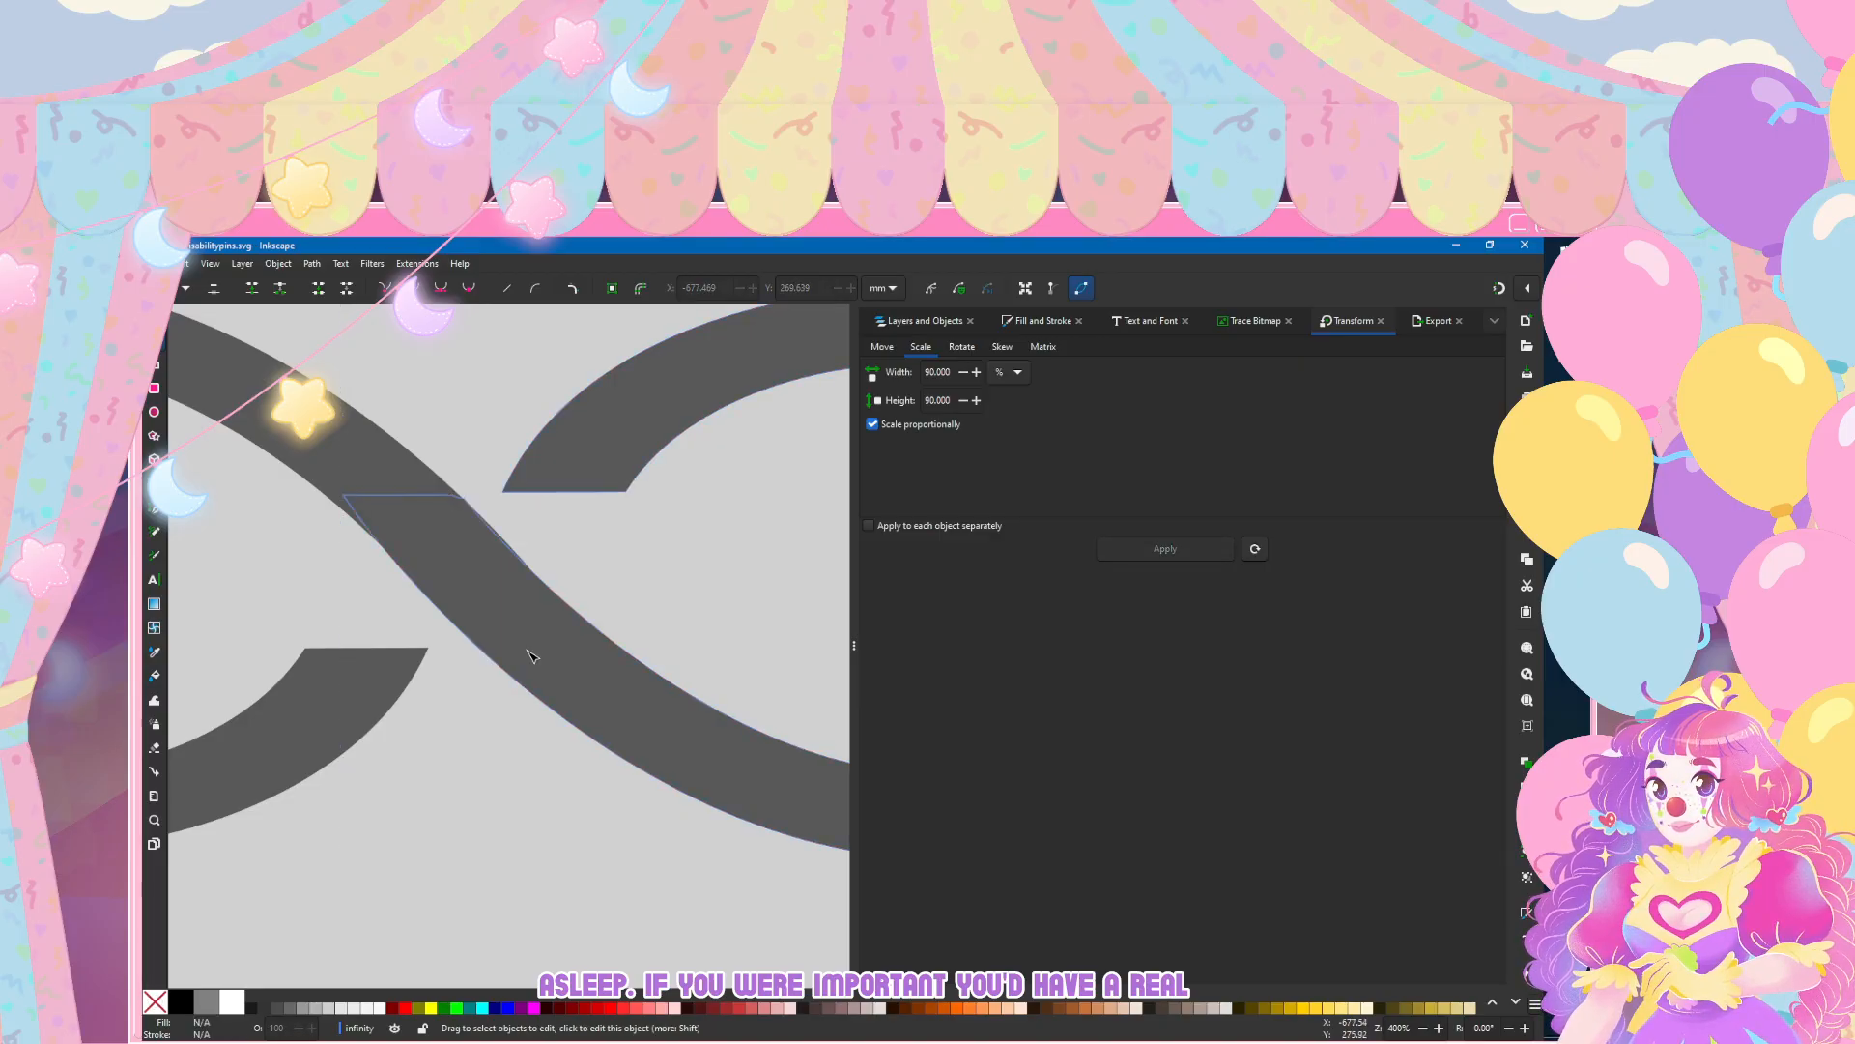
{"action": "left_click", "coordinate": [530, 658]}
{"action": "left_click", "coordinate": [447, 495]}
{"action": "key", "text": "Delete"}
{"action": "key", "text": "Left"}
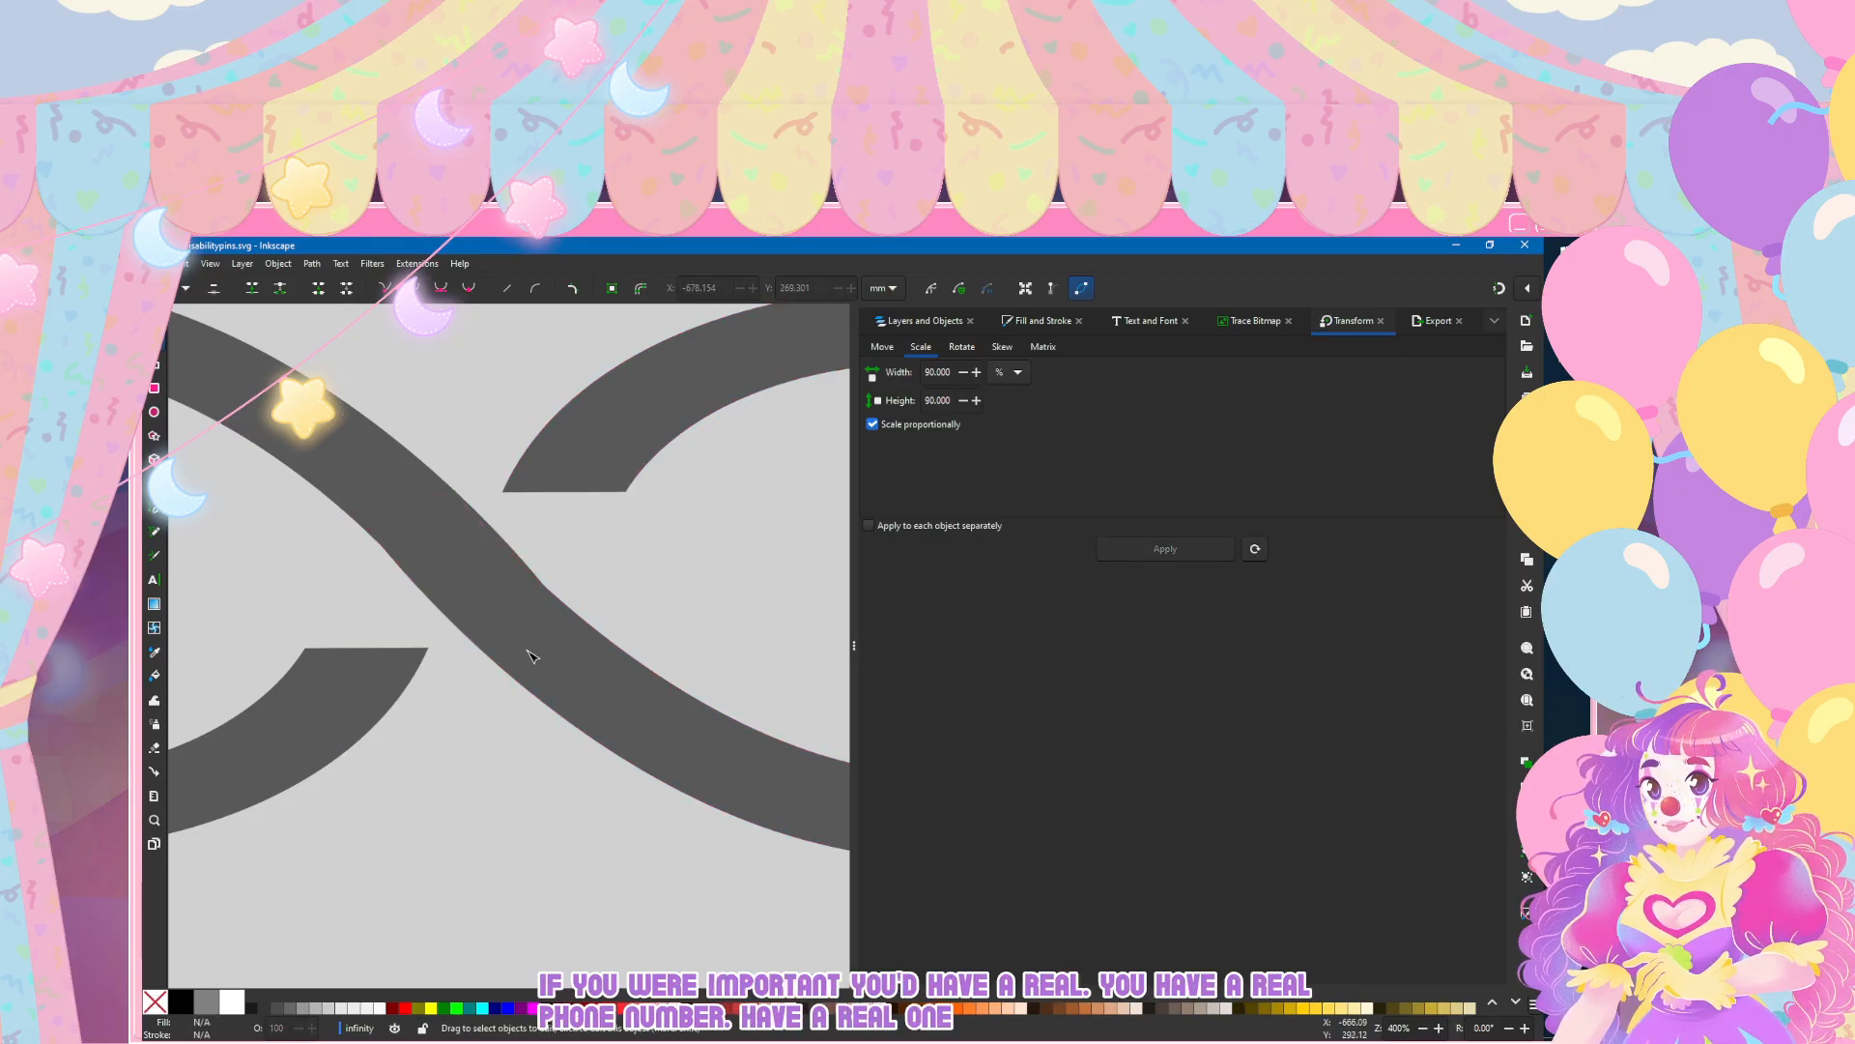
{"action": "double_click", "coordinate": [421, 591]}
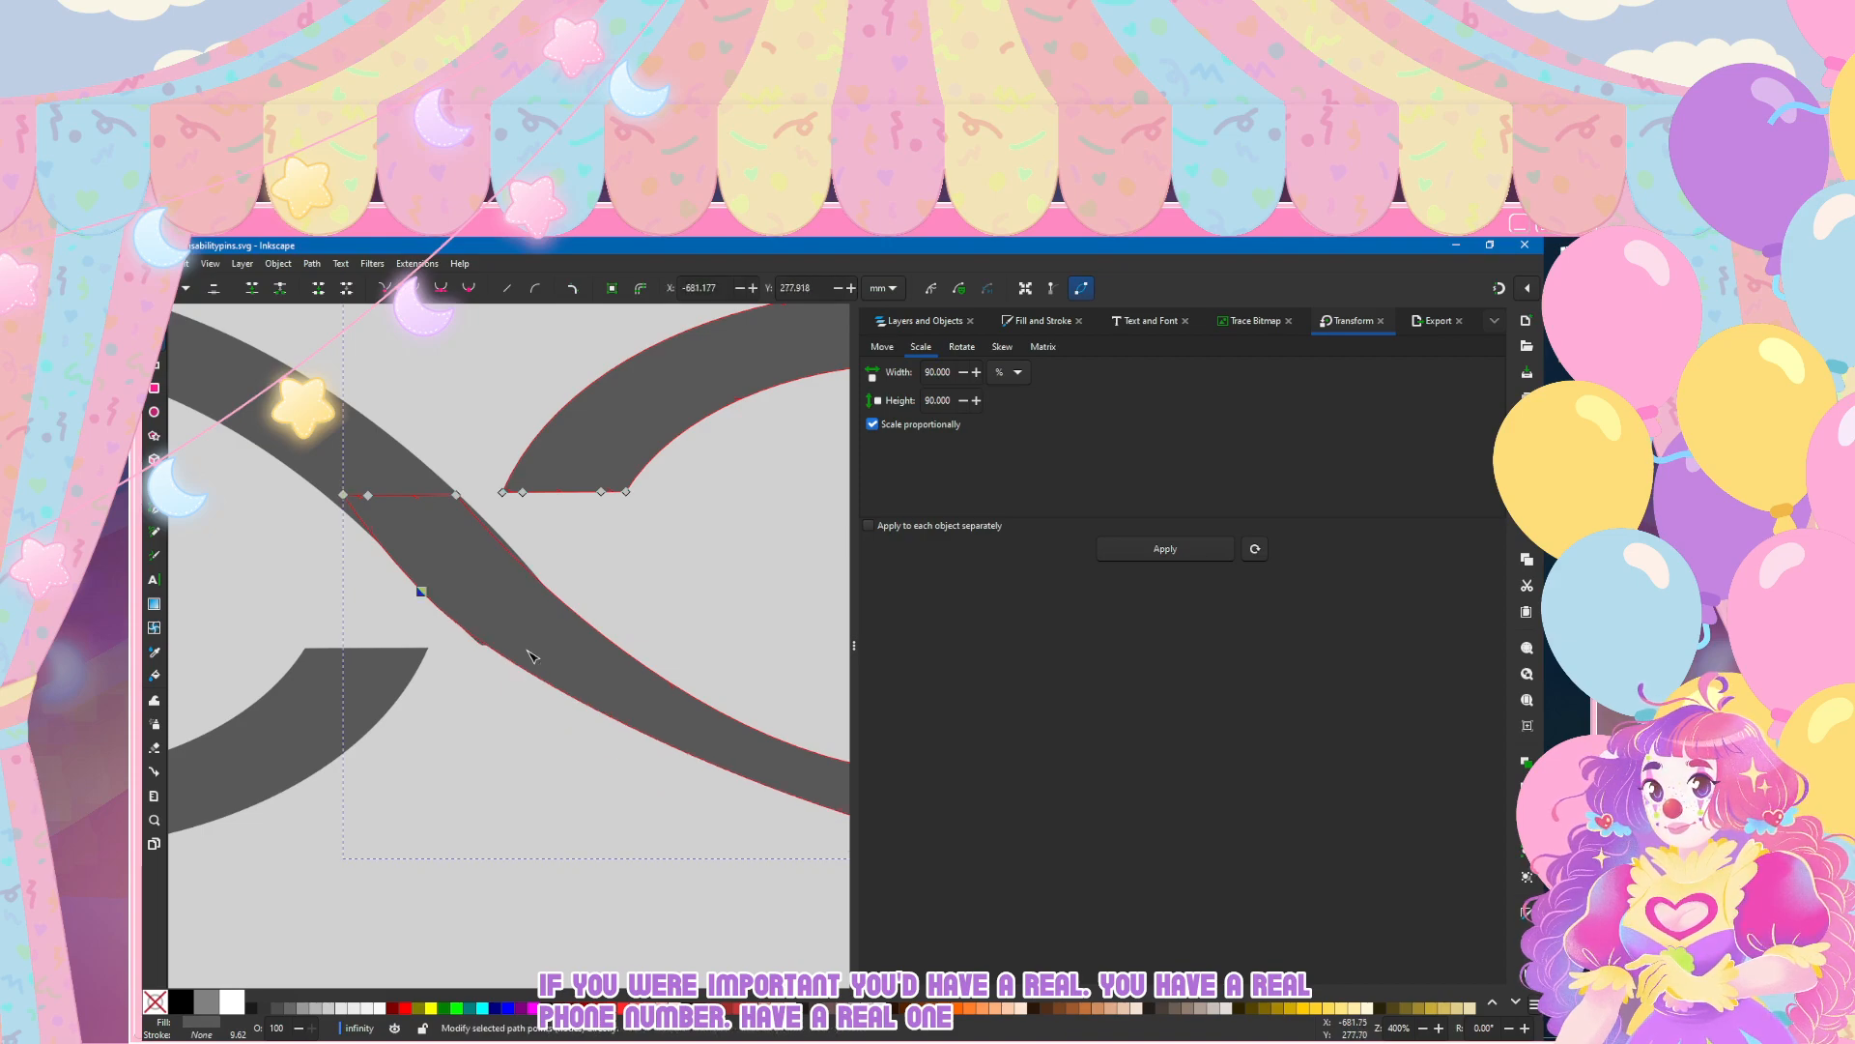
{"action": "key", "text": "ctrl+z"}
{"action": "key", "text": "Escape"}
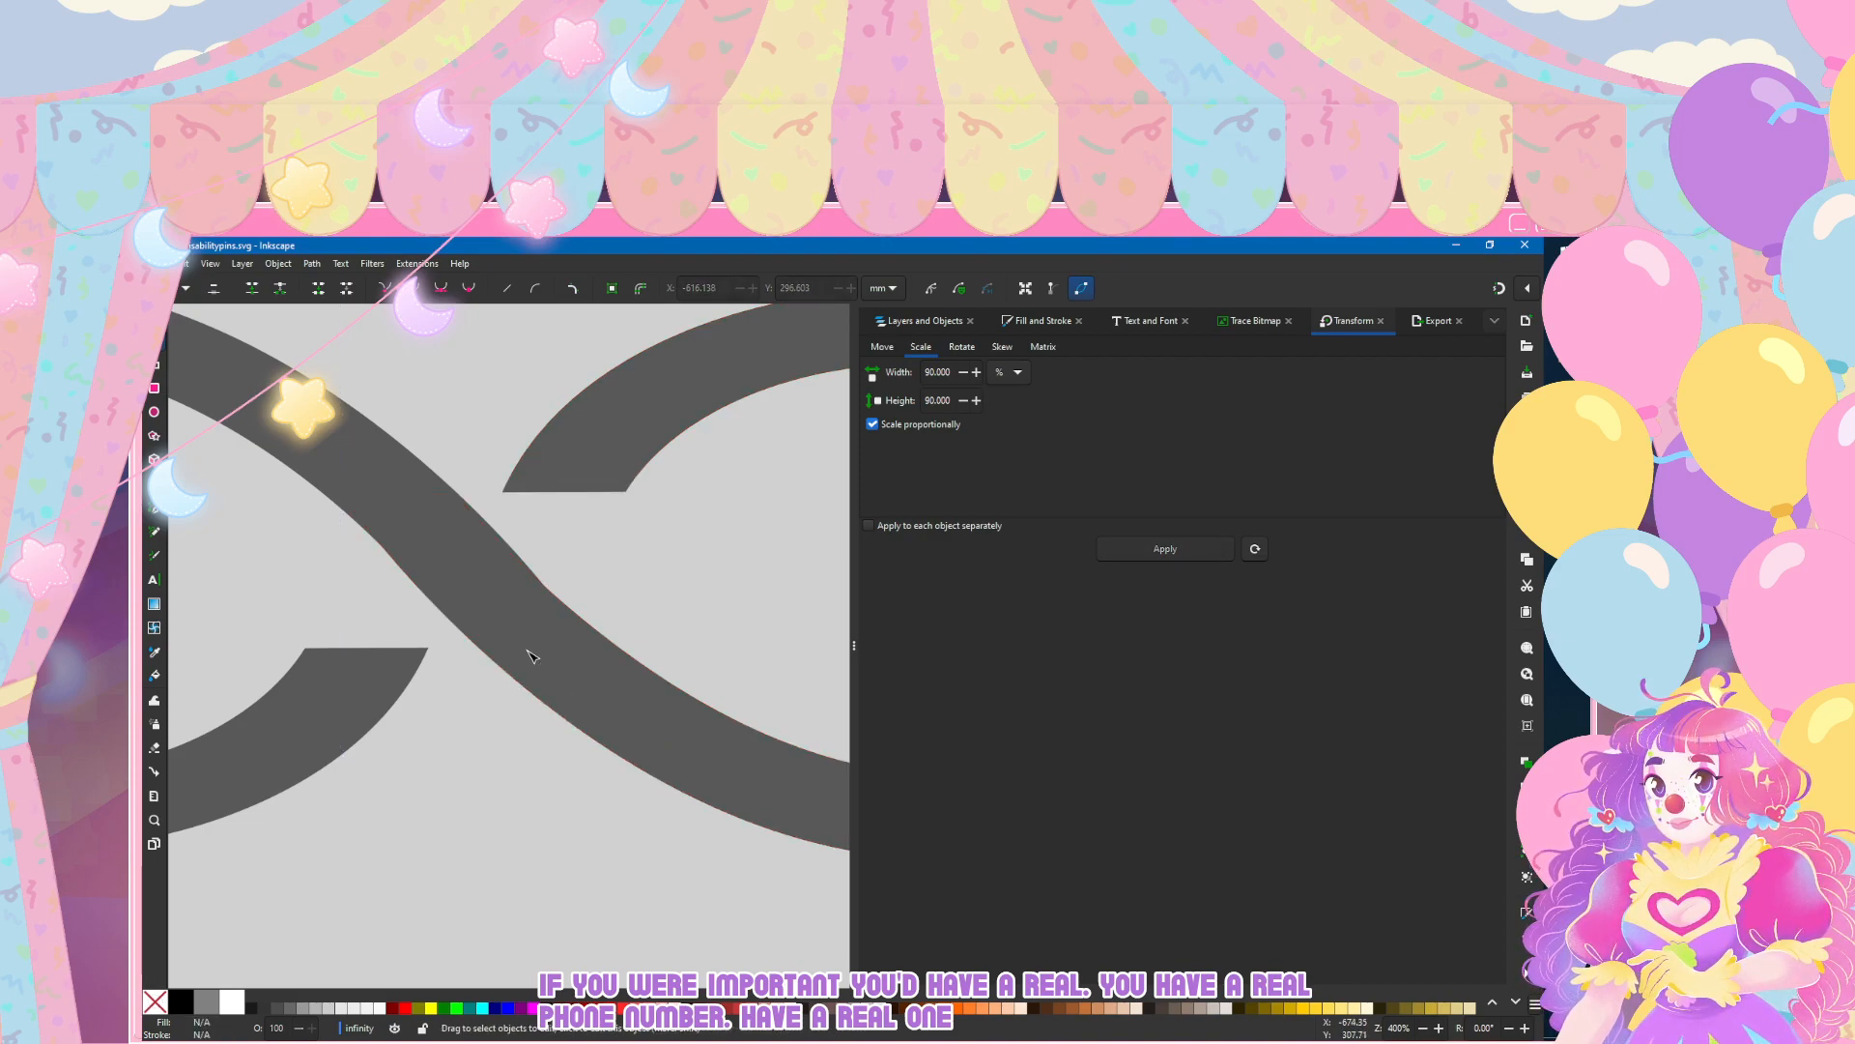
Step: Add a node on the upper edge of the left loop's diagonal arm and shift that edge slightly down and left, then deselect
{"action": "scroll", "coordinate": [518, 609], "scroll_direction": "down", "scroll_amount": 3}
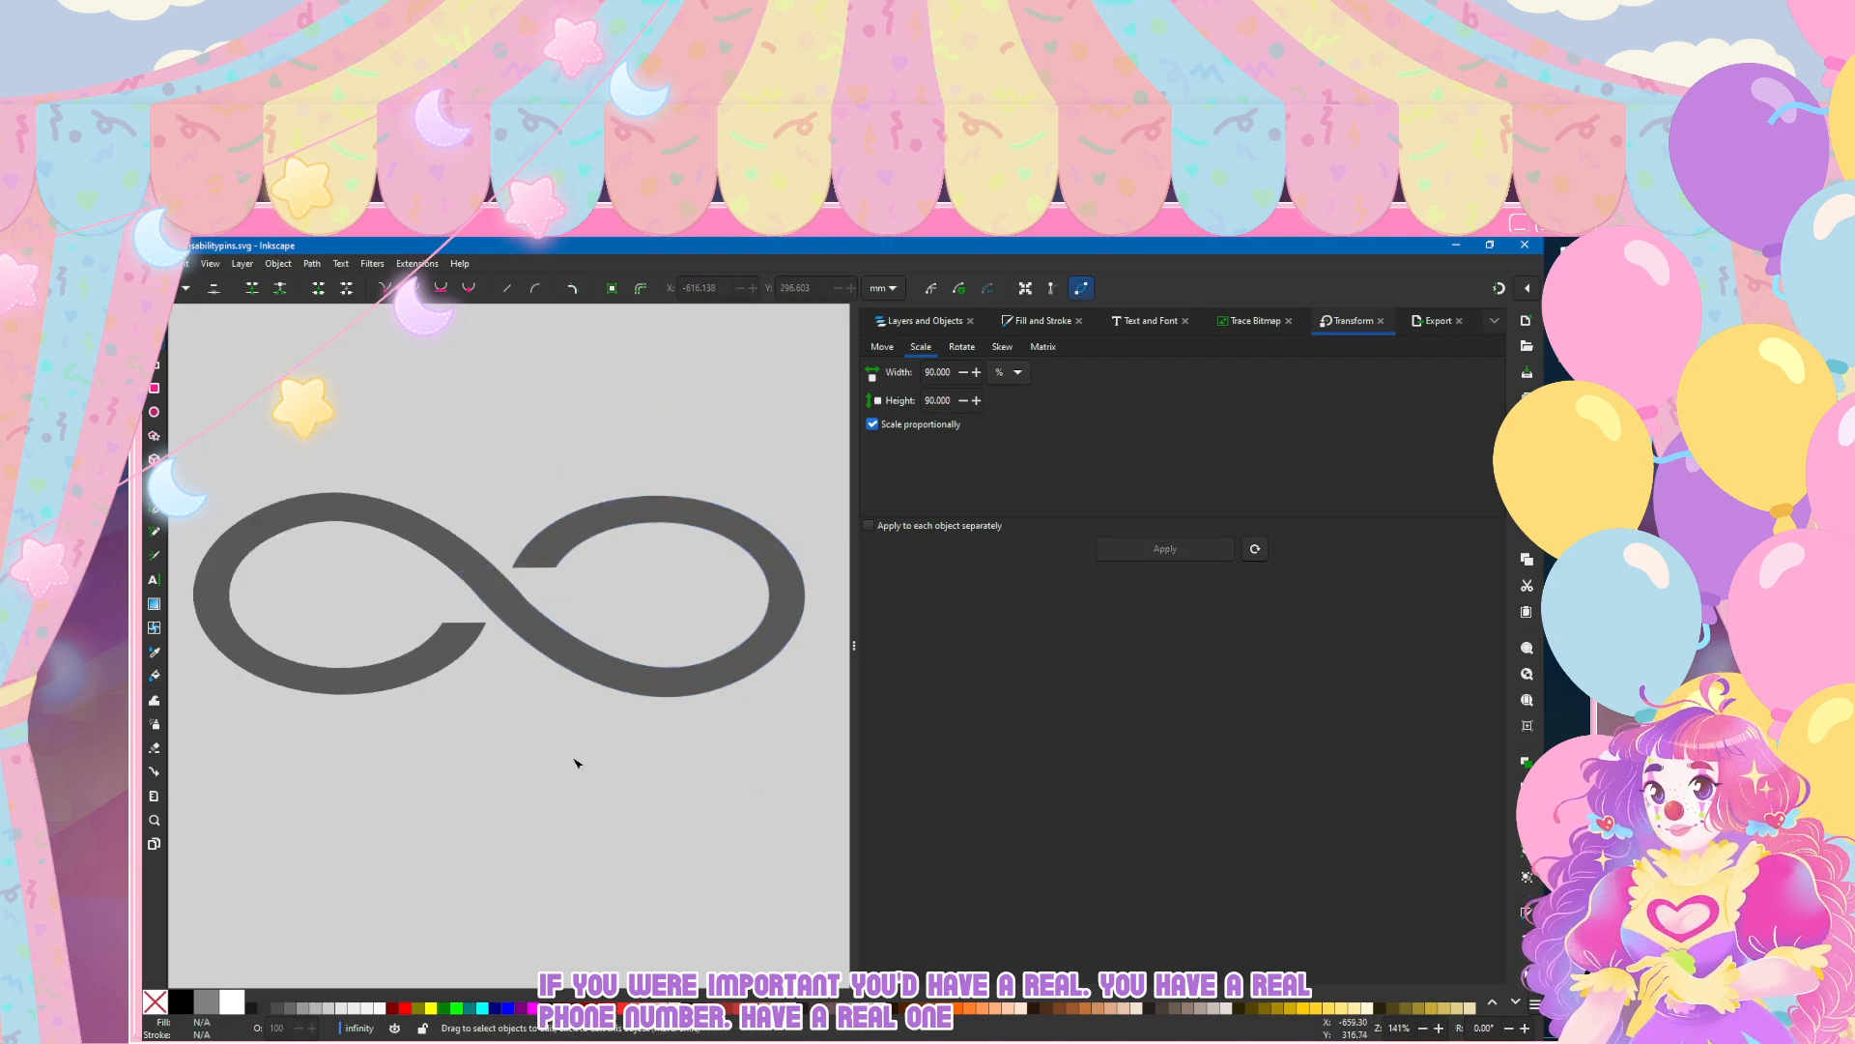
{"action": "scroll", "coordinate": [546, 658], "scroll_direction": "up", "scroll_amount": 4}
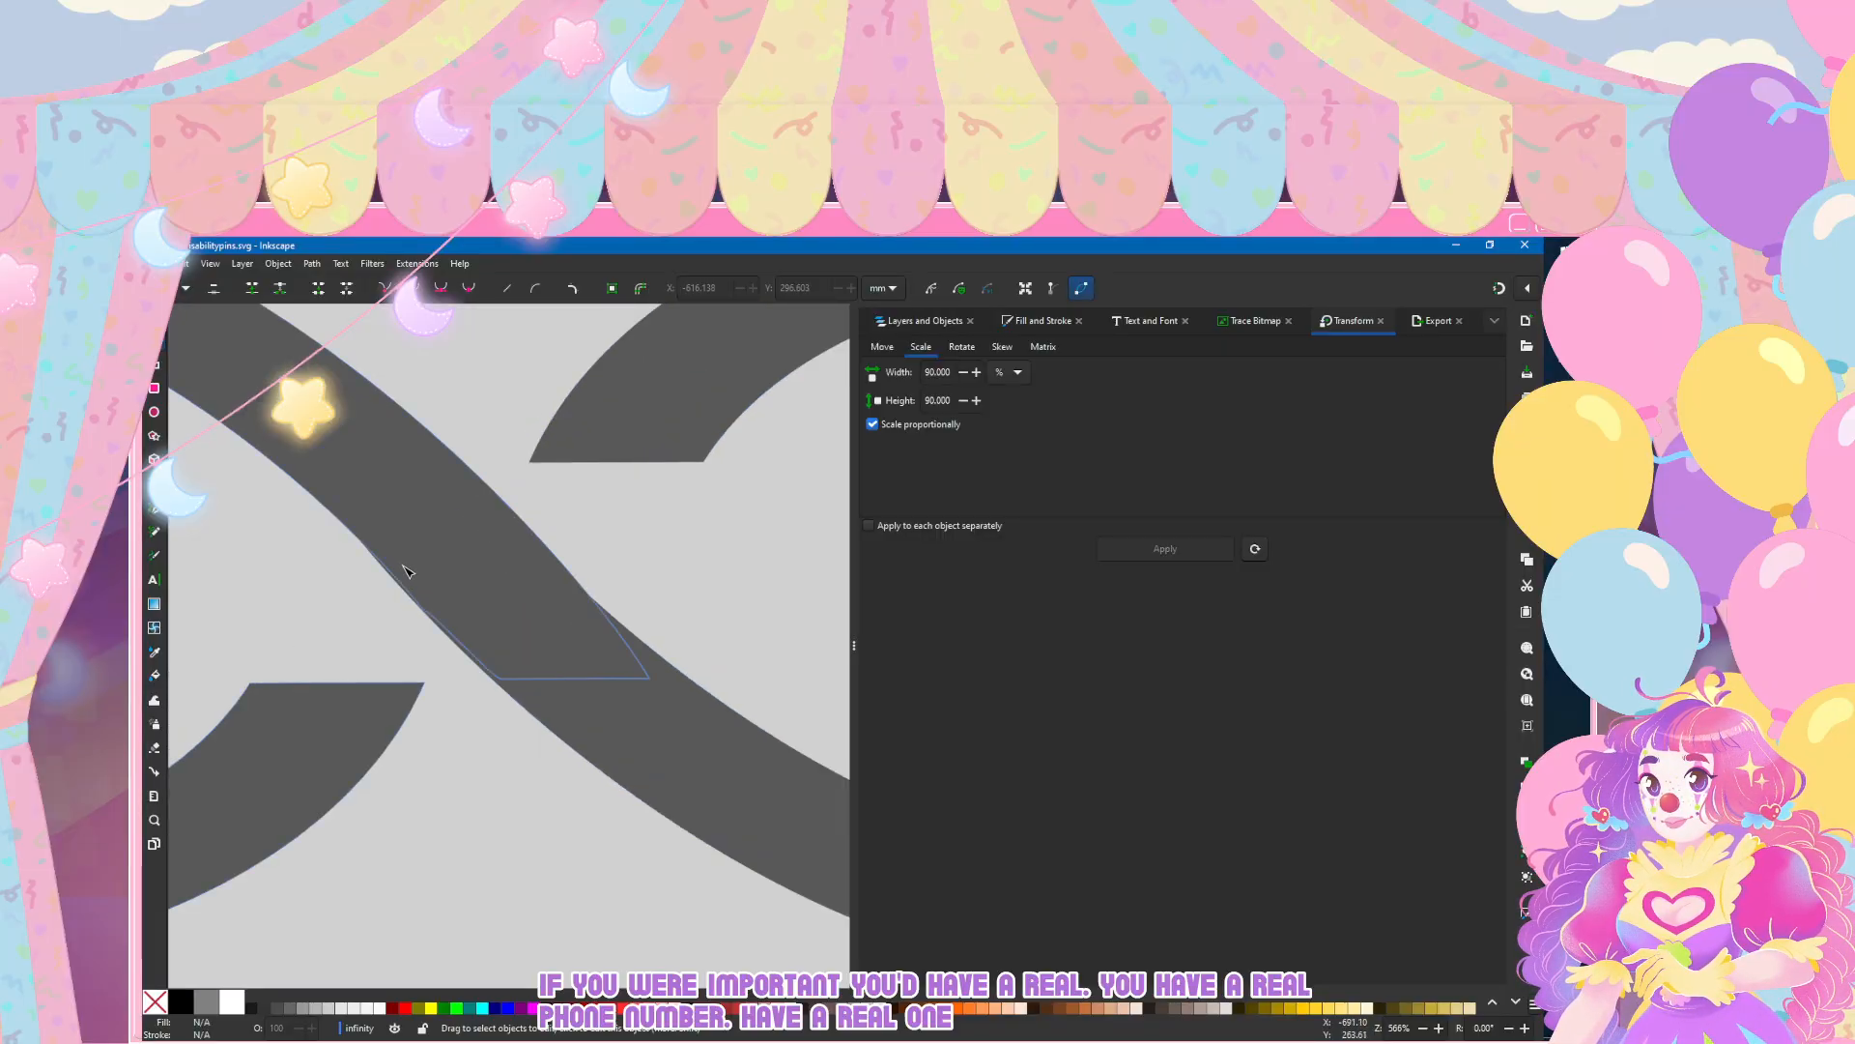
{"action": "left_click", "coordinate": [405, 571]}
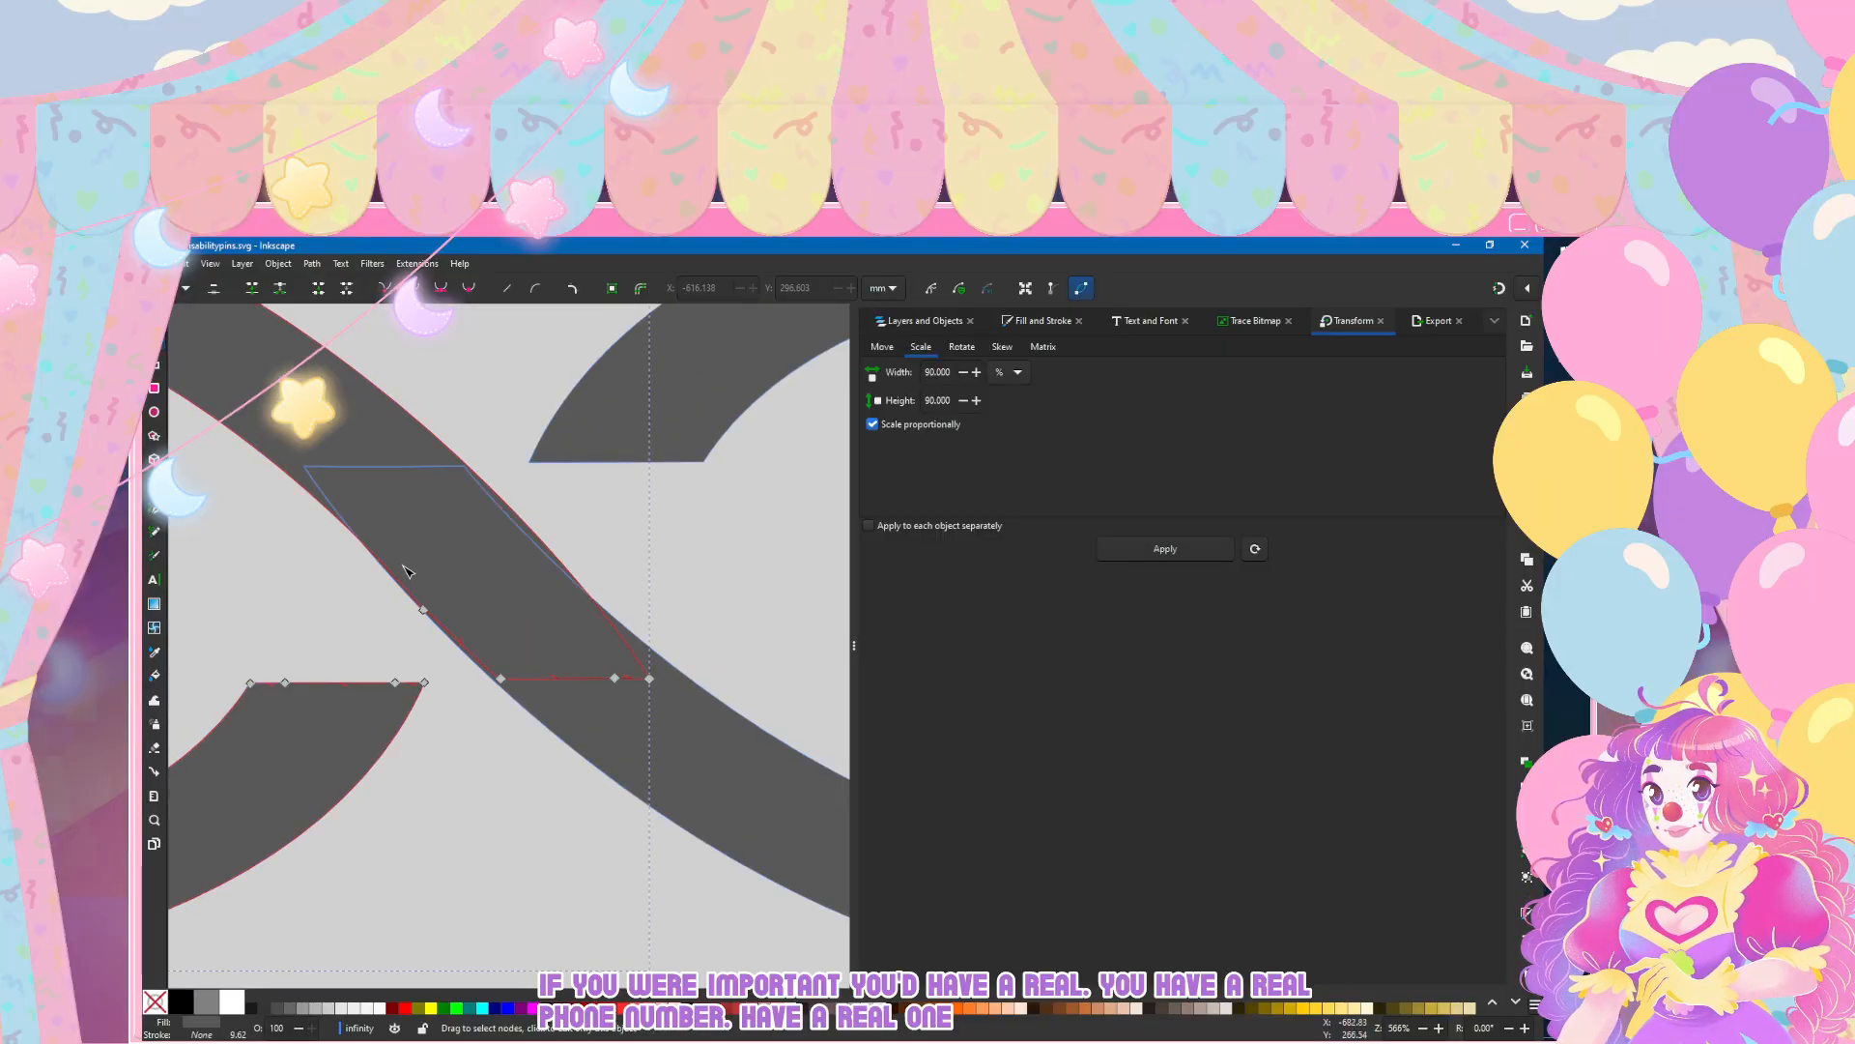
{"action": "double_click", "coordinate": [365, 378]}
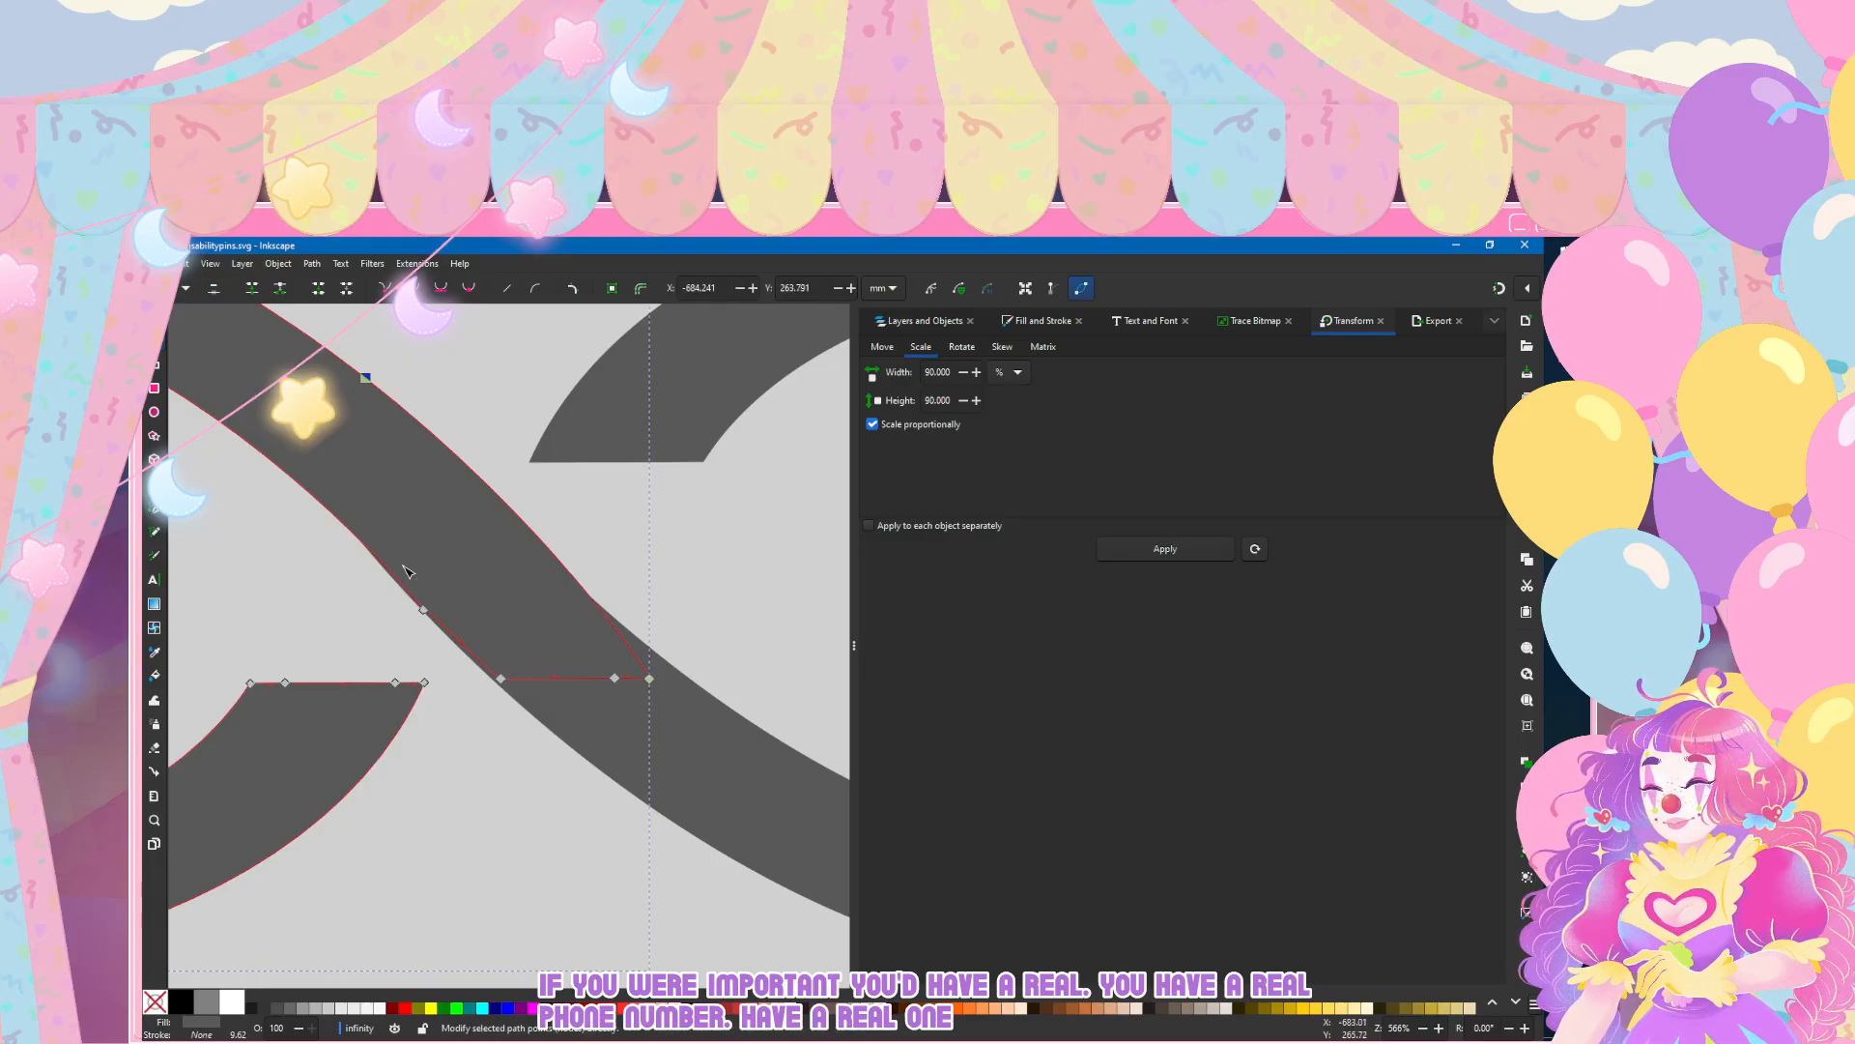
{"action": "left_click_drag", "start_coordinate": [506, 503], "coordinate": [499, 507]}
{"action": "left_click", "coordinate": [497, 900]}
{"action": "scroll", "coordinate": [403, 566], "scroll_direction": "down", "scroll_amount": 2}
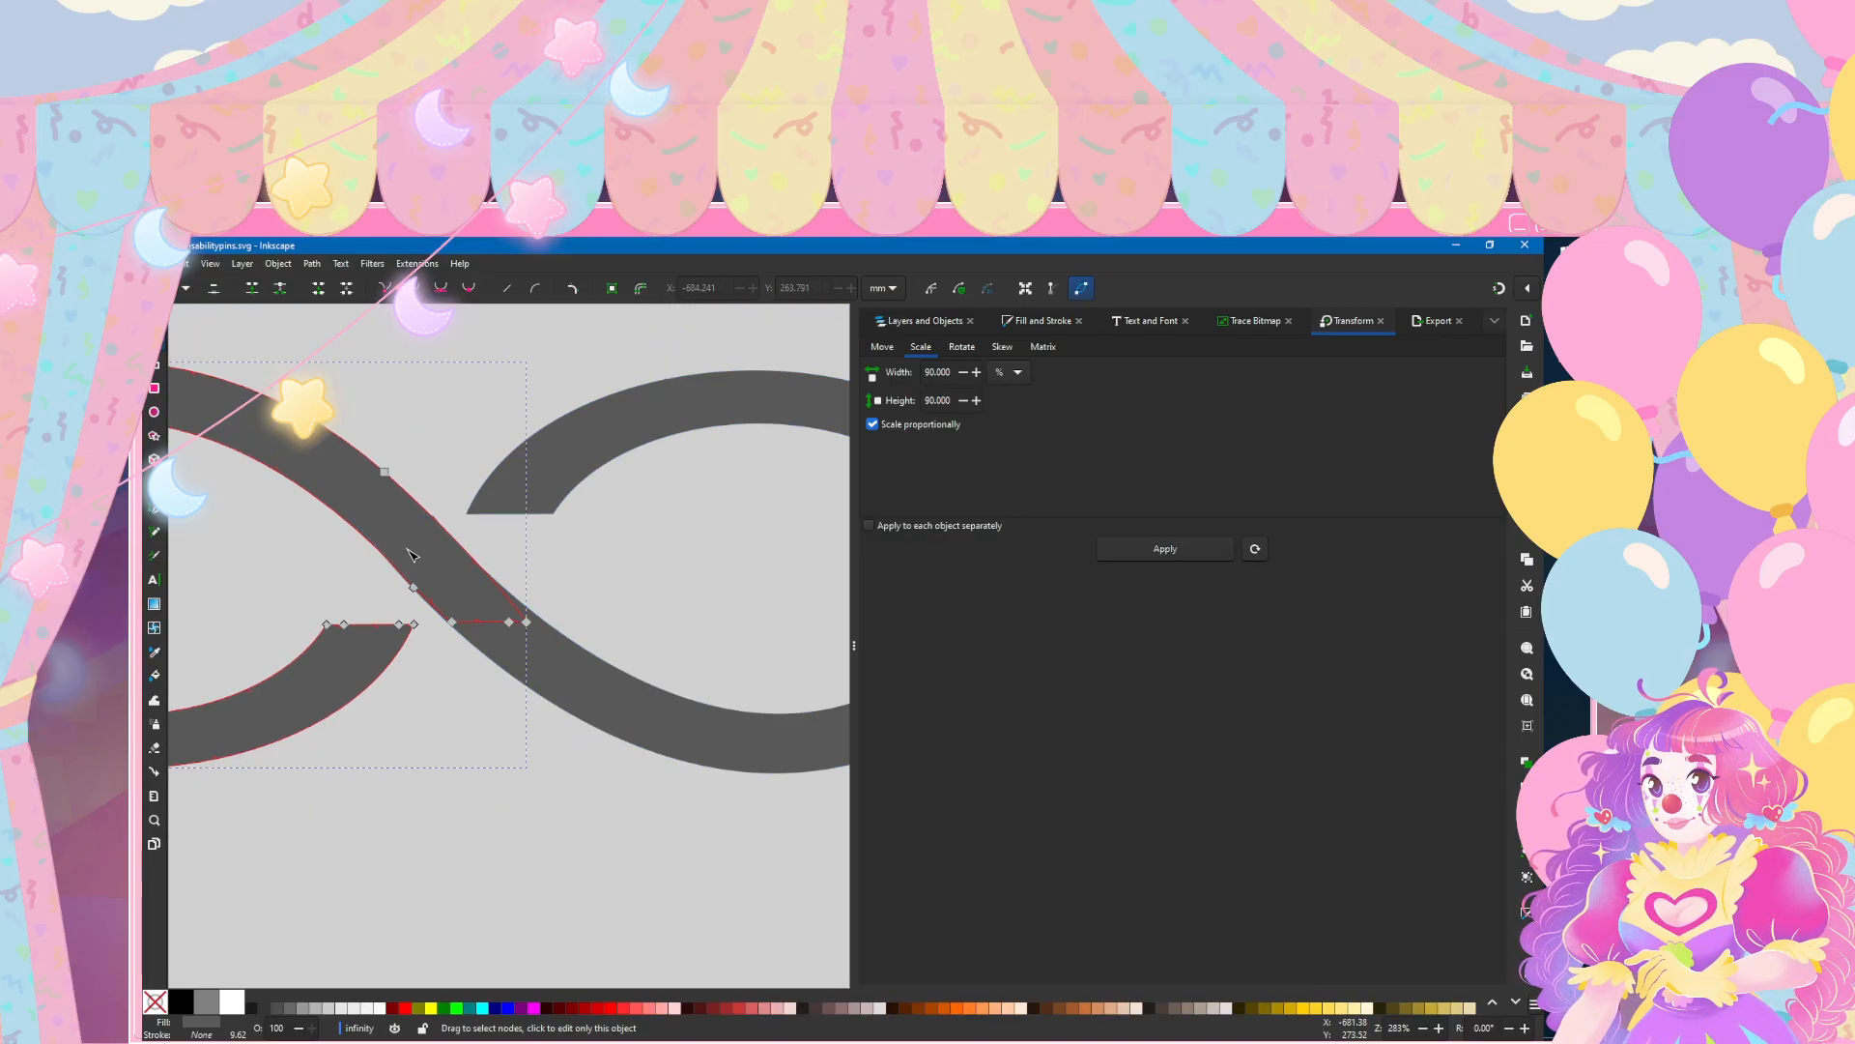
{"action": "scroll", "coordinate": [406, 559], "scroll_direction": "left", "scroll_amount": 2}
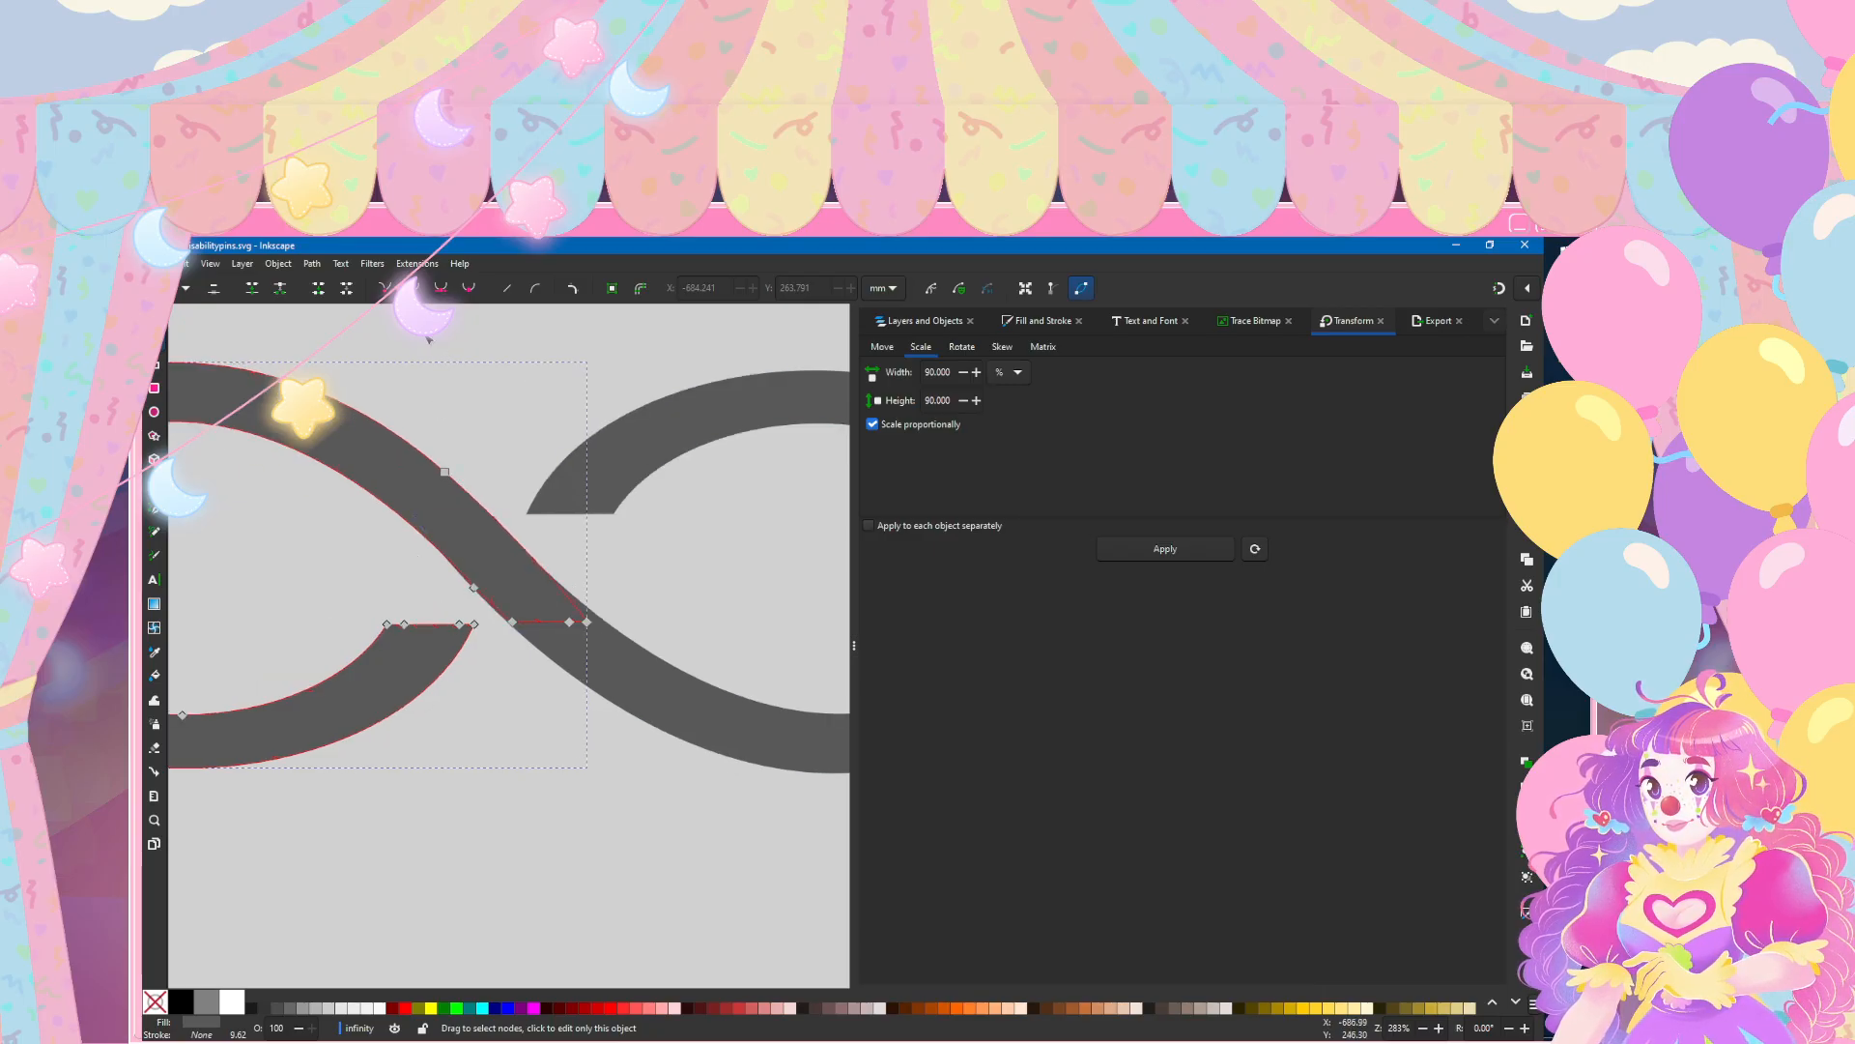
{"action": "scroll", "coordinate": [454, 328], "scroll_direction": "left", "scroll_amount": 3}
{"action": "left_click", "coordinate": [456, 313]}
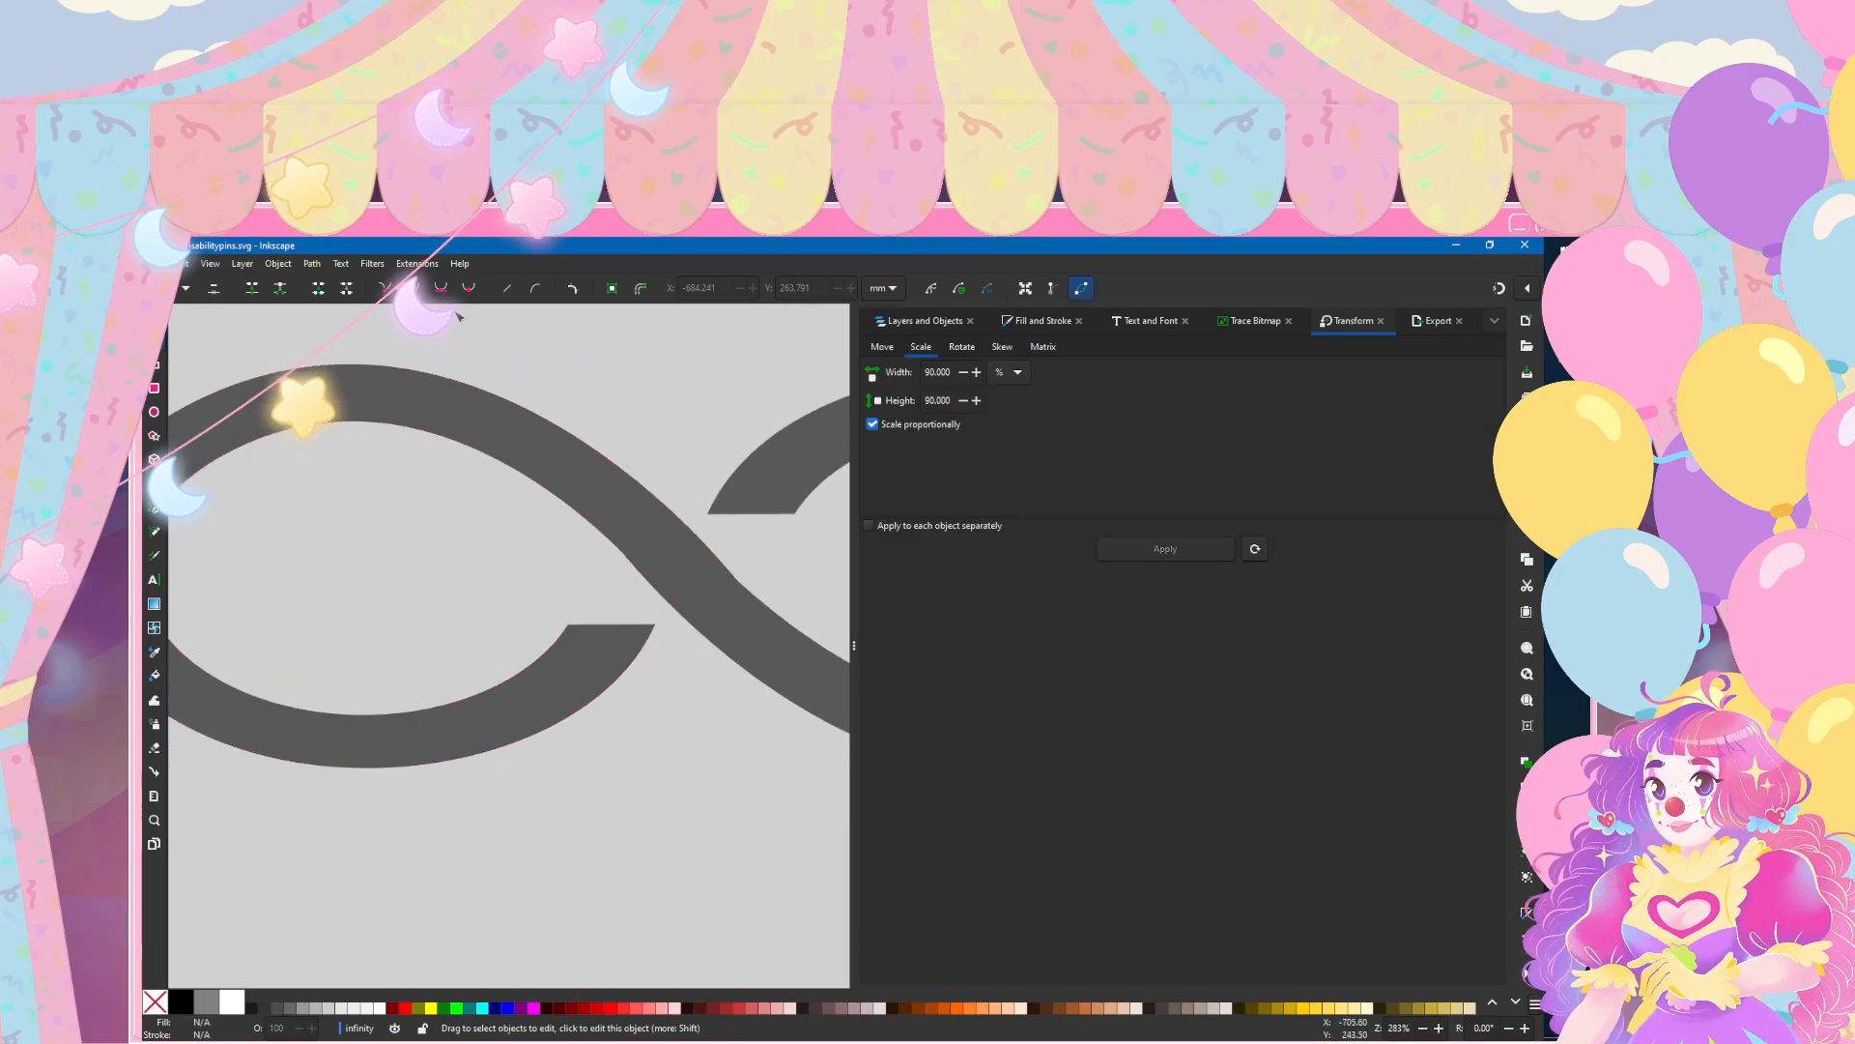
Step: Hide the right loop to examine the end of the left loop's diagonal arm, and show the right loop again
{"action": "scroll", "coordinate": [456, 313], "scroll_direction": "down", "scroll_amount": 2}
{"action": "scroll", "coordinate": [542, 416], "scroll_direction": "up", "scroll_amount": 1}
{"action": "scroll", "coordinate": [646, 510], "scroll_direction": "up", "scroll_amount": 1}
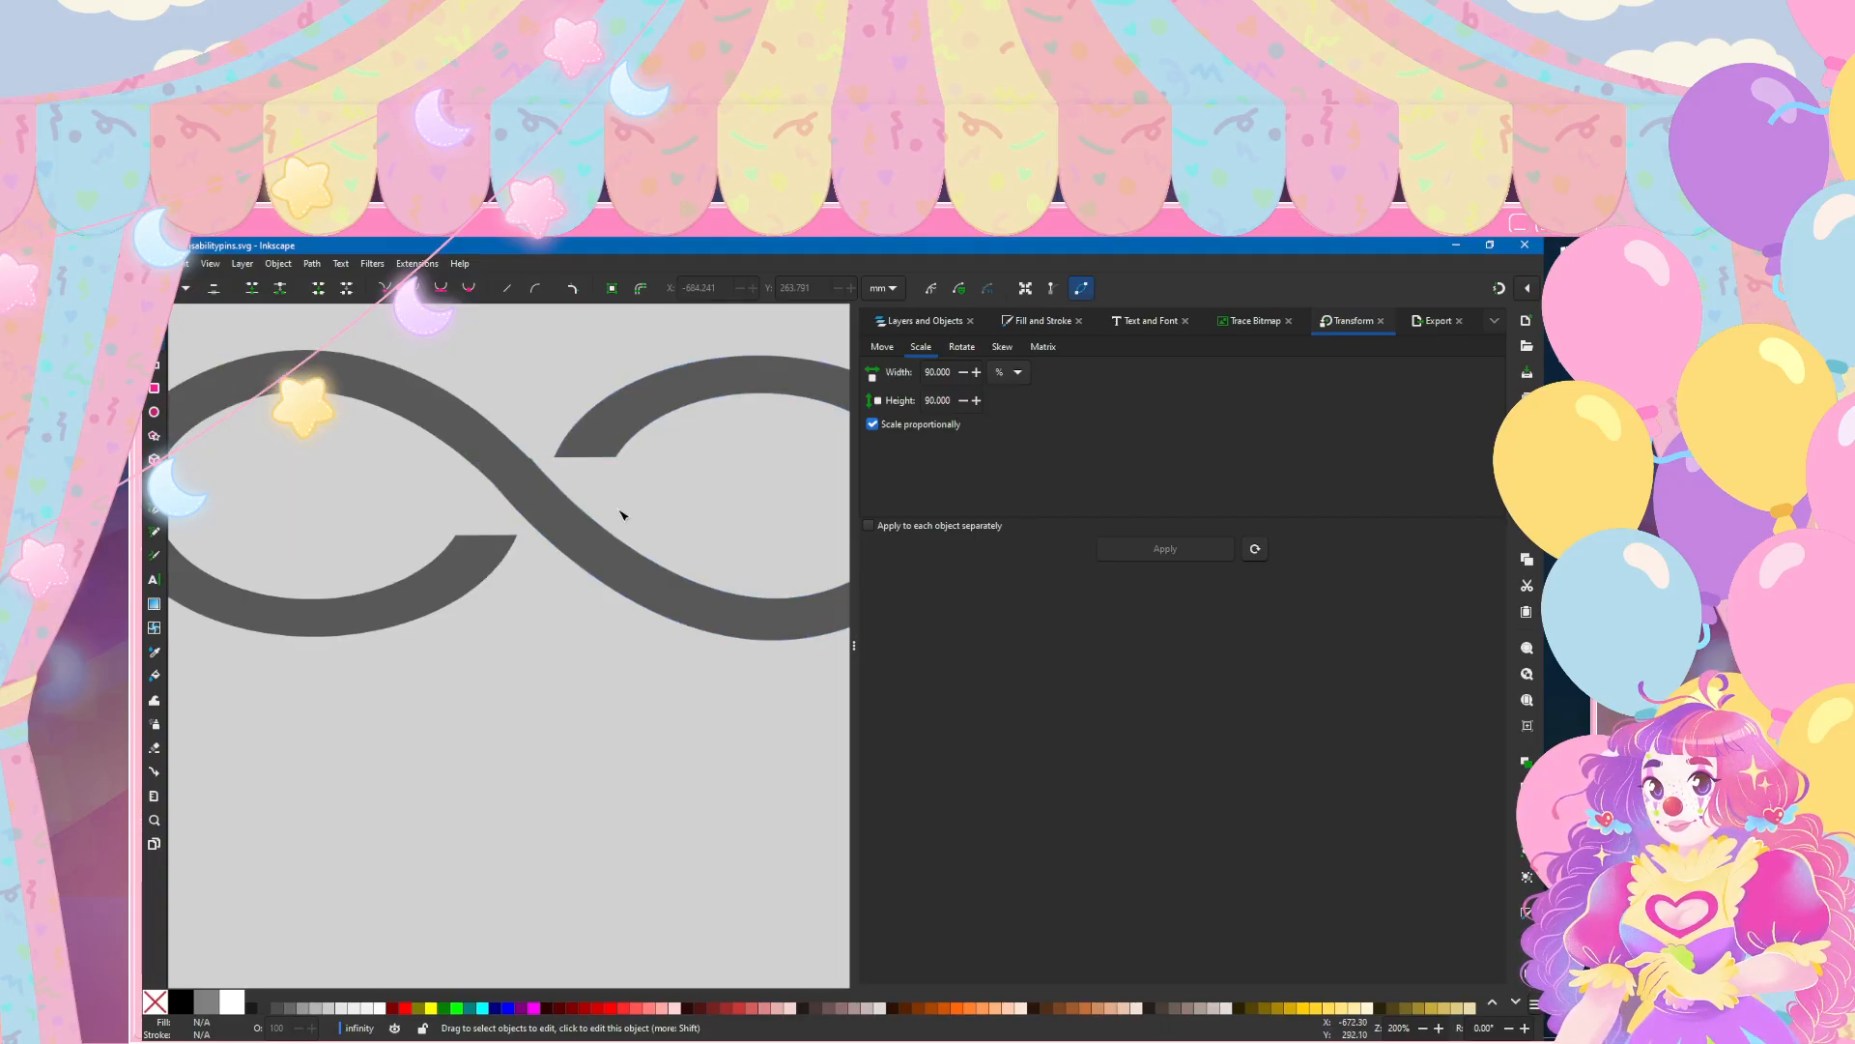
{"action": "left_click", "coordinate": [622, 515]}
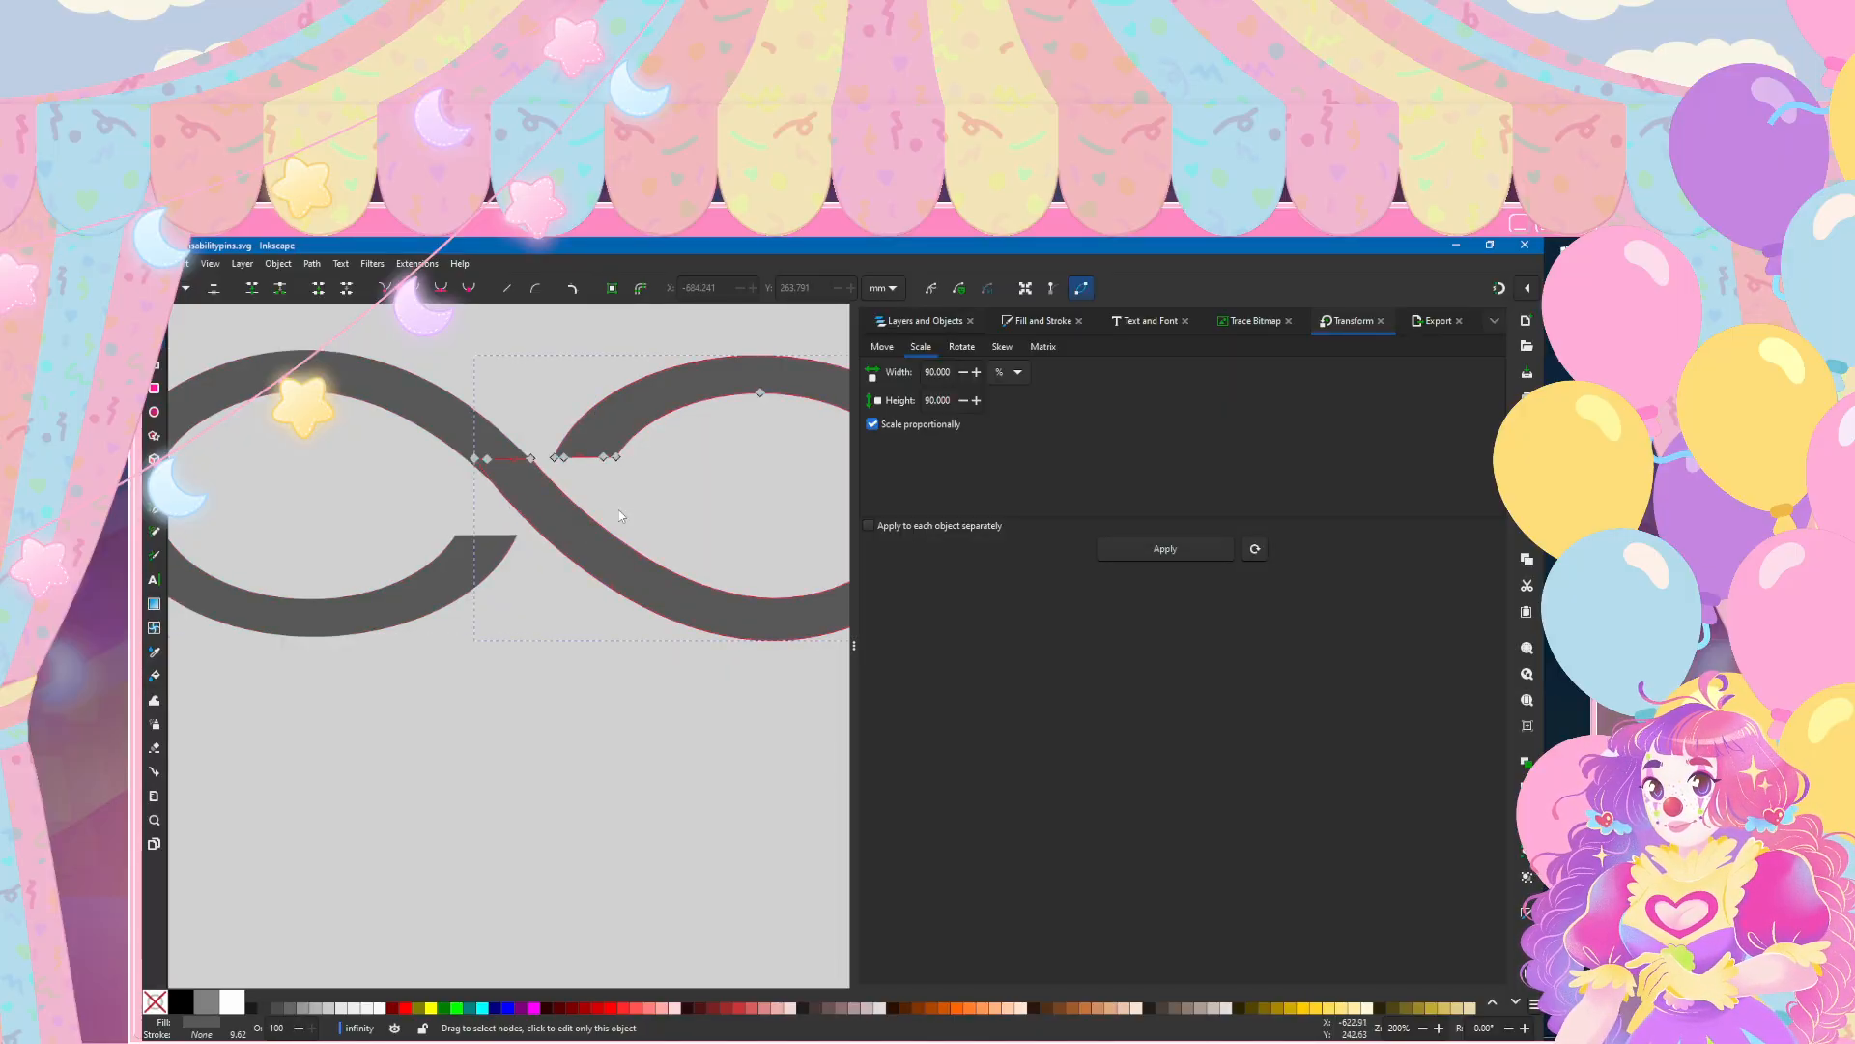
{"action": "left_click", "coordinate": [924, 320]}
{"action": "left_click", "coordinate": [1472, 391]}
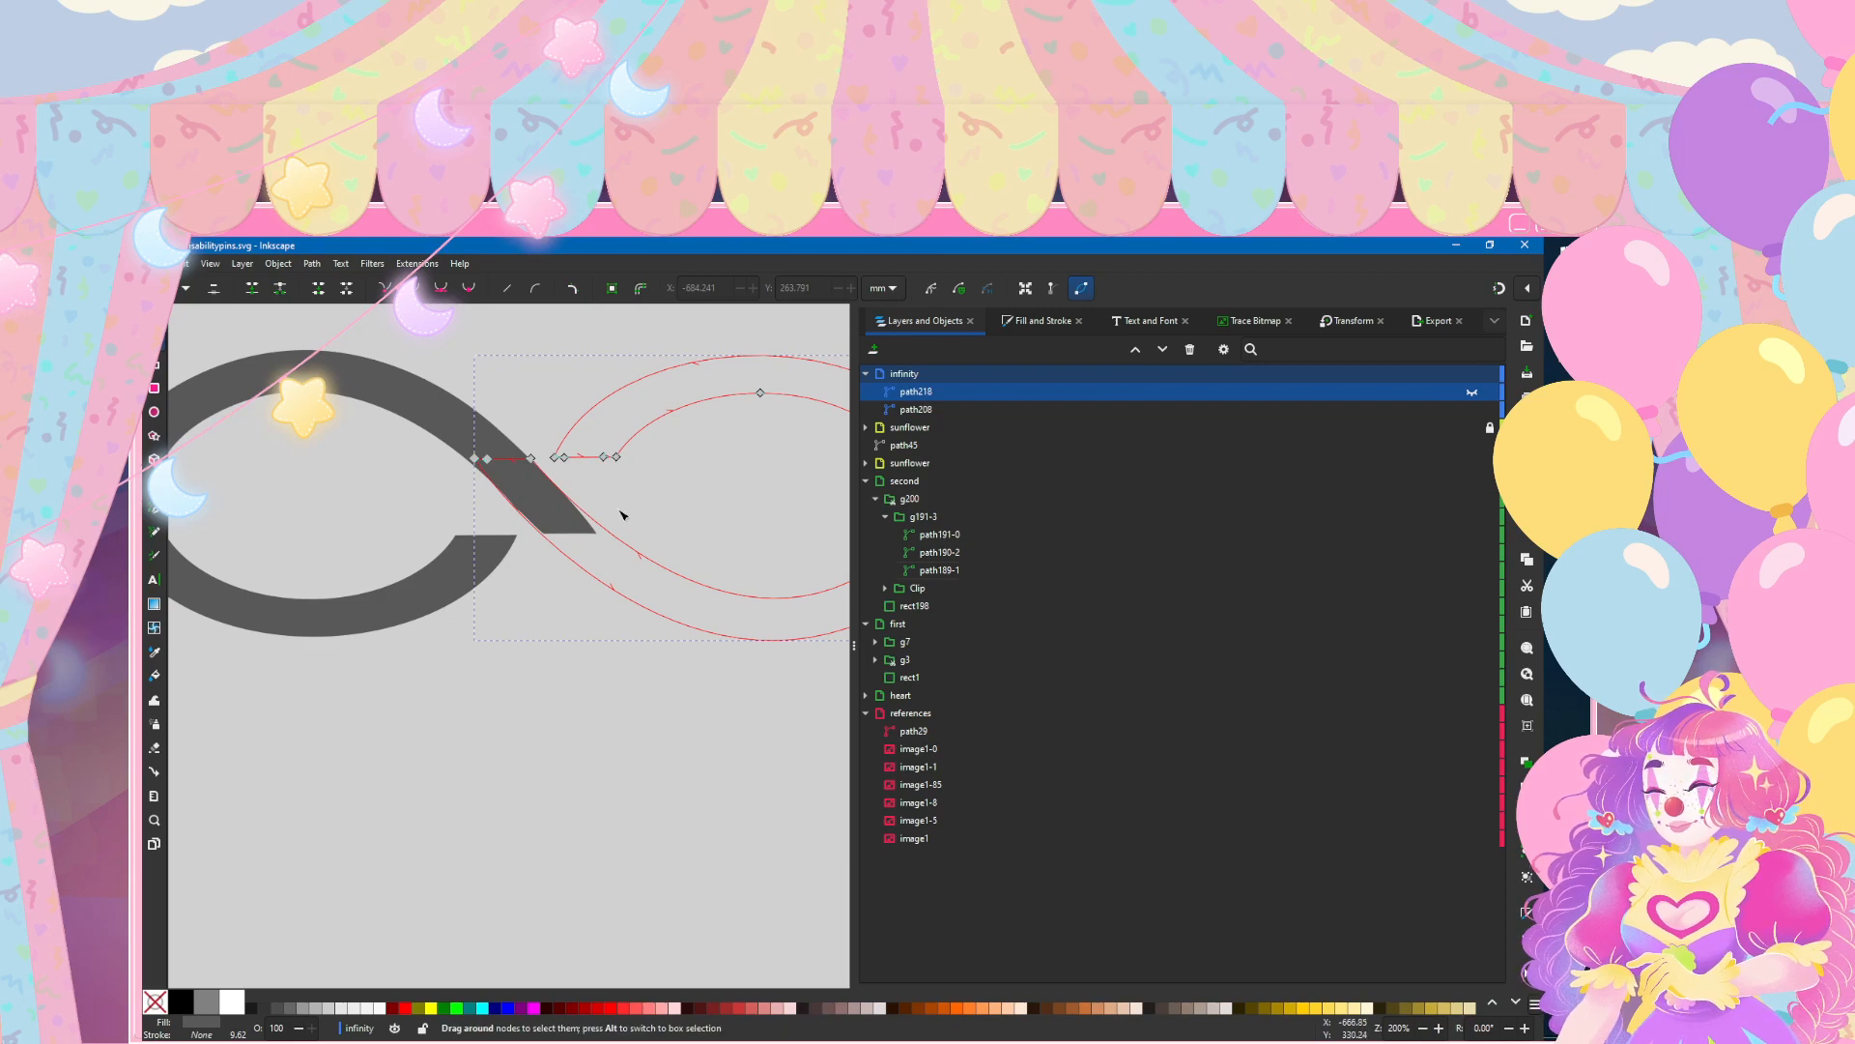
{"action": "left_click", "coordinate": [621, 515]}
{"action": "key", "text": "ctrl+z"}
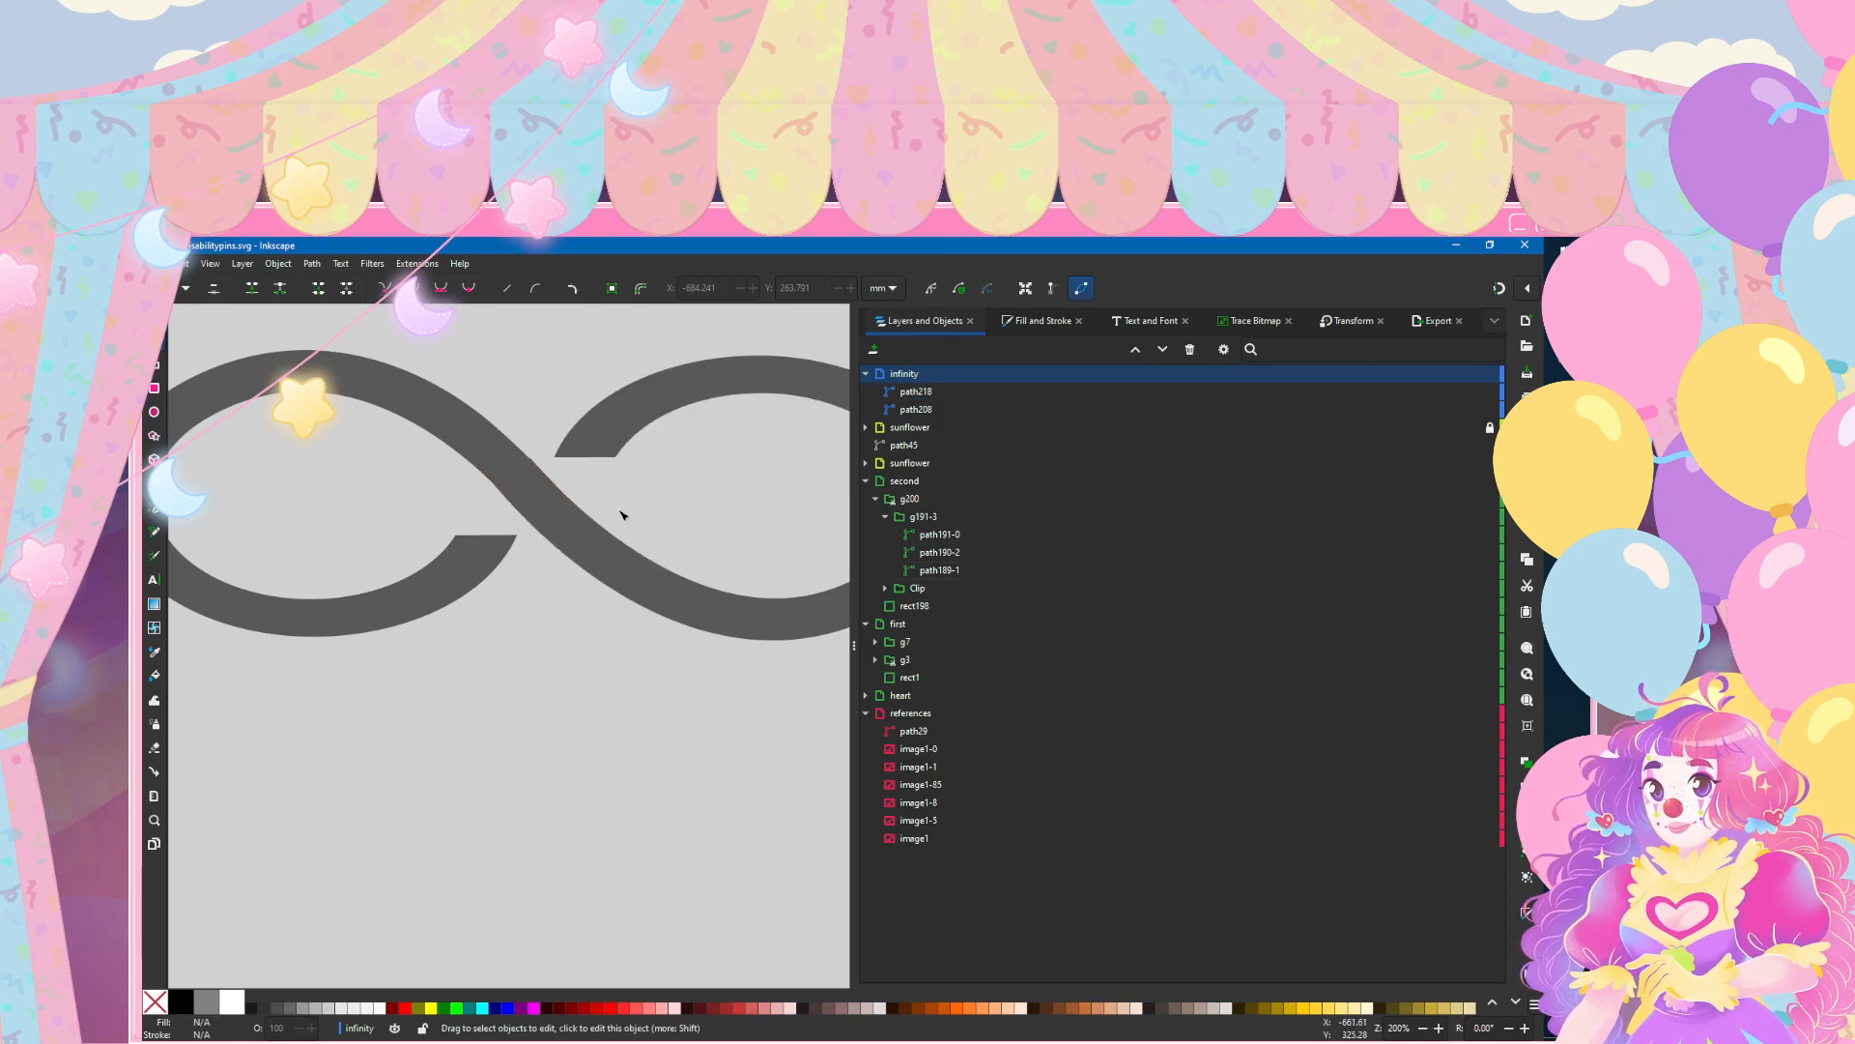
Step: Try adding a node to the lower edge of the right loop, and undo the additions
{"action": "left_click", "coordinate": [621, 515]}
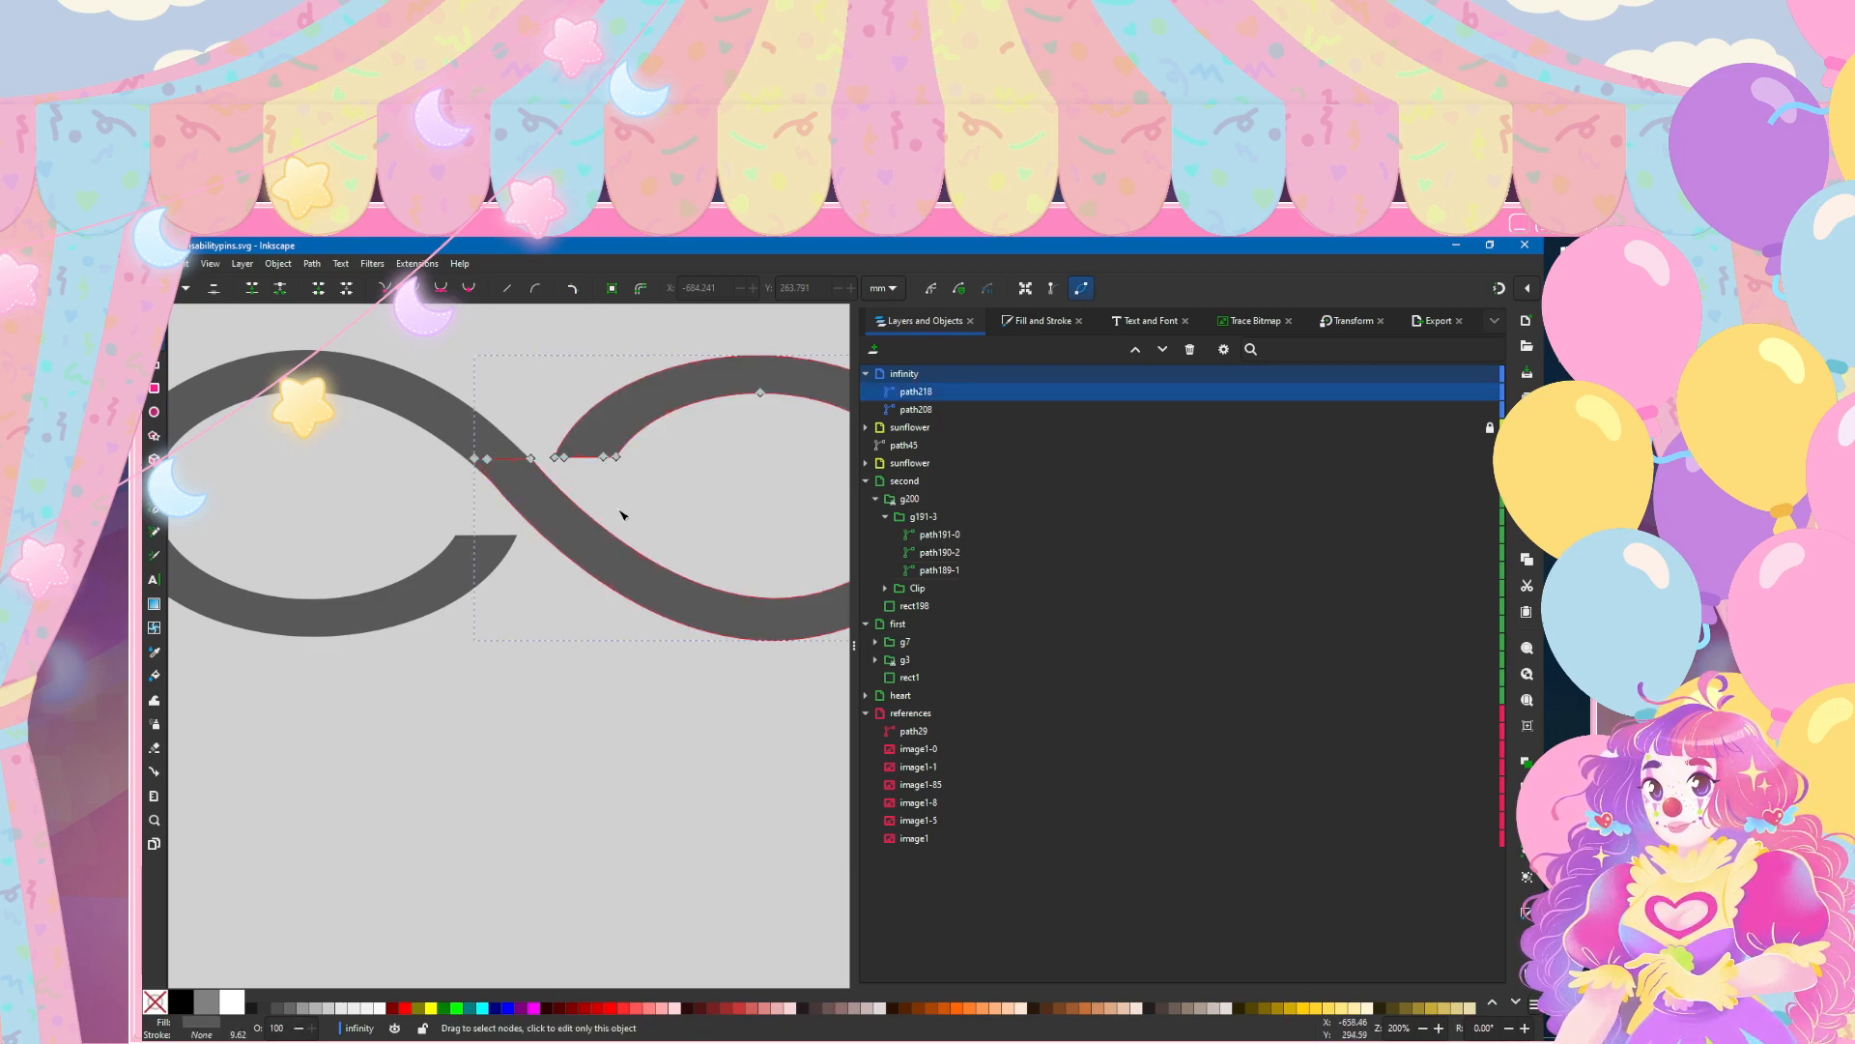
{"action": "double_click", "coordinate": [600, 581]}
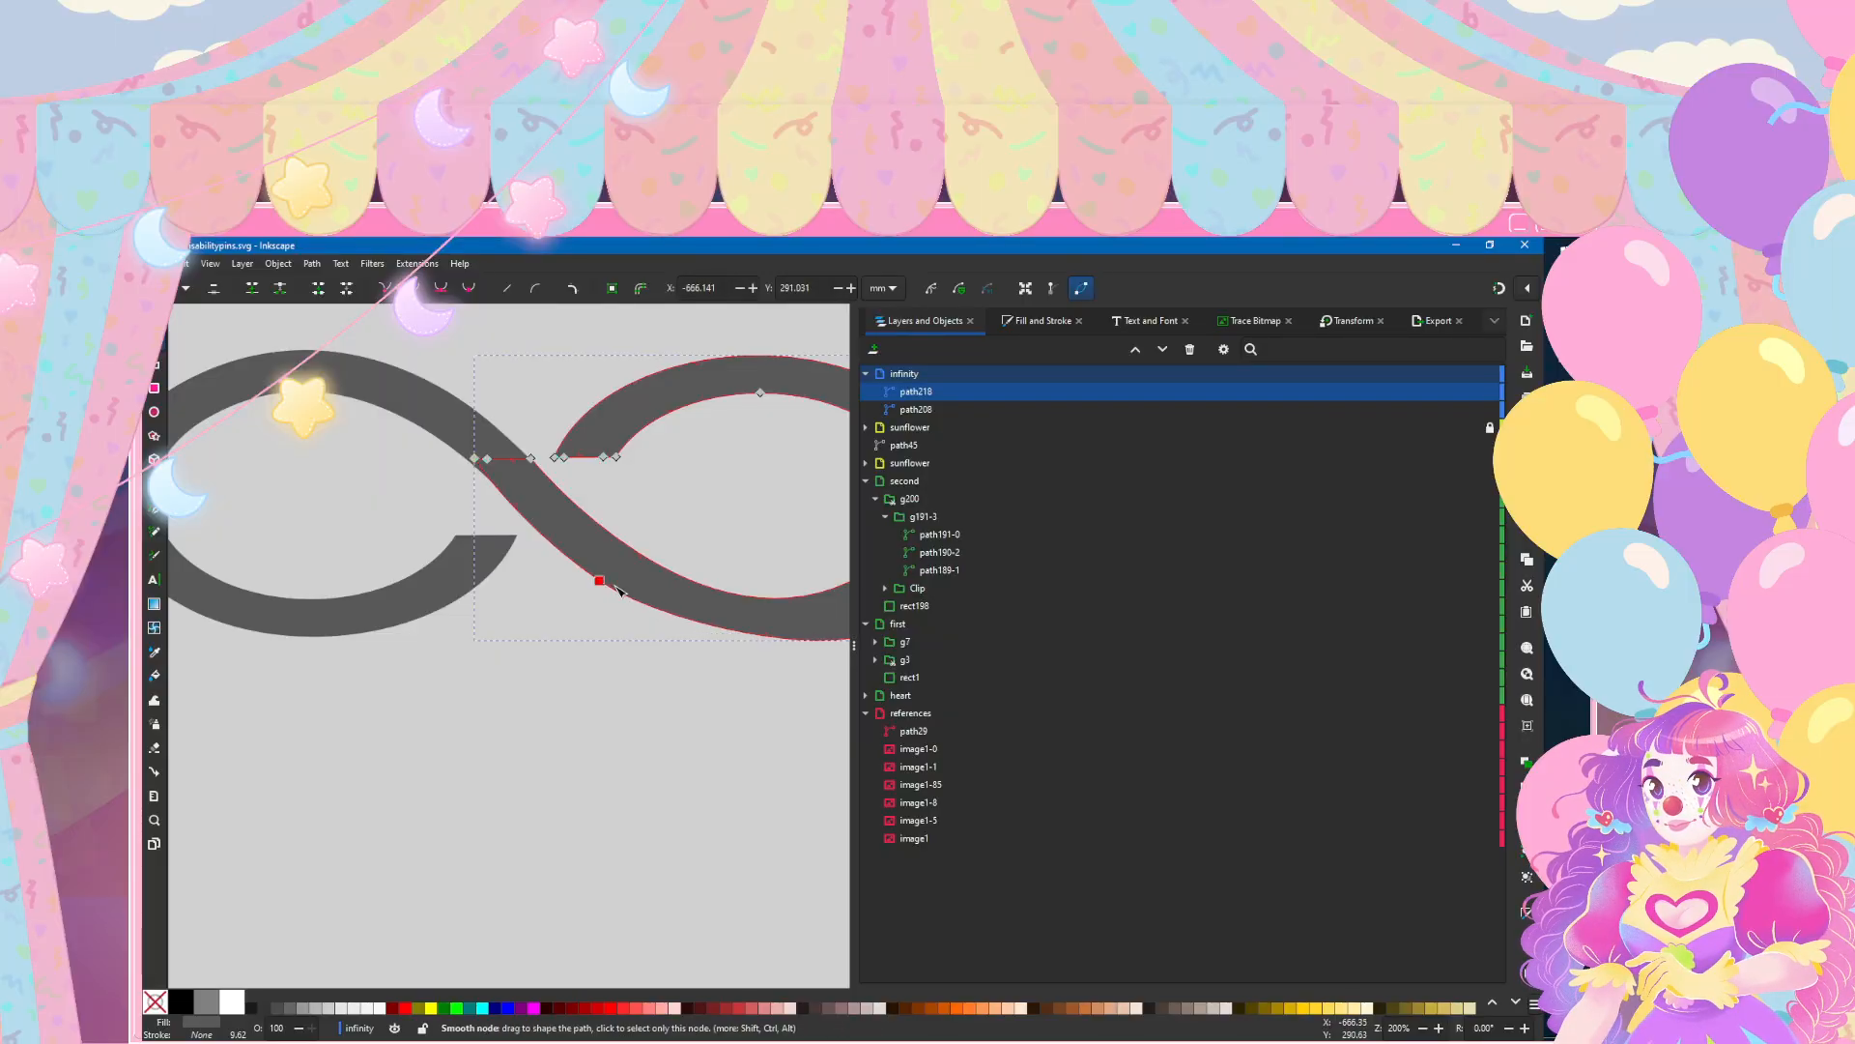
{"action": "key", "text": "ctrl+z"}
{"action": "scroll", "coordinate": [619, 580], "scroll_direction": "right", "scroll_amount": 2}
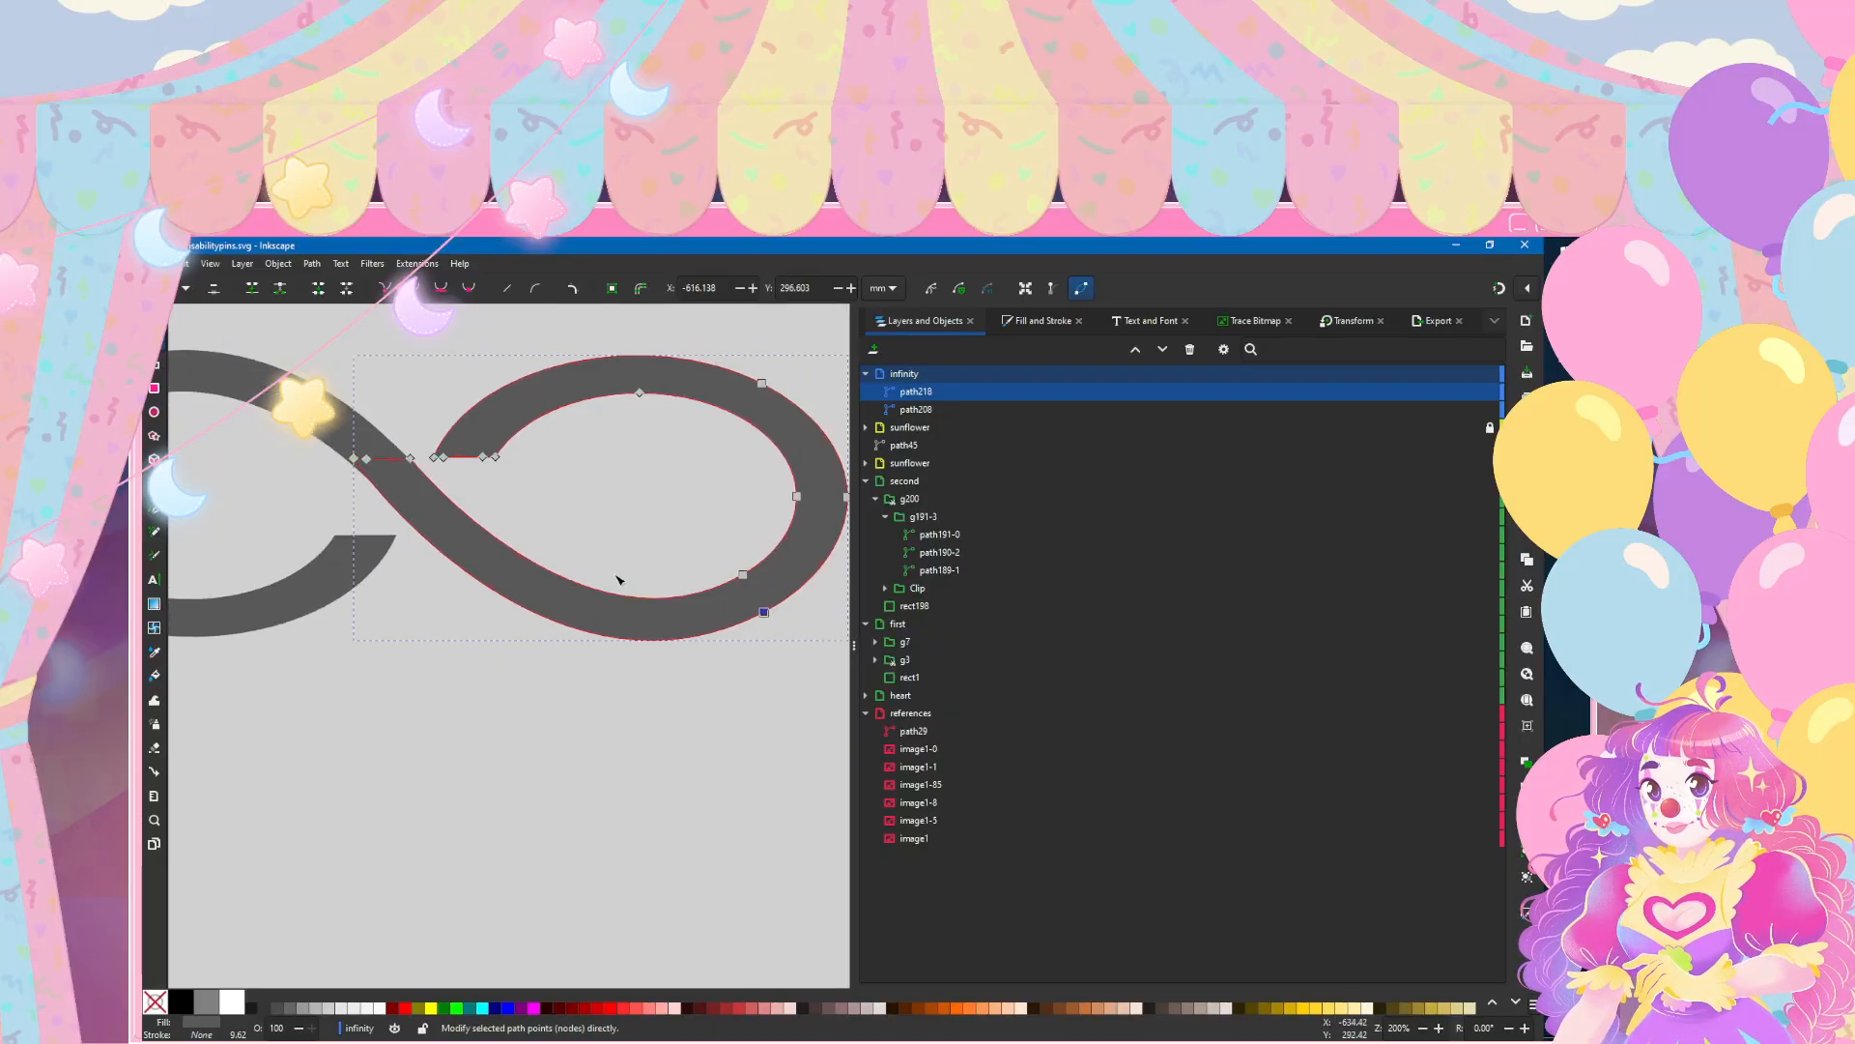
{"action": "key", "text": "Escape"}
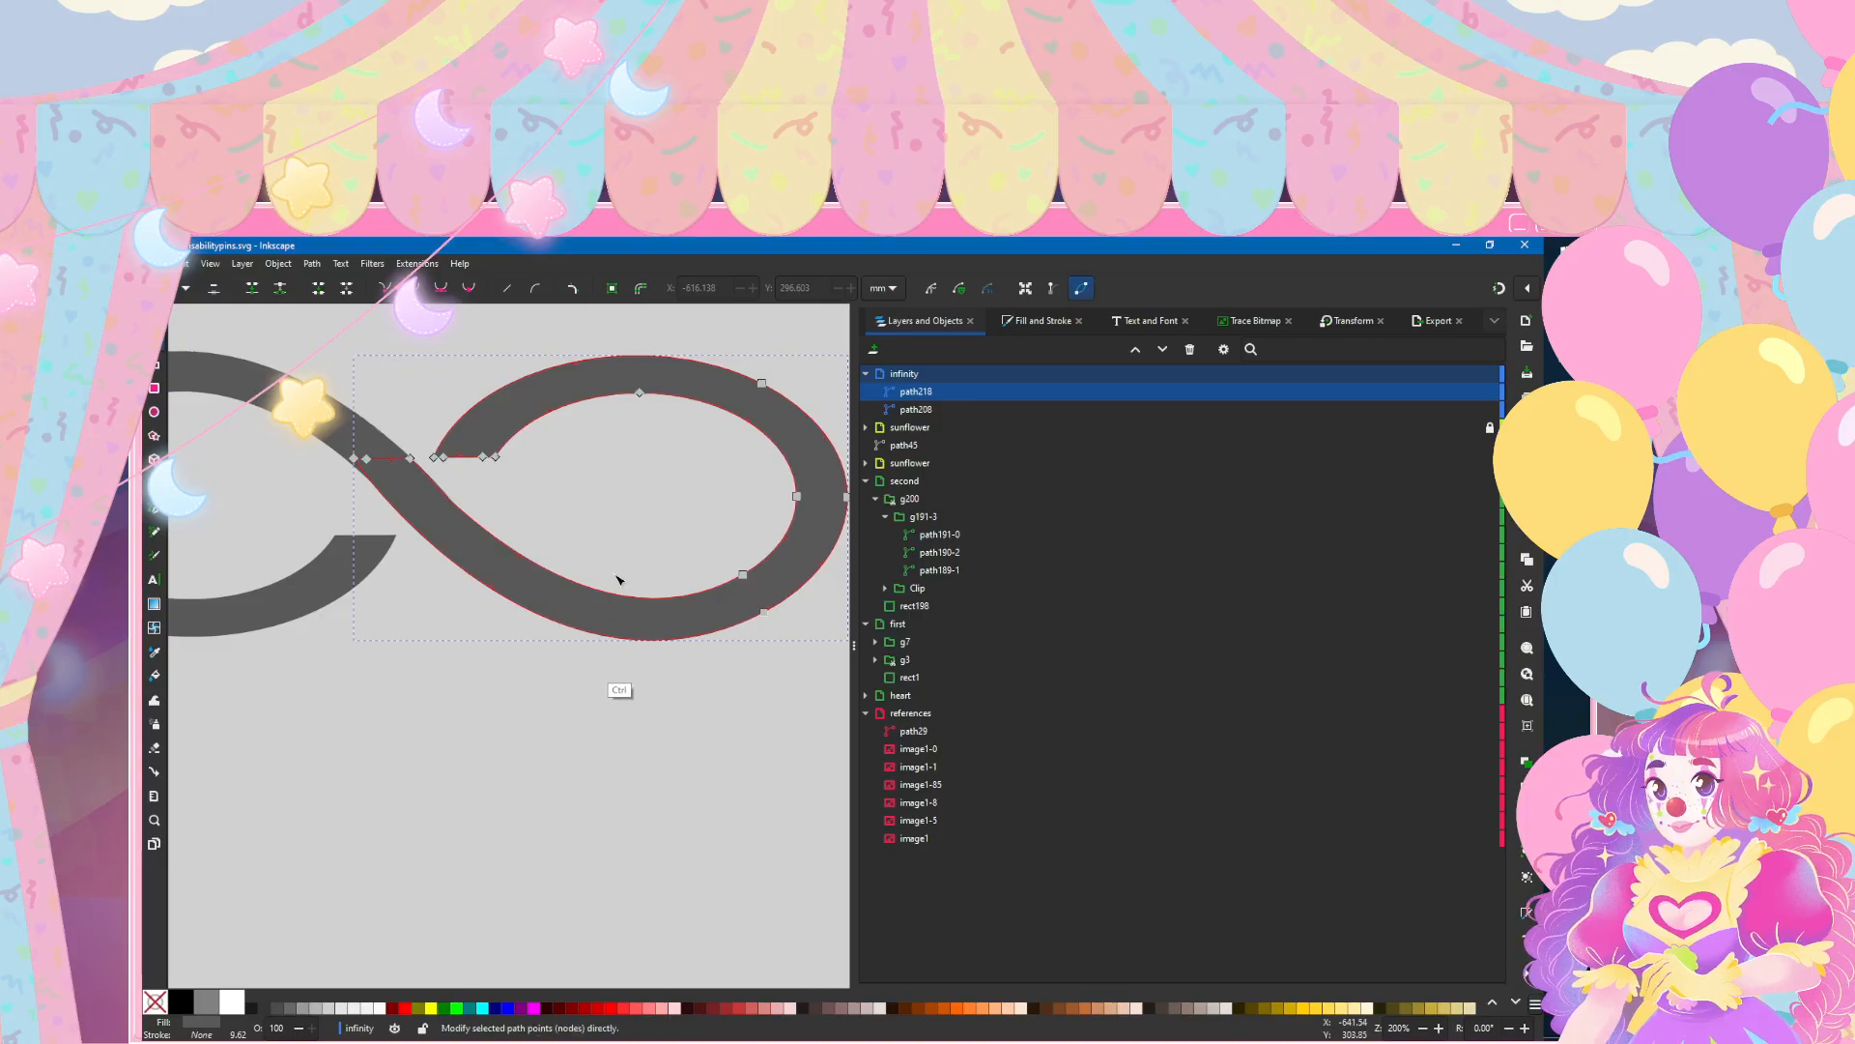
{"action": "double_click", "coordinate": [651, 639]}
{"action": "key", "text": "ctrl+z"}
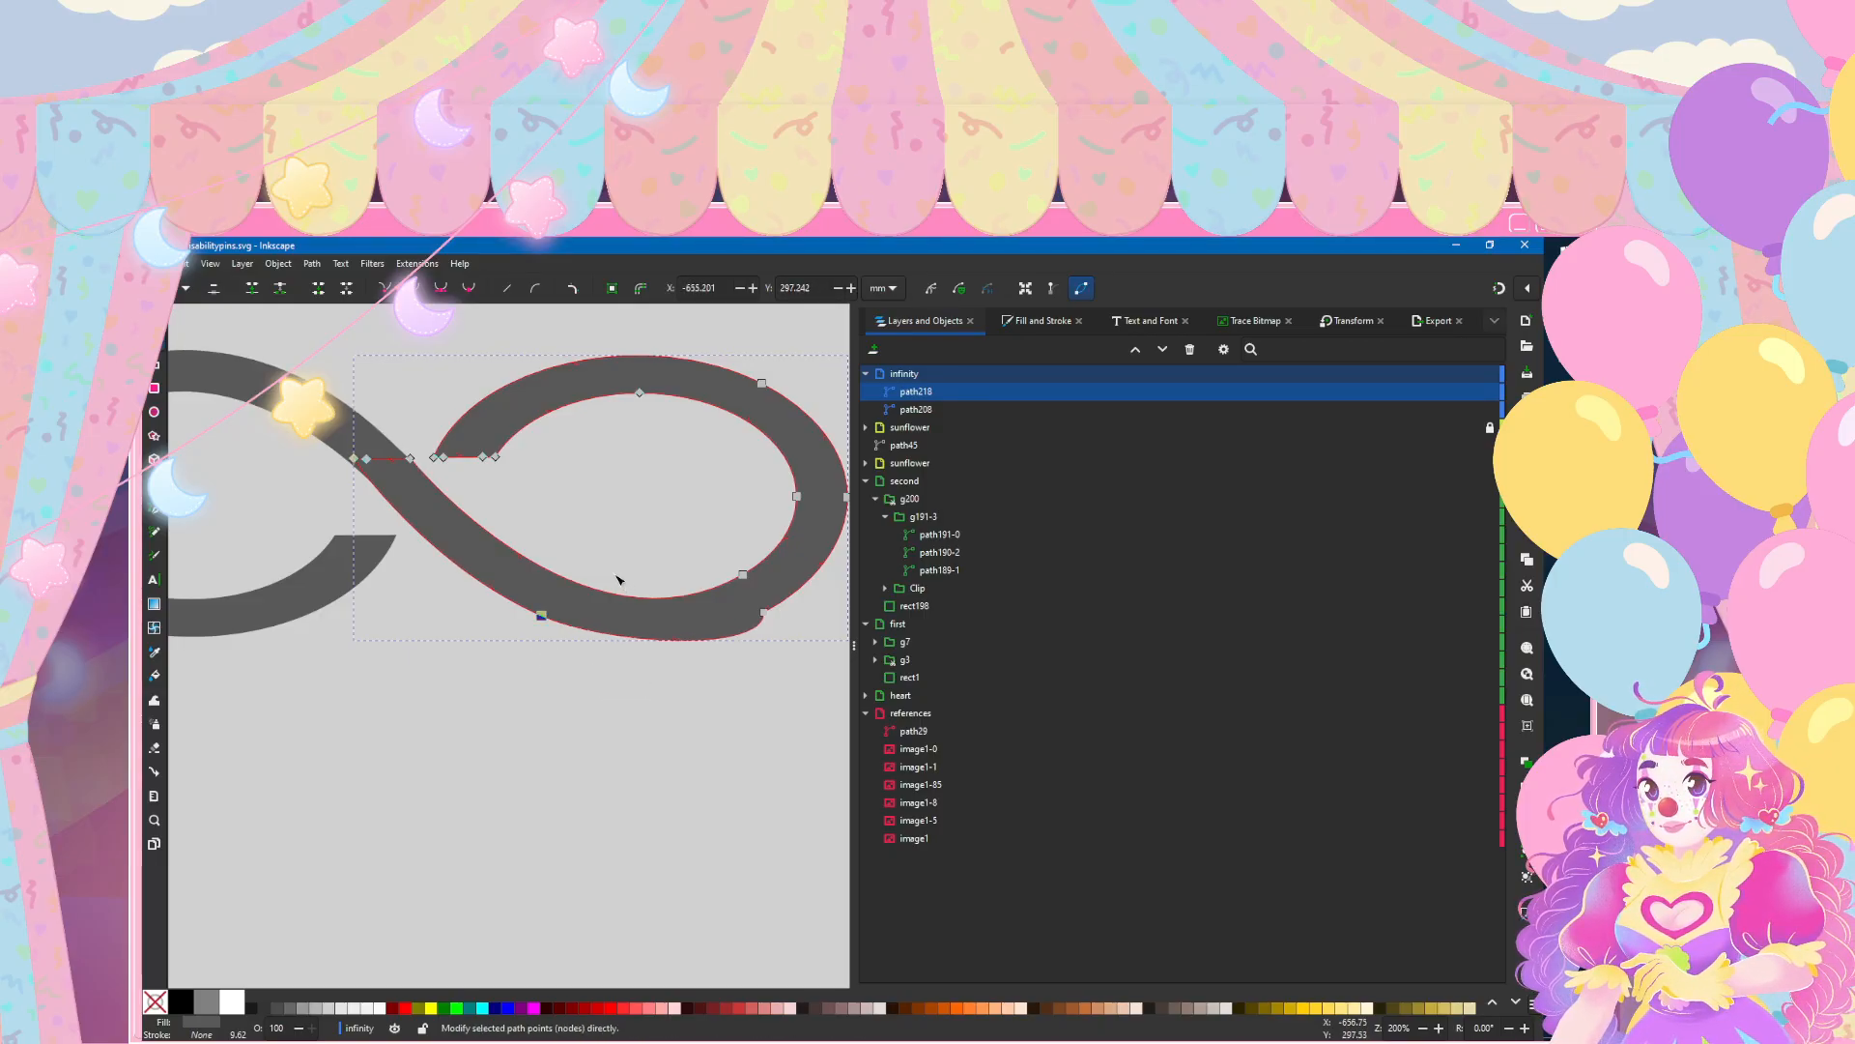
{"action": "key", "text": "ctrl+z"}
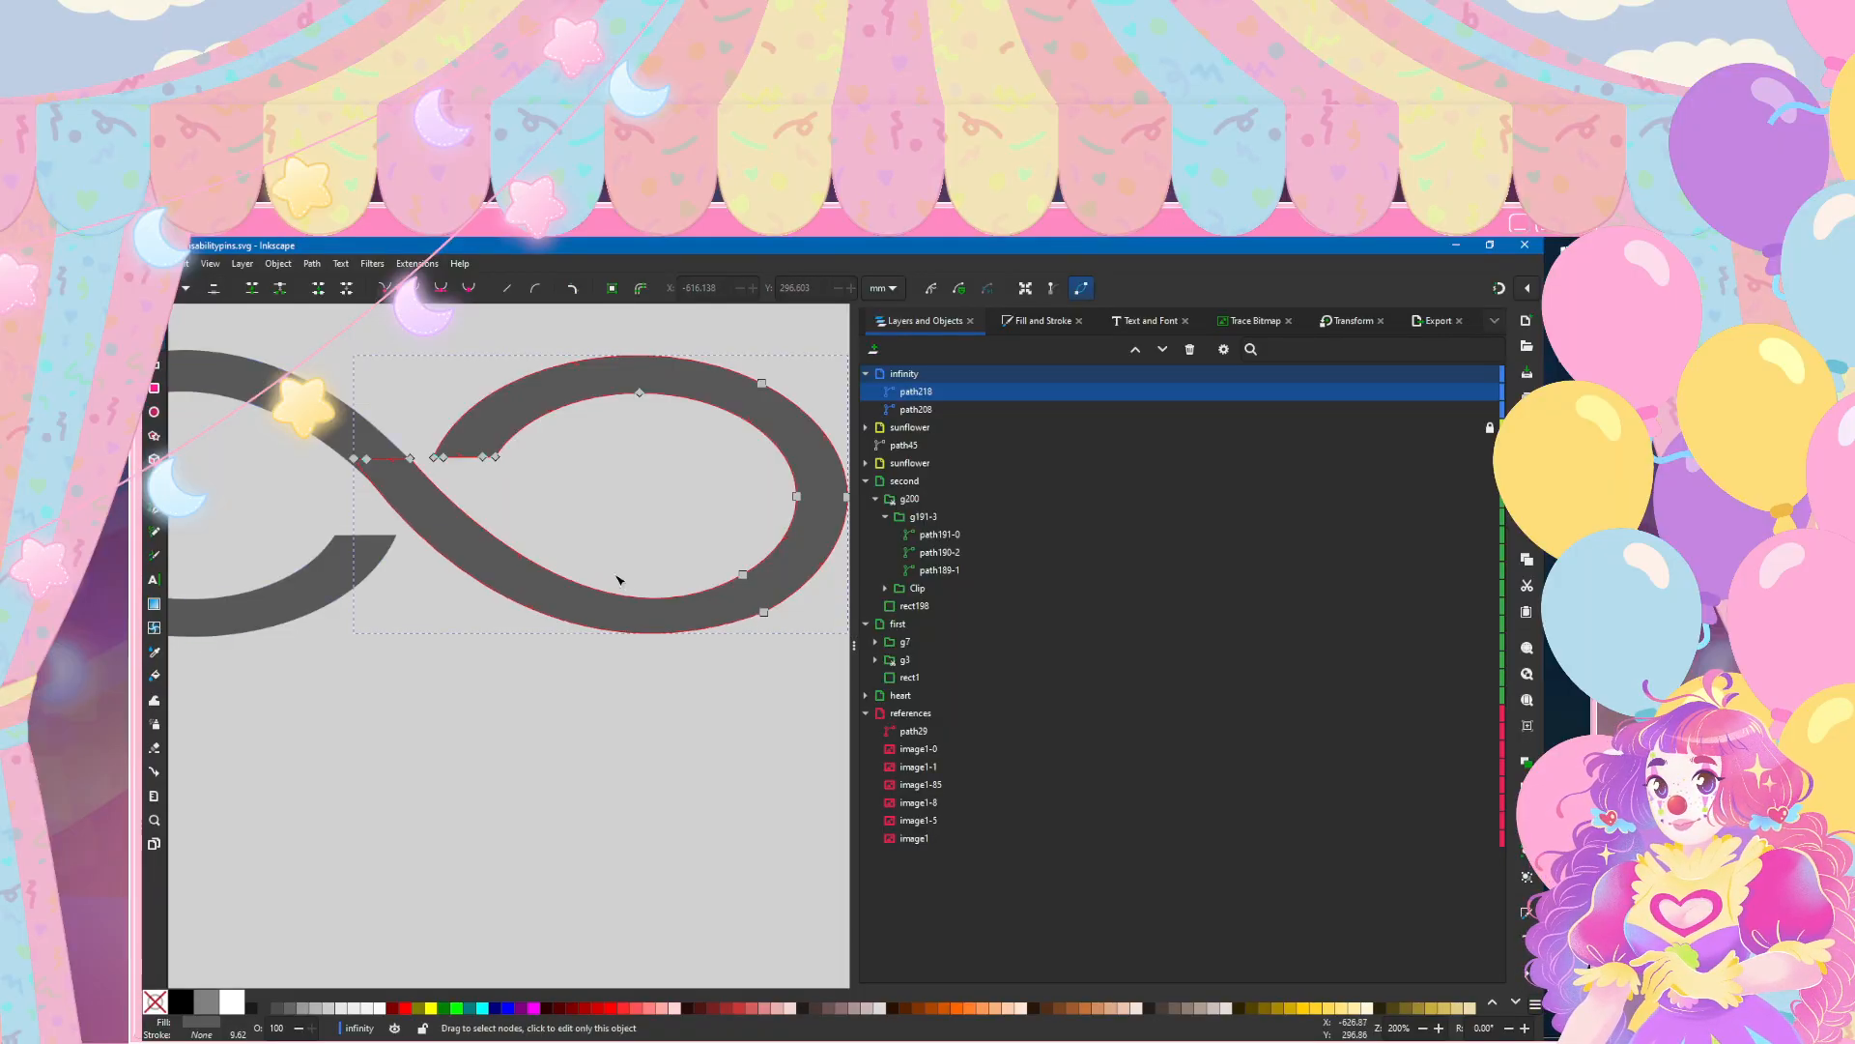
Step: Add two nodes to the right loop's outer lower edge, one at its lowest point and one on the diagonal arm
{"action": "double_click", "coordinate": [636, 633]}
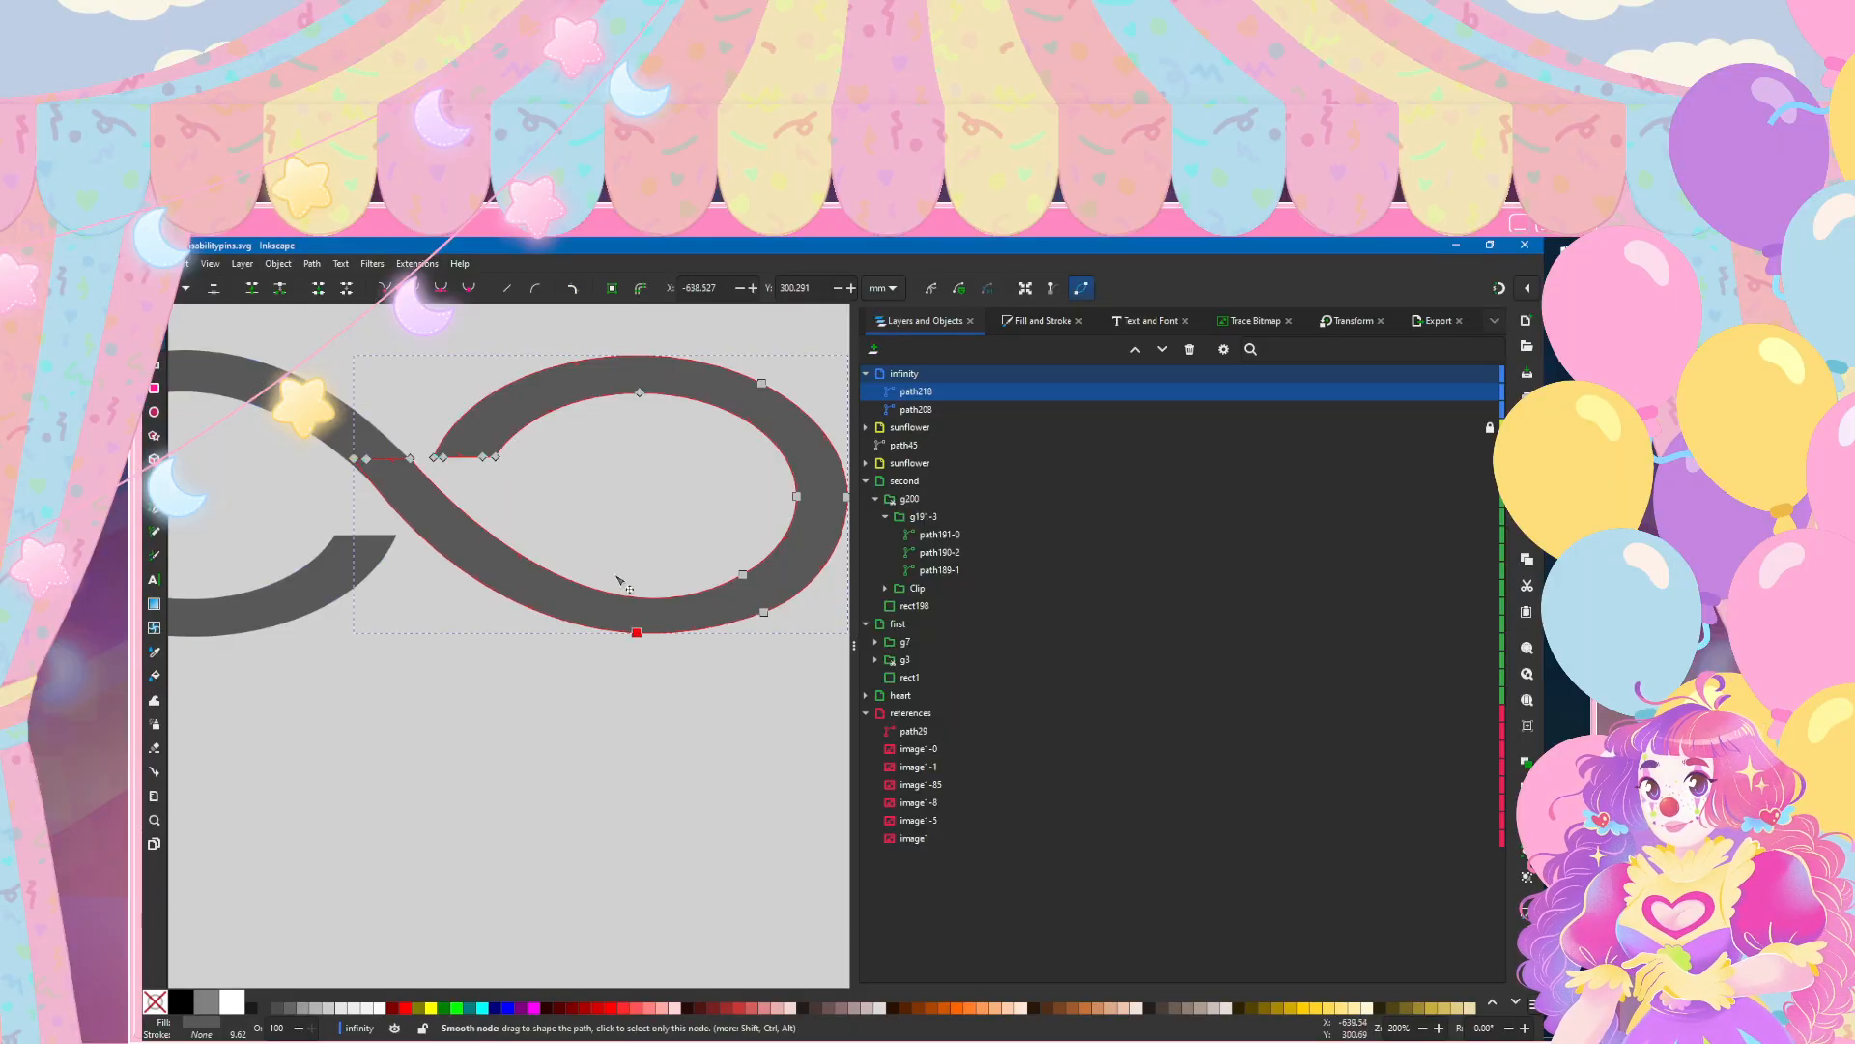
{"action": "double_click", "coordinate": [461, 570]}
{"action": "left_click", "coordinate": [487, 718]}
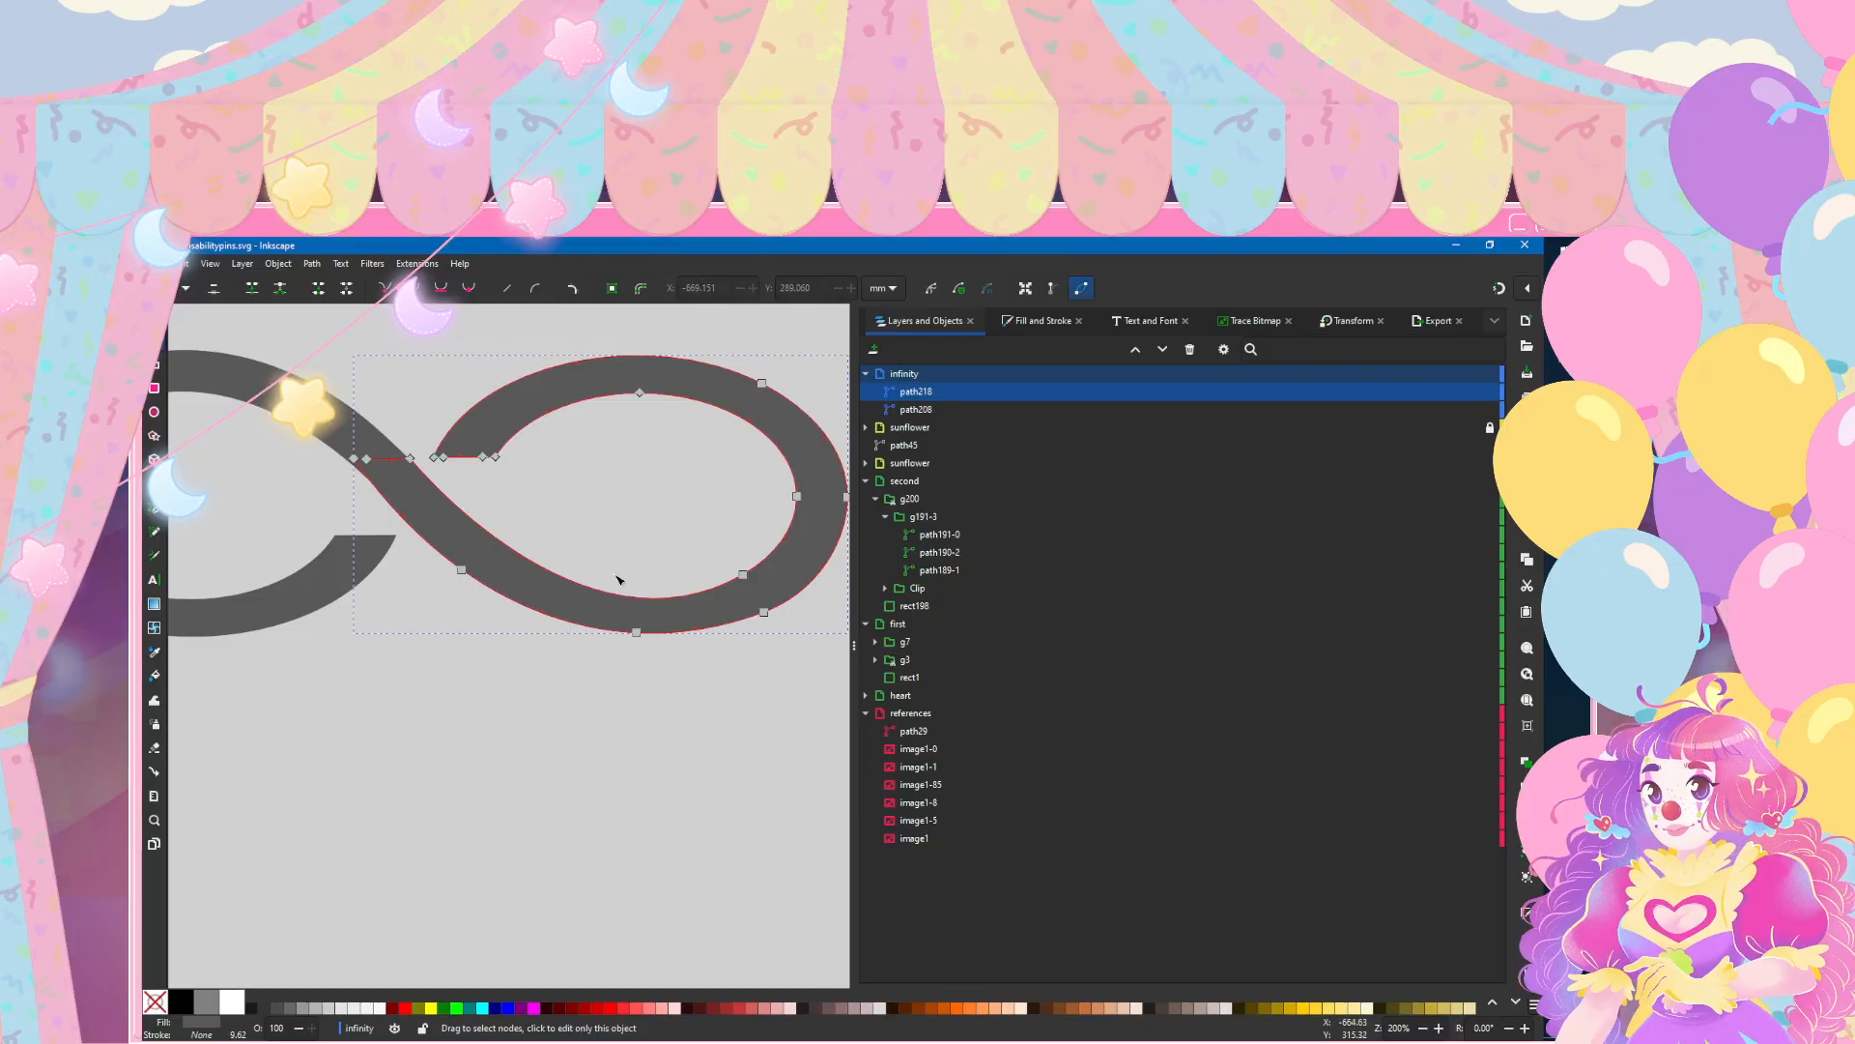
Step: Move the right loop's lowest outer node slightly down, and delete the neighbouring outer node on its lower-right curve
{"action": "scroll", "coordinate": [619, 578], "scroll_direction": "right", "scroll_amount": 3}
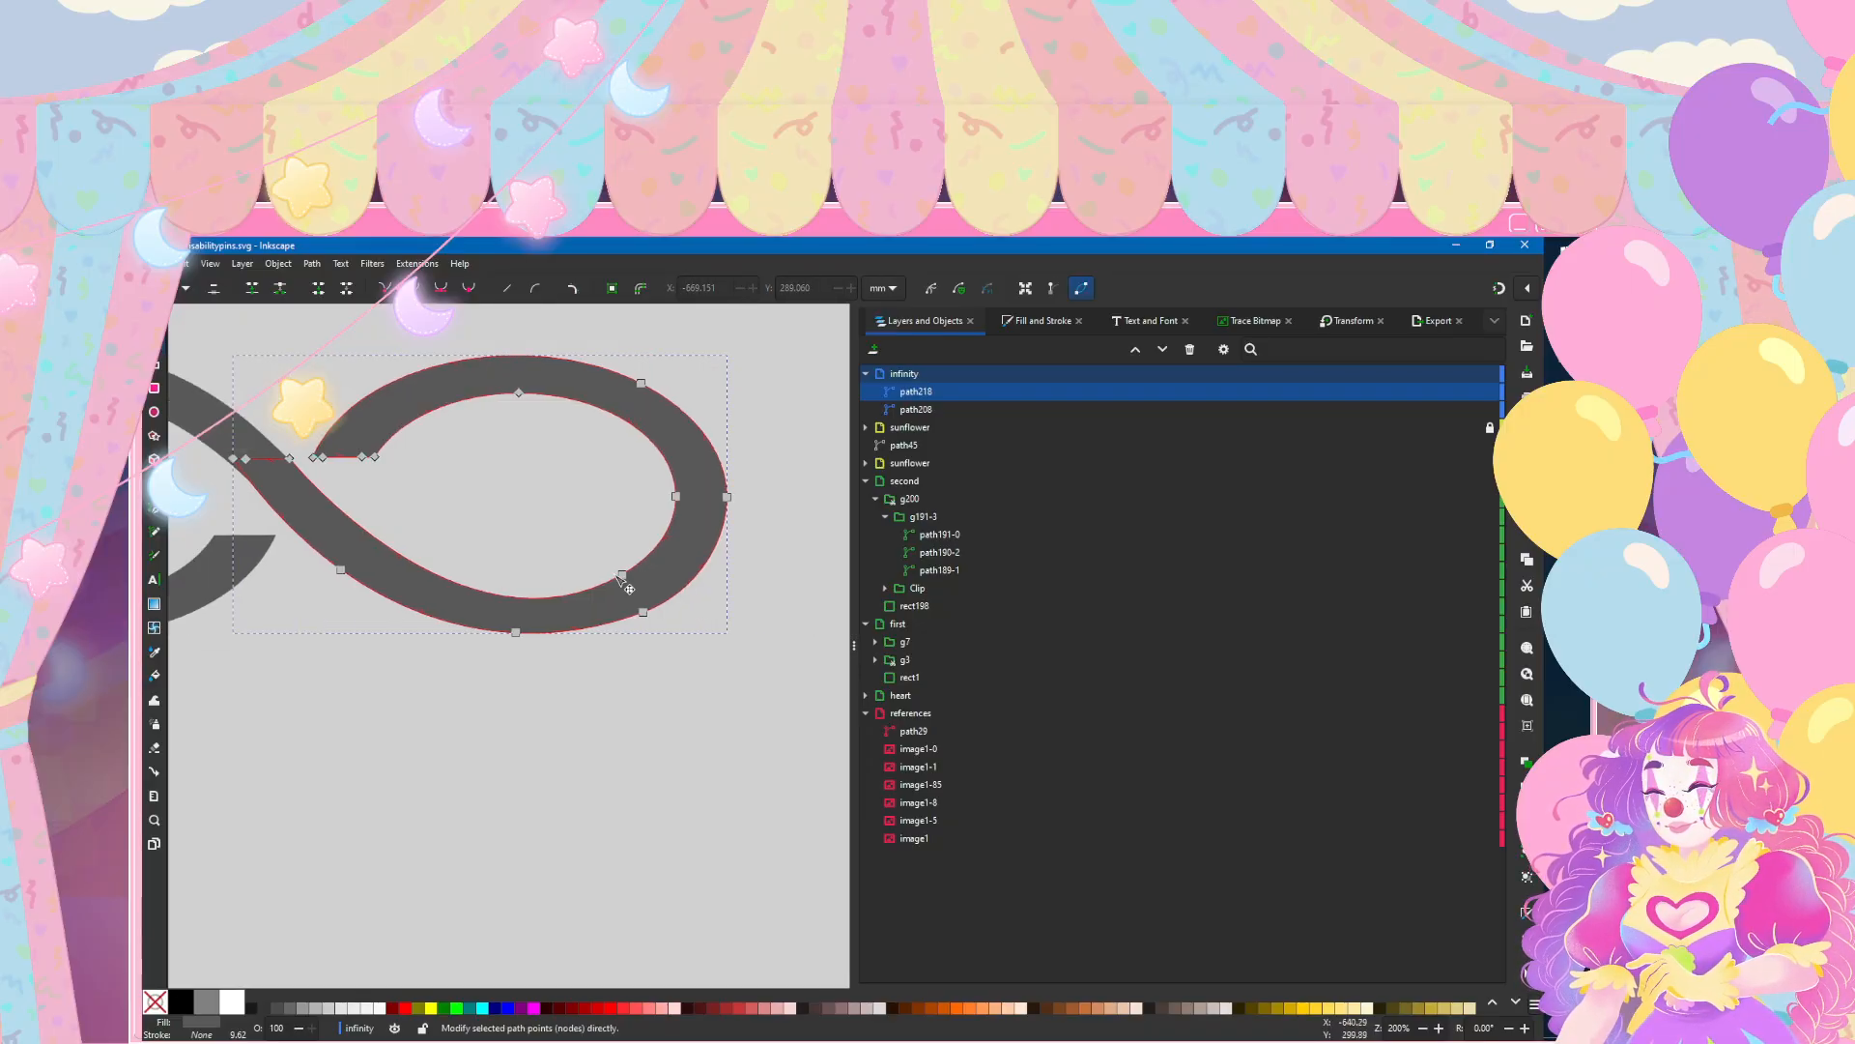
{"action": "left_click_drag", "start_coordinate": [516, 632], "coordinate": [516, 635]}
{"action": "key", "text": "Escape"}
{"action": "key", "text": "Escape"}
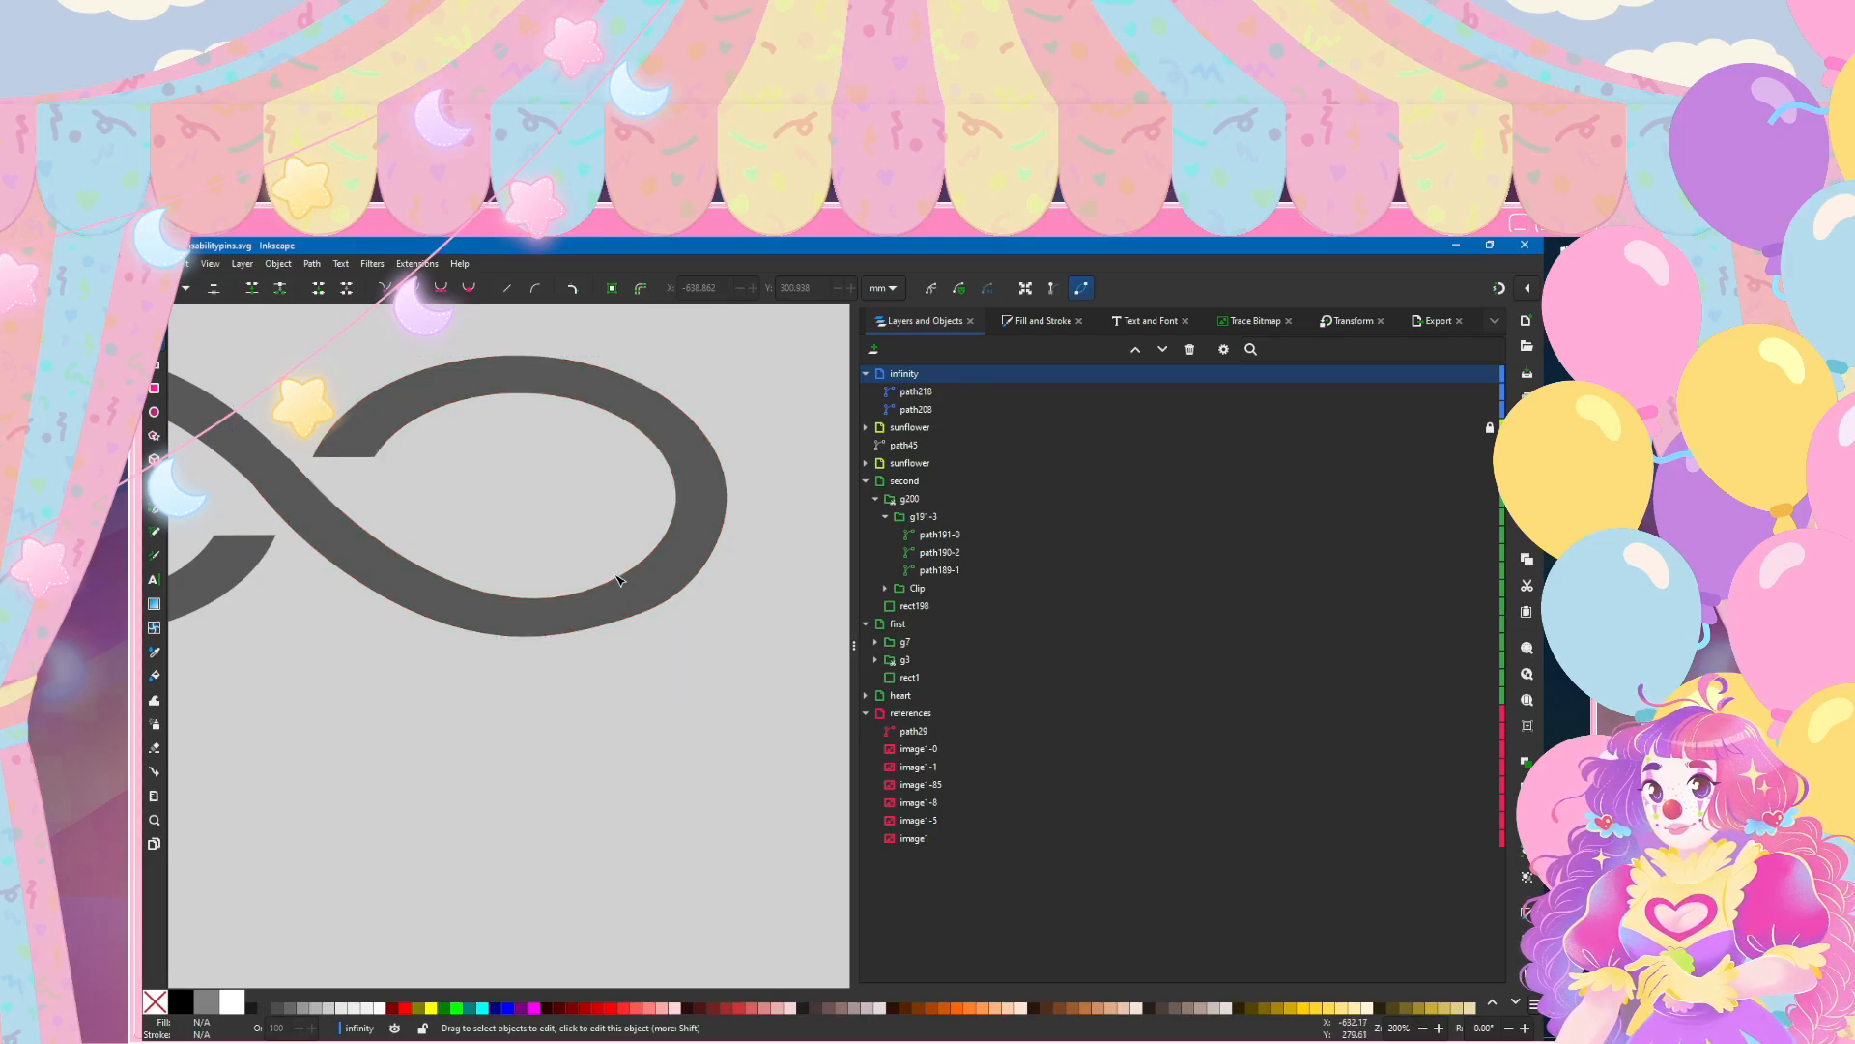
{"action": "left_click", "coordinate": [619, 578]}
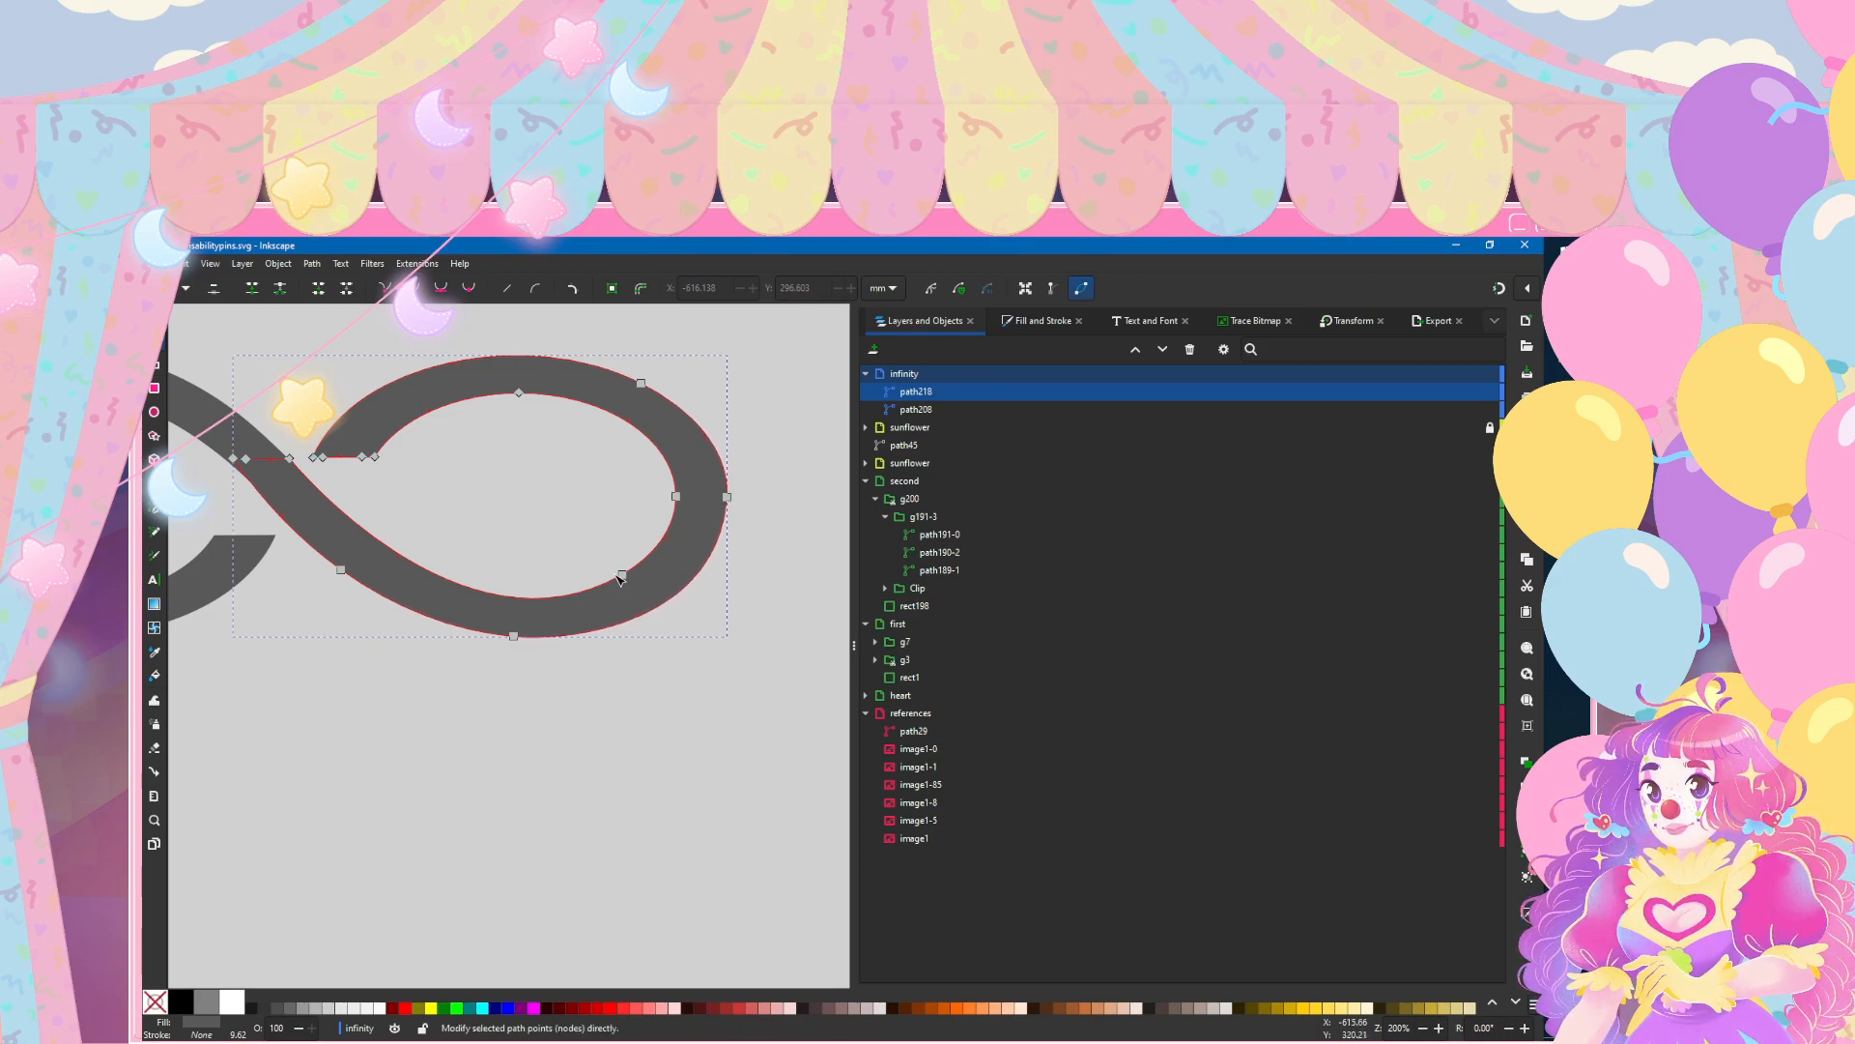
{"action": "key", "text": "Escape"}
{"action": "scroll", "coordinate": [692, 609], "scroll_direction": "left", "scroll_amount": 6}
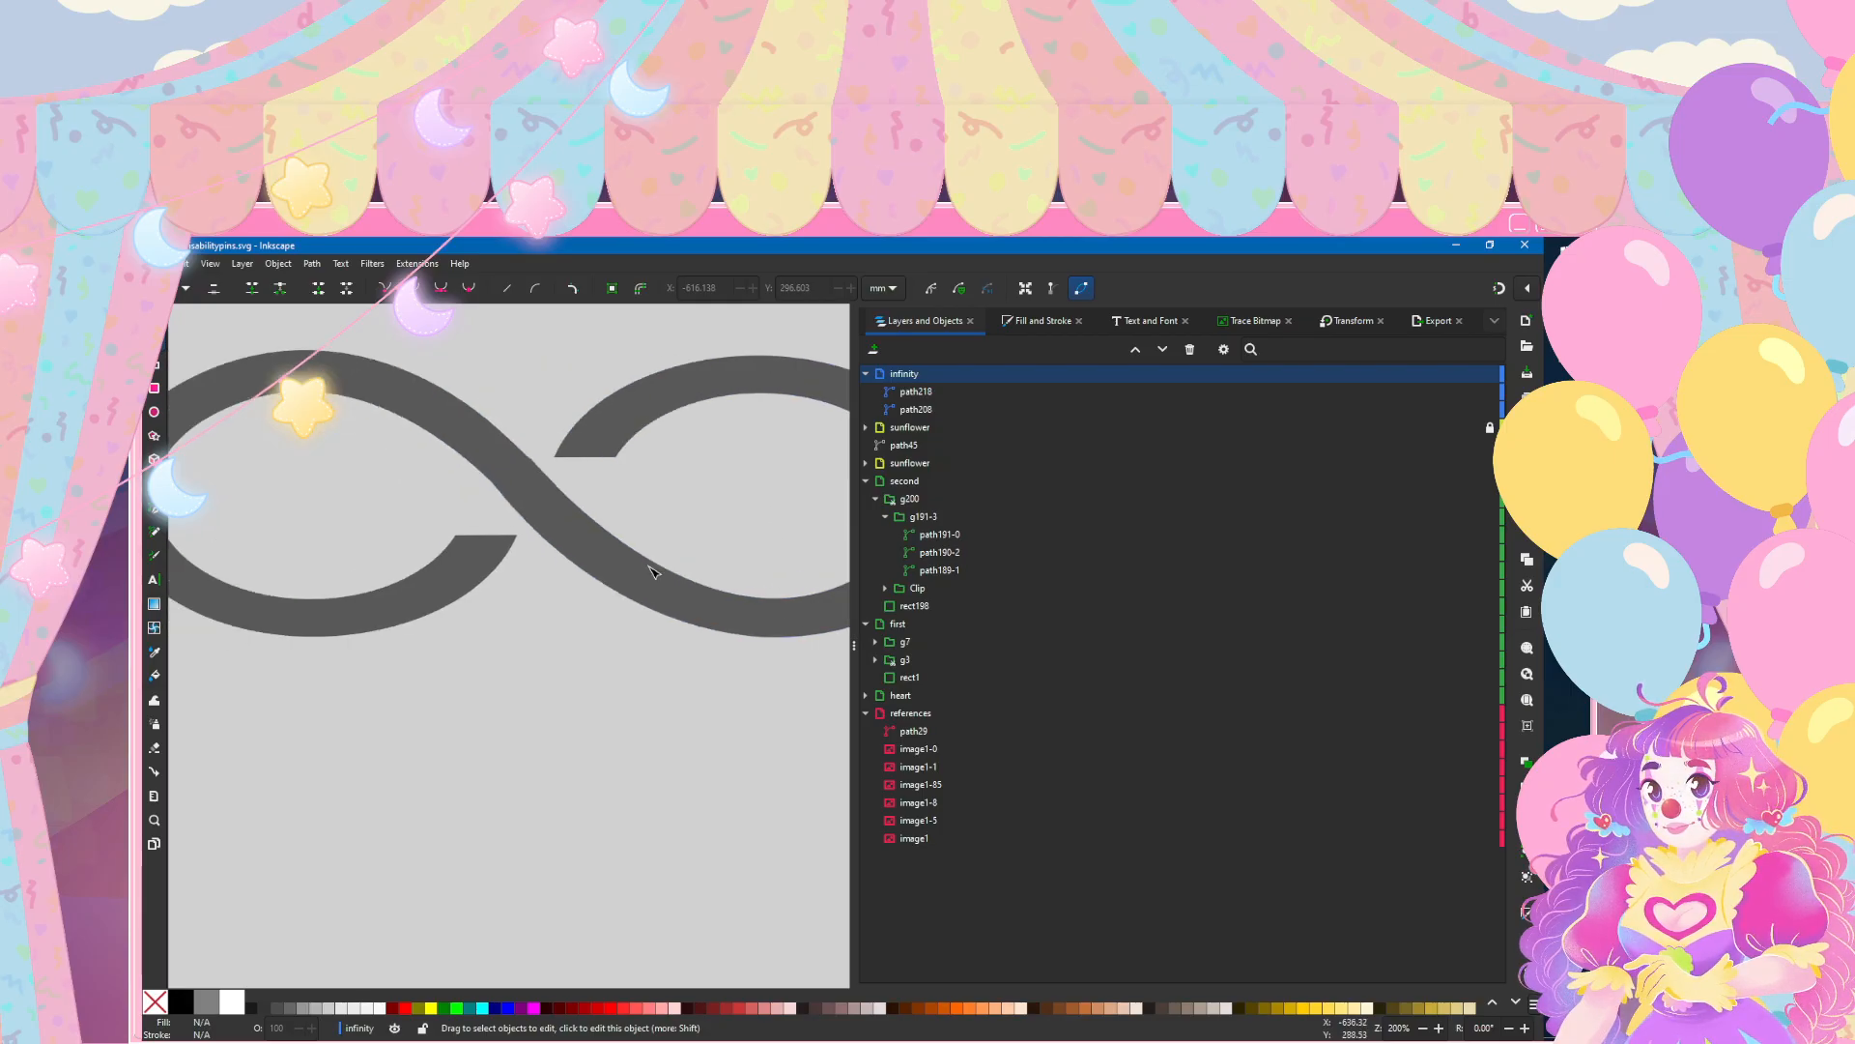
Step: Add a node on the upper edge of the right loop's diagonal arm and move the corner node at the join slightly left
{"action": "scroll", "coordinate": [497, 425], "scroll_direction": "up", "scroll_amount": 2}
{"action": "left_click", "coordinate": [500, 431]}
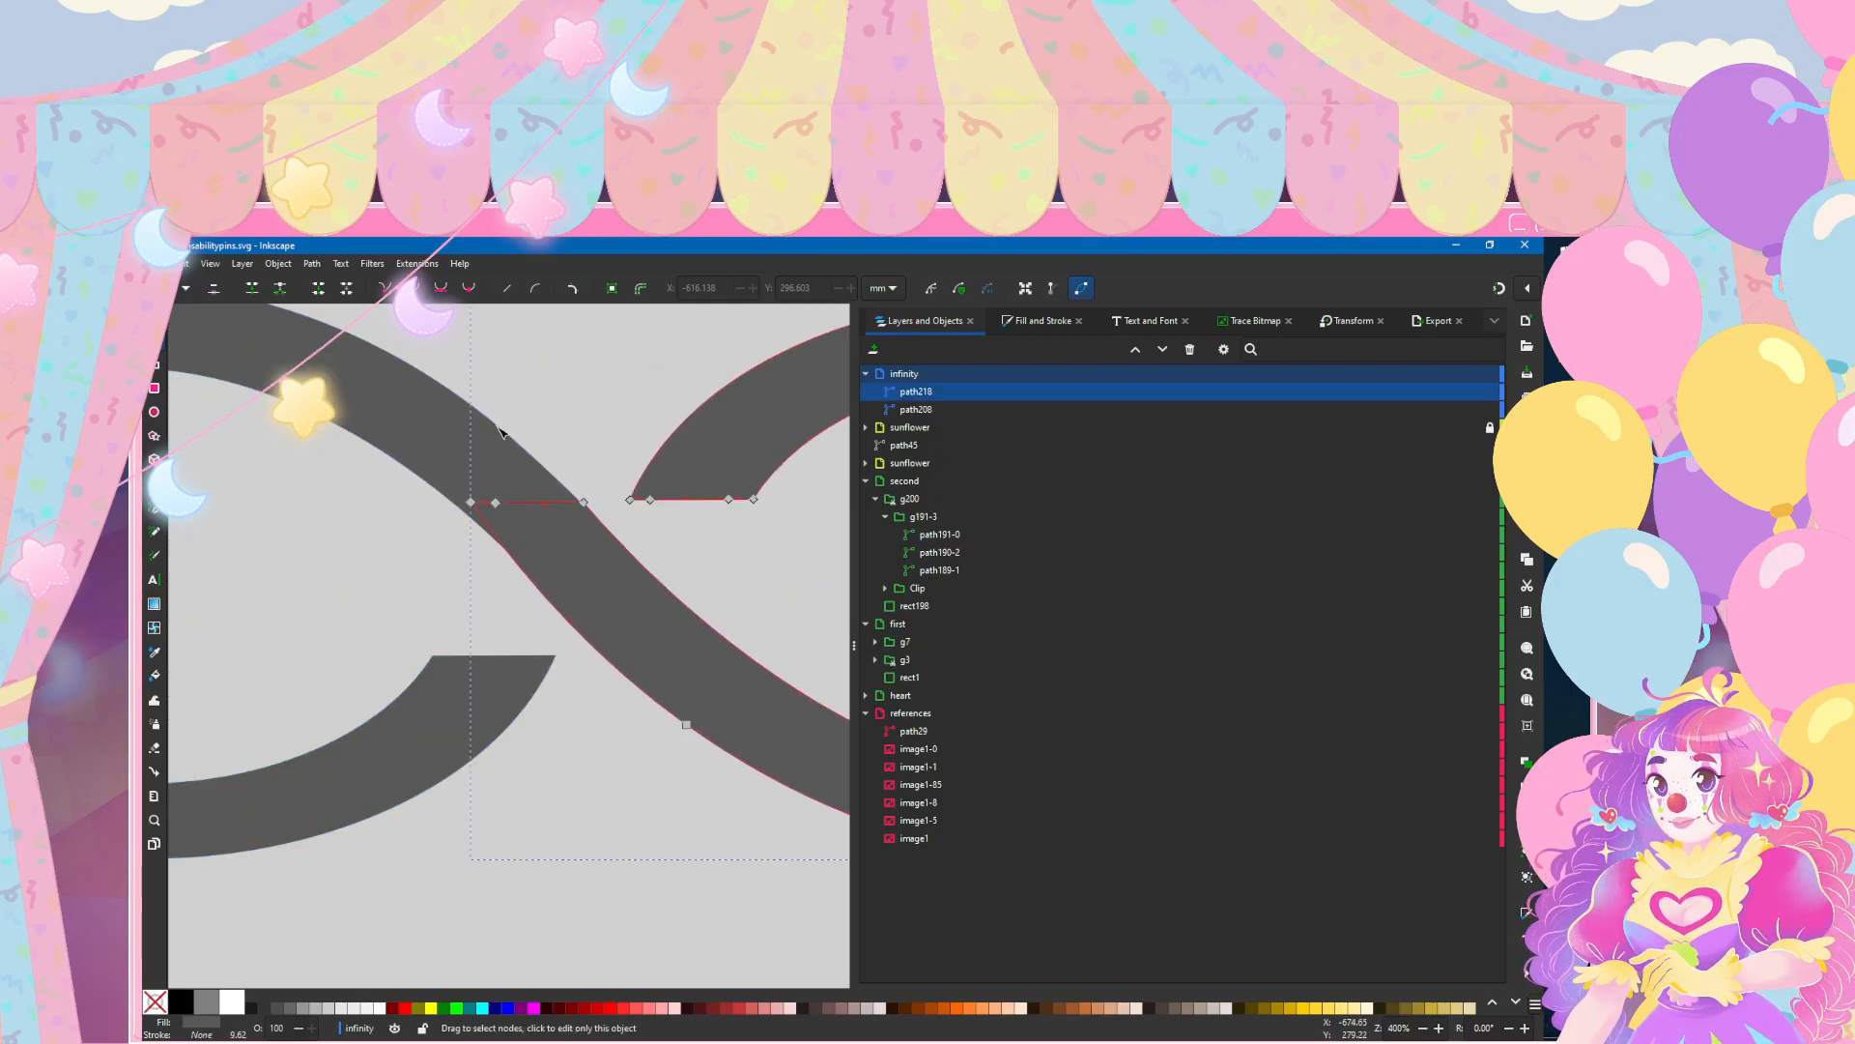
{"action": "scroll", "coordinate": [764, 618], "scroll_direction": "down", "scroll_amount": 4}
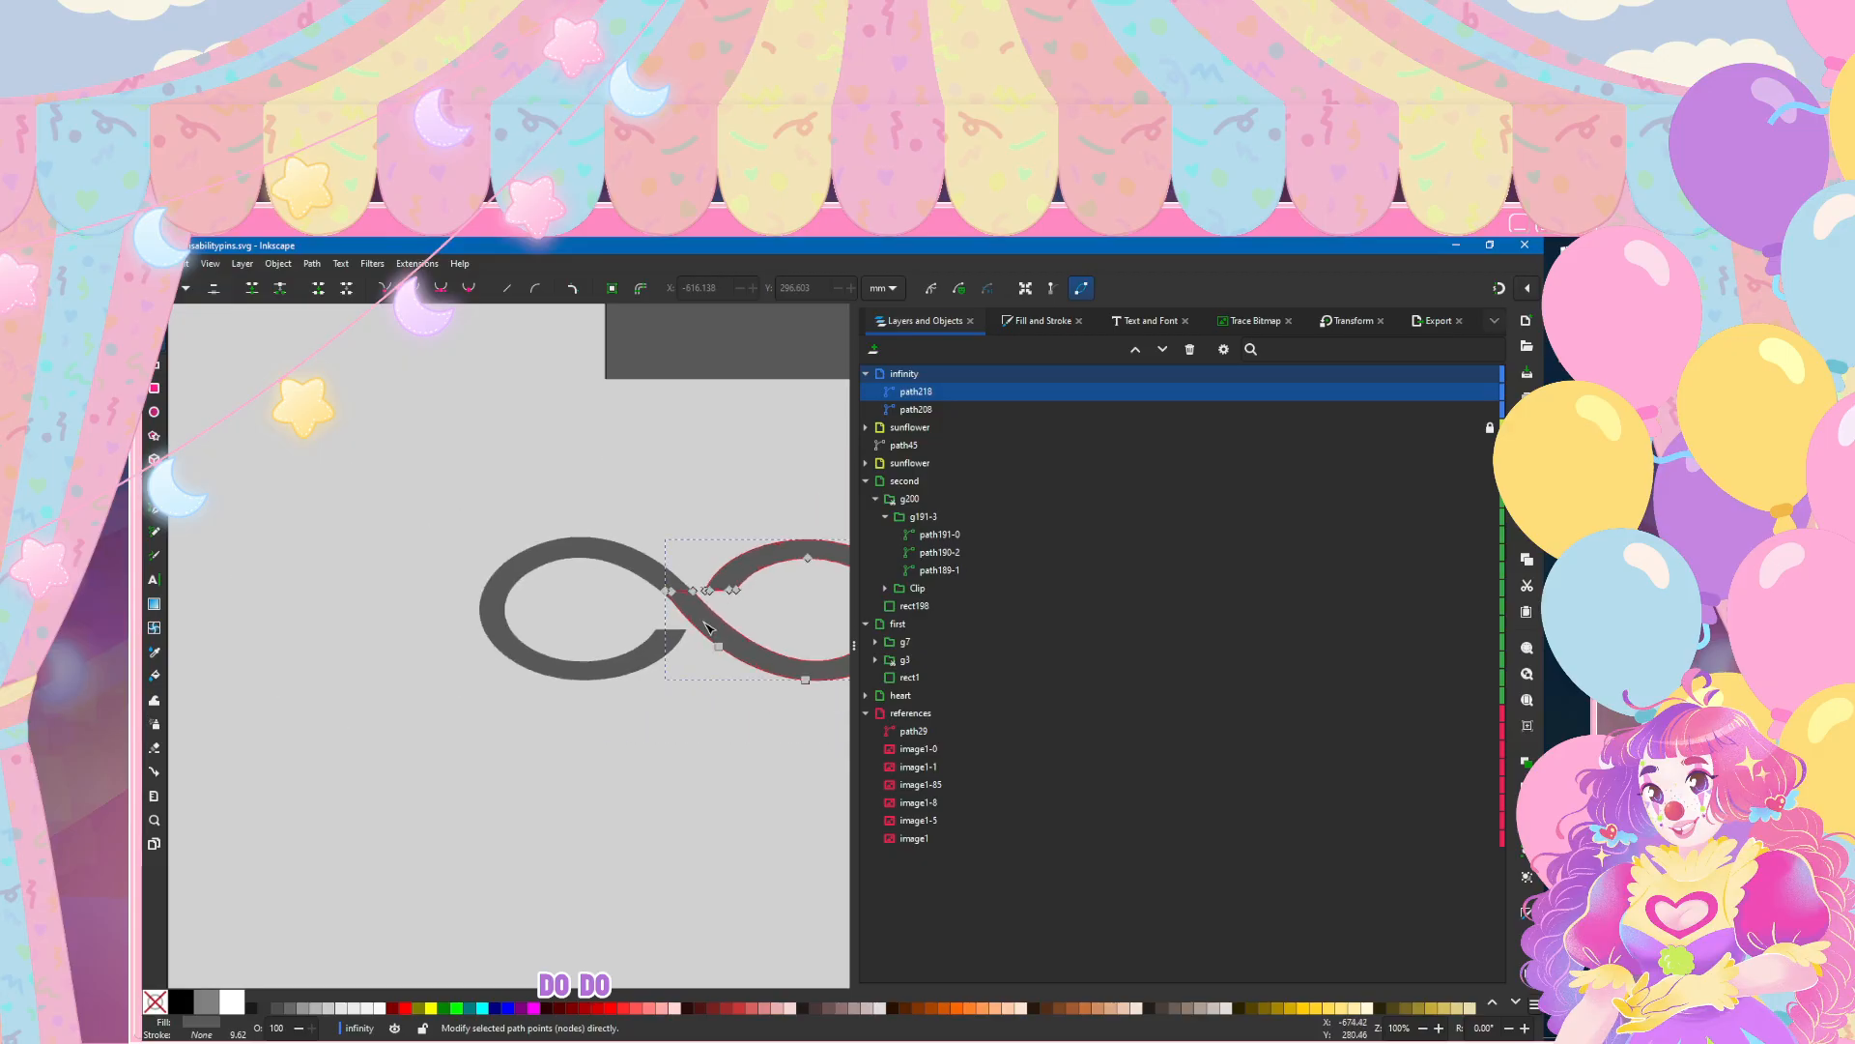
{"action": "scroll", "coordinate": [695, 623], "scroll_direction": "right", "scroll_amount": 3}
{"action": "scroll", "coordinate": [628, 633], "scroll_direction": "up", "scroll_amount": 3}
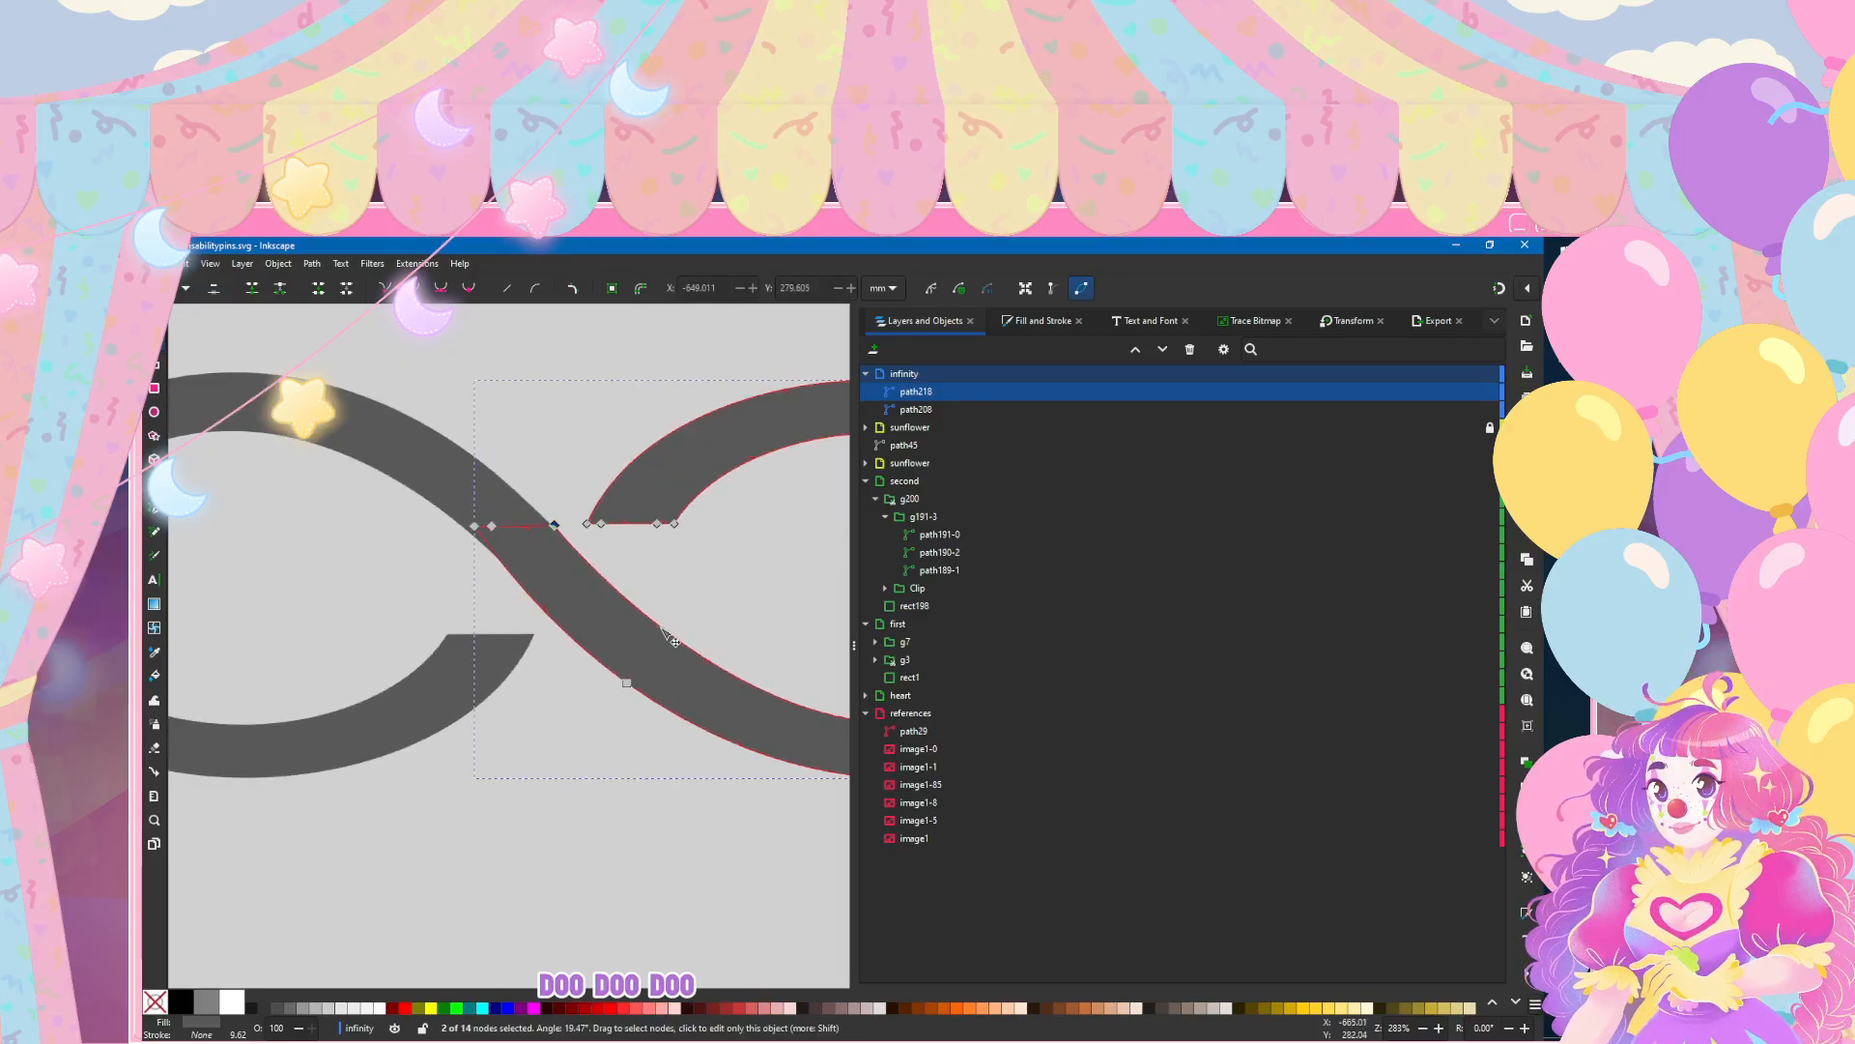
{"action": "scroll", "coordinate": [570, 670], "scroll_direction": "right", "scroll_amount": 5}
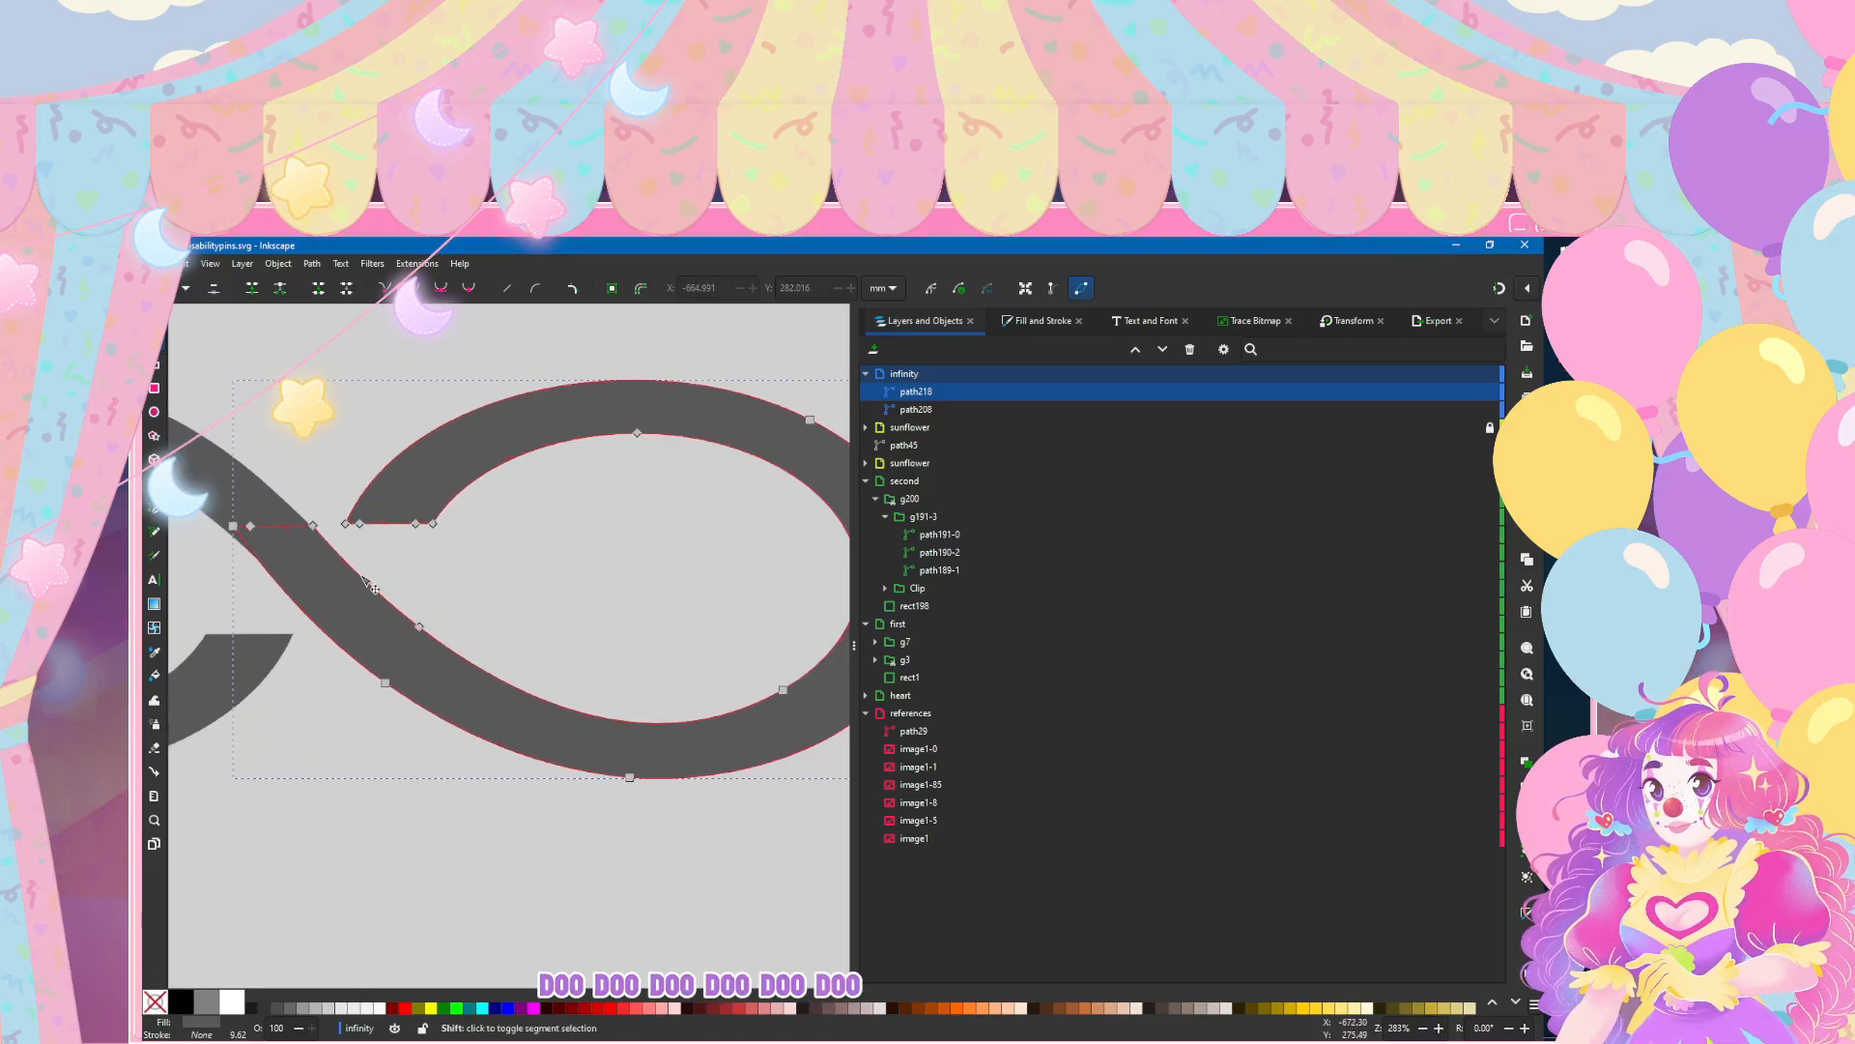
{"action": "scroll", "coordinate": [655, 539], "scroll_direction": "up", "scroll_amount": 2, "text": "ctrl"}
{"action": "key", "text": "Tab"}
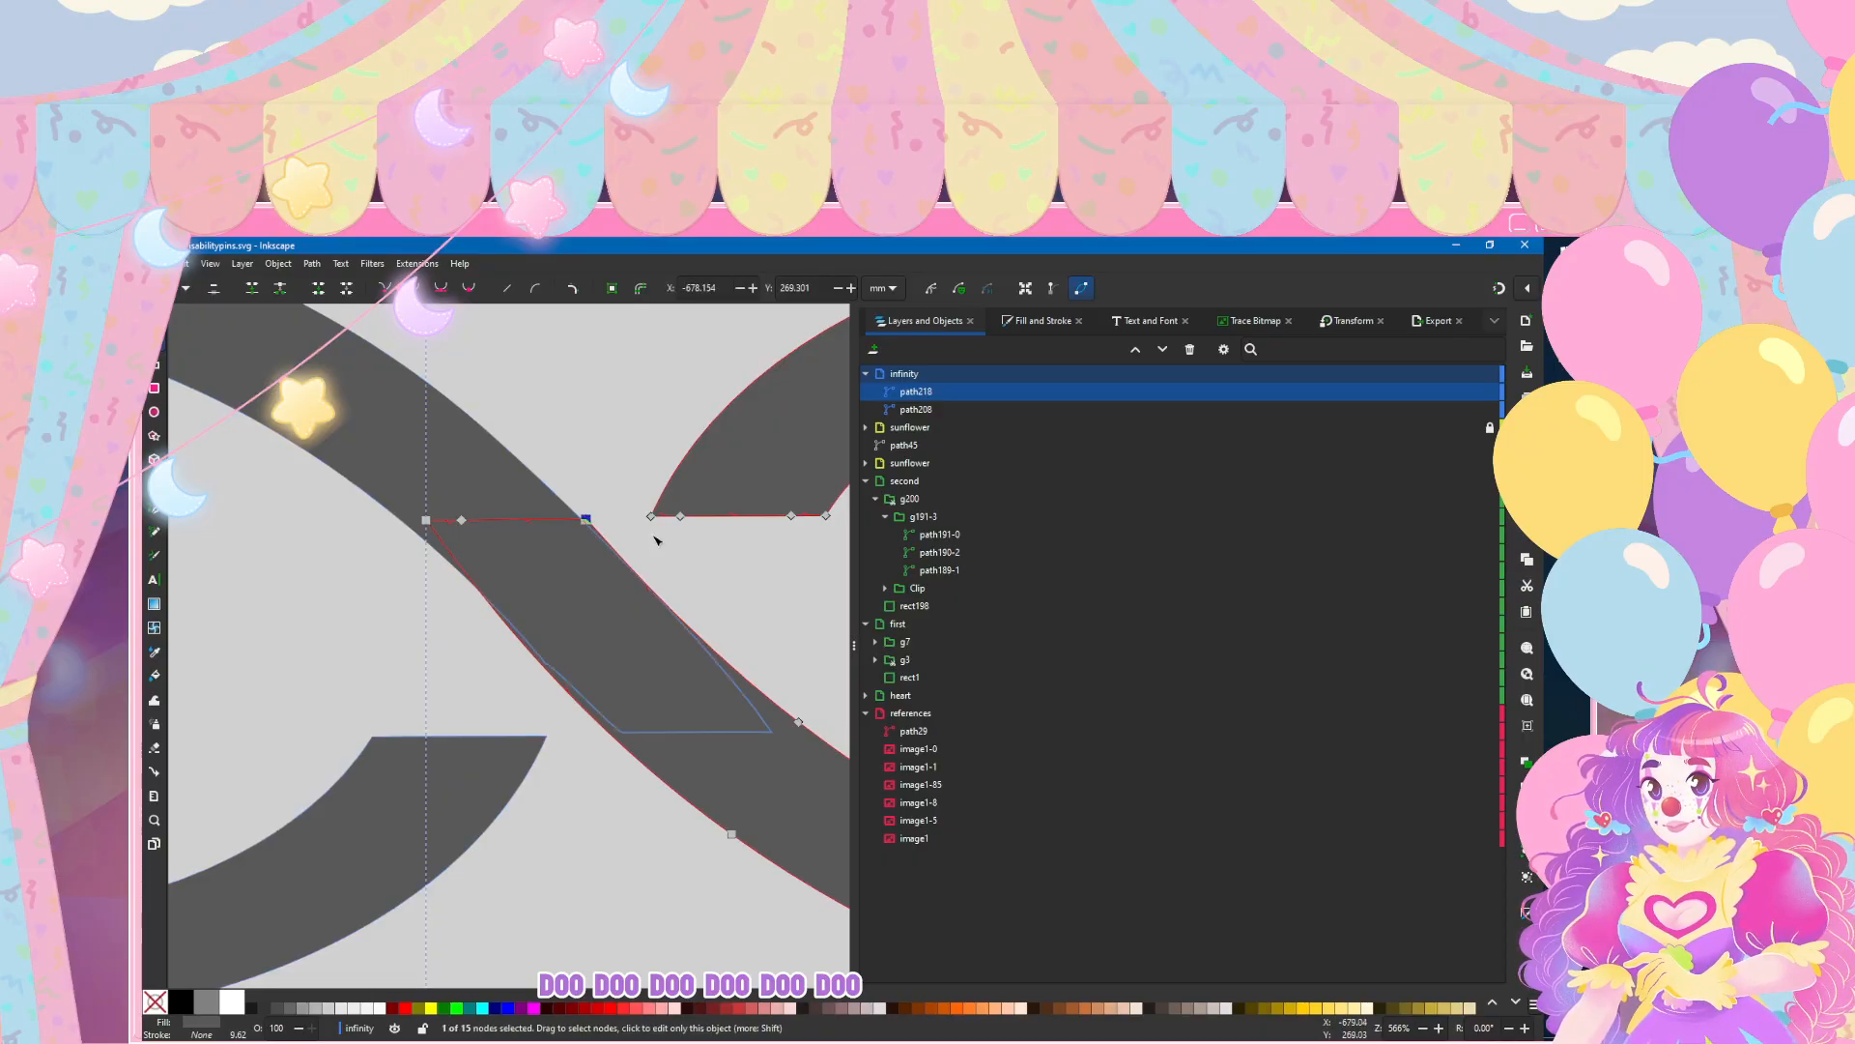
{"action": "left_click_drag", "start_coordinate": [584, 520], "coordinate": [582, 520]}
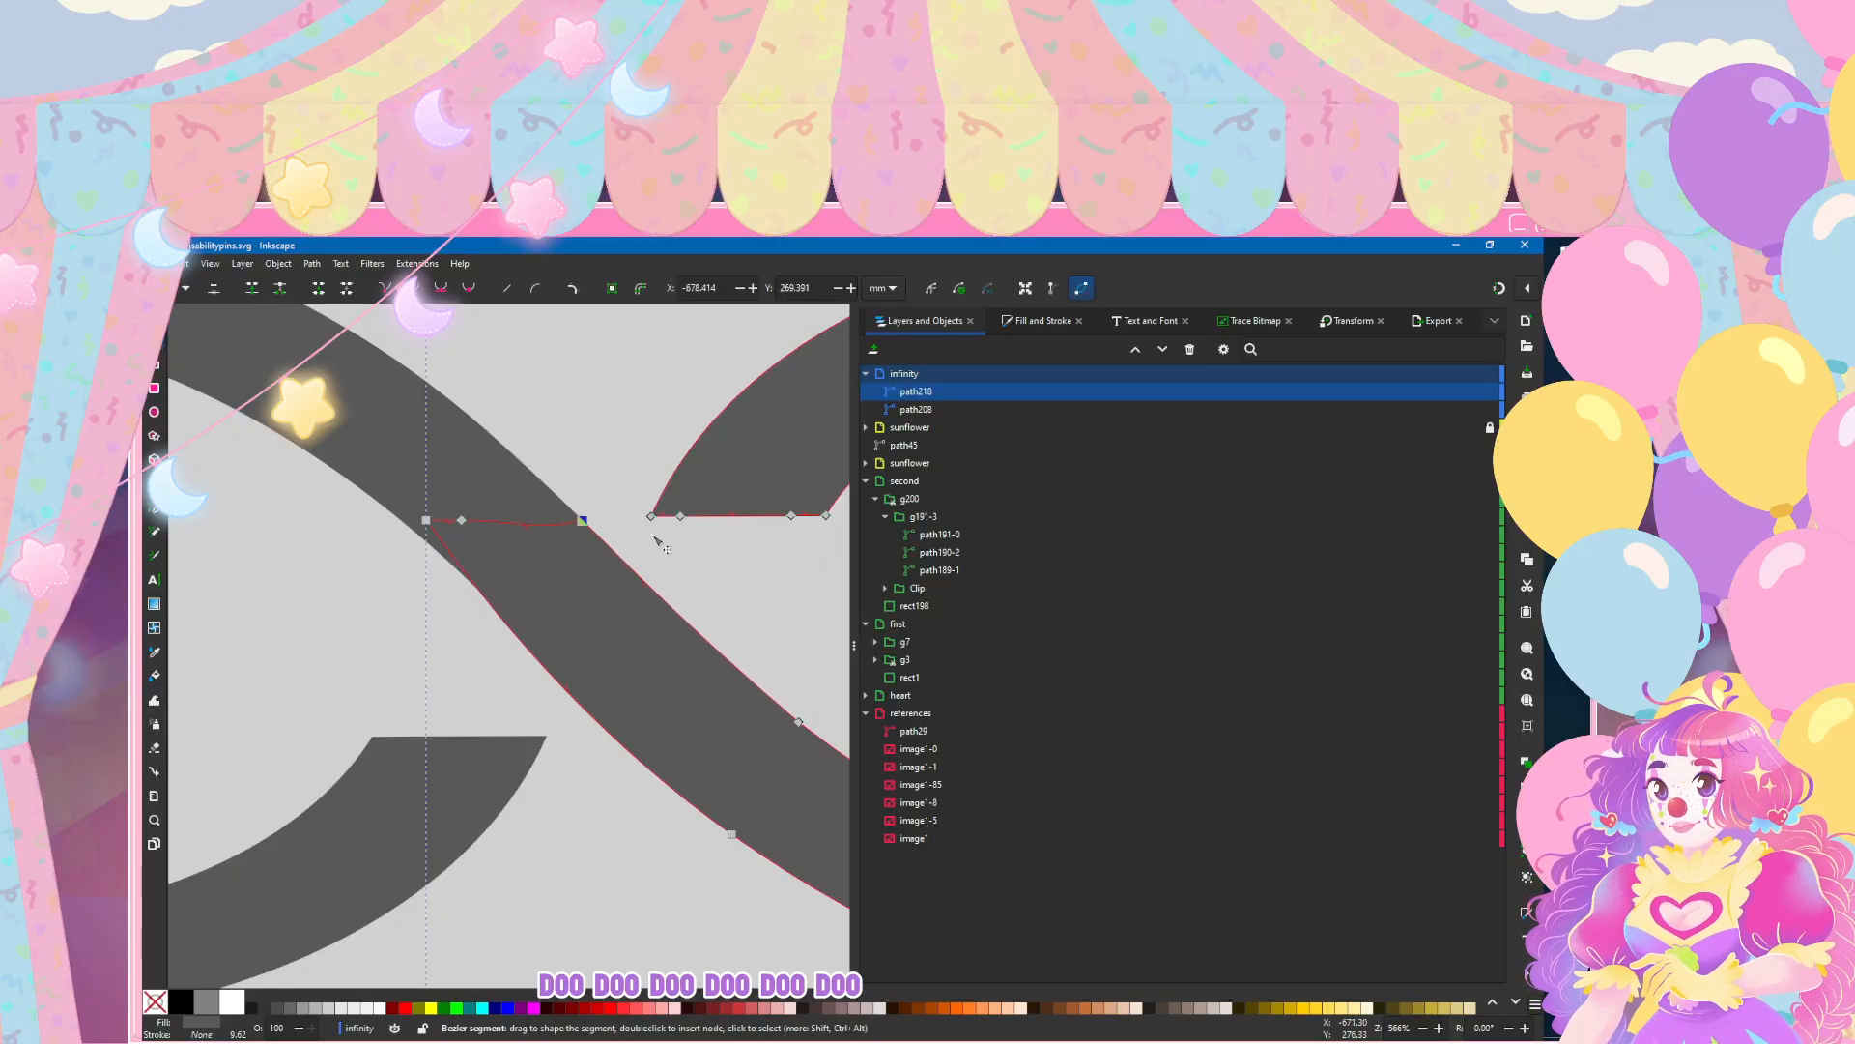
{"action": "left_click", "coordinate": [656, 542]}
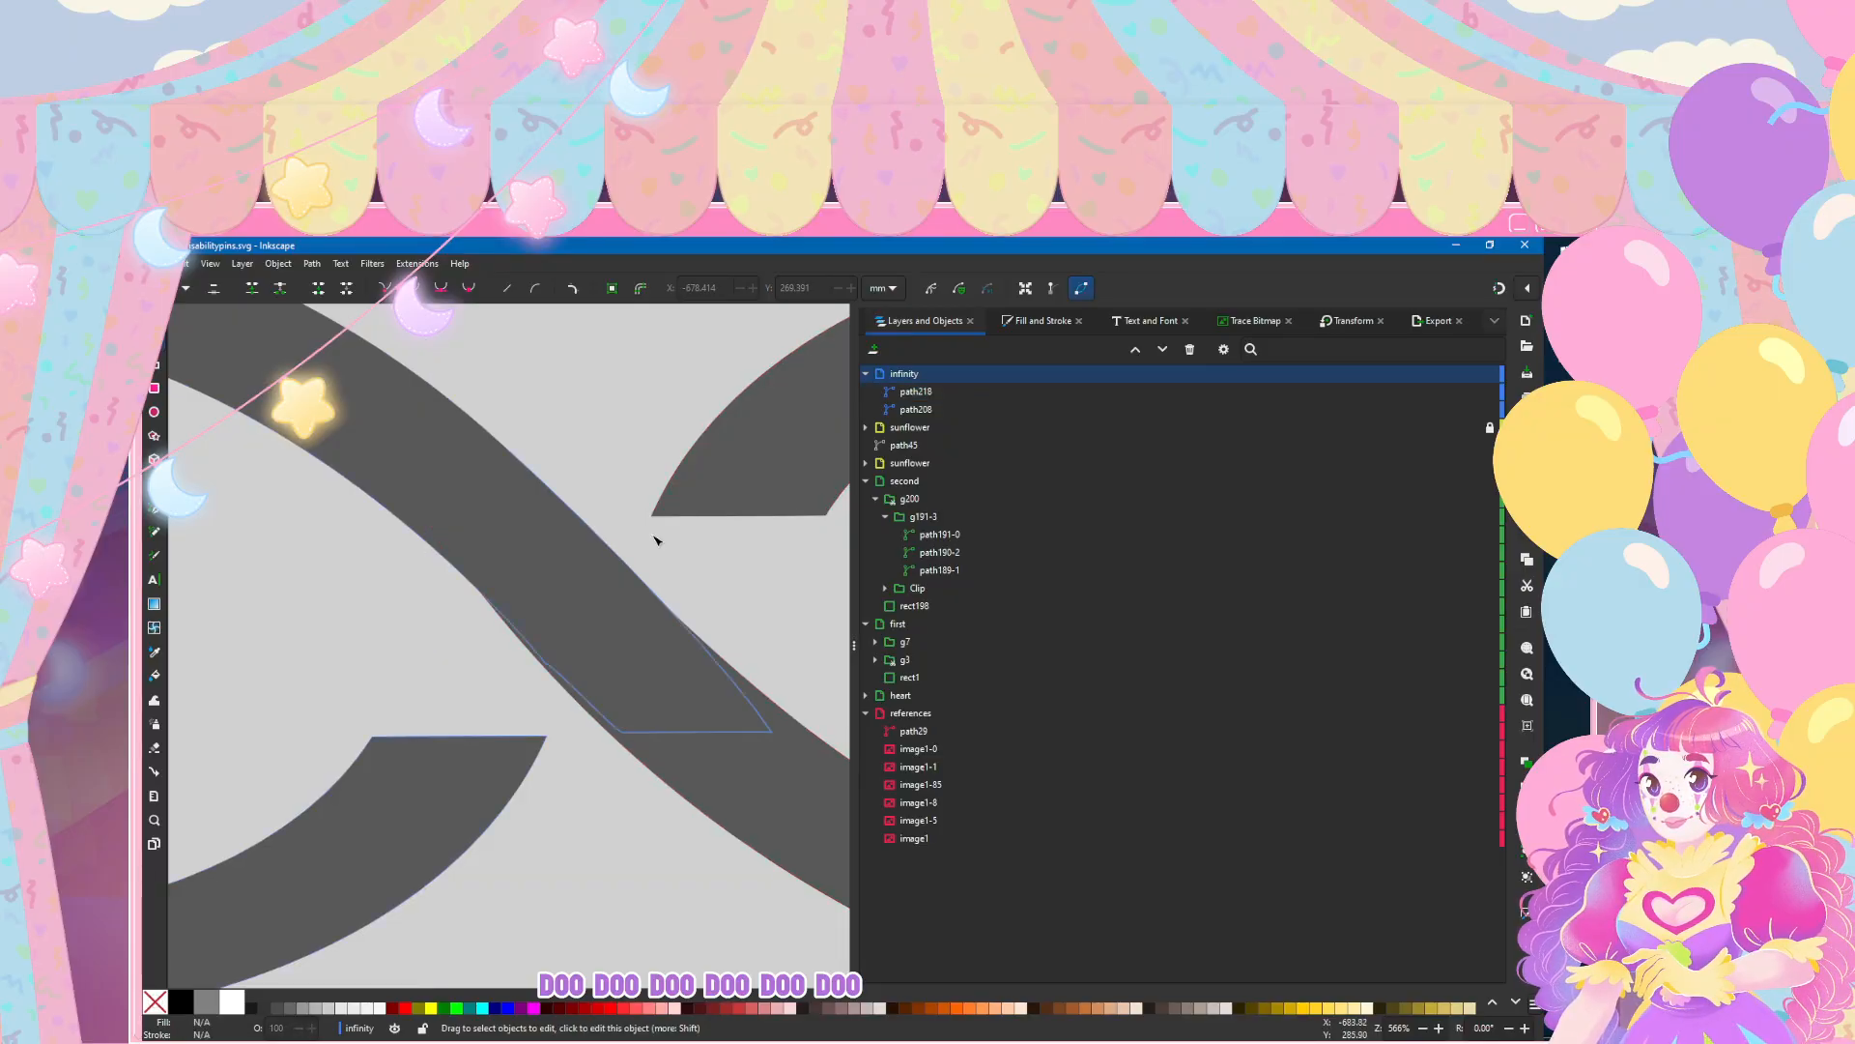
Step: Adjust the curve from the node on the lower edge of the right loop's diagonal arm to smooth it toward the join
{"action": "left_click", "coordinate": [656, 541]}
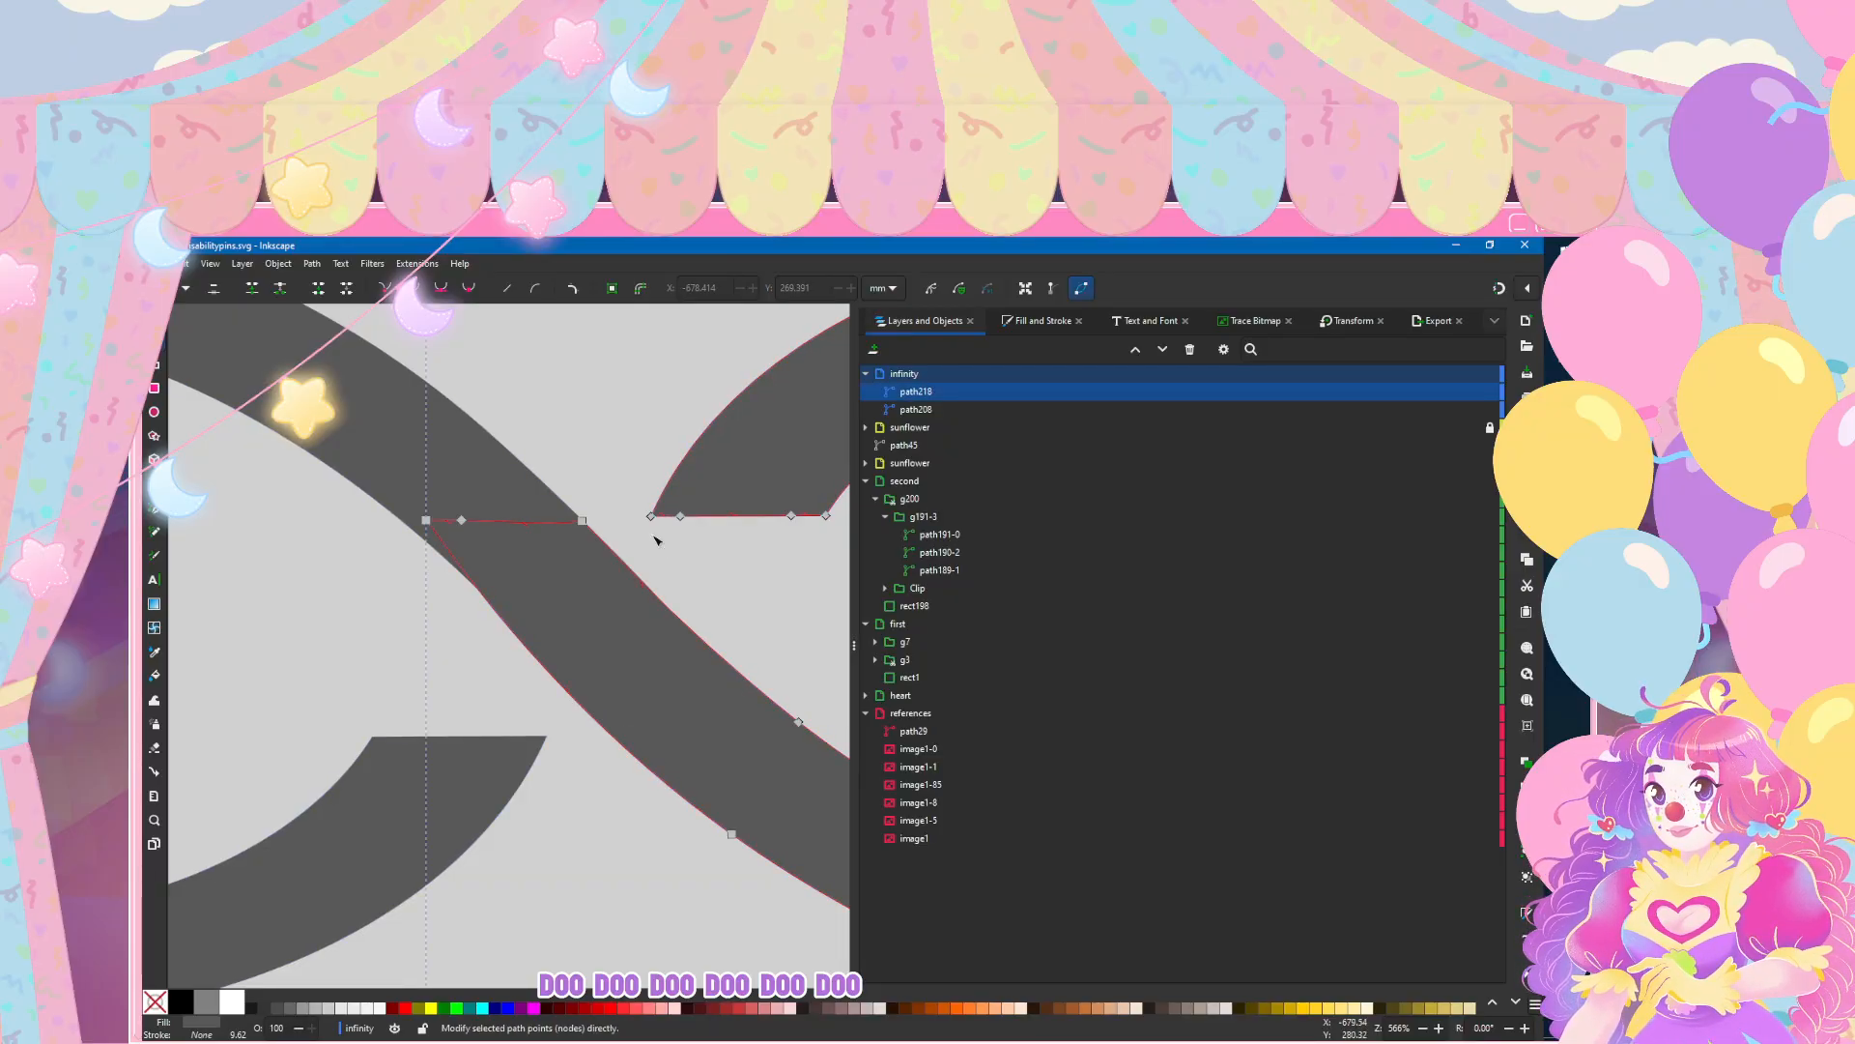
{"action": "left_click", "coordinate": [731, 834]}
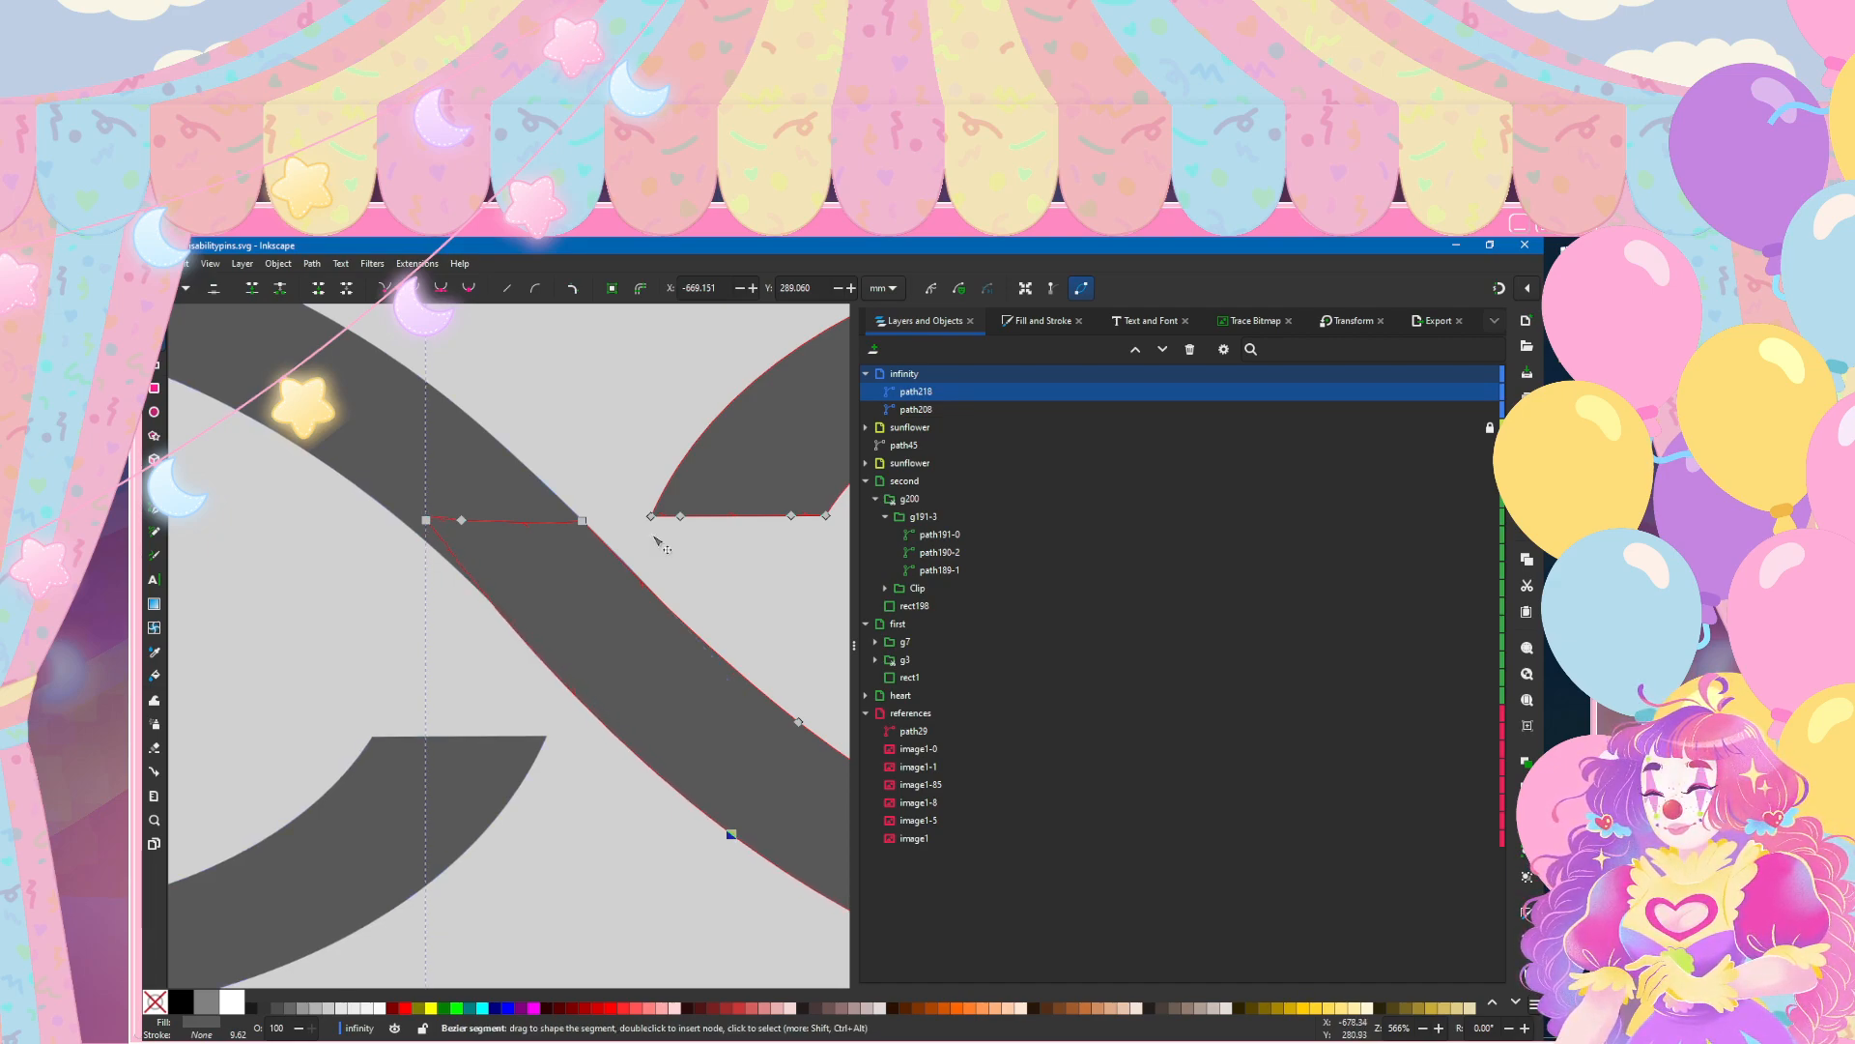
{"action": "key", "text": "Escape"}
{"action": "key", "text": "Escape"}
Step: Try deleting the right loop's leftmost corner node at the join, and undo the deletion
{"action": "left_click", "coordinate": [430, 523]}
{"action": "left_click", "coordinate": [427, 520]}
{"action": "key", "text": "Delete"}
{"action": "key", "text": "ctrl+z"}
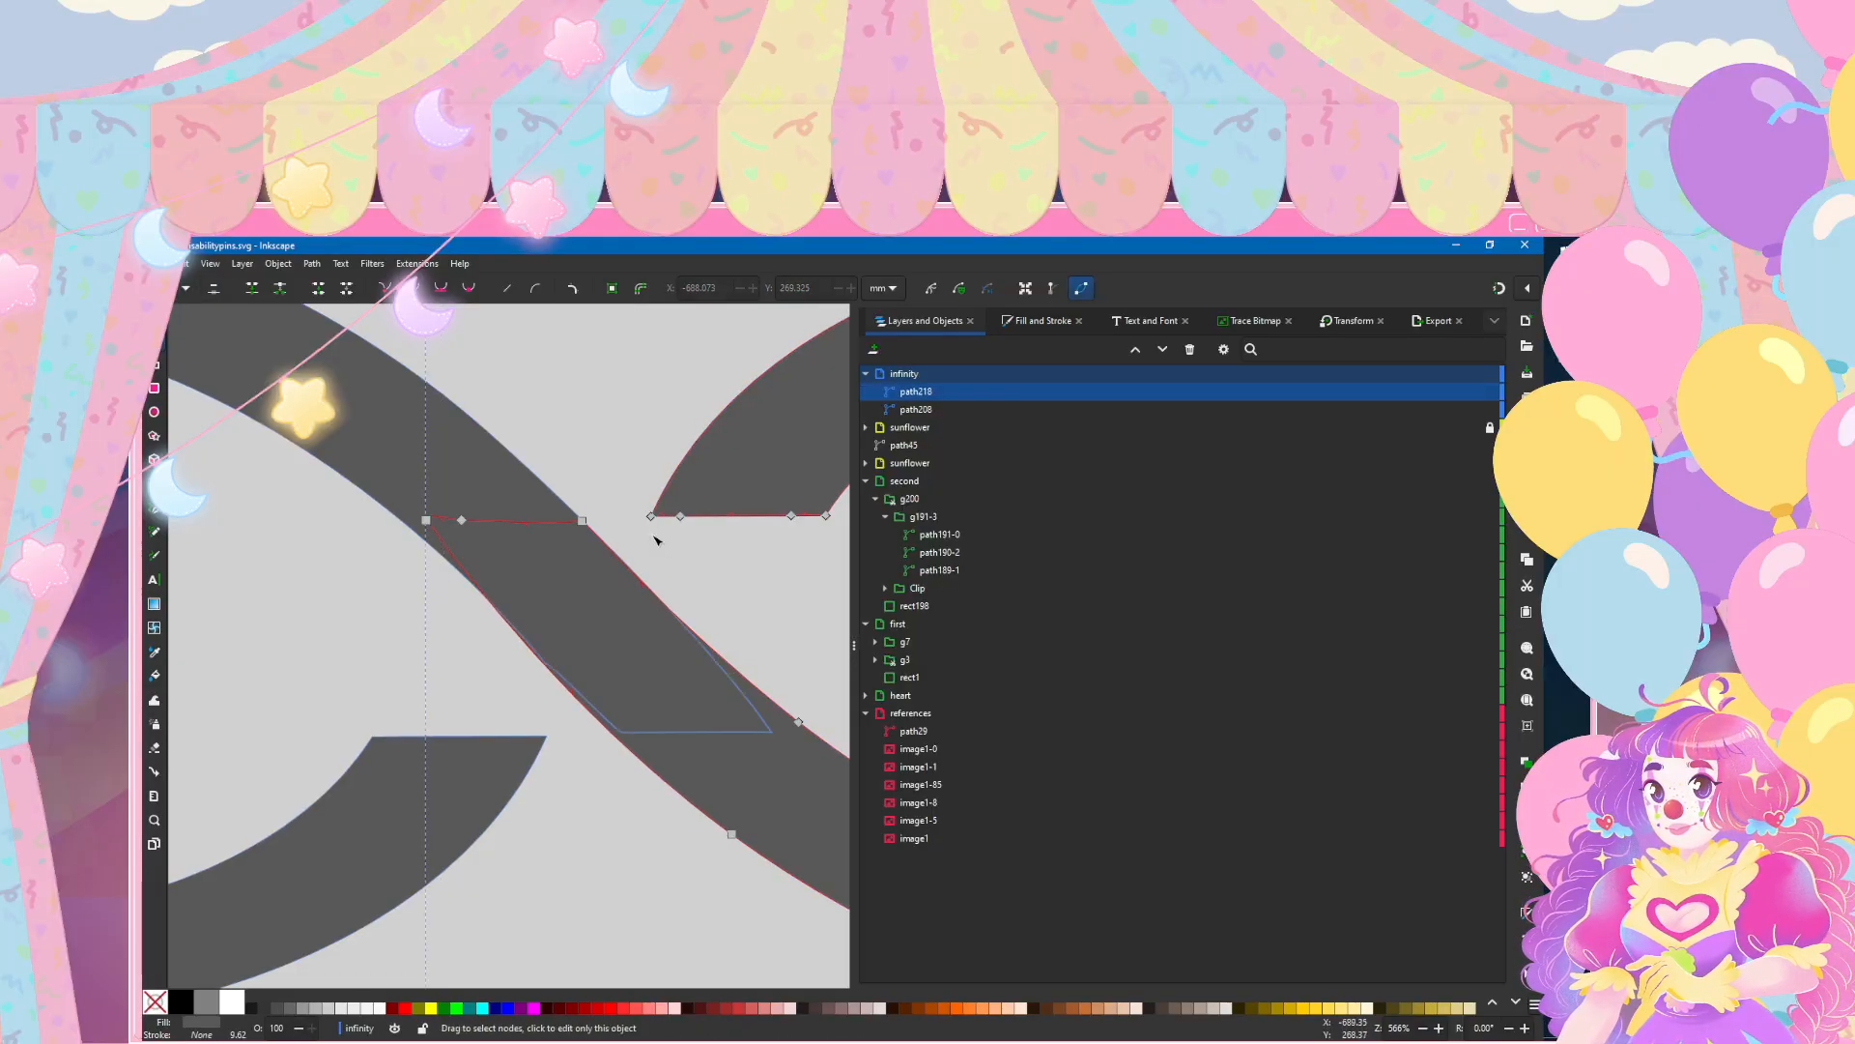
Step: Move the right loop's corner node at the join slightly left, and add and adjust a node on the diagonal's lower edge
{"action": "left_click_drag", "start_coordinate": [426, 520], "coordinate": [409, 526]}
{"action": "double_click", "coordinate": [505, 640]}
{"action": "mouse_move", "coordinate": [504, 640]}
{"action": "left_mouse_down"}
{"action": "mouse_move", "coordinate": [527, 627]}
{"action": "mouse_move", "coordinate": [527, 647]}
{"action": "left_mouse_up"}
{"action": "key", "text": "Escape"}
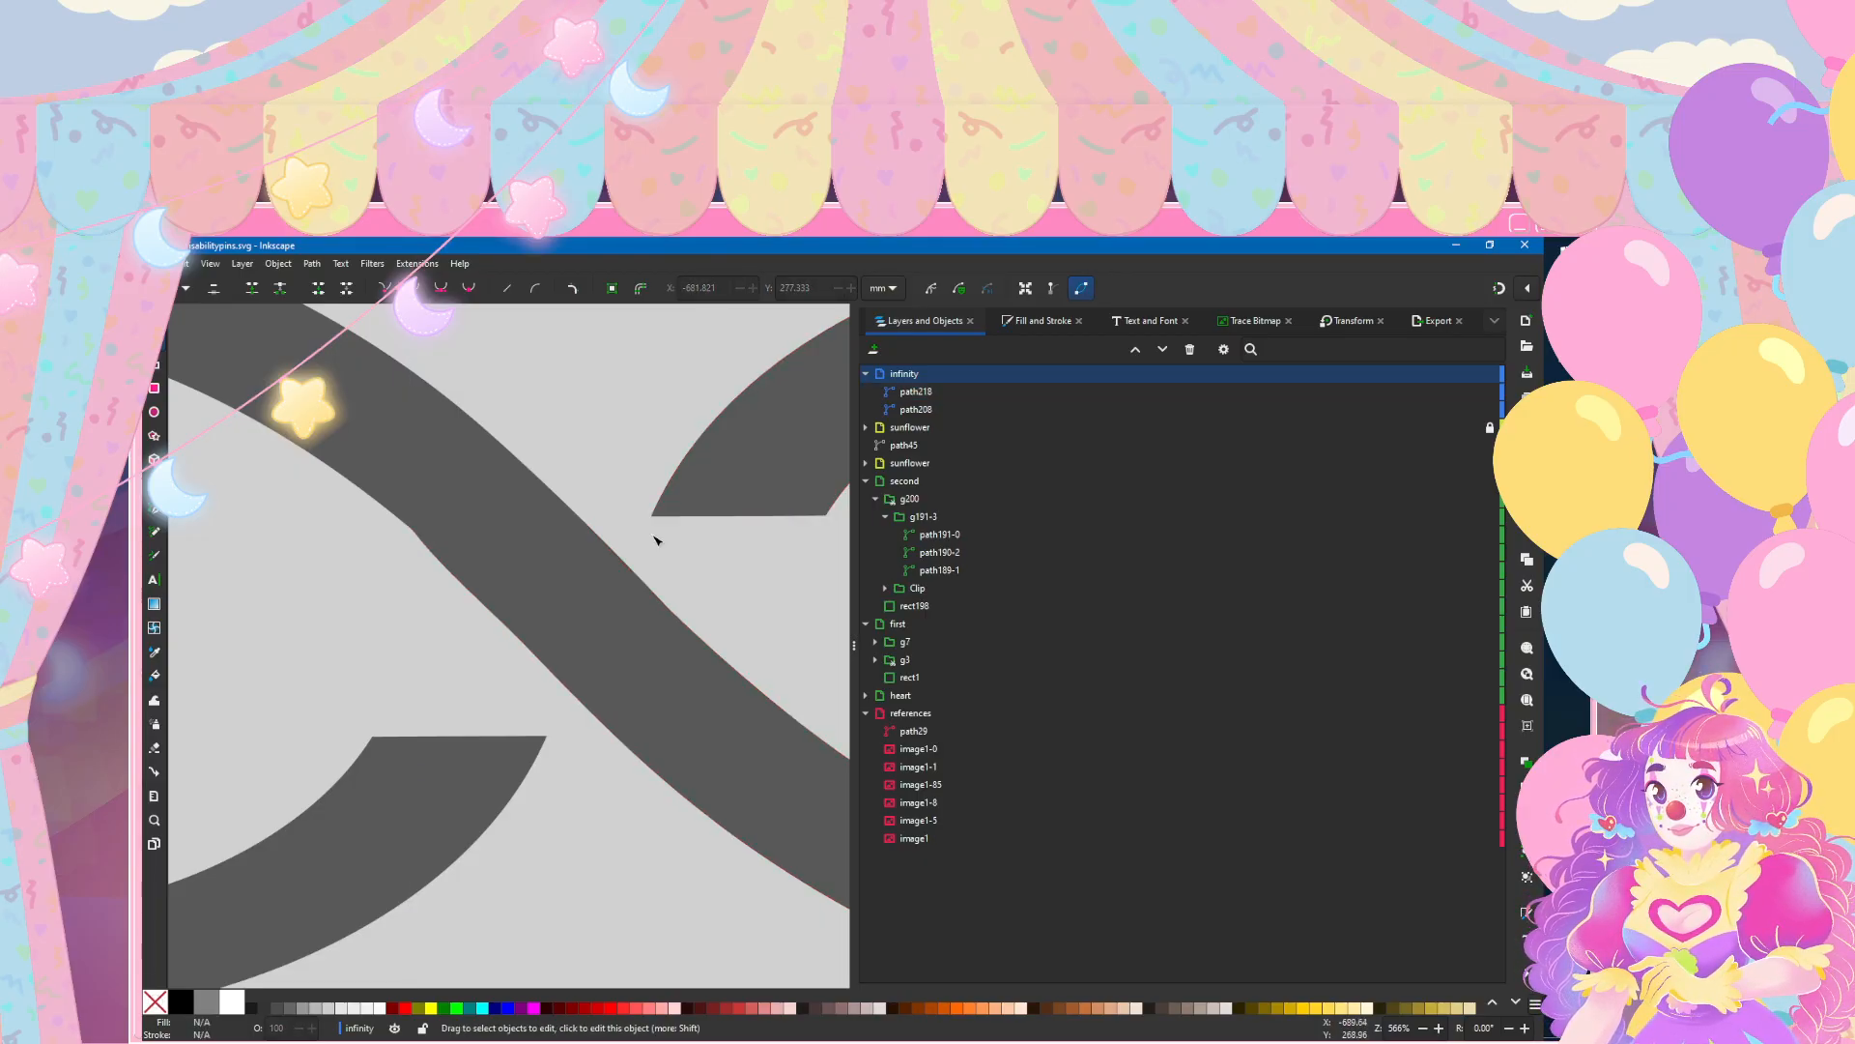
Step: Examine both loops for uneven curves at the crossing and along the right loop's outer end
{"action": "left_click", "coordinate": [483, 474]}
{"action": "left_click", "coordinate": [538, 590]}
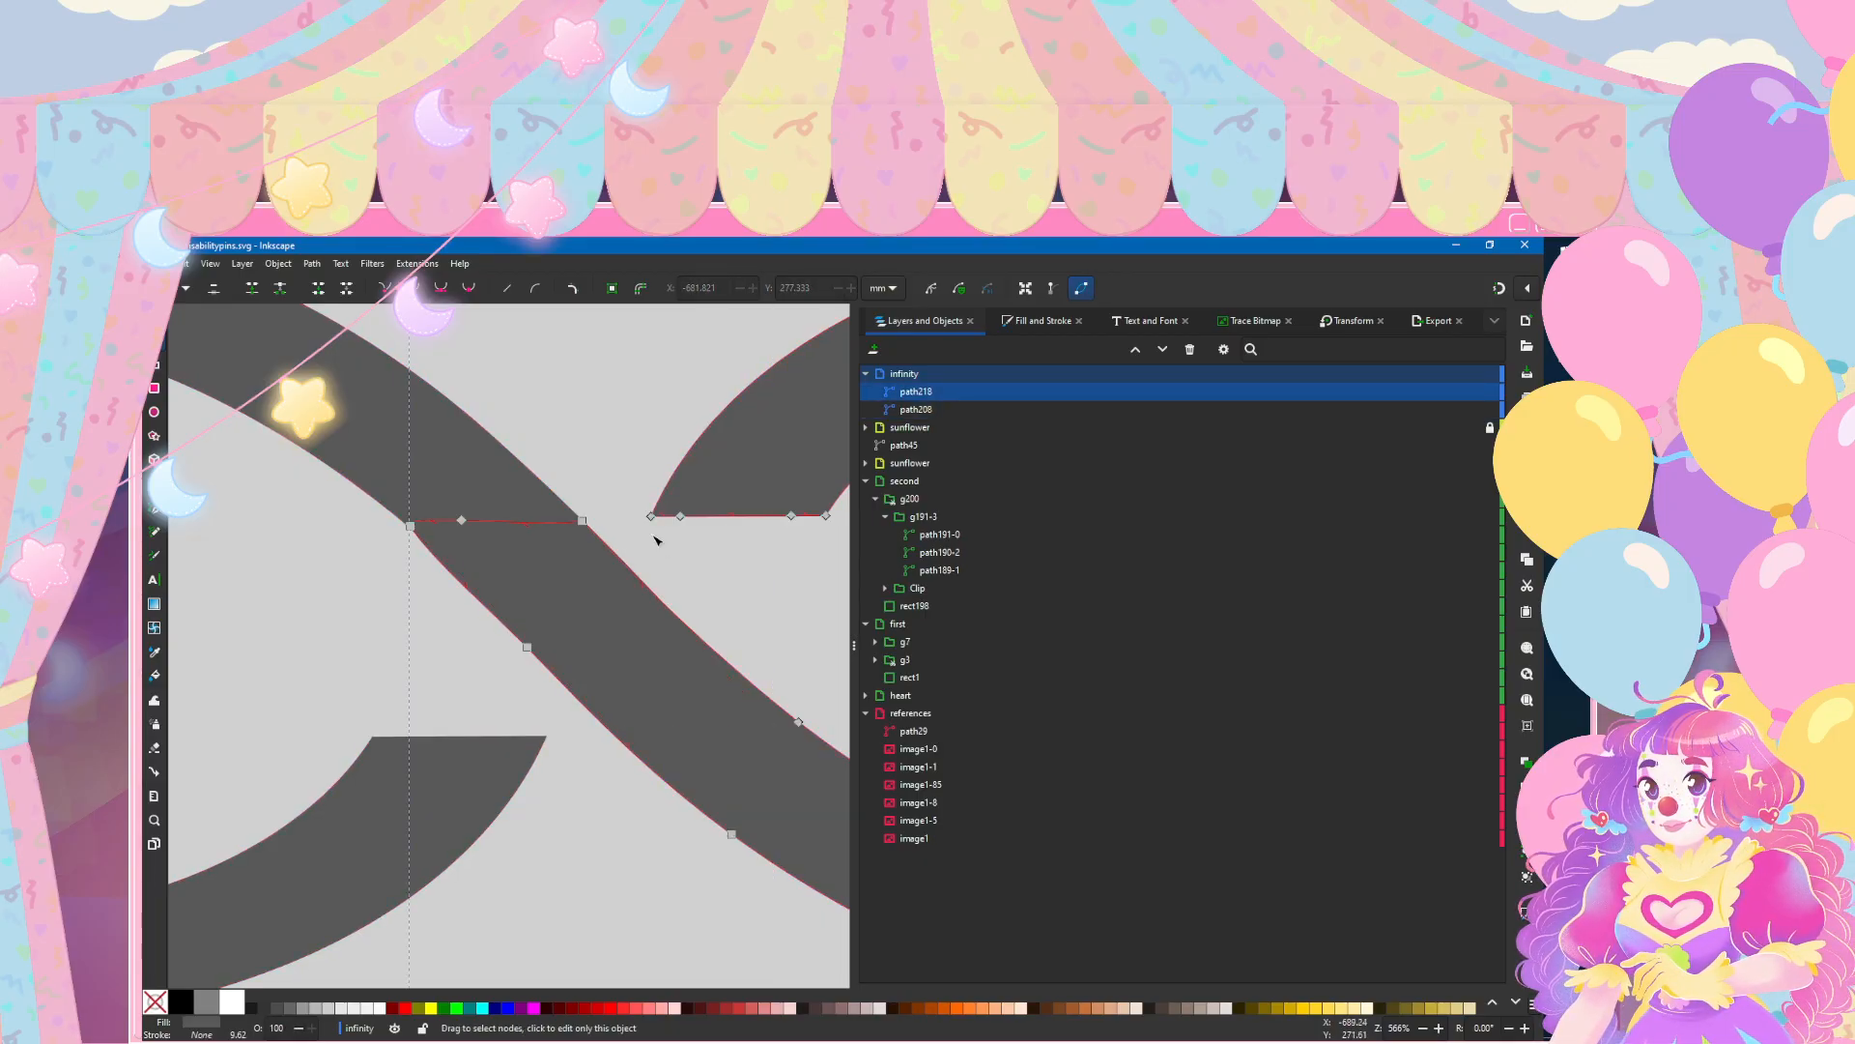
{"action": "left_click", "coordinate": [474, 483]}
{"action": "scroll", "coordinate": [577, 605], "scroll_direction": "down", "scroll_amount": 3}
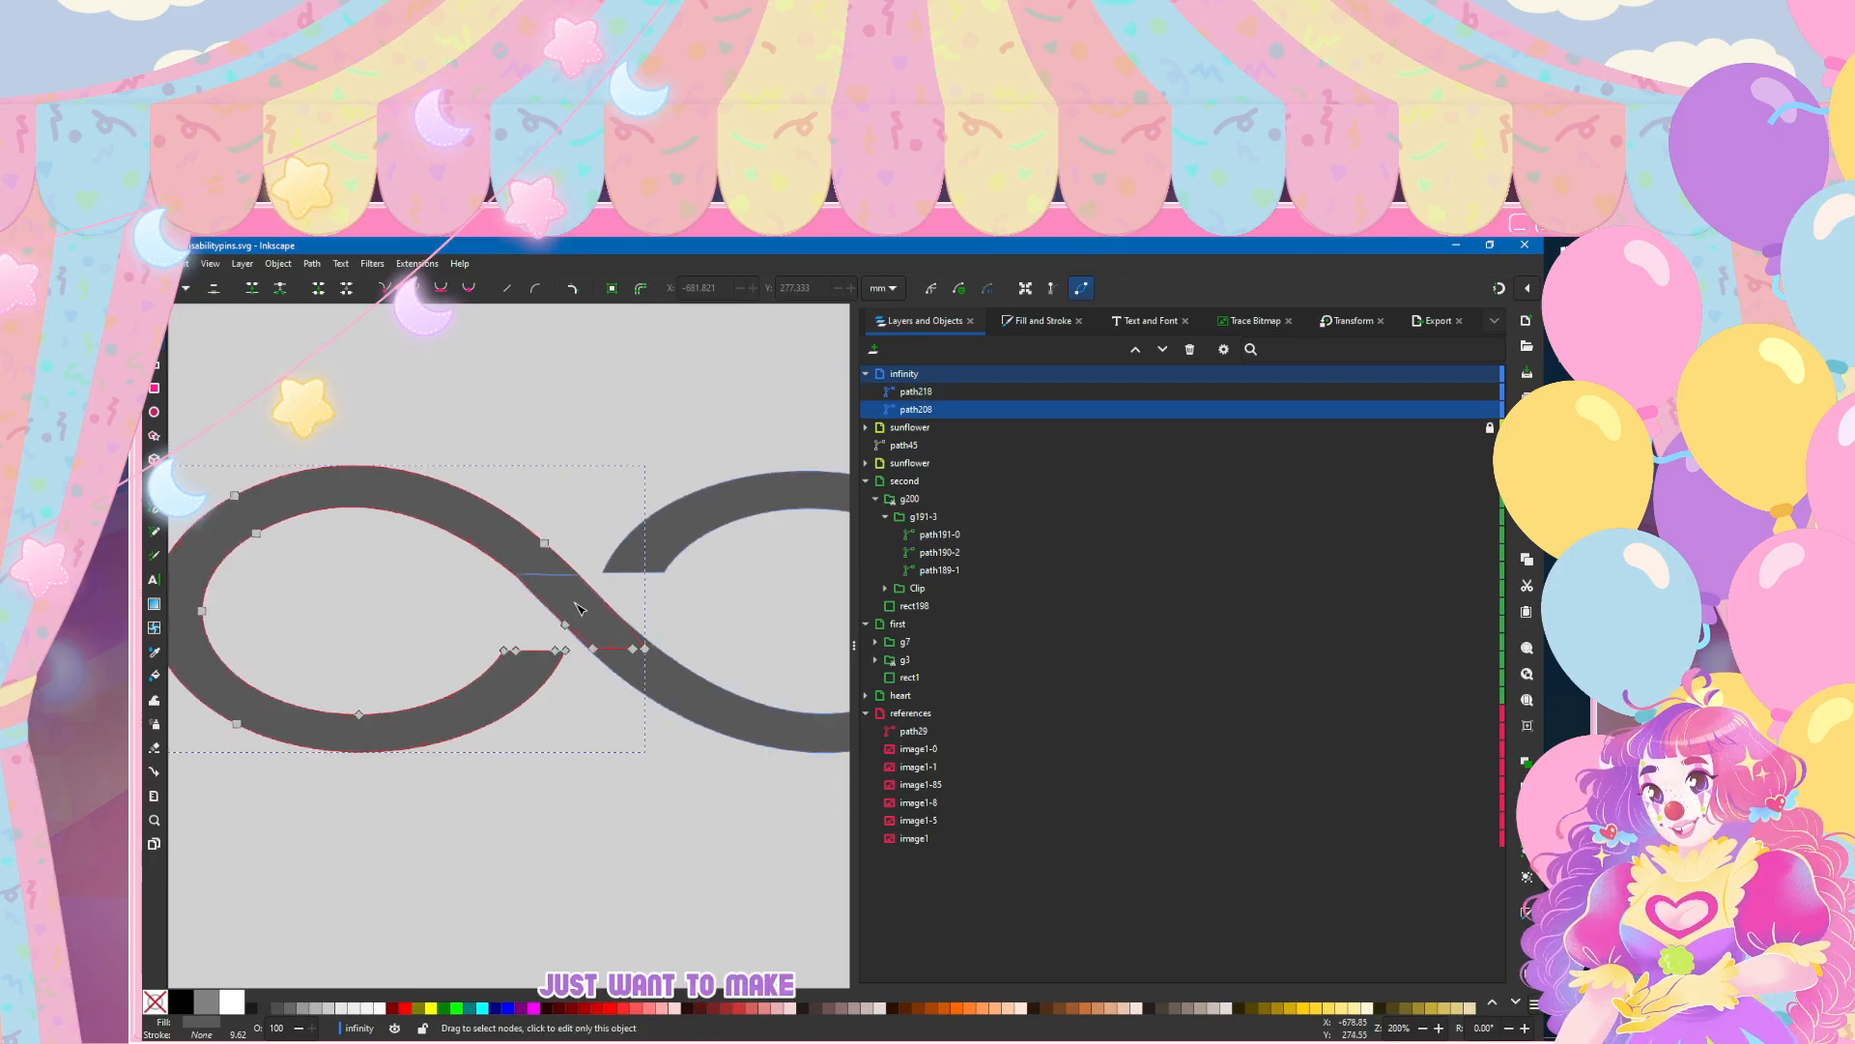
{"action": "left_click", "coordinate": [592, 857]}
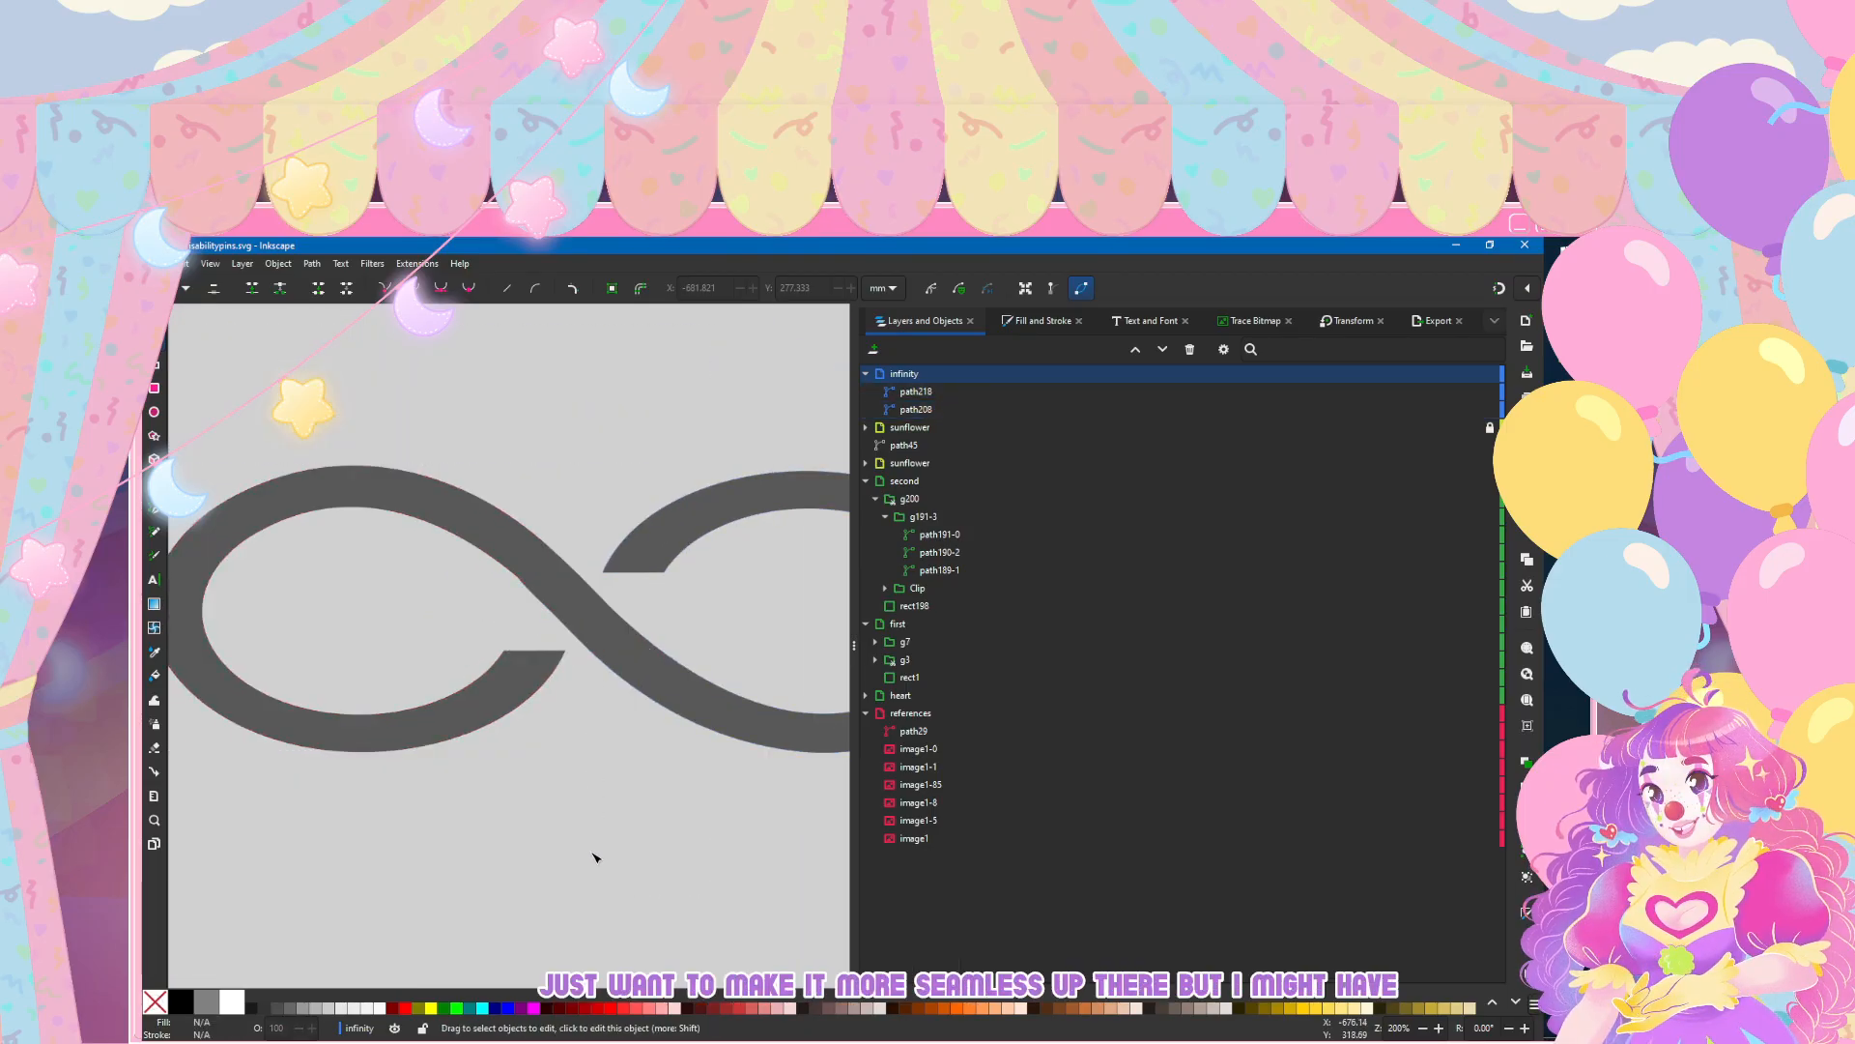
{"action": "scroll", "coordinate": [592, 857], "scroll_direction": "down", "scroll_amount": 2}
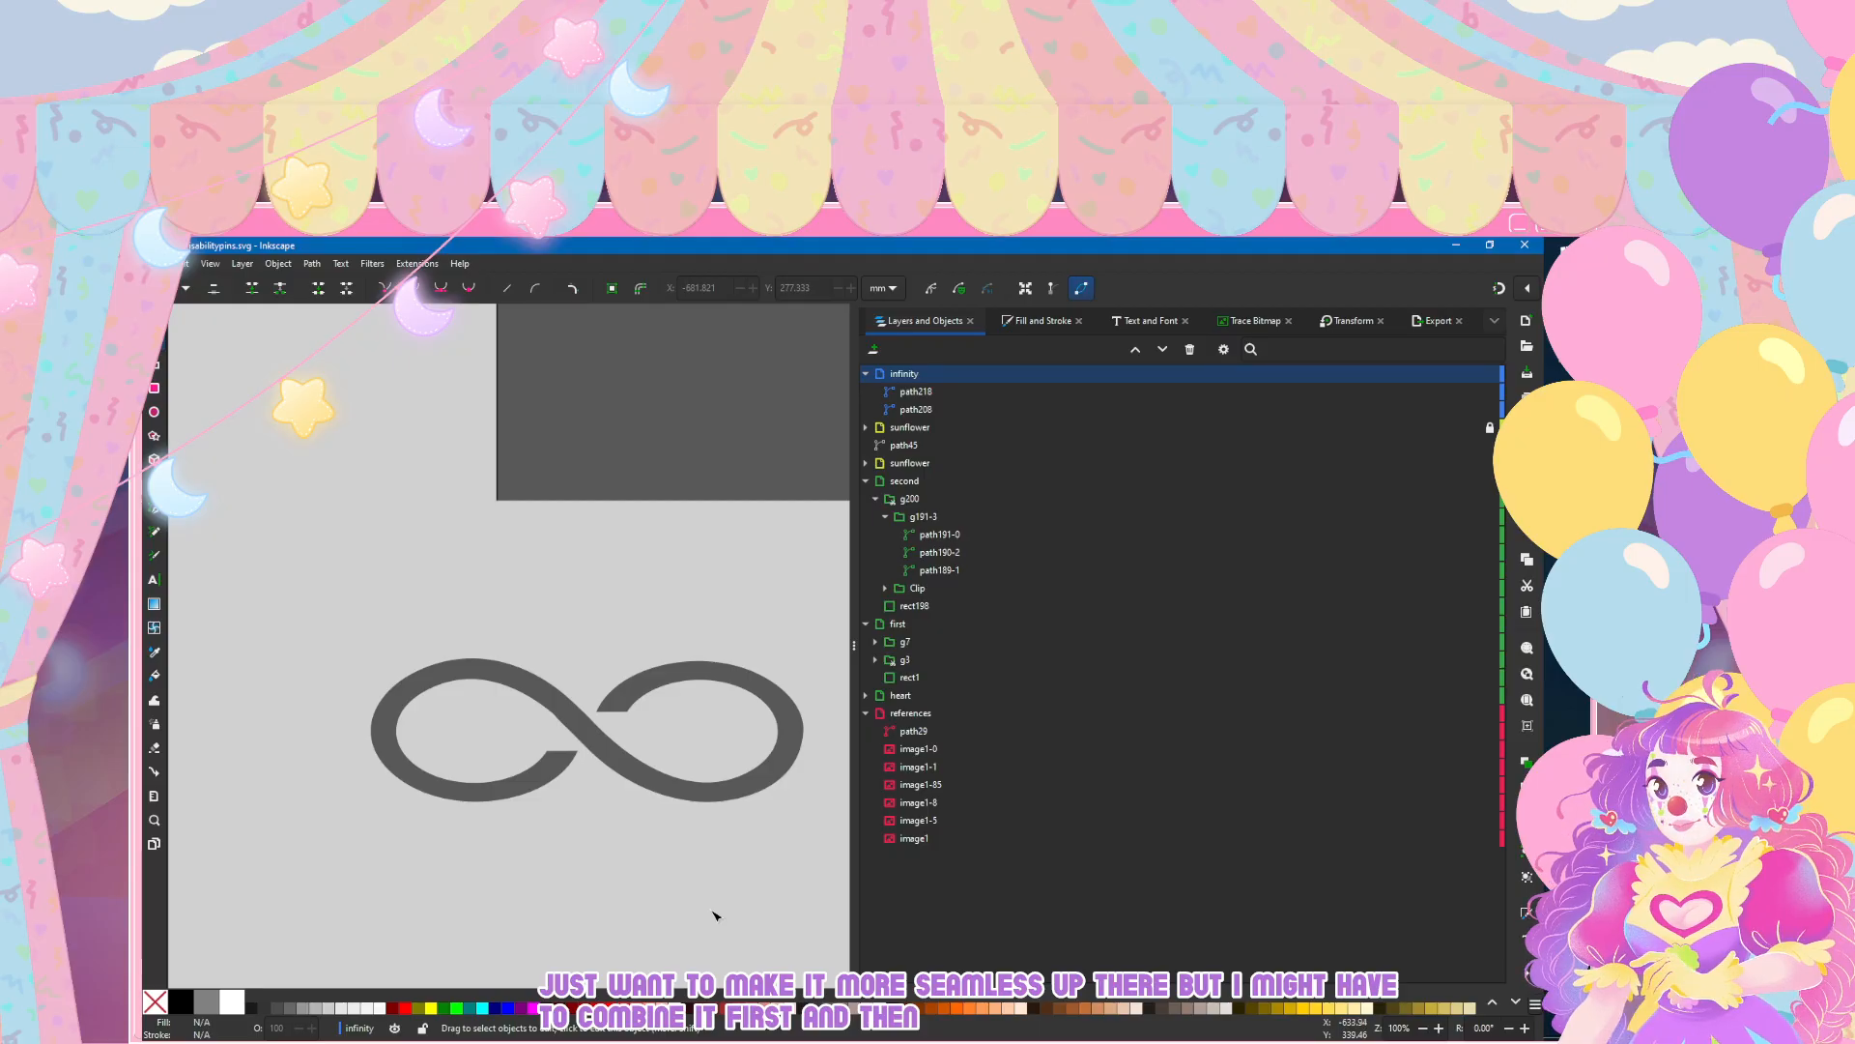
{"action": "scroll", "coordinate": [713, 915], "scroll_direction": "right", "scroll_amount": 2}
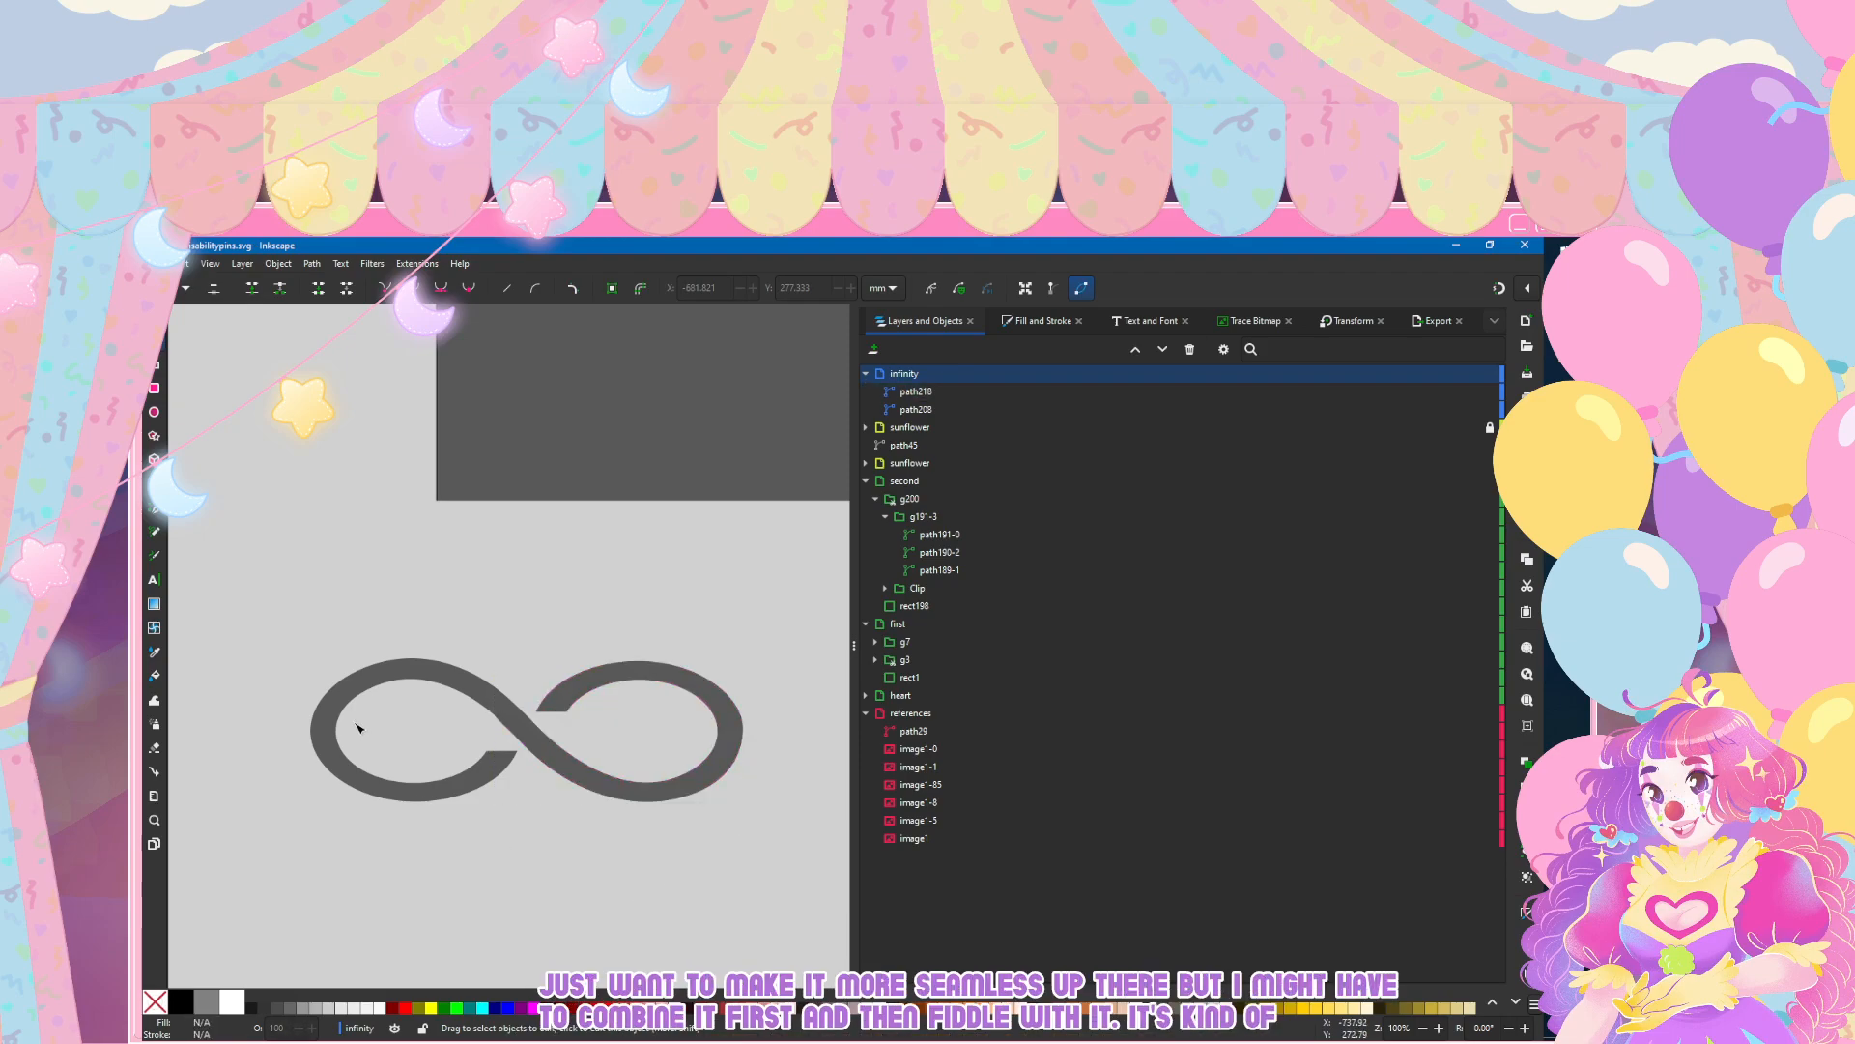
{"action": "scroll", "coordinate": [768, 693], "scroll_direction": "down", "scroll_amount": 3}
{"action": "scroll", "coordinate": [769, 693], "scroll_direction": "up", "scroll_amount": 2}
{"action": "left_click", "coordinate": [703, 537]}
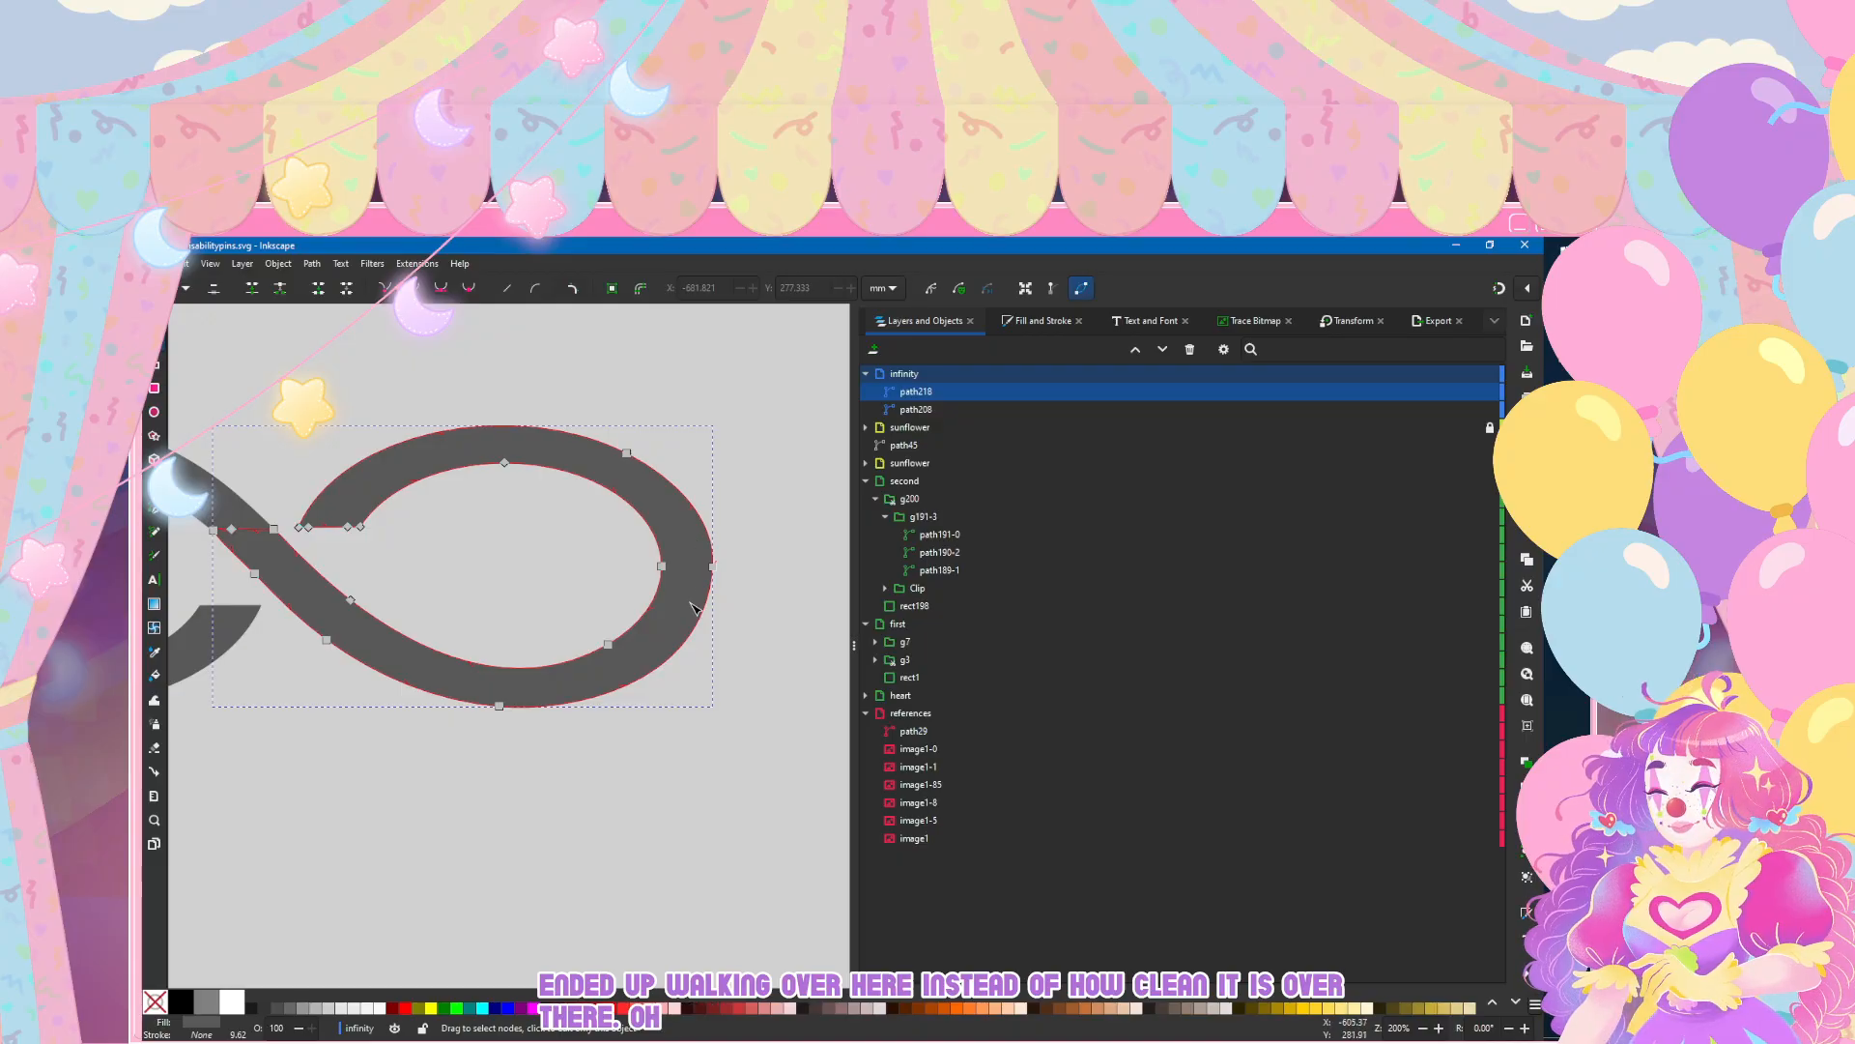
{"action": "left_click_drag", "start_coordinate": [690, 562], "coordinate": [733, 587]}
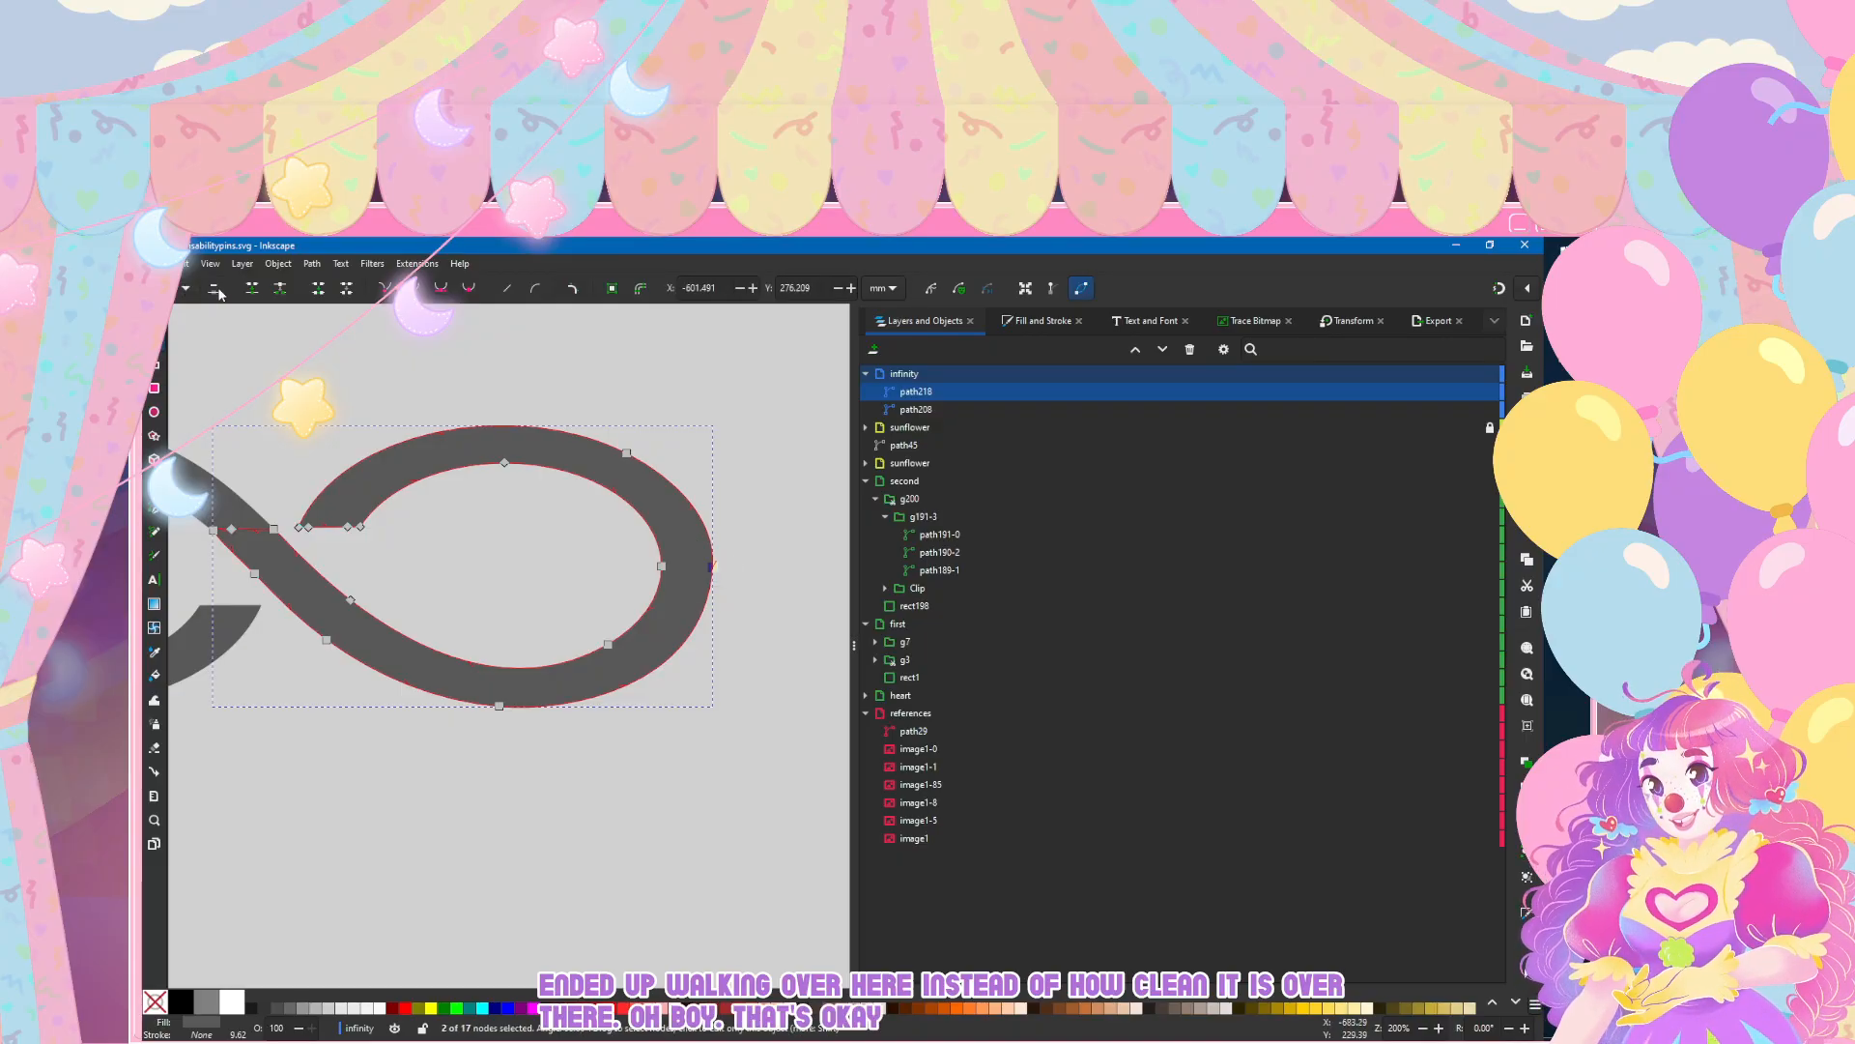
{"action": "left_click", "coordinate": [443, 339]}
{"action": "scroll", "coordinate": [556, 438], "scroll_direction": "down", "scroll_amount": 2}
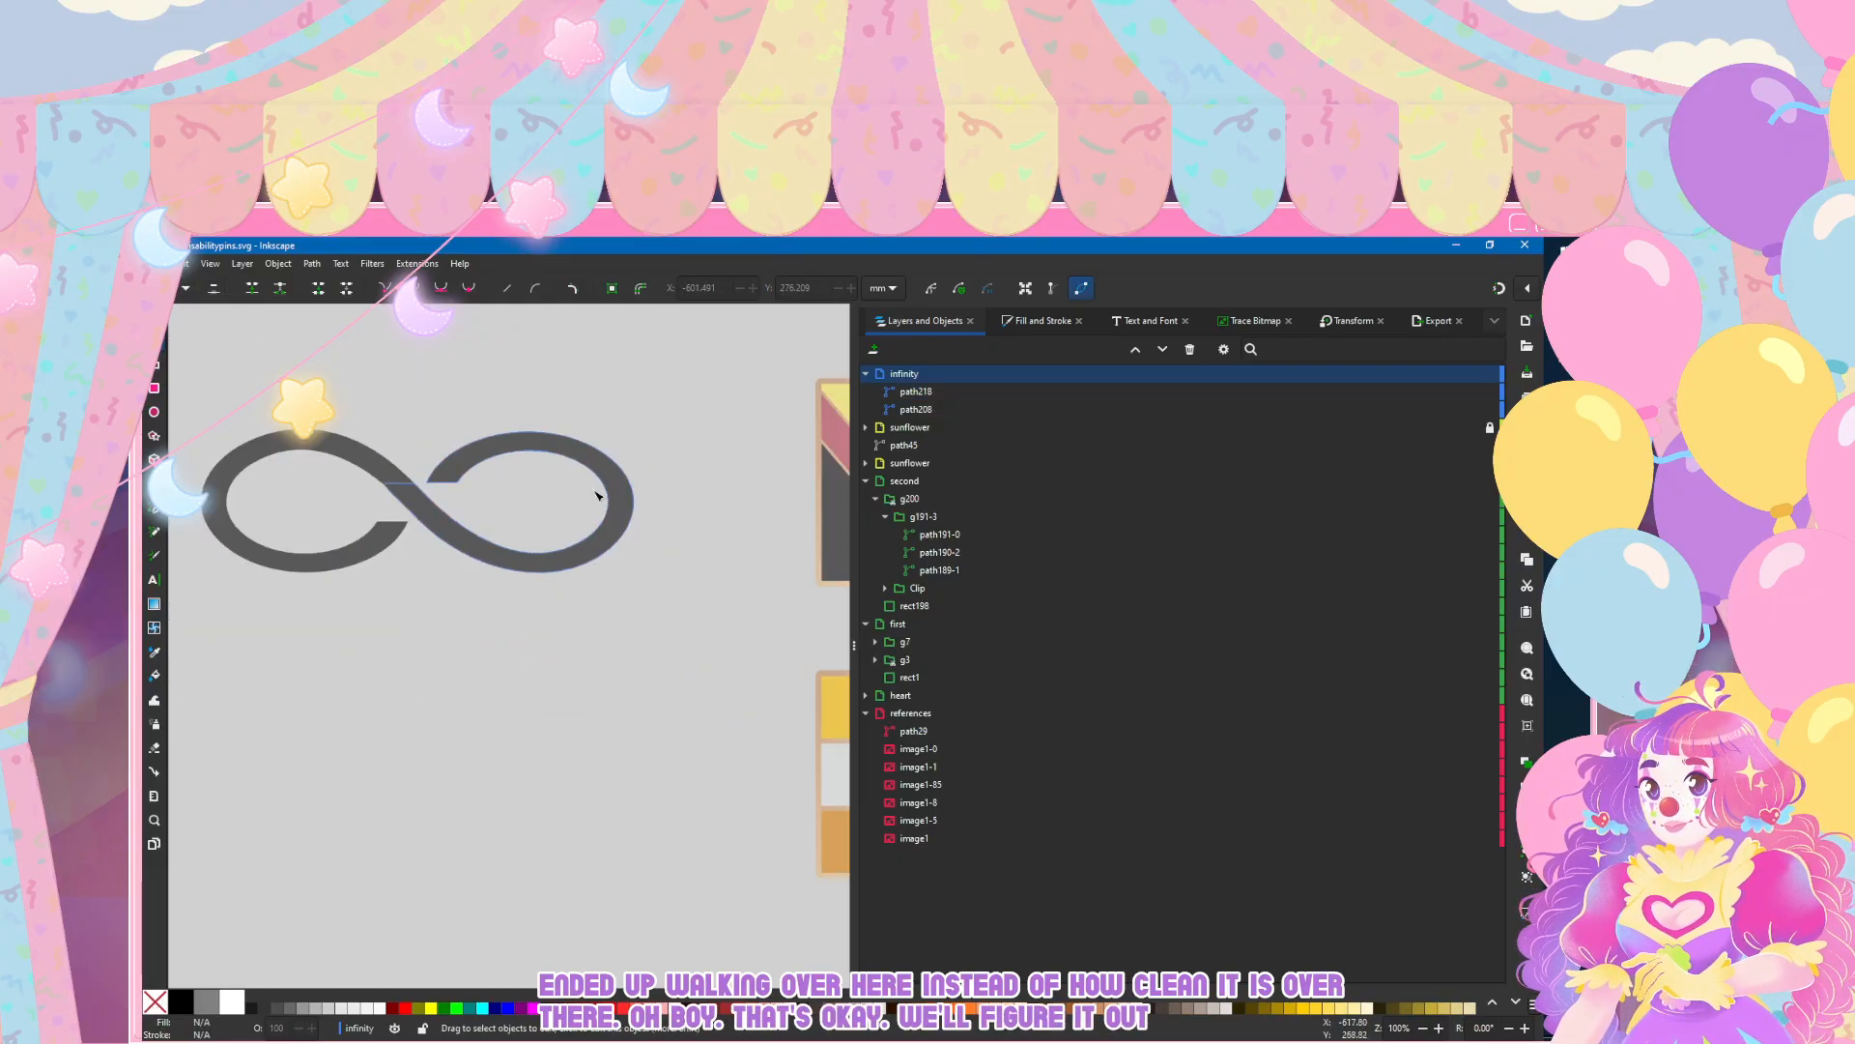
Step: Merge the left and right loops into a single infinity path with Union
{"action": "scroll", "coordinate": [673, 630], "scroll_direction": "left", "scroll_amount": 2}
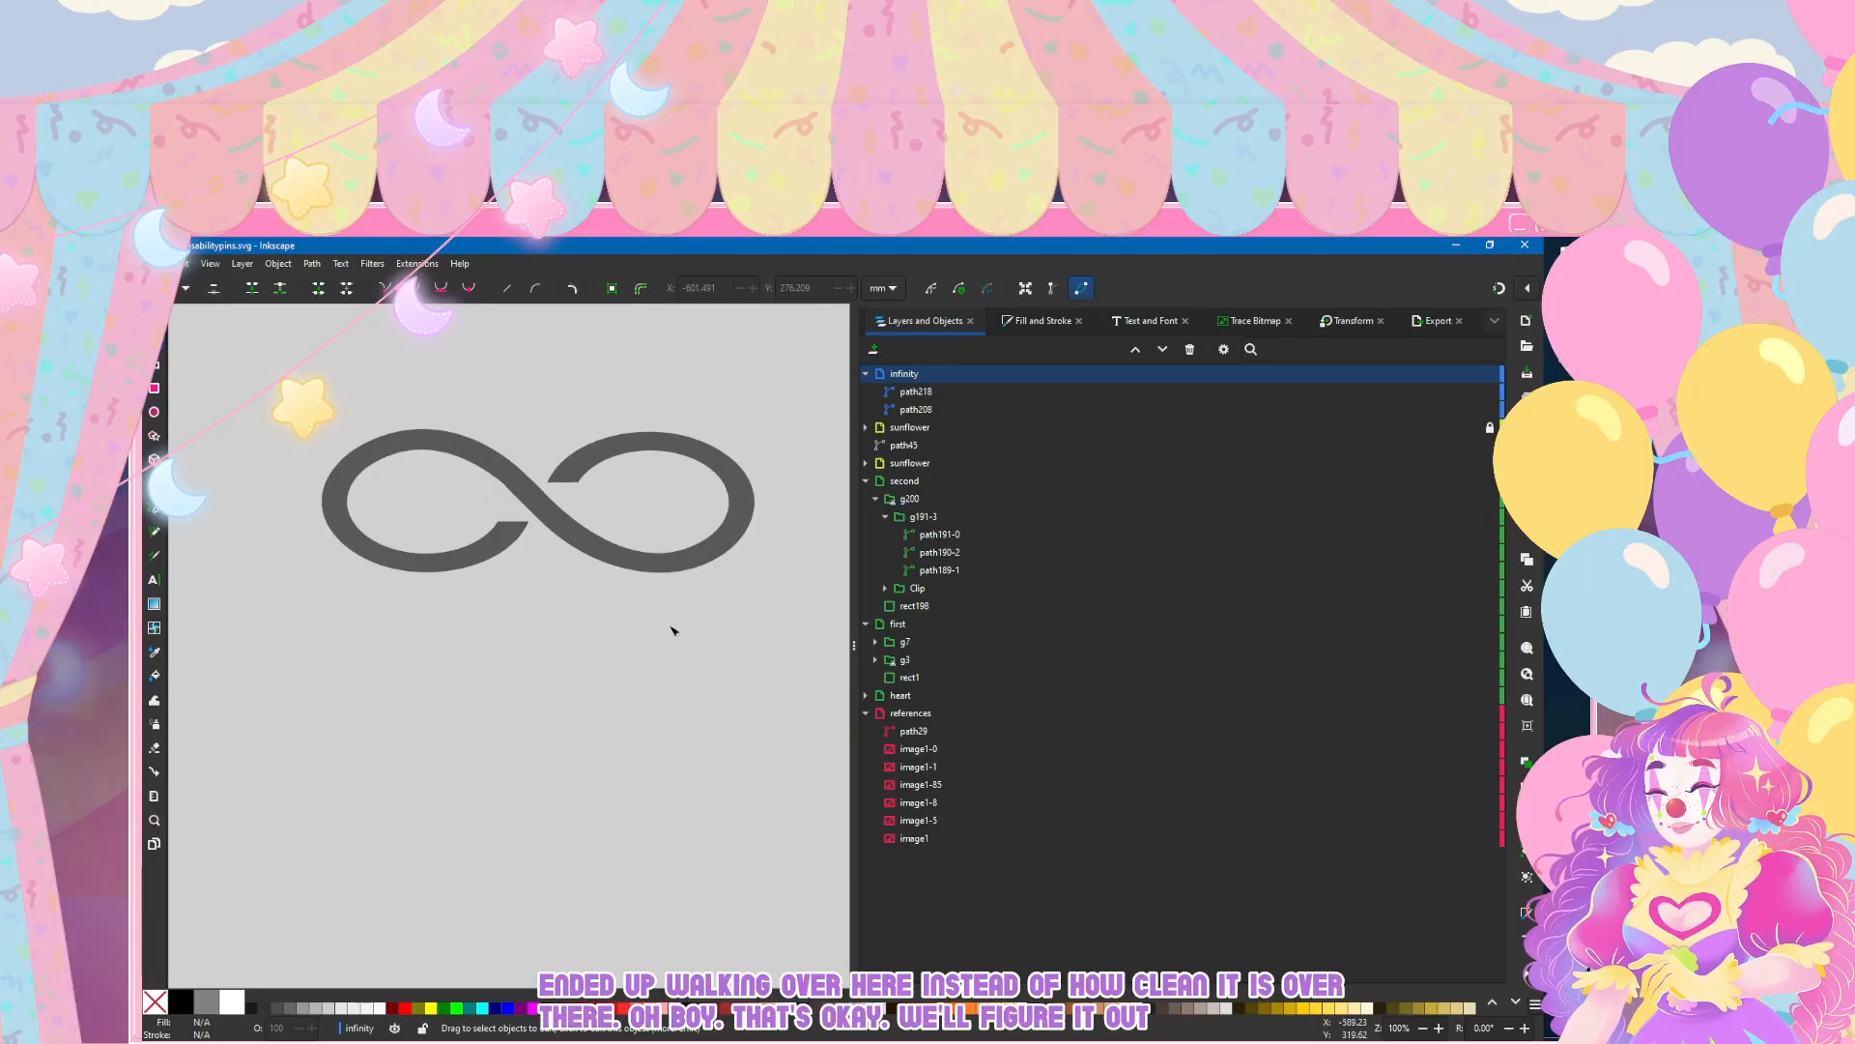
{"action": "left_click", "coordinate": [584, 461]}
{"action": "left_click", "coordinate": [442, 435], "text": "shift"}
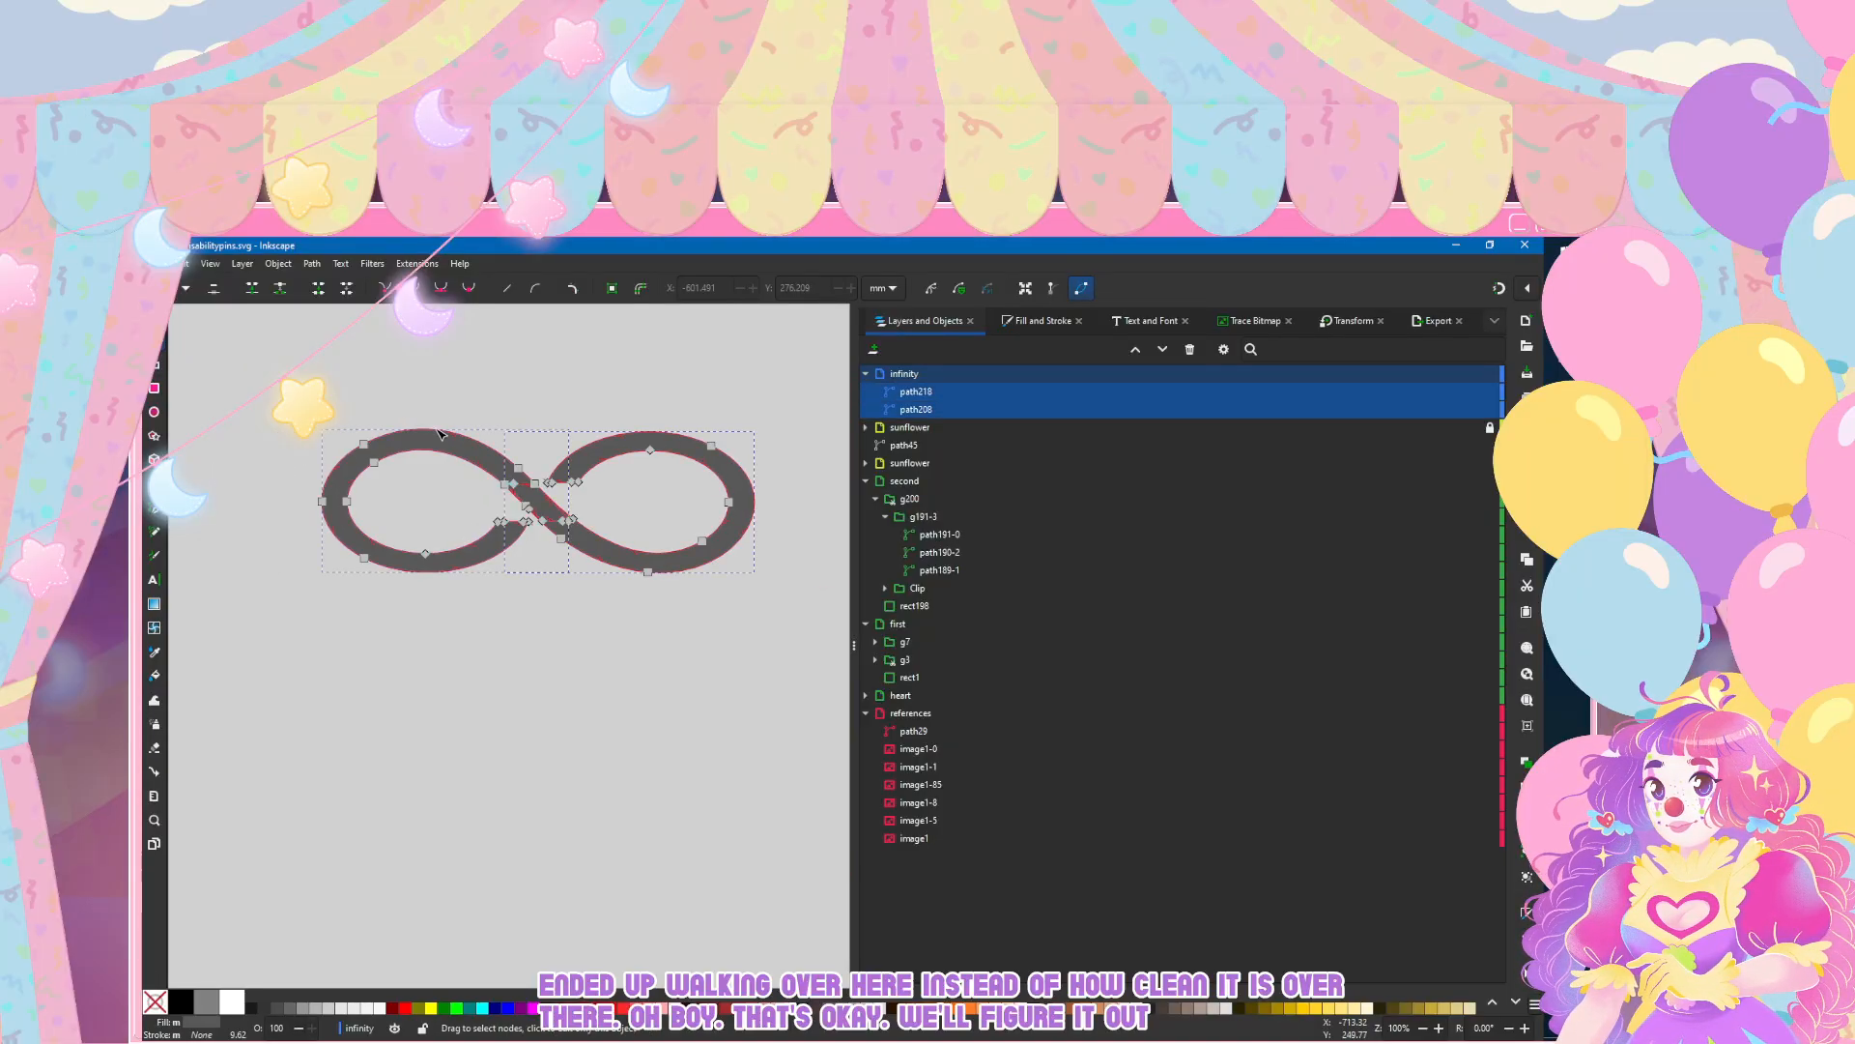
{"action": "left_click", "coordinate": [309, 265]}
{"action": "left_click", "coordinate": [333, 338]}
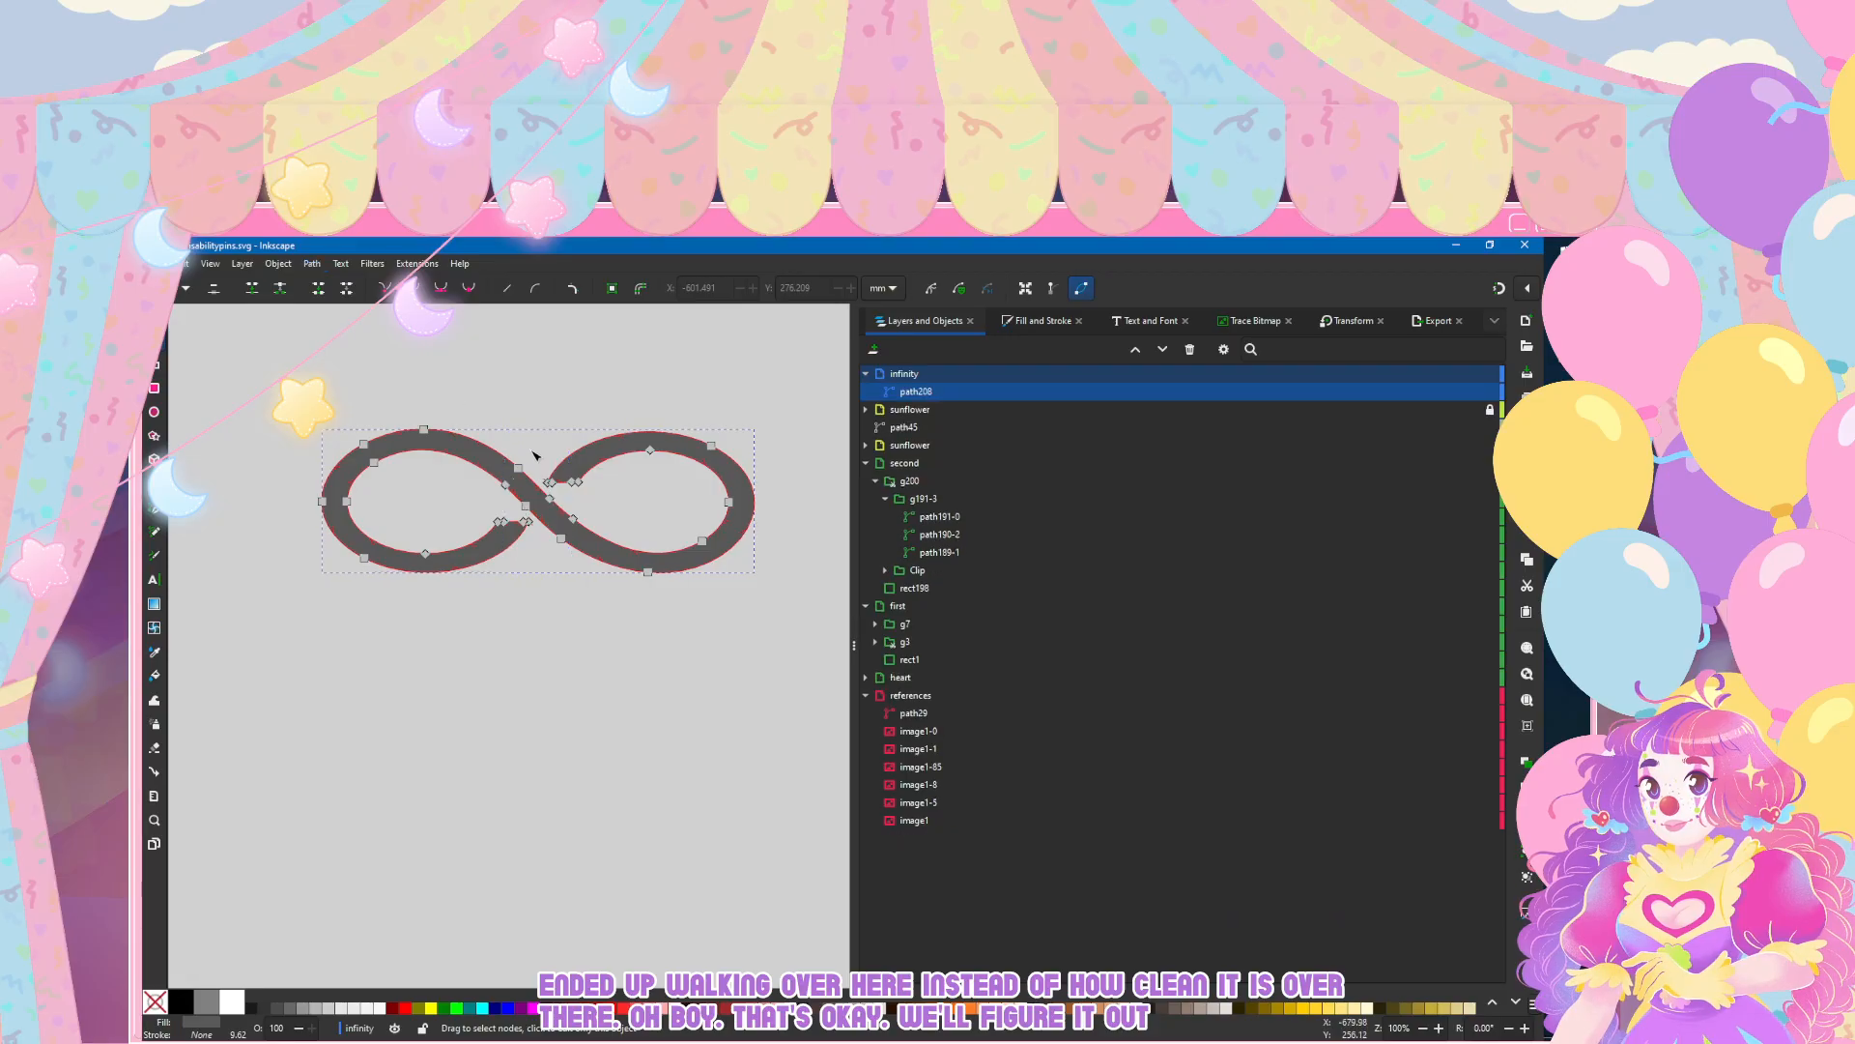
Step: Smooth the merged diagonal at the crossing by removing the corner node on its upper edge
{"action": "scroll", "coordinate": [530, 460], "scroll_direction": "up", "scroll_amount": 3}
{"action": "left_click", "coordinate": [464, 321]}
{"action": "scroll", "coordinate": [451, 591], "scroll_direction": "up", "scroll_amount": 1}
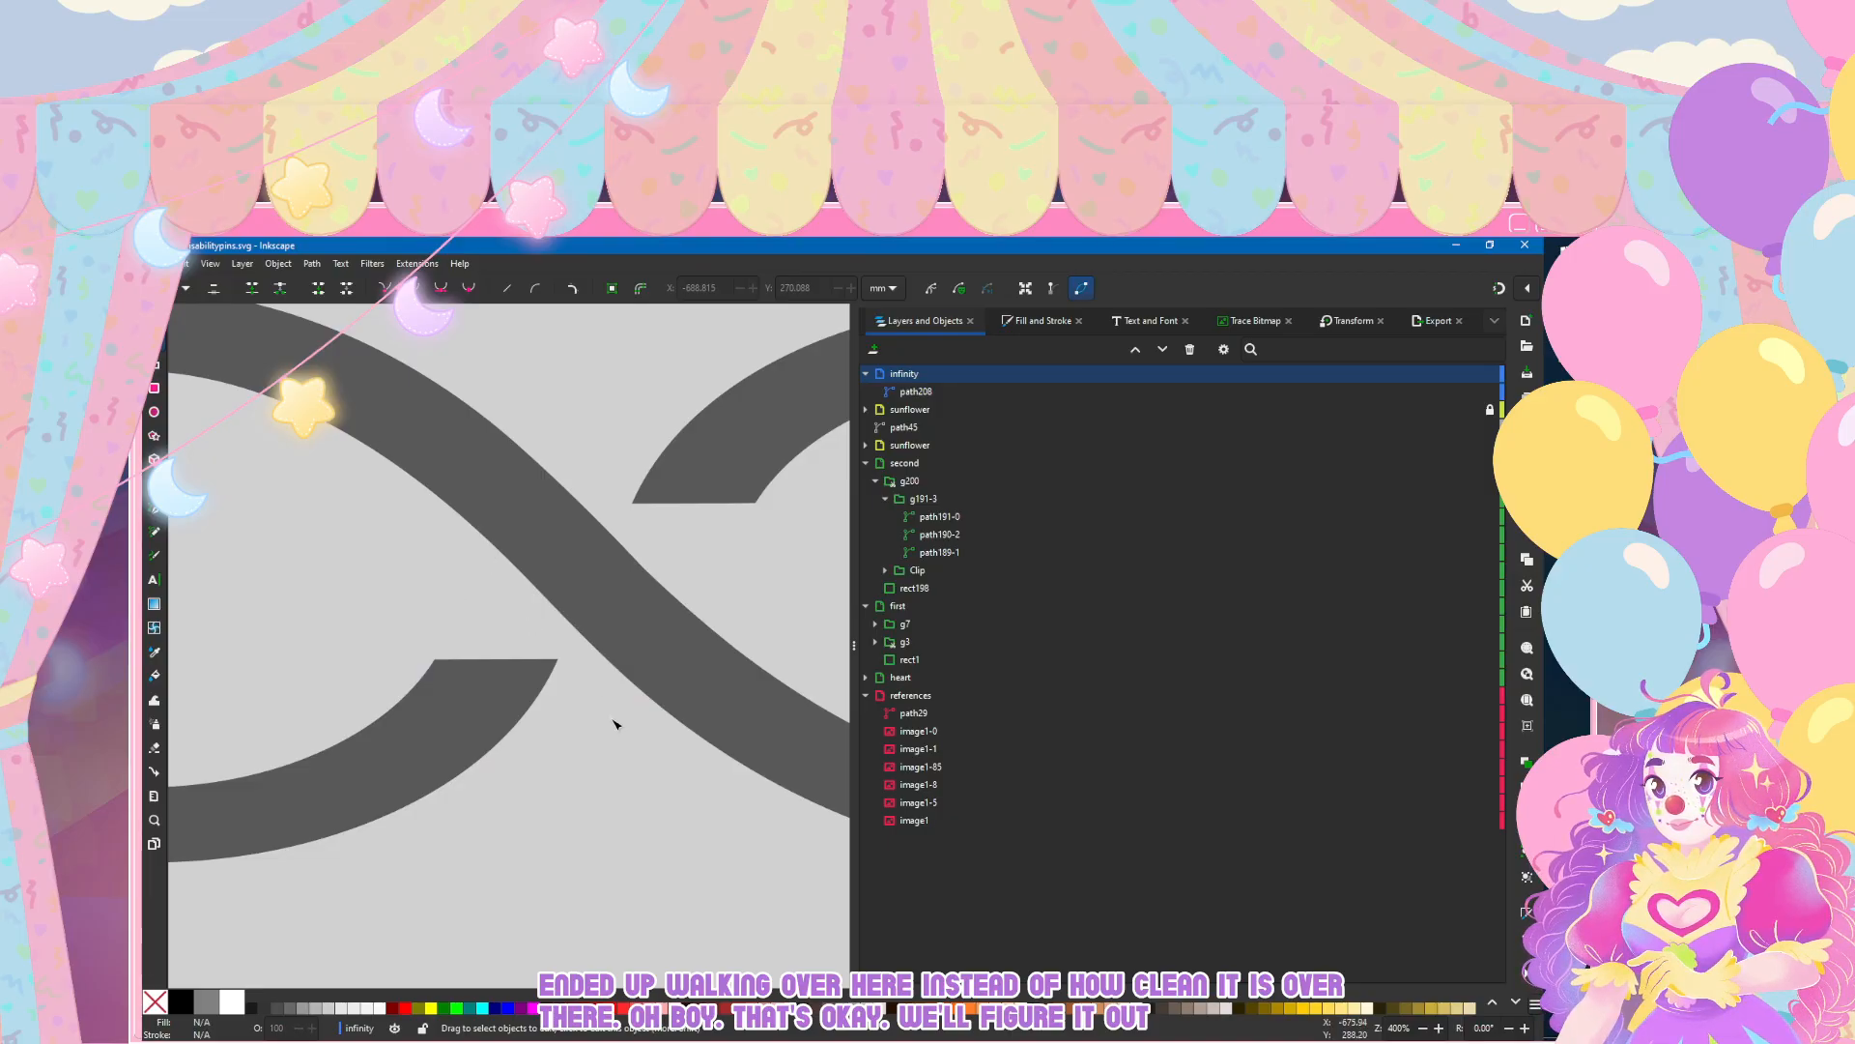
{"action": "left_click", "coordinate": [686, 660]}
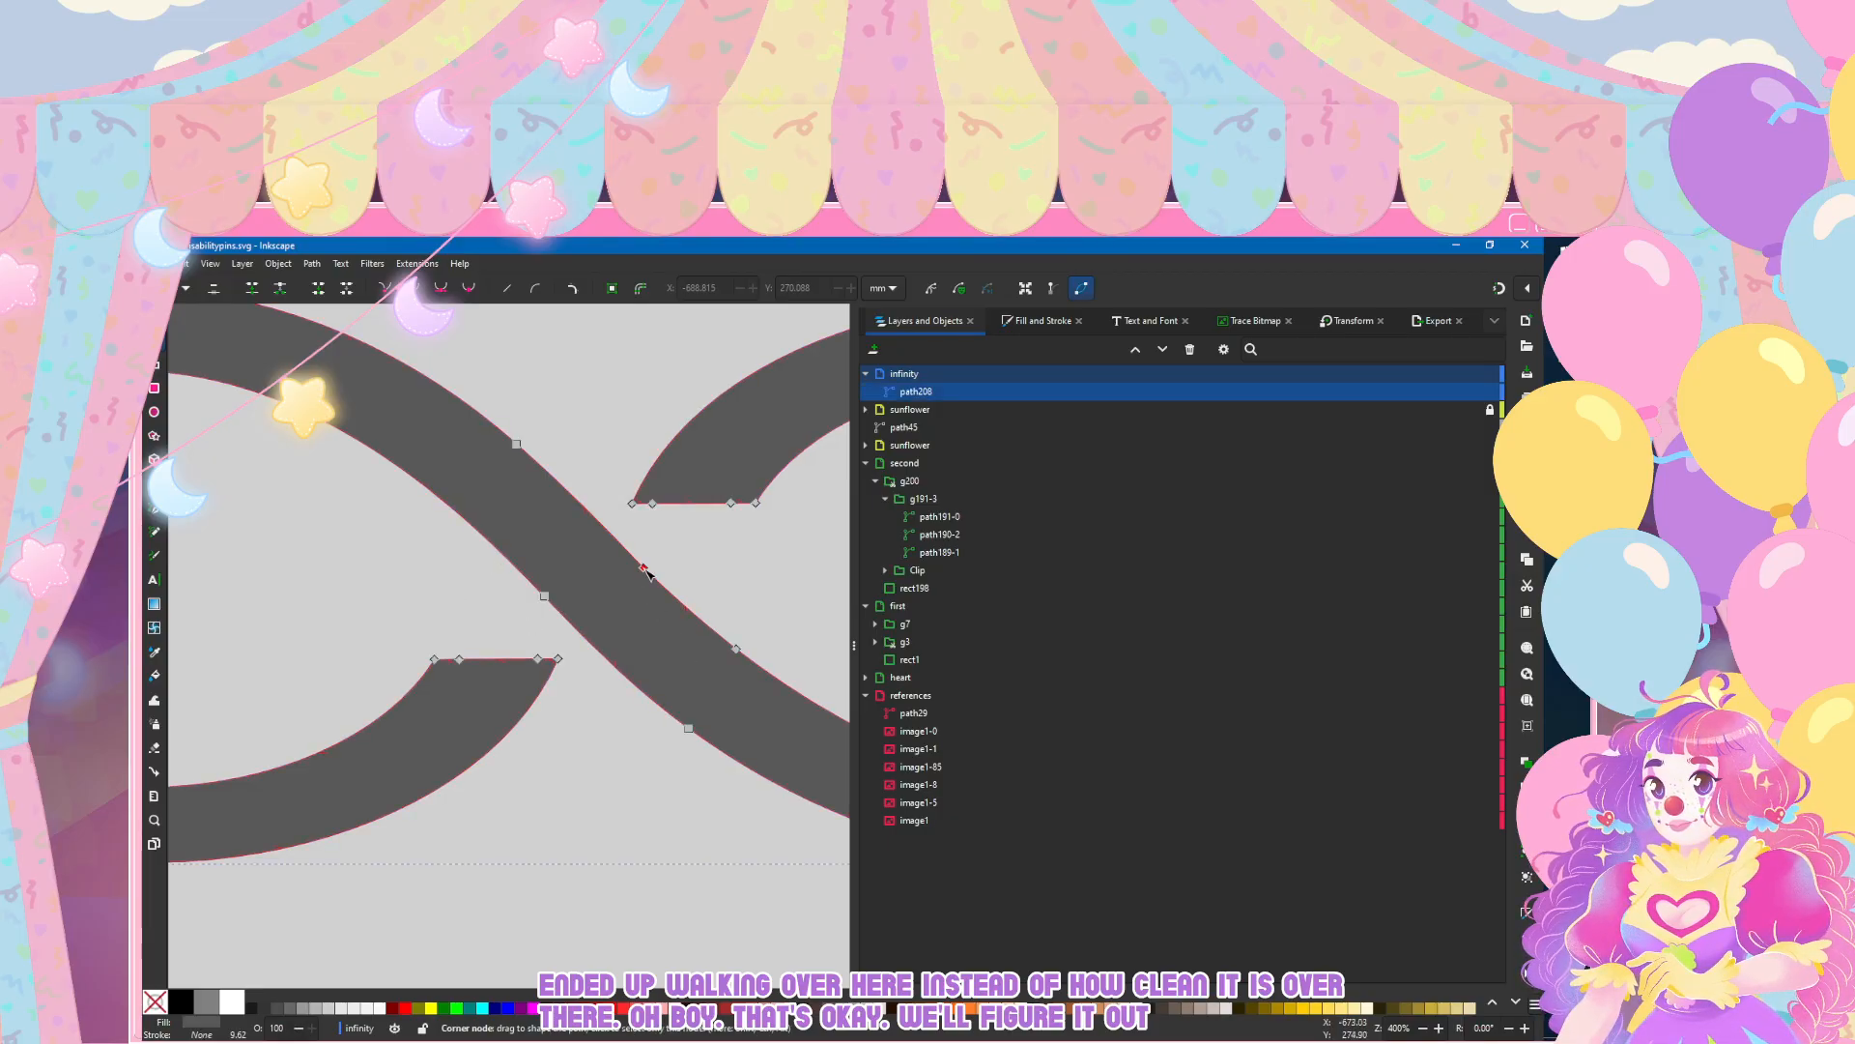
{"action": "left_click", "coordinate": [372, 526]}
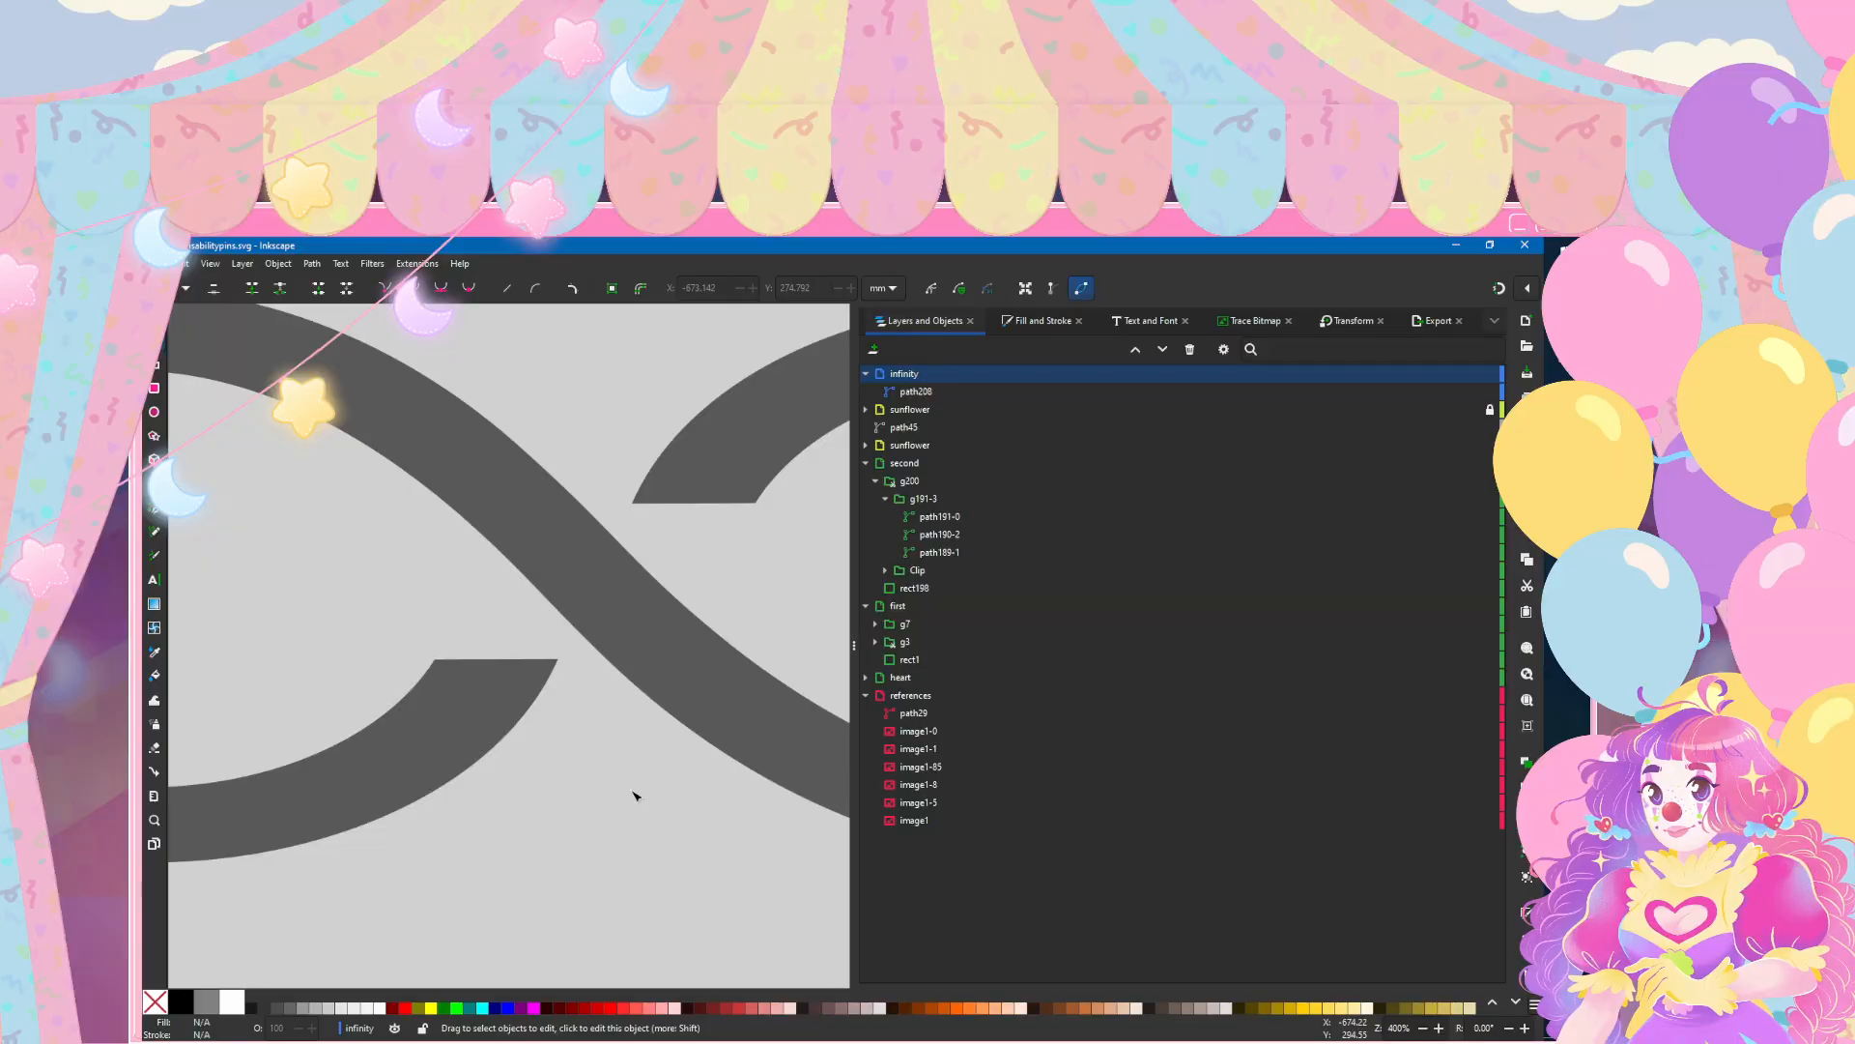
Step: Narrow the infinity symbol horizontally from its left side to about 117 mm wide, keeping its height
{"action": "scroll", "coordinate": [633, 795], "scroll_direction": "down", "scroll_amount": 3, "text": "ctrl"}
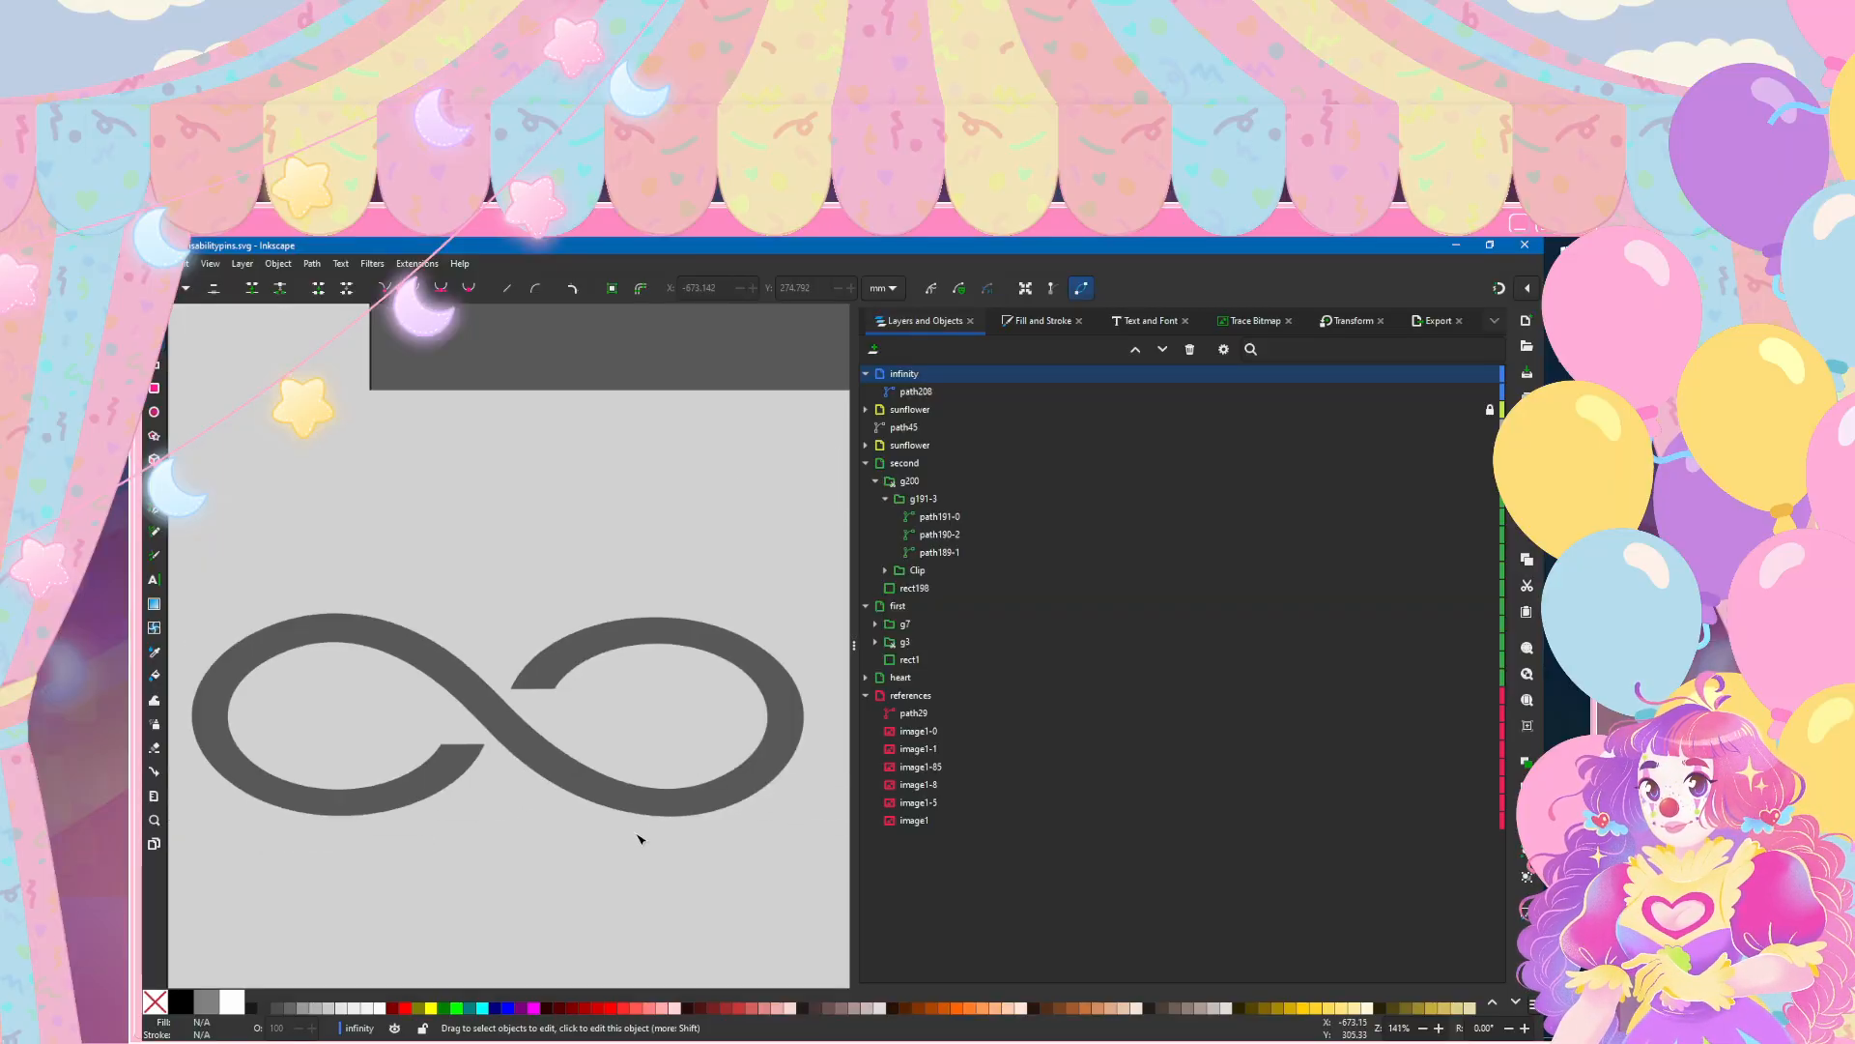
{"action": "scroll", "coordinate": [636, 838], "scroll_direction": "down", "scroll_amount": 2, "text": "ctrl"}
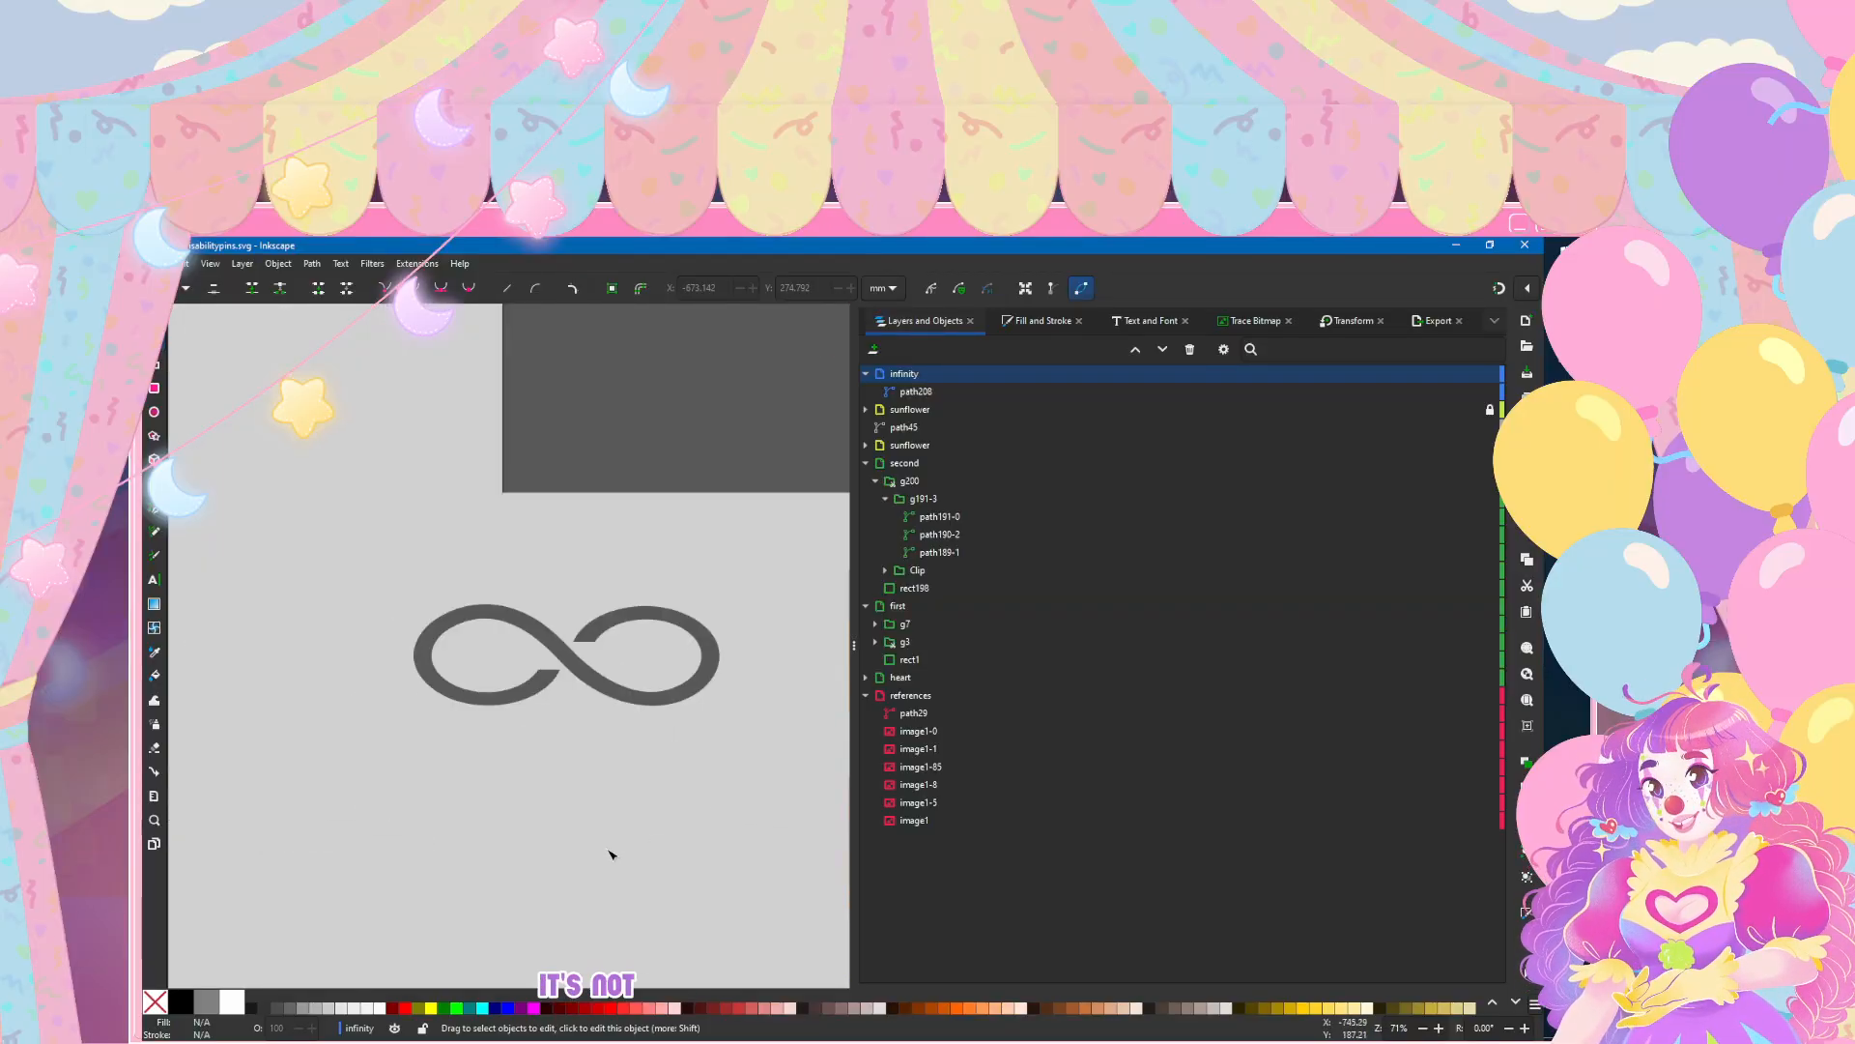
{"action": "left_click", "coordinate": [473, 607]}
{"action": "key", "text": "s"}
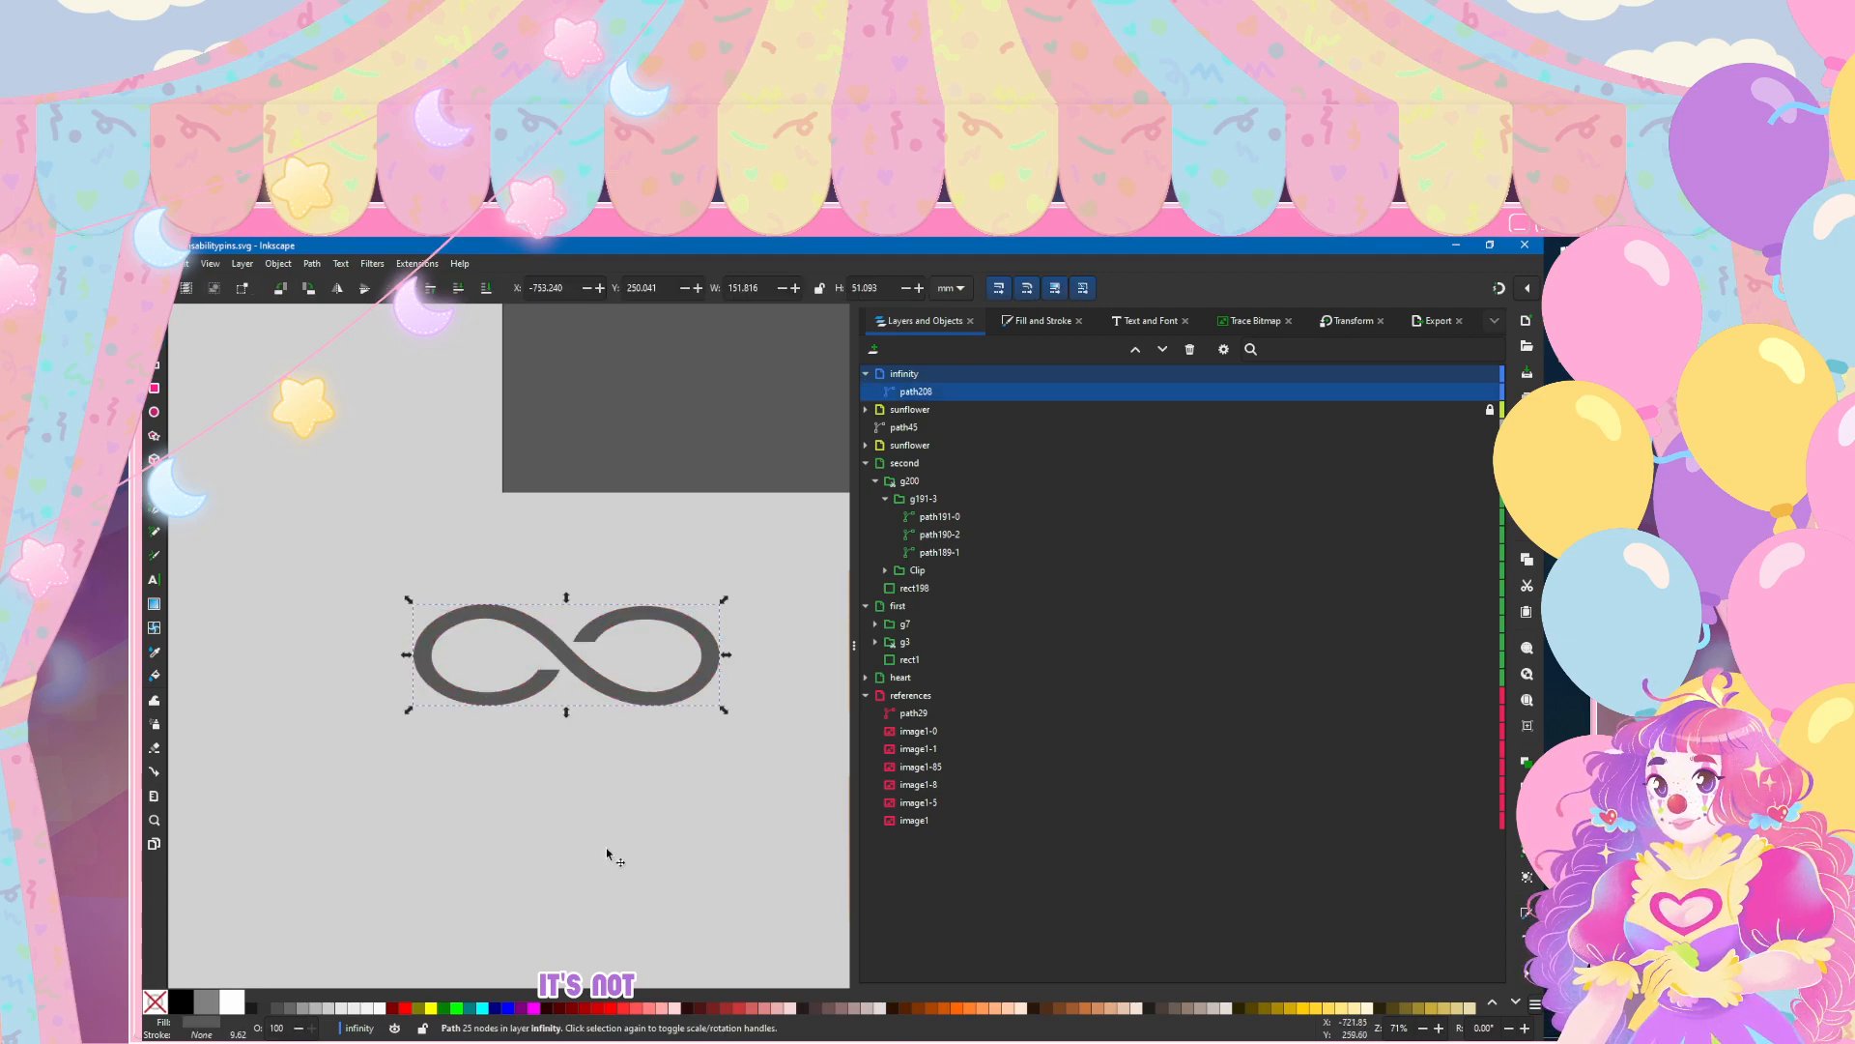
{"action": "left_click_drag", "start_coordinate": [407, 656], "coordinate": [477, 656]}
{"action": "key", "text": "Escape"}
Step: Compare the infinity symbol with the neighbouring pins and save the document
{"action": "scroll", "coordinate": [723, 908], "scroll_direction": "down", "scroll_amount": 2, "text": "ctrl"}
{"action": "scroll", "coordinate": [720, 903], "scroll_direction": "down", "scroll_amount": 4}
{"action": "scroll", "coordinate": [716, 877], "scroll_direction": "right", "scroll_amount": 2}
{"action": "scroll", "coordinate": [673, 635], "scroll_direction": "up", "scroll_amount": 2, "text": "ctrl"}
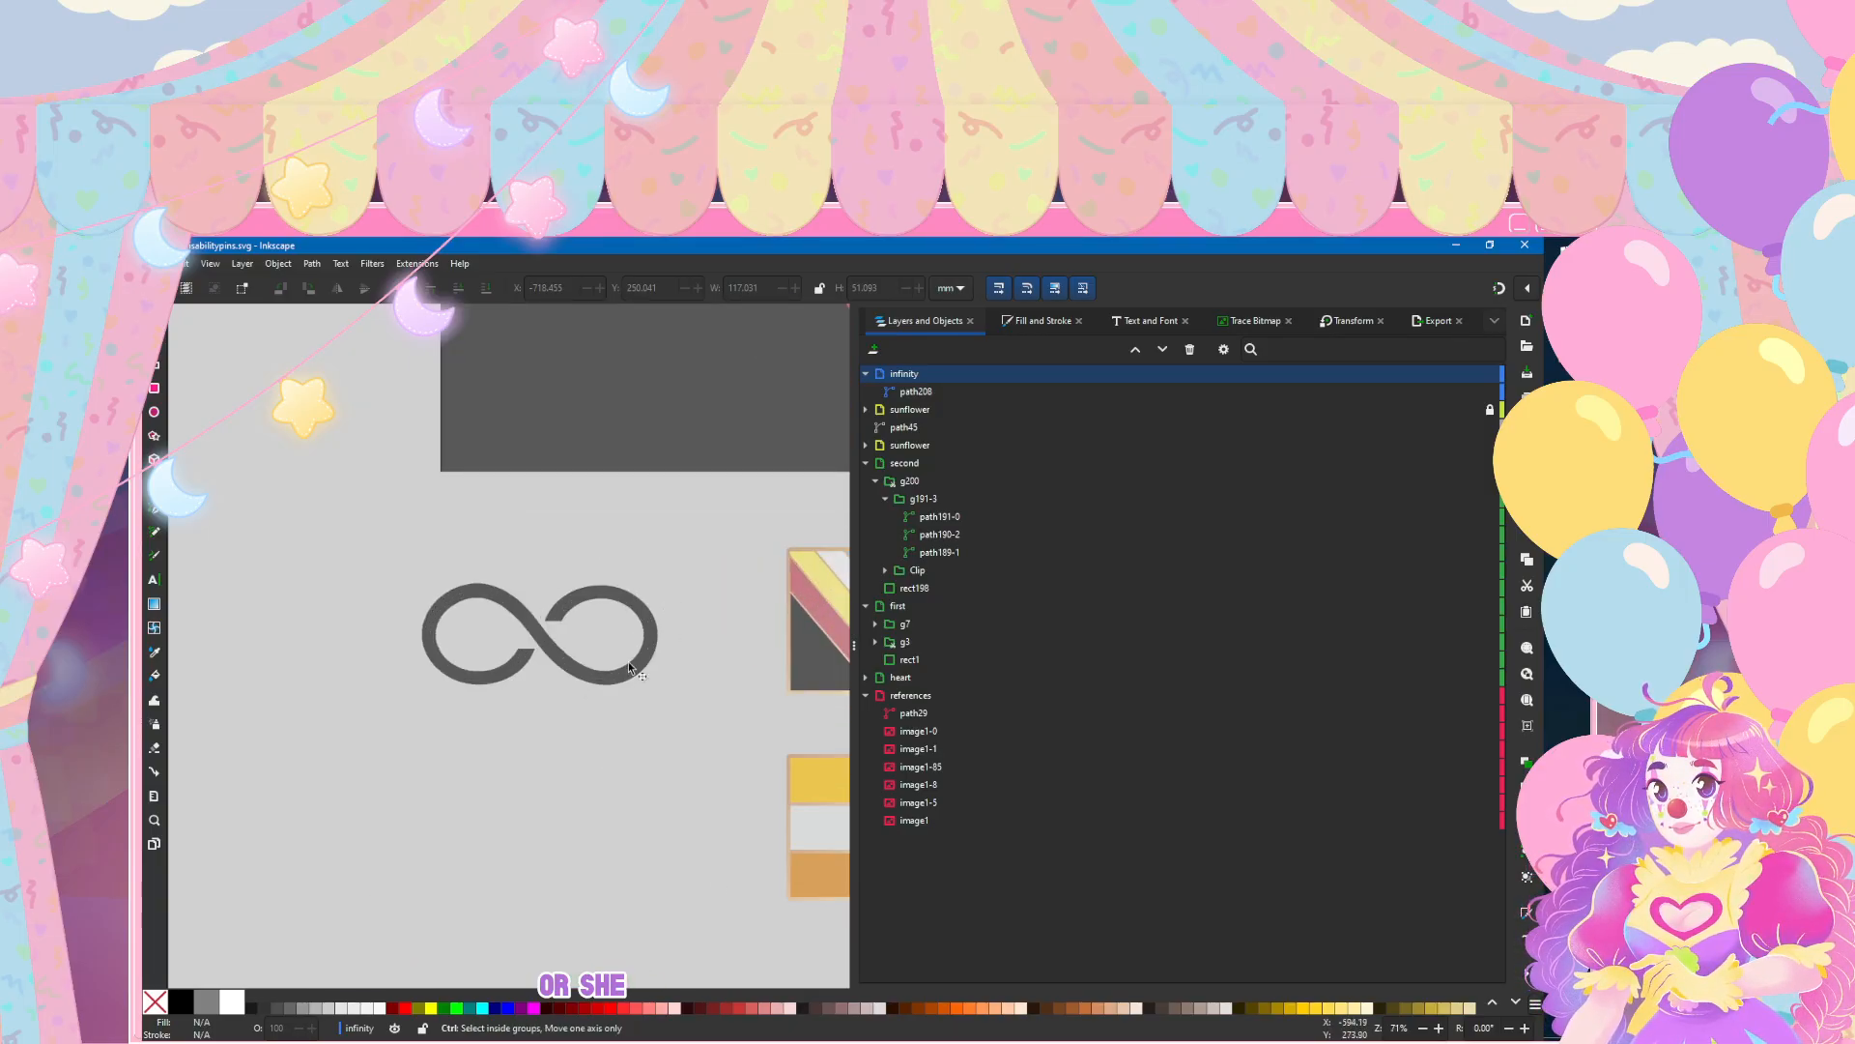
{"action": "scroll", "coordinate": [580, 677], "scroll_direction": "up", "scroll_amount": 2, "text": "ctrl"}
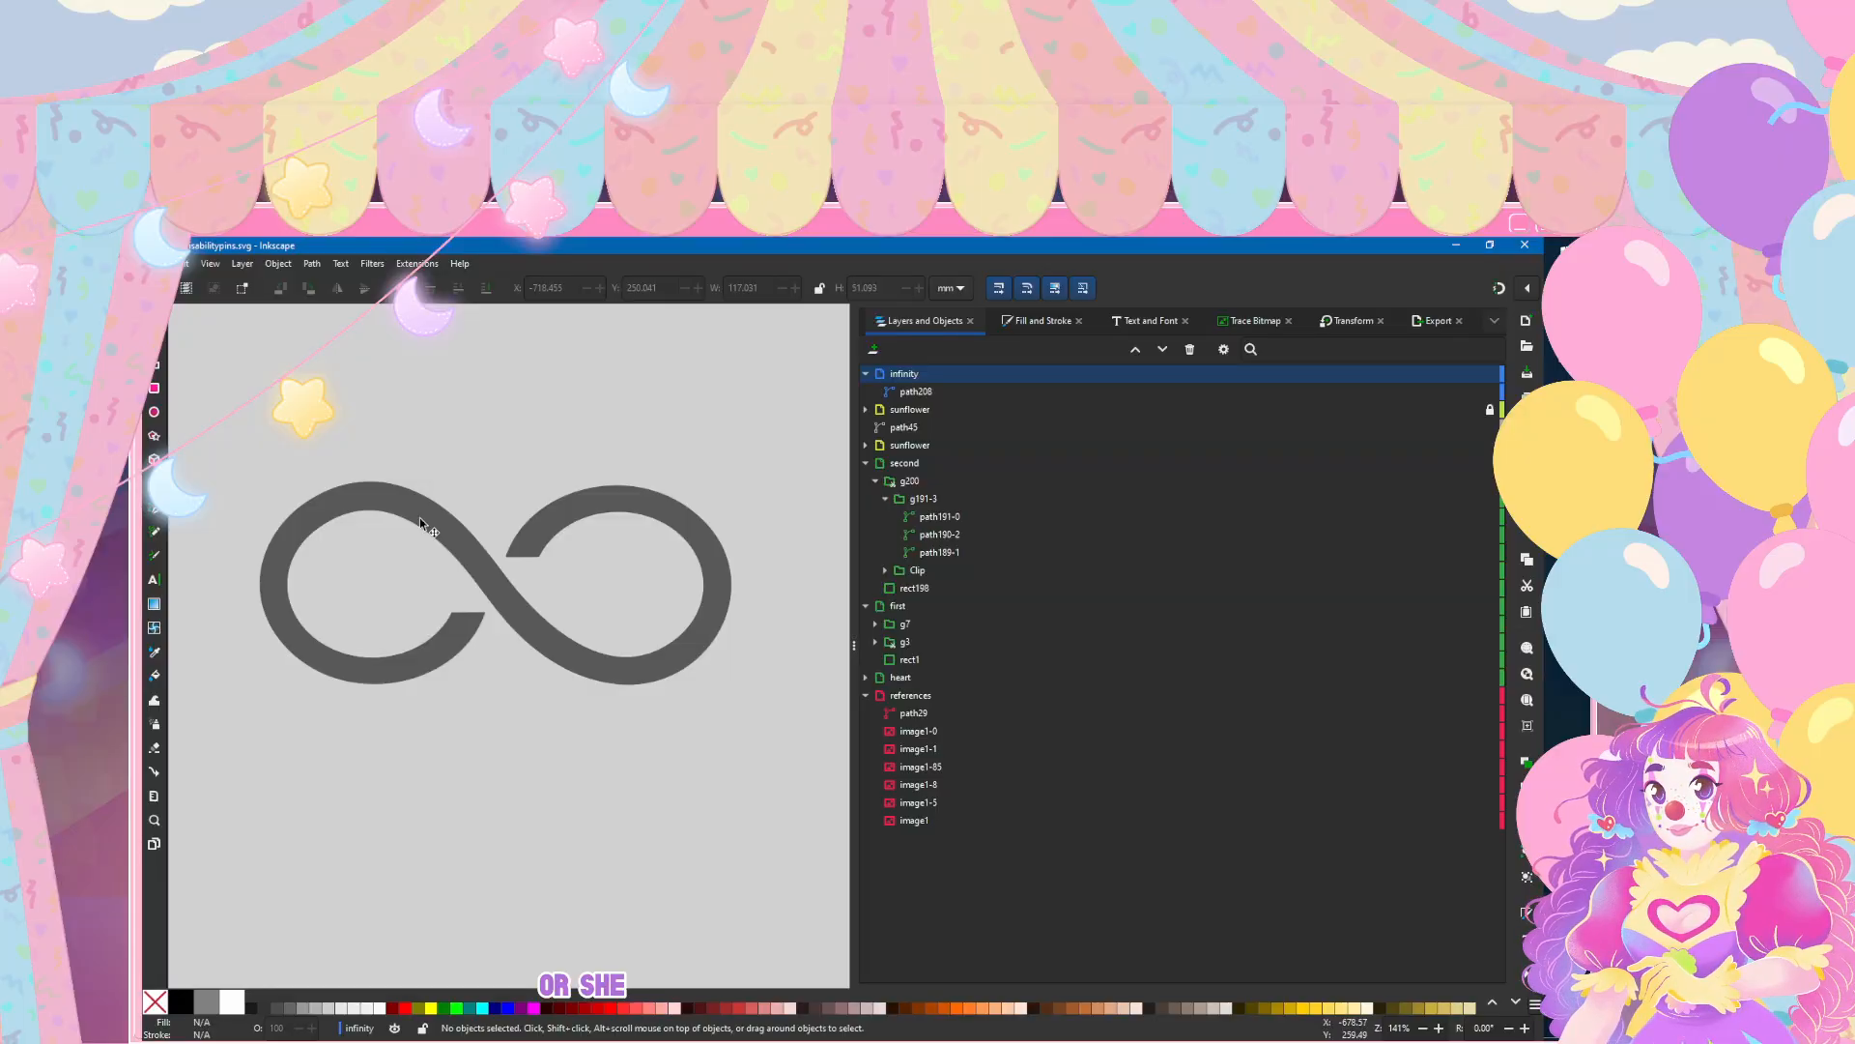
{"action": "scroll", "coordinate": [486, 622], "scroll_direction": "down", "scroll_amount": 5, "text": "ctrl"}
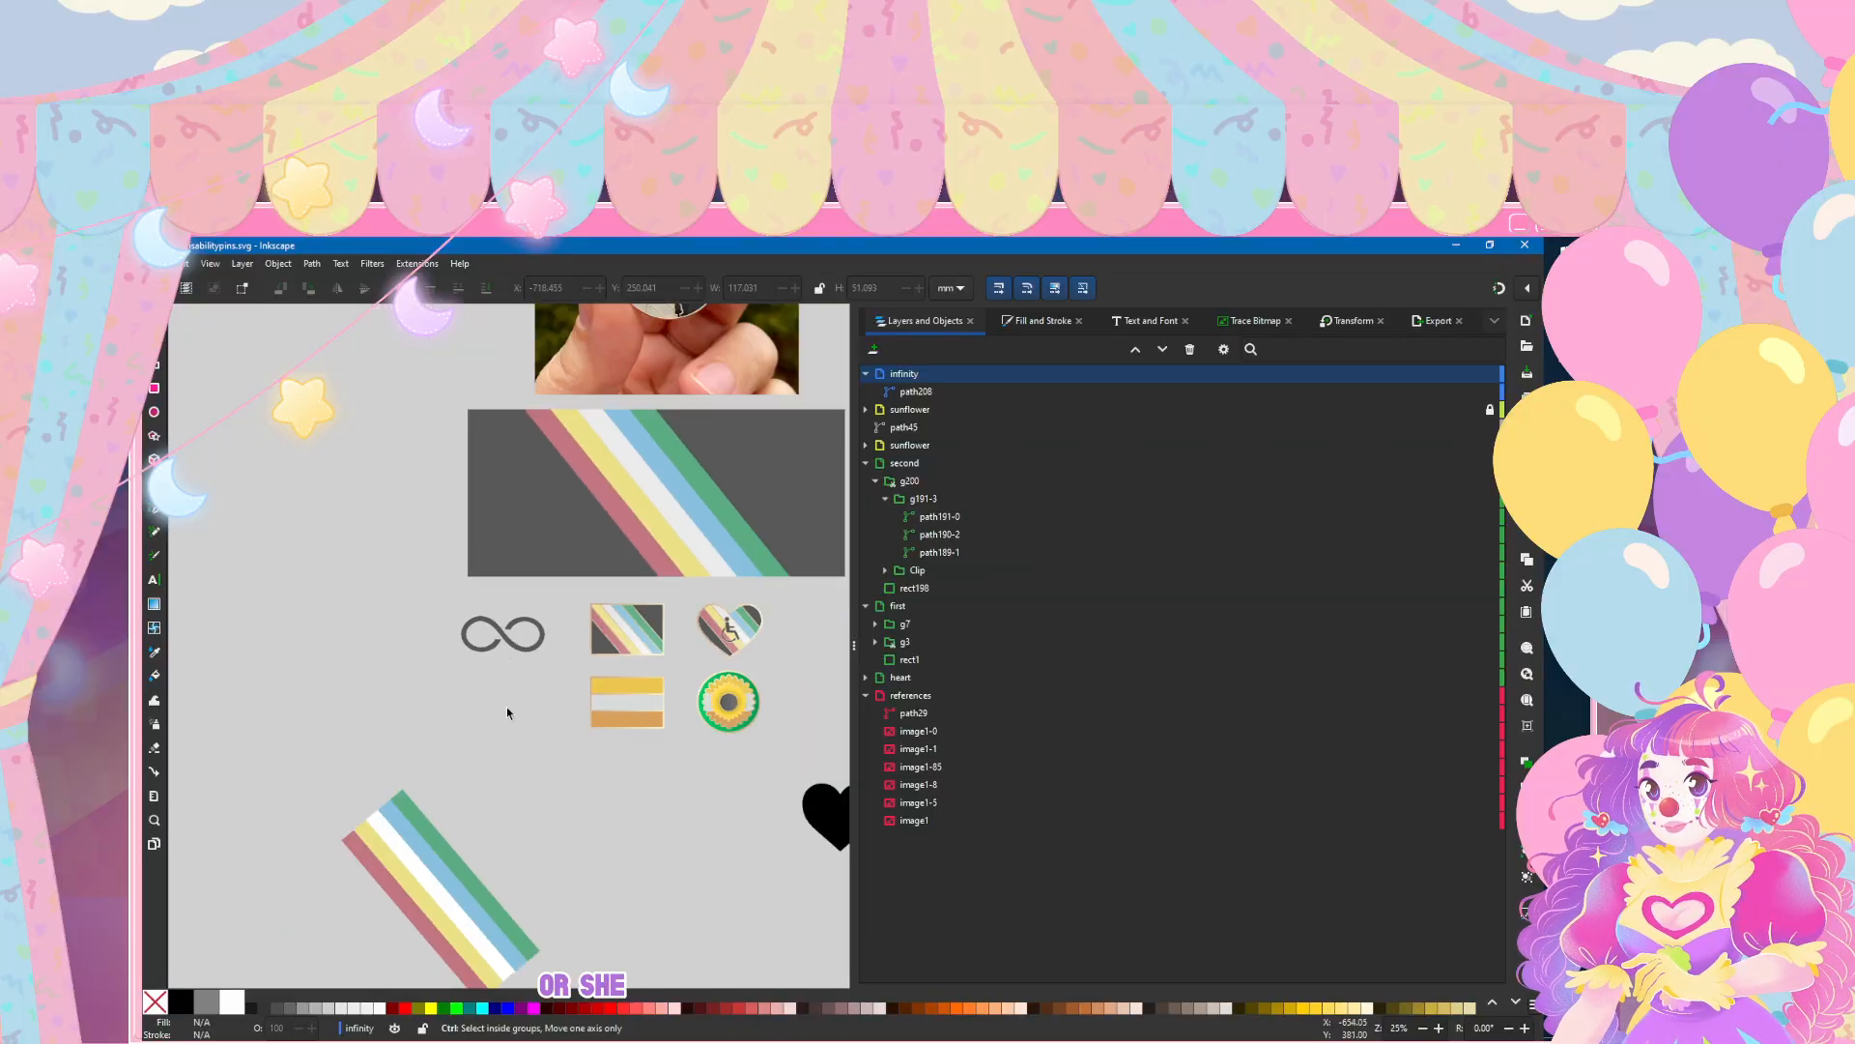
{"action": "left_click", "coordinate": [157, 264]}
{"action": "left_click", "coordinate": [184, 376]}
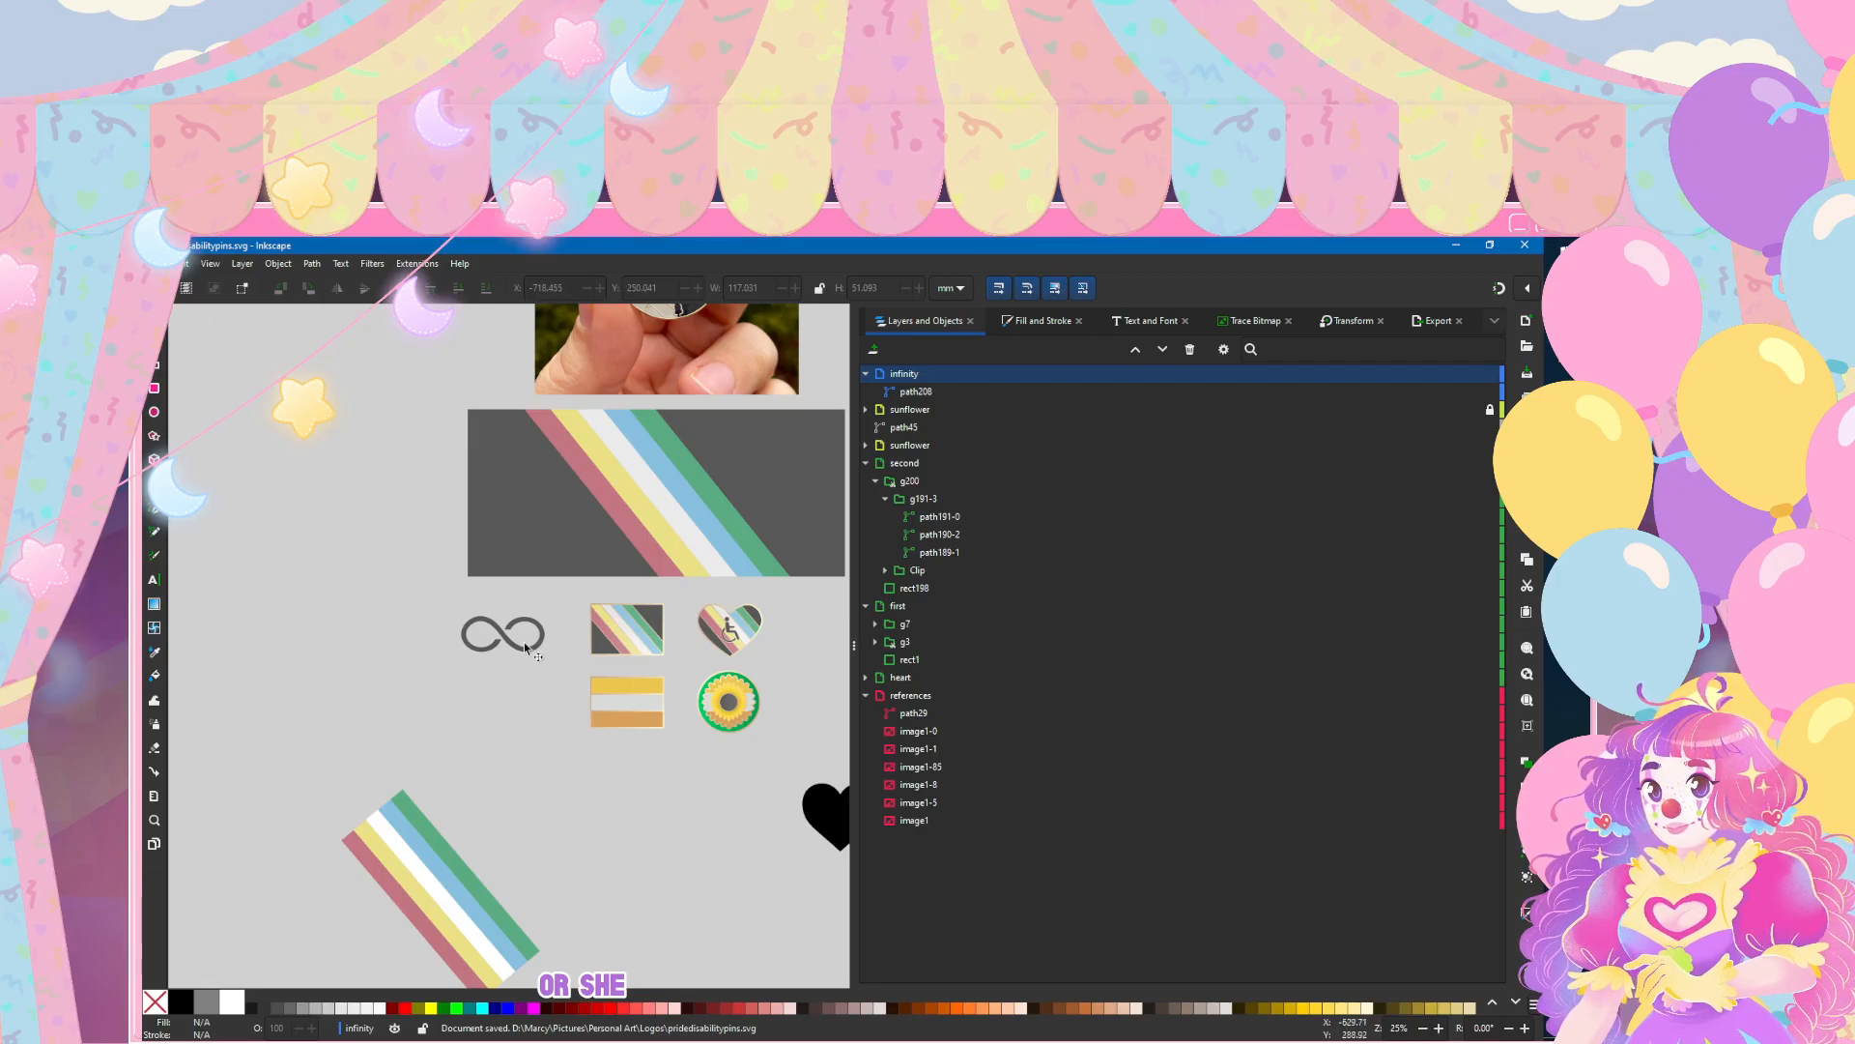
Step: Add a flat-colour stroke to the infinity symbol and set its width to 6 mm
{"action": "scroll", "coordinate": [525, 647], "scroll_direction": "up", "scroll_amount": 5, "text": "ctrl"}
{"action": "left_click", "coordinate": [486, 667]}
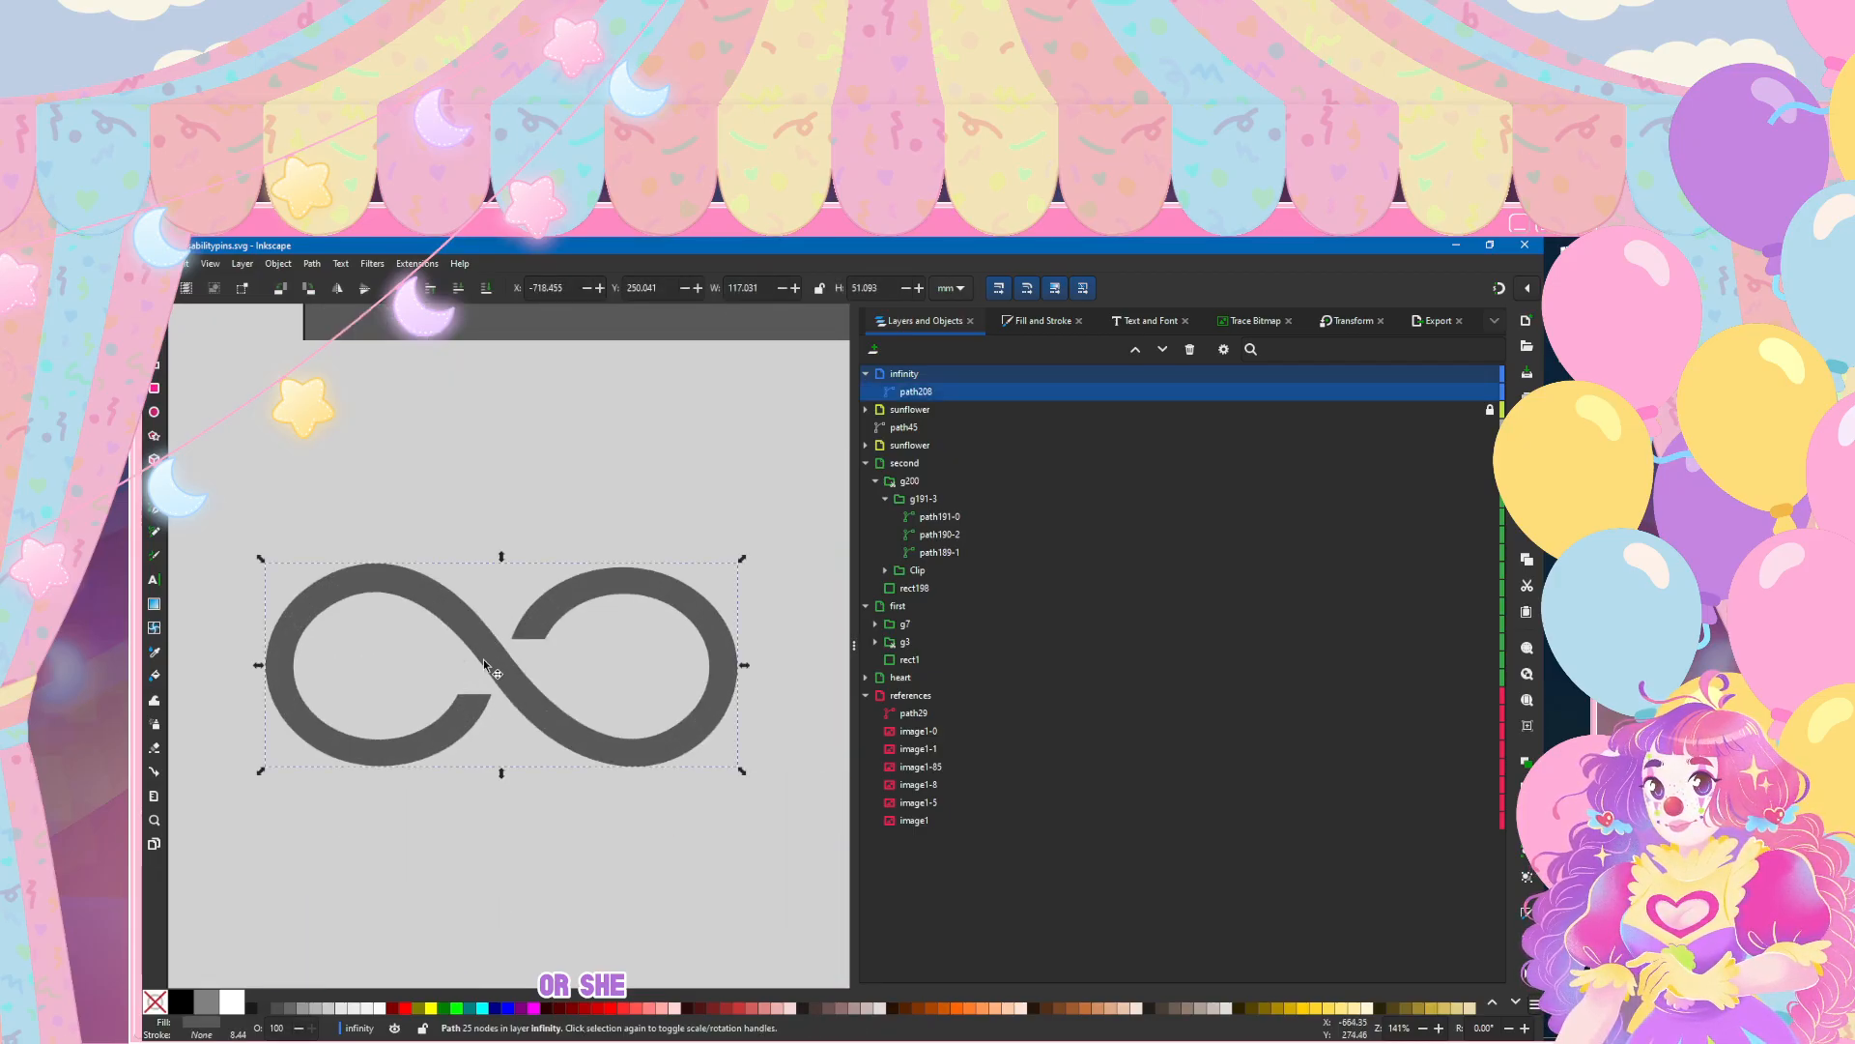
{"action": "scroll", "coordinate": [483, 665], "scroll_direction": "down", "scroll_amount": 3, "text": "ctrl"}
{"action": "scroll", "coordinate": [486, 666], "scroll_direction": "up", "scroll_amount": 1, "text": "ctrl"}
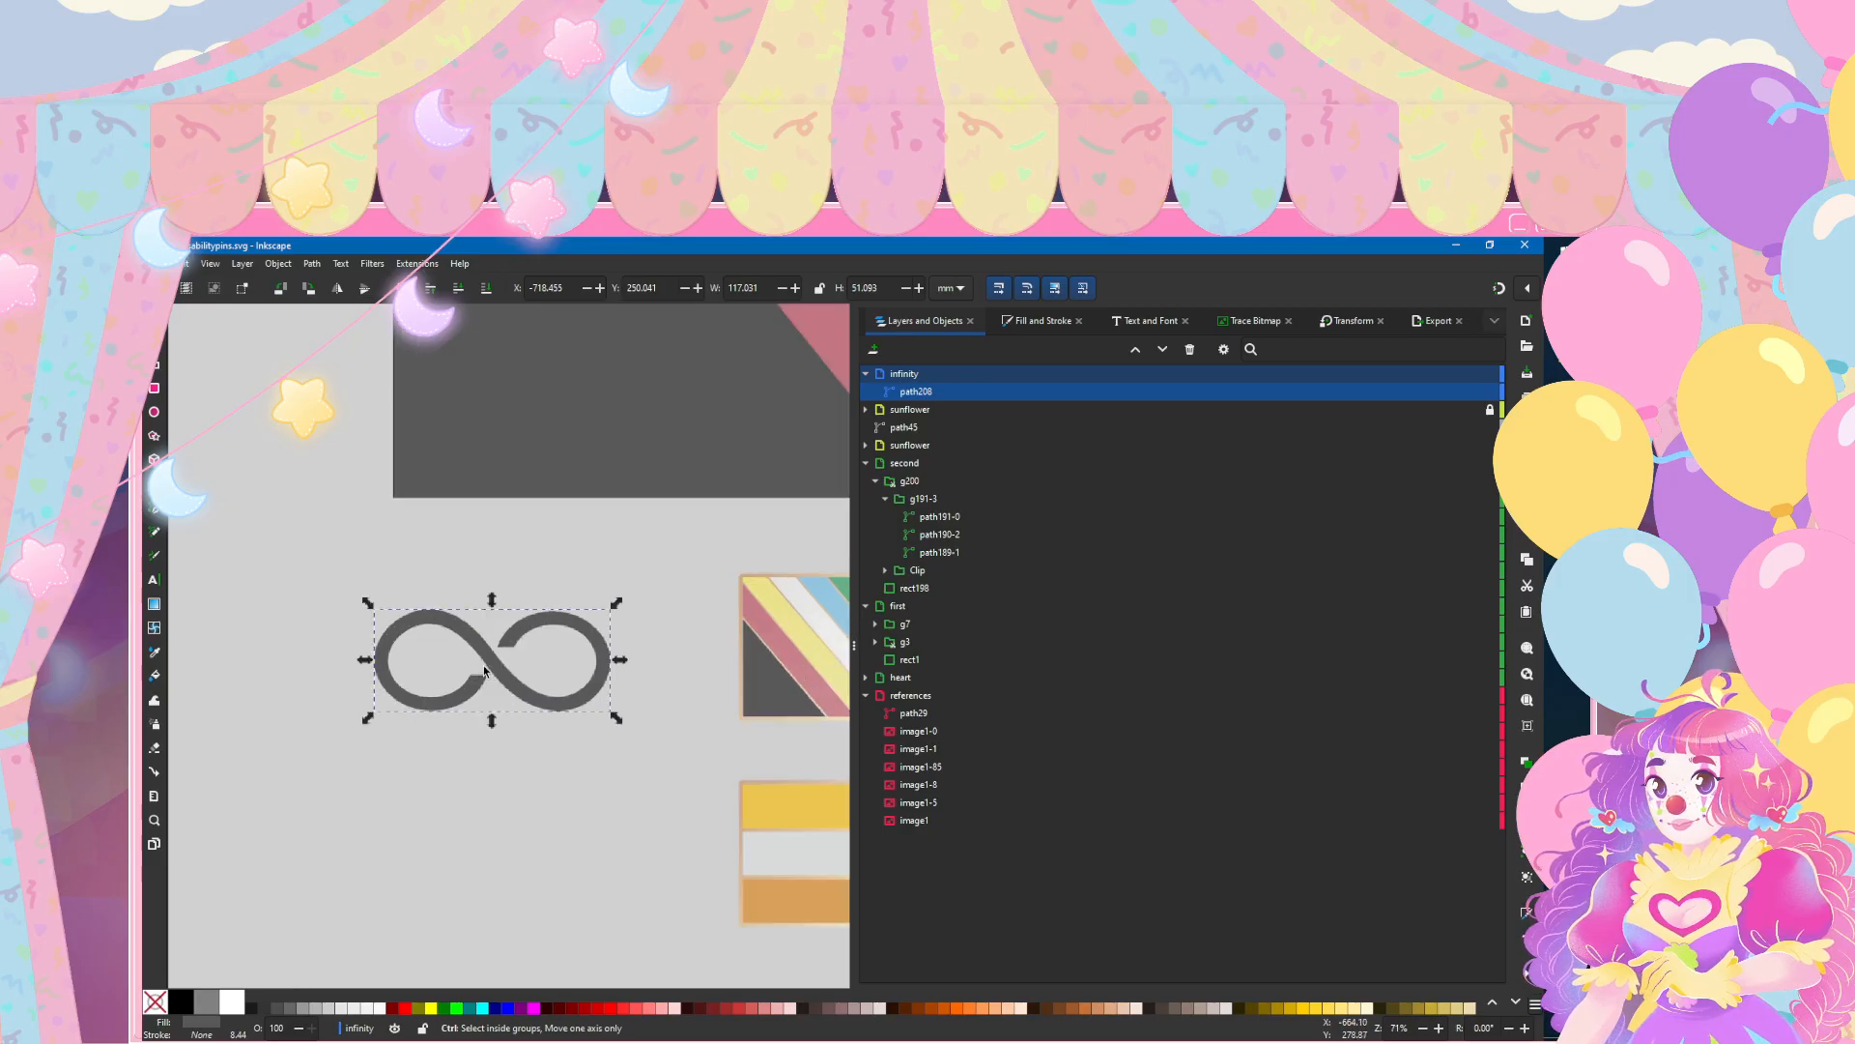
{"action": "left_click", "coordinate": [1005, 321]}
{"action": "left_click", "coordinate": [946, 347]}
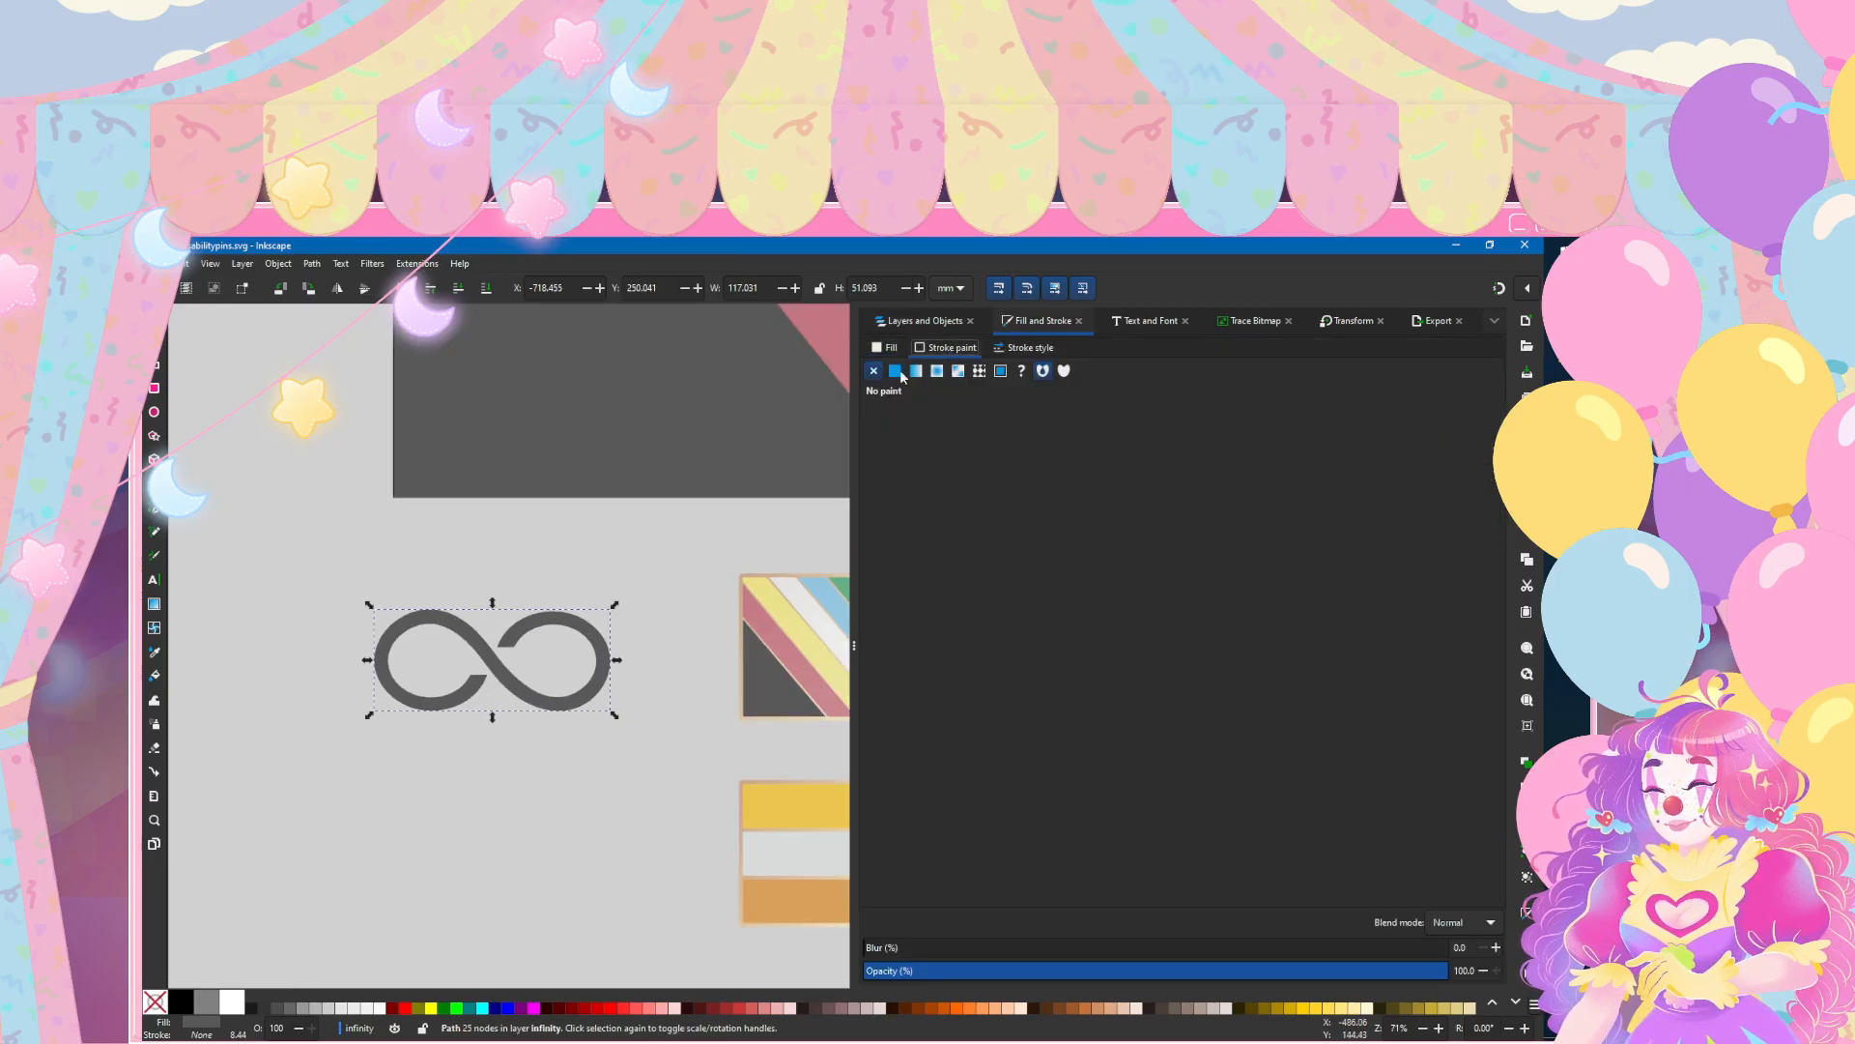
{"action": "left_click", "coordinate": [895, 373]}
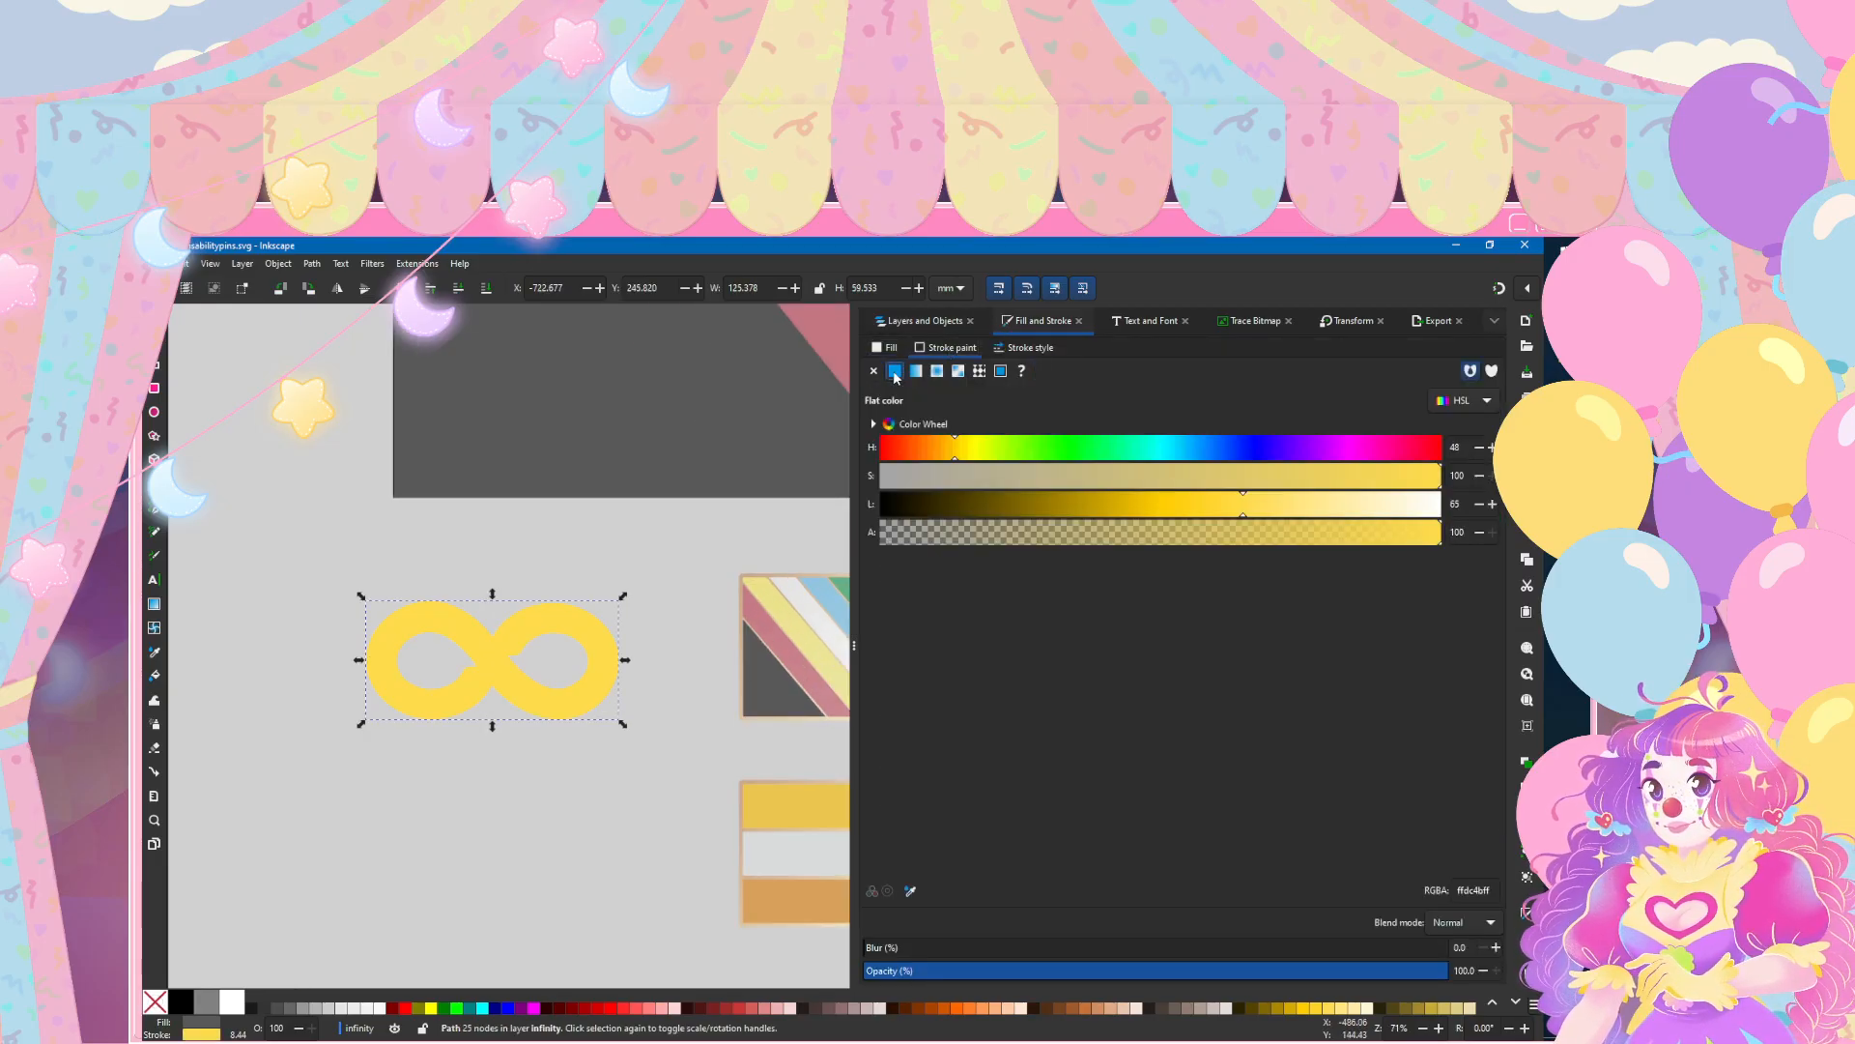
{"action": "left_click", "coordinate": [1005, 348]}
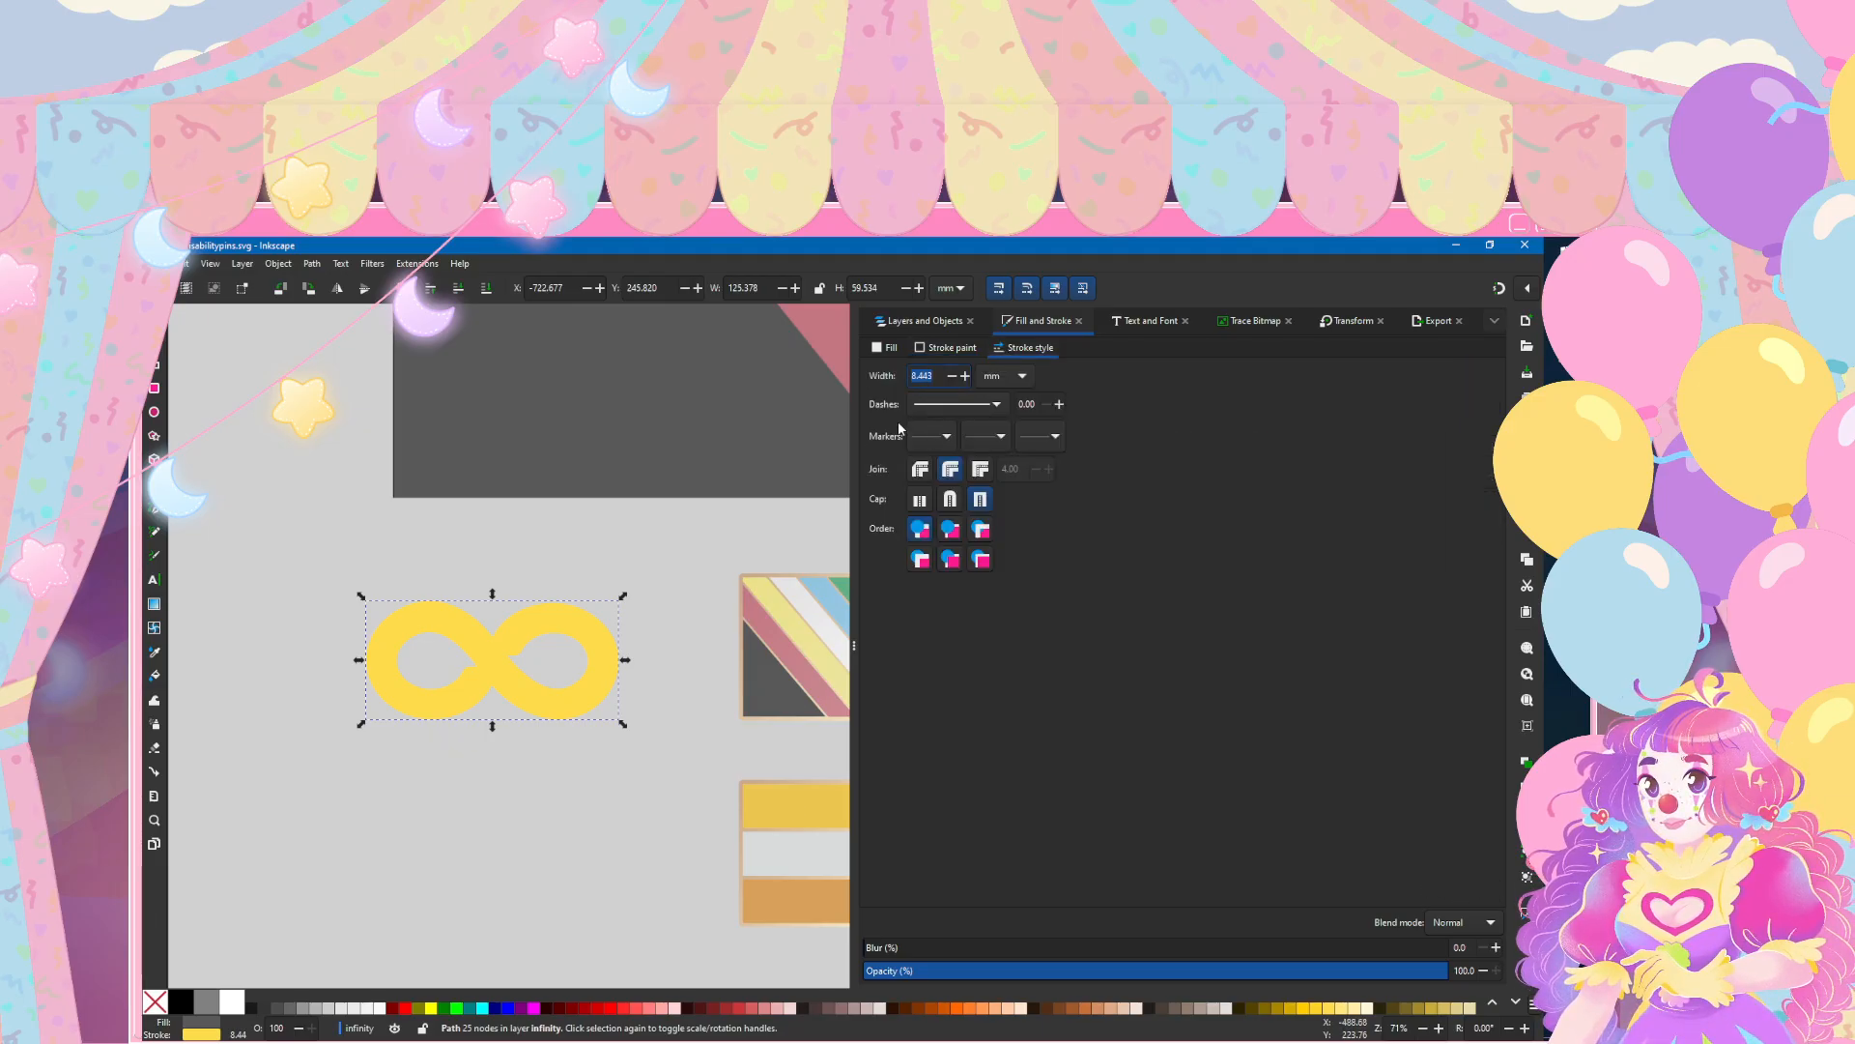
{"action": "type", "text": "6"}
{"action": "key", "text": "Return"}
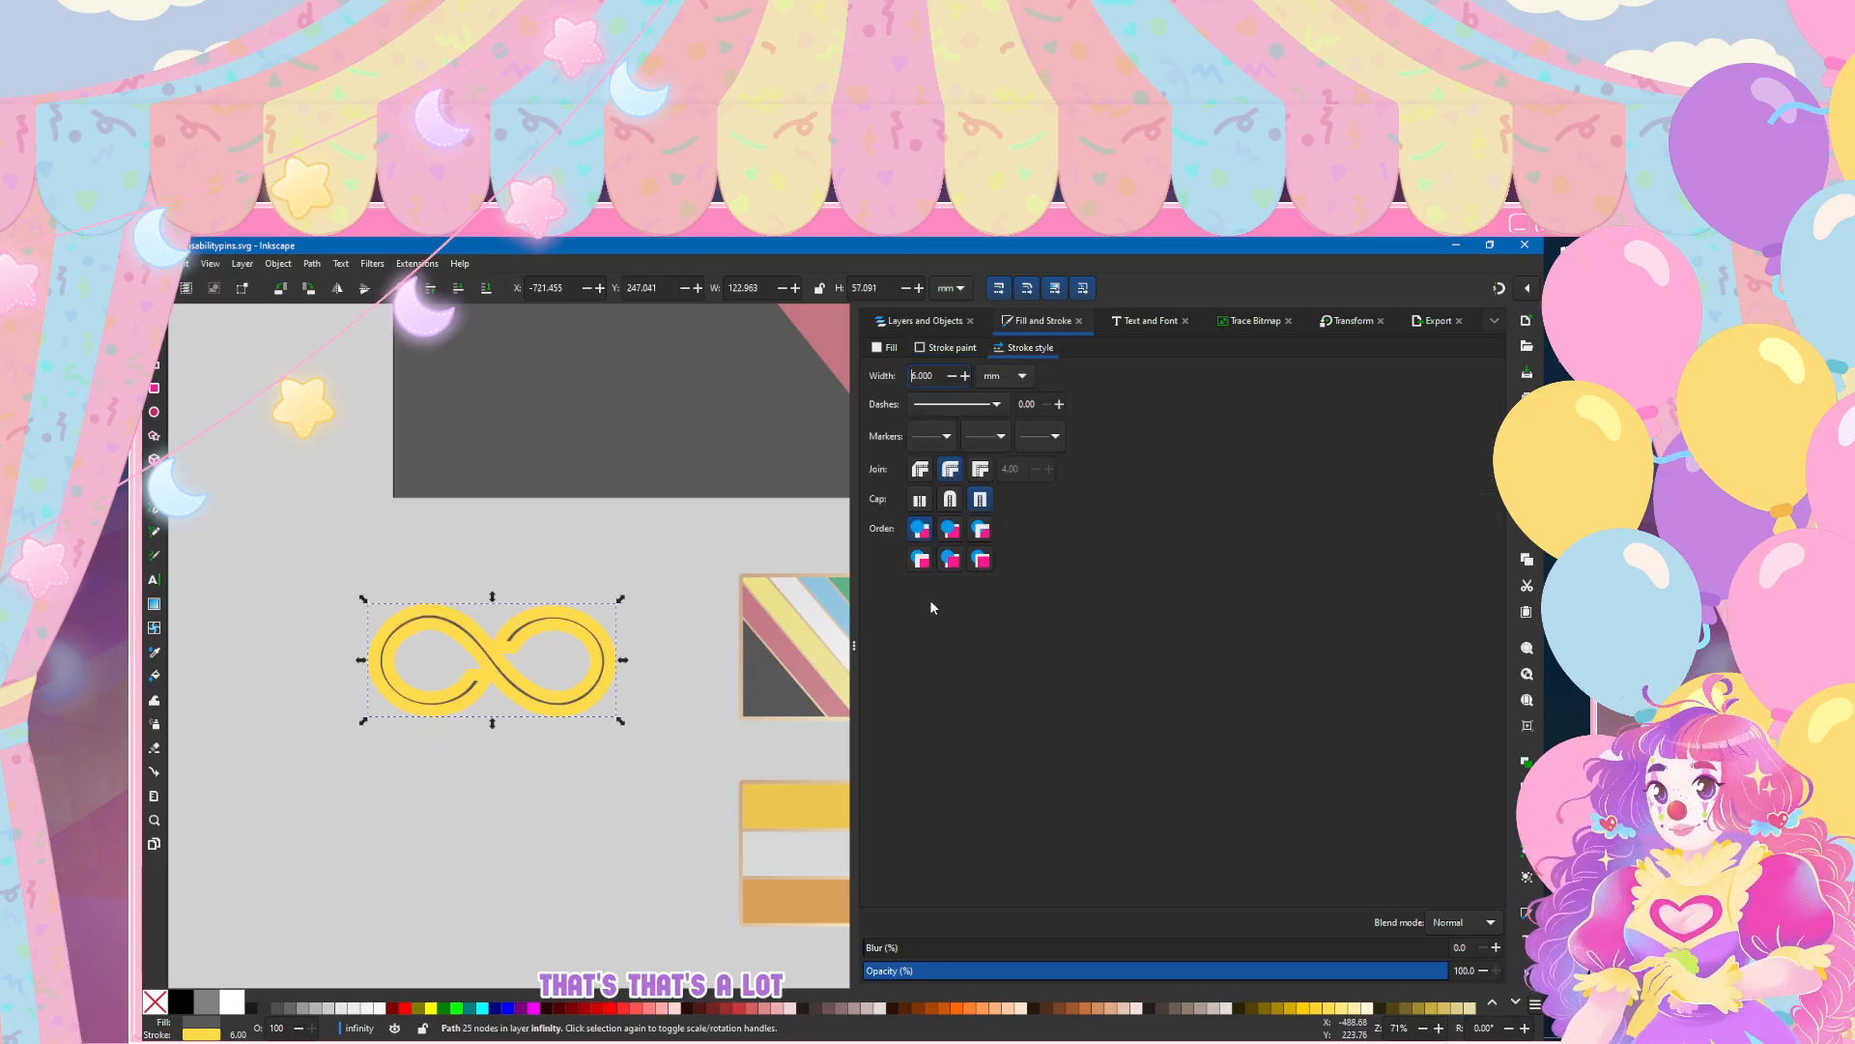
Step: Match the infinity symbol's stroke colour to the dark grey (585859) sampled from the diagonally striped flag pin
{"action": "left_click", "coordinate": [945, 348]}
{"action": "left_click", "coordinate": [909, 890]}
{"action": "left_click", "coordinate": [759, 690]}
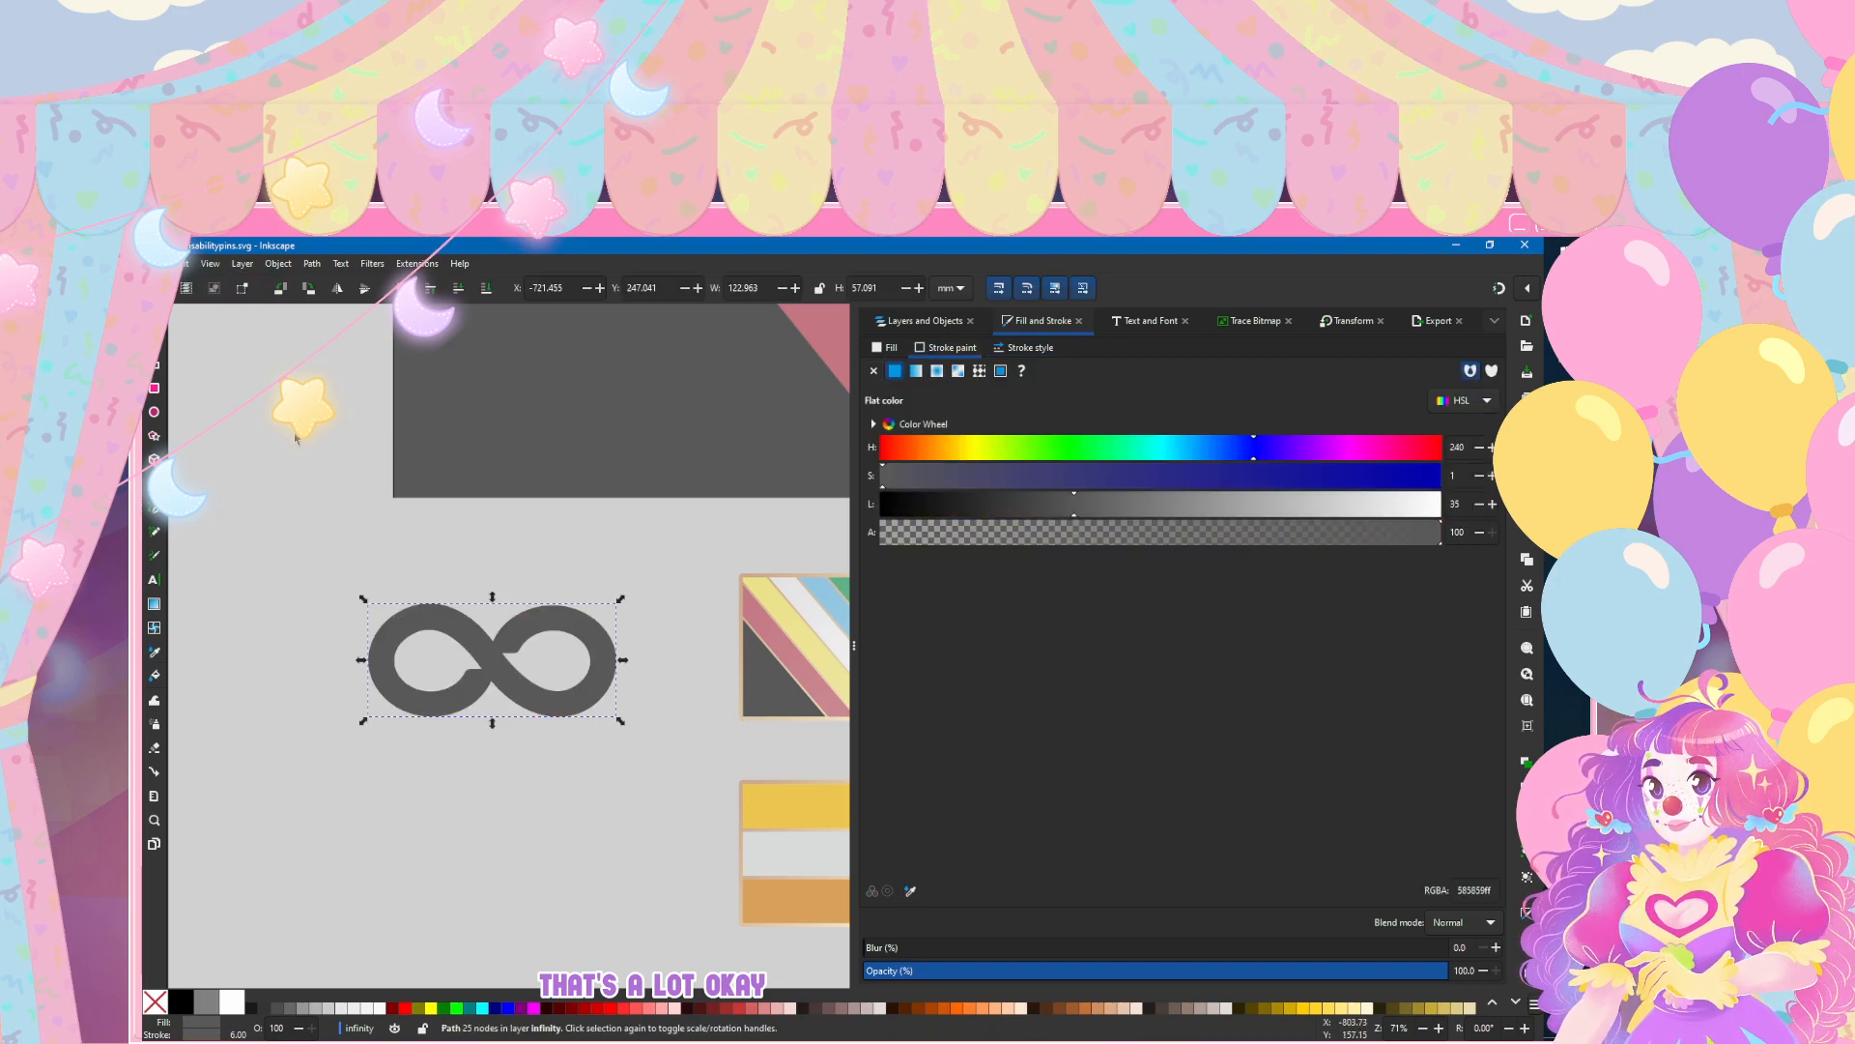
Step: Set the infinity symbol's stroke width to 4 mm and its corners to a miter join
{"action": "left_click", "coordinate": [1026, 348]}
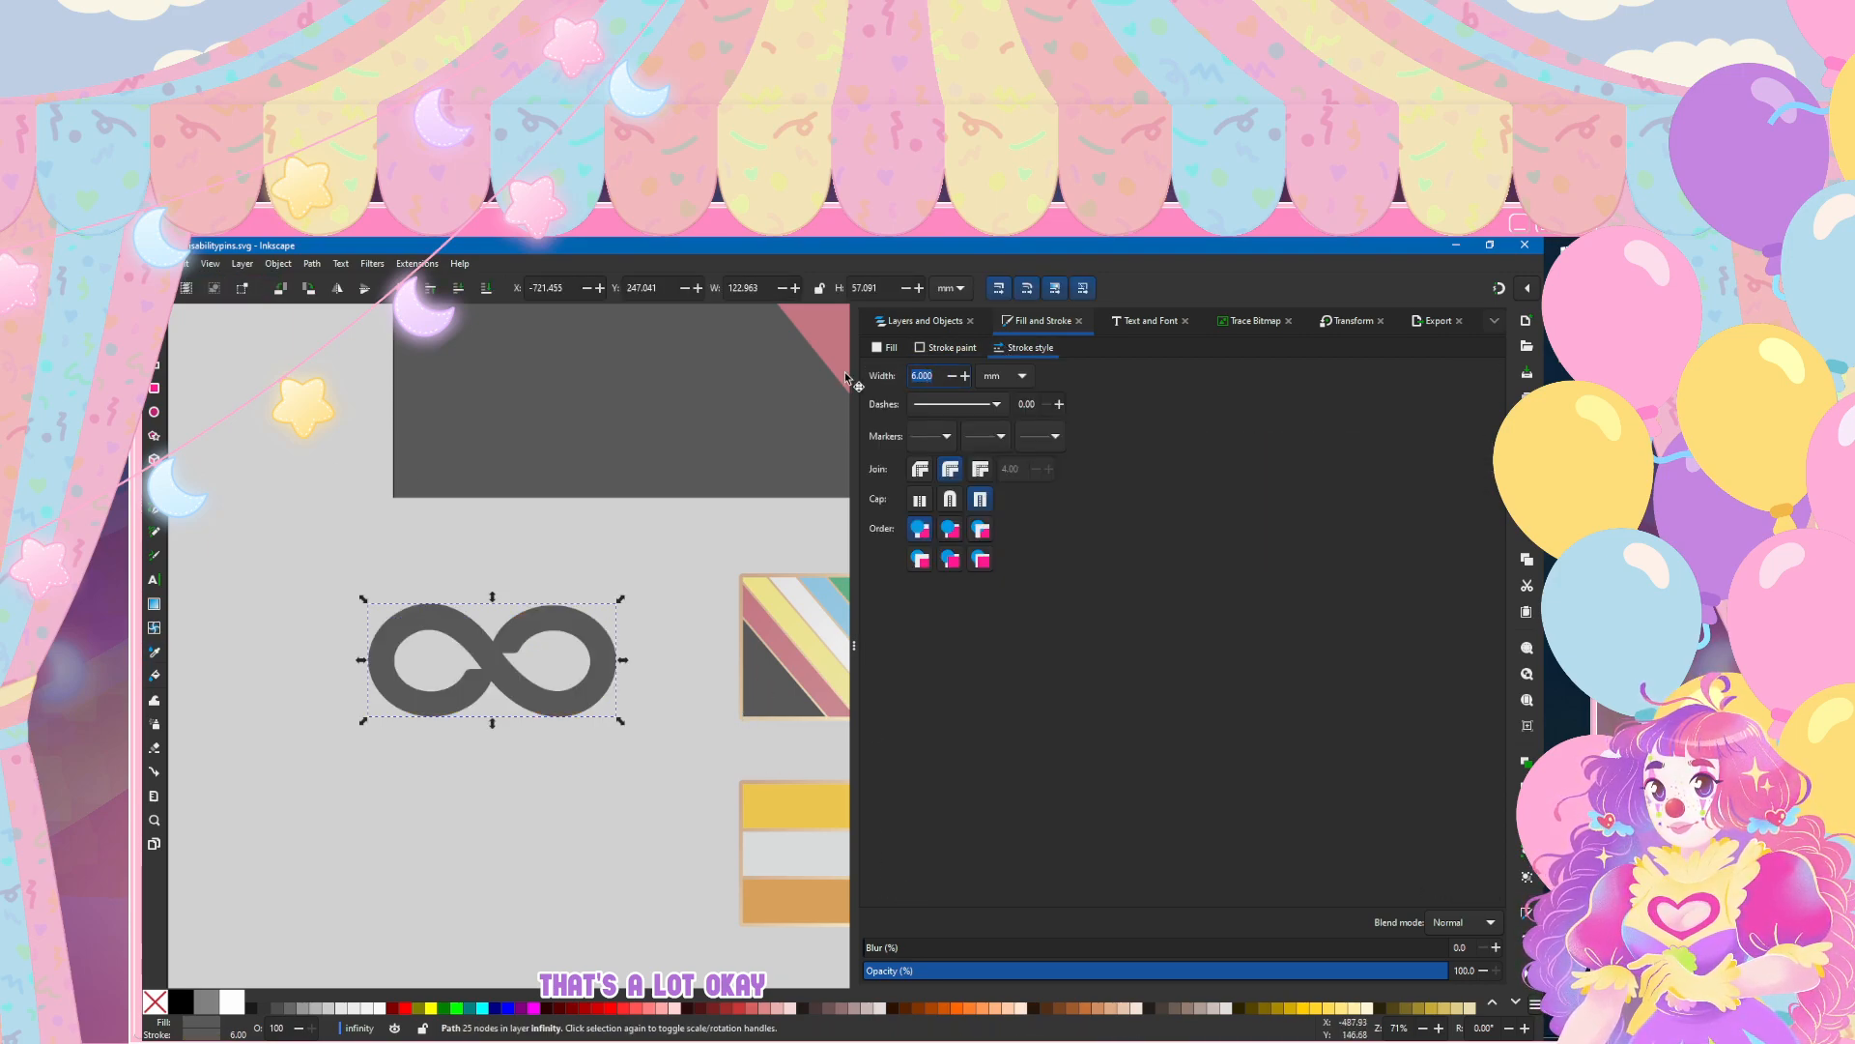
{"action": "key", "text": "Return"}
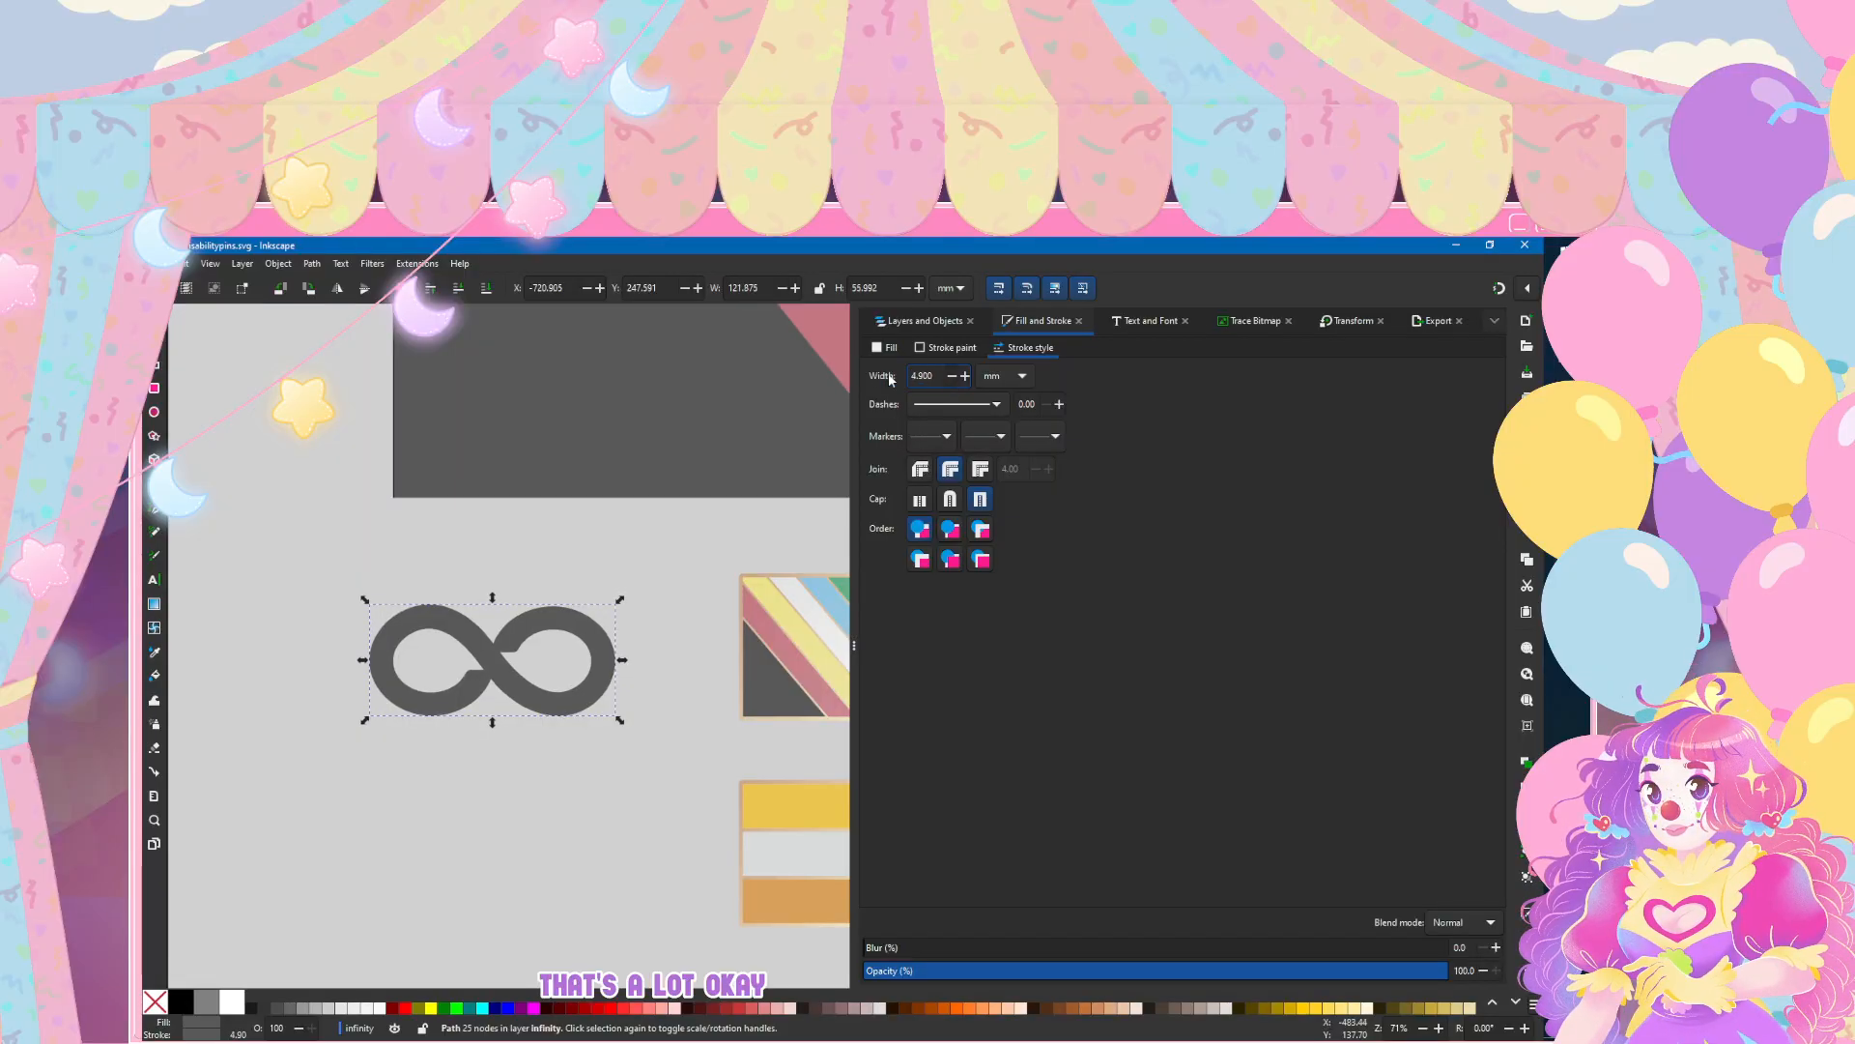
{"action": "type", "text": "4"}
{"action": "key", "text": "Return"}
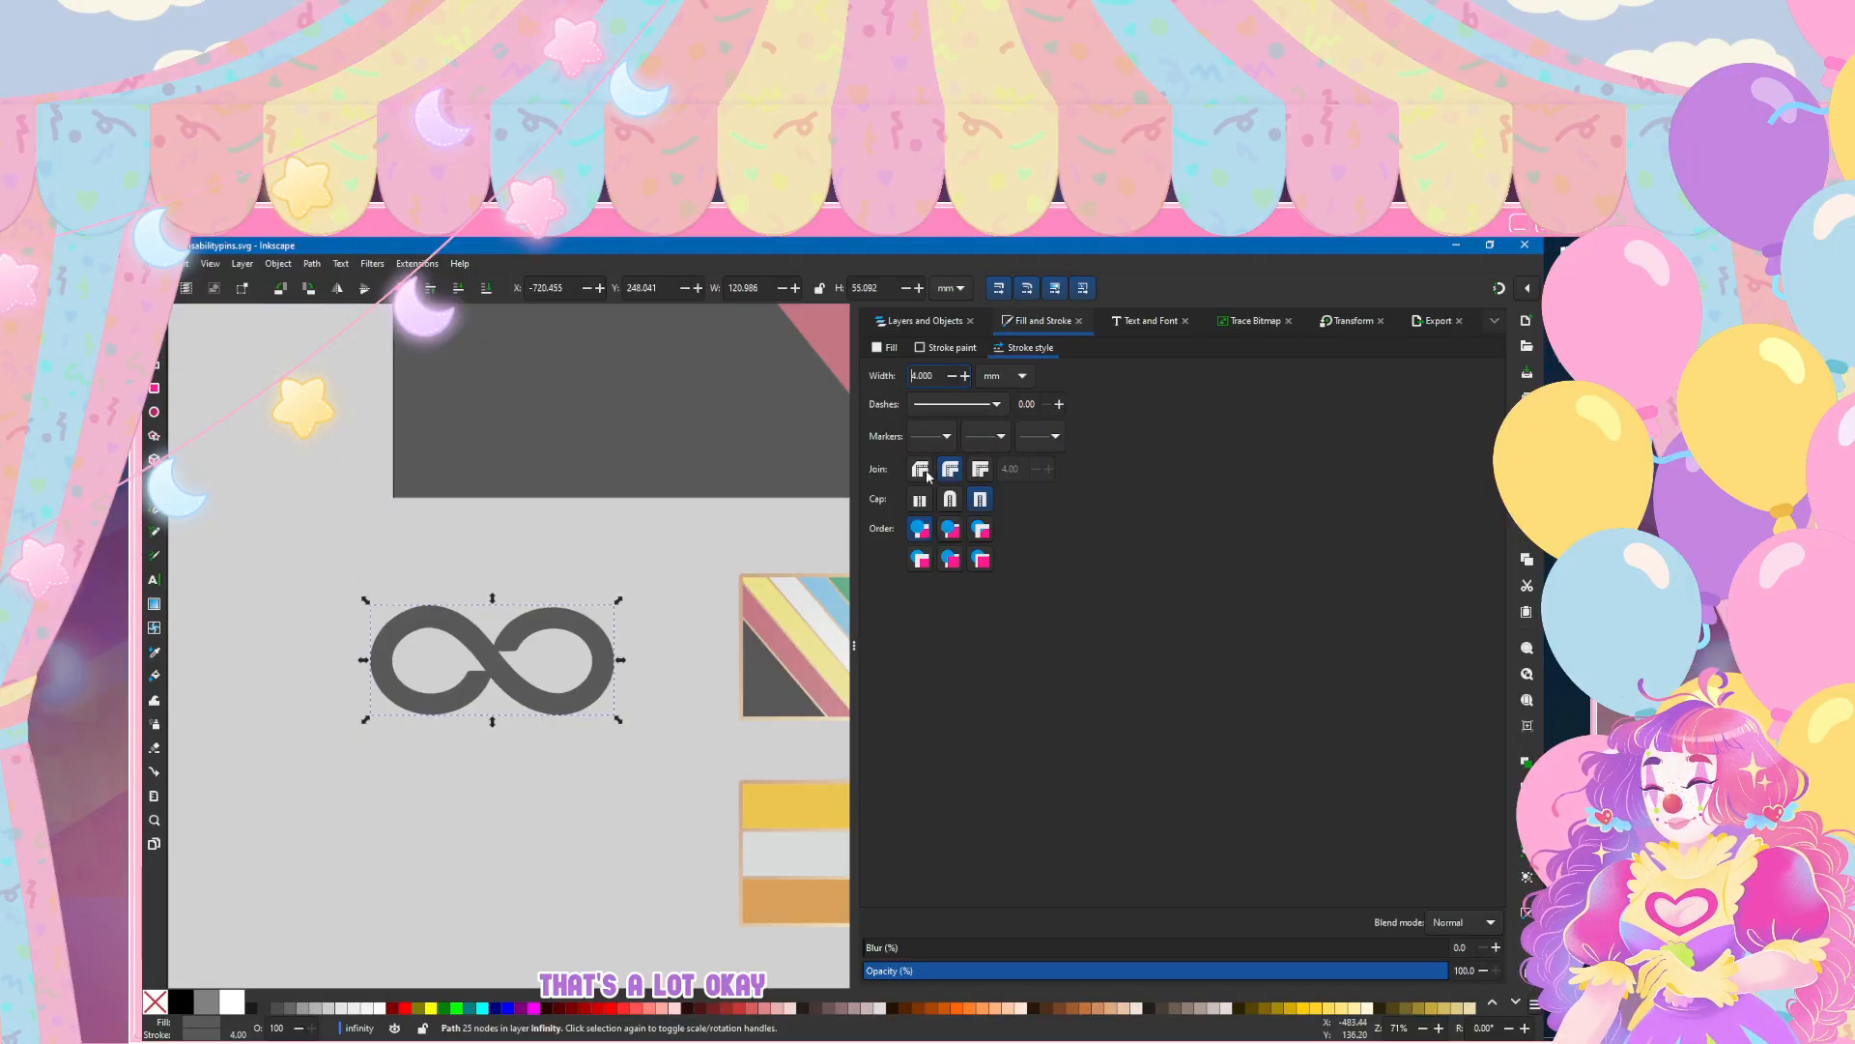
{"action": "left_click", "coordinate": [951, 469]}
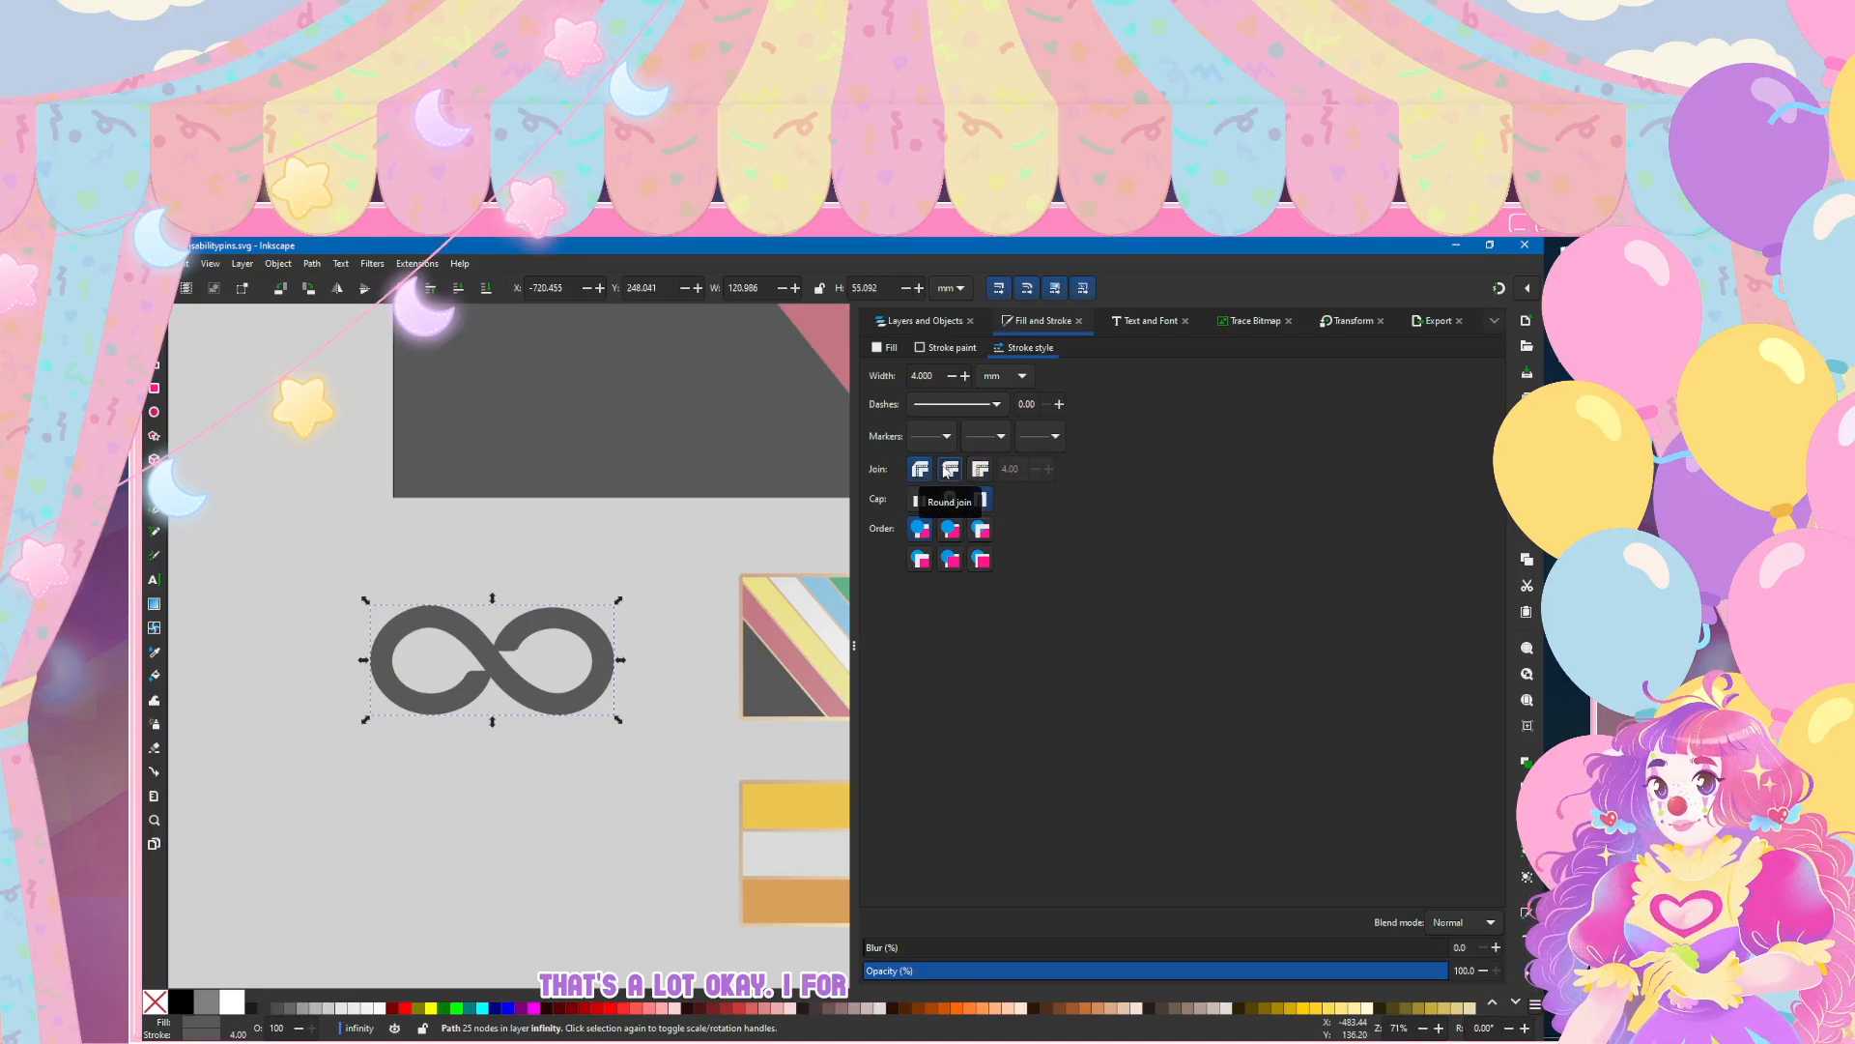
{"action": "scroll", "coordinate": [468, 705], "scroll_direction": "up", "scroll_amount": 3}
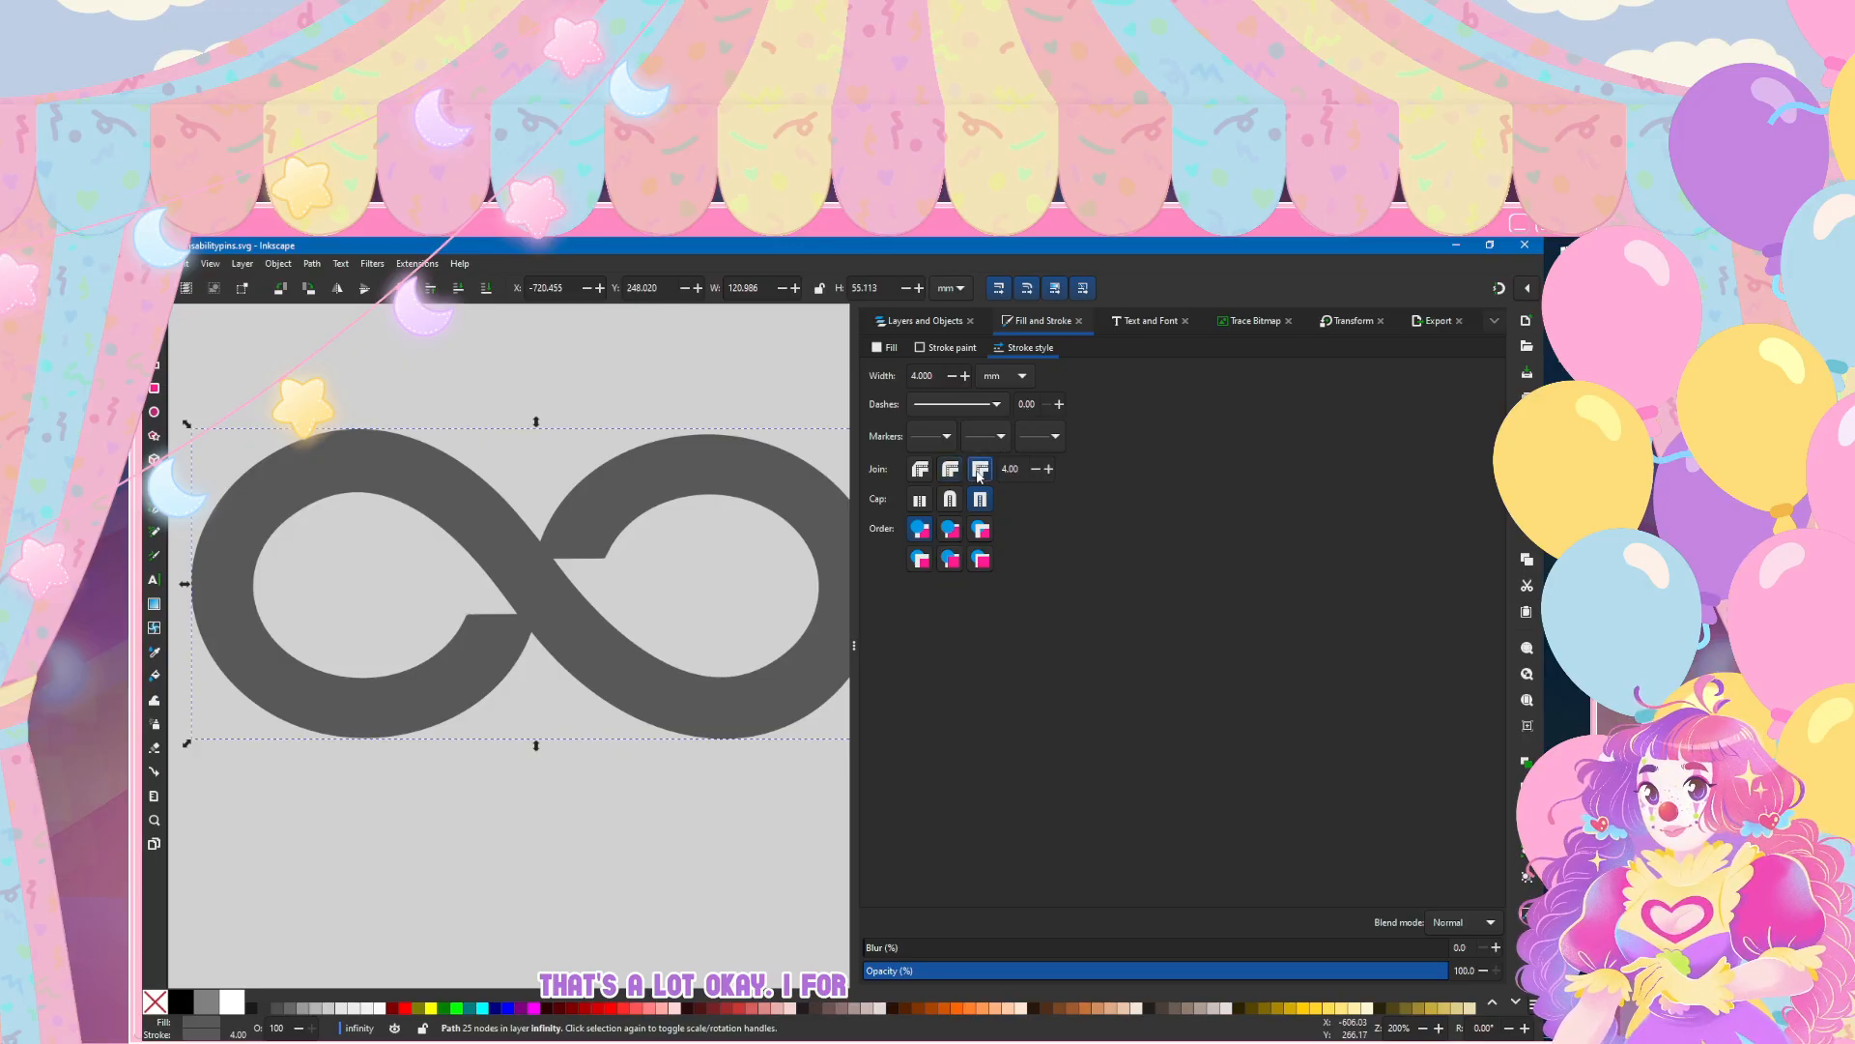
{"action": "scroll", "coordinate": [583, 495], "scroll_direction": "down", "scroll_amount": 4}
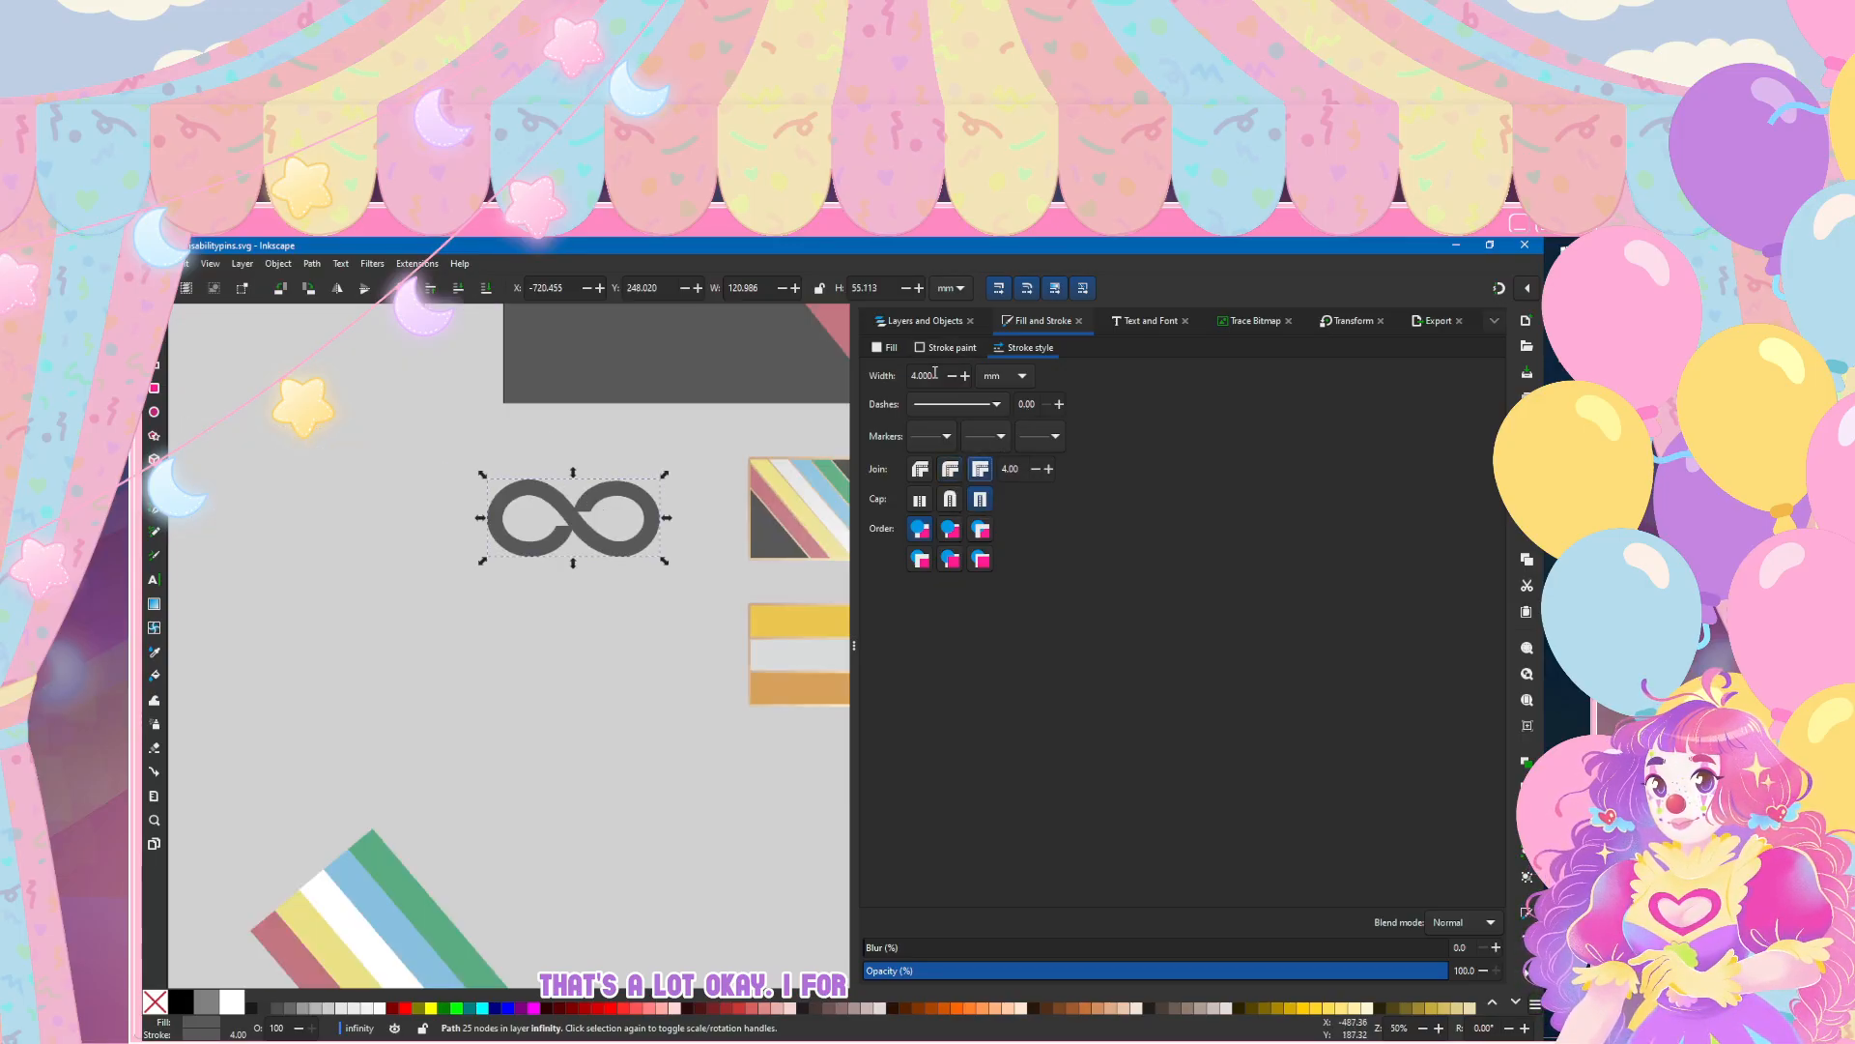
Step: Try stroke widths of 6, 8 and 12 mm on the infinity symbol and set the width back to 4 mm
{"action": "type", "text": "6"}
{"action": "key", "text": "Return"}
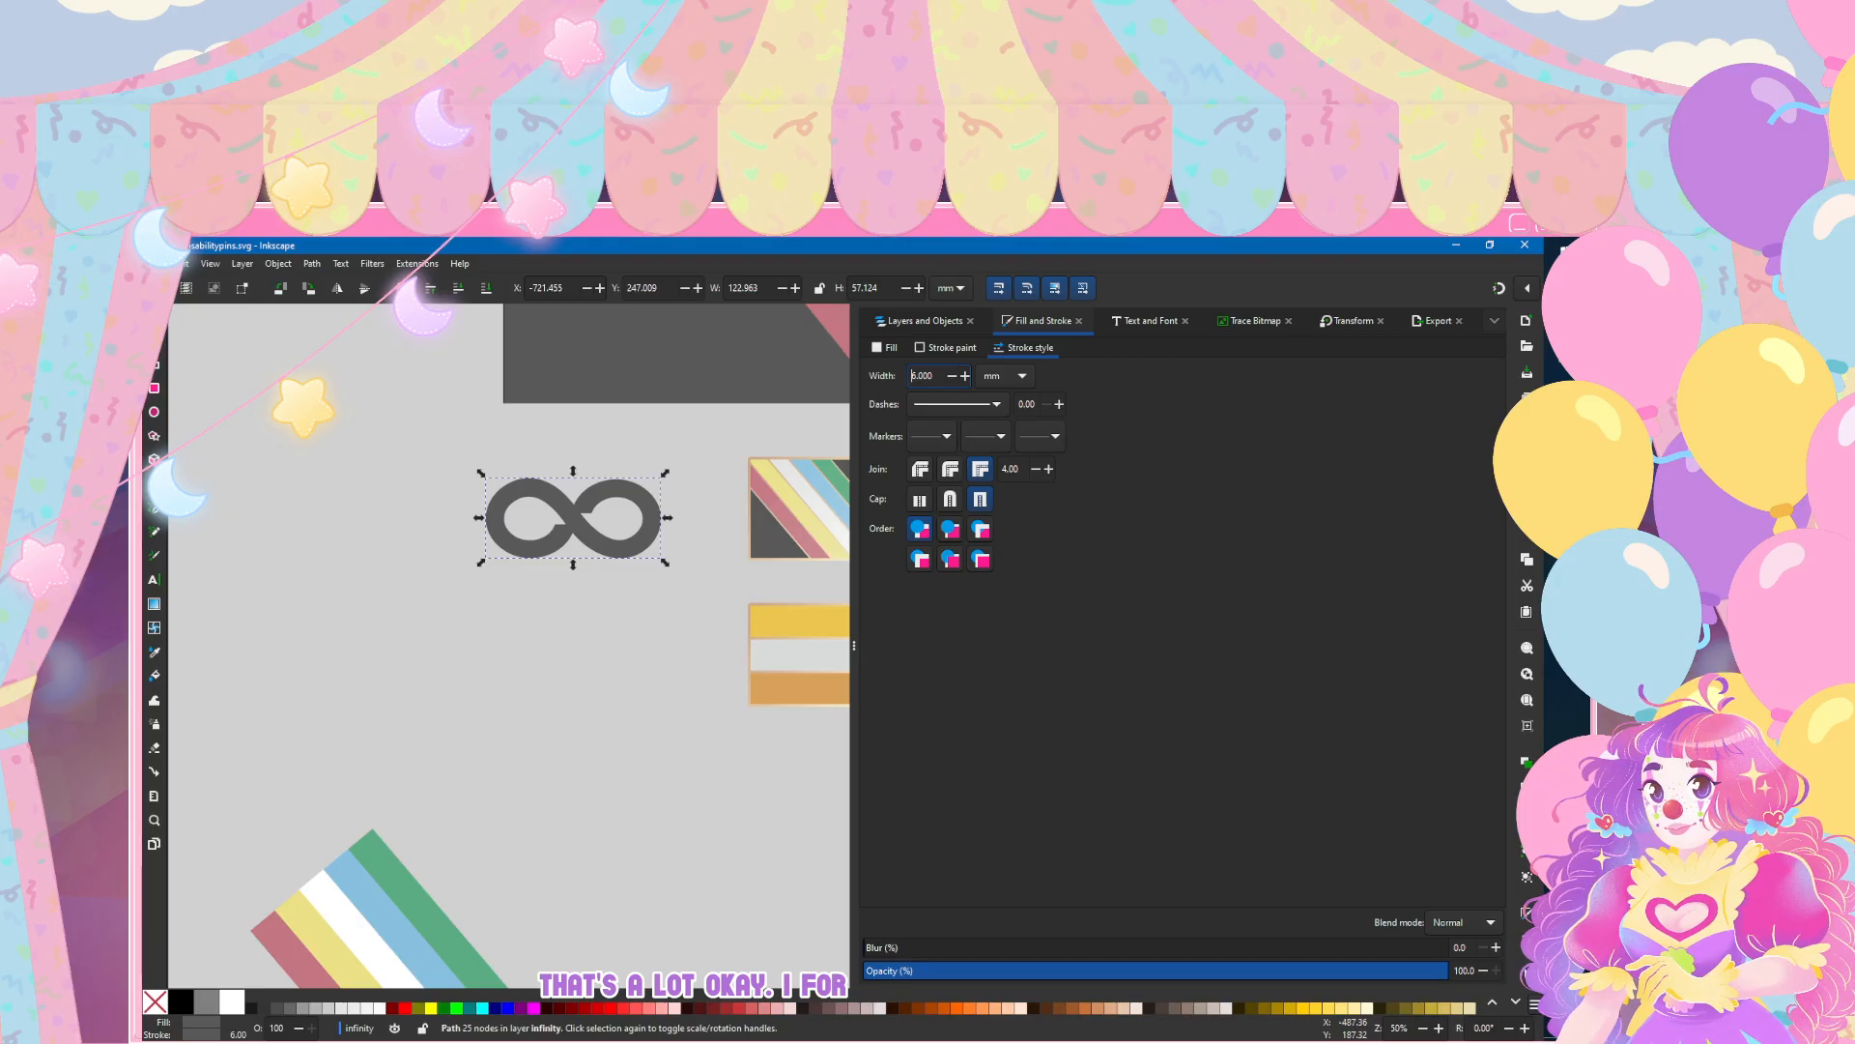
{"action": "type", "text": "8"}
{"action": "key", "text": "Return"}
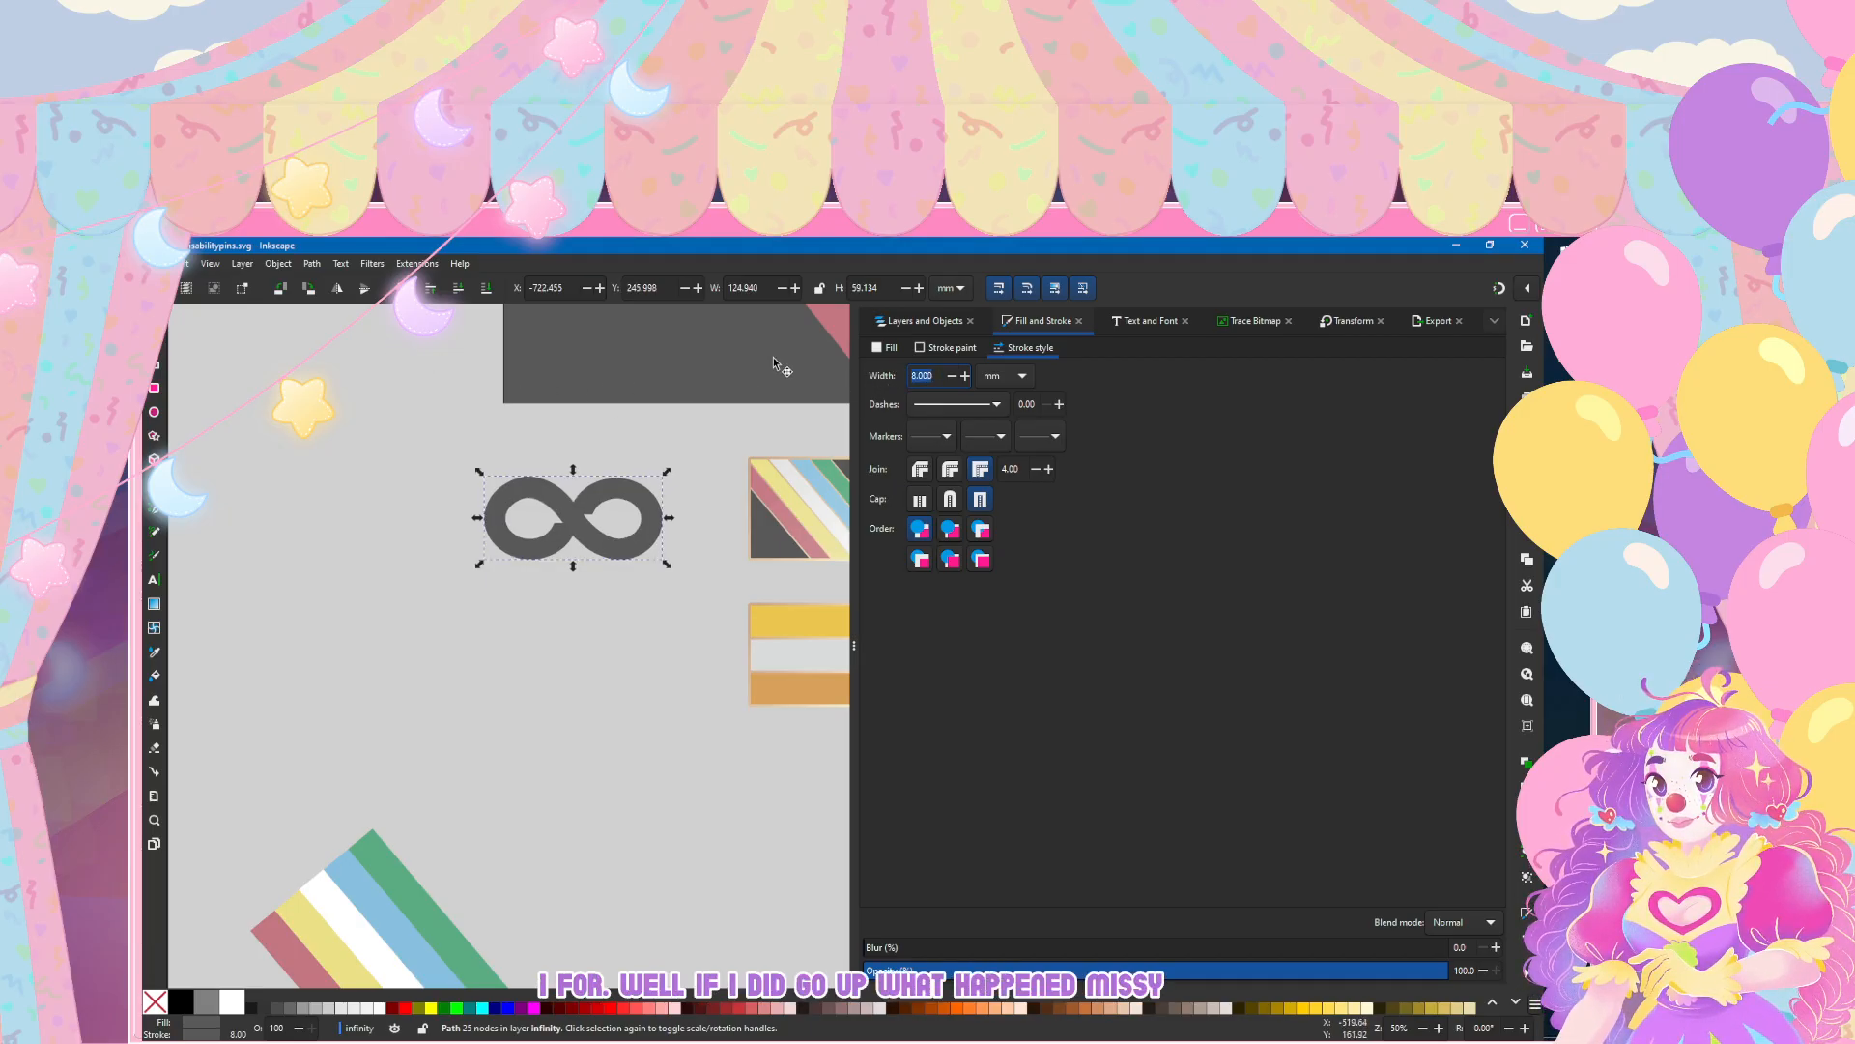
{"action": "type", "text": "12"}
{"action": "key", "text": "Return"}
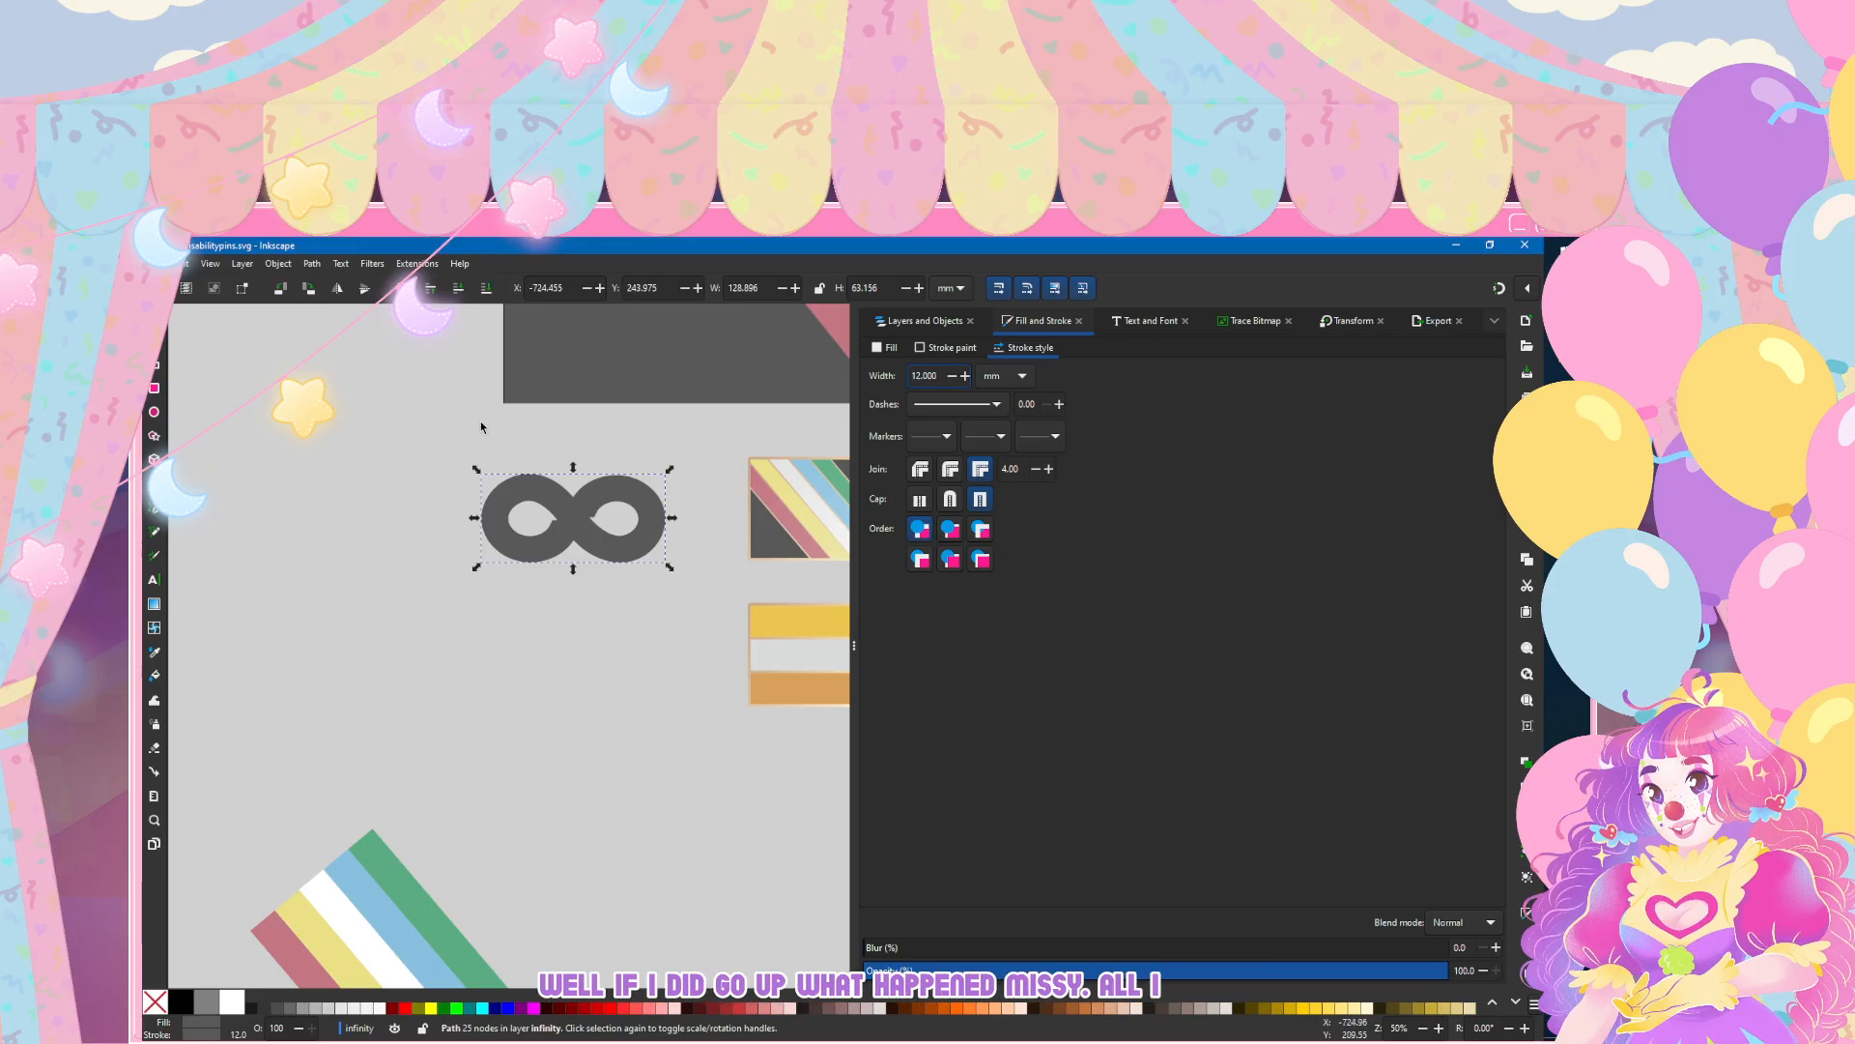
{"action": "scroll", "coordinate": [600, 551], "scroll_direction": "down", "scroll_amount": 2}
{"action": "type", "text": "4"}
{"action": "key", "text": "Return"}
{"action": "scroll", "coordinate": [541, 538], "scroll_direction": "up", "scroll_amount": 6}
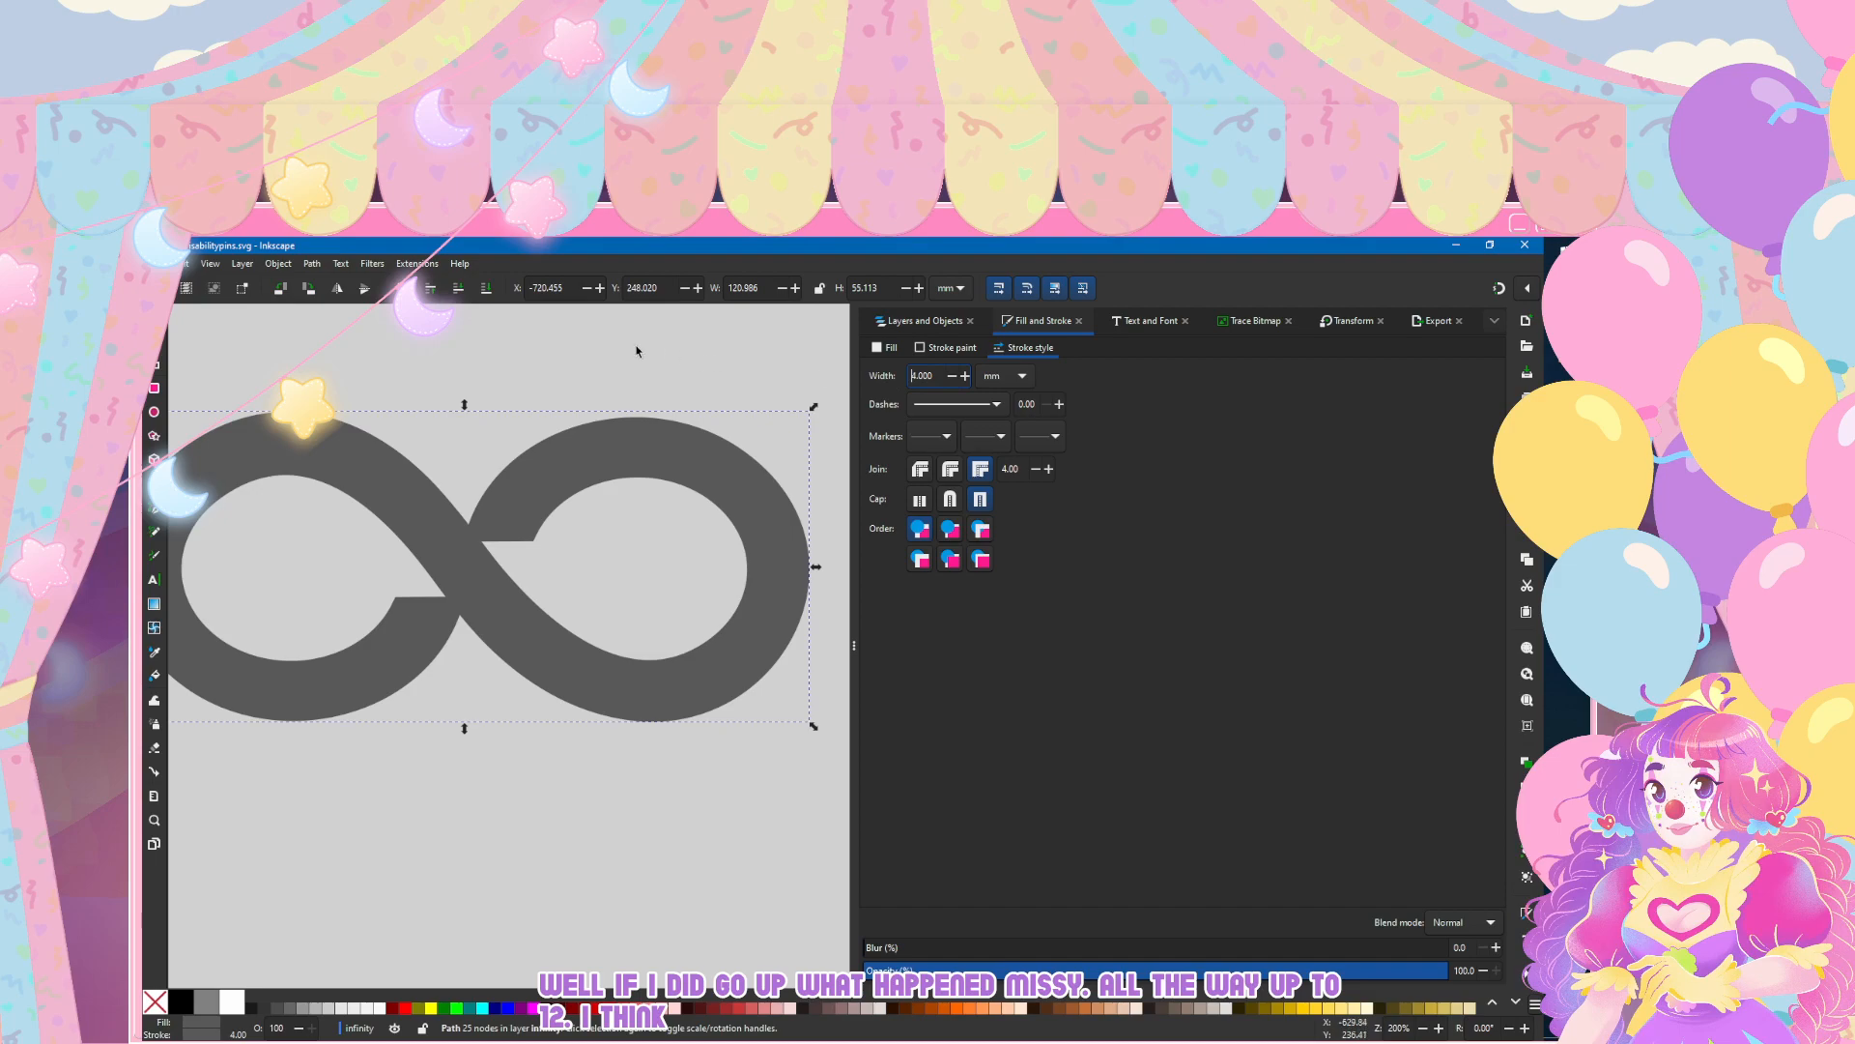
Step: Inspect the notches where the infinity symbol's strands meet at the crossing, up close and beside the neighbouring pins
{"action": "left_click", "coordinate": [636, 351]}
{"action": "scroll", "coordinate": [586, 466], "scroll_direction": "down", "scroll_amount": 3}
{"action": "left_click", "coordinate": [156, 264]}
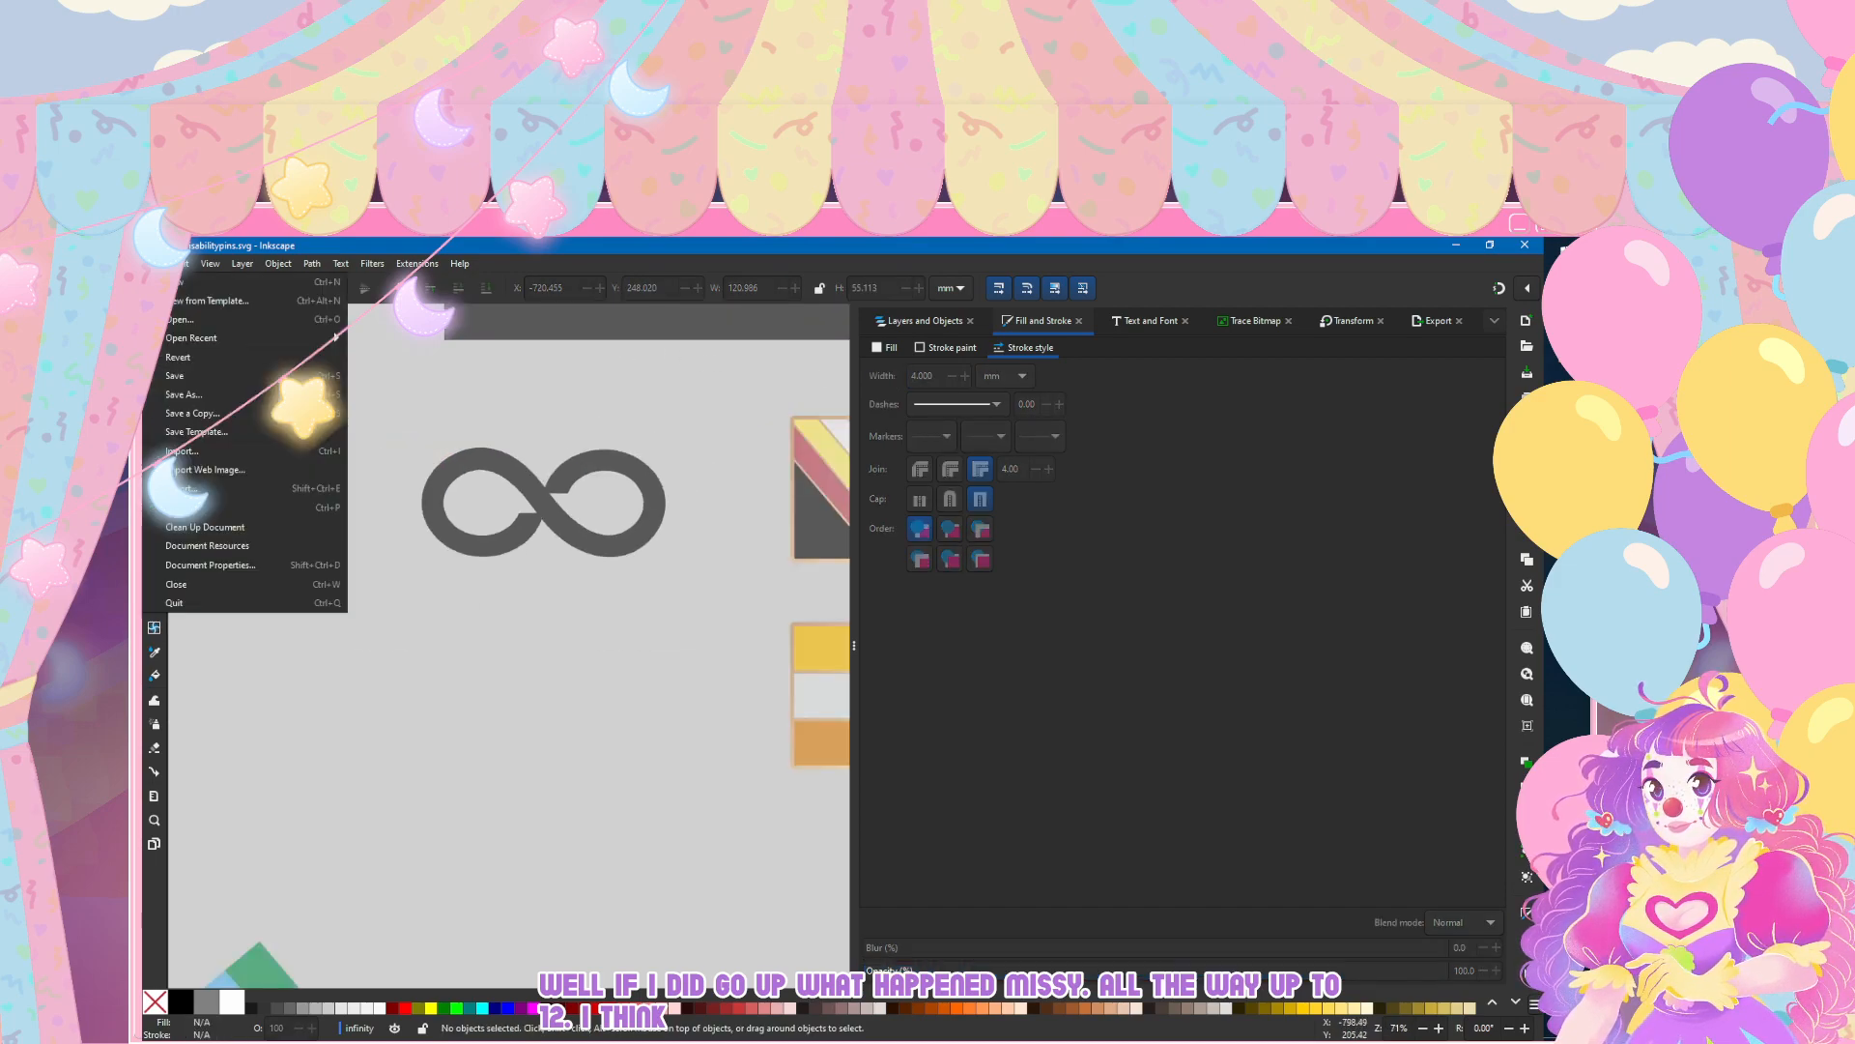
{"action": "key", "text": "Escape"}
{"action": "scroll", "coordinate": [510, 494], "scroll_direction": "up", "scroll_amount": 3}
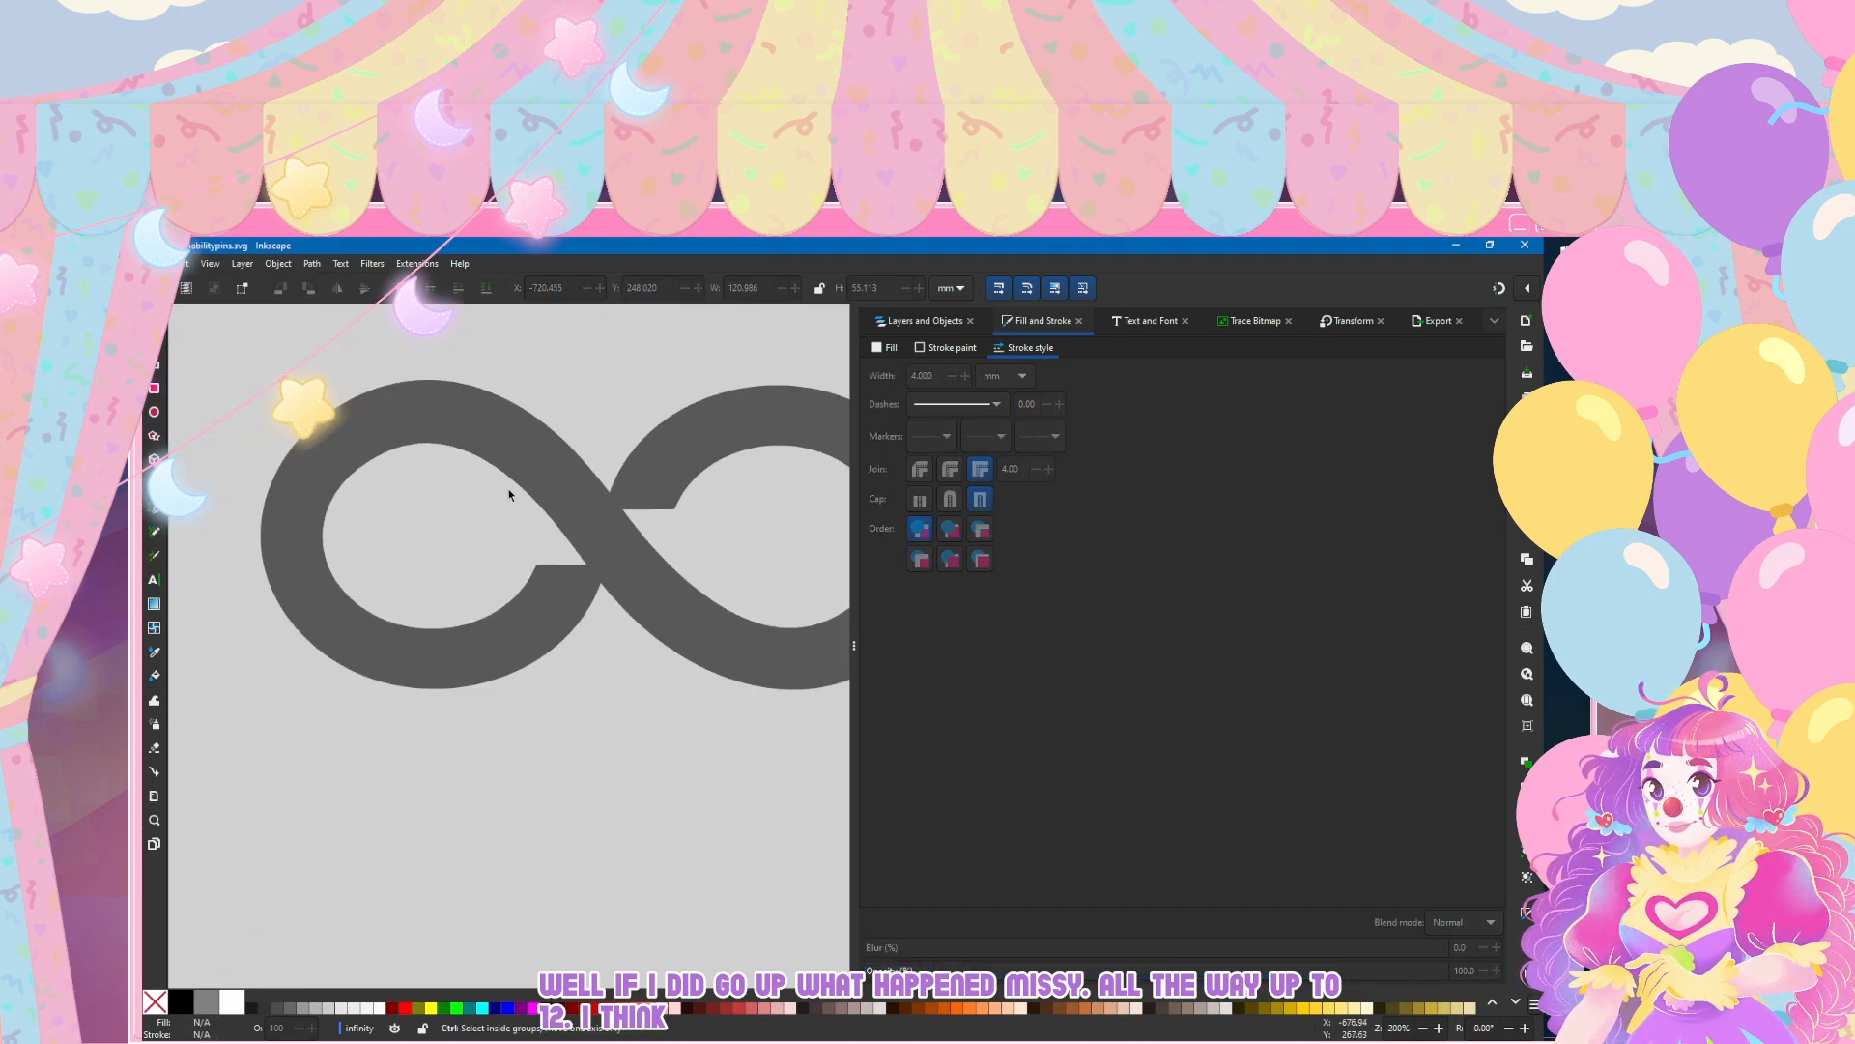
{"action": "scroll", "coordinate": [530, 530], "scroll_direction": "right", "scroll_amount": 2}
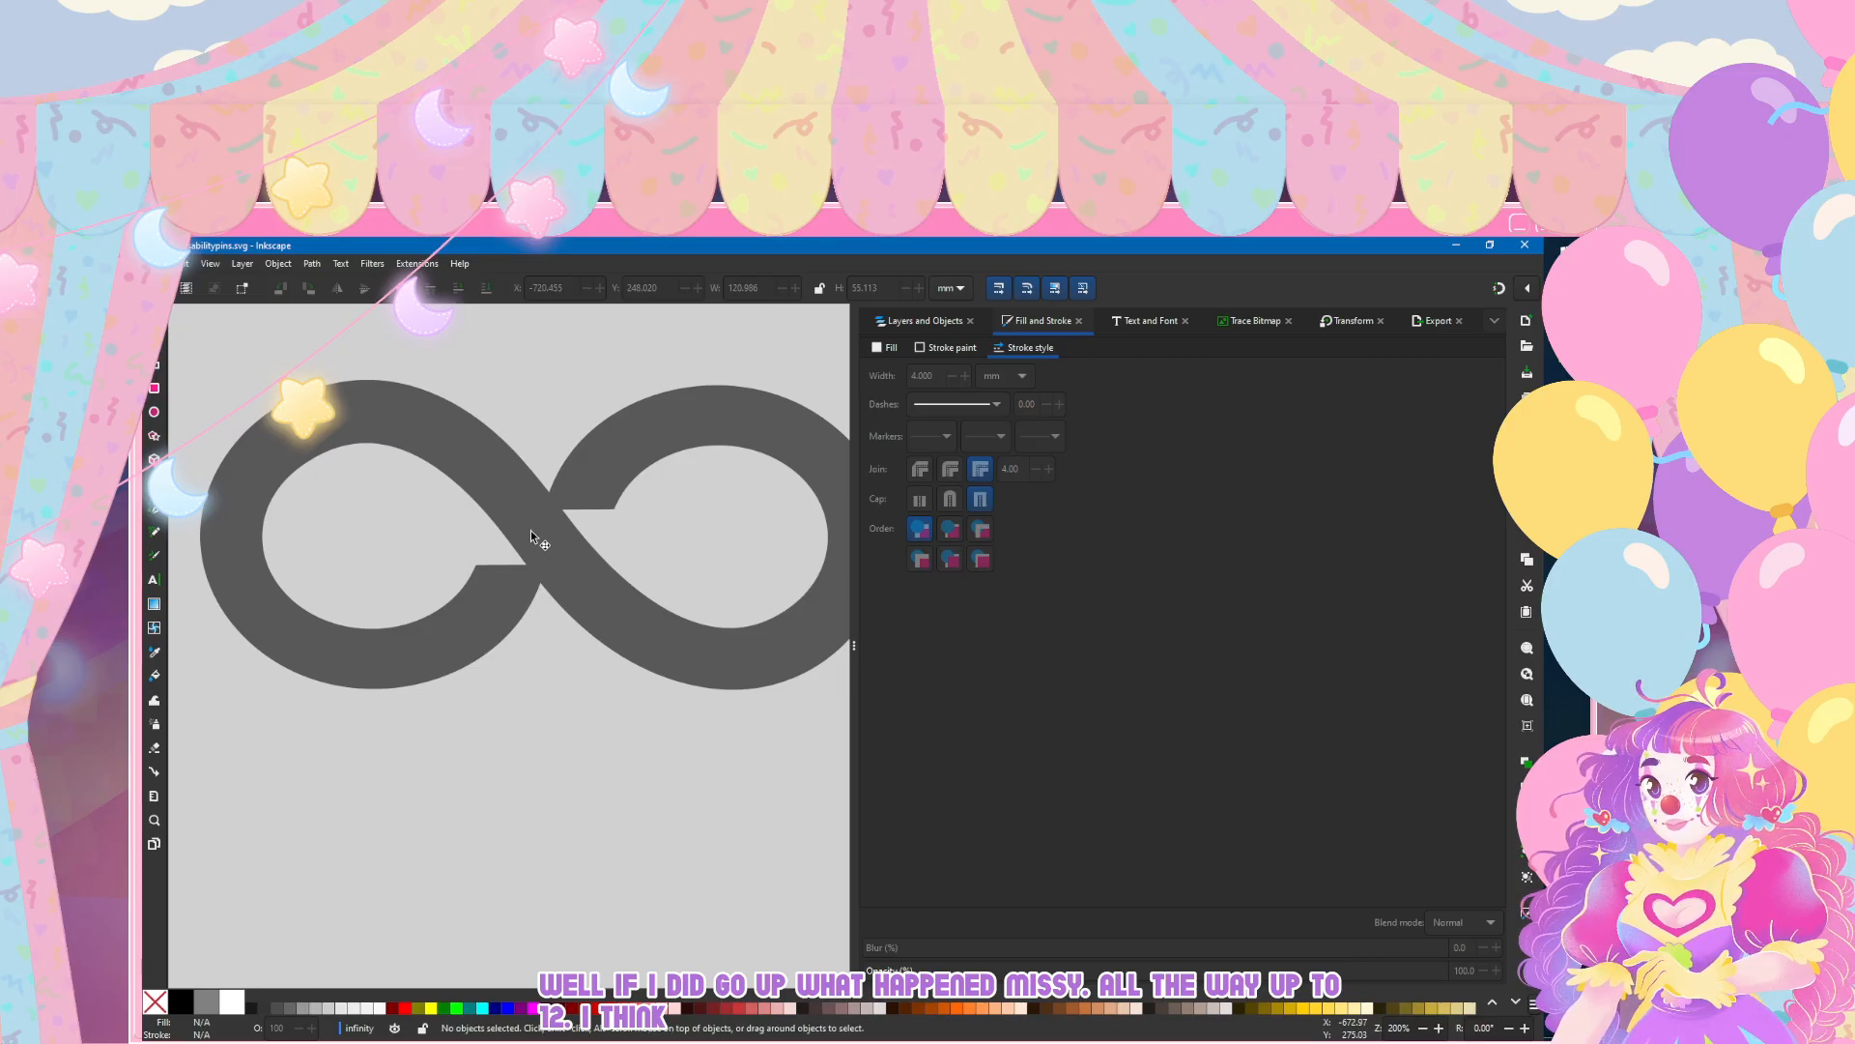
{"action": "scroll", "coordinate": [530, 530], "scroll_direction": "down", "scroll_amount": 3}
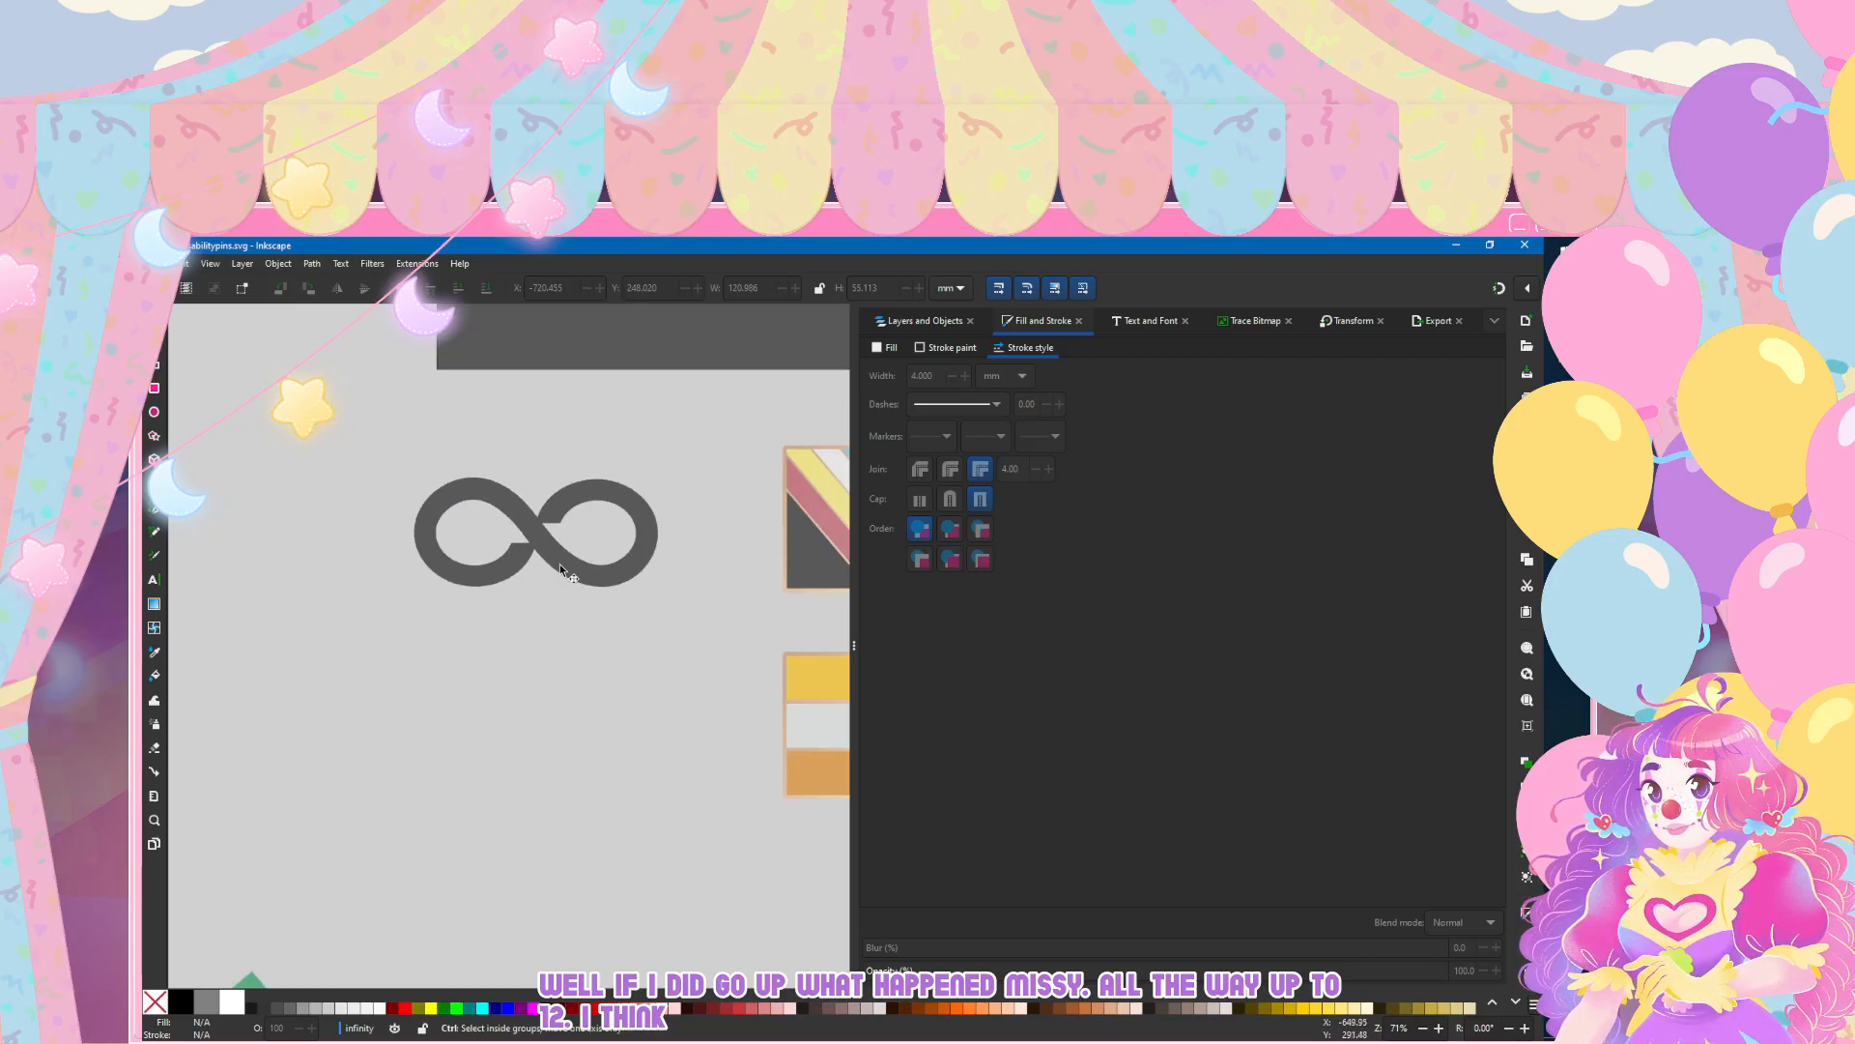
Step: Try to move the end nodes of the infinity symbol's right loop into the crossing to remove the notch
{"action": "scroll", "coordinate": [555, 531], "scroll_direction": "up", "scroll_amount": 4}
{"action": "left_click", "coordinate": [547, 445]}
{"action": "double_click", "coordinate": [547, 443]}
{"action": "left_click_drag", "start_coordinate": [573, 469], "coordinate": [584, 546]}
{"action": "key", "text": "ctrl+z"}
{"action": "key", "text": "ctrl+z"}
{"action": "left_click_drag", "start_coordinate": [451, 390], "coordinate": [515, 513]}
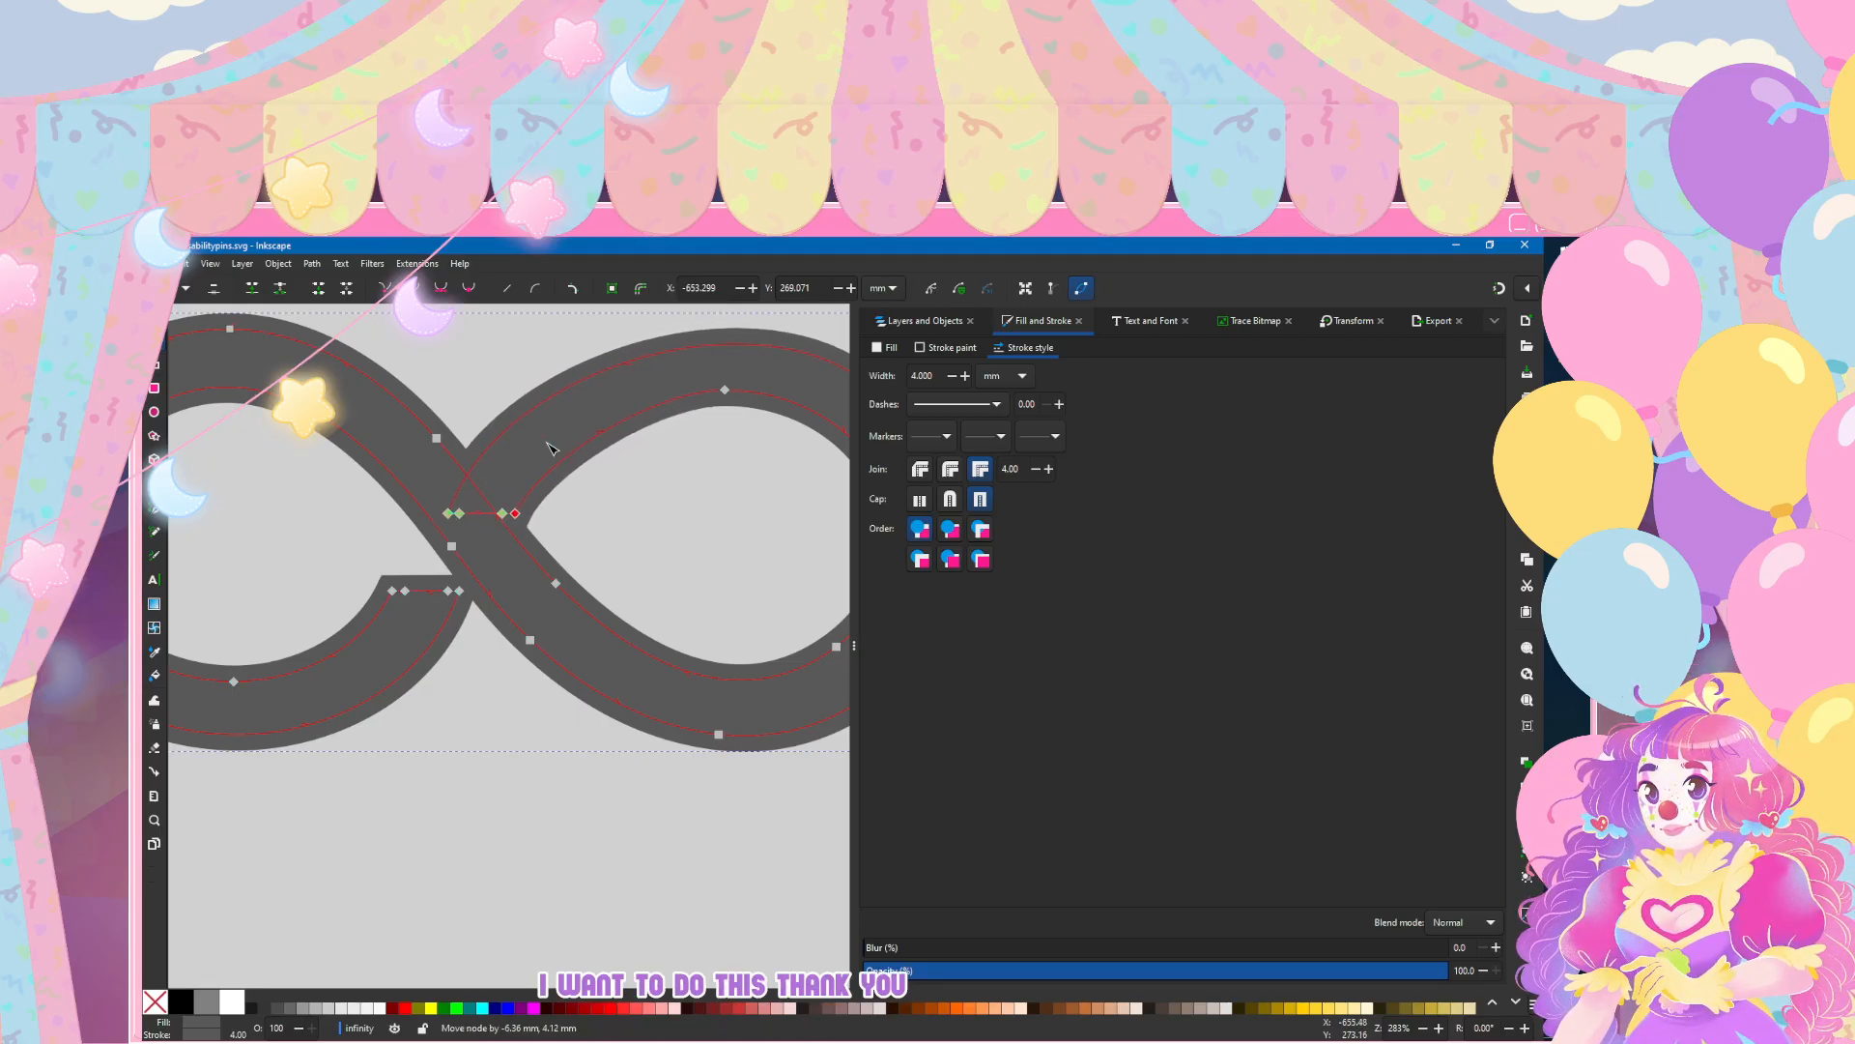
{"action": "left_click", "coordinate": [549, 444]}
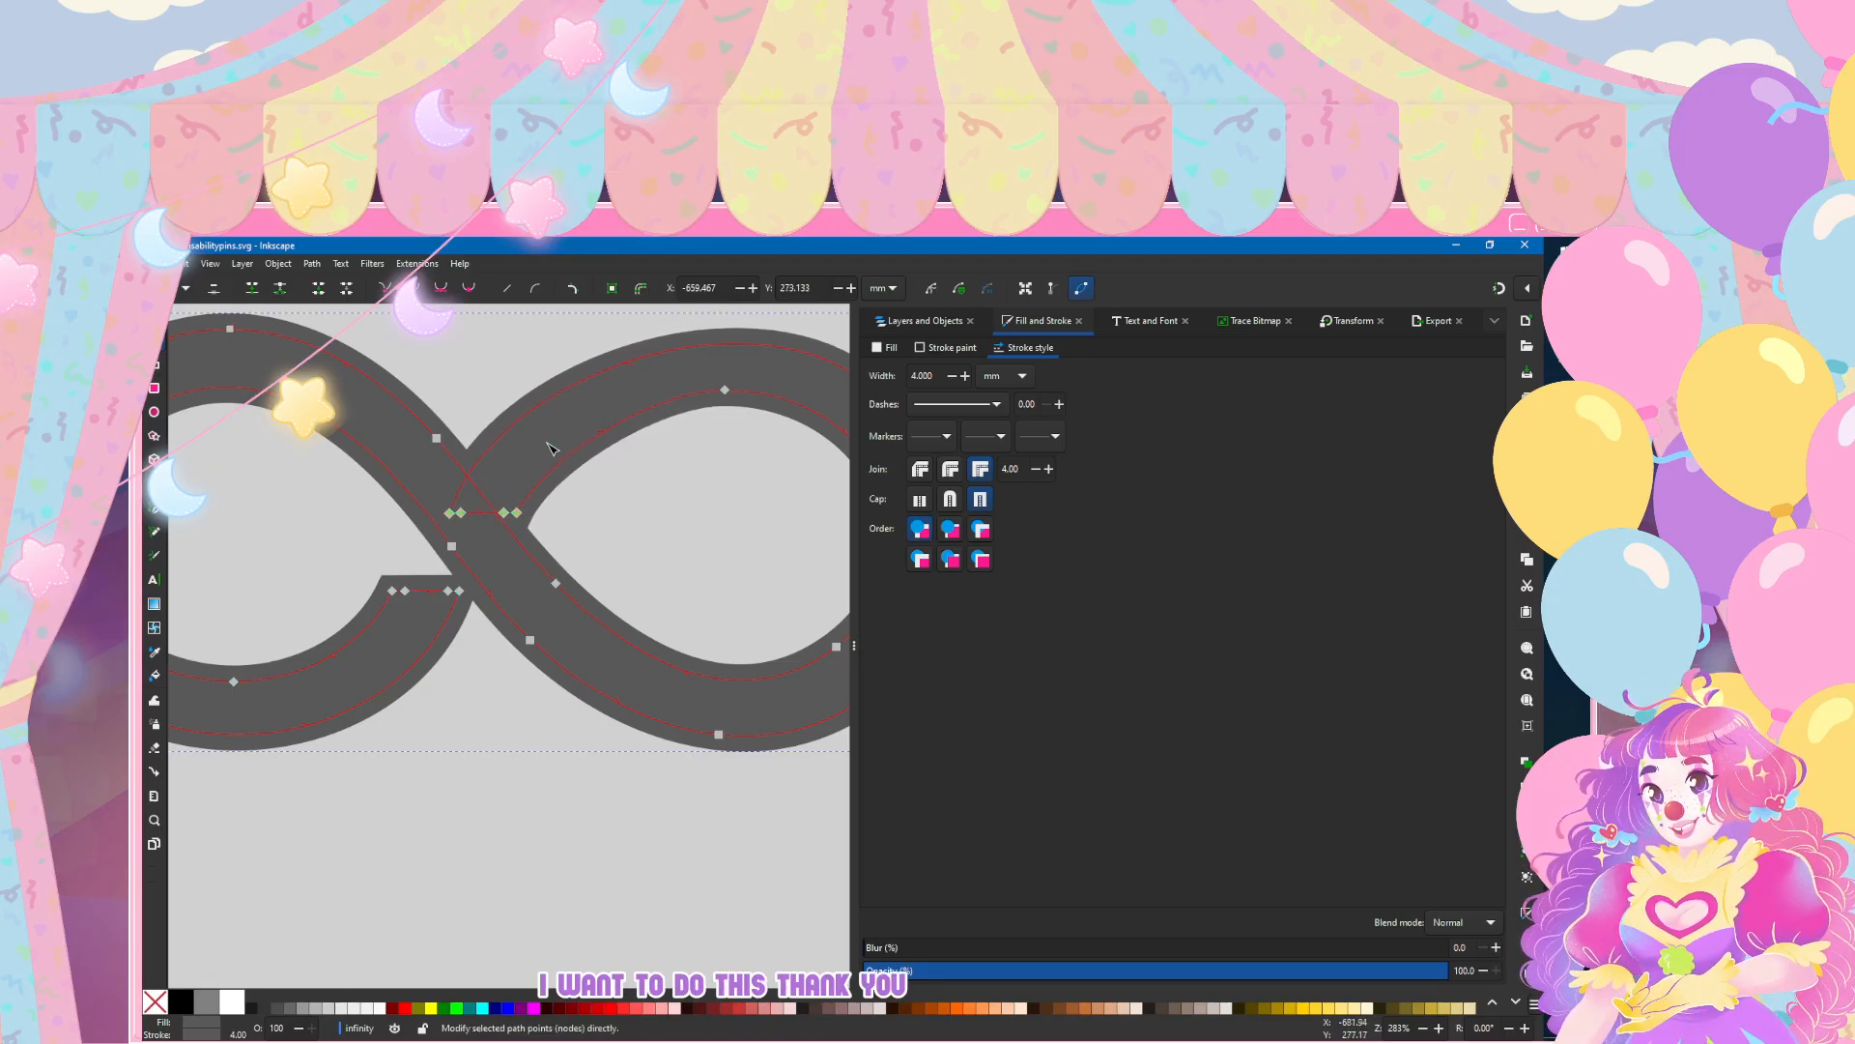
{"action": "left_click", "coordinate": [543, 880]}
{"action": "scroll", "coordinate": [543, 881], "scroll_direction": "down", "scroll_amount": 2}
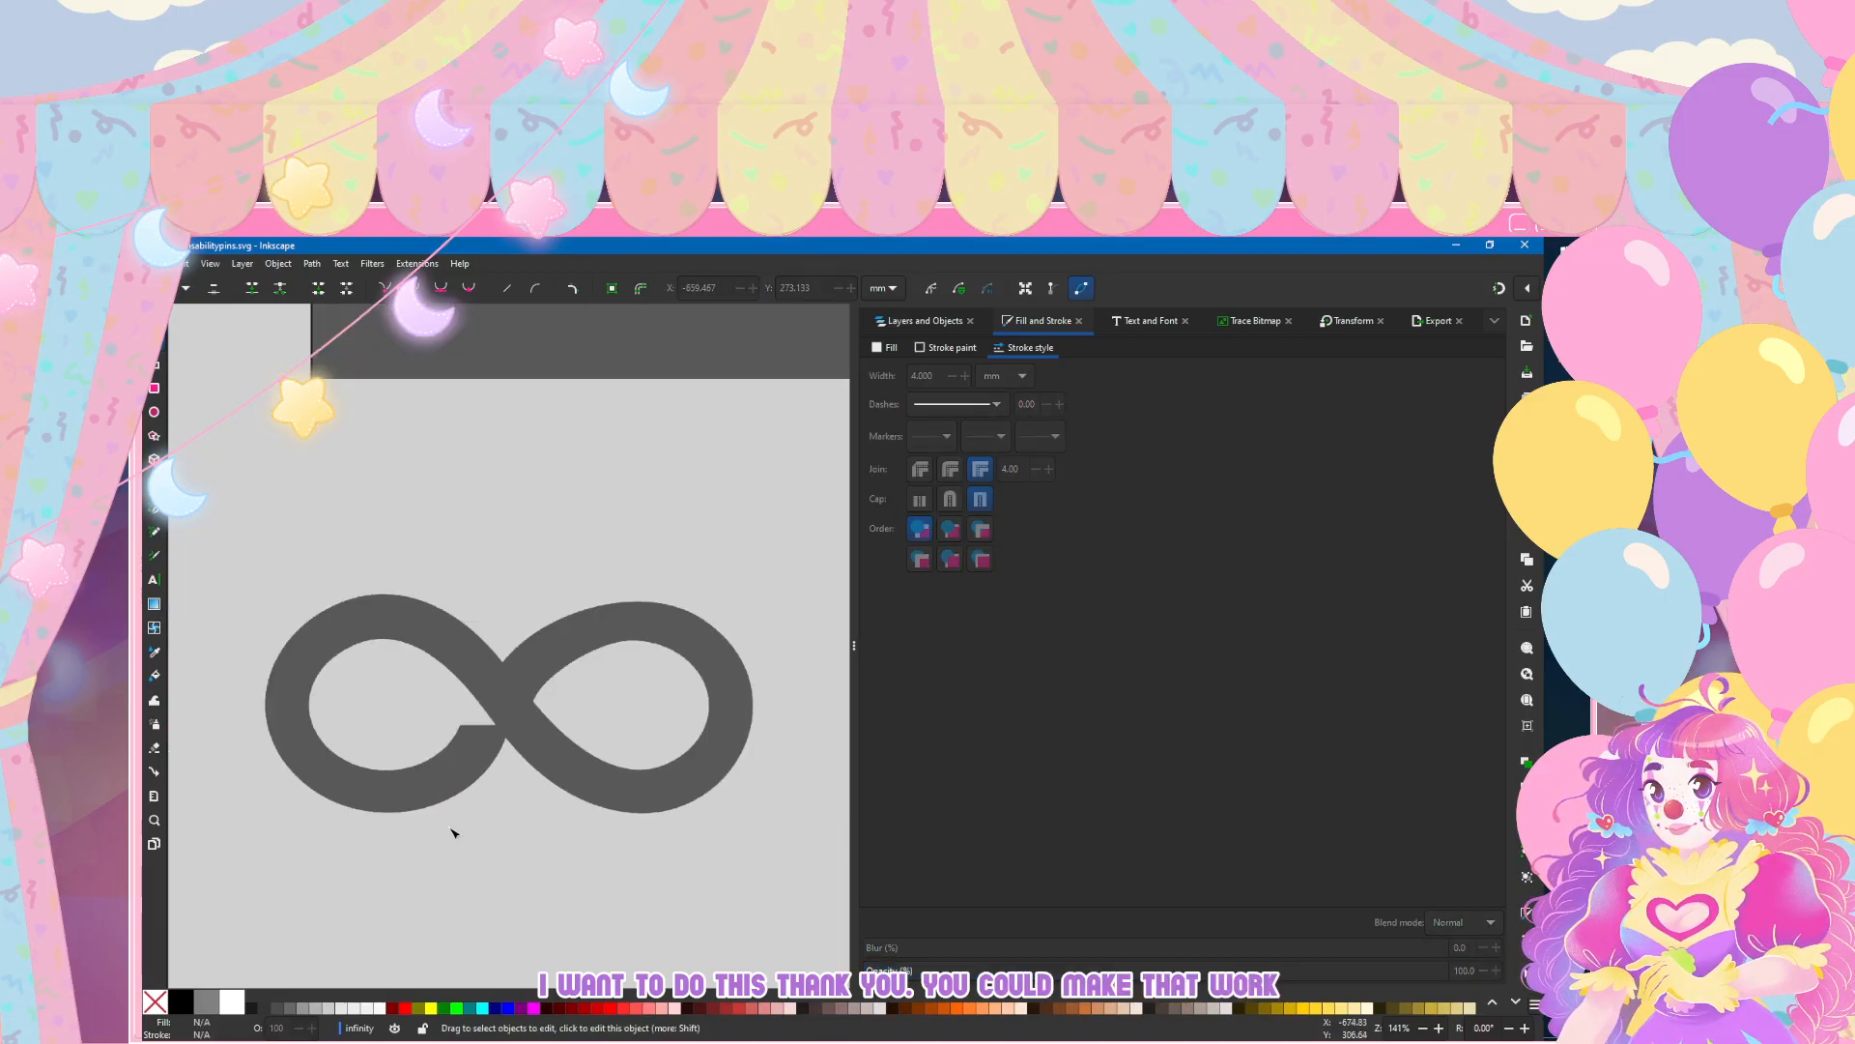
Step: Try another placement of the right loop's inner end node at the crossing and undo it
{"action": "scroll", "coordinate": [456, 836], "scroll_direction": "up", "scroll_amount": 1}
{"action": "scroll", "coordinate": [525, 861], "scroll_direction": "up", "scroll_amount": 1}
{"action": "key", "text": "ctrl+a"}
{"action": "mouse_move", "coordinate": [667, 511]}
{"action": "left_mouse_down"}
{"action": "mouse_move", "coordinate": [604, 538]}
{"action": "mouse_move", "coordinate": [622, 529]}
{"action": "mouse_move", "coordinate": [608, 567]}
{"action": "mouse_move", "coordinate": [588, 561]}
{"action": "left_mouse_up"}
{"action": "key", "text": "ctrl+z"}
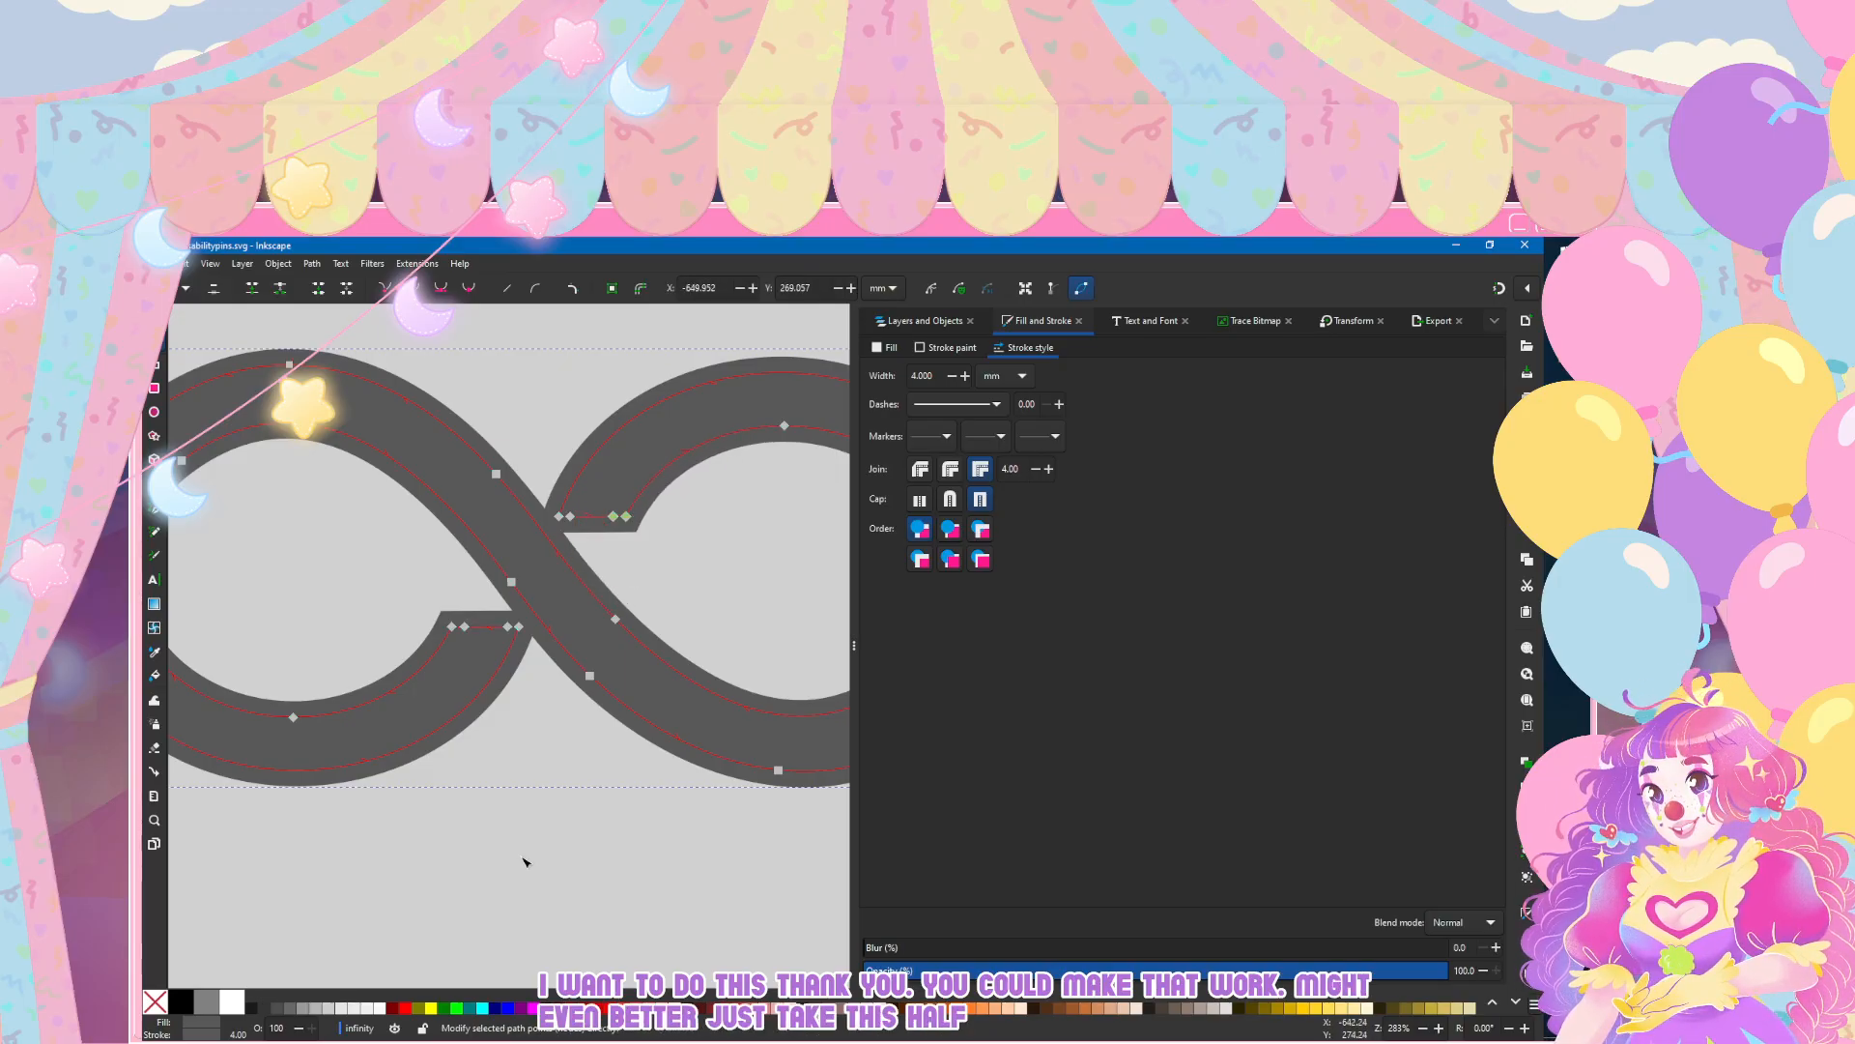
Step: Try to angle the right loop's cut end along the diagonal strand by moving its two inner end nodes
{"action": "left_click", "coordinate": [678, 556]}
{"action": "left_click", "coordinate": [678, 557]}
{"action": "left_click", "coordinate": [628, 513]}
{"action": "left_click", "coordinate": [627, 517]}
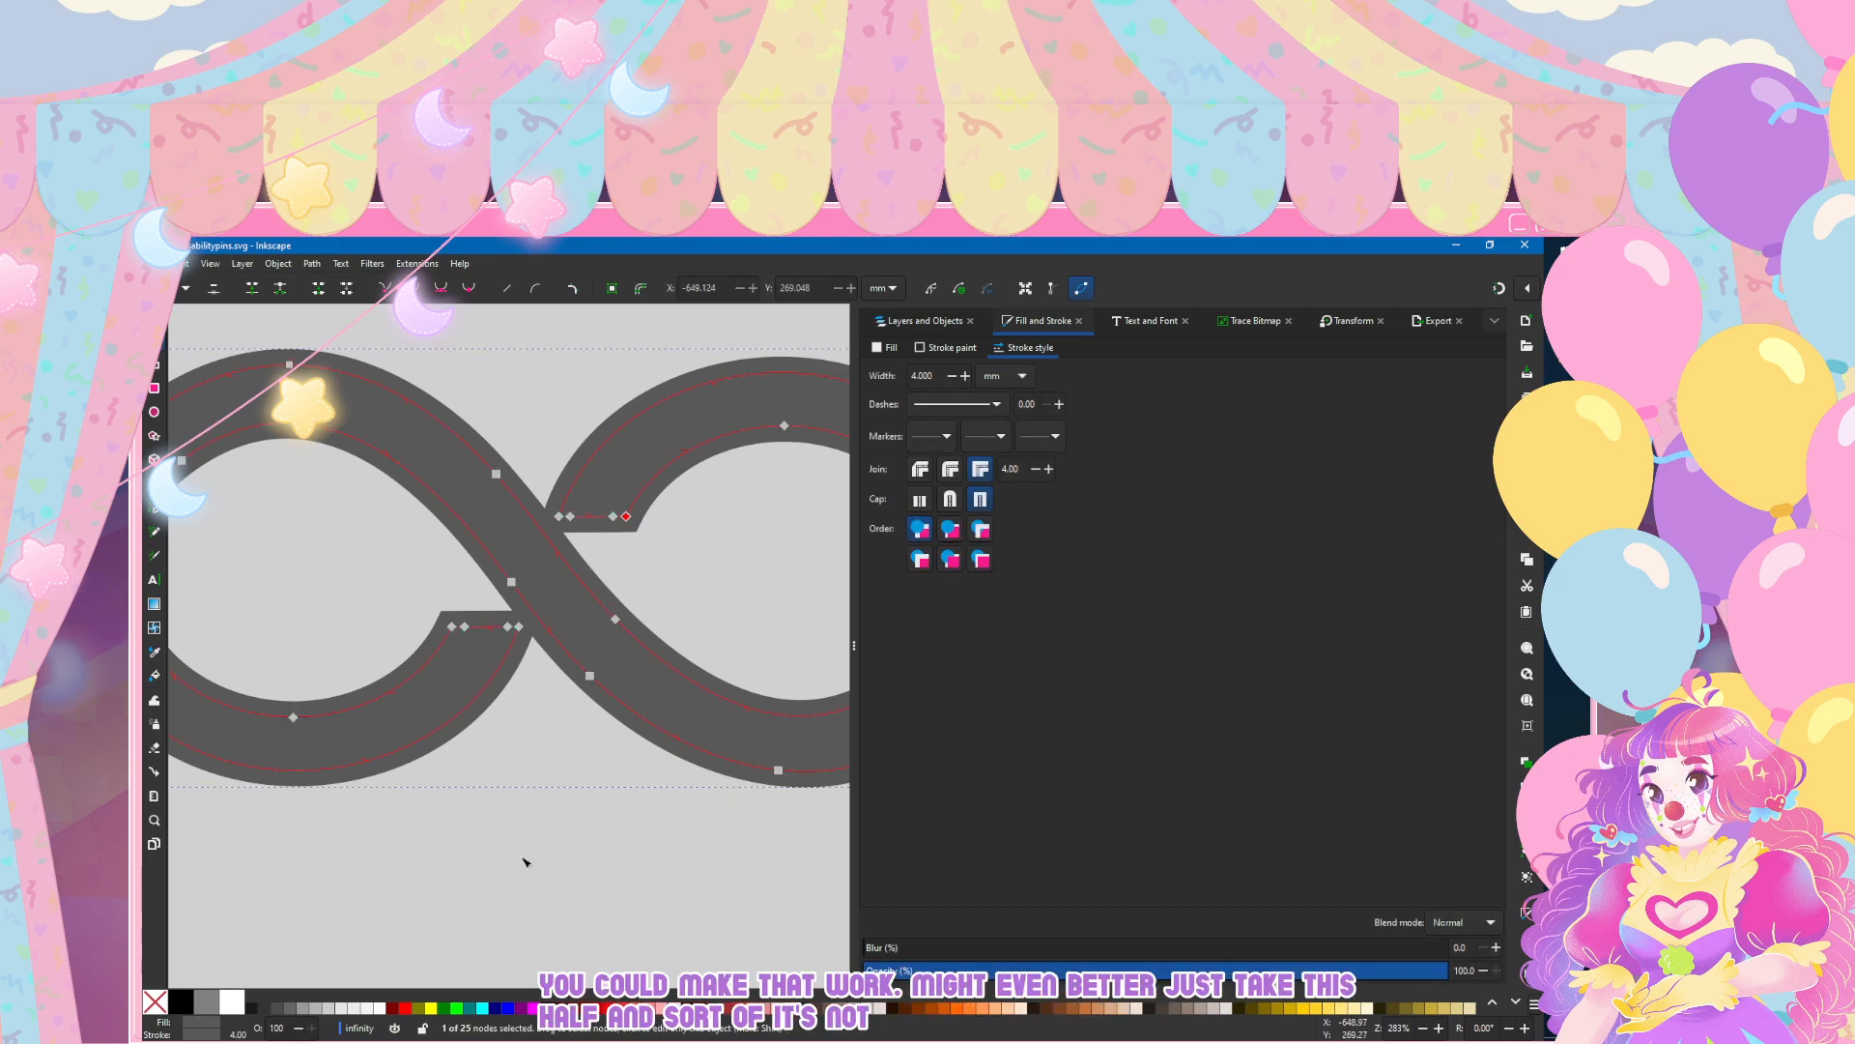
{"action": "mouse_move", "coordinate": [627, 516]}
{"action": "left_mouse_down"}
{"action": "mouse_move", "coordinate": [595, 556]}
{"action": "mouse_move", "coordinate": [603, 525]}
{"action": "mouse_move", "coordinate": [568, 553]}
{"action": "left_mouse_up"}
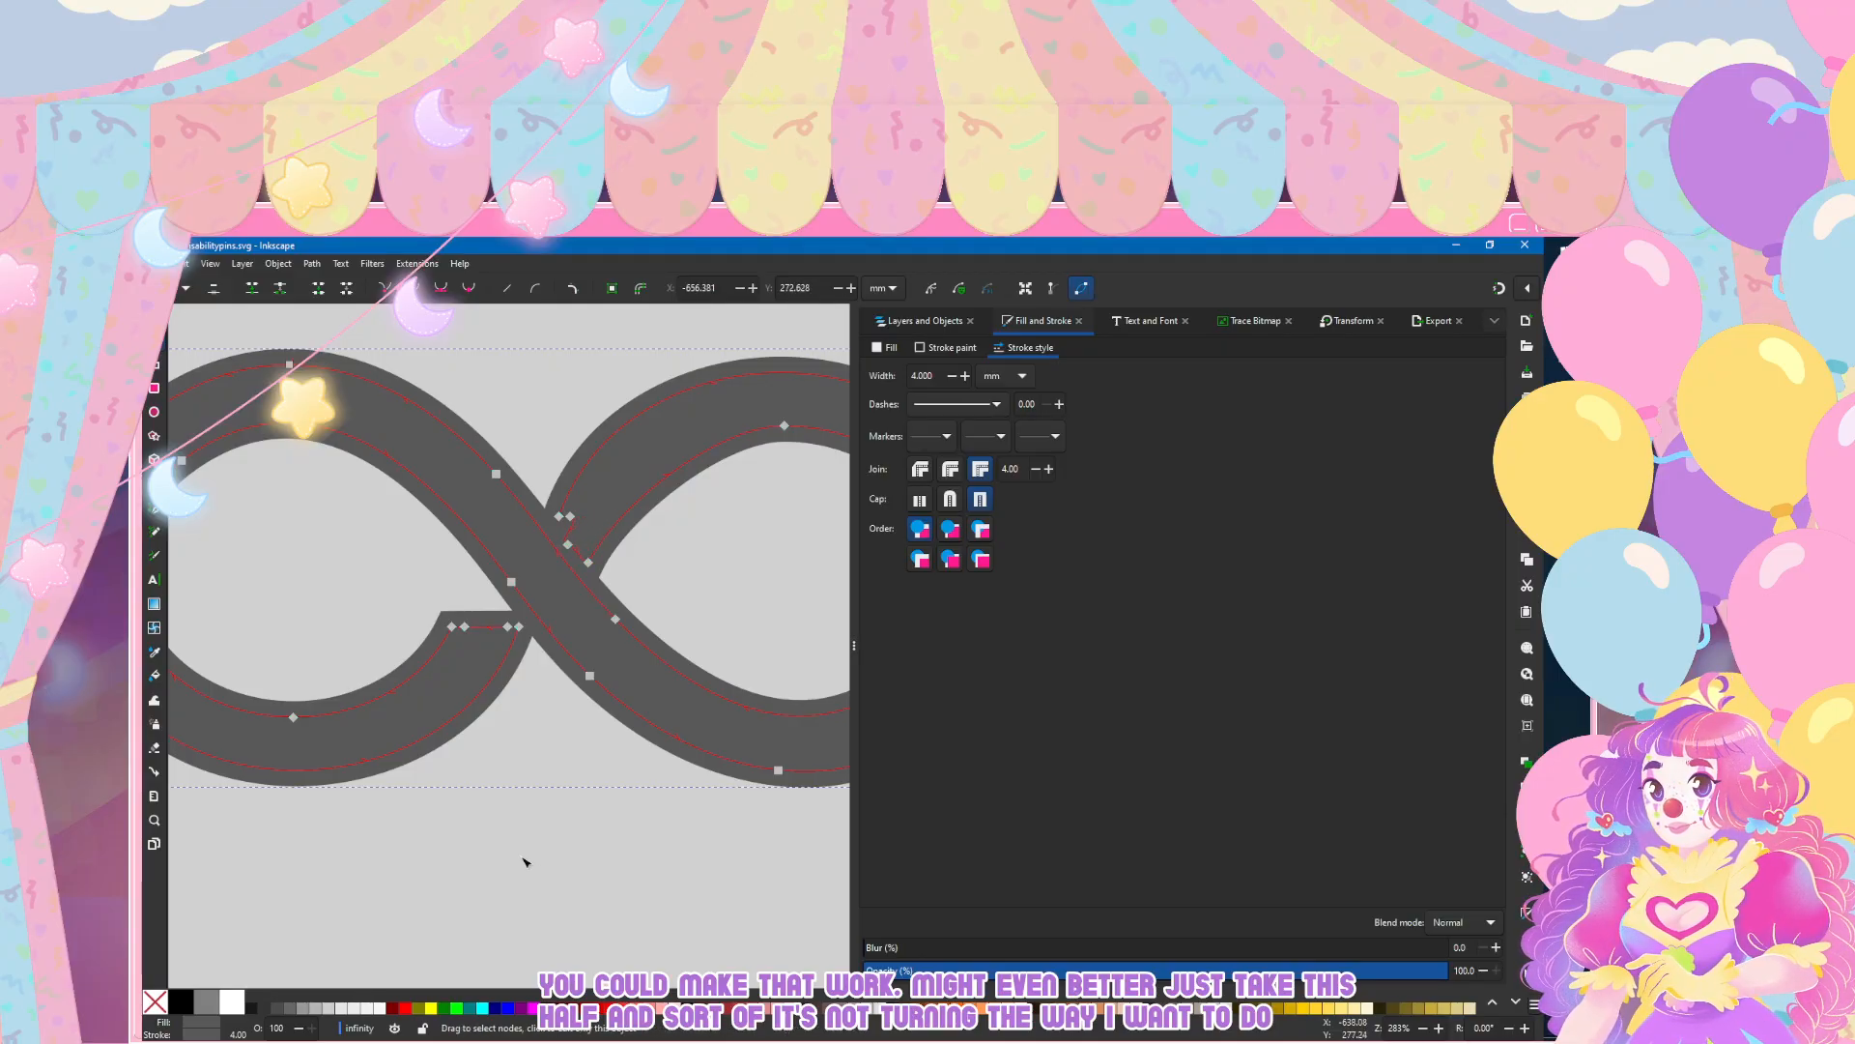
{"action": "left_click", "coordinate": [747, 601]}
{"action": "left_click", "coordinate": [747, 601]}
{"action": "scroll", "coordinate": [490, 900], "scroll_direction": "down", "scroll_amount": 2, "text": "ctrl"}
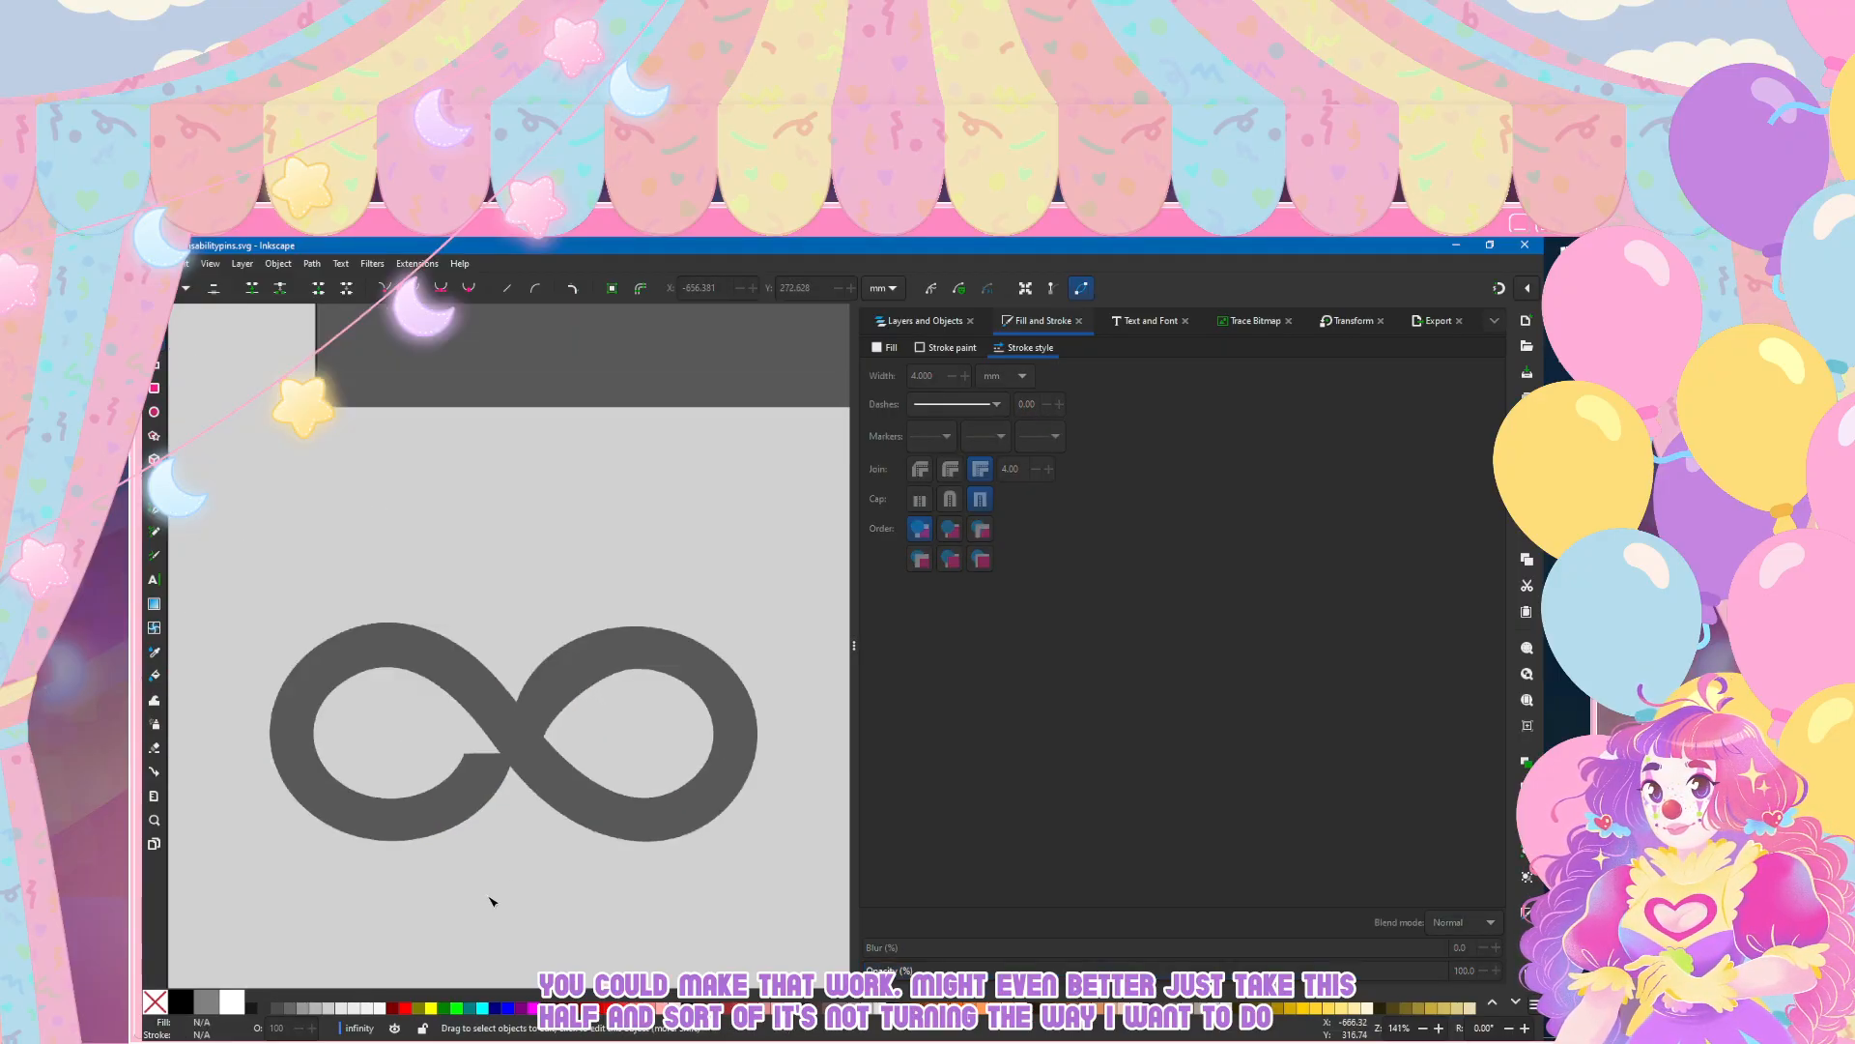
{"action": "scroll", "coordinate": [491, 900], "scroll_direction": "down", "scroll_amount": 2}
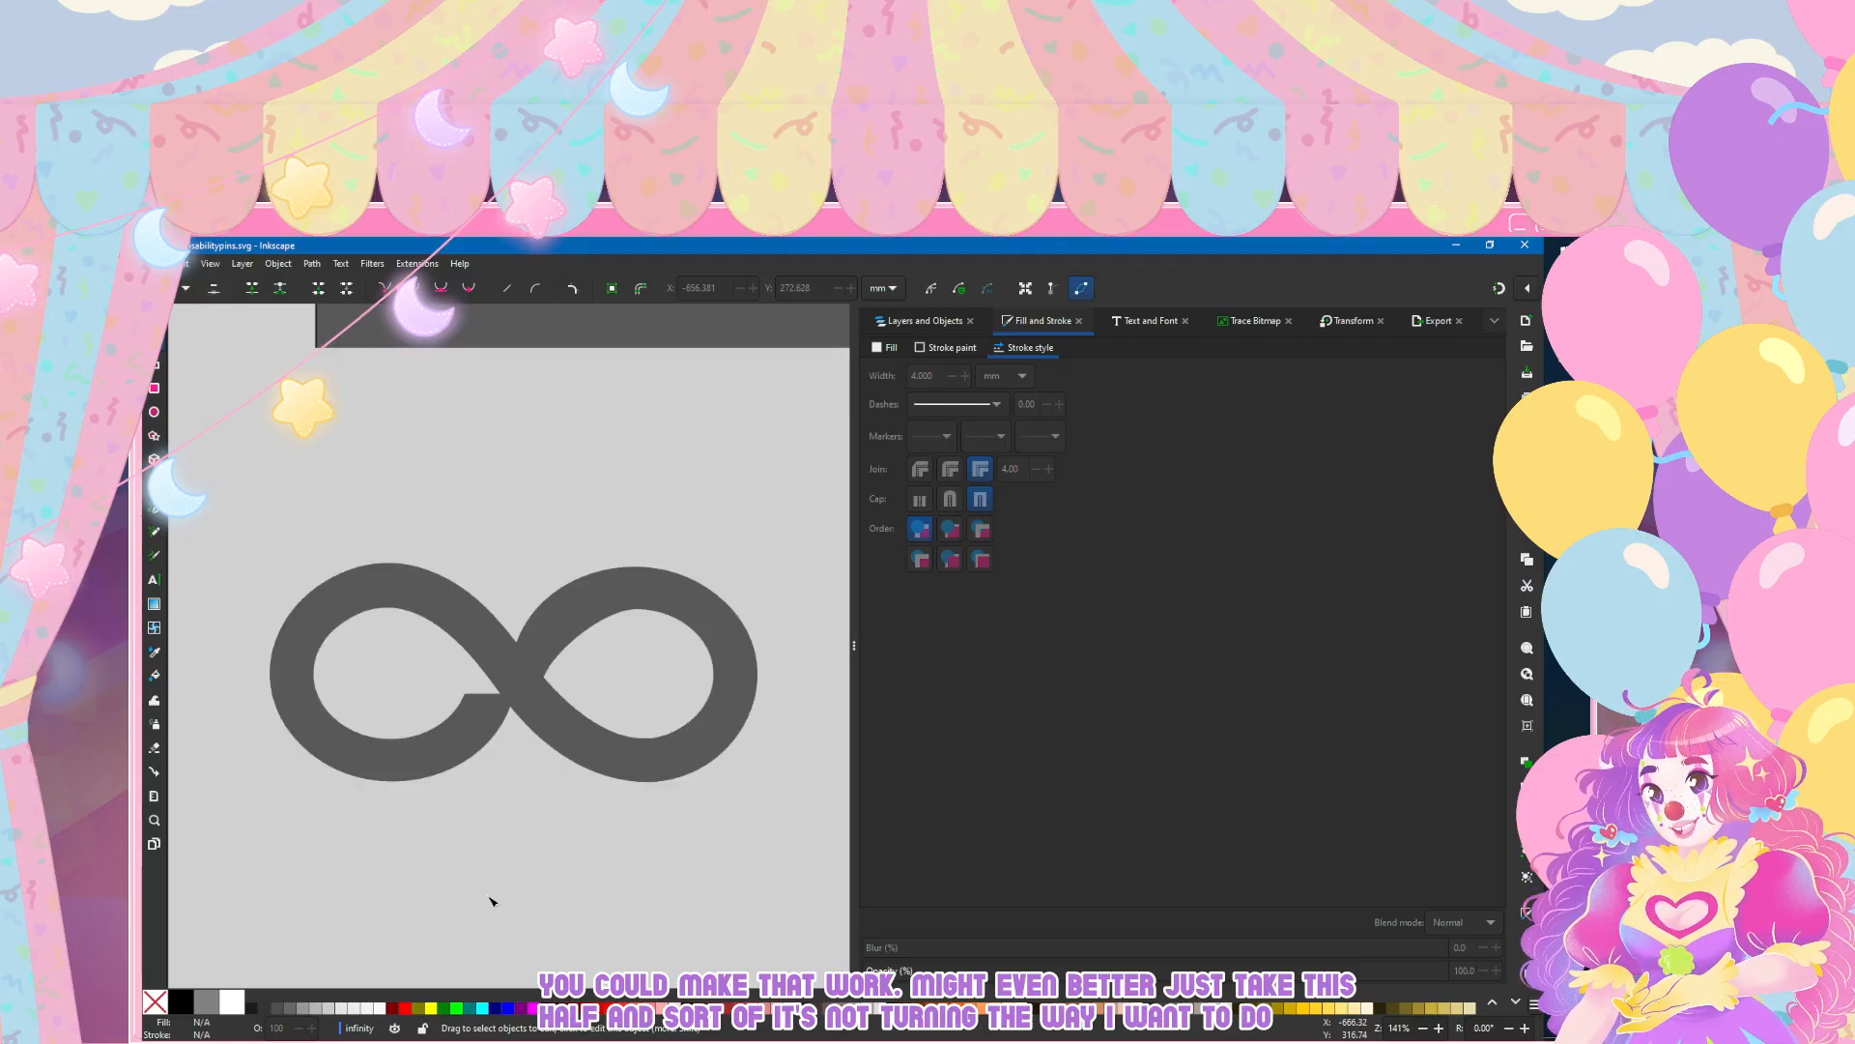
Step: Check the reshaped crossing and its path outline, up close and next to the flag pins
{"action": "left_click", "coordinate": [570, 629]}
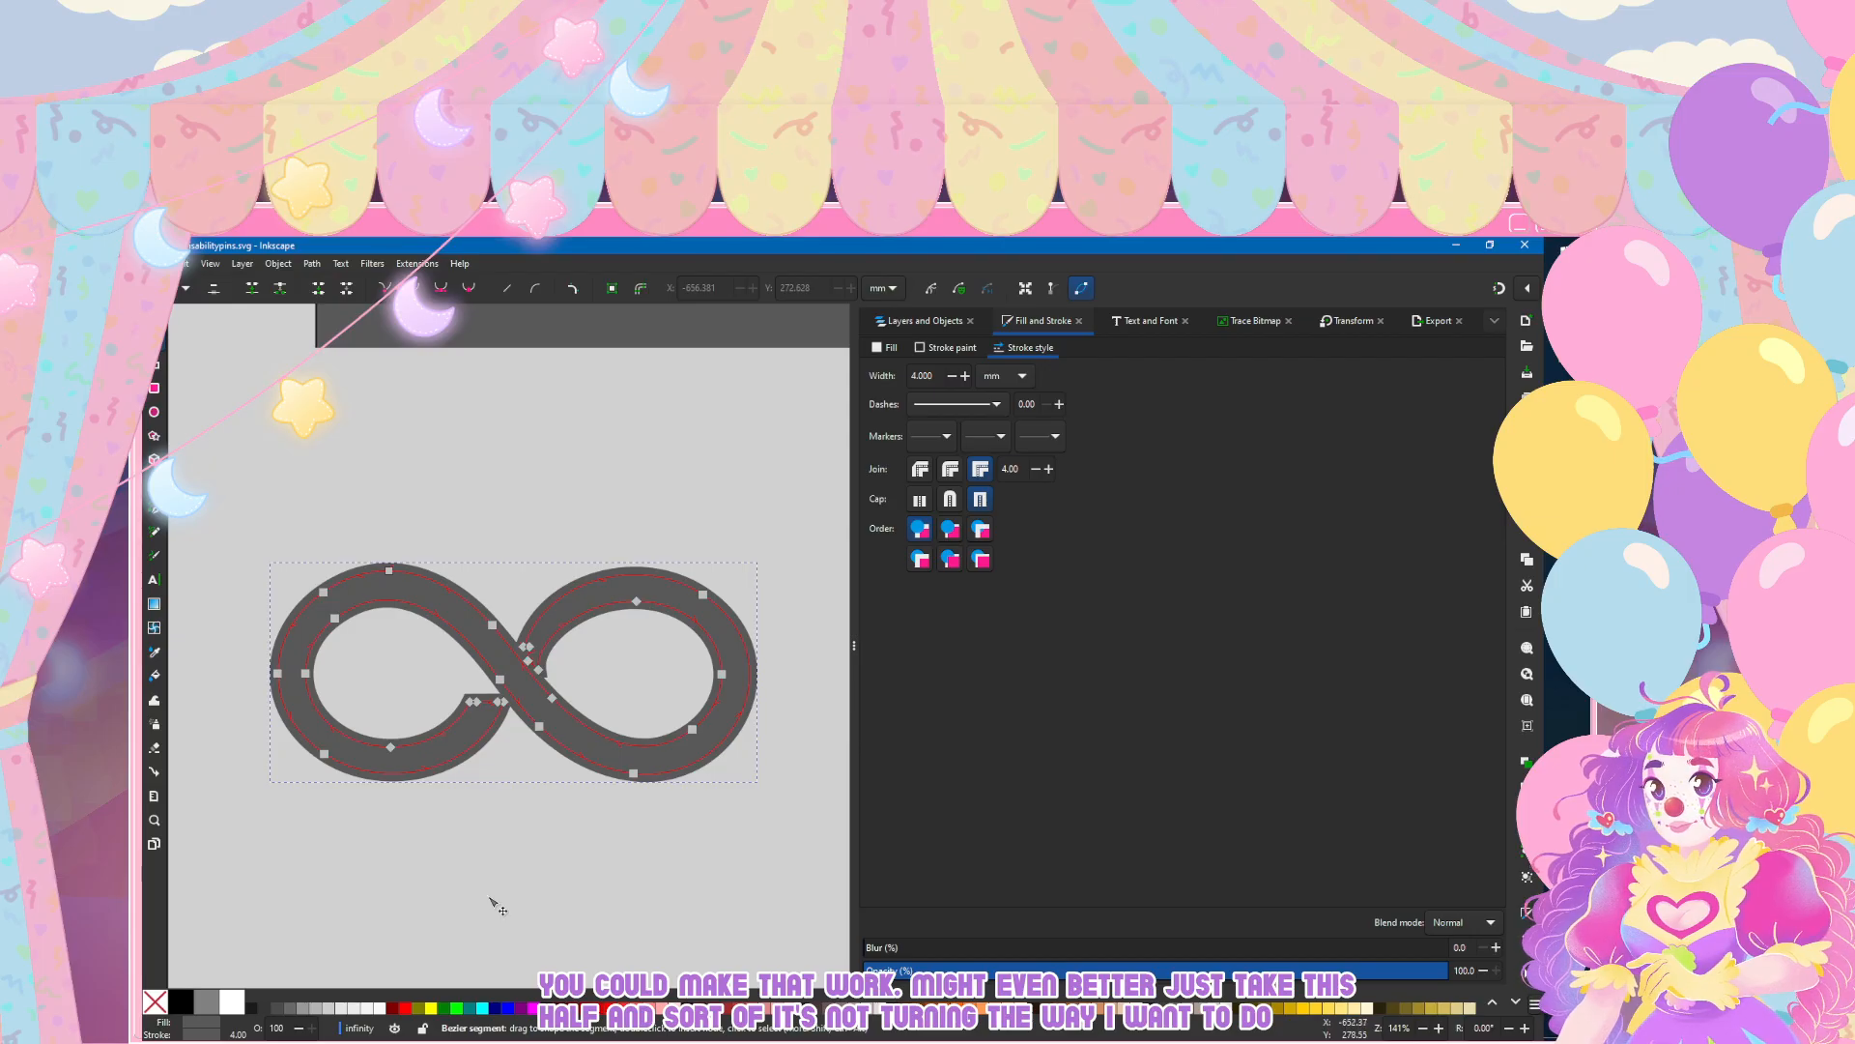
{"action": "left_click", "coordinate": [537, 674]}
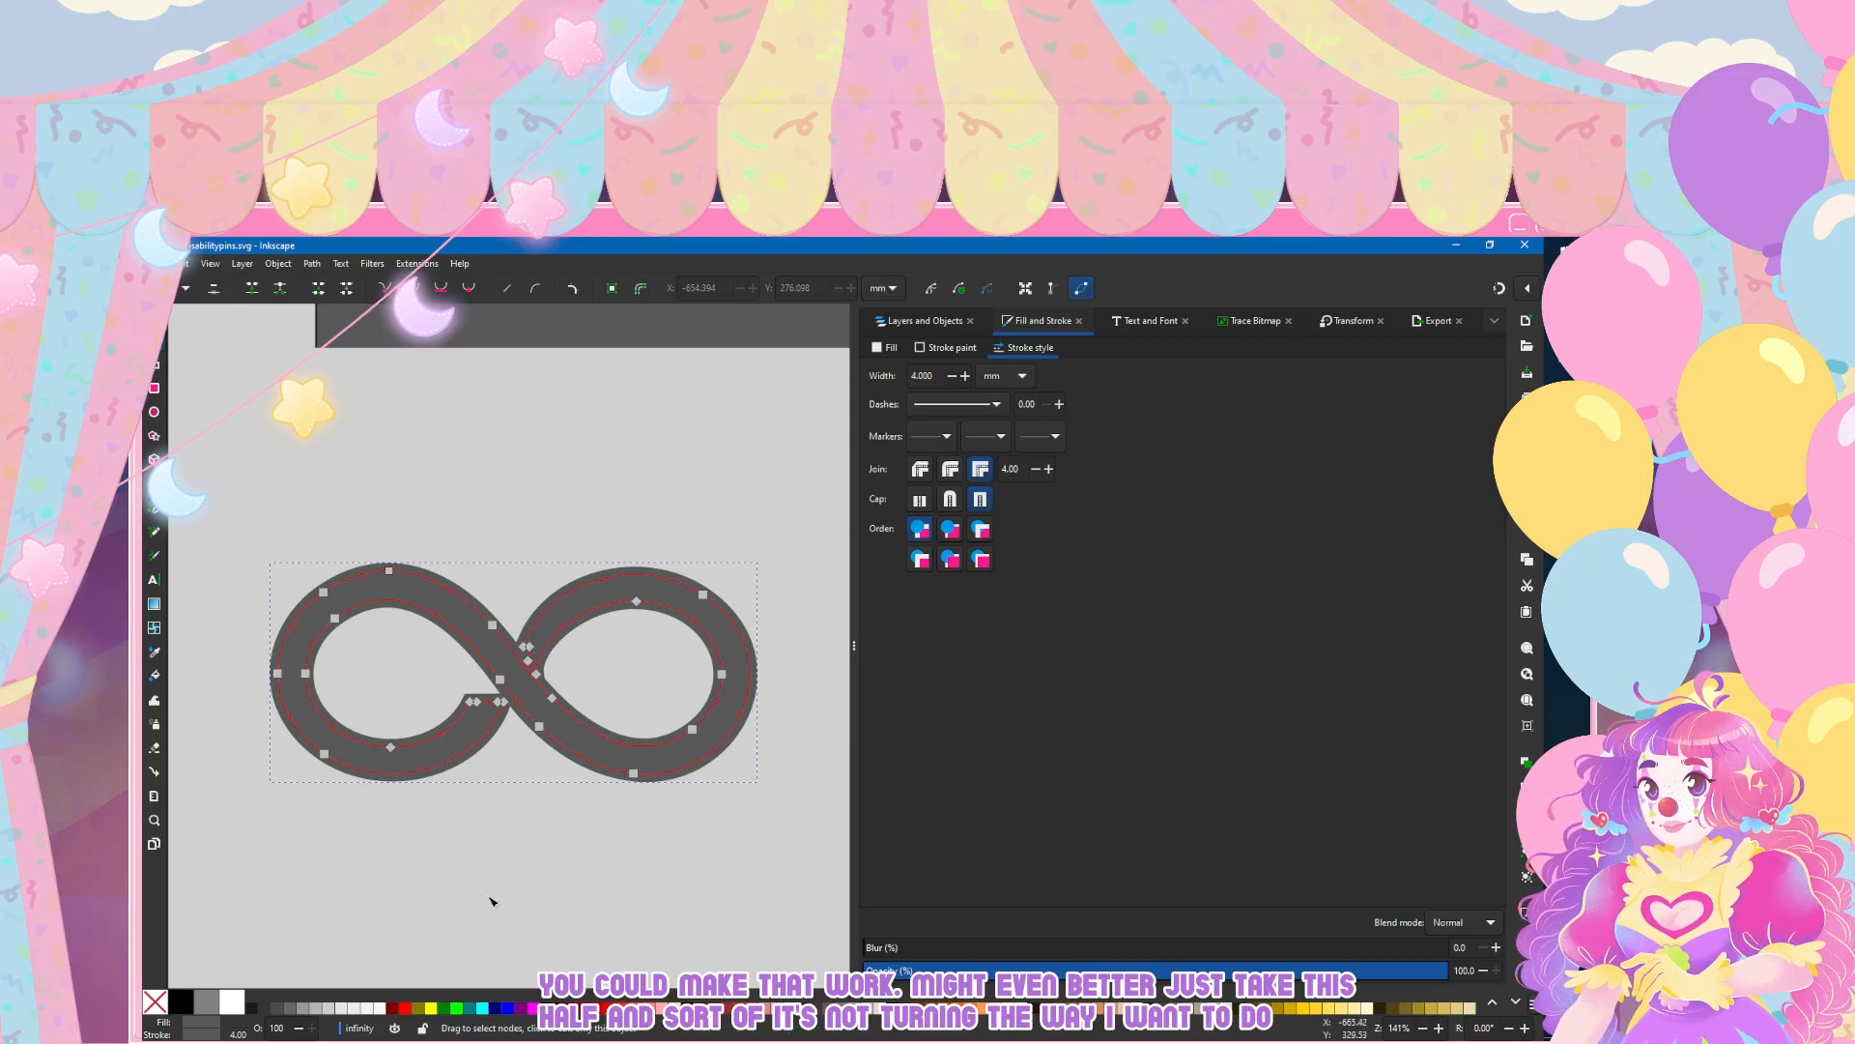
{"action": "left_click", "coordinate": [490, 901]}
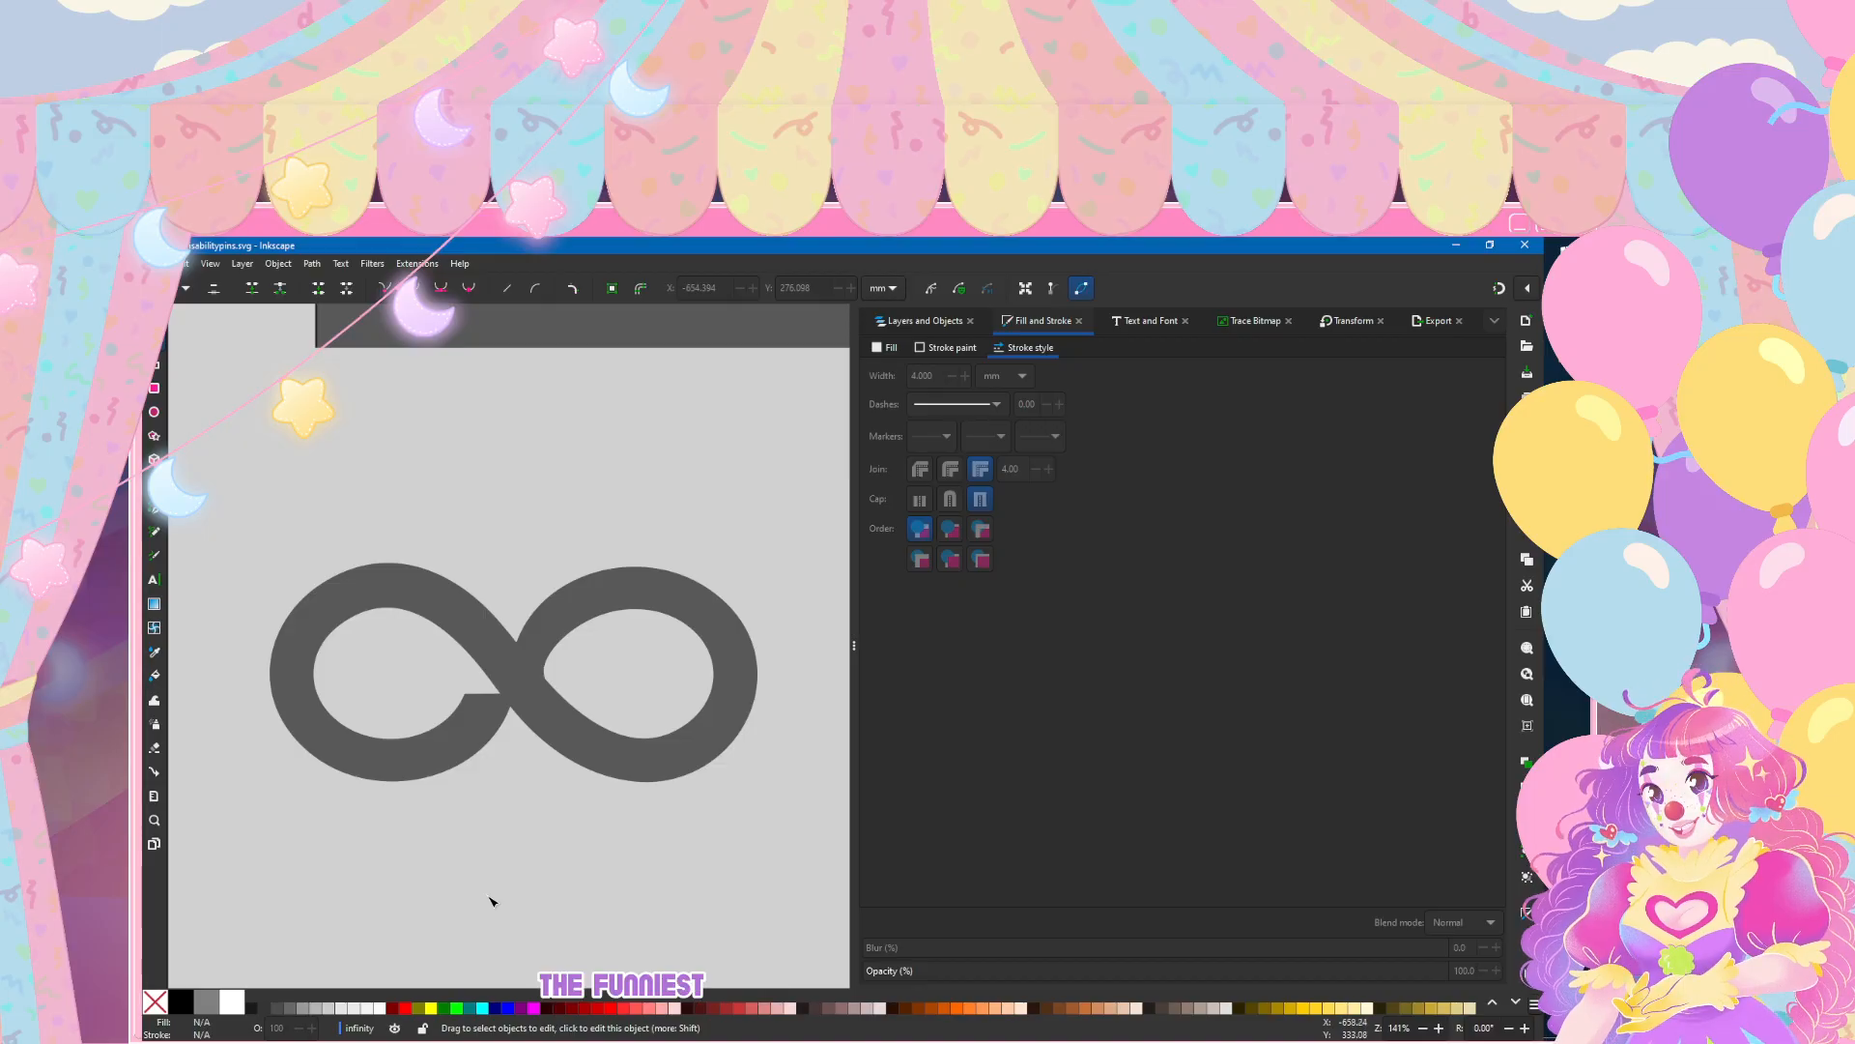
{"action": "scroll", "coordinate": [521, 705], "scroll_direction": "up", "scroll_amount": 1}
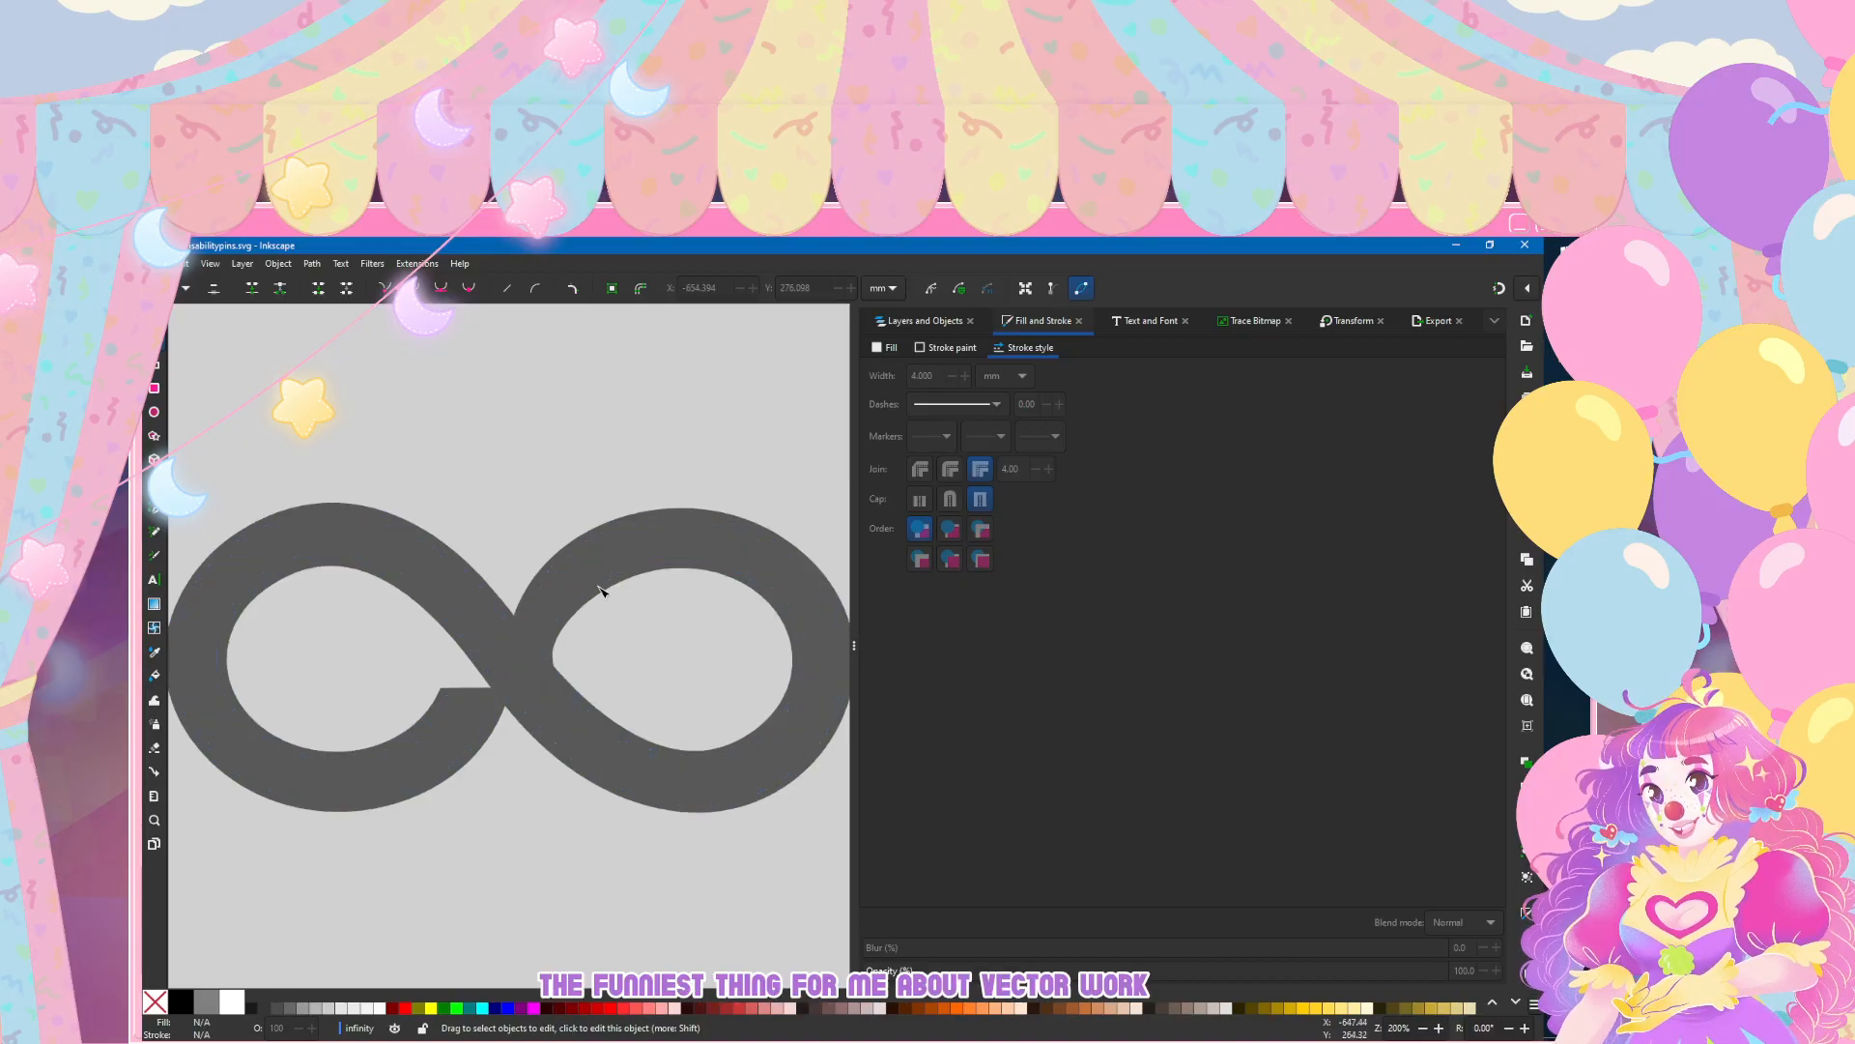
{"action": "left_click", "coordinate": [532, 556]}
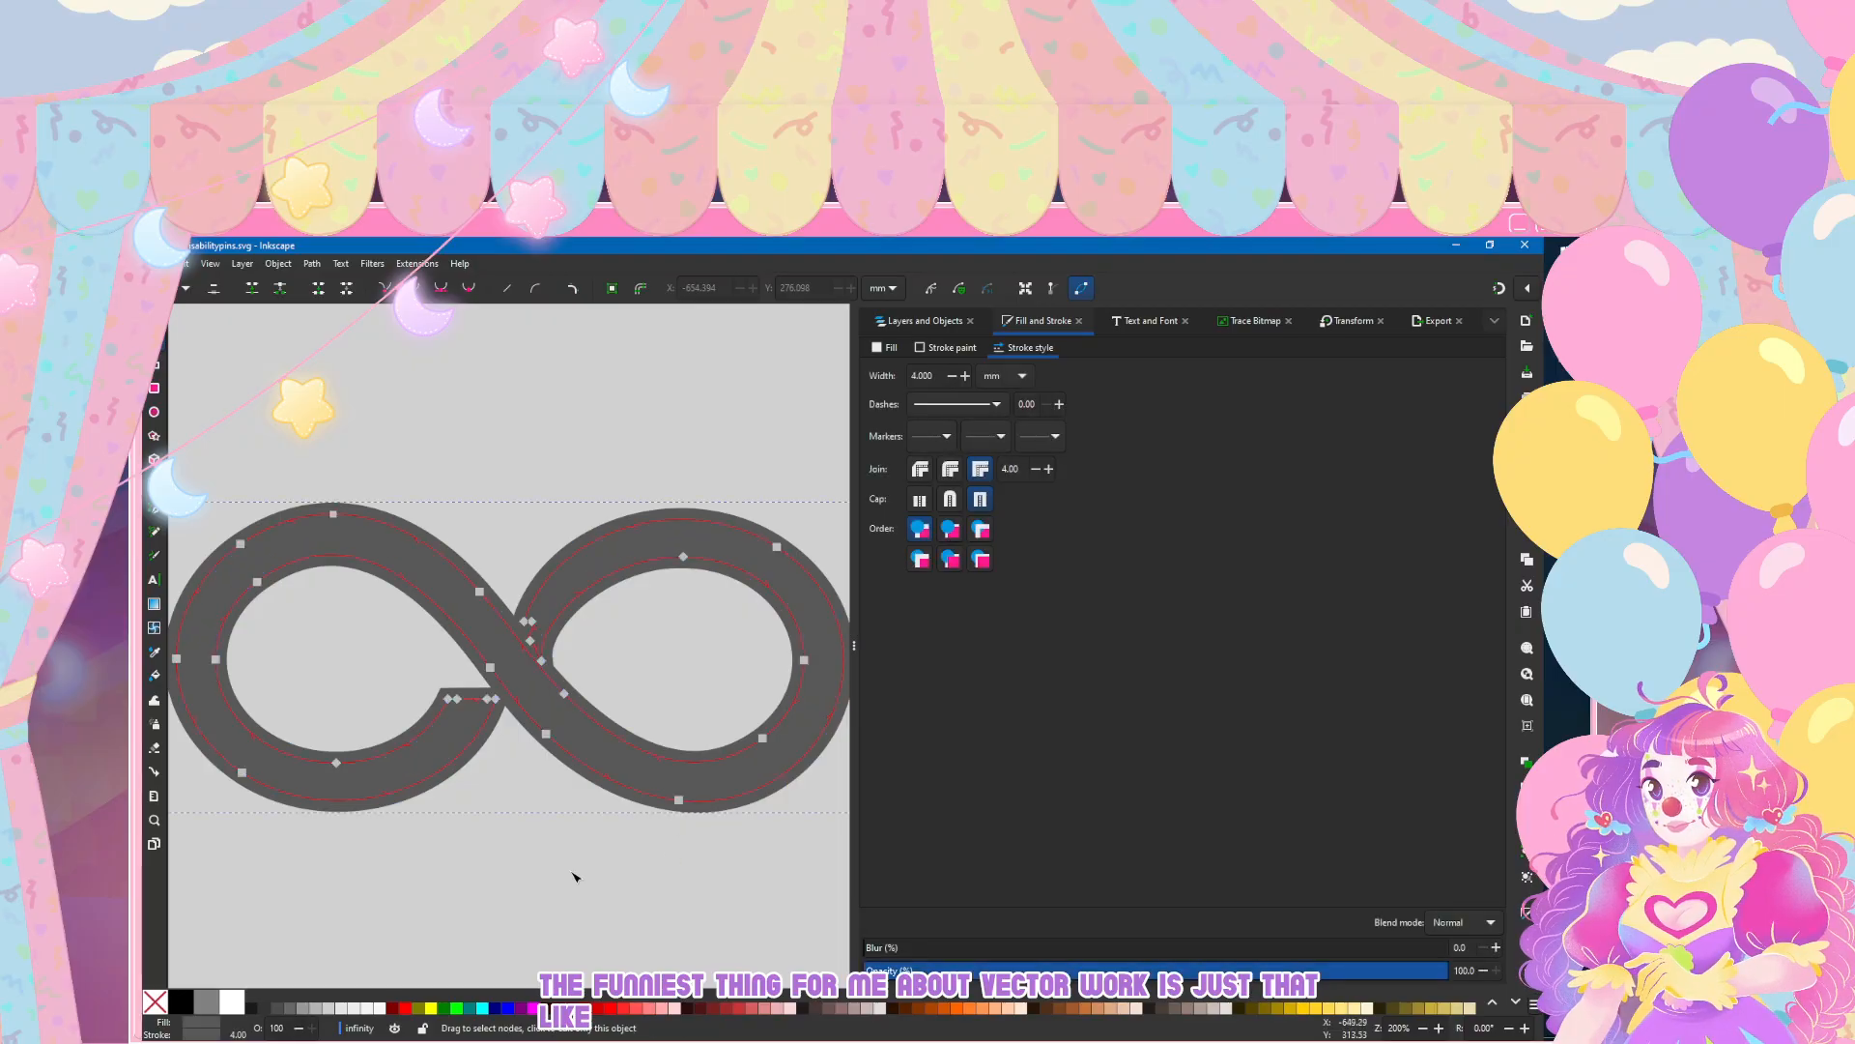
{"action": "left_click", "coordinate": [573, 877]}
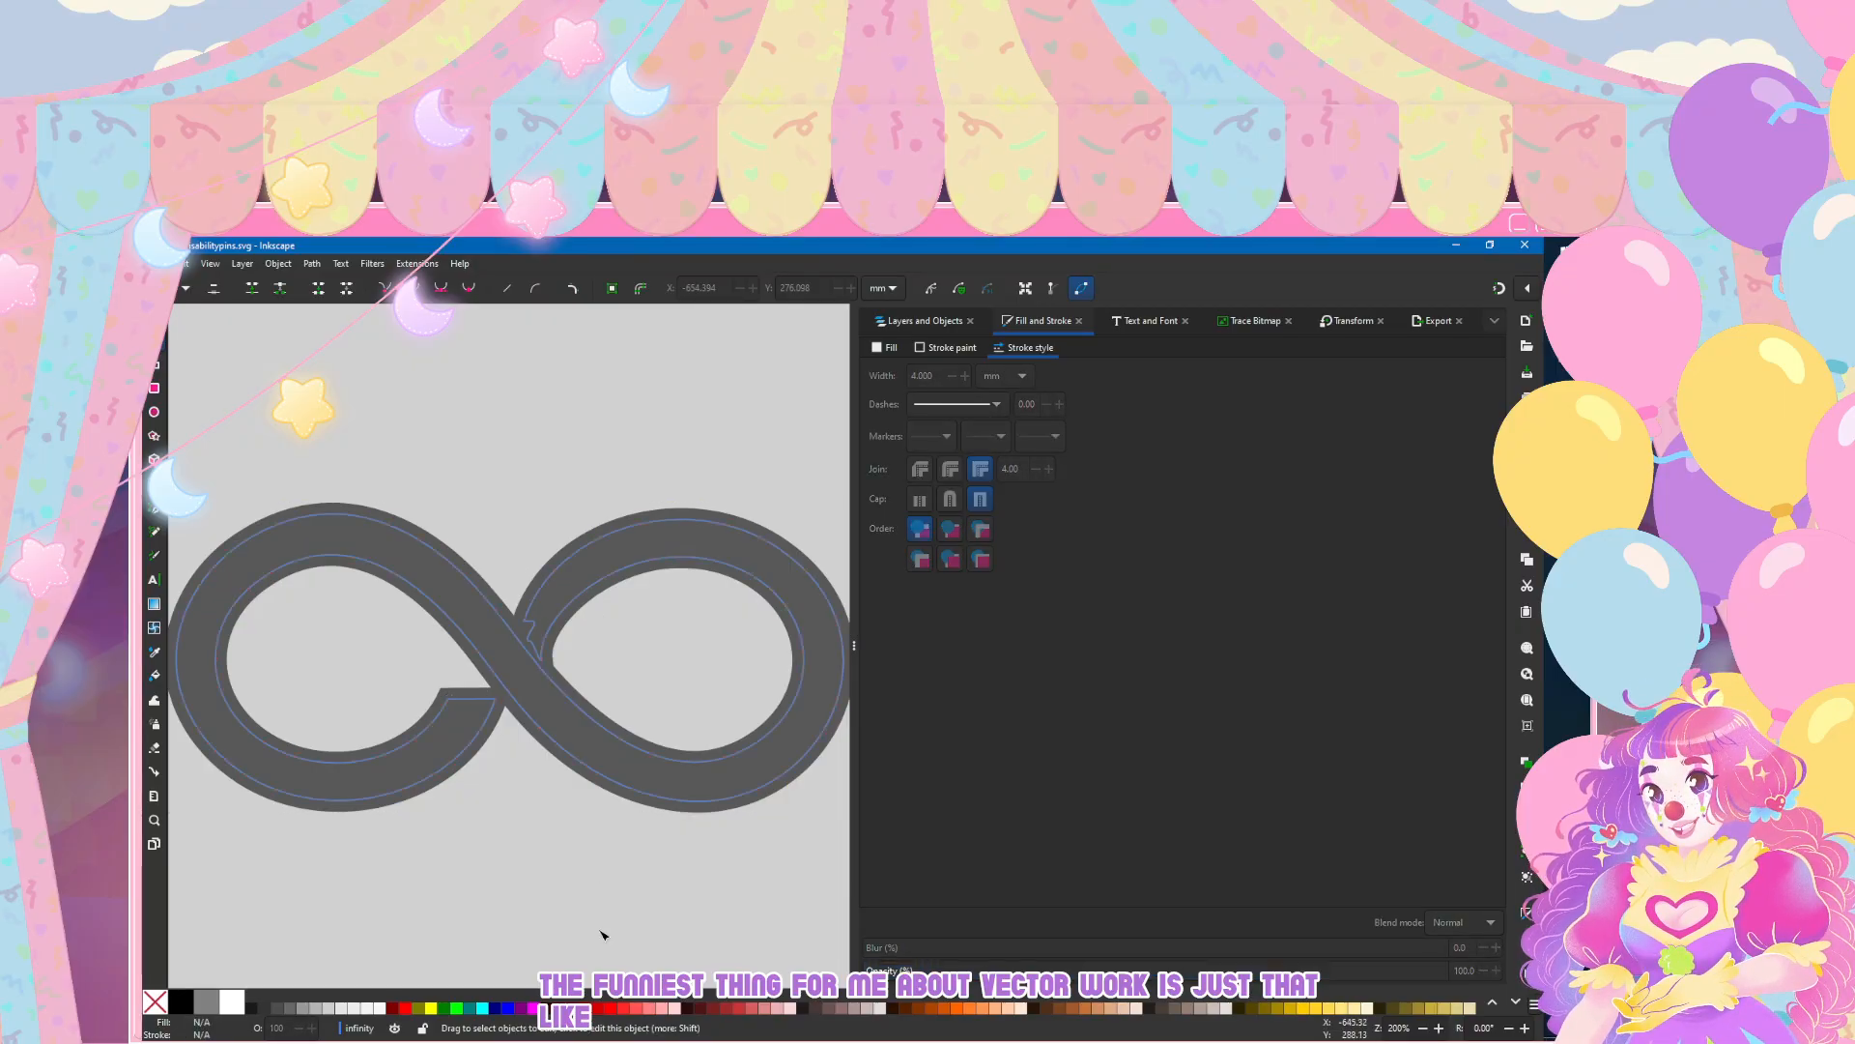
{"action": "scroll", "coordinate": [605, 929], "scroll_direction": "down", "scroll_amount": 3}
{"action": "scroll", "coordinate": [605, 937], "scroll_direction": "down", "scroll_amount": 2}
{"action": "scroll", "coordinate": [605, 908], "scroll_direction": "down", "scroll_amount": 3}
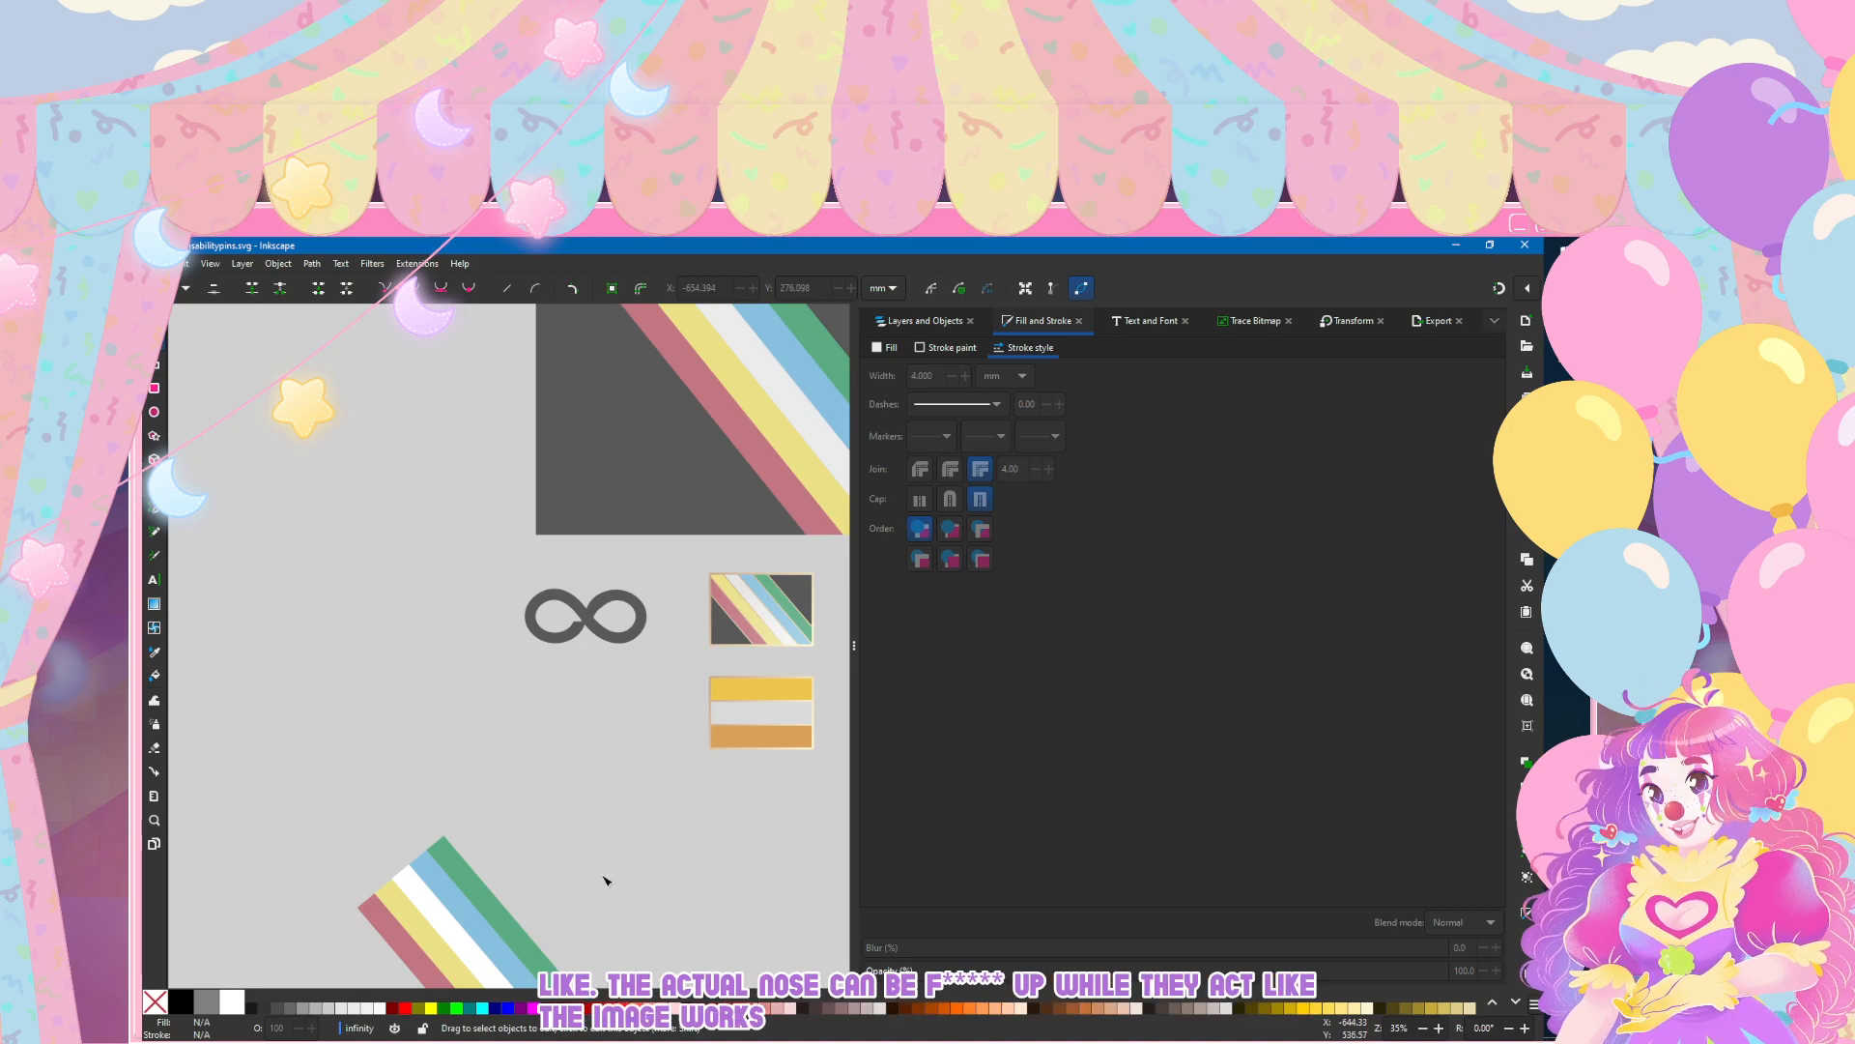
Step: Compare the infinity symbol with notches on both sides of the crossing at several scales and beside the other pins
{"action": "scroll", "coordinate": [617, 621], "scroll_direction": "up", "scroll_amount": 5}
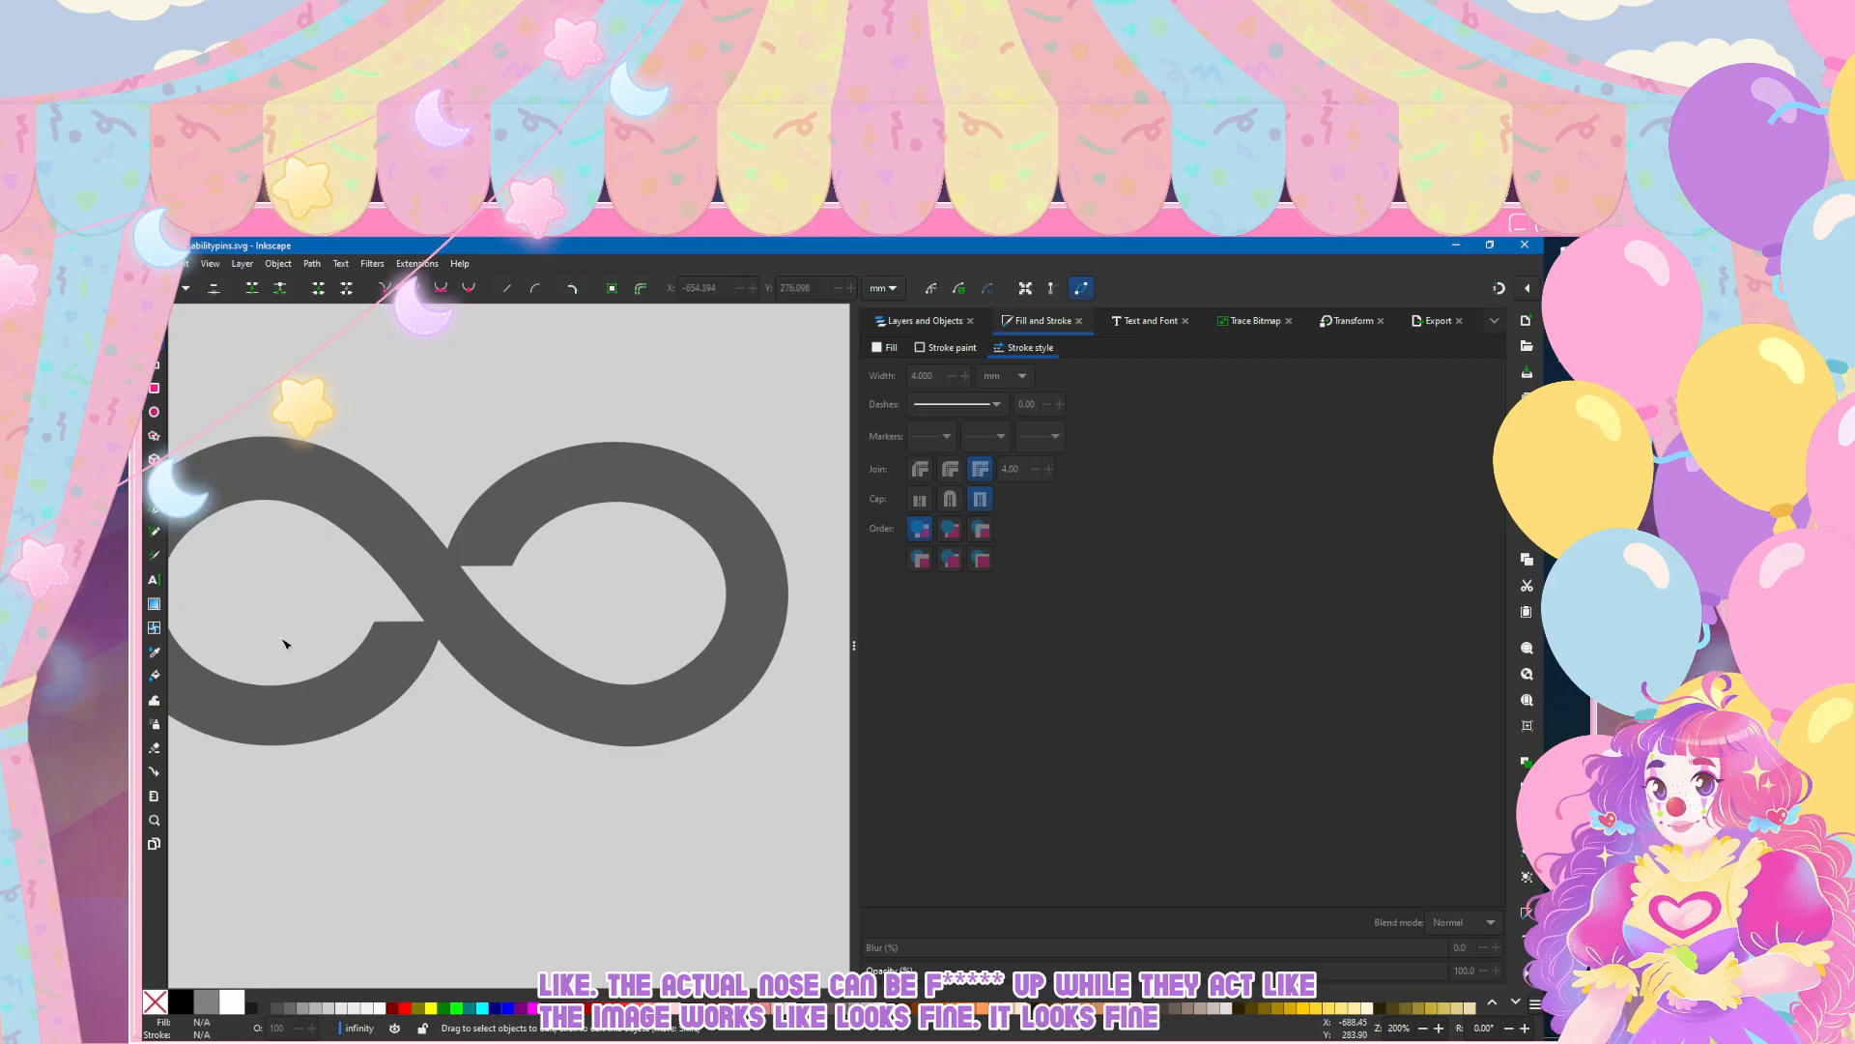
{"action": "scroll", "coordinate": [283, 643], "scroll_direction": "down", "scroll_amount": 2}
{"action": "scroll", "coordinate": [464, 705], "scroll_direction": "up", "scroll_amount": 1}
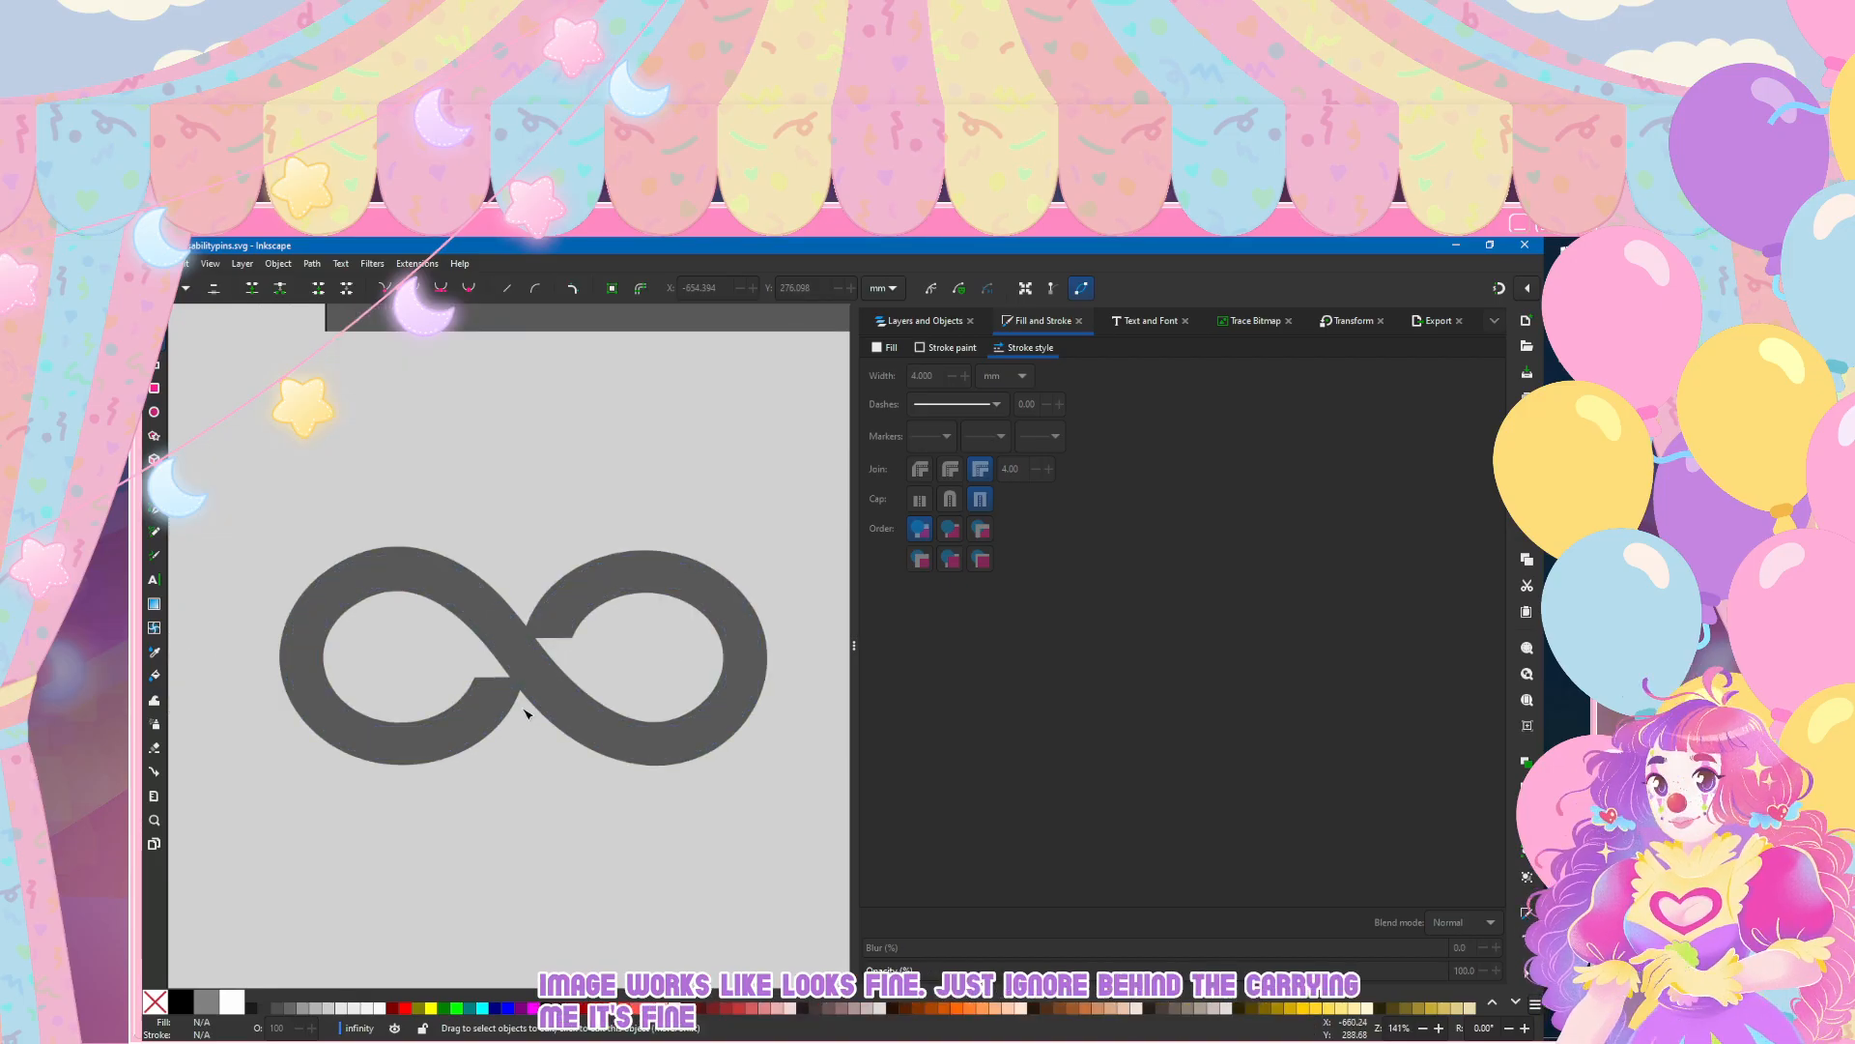
{"action": "scroll", "coordinate": [524, 712], "scroll_direction": "down", "scroll_amount": 5}
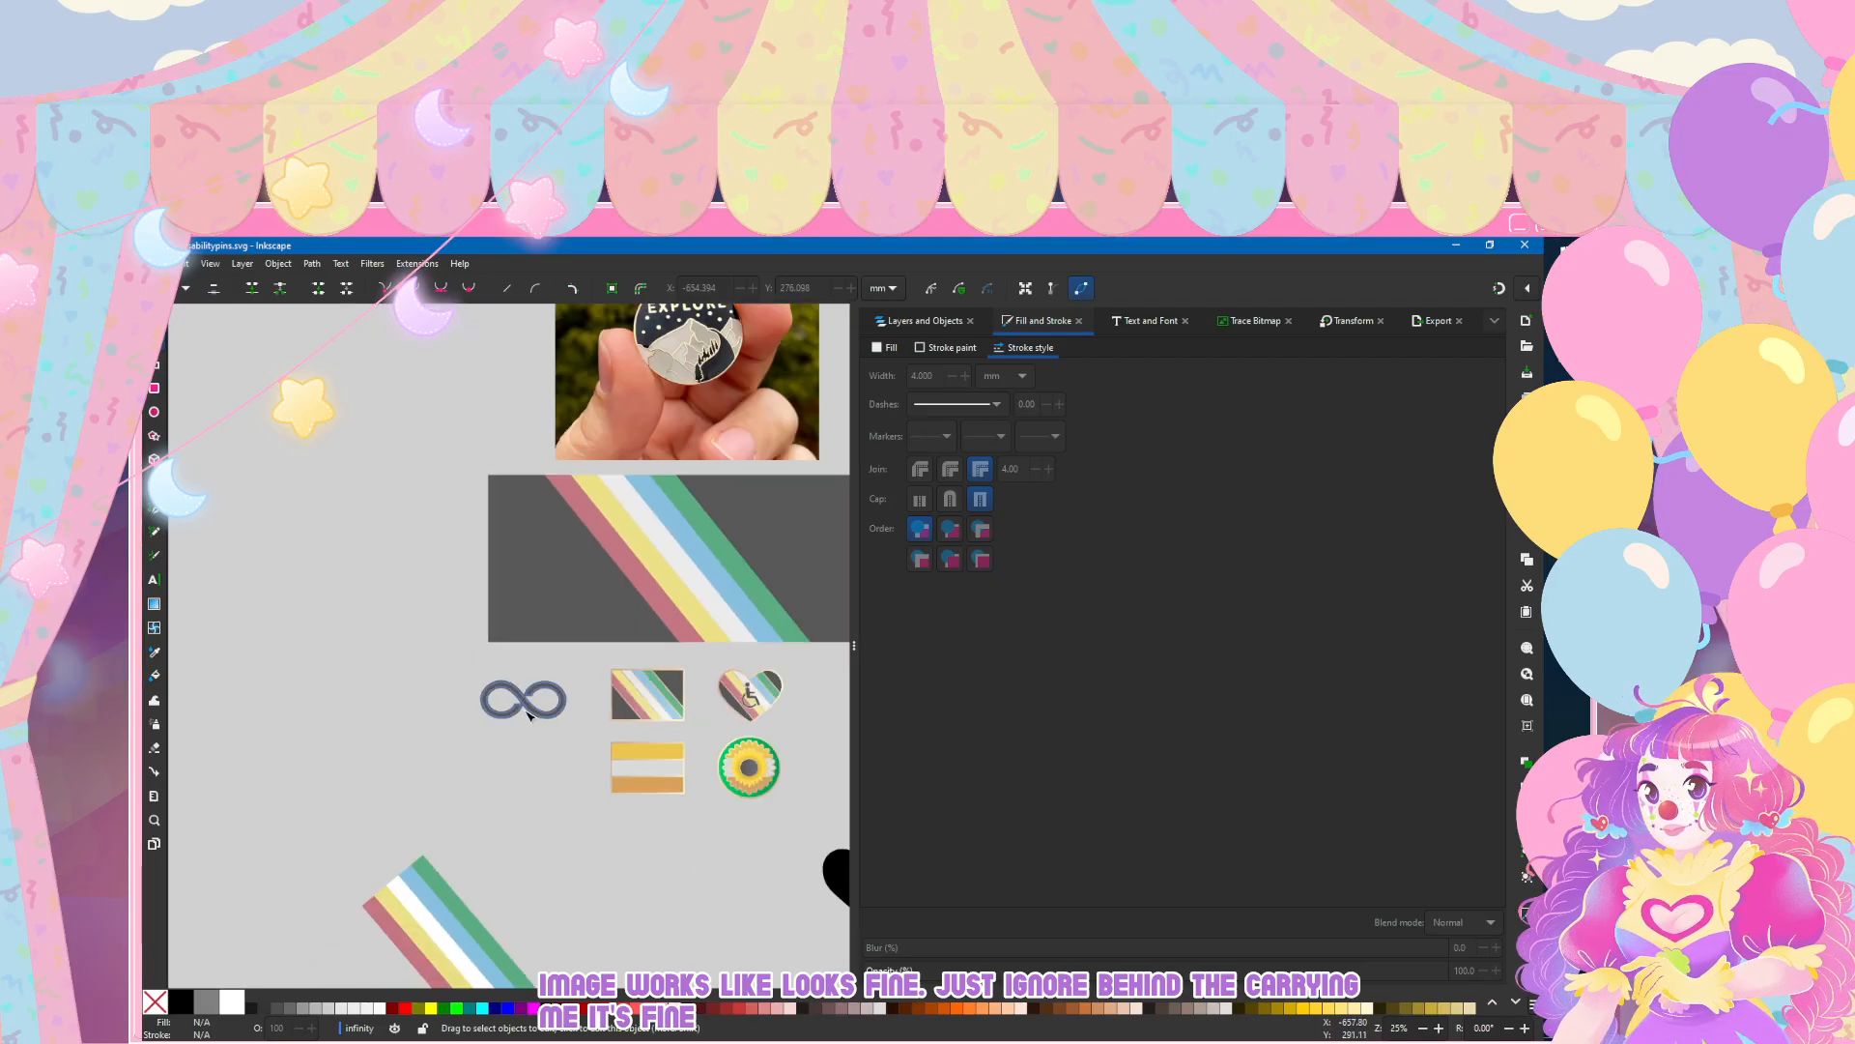
{"action": "scroll", "coordinate": [527, 715], "scroll_direction": "down", "scroll_amount": 1}
{"action": "scroll", "coordinate": [532, 729], "scroll_direction": "up", "scroll_amount": 5}
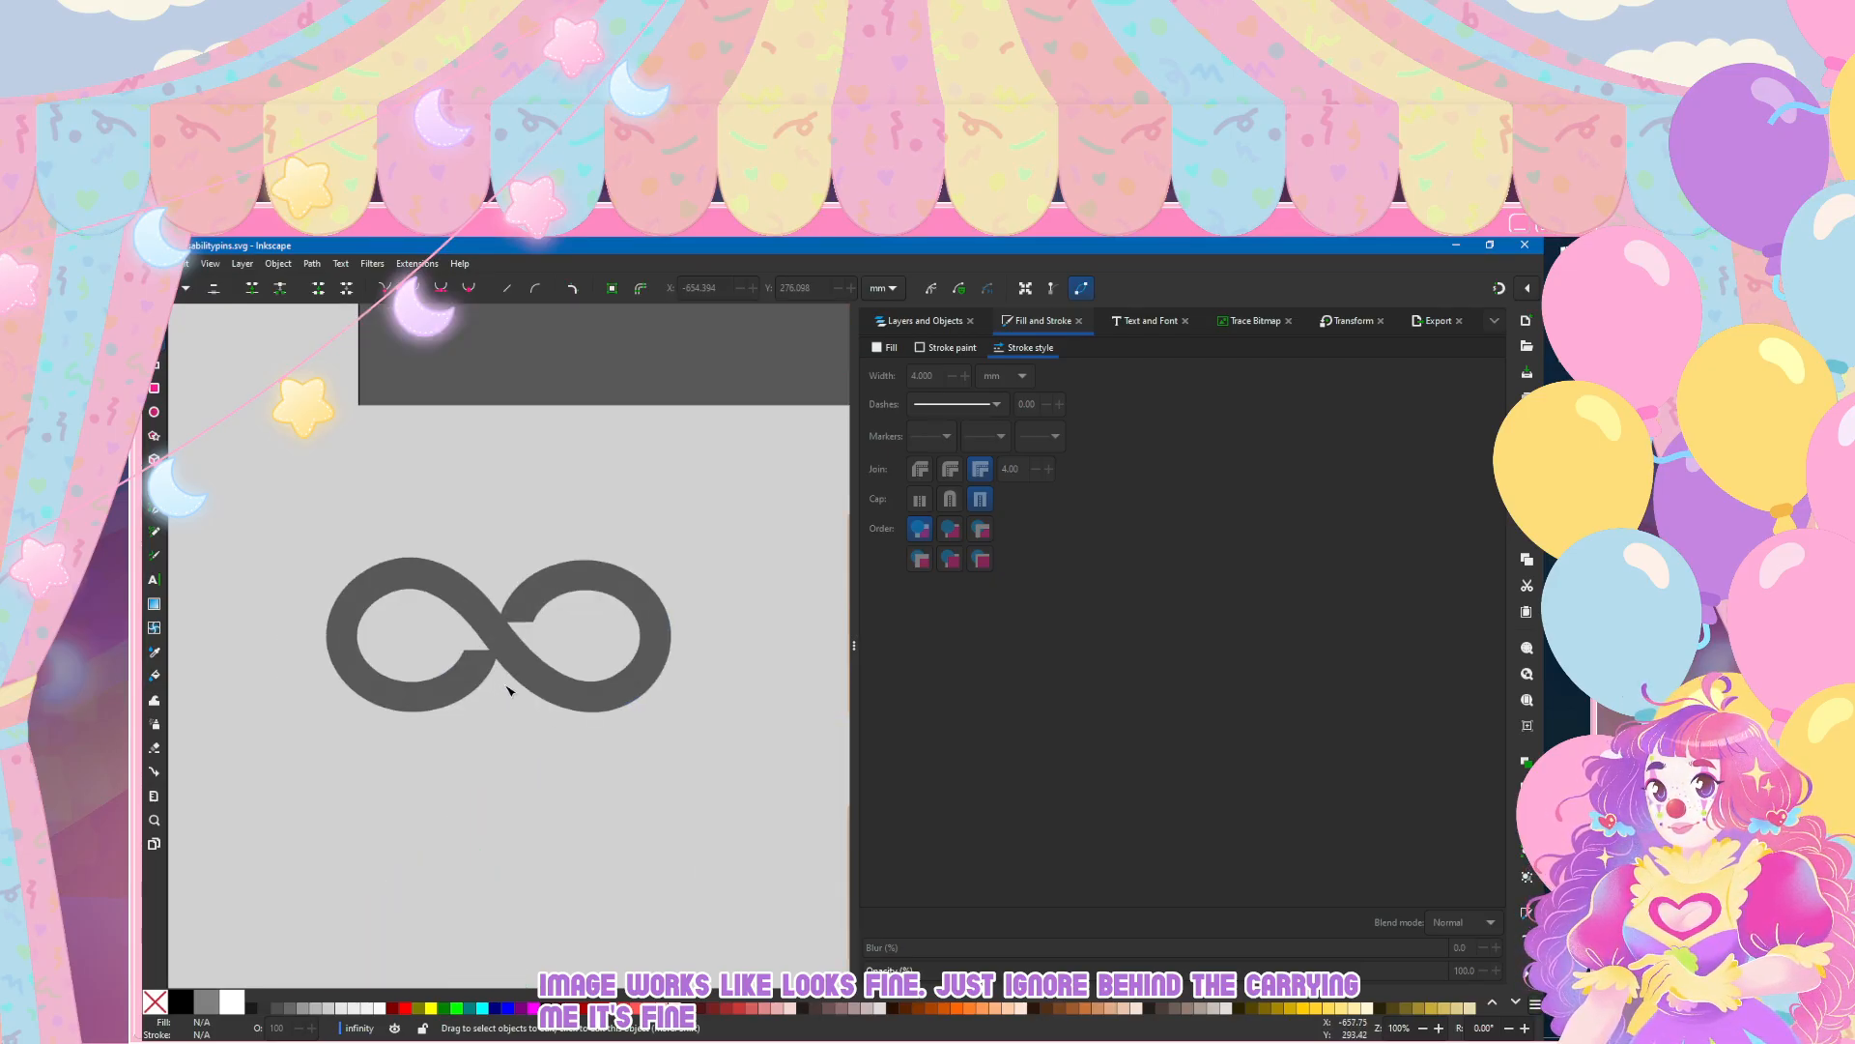
{"action": "scroll", "coordinate": [509, 689], "scroll_direction": "up", "scroll_amount": 1}
{"action": "scroll", "coordinate": [505, 666], "scroll_direction": "down", "scroll_amount": 2}
{"action": "scroll", "coordinate": [505, 680], "scroll_direction": "up", "scroll_amount": 2}
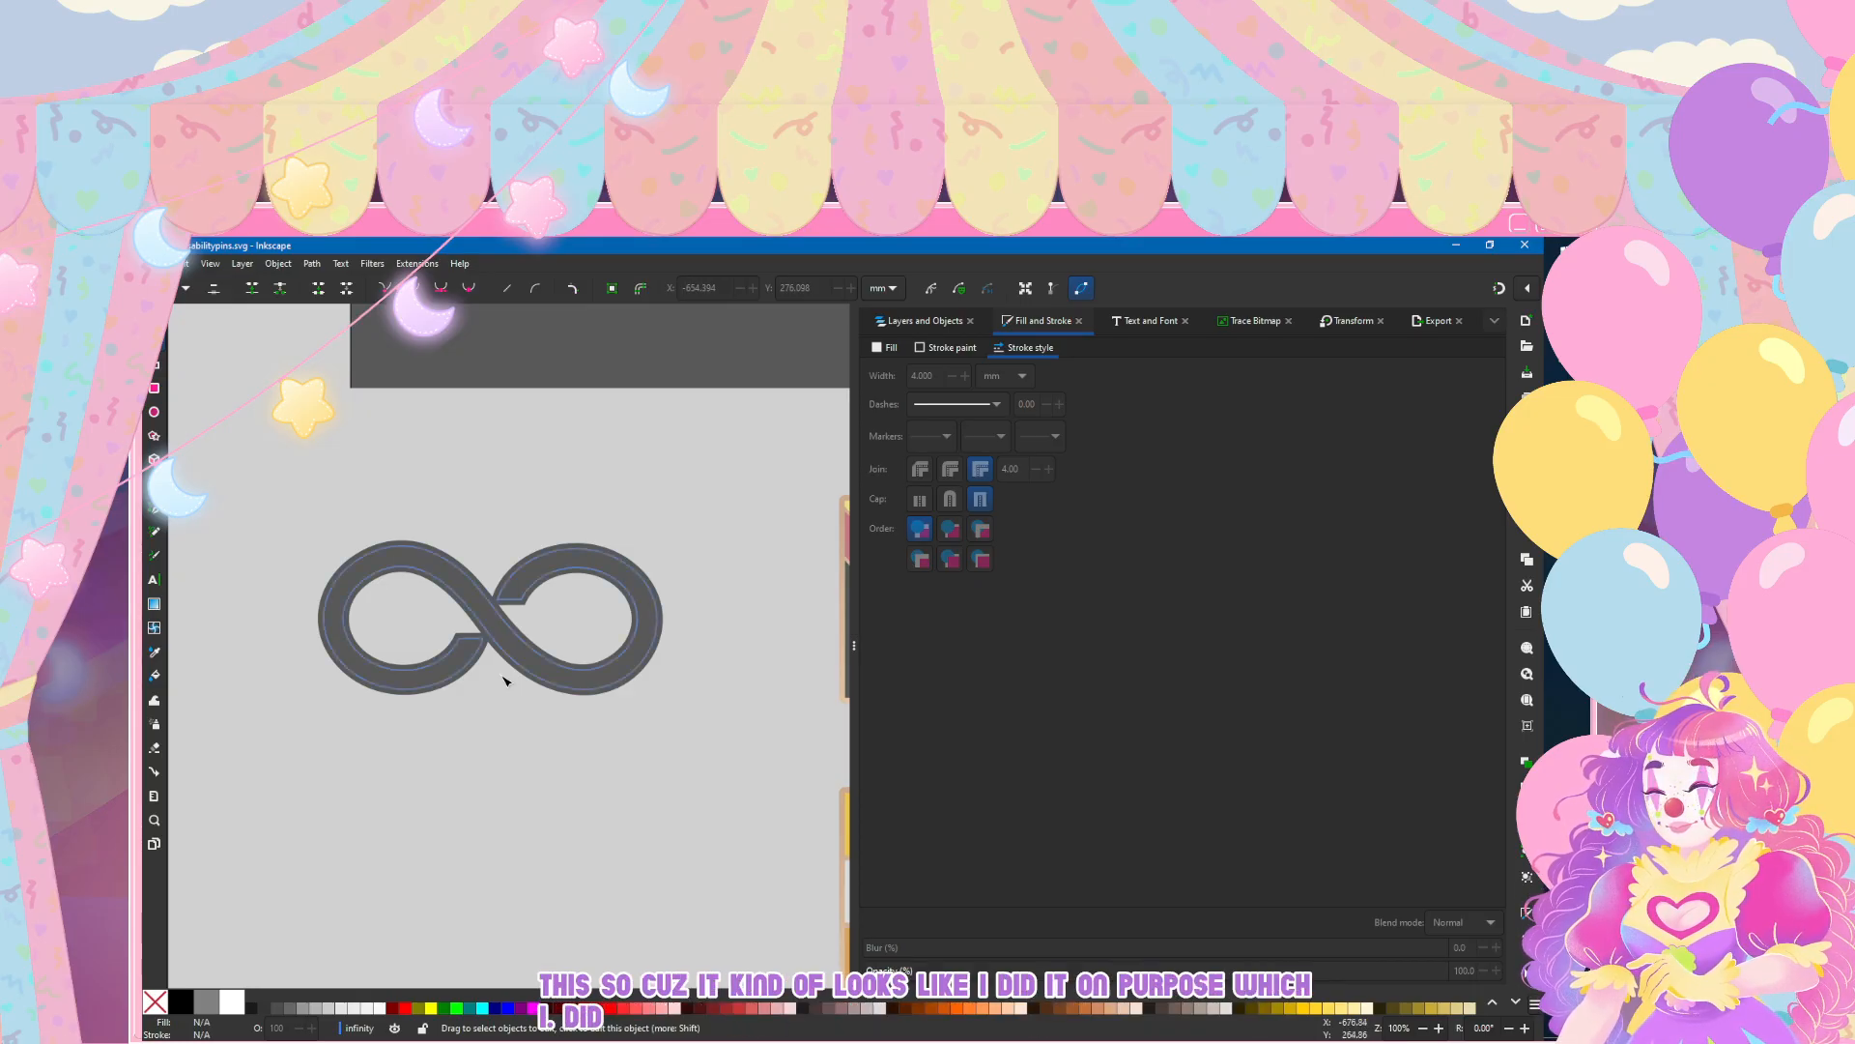
Step: Draw temporary rectangles above and below the infinity symbol to compare its loop heights, and undo them
{"action": "key", "text": "r"}
{"action": "mouse_move", "coordinate": [283, 426]}
{"action": "left_mouse_down"}
{"action": "mouse_move", "coordinate": [539, 513]}
{"action": "mouse_move", "coordinate": [691, 537]}
{"action": "left_mouse_up"}
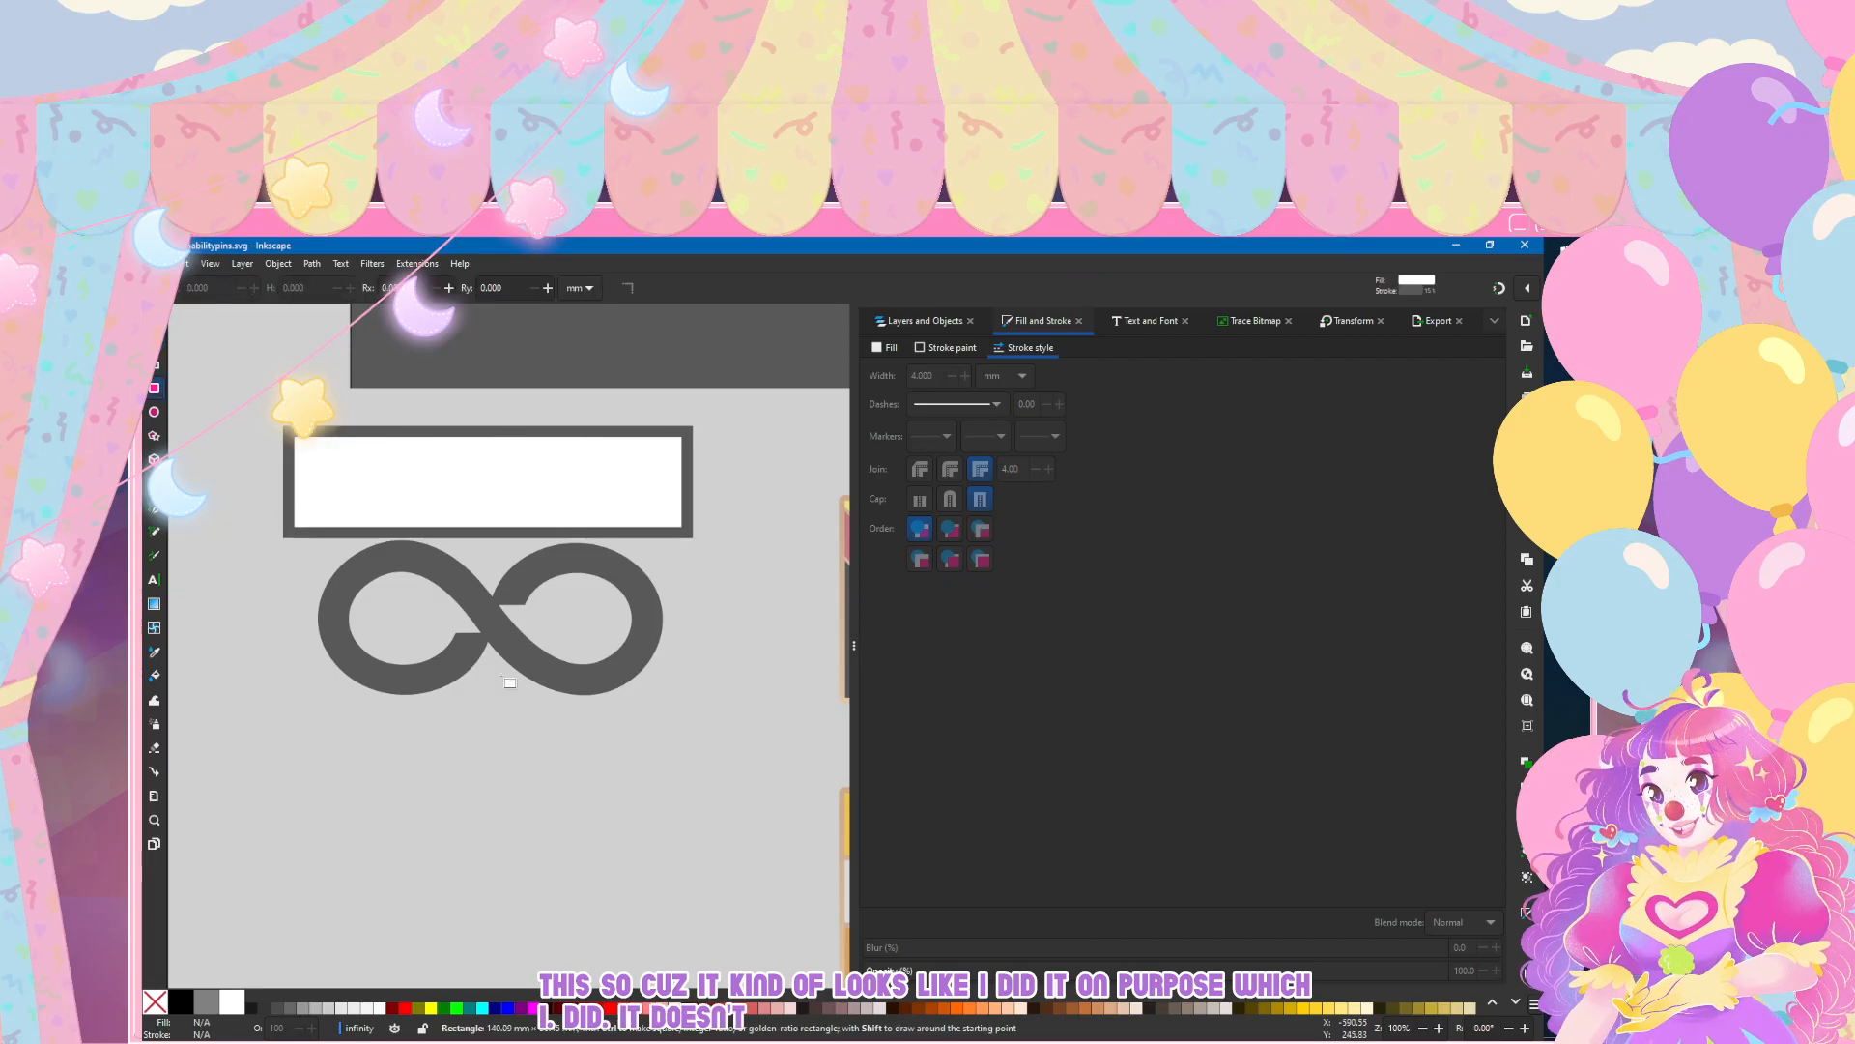
{"action": "left_click_drag", "start_coordinate": [349, 693], "coordinate": [710, 797]}
{"action": "key", "text": "ctrl+z"}
{"action": "left_click_drag", "start_coordinate": [327, 696], "coordinate": [690, 853]}
{"action": "key", "text": "ctrl+z"}
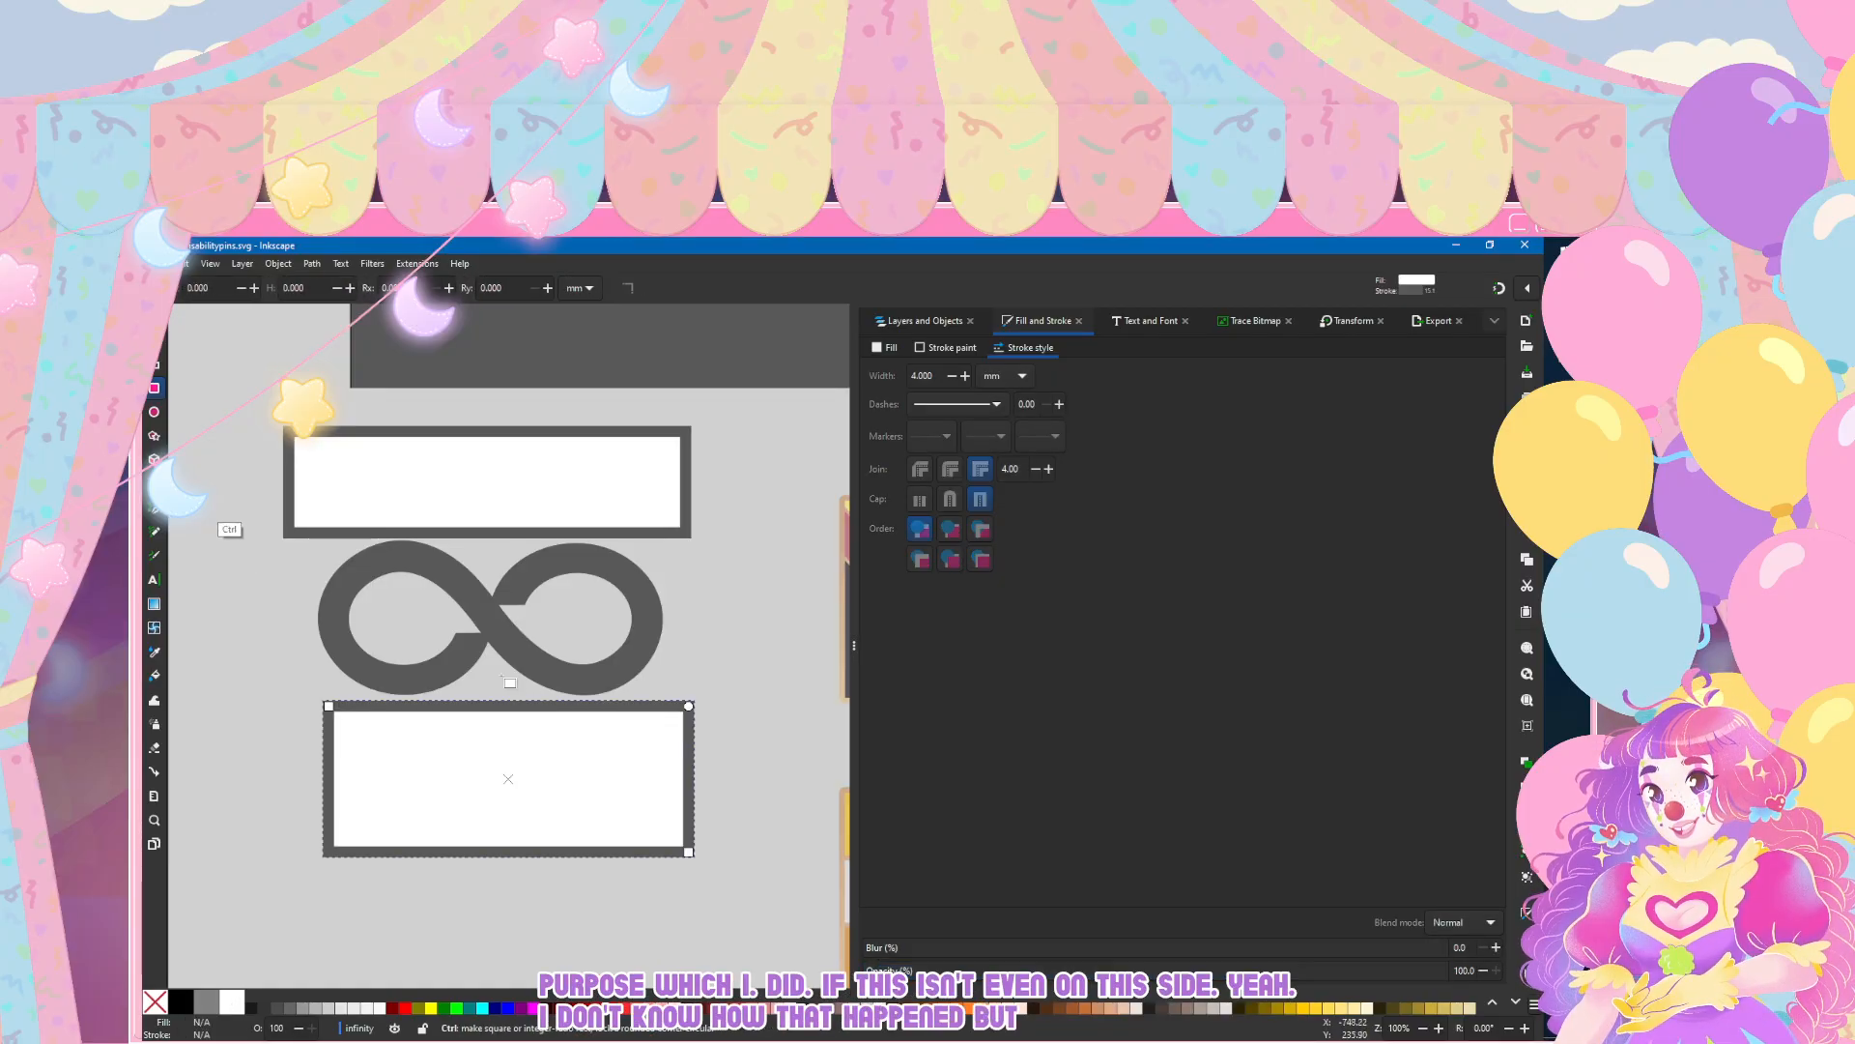
{"action": "key", "text": "ctrl+z"}
{"action": "key", "text": "ctrl+z"}
Step: Add a node at the top of the right loop's outer edge and raise it and the upper-right node slightly
{"action": "key", "text": "n"}
{"action": "left_click", "coordinate": [501, 676]}
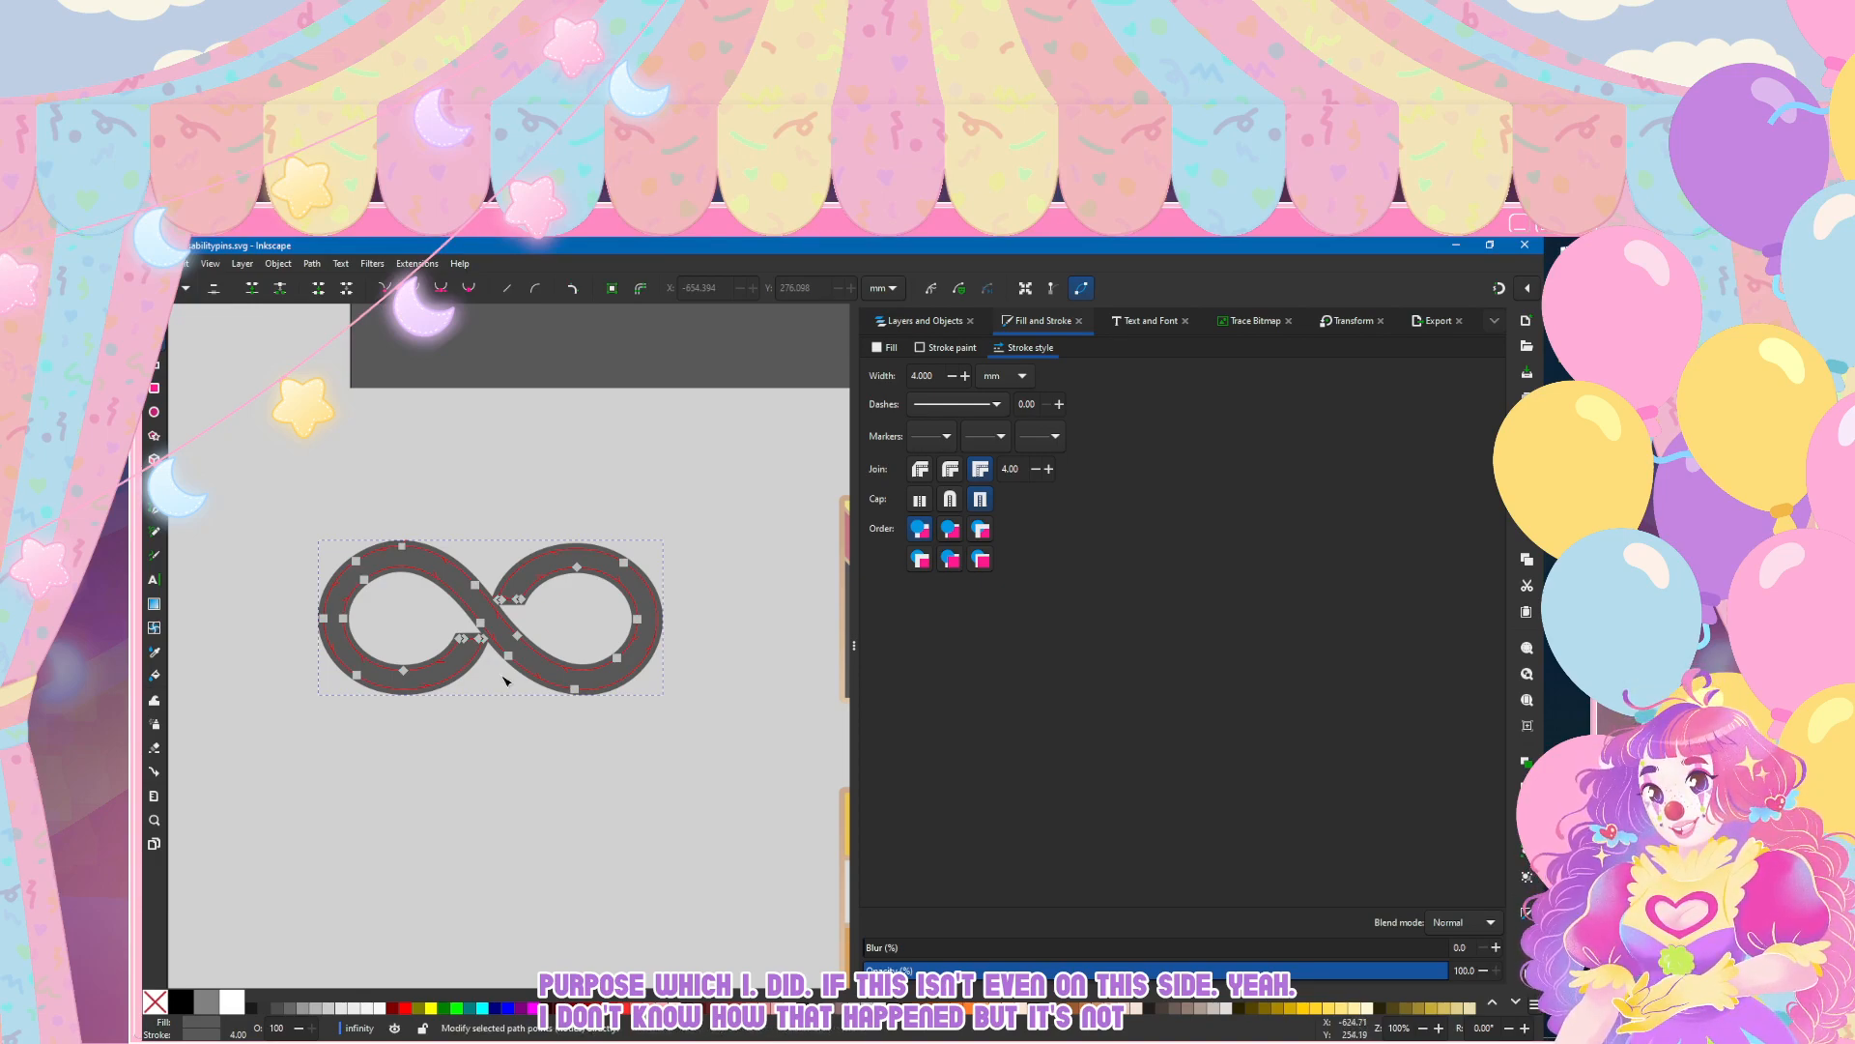
{"action": "double_click", "coordinate": [578, 548]}
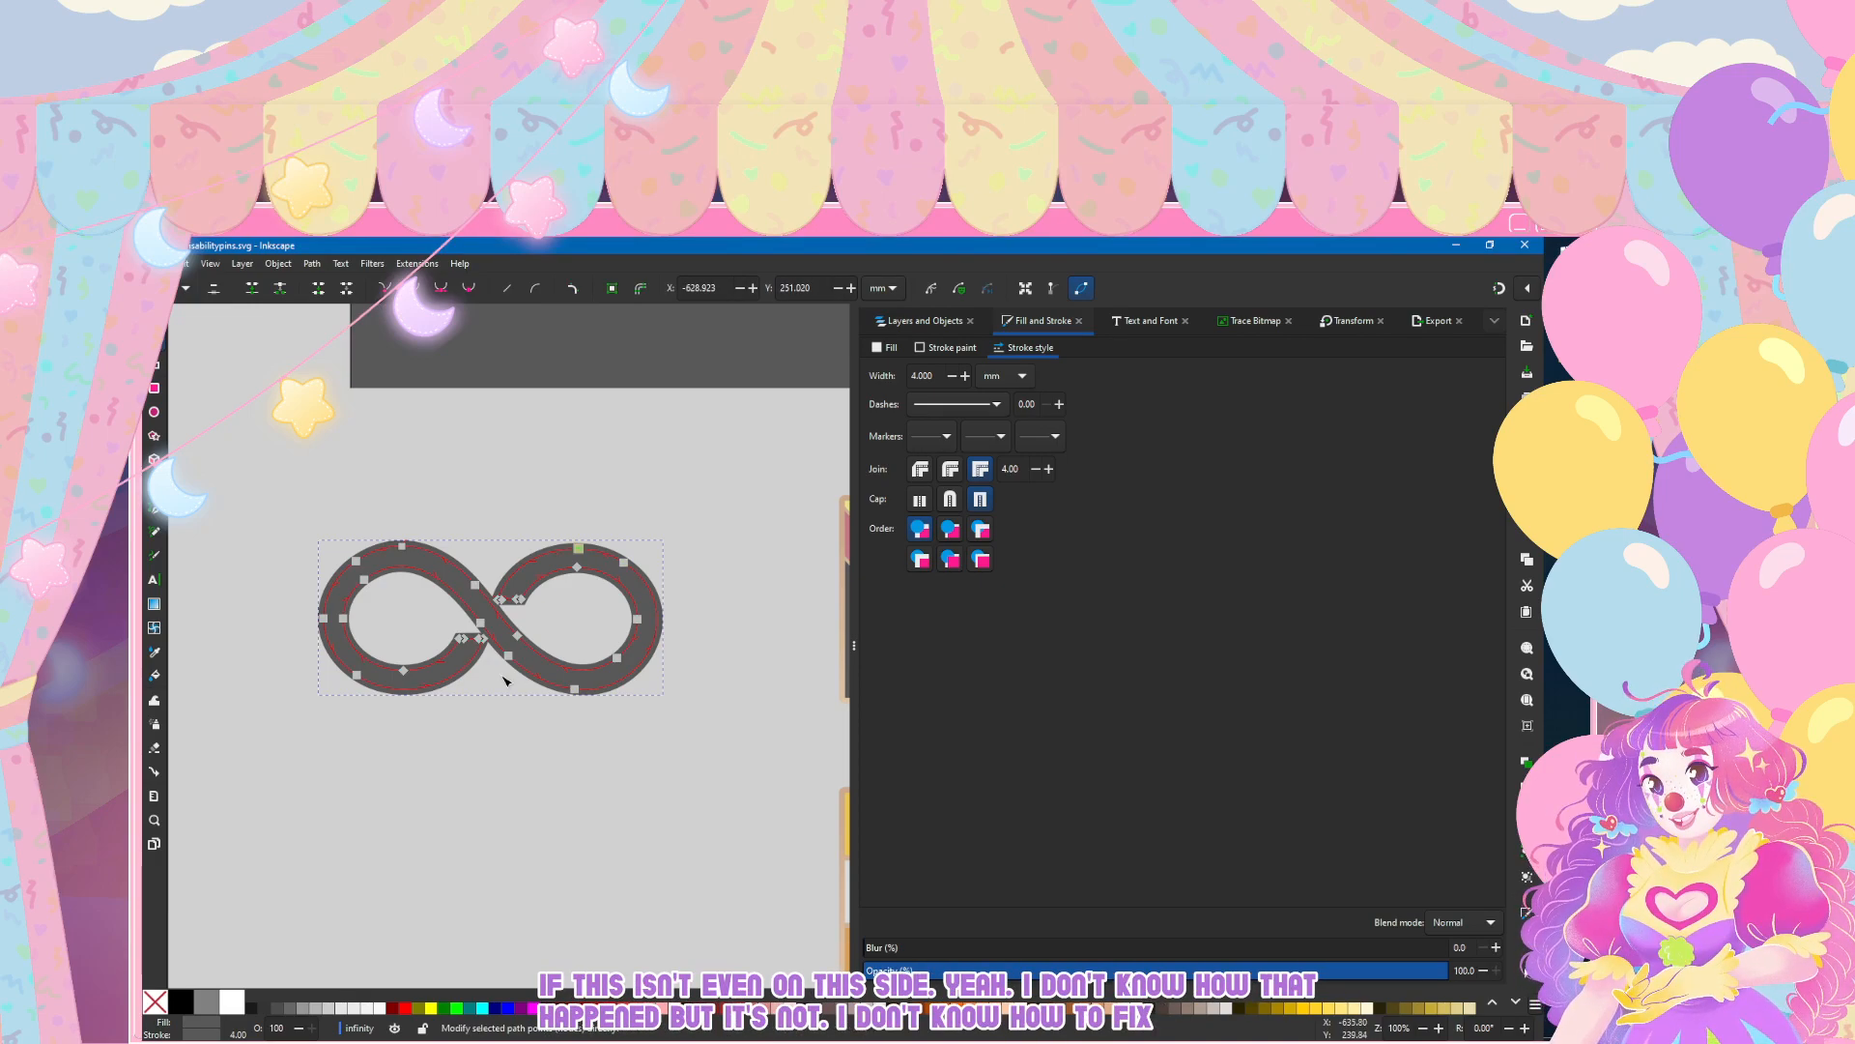
{"action": "left_click", "coordinate": [624, 562], "text": "shift"}
{"action": "key", "text": "Escape"}
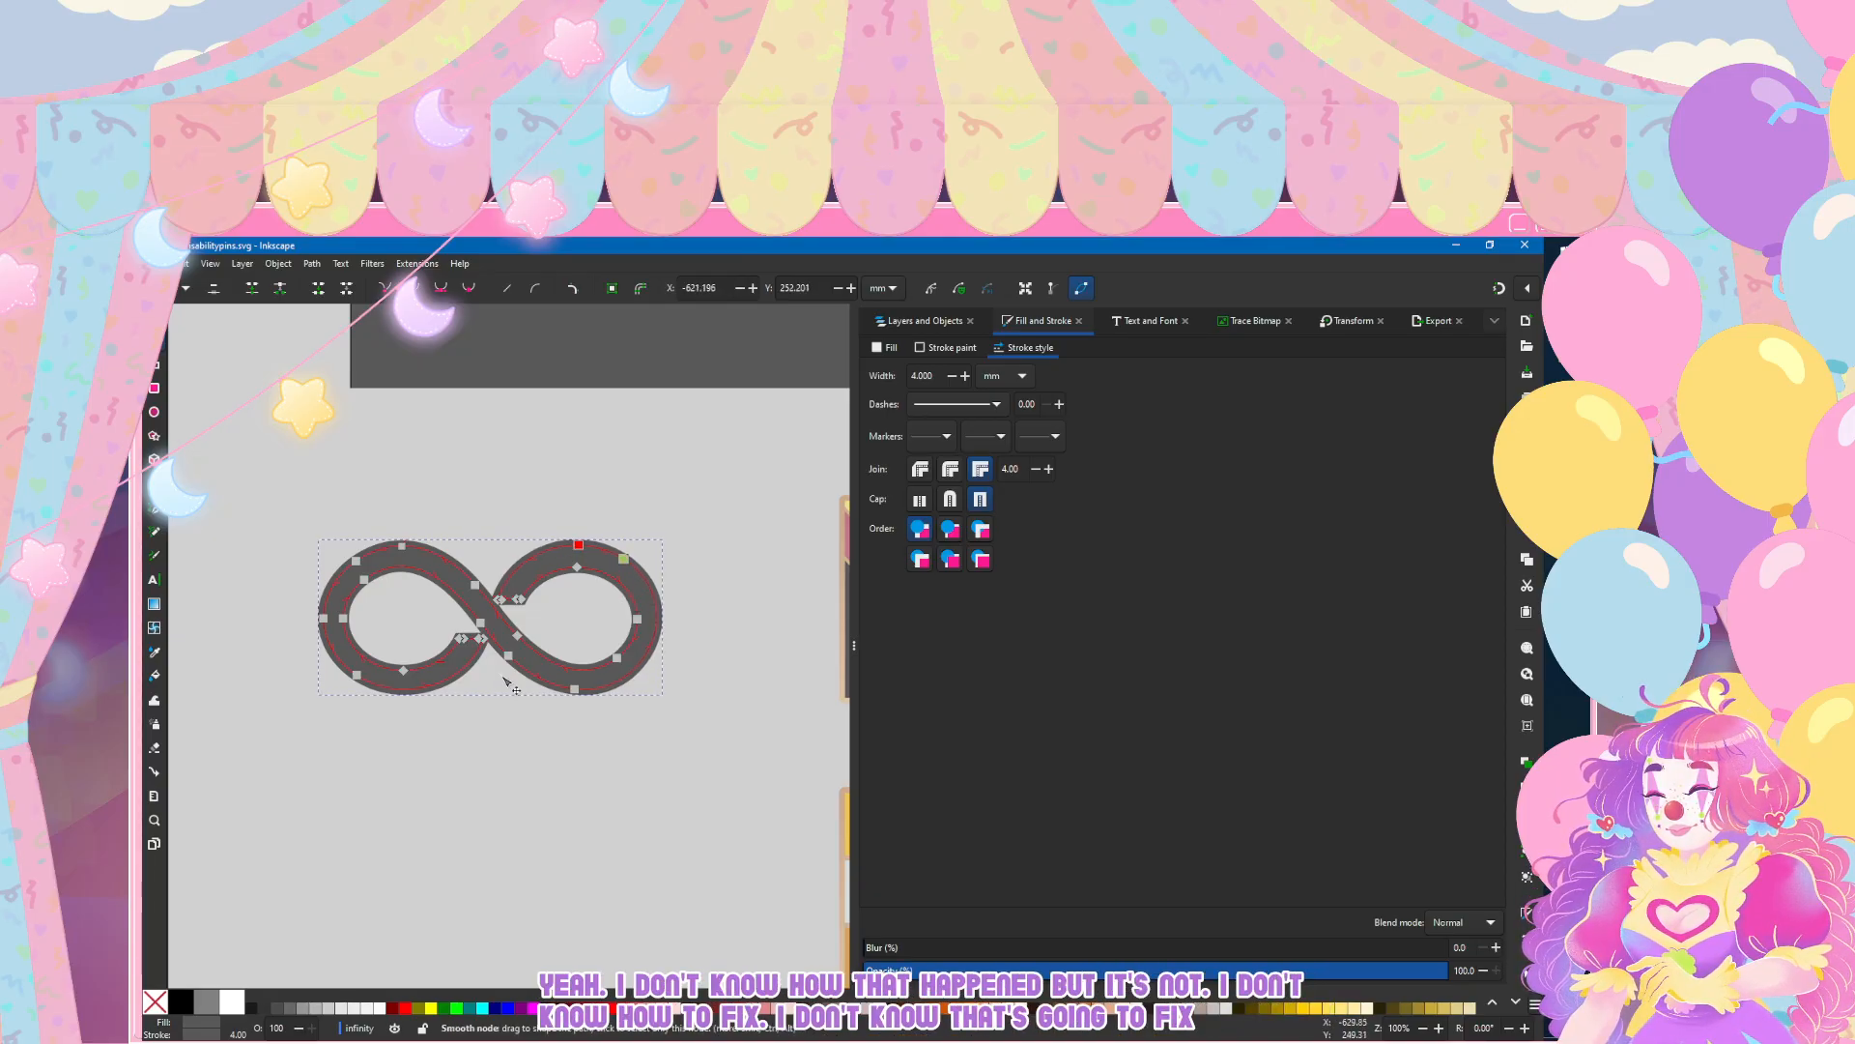
{"action": "key", "text": "Escape"}
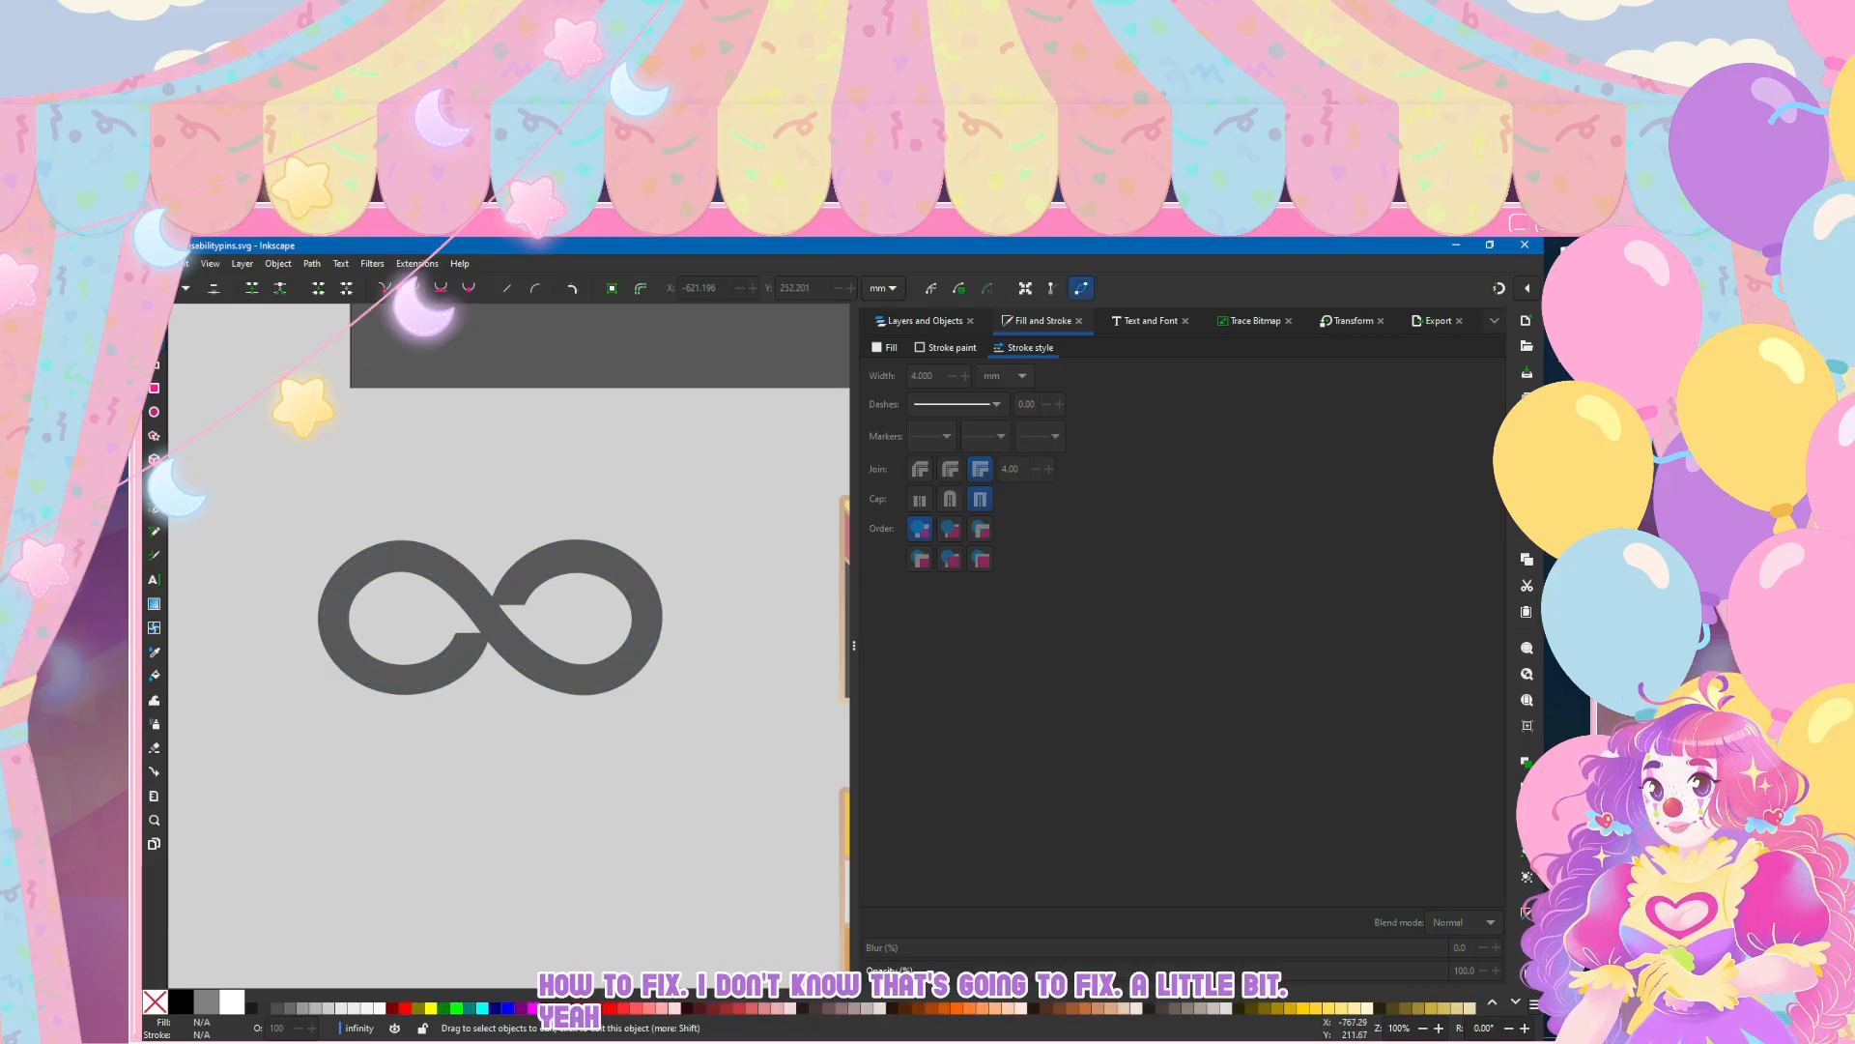
Step: Save the document and view the infinity symbol beside the other pins
{"action": "left_click", "coordinate": [155, 264]}
{"action": "left_click", "coordinate": [167, 376]}
{"action": "scroll", "coordinate": [541, 448], "scroll_direction": "down", "scroll_amount": 4}
{"action": "scroll", "coordinate": [406, 447], "scroll_direction": "up", "scroll_amount": 3}
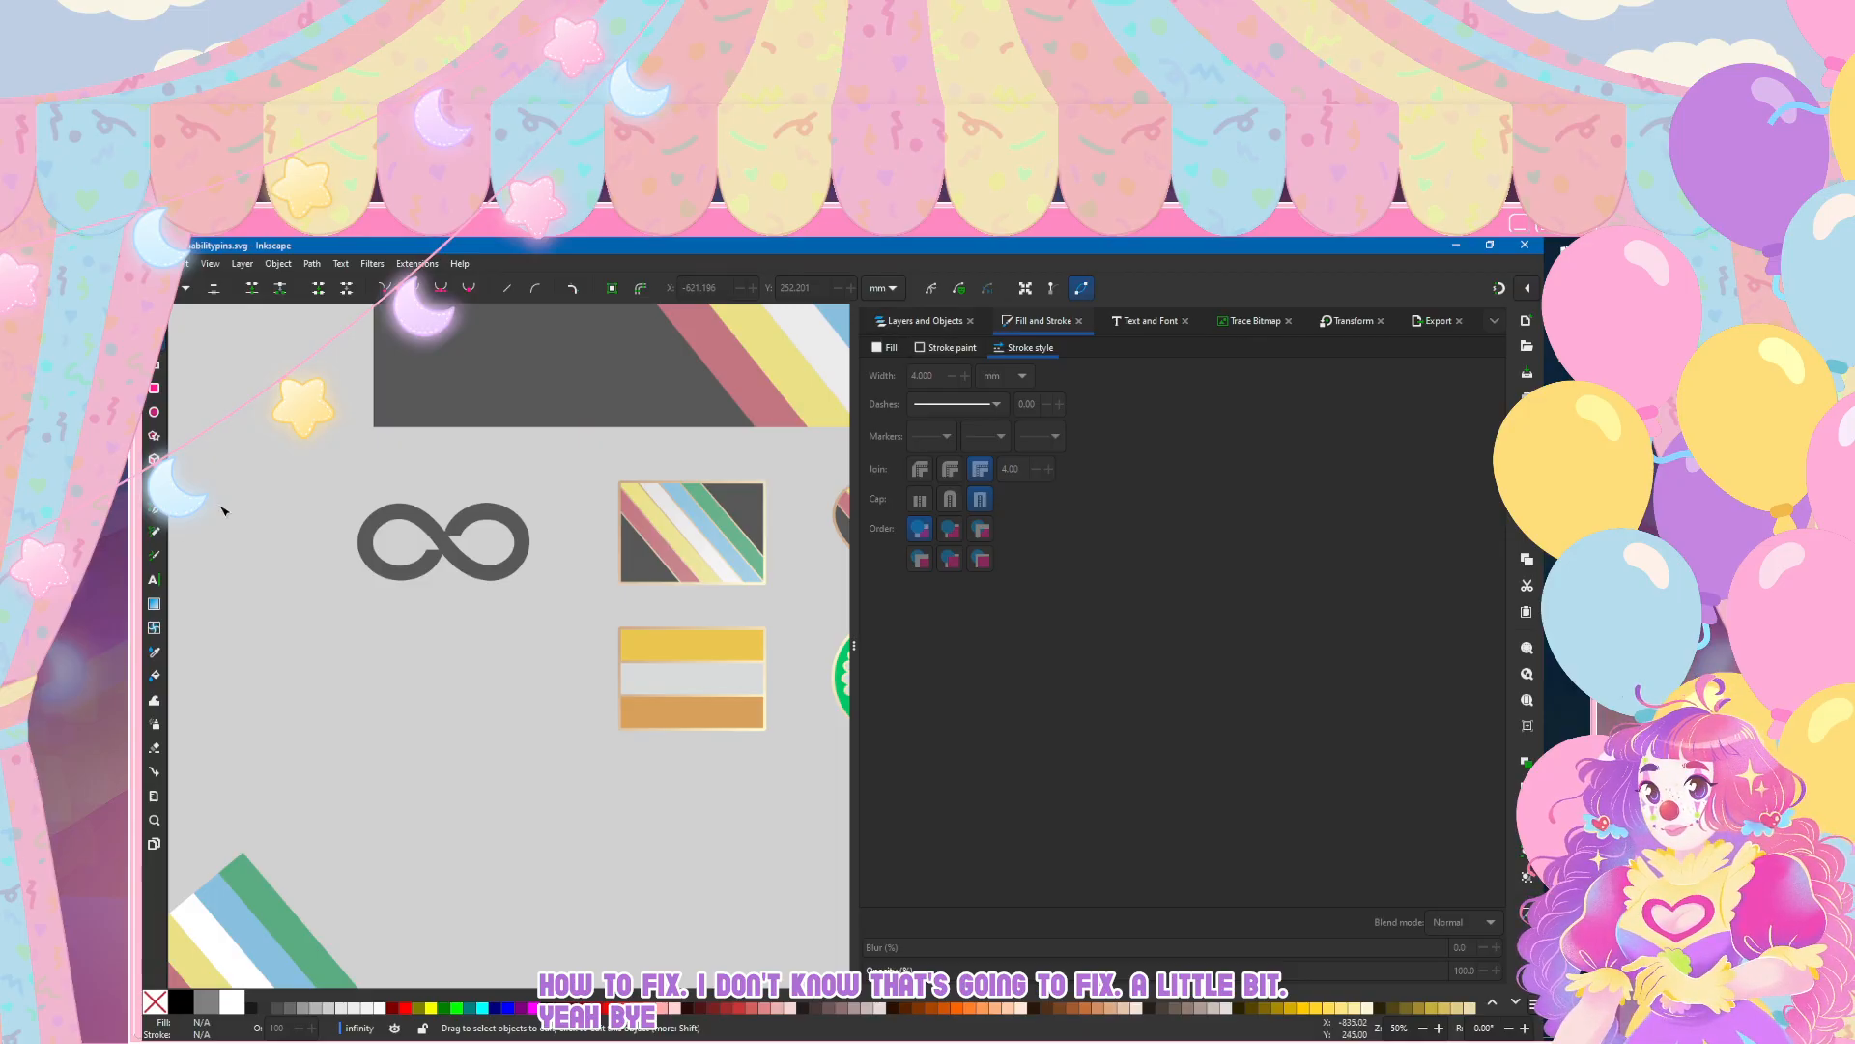
Step: Compare the infinity symbol's size and look with the other disability pins at several zoom scales
{"action": "scroll", "coordinate": [333, 579], "scroll_direction": "down", "scroll_amount": 2}
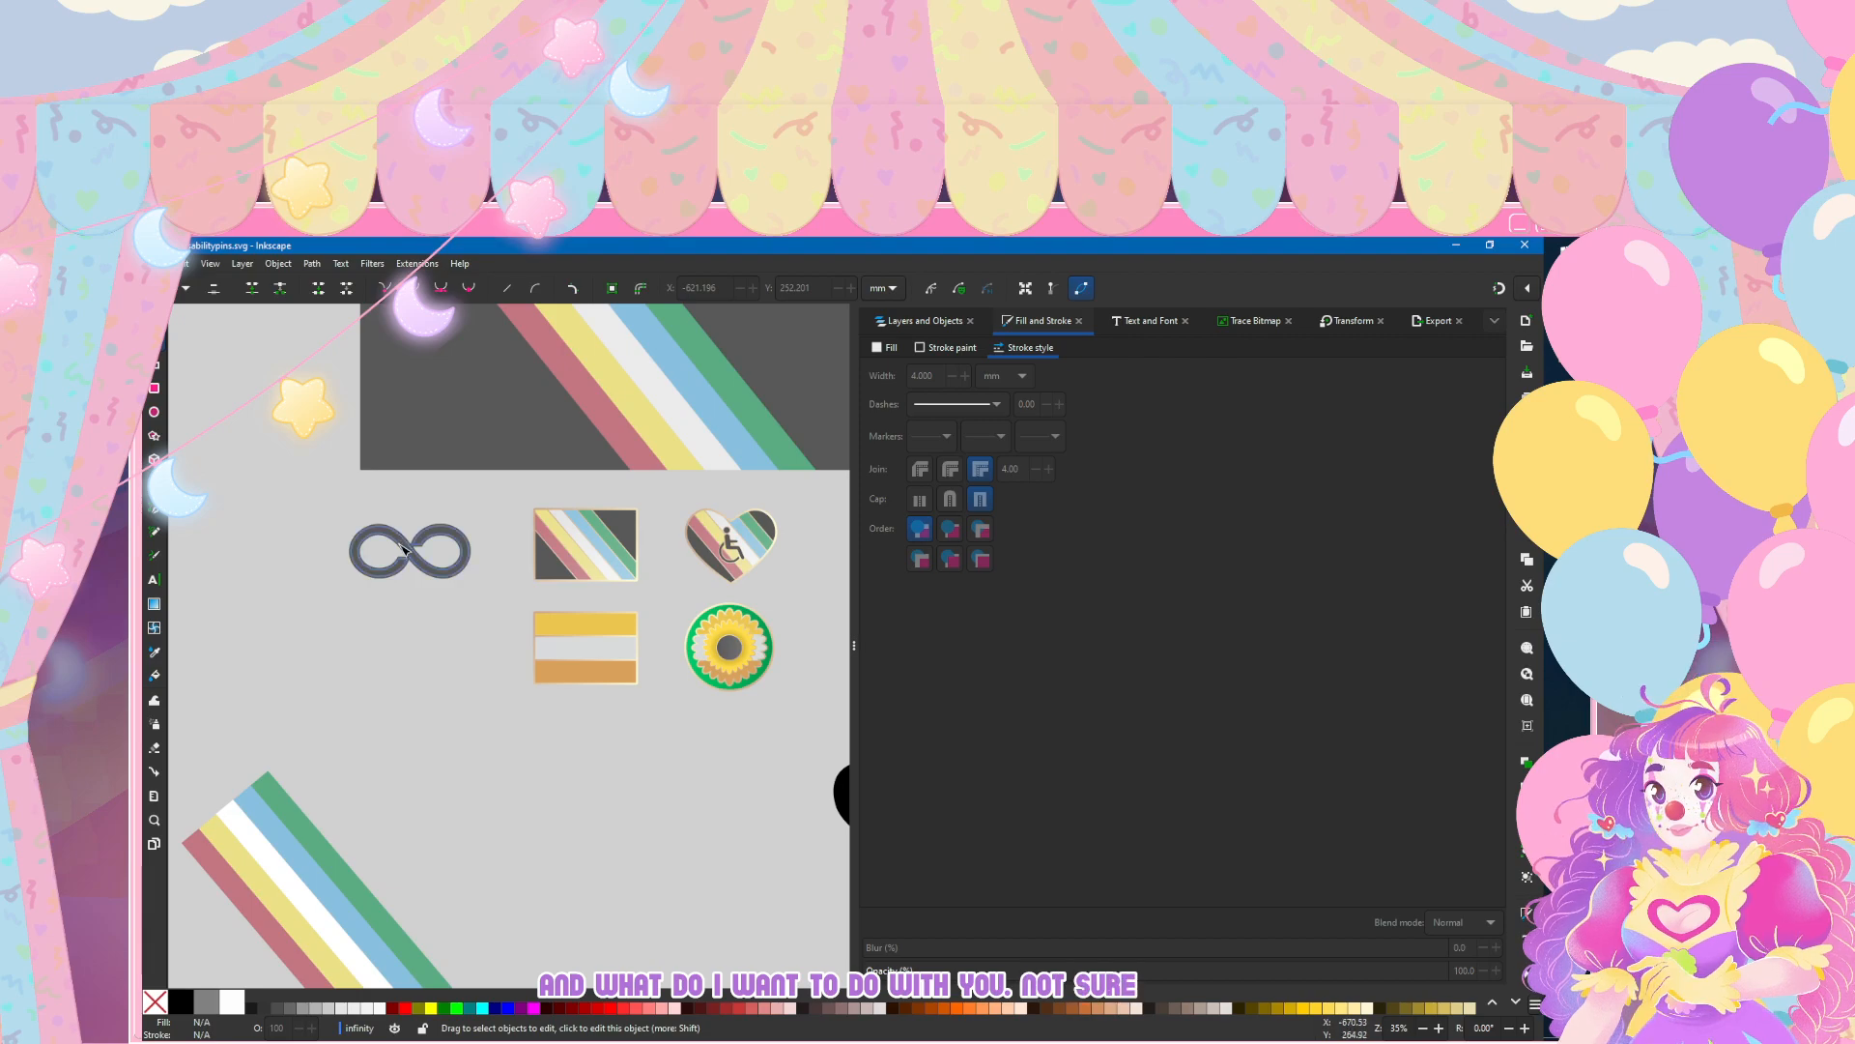
{"action": "scroll", "coordinate": [377, 570], "scroll_direction": "up", "scroll_amount": 3}
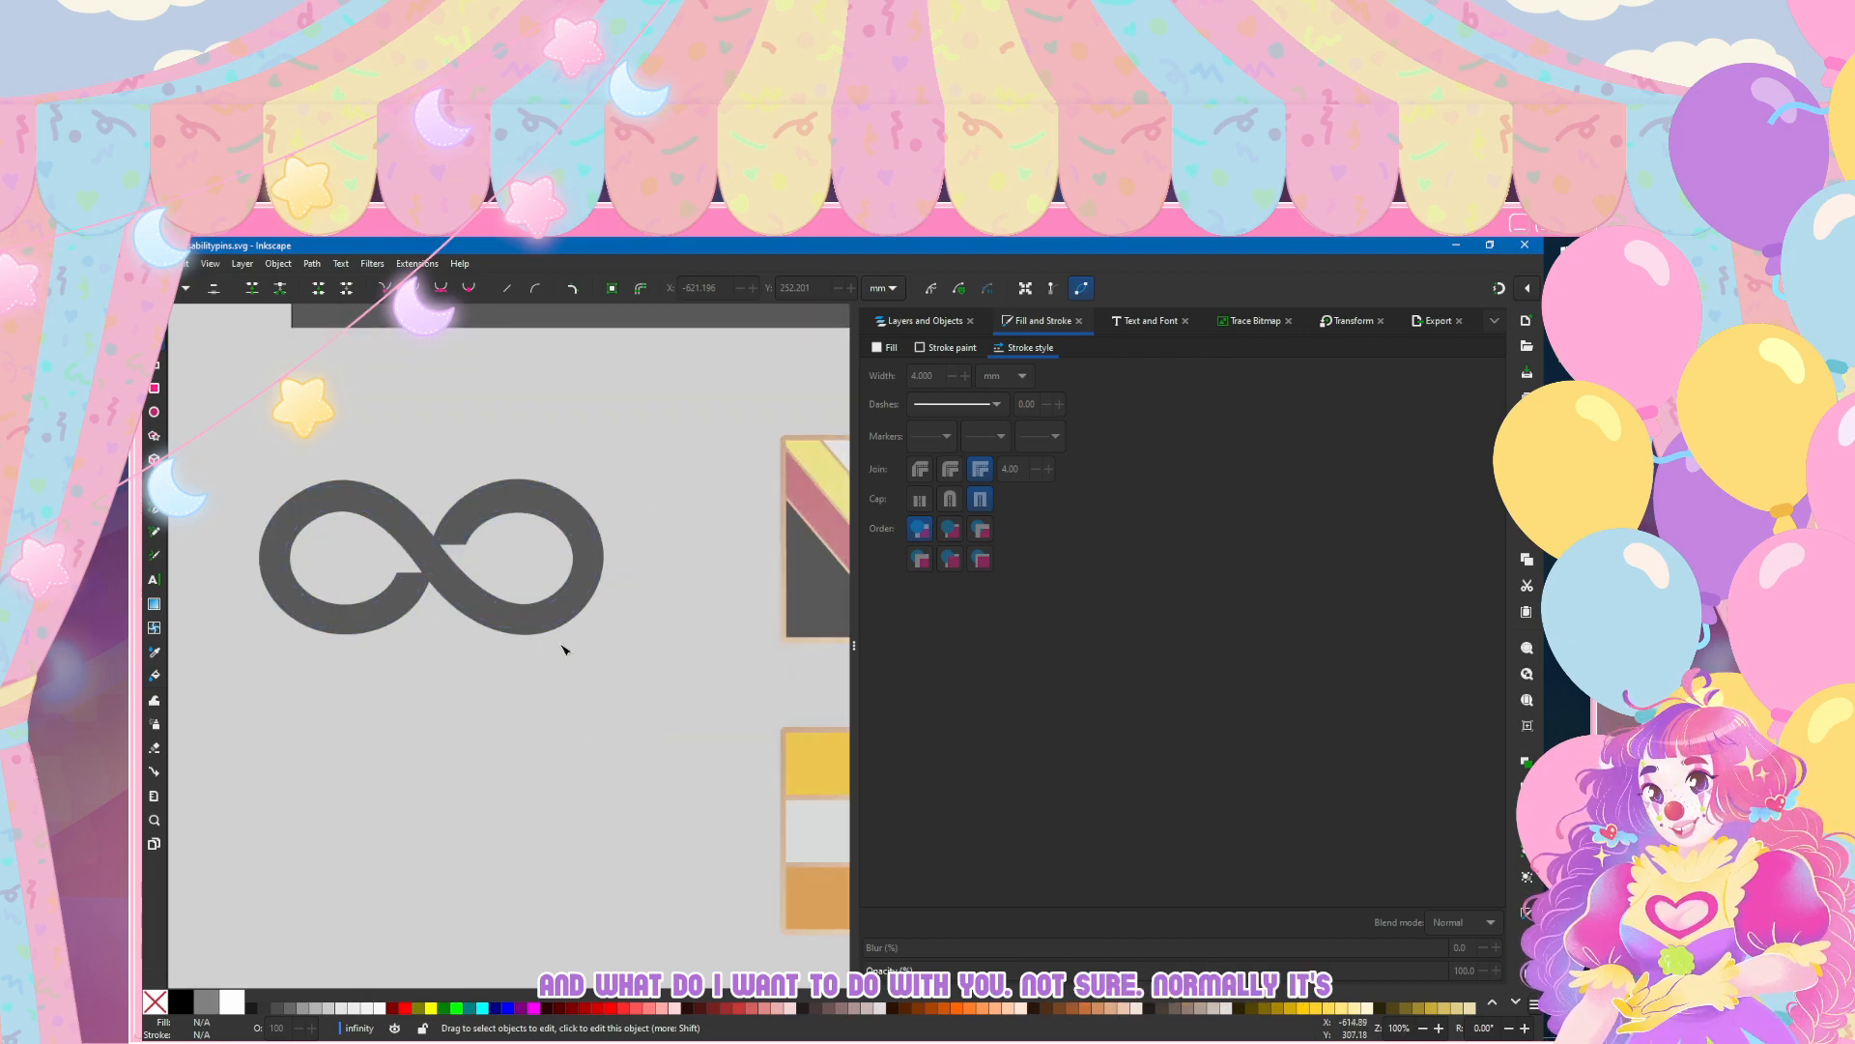
{"action": "scroll", "coordinate": [567, 649], "scroll_direction": "down", "scroll_amount": 3}
{"action": "scroll", "coordinate": [463, 611], "scroll_direction": "up", "scroll_amount": 3}
{"action": "scroll", "coordinate": [675, 655], "scroll_direction": "down", "scroll_amount": 3}
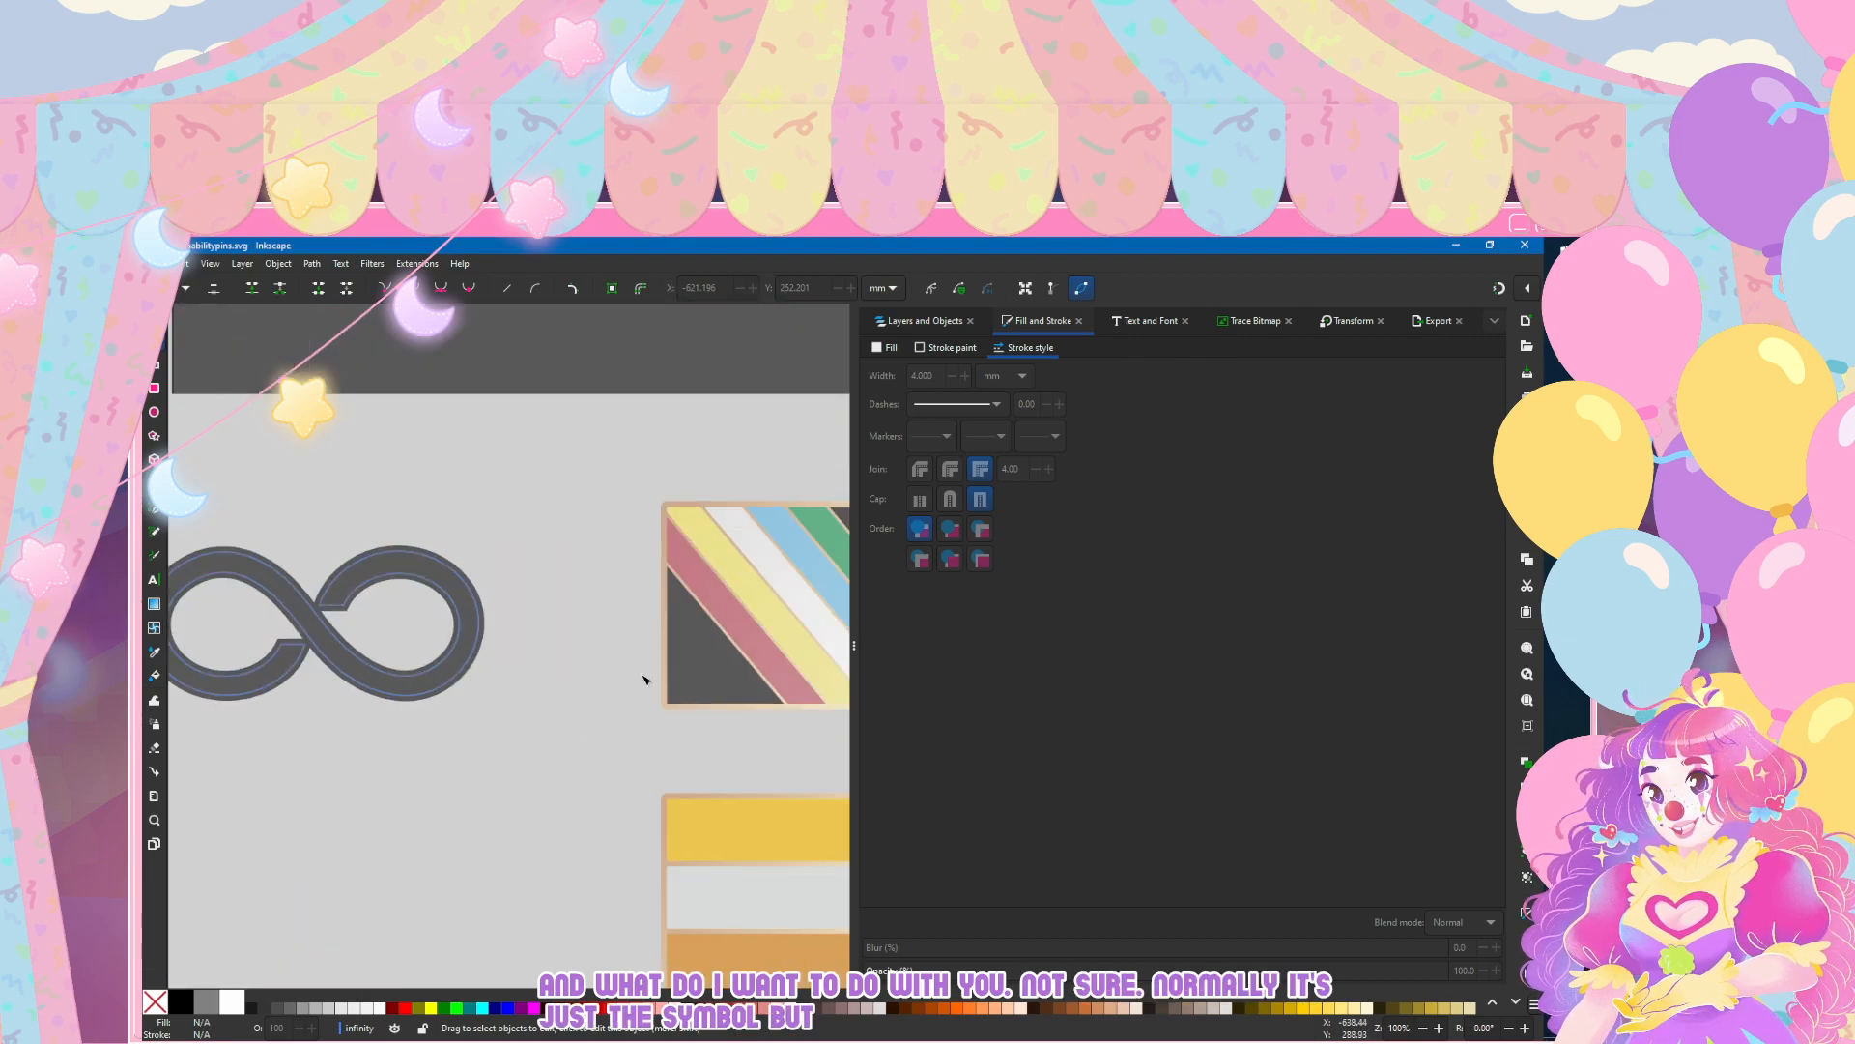
{"action": "scroll", "coordinate": [480, 679], "scroll_direction": "up", "scroll_amount": 2}
{"action": "scroll", "coordinate": [483, 684], "scroll_direction": "down", "scroll_amount": 3}
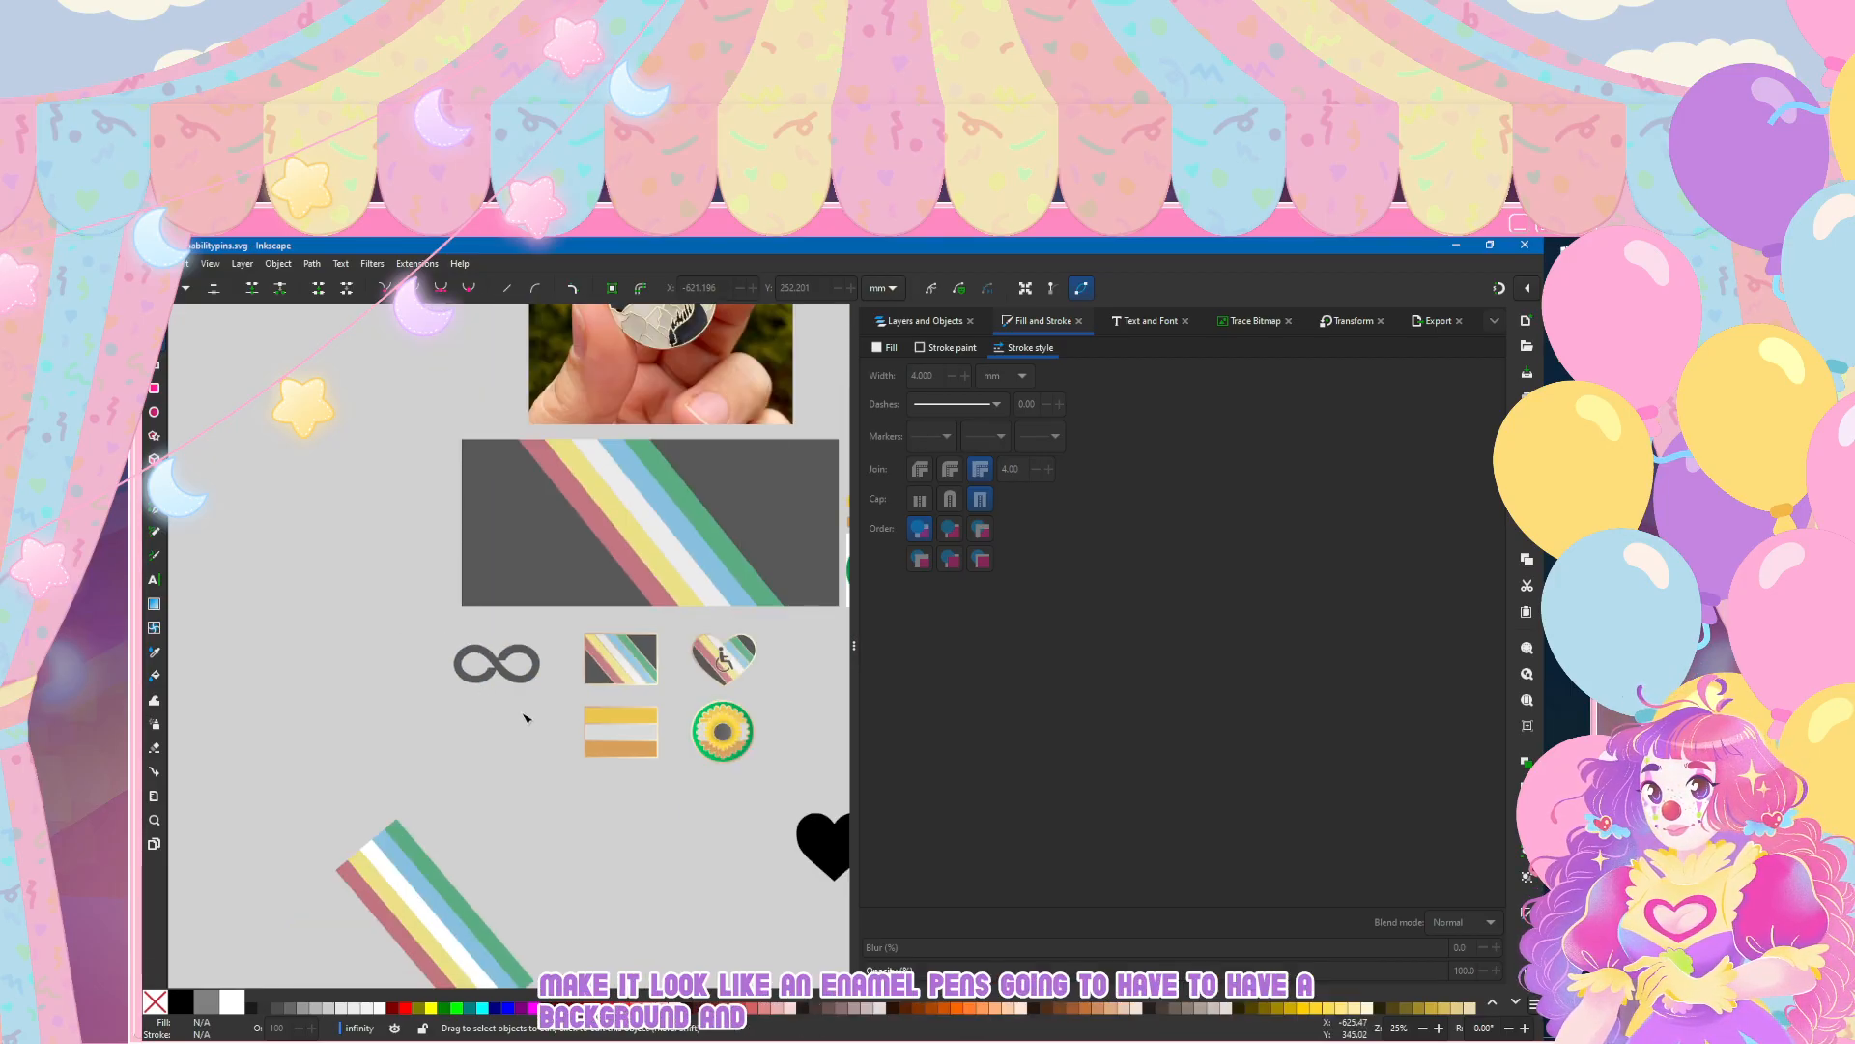
Step: Duplicate the infinity path within its layer and set the copy as a clip group
{"action": "scroll", "coordinate": [495, 669], "scroll_direction": "up", "scroll_amount": 4}
{"action": "double_click", "coordinate": [498, 667]}
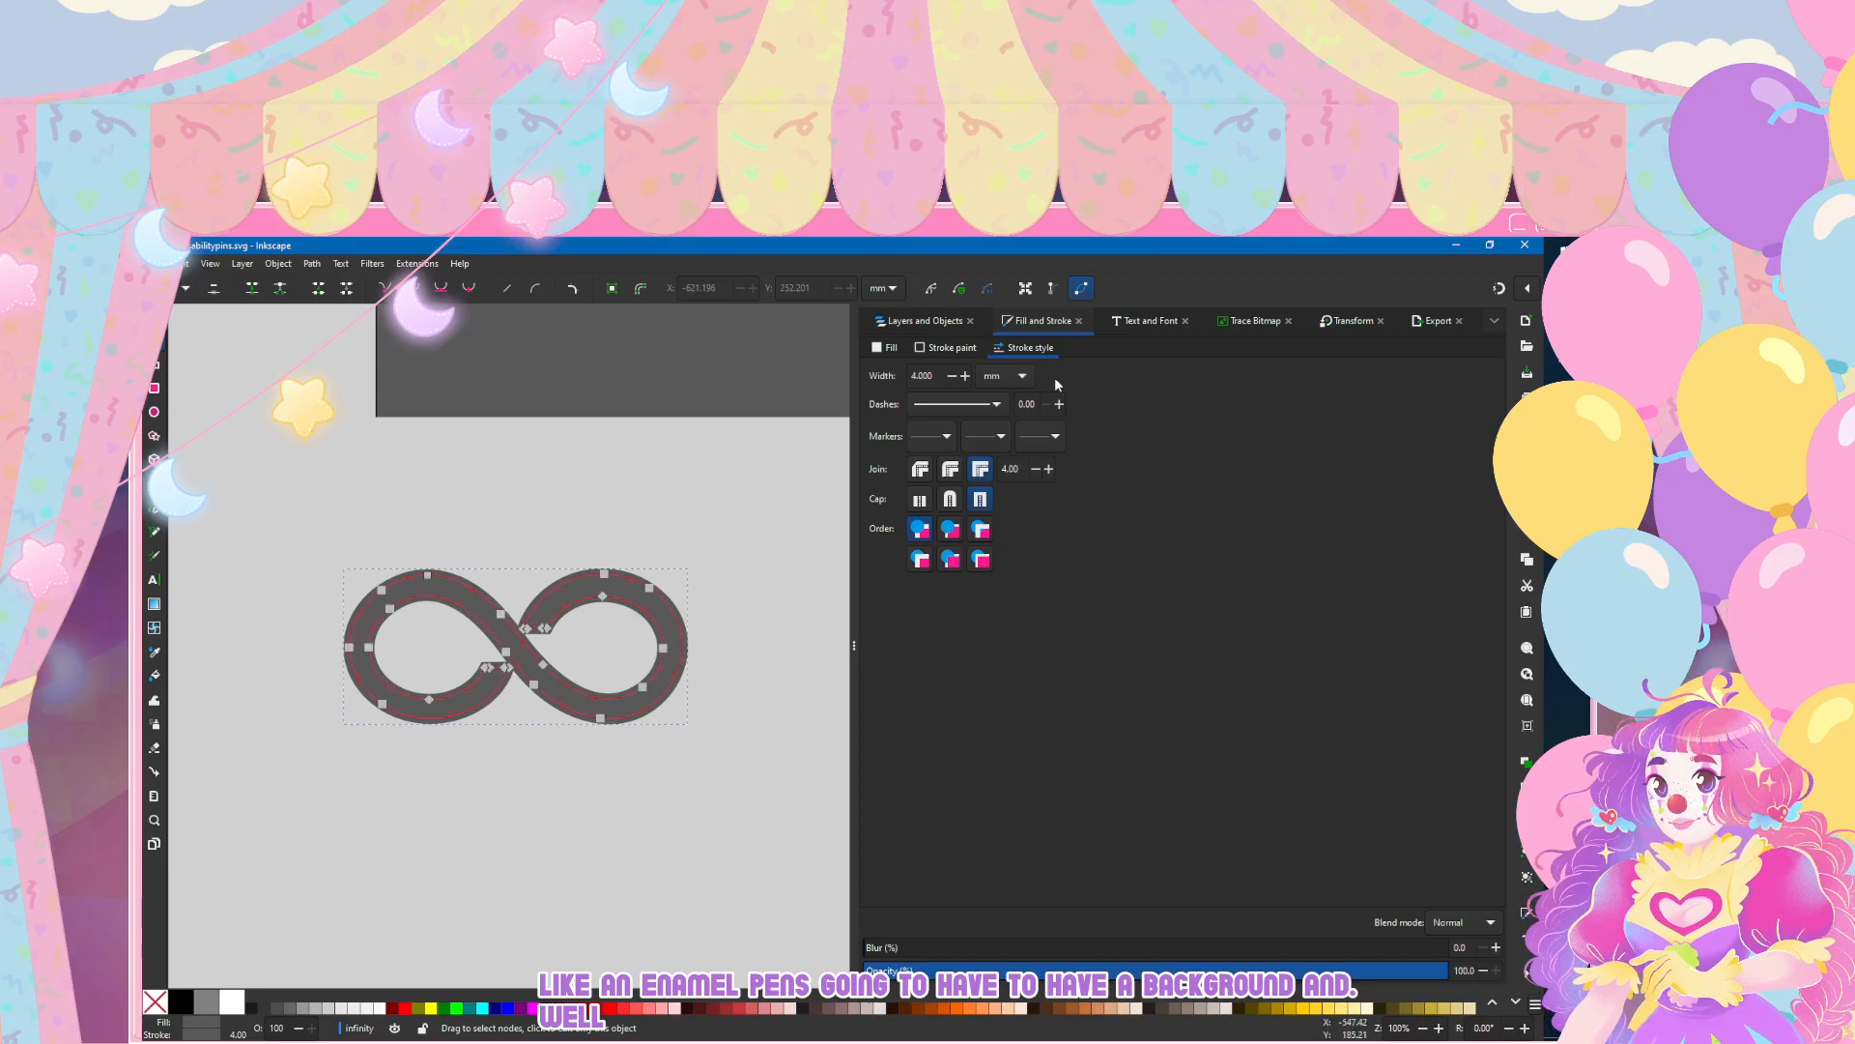
{"action": "left_click", "coordinate": [915, 321]}
{"action": "key", "text": "ctrl+d"}
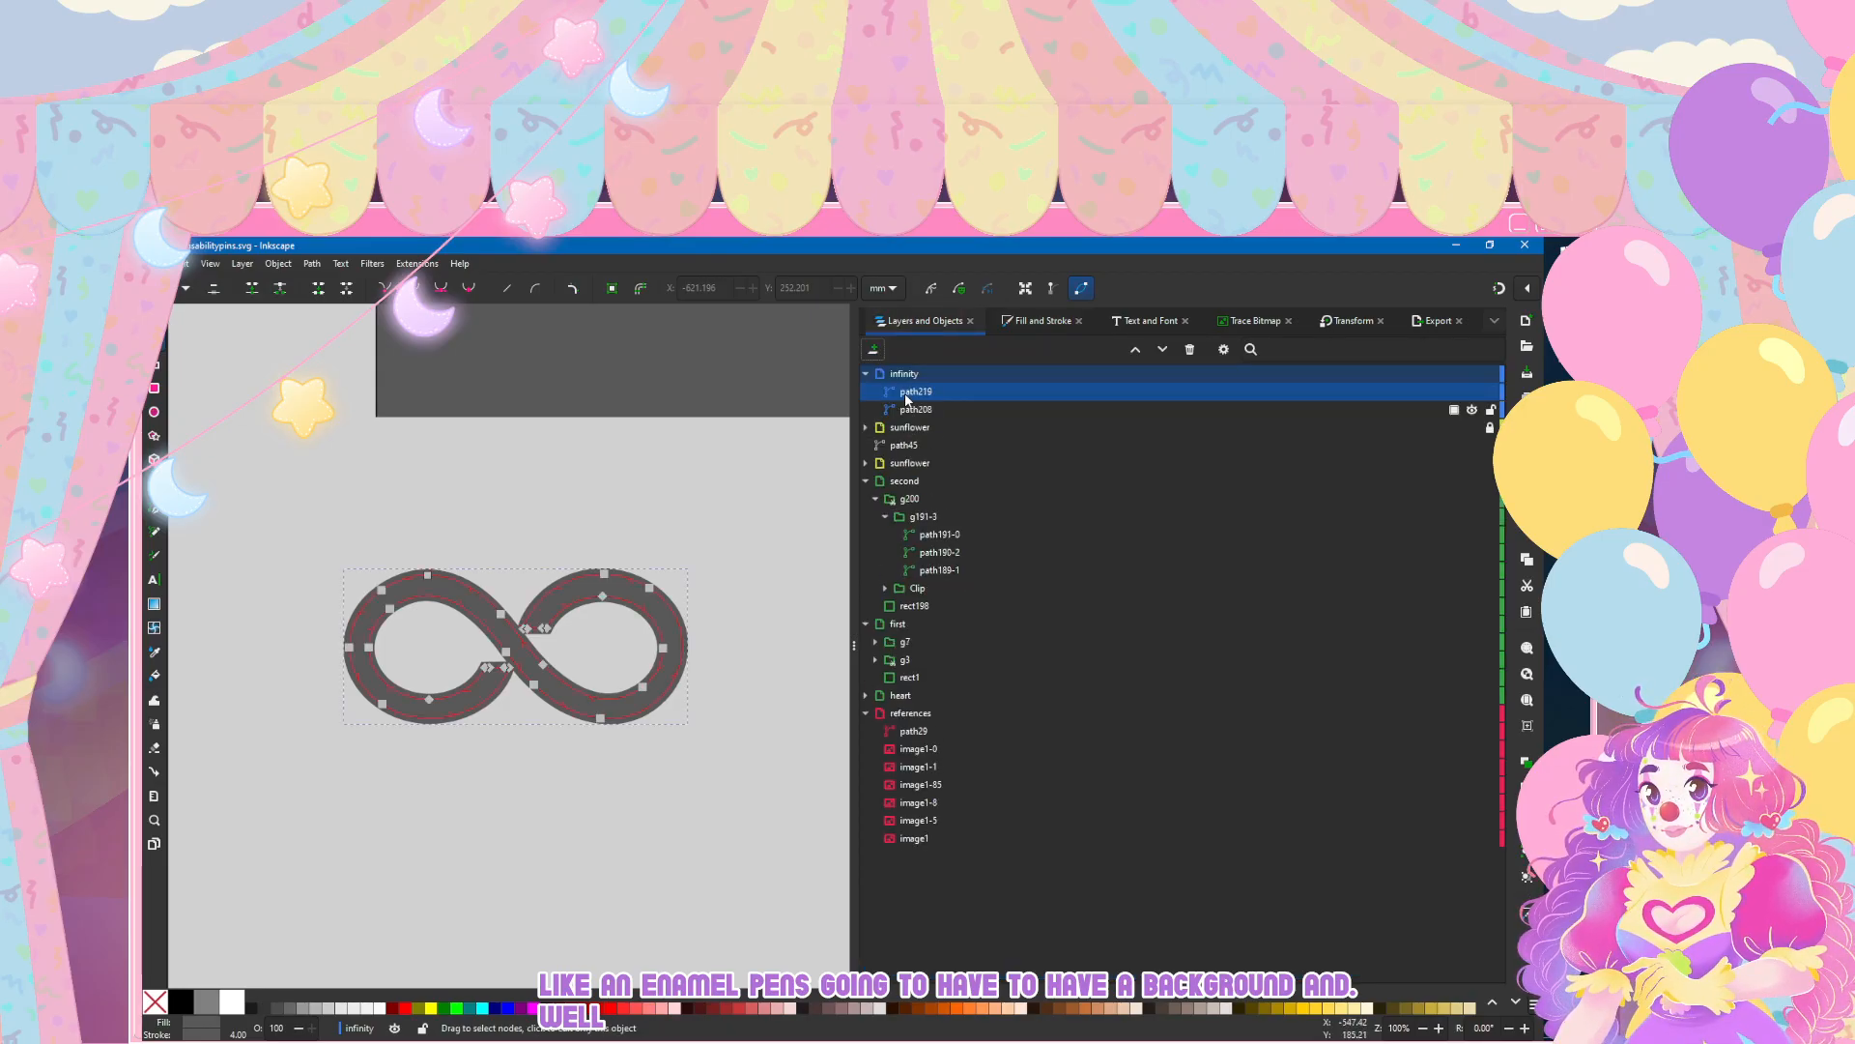
{"action": "right_click", "coordinate": [917, 397]}
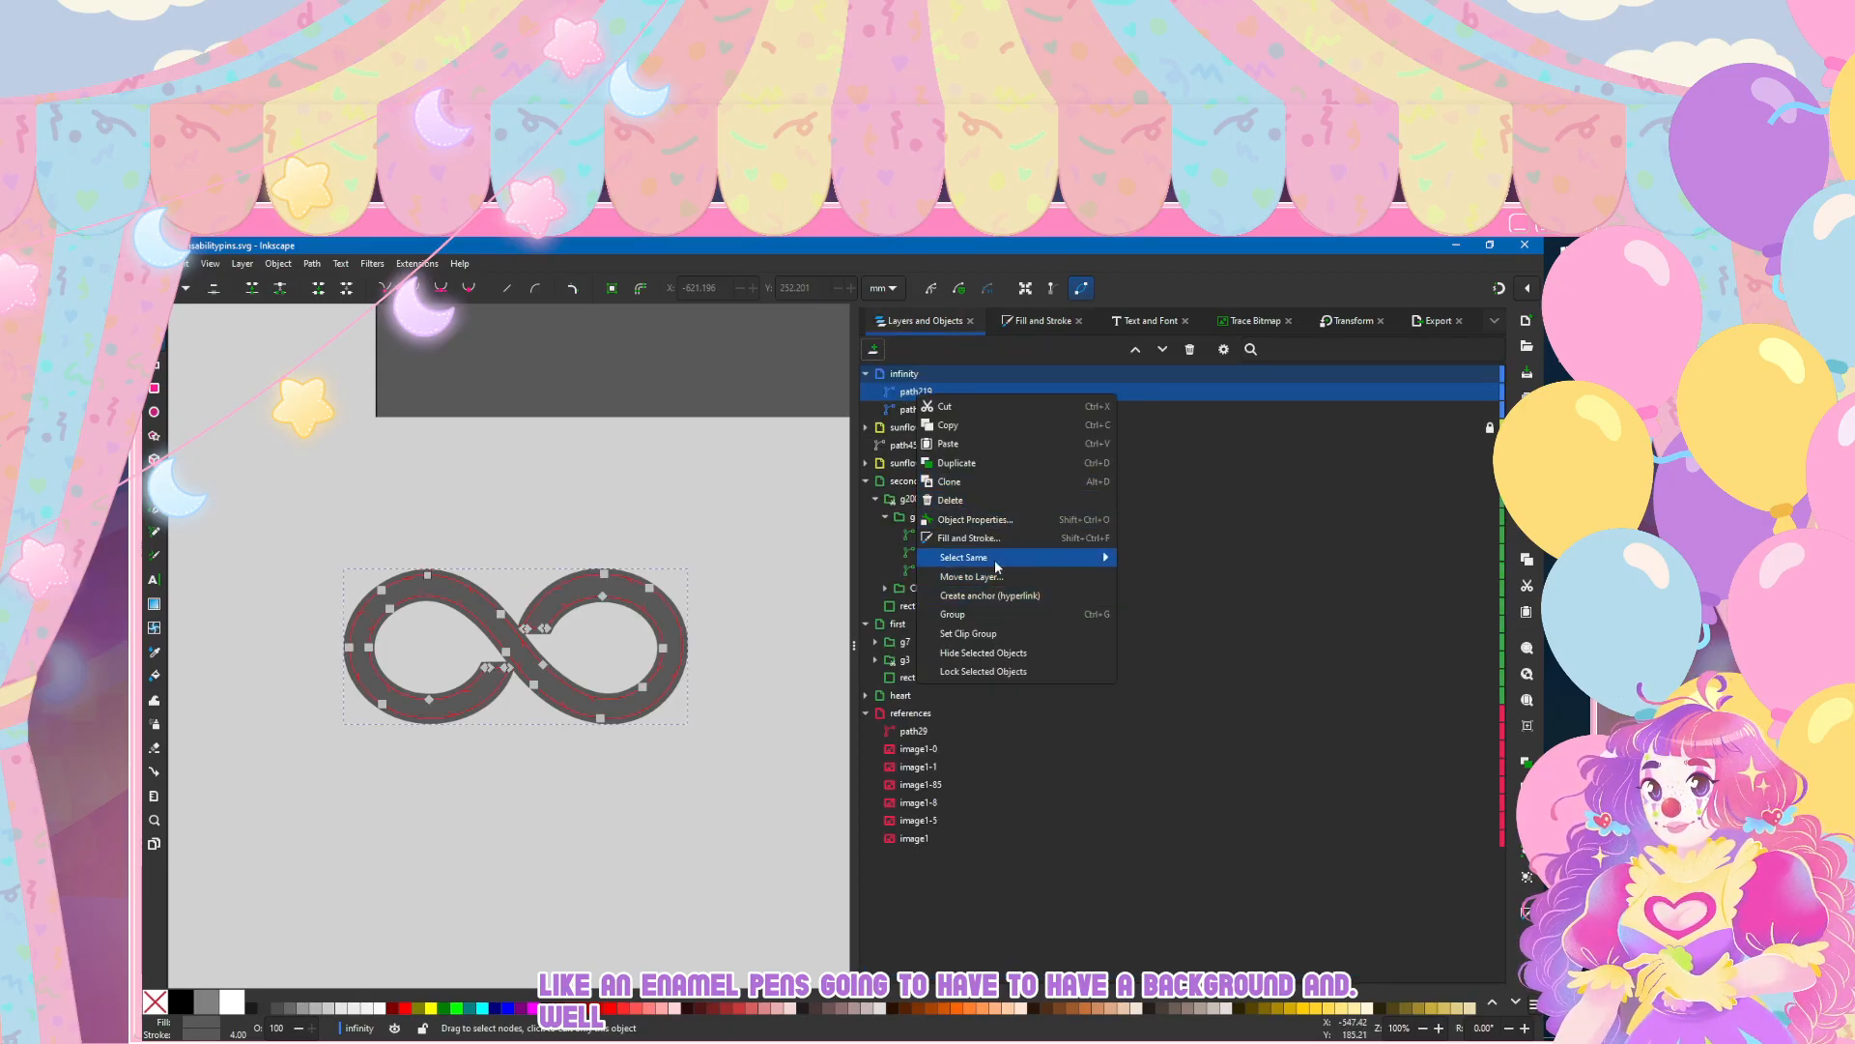
{"action": "left_click", "coordinate": [996, 632]}
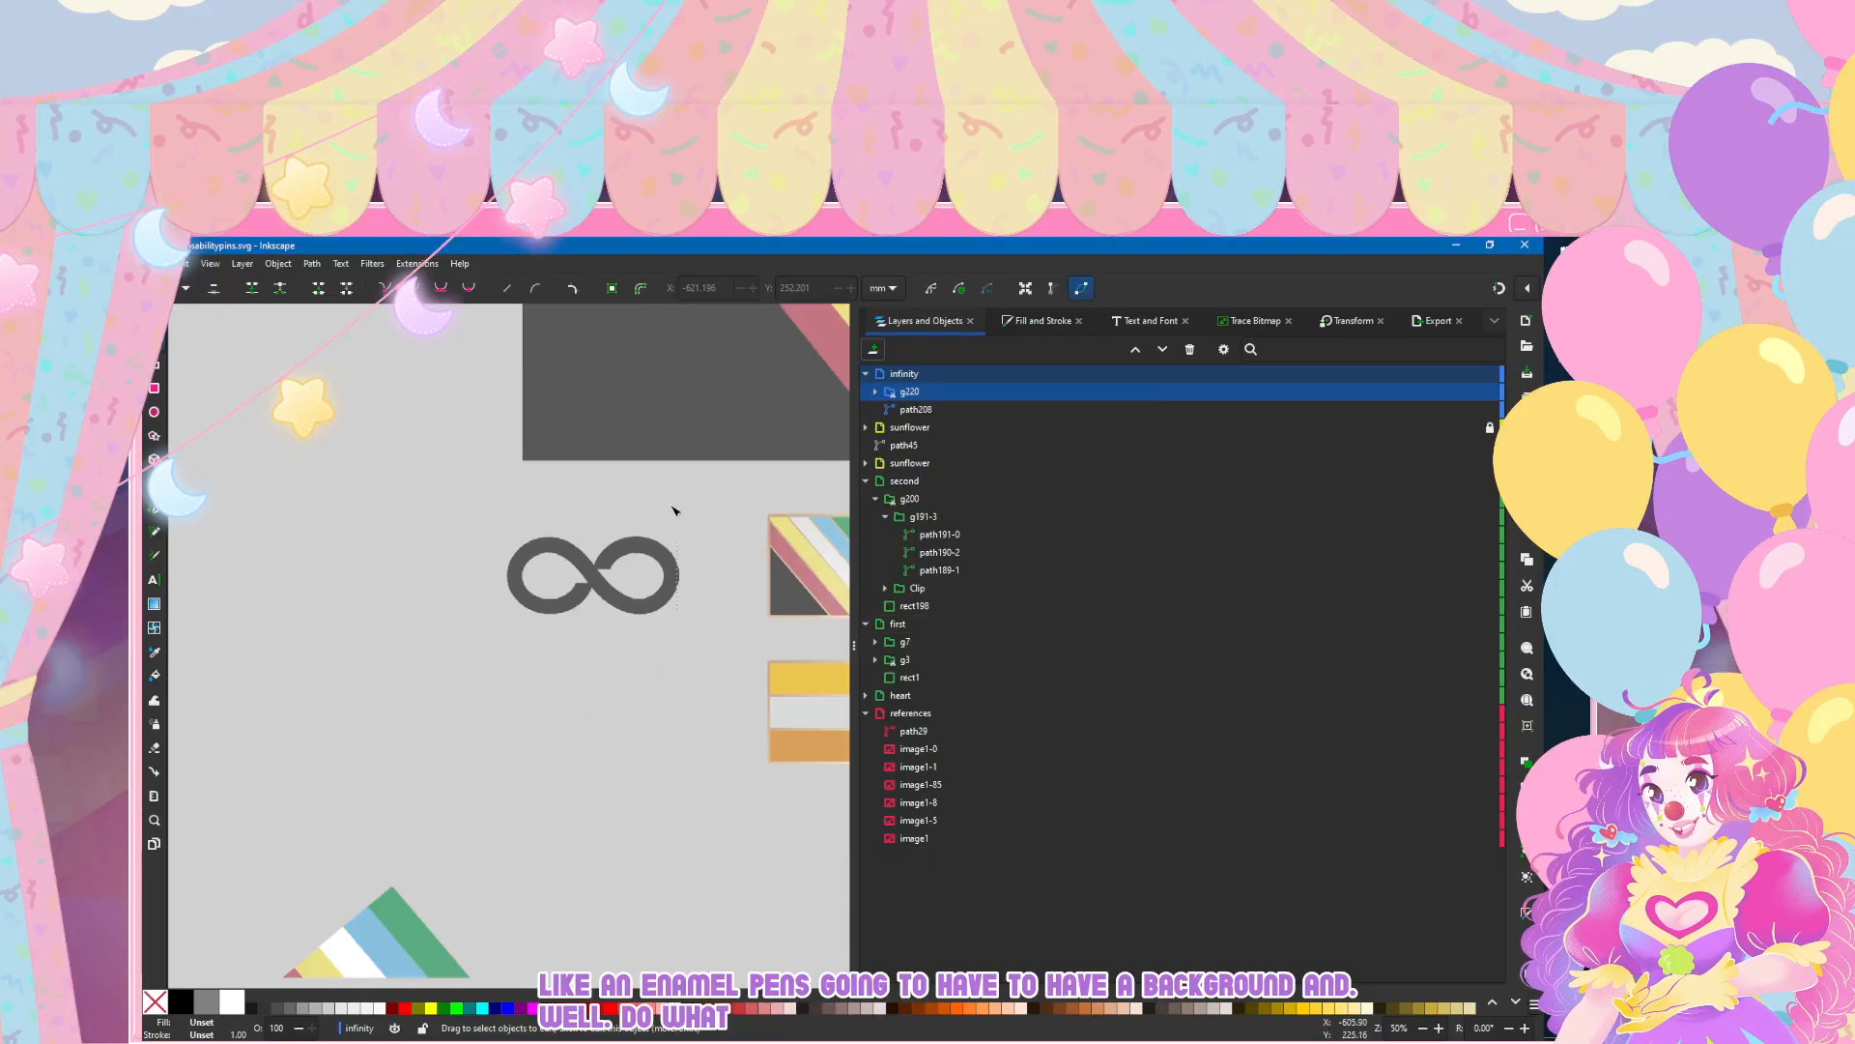
Step: Expand the new clip group and copy the group of five diagonal stripes from the layer named first
{"action": "scroll", "coordinate": [670, 503], "scroll_direction": "down", "scroll_amount": 2}
{"action": "left_click", "coordinate": [874, 392]}
{"action": "scroll", "coordinate": [425, 734], "scroll_direction": "down", "scroll_amount": 3}
{"action": "left_click", "coordinate": [427, 736]}
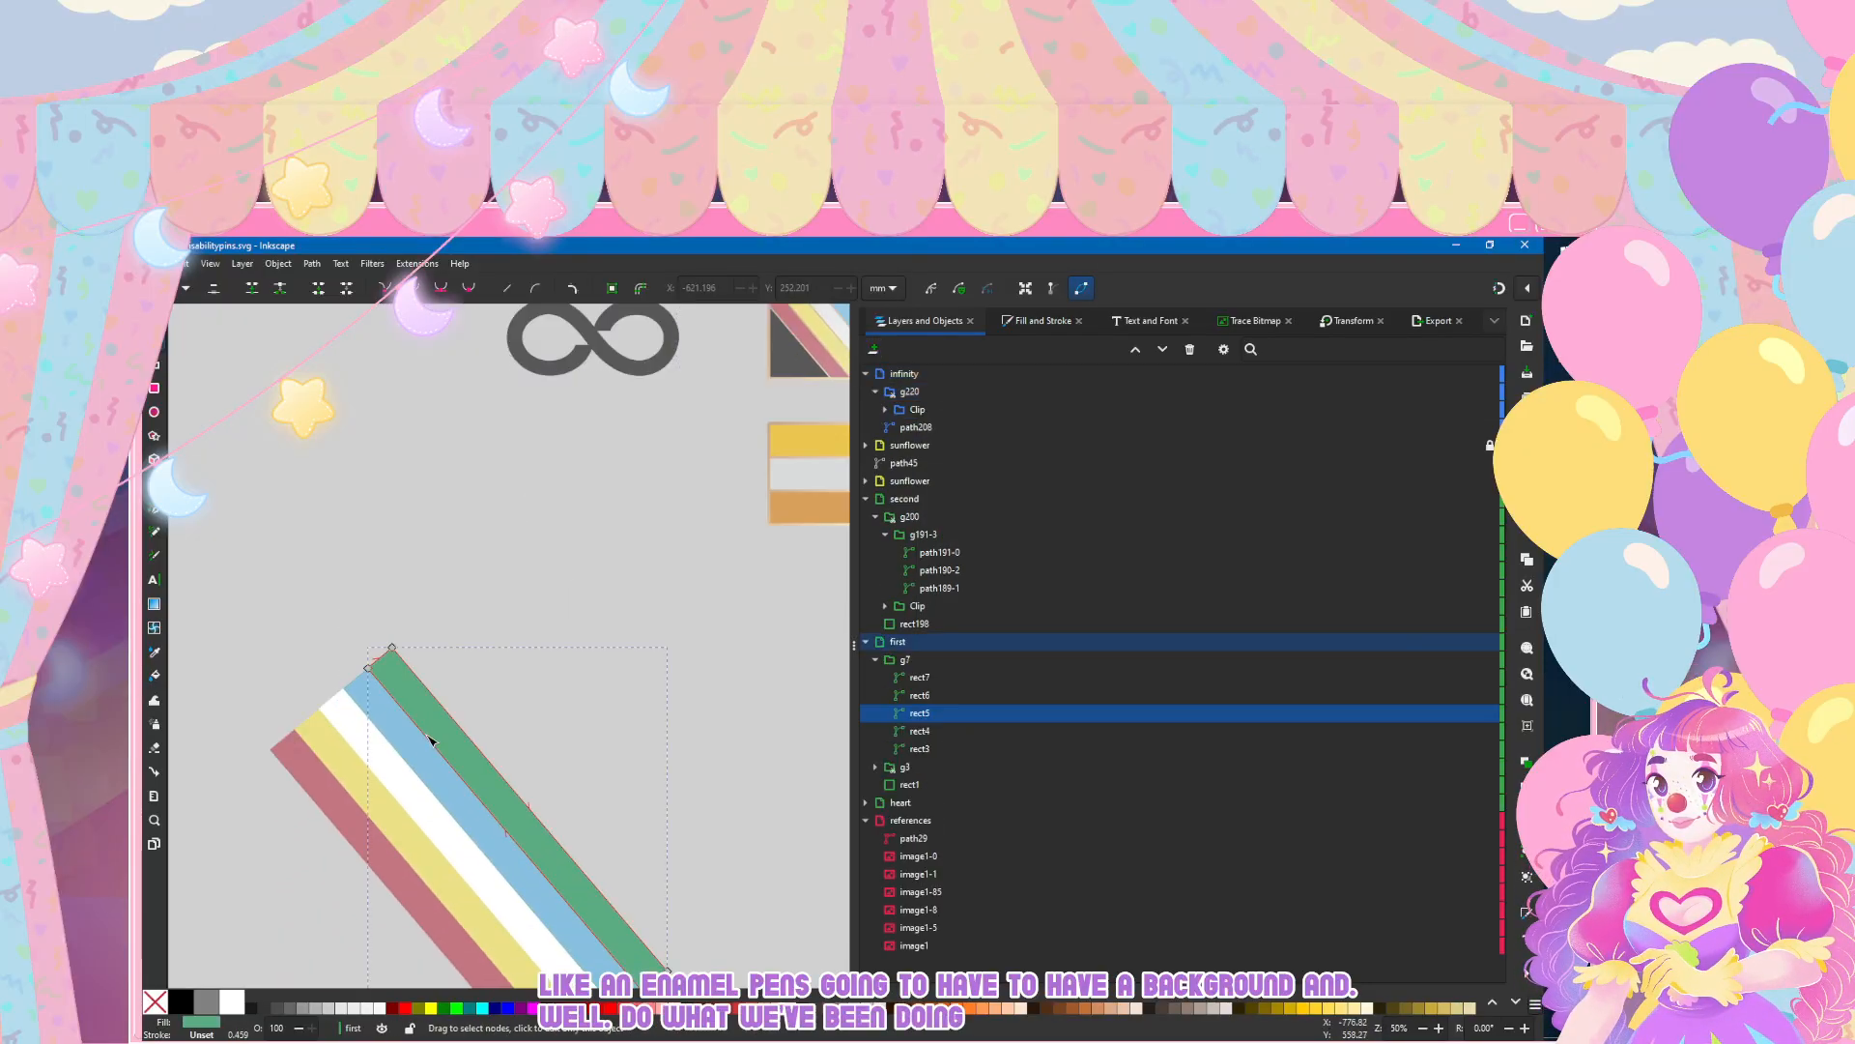
{"action": "left_click", "coordinate": [236, 450]}
{"action": "scroll", "coordinate": [502, 620], "scroll_direction": "down", "scroll_amount": 2}
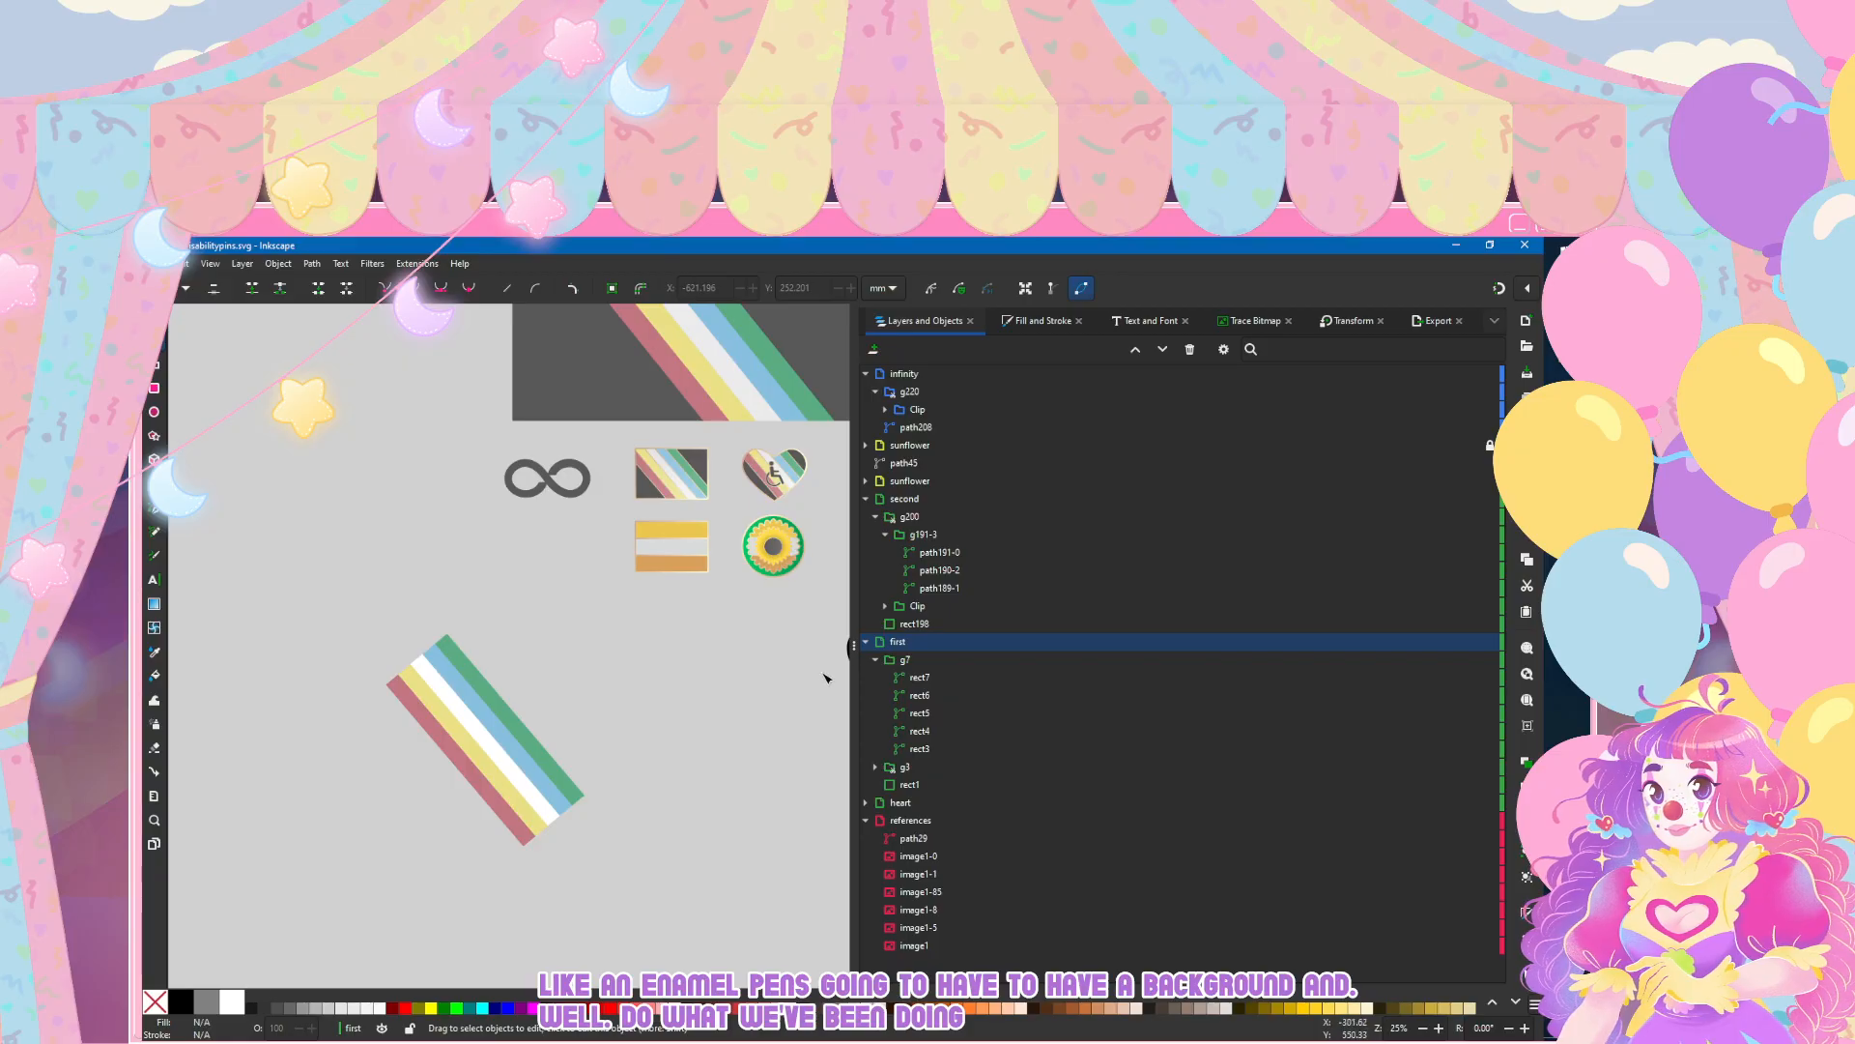
{"action": "left_click", "coordinate": [453, 712]}
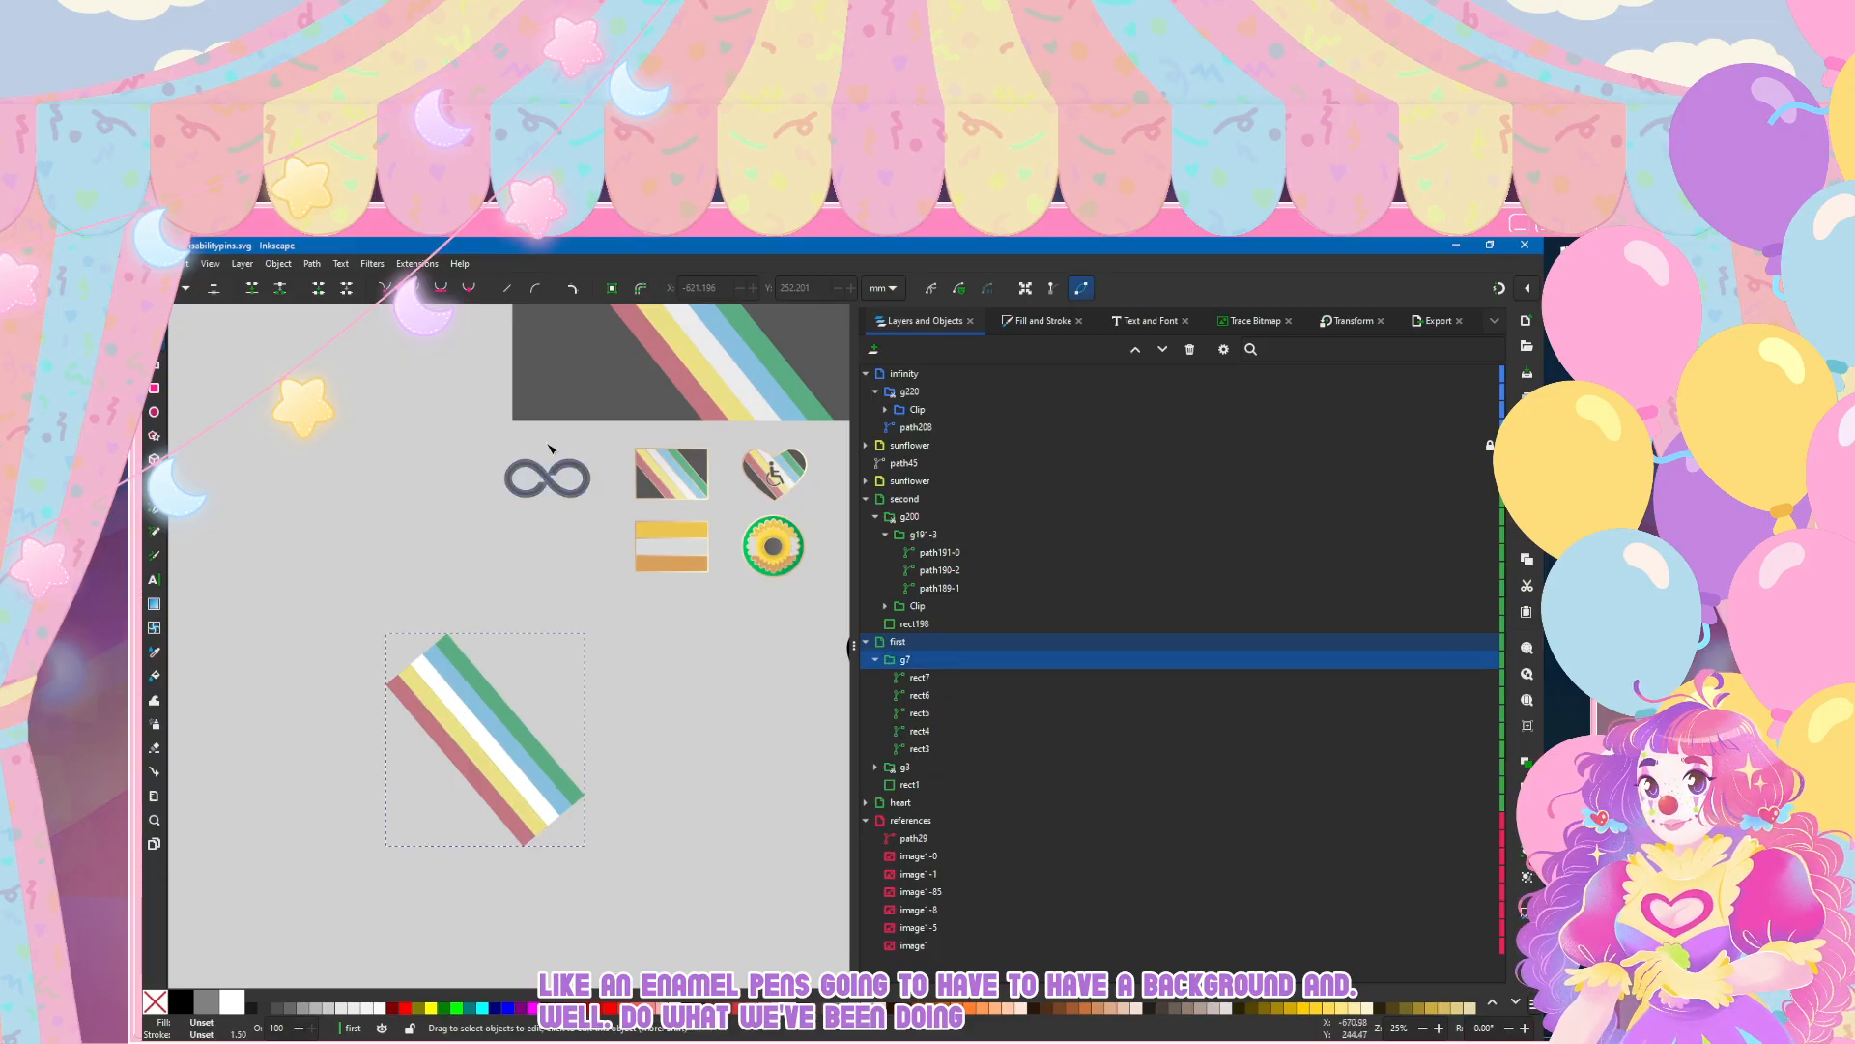
Step: Paste the five-stripe group into the infinity clip group, centred over the symbol, and nudge it slightly to the right
{"action": "scroll", "coordinate": [544, 456], "scroll_direction": "up", "scroll_amount": 3}
{"action": "left_click", "coordinate": [934, 391]}
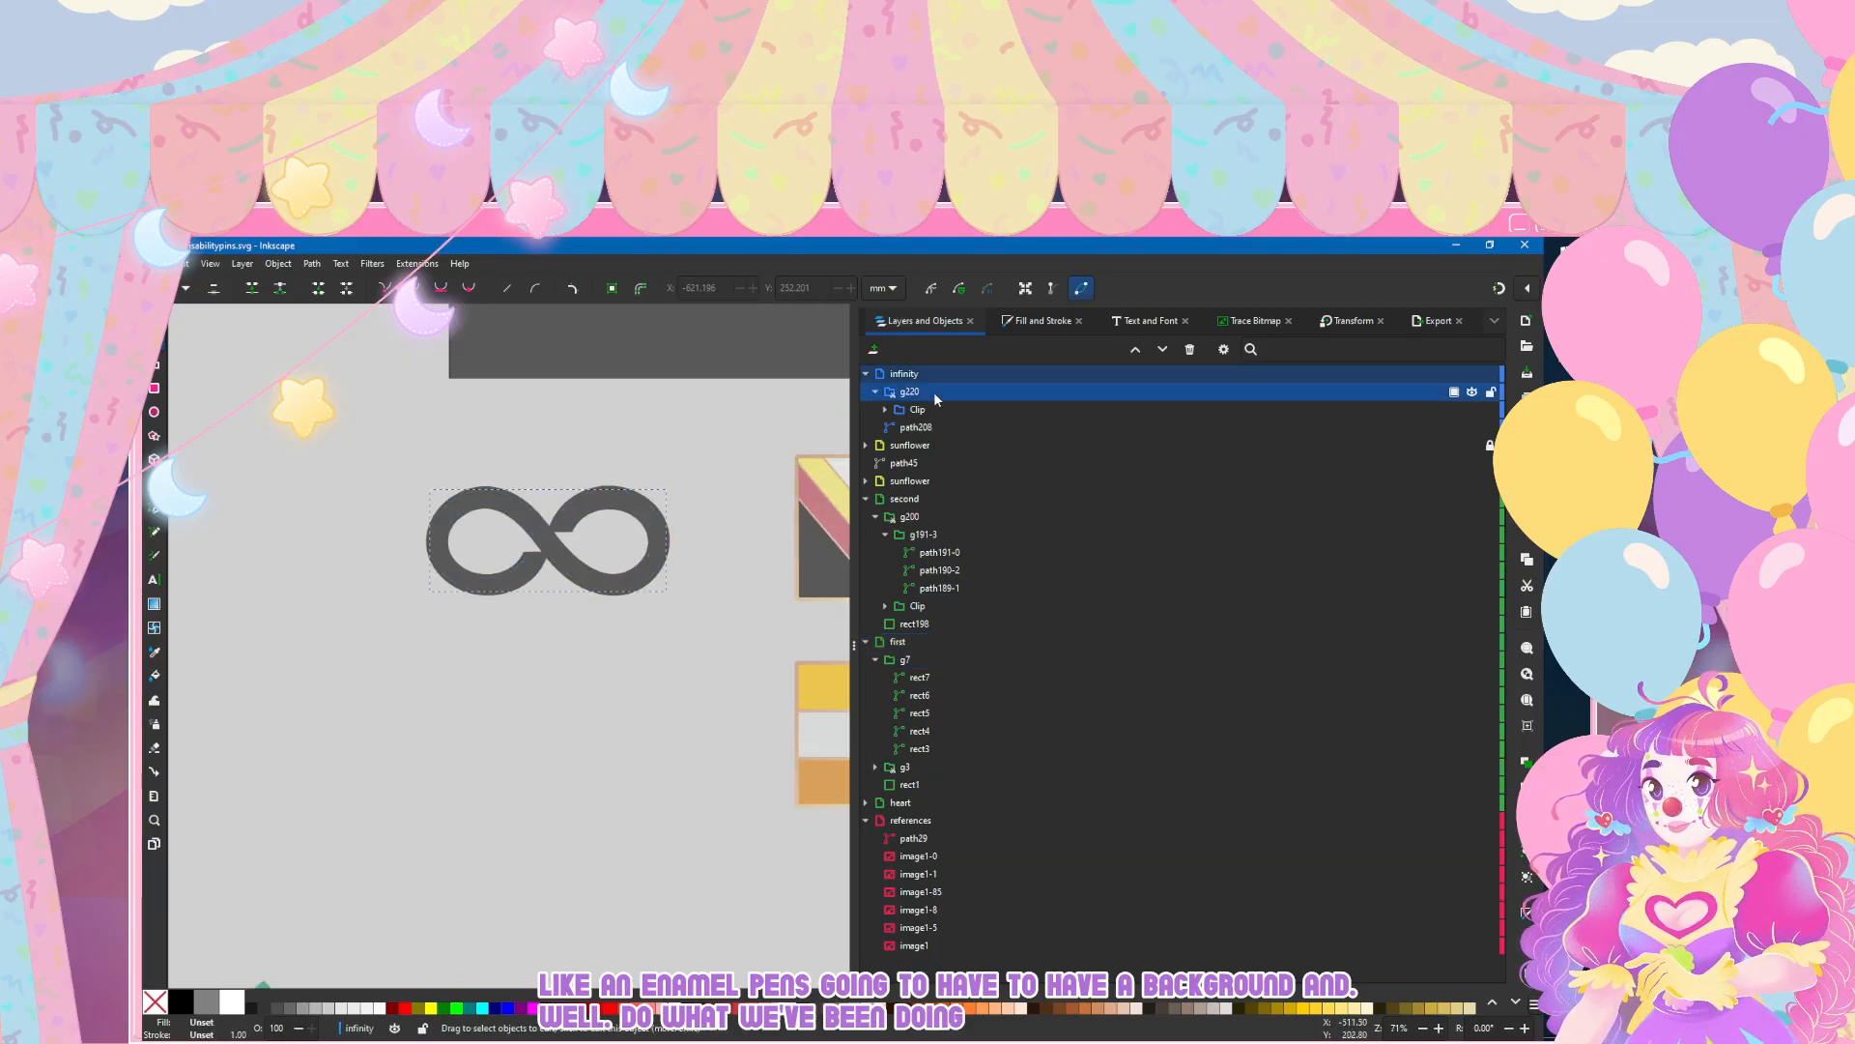
{"action": "key", "text": "ctrl+v"}
{"action": "left_click_drag", "start_coordinate": [935, 397], "coordinate": [939, 412]}
{"action": "key", "text": "s"}
{"action": "key", "text": "Right"}
{"action": "key", "text": "Right"}
{"action": "key", "text": "Right"}
{"action": "key", "text": "Right"}
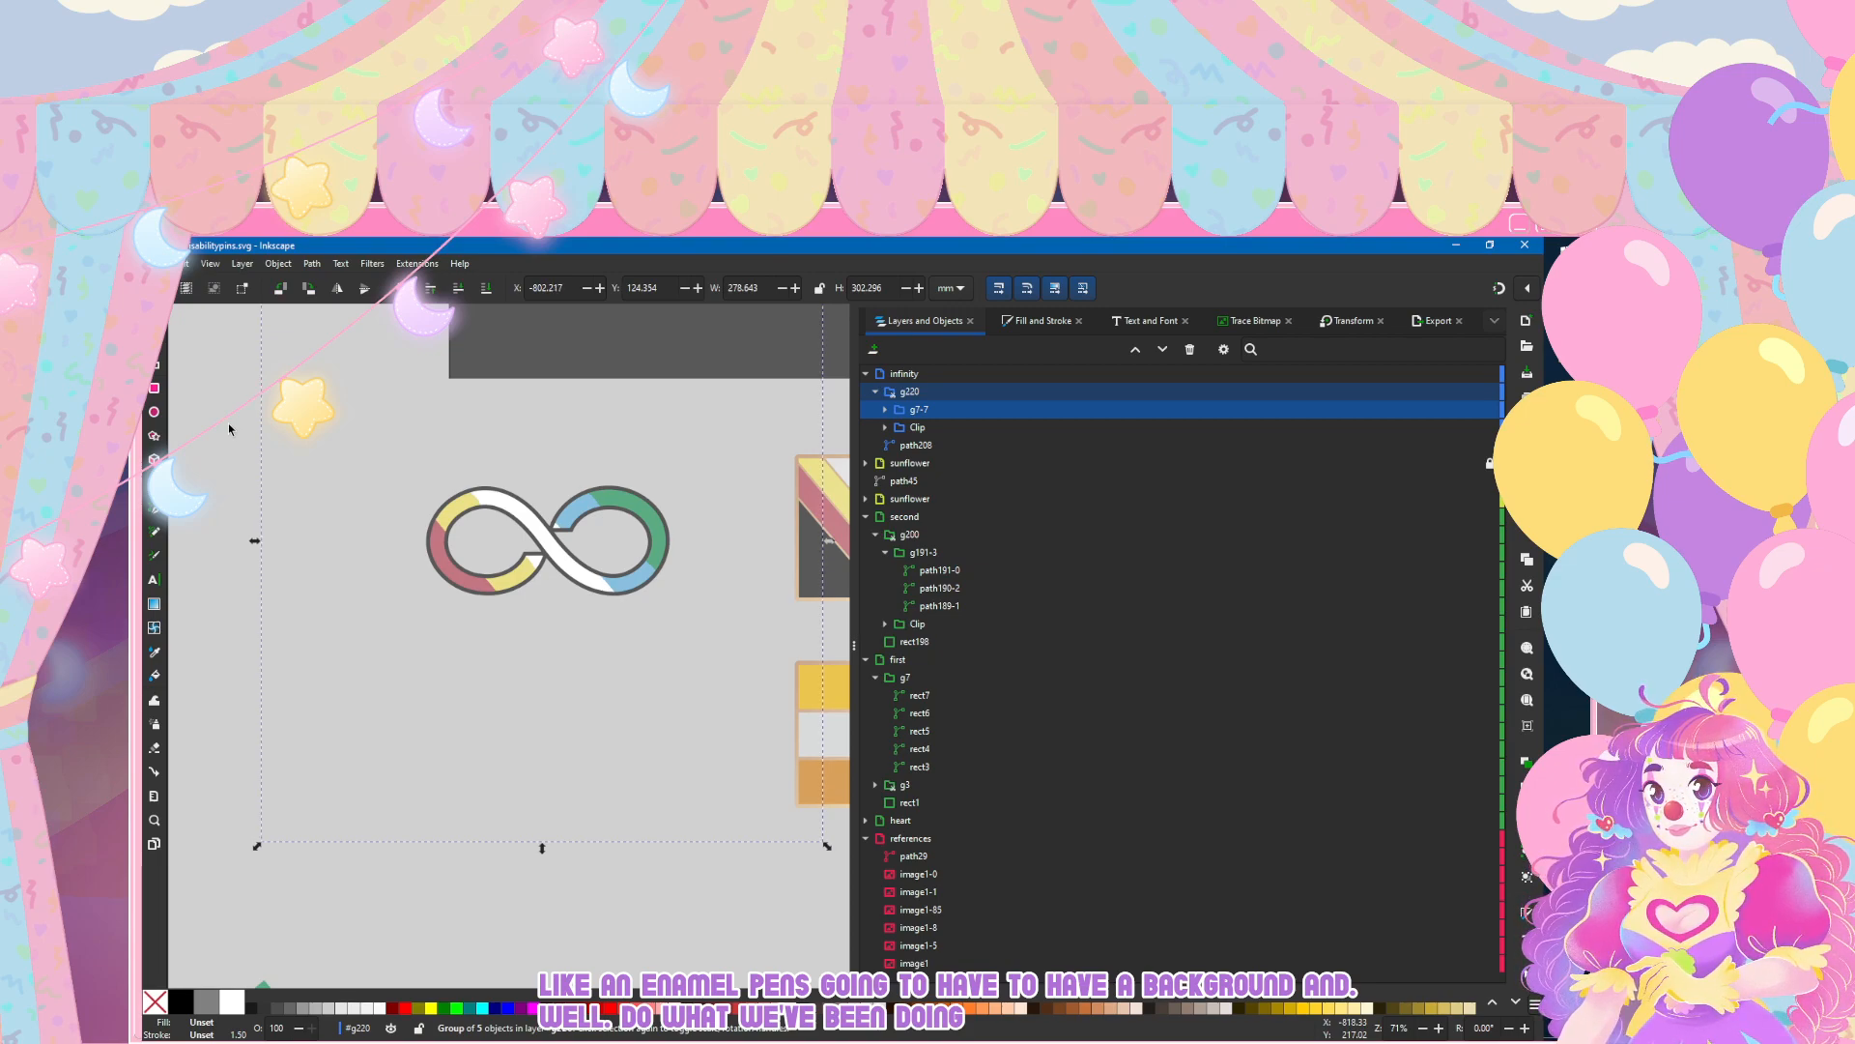
{"action": "key", "text": "Right"}
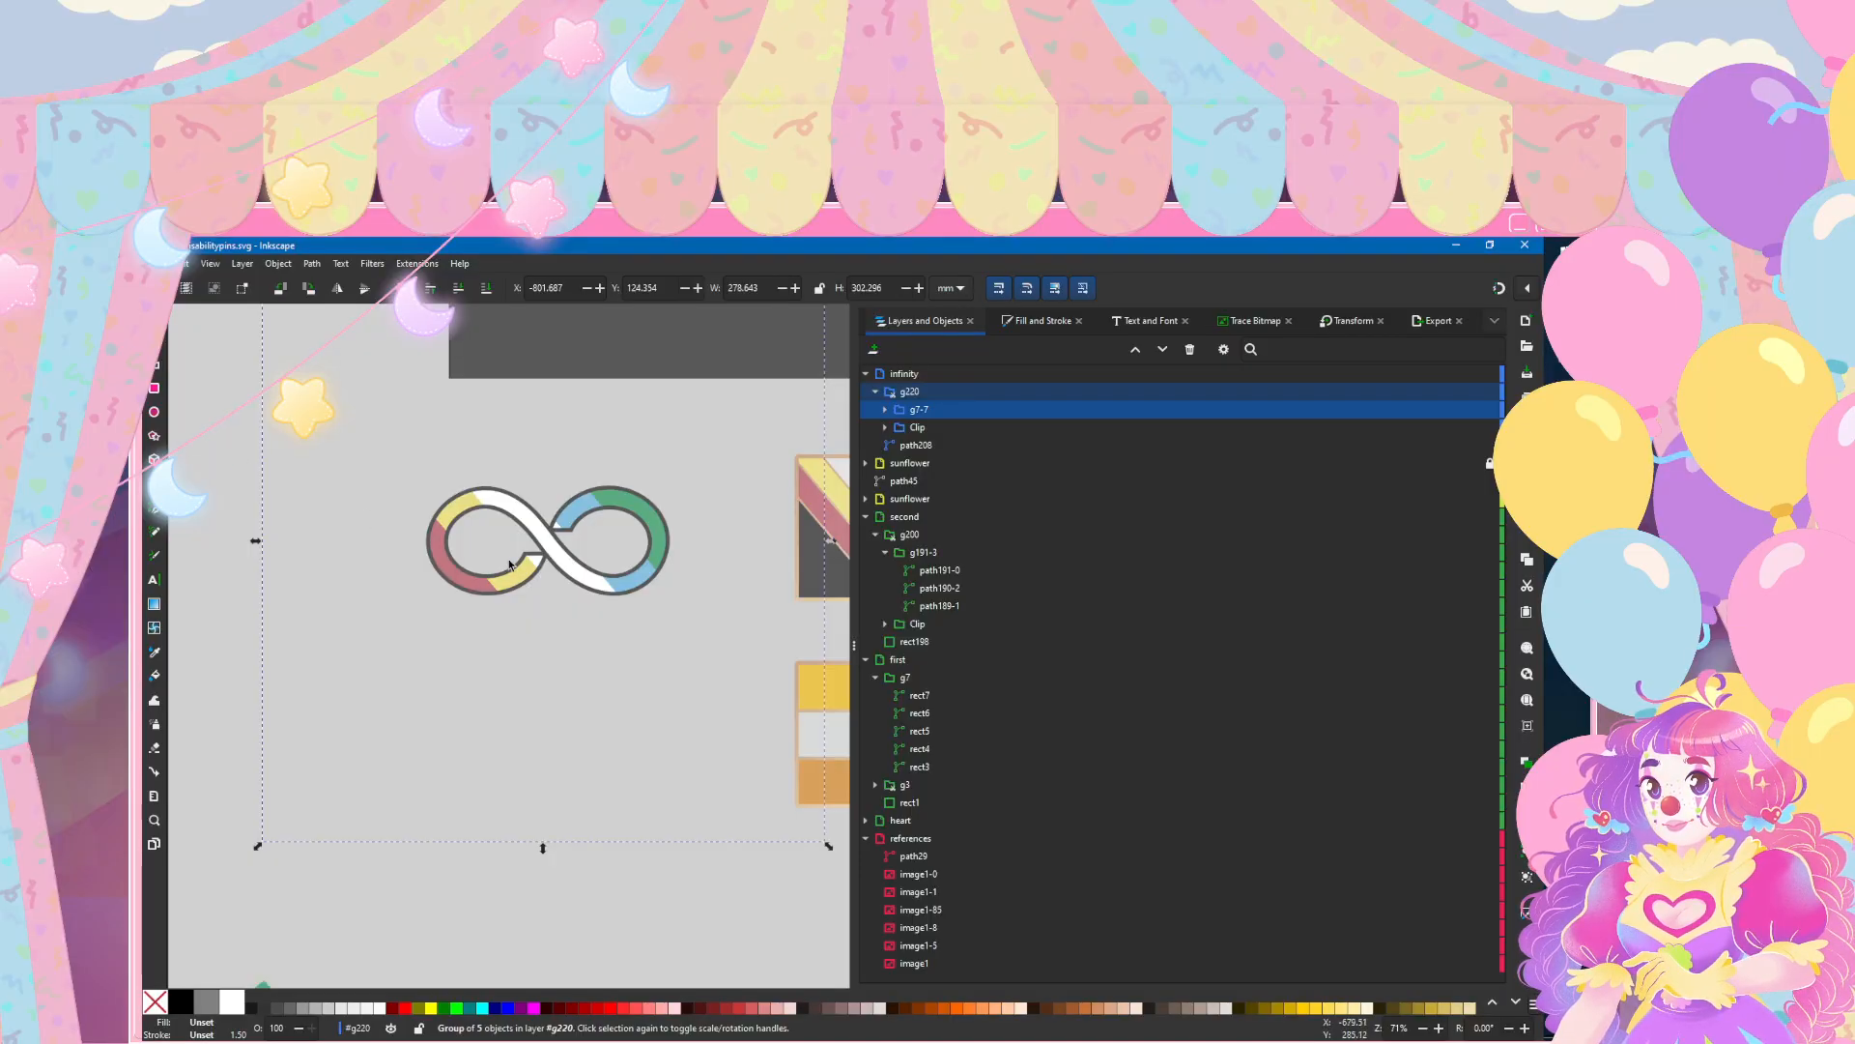
Step: Try removing the stroke paint from the path inside the infinity symbol's clip, and undo it
{"action": "scroll", "coordinate": [509, 565], "scroll_direction": "down", "scroll_amount": 3, "text": "ctrl"}
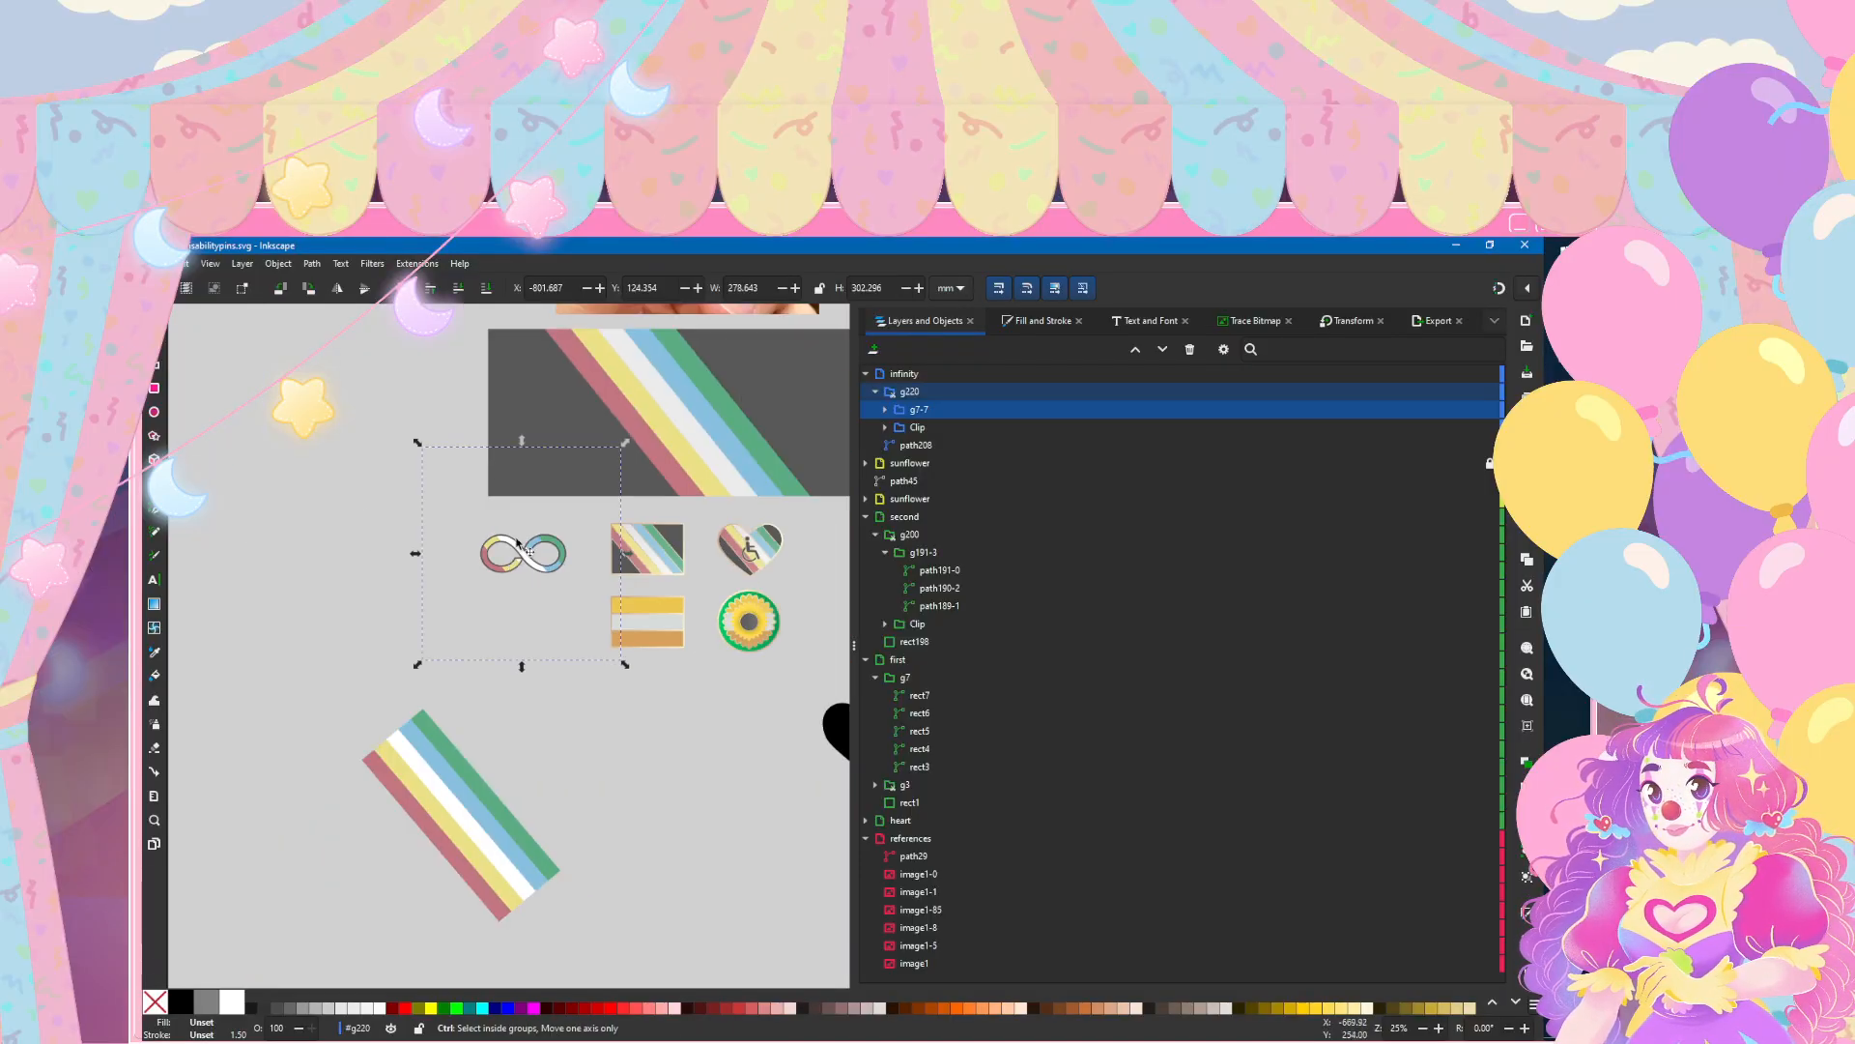
{"action": "scroll", "coordinate": [519, 545], "scroll_direction": "up", "scroll_amount": 5, "text": "ctrl"}
{"action": "scroll", "coordinate": [609, 599], "scroll_direction": "down", "scroll_amount": 5, "text": "ctrl"}
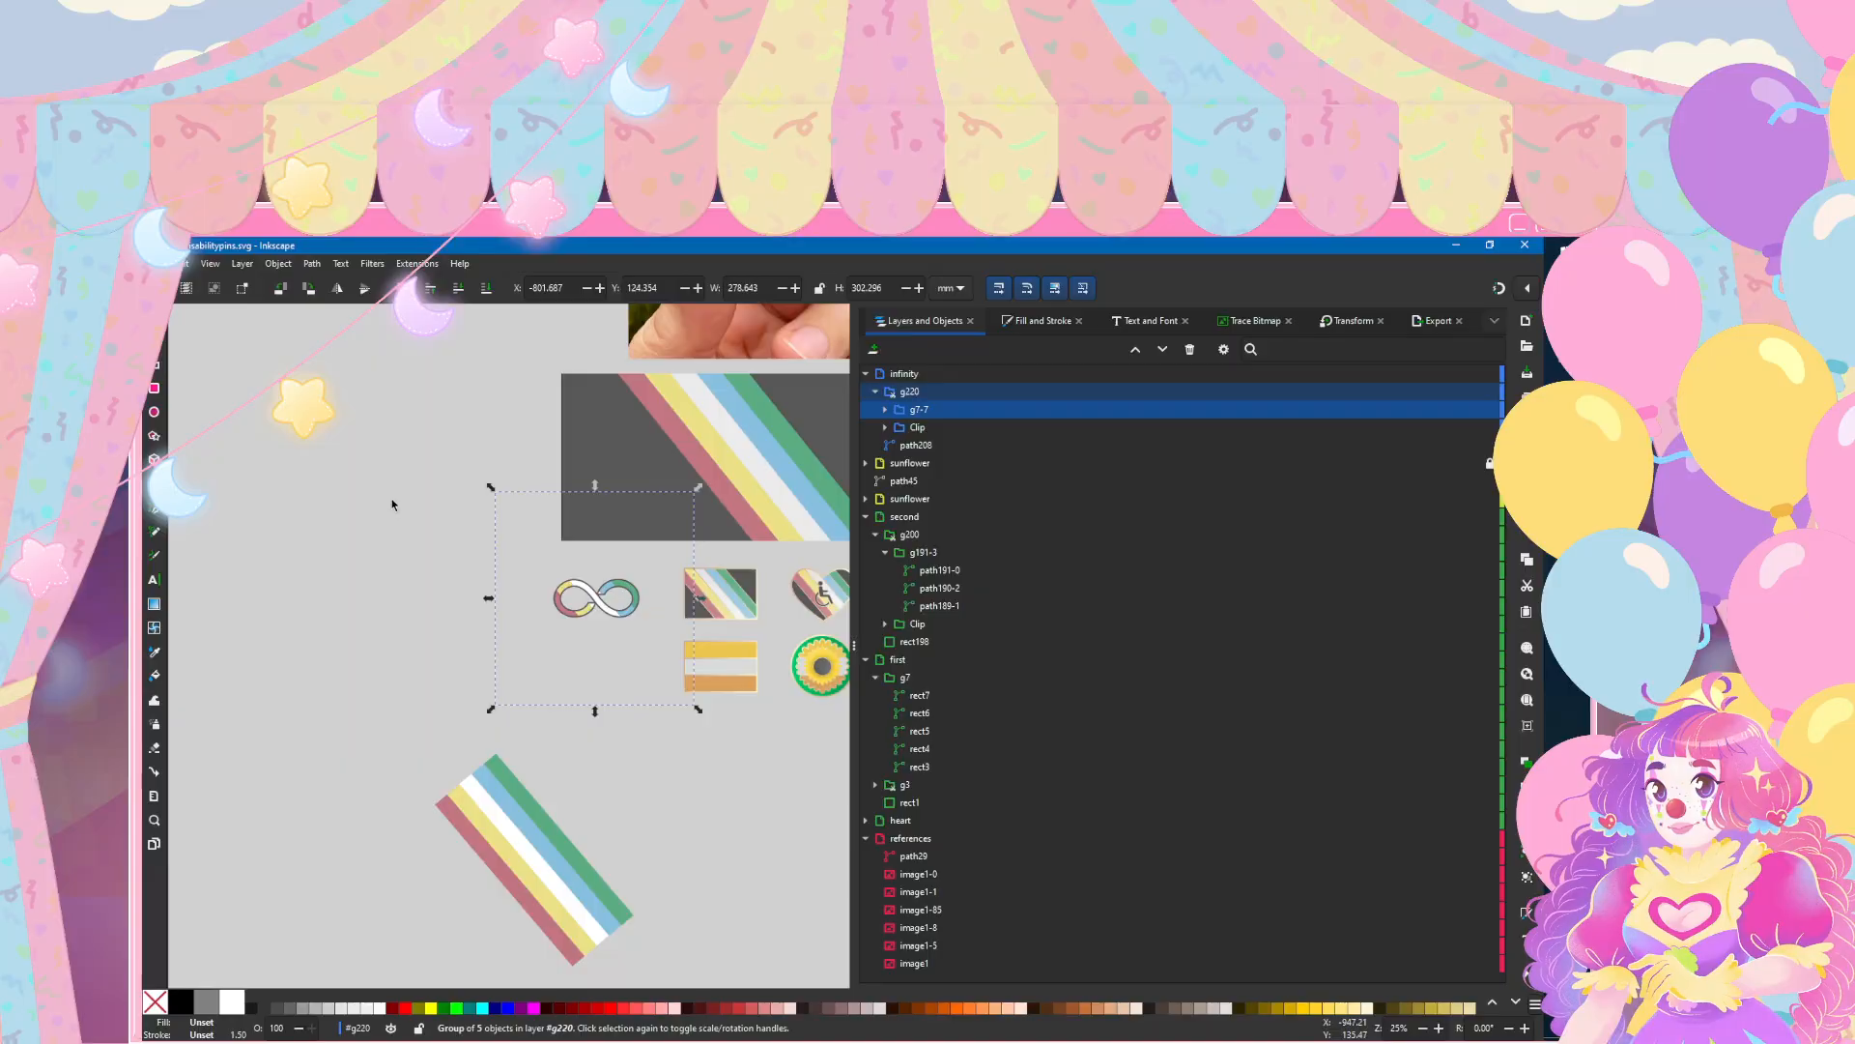
{"action": "scroll", "coordinate": [624, 603], "scroll_direction": "up", "scroll_amount": 4, "text": "ctrl"}
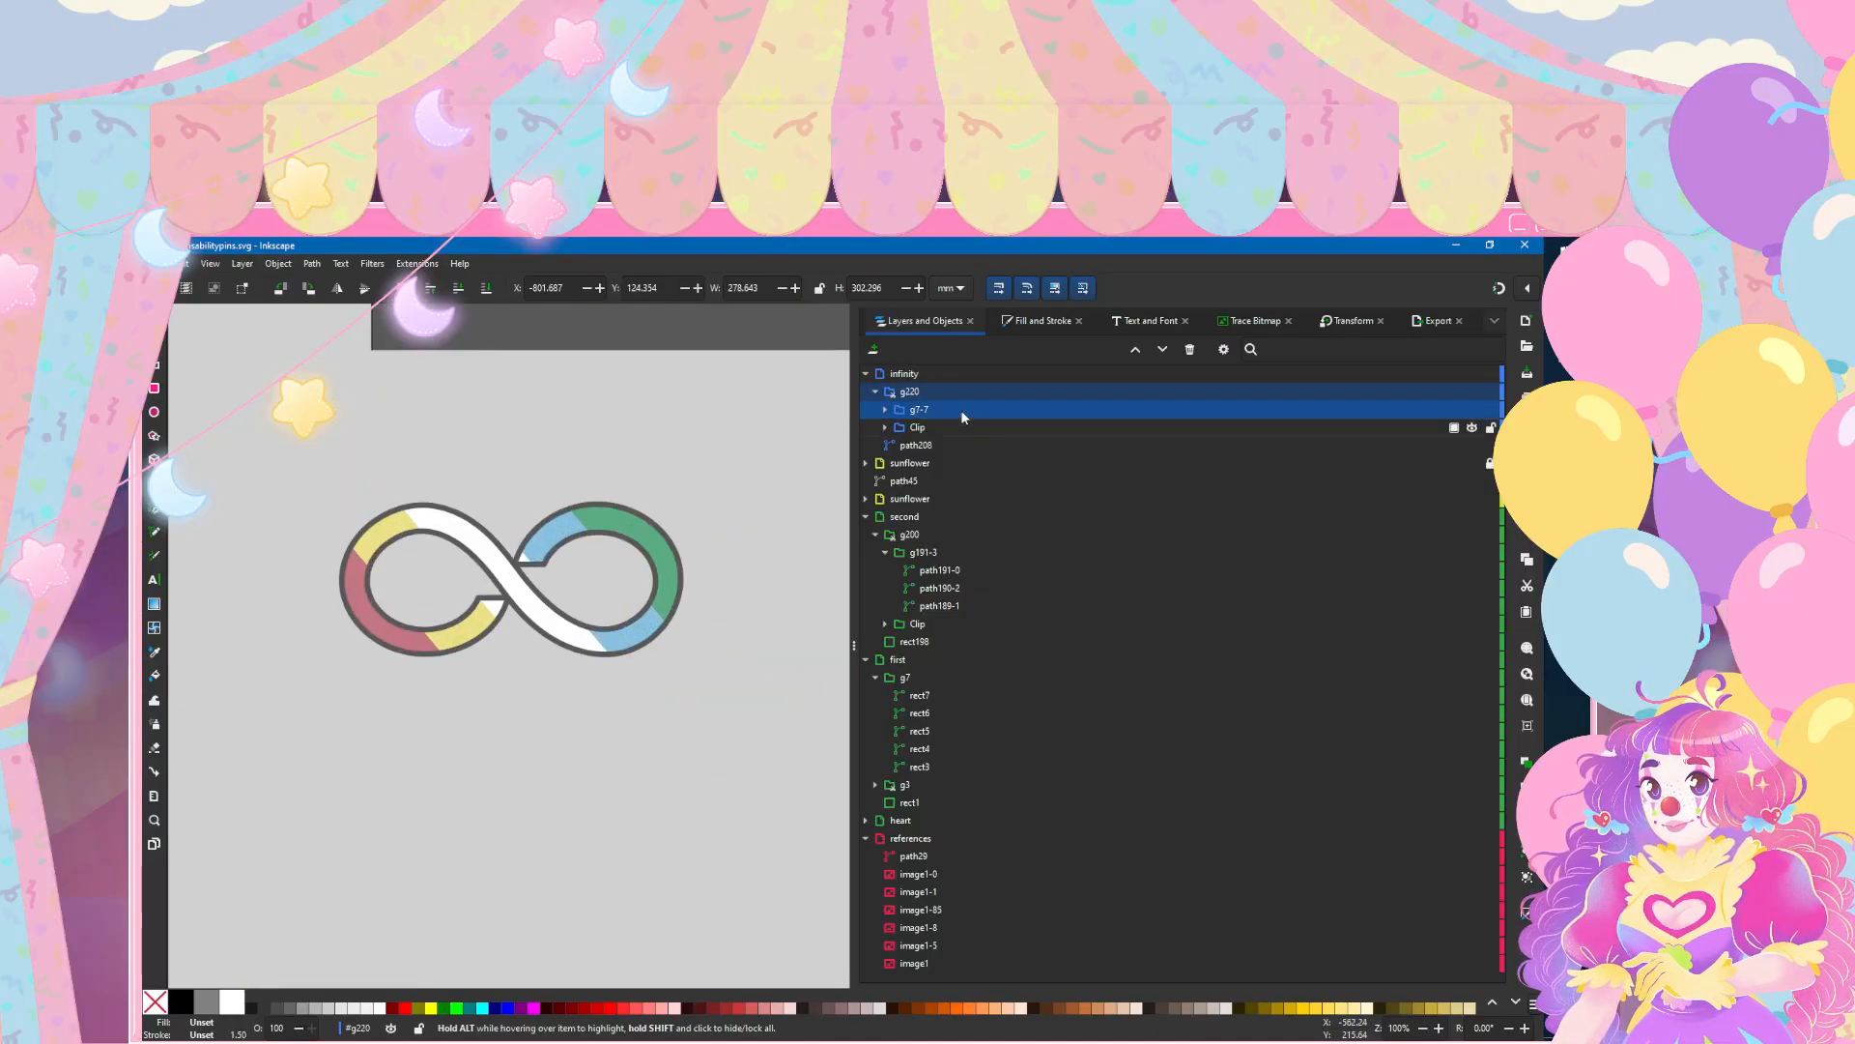
{"action": "left_click", "coordinate": [902, 430]}
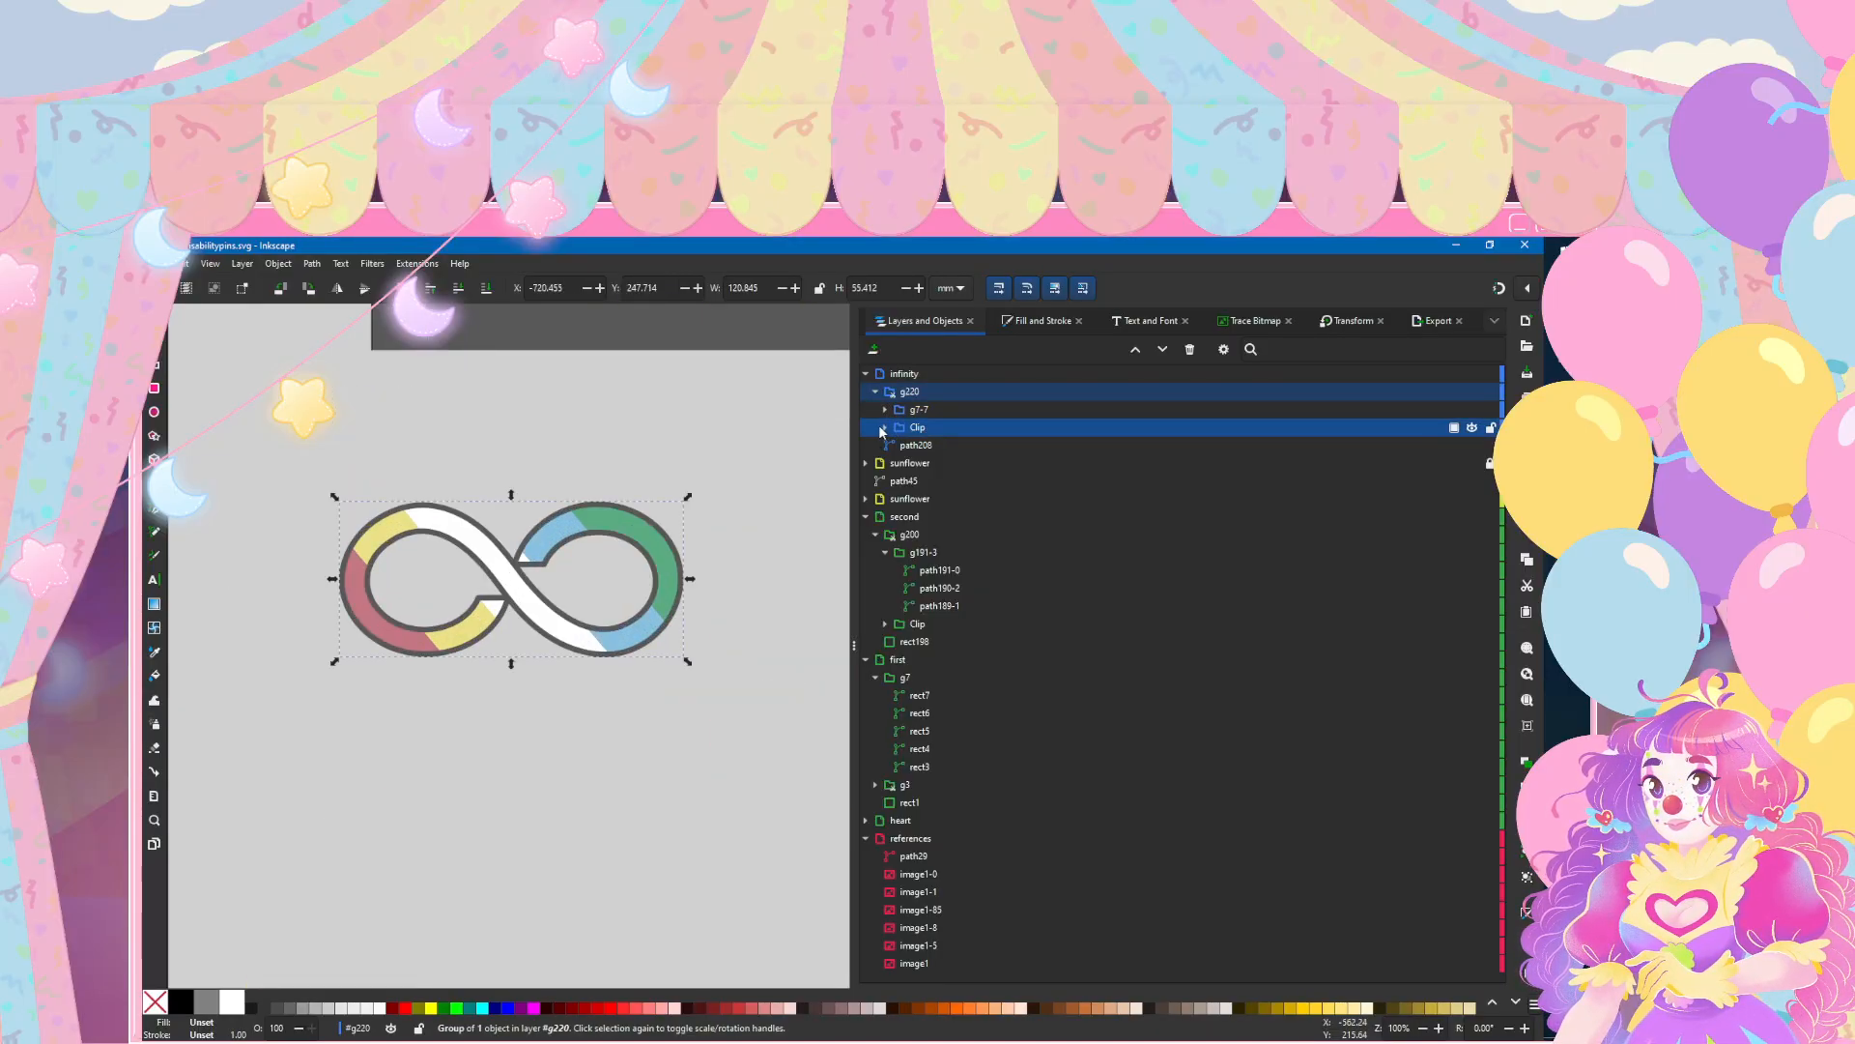
{"action": "left_click", "coordinate": [885, 428]}
{"action": "left_click", "coordinate": [929, 445]}
{"action": "left_click", "coordinate": [1014, 323]}
{"action": "left_click", "coordinate": [958, 348]}
{"action": "left_click", "coordinate": [872, 372]}
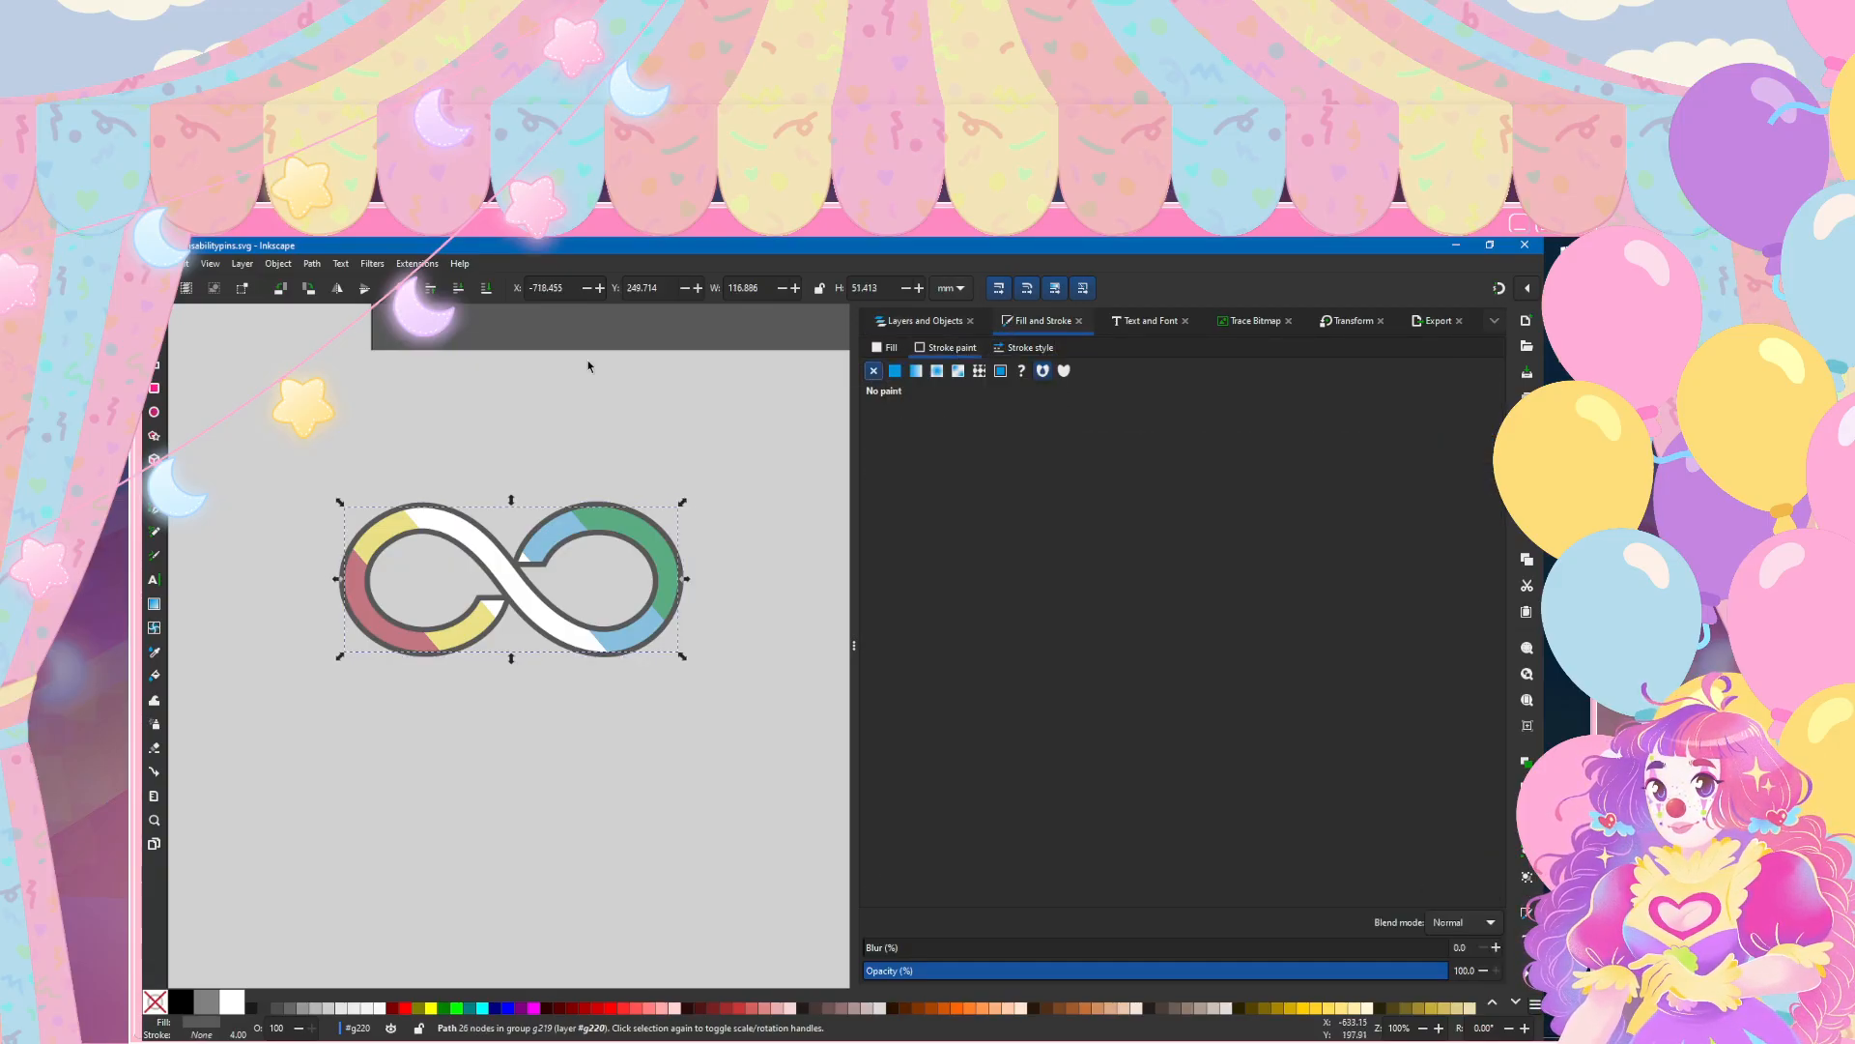
{"action": "key", "text": "ctrl+z"}
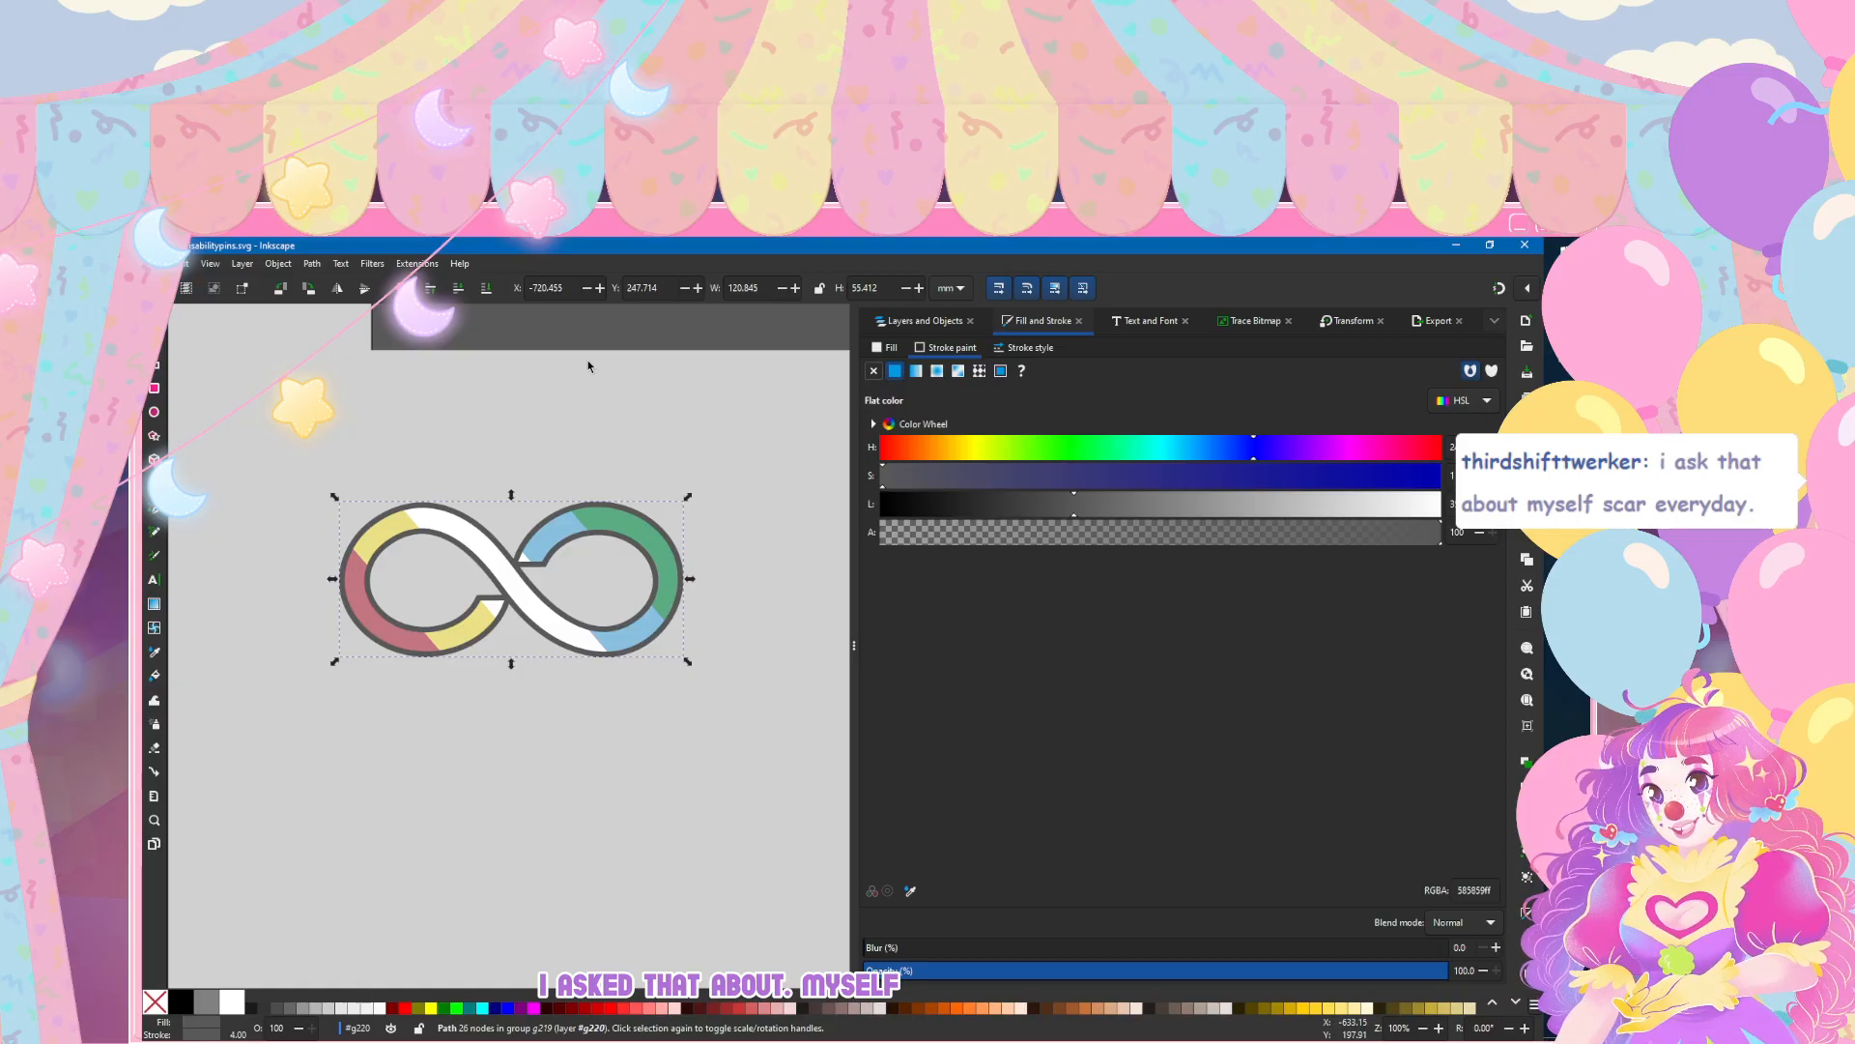
Step: Deselect everything, check the striped infinity symbol beside the other pins, and bring up the list of layers and objects
{"action": "left_click", "coordinate": [589, 423]}
{"action": "scroll", "coordinate": [589, 423], "scroll_direction": "down", "scroll_amount": 3}
{"action": "scroll", "coordinate": [588, 423], "scroll_direction": "right", "scroll_amount": 6}
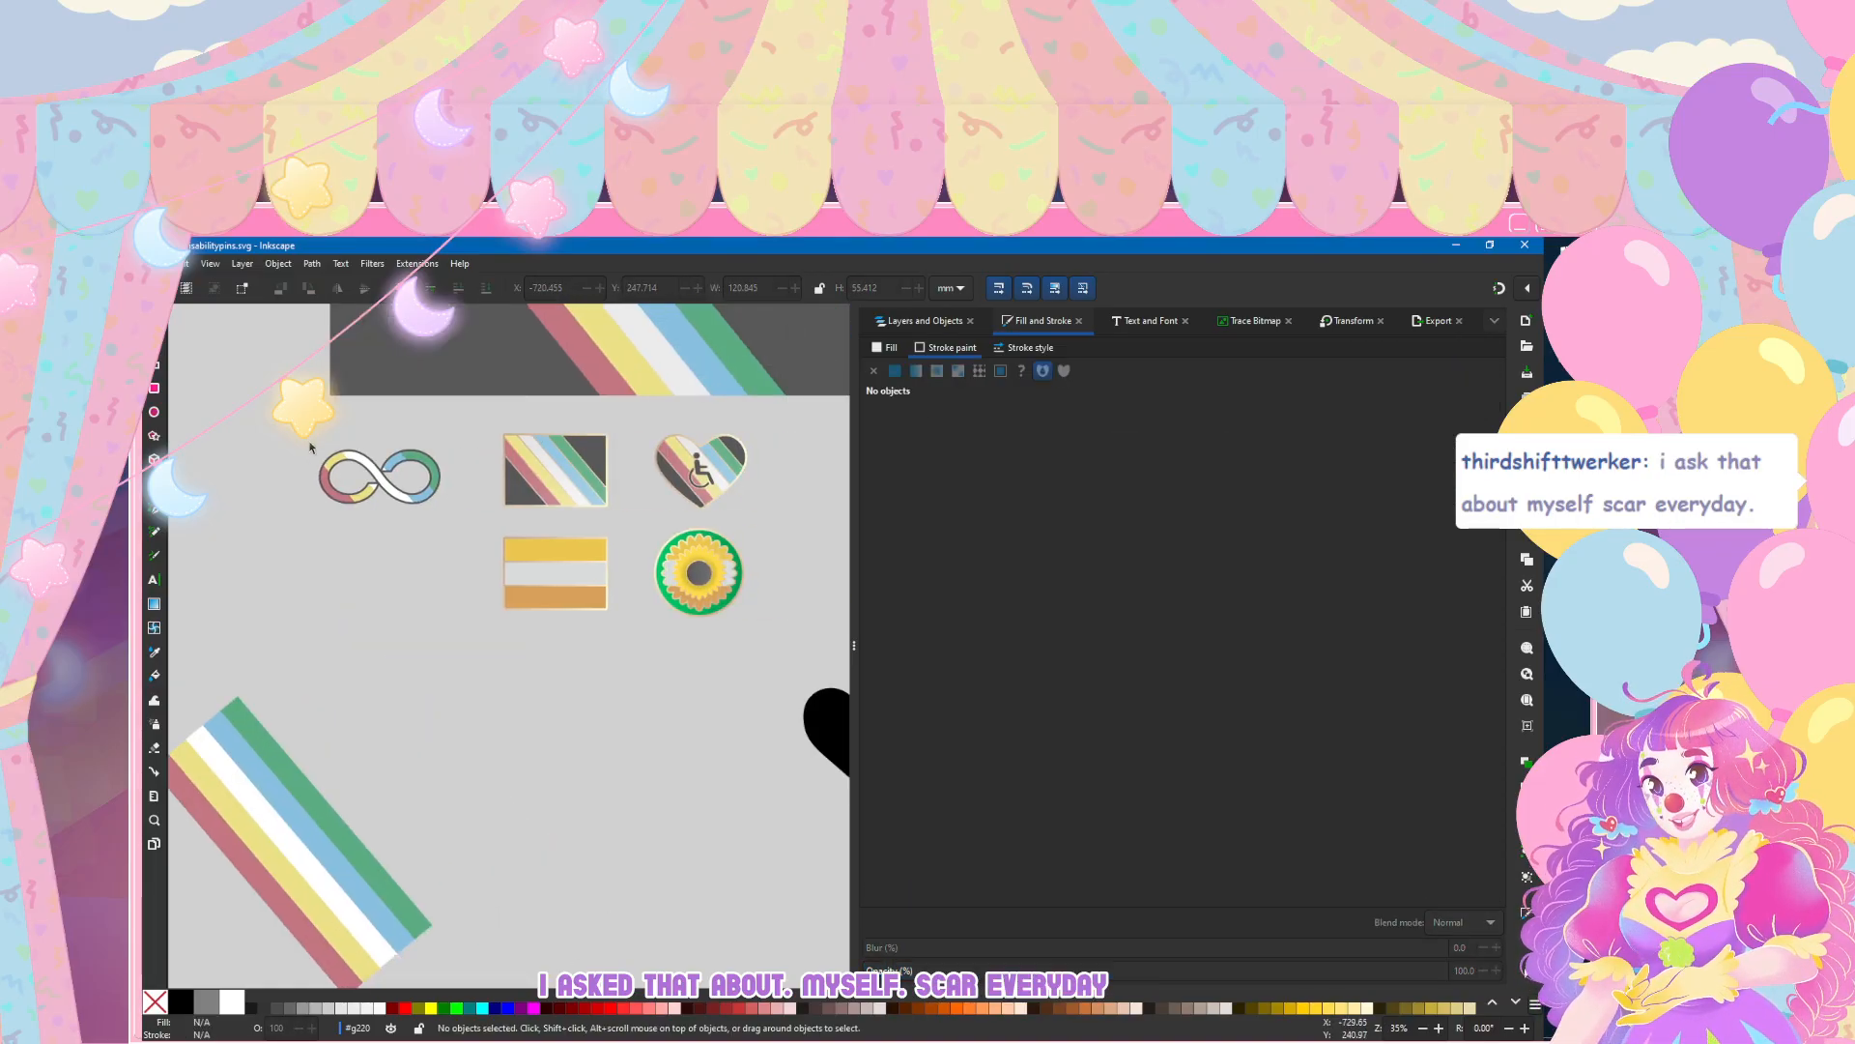
{"action": "scroll", "coordinate": [311, 447], "scroll_direction": "left", "scroll_amount": 3}
{"action": "scroll", "coordinate": [528, 462], "scroll_direction": "up", "scroll_amount": 3}
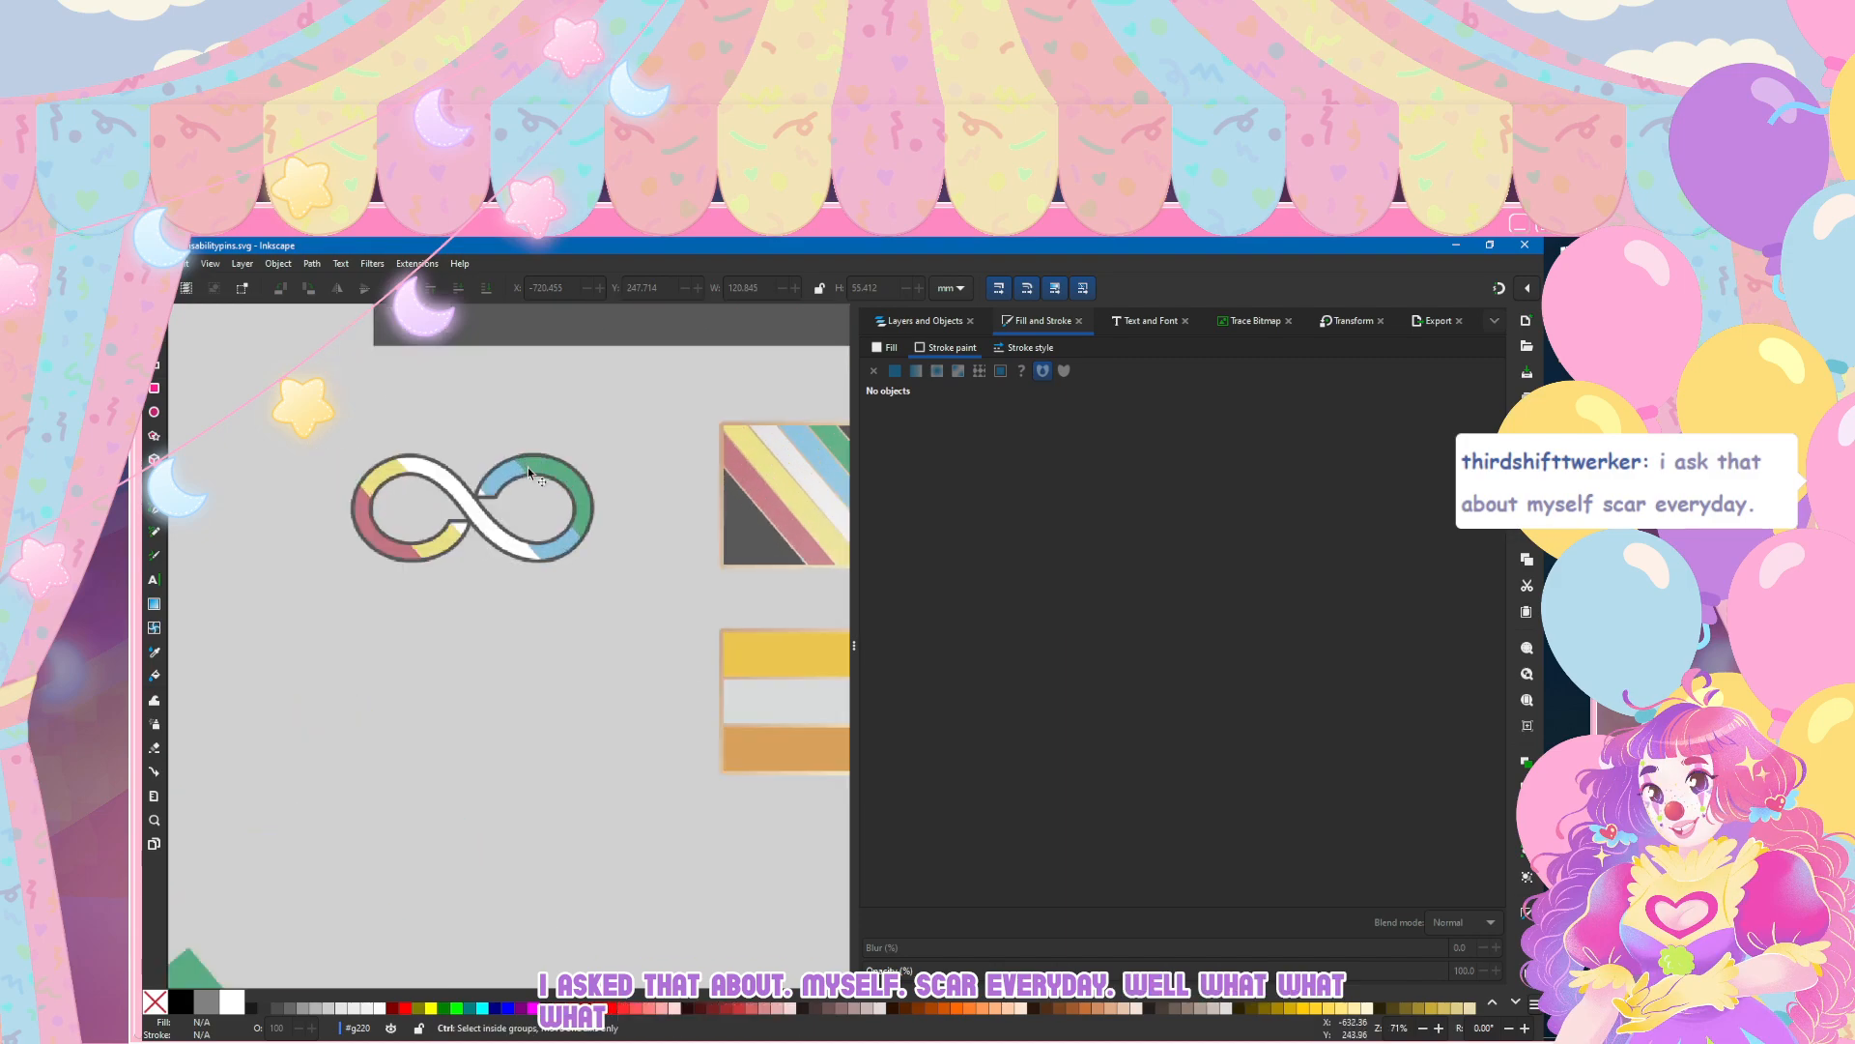
{"action": "left_click", "coordinate": [923, 319]}
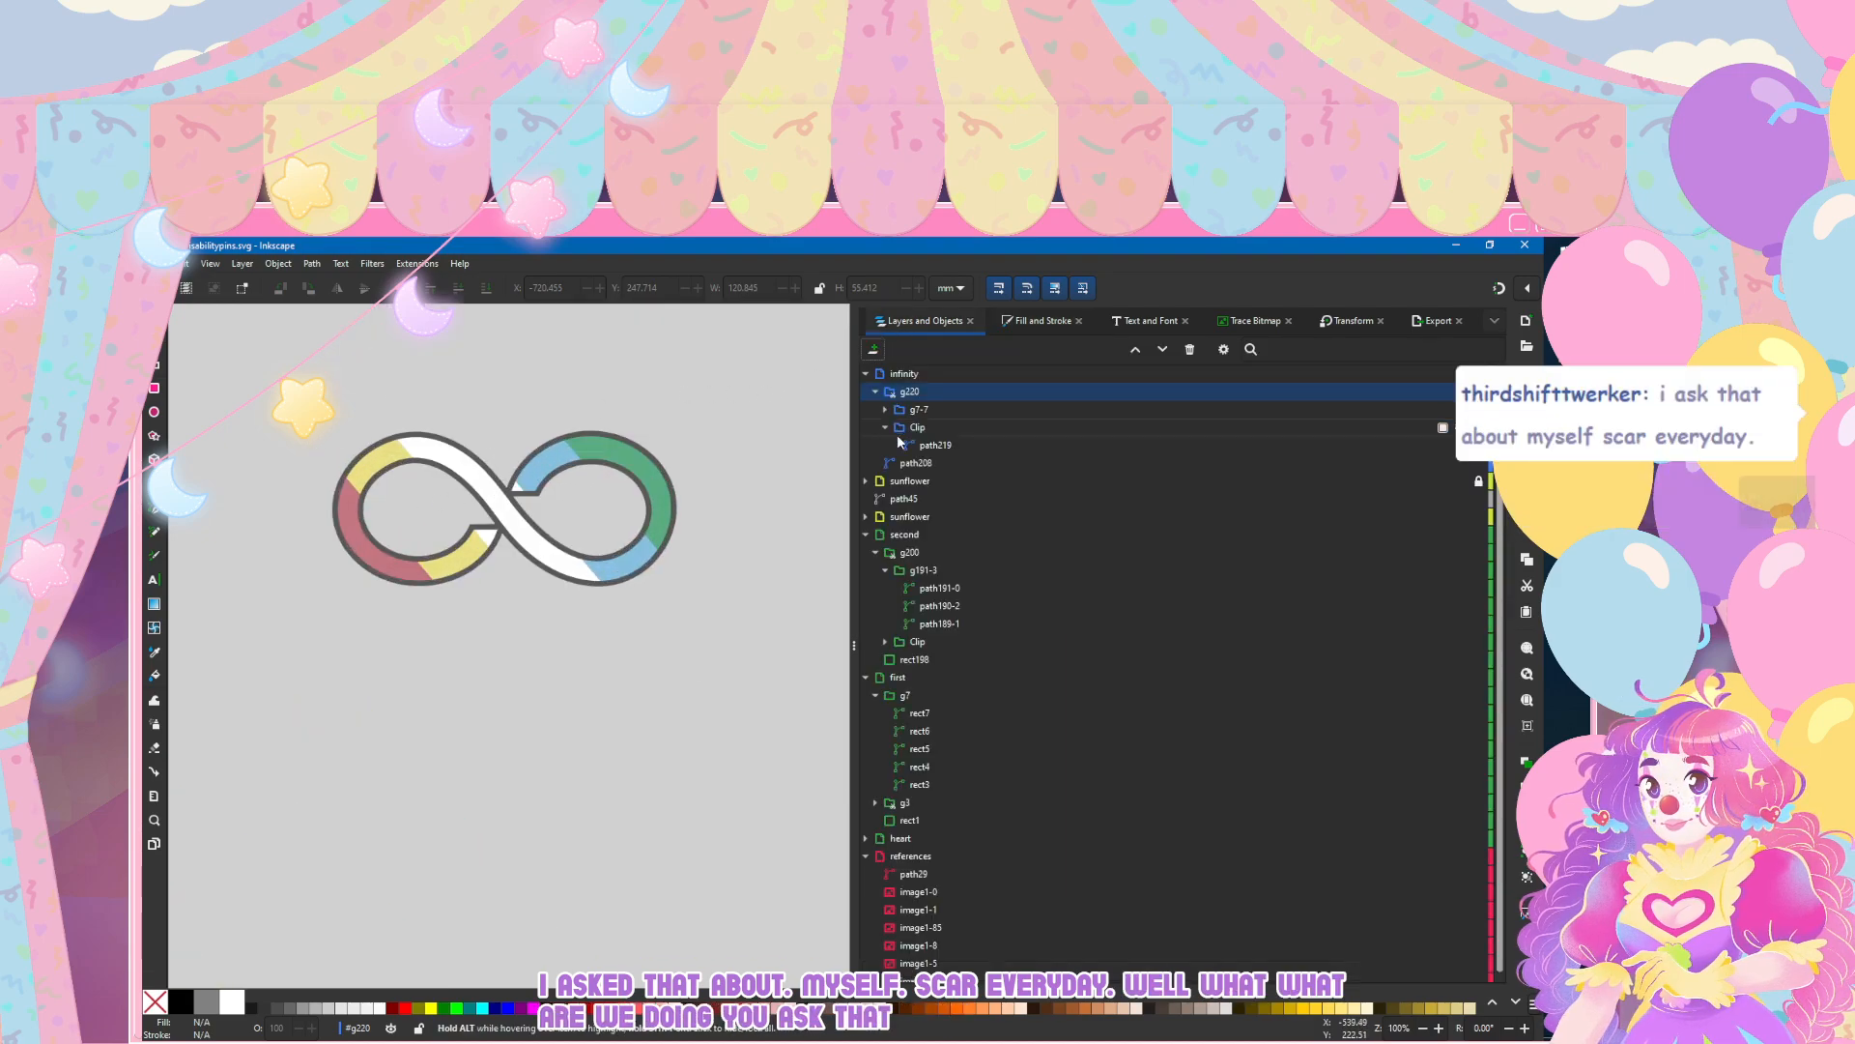
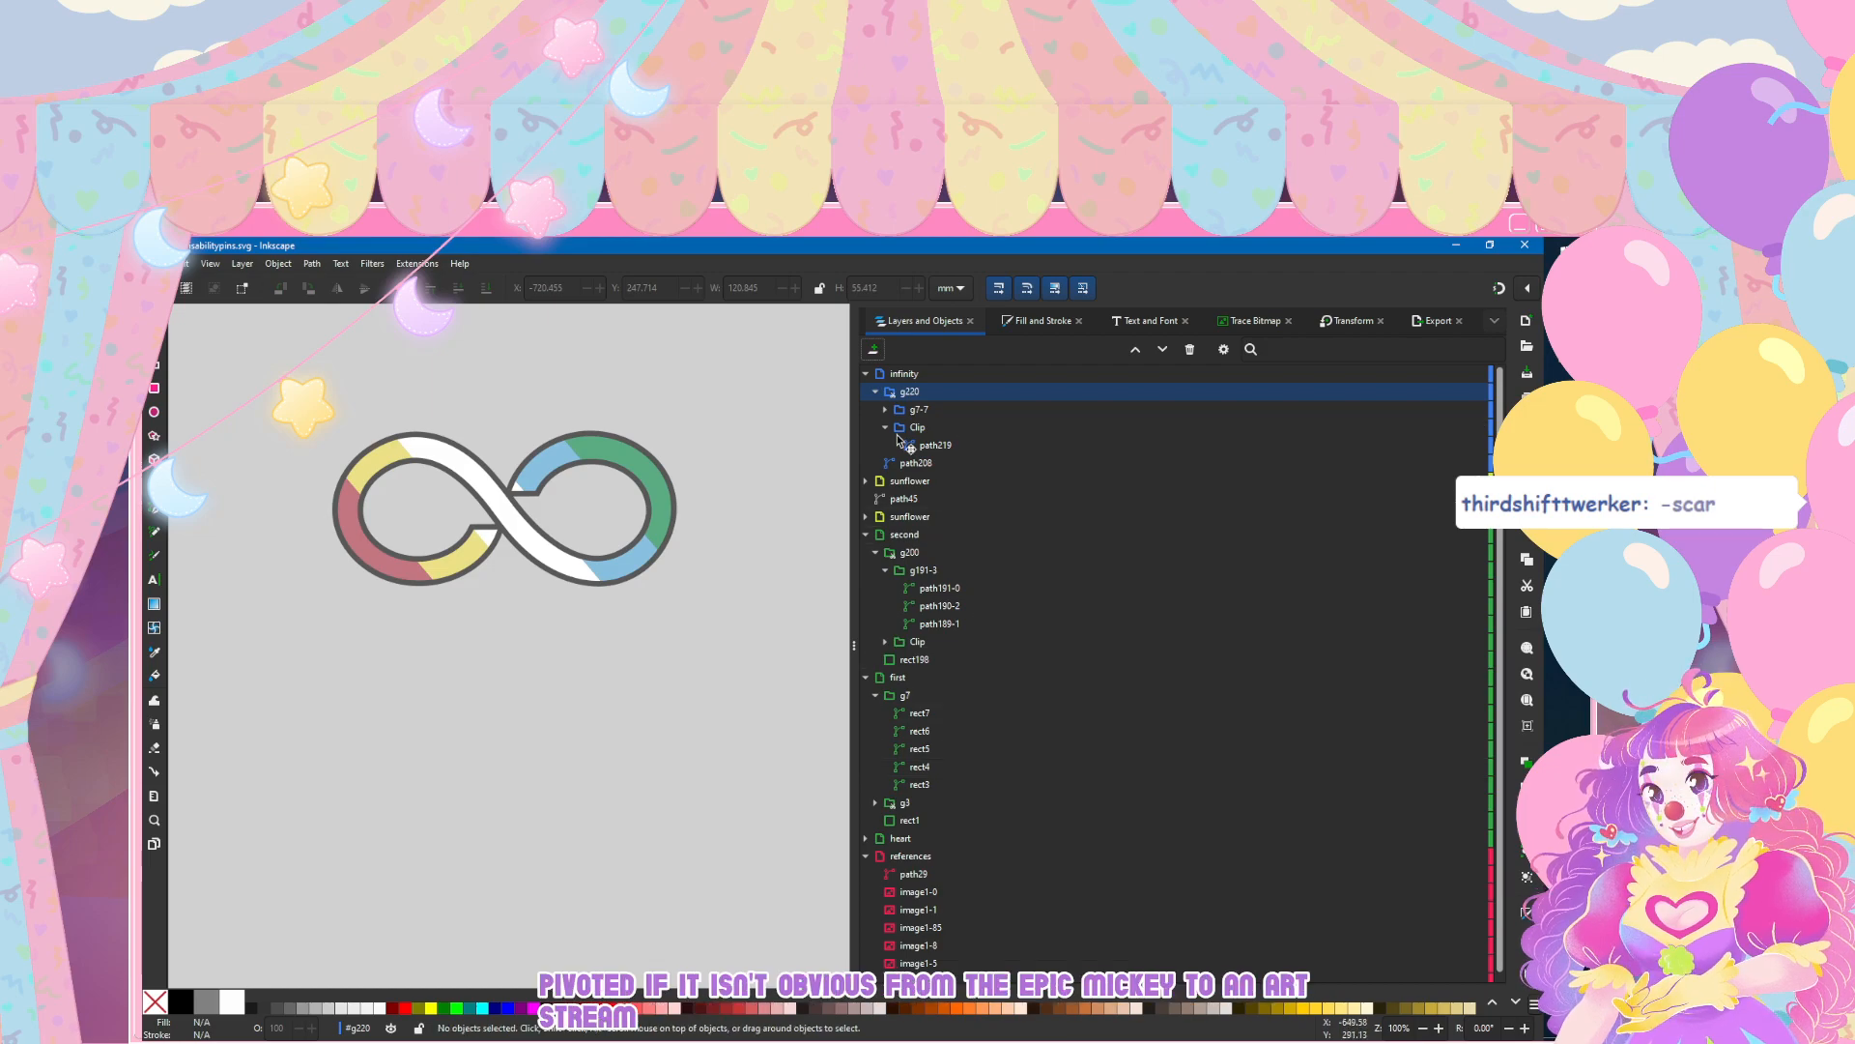
Step: Select the whole contents of the infinity layer, with both the striped clip group and the outline path
{"action": "scroll", "coordinate": [389, 589], "scroll_direction": "down", "scroll_amount": 3}
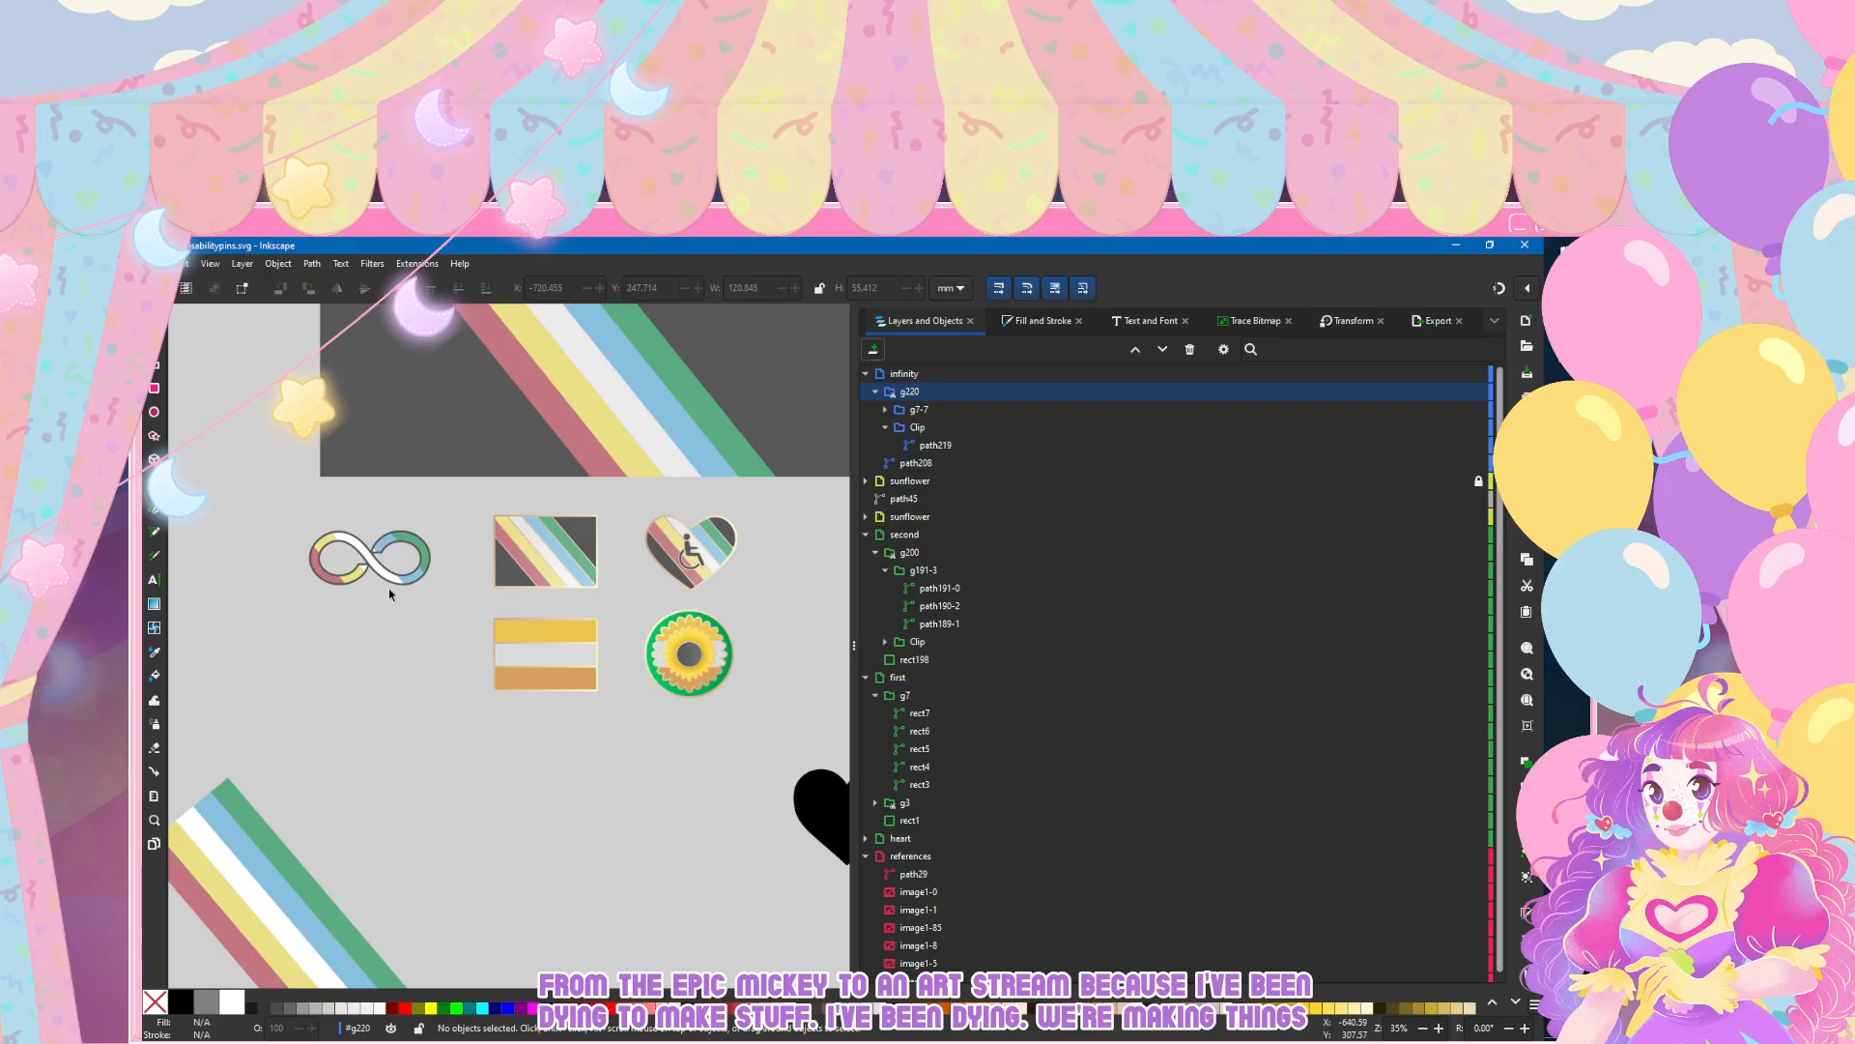
{"action": "scroll", "coordinate": [389, 580], "scroll_direction": "left", "scroll_amount": 3}
{"action": "scroll", "coordinate": [507, 539], "scroll_direction": "up", "scroll_amount": 3}
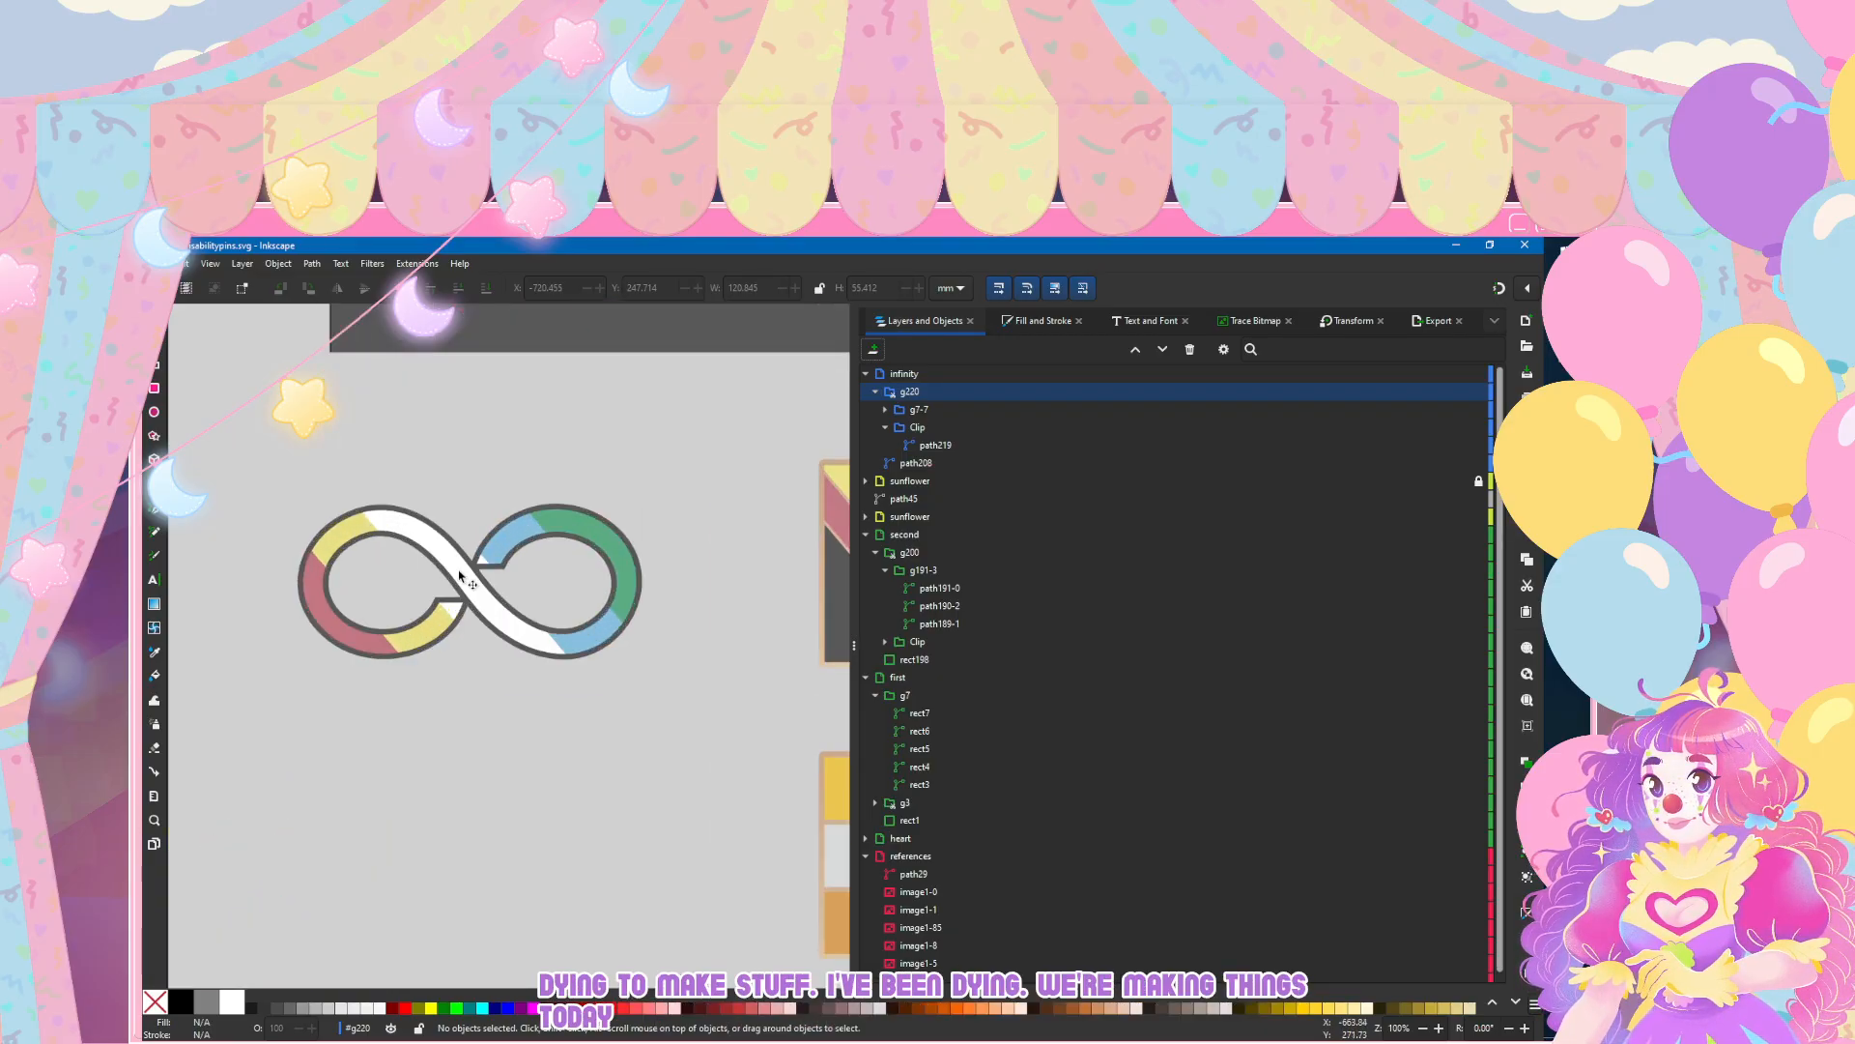
{"action": "left_click", "coordinate": [460, 578]}
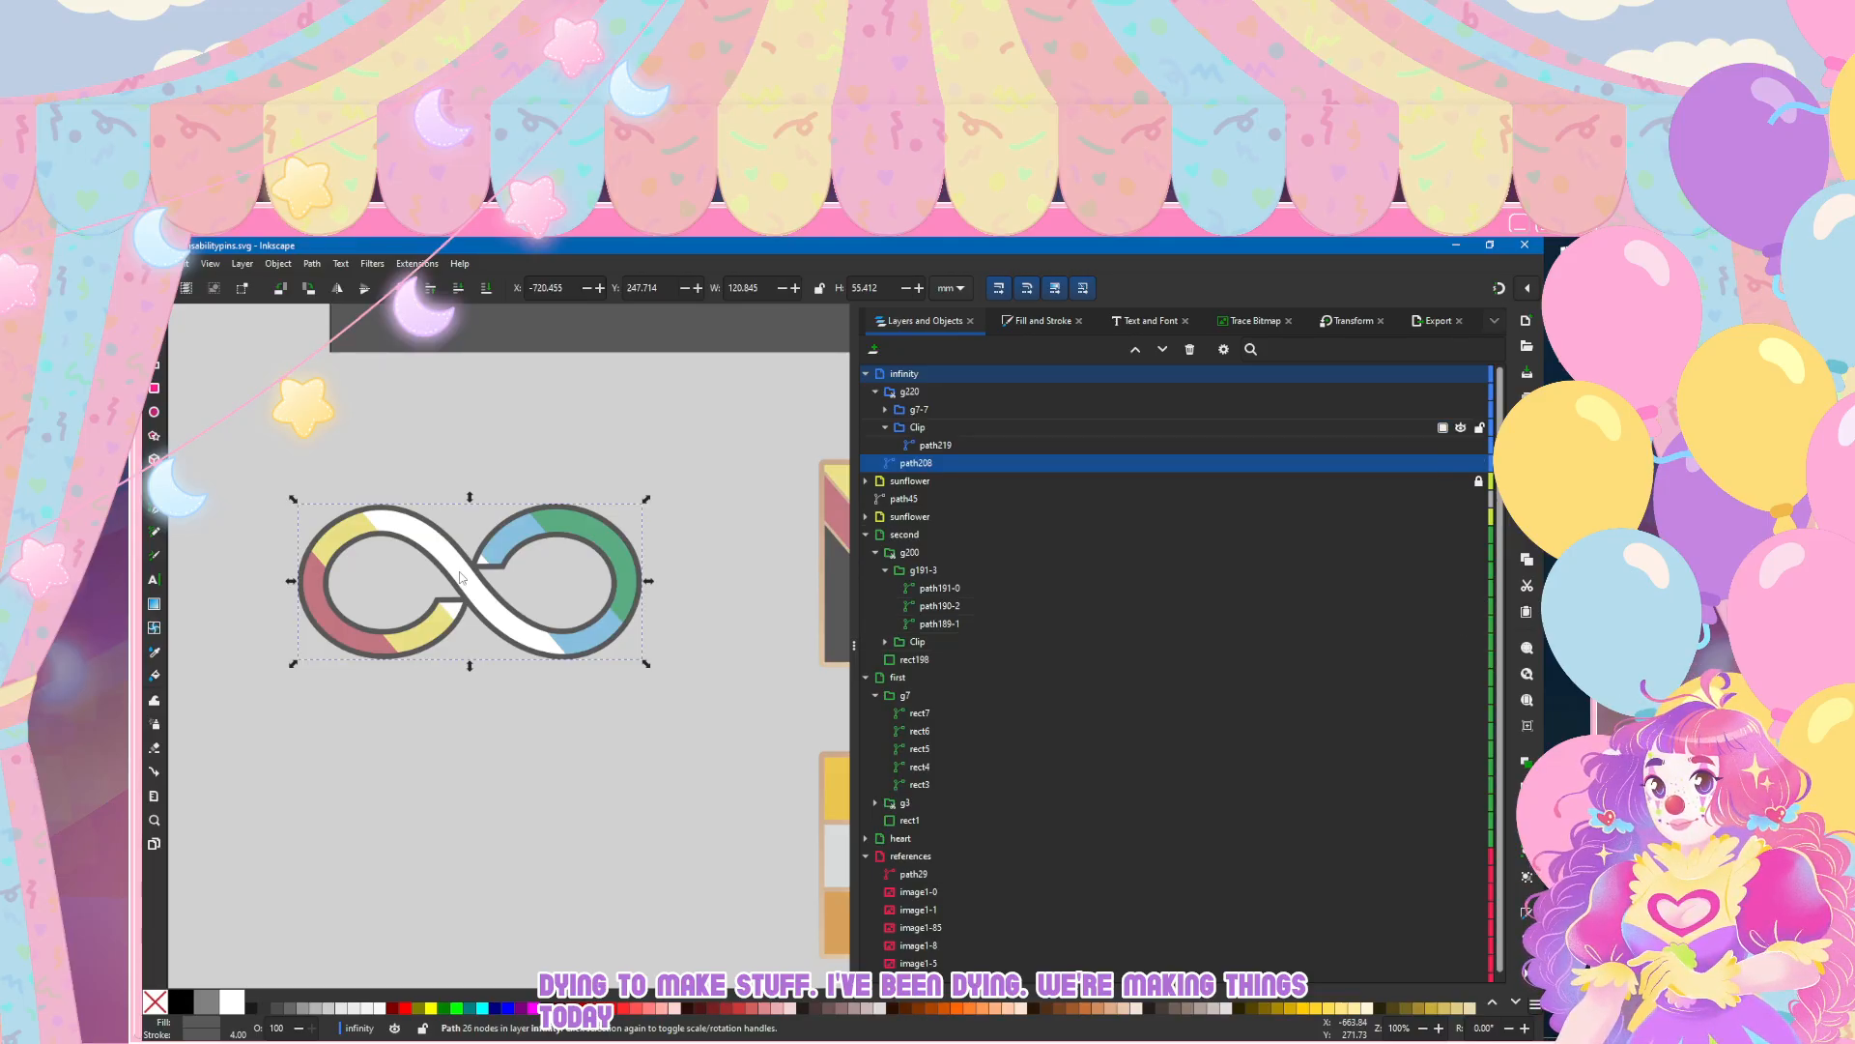
{"action": "left_click", "coordinate": [936, 446]}
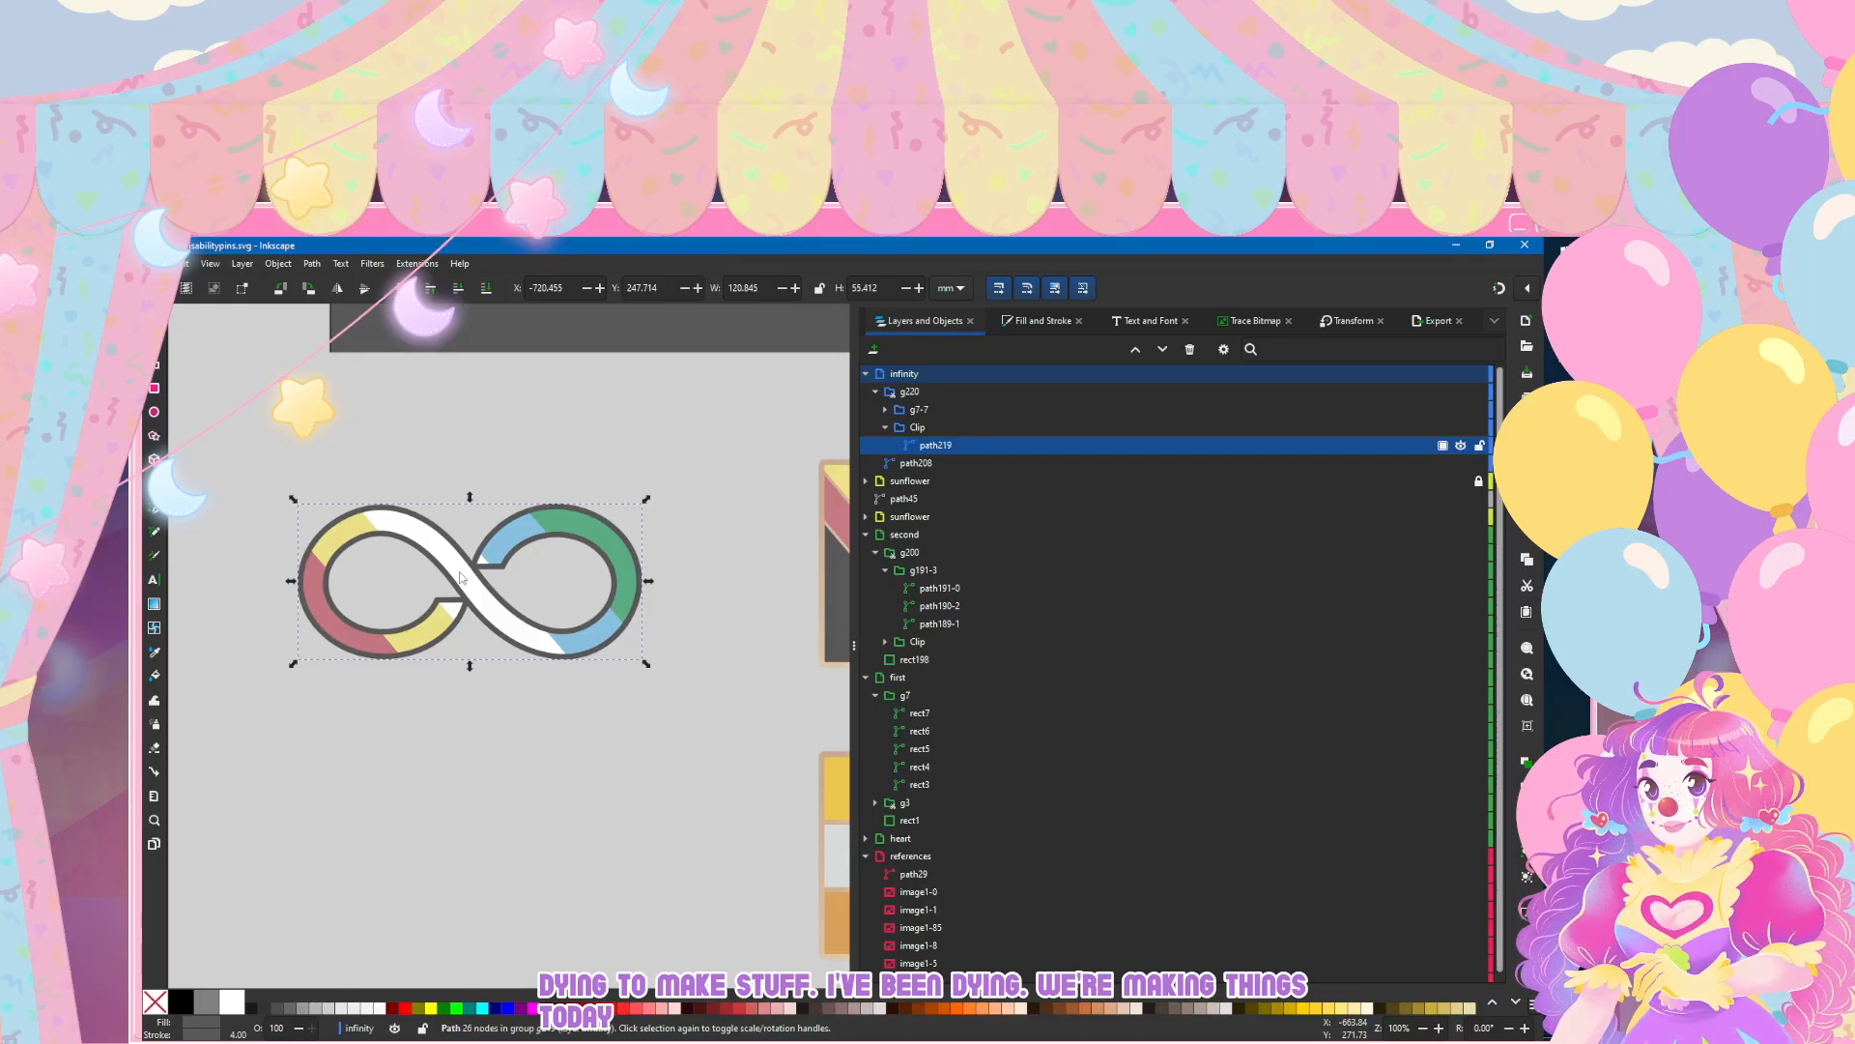
{"action": "left_click", "coordinate": [909, 391]}
{"action": "left_click", "coordinate": [904, 374]}
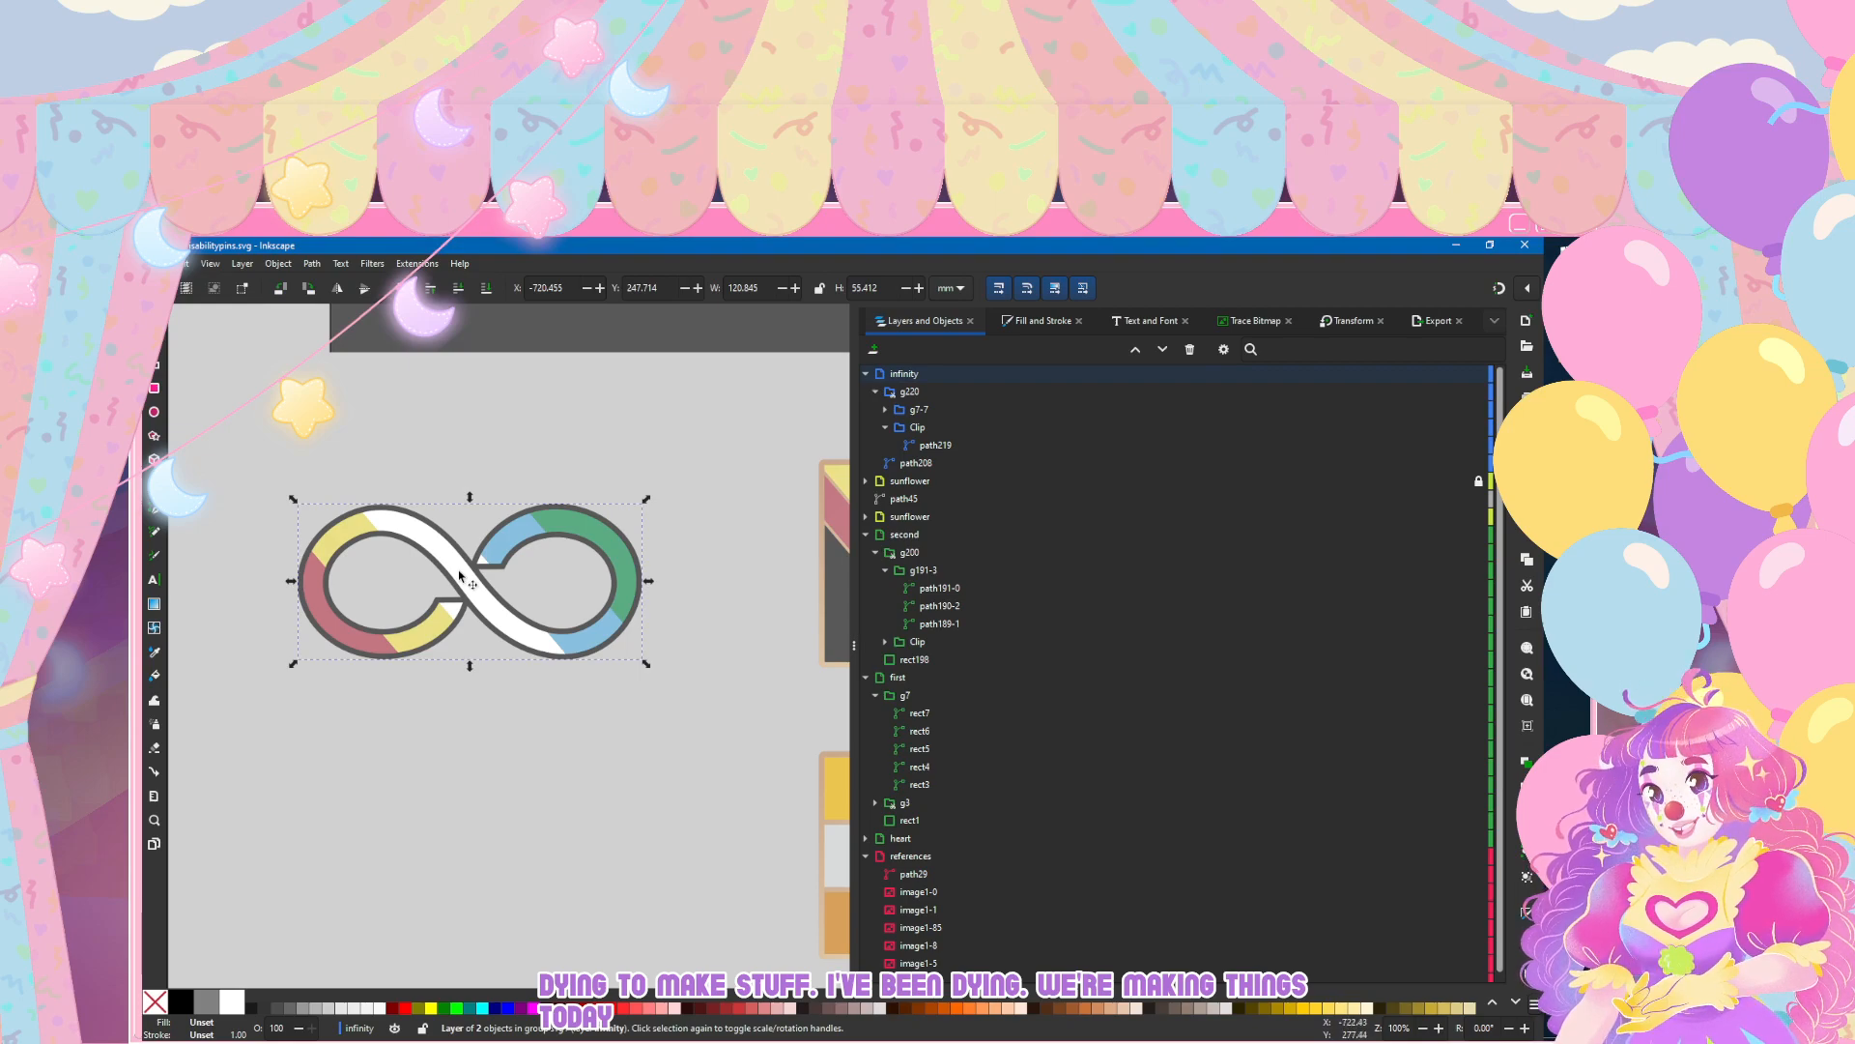
Step: Try narrowing the infinity symbol to about 108 mm and stretching its height to about 63 mm, and undo both changes
{"action": "left_click_drag", "start_coordinate": [292, 582], "coordinate": [327, 582]}
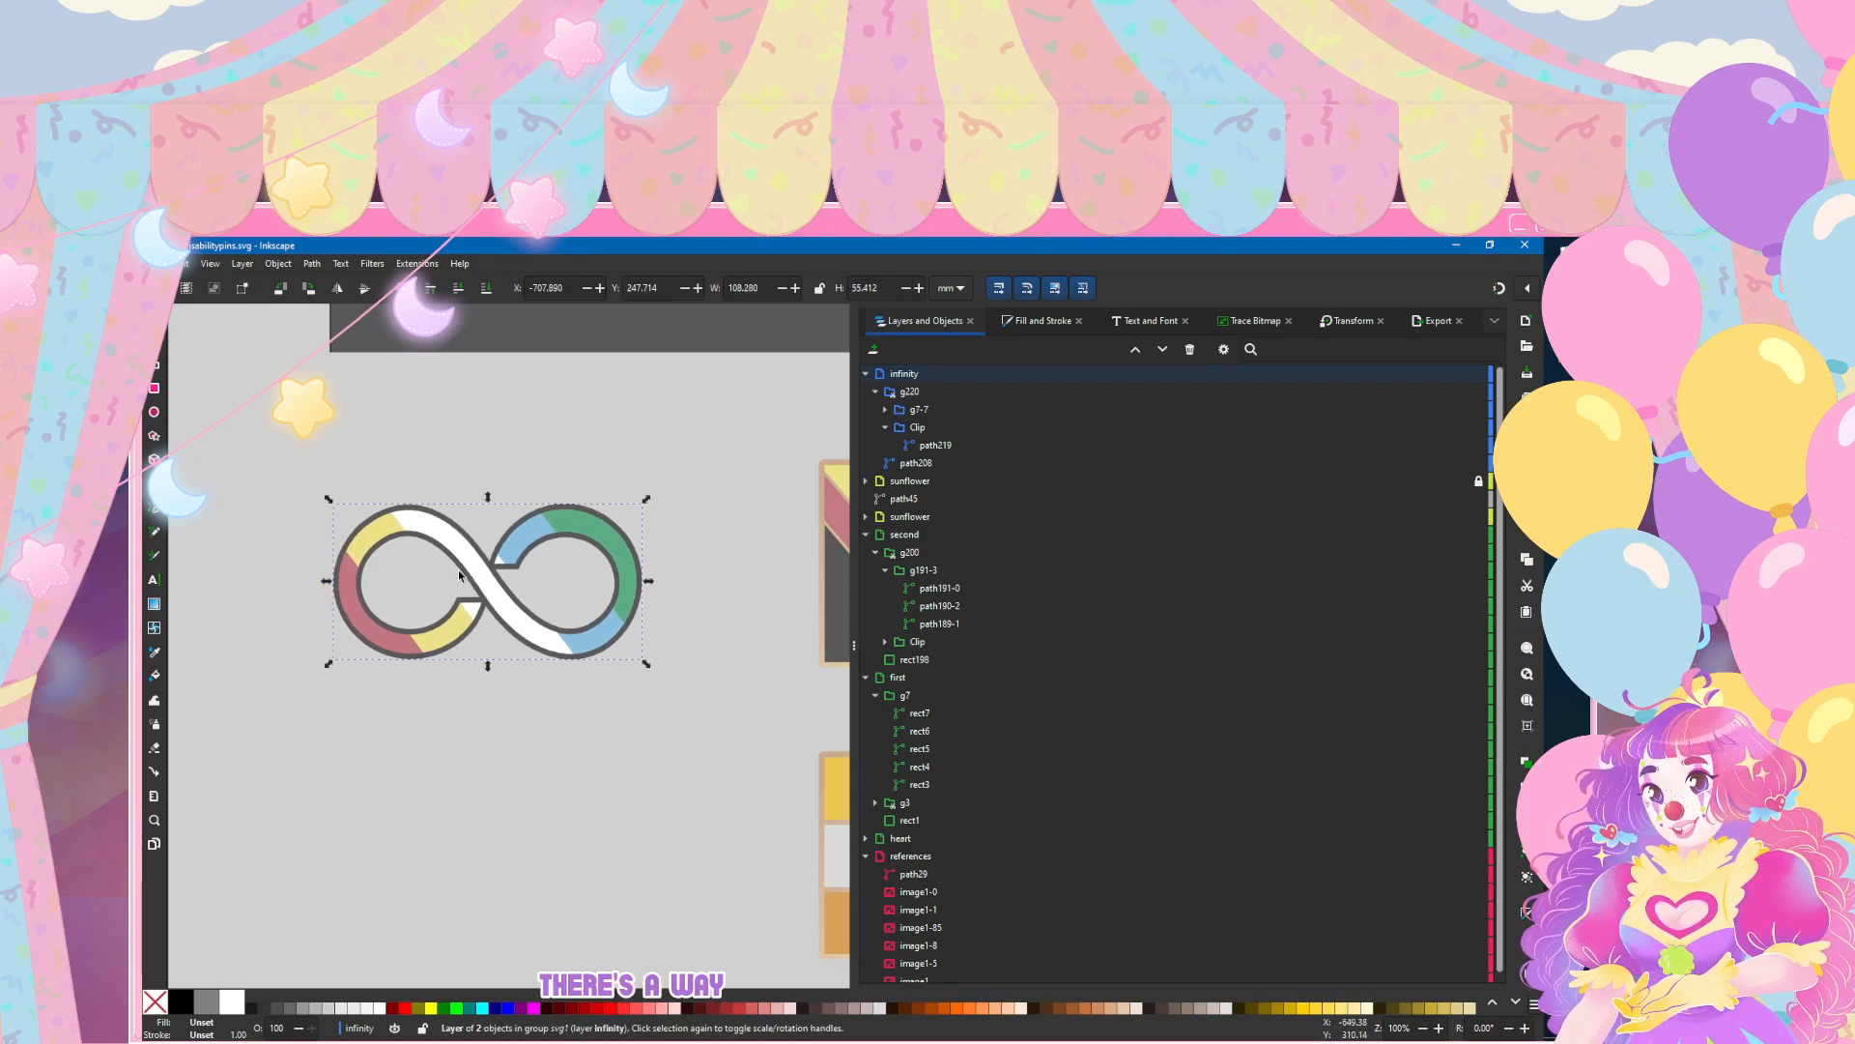
{"action": "left_click_drag", "start_coordinate": [488, 666], "coordinate": [488, 686]}
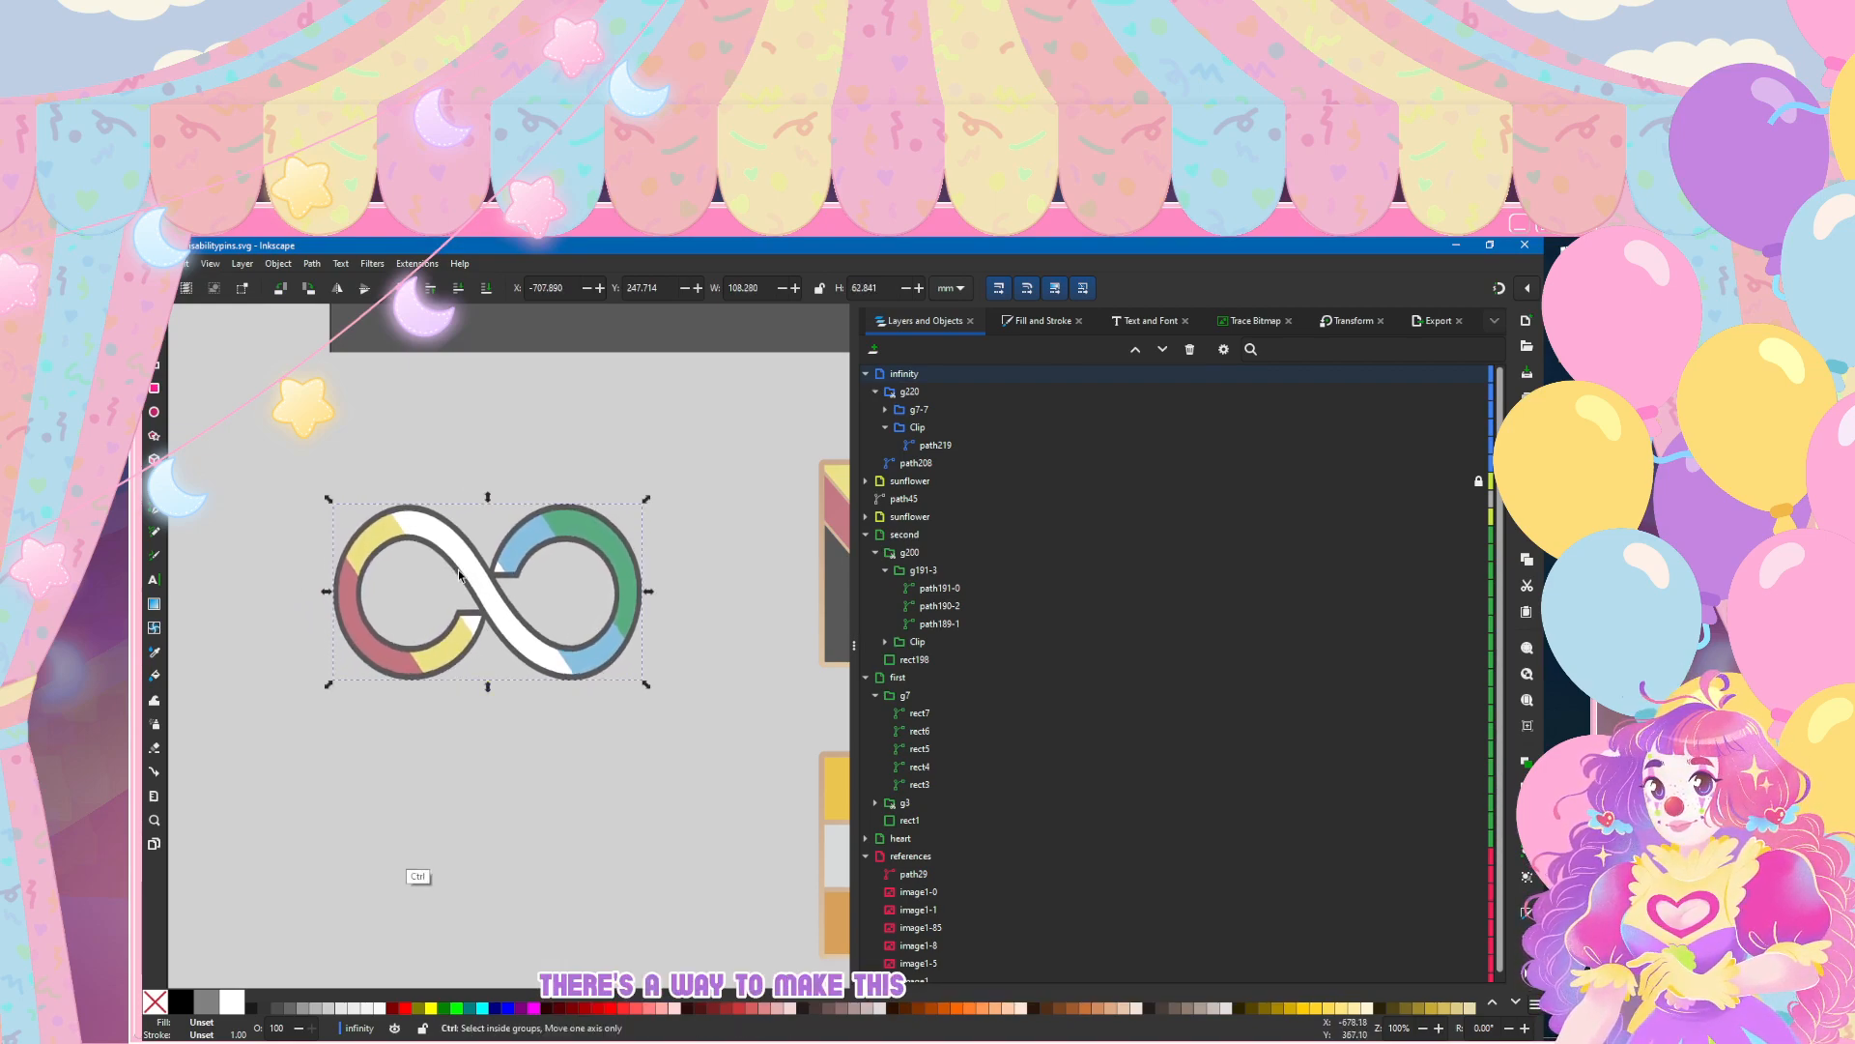
{"action": "key", "text": "ctrl+z"}
{"action": "key", "text": "ctrl+z"}
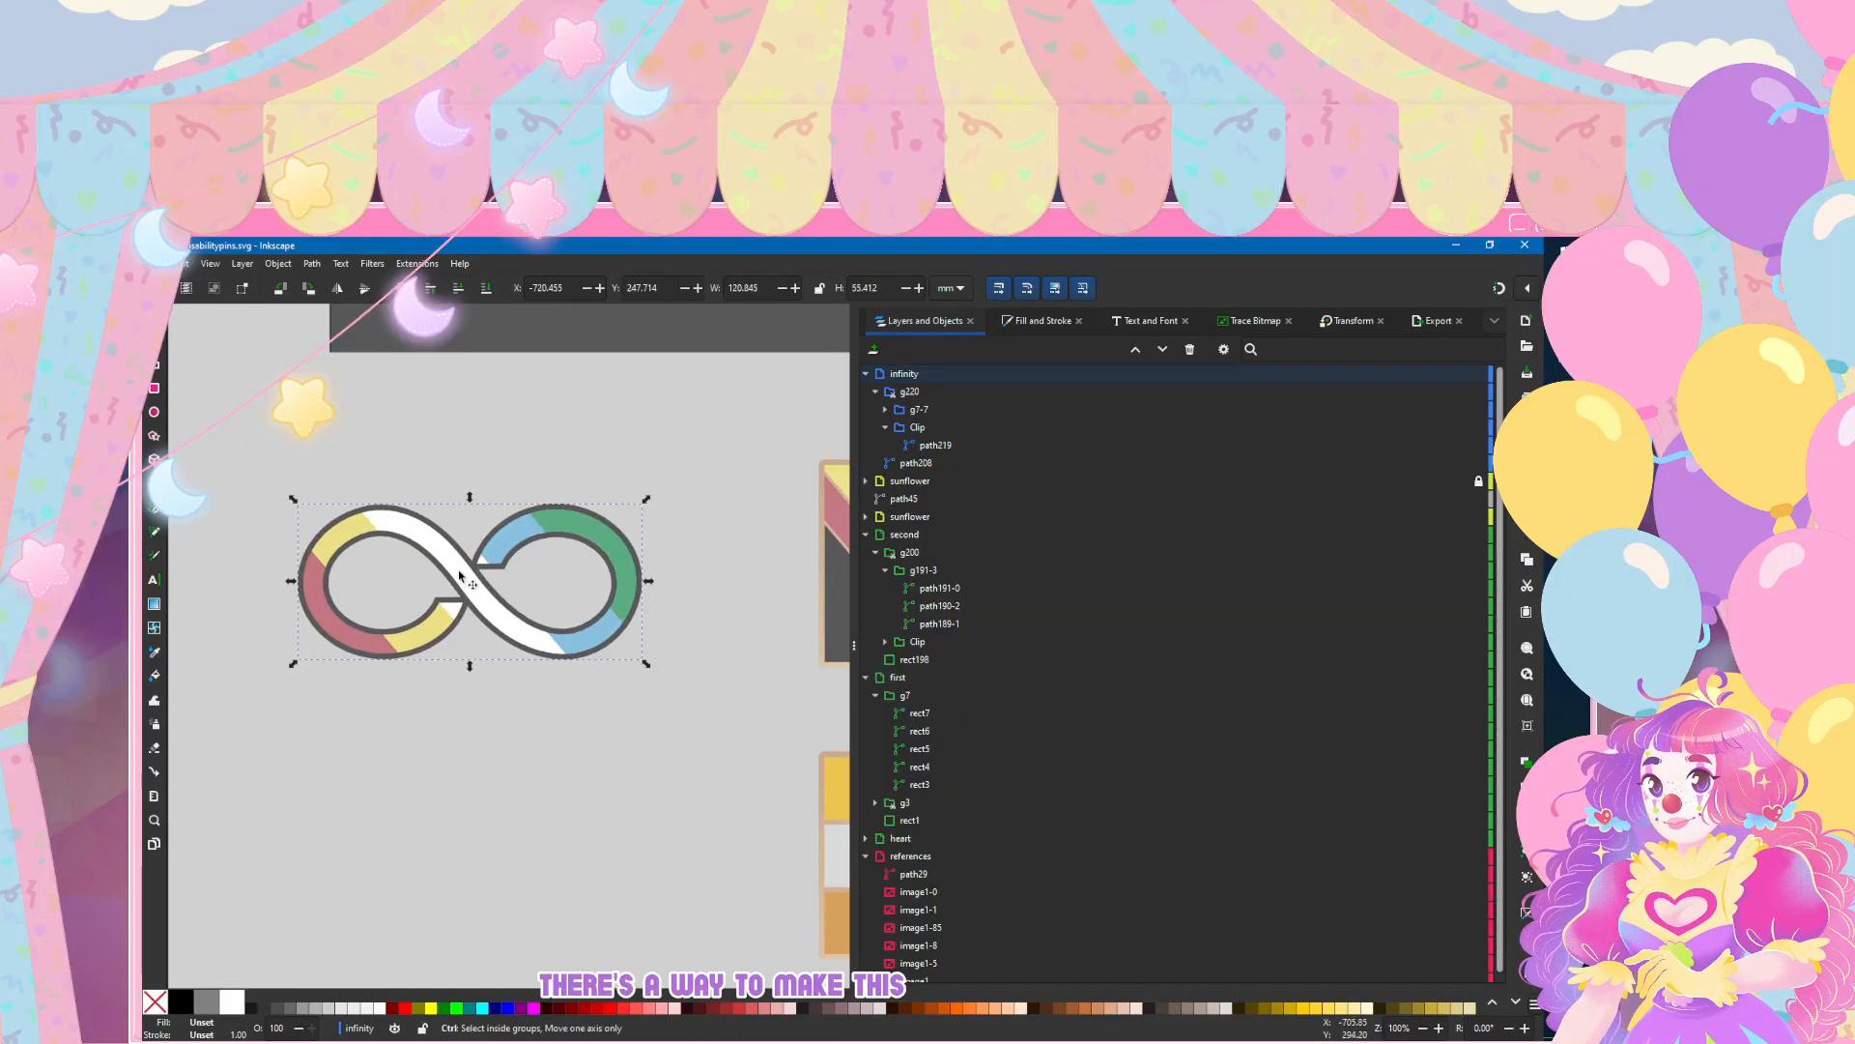
Step: Resize the infinity symbol to about 114 mm wide and 58 mm high, deselect it, and compare it with the other pins
{"action": "scroll", "coordinate": [462, 579], "scroll_direction": "down", "scroll_amount": 3}
{"action": "left_click_drag", "start_coordinate": [378, 587], "coordinate": [386, 587]}
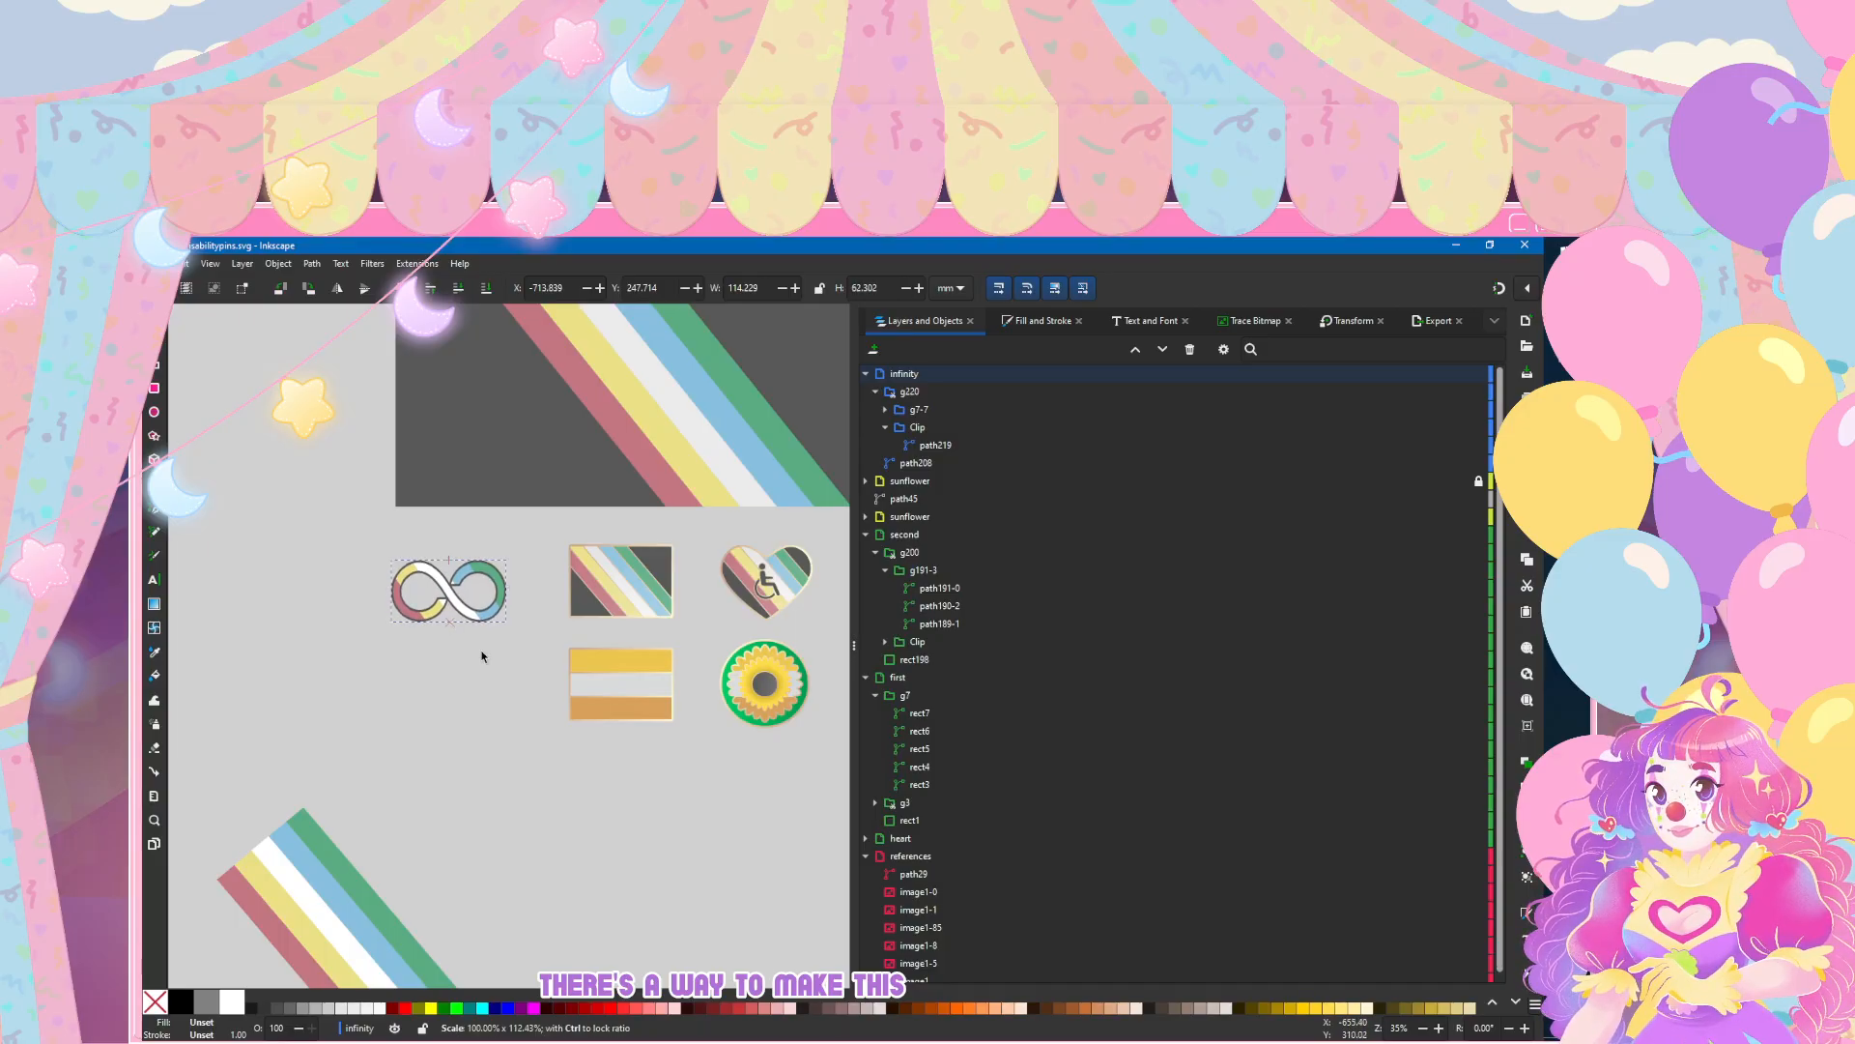
{"action": "left_click", "coordinate": [482, 656]}
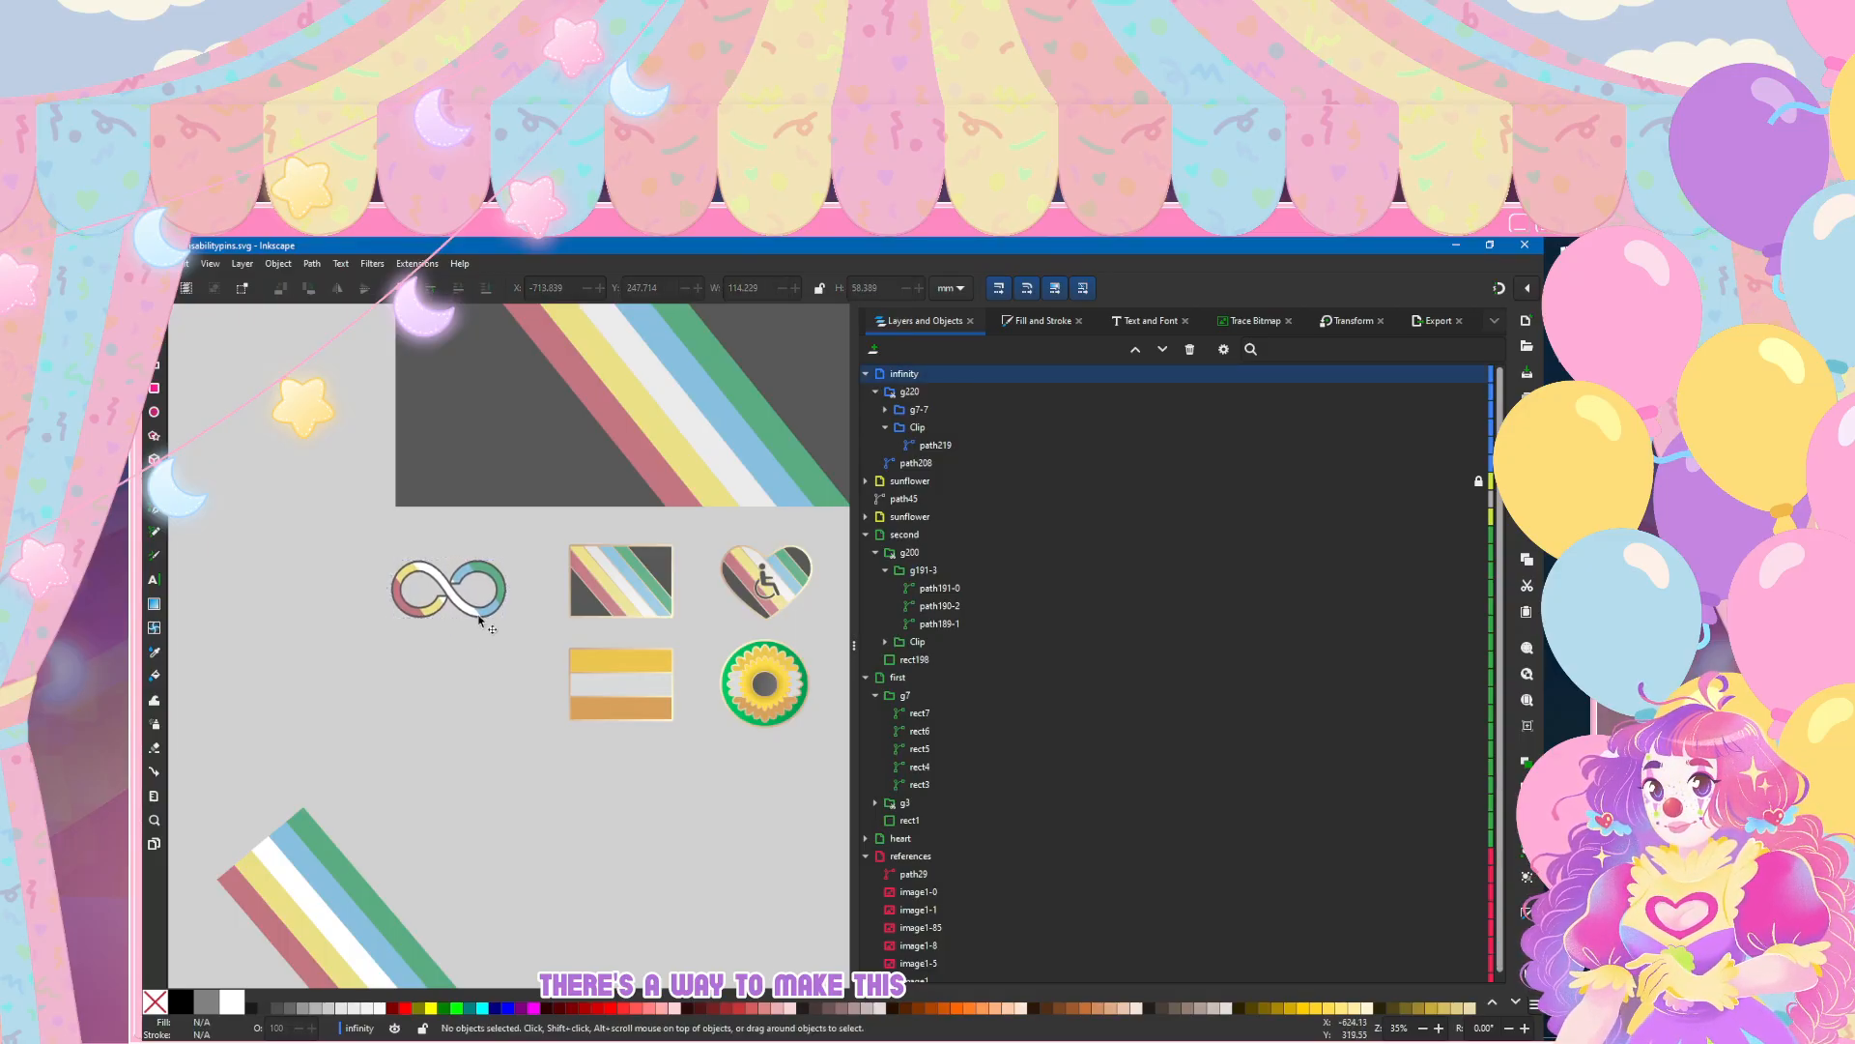
{"action": "scroll", "coordinate": [482, 624], "scroll_direction": "up", "scroll_amount": 3, "text": "ctrl"}
{"action": "scroll", "coordinate": [371, 696], "scroll_direction": "down", "scroll_amount": 3, "text": "ctrl"}
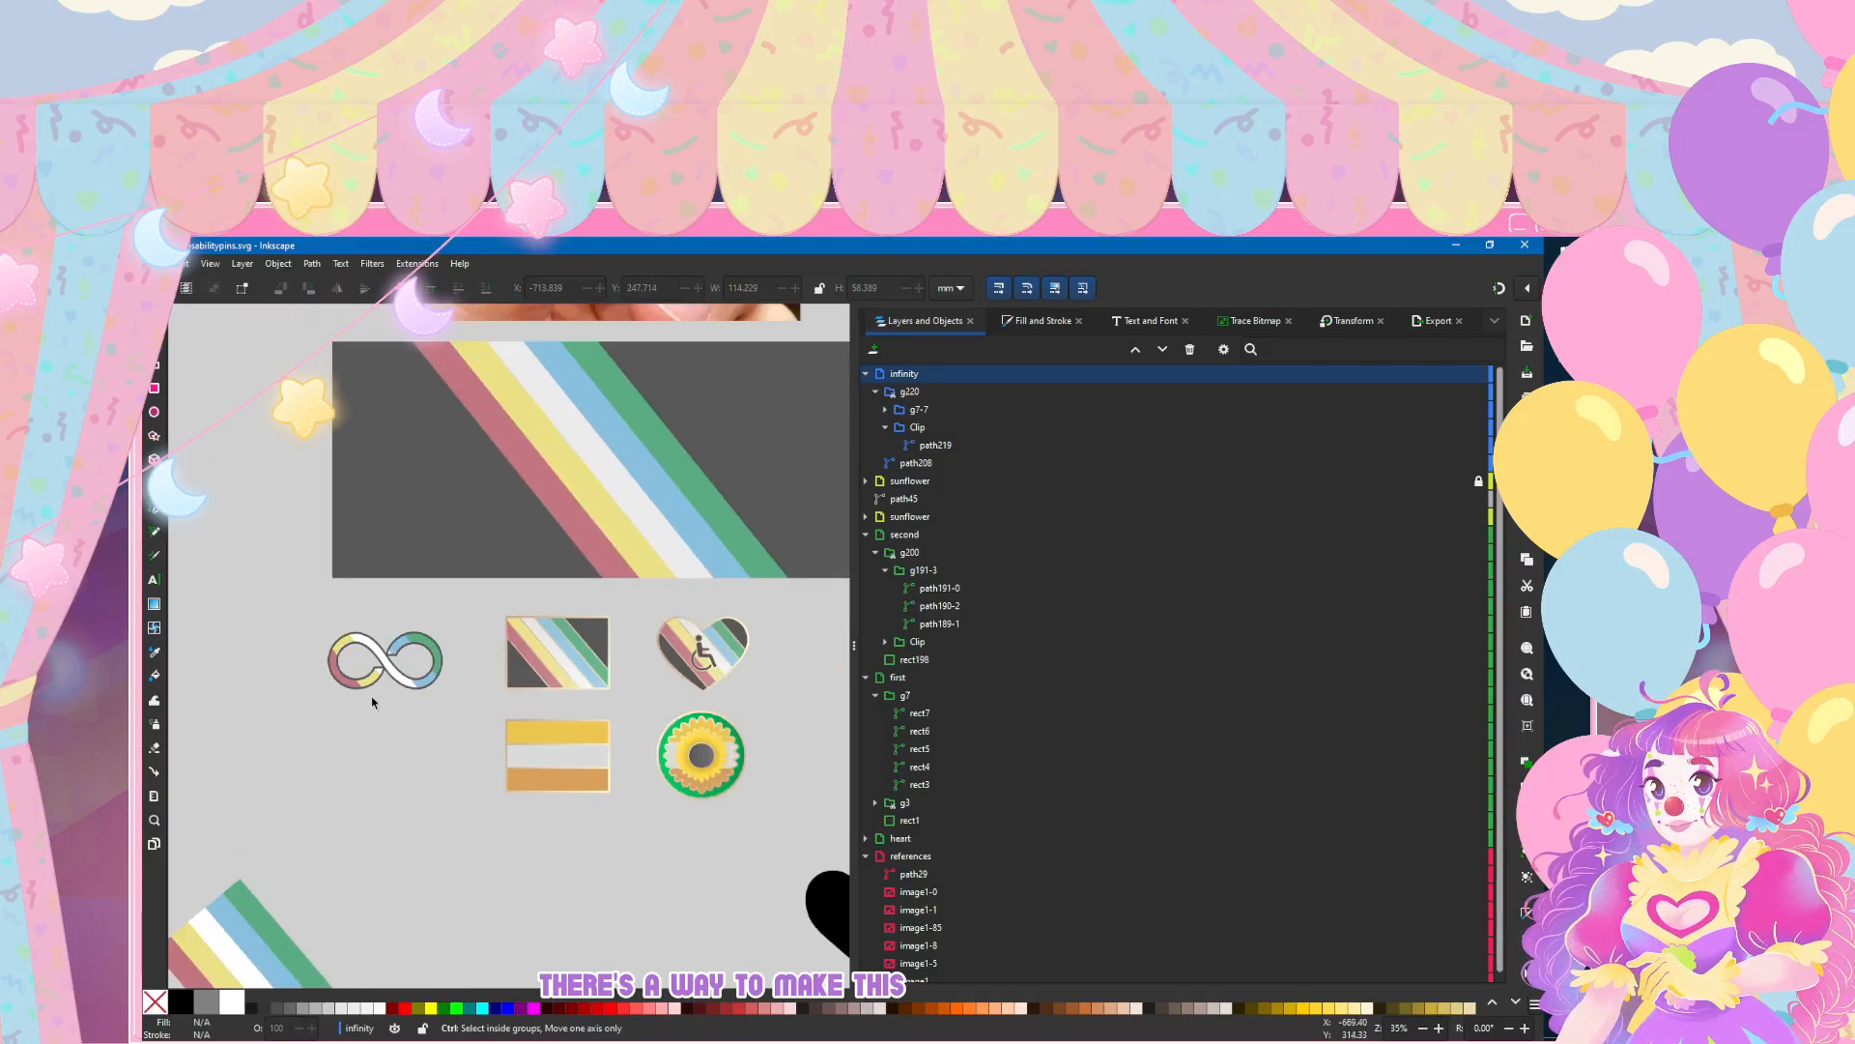
{"action": "scroll", "coordinate": [371, 696], "scroll_direction": "down", "scroll_amount": 1, "text": "ctrl"}
{"action": "scroll", "coordinate": [323, 729], "scroll_direction": "down", "scroll_amount": 1, "text": "ctrl"}
{"action": "scroll", "coordinate": [472, 775], "scroll_direction": "down", "scroll_amount": 1, "text": "ctrl"}
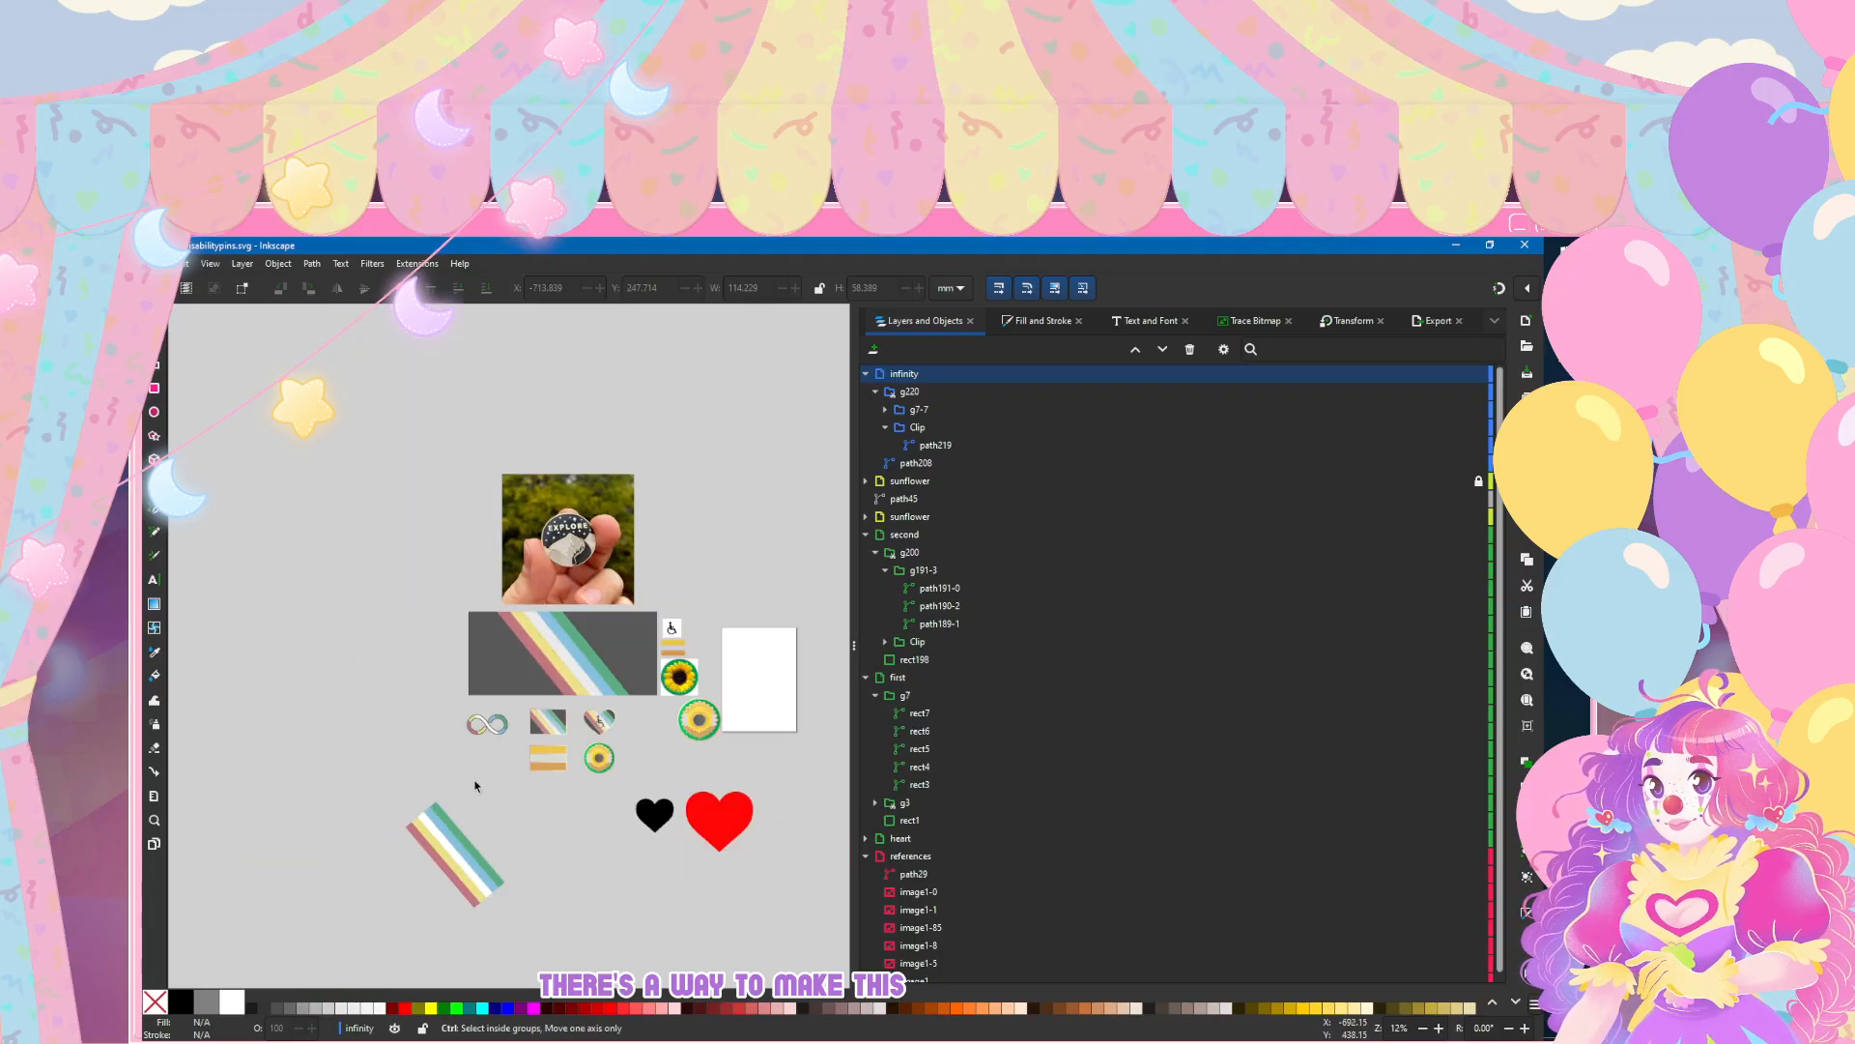
{"action": "scroll", "coordinate": [483, 720], "scroll_direction": "up", "scroll_amount": 6, "text": "ctrl"}
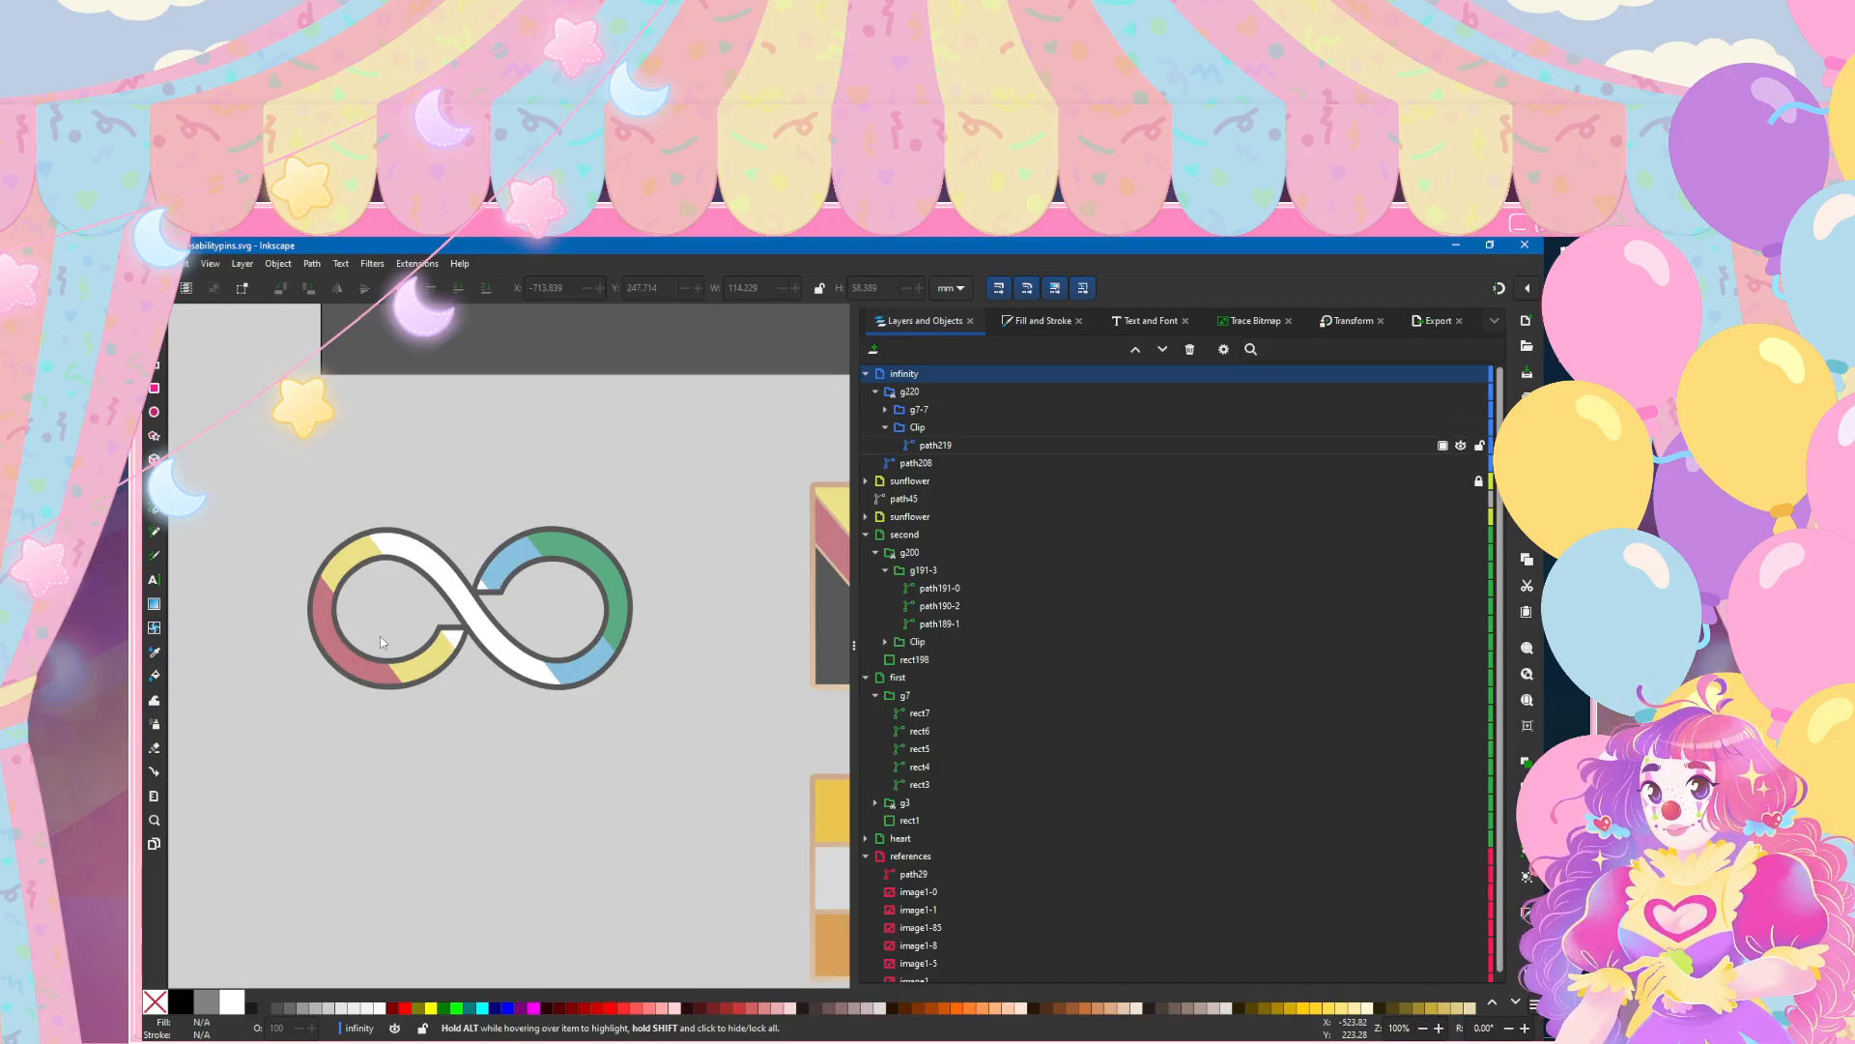
Step: Select the five stripes inside the infinity clip group and give them a linear-gradient stroke 1 mm wide
{"action": "left_click", "coordinate": [886, 410]}
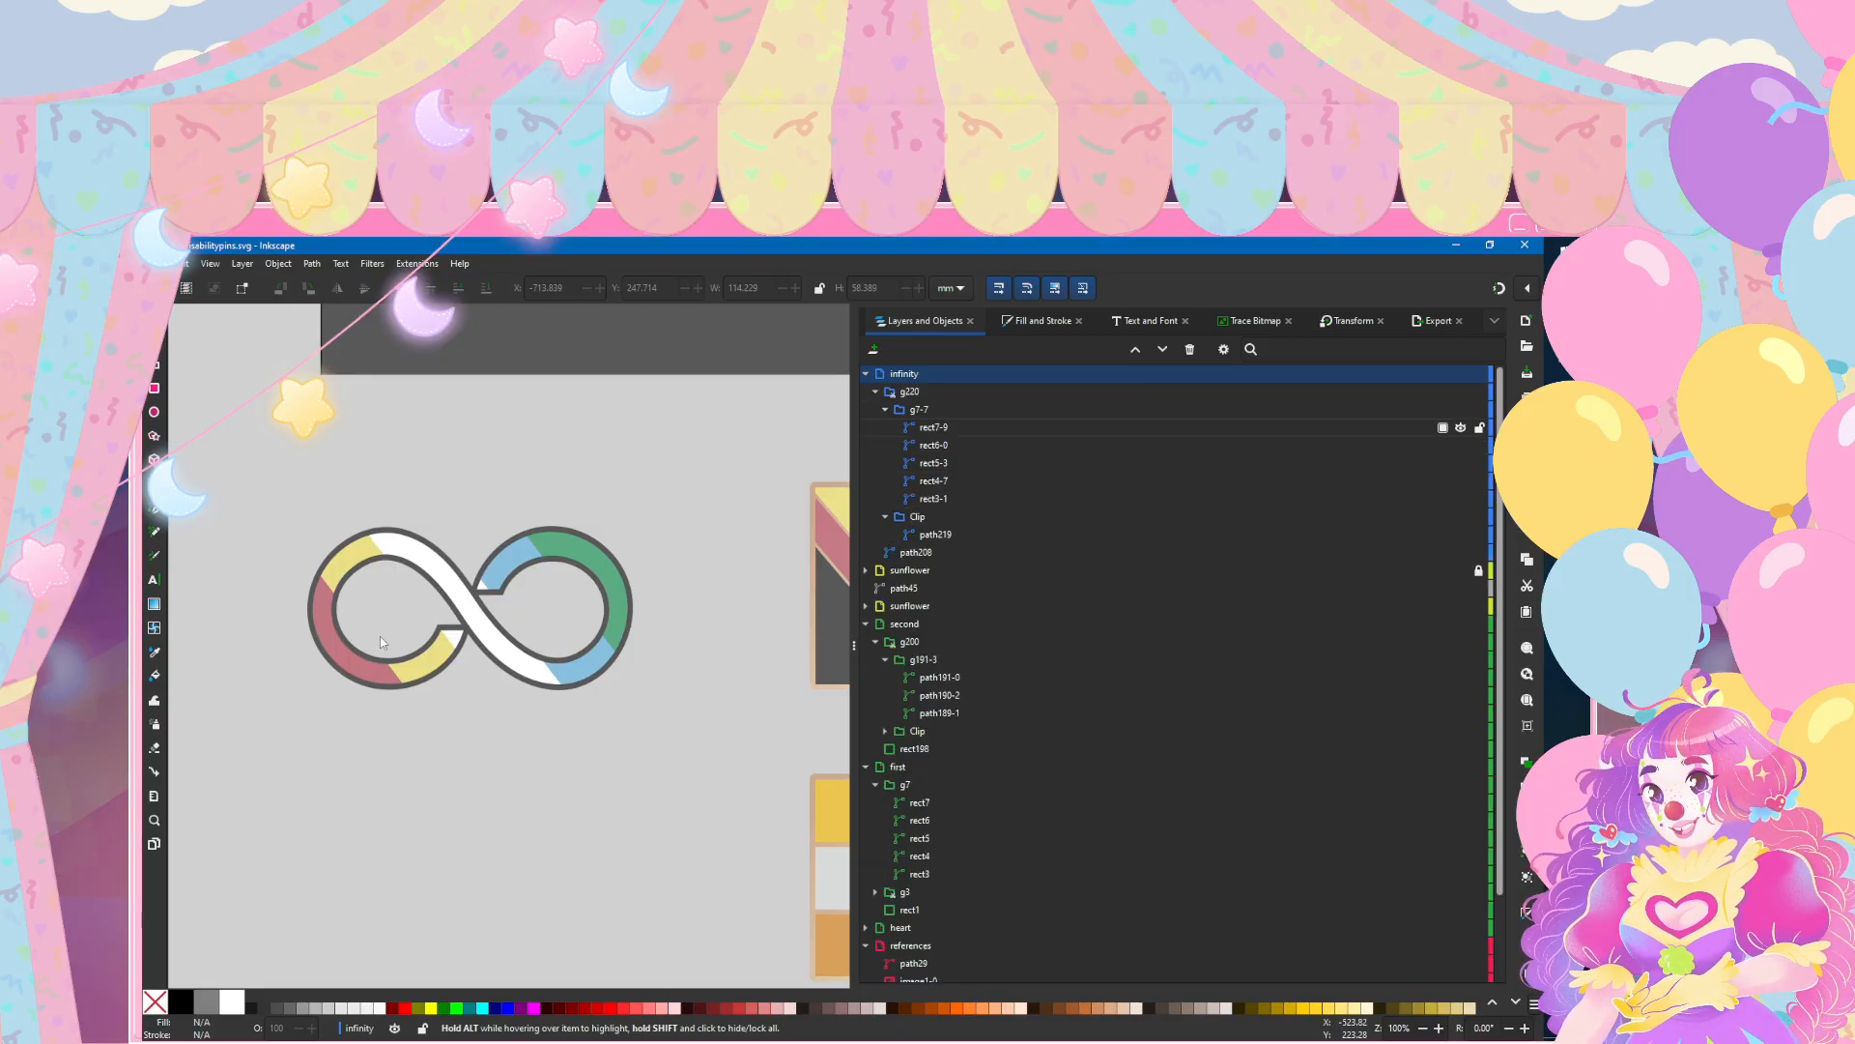
{"action": "left_click", "coordinate": [933, 427]}
{"action": "left_click", "coordinate": [933, 498], "text": "shift"}
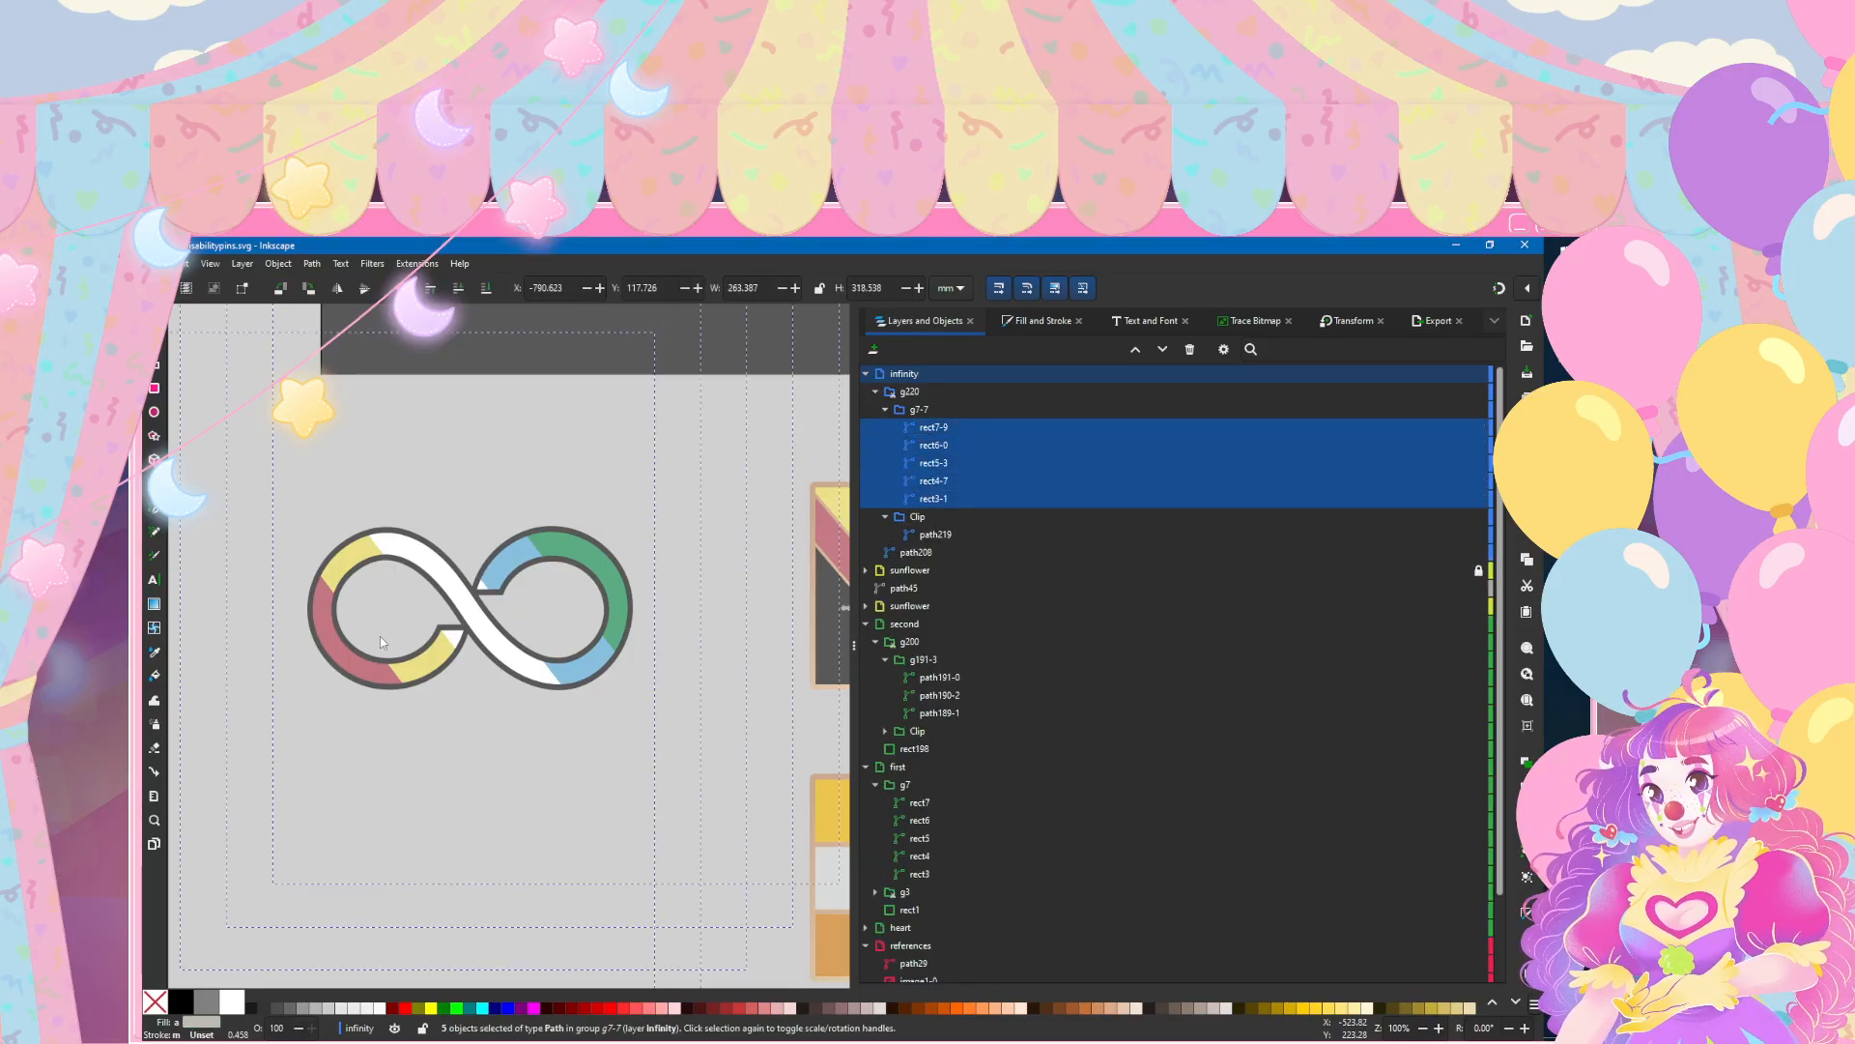
{"action": "left_click", "coordinate": [1042, 321]}
{"action": "left_click", "coordinate": [915, 370]}
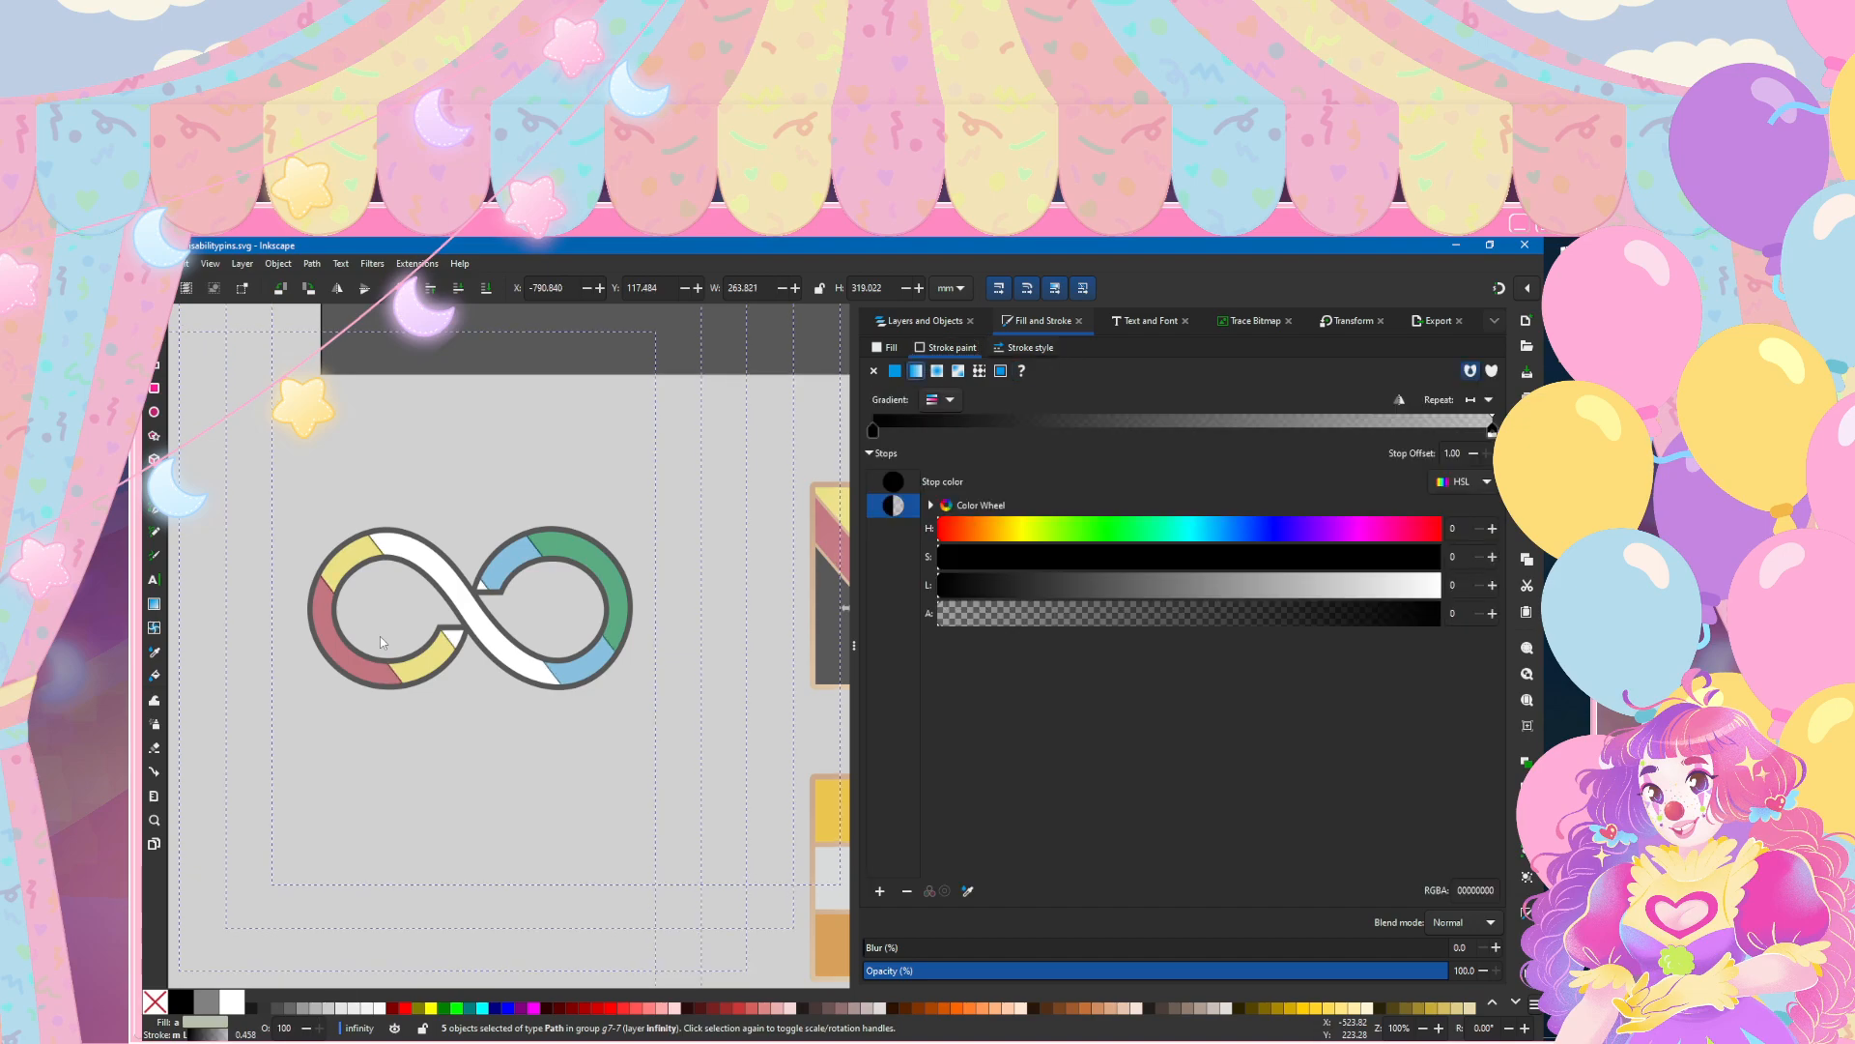
{"action": "left_click", "coordinate": [1026, 348]}
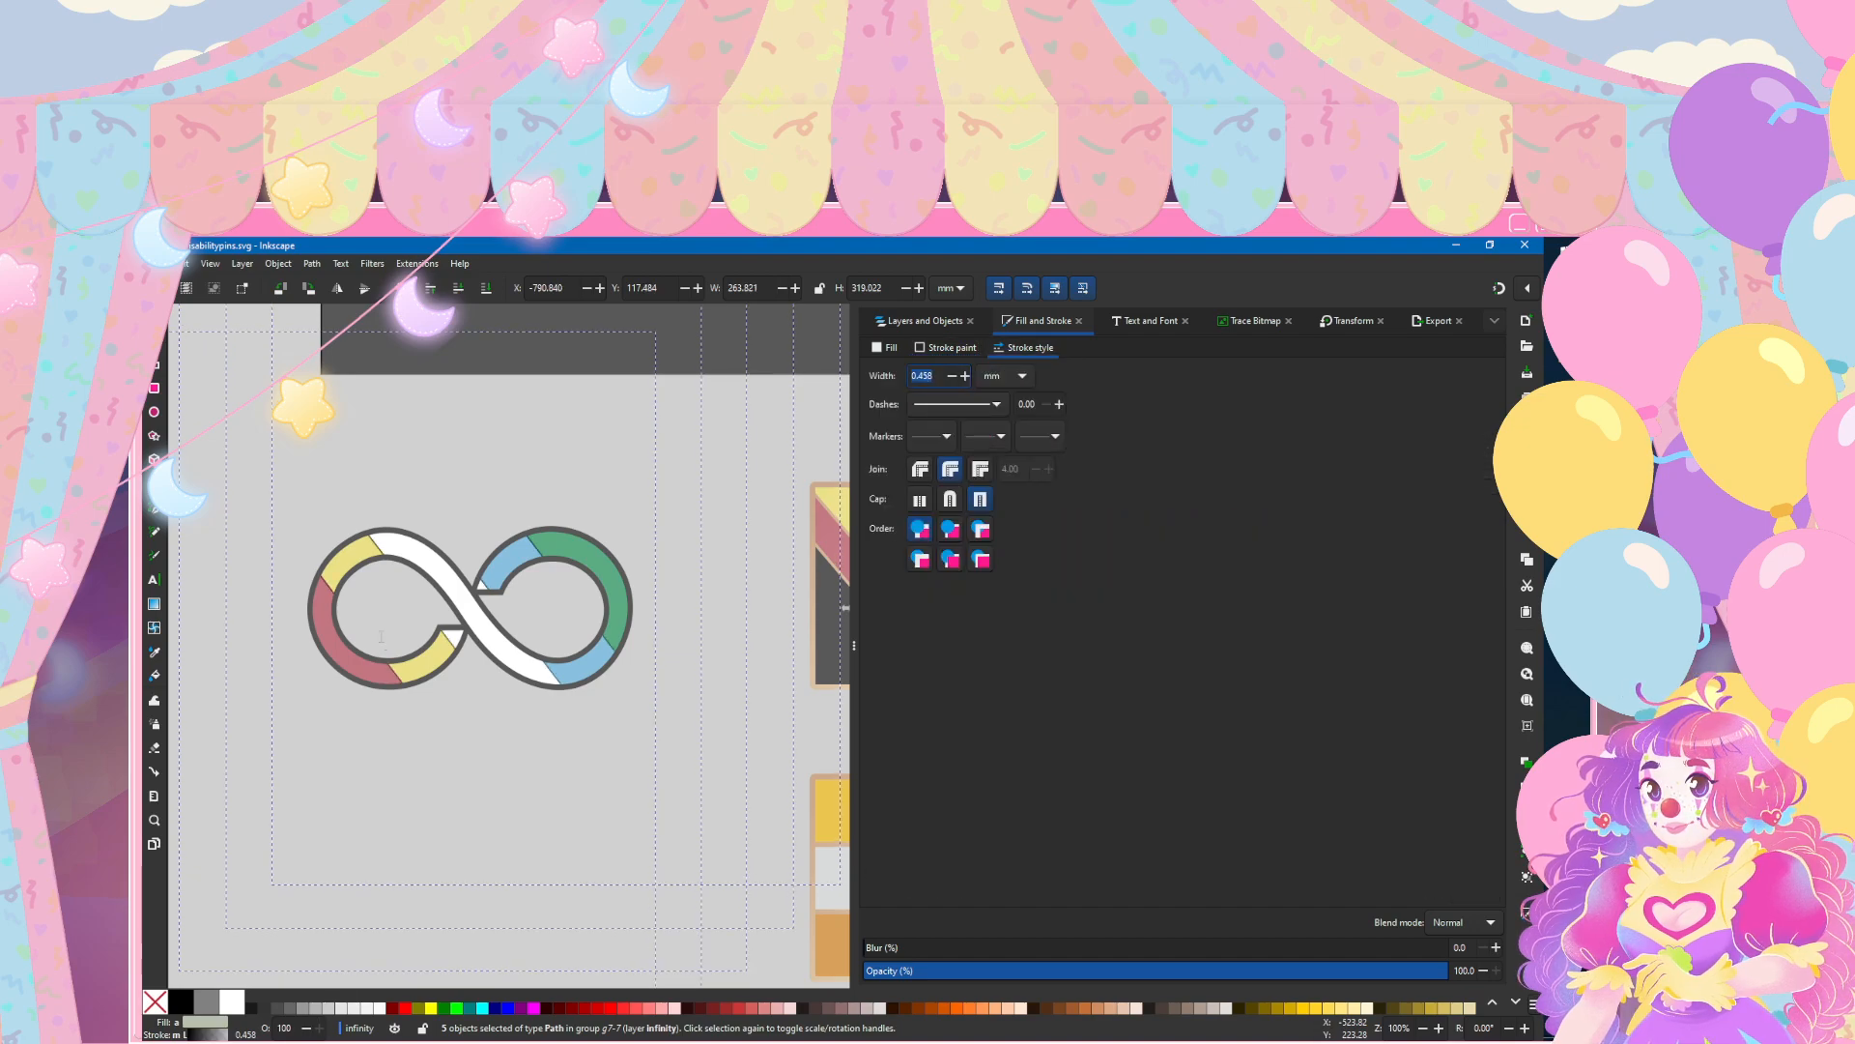
{"action": "type", "text": "1"}
{"action": "key", "text": "Return"}
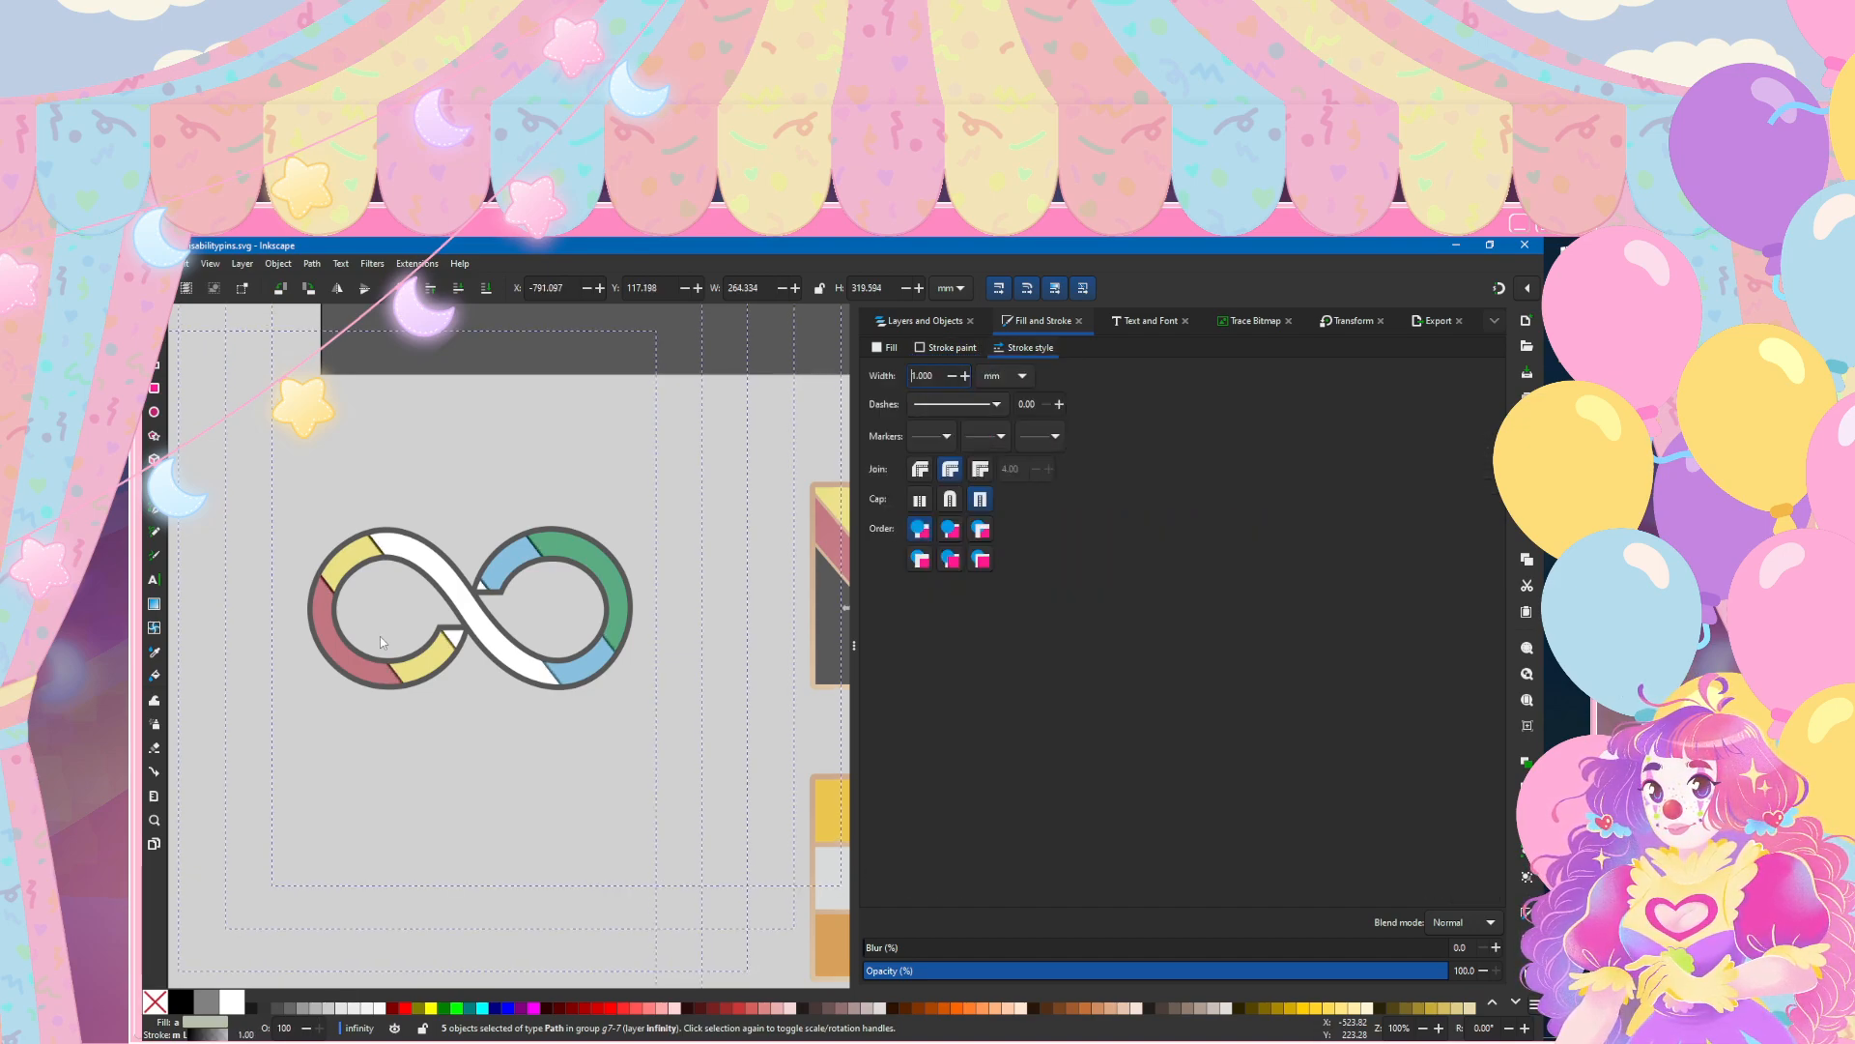
Step: Apply the existing cream-to-tan gradient 48 to the strokes of the five stripes, and compare them with the flag pin's outlines
{"action": "left_click", "coordinate": [946, 348]}
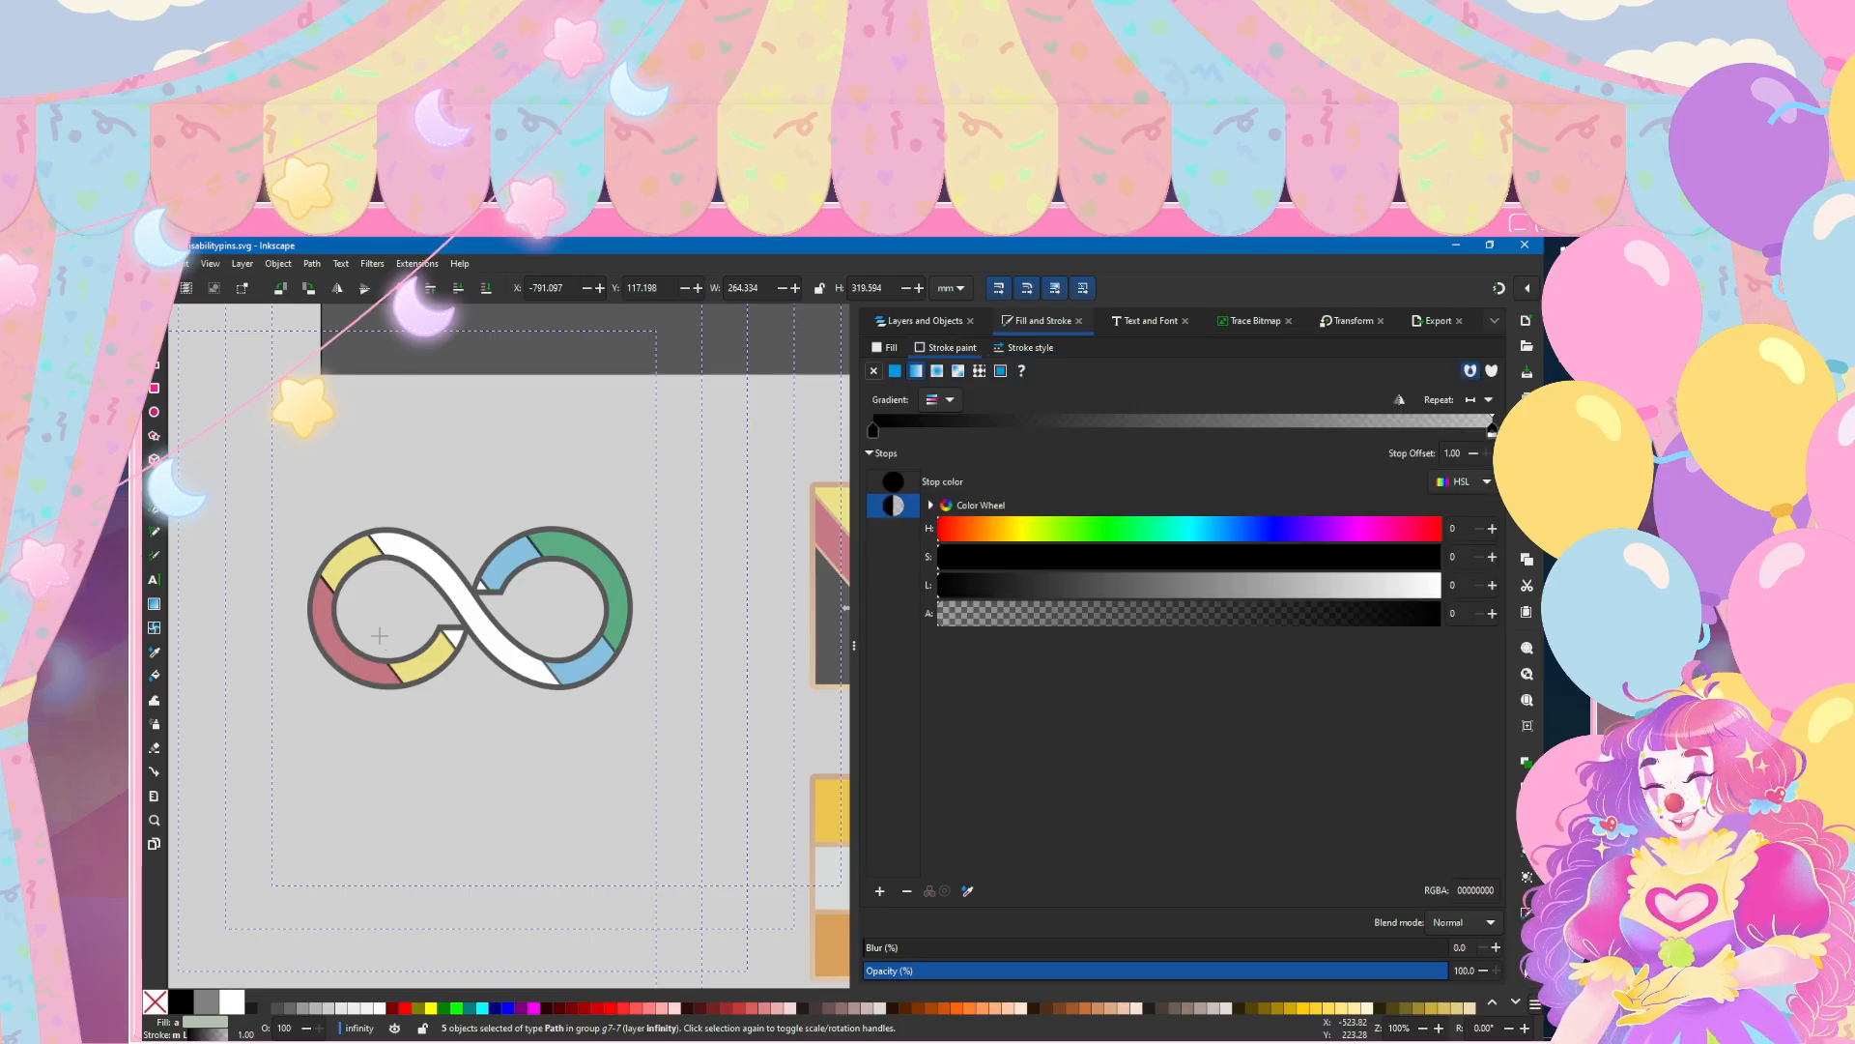
{"action": "left_click", "coordinate": [939, 399]}
{"action": "left_click", "coordinate": [883, 526]}
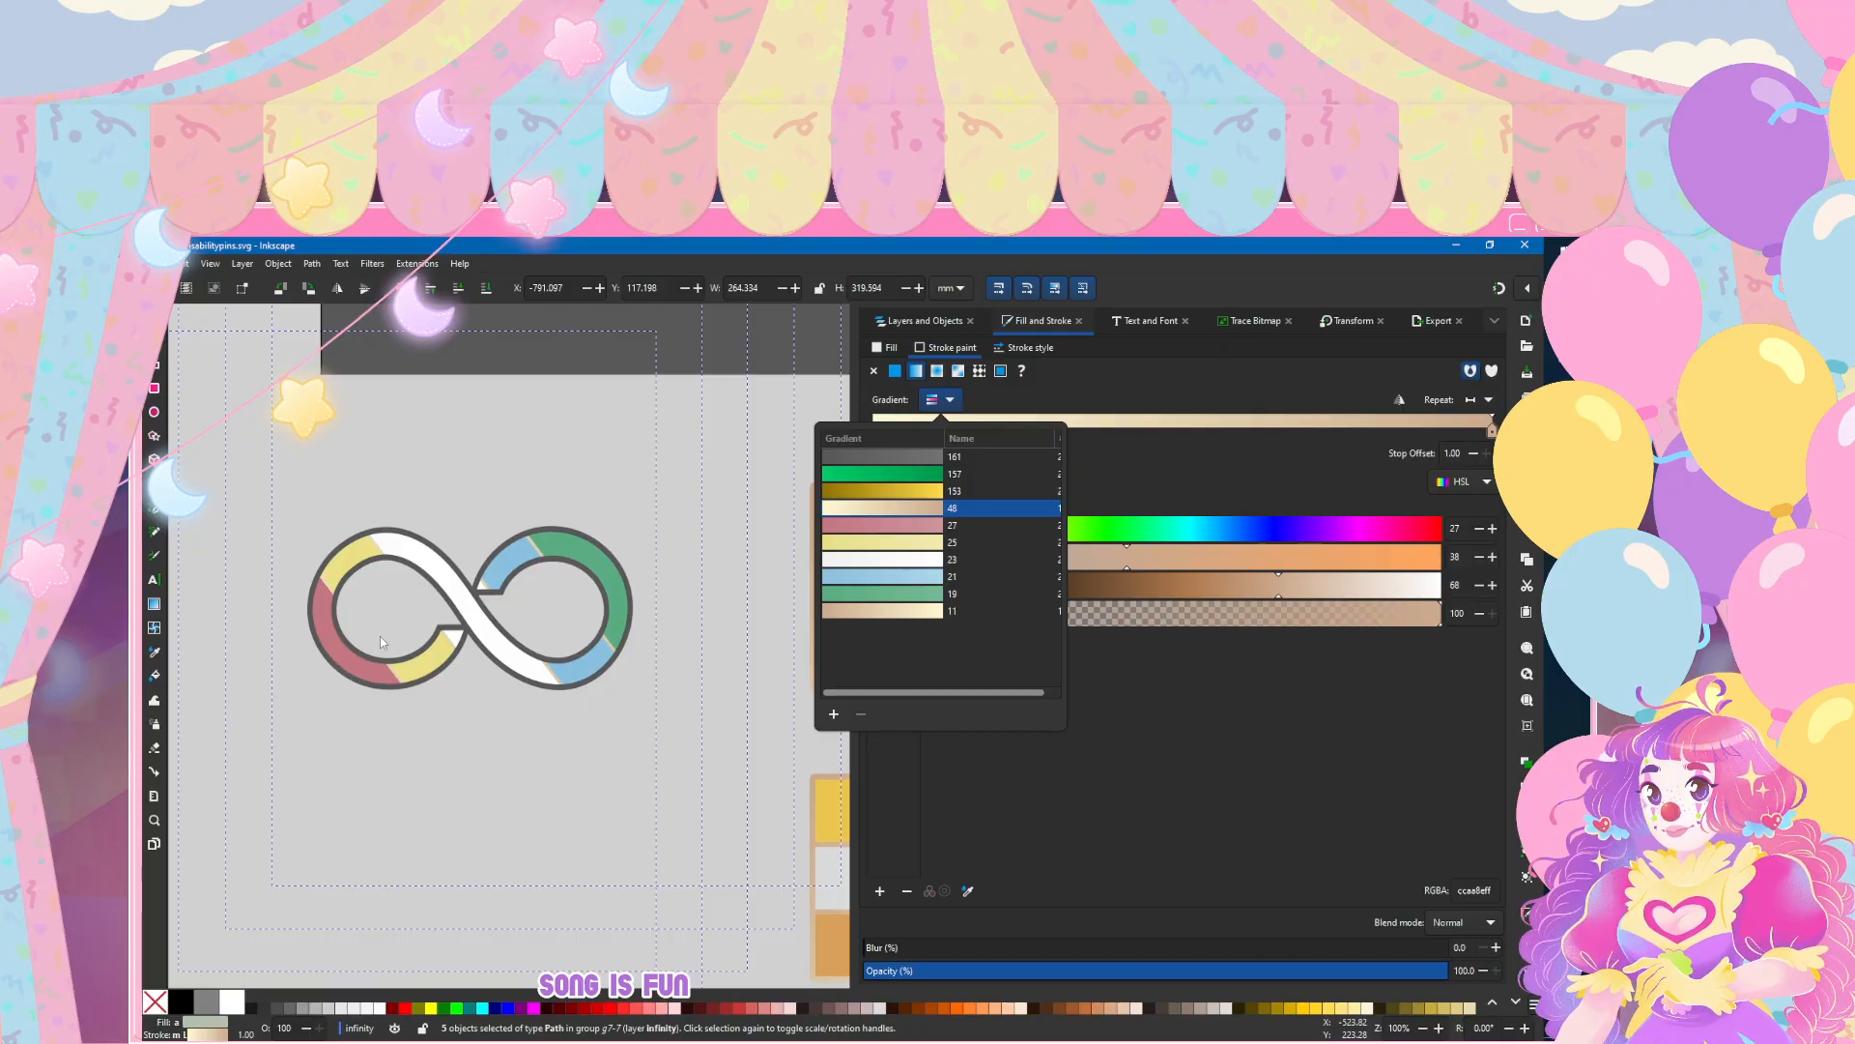
{"action": "left_click", "coordinate": [873, 371]}
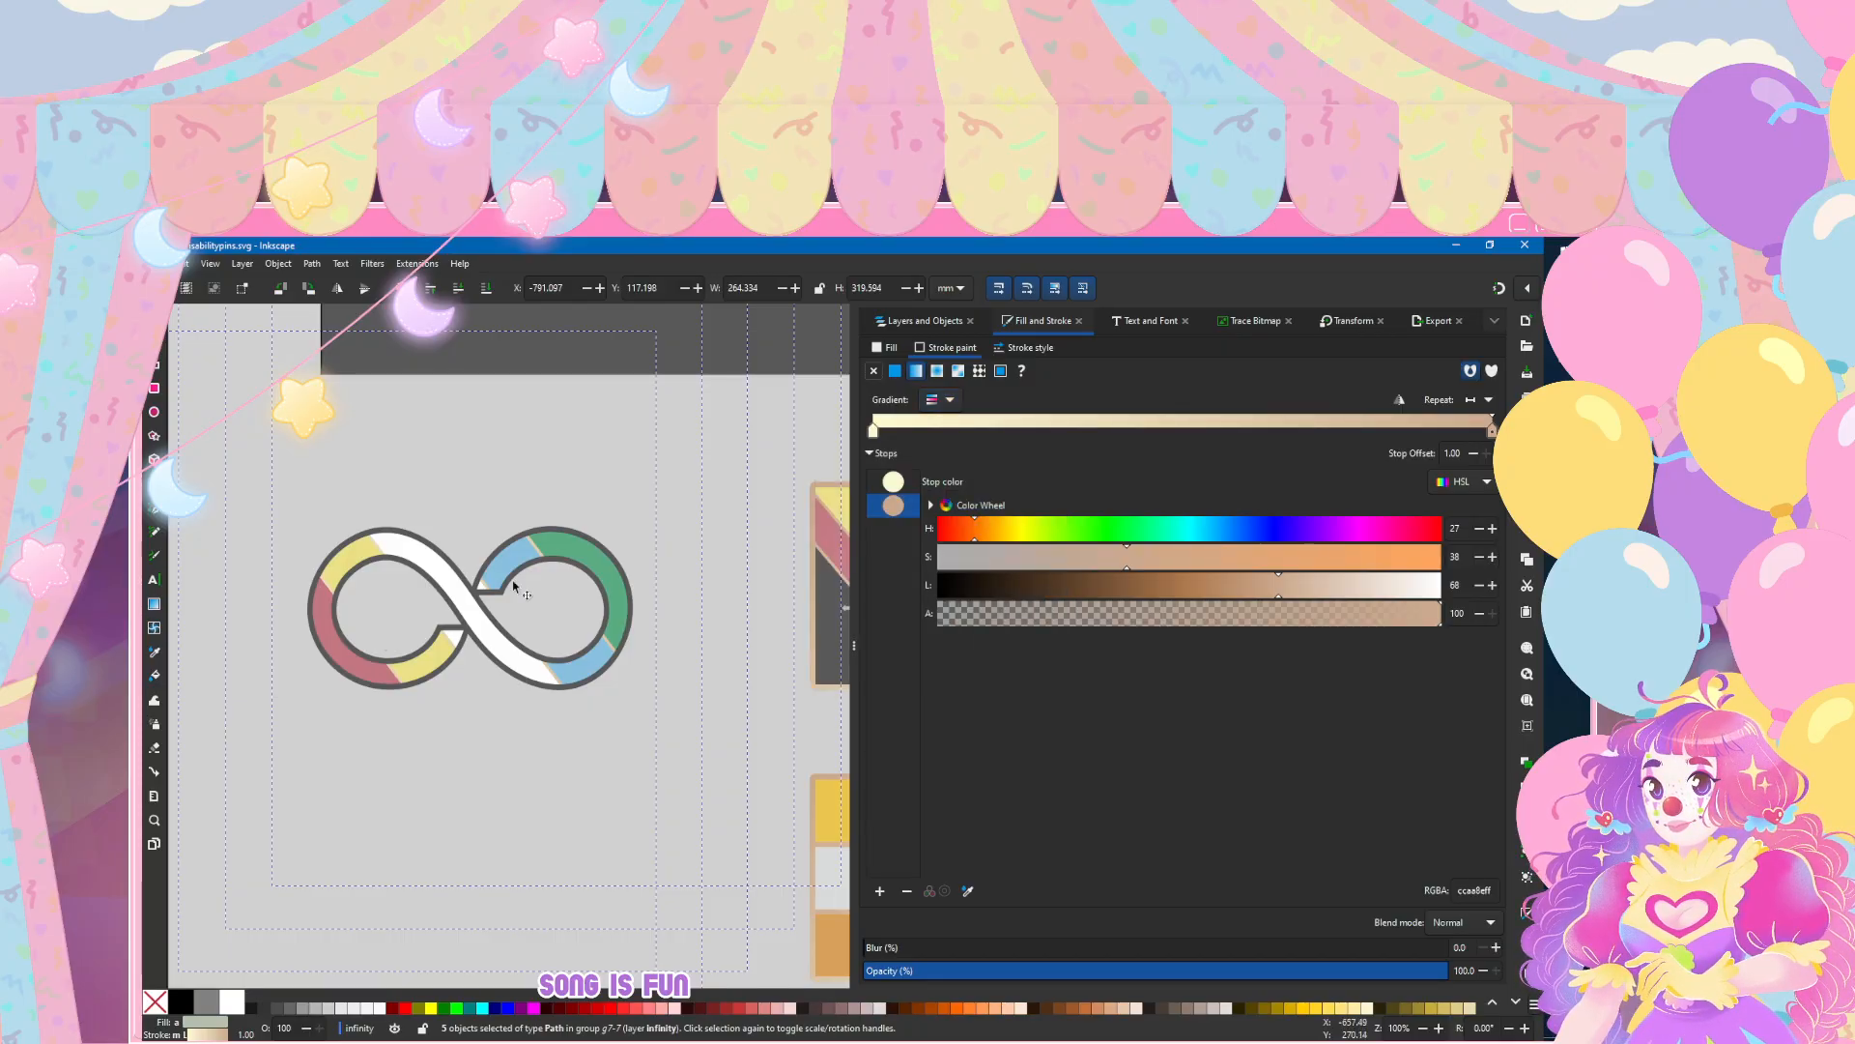
{"action": "scroll", "coordinate": [470, 592], "scroll_direction": "right", "scroll_amount": 3}
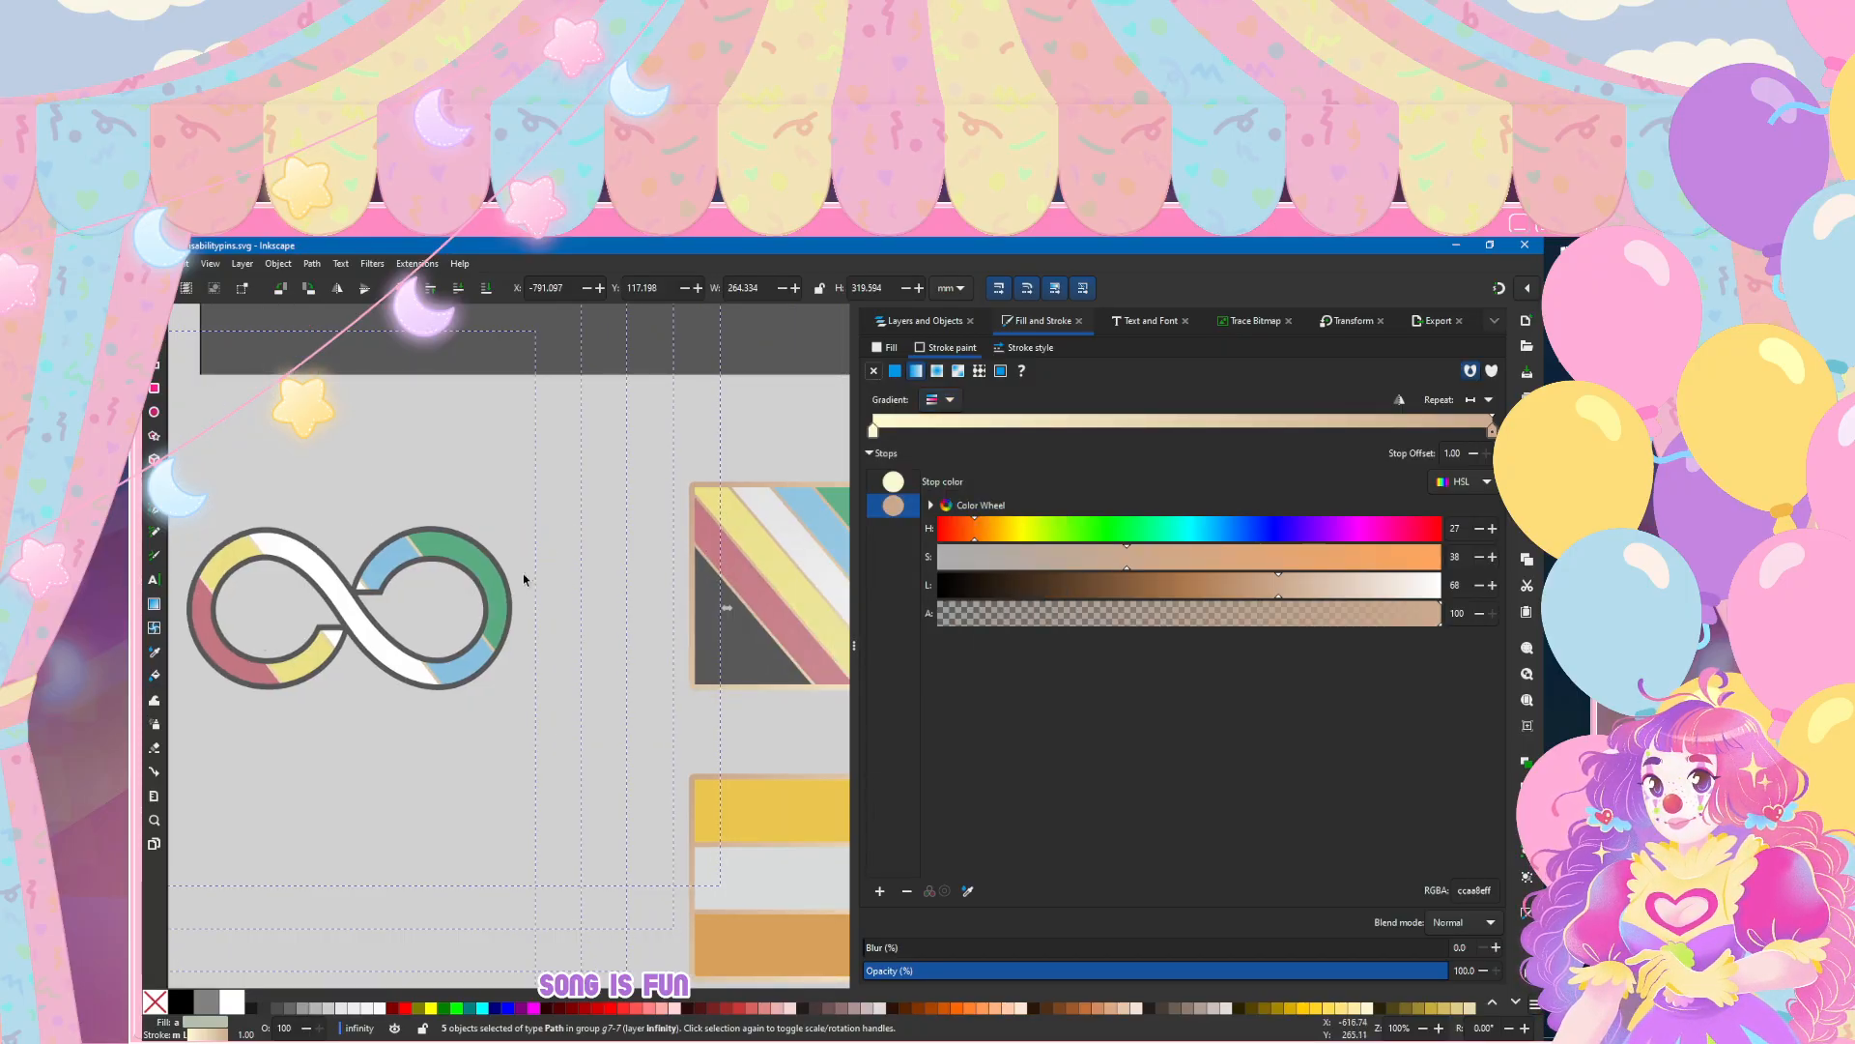
{"action": "scroll", "coordinate": [524, 572], "scroll_direction": "right", "scroll_amount": 5}
{"action": "scroll", "coordinate": [523, 572], "scroll_direction": "left", "scroll_amount": 8}
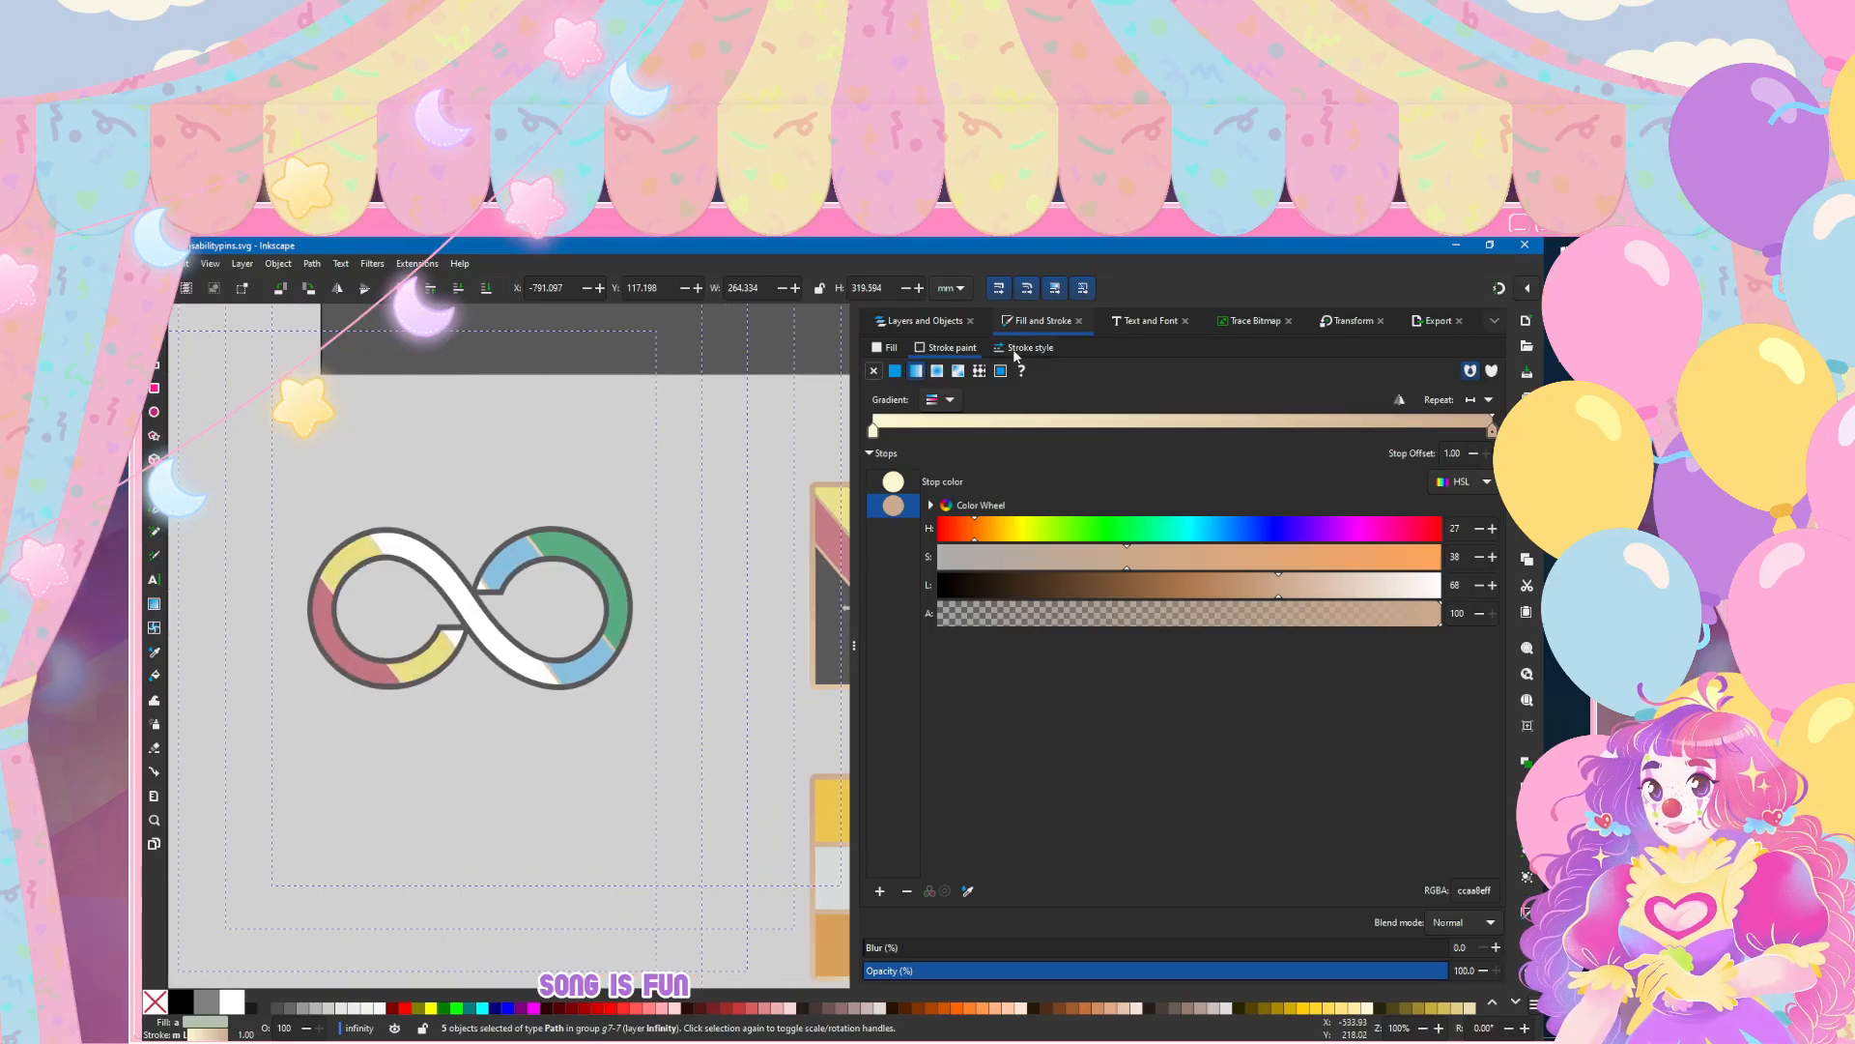
Step: Show the stripes' gradient handles, deselect everything, and examine the tan dividing lines inside the infinity symbol
{"action": "left_click", "coordinate": [155, 604]}
{"action": "scroll", "coordinate": [292, 570], "scroll_direction": "down", "scroll_amount": 1}
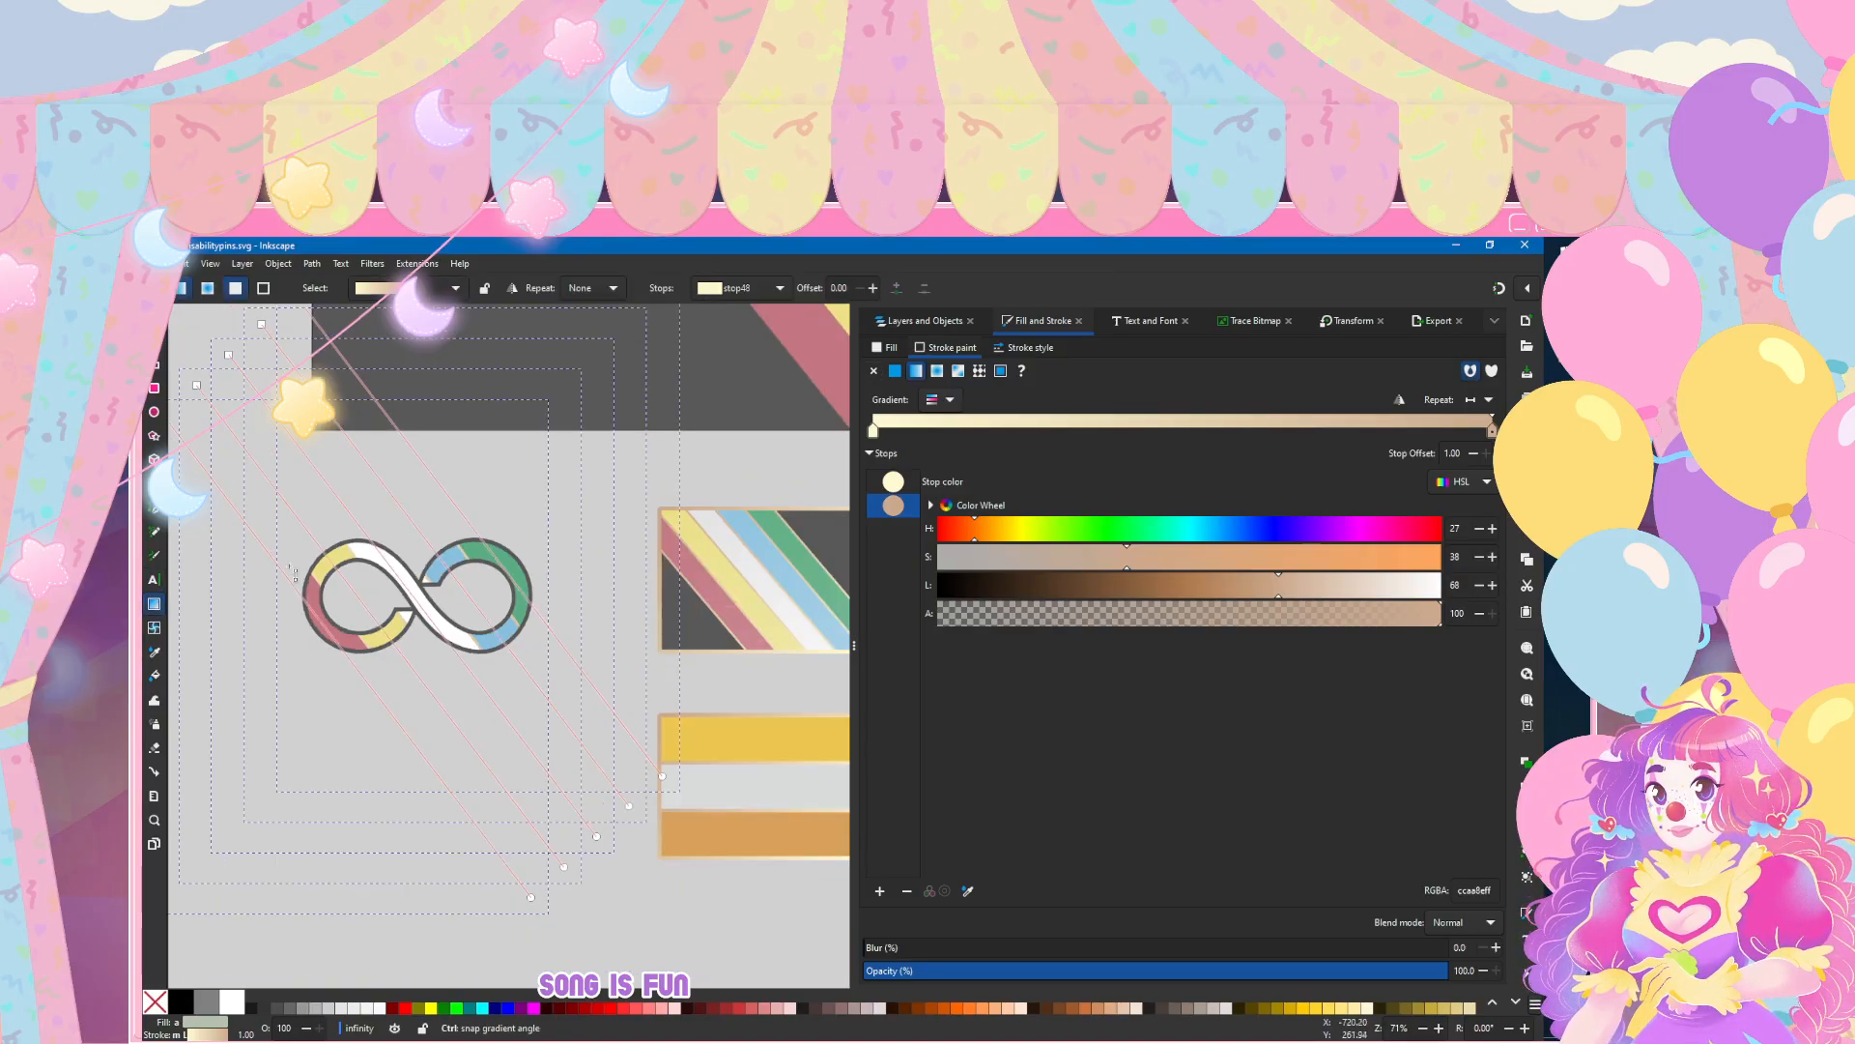
{"action": "left_click", "coordinate": [155, 317]}
{"action": "left_click", "coordinate": [211, 321]}
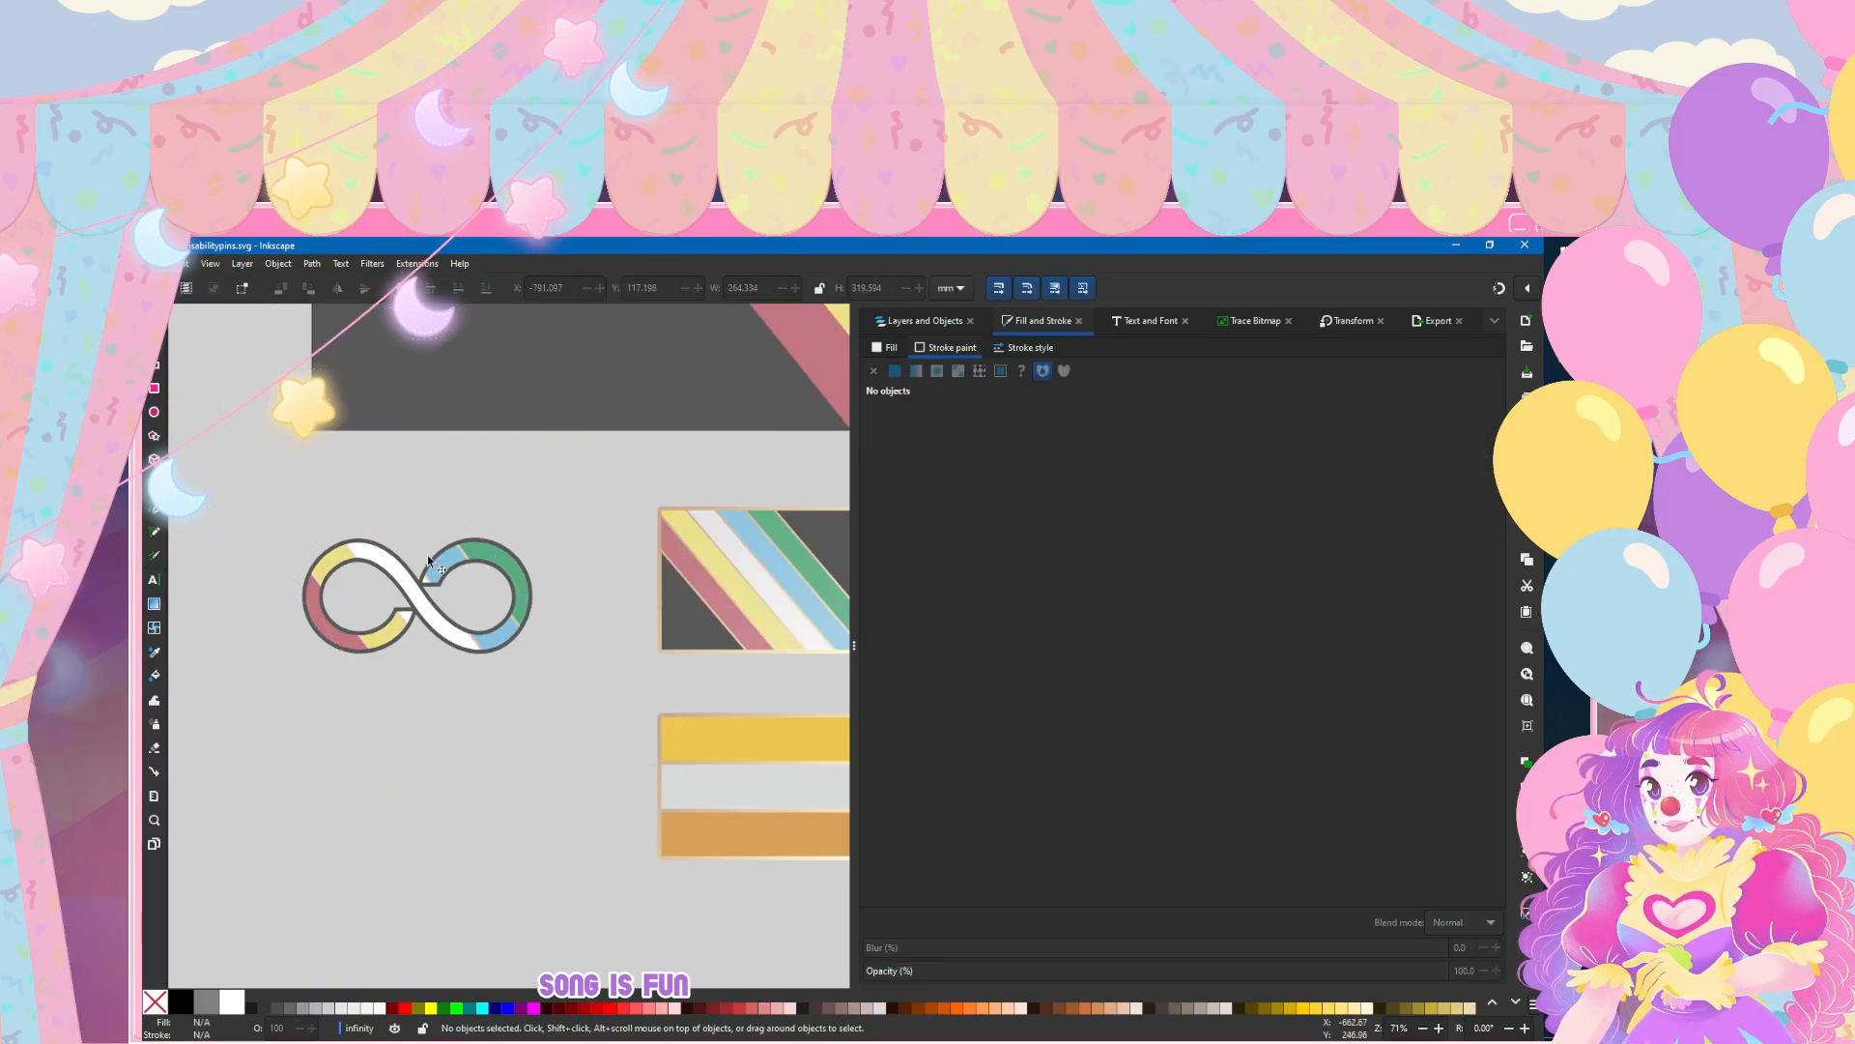
{"action": "scroll", "coordinate": [495, 618], "scroll_direction": "down", "scroll_amount": 4}
{"action": "scroll", "coordinate": [506, 668], "scroll_direction": "up", "scroll_amount": 6}
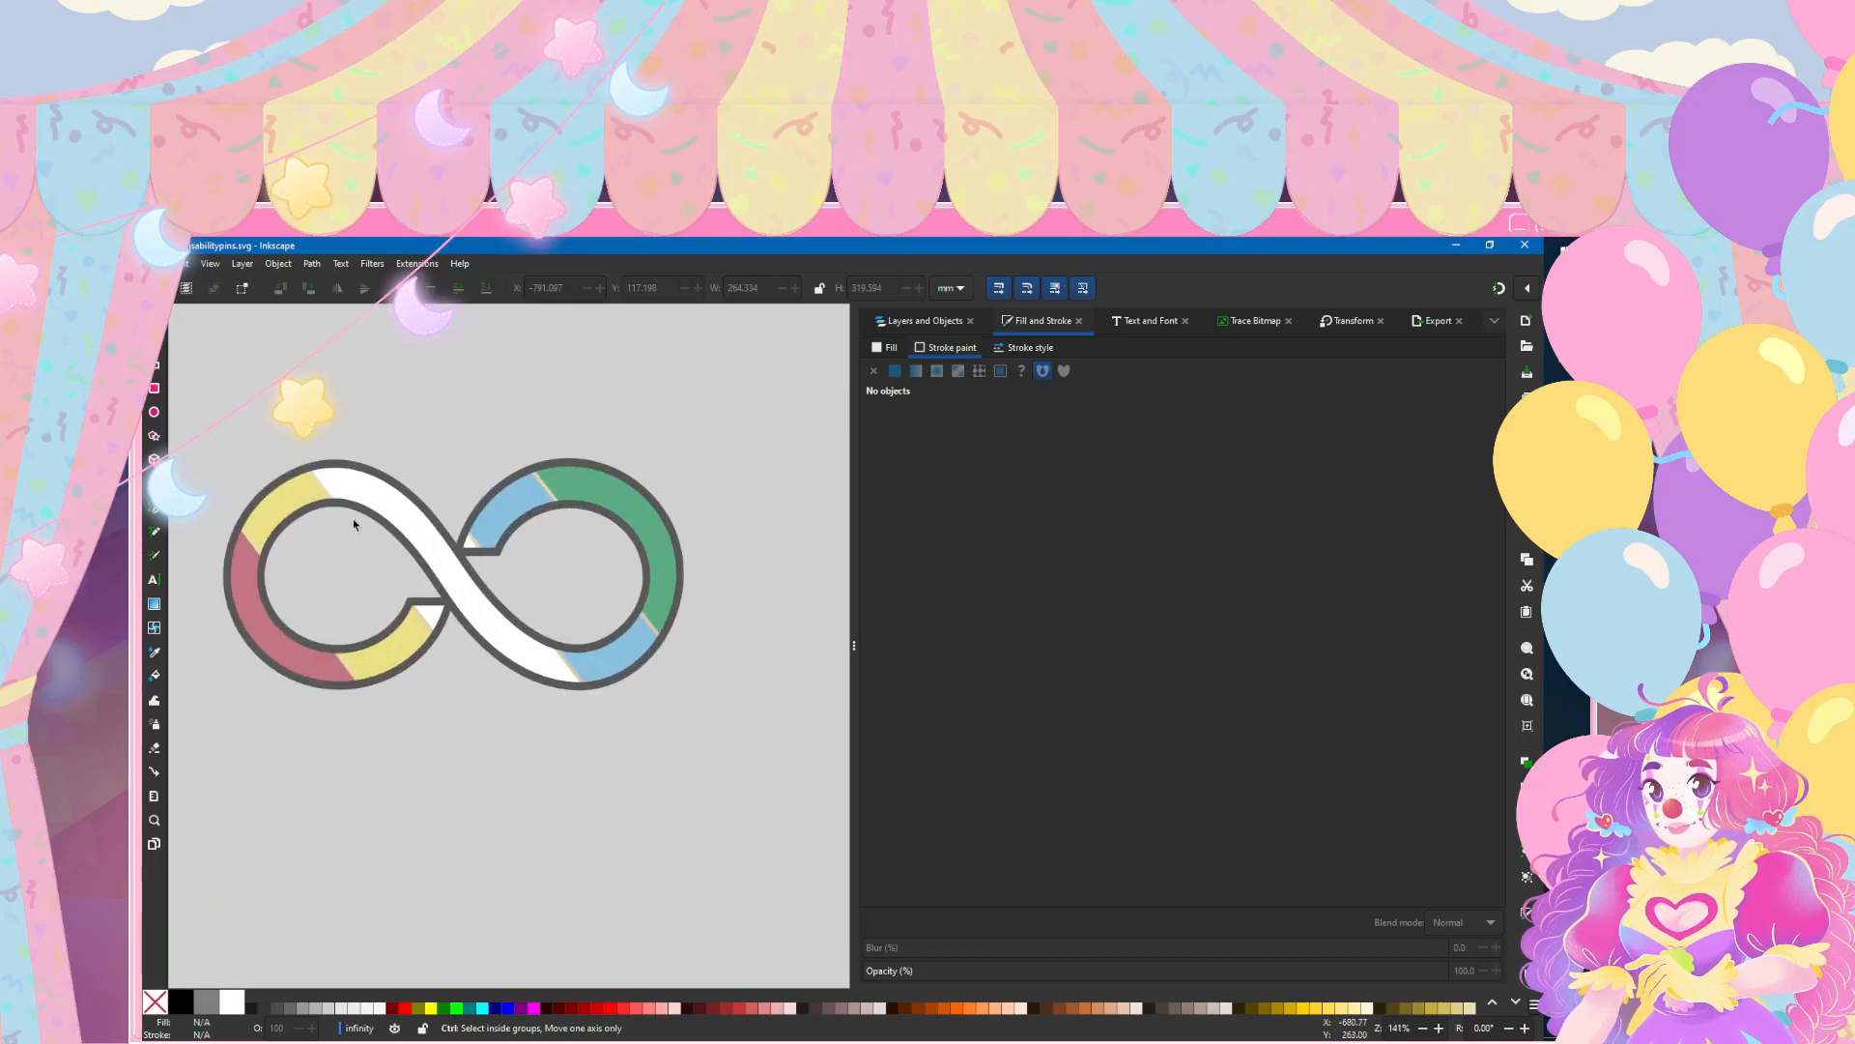
Step: Select the infinity symbol's outline path and replace its grey stroke with the cream-to-tan linear gradient 48
{"action": "key", "text": "n"}
{"action": "left_click", "coordinate": [923, 320]}
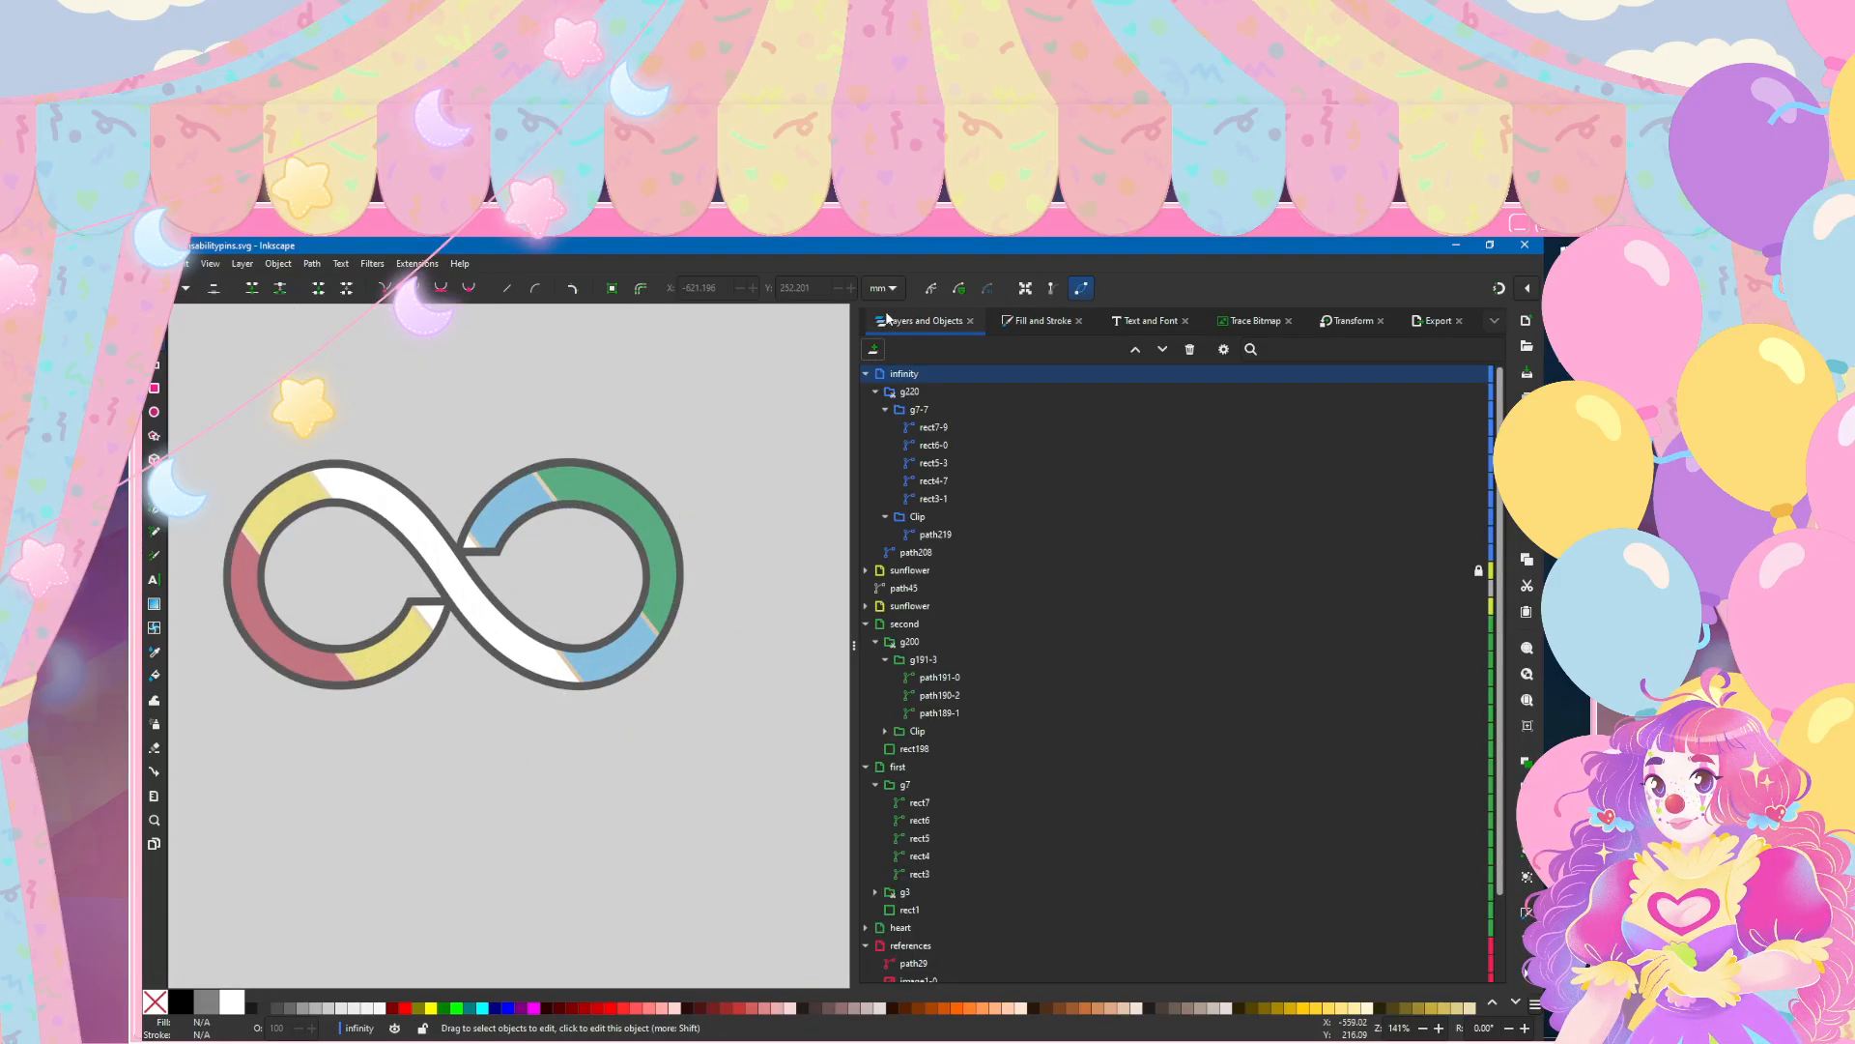
{"action": "left_click", "coordinate": [954, 557]}
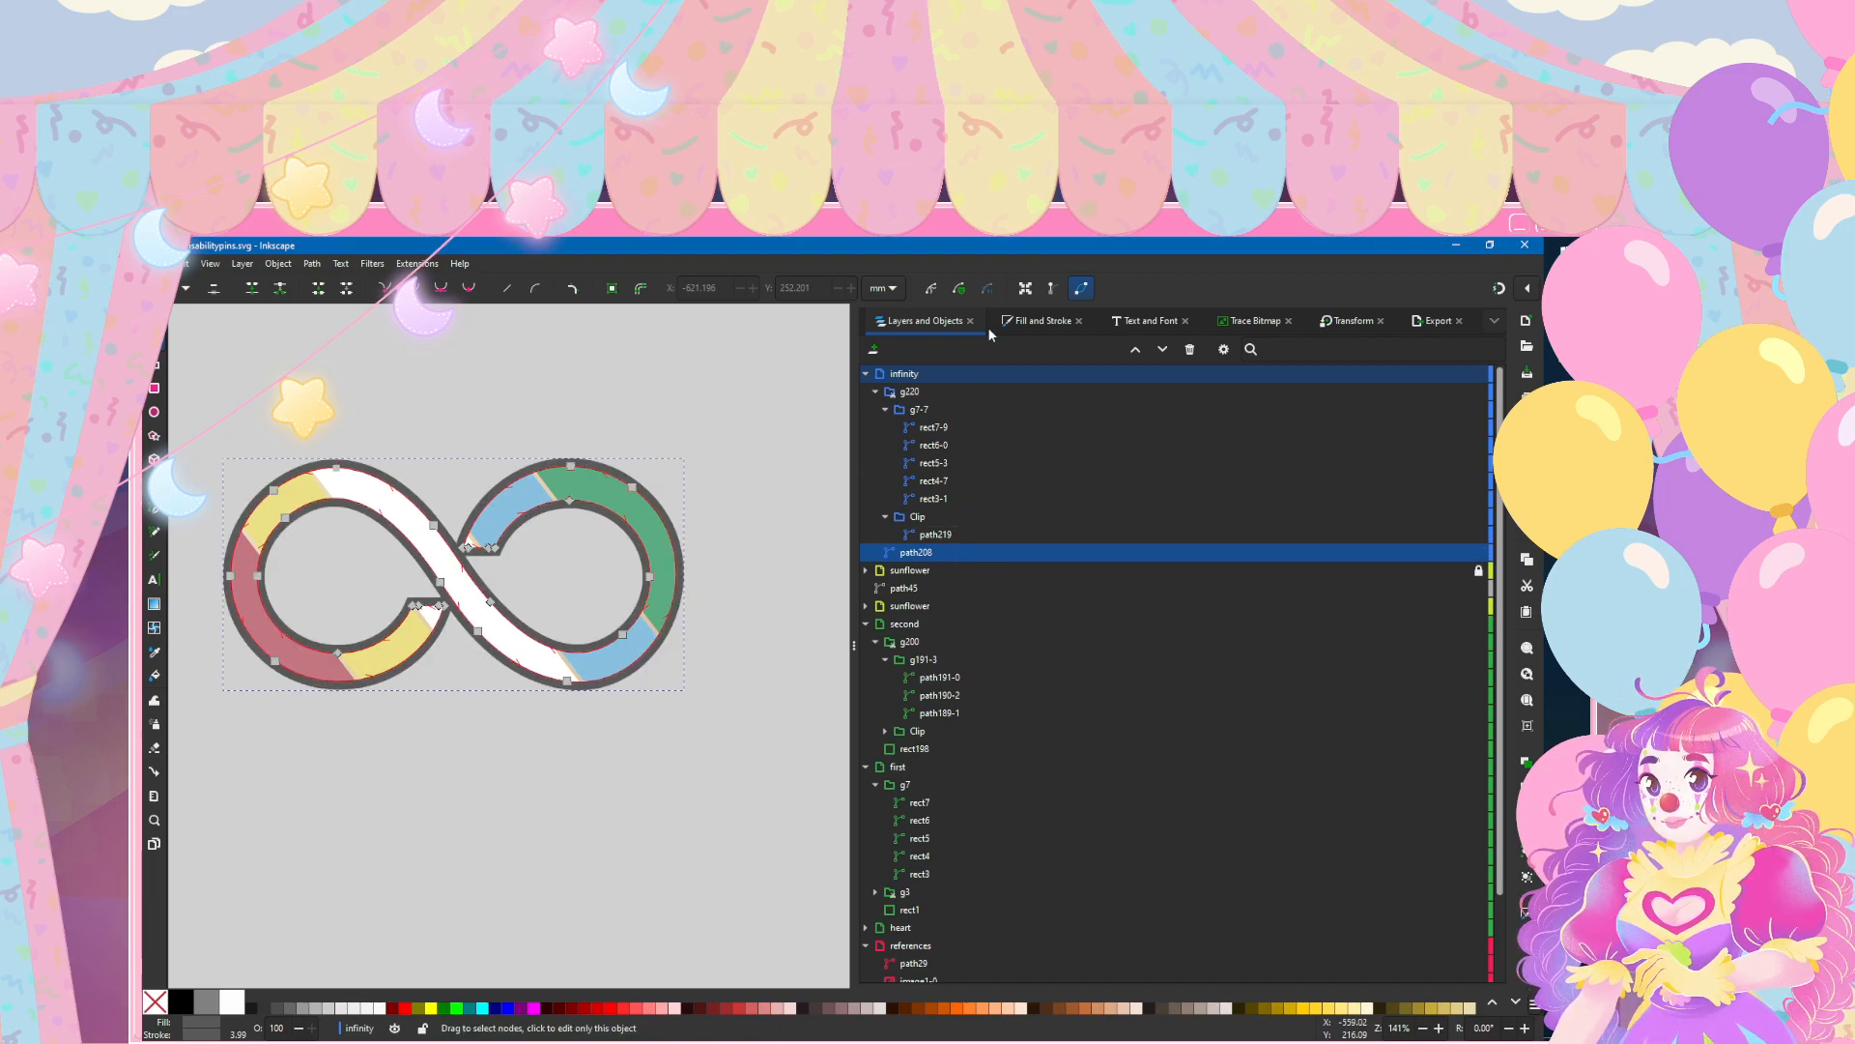
{"action": "left_click", "coordinate": [1024, 320]}
{"action": "left_click", "coordinate": [915, 371]}
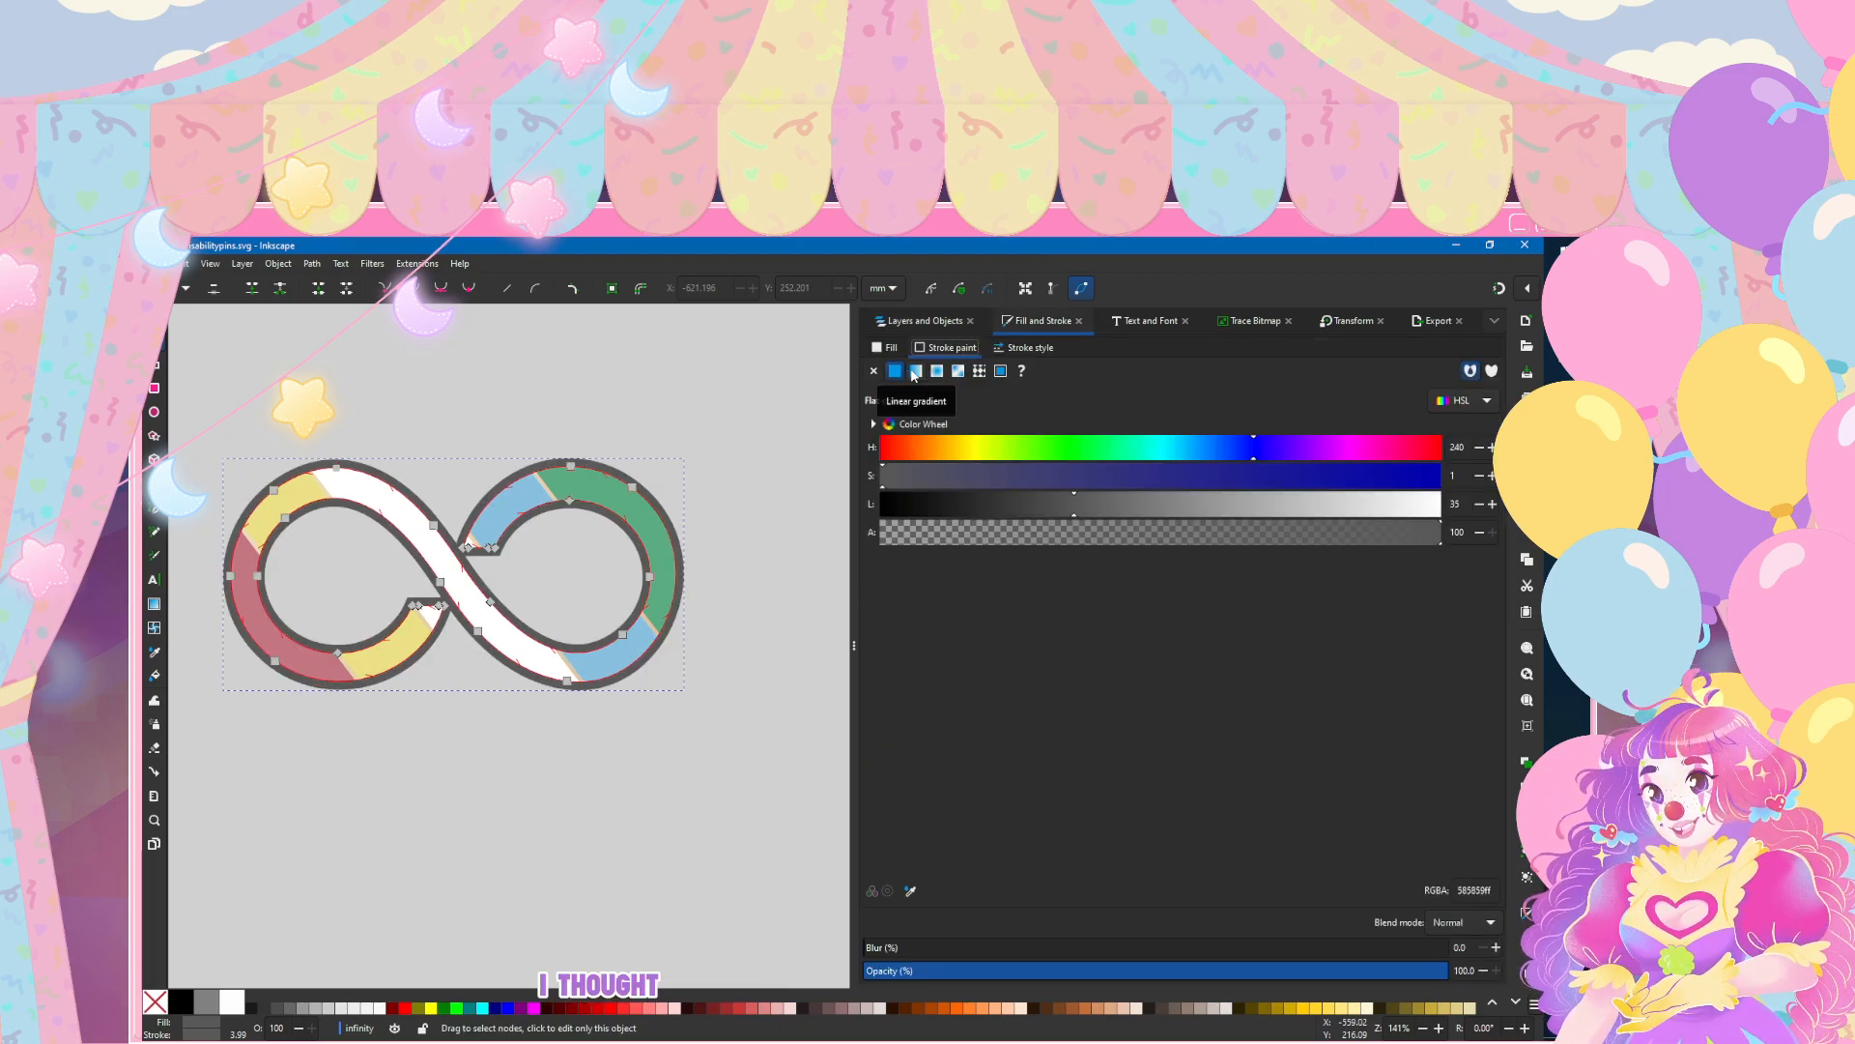
{"action": "left_click", "coordinate": [942, 400]}
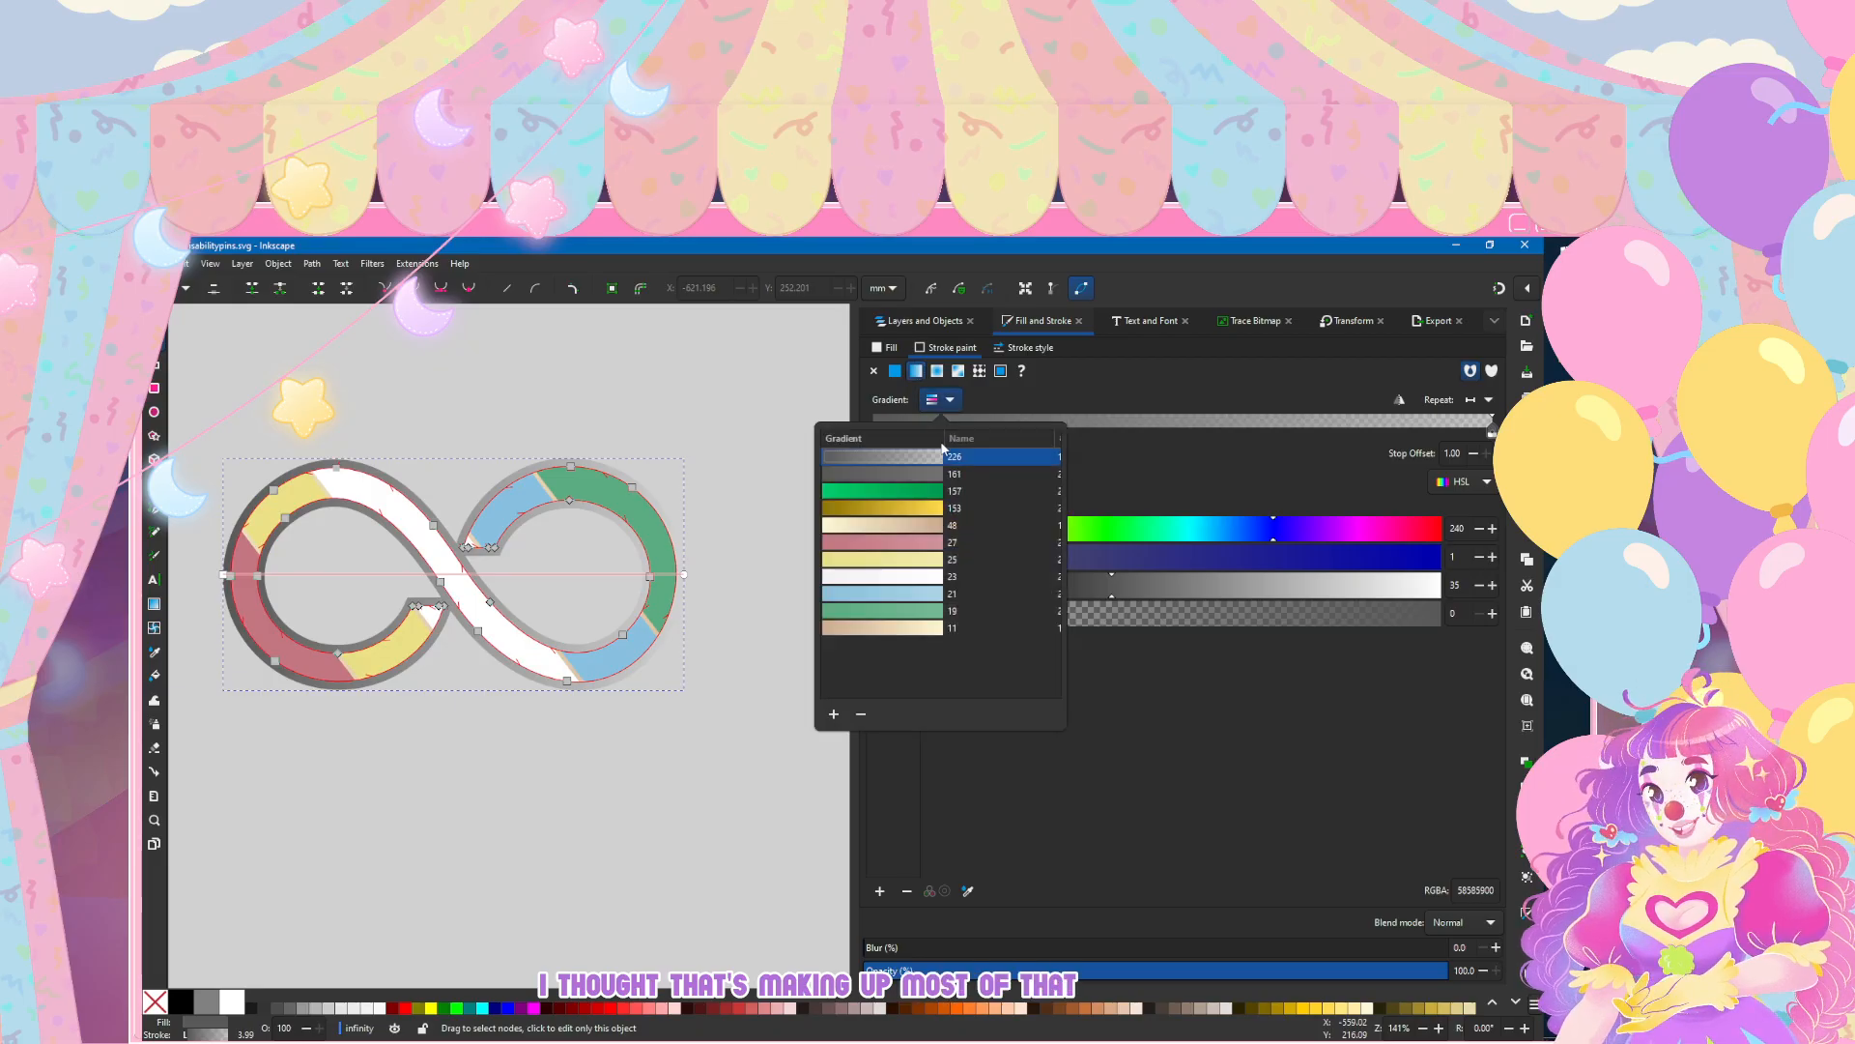
{"action": "left_click", "coordinate": [876, 533]}
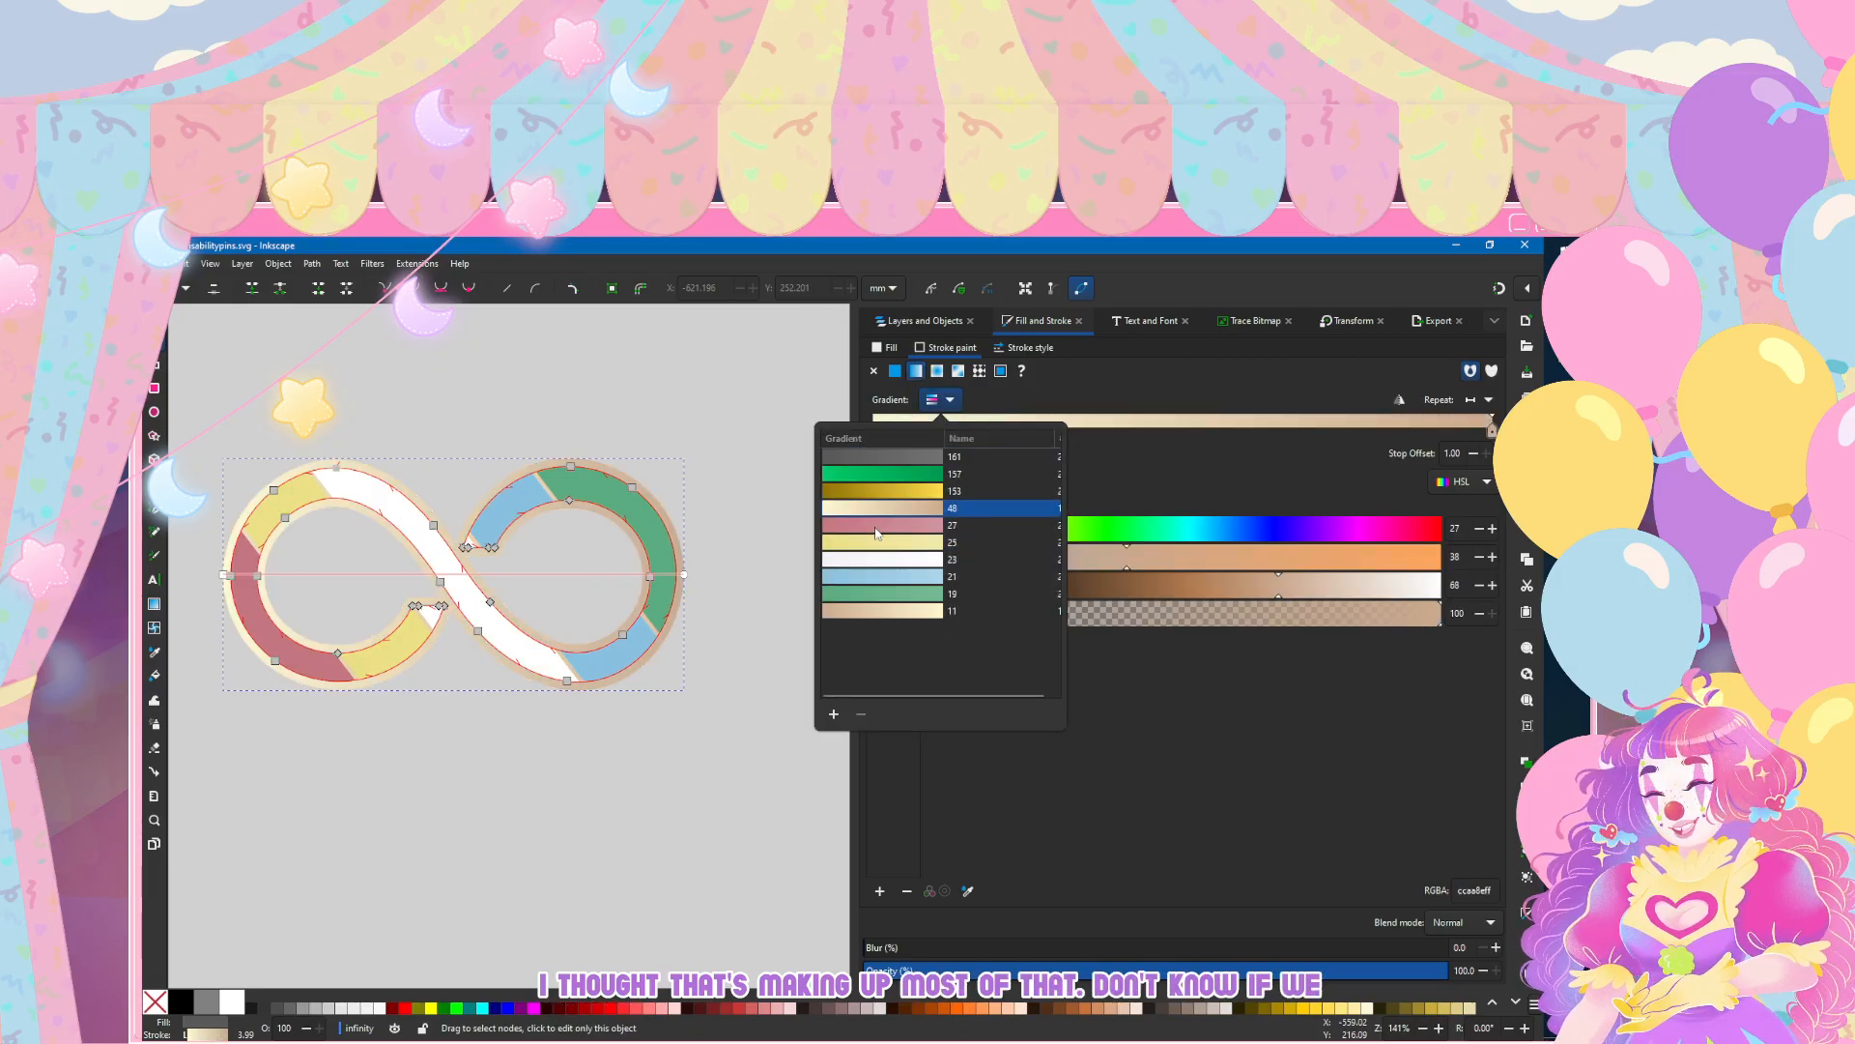
{"action": "left_click", "coordinate": [373, 444]}
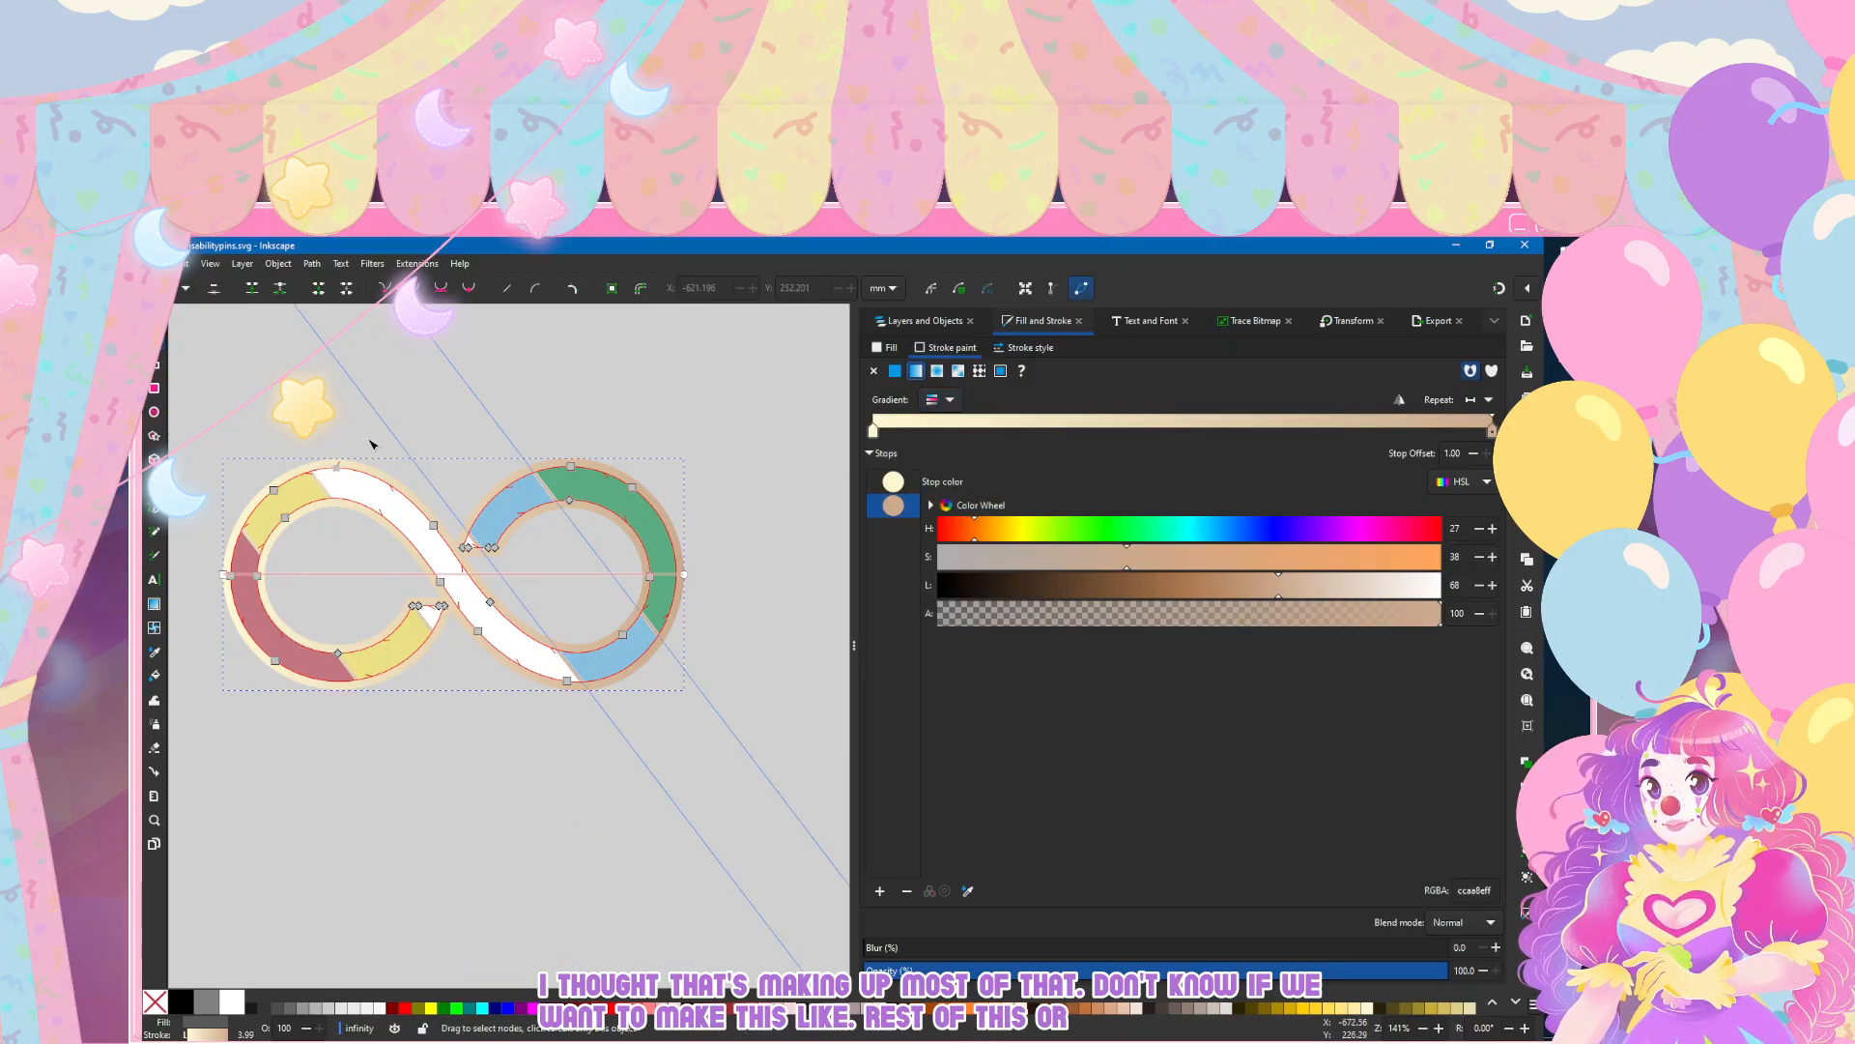
Step: Check the infinity symbol's gradient outline against the other pins, both from a distance and up close
{"action": "scroll", "coordinate": [493, 696], "scroll_direction": "down", "scroll_amount": 2}
{"action": "scroll", "coordinate": [493, 696], "scroll_direction": "down", "scroll_amount": 2}
{"action": "left_click", "coordinate": [154, 675]}
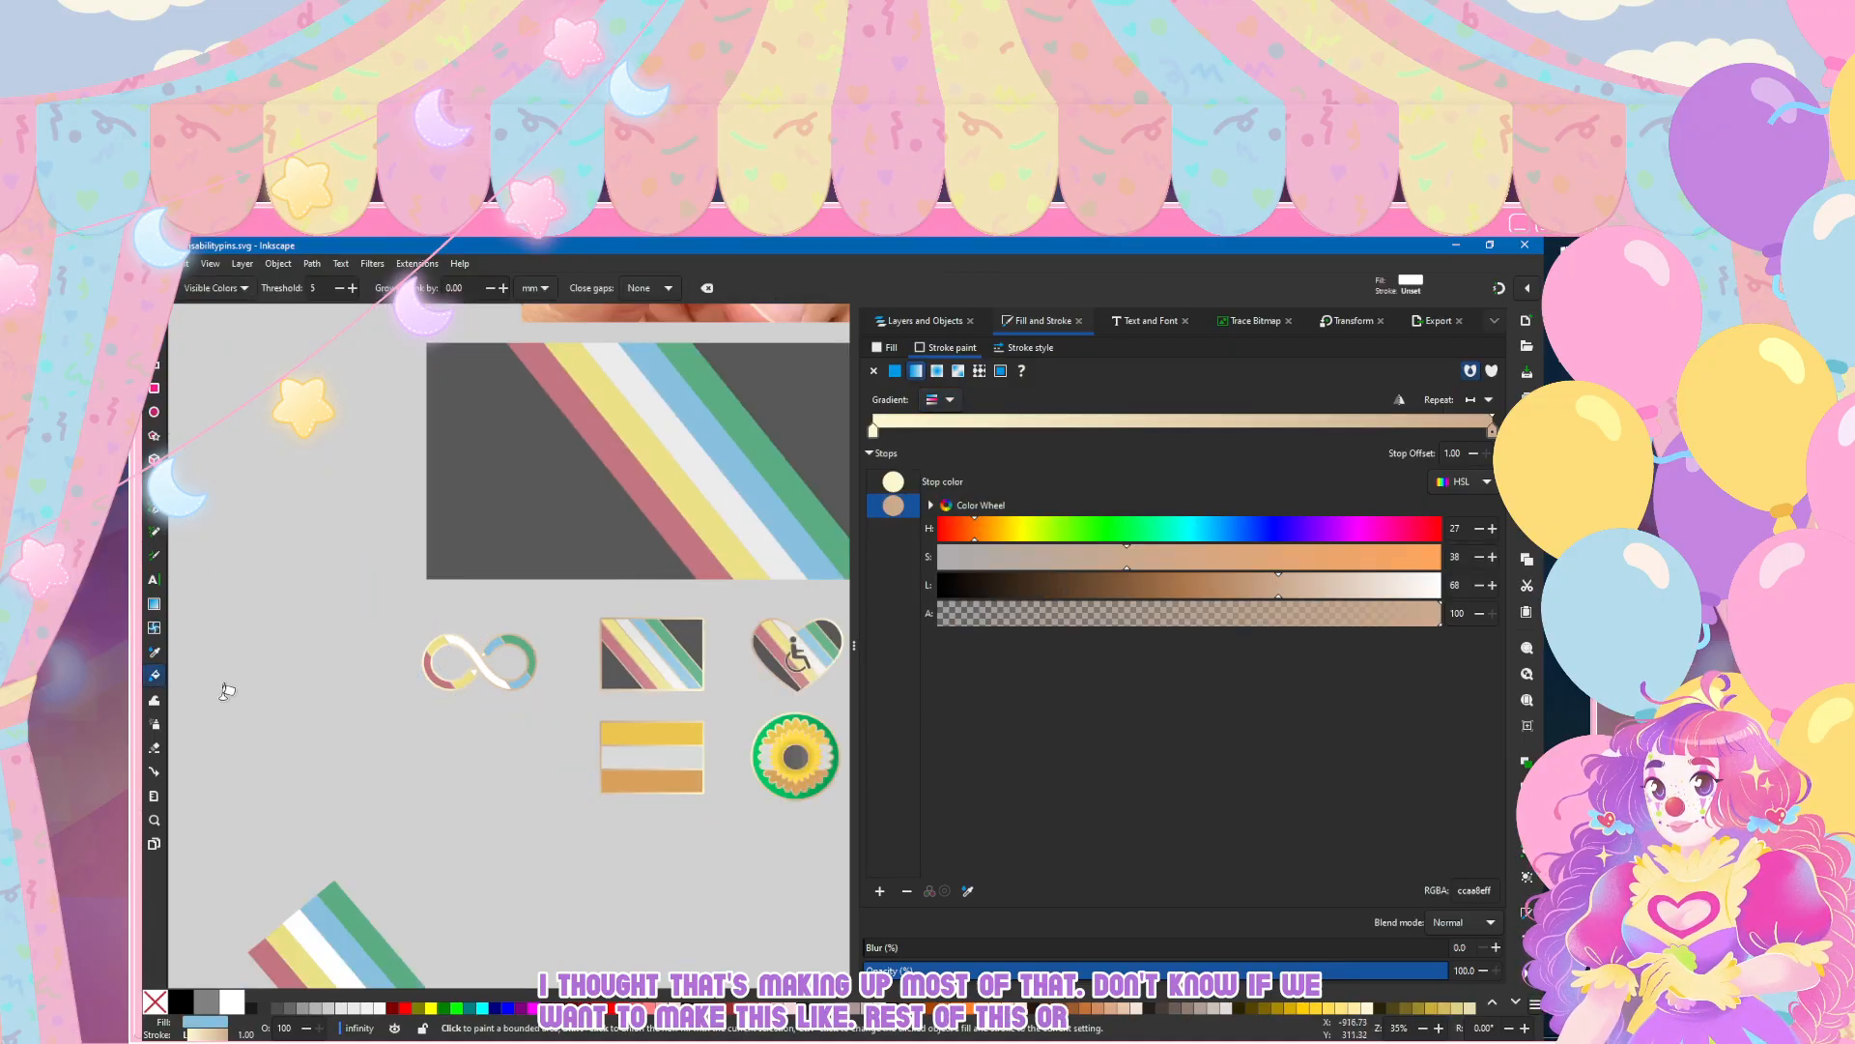
{"action": "left_click", "coordinate": [154, 317]}
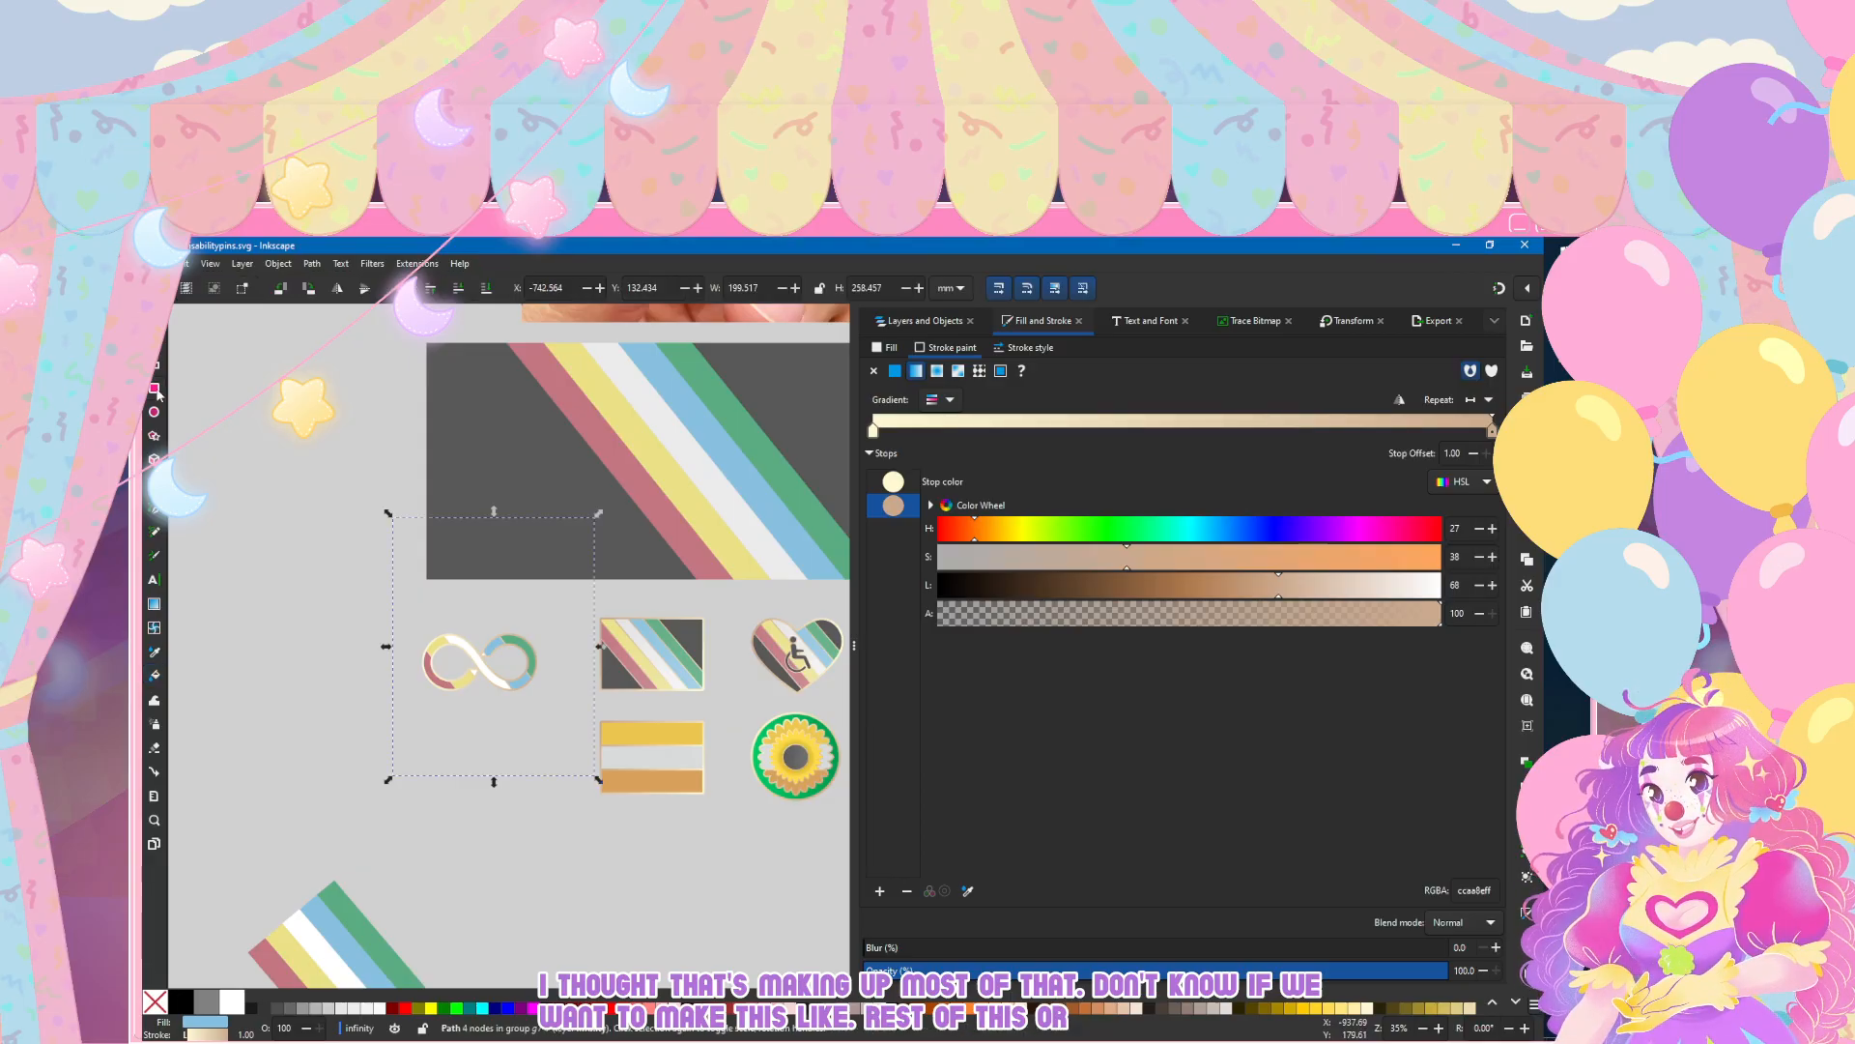
{"action": "scroll", "coordinate": [556, 696], "scroll_direction": "up", "scroll_amount": 2}
{"action": "scroll", "coordinate": [556, 696], "scroll_direction": "up", "scroll_amount": 1}
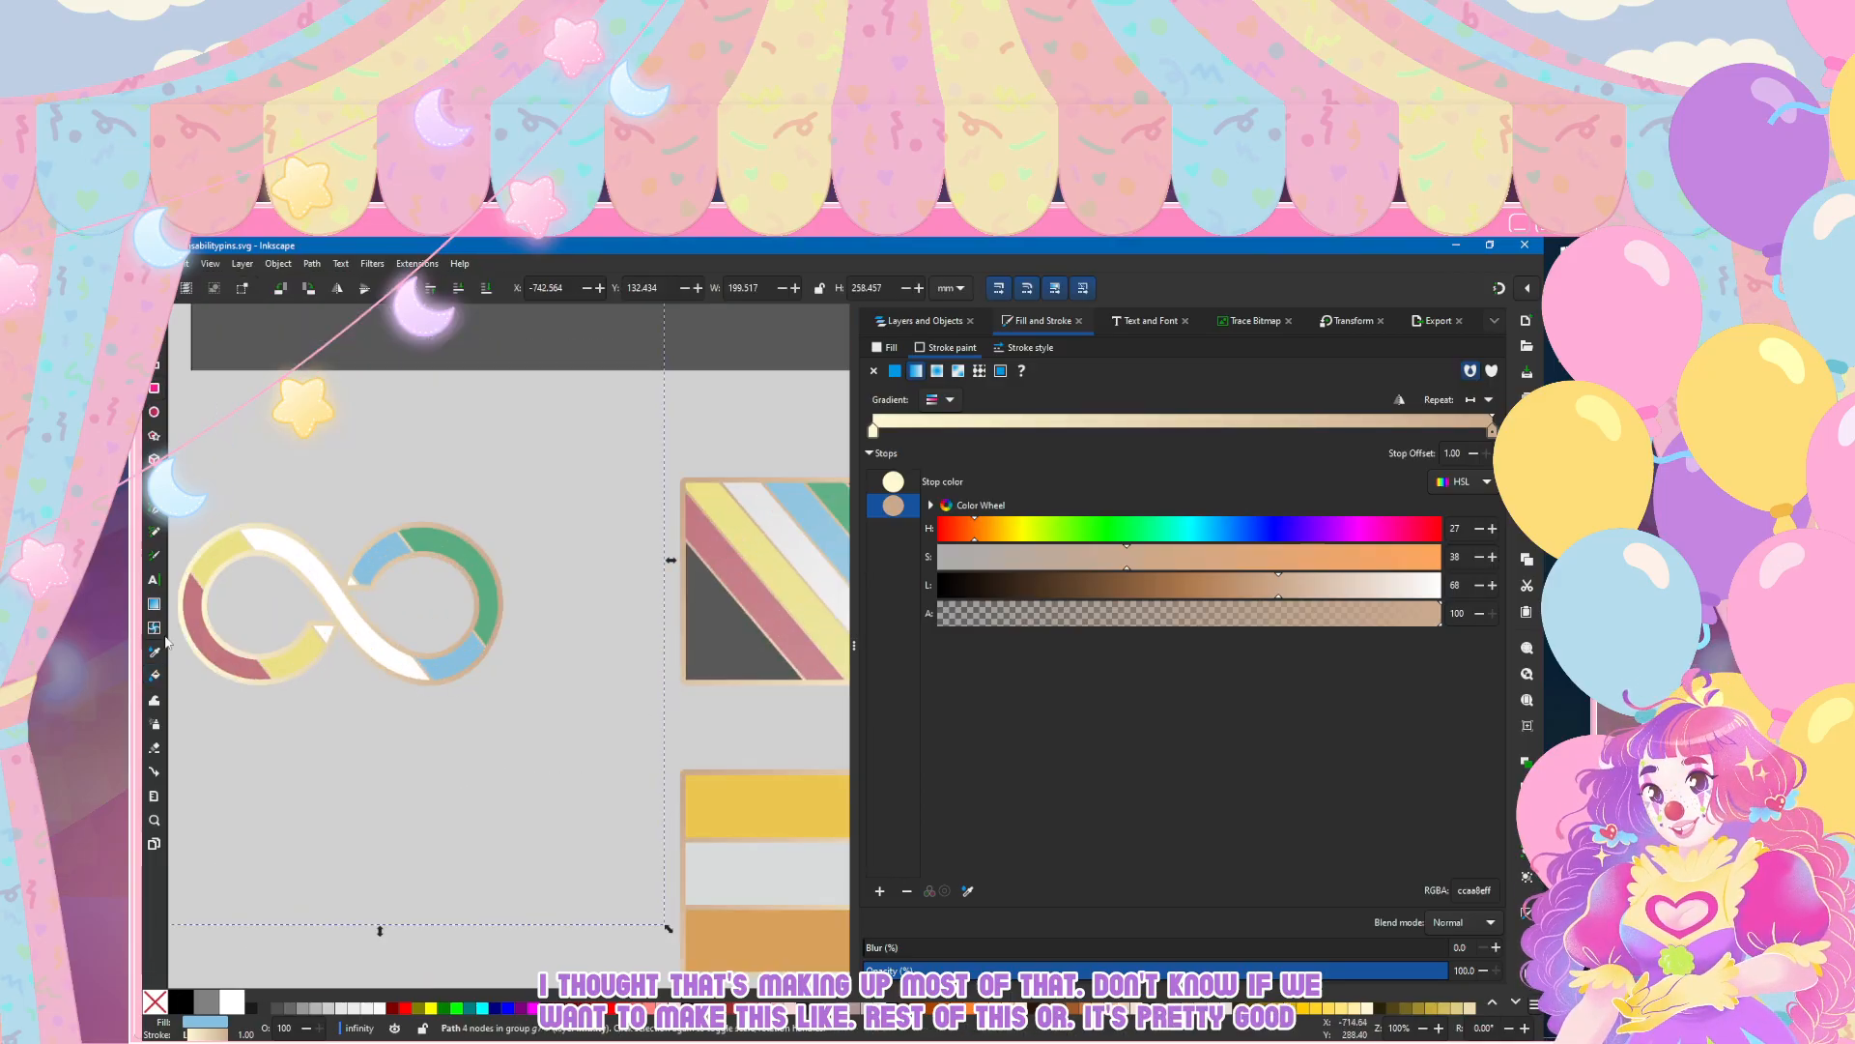
Step: Move the whole infinity symbol, stripes and outline together, closer to the striped flag pin
{"action": "scroll", "coordinate": [276, 647], "scroll_direction": "left", "scroll_amount": 2}
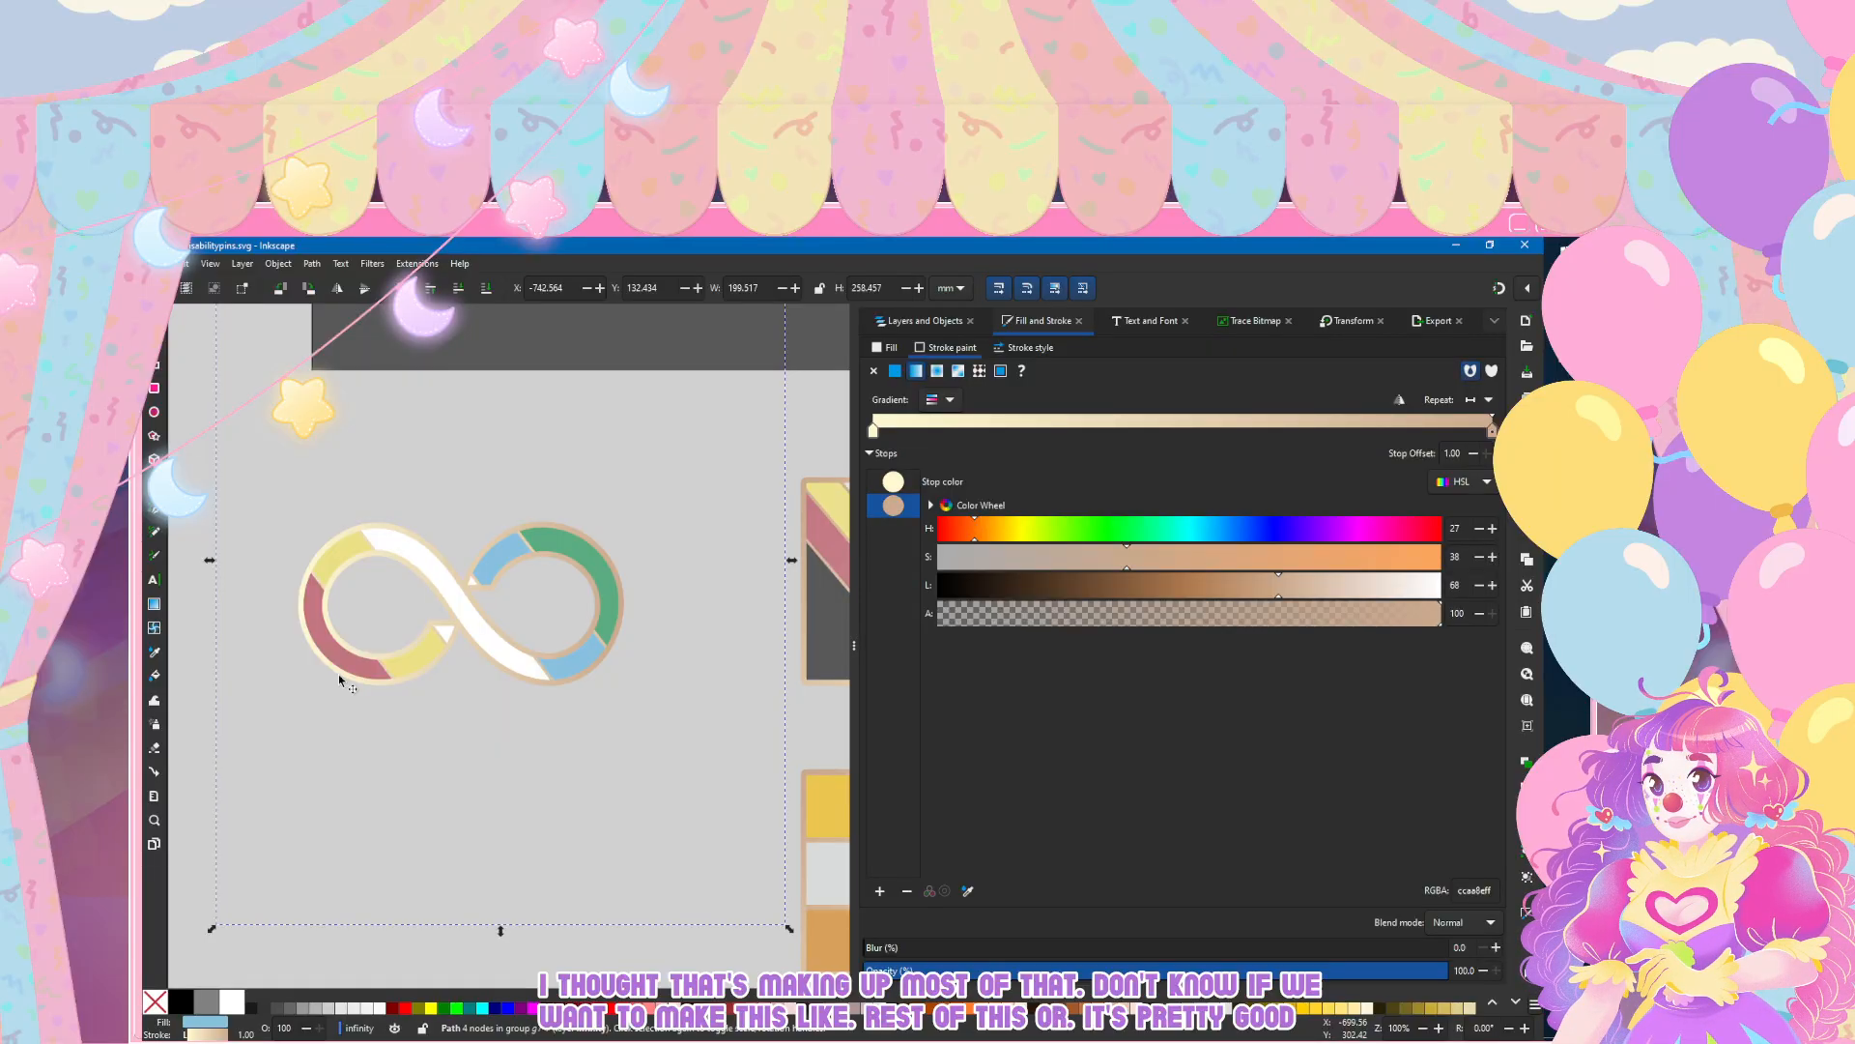
{"action": "scroll", "coordinate": [338, 675], "scroll_direction": "down", "scroll_amount": 3}
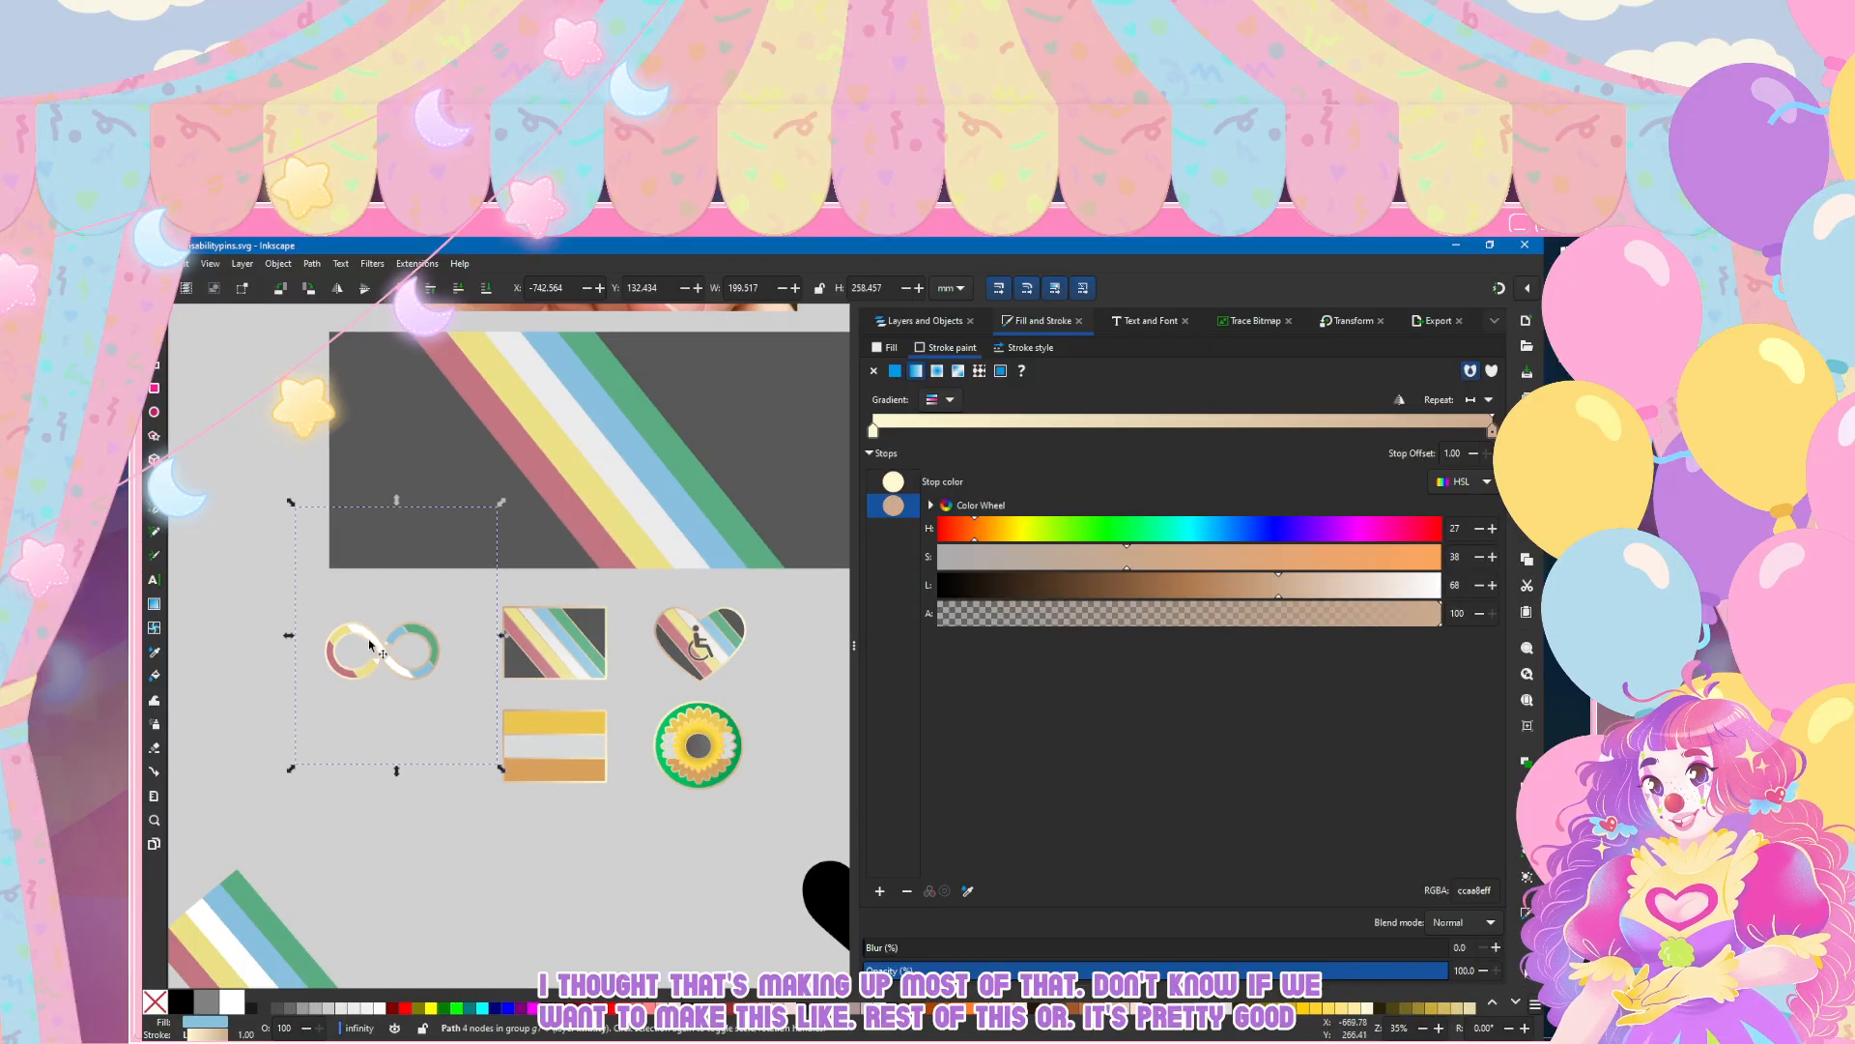
{"action": "left_click_drag", "start_coordinate": [369, 643], "coordinate": [416, 656]}
{"action": "key", "text": "ctrl+z"}
{"action": "left_click", "coordinate": [906, 320]}
{"action": "left_click", "coordinate": [916, 377]}
{"action": "mouse_move", "coordinate": [371, 644]}
{"action": "left_mouse_down"}
{"action": "mouse_move", "coordinate": [573, 734]}
{"action": "mouse_move", "coordinate": [538, 742]}
{"action": "mouse_move", "coordinate": [538, 639]}
{"action": "mouse_move", "coordinate": [330, 638]}
{"action": "mouse_move", "coordinate": [399, 629]}
{"action": "left_mouse_up"}
{"action": "left_click", "coordinate": [400, 711]}
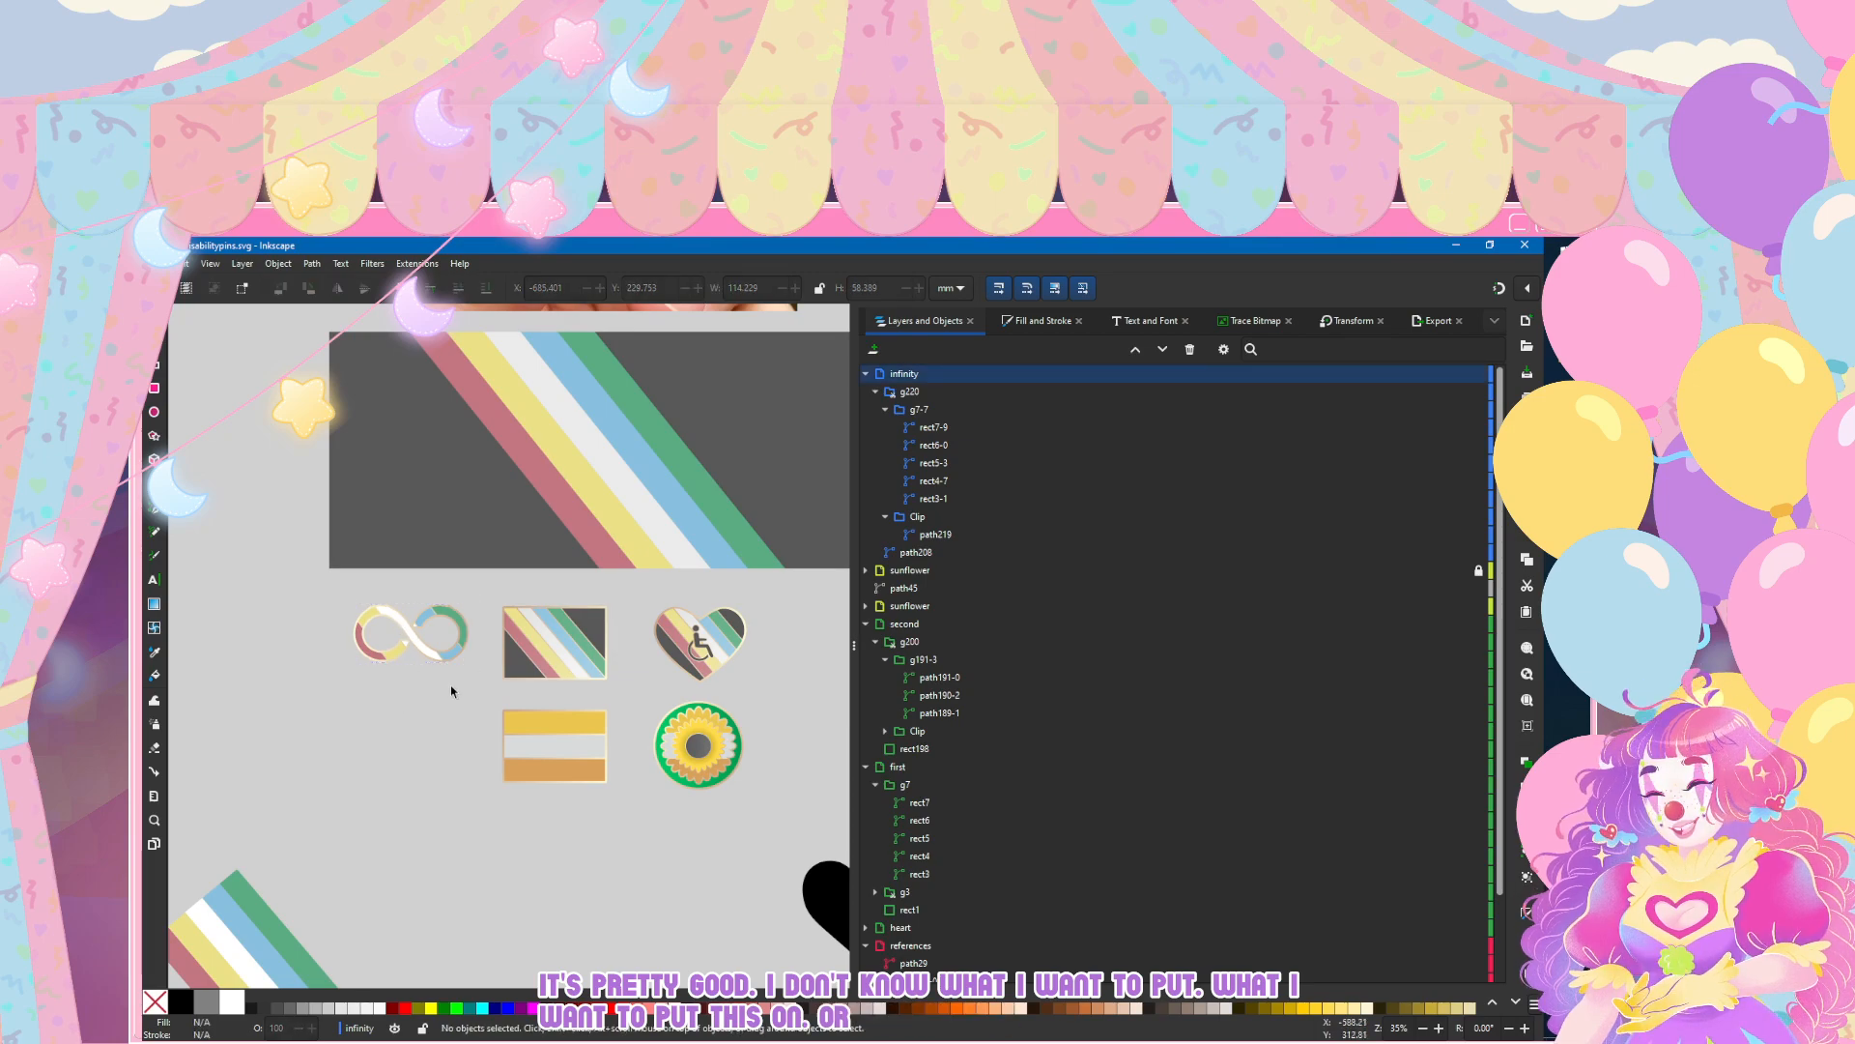
Step: Move the whole infinity symbol down beside the yellow, white and orange flag pin
{"action": "scroll", "coordinate": [444, 677], "scroll_direction": "down", "scroll_amount": 3}
{"action": "left_click_drag", "start_coordinate": [425, 519], "coordinate": [421, 642]}
{"action": "key", "text": "ctrl+z"}
{"action": "left_click", "coordinate": [904, 374]}
{"action": "key", "text": "Escape"}
{"action": "scroll", "coordinate": [446, 523], "scroll_direction": "up", "scroll_amount": 1}
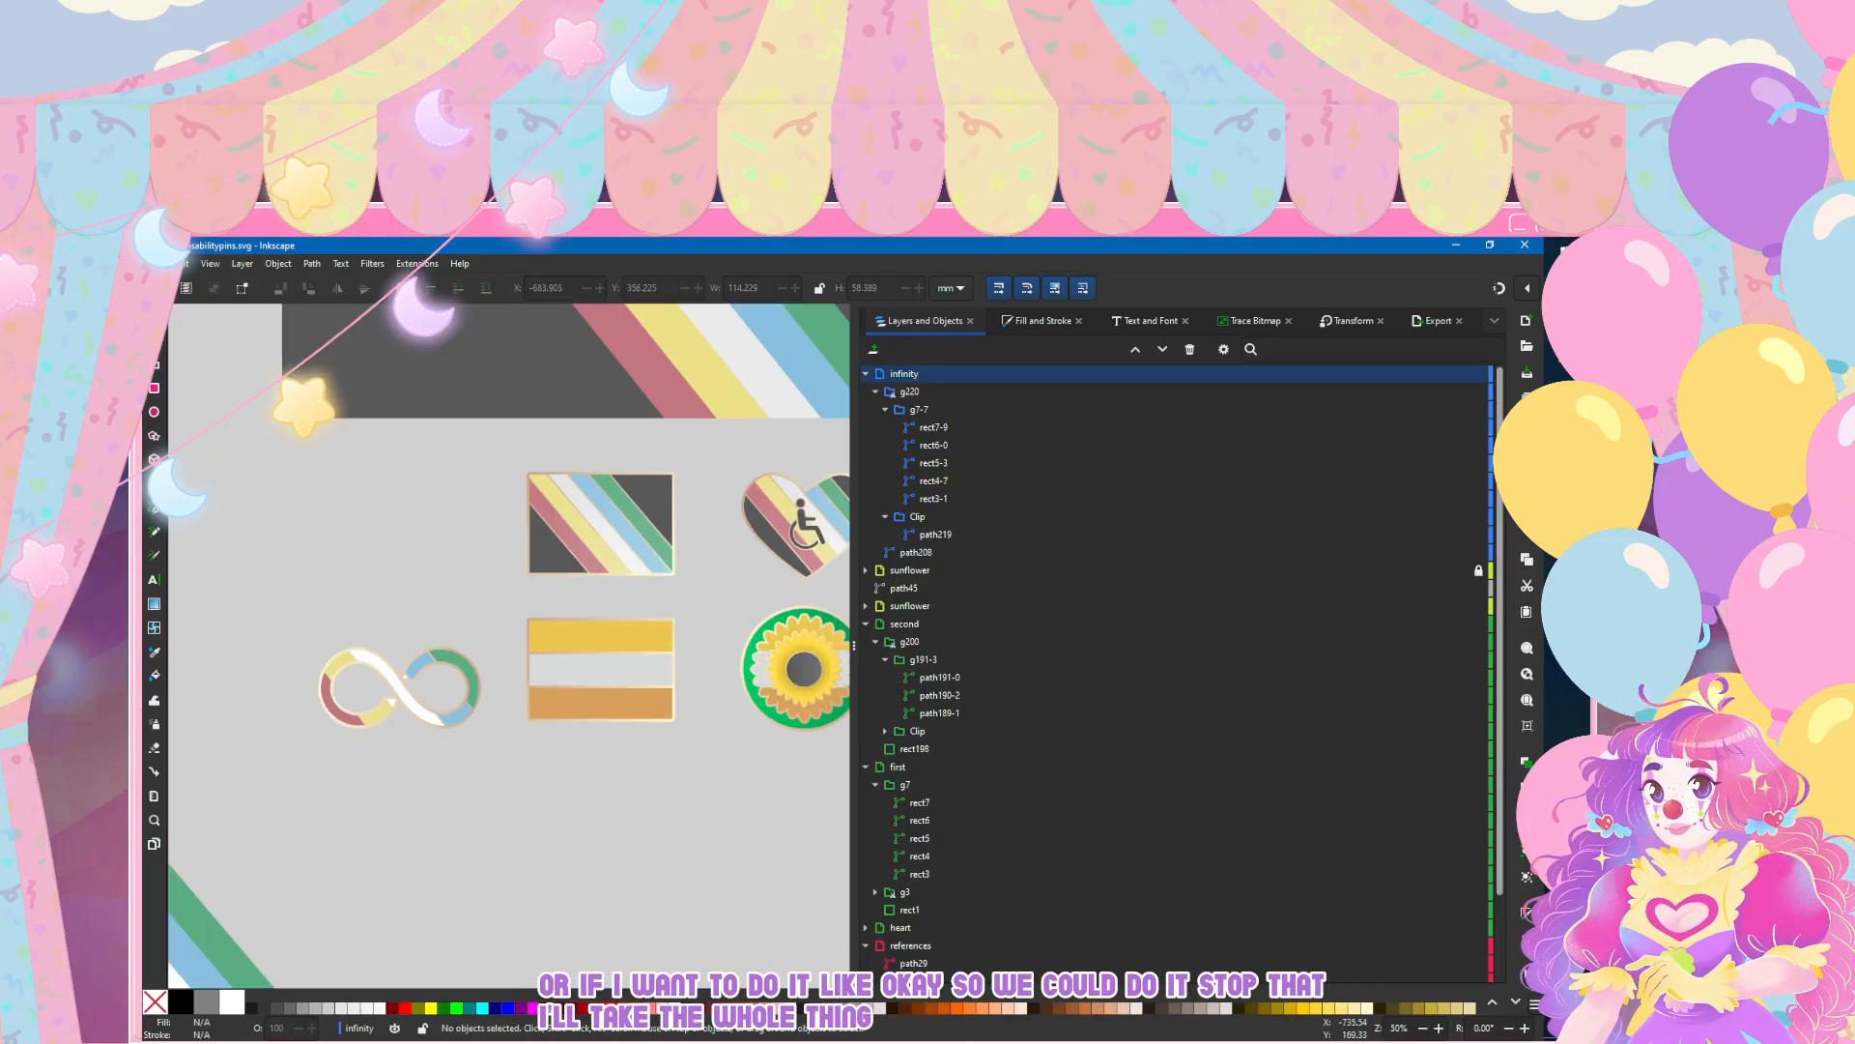
{"action": "left_click", "coordinate": [154, 341]}
{"action": "left_click", "coordinate": [646, 486]}
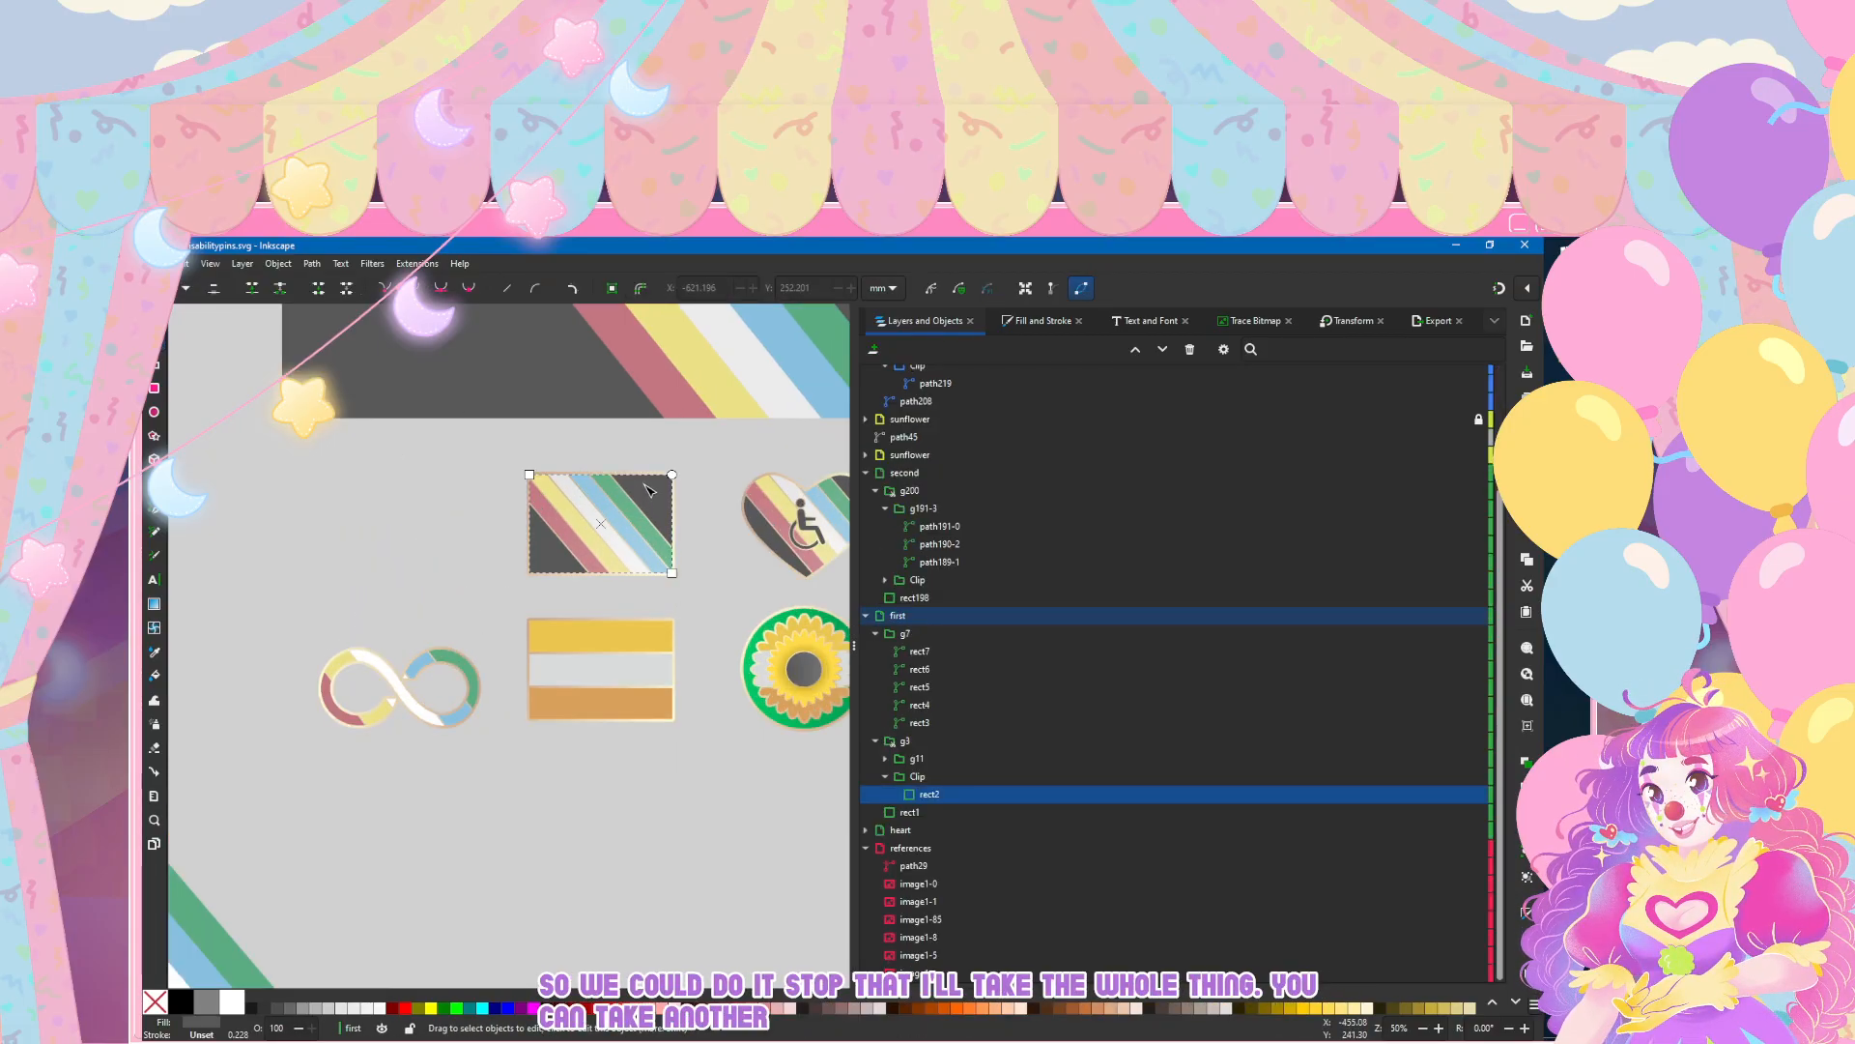
{"action": "left_click", "coordinate": [913, 812]}
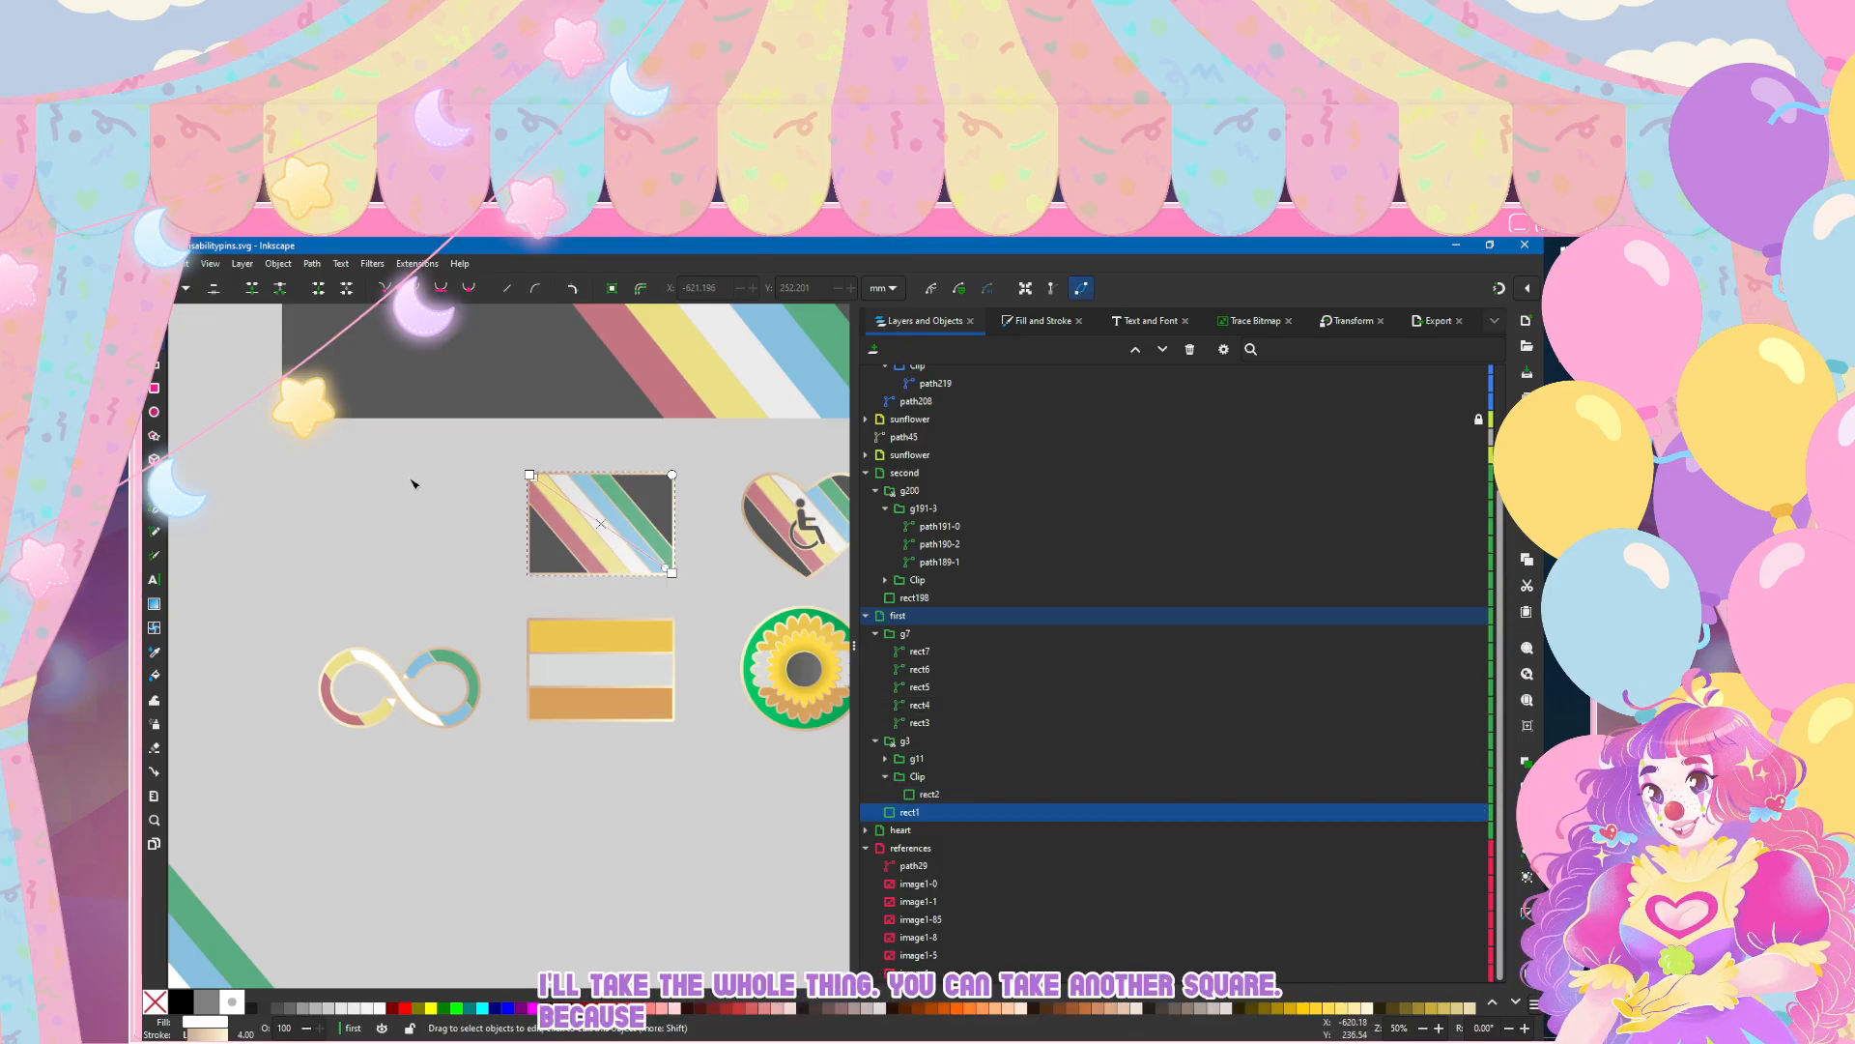
{"action": "key", "text": "ctrl+alt+v"}
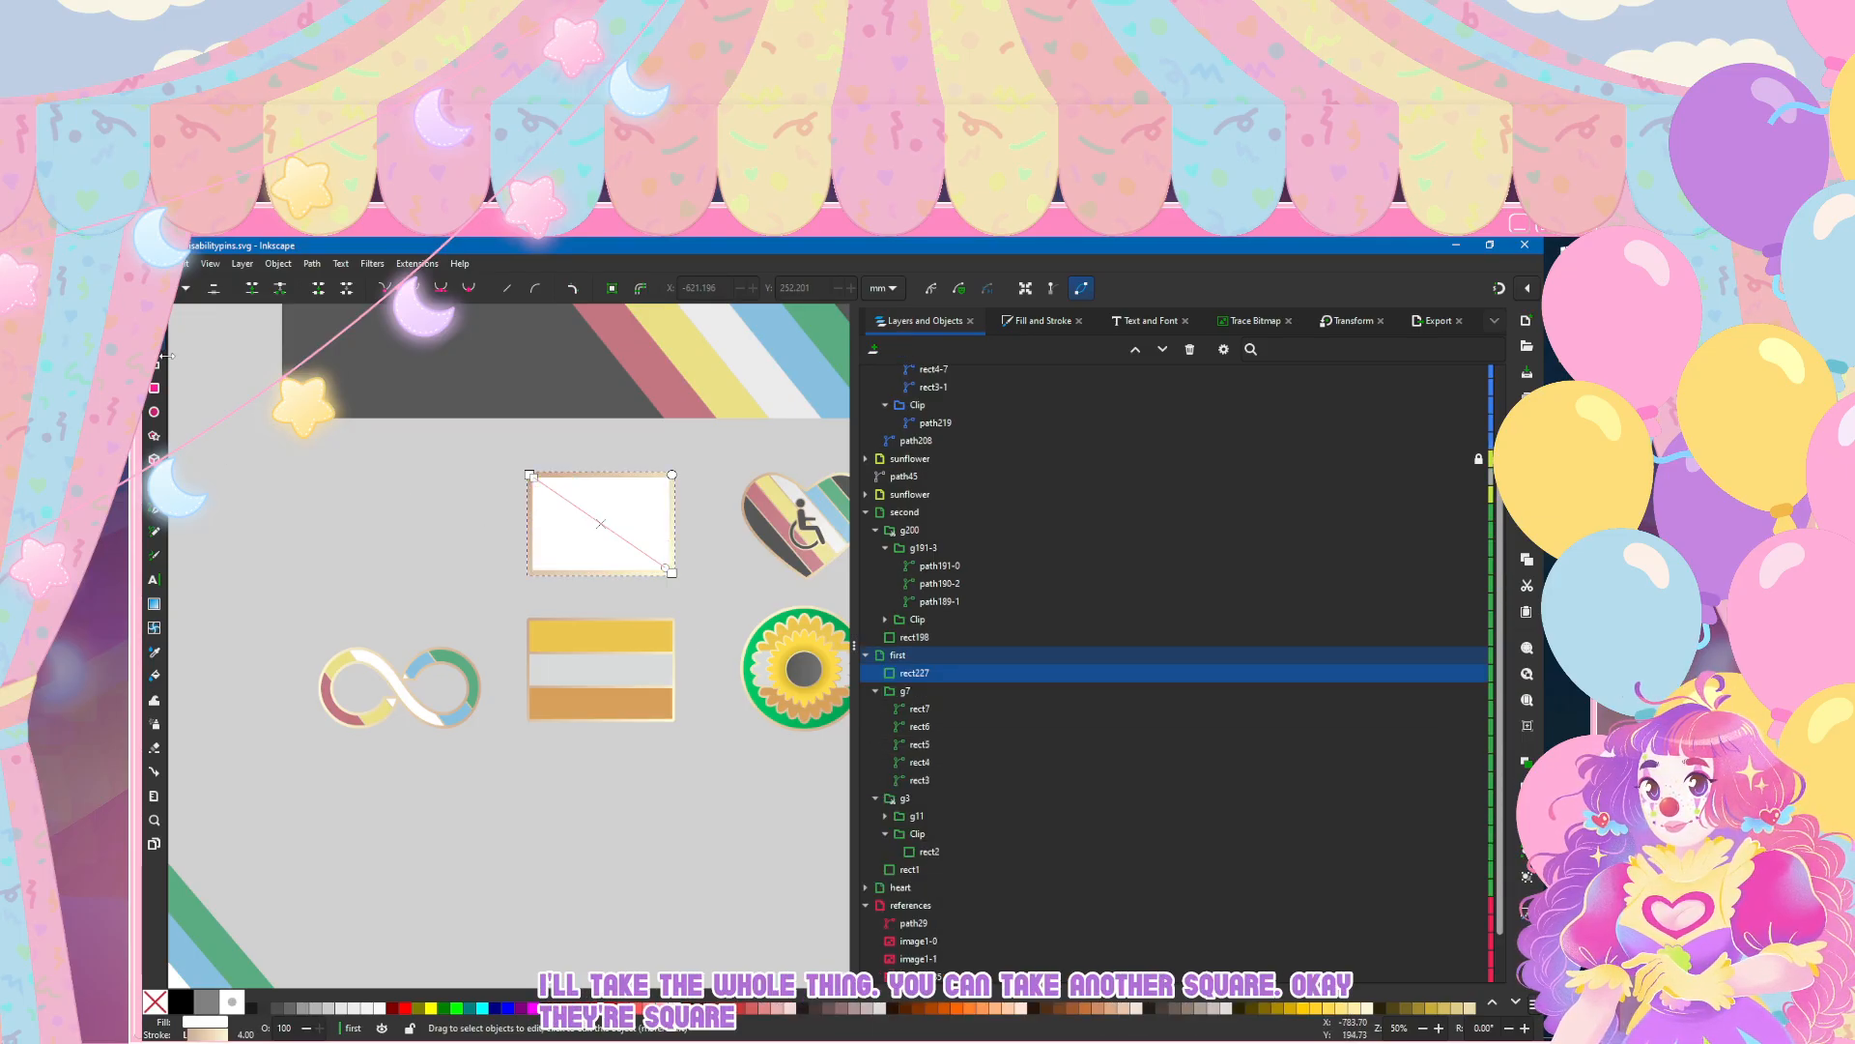
{"action": "key", "text": "Delete"}
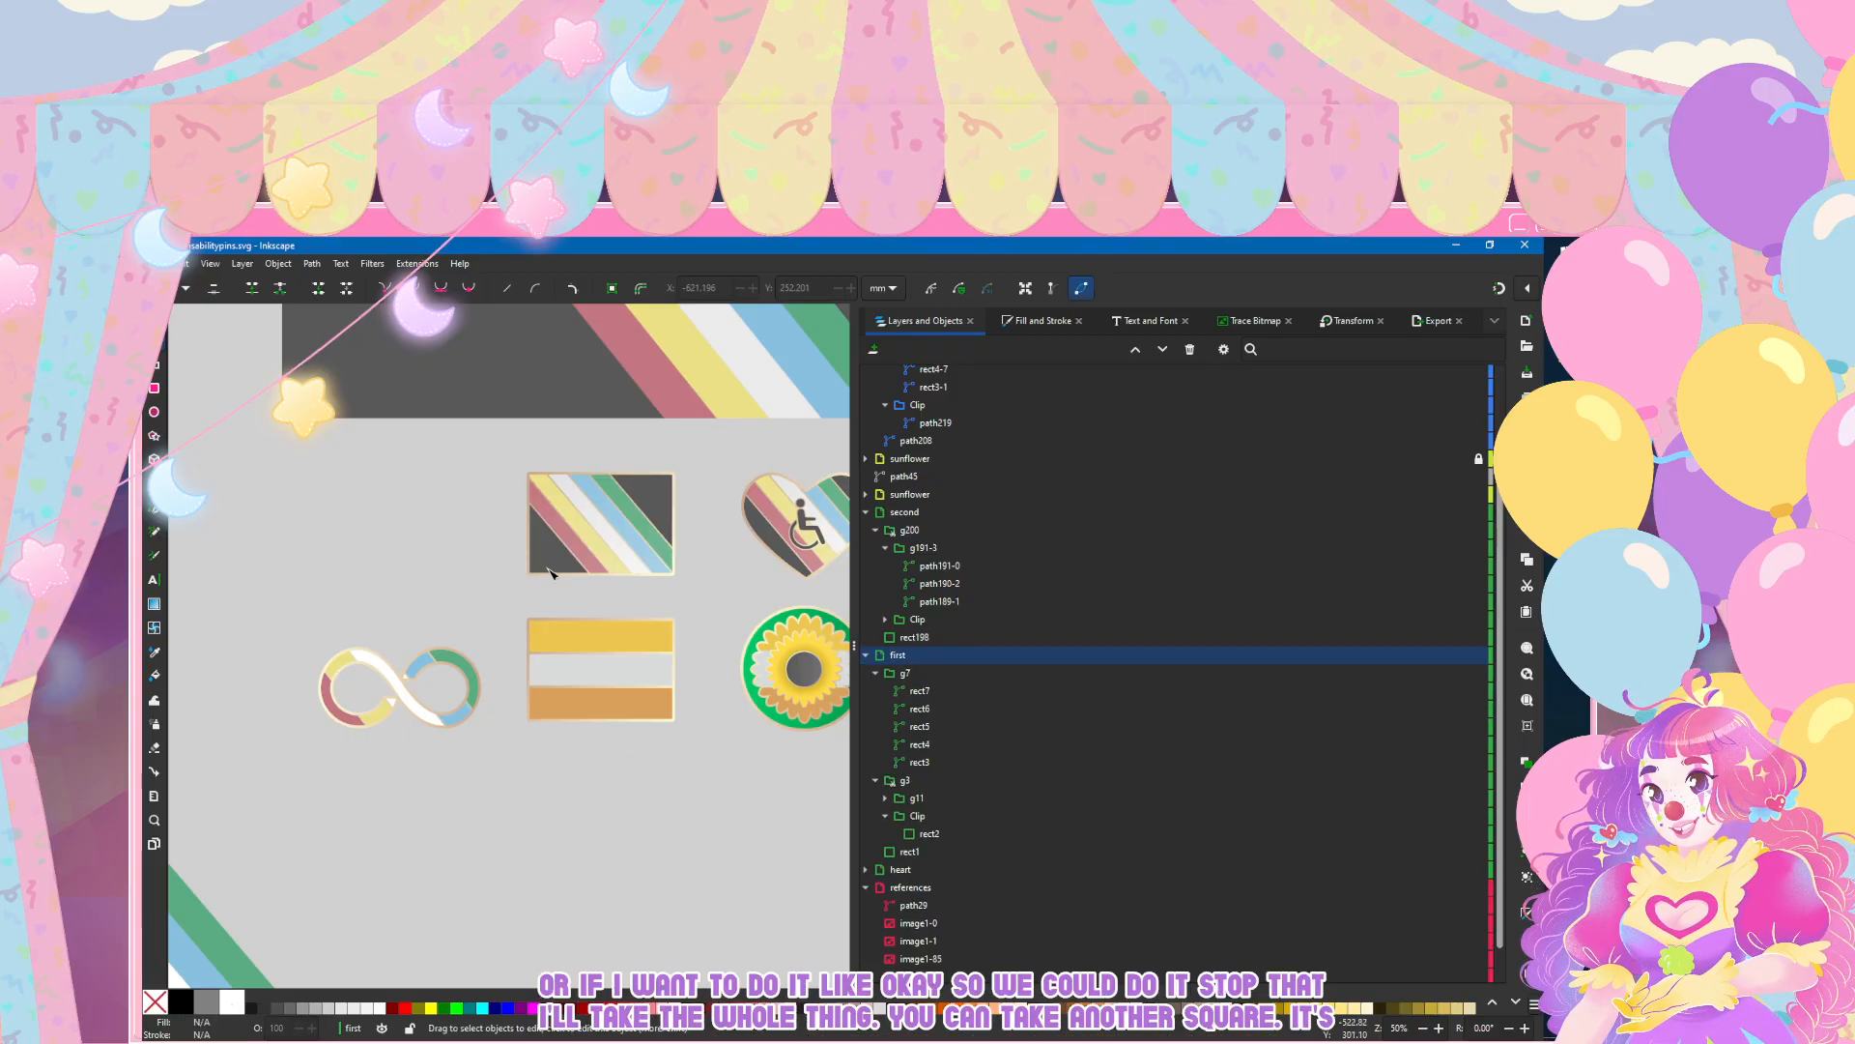
Step: Copy the striped flag pin's base rectangle rect1 and paste it into the infinity layer
{"action": "left_click", "coordinate": [970, 854]}
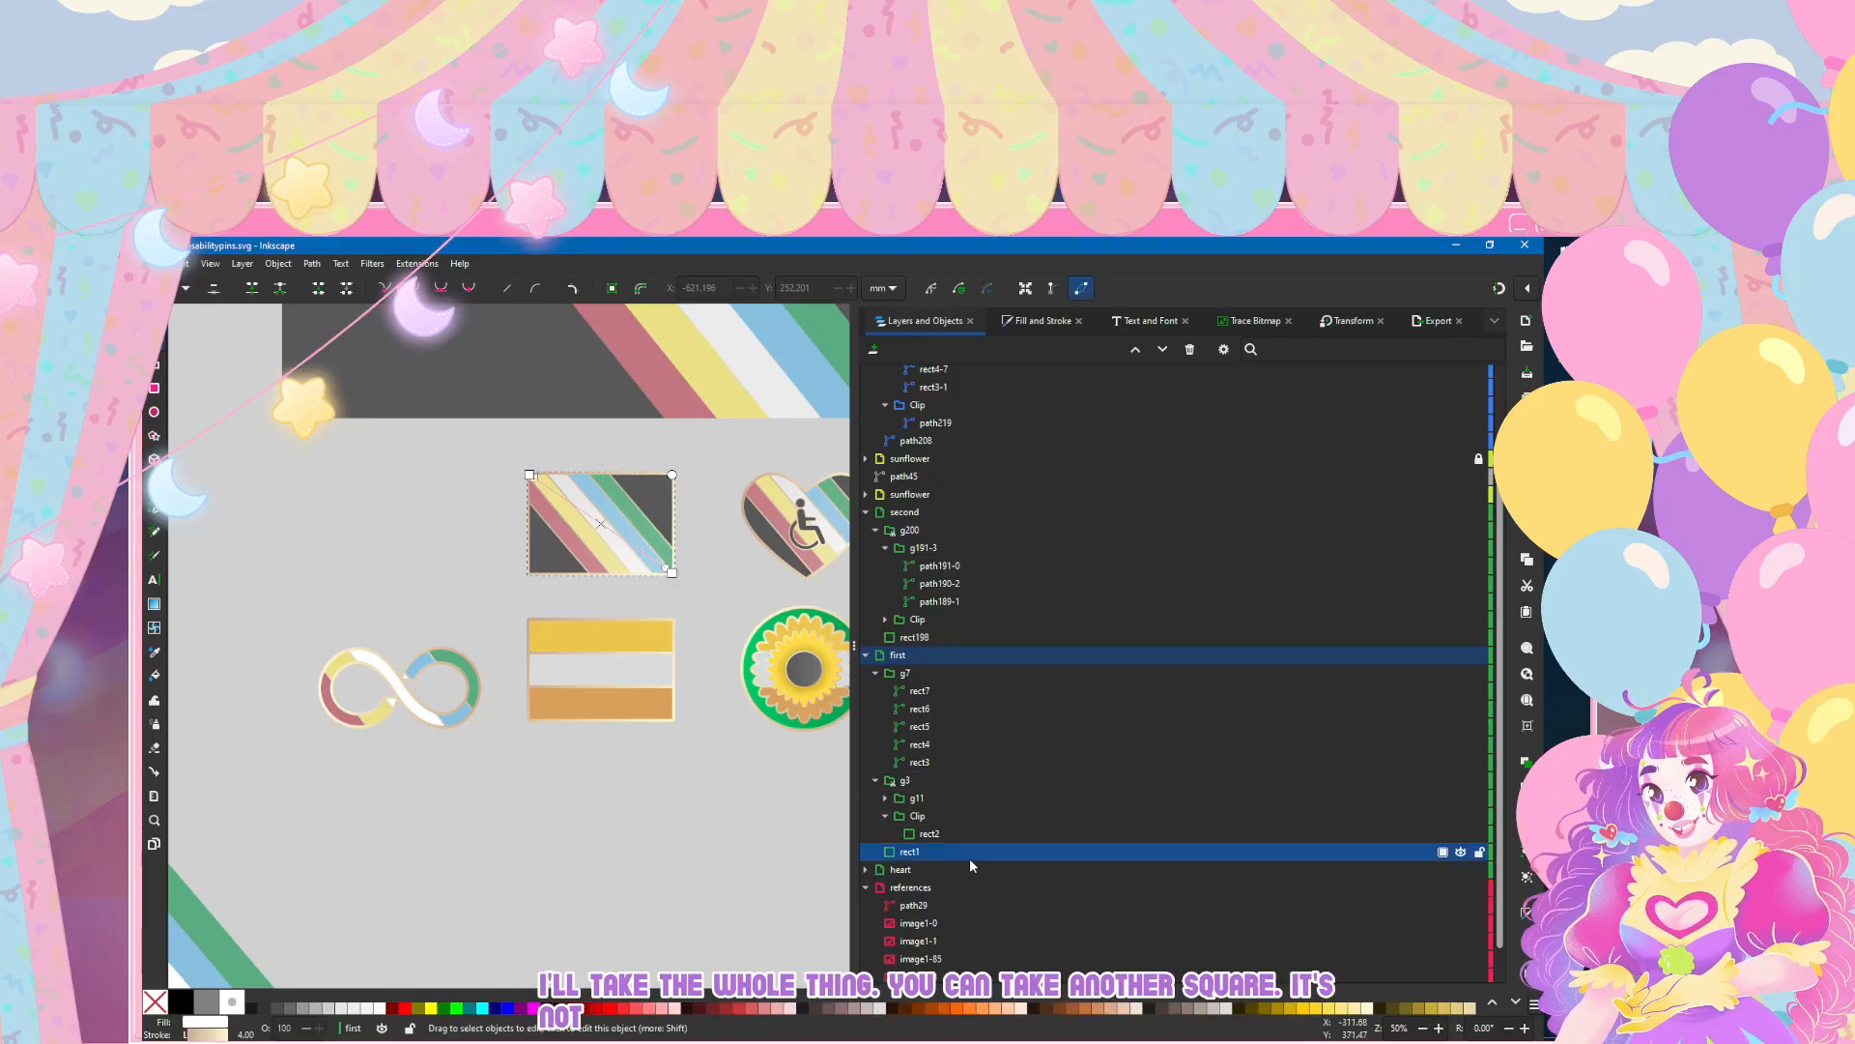
{"action": "scroll", "coordinate": [1076, 481], "scroll_direction": "up", "scroll_amount": 2}
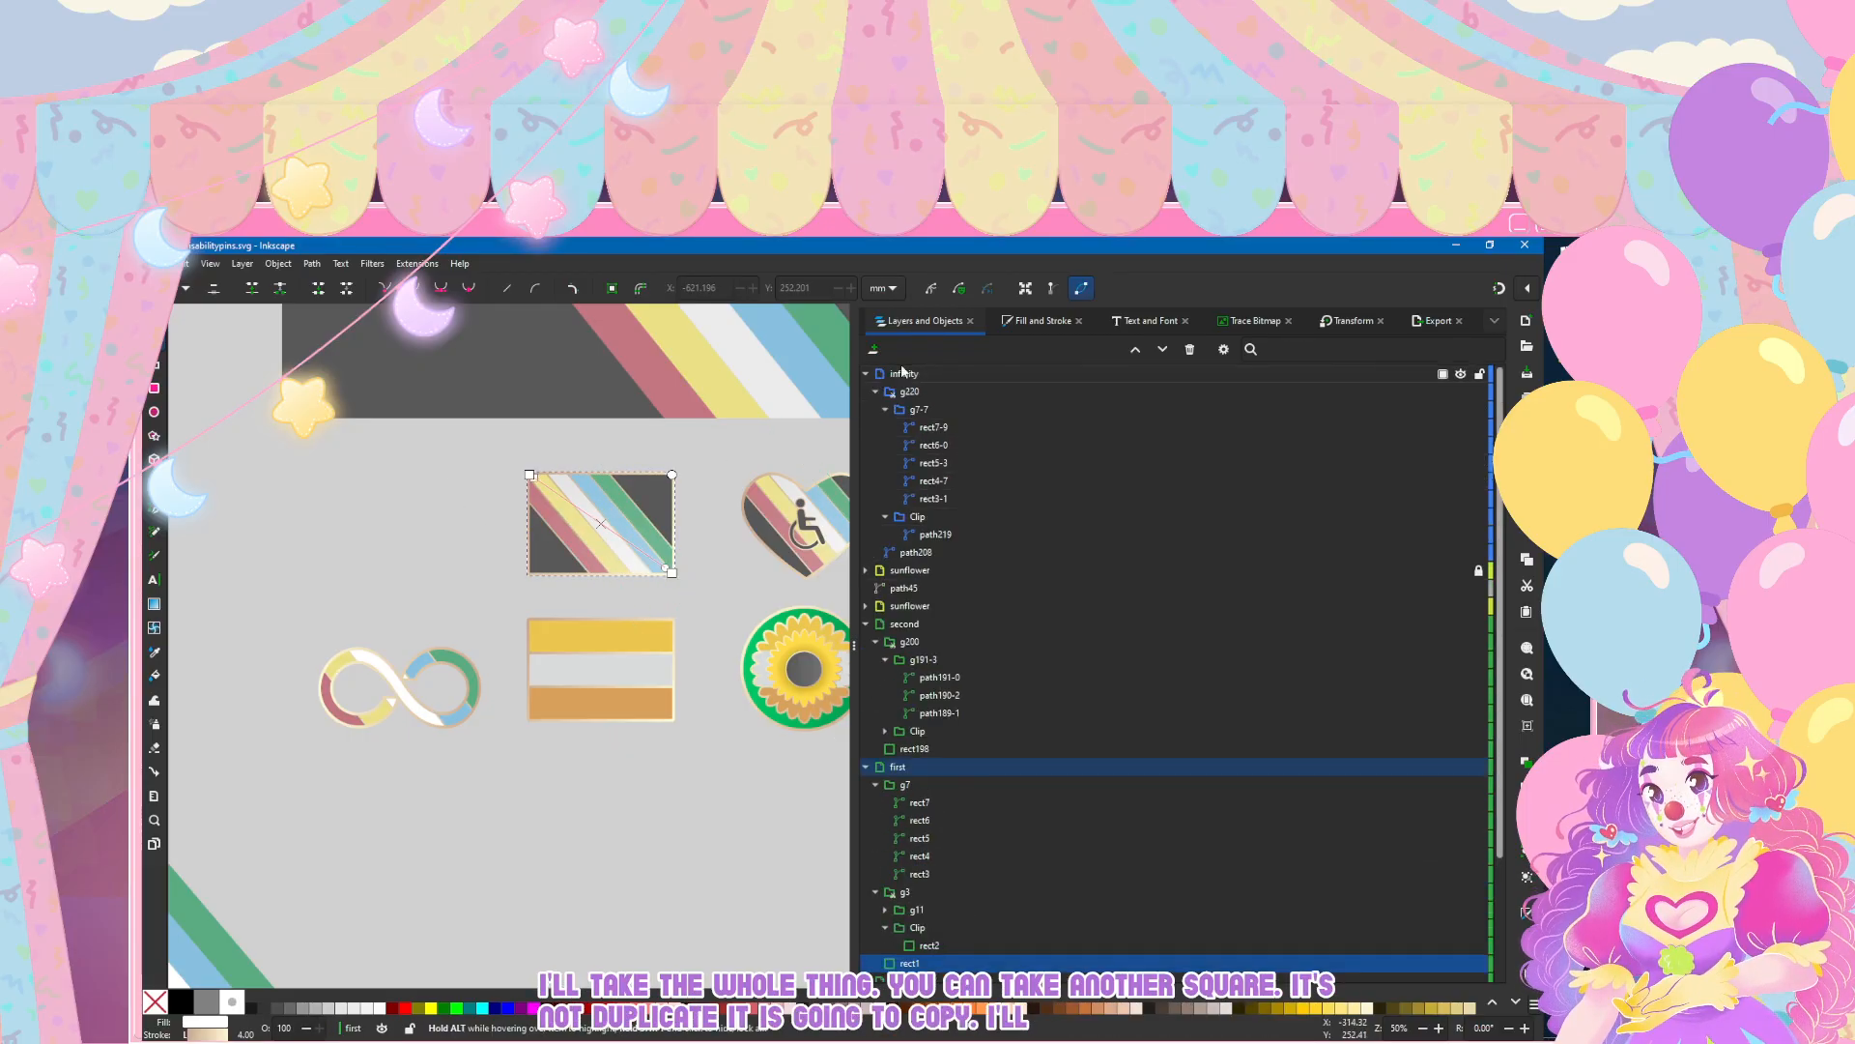
{"action": "left_click", "coordinate": [941, 553]}
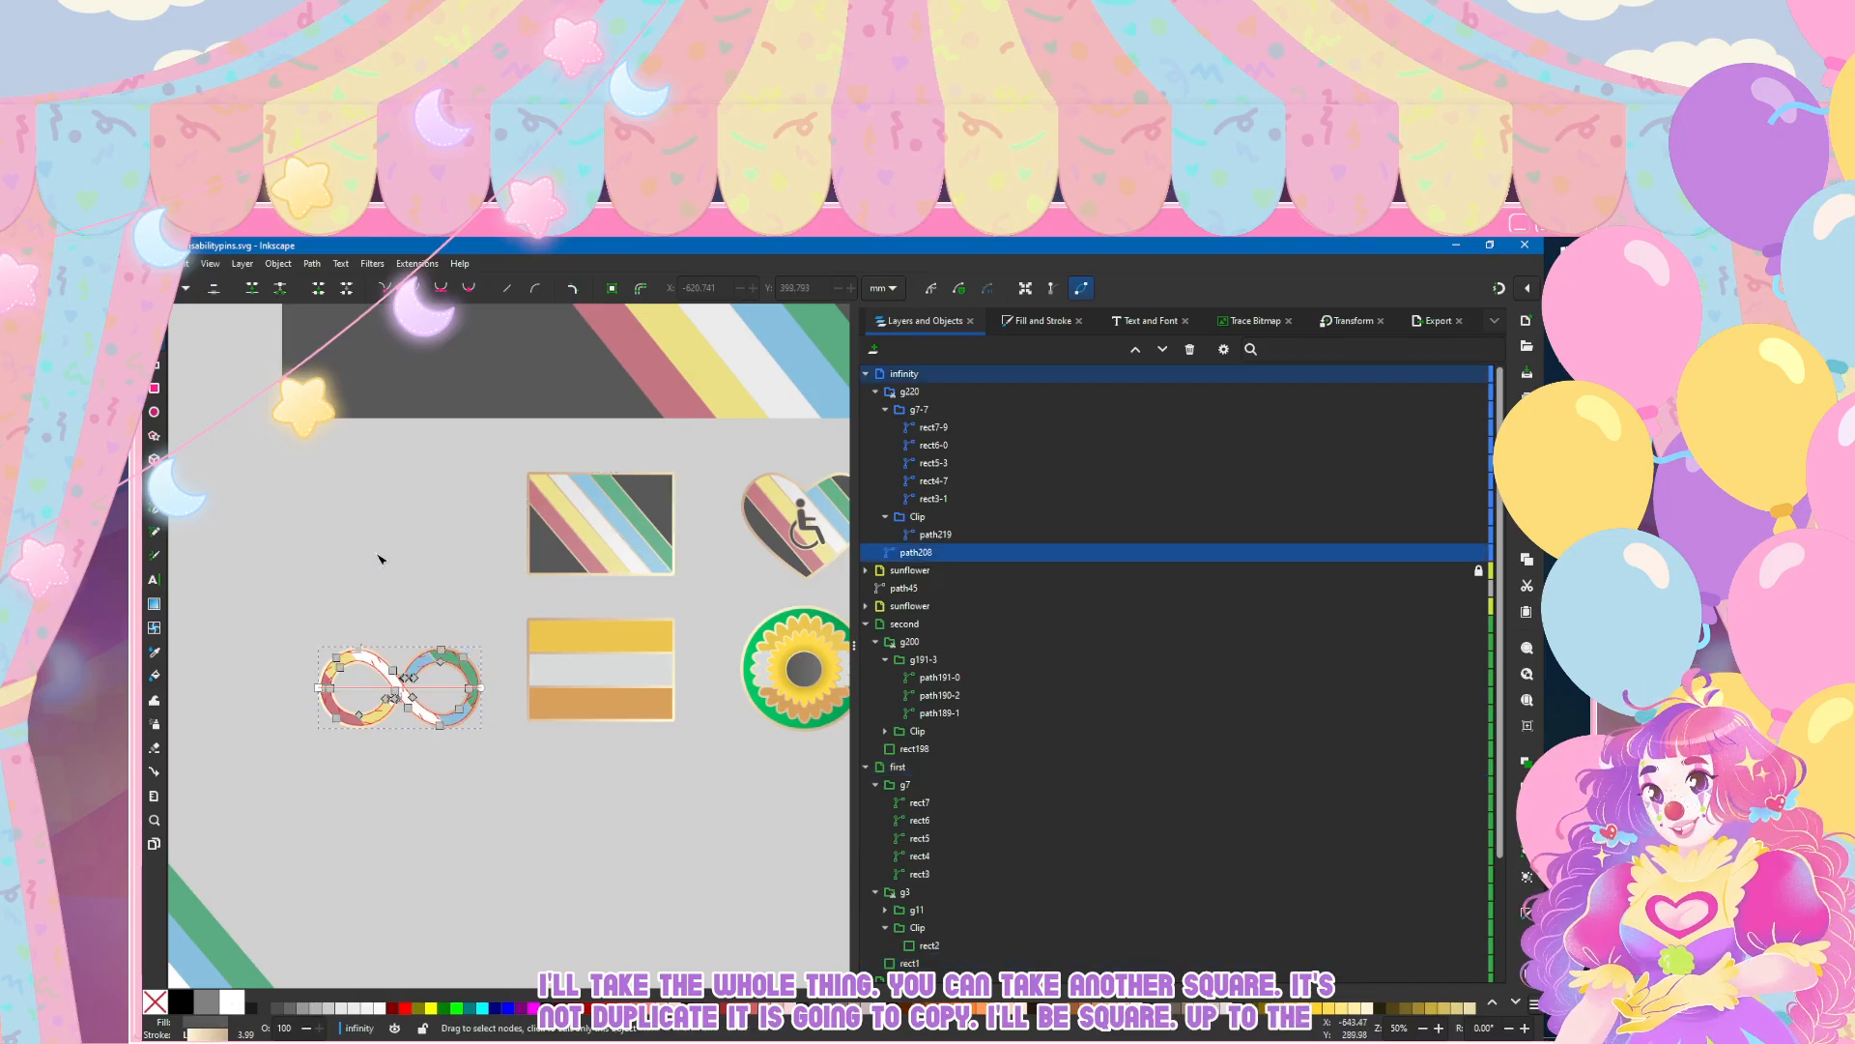
{"action": "left_click", "coordinate": [932, 375]}
{"action": "key", "text": "ctrl+v"}
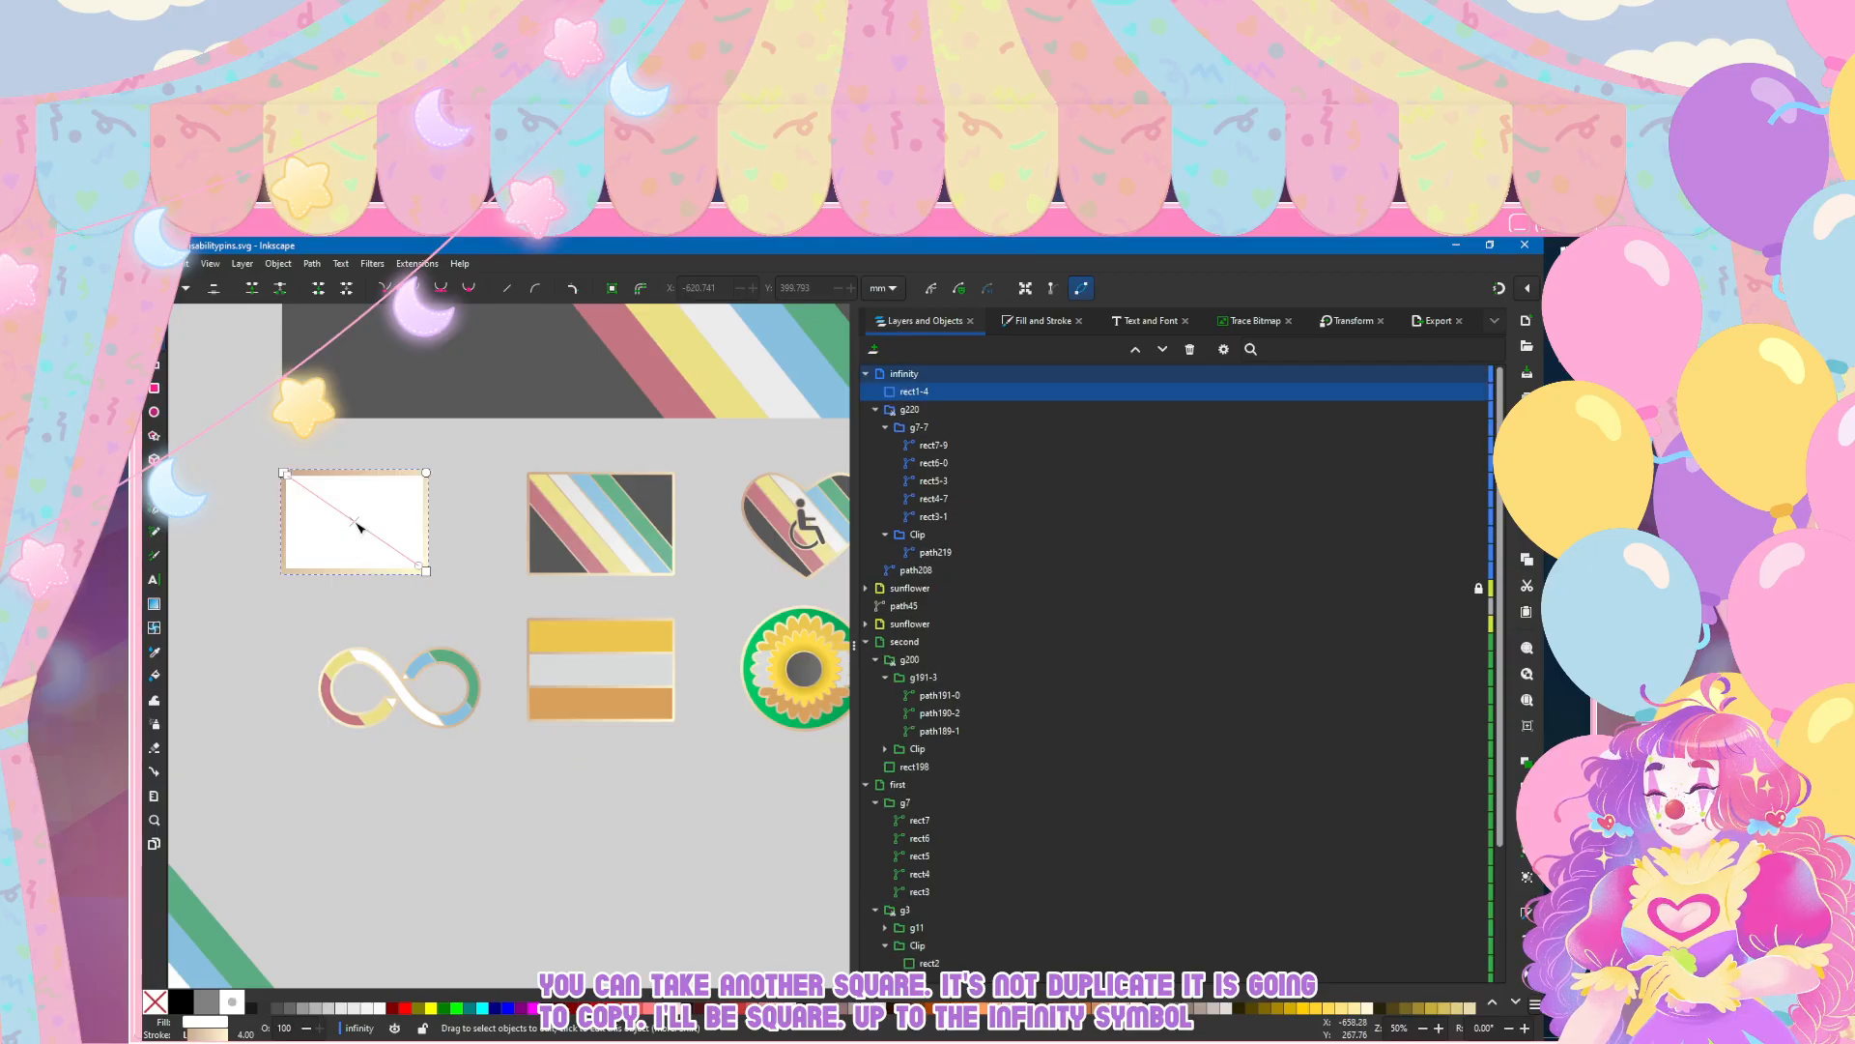
Step: Reorder the pasted rectangle to the bottom of the infinity layer and place it next to the striped flag pin
{"action": "key", "text": "End"}
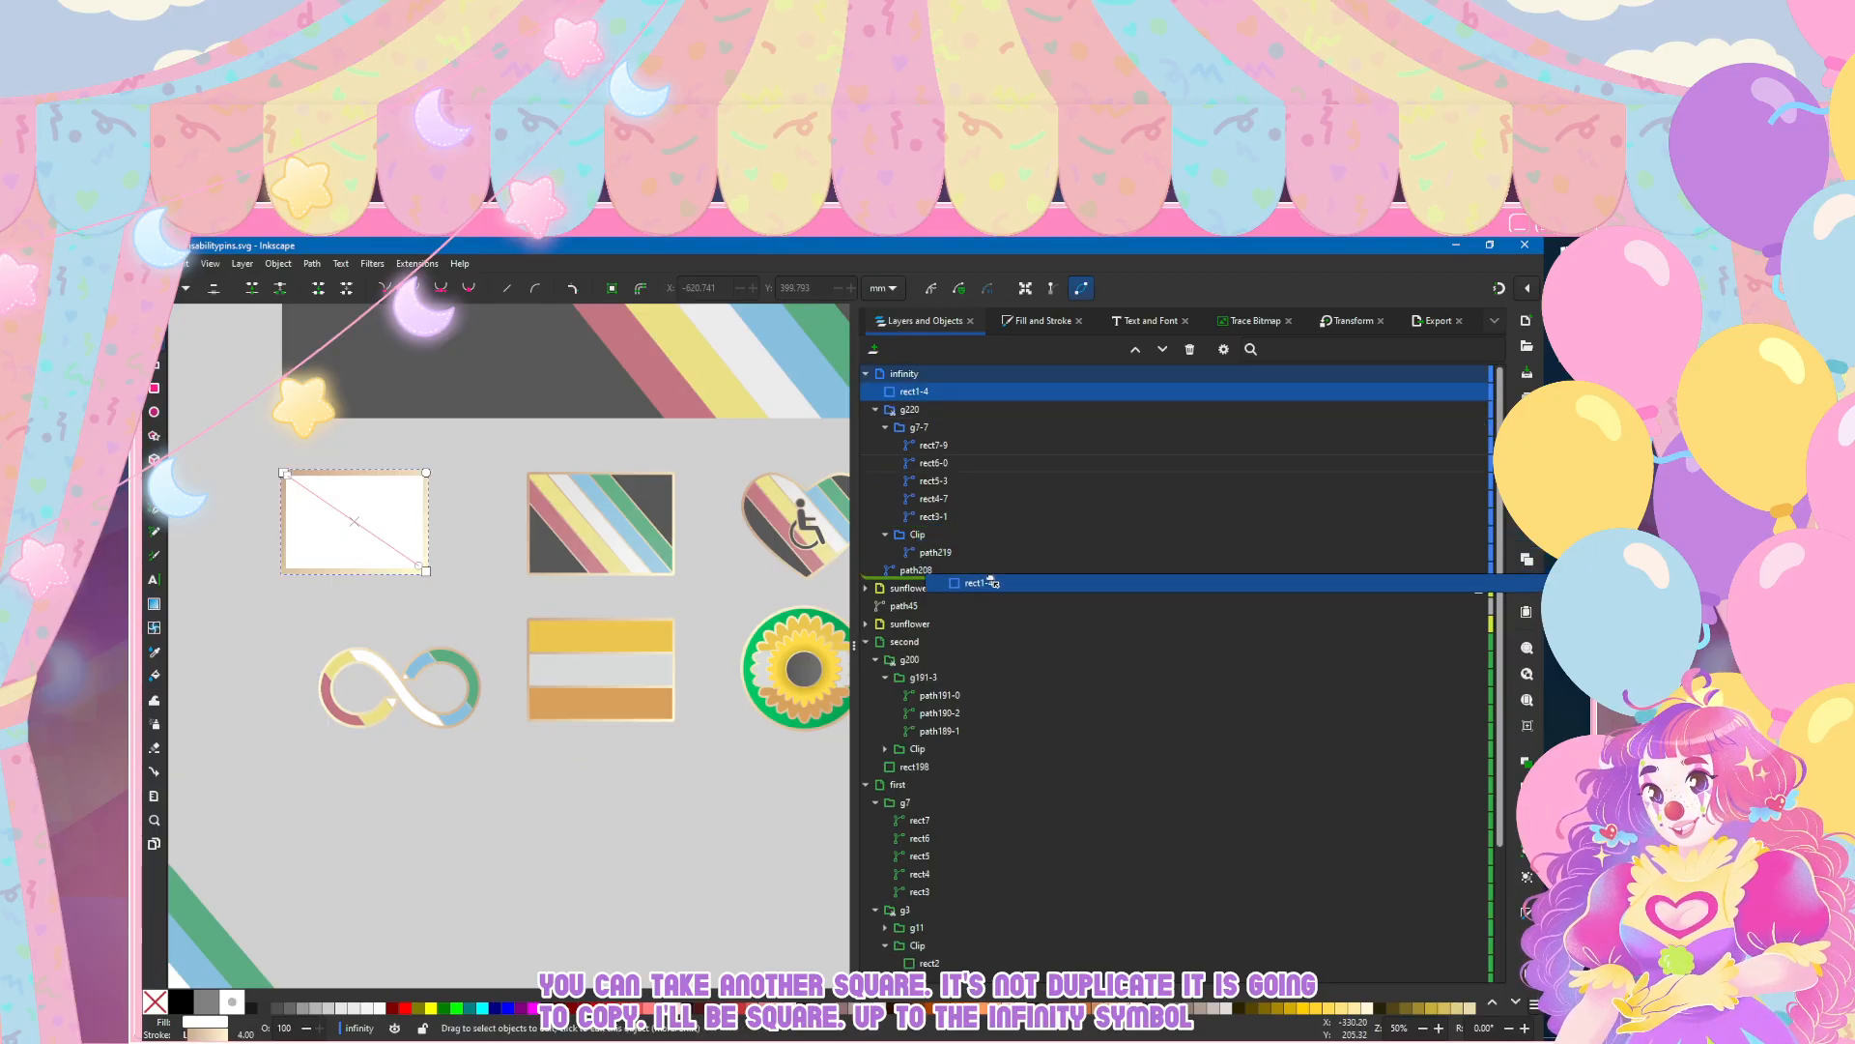
{"action": "key", "text": "s"}
{"action": "scroll", "coordinate": [235, 501], "scroll_direction": "left", "scroll_amount": 3}
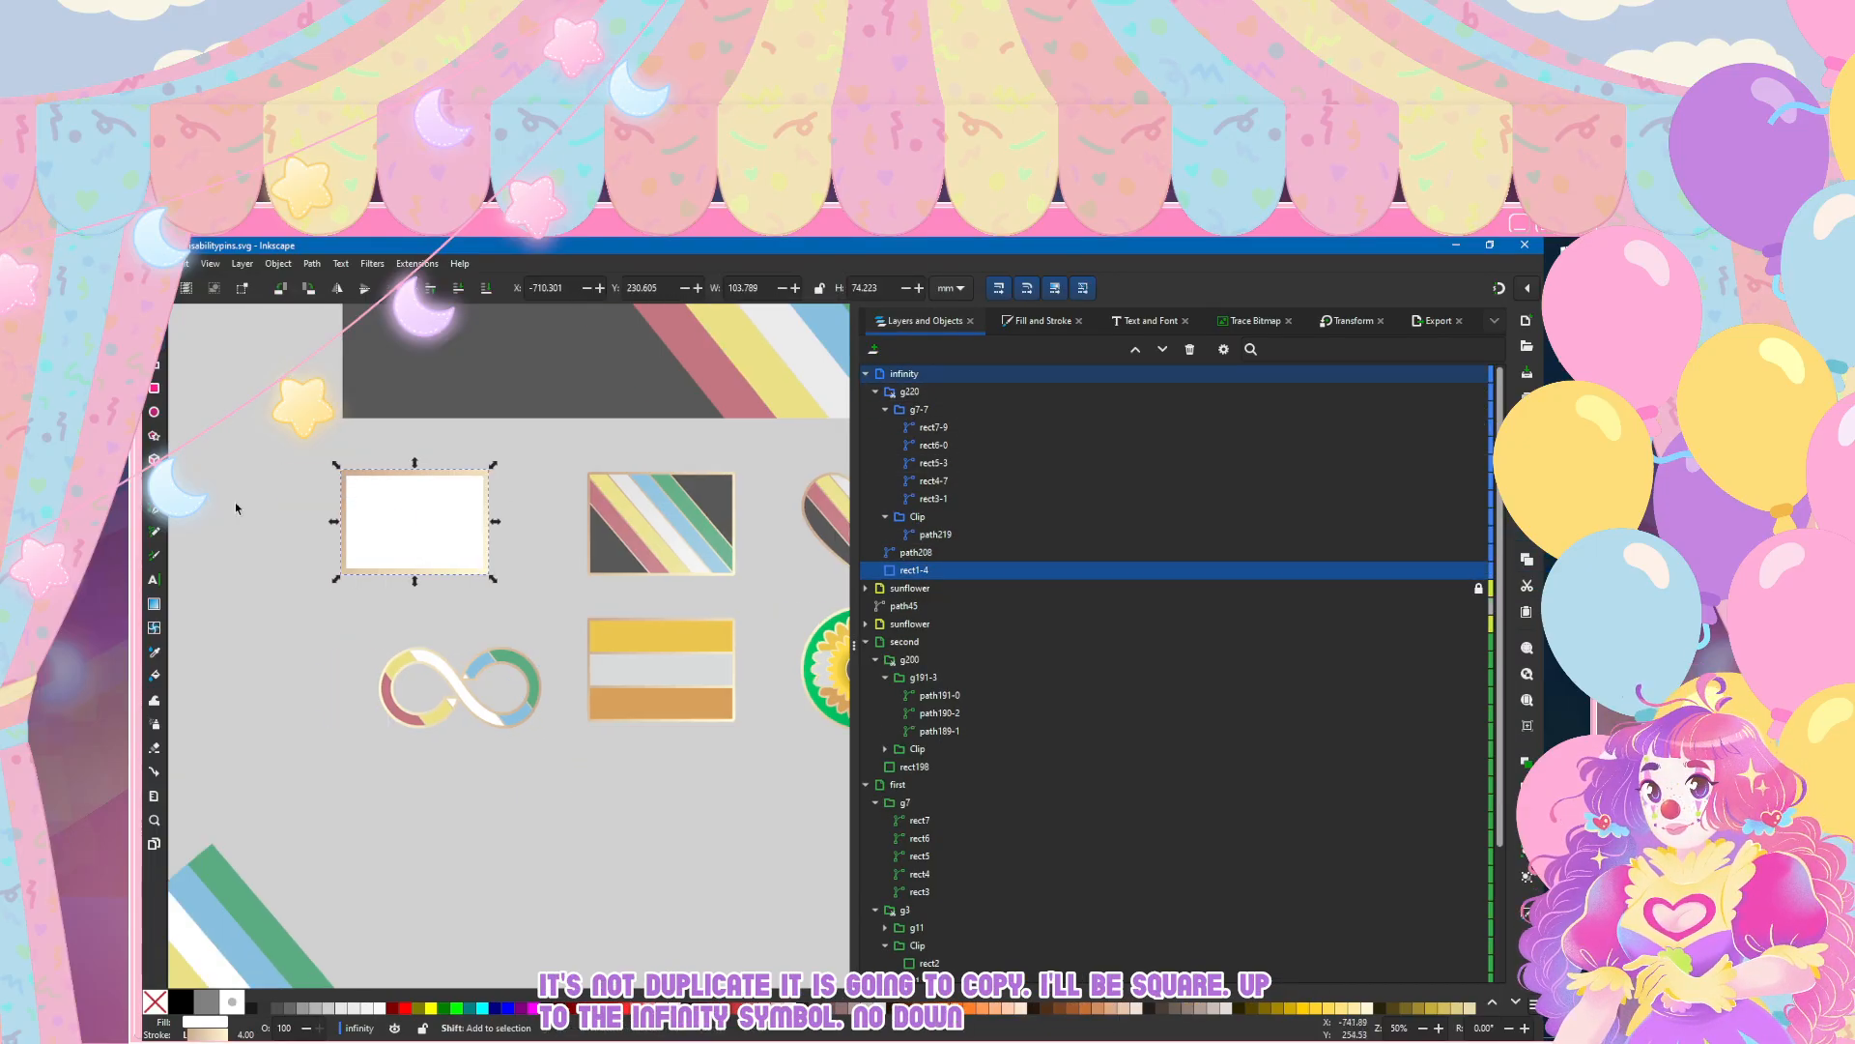
{"action": "left_click_drag", "start_coordinate": [438, 480], "coordinate": [503, 476]}
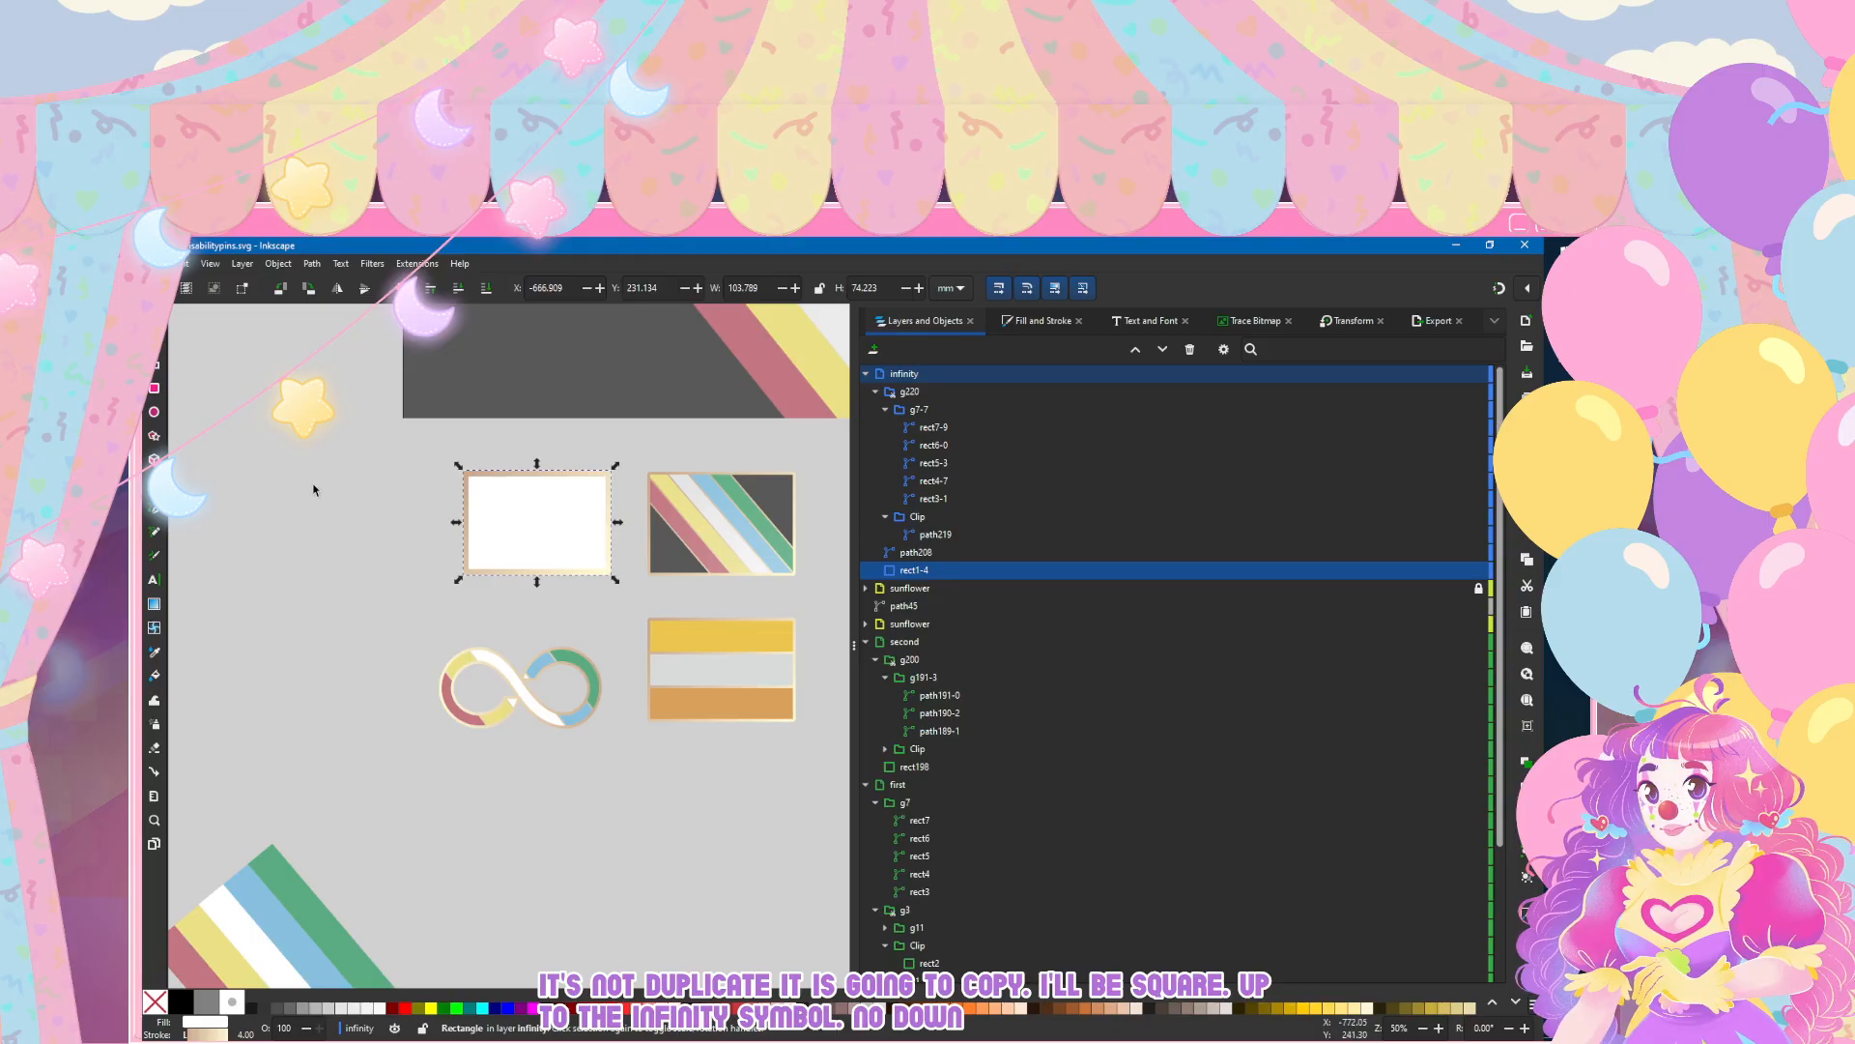
Step: Duplicate the rectangle, stack the duplicate directly above the original and below the infinity outline, and set the duplicate as a clip group
{"action": "scroll", "coordinate": [314, 490], "scroll_direction": "right", "scroll_amount": 2}
{"action": "scroll", "coordinate": [503, 481], "scroll_direction": "up", "scroll_amount": 1, "text": "ctrl"}
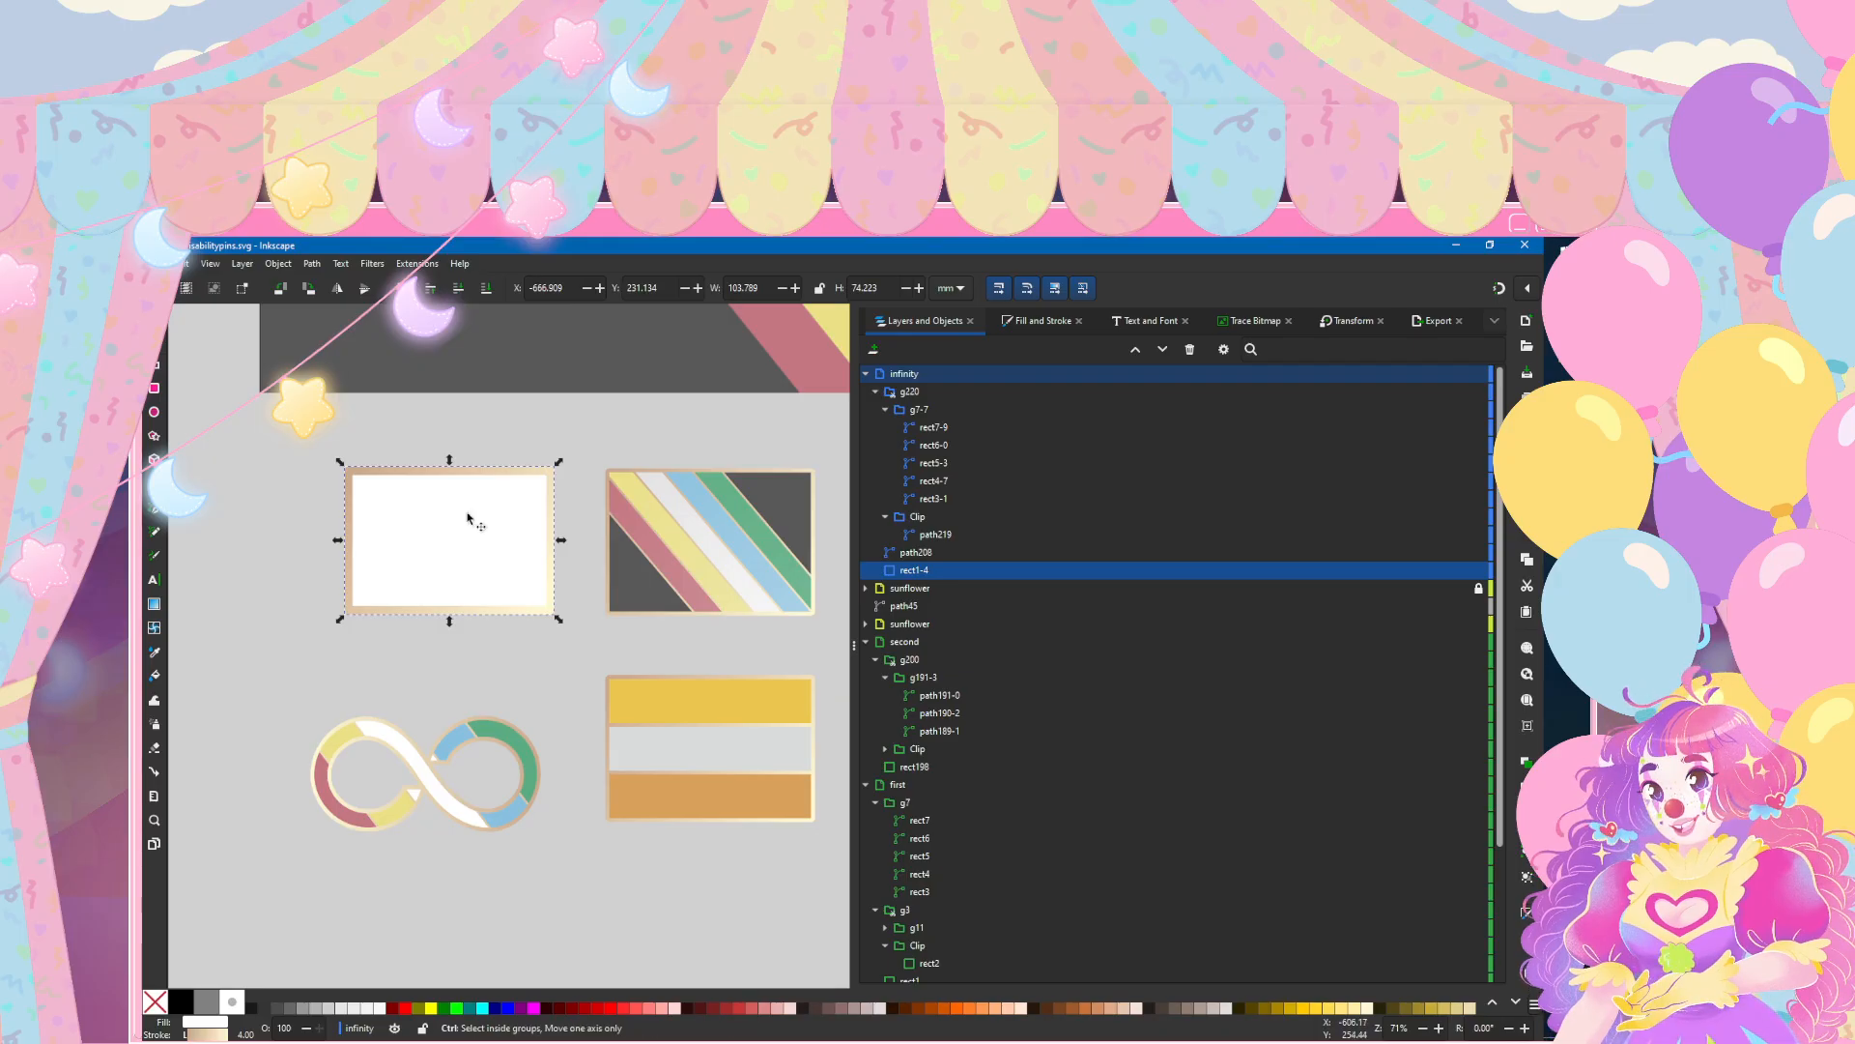
{"action": "key", "text": "ctrl+alt+v"}
{"action": "left_click_drag", "start_coordinate": [914, 391], "coordinate": [963, 570]}
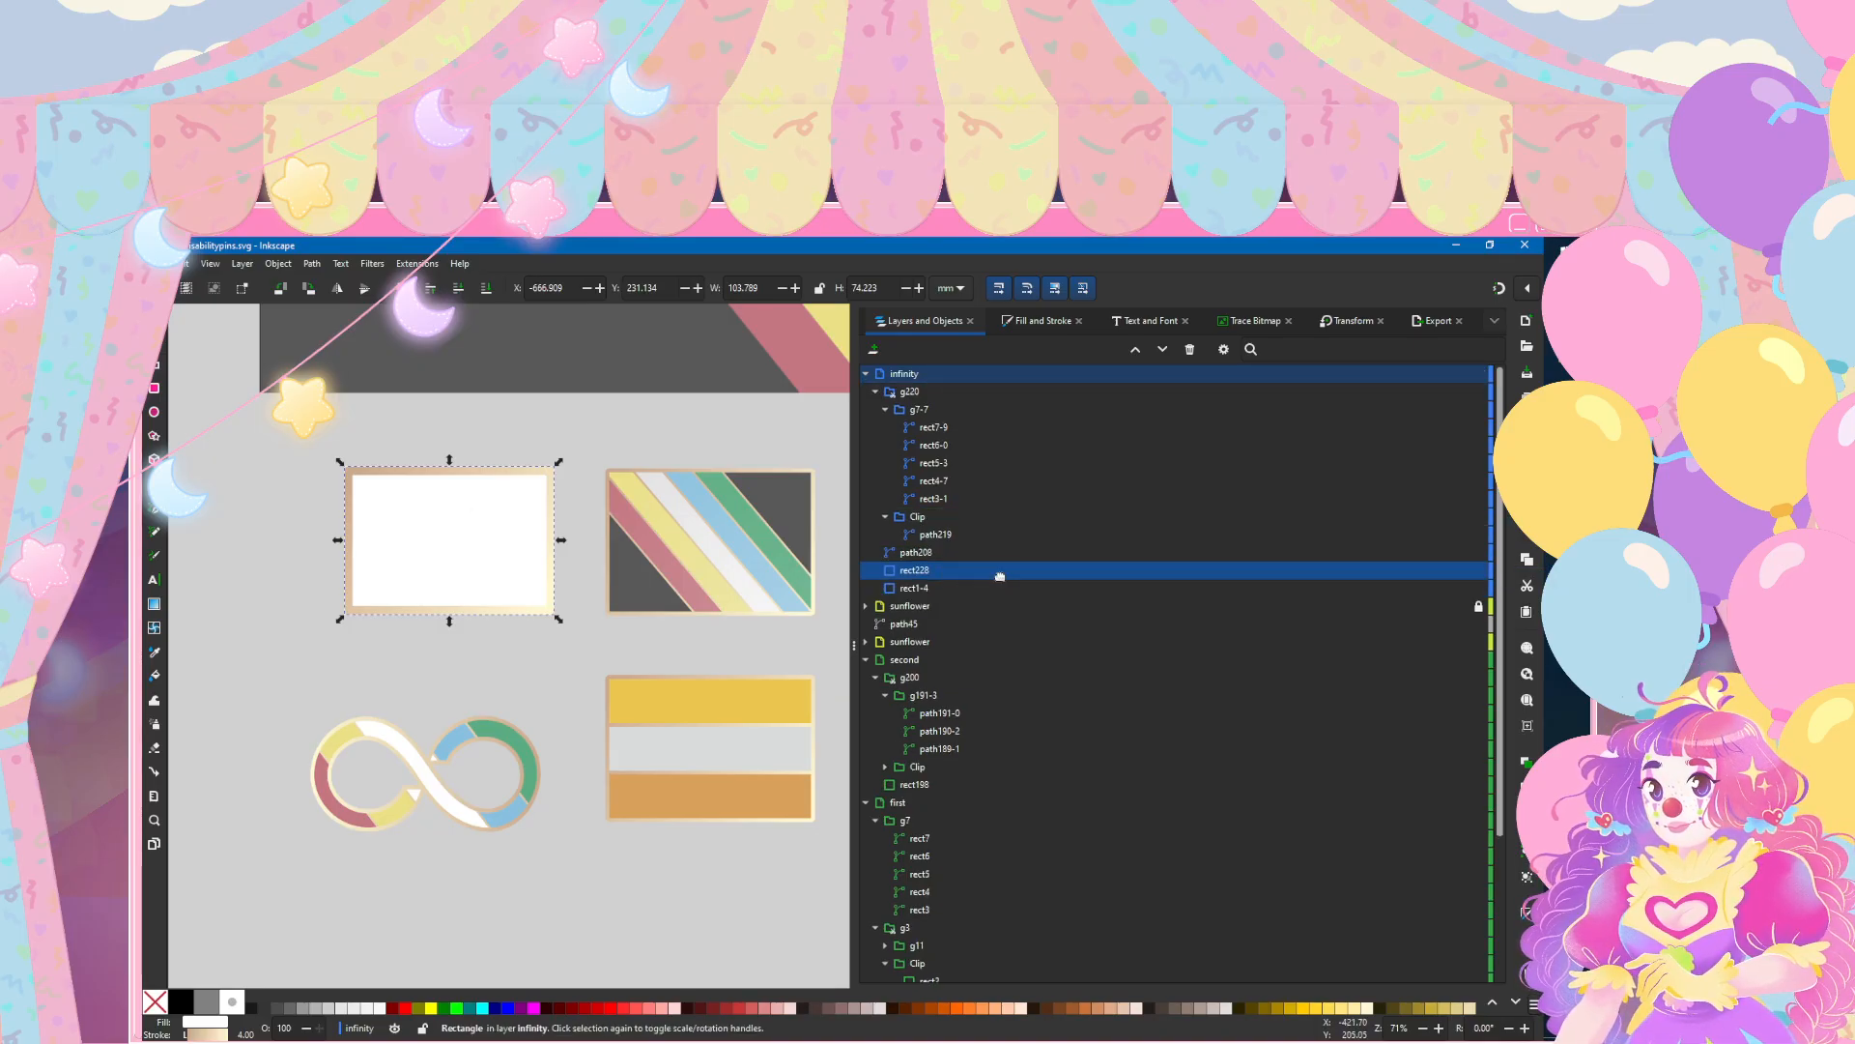
{"action": "right_click", "coordinate": [964, 570]}
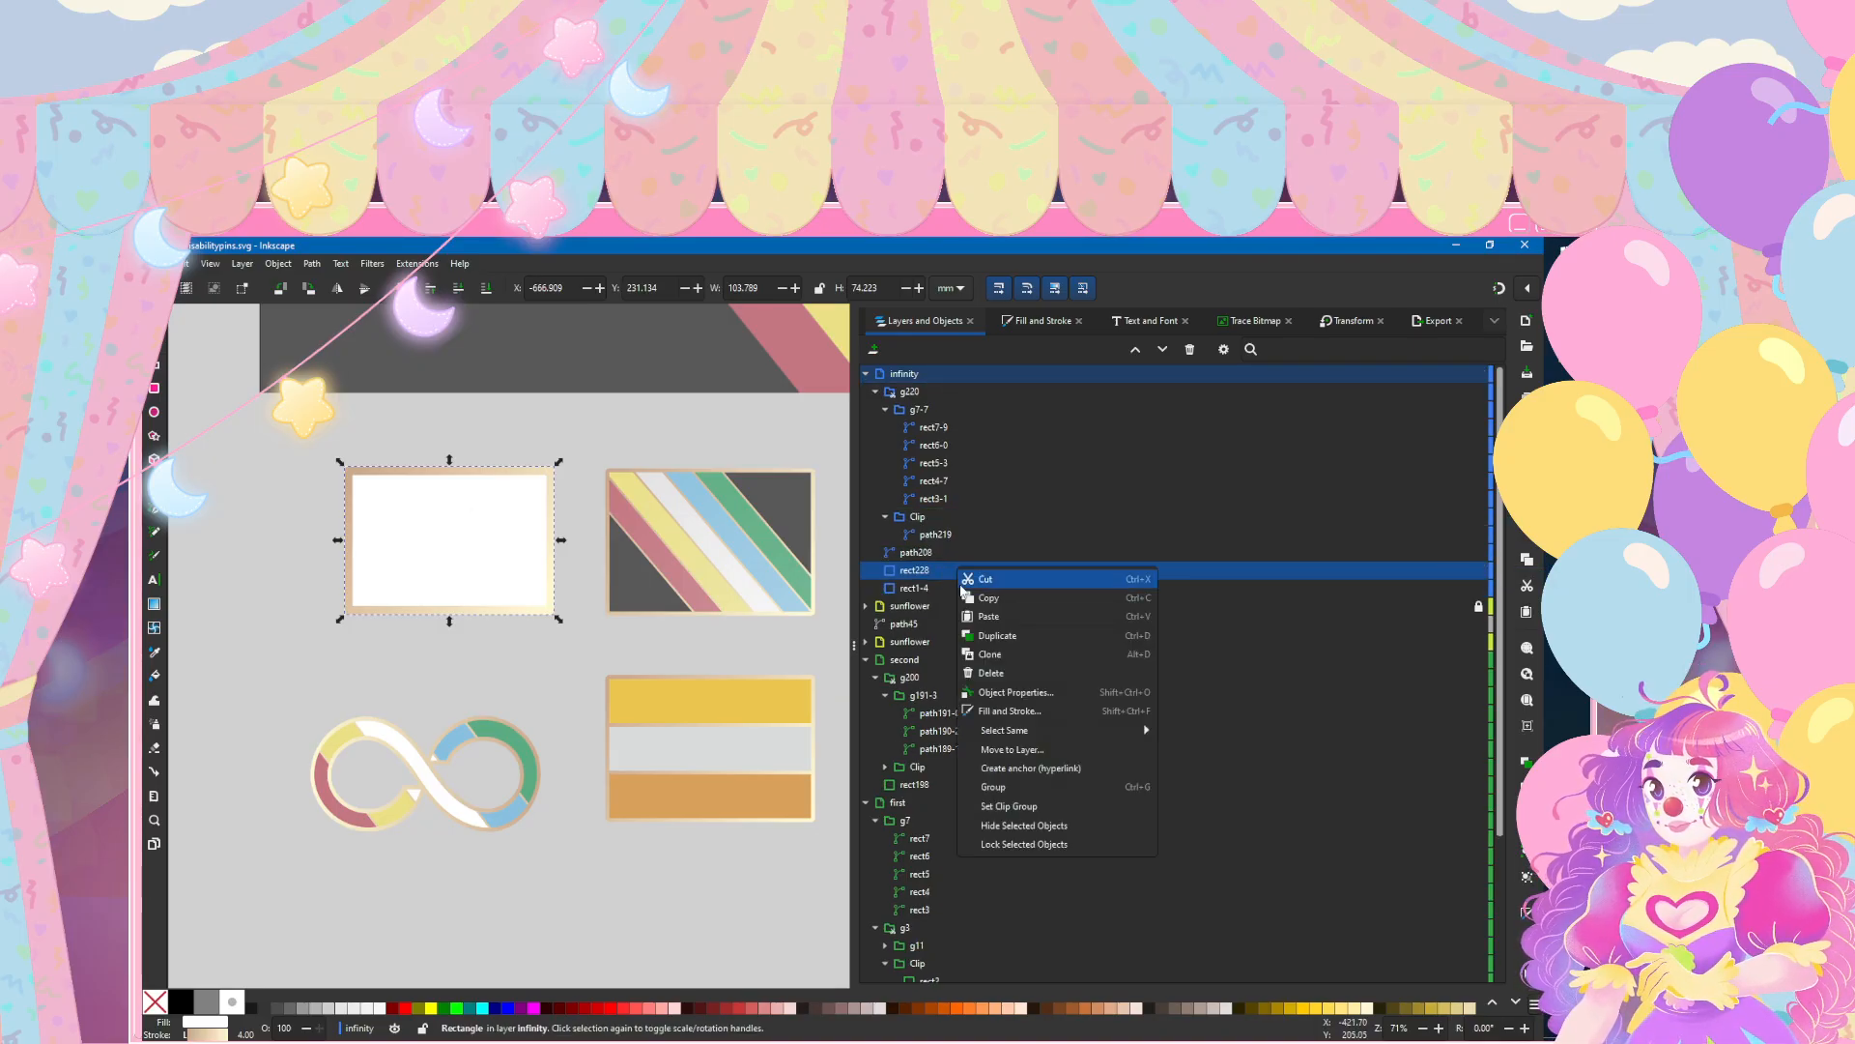
{"action": "left_click", "coordinate": [1054, 811]}
Step: Remove the clipped rectangle's stroke and give it a flat fill in the dark grey sampled from the striped flag pin
{"action": "left_click", "coordinate": [1034, 321]}
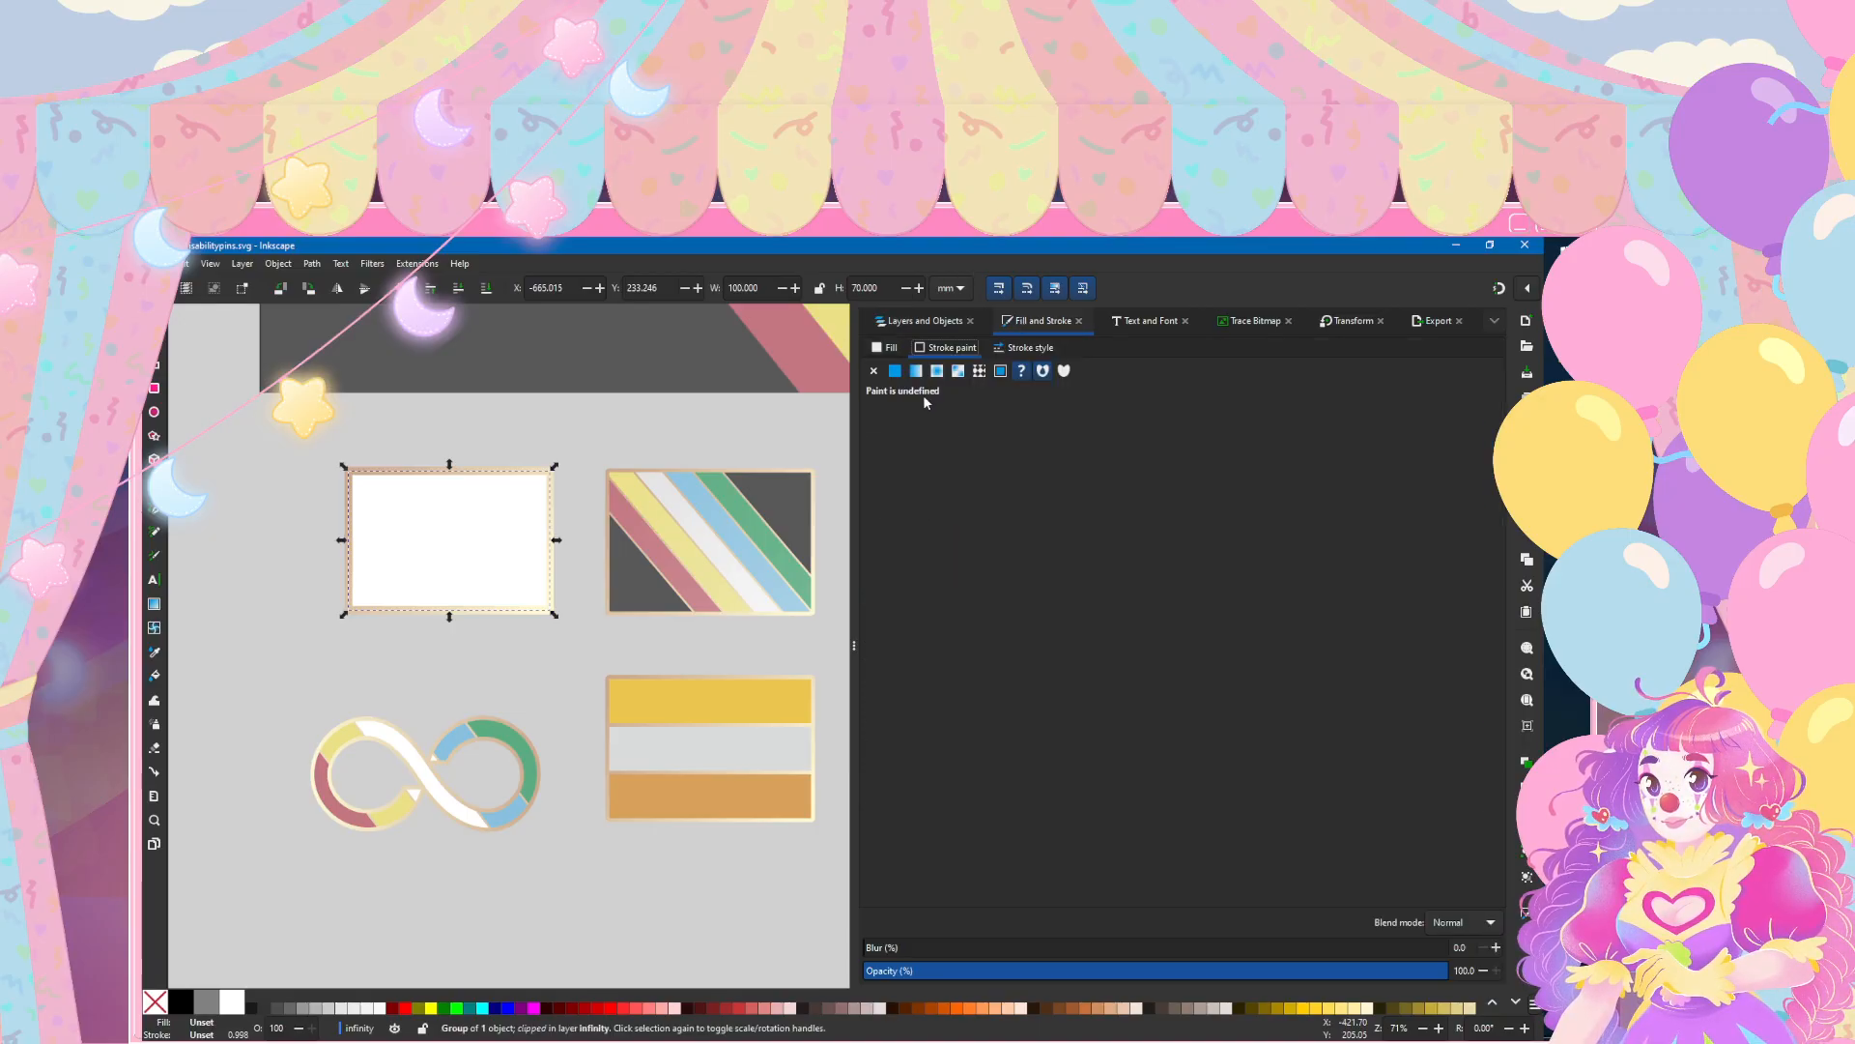
{"action": "left_click", "coordinate": [894, 371]}
{"action": "left_click", "coordinate": [873, 372]}
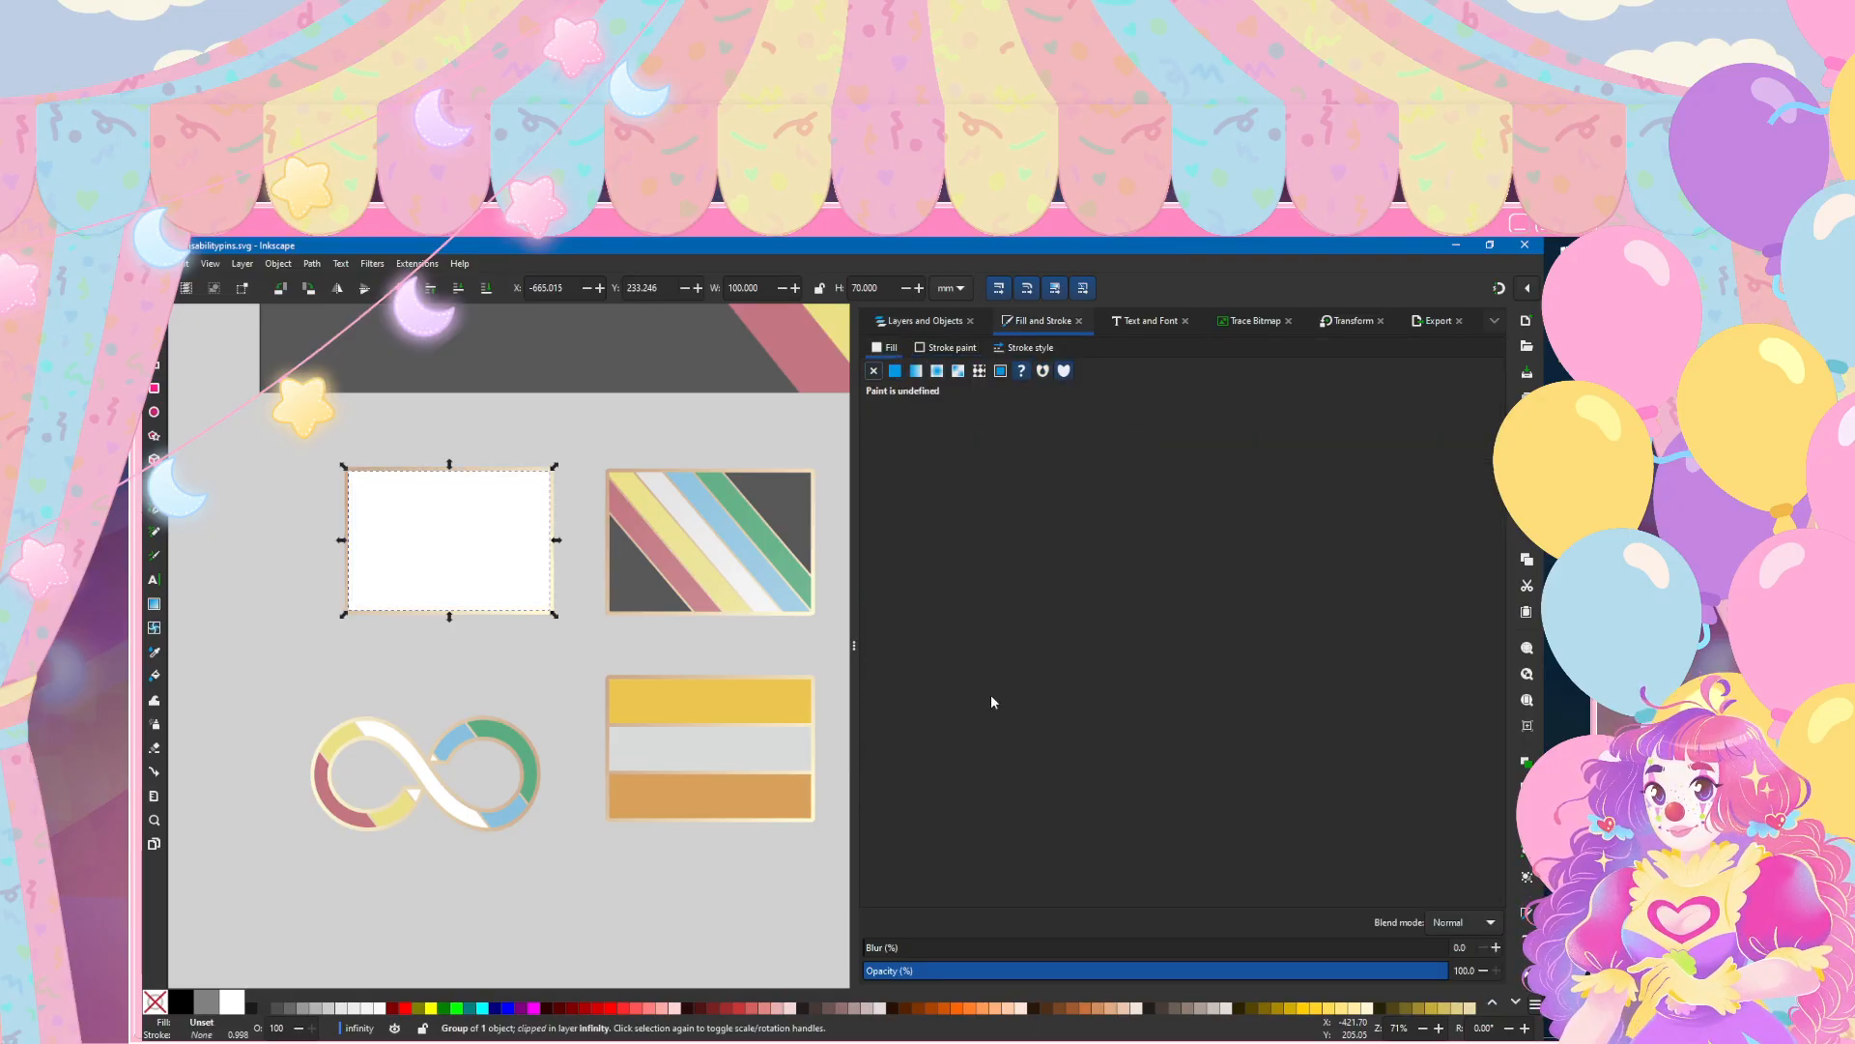
{"action": "left_click", "coordinate": [895, 371]}
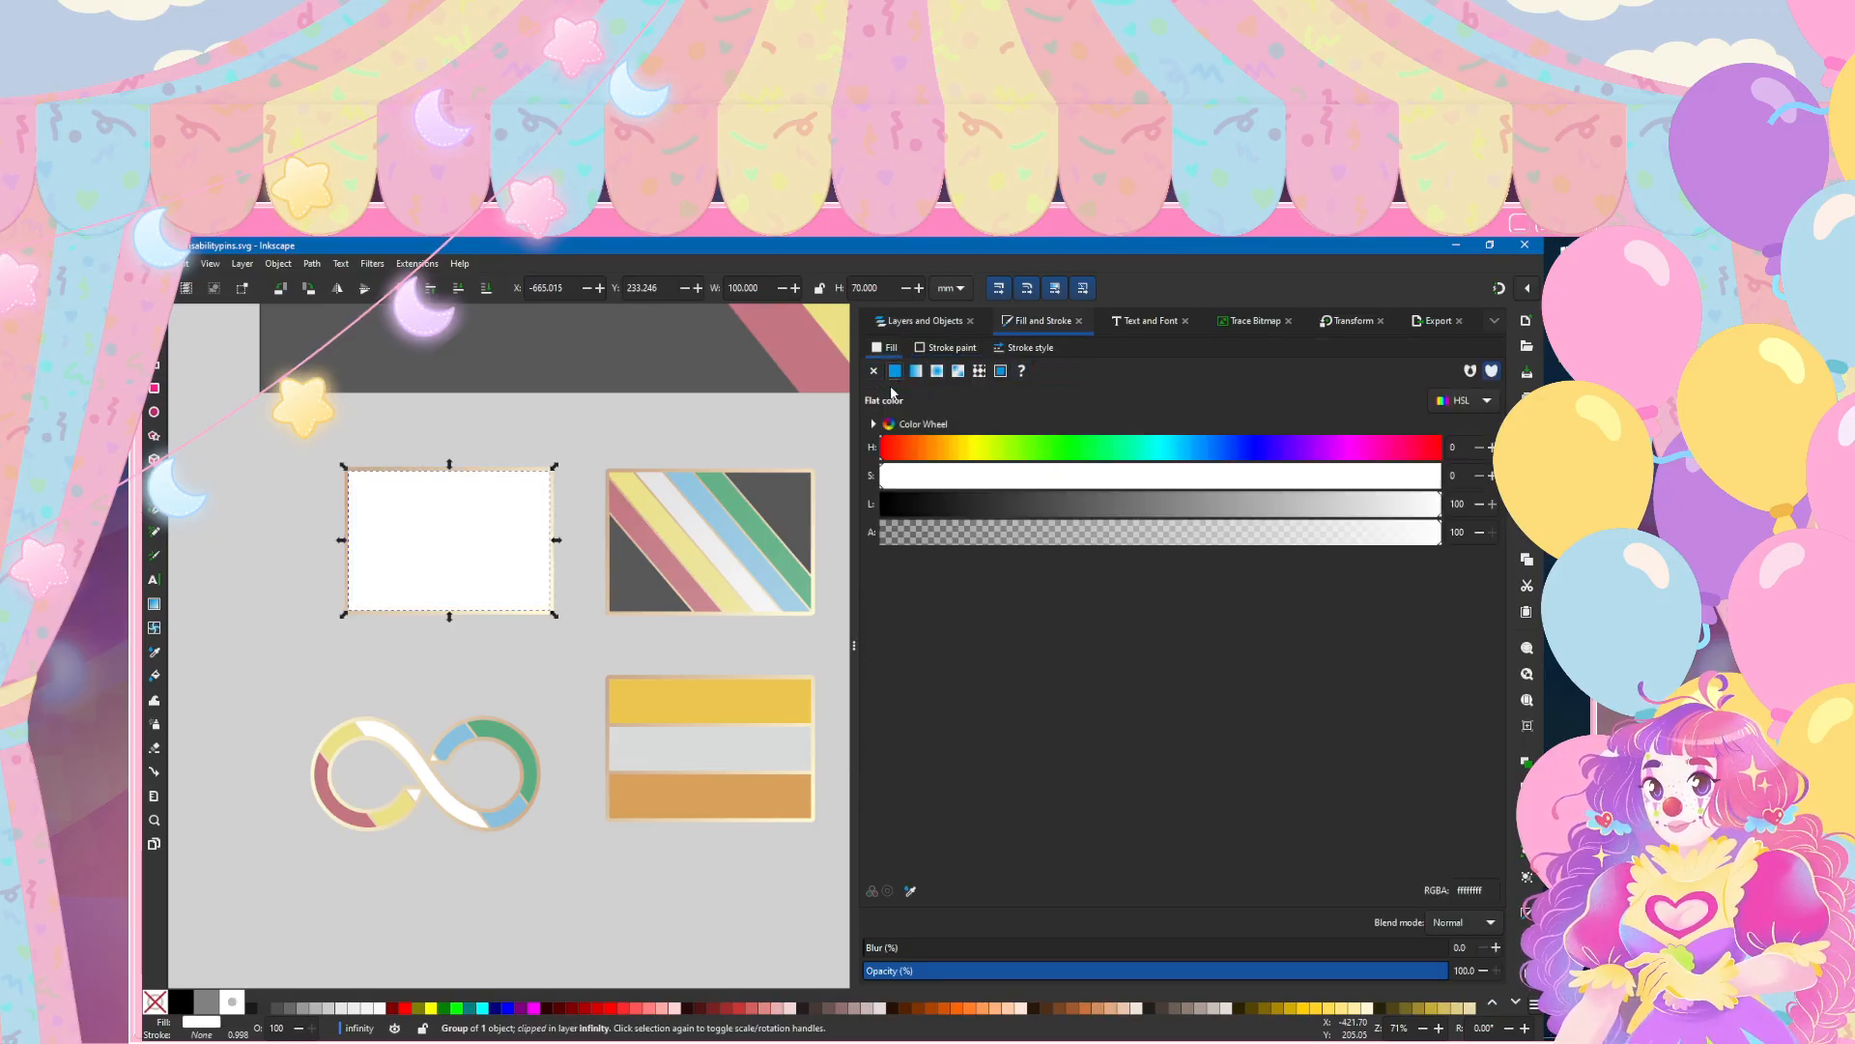
{"action": "left_click", "coordinate": [910, 891]}
{"action": "left_click", "coordinate": [780, 492]}
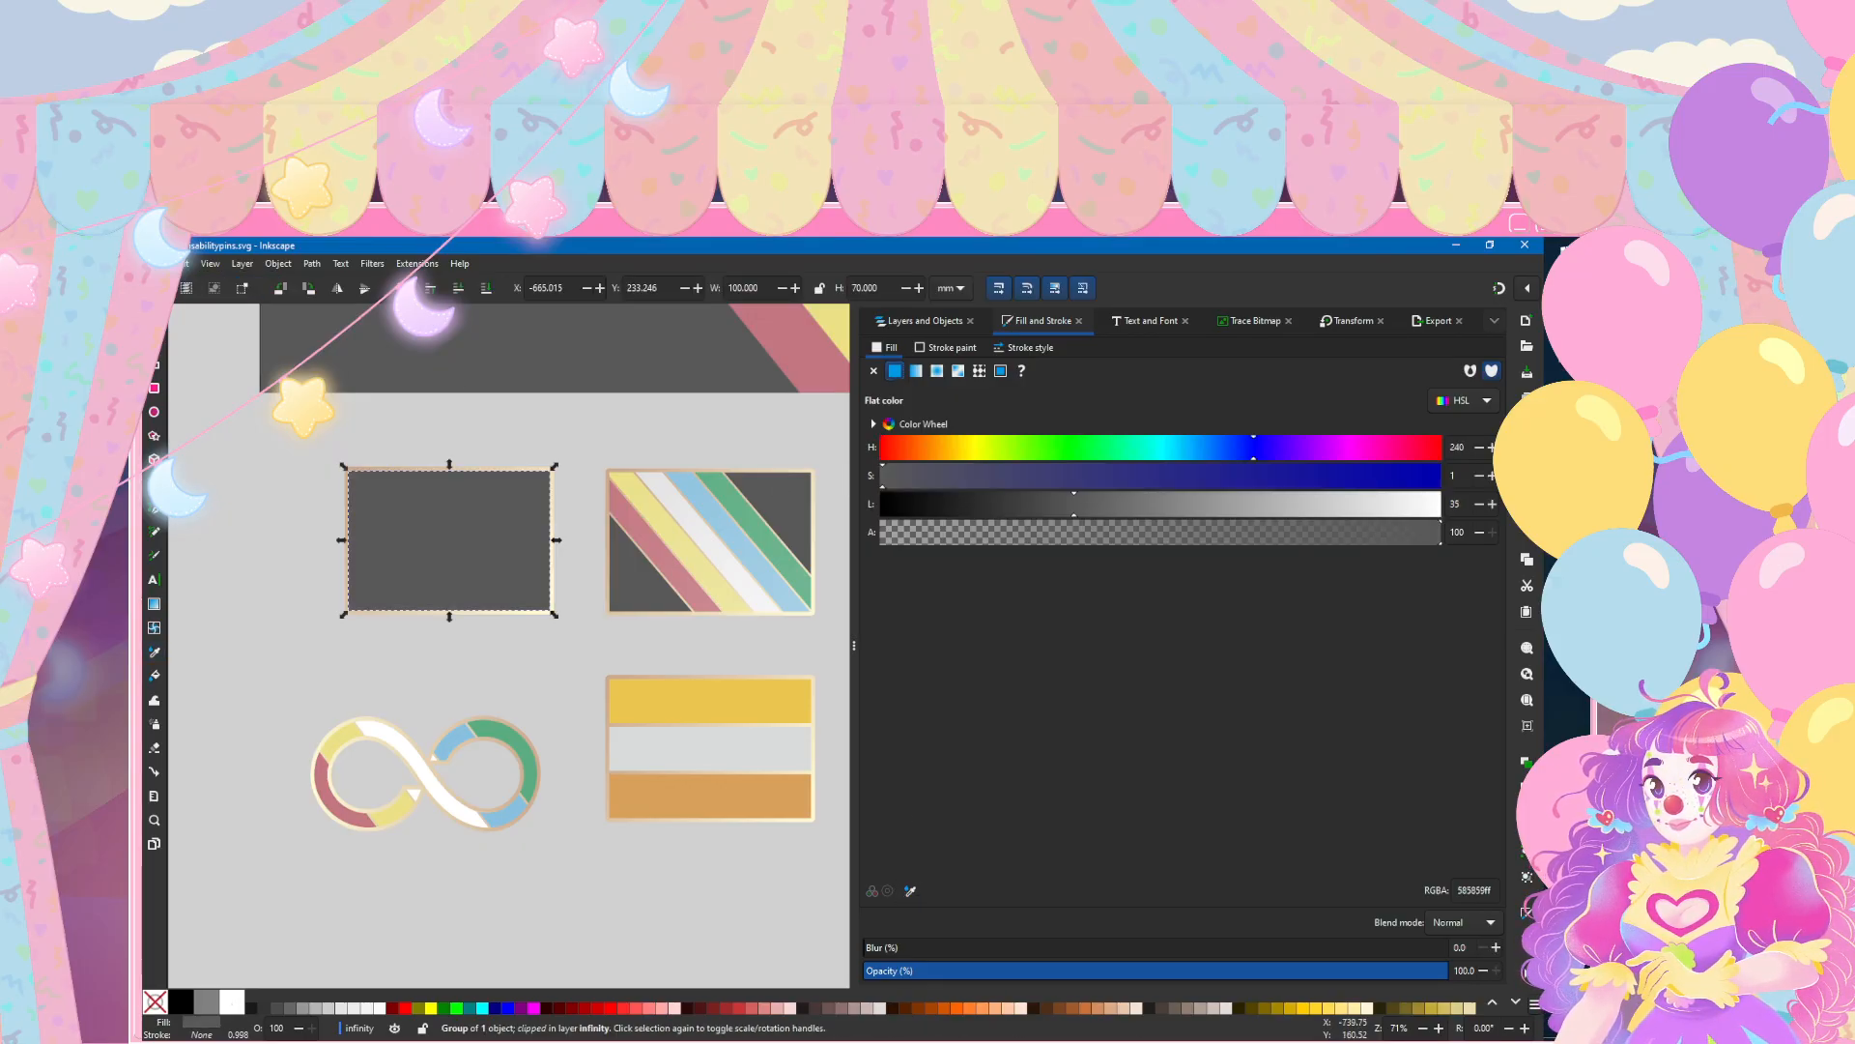
{"action": "left_click", "coordinate": [268, 474]}
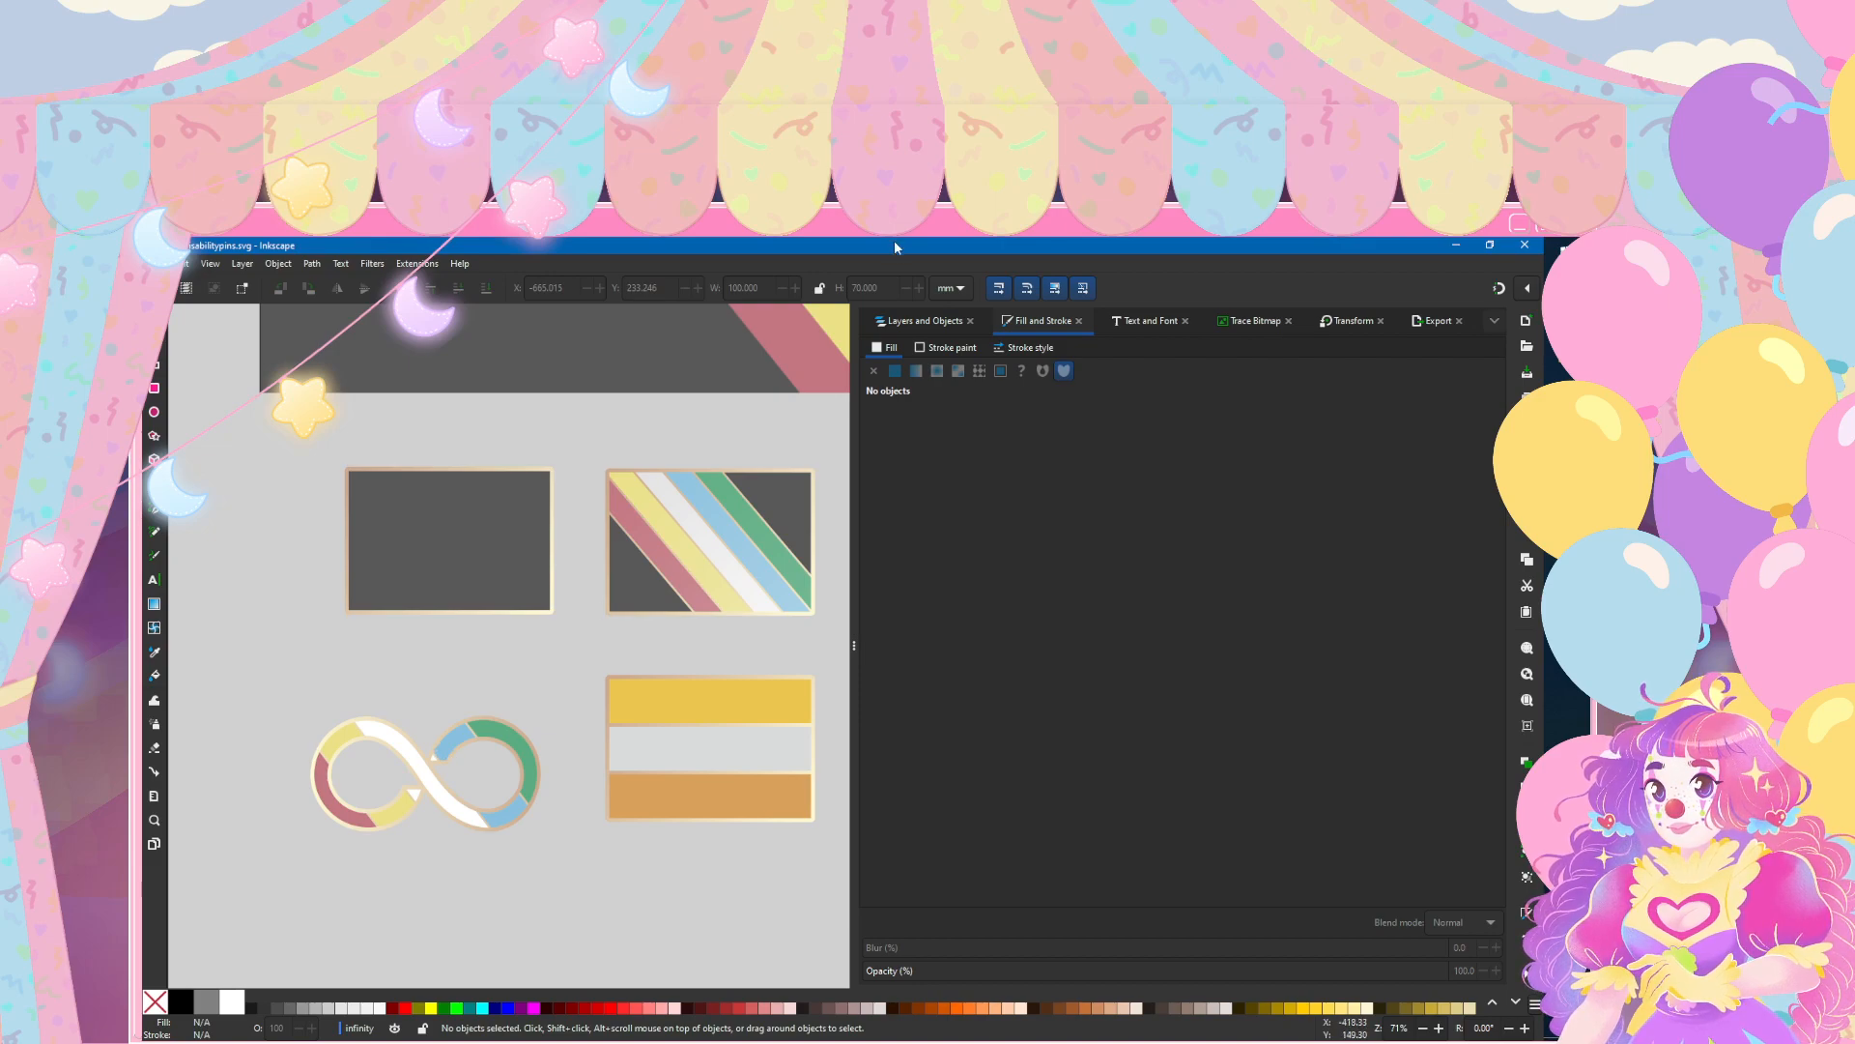
Step: Select the infinity symbol's clipped stripe group and outline path, and move them onto the dark grey rectangle
{"action": "left_click", "coordinate": [908, 318]}
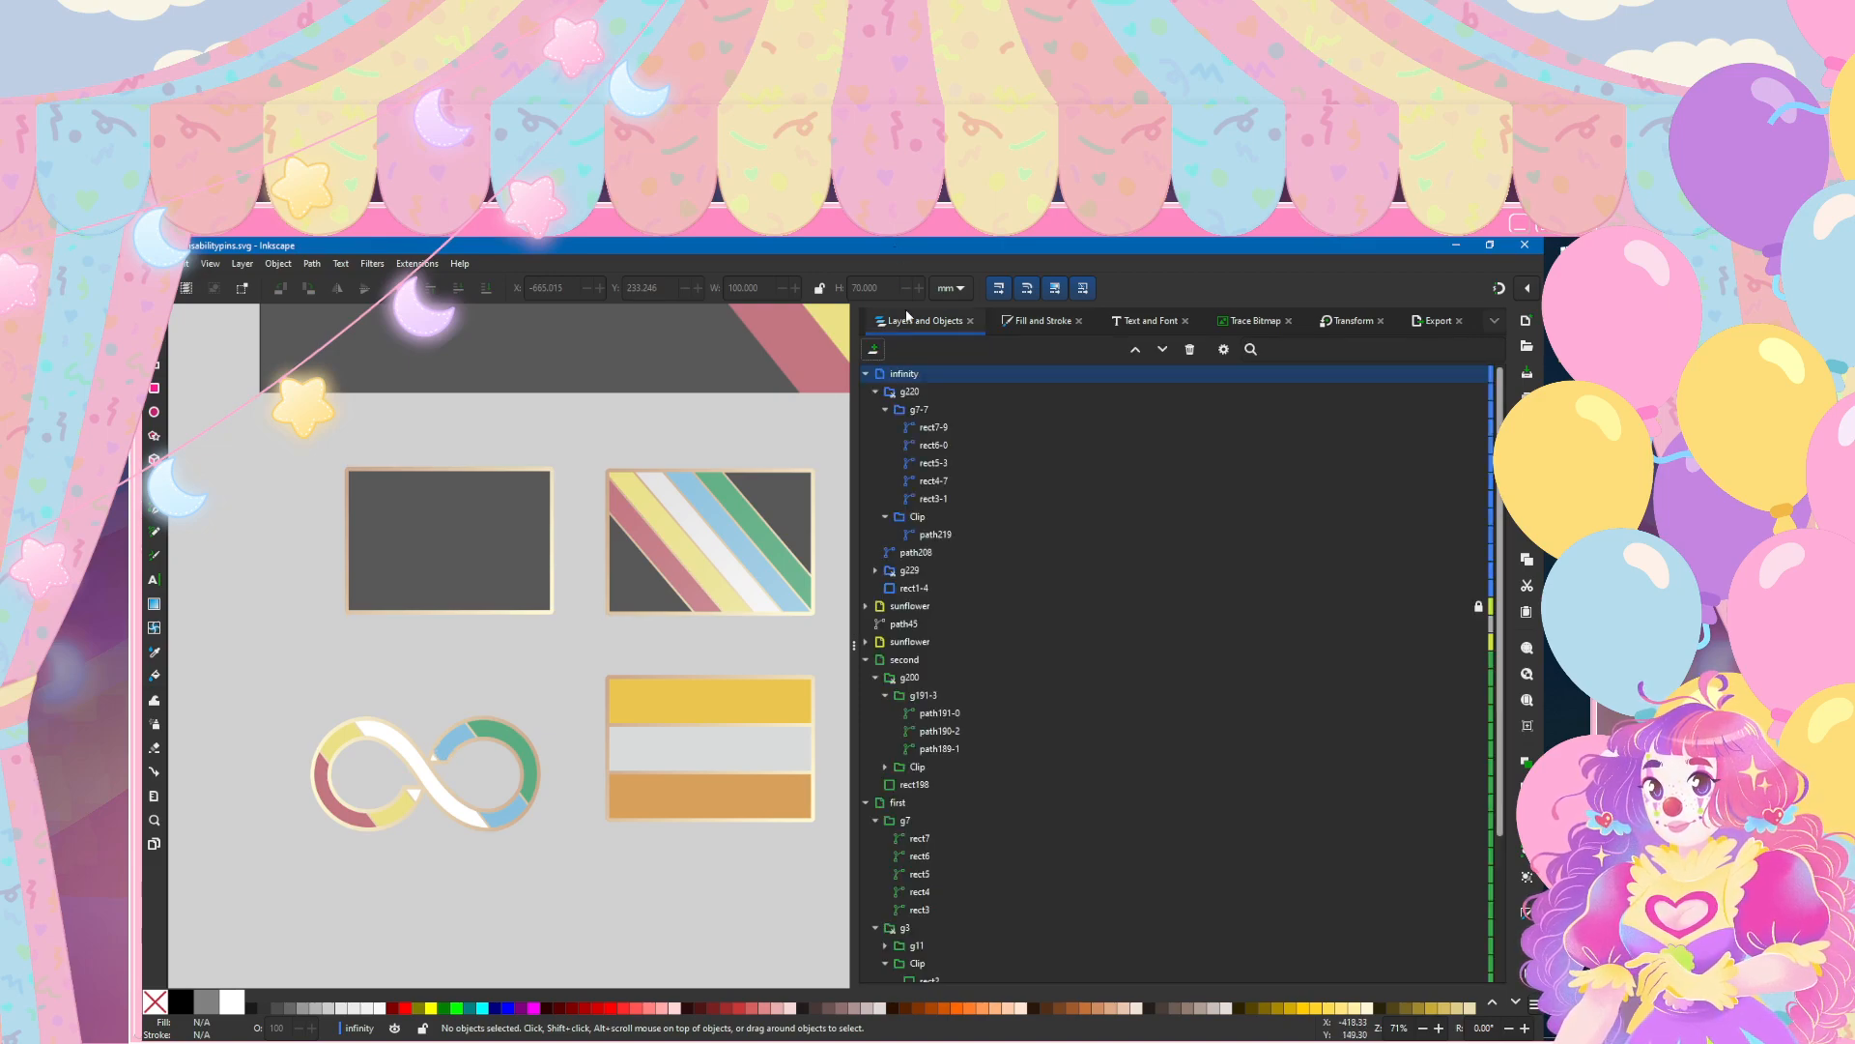
{"action": "left_click", "coordinate": [373, 744]}
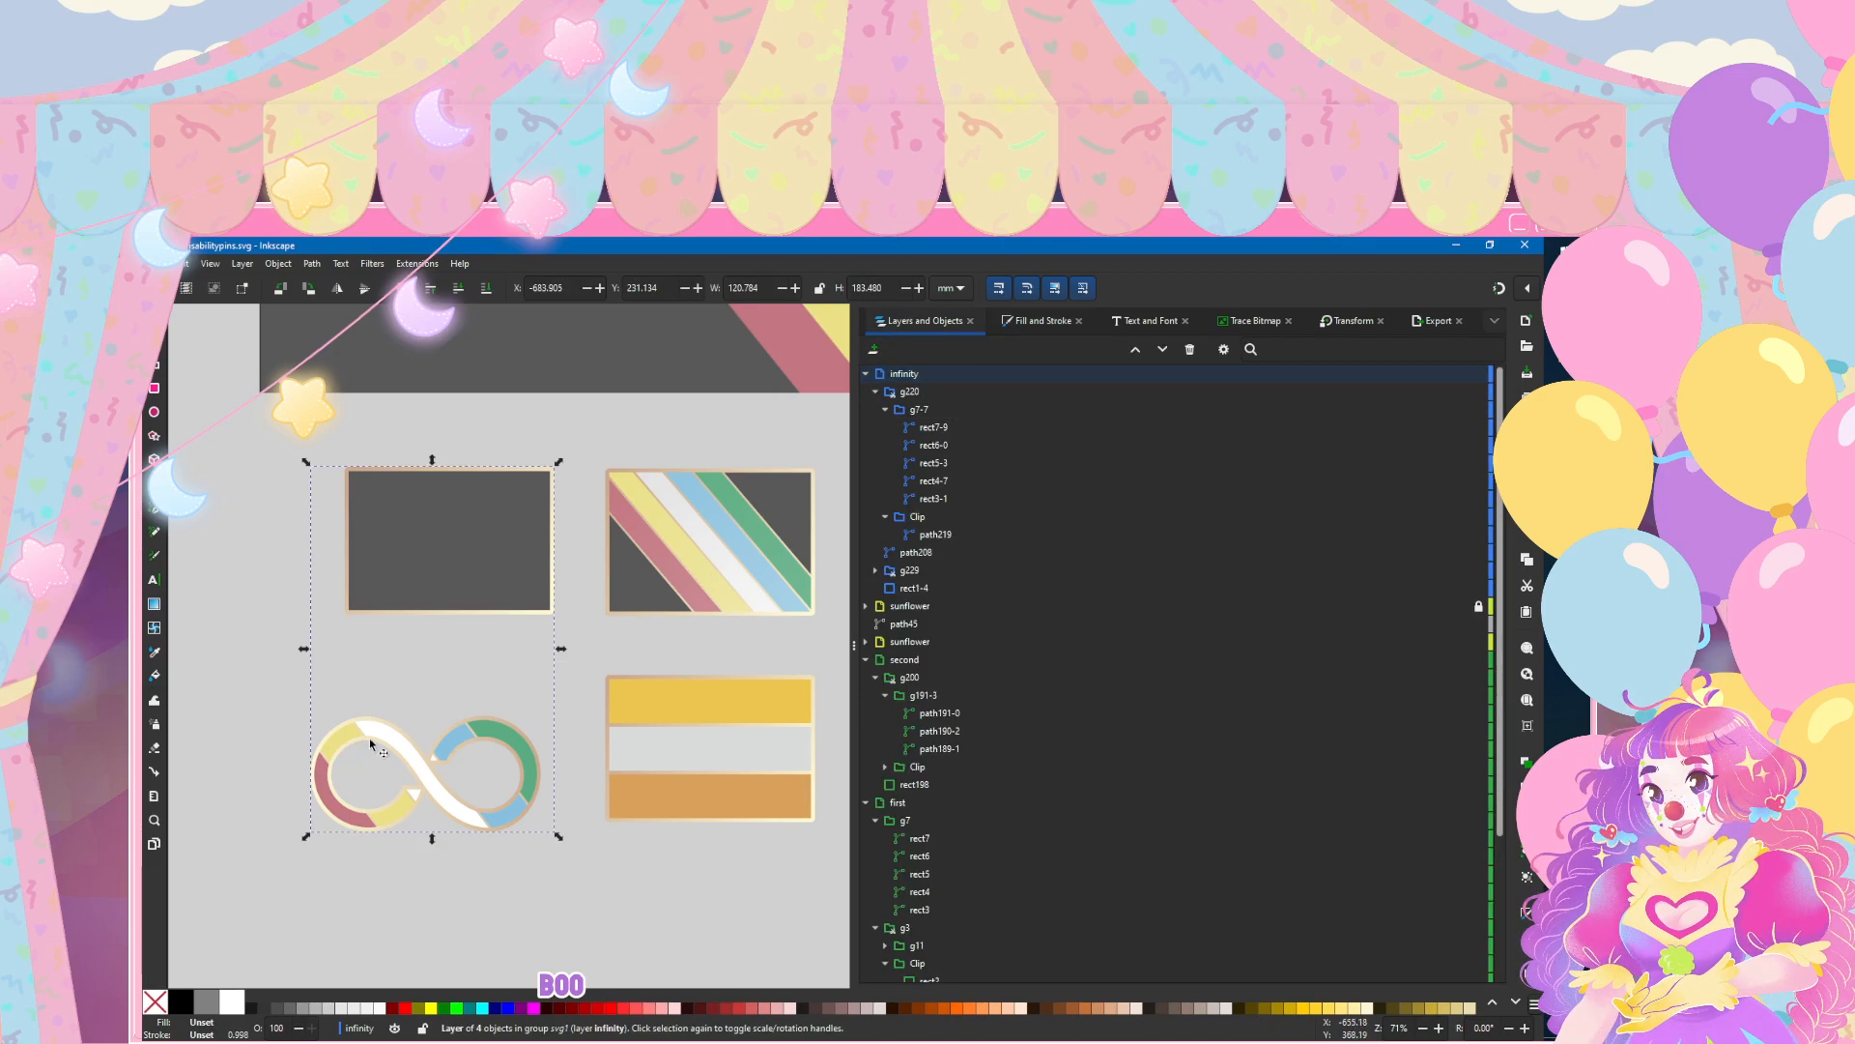
{"action": "left_click", "coordinate": [888, 394]}
{"action": "left_click", "coordinate": [876, 391]}
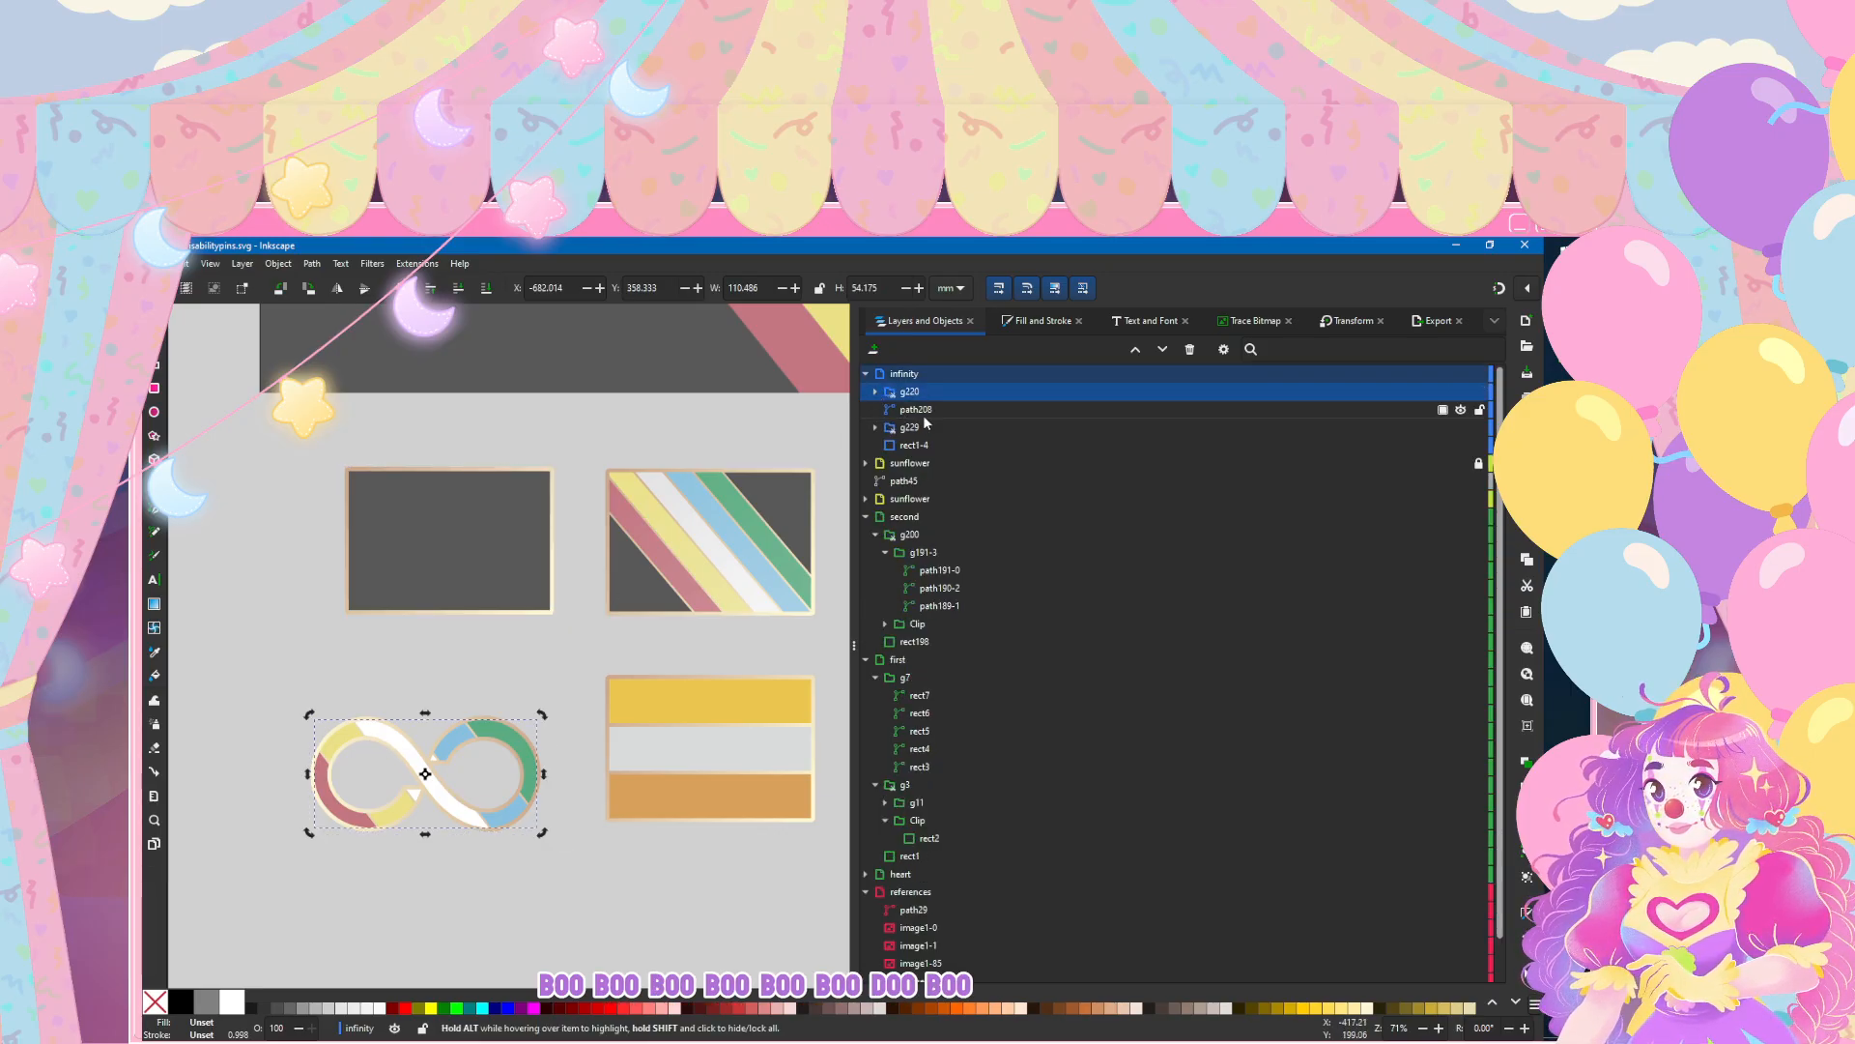
{"action": "left_click", "coordinate": [916, 410], "text": "shift"}
{"action": "left_click_drag", "start_coordinate": [377, 731], "coordinate": [397, 498]}
Step: Scale the infinity symbol down proportionally in repeated 90% steps so it fits inside the dark rectangle
{"action": "left_click", "coordinate": [1349, 320]}
{"action": "left_click", "coordinate": [1162, 548]}
{"action": "left_click", "coordinate": [1161, 548]}
{"action": "left_click", "coordinate": [1160, 549]}
{"action": "left_click", "coordinate": [439, 697]}
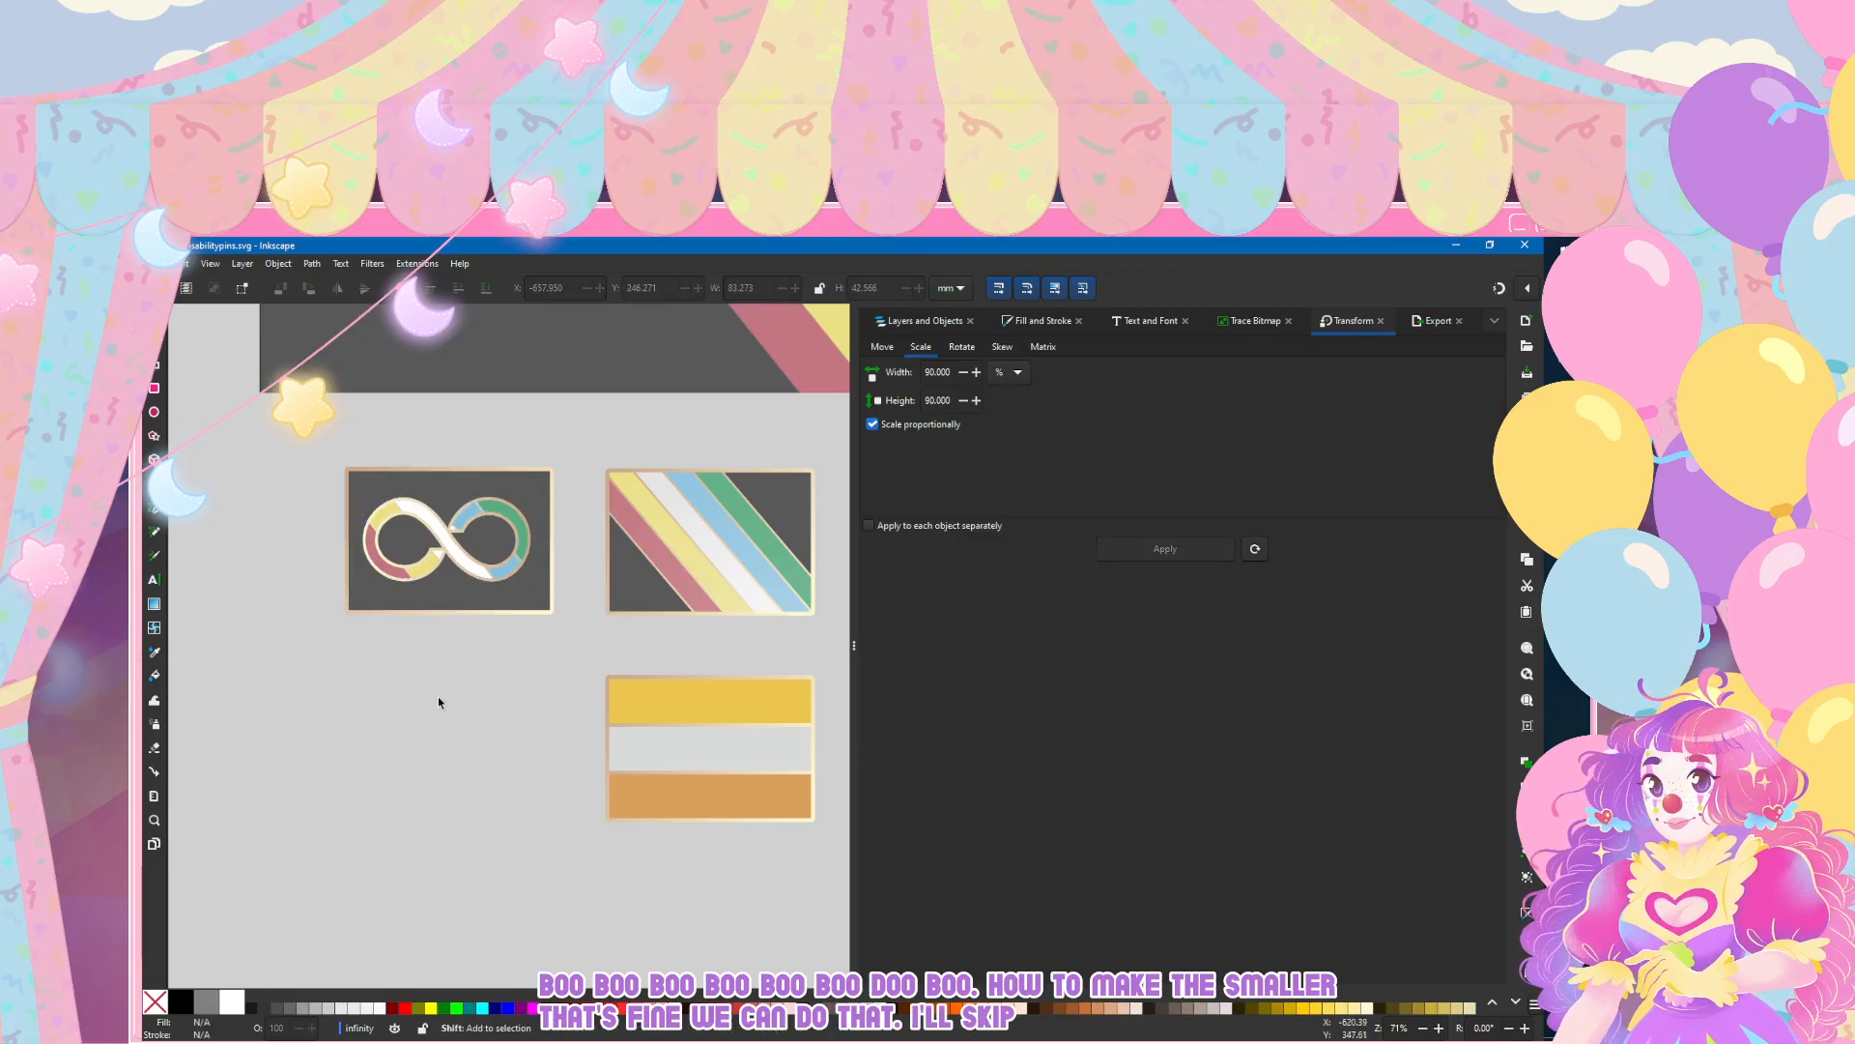
Step: Nudge the infinity symbol's stripe group and outline right and down together to centre them in the dark rectangle
{"action": "scroll", "coordinate": [568, 616], "scroll_direction": "left", "scroll_amount": 2}
{"action": "scroll", "coordinate": [502, 558], "scroll_direction": "up", "scroll_amount": 1}
{"action": "left_click", "coordinate": [500, 515]}
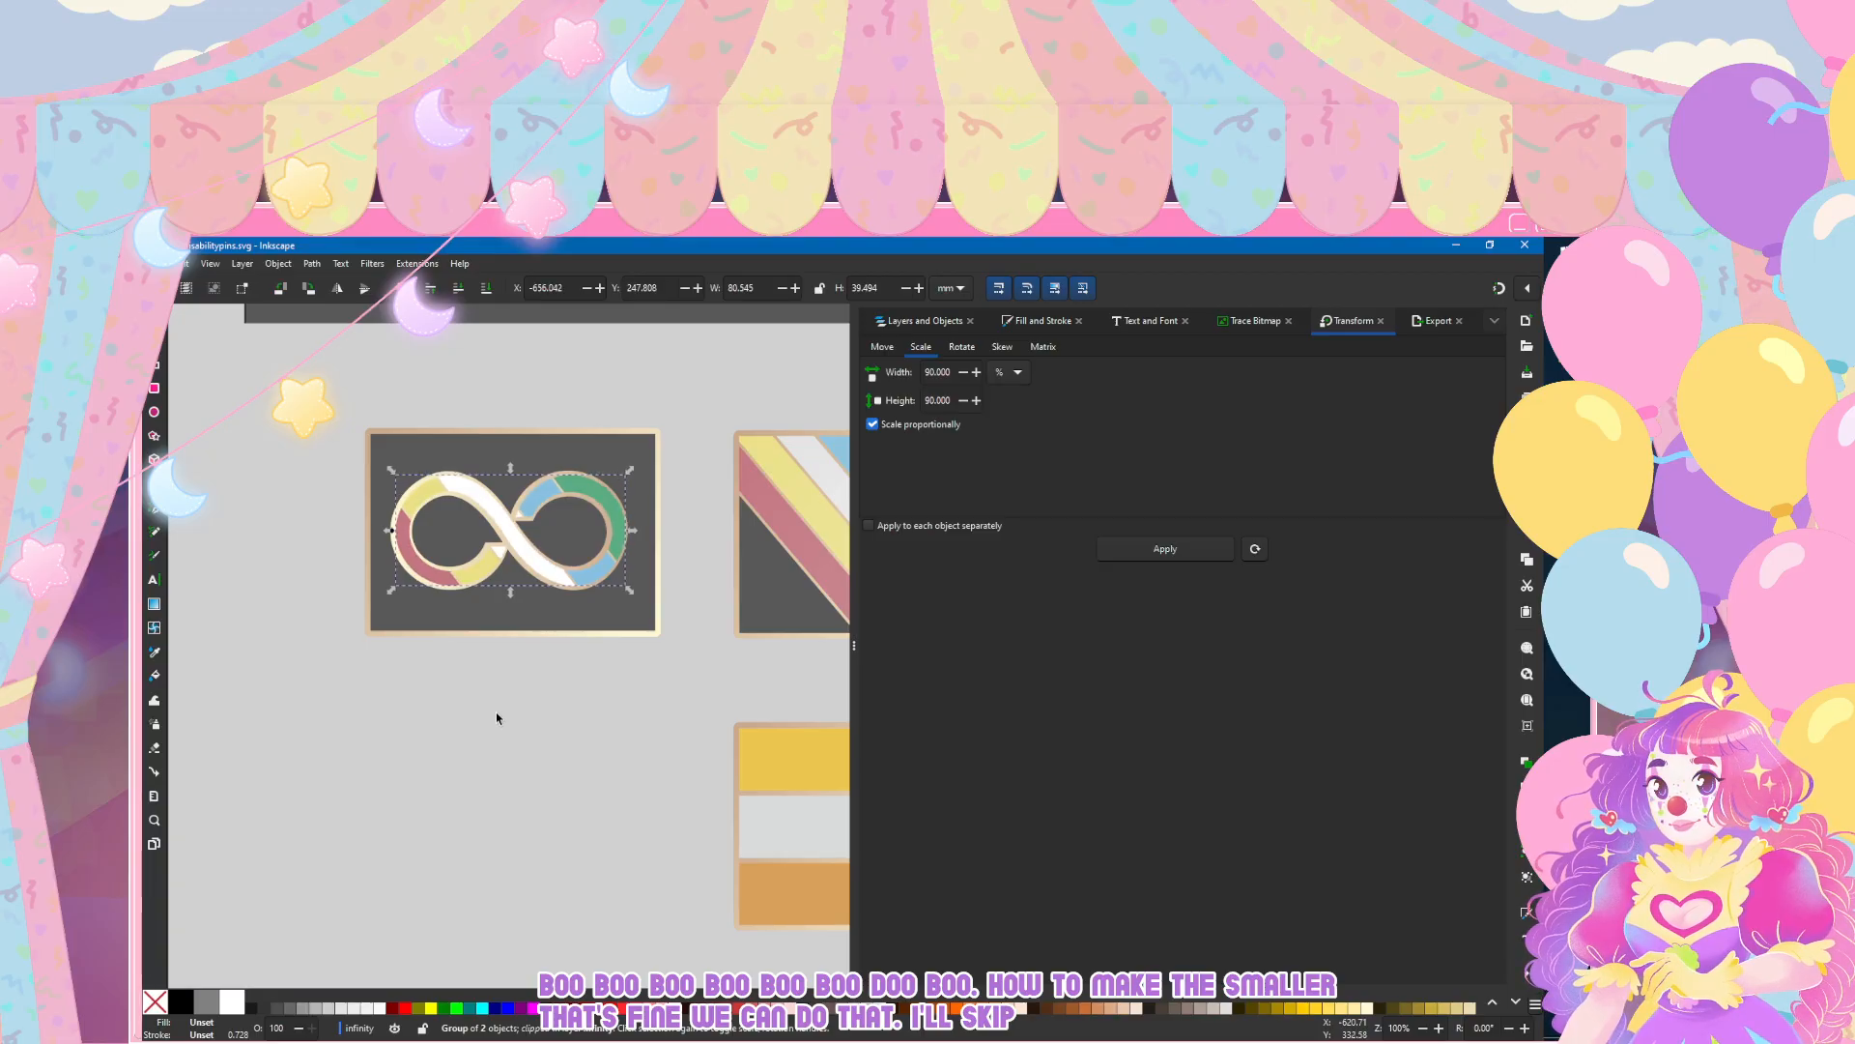
{"action": "key", "text": "Left"}
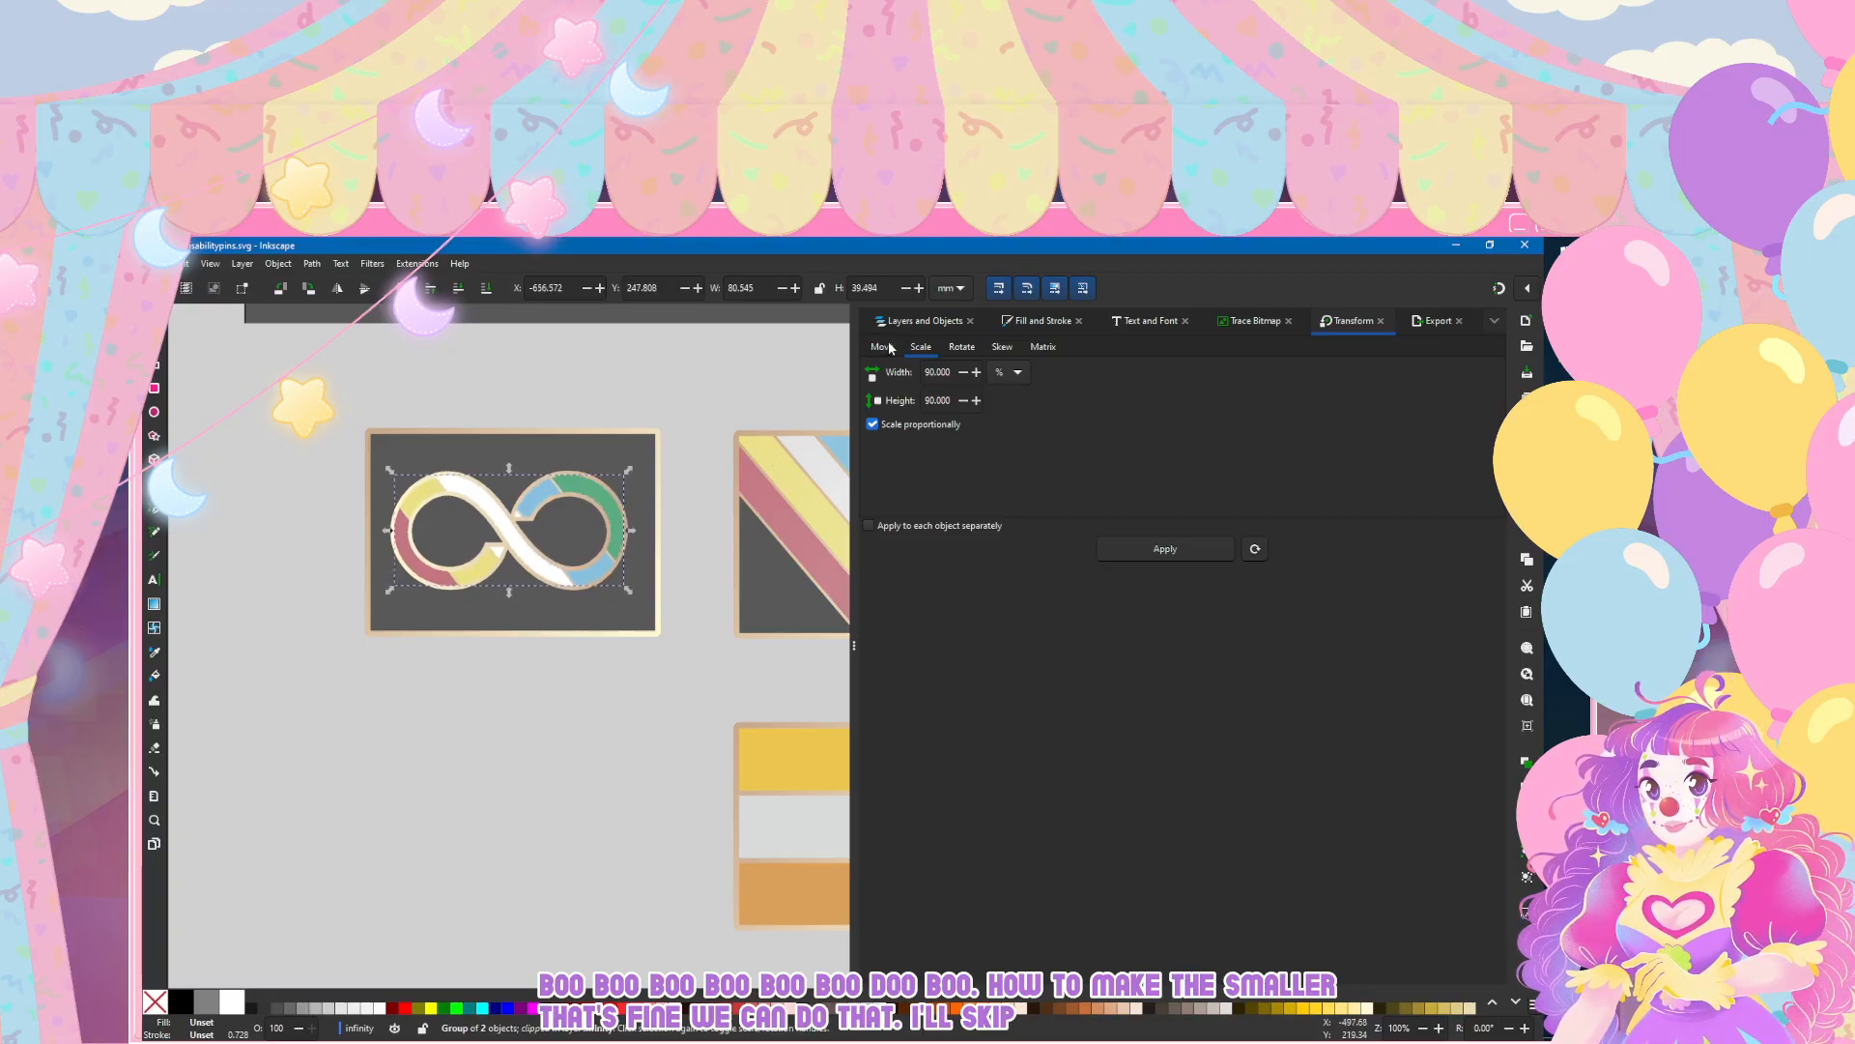
{"action": "left_click", "coordinate": [923, 320]}
{"action": "left_click", "coordinate": [914, 409], "text": "ctrl"}
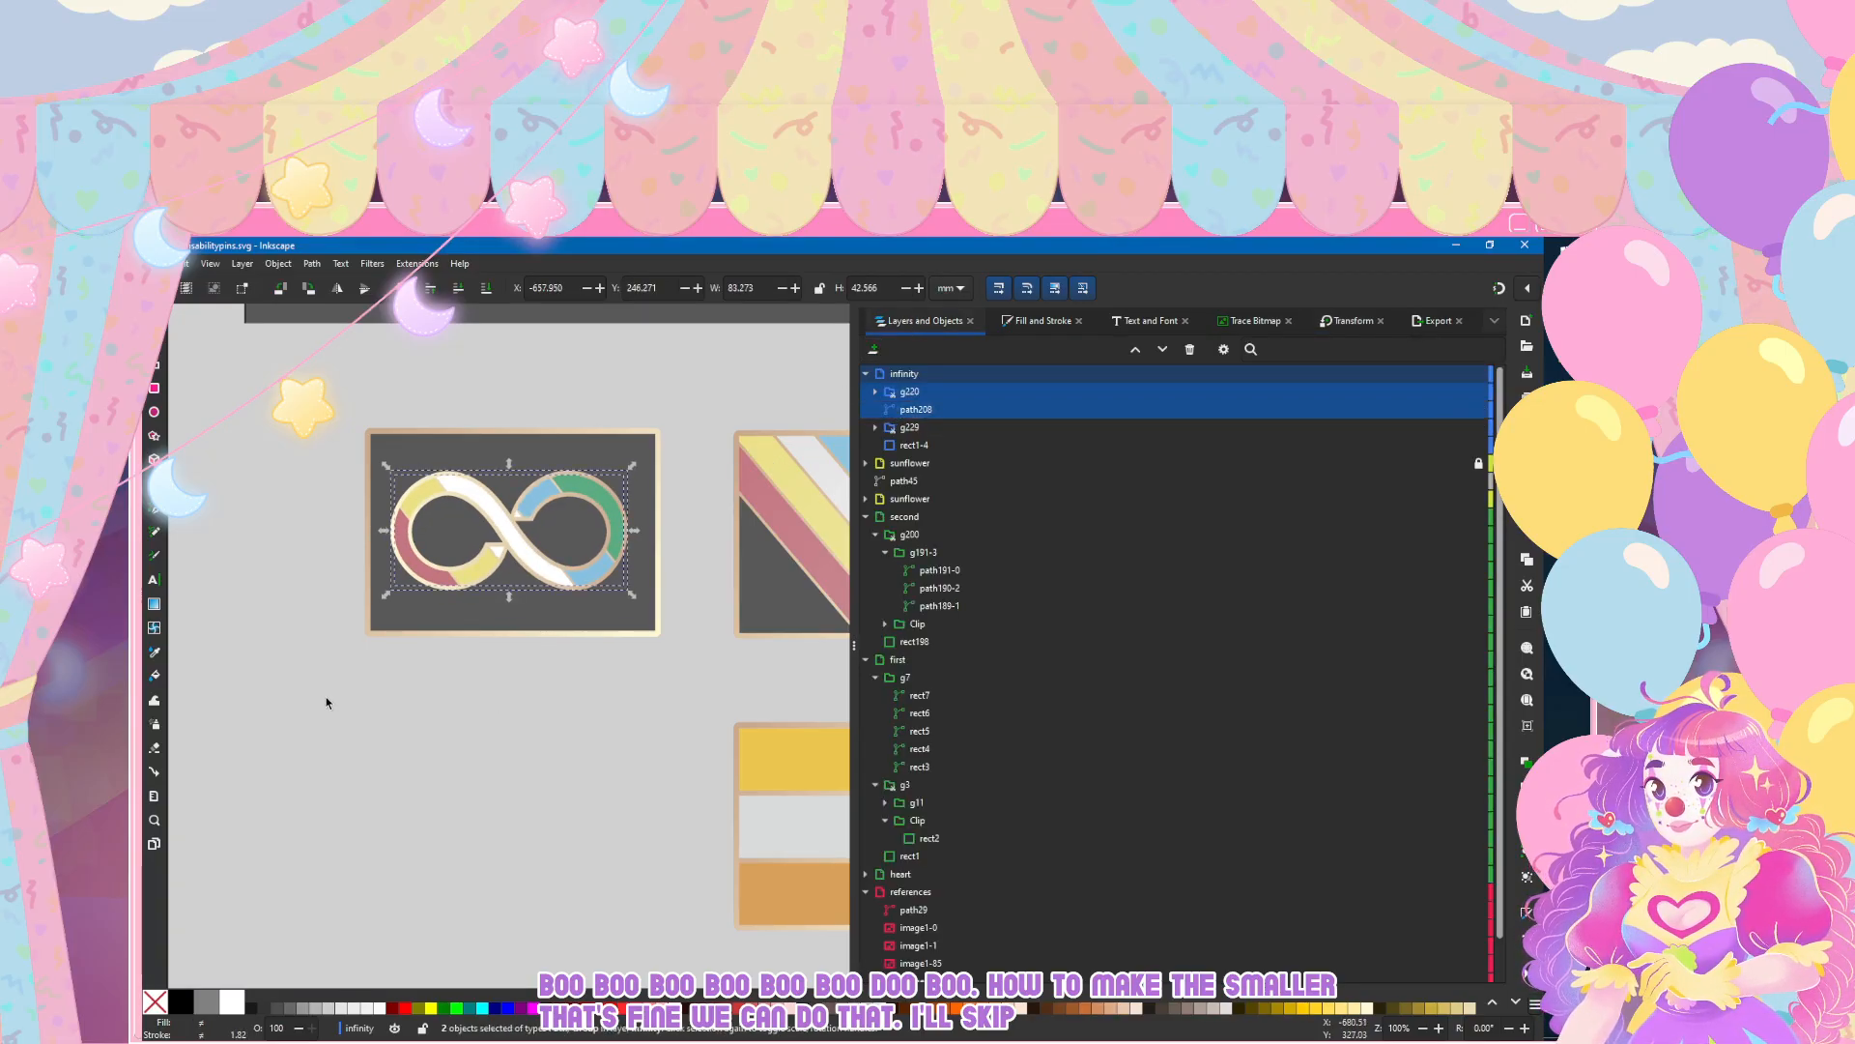
{"action": "key", "text": "Right"}
{"action": "key", "text": "Right"}
{"action": "key", "text": "Right"}
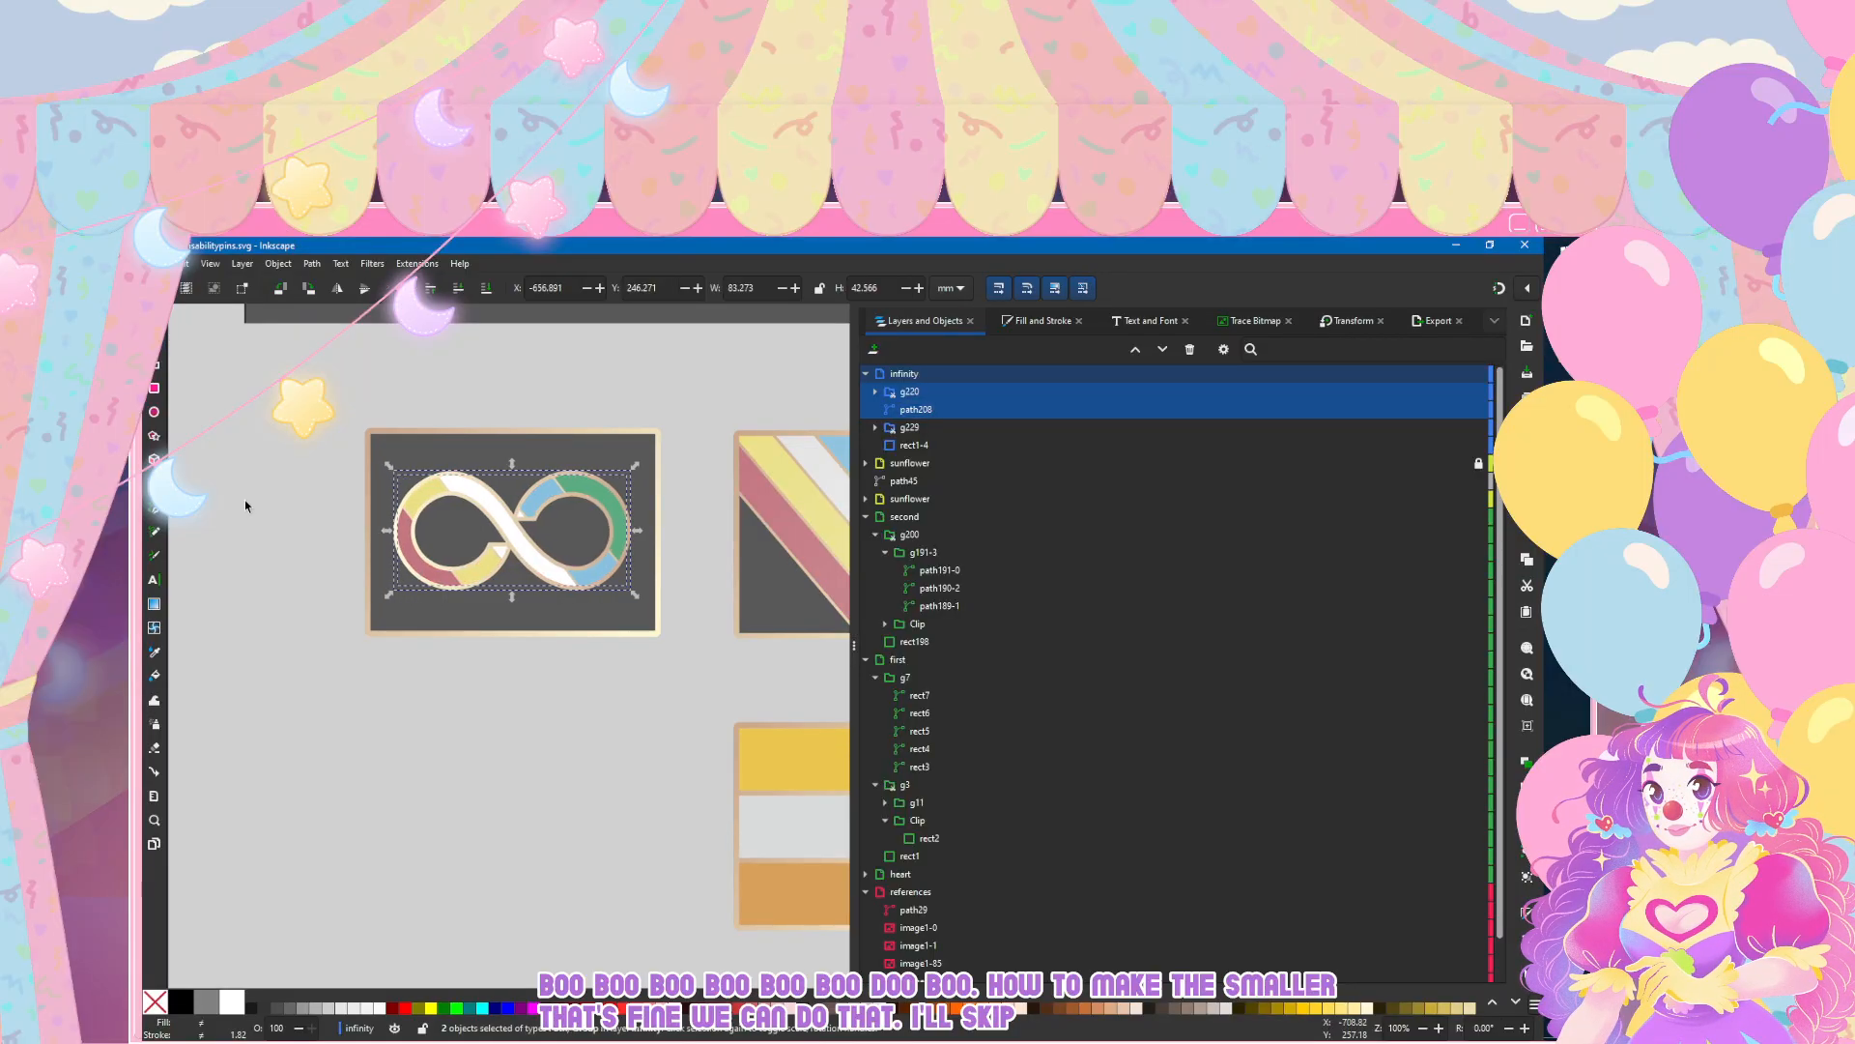
{"action": "key", "text": "Down"}
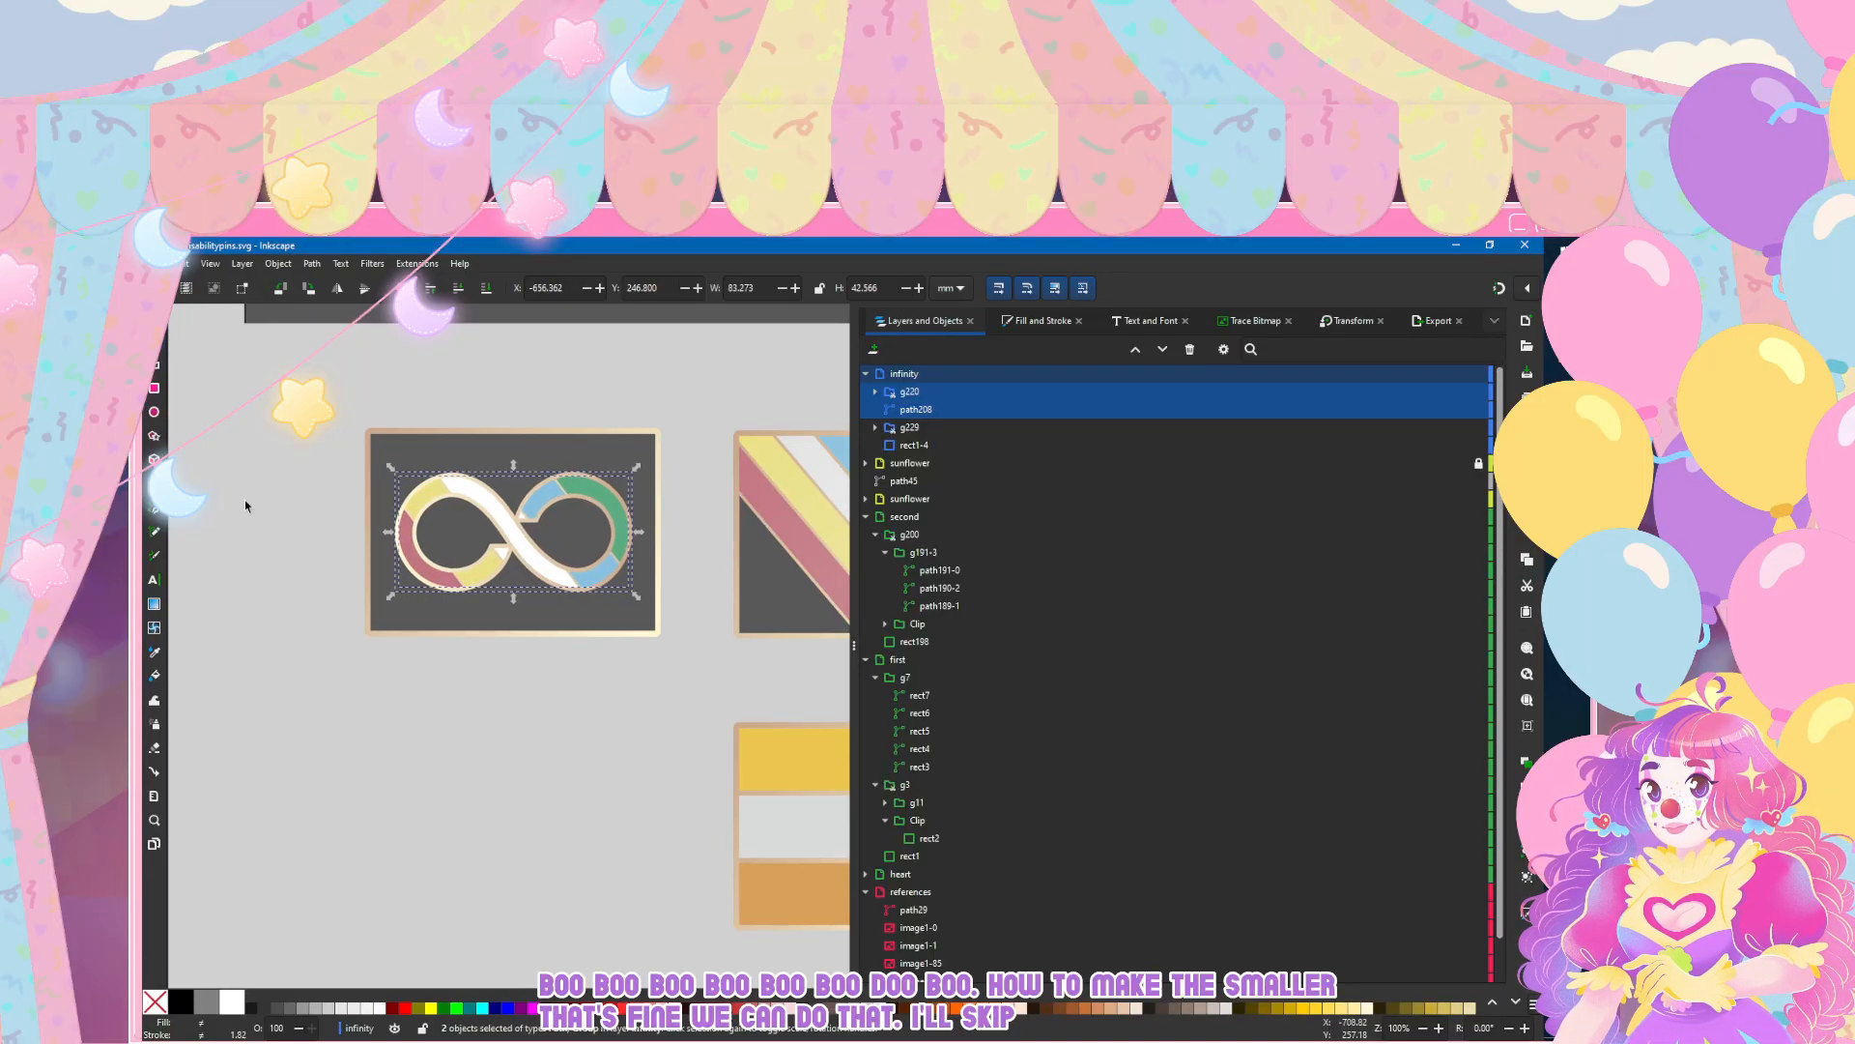
{"action": "key", "text": "Down"}
{"action": "key", "text": "Escape"}
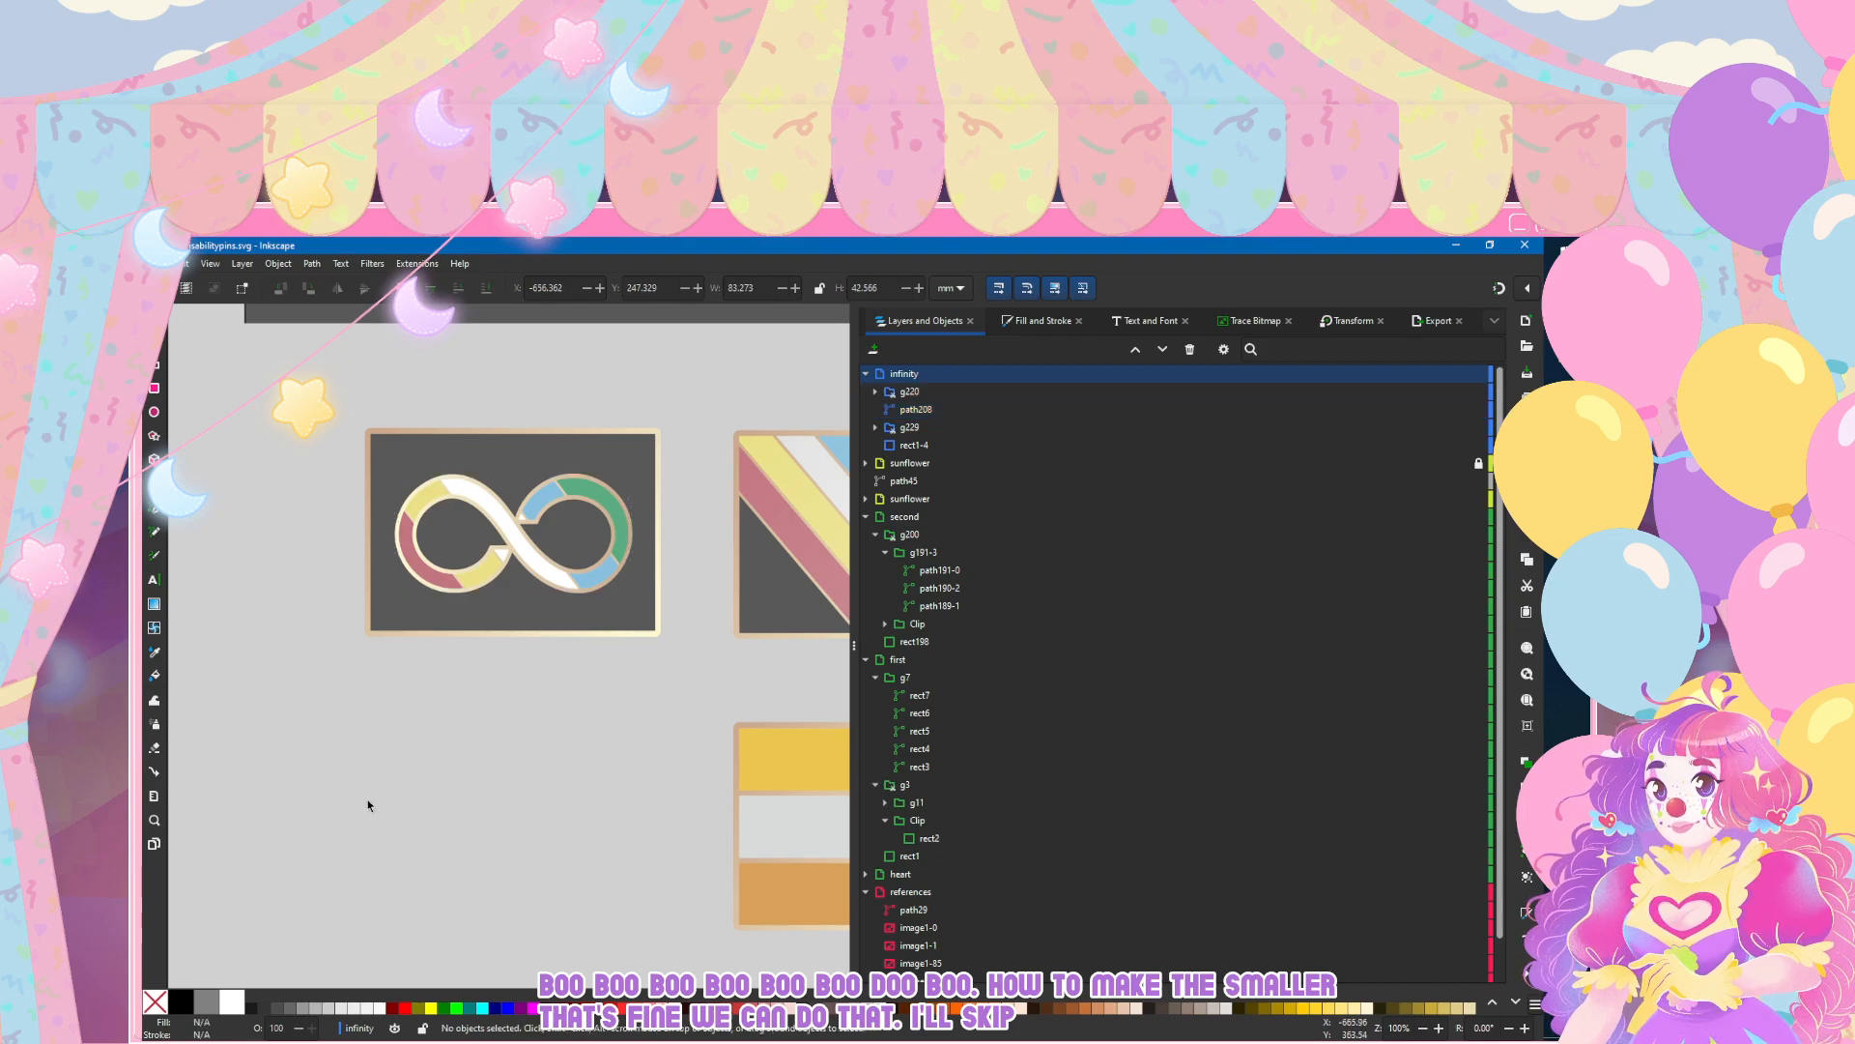
{"action": "scroll", "coordinate": [380, 776], "scroll_direction": "down", "scroll_amount": 4}
{"action": "scroll", "coordinate": [382, 794], "scroll_direction": "up", "scroll_amount": 2}
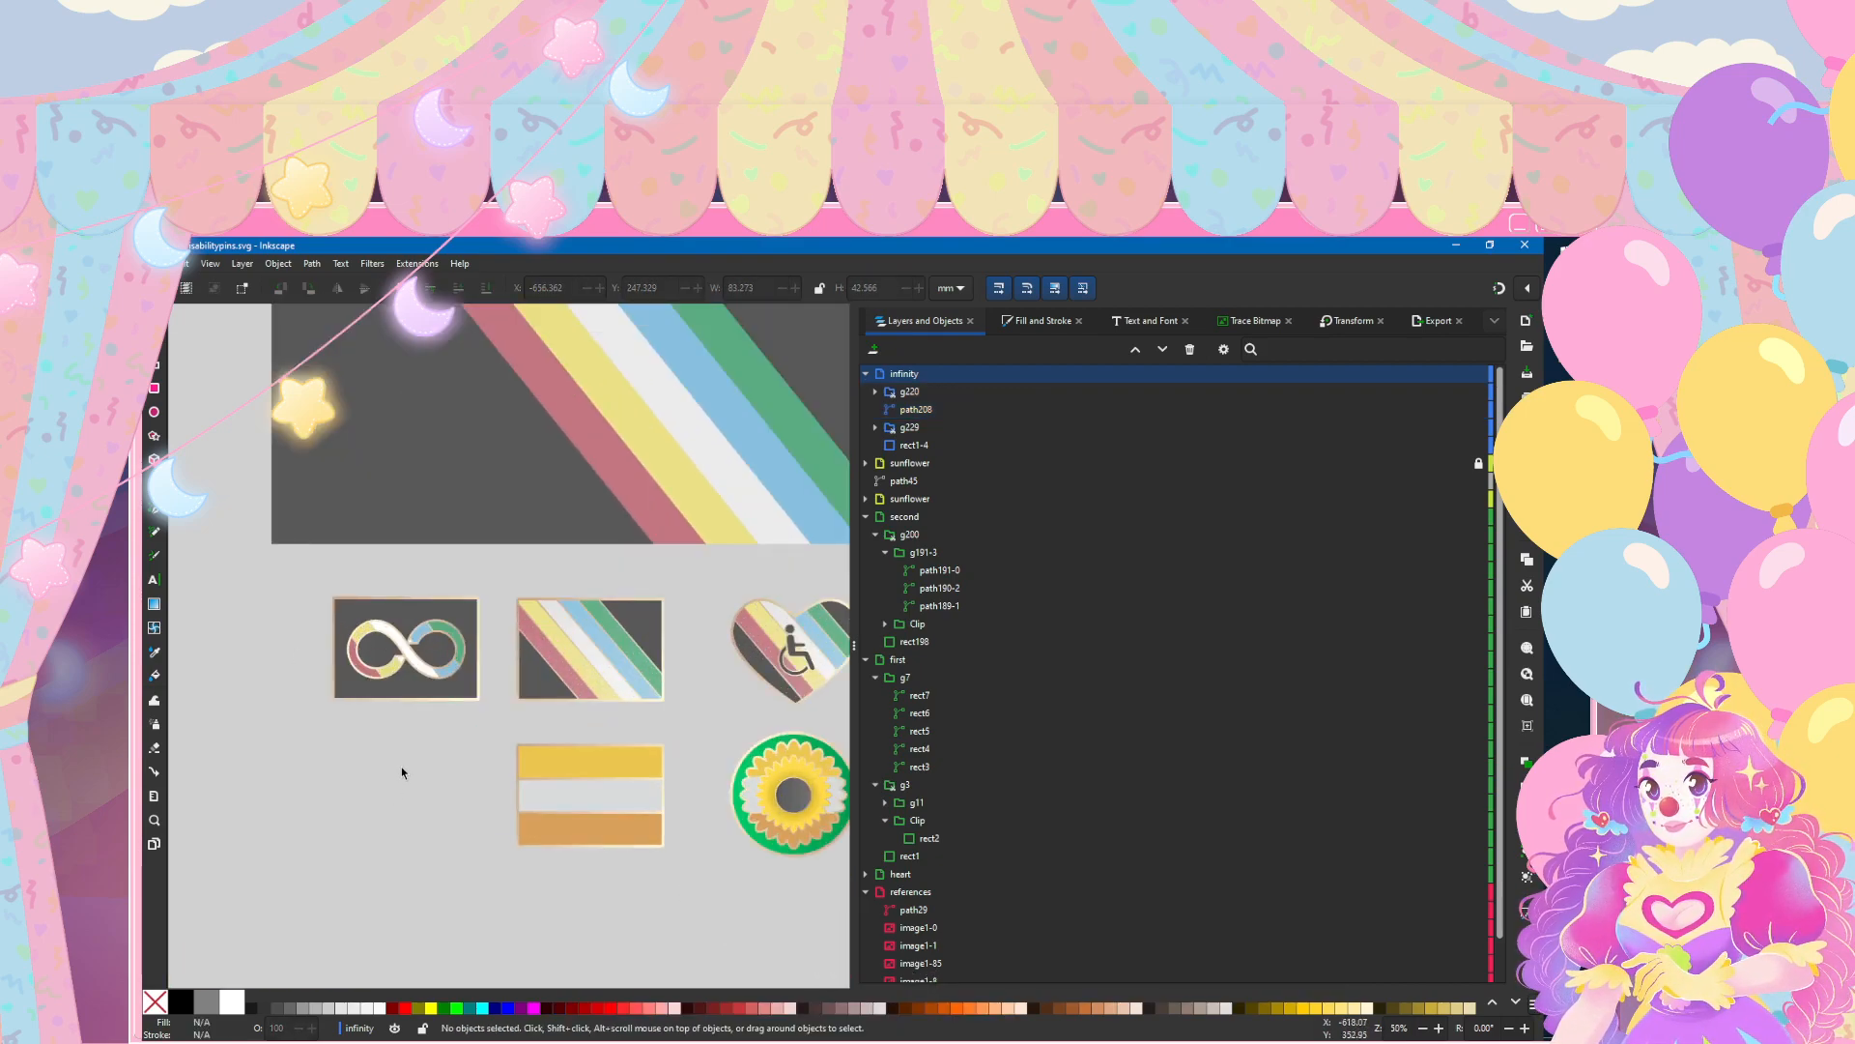
{"action": "scroll", "coordinate": [393, 762], "scroll_direction": "down", "scroll_amount": 1}
{"action": "scroll", "coordinate": [375, 747], "scroll_direction": "down", "scroll_amount": 1}
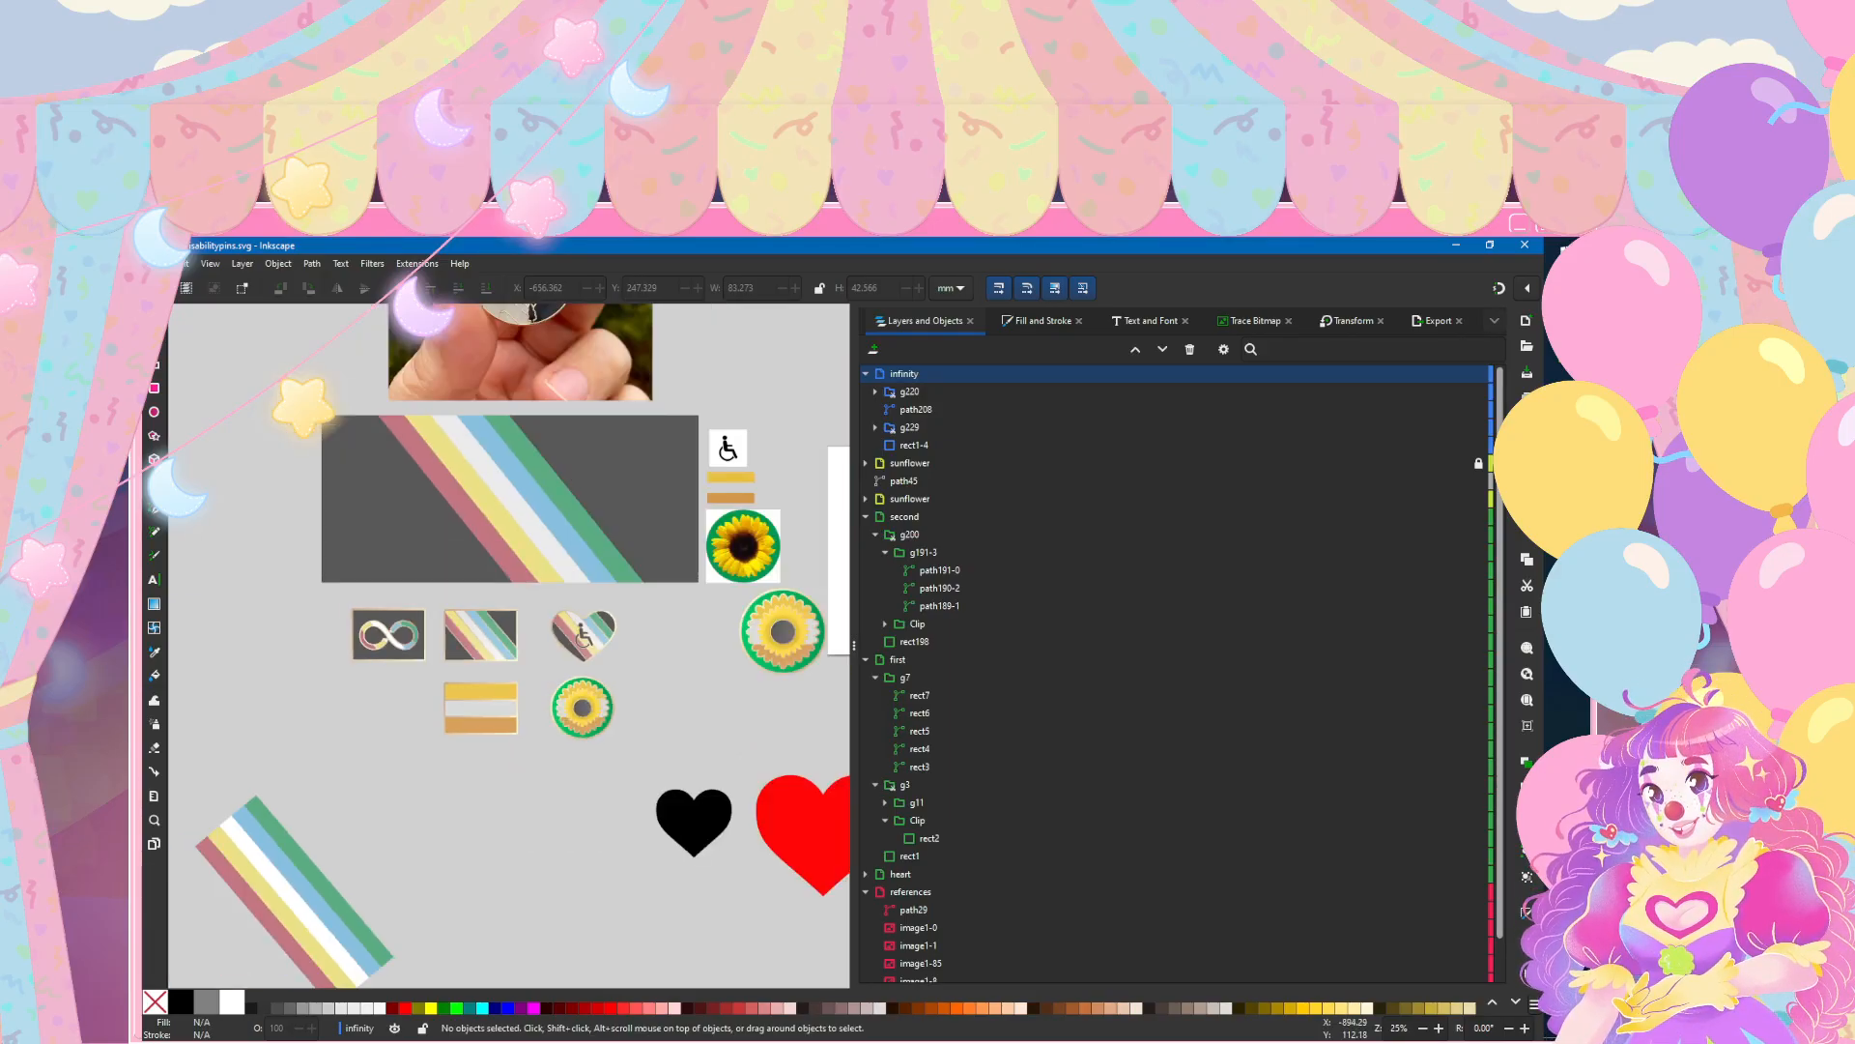
Step: Save the document, then inspect the infinity pin up close and alongside the other pins
{"action": "left_click", "coordinate": [154, 263]}
{"action": "left_click", "coordinate": [168, 376]}
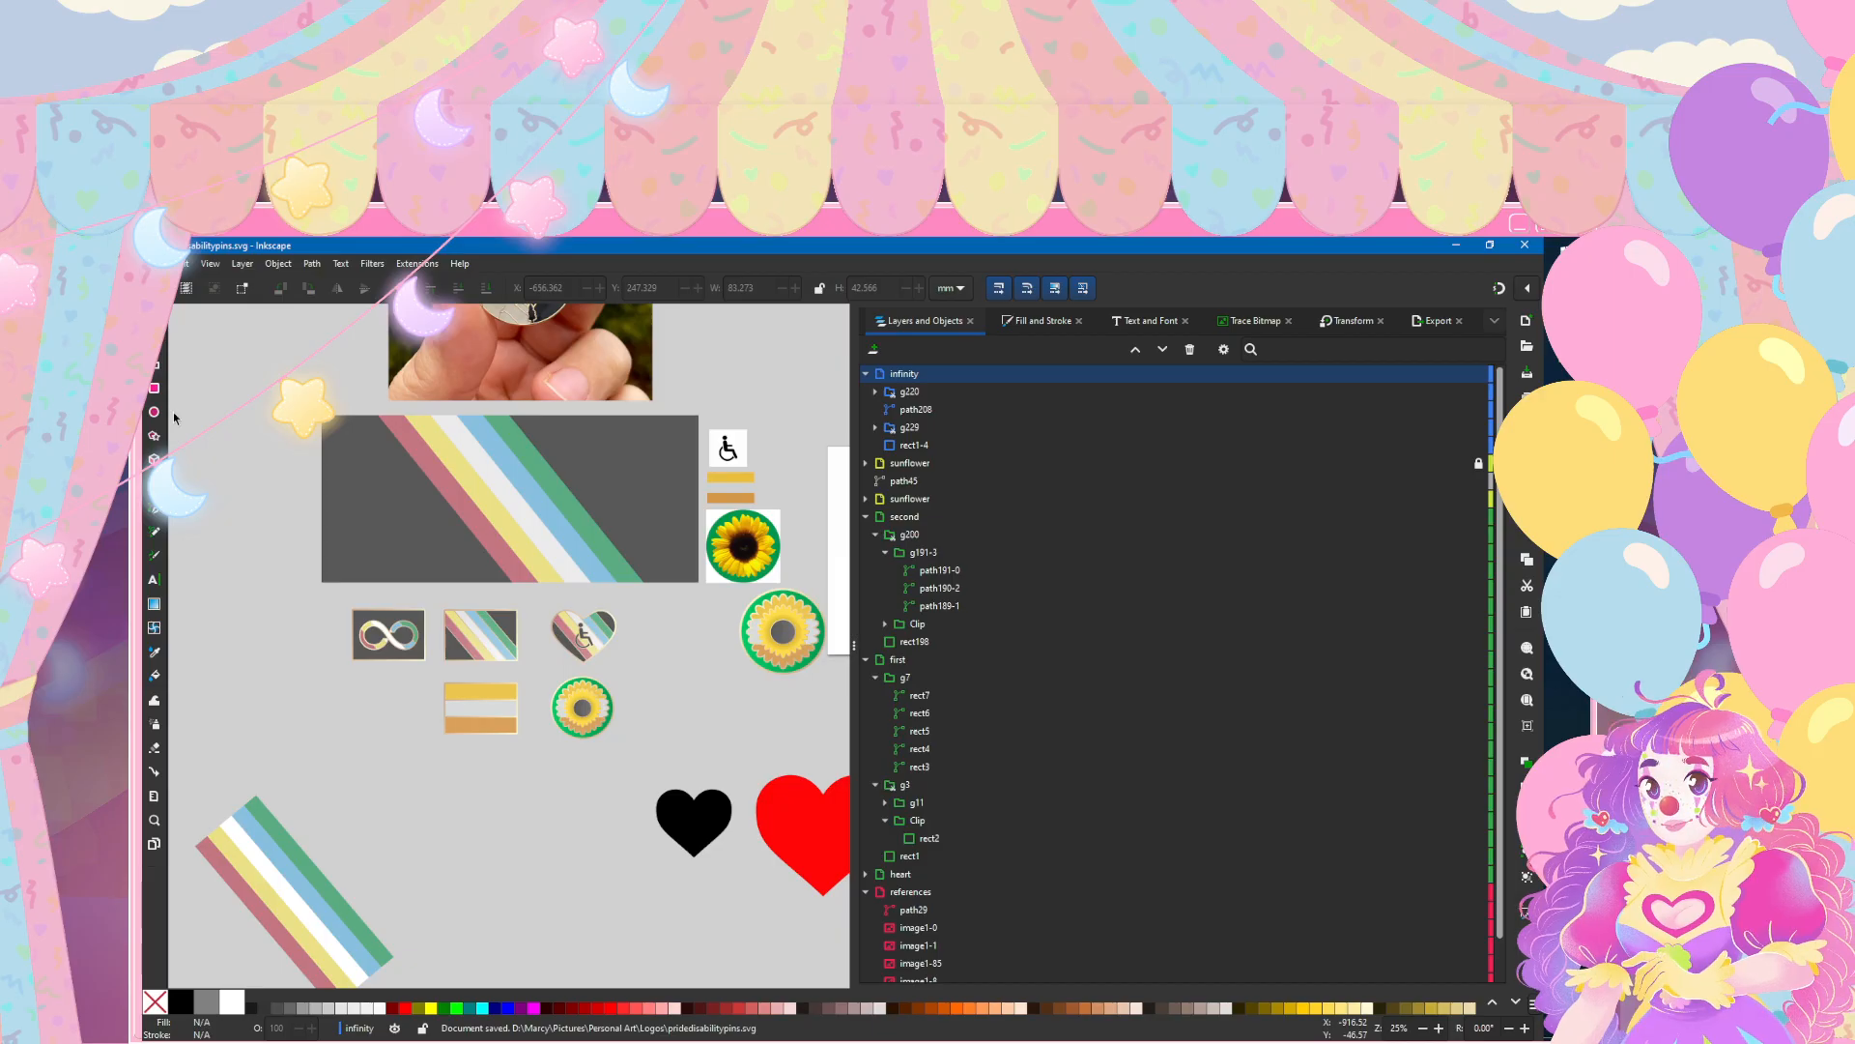
{"action": "scroll", "coordinate": [364, 639], "scroll_direction": "up", "scroll_amount": 4}
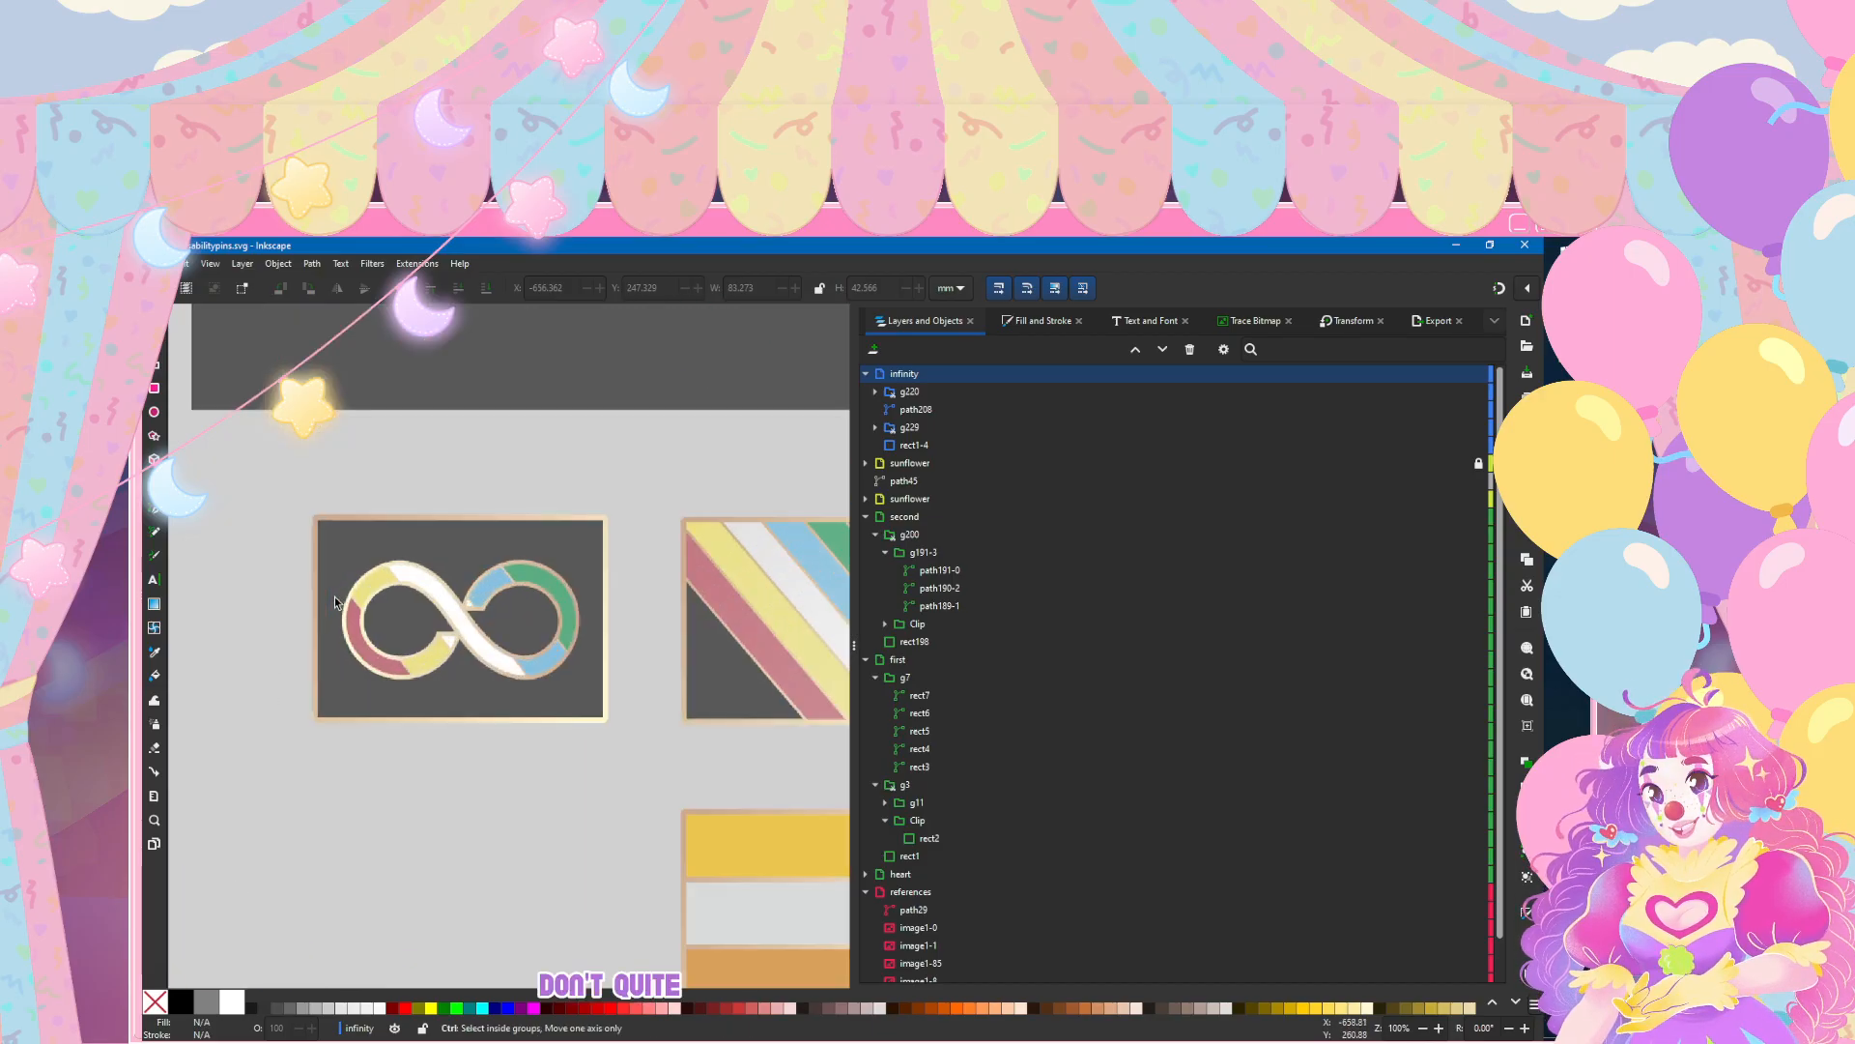
{"action": "scroll", "coordinate": [479, 530], "scroll_direction": "down", "scroll_amount": 3}
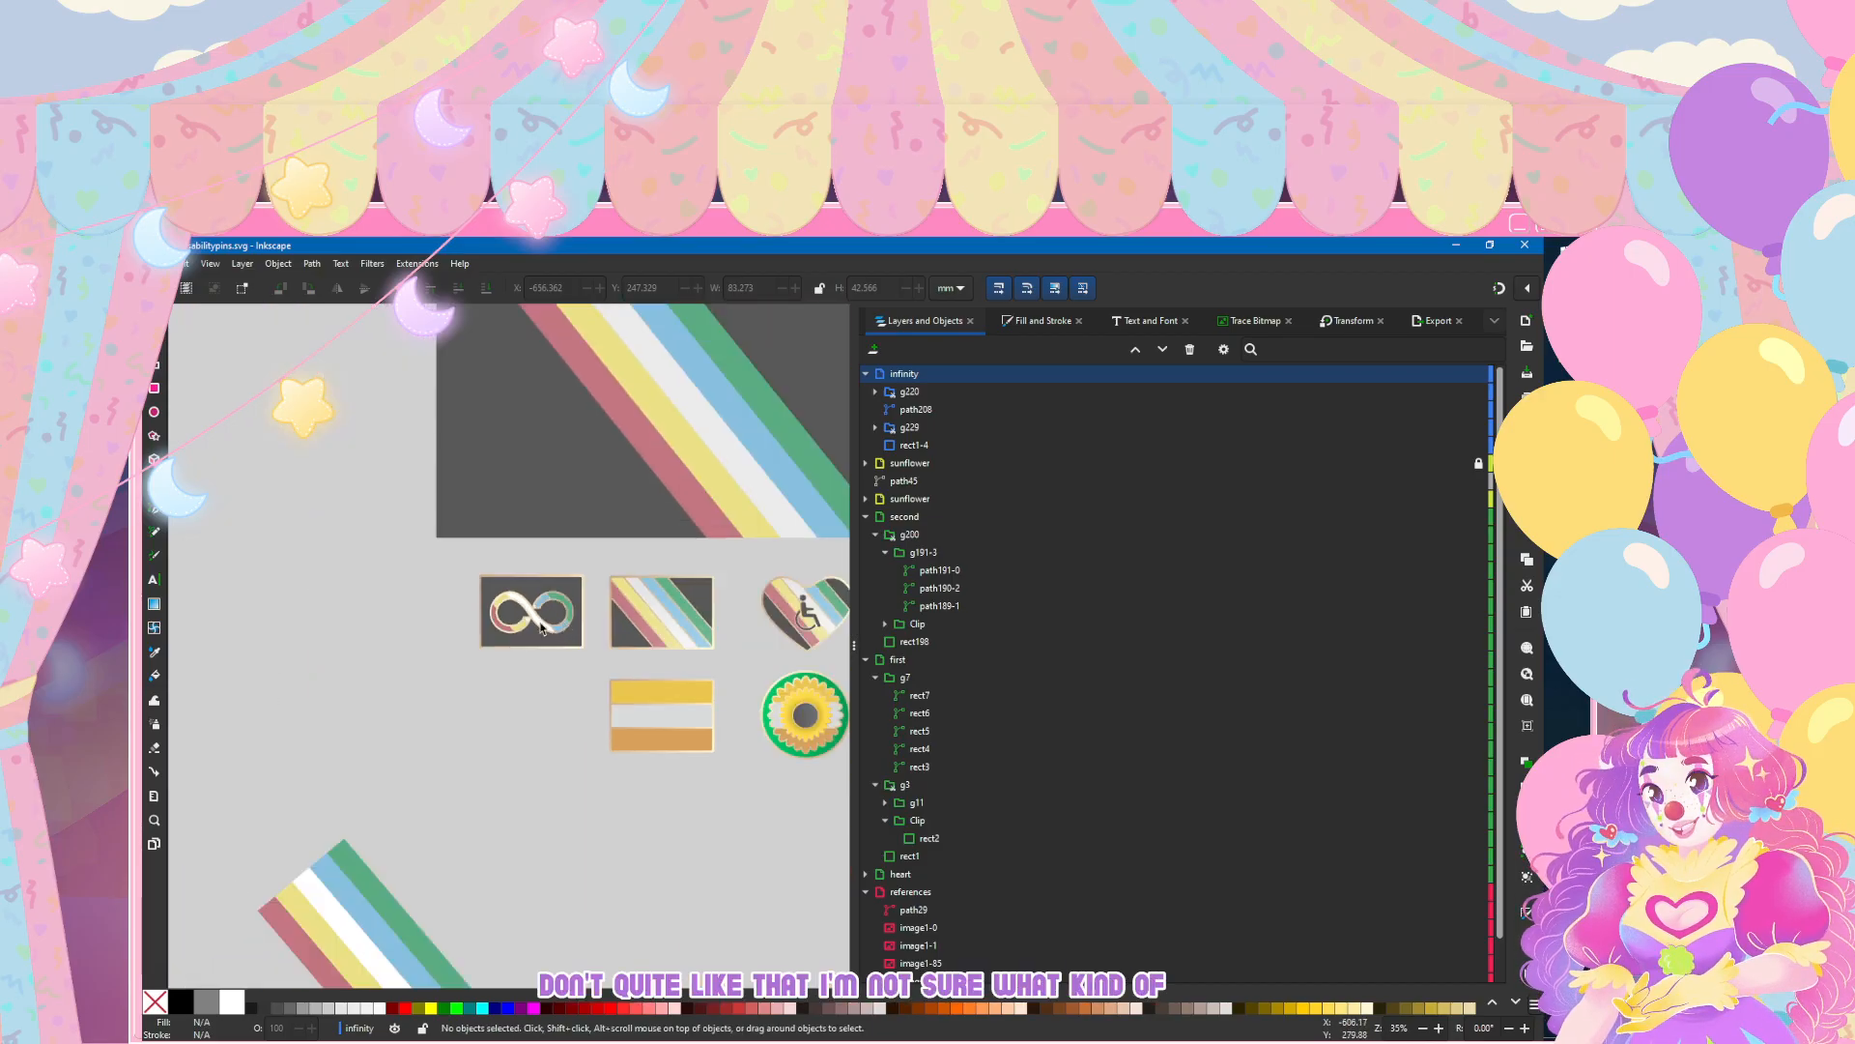
{"action": "scroll", "coordinate": [396, 599], "scroll_direction": "up", "scroll_amount": 2}
{"action": "scroll", "coordinate": [357, 637], "scroll_direction": "down", "scroll_amount": 3}
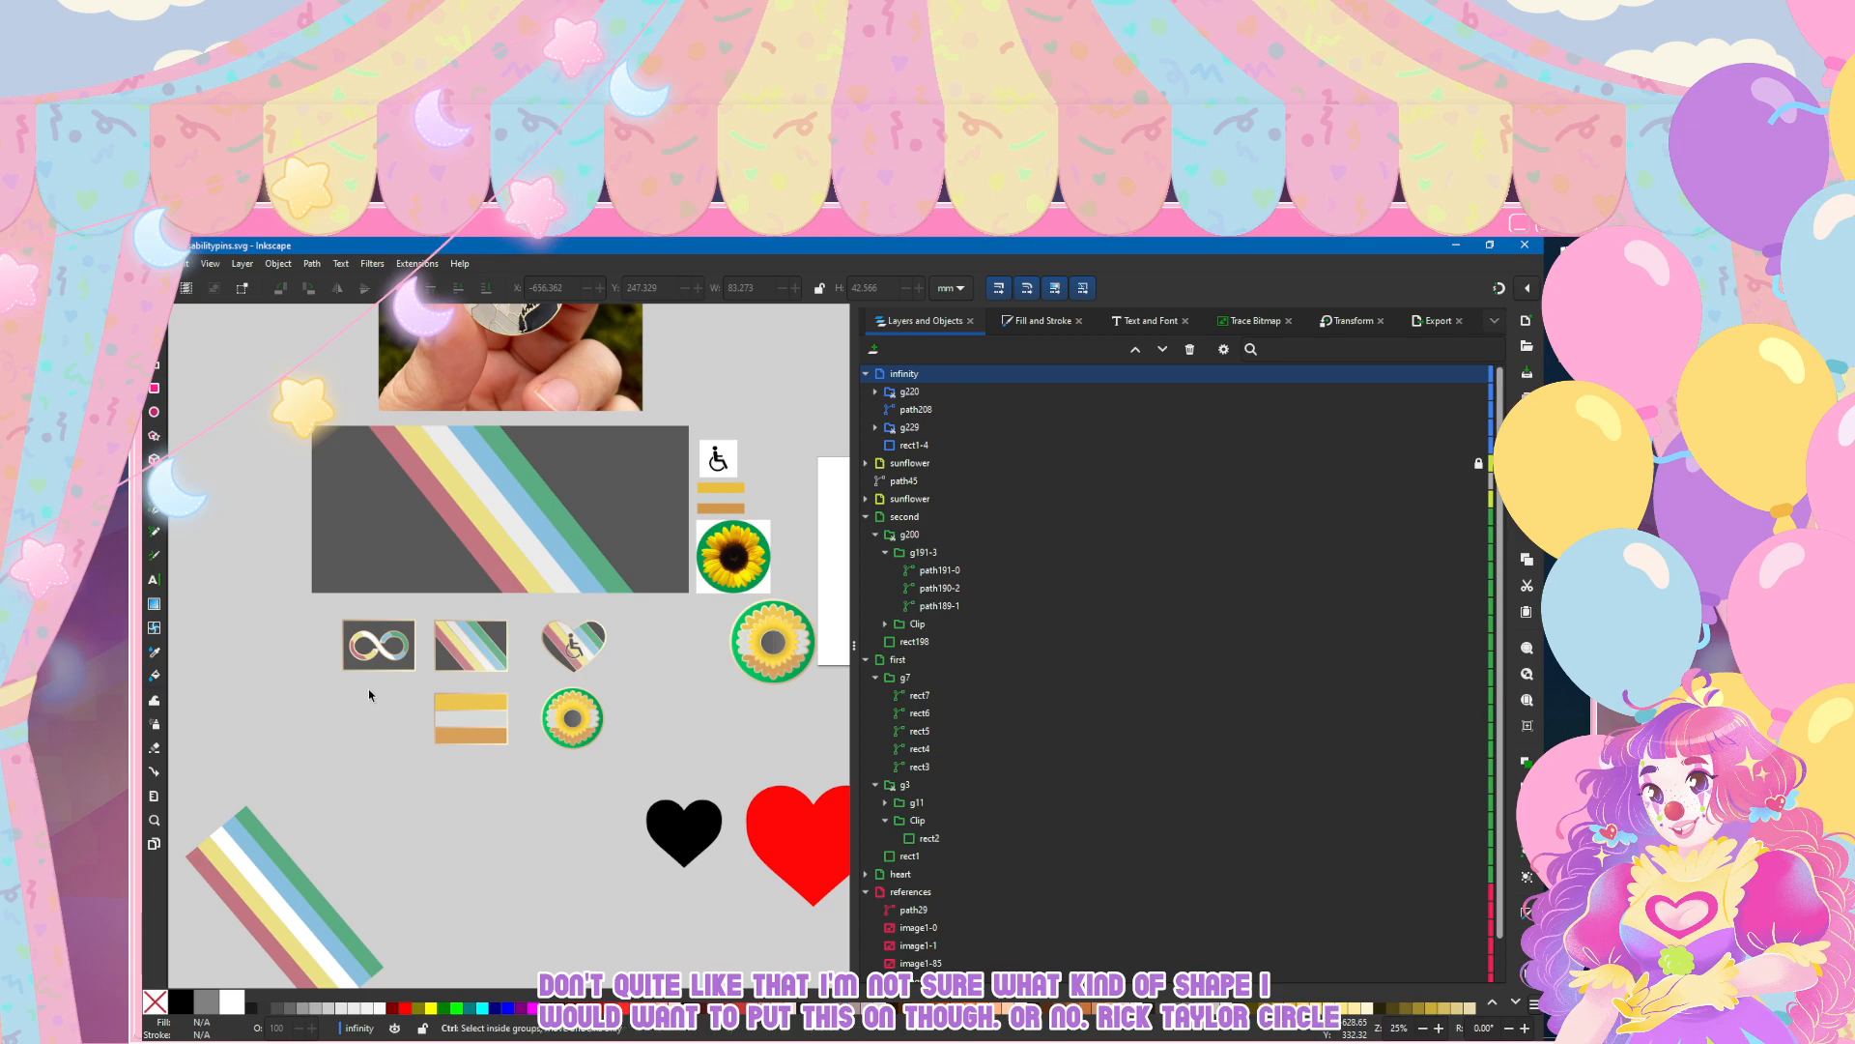
{"action": "scroll", "coordinate": [347, 672], "scroll_direction": "up", "scroll_amount": 1}
{"action": "scroll", "coordinate": [348, 673], "scroll_direction": "up", "scroll_amount": 2}
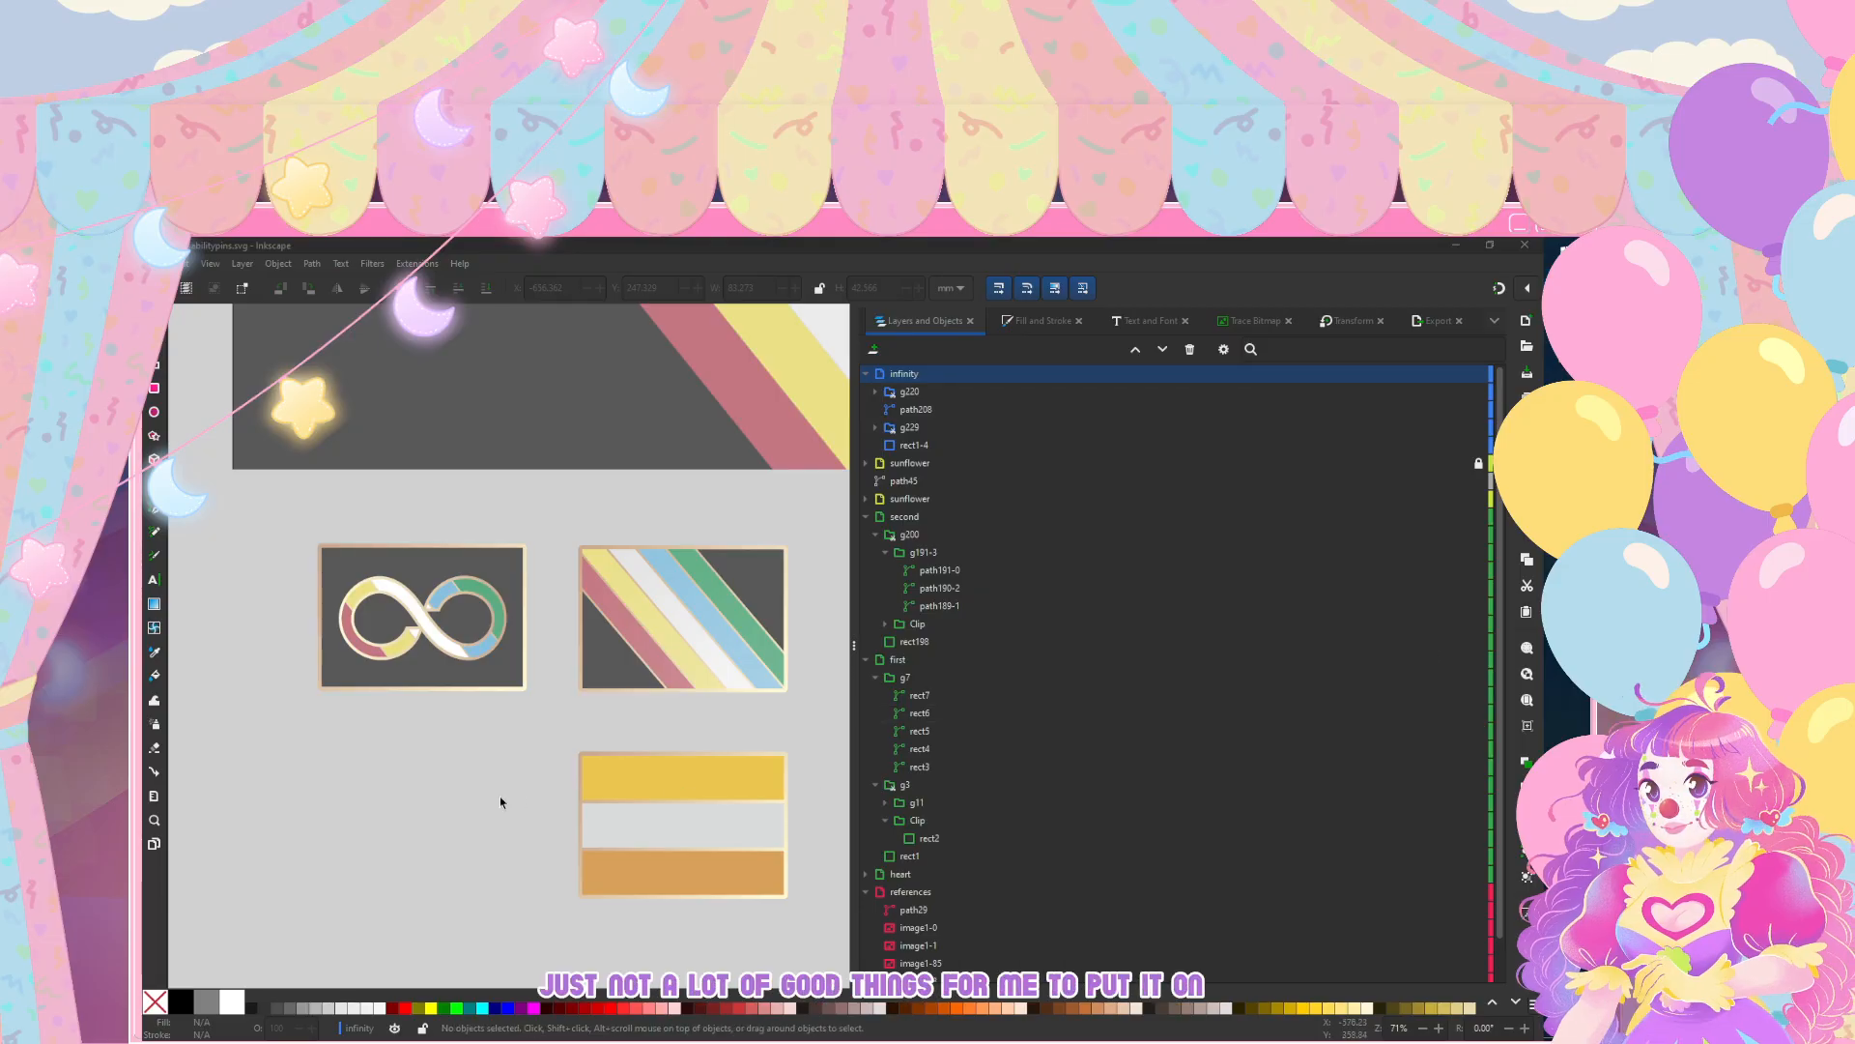
{"action": "left_click", "coordinate": [364, 850]}
Step: Nudge the infinity symbol's stripe group and outline path slightly to the left inside the dark rectangle, and save the document
{"action": "scroll", "coordinate": [374, 663], "scroll_direction": "up", "scroll_amount": 1, "text": "ctrl"}
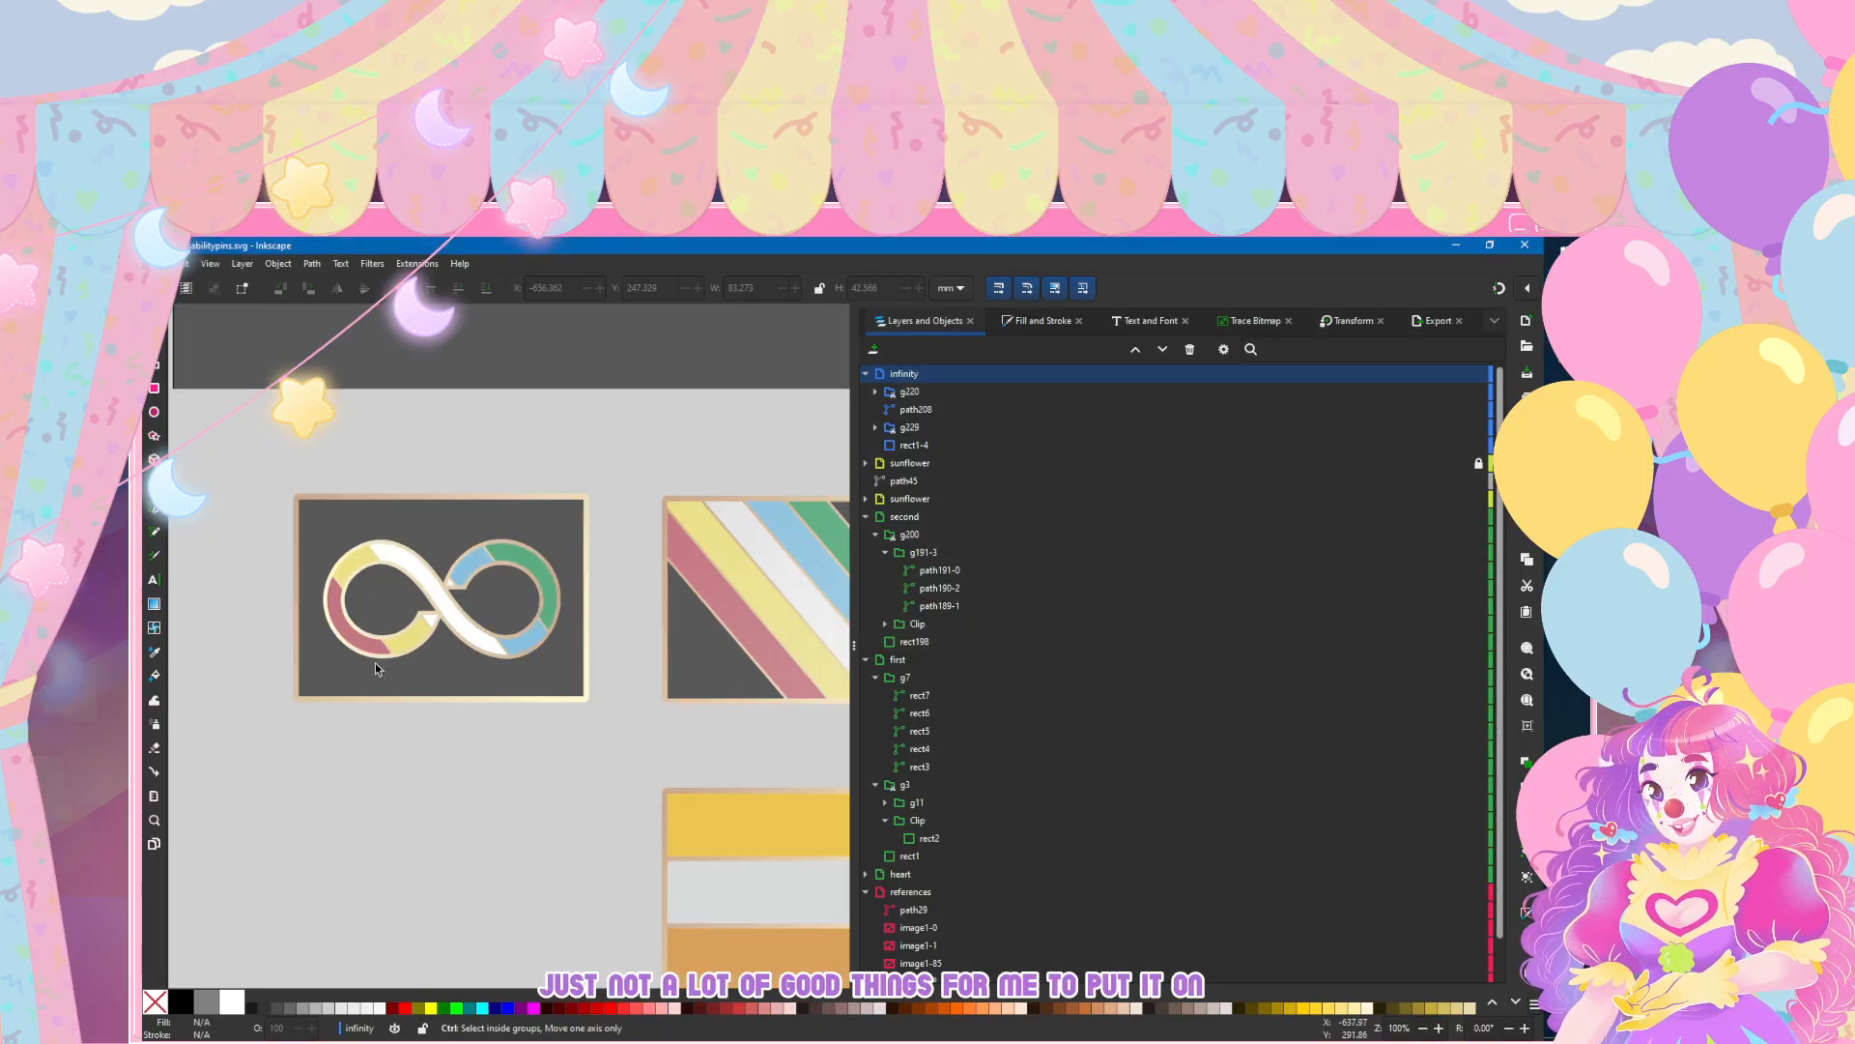
{"action": "left_click", "coordinate": [906, 393]}
{"action": "left_click", "coordinate": [908, 410], "text": "shift"}
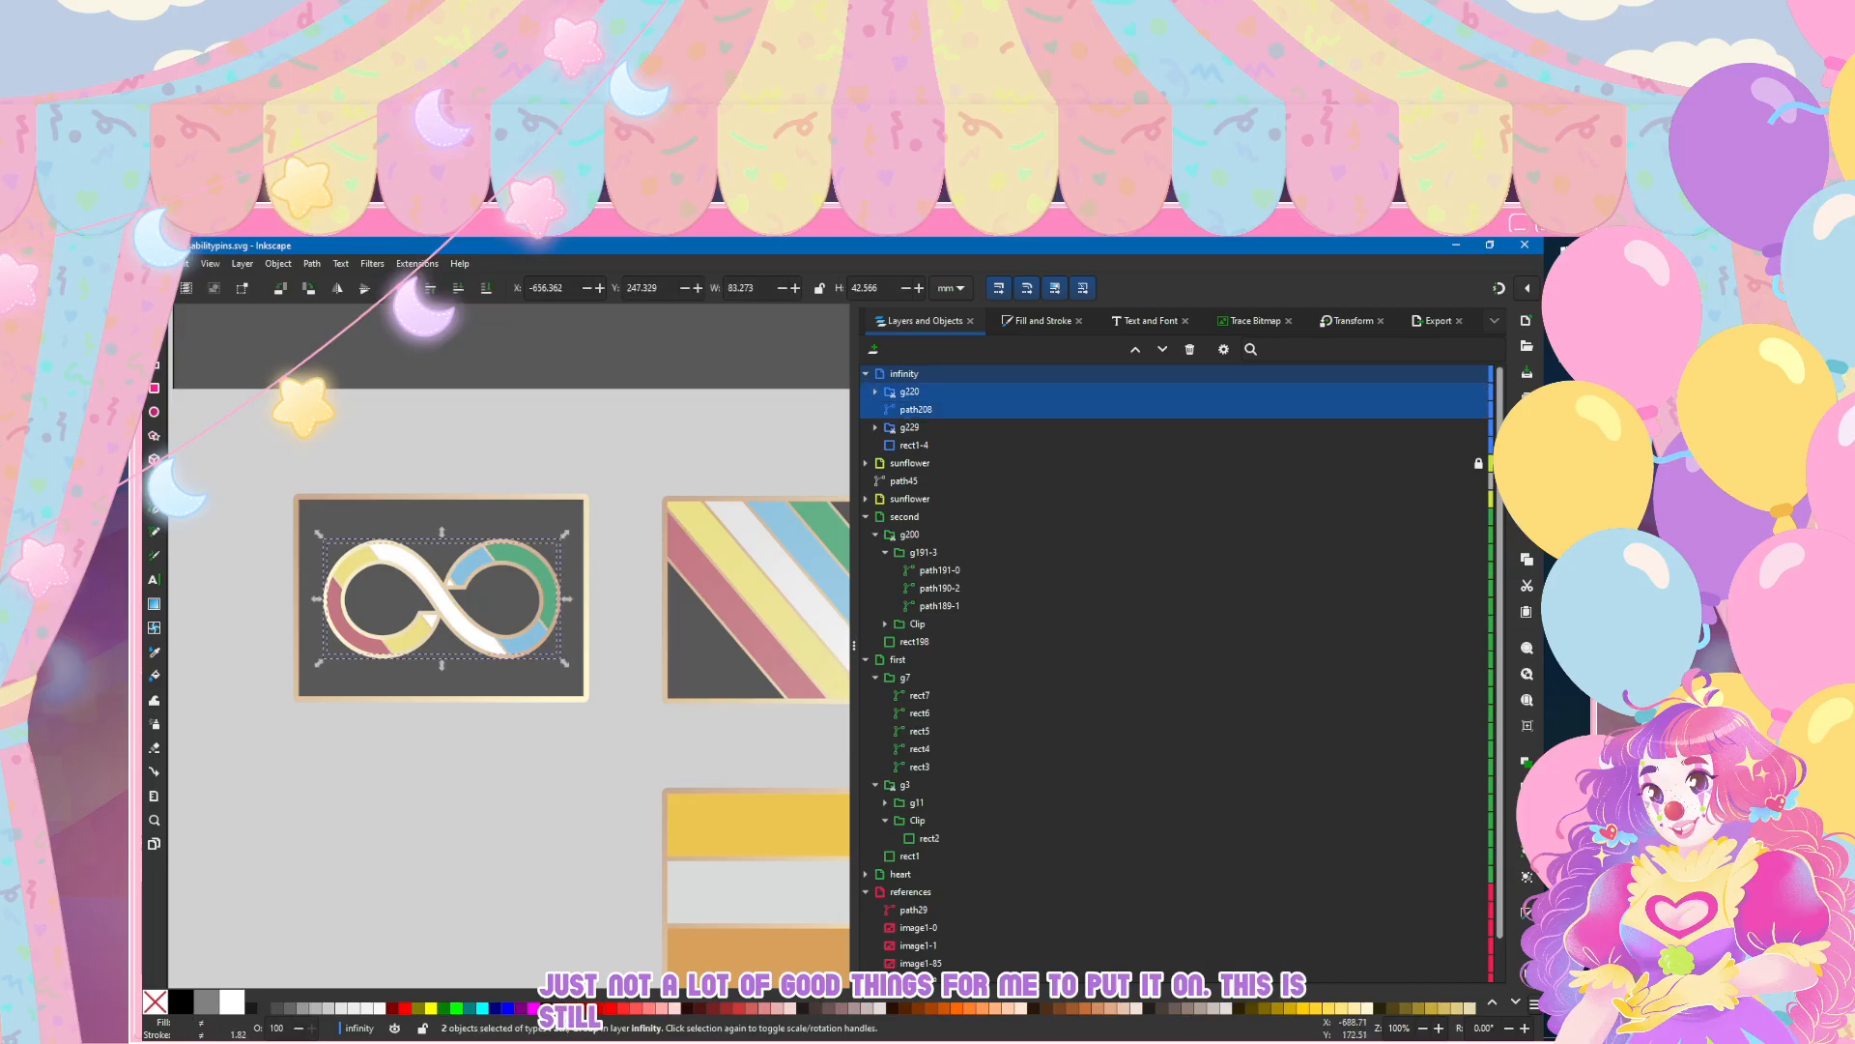
{"action": "left_click", "coordinate": [257, 512]}
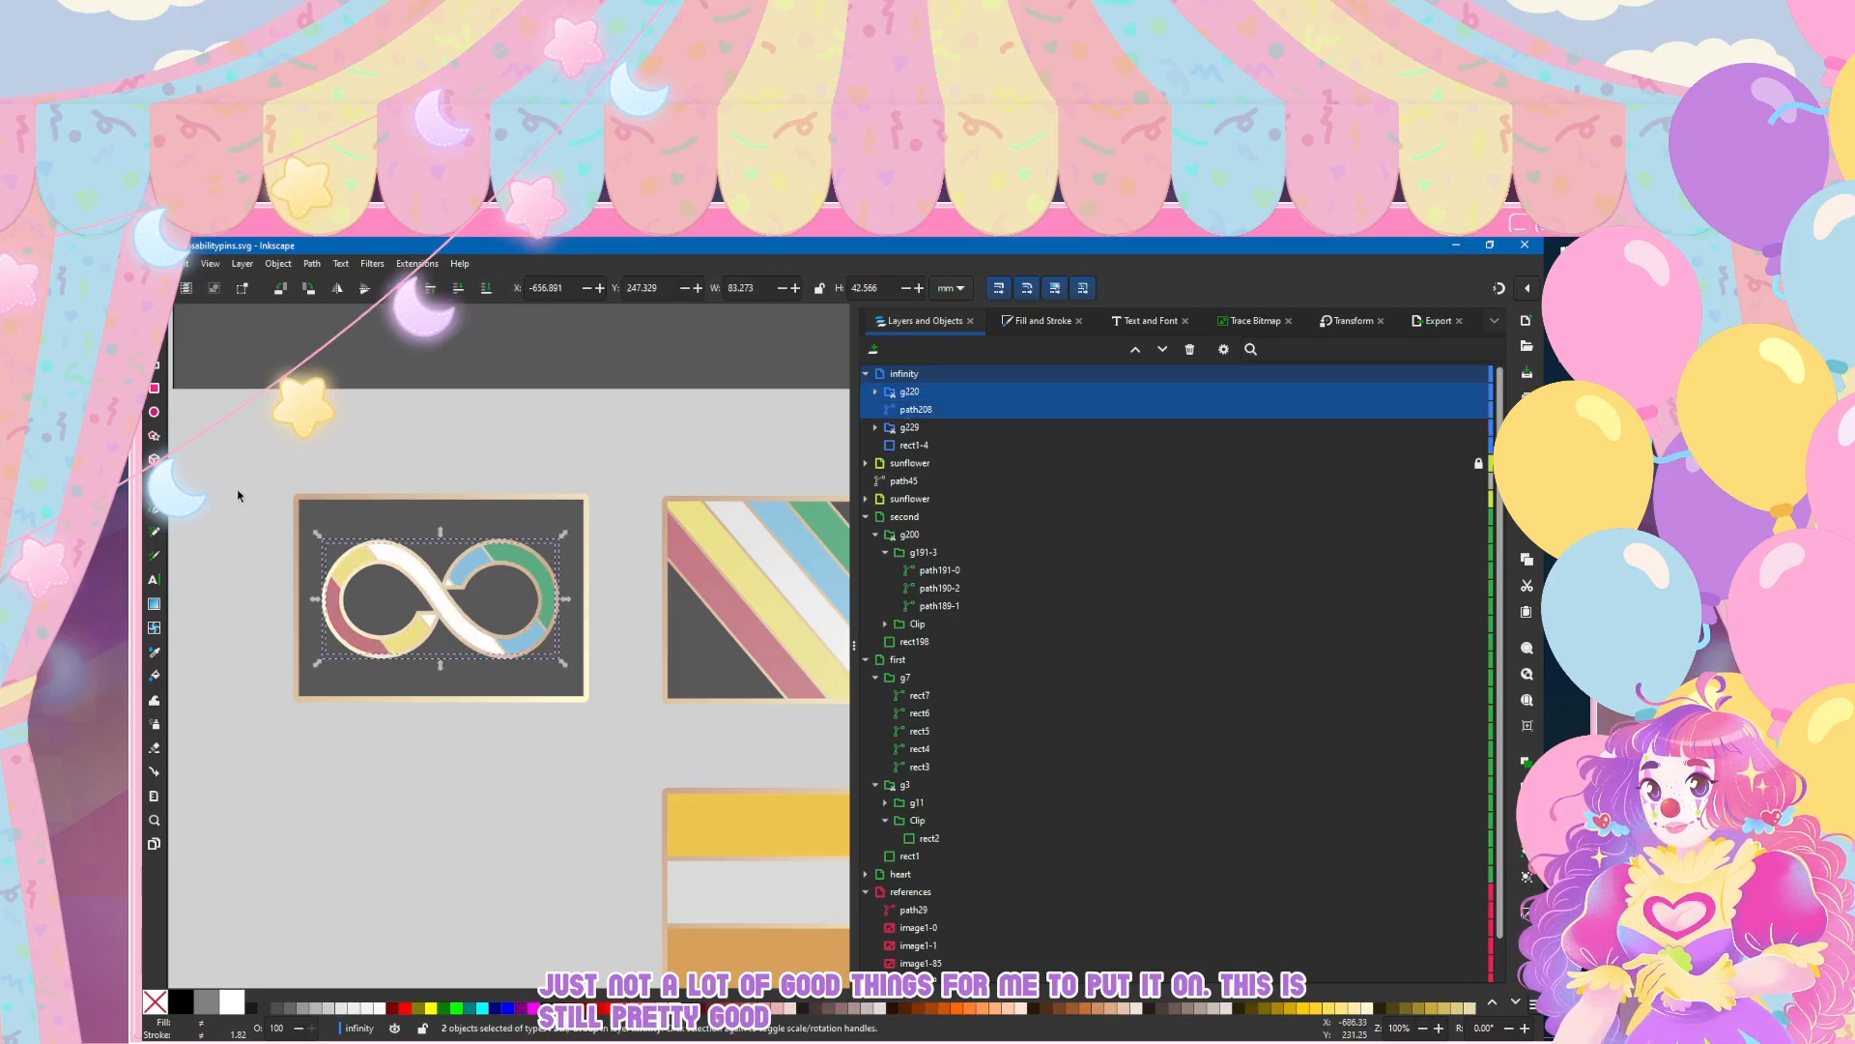
{"action": "scroll", "coordinate": [236, 488], "scroll_direction": "down", "scroll_amount": 5, "text": "ctrl"}
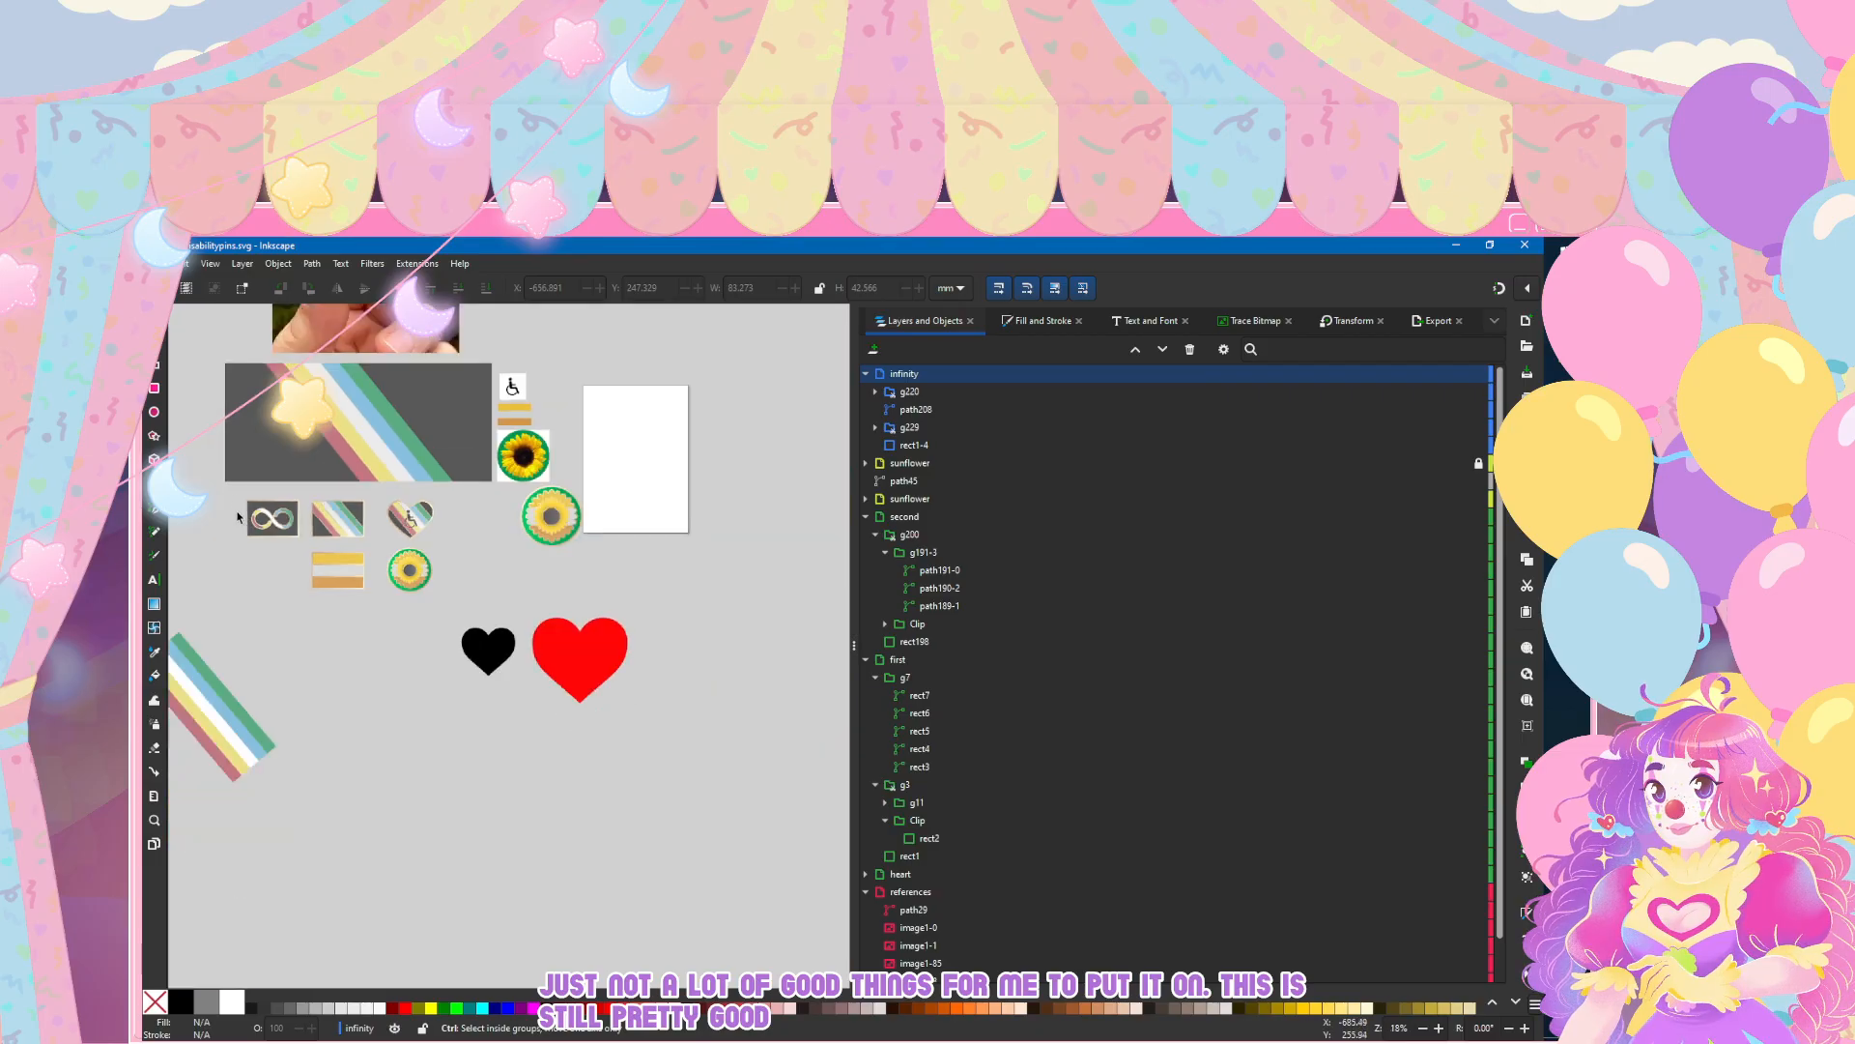
{"action": "left_click", "coordinate": [179, 263]}
{"action": "left_click", "coordinate": [156, 376]}
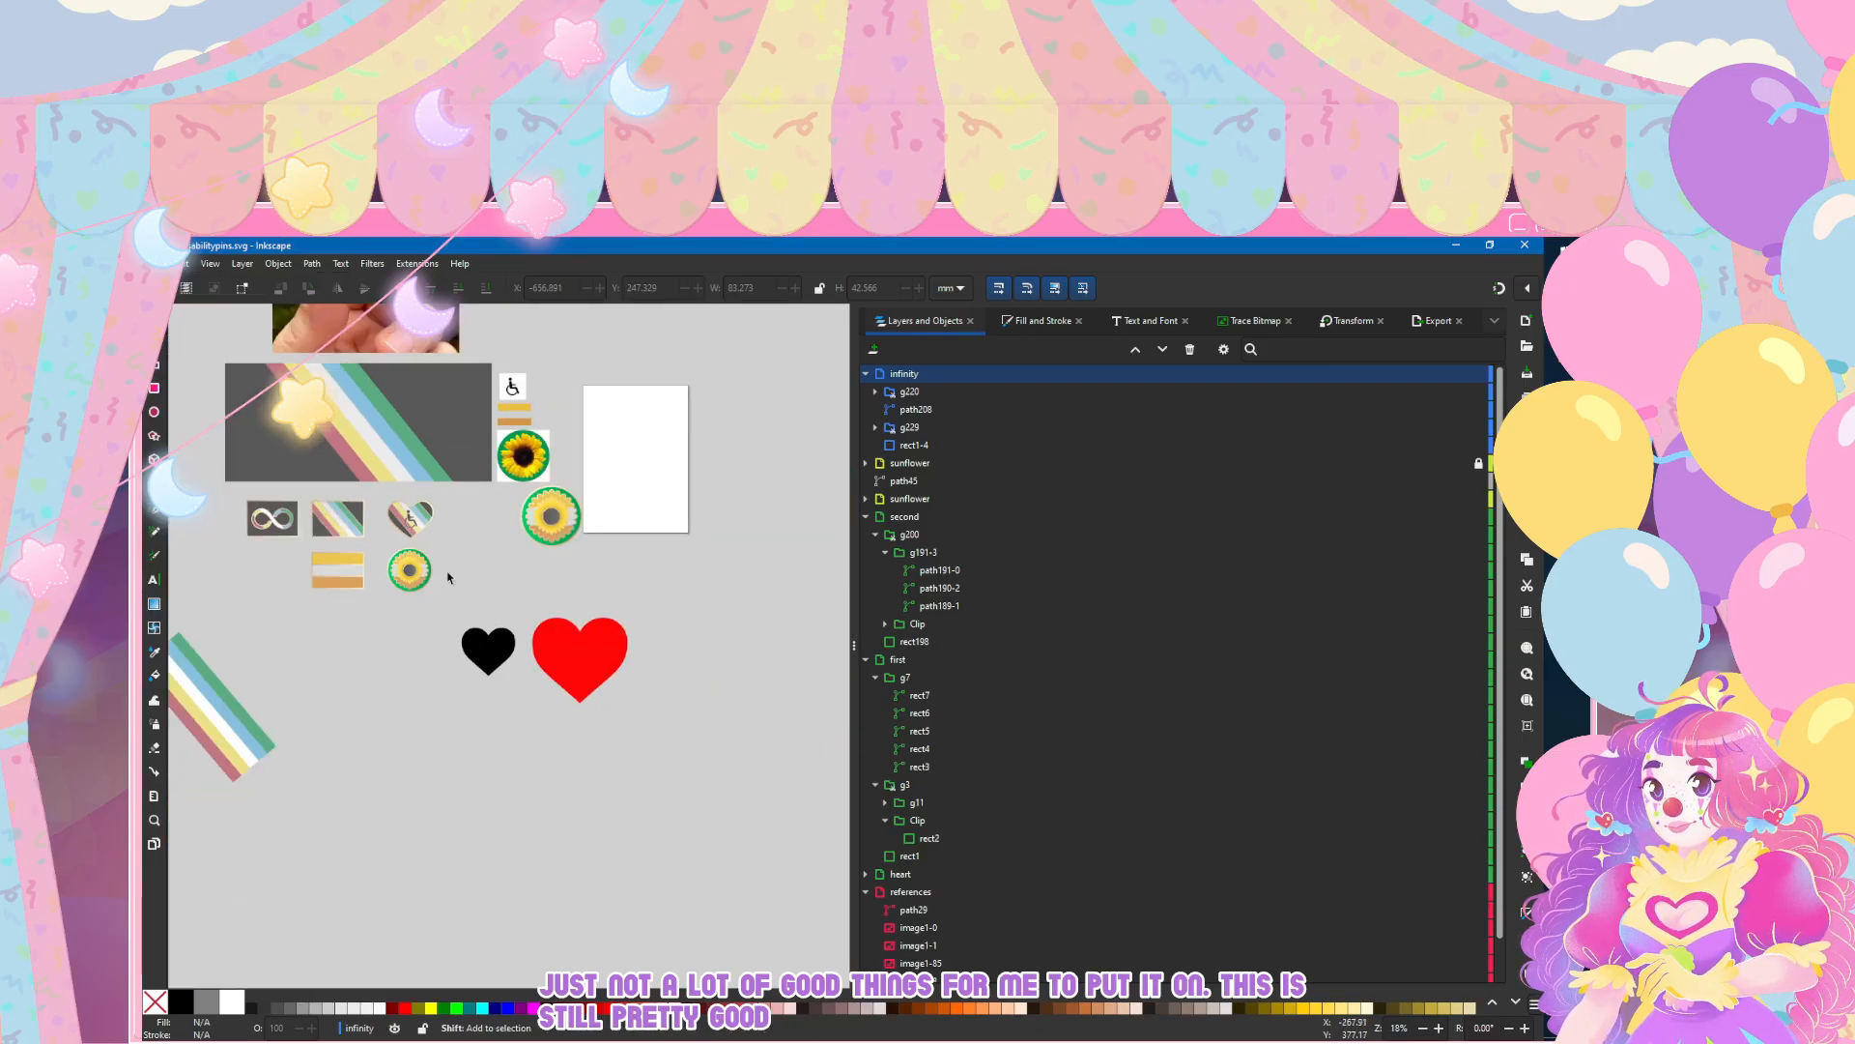
Step: Fill the striped flag pin's clipped dark background rectangle with the existing grey linear gradient 161
{"action": "scroll", "coordinate": [583, 521], "scroll_direction": "up", "scroll_amount": 6, "text": "ctrl"}
{"action": "scroll", "coordinate": [583, 521], "scroll_direction": "right", "scroll_amount": 3}
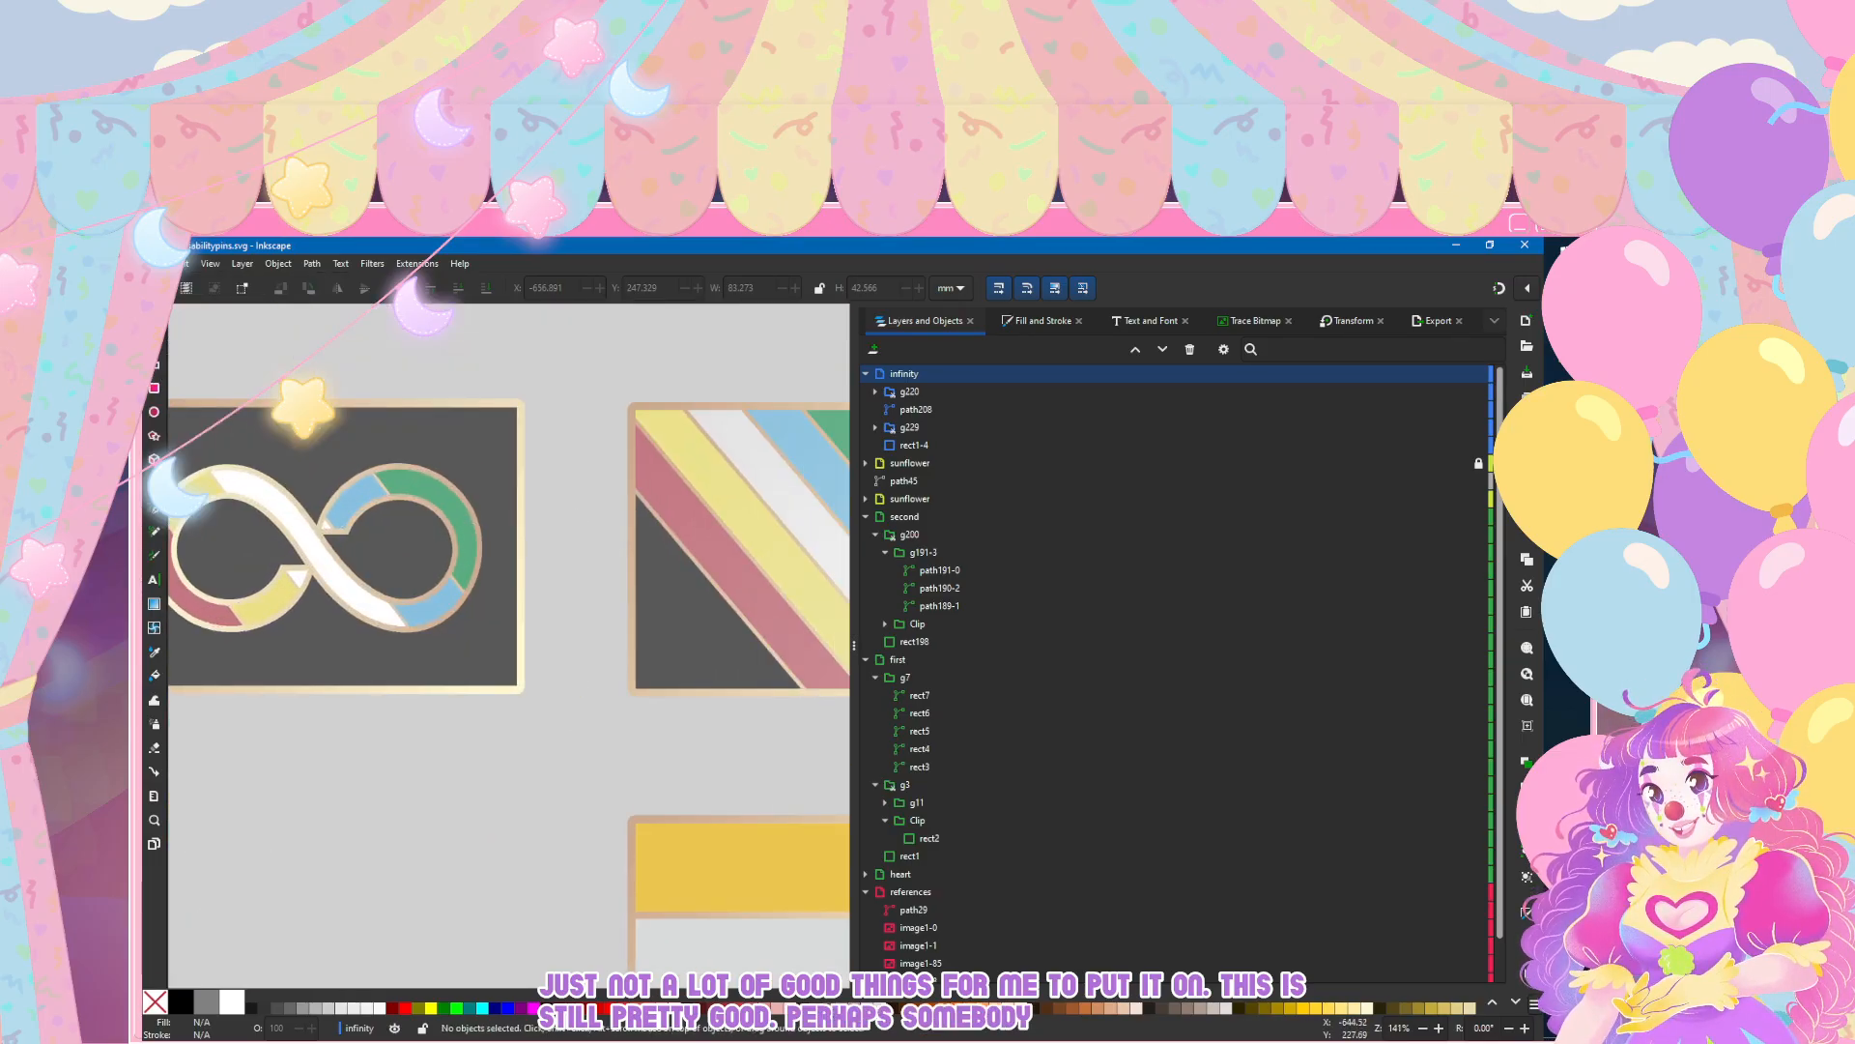
{"action": "key", "text": "n"}
{"action": "left_click", "coordinate": [692, 649]}
{"action": "scroll", "coordinate": [724, 428], "scroll_direction": "right", "scroll_amount": 3}
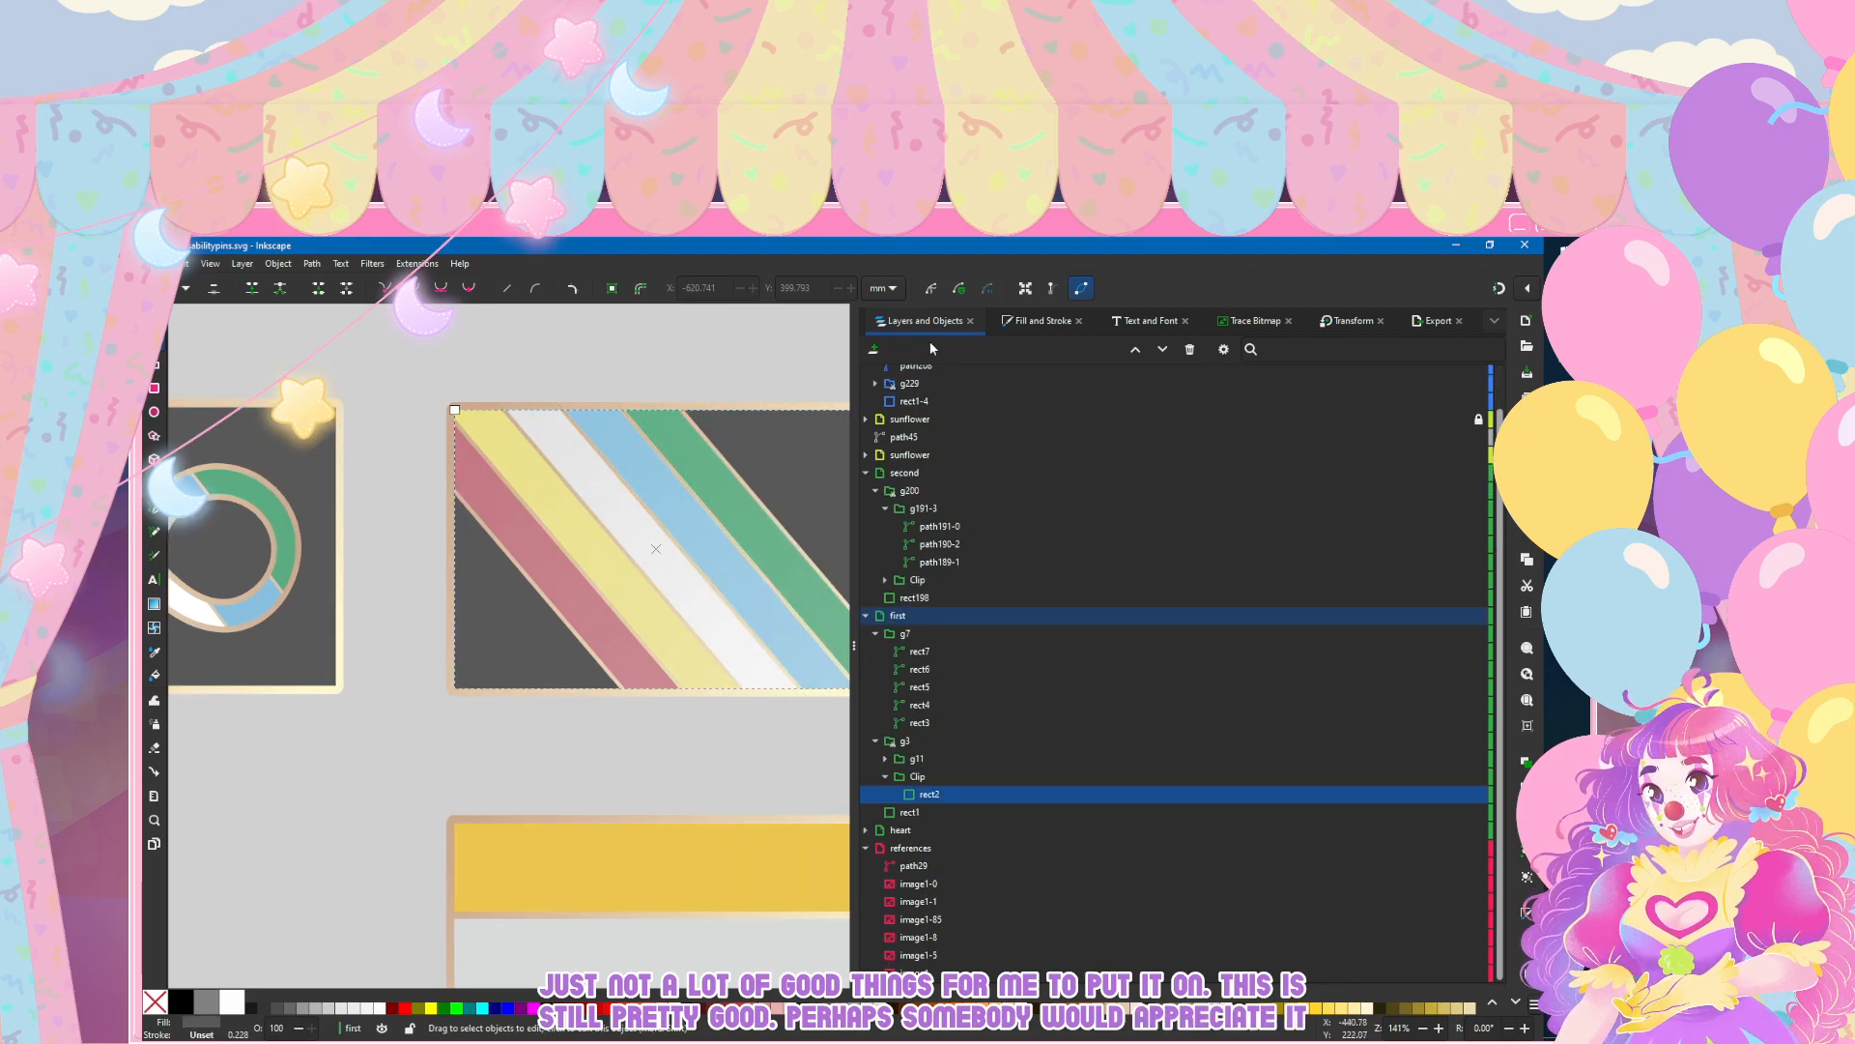
{"action": "left_click", "coordinate": [1036, 321]}
{"action": "left_click", "coordinate": [915, 370]}
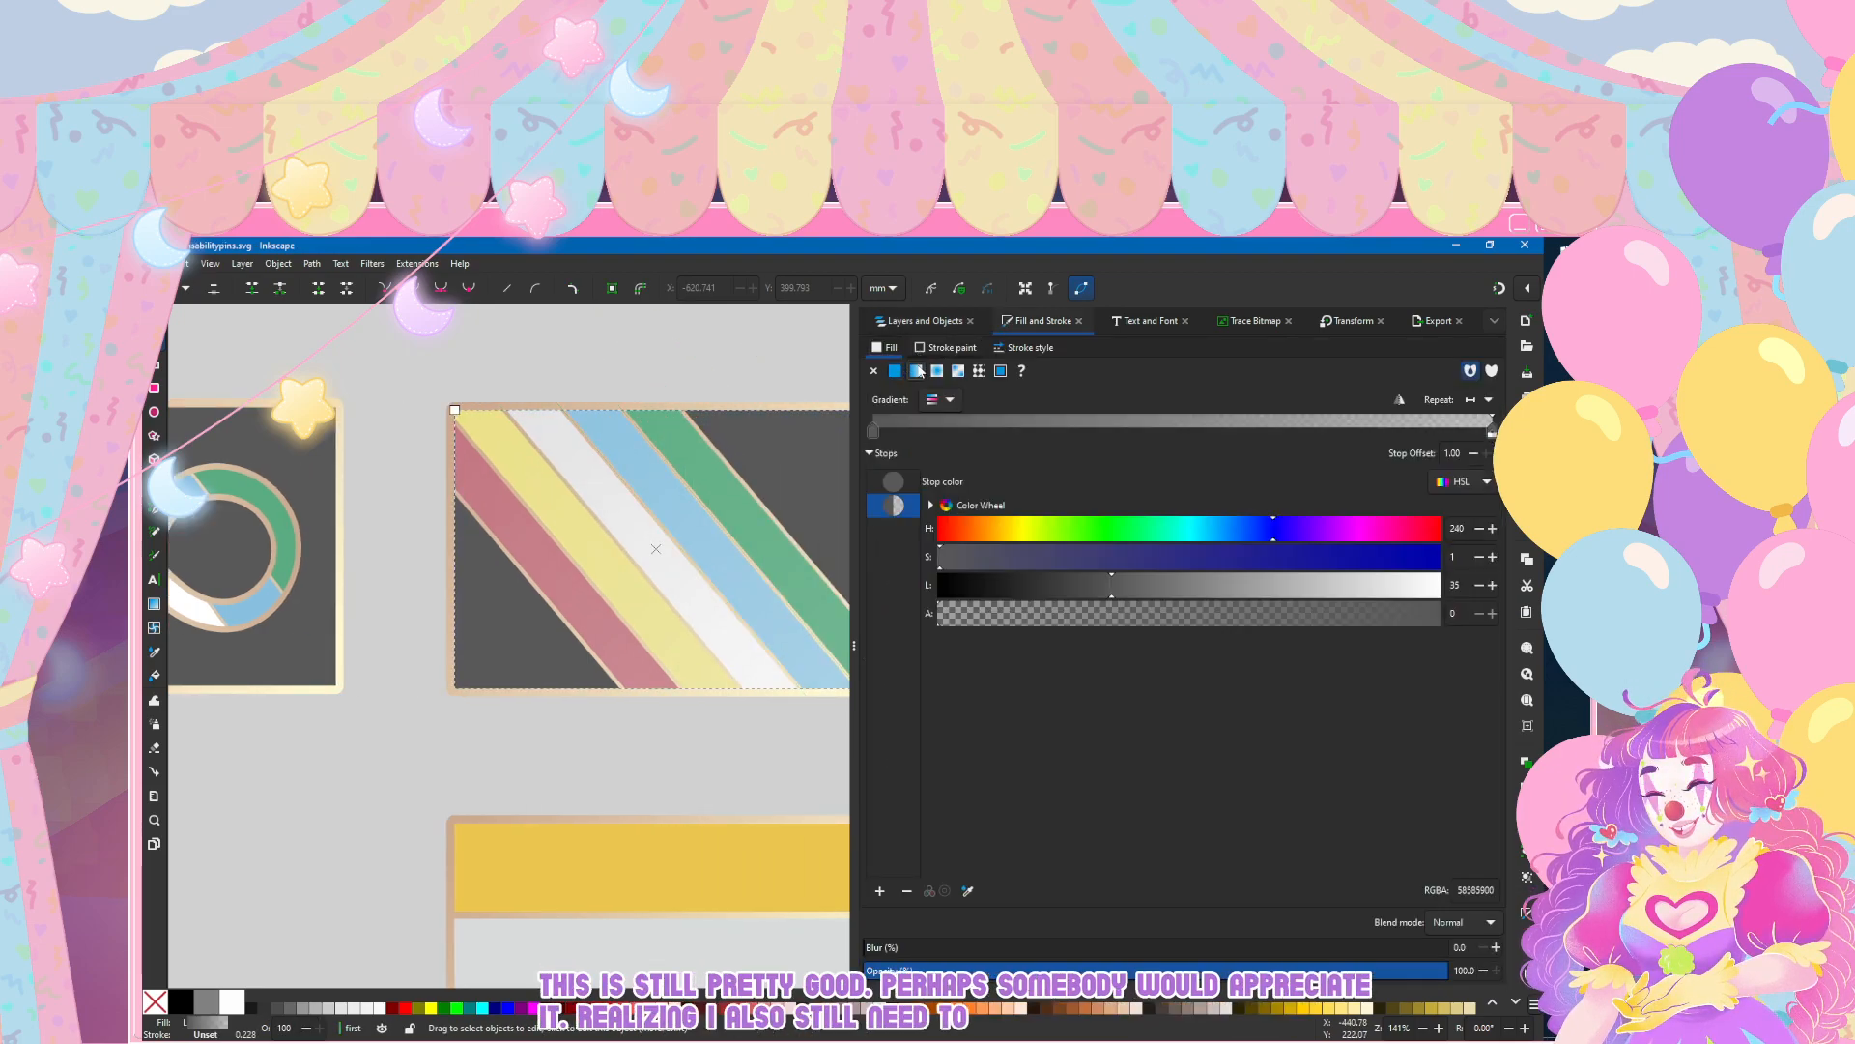
{"action": "left_click", "coordinate": [947, 402]}
{"action": "left_click", "coordinate": [892, 477]}
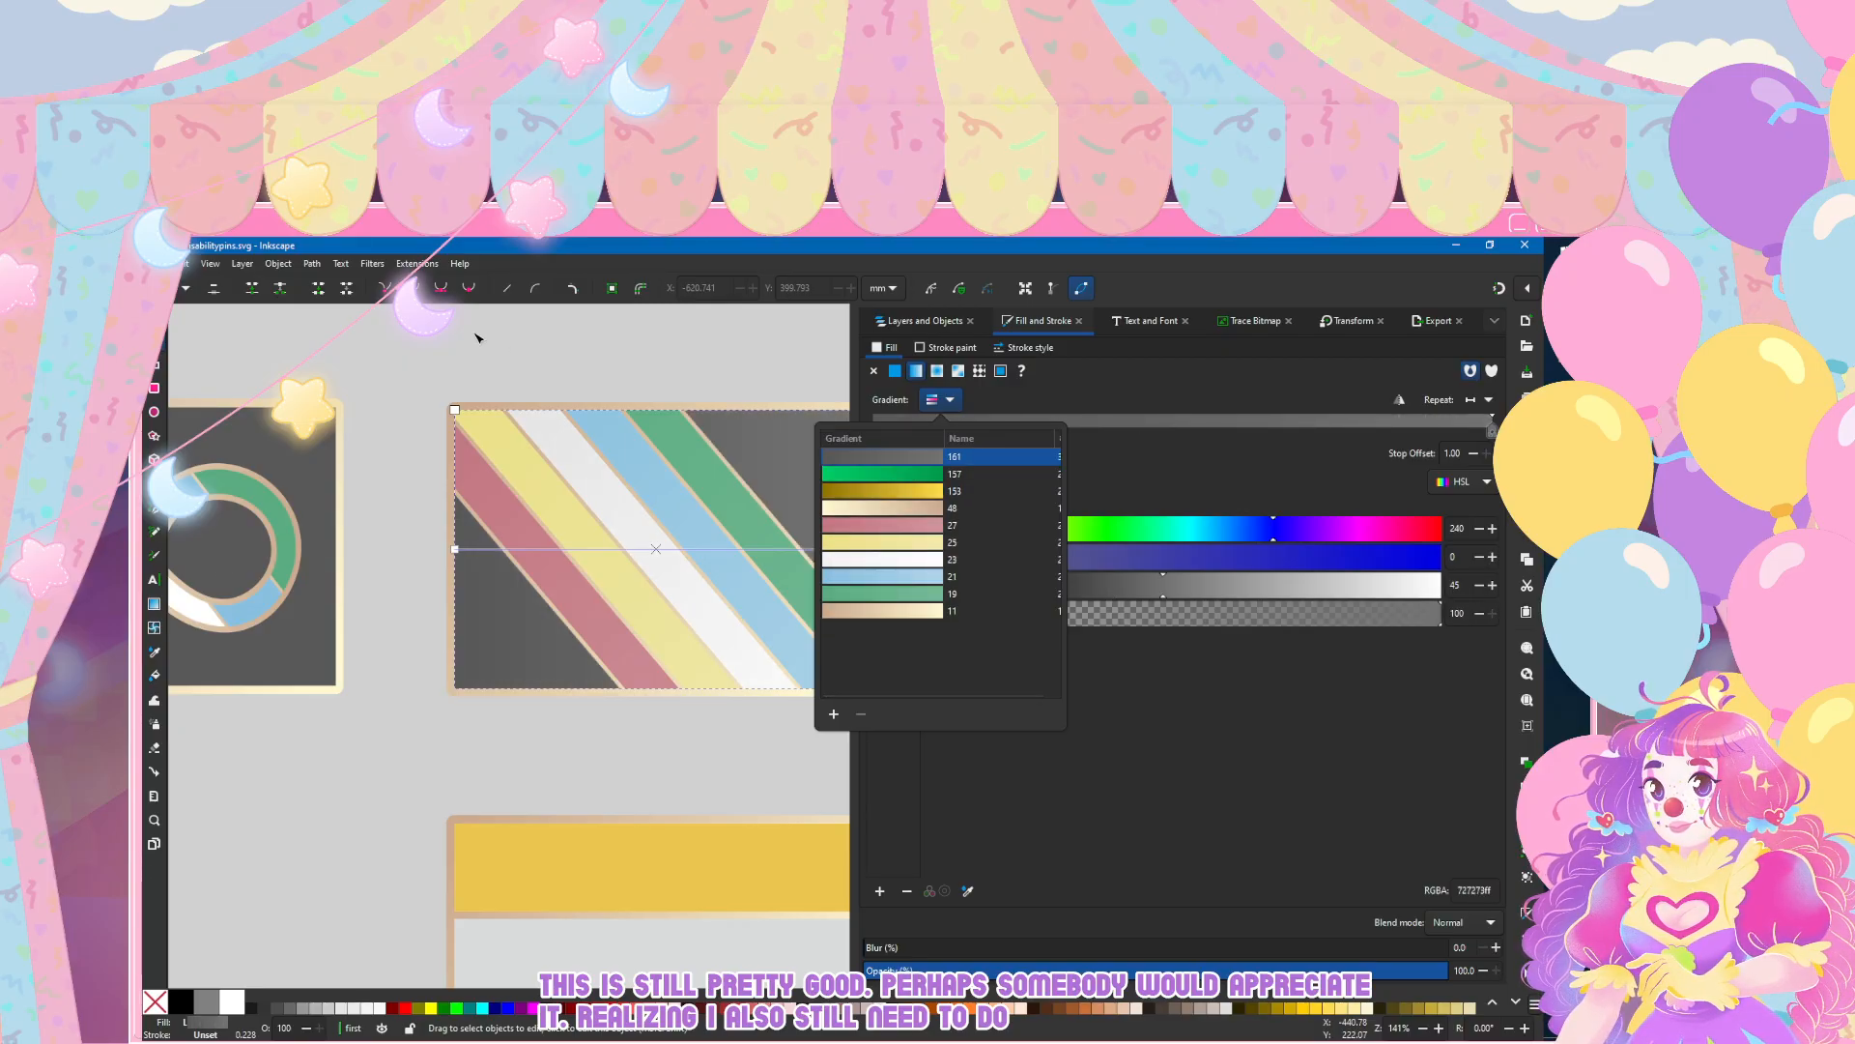
{"action": "left_click", "coordinate": [957, 391]}
{"action": "scroll", "coordinate": [461, 397], "scroll_direction": "right", "scroll_amount": 2}
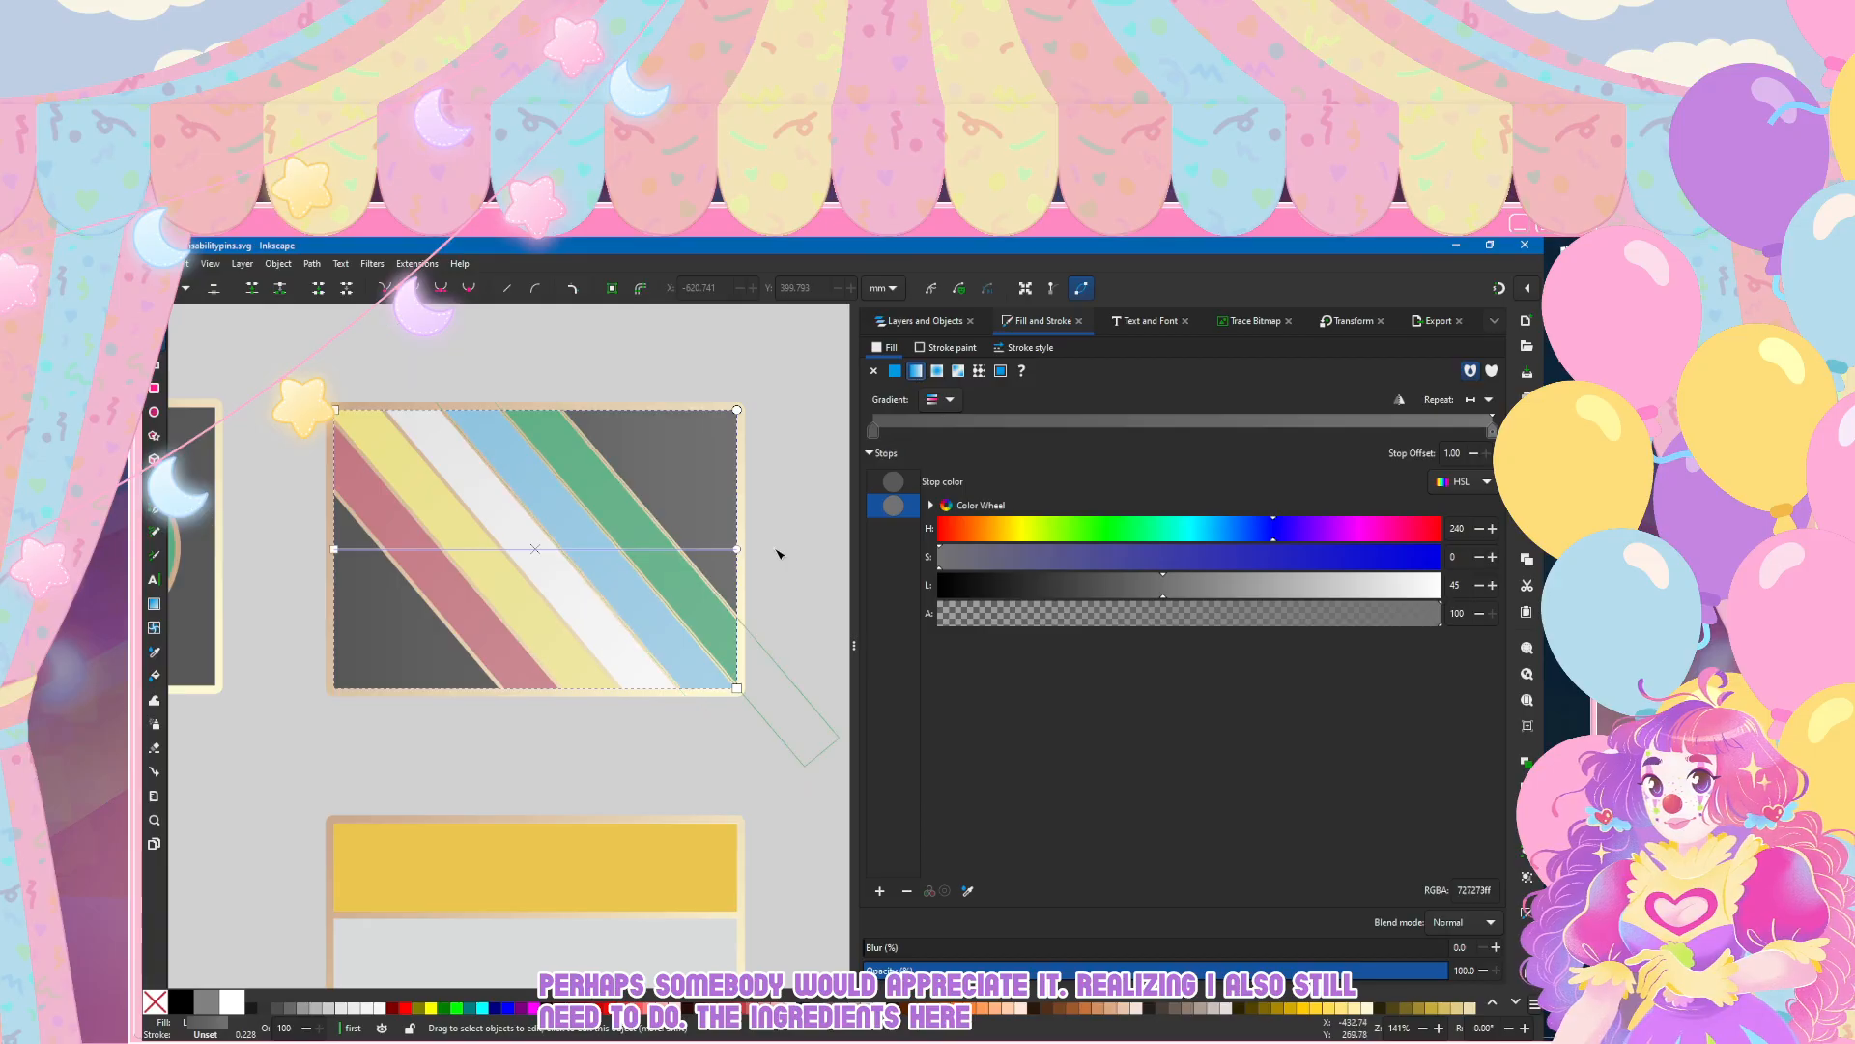
{"action": "scroll", "coordinate": [483, 648], "scroll_direction": "left", "scroll_amount": 6}
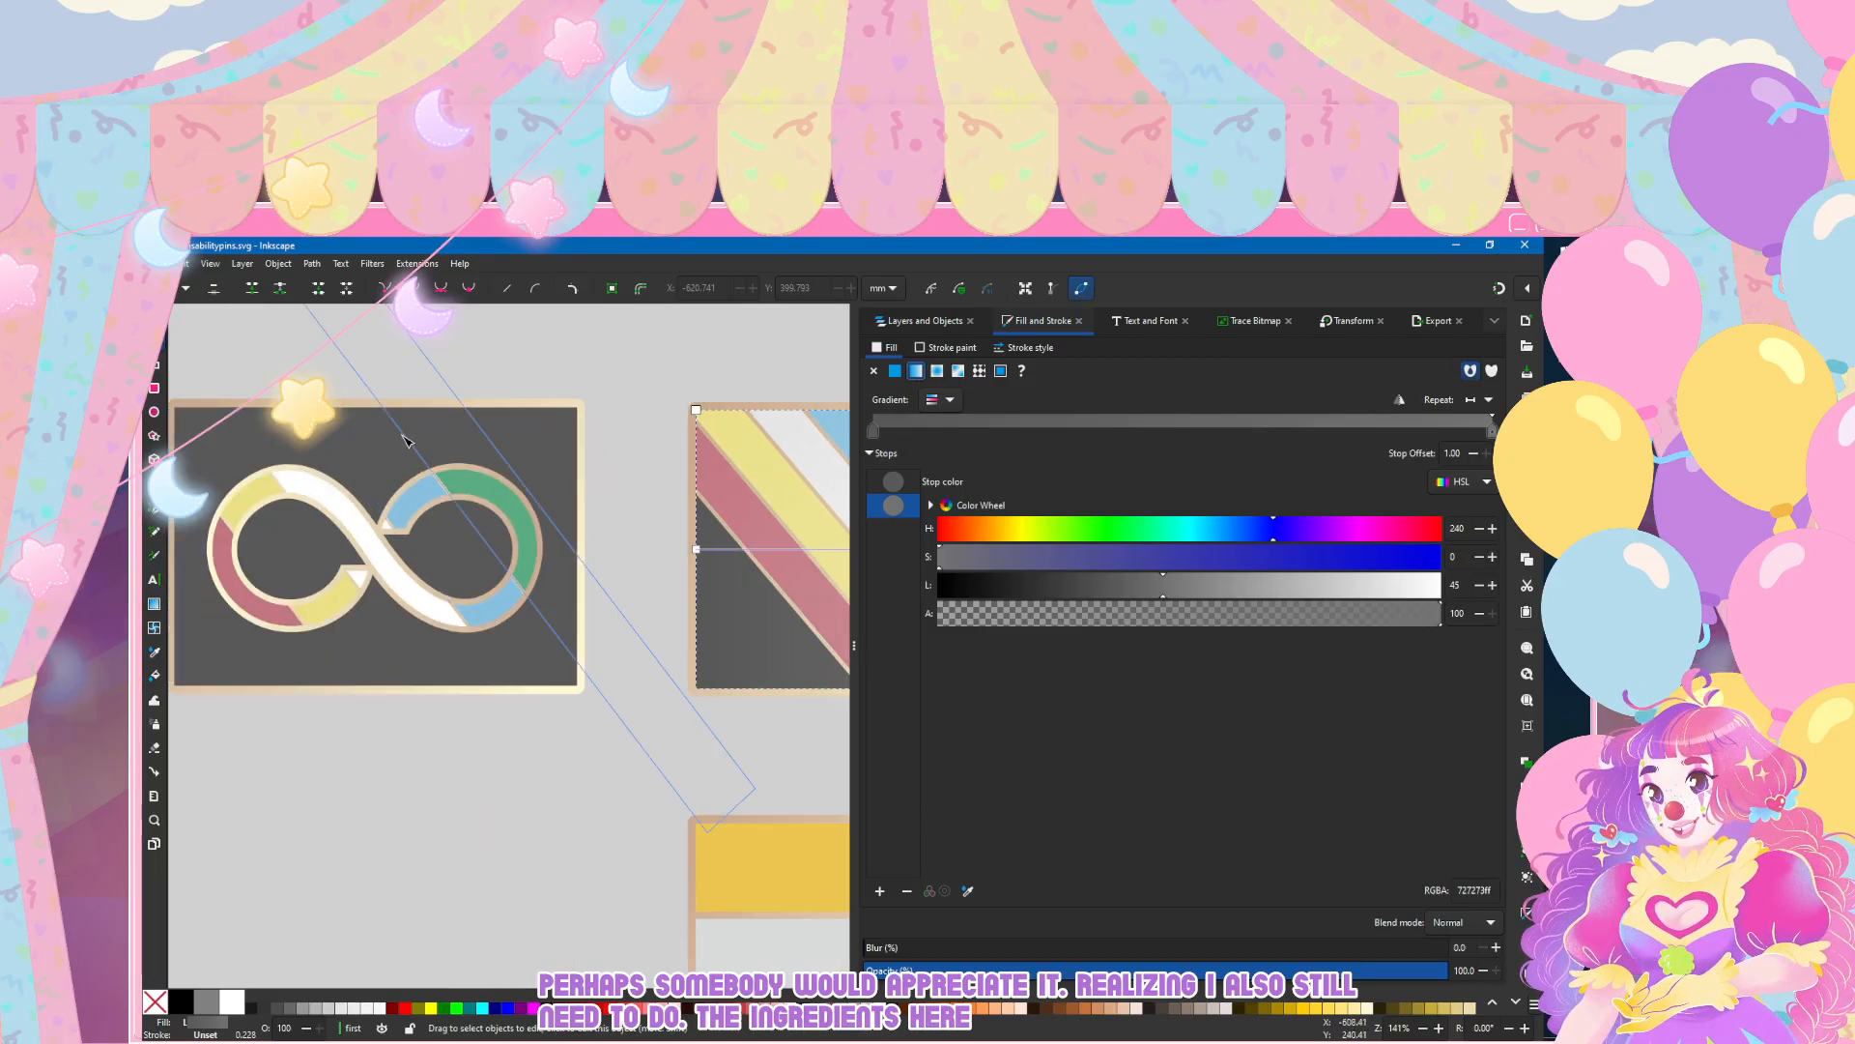
Step: Apply the grey linear gradient 161 as fill to the infinity pin's outer outlined rectangle
{"action": "key", "text": "ctrl+shift+l"}
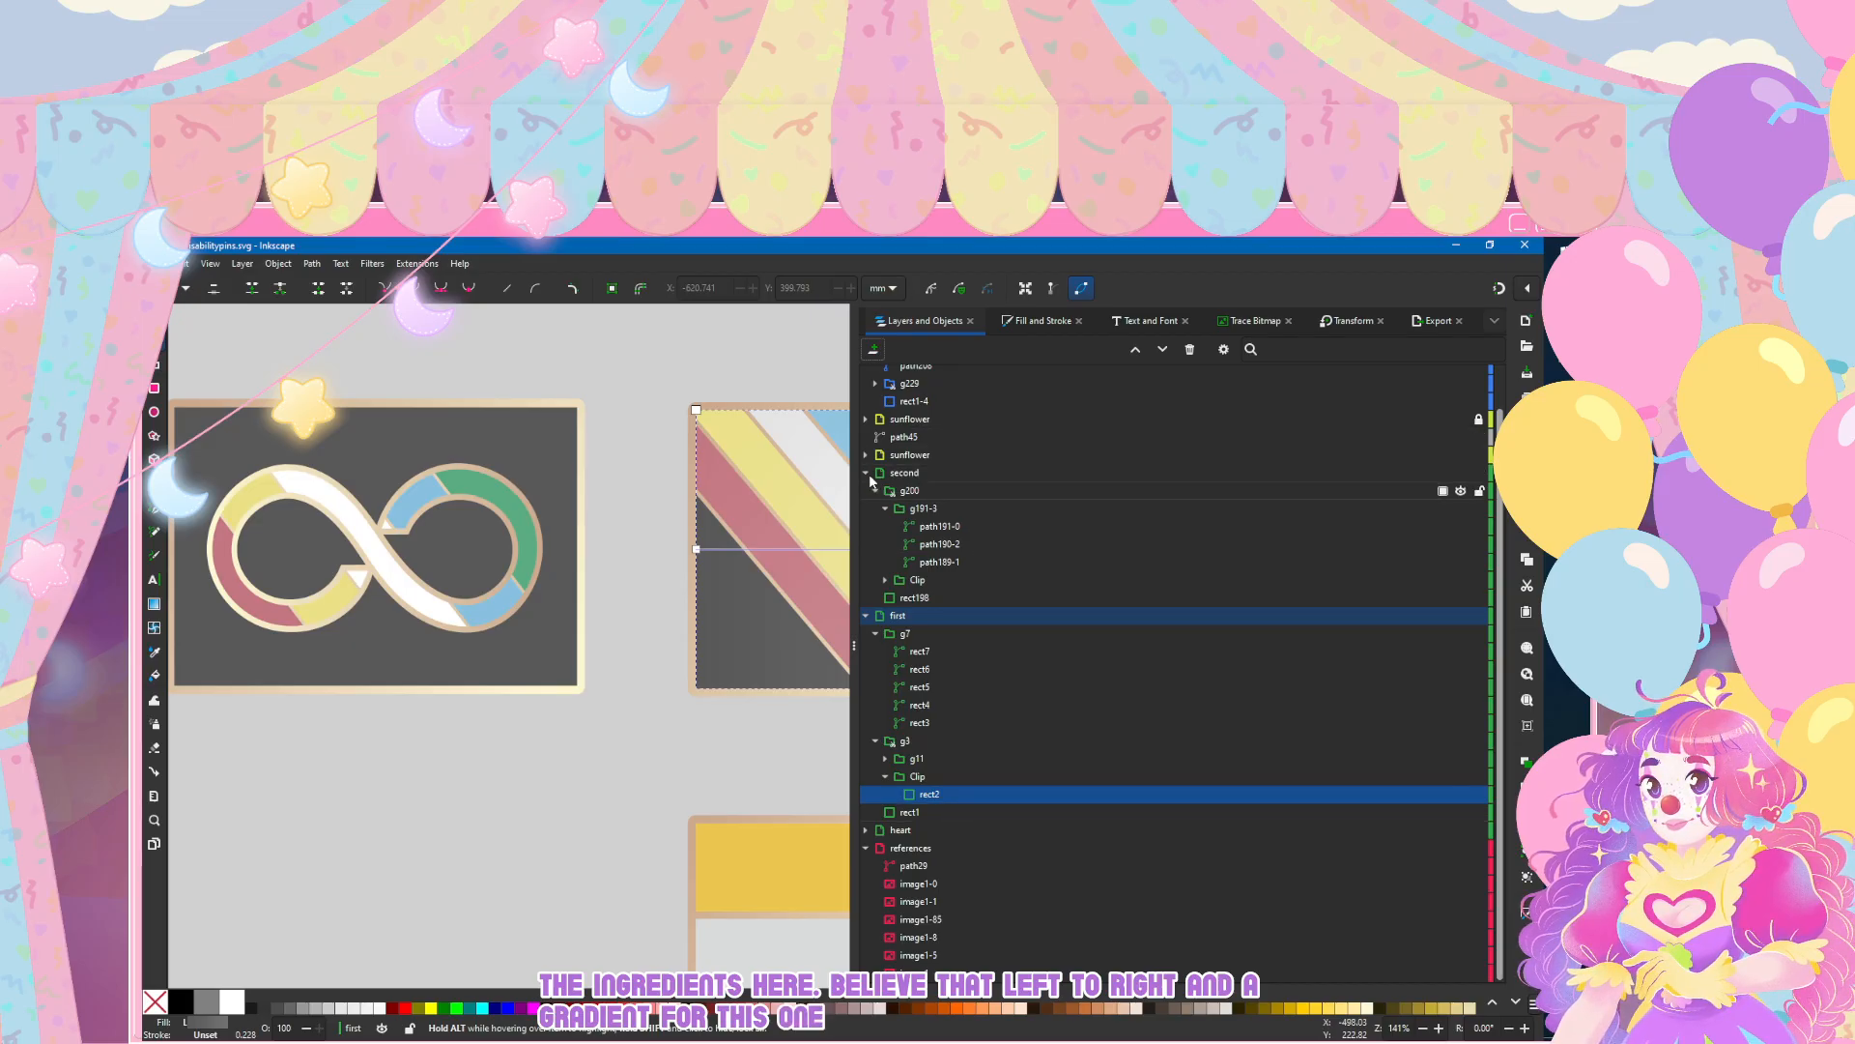
{"action": "left_click", "coordinate": [866, 616]}
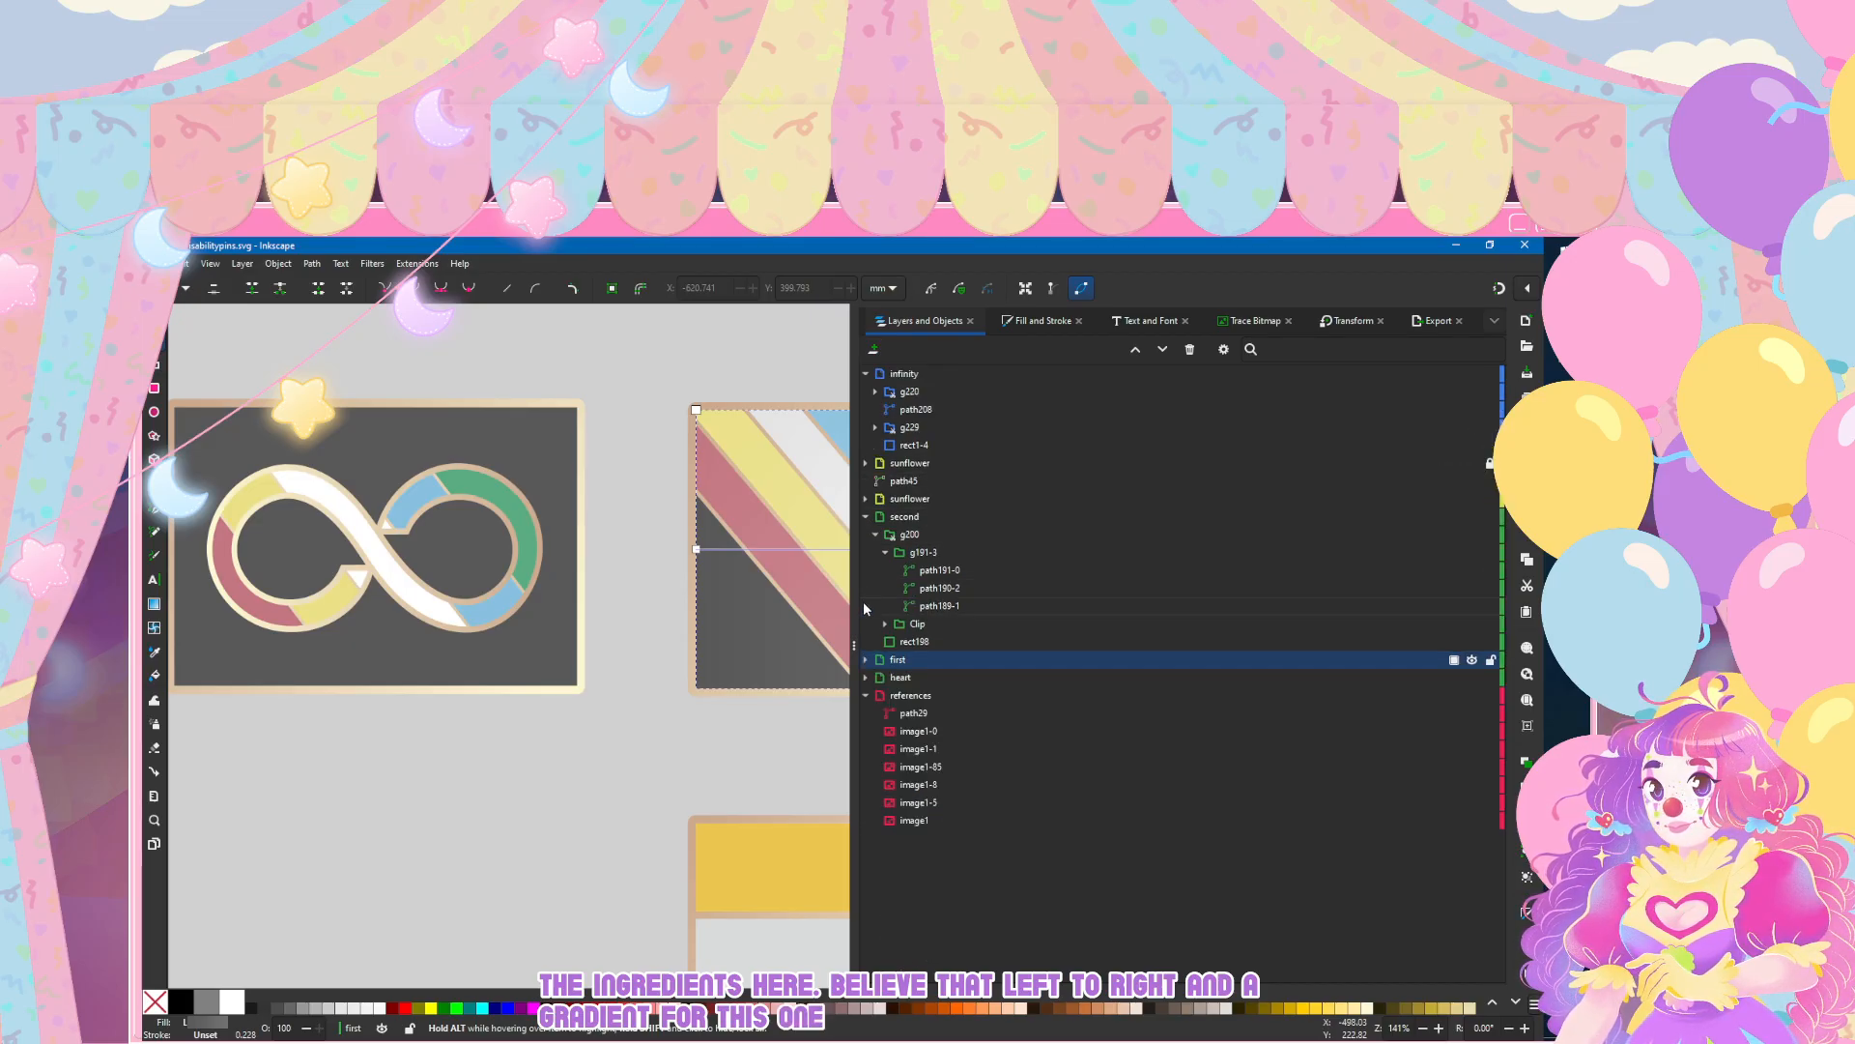
{"action": "left_click", "coordinate": [926, 446]}
{"action": "left_click", "coordinate": [1039, 319]}
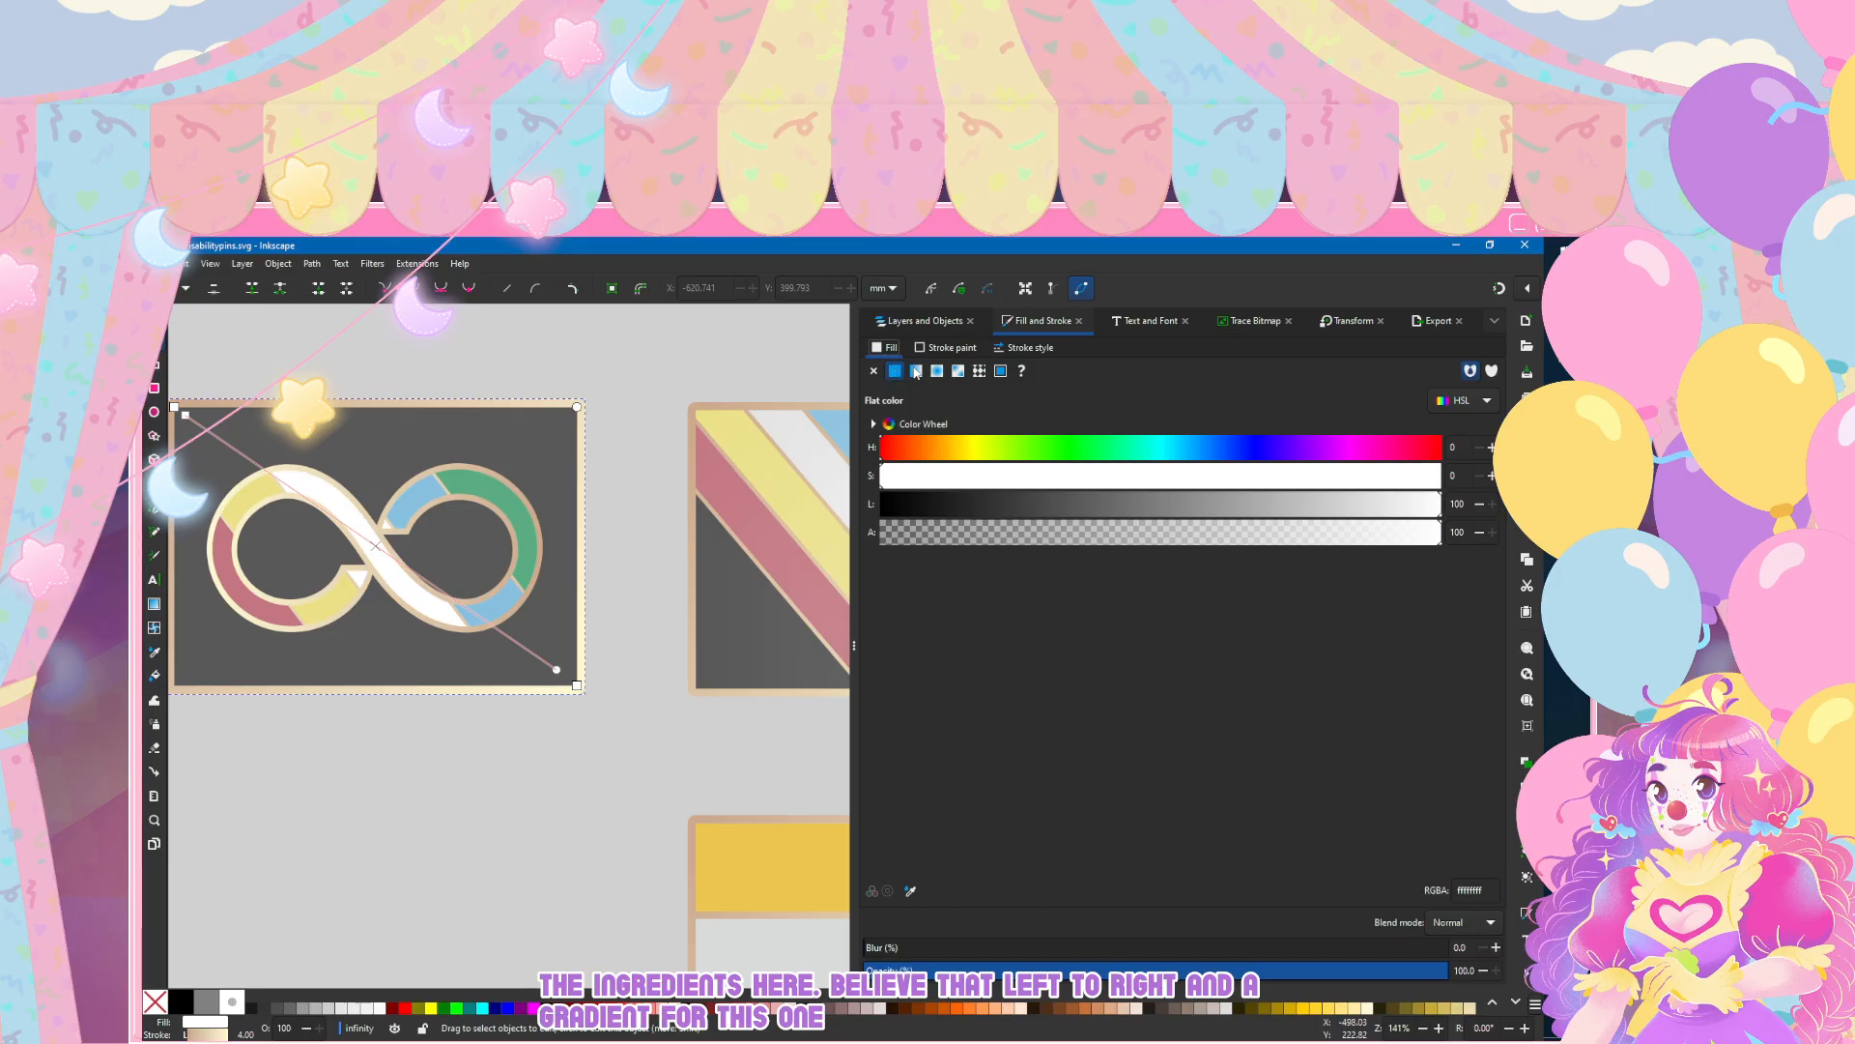
{"action": "left_click", "coordinate": [916, 371]}
{"action": "left_click", "coordinate": [937, 400]}
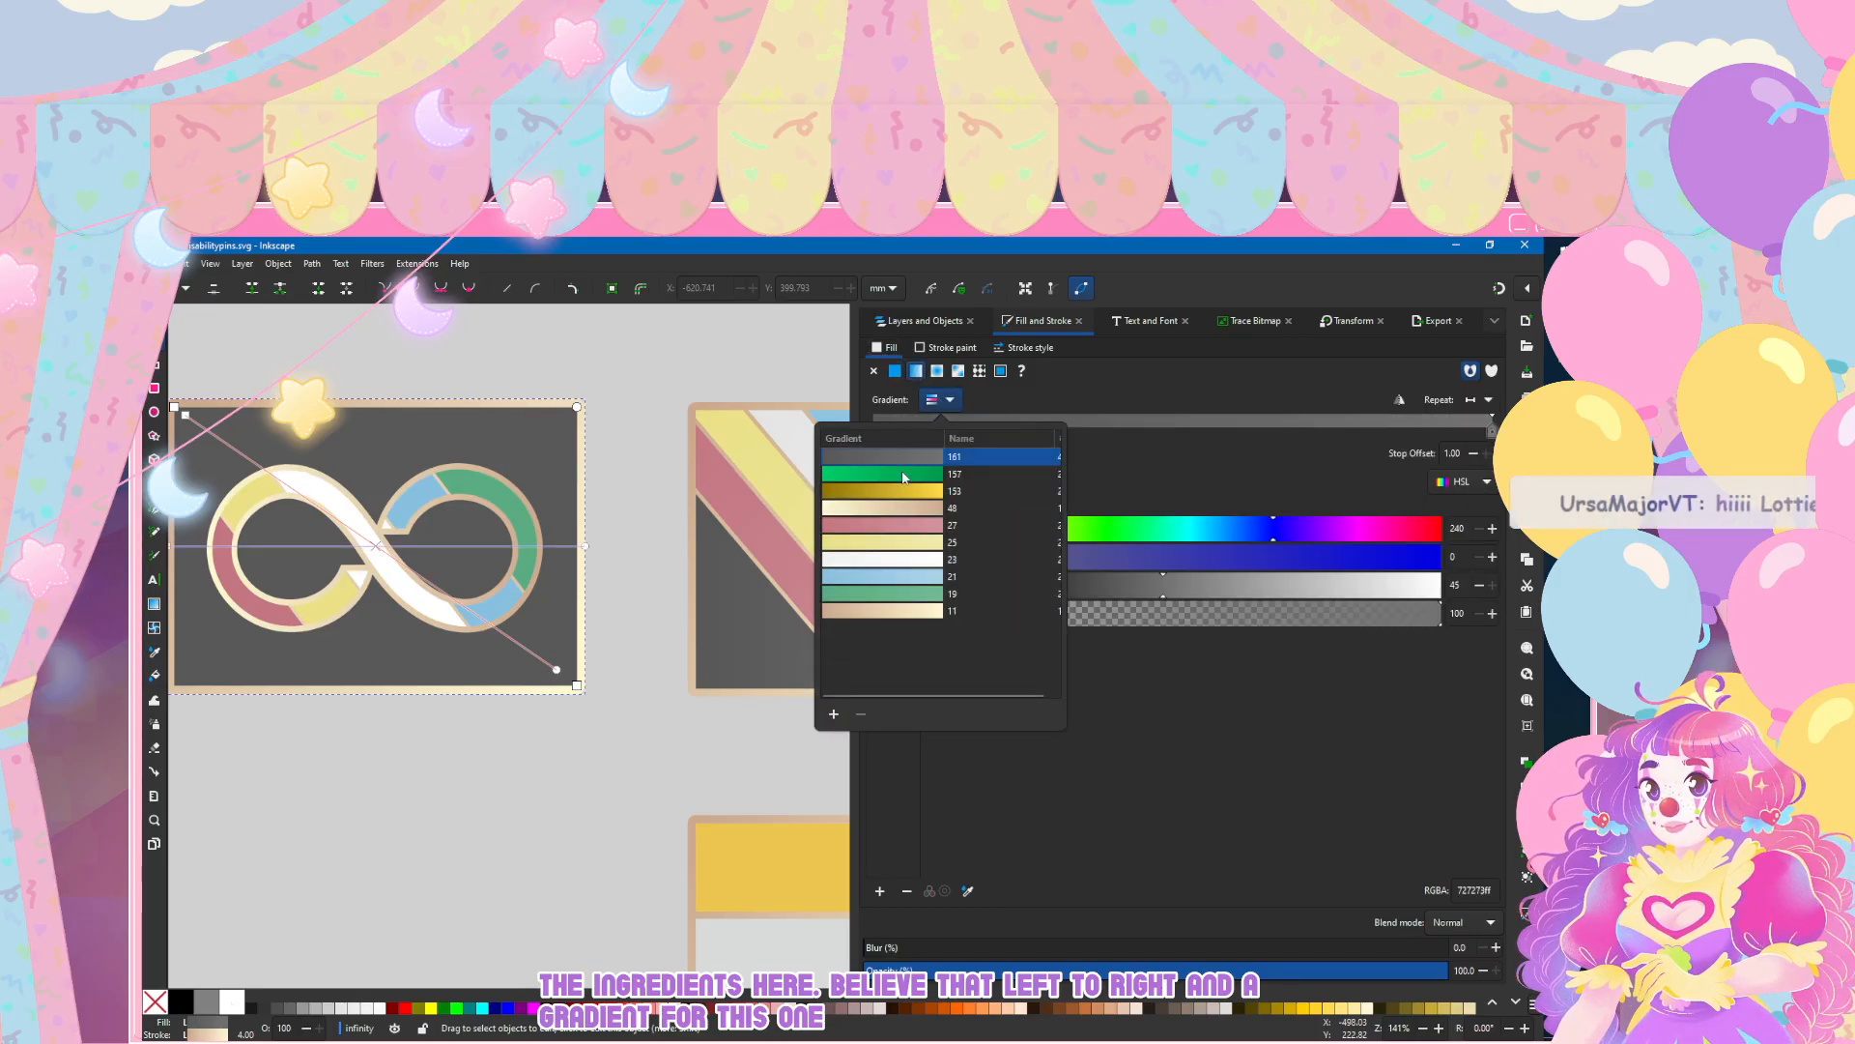
Step: Select the dark rectangle inside the infinity pin's clipped background group and fill it with the grey linear gradient 161
{"action": "left_click", "coordinate": [908, 319]}
{"action": "left_click", "coordinate": [908, 319]}
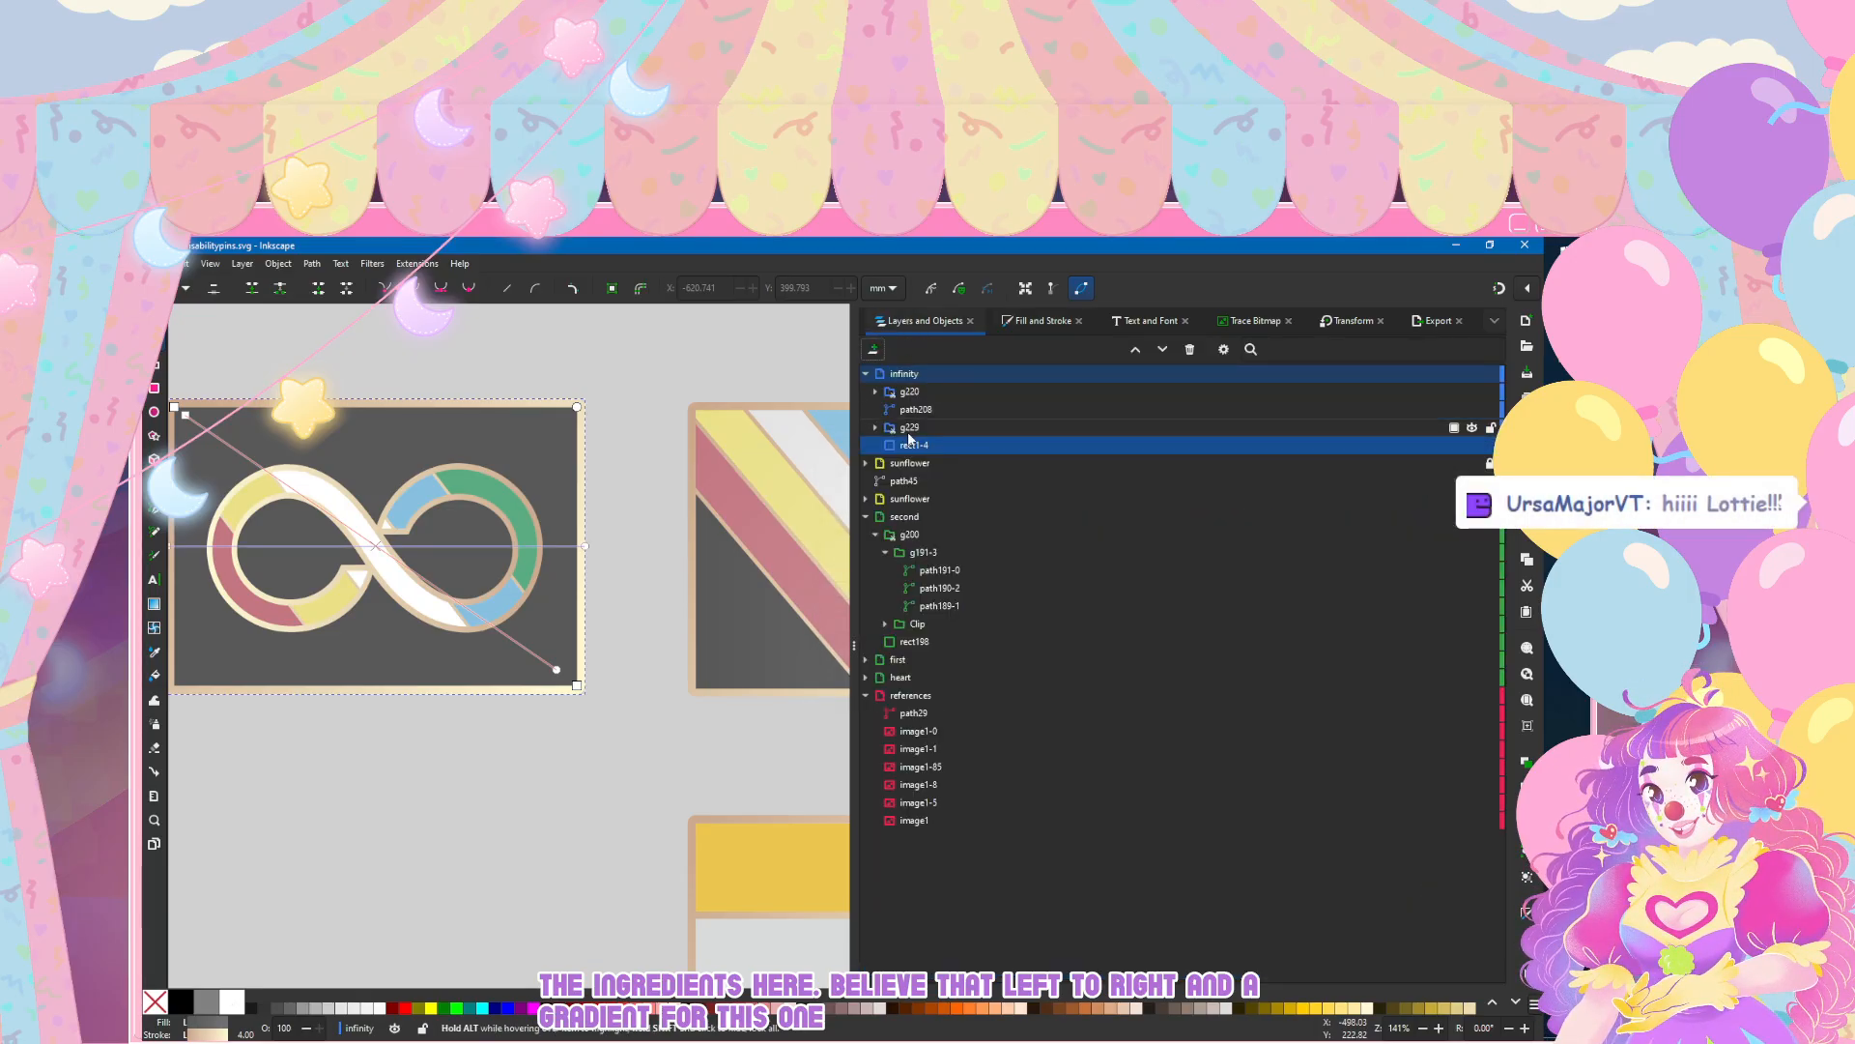
{"action": "left_click", "coordinate": [875, 428]}
{"action": "left_click", "coordinate": [903, 446]}
{"action": "left_click", "coordinate": [884, 445]}
{"action": "left_click", "coordinate": [914, 463]}
{"action": "left_click", "coordinate": [1005, 322]}
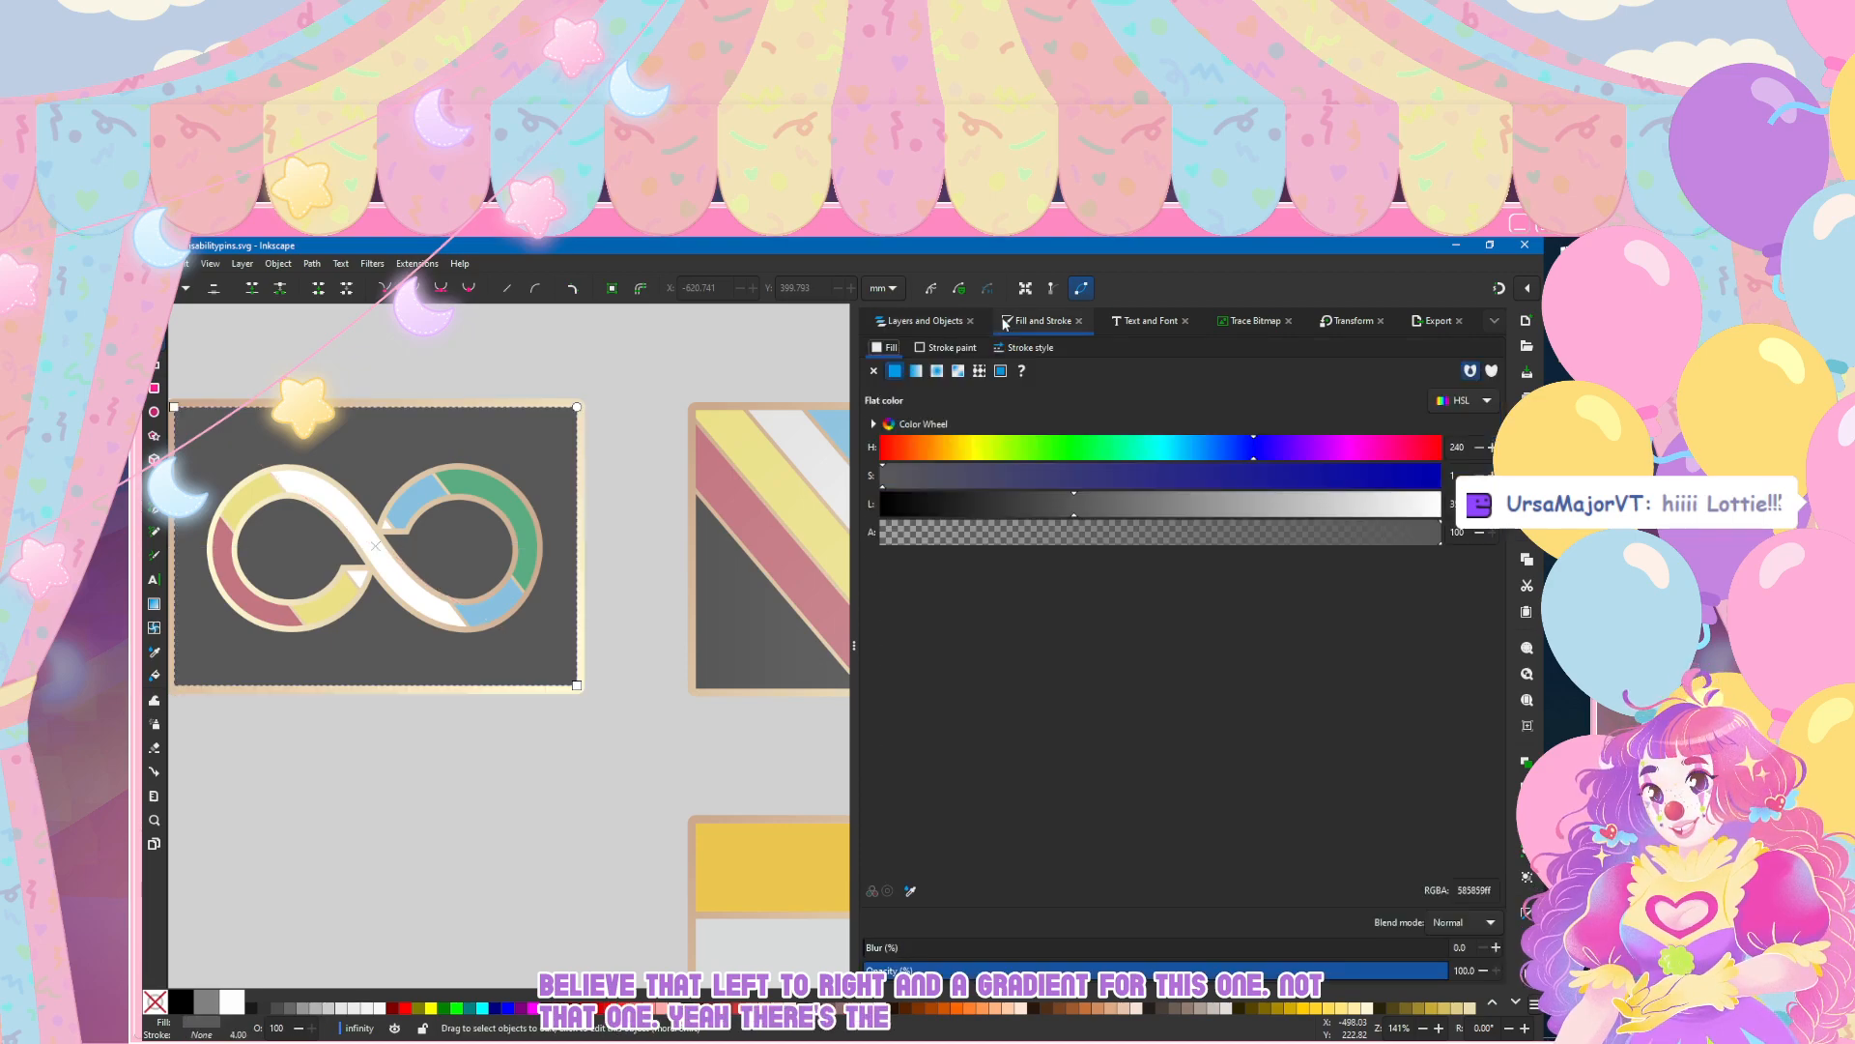
{"action": "left_click", "coordinate": [915, 371]}
{"action": "left_click", "coordinate": [942, 399]}
{"action": "left_click", "coordinate": [919, 475]}
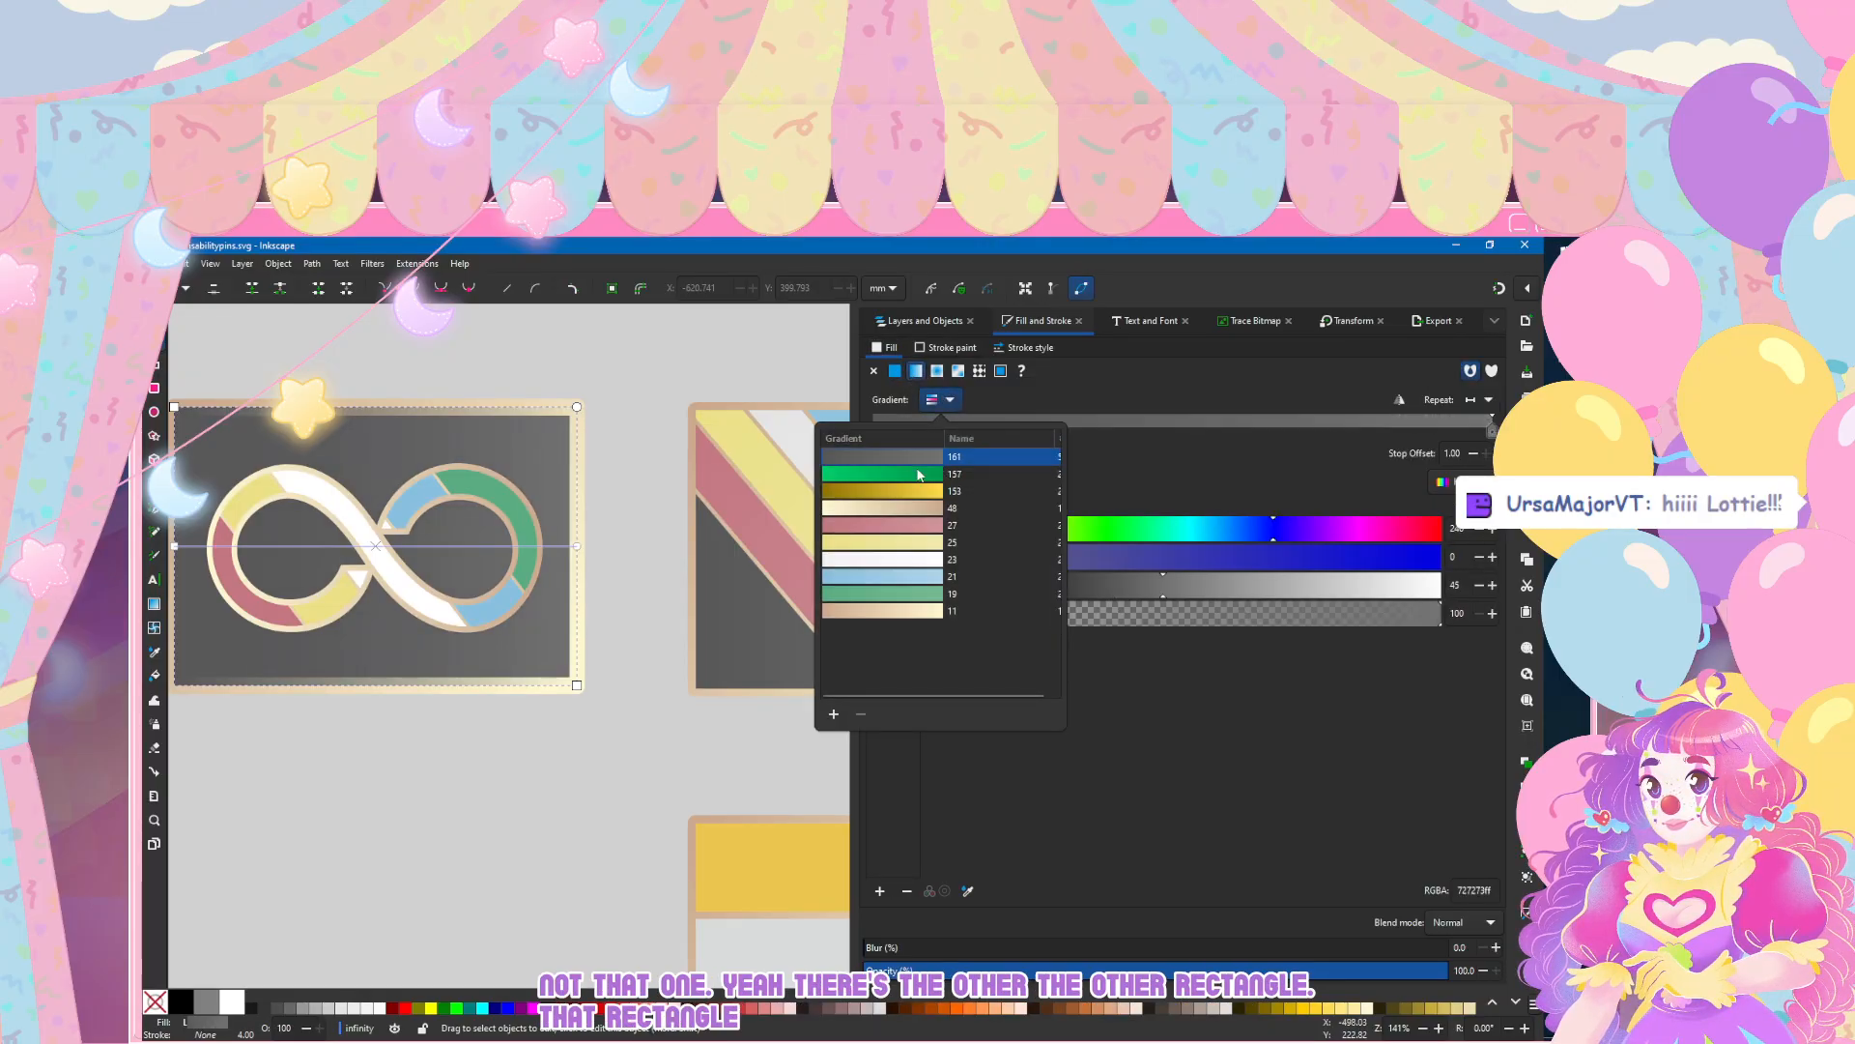
{"action": "left_click", "coordinate": [505, 594]}
Step: Clear the selection and save the document with the updated infinity pin
{"action": "left_click", "coordinate": [528, 552]}
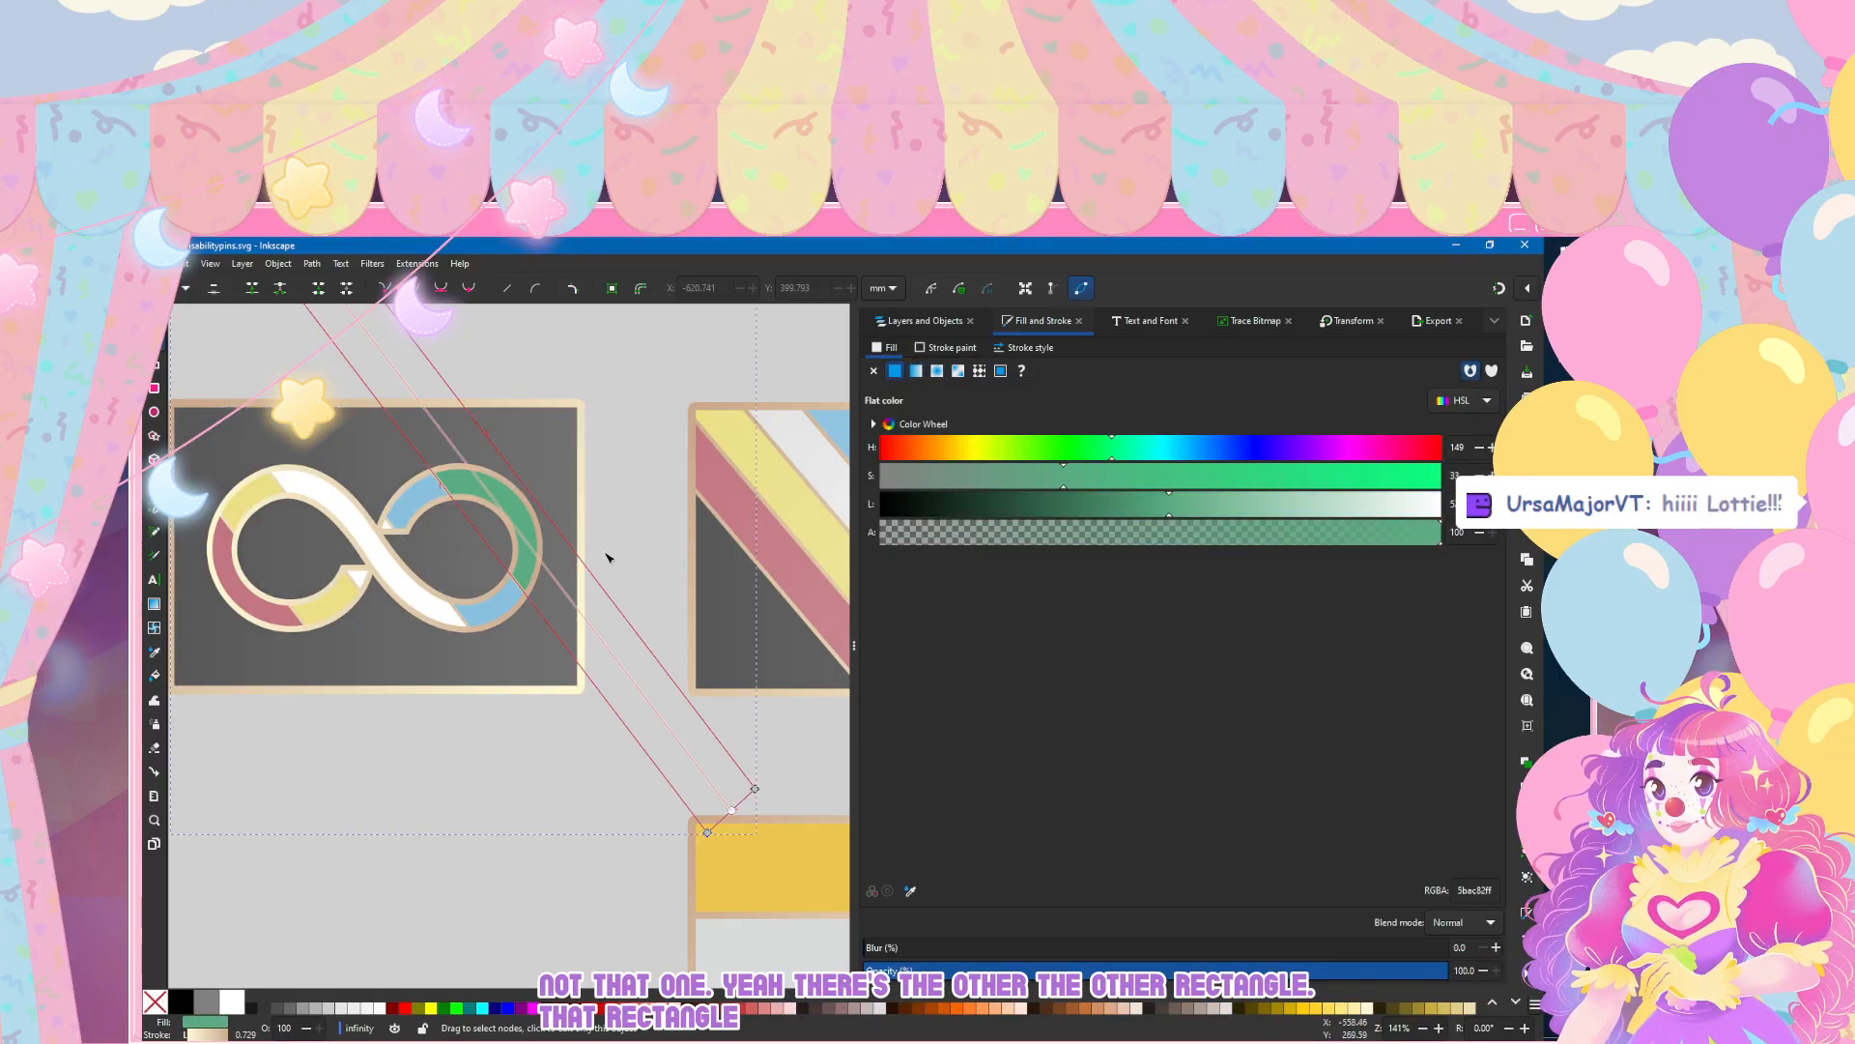
{"action": "scroll", "coordinate": [508, 556], "scroll_direction": "down", "scroll_amount": 3}
{"action": "left_click", "coordinate": [339, 716]}
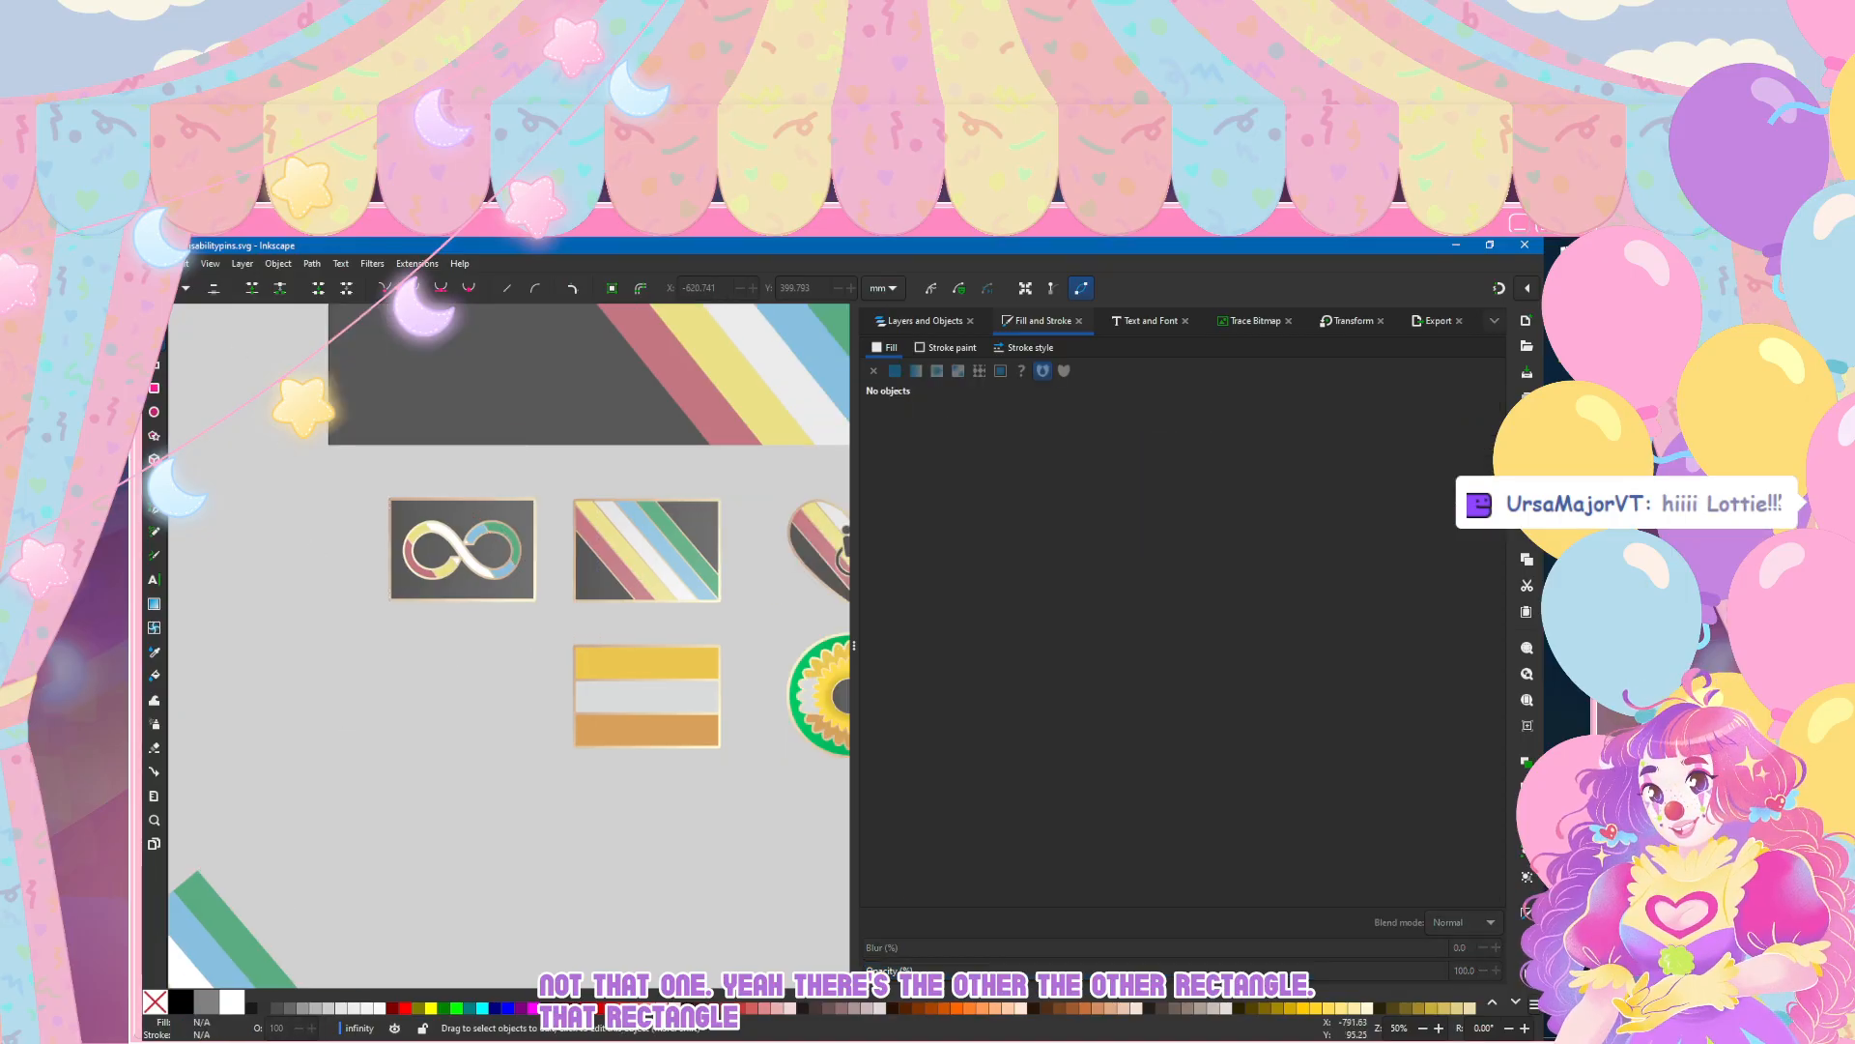
{"action": "left_click", "coordinate": [155, 263]}
{"action": "left_click", "coordinate": [188, 381]}
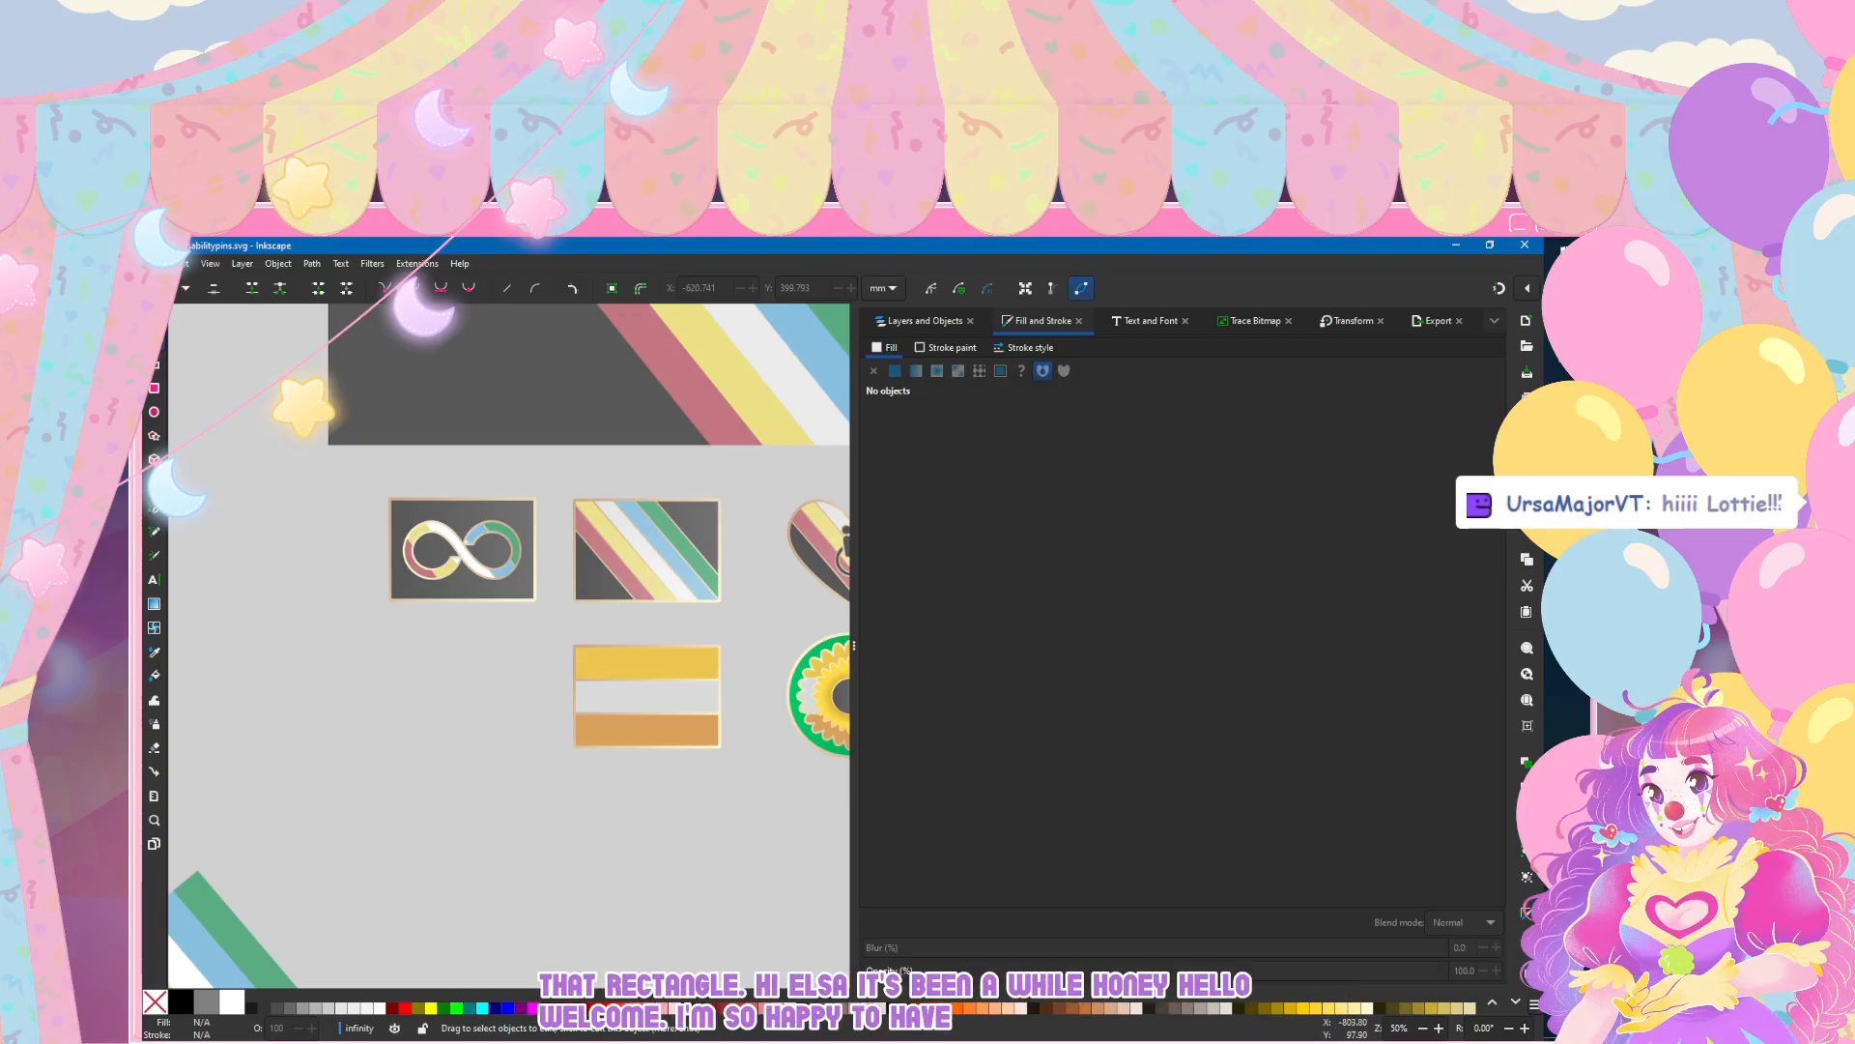
{"action": "left_click", "coordinate": [155, 263]}
{"action": "left_click", "coordinate": [173, 375]}
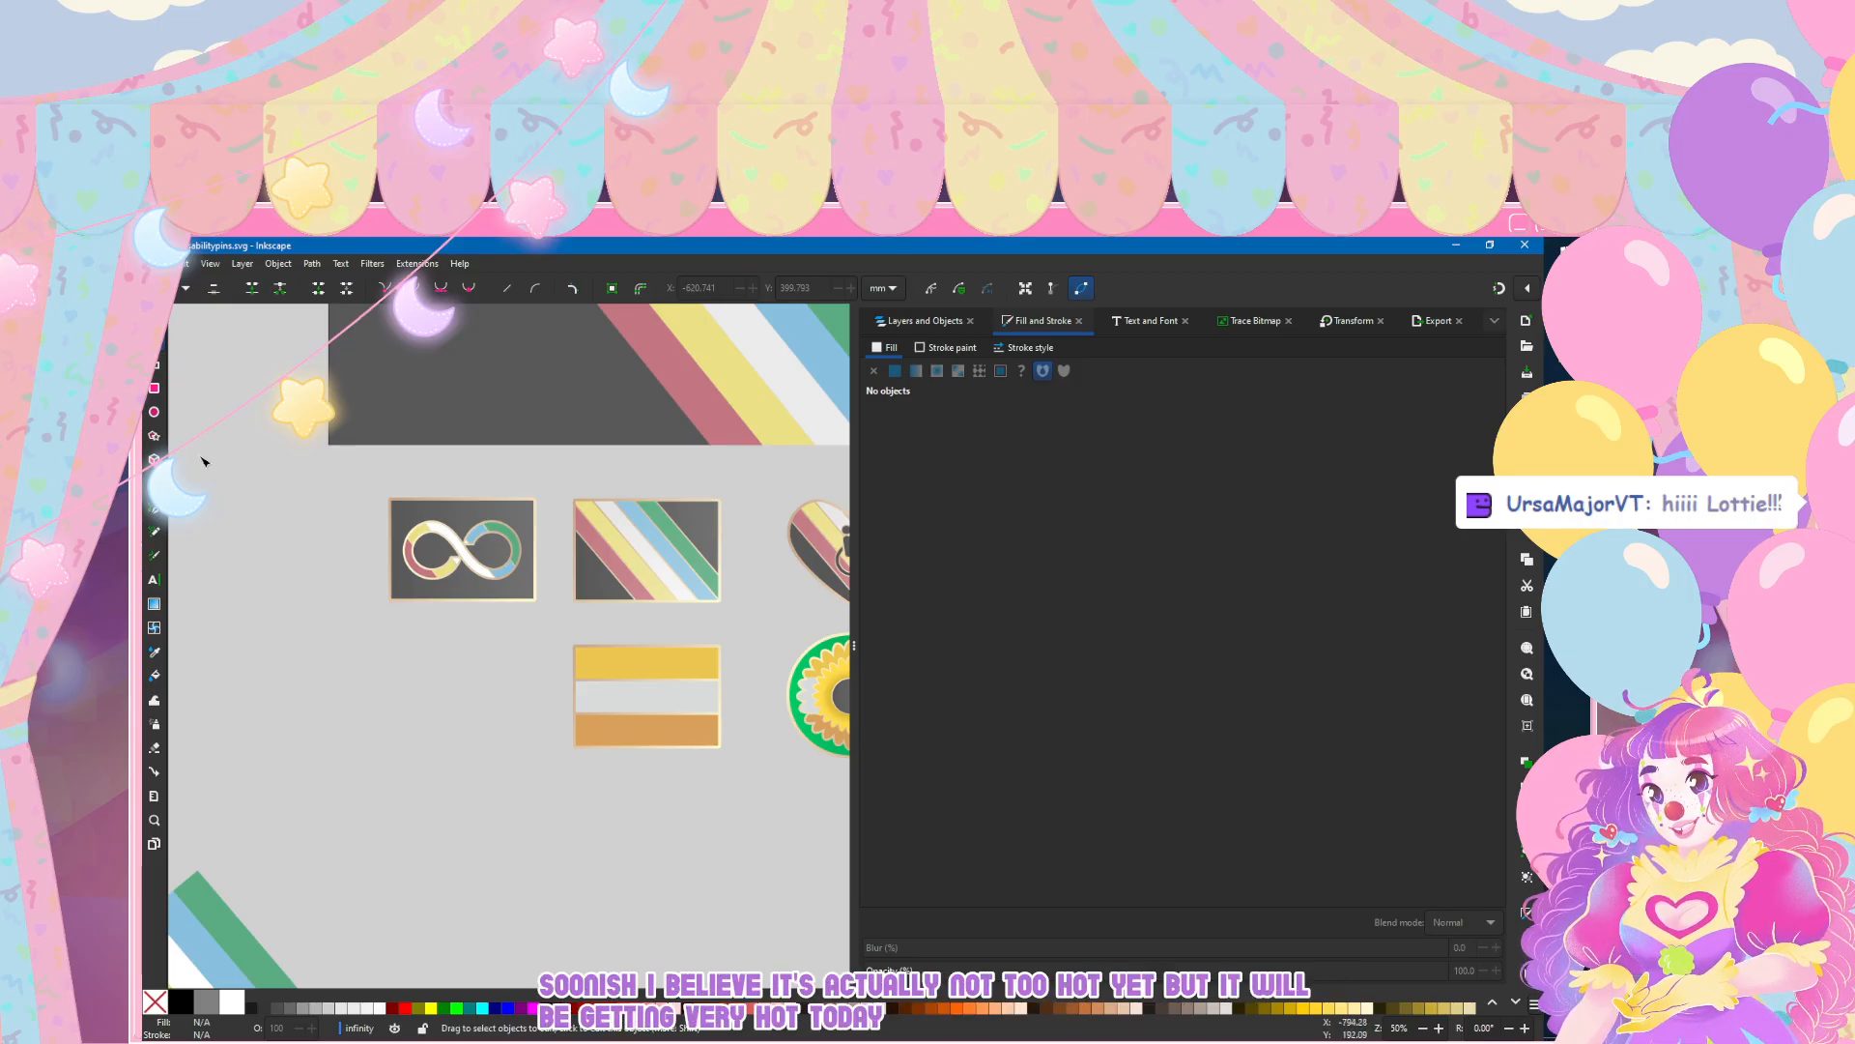
Step: Fill the wheelchair heart pin's dark background shape with the same grey linear gradient 161
{"action": "scroll", "coordinate": [258, 576], "scroll_direction": "right", "scroll_amount": 2}
{"action": "scroll", "coordinate": [258, 576], "scroll_direction": "right", "scroll_amount": 6}
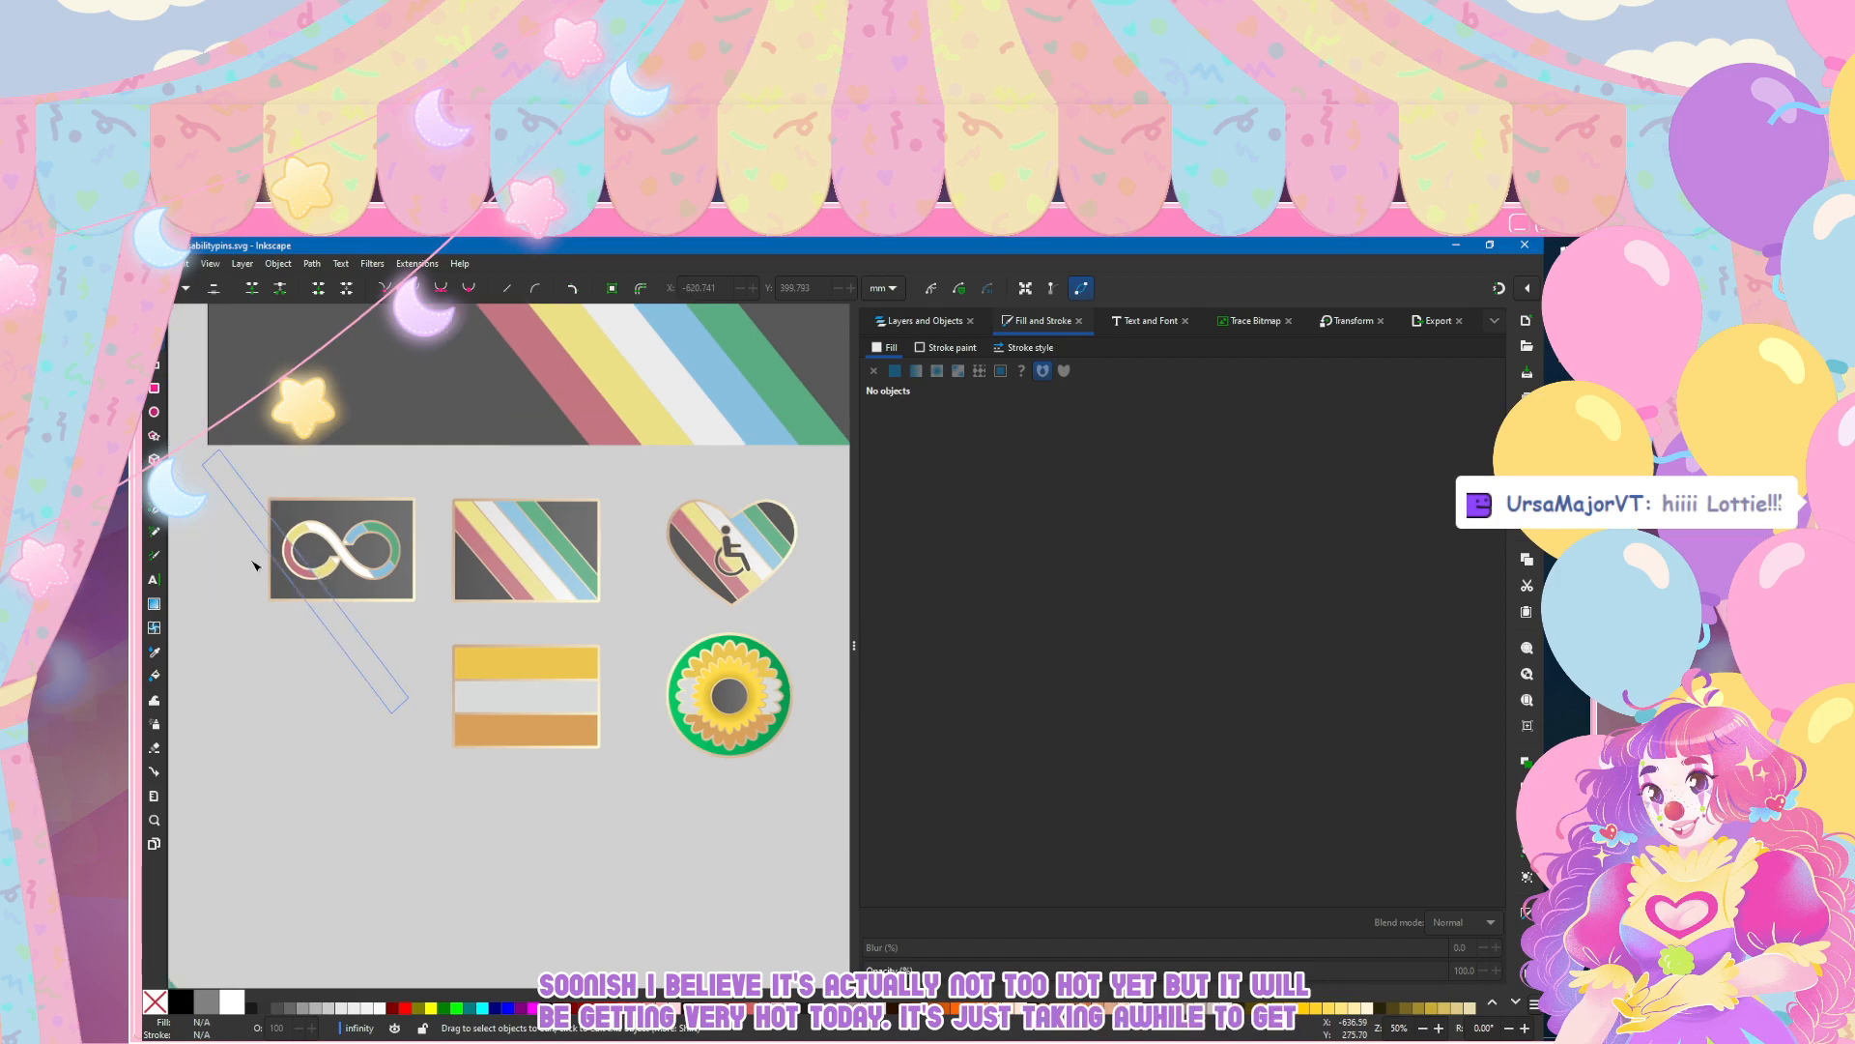
{"action": "scroll", "coordinate": [490, 563], "scroll_direction": "up", "scroll_amount": 2}
{"action": "scroll", "coordinate": [599, 567], "scroll_direction": "down", "scroll_amount": 4}
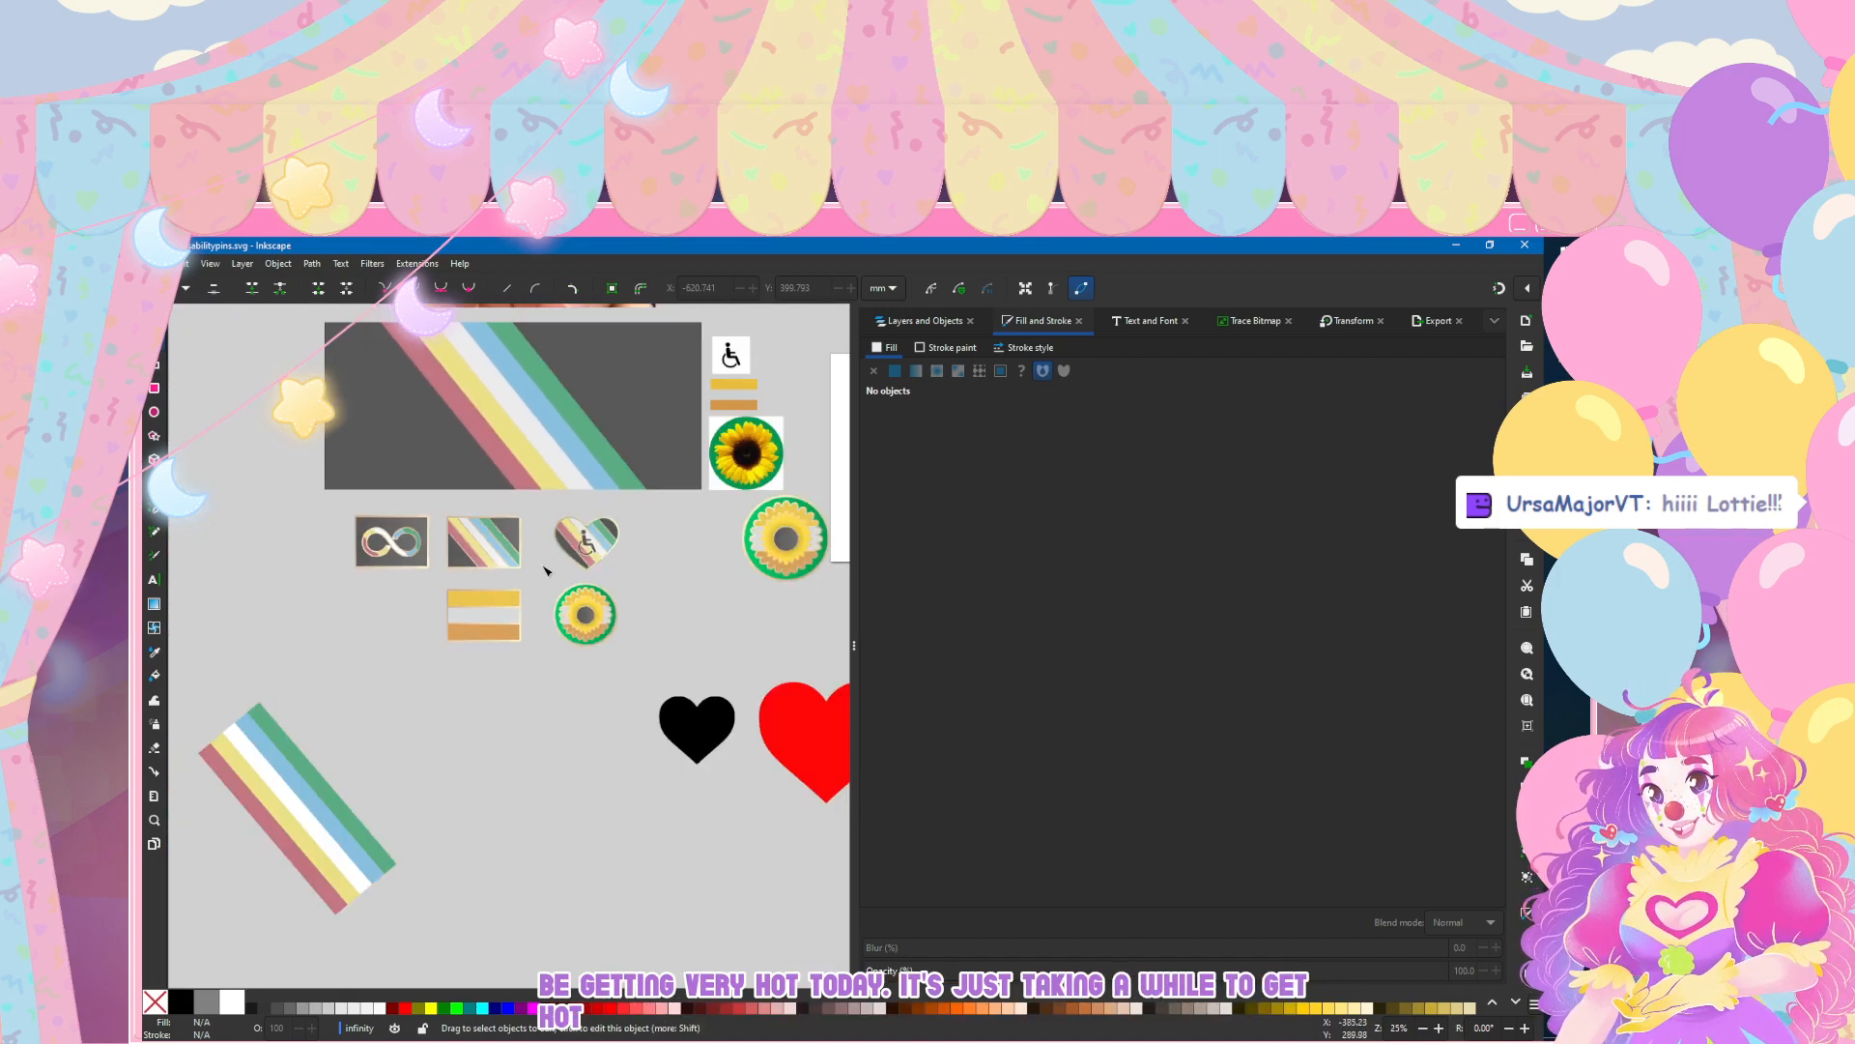
{"action": "scroll", "coordinate": [454, 579], "scroll_direction": "up", "scroll_amount": 2}
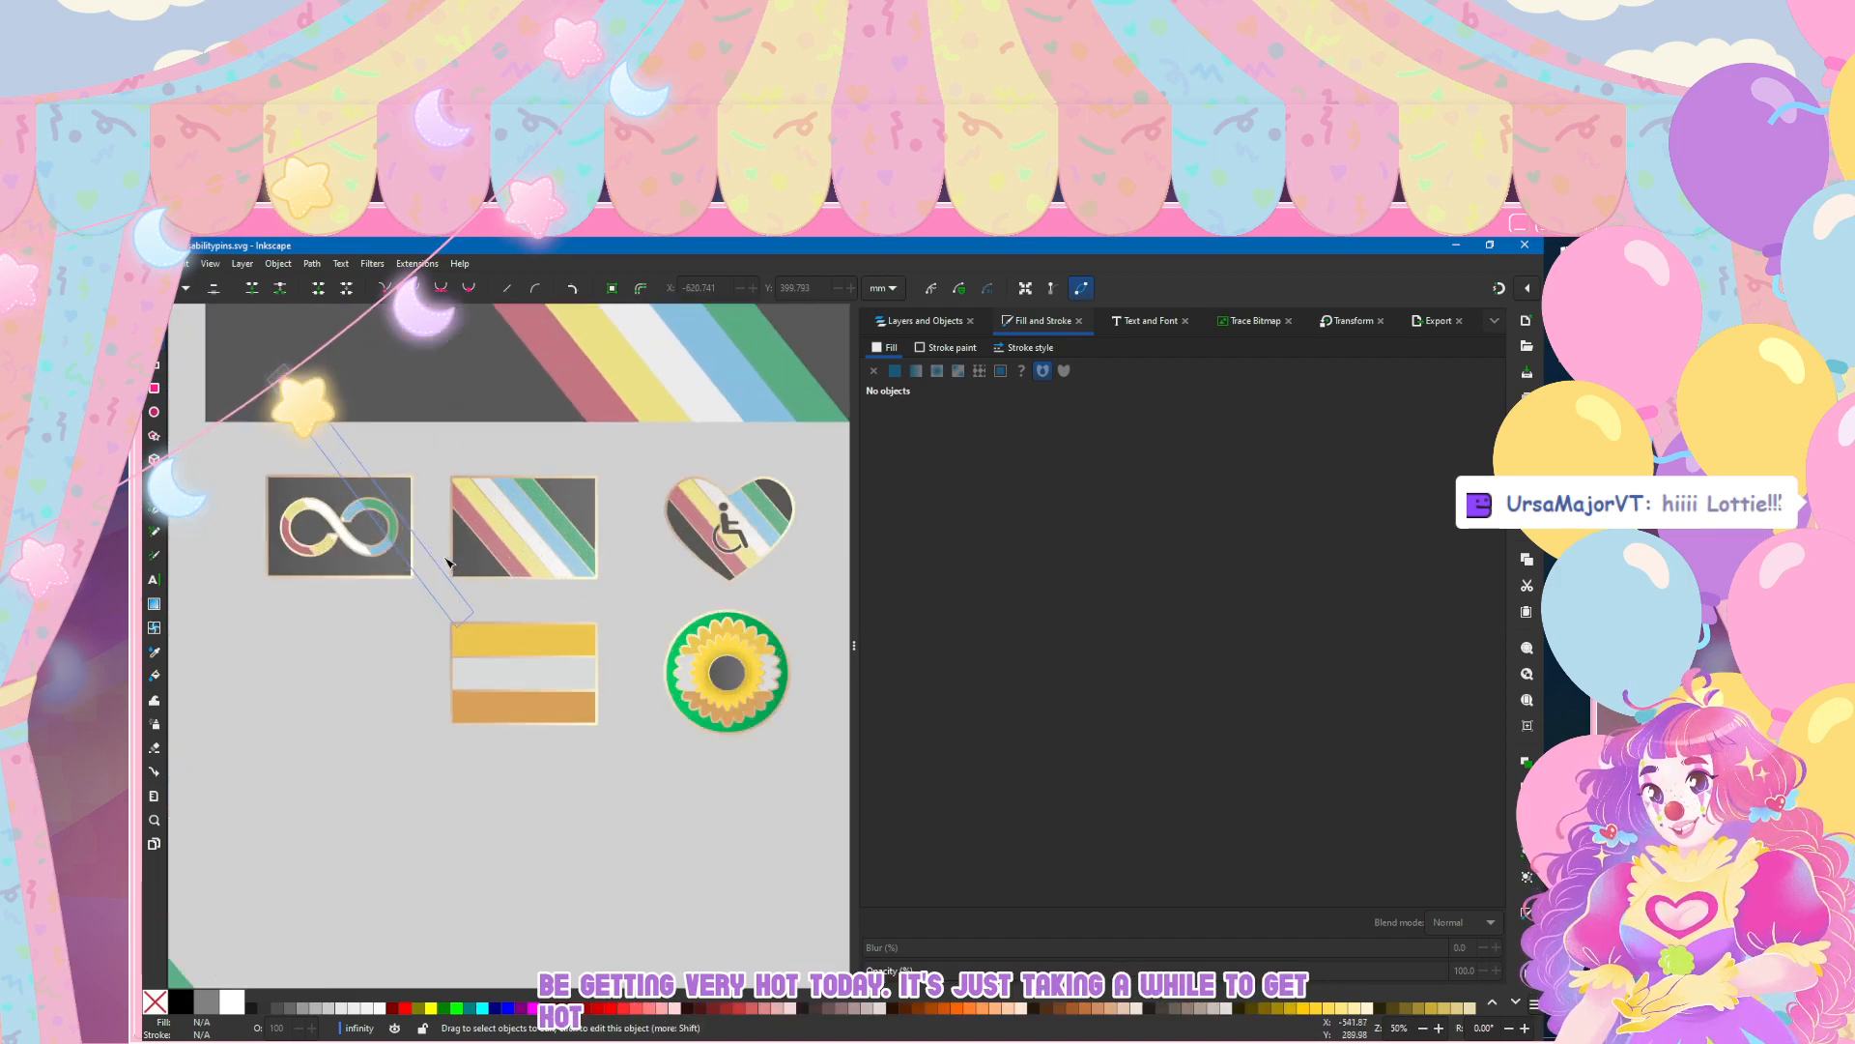
{"action": "left_click", "coordinate": [689, 548]}
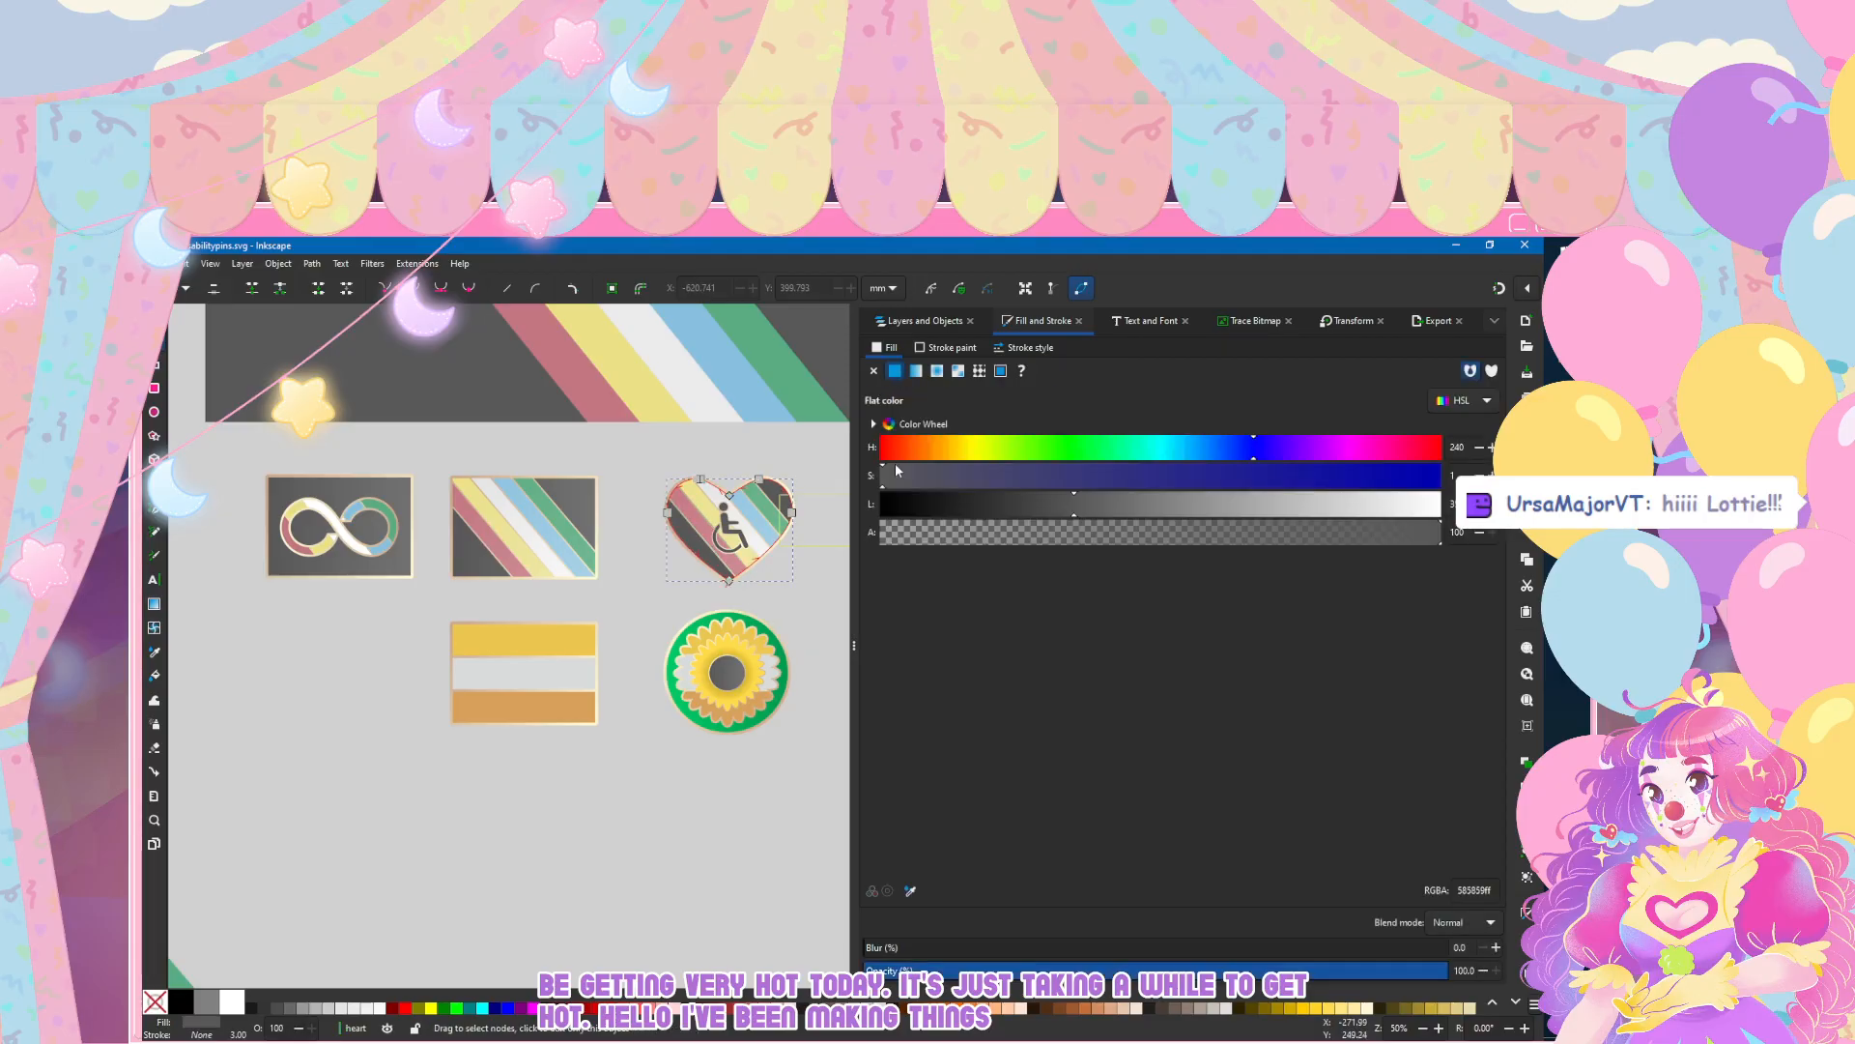
{"action": "left_click", "coordinate": [915, 370]}
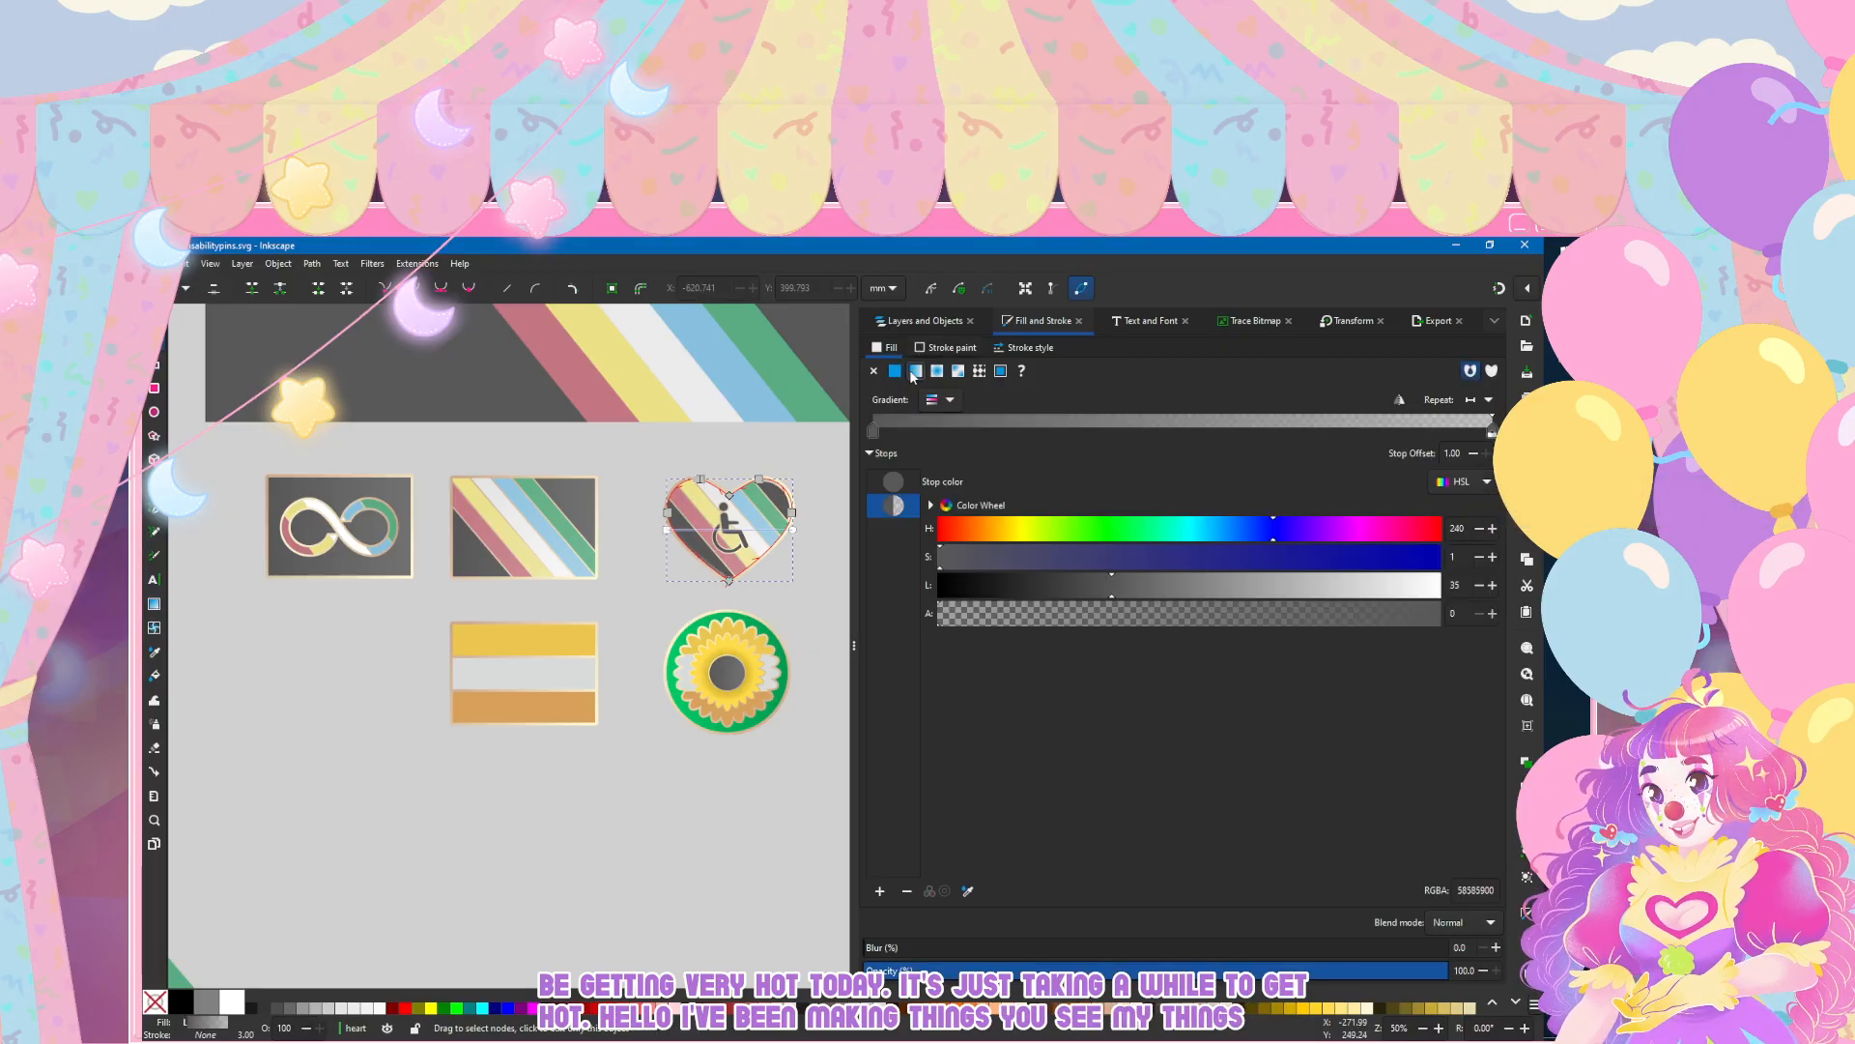
{"action": "left_click", "coordinate": [940, 399]}
{"action": "left_click", "coordinate": [919, 474]}
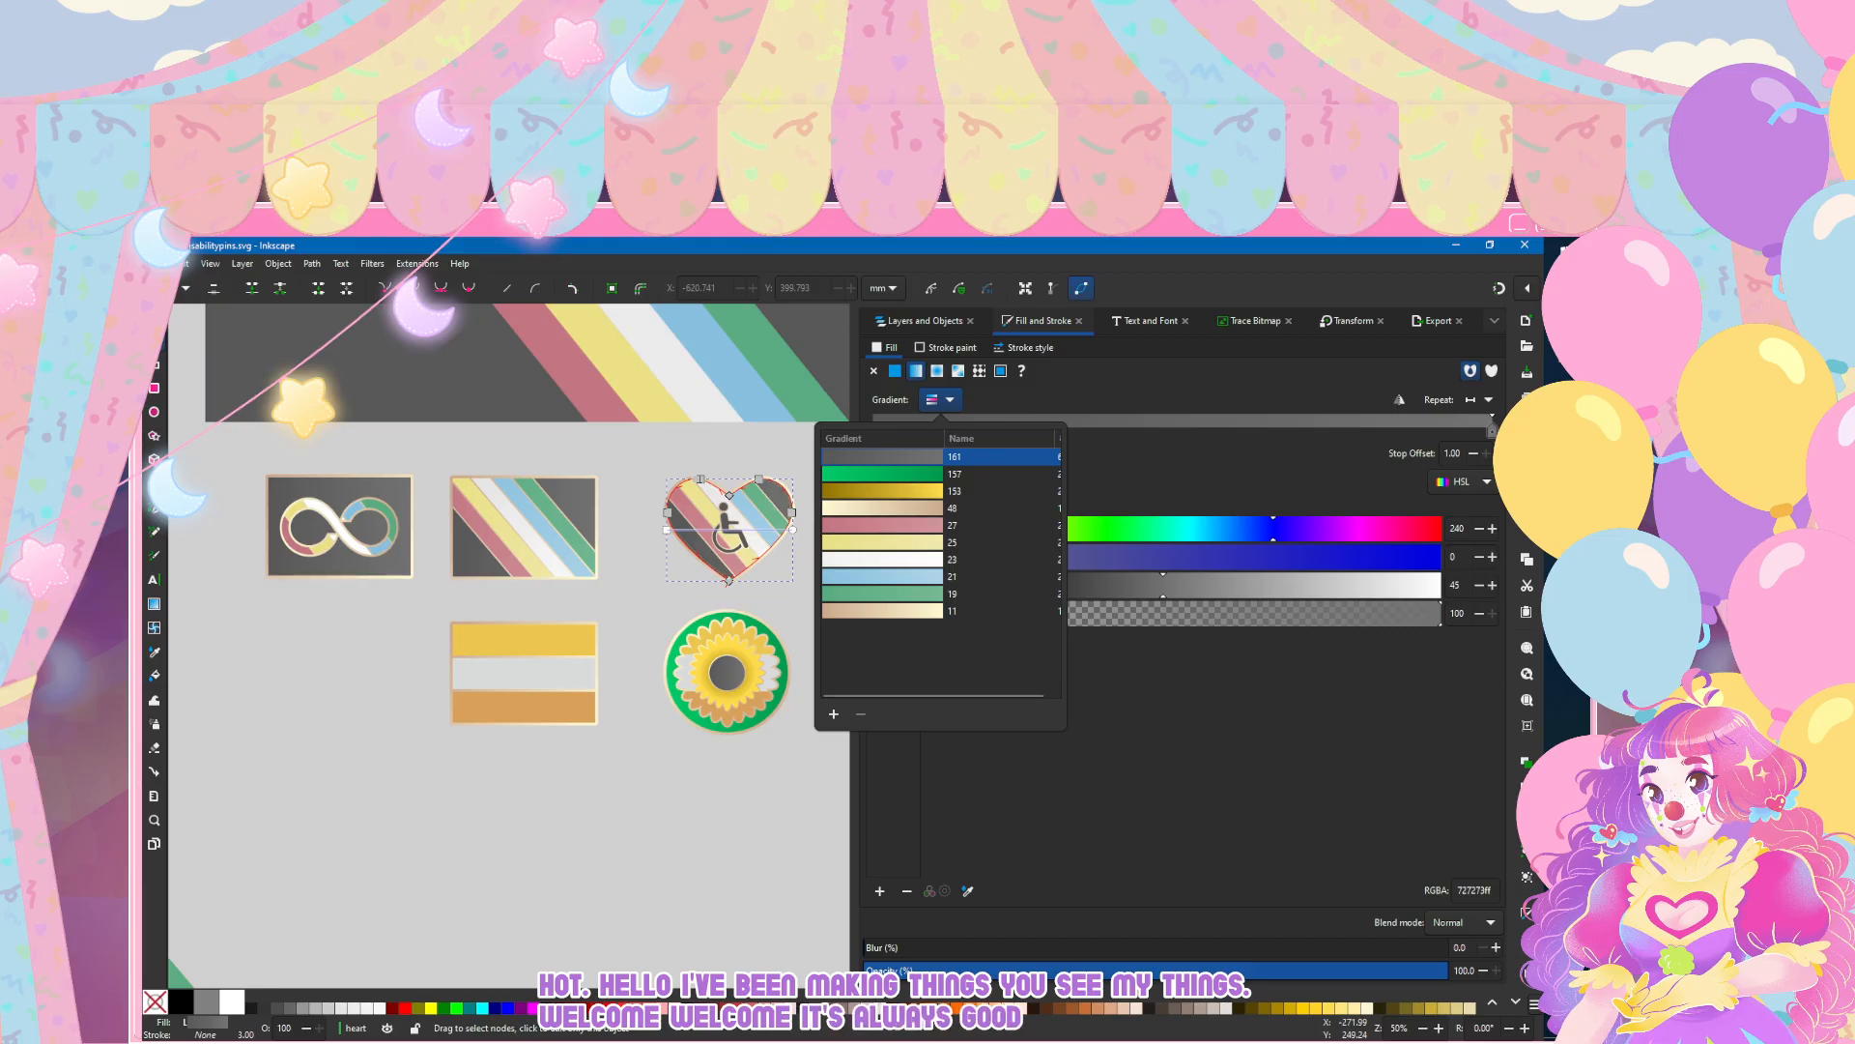
Step: Deselect the heart shape and save the document
{"action": "left_click", "coordinate": [208, 449]}
{"action": "left_click_drag", "start_coordinate": [207, 449], "coordinate": [405, 688]}
{"action": "left_click", "coordinate": [155, 264]}
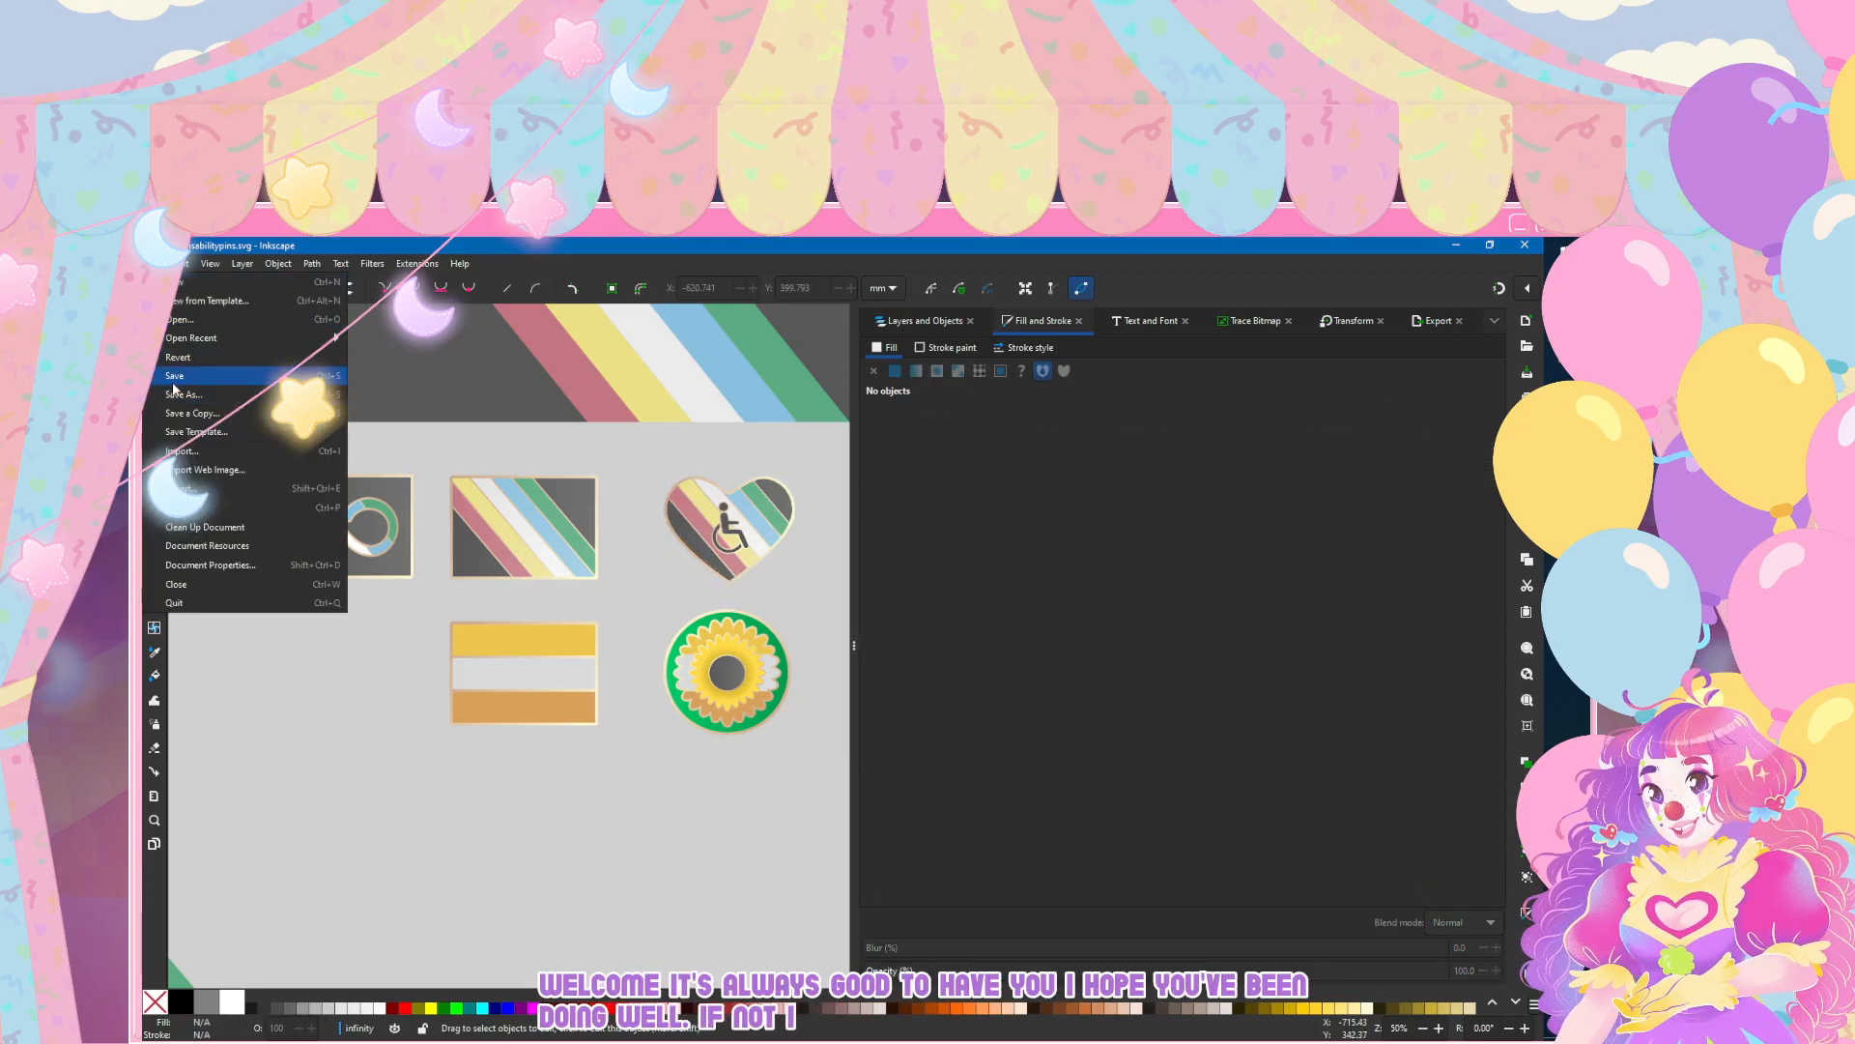
{"action": "left_click", "coordinate": [174, 377]}
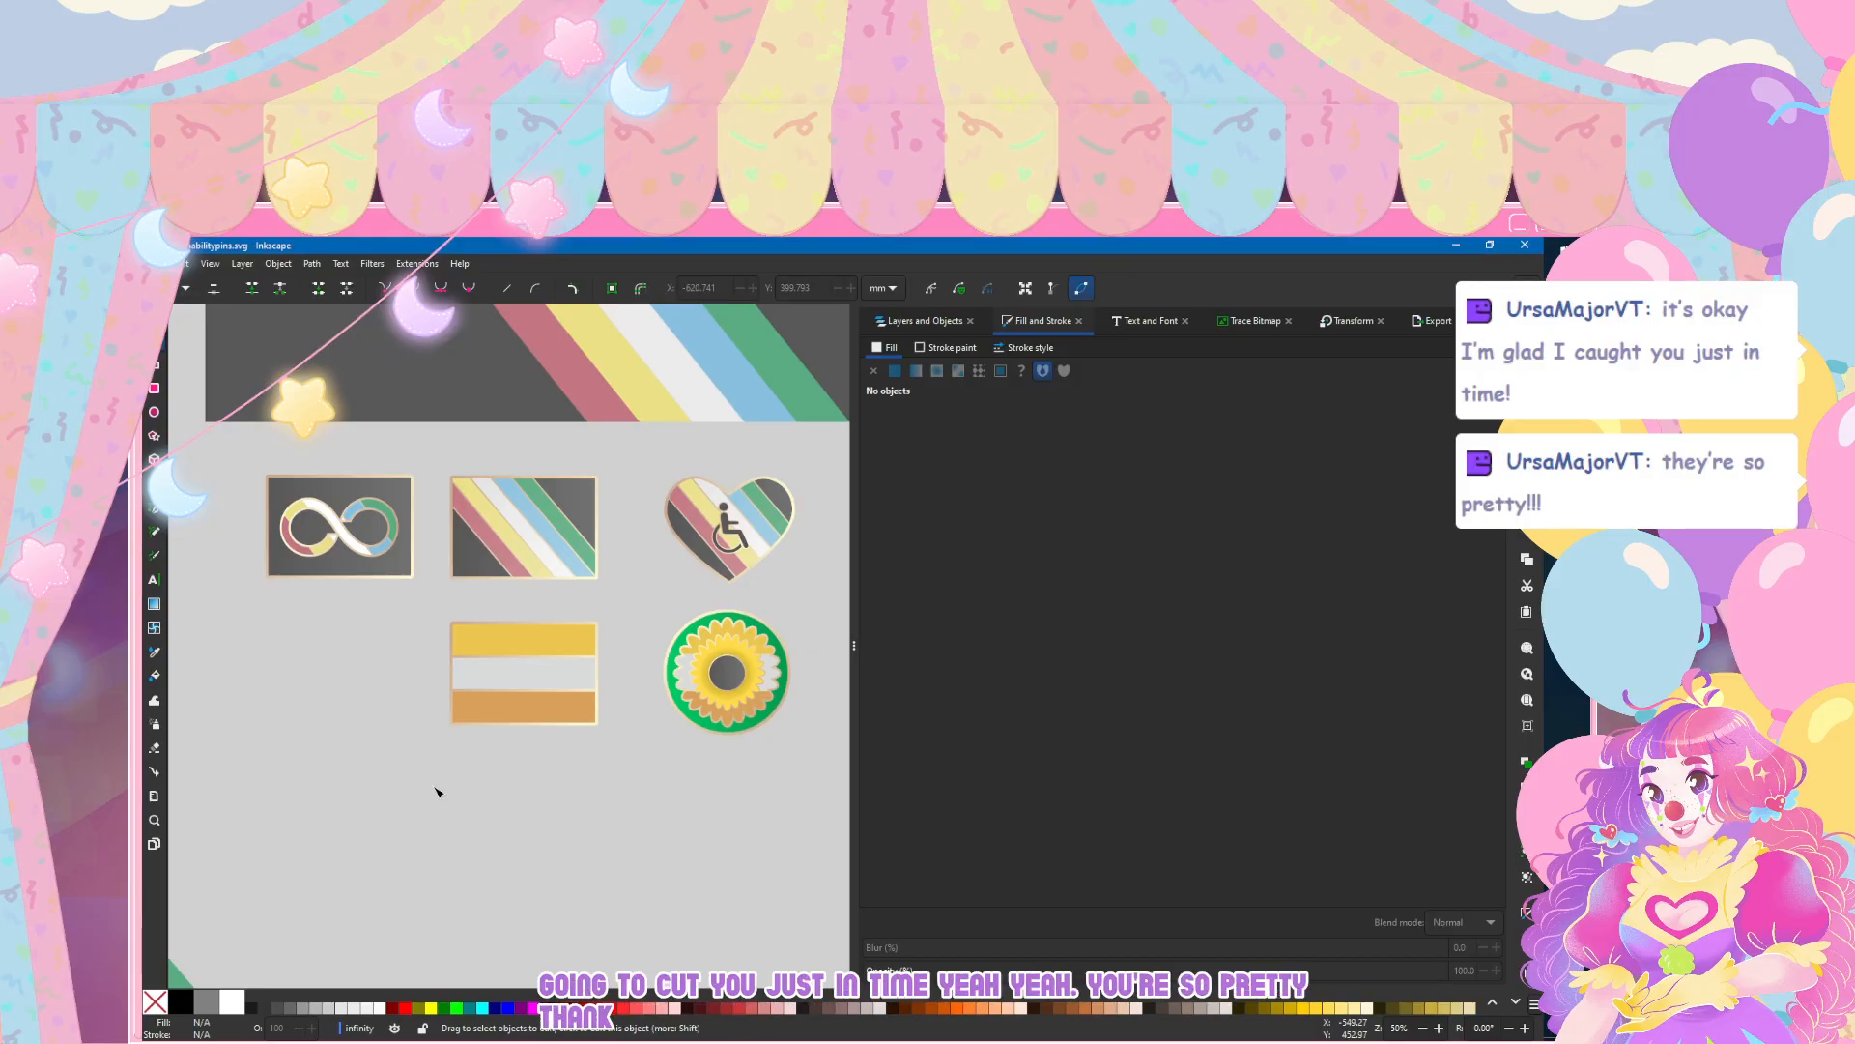
Step: Move the wheelchair symbol path45 into the heart layer, above the heart pin's other parts
{"action": "left_click", "coordinate": [154, 317]}
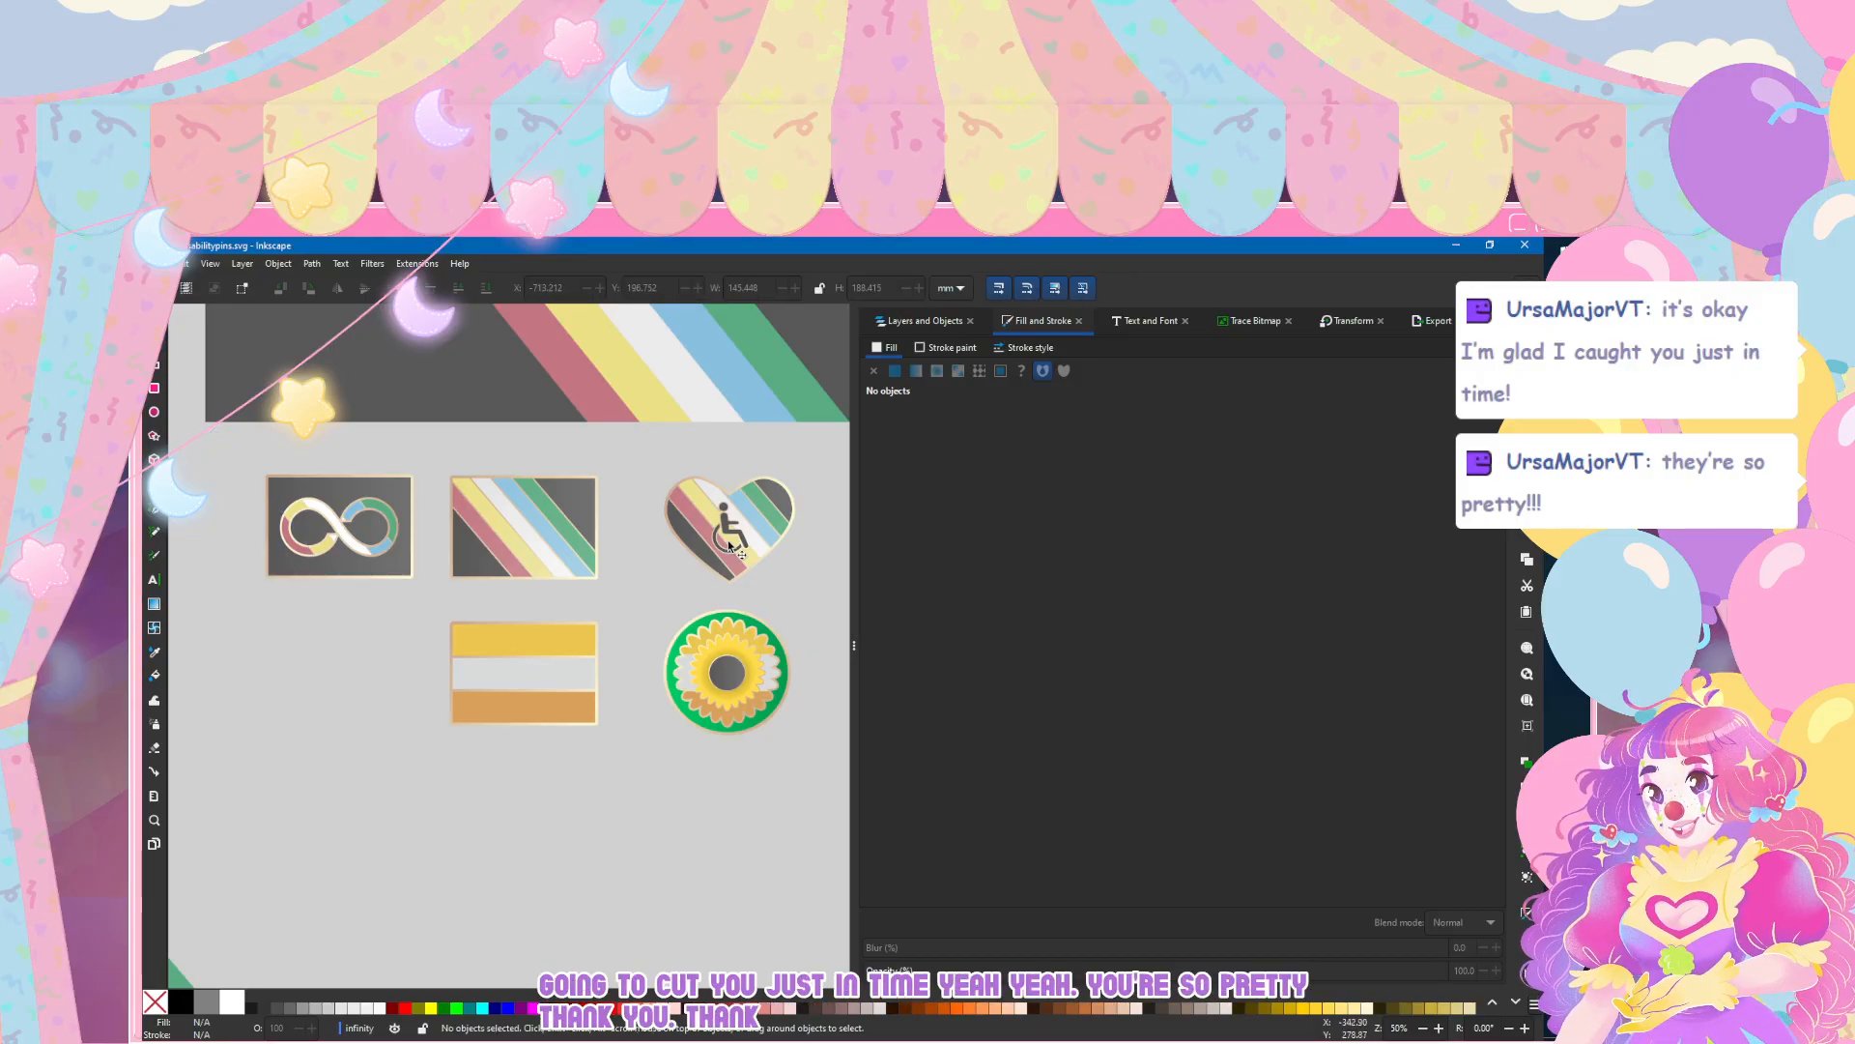
{"action": "left_click", "coordinate": [902, 322]}
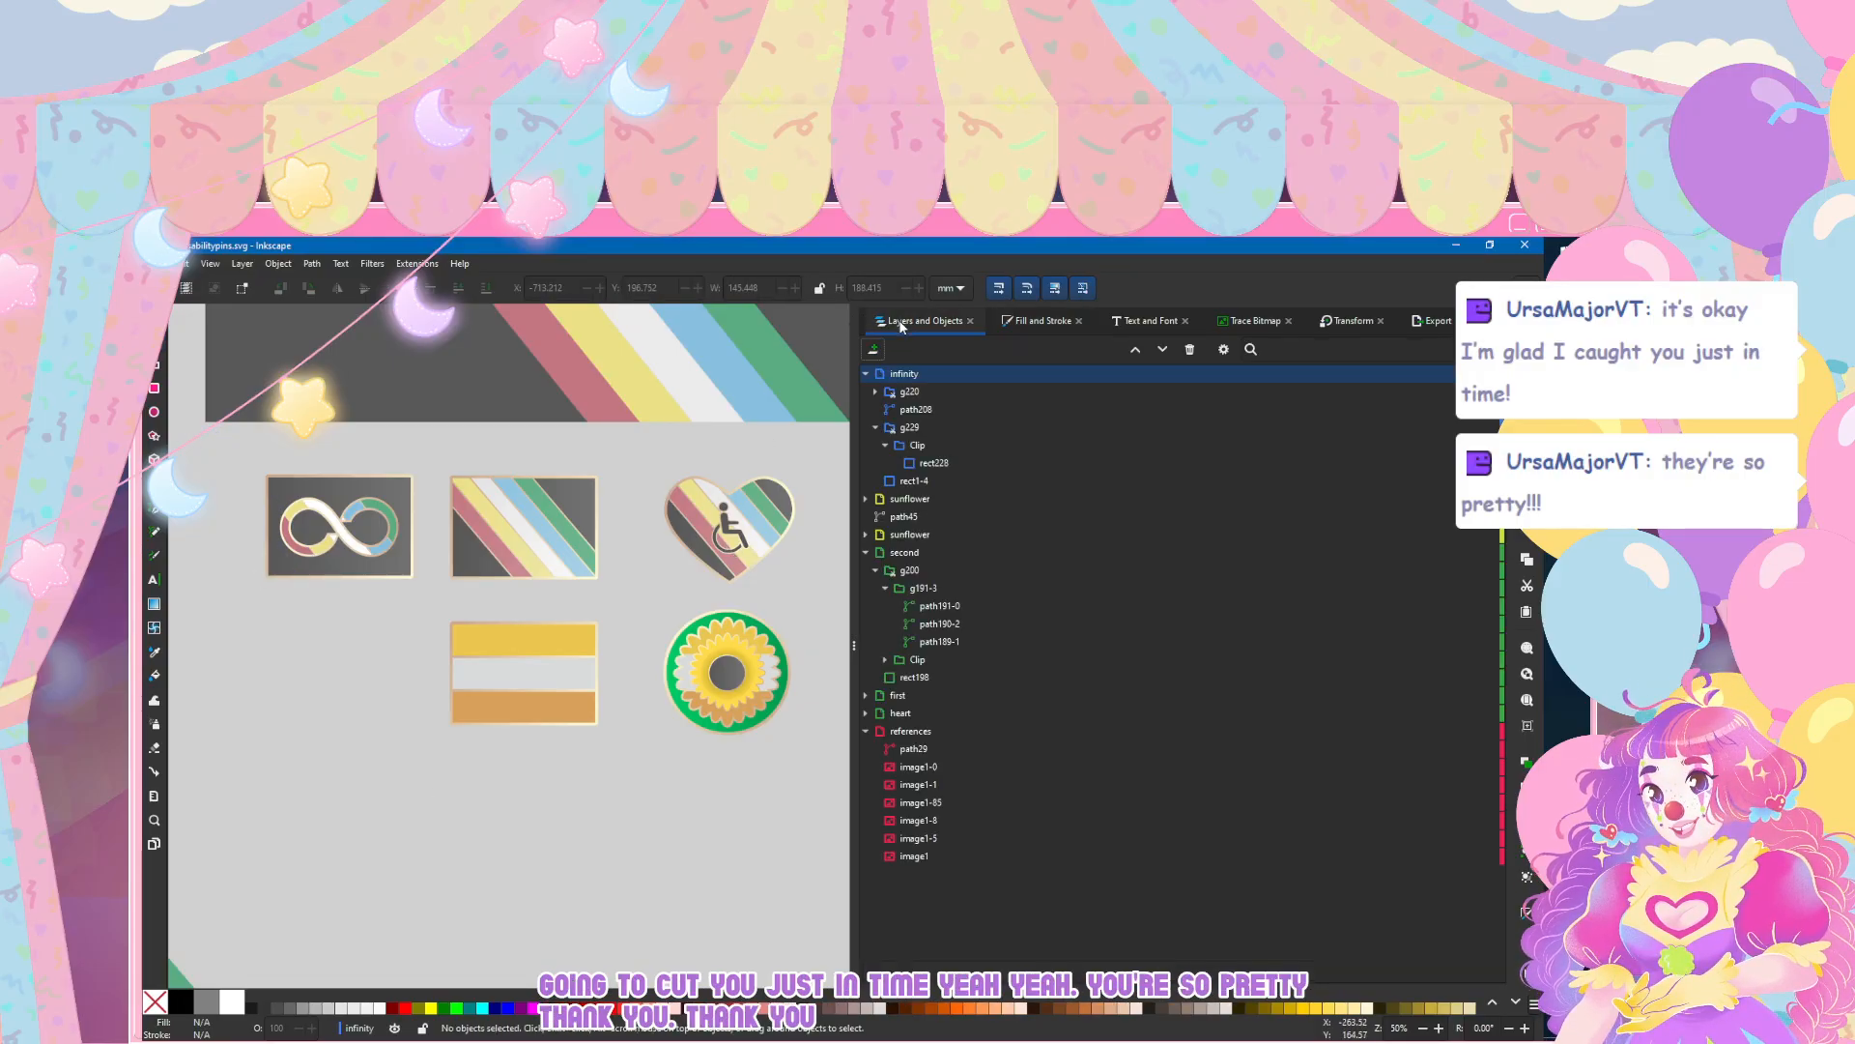
{"action": "left_click", "coordinate": [903, 548]}
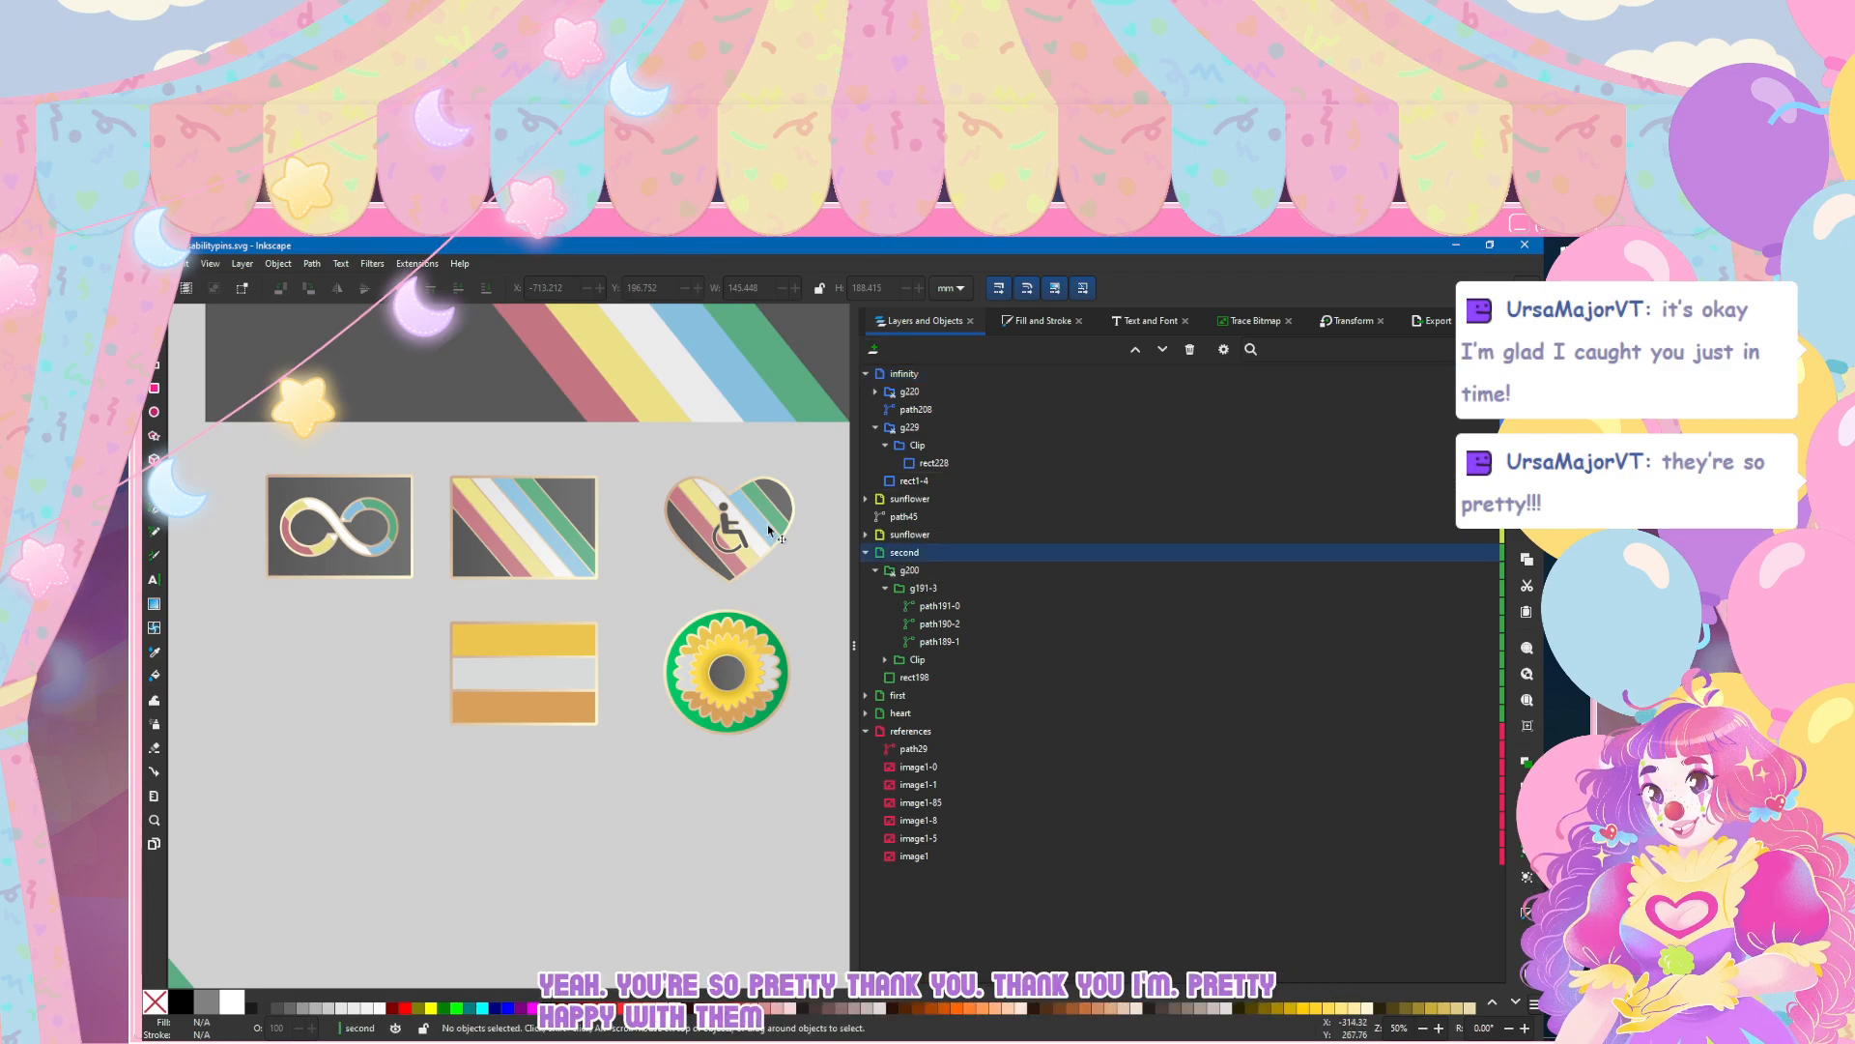
{"action": "left_click", "coordinate": [781, 530]}
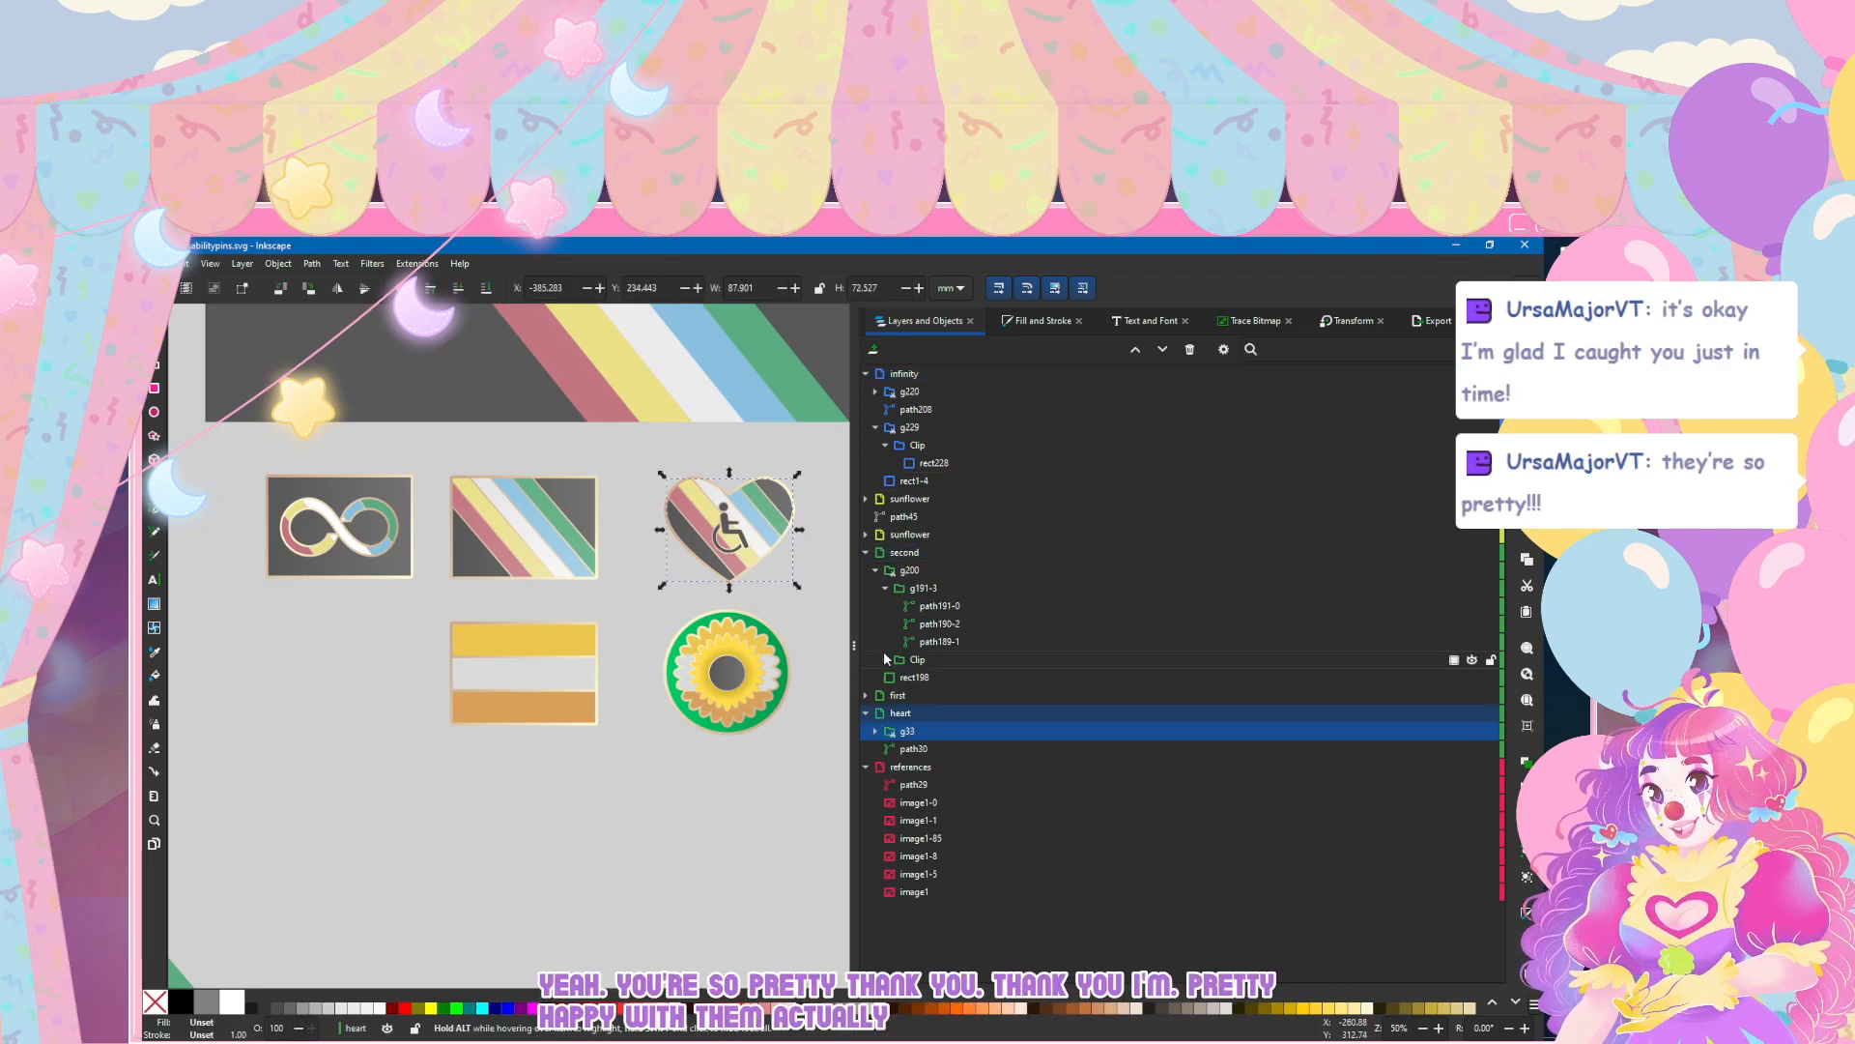
{"action": "left_click", "coordinate": [911, 750], "text": "shift"}
{"action": "key", "text": "Left"}
{"action": "key", "text": "Left"}
{"action": "key", "text": "Left"}
{"action": "key", "text": "Right"}
{"action": "key", "text": "Right"}
{"action": "key", "text": "Right"}
{"action": "left_click", "coordinate": [723, 526], "text": "shift"}
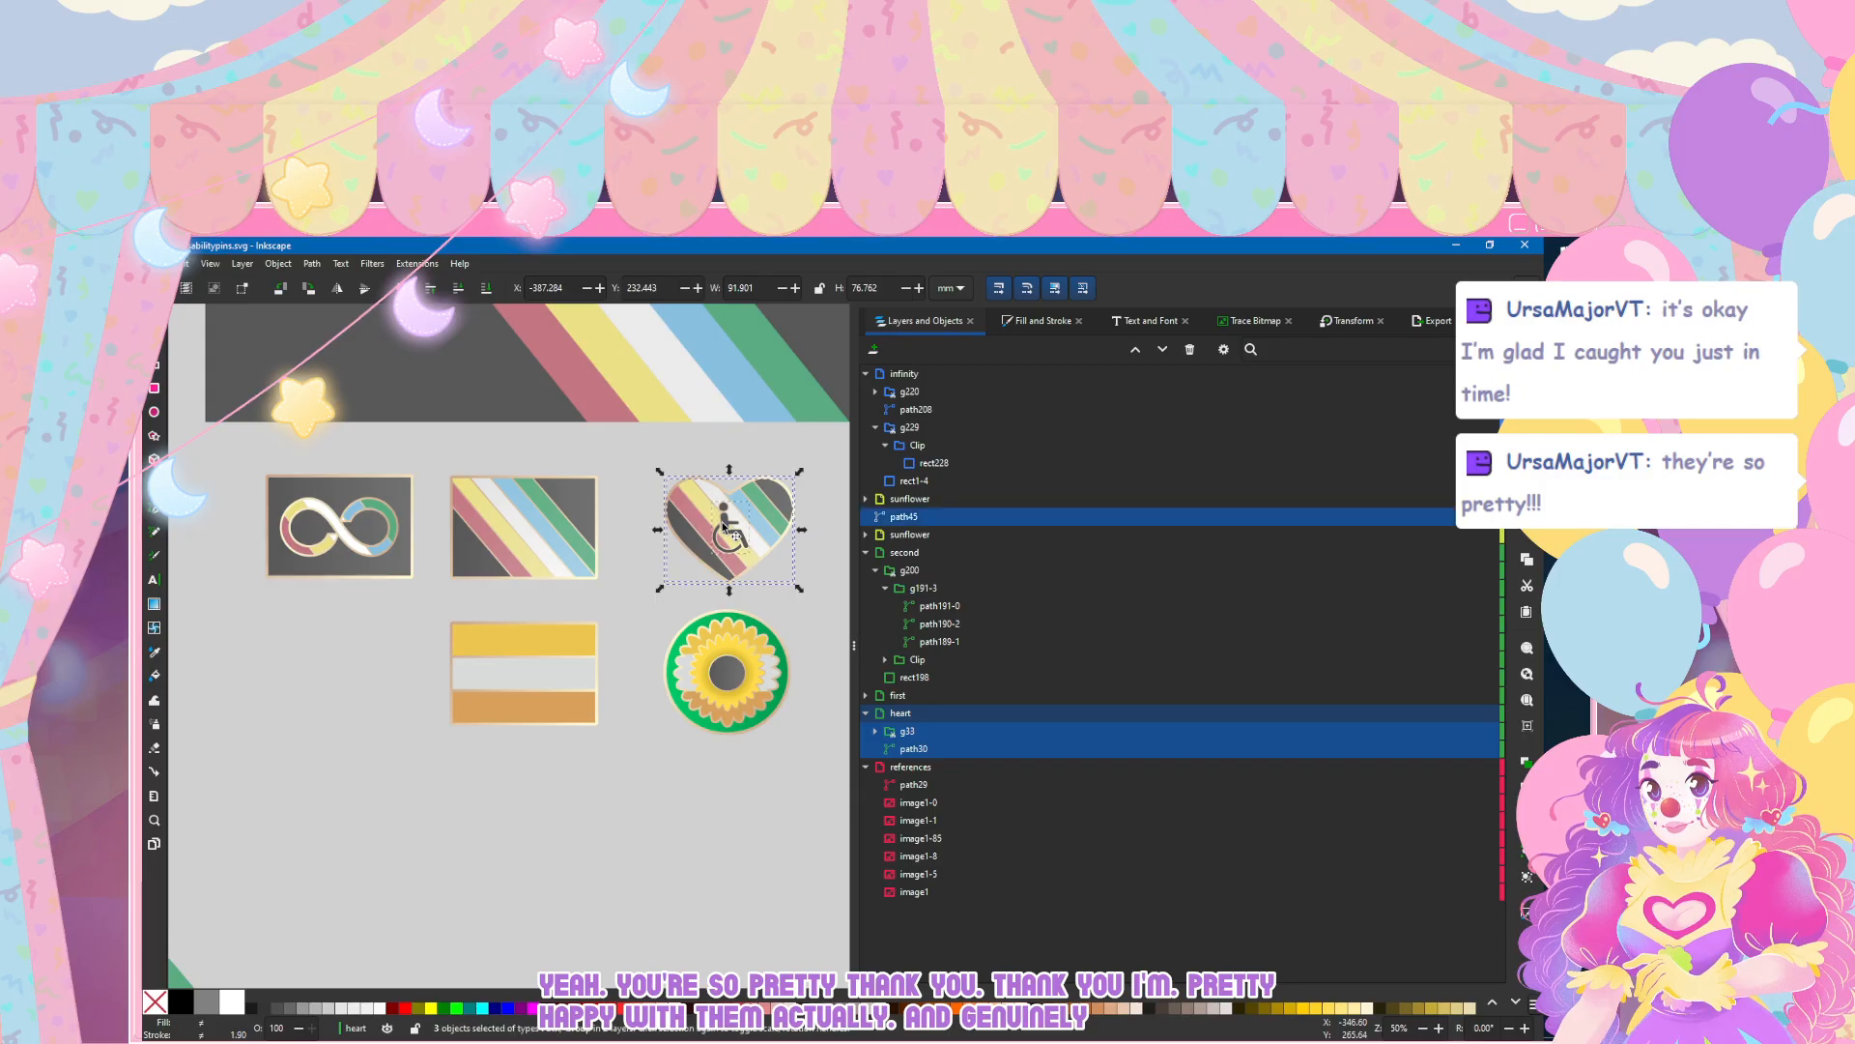
{"action": "left_click_drag", "start_coordinate": [903, 516], "coordinate": [944, 724]}
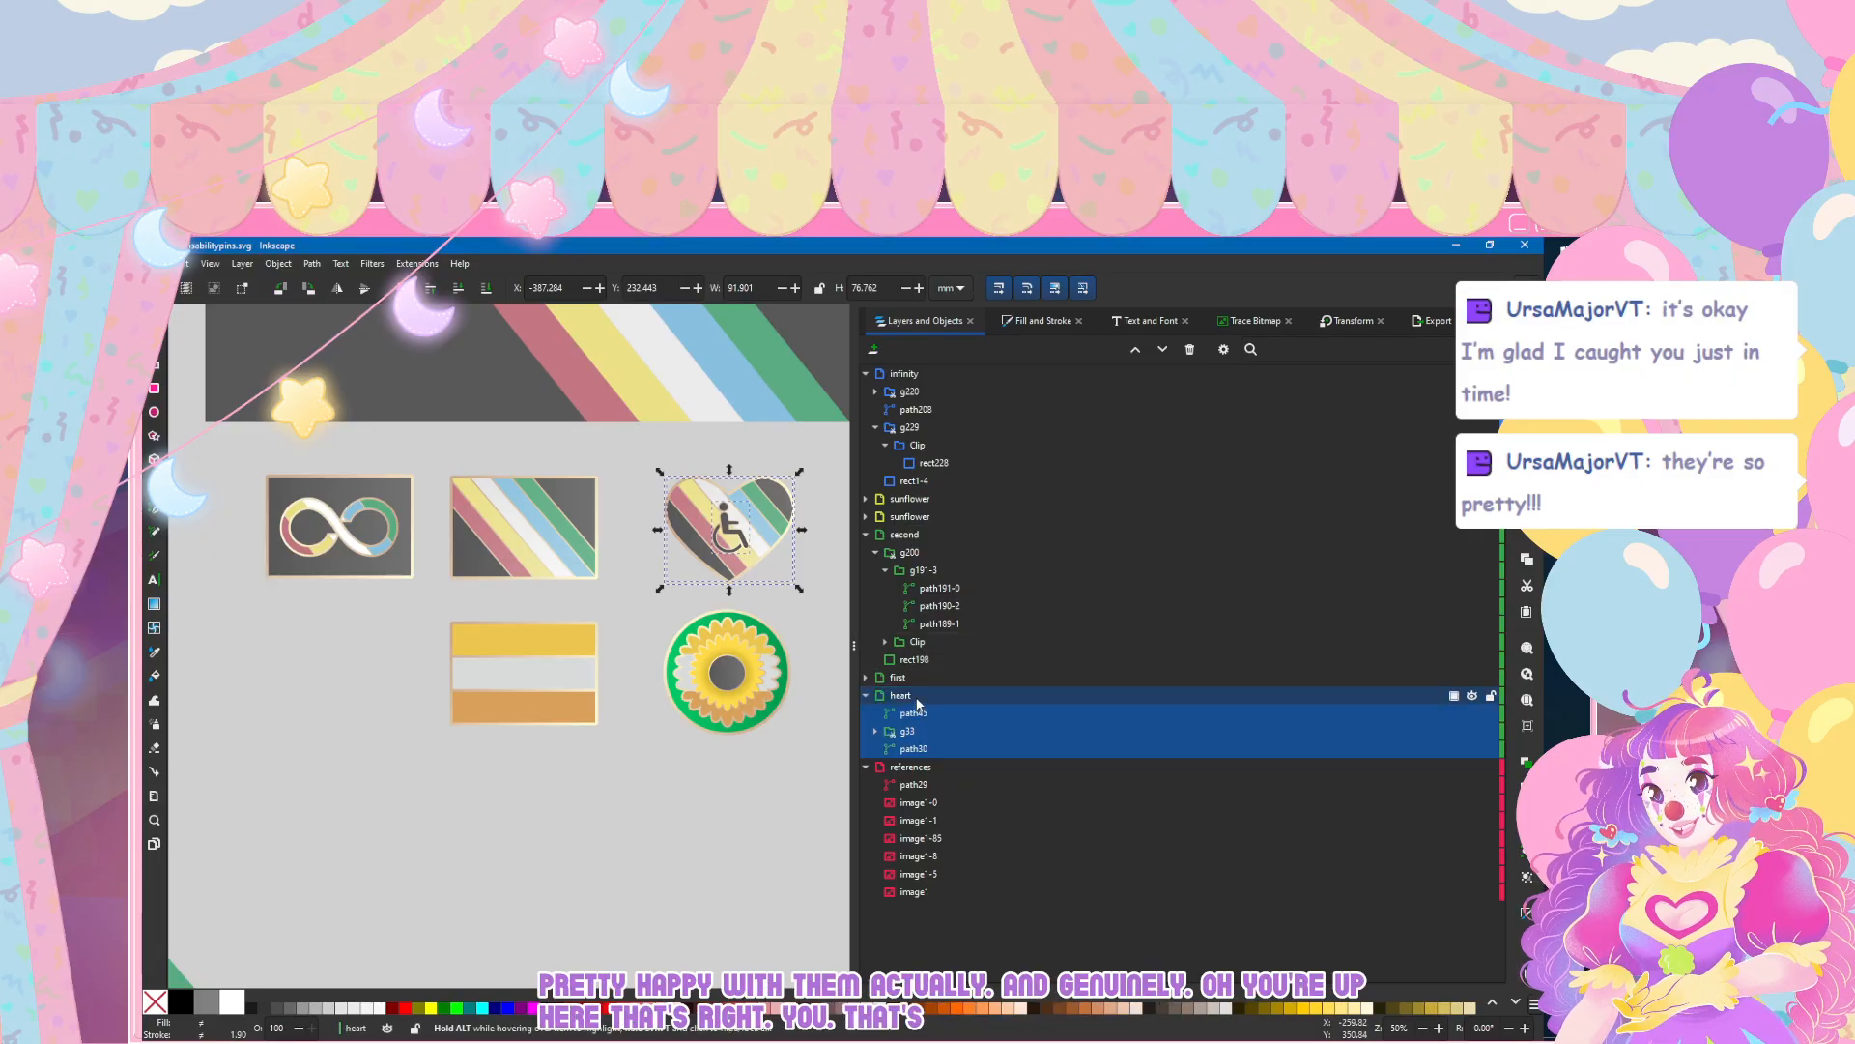
Step: Select the whole heart layer and nudge the heart pin left, closer to the diagonally striped flag pin
{"action": "left_click", "coordinate": [914, 695]}
{"action": "key", "text": "Left"}
{"action": "key", "text": "Left"}
{"action": "key", "text": "Left"}
{"action": "key", "text": "Left"}
{"action": "key", "text": "Left"}
{"action": "key", "text": "Left"}
{"action": "key", "text": "Left"}
{"action": "key", "text": "Left"}
{"action": "key", "text": "Left"}
{"action": "key", "text": "Left"}
{"action": "key", "text": "Left"}
{"action": "key", "text": "Left"}
{"action": "key", "text": "Left"}
{"action": "key", "text": "Left"}
{"action": "key", "text": "Left"}
{"action": "key", "text": "Left"}
{"action": "key", "text": "Left"}
{"action": "key", "text": "Left"}
{"action": "key", "text": "Left"}
{"action": "key", "text": "Left"}
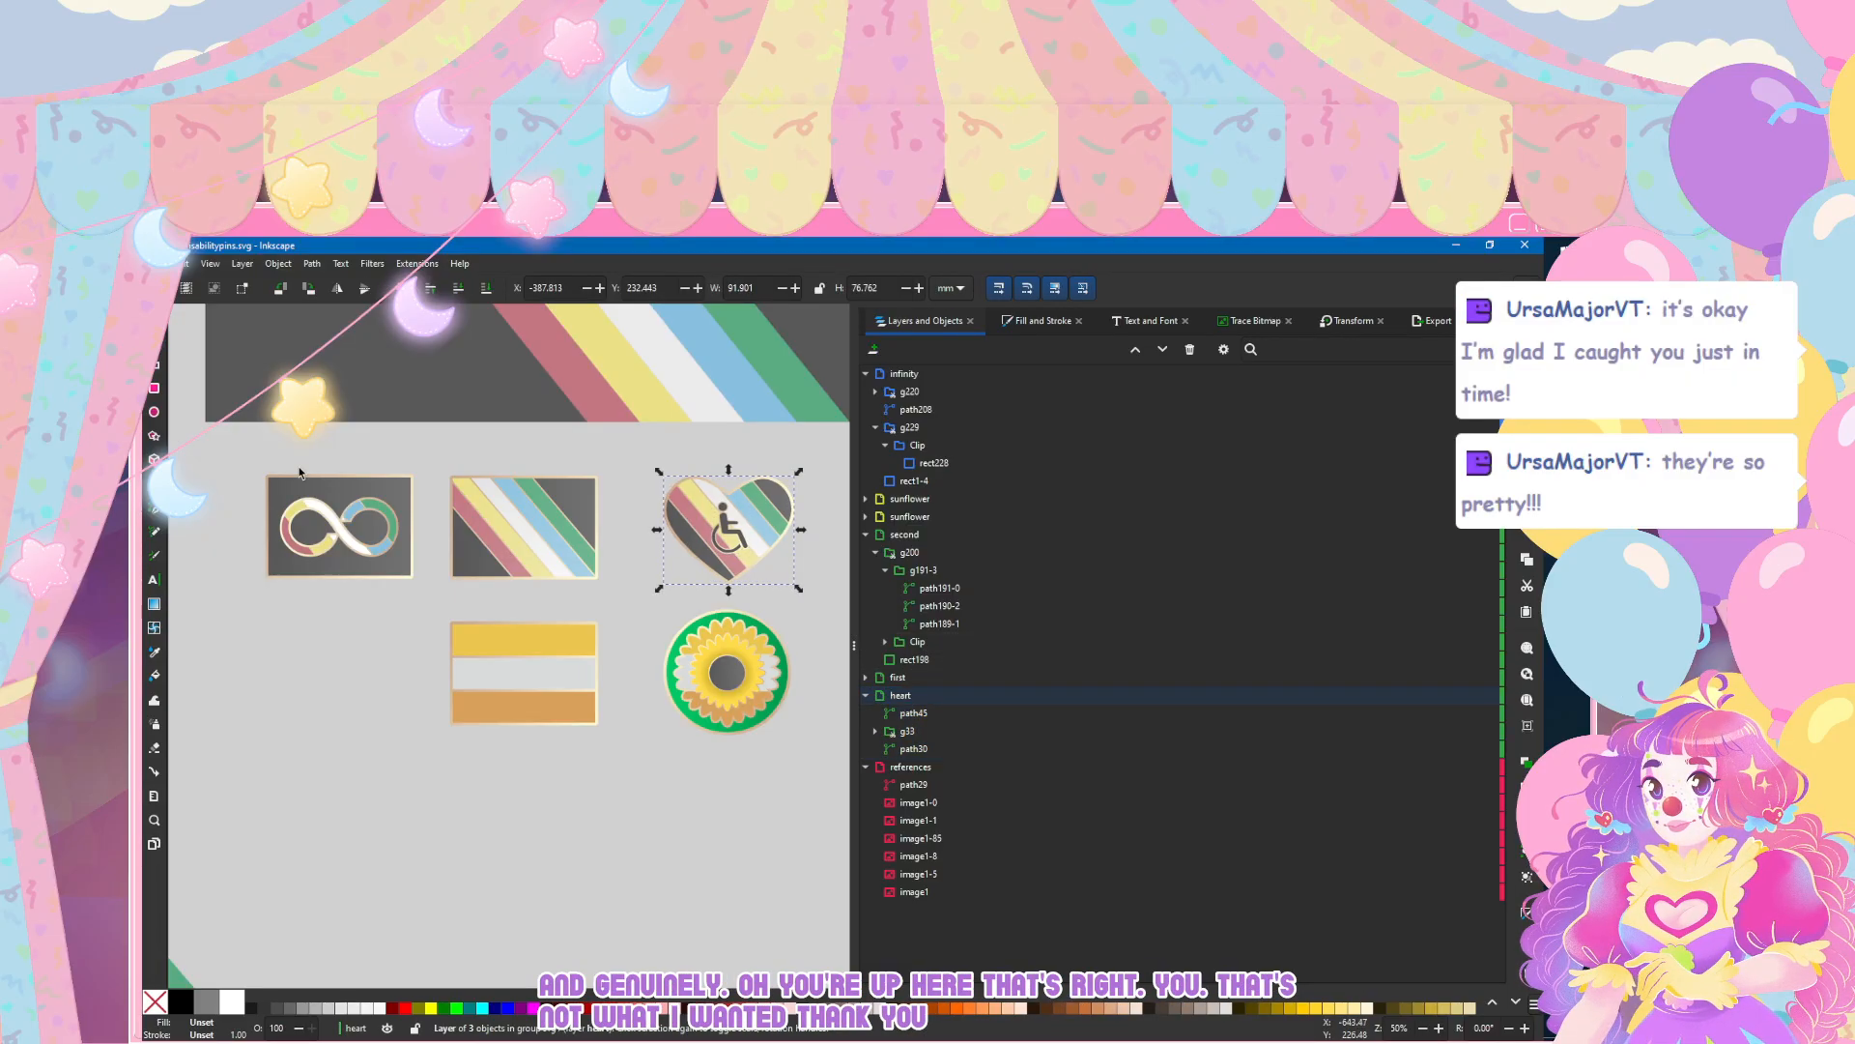
{"action": "key", "text": "Left"}
{"action": "key", "text": "Left"}
{"action": "key", "text": "Left"}
{"action": "key", "text": "Left"}
{"action": "key", "text": "Left"}
{"action": "key", "text": "Left"}
{"action": "key", "text": "Left"}
{"action": "key", "text": "Left"}
{"action": "key", "text": "Left"}
{"action": "key", "text": "Left"}
{"action": "key", "text": "Left"}
{"action": "key", "text": "Left"}
{"action": "key", "text": "Left"}
{"action": "key", "text": "Left"}
{"action": "key", "text": "Left"}
{"action": "key", "text": "Left"}
{"action": "key", "text": "Left"}
{"action": "key", "text": "Left"}
{"action": "key", "text": "Left"}
{"action": "key", "text": "Left"}
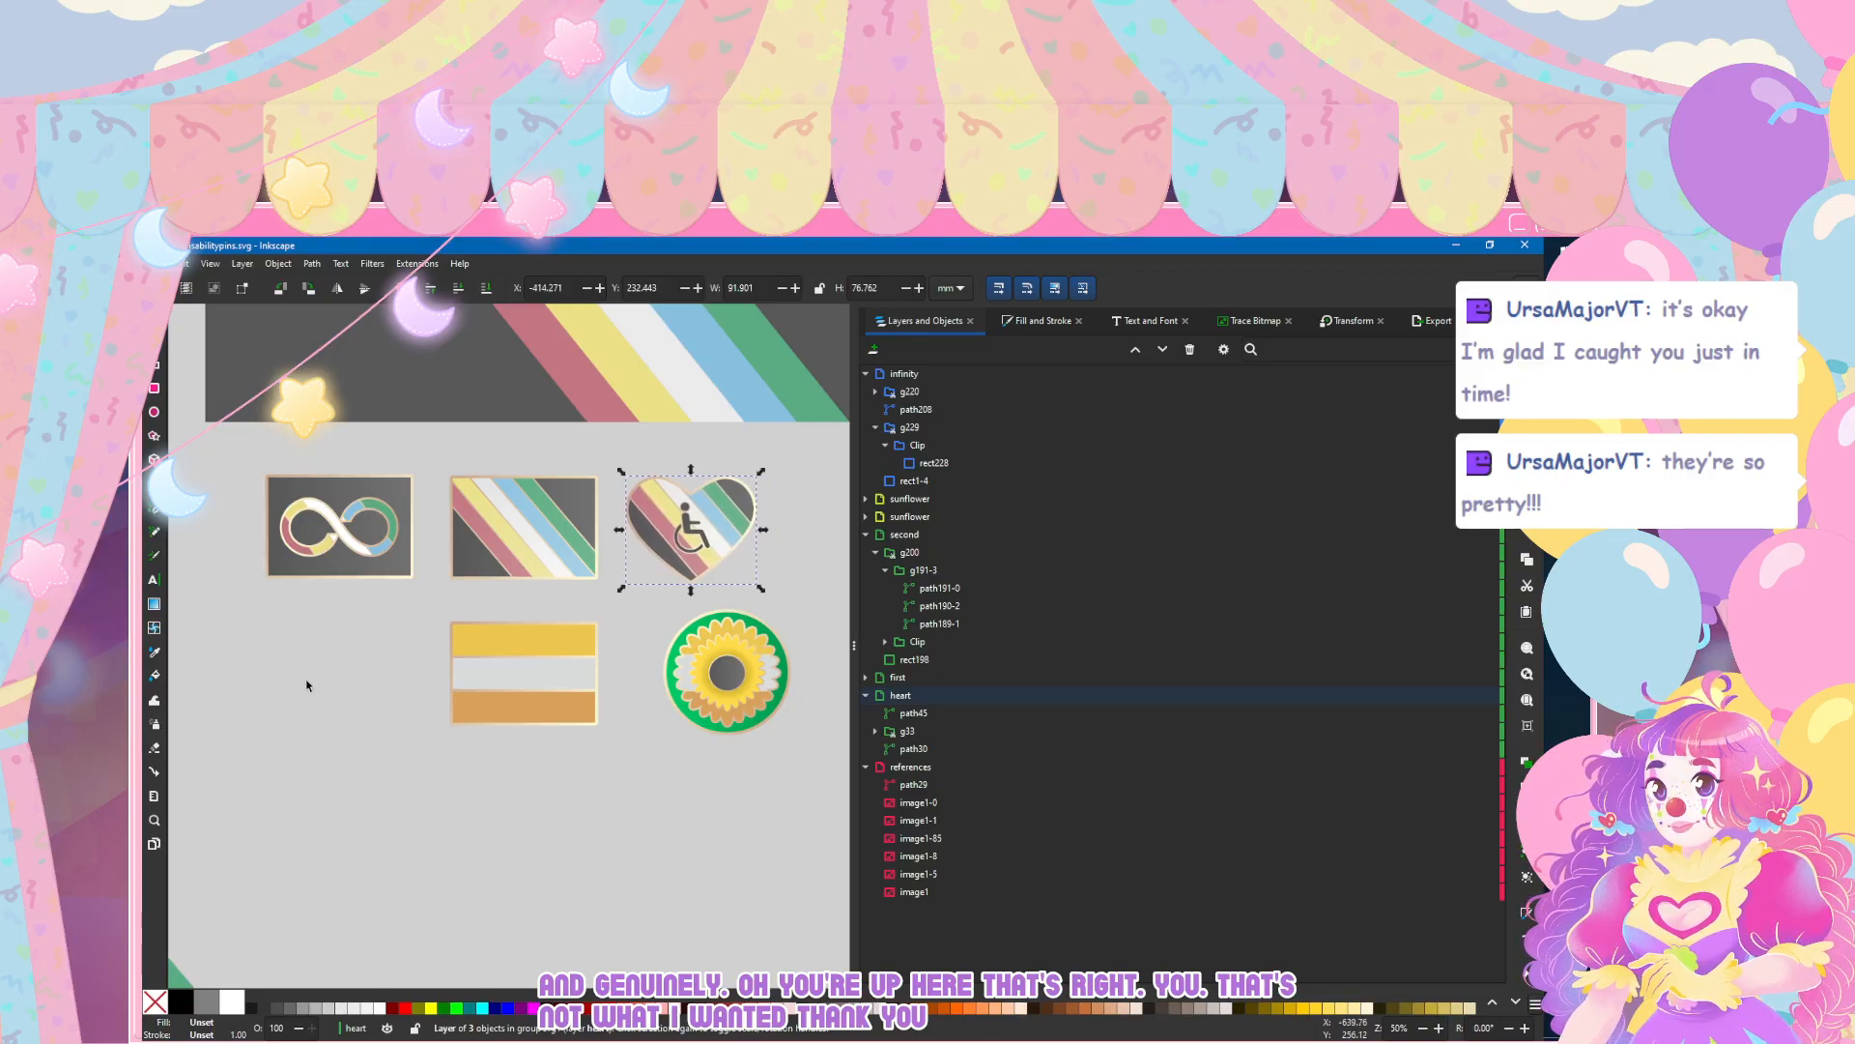
{"action": "key", "text": "Right"}
{"action": "key", "text": "Right"}
{"action": "key", "text": "Right"}
{"action": "key", "text": "Right"}
{"action": "key", "text": "Right"}
{"action": "key", "text": "Right"}
{"action": "key", "text": "Right"}
Step: Unlock the sunflower layer and centre the yellow-white-orange flag pin and the sunflower pin beneath the upper row of pins
{"action": "left_click_drag", "start_coordinate": [382, 610], "coordinate": [609, 794]}
{"action": "left_click_drag", "start_coordinate": [514, 675], "coordinate": [421, 653]}
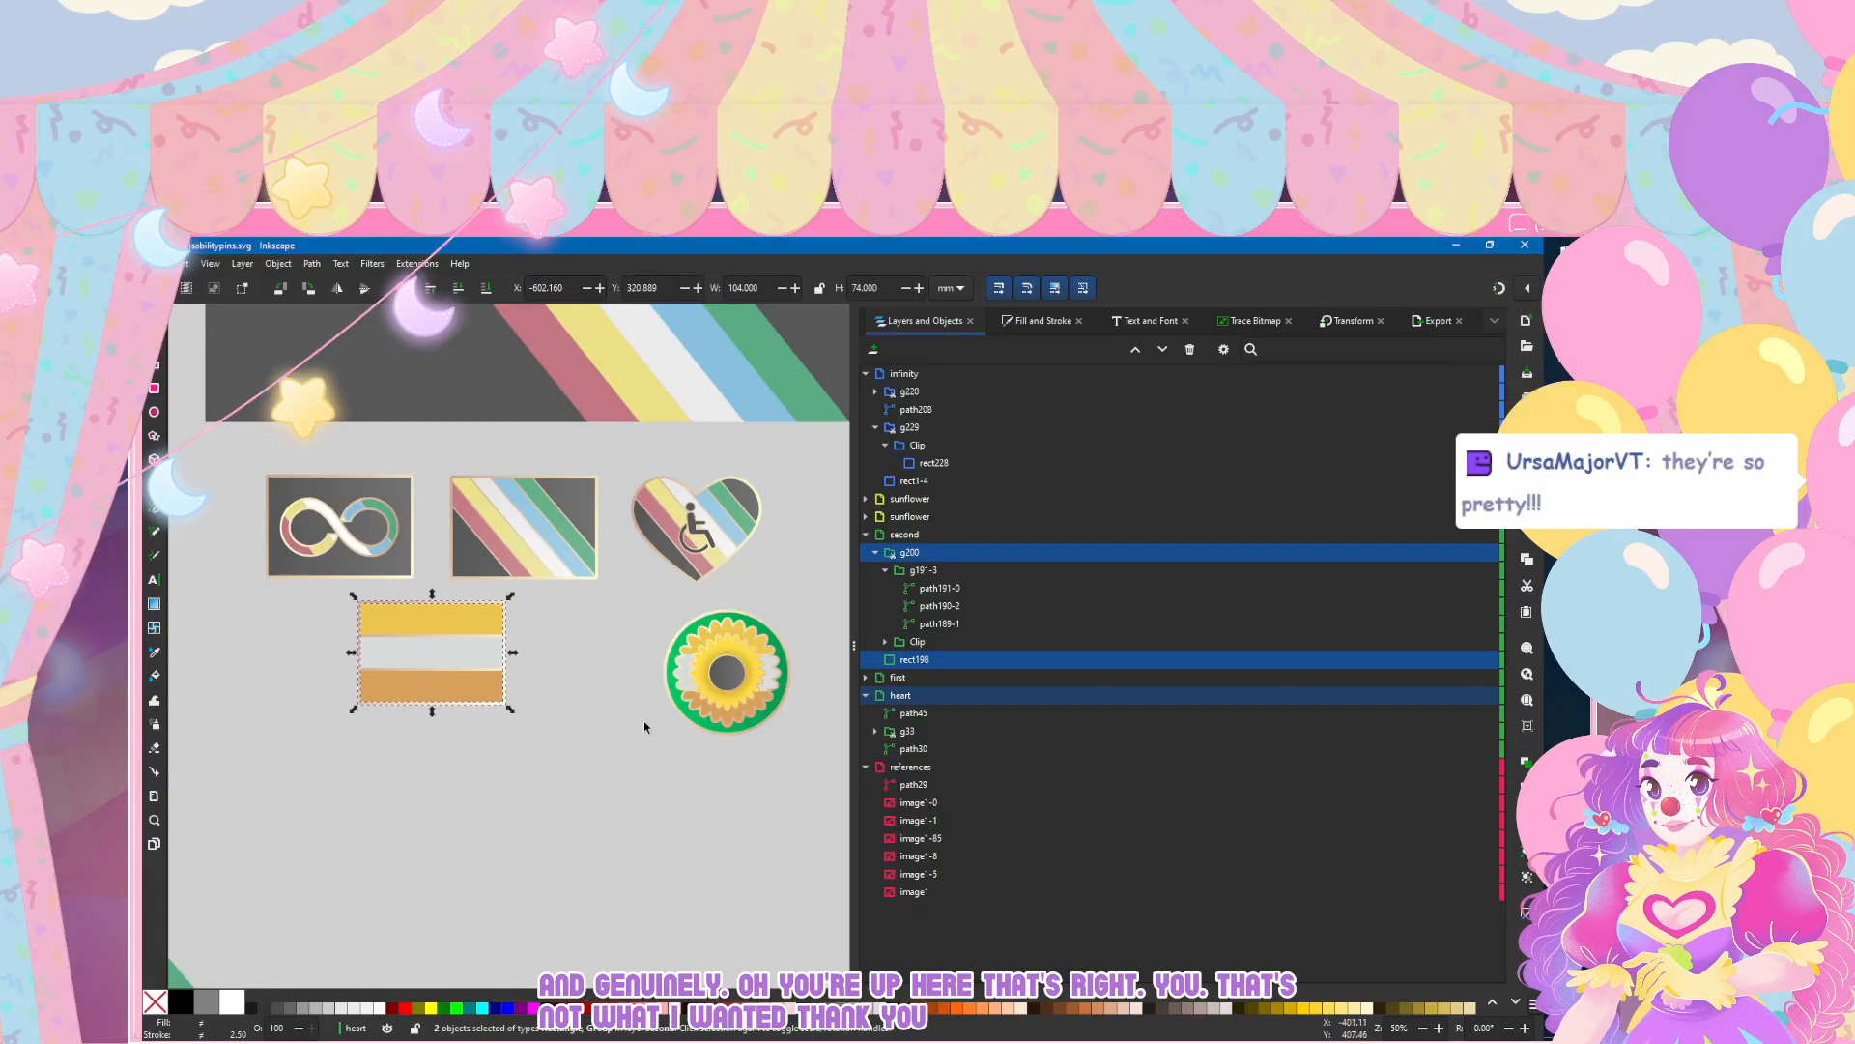
{"action": "left_click", "coordinate": [641, 725]}
{"action": "left_click_drag", "start_coordinate": [642, 605], "coordinate": [838, 748]}
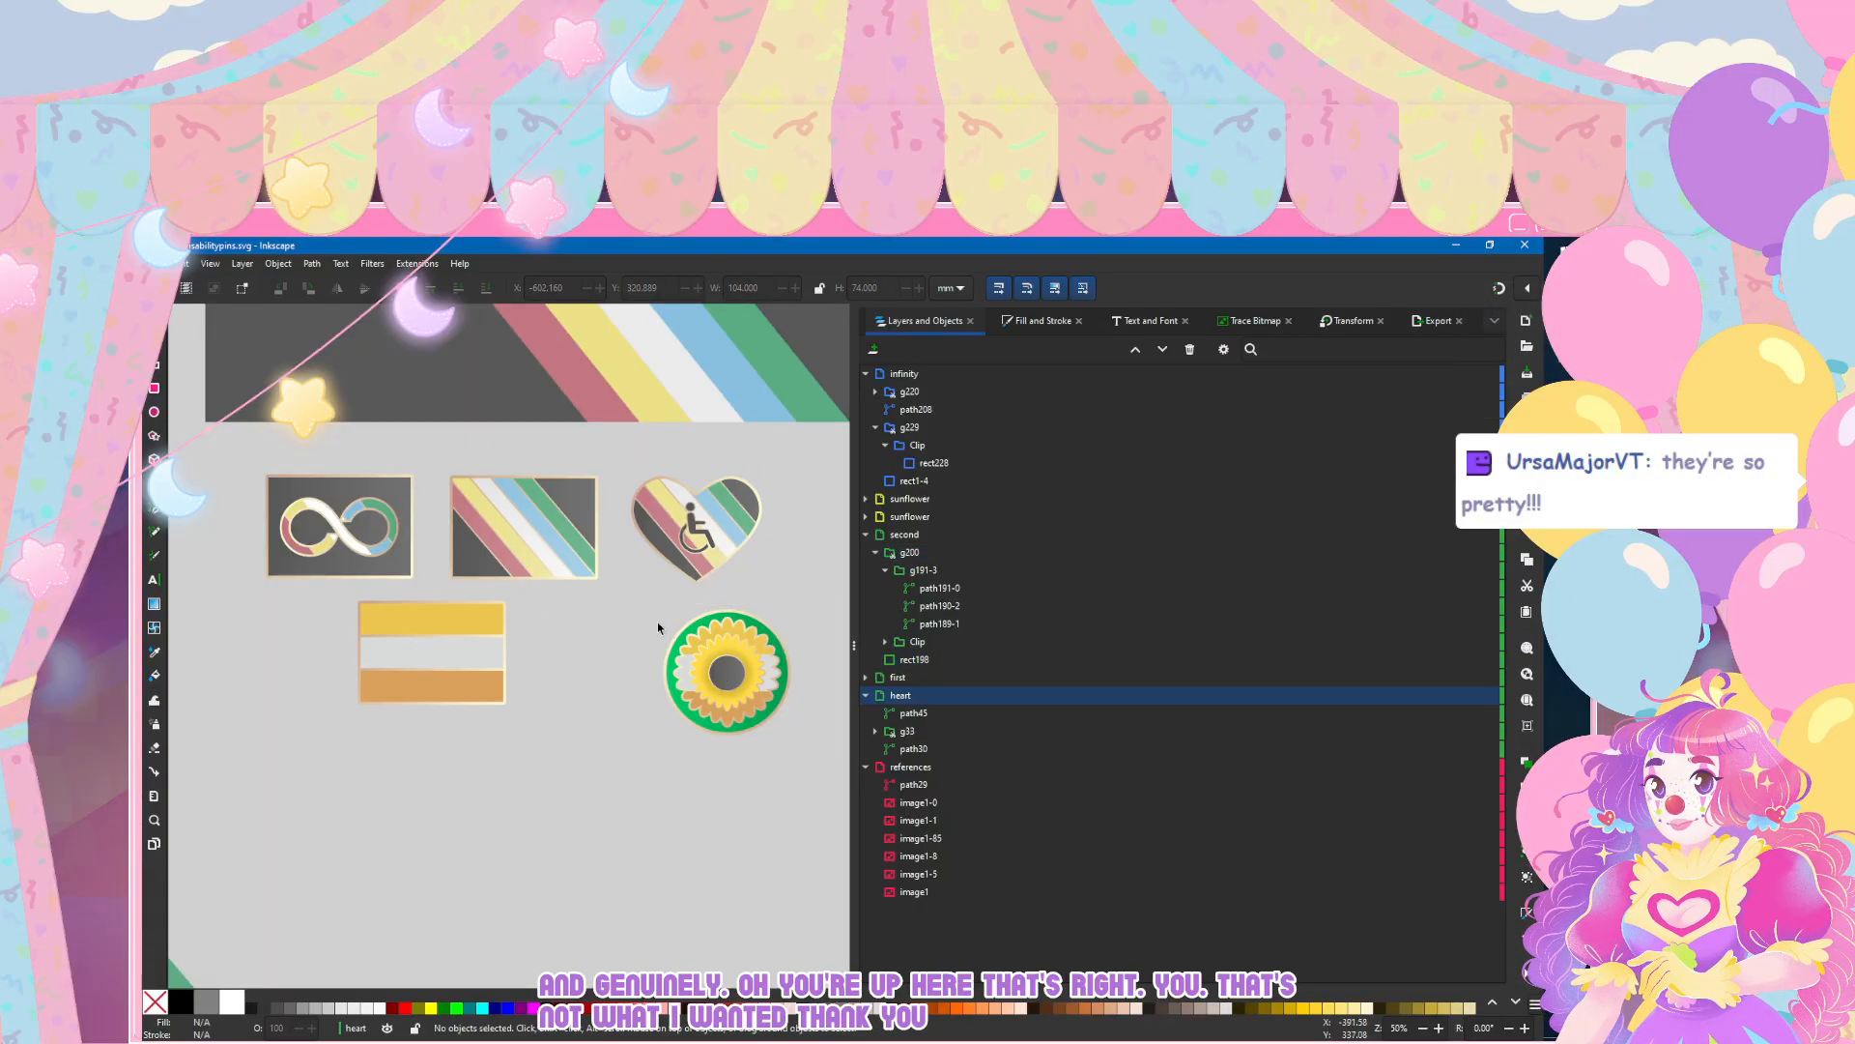
{"action": "left_click_drag", "start_coordinate": [646, 609], "coordinate": [813, 773]}
{"action": "left_click_drag", "start_coordinate": [716, 675], "coordinate": [632, 652]}
{"action": "key", "text": "Escape"}
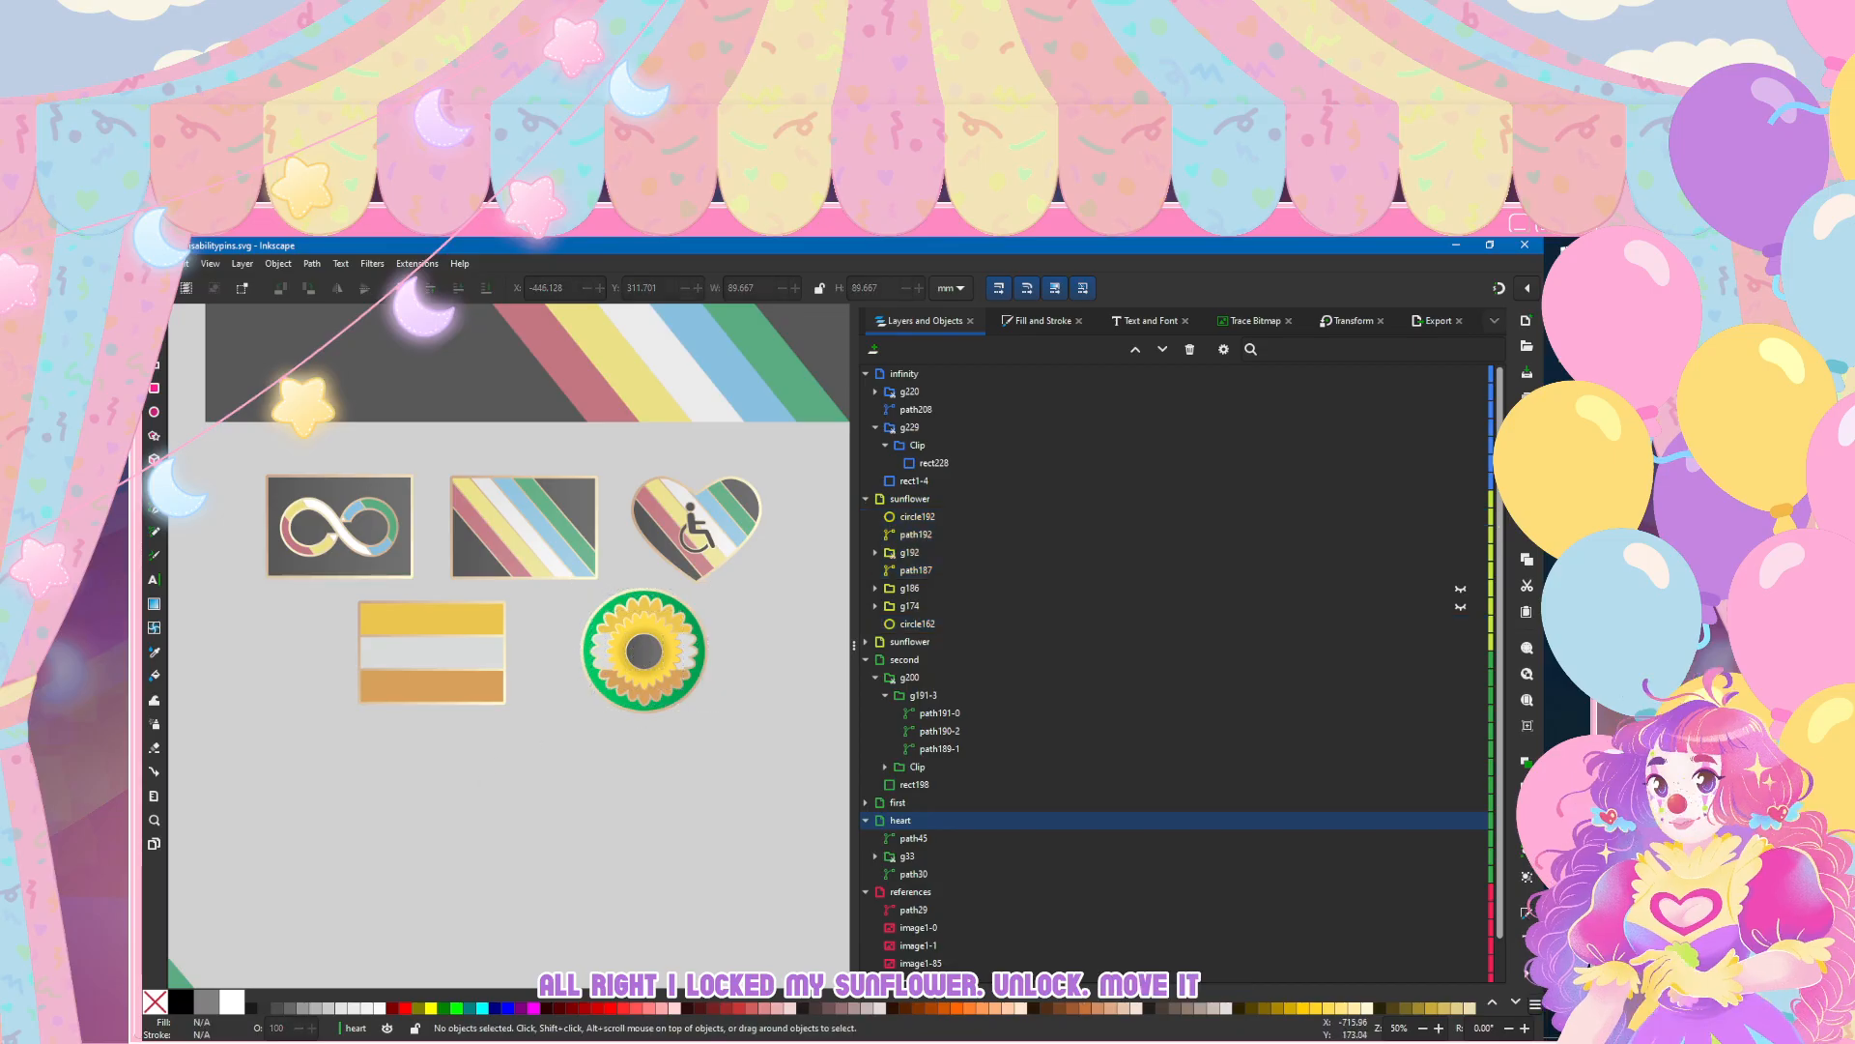
{"action": "left_click", "coordinate": [181, 263]}
{"action": "left_click", "coordinate": [198, 411]}
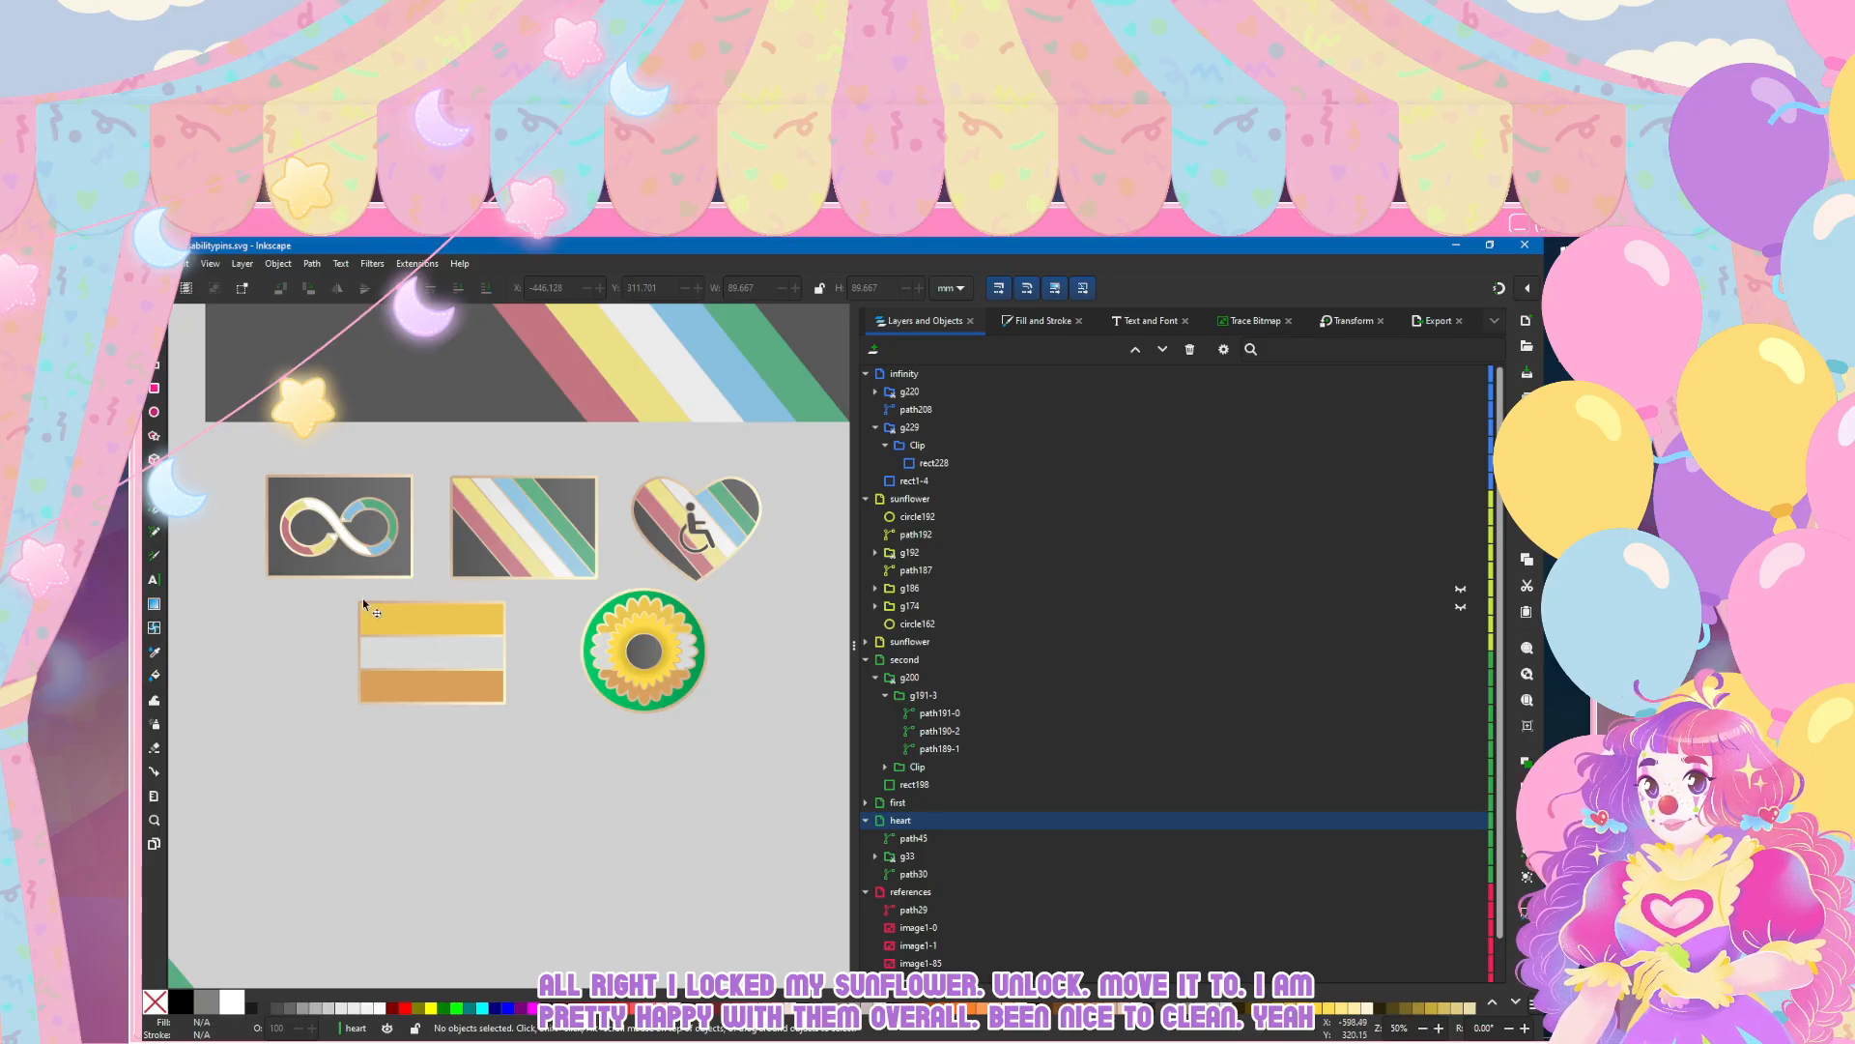
Step: Hide the wheelchair symbol path45 on the heart pin and save the document
{"action": "scroll", "coordinate": [380, 610], "scroll_direction": "down", "scroll_amount": 3}
{"action": "scroll", "coordinate": [387, 611], "scroll_direction": "up", "scroll_amount": 4}
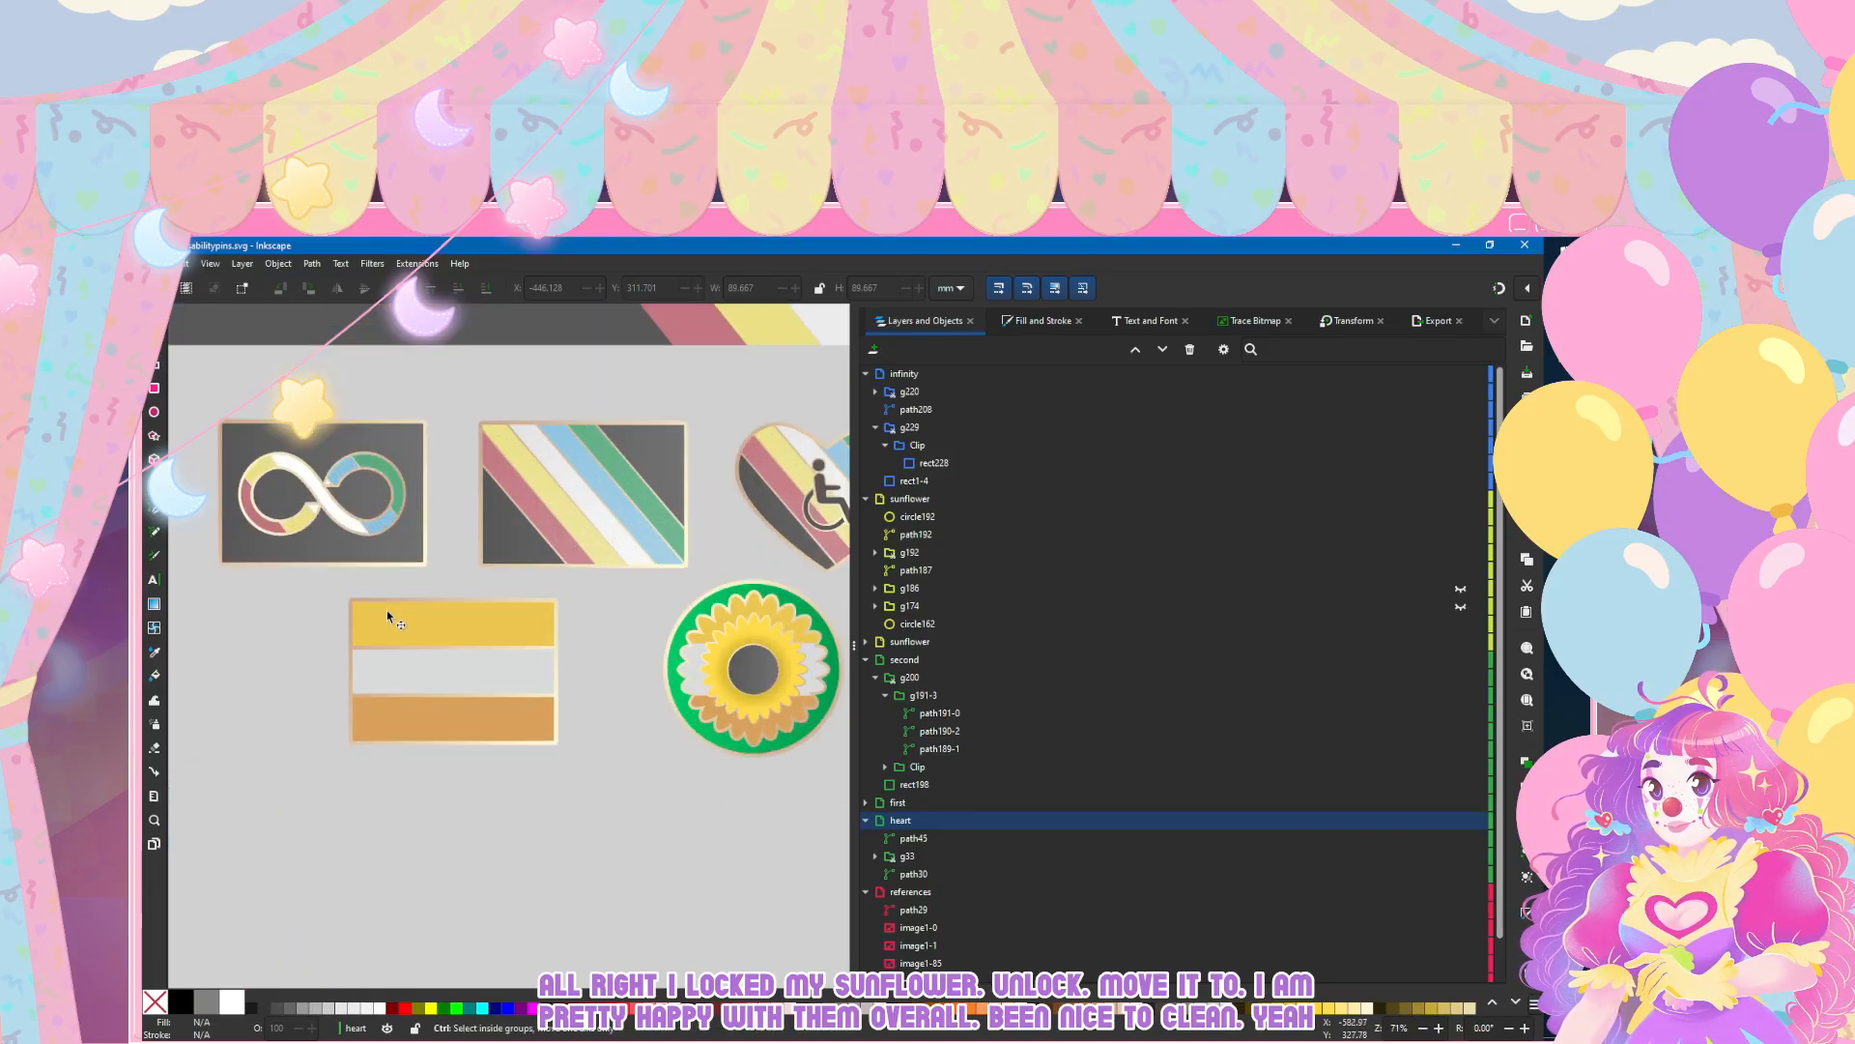
{"action": "scroll", "coordinate": [387, 612], "scroll_direction": "left", "scroll_amount": 3}
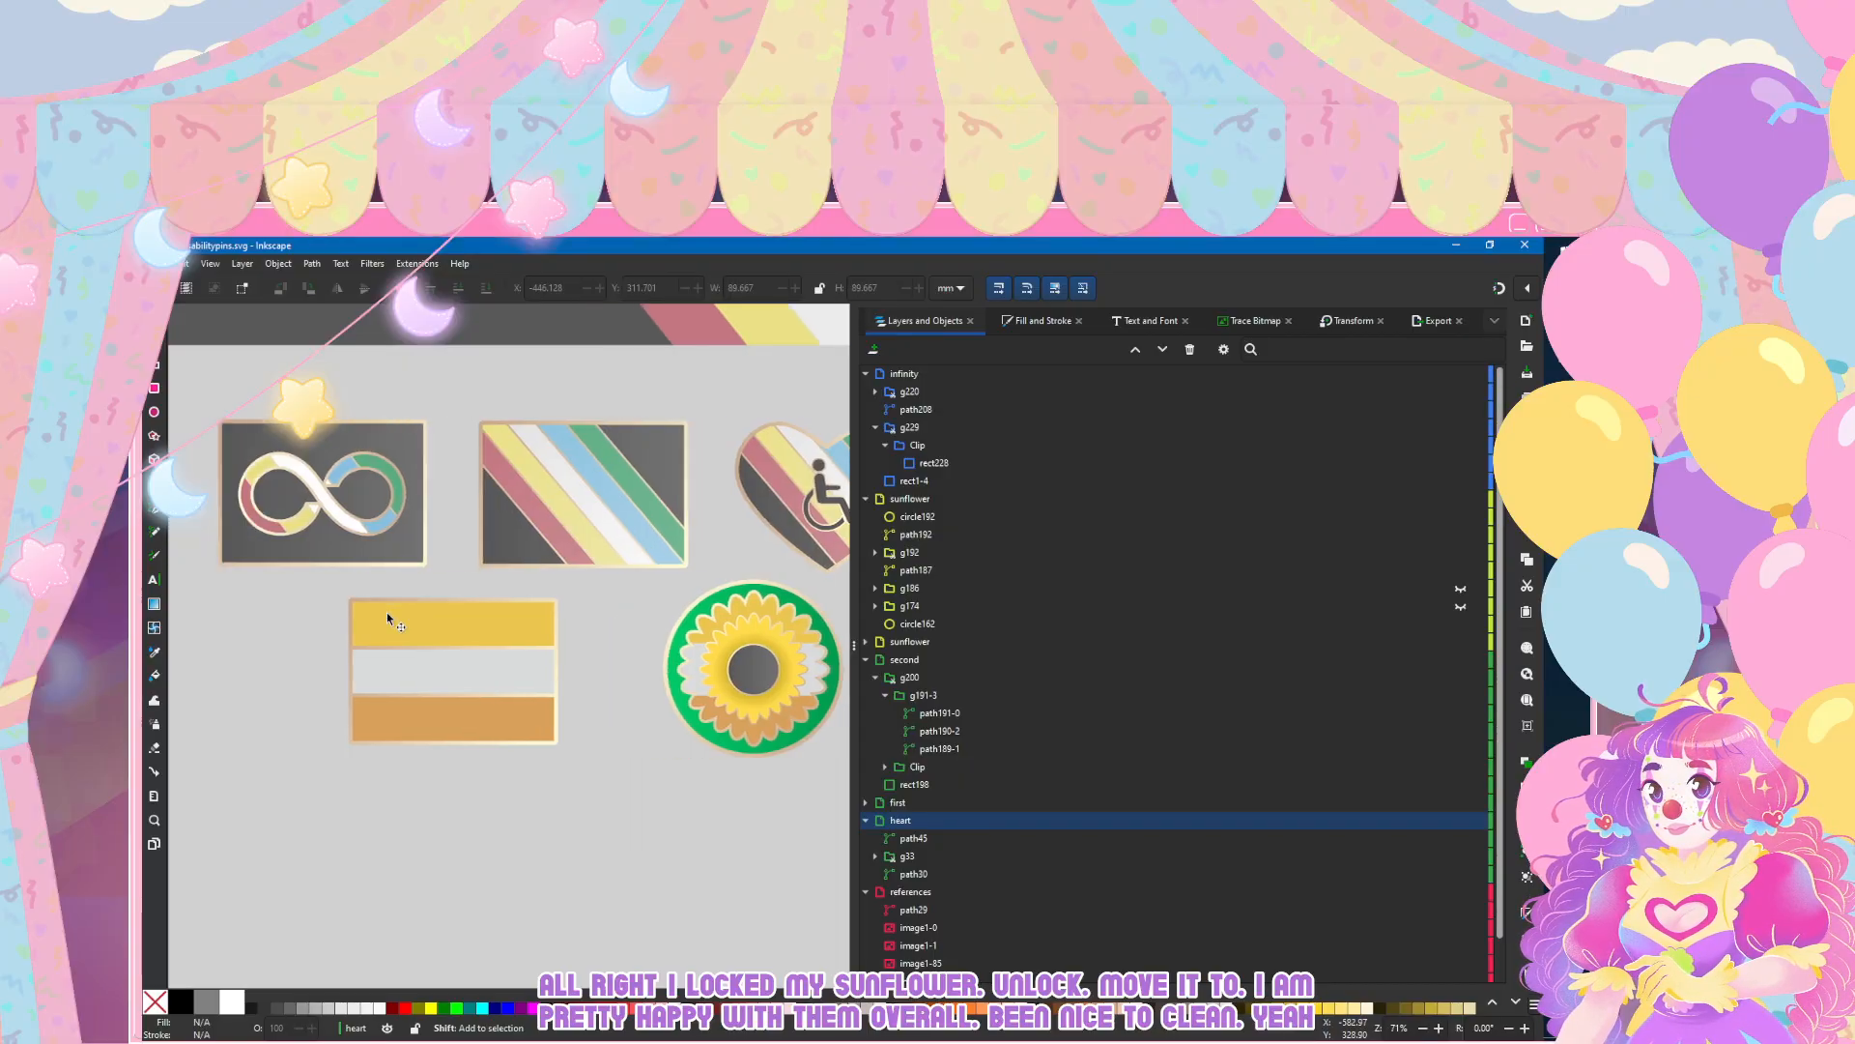
{"action": "scroll", "coordinate": [387, 612], "scroll_direction": "right", "scroll_amount": 3}
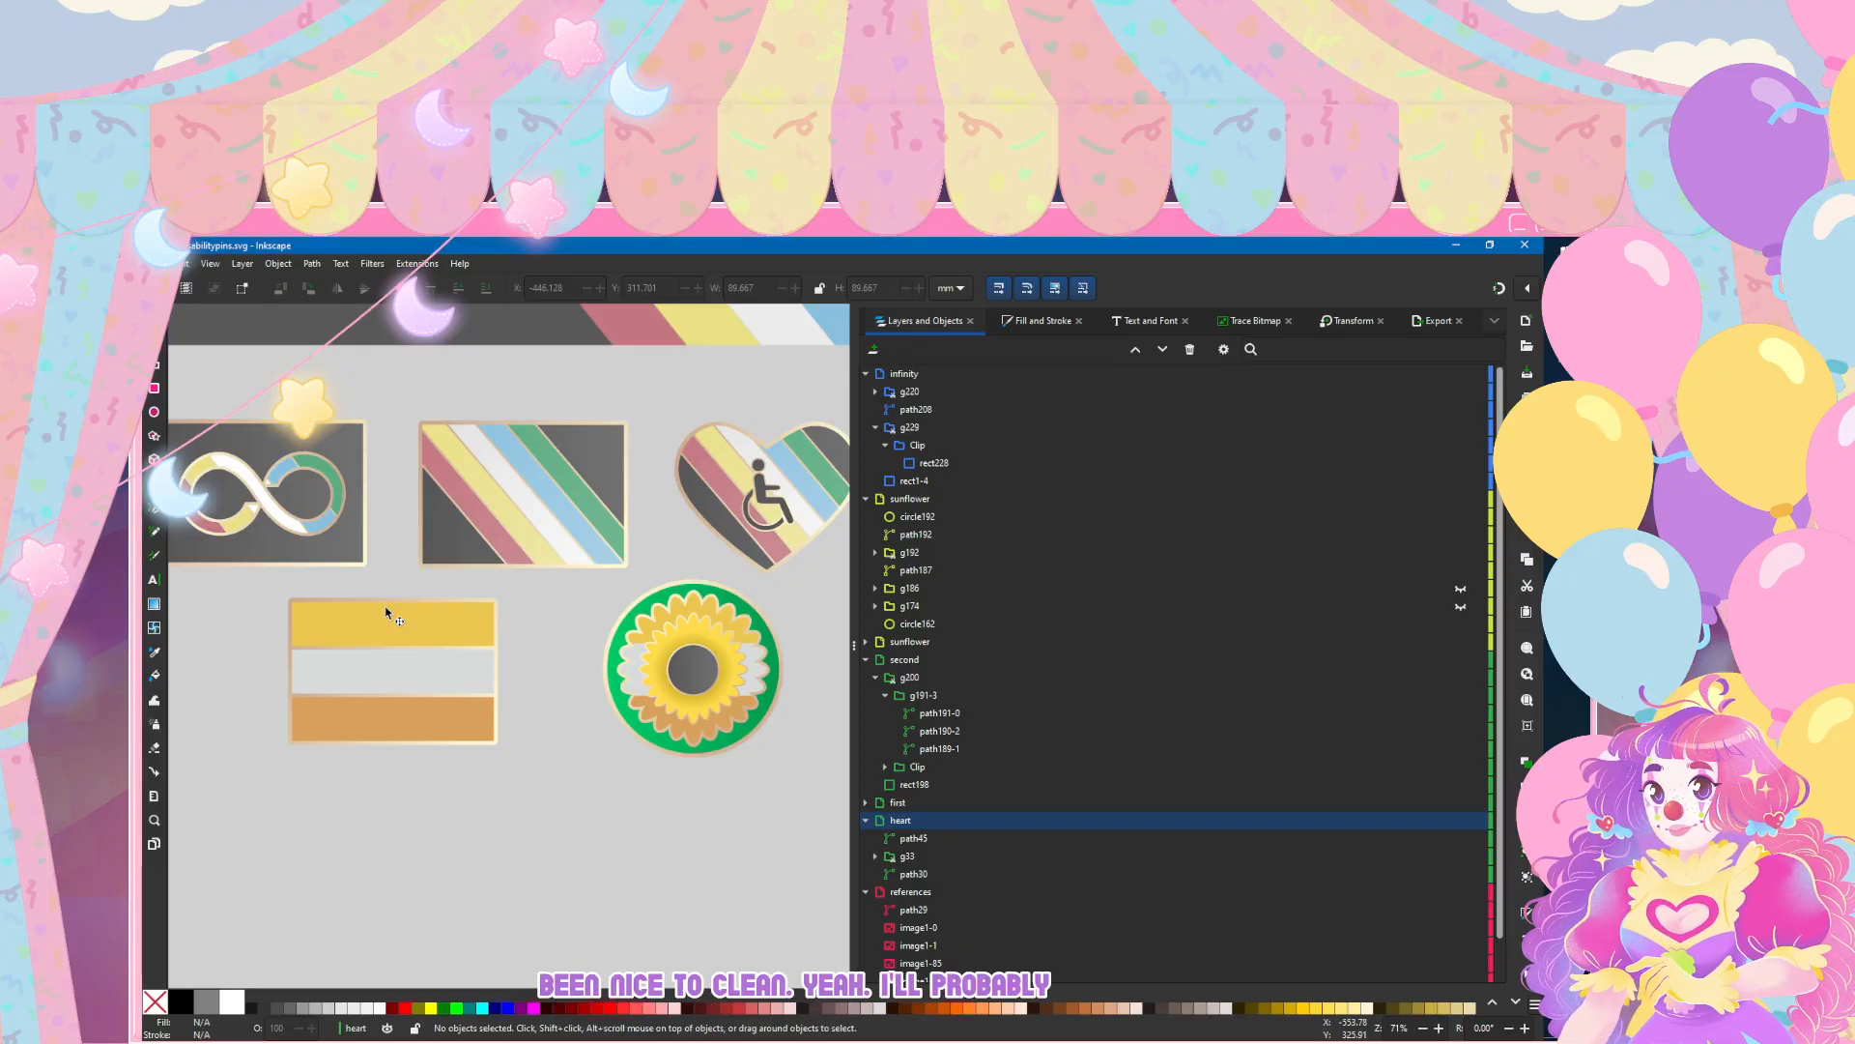
{"action": "scroll", "coordinate": [386, 612], "scroll_direction": "right", "scroll_amount": 6}
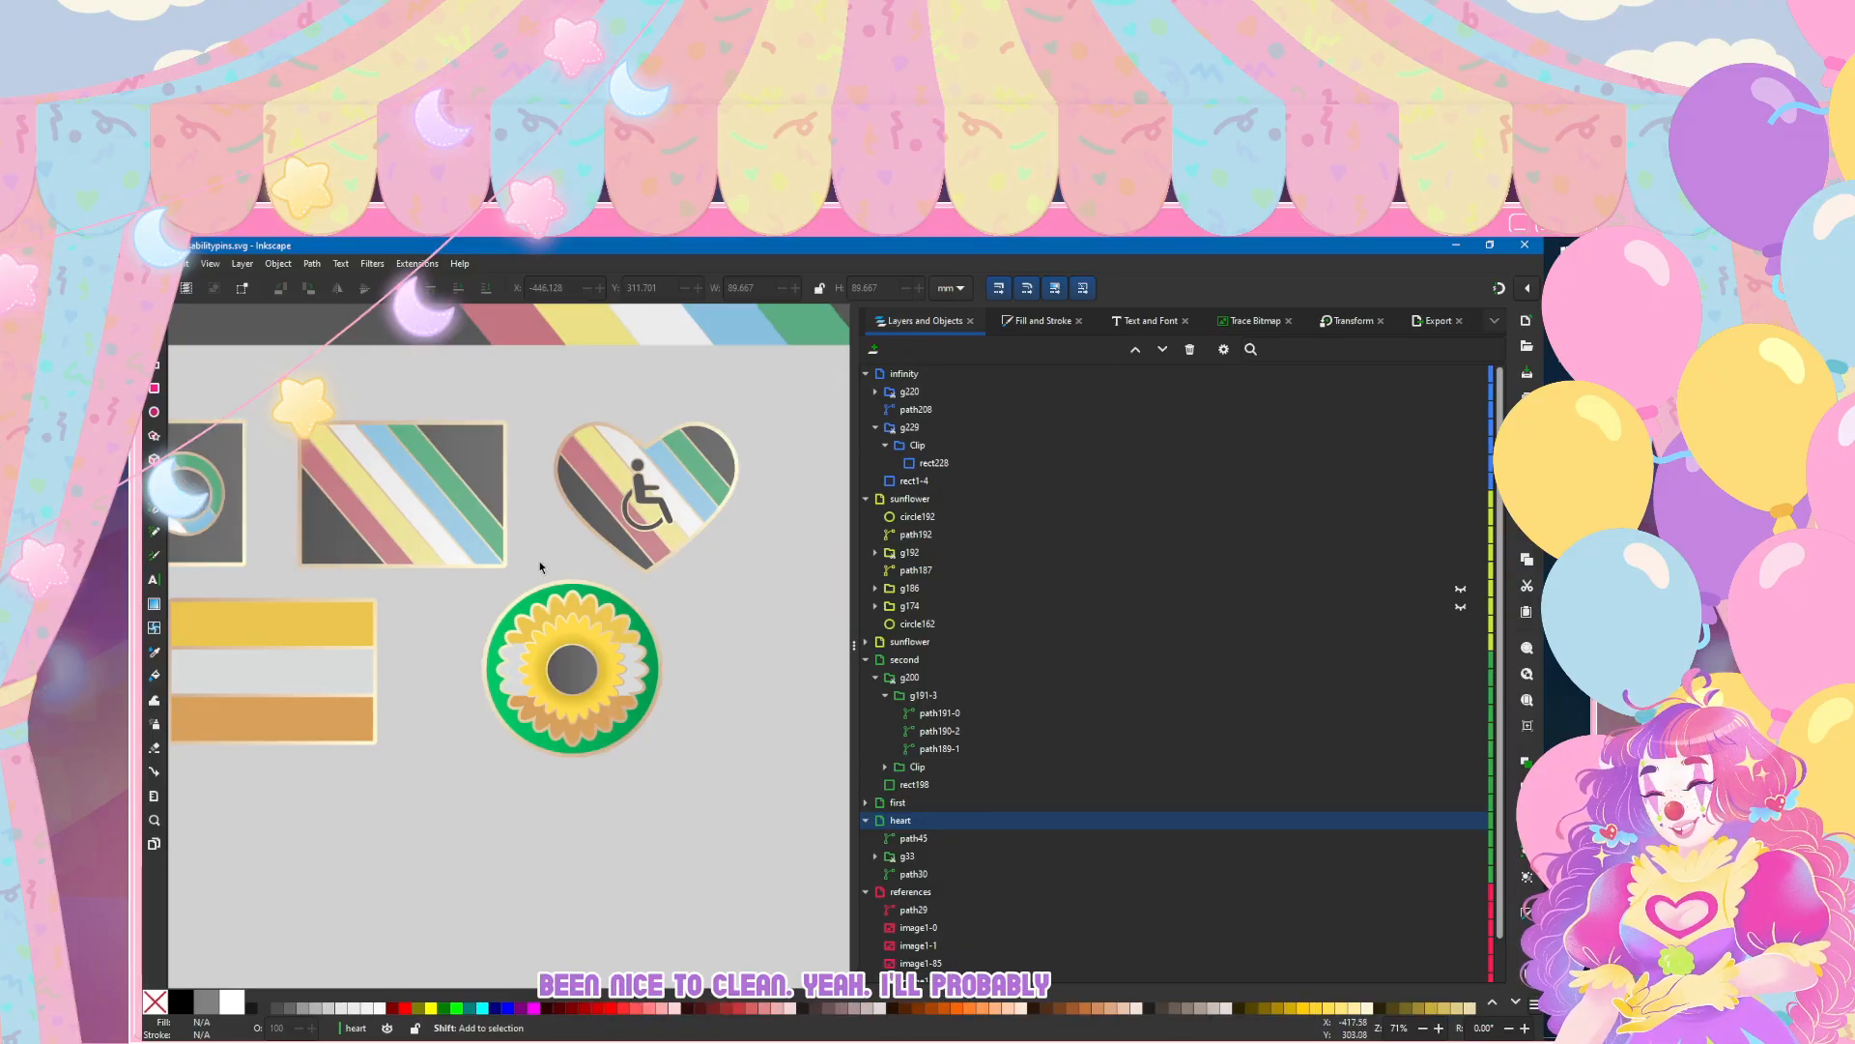
{"action": "left_click", "coordinate": [644, 483]}
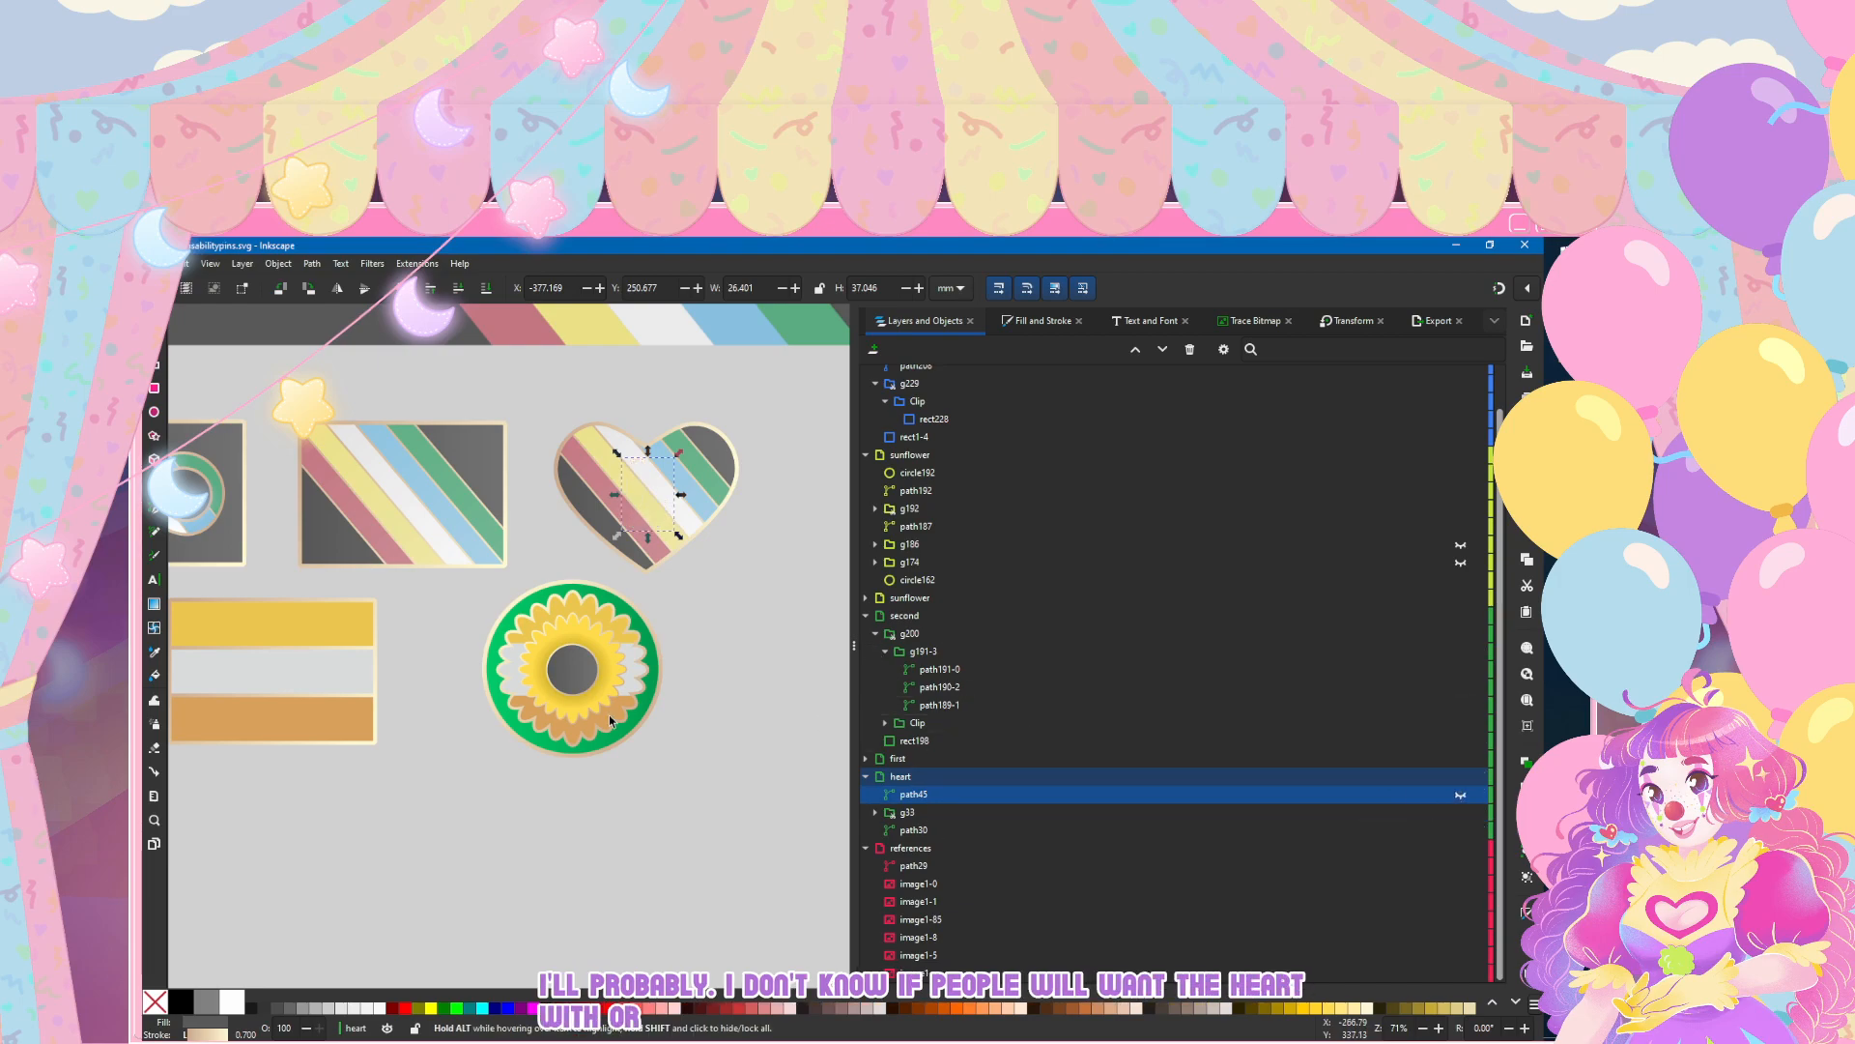
{"action": "left_click", "coordinate": [1460, 794]}
{"action": "scroll", "coordinate": [468, 802], "scroll_direction": "down", "scroll_amount": 1}
{"action": "scroll", "coordinate": [468, 802], "scroll_direction": "left", "scroll_amount": 3}
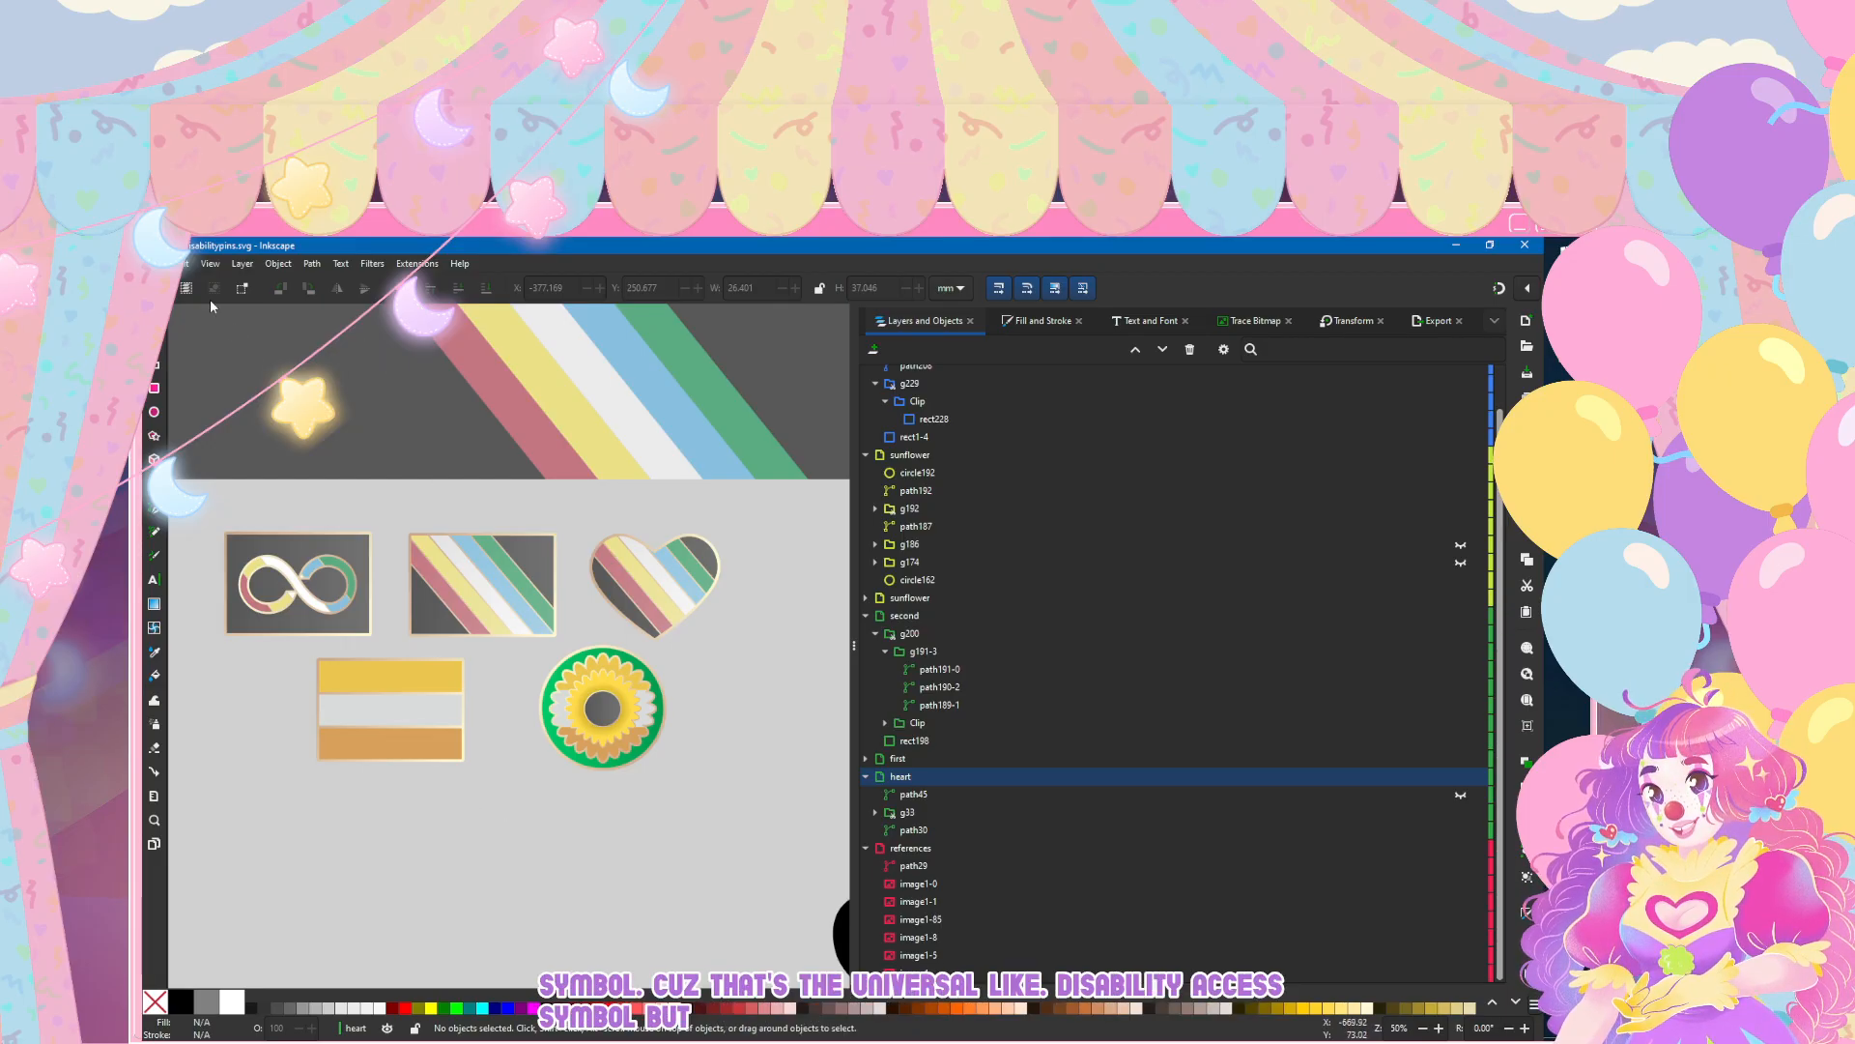
{"action": "left_click", "coordinate": [157, 264]}
{"action": "left_click", "coordinate": [180, 374]}
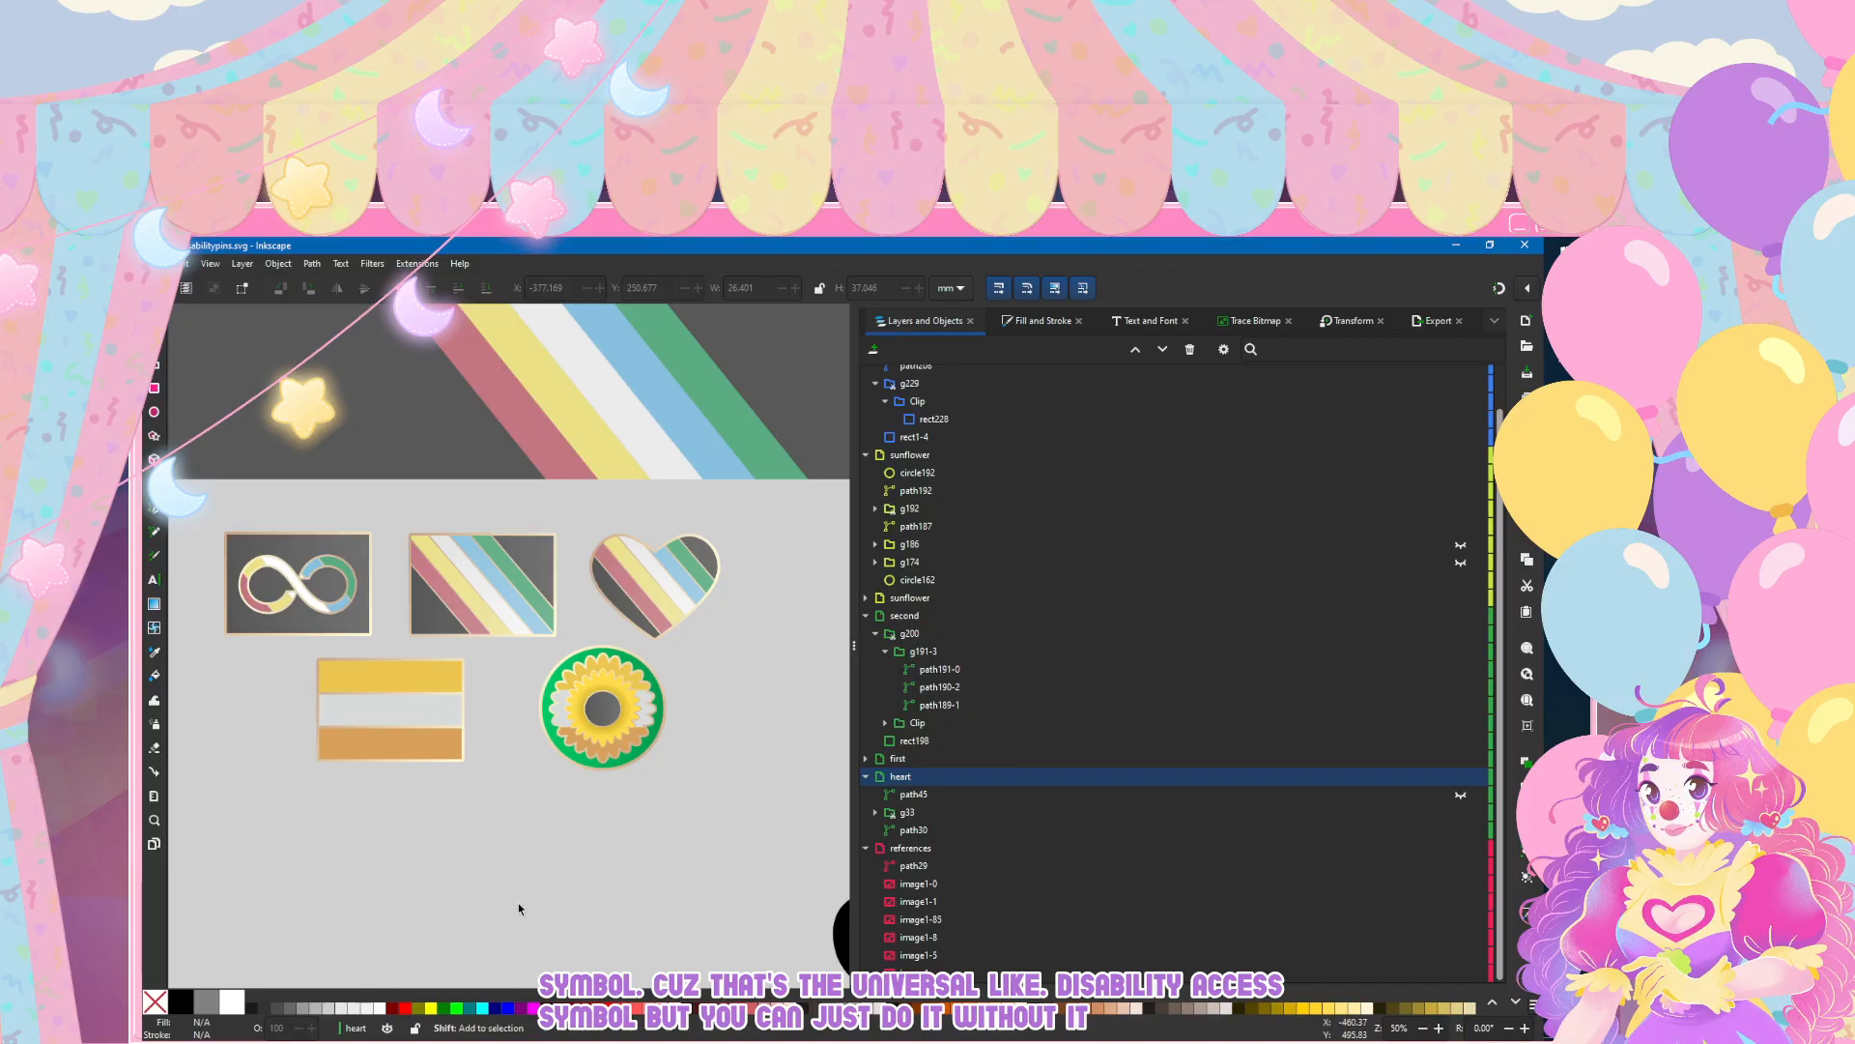
Step: Look over the rearranged pin set, examining the striped flag, heart and sunflower pins up close
{"action": "scroll", "coordinate": [519, 910], "scroll_direction": "left", "scroll_amount": 2}
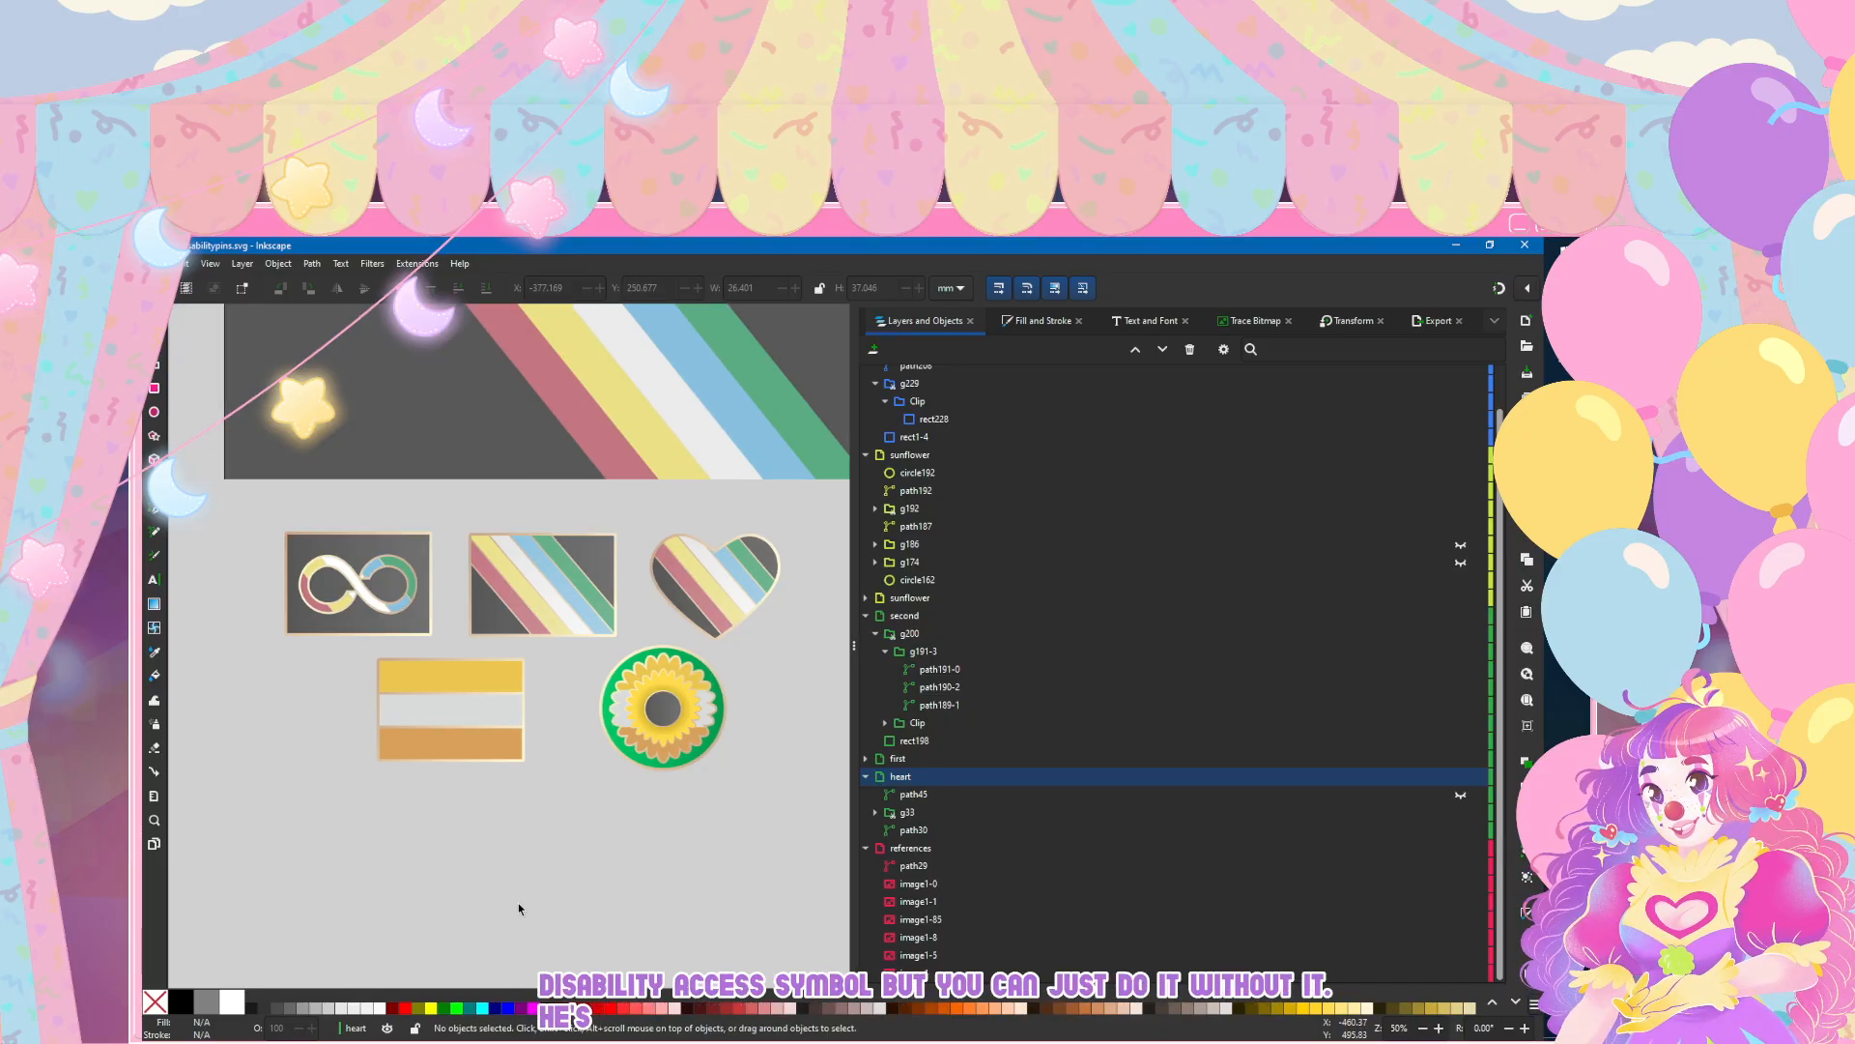
{"action": "scroll", "coordinate": [740, 607], "scroll_direction": "up", "scroll_amount": 2}
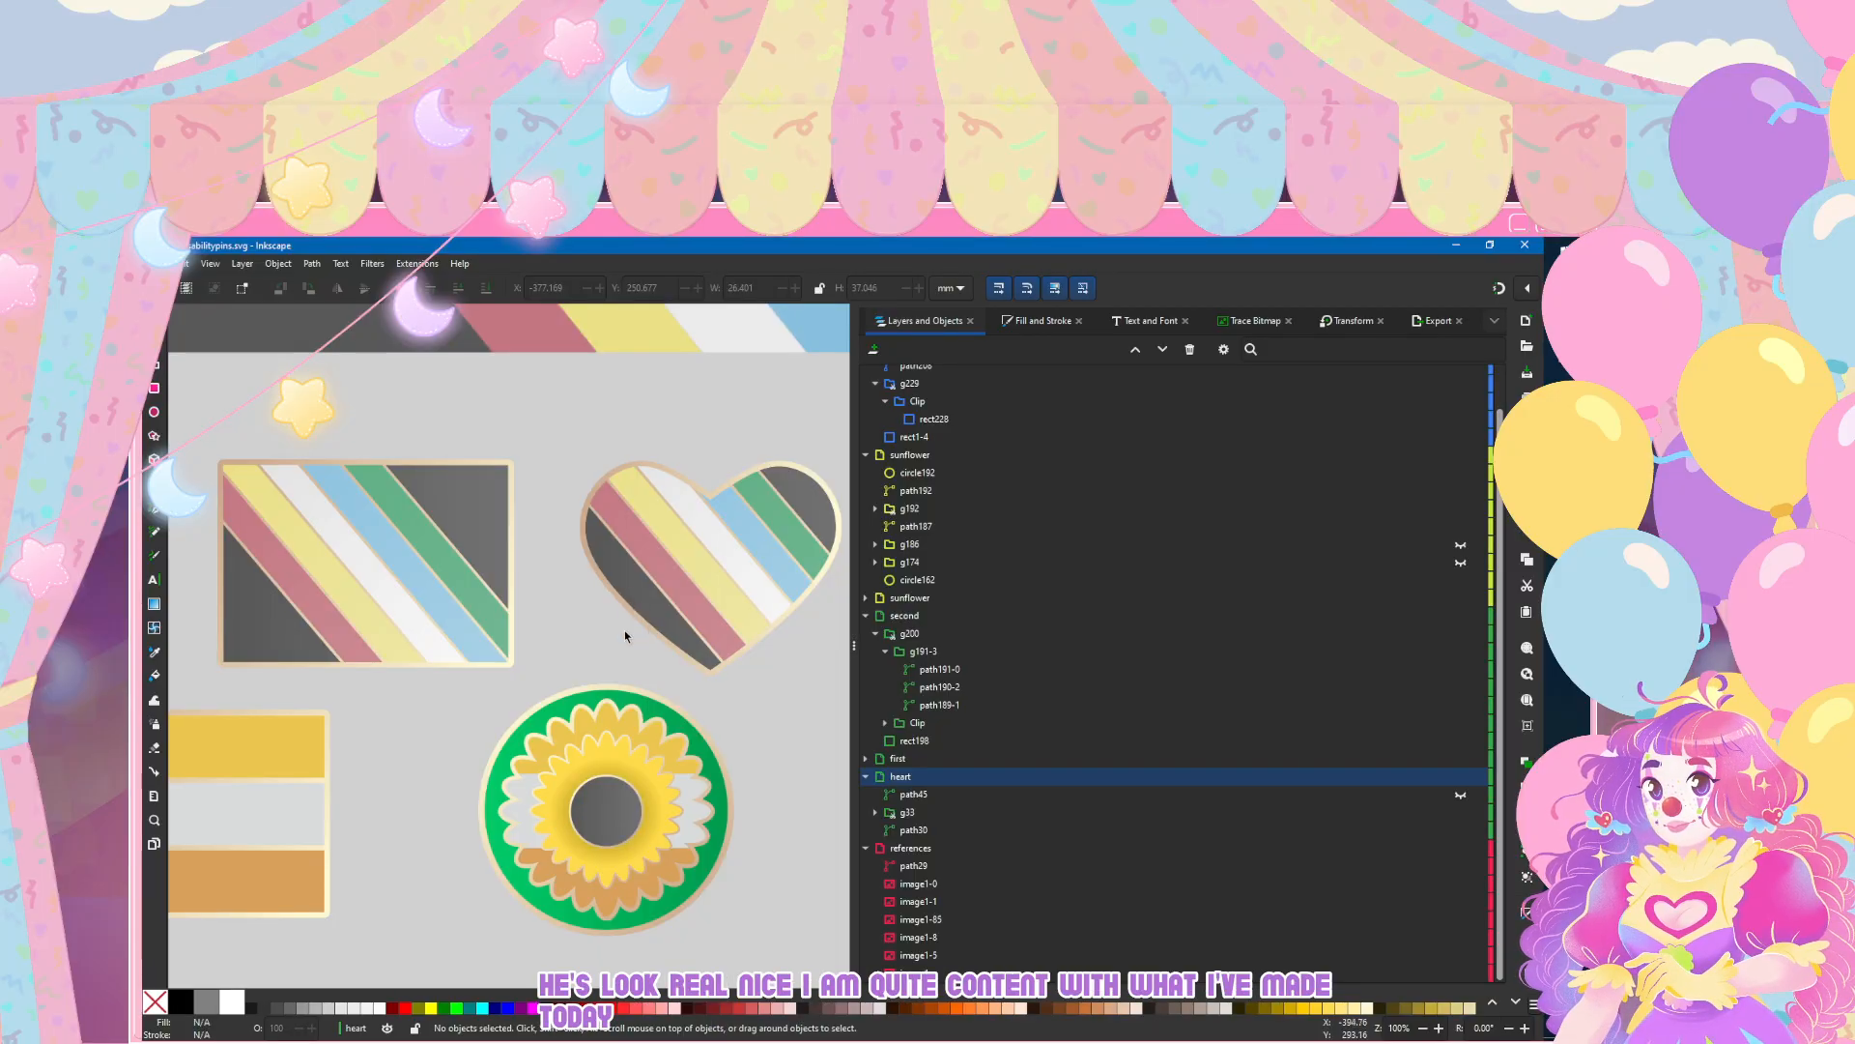
{"action": "scroll", "coordinate": [624, 630], "scroll_direction": "down", "scroll_amount": 2}
{"action": "scroll", "coordinate": [648, 654], "scroll_direction": "up", "scroll_amount": 1}
{"action": "scroll", "coordinate": [613, 653], "scroll_direction": "down", "scroll_amount": 1}
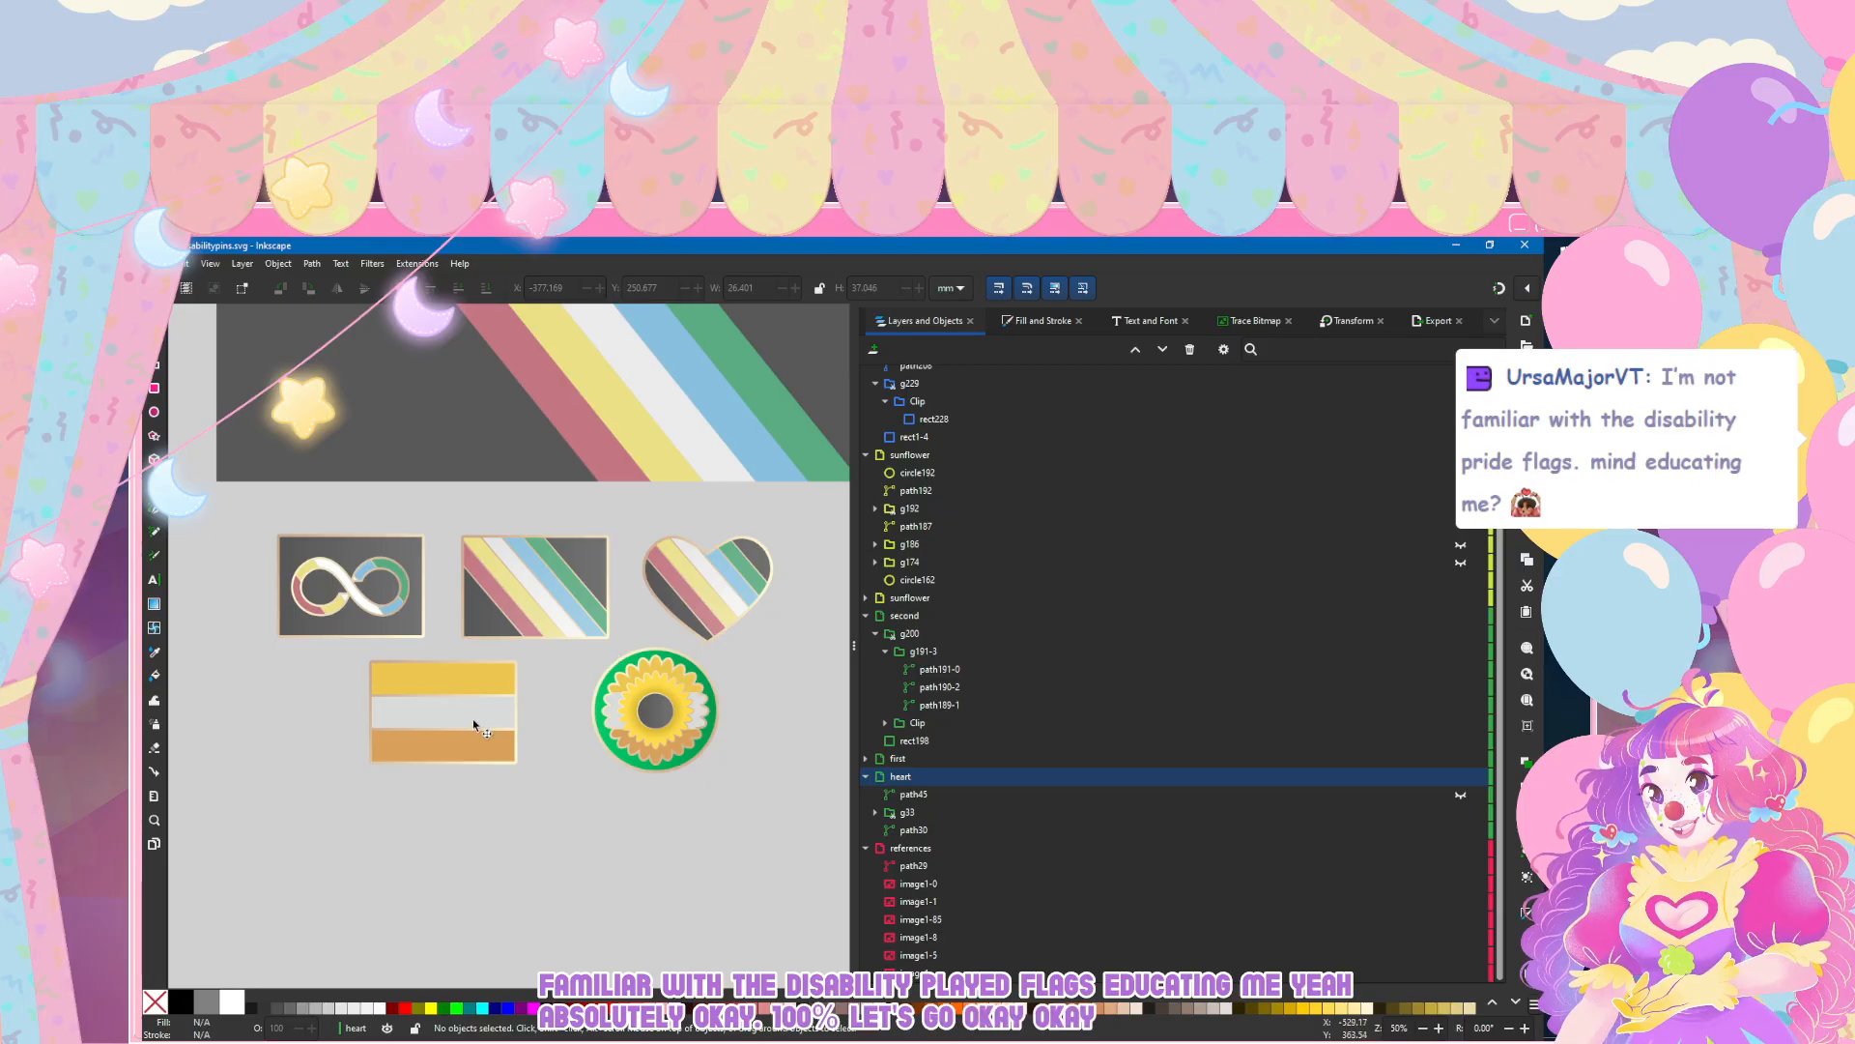
{"action": "scroll", "coordinate": [483, 721], "scroll_direction": "up", "scroll_amount": 2}
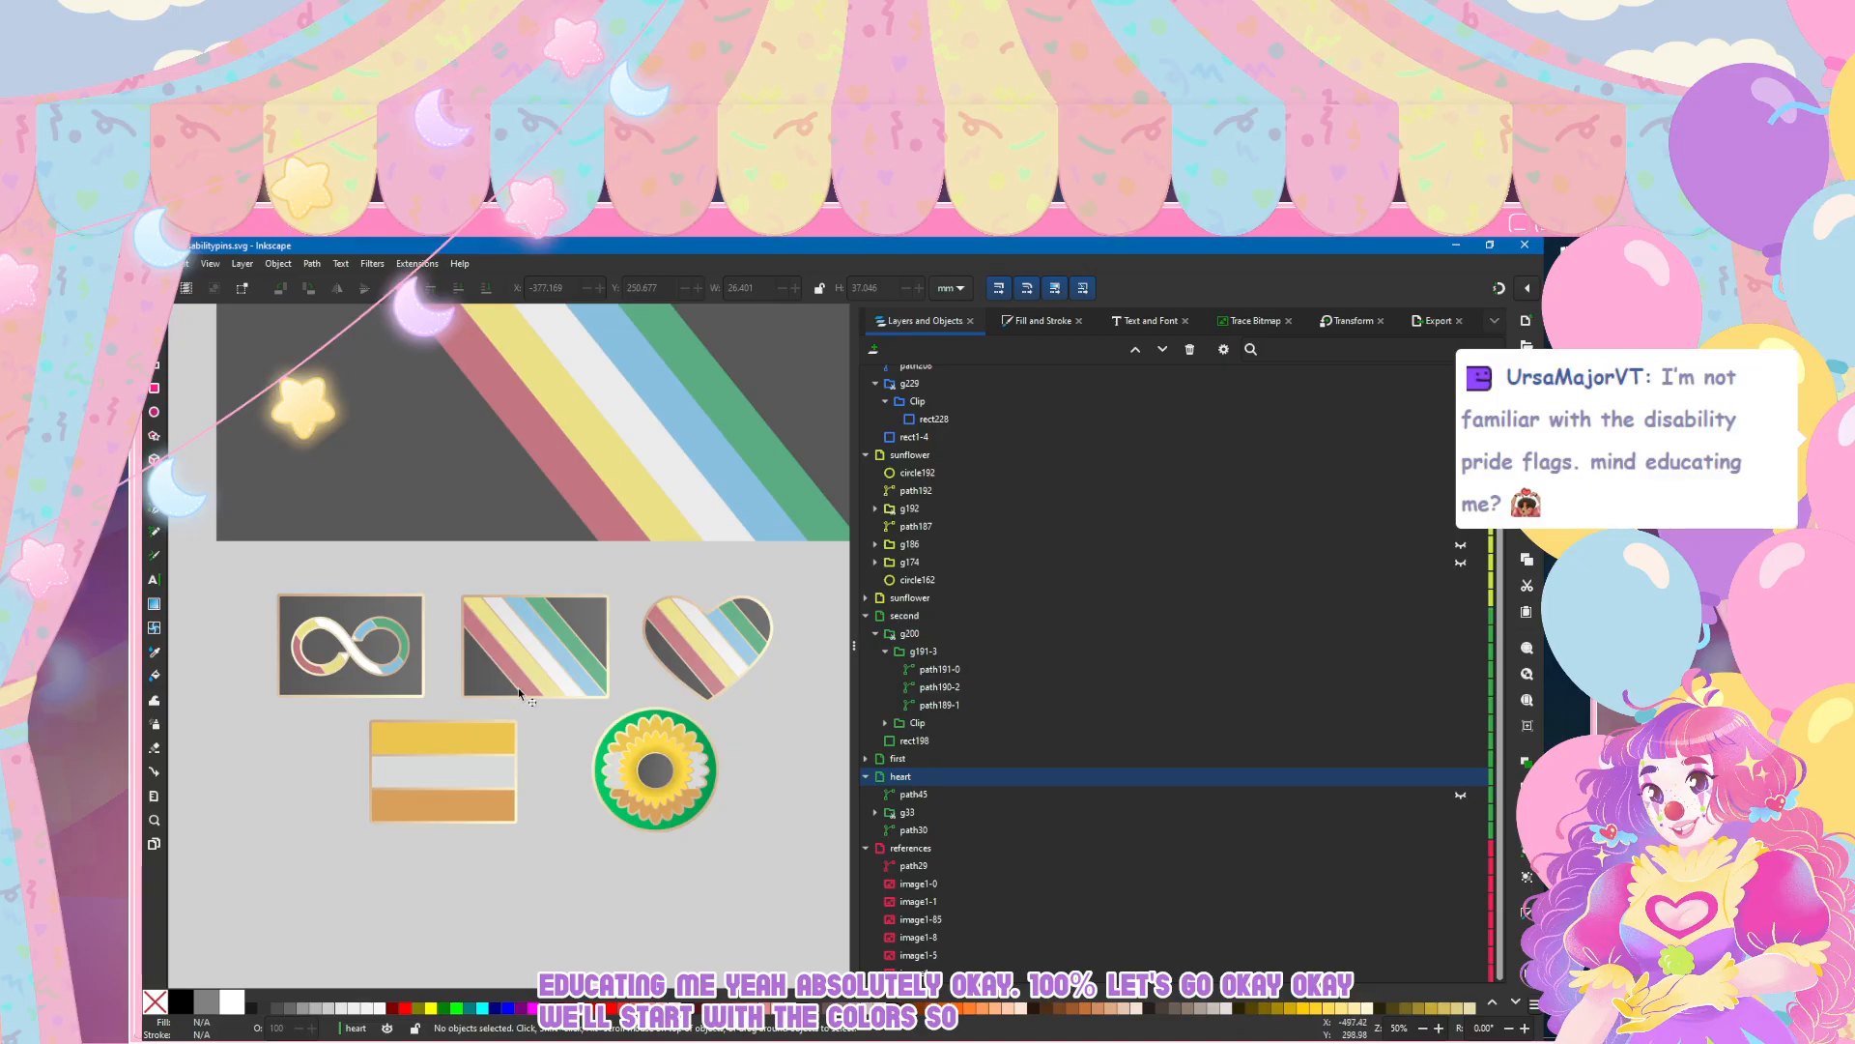
Step: Examine the three-stripe flag, diagonally striped flag and sunflower reference images alongside the matching pins
{"action": "scroll", "coordinate": [519, 693], "scroll_direction": "down", "scroll_amount": 2}
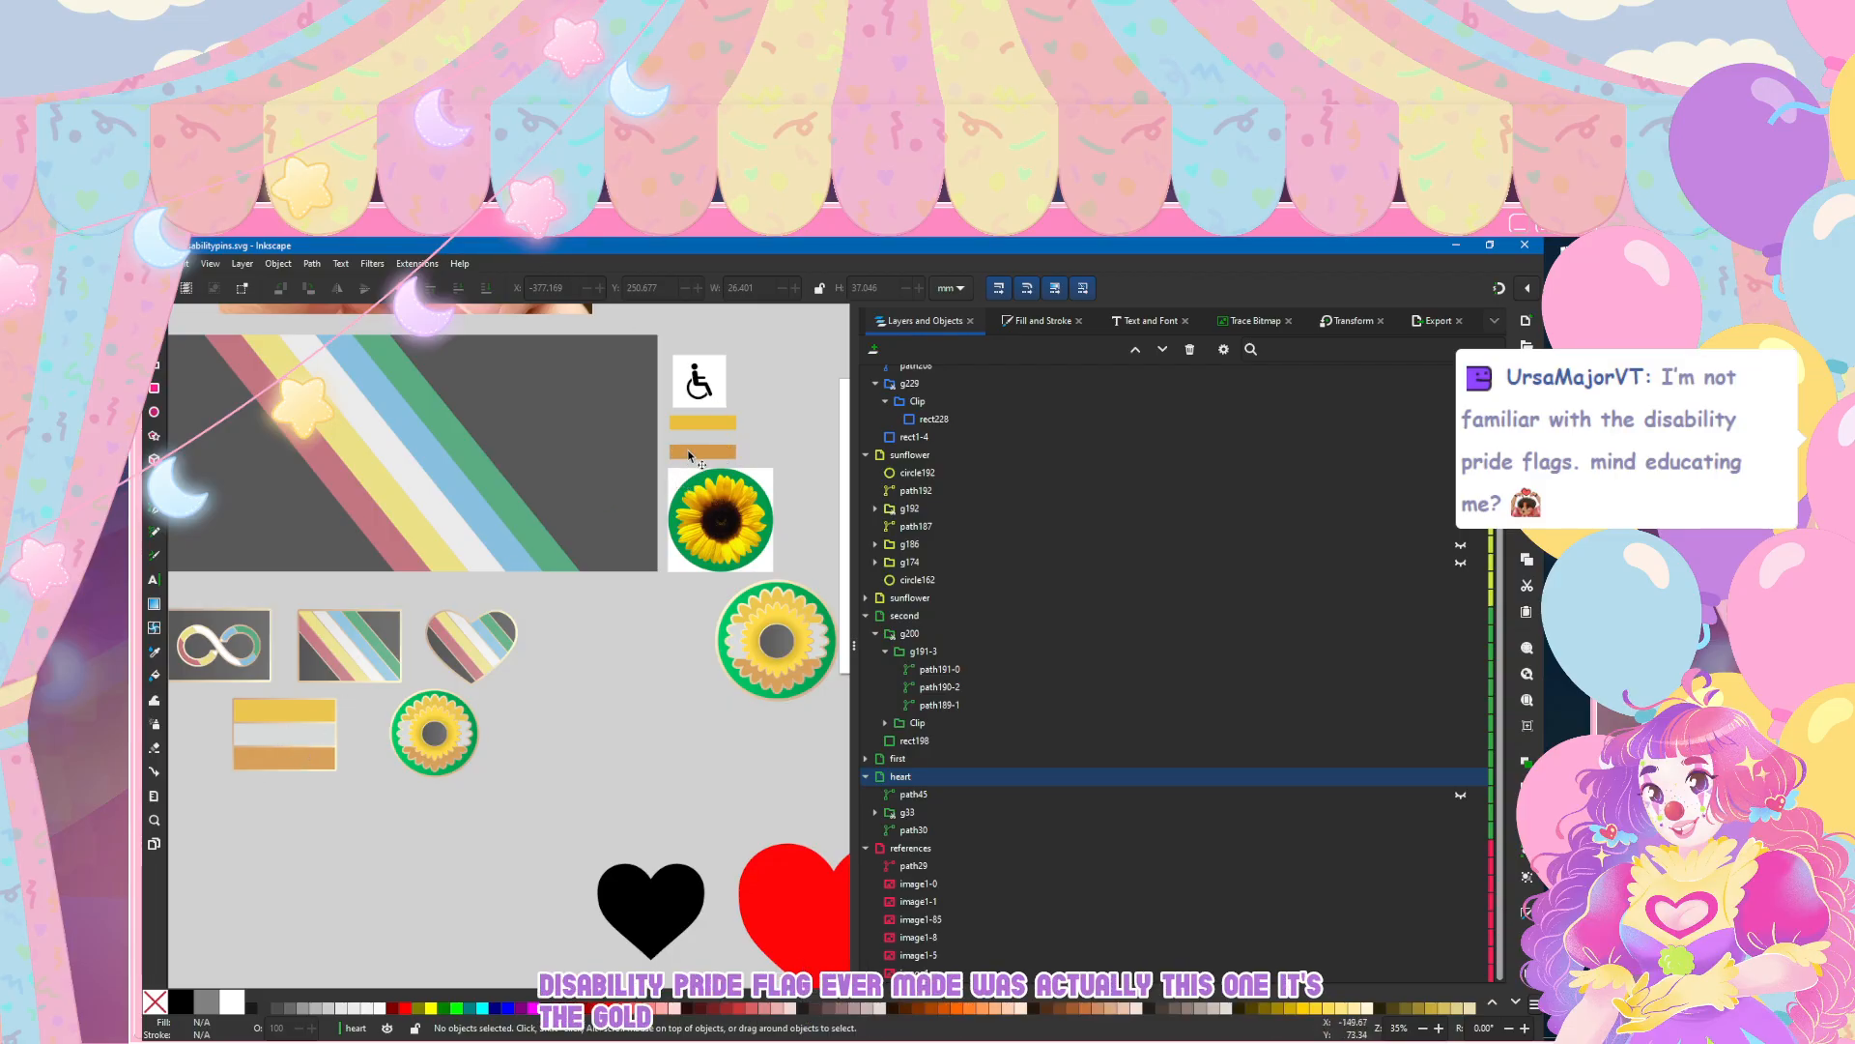
{"action": "scroll", "coordinate": [1148, 375], "scroll_direction": "up", "scroll_amount": 2}
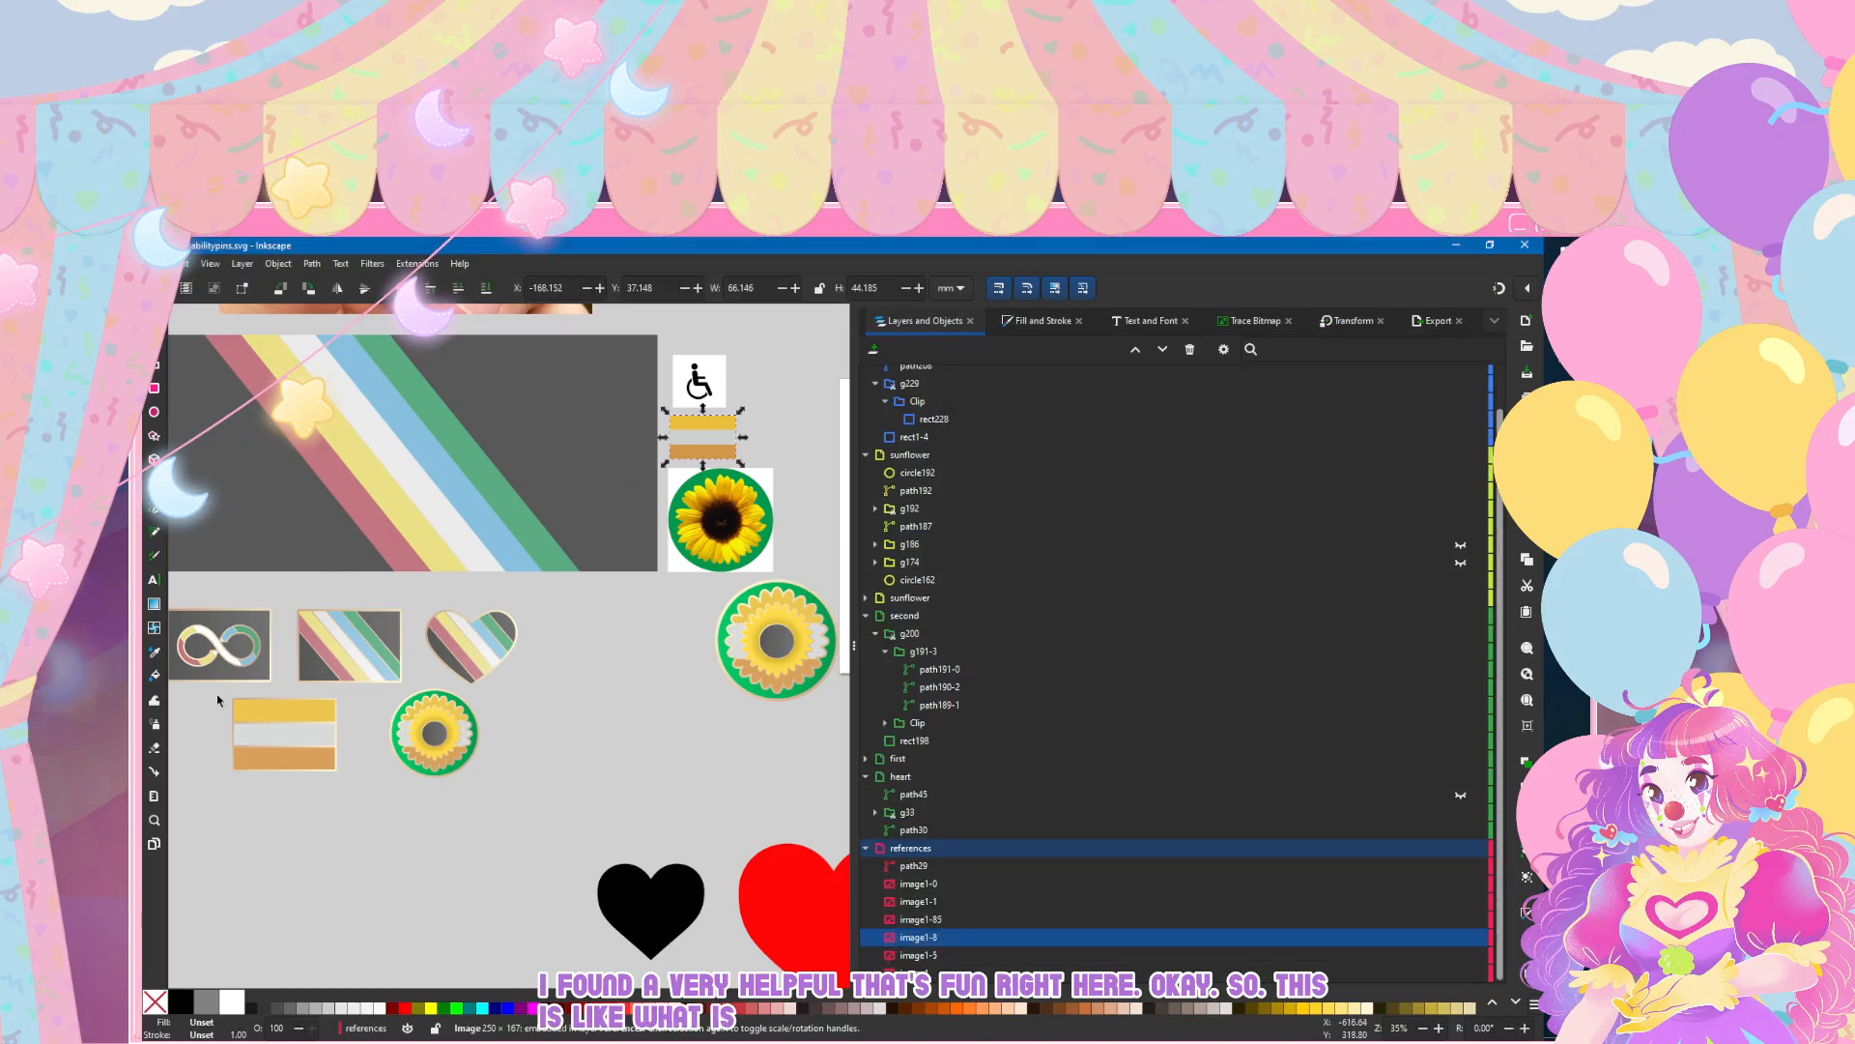
{"action": "left_click", "coordinate": [271, 712]}
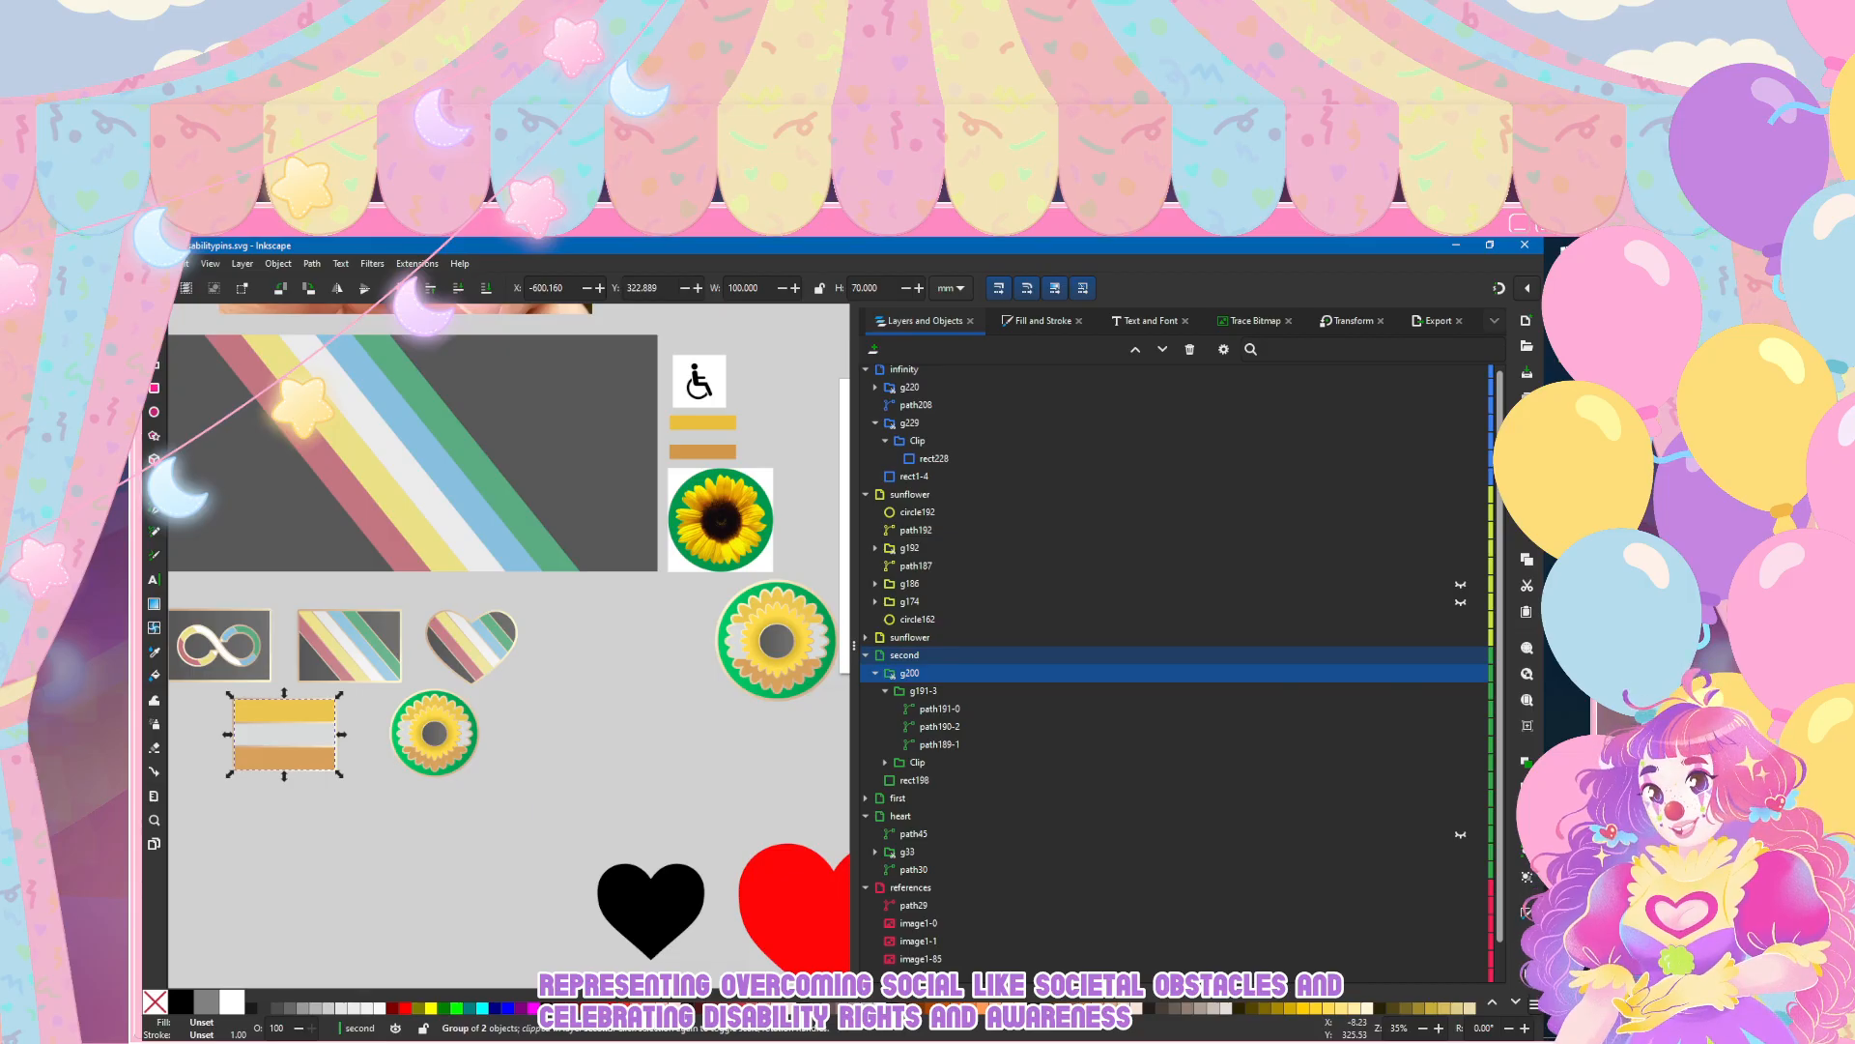
{"action": "left_click", "coordinate": [600, 748]}
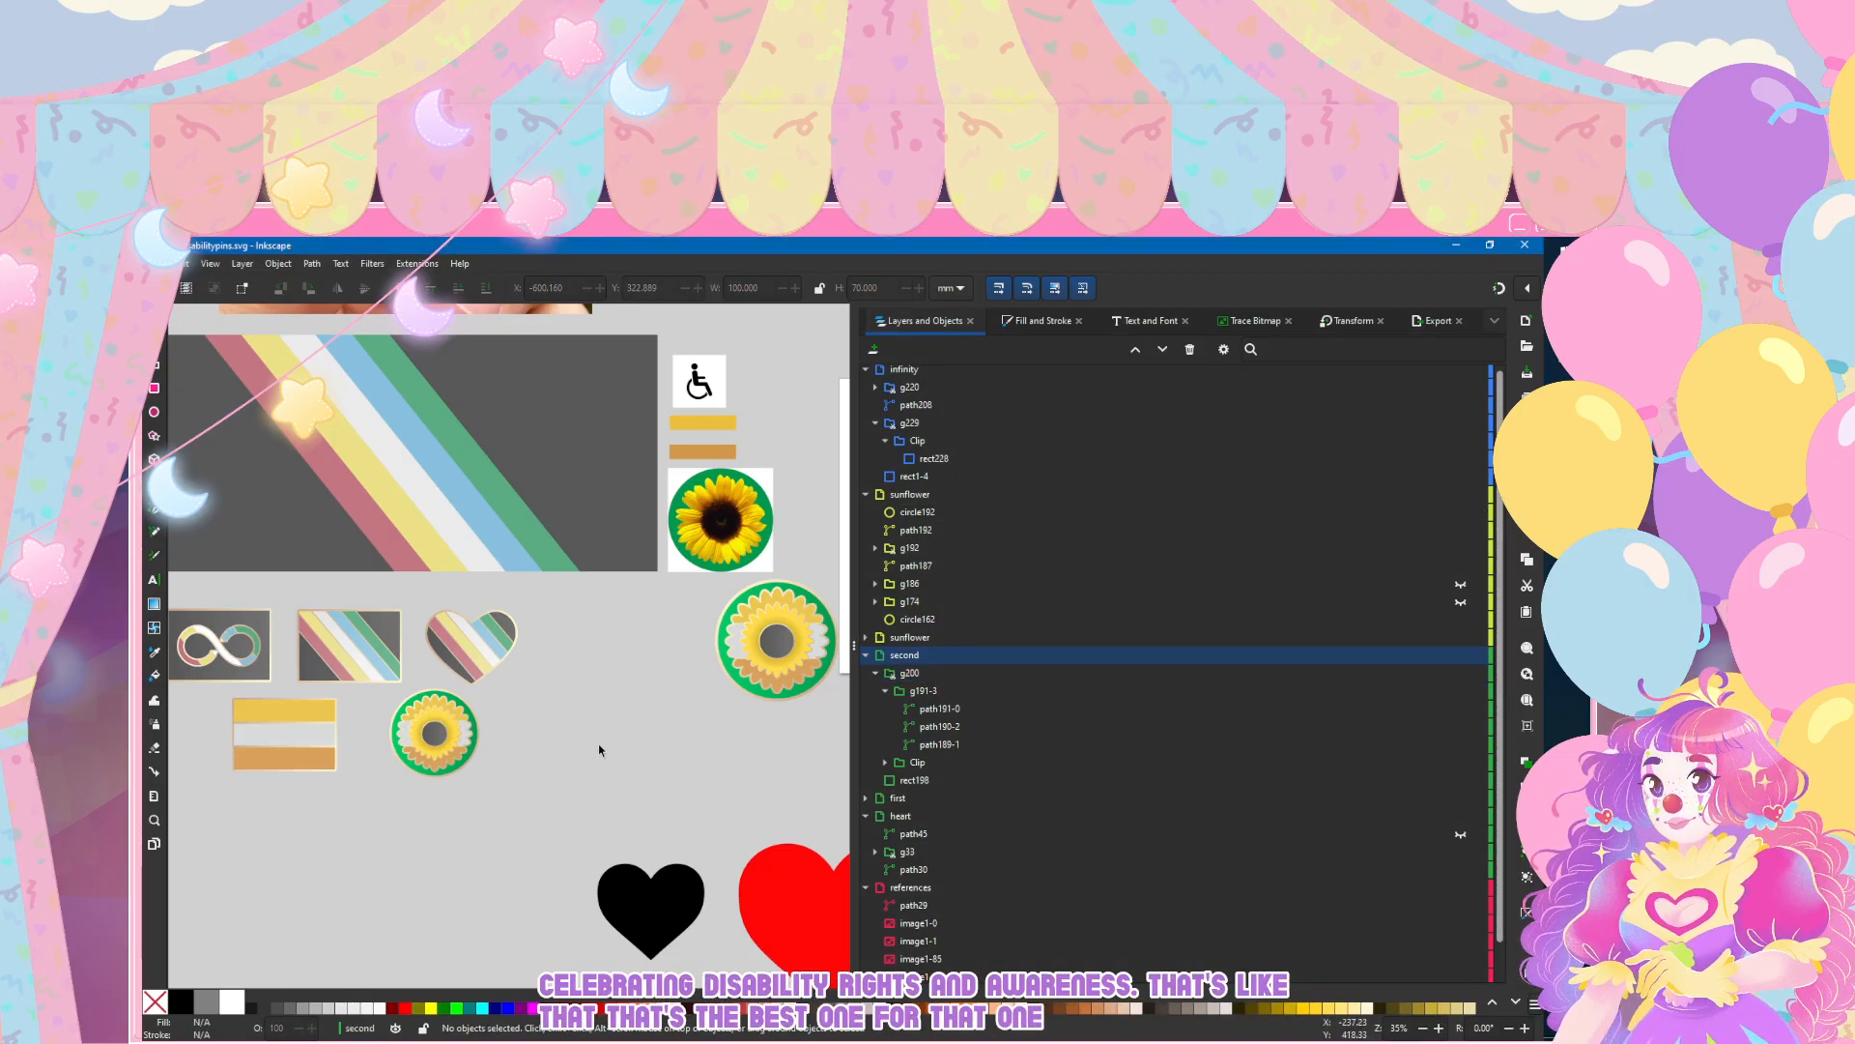
{"action": "scroll", "coordinate": [497, 506], "scroll_direction": "up", "scroll_amount": 1}
{"action": "left_click", "coordinate": [496, 492]}
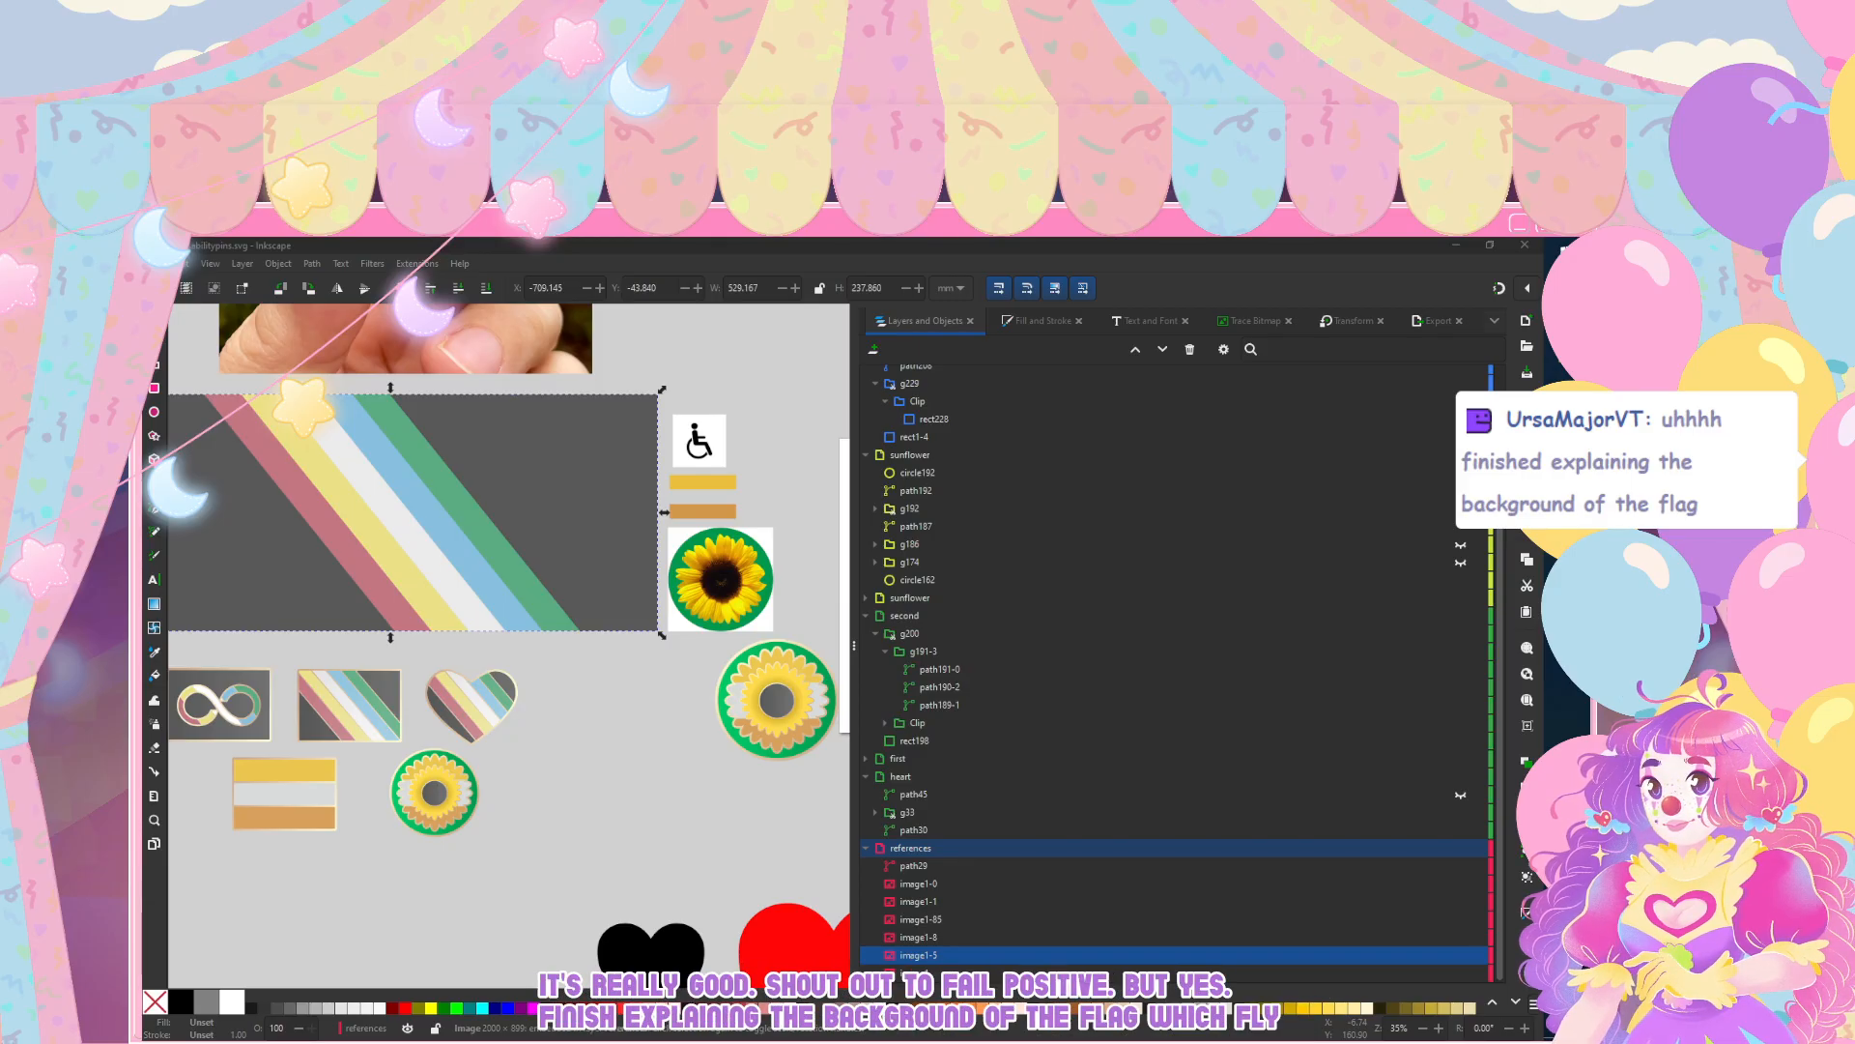
{"action": "scroll", "coordinate": [1175, 618], "scroll_direction": "up", "scroll_amount": 1}
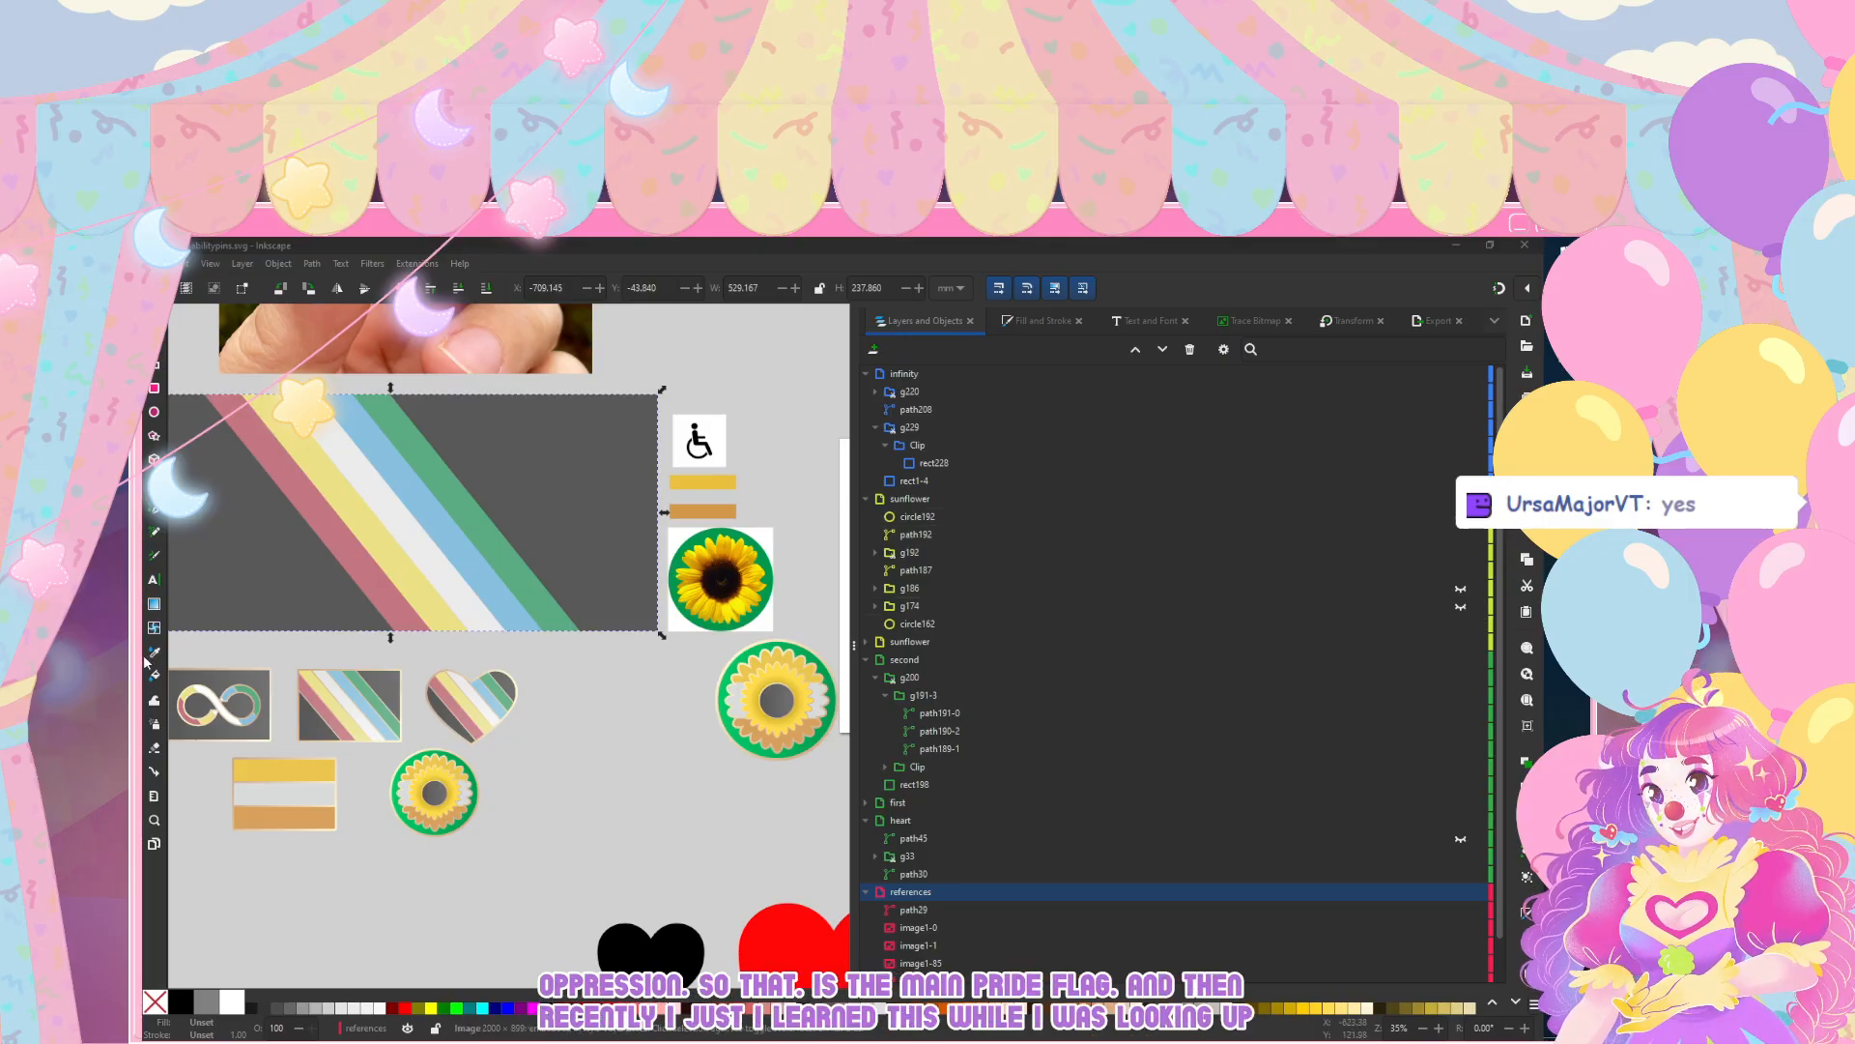
{"action": "left_click", "coordinate": [734, 581]}
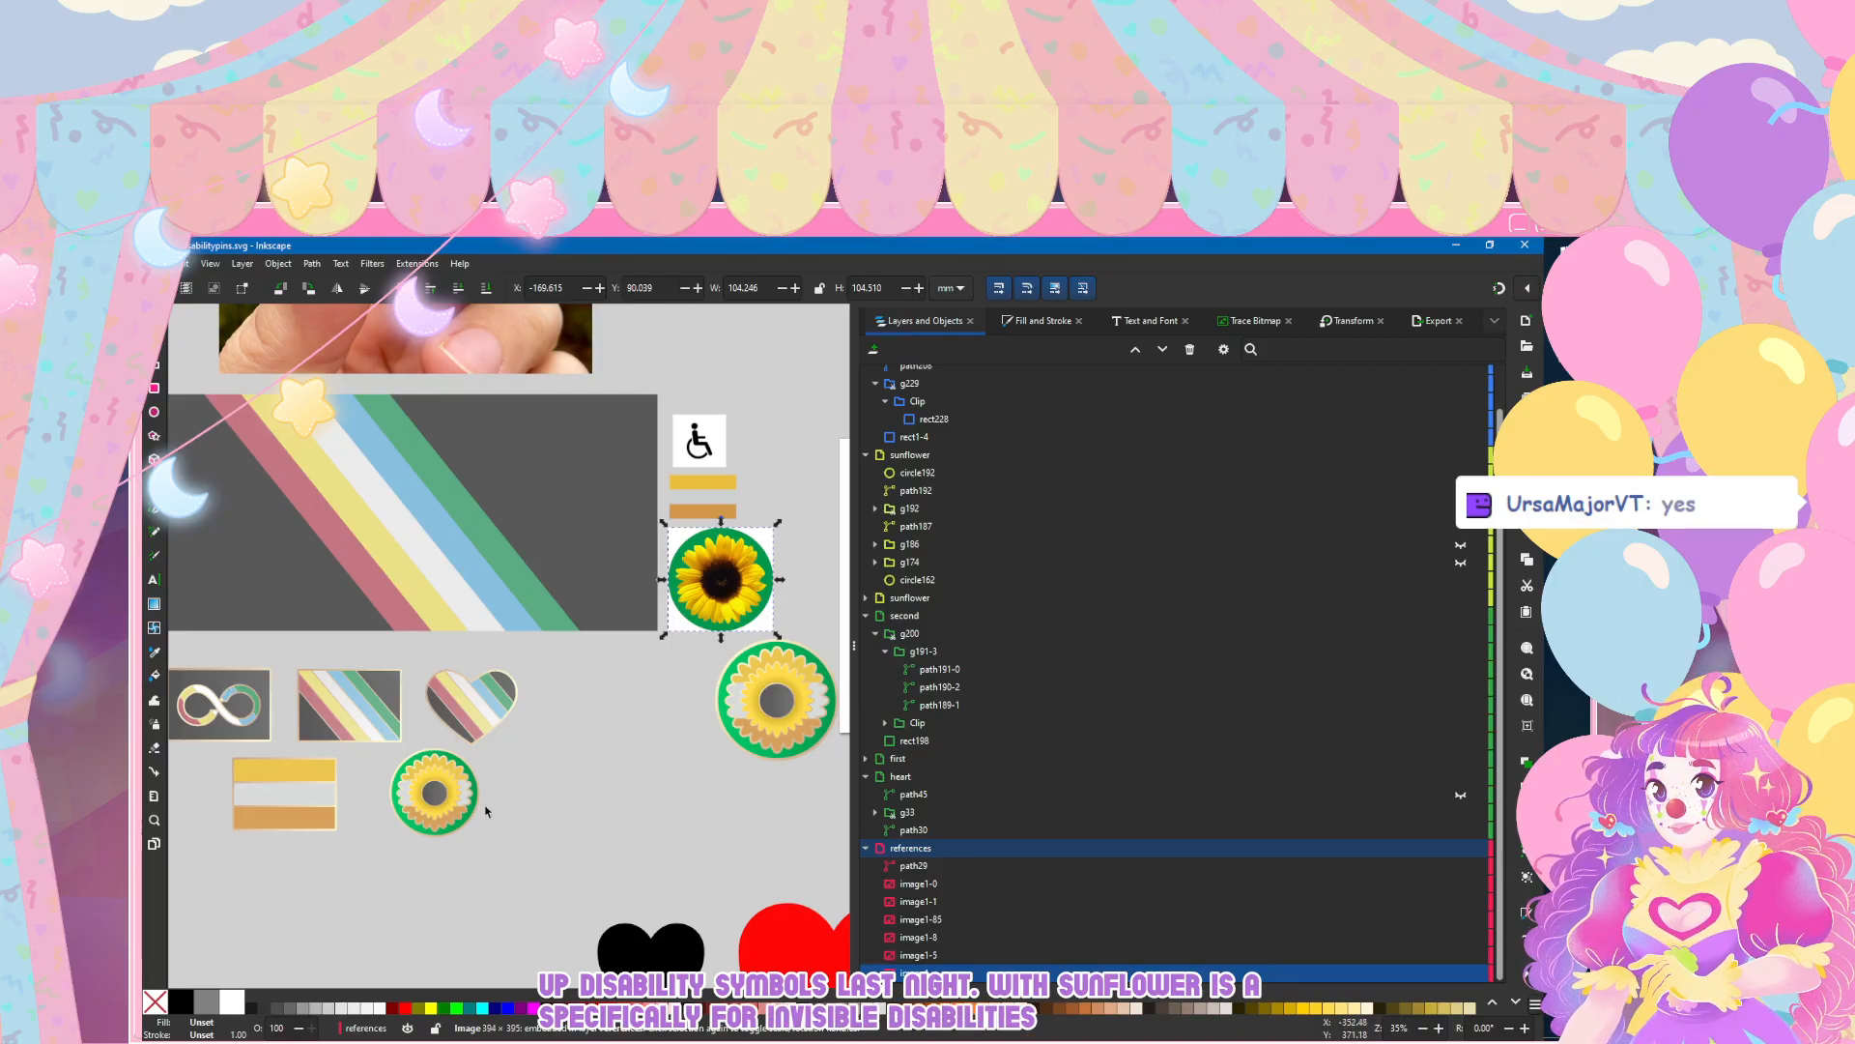
{"action": "left_click", "coordinate": [575, 799]}
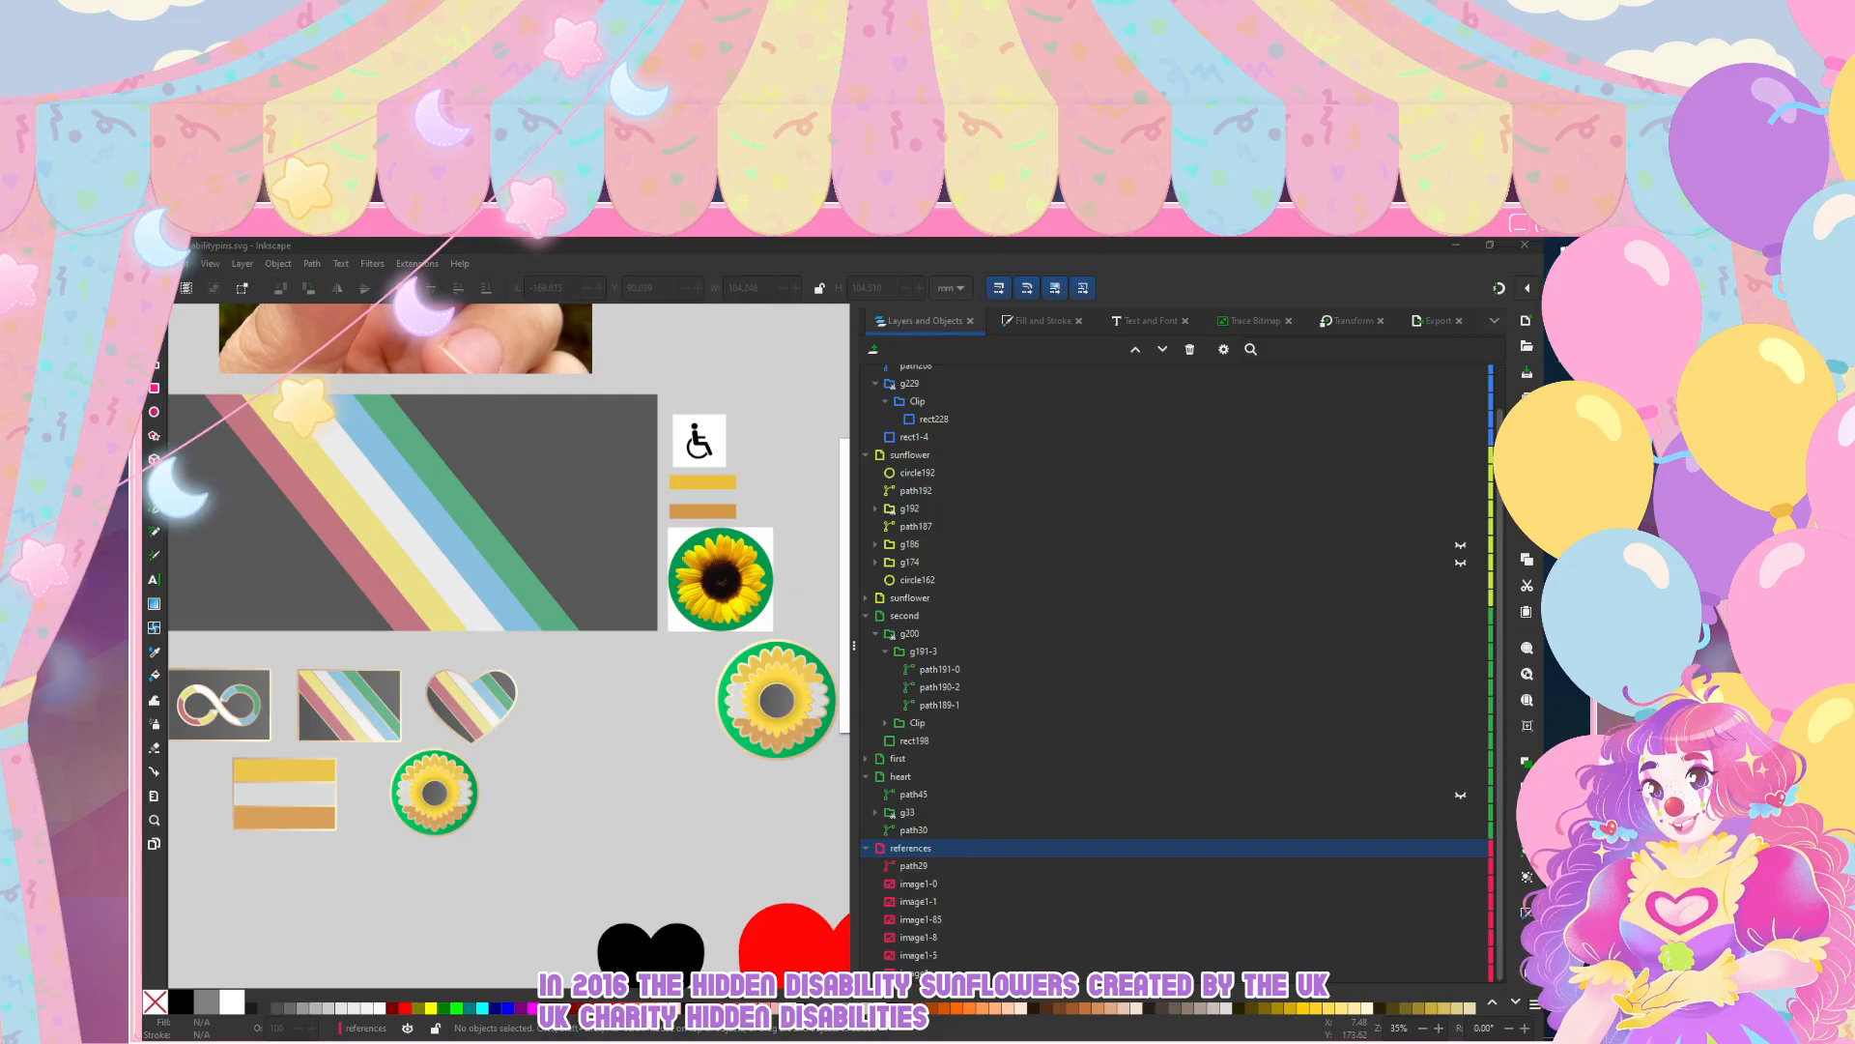
{"action": "left_click", "coordinate": [848, 911]}
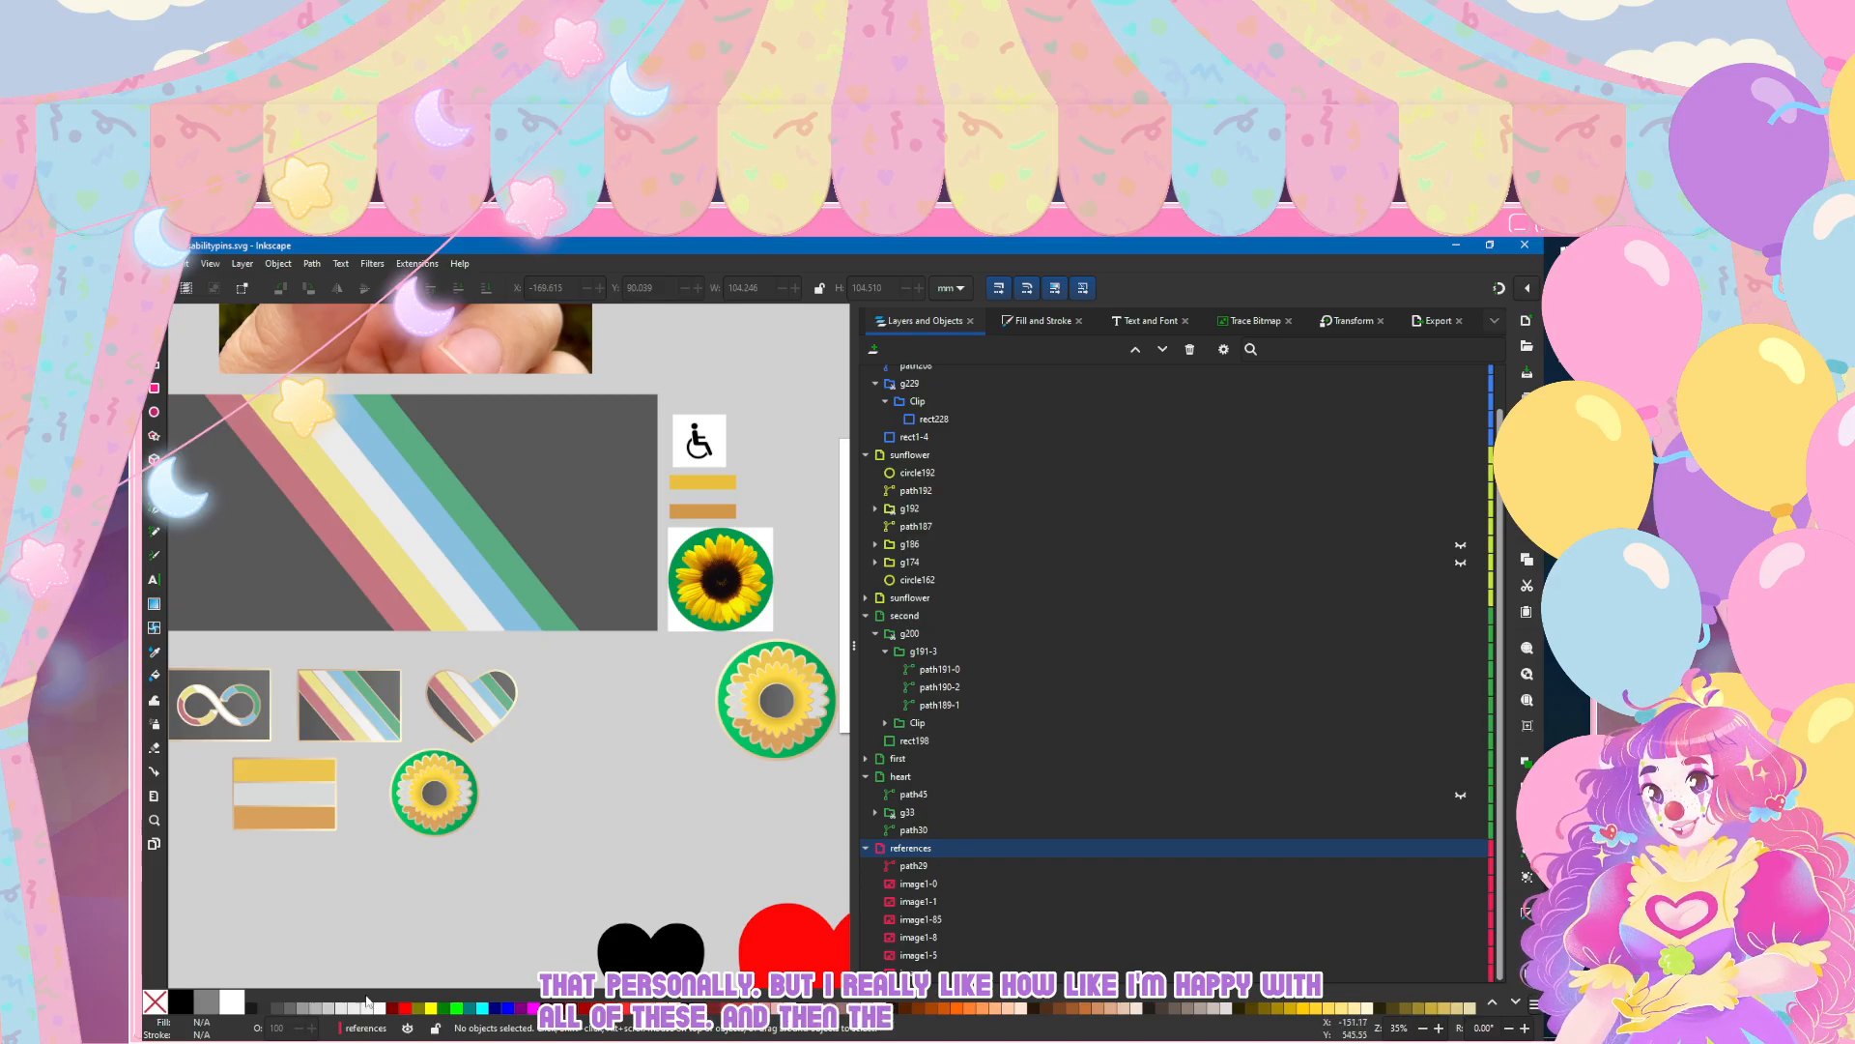
Step: Inspect the infinity pin's coloured segments up close, and view the whole pin set beneath the large striped flag
{"action": "scroll", "coordinate": [261, 887], "scroll_direction": "left", "scroll_amount": 5}
{"action": "scroll", "coordinate": [448, 737], "scroll_direction": "up", "scroll_amount": 4}
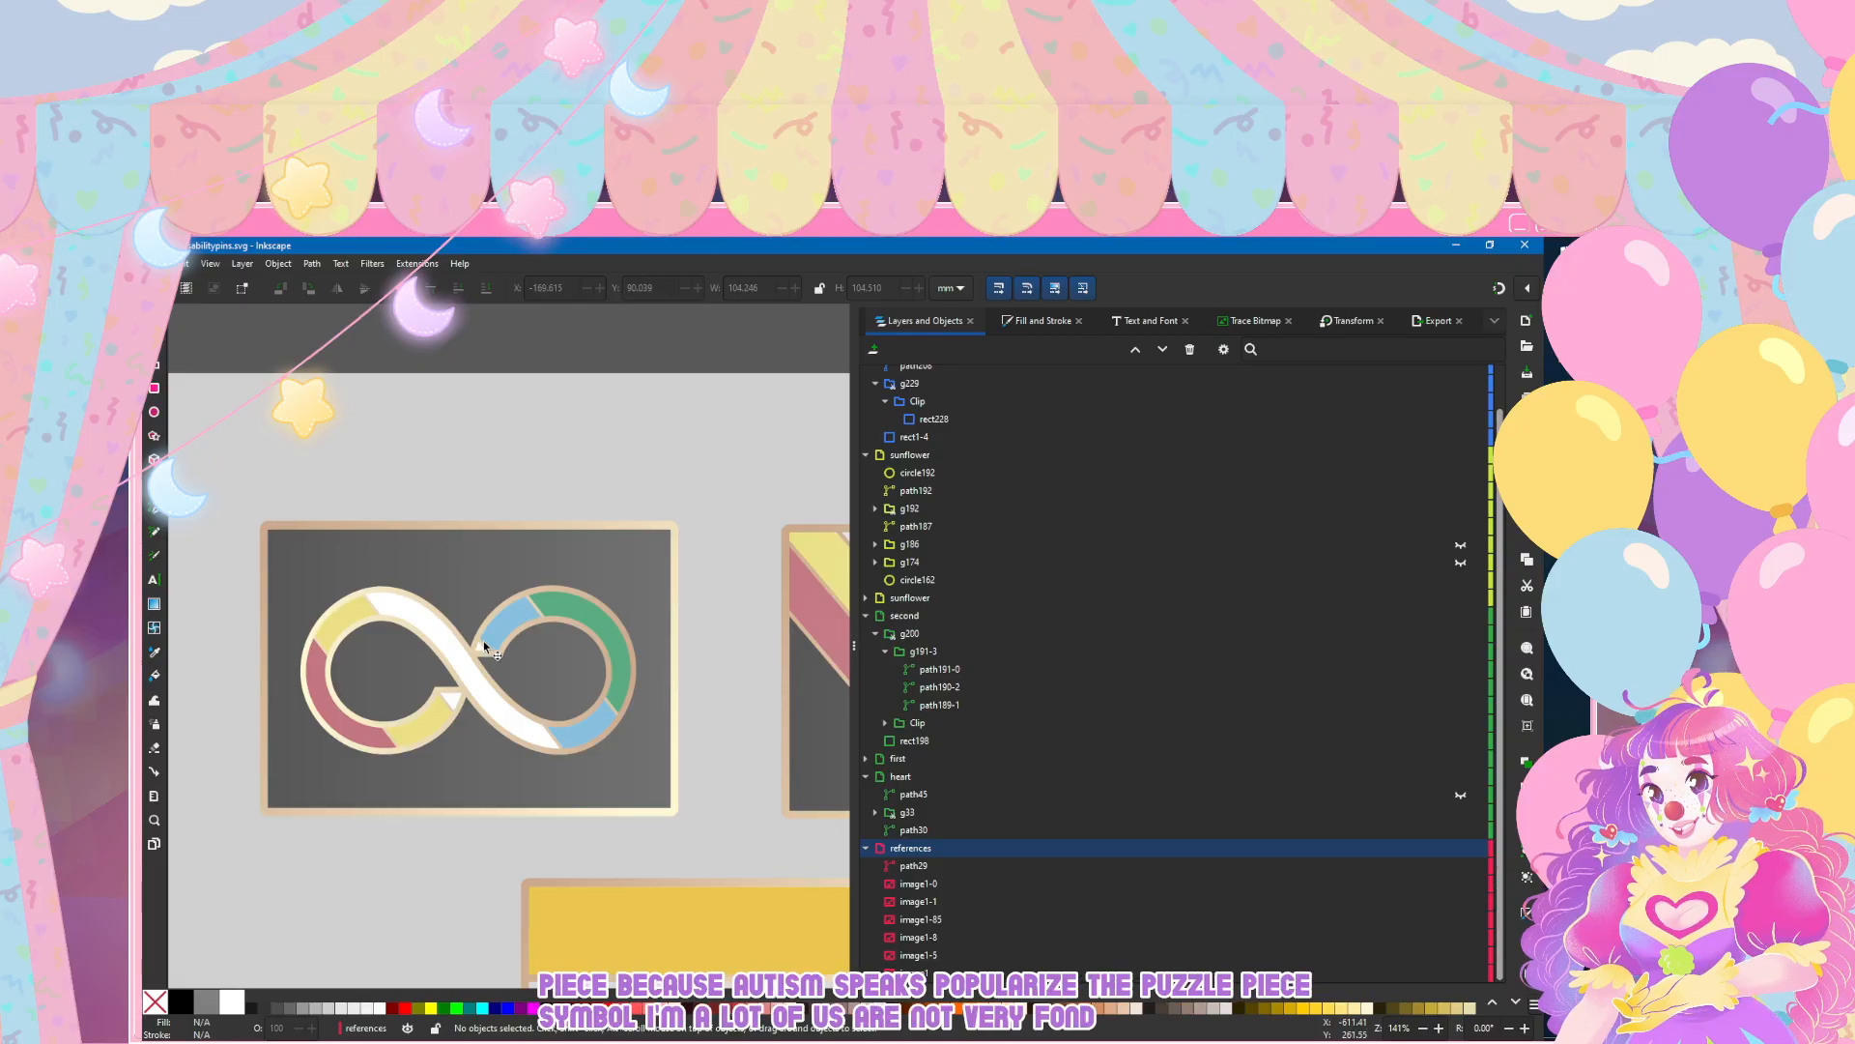
{"action": "scroll", "coordinate": [484, 555], "scroll_direction": "down", "scroll_amount": 4}
{"action": "scroll", "coordinate": [484, 554], "scroll_direction": "right", "scroll_amount": 3}
{"action": "scroll", "coordinate": [484, 555], "scroll_direction": "up", "scroll_amount": 3}
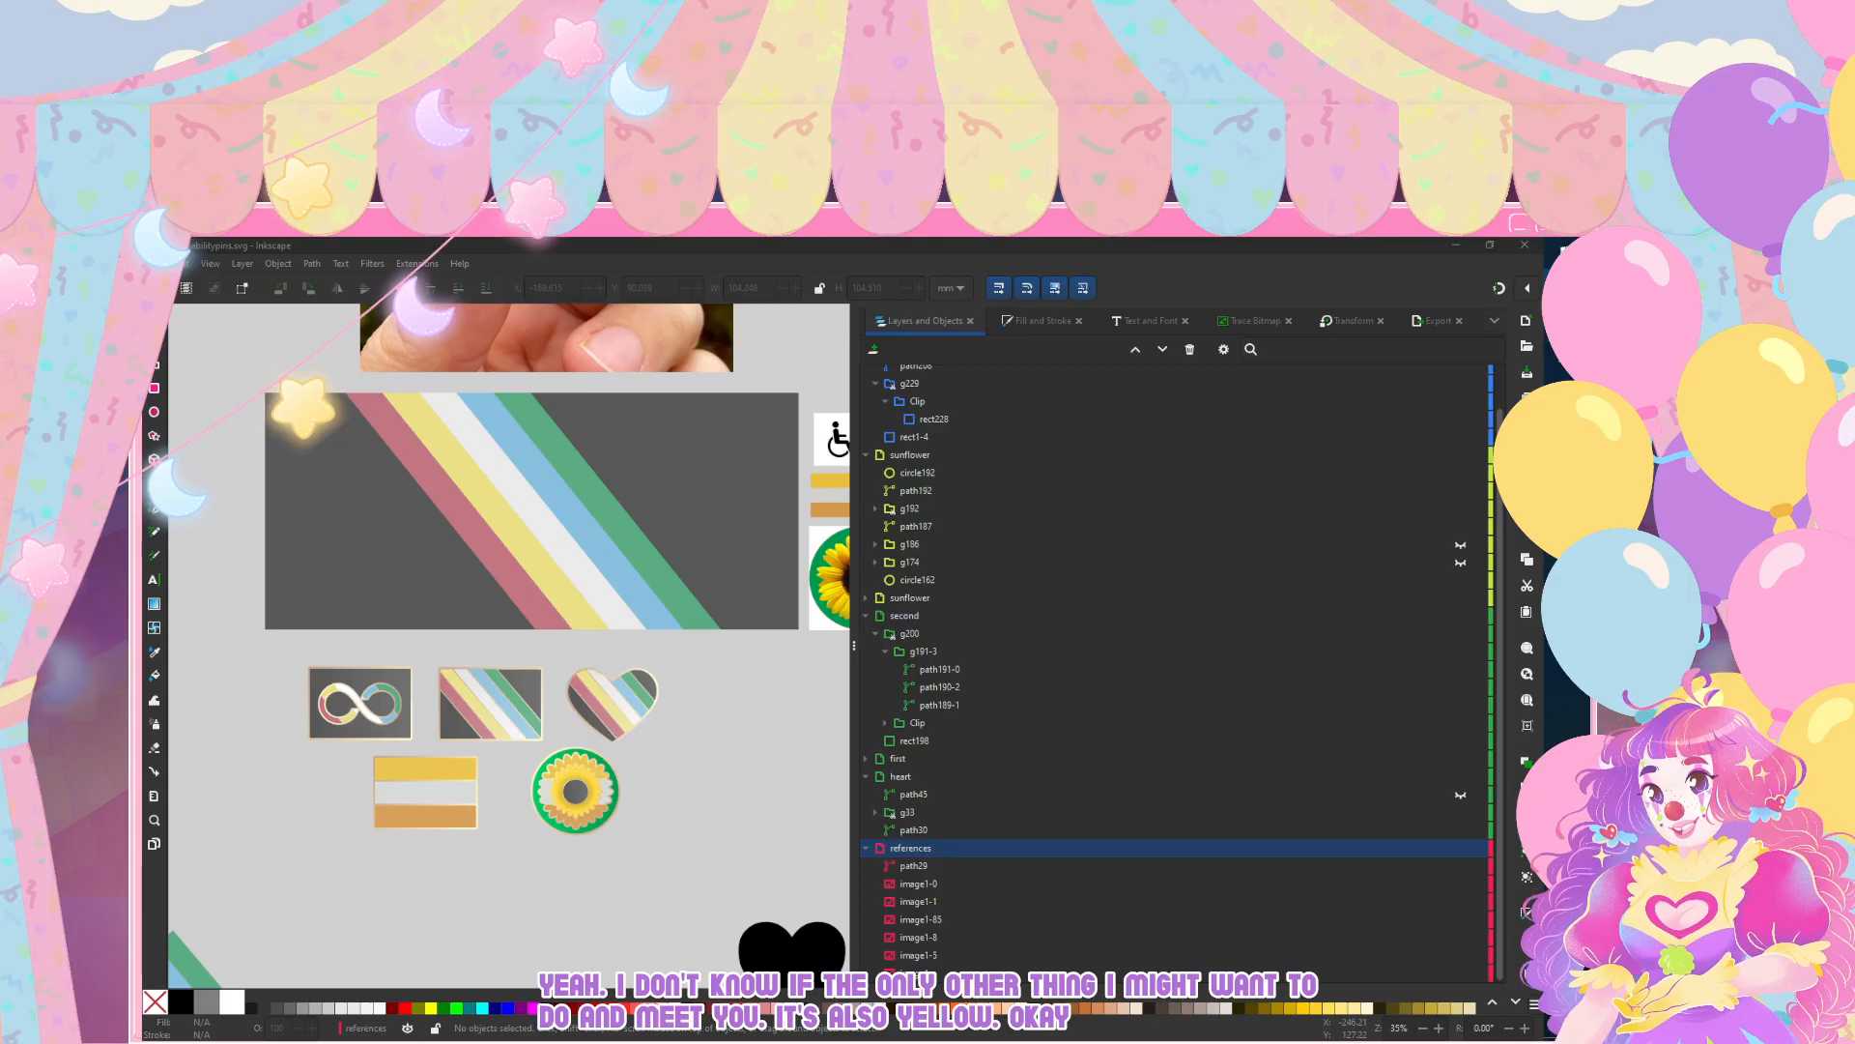
{"action": "scroll", "coordinate": [615, 794], "scroll_direction": "down", "scroll_amount": 2}
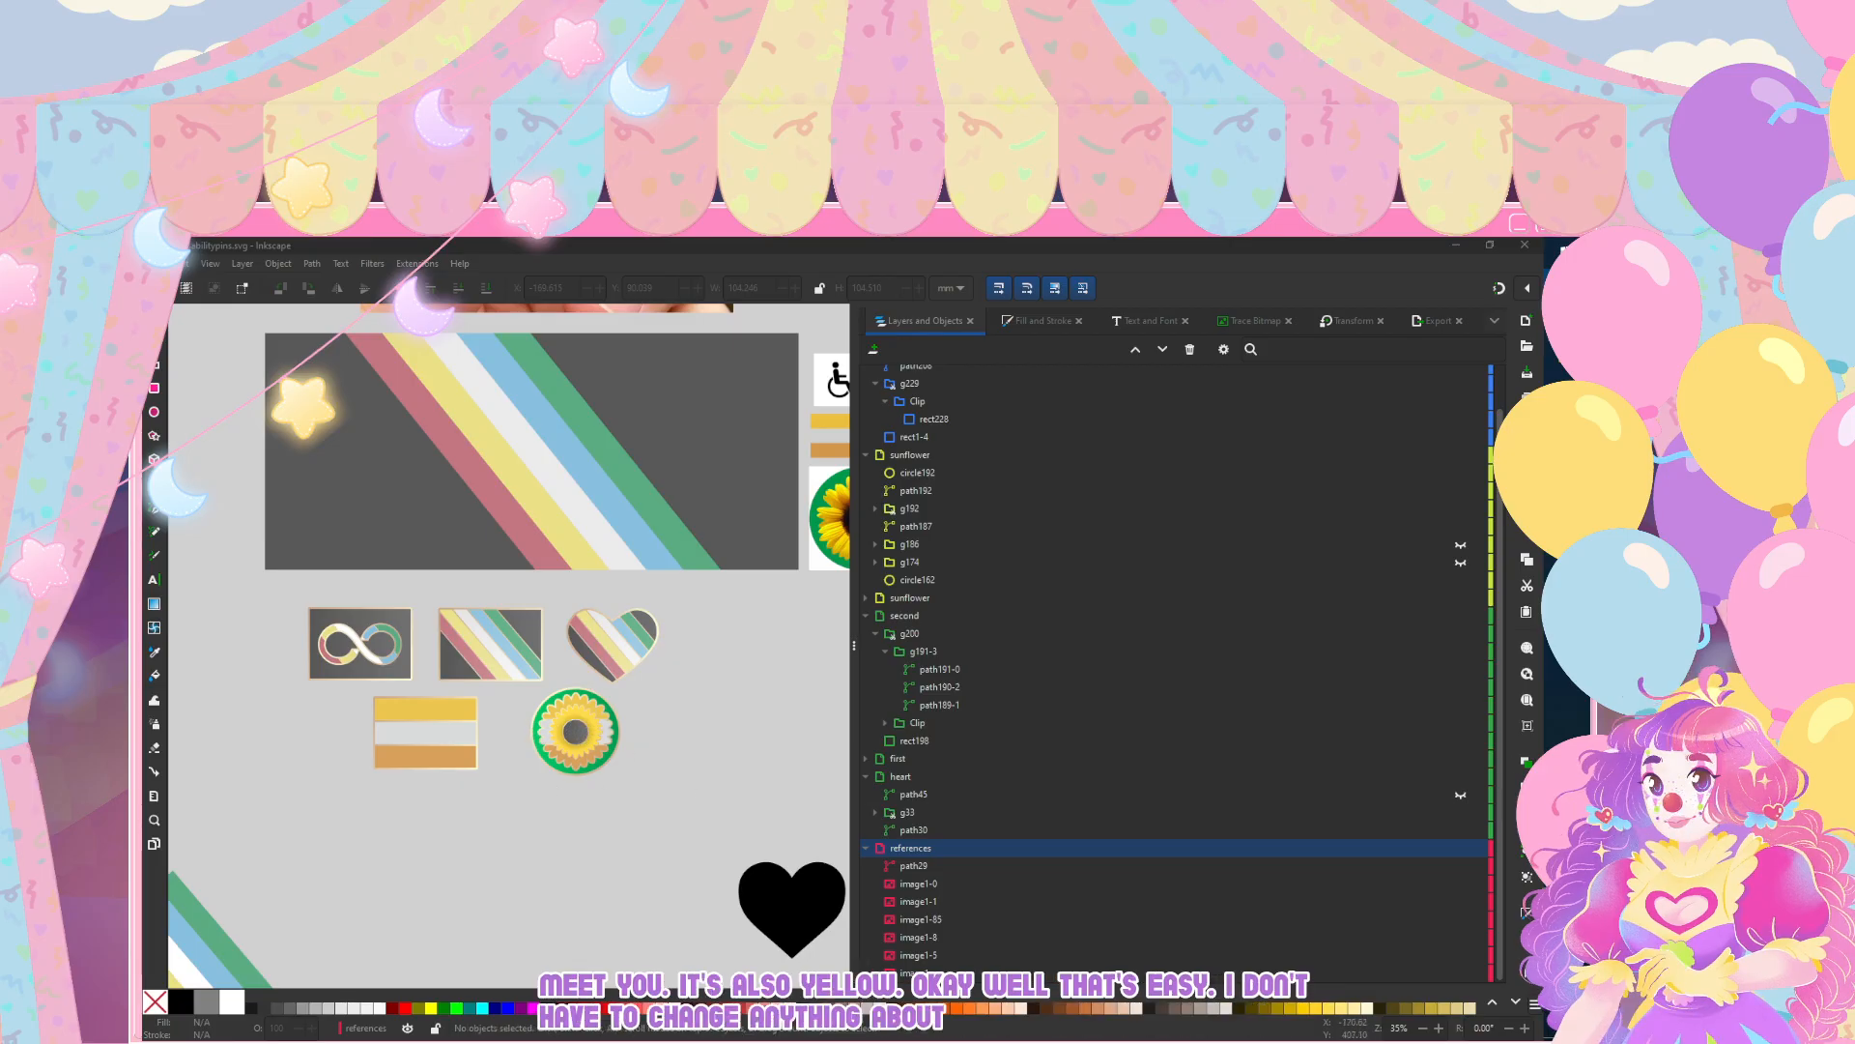
Step: Save the pin document with nothing selected
{"action": "left_click", "coordinate": [609, 839]}
{"action": "scroll", "coordinate": [609, 839], "scroll_direction": "down", "scroll_amount": 3}
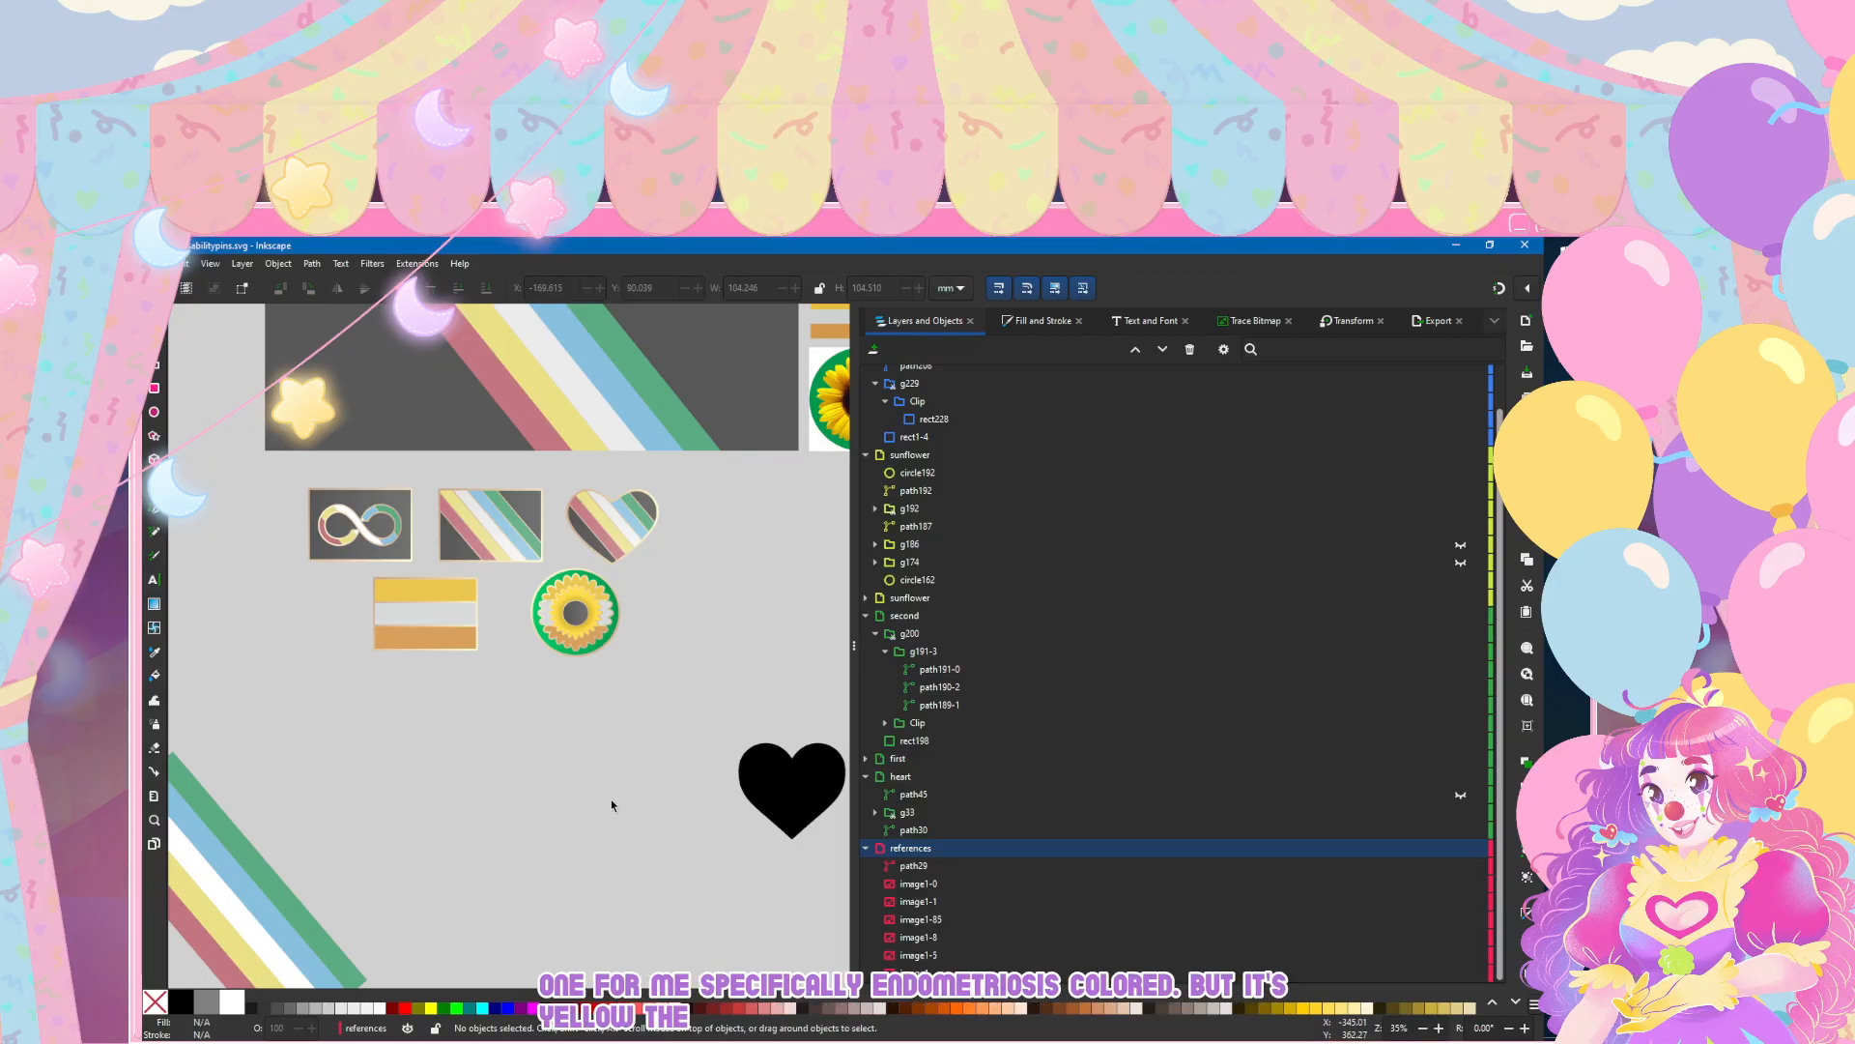
{"action": "left_click", "coordinate": [155, 263]}
{"action": "left_click", "coordinate": [183, 375]}
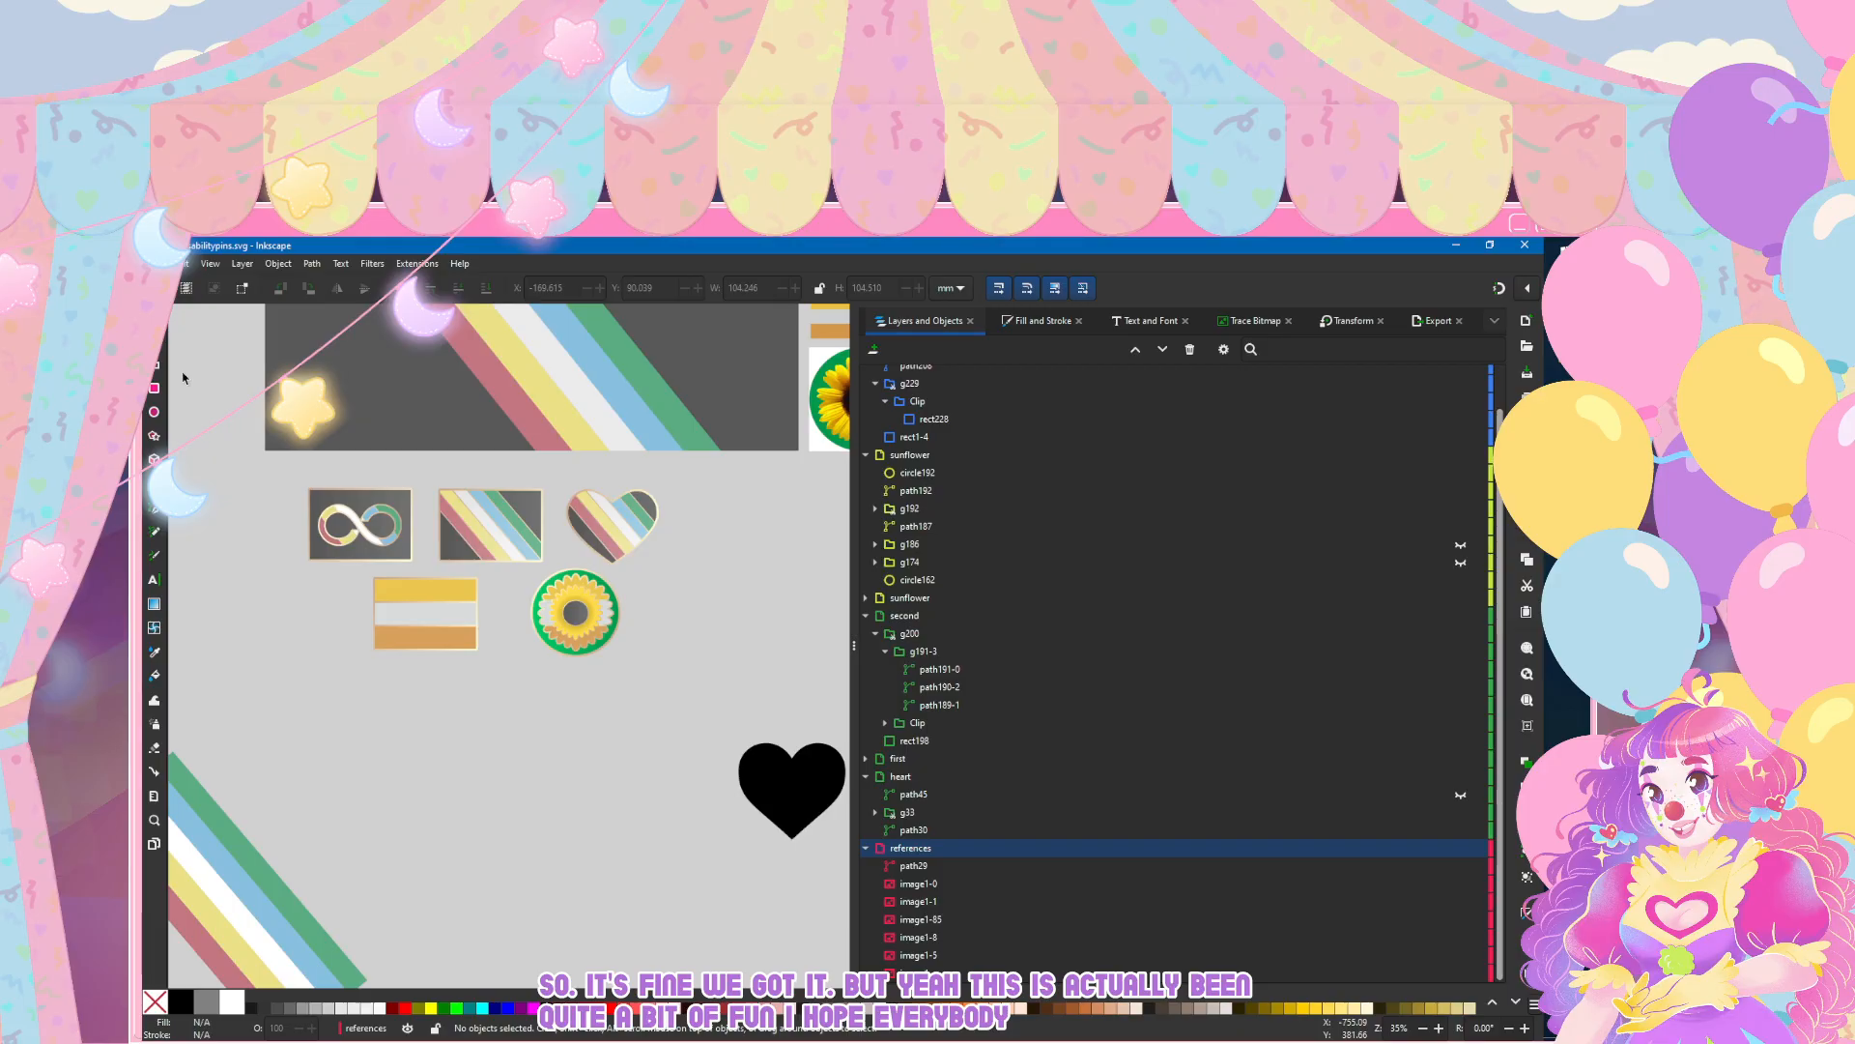
{"action": "left_click", "coordinate": [180, 263]}
{"action": "left_click", "coordinate": [190, 357]}
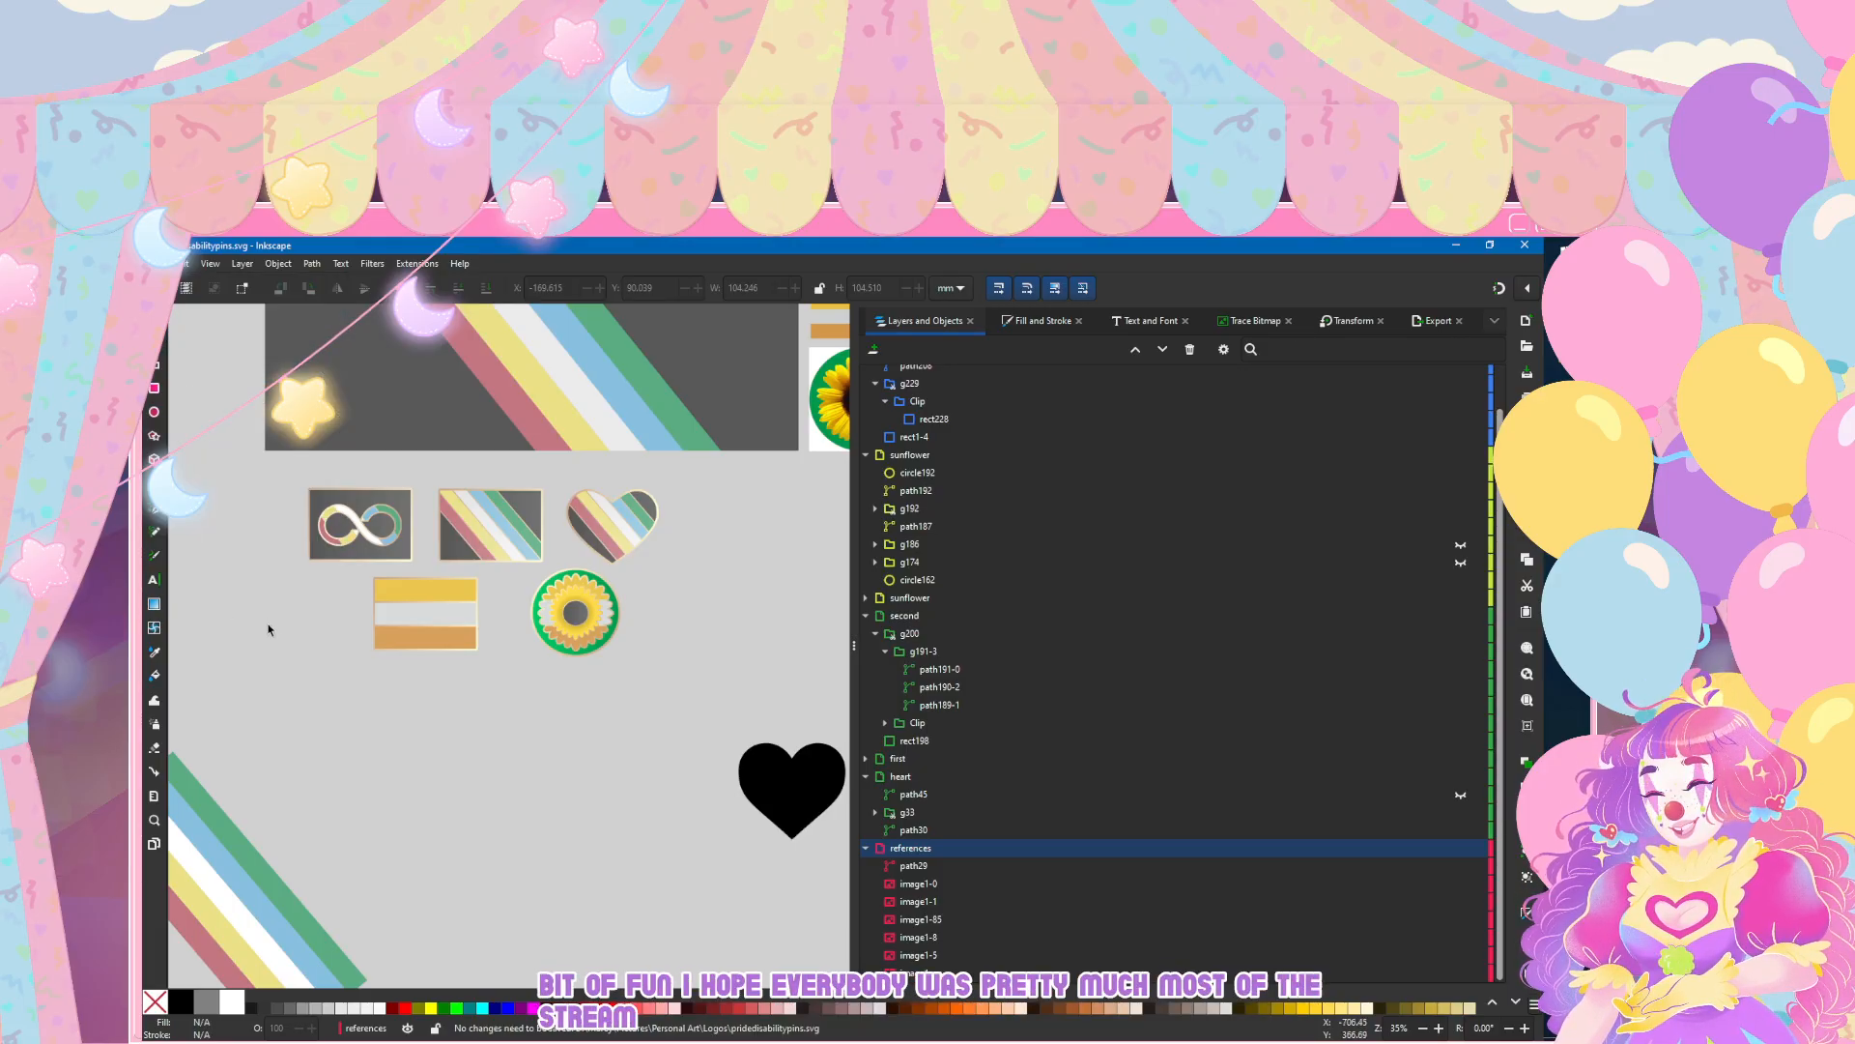
Step: Move the black heart reference image to just below the red heart and clear the selection
{"action": "scroll", "coordinate": [437, 676], "scroll_direction": "down", "scroll_amount": 2, "text": "ctrl"}
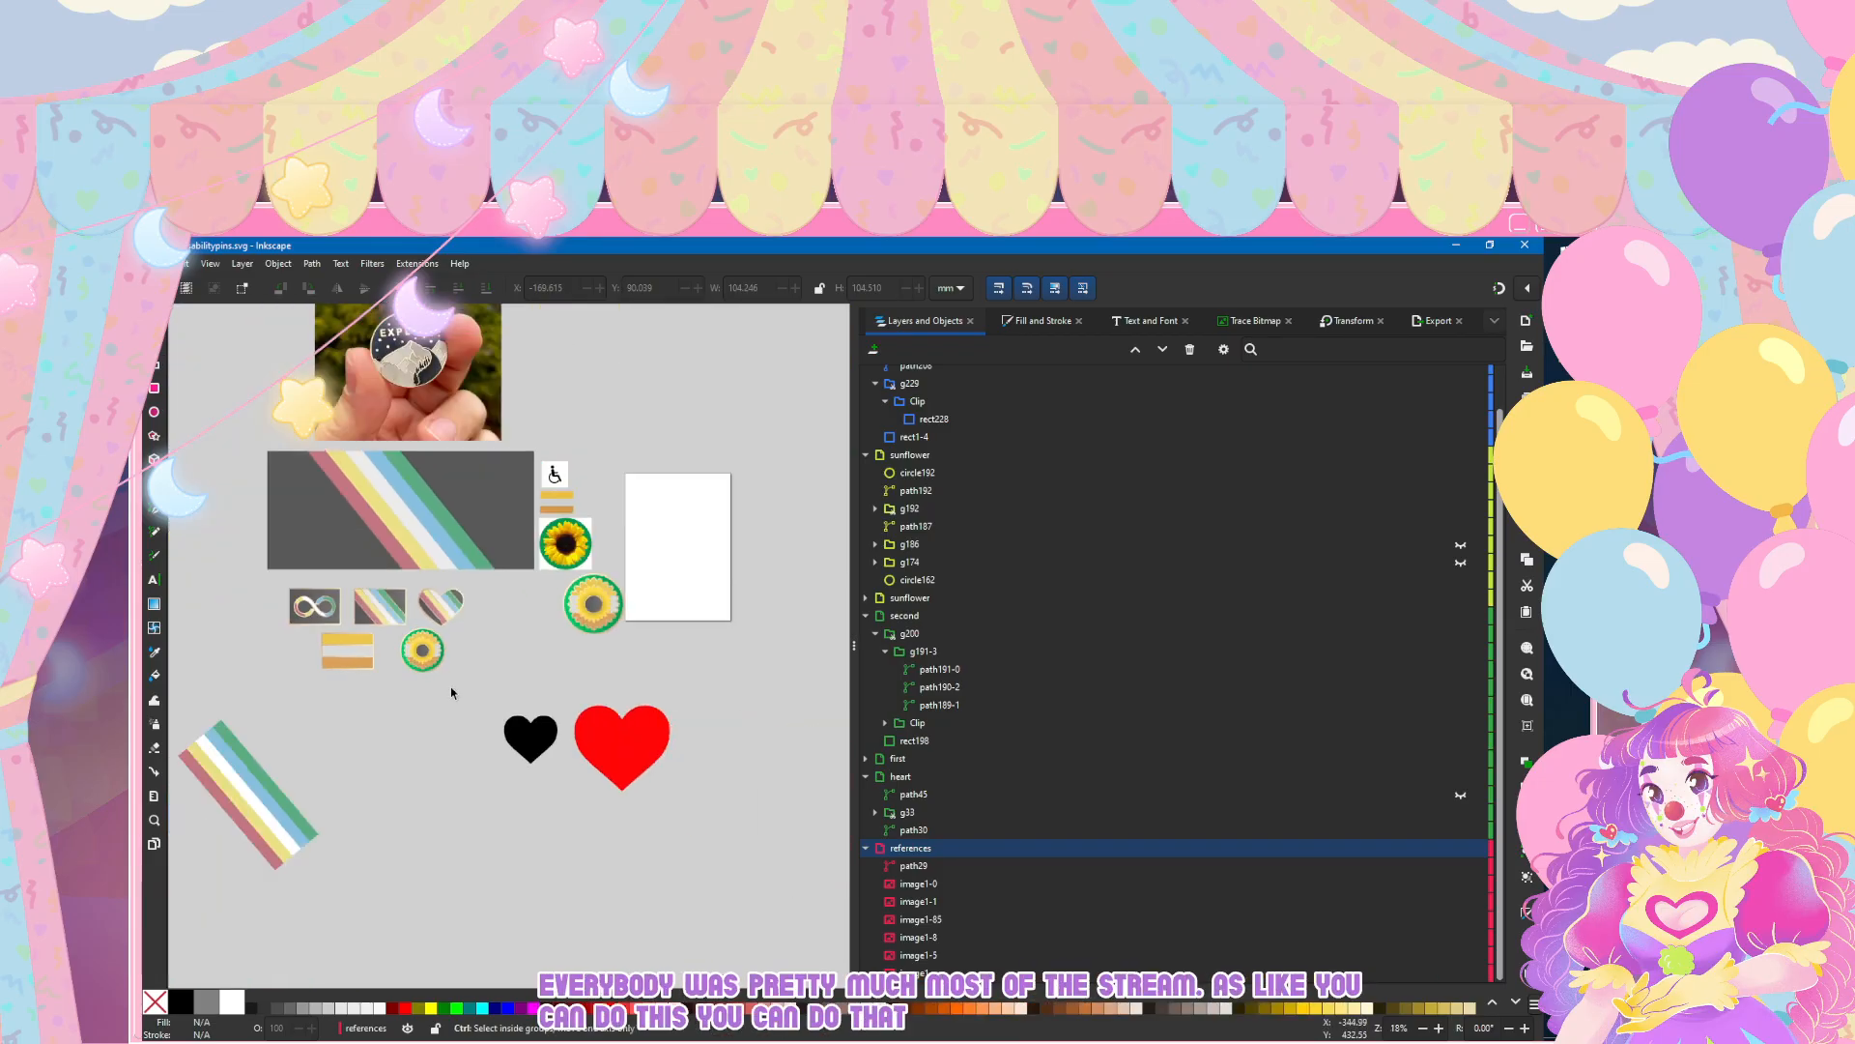
{"action": "scroll", "coordinate": [452, 713], "scroll_direction": "up", "scroll_amount": 1, "text": "ctrl"}
{"action": "left_click_drag", "start_coordinate": [564, 748], "coordinate": [670, 846]}
{"action": "left_click", "coordinate": [426, 777]}
{"action": "left_click", "coordinate": [659, 717]}
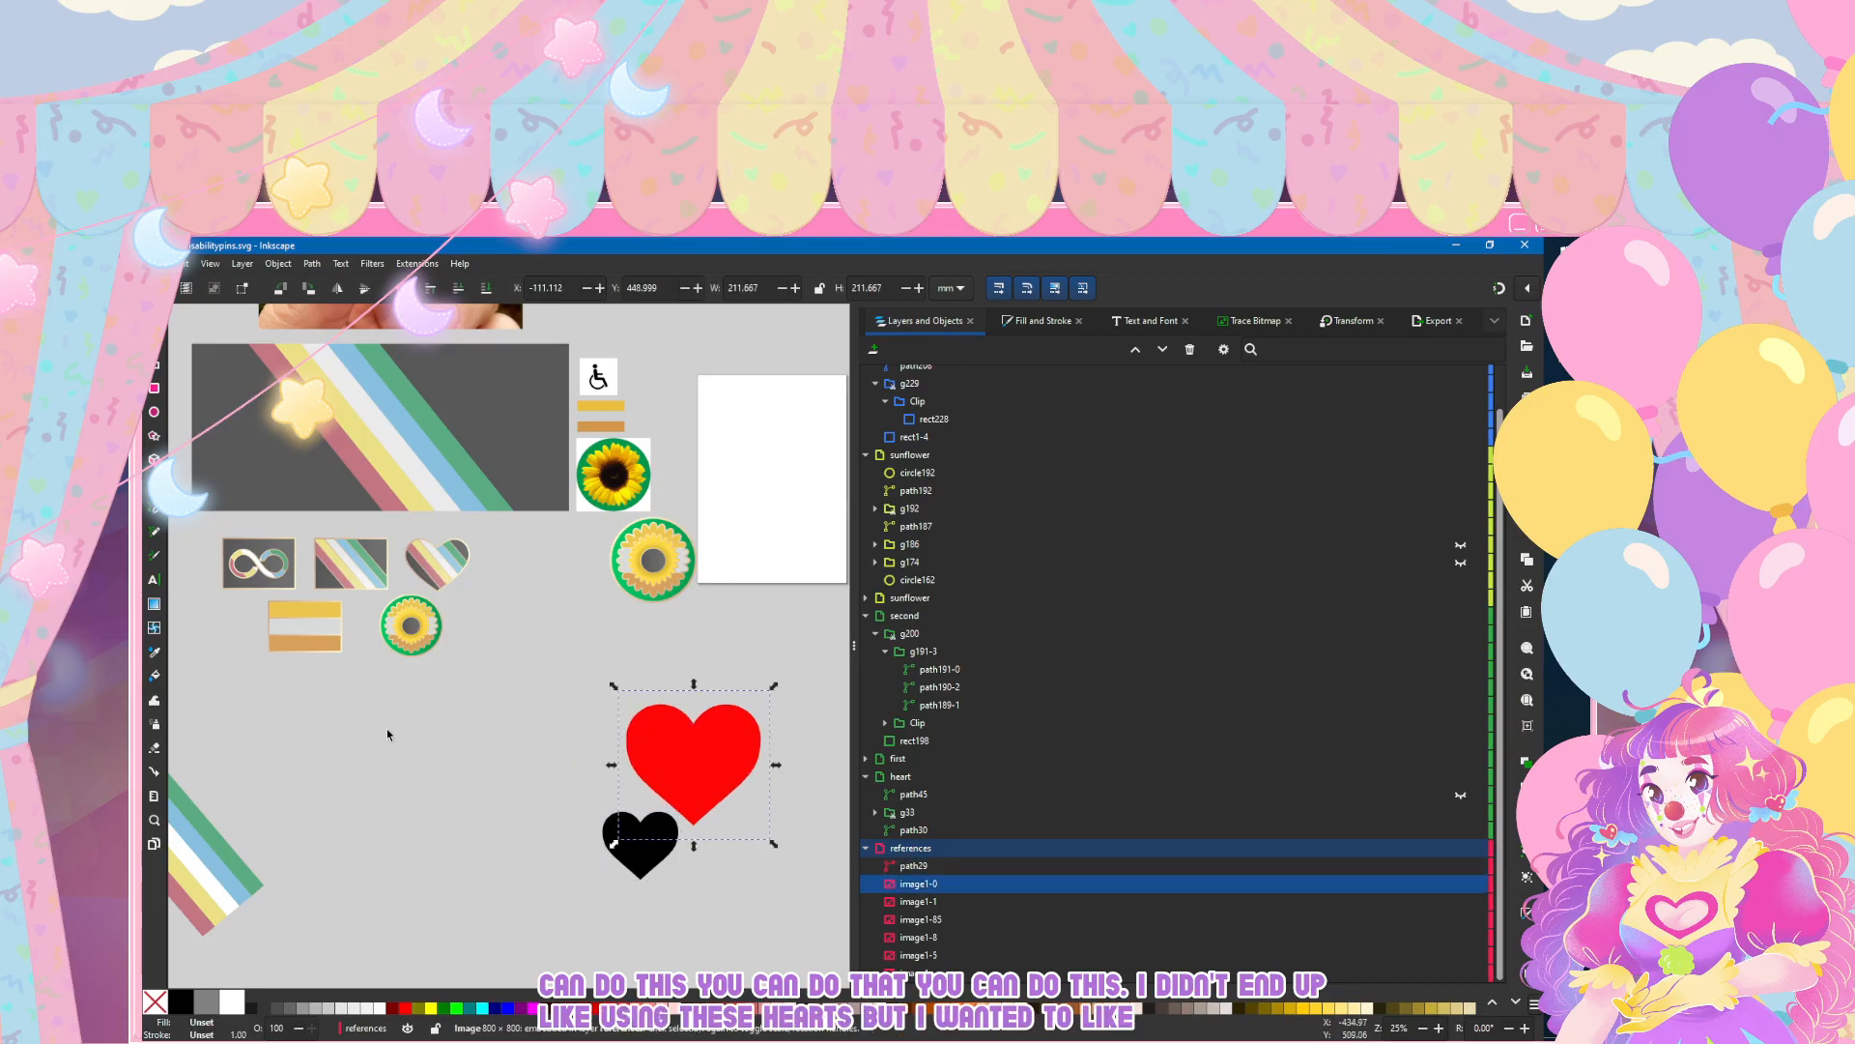
{"action": "scroll", "coordinate": [513, 682], "scroll_direction": "left", "scroll_amount": 3}
{"action": "left_click", "coordinate": [533, 683]}
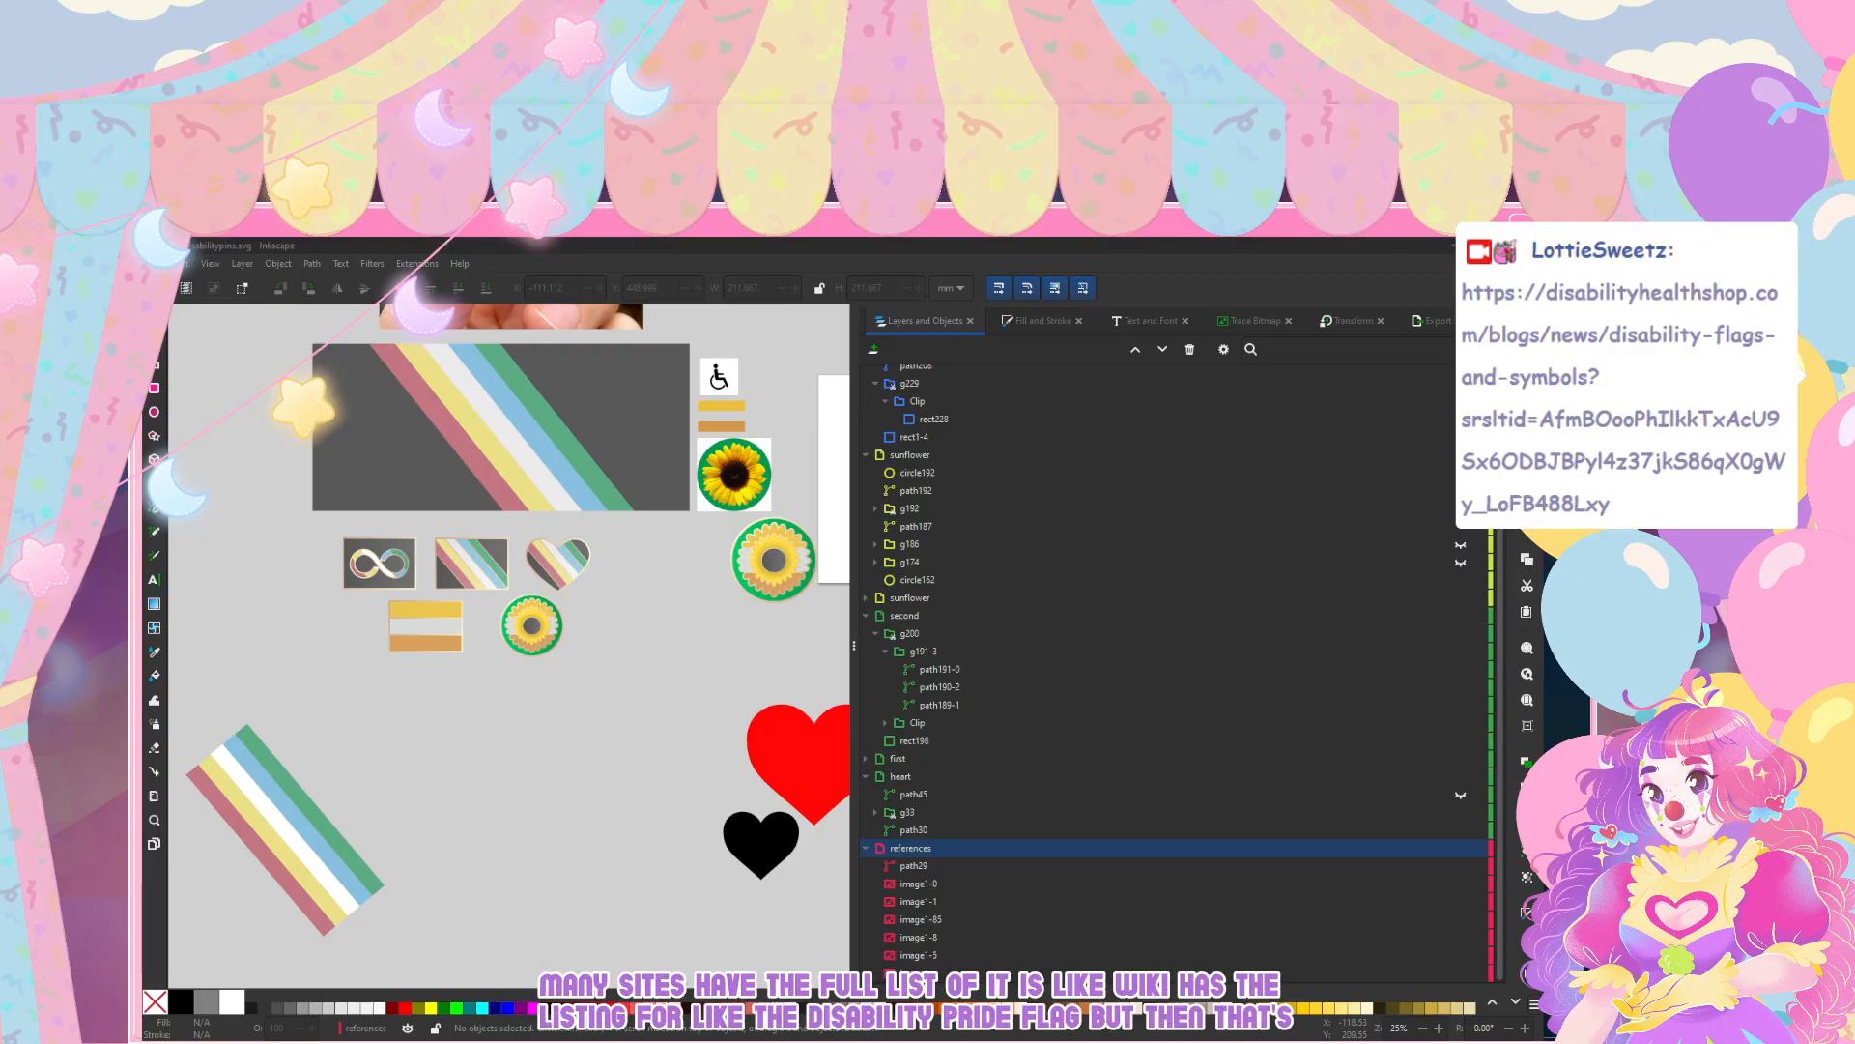
Step: Select the three-stripe flag pin and the large striped flag image in turn, deselect them, and save the document
{"action": "left_click", "coordinate": [444, 624]}
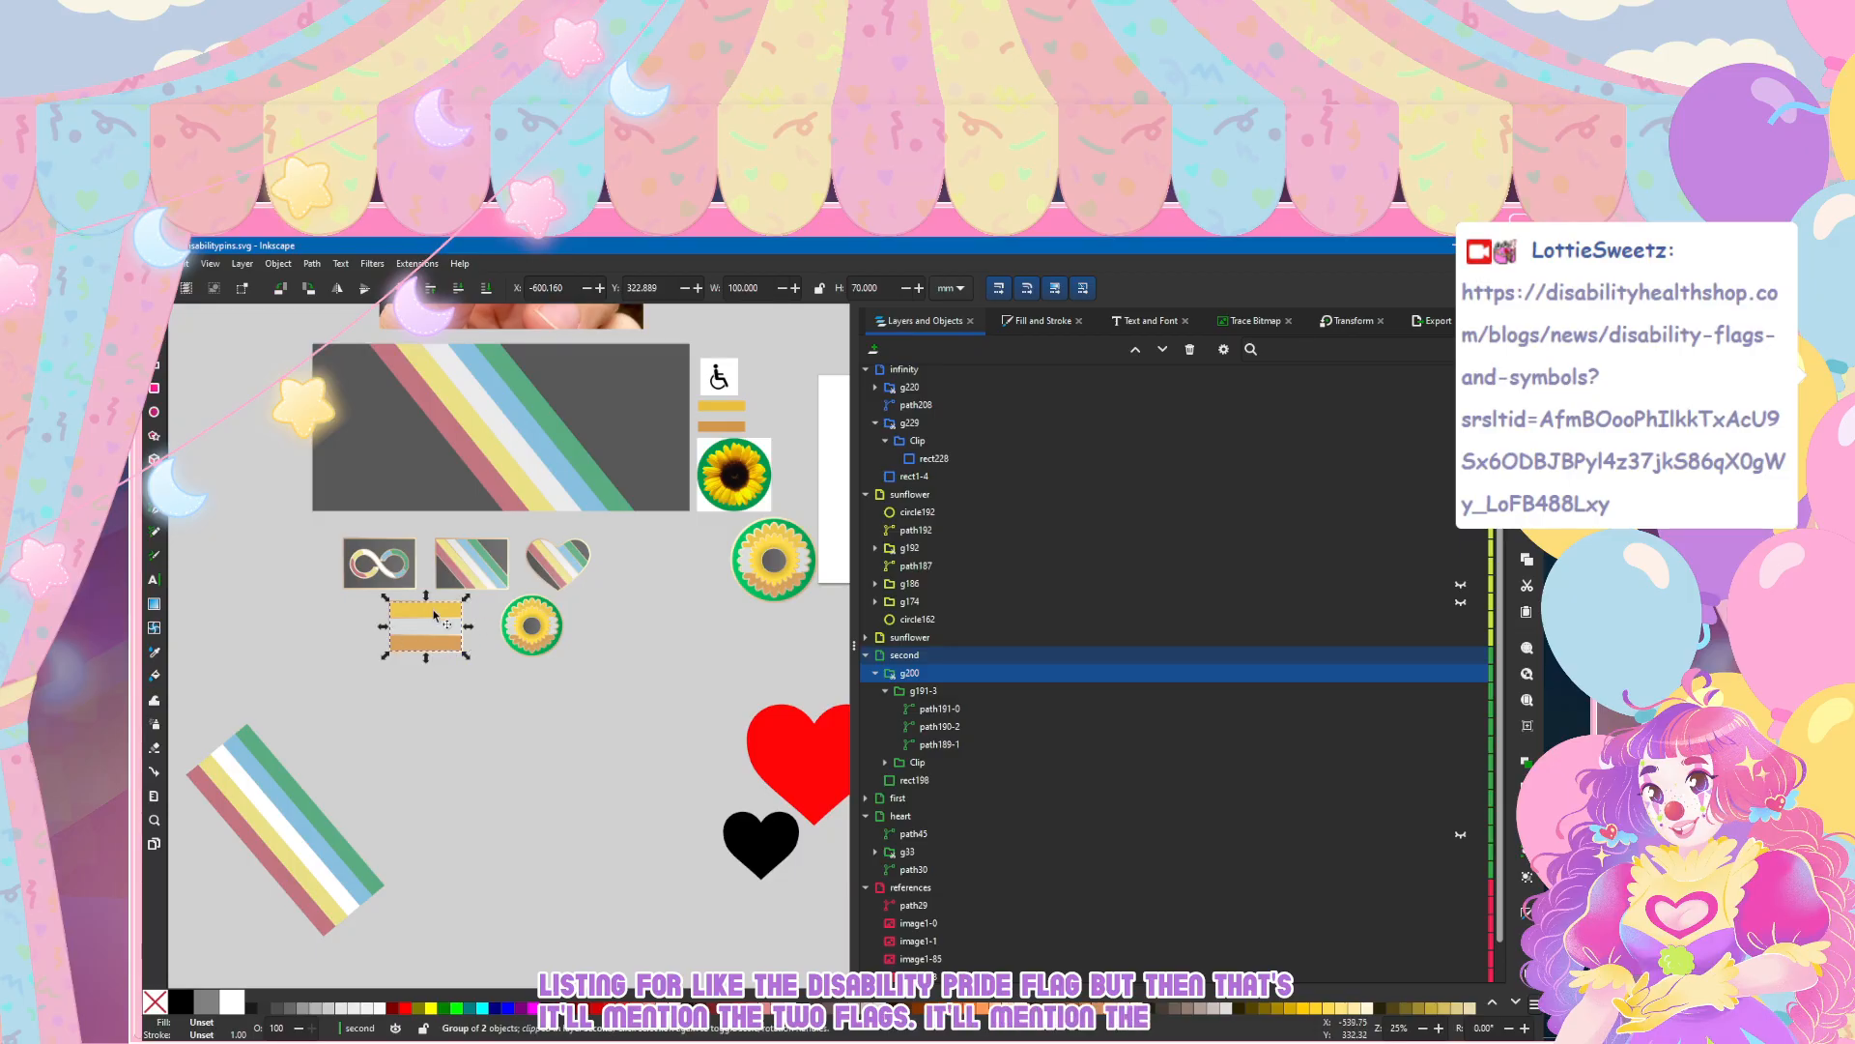
{"action": "left_click", "coordinate": [426, 712]}
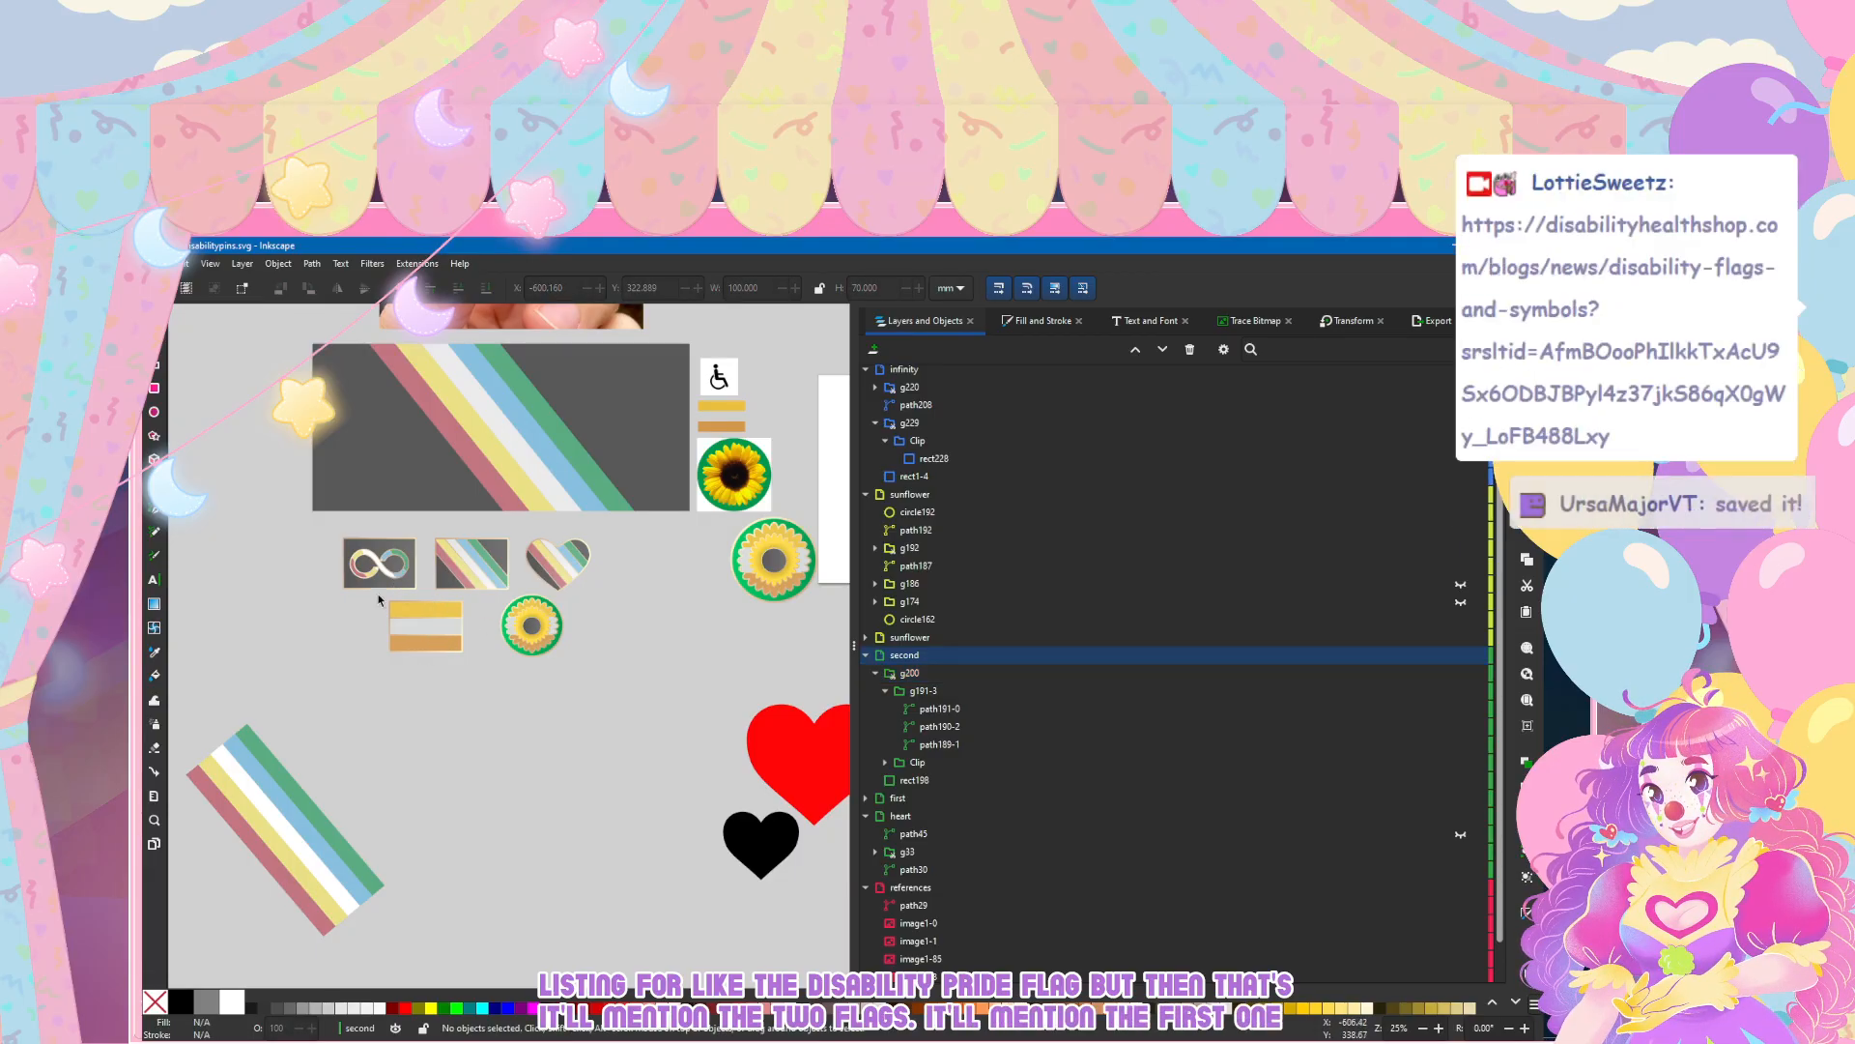
{"action": "left_click", "coordinate": [455, 456]}
{"action": "left_click", "coordinate": [719, 749]}
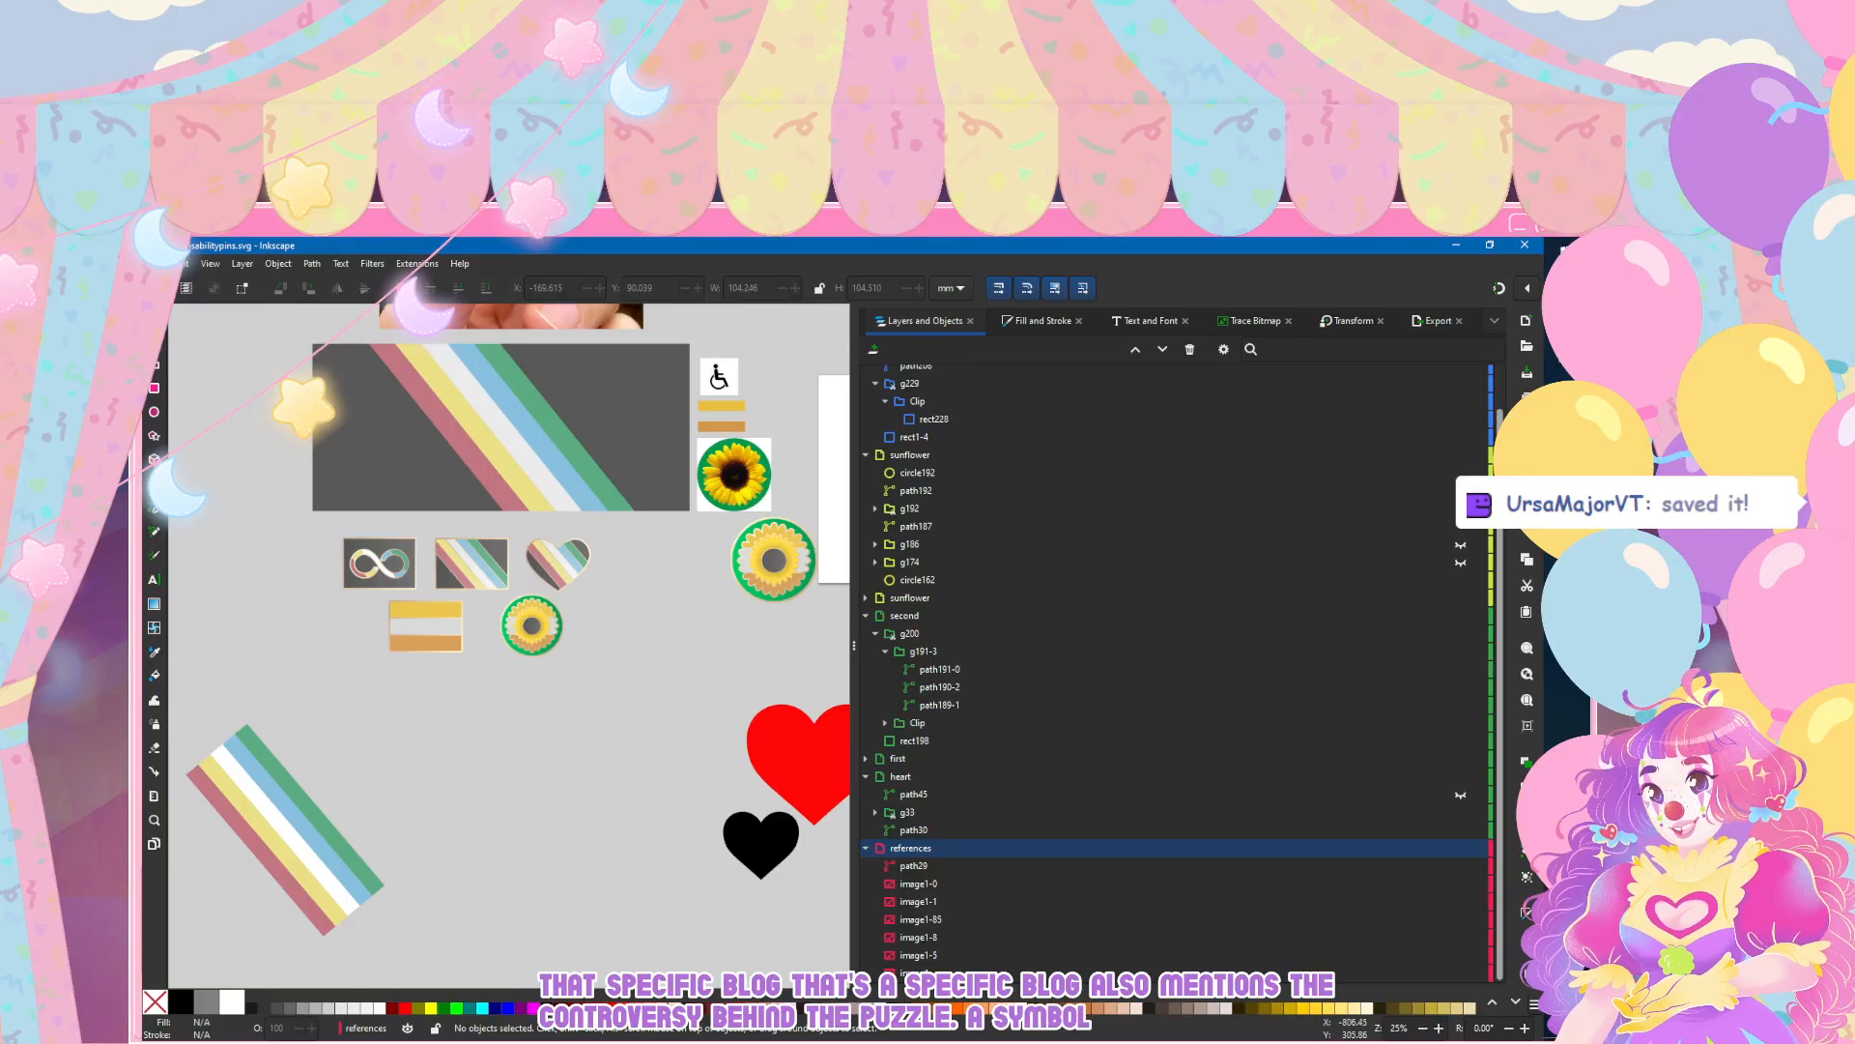
{"action": "left_click", "coordinate": [159, 264]}
{"action": "left_click", "coordinate": [176, 377]}
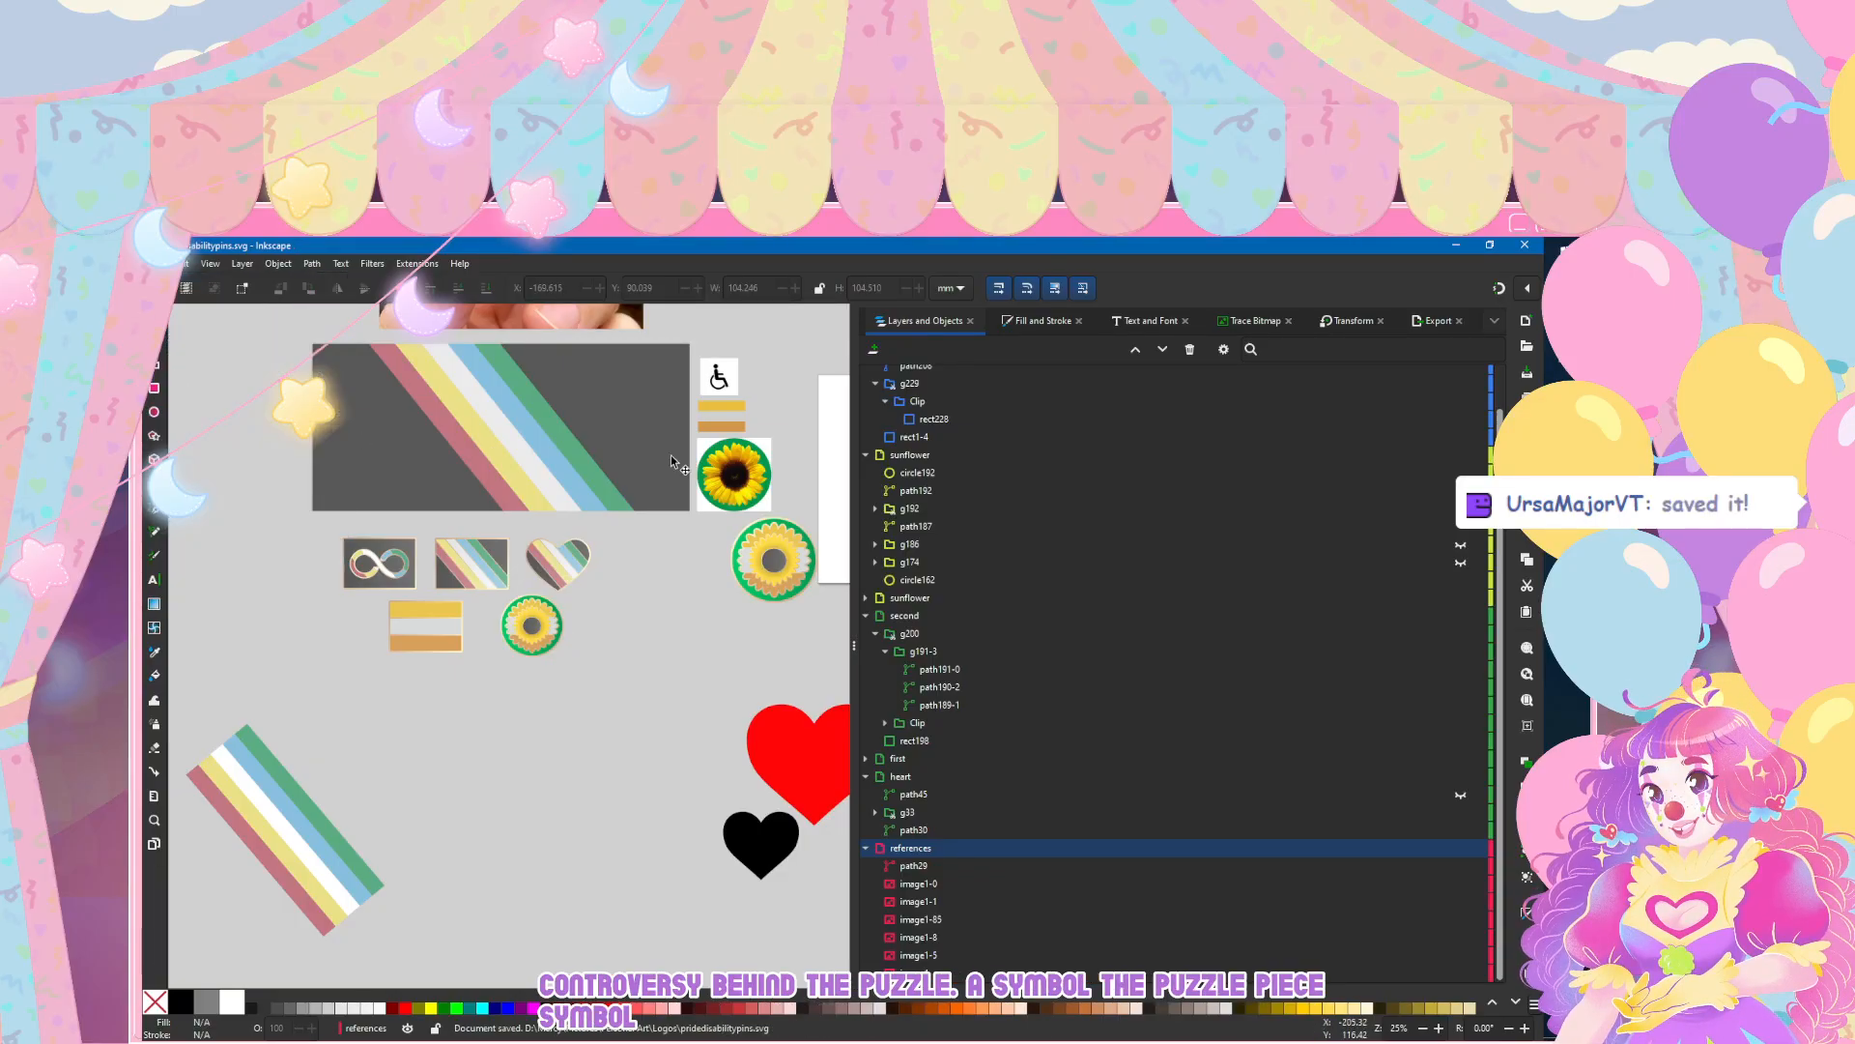
Step: Look over the pin set below the large striped flag, examining the infinity and flag pins up close
{"action": "scroll", "coordinate": [673, 456], "scroll_direction": "up", "scroll_amount": 3}
{"action": "scroll", "coordinate": [672, 460], "scroll_direction": "down", "scroll_amount": 2}
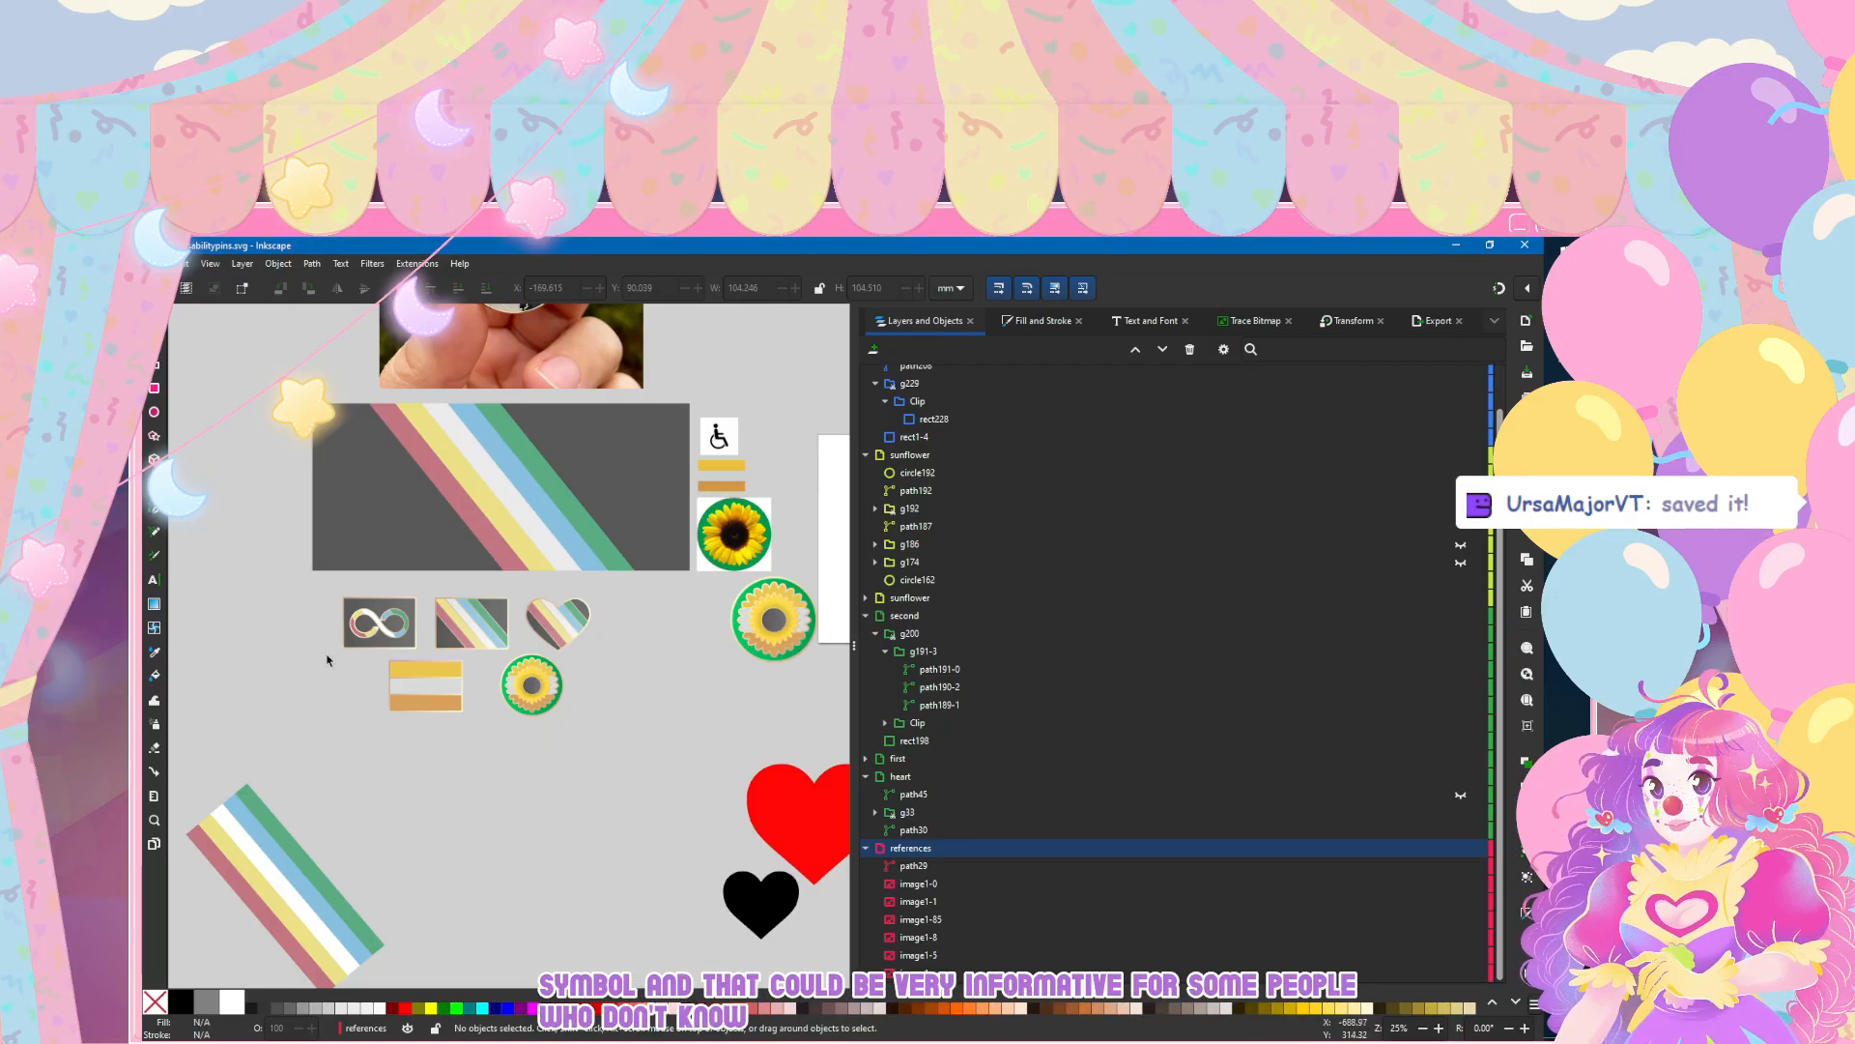
{"action": "scroll", "coordinate": [390, 752], "scroll_direction": "down", "scroll_amount": 2}
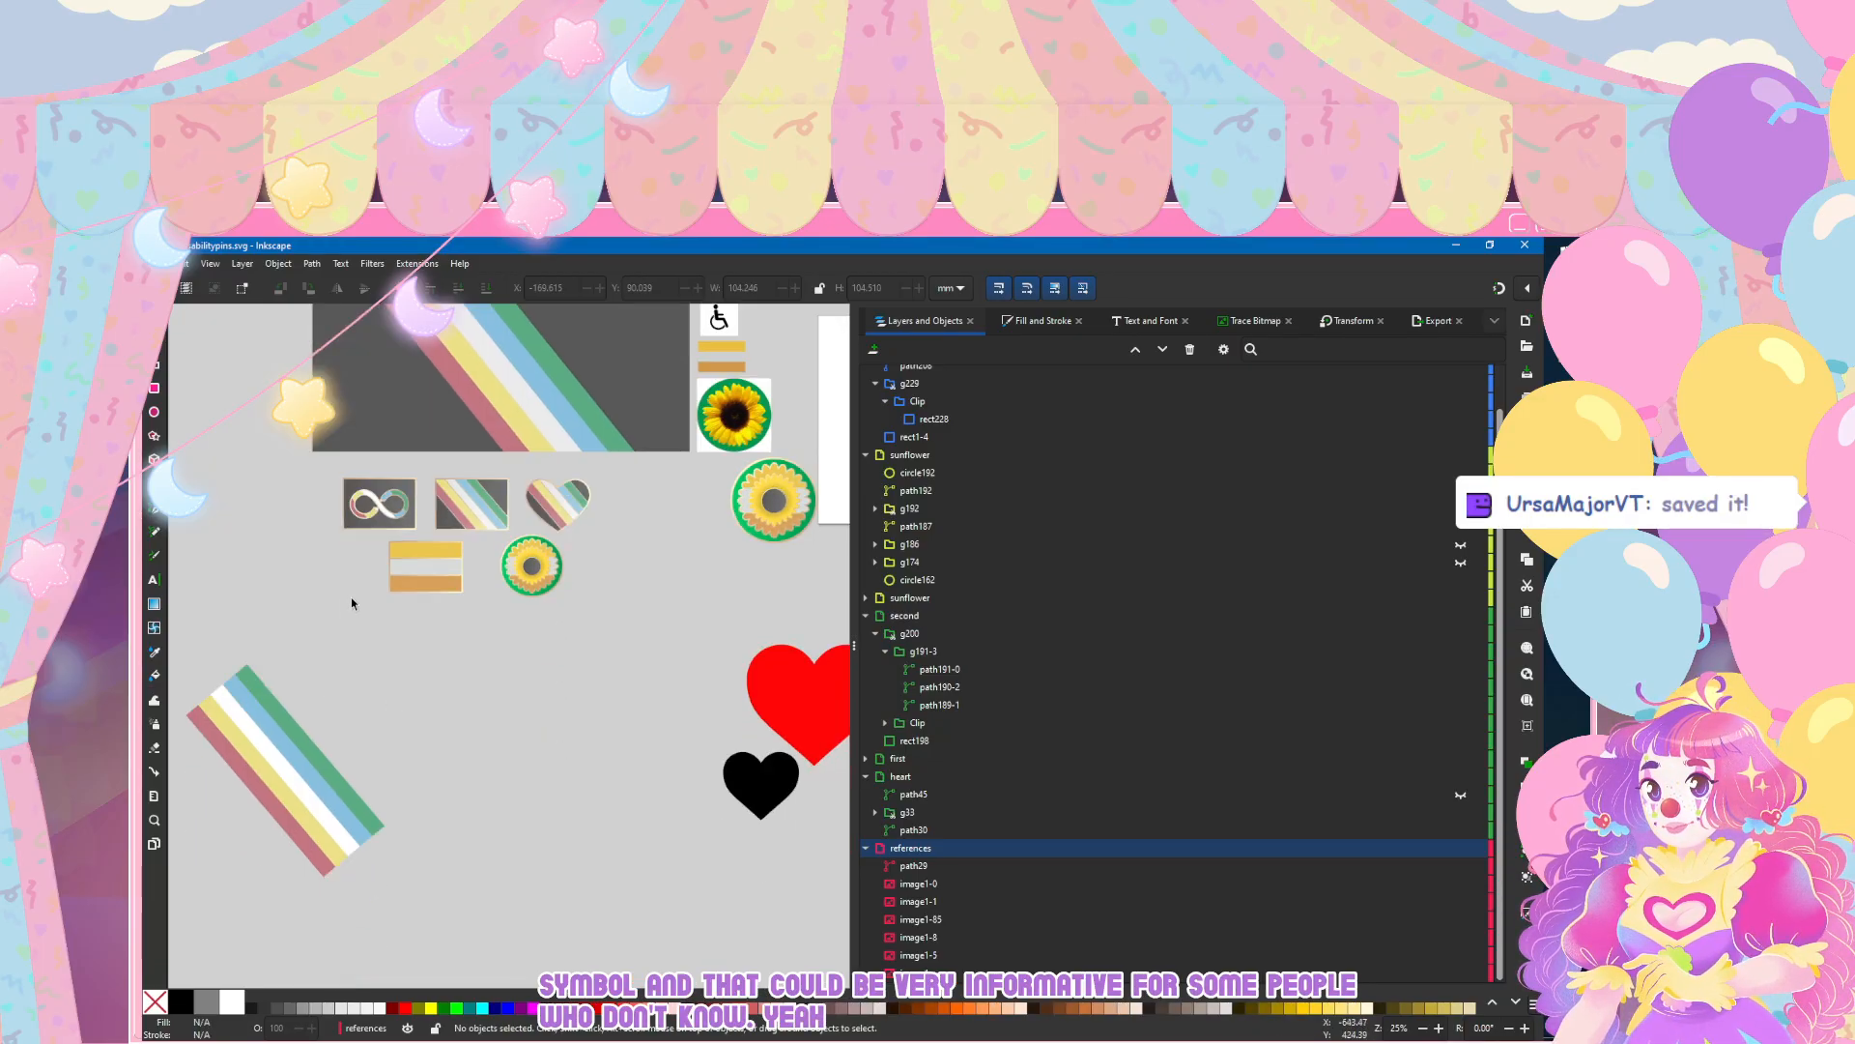
{"action": "scroll", "coordinate": [376, 580], "scroll_direction": "up", "scroll_amount": 2, "text": "ctrl"}
{"action": "scroll", "coordinate": [400, 538], "scroll_direction": "up", "scroll_amount": 4, "text": "ctrl"}
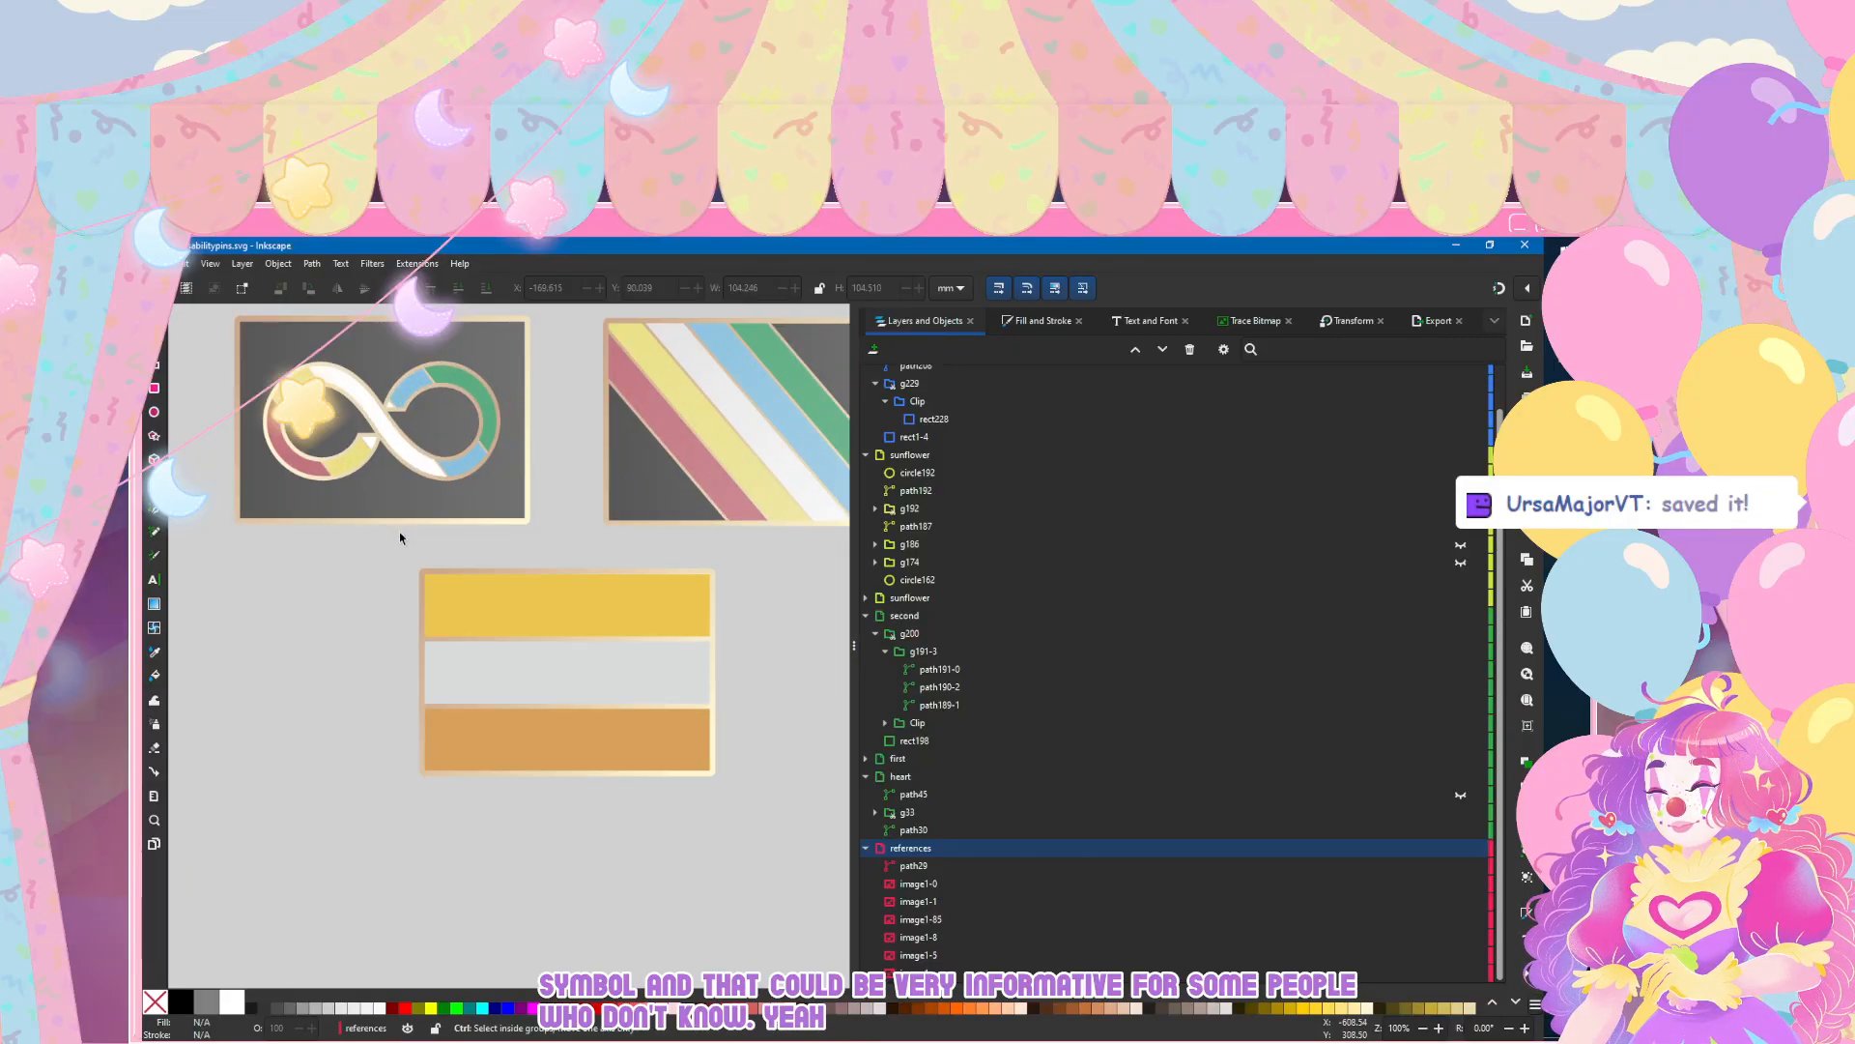
{"action": "scroll", "coordinate": [400, 538], "scroll_direction": "left", "scroll_amount": 6}
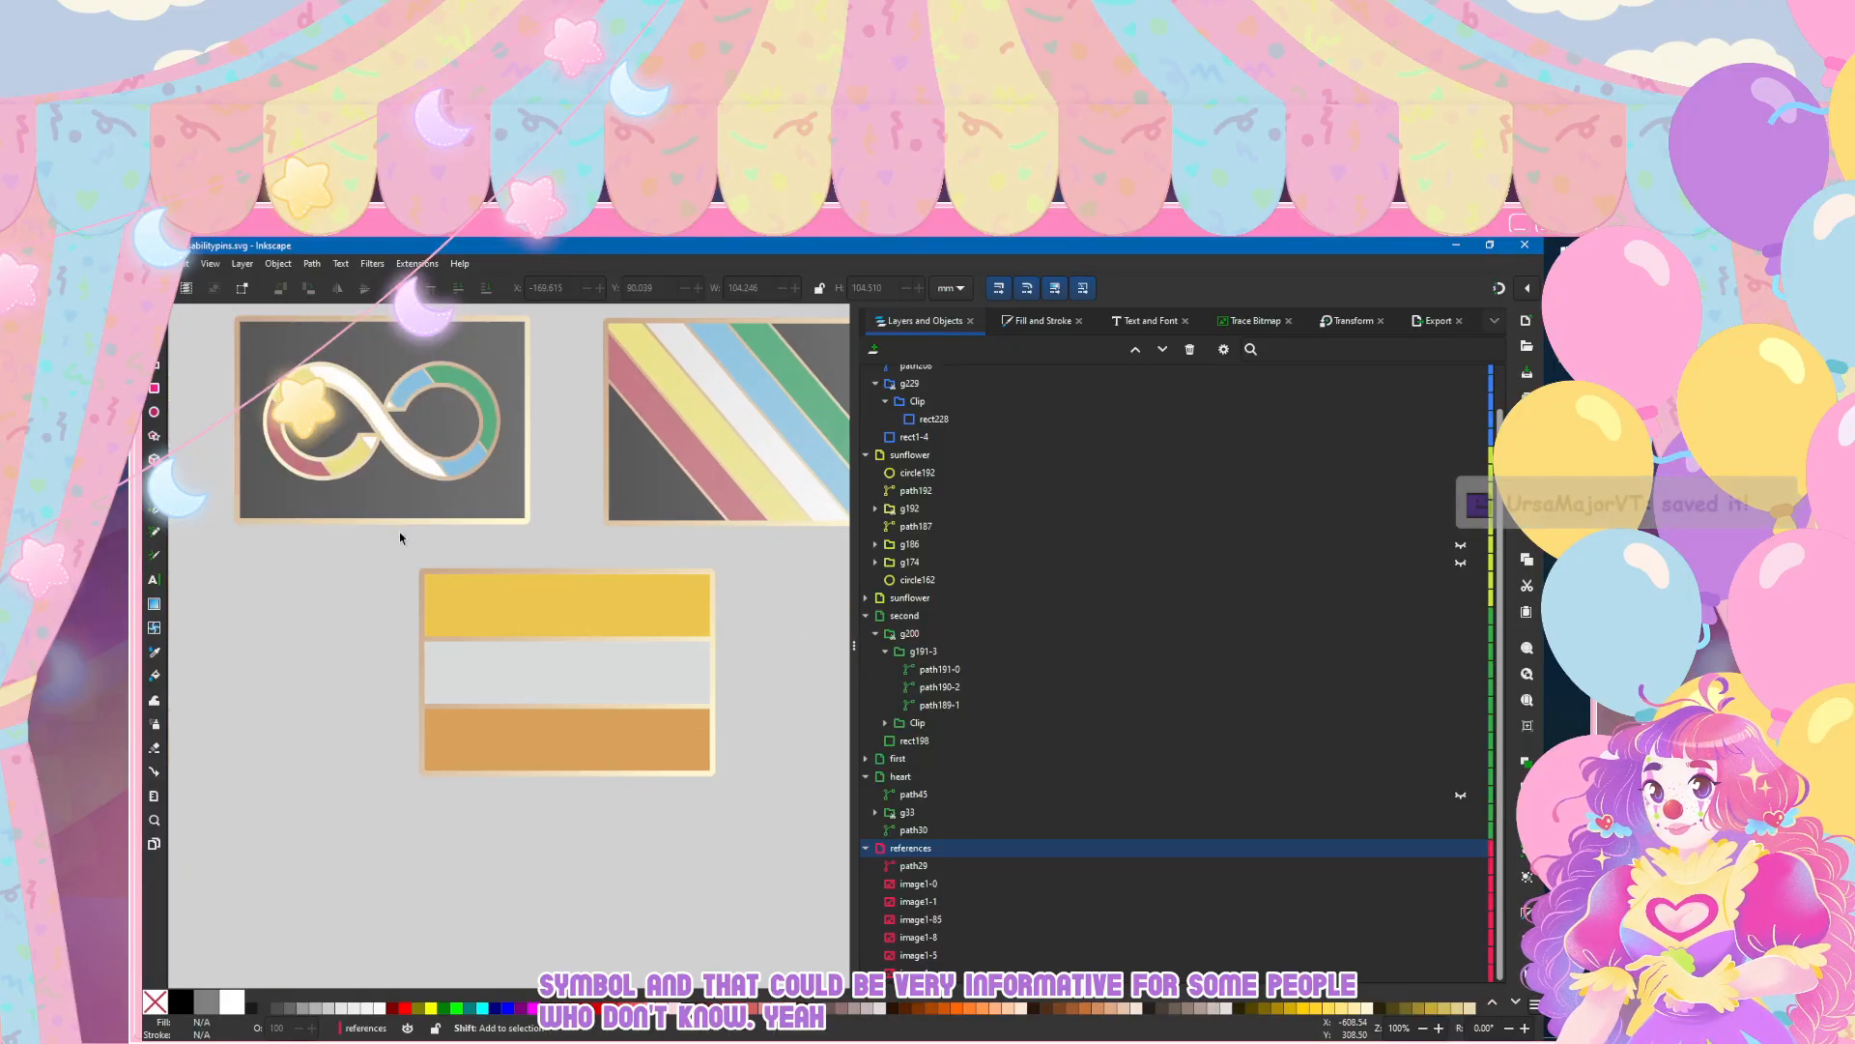
{"action": "scroll", "coordinate": [400, 538], "scroll_direction": "right", "scroll_amount": 7}
{"action": "scroll", "coordinate": [398, 531], "scroll_direction": "down", "scroll_amount": 3, "text": "ctrl"}
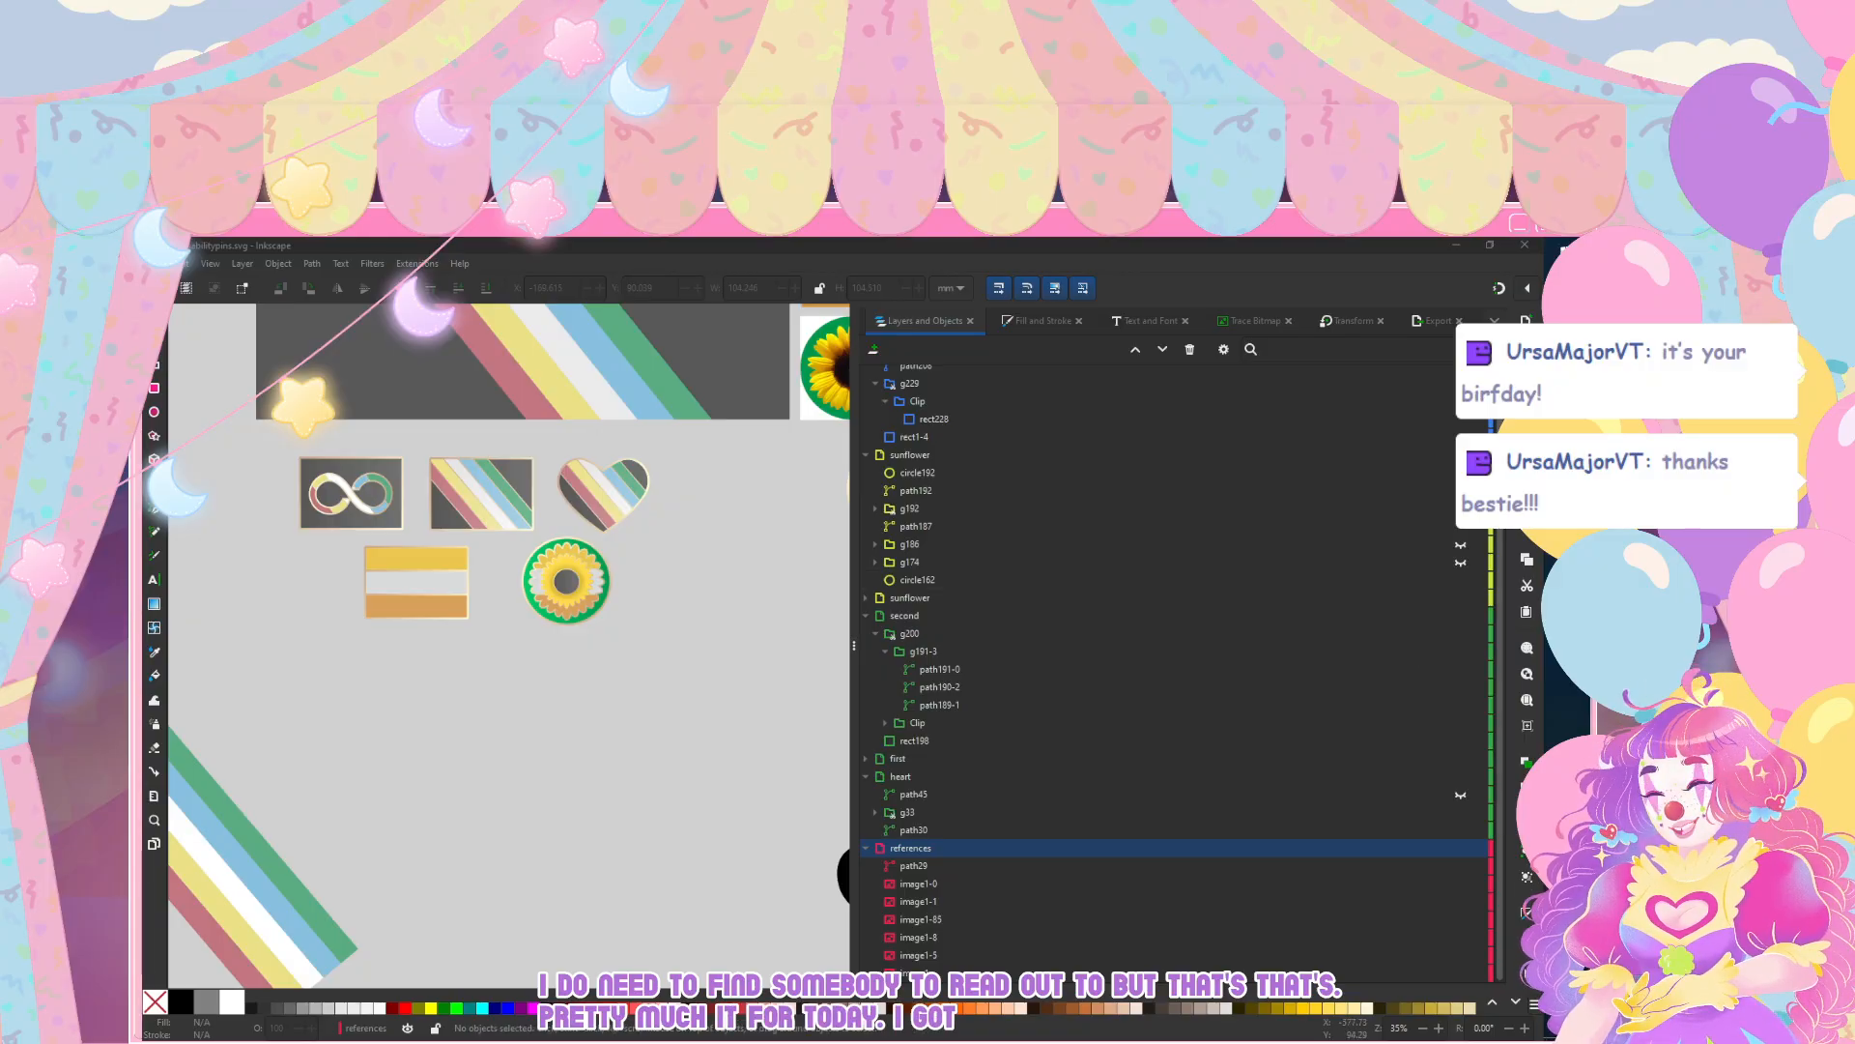
Step: Save the document, fit the whole drawing in view, and open Find/Replace
{"action": "left_click", "coordinate": [154, 264]}
{"action": "left_click", "coordinate": [183, 376]}
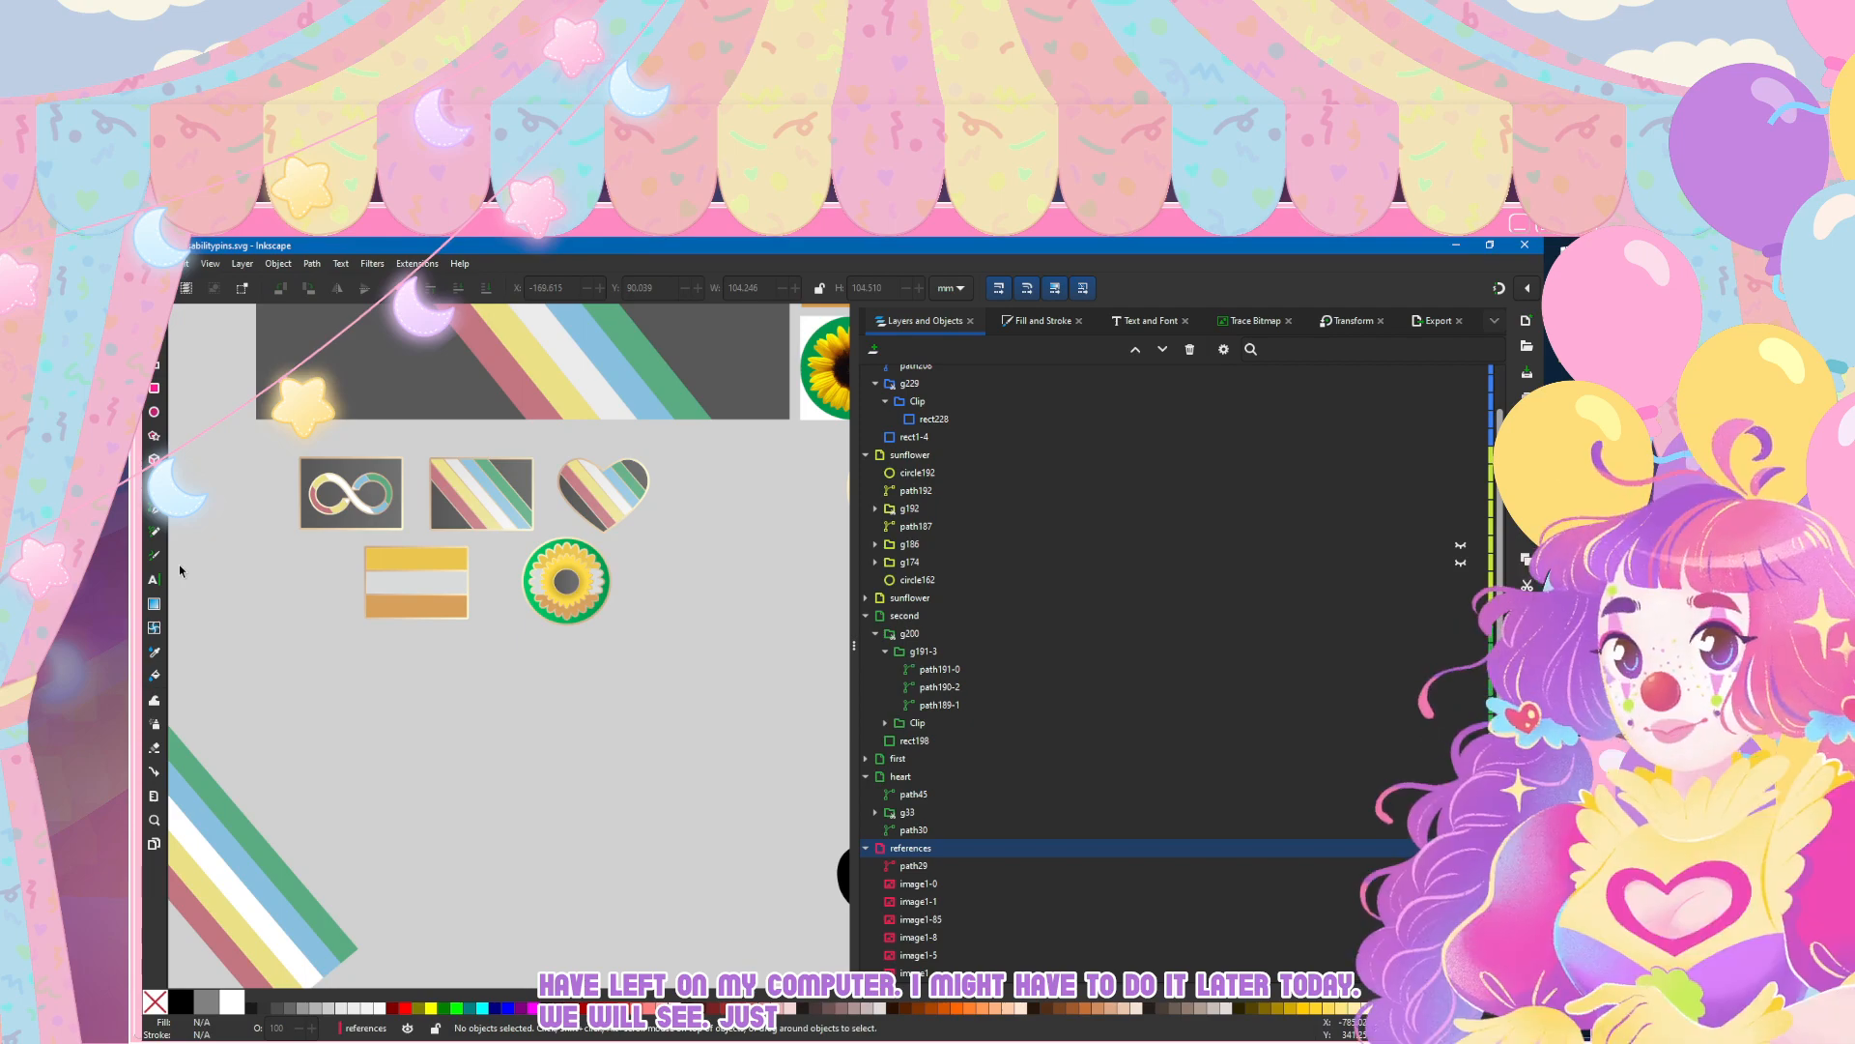
{"action": "key", "text": "4"}
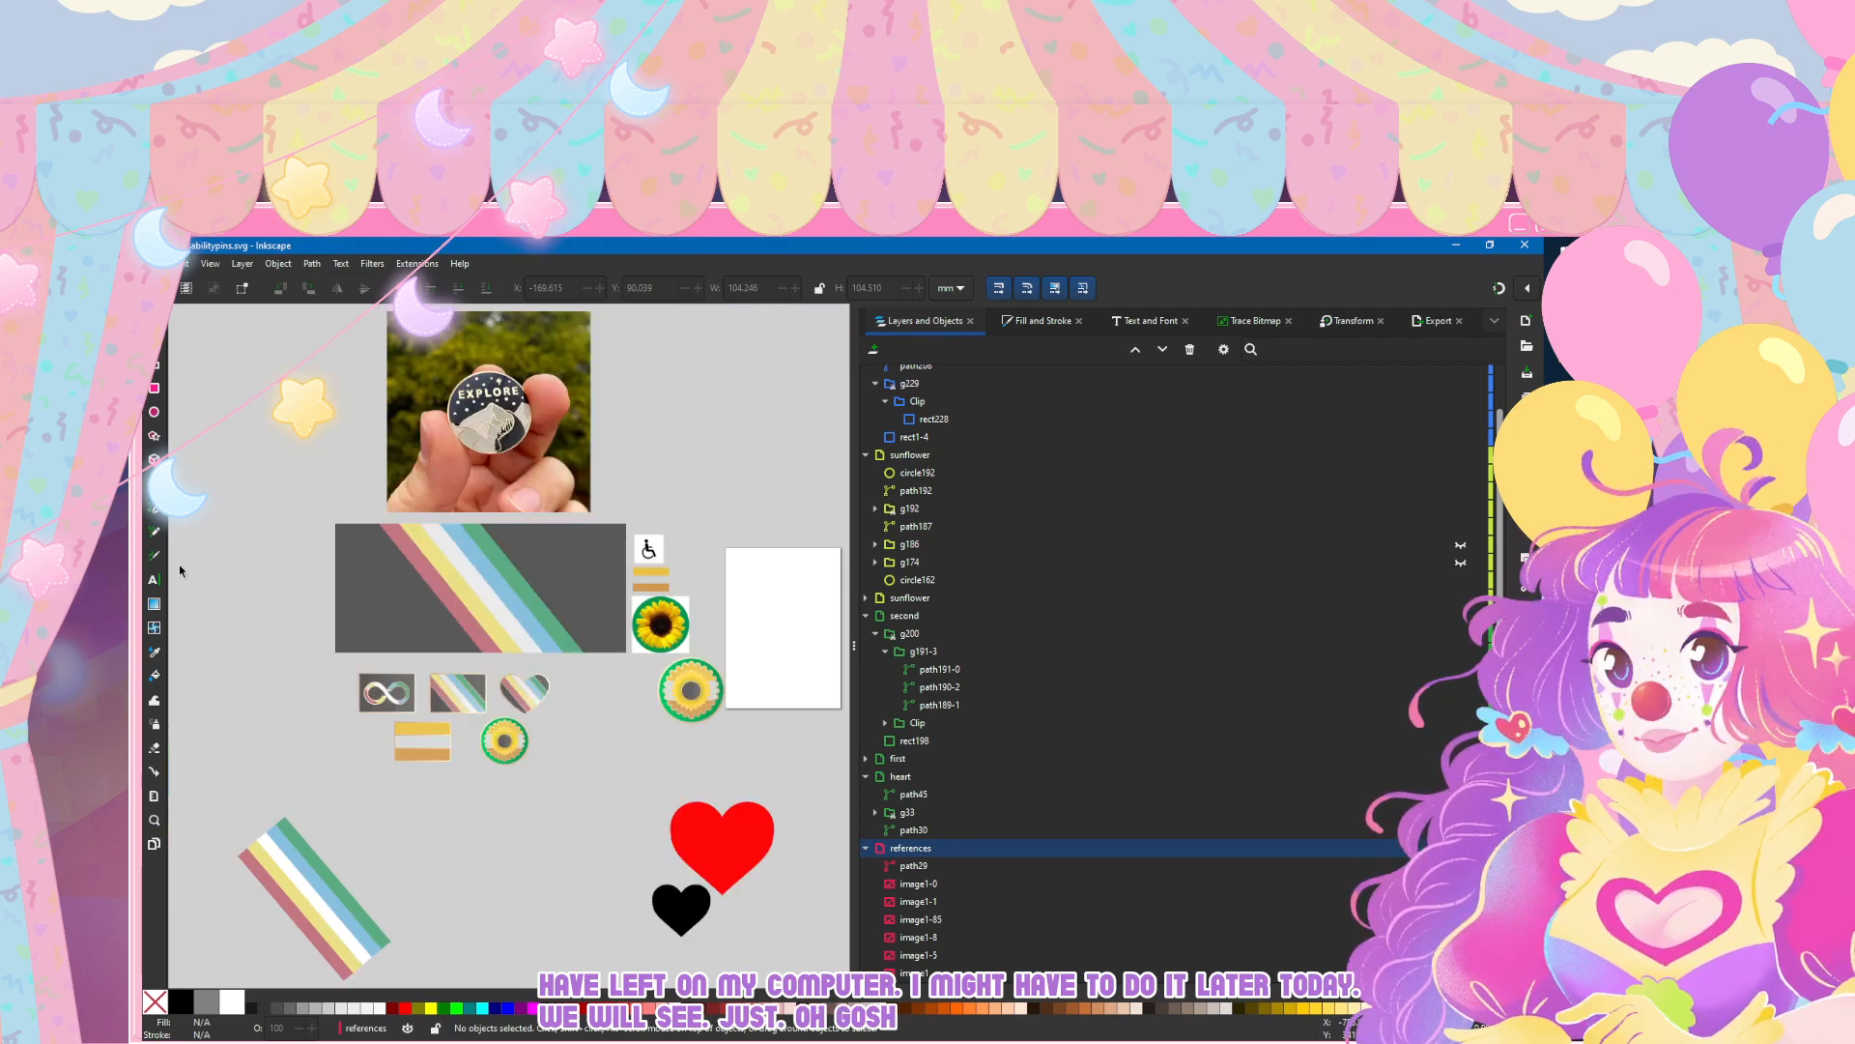
{"action": "key", "text": "ctrl+d"}
{"action": "key", "text": "ctrl+f"}
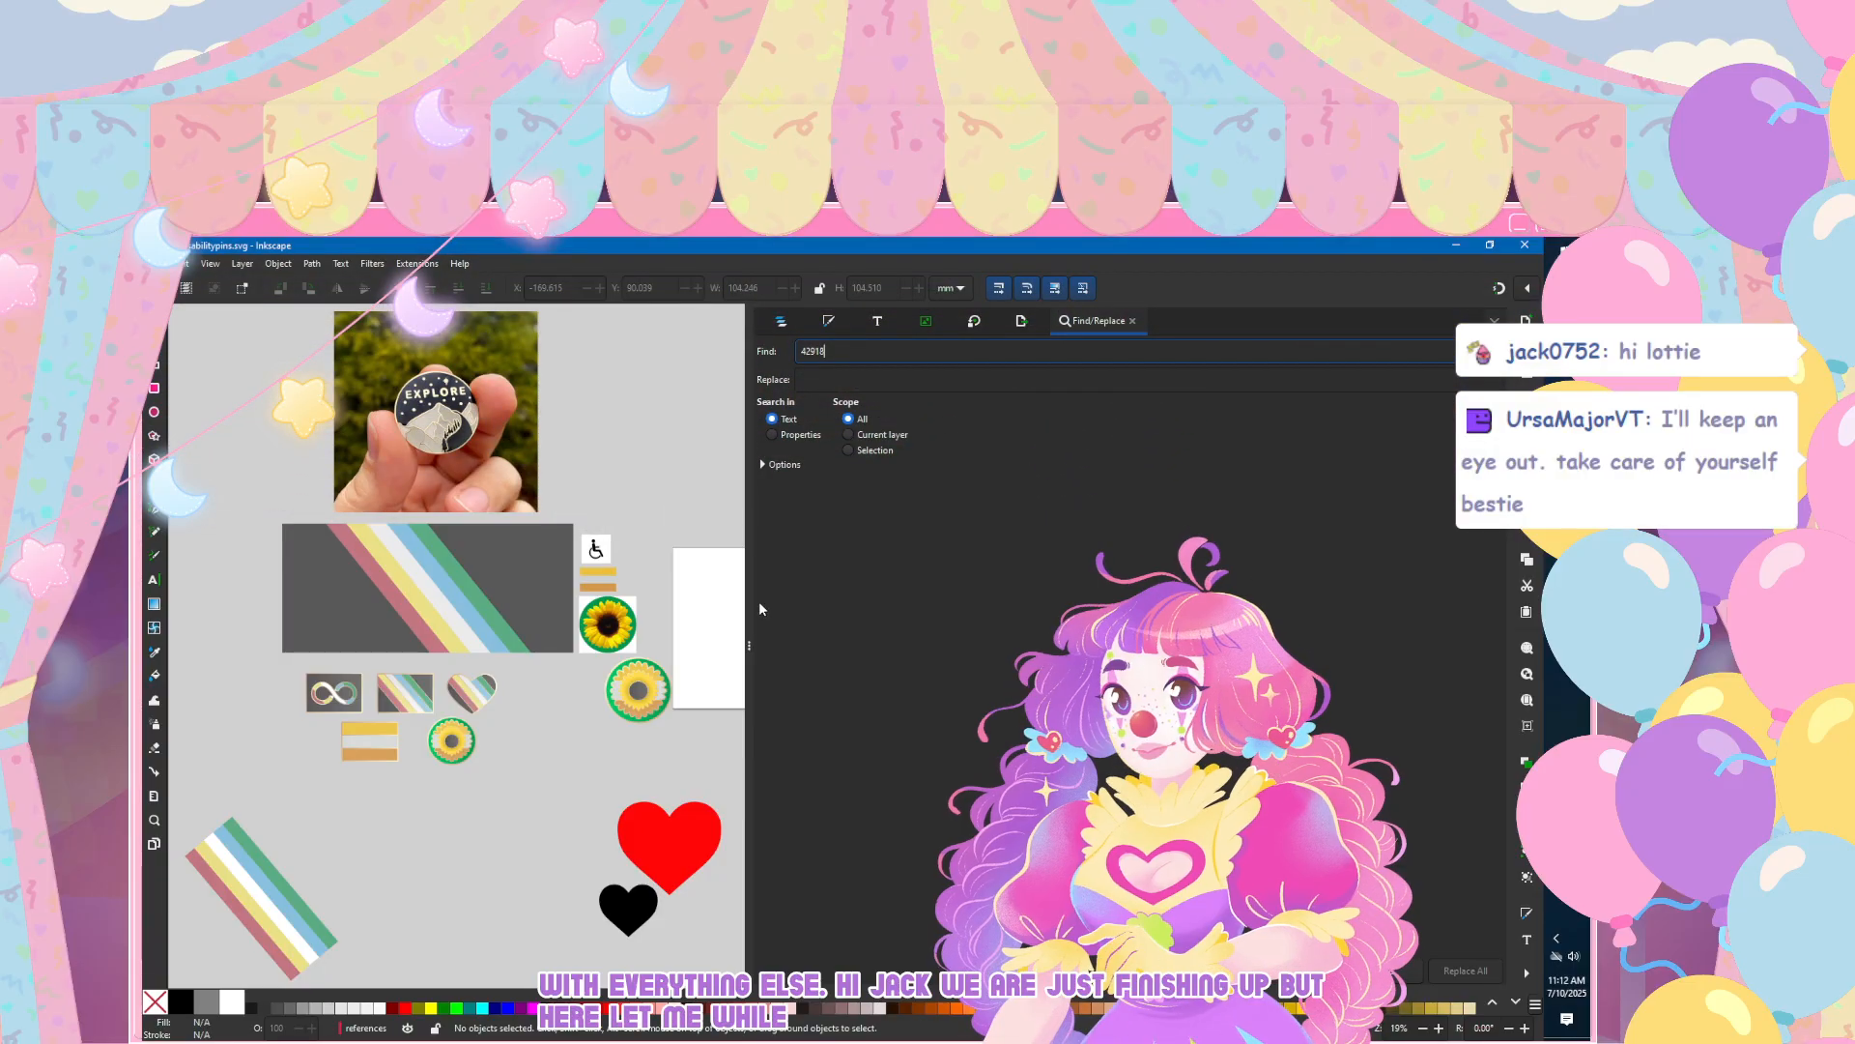
Step: Widen the canvas by narrowing the Find/Replace panel so that all five pins fit in view at close range
{"action": "scroll", "coordinate": [353, 768], "scroll_direction": "up", "scroll_amount": 3}
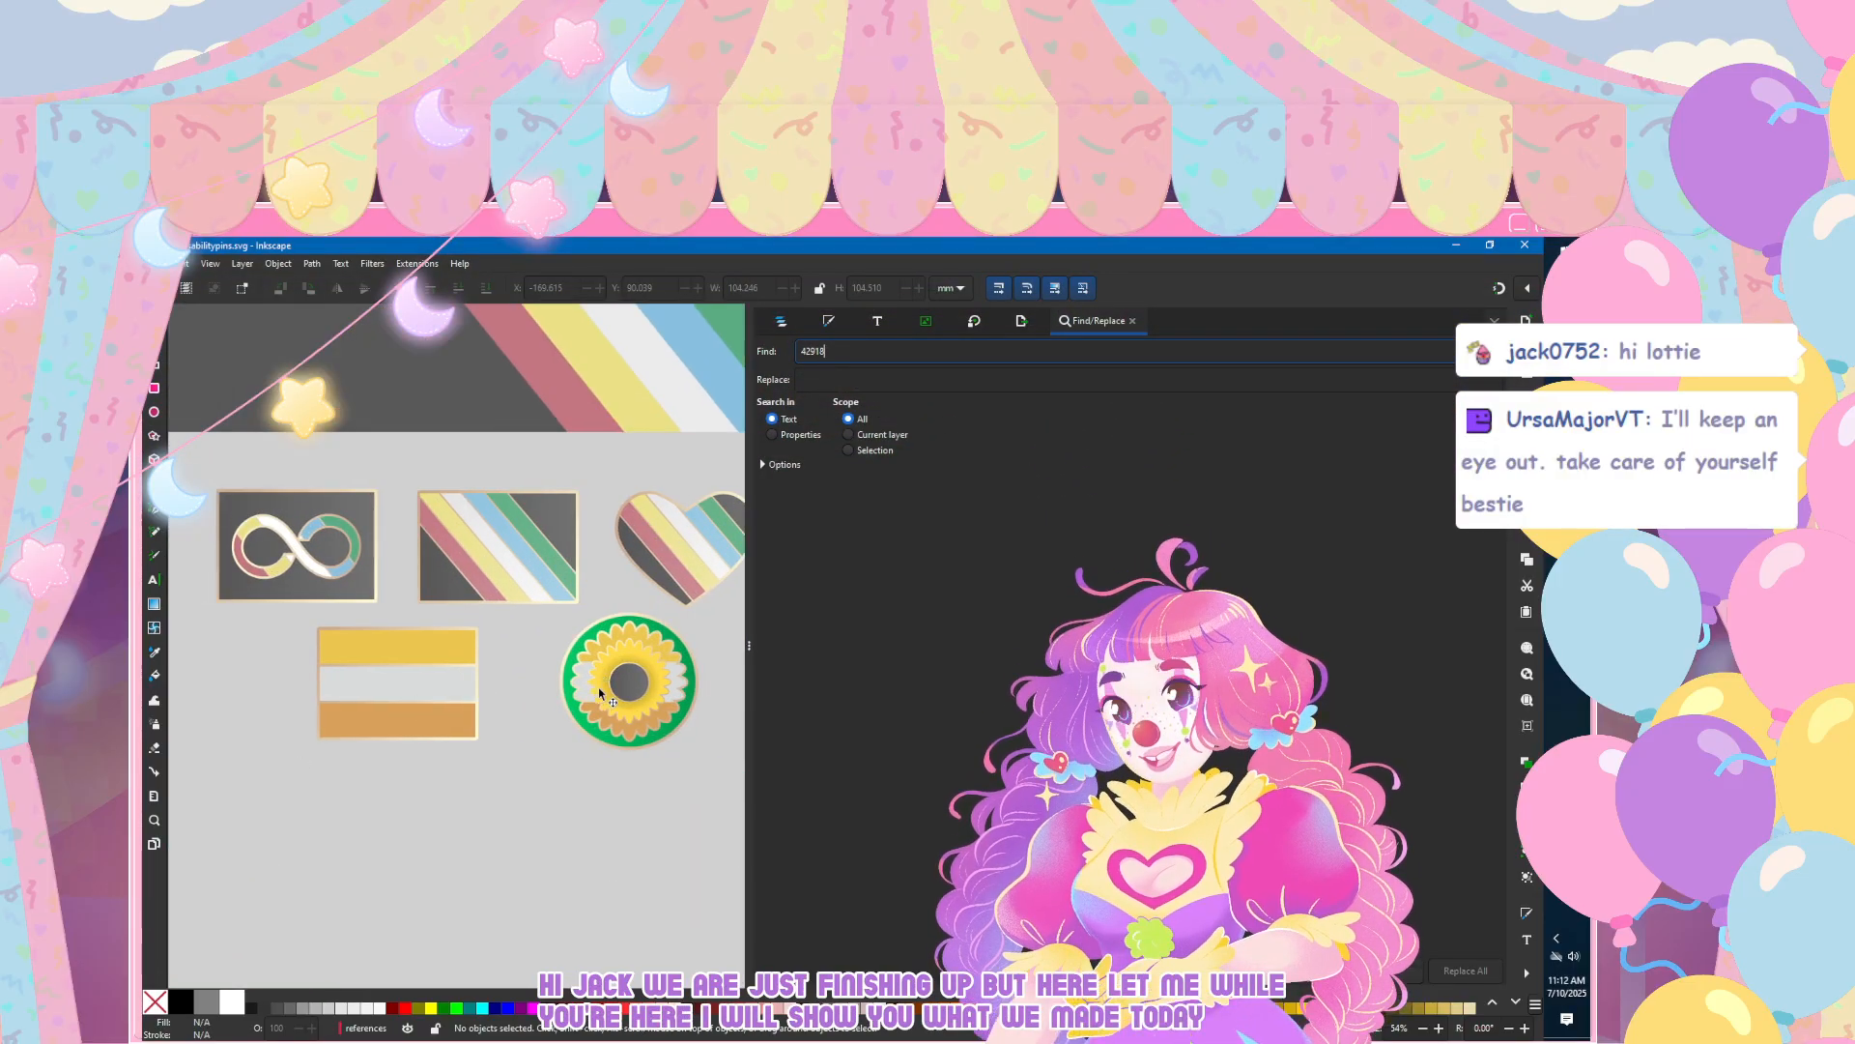
{"action": "left_click_drag", "start_coordinate": [755, 635], "coordinate": [1051, 619]}
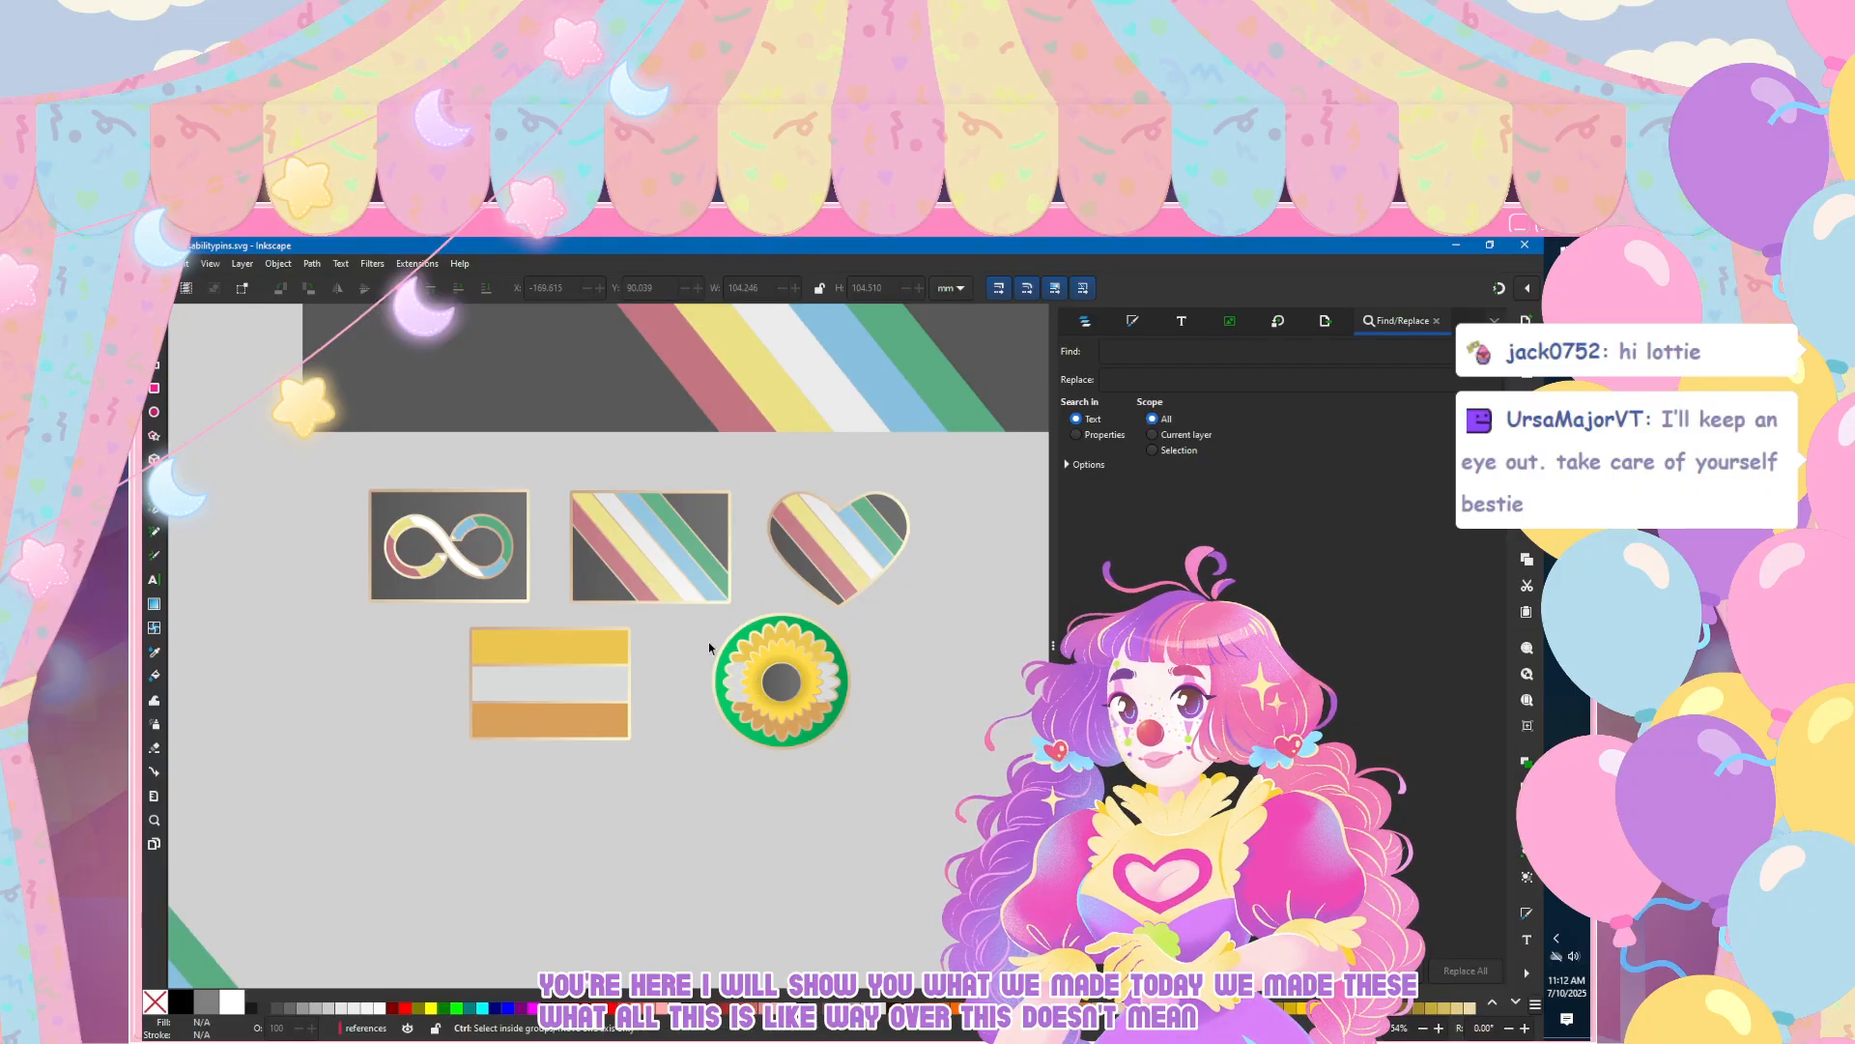
{"action": "scroll", "coordinate": [709, 641], "scroll_direction": "up", "scroll_amount": 1}
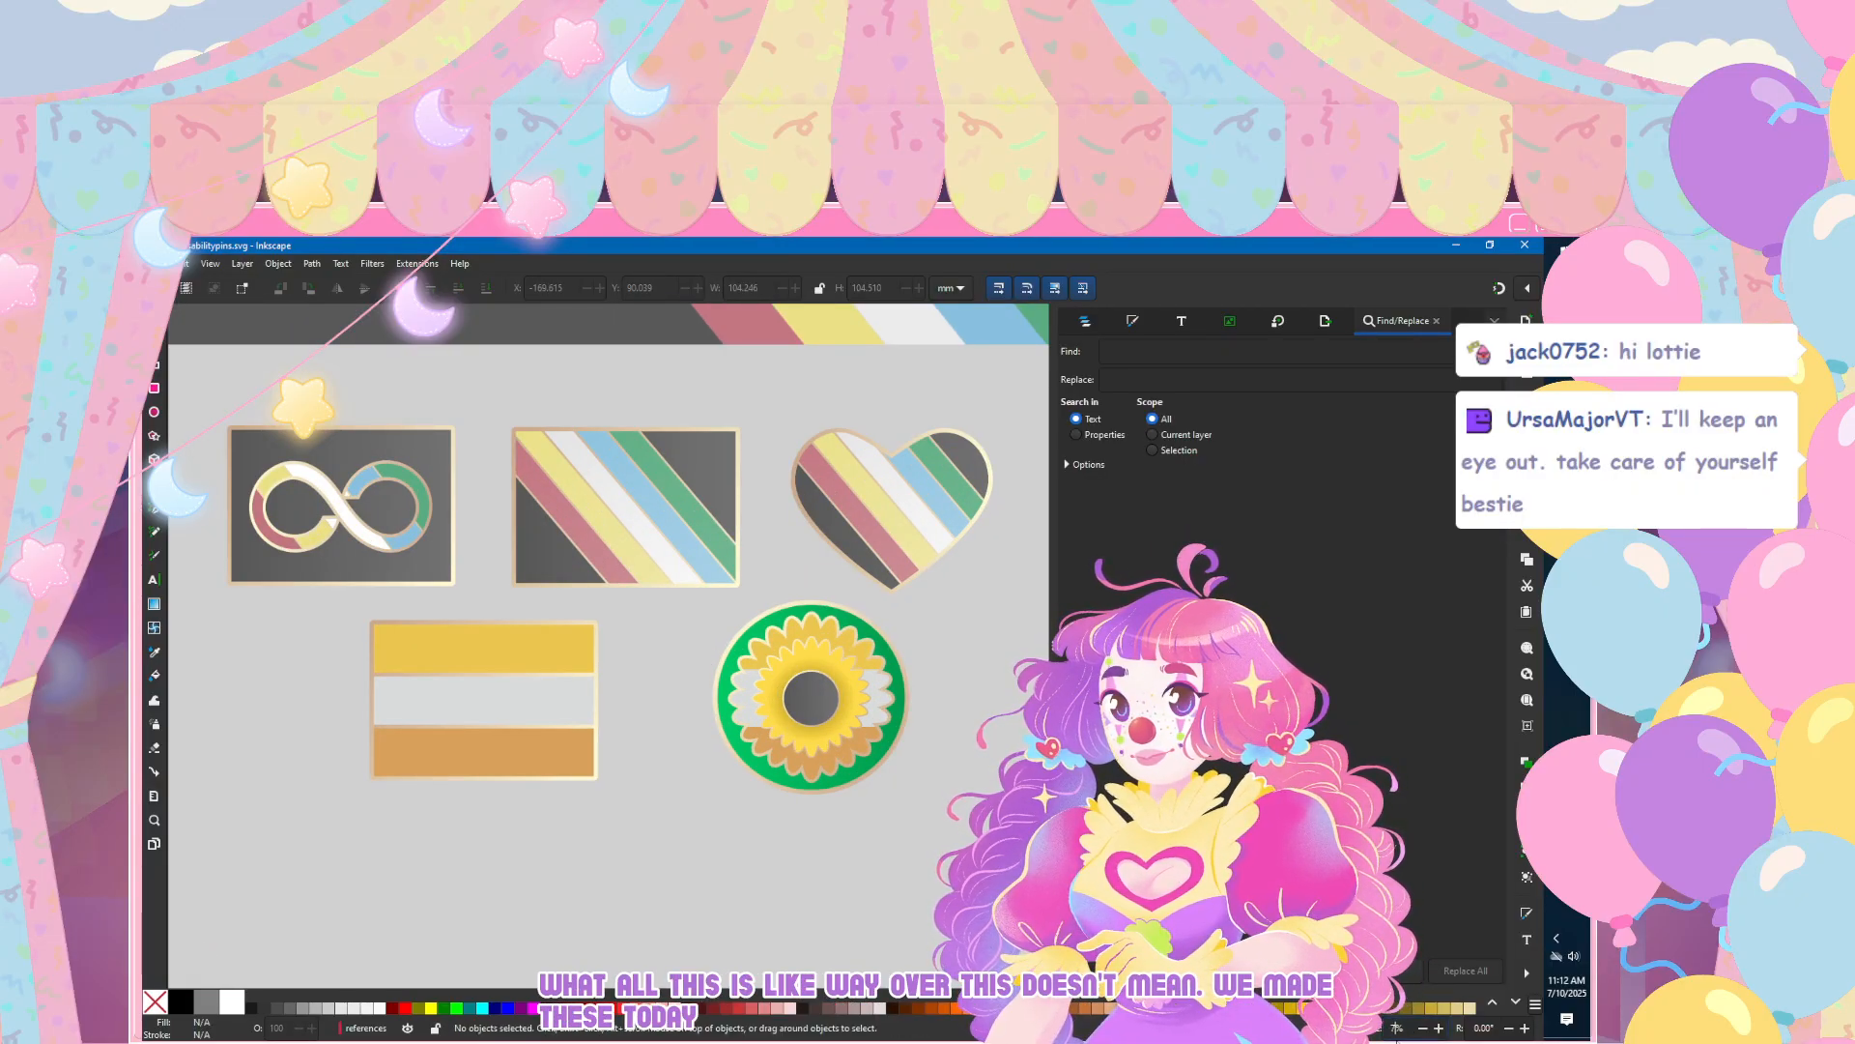
Step: Compare the five pins with the wheelchair, stripe and sunflower reference images, and examine the full set up close
{"action": "scroll", "coordinate": [1396, 1027], "scroll_direction": "down", "scroll_amount": 1}
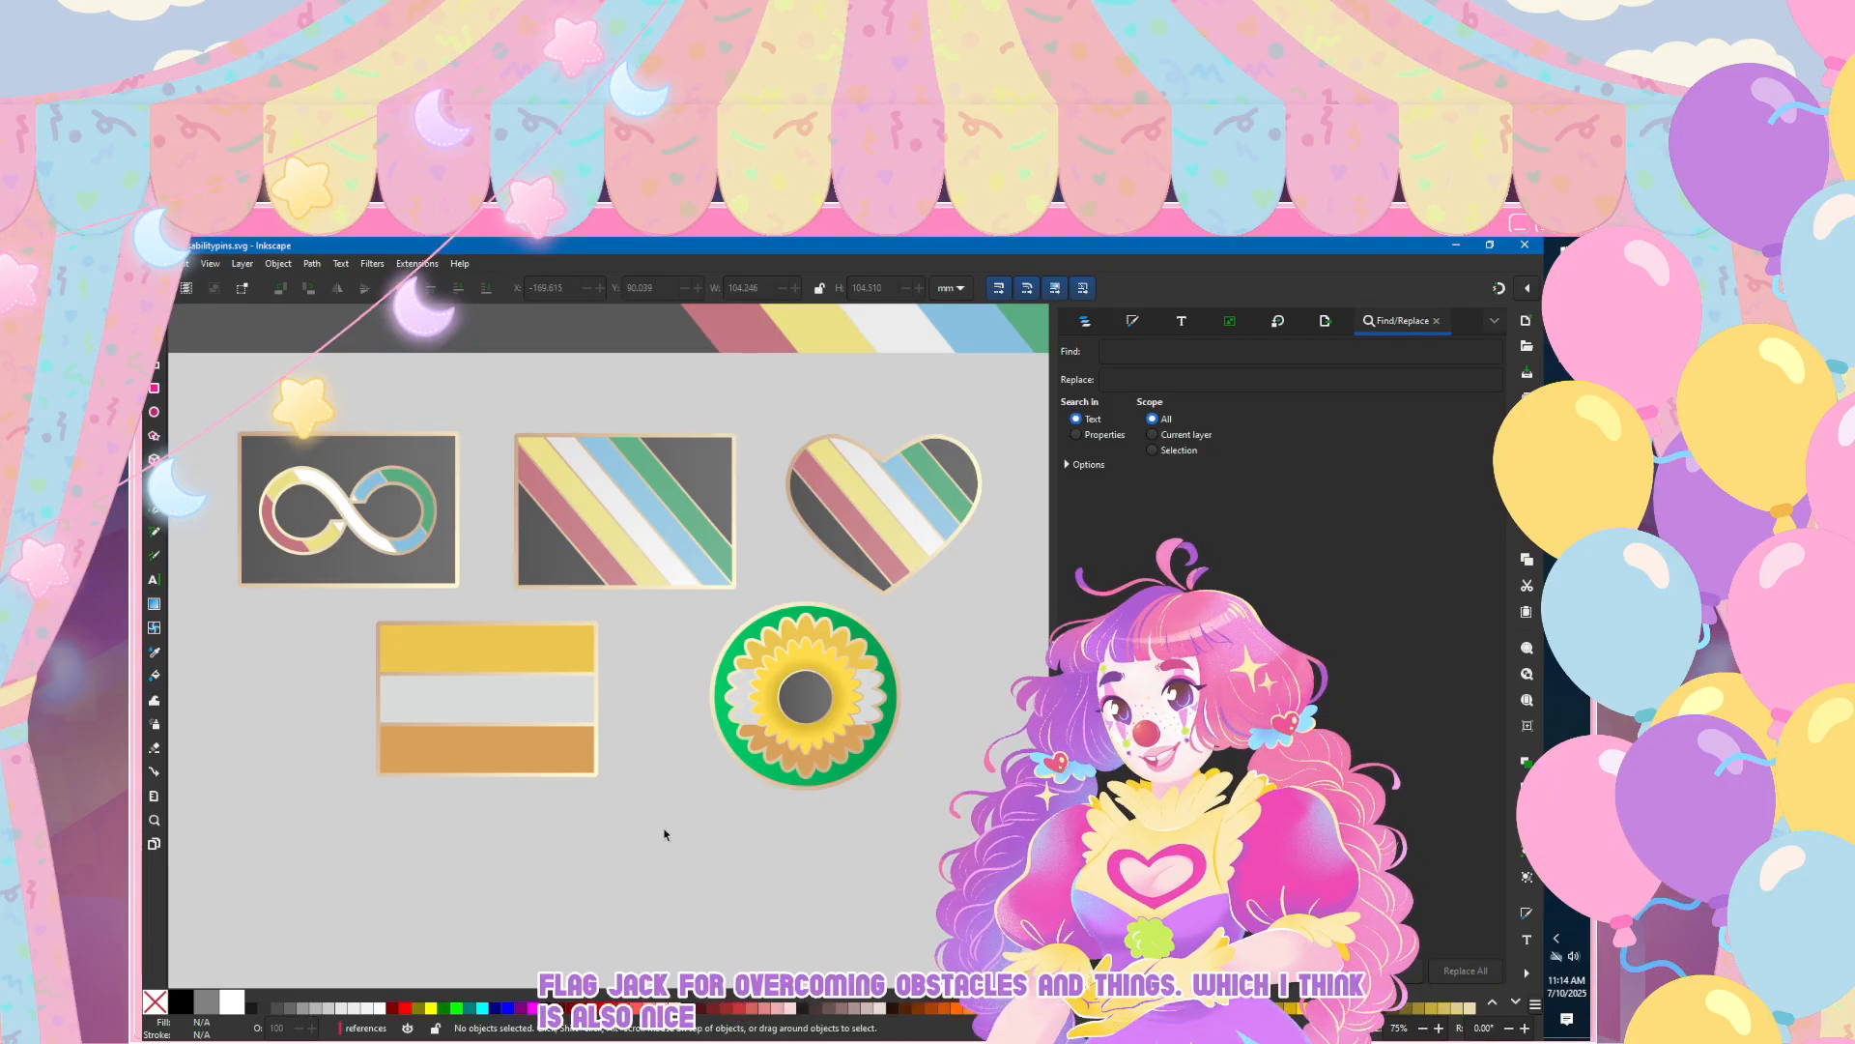
{"action": "scroll", "coordinate": [579, 760], "scroll_direction": "down", "scroll_amount": 2, "text": "ctrl"}
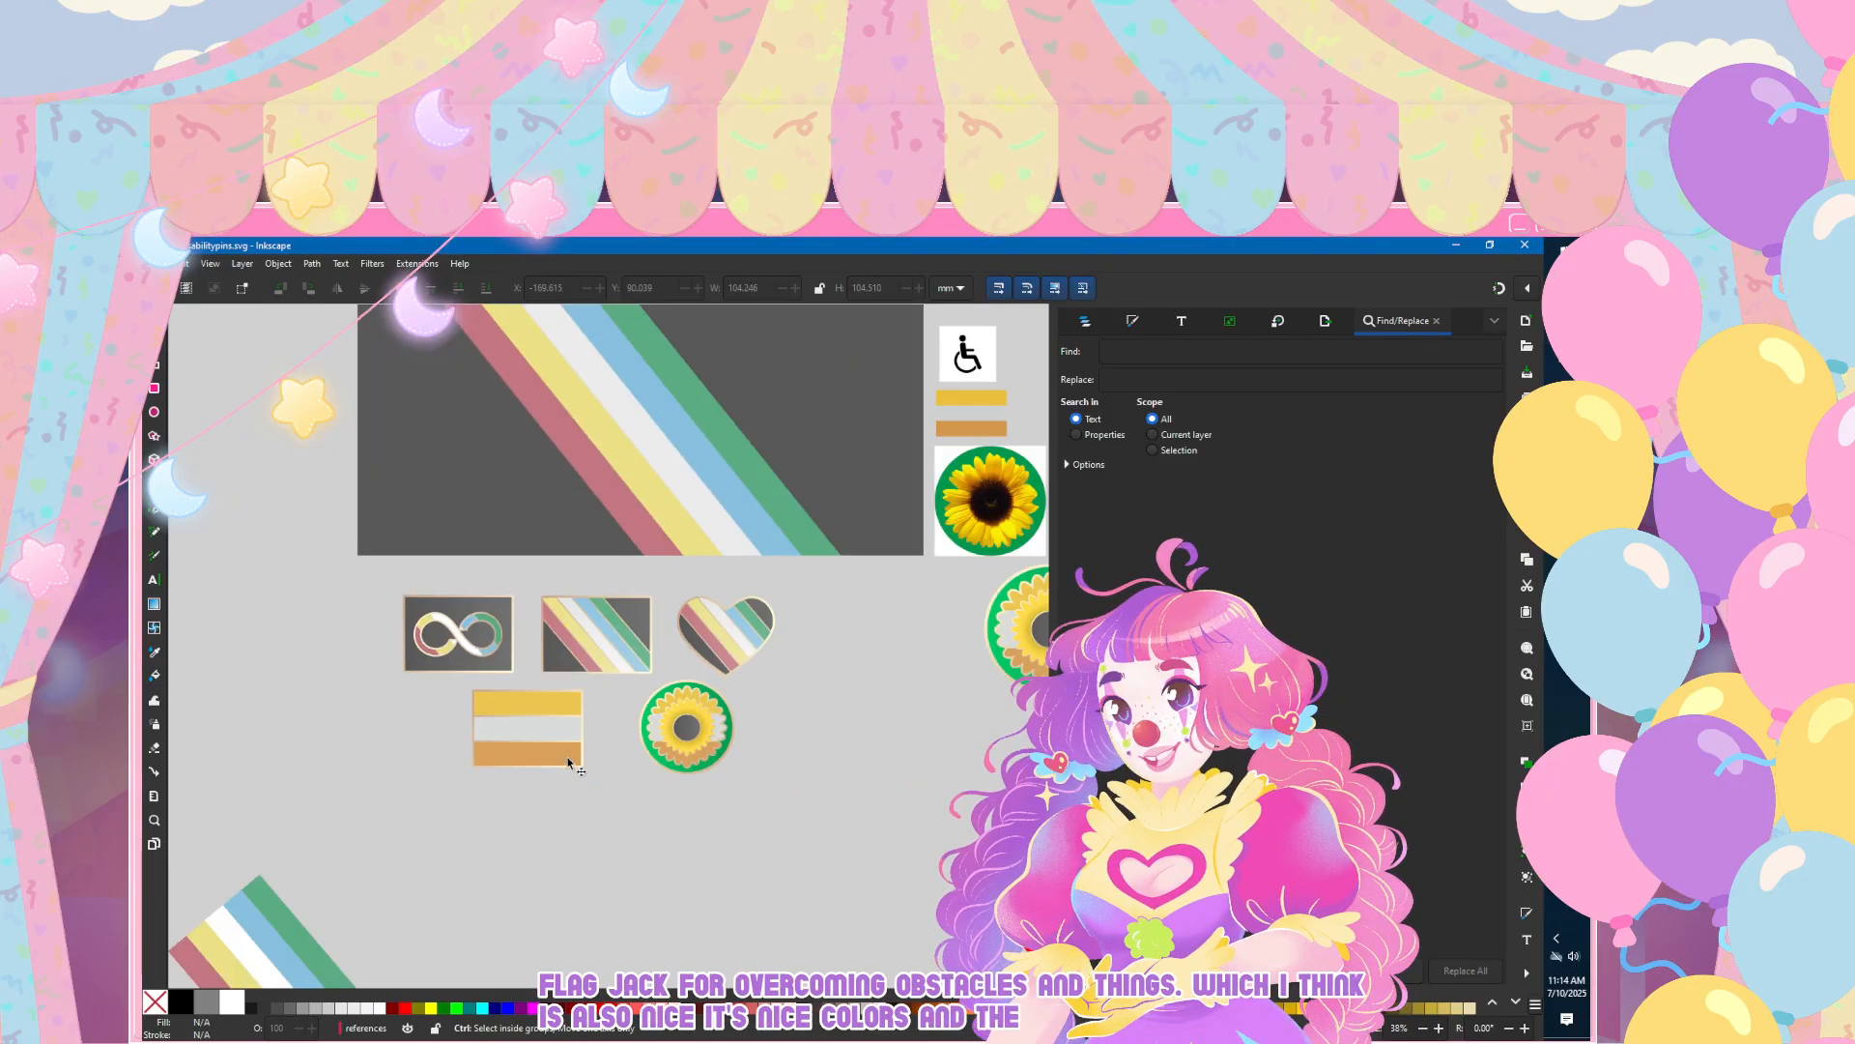
{"action": "scroll", "coordinate": [588, 713], "scroll_direction": "right", "scroll_amount": 2}
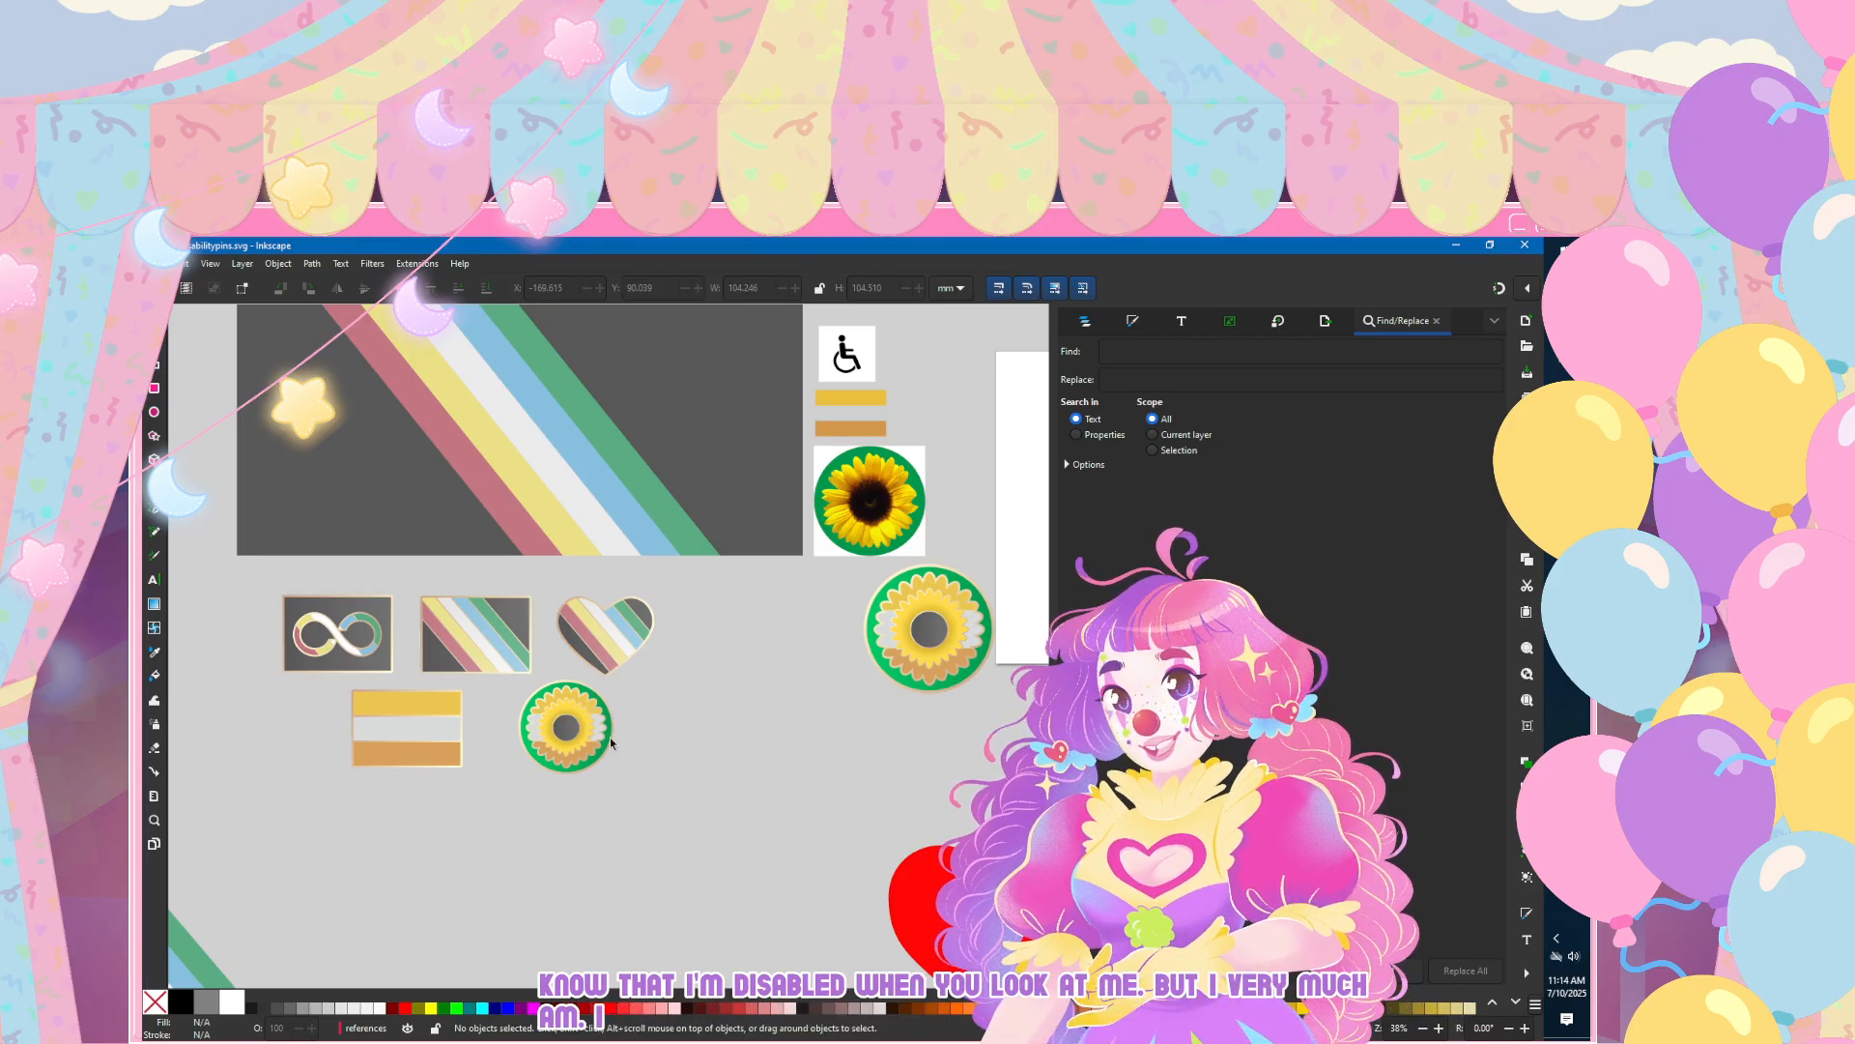
{"action": "scroll", "coordinate": [459, 739], "scroll_direction": "up", "scroll_amount": 3}
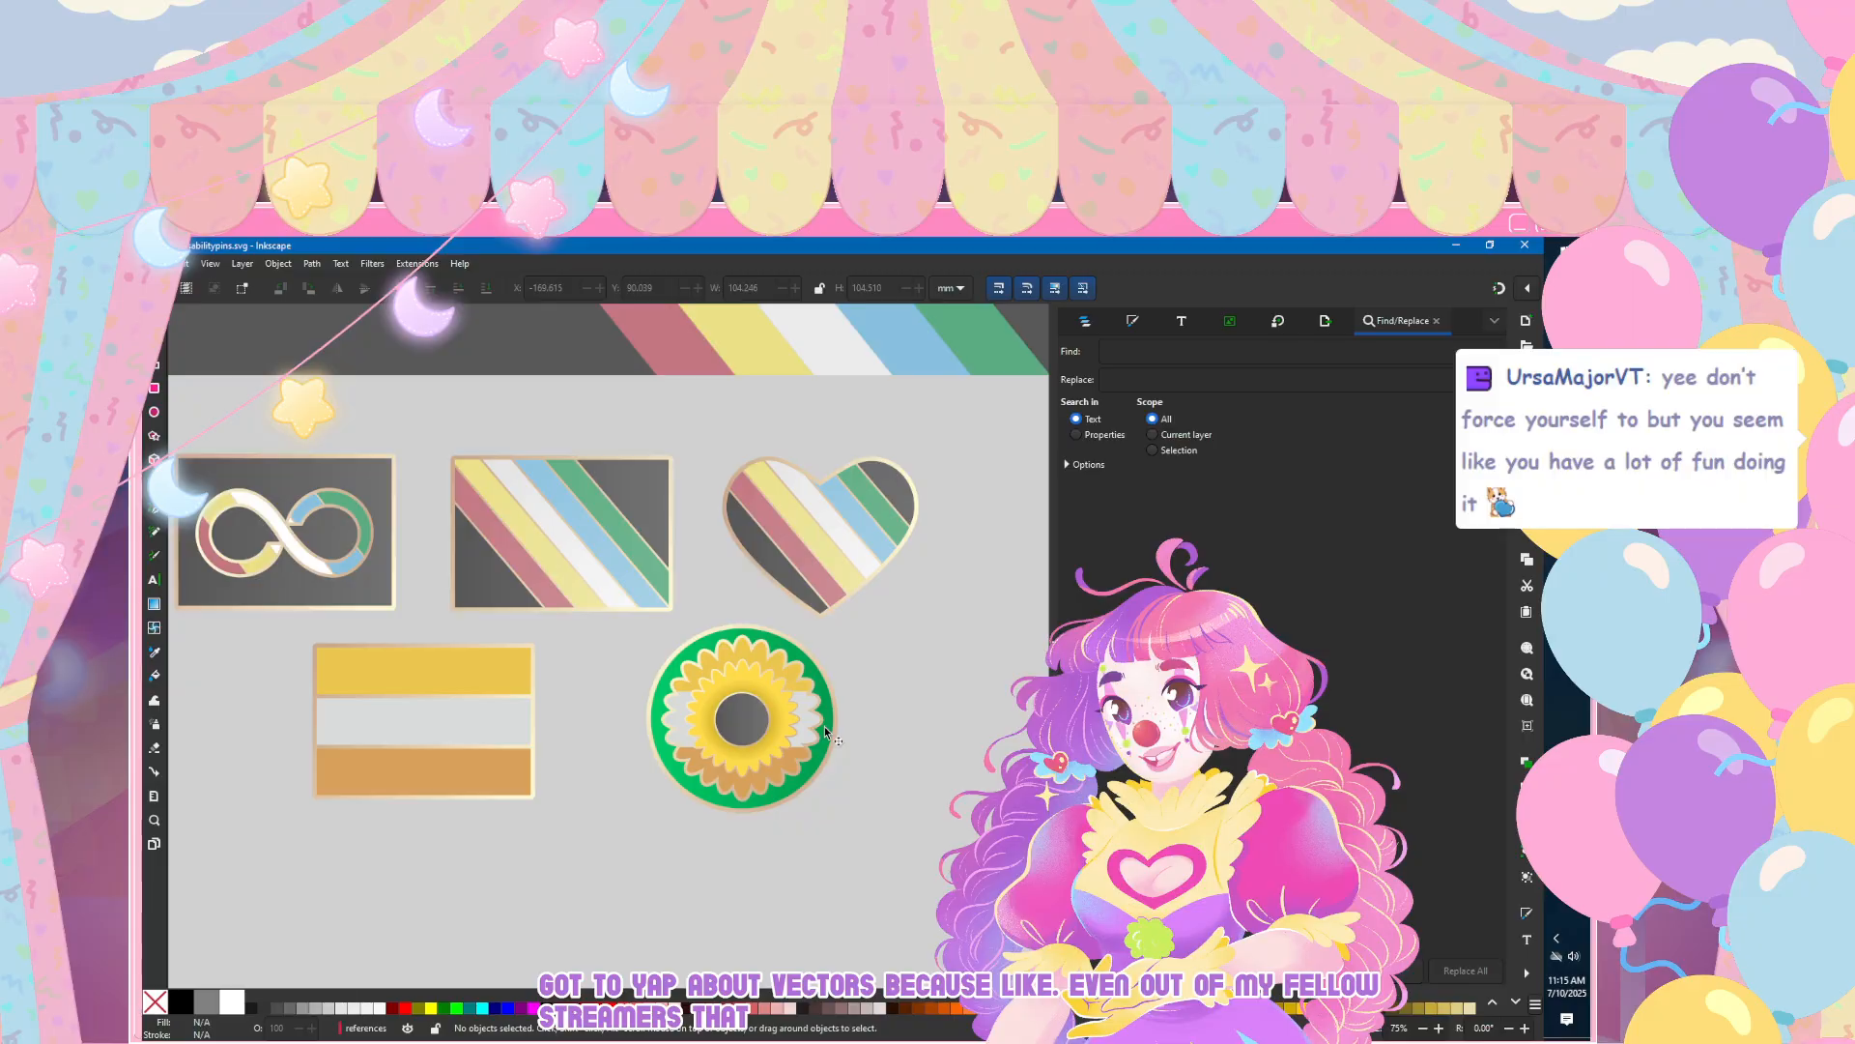
{"action": "scroll", "coordinate": [578, 766], "scroll_direction": "left", "scroll_amount": 2}
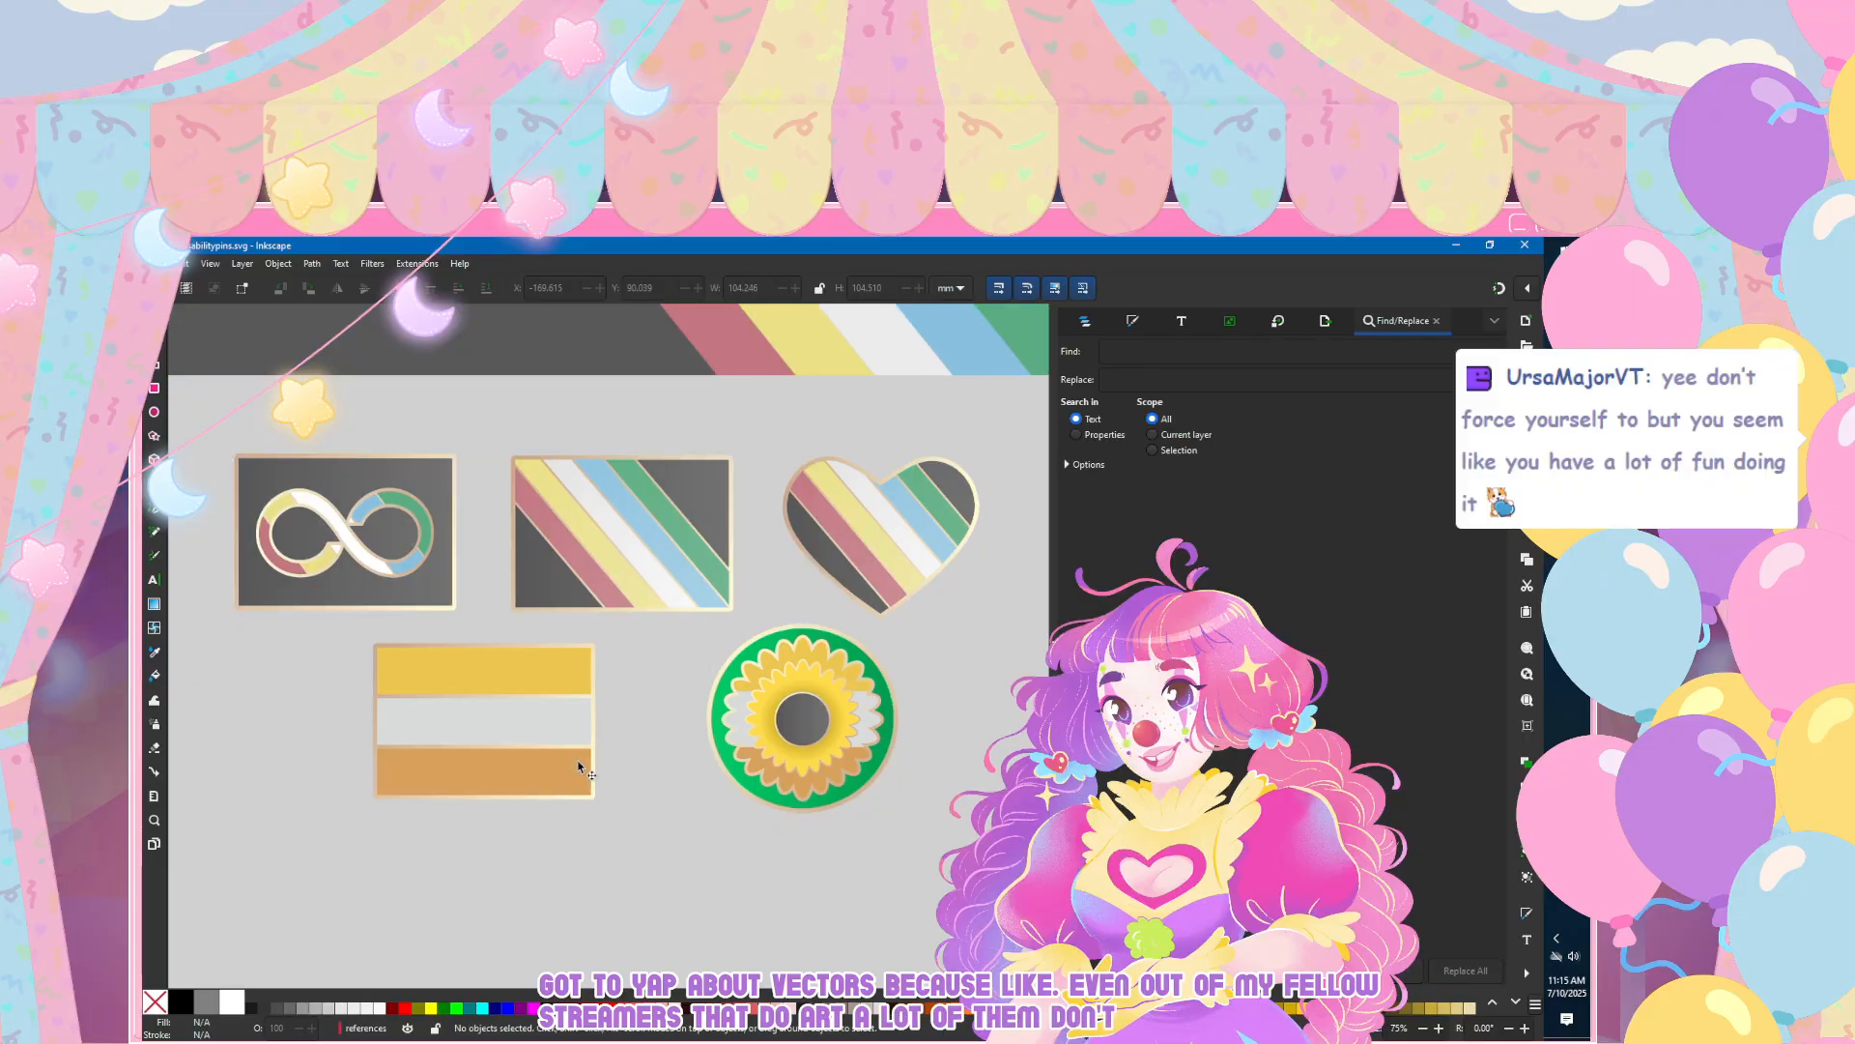